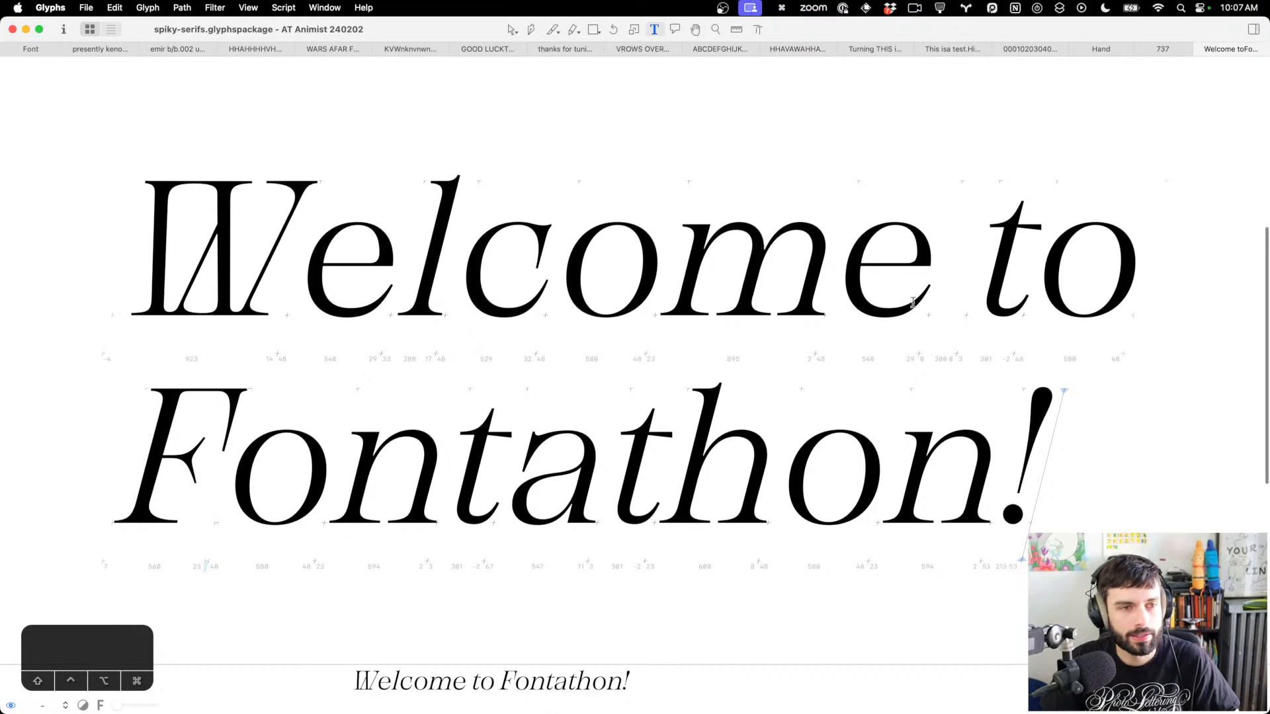
Return to the font overview and show only the exporting glyphs
{"action": "scroll", "coordinate": [896, 296], "scroll_direction": "down", "scroll_amount": 2}
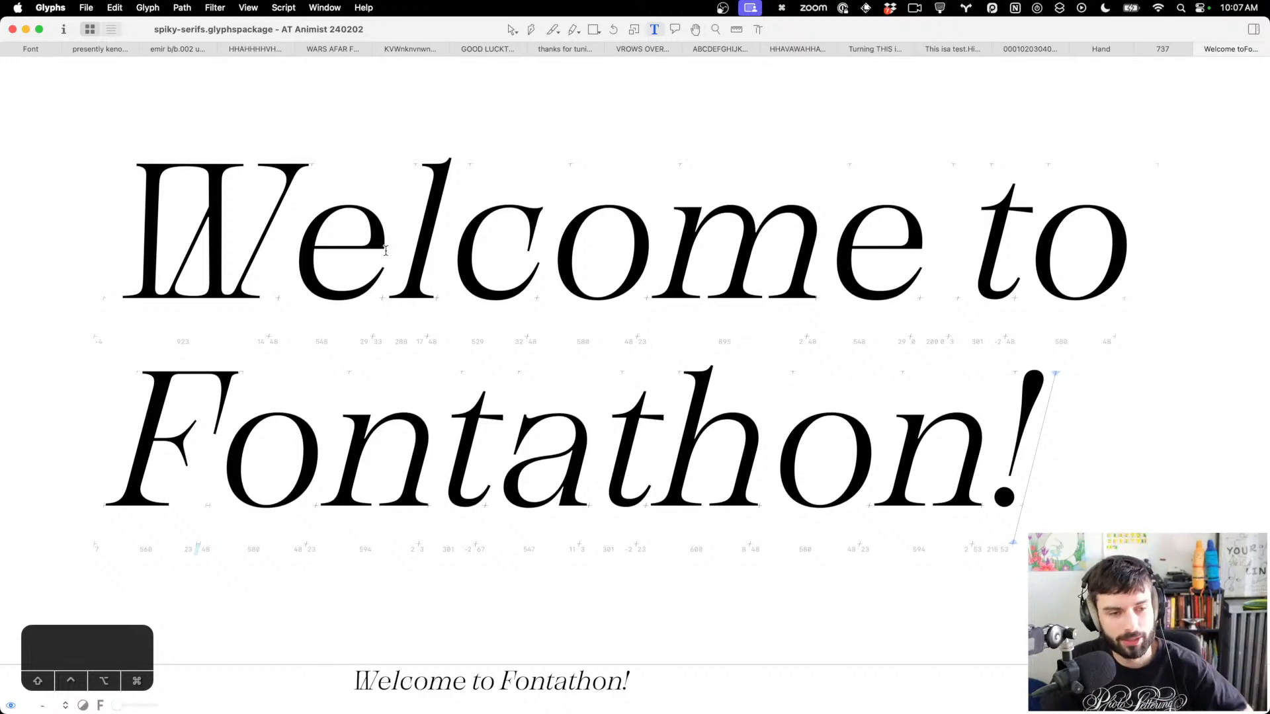
{"action": "left_click", "coordinate": [27, 51]}
{"action": "scroll", "coordinate": [721, 228], "scroll_direction": "up", "scroll_amount": 3}
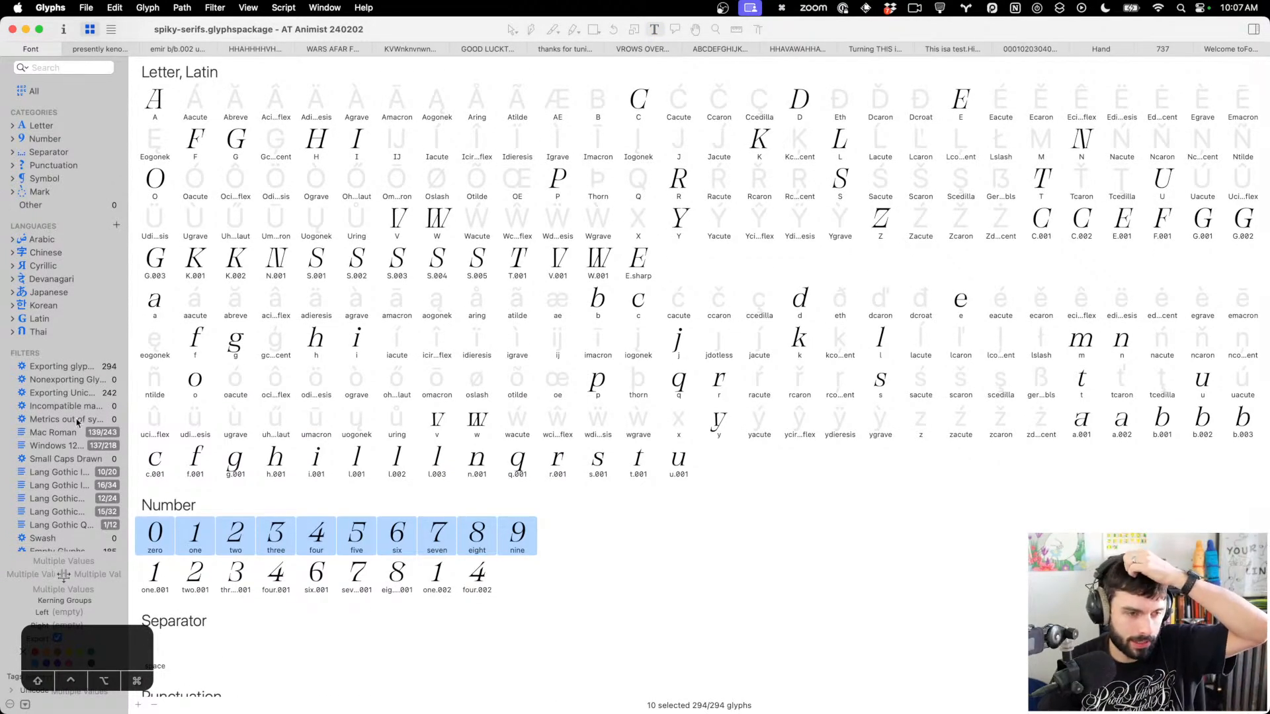
{"action": "scroll", "coordinate": [78, 529], "scroll_direction": "down", "scroll_amount": 2}
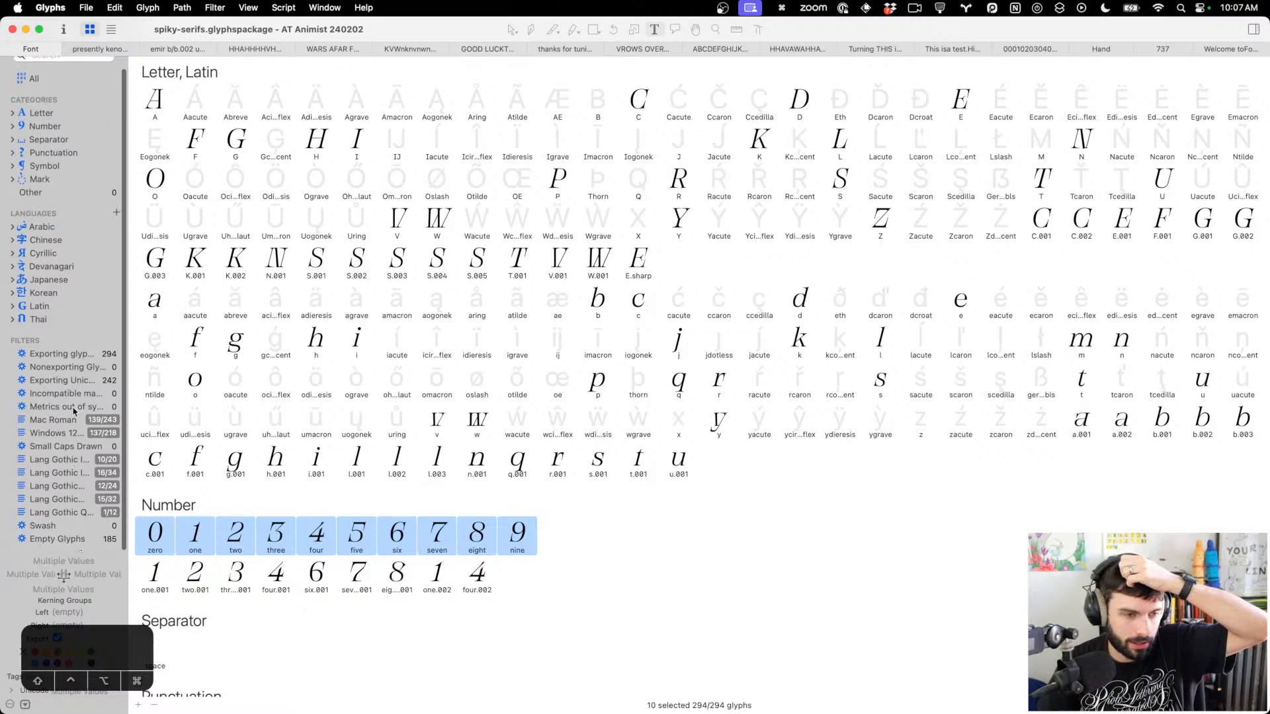
{"action": "left_click", "coordinate": [75, 357]}
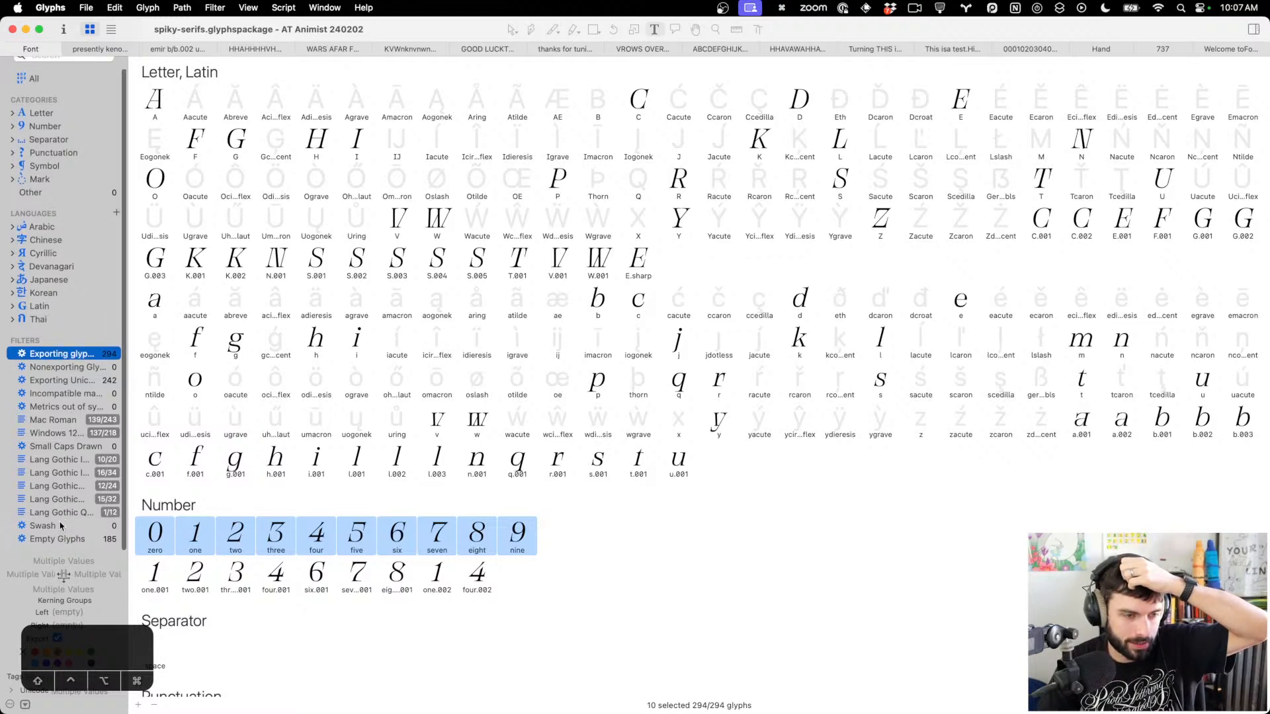
Add a smart filter named "drawn glyphs"
{"action": "left_click", "coordinate": [11, 705]}
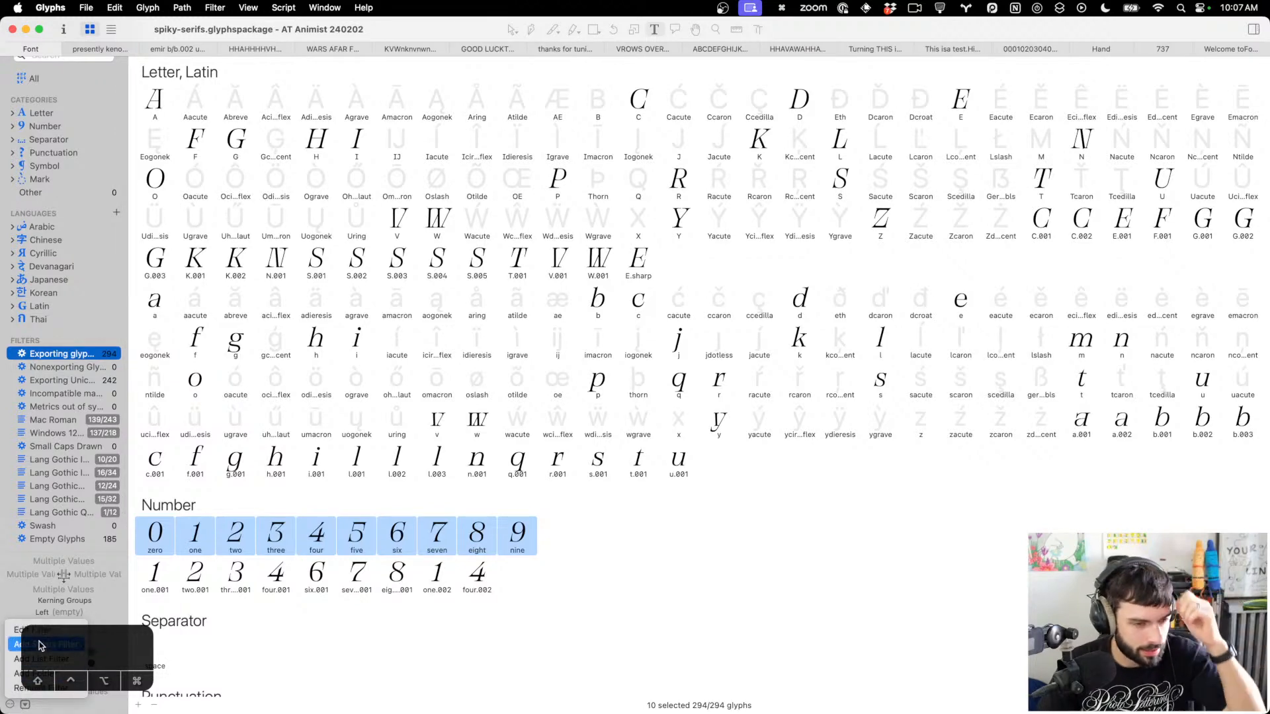
{"action": "left_click_drag", "start_coordinate": [112, 648], "coordinate": [243, 651]}
{"action": "left_click", "coordinate": [10, 705]}
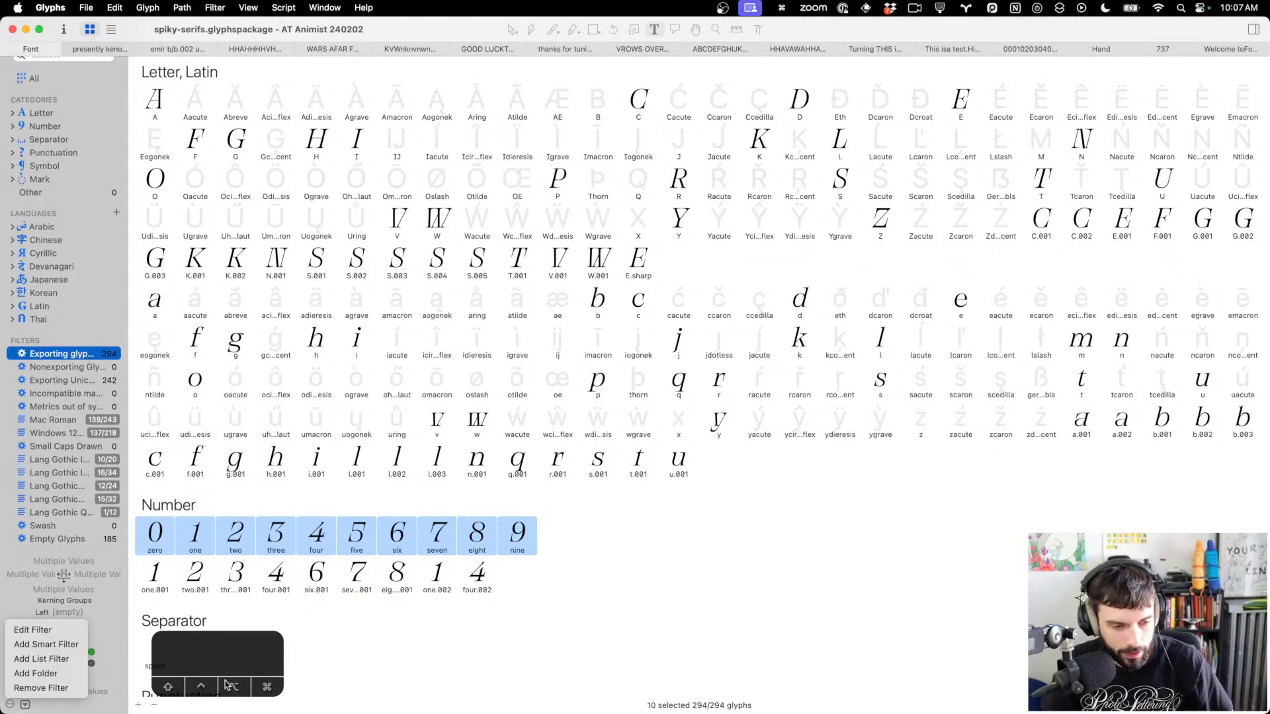
{"action": "left_click", "coordinate": [51, 644]}
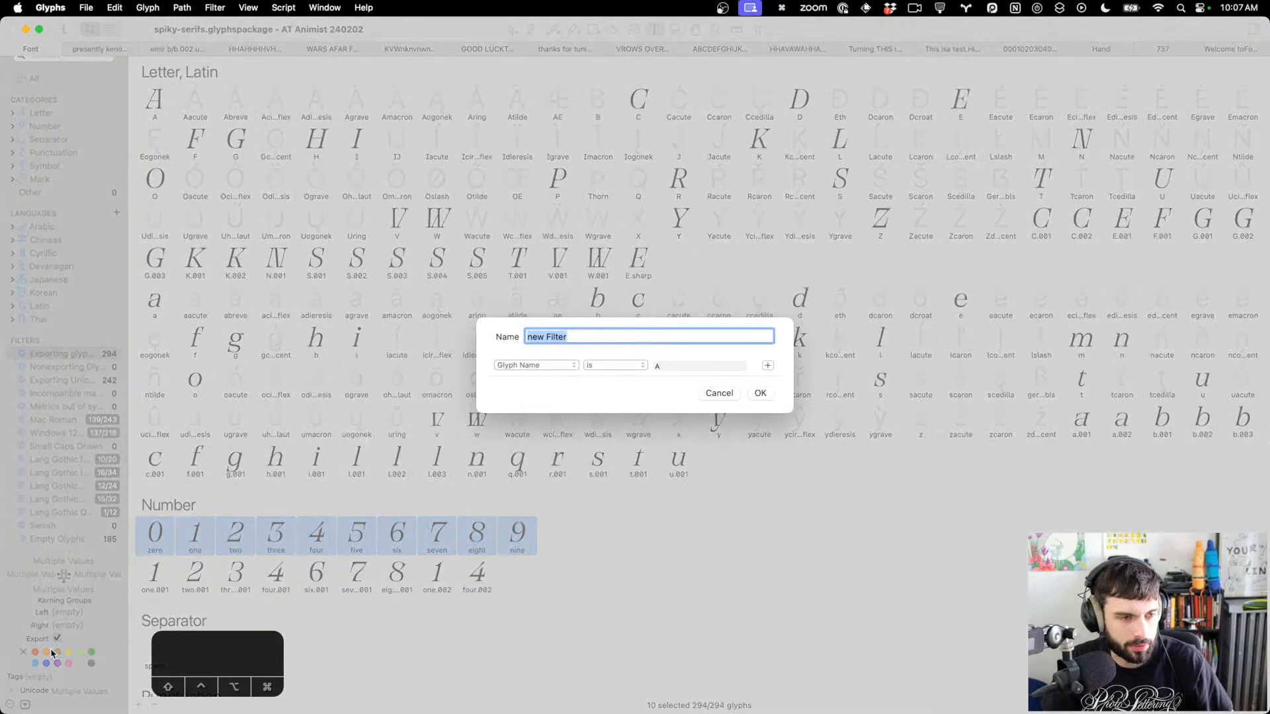
{"action": "type", "text": "drawn glyphs"}
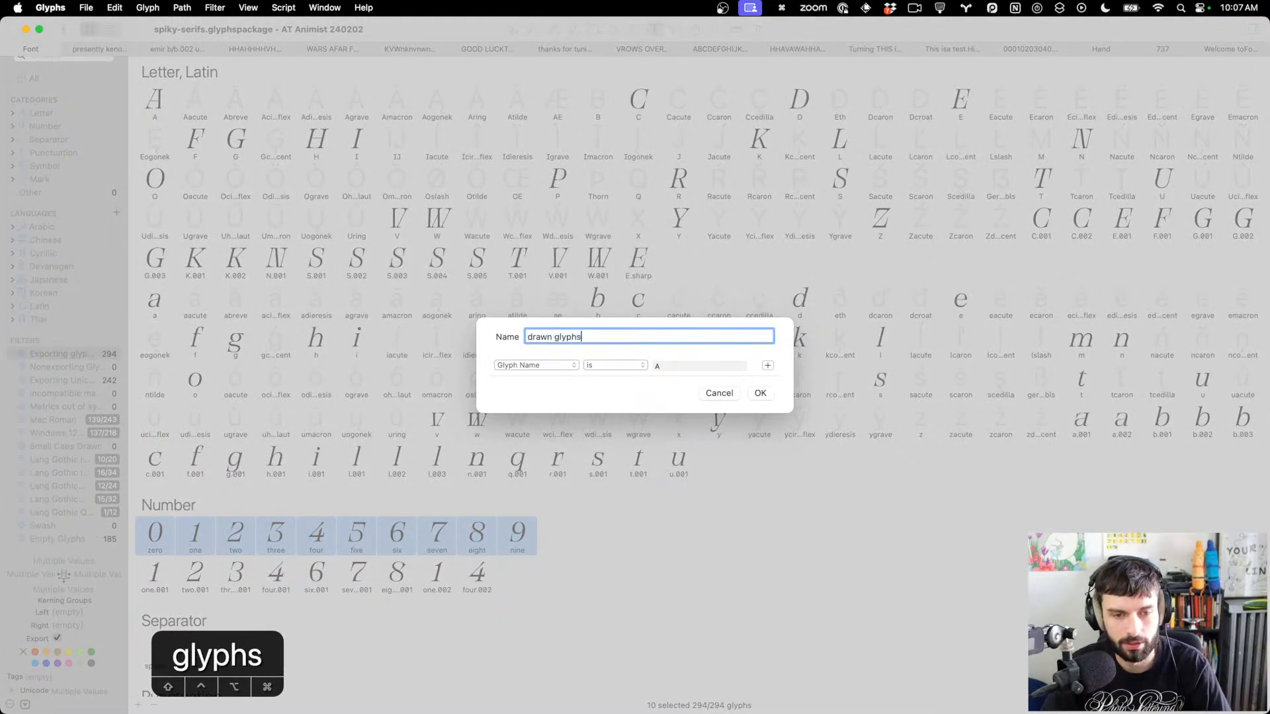
Make the new filter match glyphs whose Count of Paths is greater than 0, save it and apply it to the overview
{"action": "left_click", "coordinate": [546, 366]}
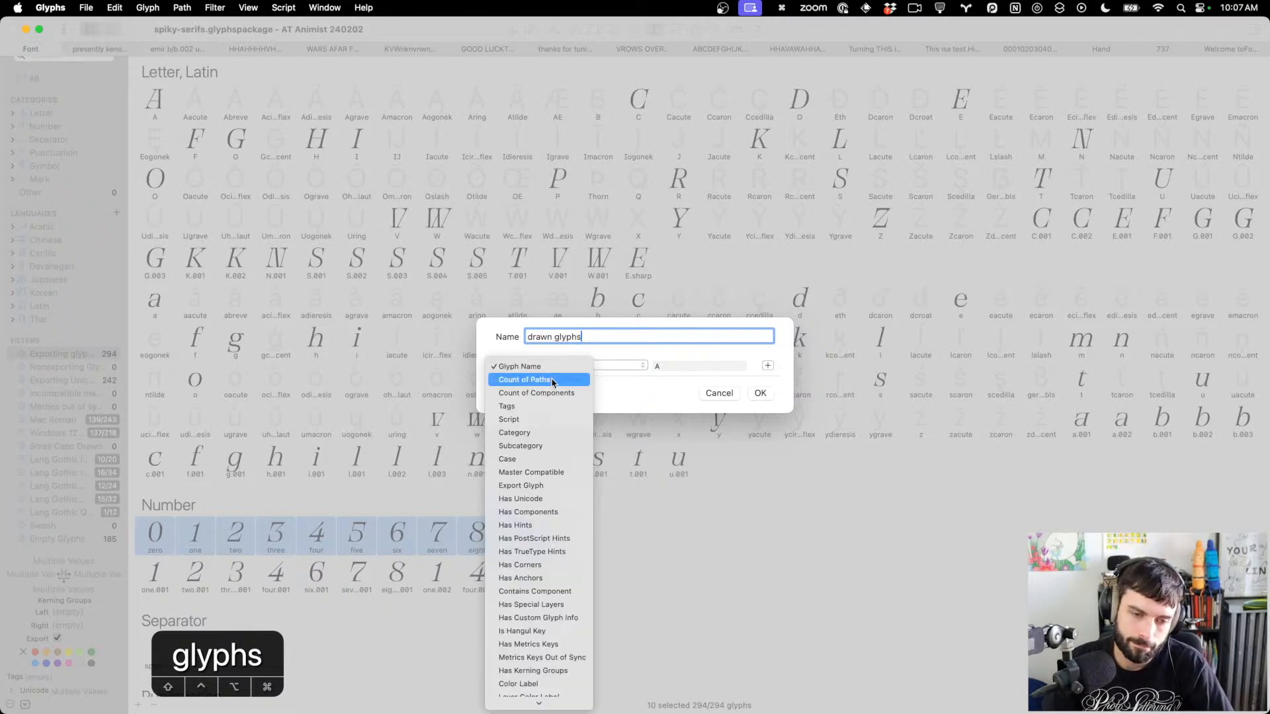
{"action": "scroll", "coordinate": [554, 506], "scroll_direction": "down", "scroll_amount": 2}
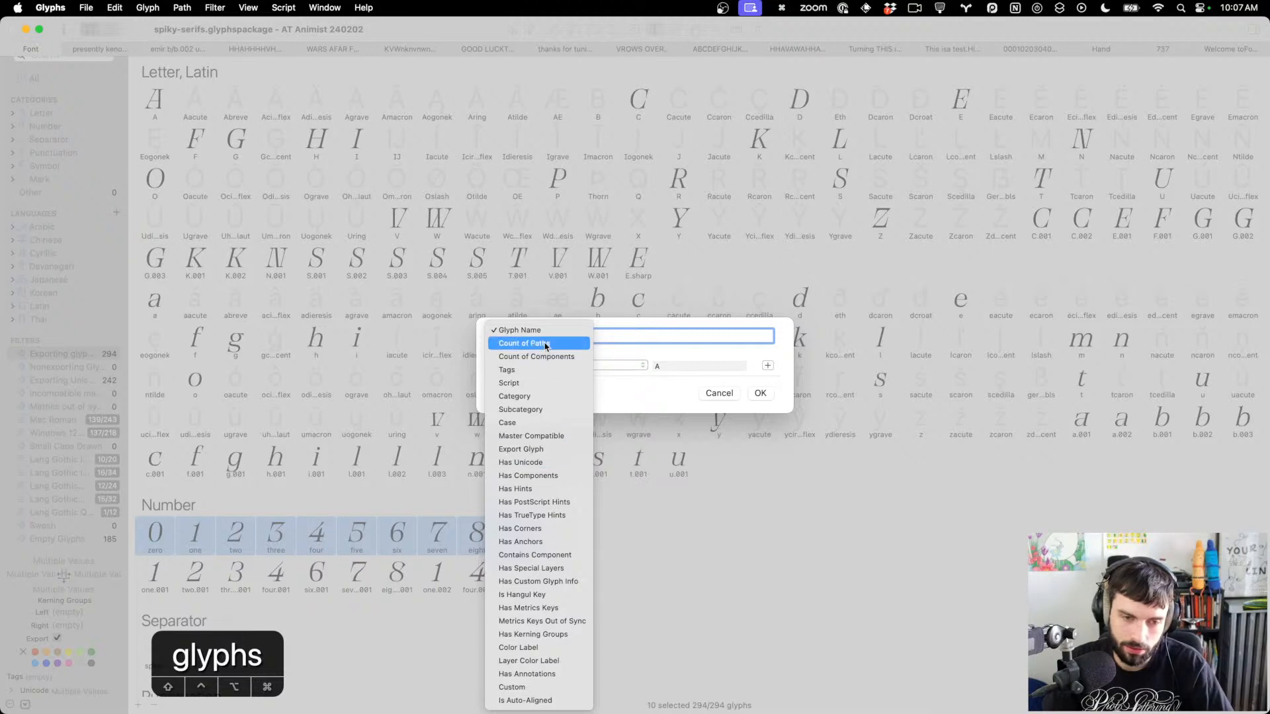
{"action": "left_click", "coordinate": [546, 344]}
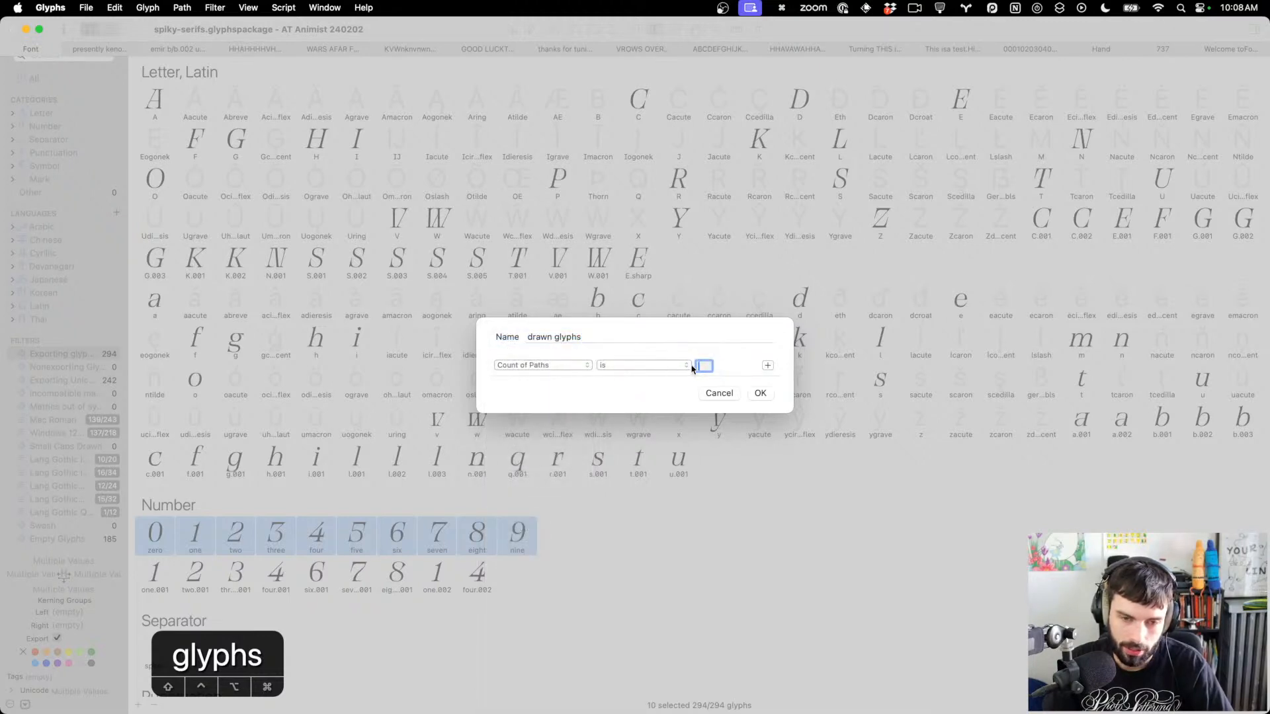
{"action": "left_click", "coordinate": [692, 368]}
{"action": "left_click", "coordinate": [690, 376]}
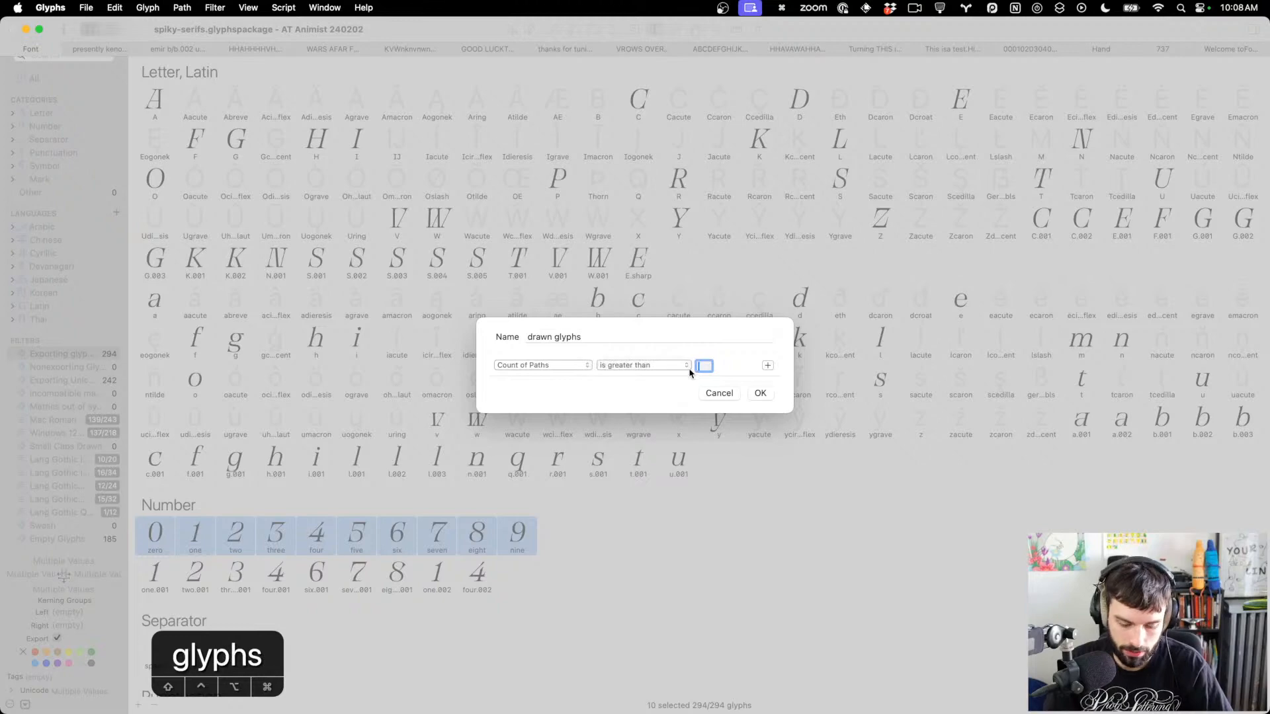
{"action": "type", "text": "0"}
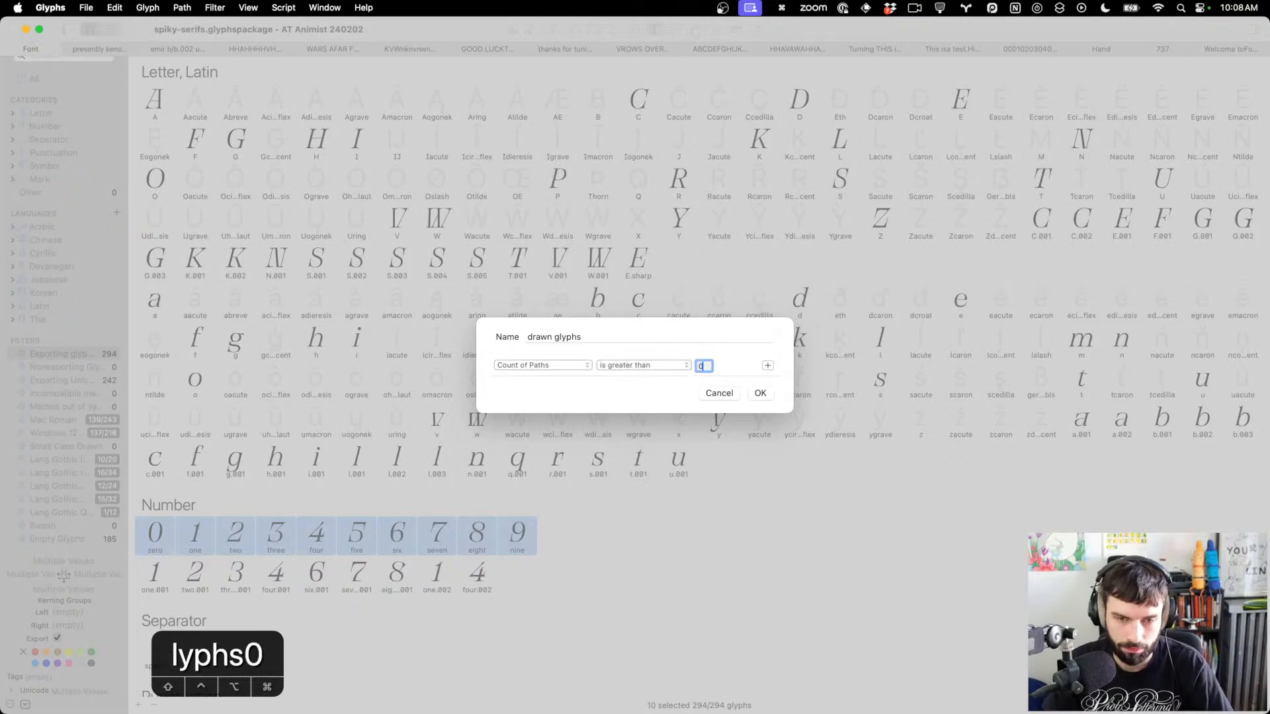
{"action": "left_click", "coordinate": [760, 392]}
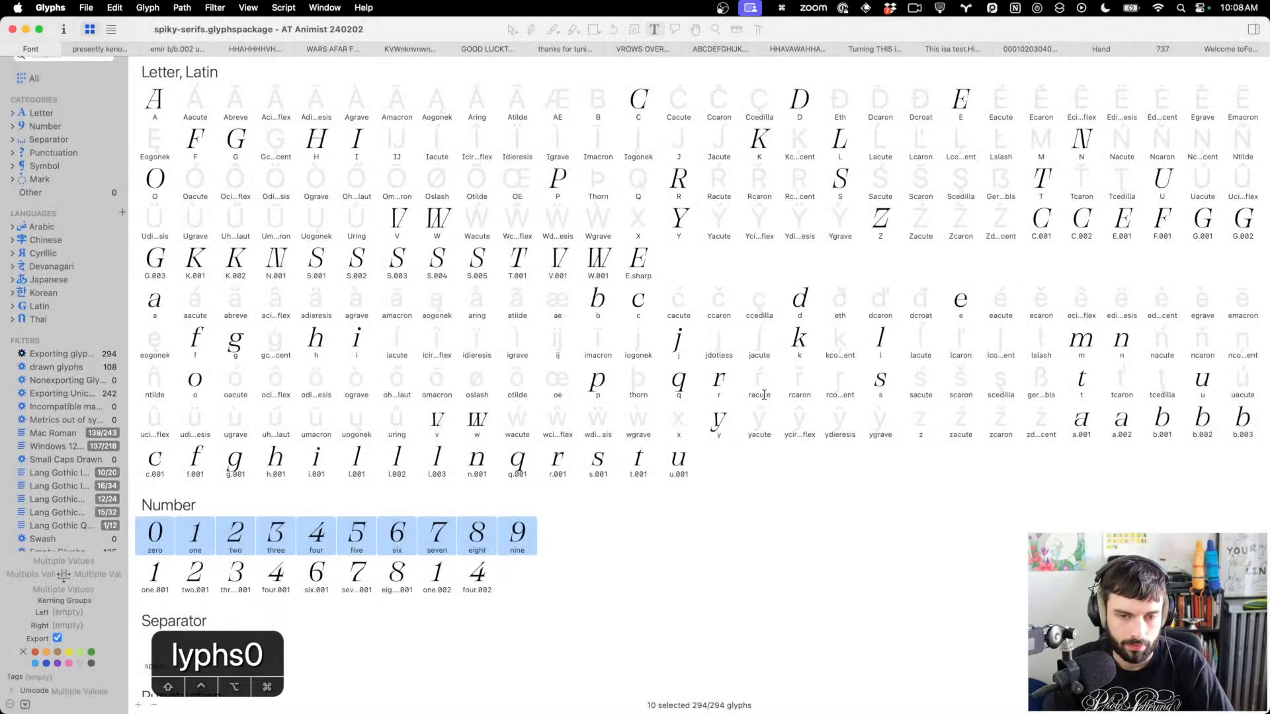
{"action": "left_click", "coordinate": [73, 367]}
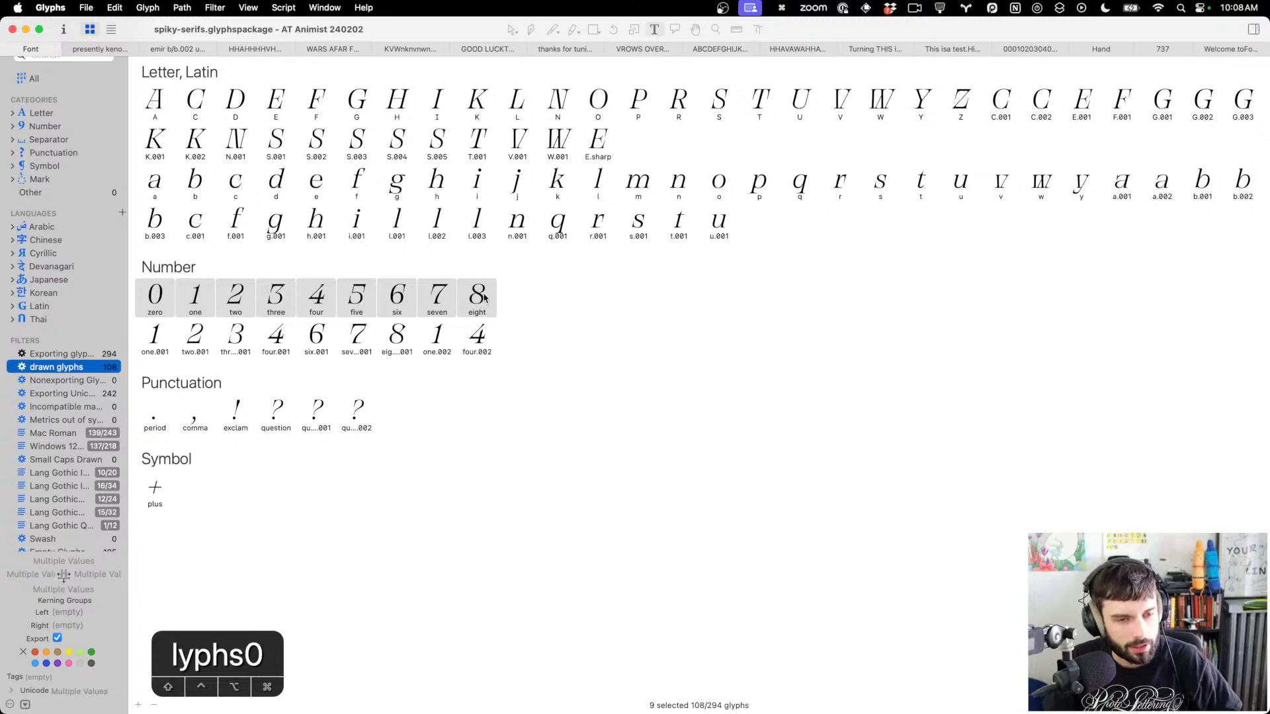
Add a second condition to the drawn glyphs filter: Count of Components is greater than 0
{"action": "left_click", "coordinate": [48, 367]}
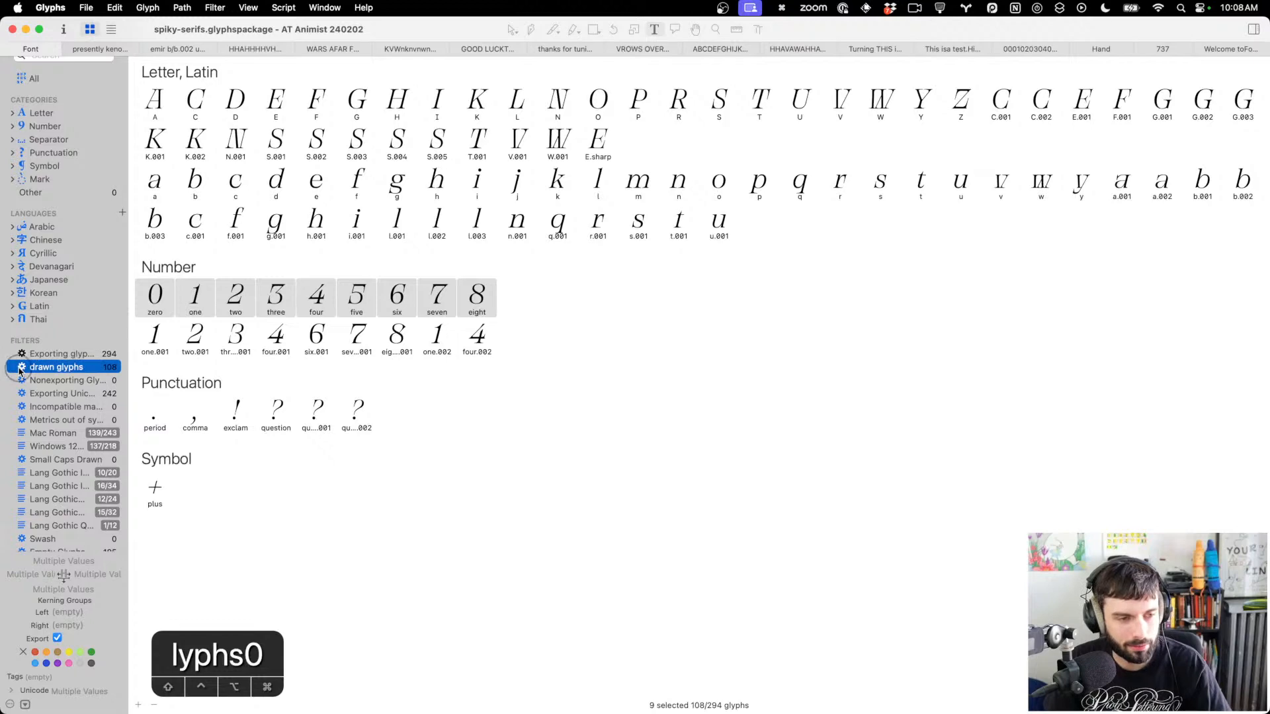
{"action": "double_click", "coordinate": [18, 370]}
{"action": "left_click", "coordinate": [768, 365]}
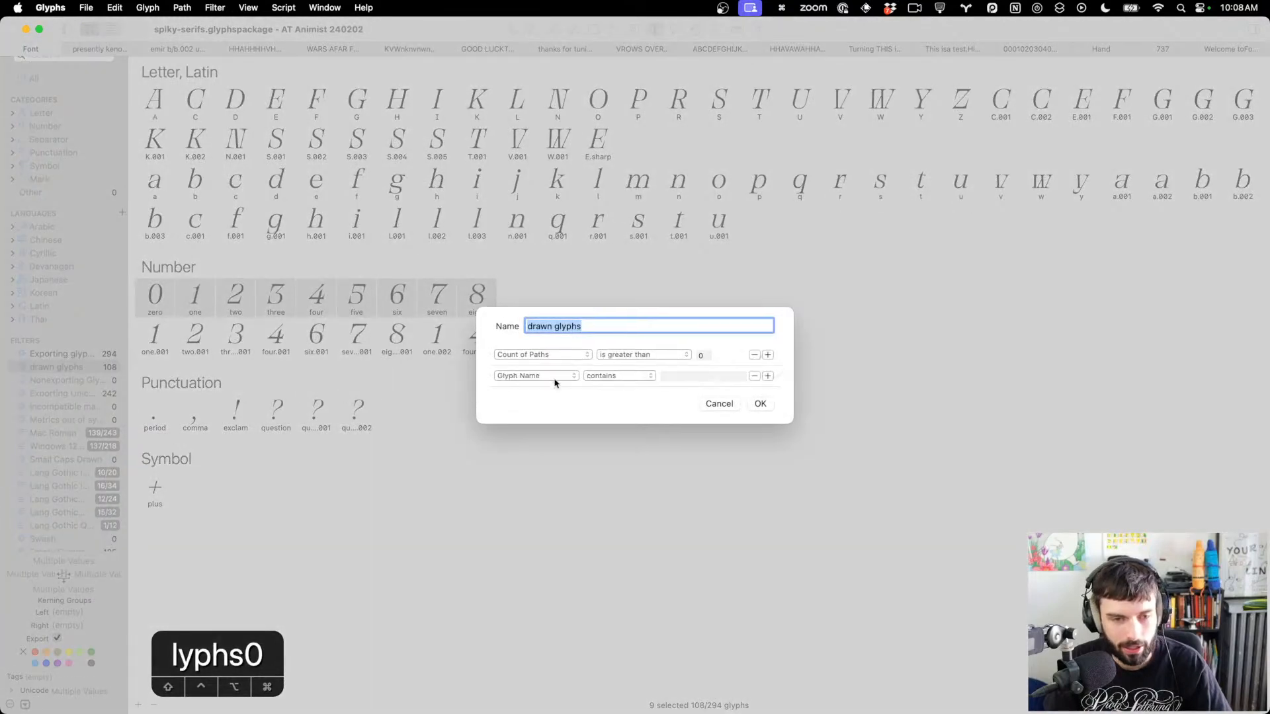
{"action": "left_click", "coordinate": [551, 377]}
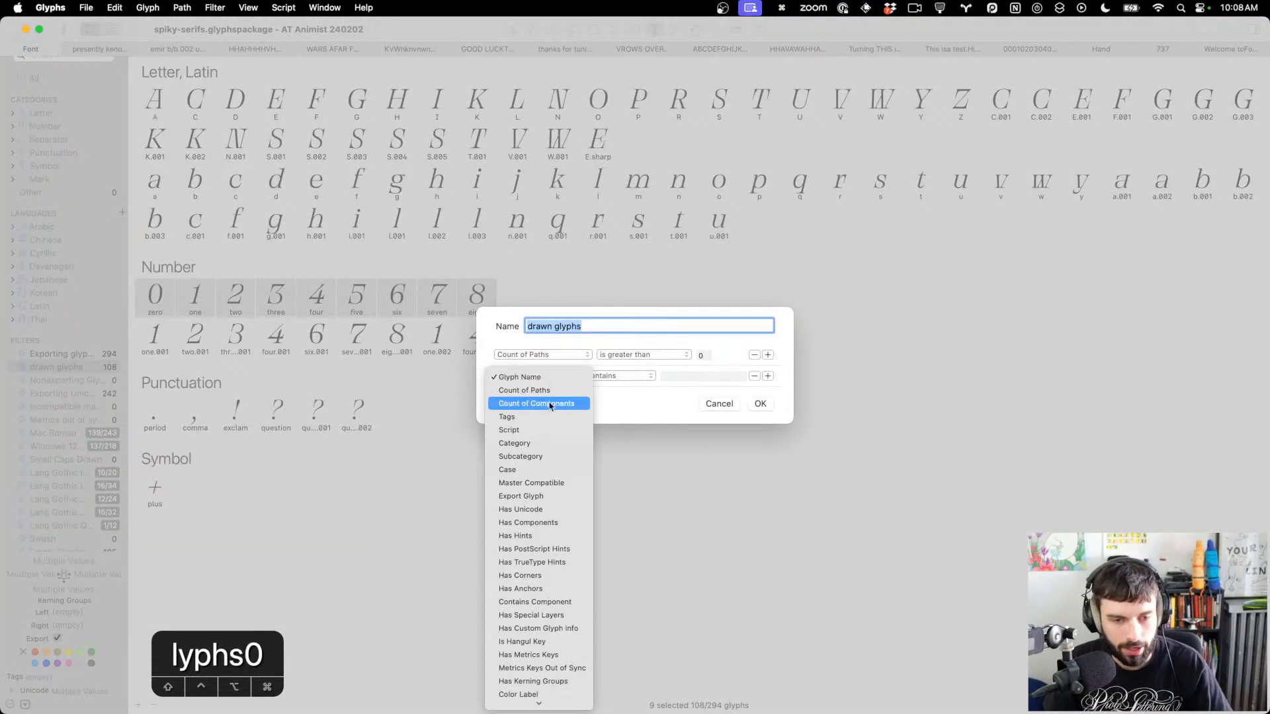
{"action": "left_click", "coordinate": [536, 403]}
{"action": "left_click", "coordinate": [674, 376]}
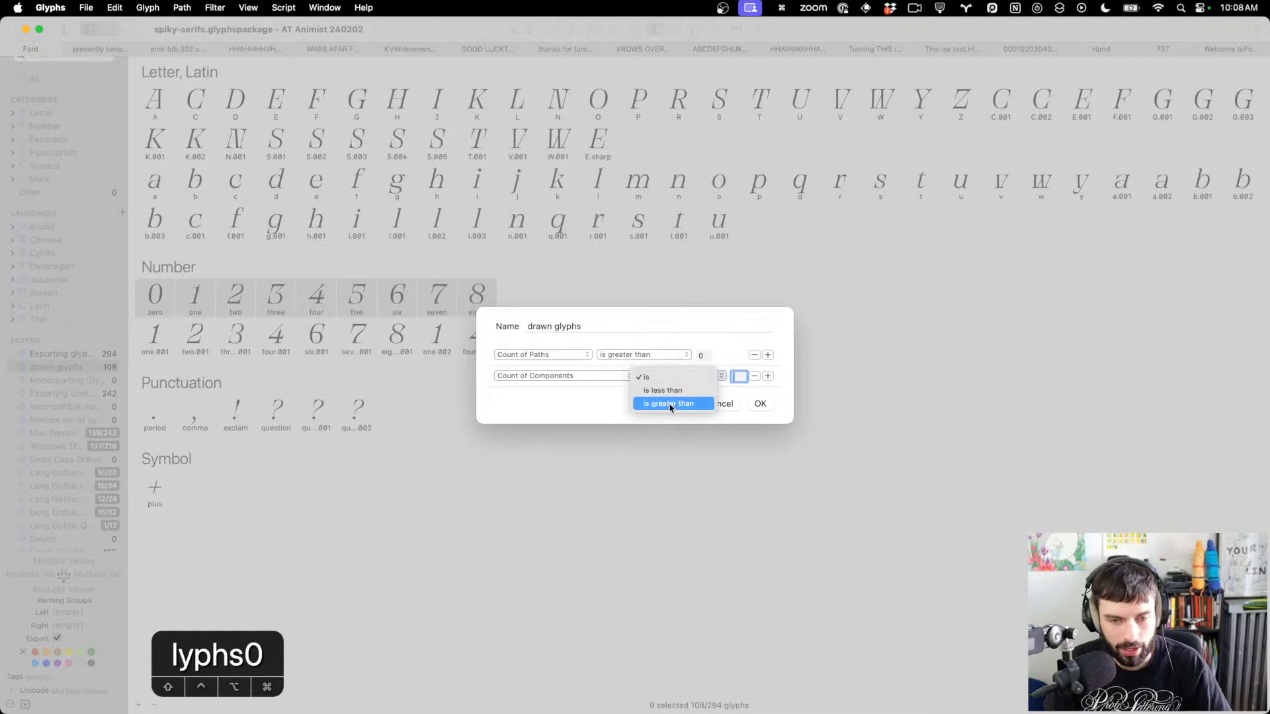
{"action": "left_click", "coordinate": [668, 403]}
{"action": "type", "text": "0"}
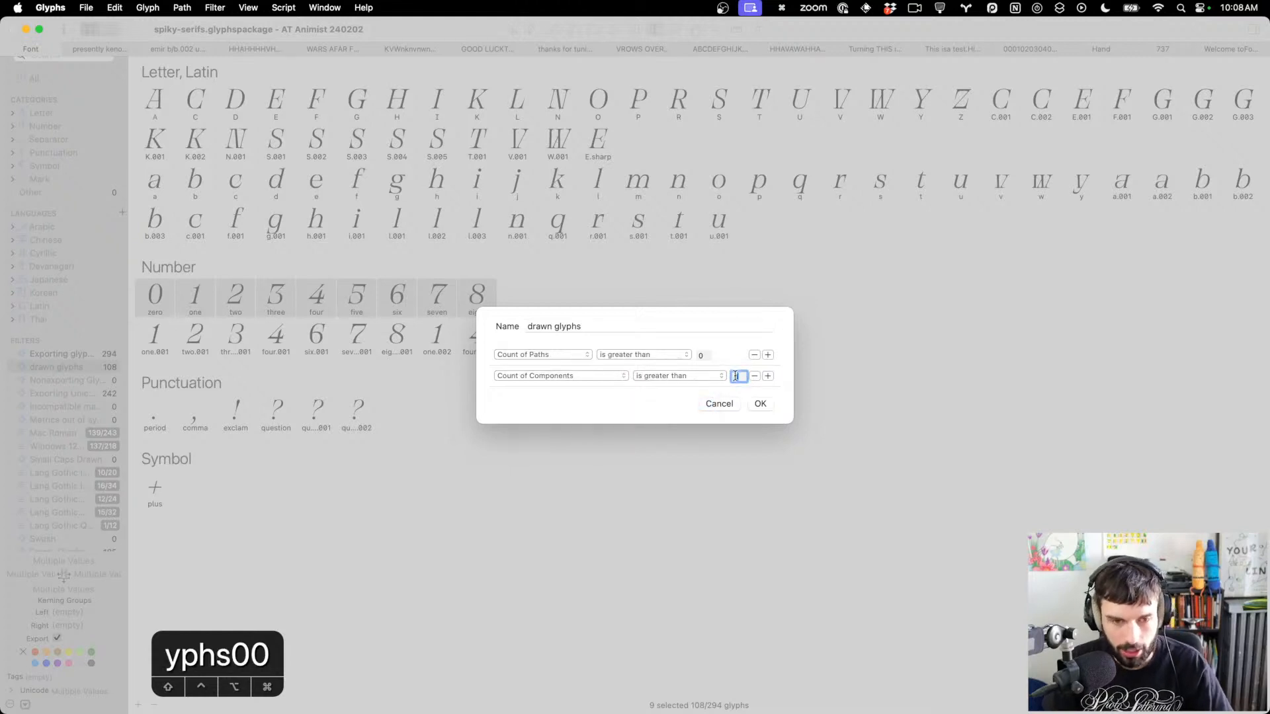
{"action": "left_click", "coordinate": [759, 404]}
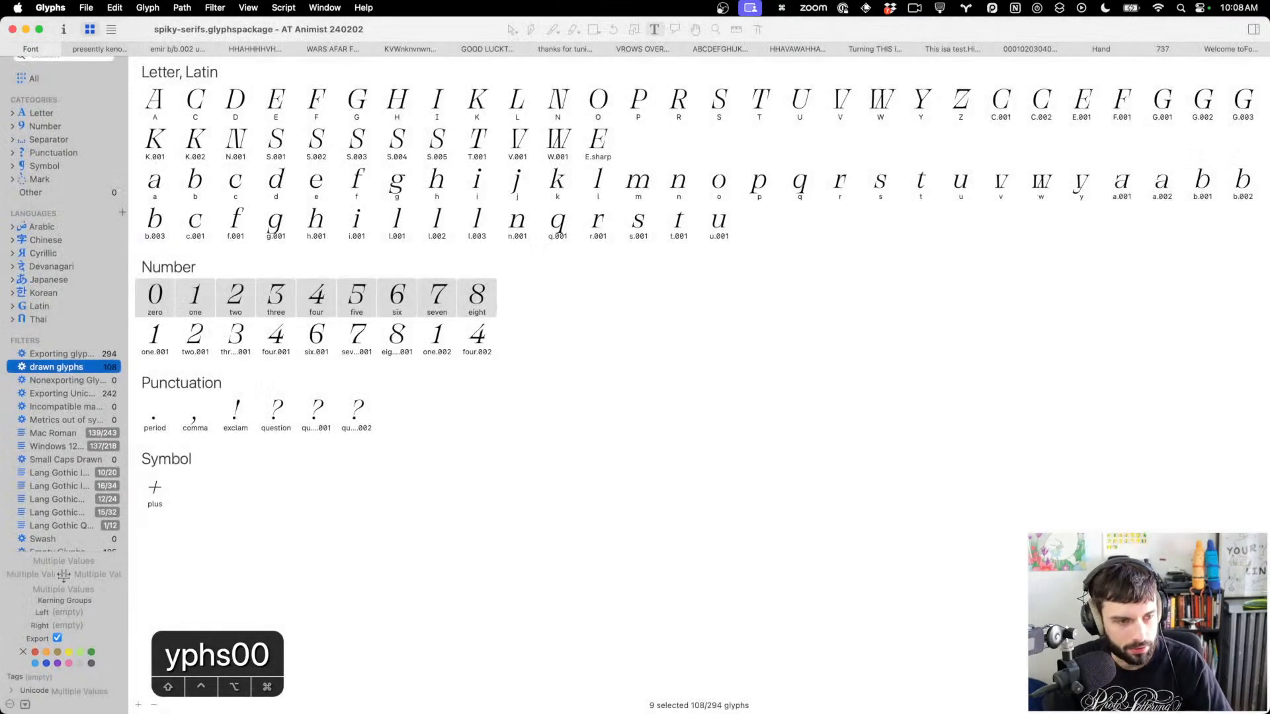
Make the drawn glyphs filter match when any of its conditions is true instead of all of them
{"action": "double_click", "coordinate": [28, 368]}
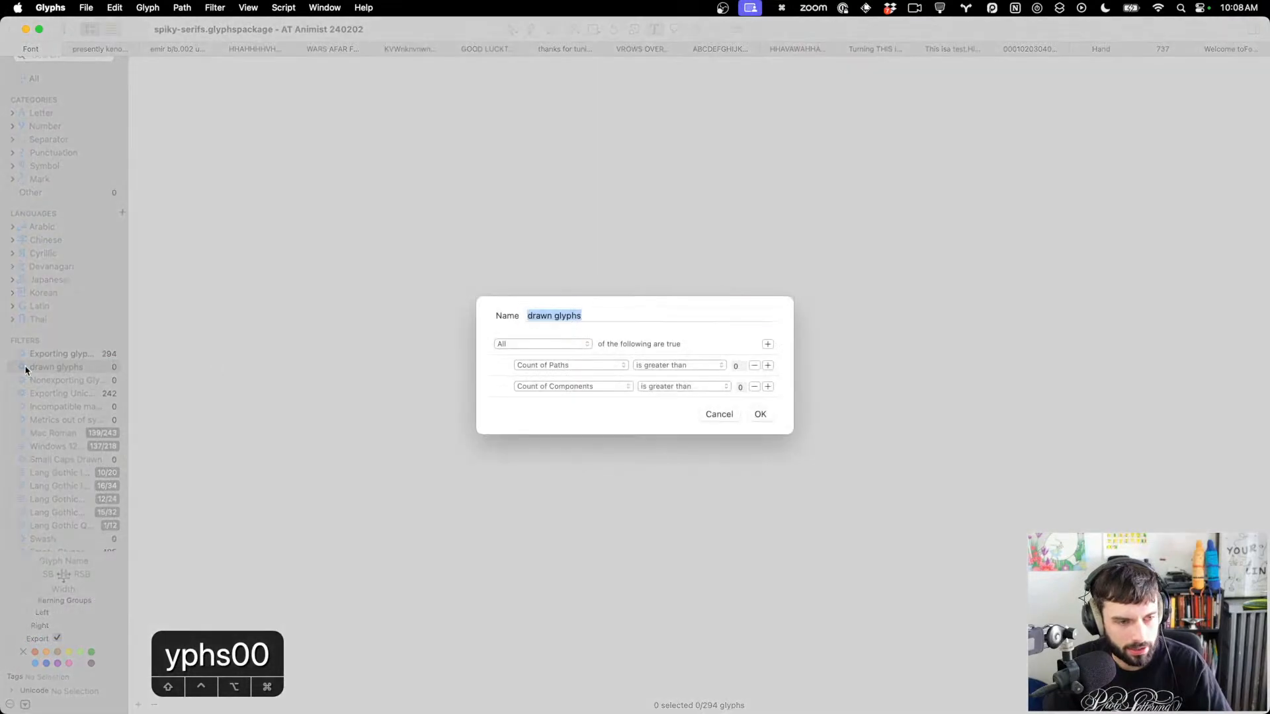
{"action": "left_click", "coordinate": [556, 344]}
{"action": "left_click", "coordinate": [546, 331]}
{"action": "left_click", "coordinate": [766, 414]}
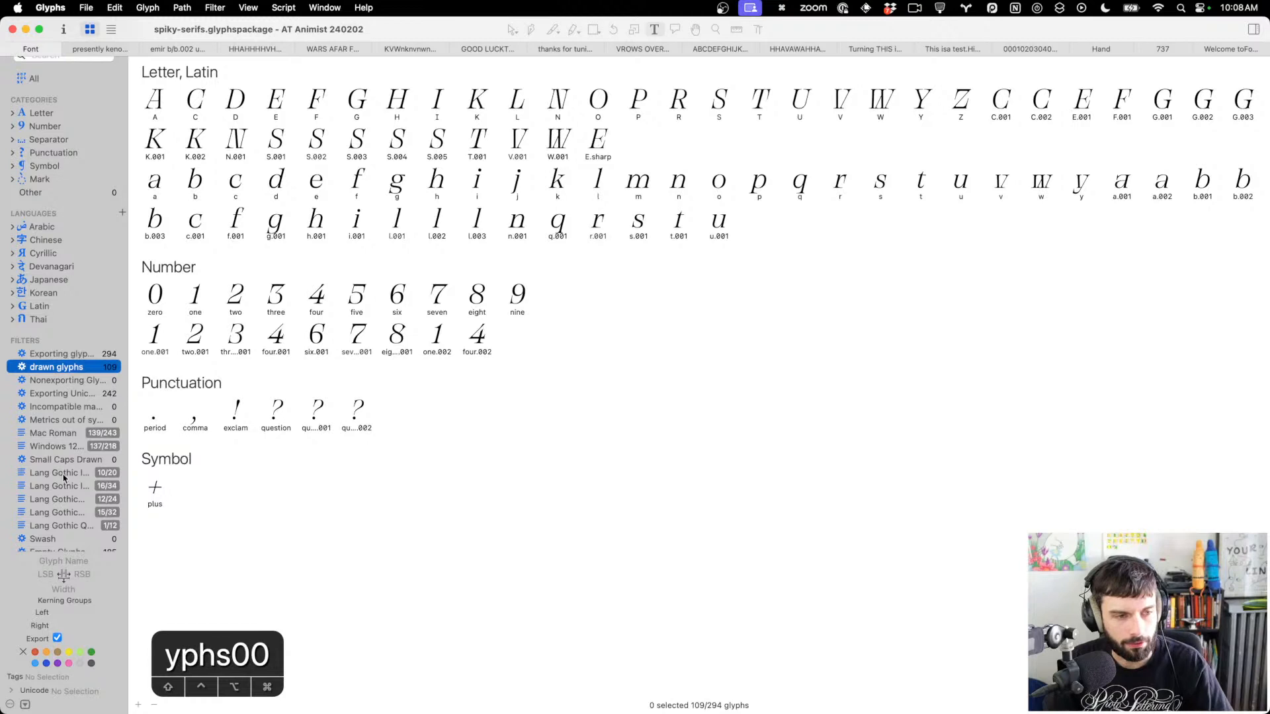
{"action": "scroll", "coordinate": [57, 372], "scroll_direction": "up", "scroll_amount": 1}
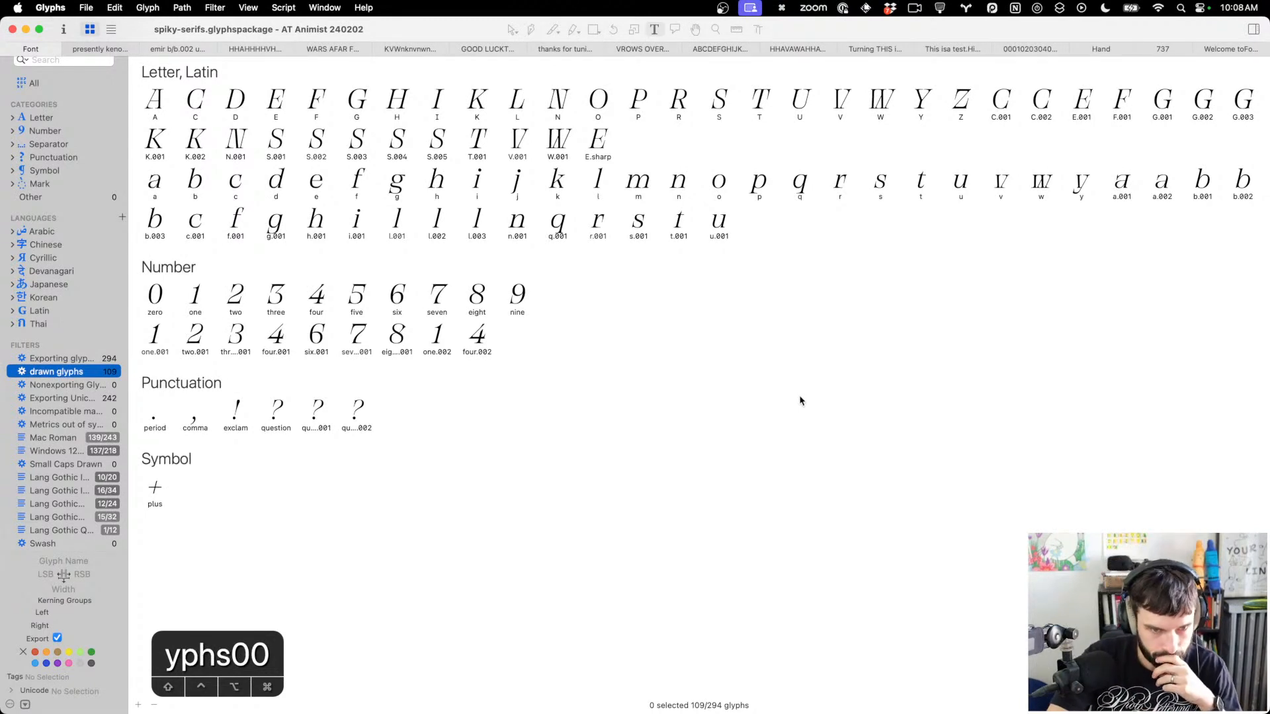
Generate capitalized English words of 3 to 15 letters with word-o-mat from the characters in the current font, and look over the resulting text
{"action": "left_click", "coordinate": [115, 8]}
{"action": "left_click", "coordinate": [258, 341]}
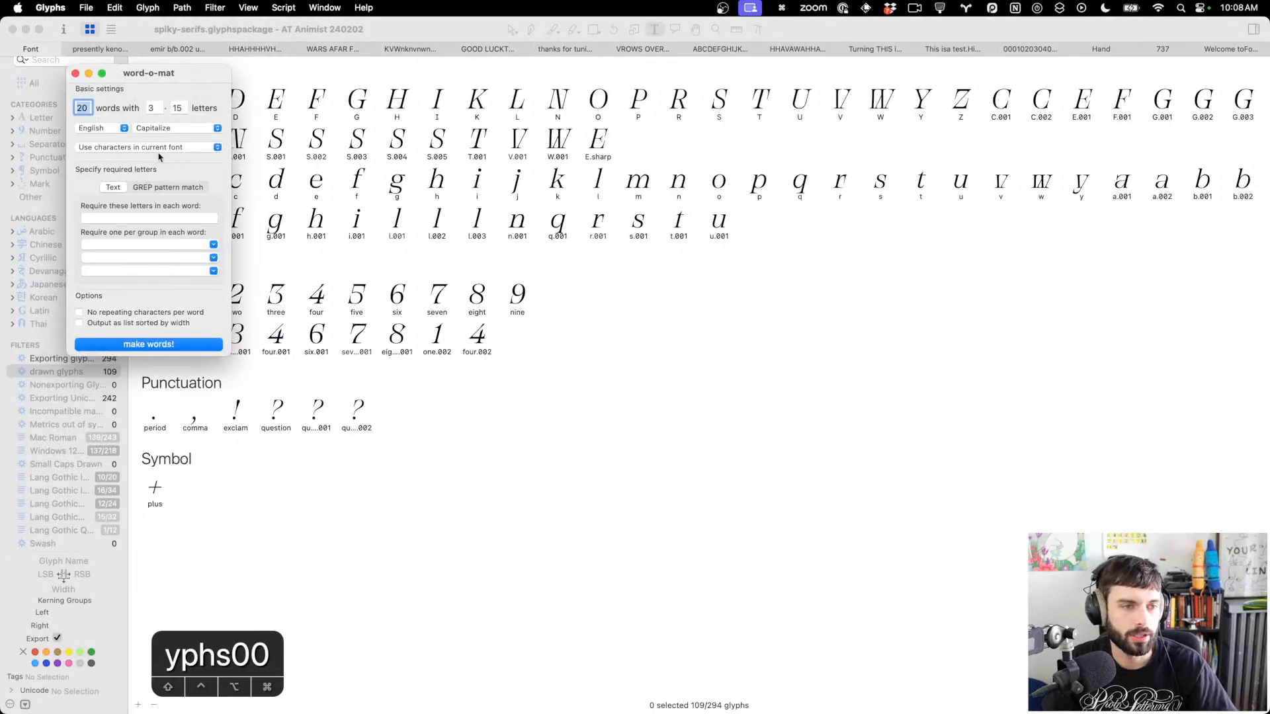
{"action": "left_click", "coordinate": [163, 343]}
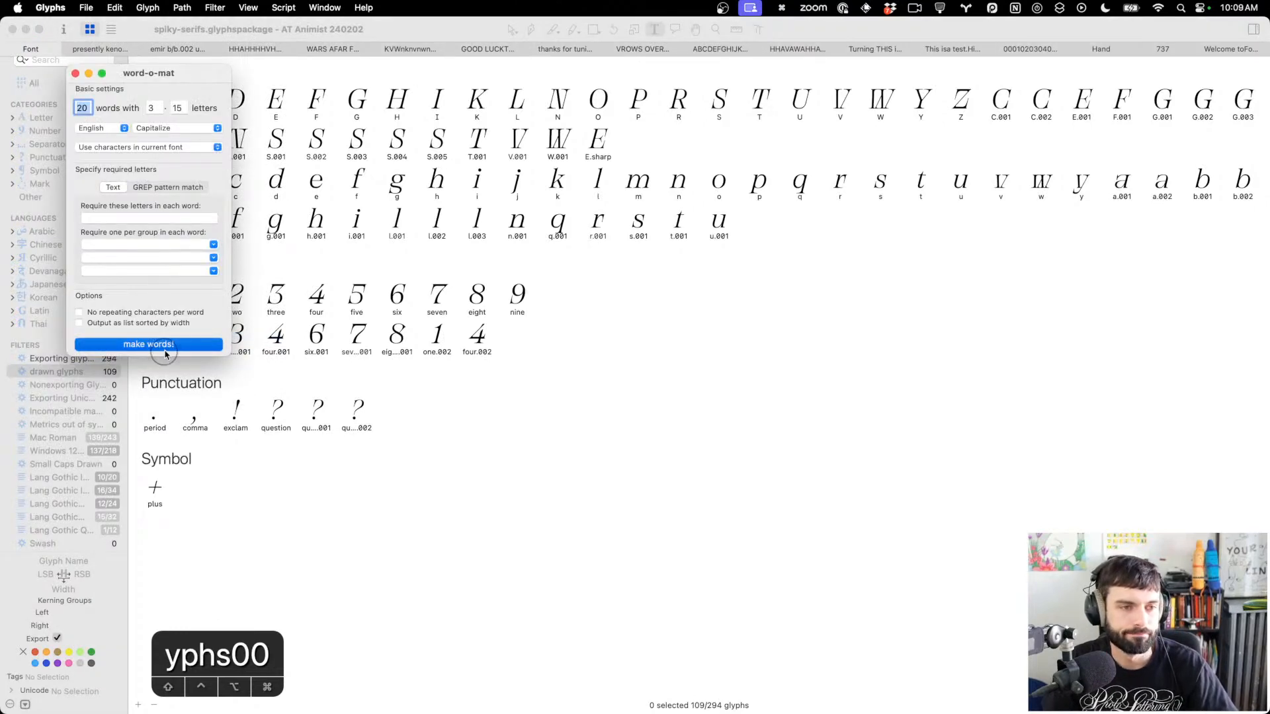
{"action": "scroll", "coordinate": [854, 307], "scroll_direction": "down", "scroll_amount": 3}
{"action": "scroll", "coordinate": [855, 307], "scroll_direction": "down", "scroll_amount": 3}
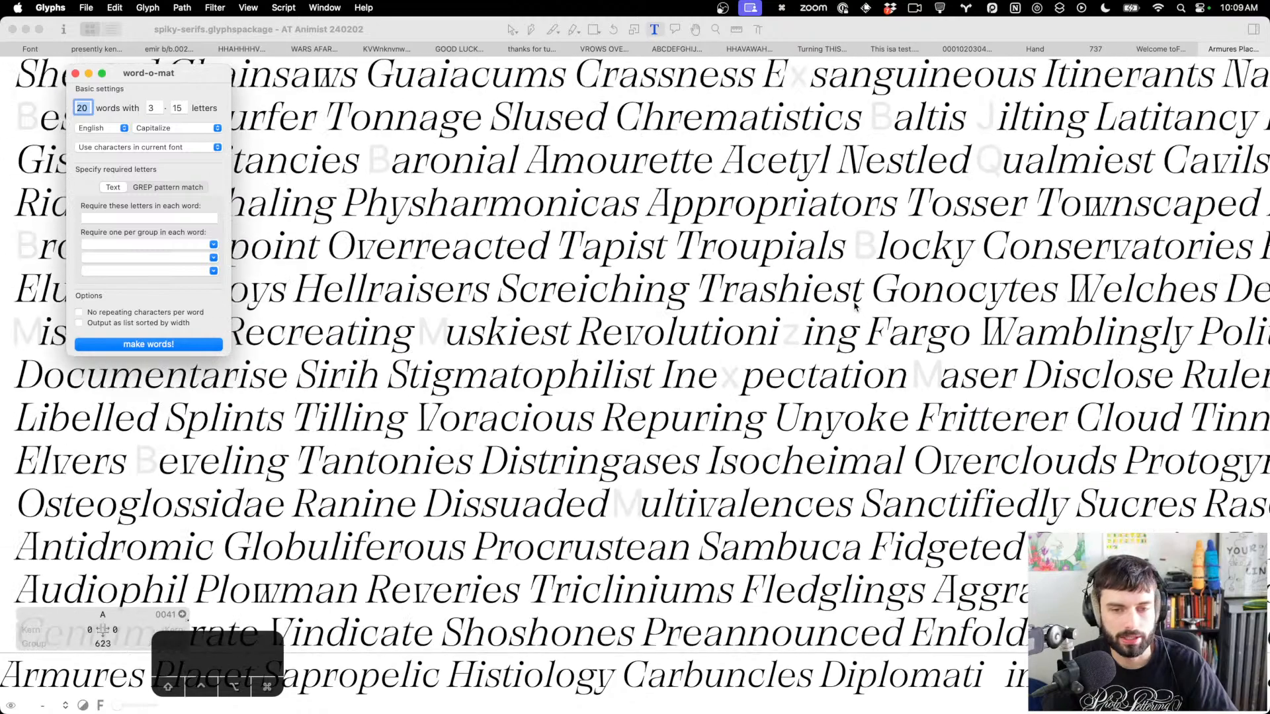
{"action": "scroll", "coordinate": [854, 306], "scroll_direction": "down", "scroll_amount": 5}
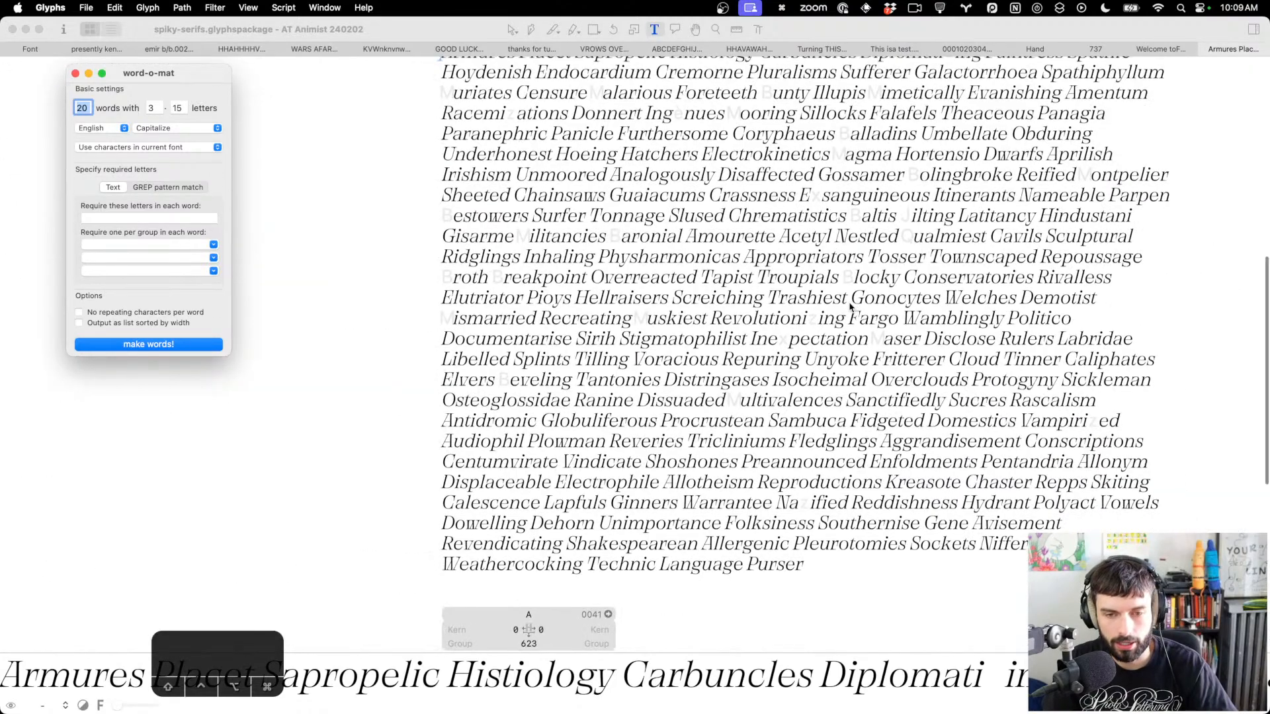
{"action": "scroll", "coordinate": [853, 310], "scroll_direction": "right", "scroll_amount": 1}
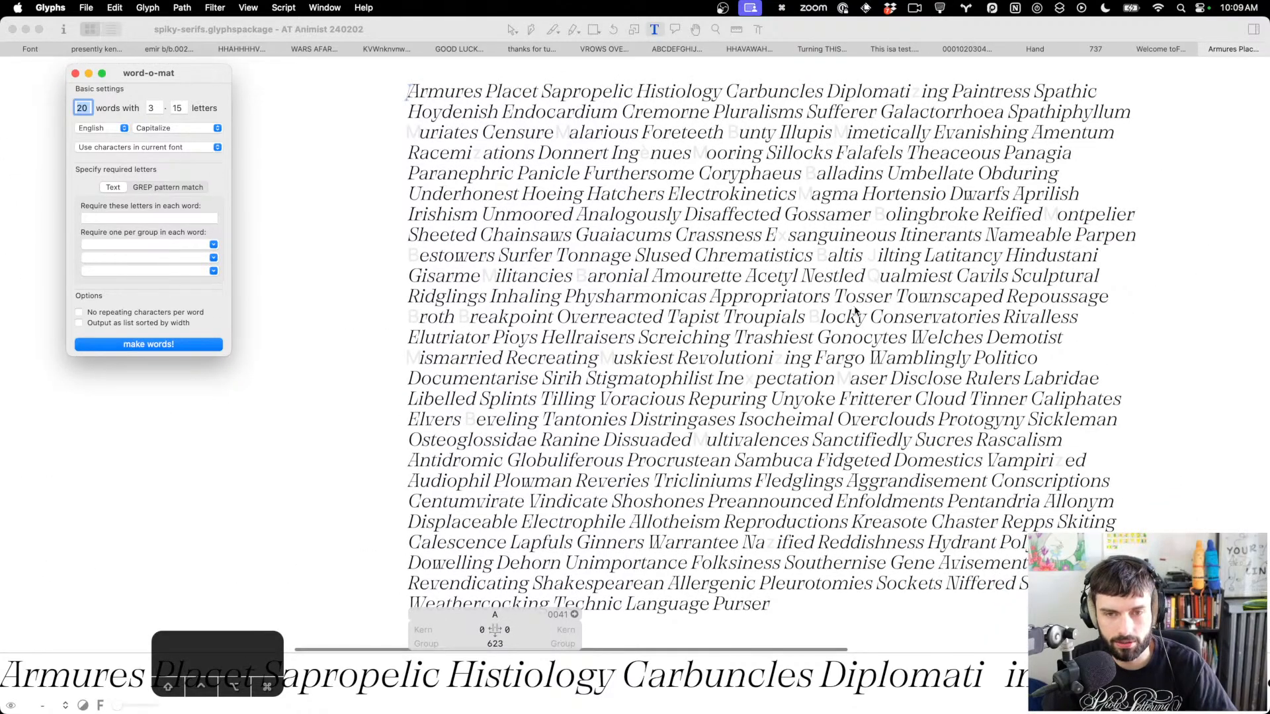
Select the drawn uppercase glyphs A to Z and lowercase glyphs a to y in the font overview, leaving out the numbered alternates
{"action": "left_click", "coordinate": [152, 151]}
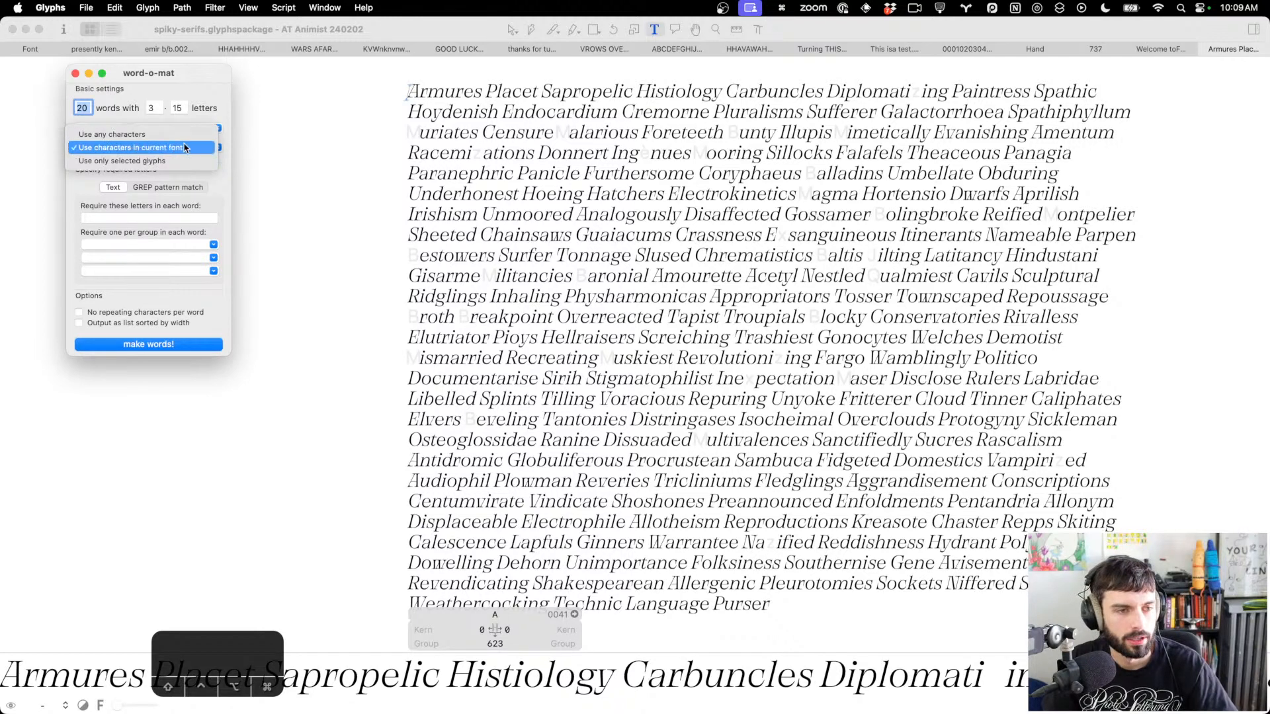
{"action": "left_click", "coordinate": [227, 118]}
{"action": "left_click", "coordinate": [30, 49]}
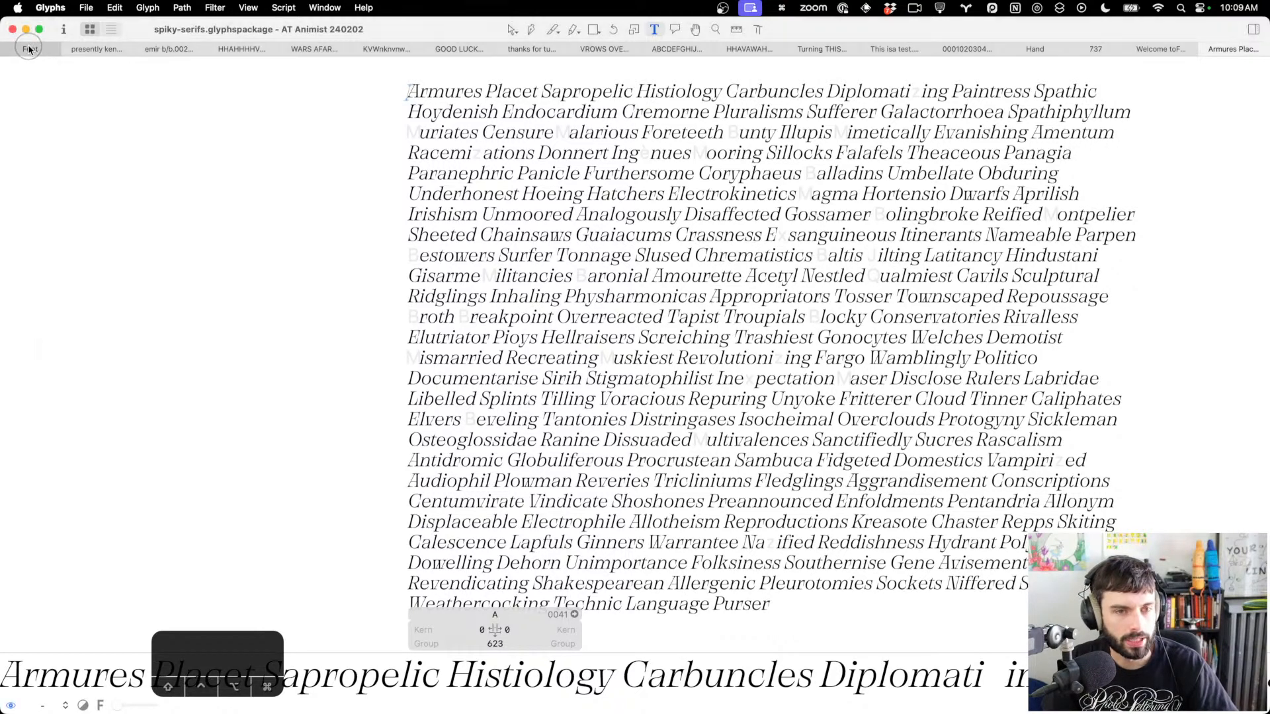
{"action": "left_click", "coordinate": [153, 100]}
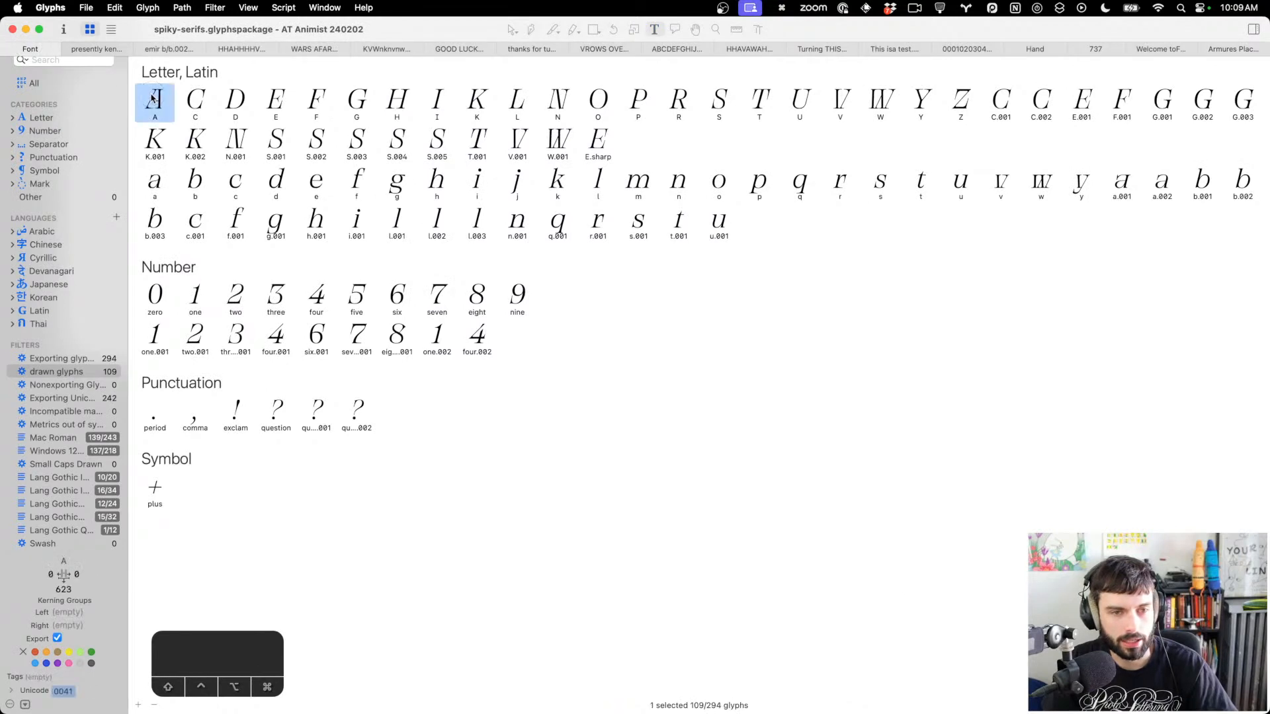
{"action": "left_click", "coordinate": [963, 102], "text": "shift"}
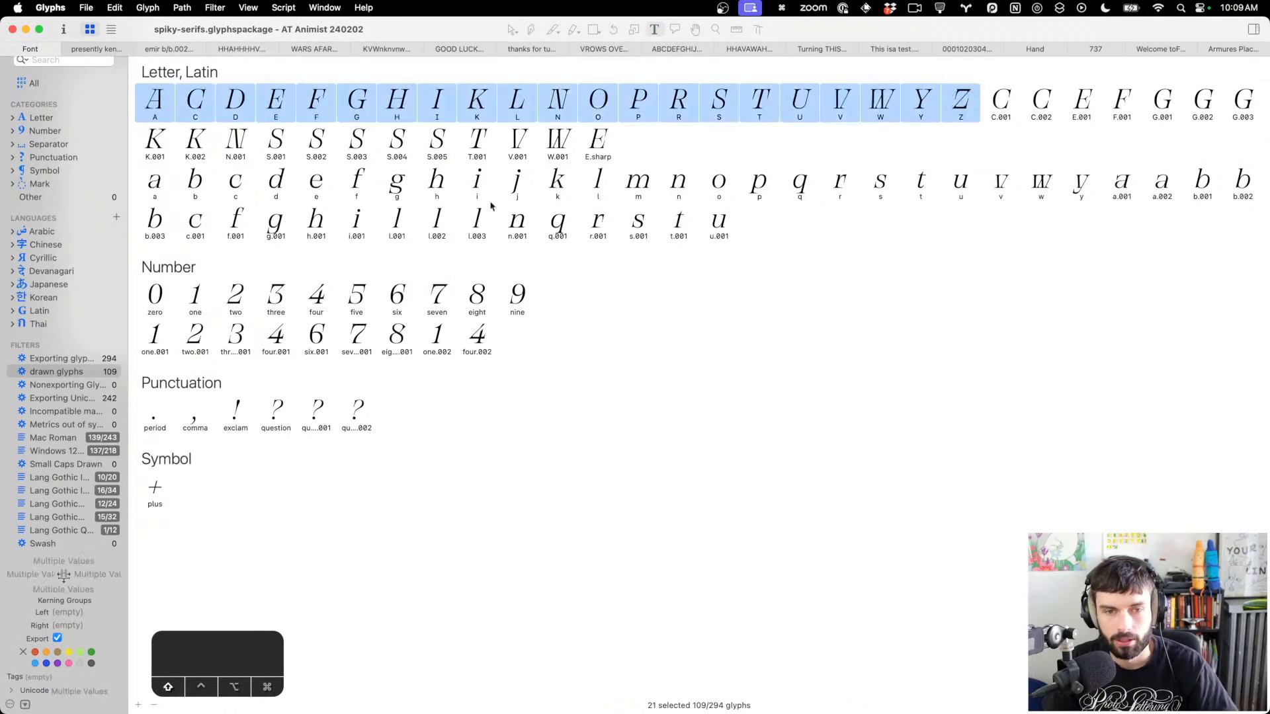
{"action": "left_click_drag", "start_coordinate": [151, 183], "coordinate": [1125, 189]}
{"action": "left_click", "coordinate": [1125, 189], "text": "super"}
{"action": "left_click", "coordinate": [1176, 188], "text": "super"}
{"action": "left_click", "coordinate": [1204, 189], "text": "super"}
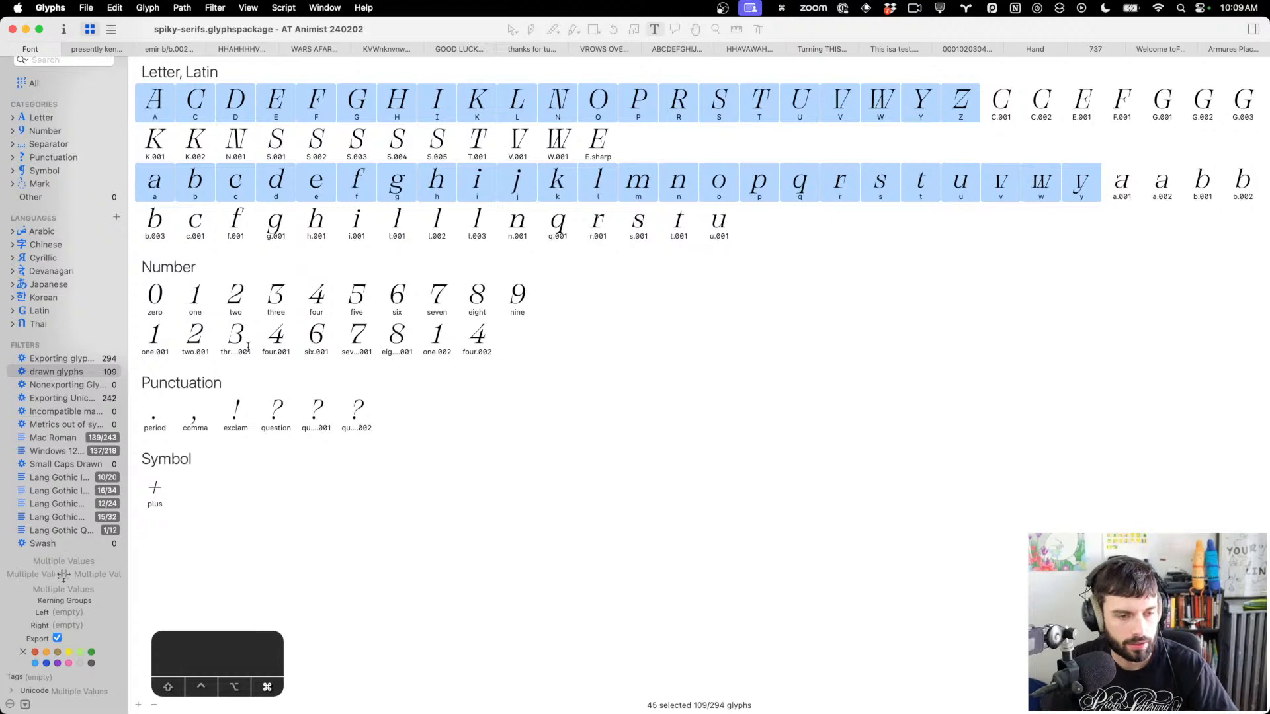
Generate capitalized English words of 3 to 15 letters with word-o-mat, using only the glyphs selected in the font overview
{"action": "left_click", "coordinate": [115, 7]}
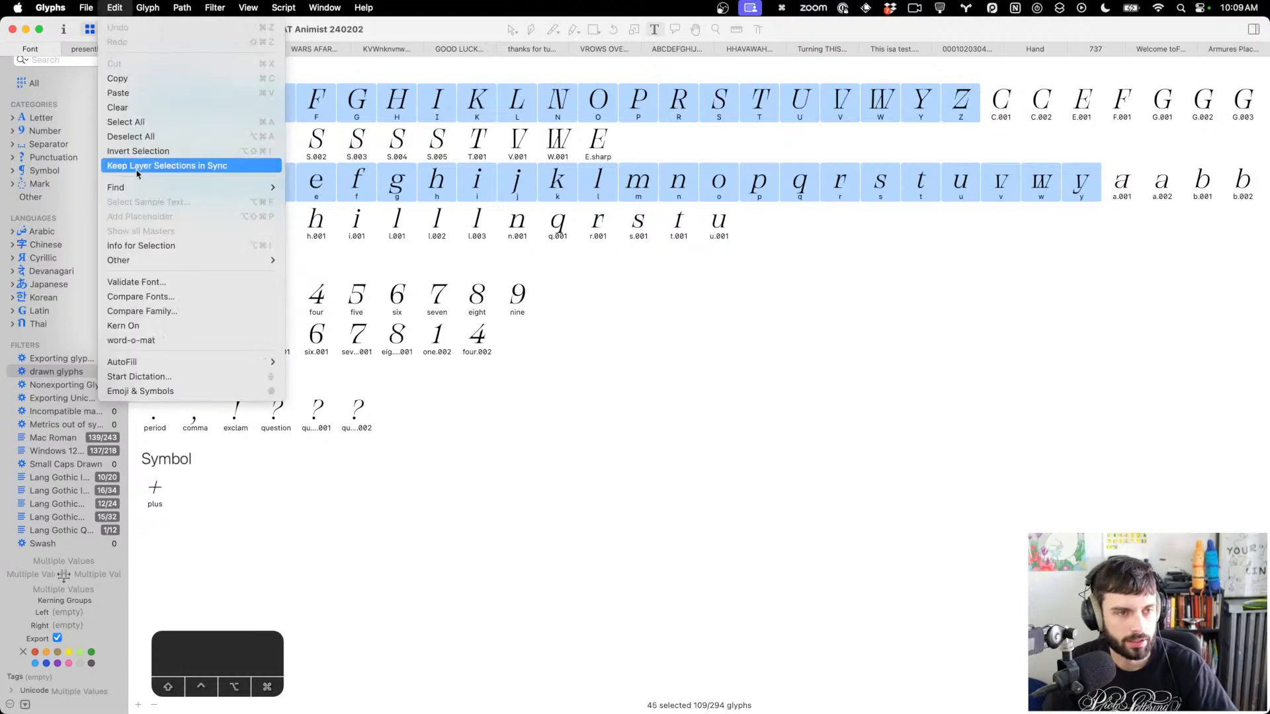
{"action": "left_click", "coordinate": [175, 340]}
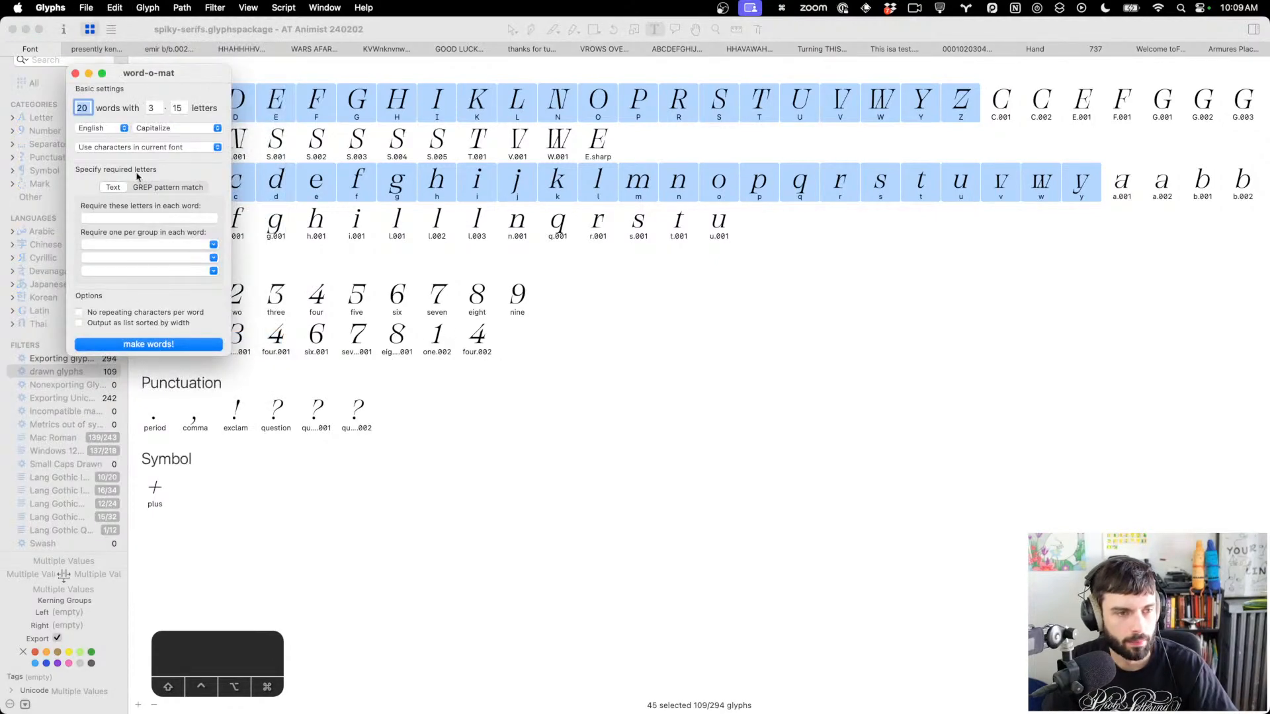
{"action": "left_click", "coordinate": [198, 349]}
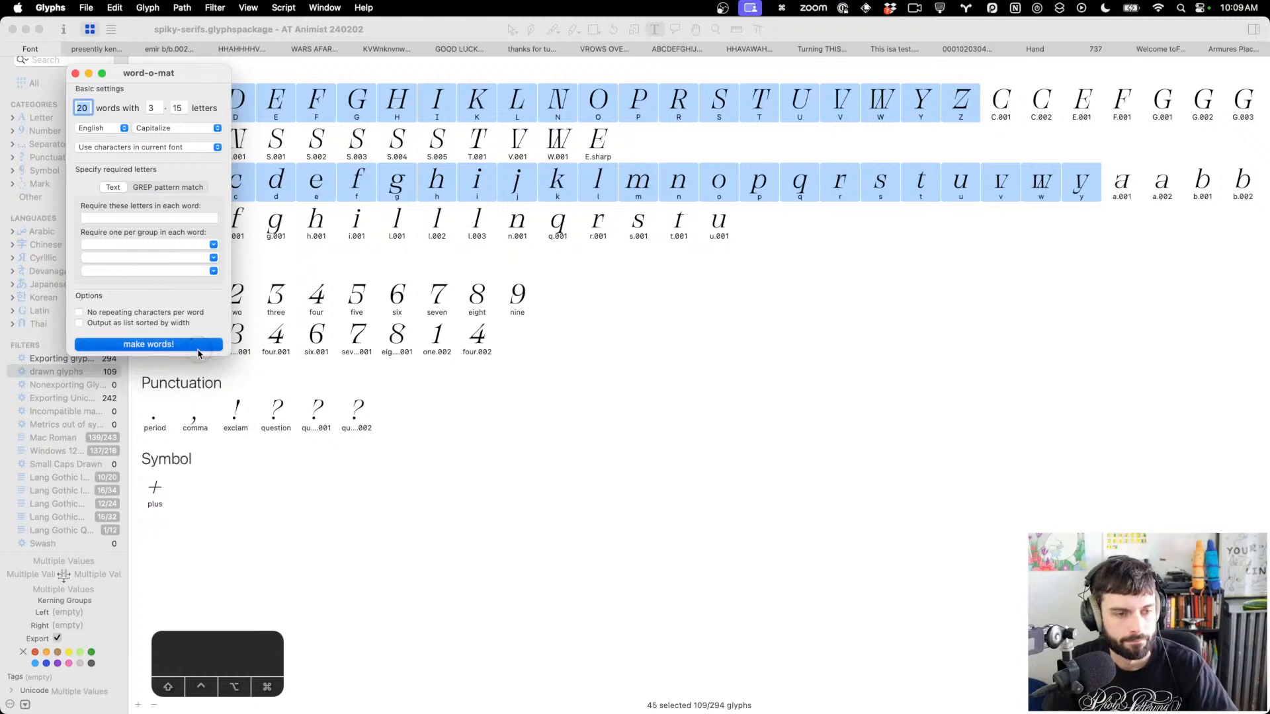
{"action": "left_click", "coordinate": [151, 147]}
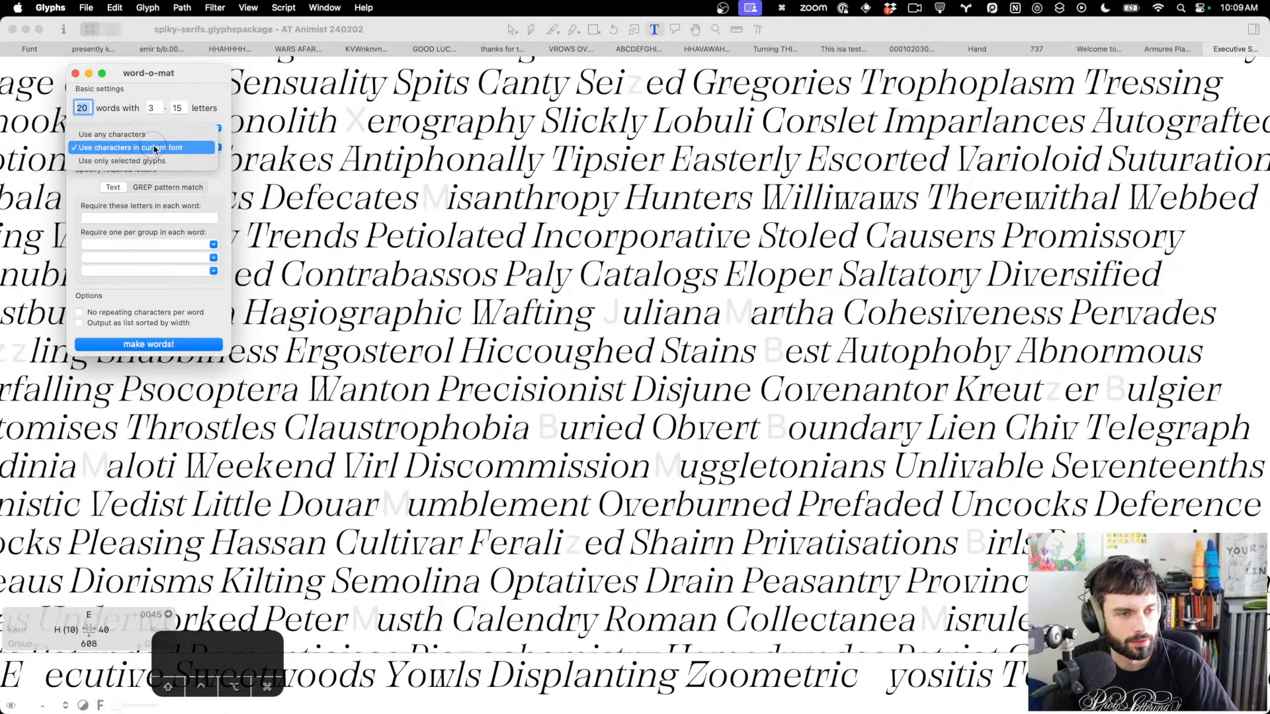
{"action": "left_click", "coordinate": [151, 160]}
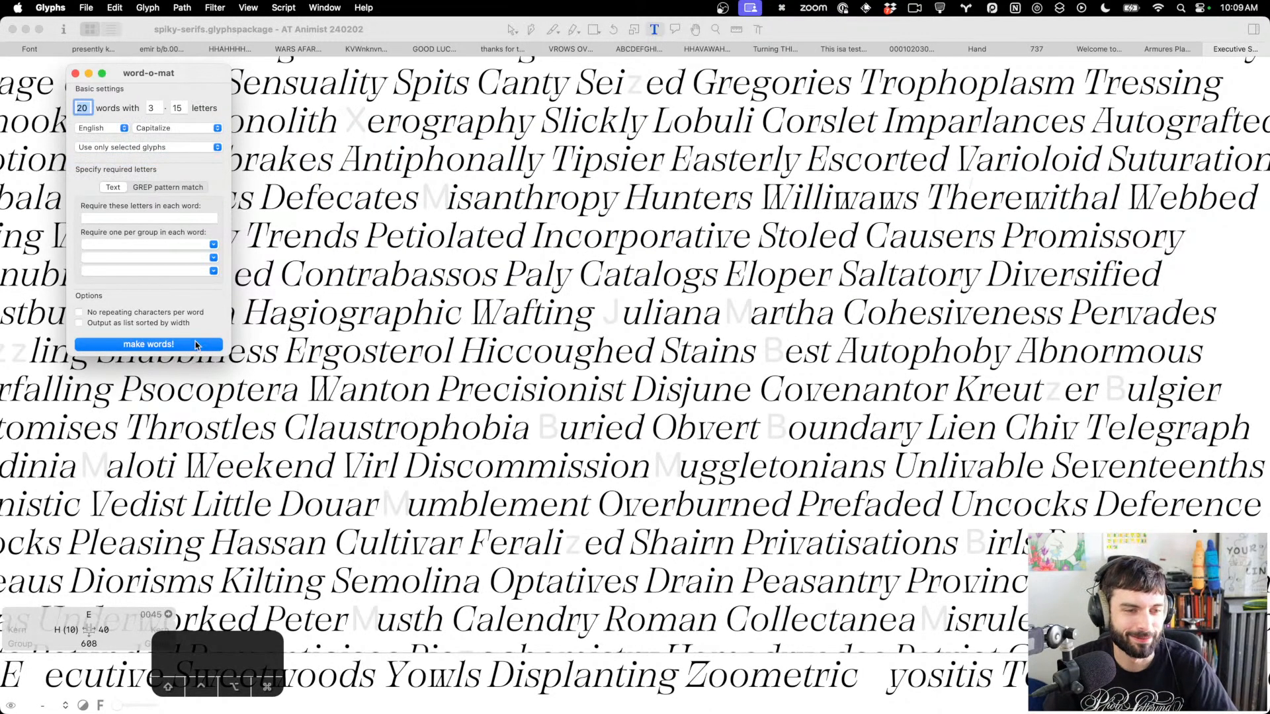
{"action": "left_click", "coordinate": [198, 345]}
Hide the glyph info box in the generated text and close the word-o-mat window
{"action": "scroll", "coordinate": [856, 324], "scroll_direction": "down", "scroll_amount": 5}
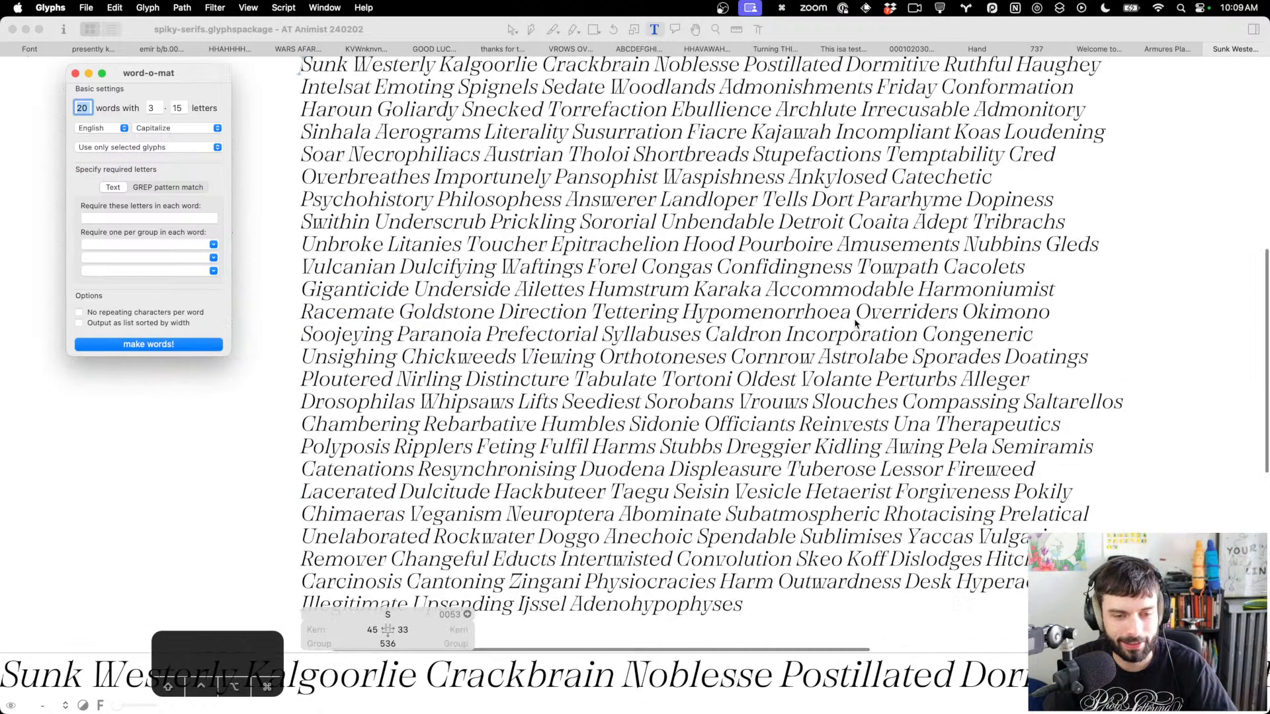
{"action": "scroll", "coordinate": [846, 323], "scroll_direction": "up", "scroll_amount": 3}
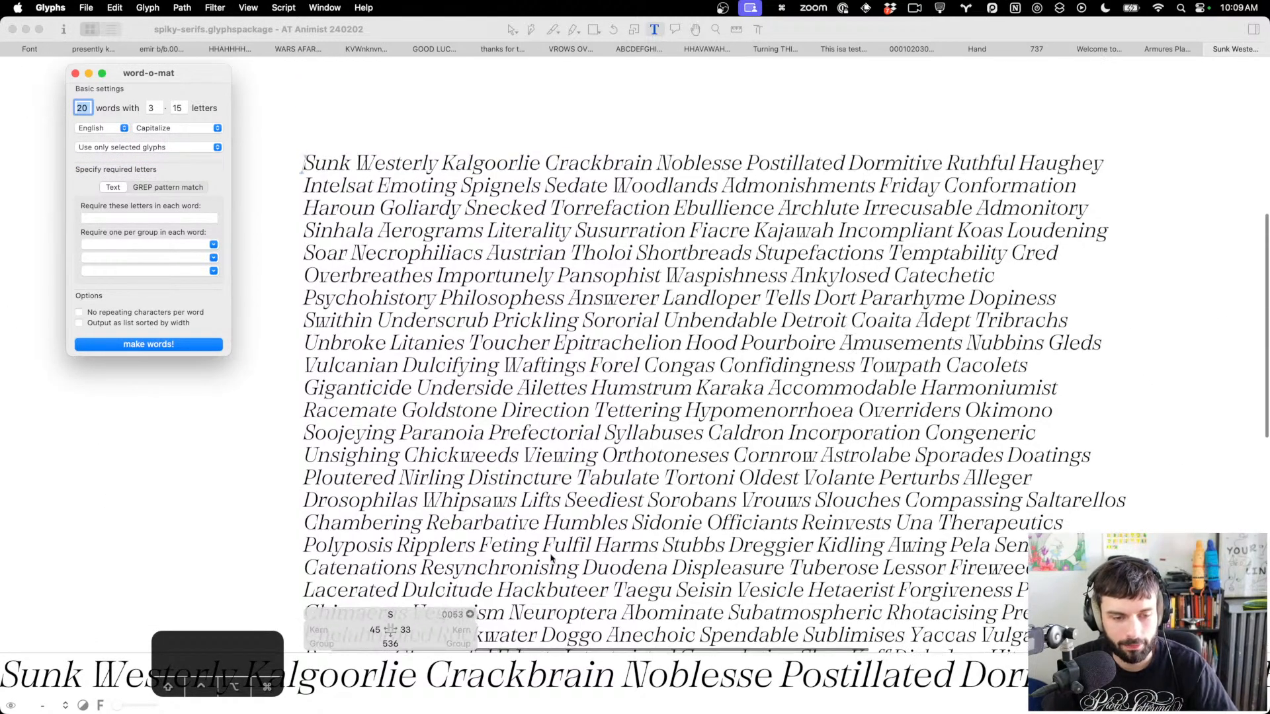
{"action": "scroll", "coordinate": [666, 513], "scroll_direction": "up", "scroll_amount": 2}
{"action": "key", "text": "shift+super+i"}
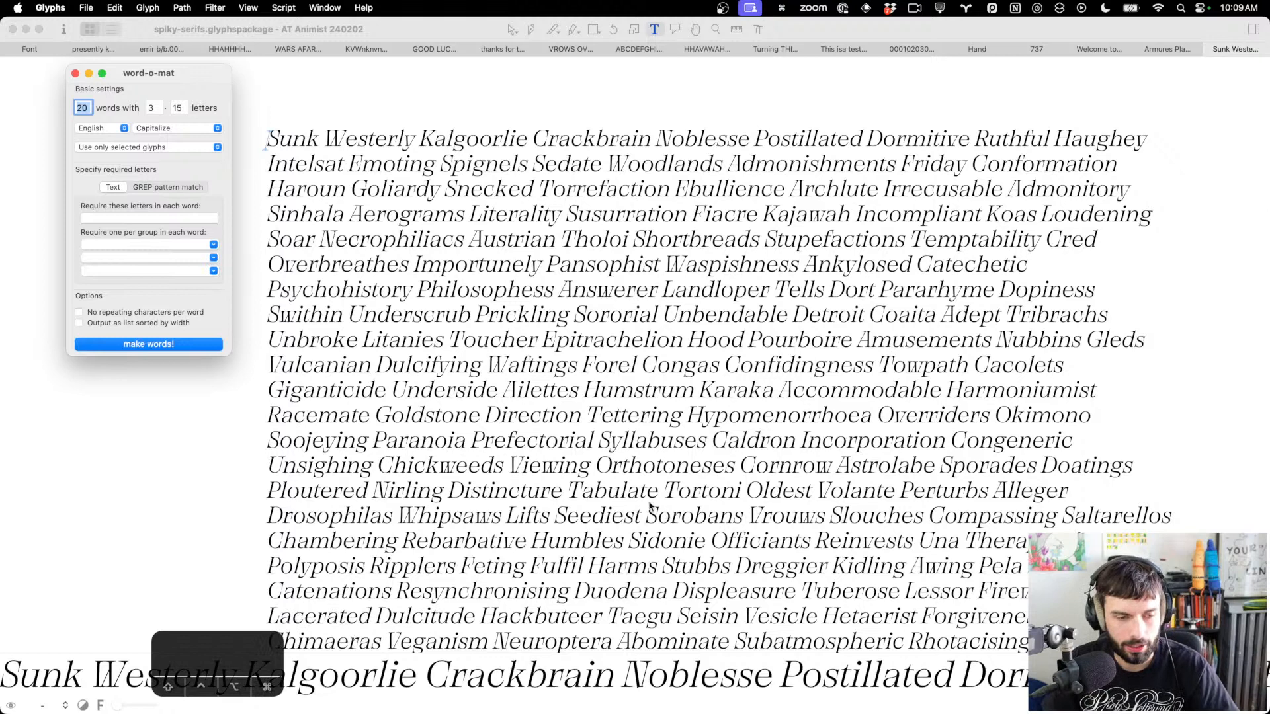
{"action": "left_click_drag", "start_coordinate": [225, 653], "coordinate": [92, 597]}
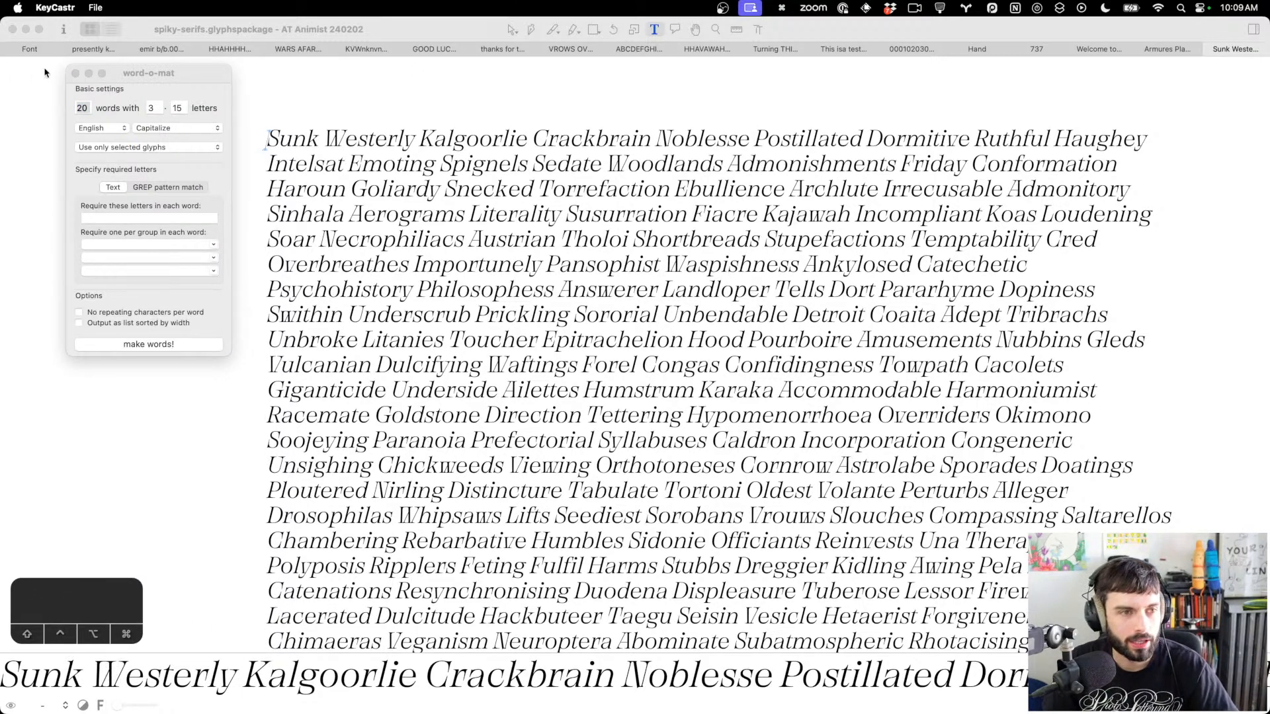
{"action": "left_click", "coordinate": [75, 73]}
Hide the metrics values displayed around the letters of the generated text
{"action": "scroll", "coordinate": [1045, 252], "scroll_direction": "up", "scroll_amount": 2}
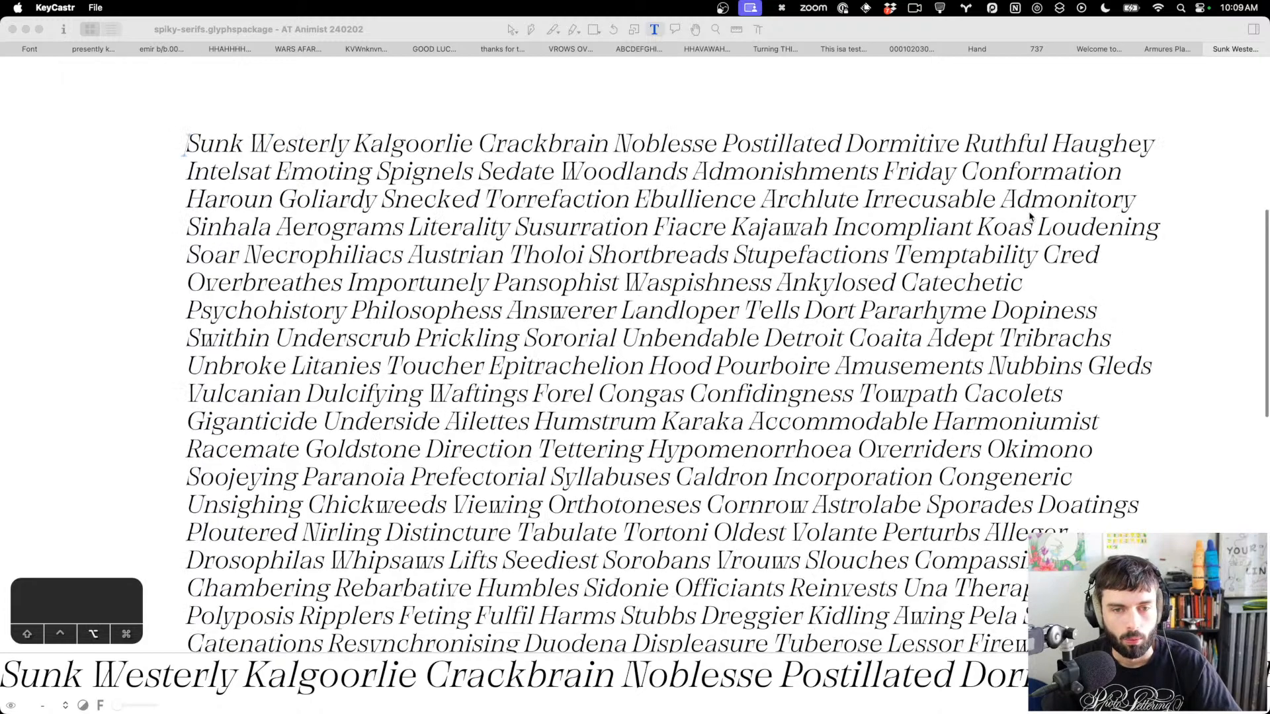
{"action": "scroll", "coordinate": [612, 295], "scroll_direction": "up", "scroll_amount": 3}
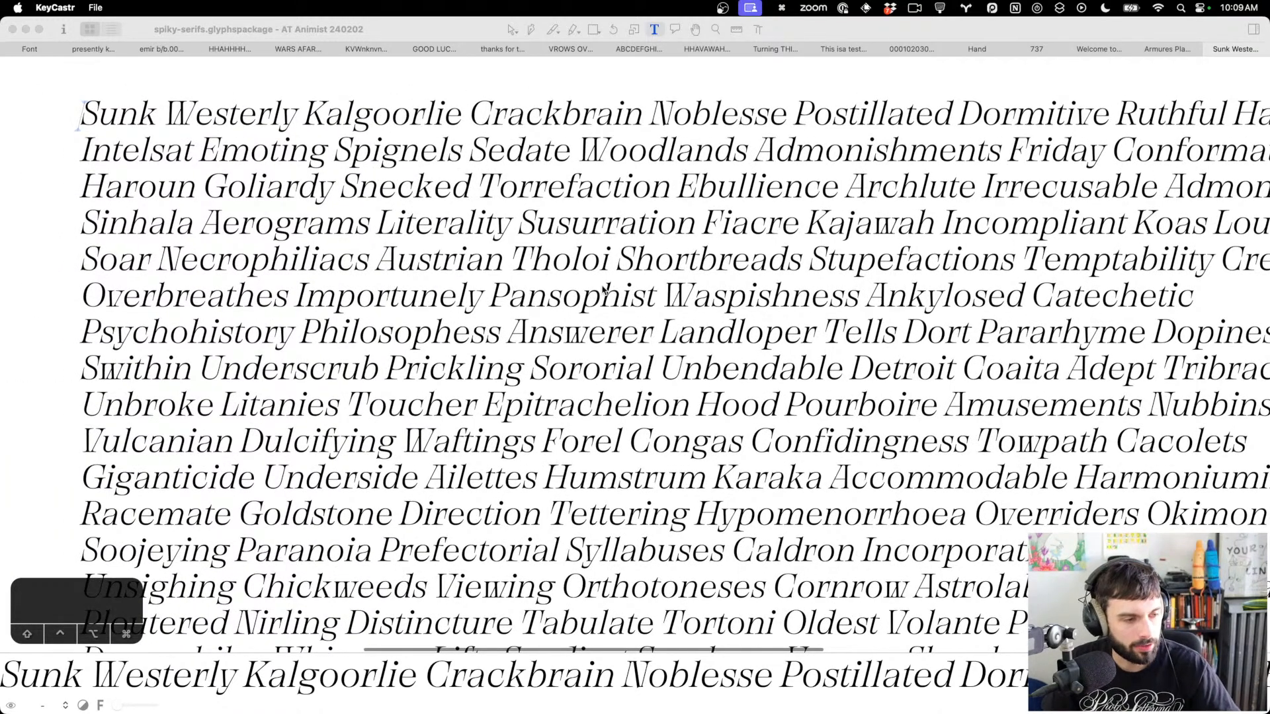
{"action": "scroll", "coordinate": [605, 290], "scroll_direction": "down", "scroll_amount": 1}
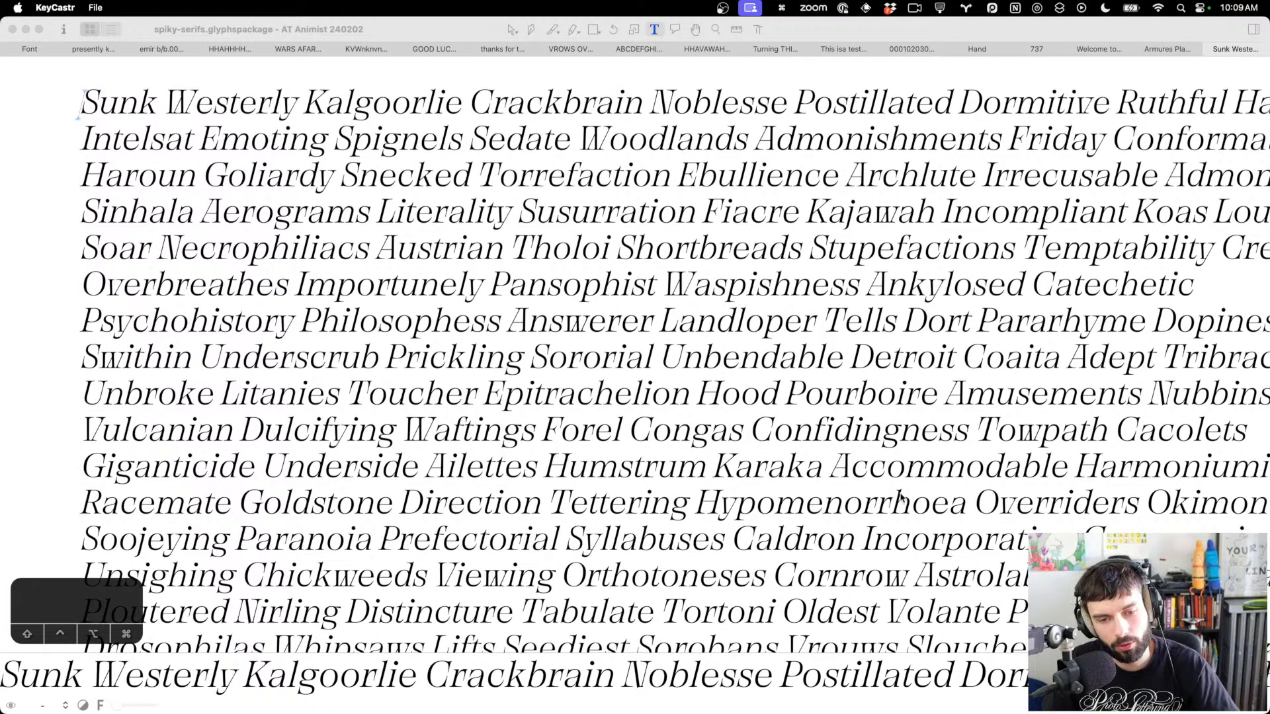
{"action": "scroll", "coordinate": [898, 496], "scroll_direction": "up", "scroll_amount": 5}
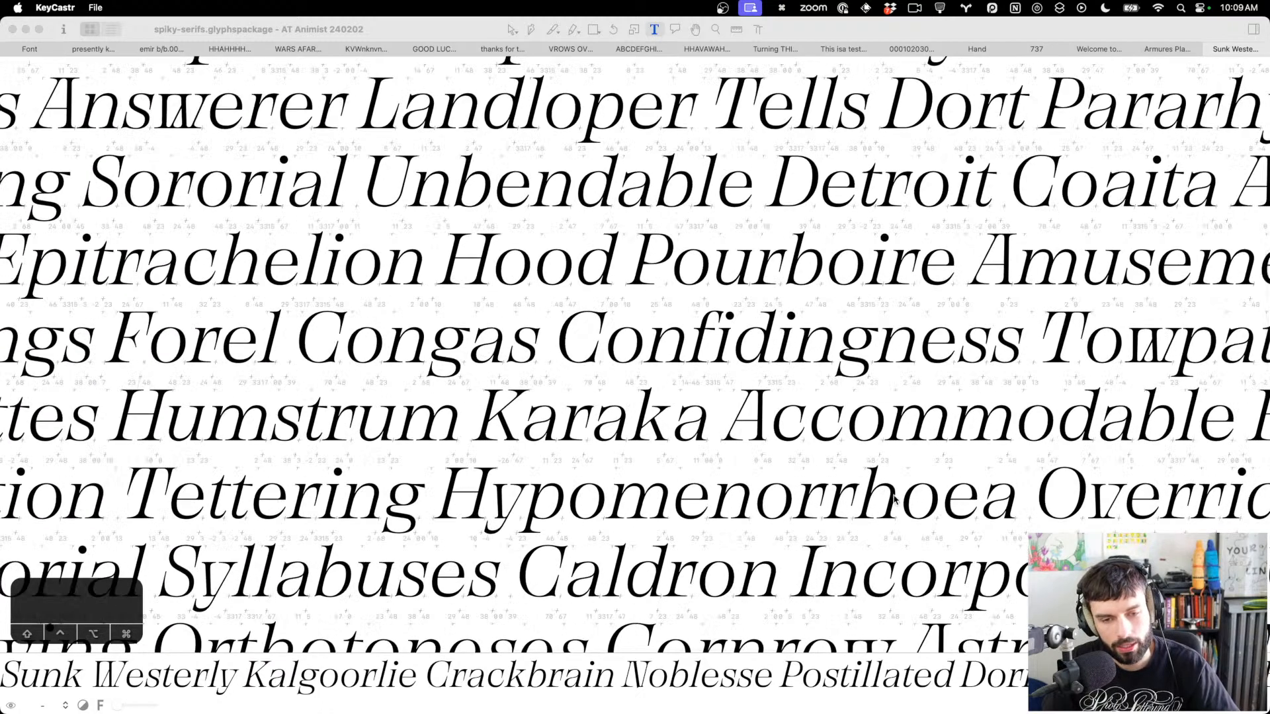
{"action": "scroll", "coordinate": [894, 499], "scroll_direction": "left", "scroll_amount": 2}
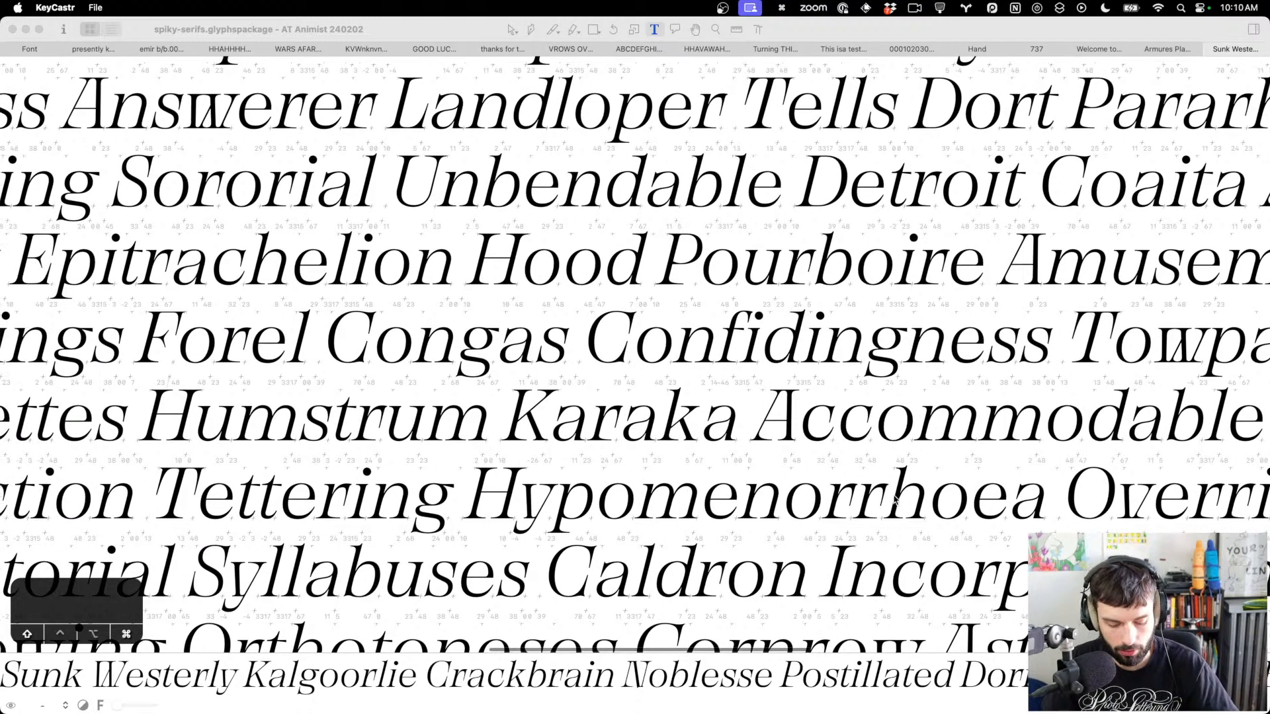
{"action": "left_click", "coordinate": [835, 470]}
{"action": "key", "text": "super+shift+m"}
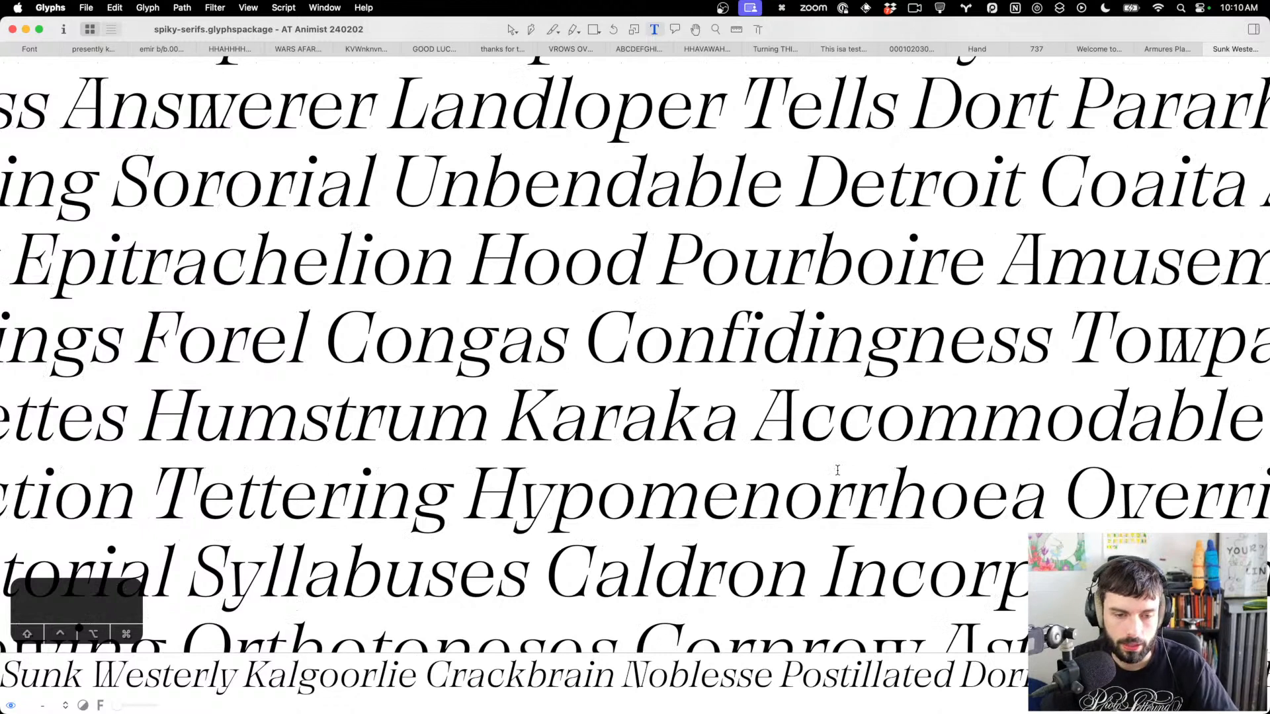
Examine the letter shapes, spacing and overall rhythm of the generated italic text at several sizes, from first line to last
{"action": "scroll", "coordinate": [835, 469], "scroll_direction": "down", "scroll_amount": 3}
{"action": "scroll", "coordinate": [835, 470], "scroll_direction": "left", "scroll_amount": 10}
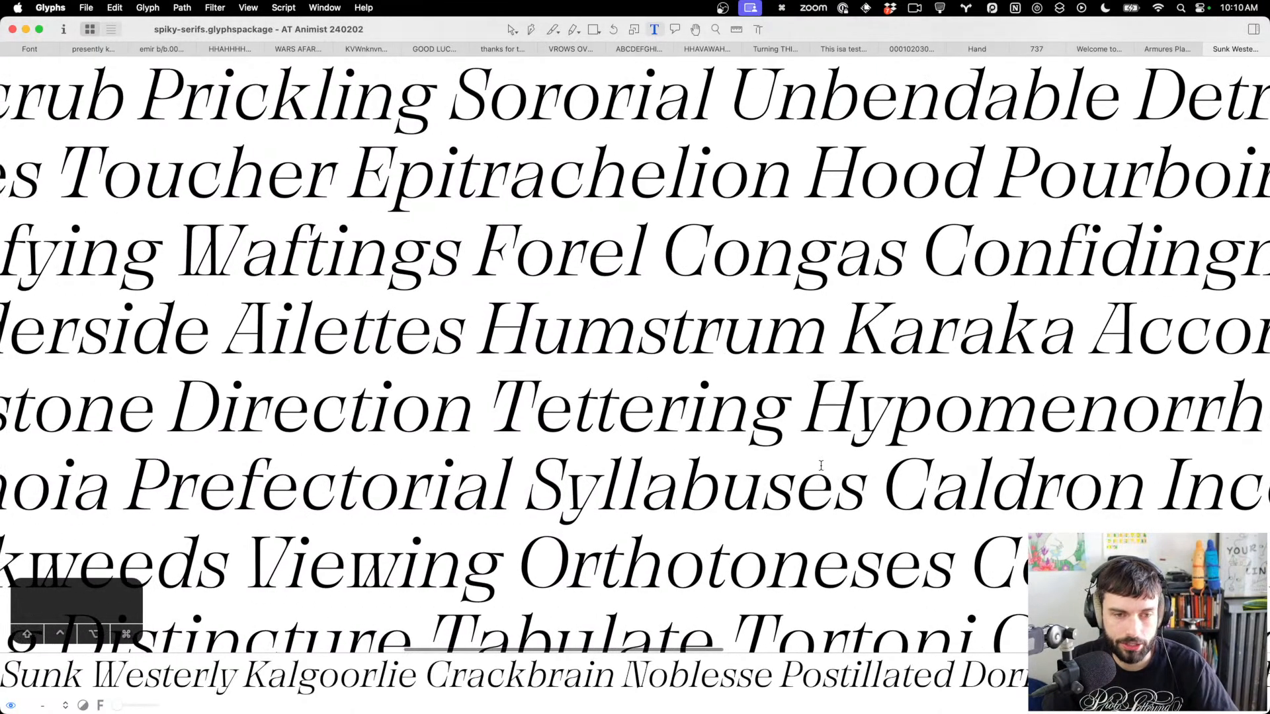
{"action": "scroll", "coordinate": [824, 465], "scroll_direction": "up", "scroll_amount": 8}
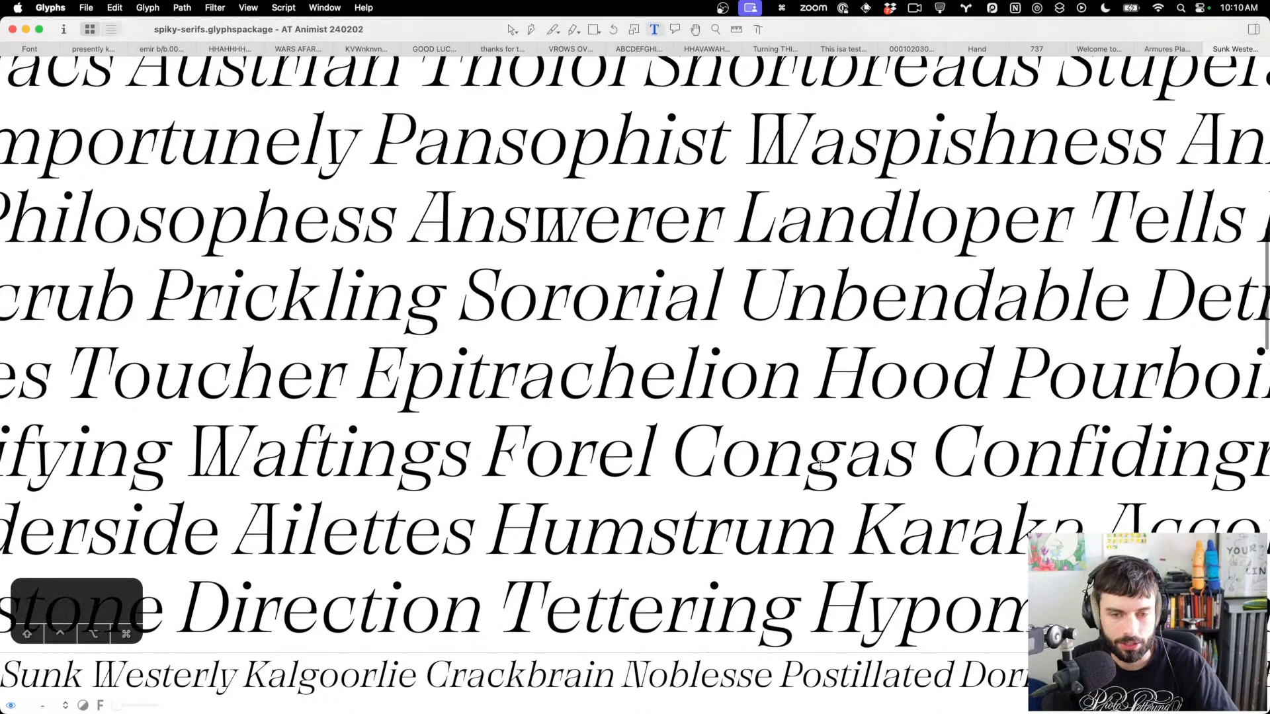
{"action": "scroll", "coordinate": [820, 466], "scroll_direction": "up", "scroll_amount": 3}
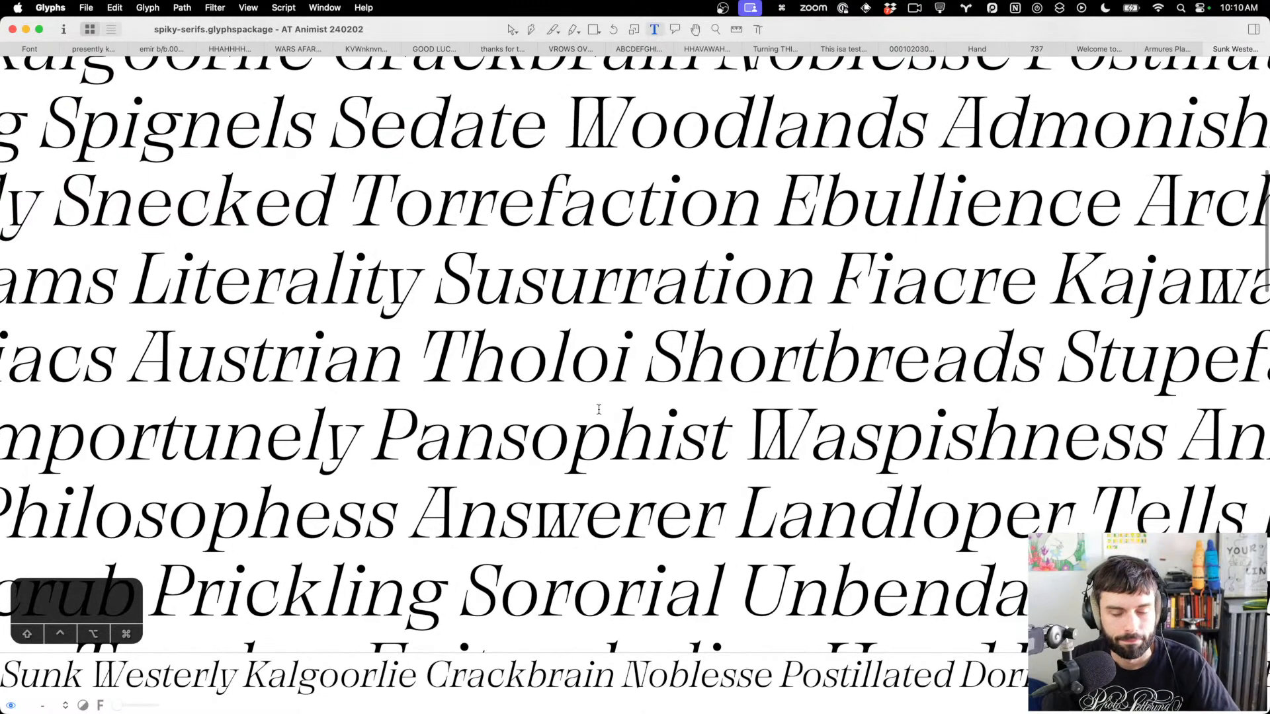
{"action": "scroll", "coordinate": [537, 404], "scroll_direction": "down", "scroll_amount": 5}
{"action": "scroll", "coordinate": [538, 405], "scroll_direction": "down", "scroll_amount": 2}
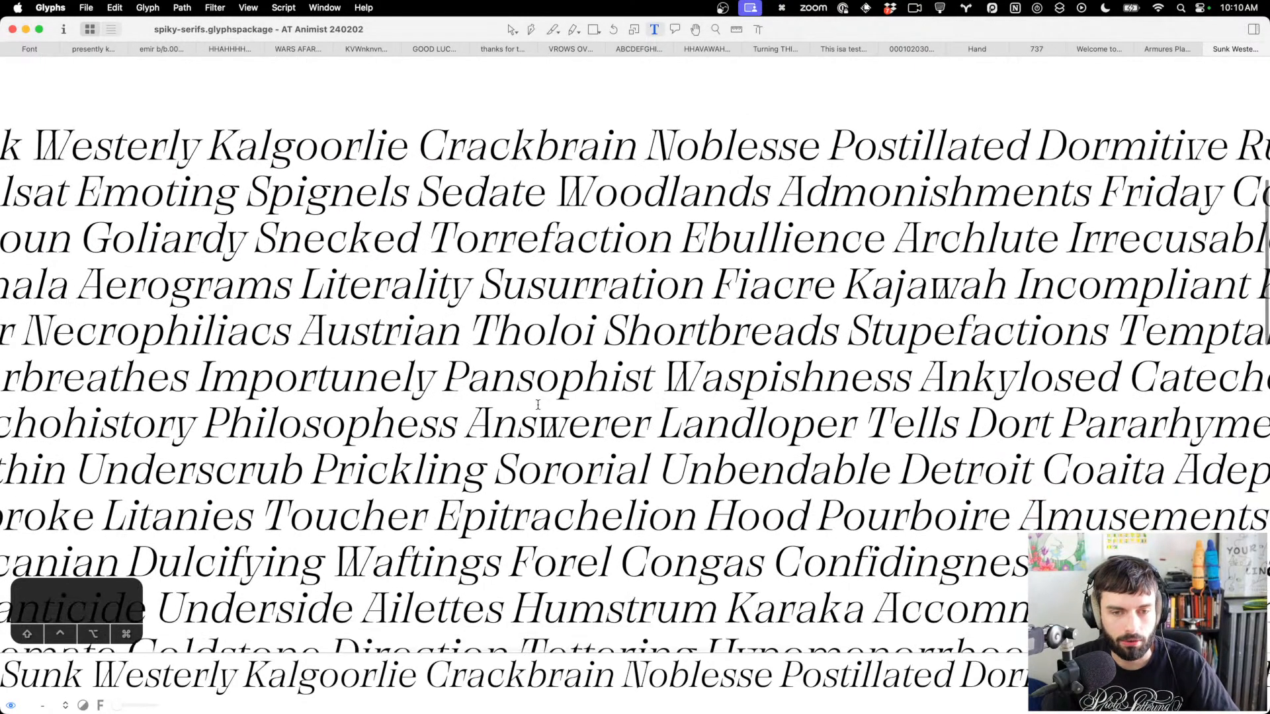
{"action": "scroll", "coordinate": [538, 404], "scroll_direction": "right", "scroll_amount": 2}
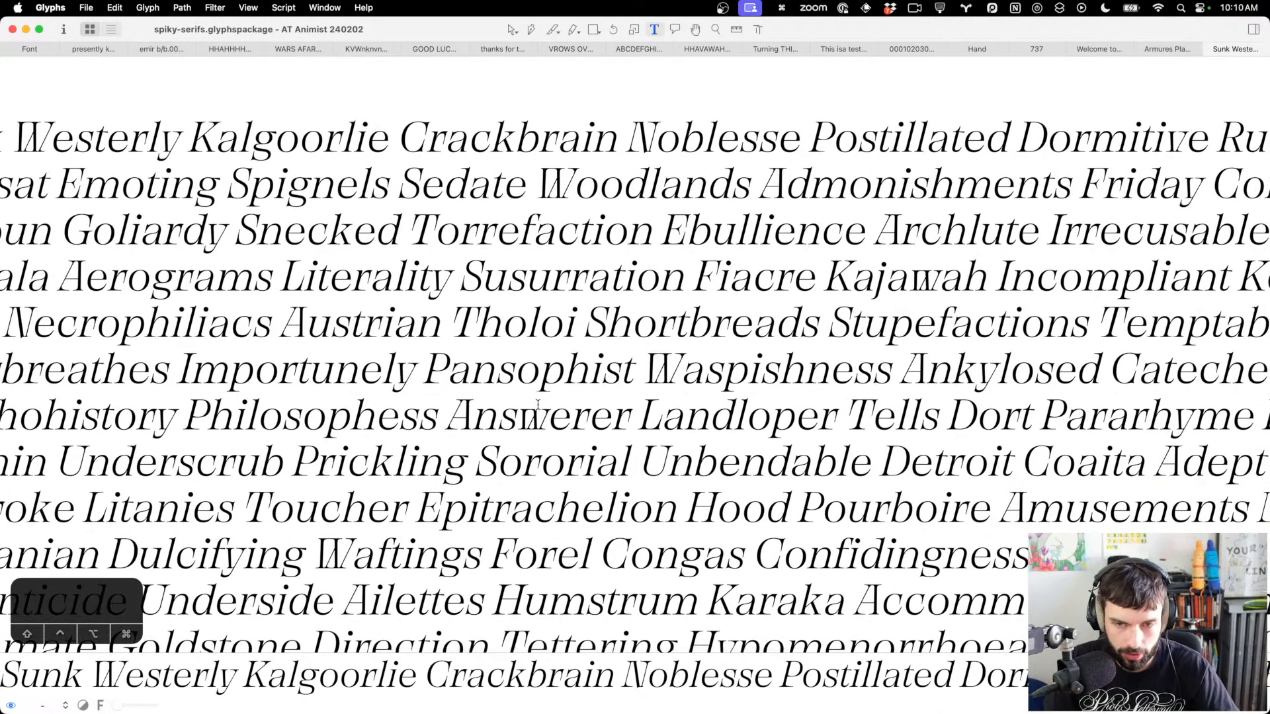
{"action": "scroll", "coordinate": [537, 404], "scroll_direction": "right", "scroll_amount": 5}
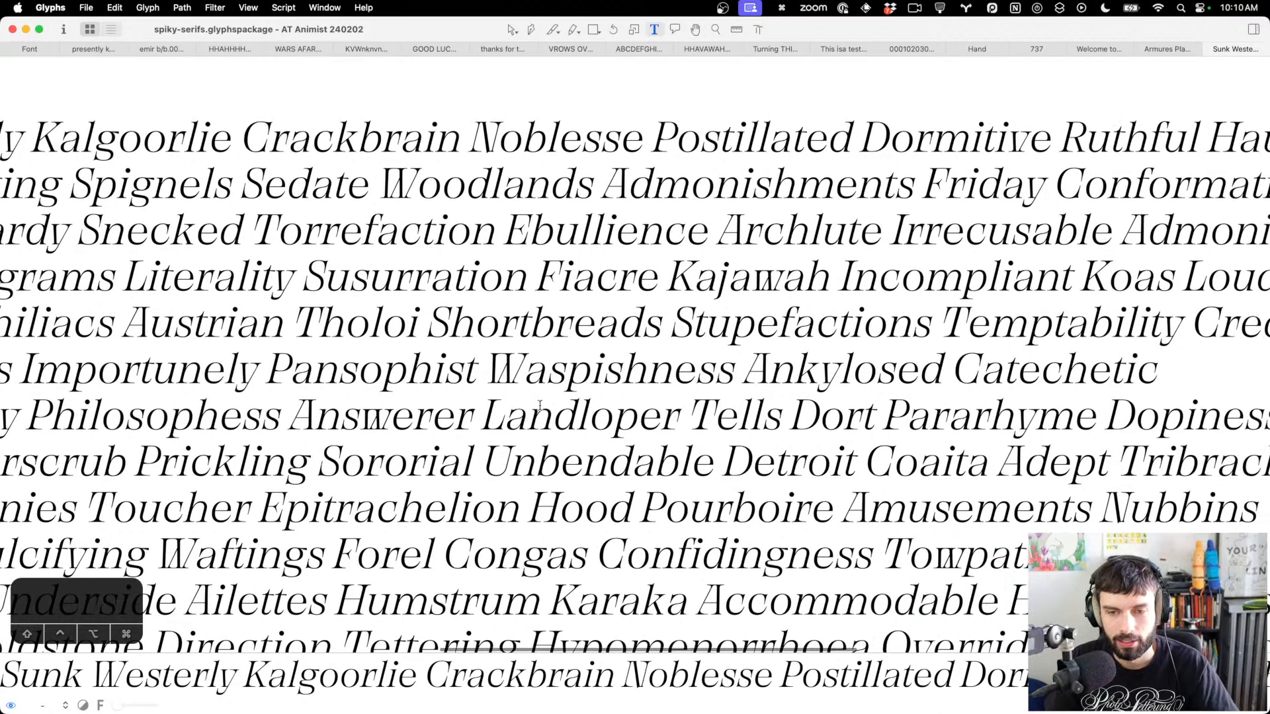
{"action": "scroll", "coordinate": [887, 284], "scroll_direction": "down", "scroll_amount": 5}
{"action": "scroll", "coordinate": [887, 283], "scroll_direction": "down", "scroll_amount": 10}
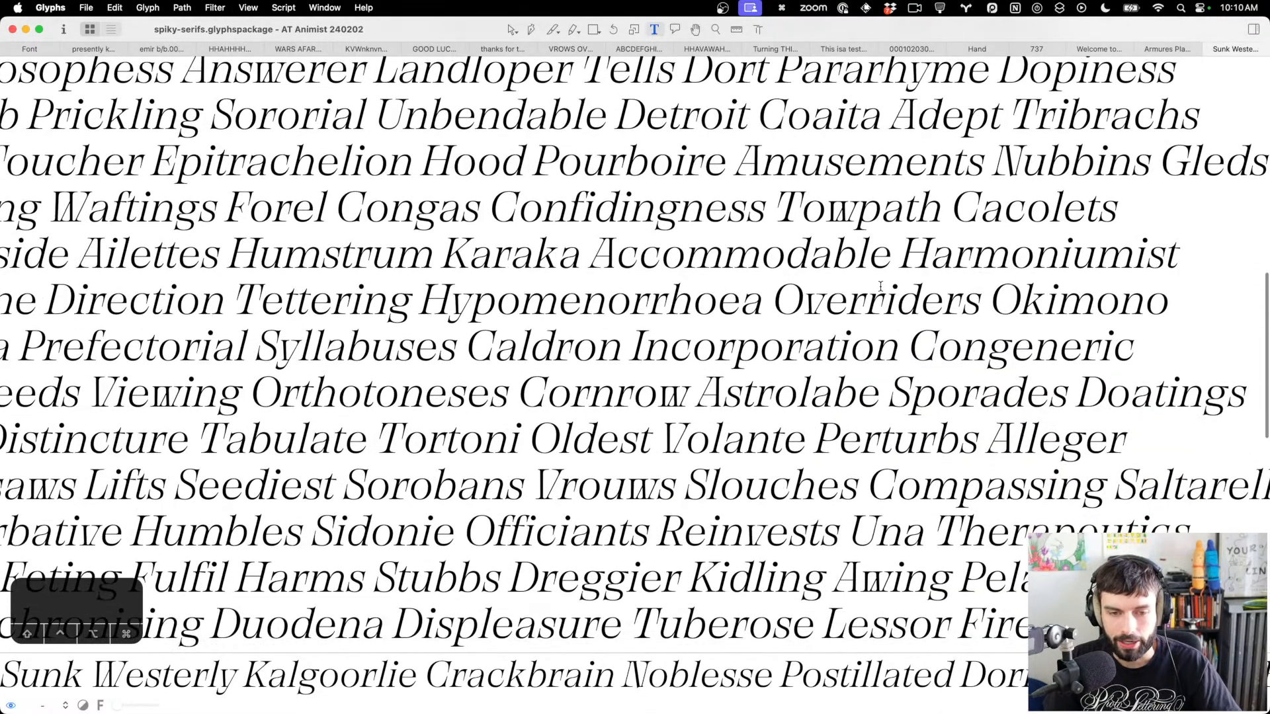
{"action": "scroll", "coordinate": [881, 286], "scroll_direction": "down", "scroll_amount": 2}
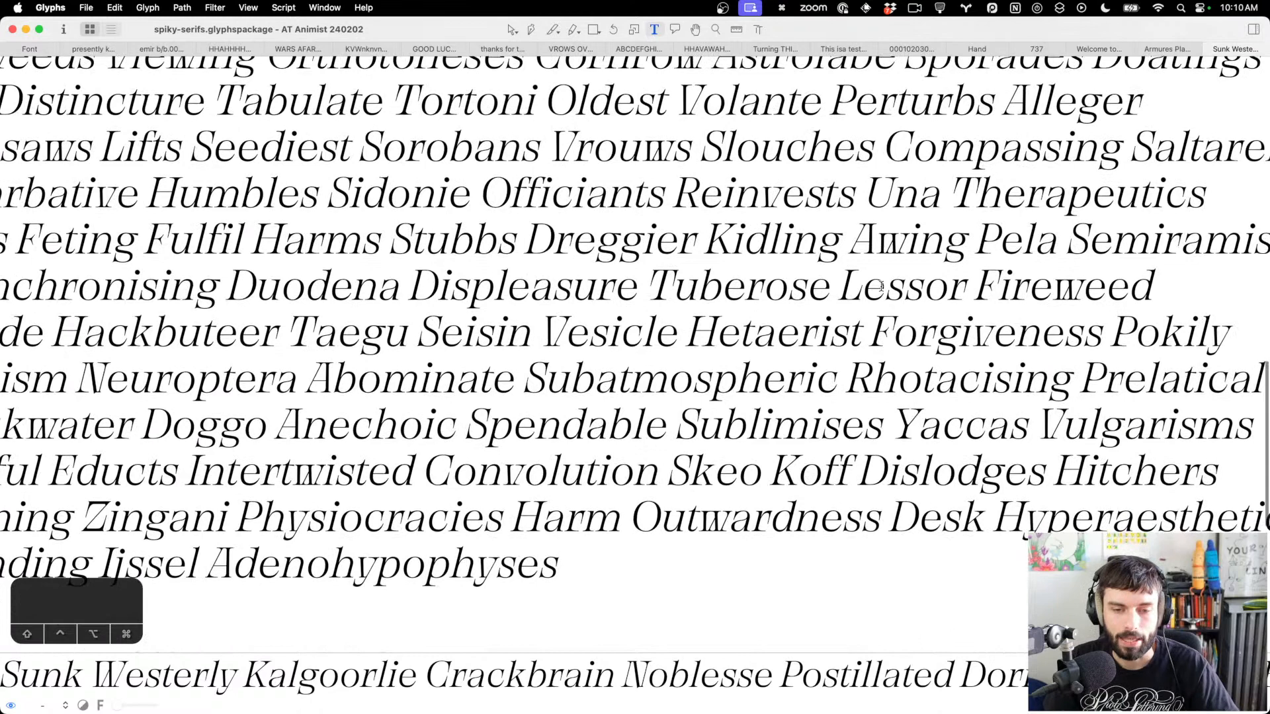
{"action": "scroll", "coordinate": [881, 286], "scroll_direction": "left", "scroll_amount": 7}
{"action": "scroll", "coordinate": [881, 286], "scroll_direction": "left", "scroll_amount": 3}
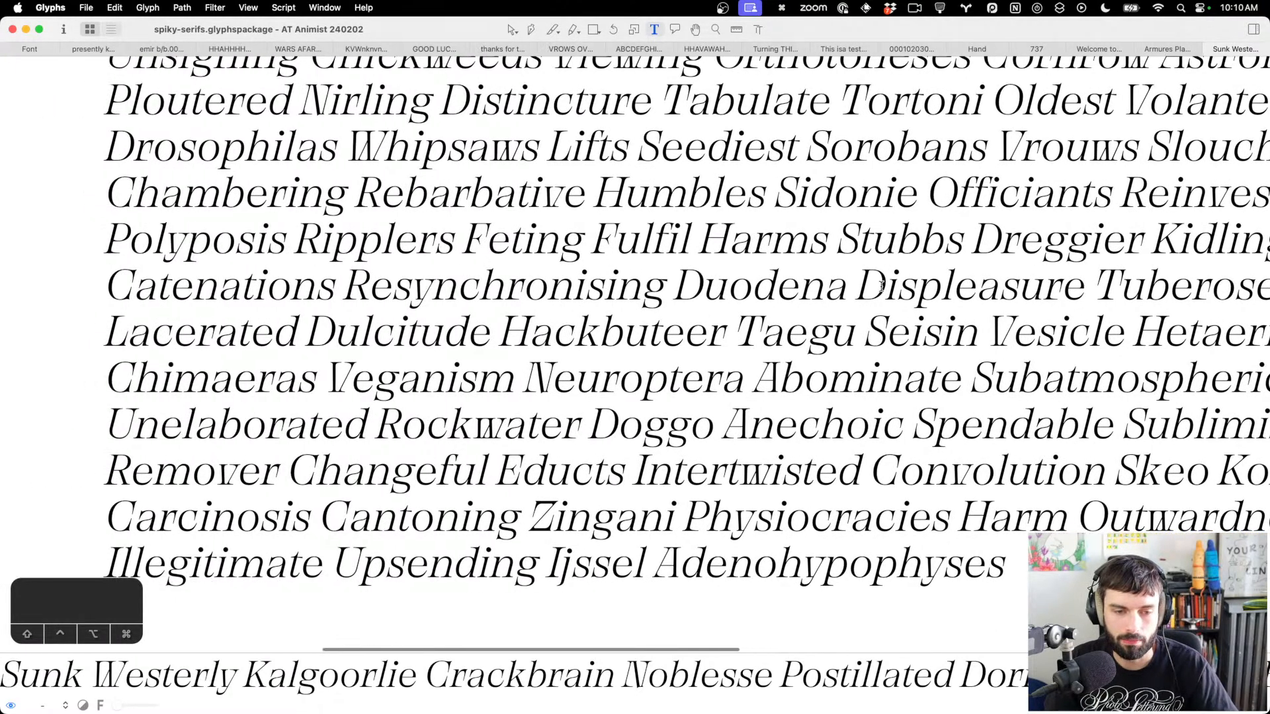
{"action": "scroll", "coordinate": [881, 285], "scroll_direction": "up", "scroll_amount": 1}
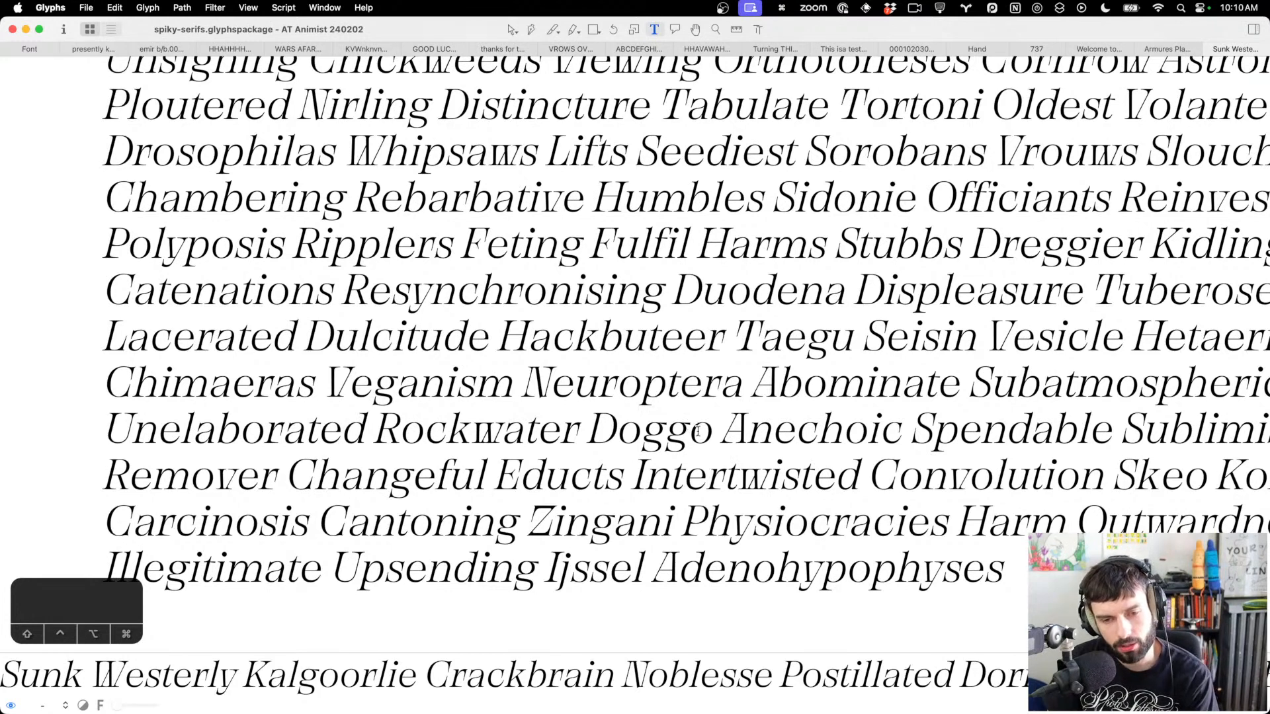
{"action": "scroll", "coordinate": [698, 431], "scroll_direction": "up", "scroll_amount": 3}
{"action": "scroll", "coordinate": [698, 432], "scroll_direction": "right", "scroll_amount": 5}
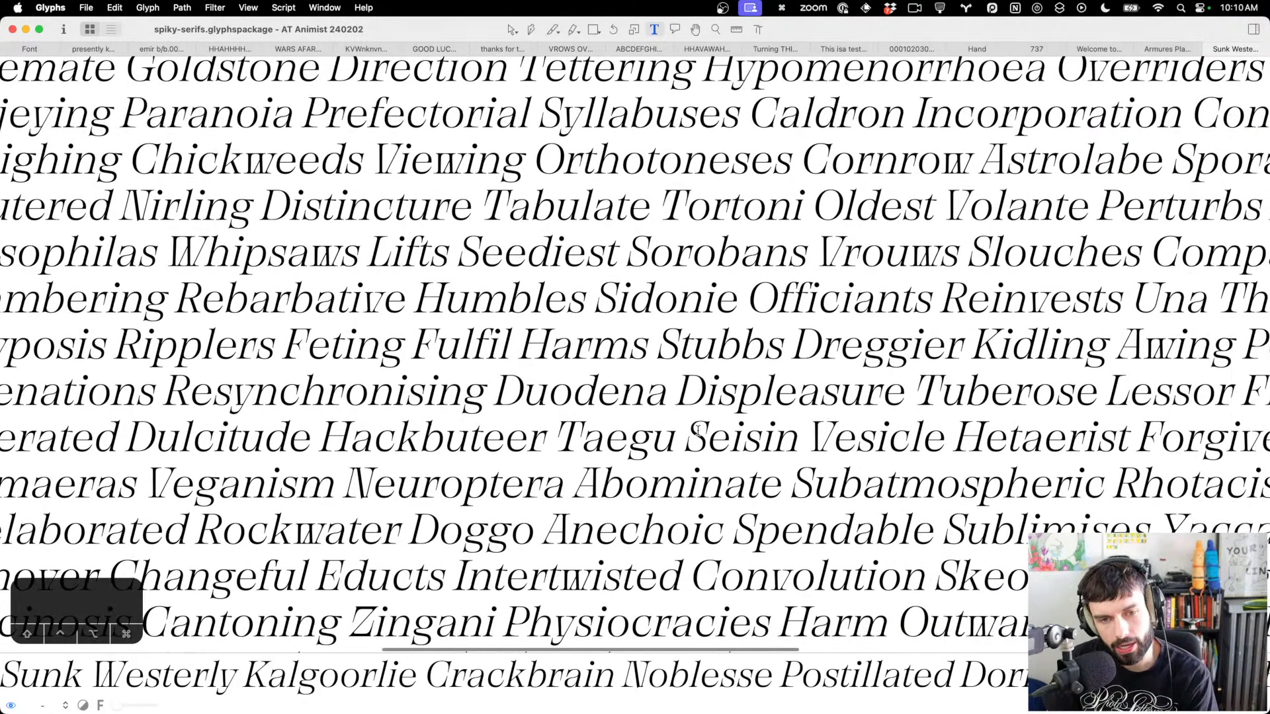
{"action": "scroll", "coordinate": [698, 432], "scroll_direction": "up", "scroll_amount": 5}
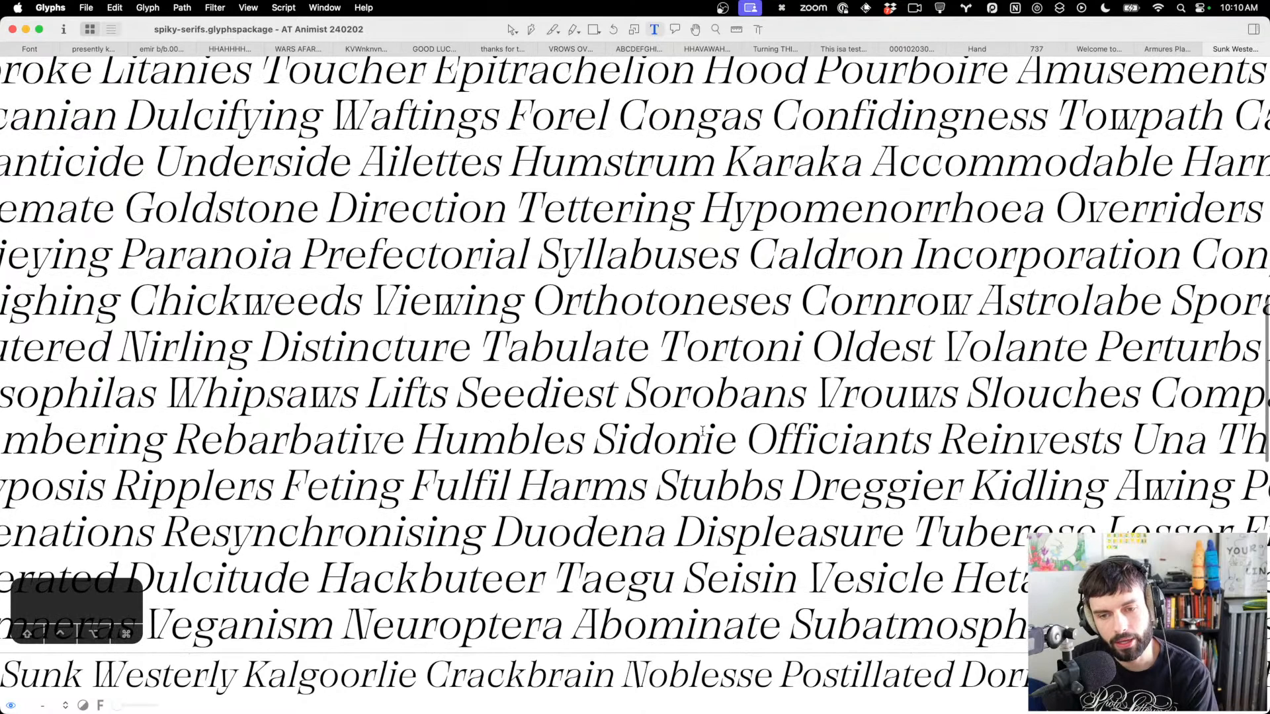
{"action": "scroll", "coordinate": [703, 431], "scroll_direction": "up", "scroll_amount": 2}
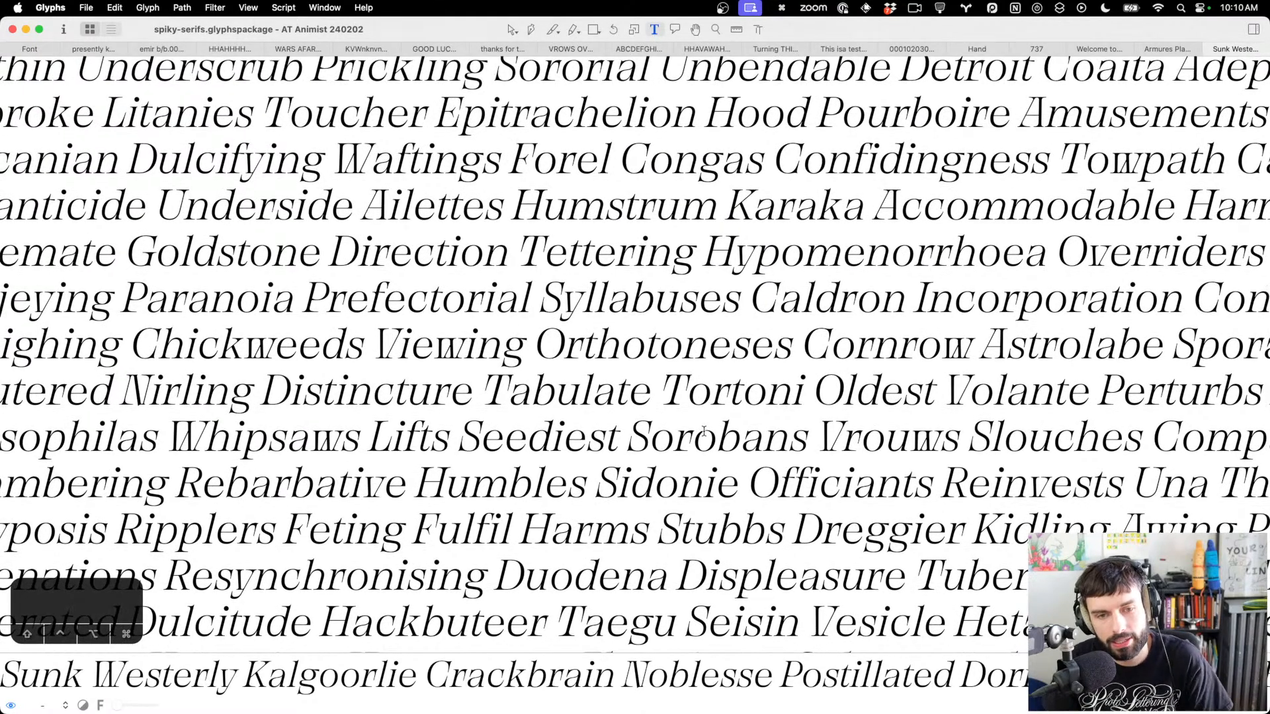
{"action": "scroll", "coordinate": [675, 286], "scroll_direction": "up", "scroll_amount": 5}
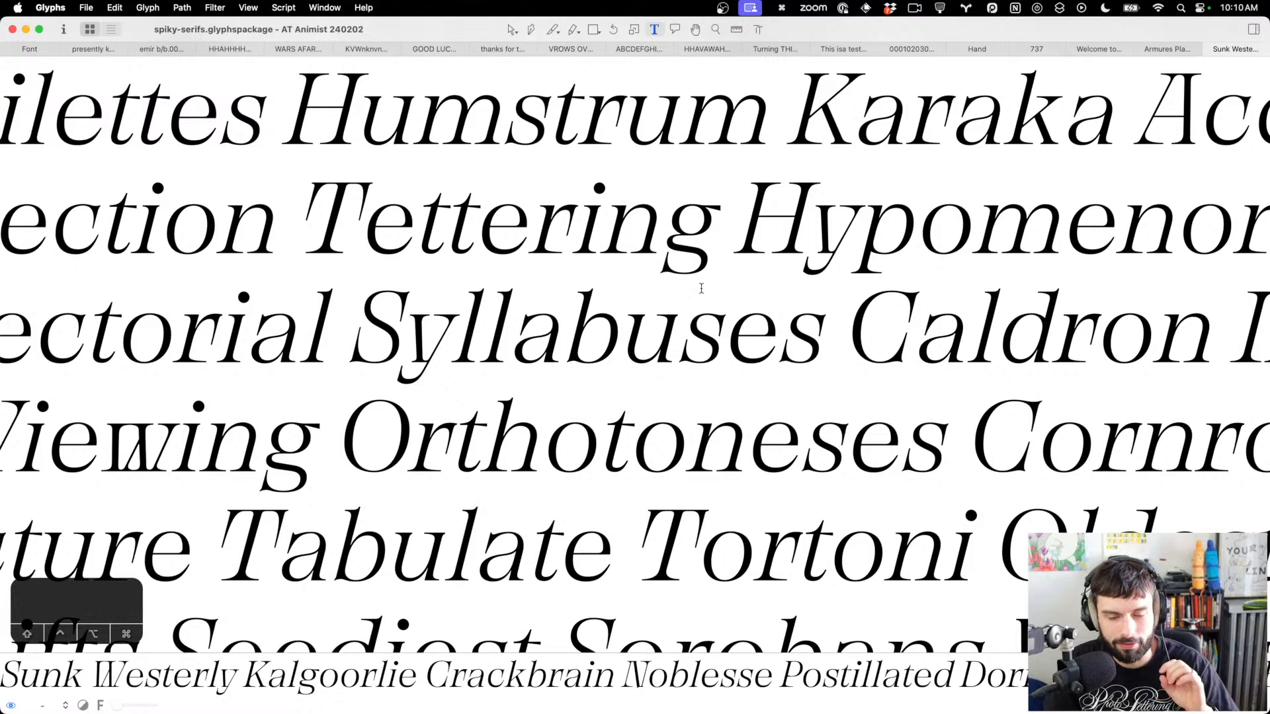
{"action": "scroll", "coordinate": [715, 286], "scroll_direction": "down", "scroll_amount": 2}
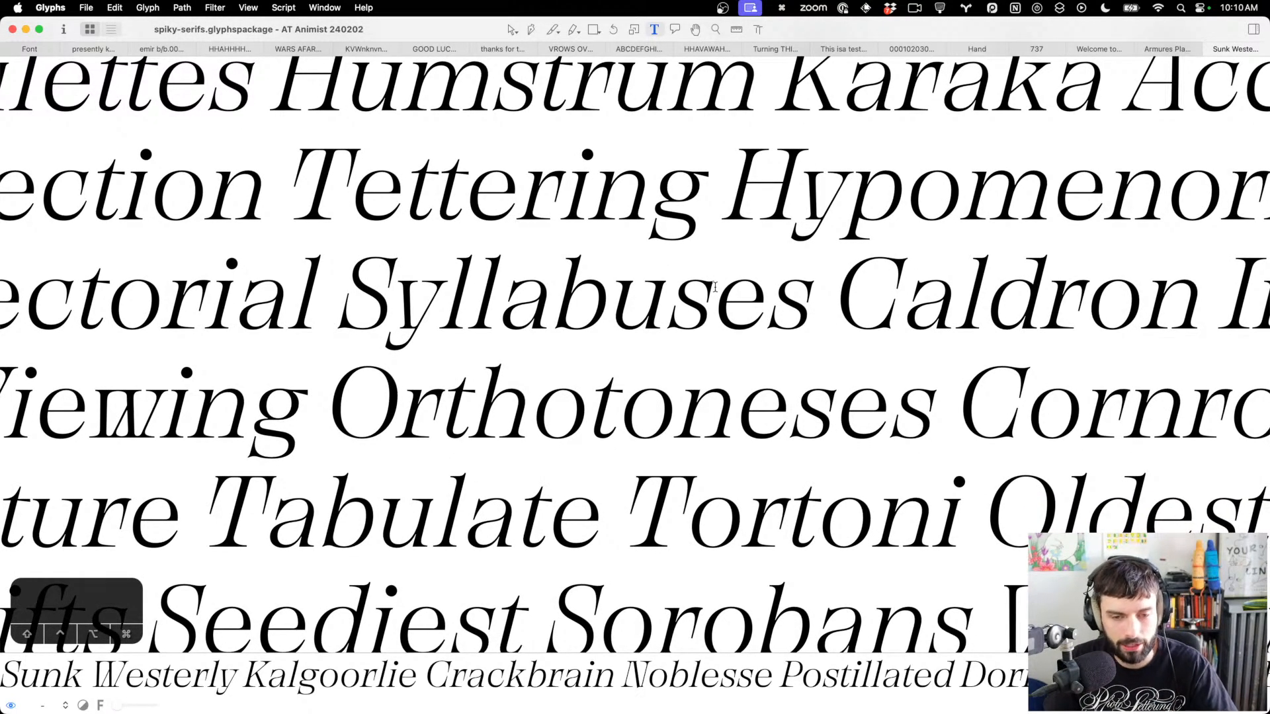
{"action": "scroll", "coordinate": [714, 286], "scroll_direction": "down", "scroll_amount": 4}
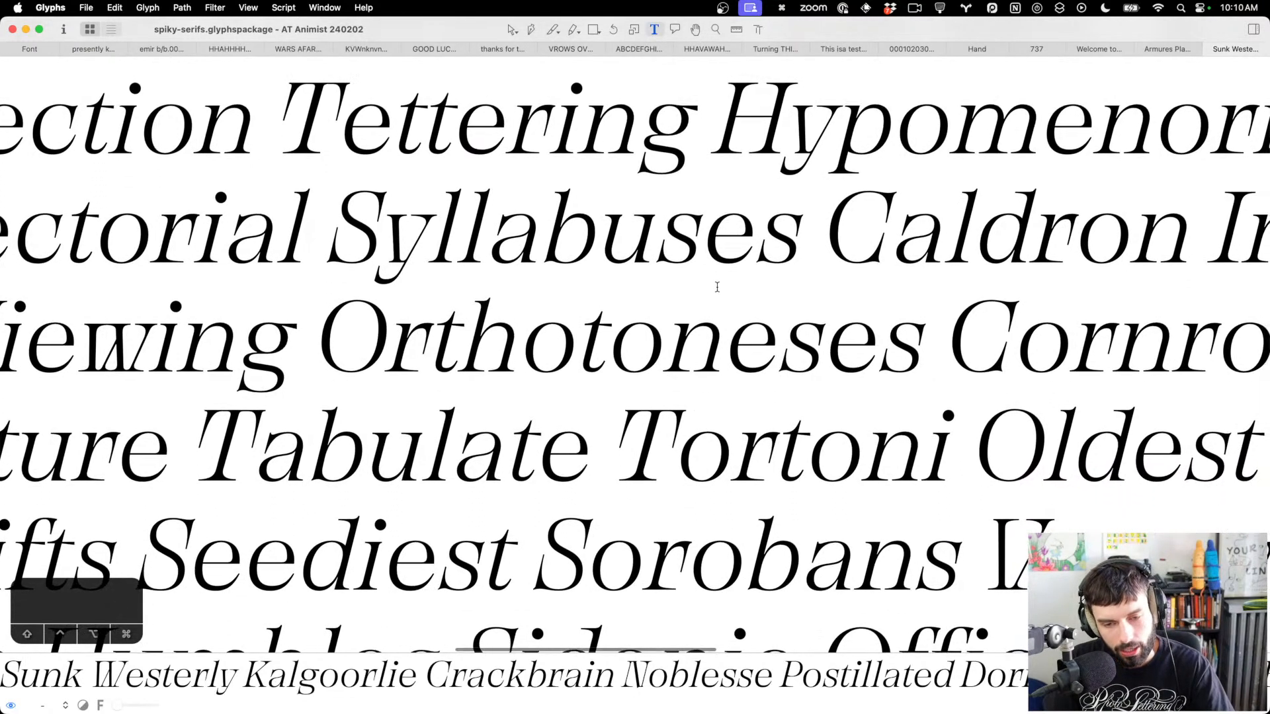
{"action": "scroll", "coordinate": [717, 286], "scroll_direction": "down", "scroll_amount": 6}
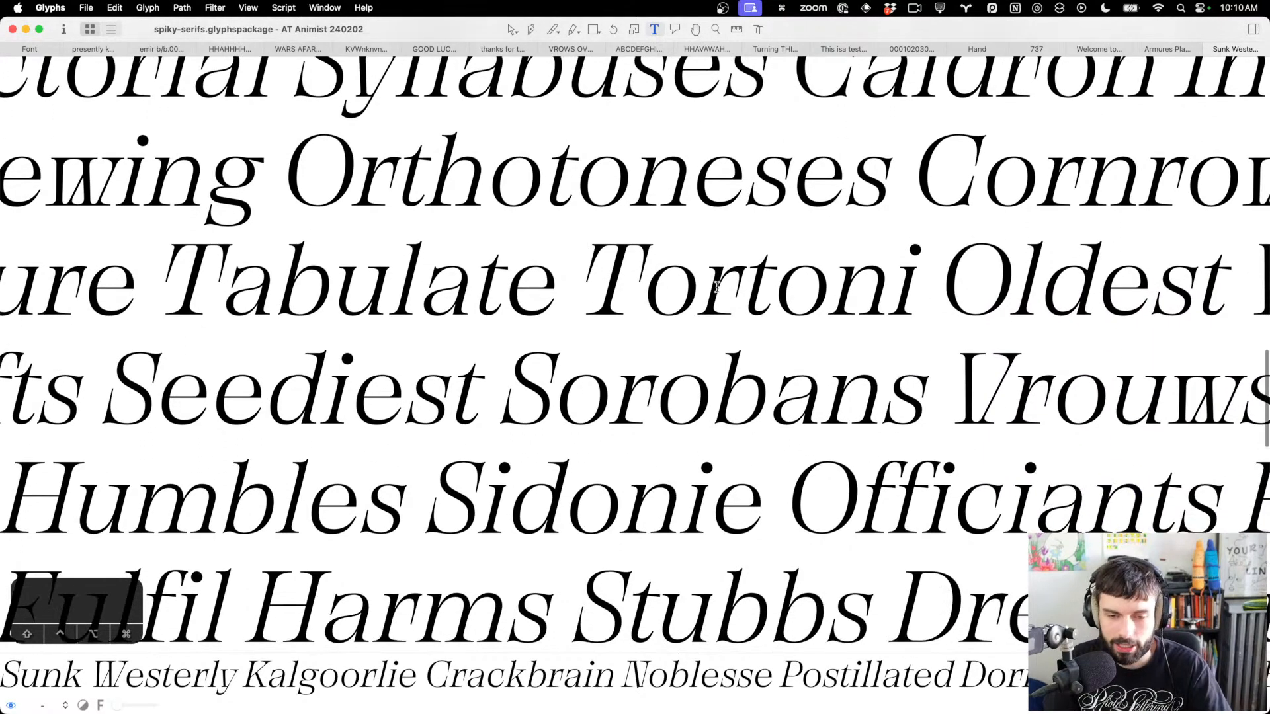
{"action": "scroll", "coordinate": [717, 286], "scroll_direction": "down", "scroll_amount": 4}
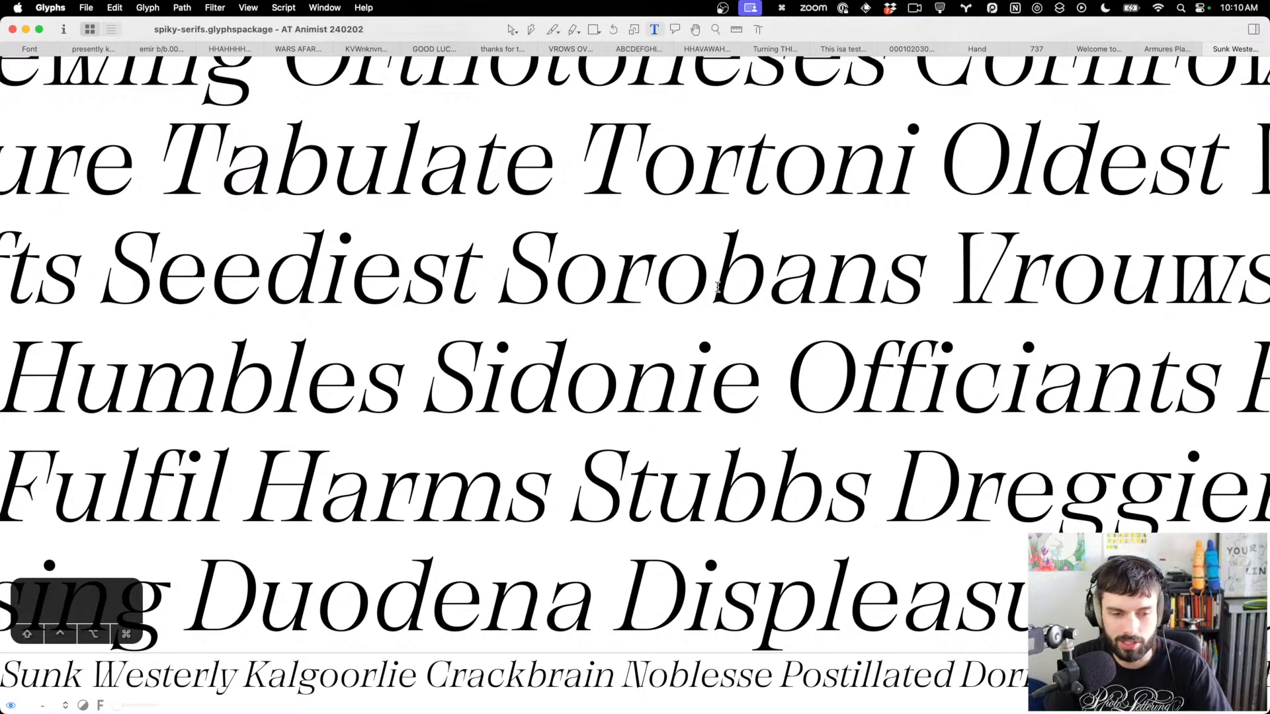
{"action": "scroll", "coordinate": [717, 286], "scroll_direction": "down", "scroll_amount": 7}
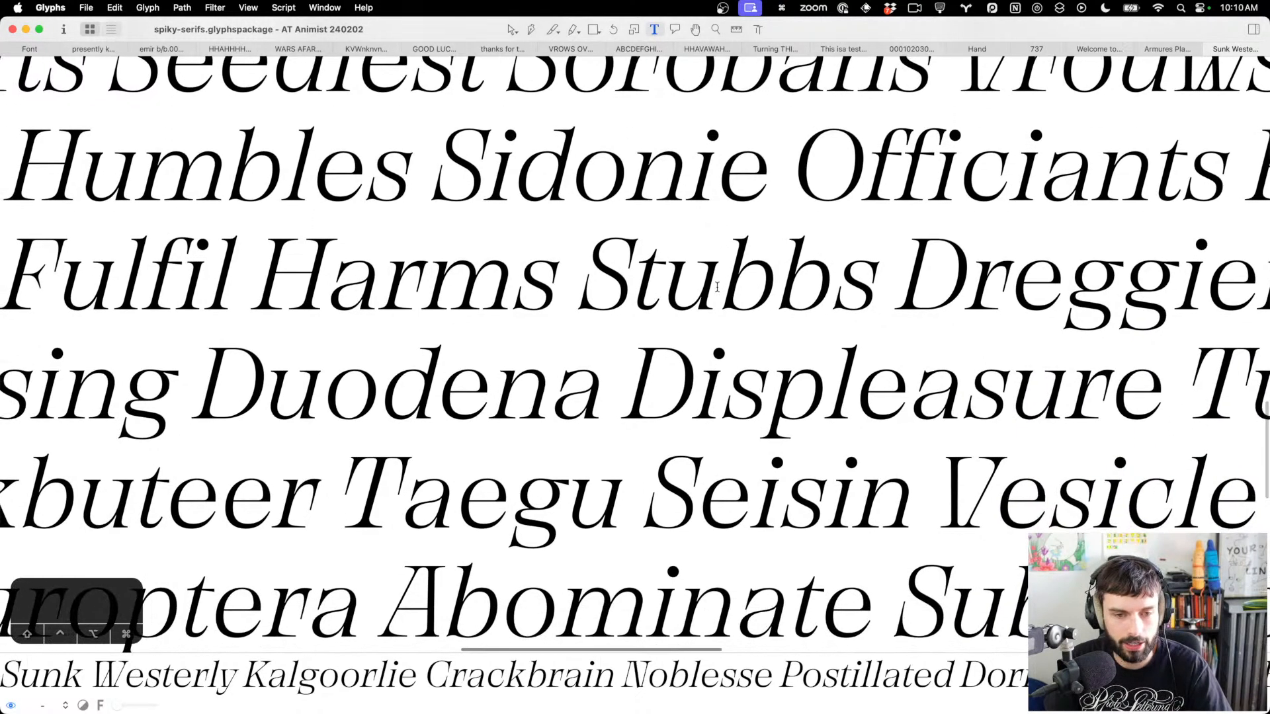
Insert the all-caps test word "ERT" followed by a space before "Displeasure" in the sample text
{"action": "left_click", "coordinate": [626, 390]}
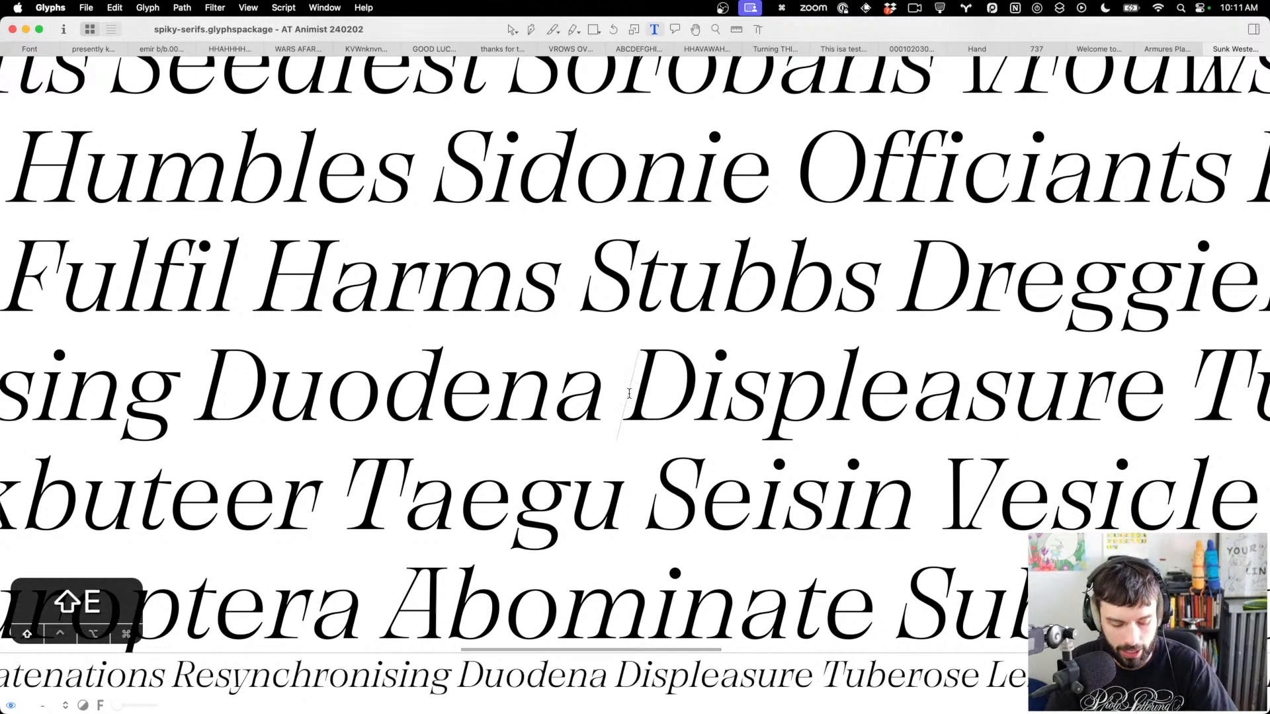
{"action": "type", "text": "ET"}
{"action": "key", "text": "BackSpace"}
{"action": "type", "text": "RT"}
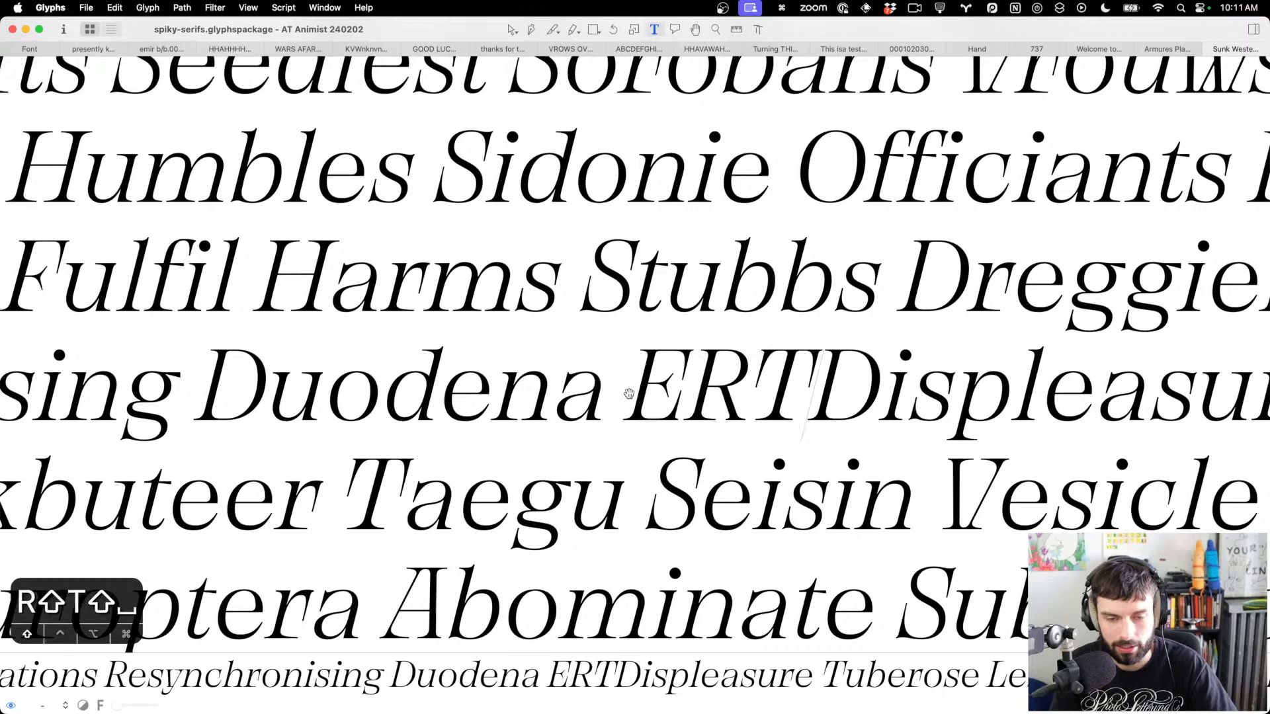
{"action": "scroll", "coordinate": [761, 410], "scroll_direction": "up", "scroll_amount": 5}
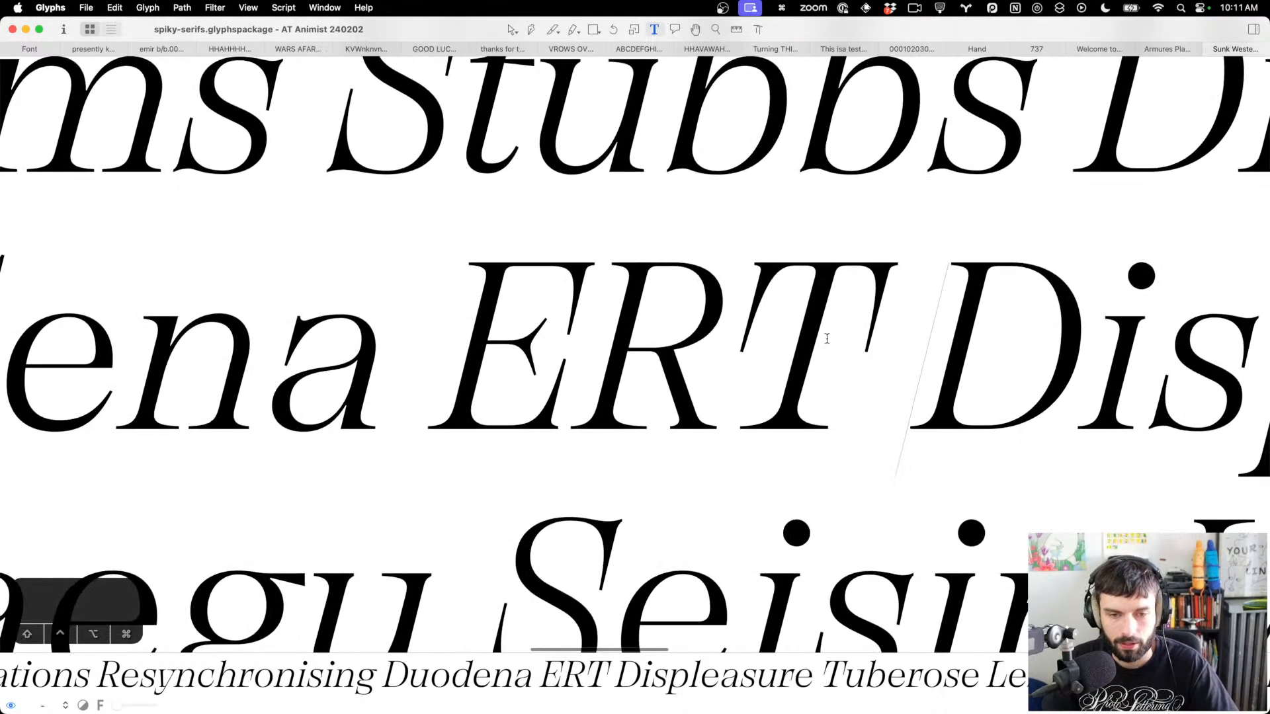
Replace the T of "ERT" with A, and compare the capitals' shapes and spacing up close and within the surrounding text
{"action": "key", "text": "Left"}
{"action": "key", "text": "BackSpace"}
{"action": "type", "text": "A"}
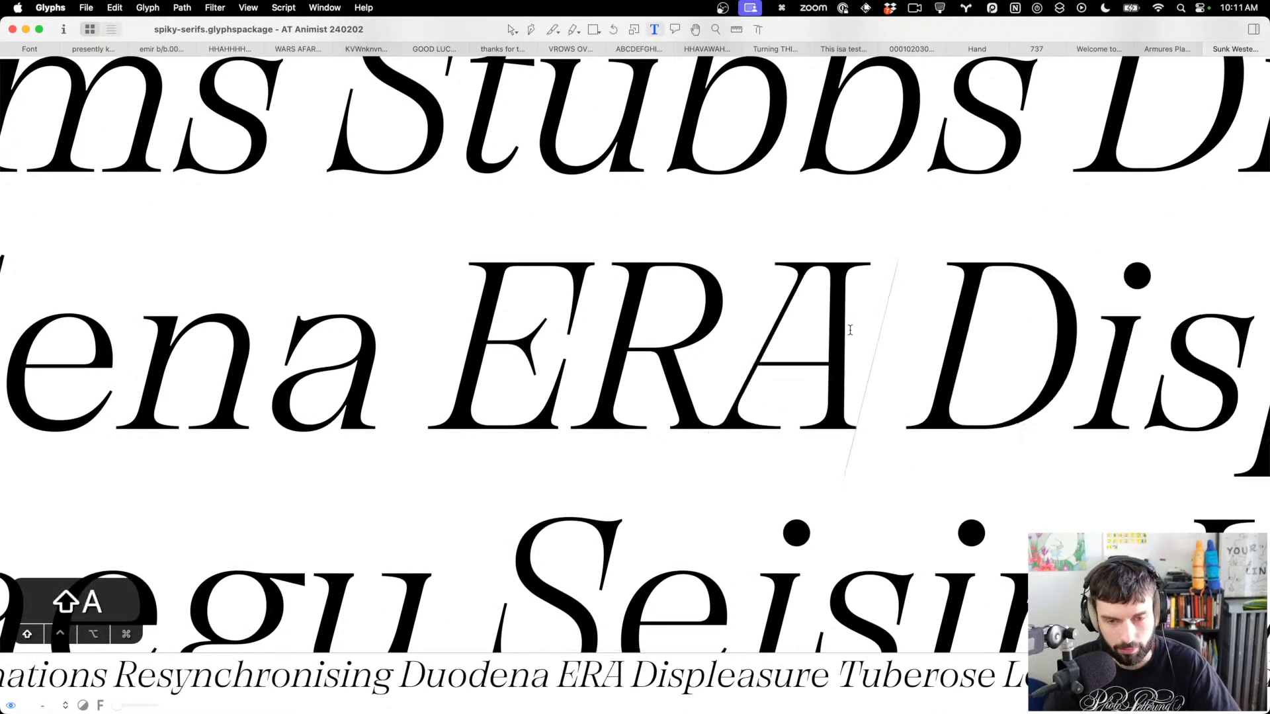
{"action": "scroll", "coordinate": [668, 371], "scroll_direction": "up", "scroll_amount": 4}
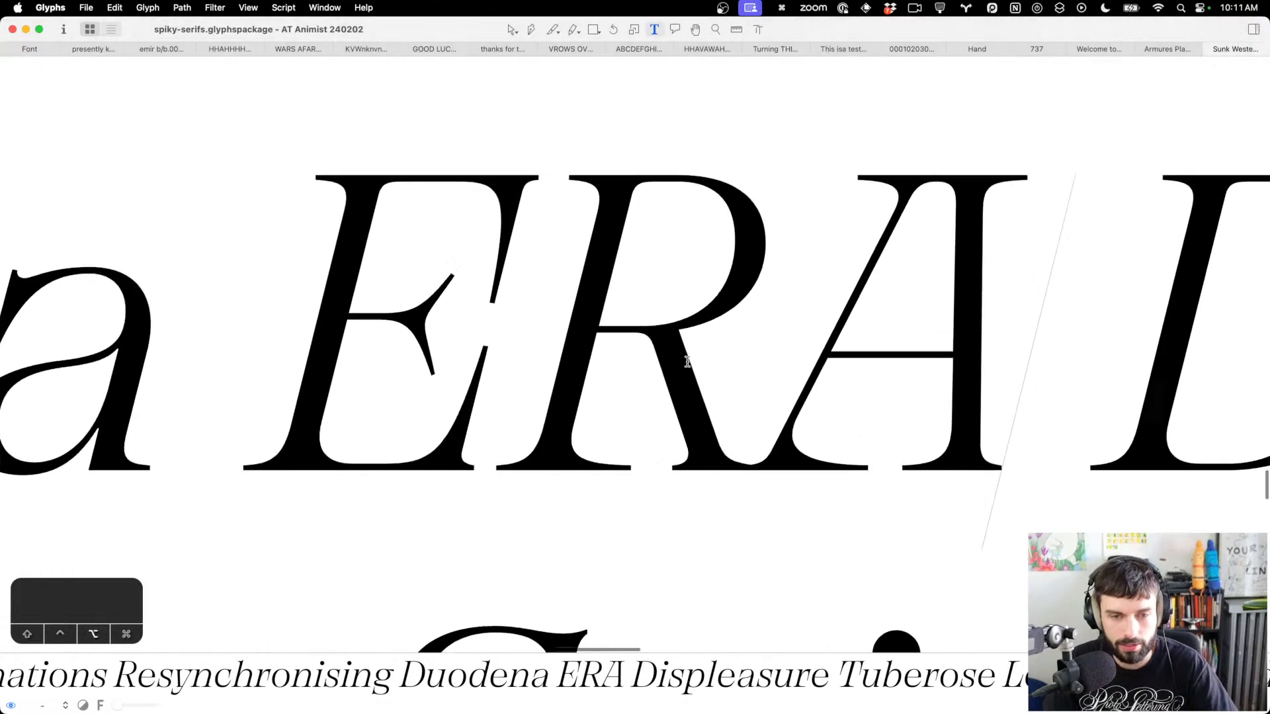
{"action": "scroll", "coordinate": [687, 362], "scroll_direction": "up", "scroll_amount": 2}
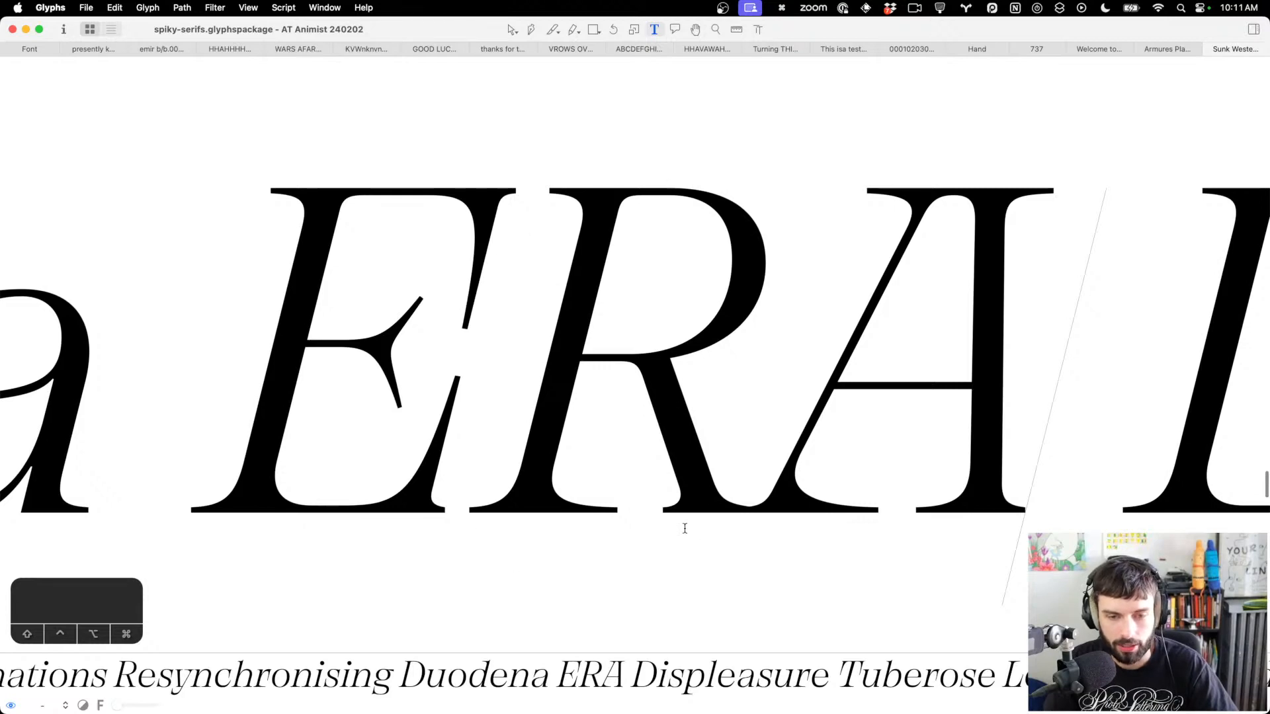
{"action": "scroll", "coordinate": [589, 473], "scroll_direction": "down", "scroll_amount": 3}
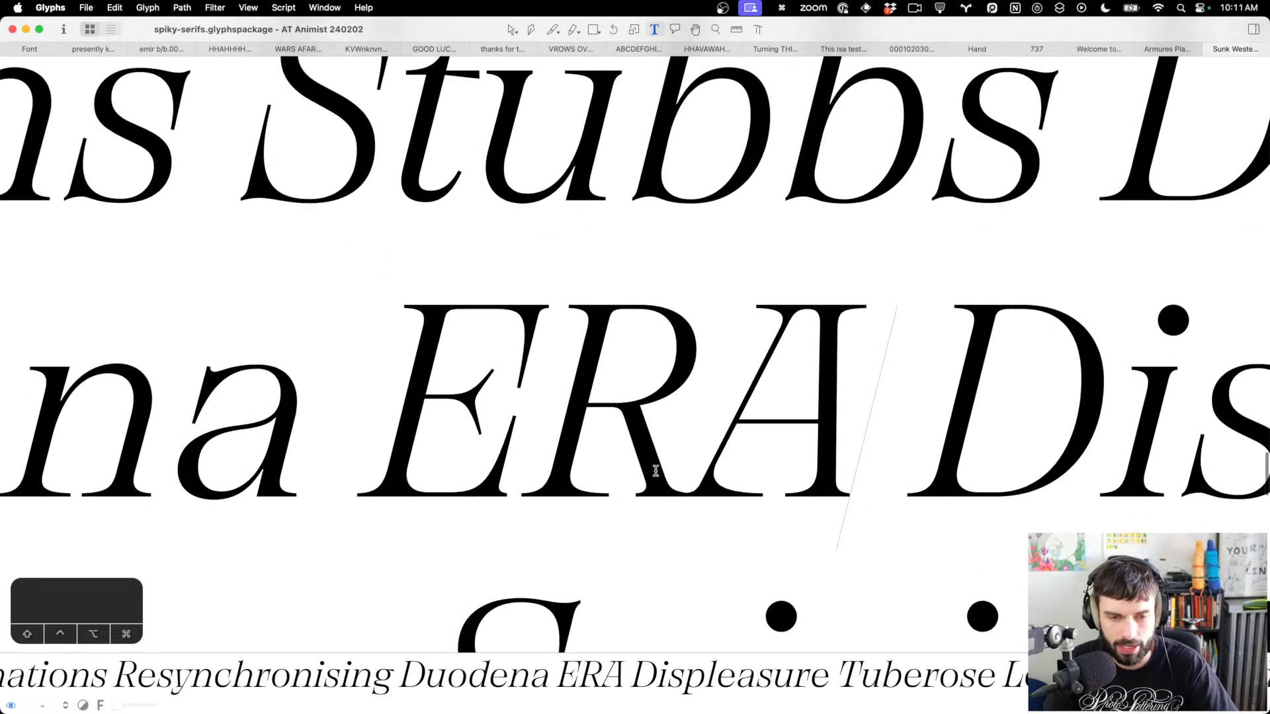
{"action": "scroll", "coordinate": [655, 471], "scroll_direction": "down", "scroll_amount": 5}
{"action": "scroll", "coordinate": [656, 471], "scroll_direction": "down", "scroll_amount": 2}
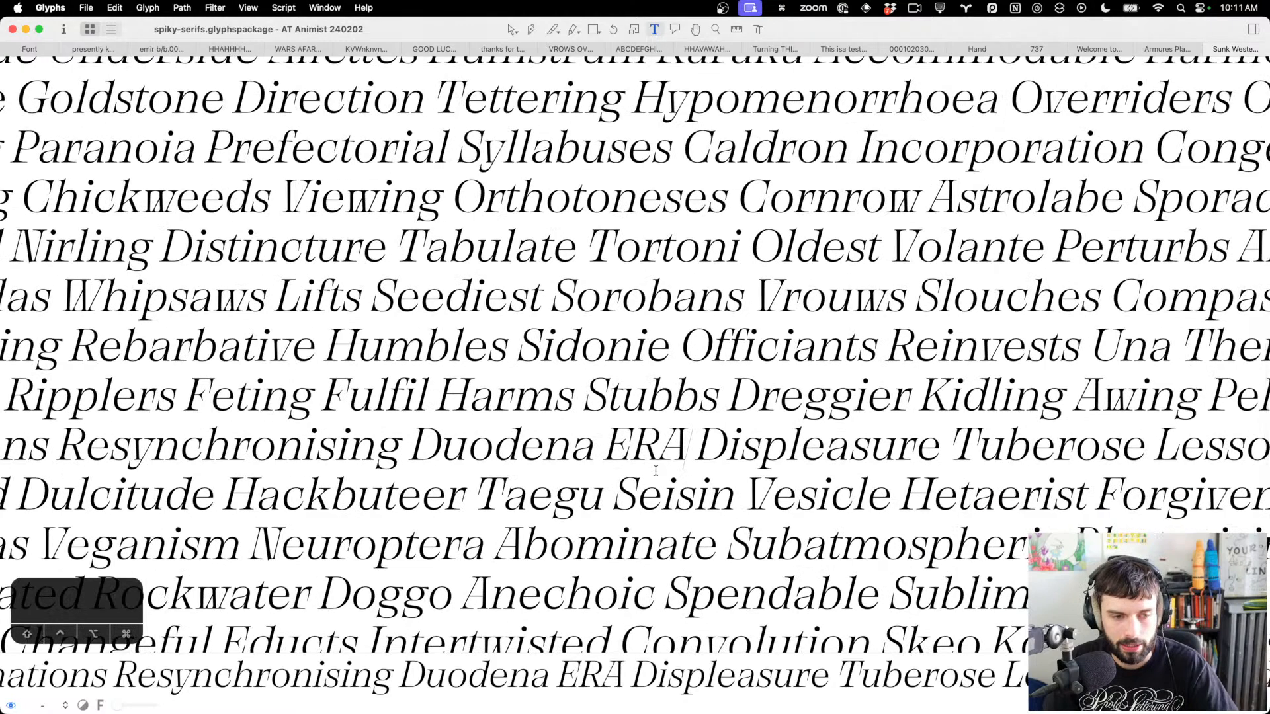
{"action": "scroll", "coordinate": [656, 471], "scroll_direction": "down", "scroll_amount": 2}
{"action": "scroll", "coordinate": [654, 471], "scroll_direction": "up", "scroll_amount": 3}
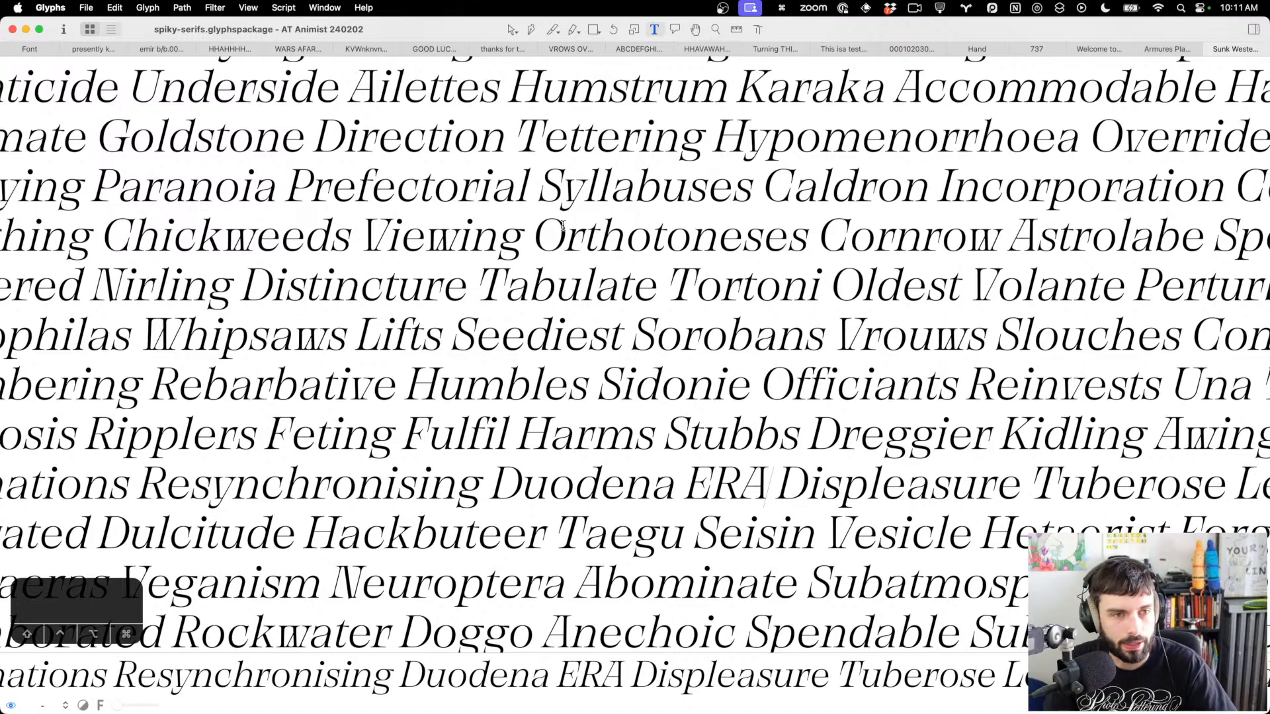
Switch to Finder in the src folder that contains the font's source package
{"action": "left_click", "coordinate": [246, 31], "text": "super"}
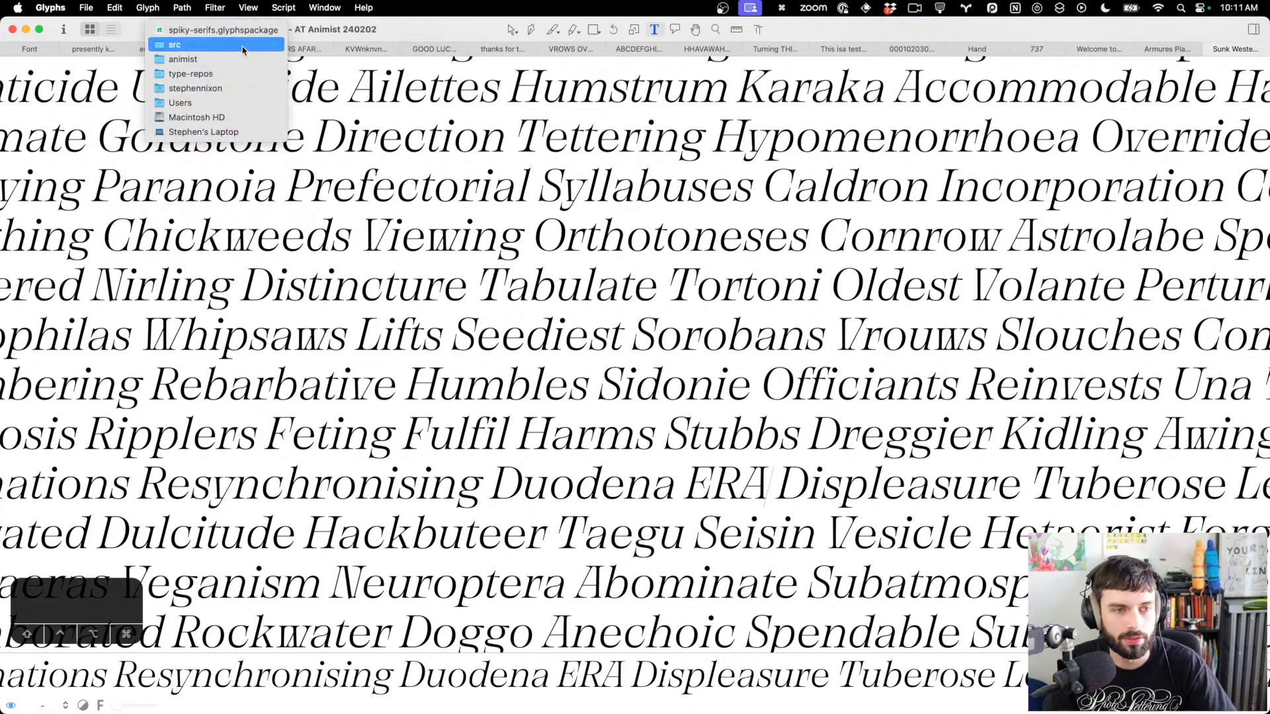
{"action": "left_click", "coordinate": [244, 48]}
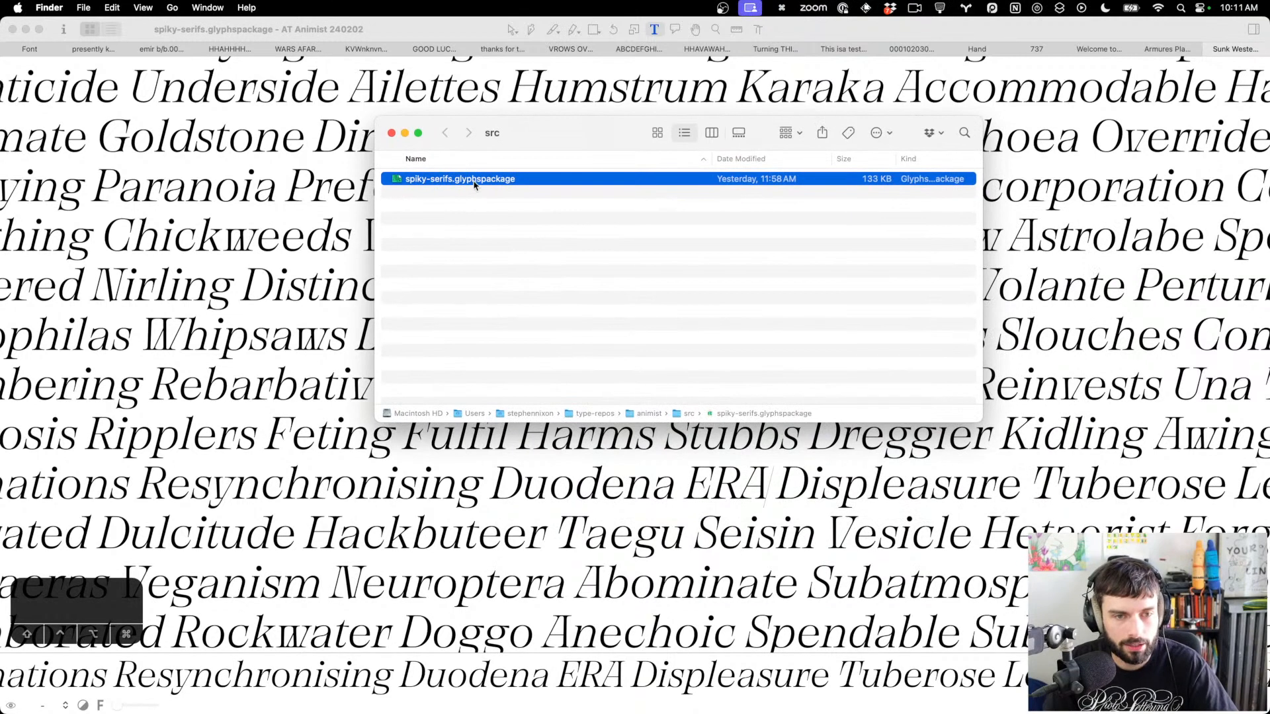
{"action": "right_click", "coordinate": [474, 185]}
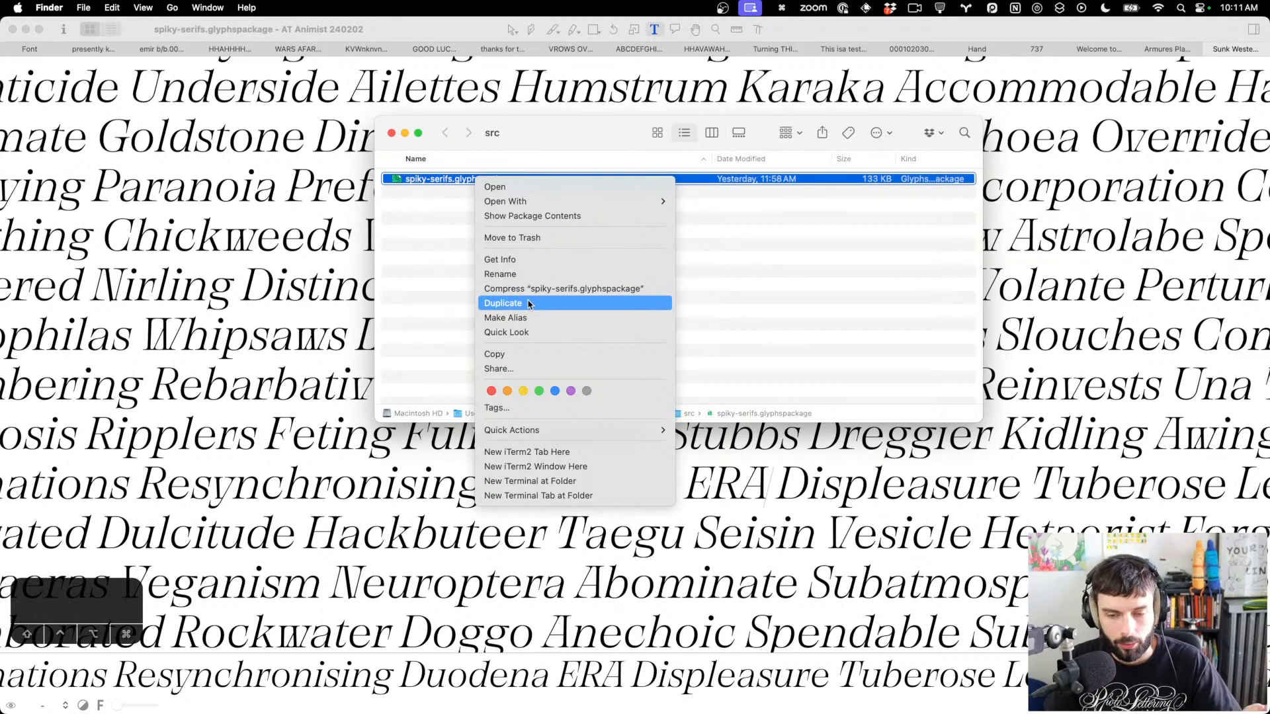
{"action": "left_click", "coordinate": [421, 197]}
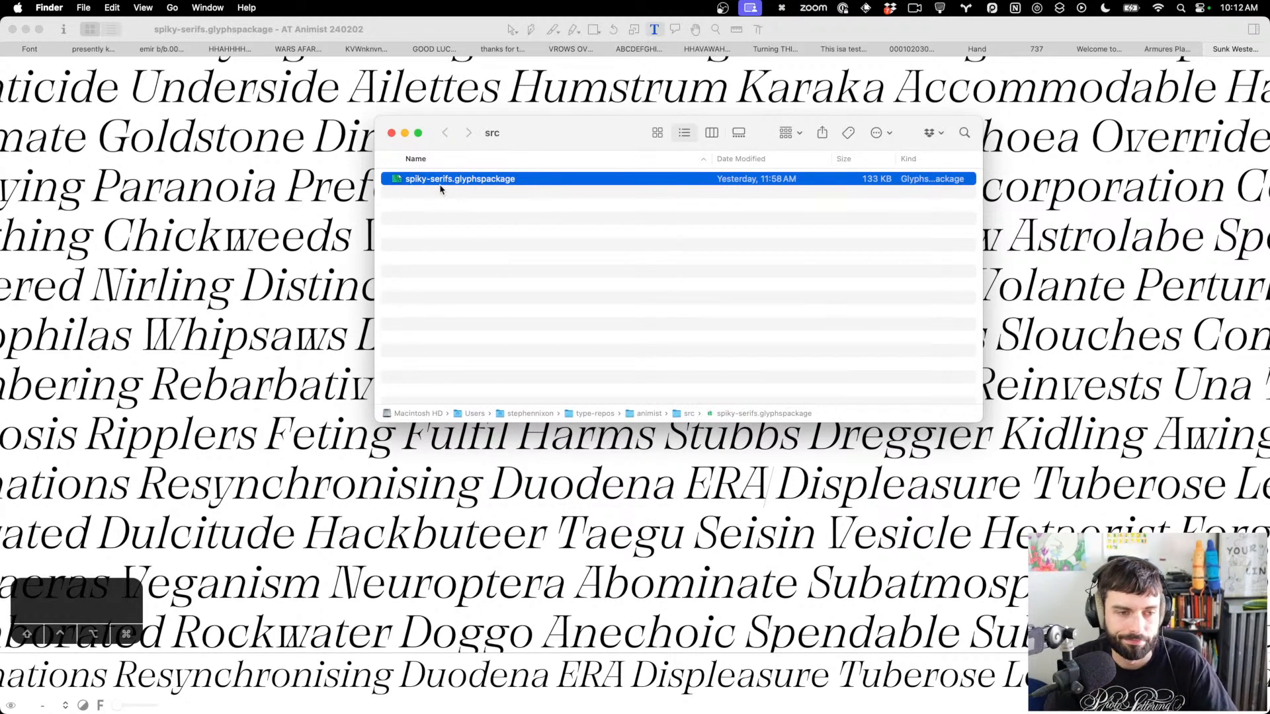
Rename the source package in the src folder as spiky-serifs-2024_02_03.glyphspackage
{"action": "key", "text": "Return"}
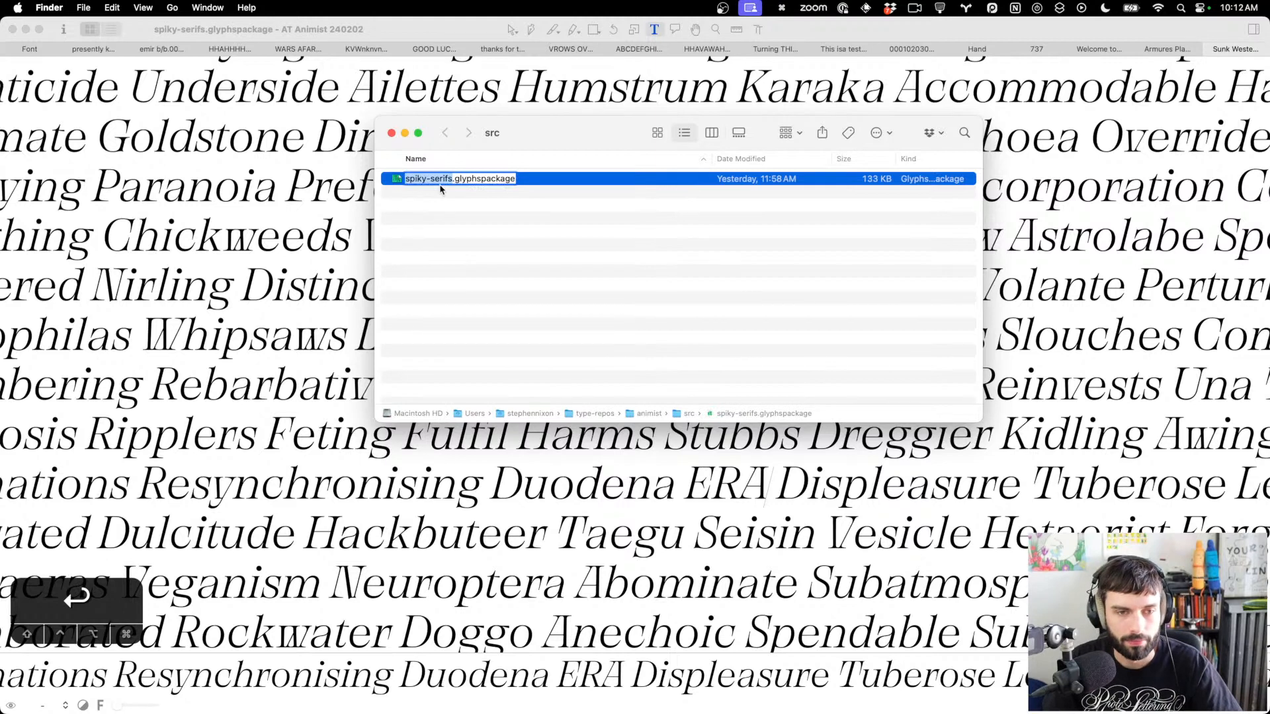
{"action": "key", "text": "Left"}
{"action": "key", "text": "Right"}
{"action": "key", "text": "Right"}
{"action": "key", "text": "Right"}
{"action": "key", "text": "Right"}
{"action": "key", "text": "Right"}
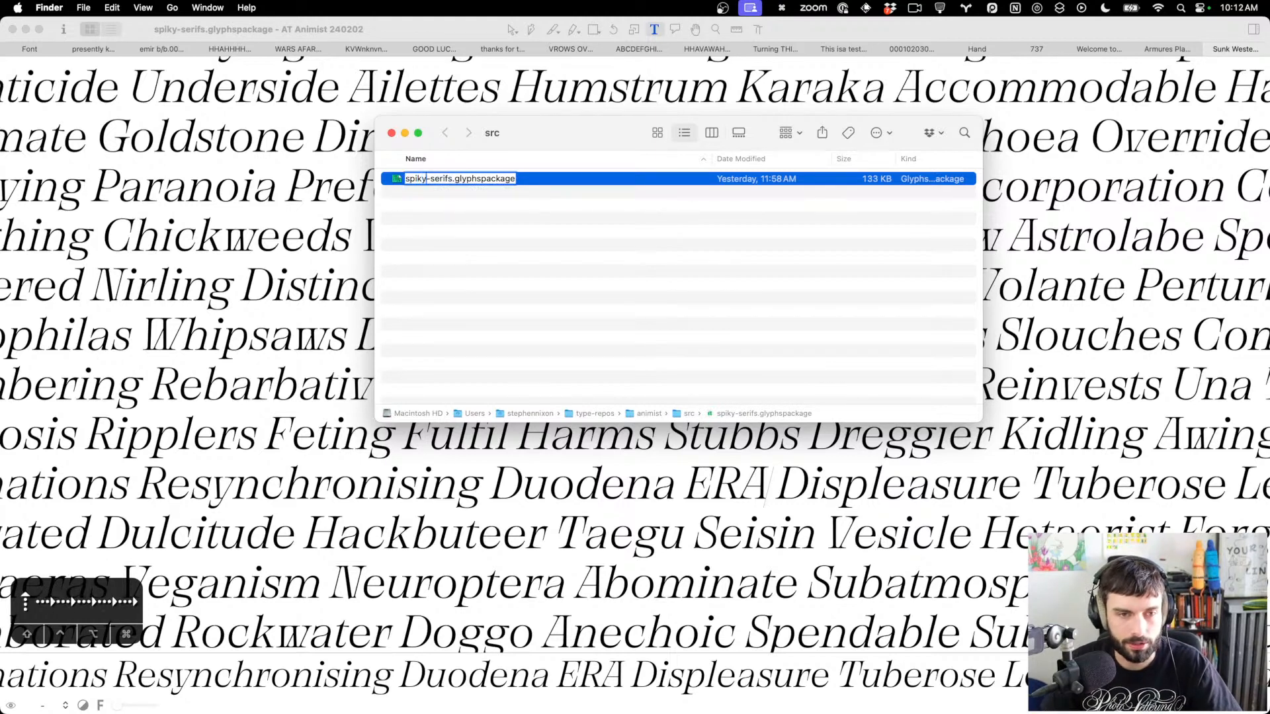
{"action": "key", "text": "Right"}
{"action": "key", "text": "Right"}
{"action": "key", "text": "Right"}
{"action": "key", "text": "Right"}
{"action": "type", "text": "-"}
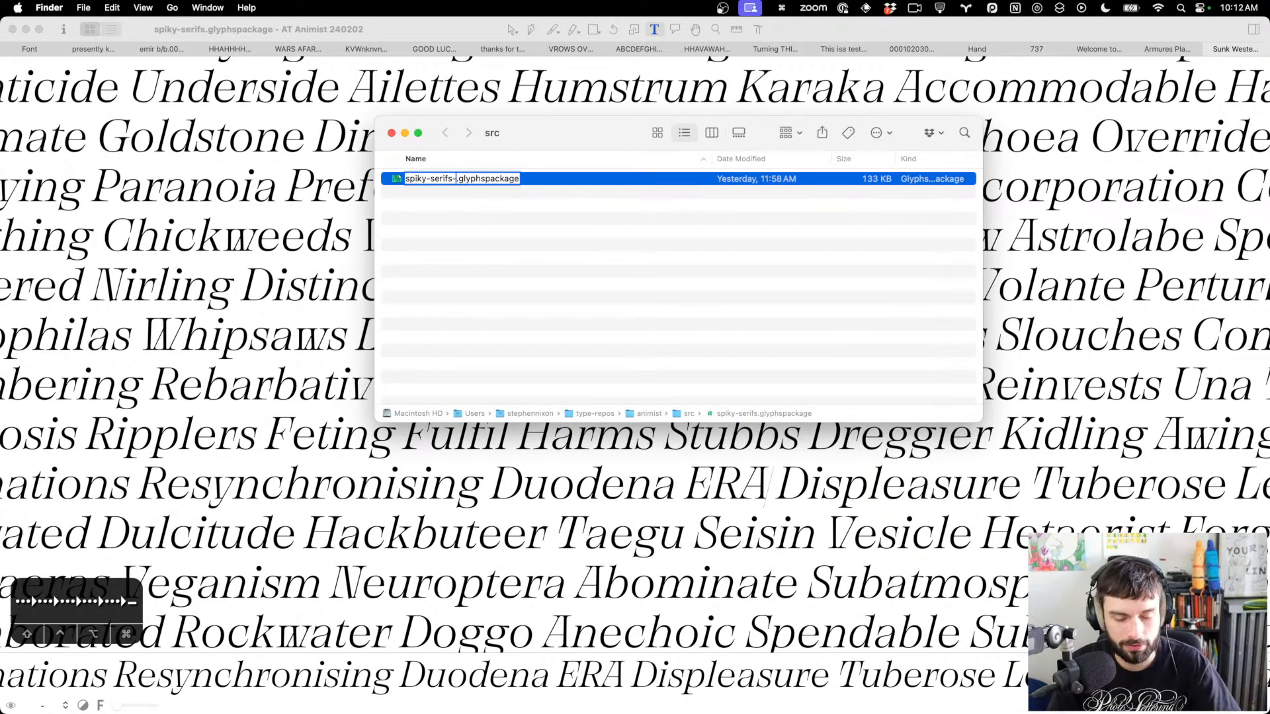
{"action": "type", "text": "2024_02"}
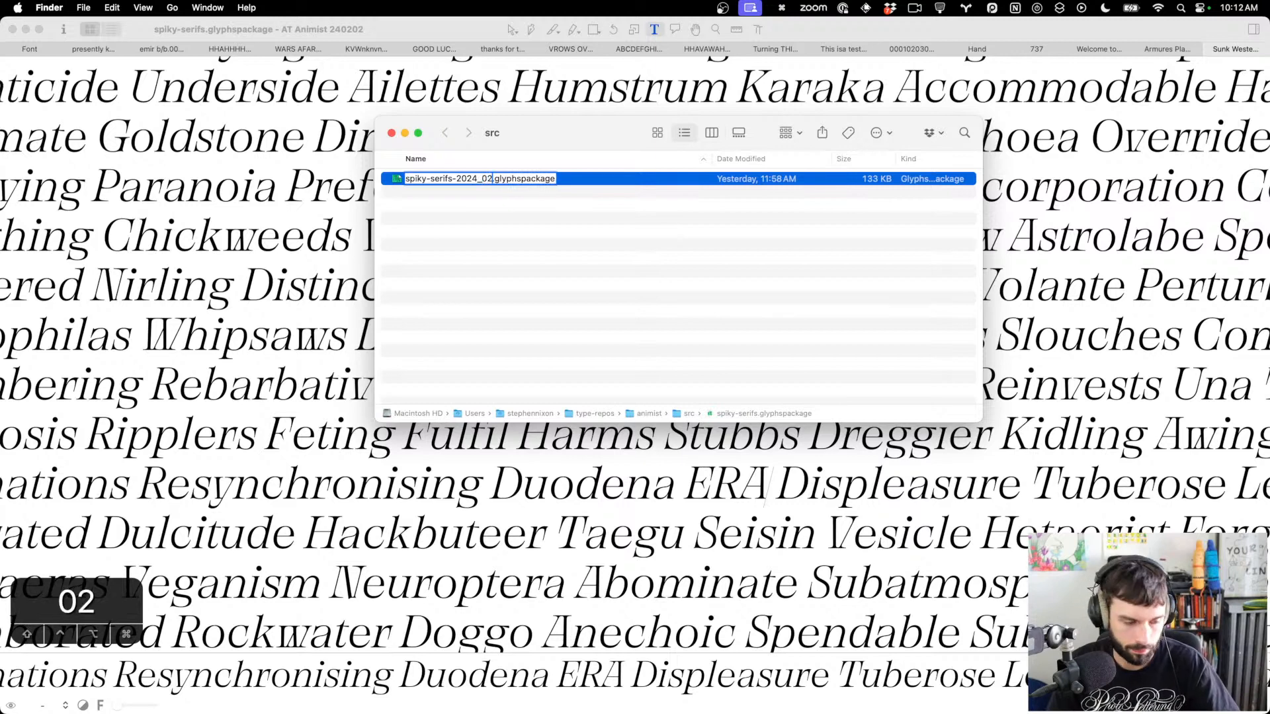
{"action": "type", "text": "_03"}
{"action": "key", "text": "Return"}
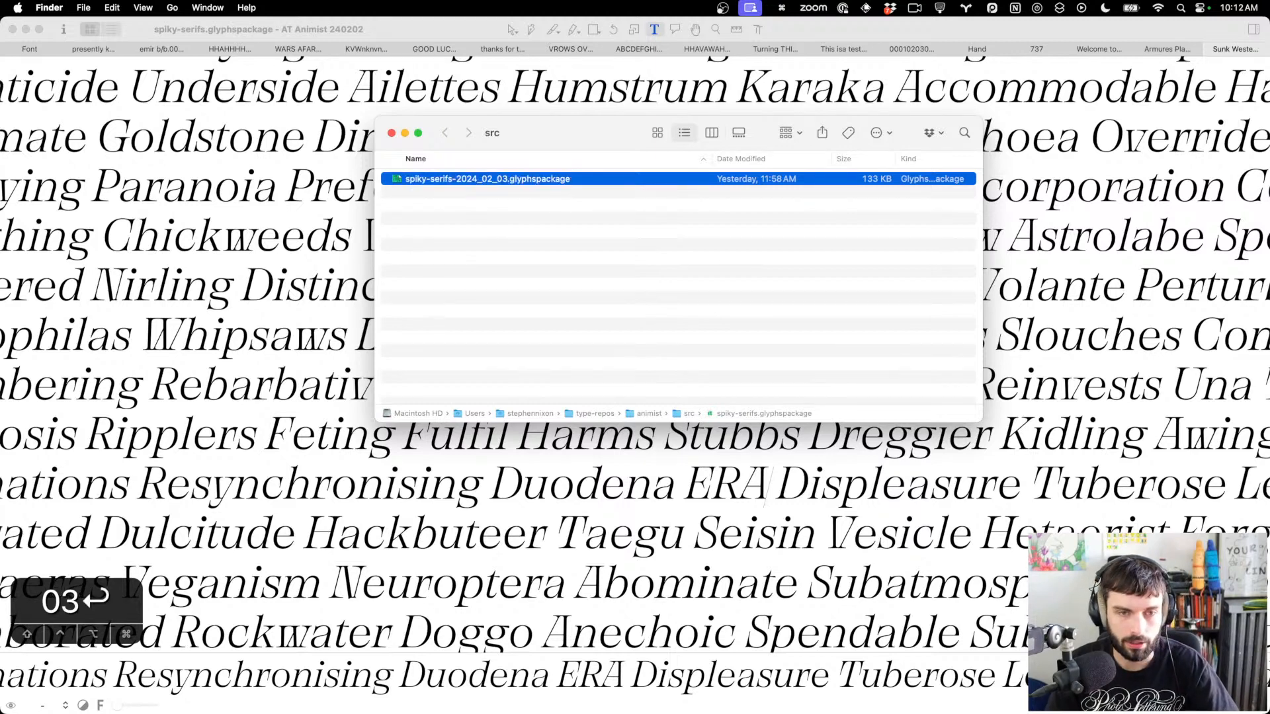
Duplicate the dated source package and rename the copy as spiky-serifs-variable-2024_02_03.glyphspackage
{"action": "right_click", "coordinate": [466, 181]}
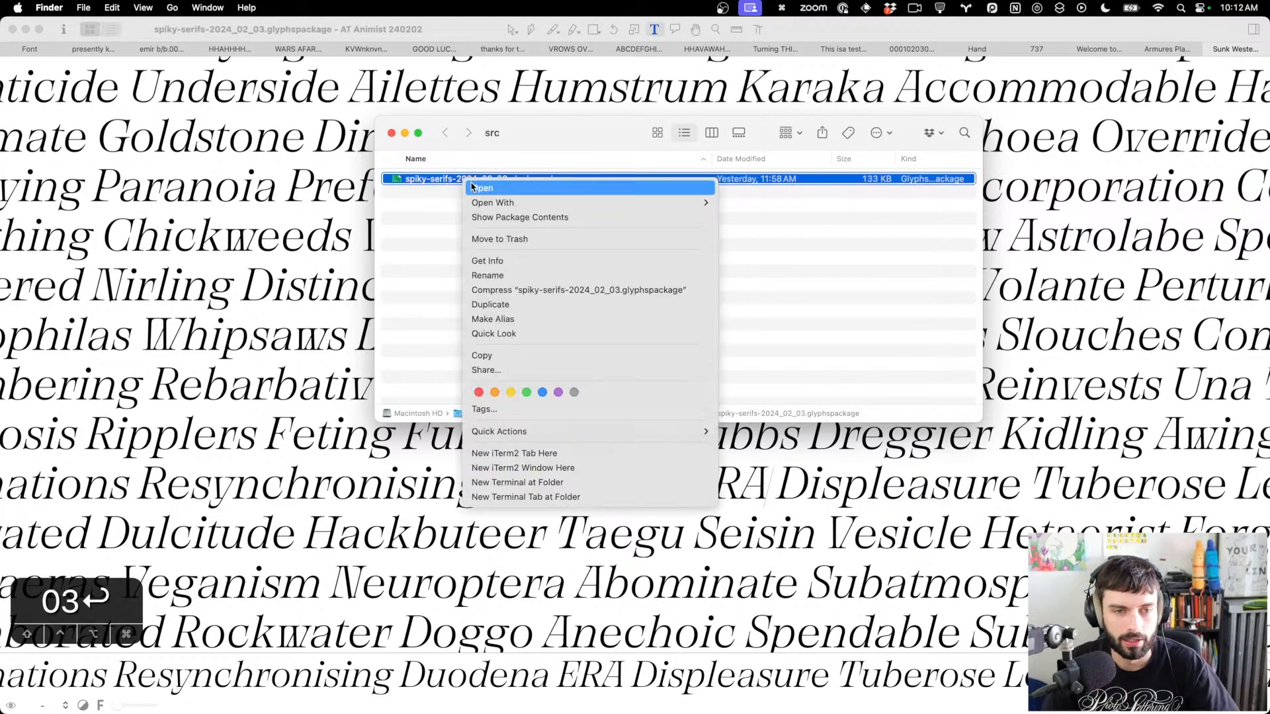
{"action": "left_click", "coordinate": [510, 306]}
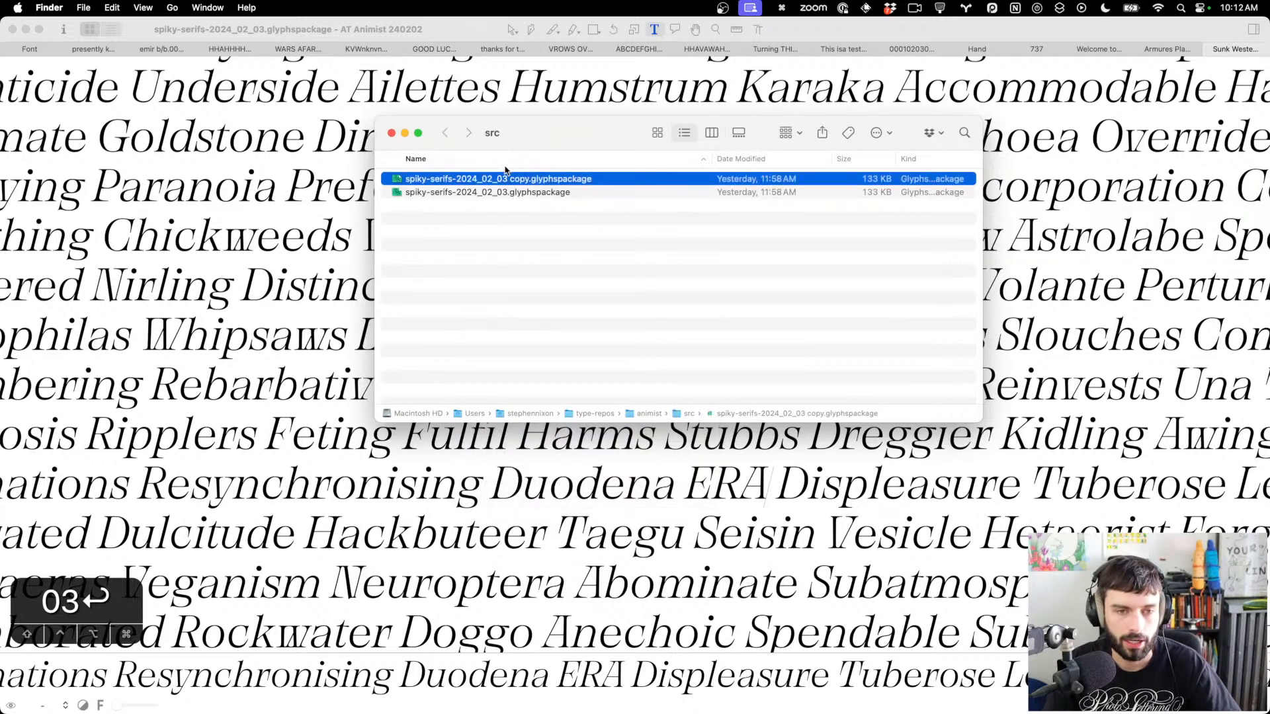
{"action": "key", "text": "Return"}
{"action": "key", "text": "Right"}
{"action": "key", "text": "BackSpace"}
{"action": "key", "text": "BackSpace"}
{"action": "key", "text": "BackSpace"}
{"action": "key", "text": "BackSpace"}
{"action": "key", "text": "BackSpace"}
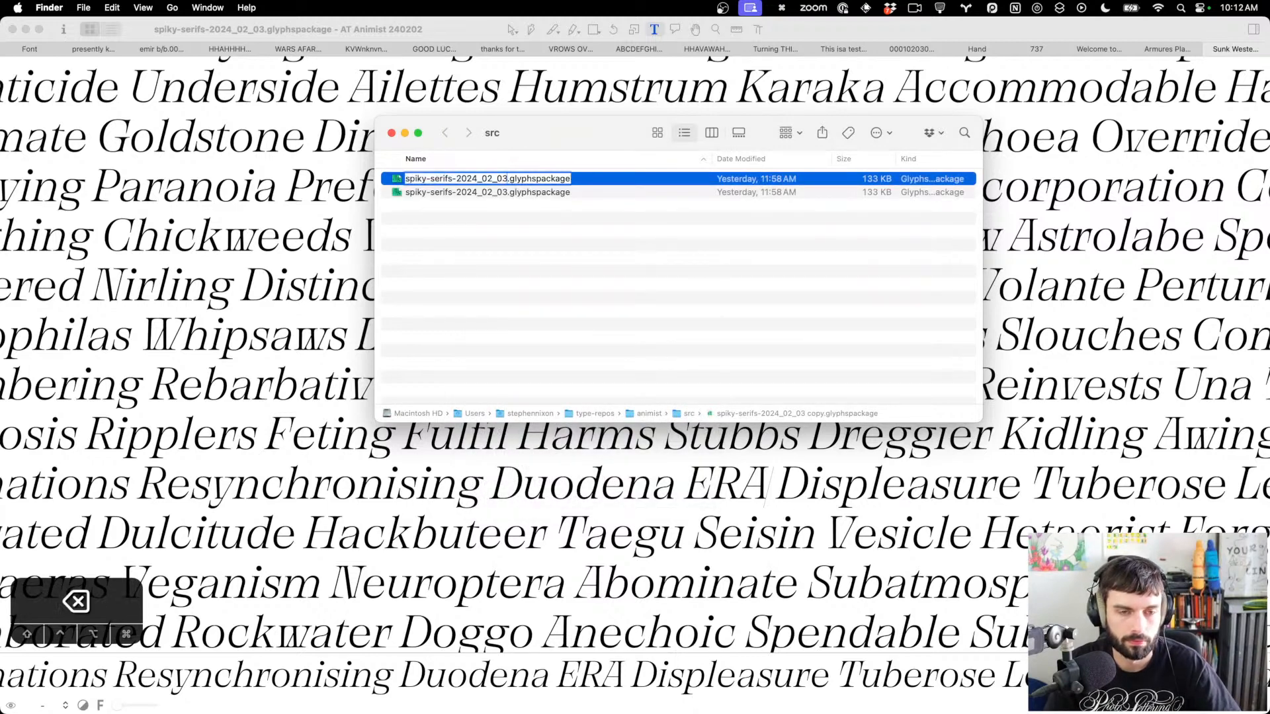
{"action": "key", "text": "alt+Left"}
{"action": "key", "text": "Left"}
{"action": "type", "text": "-variable"}
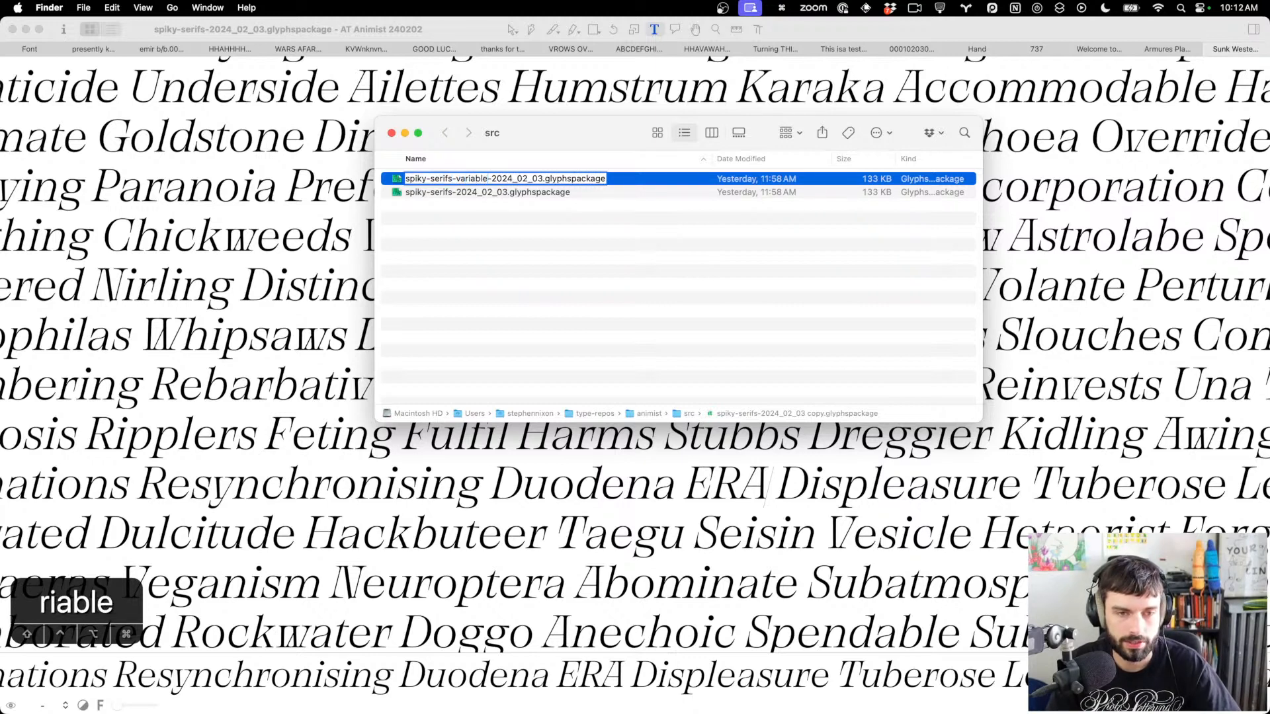
{"action": "key", "text": "Return"}
Open the variable copy of the package in Glyphs and close all its edit tabs, keeping only the font overview
{"action": "key", "text": "super+Down"}
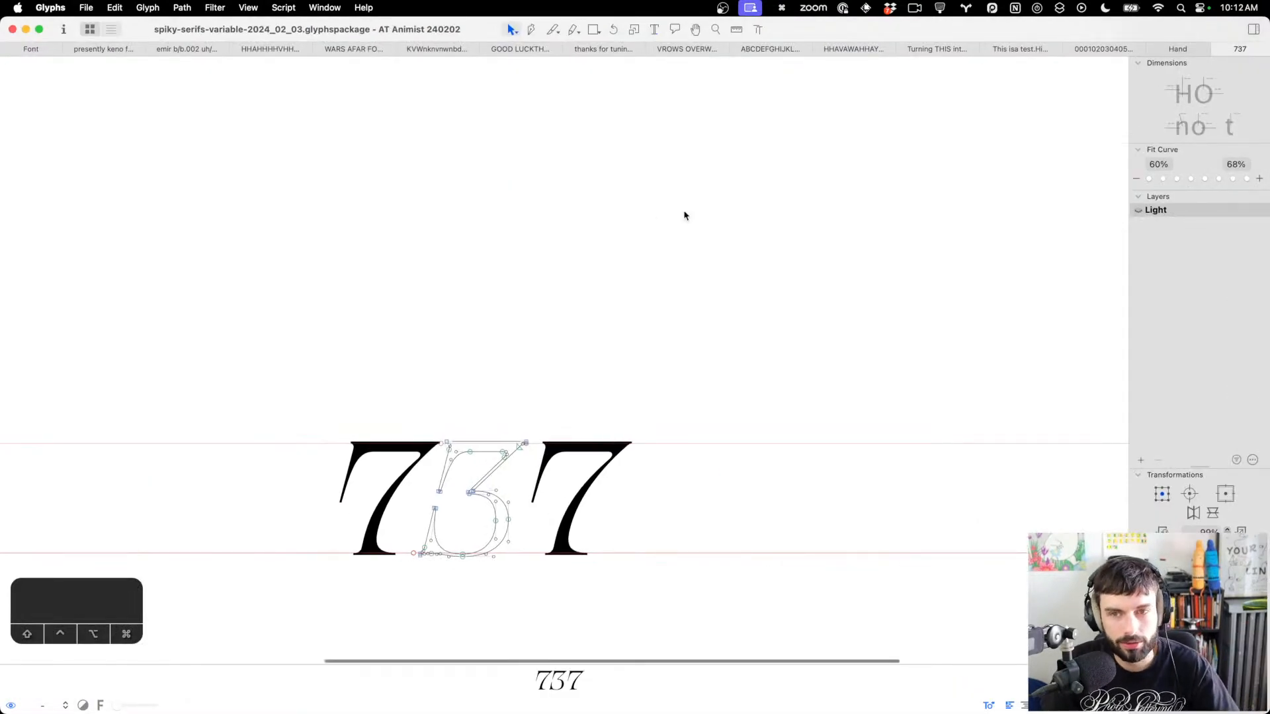
{"action": "scroll", "coordinate": [684, 216], "scroll_direction": "down", "scroll_amount": 4}
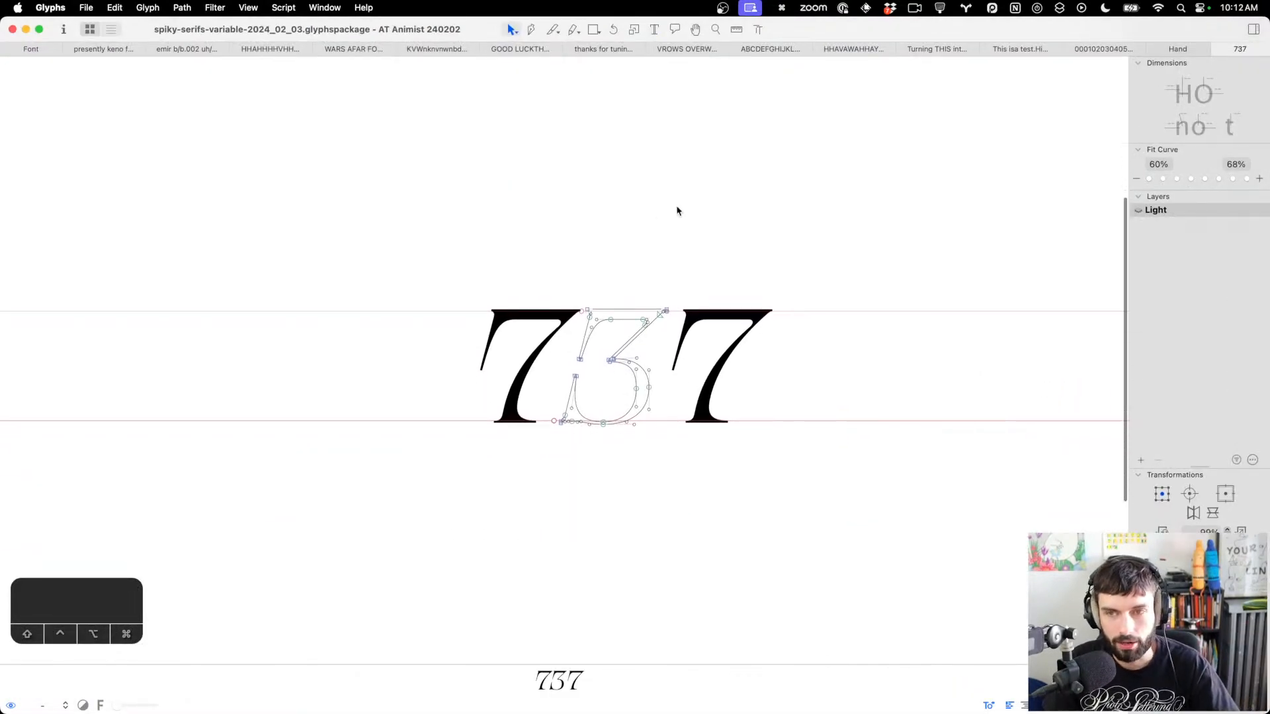
{"action": "key", "text": "super+w"}
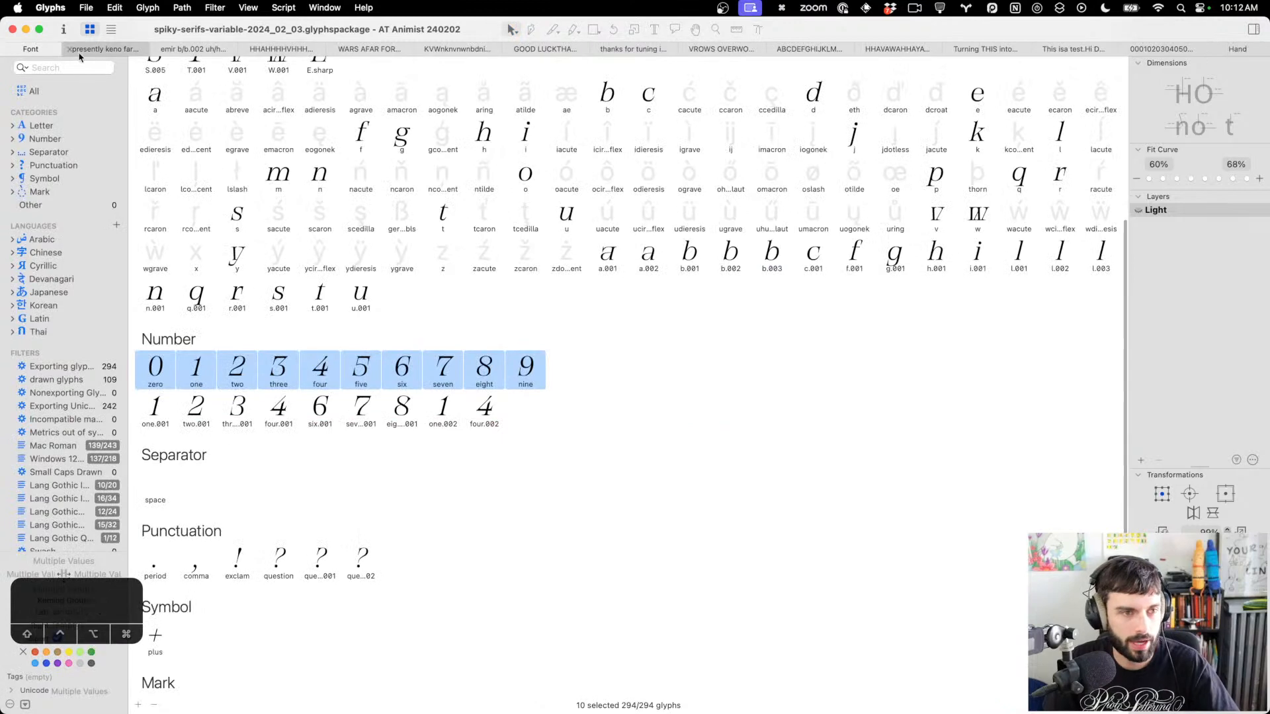
{"action": "left_click", "coordinate": [70, 50]}
{"action": "left_click", "coordinate": [70, 50]}
{"action": "left_click", "coordinate": [70, 50]}
{"action": "double_click", "coordinate": [70, 50]}
{"action": "double_click", "coordinate": [70, 50]}
{"action": "left_click", "coordinate": [70, 50]}
{"action": "left_click", "coordinate": [70, 50]}
{"action": "left_click", "coordinate": [70, 50]}
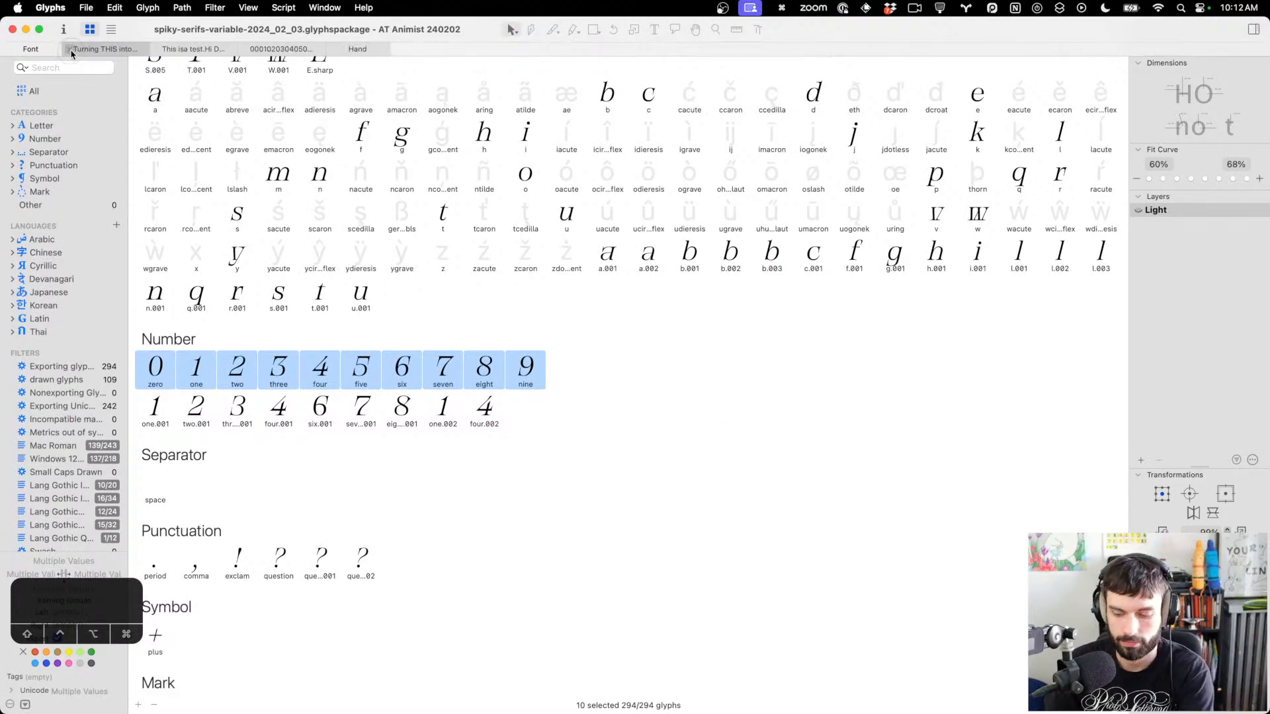
{"action": "left_click", "coordinate": [70, 50]}
{"action": "left_click", "coordinate": [70, 50]}
{"action": "left_click", "coordinate": [70, 51]}
{"action": "left_click", "coordinate": [70, 50]}
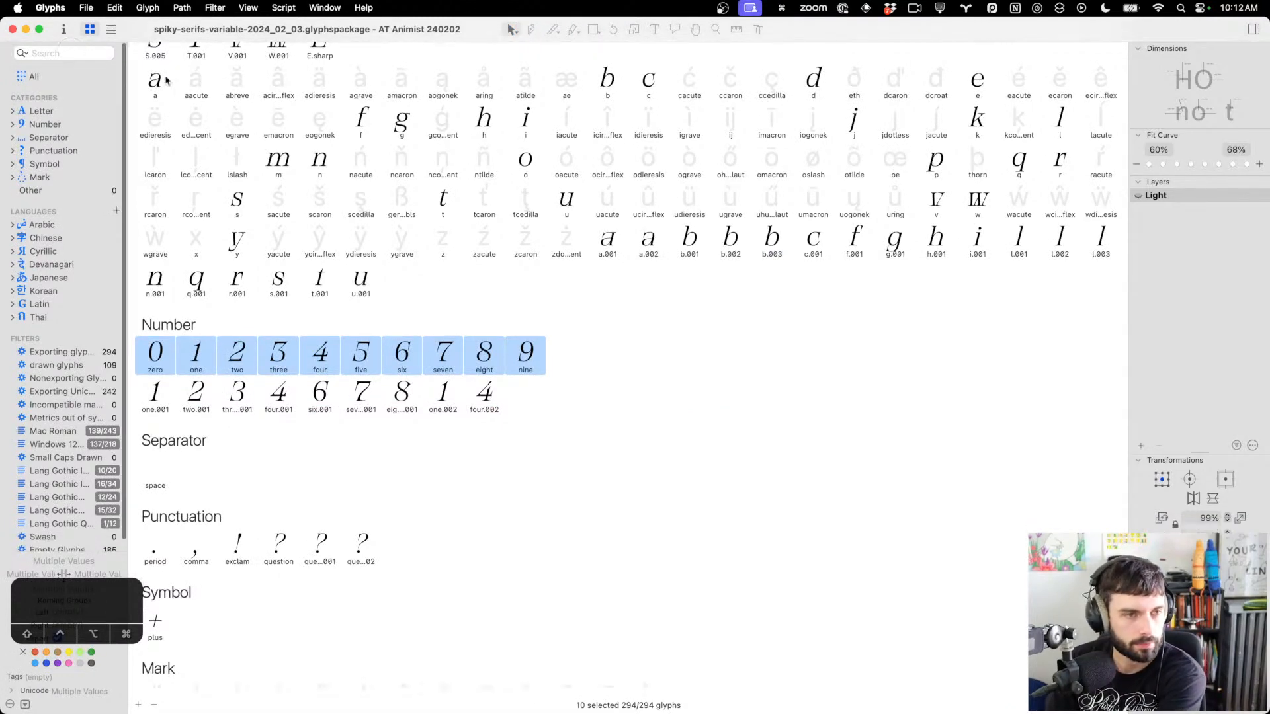
Filter the font overview to show only the drawn glyphs
{"action": "scroll", "coordinate": [681, 363], "scroll_direction": "up", "scroll_amount": 5}
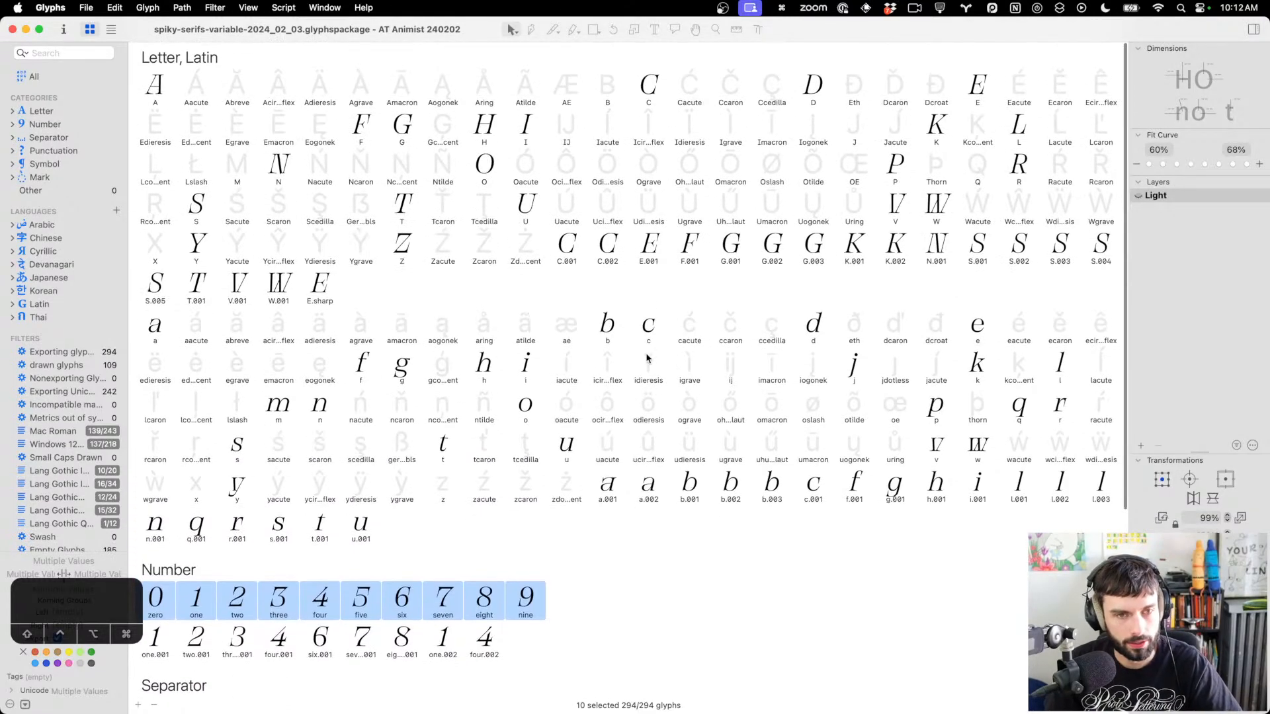
{"action": "scroll", "coordinate": [75, 423], "scroll_direction": "down", "scroll_amount": 1}
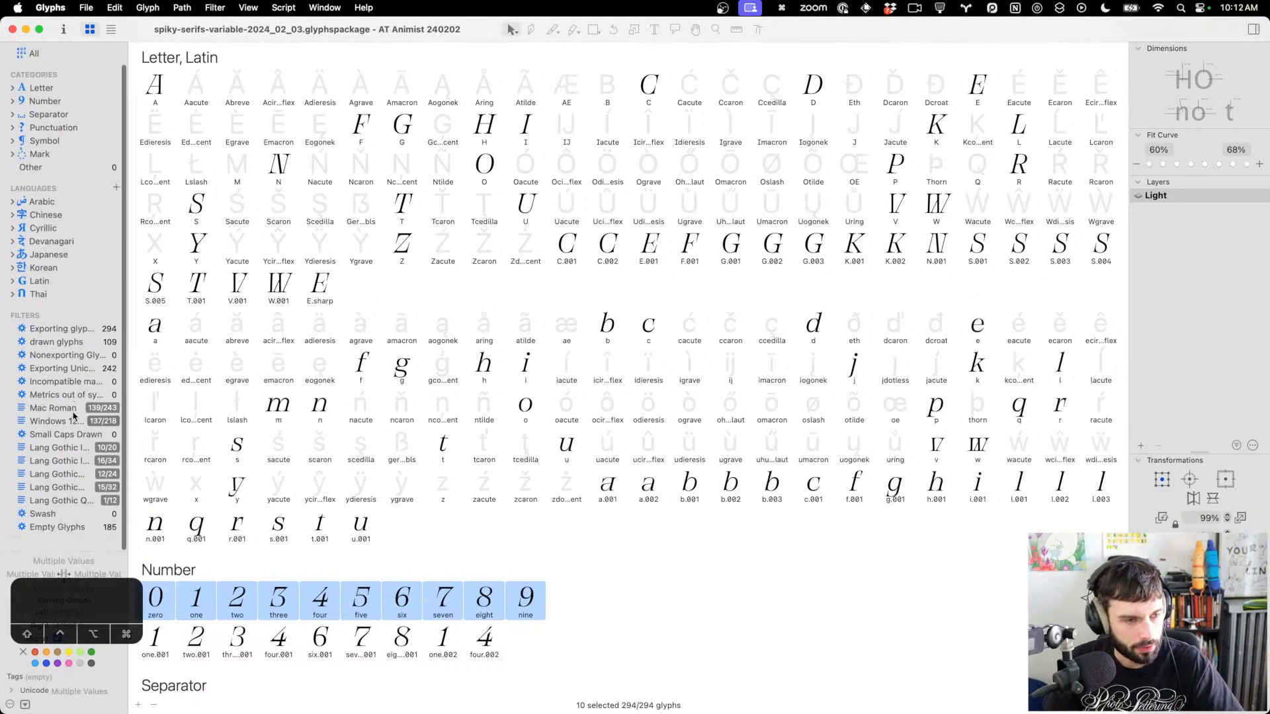
{"action": "left_click", "coordinate": [73, 354]}
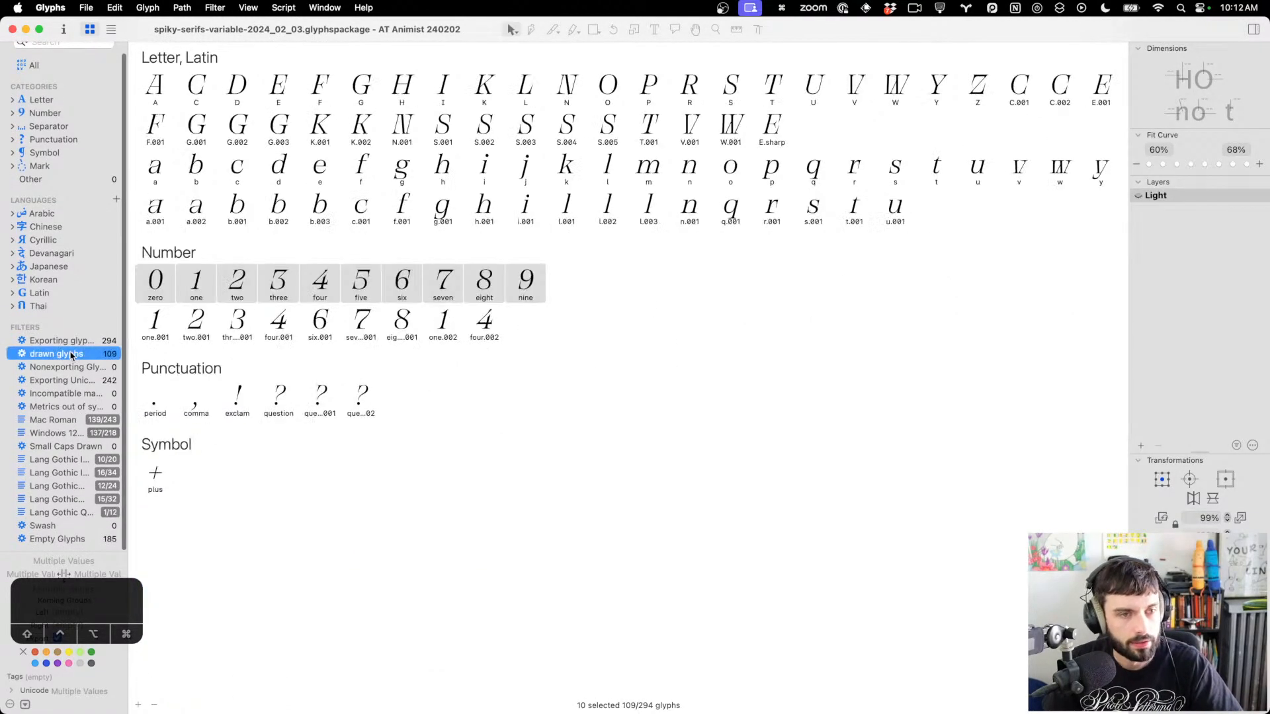
Check the italic angle in the Light master's metrics in Font Info, and return to the font overview
{"action": "left_click", "coordinate": [158, 82]}
{"action": "key", "text": "super+i"}
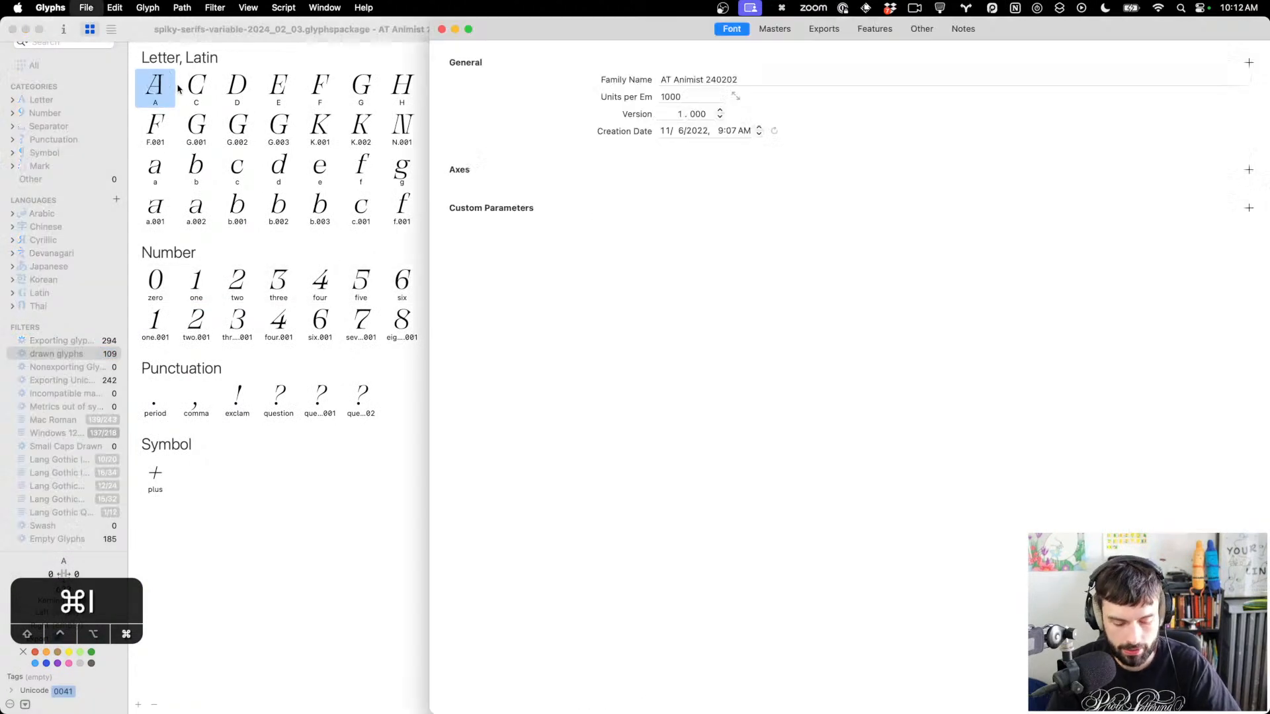
{"action": "left_click", "coordinate": [774, 29]}
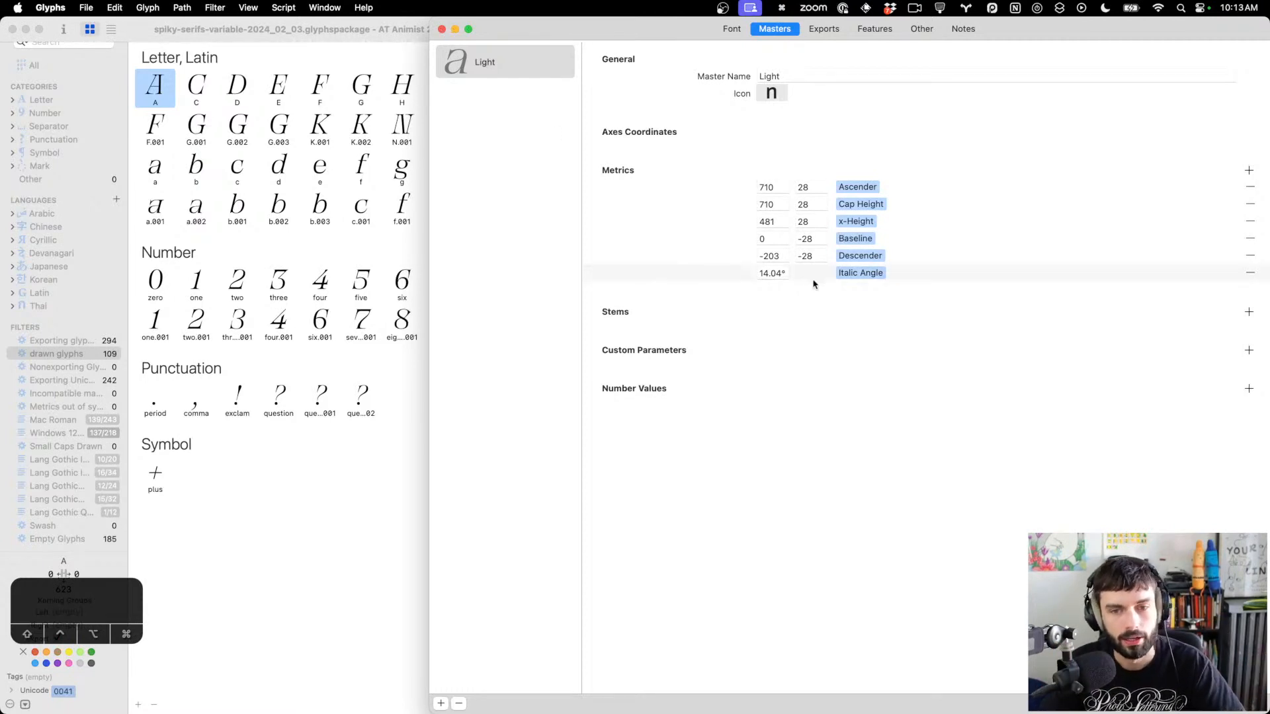
{"action": "double_click", "coordinate": [772, 272]}
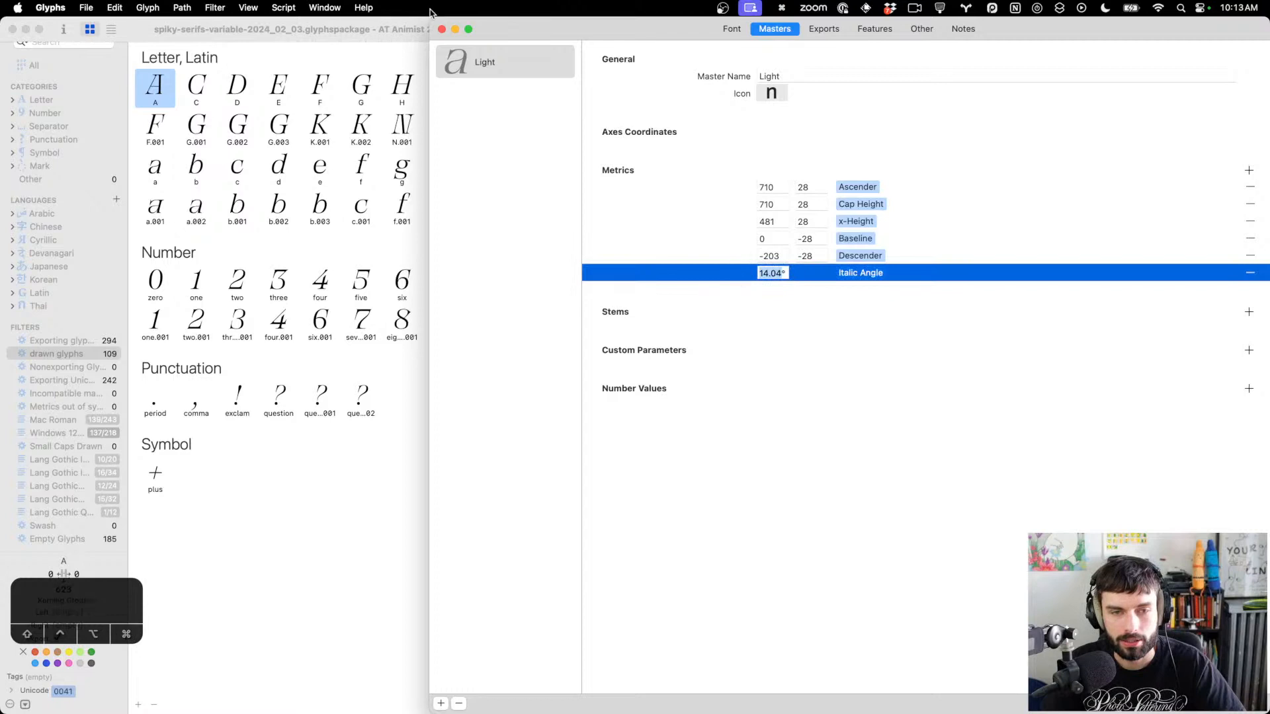
{"action": "left_click", "coordinate": [441, 29]}
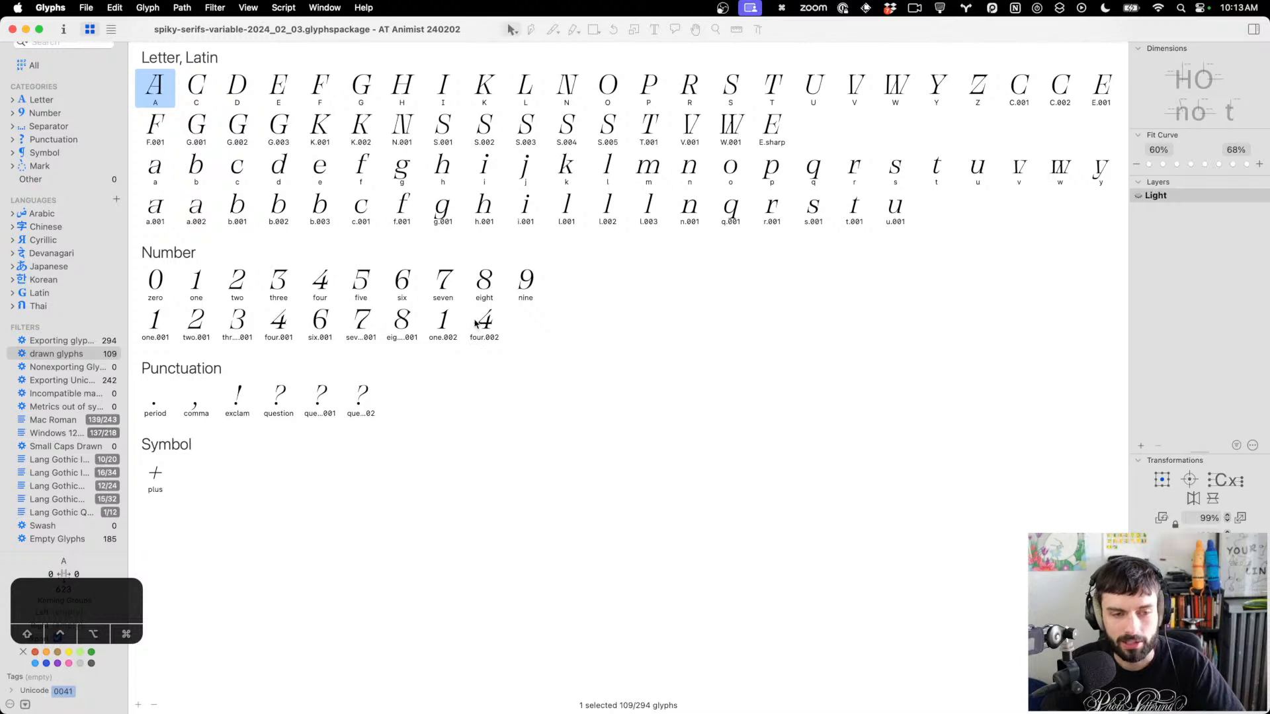
Select all the drawn glyphs in the font overview and unslant them to upright forms
{"action": "left_click", "coordinate": [157, 475], "text": "shift"}
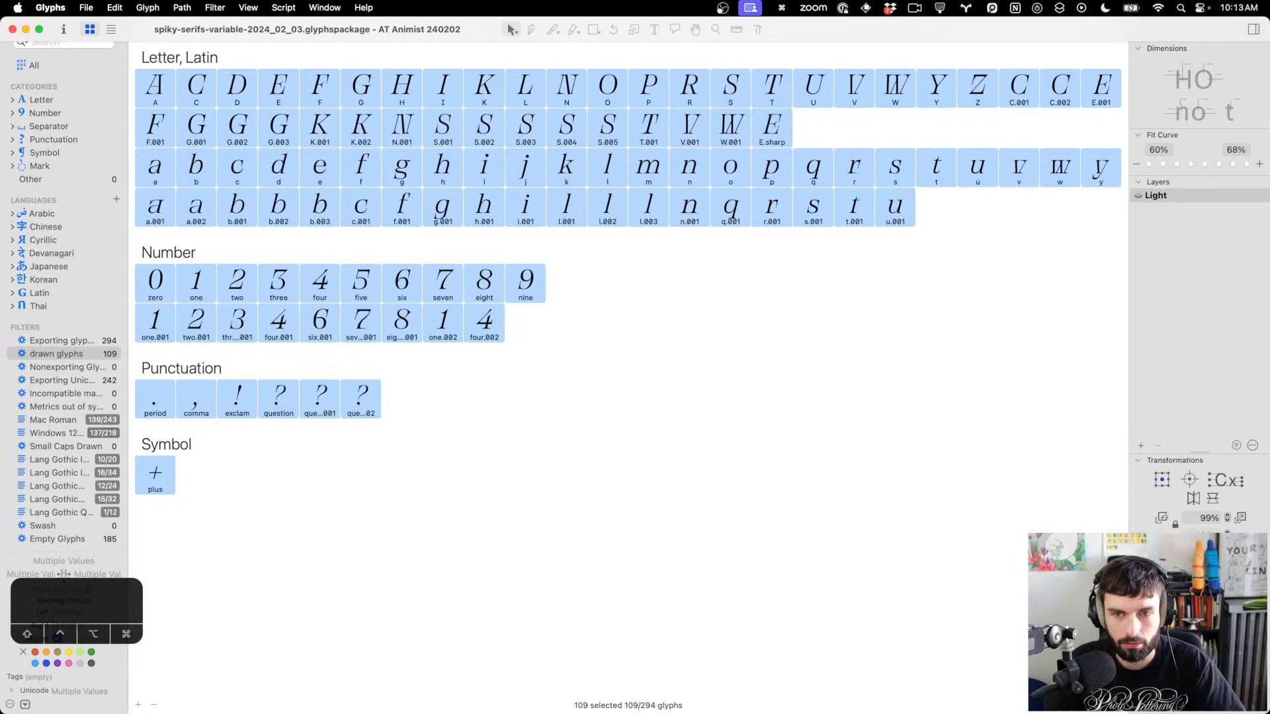
{"action": "key", "text": "super+z"}
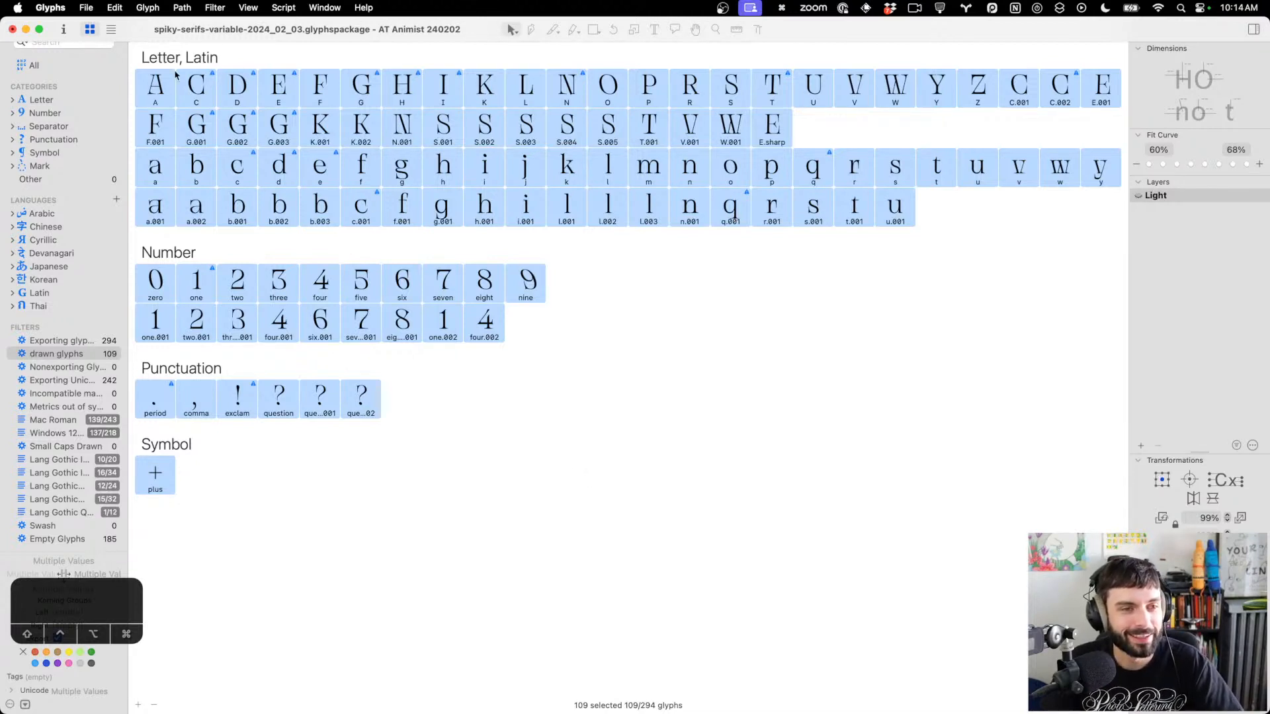
Generate capitalized English test words from all the drawn glyphs with word-o-mat and close its window
{"action": "left_click", "coordinate": [196, 86]}
{"action": "left_click", "coordinate": [115, 7]}
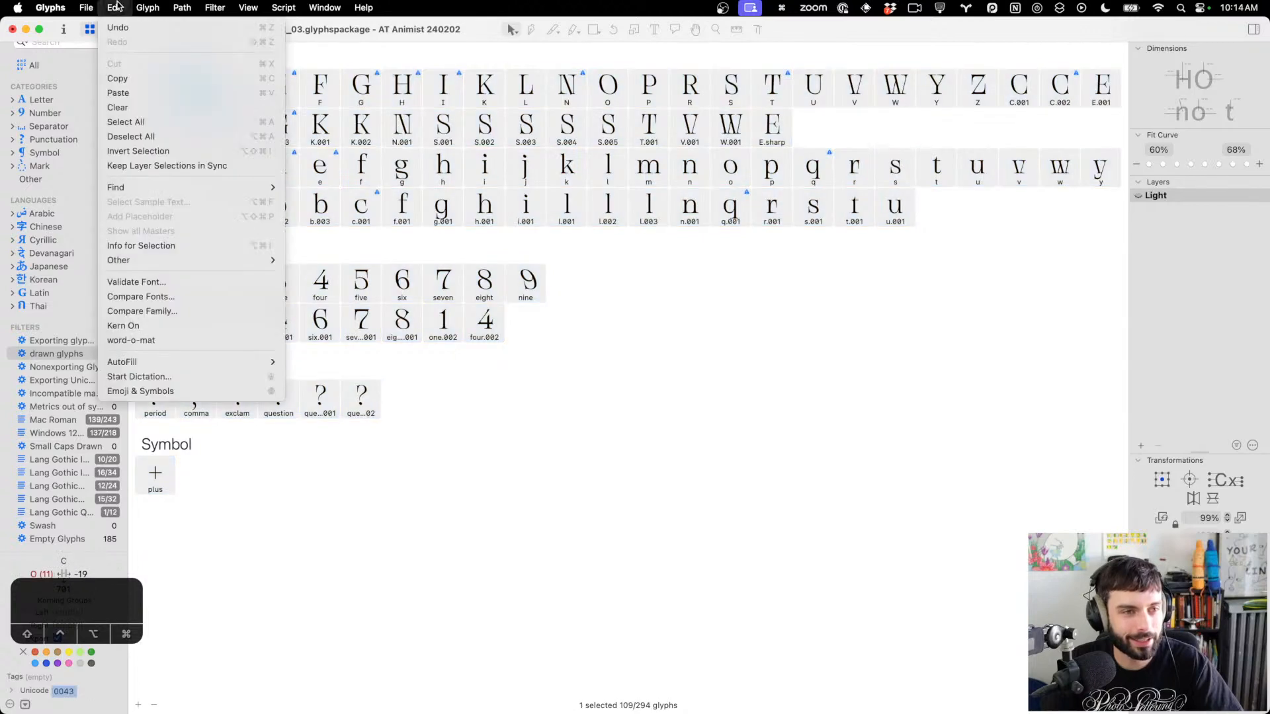
{"action": "key", "text": "Escape"}
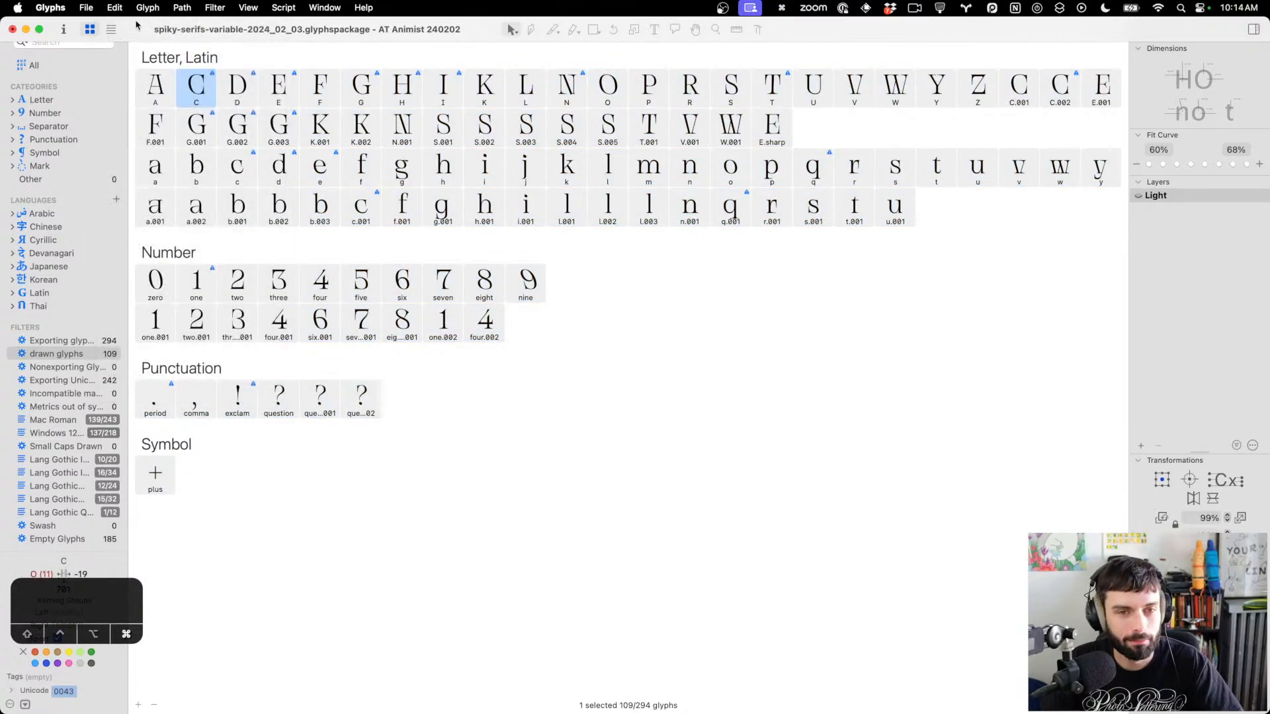
{"action": "key", "text": "super+a"}
{"action": "left_click", "coordinate": [115, 8]}
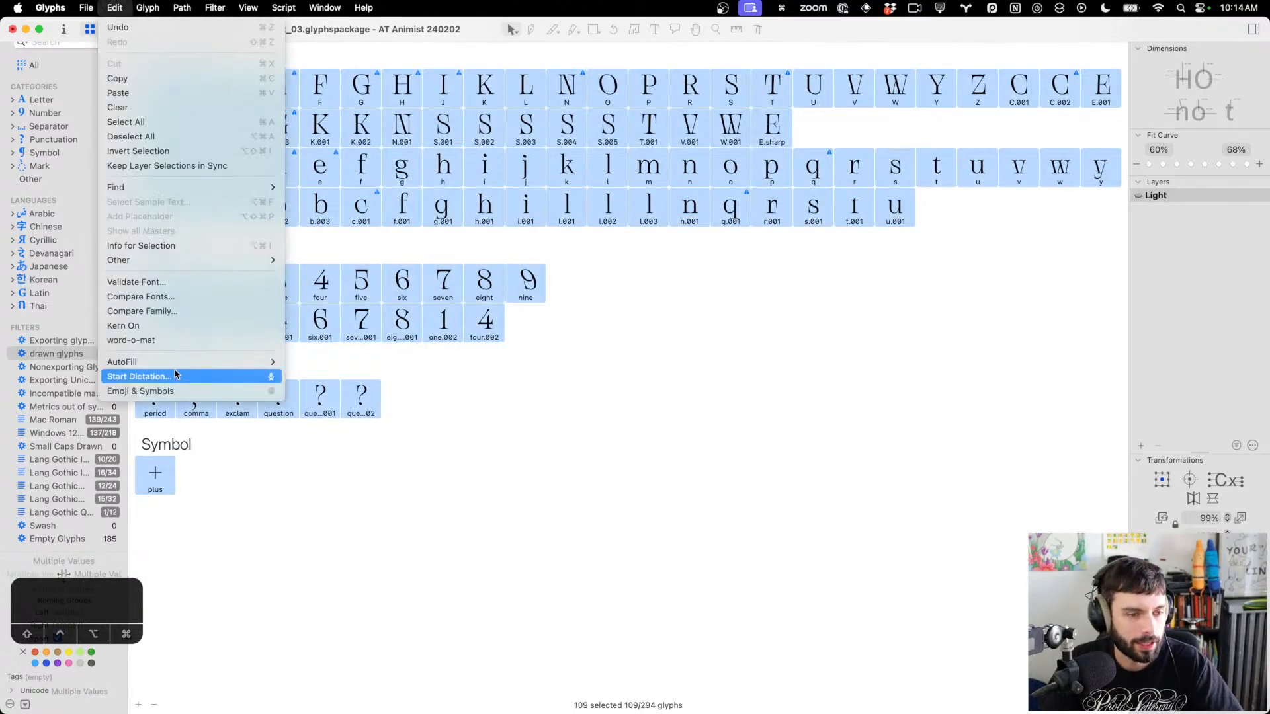
{"action": "left_click", "coordinate": [172, 340]}
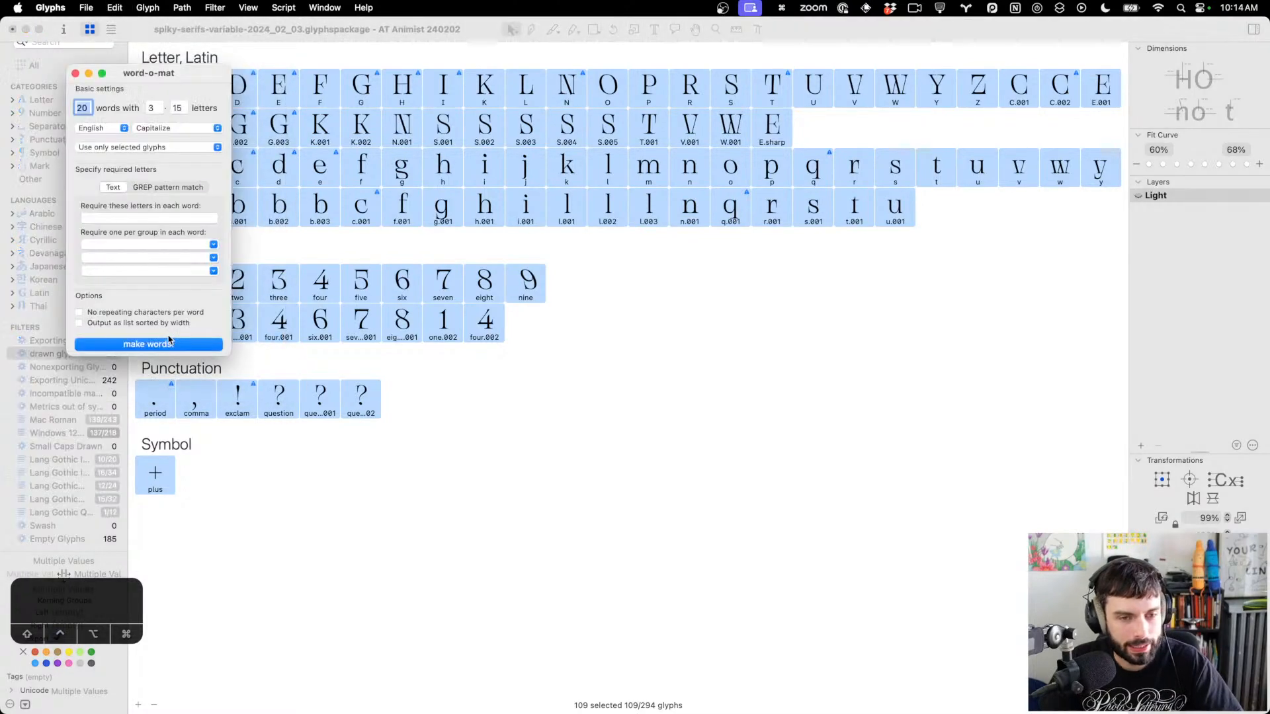
{"action": "left_click", "coordinate": [172, 129]}
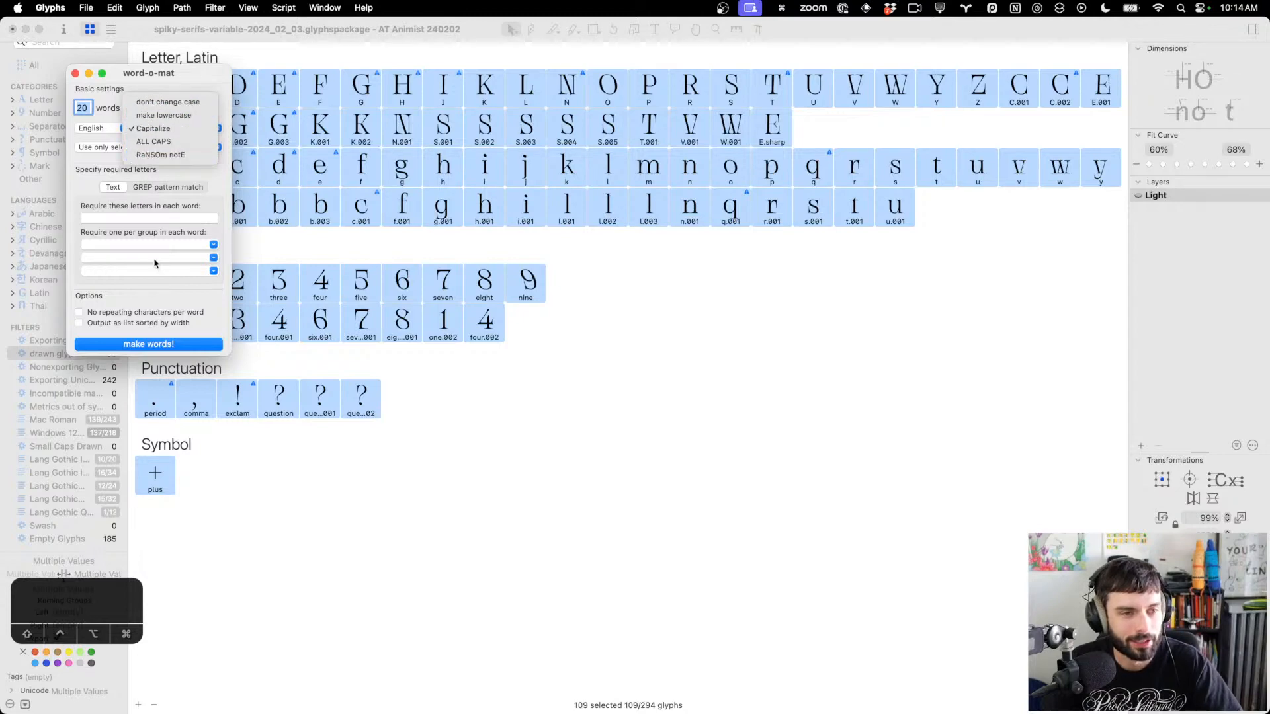
{"action": "left_click", "coordinate": [91, 180]}
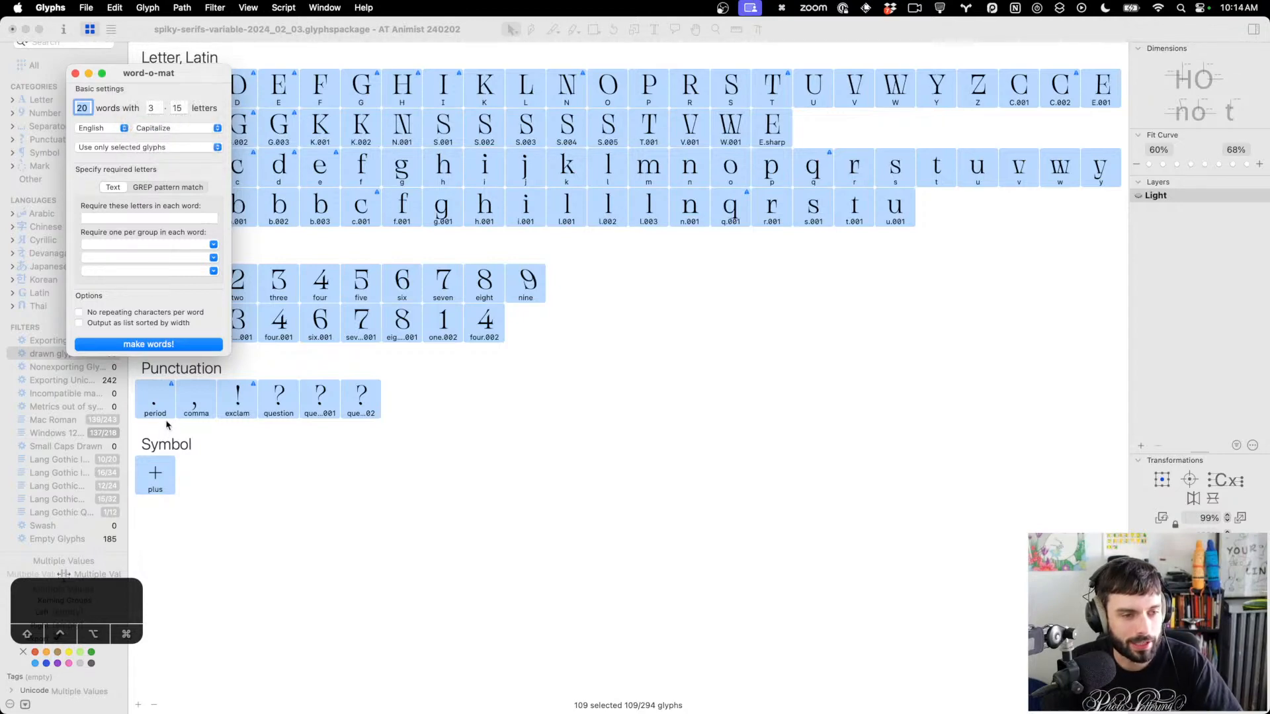
{"action": "left_click", "coordinate": [169, 344]}
{"action": "scroll", "coordinate": [792, 291], "scroll_direction": "down", "scroll_amount": 5}
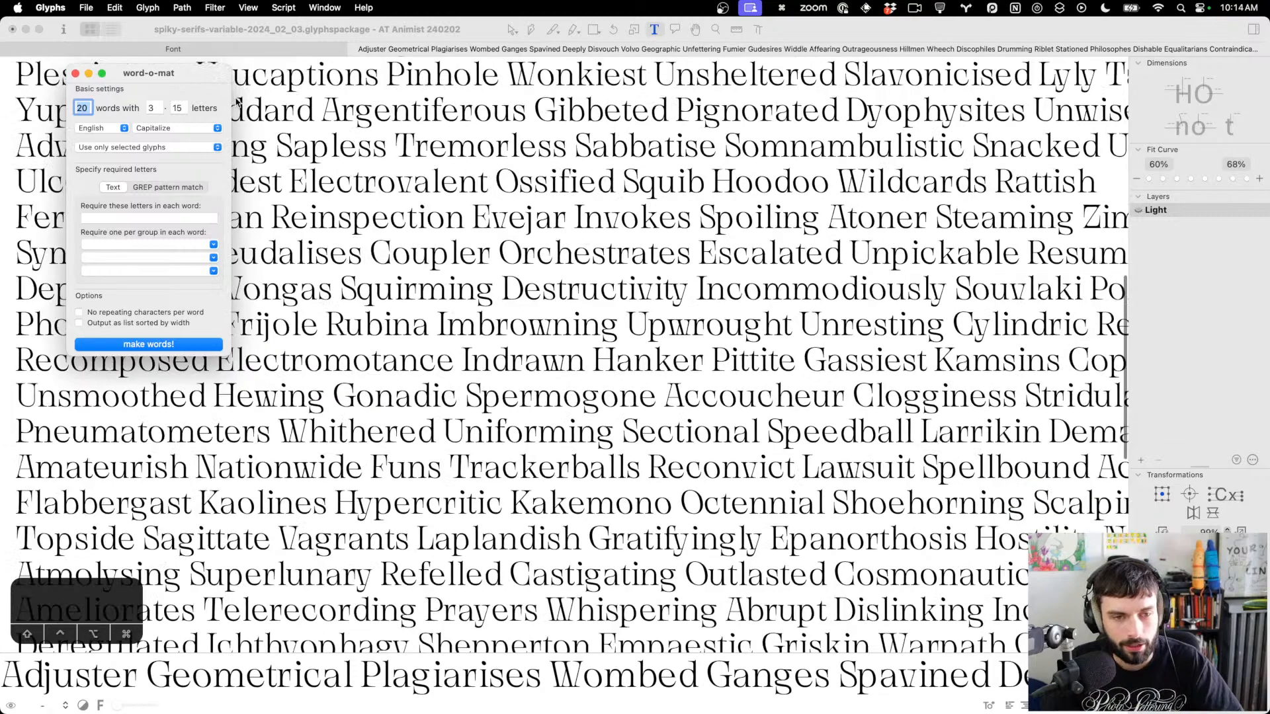
{"action": "left_click", "coordinate": [76, 73]}
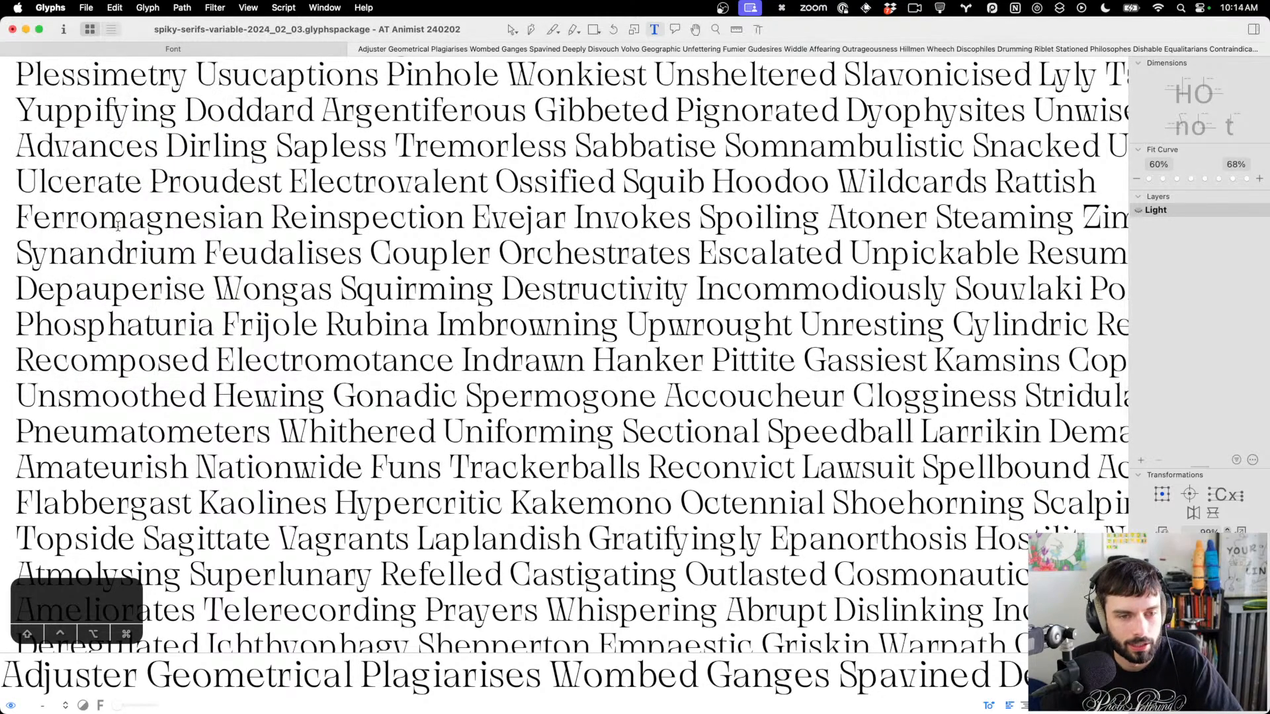
Examine the upright letterforms in the generated words, both up close and at text size
{"action": "scroll", "coordinate": [118, 225], "scroll_direction": "up", "scroll_amount": 5}
{"action": "scroll", "coordinate": [853, 340], "scroll_direction": "up", "scroll_amount": 3}
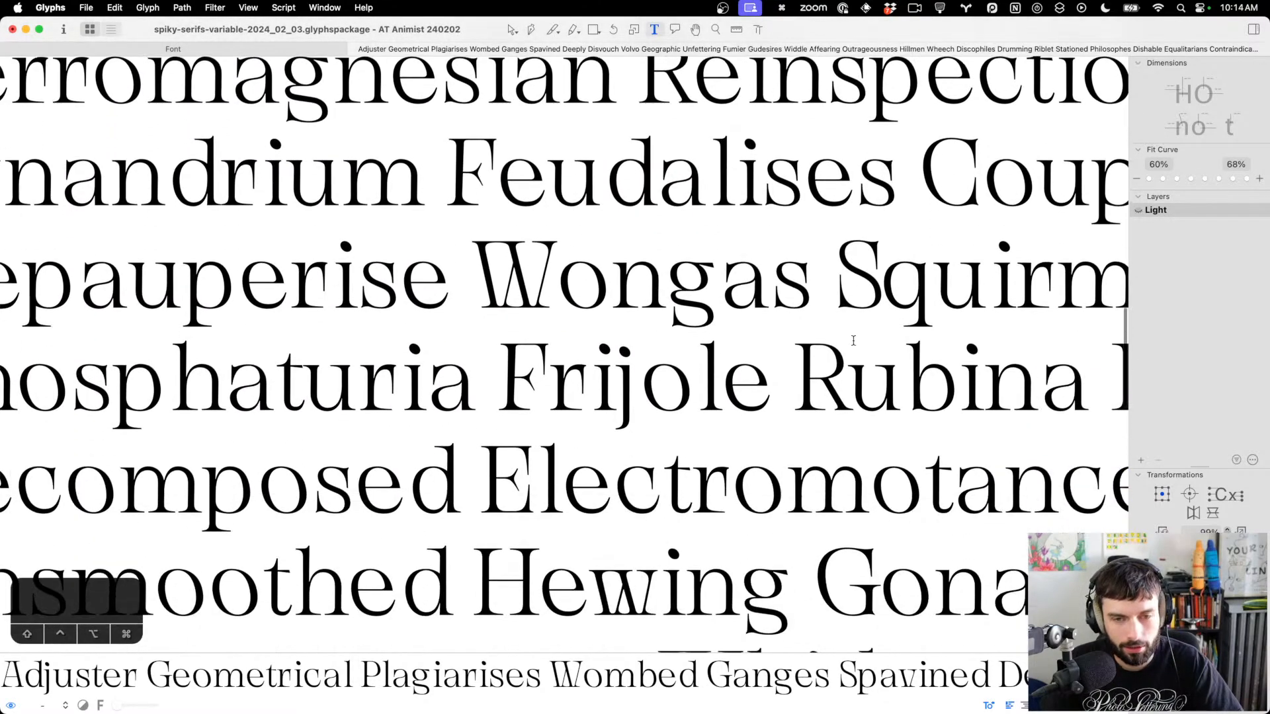
{"action": "scroll", "coordinate": [727, 357], "scroll_direction": "down", "scroll_amount": 10}
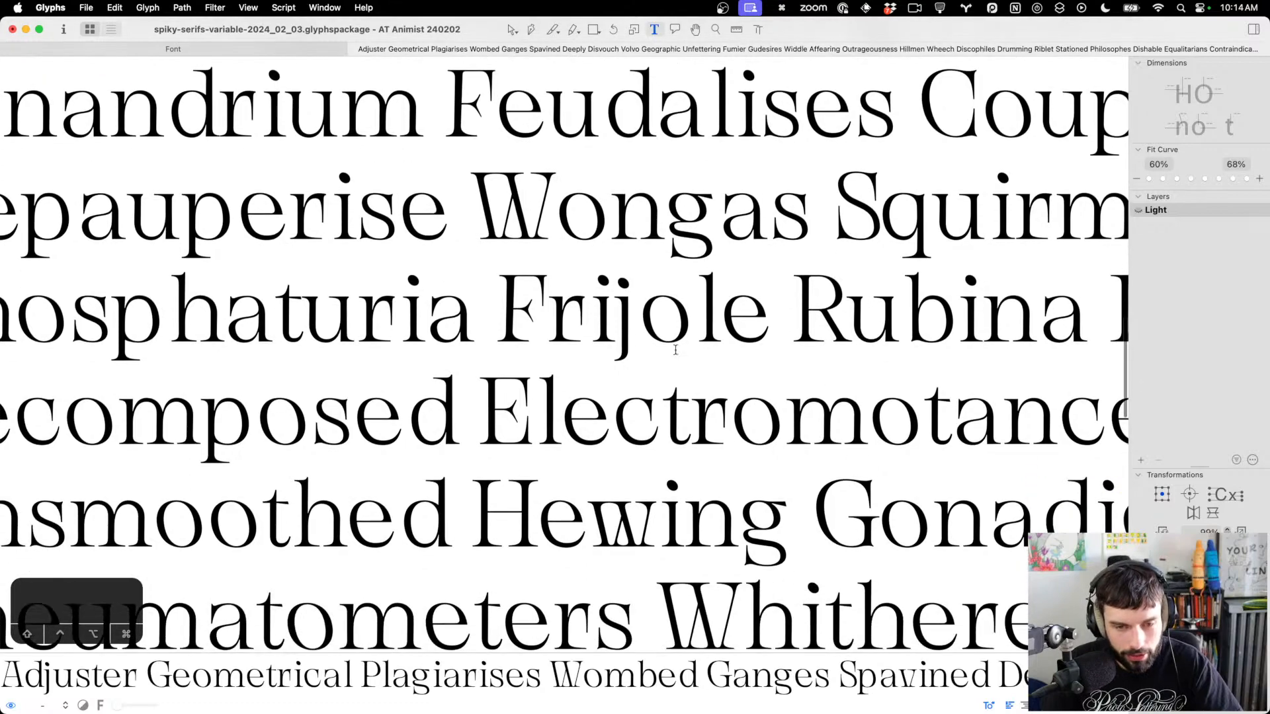
{"action": "scroll", "coordinate": [633, 340], "scroll_direction": "right", "scroll_amount": 3}
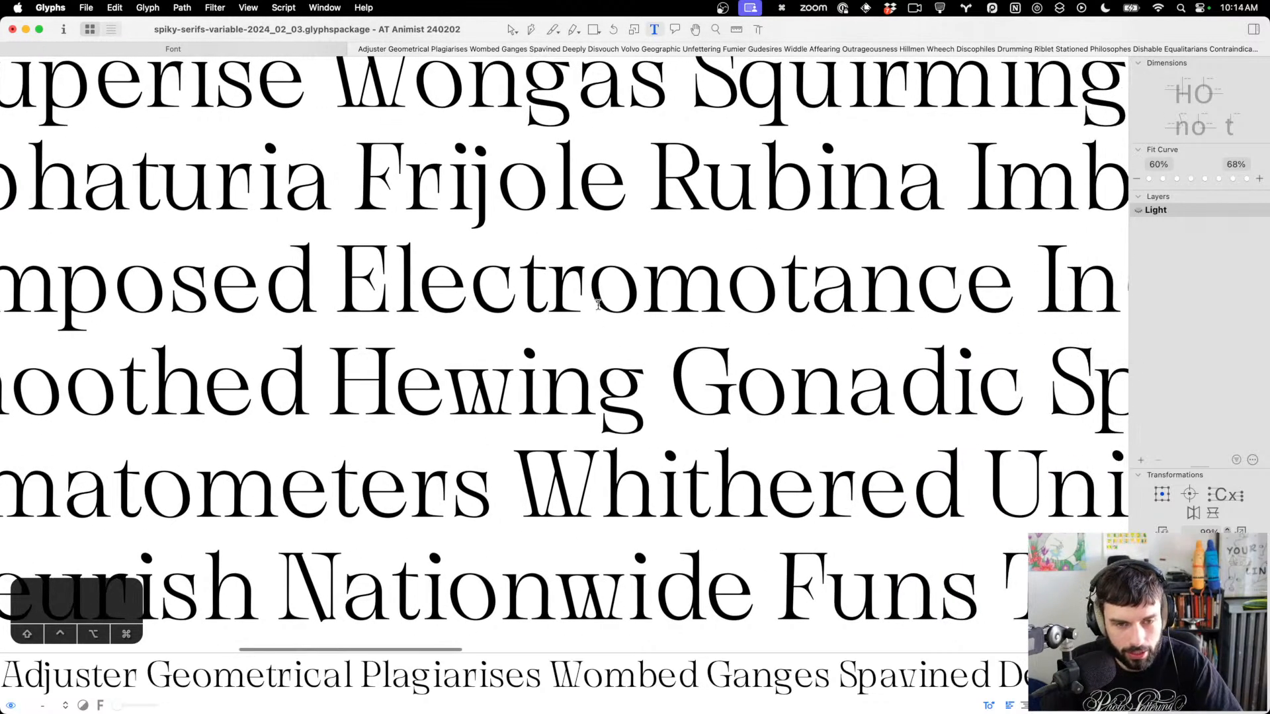
{"action": "scroll", "coordinate": [742, 281], "scroll_direction": "up", "scroll_amount": 3}
{"action": "scroll", "coordinate": [741, 280], "scroll_direction": "right", "scroll_amount": 1}
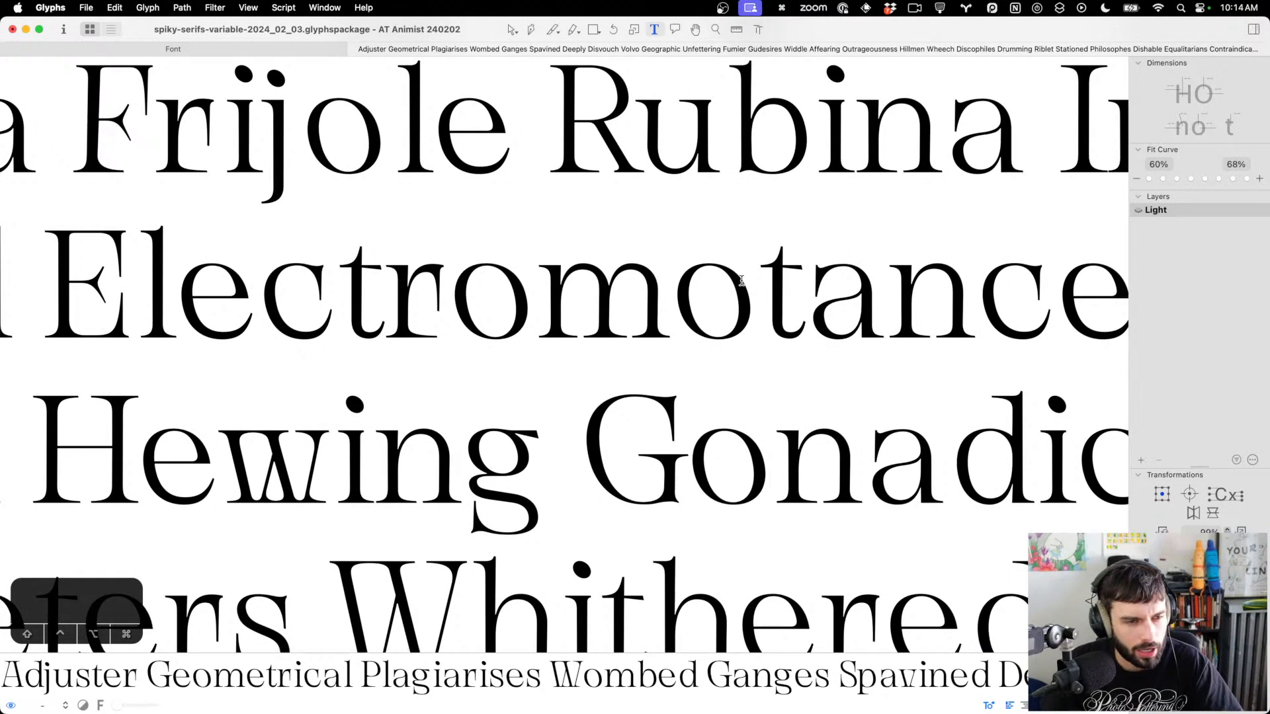
{"action": "scroll", "coordinate": [745, 288], "scroll_direction": "left", "scroll_amount": 1}
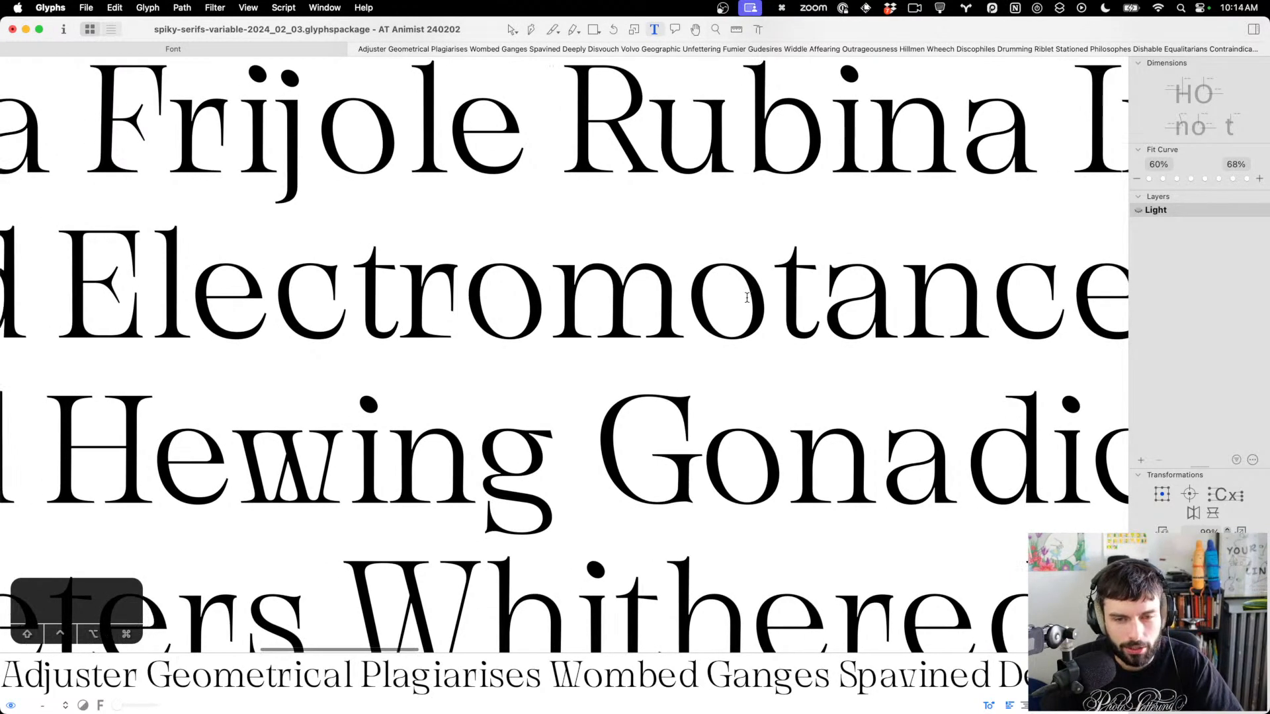
{"action": "scroll", "coordinate": [747, 298], "scroll_direction": "down", "scroll_amount": 3}
{"action": "scroll", "coordinate": [734, 301], "scroll_direction": "down", "scroll_amount": 3}
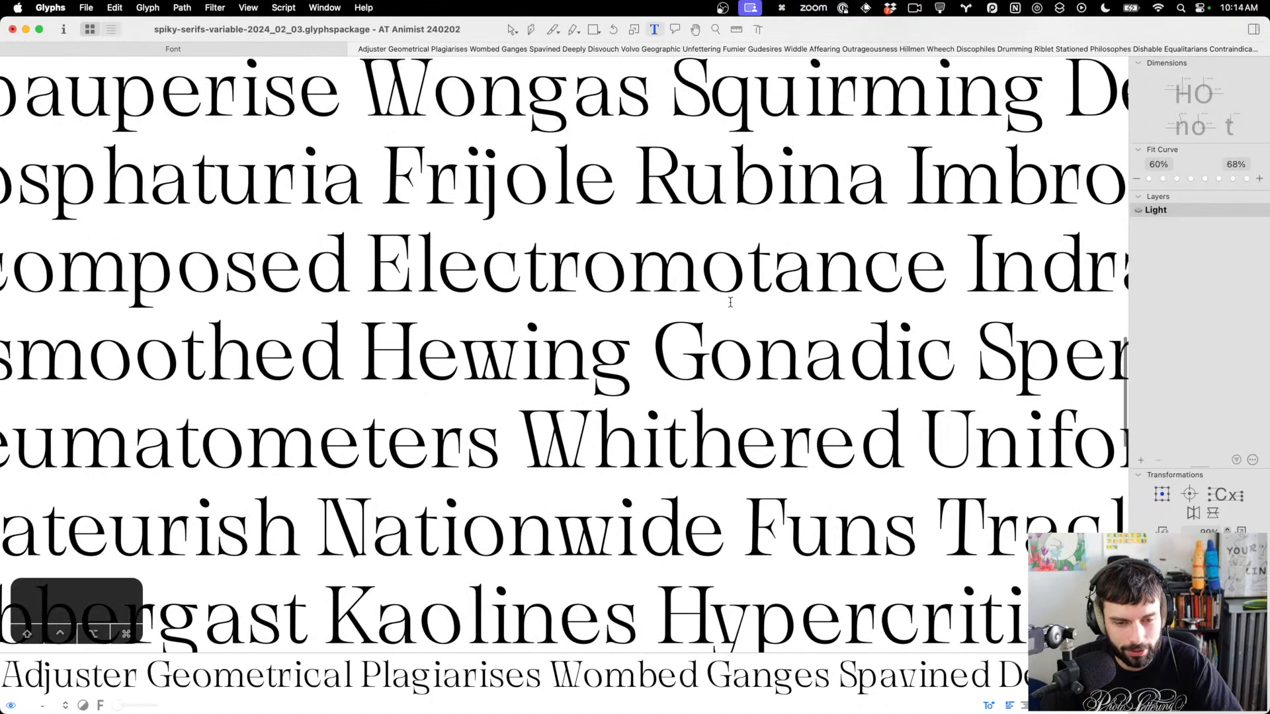
{"action": "scroll", "coordinate": [730, 302], "scroll_direction": "down", "scroll_amount": 10}
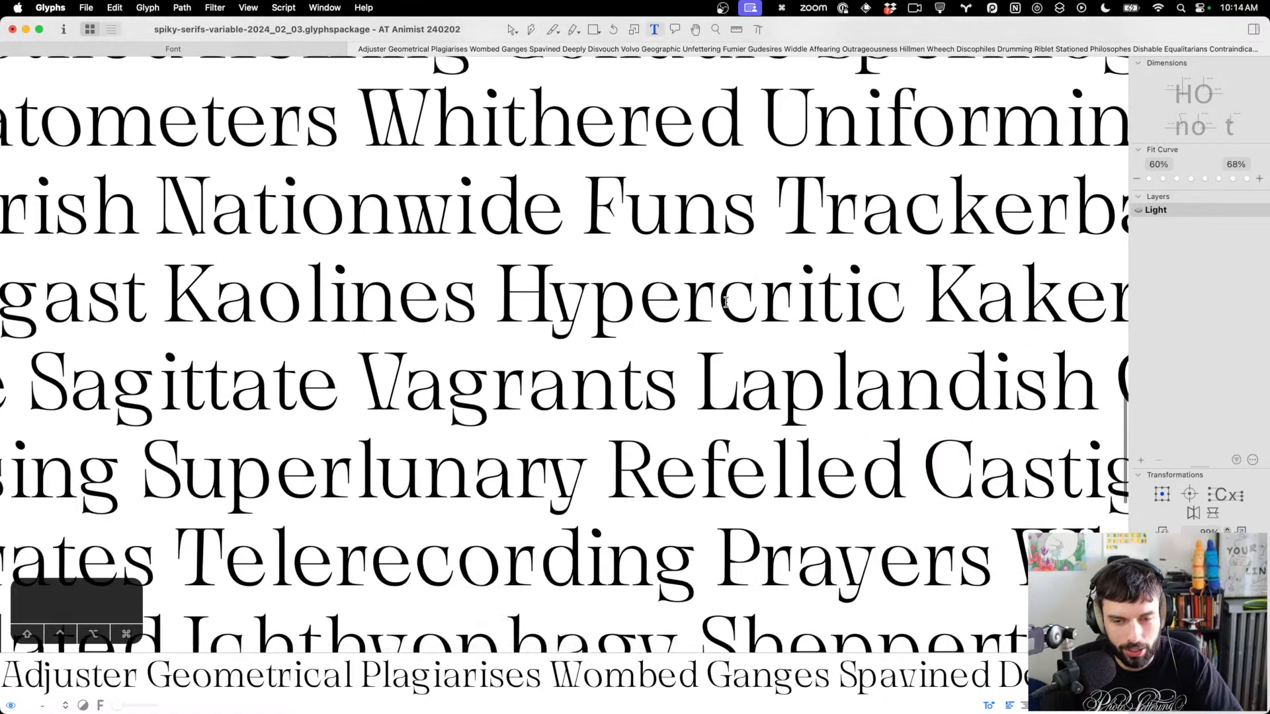
{"action": "scroll", "coordinate": [726, 302], "scroll_direction": "right", "scroll_amount": 10}
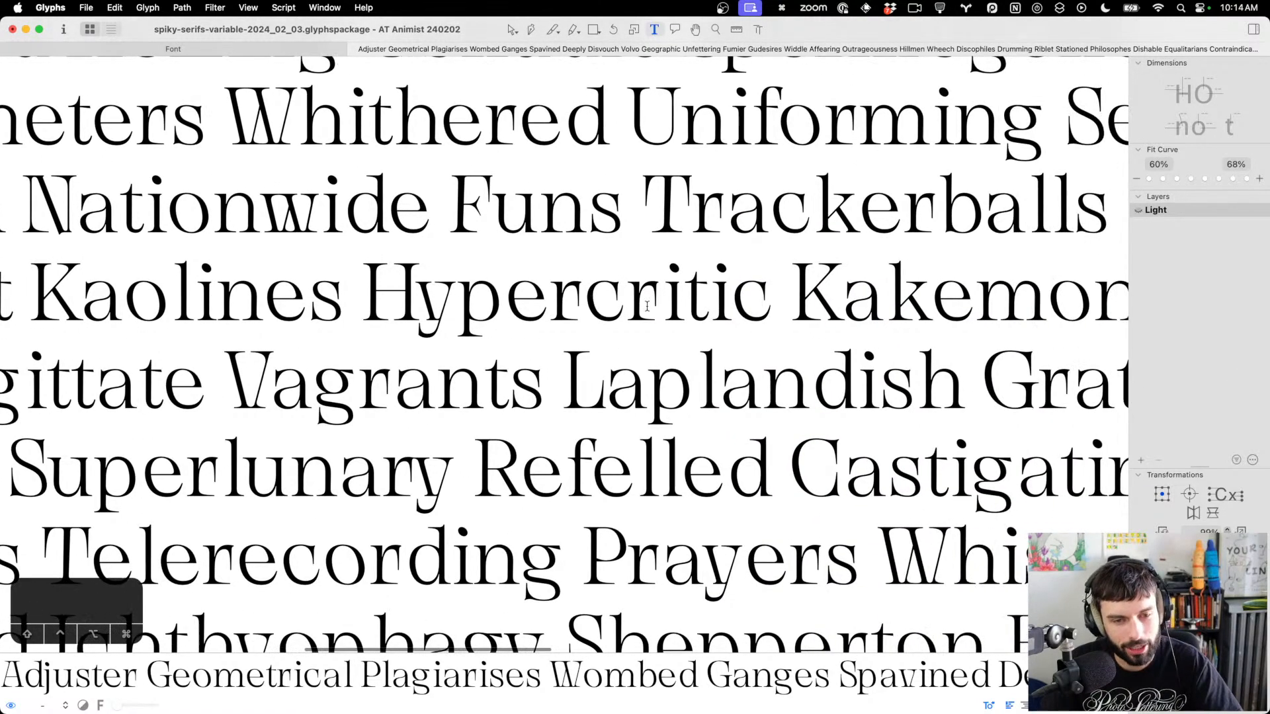
{"action": "scroll", "coordinate": [646, 306], "scroll_direction": "down", "scroll_amount": 5}
{"action": "scroll", "coordinate": [647, 305], "scroll_direction": "down", "scroll_amount": 2}
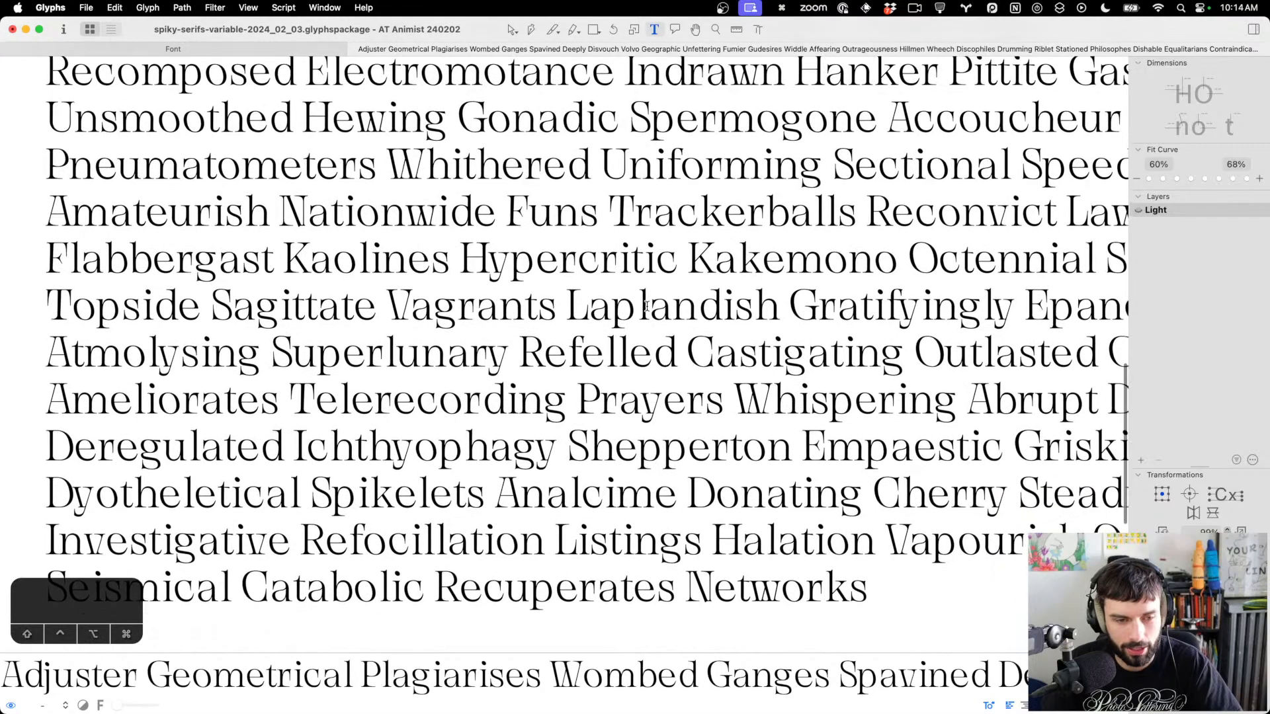
{"action": "scroll", "coordinate": [647, 305], "scroll_direction": "right", "scroll_amount": 2}
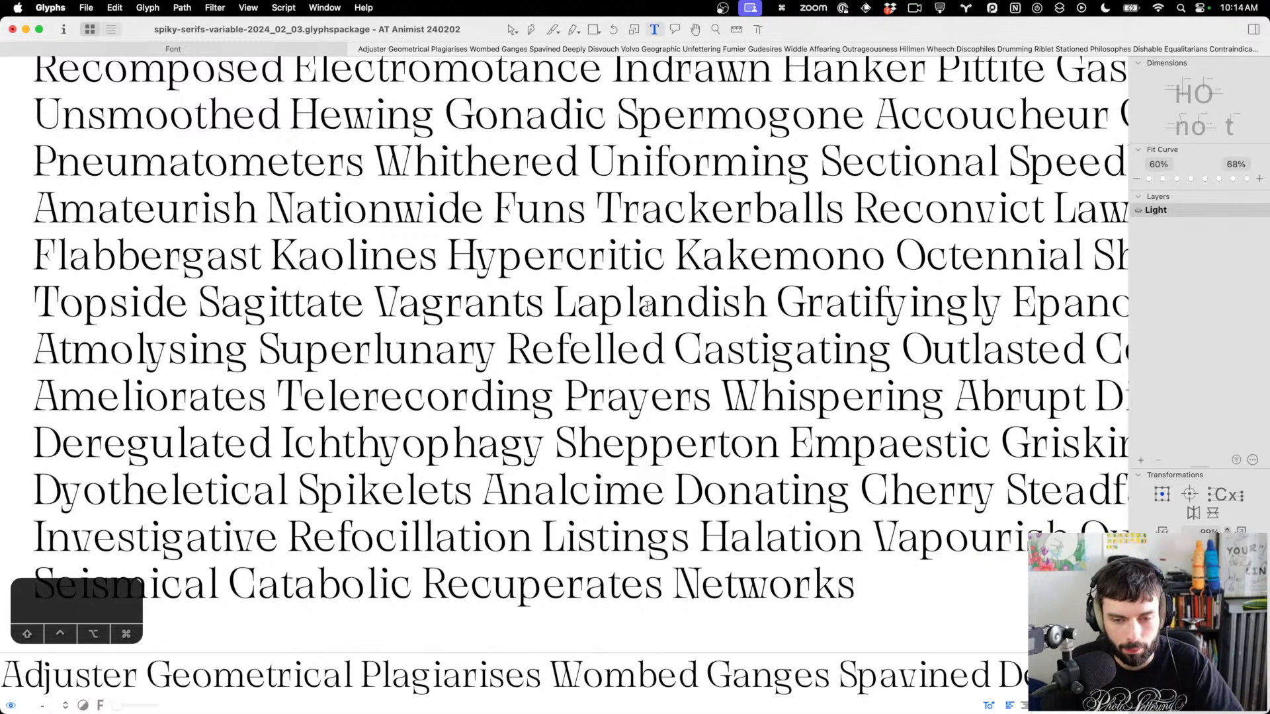
{"action": "scroll", "coordinate": [647, 306], "scroll_direction": "up", "scroll_amount": 6}
{"action": "scroll", "coordinate": [646, 306], "scroll_direction": "right", "scroll_amount": 8}
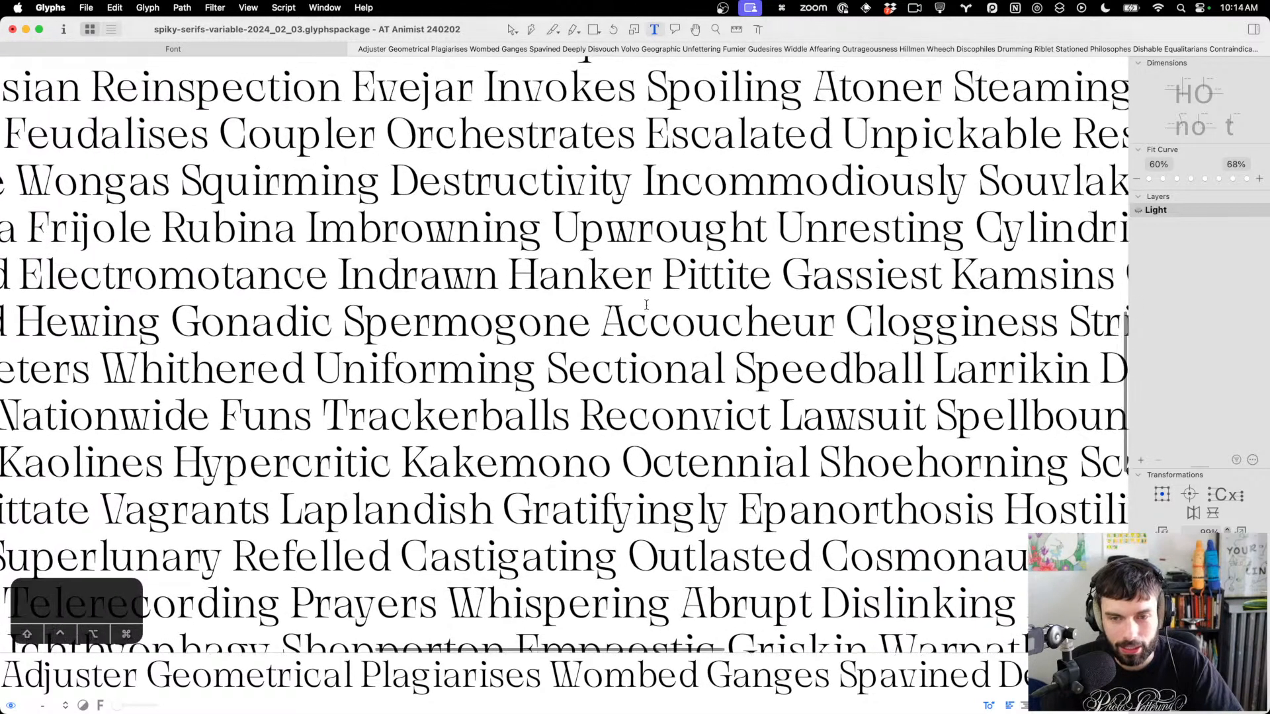
{"action": "scroll", "coordinate": [646, 305], "scroll_direction": "up", "scroll_amount": 2}
{"action": "scroll", "coordinate": [646, 305], "scroll_direction": "right", "scroll_amount": 1}
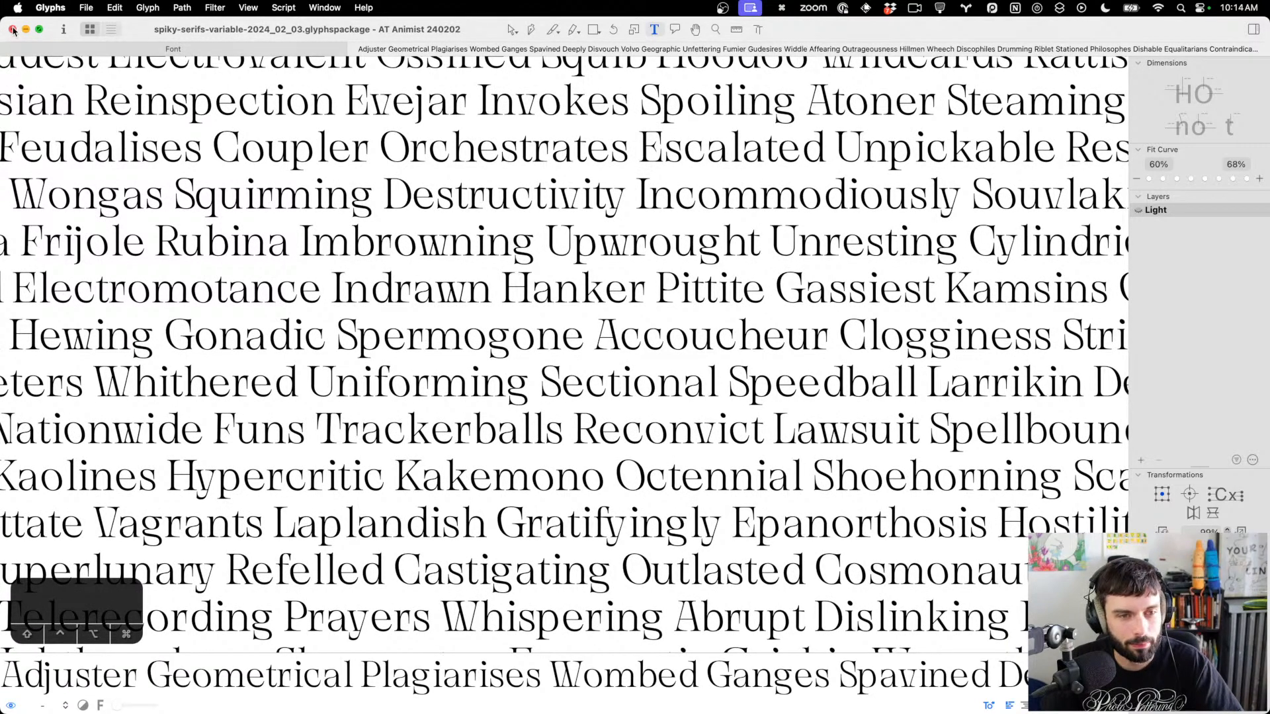
Switch to Finder and rename the variable package as spiky-serifs-unslanted-2024_02_03.glyphspackage
{"action": "key", "text": "super+Tab"}
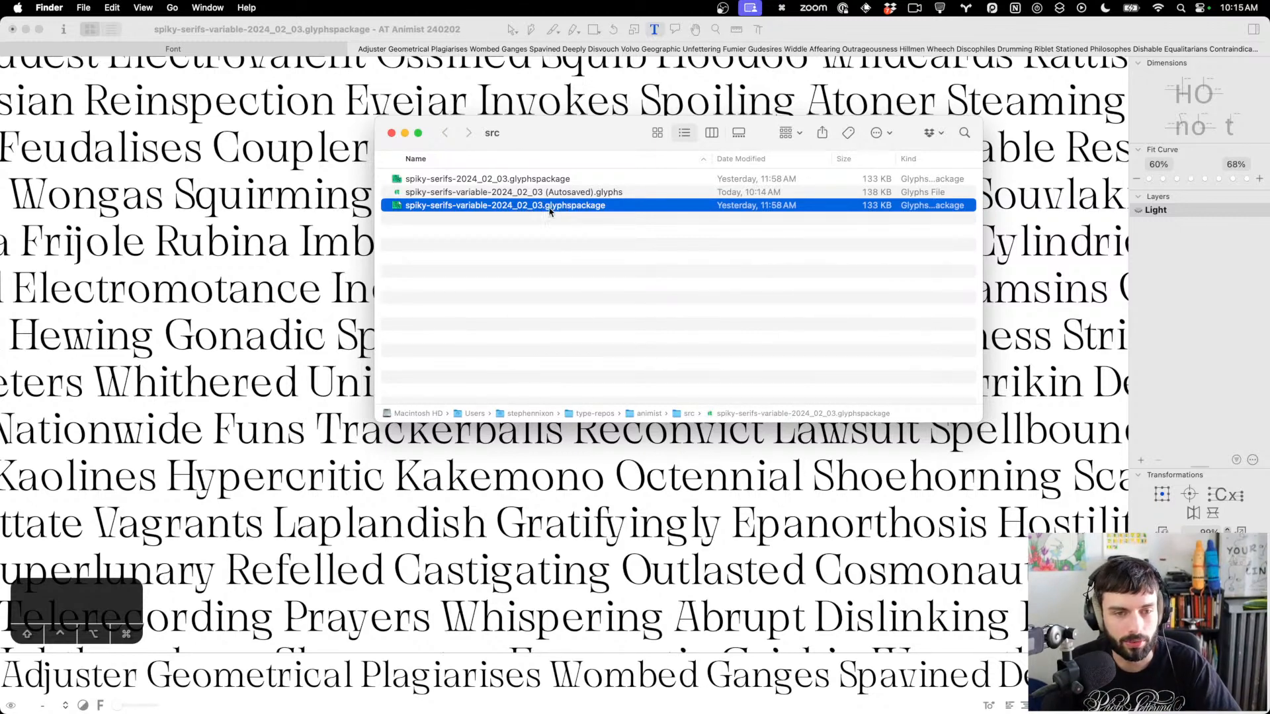
{"action": "key", "text": "Return"}
{"action": "key", "text": "Right"}
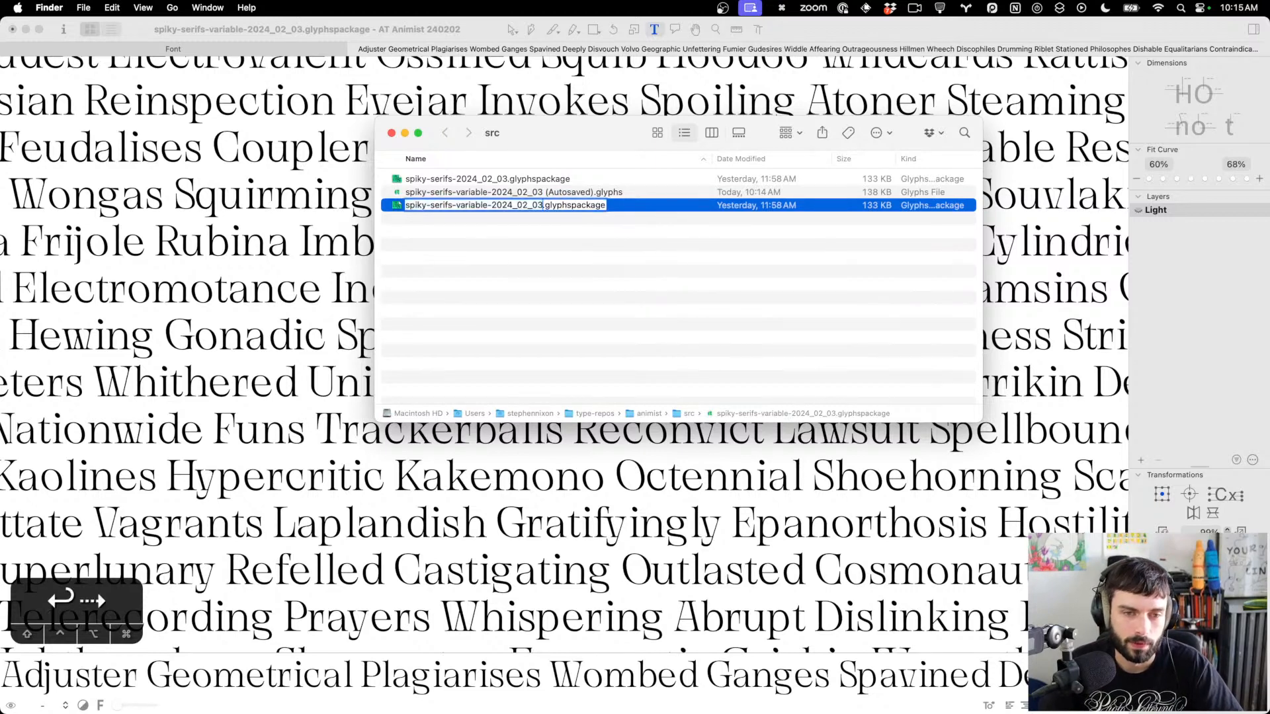
{"action": "key", "text": "alt+Left"}
{"action": "key", "text": "alt+Left"}
{"action": "key", "text": "alt+shift+Right"}
{"action": "type", "text": "unslante"}
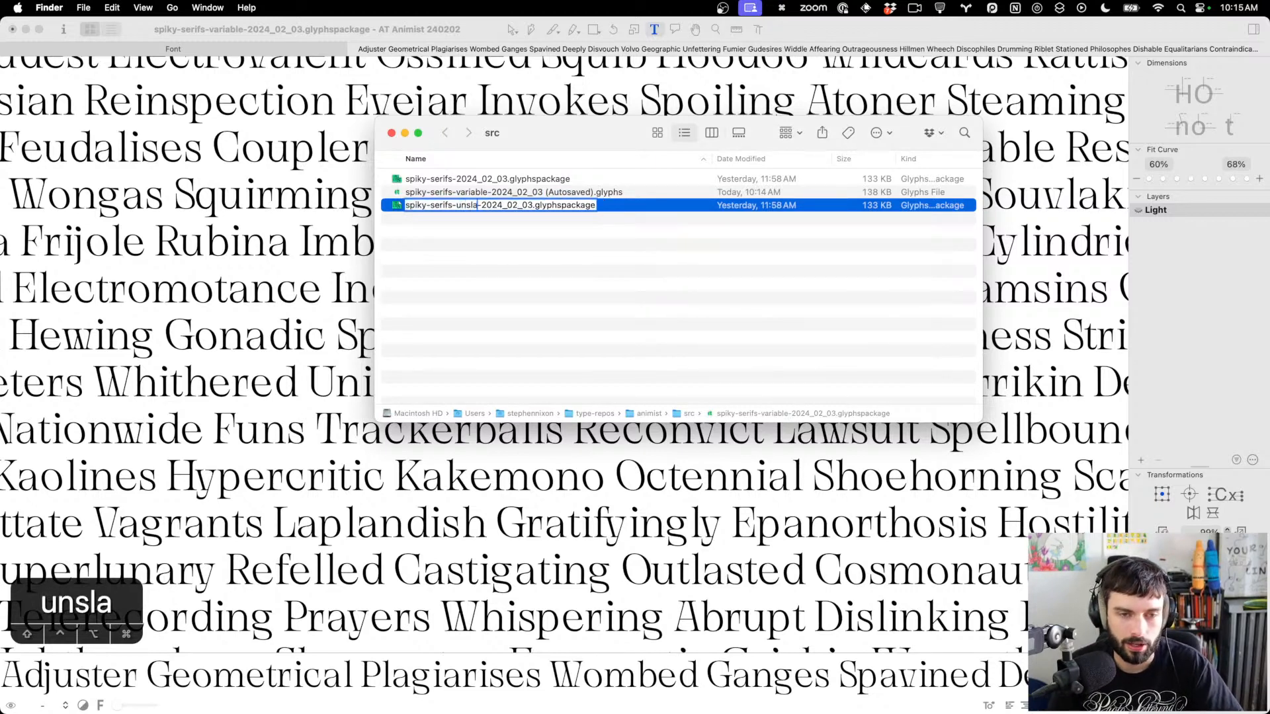
{"action": "type", "text": "d"}
{"action": "key", "text": "Return"}
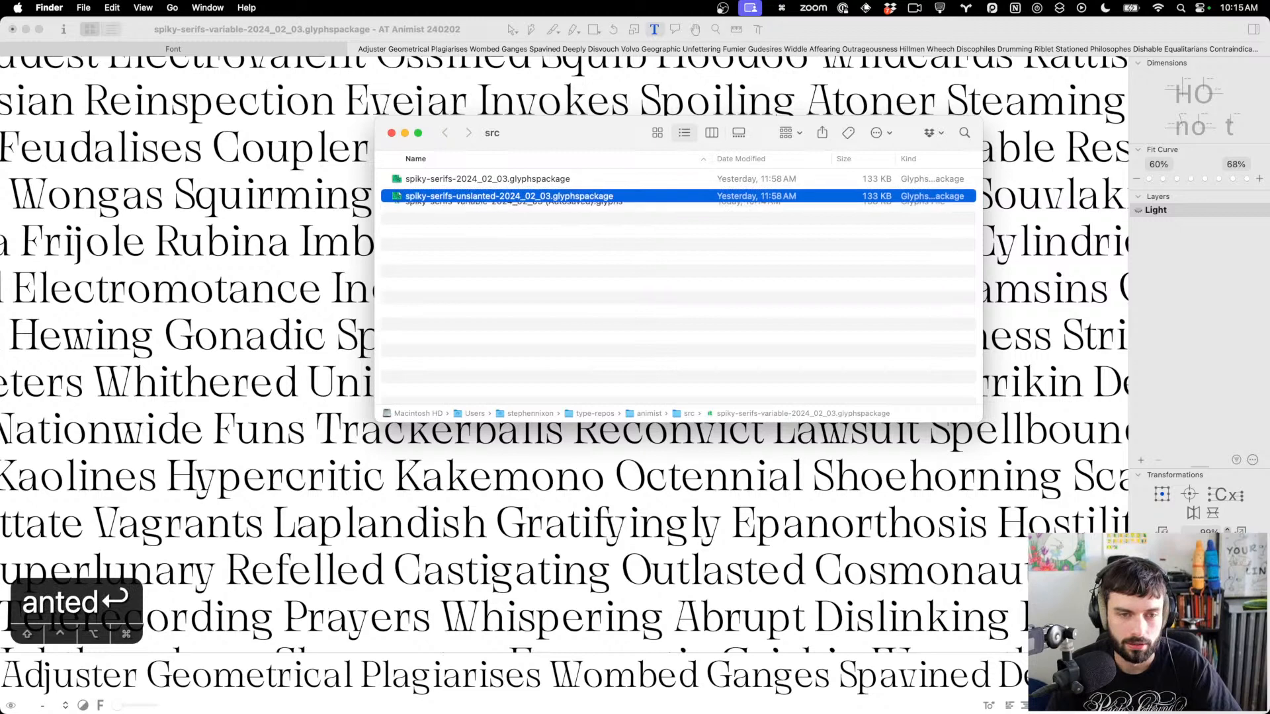
Duplicate the unslanted package and rename the copy as spiky-serifs-variable-2024_02_03.glyphspackage
{"action": "right_click", "coordinate": [541, 192]}
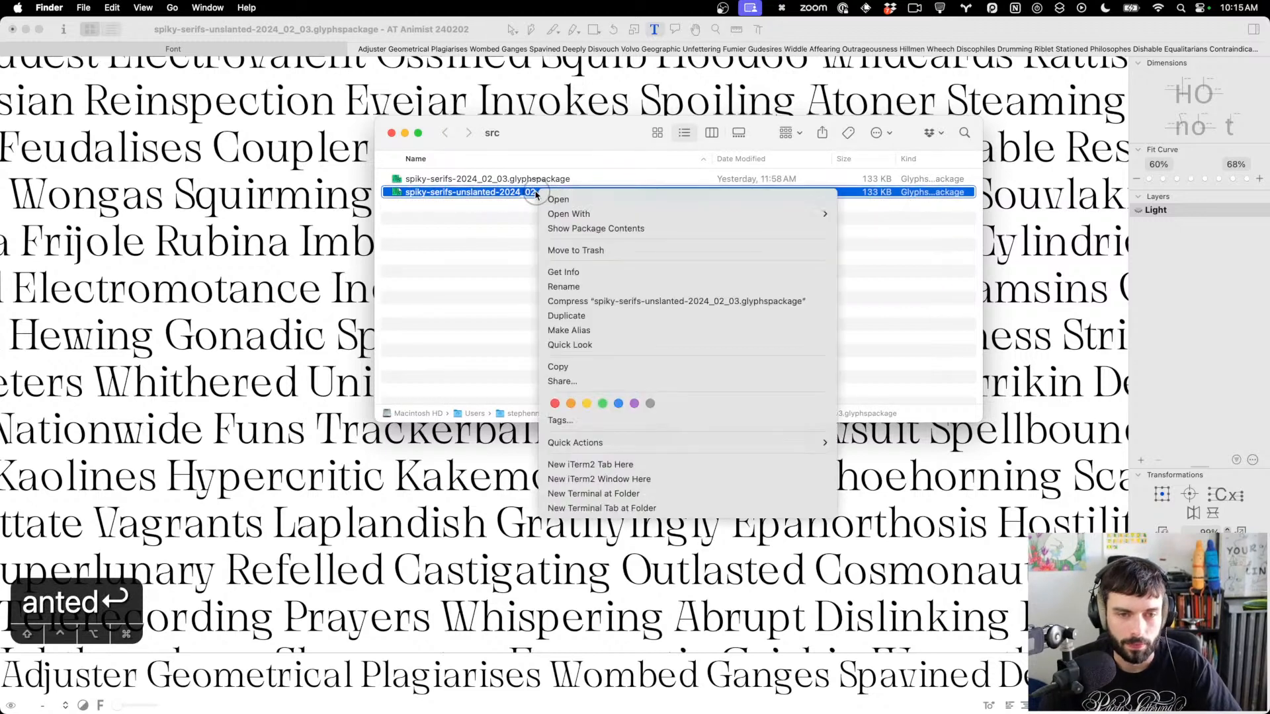
{"action": "left_click", "coordinate": [589, 317]}
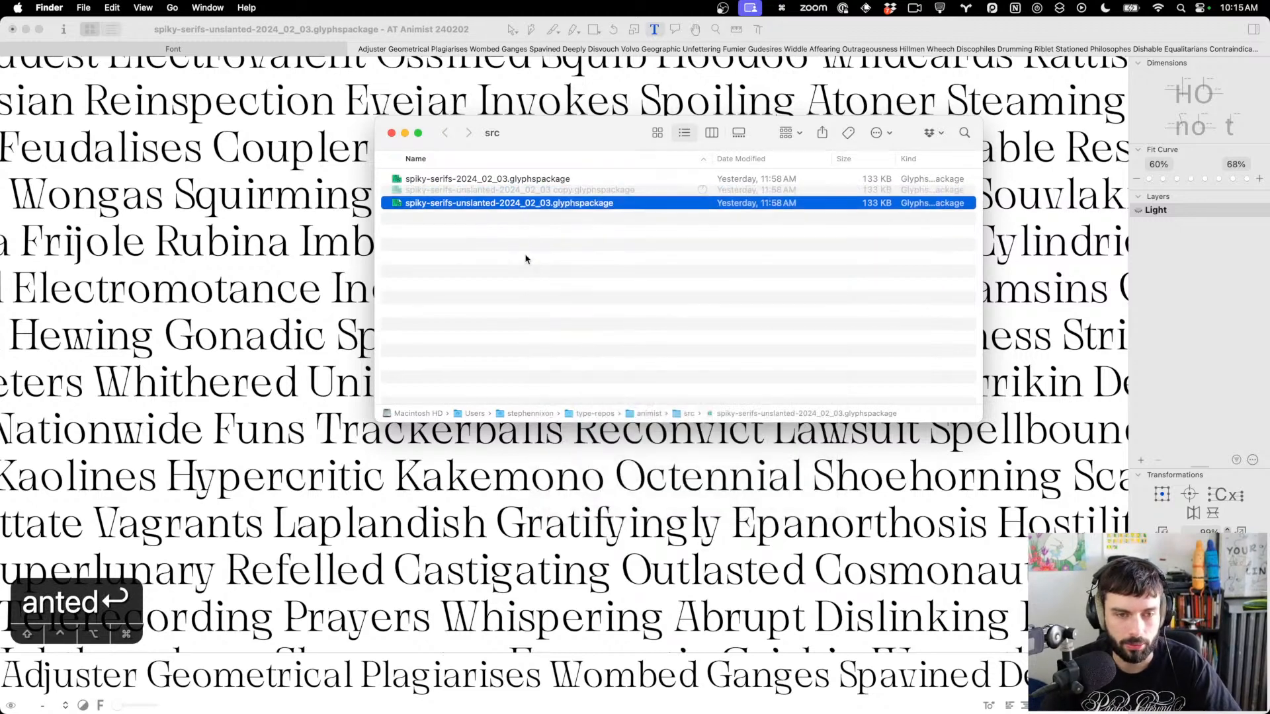
{"action": "key", "text": "Return"}
{"action": "key", "text": "Right"}
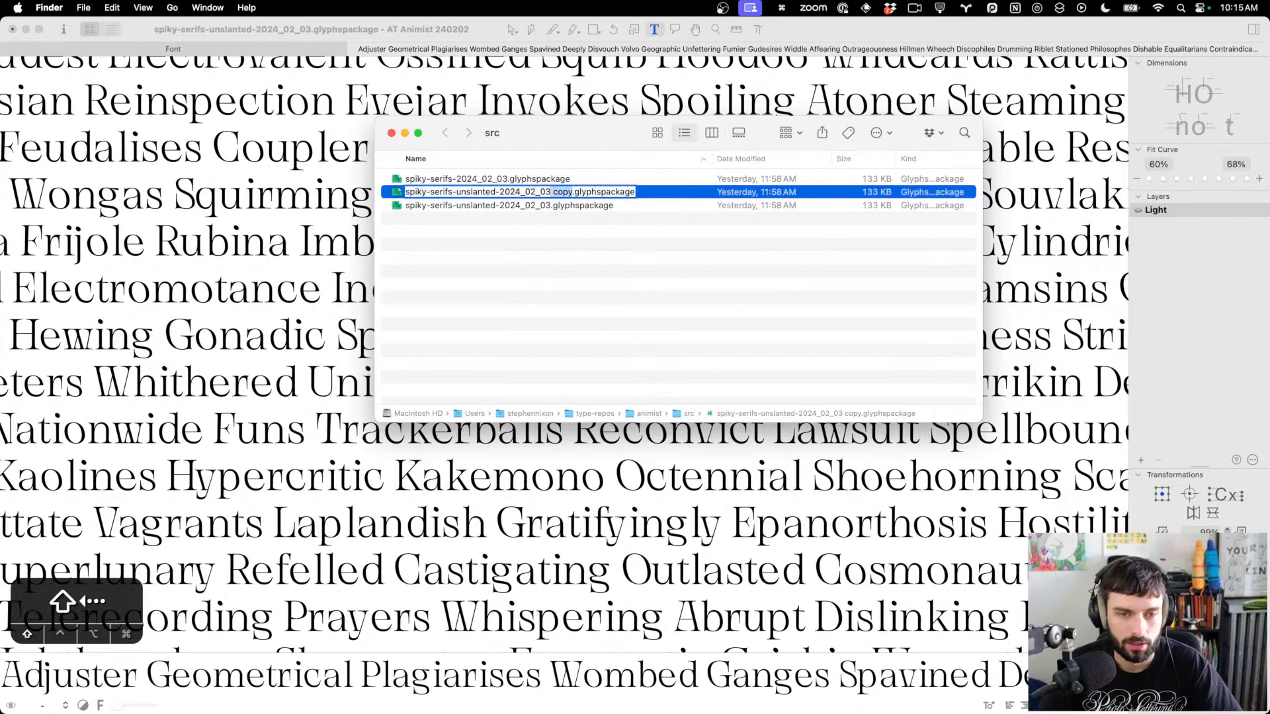
{"action": "key", "text": "BackSpace"}
{"action": "key", "text": "BackSpace"}
{"action": "key", "text": "BackSpace"}
{"action": "key", "text": "BackSpace"}
{"action": "key", "text": "BackSpace"}
{"action": "key", "text": "alt+Left"}
{"action": "key", "text": "alt+BackSpace"}
{"action": "type", "text": "variable"}
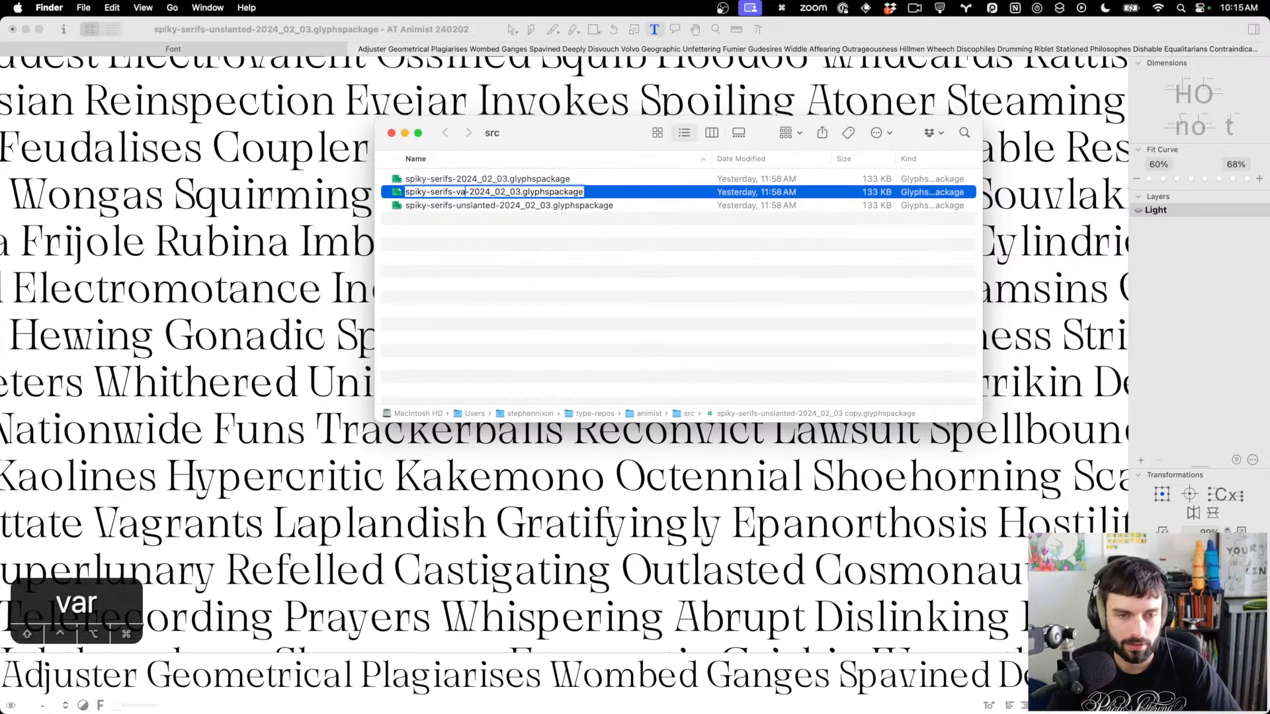
{"action": "key", "text": "Return"}
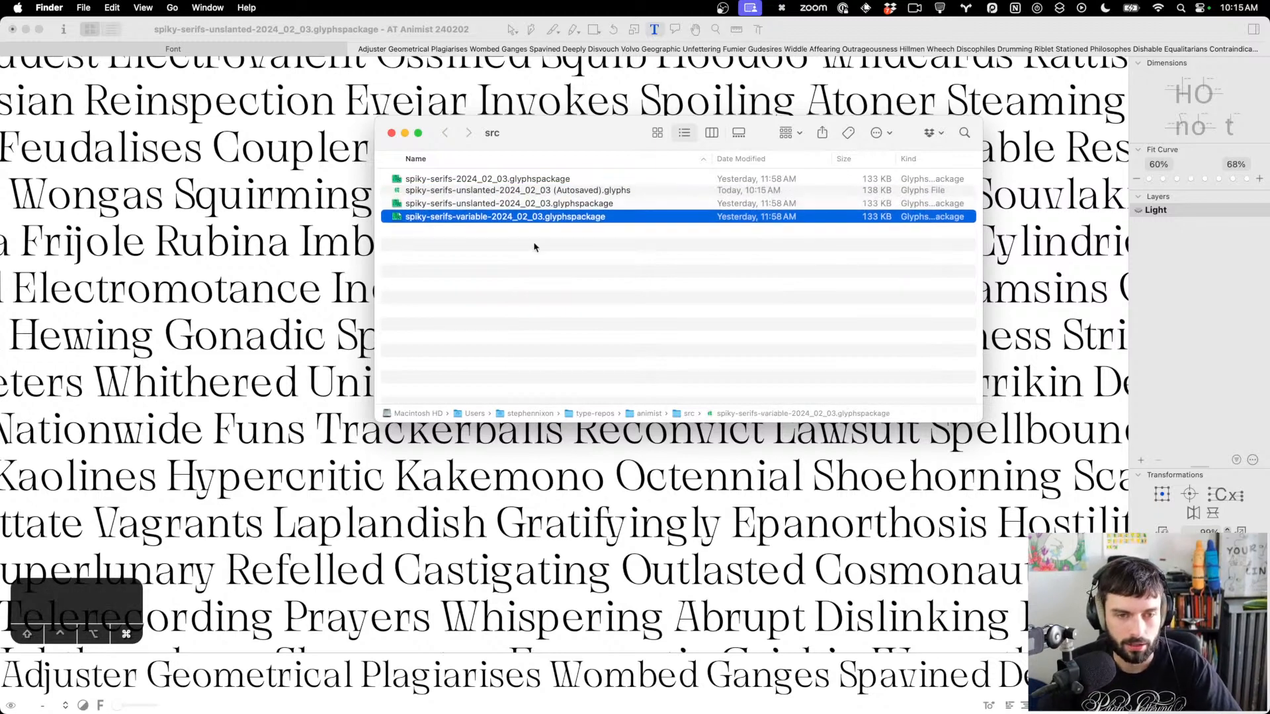
Switch to Glyphs and close every open edit tab in the spiky-serifs-variable-2024_02_03.glyphspackage window
{"action": "key", "text": "super+Tab"}
{"action": "key", "text": "super+grave"}
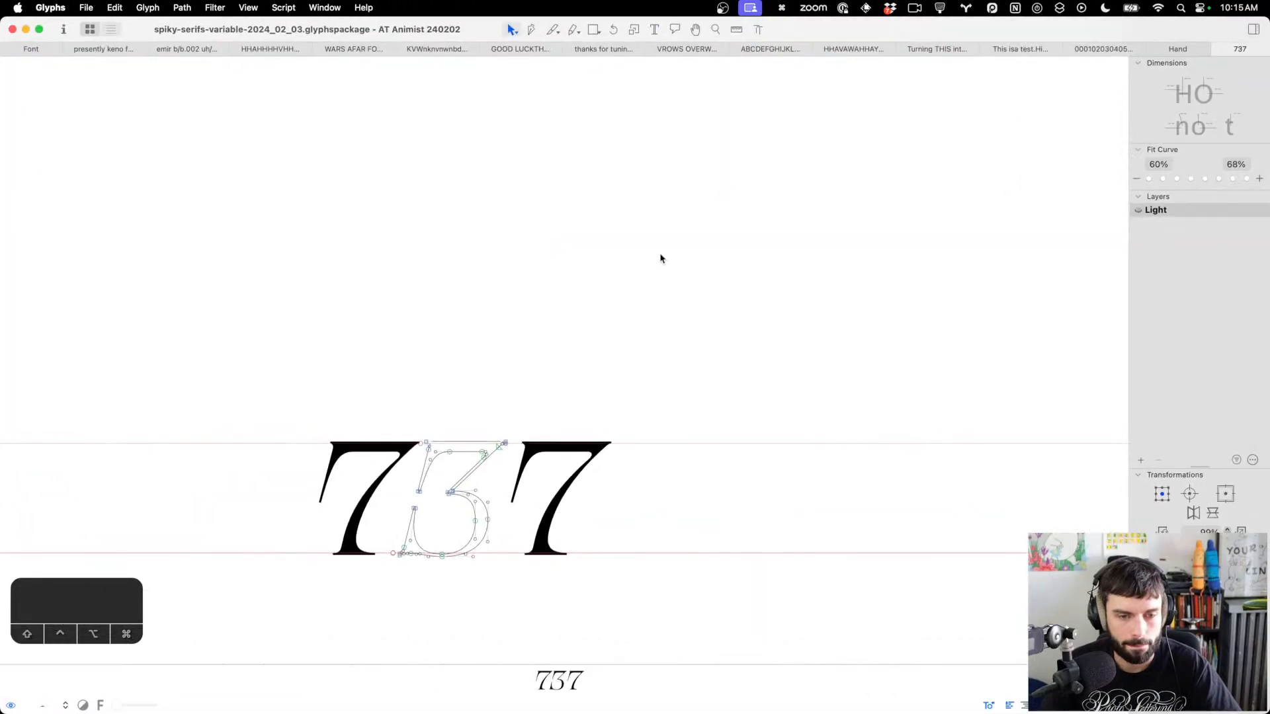
{"action": "scroll", "coordinate": [721, 274], "scroll_direction": "down", "scroll_amount": 4}
{"action": "key", "text": "super+i"}
{"action": "key", "text": "super+w"}
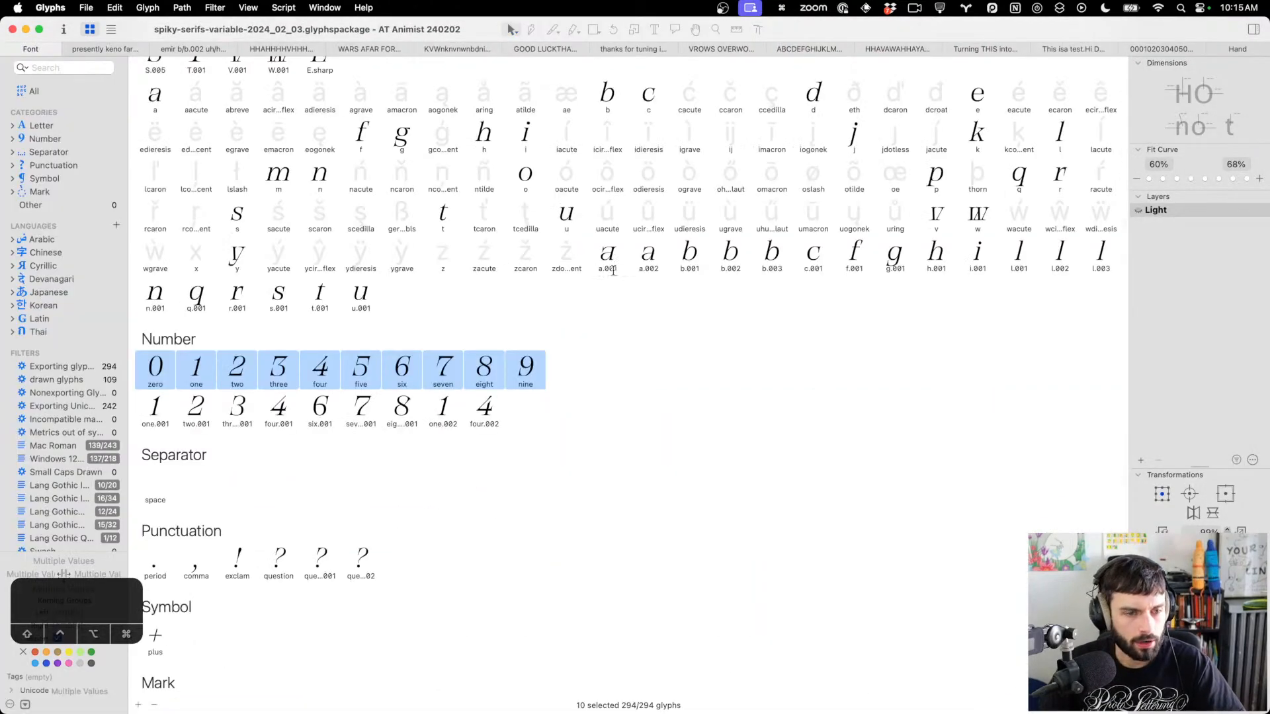
{"action": "left_click", "coordinate": [69, 50]}
{"action": "left_click", "coordinate": [69, 50]}
{"action": "left_click", "coordinate": [68, 50]}
{"action": "left_click", "coordinate": [69, 49]}
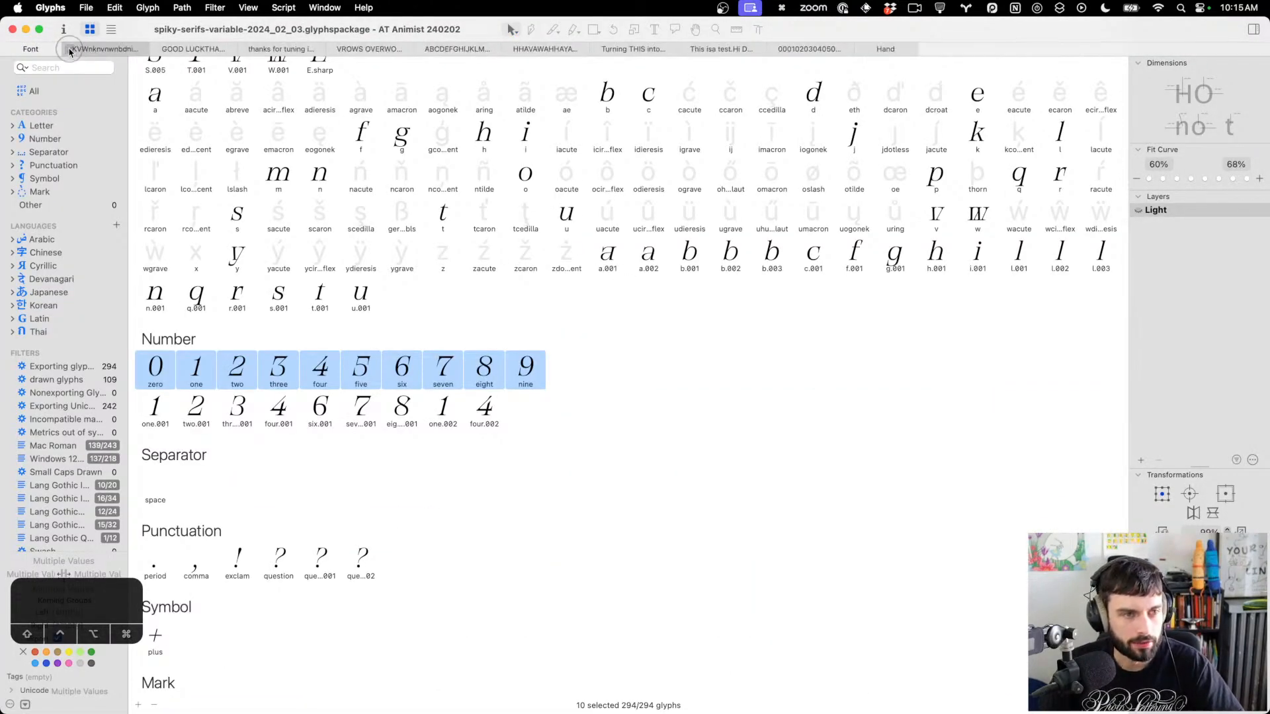
{"action": "left_click", "coordinate": [69, 49]}
{"action": "left_click", "coordinate": [69, 50]}
{"action": "left_click", "coordinate": [68, 49]}
{"action": "left_click", "coordinate": [68, 50]}
{"action": "left_click", "coordinate": [69, 50]}
{"action": "left_click", "coordinate": [69, 50]}
{"action": "left_click", "coordinate": [69, 50]}
{"action": "left_click", "coordinate": [68, 49]}
{"action": "left_click", "coordinate": [69, 50]}
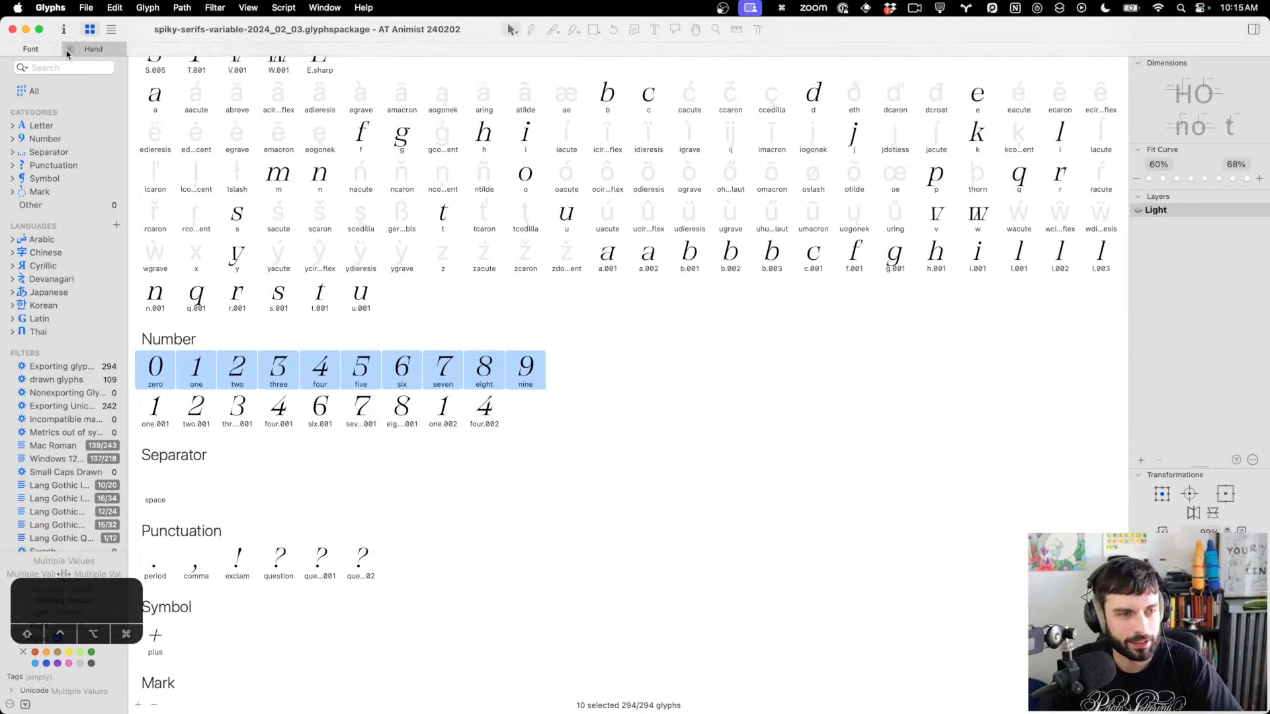
{"action": "left_click", "coordinate": [69, 49]}
Filter the variable font to its drawn glyphs, select them all and slant them back to upright
{"action": "left_click", "coordinate": [63, 364]}
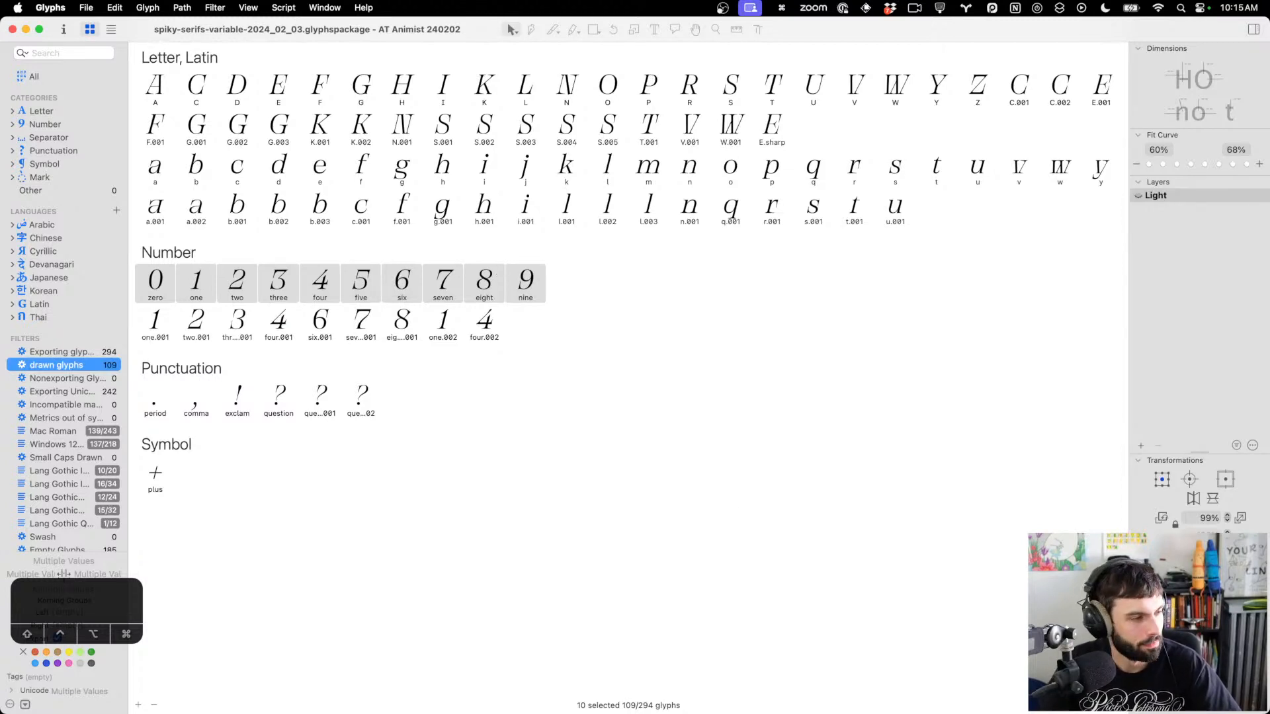
{"action": "key", "text": "super+a"}
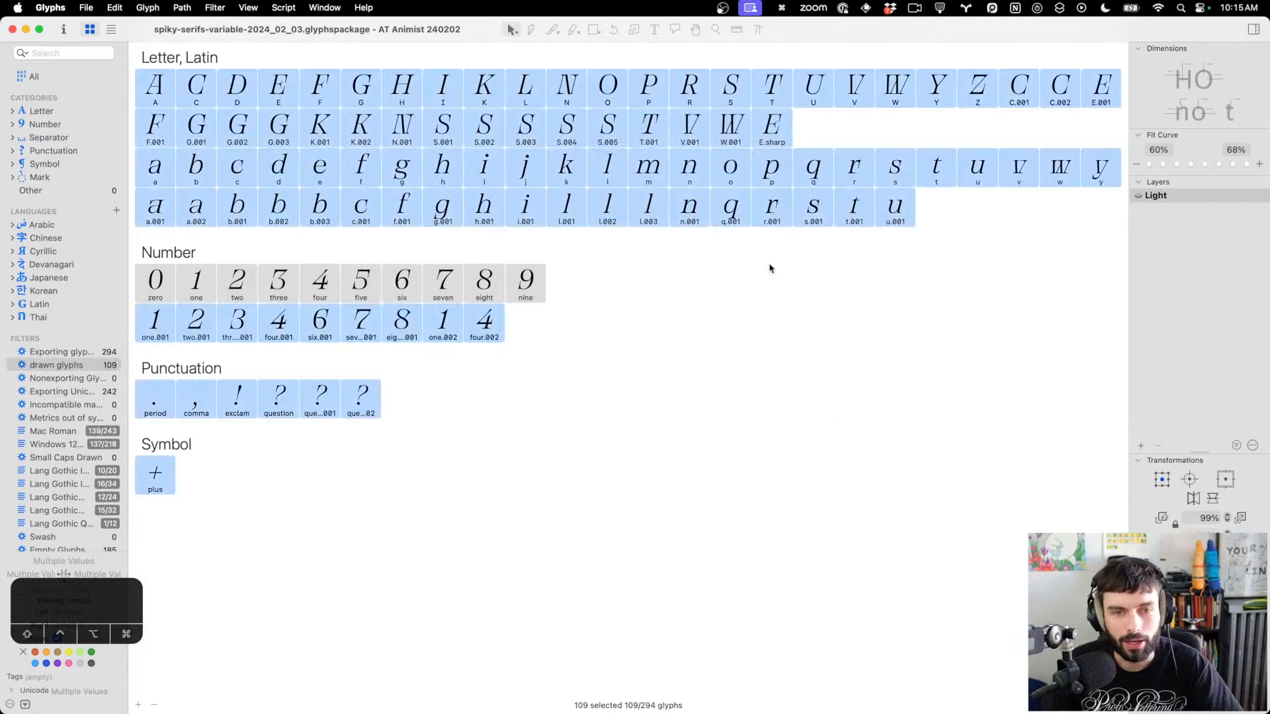
{"action": "left_click", "coordinate": [1162, 569]}
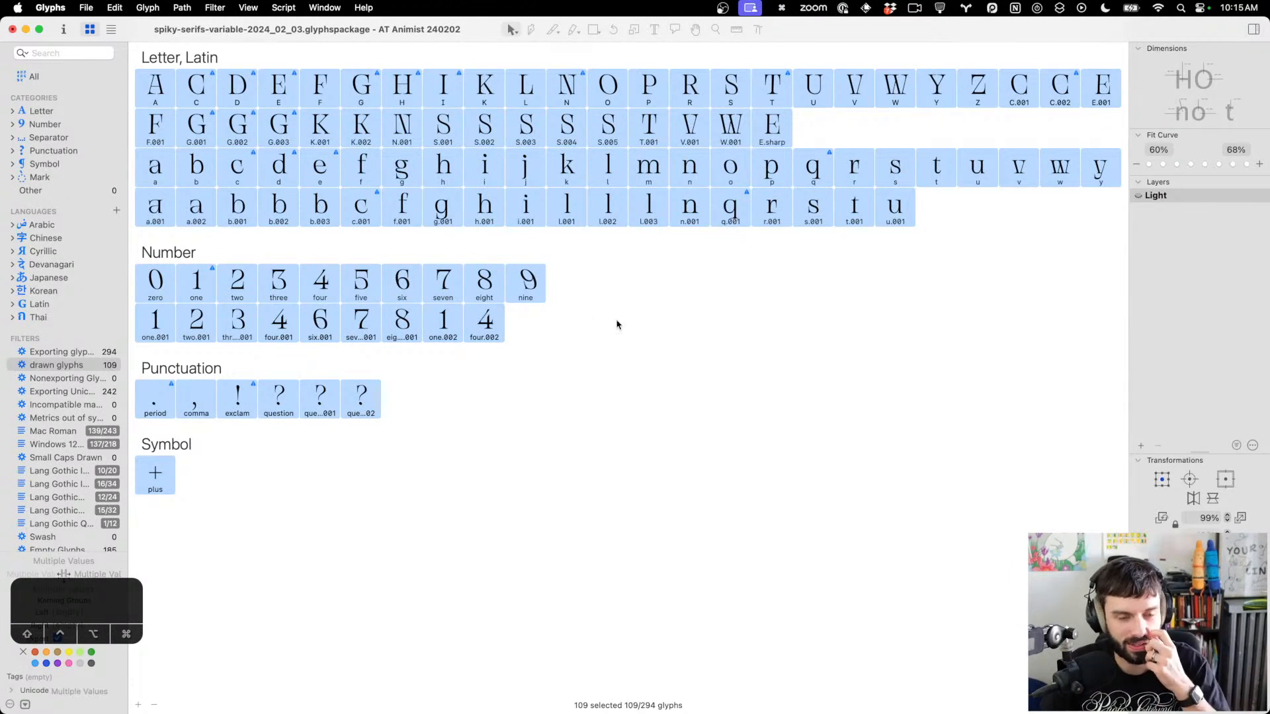
Inspect the unslanted capital O in its own edit tab and close the tab
{"action": "left_click", "coordinate": [527, 210]}
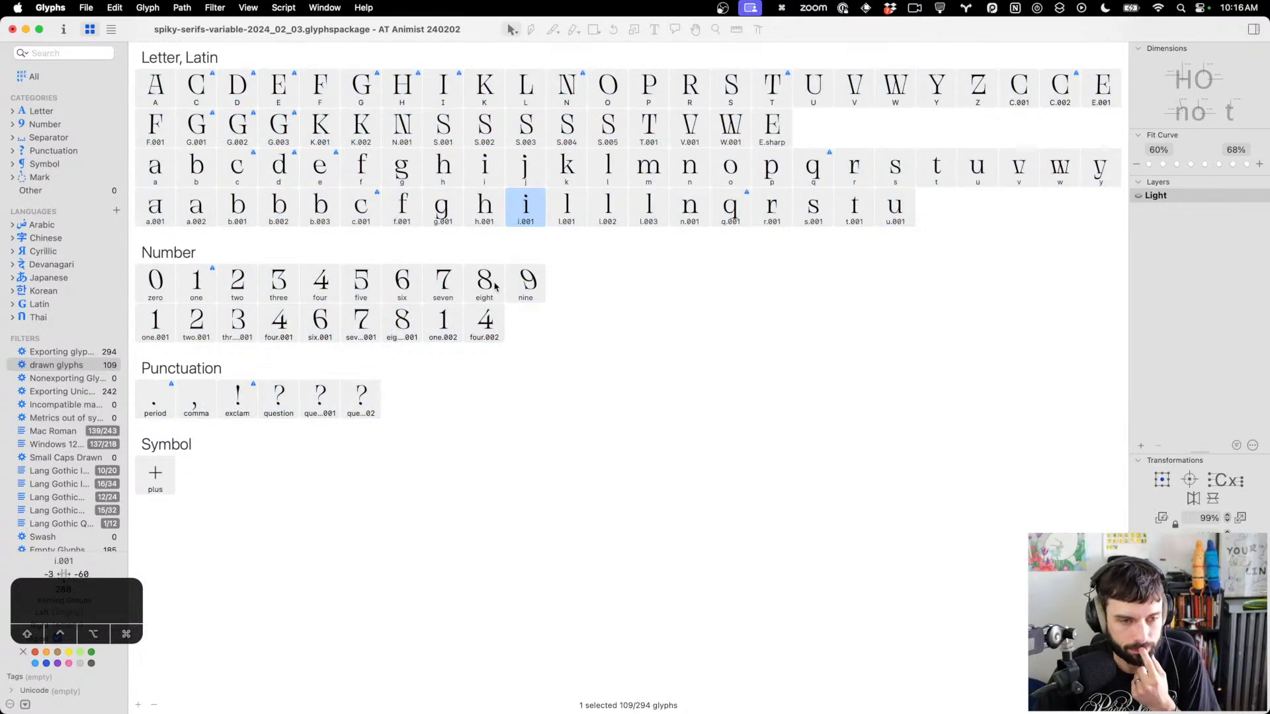
{"action": "double_click", "coordinate": [608, 85]}
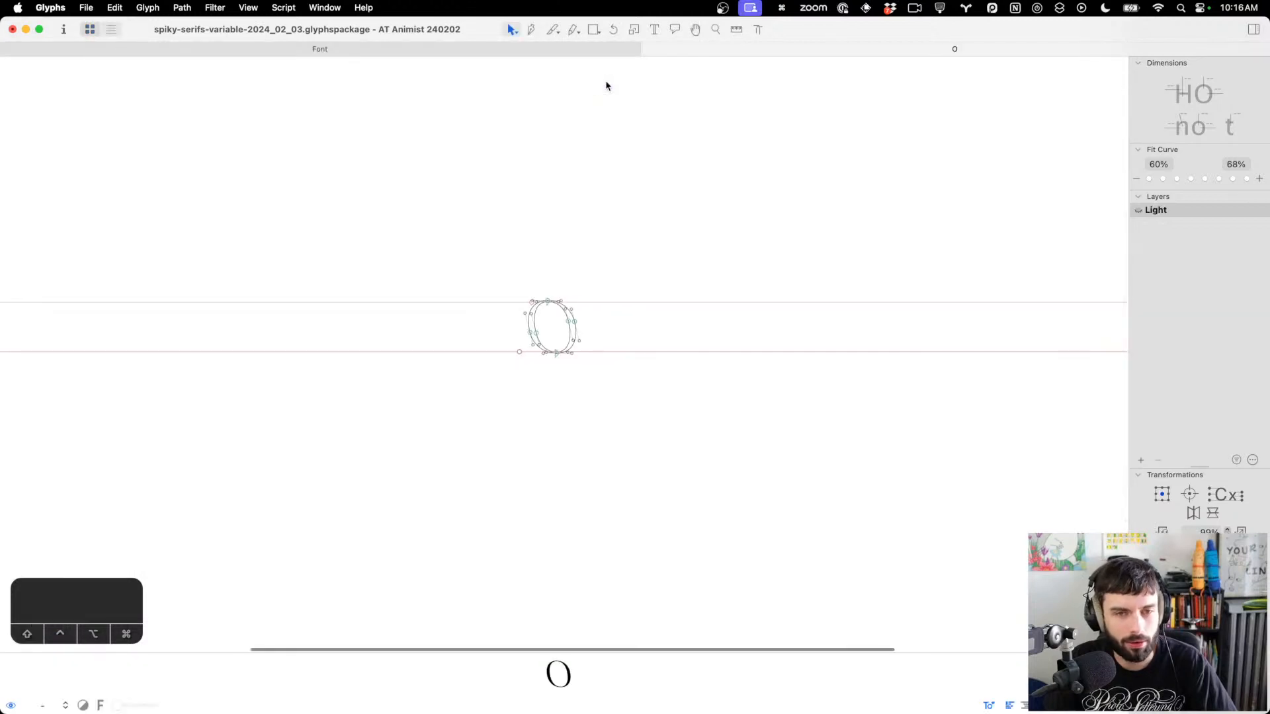
{"action": "key", "text": "super+w"}
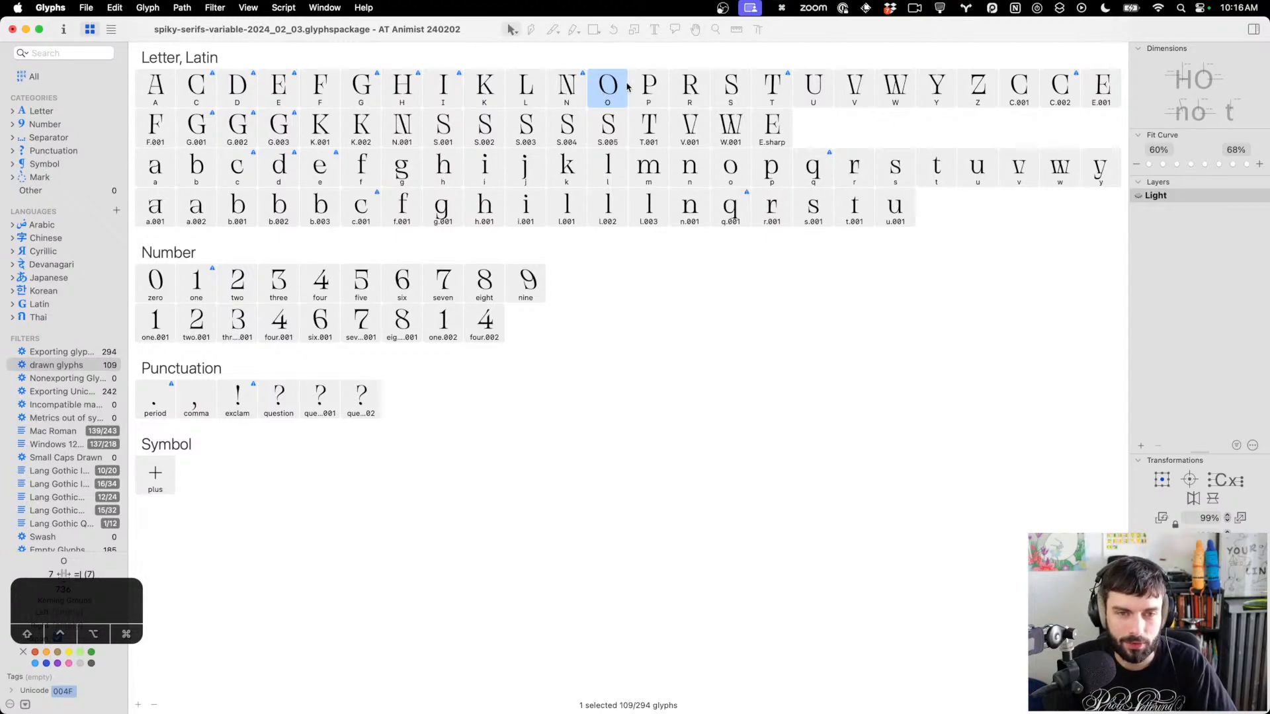
Move the variable font's window aside and close the unslanted font, saving it as spiky-serifs-unslanted-2024_02_03.glyphspackage
{"action": "left_click_drag", "start_coordinate": [399, 29], "coordinate": [601, 253]}
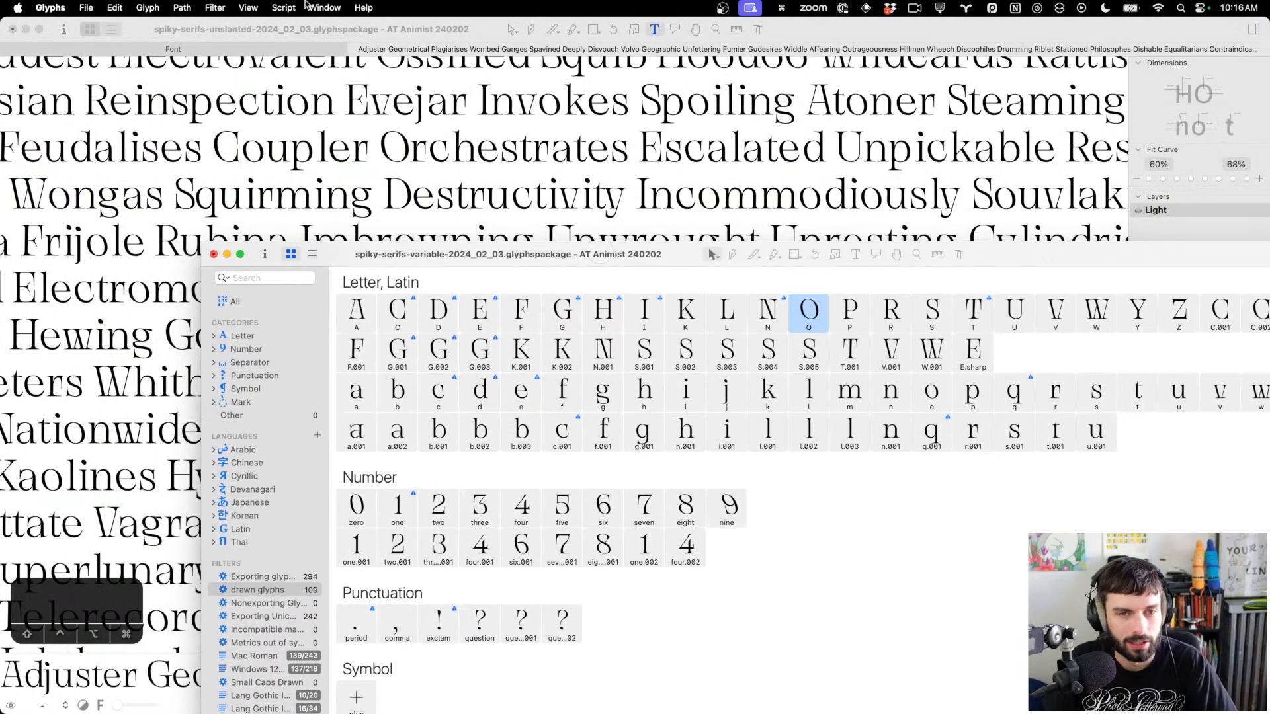
{"action": "left_click", "coordinate": [12, 29]}
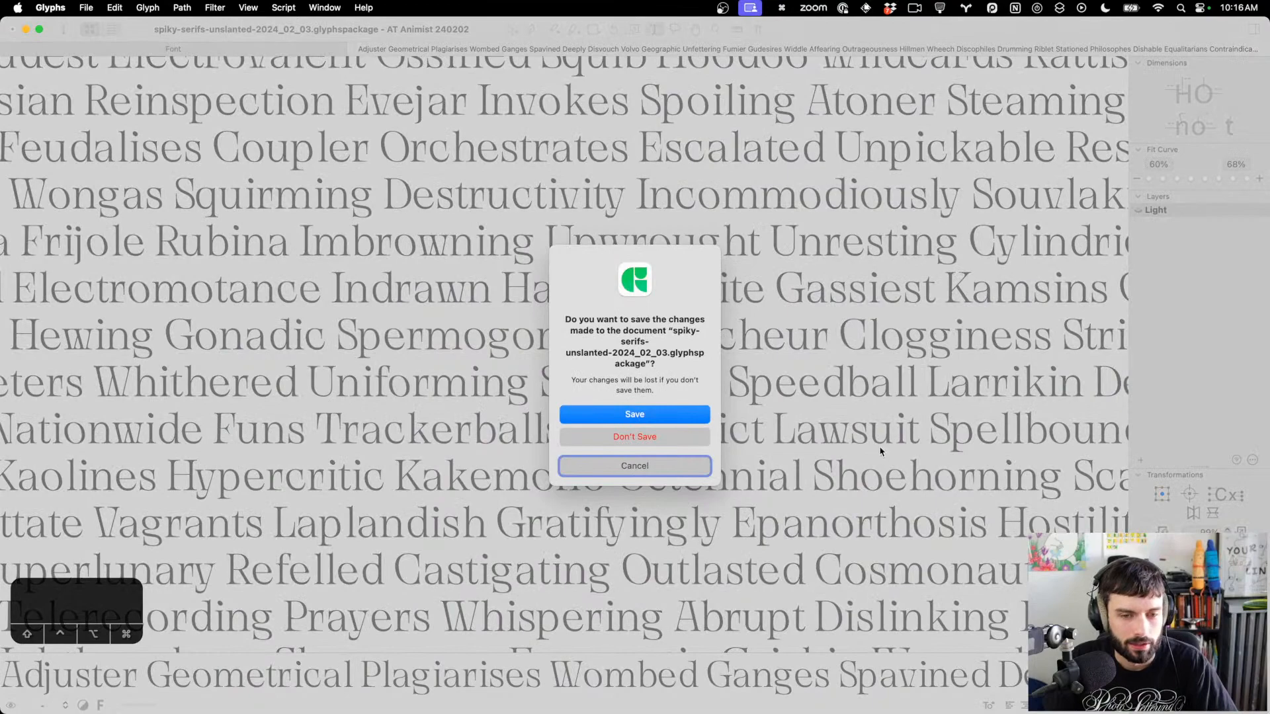
{"action": "left_click", "coordinate": [593, 413]}
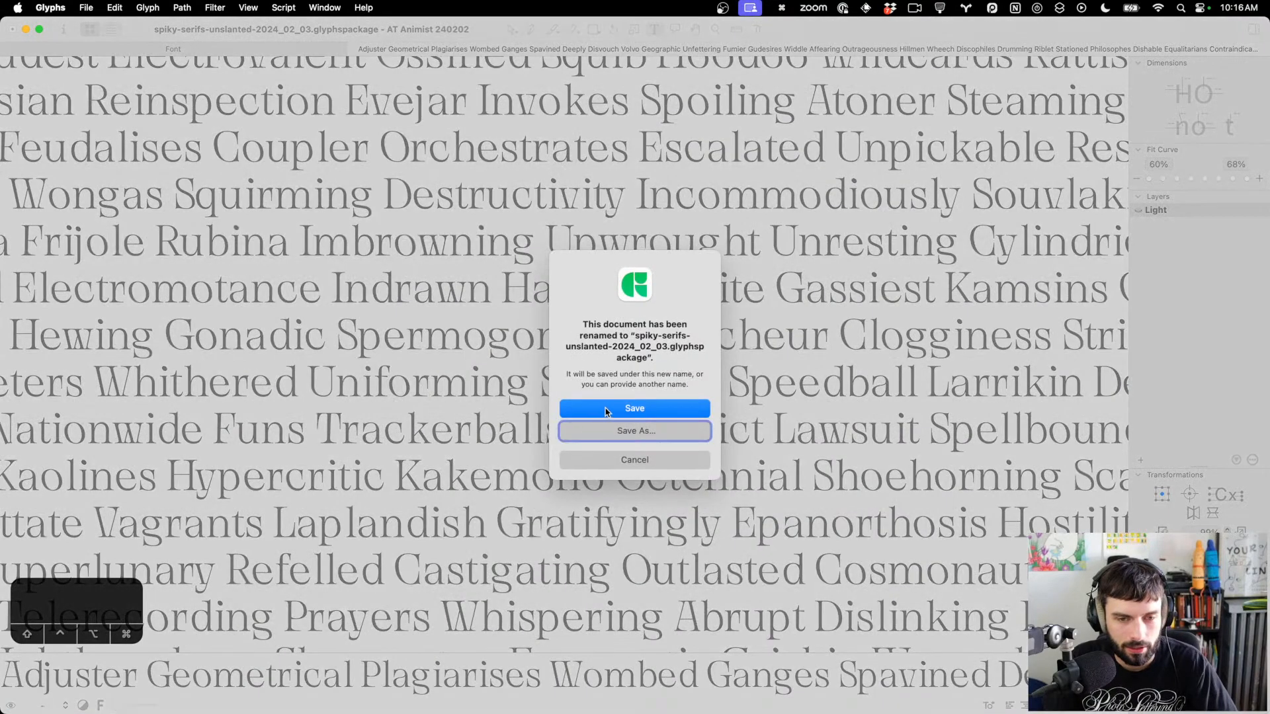
{"action": "left_click", "coordinate": [606, 411]}
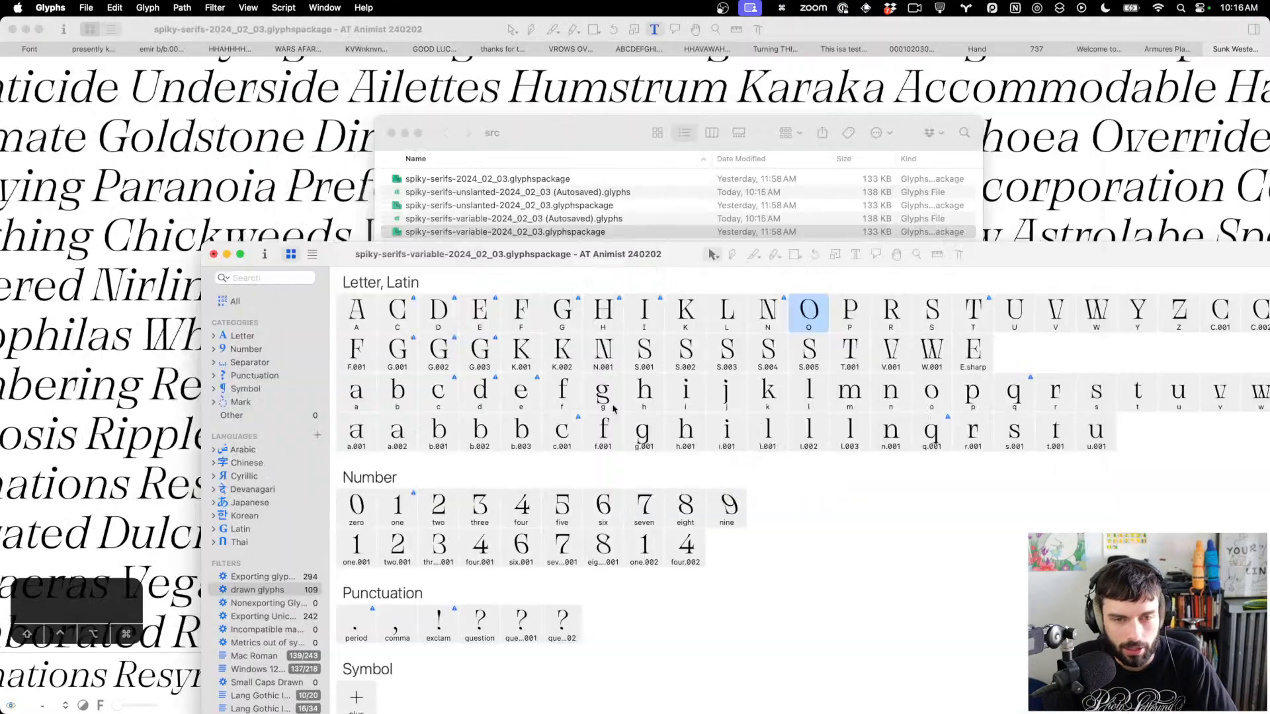
In the original italic font's test words, insert an H before "Overriders" and compare the H and O slants
{"action": "left_click", "coordinate": [210, 78]}
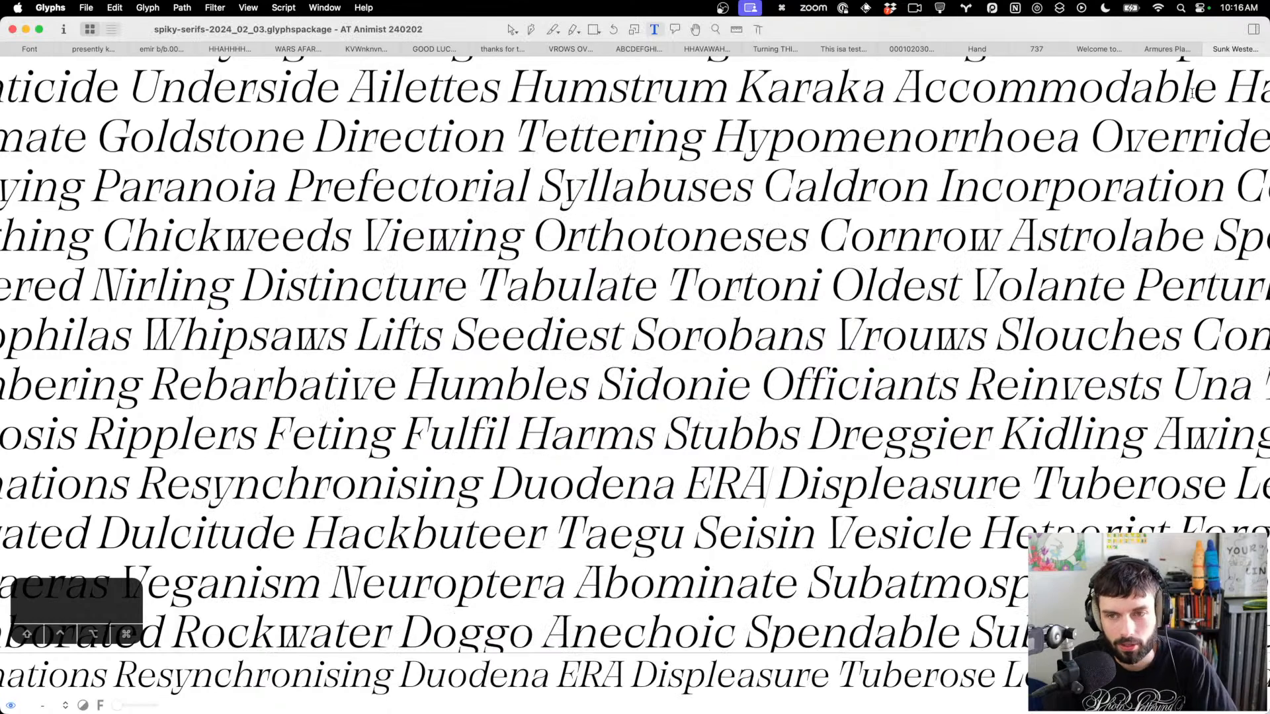
{"action": "scroll", "coordinate": [1178, 122], "scroll_direction": "up", "scroll_amount": 4}
{"action": "scroll", "coordinate": [1178, 122], "scroll_direction": "up", "scroll_amount": 4}
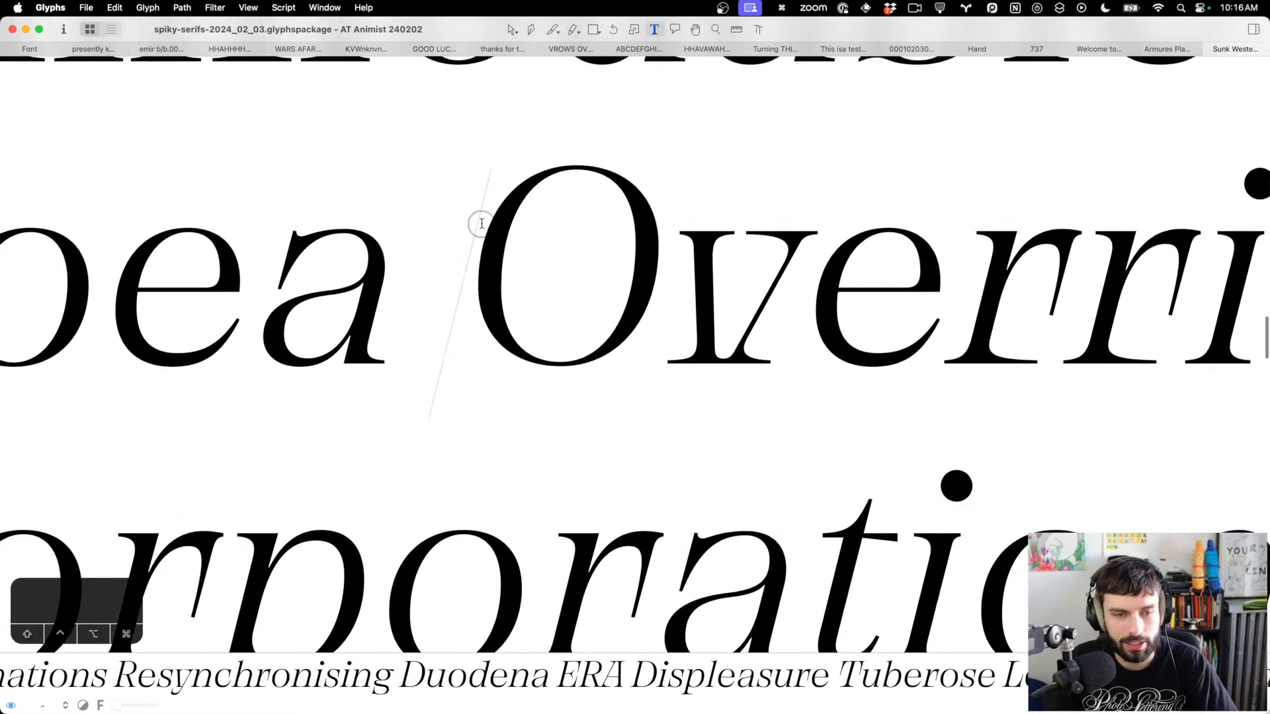
{"action": "type", "text": "H"}
{"action": "scroll", "coordinate": [654, 265], "scroll_direction": "down", "scroll_amount": 2}
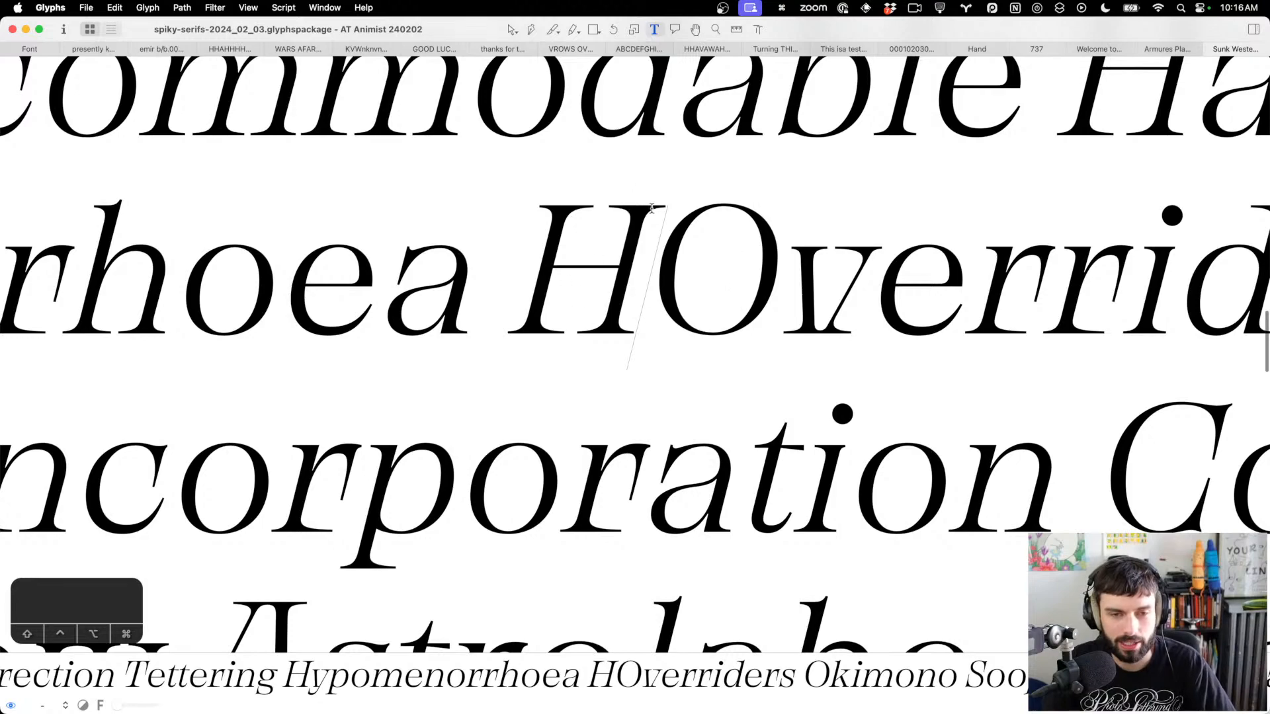
{"action": "scroll", "coordinate": [615, 220], "scroll_direction": "down", "scroll_amount": 2}
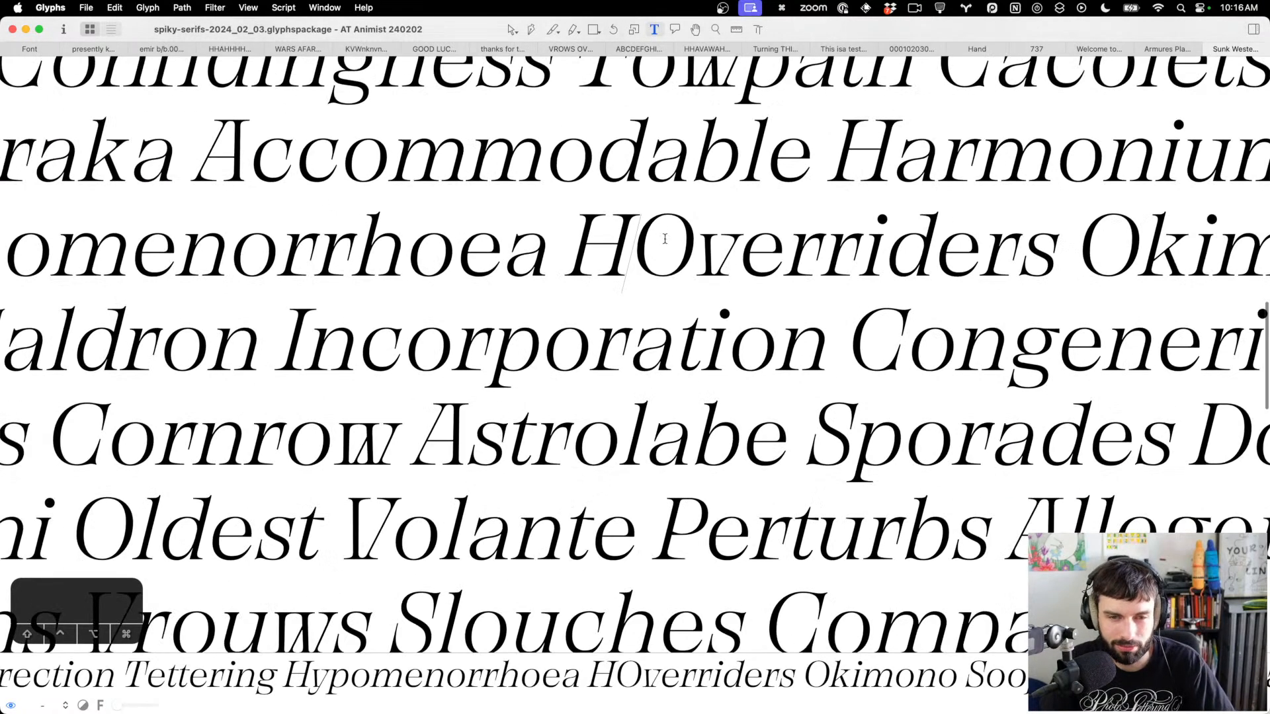
{"action": "scroll", "coordinate": [665, 238], "scroll_direction": "up", "scroll_amount": 3}
Return to the variable font's window and set up a new edit tab showing the figures 69
{"action": "key", "text": "ctrl+Up"}
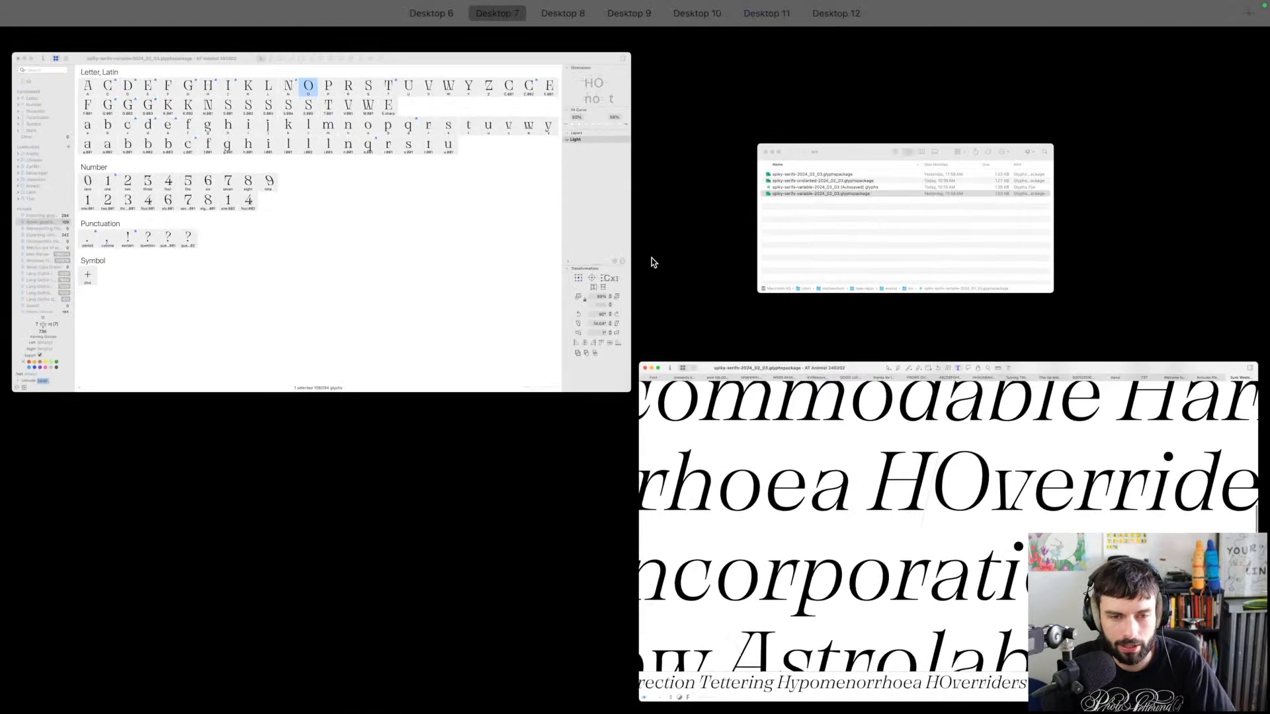
{"action": "left_click", "coordinate": [462, 245]}
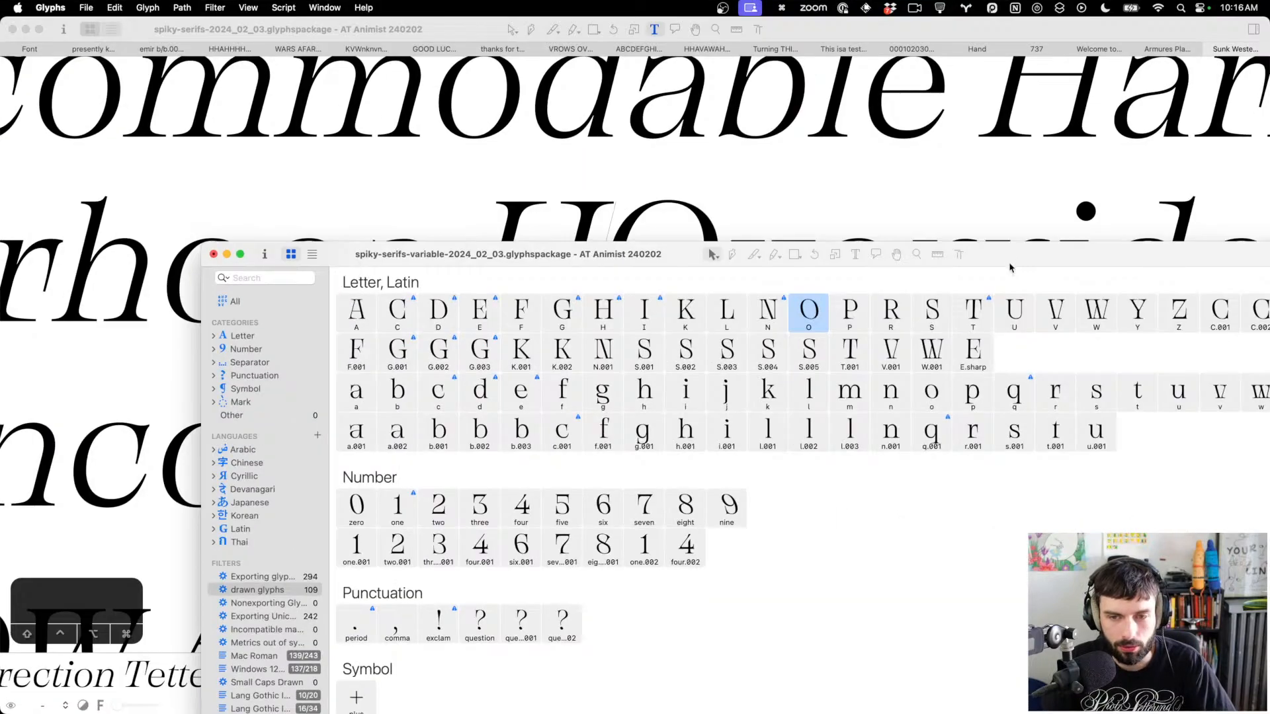
{"action": "left_click_drag", "start_coordinate": [1012, 249], "coordinate": [839, 5]}
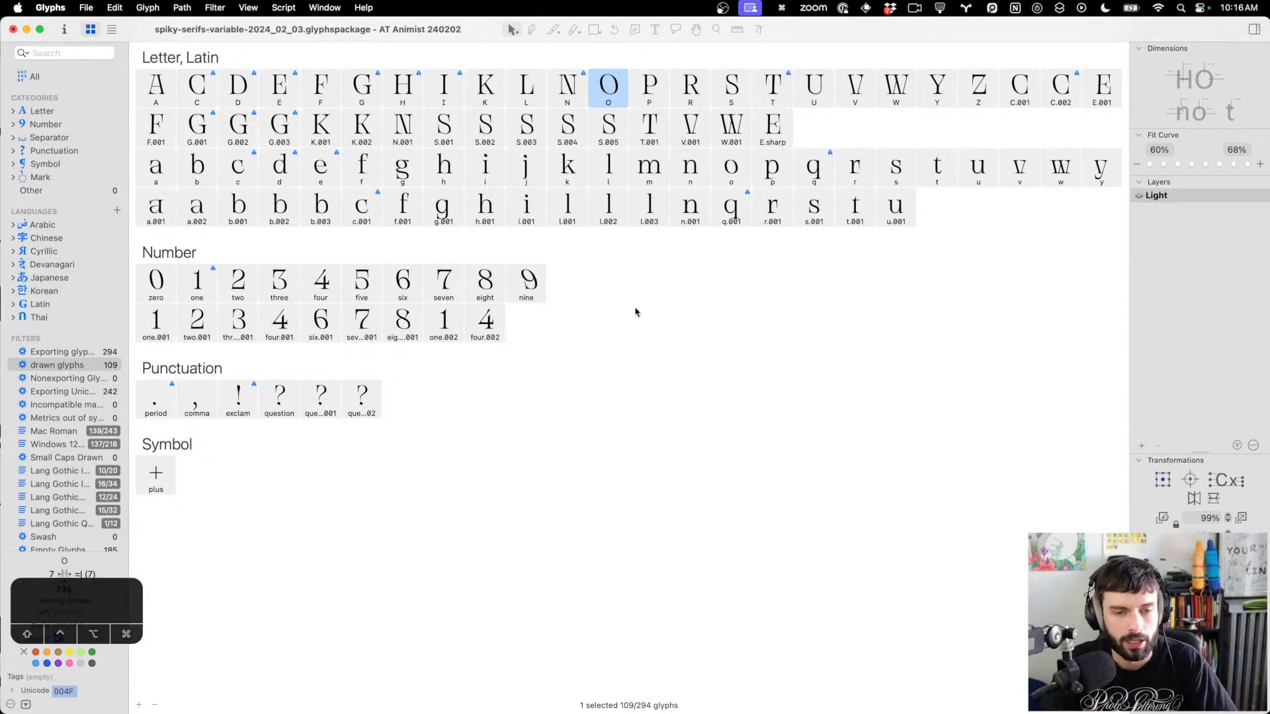
{"action": "double_click", "coordinate": [536, 279]}
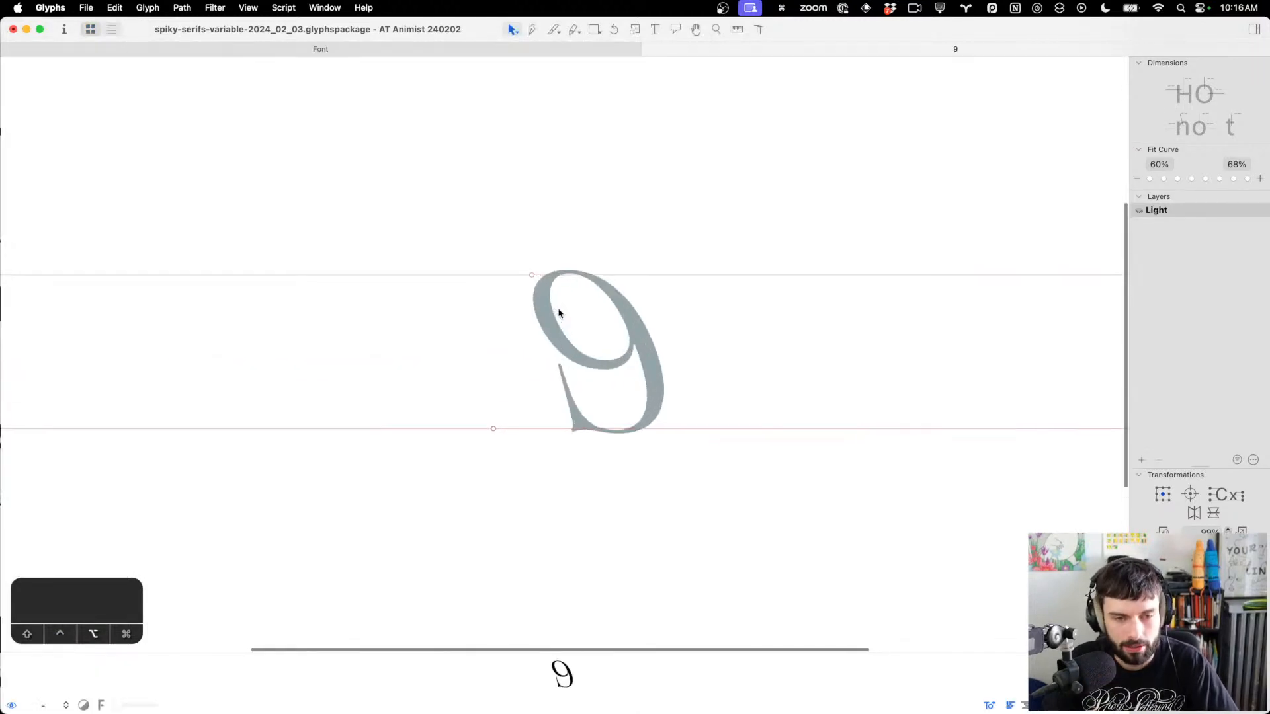
{"action": "key", "text": "t"}
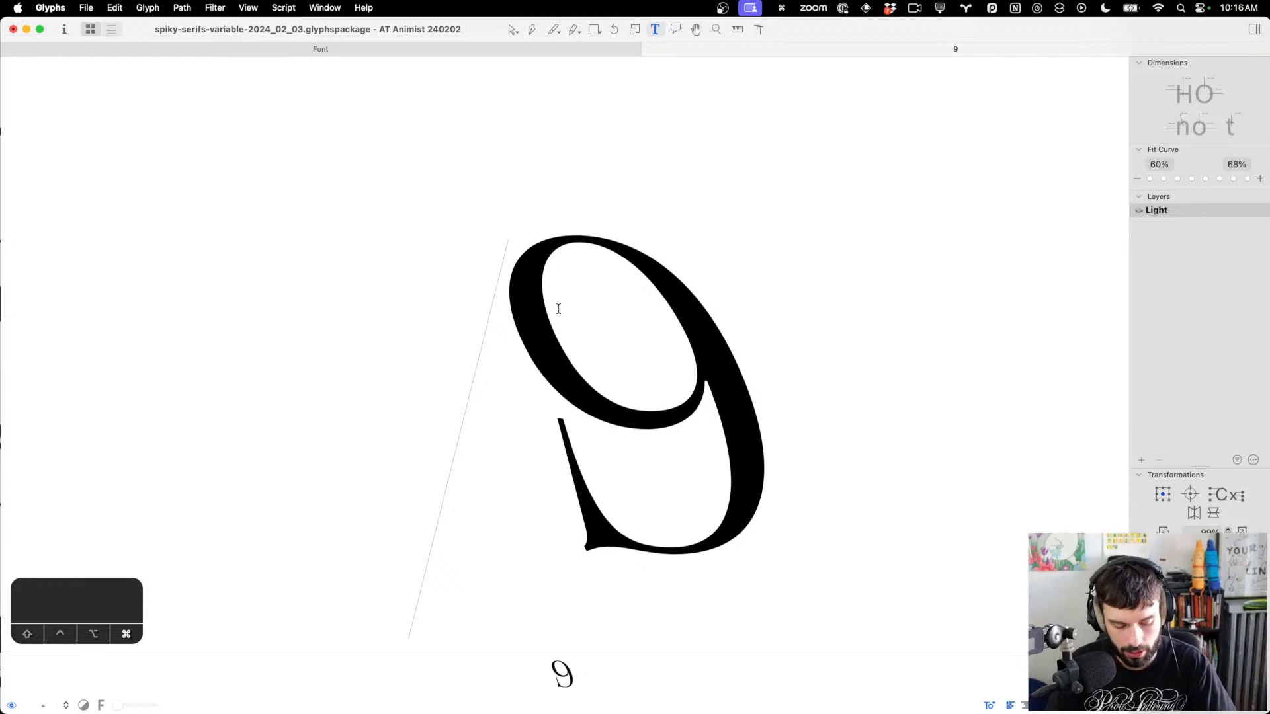
{"action": "key", "text": "super+t"}
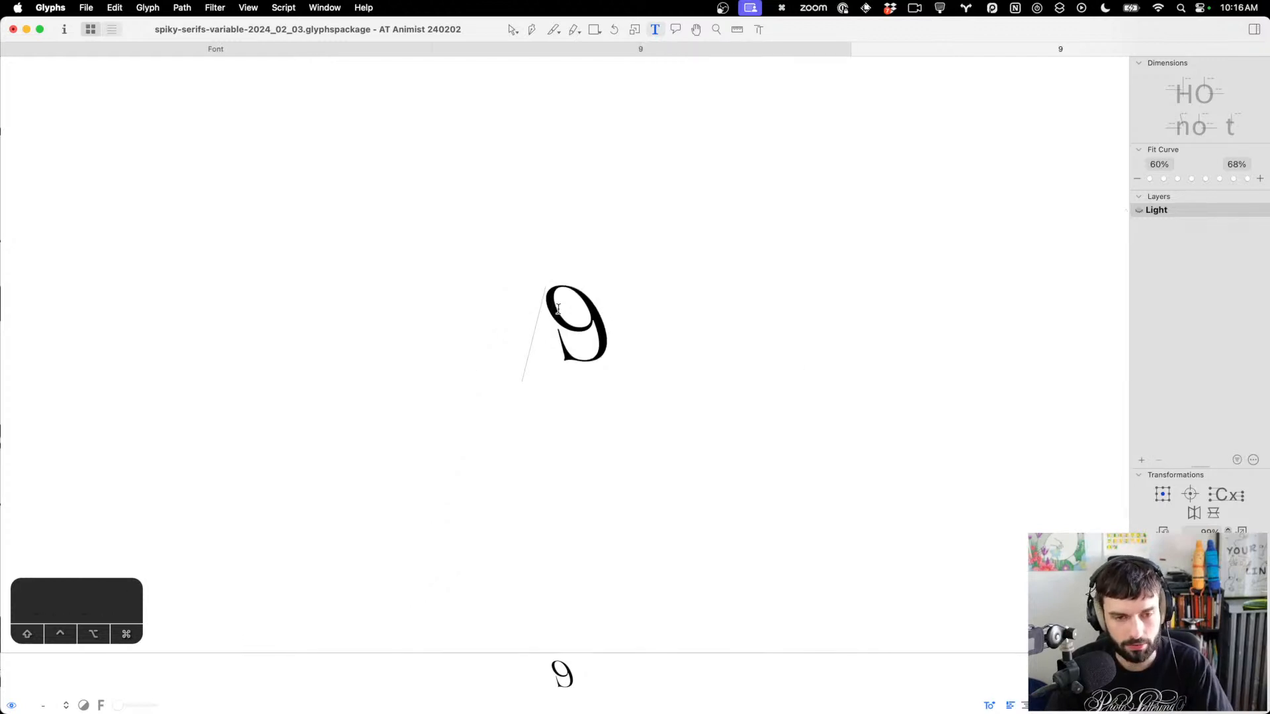
{"action": "type", "text": "6"}
{"action": "scroll", "coordinate": [566, 306], "scroll_direction": "up", "scroll_amount": 3}
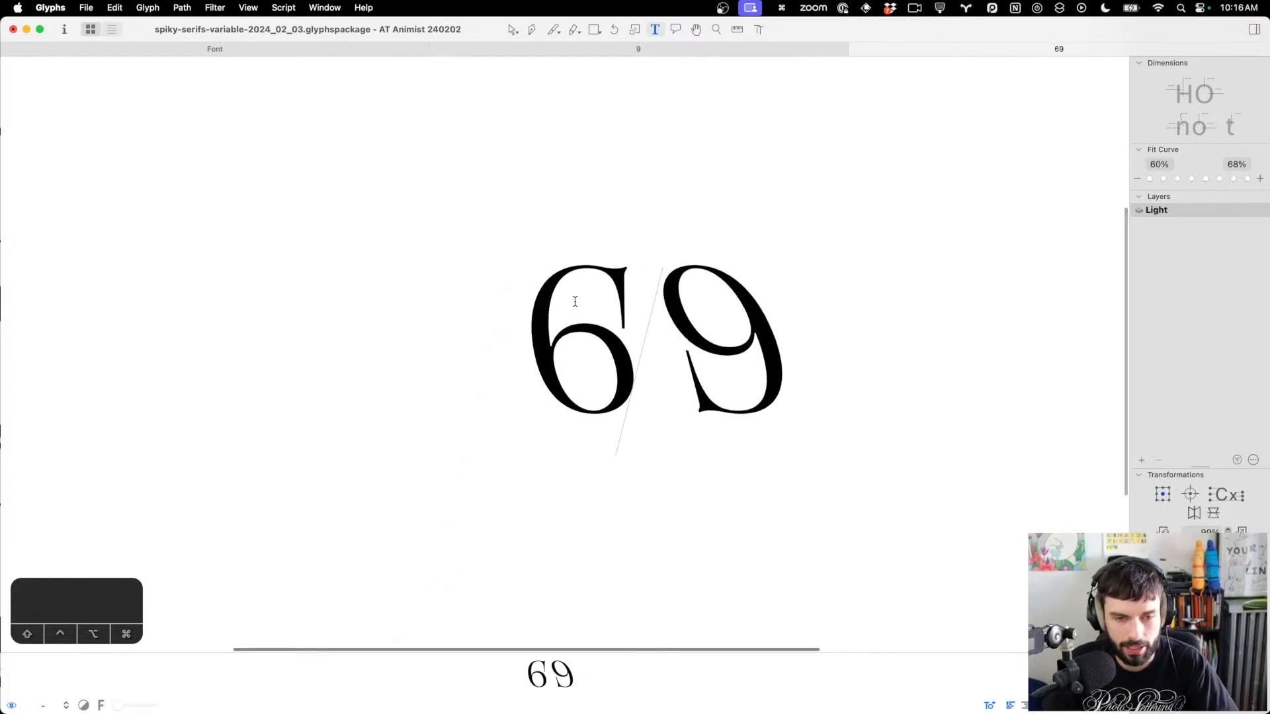
Select the component in the nine and slant it forward so the figure stands upright beside the six
{"action": "double_click", "coordinate": [574, 304]}
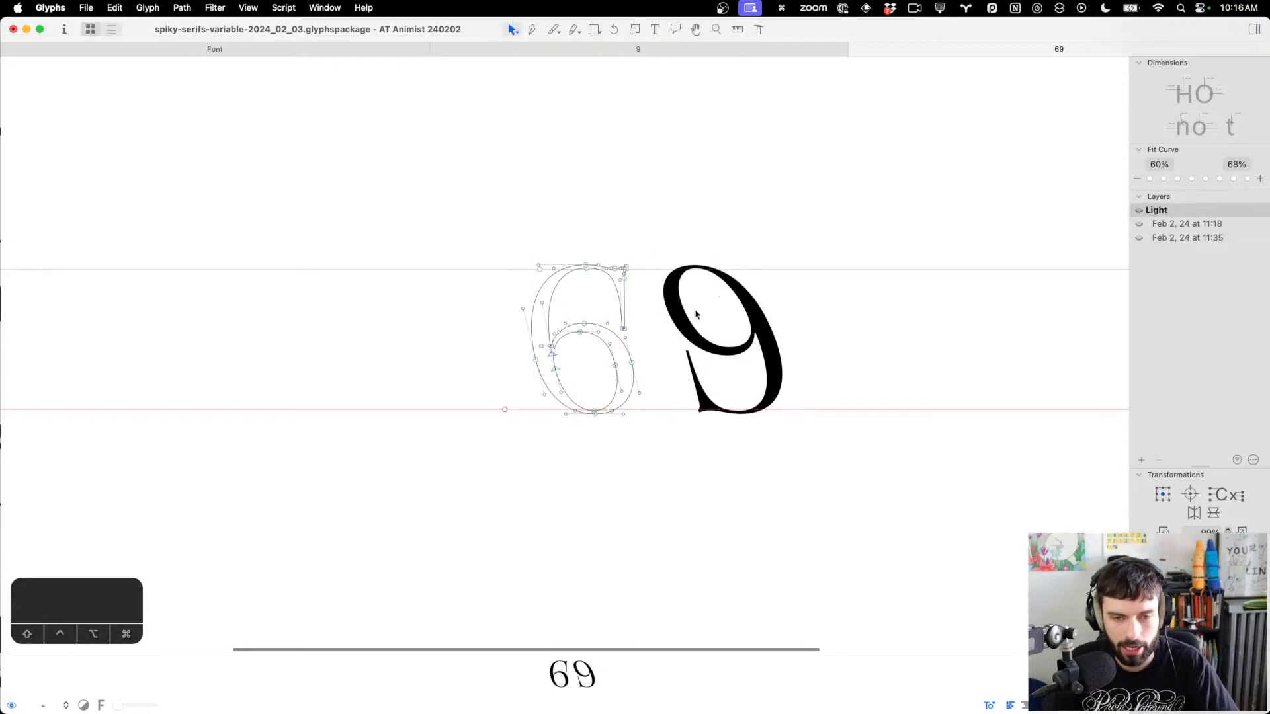
{"action": "key", "text": "Escape"}
{"action": "scroll", "coordinate": [687, 330], "scroll_direction": "up", "scroll_amount": 5}
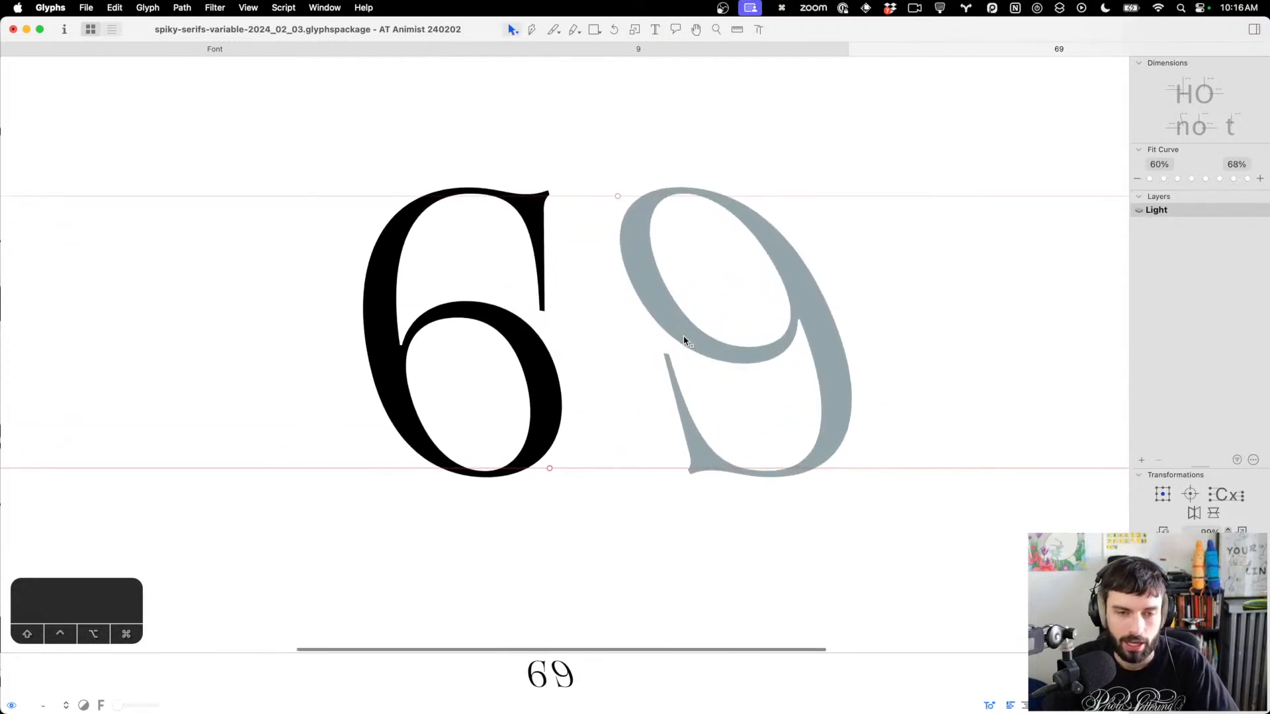
{"action": "scroll", "coordinate": [687, 341], "scroll_direction": "left", "scroll_amount": 1}
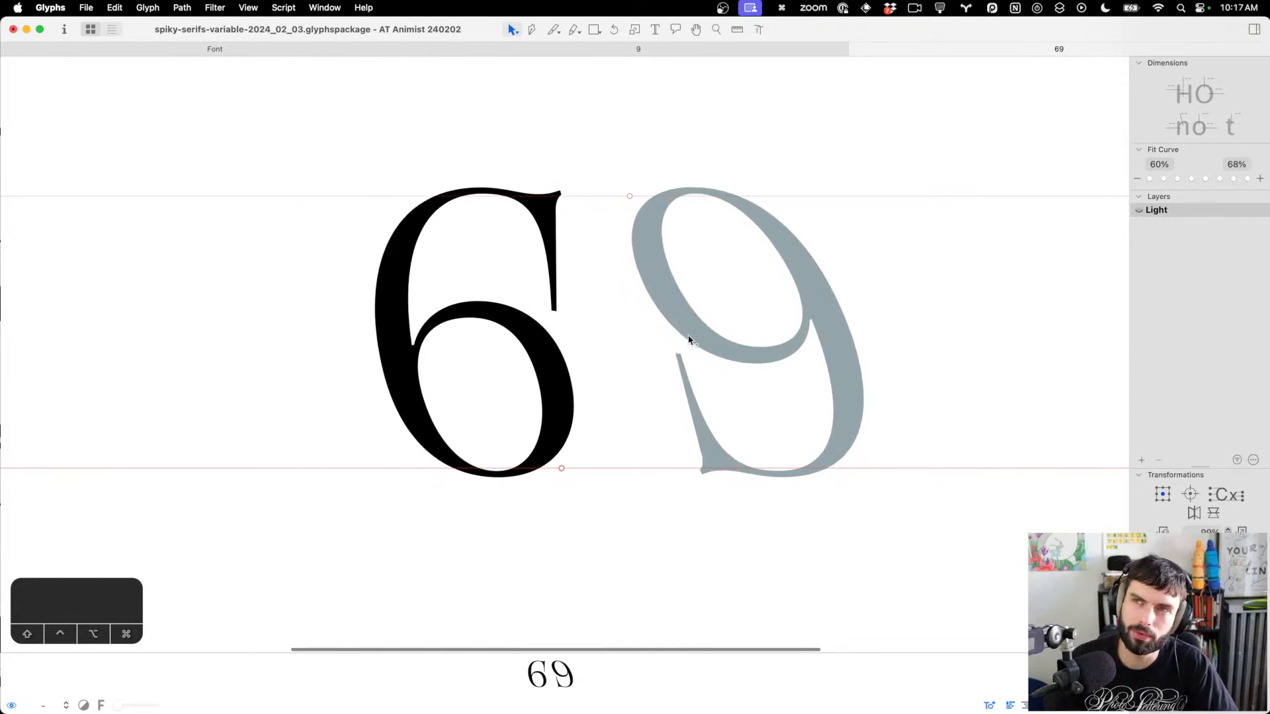
{"action": "left_click", "coordinate": [699, 325]}
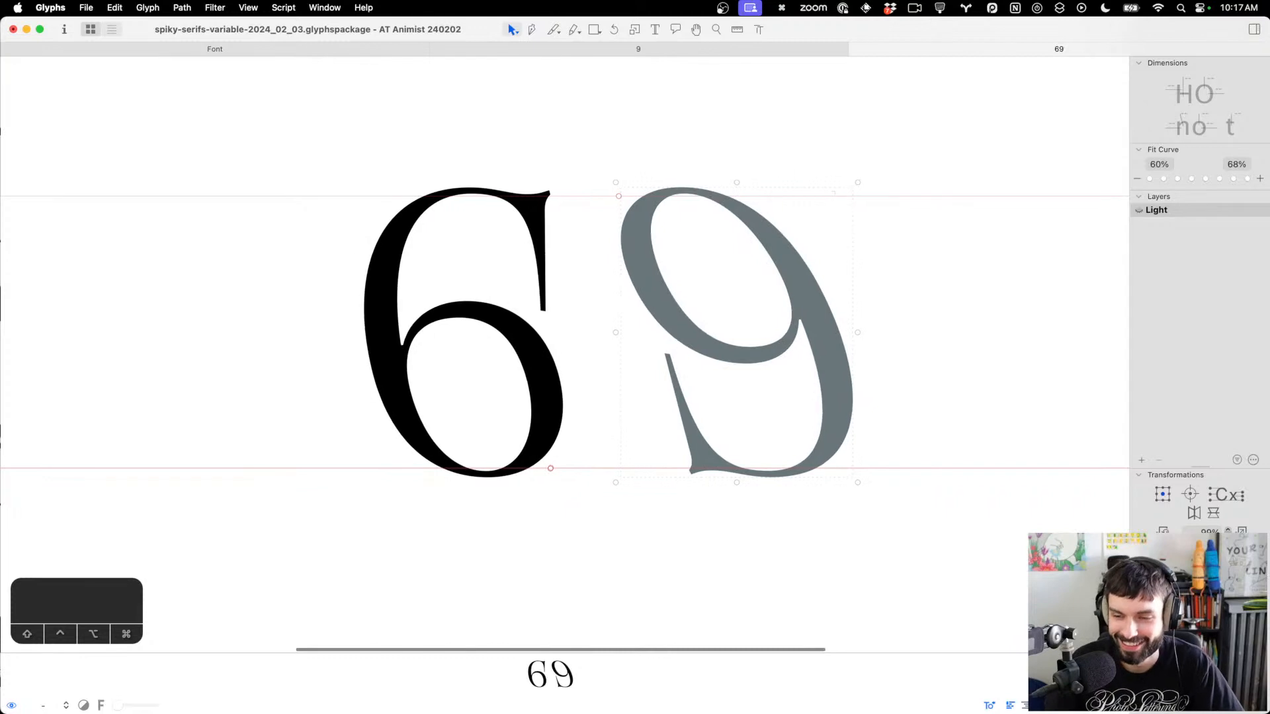
{"action": "left_click", "coordinate": [1243, 570]}
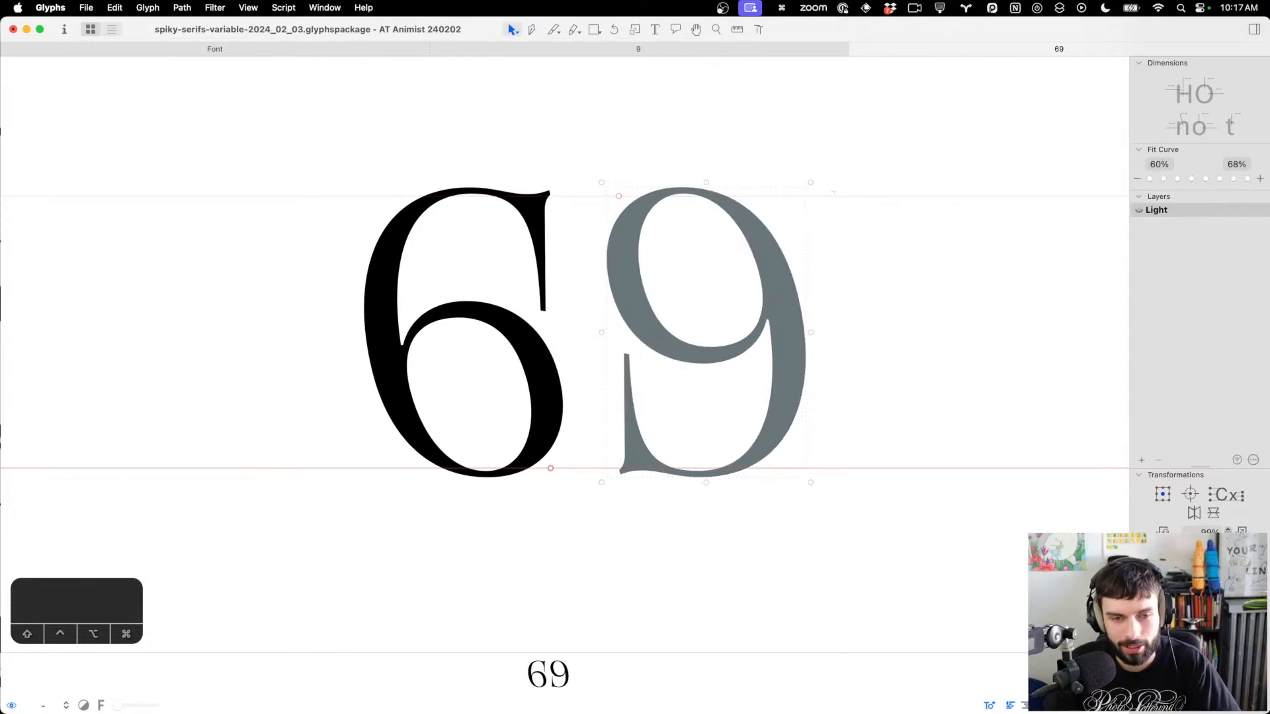
Examine the upright 69 at small and large sizes, including the outline of the six's upper terminal
{"action": "key", "text": "t"}
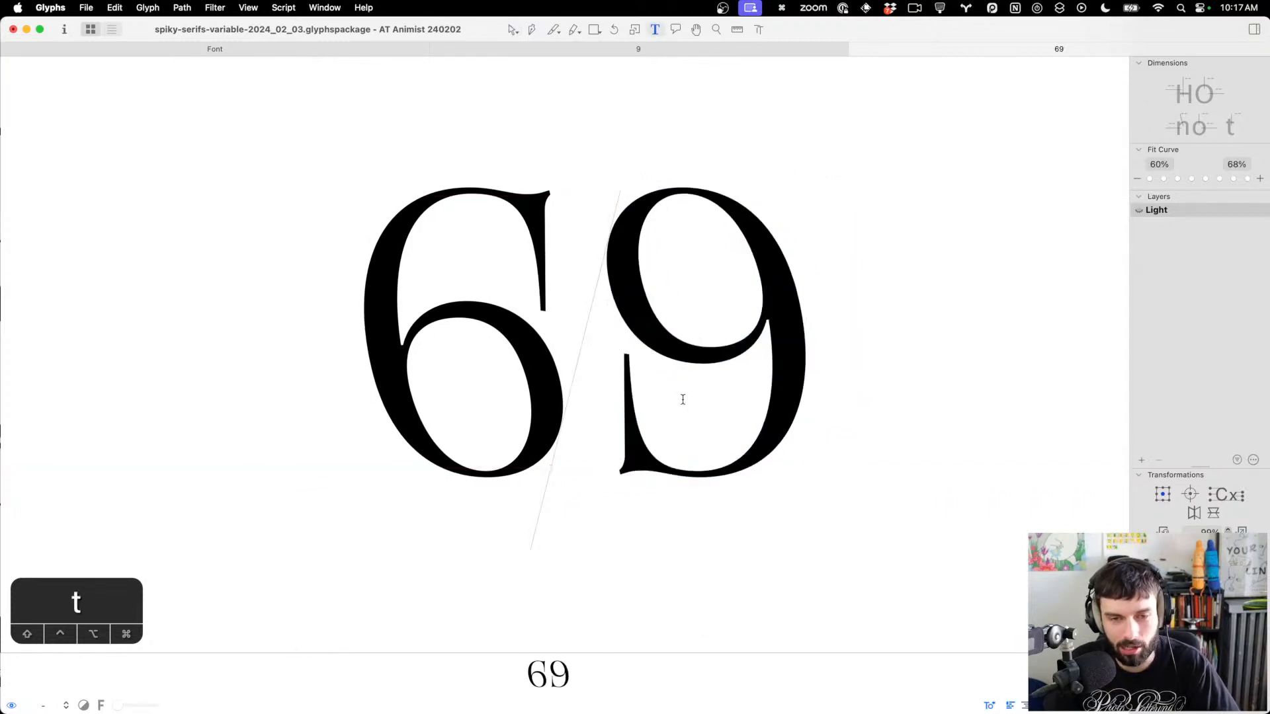
{"action": "scroll", "coordinate": [683, 399], "scroll_direction": "down", "scroll_amount": 5}
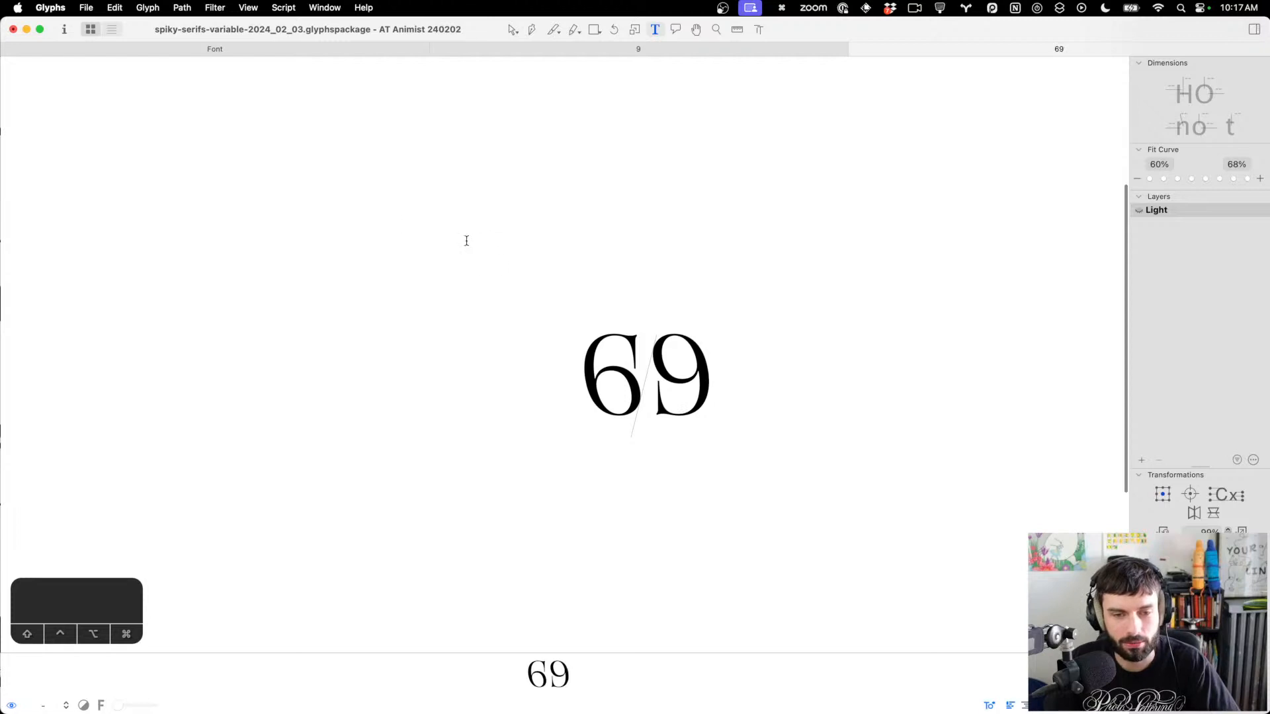
{"action": "scroll", "coordinate": [664, 391], "scroll_direction": "up", "scroll_amount": 5}
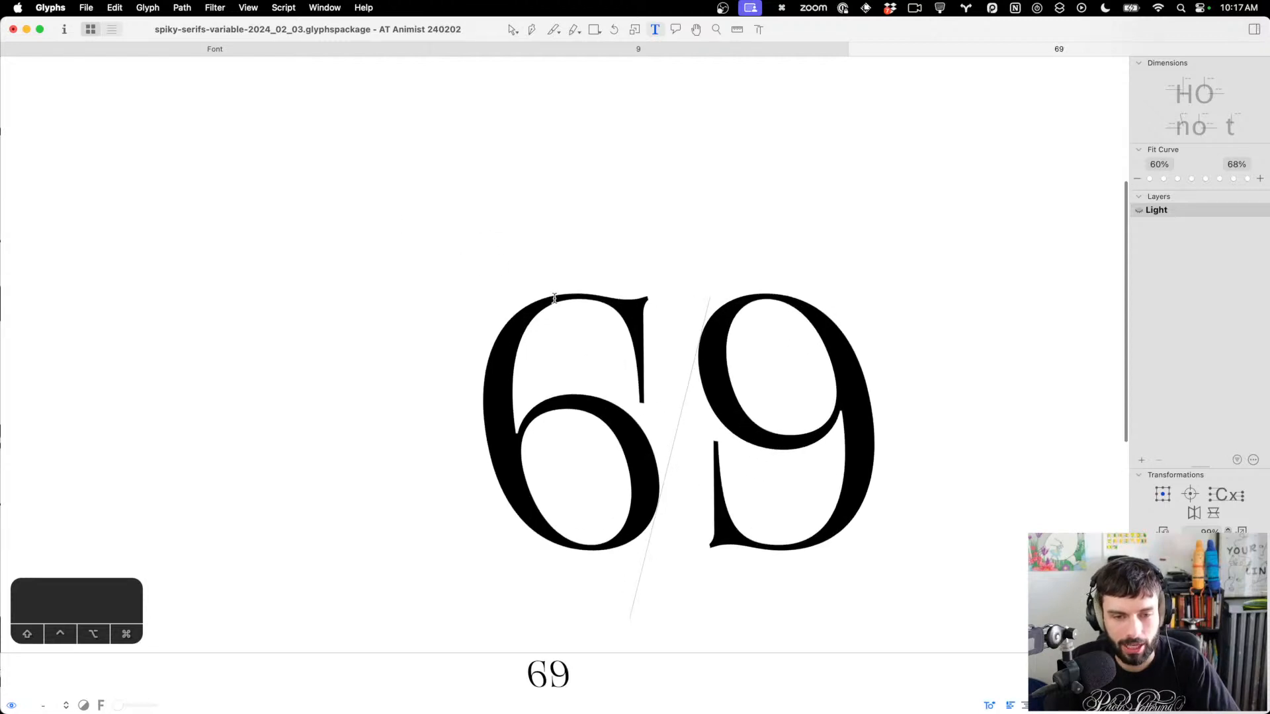
{"action": "double_click", "coordinate": [572, 330]}
{"action": "scroll", "coordinate": [636, 428], "scroll_direction": "up", "scroll_amount": 5}
{"action": "scroll", "coordinate": [650, 414], "scroll_direction": "up", "scroll_amount": 1}
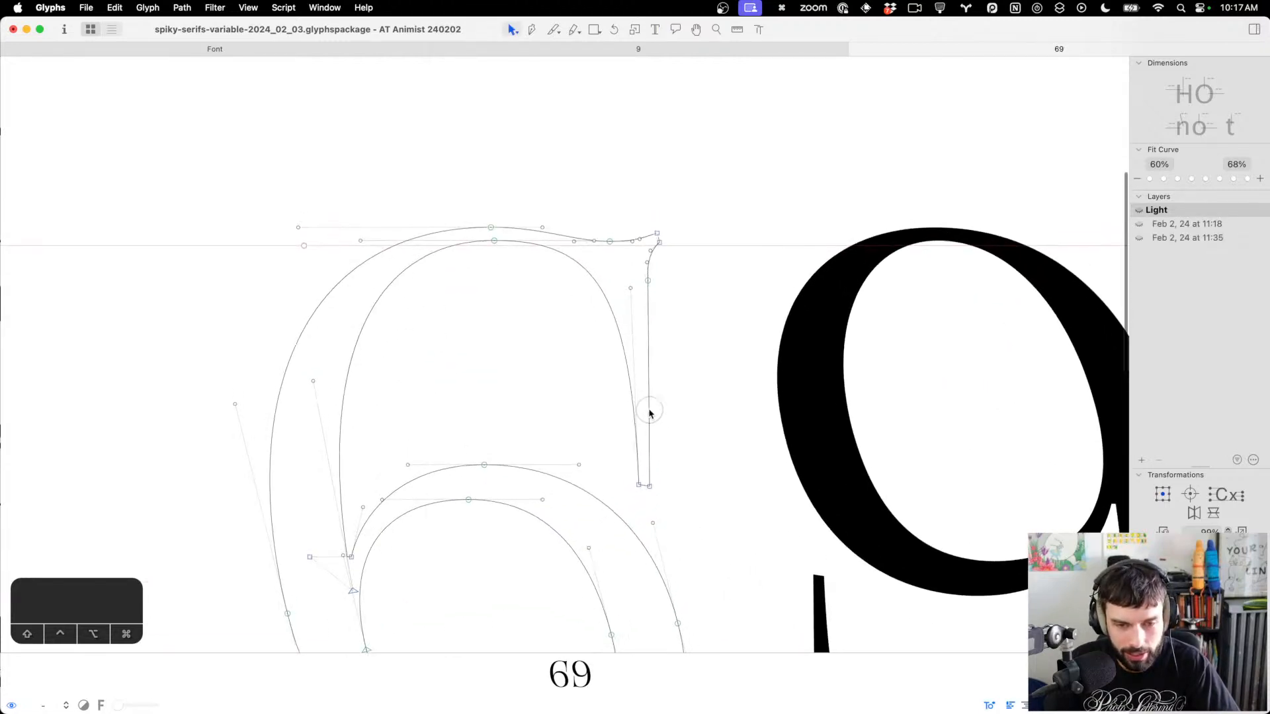
{"action": "key", "text": "t"}
{"action": "key", "text": "shift+super+m"}
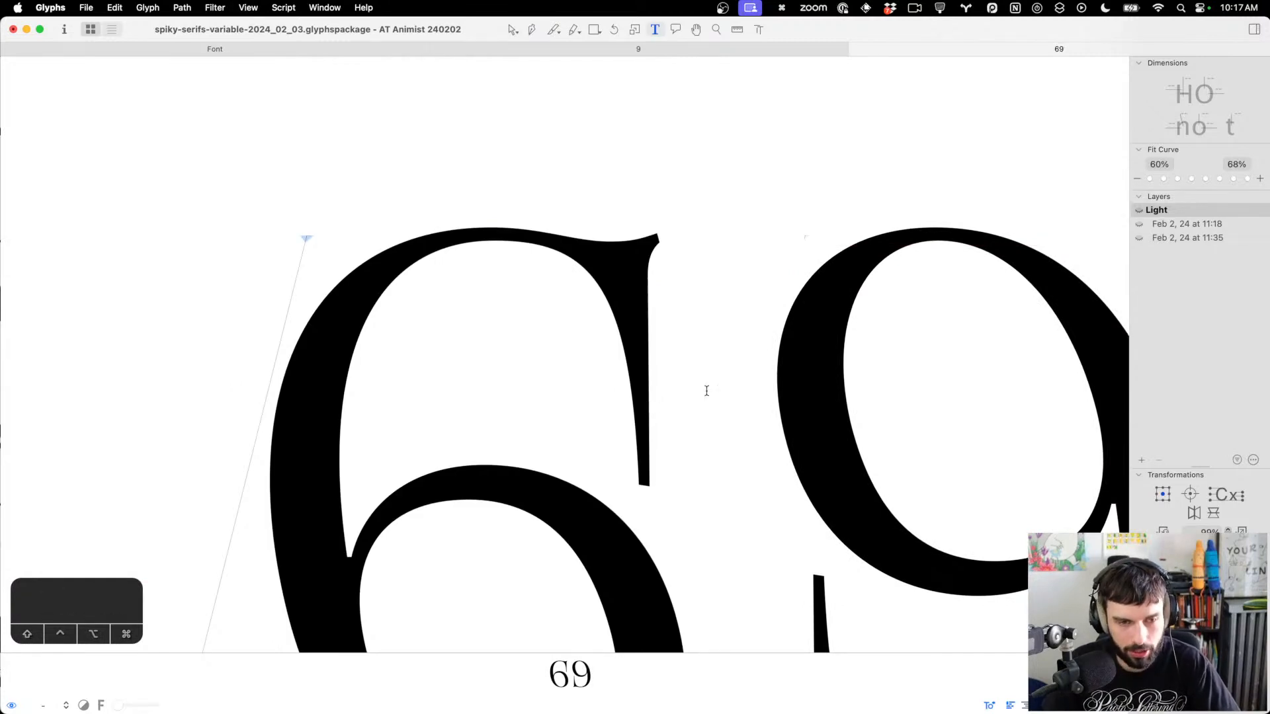
In the font info, set the Light master's Italic Angle to 0° and close the window
{"action": "scroll", "coordinate": [706, 389], "scroll_direction": "down", "scroll_amount": 5}
{"action": "key", "text": "super+i"}
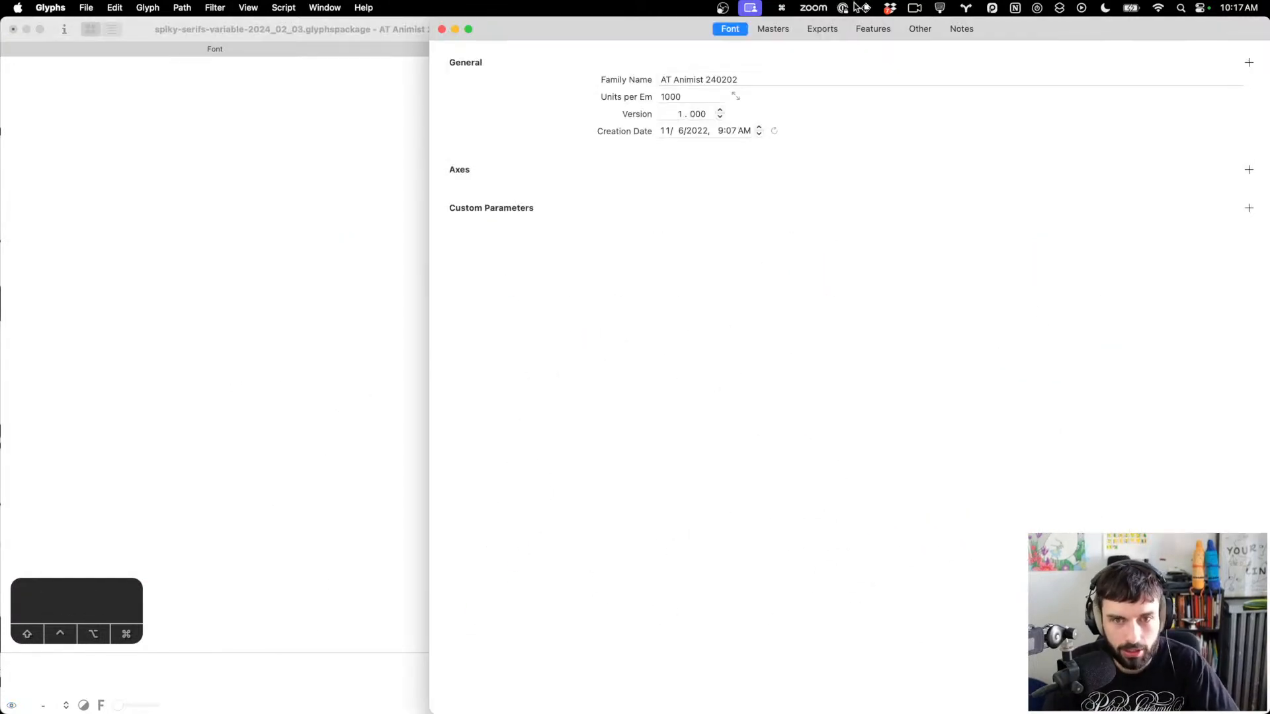
{"action": "left_click", "coordinate": [767, 31]}
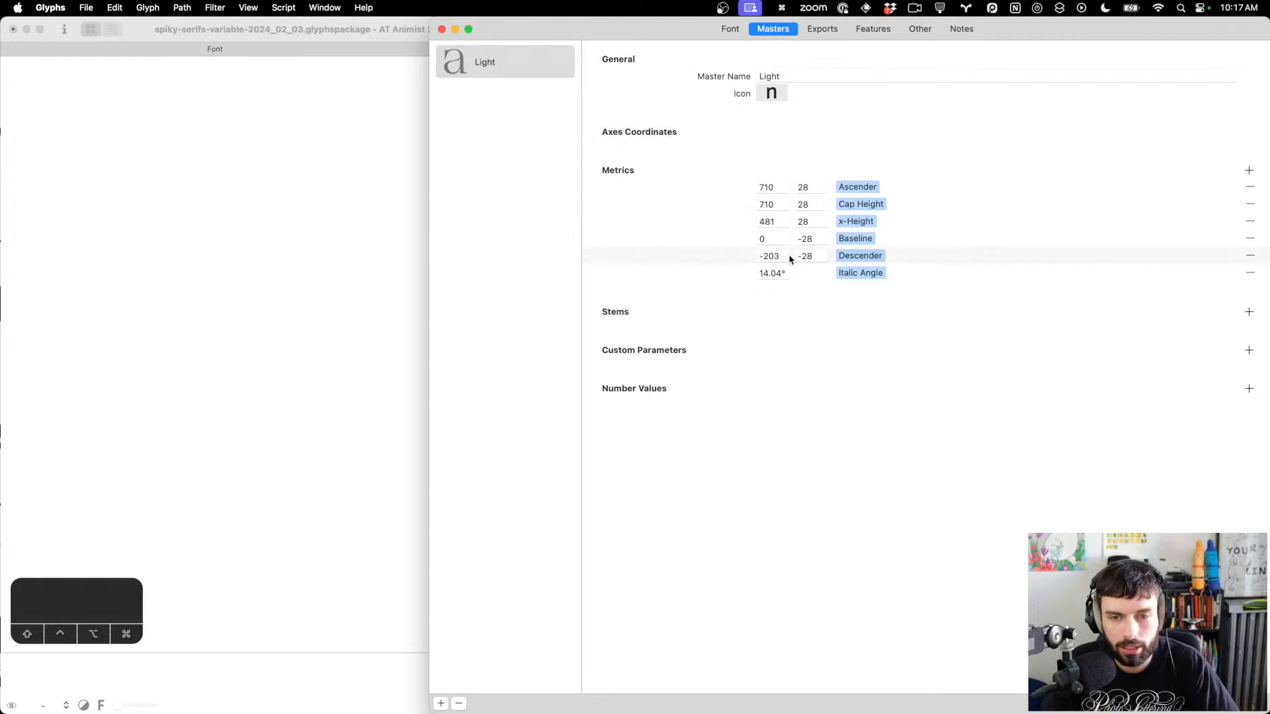
{"action": "double_click", "coordinate": [786, 273]}
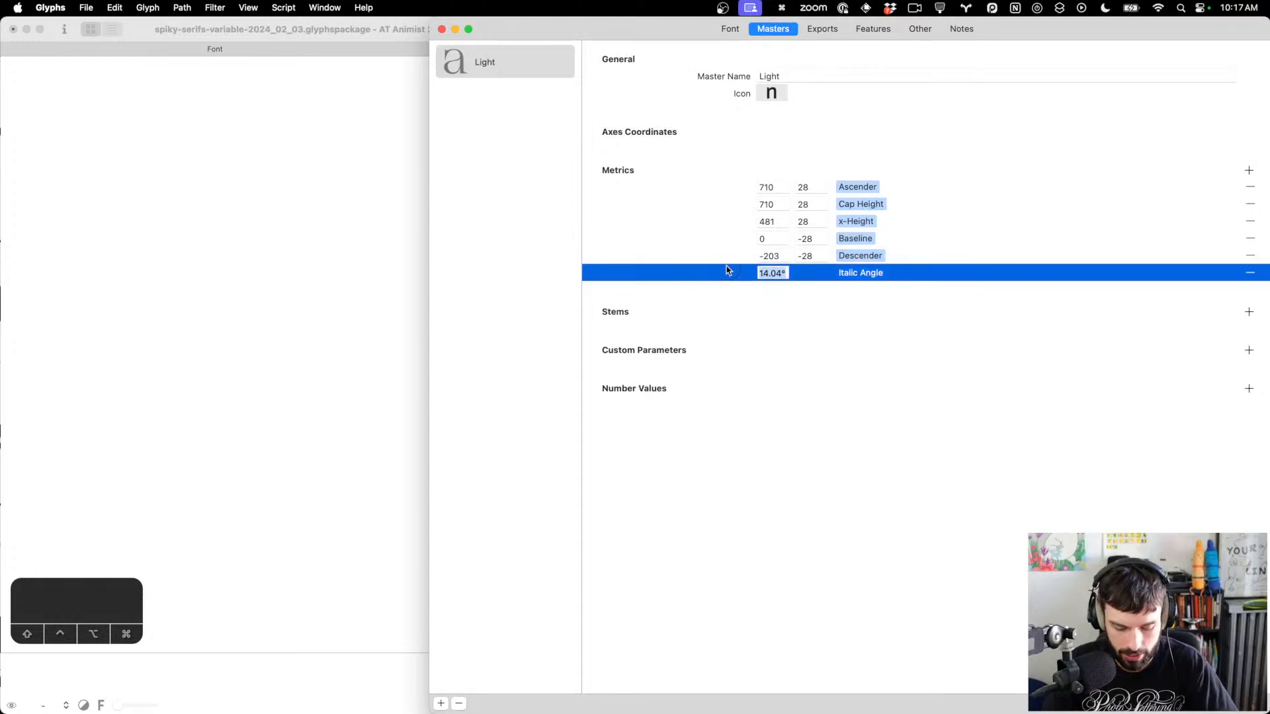
{"action": "type", "text": "0"}
{"action": "key", "text": "Tab"}
{"action": "key", "text": "super+w"}
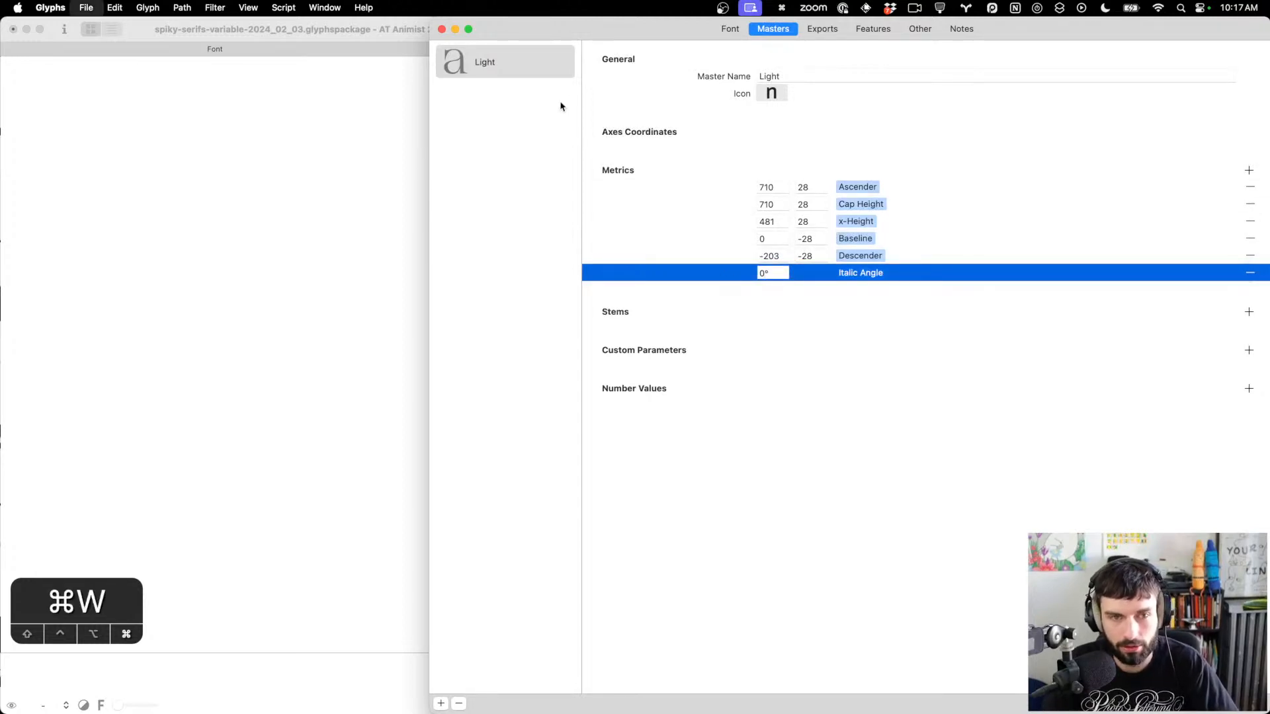
Open the six for editing, select the straight outer edge of its upper terminal, and show the info box to check whether it is vertical
{"action": "double_click", "coordinate": [643, 446]}
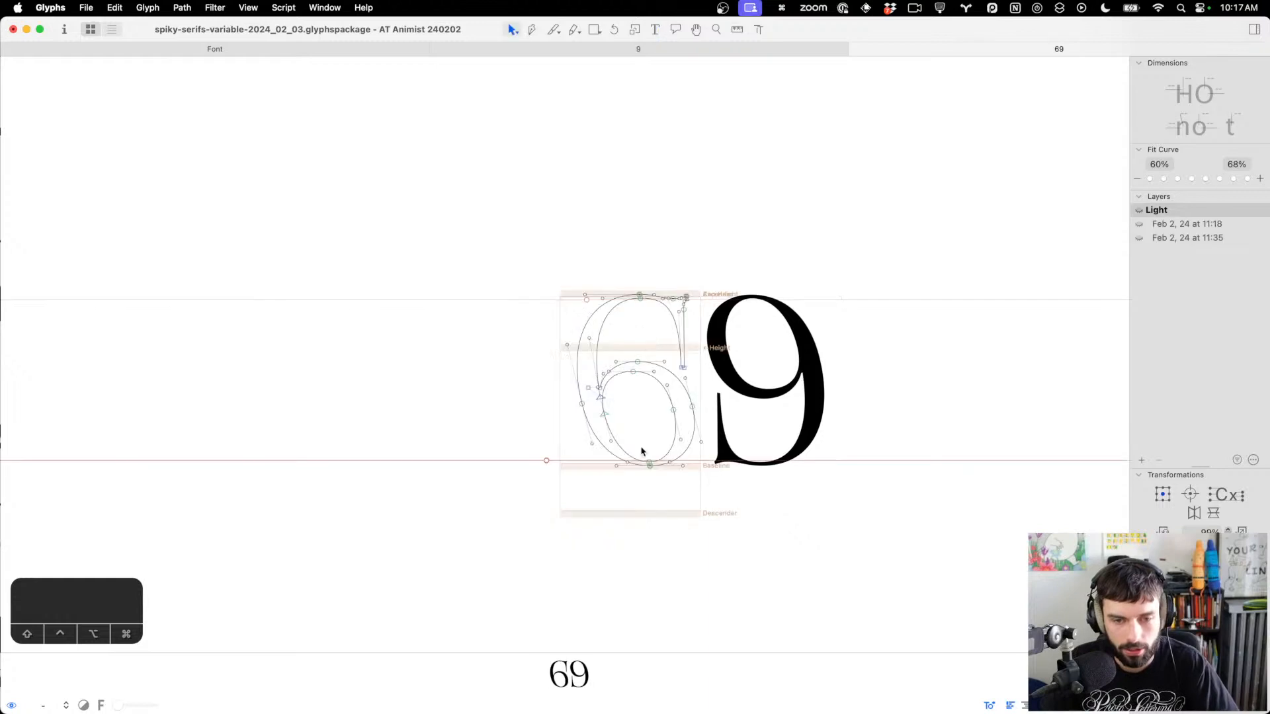
{"action": "scroll", "coordinate": [647, 445], "scroll_direction": "up", "scroll_amount": 3}
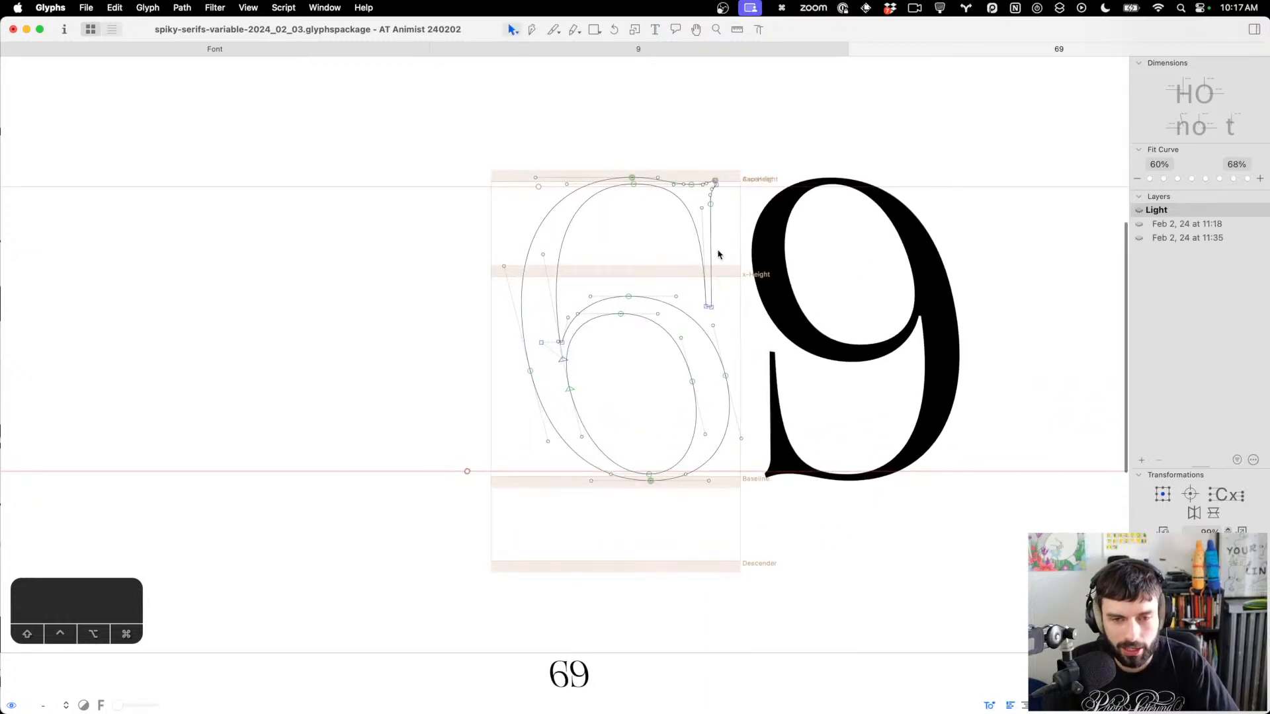
{"action": "scroll", "coordinate": [708, 311], "scroll_direction": "up", "scroll_amount": 5}
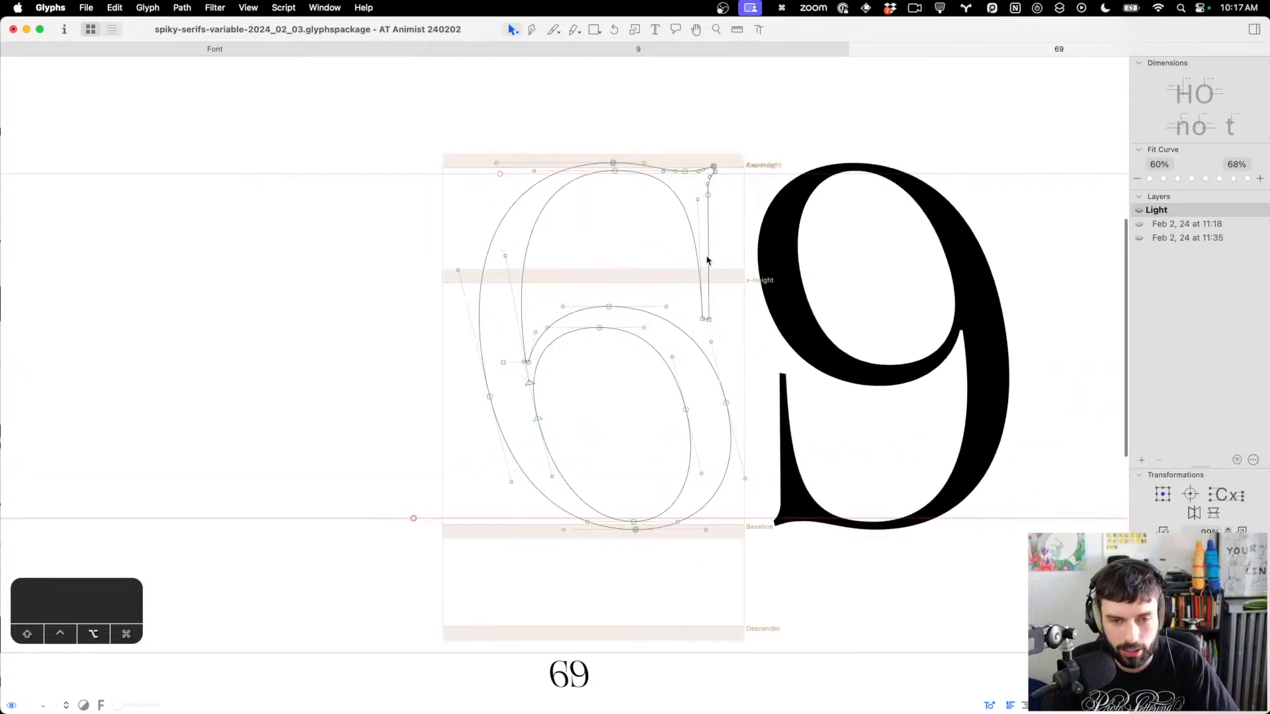
{"action": "left_click_drag", "start_coordinate": [728, 392], "coordinate": [695, 140]}
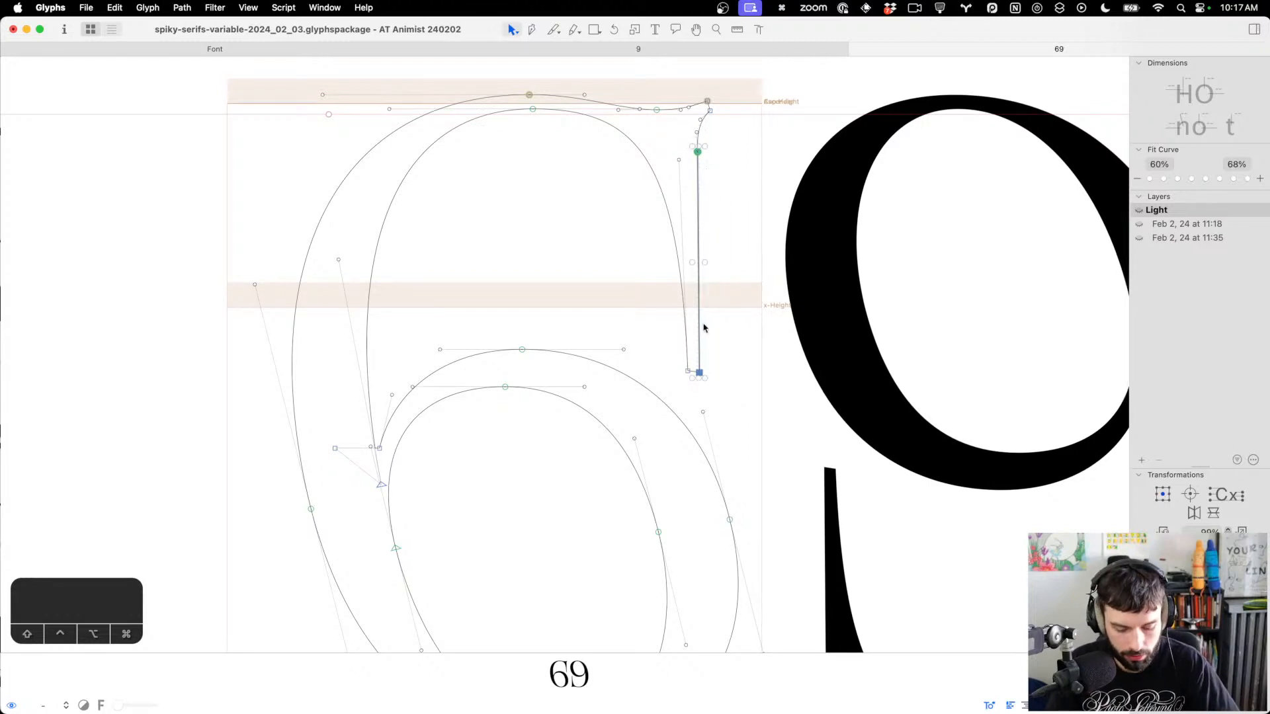
{"action": "key", "text": "super+shift+i"}
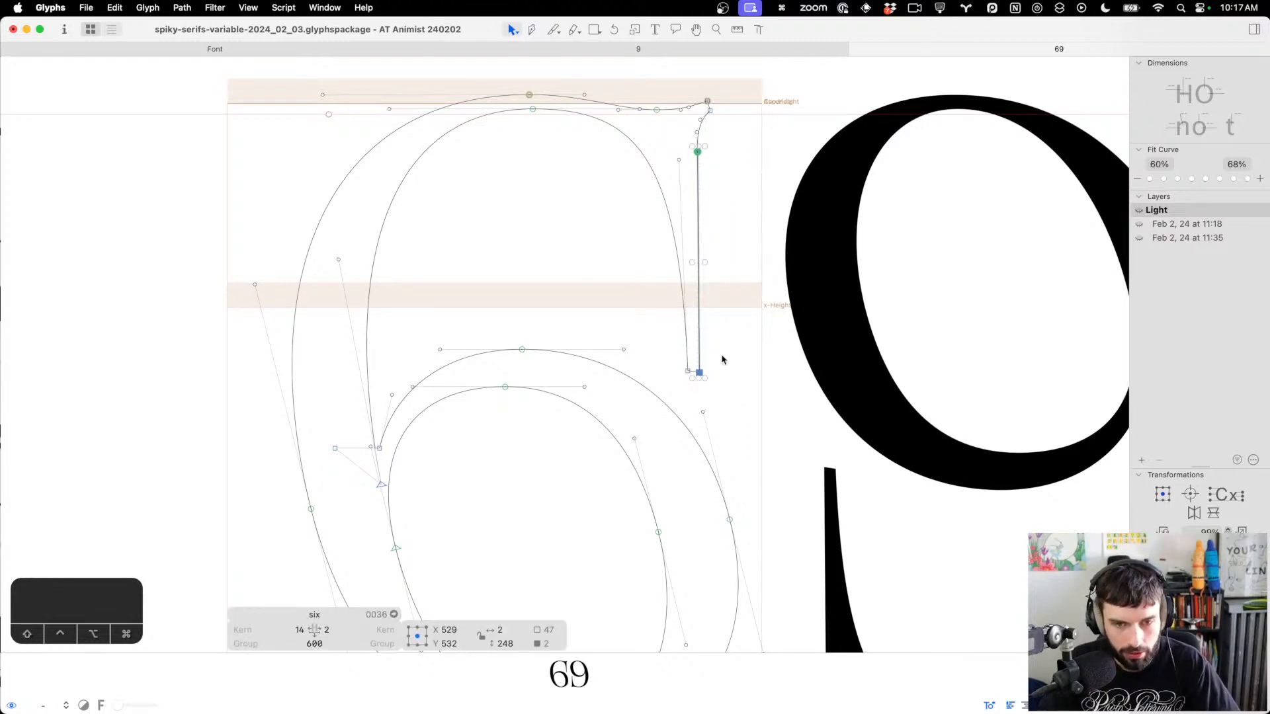
{"action": "scroll", "coordinate": [722, 359], "scroll_direction": "down", "scroll_amount": 5}
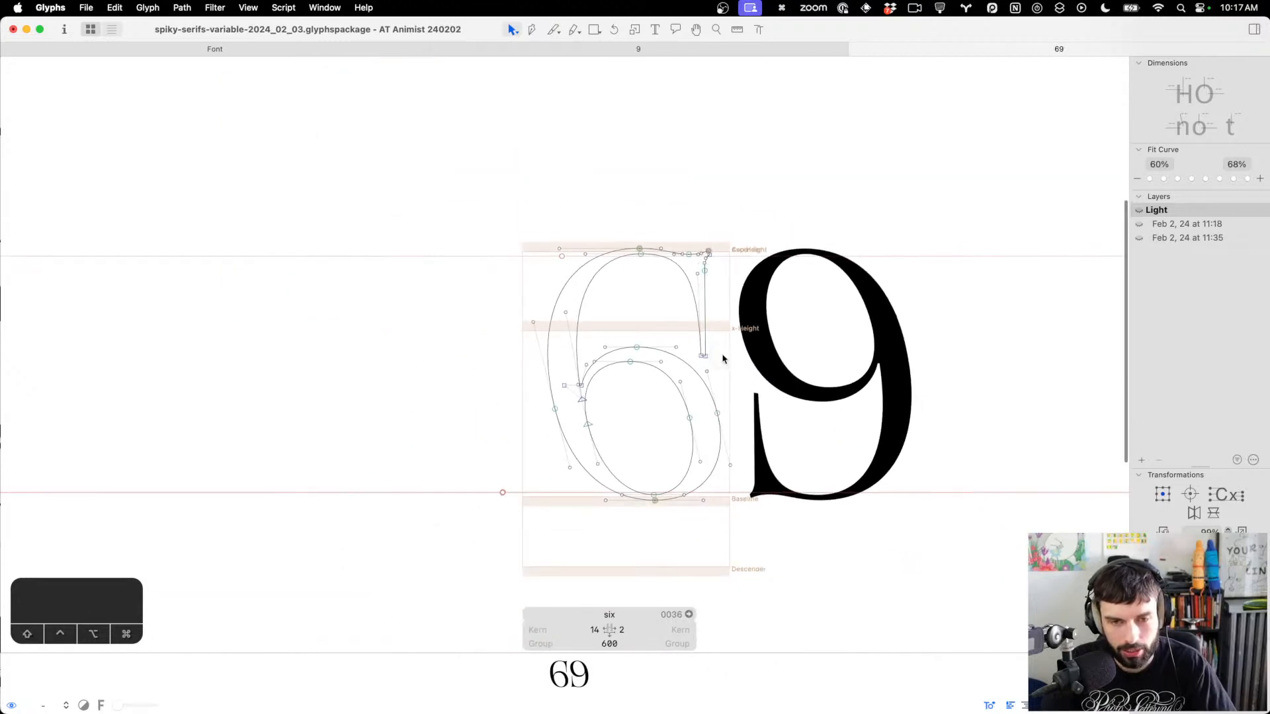
Insert an H before the six and another before the nine so the text reads H6H9, and compare the shapes
{"action": "type", "text": "tH"}
{"action": "key", "text": "Right"}
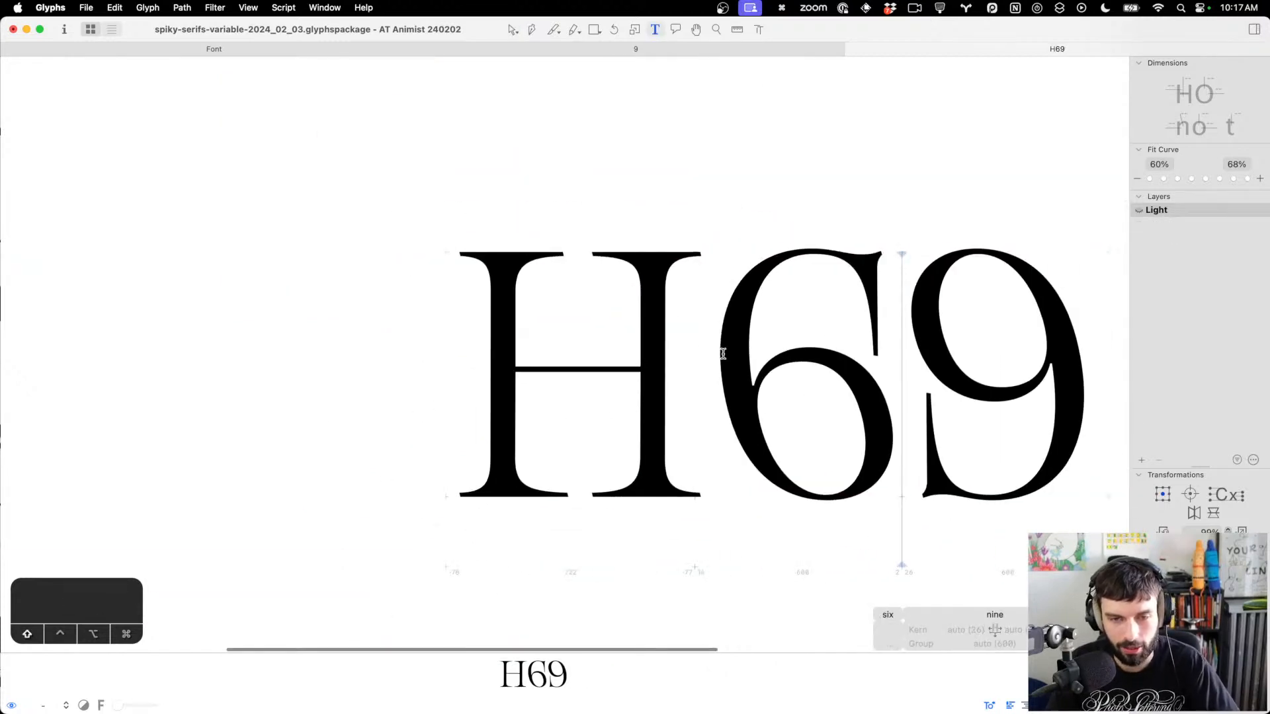
{"action": "type", "text": "H"}
{"action": "scroll", "coordinate": [697, 362], "scroll_direction": "down", "scroll_amount": 4}
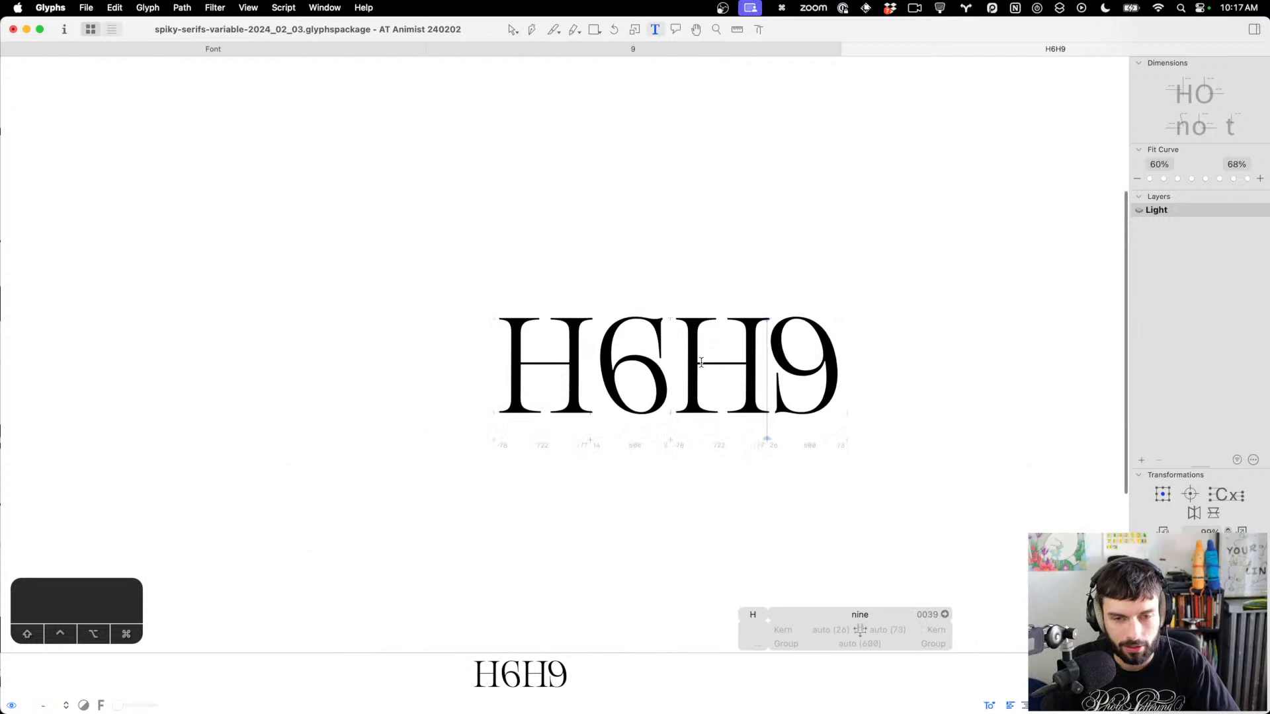
{"action": "scroll", "coordinate": [698, 363], "scroll_direction": "right", "scroll_amount": 3}
{"action": "scroll", "coordinate": [673, 378], "scroll_direction": "up", "scroll_amount": 4}
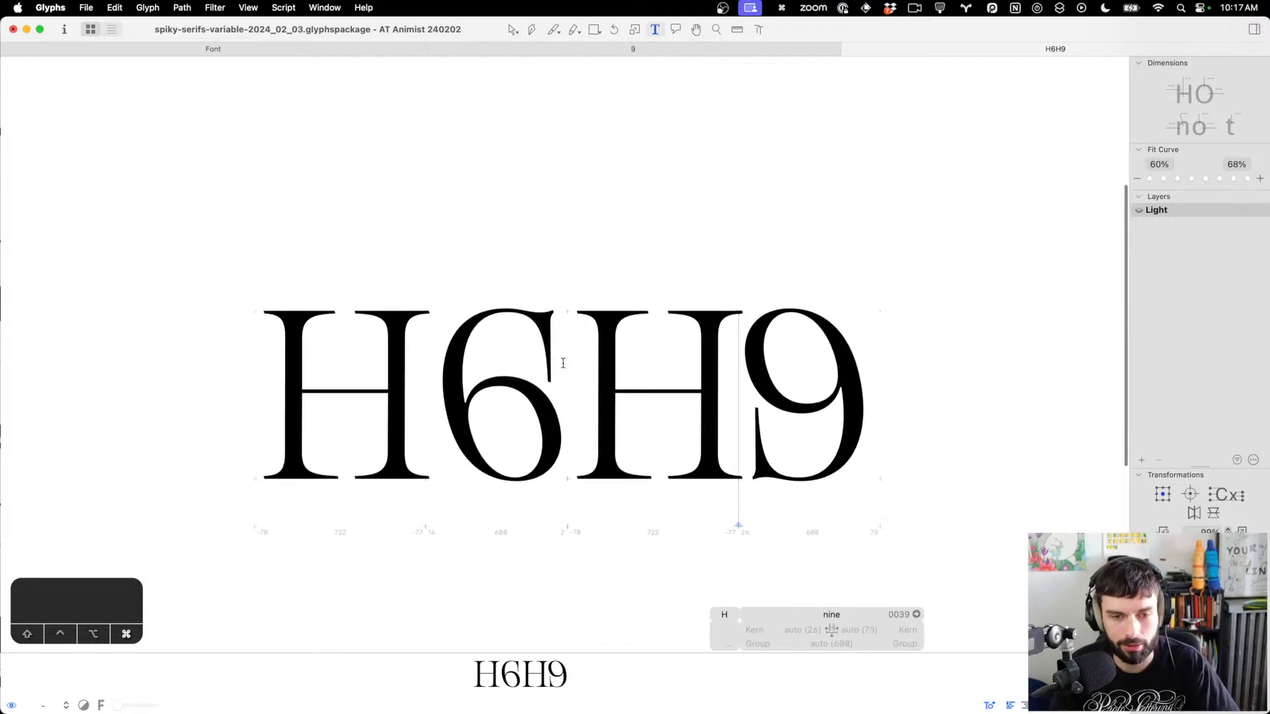
In the edit tab that shows only the nine, replace the text with the word Hand
{"action": "key", "text": "alt+super+Left"}
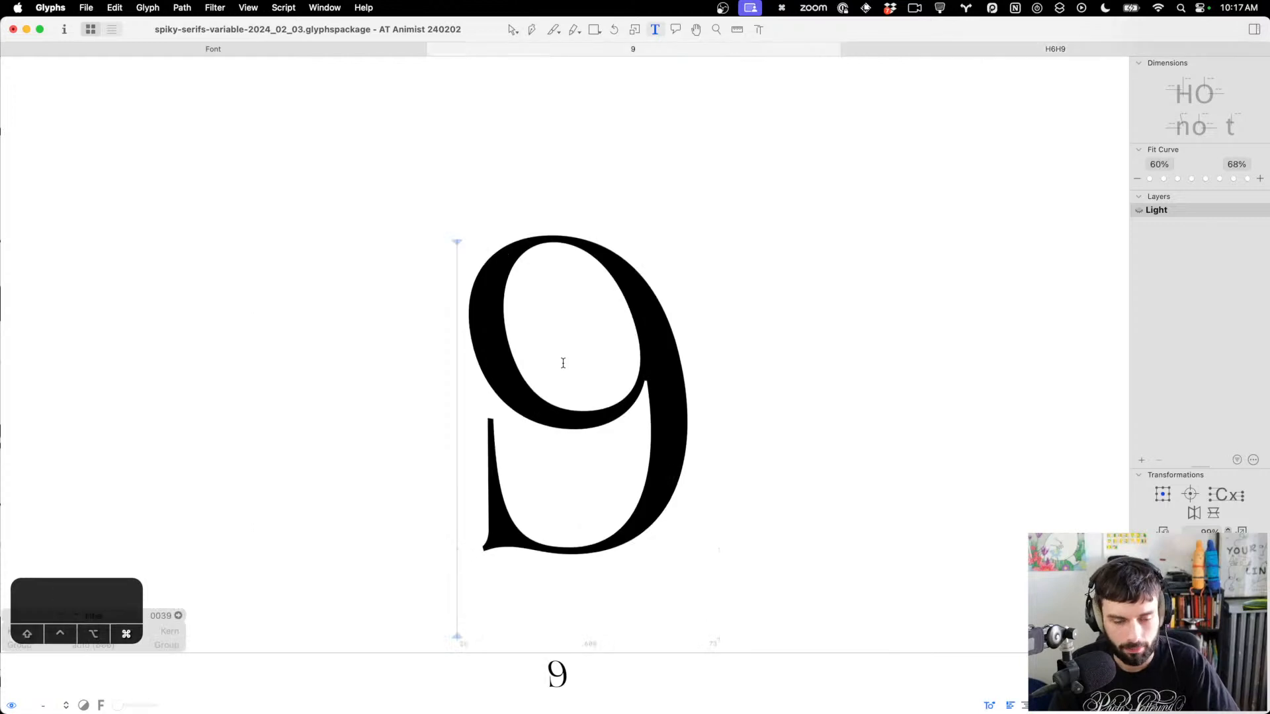
{"action": "key", "text": "super+a"}
{"action": "type", "text": "hang"}
{"action": "key", "text": "BackSpace"}
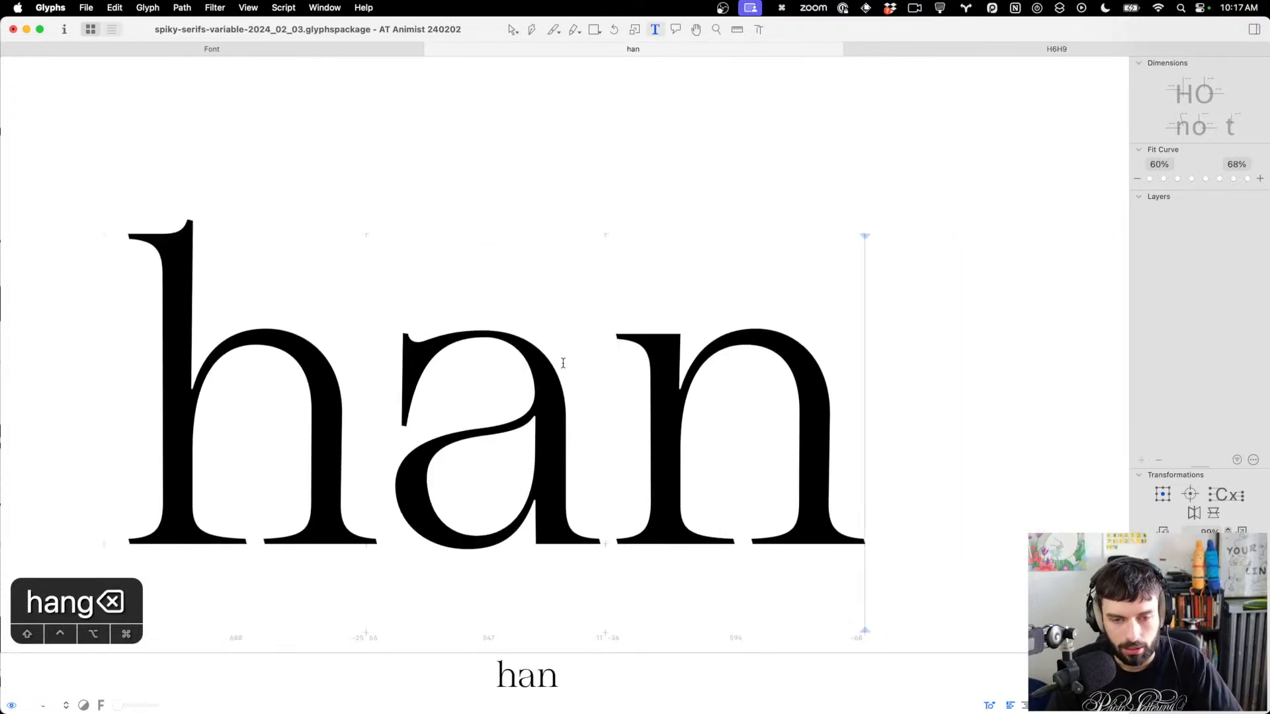
{"action": "key", "text": "BackSpace"}
{"action": "key", "text": "BackSpace"}
{"action": "key", "text": "BackSpace"}
{"action": "type", "text": "Ha"}
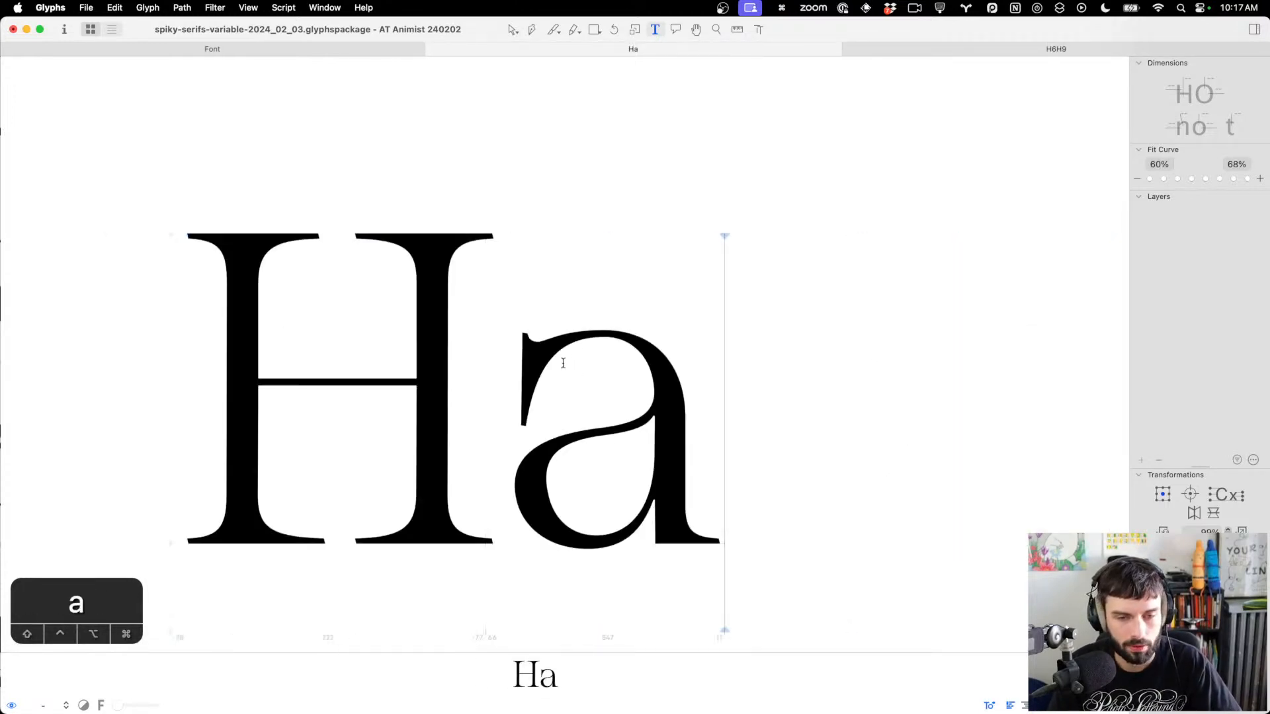
{"action": "type", "text": "nd"}
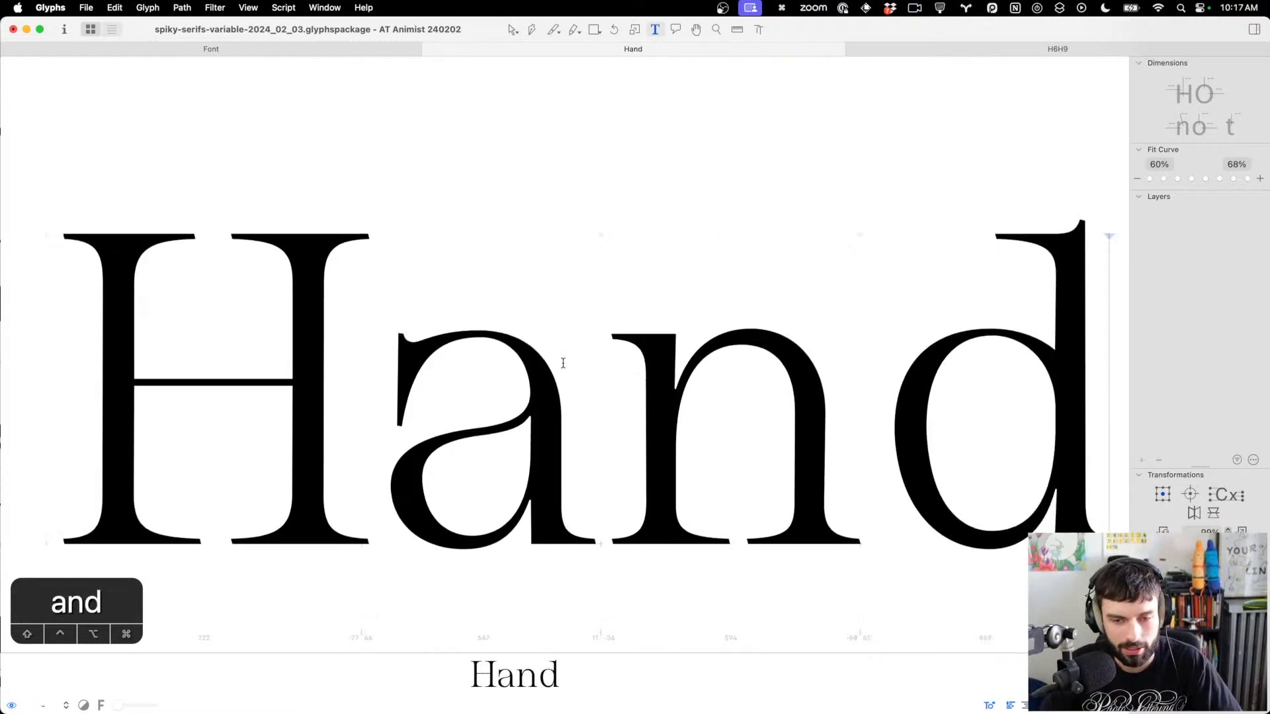
Examine the spacing of Hand, opening the H and the n in turn to inspect their outlines and sidebearings
{"action": "scroll", "coordinate": [827, 299], "scroll_direction": "down", "scroll_amount": 3}
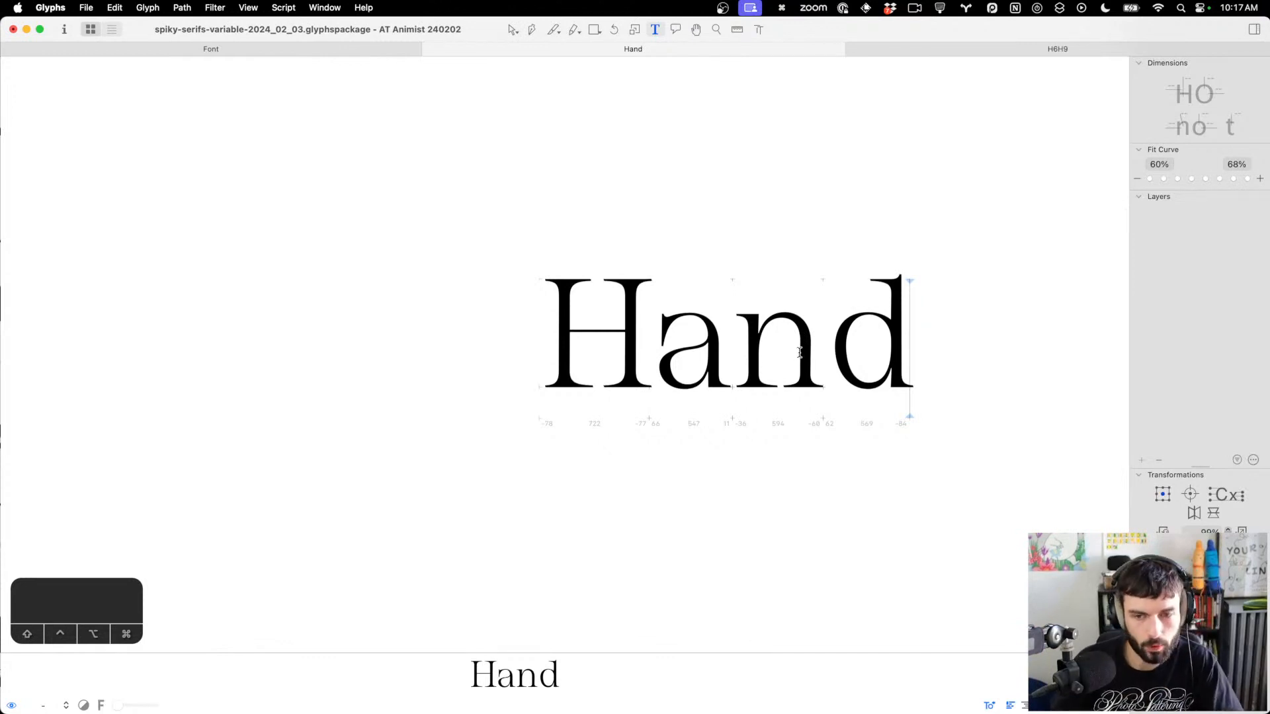
{"action": "scroll", "coordinate": [864, 388], "scroll_direction": "up", "scroll_amount": 5}
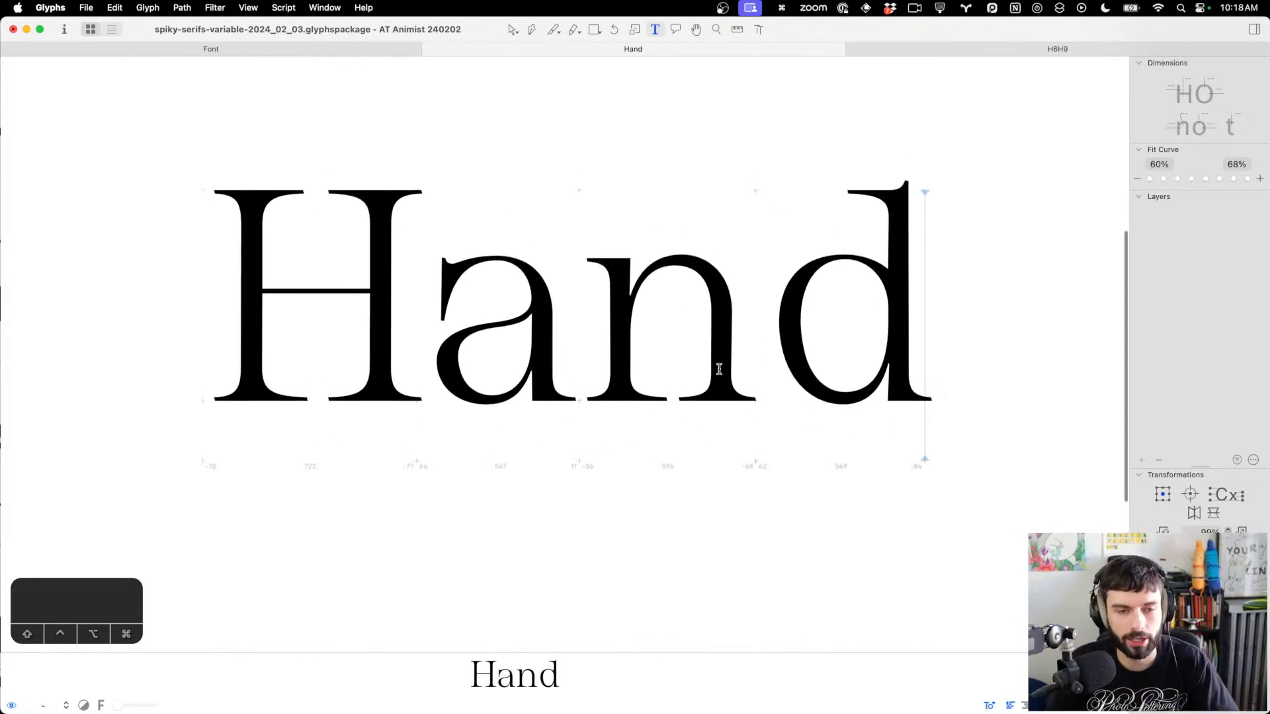
{"action": "scroll", "coordinate": [274, 259], "scroll_direction": "up", "scroll_amount": 3}
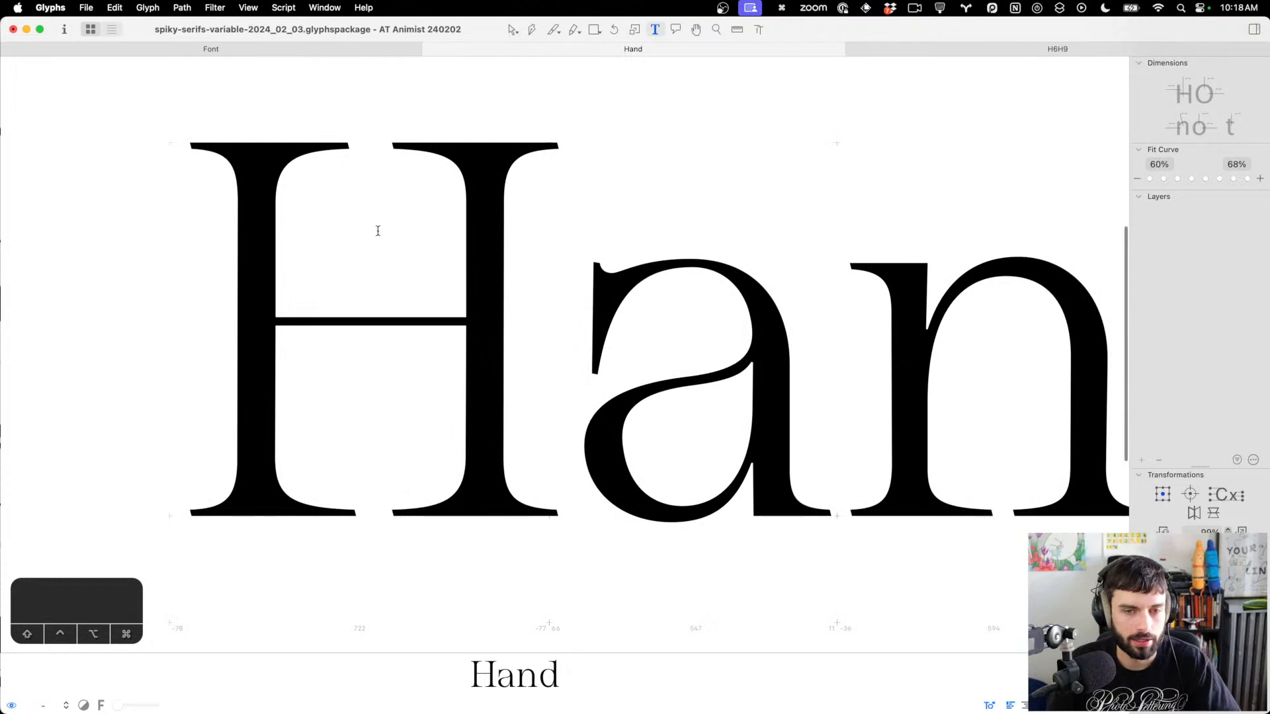
{"action": "double_click", "coordinate": [377, 228]}
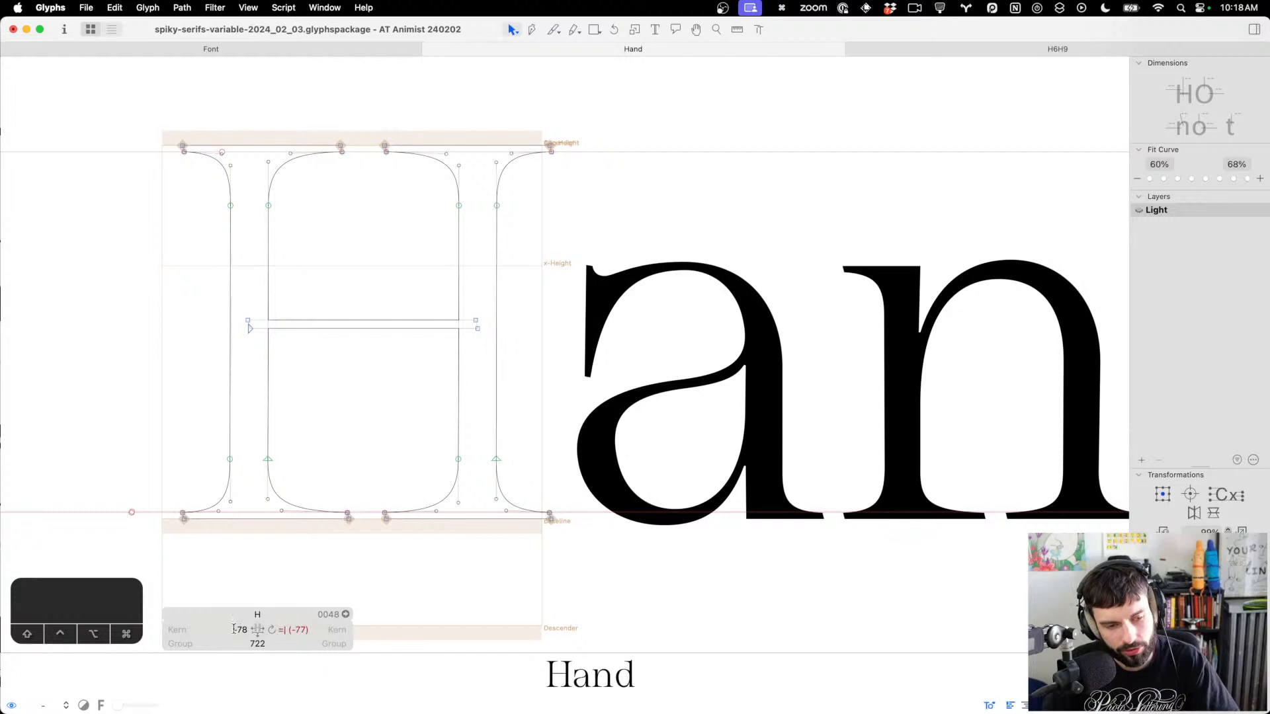
{"action": "scroll", "coordinate": [234, 628], "scroll_direction": "right", "scroll_amount": 1}
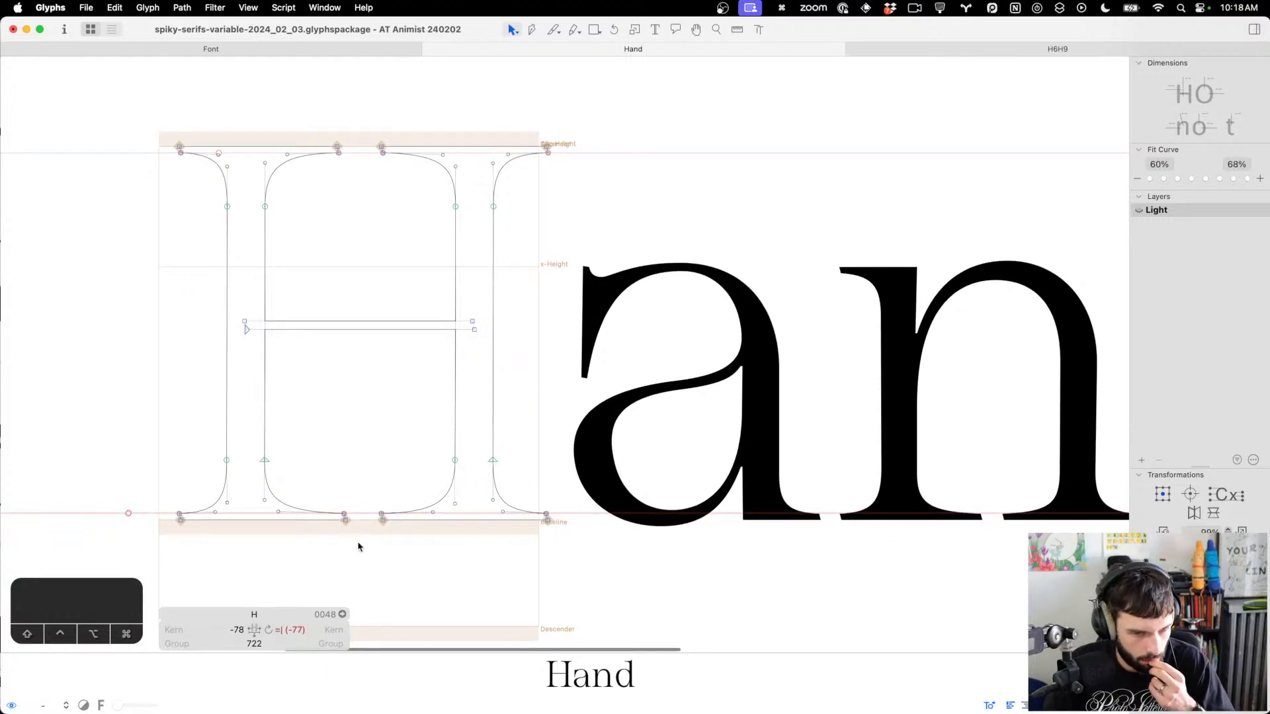
{"action": "scroll", "coordinate": [358, 547], "scroll_direction": "left", "scroll_amount": 2}
{"action": "scroll", "coordinate": [361, 547], "scroll_direction": "down", "scroll_amount": 3}
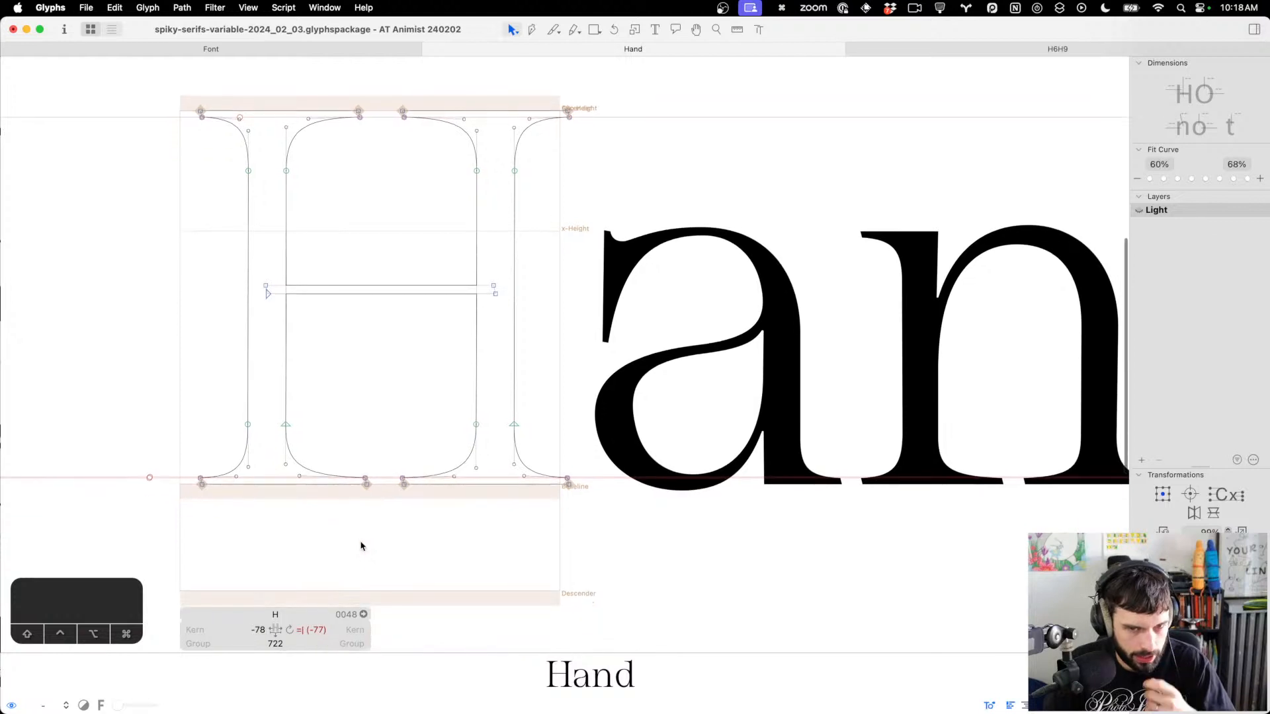
{"action": "scroll", "coordinate": [366, 539], "scroll_direction": "down", "scroll_amount": 5}
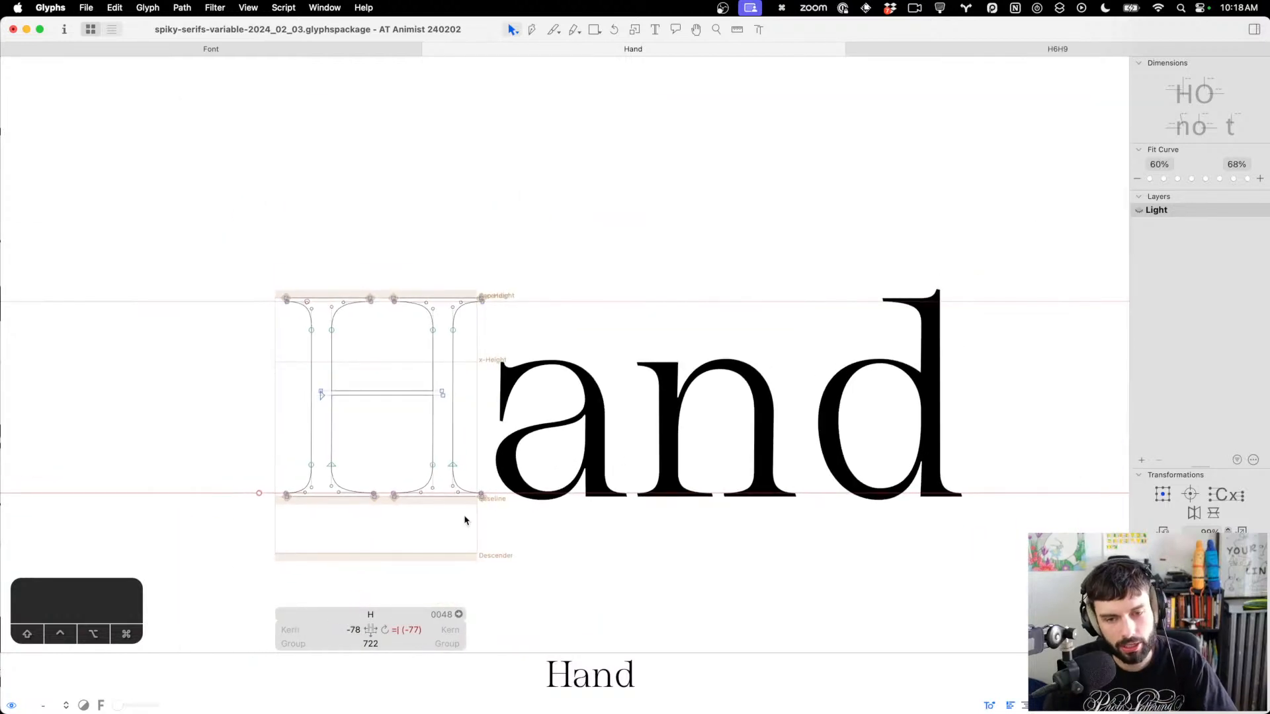
{"action": "scroll", "coordinate": [349, 500], "scroll_direction": "down", "scroll_amount": 4}
{"action": "scroll", "coordinate": [346, 494], "scroll_direction": "up", "scroll_amount": 3}
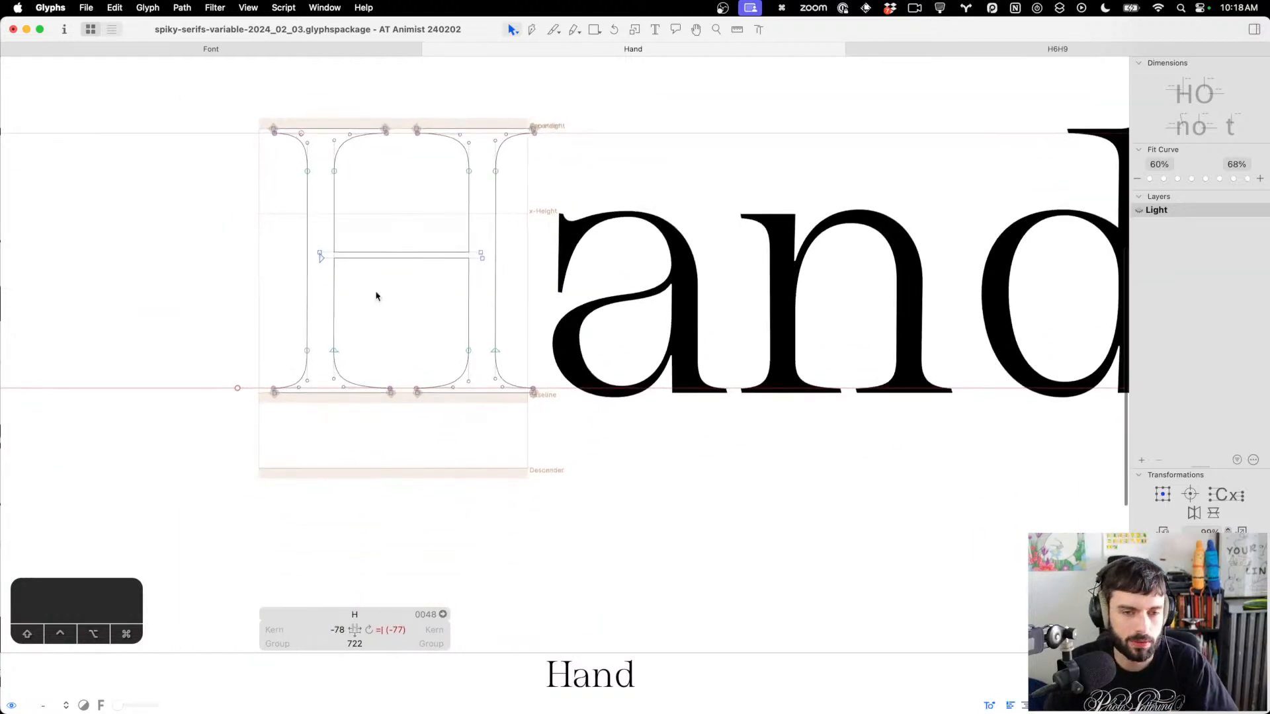
{"action": "double_click", "coordinate": [888, 311]}
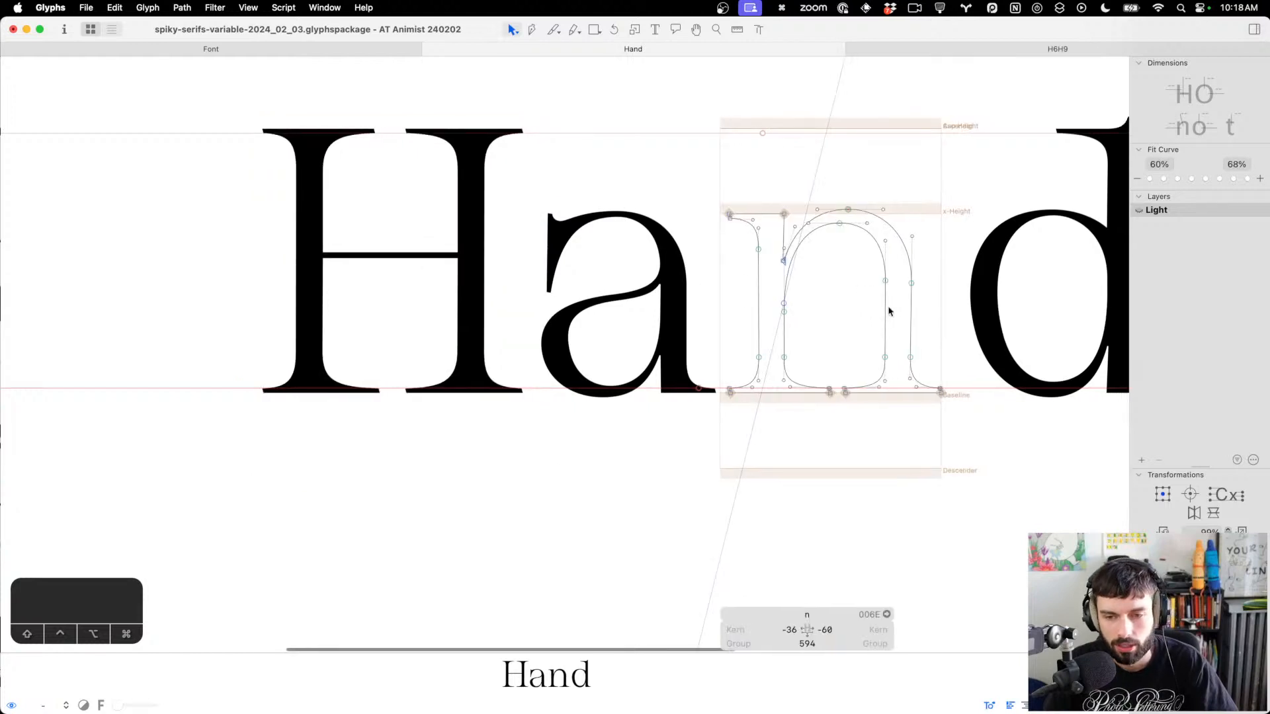
Reopen the H for editing and update its metrics twice so its right sidebearing matches the left, and review the spacing in Hand
{"action": "double_click", "coordinate": [383, 295]}
{"action": "scroll", "coordinate": [383, 297], "scroll_direction": "up", "scroll_amount": 3}
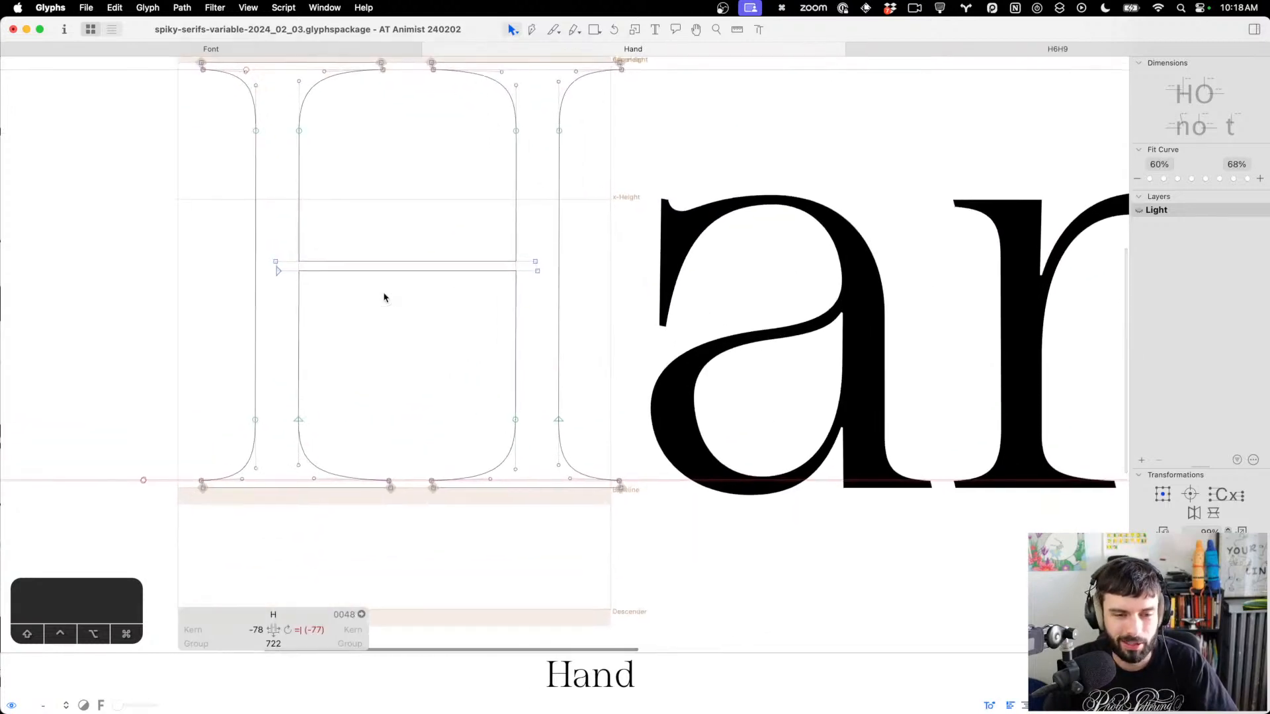
{"action": "scroll", "coordinate": [384, 297], "scroll_direction": "down", "scroll_amount": 1}
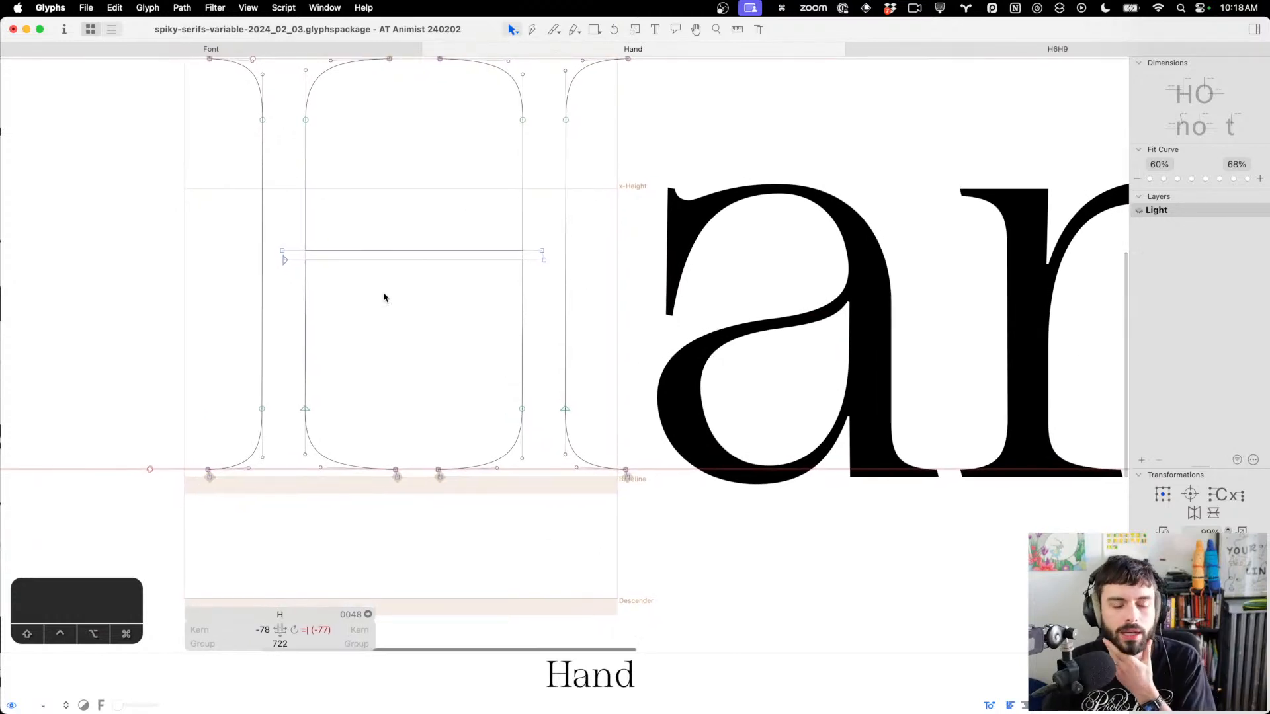
{"action": "scroll", "coordinate": [384, 298], "scroll_direction": "left", "scroll_amount": 1}
{"action": "scroll", "coordinate": [384, 298], "scroll_direction": "right", "scroll_amount": 1}
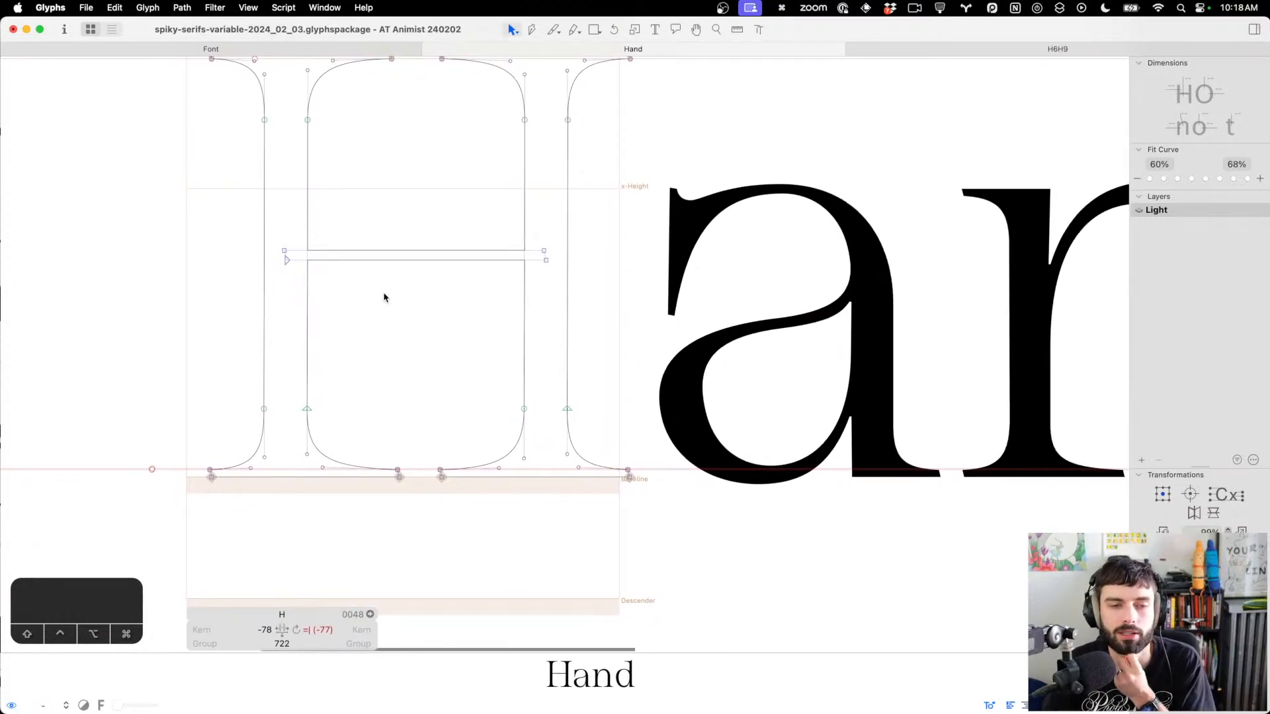
{"action": "key", "text": "ctrl+super+m"}
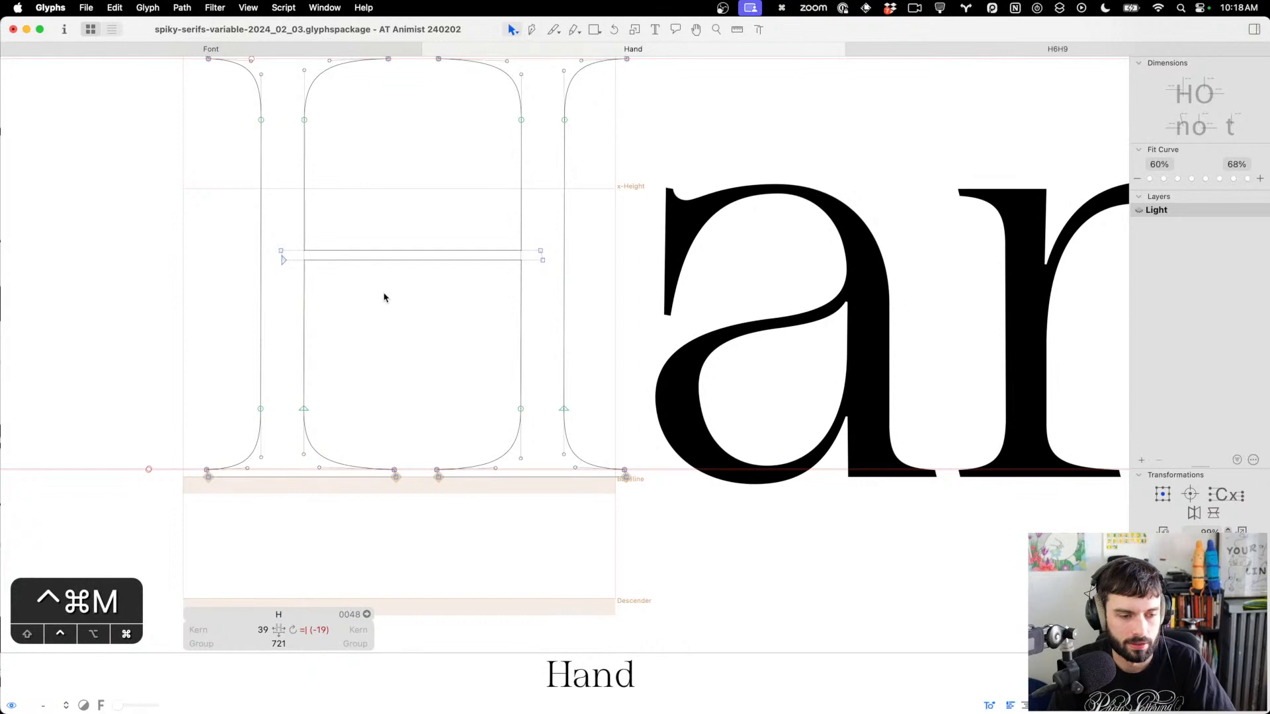
{"action": "key", "text": "ctrl+super+m"}
{"action": "left_click", "coordinate": [391, 389]}
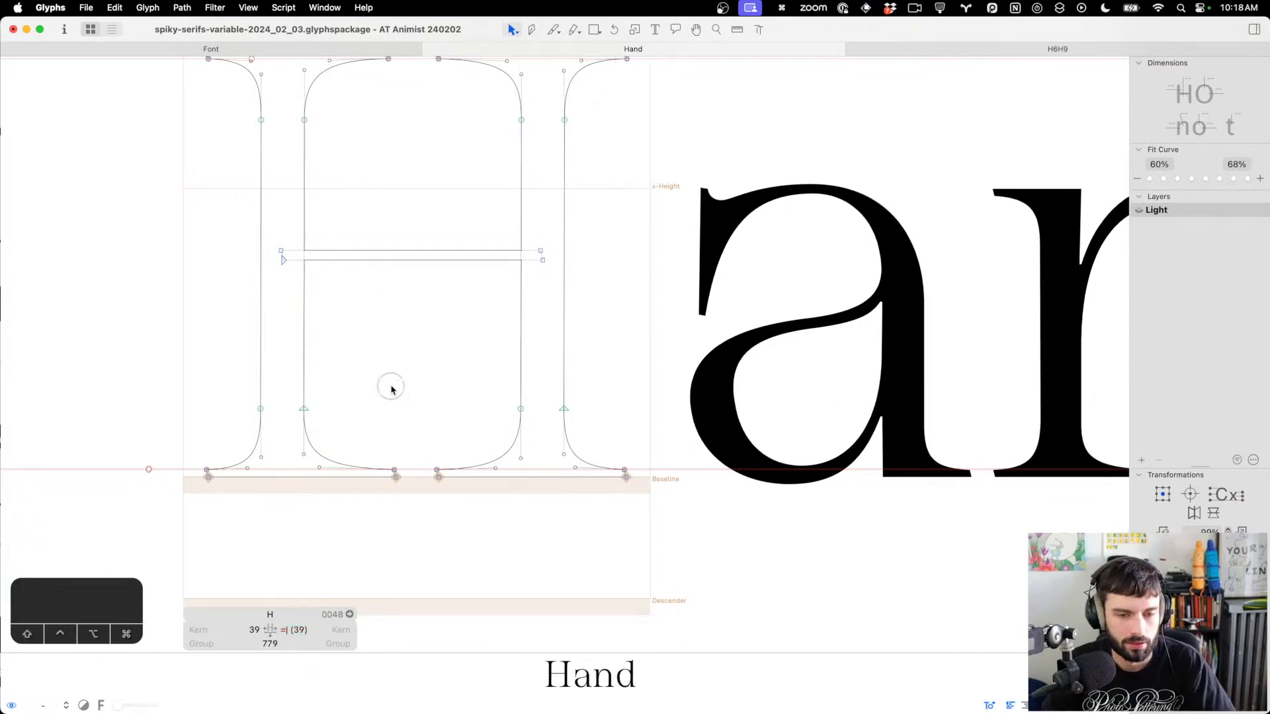
{"action": "key", "text": "t"}
{"action": "scroll", "coordinate": [390, 387], "scroll_direction": "down", "scroll_amount": 5}
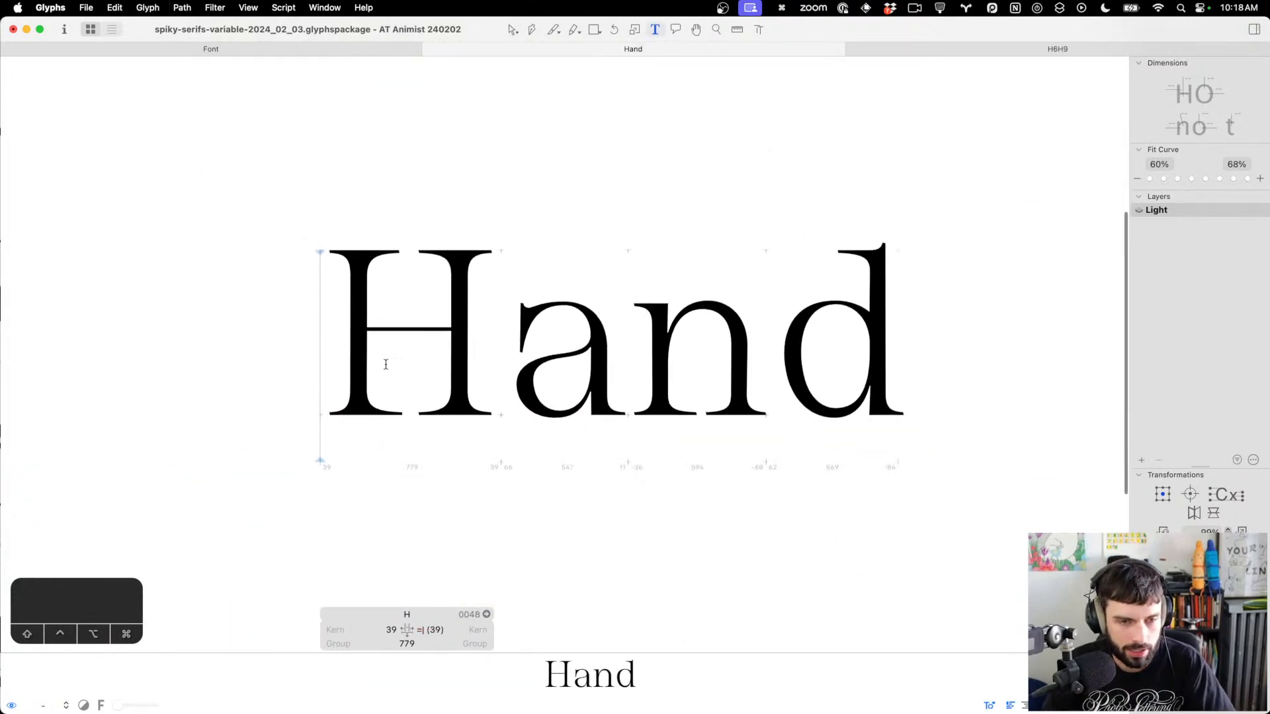
Switch to the original italic font, open the H before Overriders to check its sidebearings, and return to the variable font's window
{"action": "key", "text": "ctrl+Up"}
{"action": "left_click", "coordinate": [780, 233]}
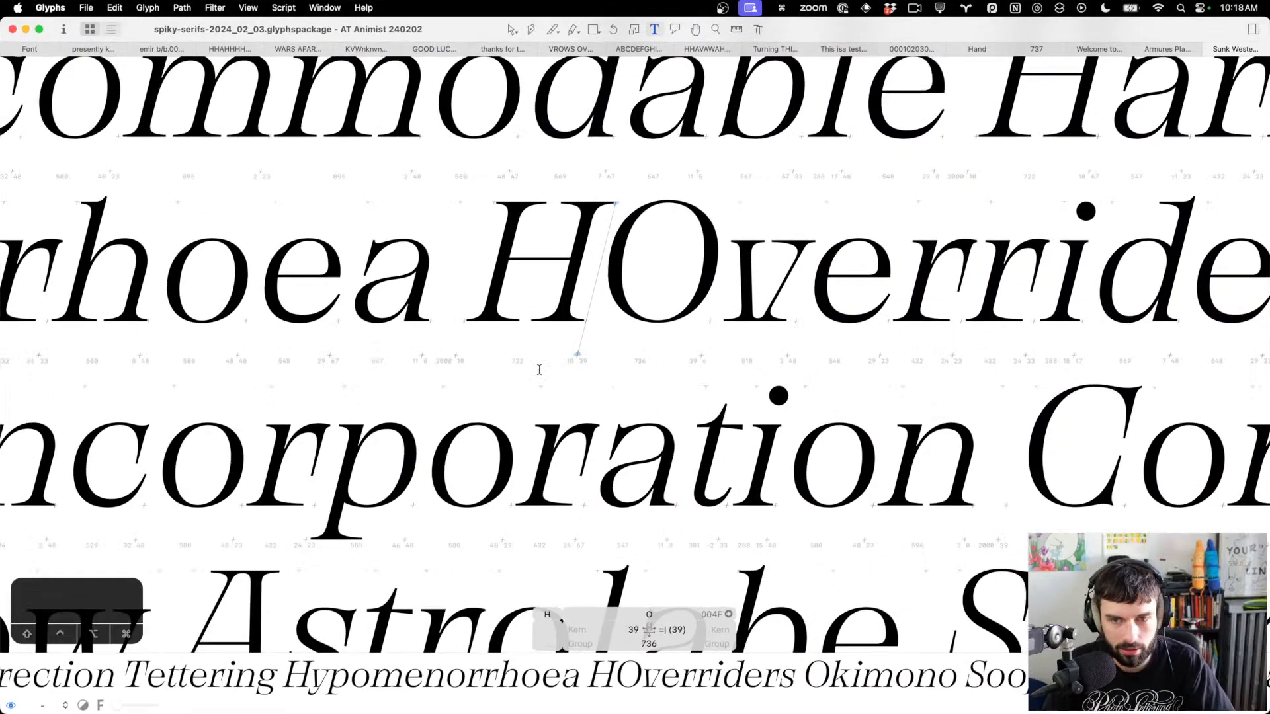
{"action": "left_click", "coordinate": [468, 274]}
{"action": "key", "text": "Escape"}
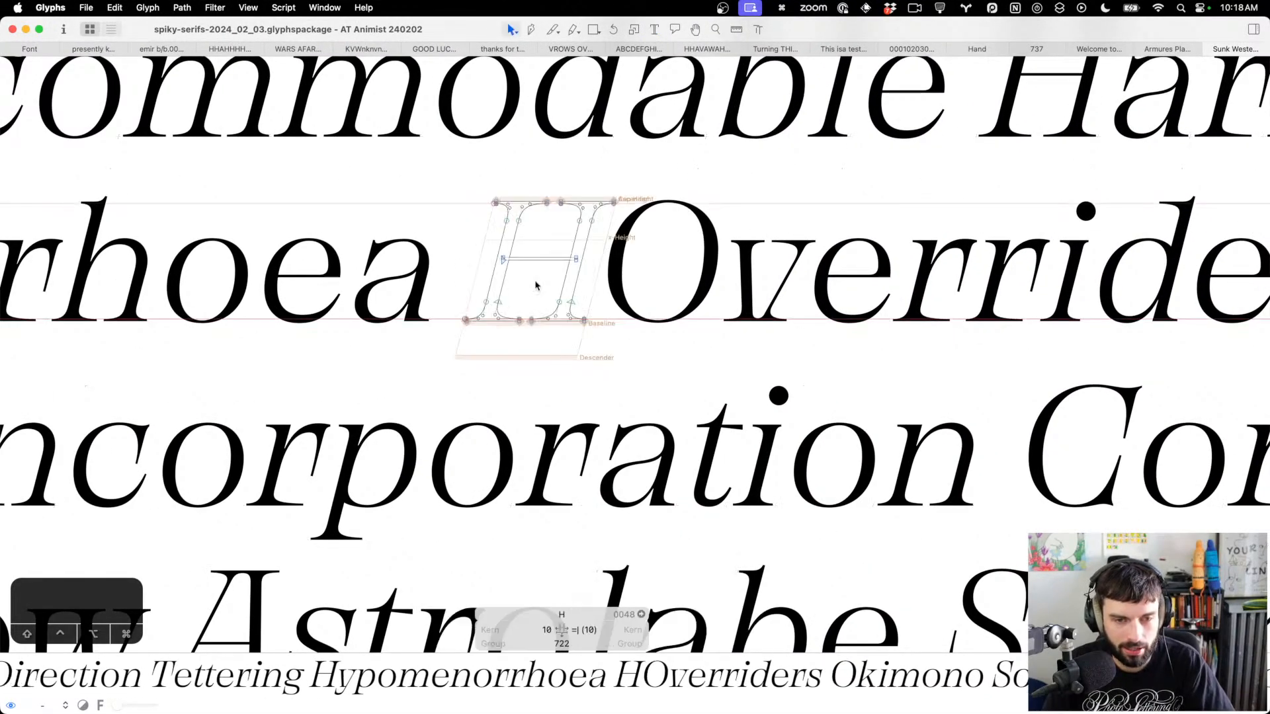
{"action": "key", "text": "ctrl+Up"}
{"action": "left_click", "coordinate": [364, 349]}
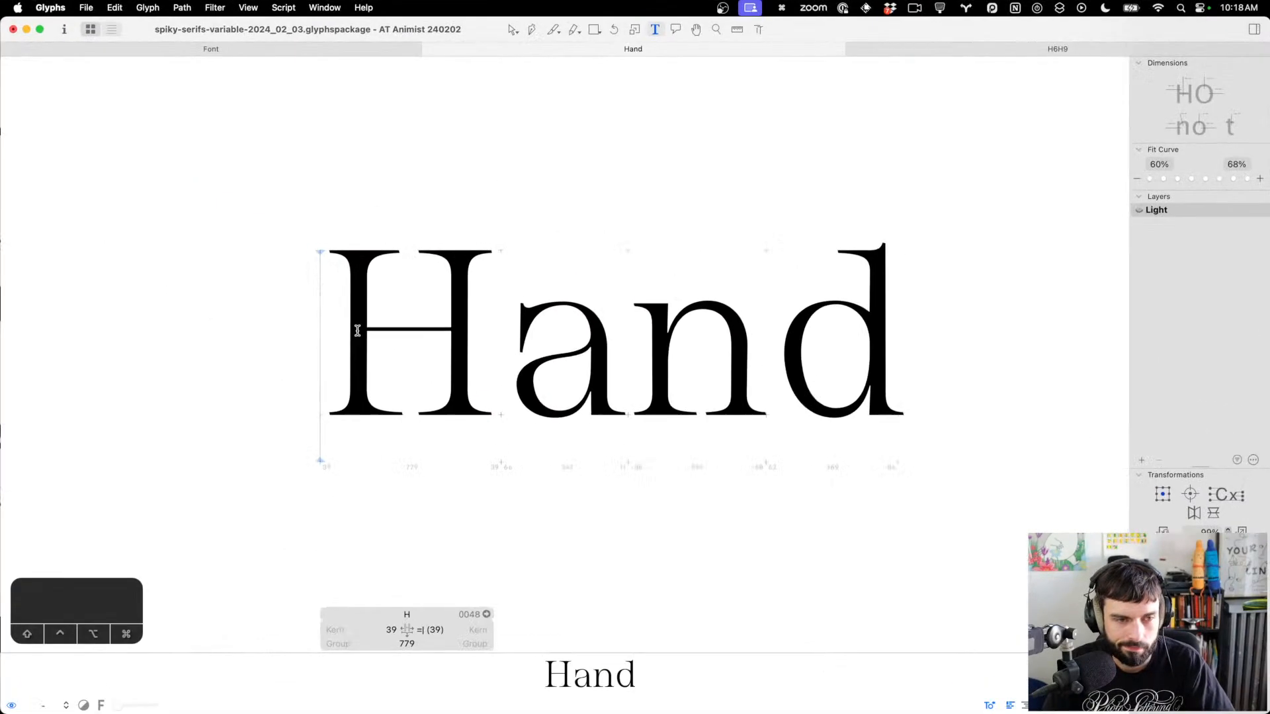
Undo both metrics updates on the H in Hand, keeping its outline unslanted
{"action": "key", "text": "super+z"}
{"action": "key", "text": "super+z"}
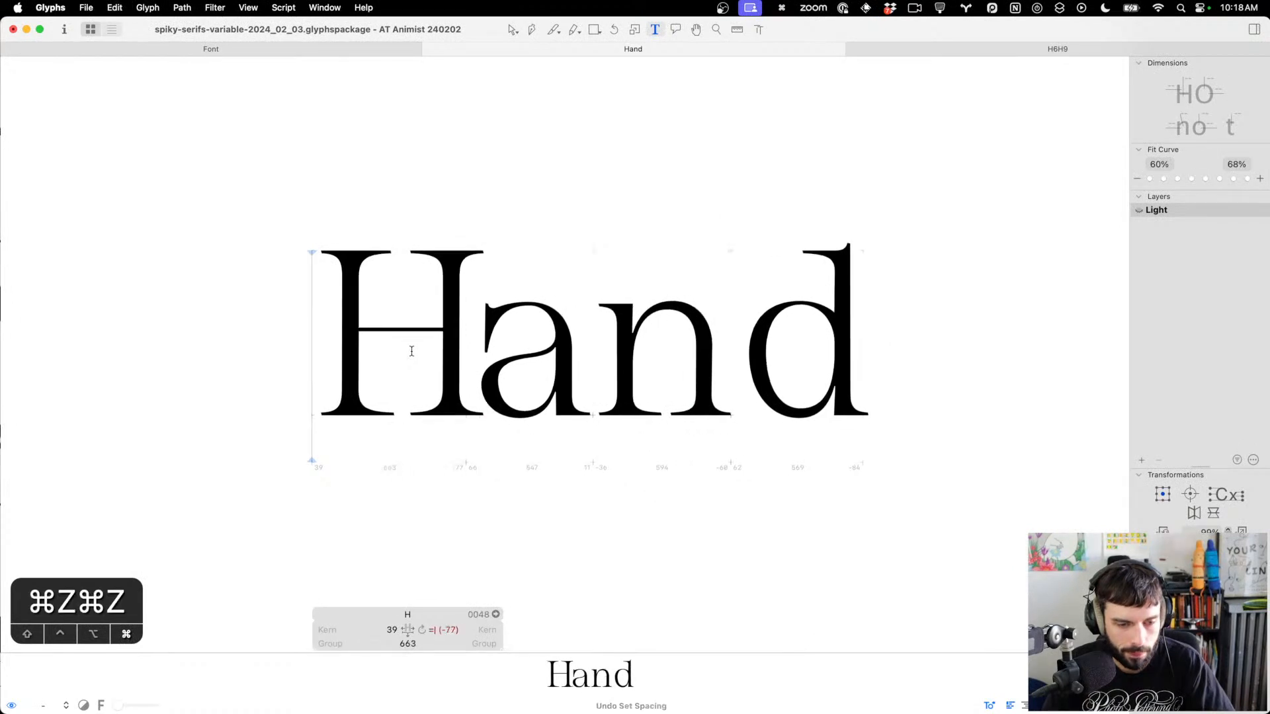
{"action": "key", "text": "super+z"}
{"action": "key", "text": "super+shift+z"}
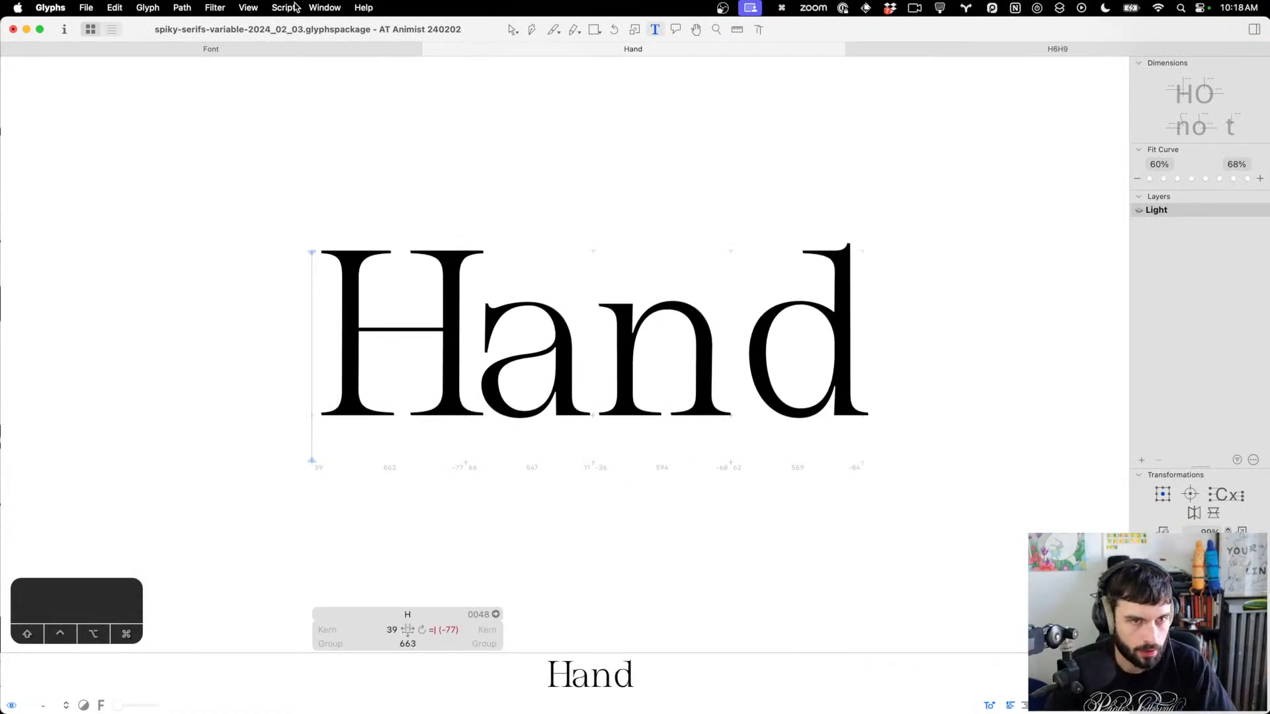
Open the Macro window, then resize and reposition it beside the Hand text
{"action": "left_click", "coordinate": [327, 6]}
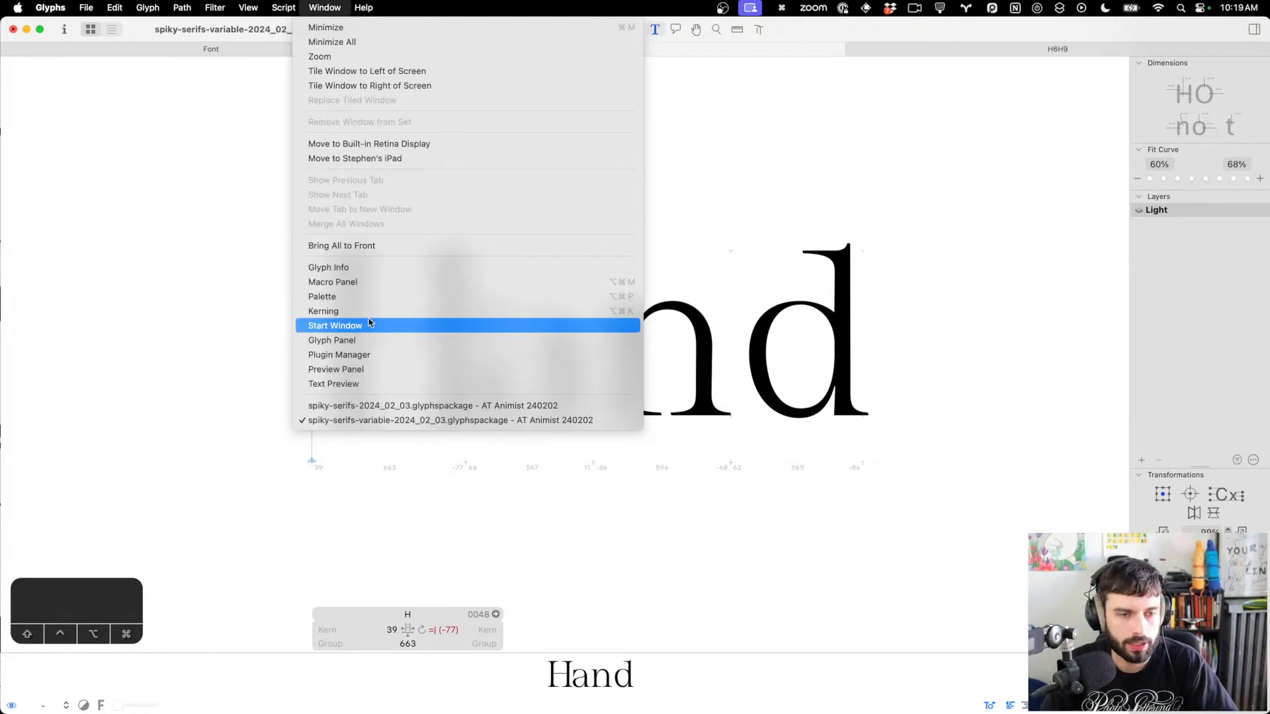
{"action": "left_click", "coordinate": [357, 282]}
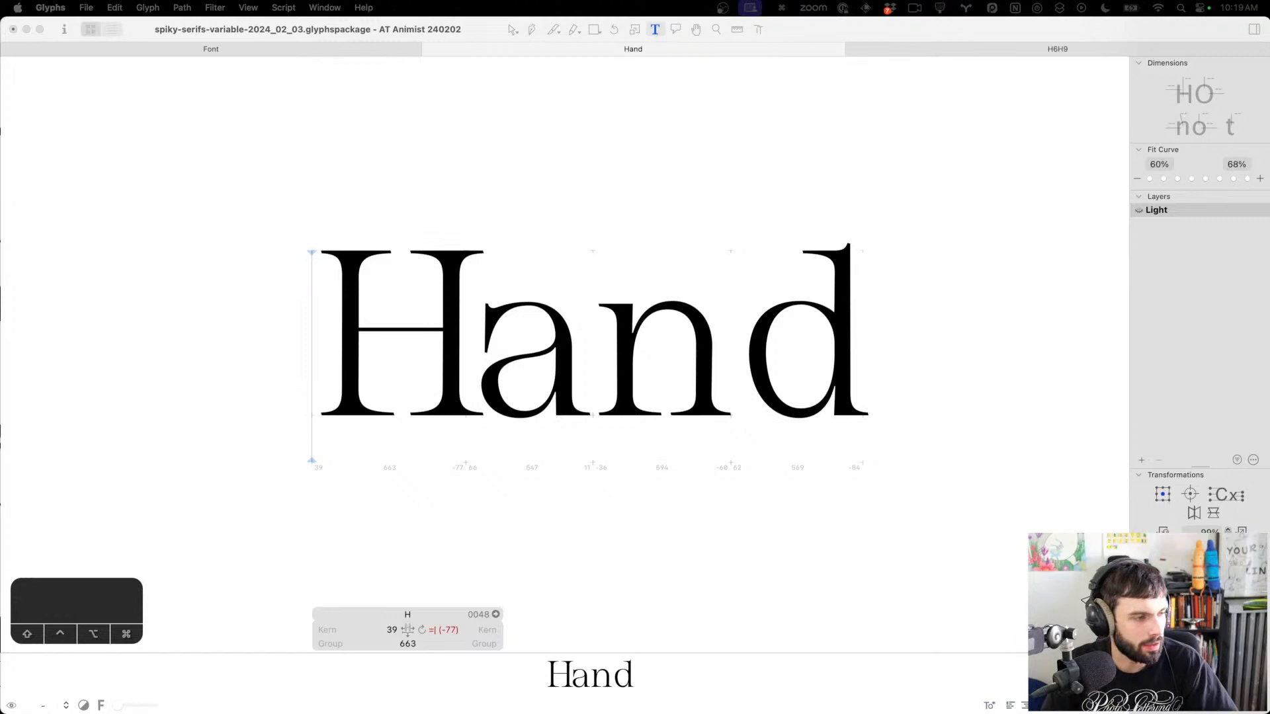
{"action": "left_click_drag", "start_coordinate": [871, 102], "coordinate": [652, 19]}
{"action": "left_click_drag", "start_coordinate": [1248, 444], "coordinate": [774, 440]}
{"action": "left_click", "coordinate": [617, 37]}
{"action": "left_click_drag", "start_coordinate": [616, 37], "coordinate": [882, 56]}
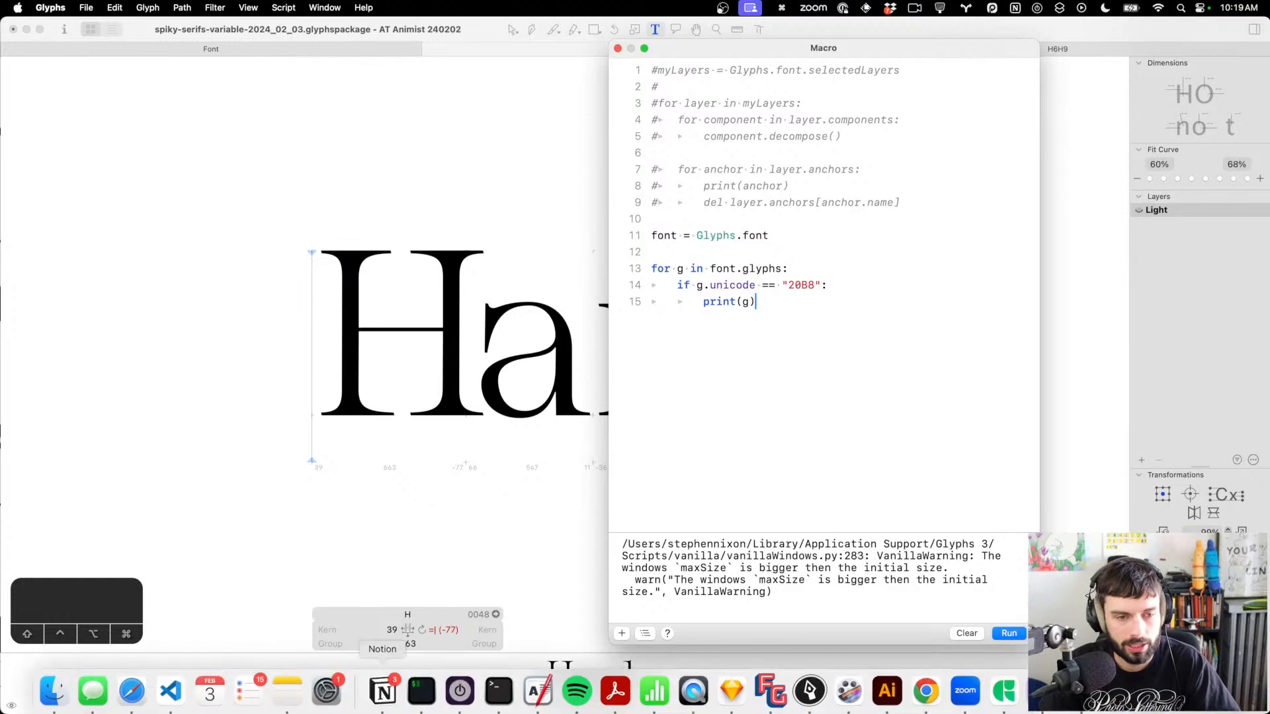
Switch to Safari, find the documentation with "glyphsapp api", and browse the GSGlyph class reference
{"action": "left_click", "coordinate": [132, 687]}
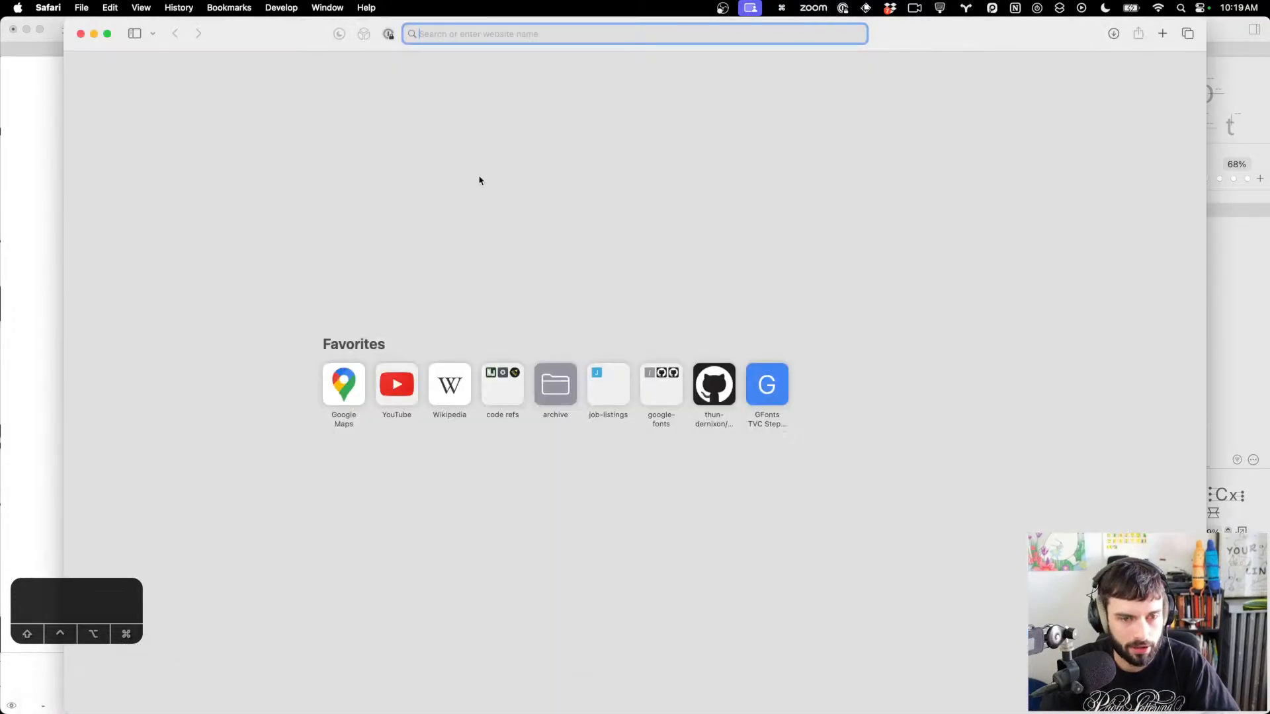
{"action": "type", "text": "glyphsapp api"}
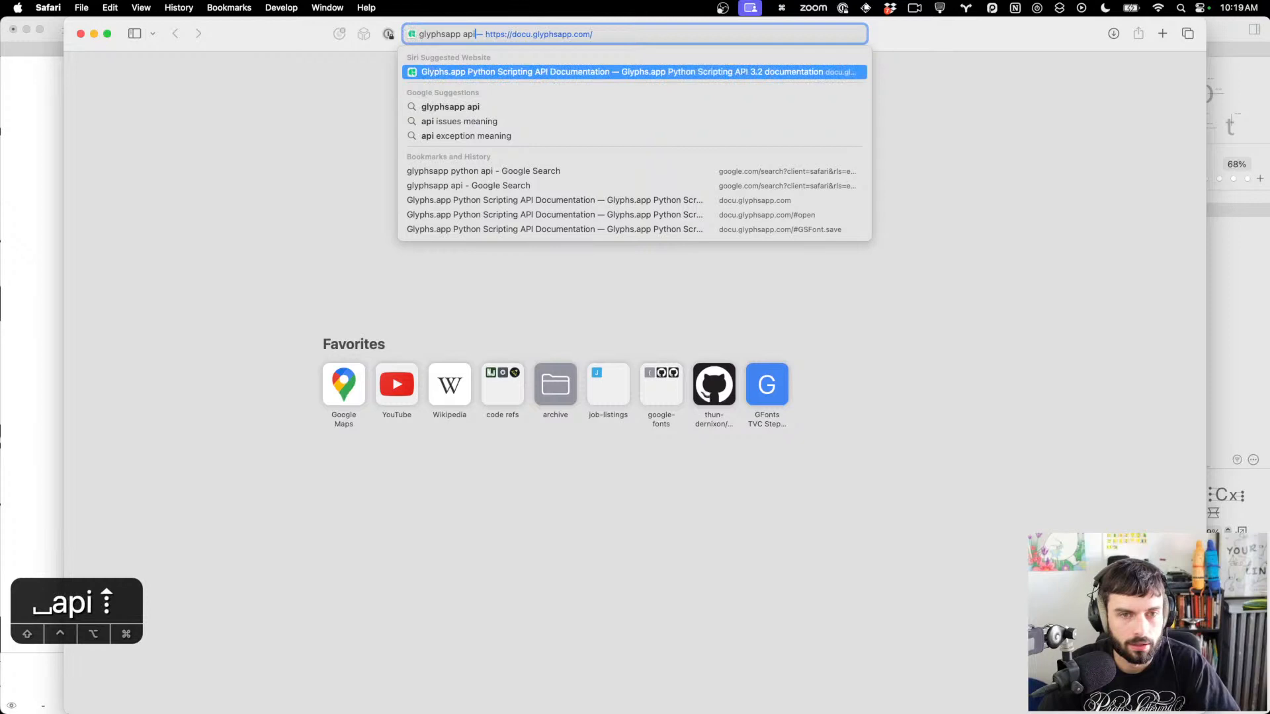
{"action": "key", "text": "Return"}
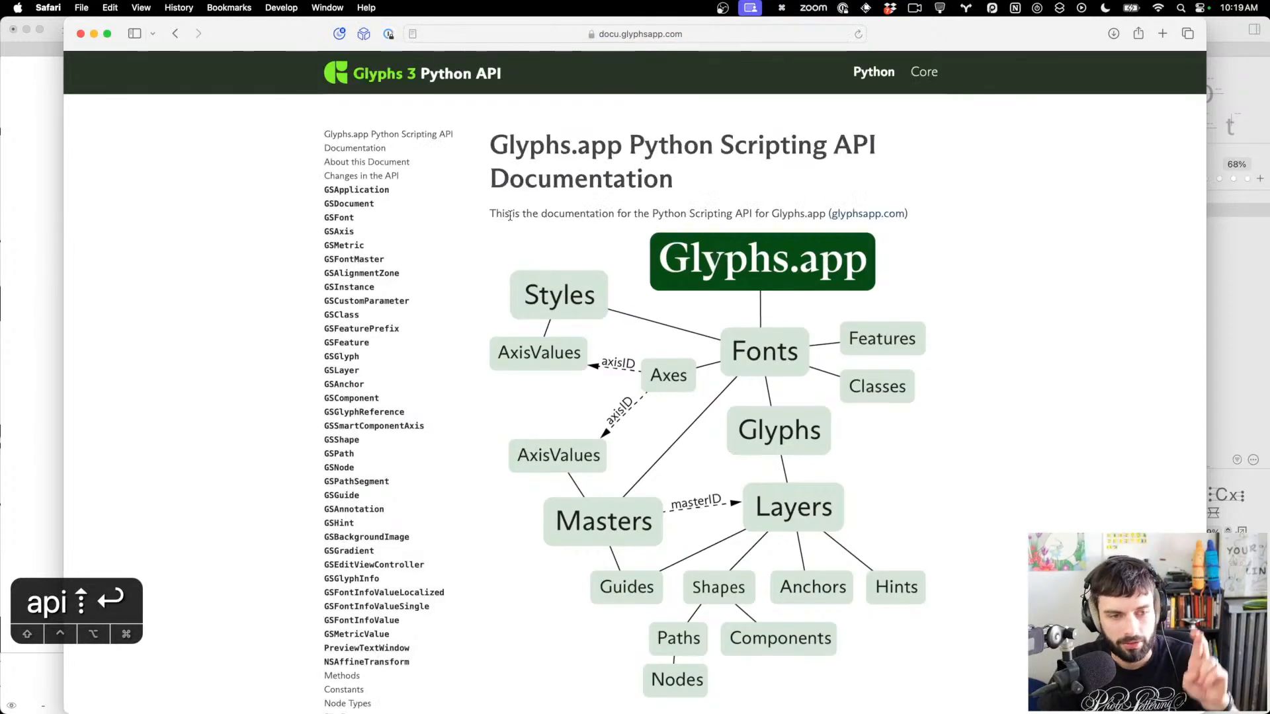
{"action": "left_click", "coordinate": [341, 357]}
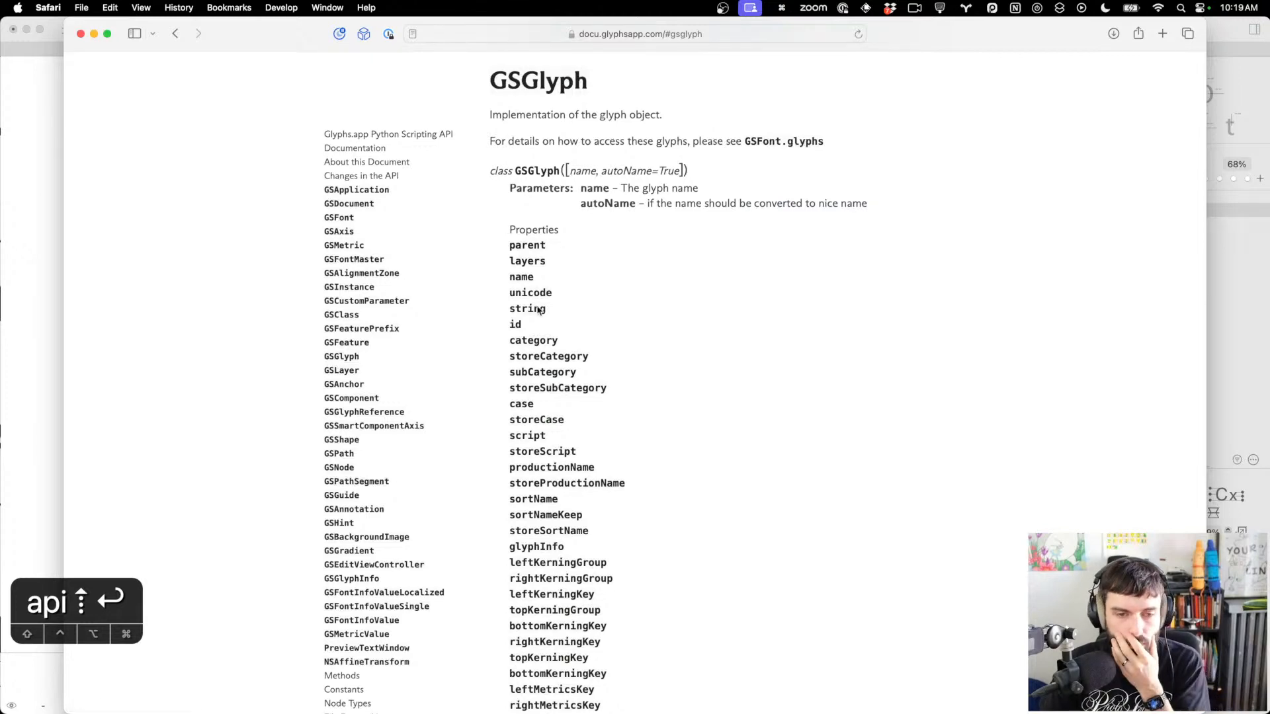
{"action": "scroll", "coordinate": [656, 339], "scroll_direction": "down", "scroll_amount": 5}
{"action": "scroll", "coordinate": [656, 339], "scroll_direction": "down", "scroll_amount": 5}
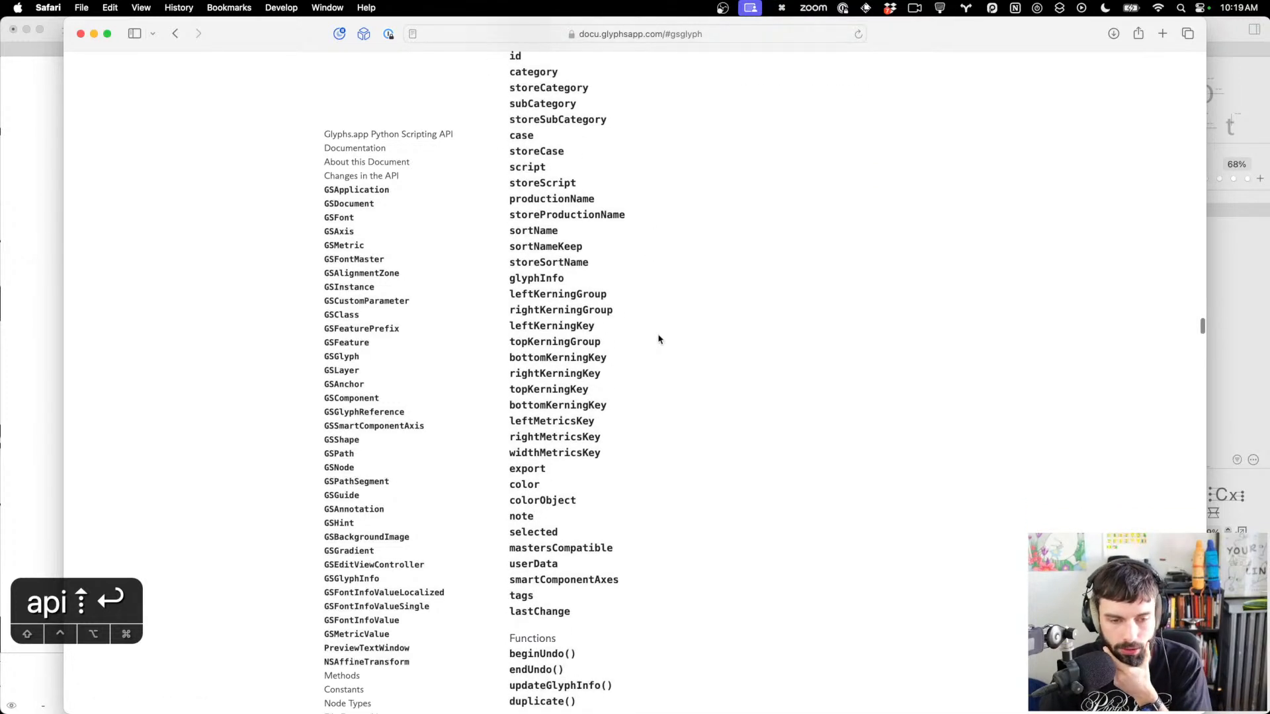
{"action": "scroll", "coordinate": [657, 339], "scroll_direction": "down", "scroll_amount": 8}
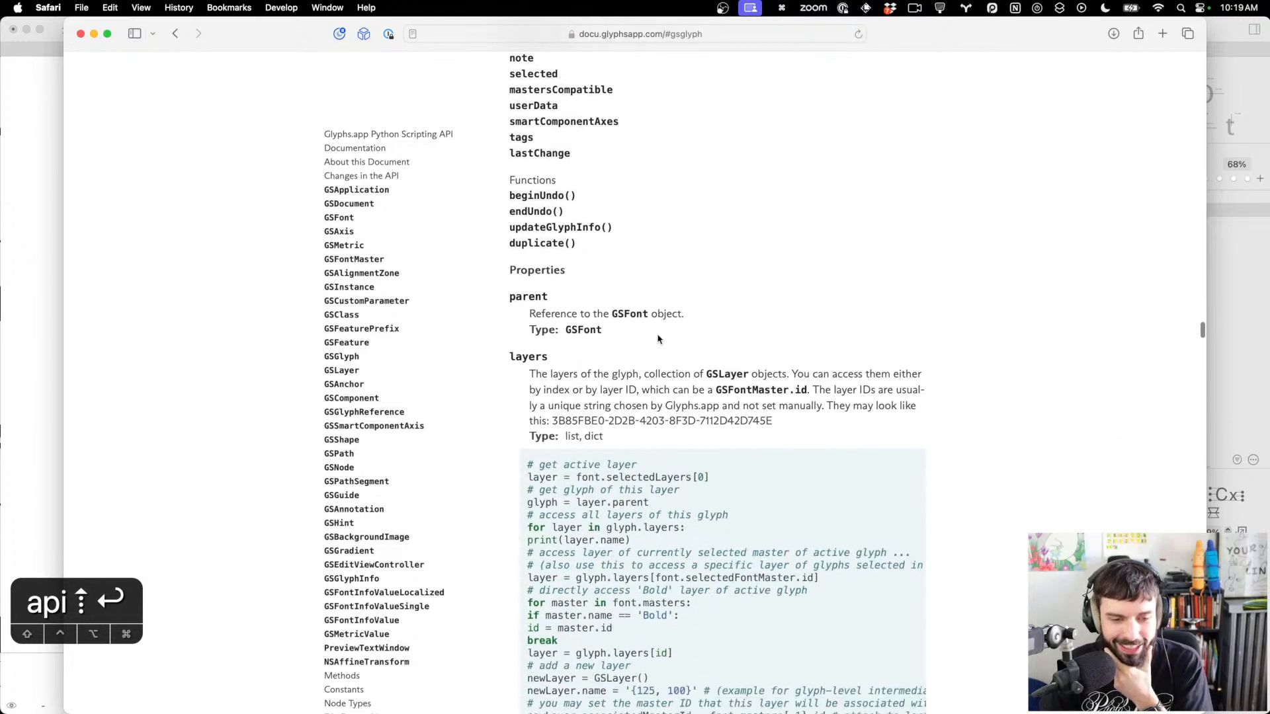
{"action": "scroll", "coordinate": [657, 340], "scroll_direction": "down", "scroll_amount": 1}
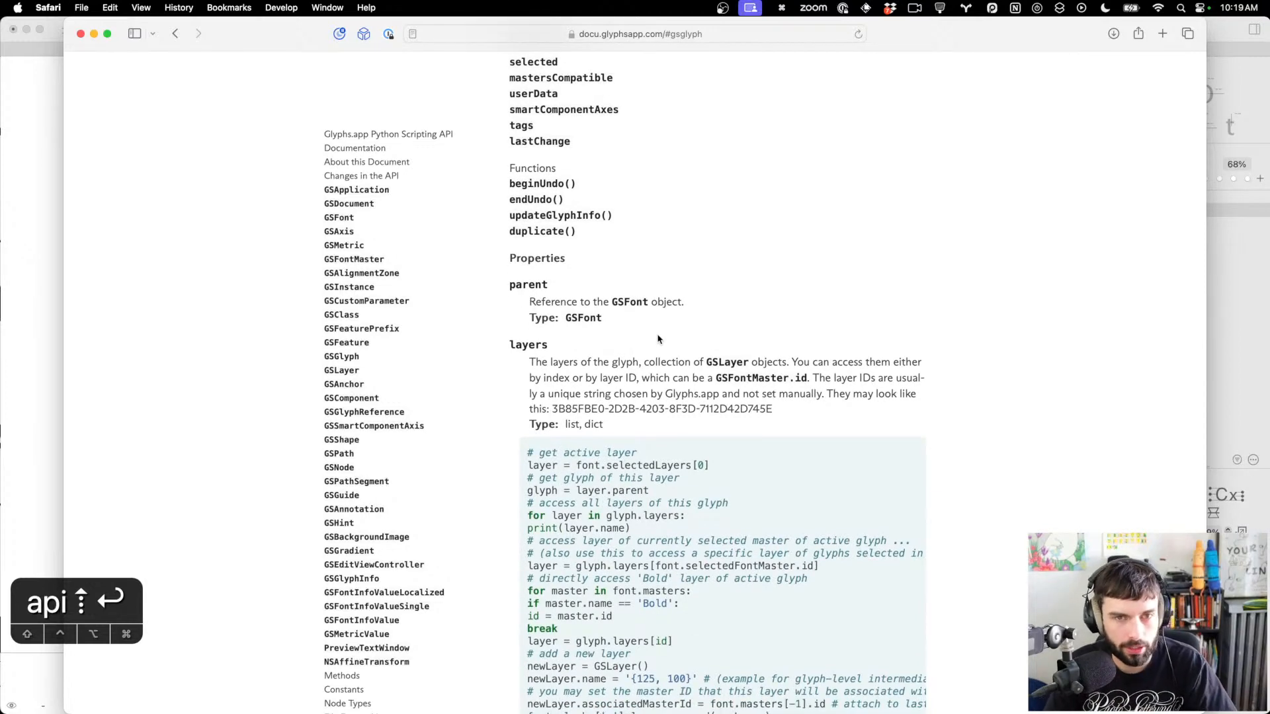
Search the documentation page for "transform" and examine the layer's applyTransform and transform examples
{"action": "key", "text": "super+f"}
{"action": "type", "text": "trans"}
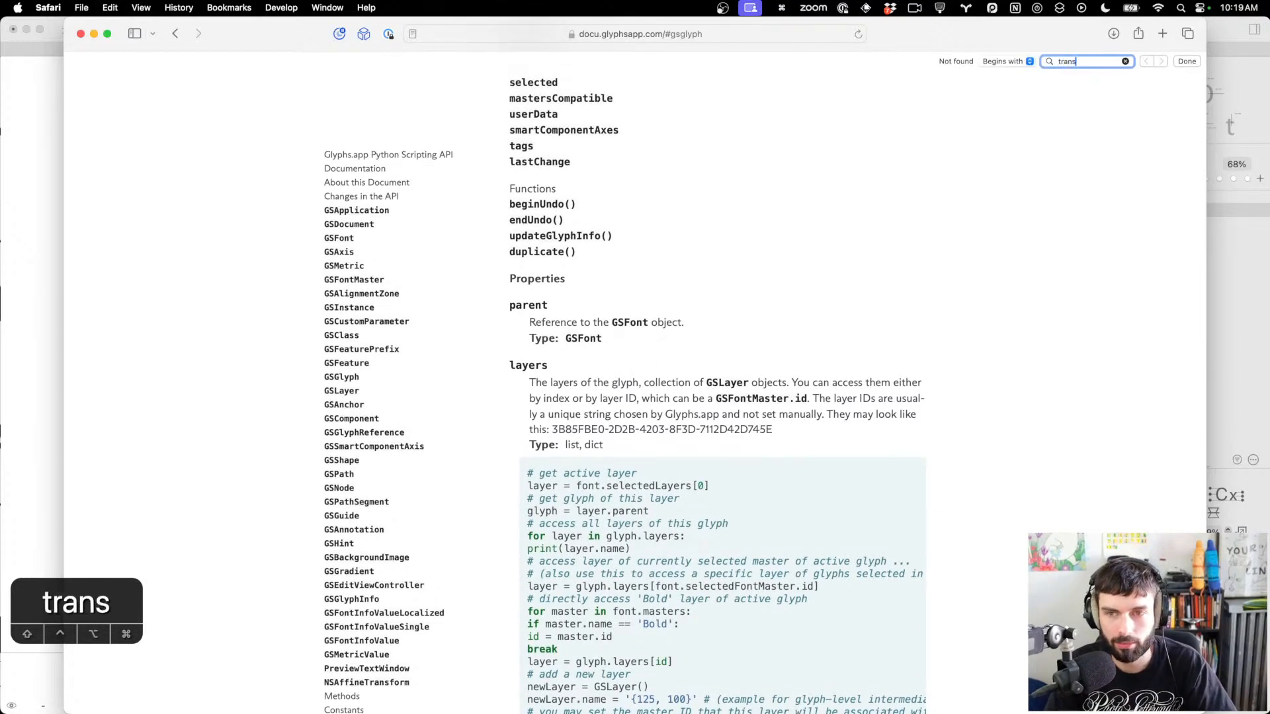
{"action": "type", "text": "forms"}
{"action": "key", "text": "BackSpace"}
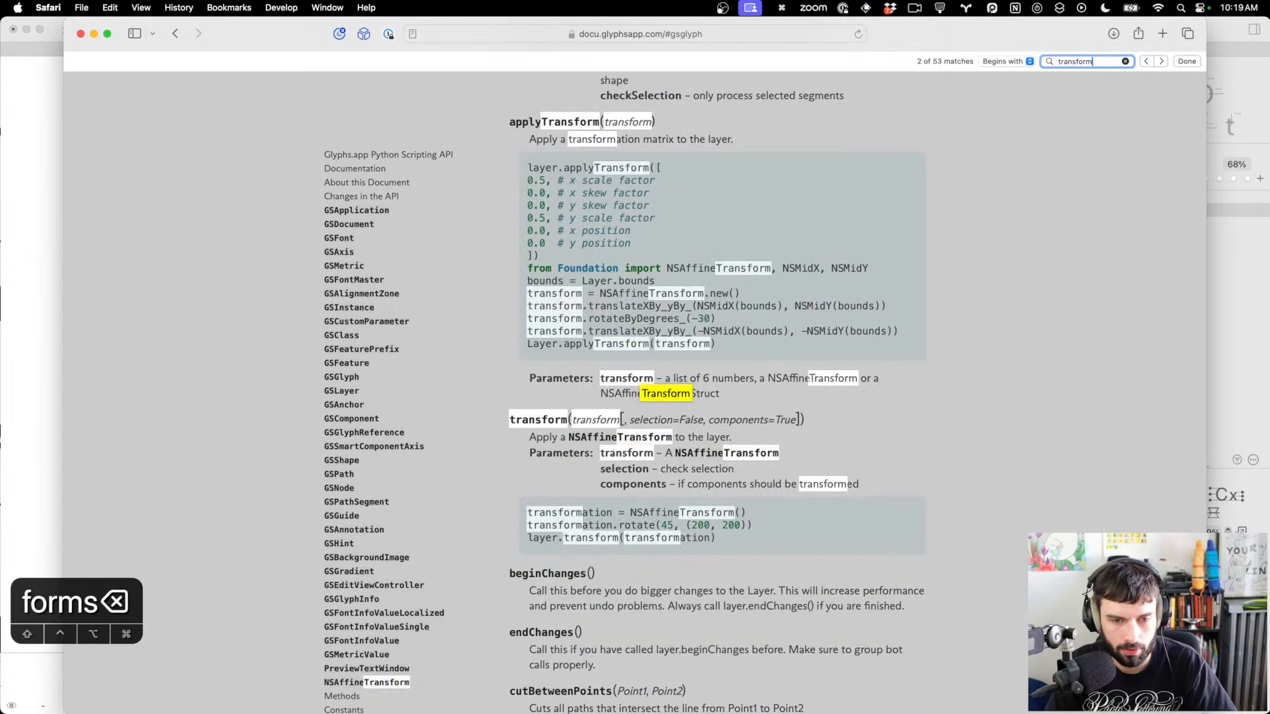
{"action": "left_click", "coordinate": [796, 410]}
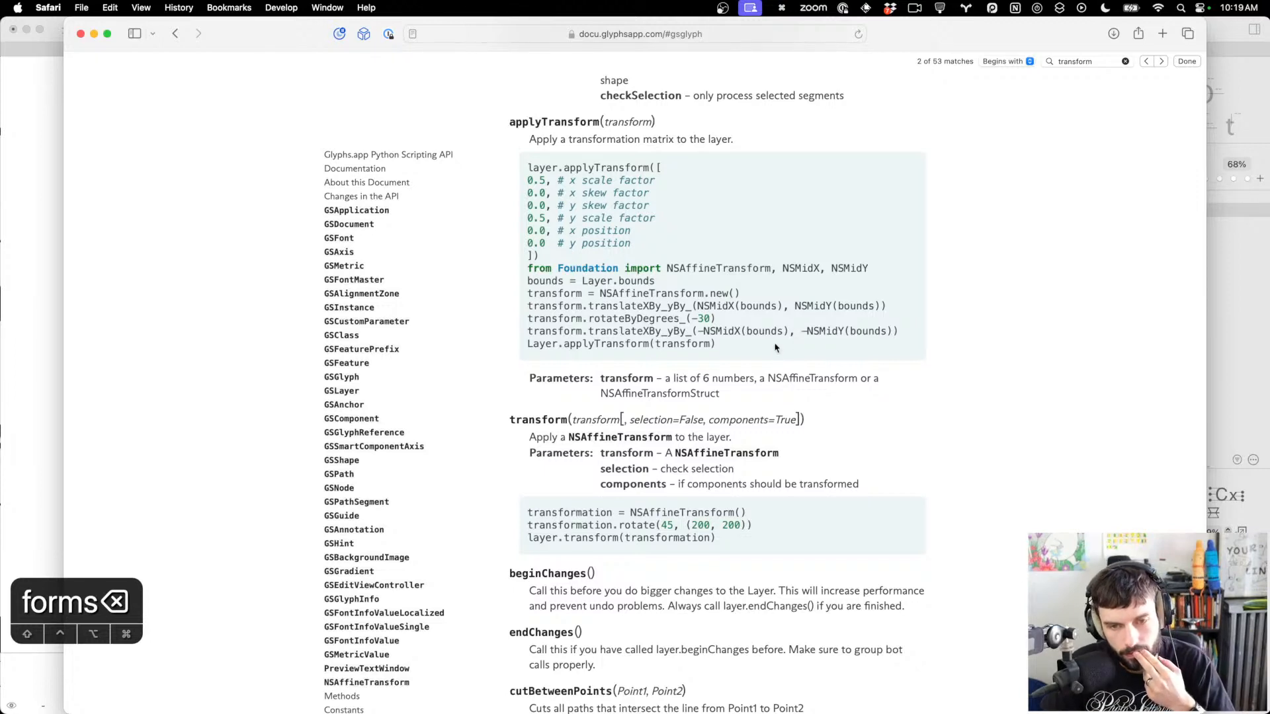
Copy the applyTransform example code from the Foundation import line through Layer.applyTransform(transform)
{"action": "left_click_drag", "start_coordinate": [716, 345], "coordinate": [511, 270]}
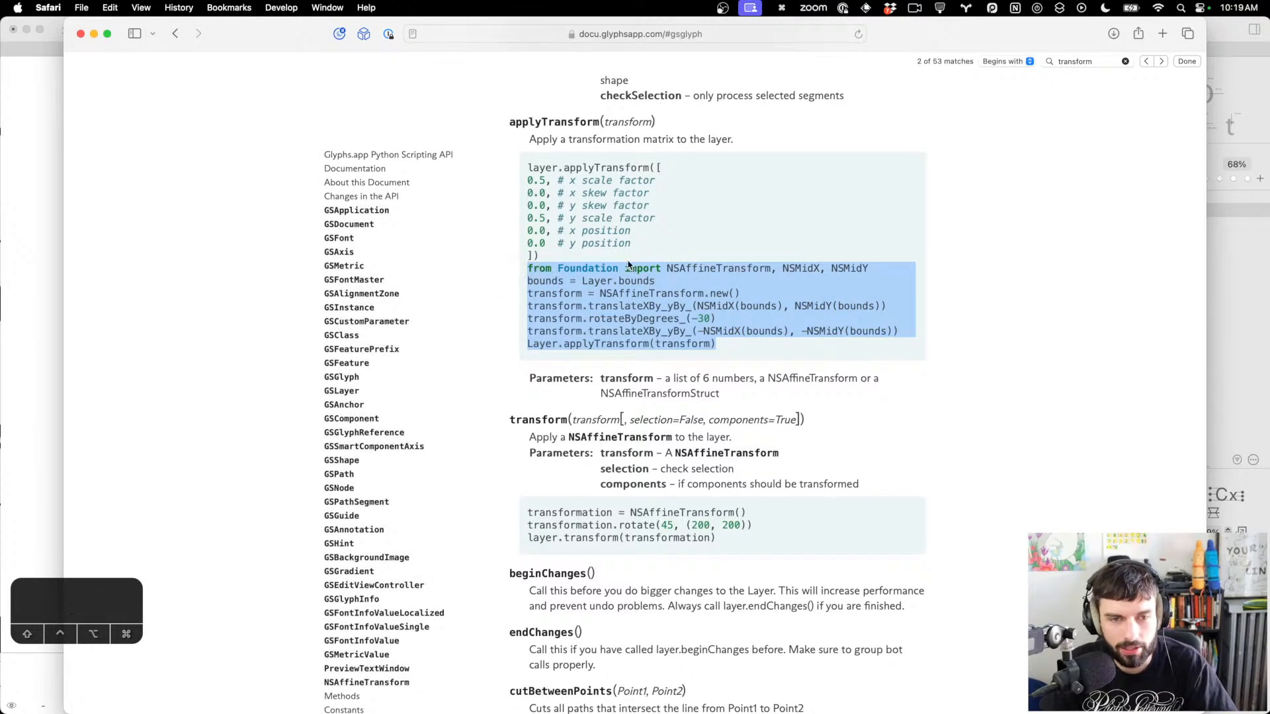
{"action": "left_click", "coordinate": [745, 351]}
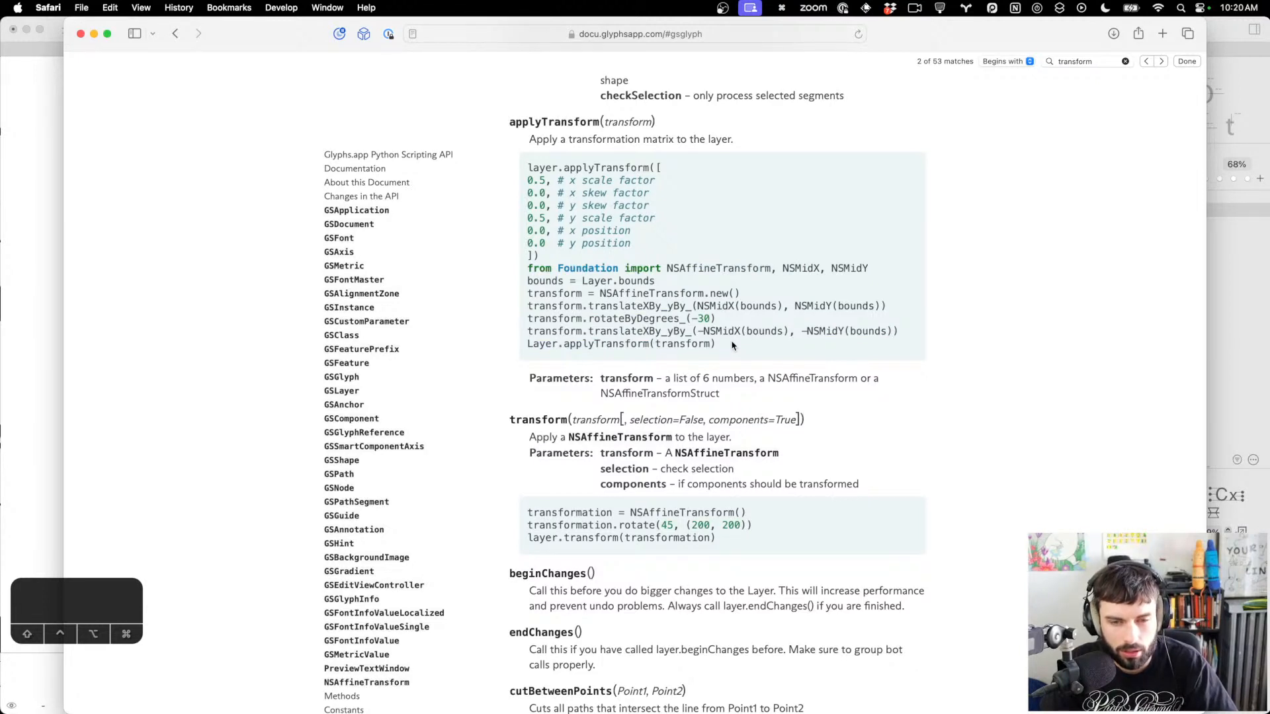
{"action": "left_click_drag", "start_coordinate": [731, 342], "coordinate": [723, 344]}
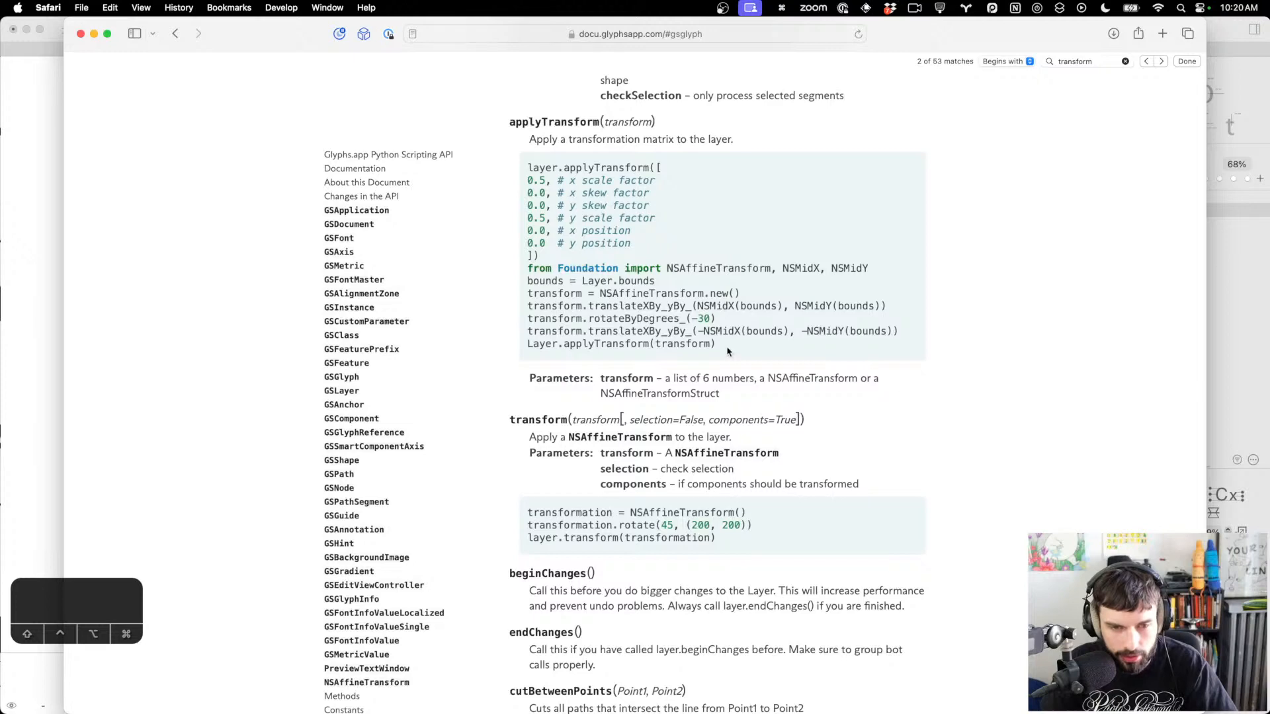
{"action": "left_click_drag", "start_coordinate": [728, 350], "coordinate": [504, 267]}
{"action": "key", "text": "super+c"}
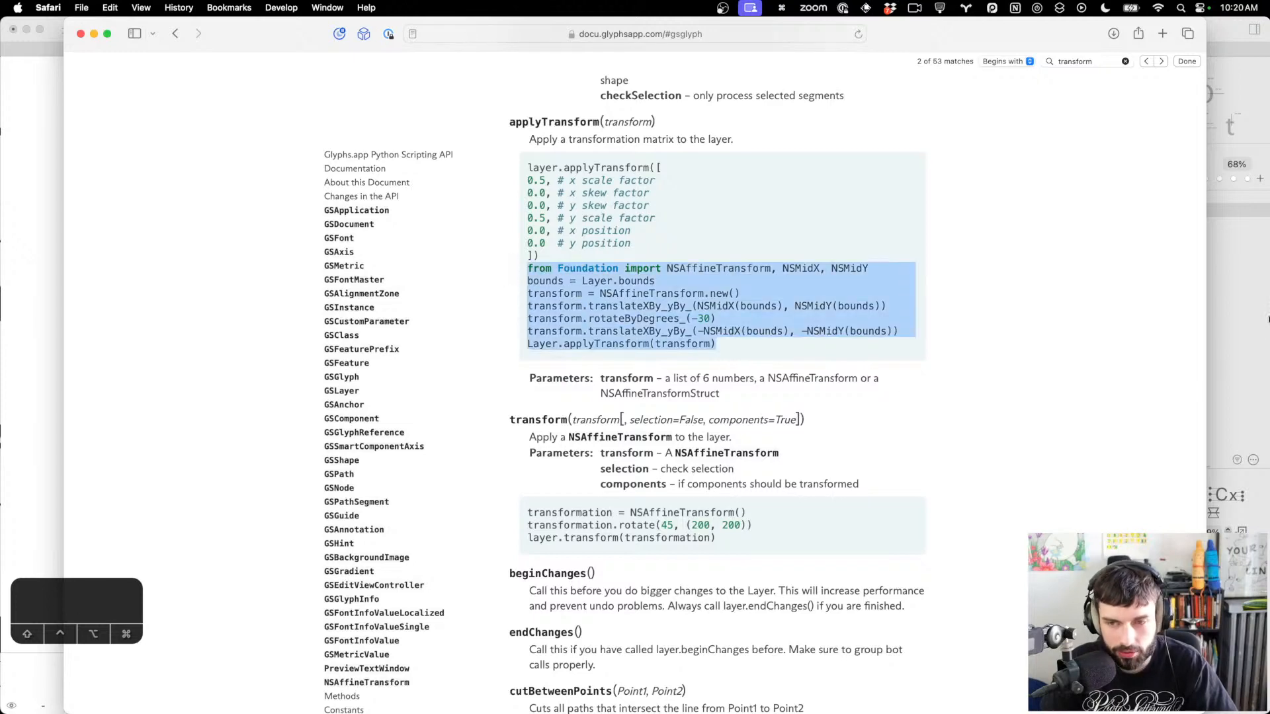
Return to the Glyphs Macro window and paste the copied transform code between font = Glyphs.font and the glyph loop
{"action": "left_click", "coordinate": [1224, 325]}
{"action": "key", "text": "ctrl+Up"}
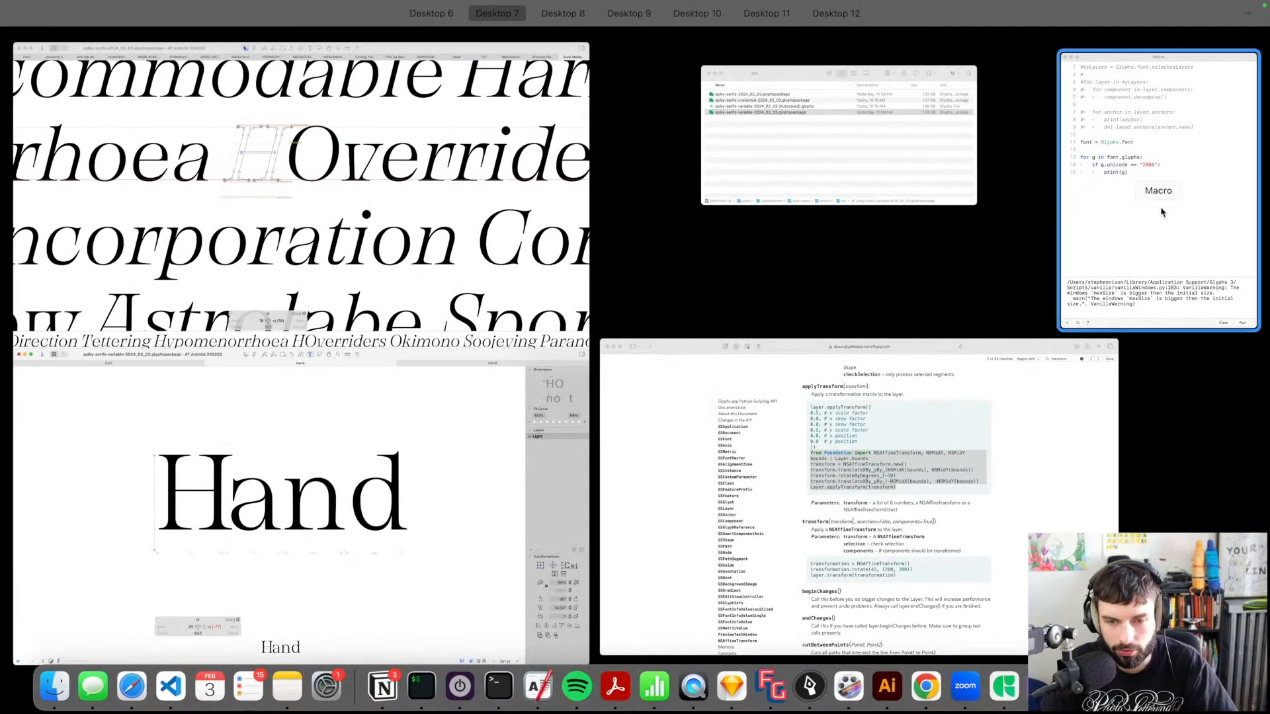
{"action": "left_click", "coordinate": [1162, 212]}
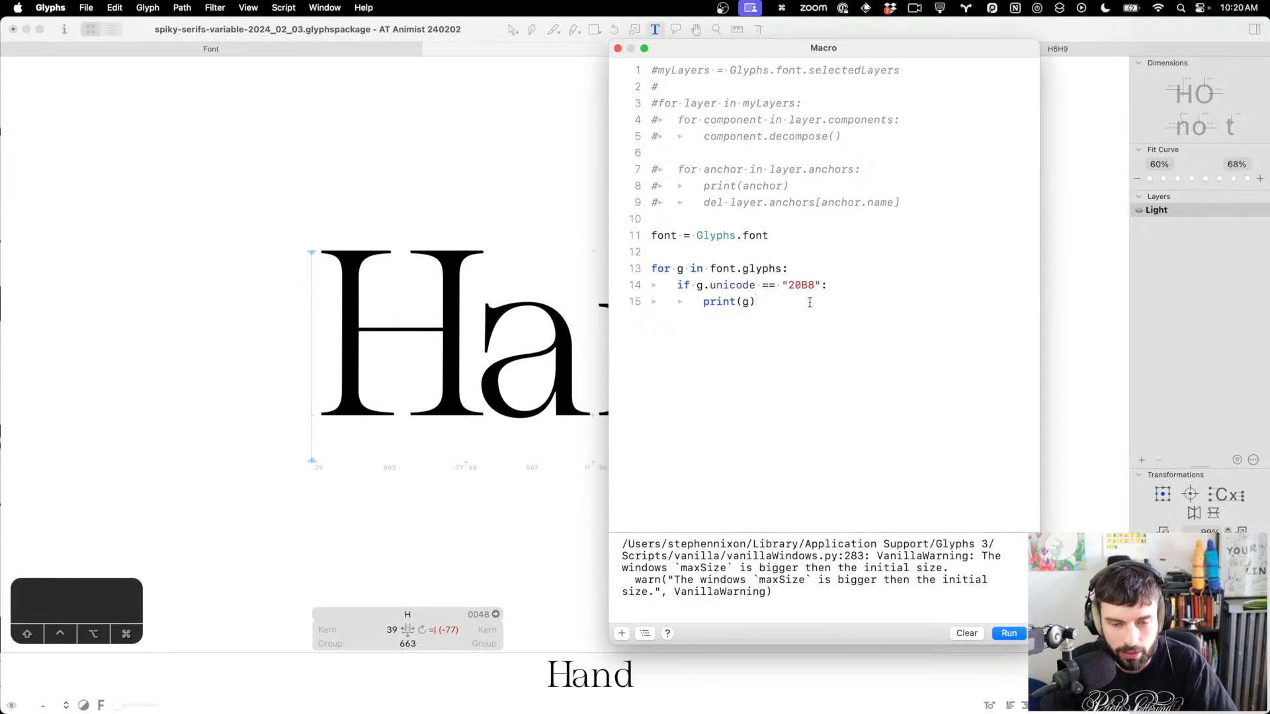
{"action": "left_click", "coordinate": [791, 245]}
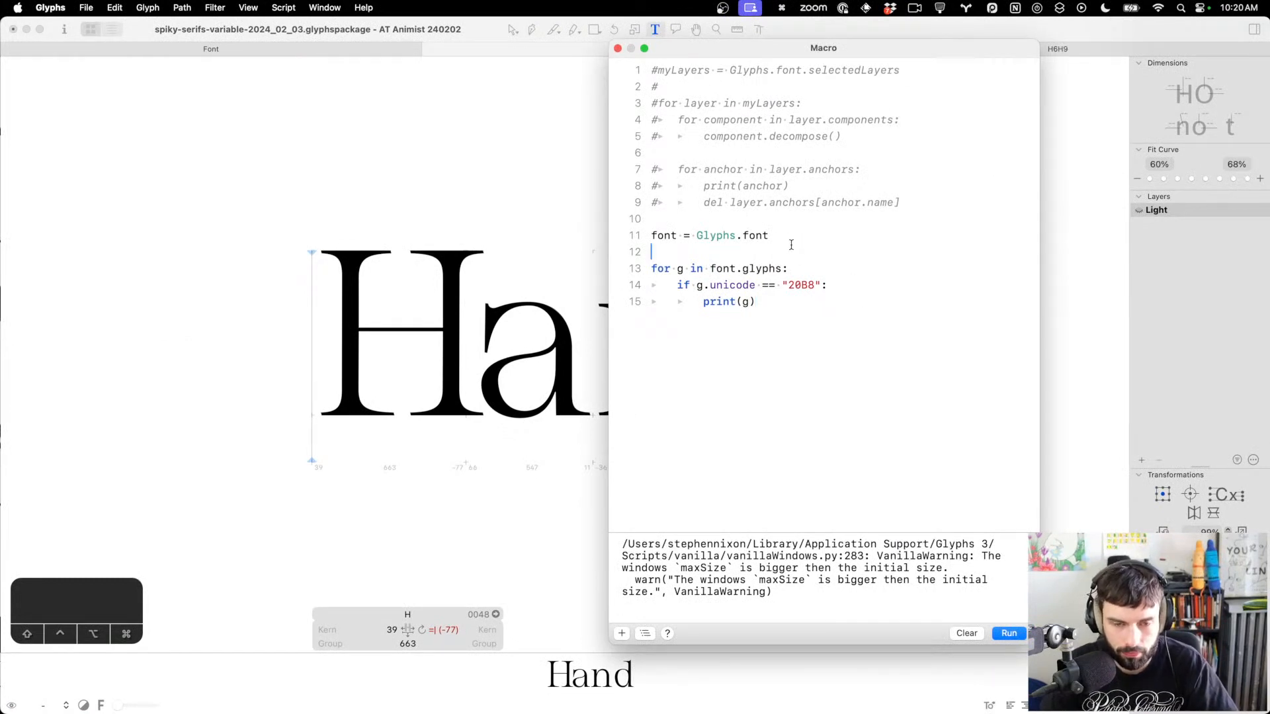
{"action": "key", "text": "Return"}
{"action": "key", "text": "cmd+v"}
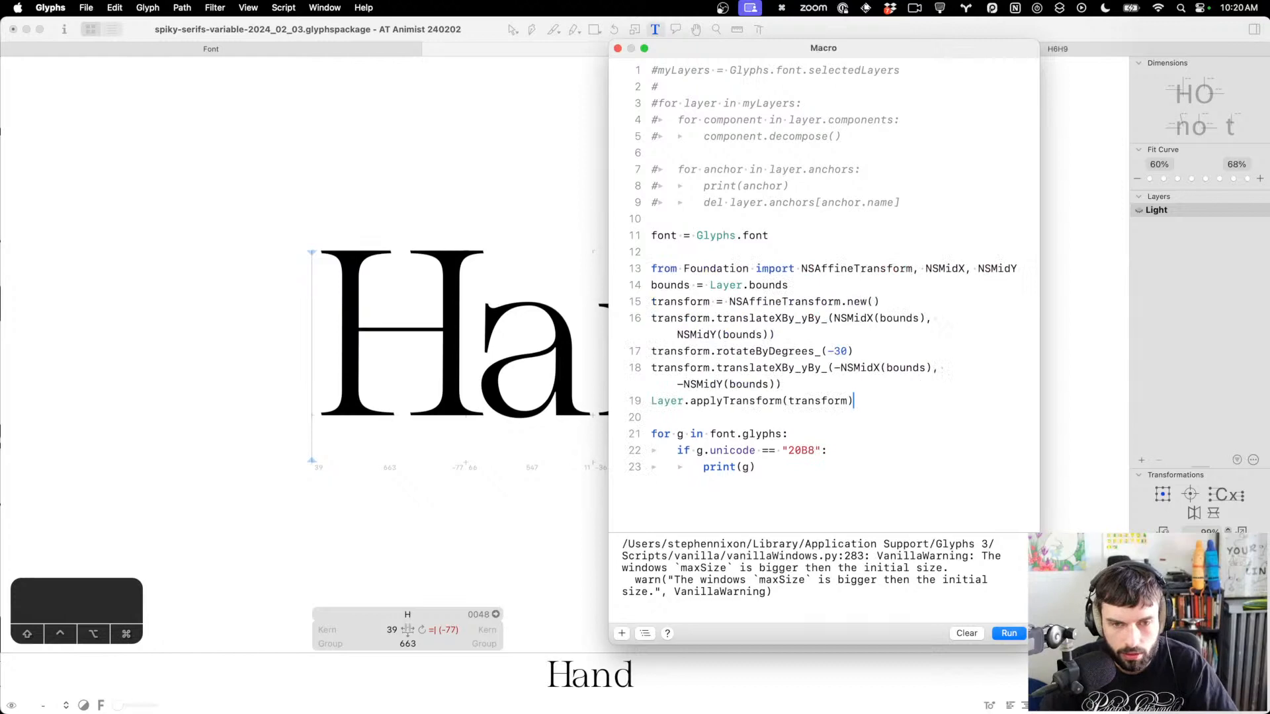
Widen and reposition the Macro window, and add blank lines after the Foundation import and before Layer.applyTransform(transform)
{"action": "left_click_drag", "start_coordinate": [1040, 356], "coordinate": [1235, 353]}
{"action": "left_click_drag", "start_coordinate": [951, 53], "coordinate": [775, 50]}
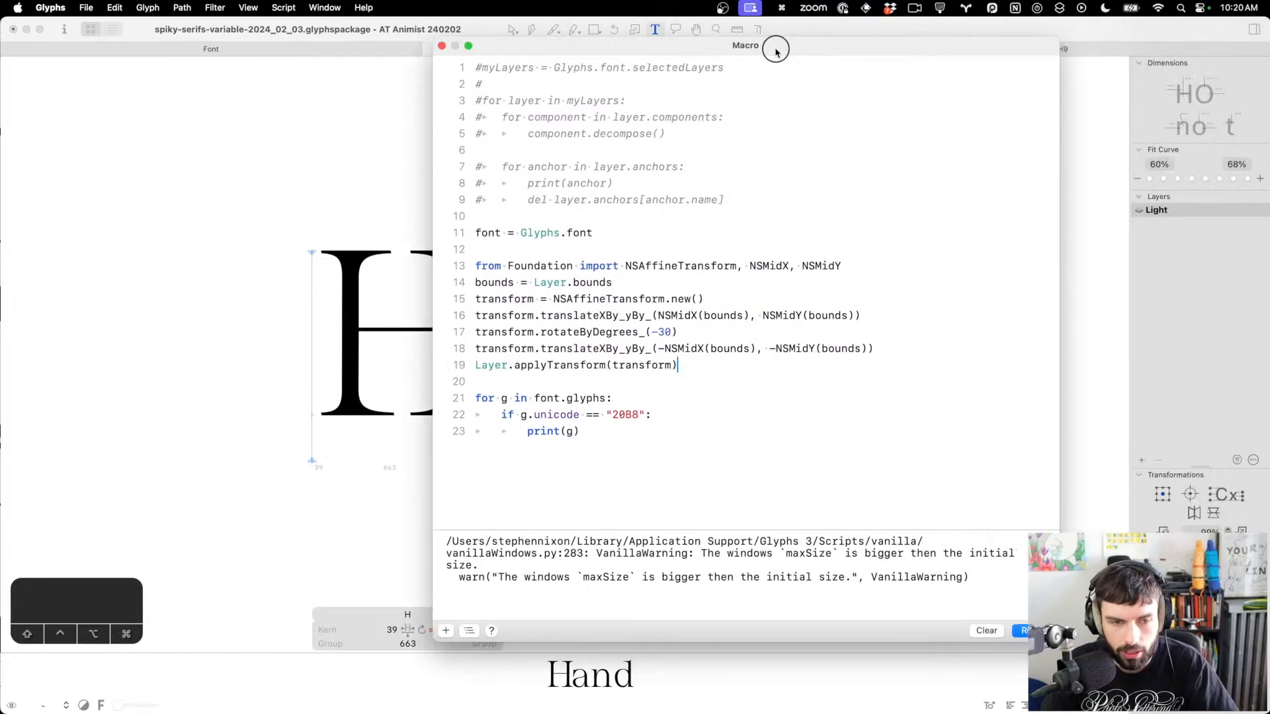
{"action": "left_click", "coordinate": [867, 260]}
{"action": "key", "text": "Return"}
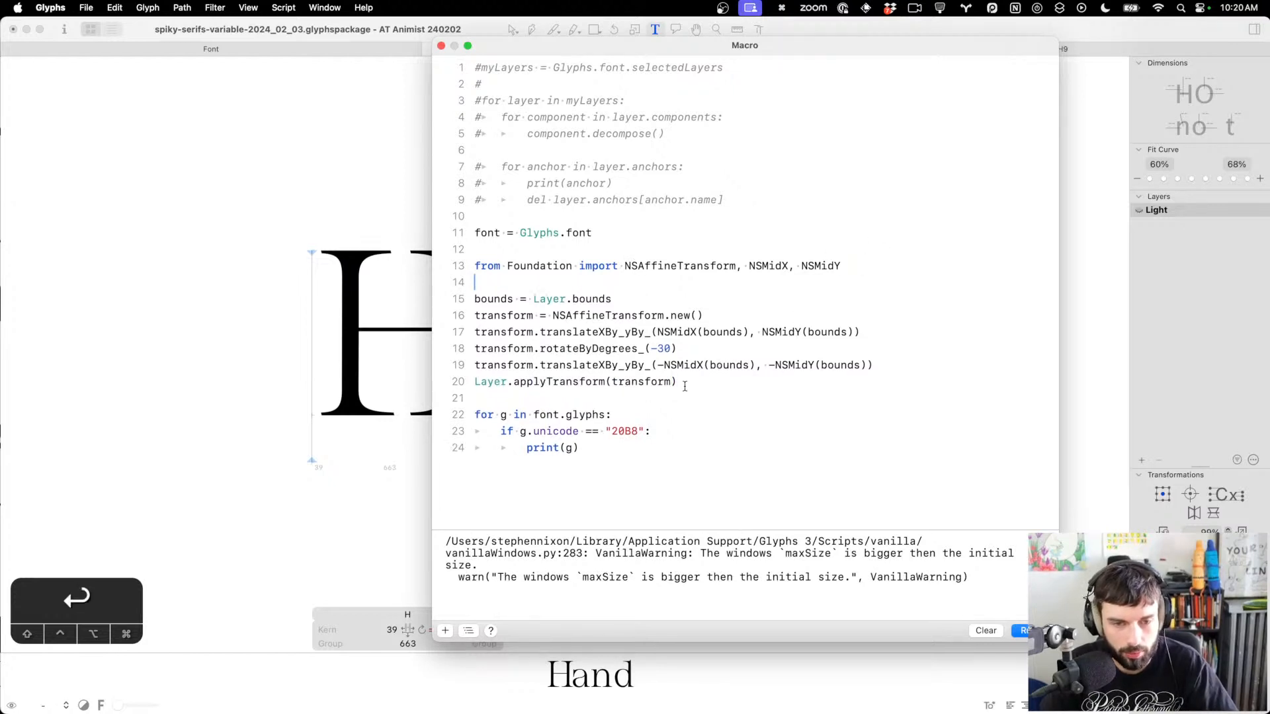
{"action": "left_click", "coordinate": [909, 367]}
{"action": "key", "text": "Return"}
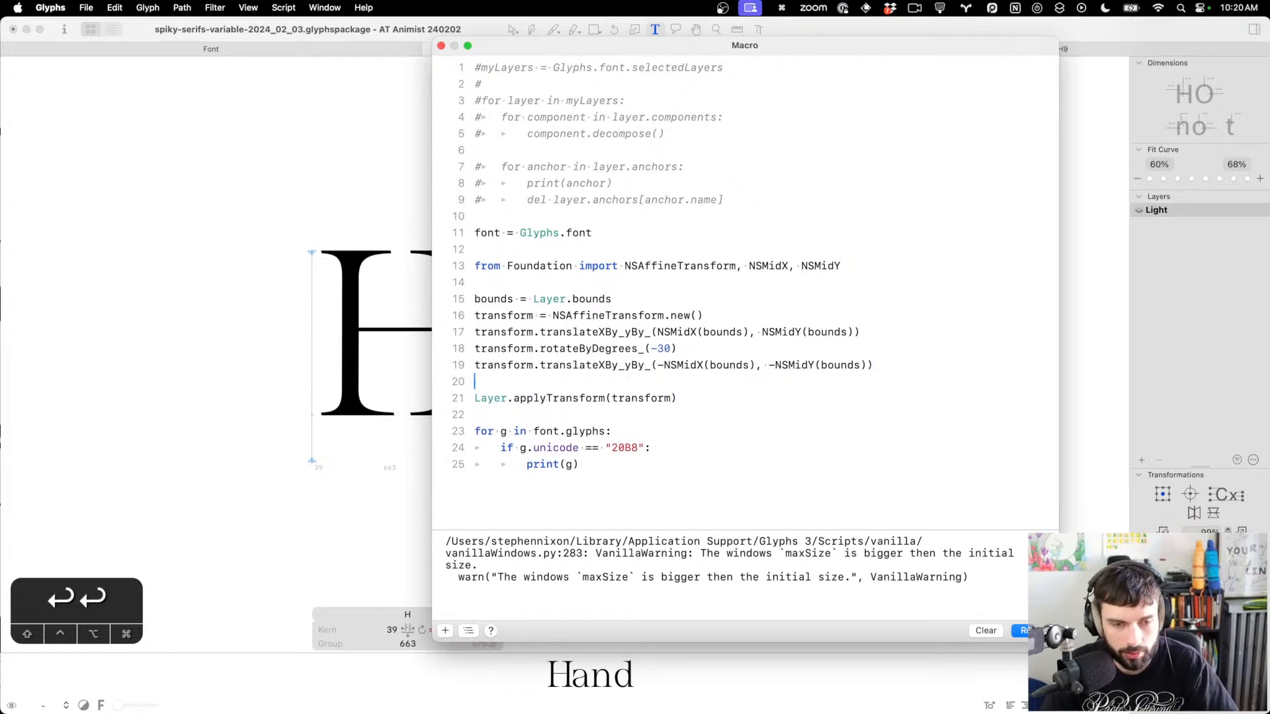
Open the H in Hand for editing and try shifting its entire outline 100 units left, then 40 units right
{"action": "left_click", "coordinate": [388, 284]}
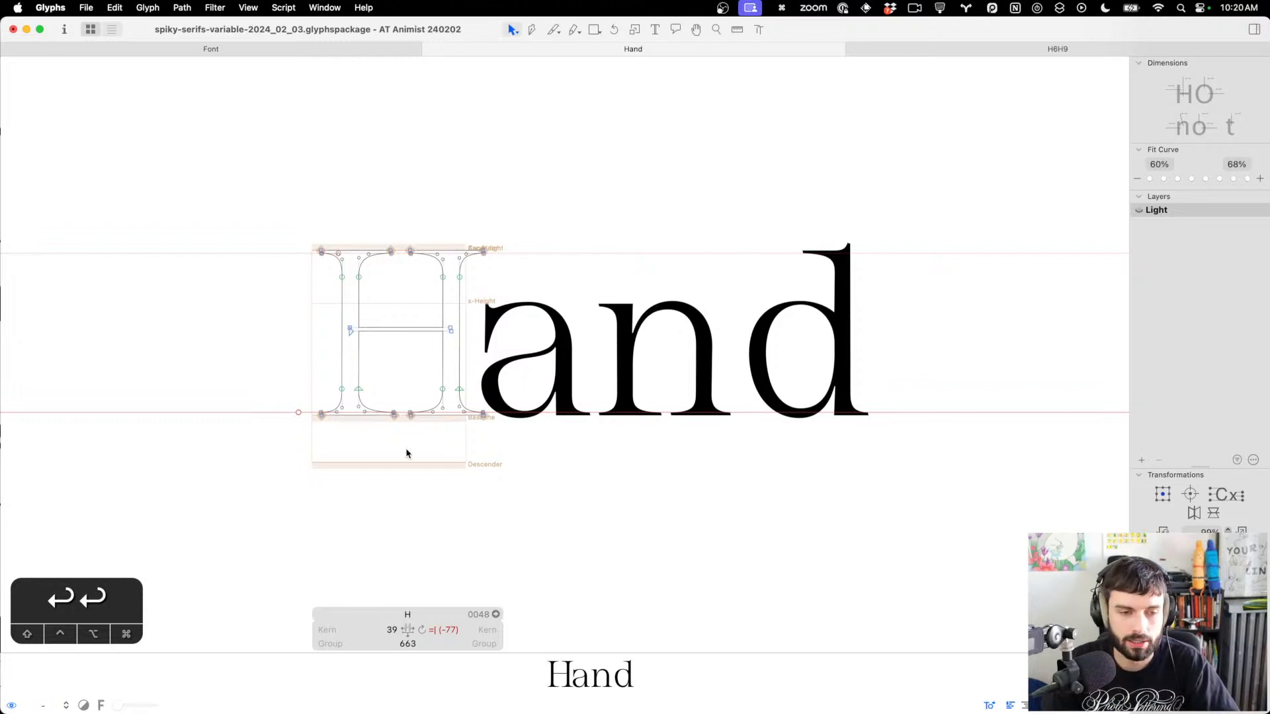
{"action": "scroll", "coordinate": [333, 434], "scroll_direction": "up", "scroll_amount": 5}
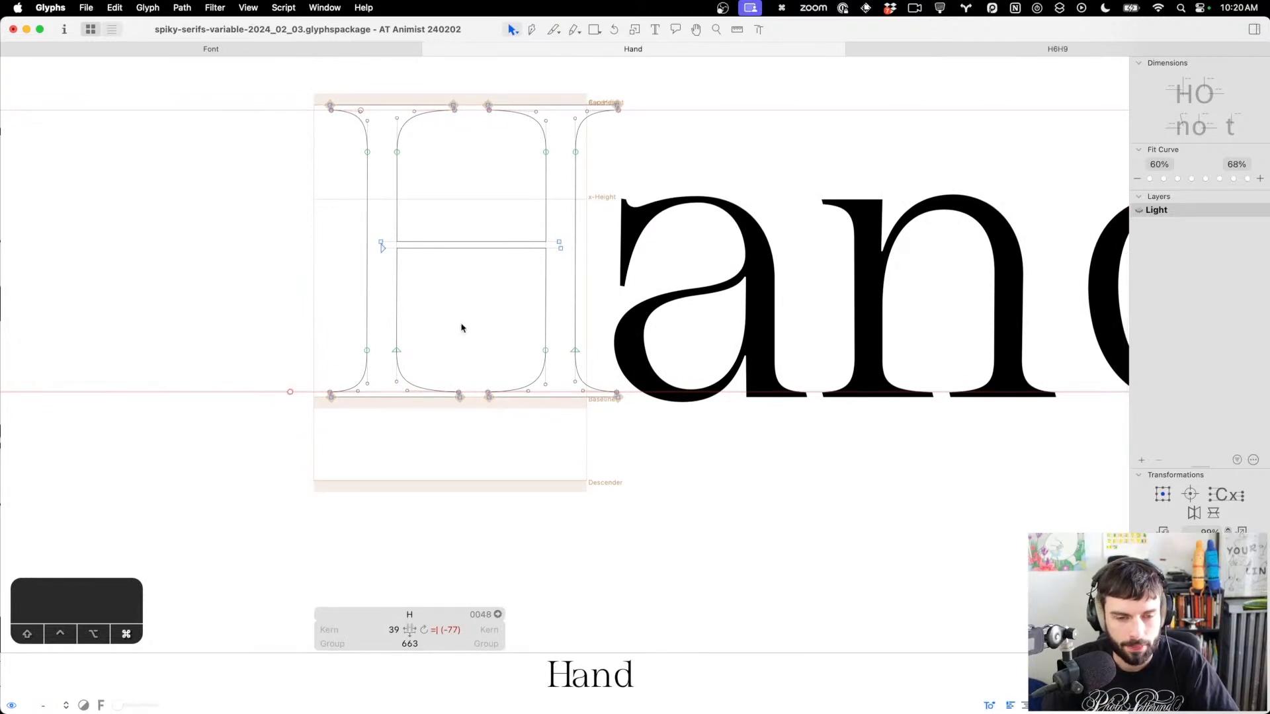
{"action": "key", "text": "super+a"}
{"action": "key", "text": "shift+super+Left"}
{"action": "key", "text": "shift+Right"}
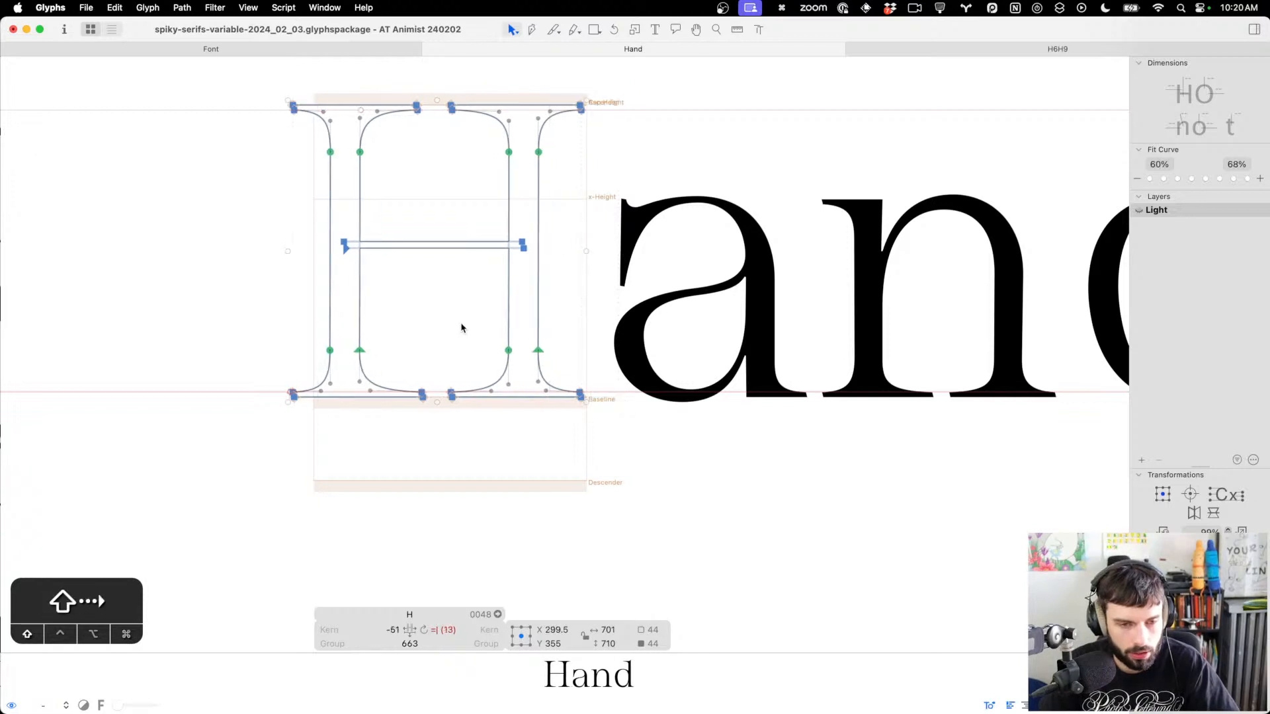
{"action": "key", "text": "shift+Right"}
{"action": "key", "text": "shift+Right"}
{"action": "key", "text": "shift+Right"}
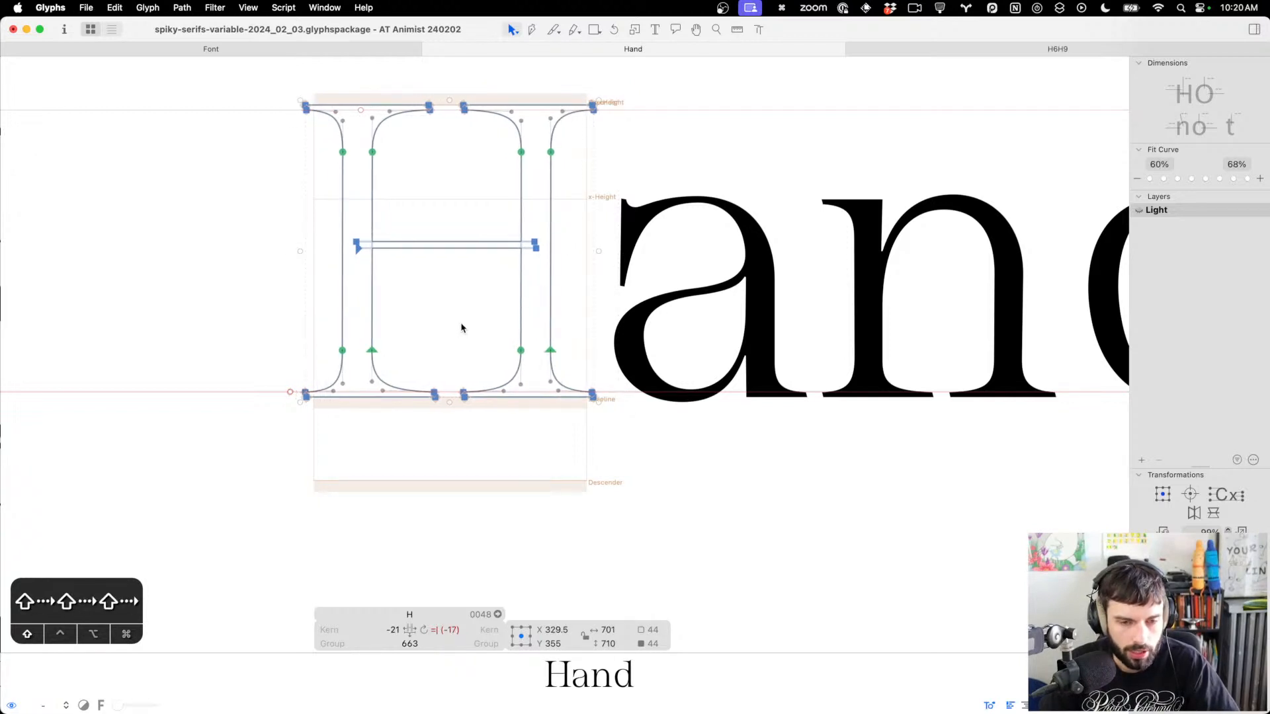
Undo all the shifts of the H outline and deselect its nodes
{"action": "key", "text": "super+z"}
{"action": "key", "text": "super+z"}
{"action": "key", "text": "super+z"}
{"action": "key", "text": "super+z"}
{"action": "key", "text": "super+z"}
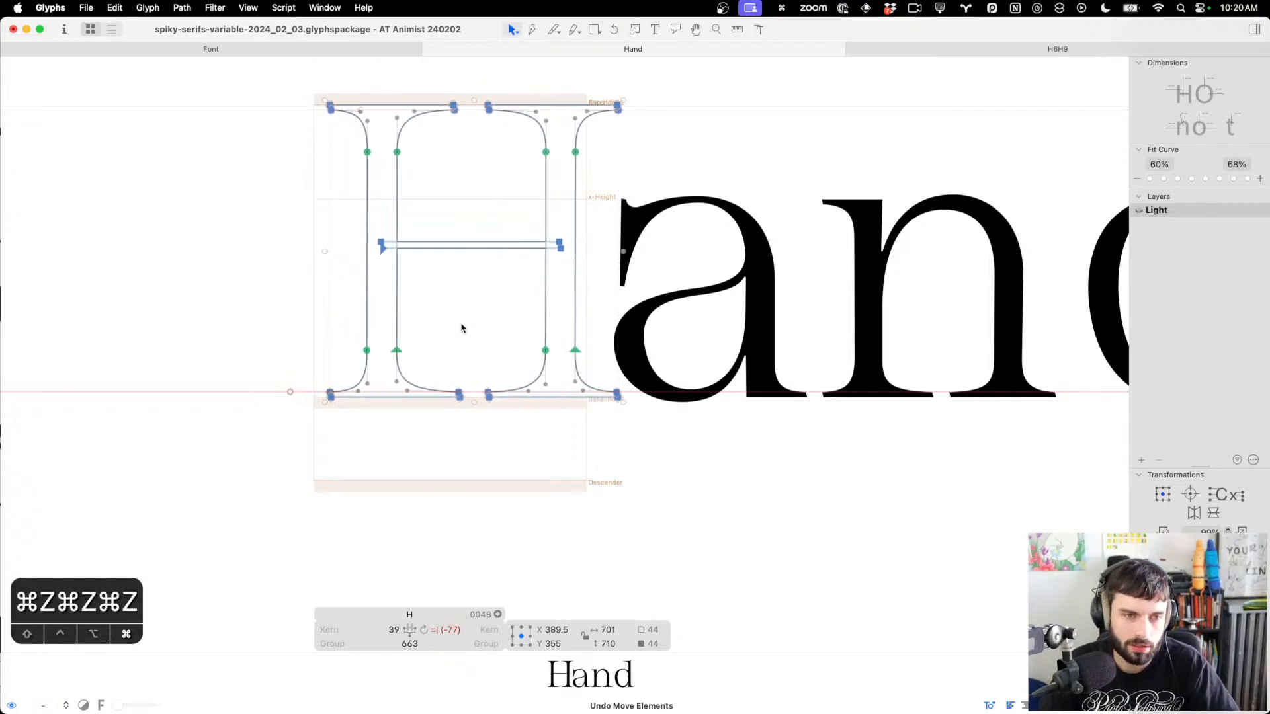
{"action": "scroll", "coordinate": [462, 327], "scroll_direction": "right", "scroll_amount": 3}
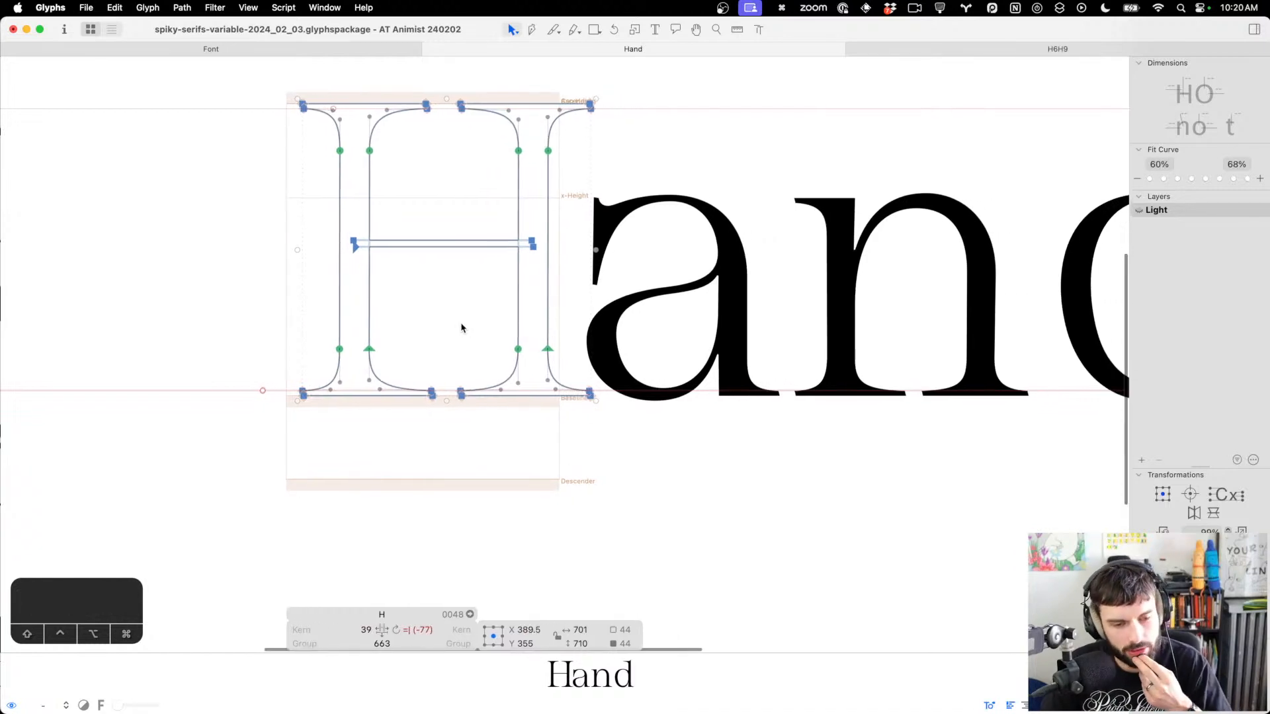
{"action": "left_click", "coordinate": [461, 327]}
{"action": "scroll", "coordinate": [461, 328], "scroll_direction": "right", "scroll_amount": 2}
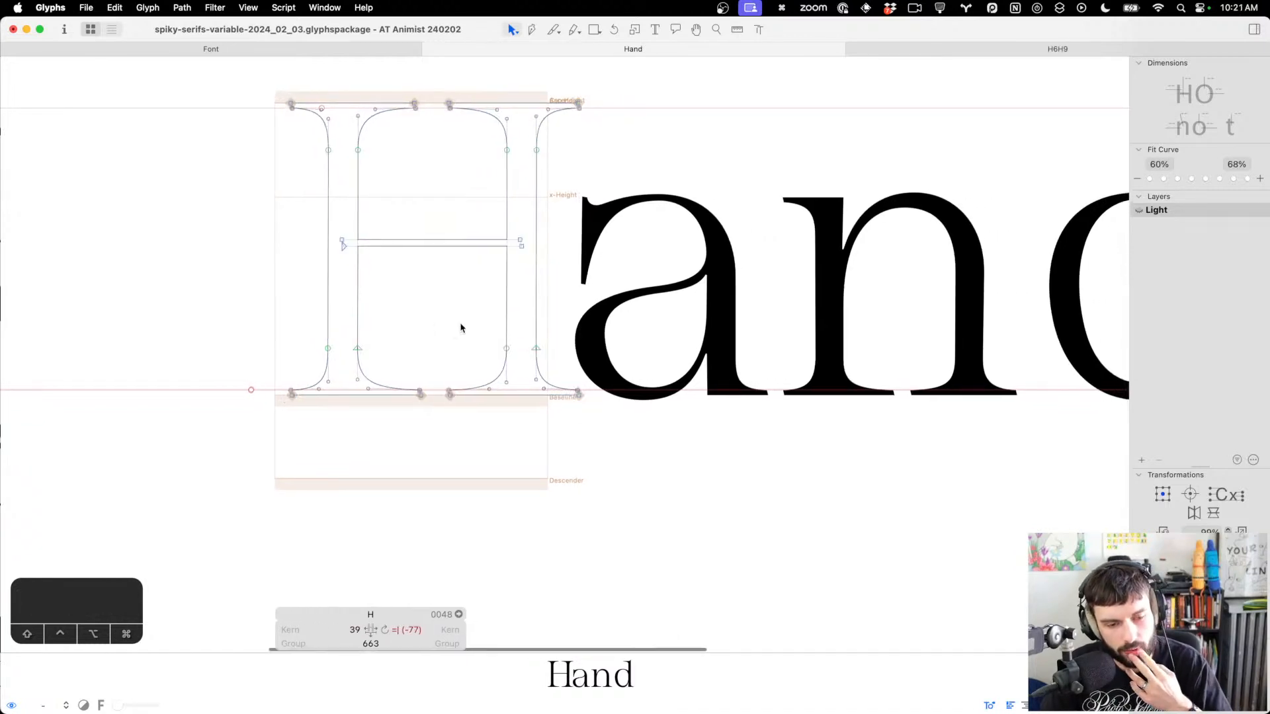
Undo the H's unslanting to compare its slanted position within the sidebearings, and restore the unslanted outline
{"action": "key", "text": "super+z"}
{"action": "key", "text": "super+z"}
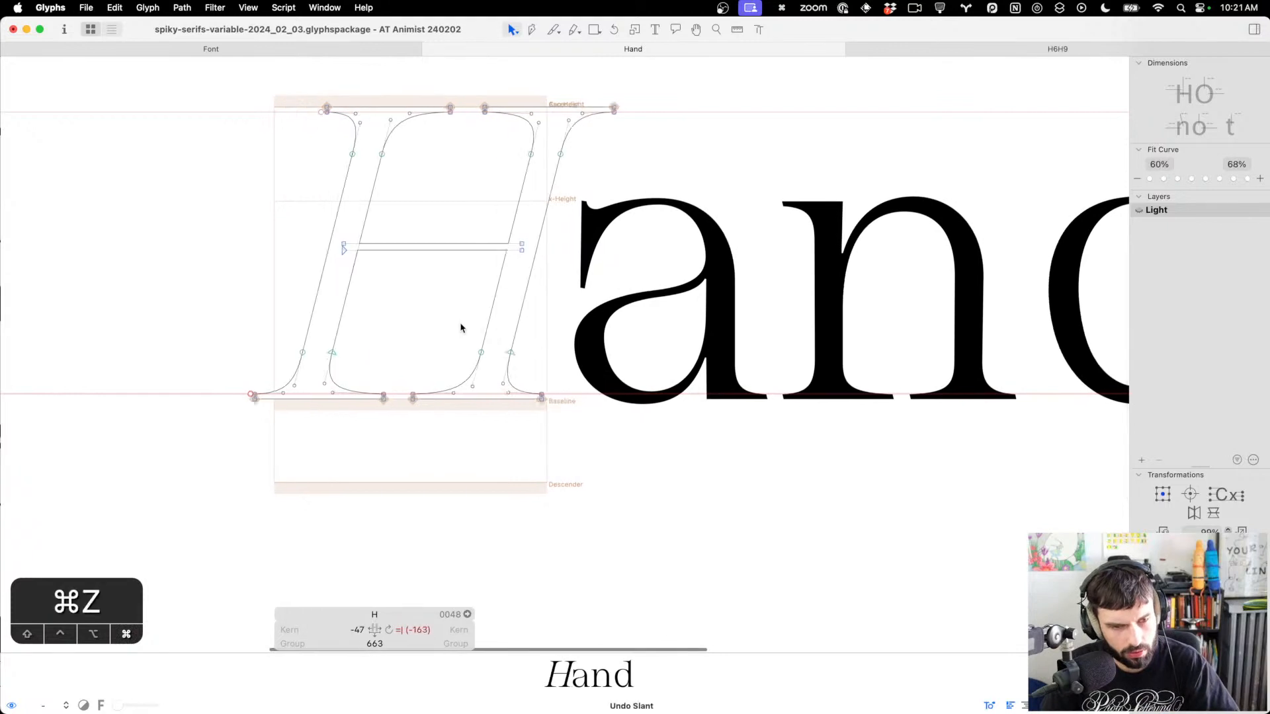
{"action": "key", "text": "shift+super+z"}
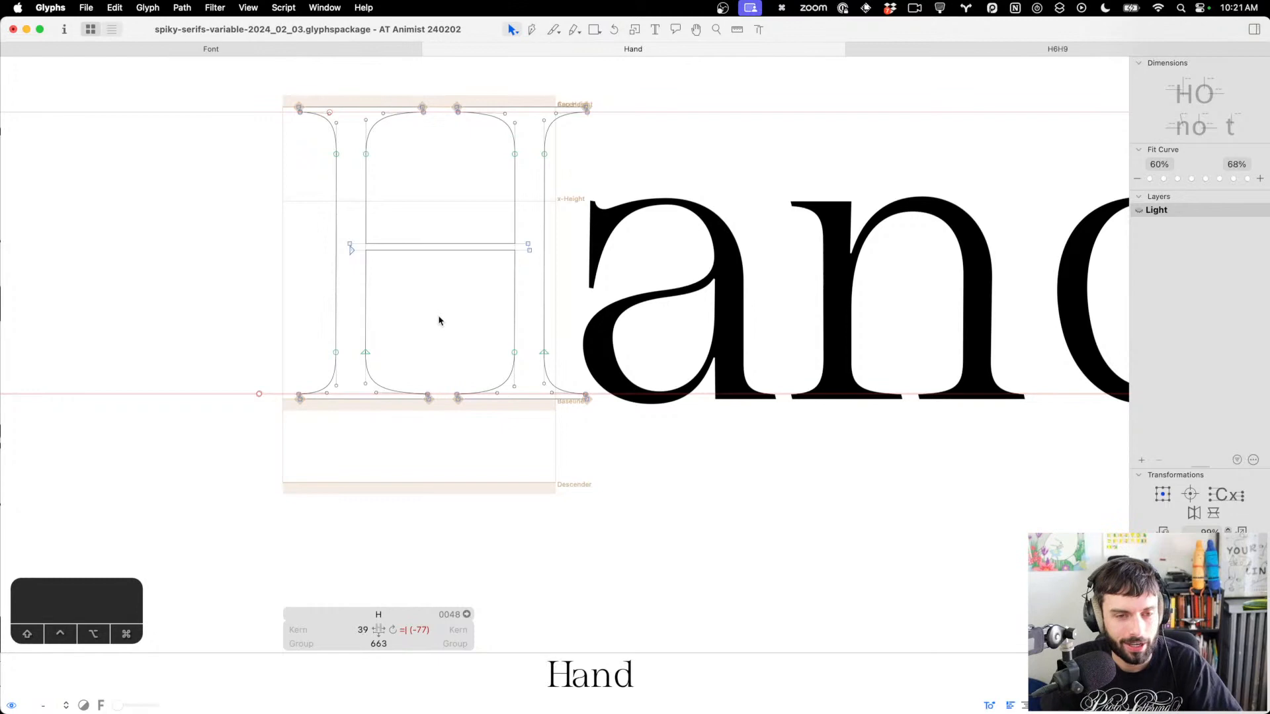
Check the H's sidebearings in the original italic file, and set the unslanted H's left sidebearing to 10 in the variable file
{"action": "key", "text": "ctrl+Up"}
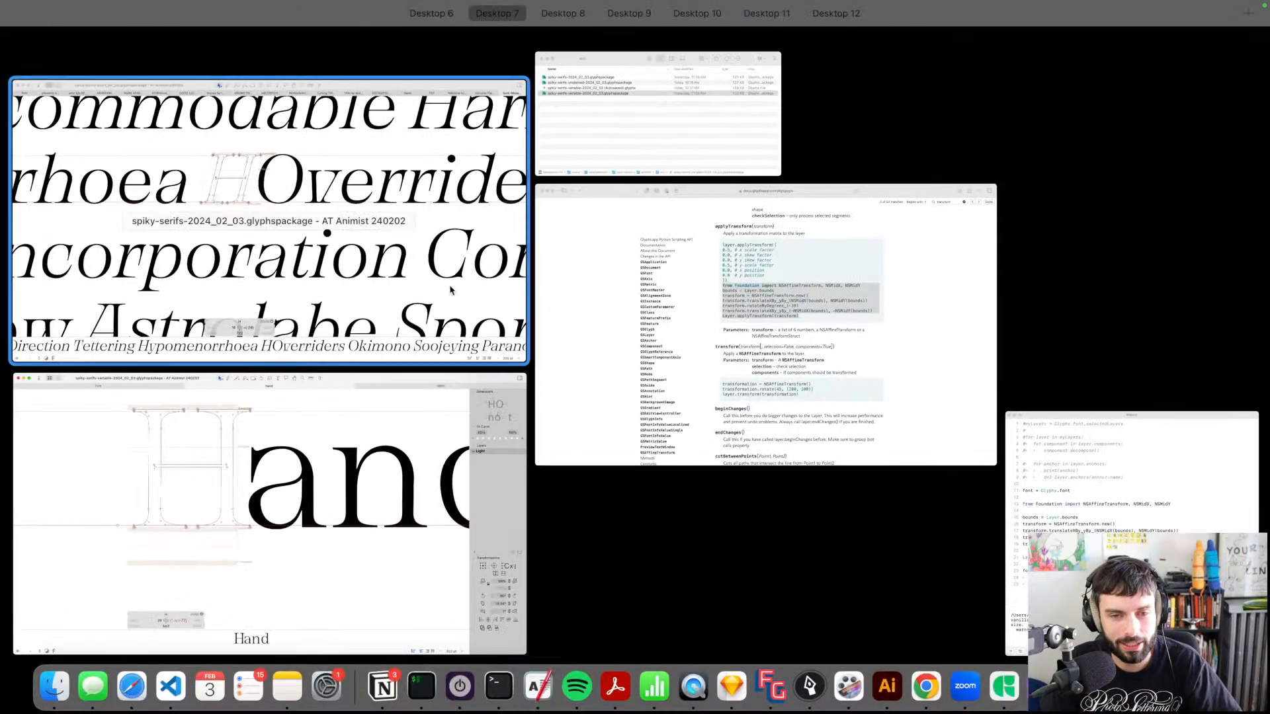
{"action": "left_click", "coordinate": [445, 238]}
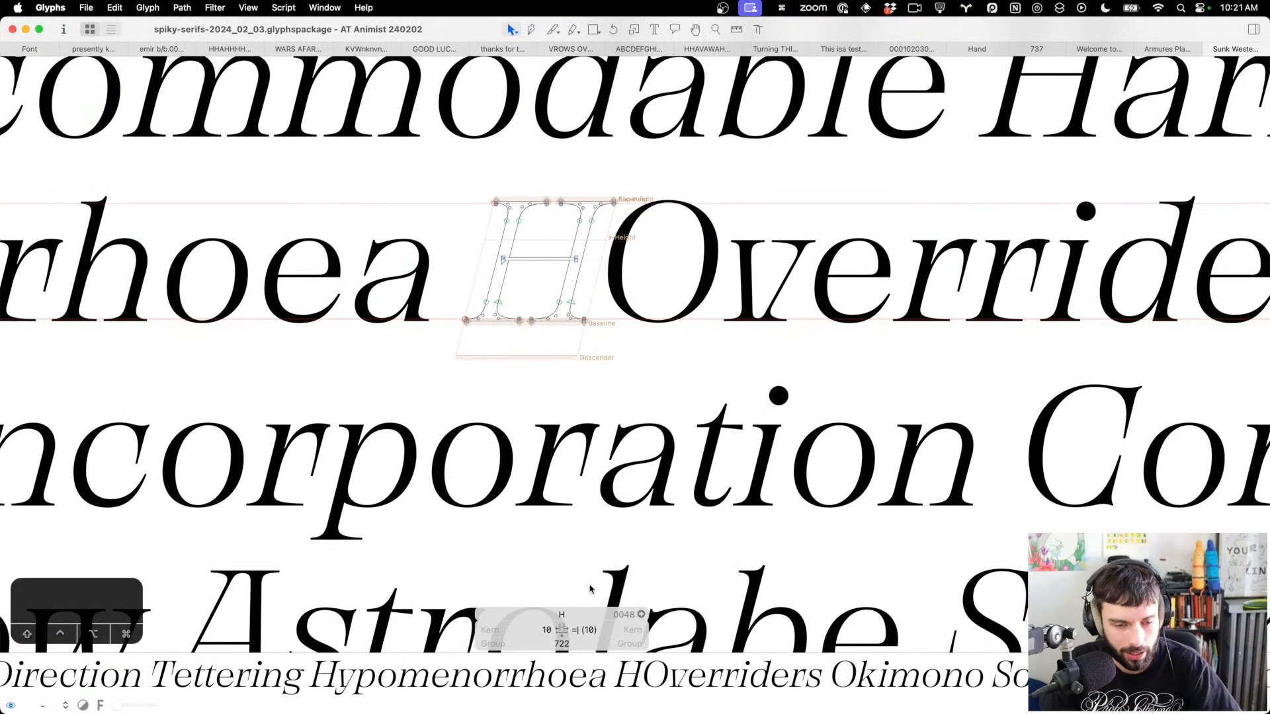
{"action": "key", "text": "ctrl+Up"}
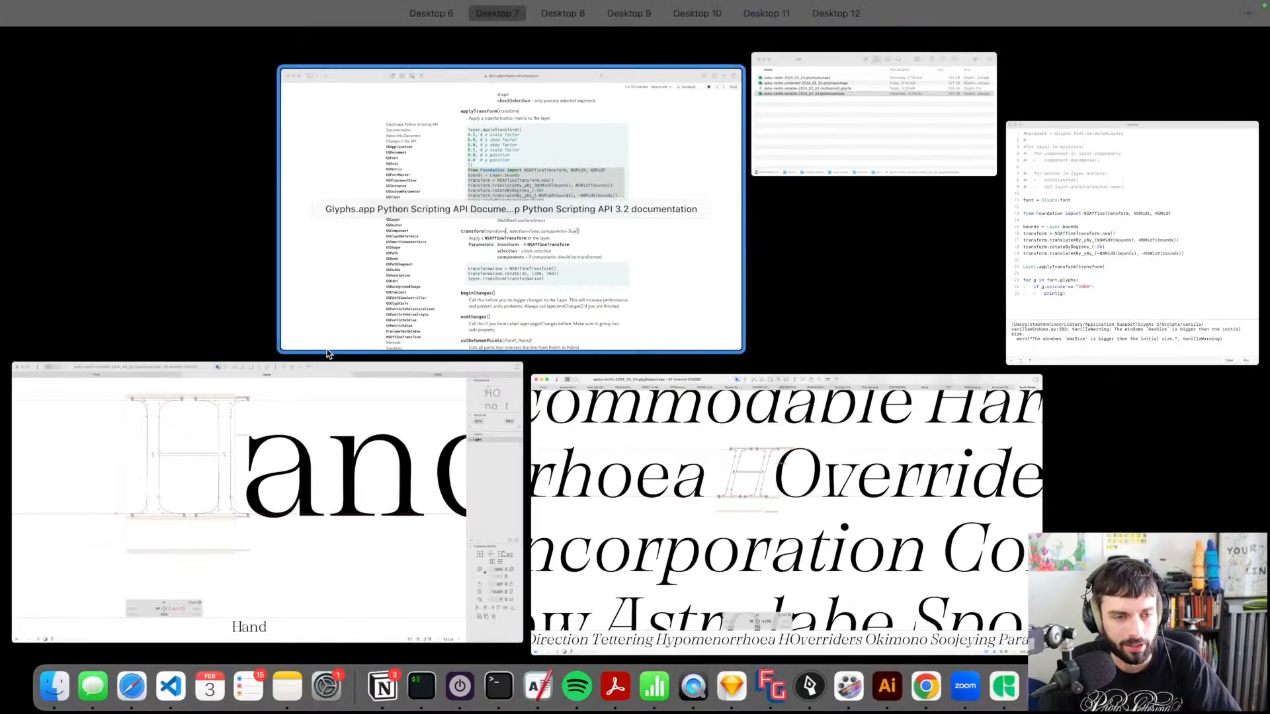
{"action": "left_click", "coordinate": [362, 638]}
{"action": "double_click", "coordinate": [363, 630]}
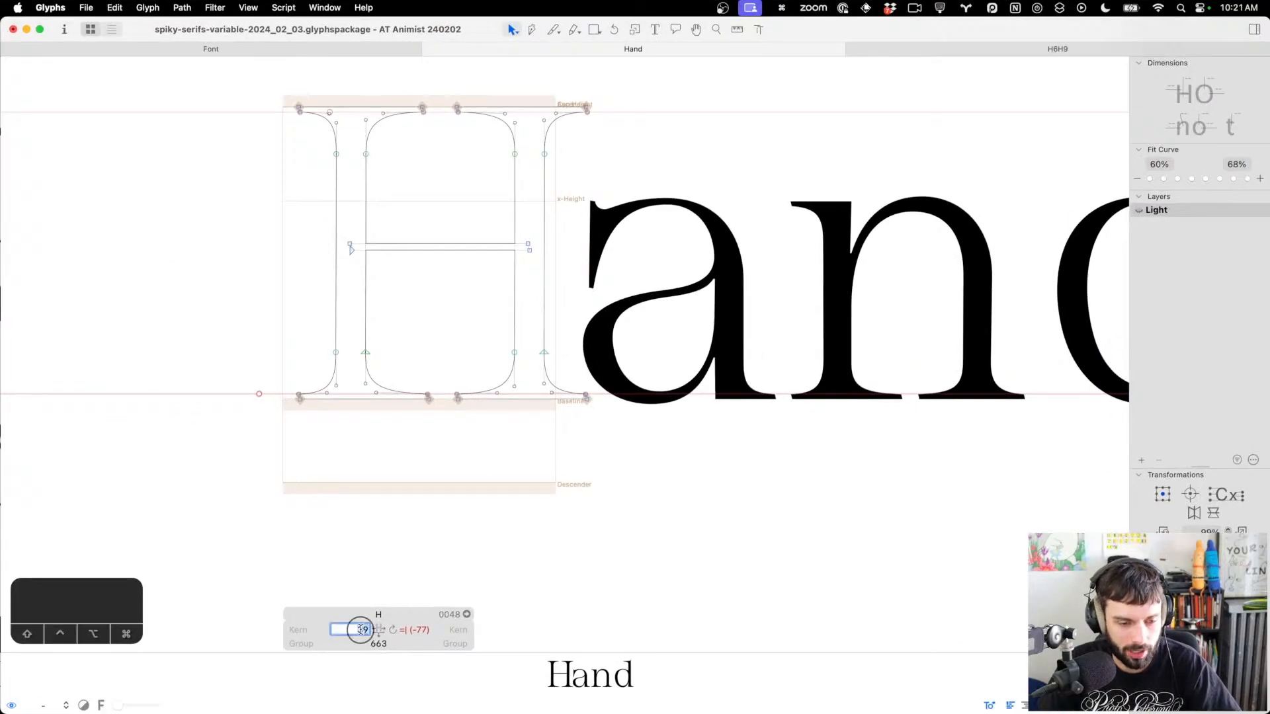
{"action": "type", "text": "10"}
{"action": "key", "text": "Tab"}
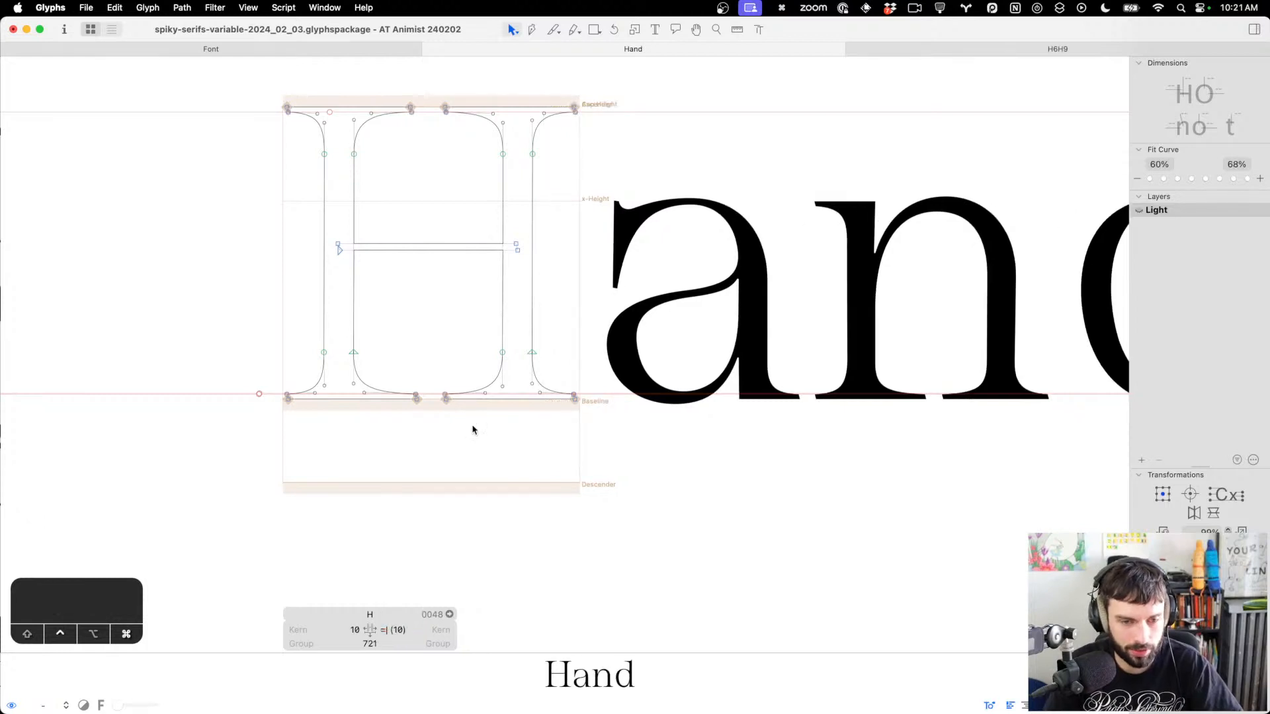
Tile the variable and original italic windows side by side, and set the word Hand in a new edit tab of the italic file
{"action": "double_click", "coordinate": [694, 240]}
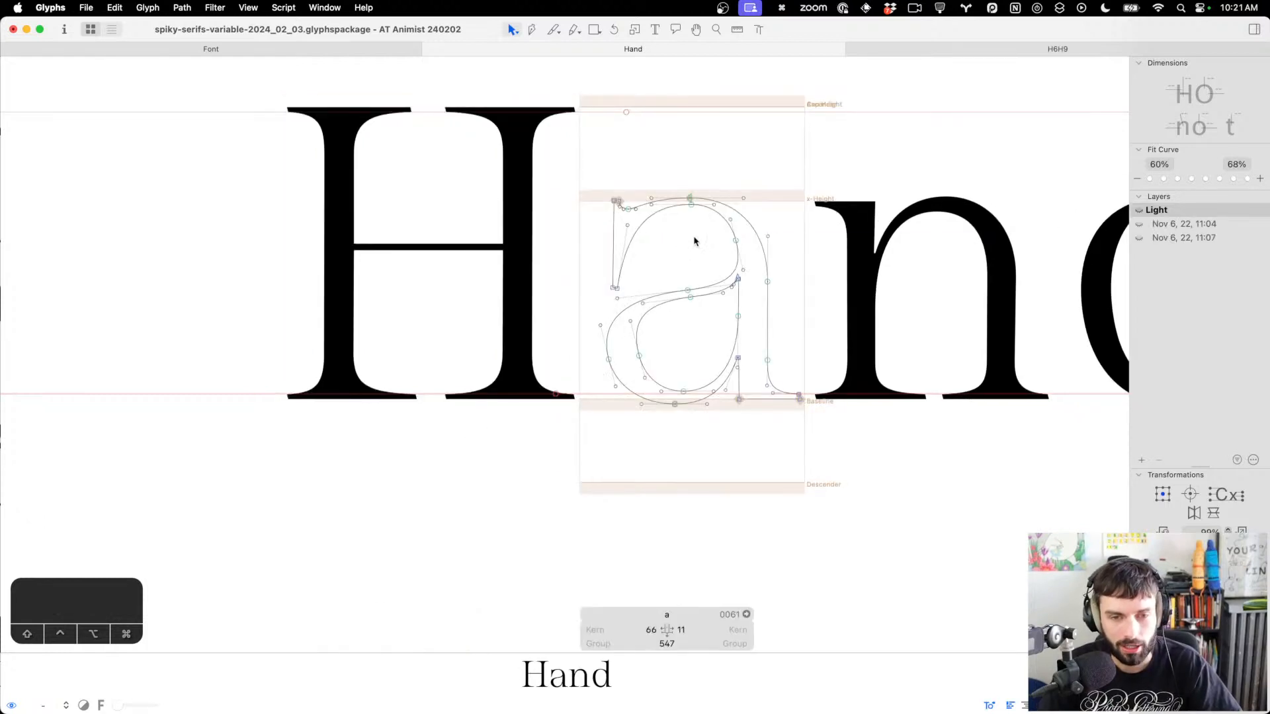
{"action": "key", "text": "ctrl+alt+Right"}
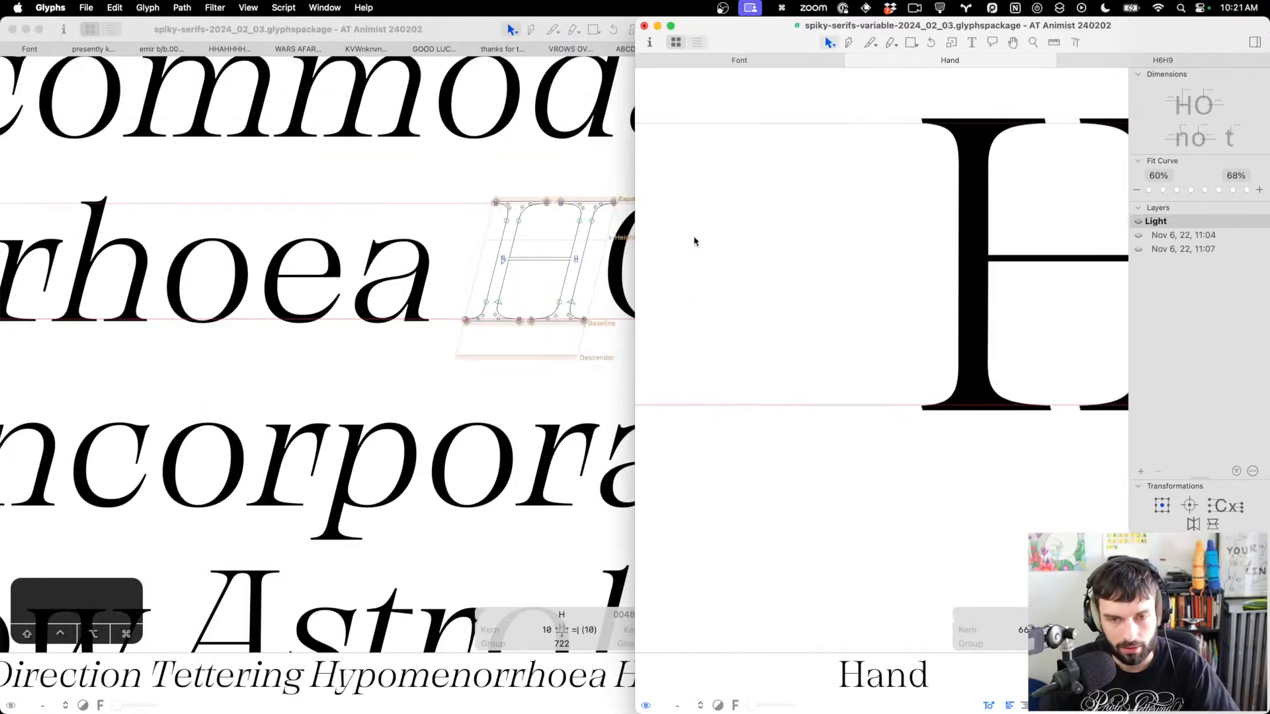
{"action": "left_click", "coordinate": [493, 300]}
{"action": "key", "text": "ctrl+alt+super+1"}
{"action": "key", "text": "super+t"}
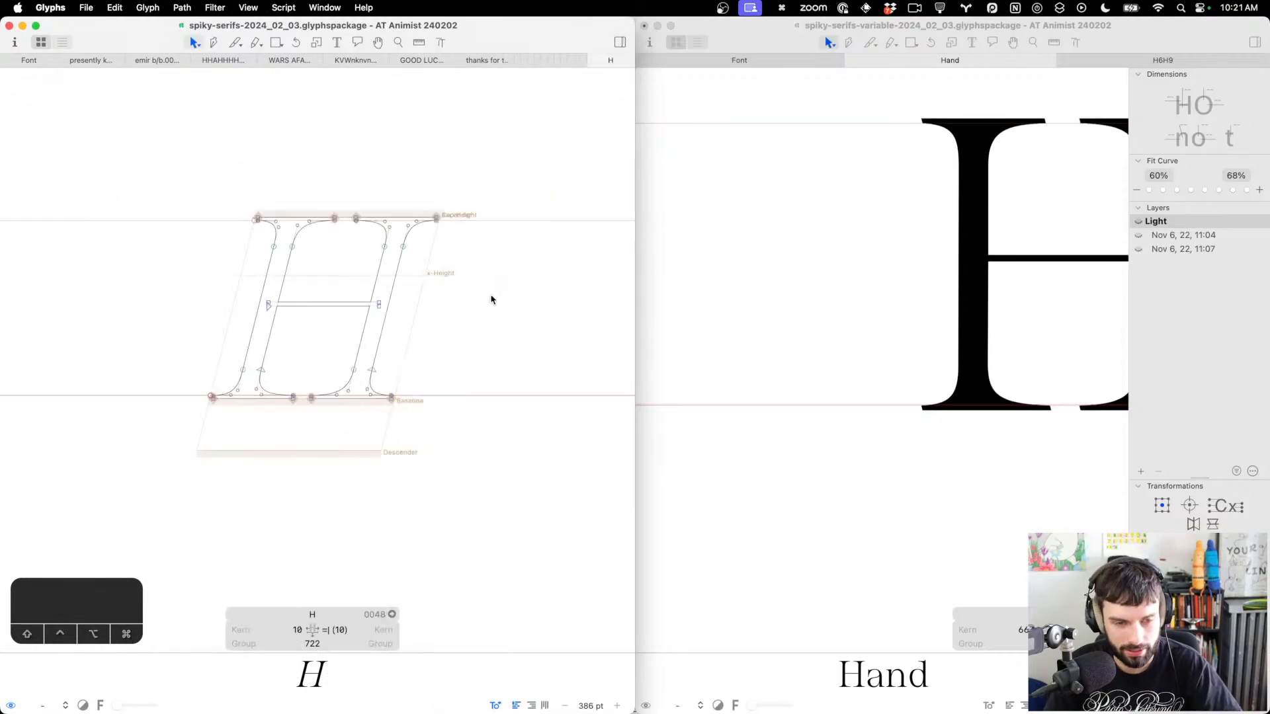
{"action": "type", "text": "tand"}
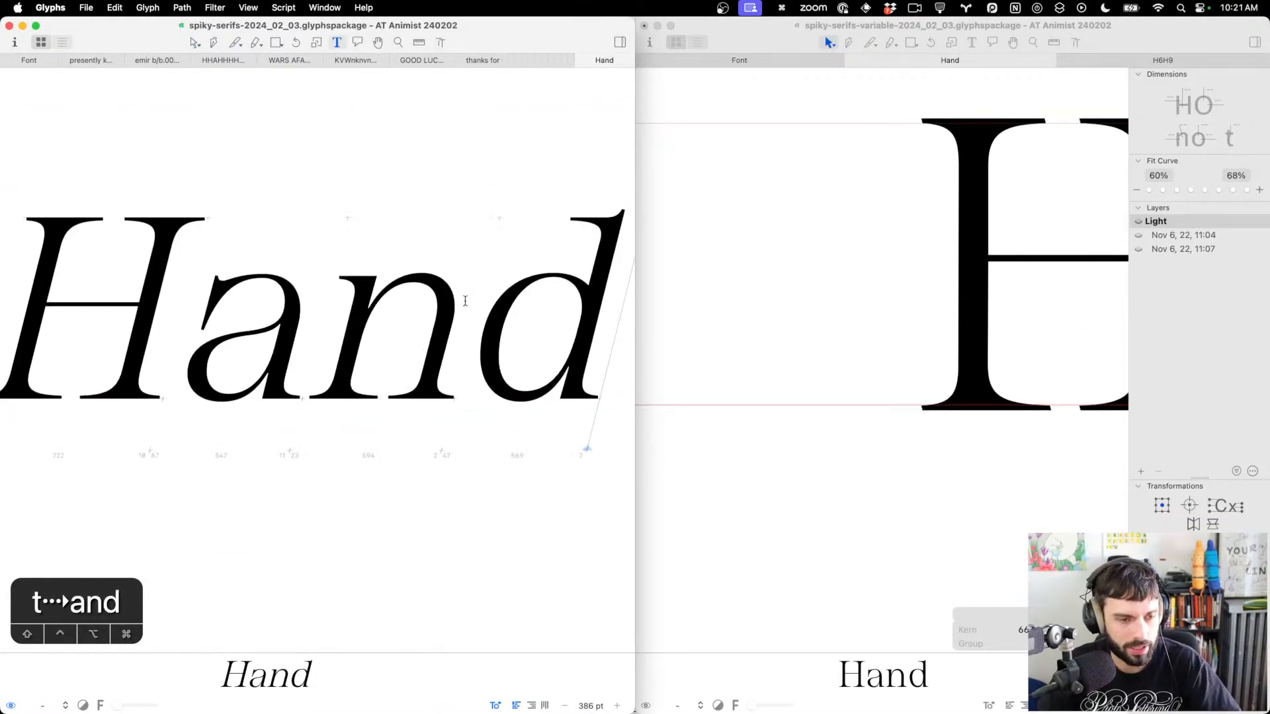
Compare the unslanted a, n and d in Hand with the italic version, checking the outlines and sidebearings of n and d
{"action": "left_click", "coordinate": [824, 301]}
{"action": "scroll", "coordinate": [824, 301], "scroll_direction": "right", "scroll_amount": 6}
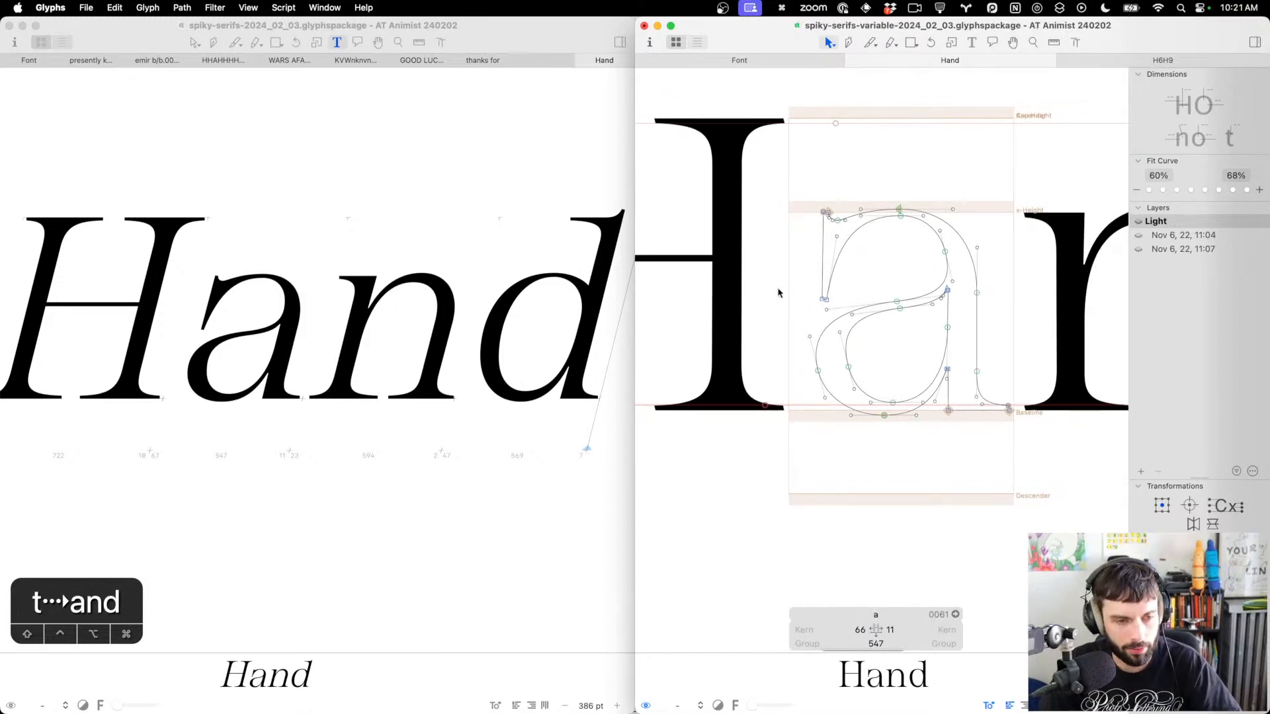
{"action": "scroll", "coordinate": [778, 293], "scroll_direction": "right", "scroll_amount": 8}
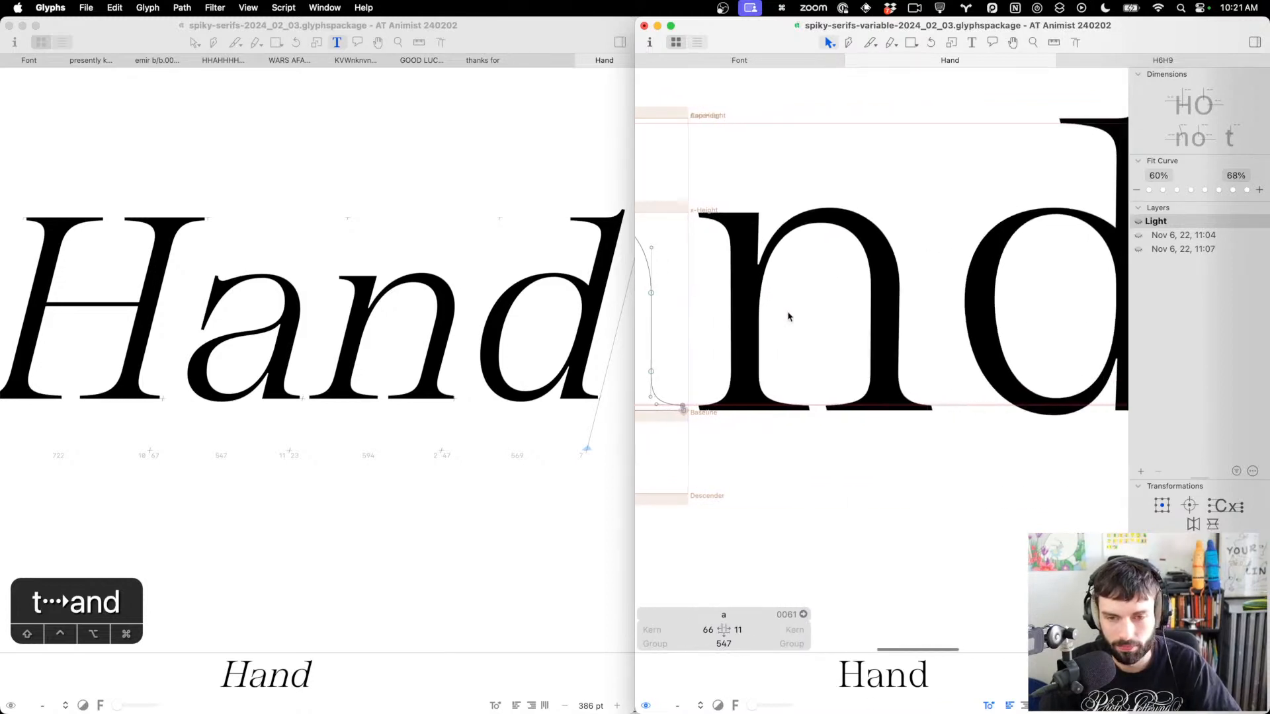
{"action": "double_click", "coordinate": [788, 317]}
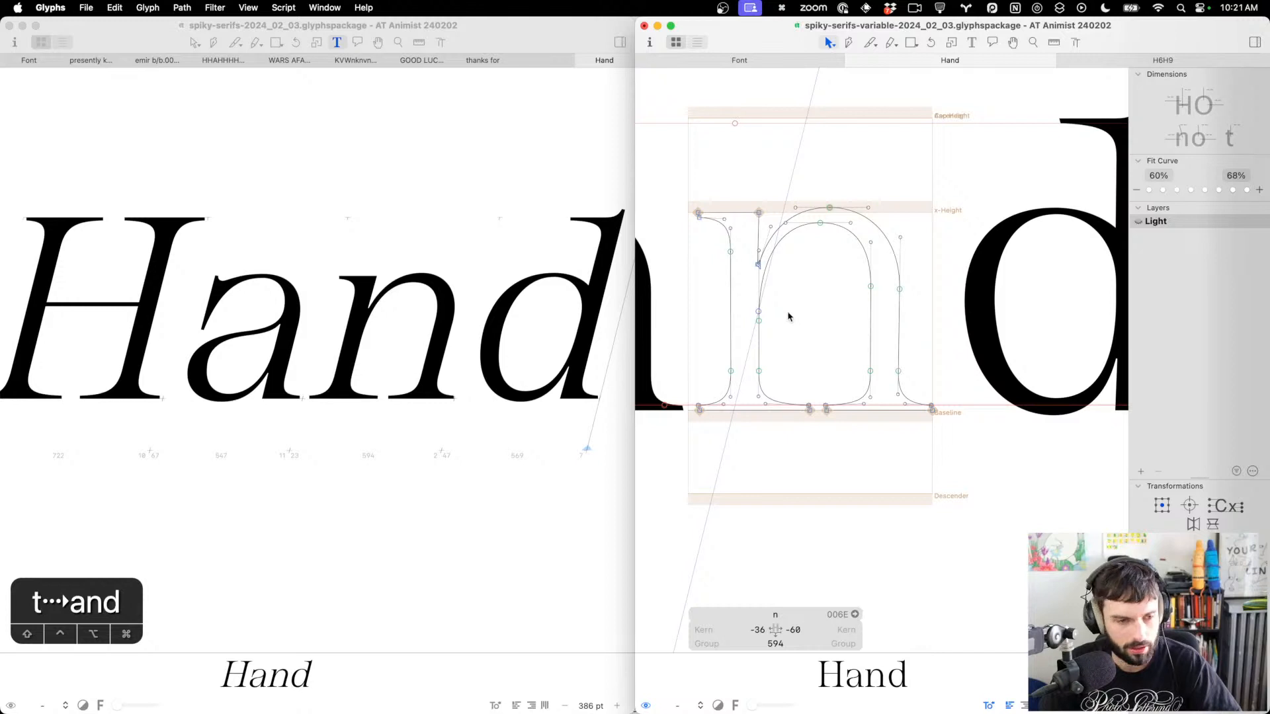
{"action": "scroll", "coordinate": [790, 317], "scroll_direction": "left", "scroll_amount": 2}
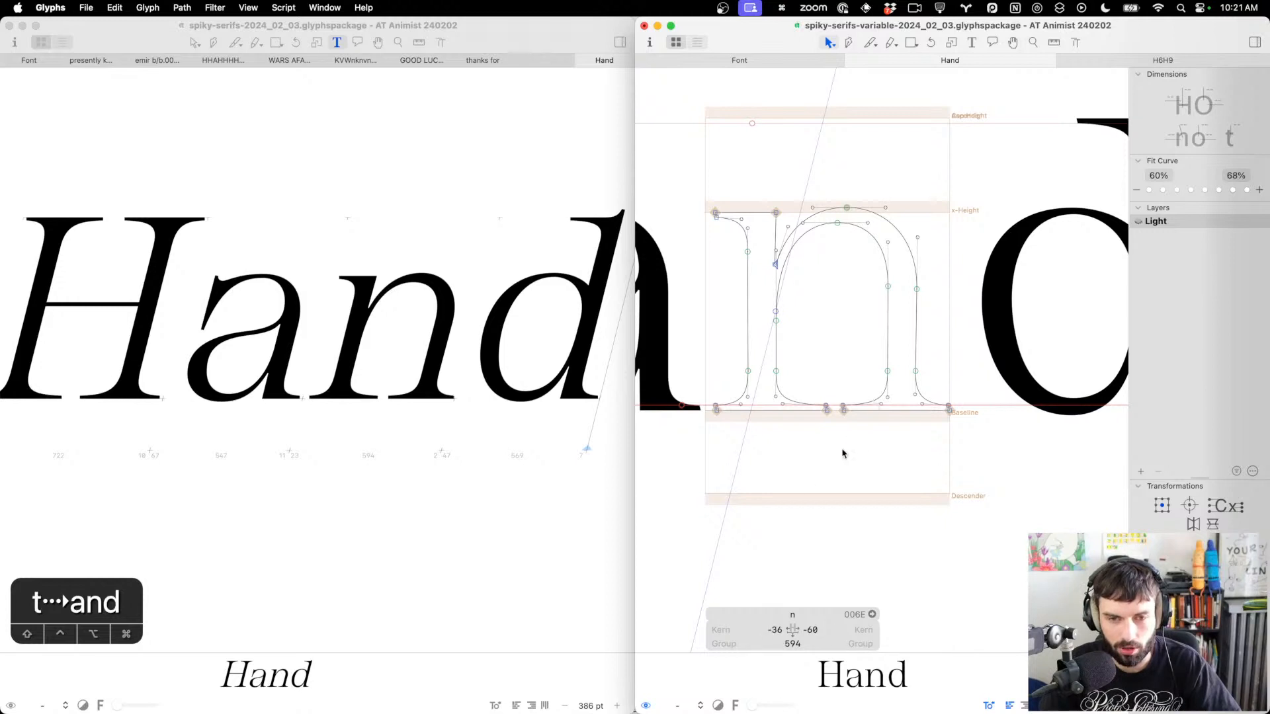
{"action": "key", "text": "super+a"}
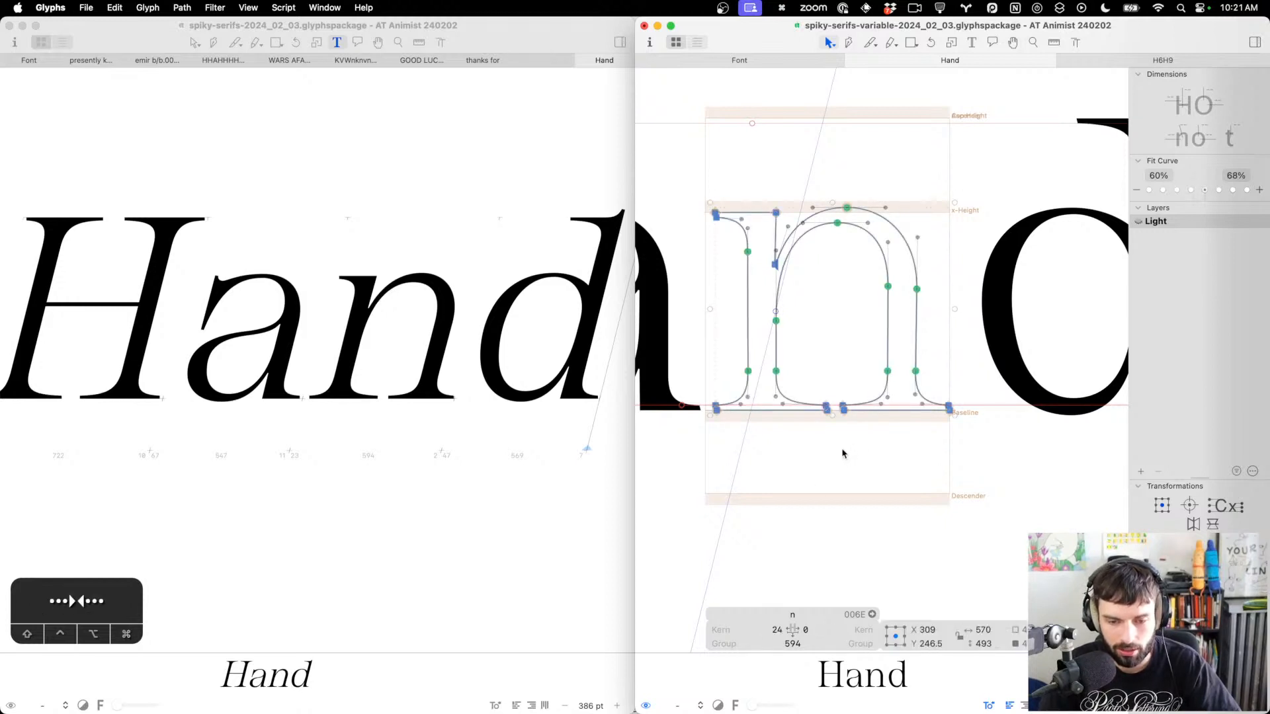
{"action": "left_click", "coordinate": [844, 453]}
{"action": "key", "text": "super+a"}
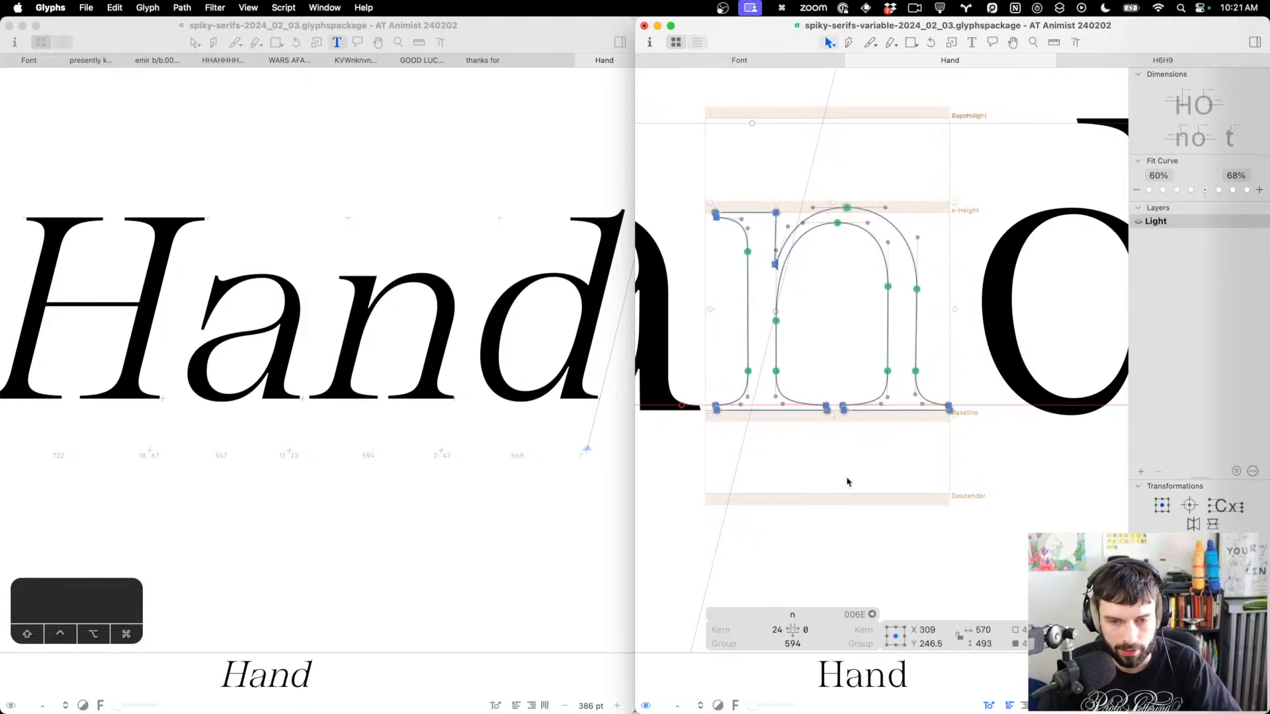
{"action": "key", "text": "Tab"}
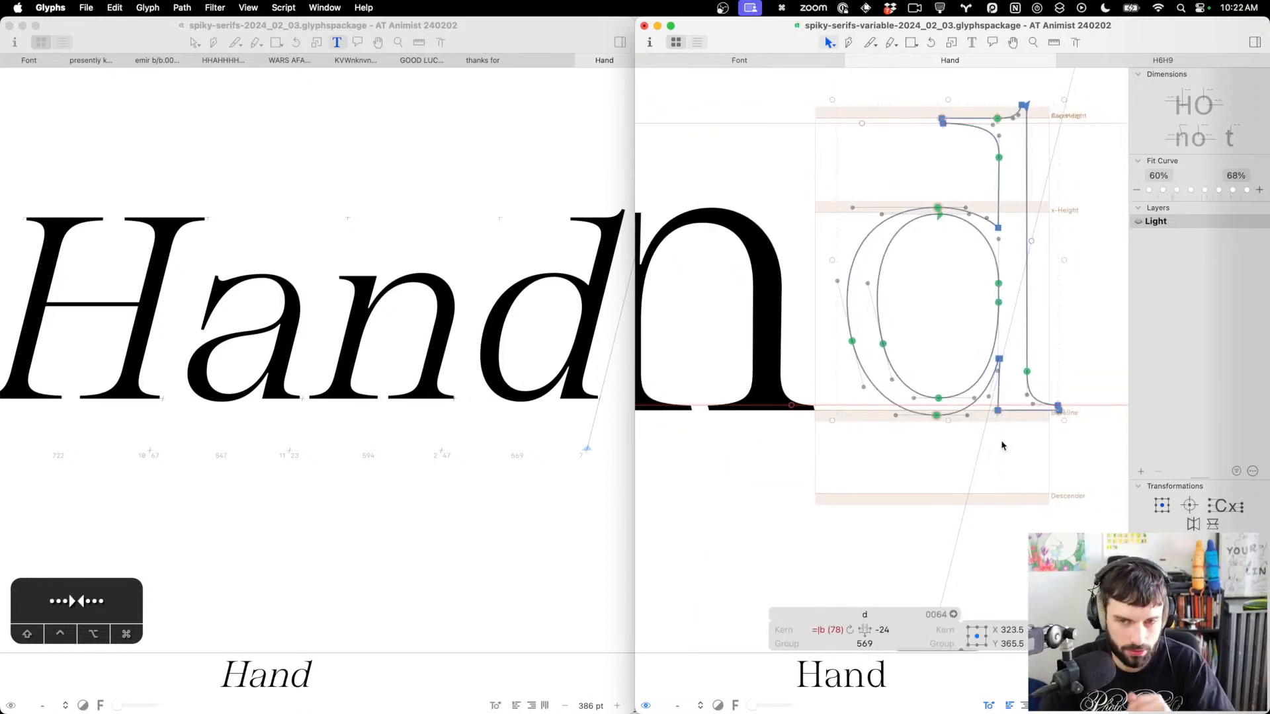
{"action": "left_click", "coordinate": [1002, 443]}
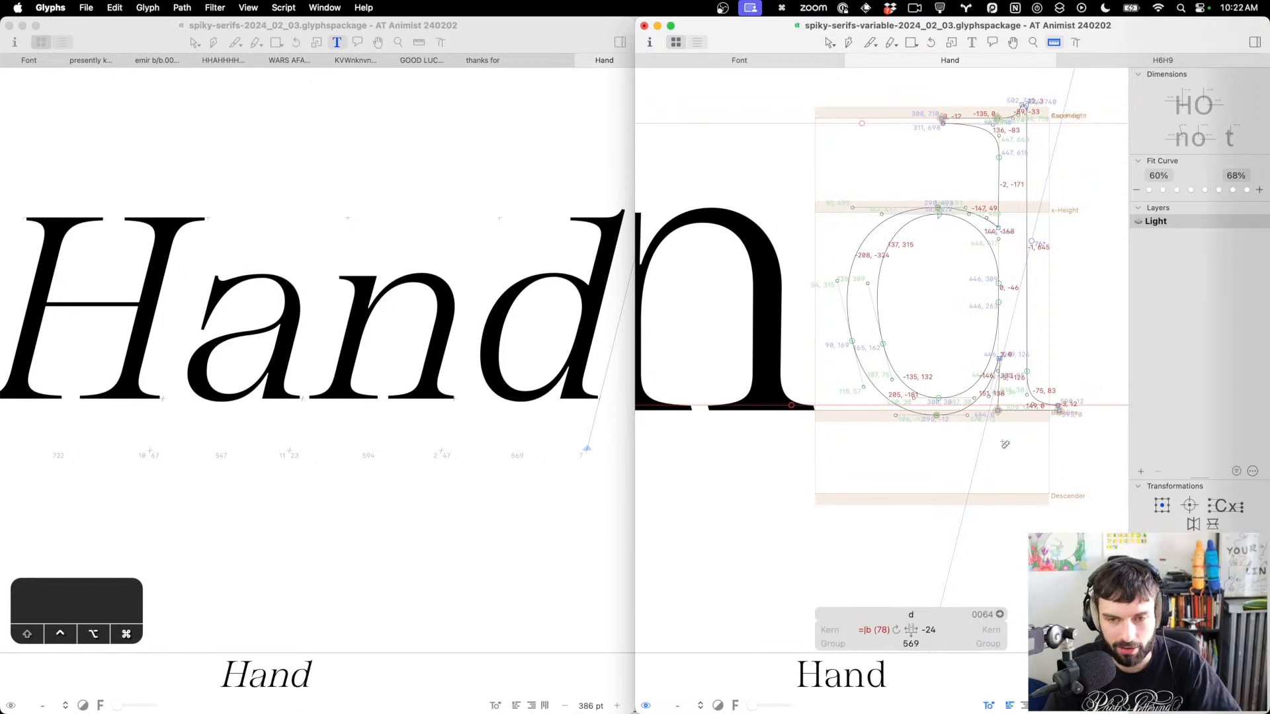
Maximize the variable font window, open the H for editing and scale its upper-left outer serif end to zero width
{"action": "key", "text": "ctrl+alt+super+Return"}
{"action": "scroll", "coordinate": [1002, 445], "scroll_direction": "left", "scroll_amount": 15}
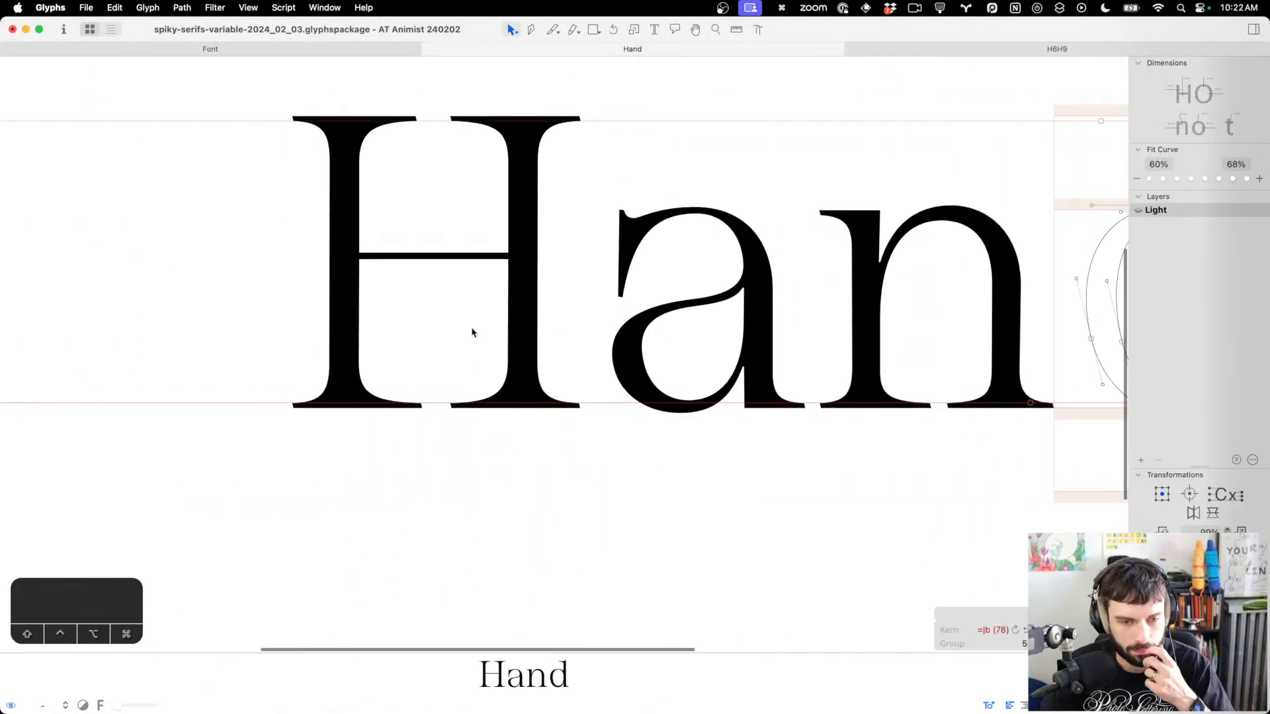
{"action": "double_click", "coordinate": [443, 320]}
{"action": "scroll", "coordinate": [219, 313], "scroll_direction": "up", "scroll_amount": 3}
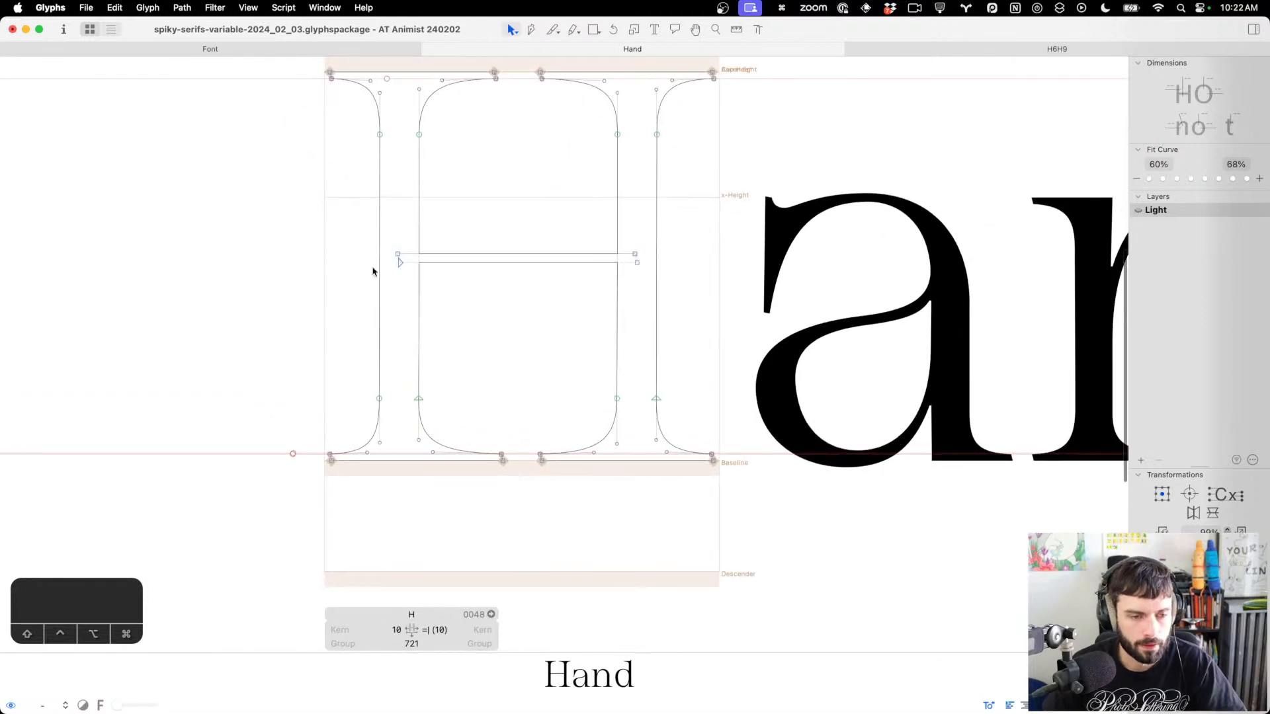
{"action": "left_click_drag", "start_coordinate": [340, 111], "coordinate": [283, 38]}
{"action": "key", "text": "l"}
{"action": "key", "text": "v"}
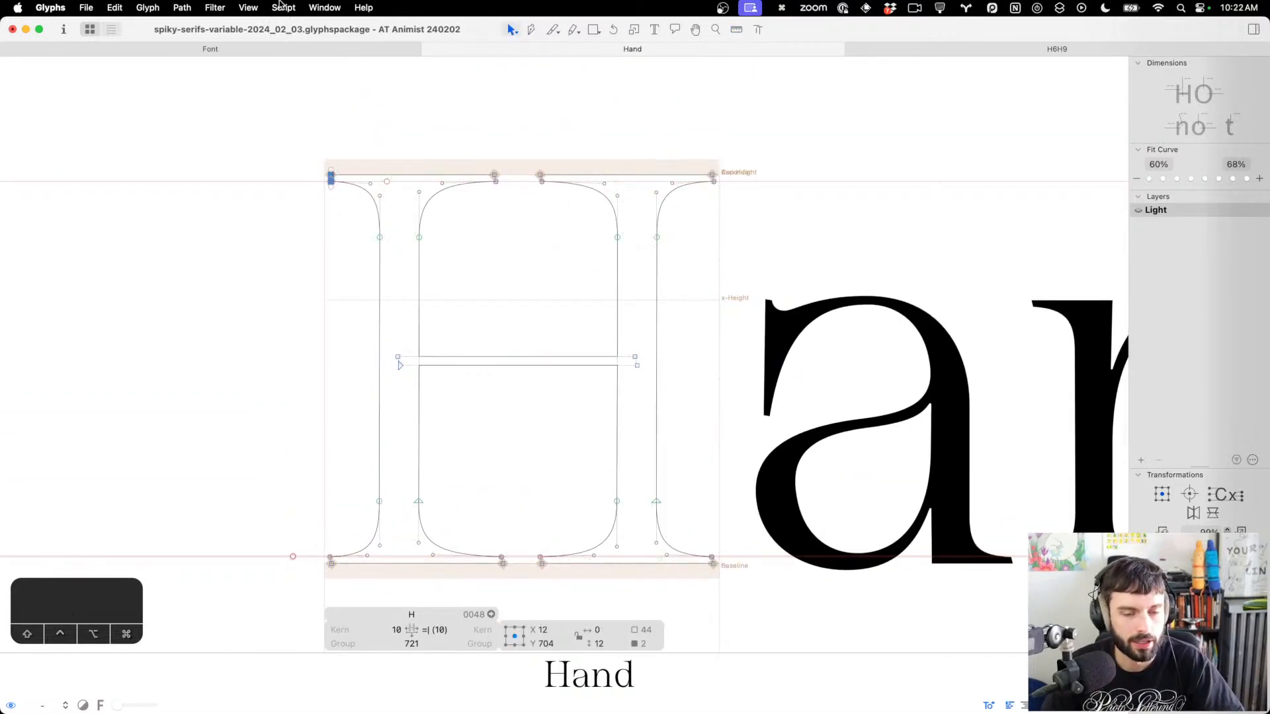
Look up the Scale selected points to zero width script among the arrowtype outline scripts without running it
{"action": "left_click", "coordinate": [279, 6]}
{"action": "mouse_move", "coordinate": [342, 31]}
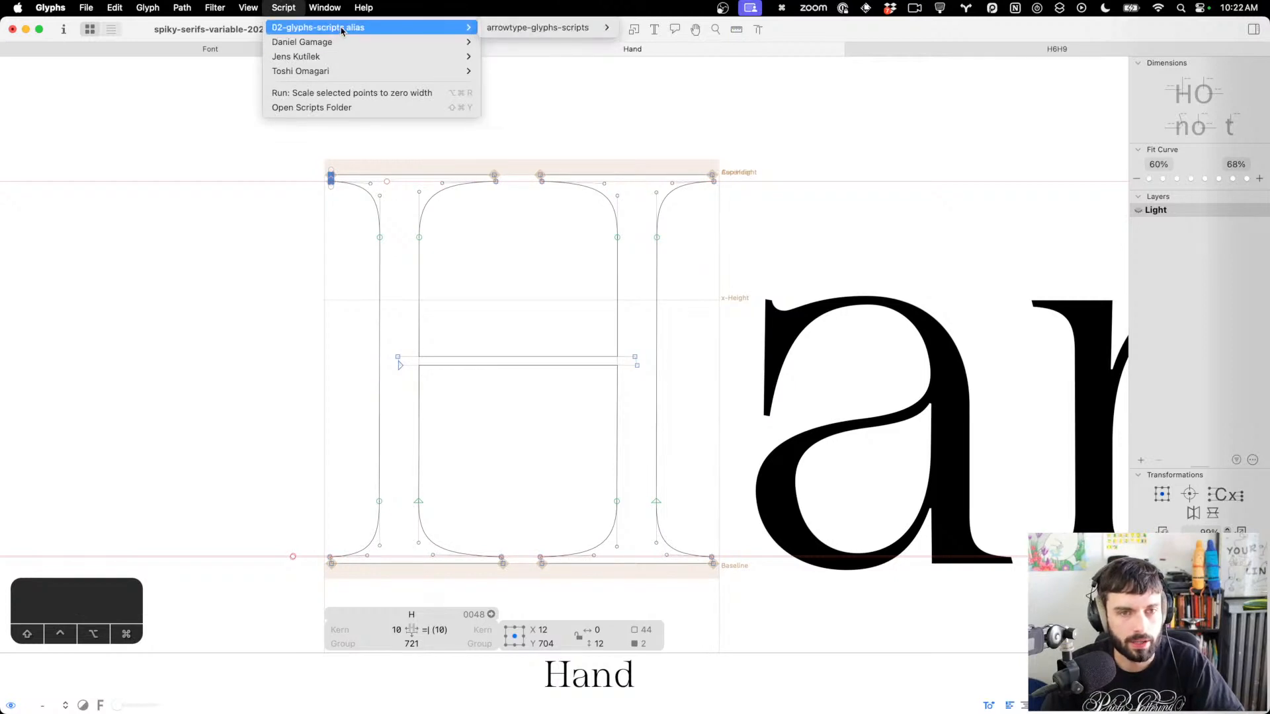
{"action": "mouse_move", "coordinate": [574, 33]}
{"action": "mouse_move", "coordinate": [645, 36]}
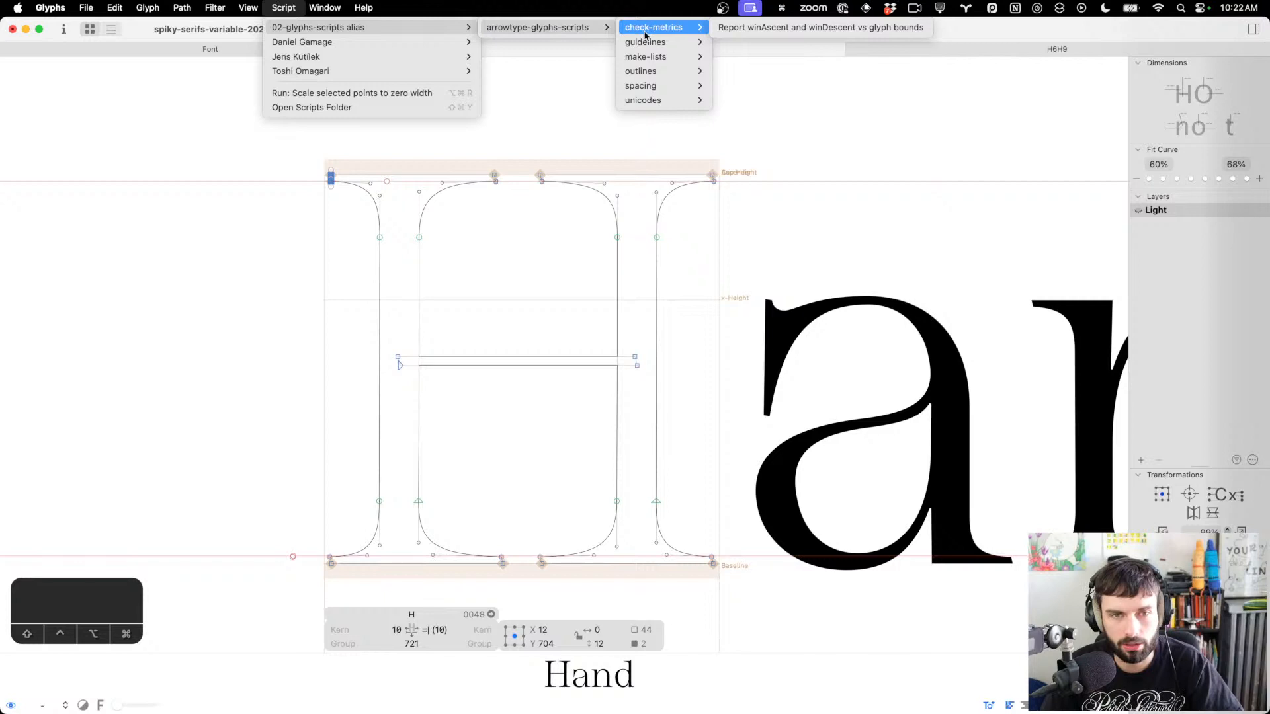
{"action": "mouse_move", "coordinate": [654, 70]}
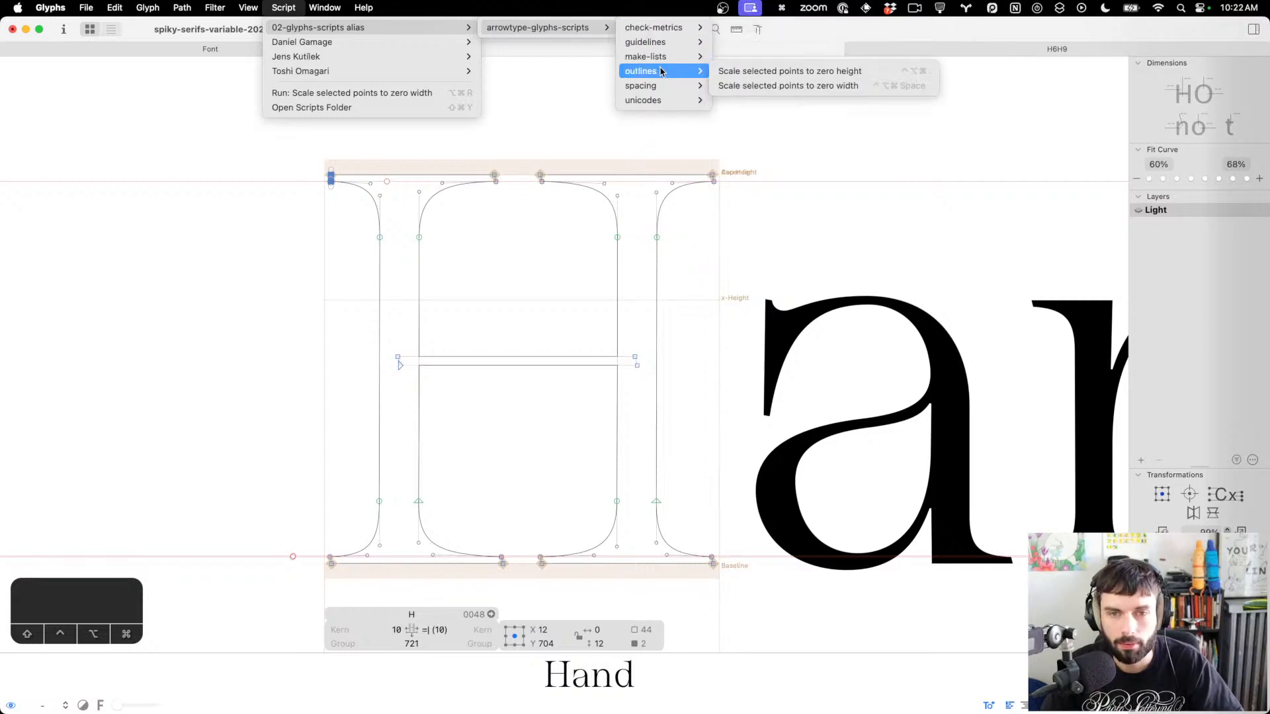
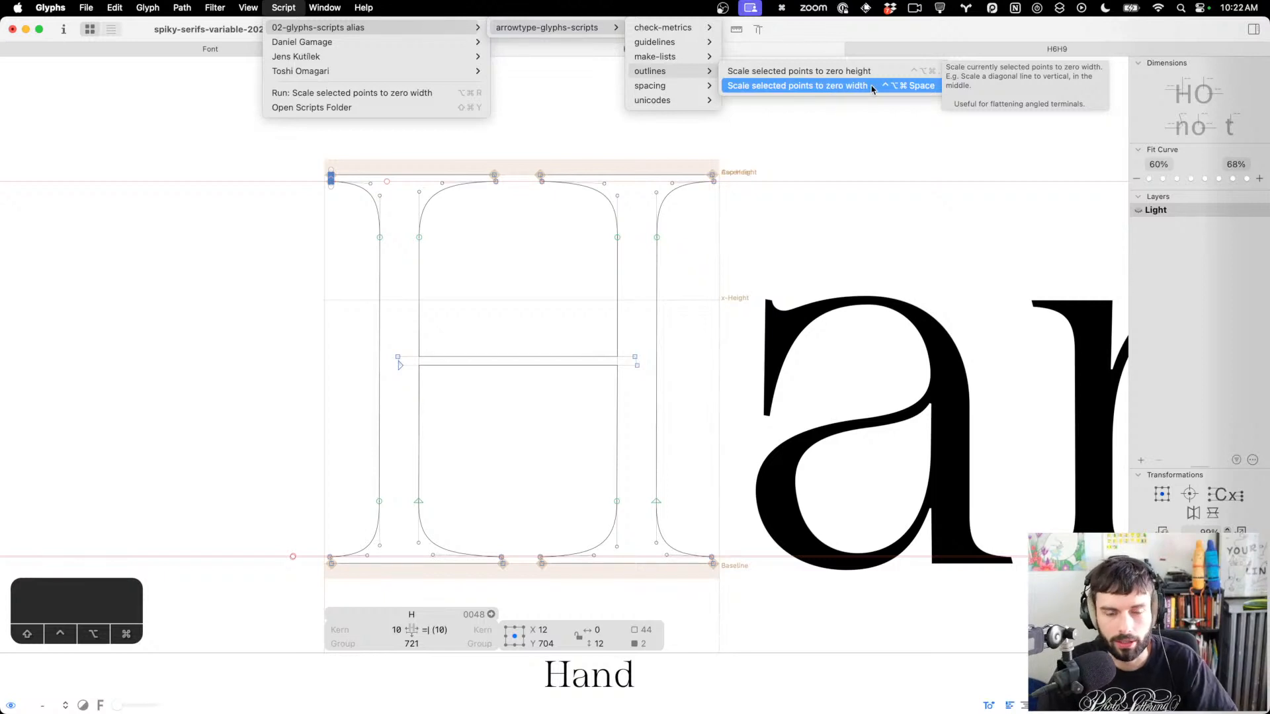
{"action": "left_click", "coordinate": [547, 297]}
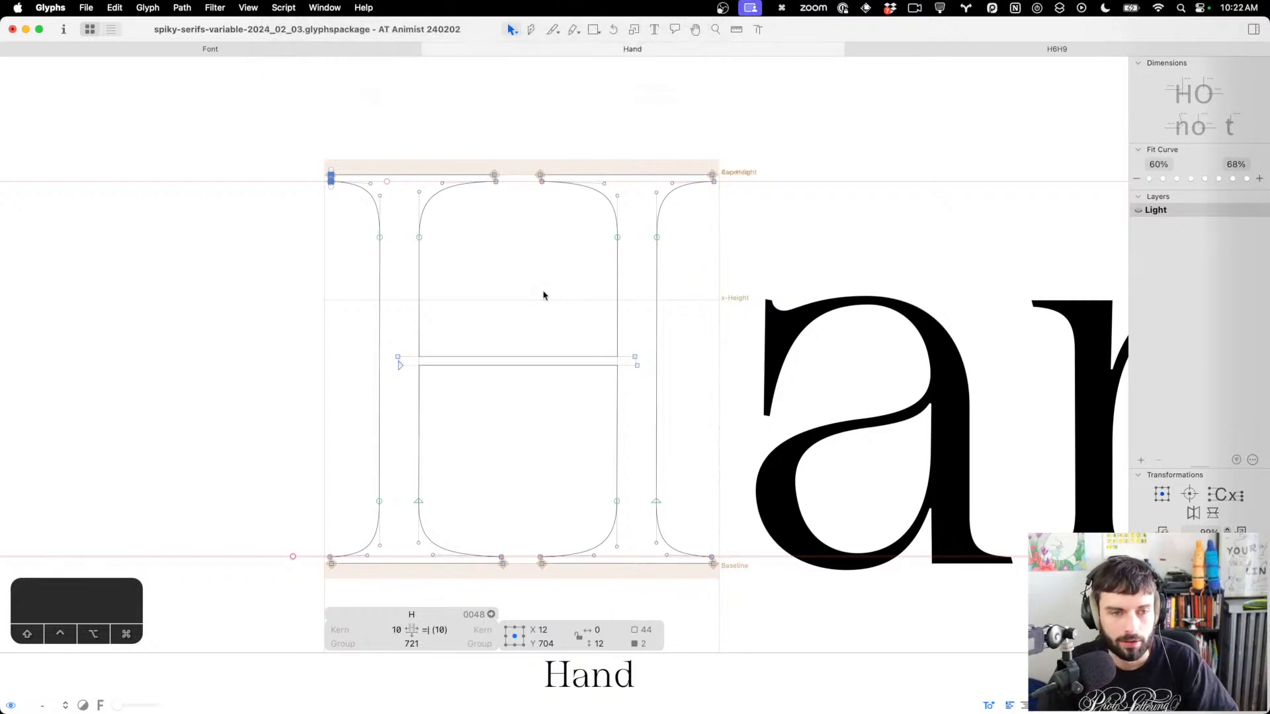
Scale the two points of the H's lower-left outer serif end to zero width
{"action": "scroll", "coordinate": [542, 295], "scroll_direction": "down", "scroll_amount": 5}
{"action": "left_click_drag", "start_coordinate": [343, 490], "coordinate": [267, 399]}
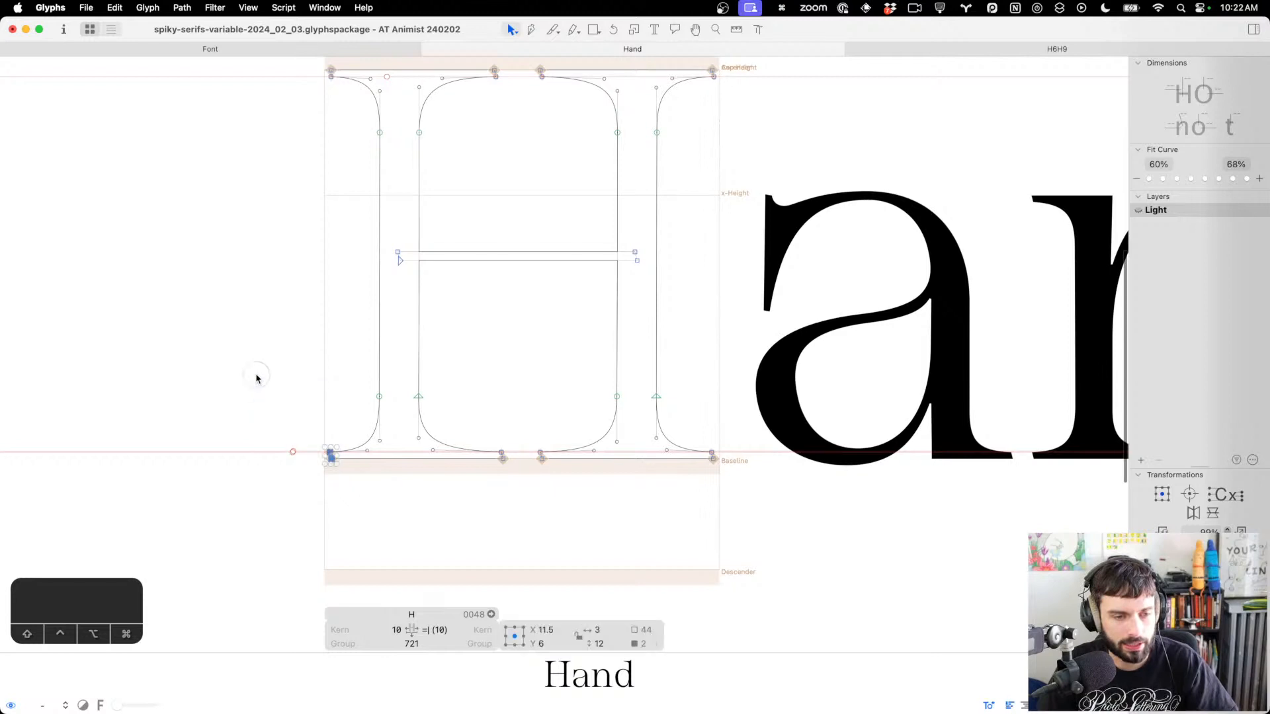
{"action": "key", "text": "l"}
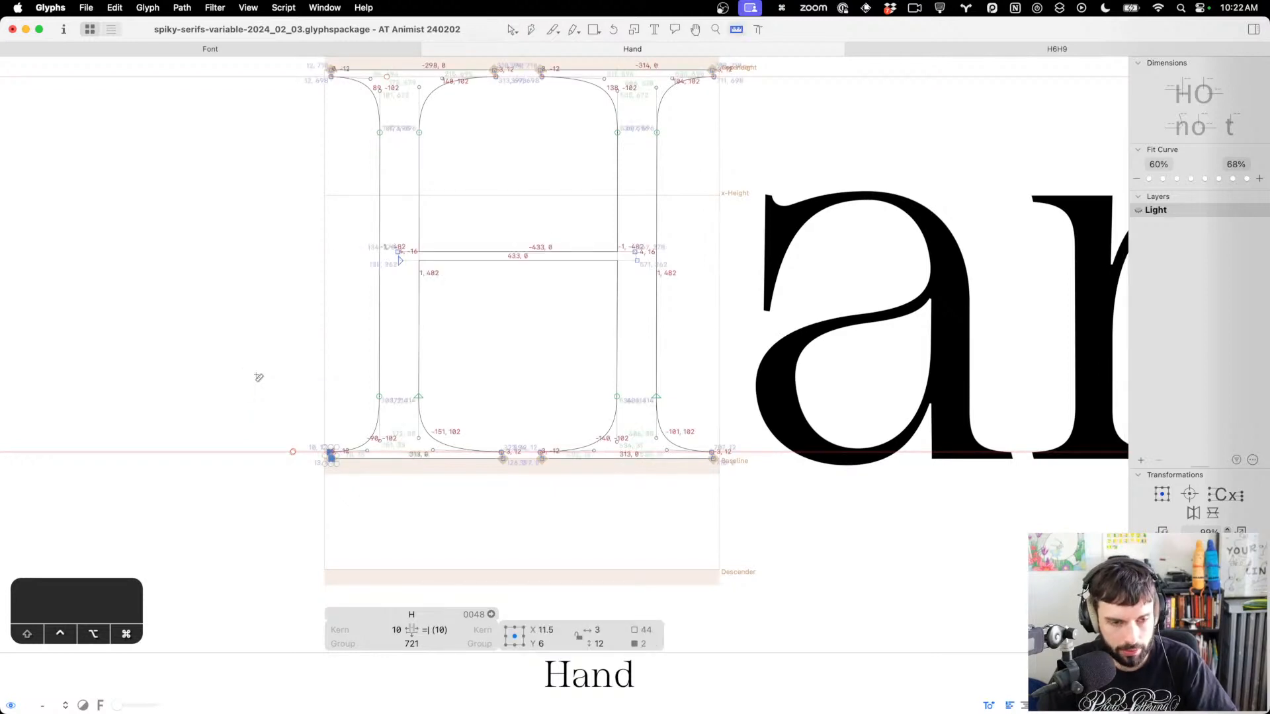
{"action": "key", "text": "ctrl+alt+super+Right"}
Scale the H's two inner serif ends and the right outer serif end at the baseline to zero width
{"action": "scroll", "coordinate": [311, 455], "scroll_direction": "up", "scroll_amount": 6}
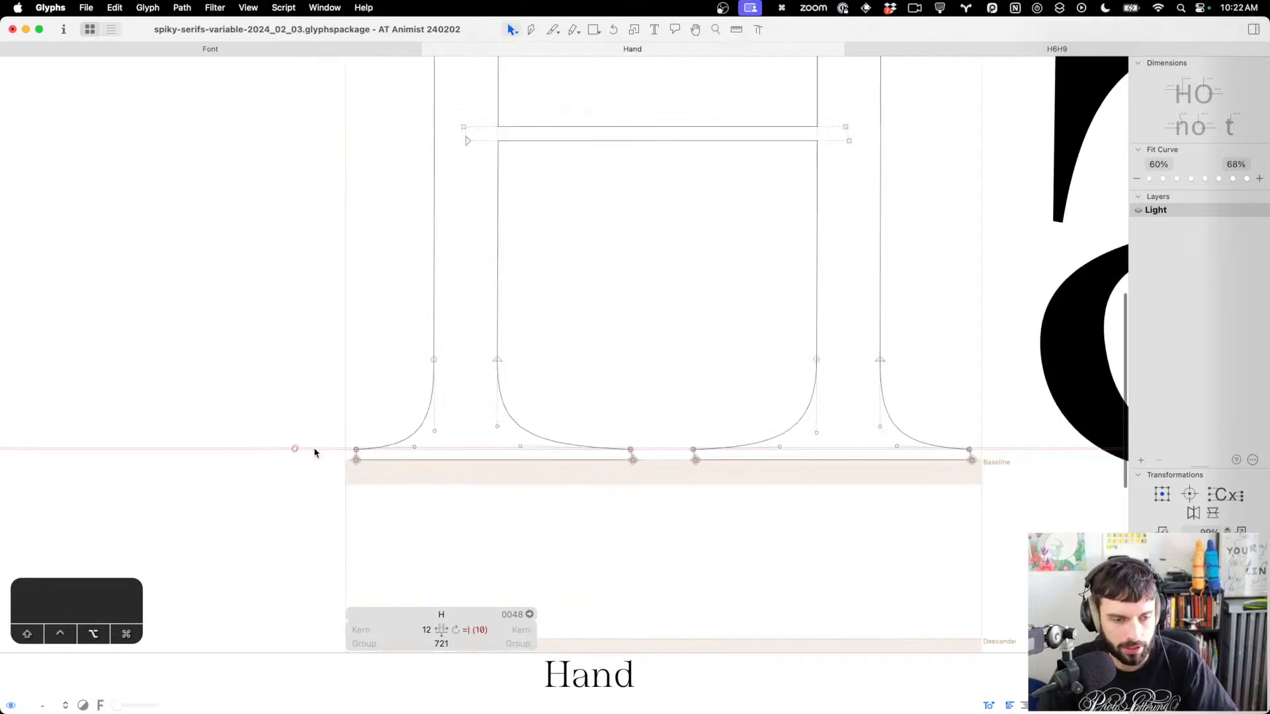
{"action": "scroll", "coordinate": [334, 428], "scroll_direction": "down", "scroll_amount": 6}
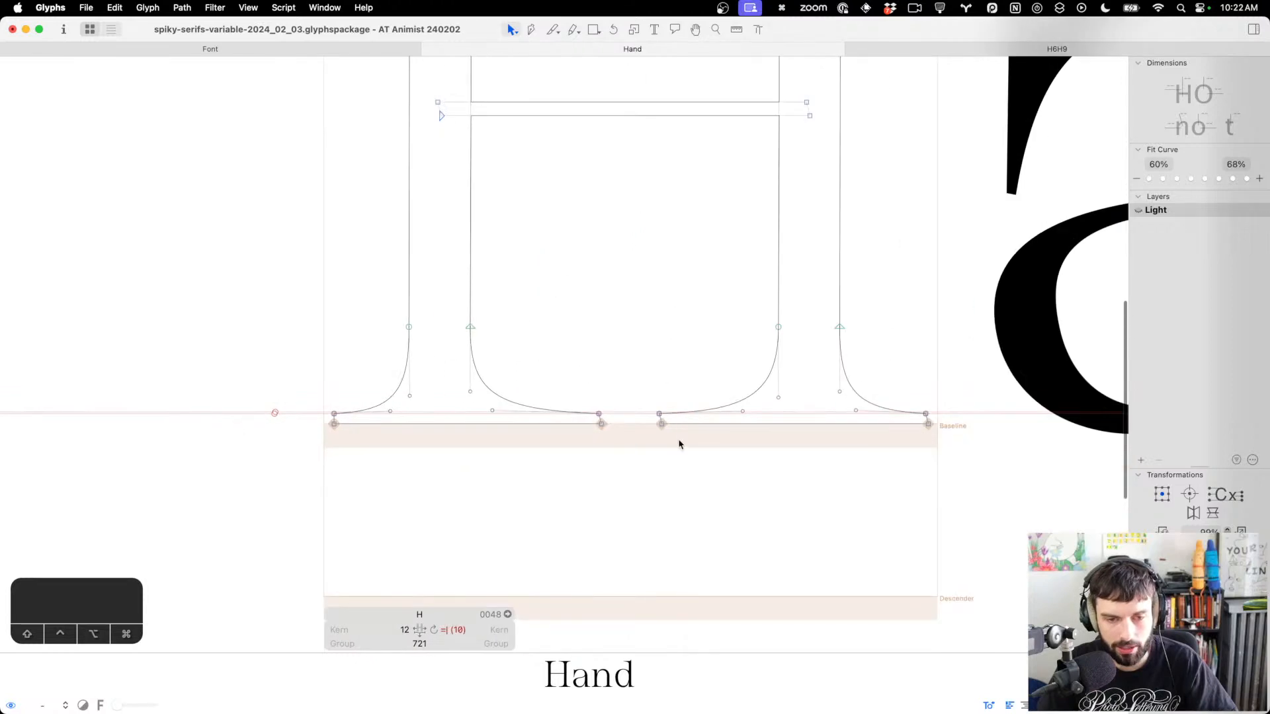
{"action": "scroll", "coordinate": [679, 445], "scroll_direction": "up", "scroll_amount": 3}
{"action": "left_click_drag", "start_coordinate": [476, 439], "coordinate": [317, 210]}
{"action": "left_click_drag", "start_coordinate": [553, 244], "coordinate": [708, 513]}
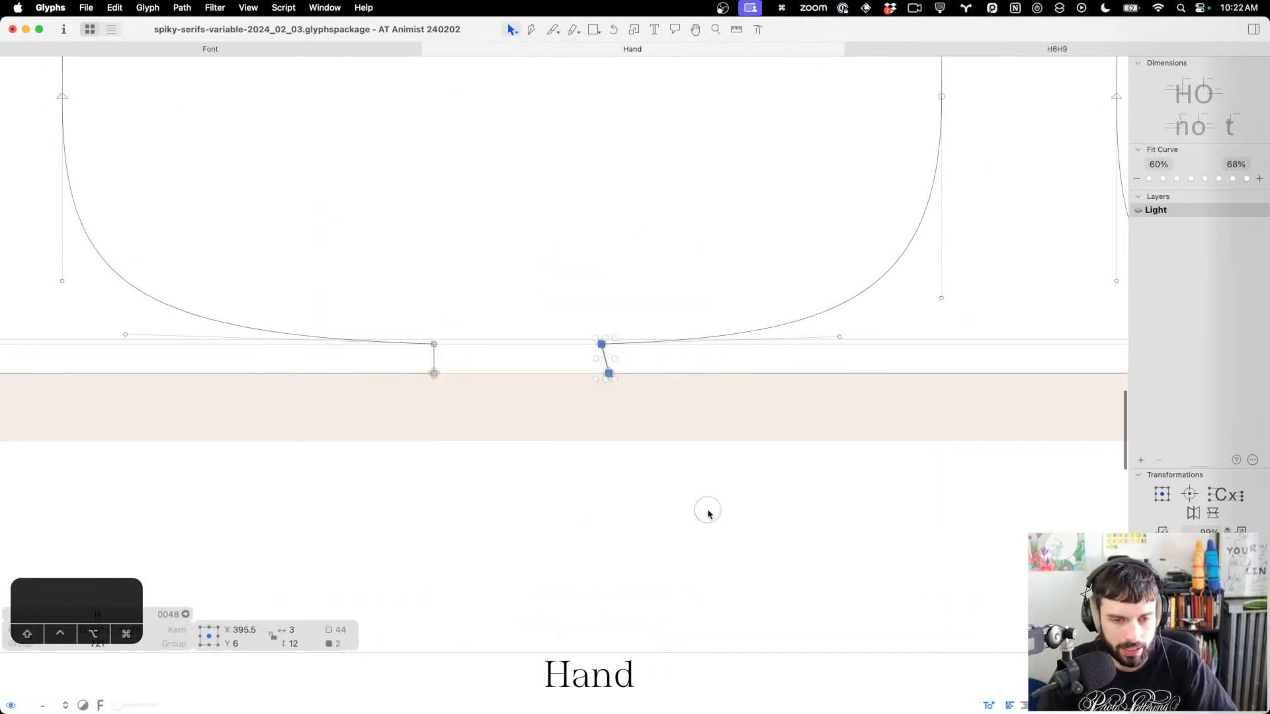
{"action": "scroll", "coordinate": [276, 451], "scroll_direction": "down", "scroll_amount": 2}
{"action": "left_click_drag", "start_coordinate": [973, 438], "coordinate": [855, 375]}
{"action": "key", "text": "l"}
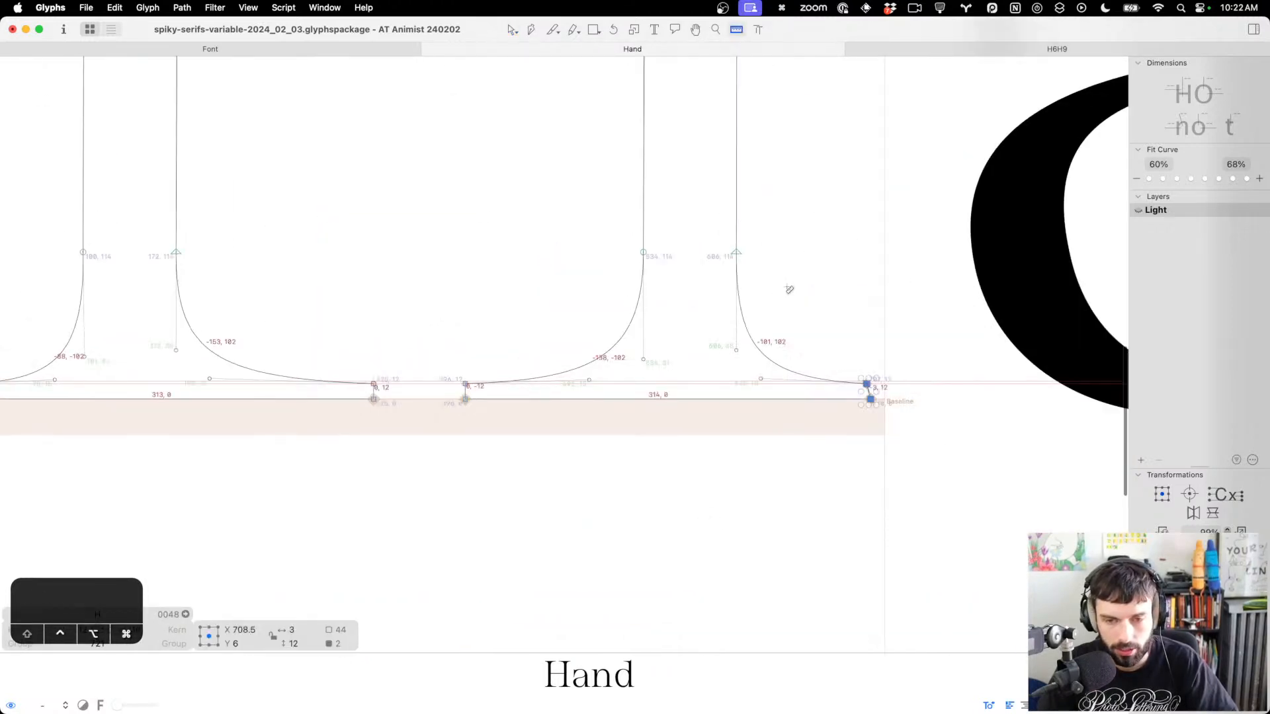
{"action": "key", "text": "v"}
Scale the remaining slanted serif ends along the H's cap height to zero width
{"action": "scroll", "coordinate": [789, 298], "scroll_direction": "up", "scroll_amount": 10}
{"action": "left_click_drag", "start_coordinate": [843, 312], "coordinate": [917, 541]}
{"action": "left_click_drag", "start_coordinate": [502, 405], "coordinate": [312, 292]}
{"action": "scroll", "coordinate": [309, 295], "scroll_direction": "down", "scroll_amount": 2}
{"action": "scroll", "coordinate": [403, 343], "scroll_direction": "left", "scroll_amount": 3}
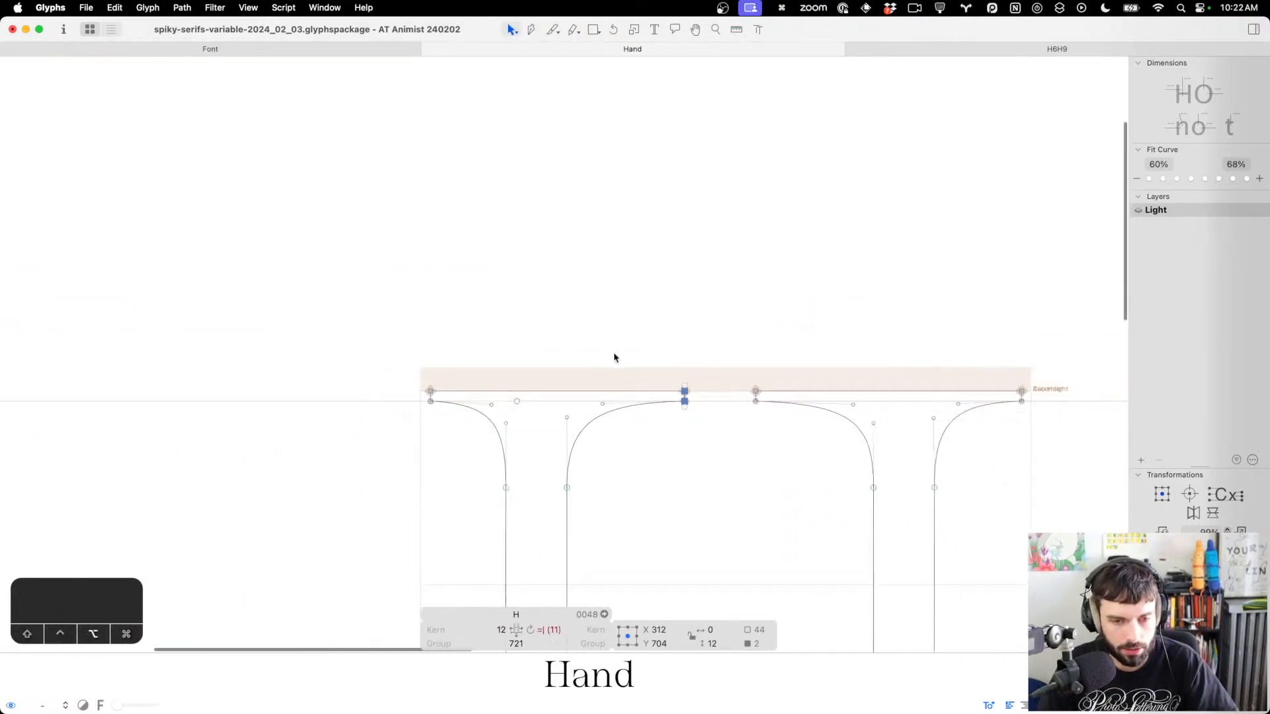
Look up the Scale selected points to zero height script among the arrowtype outline scripts without running it
{"action": "key", "text": "t"}
{"action": "scroll", "coordinate": [646, 382], "scroll_direction": "down", "scroll_amount": 5}
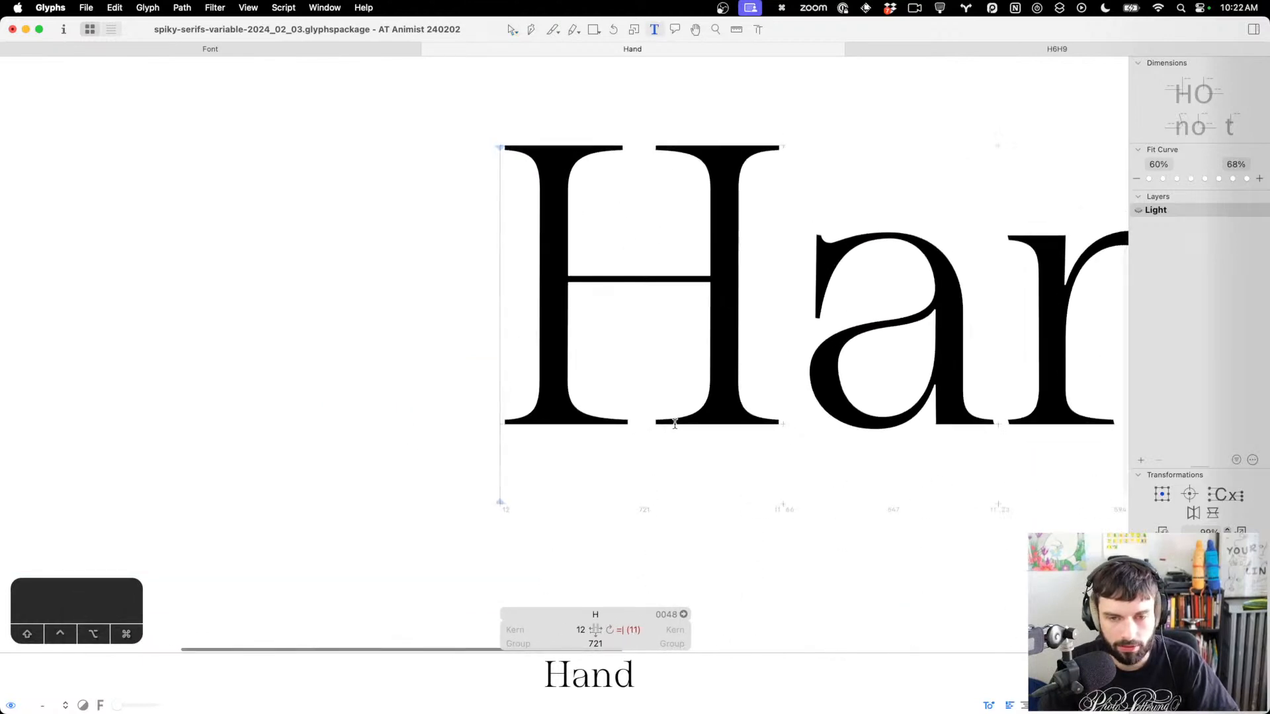
{"action": "scroll", "coordinate": [675, 423], "scroll_direction": "right", "scroll_amount": 5}
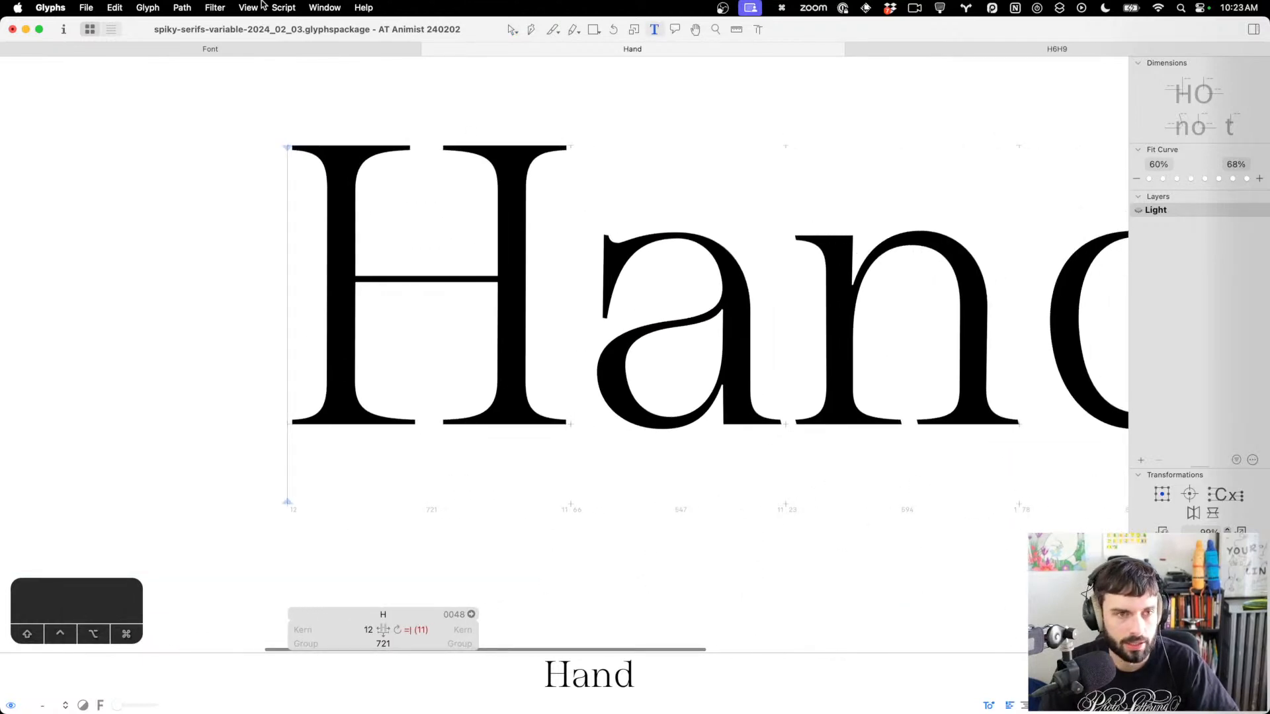
{"action": "left_click", "coordinate": [281, 7]}
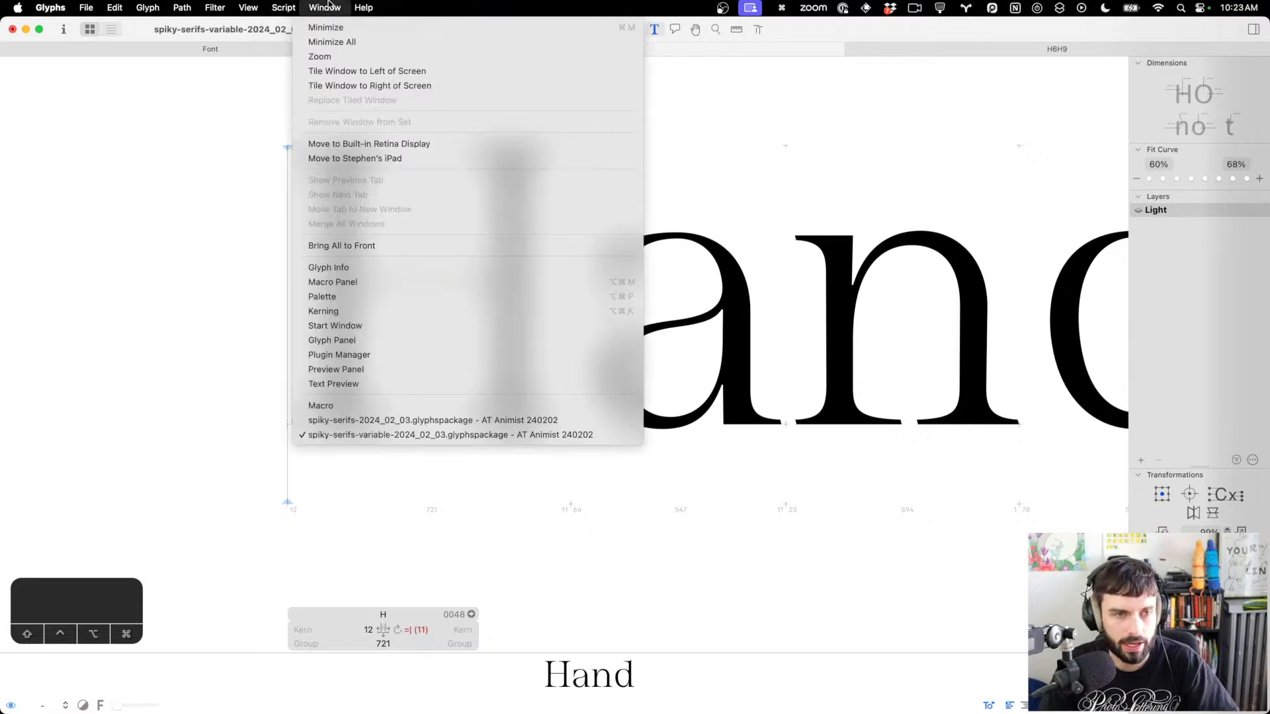
{"action": "mouse_move", "coordinate": [430, 27]}
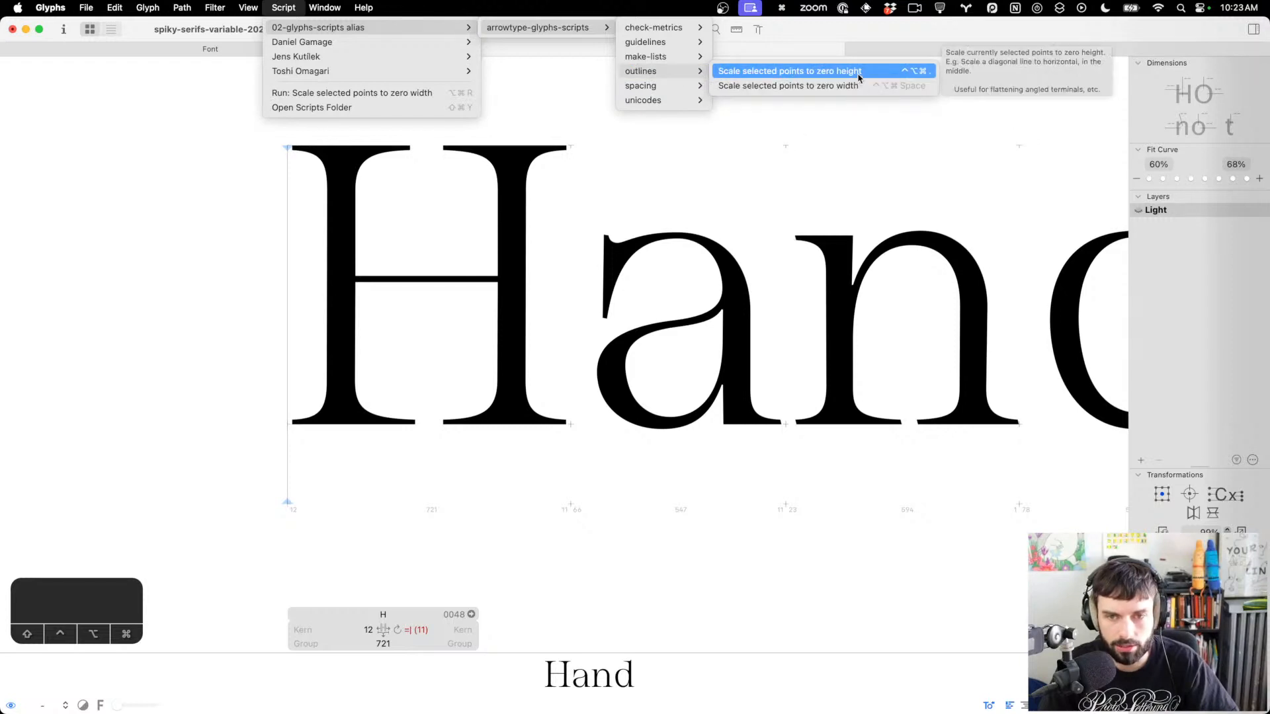
Scale the lower and upper end points of the a's left terminal to zero height
{"action": "left_click", "coordinate": [675, 311]}
{"action": "left_click", "coordinate": [643, 299]}
{"action": "double_click", "coordinate": [642, 299]}
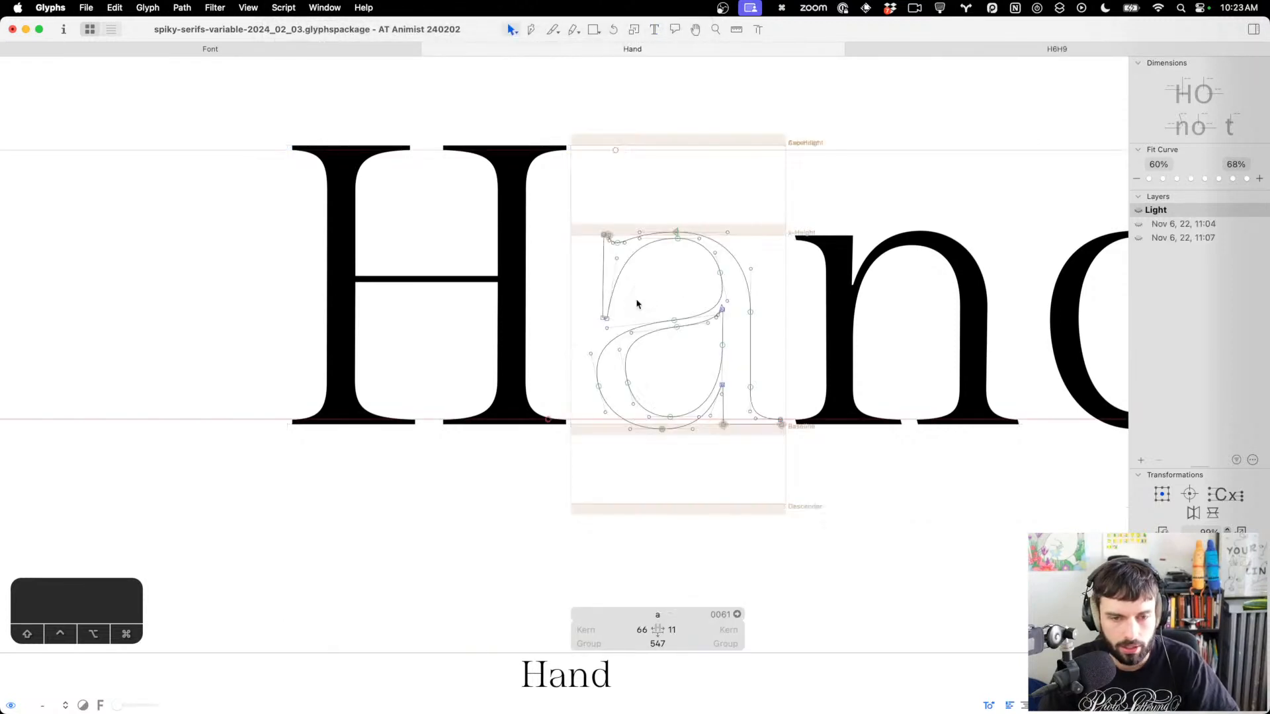
{"action": "scroll", "coordinate": [639, 302], "scroll_direction": "up", "scroll_amount": 5}
{"action": "left_click_drag", "start_coordinate": [592, 363], "coordinate": [510, 375]}
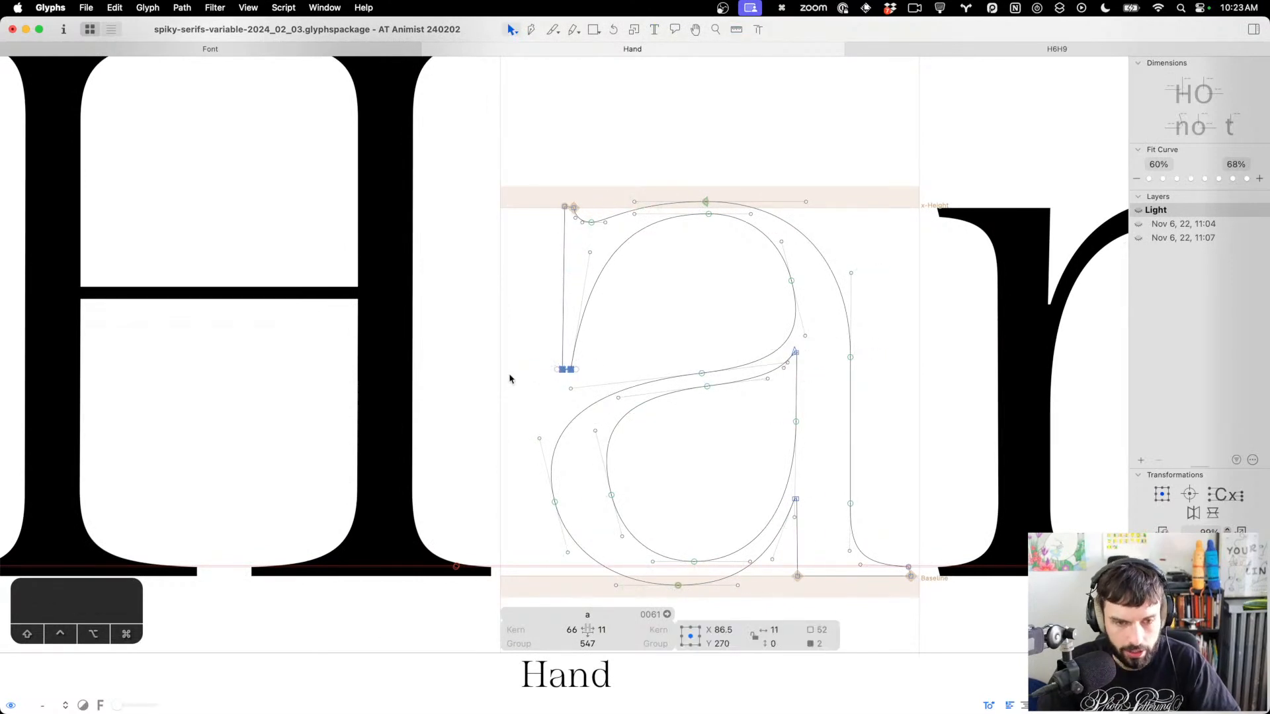
{"action": "left_click_drag", "start_coordinate": [598, 196], "coordinate": [543, 209]}
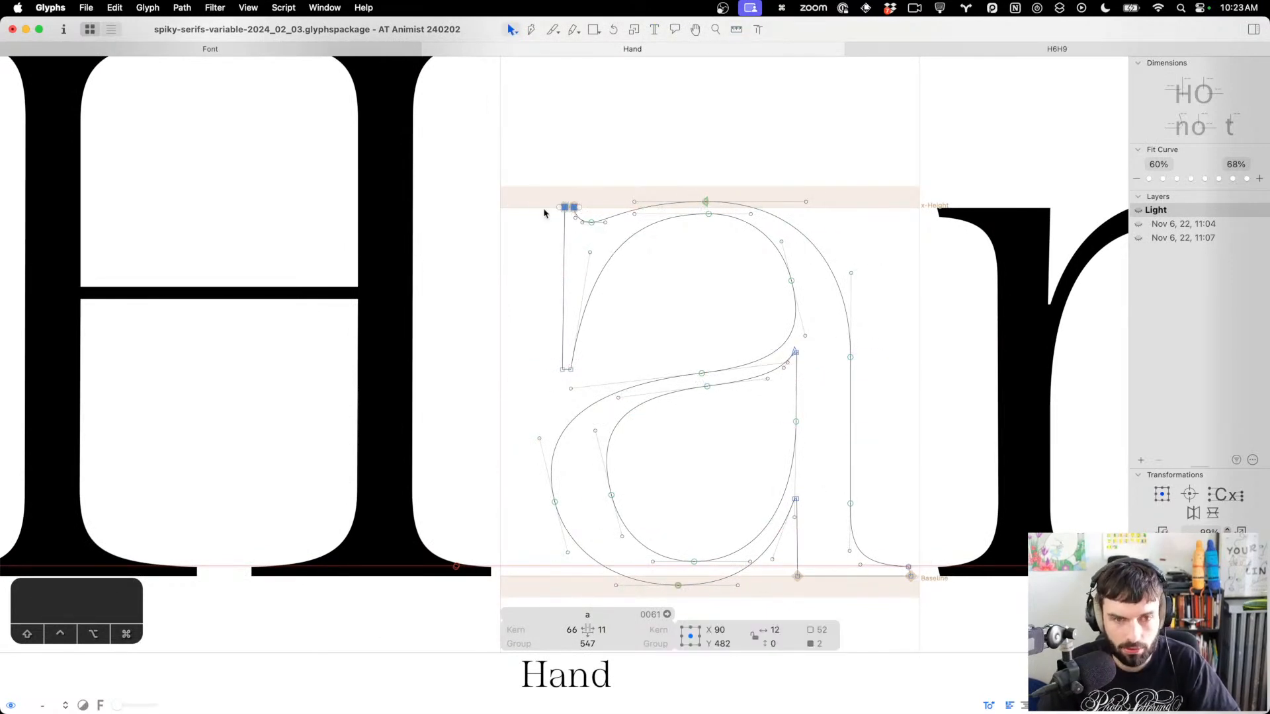
{"action": "scroll", "coordinate": [813, 351], "scroll_direction": "down", "scroll_amount": 3}
Scale the two points of the a's right foot serif end to zero width
{"action": "left_click", "coordinate": [913, 520]}
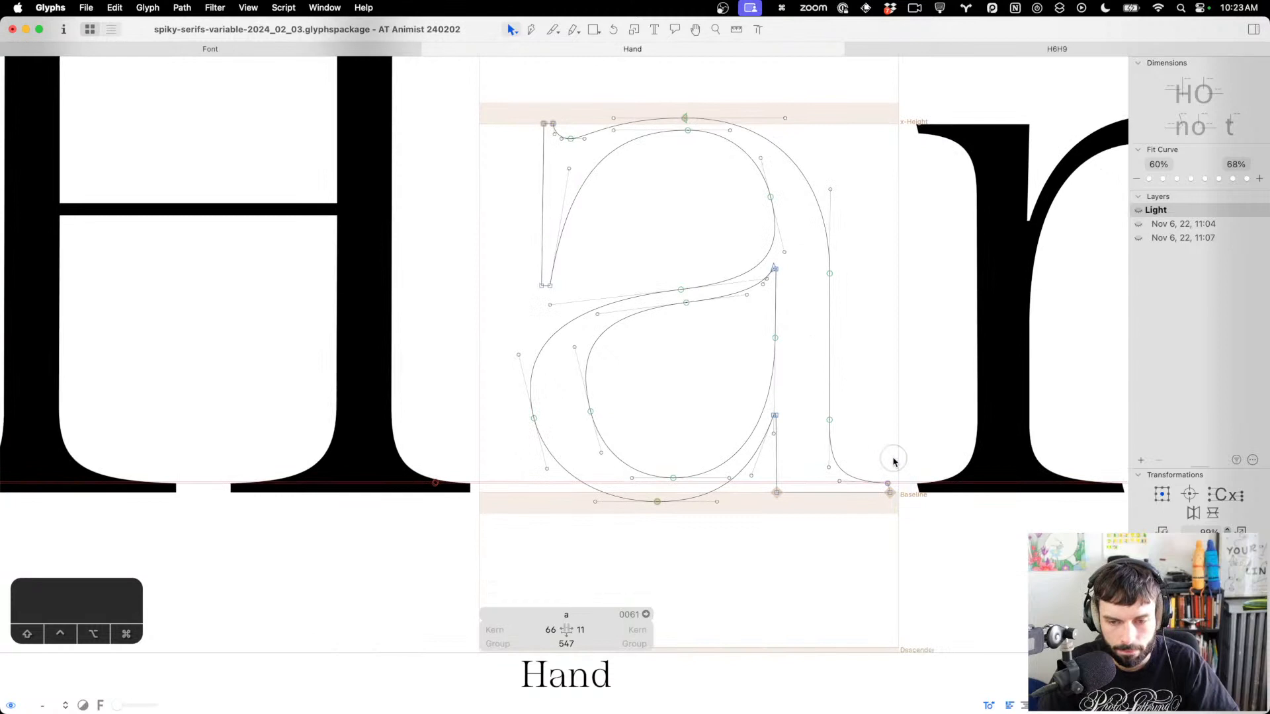
{"action": "left_click_drag", "start_coordinate": [906, 453], "coordinate": [870, 527]}
{"action": "left_click", "coordinate": [857, 537]}
{"action": "scroll", "coordinate": [858, 537], "scroll_direction": "right", "scroll_amount": 8}
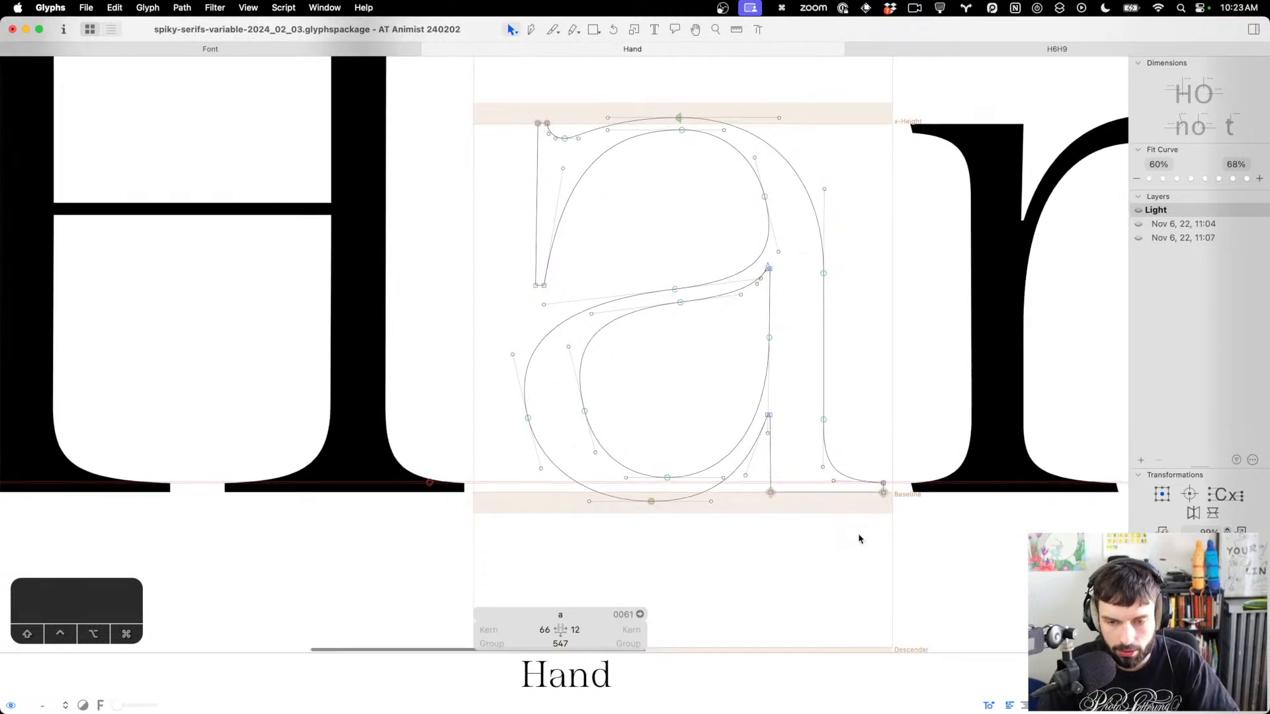
Scale the n's left serif ends at the baseline and at the x-height to zero width
{"action": "double_click", "coordinate": [851, 528]}
{"action": "left_click_drag", "start_coordinate": [684, 511], "coordinate": [622, 427]}
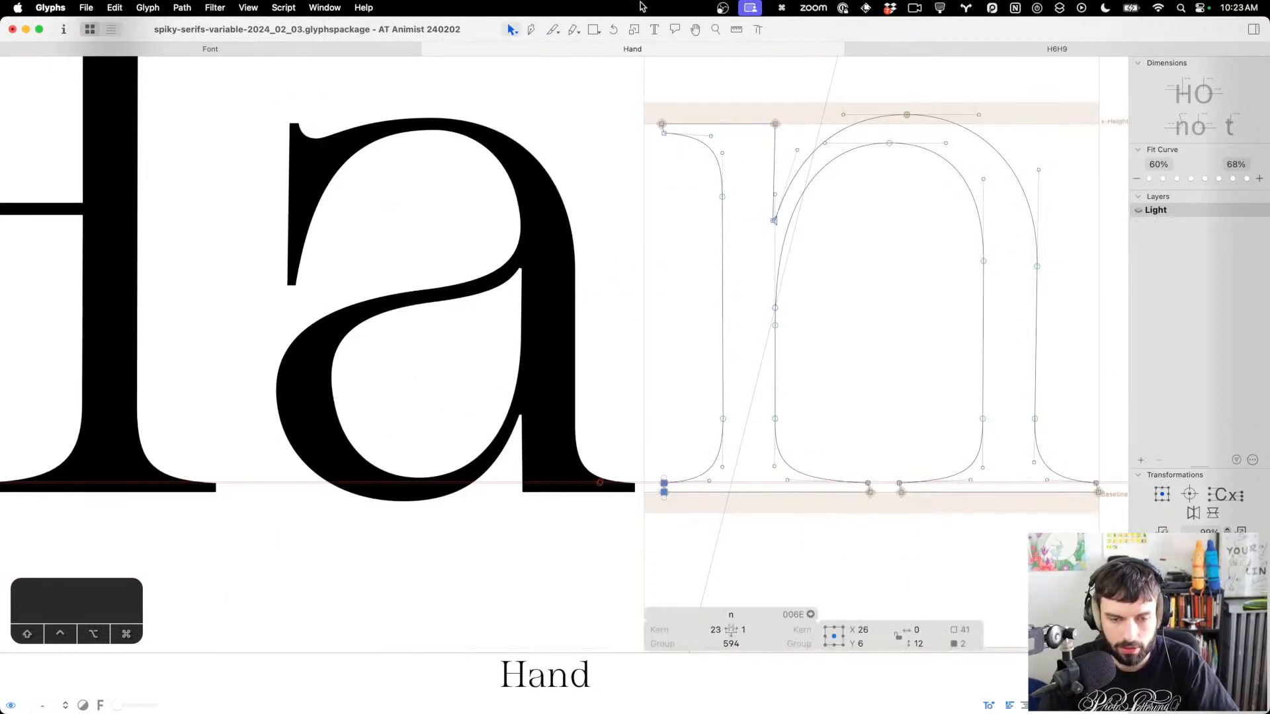
{"action": "left_click_drag", "start_coordinate": [677, 90], "coordinate": [626, 216]}
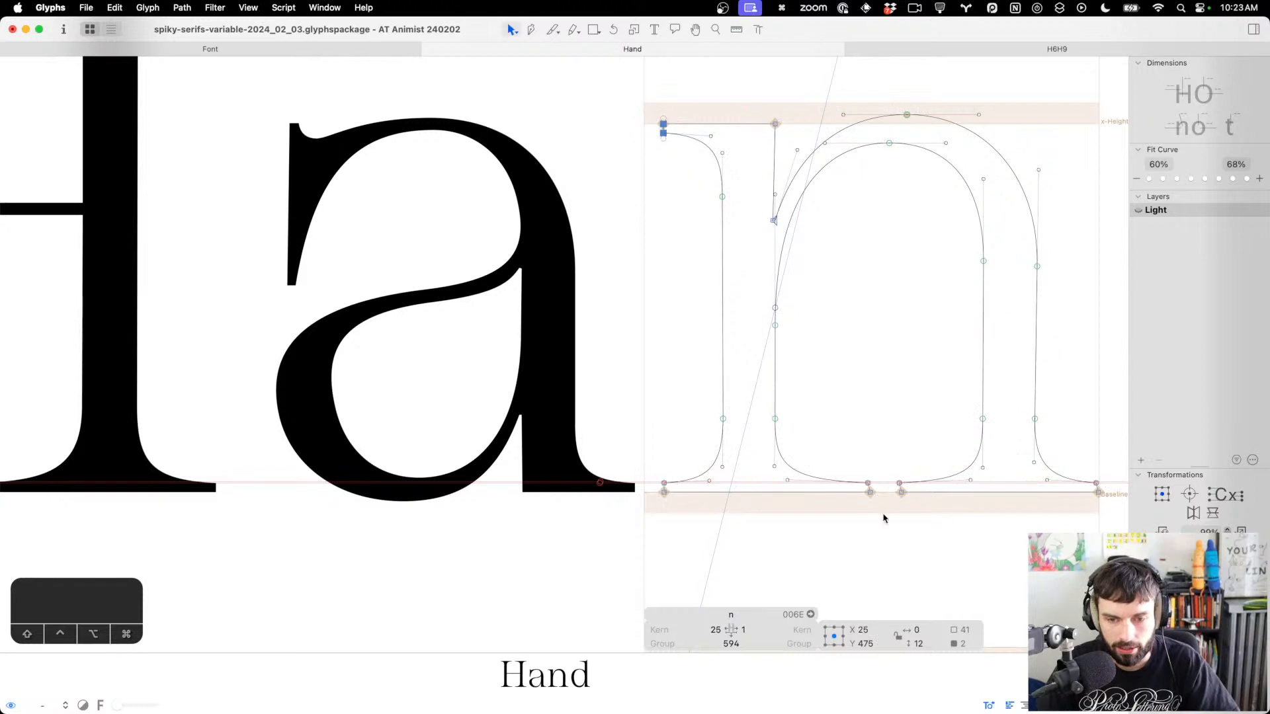
Scale the n's two inner foot serif ends and its right outer foot serif end to zero width
{"action": "left_click_drag", "start_coordinate": [884, 518], "coordinate": [916, 521]}
{"action": "key", "text": "shift+super+a"}
{"action": "key", "text": "shift+super+a"}
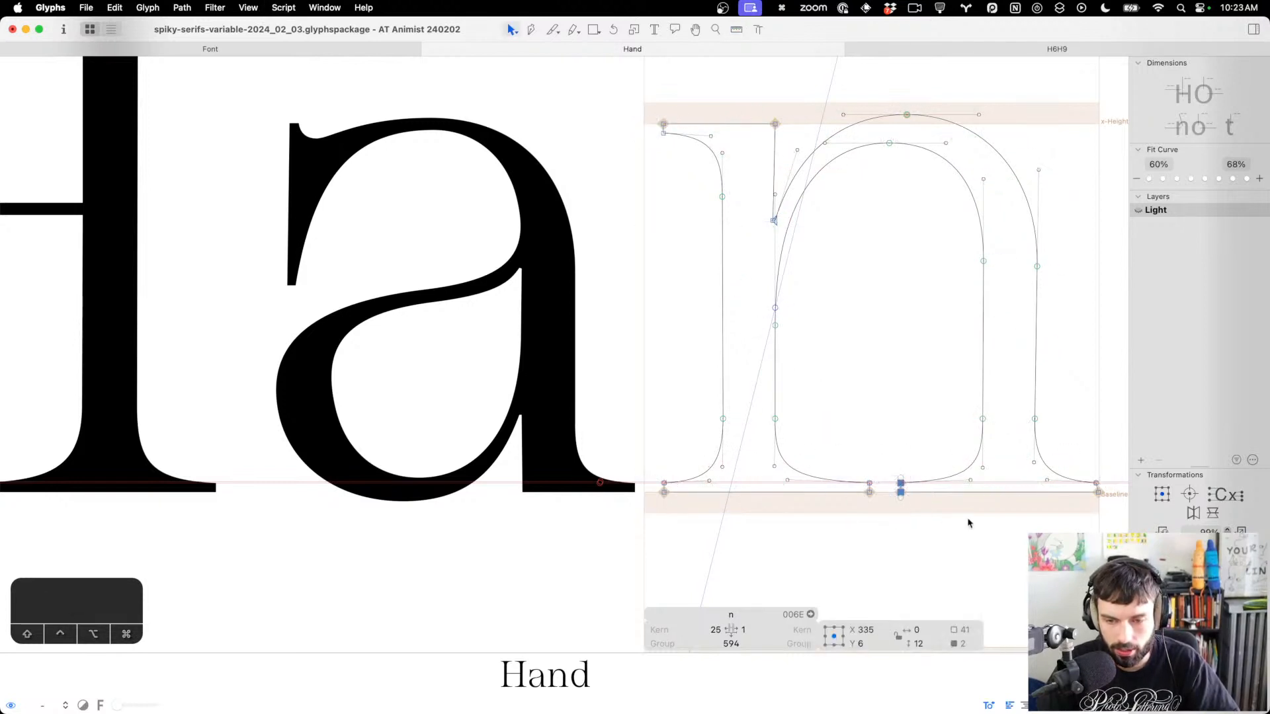
{"action": "scroll", "coordinate": [1005, 526], "scroll_direction": "right", "scroll_amount": 4}
{"action": "left_click_drag", "start_coordinate": [1052, 522], "coordinate": [970, 427]}
{"action": "scroll", "coordinate": [971, 428], "scroll_direction": "right", "scroll_amount": 6}
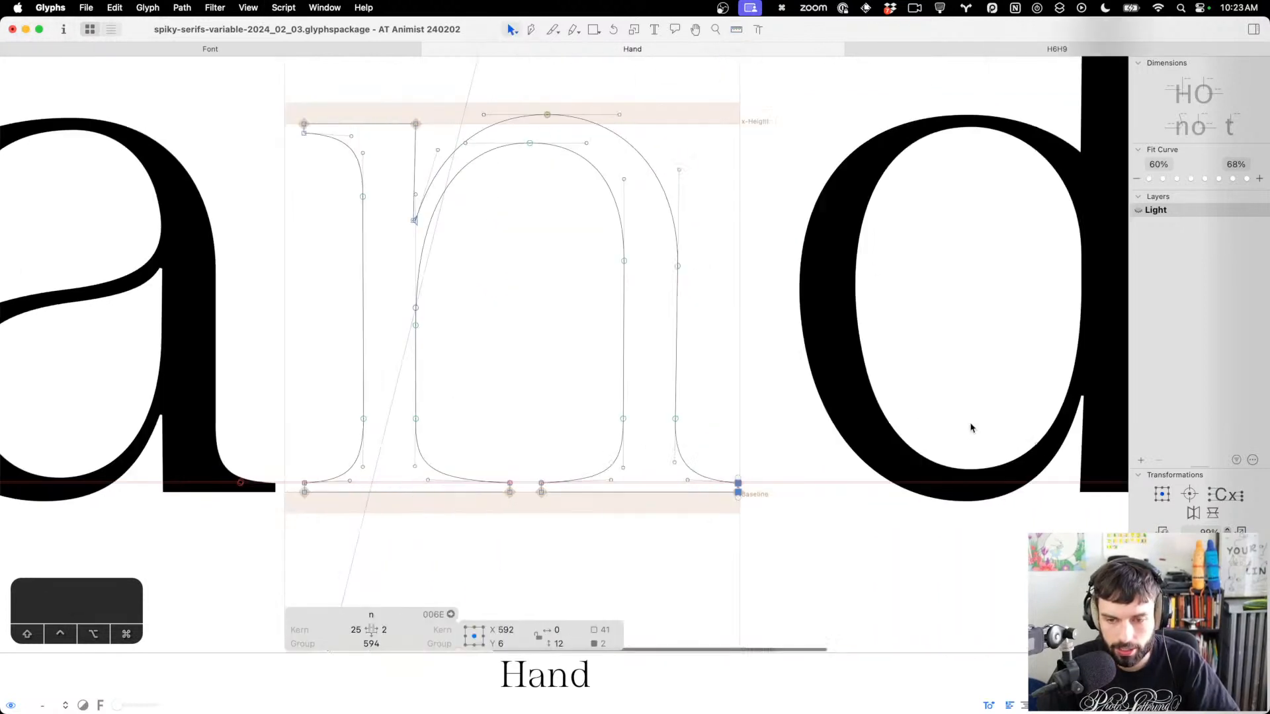
Scale the two points of the d's foot serif end at the baseline to zero width
{"action": "scroll", "coordinate": [971, 427], "scroll_direction": "right", "scroll_amount": 3}
{"action": "double_click", "coordinate": [851, 353]}
{"action": "left_click_drag", "start_coordinate": [1118, 465], "coordinate": [1090, 504]}
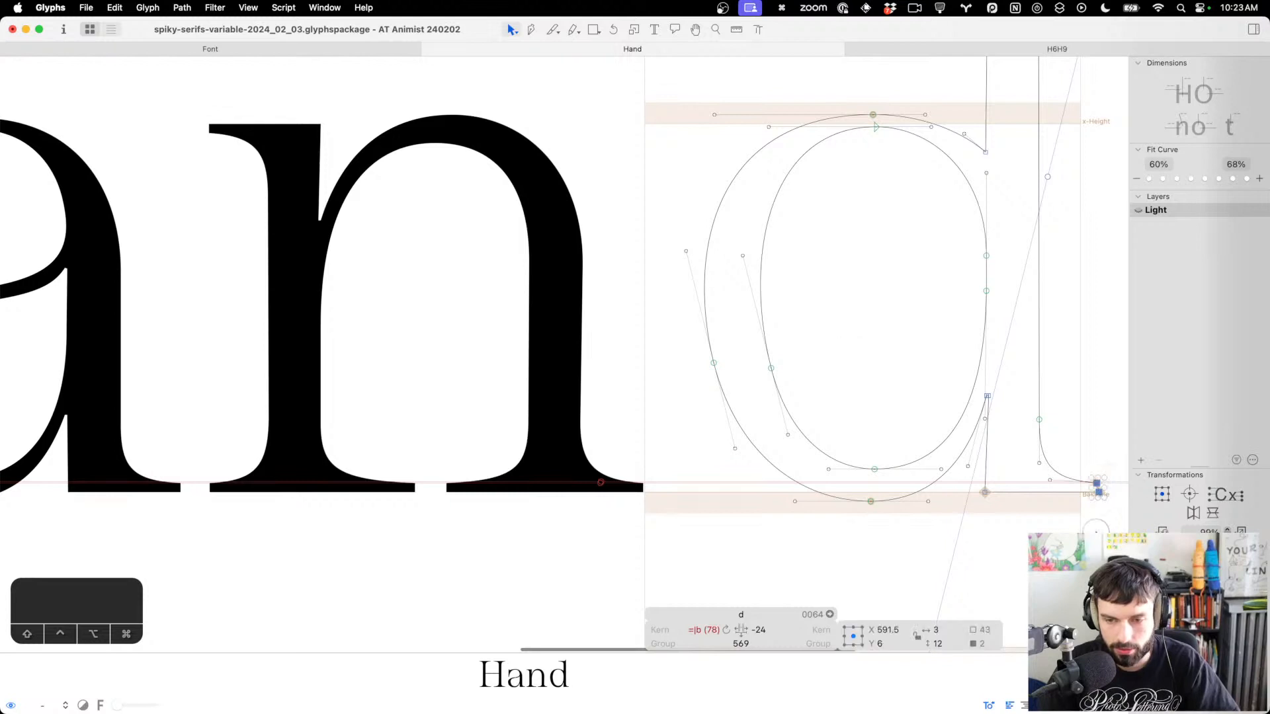
{"action": "key", "text": "shift+super+a"}
Scale the d's ascender serif end to zero width and the two points of its top spur to zero height
{"action": "scroll", "coordinate": [918, 285], "scroll_direction": "up", "scroll_amount": 6}
{"action": "left_click", "coordinate": [788, 167]}
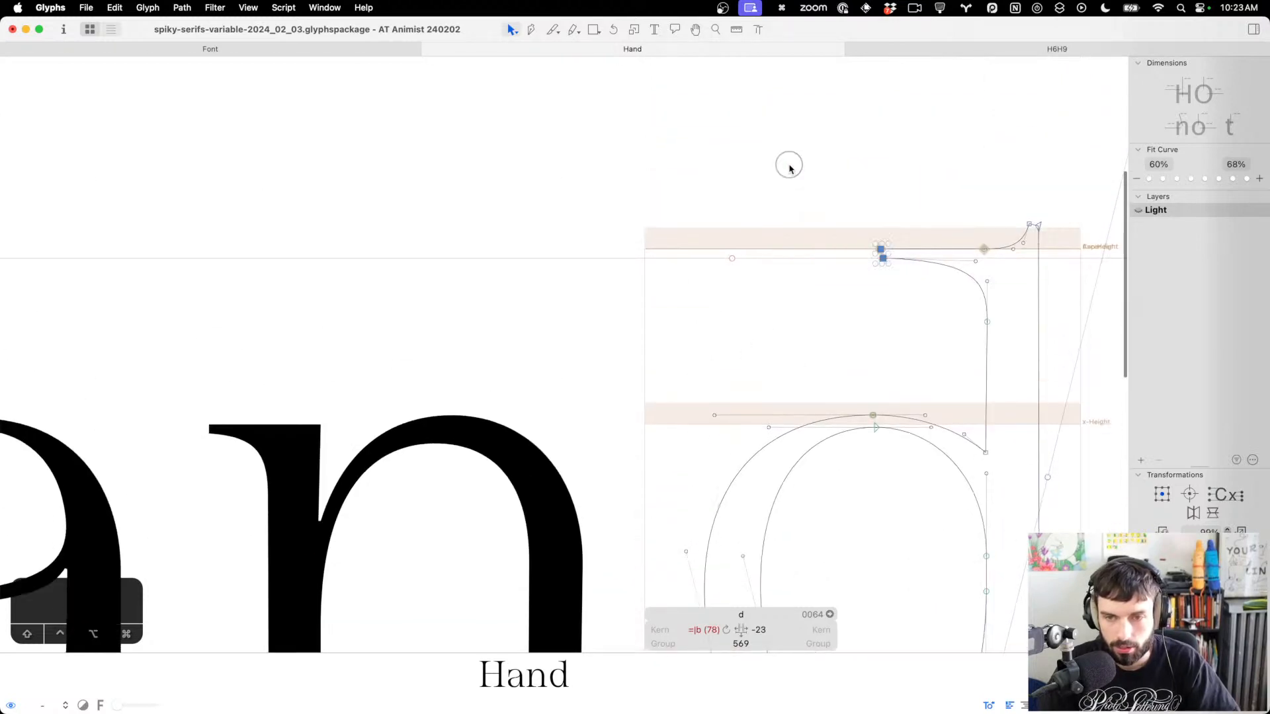
{"action": "left_click_drag", "start_coordinate": [950, 183], "coordinate": [1073, 233]}
{"action": "key", "text": "ctrl+alt+super+period"}
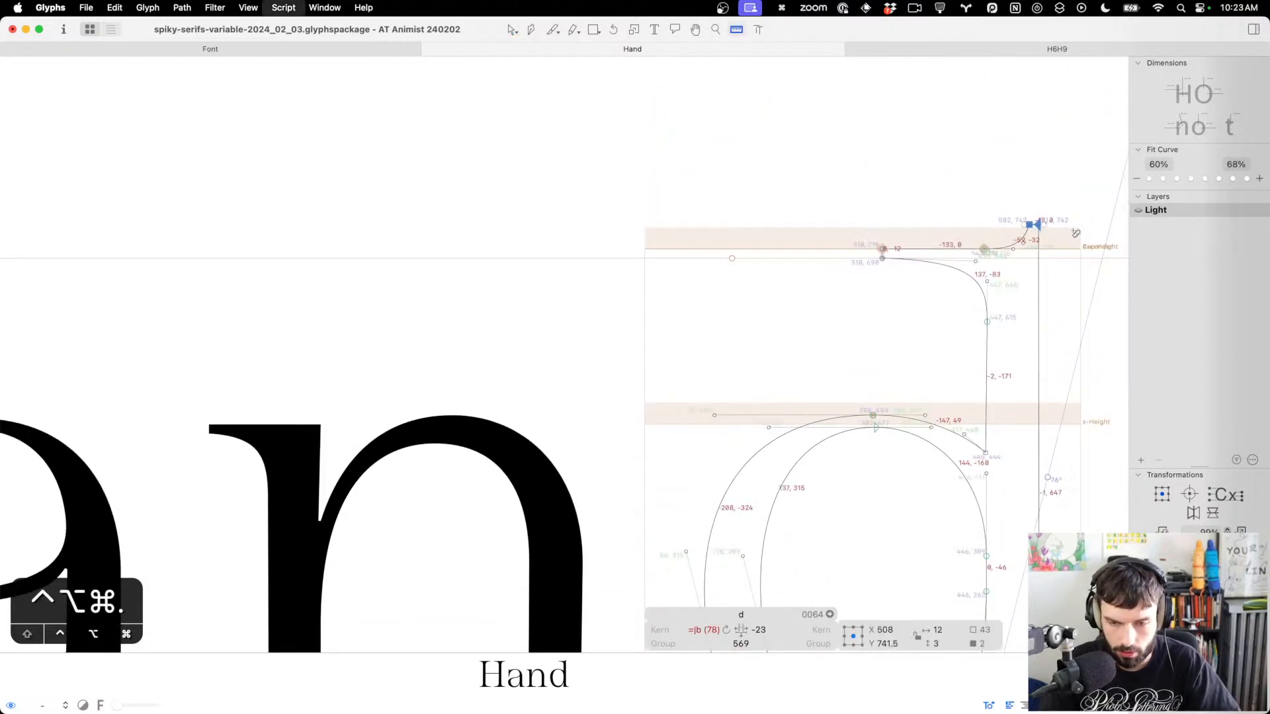
Examine the straightened letters in Hand at different magnifications, especially the bowl shape and outline of the a
{"action": "key", "text": "t"}
{"action": "scroll", "coordinate": [1072, 232], "scroll_direction": "down", "scroll_amount": 5}
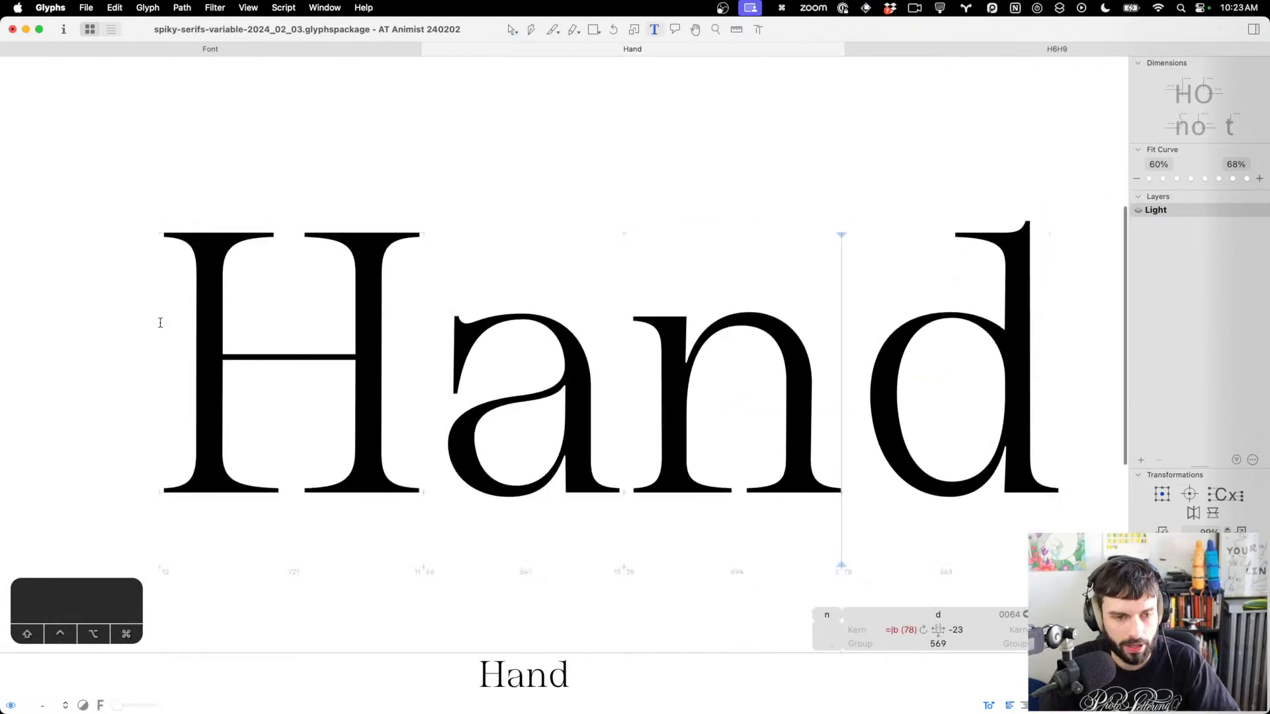
{"action": "scroll", "coordinate": [104, 318], "scroll_direction": "up", "scroll_amount": 5}
{"action": "scroll", "coordinate": [559, 234], "scroll_direction": "down", "scroll_amount": 3}
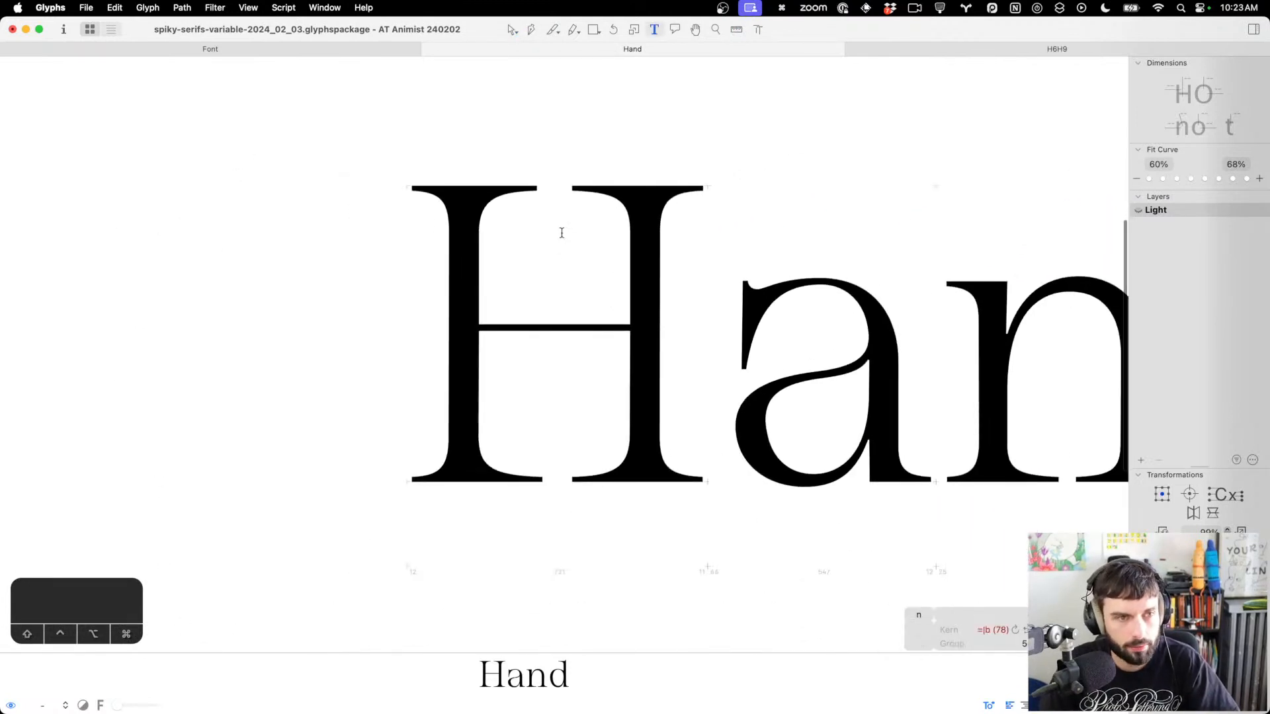
{"action": "scroll", "coordinate": [563, 229], "scroll_direction": "right", "scroll_amount": 5}
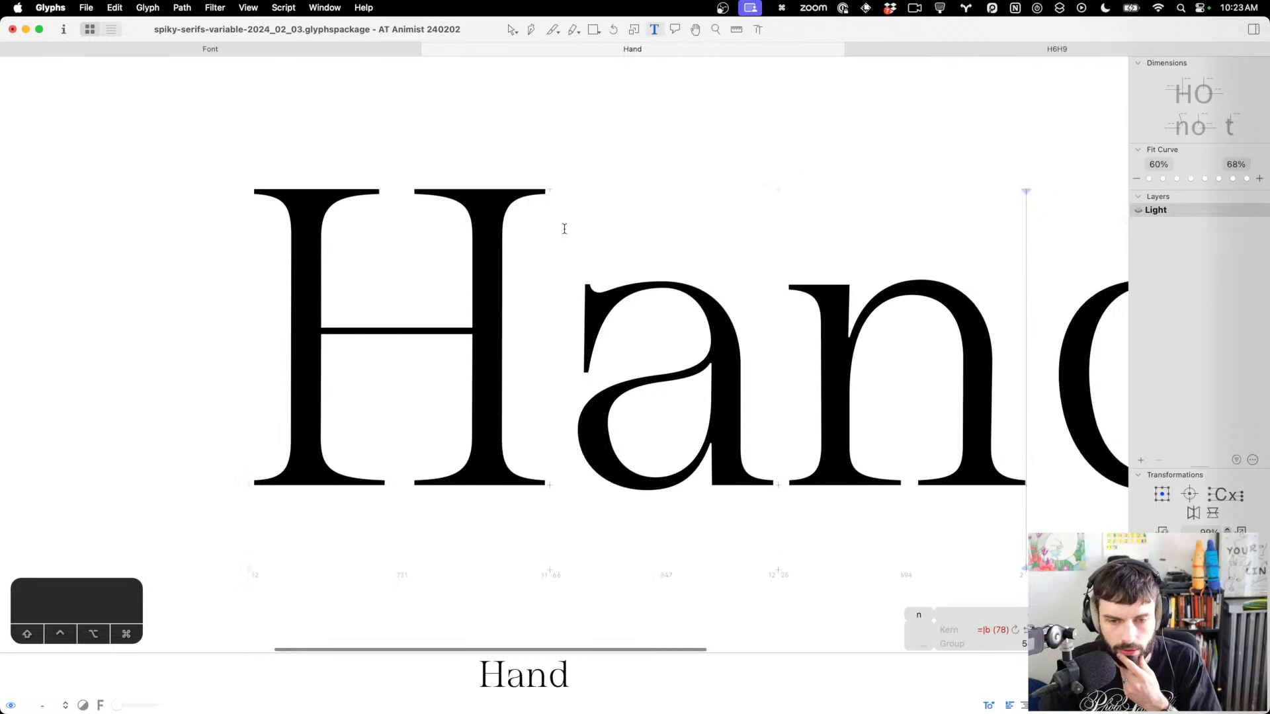
{"action": "double_click", "coordinate": [644, 427]}
{"action": "scroll", "coordinate": [617, 453], "scroll_direction": "up", "scroll_amount": 3}
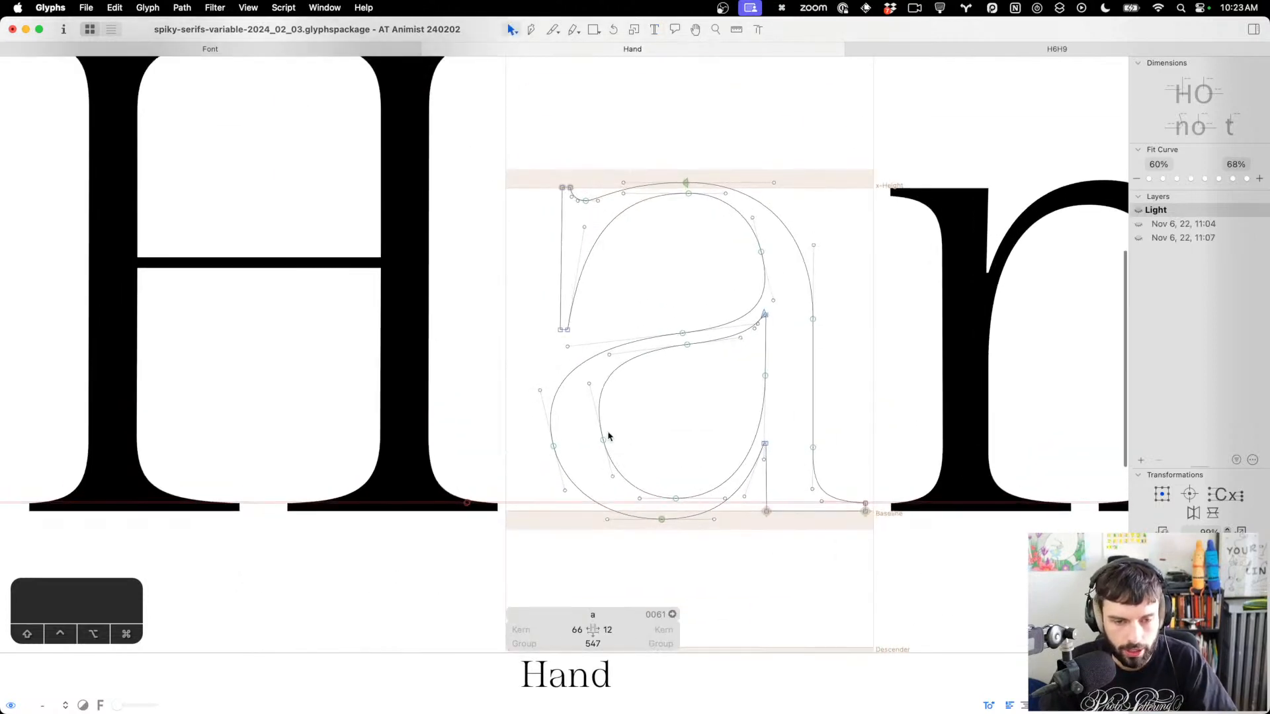
{"action": "key", "text": "p"}
{"action": "scroll", "coordinate": [603, 437], "scroll_direction": "up", "scroll_amount": 3}
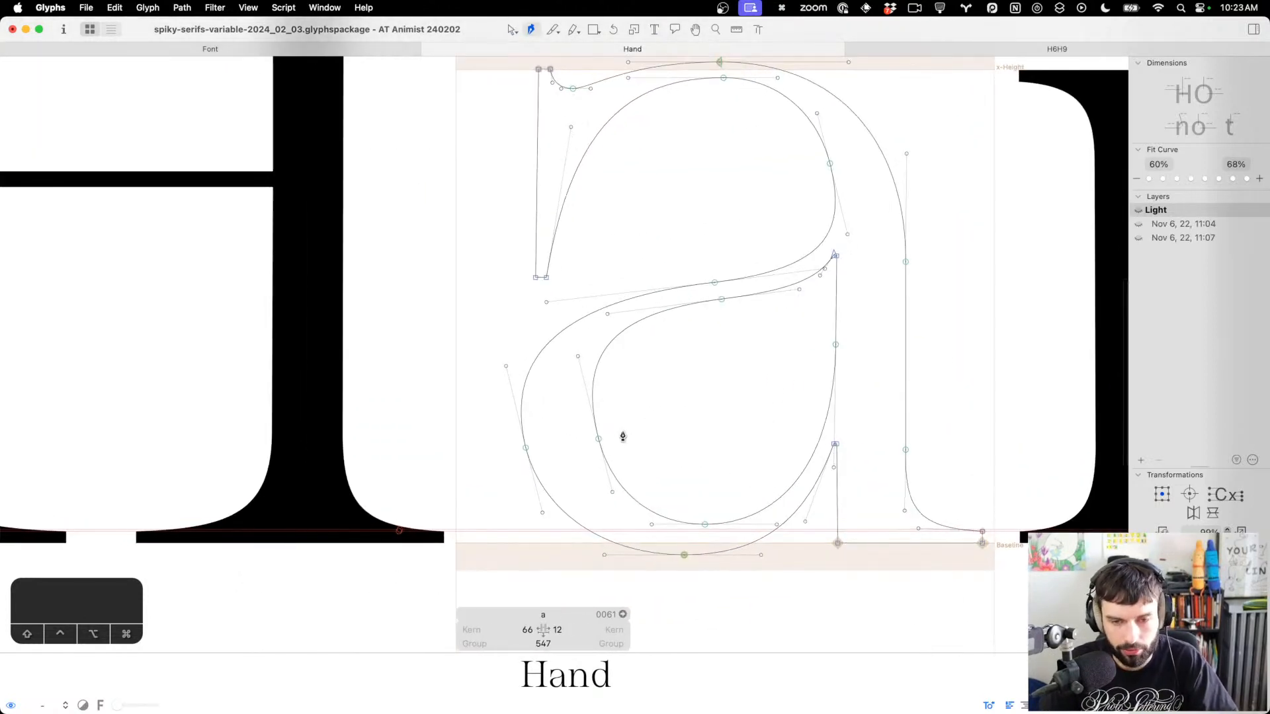
{"action": "key", "text": "t"}
{"action": "scroll", "coordinate": [694, 381], "scroll_direction": "down", "scroll_amount": 5}
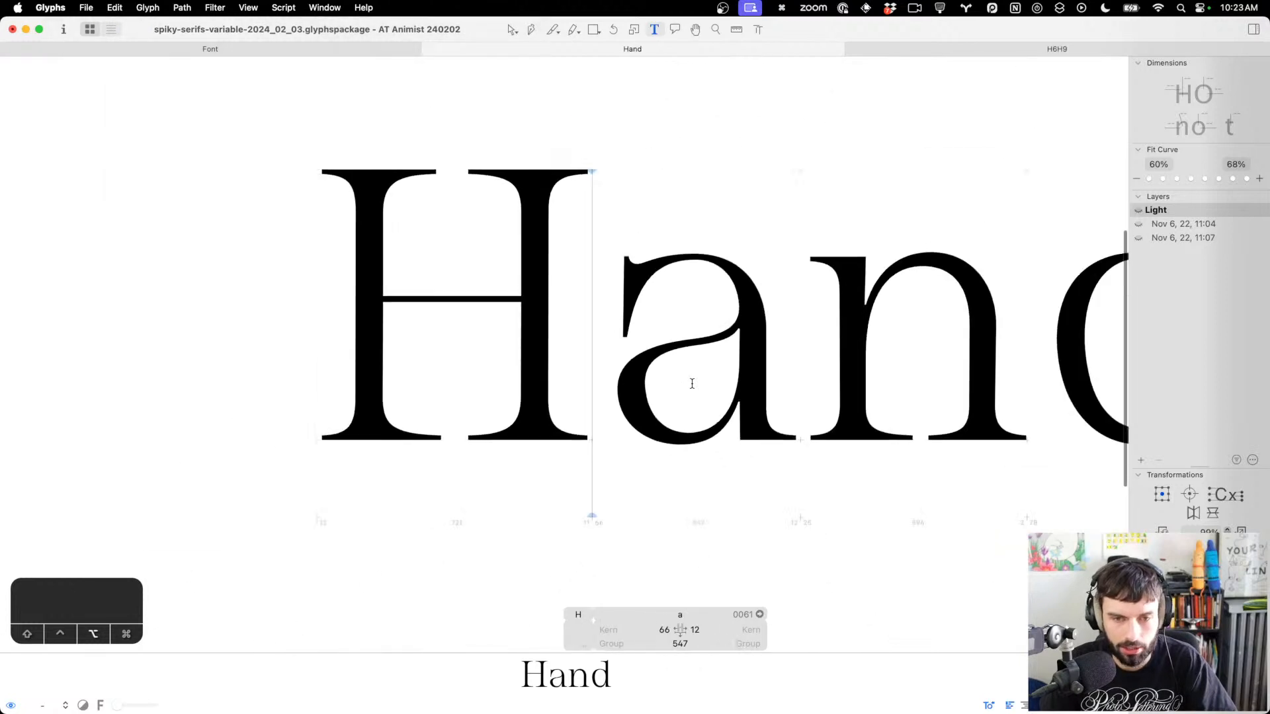
{"action": "scroll", "coordinate": [692, 383], "scroll_direction": "right", "scroll_amount": 3}
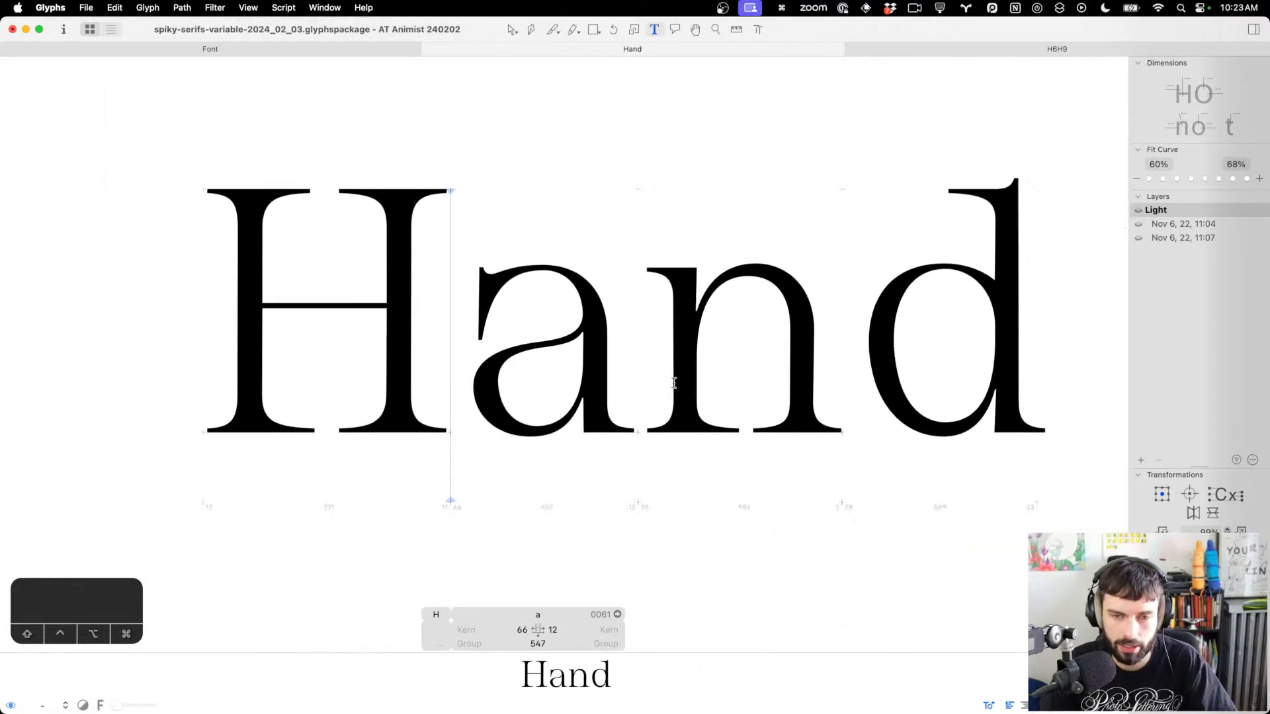
{"action": "scroll", "coordinate": [453, 380], "scroll_direction": "up", "scroll_amount": 3}
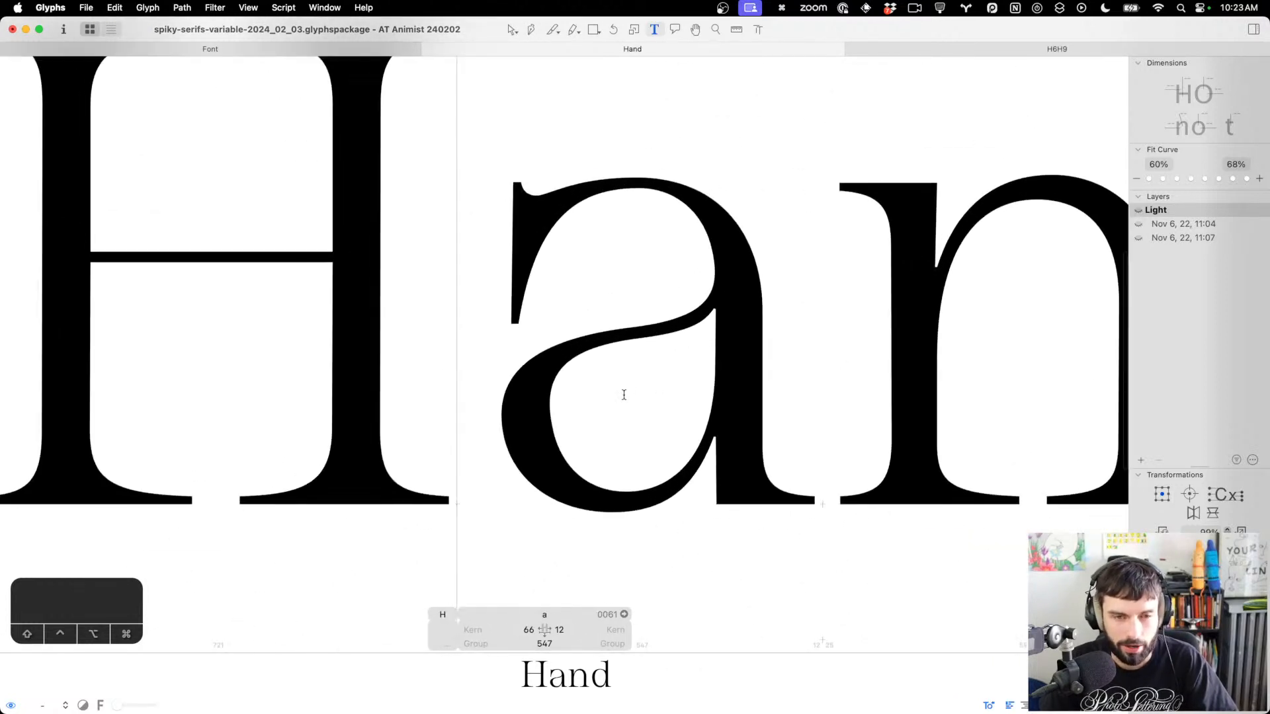
{"action": "scroll", "coordinate": [622, 397], "scroll_direction": "up", "scroll_amount": 1}
Insert curve points at the left extremes of the a's bowl, one on the outer and one on the inner contour
{"action": "double_click", "coordinate": [622, 399]}
{"action": "scroll", "coordinate": [506, 522], "scroll_direction": "up", "scroll_amount": 3}
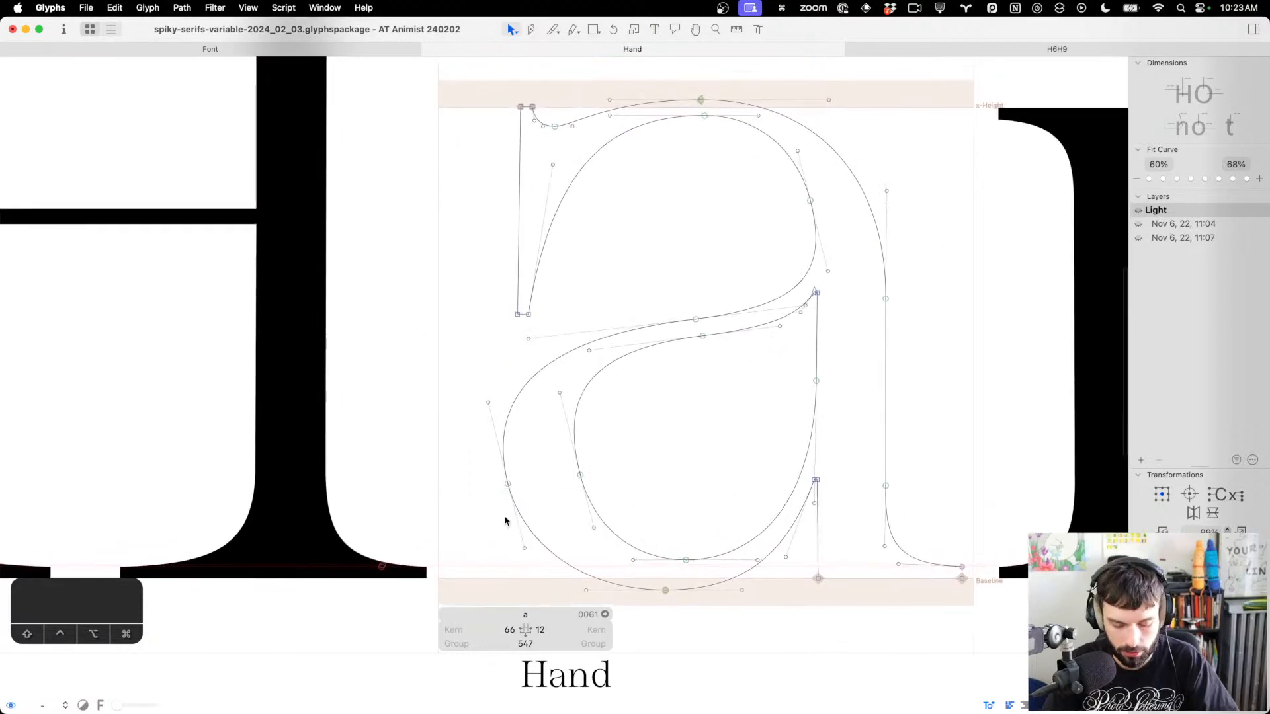
{"action": "key", "text": "p"}
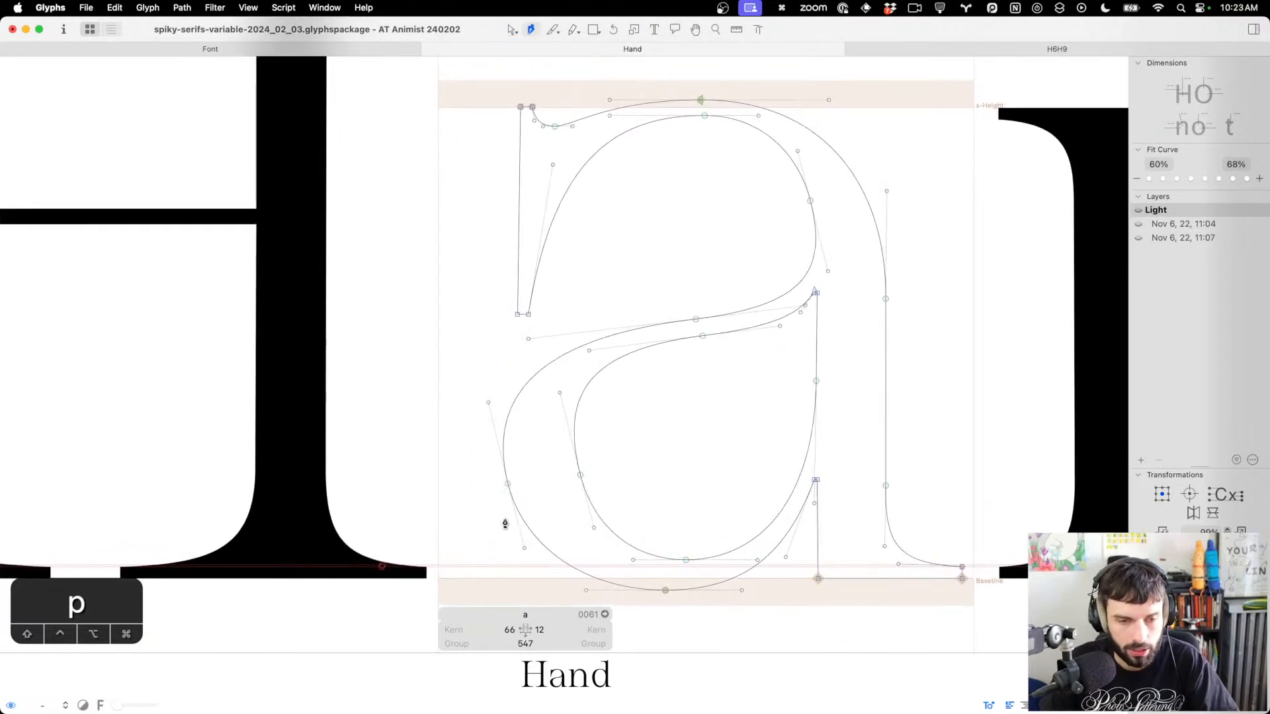
{"action": "left_click", "coordinate": [503, 452]}
{"action": "left_click", "coordinate": [574, 432]}
Delete the old diagonal curve points just below the new left extremes on the a's inner and outer bowl contours
{"action": "key", "text": "v"}
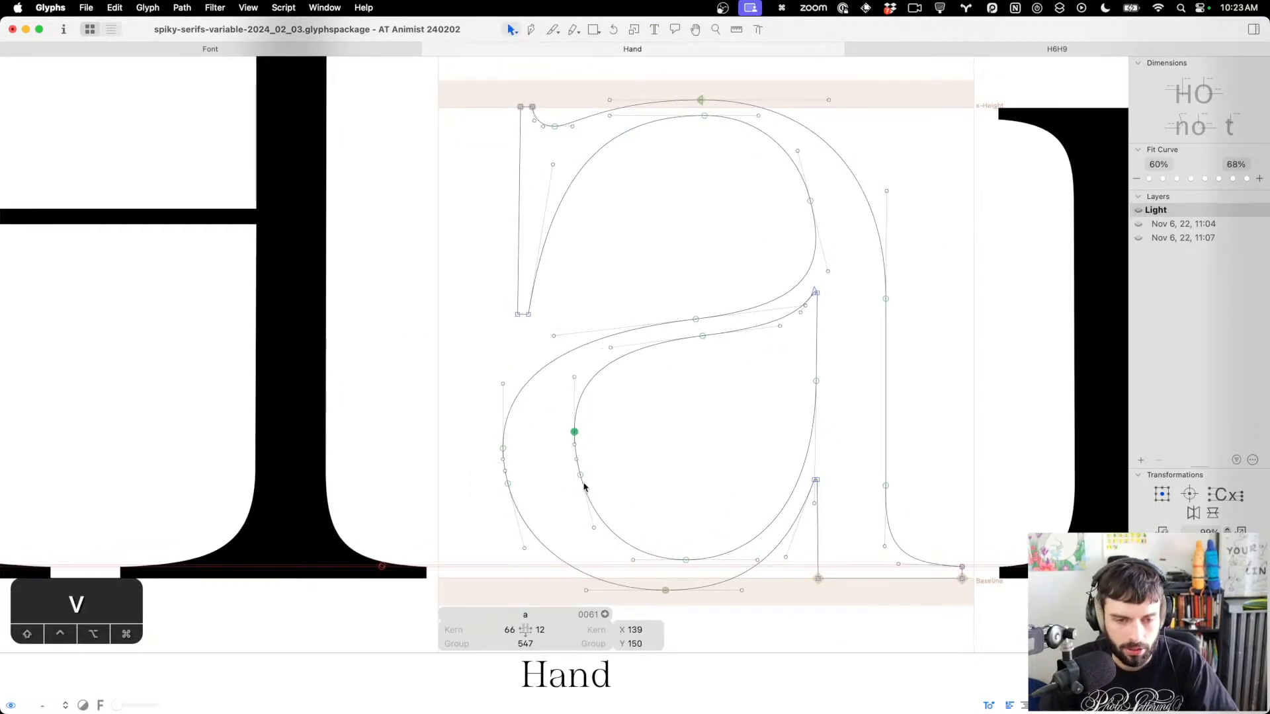
{"action": "key", "text": "BackSpace"}
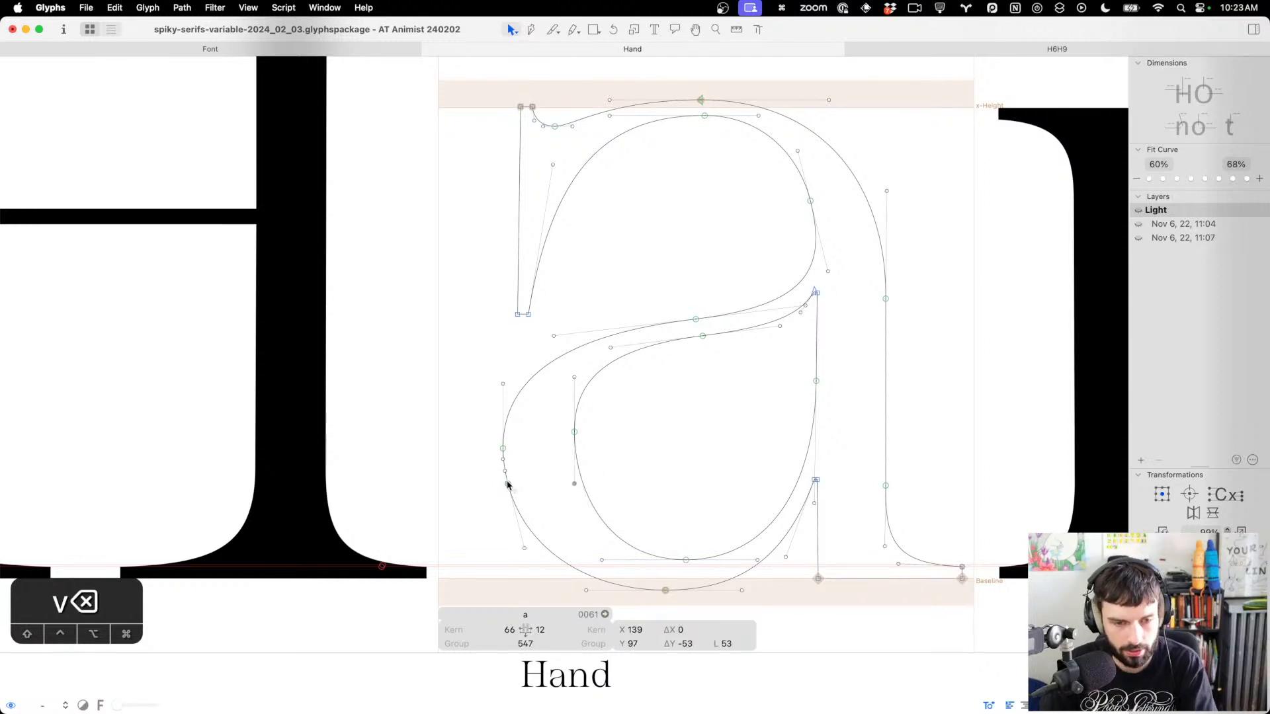
{"action": "left_click", "coordinate": [507, 485]}
{"action": "key", "text": "BackSpace"}
Move the two left extreme points of the a's bowl down together by 20 units, to a centre Y of 121.5
{"action": "scroll", "coordinate": [632, 436], "scroll_direction": "down", "scroll_amount": 3}
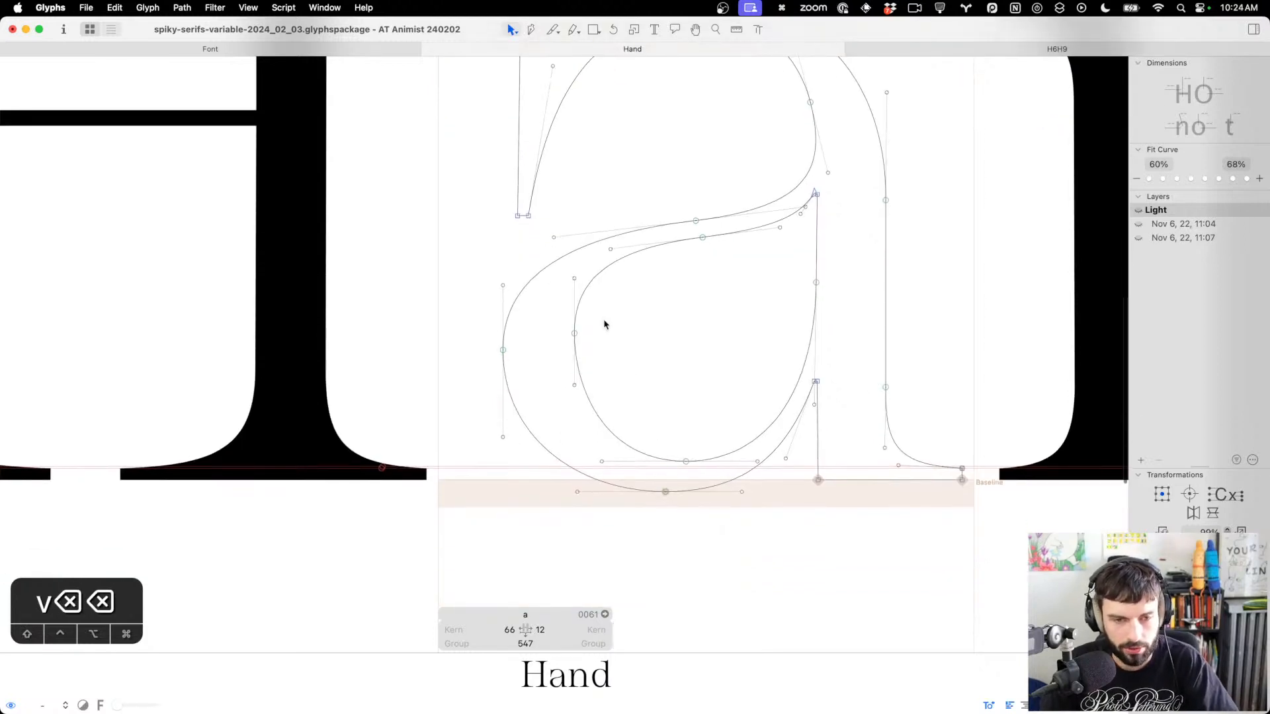
{"action": "left_click_drag", "start_coordinate": [604, 324], "coordinate": [445, 360]}
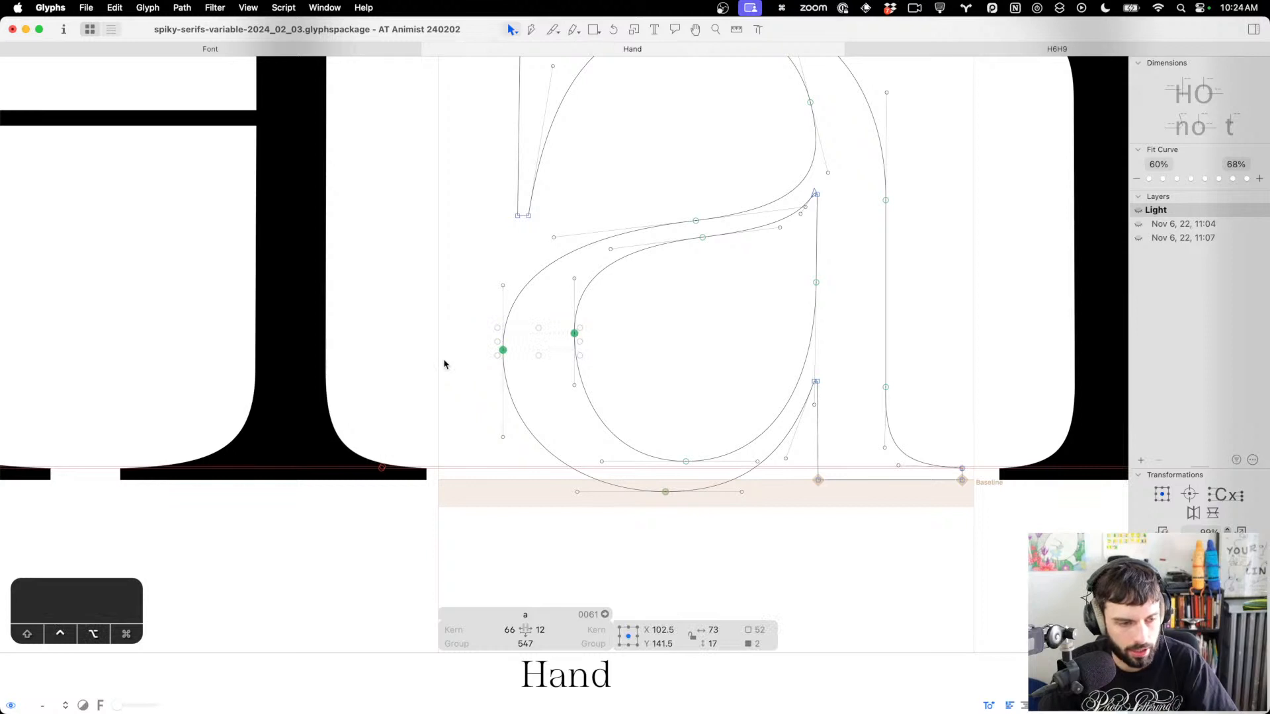
{"action": "key", "text": "shift+Down"}
{"action": "key", "text": "ctrl+alt+shift+Down"}
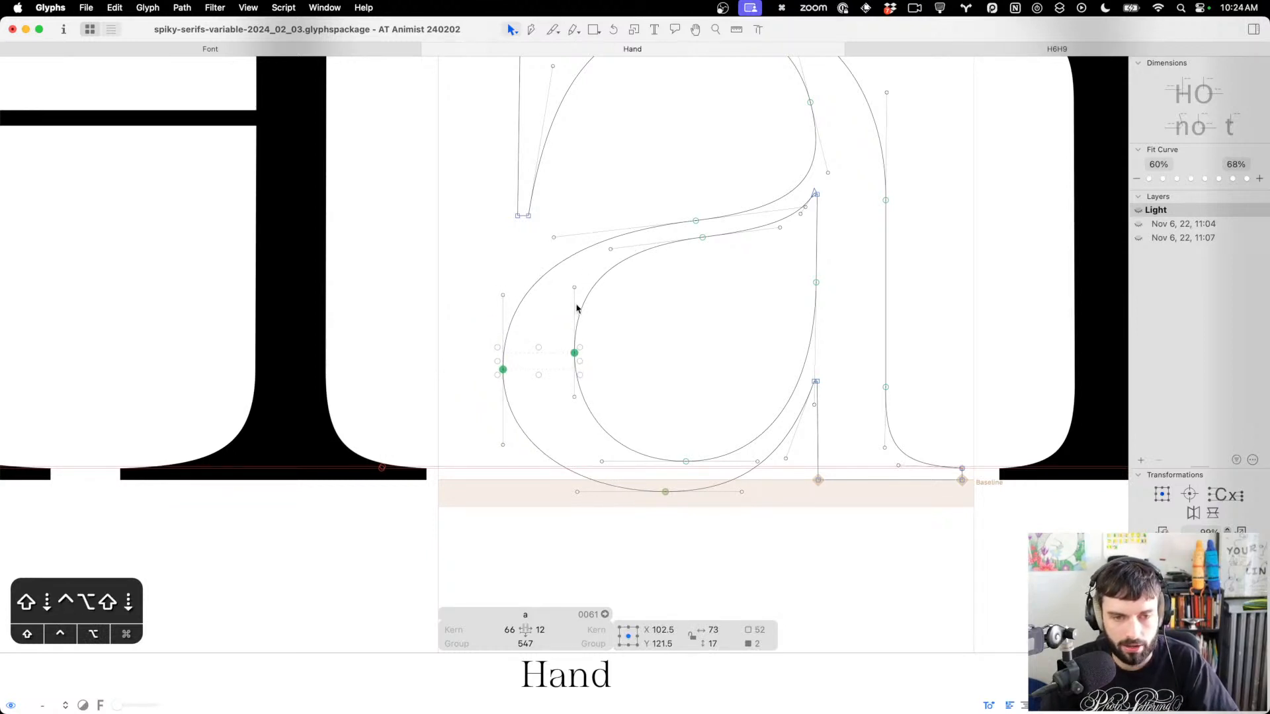
{"action": "key", "text": "ctrl+alt+shift+Up"}
{"action": "key", "text": "ctrl+alt+shift+Up"}
{"action": "key", "text": "ctrl+alt+shift+Up"}
{"action": "key", "text": "ctrl+alt+shift+Down"}
{"action": "key", "text": "ctrl+alt+shift+Down"}
{"action": "key", "text": "ctrl+alt+shift+Down"}
{"action": "key", "text": "ctrl+alt+shift+Down"}
{"action": "key", "text": "ctrl+alt+shift+Down"}
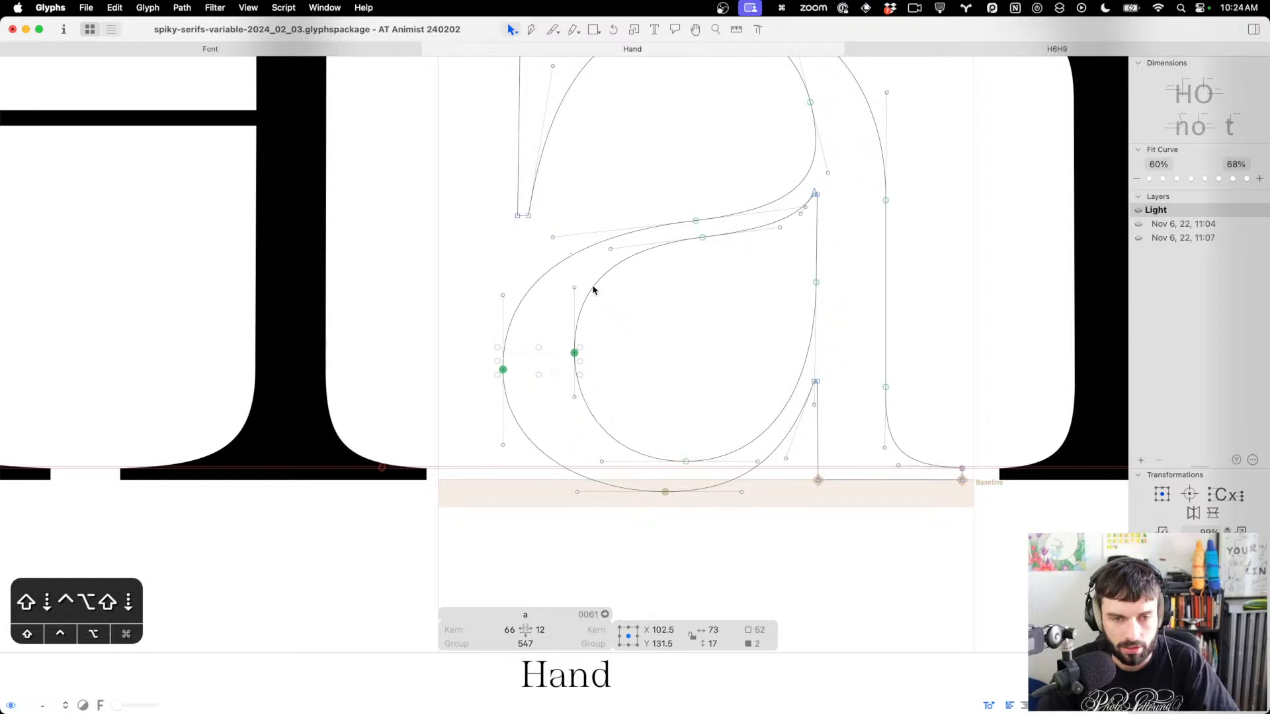
{"action": "key", "text": "ctrl+alt+shift+Up"}
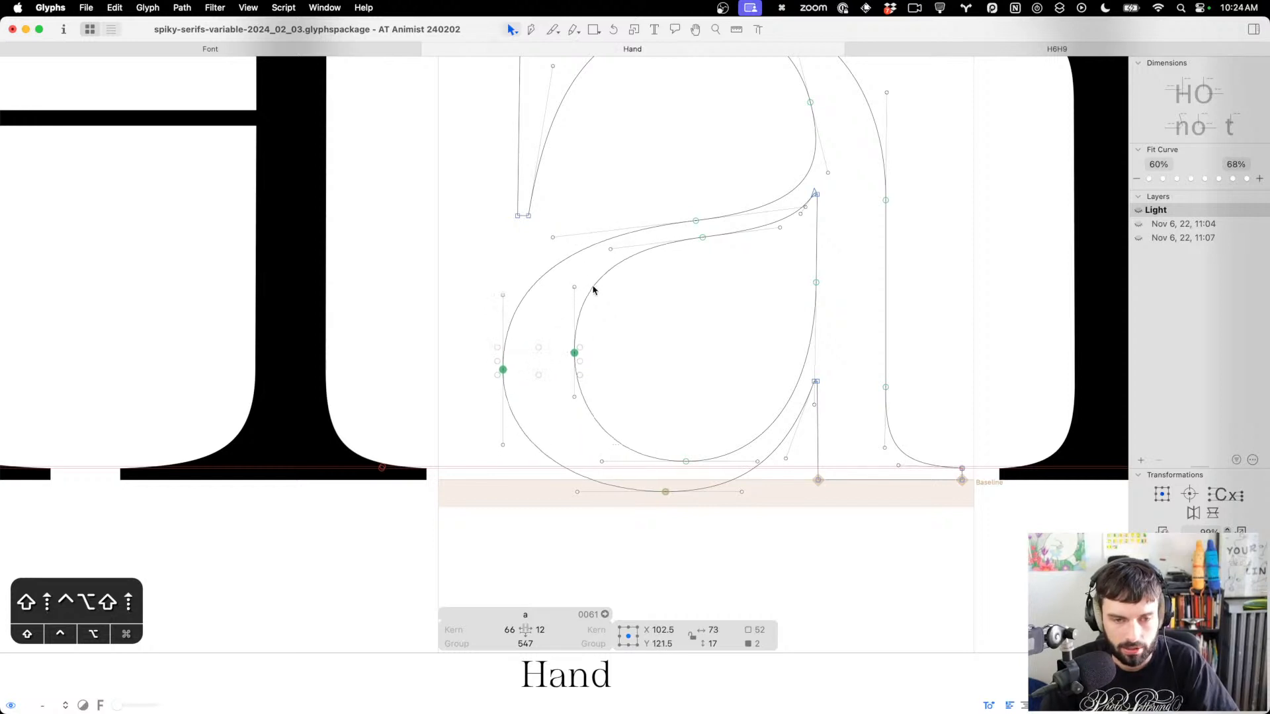
{"action": "key", "text": "ctrl+alt+shift+Up"}
{"action": "key", "text": "ctrl+alt+shift+Down"}
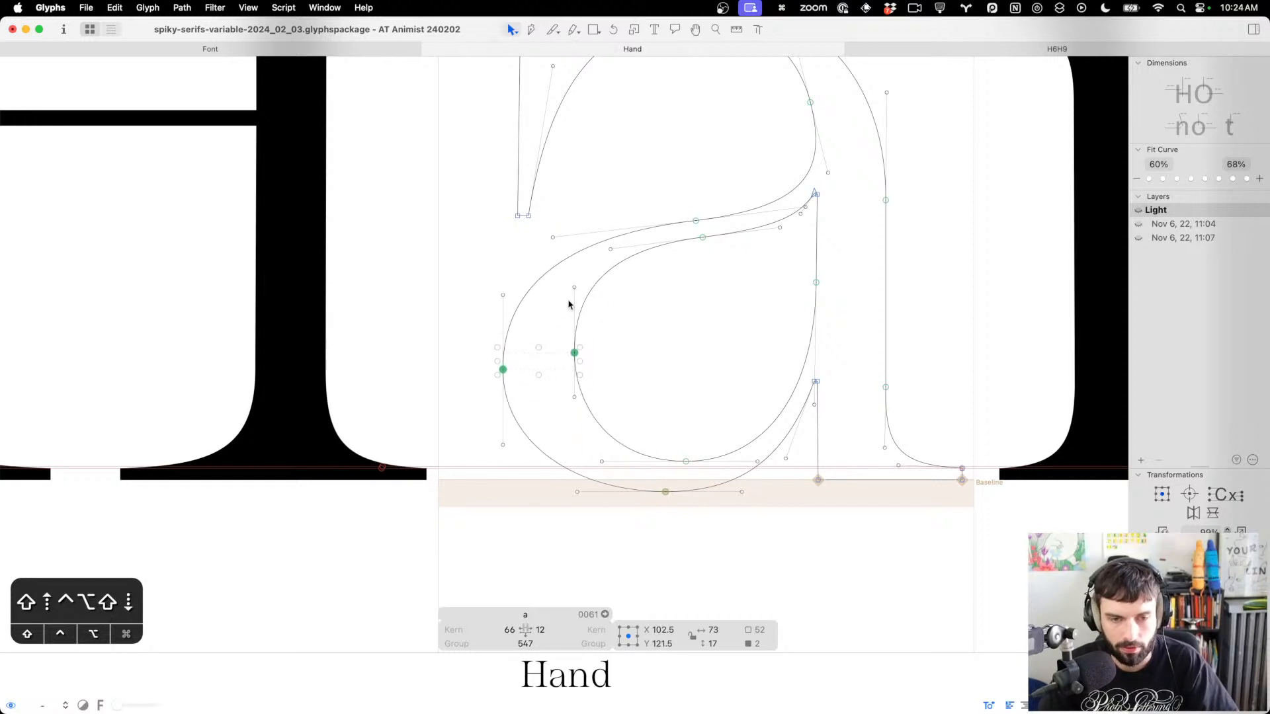
{"action": "left_click", "coordinate": [609, 420]}
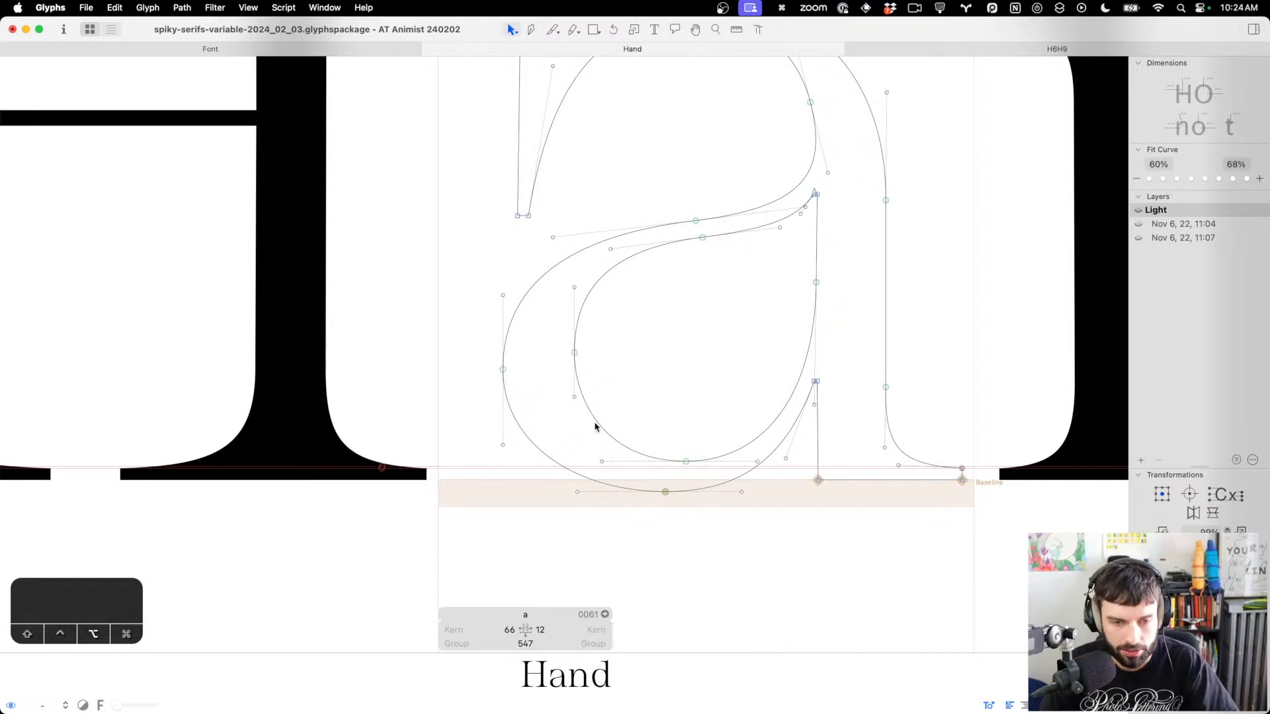
Insert a second a after the first in Hand as a comparison and open the first a for outline editing
{"action": "left_click", "coordinate": [540, 453]}
{"action": "scroll", "coordinate": [535, 455], "scroll_direction": "down", "scroll_amount": 3}
{"action": "type", "text": "t"}
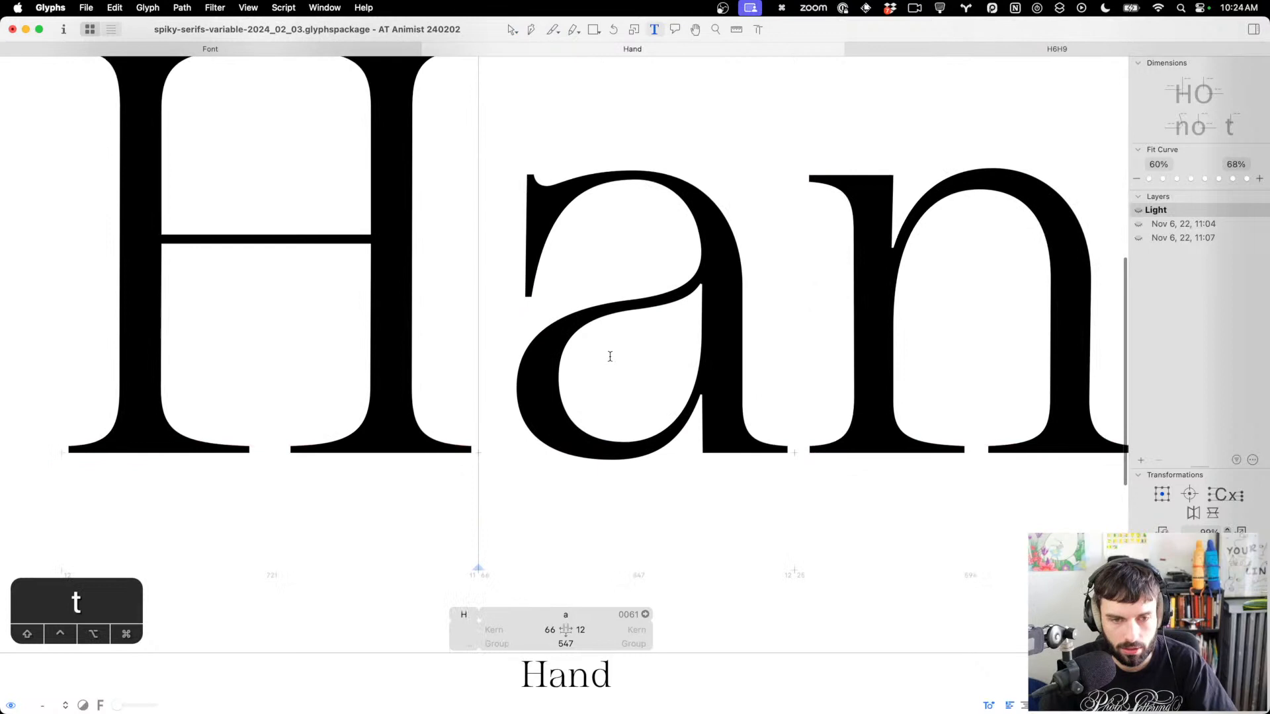
{"action": "type", "text": "a"}
{"action": "scroll", "coordinate": [511, 420], "scroll_direction": "up", "scroll_amount": 3}
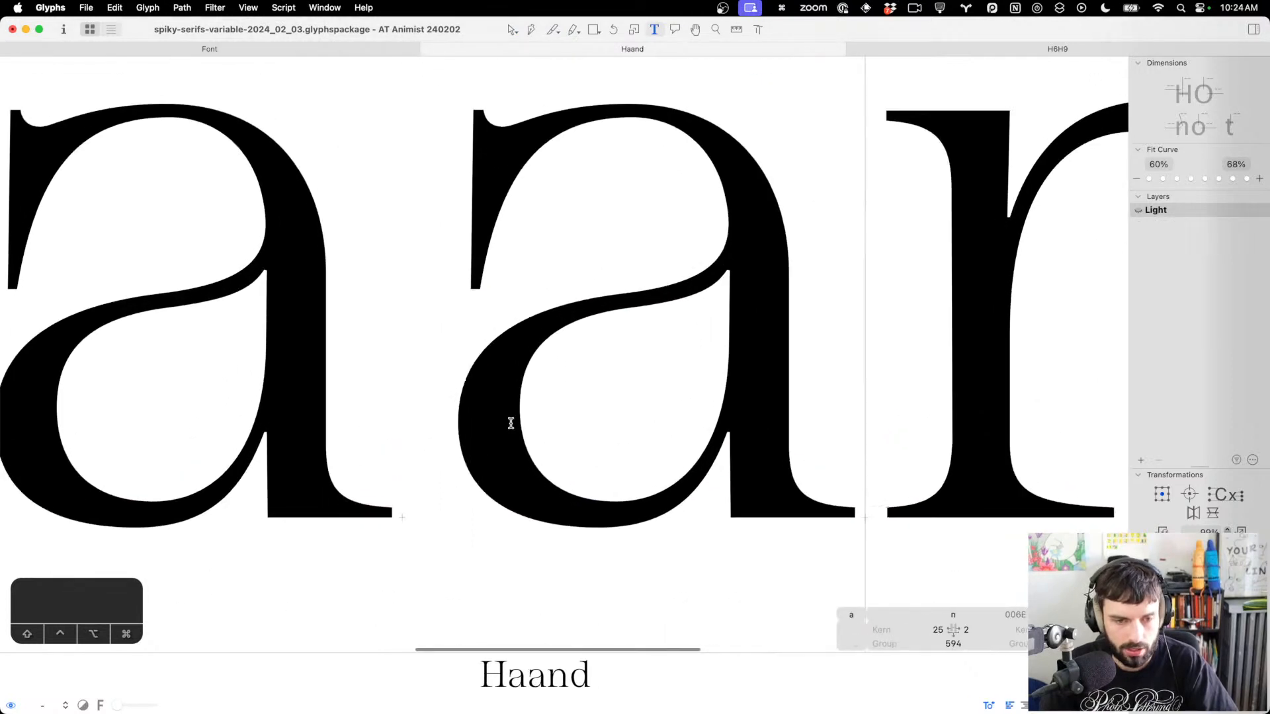
{"action": "scroll", "coordinate": [493, 421], "scroll_direction": "left", "scroll_amount": 2}
{"action": "left_click", "coordinate": [465, 414]}
{"action": "double_click", "coordinate": [460, 411]}
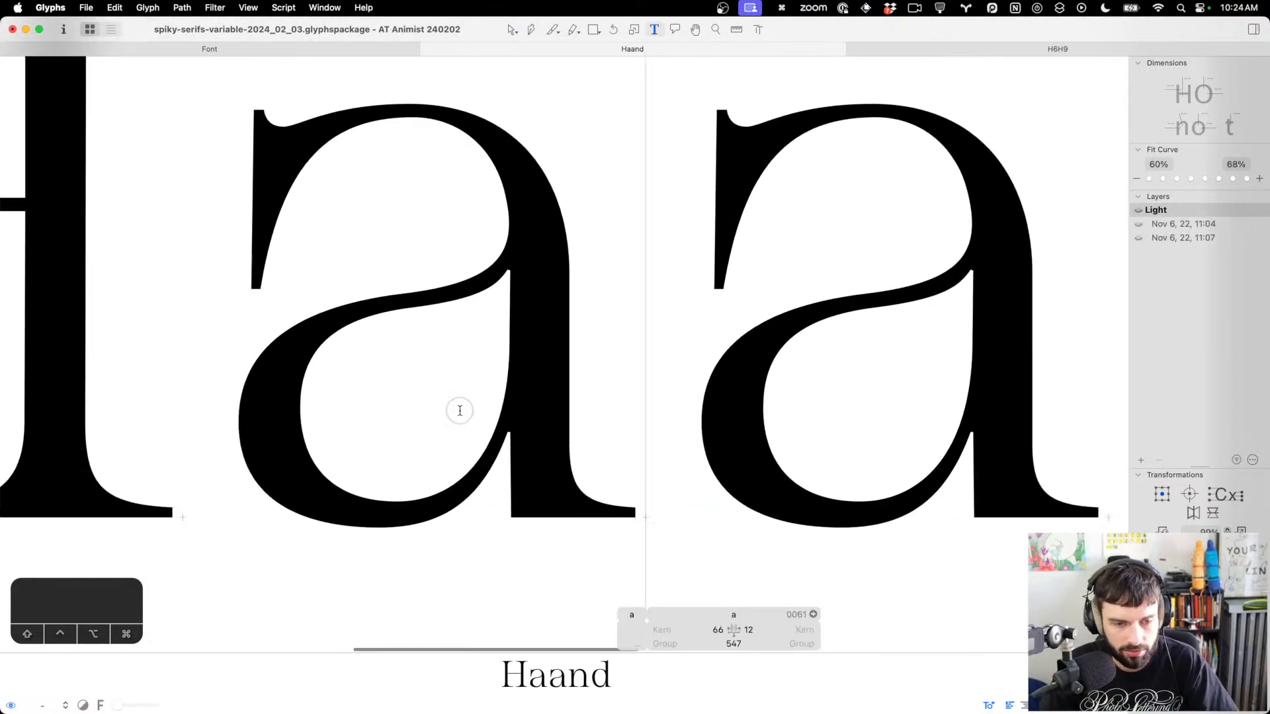
Try shifting the inner bottom extreme of the first a's bowl left to X 233
{"action": "left_click_drag", "start_coordinate": [407, 487], "coordinate": [389, 506]}
{"action": "key", "text": "ctrl+alt+shift+Left"}
{"action": "key", "text": "ctrl+alt+shift+Left"}
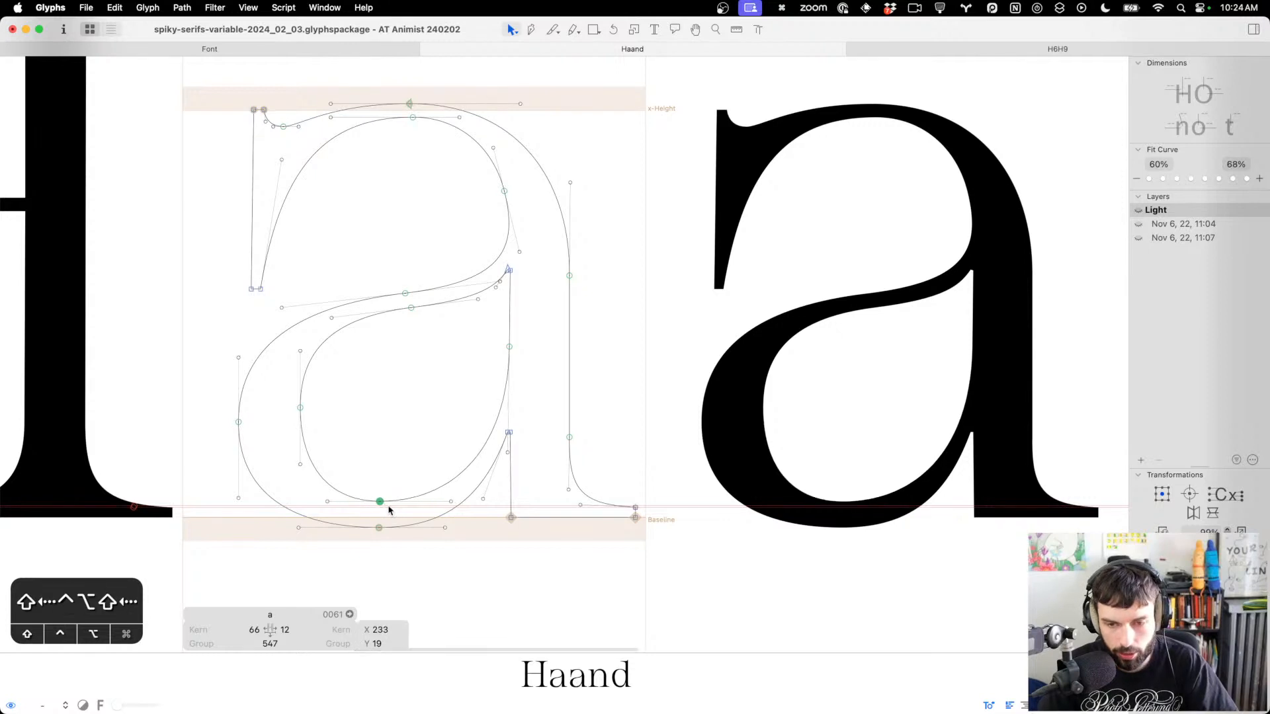
{"action": "key", "text": "super+z"}
Nudge the outer bottom extreme of the a's bowl left to X 228, adapting the adjoining curve handles
{"action": "left_click", "coordinate": [379, 527]}
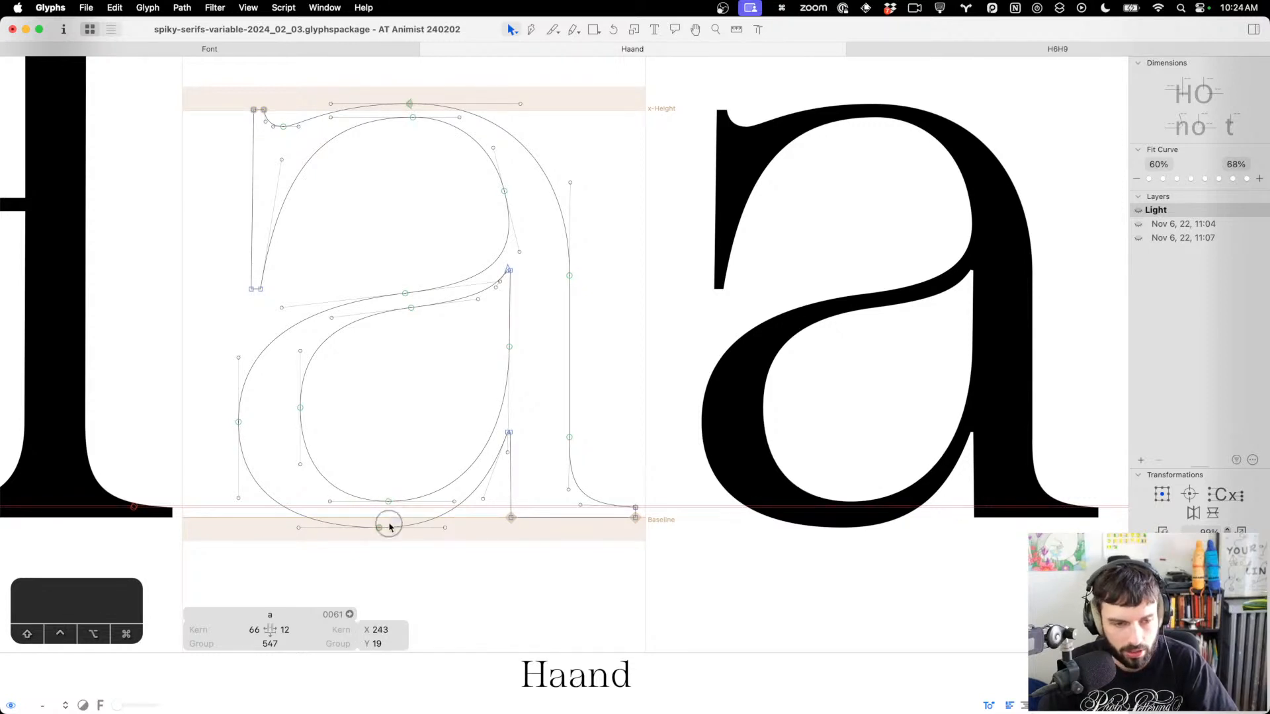
{"action": "key", "text": "ctrl+alt+Left"}
{"action": "key", "text": "ctrl+alt+Left"}
{"action": "key", "text": "ctrl+alt+Left"}
{"action": "key", "text": "ctrl+alt+Left"}
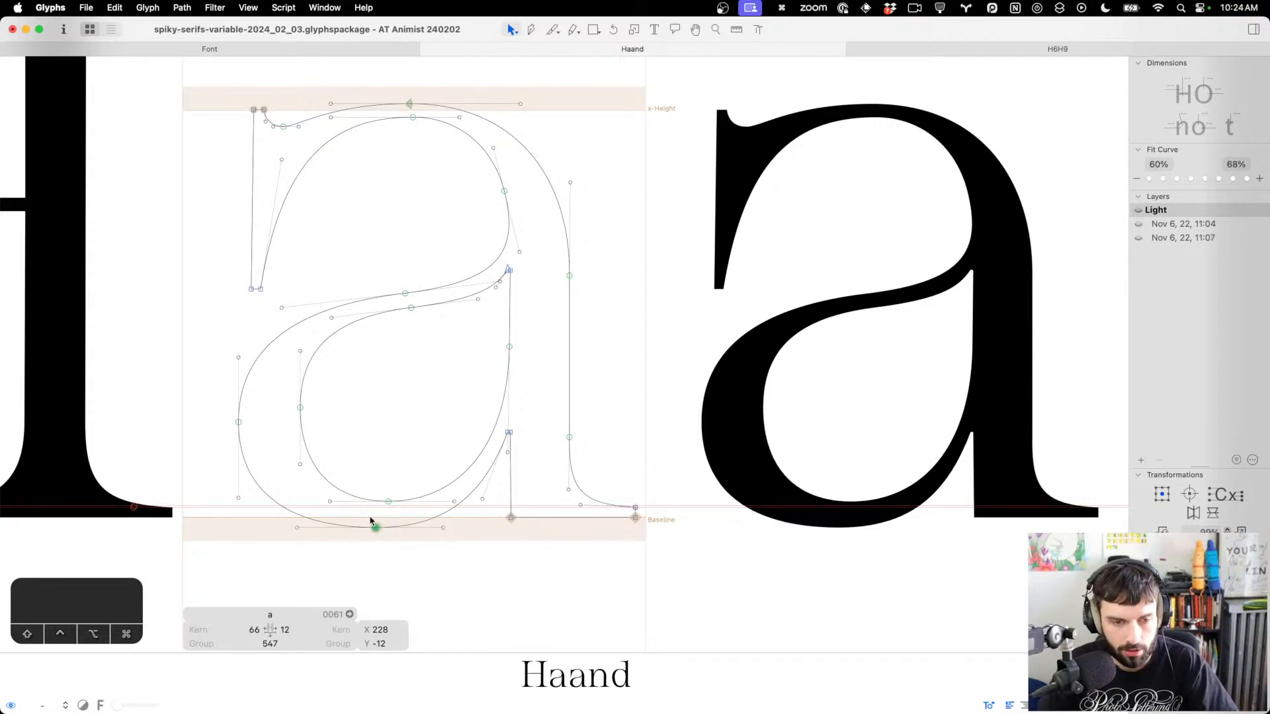
Nudge the inner bottom extreme of the a's bowl to X 242, Y 32 to thicken the bottom of the stroke
{"action": "left_click_drag", "start_coordinate": [399, 519], "coordinate": [362, 470]}
{"action": "key", "text": "ctrl+alt+shift+Up"}
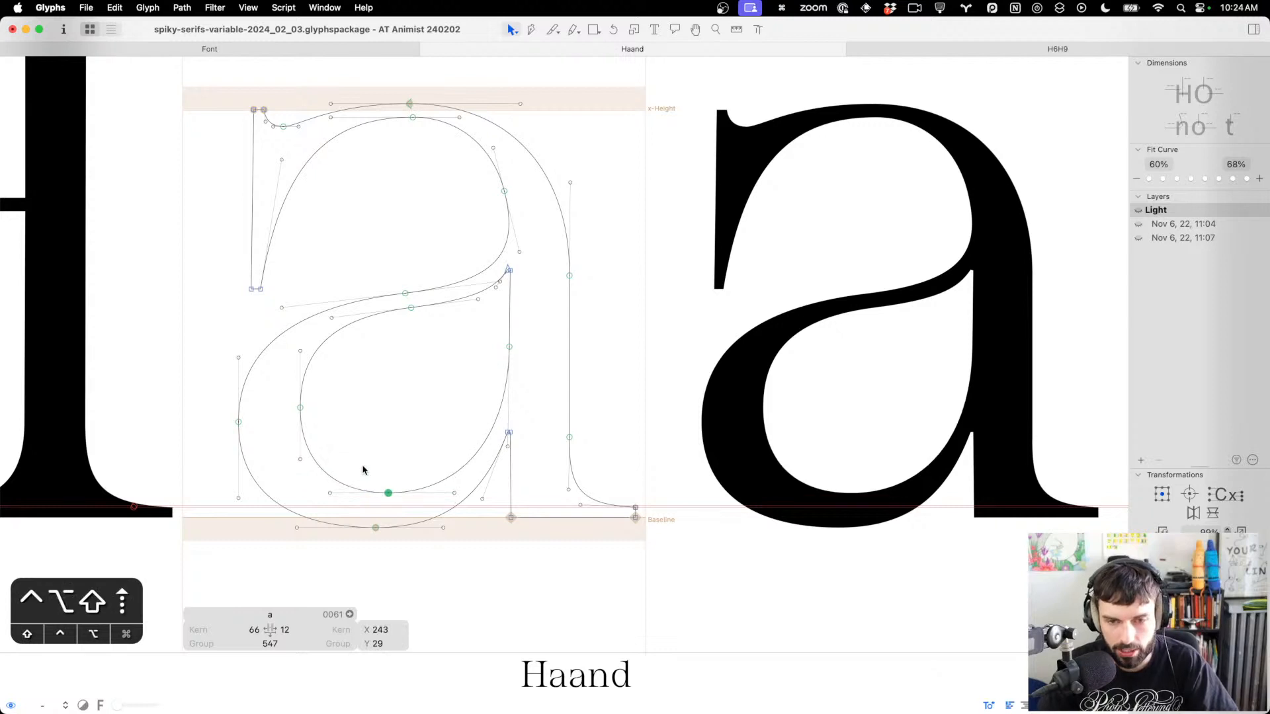
{"action": "key", "text": "ctrl+alt+Left"}
{"action": "key", "text": "ctrl+alt+Up"}
{"action": "key", "text": "ctrl+alt+Up"}
{"action": "key", "text": "ctrl+alt+Up"}
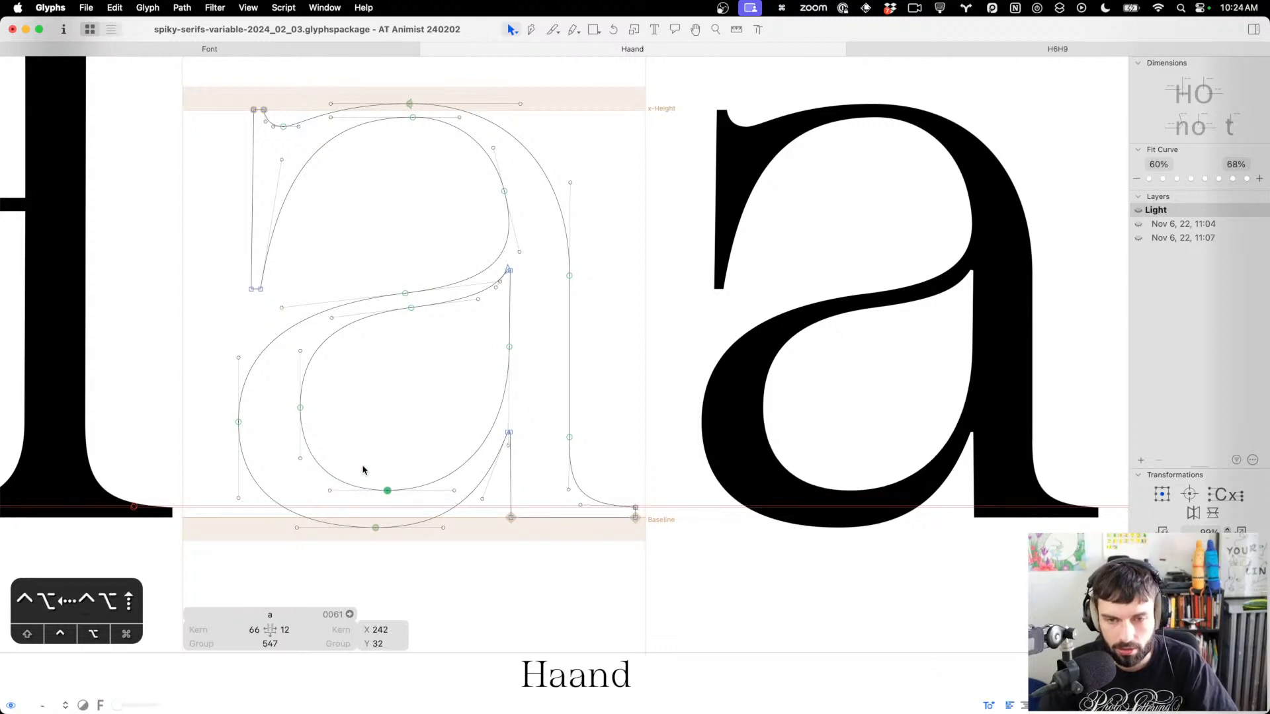
{"action": "left_click", "coordinate": [391, 426]}
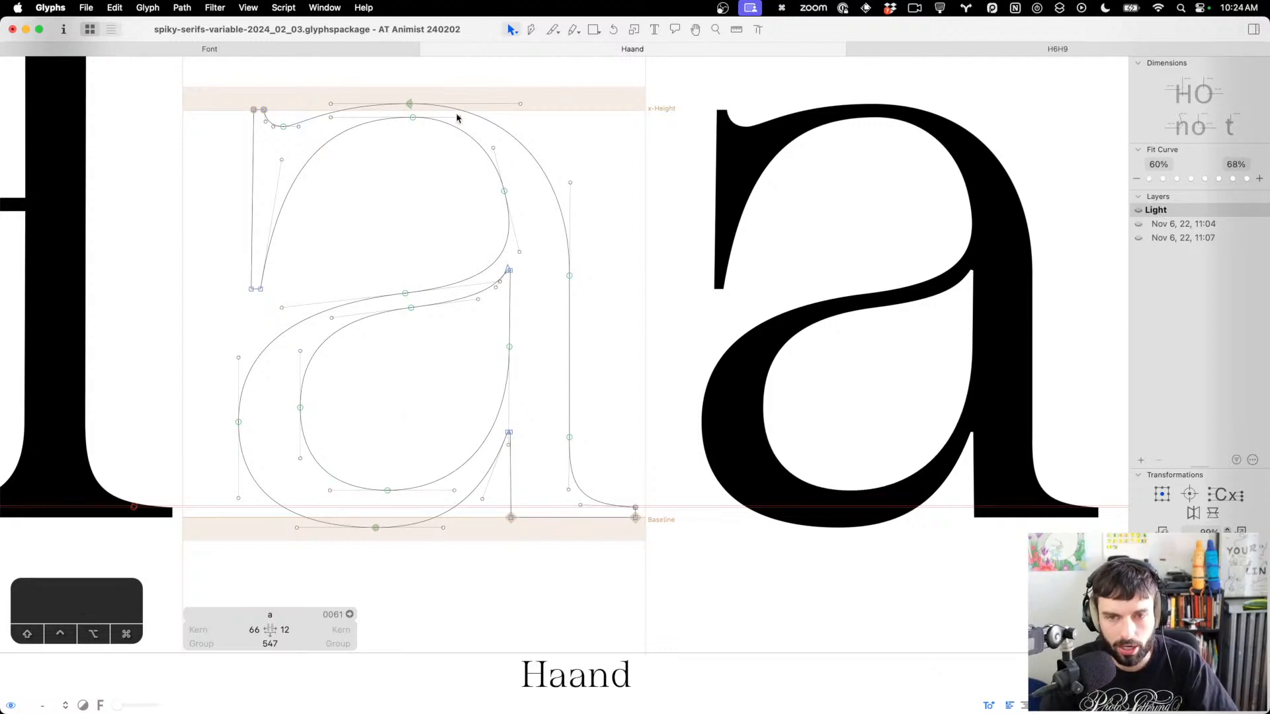
Move the outer top extreme of the a right to X 272 and make its outer shoulder curve slightly fuller
{"action": "left_click_drag", "start_coordinate": [415, 91], "coordinate": [387, 119]}
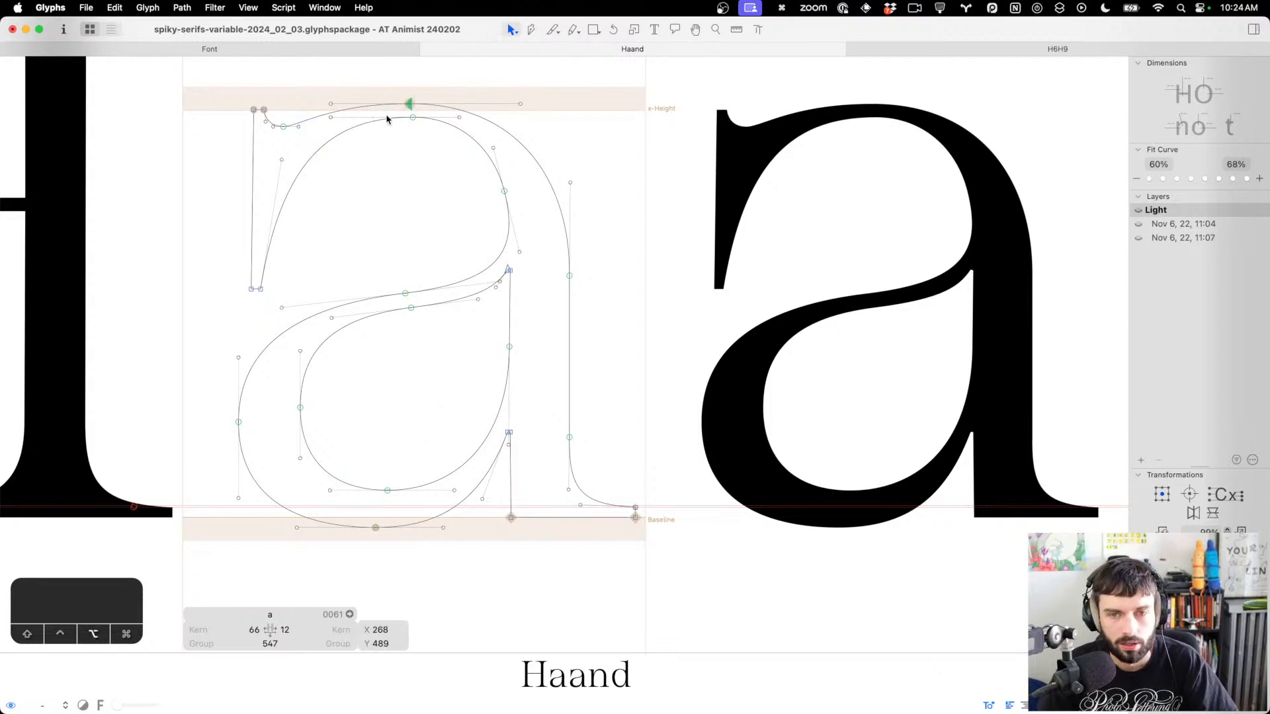
{"action": "key", "text": "alt"}
{"action": "key", "text": "alt"}
{"action": "key", "text": "alt"}
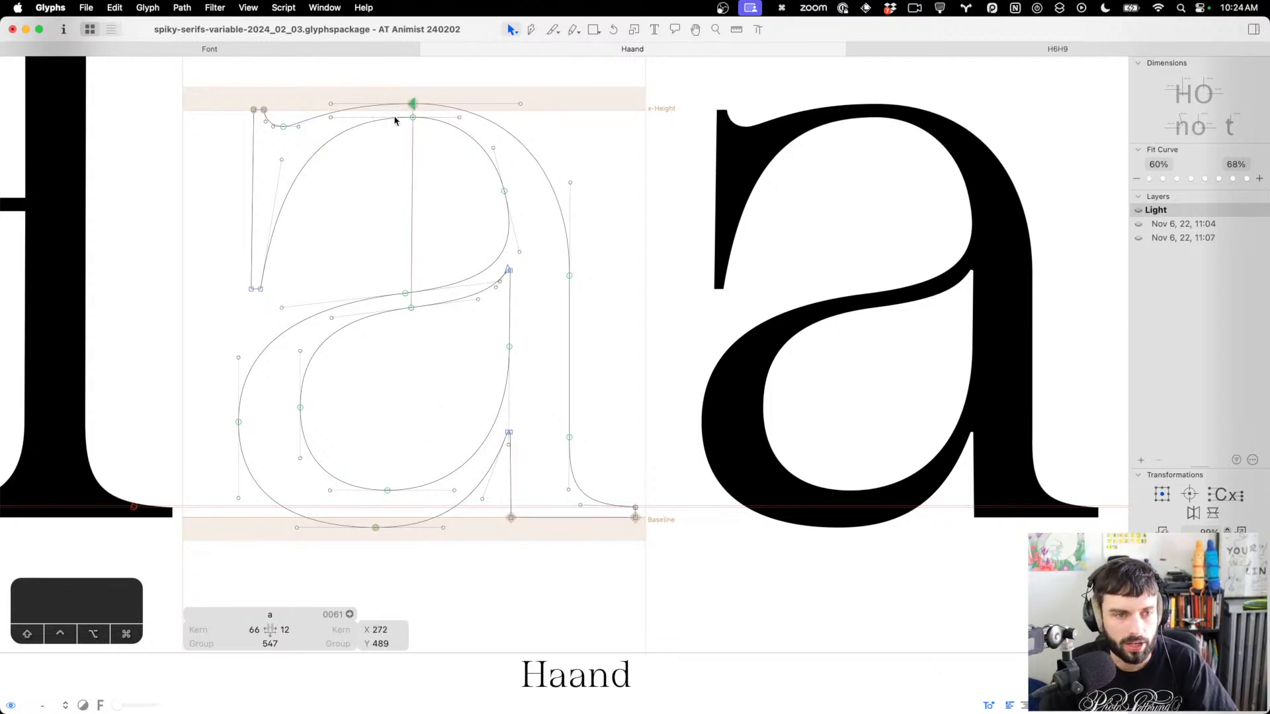
{"action": "left_click", "coordinate": [401, 191]}
{"action": "left_click_drag", "start_coordinate": [542, 174], "coordinate": [547, 168]}
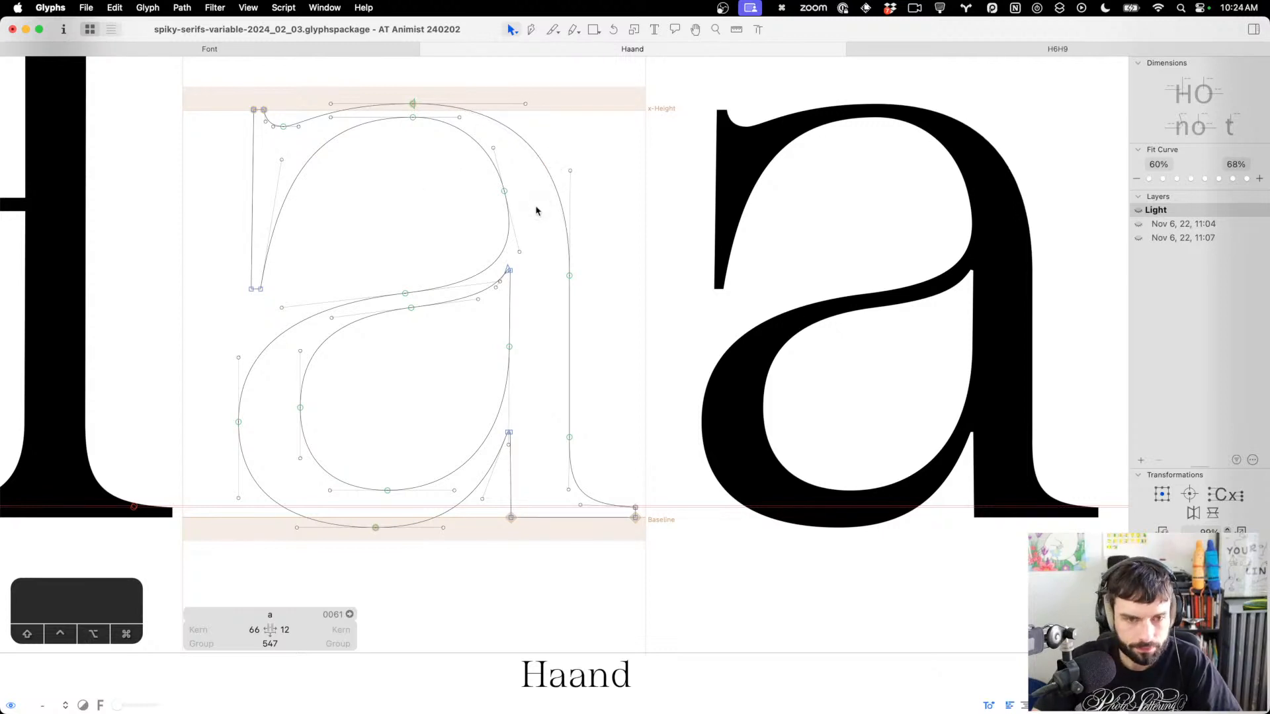
Replace the diagonal point on the a's inner shoulder with a right-side extreme and make the curve above it fuller
{"action": "key", "text": "p"}
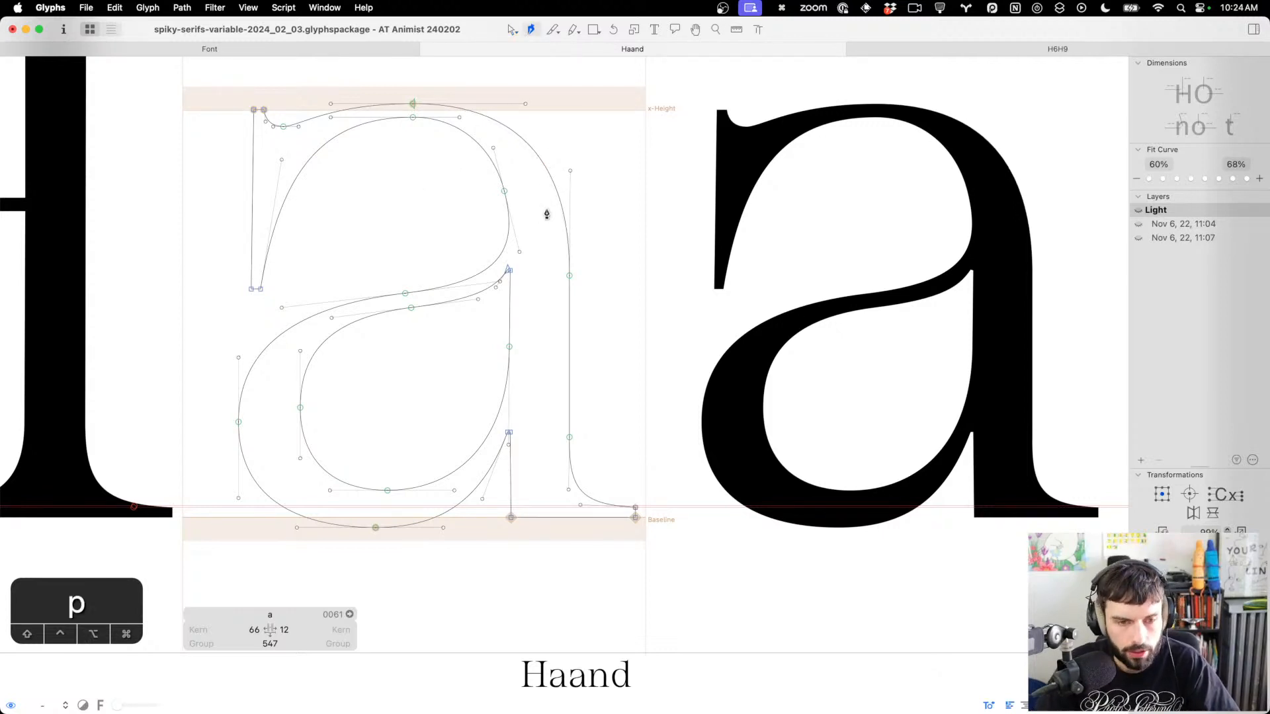
{"action": "left_click", "coordinate": [508, 232]}
{"action": "key", "text": "v"}
{"action": "left_click", "coordinate": [504, 191]}
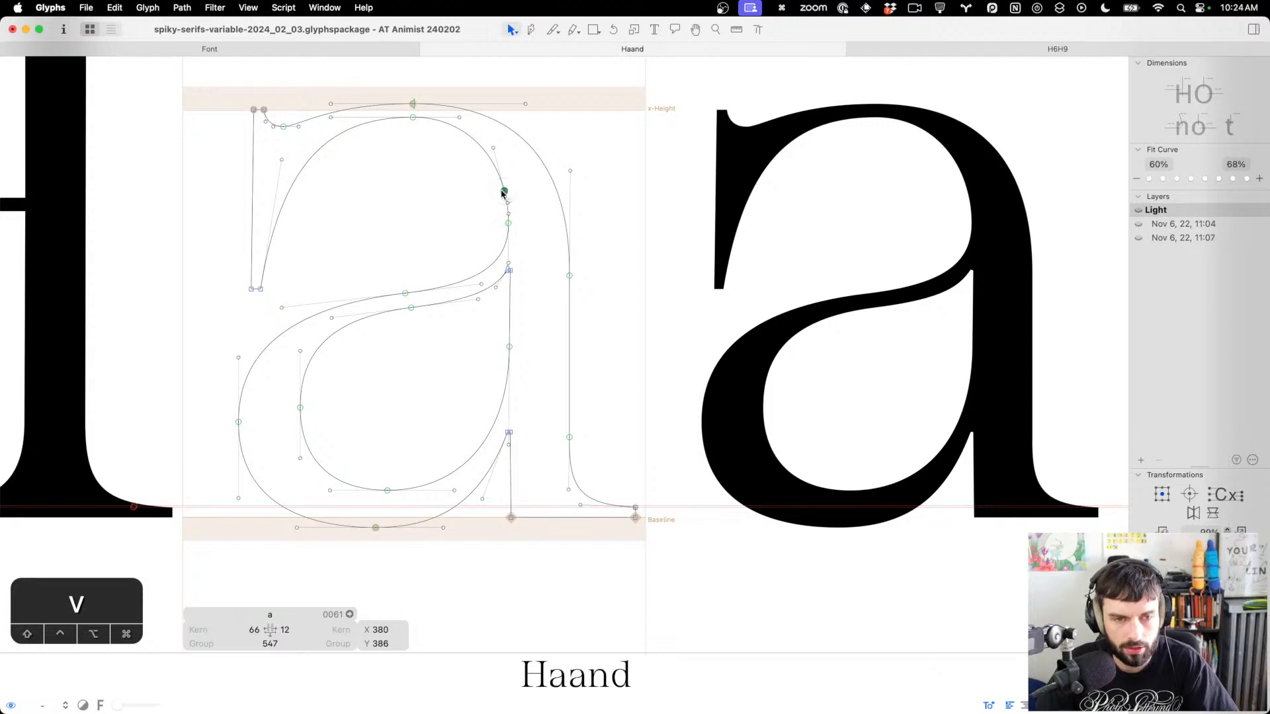
{"action": "key", "text": "BackSpace"}
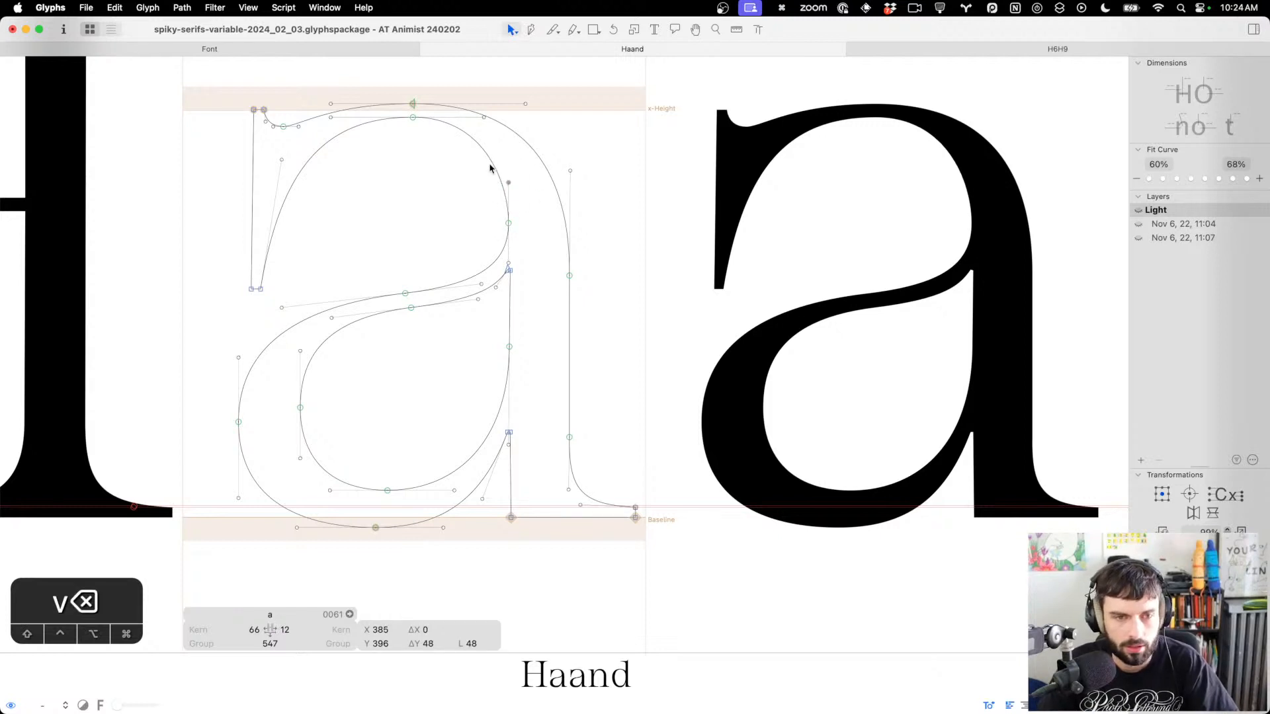
{"action": "left_click_drag", "start_coordinate": [490, 168], "coordinate": [490, 147]}
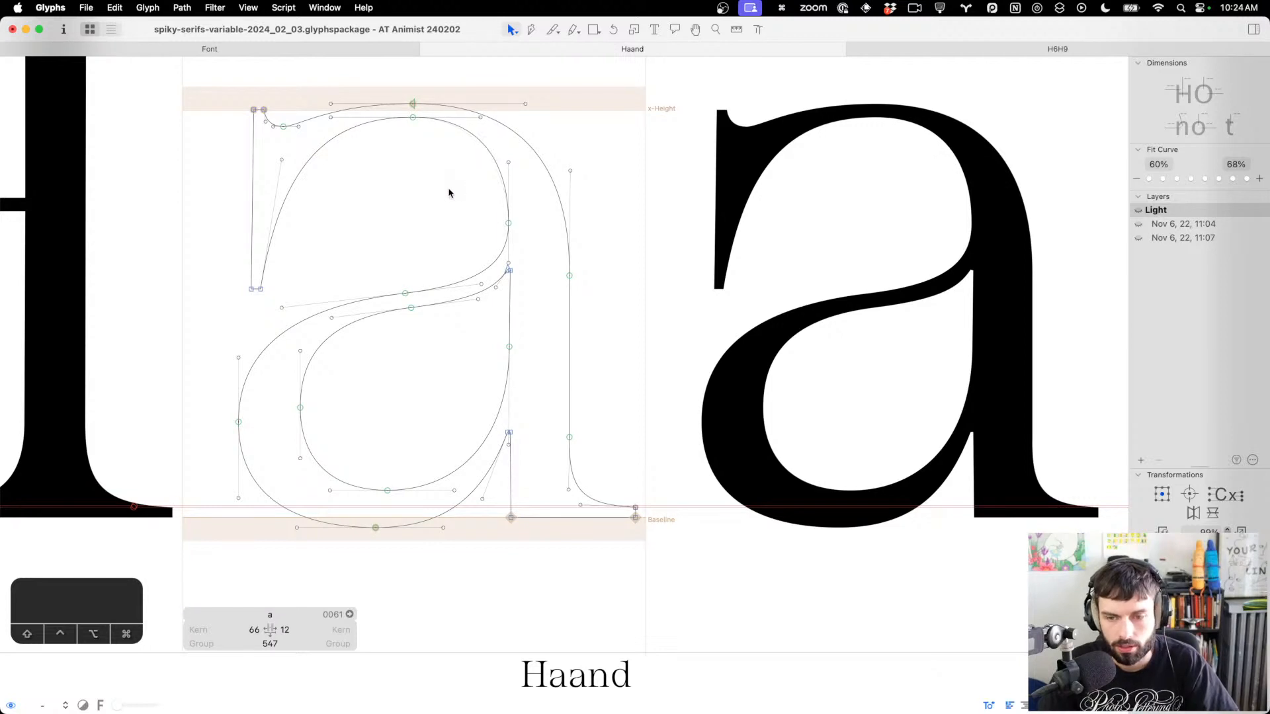
Raise the two points at the lower joint of the a's bowl and stem to Y 106
{"action": "left_click_drag", "start_coordinate": [525, 436], "coordinate": [481, 410]}
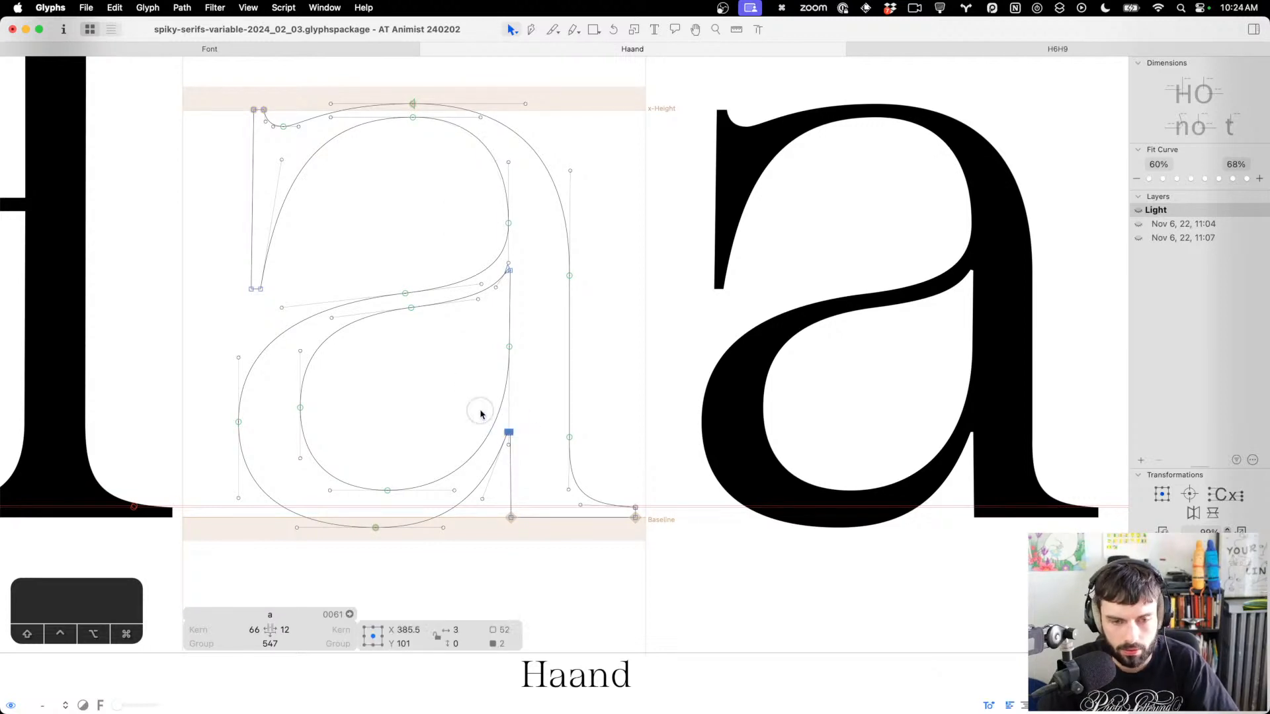
{"action": "key", "text": "ctrl+alt+shift+Up"}
{"action": "key", "text": "ctrl+alt+Down"}
{"action": "key", "text": "ctrl+alt+Down"}
{"action": "key", "text": "ctrl+alt+Down"}
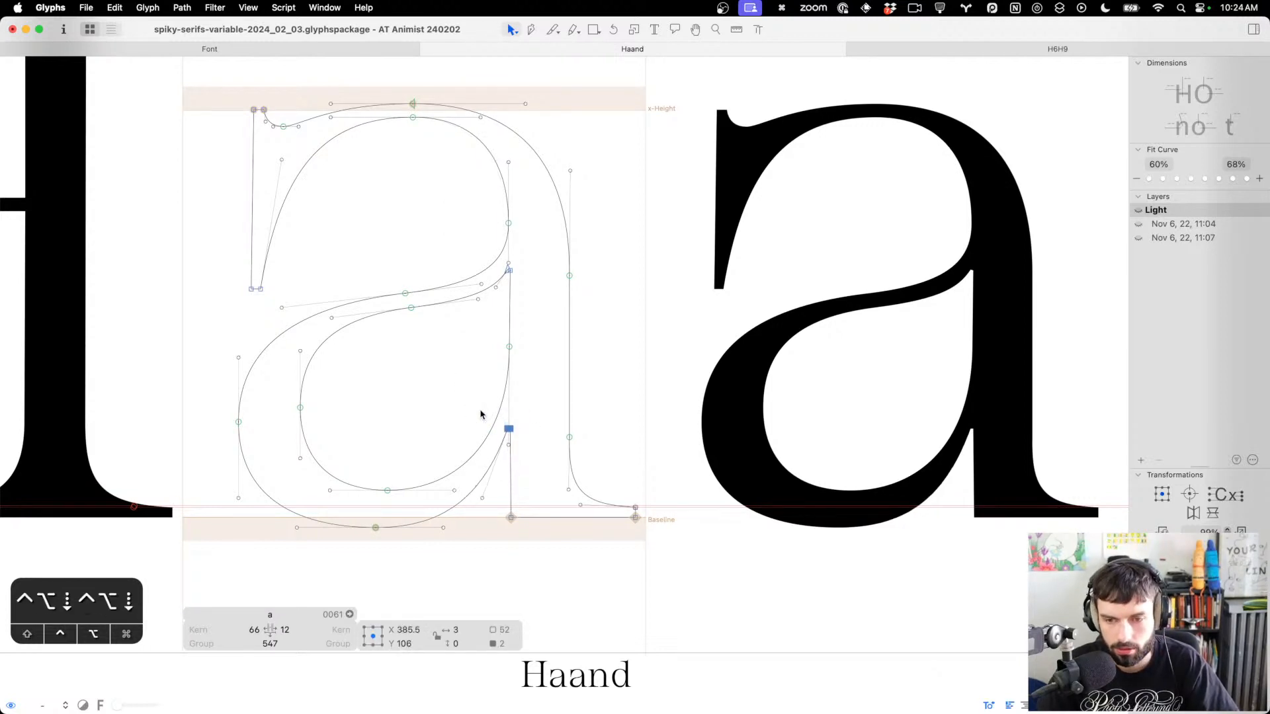
{"action": "left_click", "coordinate": [410, 421]}
Level the two points at the upper joint of the a's bowl and stem at Y 293
{"action": "scroll", "coordinate": [410, 421], "scroll_direction": "up", "scroll_amount": 1}
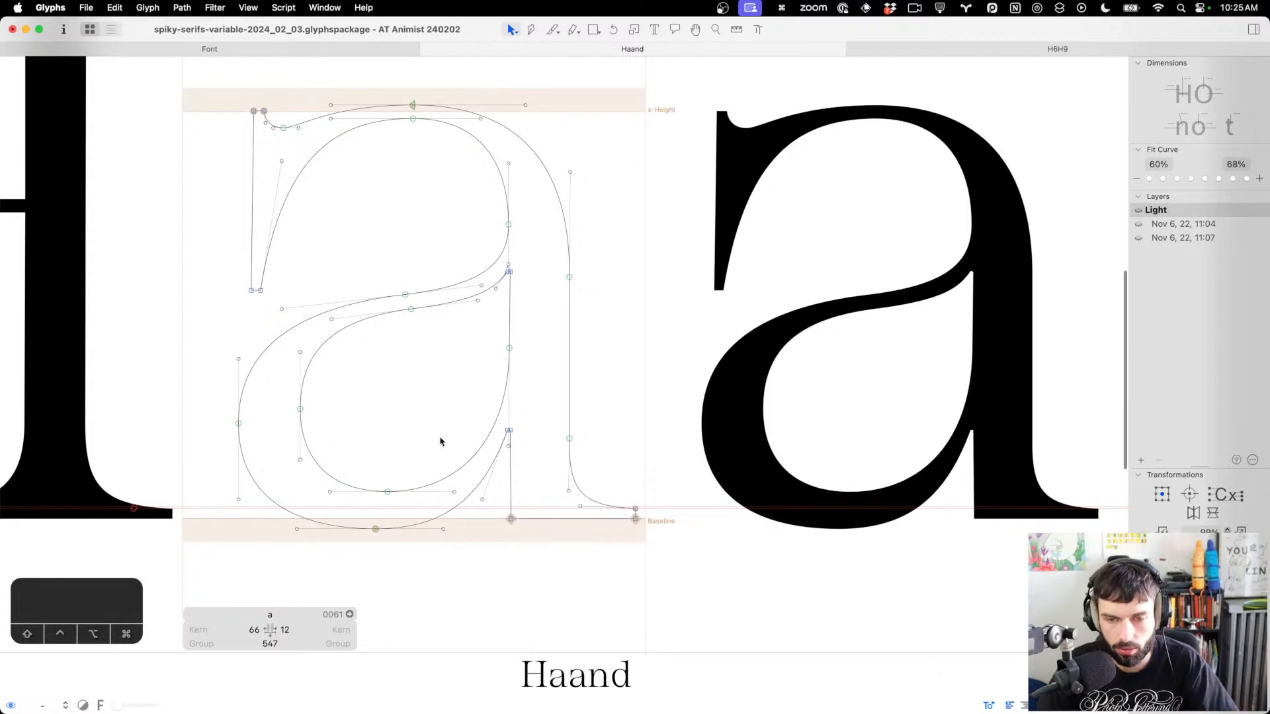
{"action": "scroll", "coordinate": [486, 243], "scroll_direction": "up", "scroll_amount": 5}
{"action": "left_click_drag", "start_coordinate": [641, 375], "coordinate": [510, 313]}
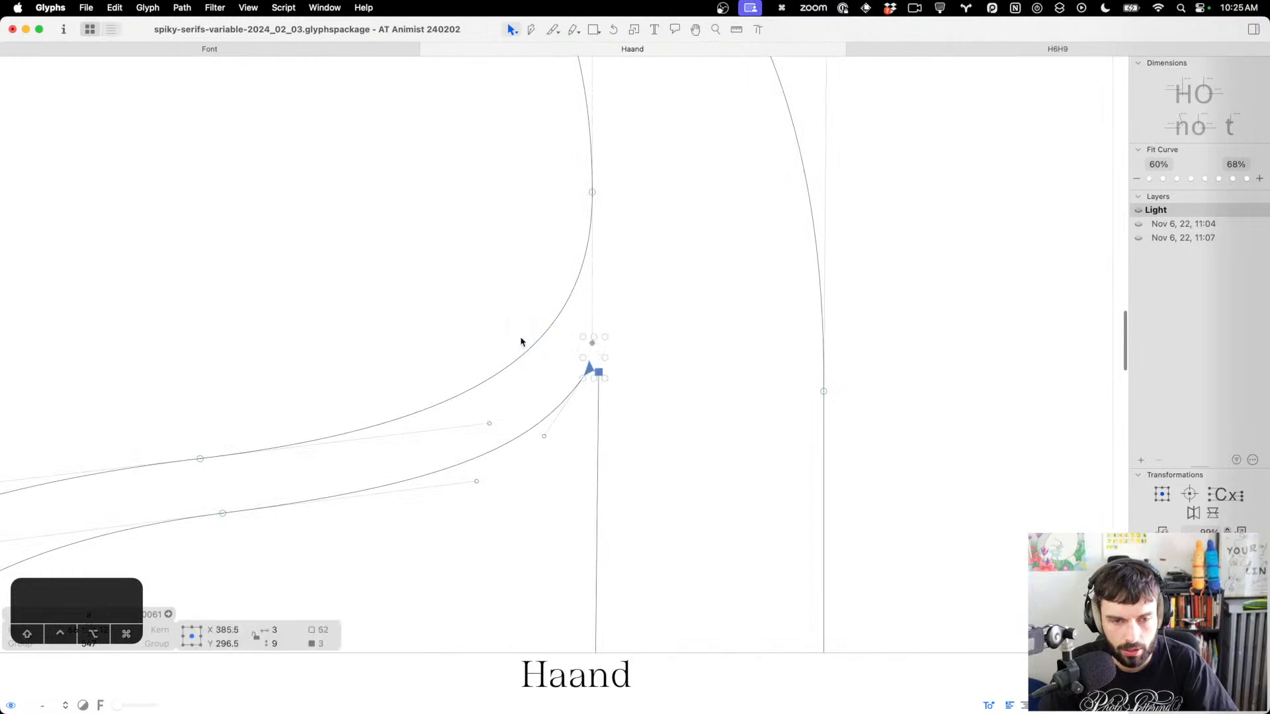
{"action": "left_click_drag", "start_coordinate": [574, 351], "coordinate": [604, 380]}
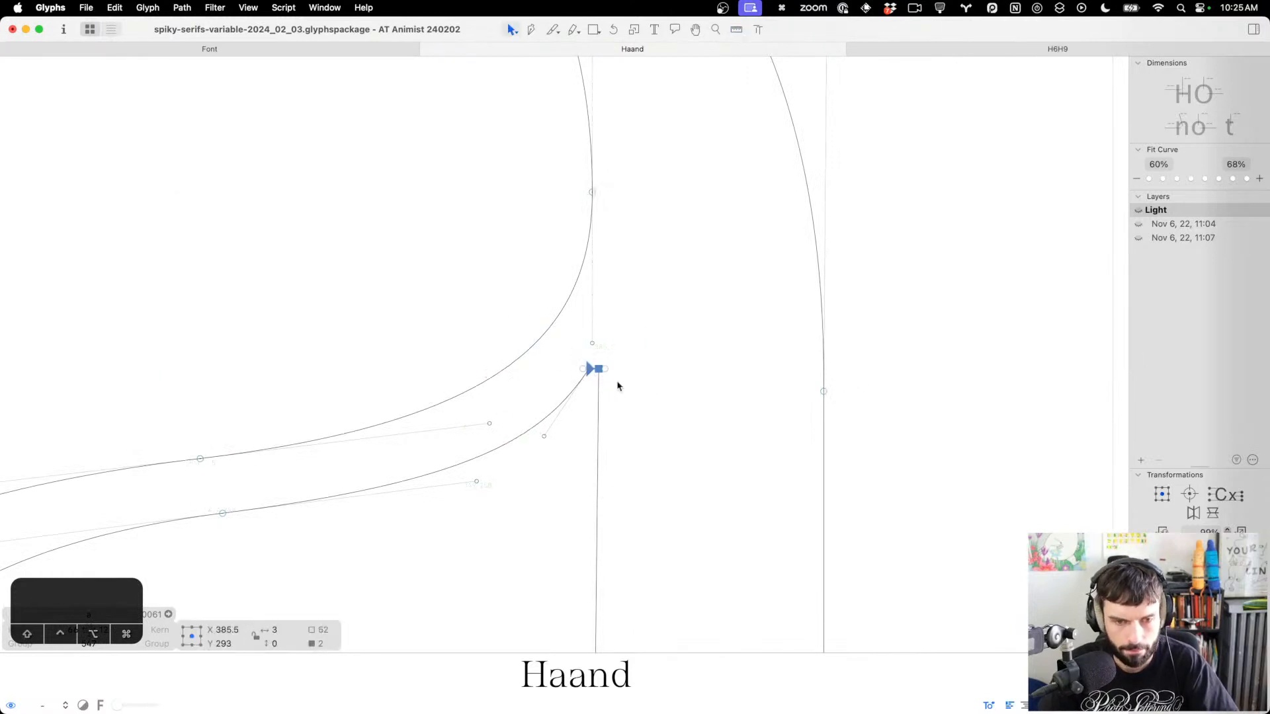
{"action": "key", "text": "t"}
{"action": "scroll", "coordinate": [618, 383], "scroll_direction": "down", "scroll_amount": 8}
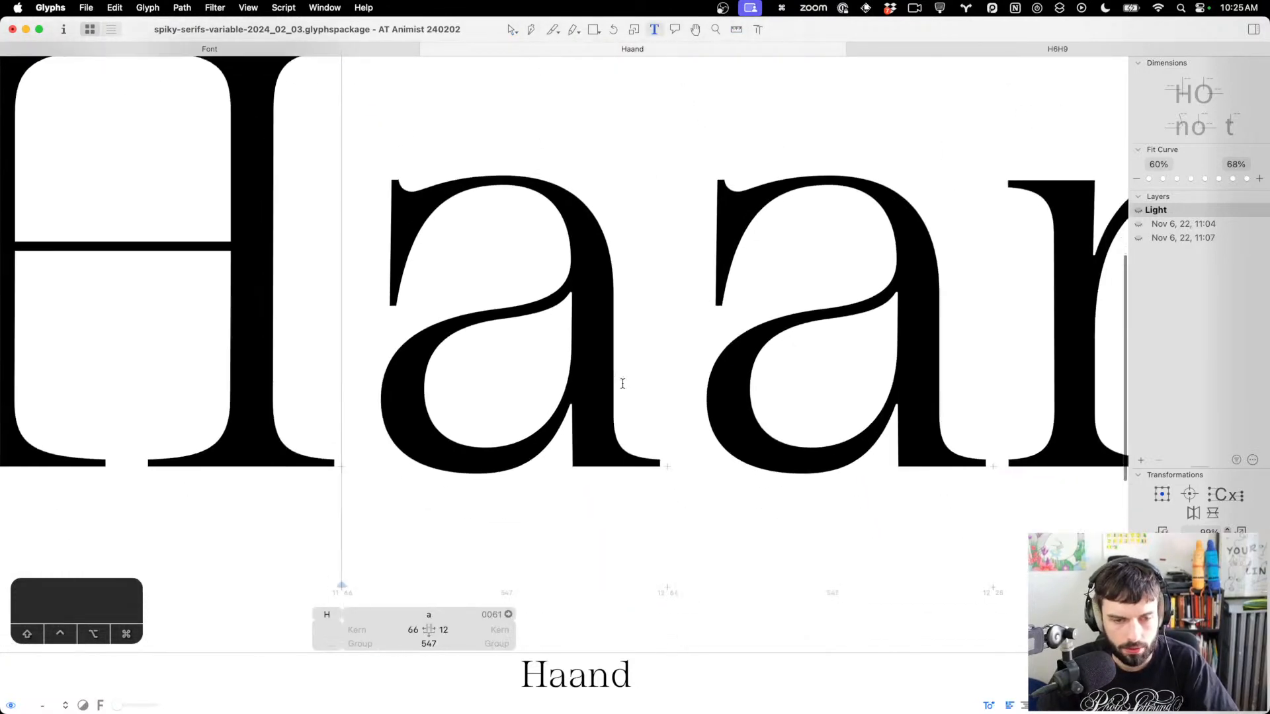
Adjust the outer curve between the a's bowl bottom and lower joint, and move the outer bottom extreme left to X 220
{"action": "double_click", "coordinate": [501, 389]}
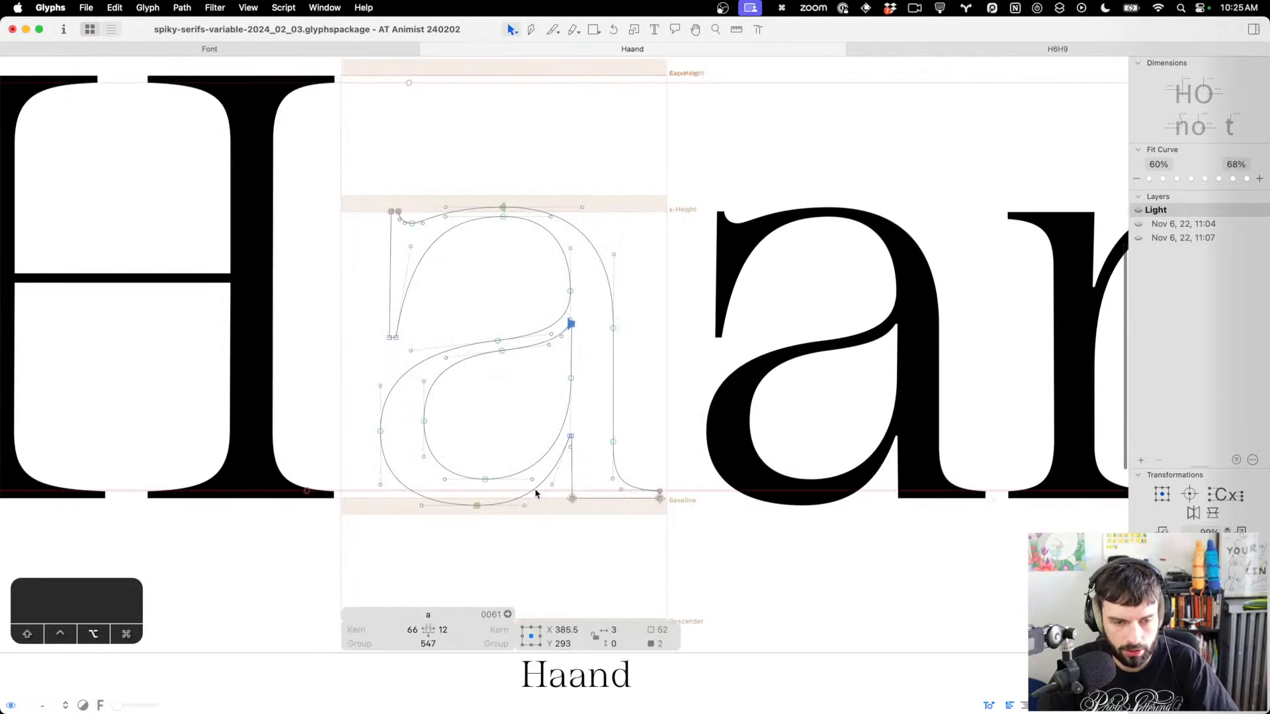
{"action": "left_click", "coordinate": [533, 488]}
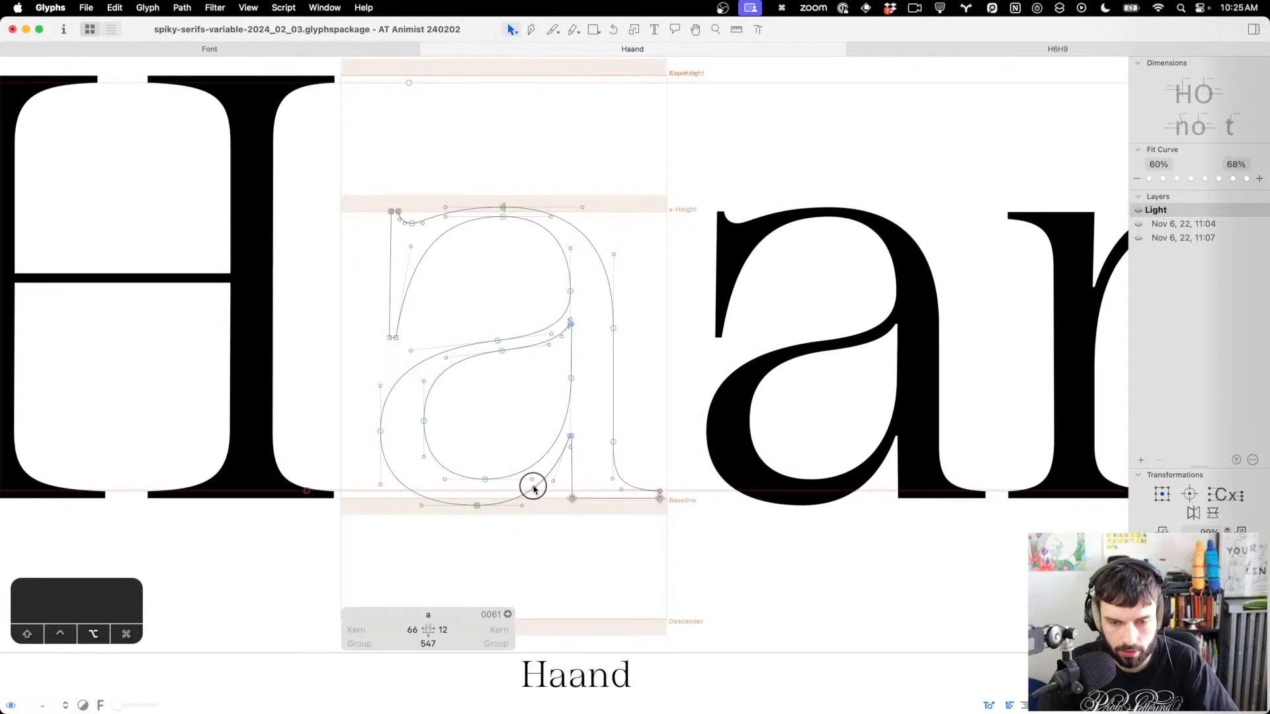
{"action": "left_click_drag", "start_coordinate": [483, 519], "coordinate": [465, 490]}
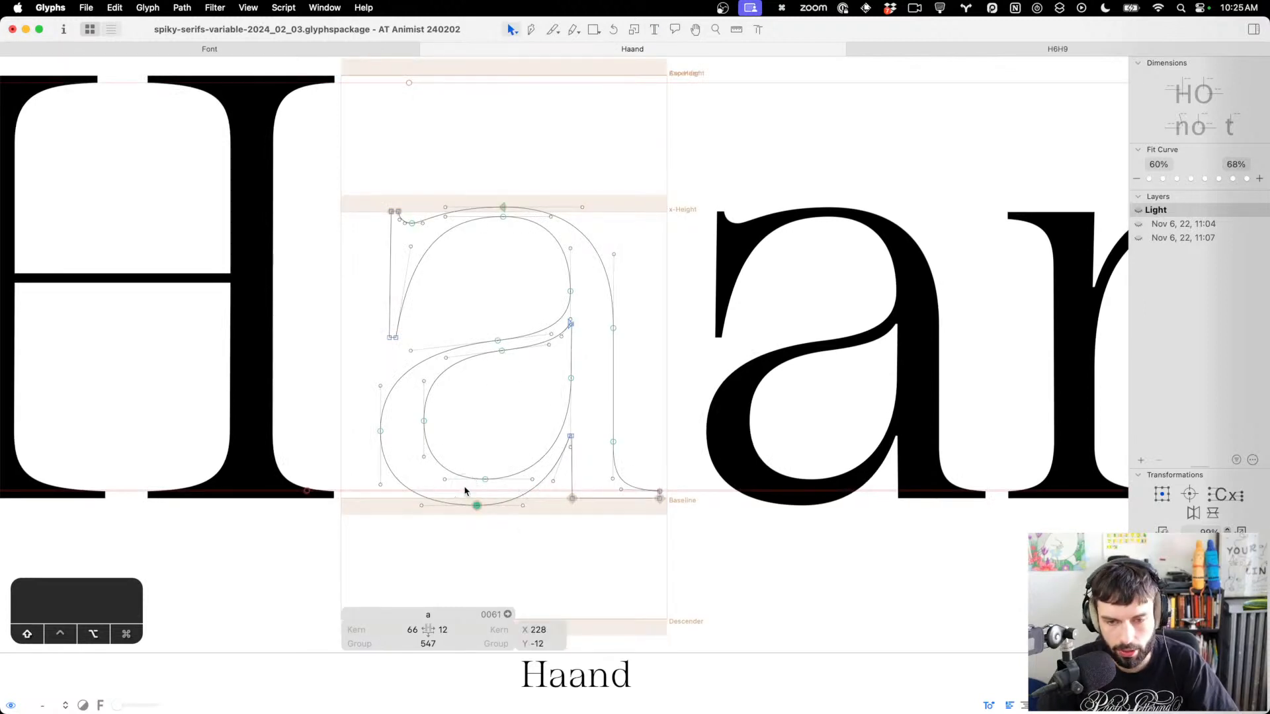
{"action": "key", "text": "alt+shift+Left"}
{"action": "key", "text": "alt+Right"}
{"action": "key", "text": "alt+Right"}
{"action": "scroll", "coordinate": [464, 484], "scroll_direction": "right", "scroll_amount": 2}
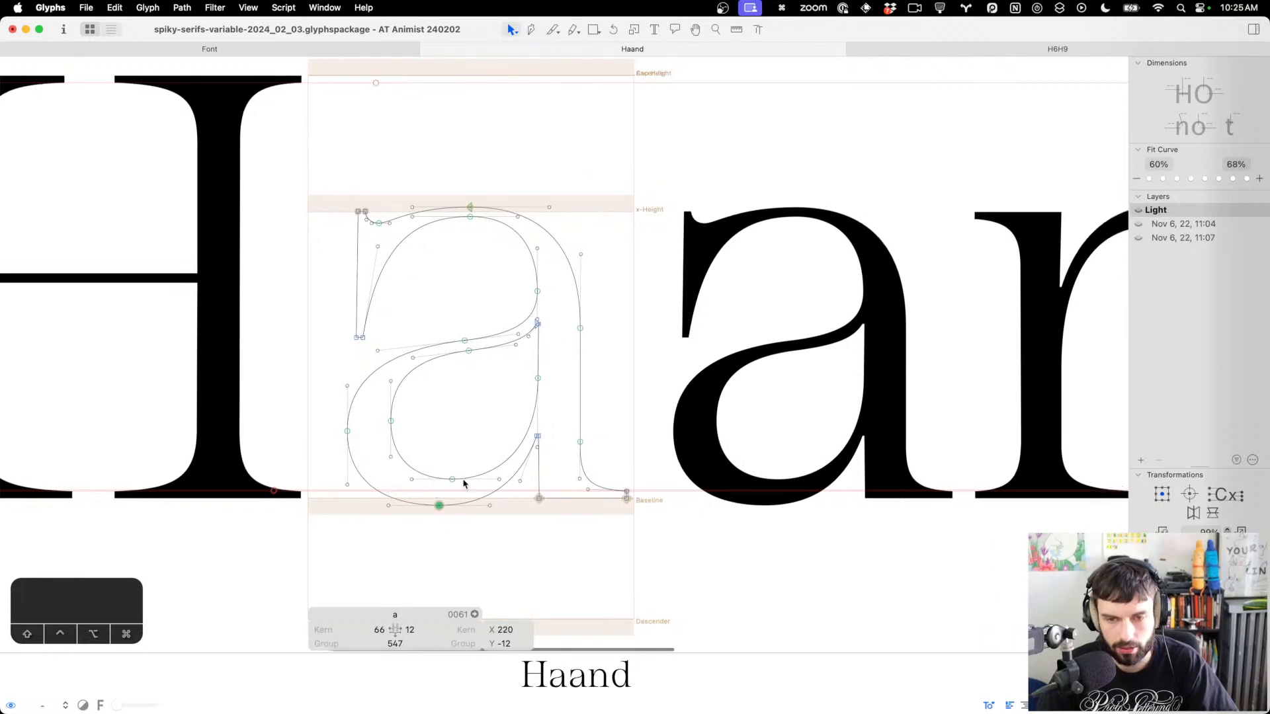
{"action": "scroll", "coordinate": [463, 484], "scroll_direction": "right", "scroll_amount": 2}
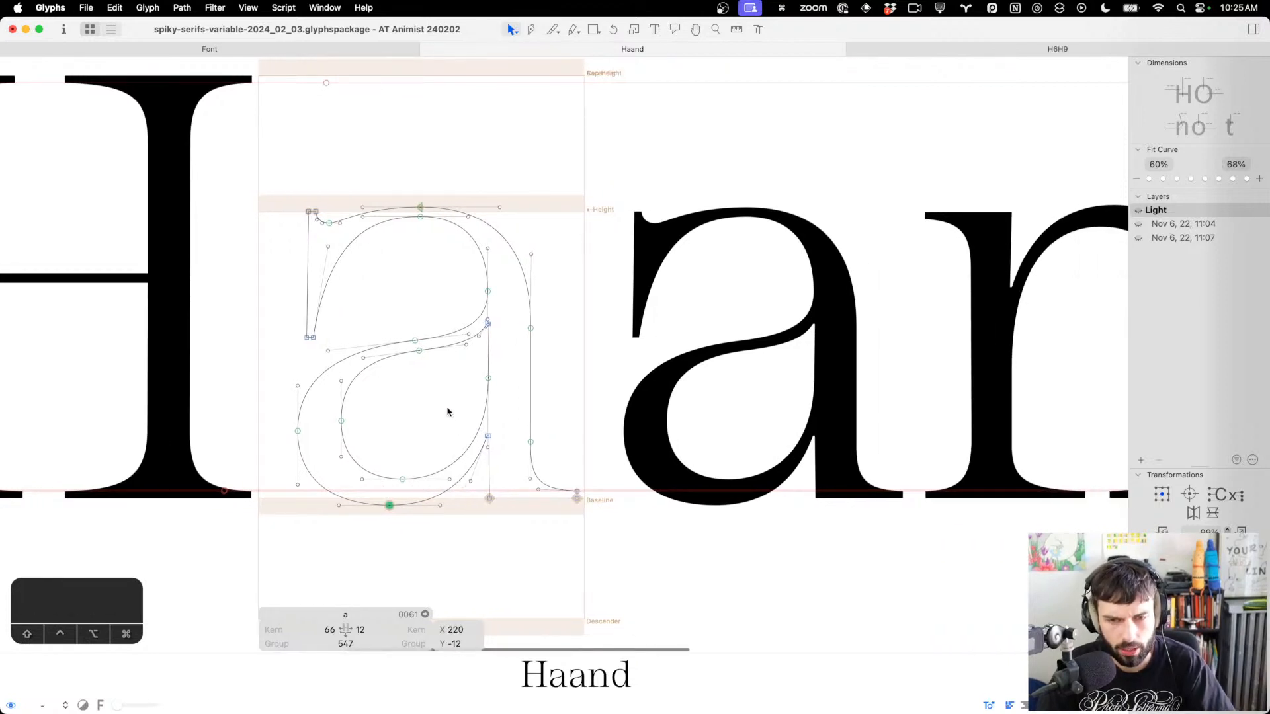
Examine the reworked a beside the n and d, and check the curves and outline of the n
{"action": "key", "text": "t"}
{"action": "scroll", "coordinate": [450, 401], "scroll_direction": "right", "scroll_amount": 5}
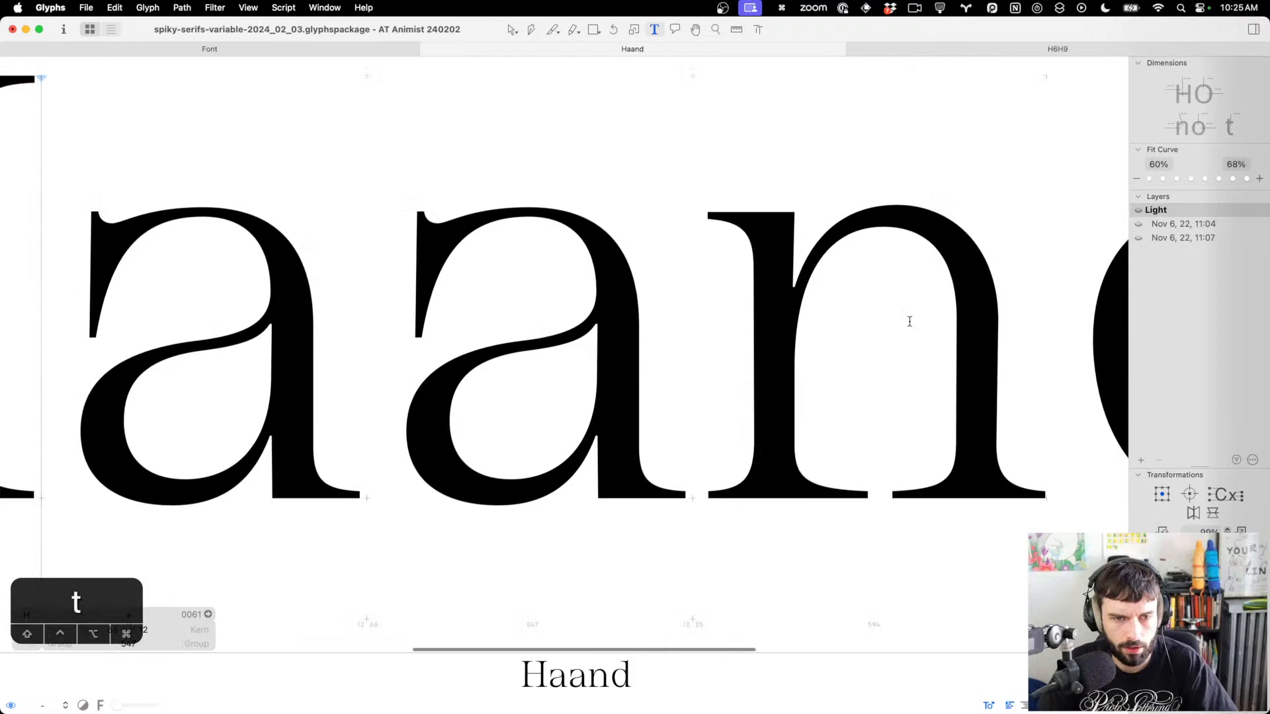
{"action": "left_click", "coordinate": [831, 324]}
{"action": "scroll", "coordinate": [827, 324], "scroll_direction": "right", "scroll_amount": 4}
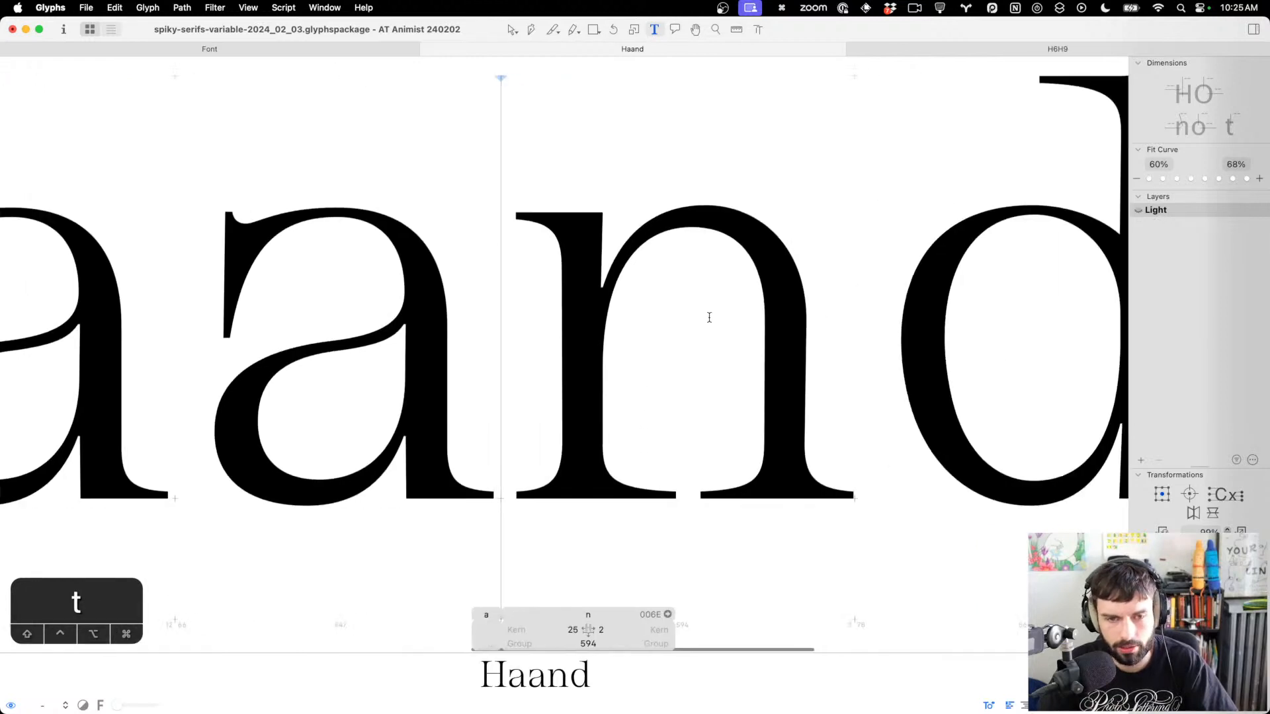
{"action": "scroll", "coordinate": [708, 316], "scroll_direction": "up", "scroll_amount": 1}
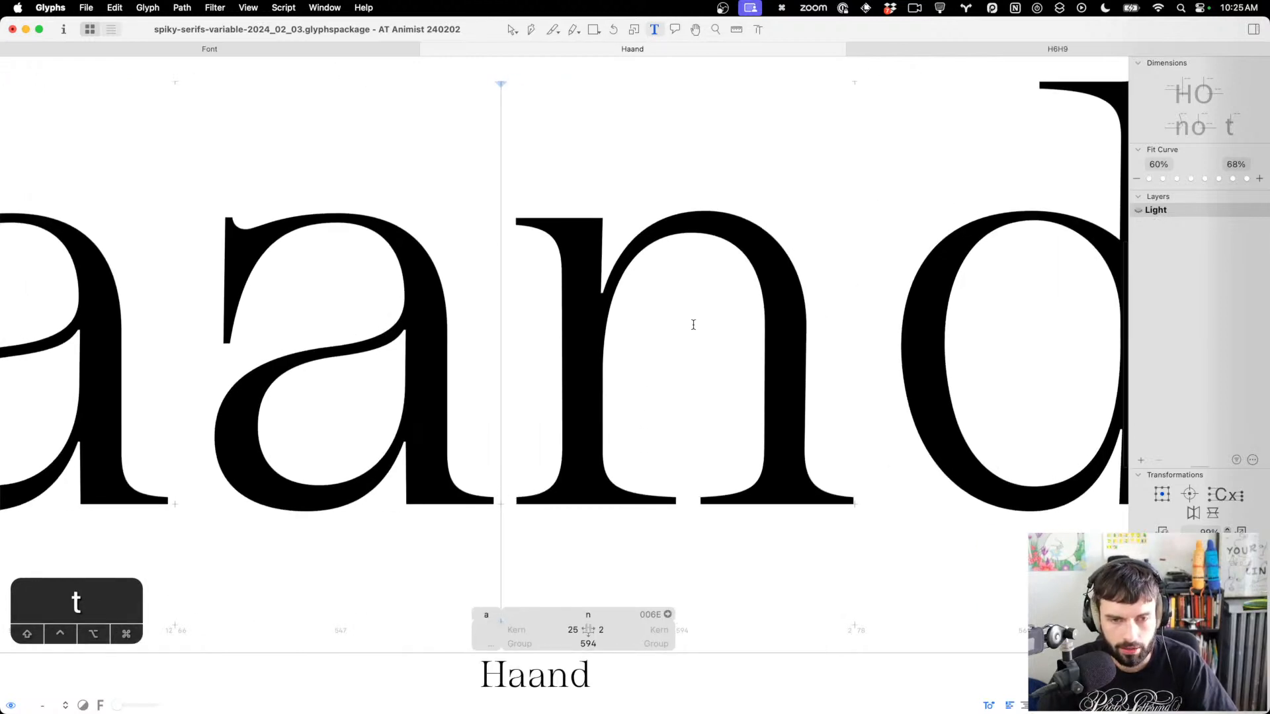
{"action": "key", "text": "Escape"}
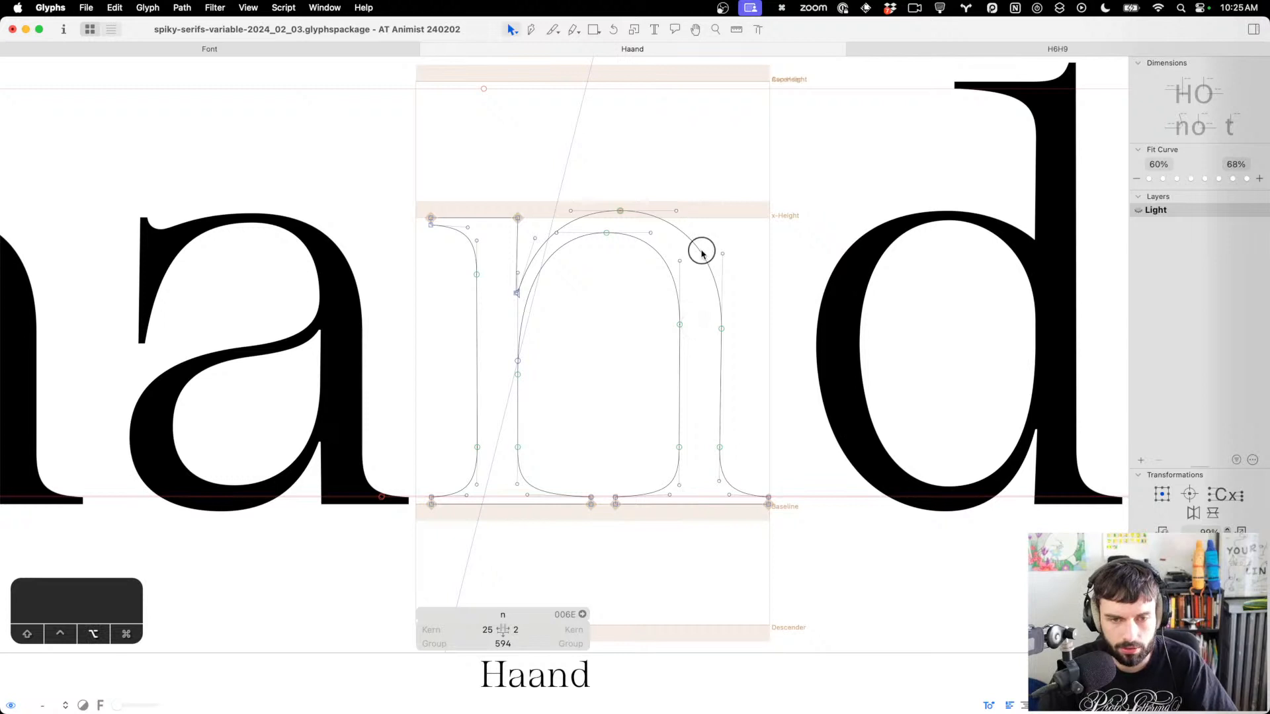
{"action": "key", "text": "t"}
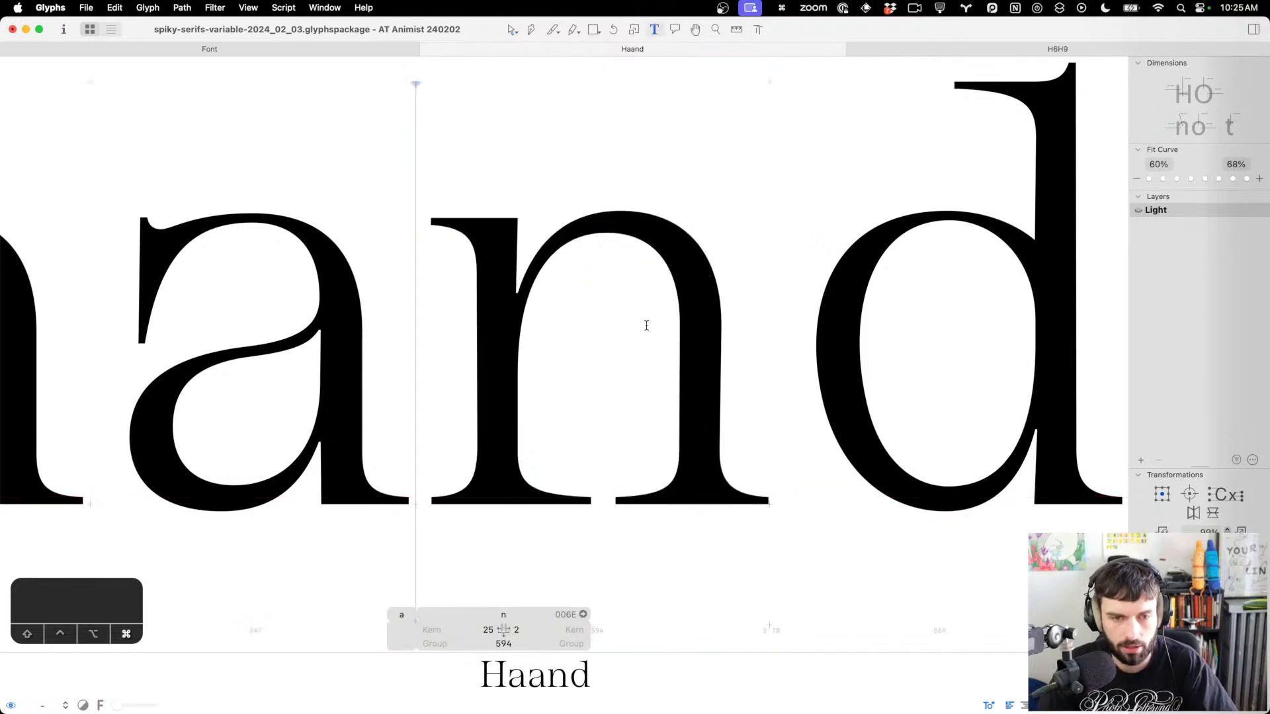
{"action": "scroll", "coordinate": [646, 327], "scroll_direction": "right", "scroll_amount": 5}
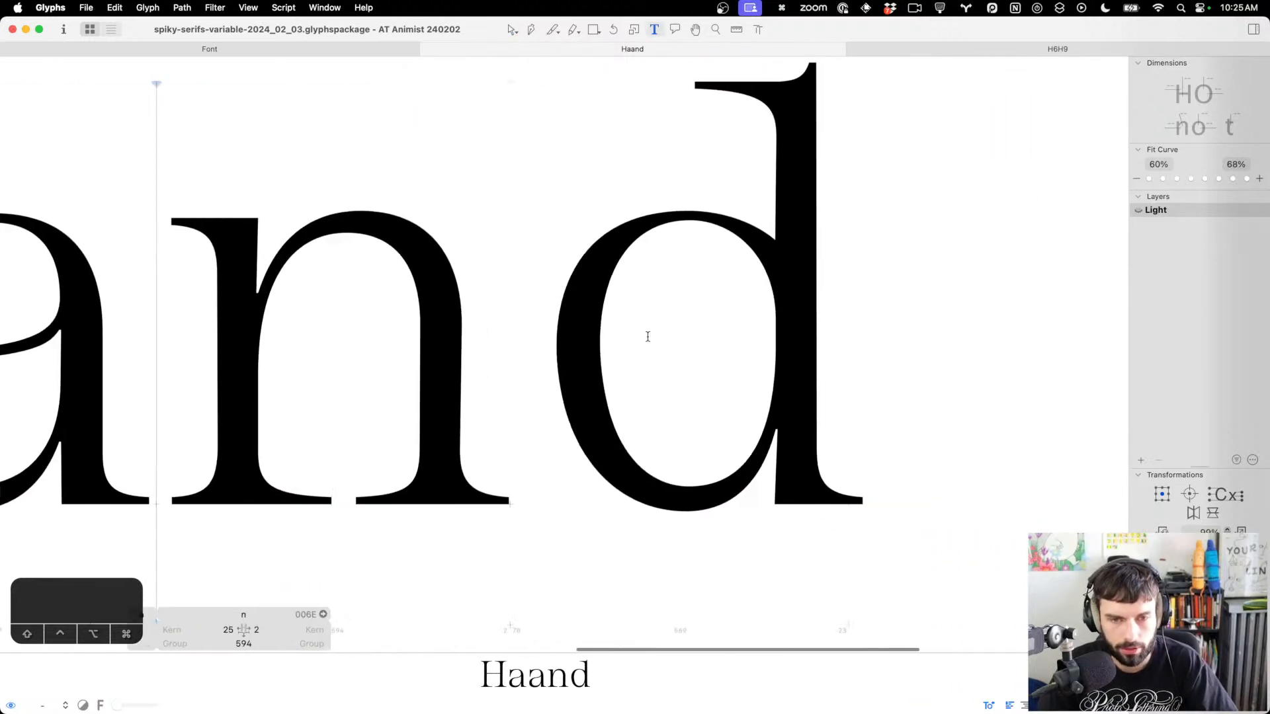
Add extreme points on the inner and outer left curves of the d's bowl, and delete the old slanted points below them
{"action": "double_click", "coordinate": [647, 337]}
{"action": "key", "text": "p"}
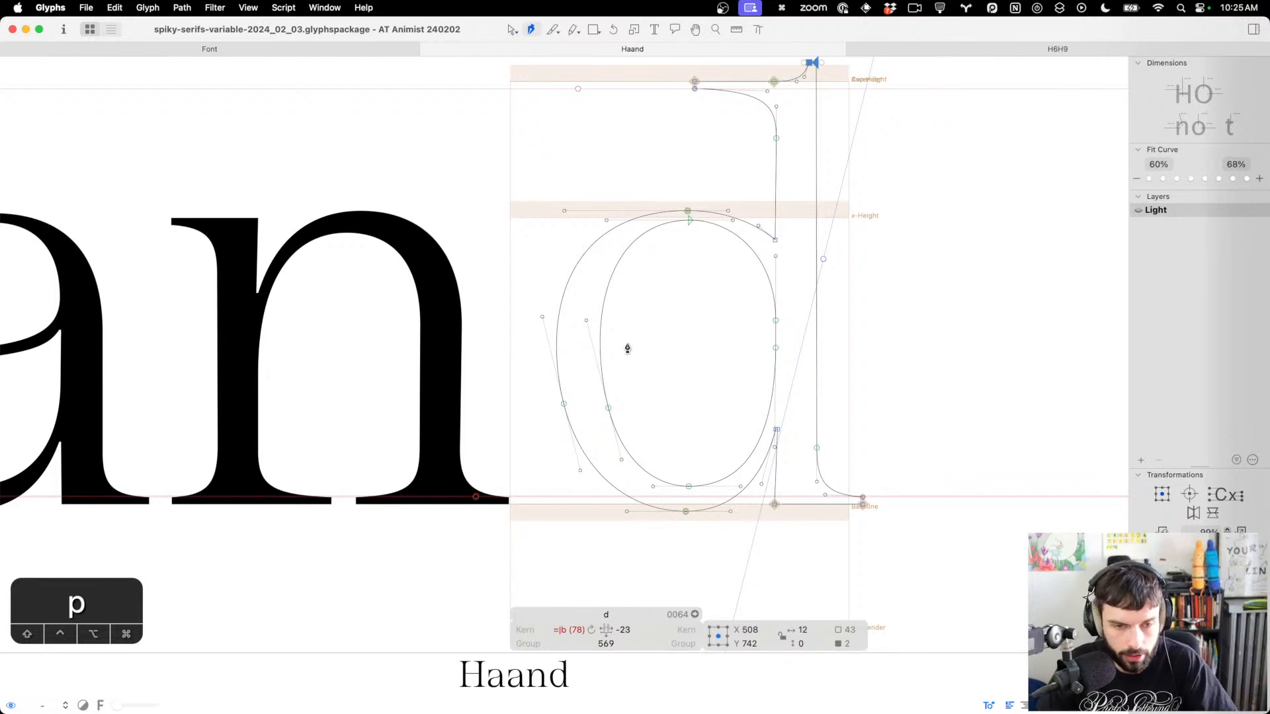
{"action": "left_click", "coordinate": [600, 343]}
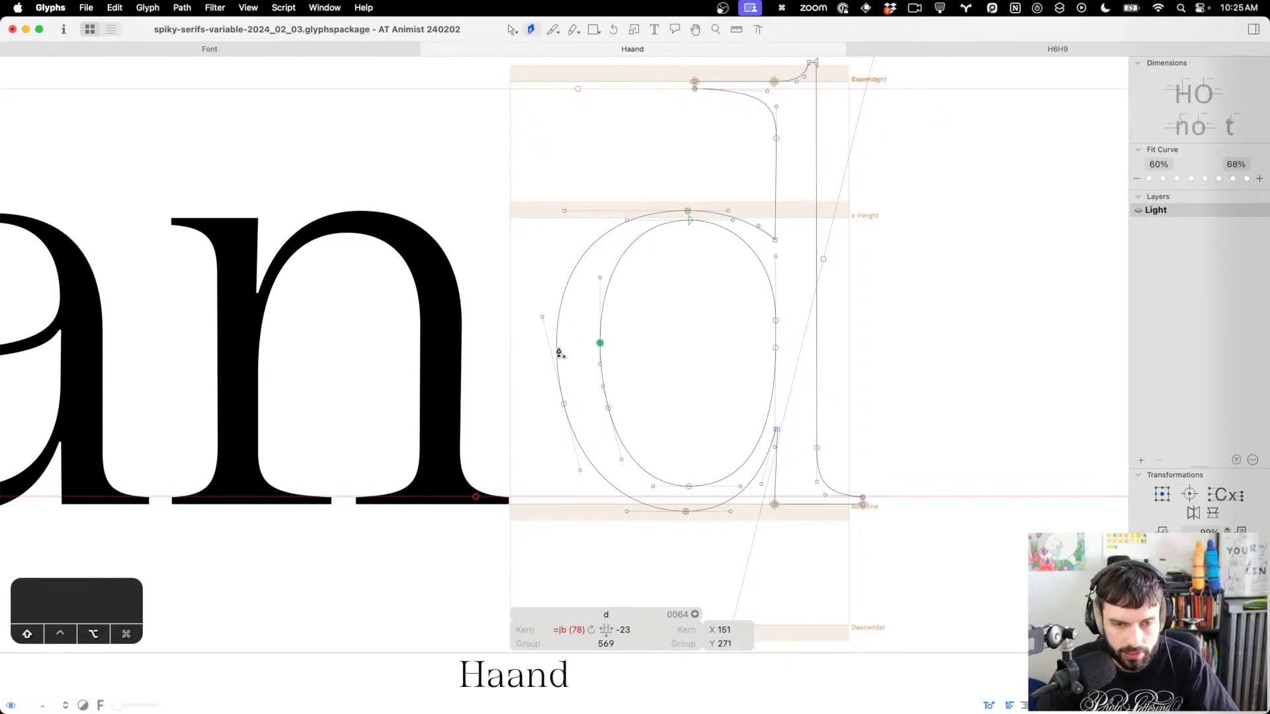
{"action": "left_click", "coordinate": [556, 346]}
{"action": "key", "text": "v"}
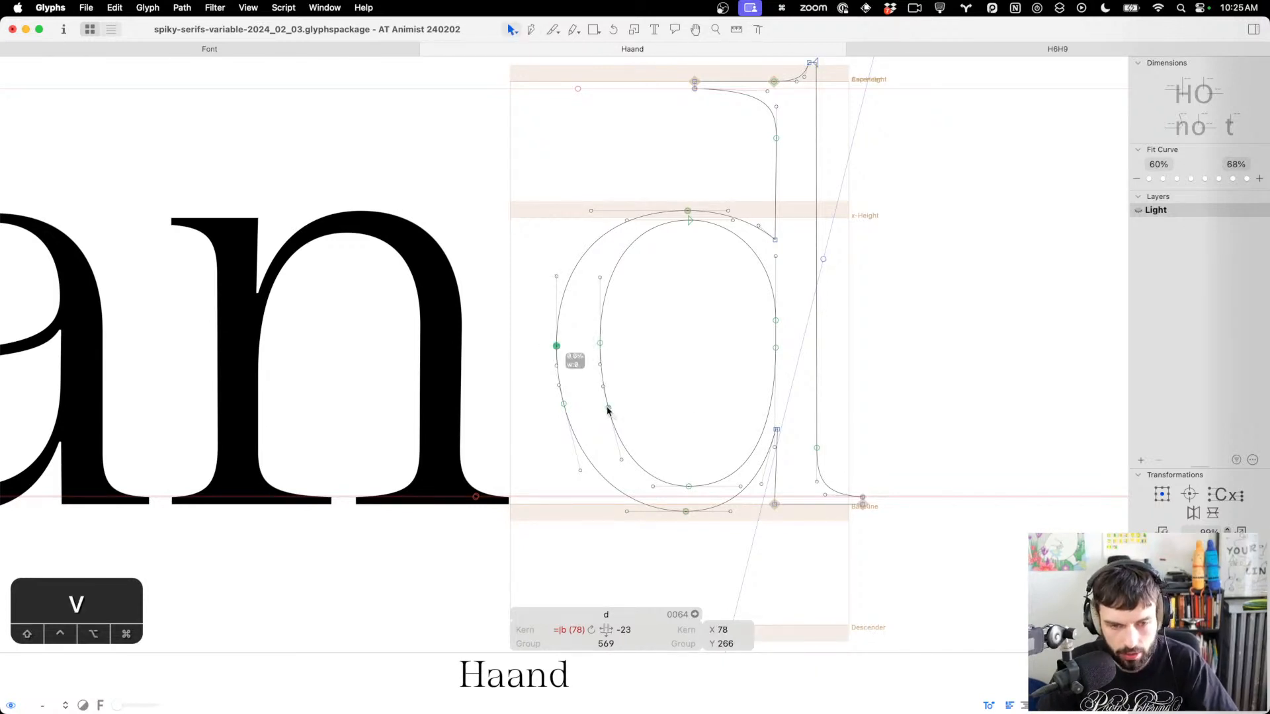
{"action": "left_click", "coordinate": [607, 410]}
{"action": "key", "text": "BackSpace"}
{"action": "key", "text": "BackSpace"}
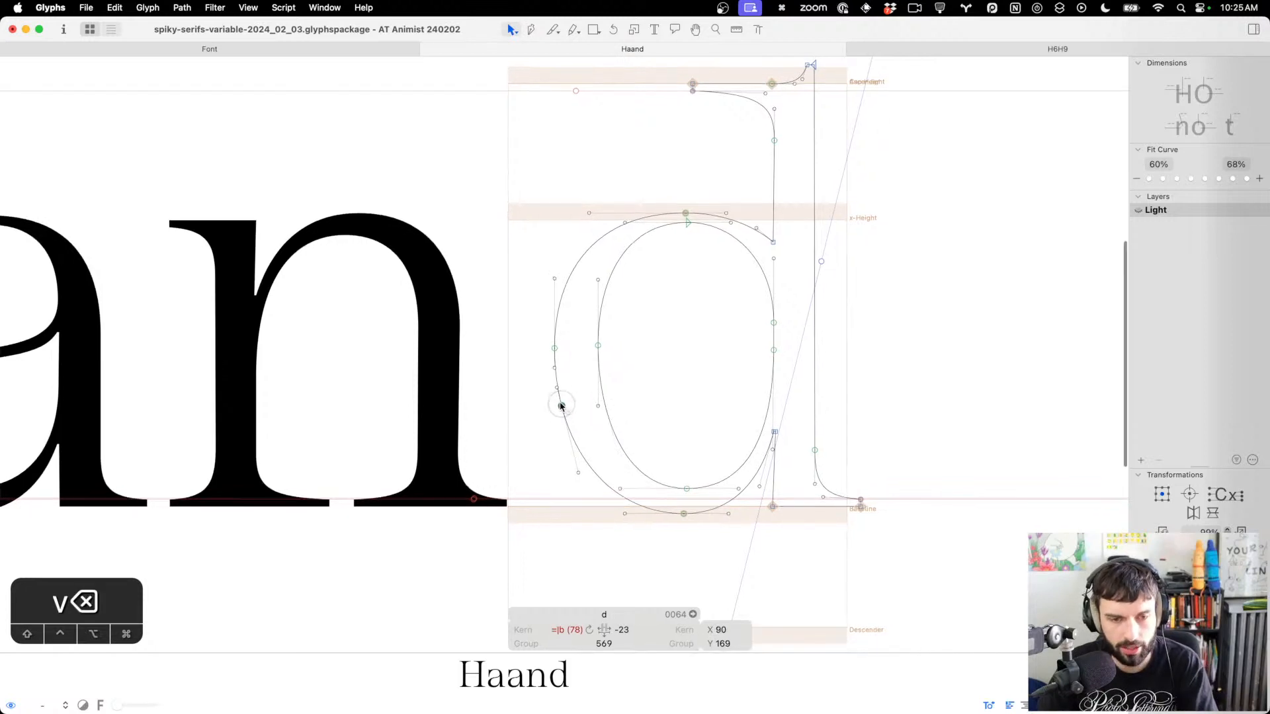
Lower the two left extremes of the d's bowl to about Y 240 and reshape the curves running down from them
{"action": "left_click_drag", "start_coordinate": [643, 334], "coordinate": [443, 367]}
{"action": "key", "text": "shift+Down"}
{"action": "key", "text": "ctrl+alt+shift+Down"}
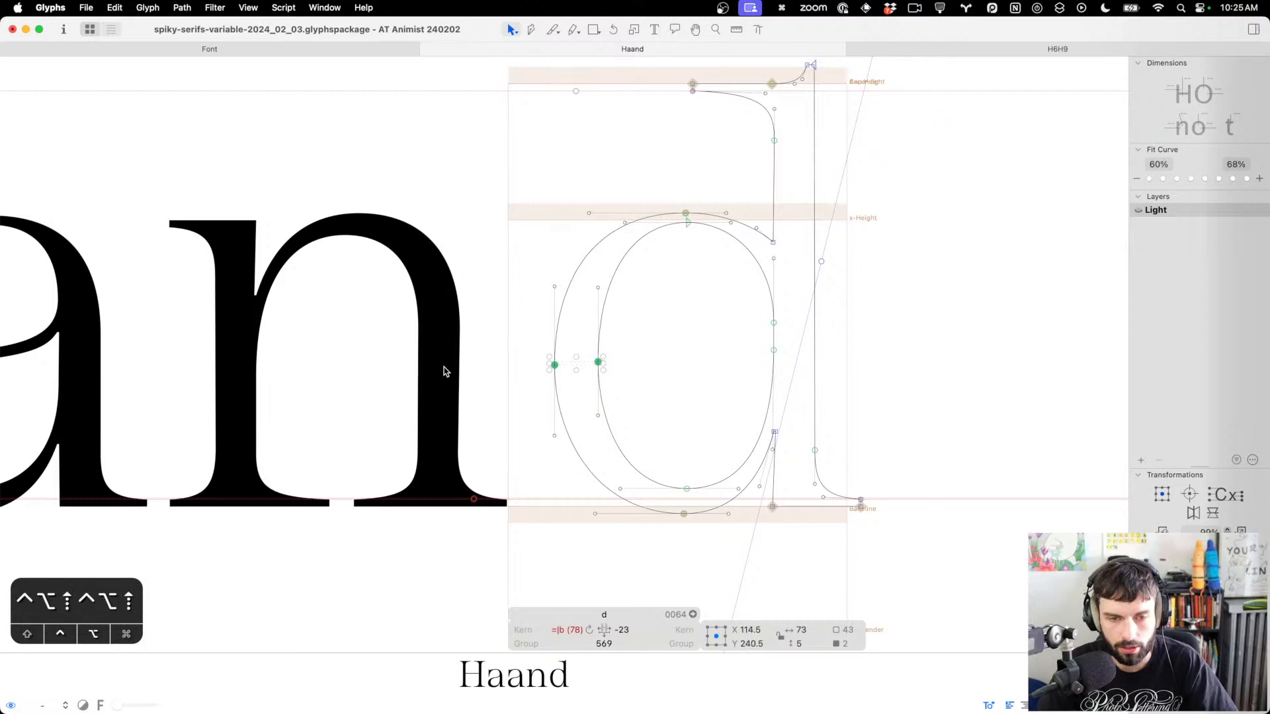
{"action": "left_click", "coordinate": [443, 371]}
{"action": "left_click_drag", "start_coordinate": [615, 446], "coordinate": [582, 477], "text": "alt"}
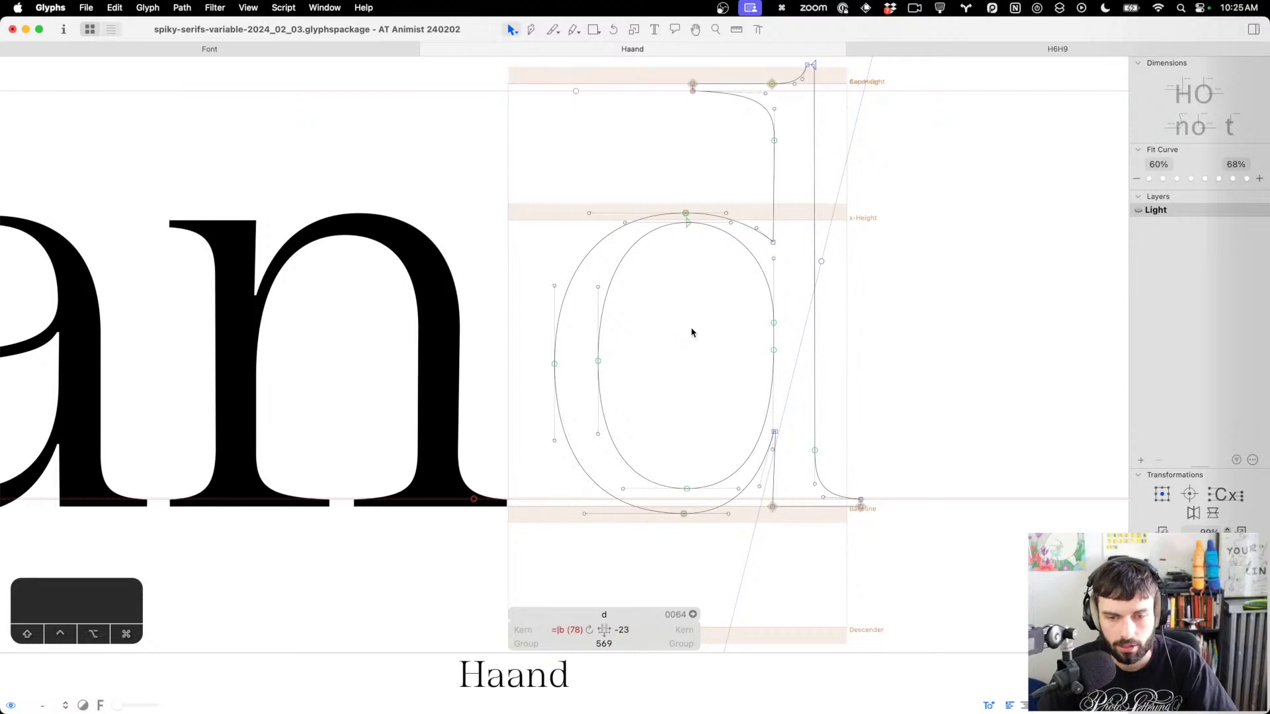
Shift the two bottom extremes of the d's bowl left, centring them at X 287.5
{"action": "key", "text": "t"}
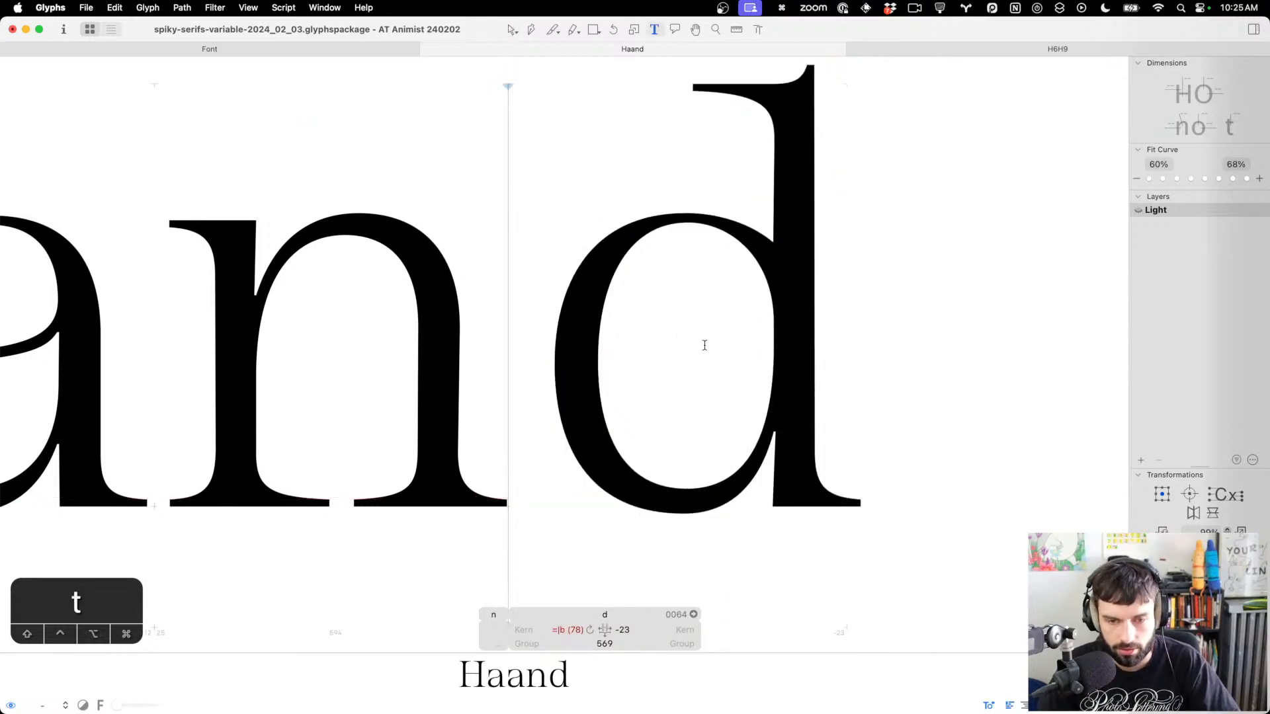
{"action": "double_click", "coordinate": [704, 345]}
{"action": "left_click_drag", "start_coordinate": [696, 479], "coordinate": [663, 541]}
{"action": "key", "text": "ctrl+alt+shift+Left"}
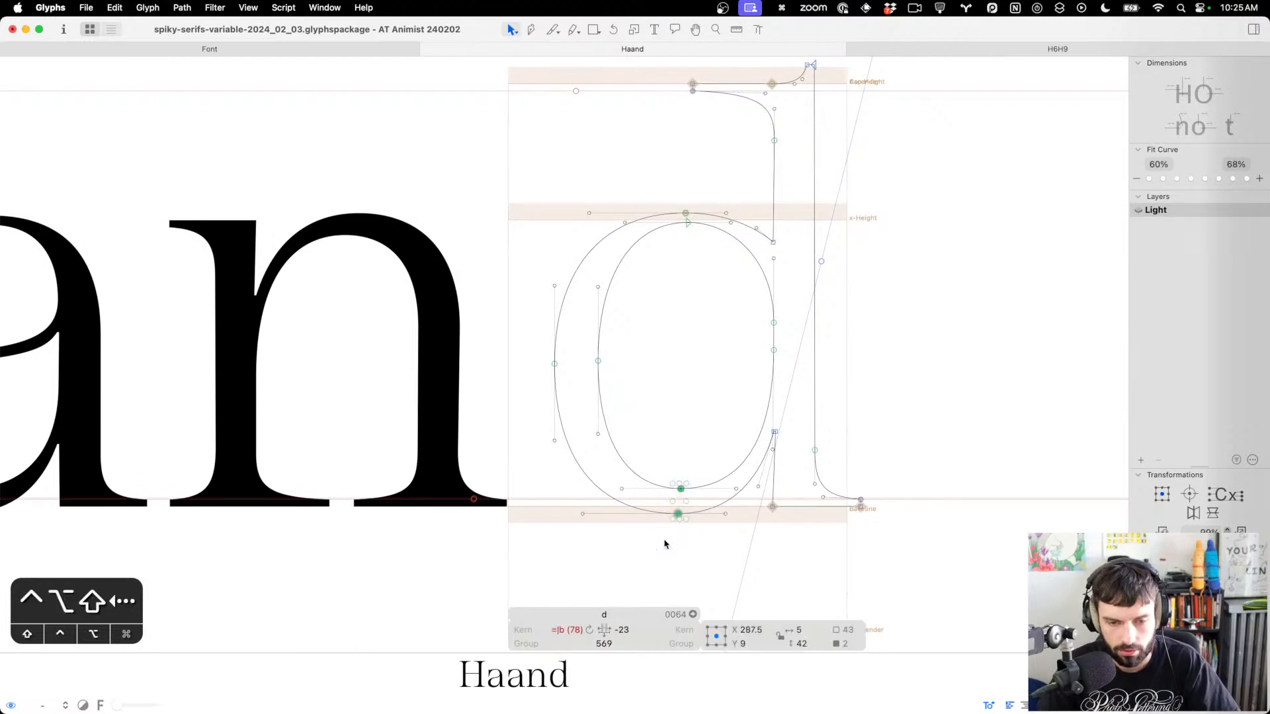
Extend the sample text to Hoaandd with a second d and an o after the H, and compare the letters
{"action": "key", "text": "t"}
{"action": "scroll", "coordinate": [663, 473], "scroll_direction": "down", "scroll_amount": 5}
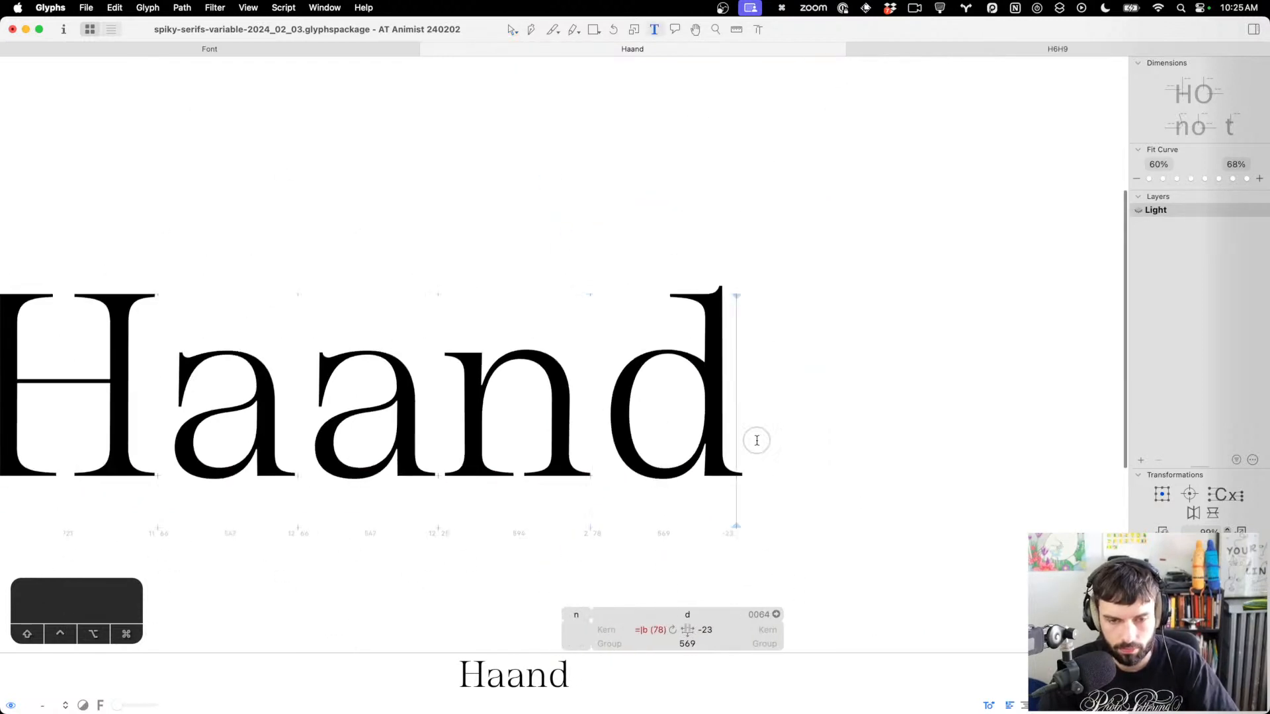
{"action": "type", "text": "d"}
{"action": "left_click", "coordinate": [456, 303]}
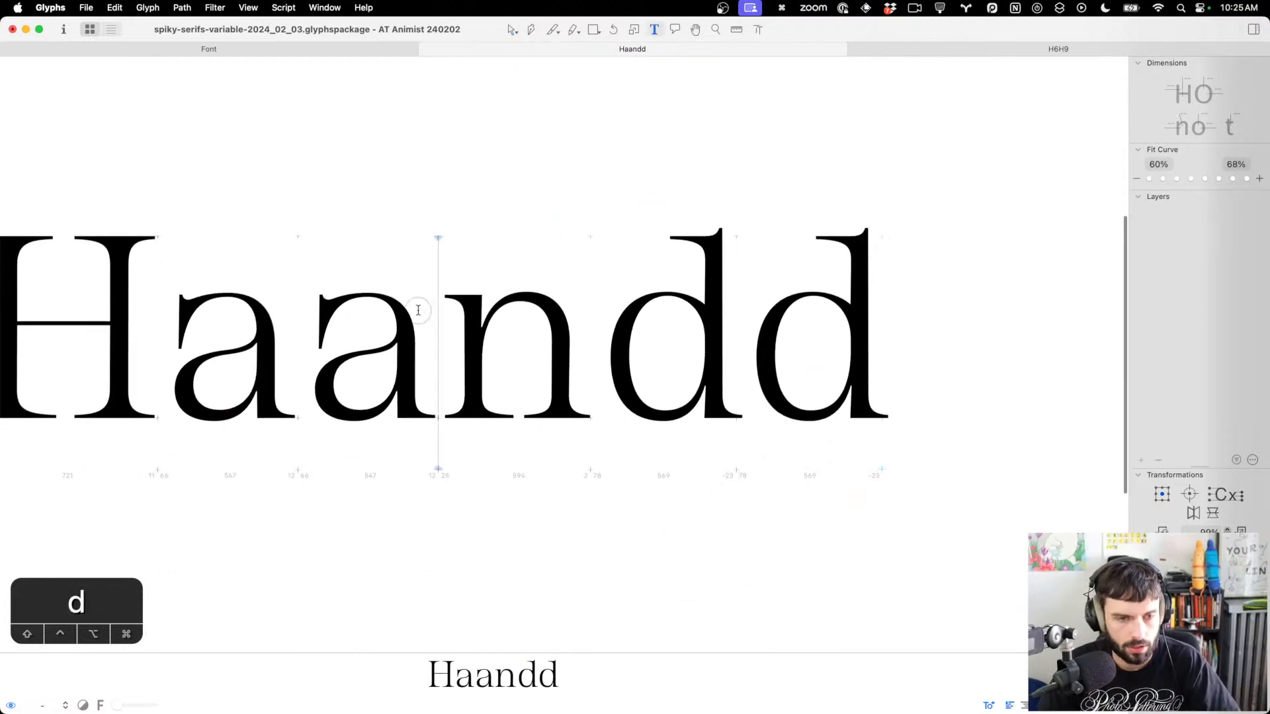
{"action": "left_click", "coordinate": [184, 318]}
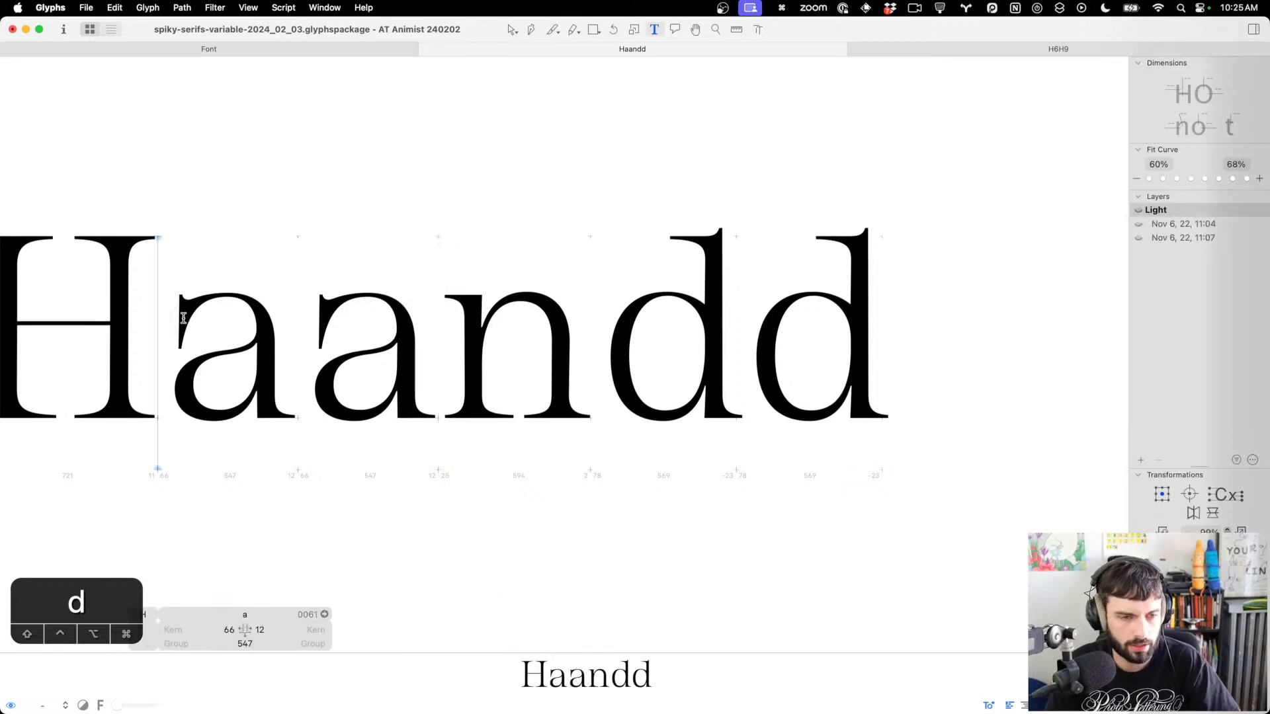
{"action": "type", "text": "o"}
{"action": "scroll", "coordinate": [198, 317], "scroll_direction": "left", "scroll_amount": 3}
{"action": "scroll", "coordinate": [284, 322], "scroll_direction": "right", "scroll_amount": 5}
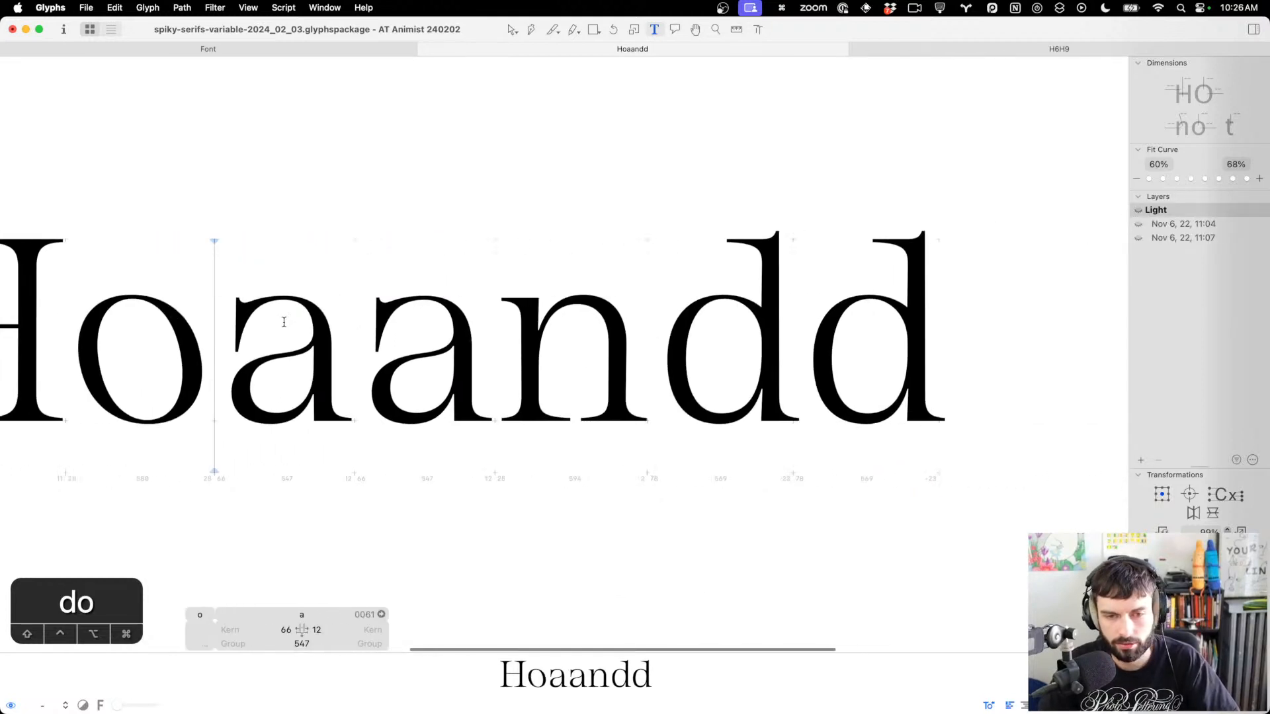
{"action": "scroll", "coordinate": [771, 340], "scroll_direction": "up", "scroll_amount": 5}
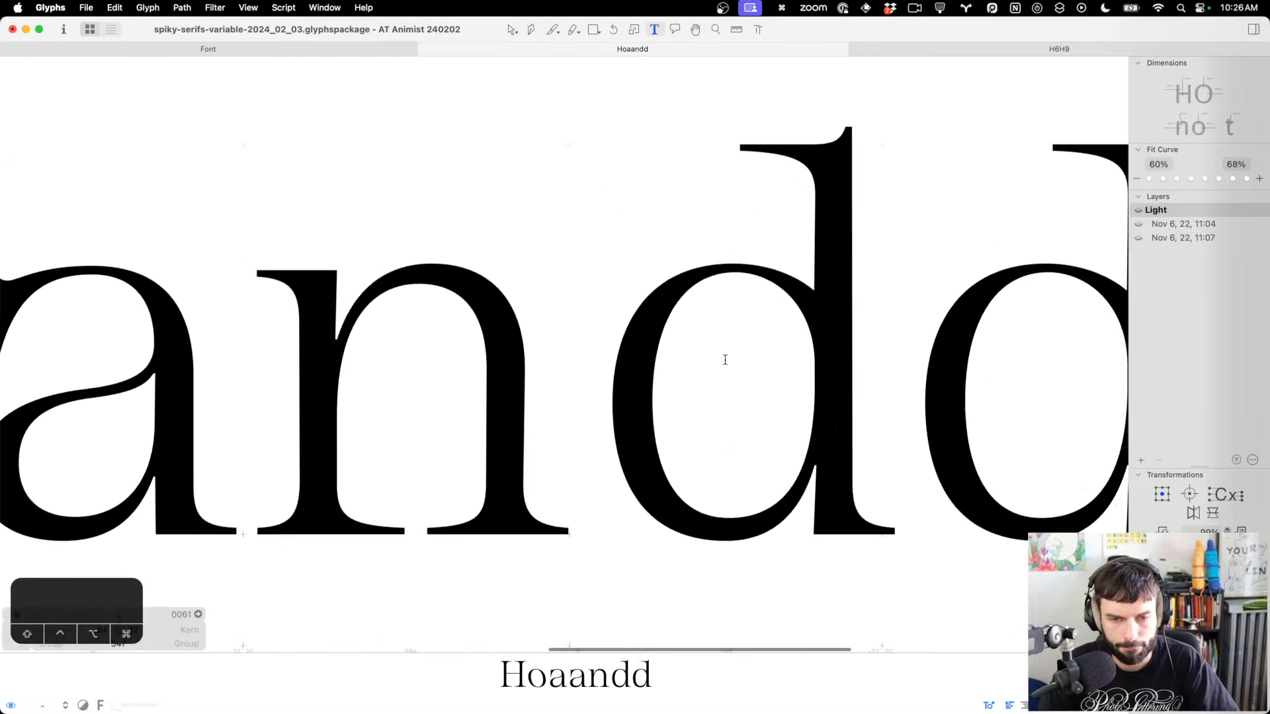
Add a point at X 442 on the d's outer bowl curve near the upper stem joint, and straighten the short segment between them
{"action": "key", "text": "Escape"}
{"action": "scroll", "coordinate": [713, 279], "scroll_direction": "up", "scroll_amount": 8}
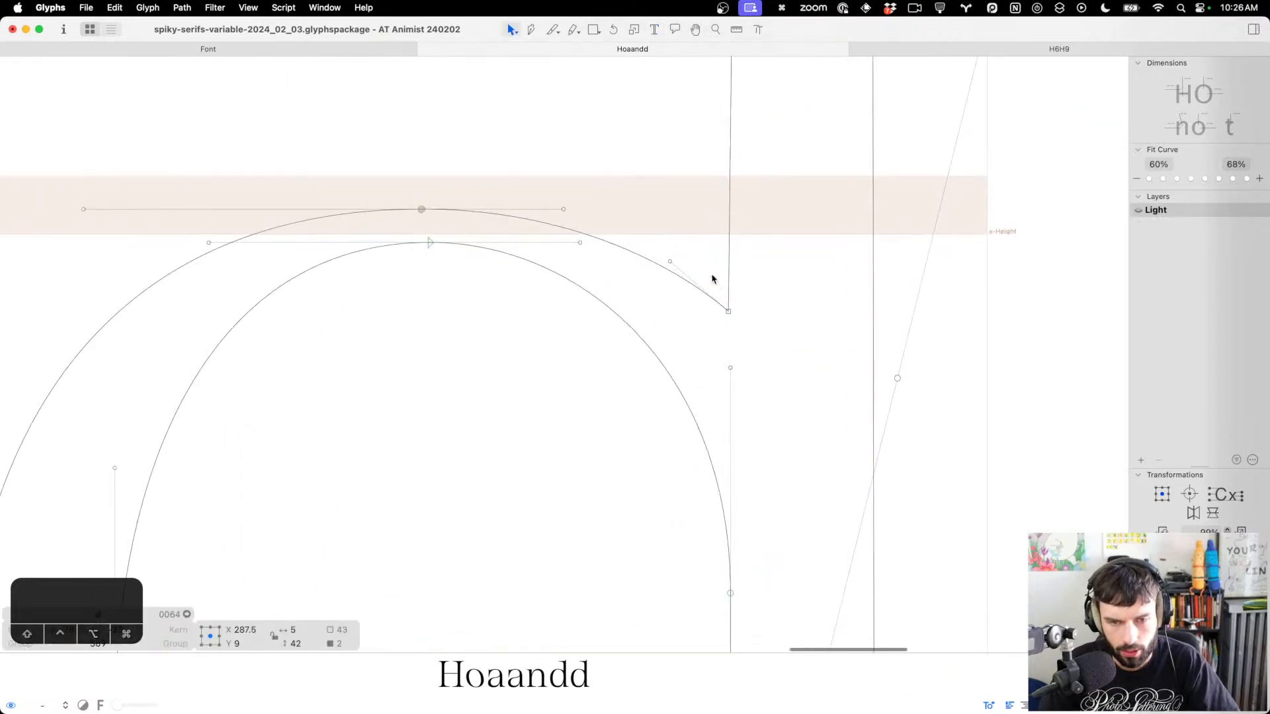
{"action": "key", "text": "p"}
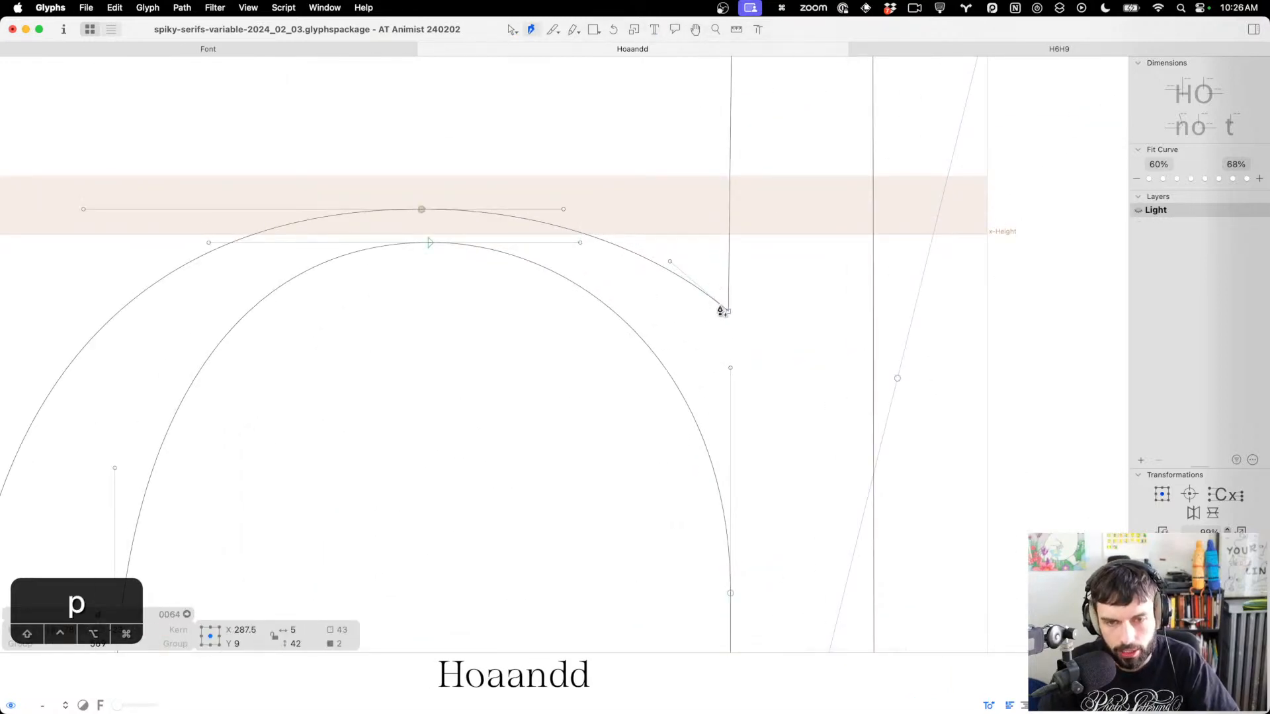
{"action": "left_click", "coordinate": [721, 303]}
{"action": "key", "text": "v"}
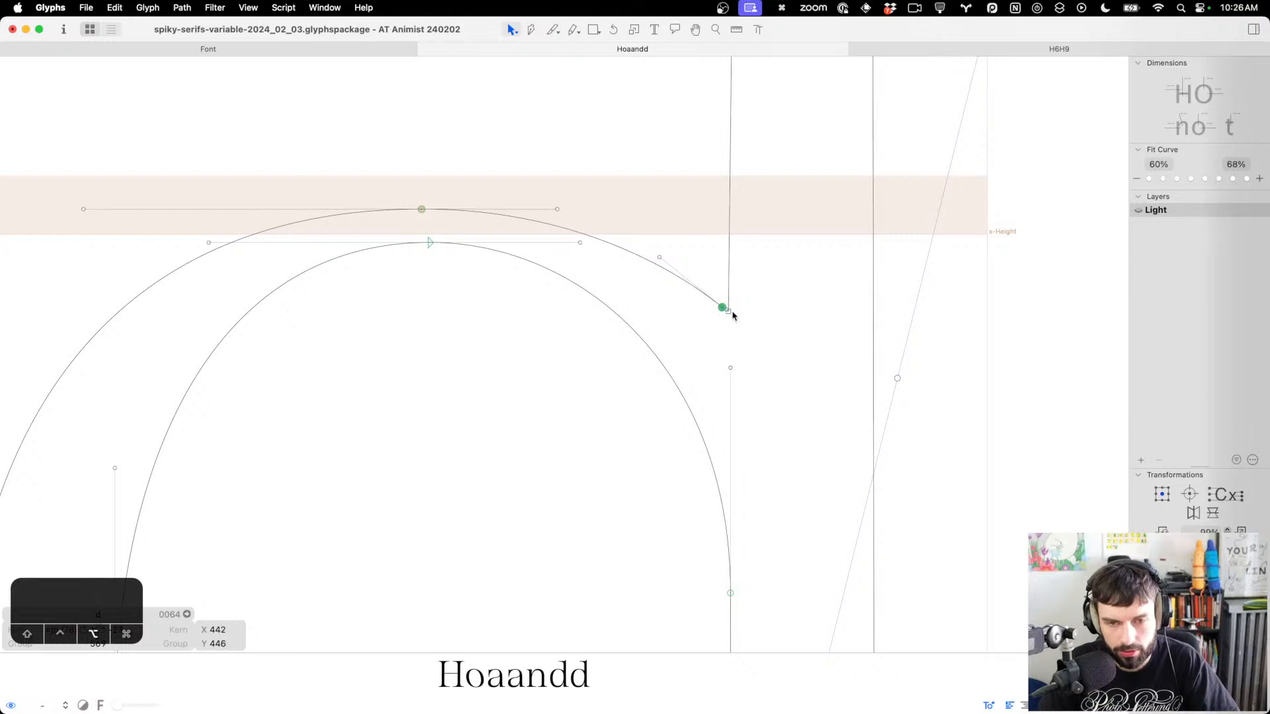
{"action": "scroll", "coordinate": [731, 315], "scroll_direction": "up", "scroll_amount": 4}
{"action": "left_click", "coordinate": [678, 311]}
{"action": "key", "text": "BackSpace"}
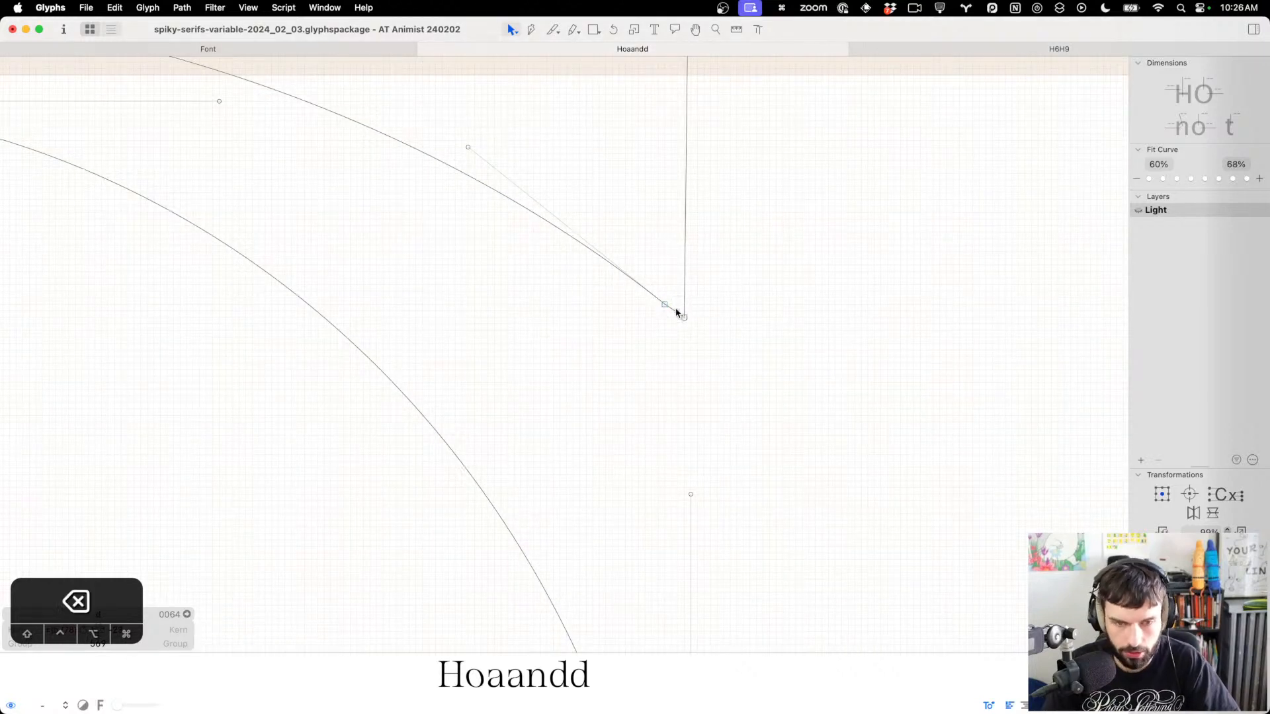
Lower the added joint point to Y 444, level with the stem point, and preview the d at text size
{"action": "left_click_drag", "start_coordinate": [668, 339], "coordinate": [640, 247]}
{"action": "key", "text": "alt+Down"}
{"action": "key", "text": "alt+Down"}
{"action": "key", "text": "alt+Down"}
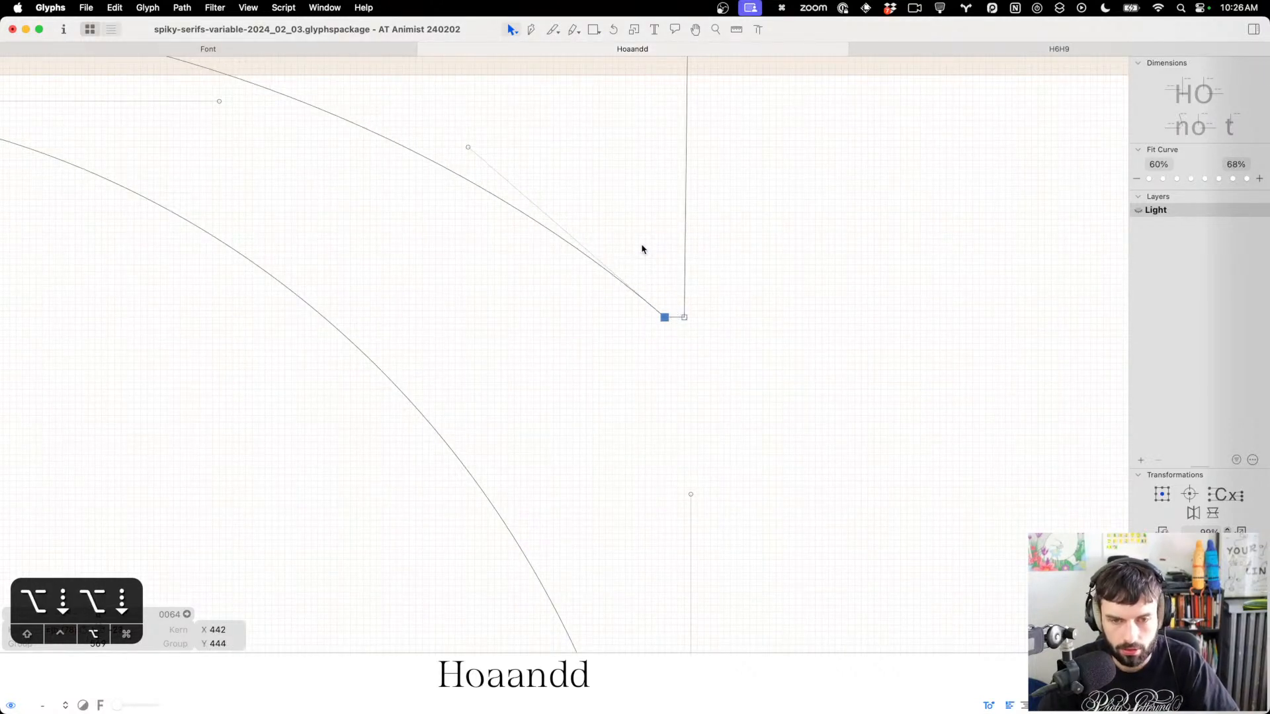
{"action": "key", "text": "t"}
{"action": "scroll", "coordinate": [661, 255], "scroll_direction": "down", "scroll_amount": 5}
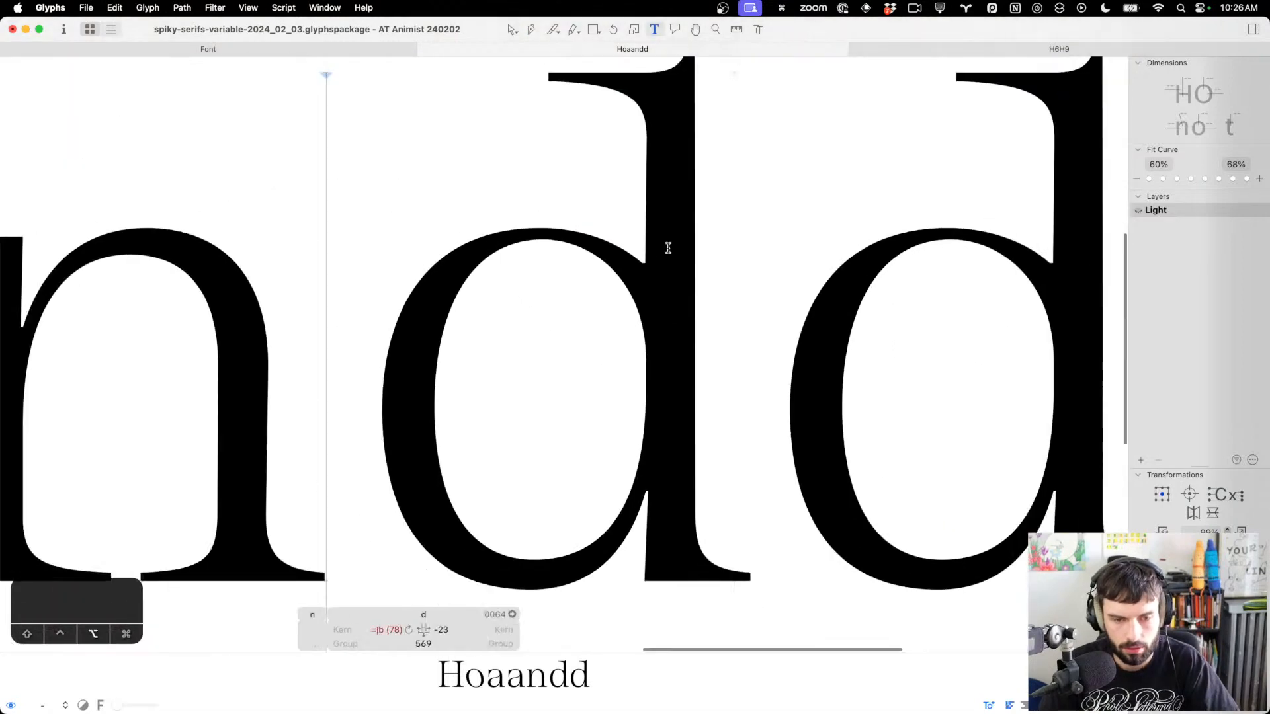
{"action": "scroll", "coordinate": [741, 258], "scroll_direction": "down", "scroll_amount": 3}
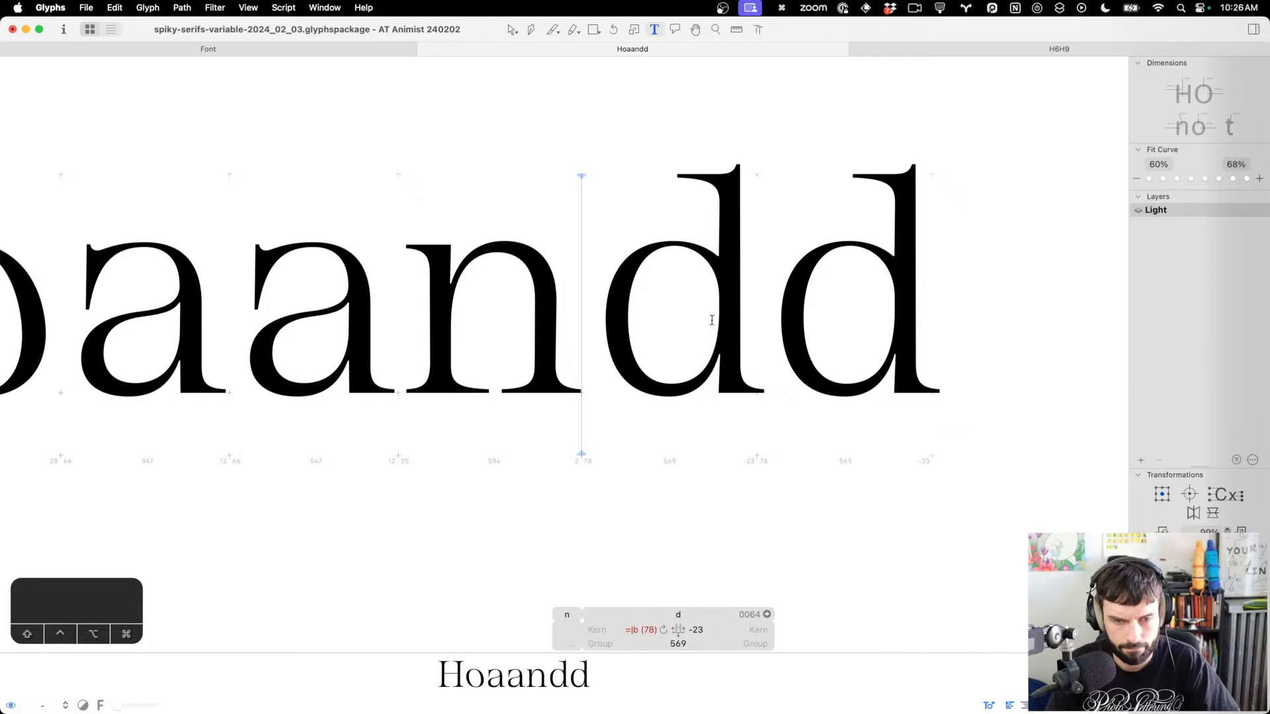
Insert a b between the n and the first d to compare their spacing, and remove it
{"action": "type", "text": "b"}
{"action": "key", "text": "Left"}
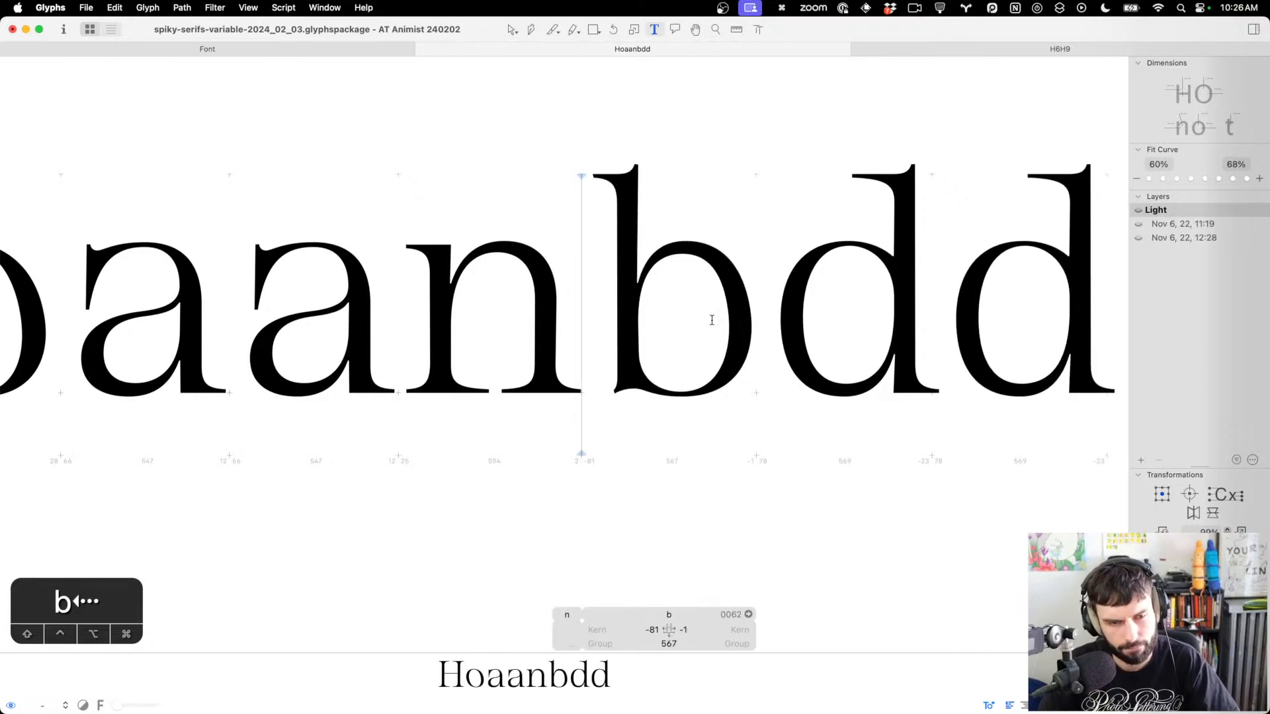
{"action": "scroll", "coordinate": [711, 321], "scroll_direction": "left", "scroll_amount": 1}
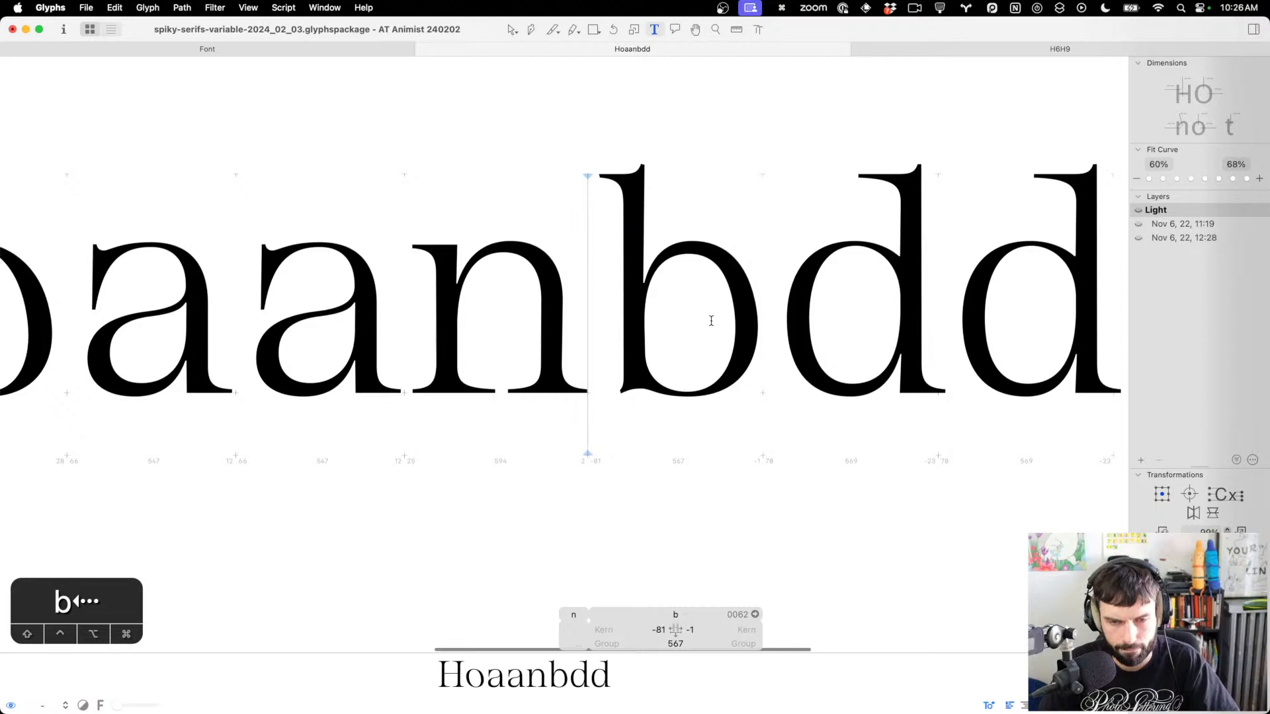
{"action": "key", "text": "Right"}
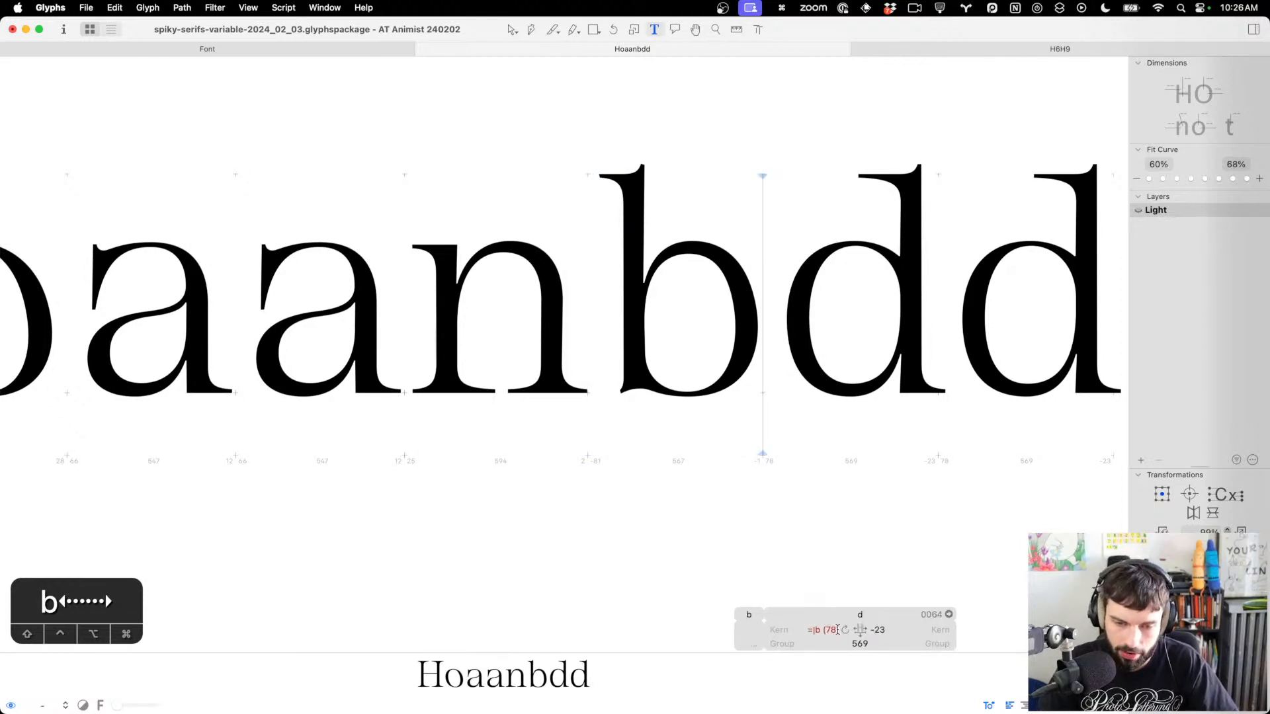
{"action": "key", "text": "BackSpace"}
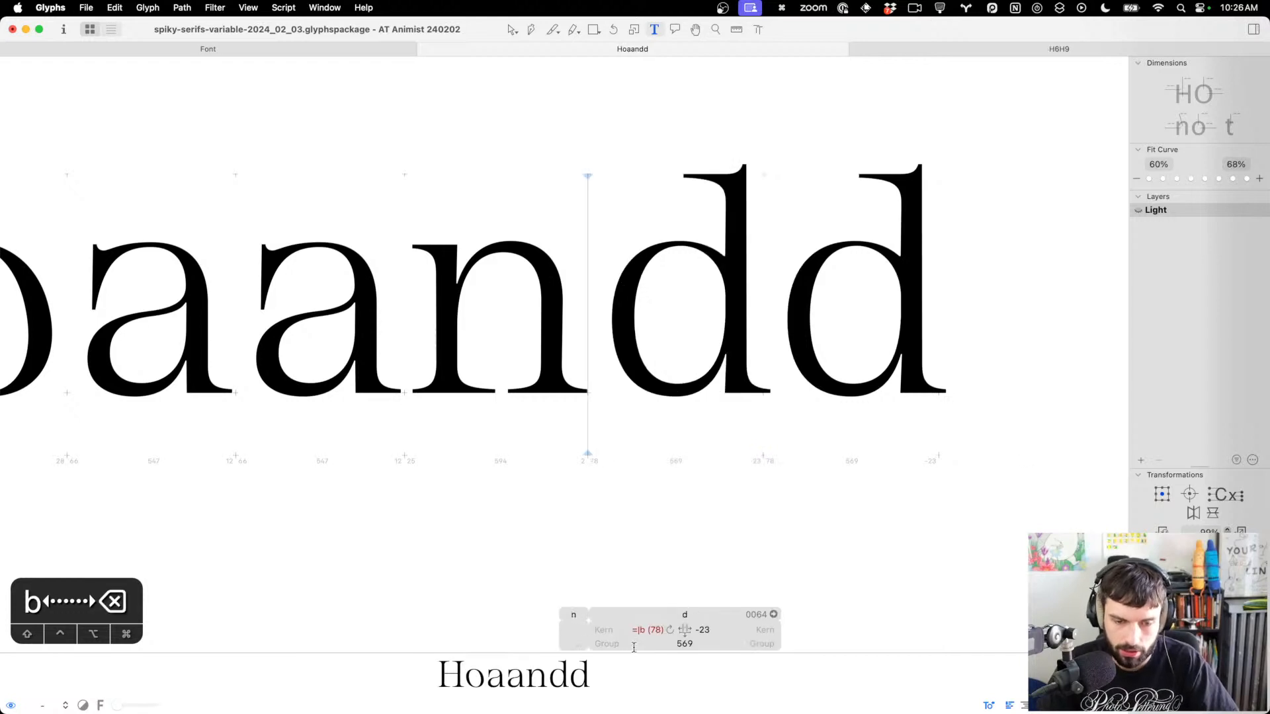
Replace the d's linked left sidebearing with the fixed value 78
{"action": "left_click", "coordinate": [652, 630]}
{"action": "type", "text": "78"}
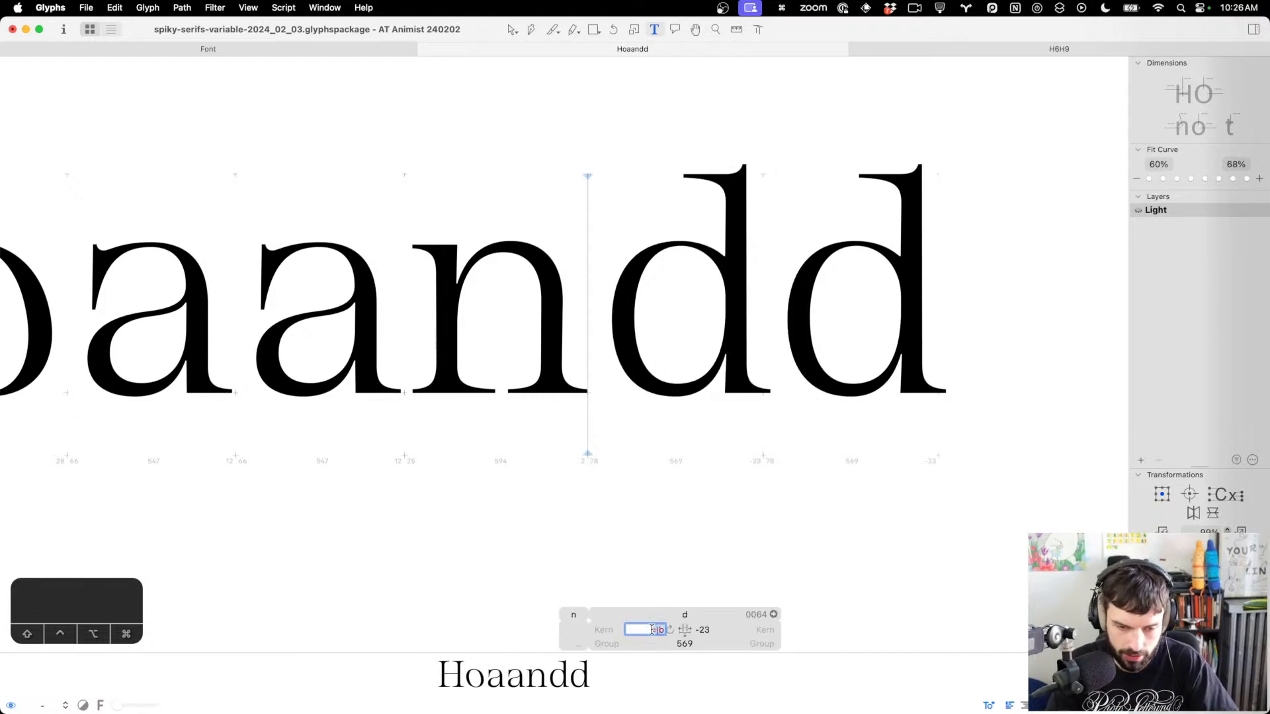
{"action": "key", "text": "Return"}
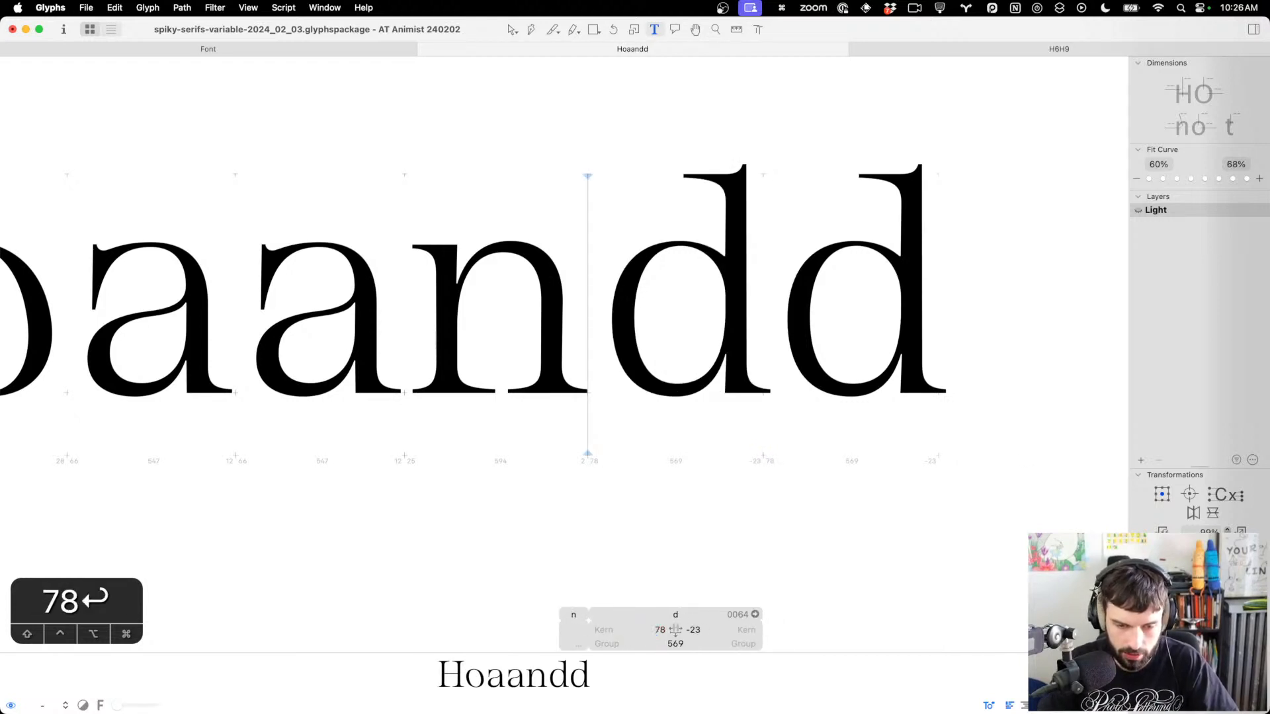
Slant the o's entire outline to the right to counter its backward lean, and preview it beside the H and a
{"action": "scroll", "coordinate": [757, 455], "scroll_direction": "left", "scroll_amount": 3}
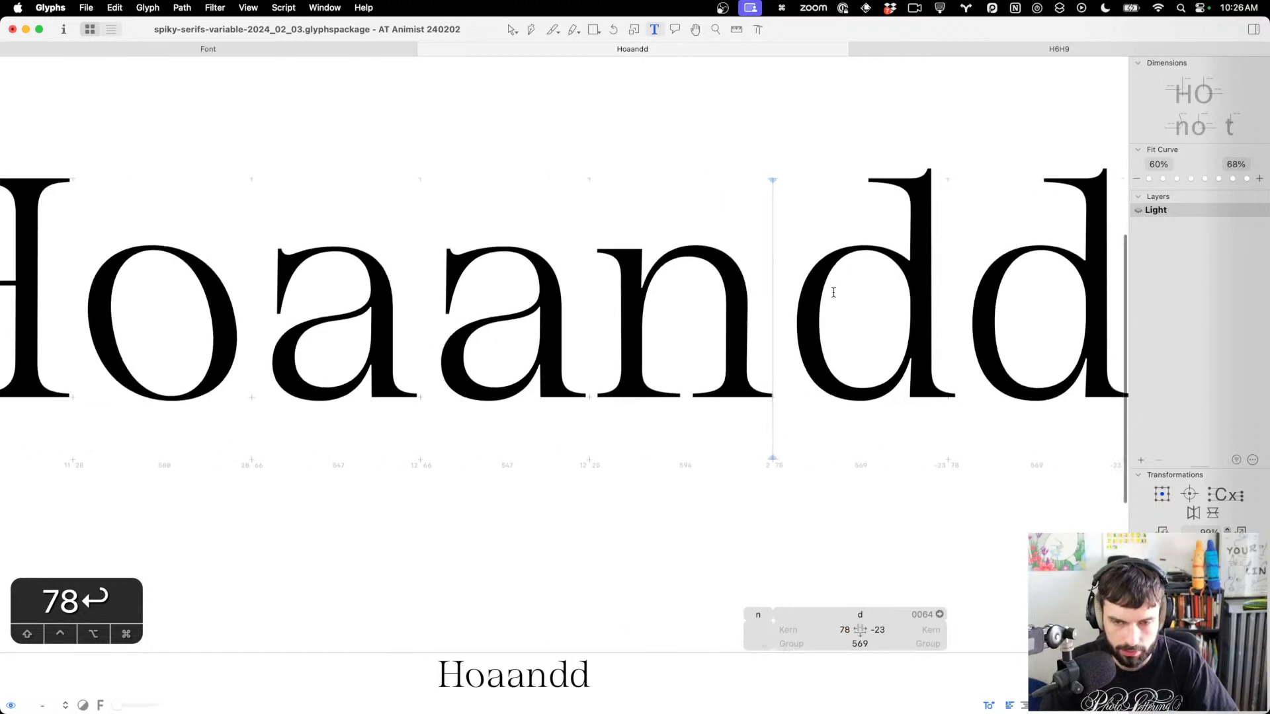
{"action": "scroll", "coordinate": [824, 287], "scroll_direction": "left", "scroll_amount": 5}
{"action": "scroll", "coordinate": [245, 291], "scroll_direction": "up", "scroll_amount": 3}
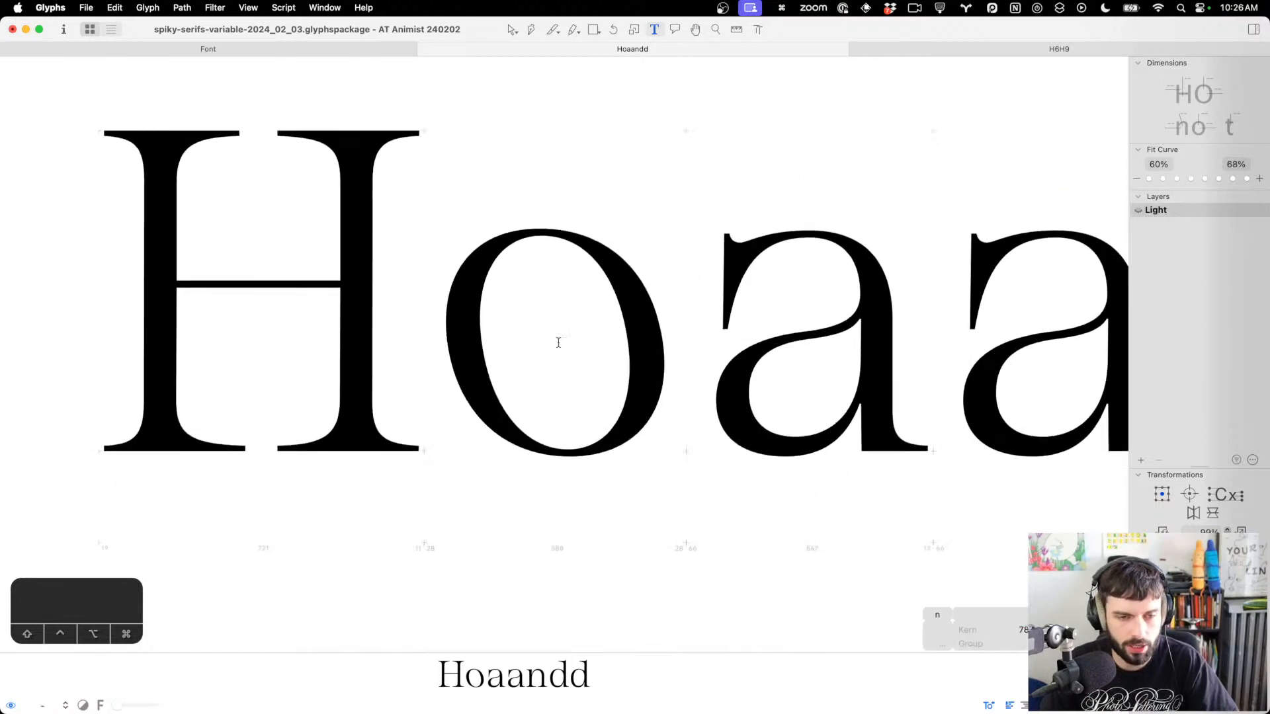
{"action": "key", "text": "Escape"}
{"action": "scroll", "coordinate": [503, 357], "scroll_direction": "up", "scroll_amount": 3}
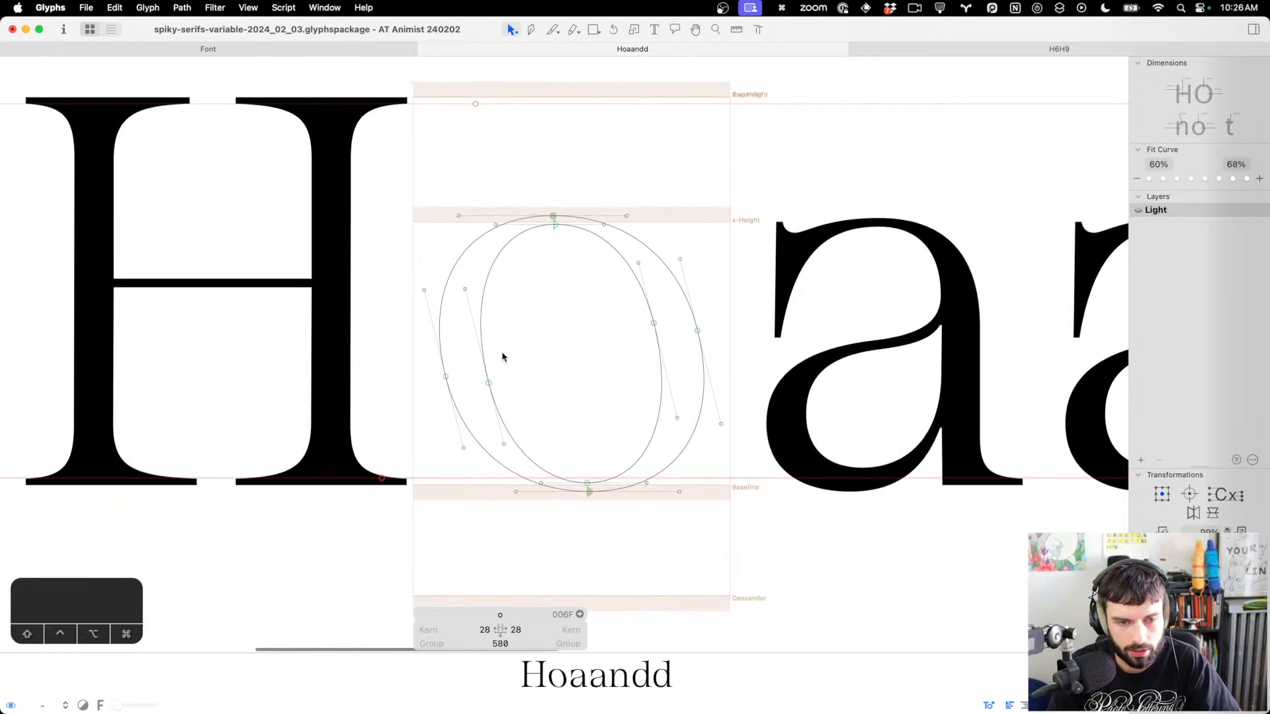
{"action": "key", "text": "super+a"}
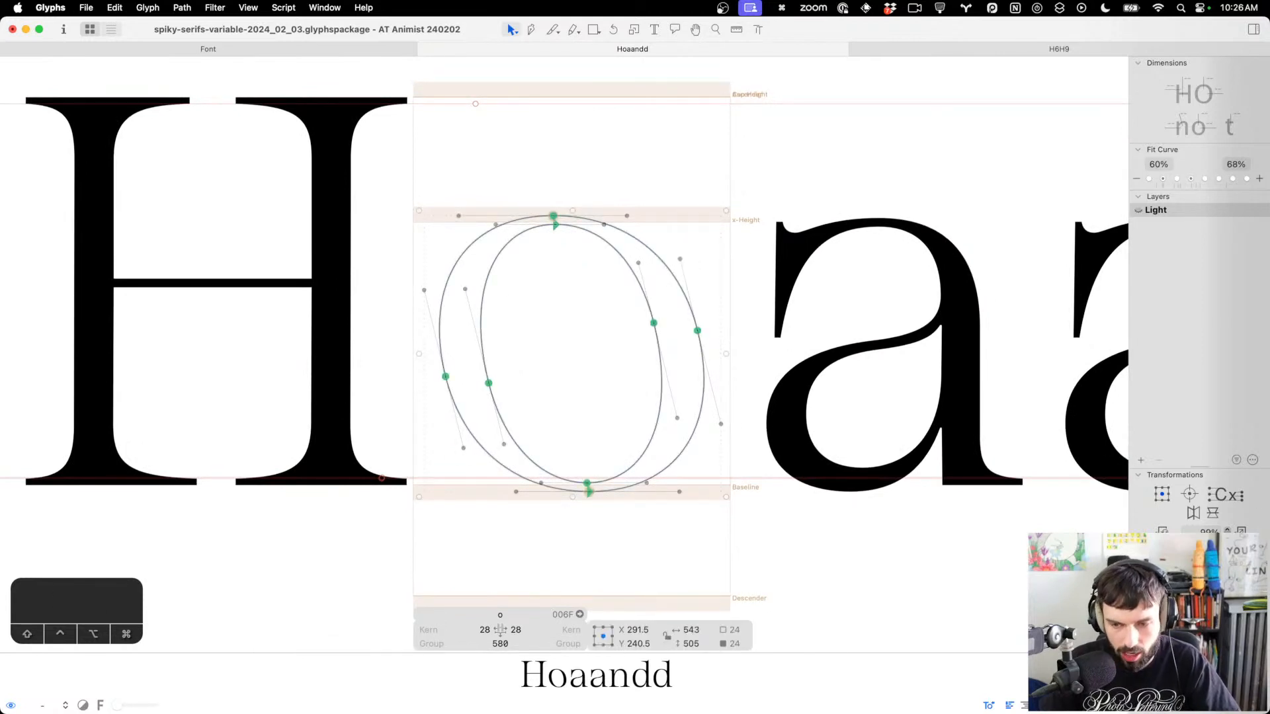
{"action": "left_click", "coordinate": [1240, 582]}
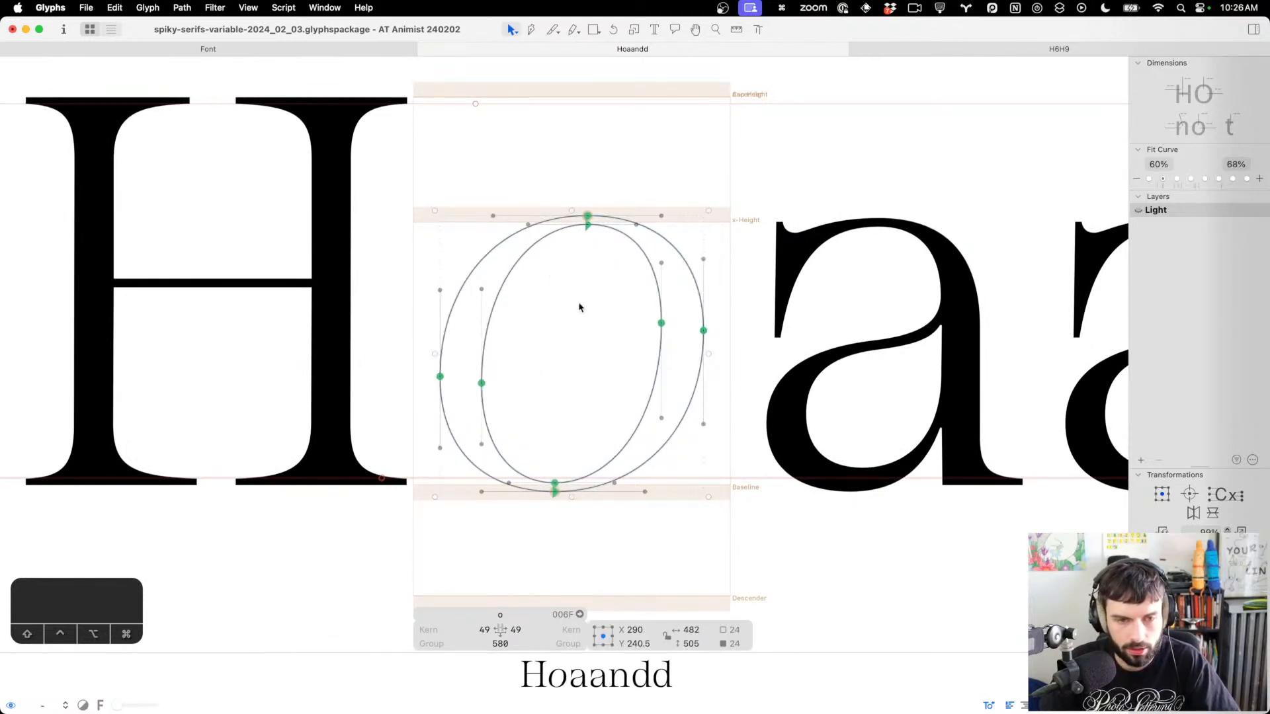
{"action": "key", "text": "t"}
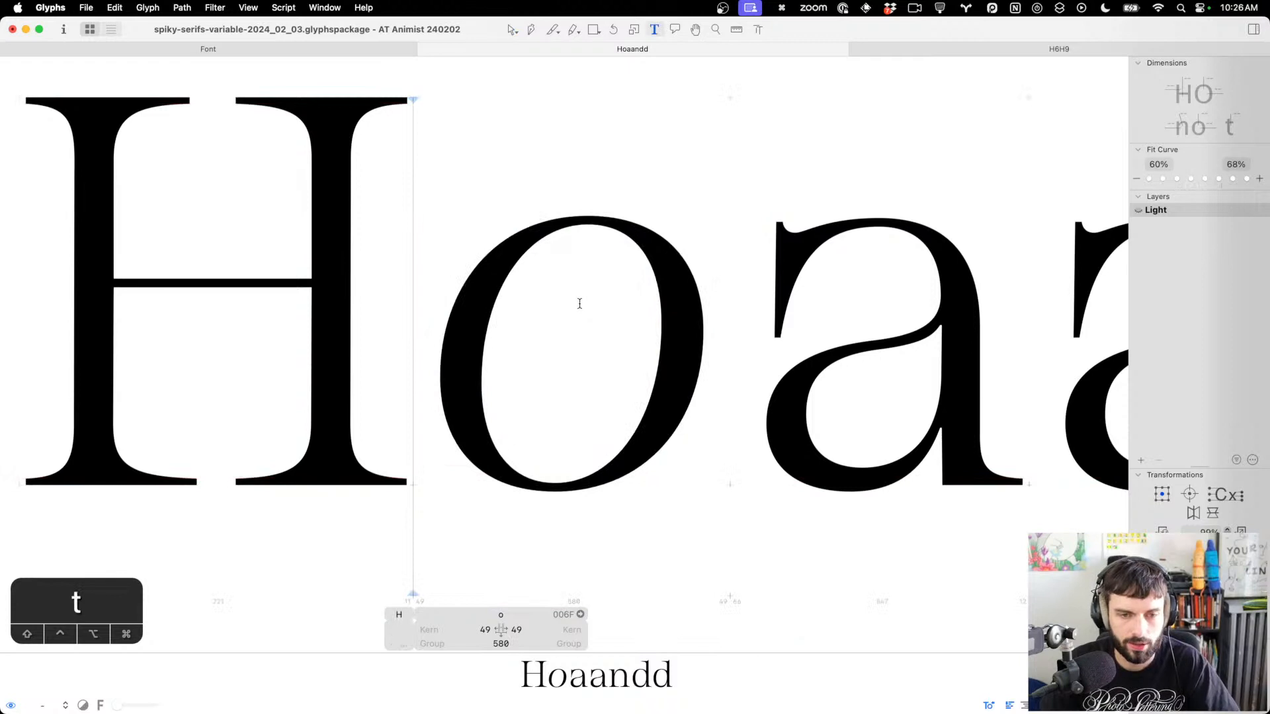
{"action": "double_click", "coordinate": [580, 303]}
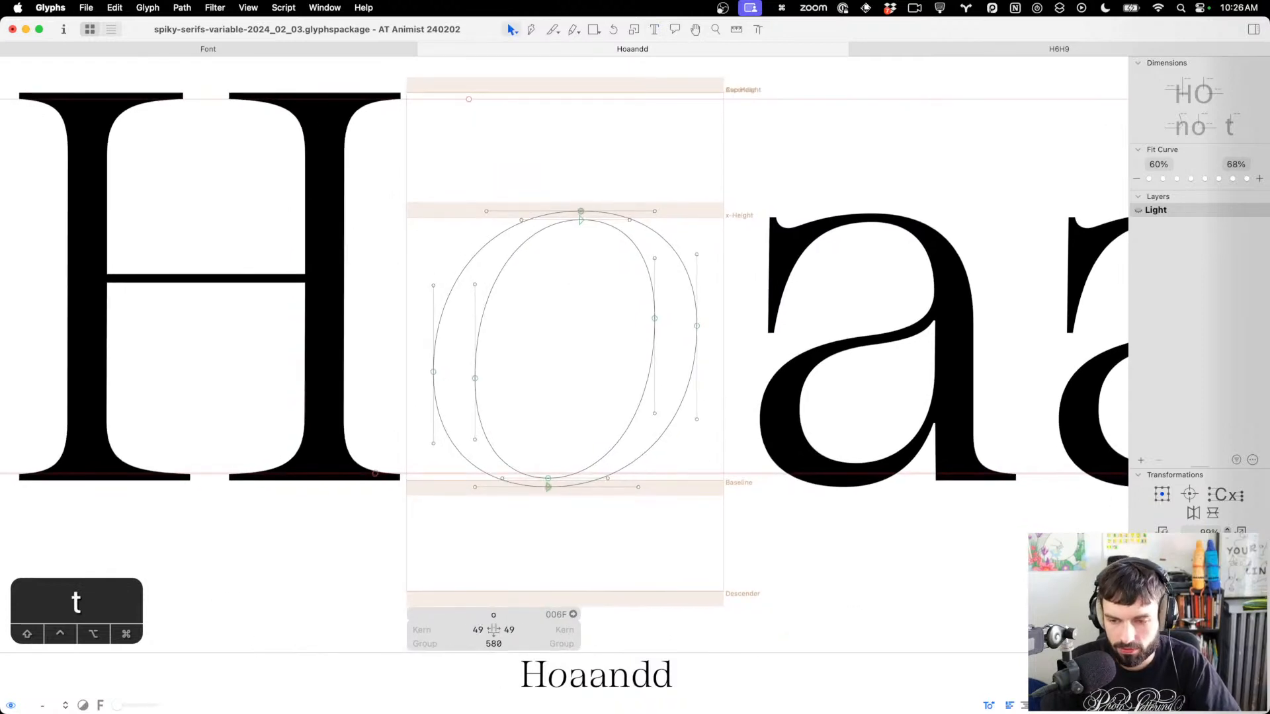
Slant the o's whole outline to the left by 7.02 degrees and preview it beside the H and a
{"action": "type", "text": "7.02"}
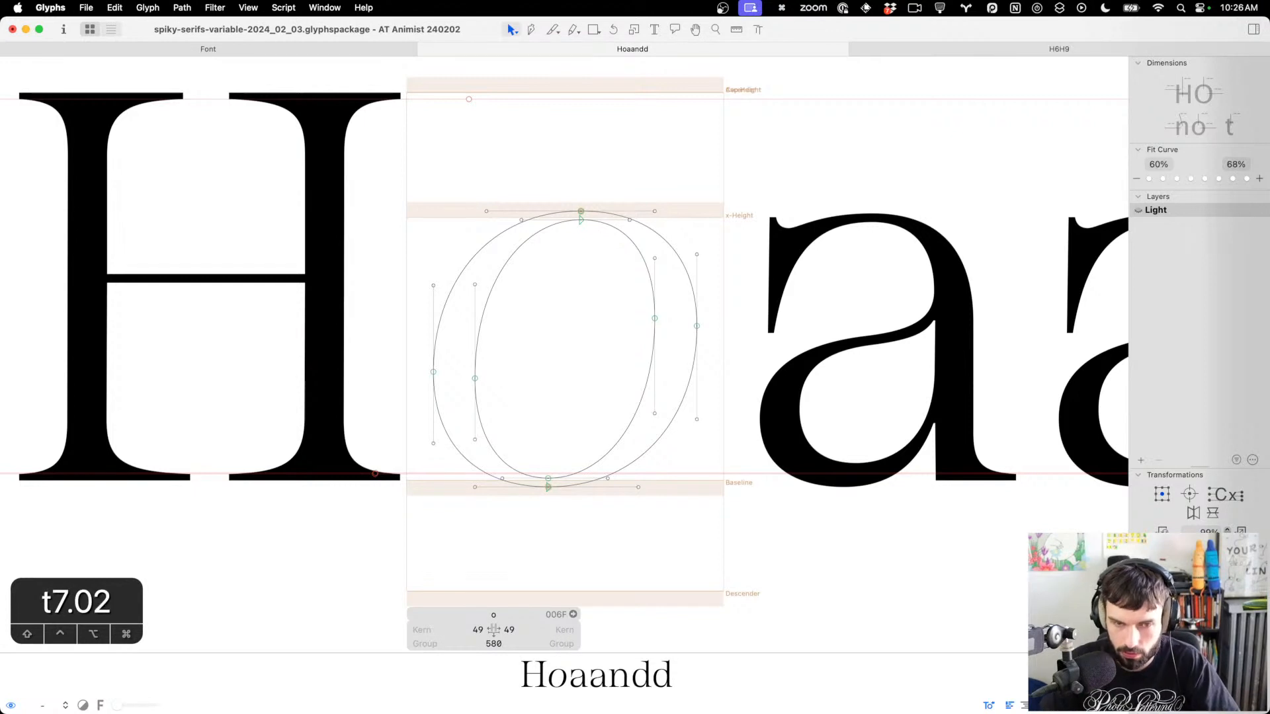
{"action": "key", "text": "super+a"}
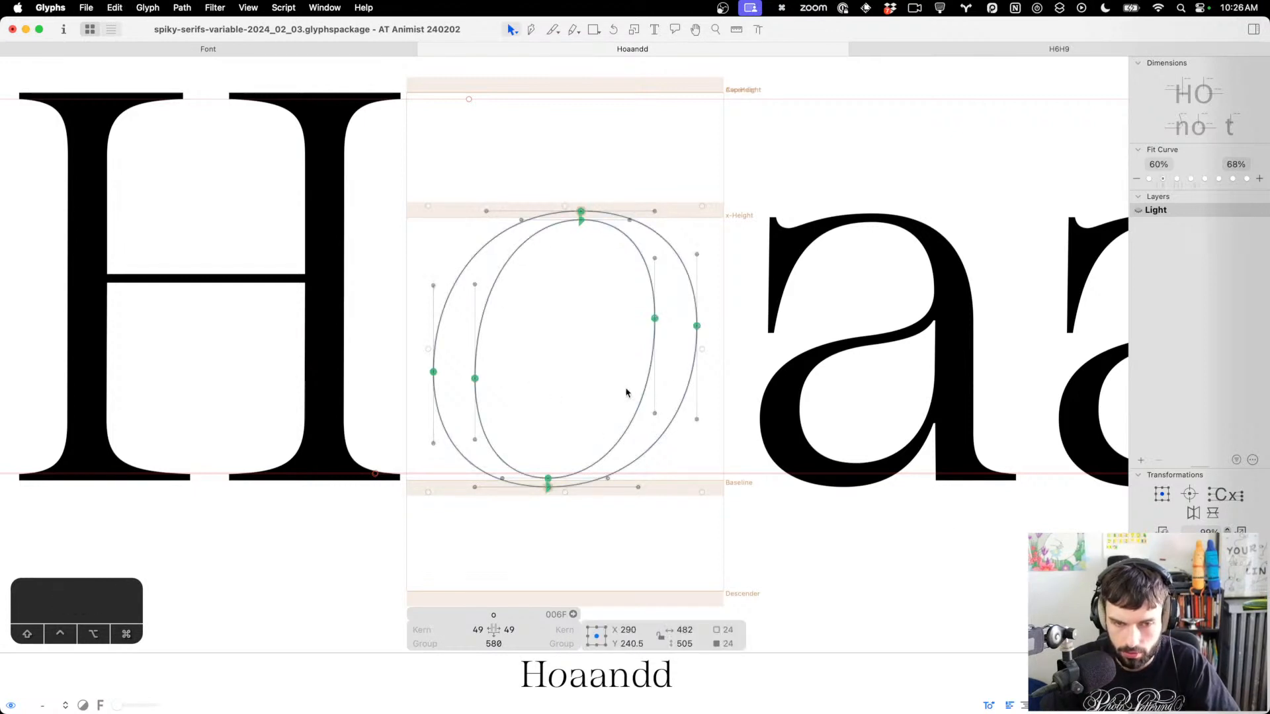
{"action": "left_click", "coordinate": [1162, 570]}
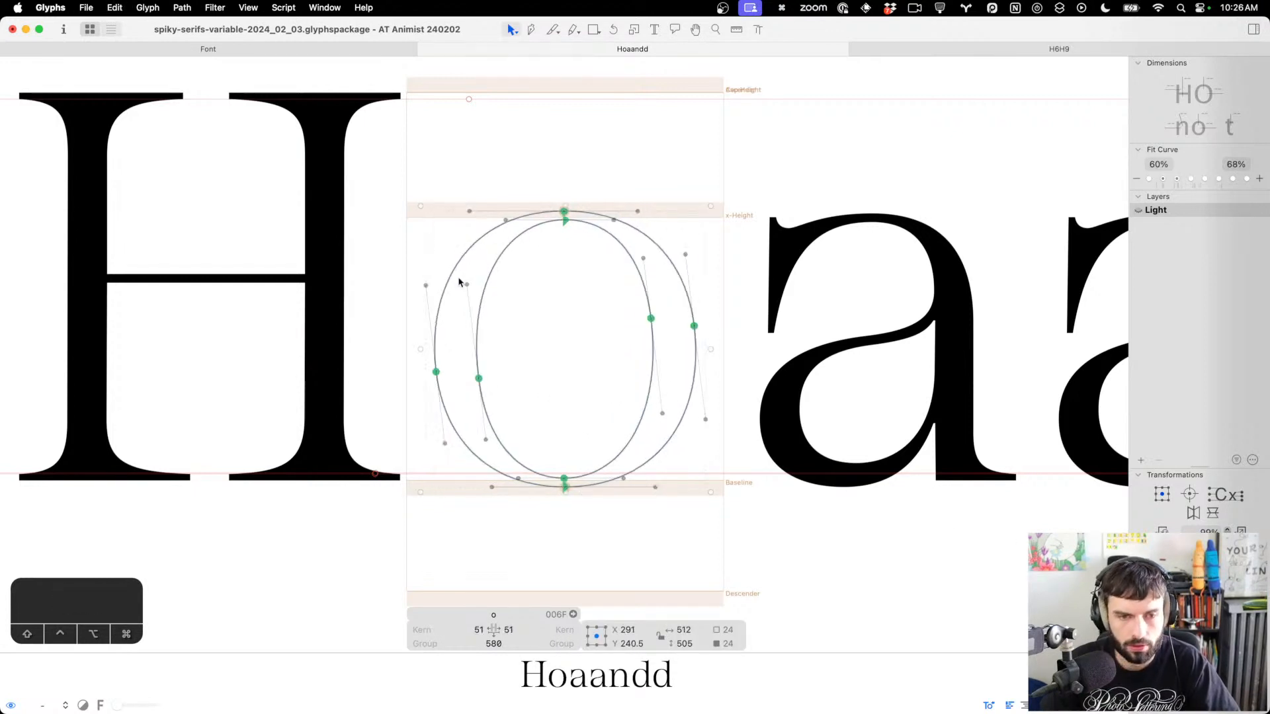
{"action": "key", "text": "t"}
{"action": "scroll", "coordinate": [562, 338], "scroll_direction": "down", "scroll_amount": 5}
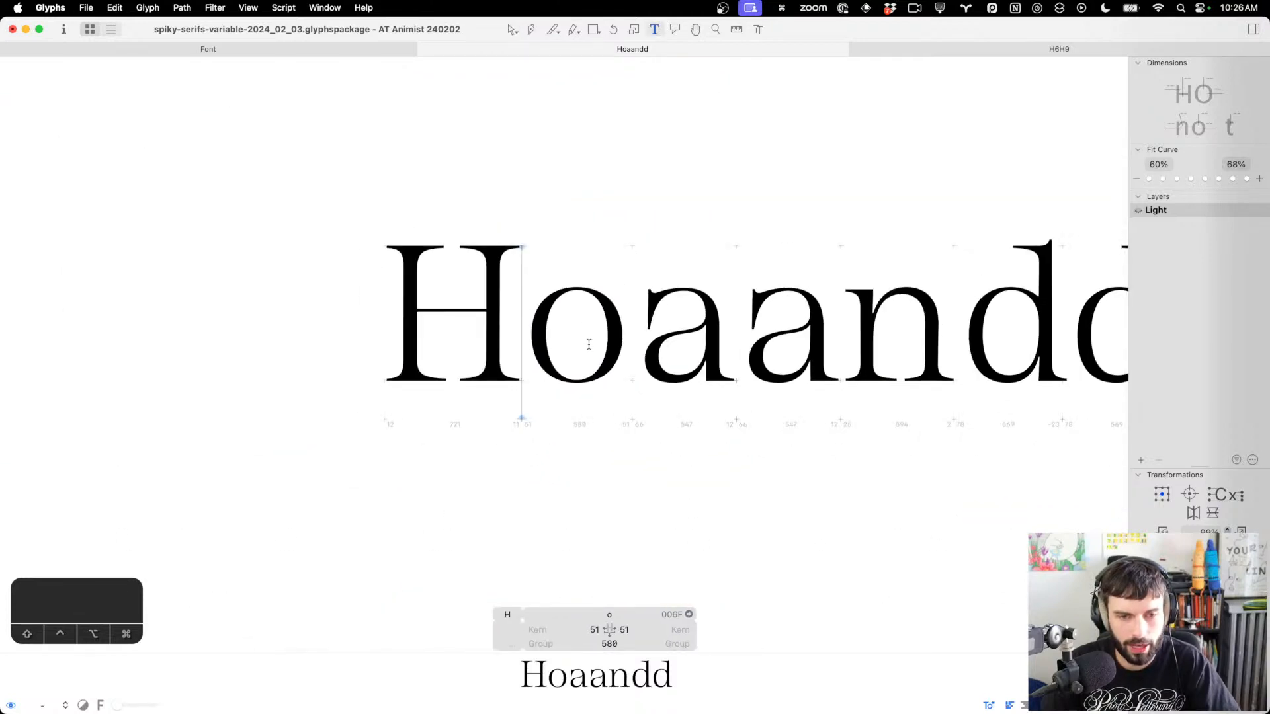
{"action": "scroll", "coordinate": [567, 344], "scroll_direction": "up", "scroll_amount": 5}
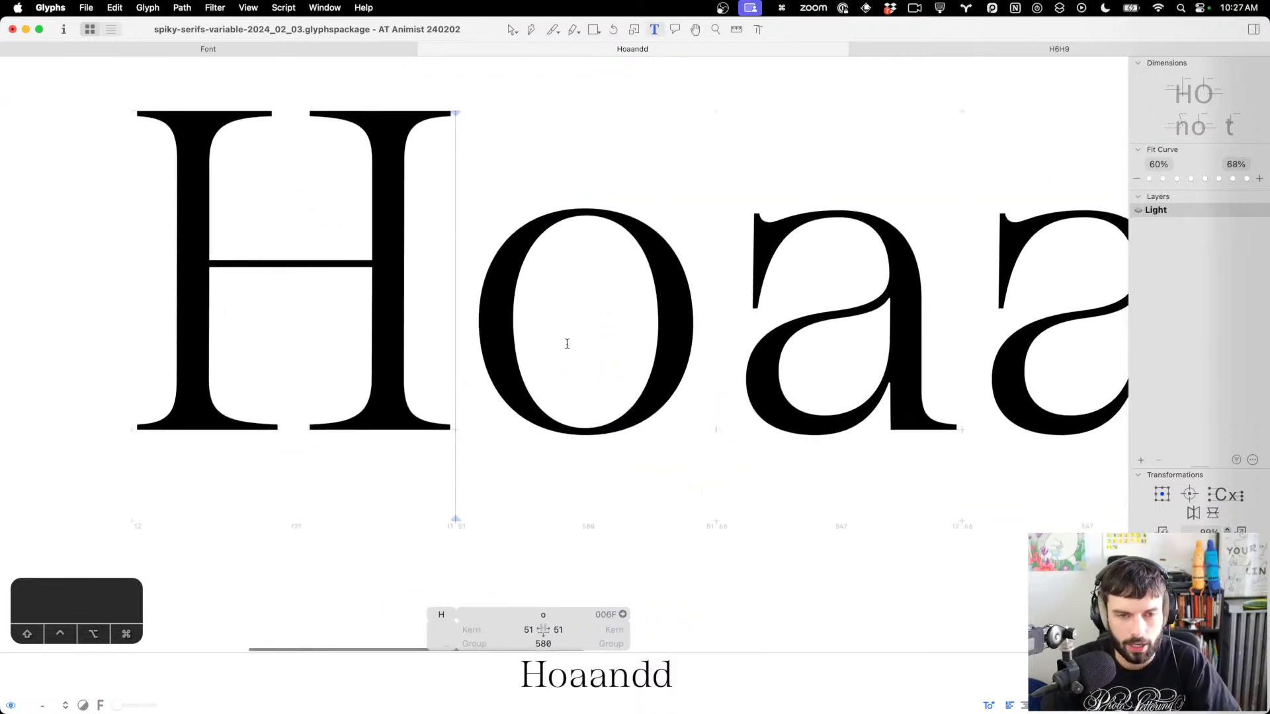
{"action": "scroll", "coordinate": [570, 339], "scroll_direction": "up", "scroll_amount": 5}
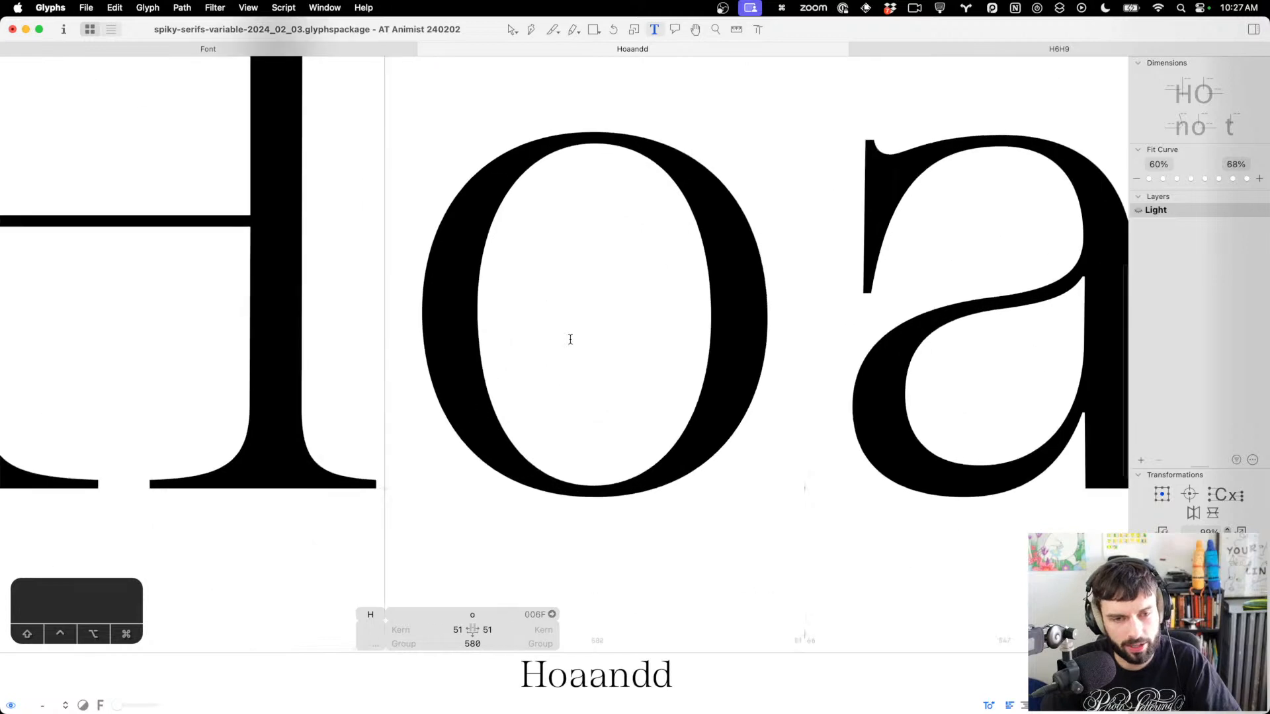
Insert extreme points on the left and right sides of both the o's inner and outer contours
{"action": "key", "text": "Escape"}
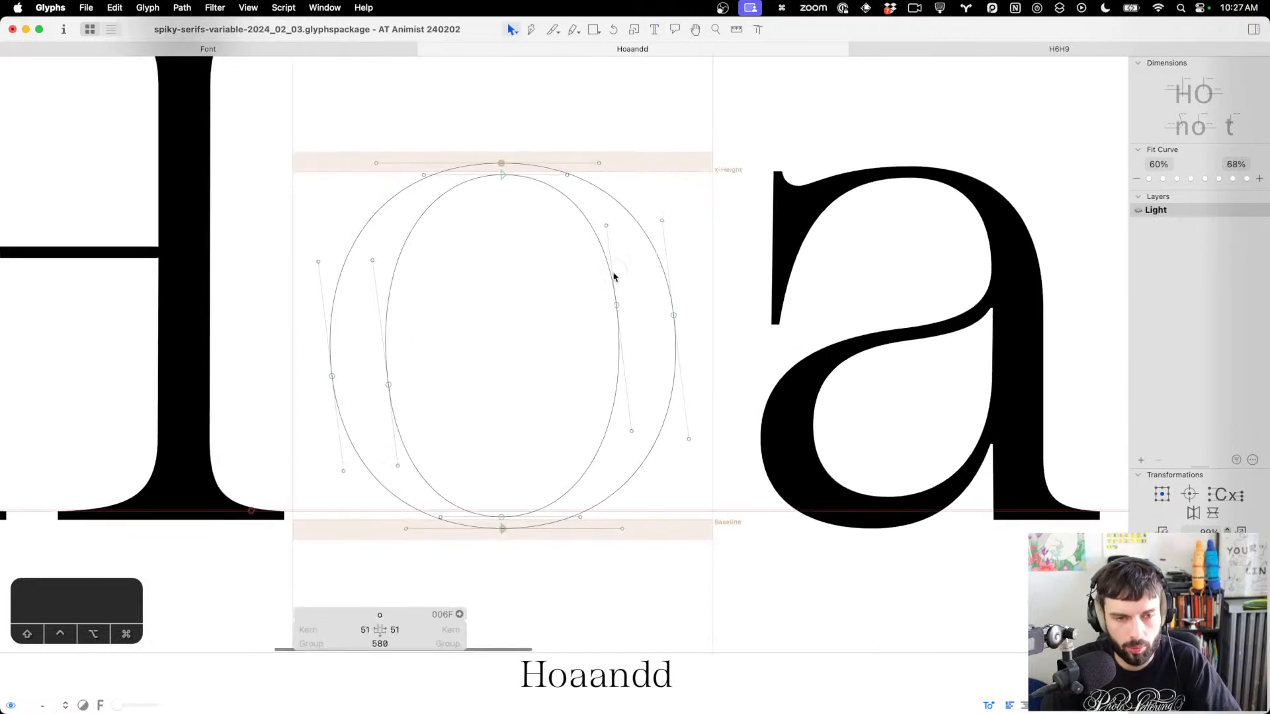
{"action": "key", "text": "p"}
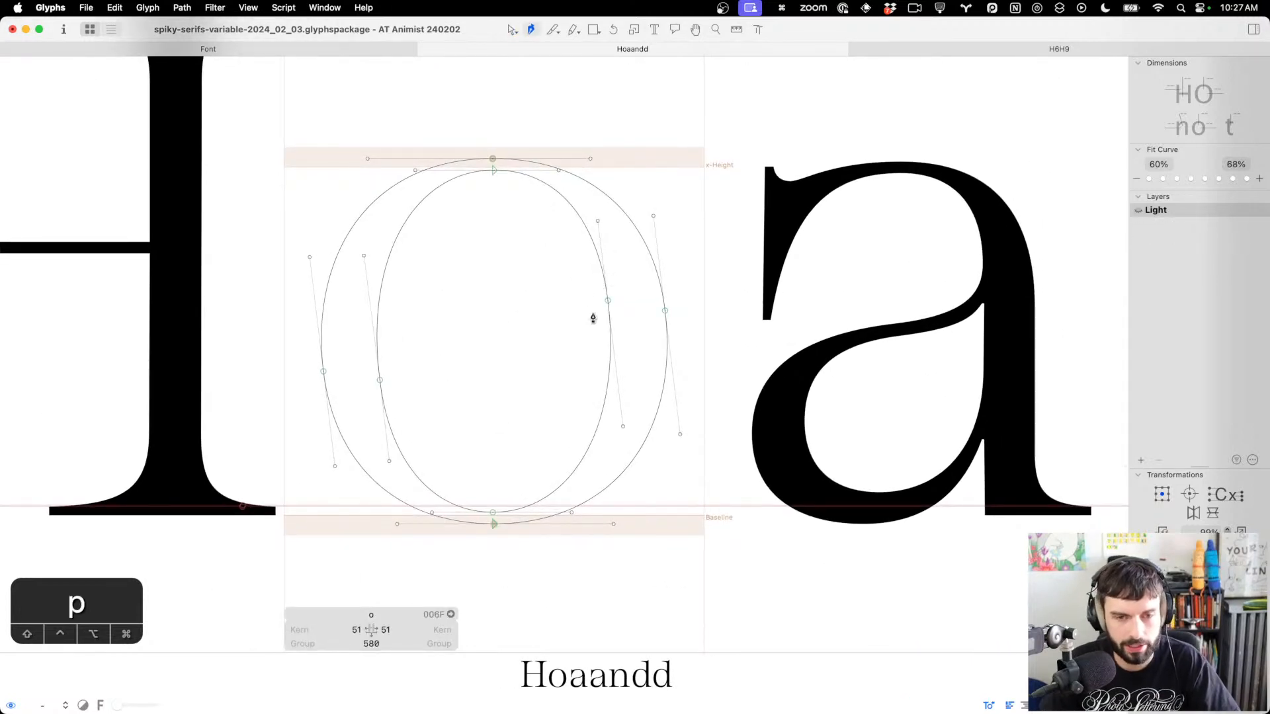
{"action": "left_click", "coordinate": [377, 336]}
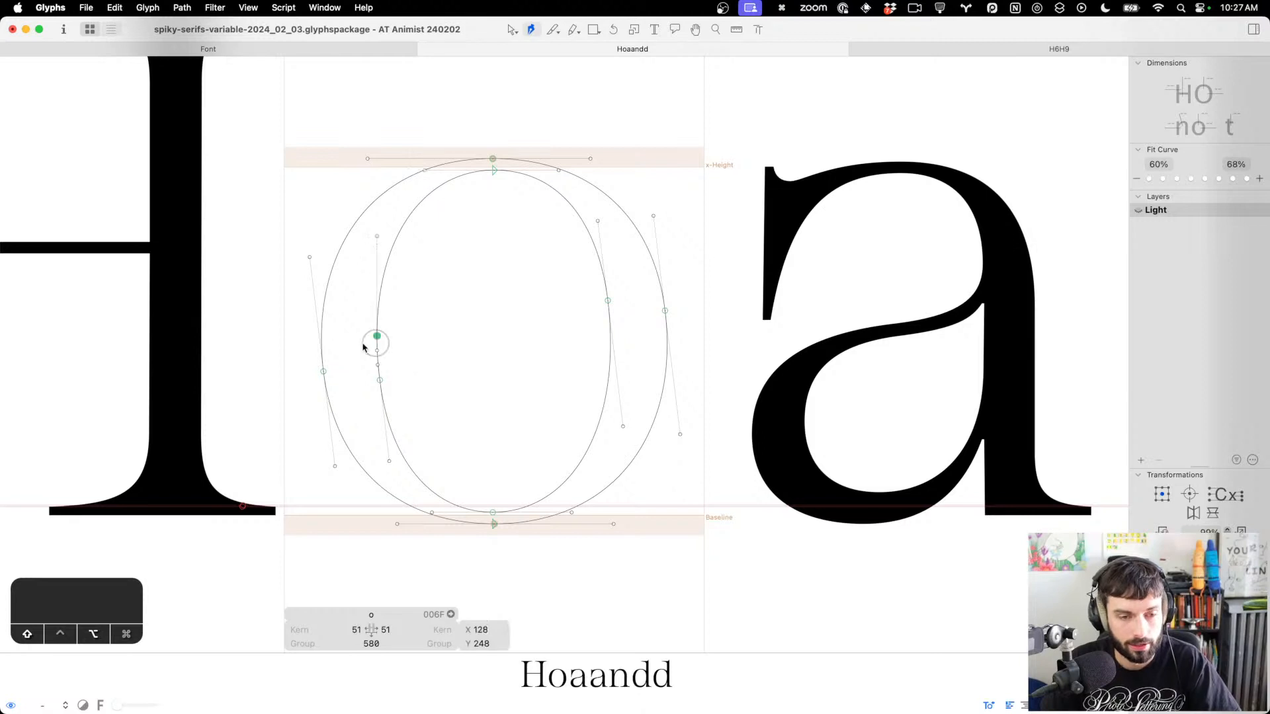
{"action": "left_click", "coordinate": [320, 339]}
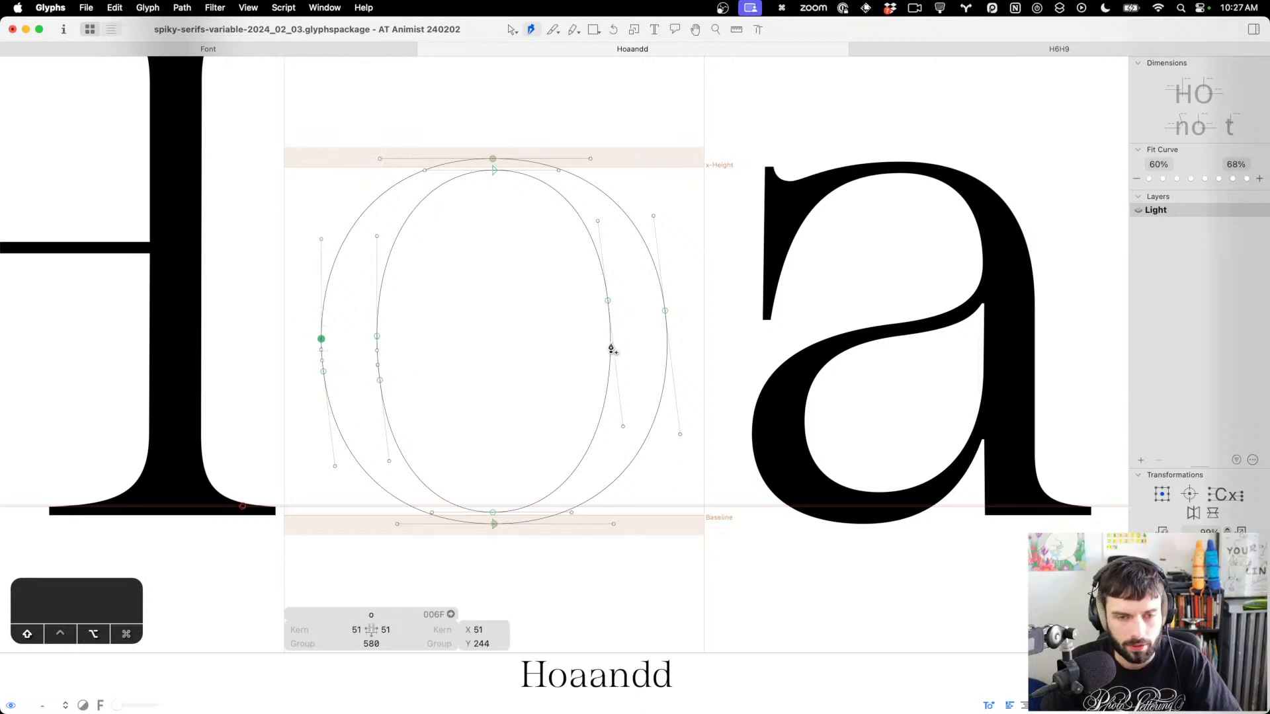
{"action": "left_click", "coordinate": [611, 345]}
{"action": "left_click", "coordinate": [667, 345]}
Delete the four old slanted side points of the o's contours, keeping only the new extremes
{"action": "key", "text": "v"}
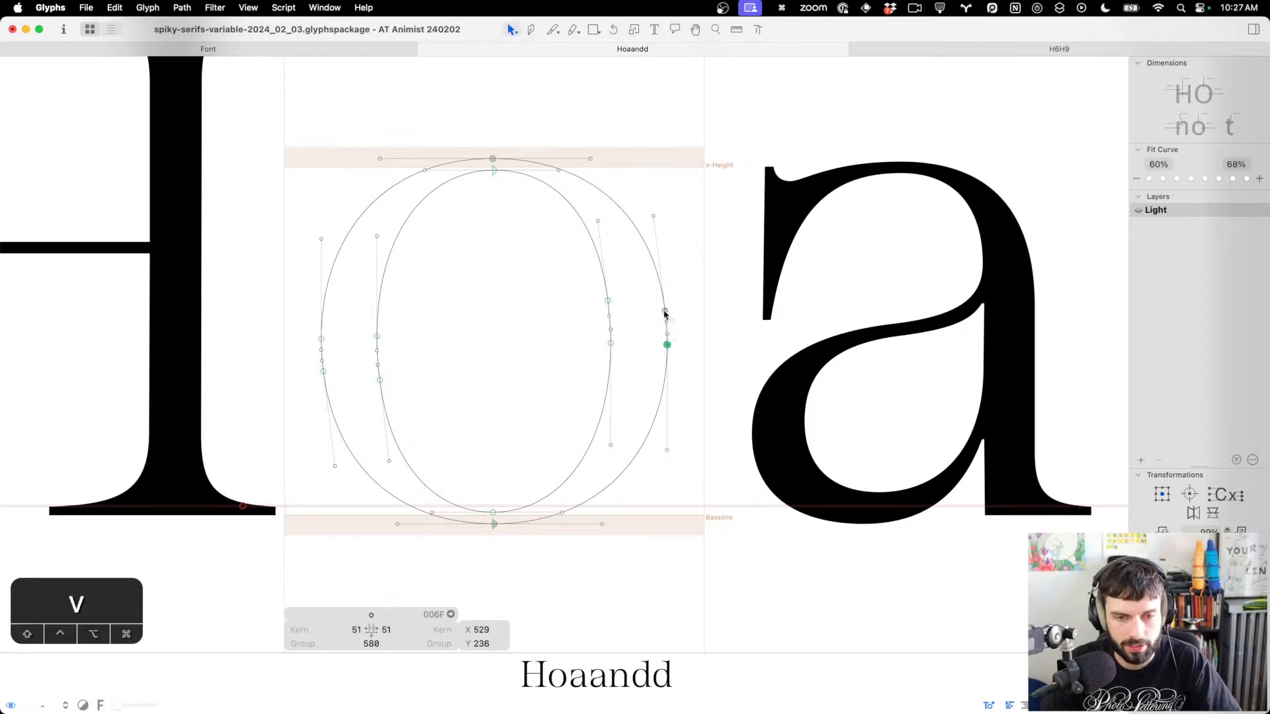
{"action": "left_click", "coordinate": [664, 311]}
{"action": "key", "text": "BackSpace"}
{"action": "left_click", "coordinate": [598, 297]}
{"action": "key", "text": "BackSpace"}
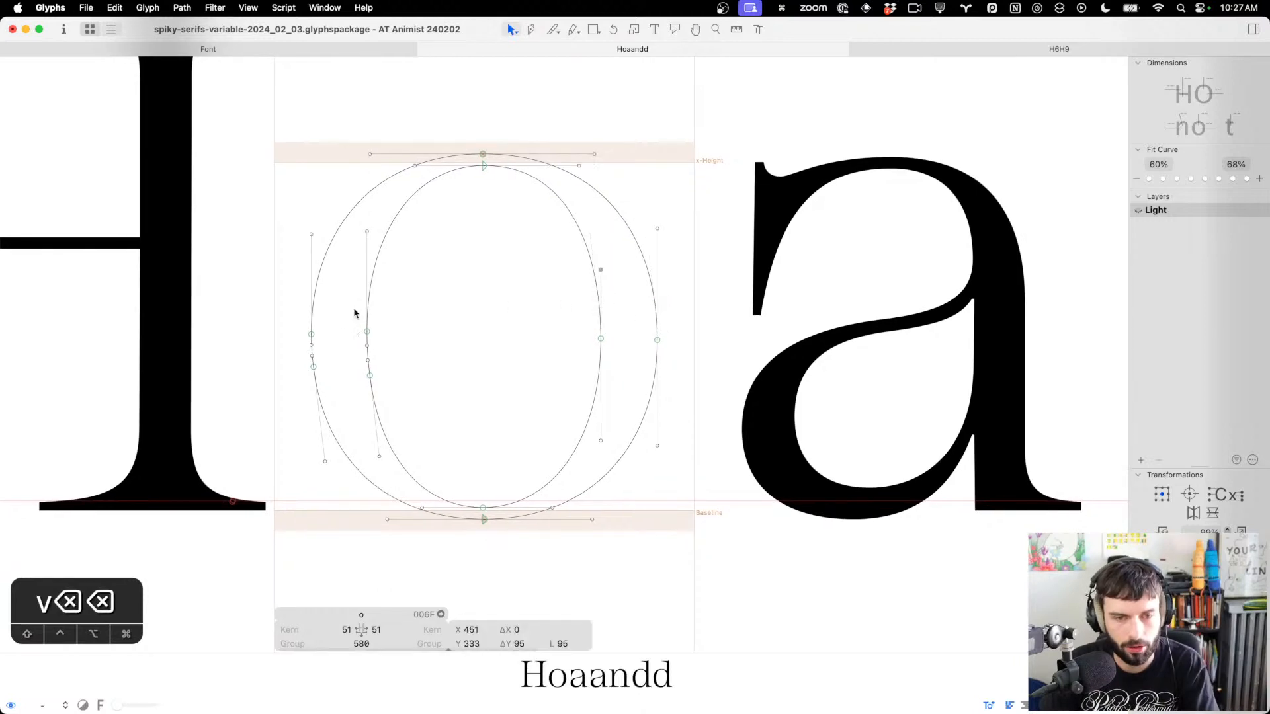
{"action": "left_click", "coordinate": [369, 373]}
{"action": "key", "text": "BackSpace"}
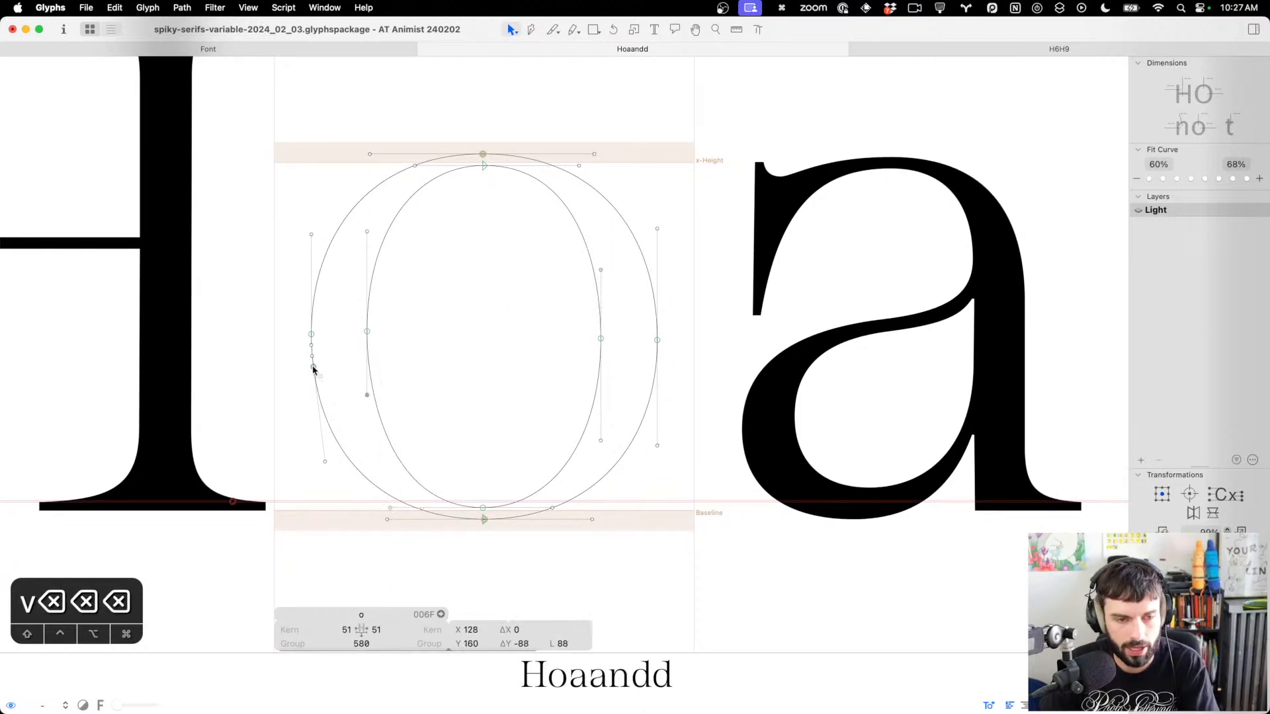
{"action": "left_click", "coordinate": [313, 368]}
{"action": "key", "text": "BackSpace"}
Preview the redrawn o at different sizes beside the H and a to check its shape
{"action": "key", "text": "r"}
{"action": "key", "text": "t"}
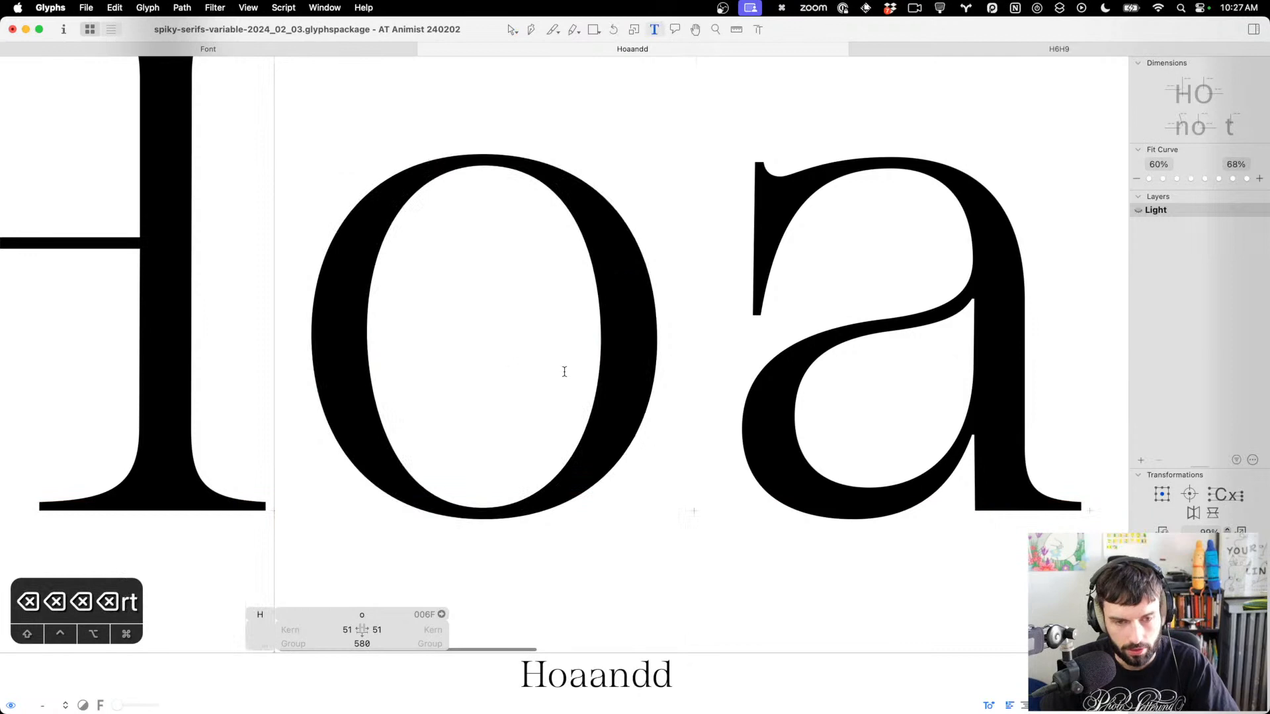
{"action": "scroll", "coordinate": [600, 373], "scroll_direction": "down", "scroll_amount": 5}
{"action": "scroll", "coordinate": [432, 365], "scroll_direction": "up", "scroll_amount": 3}
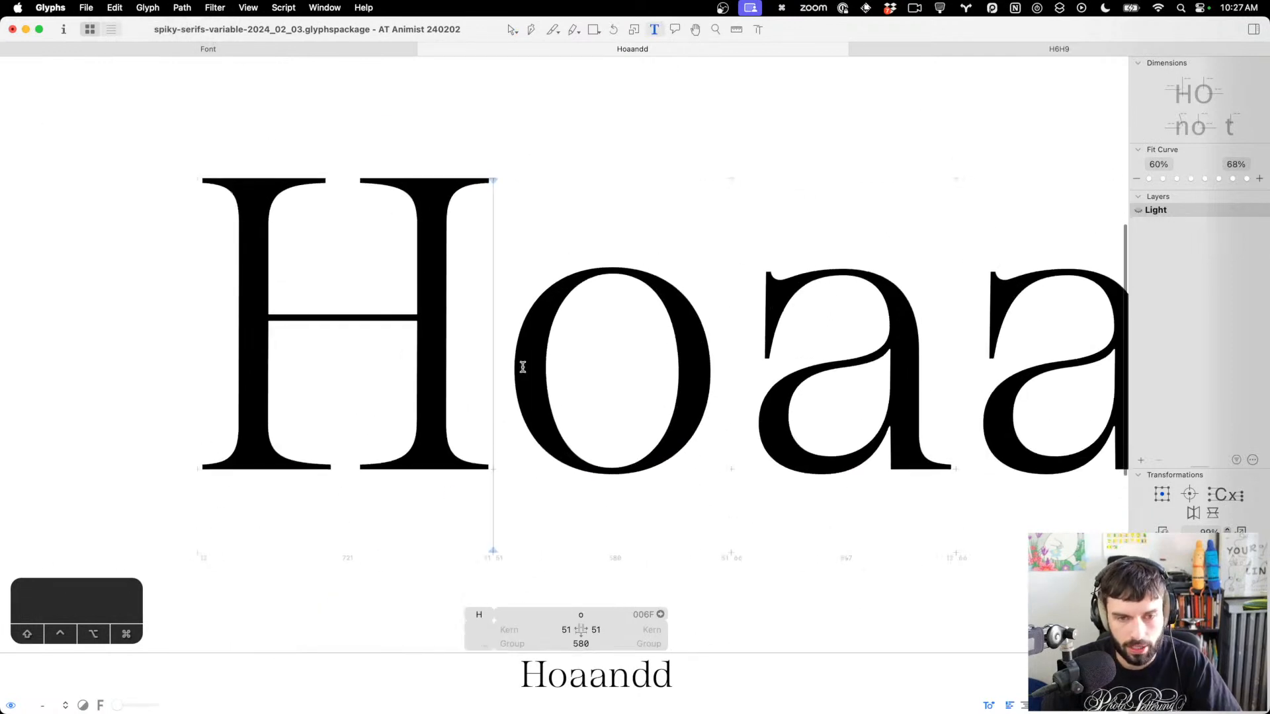
{"action": "scroll", "coordinate": [522, 367], "scroll_direction": "up", "scroll_amount": 2}
{"action": "key", "text": "Escape"}
{"action": "scroll", "coordinate": [604, 359], "scroll_direction": "up", "scroll_amount": 2}
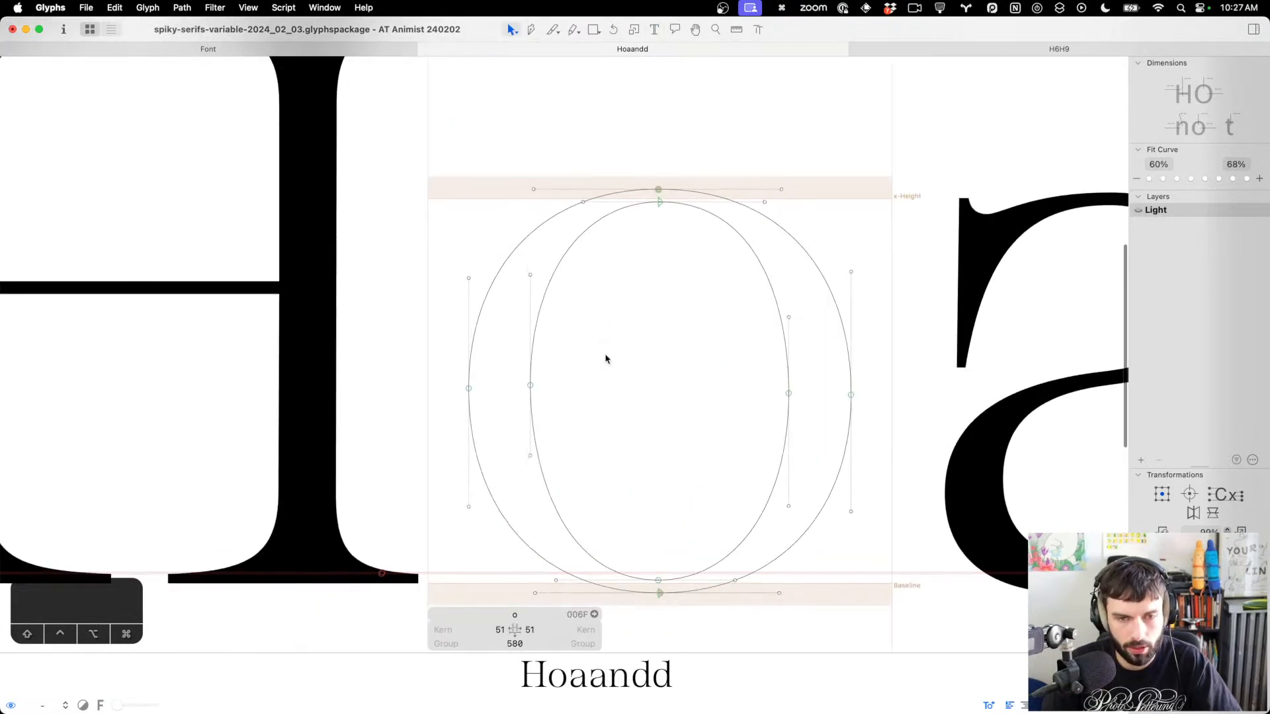
Delete all of the o's outline except the upper-left quarter of its inner and outer contours, leaving them open
{"action": "scroll", "coordinate": [608, 360], "scroll_direction": "down", "scroll_amount": 3}
{"action": "scroll", "coordinate": [608, 357], "scroll_direction": "left", "scroll_amount": 1}
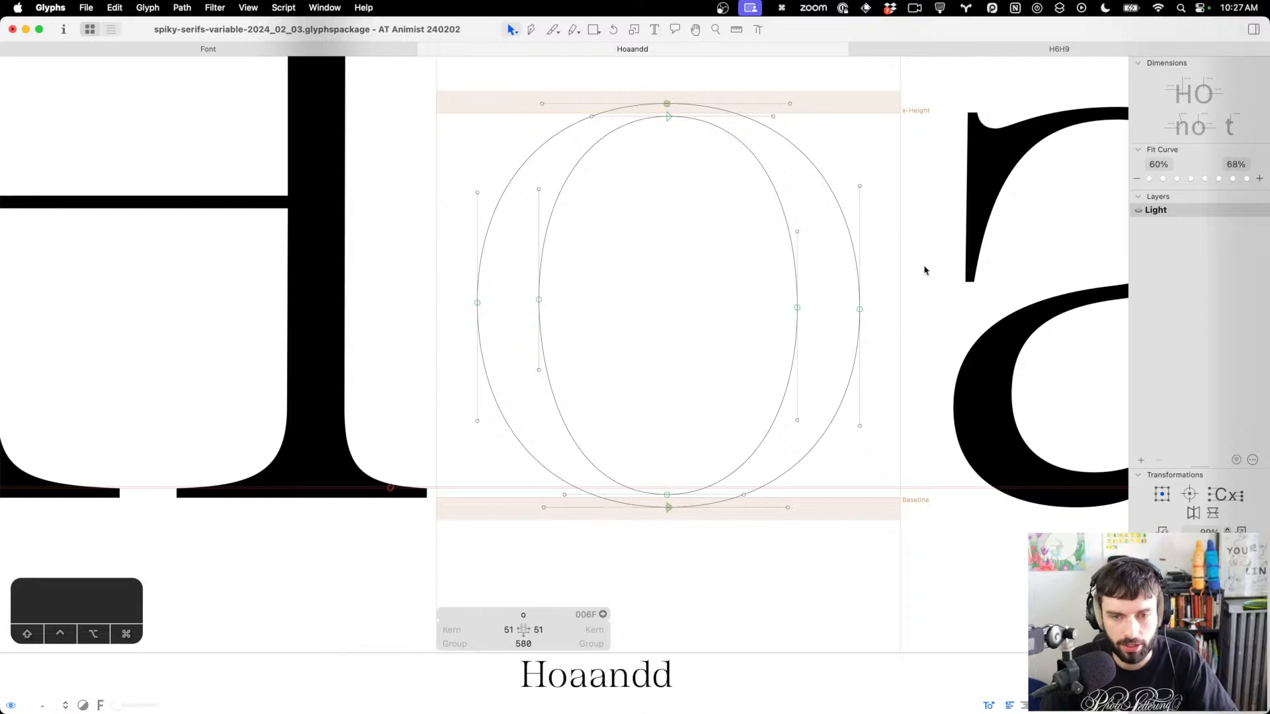
{"action": "left_click_drag", "start_coordinate": [924, 270], "coordinate": [603, 579]}
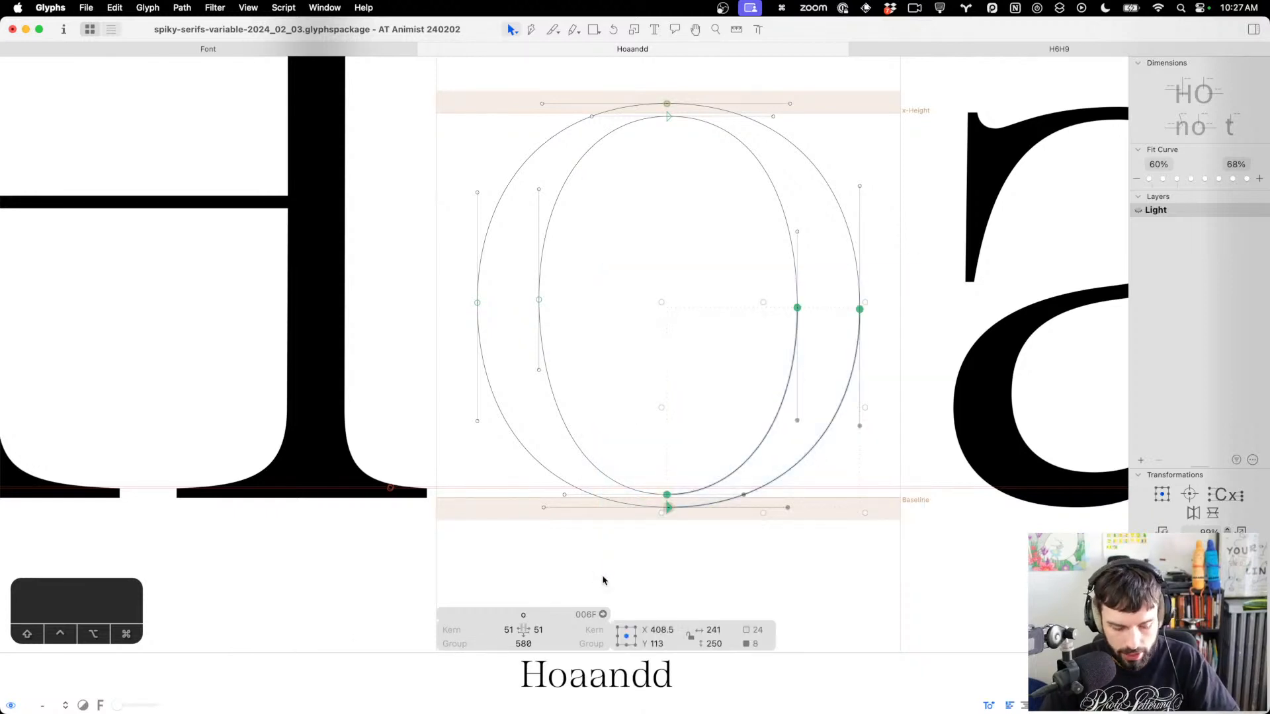
{"action": "key", "text": "alt+BackSpace"}
{"action": "left_click_drag", "start_coordinate": [906, 570], "coordinate": [546, 260]}
{"action": "key", "text": "BackSpace"}
{"action": "left_click_drag", "start_coordinate": [612, 290], "coordinate": [439, 317]}
{"action": "key", "text": "ctrl+alt+super+space"}
{"action": "key", "text": "super+z"}
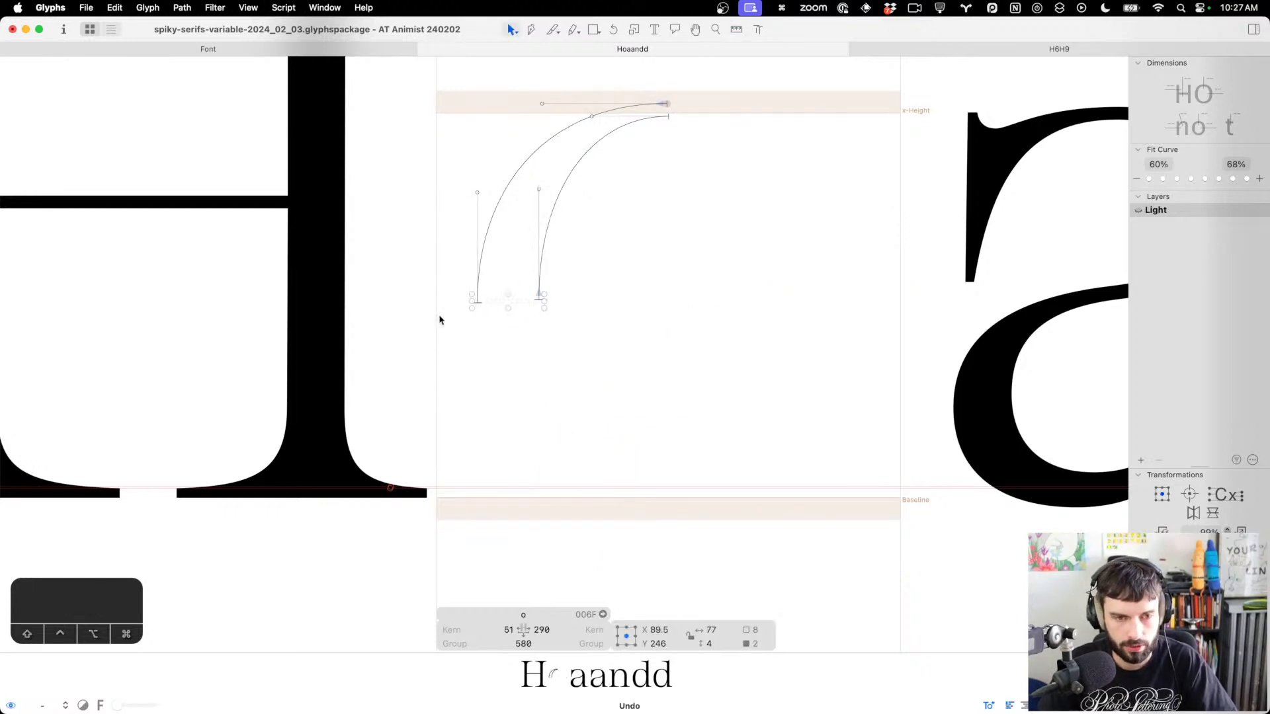
Align the quarter arc's two lower end nodes to the same height and its two upper end nodes vertically
{"action": "key", "text": "ctrl+alt+super+space"}
{"action": "left_click_drag", "start_coordinate": [729, 157], "coordinate": [661, 87]}
{"action": "key", "text": "t"}
{"action": "scroll", "coordinate": [681, 210], "scroll_direction": "down", "scroll_amount": 3}
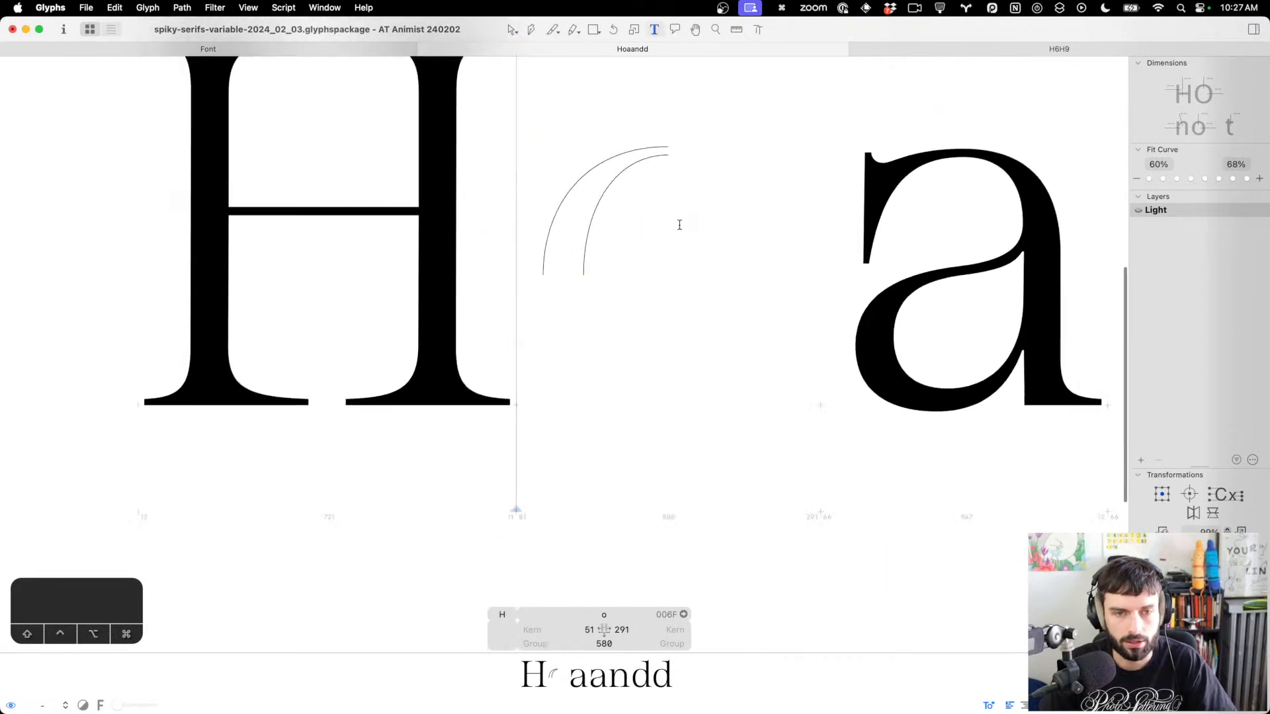
{"action": "scroll", "coordinate": [630, 232], "scroll_direction": "up", "scroll_amount": 3}
{"action": "key", "text": "Escape"}
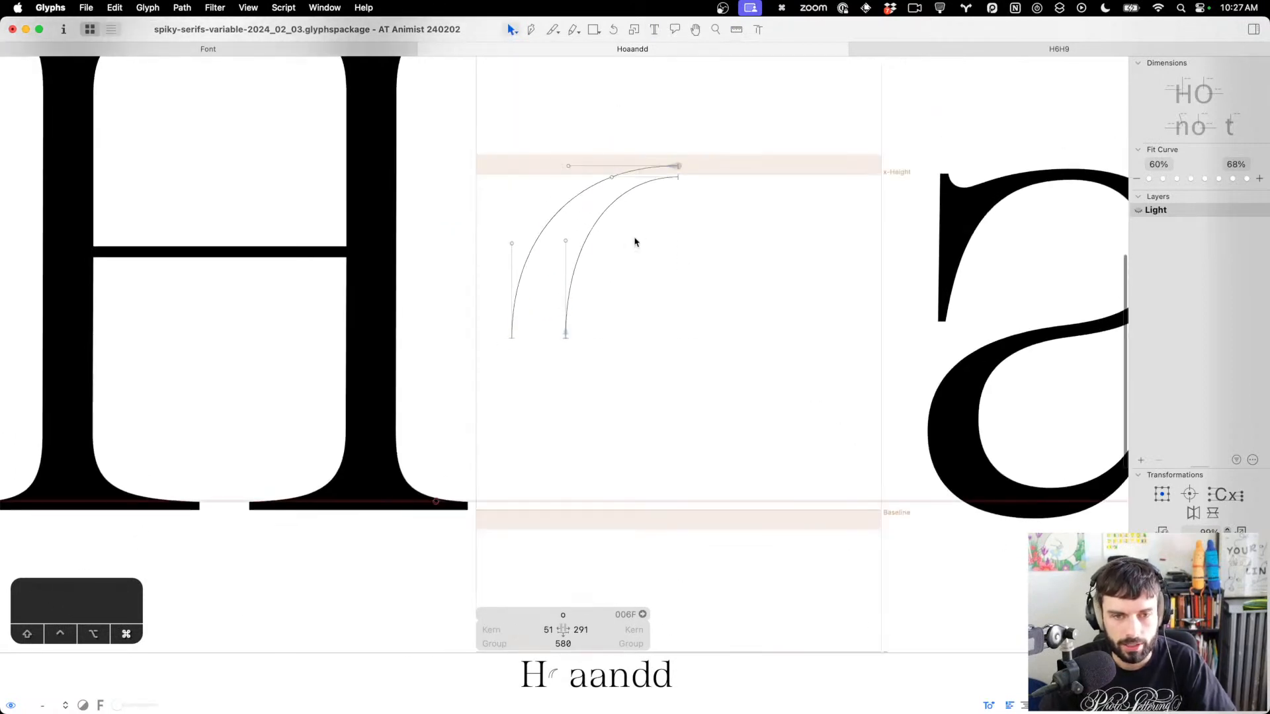
Duplicate the quarter arc, flip the copy horizontally, and join it to the original as the upper half of the o
{"action": "key", "text": "super+a"}
{"action": "key", "text": "super+c"}
{"action": "key", "text": "super+v"}
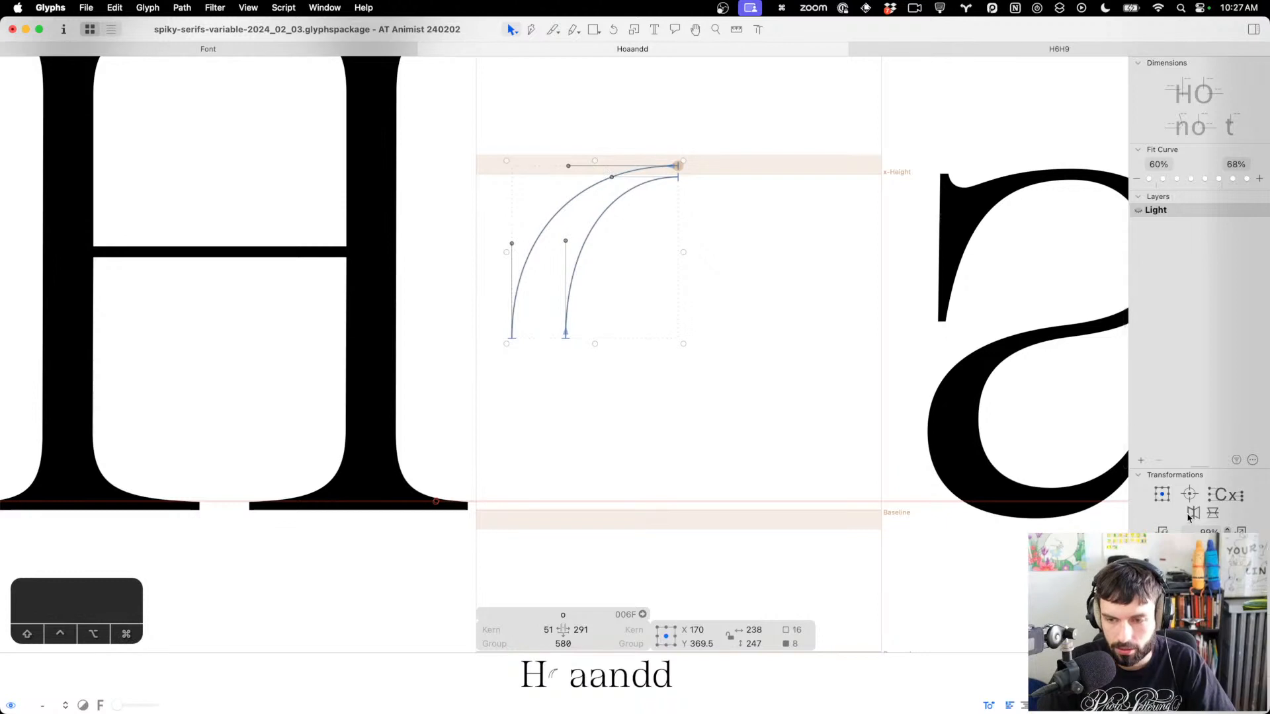
{"action": "left_click", "coordinate": [1193, 513]}
{"action": "left_click_drag", "start_coordinate": [512, 182], "coordinate": [676, 184]}
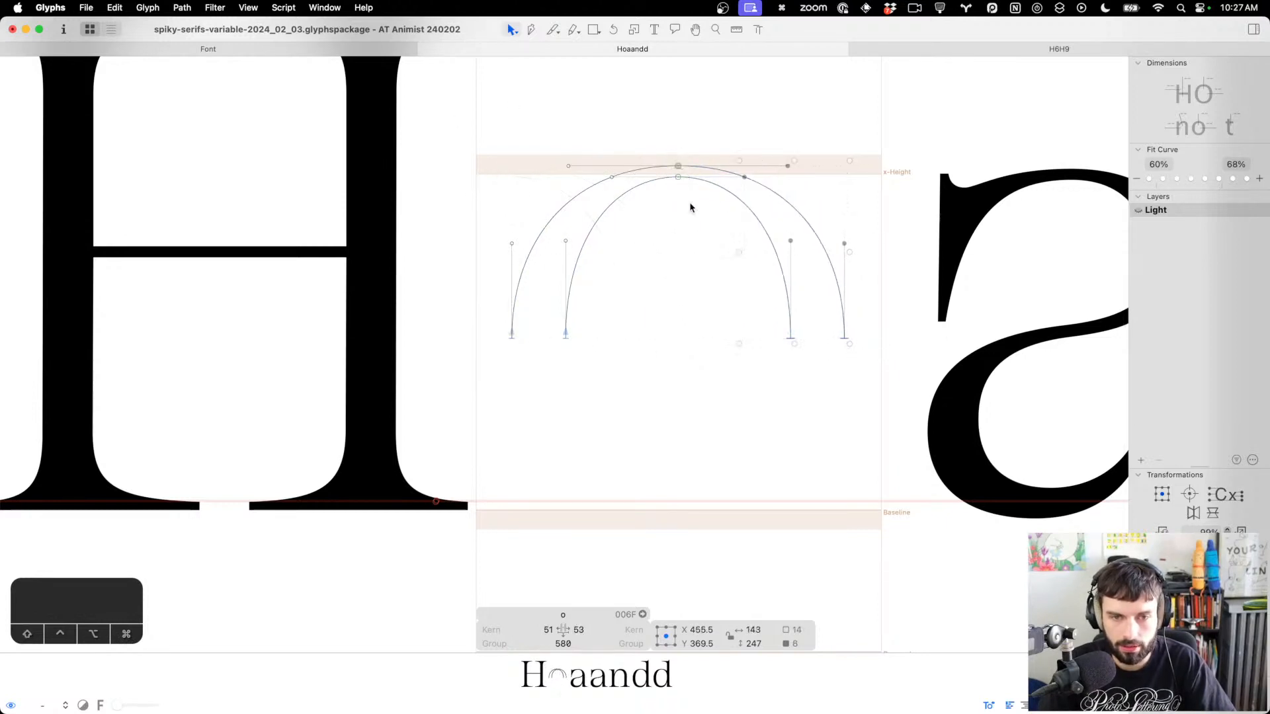
Duplicate the upper half of the o, flip it vertically, and join it below to close both contours
{"action": "key", "text": "cmd+a"}
{"action": "key", "text": "cmd+c"}
{"action": "key", "text": "cmd+v"}
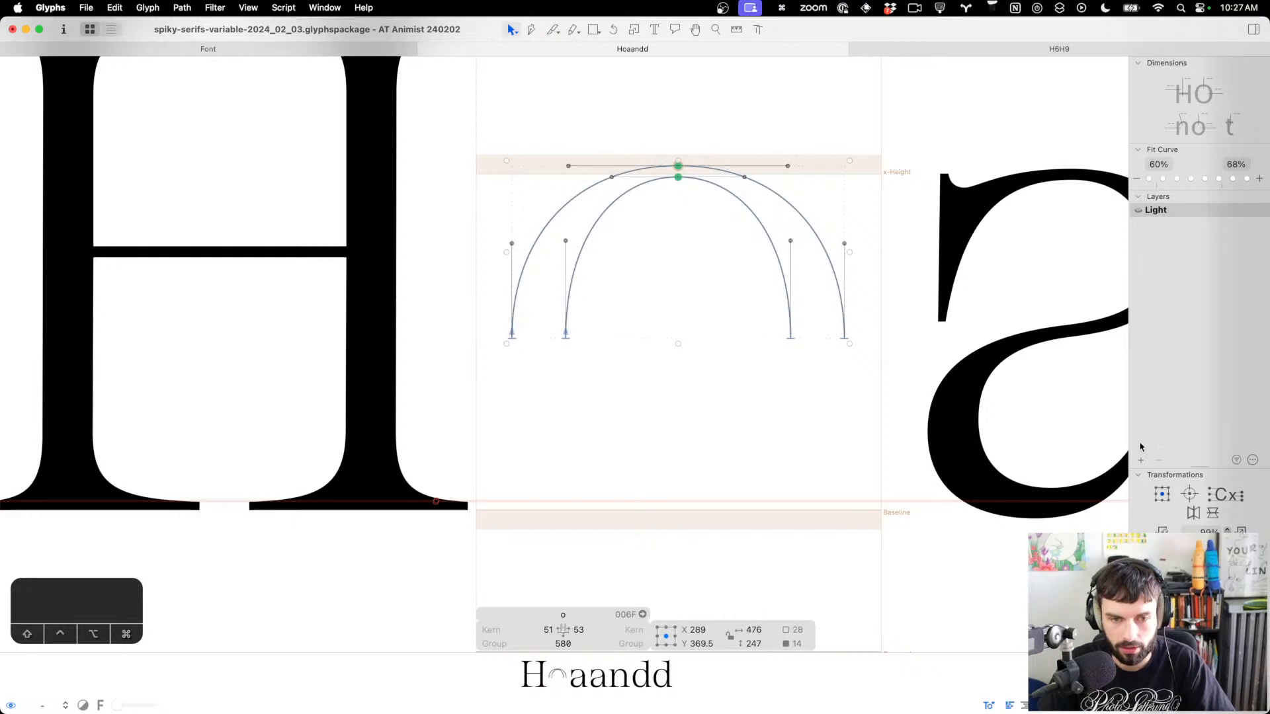
{"action": "left_click", "coordinate": [1213, 513]}
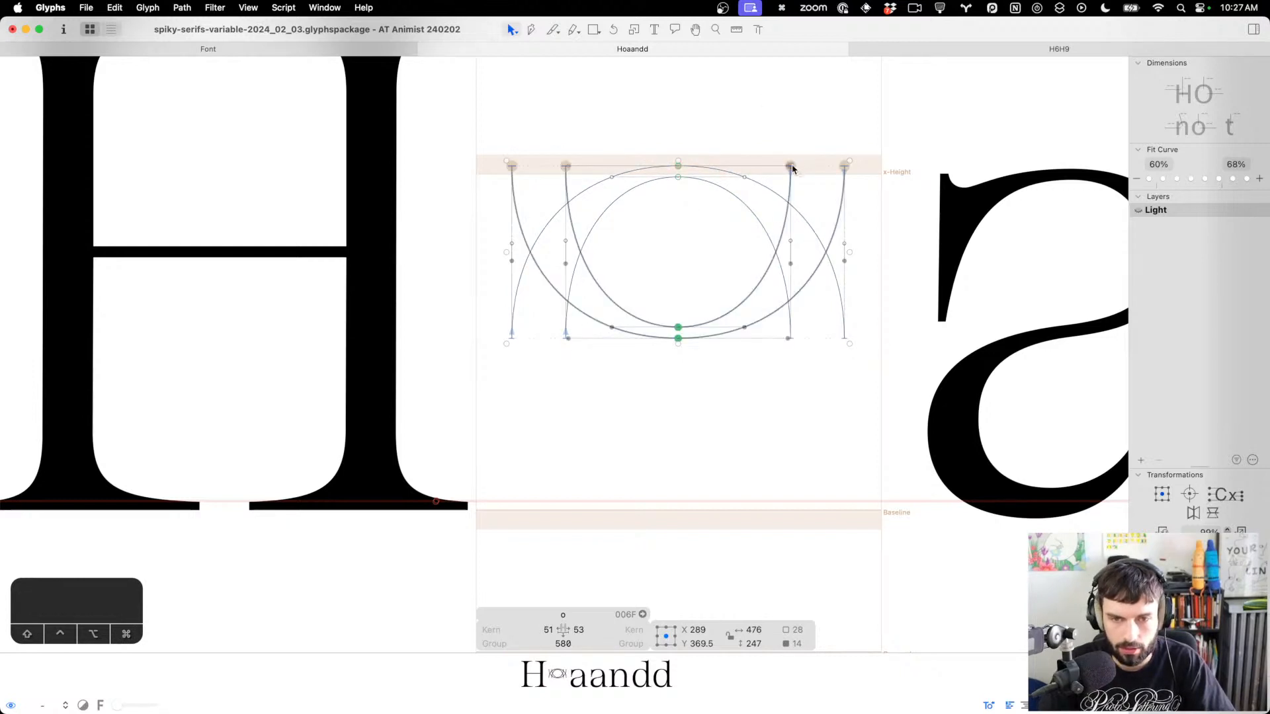
{"action": "left_click_drag", "start_coordinate": [793, 169], "coordinate": [802, 340]}
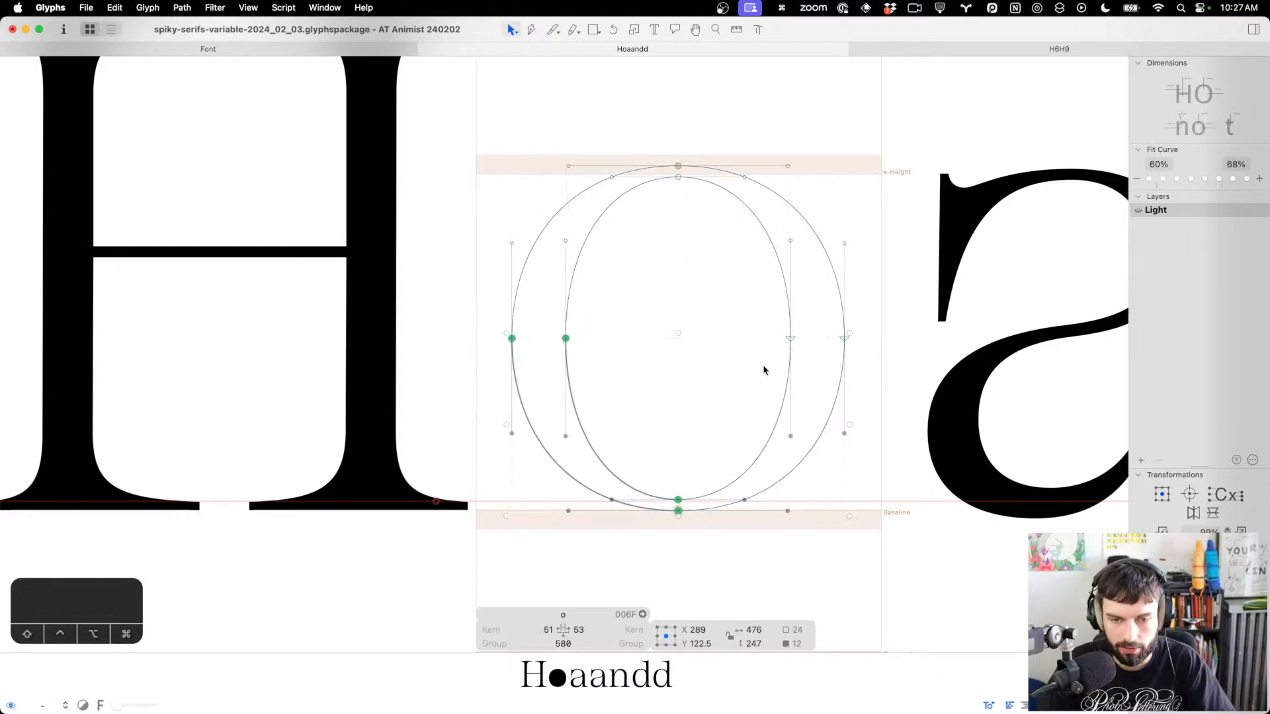
Stretch the whole o outline downward to a height of 504 so it overshoots the baseline
{"action": "left_click", "coordinate": [703, 371]}
{"action": "key", "text": "cmd+a"}
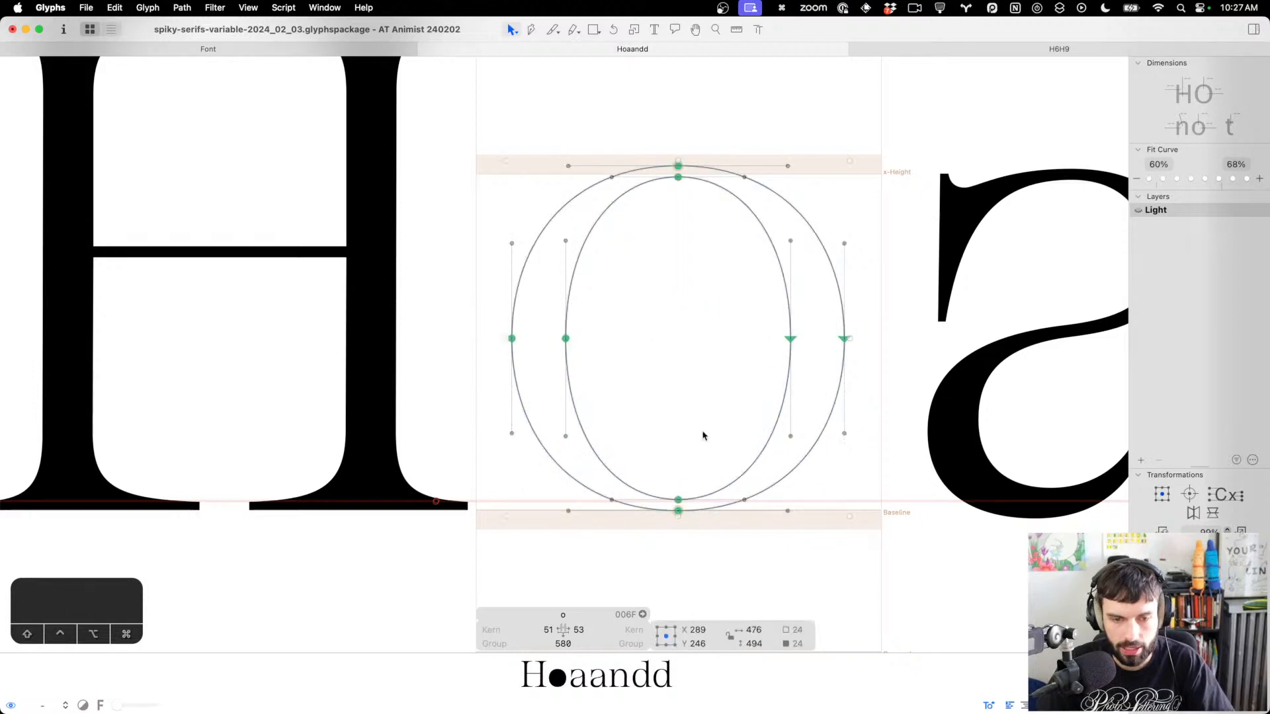
{"action": "left_click", "coordinate": [695, 553]}
{"action": "key", "text": "cmd+a"}
{"action": "scroll", "coordinate": [681, 531], "scroll_direction": "up", "scroll_amount": 3}
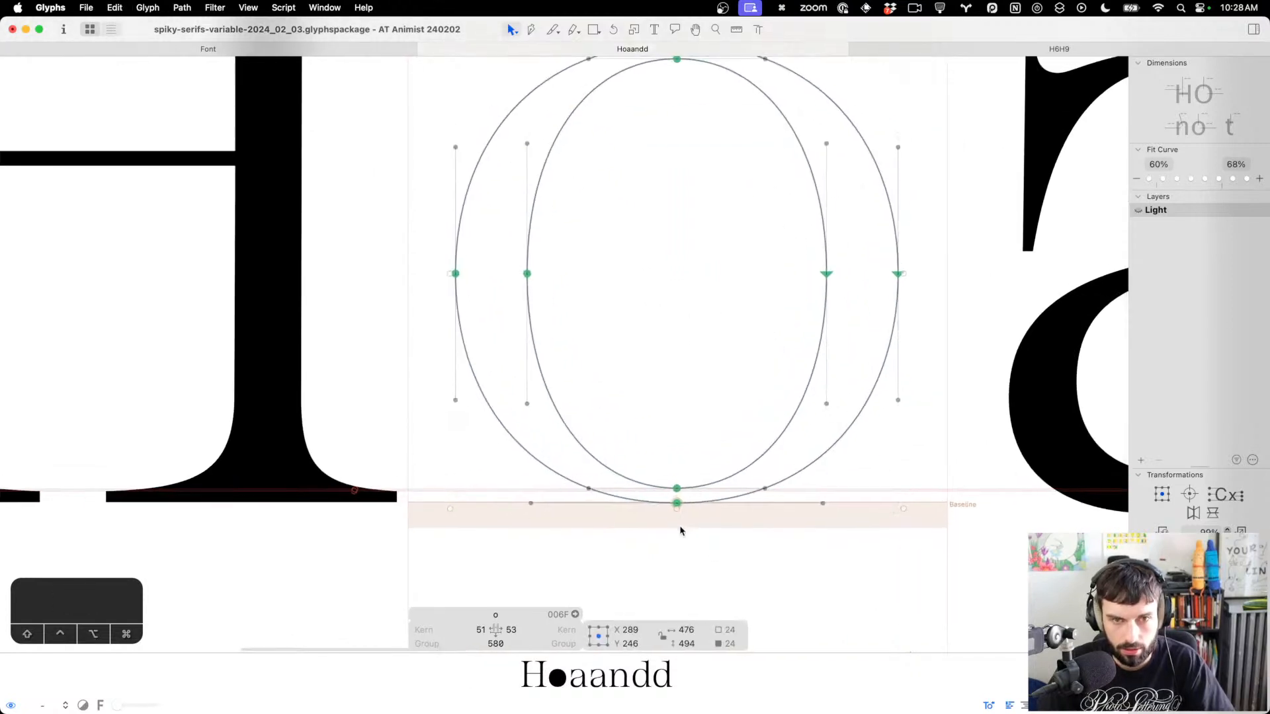
{"action": "scroll", "coordinate": [680, 531], "scroll_direction": "up", "scroll_amount": 3}
{"action": "left_click_drag", "start_coordinate": [678, 587], "coordinate": [678, 598]}
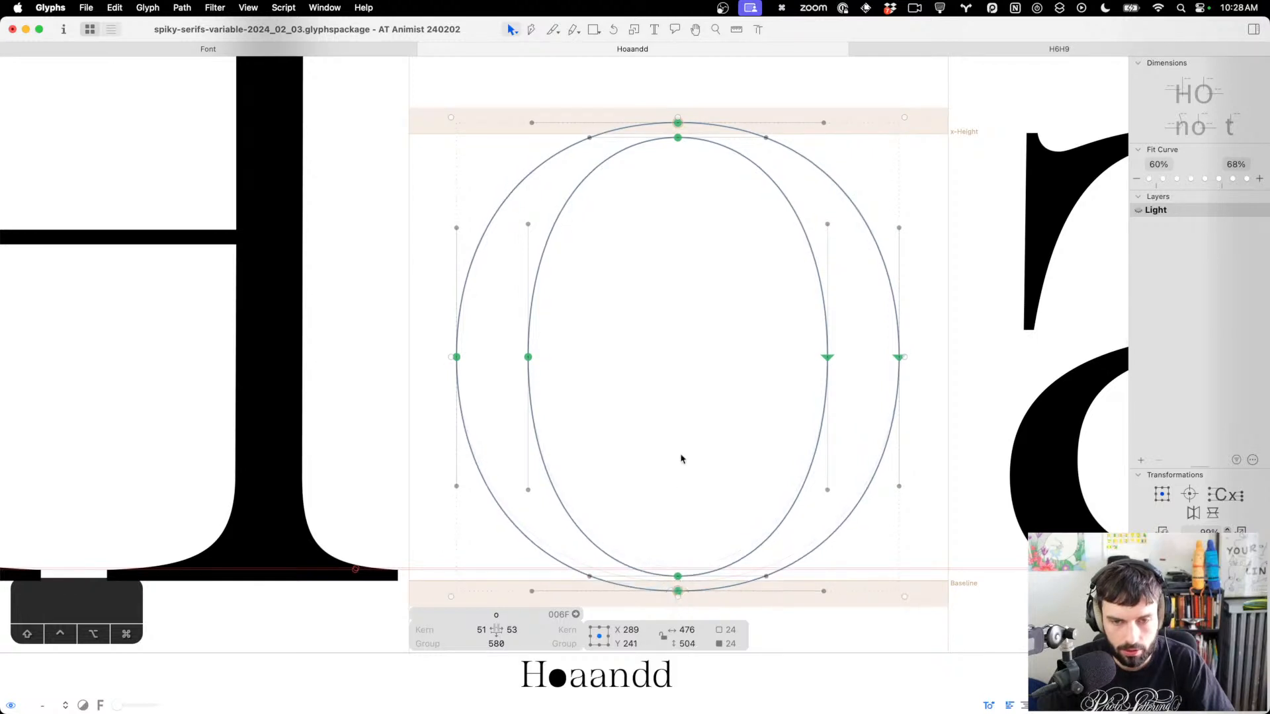
Correct the path directions of the o so its counter is cut out, and preview it within the sample word
{"action": "key", "text": "t"}
{"action": "scroll", "coordinate": [673, 452], "scroll_direction": "down", "scroll_amount": 3}
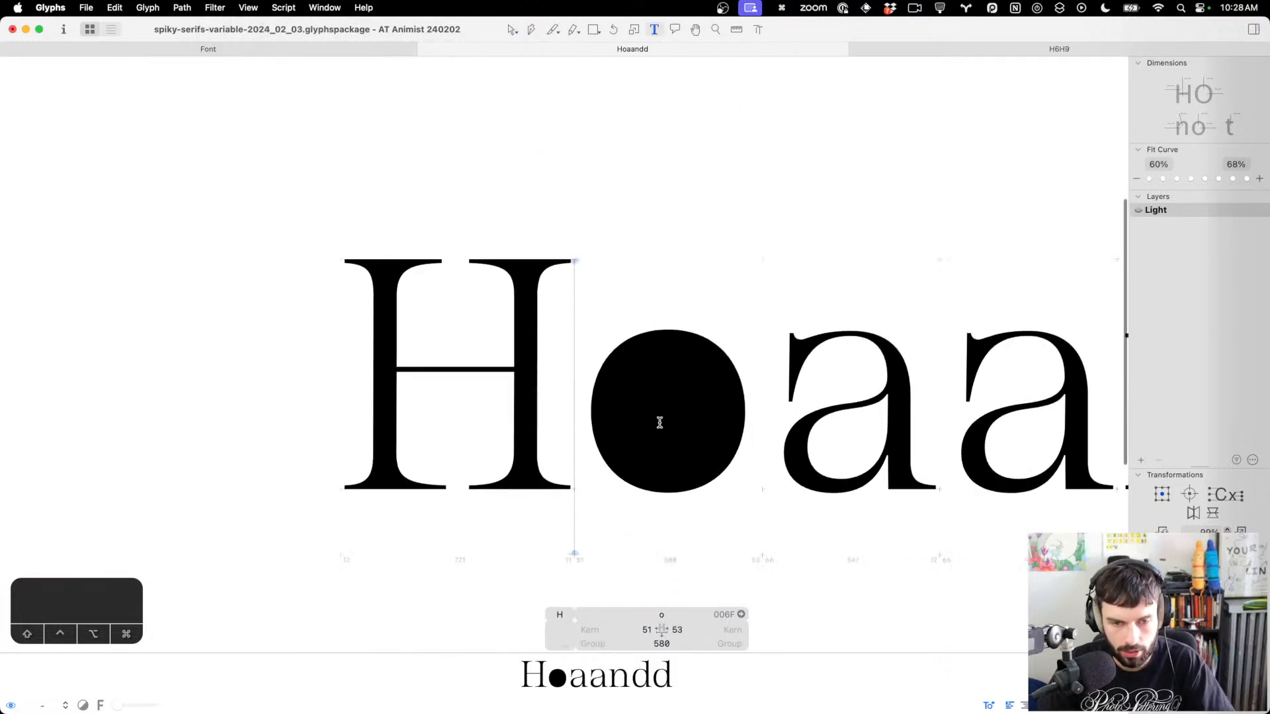
{"action": "key", "text": "Escape"}
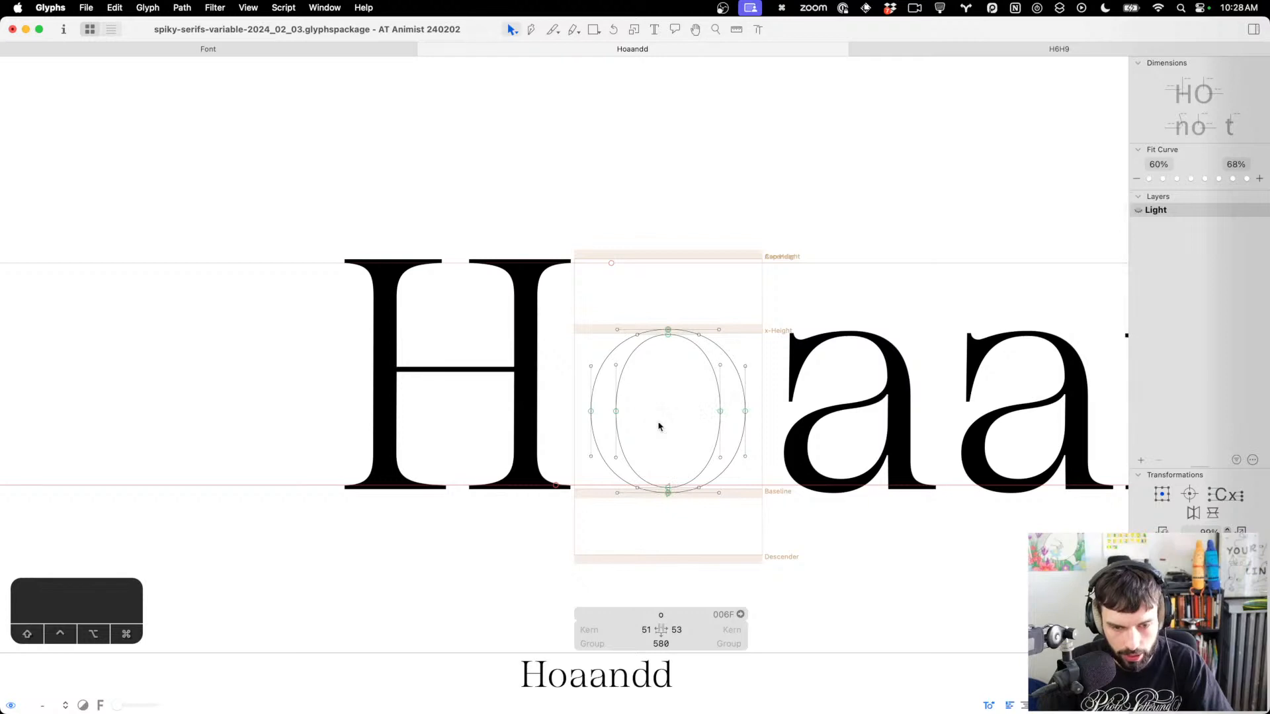
{"action": "key", "text": "t"}
{"action": "scroll", "coordinate": [657, 425], "scroll_direction": "up", "scroll_amount": 3}
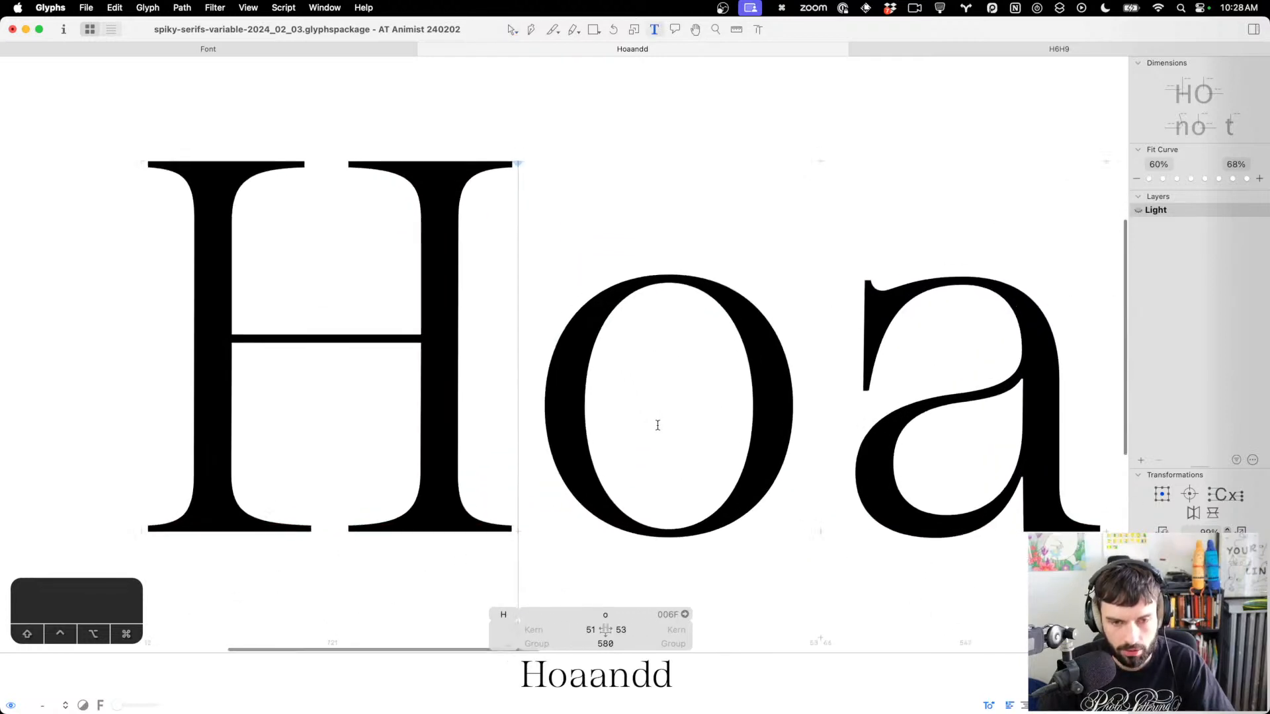
{"action": "scroll", "coordinate": [659, 425], "scroll_direction": "down", "scroll_amount": 3}
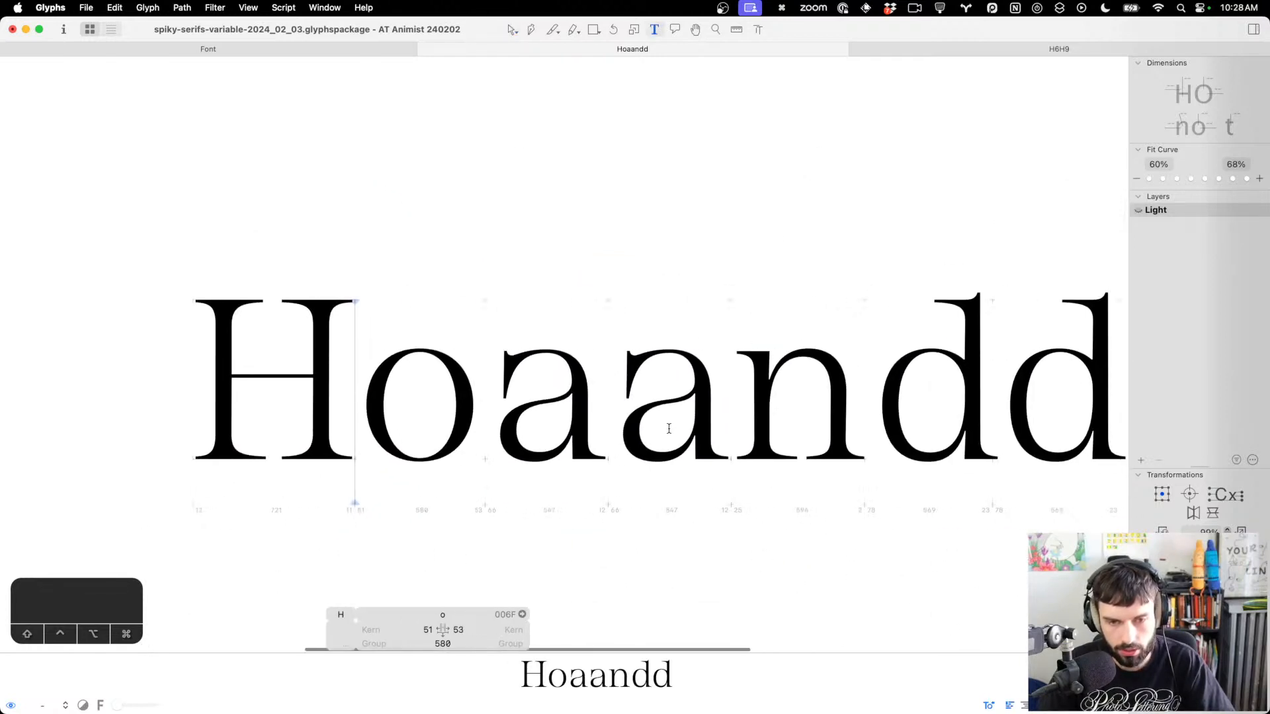
{"action": "scroll", "coordinate": [649, 428], "scroll_direction": "right", "scroll_amount": 3}
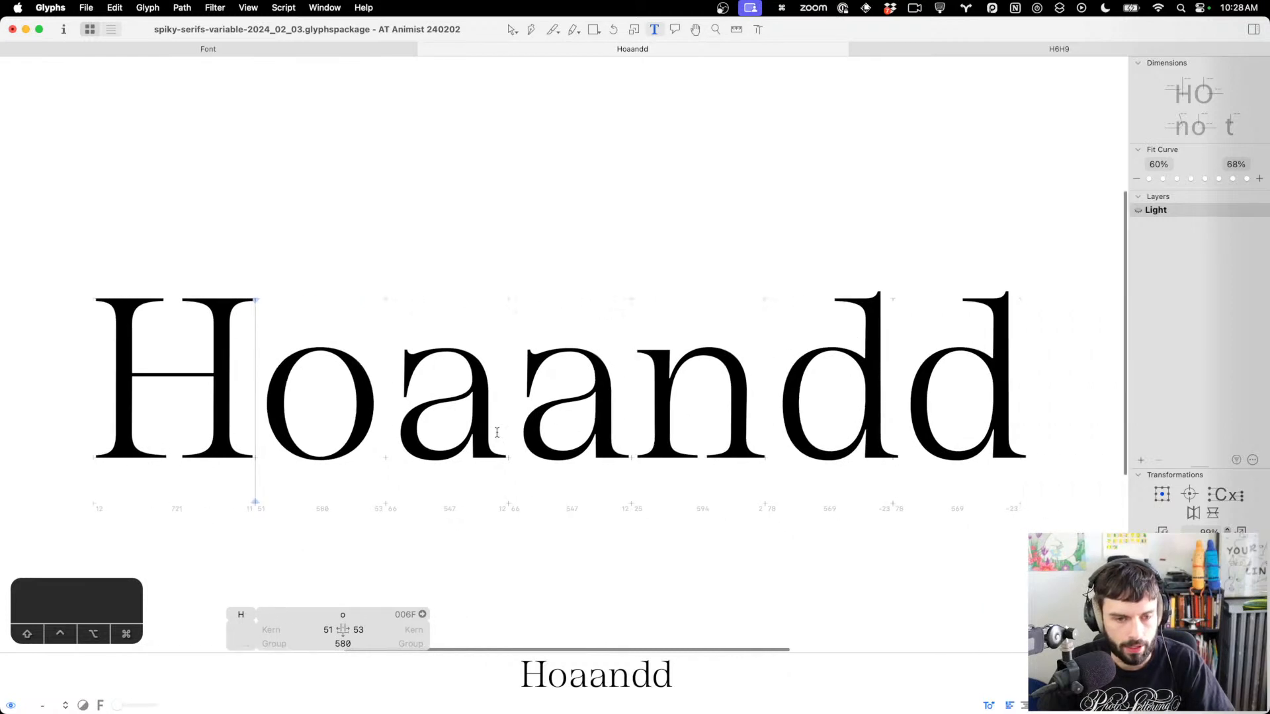
Open the first a for editing and nudge the lower handle of its bowl's leftmost outer node to Y 25
{"action": "scroll", "coordinate": [497, 432], "scroll_direction": "up", "scroll_amount": 3}
{"action": "double_click", "coordinate": [363, 429]}
{"action": "scroll", "coordinate": [320, 475], "scroll_direction": "up", "scroll_amount": 2}
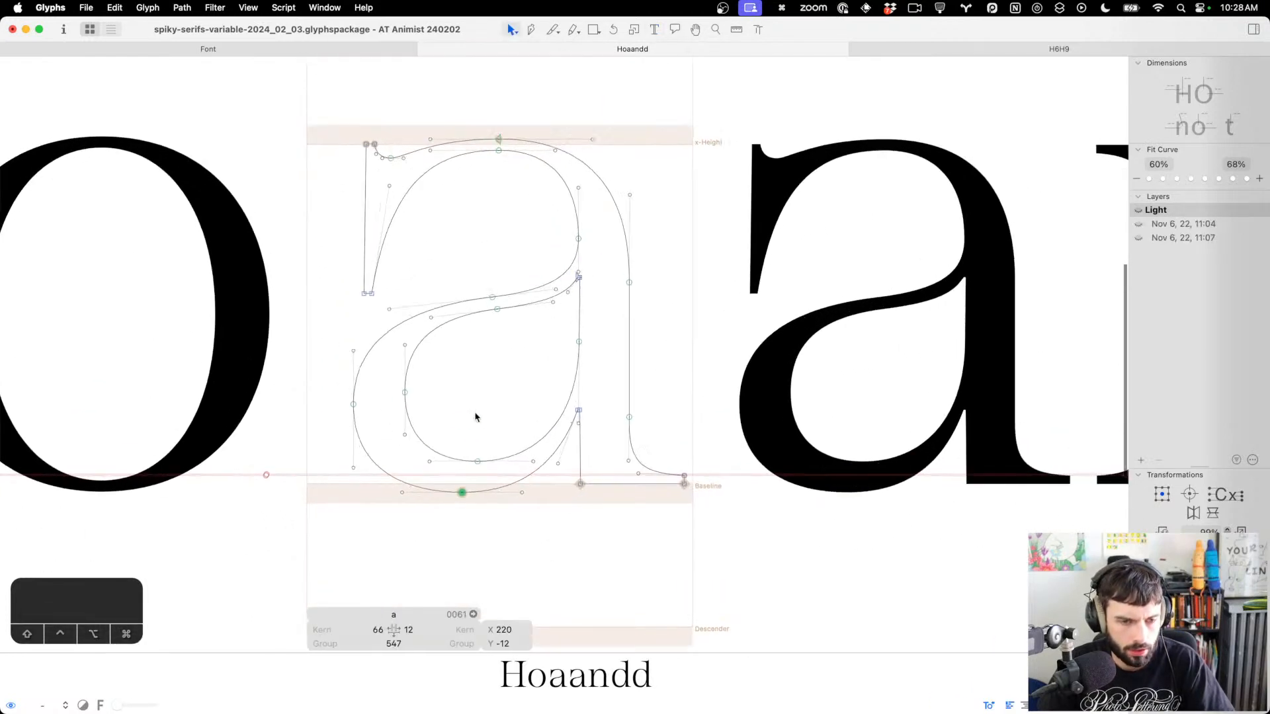
{"action": "scroll", "coordinate": [424, 447], "scroll_direction": "up", "scroll_amount": 1}
{"action": "left_click_drag", "start_coordinate": [424, 447], "coordinate": [341, 532]}
{"action": "key", "text": "super+z"}
{"action": "key", "text": "Up"}
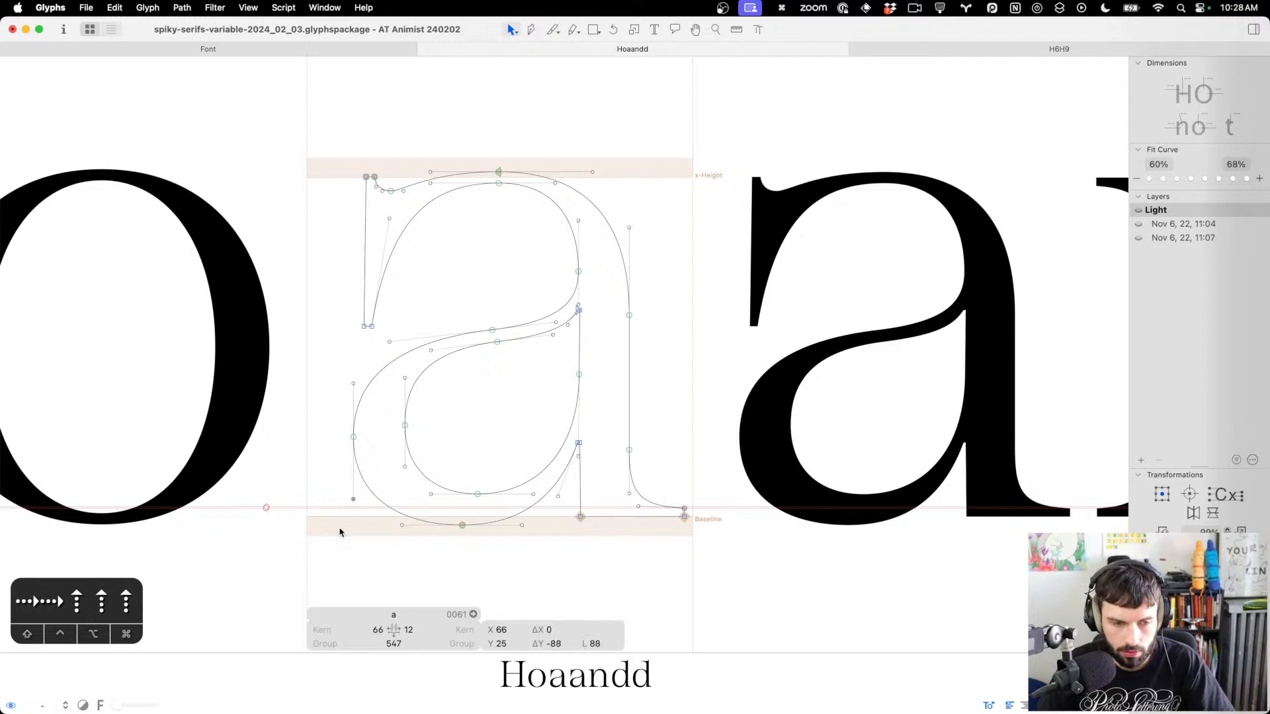
Extend the left handle of the a's bottom outer node to X 130
{"action": "left_click_drag", "start_coordinate": [390, 565], "coordinate": [434, 522]}
{"action": "key", "text": "Left"}
{"action": "key", "text": "Left"}
{"action": "key", "text": "Left"}
{"action": "key", "text": "Left"}
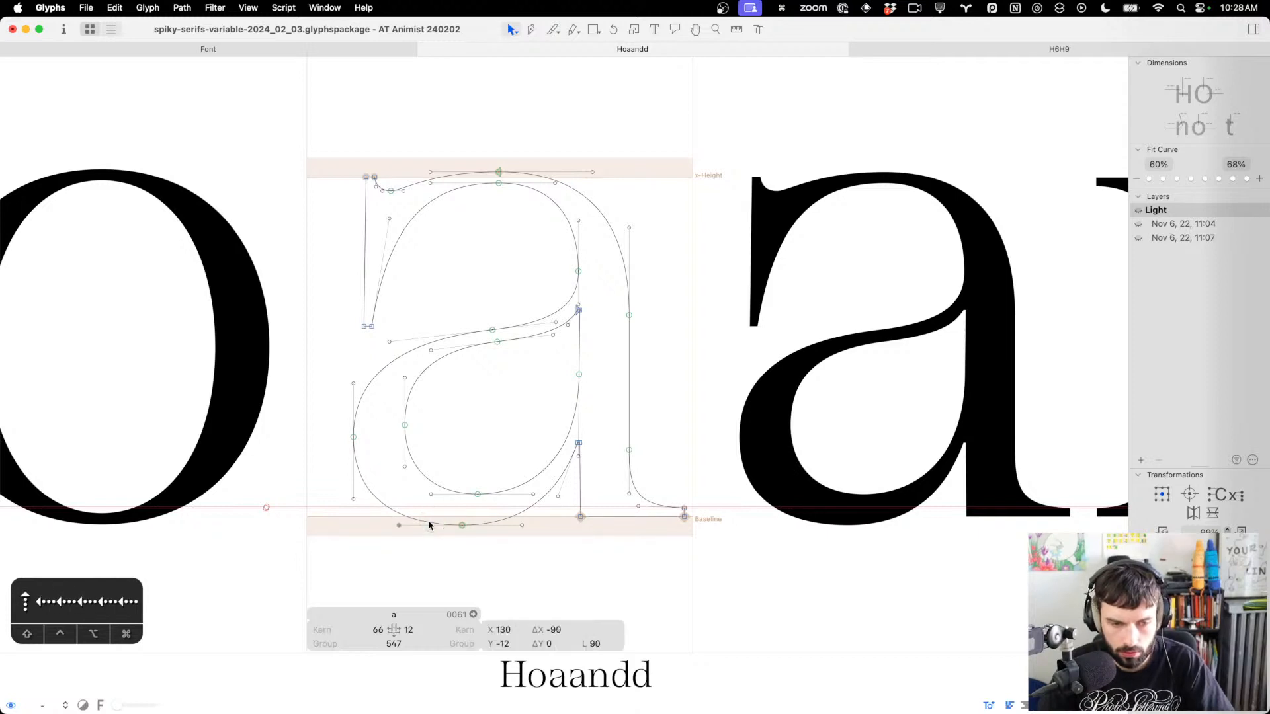
{"action": "left_click", "coordinate": [536, 471]}
Open the o for editing and lengthen the vertical handles of its outer side nodes, with the lower ones at Y 95
{"action": "scroll", "coordinate": [535, 470], "scroll_direction": "left", "scroll_amount": 5}
{"action": "scroll", "coordinate": [534, 471], "scroll_direction": "left", "scroll_amount": 6}
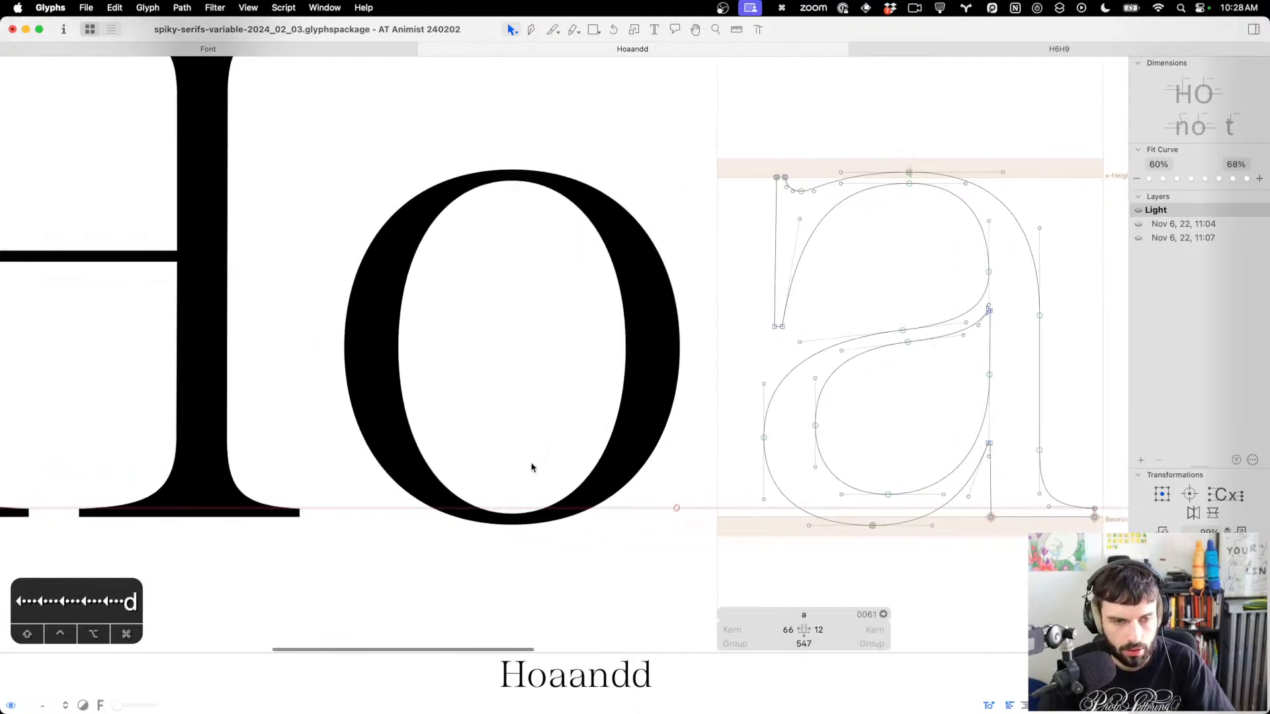
{"action": "double_click", "coordinate": [476, 398]}
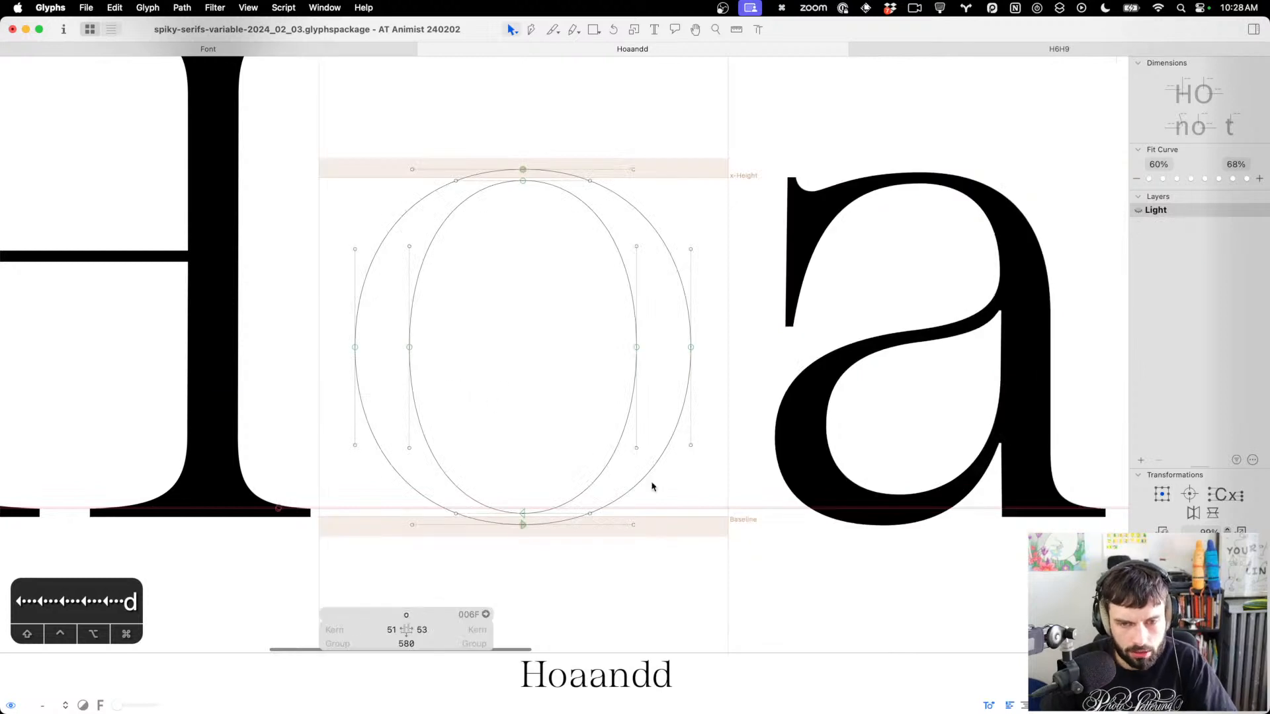
{"action": "left_click", "coordinate": [691, 444], "text": "shift"}
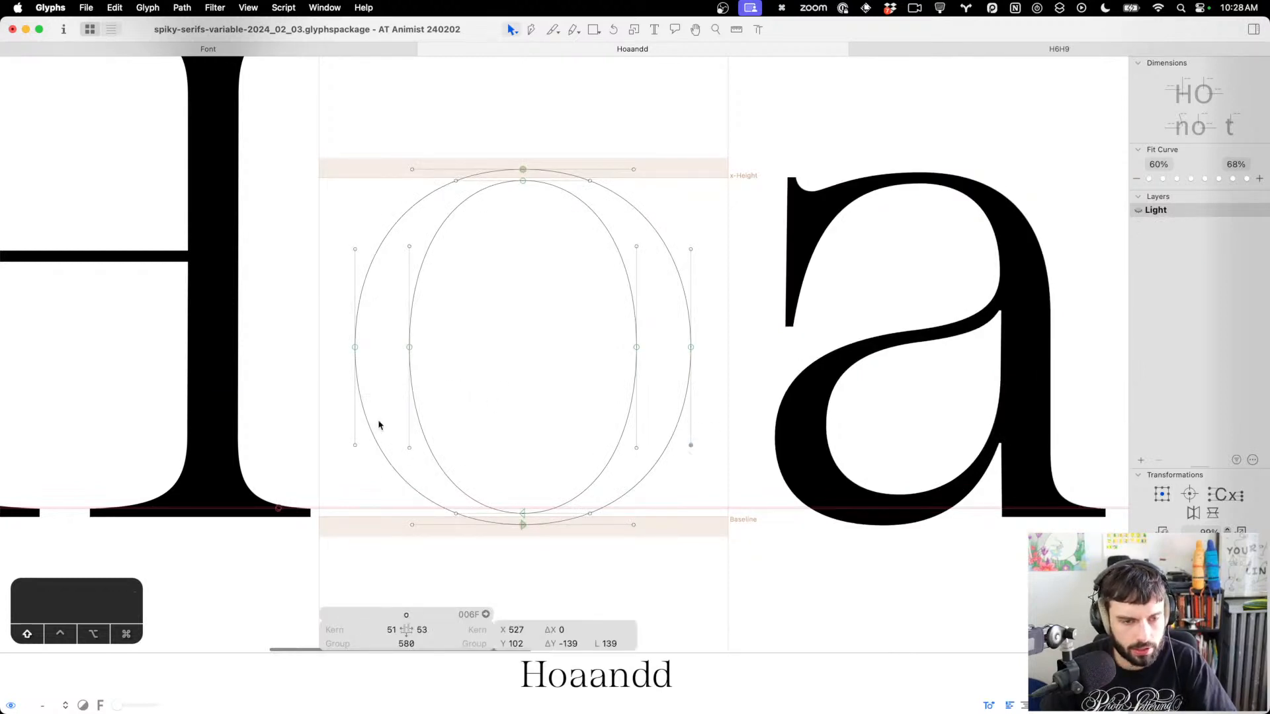
{"action": "left_click_drag", "start_coordinate": [379, 425], "coordinate": [355, 460]}
{"action": "key", "text": "super+z"}
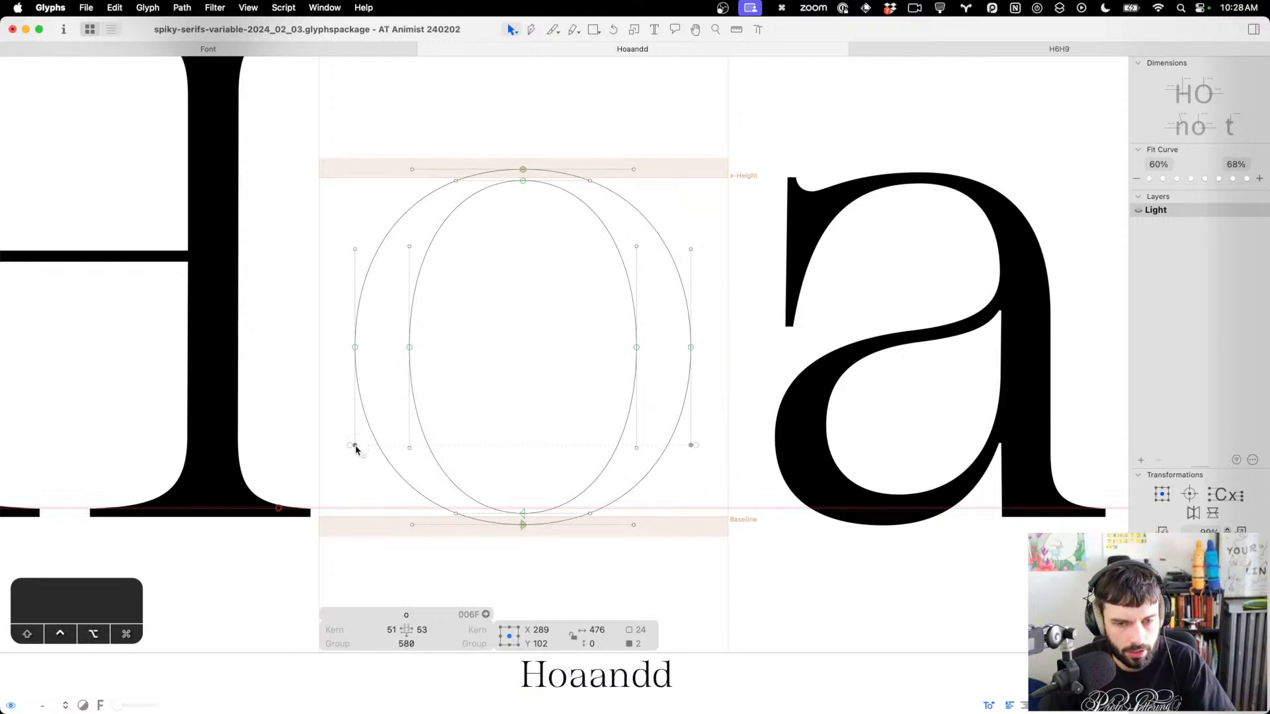
{"action": "key", "text": "ctrl+alt+Down"}
{"action": "key", "text": "ctrl+alt+Down"}
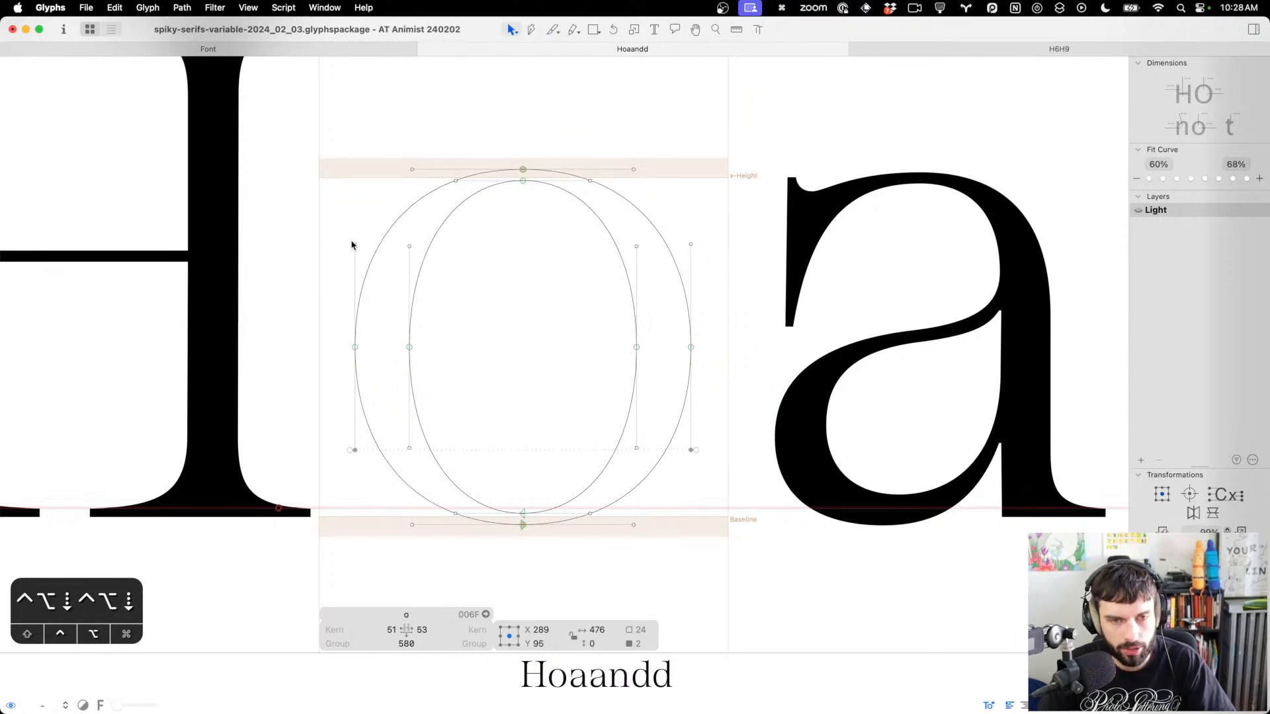
Insert a second o after the first one in the sample word
{"action": "key", "text": "t"}
{"action": "scroll", "coordinate": [822, 286], "scroll_direction": "down", "scroll_amount": 2}
{"action": "scroll", "coordinate": [794, 285], "scroll_direction": "up", "scroll_amount": 1}
{"action": "left_click", "coordinate": [738, 281]}
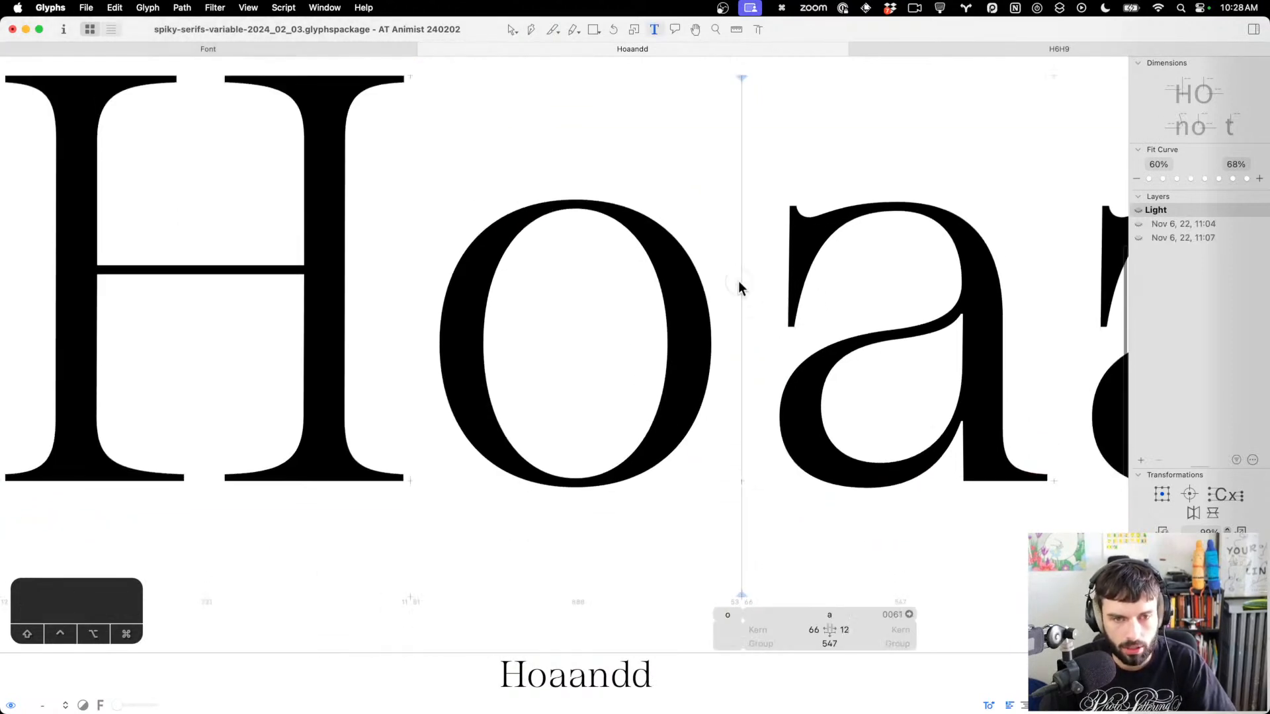
{"action": "type", "text": "o"}
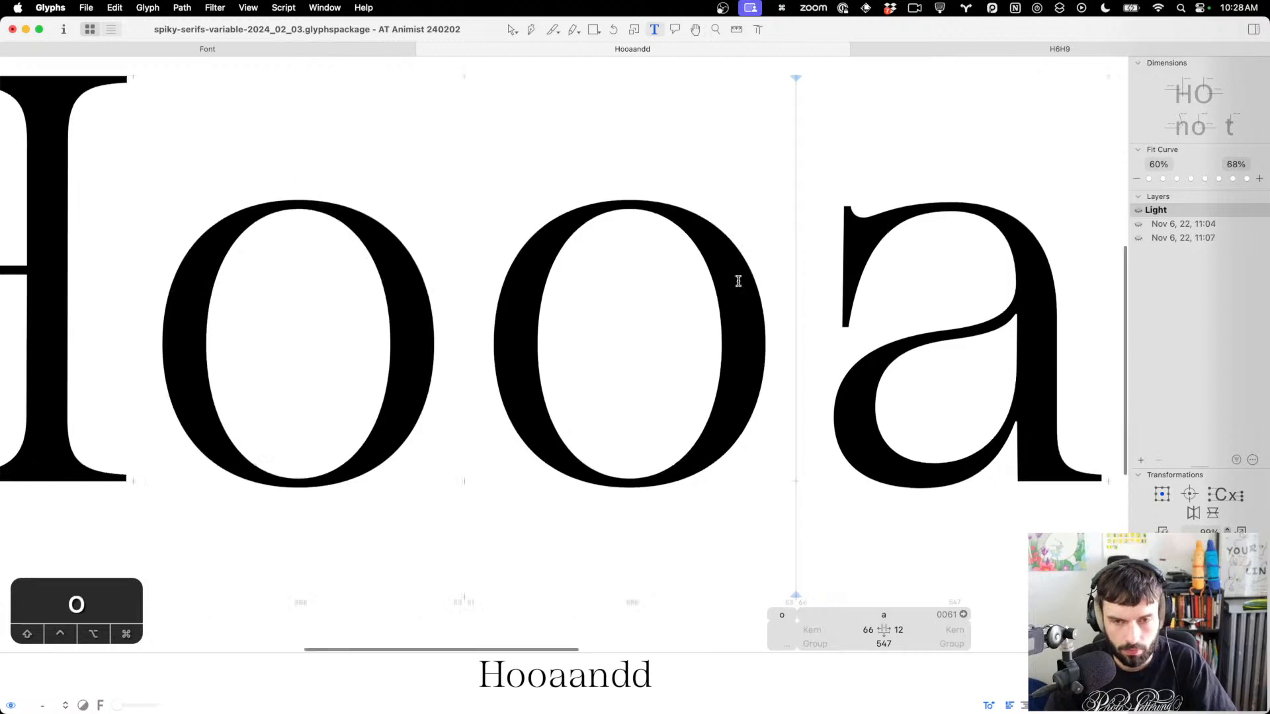
{"action": "scroll", "coordinate": [715, 278], "scroll_direction": "left", "scroll_amount": 3}
{"action": "left_click", "coordinate": [343, 283]}
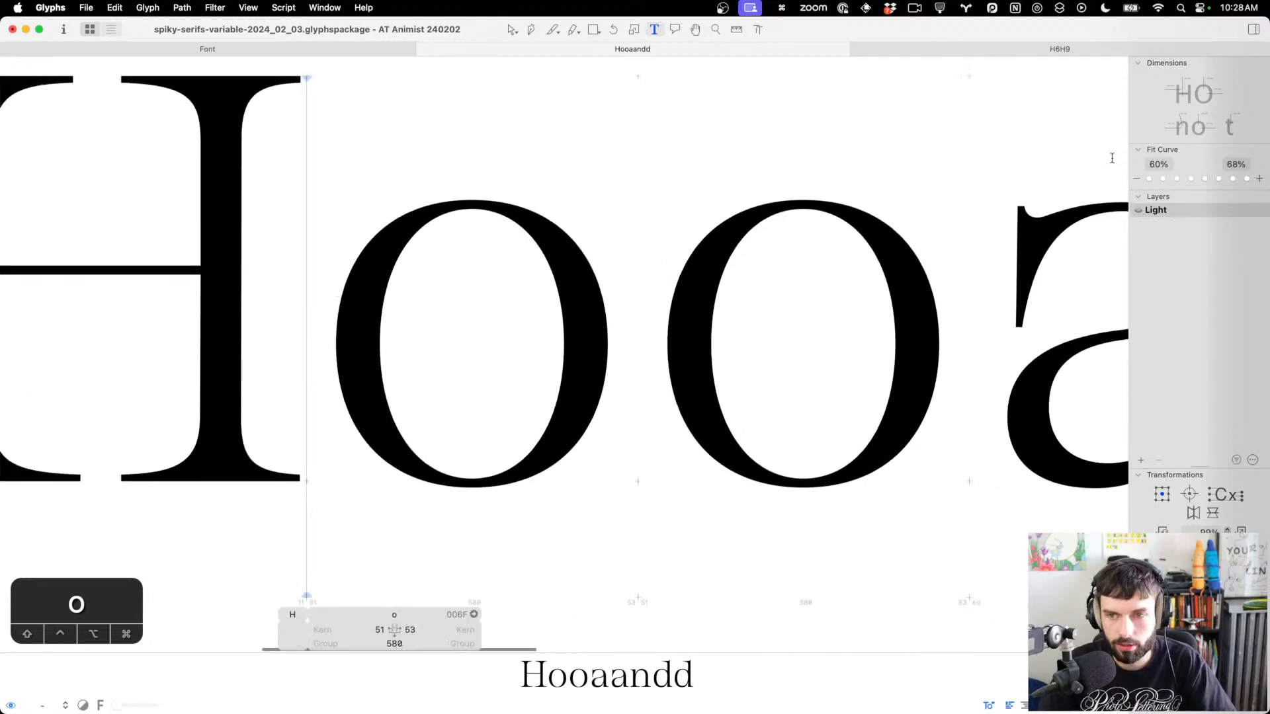
Raise the upper handles of the inner side nodes of the first o to Y 387 and preview the result
{"action": "double_click", "coordinate": [464, 335]}
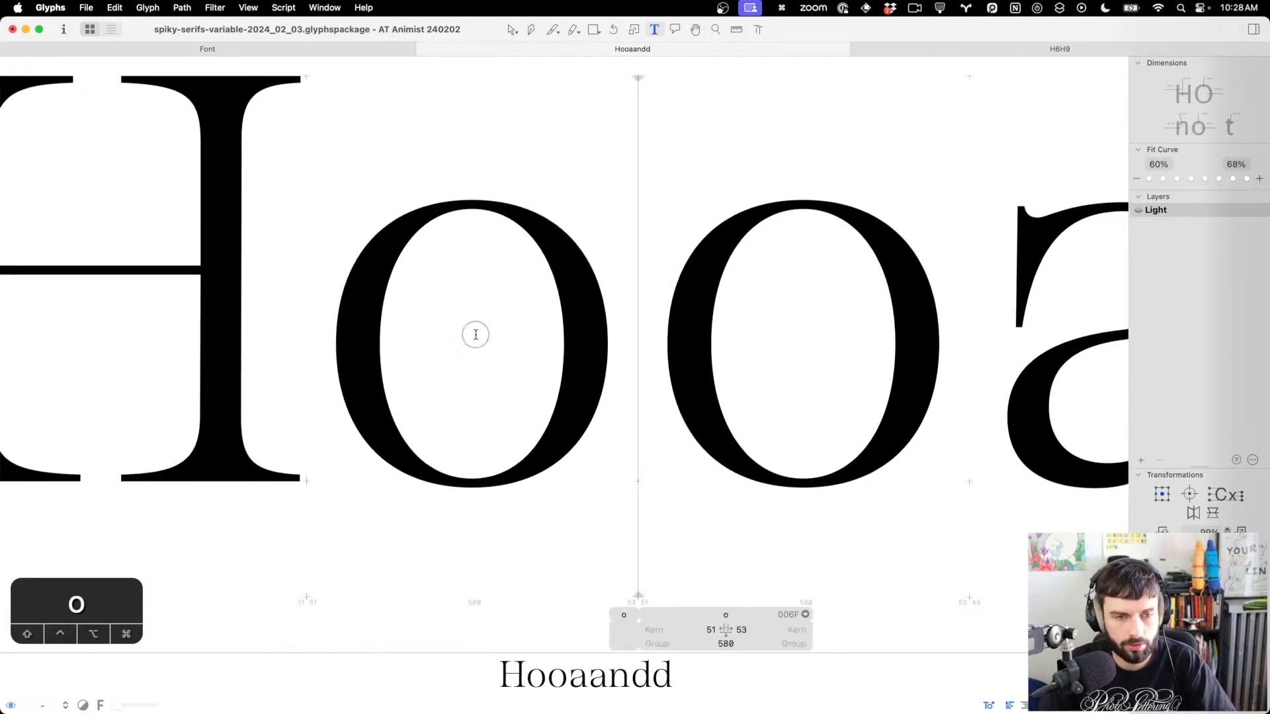
{"action": "left_click_drag", "start_coordinate": [577, 261], "coordinate": [370, 285]}
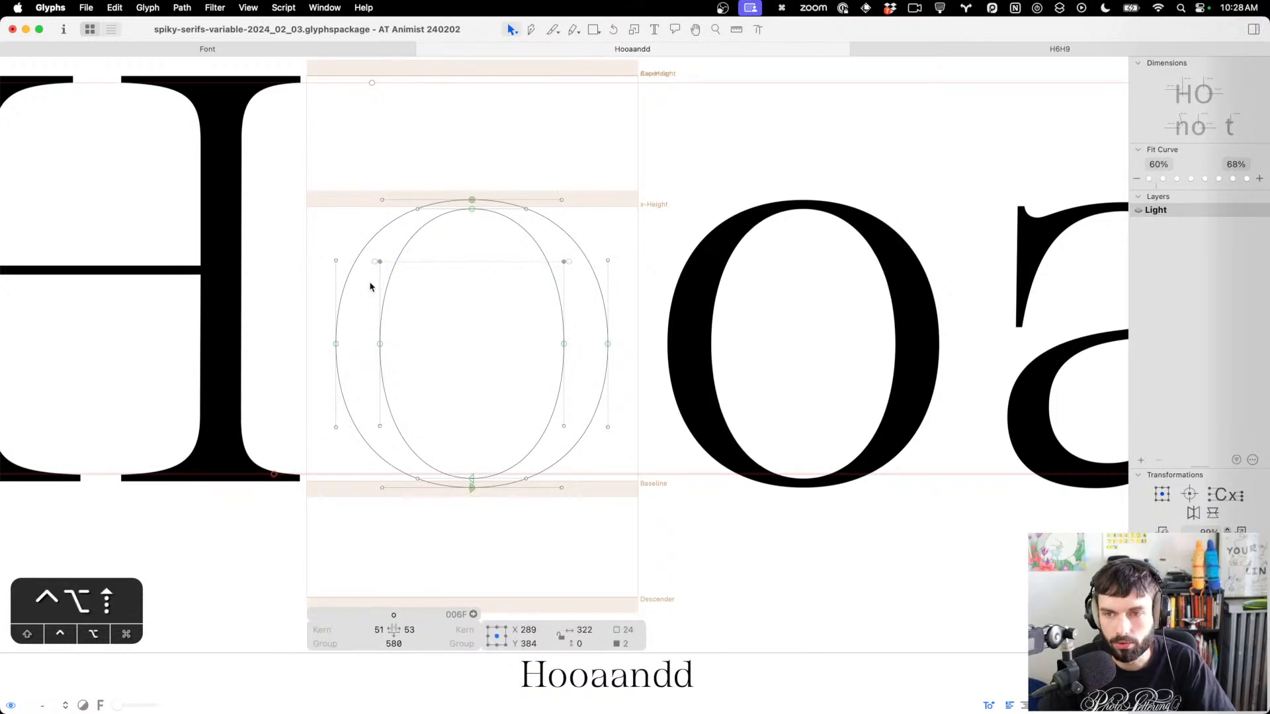
{"action": "key", "text": "ctrl+alt+shift+Up"}
{"action": "key", "text": "ctrl+alt+shift+Up"}
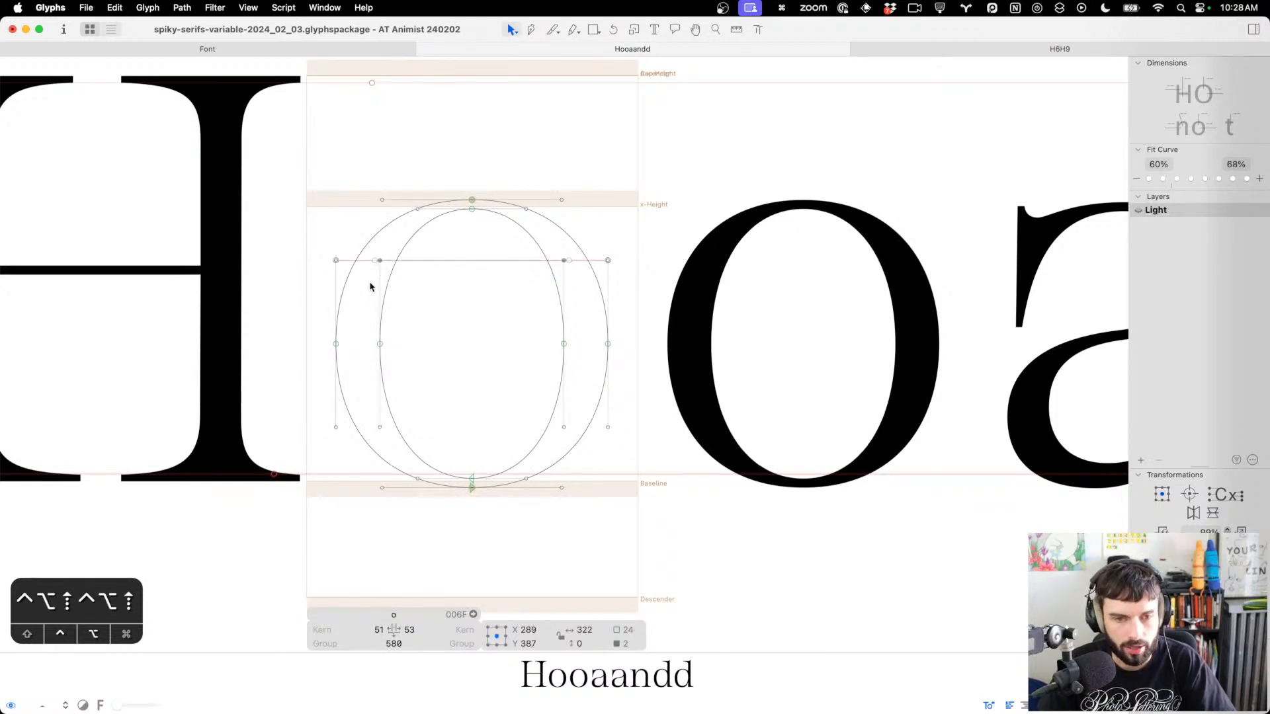
{"action": "key", "text": "t"}
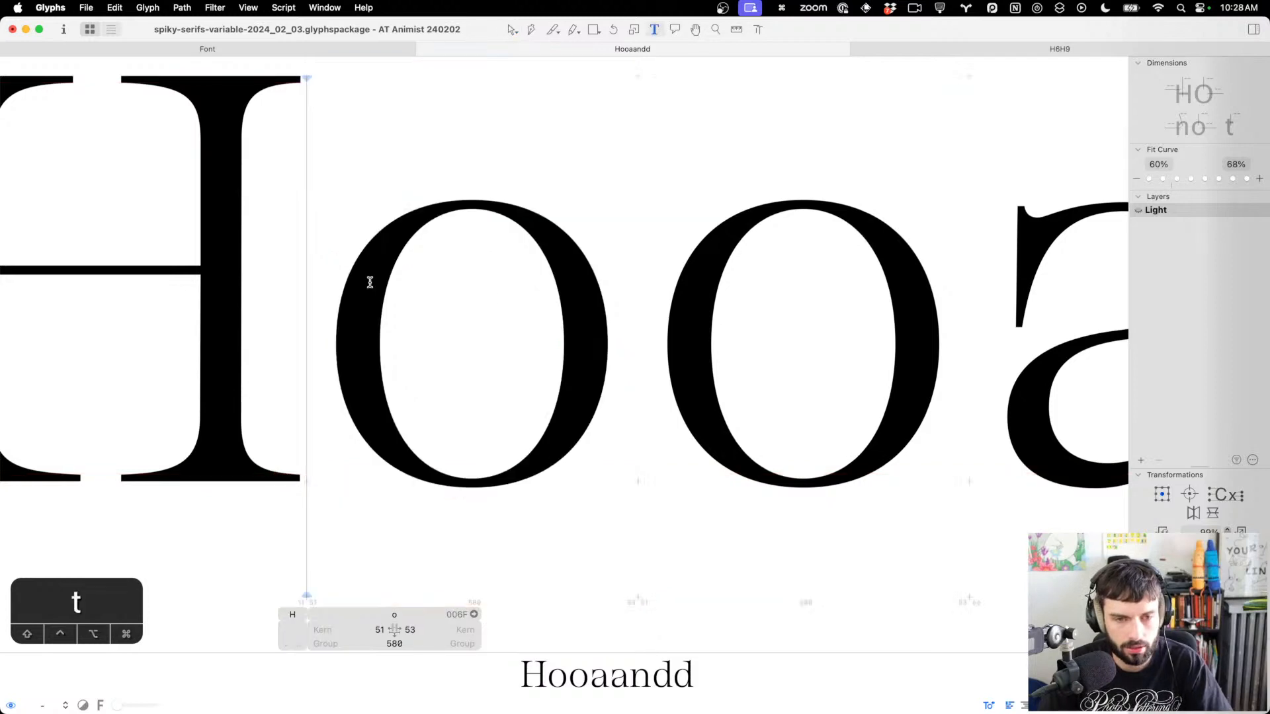
{"action": "scroll", "coordinate": [594, 327], "scroll_direction": "down", "scroll_amount": 5}
{"action": "scroll", "coordinate": [594, 327], "scroll_direction": "down", "scroll_amount": 2}
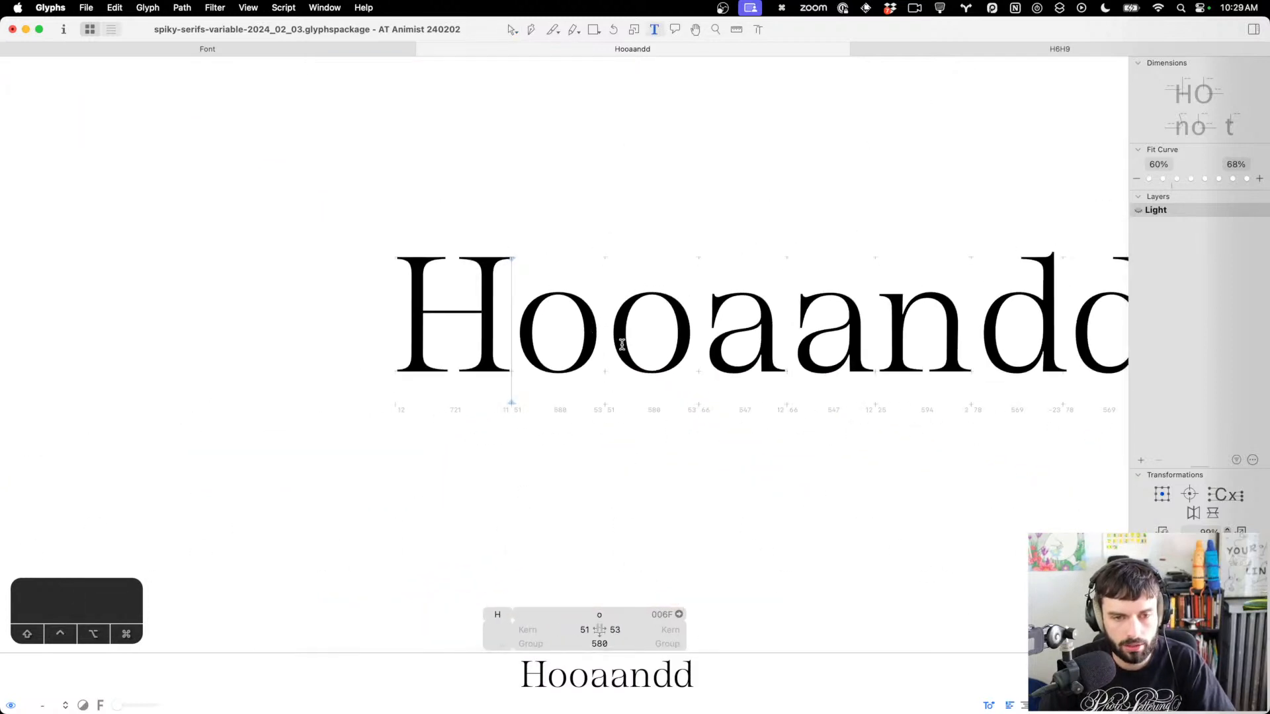
{"action": "scroll", "coordinate": [530, 336], "scroll_direction": "up", "scroll_amount": 4}
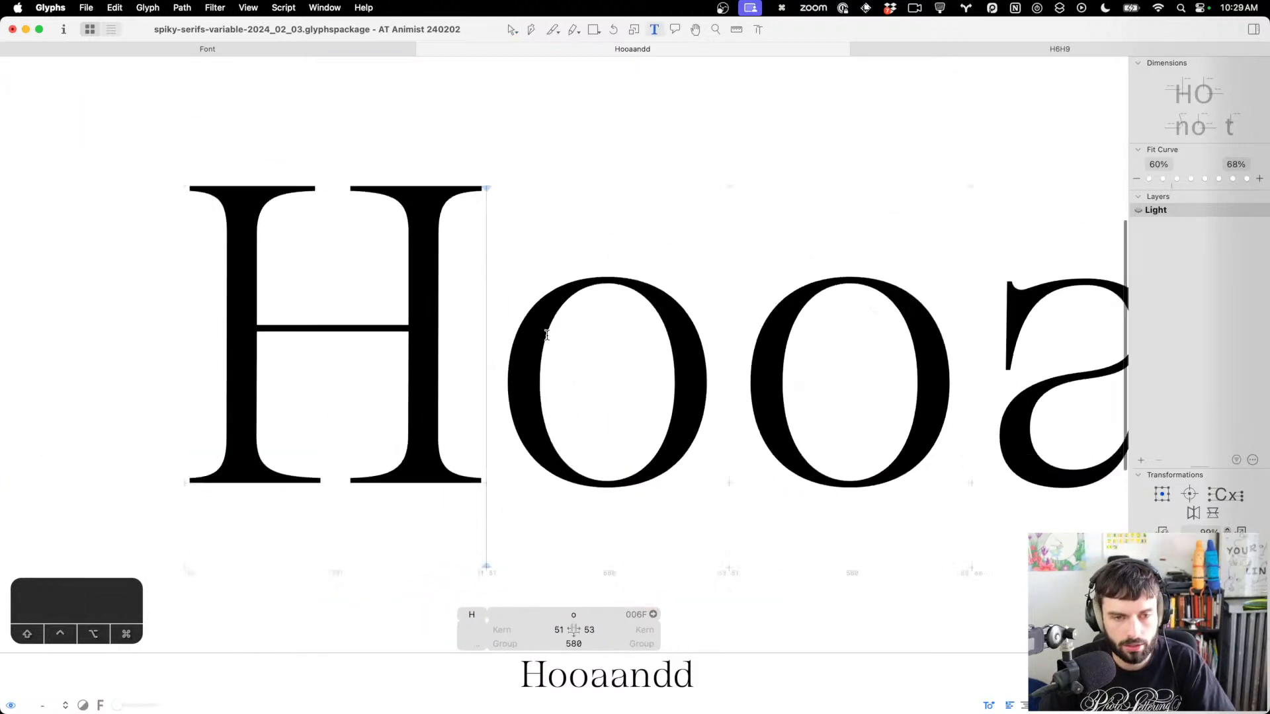
Lower the o's upper handles on the right side, inner and outer, to Y 386 and preview the word
{"action": "double_click", "coordinate": [587, 352]}
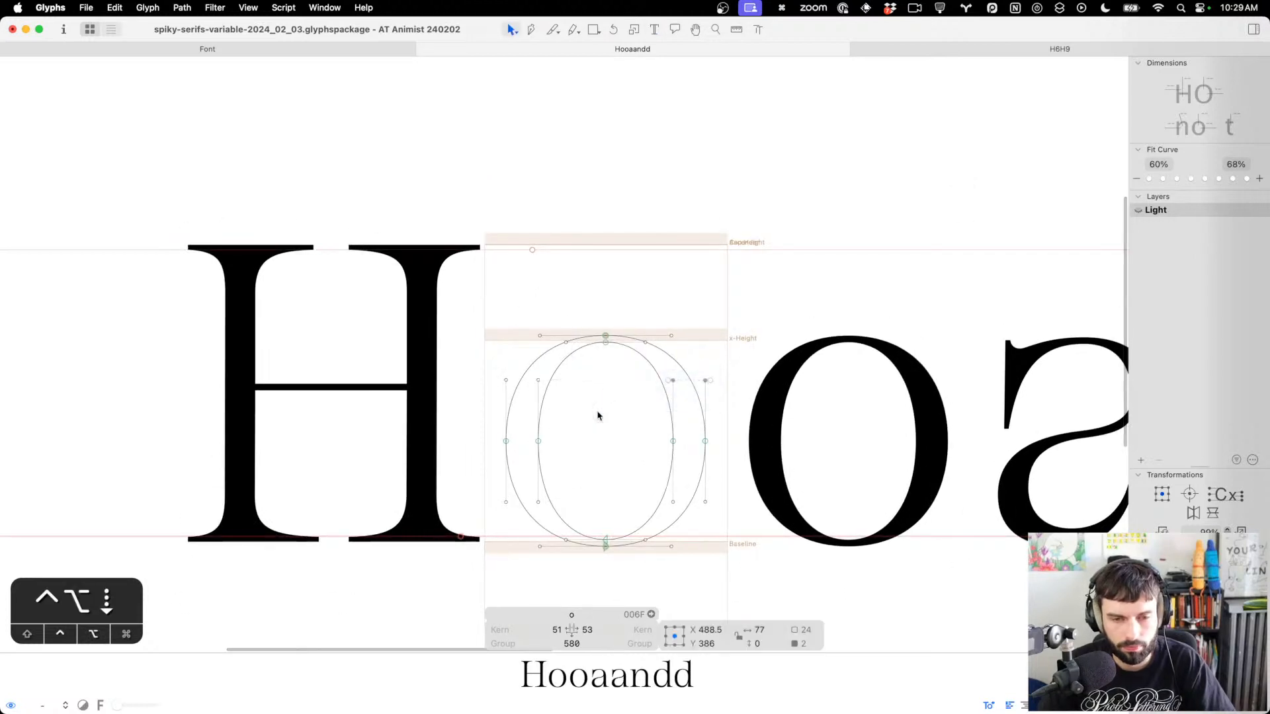
{"action": "key", "text": "t"}
{"action": "scroll", "coordinate": [592, 414], "scroll_direction": "down", "scroll_amount": 3}
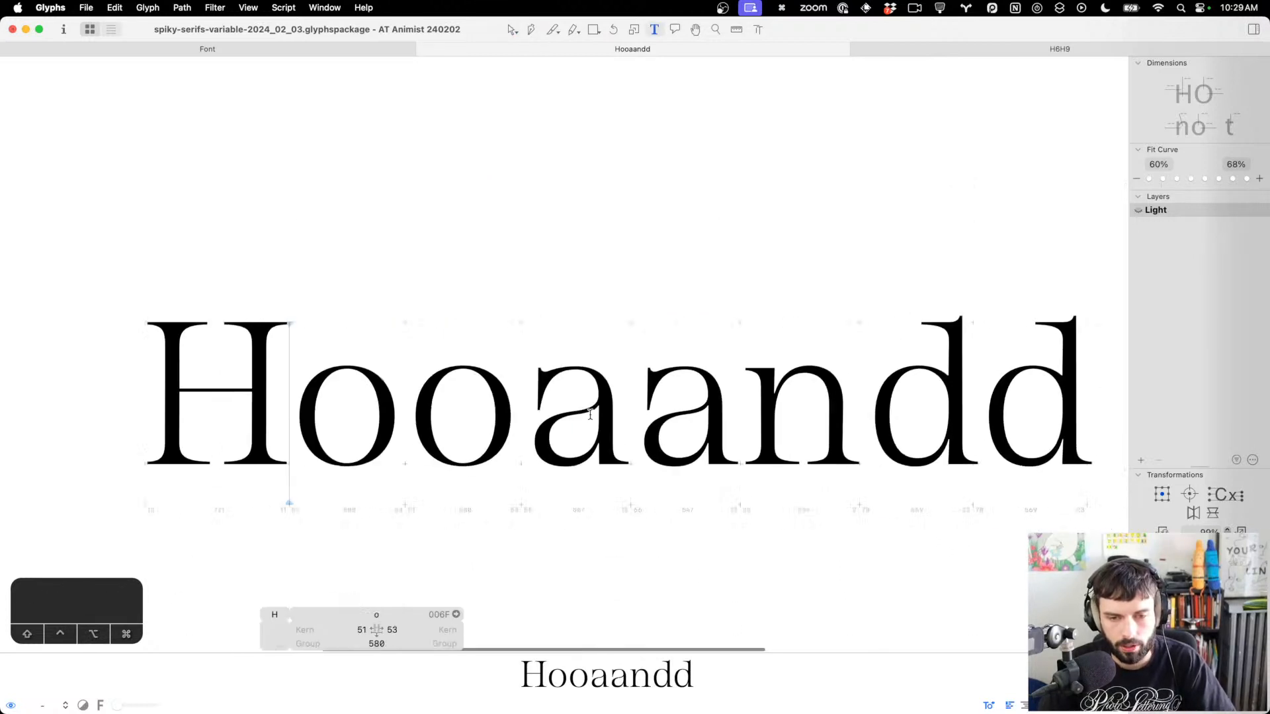
{"action": "scroll", "coordinate": [589, 414], "scroll_direction": "right", "scroll_amount": 2}
{"action": "scroll", "coordinate": [279, 414], "scroll_direction": "up", "scroll_amount": 3}
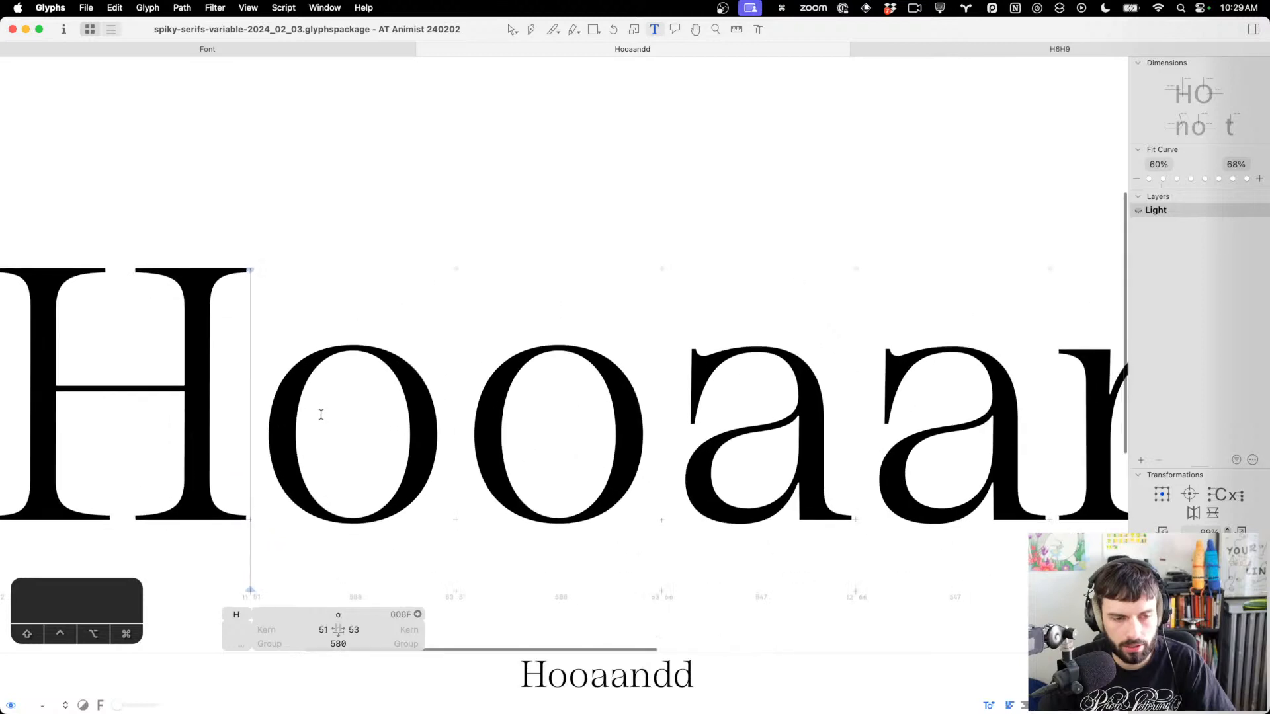
Remove the duplicate o, a and d from the sample word so it reads Hoand
{"action": "scroll", "coordinate": [320, 414], "scroll_direction": "down", "scroll_amount": 3}
{"action": "scroll", "coordinate": [357, 414], "scroll_direction": "right", "scroll_amount": 2}
{"action": "scroll", "coordinate": [391, 415], "scroll_direction": "left", "scroll_amount": 1}
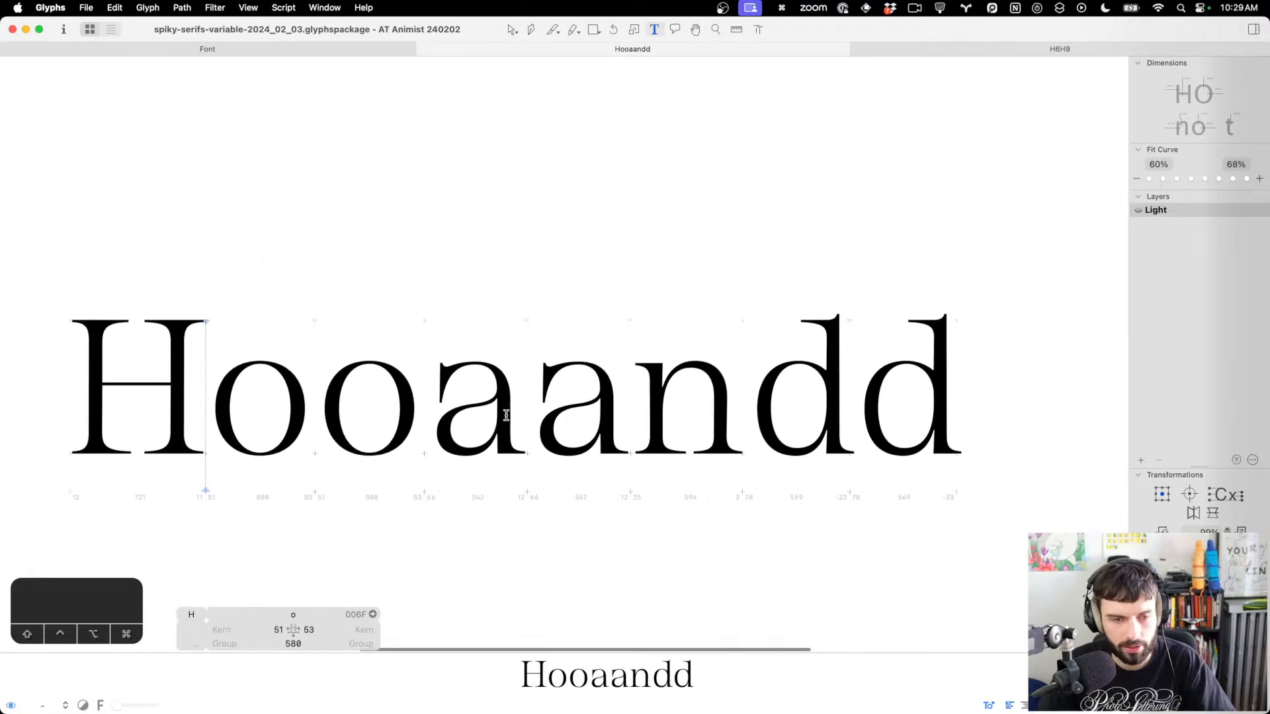
{"action": "left_click", "coordinate": [455, 401]}
{"action": "key", "text": "BackSpace"}
{"action": "left_click", "coordinate": [456, 401]}
{"action": "key", "text": "BackSpace"}
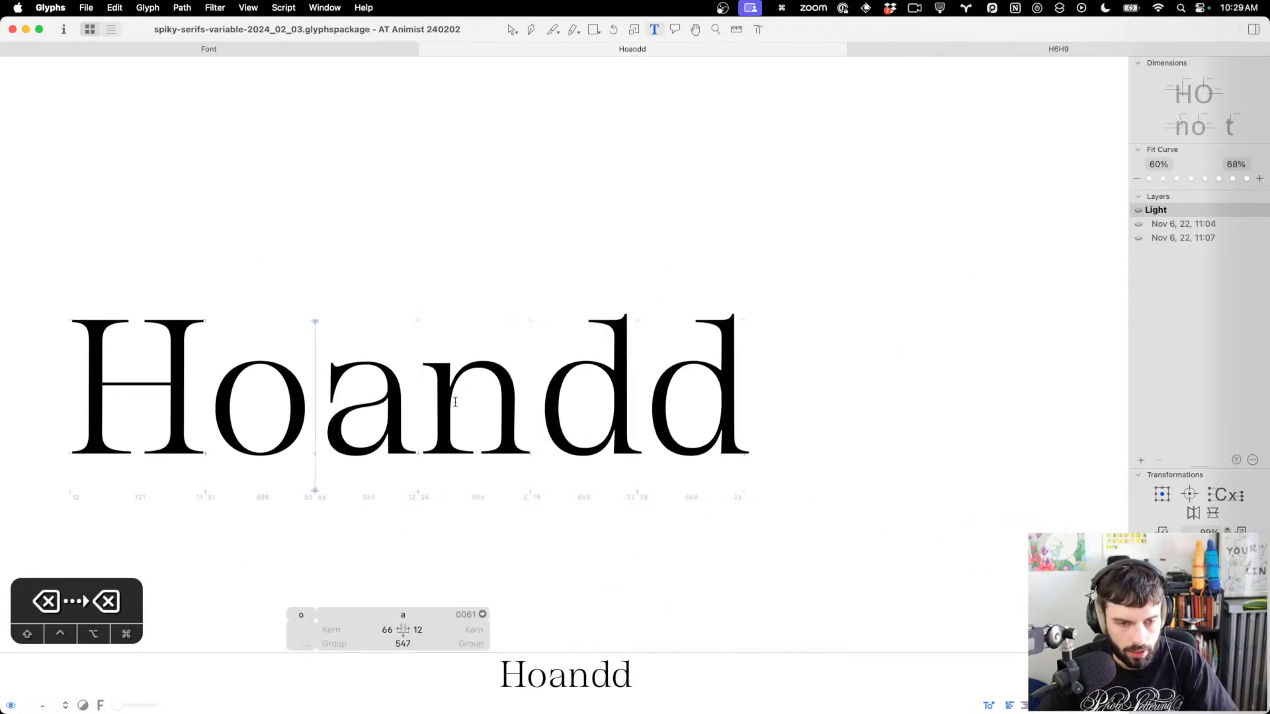
{"action": "key", "text": "Right"}
{"action": "key", "text": "Right"}
{"action": "key", "text": "Right"}
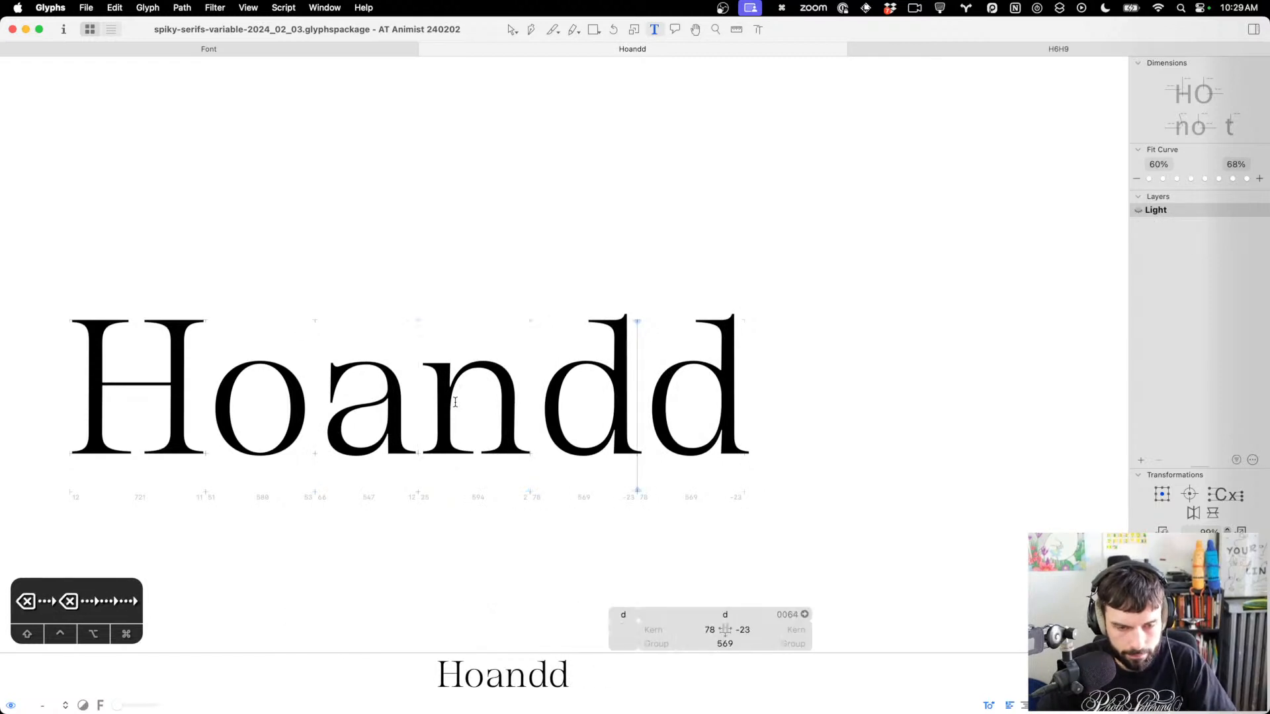
{"action": "key", "text": "BackSpace"}
{"action": "scroll", "coordinate": [455, 402], "scroll_direction": "left", "scroll_amount": 3}
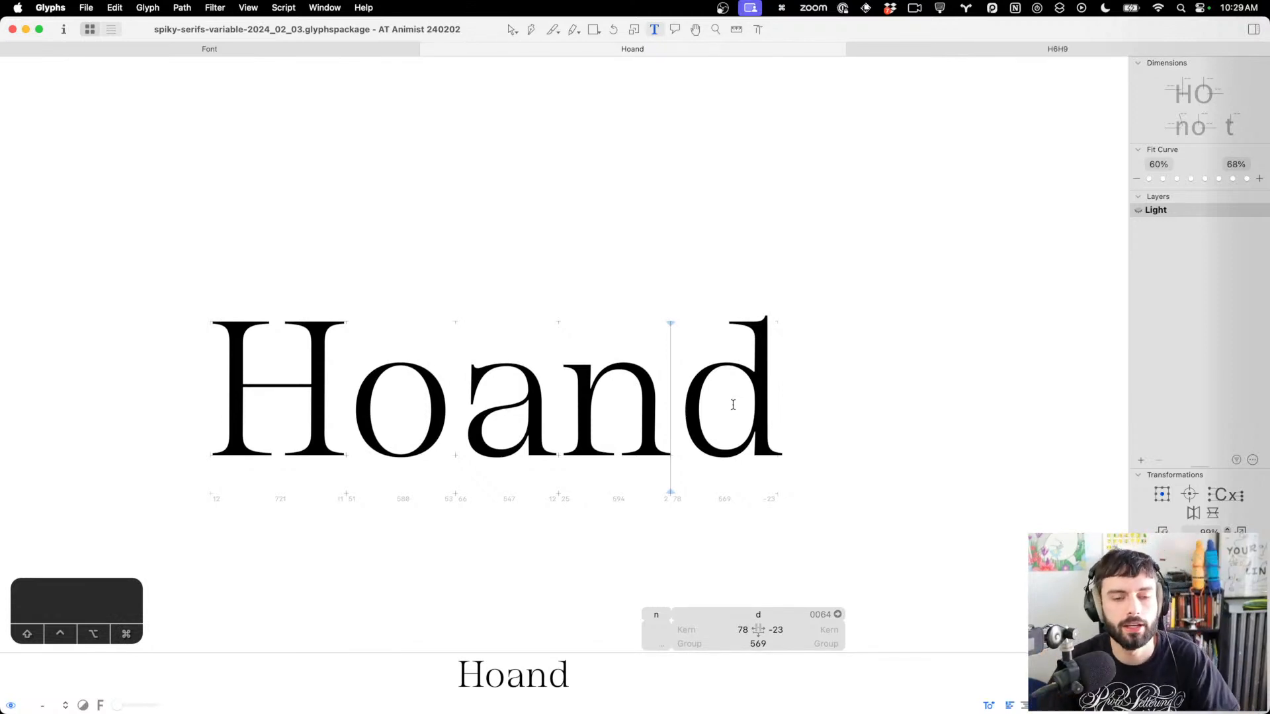
Move the a to the end of the sample word so it reads Honda, and review its letters at different zooms
{"action": "scroll", "coordinate": [733, 405], "scroll_direction": "down", "scroll_amount": 5}
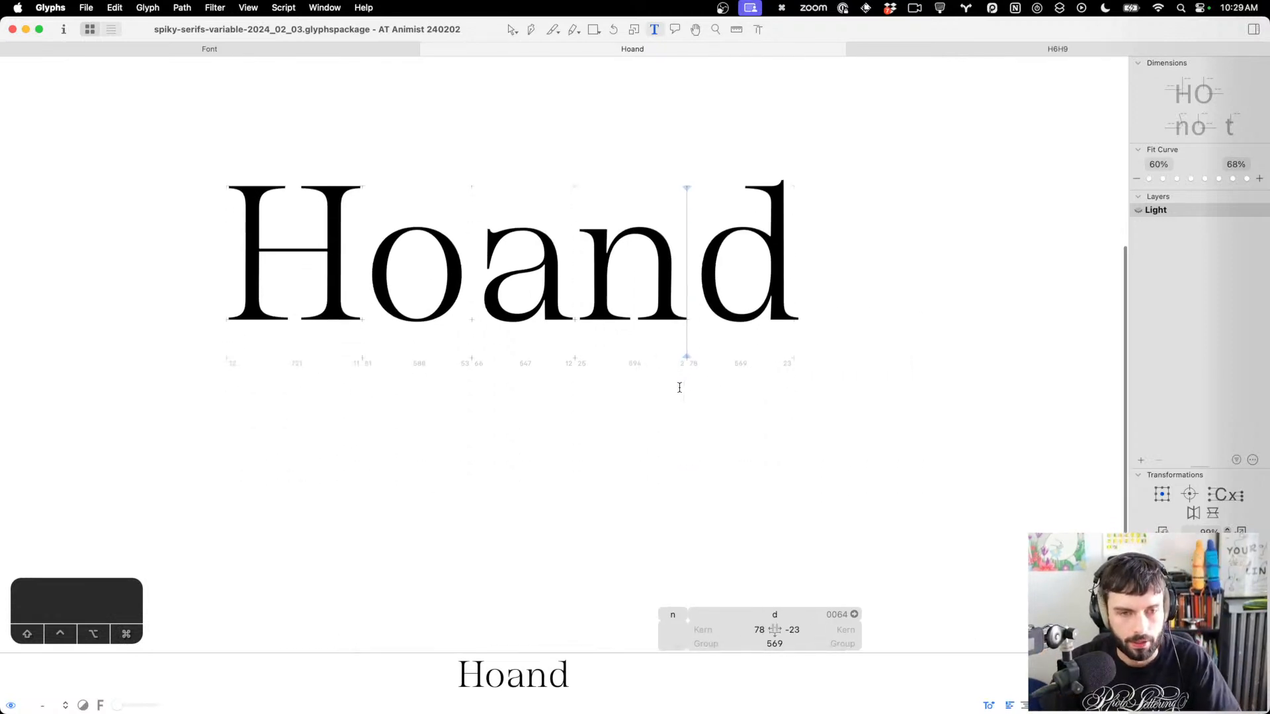
{"action": "left_click", "coordinate": [560, 247]}
{"action": "key", "text": "BackSpace"}
{"action": "key", "text": "Right"}
{"action": "key", "text": "Right"}
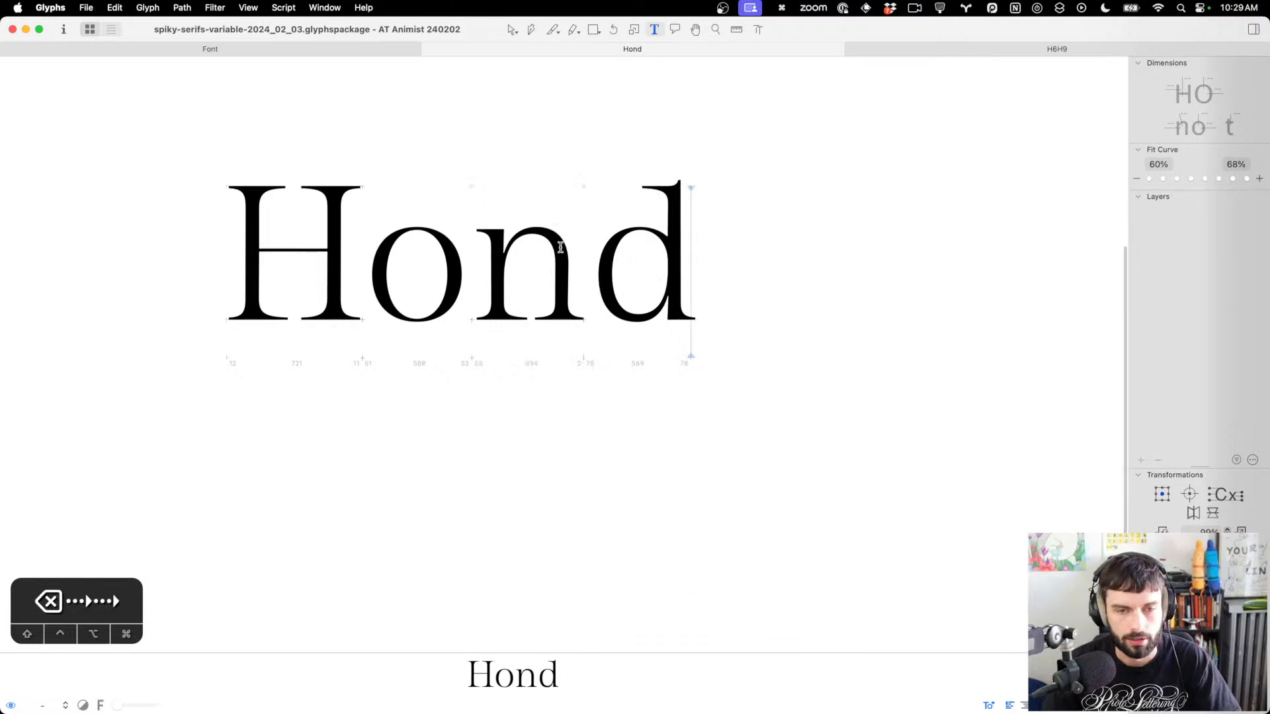
{"action": "type", "text": "a"}
{"action": "scroll", "coordinate": [496, 227], "scroll_direction": "up", "scroll_amount": 5}
{"action": "scroll", "coordinate": [502, 224], "scroll_direction": "left", "scroll_amount": 2}
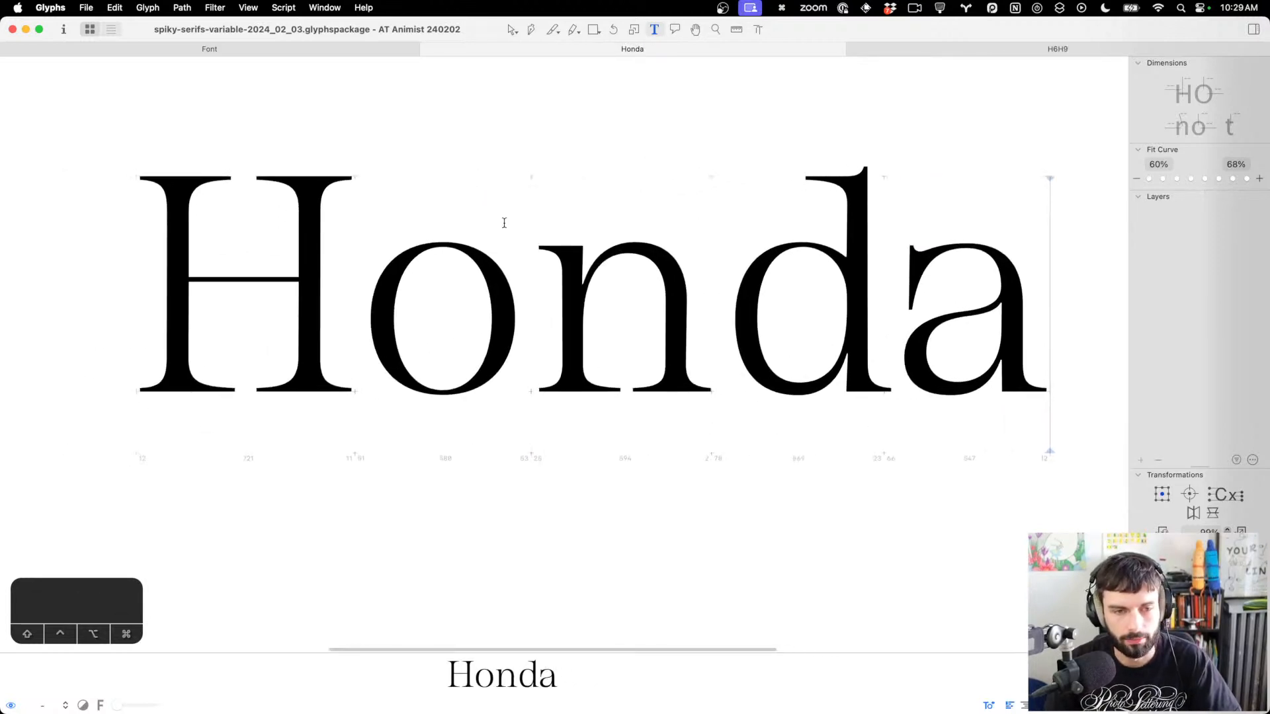
{"action": "scroll", "coordinate": [503, 223], "scroll_direction": "up", "scroll_amount": 1}
{"action": "scroll", "coordinate": [655, 250], "scroll_direction": "down", "scroll_amount": 4}
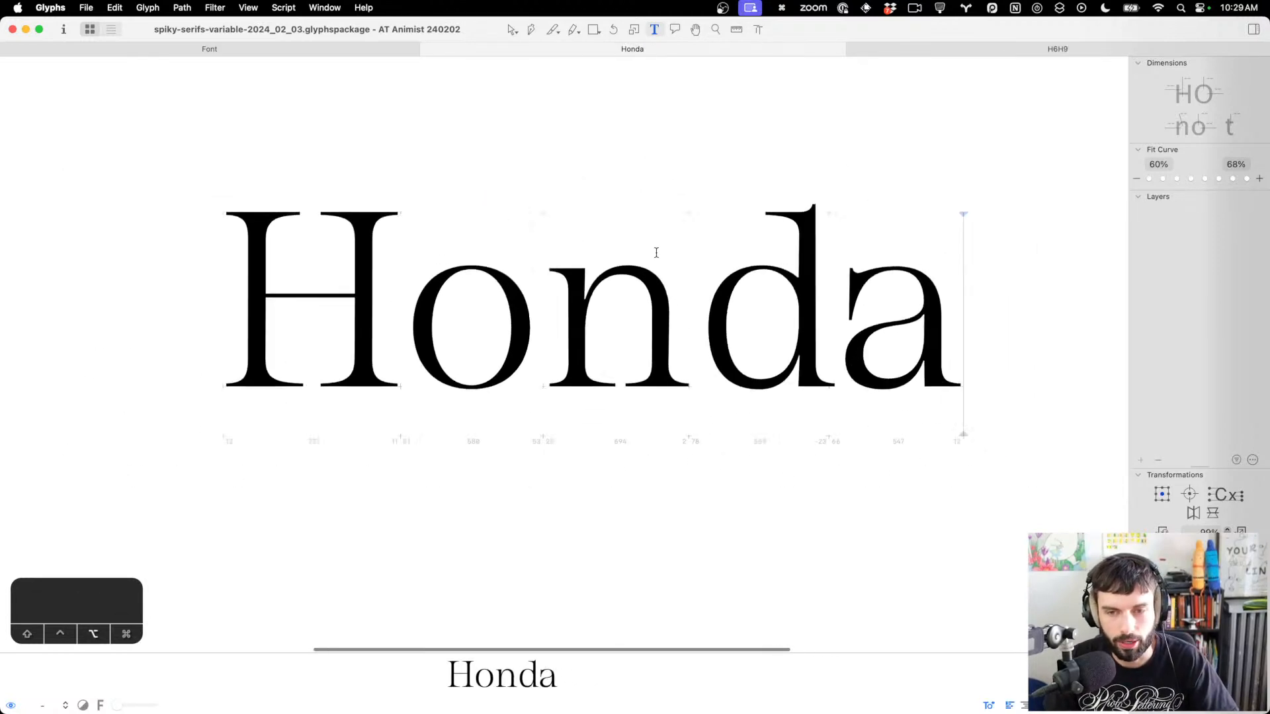
{"action": "scroll", "coordinate": [613, 264], "scroll_direction": "up", "scroll_amount": 4}
{"action": "scroll", "coordinate": [614, 264], "scroll_direction": "right", "scroll_amount": 2}
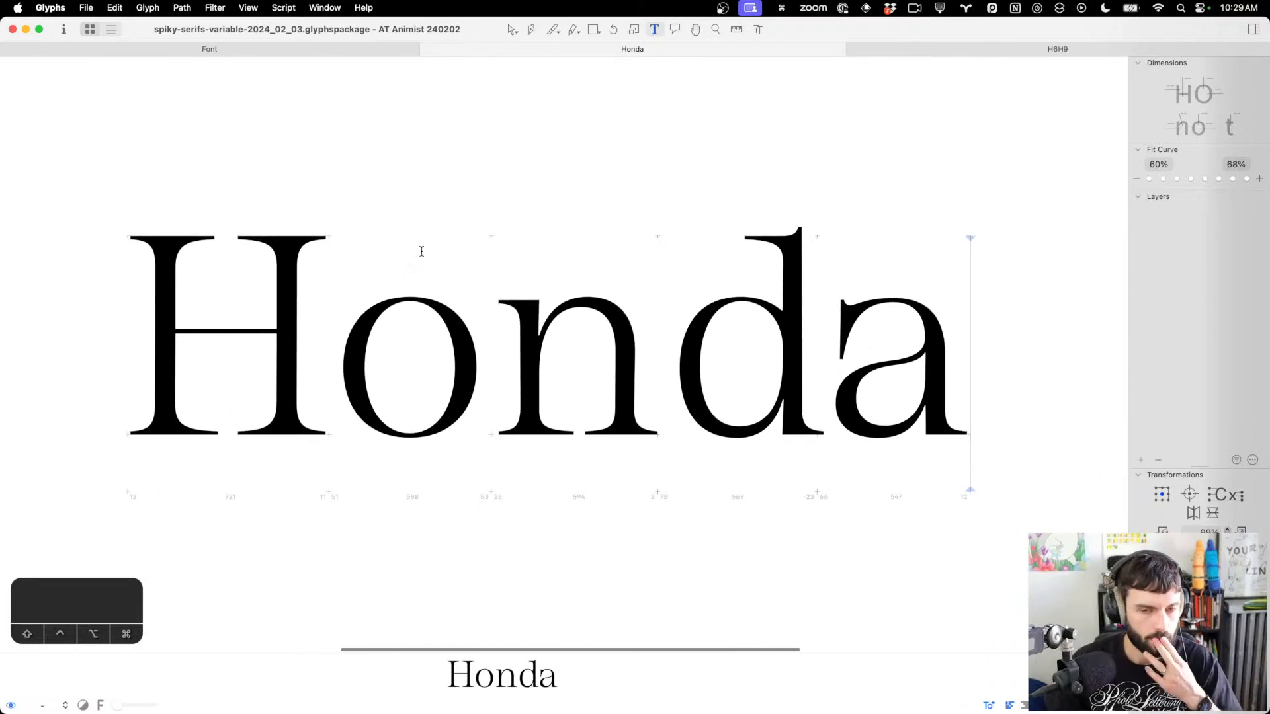
Open the font's master settings and add a second master below Light
{"action": "key", "text": "super+i"}
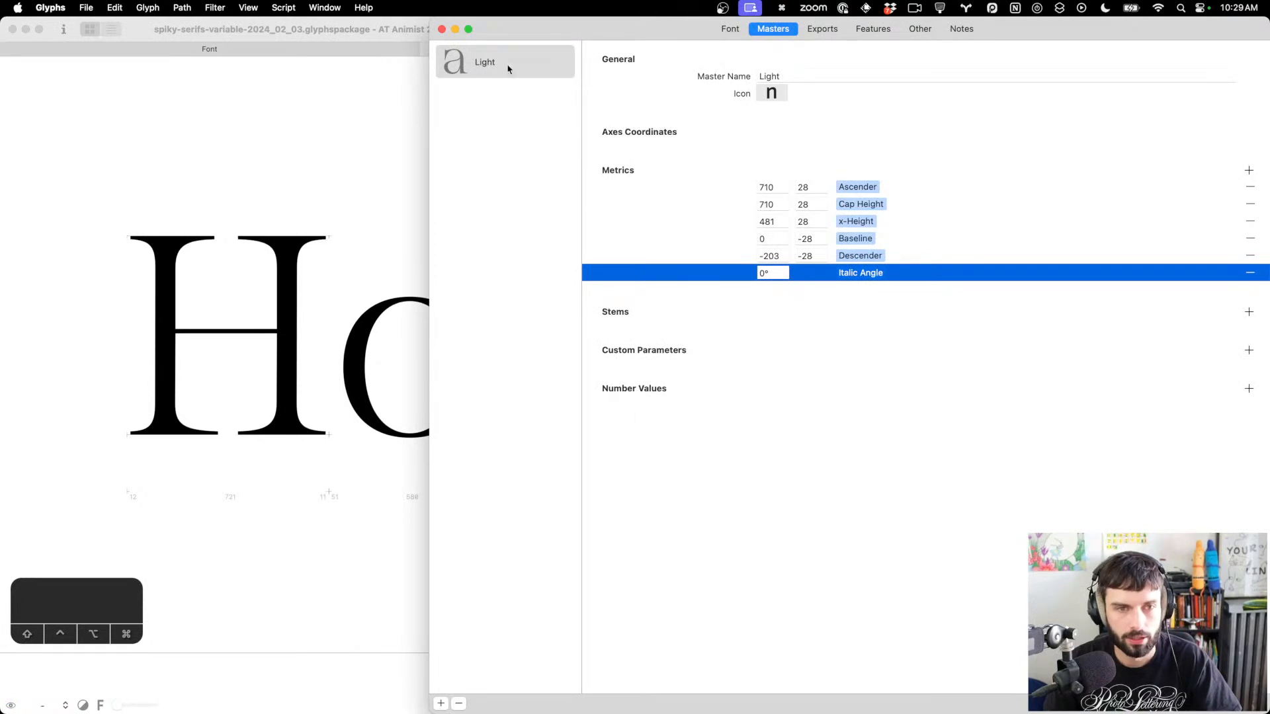
{"action": "left_click", "coordinate": [440, 705]}
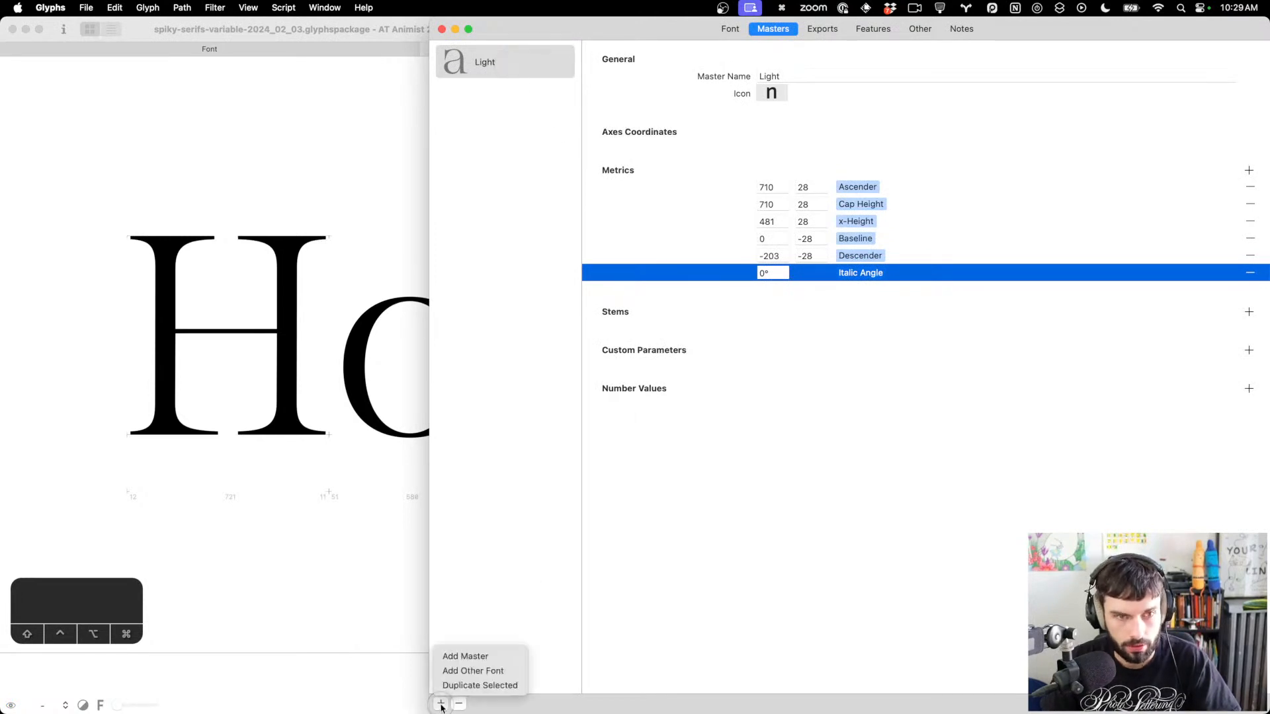
{"action": "left_click", "coordinate": [488, 655]}
{"action": "left_click", "coordinate": [496, 94]}
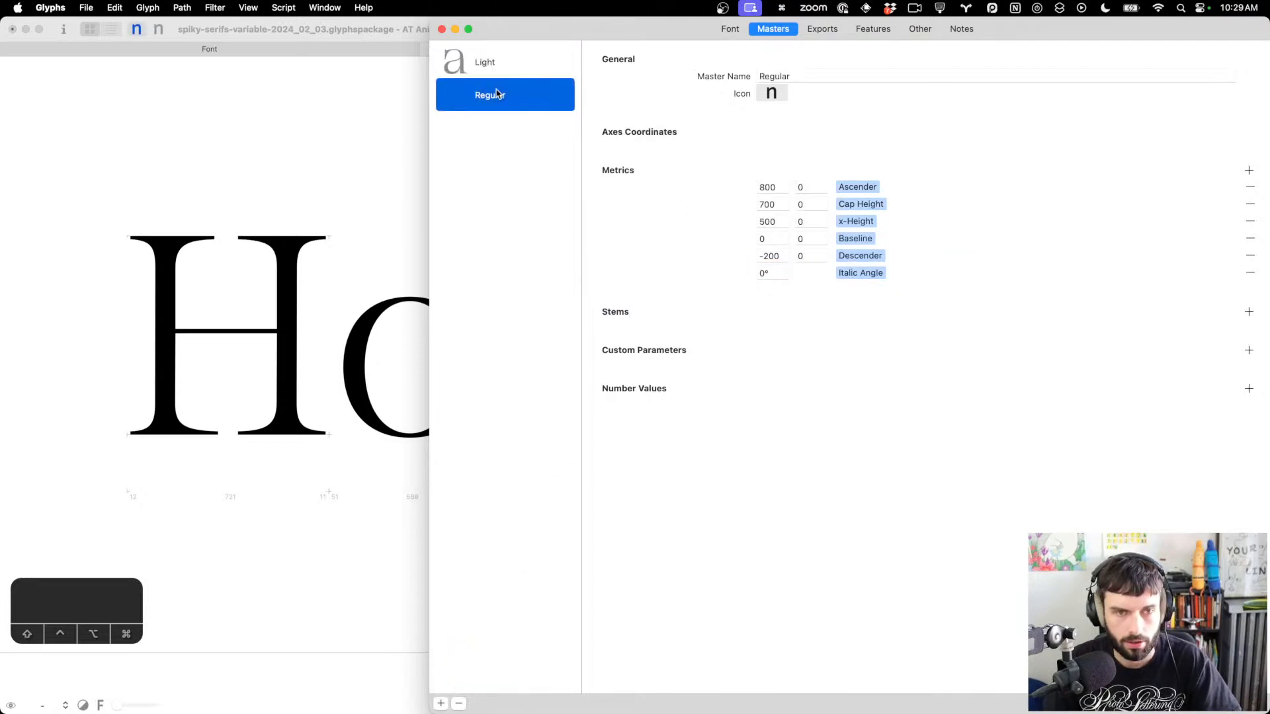
Name the new master ExtraBold
{"action": "left_click", "coordinate": [705, 75]}
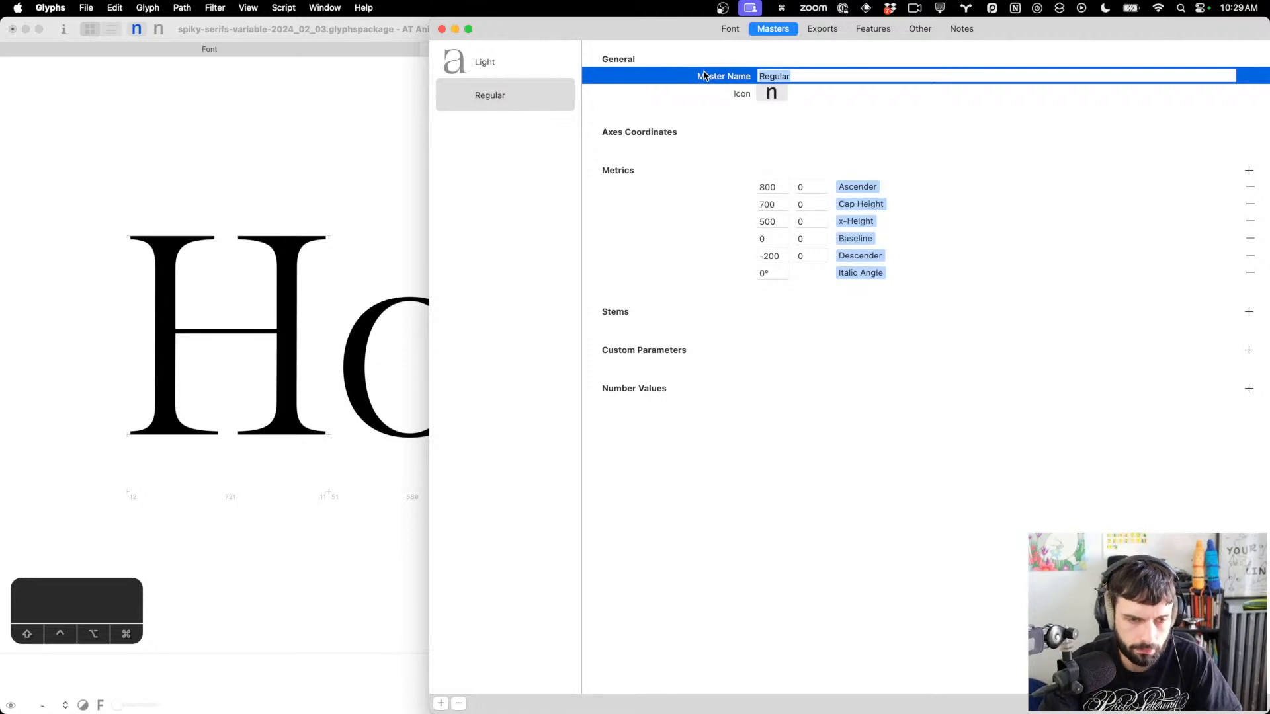
{"action": "type", "text": "black"}
{"action": "key", "text": "cmd+a"}
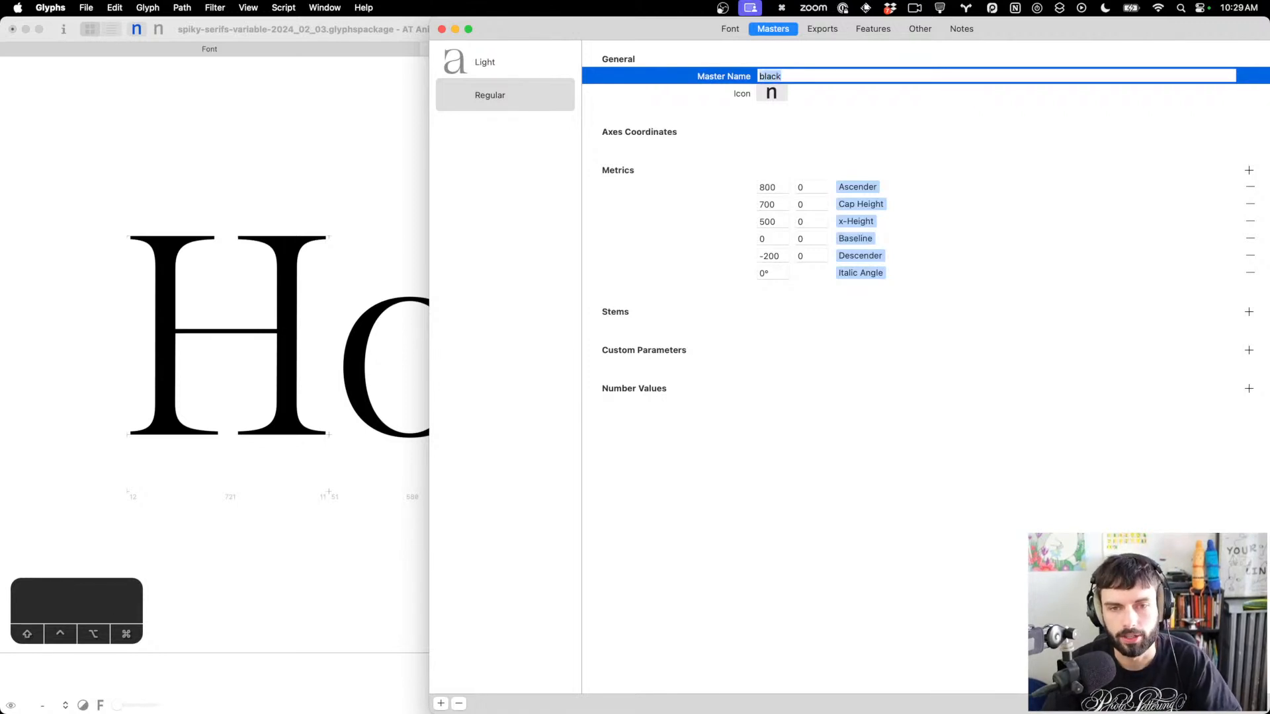
{"action": "type", "text": "Black"}
{"action": "key", "text": "super+a"}
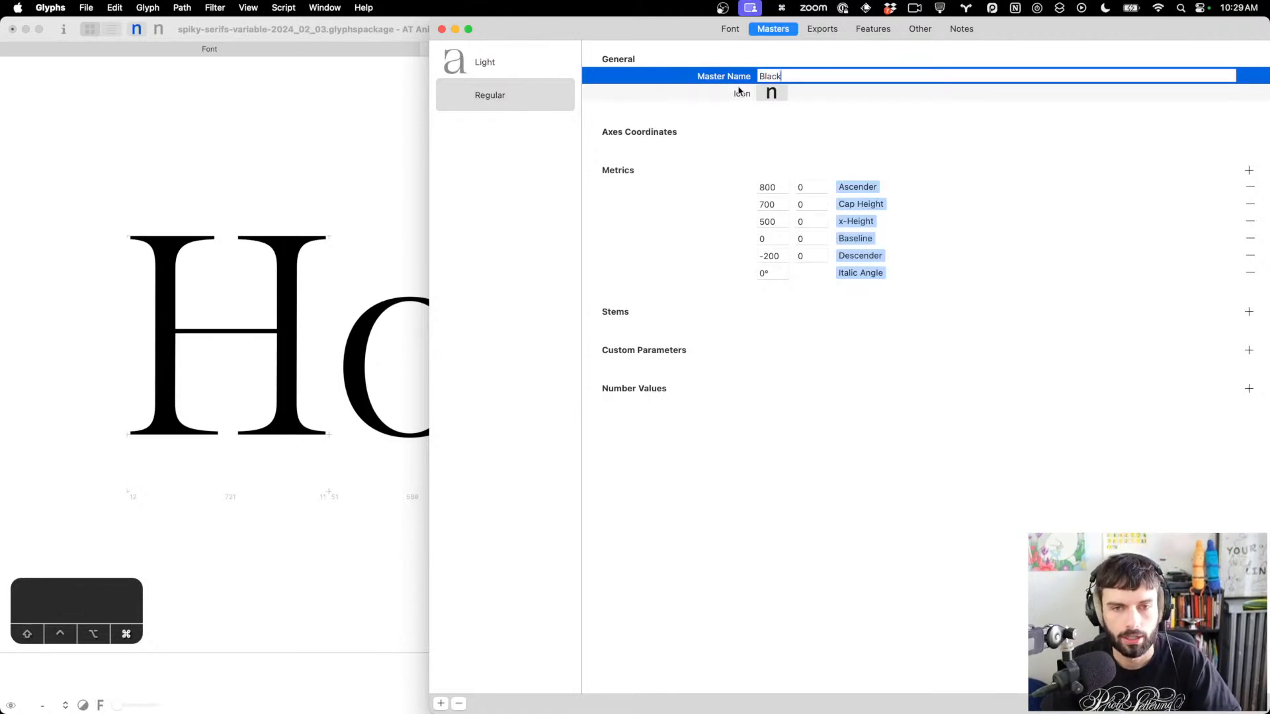
{"action": "type", "text": "Extra"}
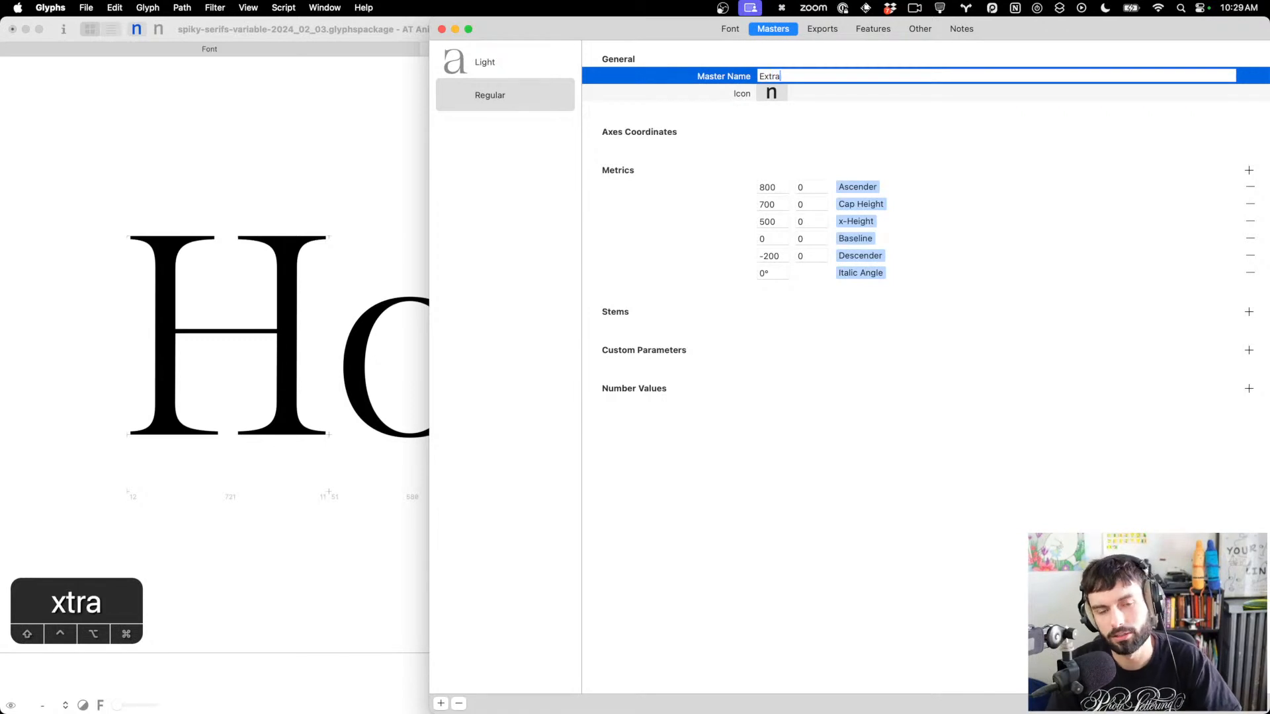
{"action": "type", "text": "Bold"}
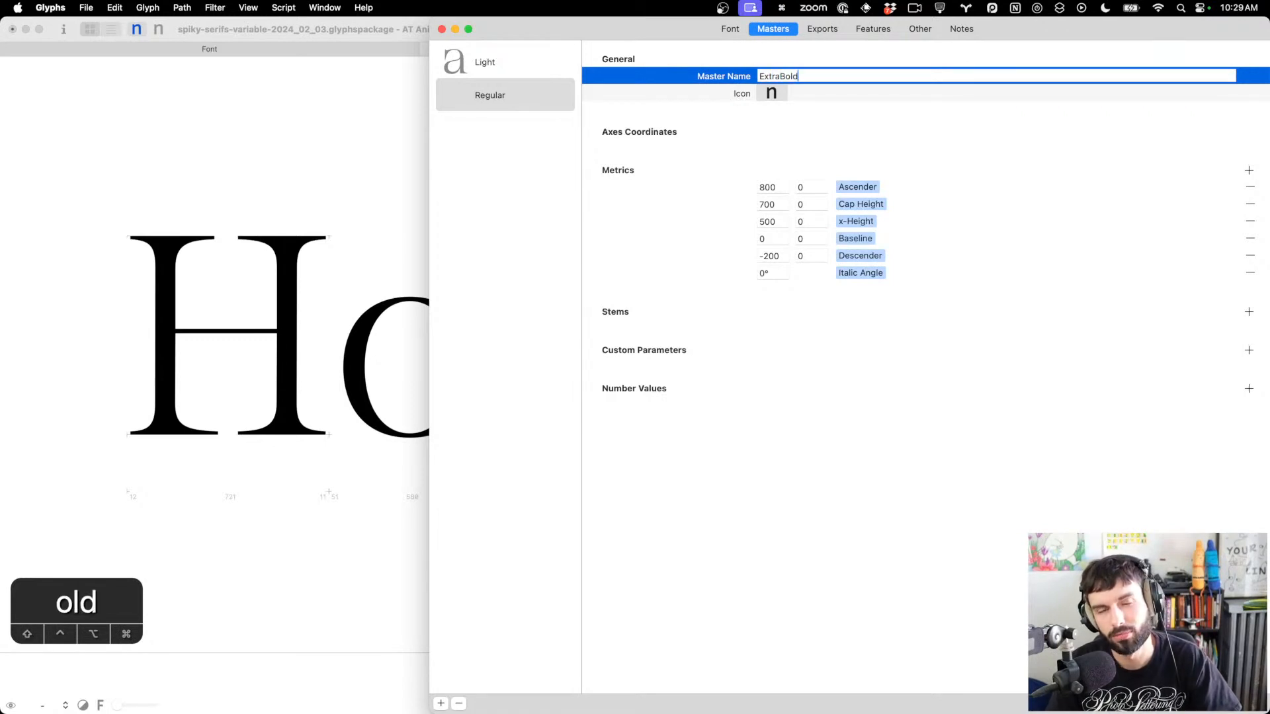
{"action": "key", "text": "Return"}
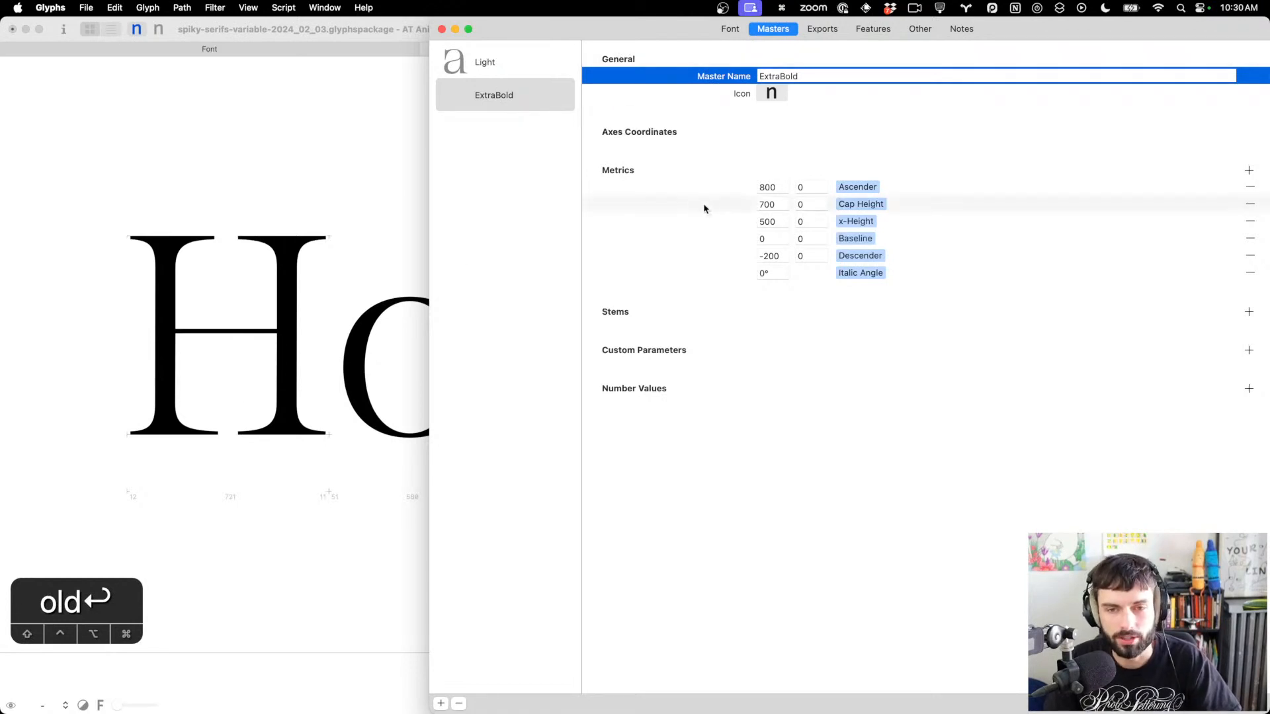
Try to copy the Light master's Ascender through Descender metrics over those of the ExtraBold master
{"action": "left_click", "coordinate": [490, 72]}
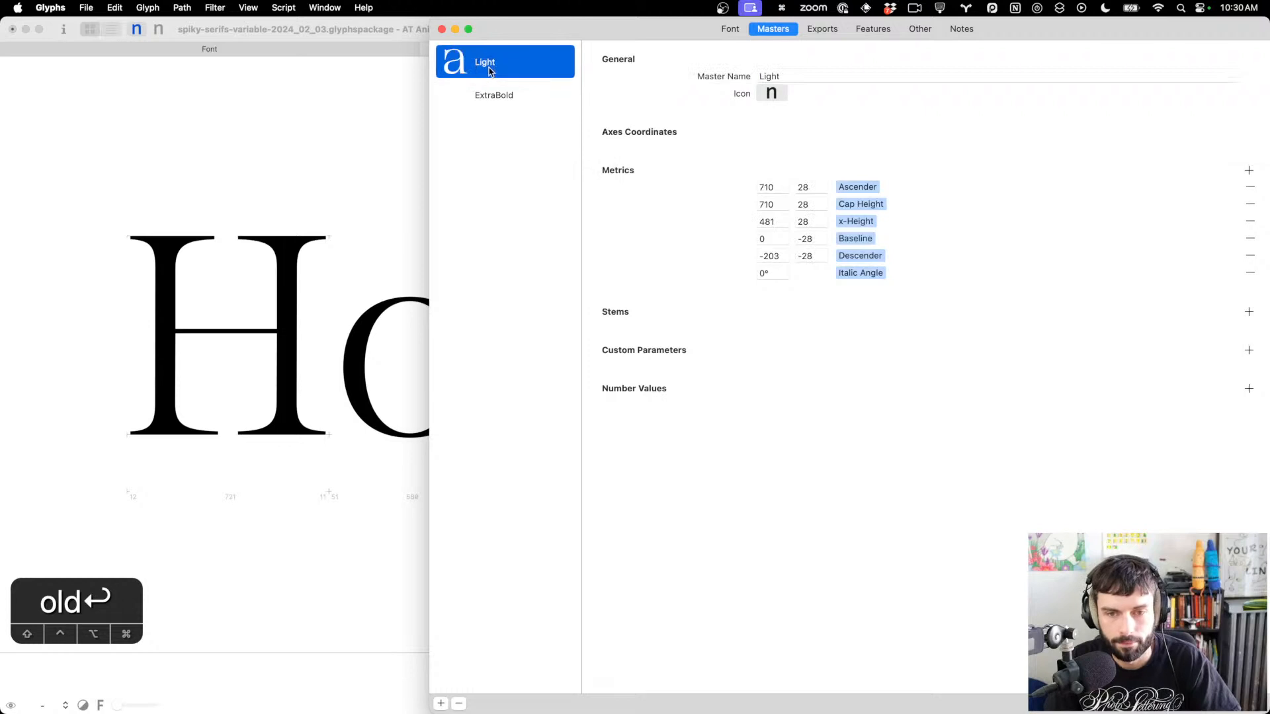
{"action": "left_click", "coordinate": [720, 187]}
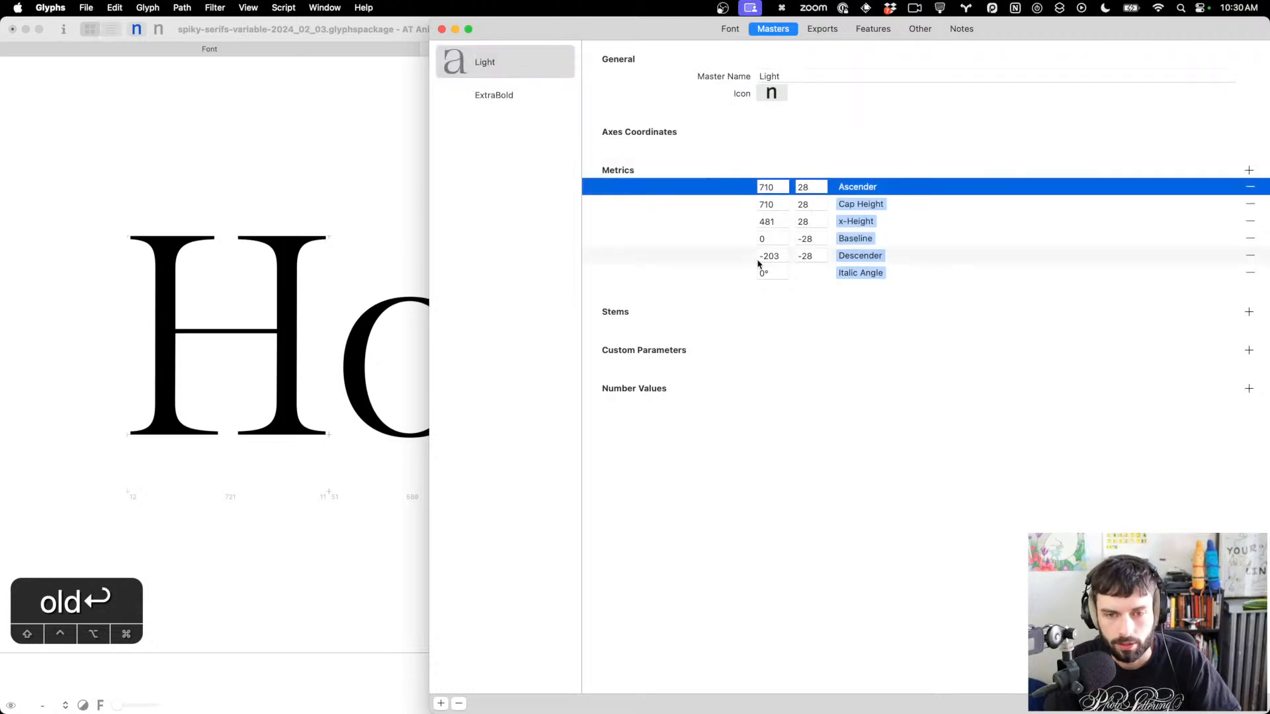
{"action": "left_click", "coordinate": [743, 262], "text": "shift"}
{"action": "left_click", "coordinate": [495, 92]}
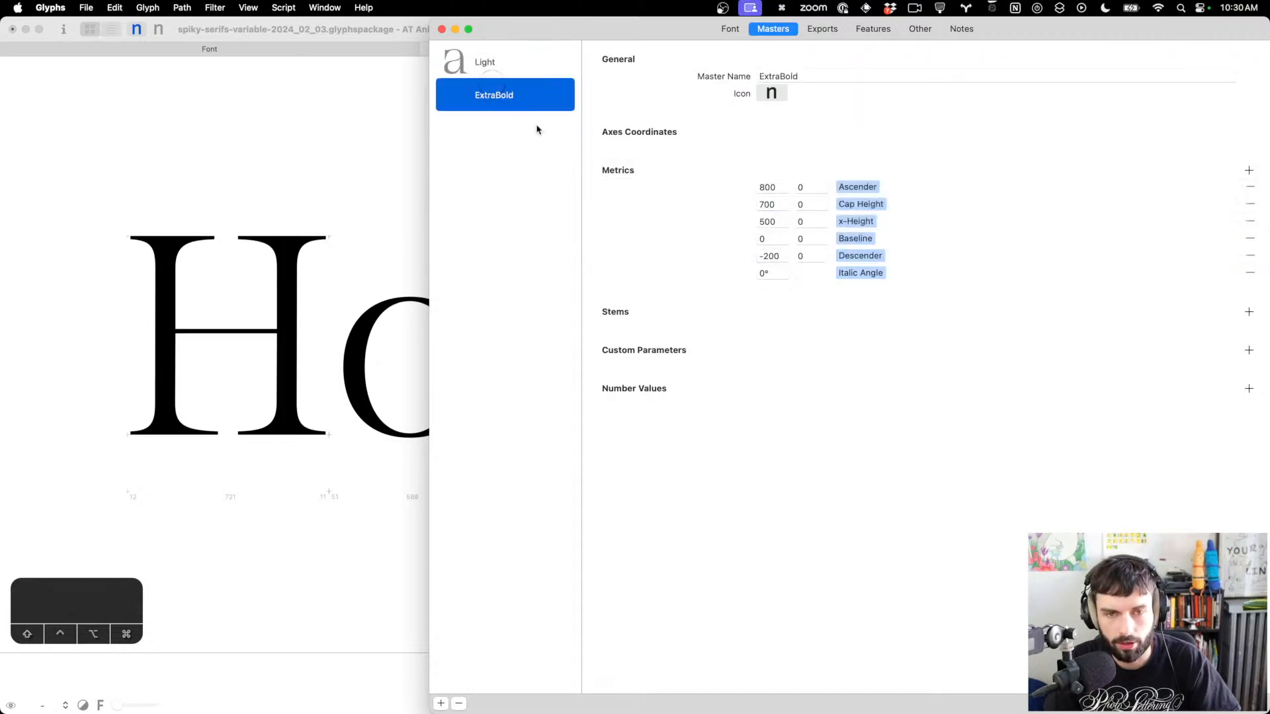
{"action": "left_click", "coordinate": [745, 188]}
{"action": "left_click", "coordinate": [739, 262], "text": "shift"}
{"action": "key", "text": "super+v"}
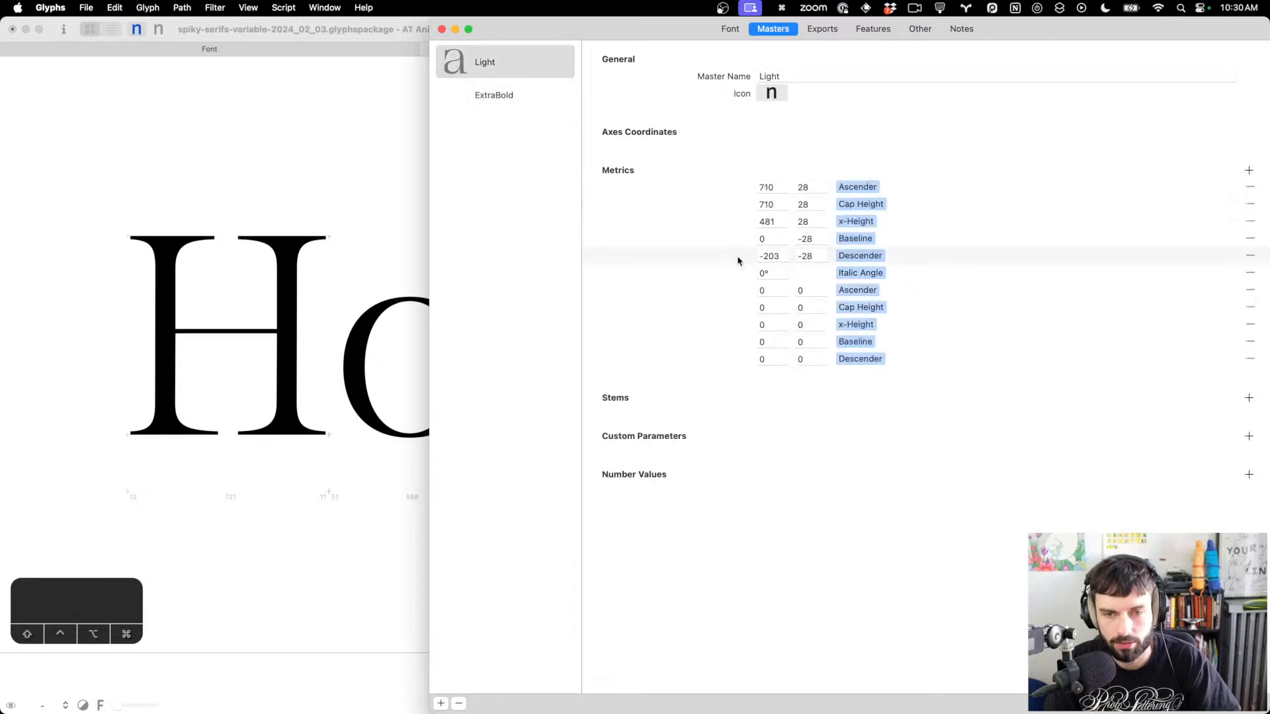
Delete the Italic Angle metric and the duplicate zero-value Ascender, Cap Height, x-Height, Baseline and Descender metrics
{"action": "left_click", "coordinate": [739, 274]}
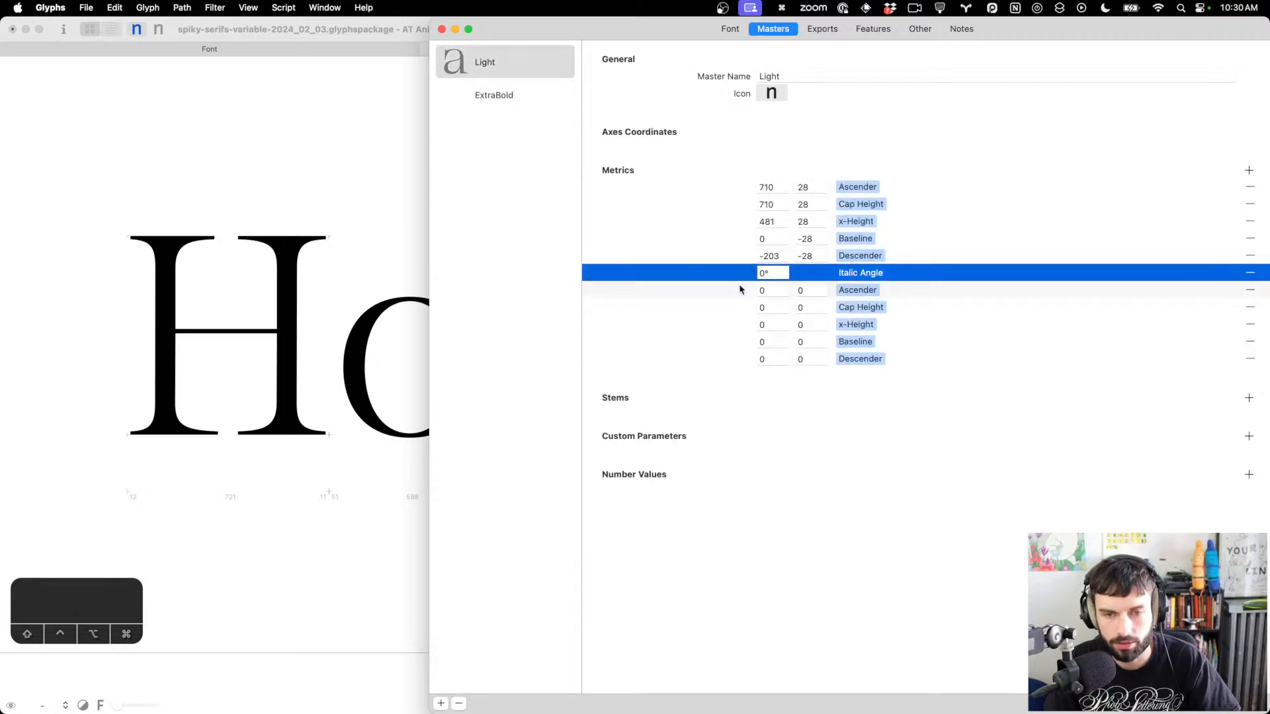
{"action": "left_click", "coordinate": [744, 360], "text": "shift"}
{"action": "key", "text": "BackSpace"}
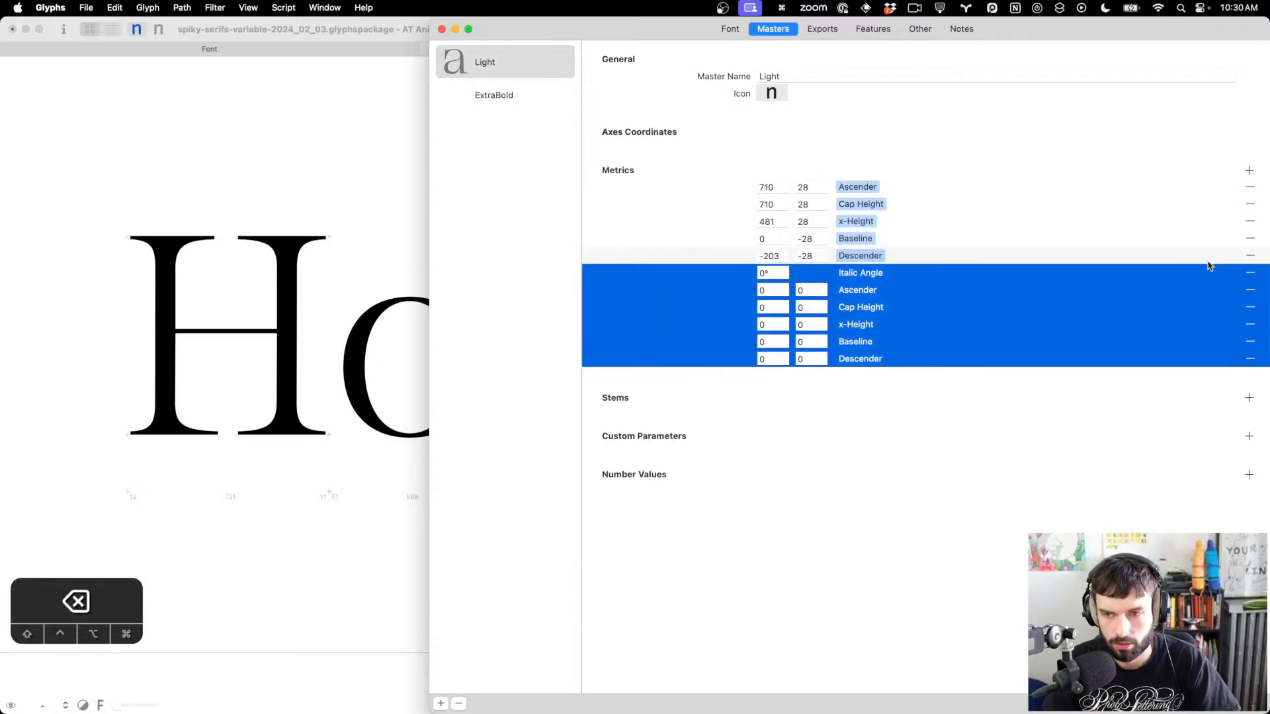
{"action": "left_click", "coordinate": [1250, 274]}
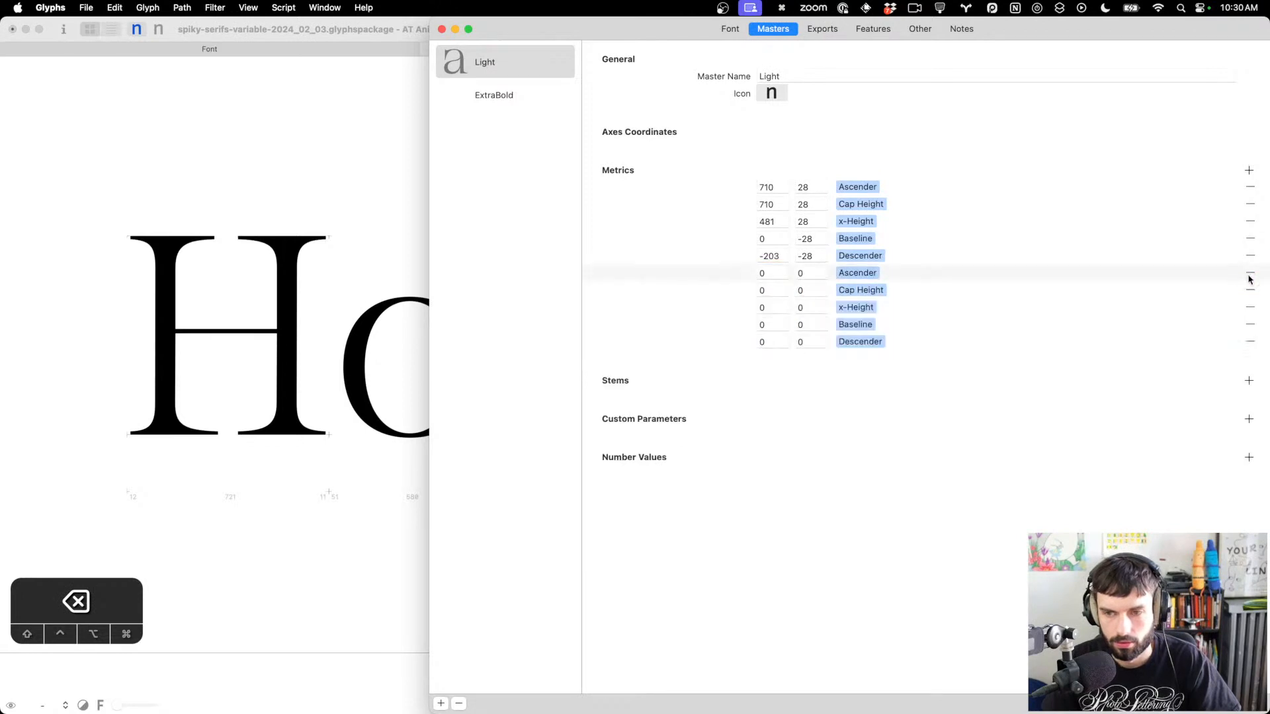
{"action": "left_click", "coordinate": [1250, 274]}
{"action": "left_click", "coordinate": [1250, 274]}
{"action": "left_click", "coordinate": [1250, 274]}
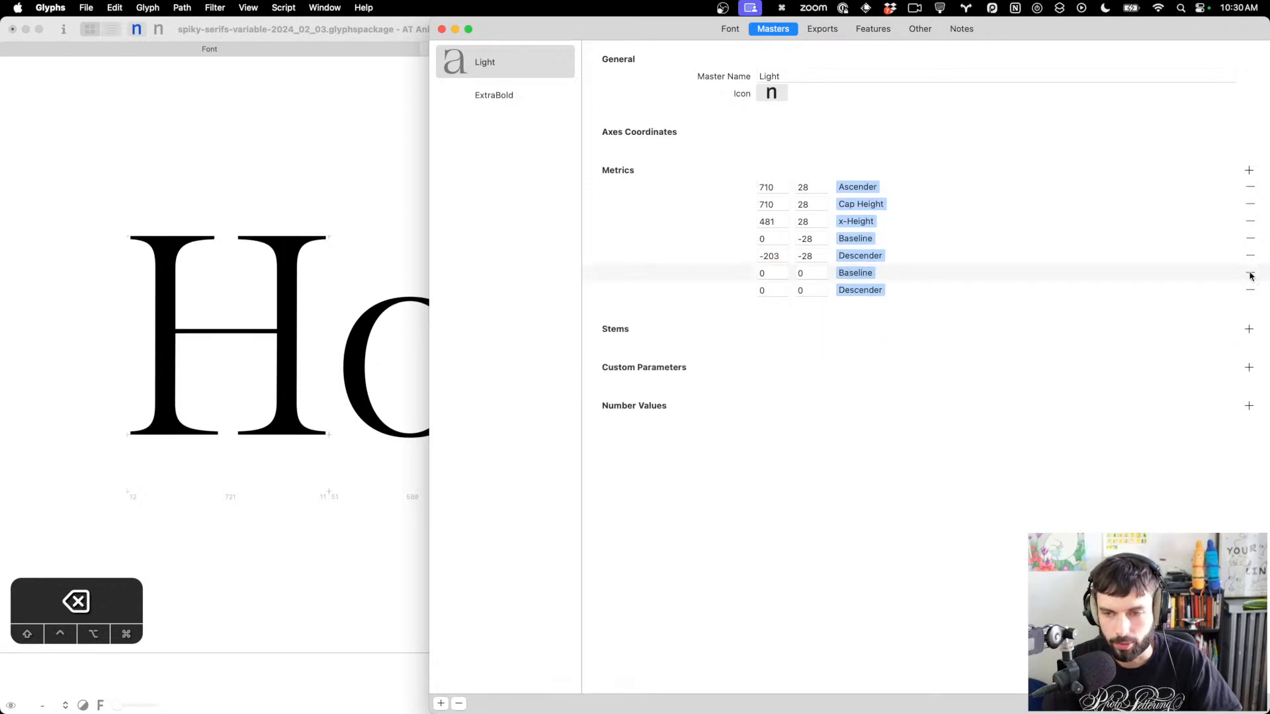
{"action": "left_click", "coordinate": [1250, 274]}
{"action": "left_click", "coordinate": [1250, 273]}
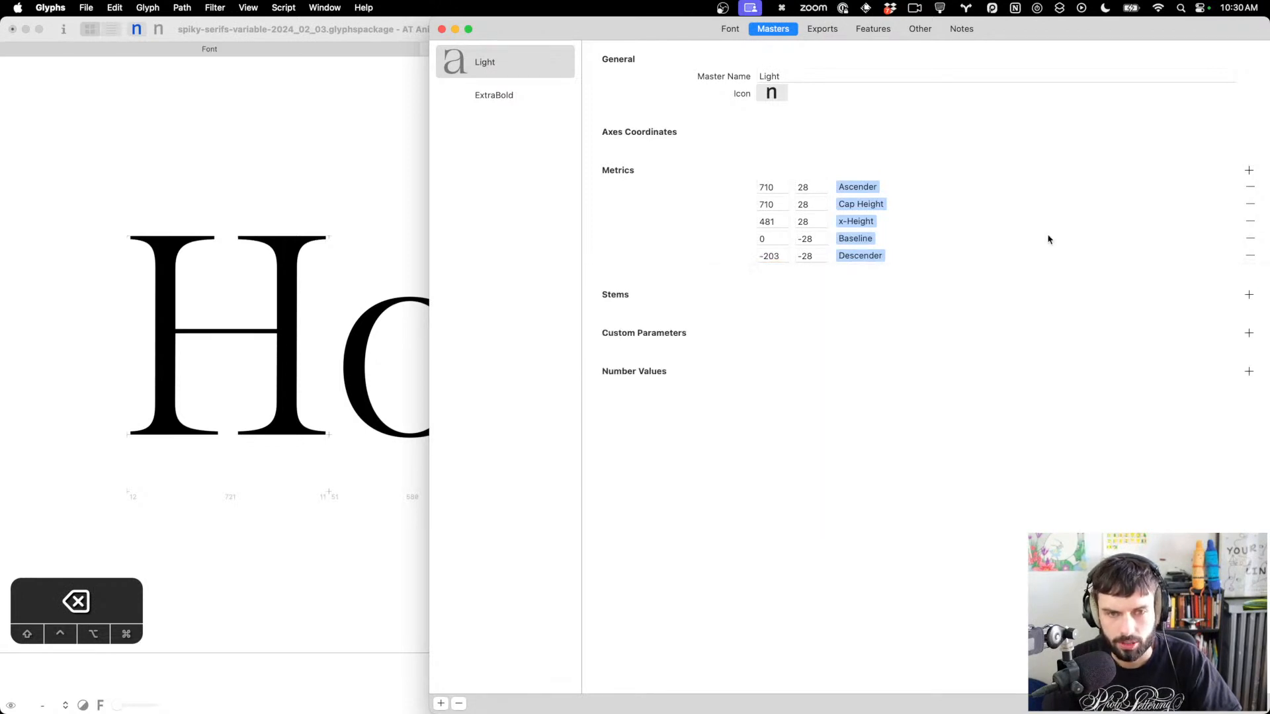
Try to copy all five Light metrics and paste them into the ExtraBold master, and undo the paste
{"action": "left_click", "coordinate": [506, 96]}
{"action": "left_click", "coordinate": [495, 61]}
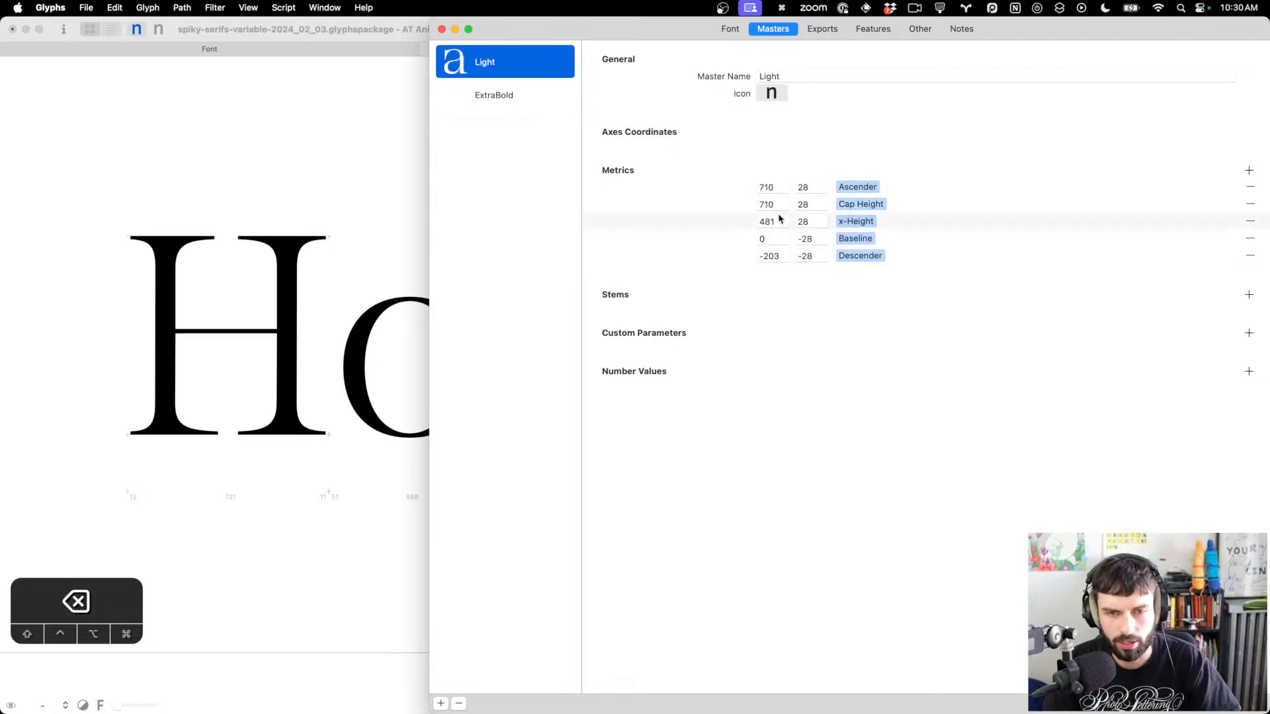
{"action": "left_click", "coordinate": [730, 187]}
{"action": "key", "text": "super+c"}
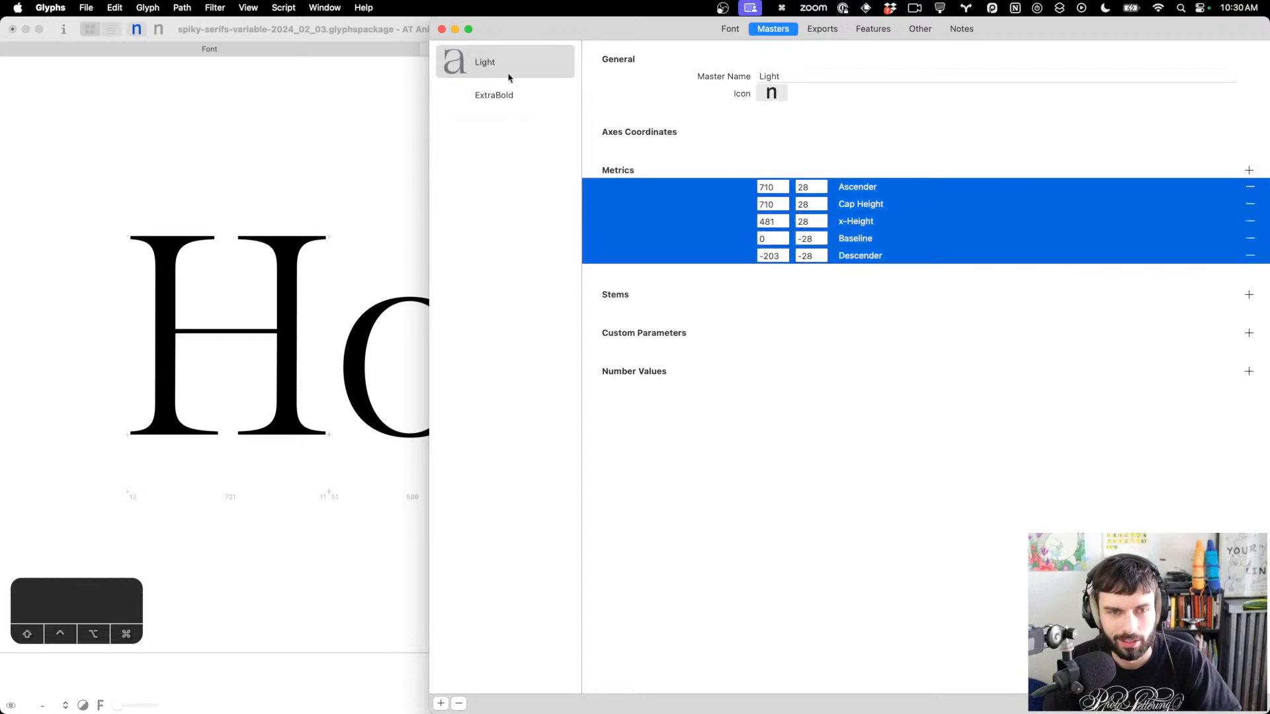
{"action": "left_click", "coordinate": [494, 96]}
{"action": "left_click", "coordinate": [769, 515]}
{"action": "key", "text": "super+v"}
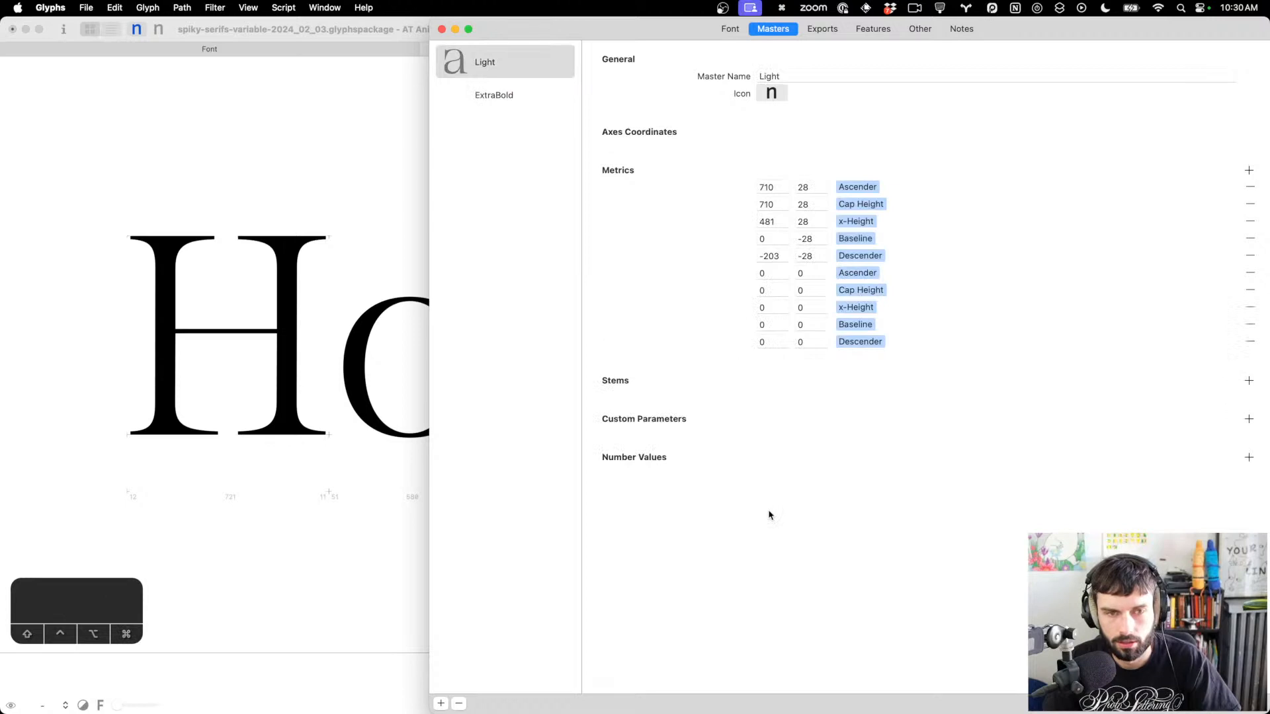
{"action": "key", "text": "super+z"}
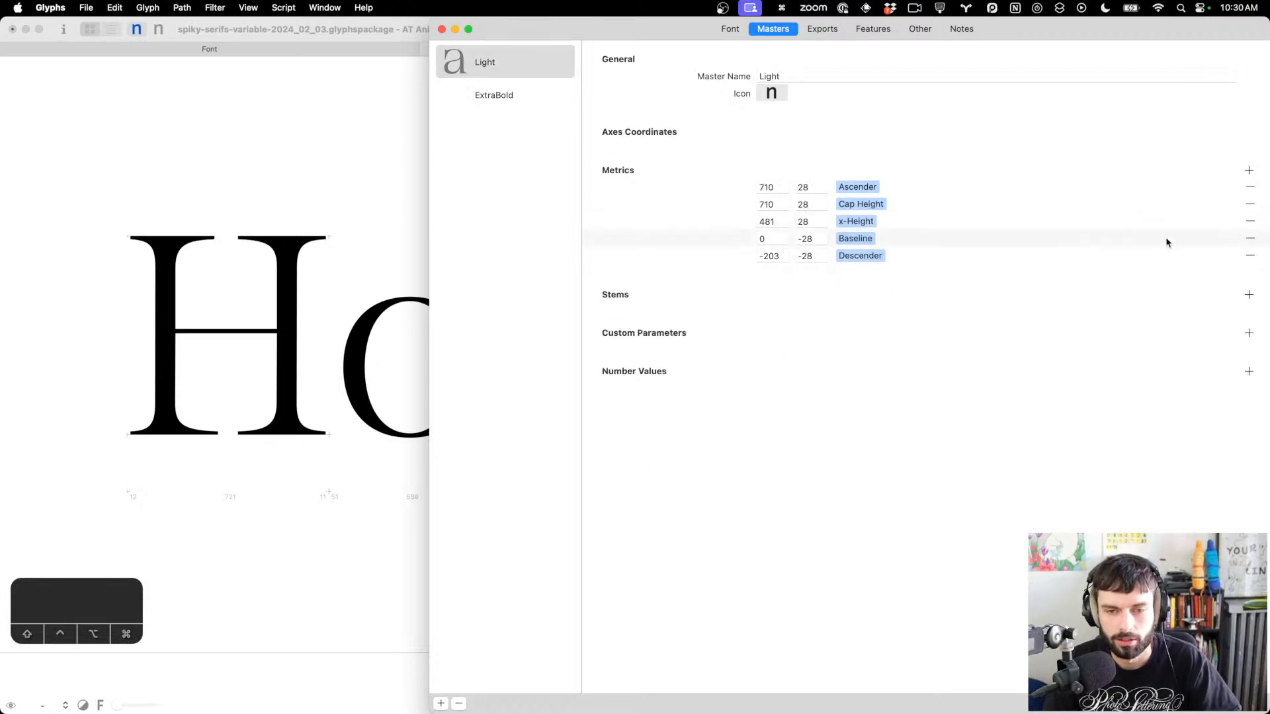
{"action": "left_click", "coordinate": [513, 96]}
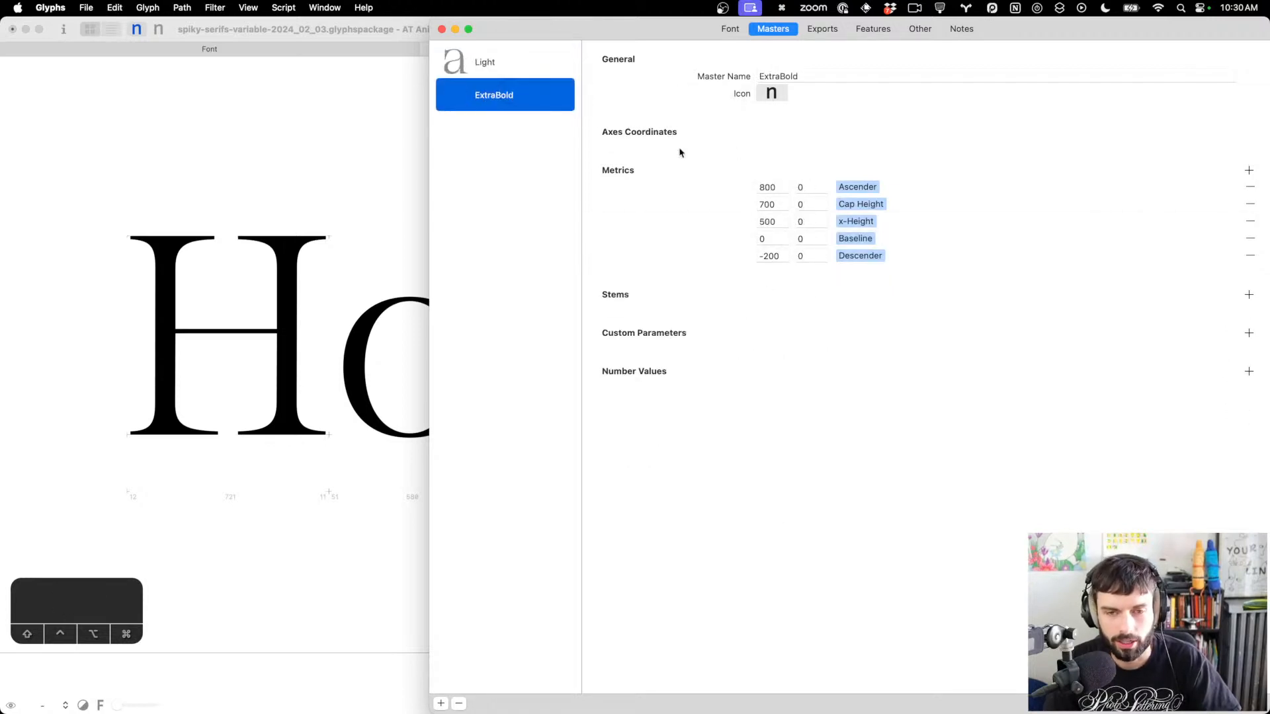
{"action": "left_click", "coordinate": [792, 188]}
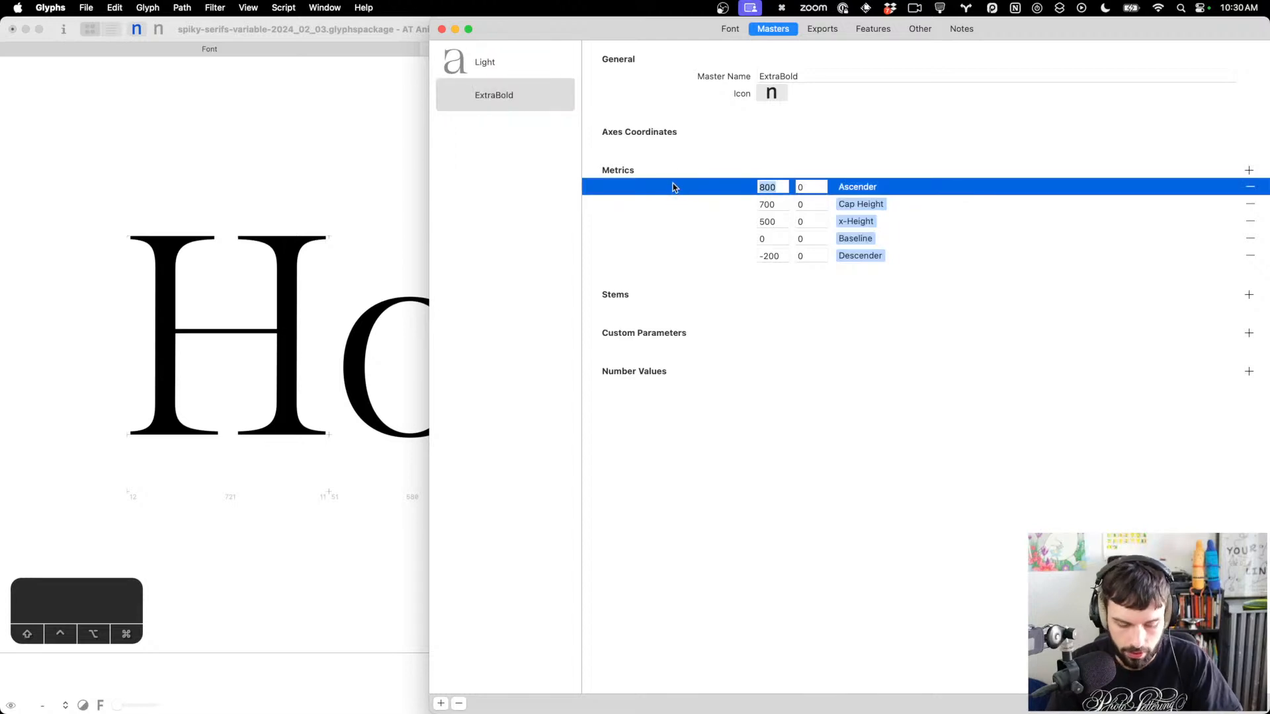
{"action": "left_click", "coordinate": [484, 99]}
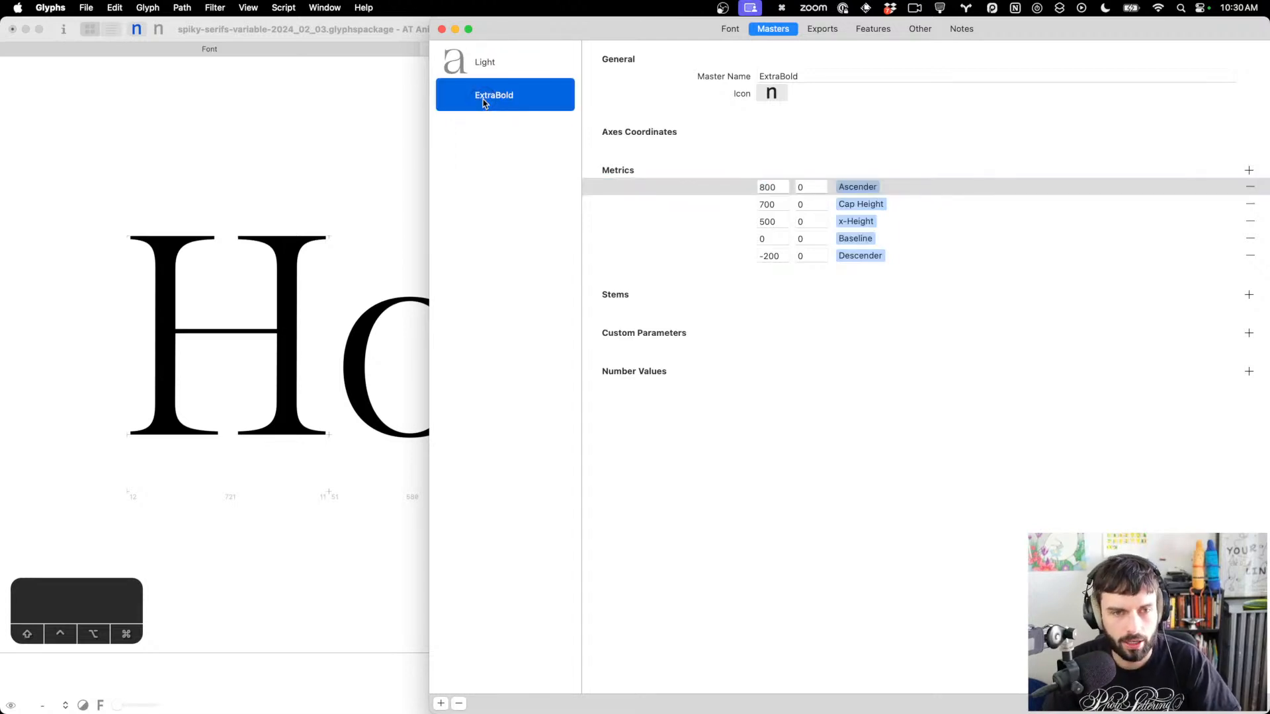
Duplicate the Light master and remove the old ExtraBold master
{"action": "left_click", "coordinate": [498, 58]}
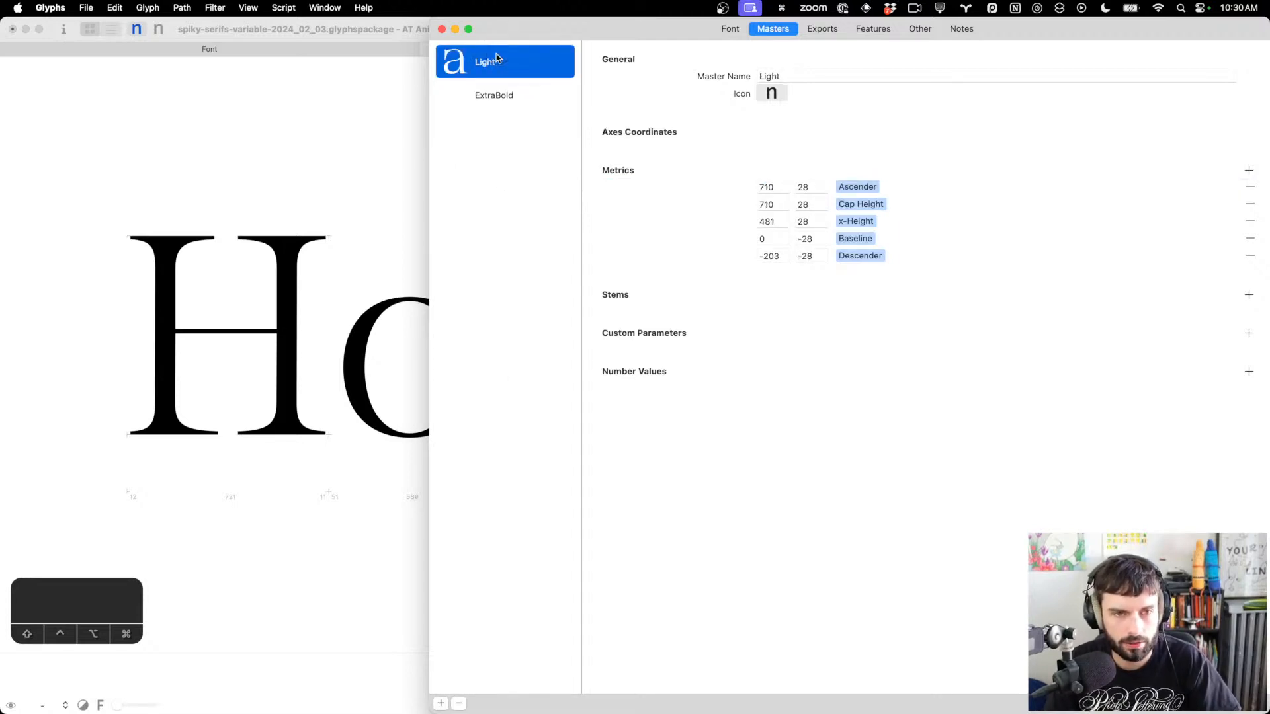
{"action": "left_click", "coordinate": [441, 704]}
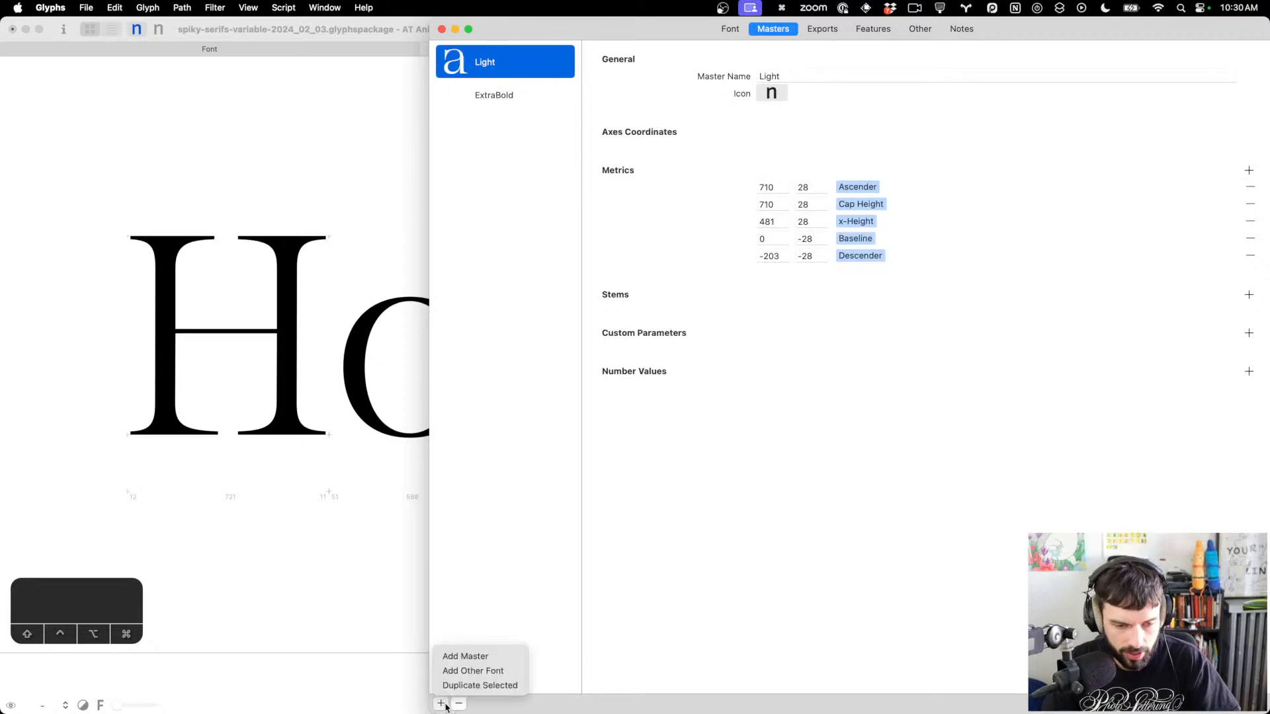
{"action": "left_click", "coordinate": [473, 683]}
{"action": "left_click", "coordinate": [490, 92]}
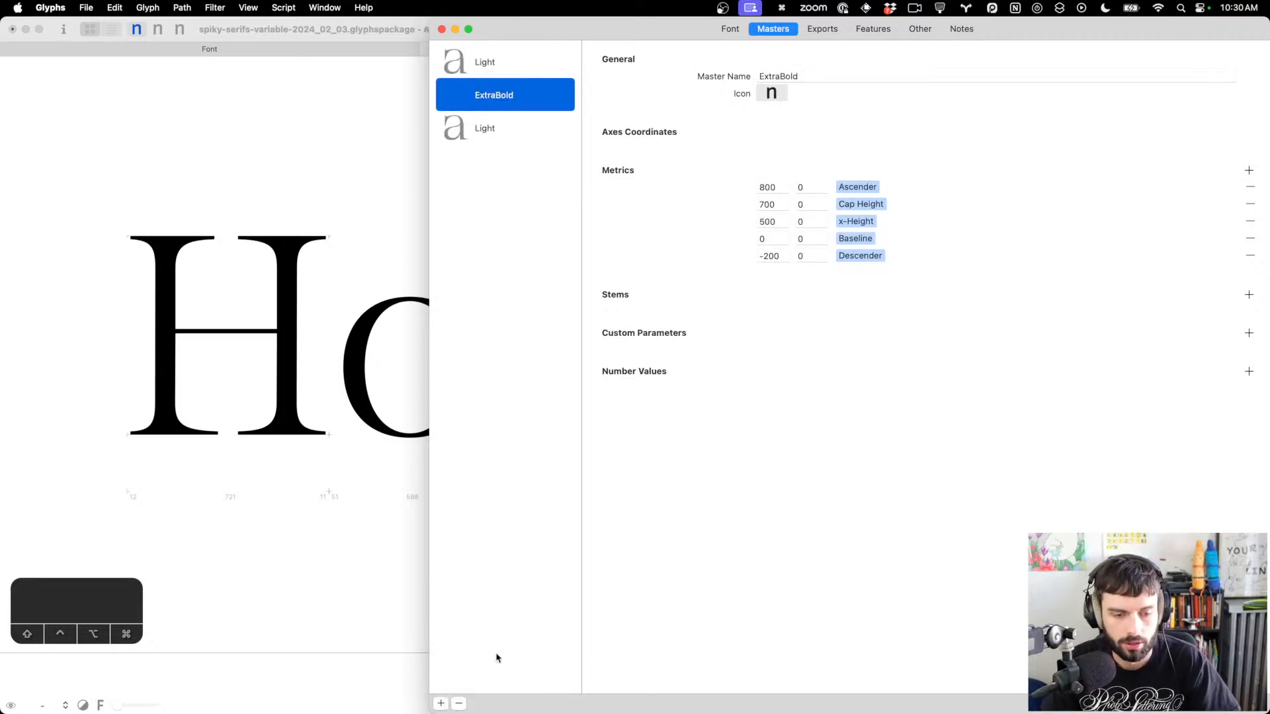
{"action": "left_click", "coordinate": [459, 704]}
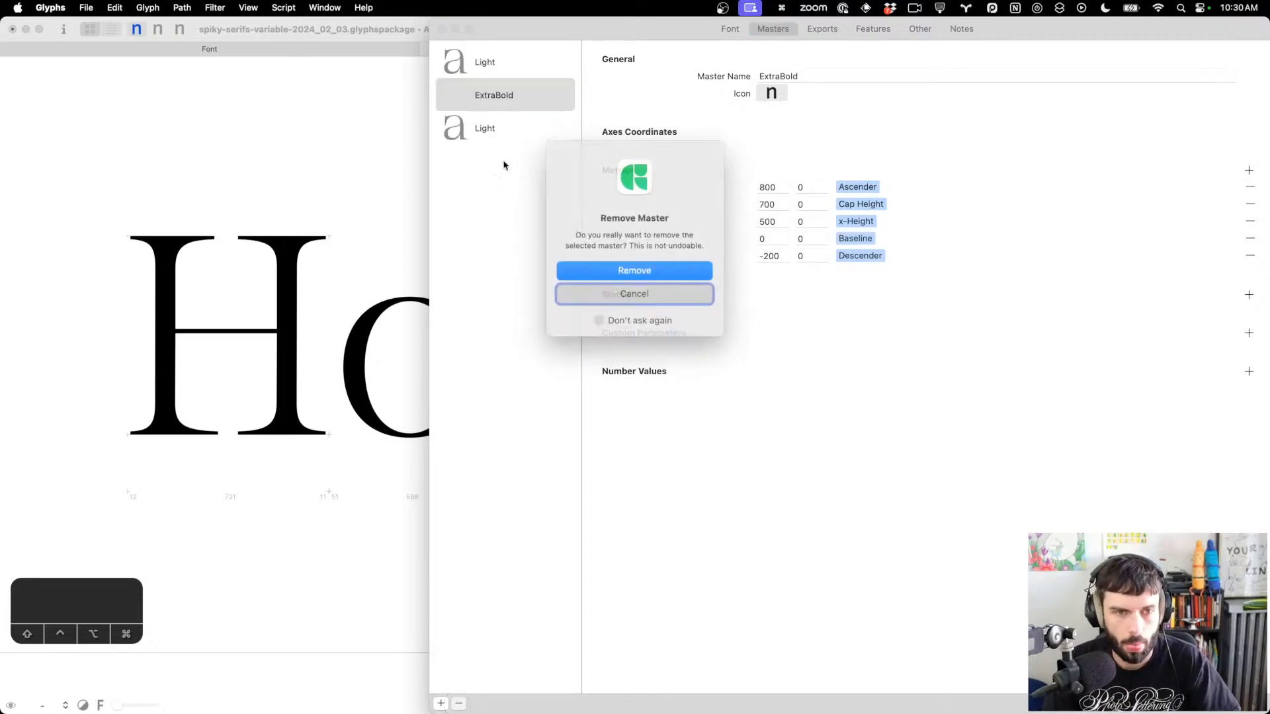
{"action": "left_click", "coordinate": [635, 269]}
Rename the duplicated Light master as ExtraBold
{"action": "left_click", "coordinate": [525, 100]}
{"action": "left_click", "coordinate": [778, 78]}
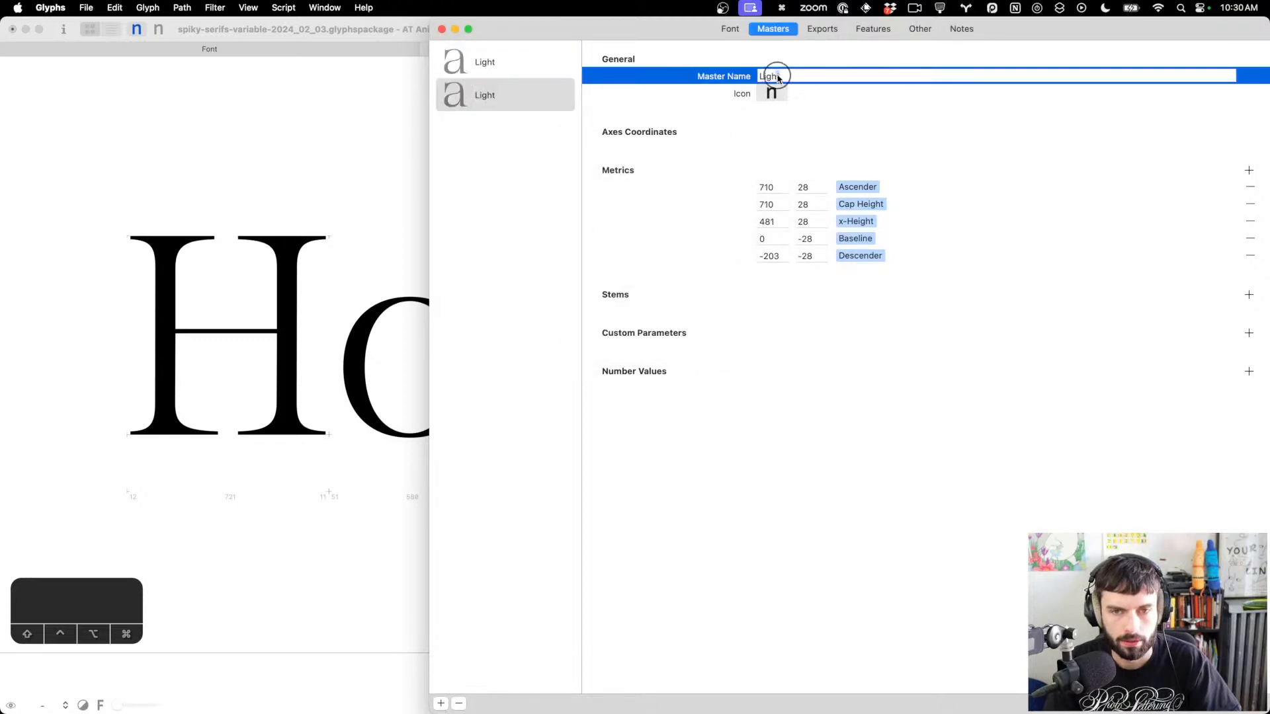
{"action": "type", "text": "ExtraBo"}
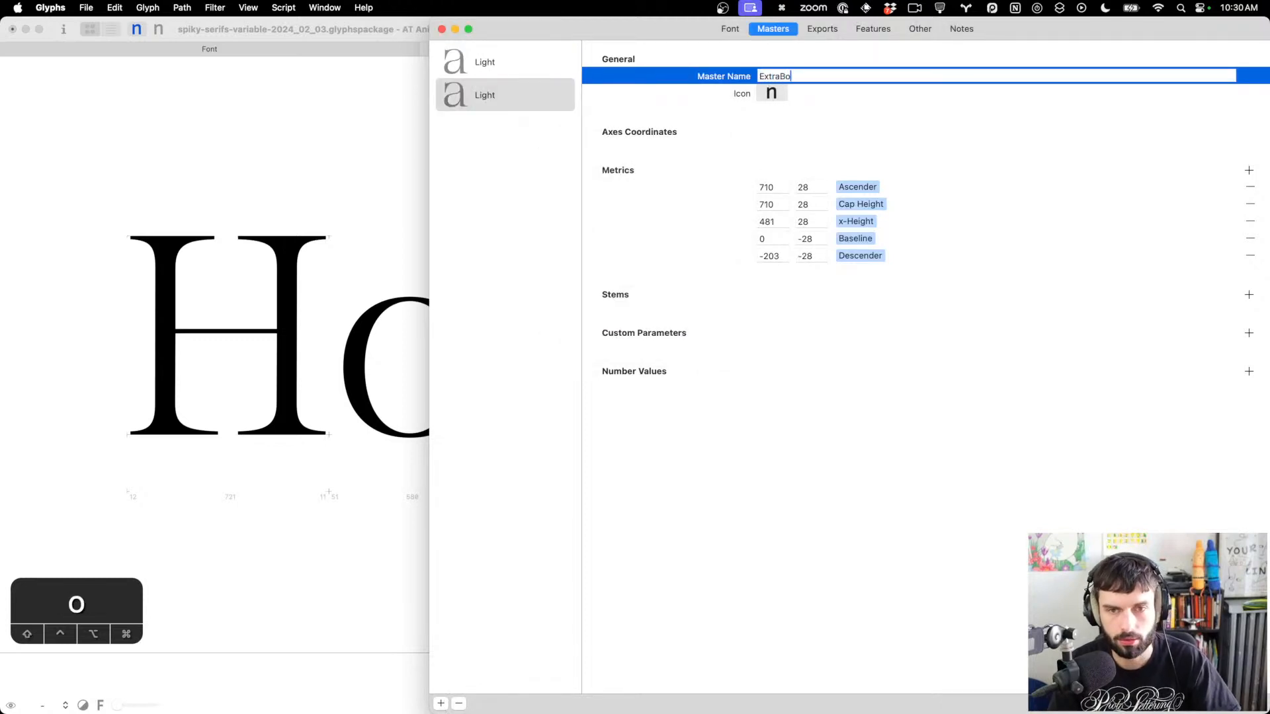
{"action": "type", "text": "ld"}
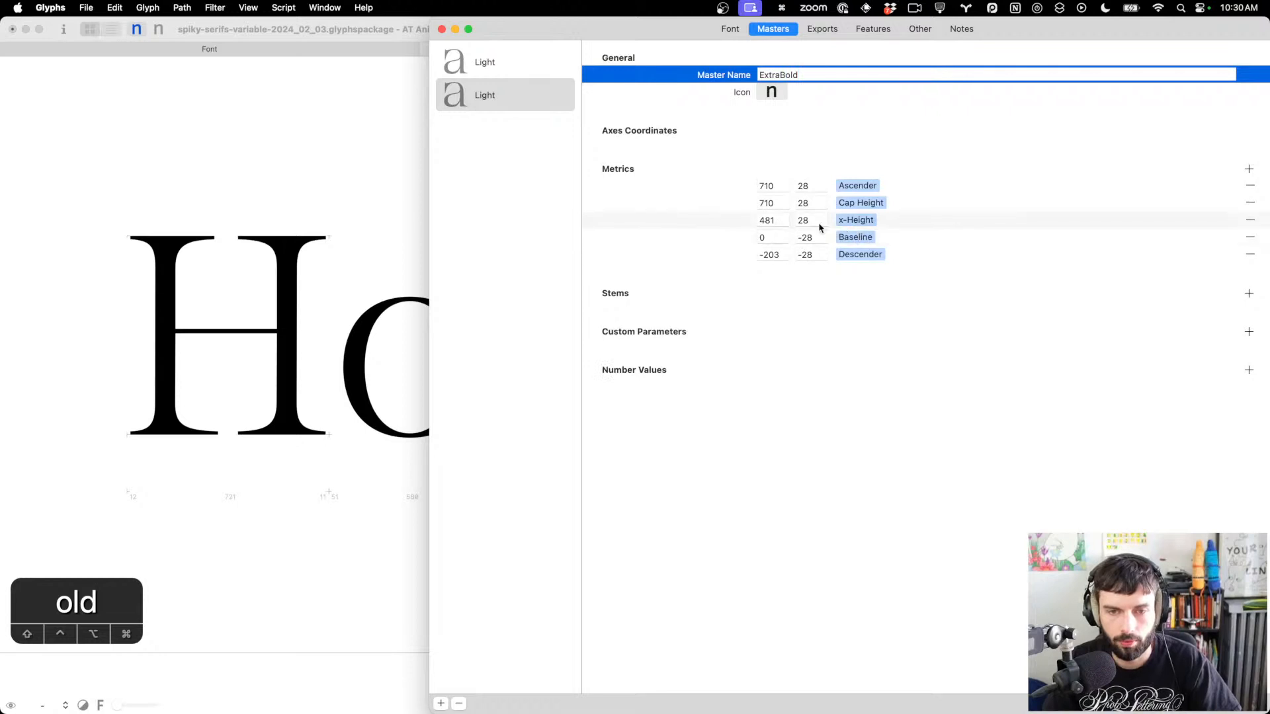
{"action": "left_click", "coordinate": [848, 465]}
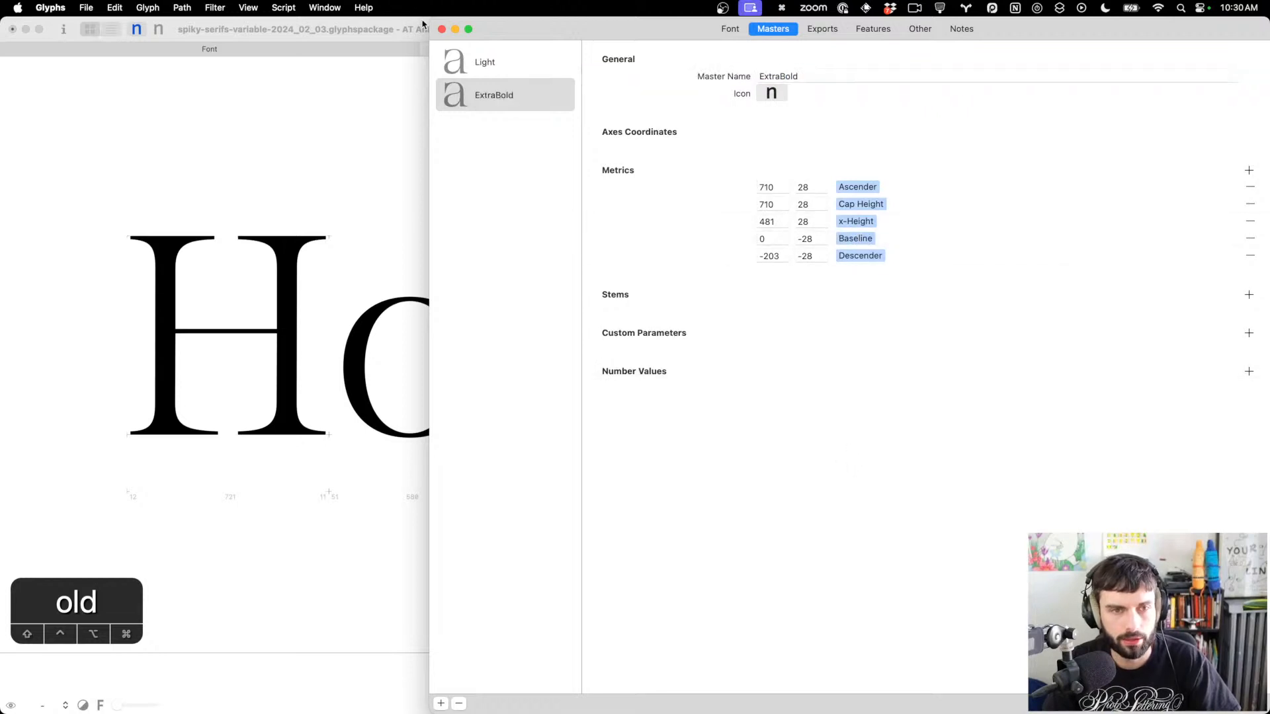
Reopen the master settings from the edit view and give the Light master the thinnest regular-width n icon
{"action": "left_click", "coordinate": [441, 29]}
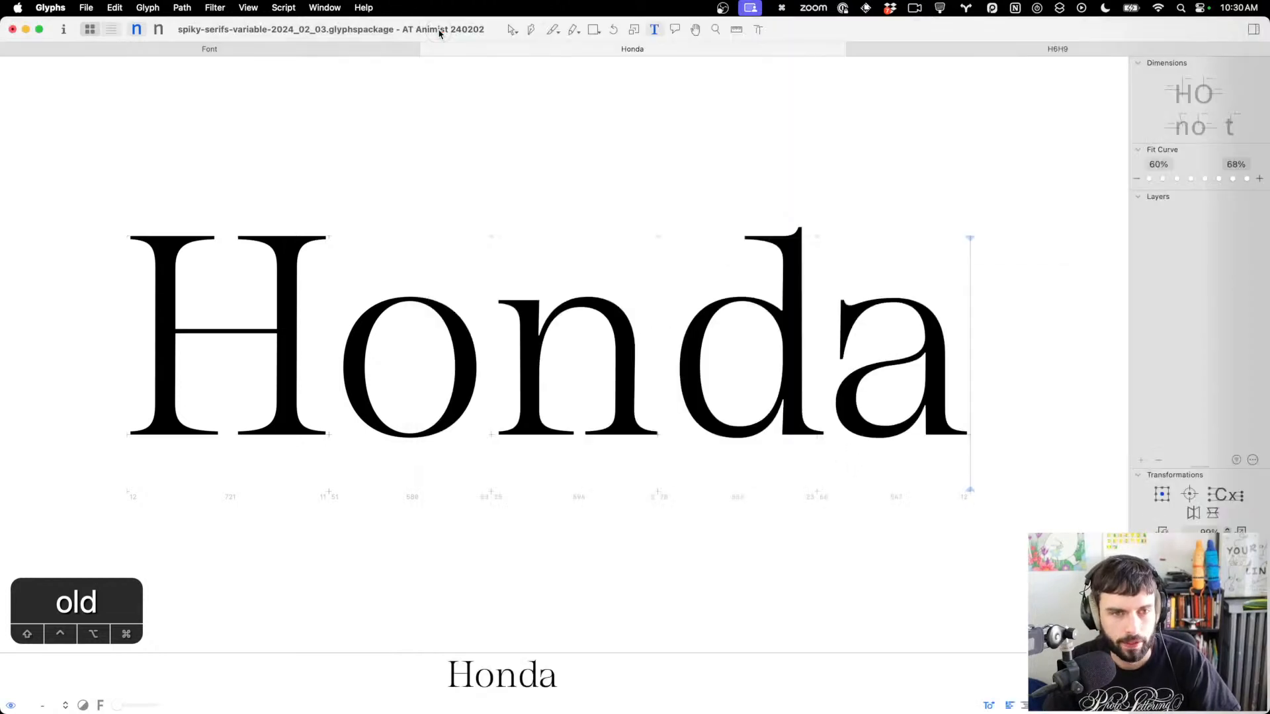
{"action": "left_click", "coordinate": [512, 210]}
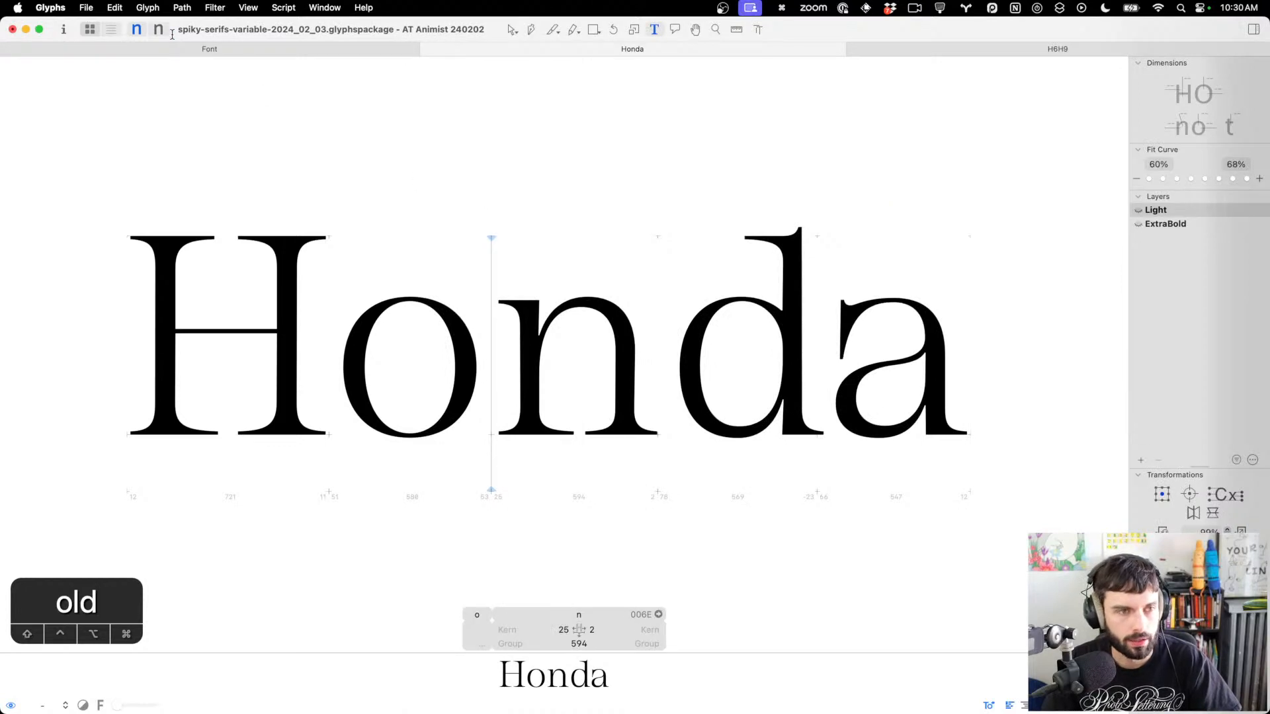
{"action": "key", "text": "super+i"}
{"action": "left_click", "coordinate": [488, 58]}
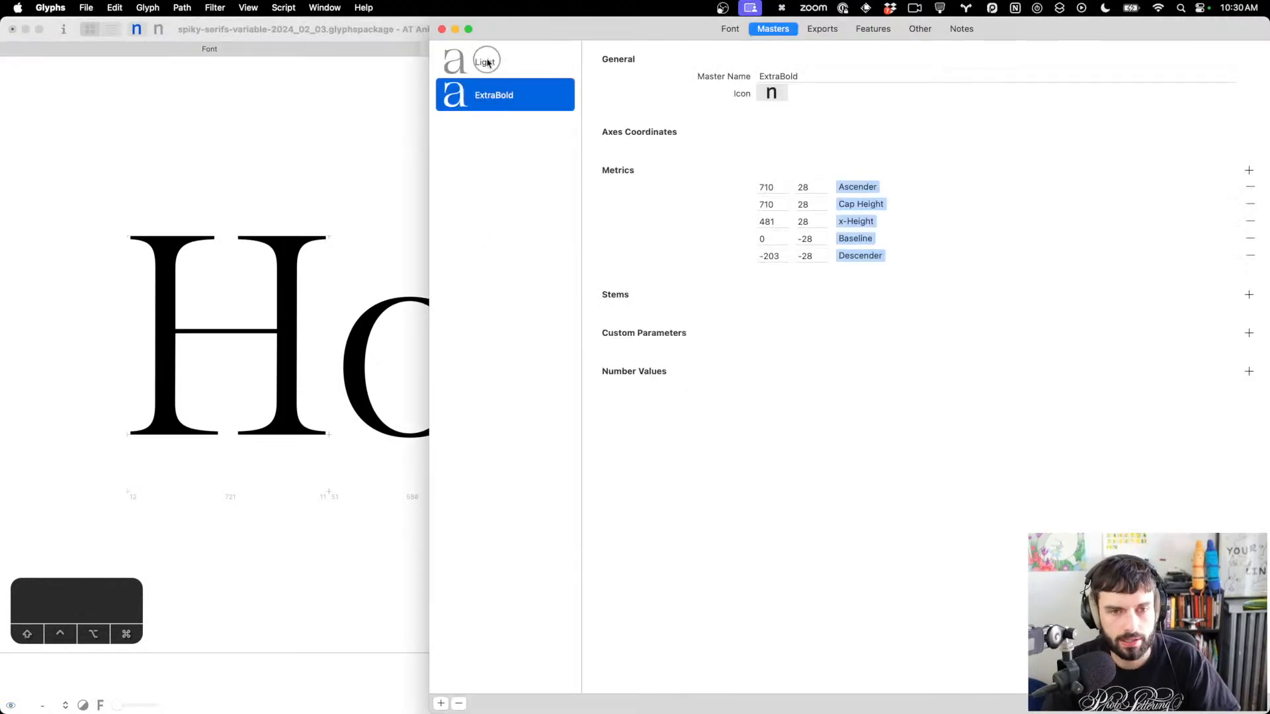
{"action": "left_click", "coordinate": [771, 93]}
{"action": "left_click", "coordinate": [771, 126]}
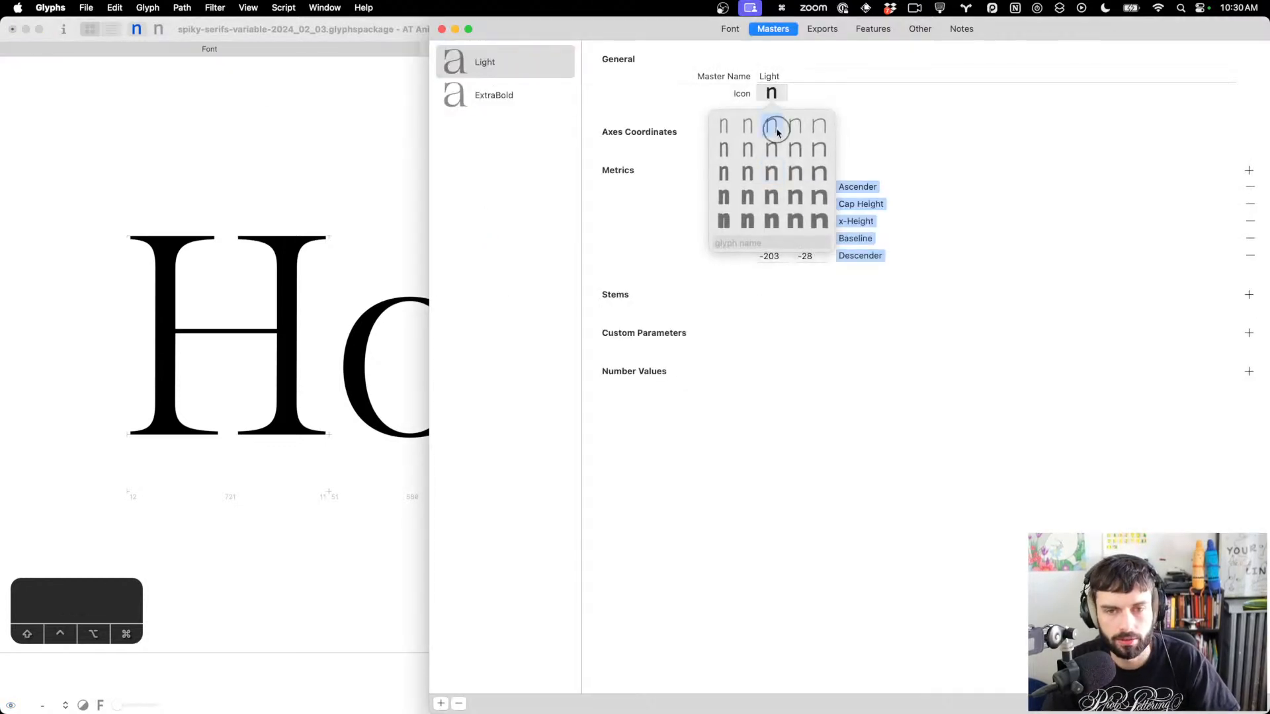
Set the ExtraBold master's icon to the glyph a
{"action": "left_click", "coordinate": [462, 93]}
{"action": "left_click", "coordinate": [773, 93]}
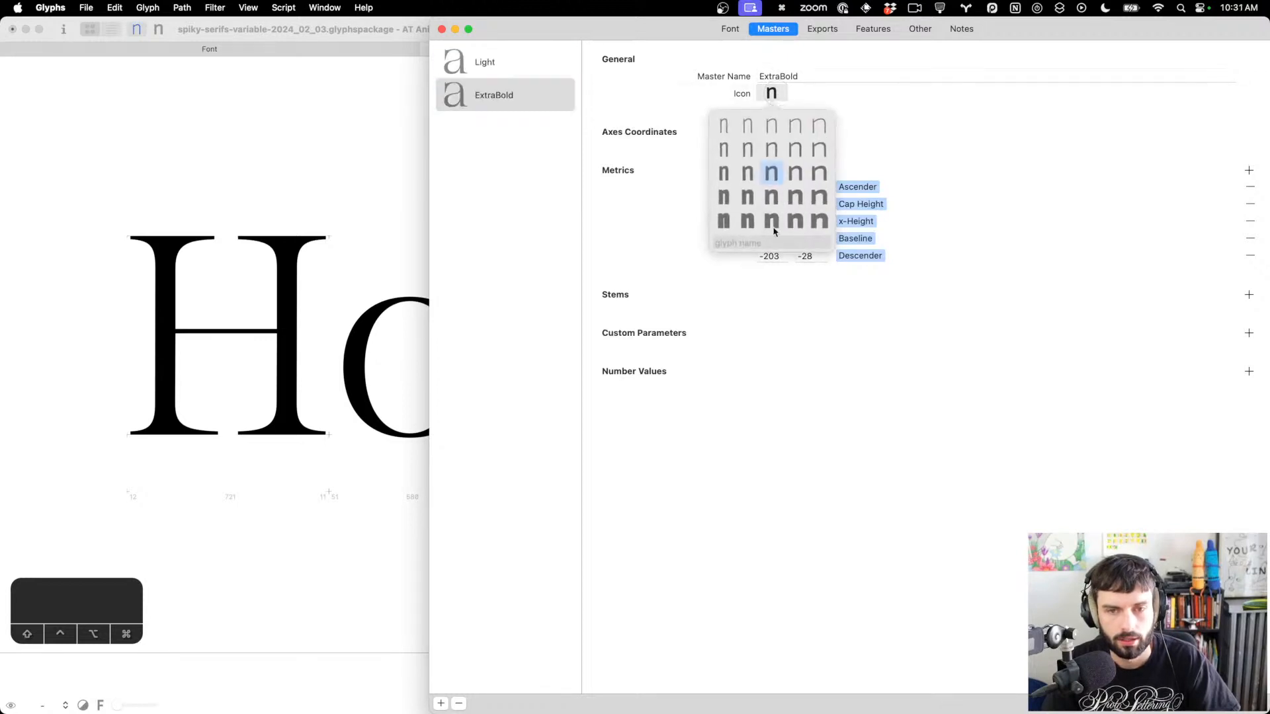
{"action": "left_click", "coordinate": [773, 222]}
{"action": "left_click", "coordinate": [767, 242]}
{"action": "type", "text": "a"}
{"action": "left_click", "coordinate": [472, 217]}
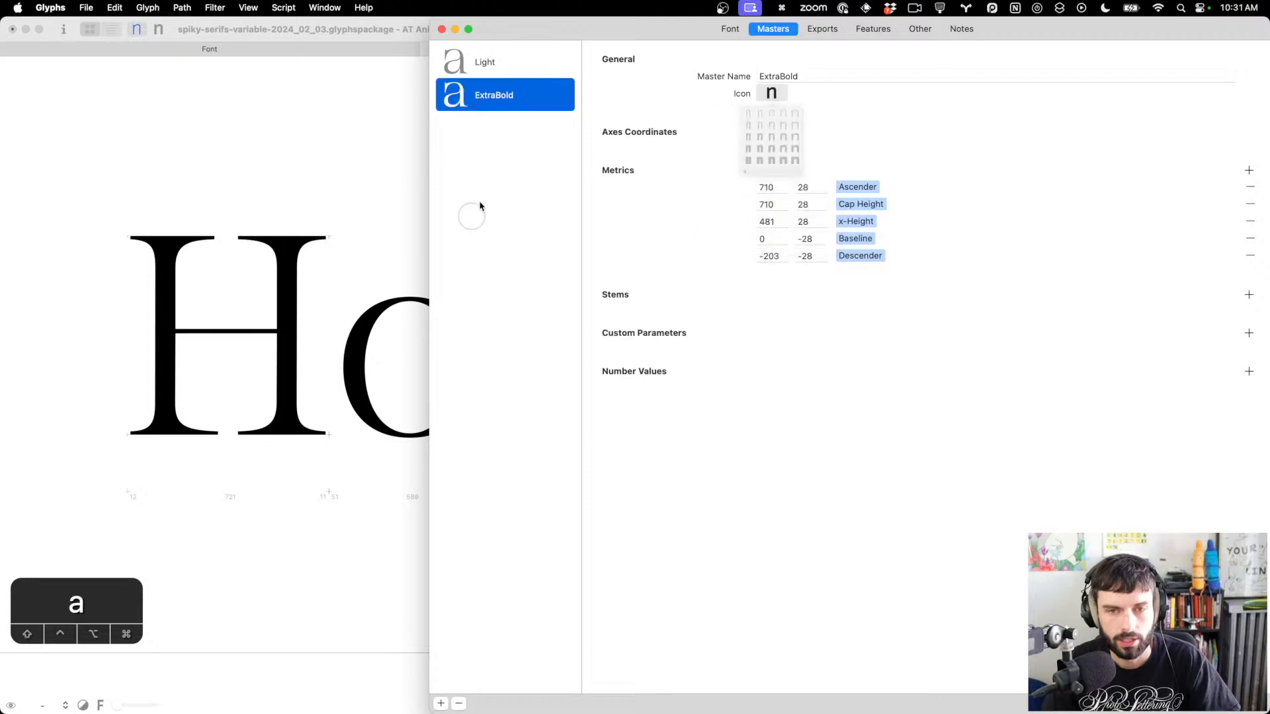
Set the Light master's icon to the glyph a and close the font settings
{"action": "left_click", "coordinate": [481, 58]}
{"action": "left_click", "coordinate": [772, 93]}
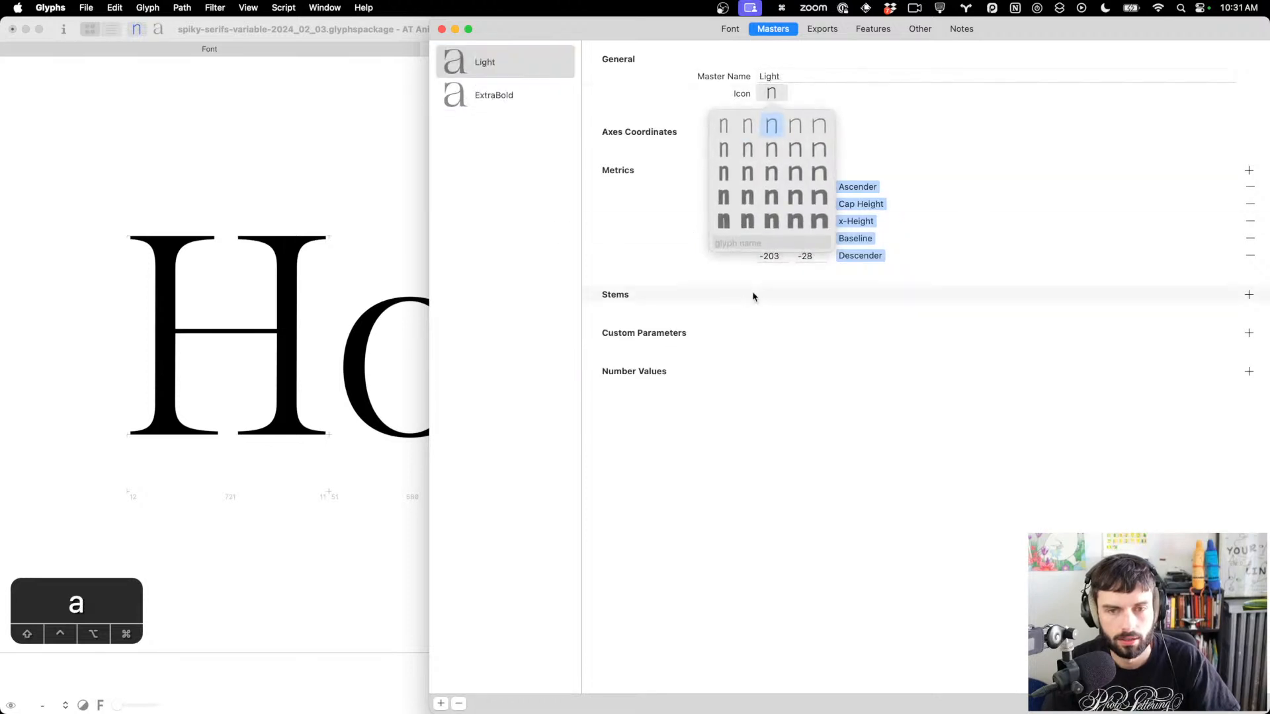
{"action": "left_click", "coordinate": [754, 242]}
{"action": "type", "text": "a"}
{"action": "left_click", "coordinate": [734, 497]}
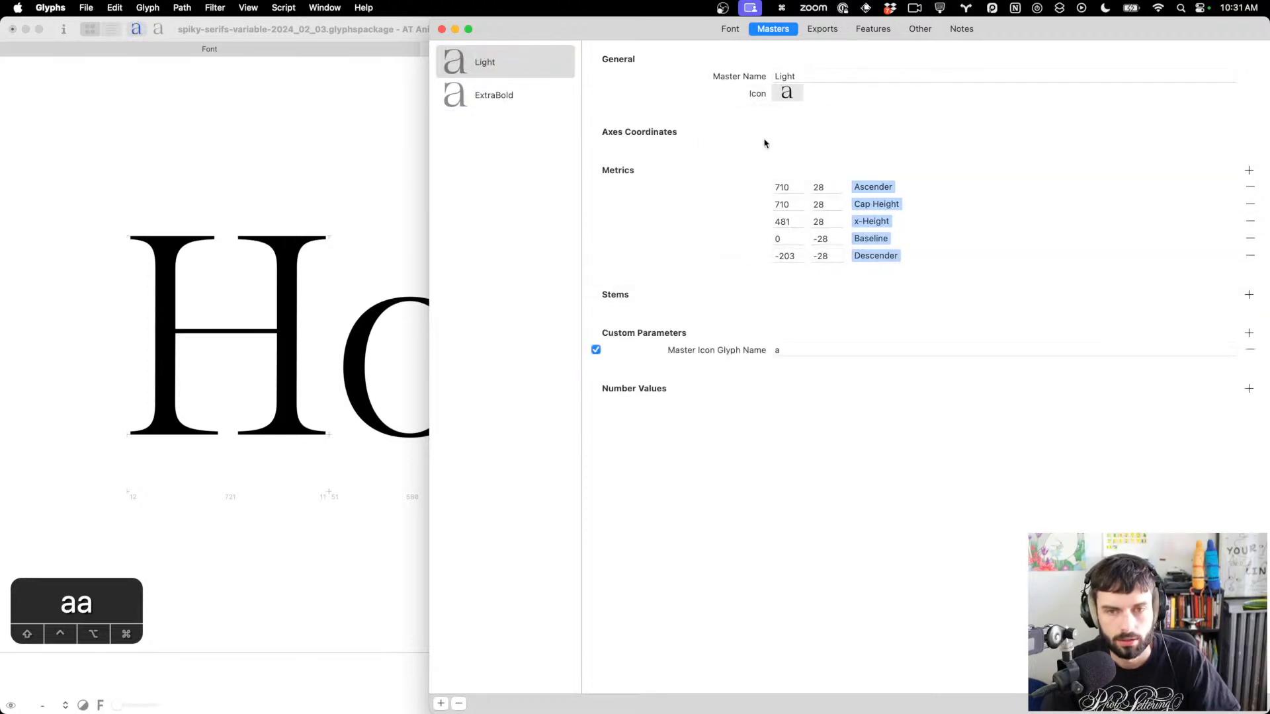
{"action": "left_click", "coordinate": [442, 29]}
Switch to the ExtraBold master and open the a of Honda for outline editing
{"action": "scroll", "coordinate": [897, 356], "scroll_direction": "up", "scroll_amount": 3}
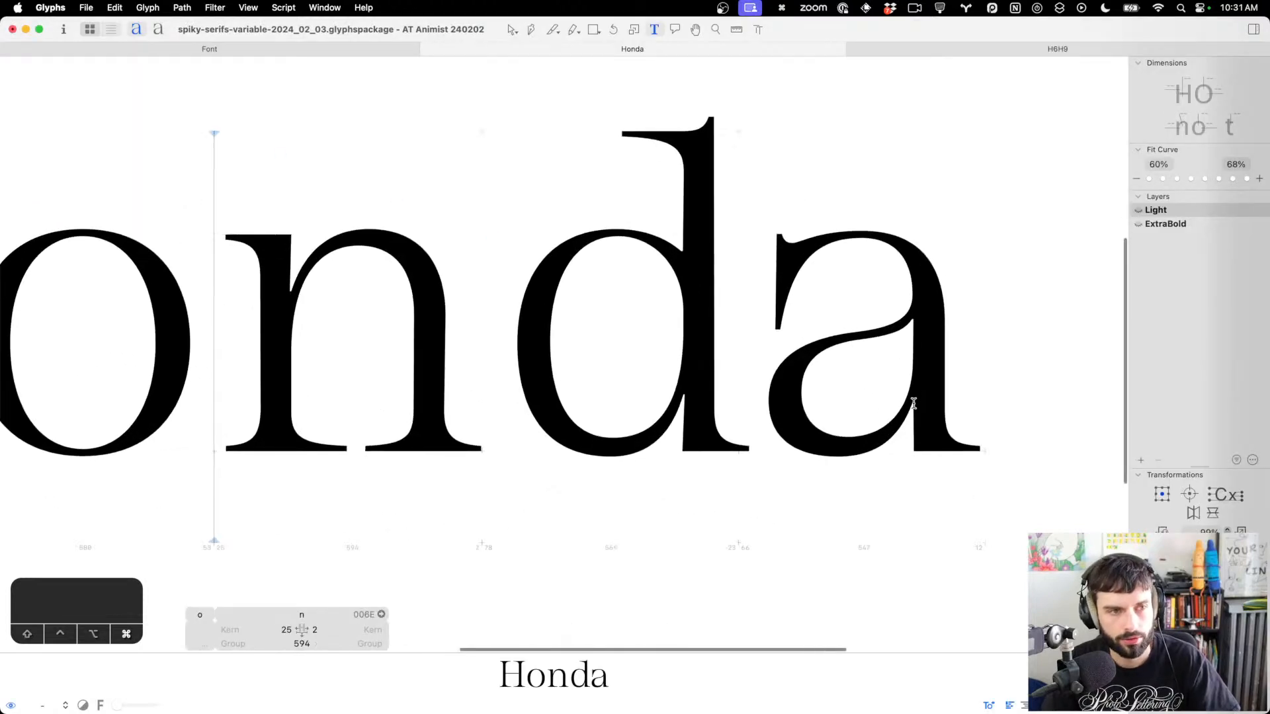
{"action": "key", "text": "super+2"}
{"action": "double_click", "coordinate": [860, 372]}
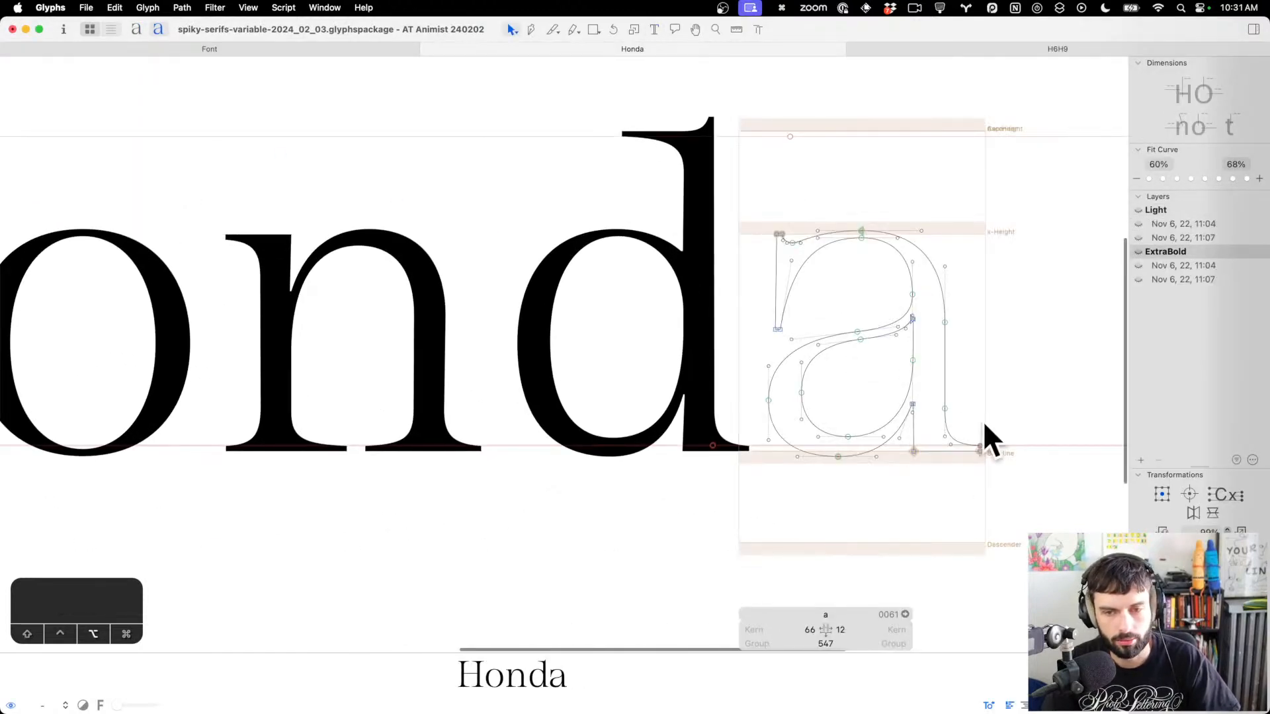
Move the left extreme node of the a's bowl counter 40 units inward to X 179
{"action": "scroll", "coordinate": [972, 427], "scroll_direction": "up", "scroll_amount": 3}
{"action": "scroll", "coordinate": [911, 414], "scroll_direction": "right", "scroll_amount": 2}
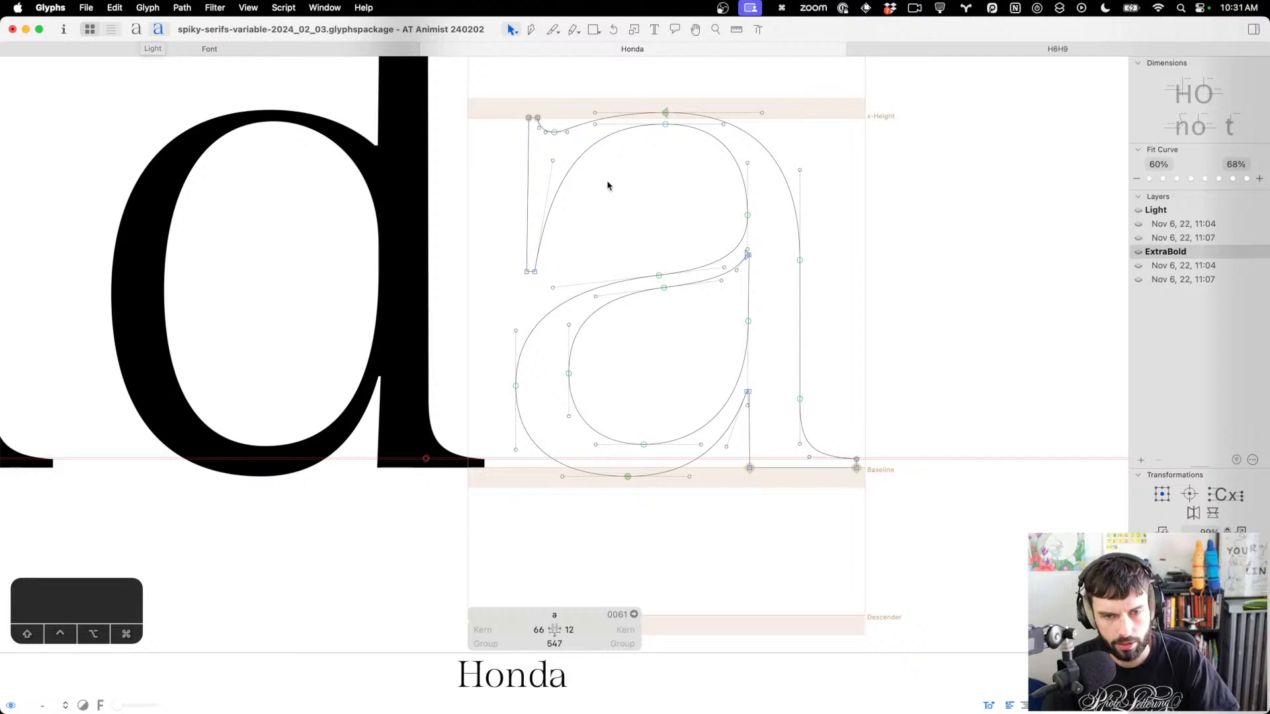
{"action": "scroll", "coordinate": [658, 386], "scroll_direction": "left", "scroll_amount": 2}
{"action": "left_click_drag", "start_coordinate": [625, 357], "coordinate": [576, 388]}
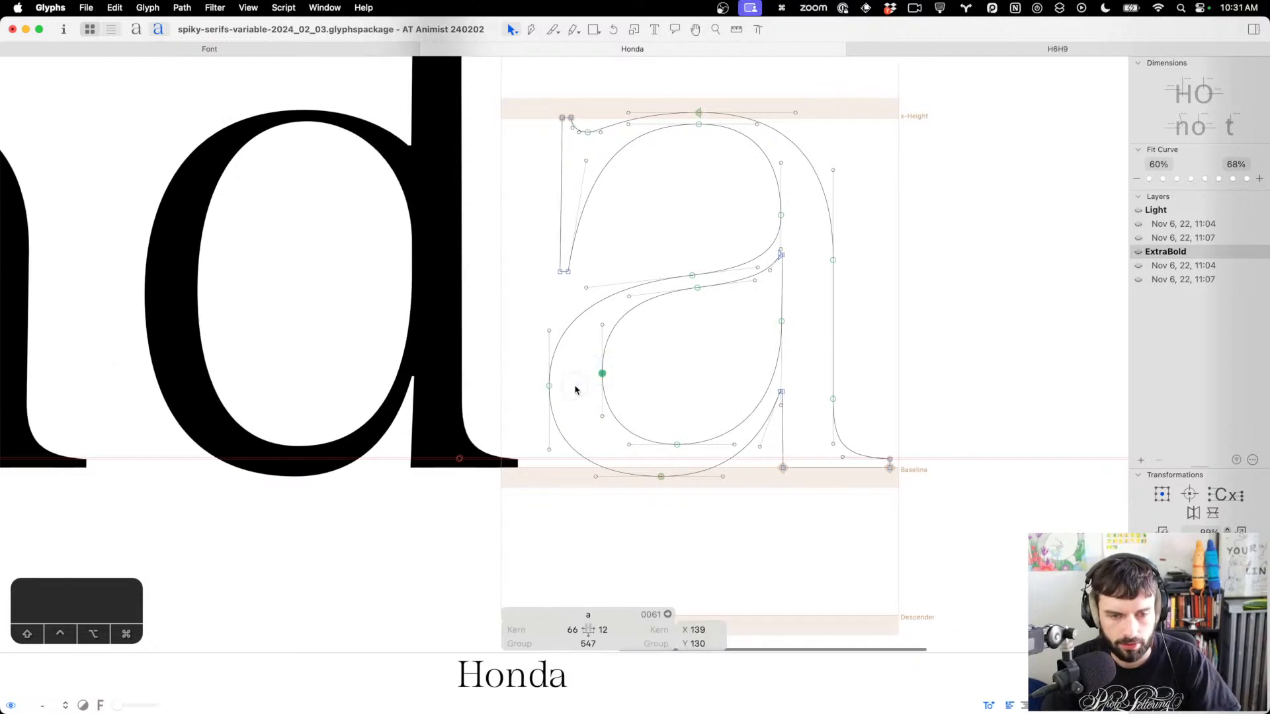
{"action": "key", "text": "shift+Right"}
{"action": "key", "text": "ctrl+alt+shift+Right"}
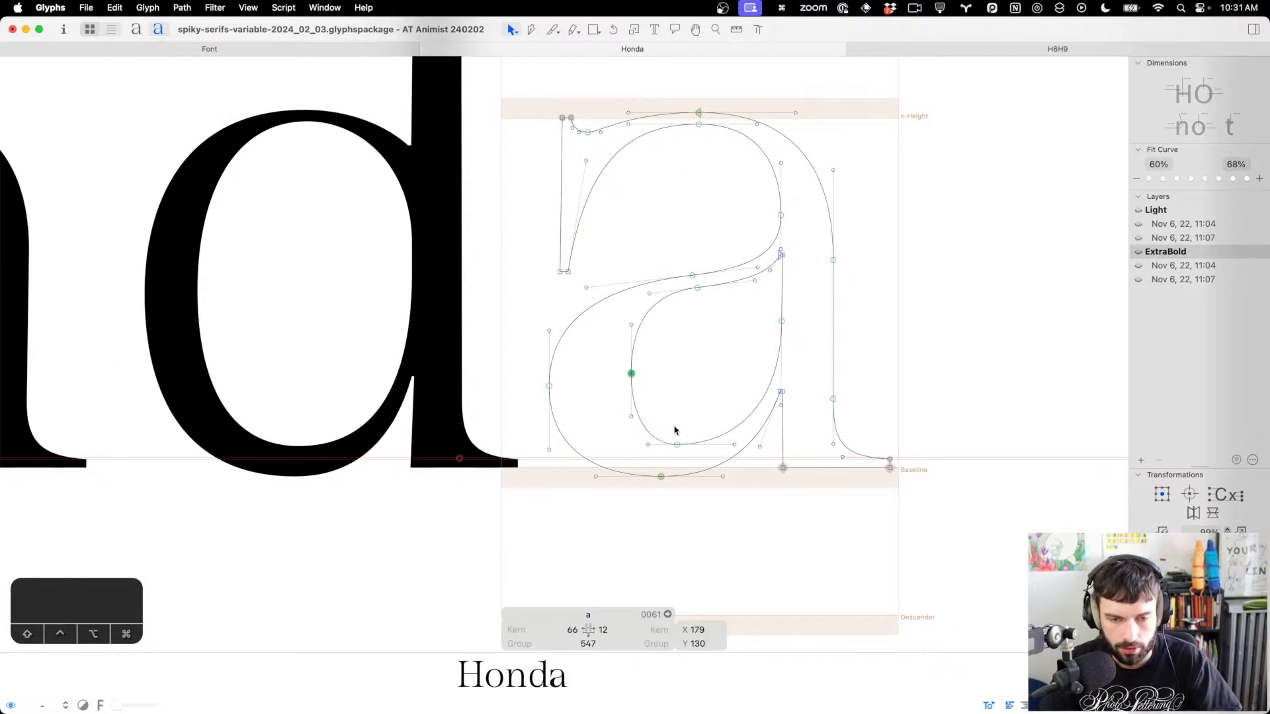
Raise the bottom extreme node of the a's bowl counter to Y 72
{"action": "left_click_drag", "start_coordinate": [679, 428], "coordinate": [672, 456]}
{"action": "key", "text": "shift+Up"}
{"action": "key", "text": "ctrl+alt+shift+Up"}
{"action": "key", "text": "shift+Up"}
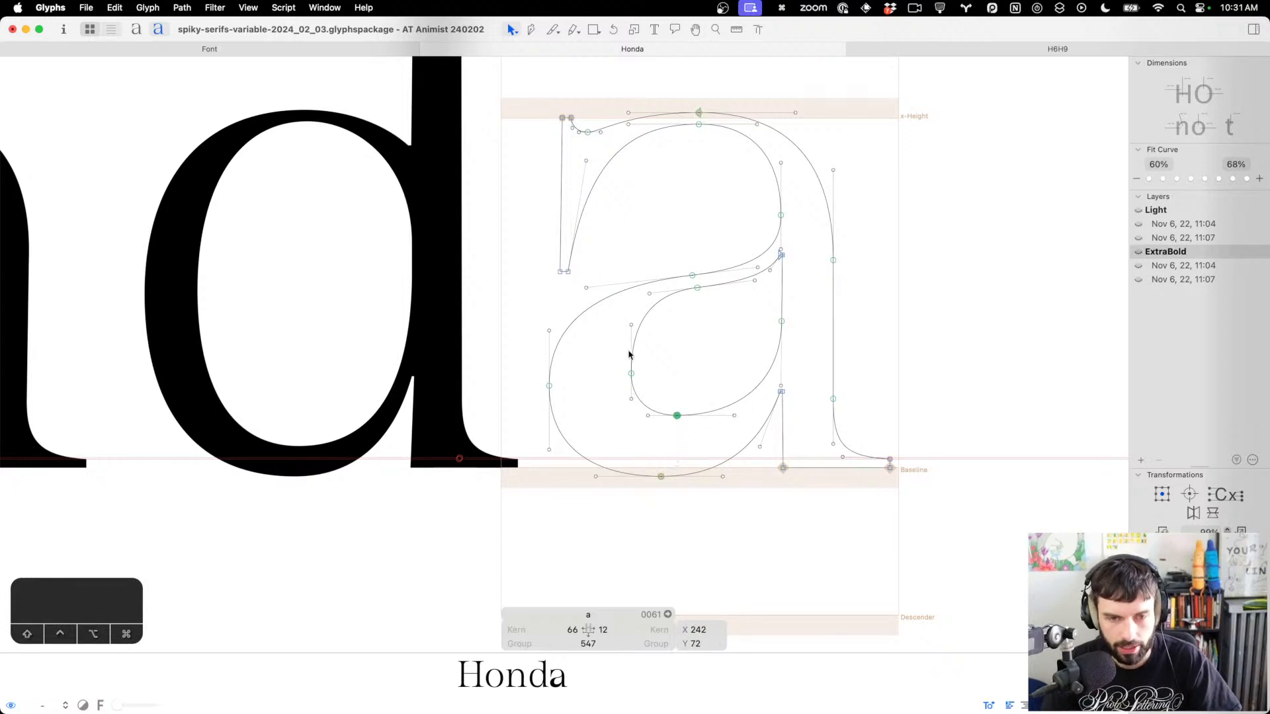
Thicken the a's stem by shifting all nodes along its inner edge left to X 336
{"action": "scroll", "coordinate": [651, 210], "scroll_direction": "right", "scroll_amount": 1}
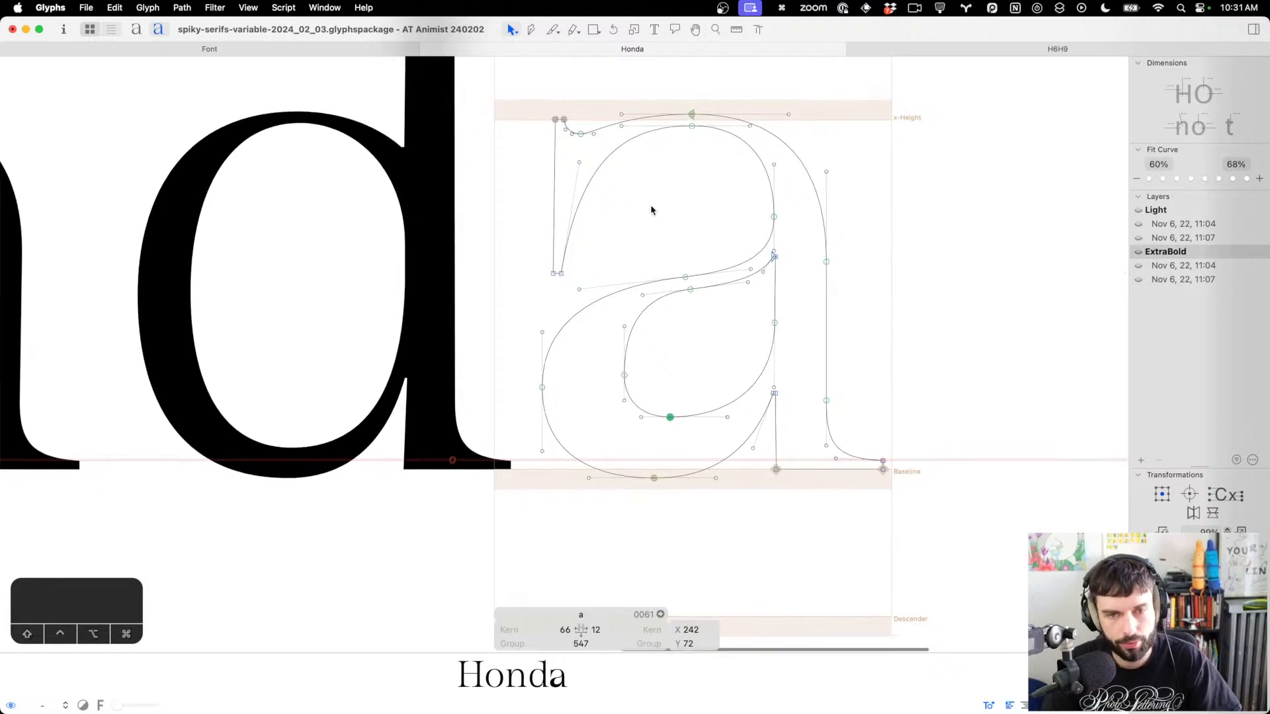
{"action": "left_click_drag", "start_coordinate": [788, 520], "coordinate": [769, 207]}
{"action": "key", "text": "shift+Left"}
{"action": "key", "text": "shift+Left"}
{"action": "key", "text": "ctrl+alt+shift+Left"}
{"action": "key", "text": "ctrl+alt+shift+Left"}
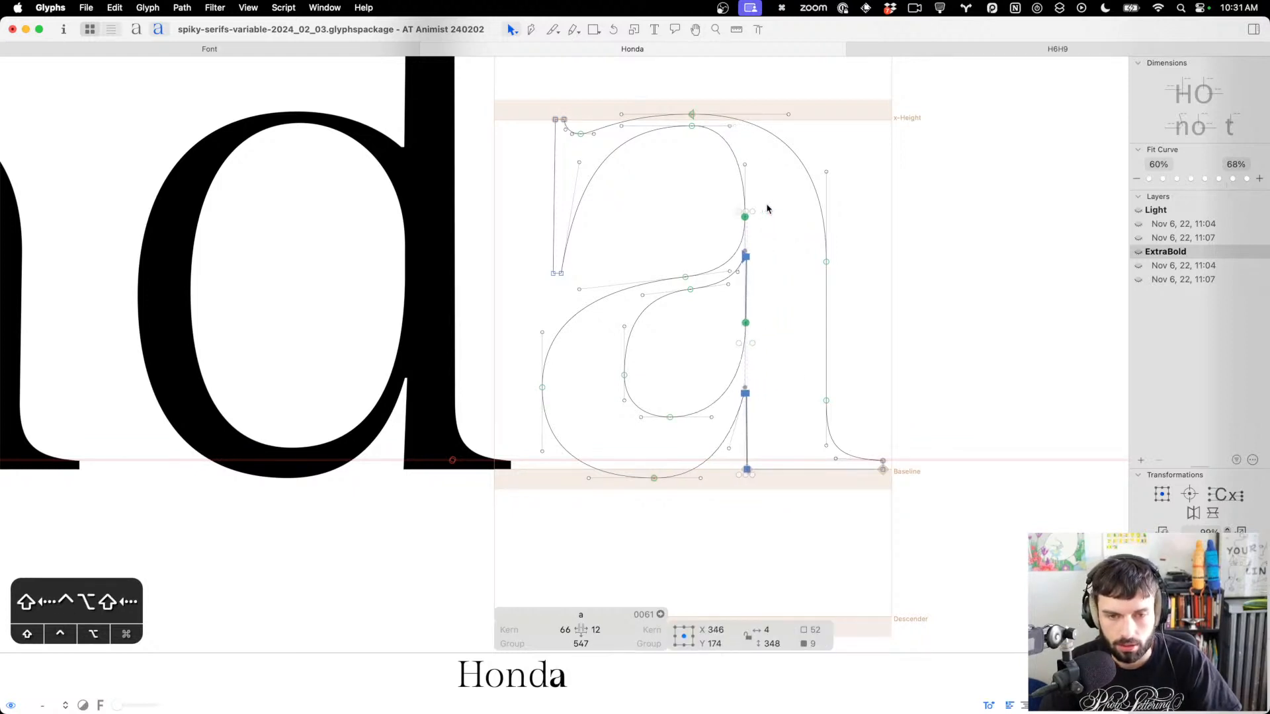
{"action": "key", "text": "shift+Left"}
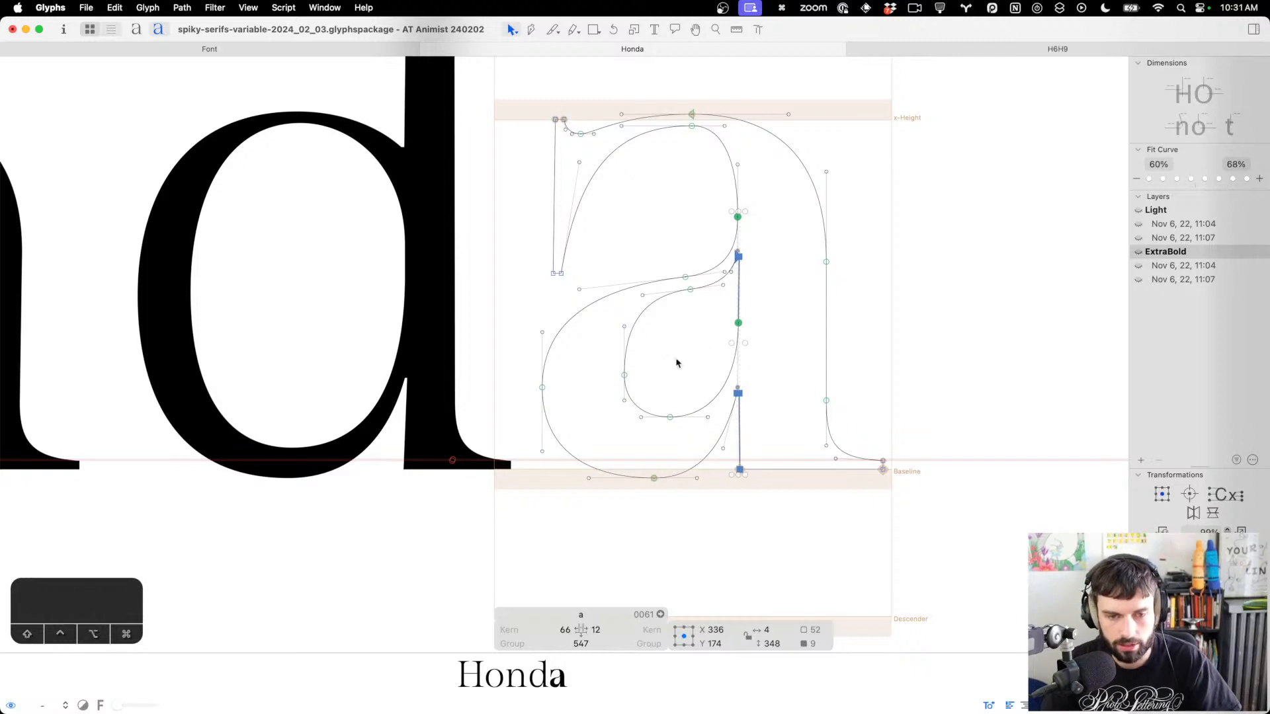
Shift both left extreme nodes of the a's bowl up 10 units to Y 131.5 and 20 units outward
{"action": "left_click_drag", "start_coordinate": [639, 363], "coordinate": [501, 398]}
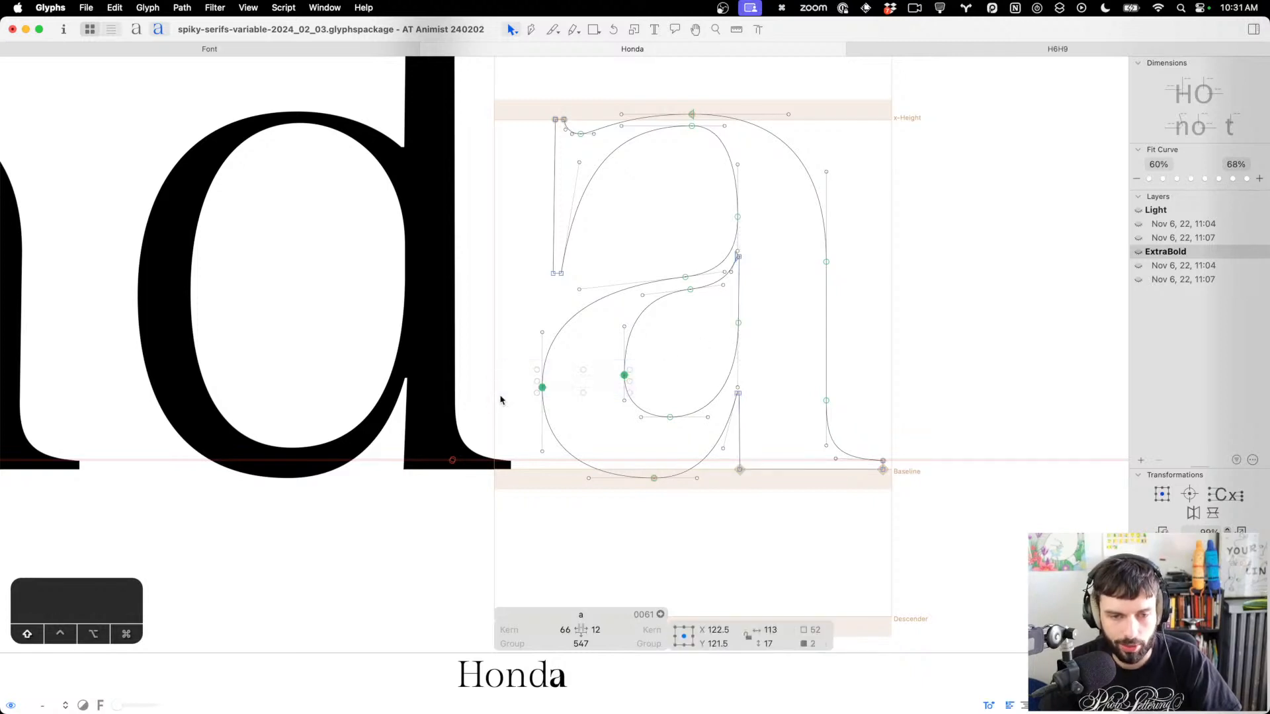
{"action": "key", "text": "ctrl+alt+shift+Up"}
{"action": "key", "text": "ctrl+alt+shift+Down"}
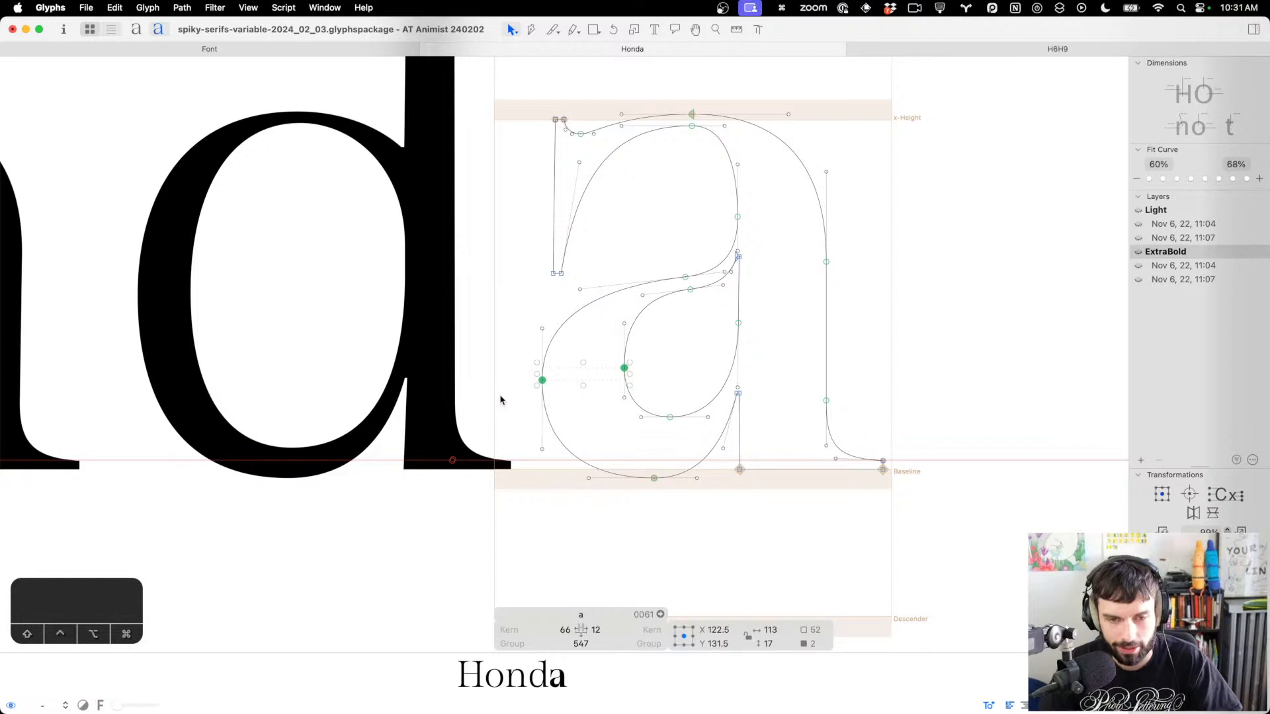
{"action": "key", "text": "ctrl+alt+shift+Left"}
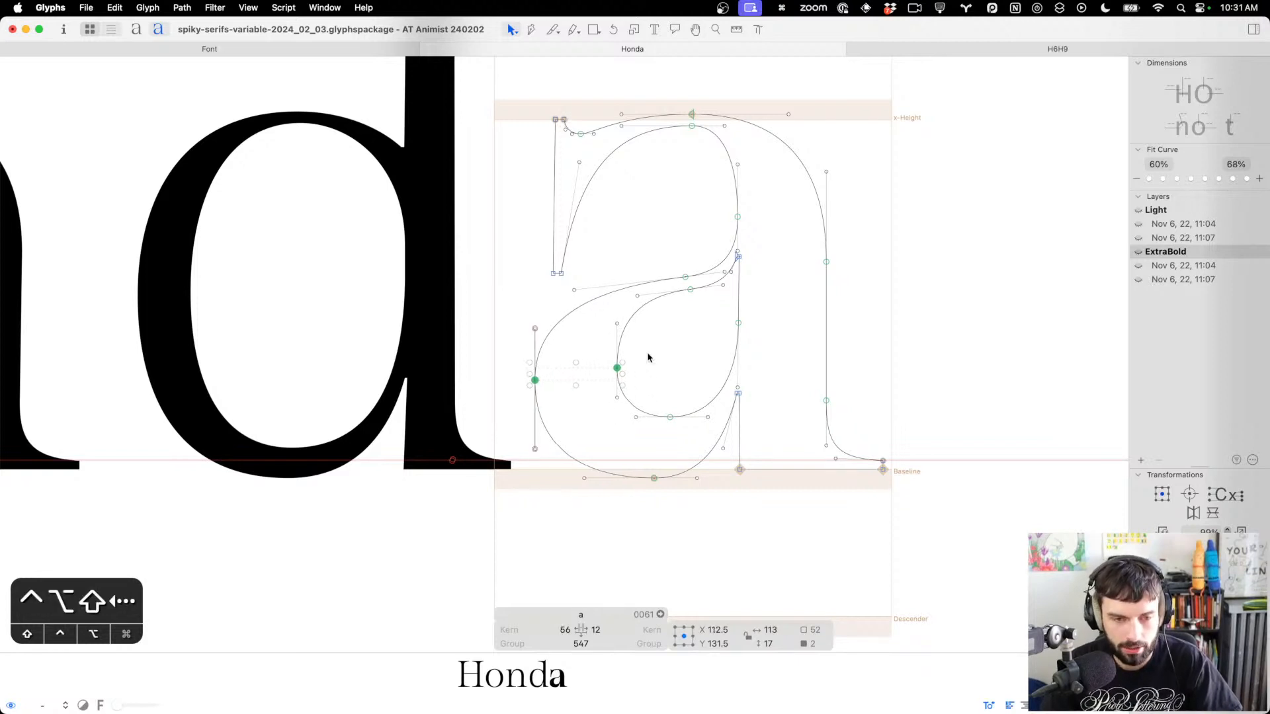
{"action": "key", "text": "ctrl+alt+shift+Left"}
Shift the nodes on both edges of the a's stem 20 units right, centring the selection at X 422
{"action": "left_click", "coordinate": [847, 489]}
{"action": "left_click_drag", "start_coordinate": [847, 490], "coordinate": [734, 194]}
{"action": "key", "text": "shift+Right"}
{"action": "key", "text": "ctrl+alt+shift+Right"}
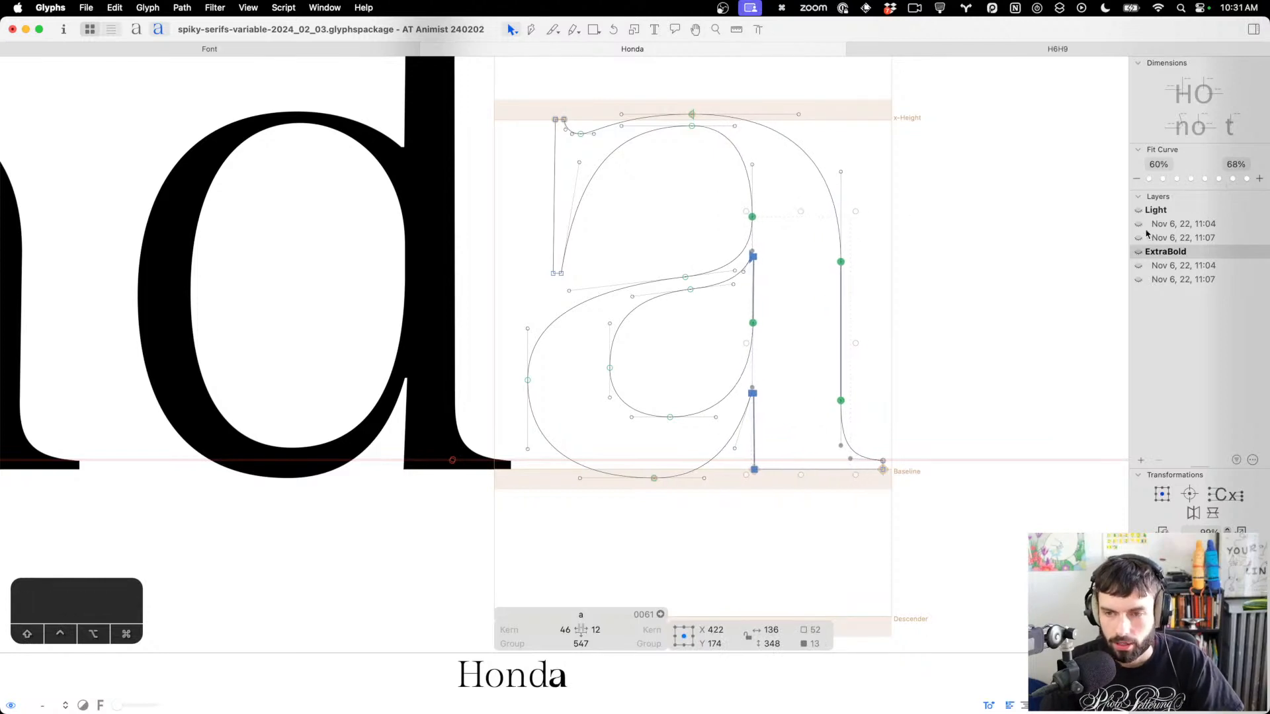
Display the Light layer behind the ExtraBold a and move the bowl's outer left extreme node to X 47, Y 113
{"action": "left_click", "coordinate": [1138, 211]}
{"action": "scroll", "coordinate": [746, 344], "scroll_direction": "up", "scroll_amount": 2}
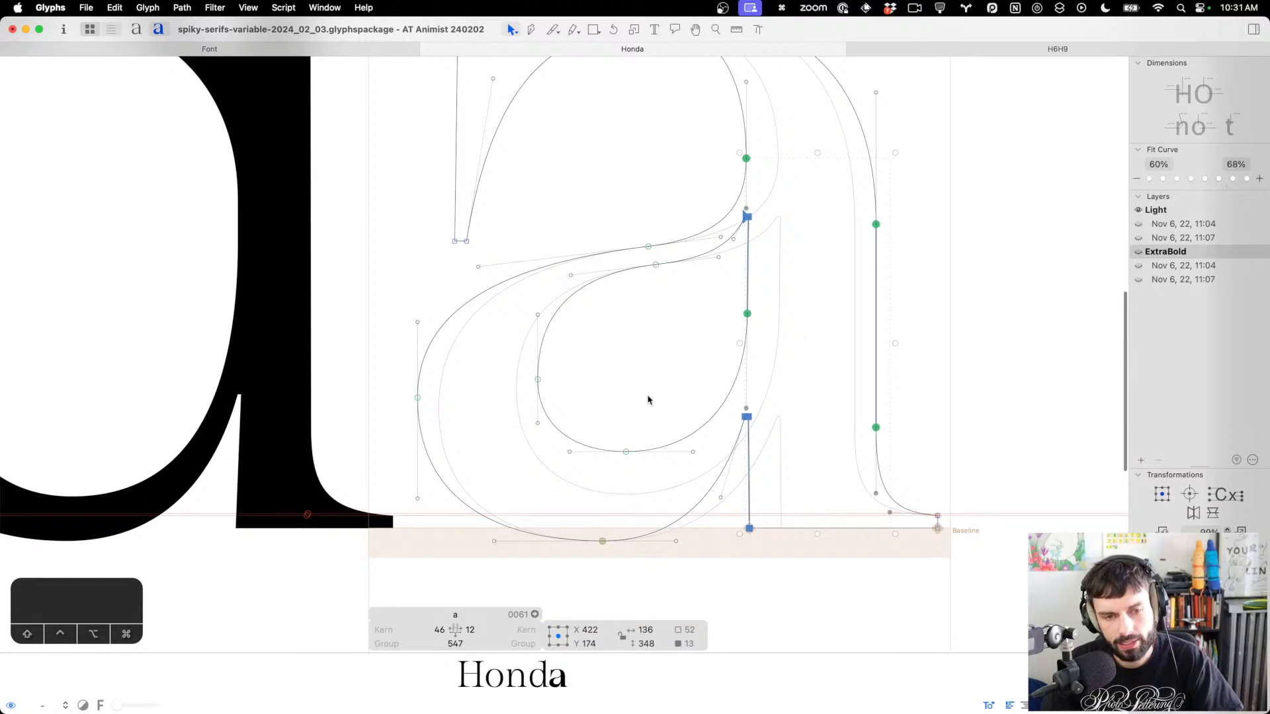
{"action": "left_click", "coordinate": [613, 393]}
{"action": "left_click_drag", "start_coordinate": [448, 386], "coordinate": [357, 418]}
{"action": "key", "text": "ctrl+alt+shift+Down"}
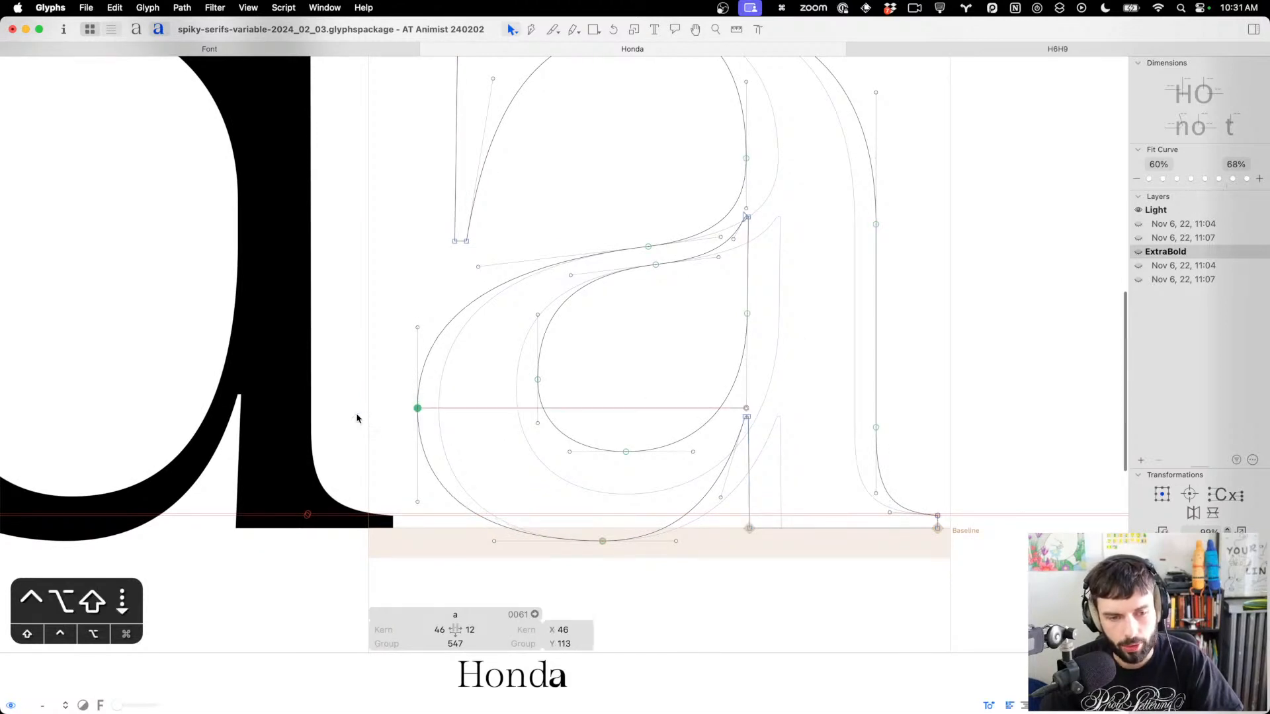
{"action": "key", "text": "ctrl+alt+Right"}
{"action": "key", "text": "ctrl+alt+Right"}
{"action": "key", "text": "ctrl+alt+Right"}
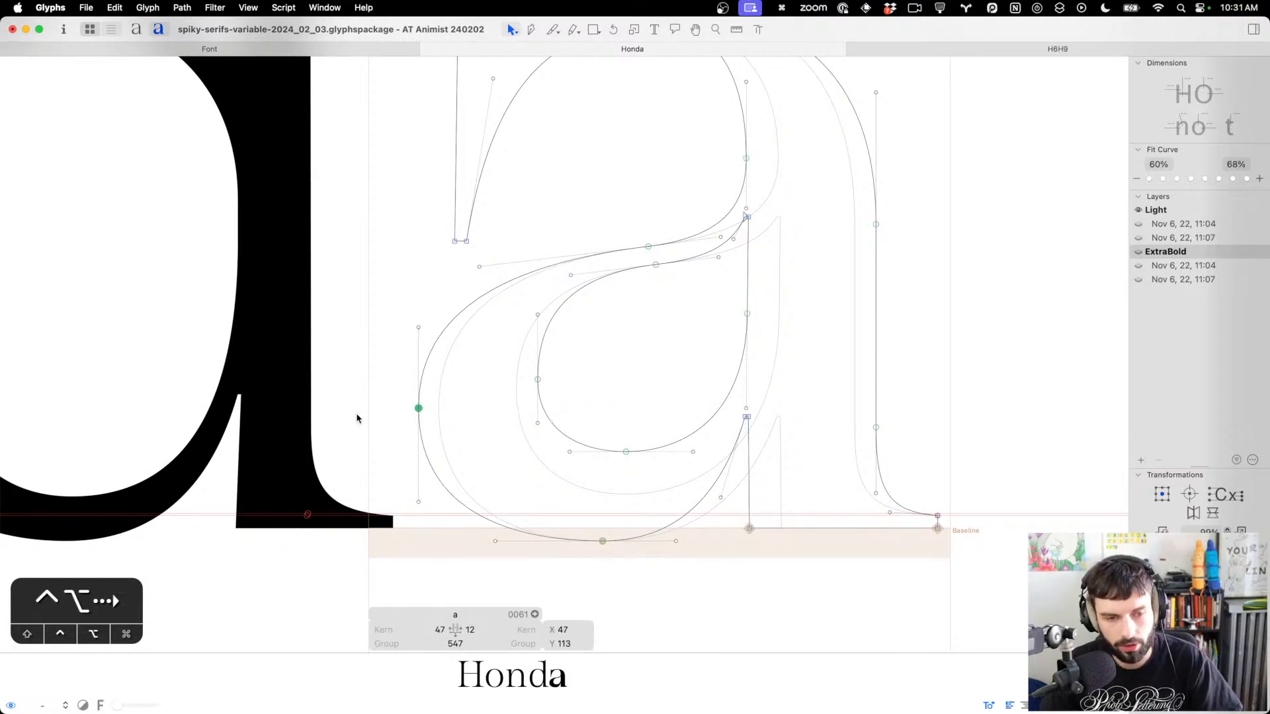
Shift the bottom extreme node of the a's bowl left to X 200 on the ExtraBold layer
{"action": "left_click", "coordinate": [629, 379]}
{"action": "scroll", "coordinate": [629, 379], "scroll_direction": "up", "scroll_amount": 3}
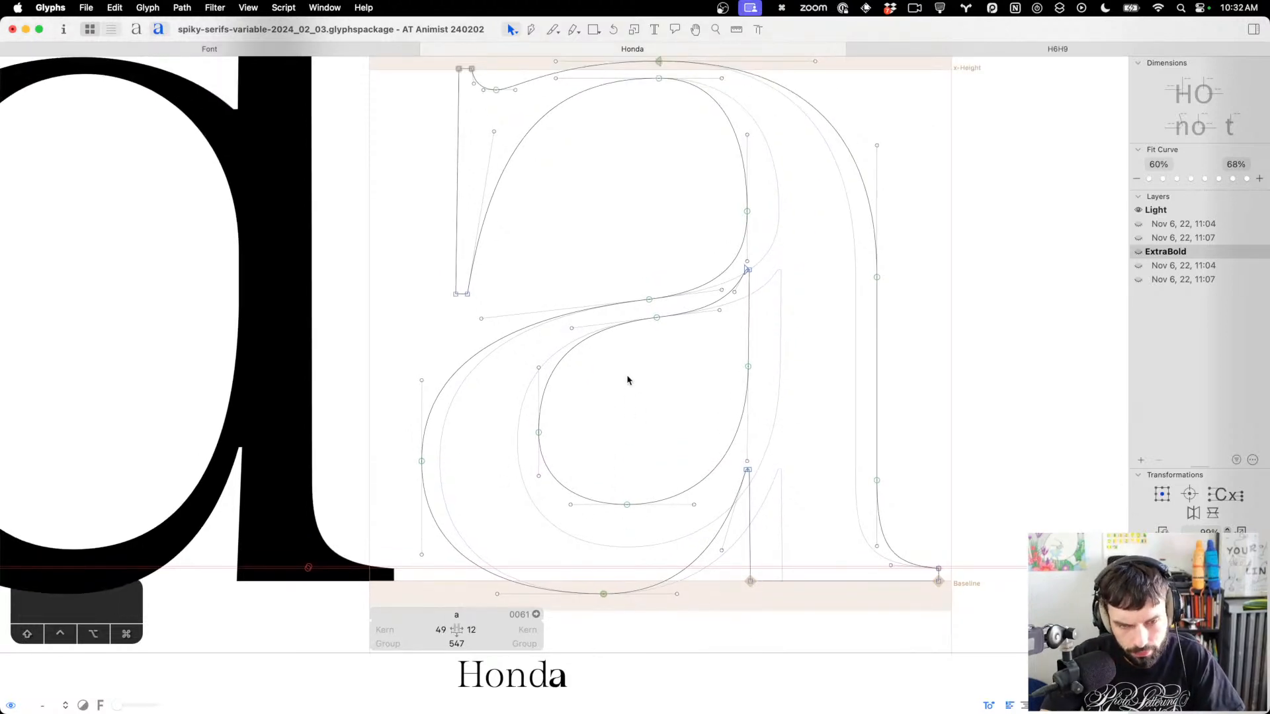
{"action": "scroll", "coordinate": [796, 368], "scroll_direction": "down", "scroll_amount": 3}
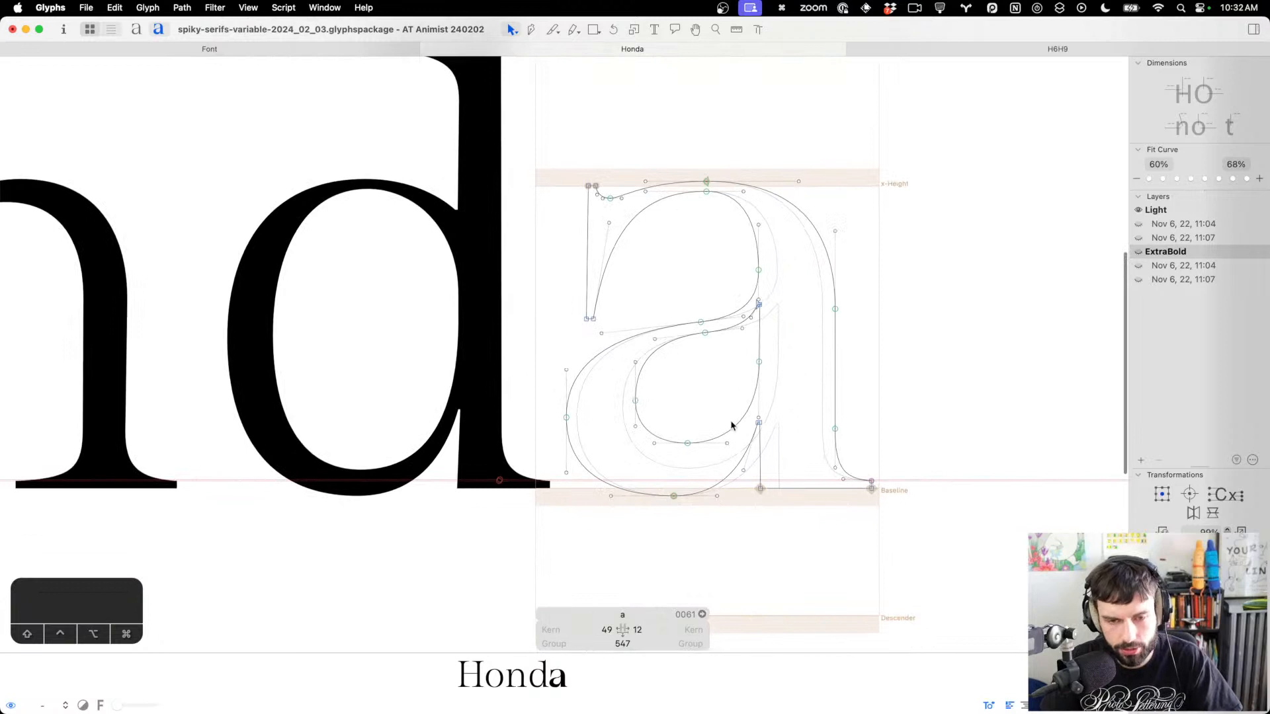
{"action": "scroll", "coordinate": [731, 426], "scroll_direction": "up", "scroll_amount": 3}
{"action": "left_click_drag", "start_coordinate": [667, 510], "coordinate": [615, 556]}
{"action": "key", "text": "ctrl+alt+shift+Left"}
{"action": "key", "text": "ctrl+alt+shift+Left"}
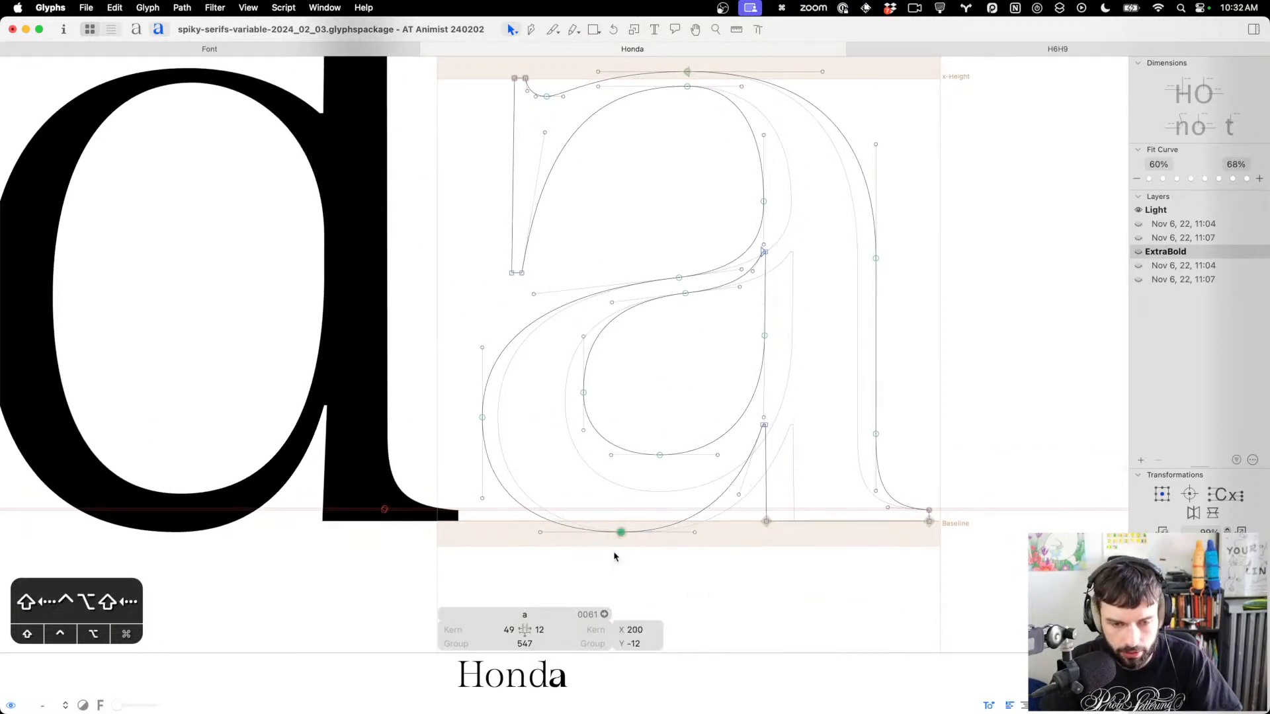
Reshape the inner curve of the a's upper terminal and shift the terminal's nodes left, centring the selection at X 90
{"action": "scroll", "coordinate": [648, 392], "scroll_direction": "left", "scroll_amount": 1}
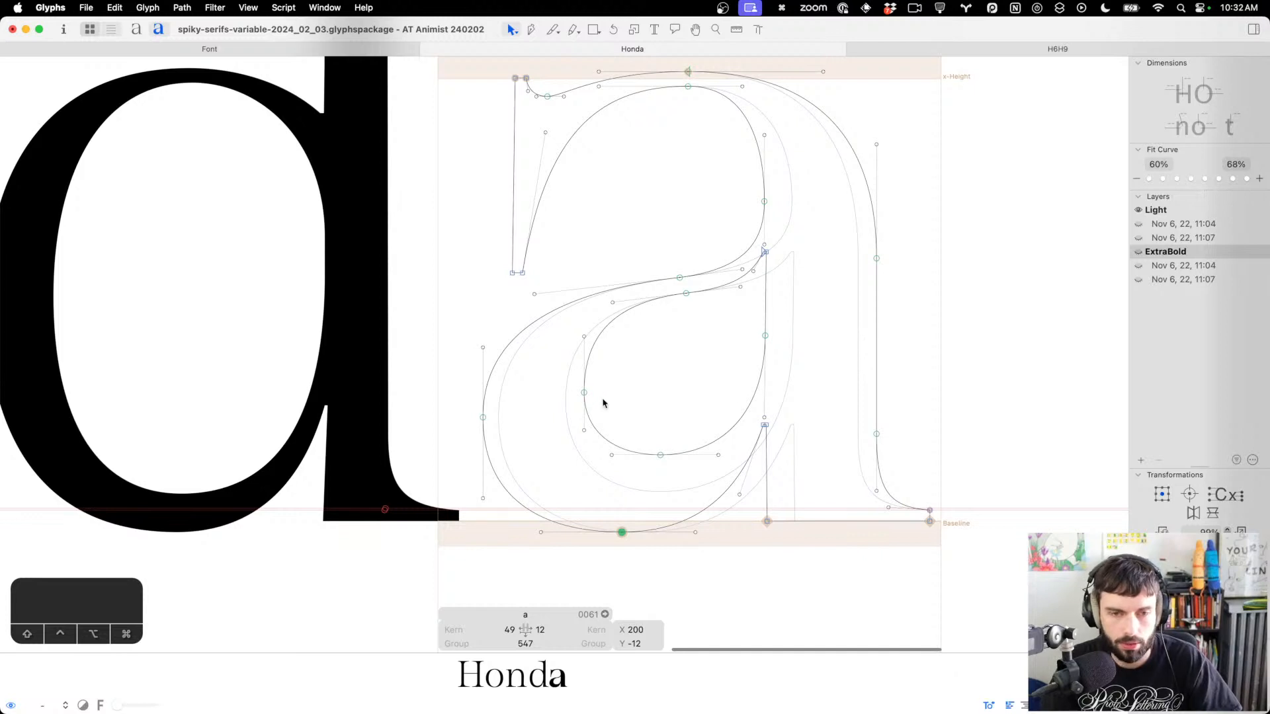
{"action": "scroll", "coordinate": [591, 254], "scroll_direction": "up", "scroll_amount": 3}
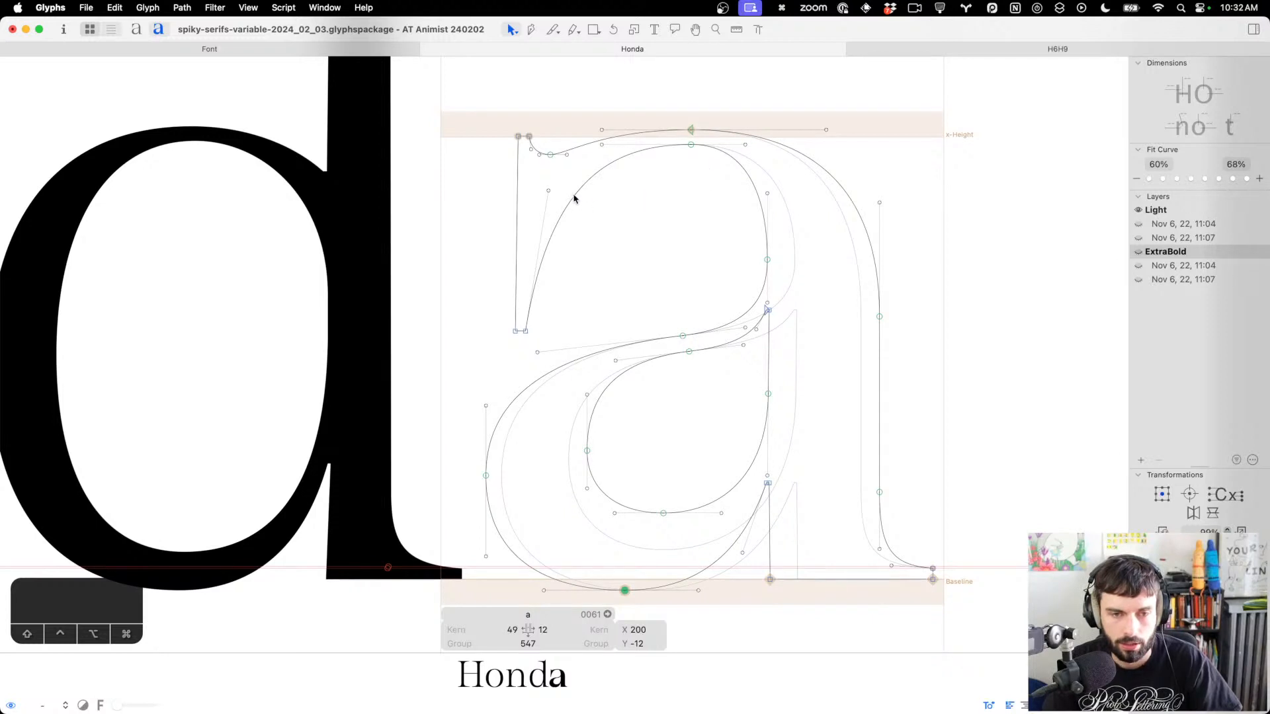
{"action": "left_click_drag", "start_coordinate": [574, 199], "coordinate": [577, 227]}
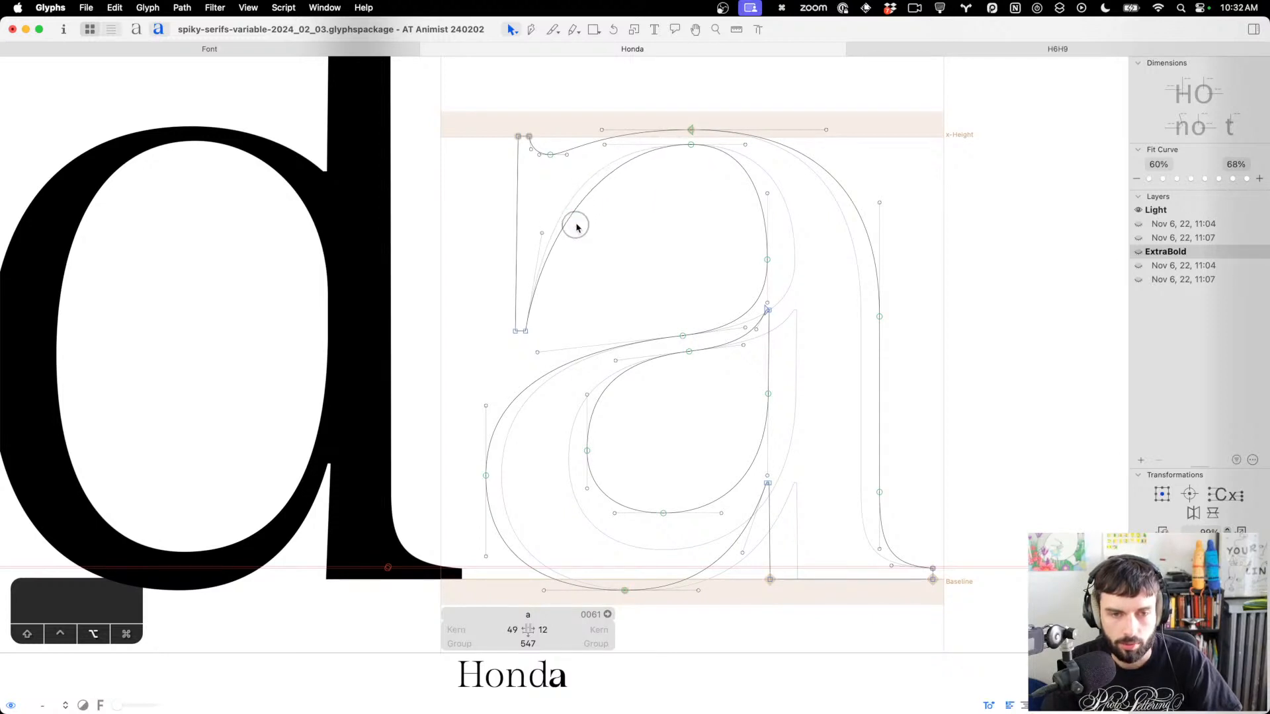
{"action": "left_click_drag", "start_coordinate": [536, 345], "coordinate": [477, 108]}
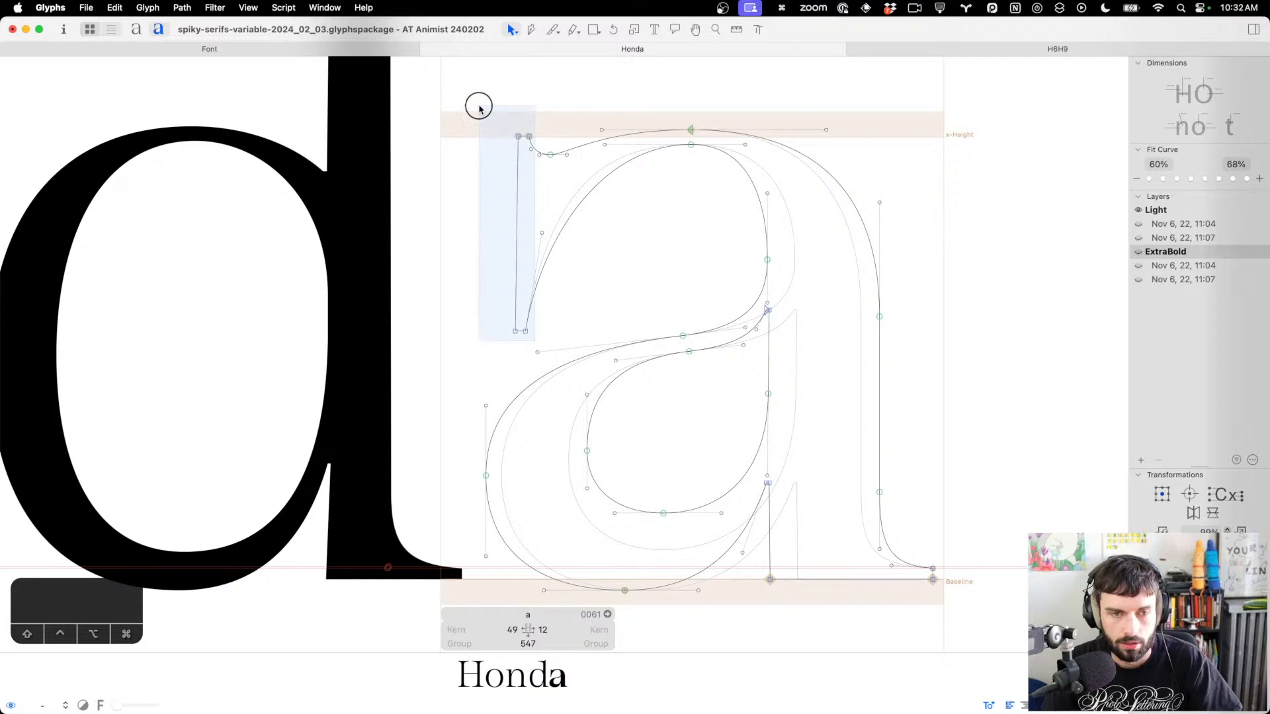
{"action": "left_click_drag", "start_coordinate": [560, 141], "coordinate": [537, 172]}
{"action": "key", "text": "ctrl+alt+shift+Left"}
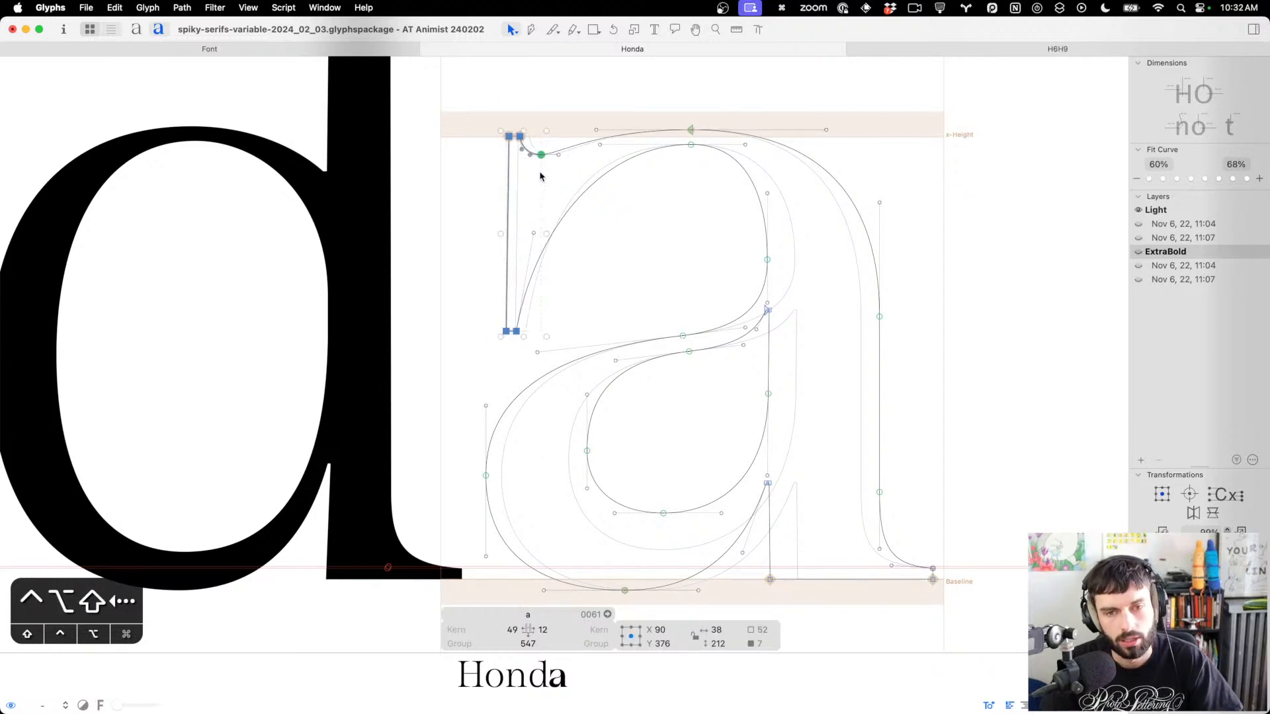
Shift the outer and inner top extreme nodes of the a's arch left to X 252
{"action": "left_click_drag", "start_coordinate": [694, 202], "coordinate": [672, 71]}
{"action": "key", "text": "ctrl+alt+shift+Left"}
{"action": "key", "text": "shift+Left"}
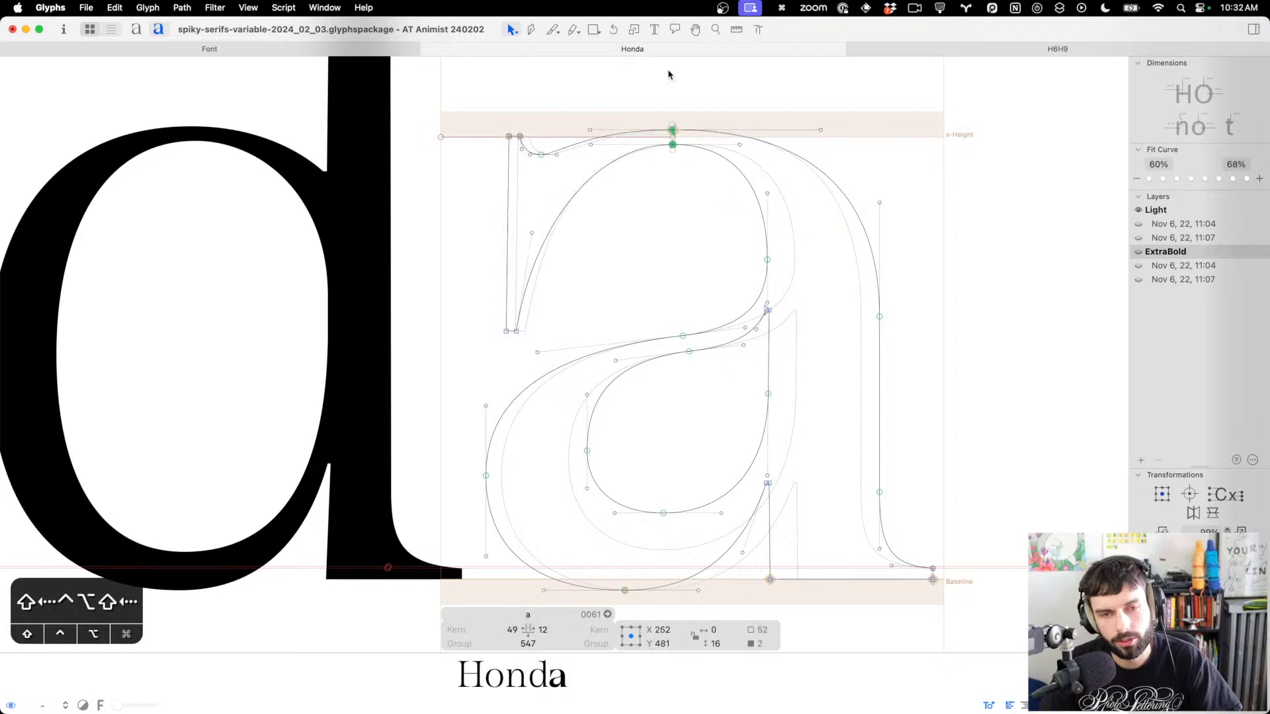
{"action": "key", "text": "ctrl+alt+shift+Left"}
{"action": "key", "text": "ctrl+alt+shift+Right"}
Add a second a to the sample word, making it Hondaa, and reopen the first a for outline editing
{"action": "key", "text": "t"}
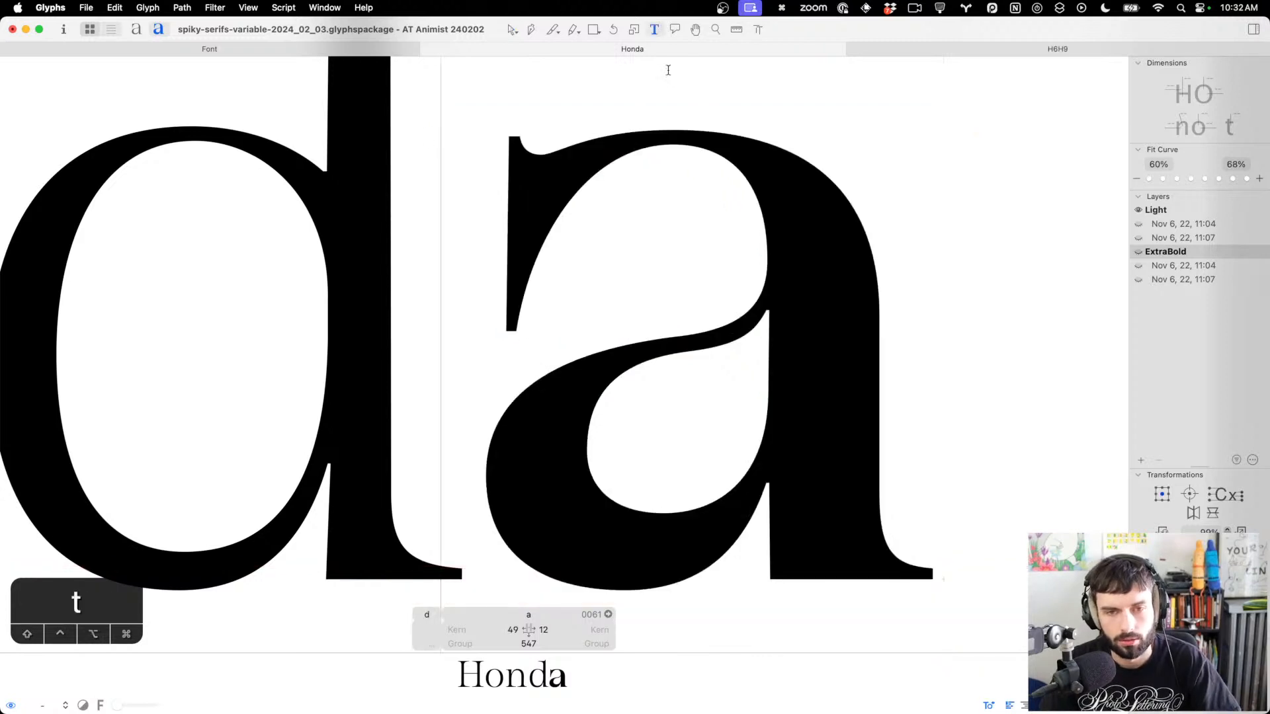
{"action": "scroll", "coordinate": [661, 186], "scroll_direction": "down", "scroll_amount": 3}
{"action": "scroll", "coordinate": [760, 205], "scroll_direction": "down", "scroll_amount": 3}
{"action": "type", "text": "a"}
{"action": "scroll", "coordinate": [675, 377], "scroll_direction": "up", "scroll_amount": 5}
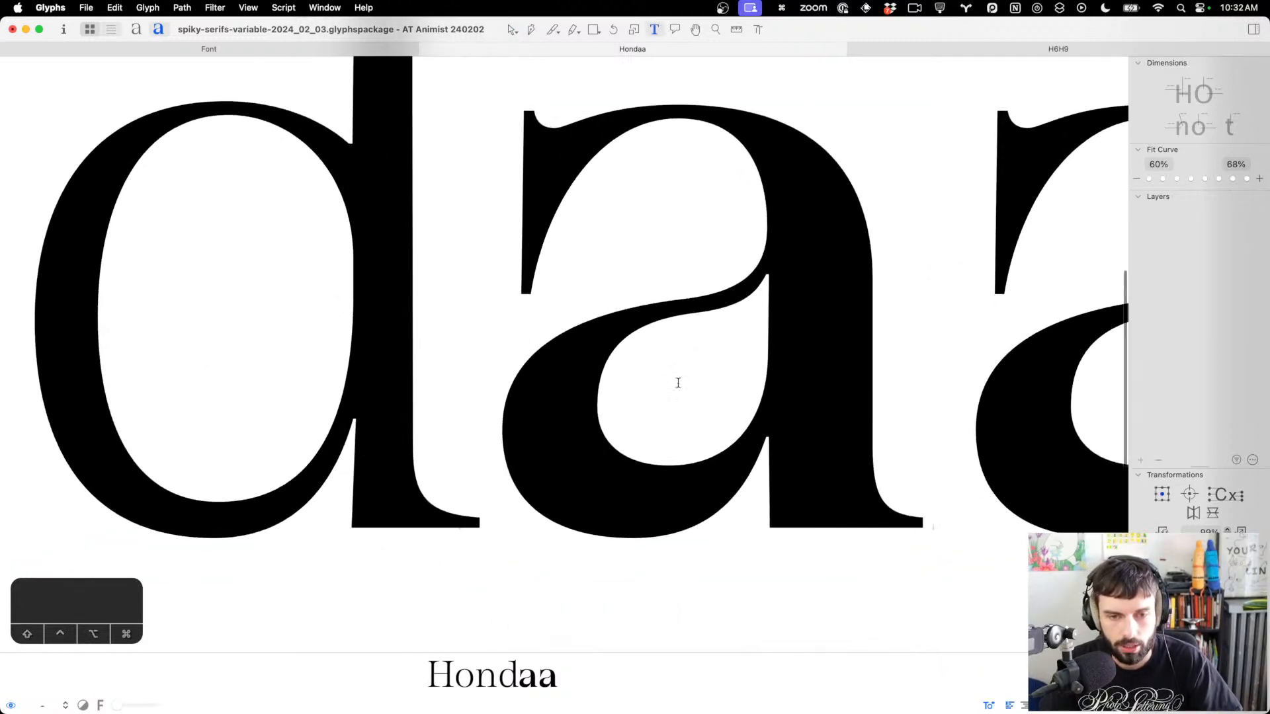
{"action": "scroll", "coordinate": [683, 386], "scroll_direction": "right", "scroll_amount": 5}
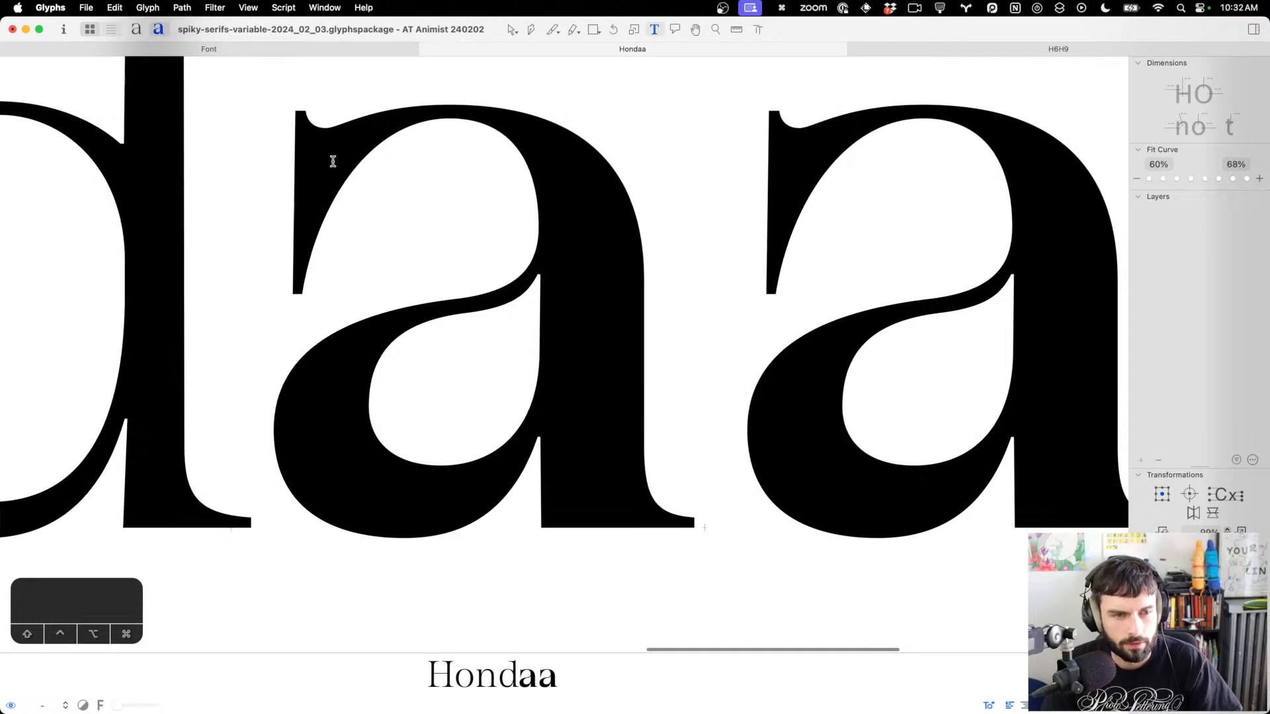
{"action": "double_click", "coordinate": [428, 229]}
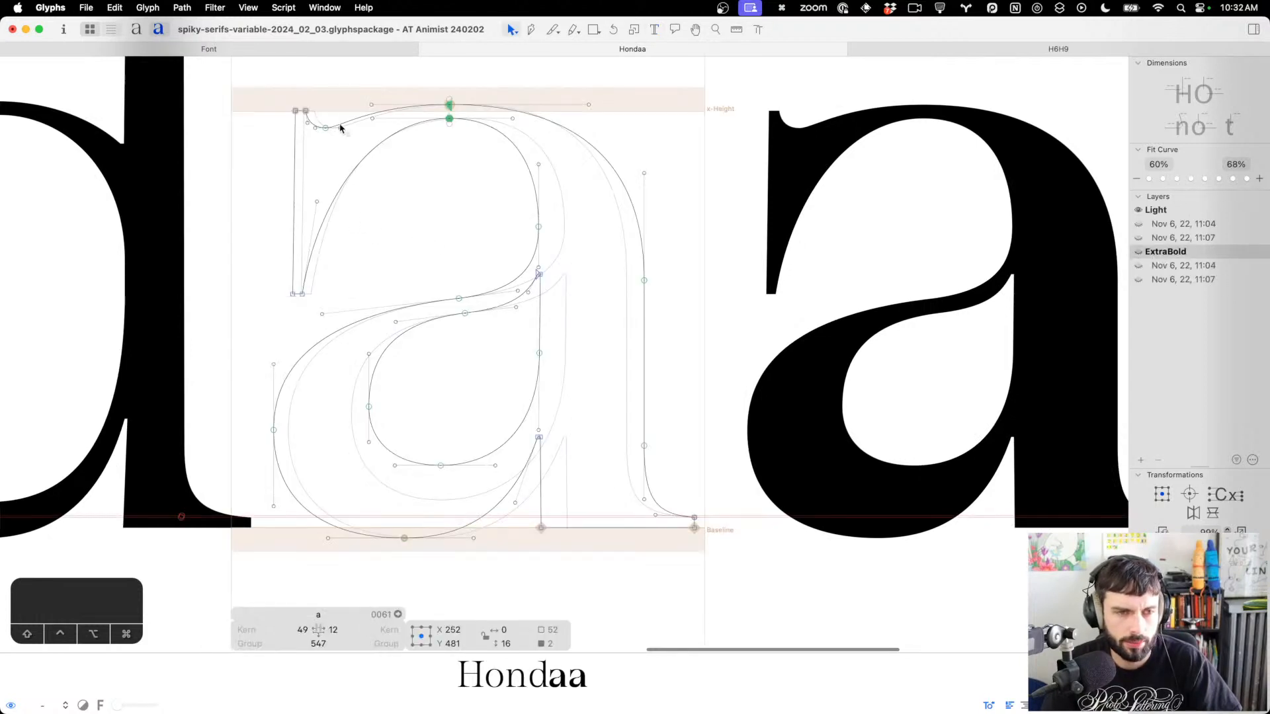
Adjust the height of the two nodes where the a's bowl joins the stem to Y 289
{"action": "left_click", "coordinate": [394, 216]}
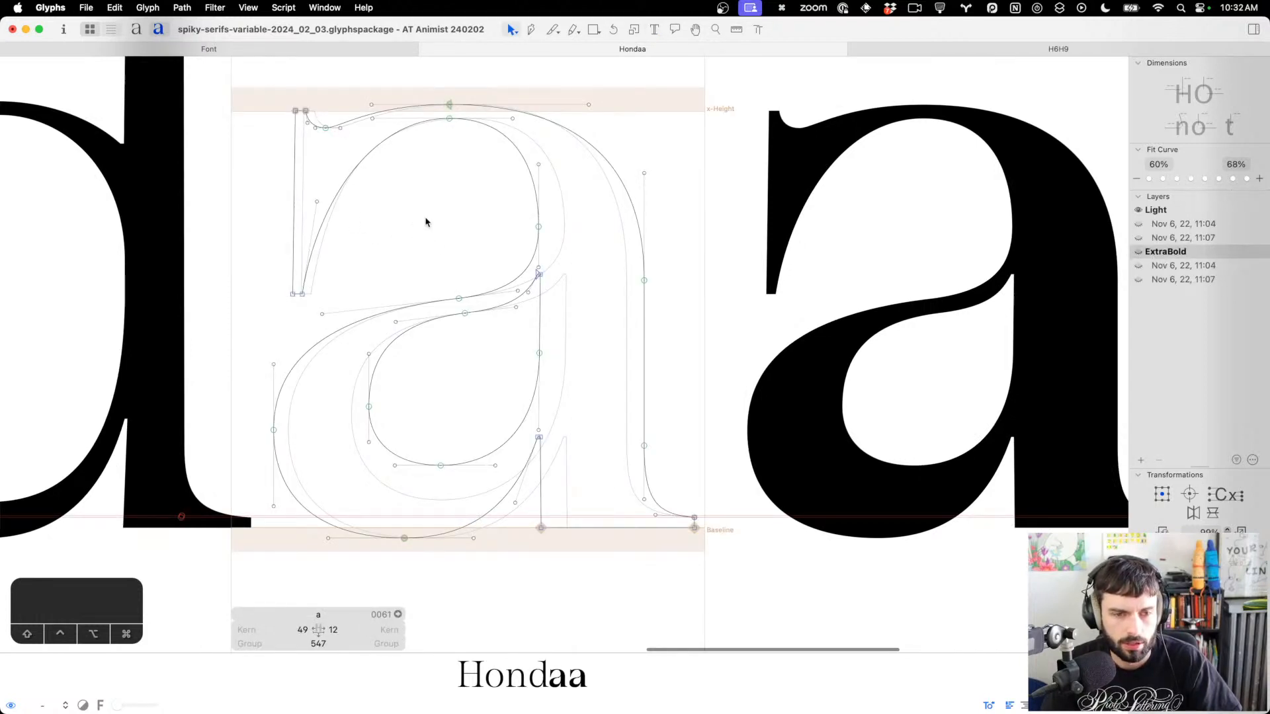
{"action": "scroll", "coordinate": [543, 270], "scroll_direction": "up", "scroll_amount": 1}
{"action": "left_click_drag", "start_coordinate": [550, 292], "coordinate": [533, 280]}
{"action": "key", "text": "ctrl+alt+shift+Down"}
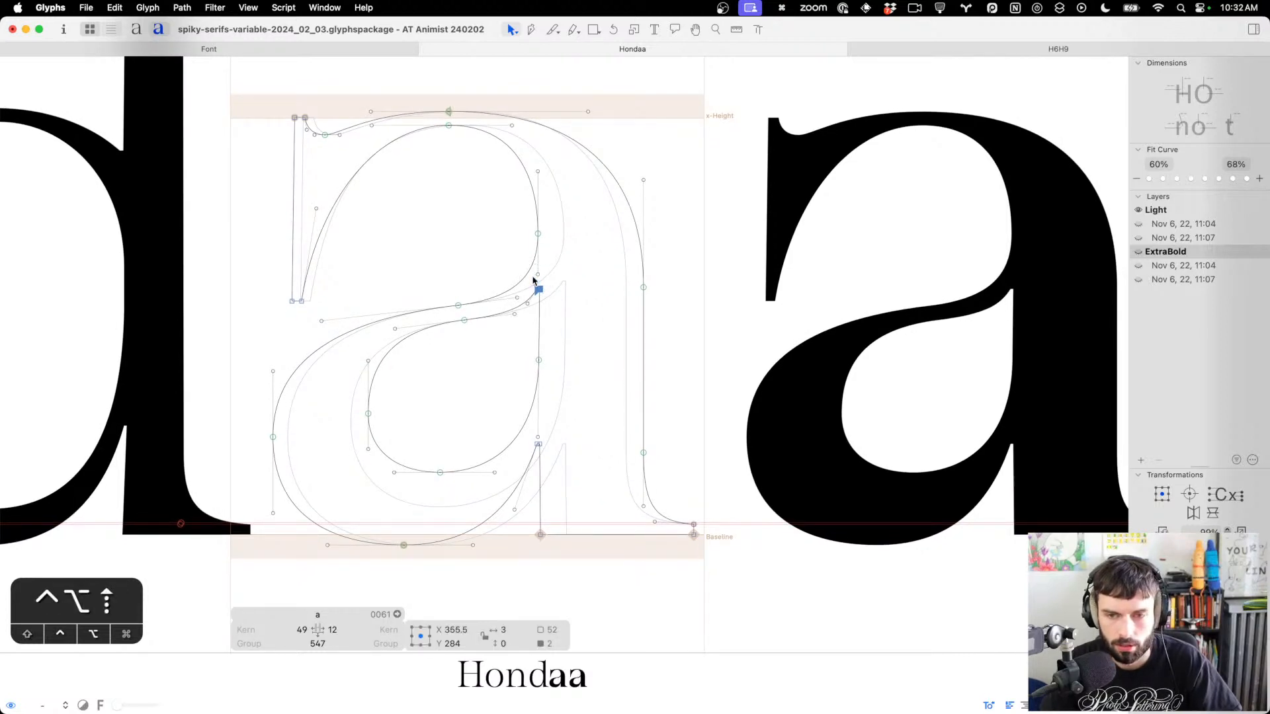
{"action": "key", "text": "ctrl+alt+shift+Up"}
{"action": "key", "text": "ctrl+alt+shift+Up"}
{"action": "key", "text": "ctrl+alt+shift+Up"}
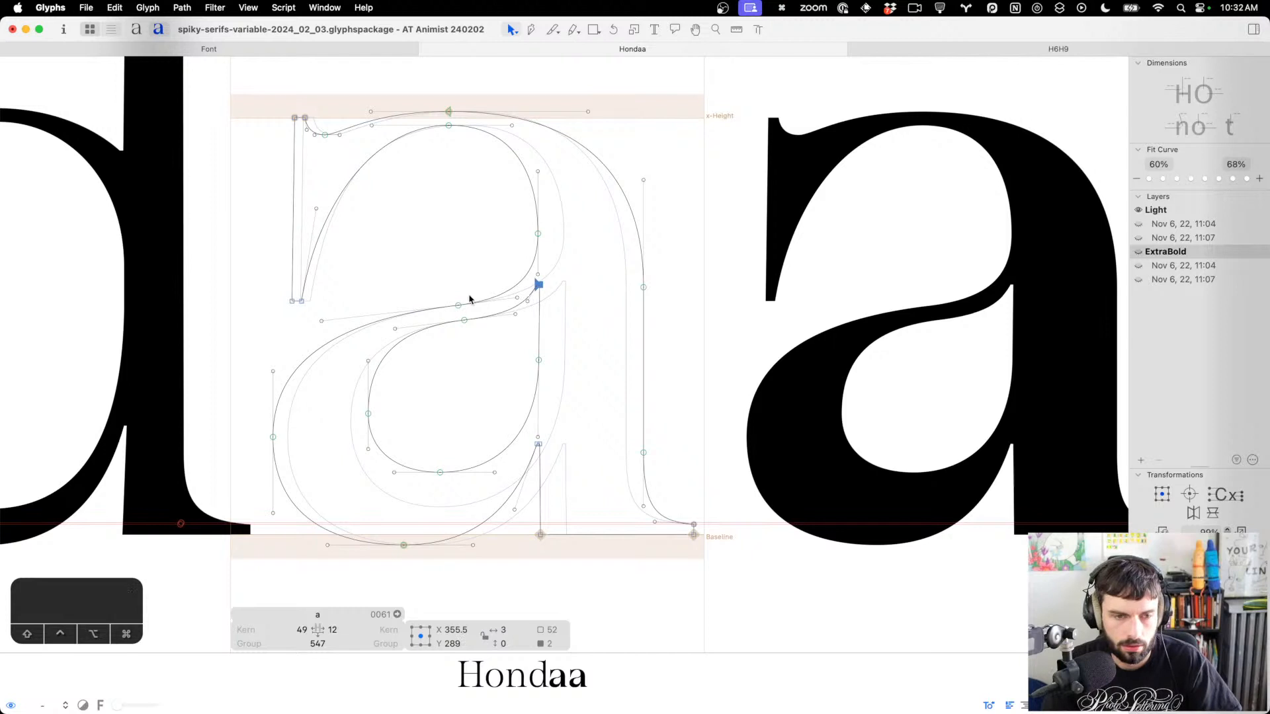
Raise the counter's left extreme node slightly and move the bowl's outer left extreme node up to Y 114
{"action": "left_click", "coordinate": [470, 299]}
{"action": "scroll", "coordinate": [501, 301], "scroll_direction": "down", "scroll_amount": 8}
{"action": "scroll", "coordinate": [513, 297], "scroll_direction": "left", "scroll_amount": 2}
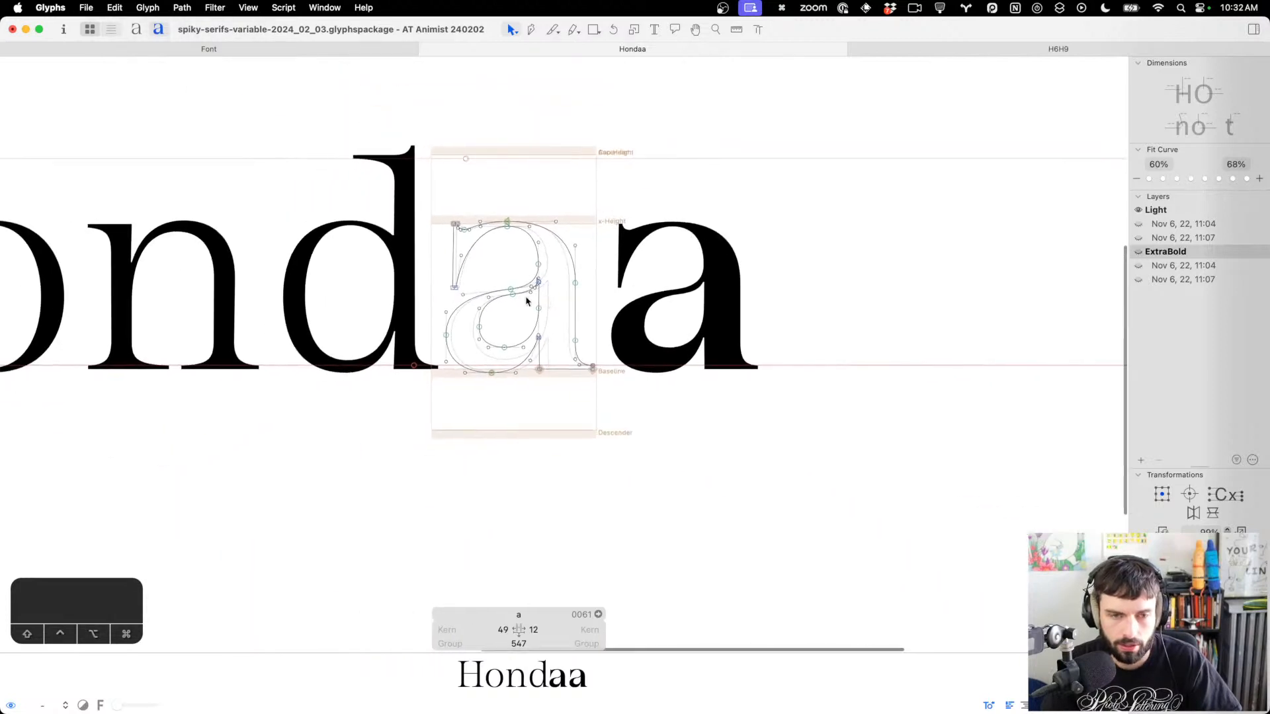
{"action": "scroll", "coordinate": [500, 307], "scroll_direction": "up", "scroll_amount": 3}
{"action": "scroll", "coordinate": [501, 306], "scroll_direction": "up", "scroll_amount": 3}
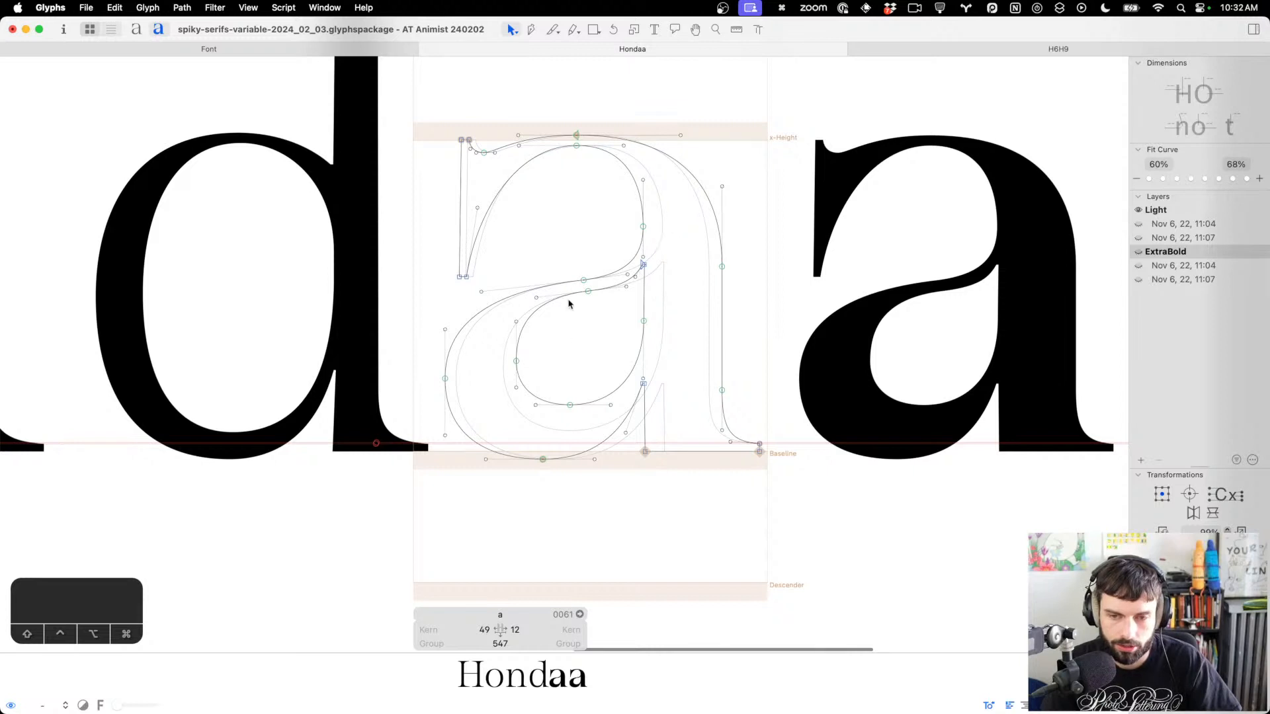
{"action": "left_click_drag", "start_coordinate": [534, 374], "coordinate": [431, 389]}
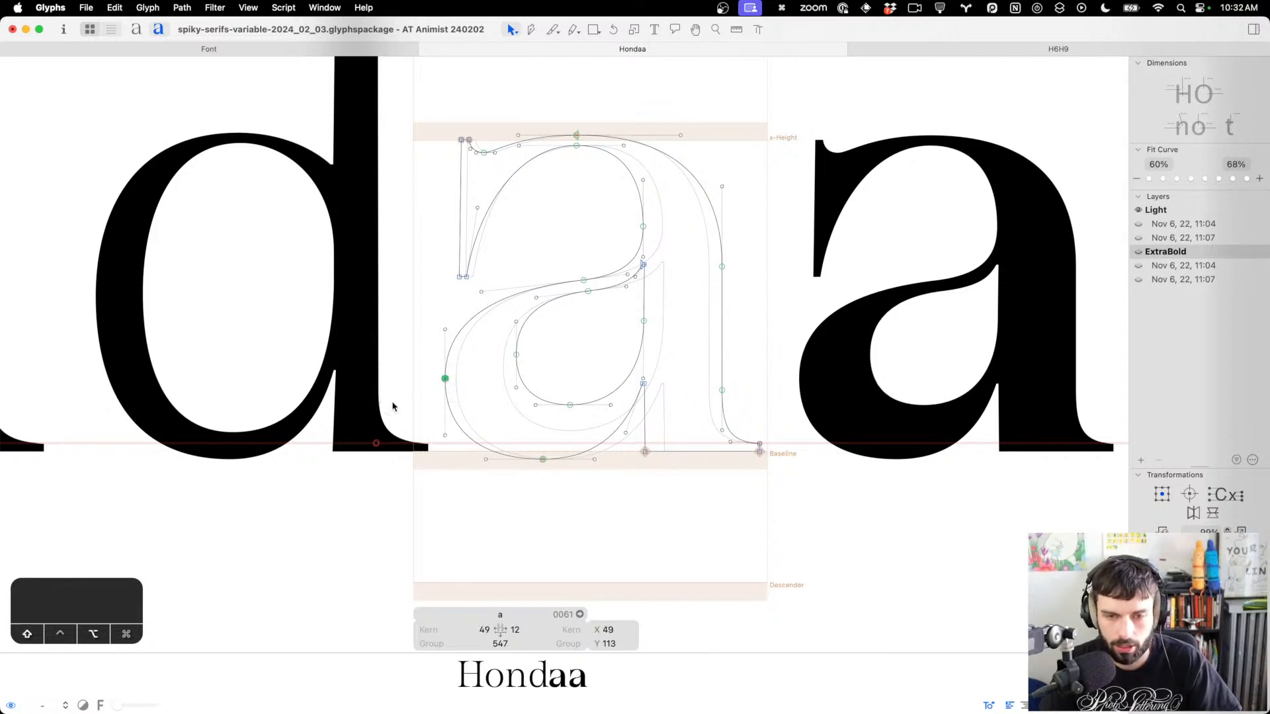
{"action": "key", "text": "alt+shift+Up"}
{"action": "key", "text": "alt+shift+Down"}
{"action": "key", "text": "alt+Up"}
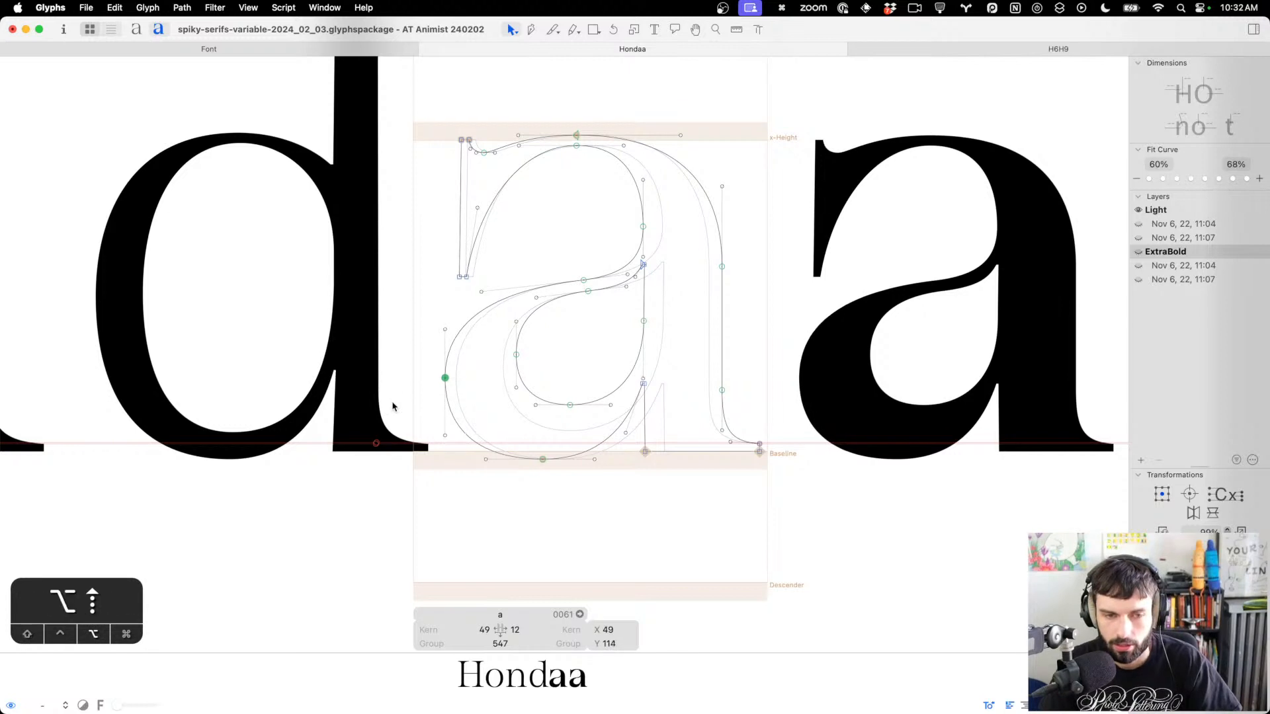
{"action": "key", "text": "ctrl+alt+shift+Up"}
{"action": "key", "text": "ctrl+alt+shift+Down"}
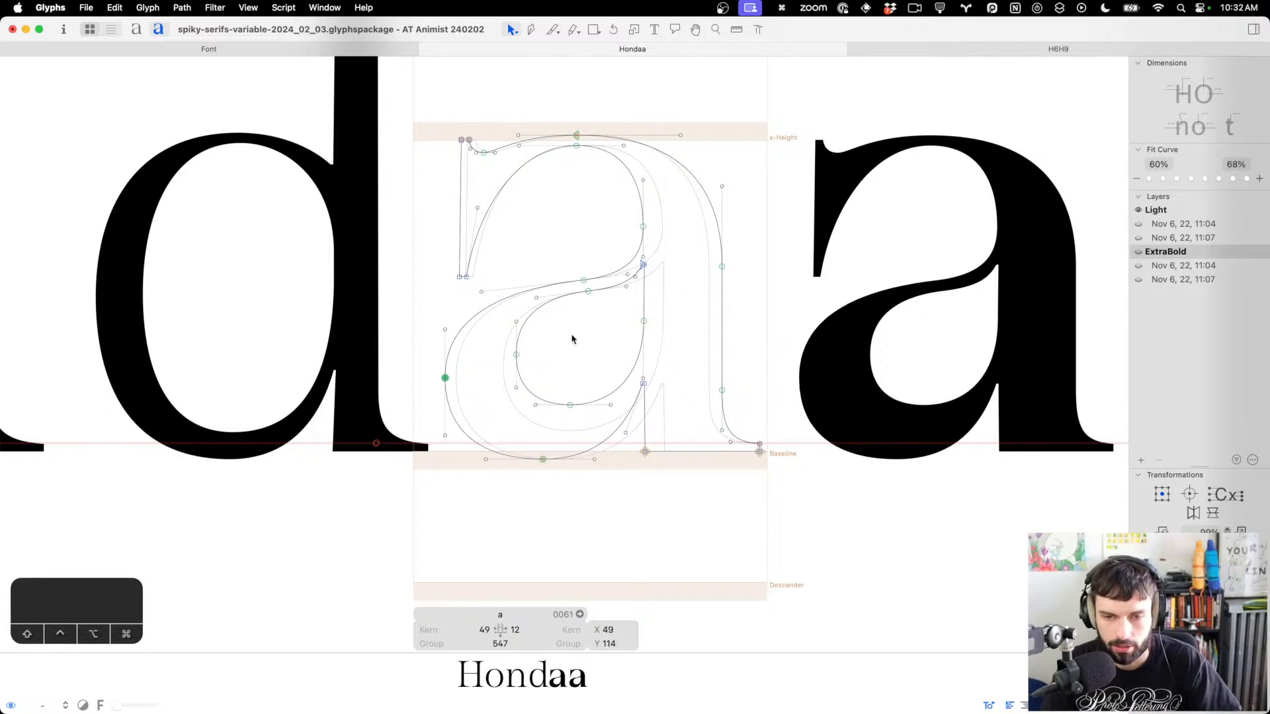
Push the bowl's upper outer curve slightly outward and raise its outer left extreme node to Y 117
{"action": "left_click", "coordinate": [604, 346]}
{"action": "left_click_drag", "start_coordinate": [480, 314], "coordinate": [473, 311]}
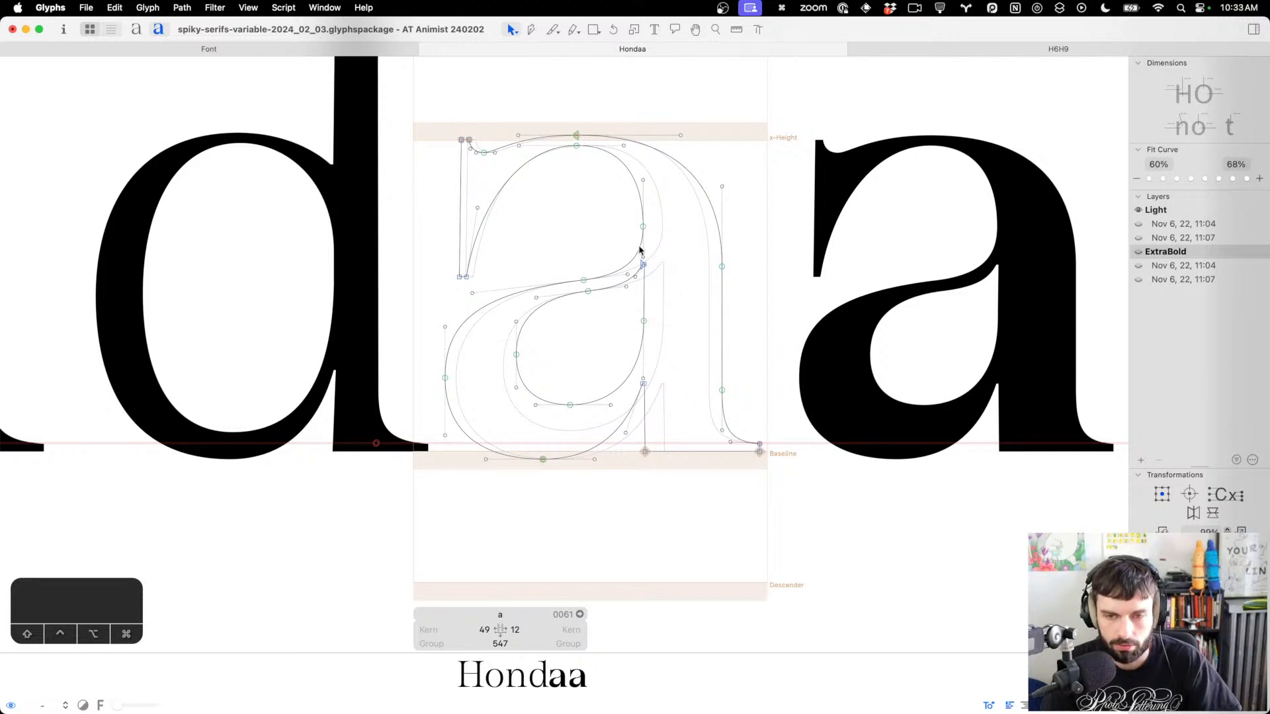
{"action": "scroll", "coordinate": [606, 285], "scroll_direction": "right", "scroll_amount": 1}
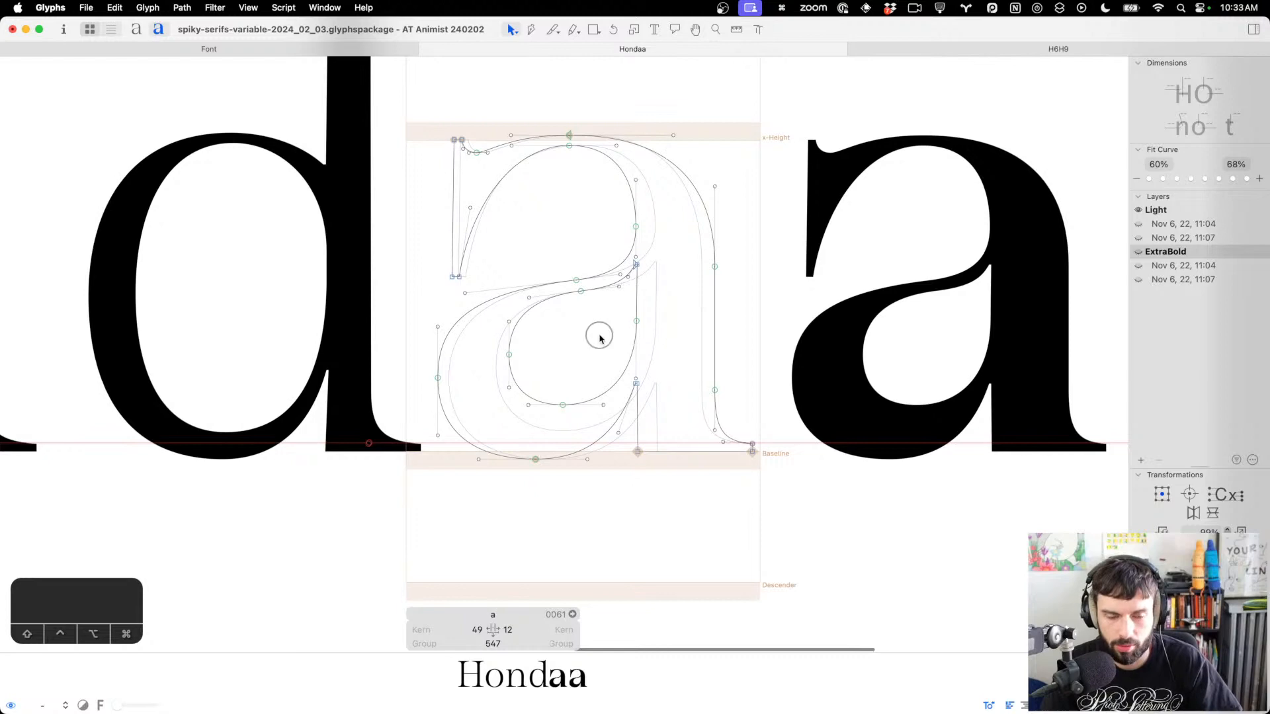
{"action": "scroll", "coordinate": [620, 338], "scroll_direction": "down", "scroll_amount": 5}
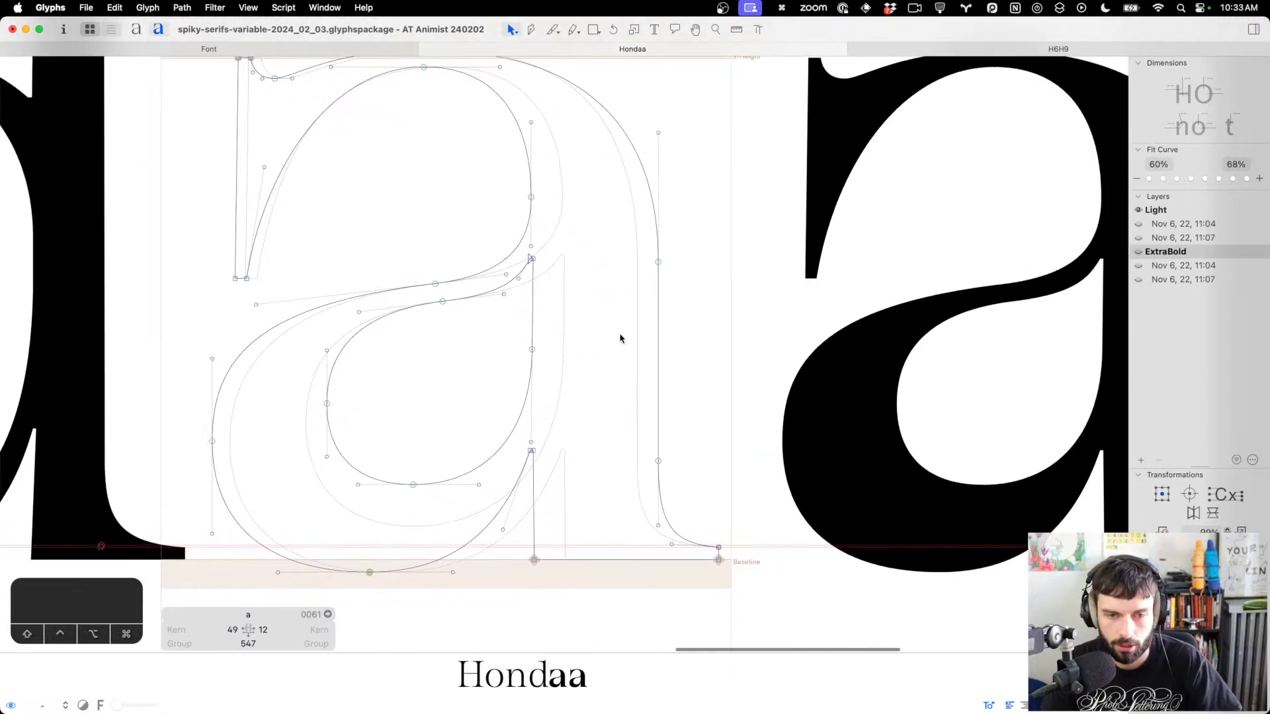
{"action": "scroll", "coordinate": [620, 338], "scroll_direction": "down", "scroll_amount": 1}
{"action": "scroll", "coordinate": [620, 339], "scroll_direction": "up", "scroll_amount": 4}
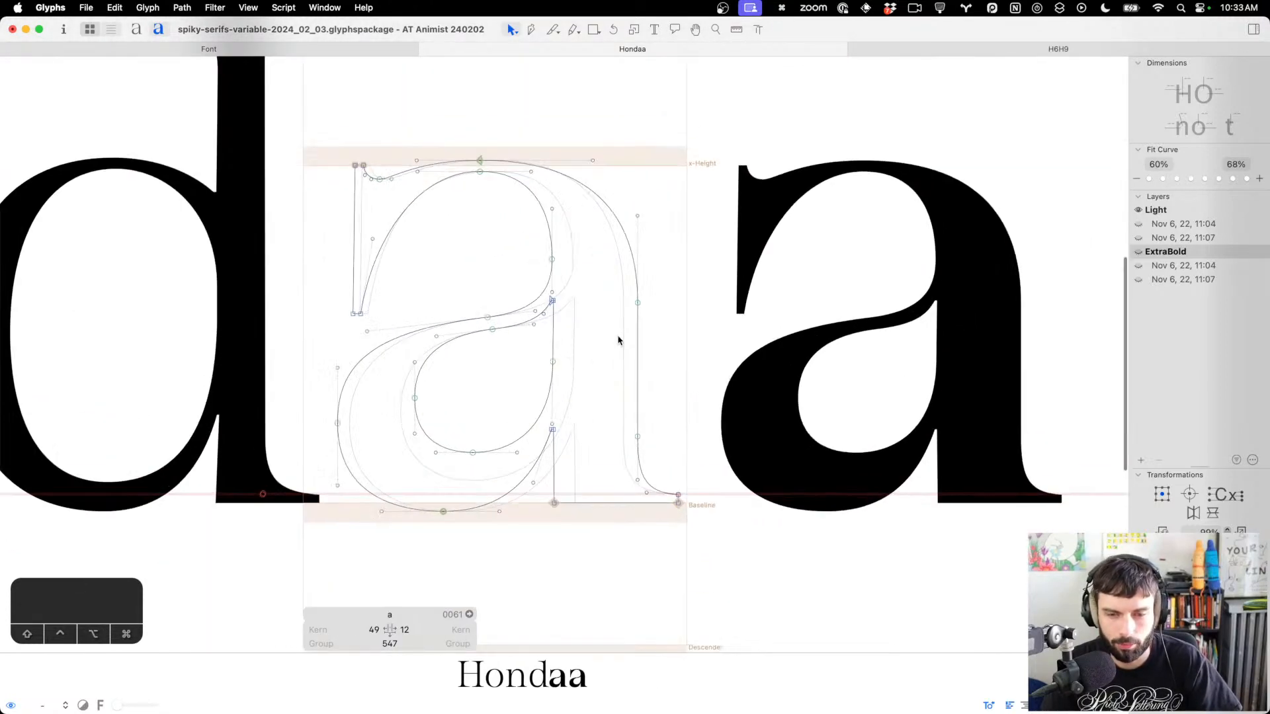
{"action": "scroll", "coordinate": [369, 456], "scroll_direction": "up", "scroll_amount": 2}
{"action": "left_click_drag", "start_coordinate": [369, 479], "coordinate": [304, 415]}
{"action": "key", "text": "Up"}
{"action": "key", "text": "Up"}
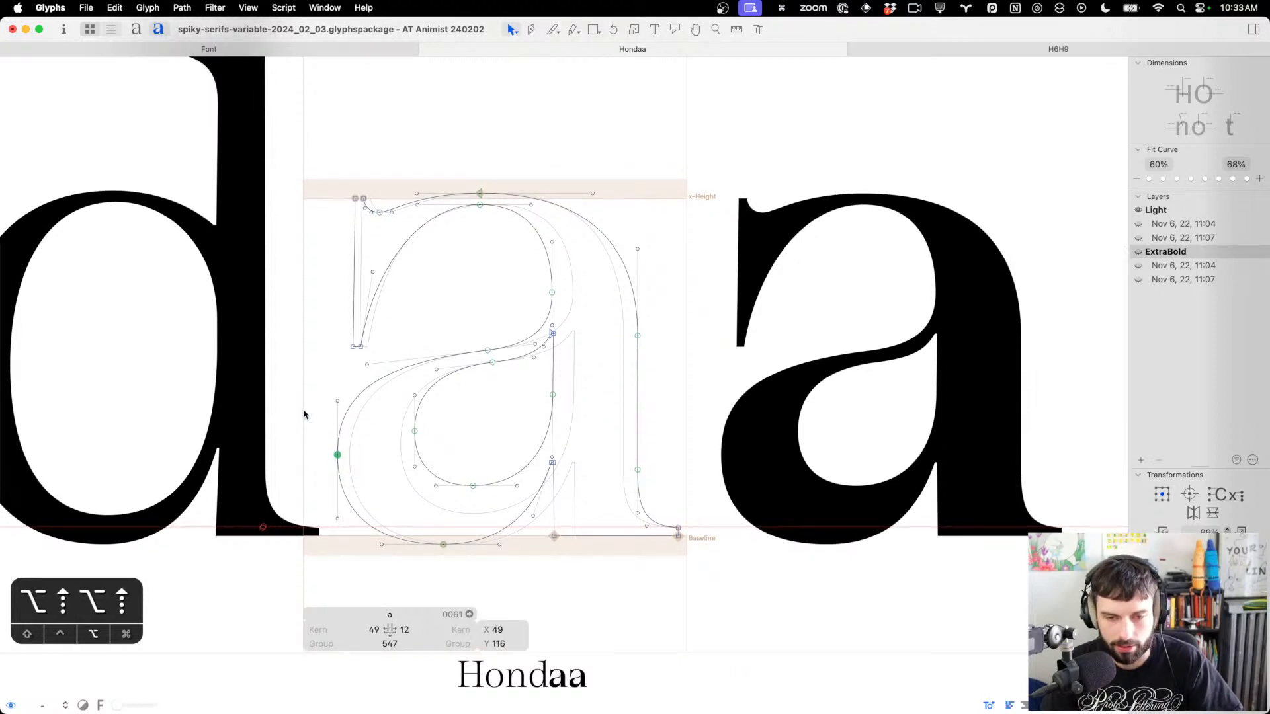
{"action": "key", "text": "Up"}
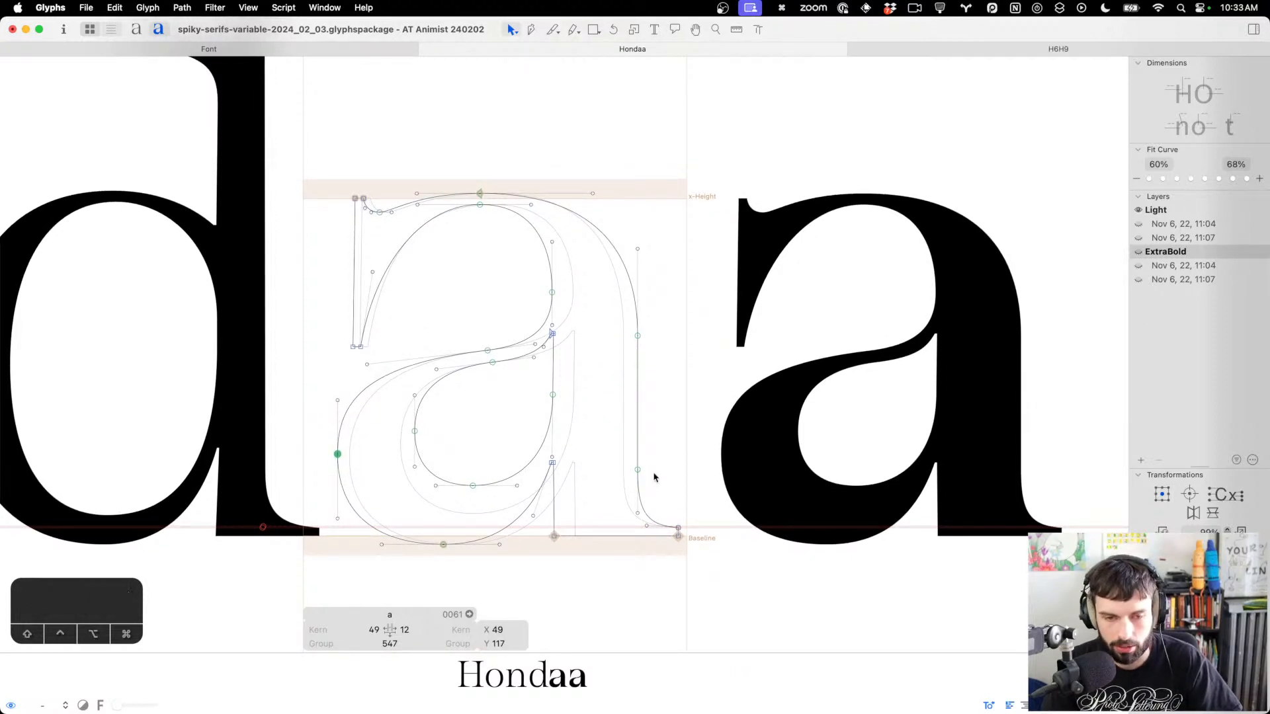
Thicken the bowl by moving the counter's left extreme node 30 units right to X 189
{"action": "left_click_drag", "start_coordinate": [465, 459], "coordinate": [383, 417]}
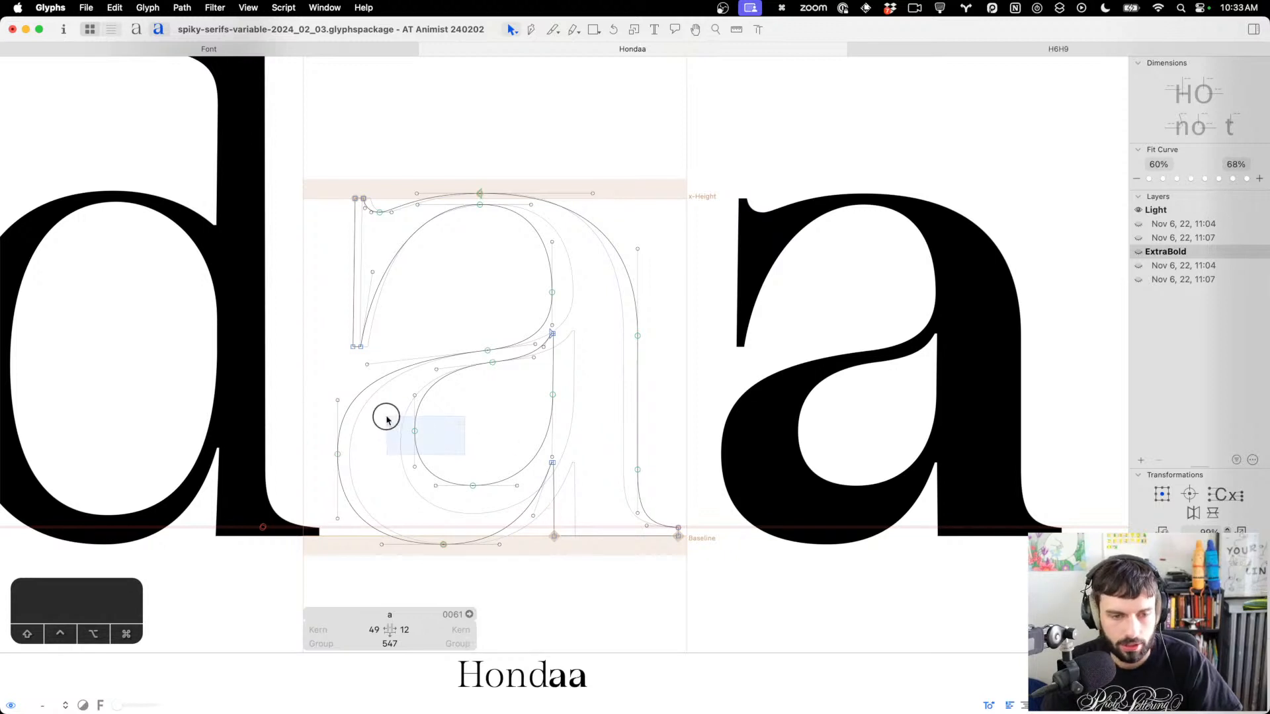
{"action": "key", "text": "shift+Right"}
{"action": "key", "text": "shift+Right"}
{"action": "key", "text": "shift+Right"}
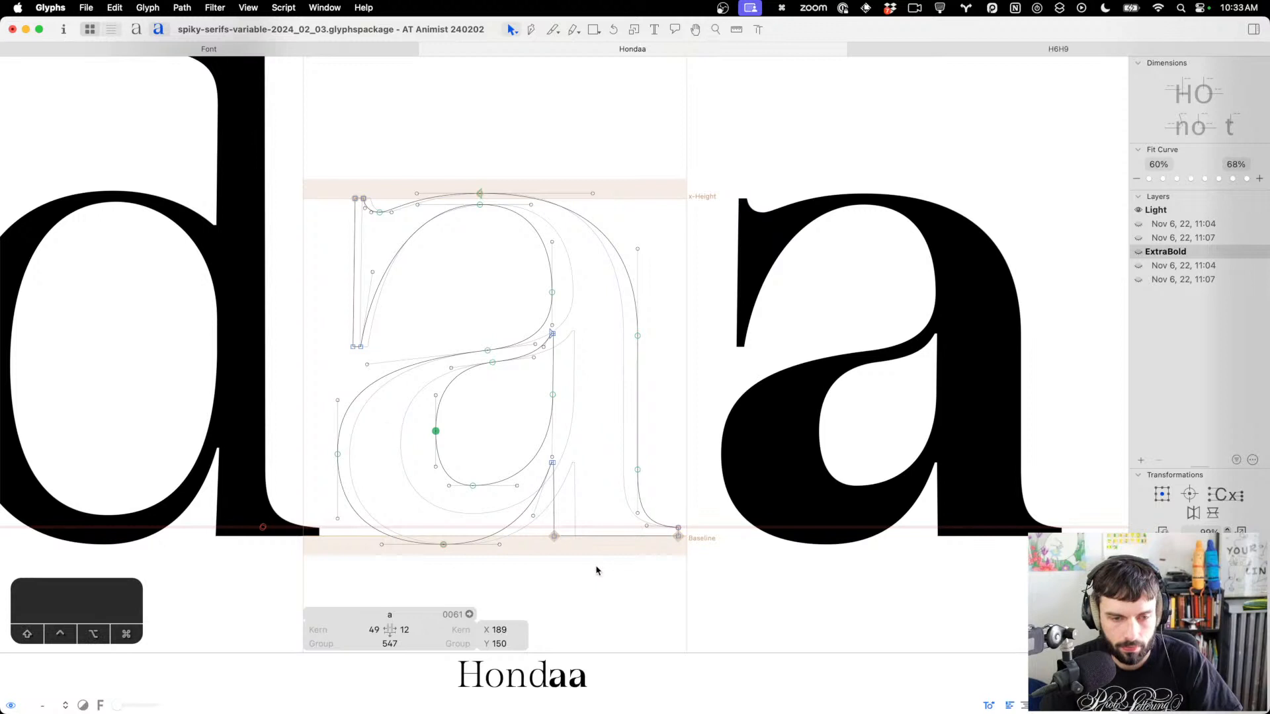
Thicken the a's stem by shifting all nodes along its inner edge 30 units left, centring the selection at X 326
{"action": "left_click_drag", "start_coordinate": [596, 570], "coordinate": [549, 273]}
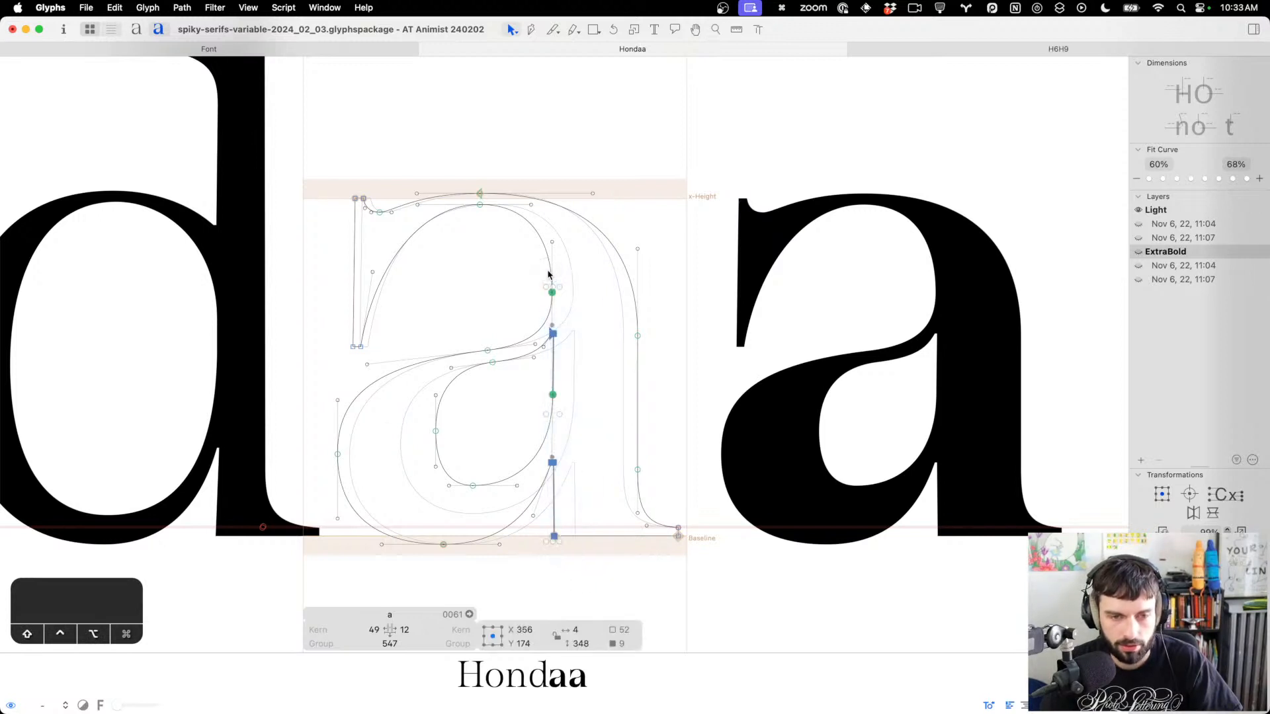
{"action": "key", "text": "shift+Left"}
{"action": "key", "text": "shift+Left"}
{"action": "key", "text": "ctrl+alt+shift+Left"}
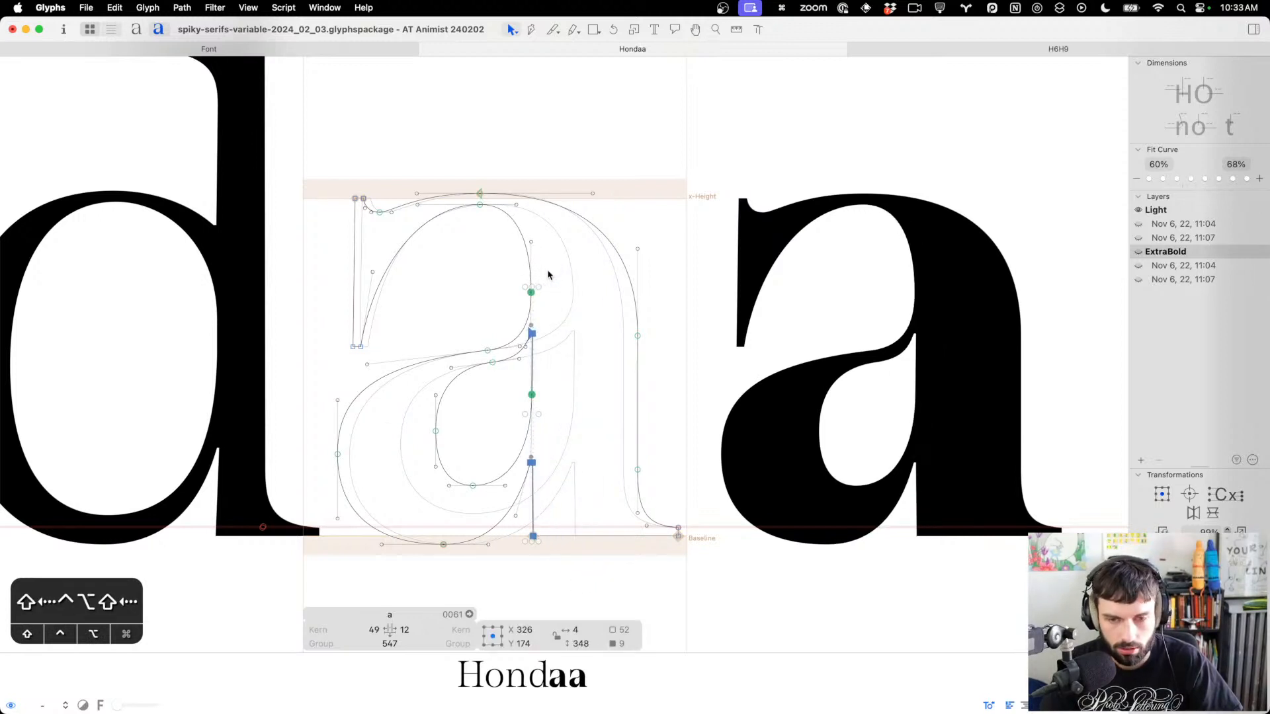
Tighten the bowl's counter by moving its left extreme node to X 199 and its bottom extreme node up to Y 104
{"action": "left_click_drag", "start_coordinate": [485, 457], "coordinate": [417, 421]}
{"action": "key", "text": "ctrl+alt+shift+Right"}
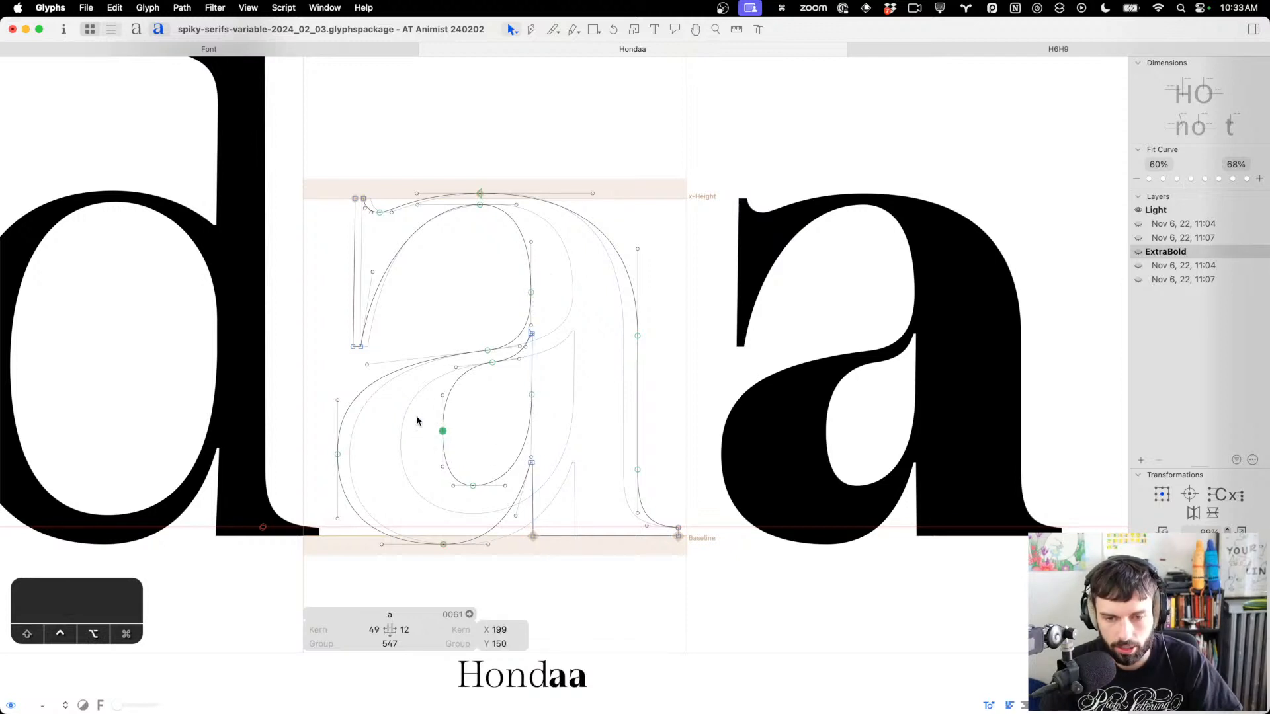
{"action": "left_click", "coordinate": [473, 485]}
{"action": "key", "text": "shift+Up"}
{"action": "key", "text": "ctrl+alt+shift+Up"}
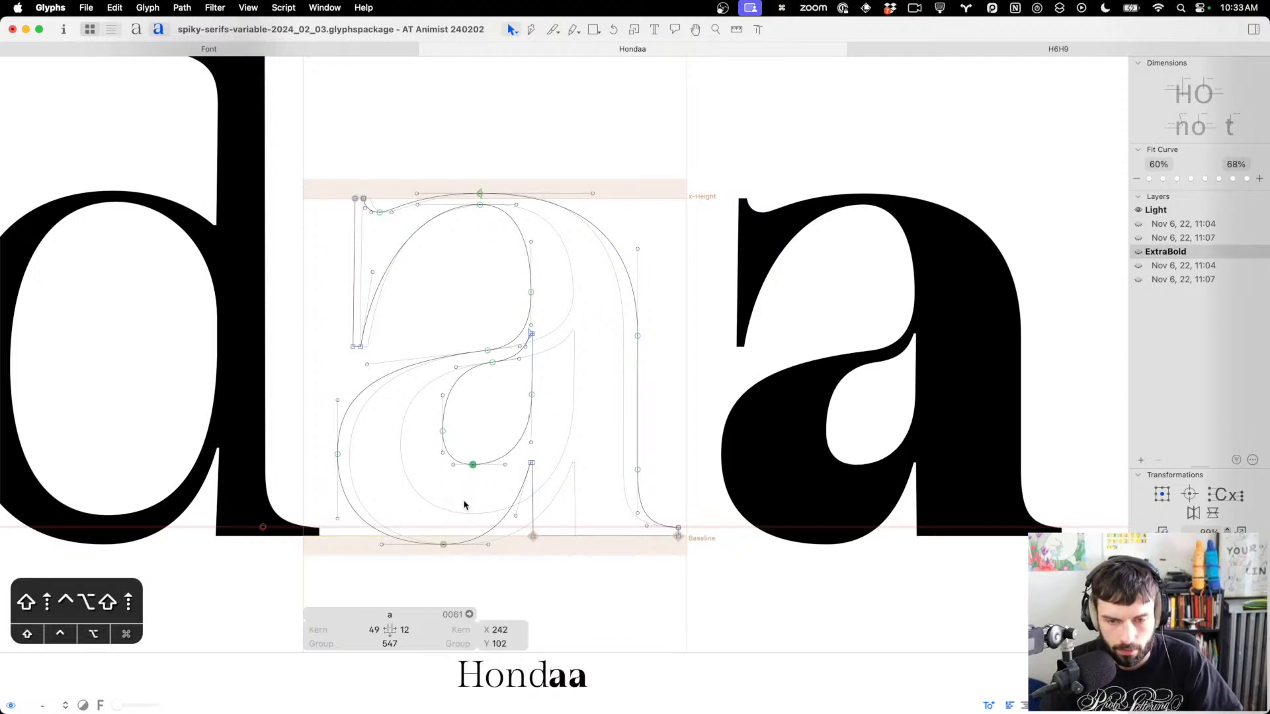
{"action": "key", "text": "shift+Up"}
{"action": "key", "text": "Down"}
{"action": "key", "text": "Down"}
{"action": "key", "text": "Down"}
{"action": "key", "text": "Down"}
{"action": "key", "text": "Down"}
{"action": "key", "text": "Down"}
{"action": "key", "text": "Down"}
{"action": "key", "text": "Down"}
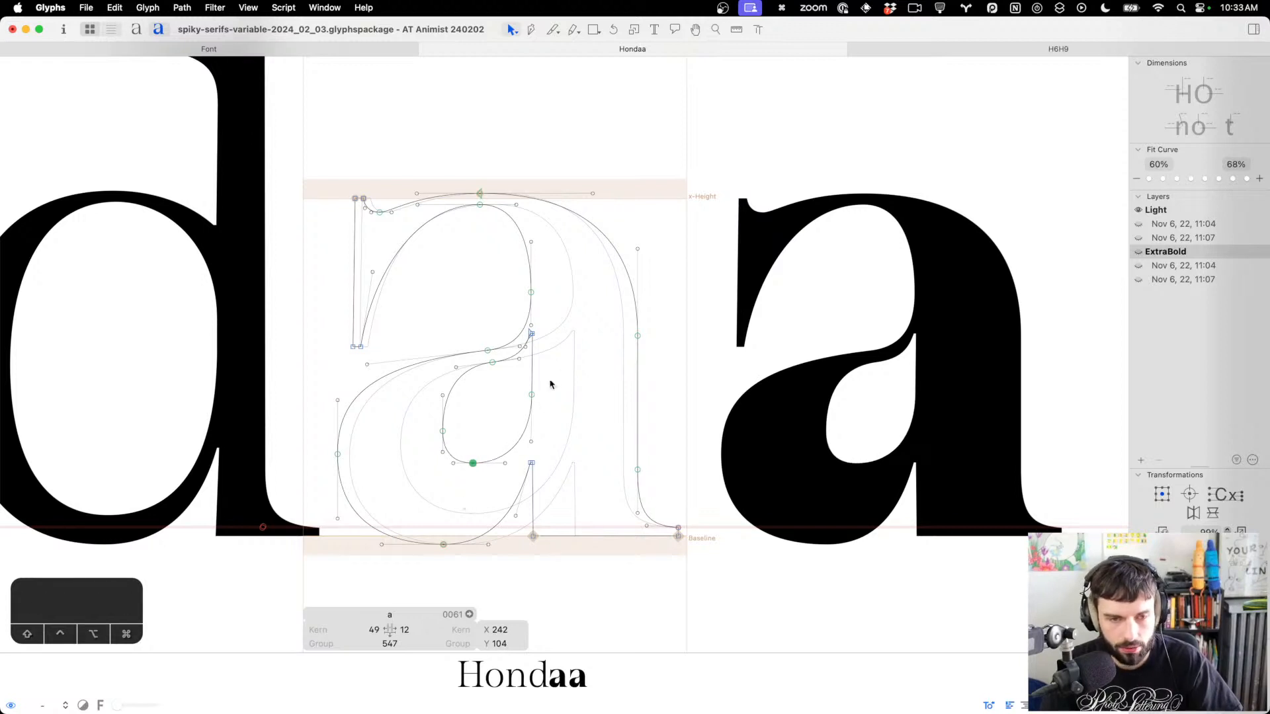
Shift the nodes of the bowl's upper connecting stroke and stem join upward, centring the selection at Y 318
{"action": "left_click_drag", "start_coordinate": [544, 368], "coordinate": [476, 277]}
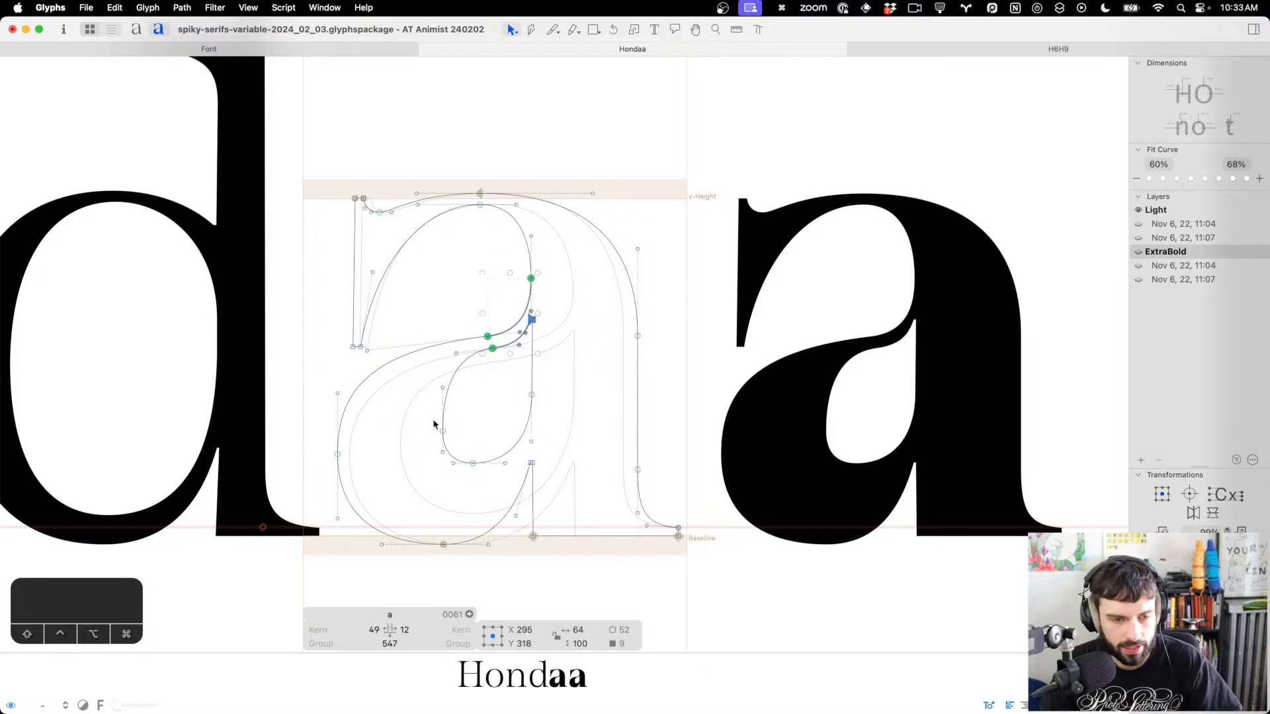
Raise the left extreme nodes of the bowl and its counter, centring them at Y 143.5, and shift the counter's bottom node to X 258
{"action": "left_click_drag", "start_coordinate": [457, 420], "coordinate": [291, 466]}
{"action": "key", "text": "ctrl+alt+shift+Up"}
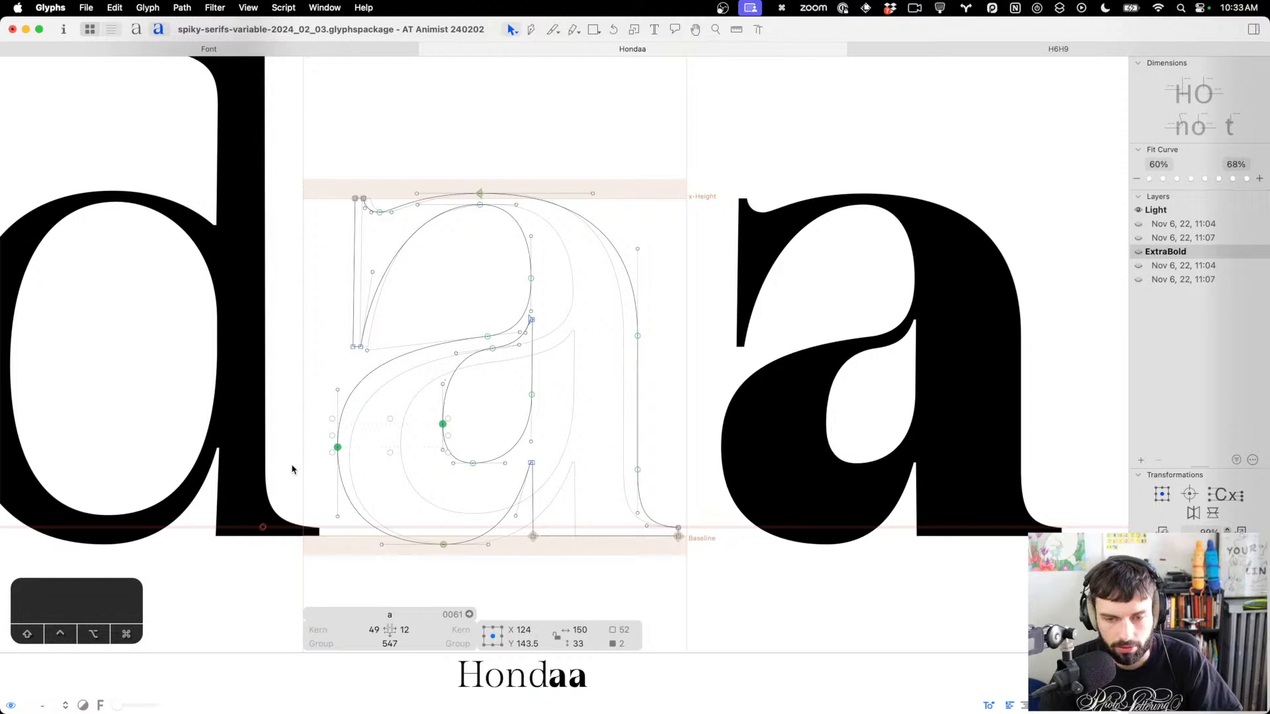
{"action": "left_click", "coordinate": [470, 458]}
{"action": "key", "text": "ctrl+alt+Right"}
{"action": "key", "text": "ctrl+alt+Right"}
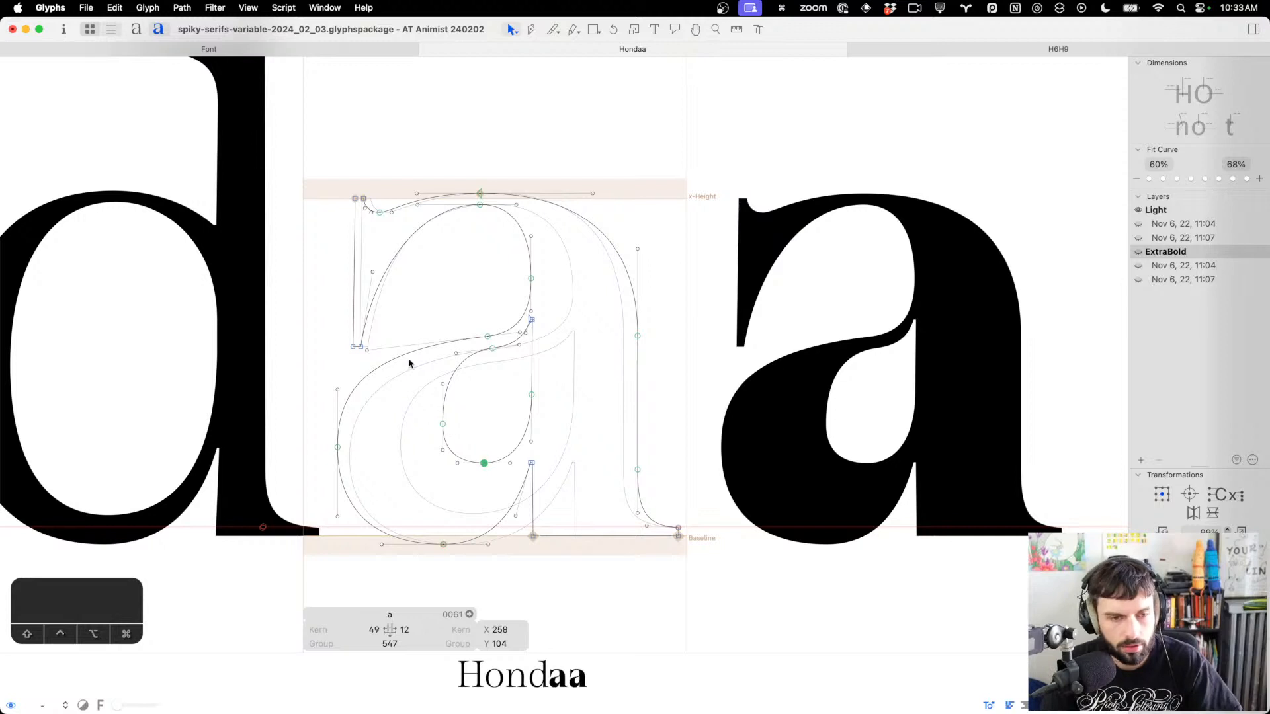
Lower the two nodes at the foot of the a's upper terminal to Y 260 and shift the arch's top extreme nodes to X 254
{"action": "left_click_drag", "start_coordinate": [364, 359], "coordinate": [325, 336]}
{"action": "key", "text": "ctrl+alt+shift+Down"}
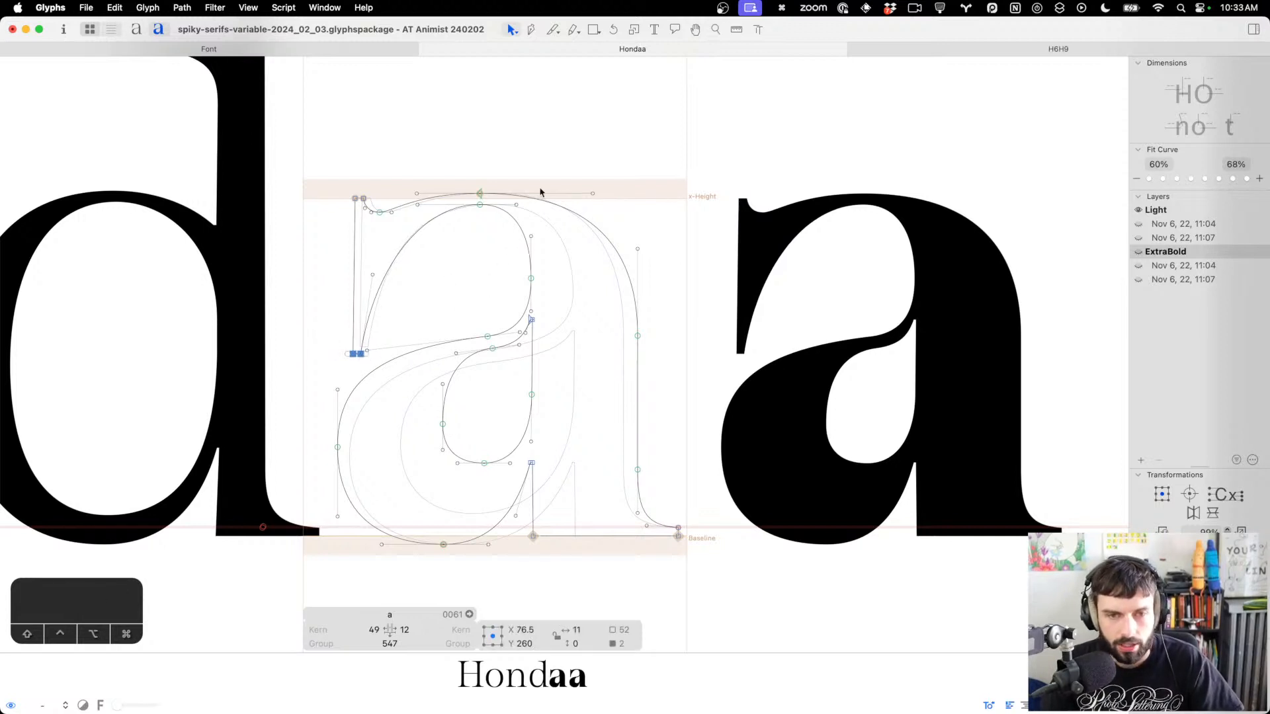
{"action": "left_click_drag", "start_coordinate": [499, 179], "coordinate": [466, 231]}
{"action": "key", "text": "ctrl+alt+Right"}
{"action": "key", "text": "ctrl+alt+Right"}
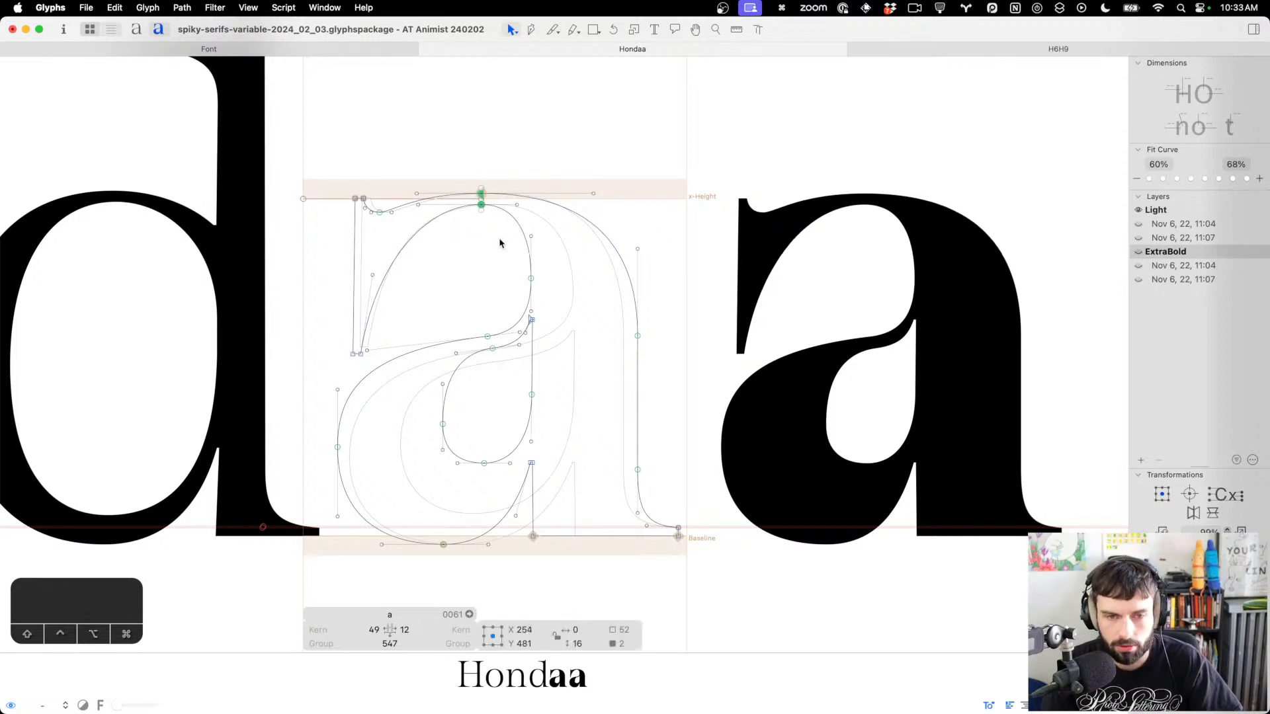
Raise the upper node on the stem's outer edge to Y 306, keeping it at X 477
{"action": "left_click", "coordinate": [590, 255]}
{"action": "left_click", "coordinate": [612, 245]}
{"action": "left_click_drag", "start_coordinate": [570, 314], "coordinate": [708, 355]}
{"action": "key", "text": "shift+Up"}
{"action": "key", "text": "ctrl+alt+shift+Up"}
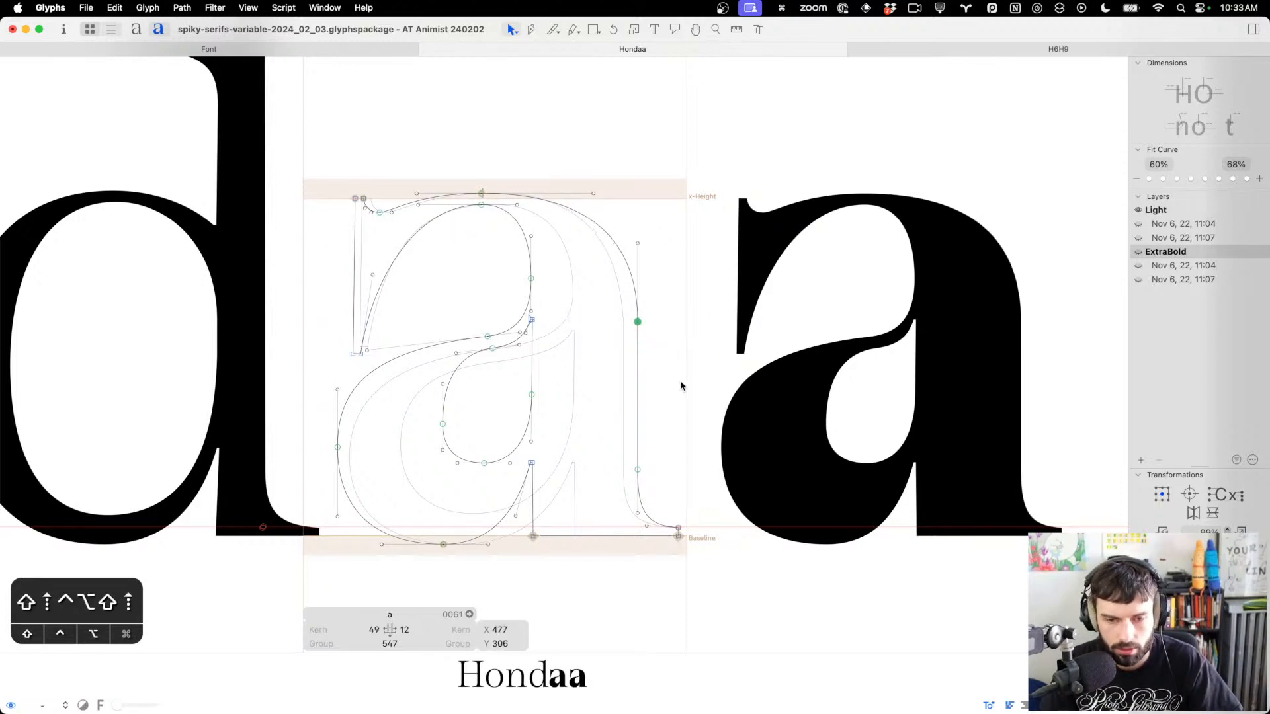
Preview the word, and shift the inner and outer top extreme nodes of the a's arch right to X 264
{"action": "left_click_drag", "start_coordinate": [667, 485], "coordinate": [599, 452]}
{"action": "key", "text": "t"}
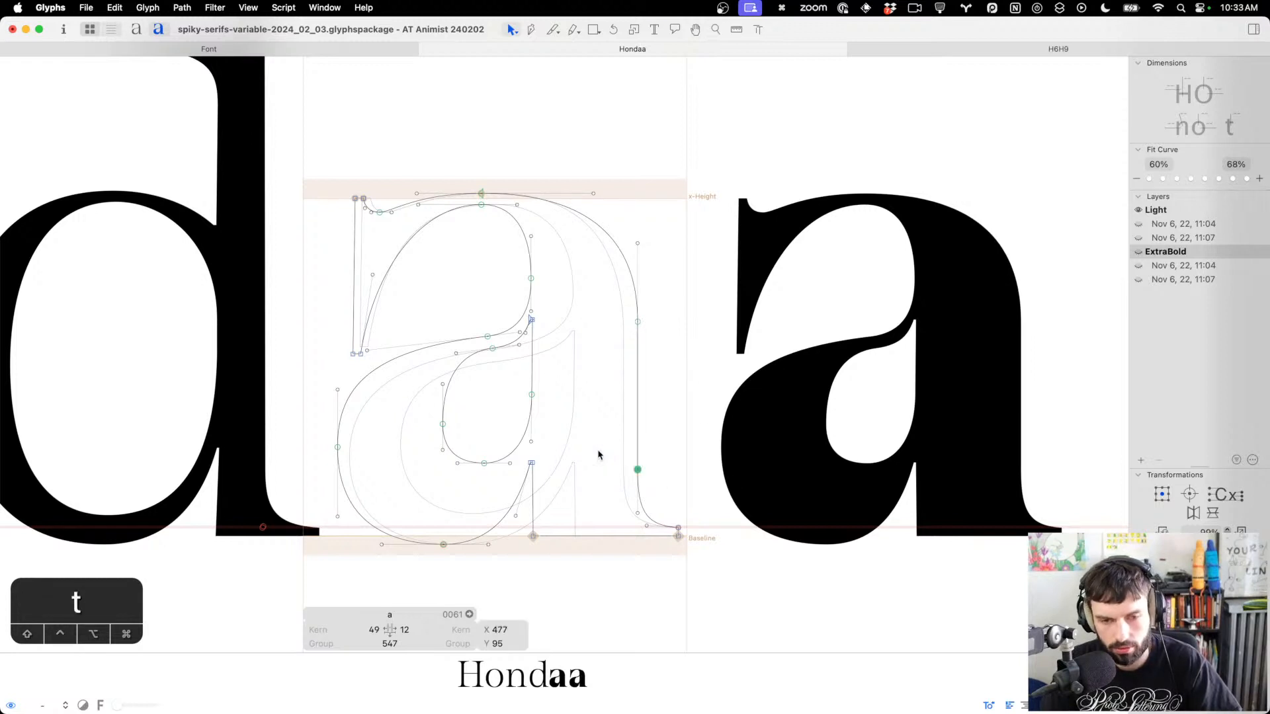
{"action": "scroll", "coordinate": [719, 434], "scroll_direction": "down", "scroll_amount": 5}
{"action": "scroll", "coordinate": [662, 436], "scroll_direction": "up", "scroll_amount": 10}
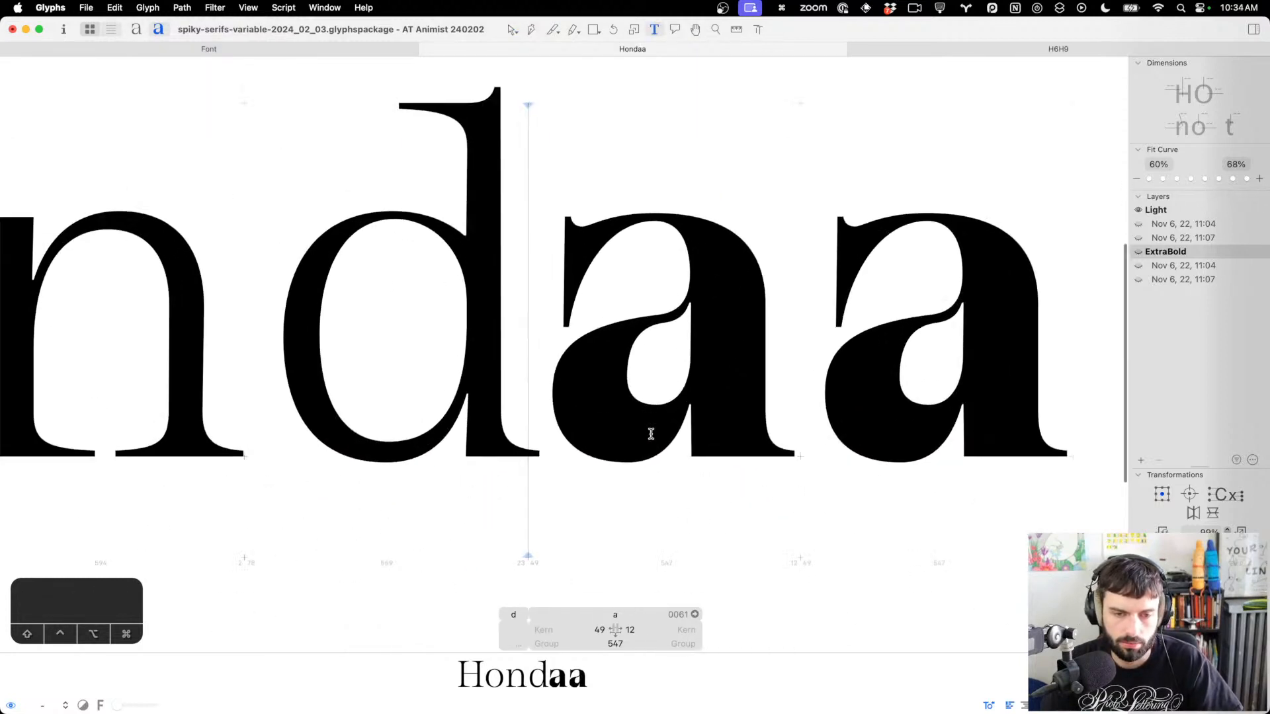
{"action": "key", "text": "Escape"}
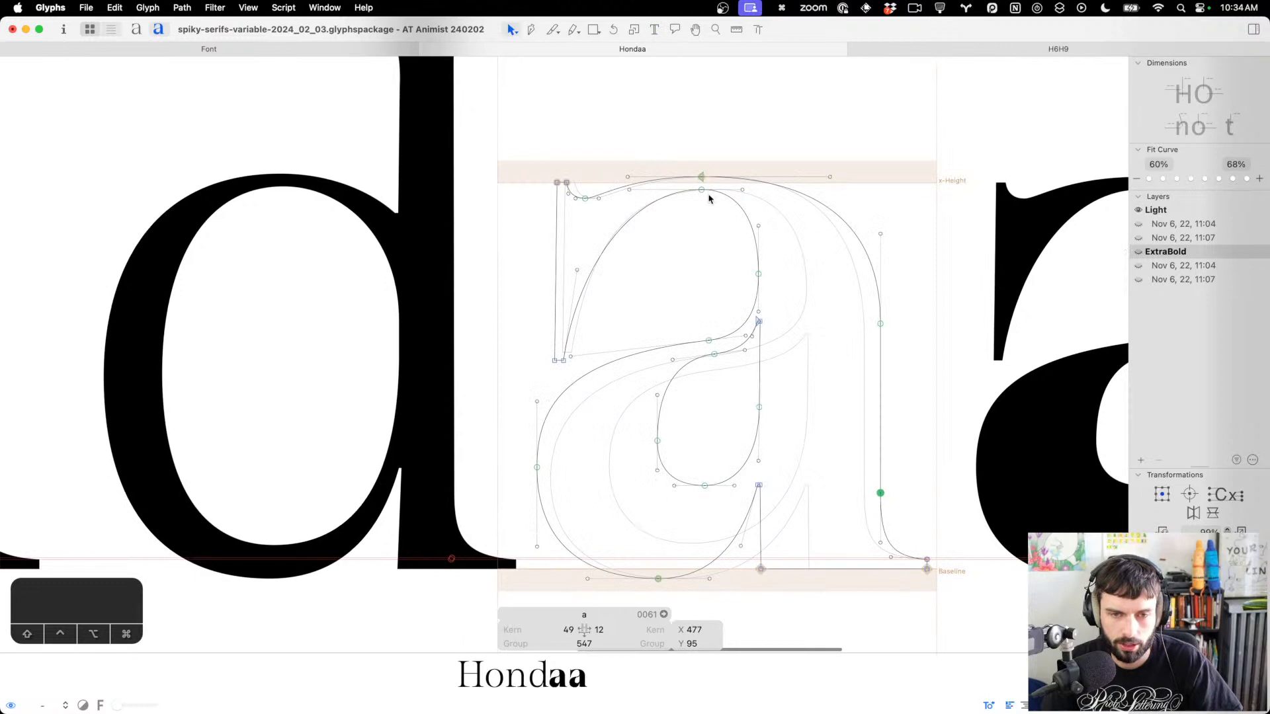
{"action": "left_click_drag", "start_coordinate": [709, 198], "coordinate": [678, 130]}
{"action": "key", "text": "ctrl+alt+shift+Right"}
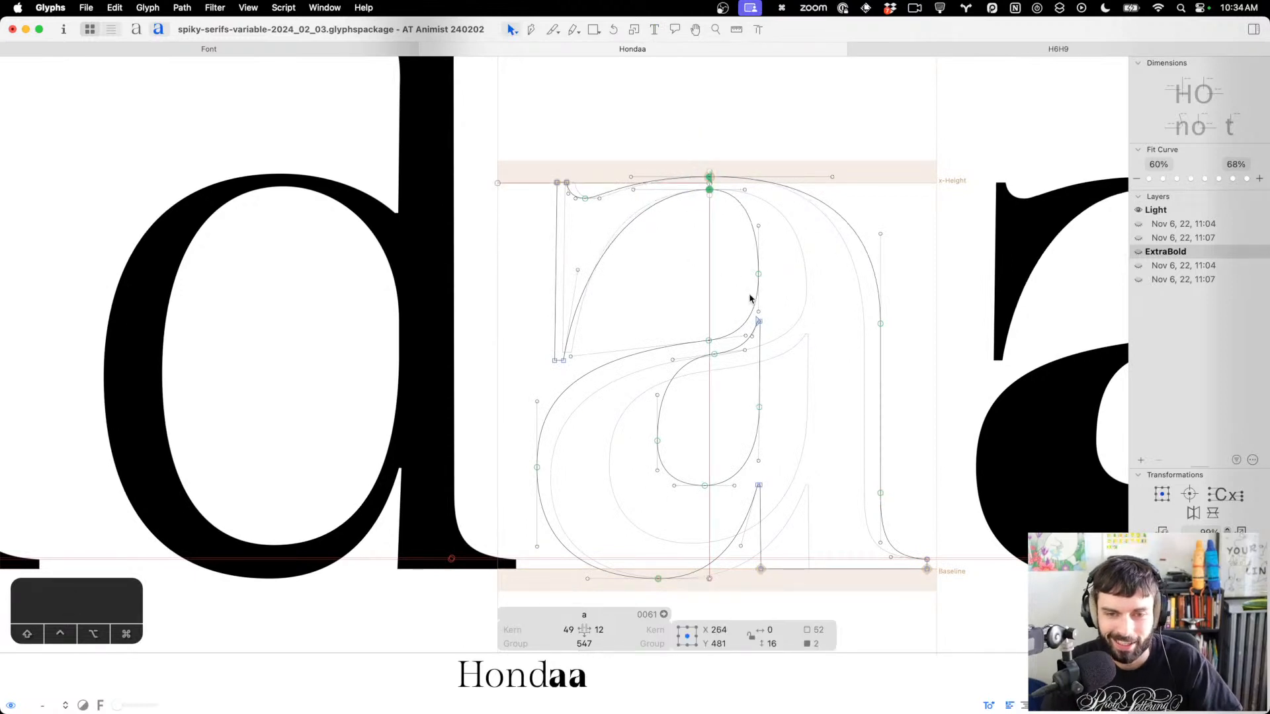
Raise the right extreme node of the a's upper opening to Y 388
{"action": "left_click", "coordinate": [759, 273]}
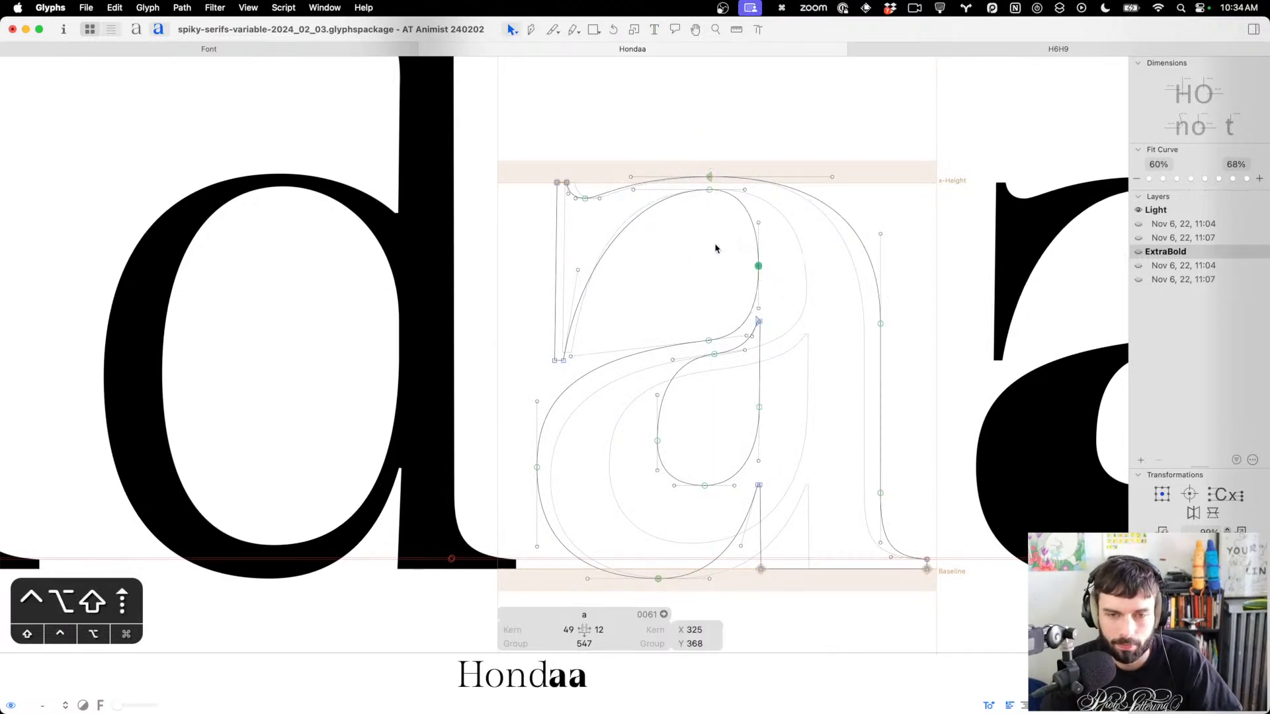
{"action": "key", "text": "shift+Up"}
{"action": "scroll", "coordinate": [715, 248], "scroll_direction": "right", "scroll_amount": 5}
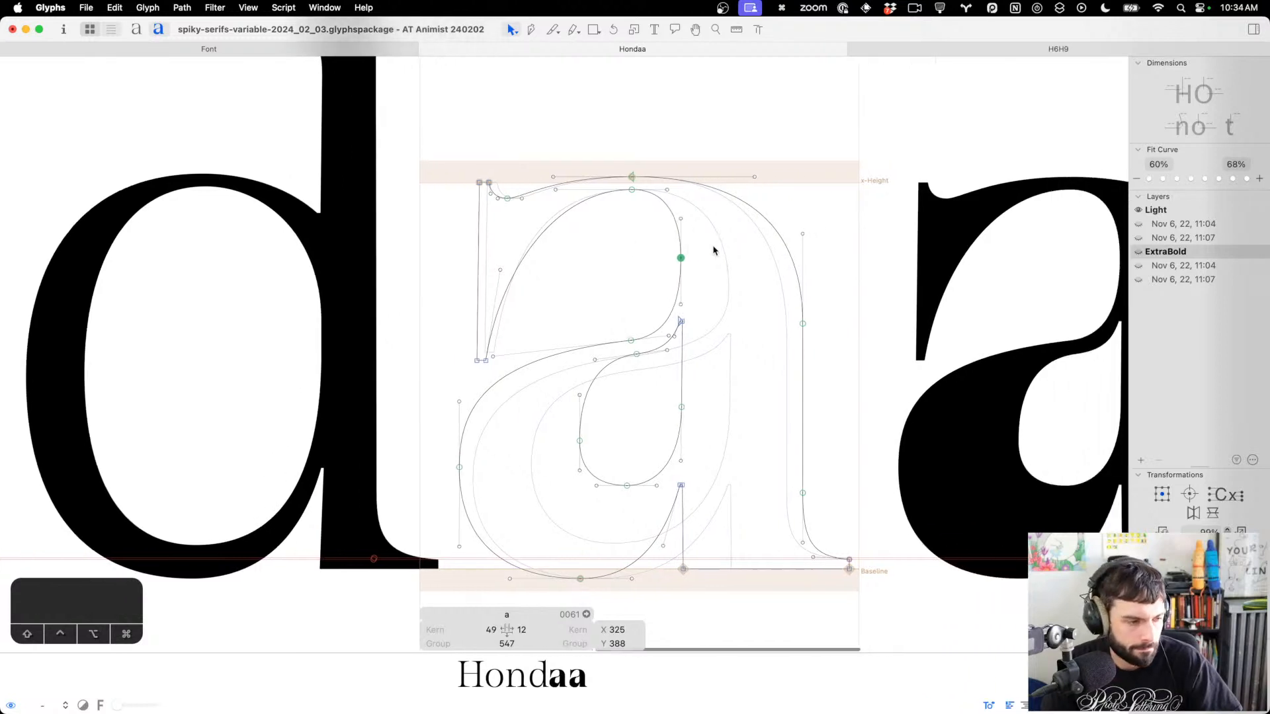
Raise the left extreme node of the bowl's counter to Y 172
{"action": "scroll", "coordinate": [715, 250], "scroll_direction": "right", "scroll_amount": 10}
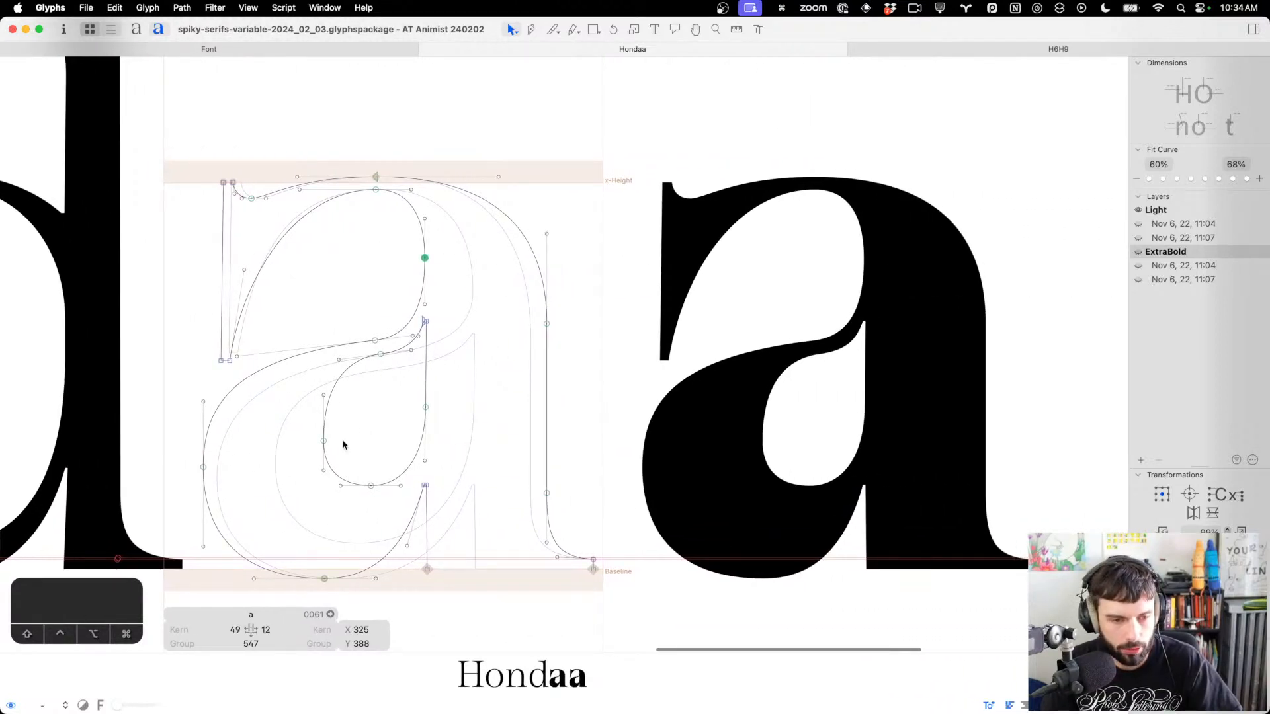
{"action": "left_click_drag", "start_coordinate": [343, 444], "coordinate": [275, 421]}
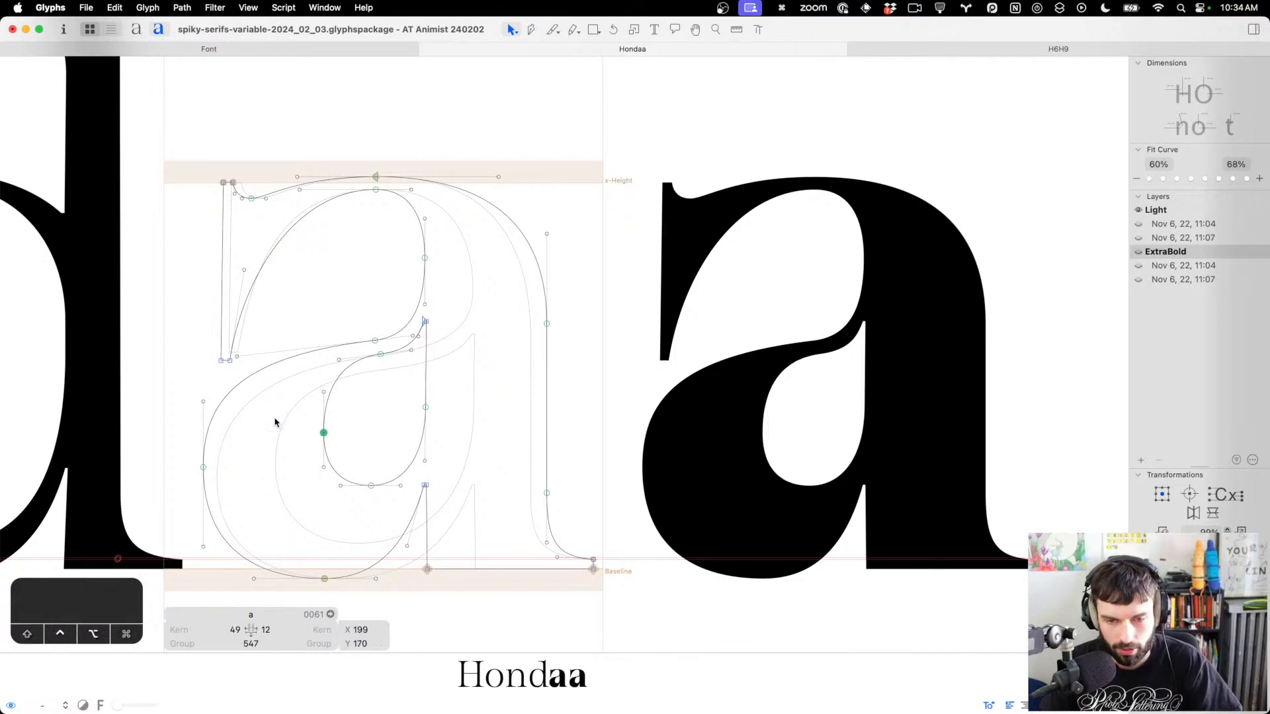
{"action": "key", "text": "ctrl+alt+Up"}
{"action": "key", "text": "ctrl+alt+Up"}
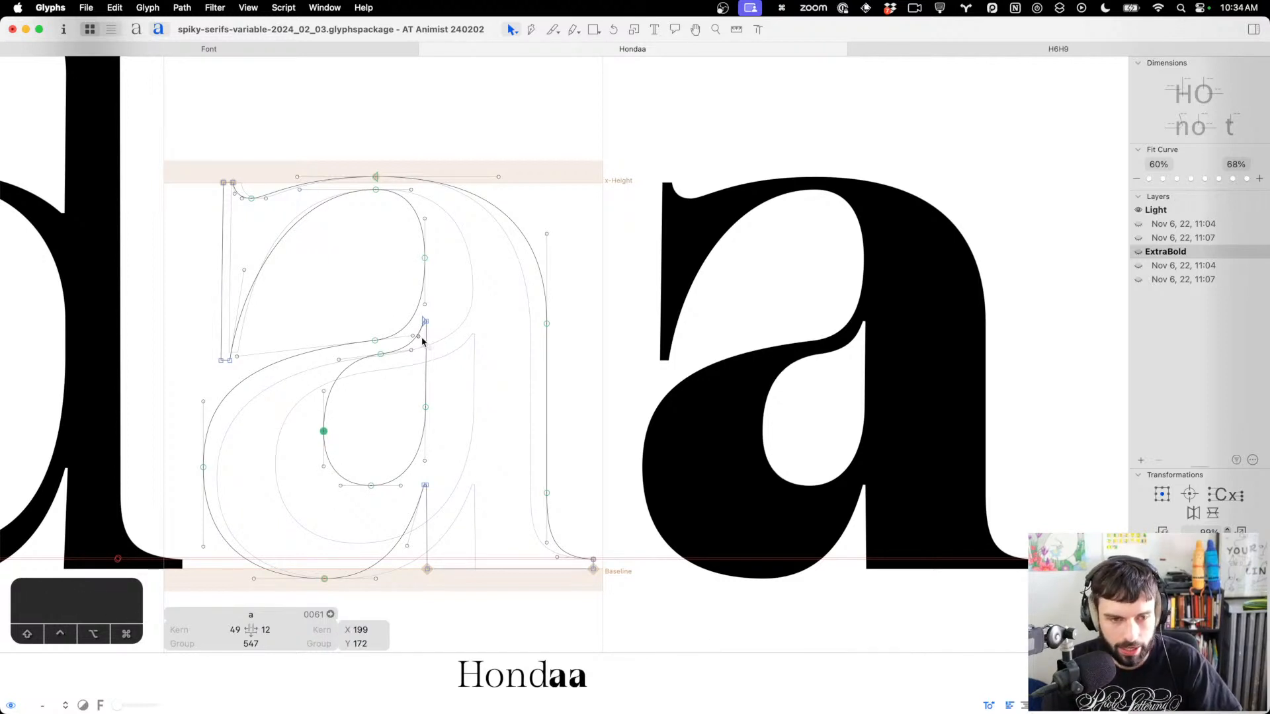
Lower the two nodes where the bowl joins the stem to Y 289 and reshape the short curve leading into the join
{"action": "left_click_drag", "start_coordinate": [443, 333], "coordinate": [420, 315]}
{"action": "key", "text": "shift+Down"}
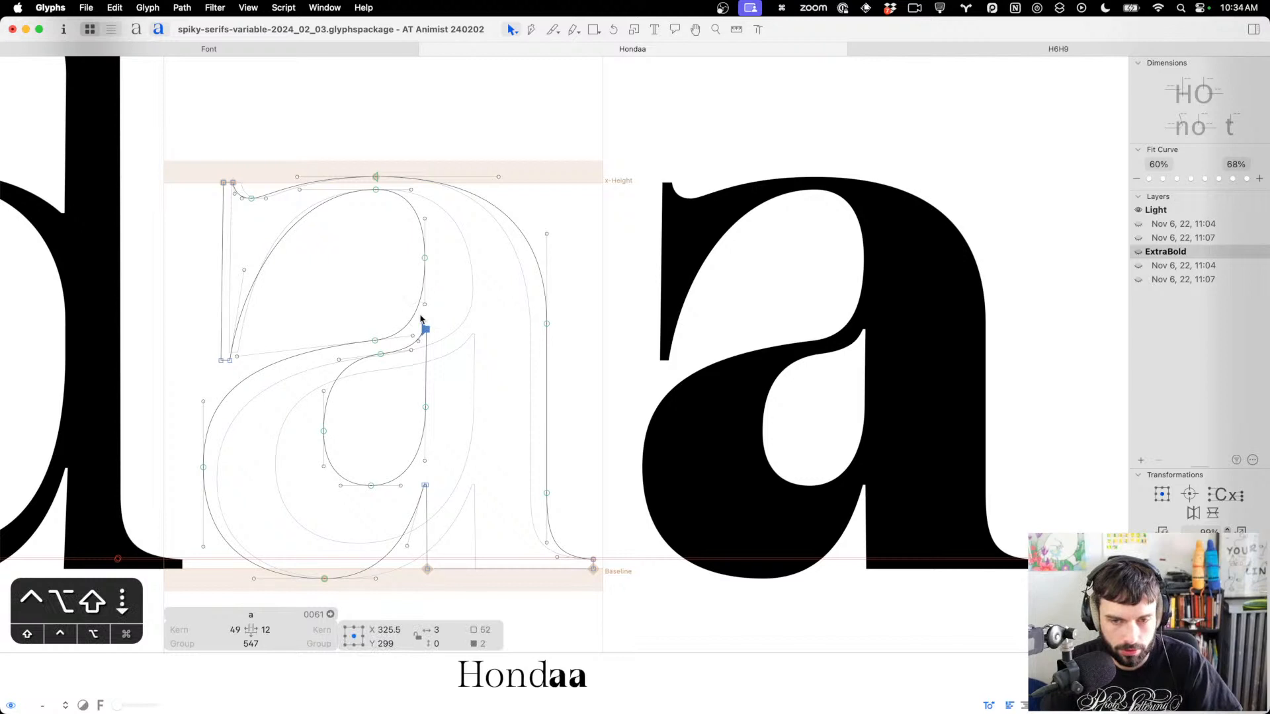
{"action": "key", "text": "ctrl+alt+shift+Down"}
{"action": "scroll", "coordinate": [394, 354], "scroll_direction": "up", "scroll_amount": 5}
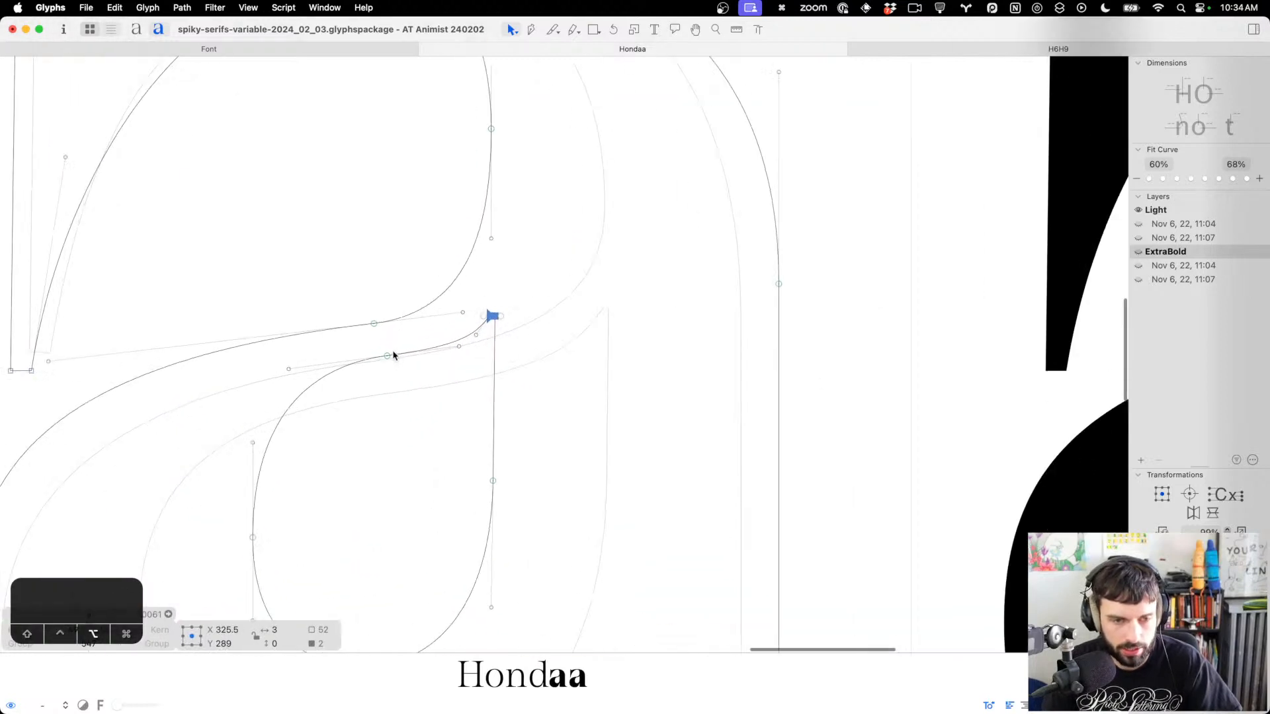
{"action": "left_click", "coordinate": [441, 383]}
{"action": "mouse_move", "coordinate": [458, 348]}
{"action": "left_mouse_down"}
{"action": "mouse_move", "coordinate": [439, 348]}
{"action": "mouse_move", "coordinate": [464, 339]}
{"action": "left_mouse_up"}
Lower the right extreme node of the a's upper opening to Y 348
{"action": "left_click_drag", "start_coordinate": [515, 158], "coordinate": [452, 107]}
{"action": "key", "text": "ctrl+alt+shift+Down"}
{"action": "key", "text": "ctrl+alt+shift+Down"}
{"action": "key", "text": "ctrl+alt+shift+Down"}
{"action": "key", "text": "ctrl+alt+shift+Down"}
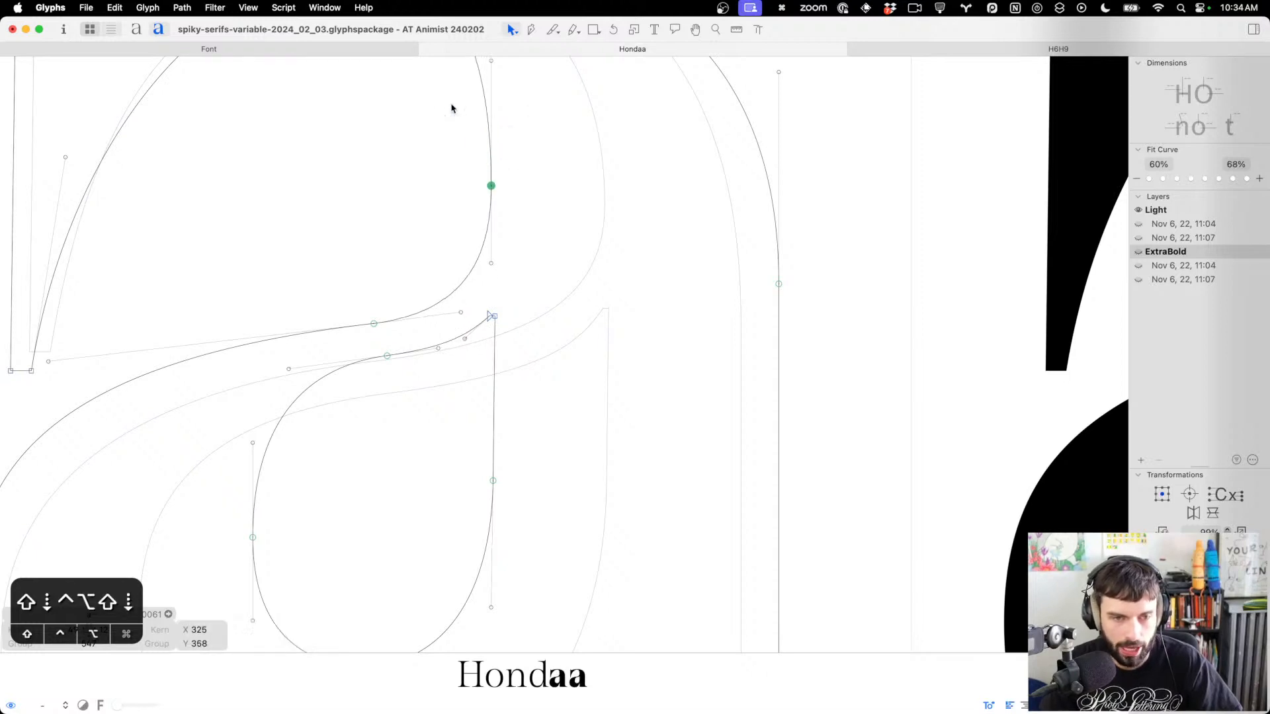
{"action": "scroll", "coordinate": [448, 136], "scroll_direction": "down", "scroll_amount": 10}
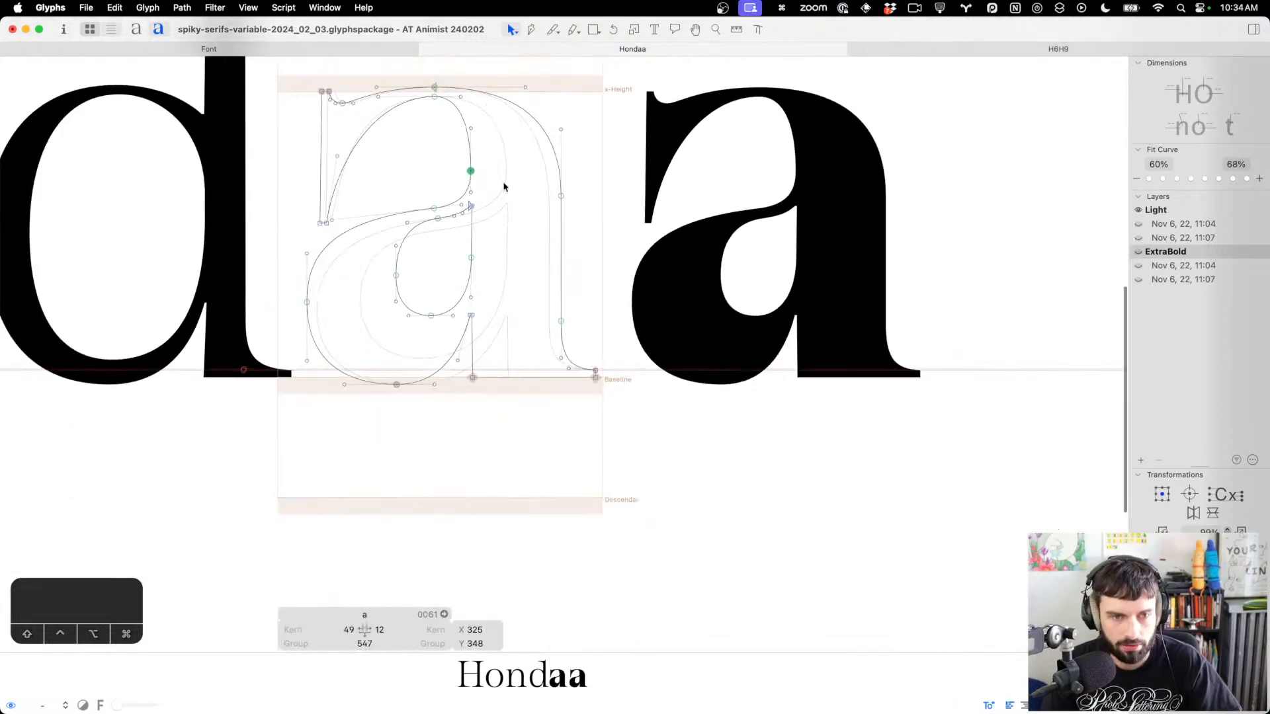
Compare the a in the Light and ExtraBold masters by switching between them
{"action": "left_click", "coordinate": [503, 185]}
{"action": "scroll", "coordinate": [735, 259], "scroll_direction": "left", "scroll_amount": 5}
{"action": "key", "text": "super+1"}
{"action": "key", "text": "super+2"}
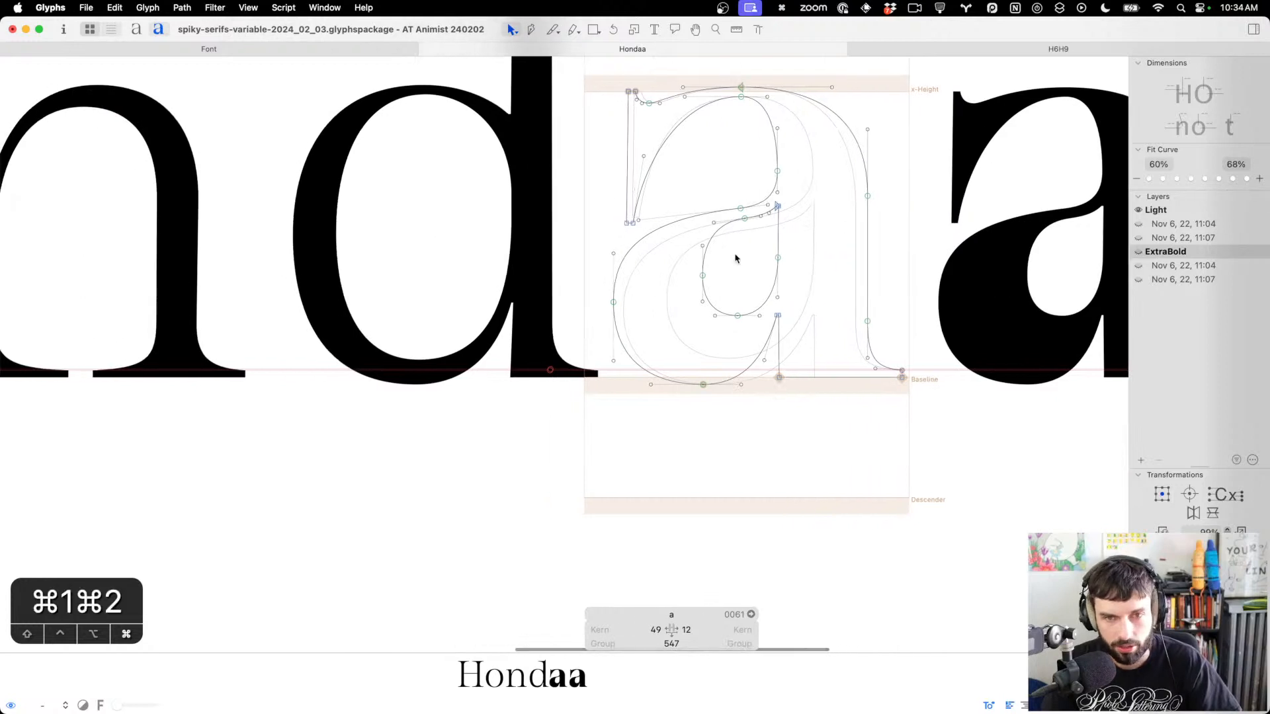
{"action": "key", "text": "super+1"}
{"action": "scroll", "coordinate": [736, 259], "scroll_direction": "right", "scroll_amount": 5}
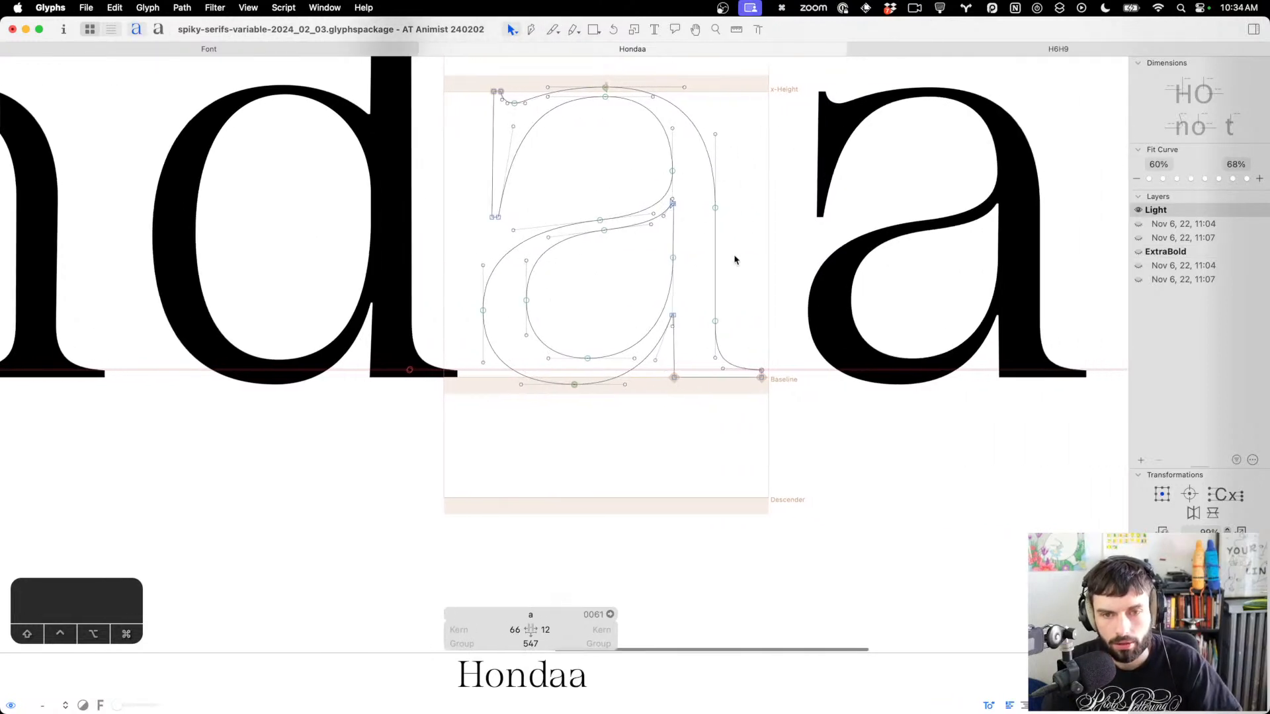
{"action": "scroll", "coordinate": [744, 256], "scroll_direction": "right", "scroll_amount": 1}
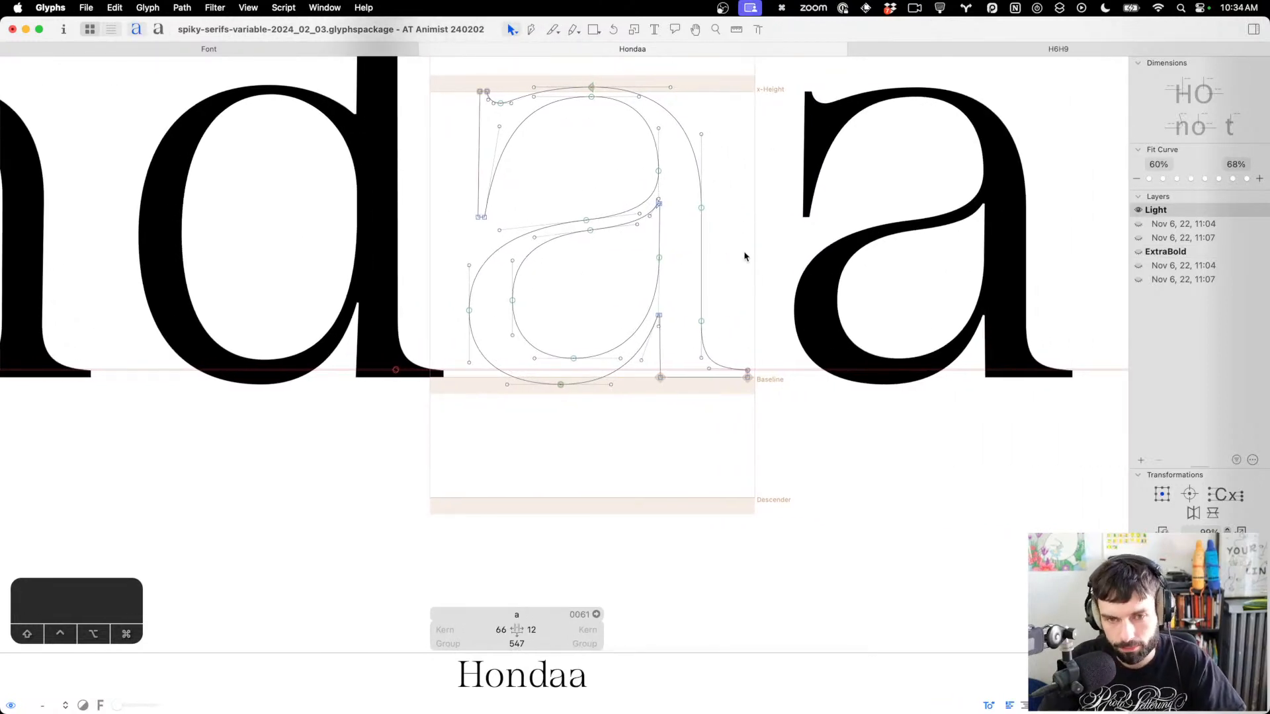
{"action": "key", "text": "super+2"}
{"action": "key", "text": "super+3"}
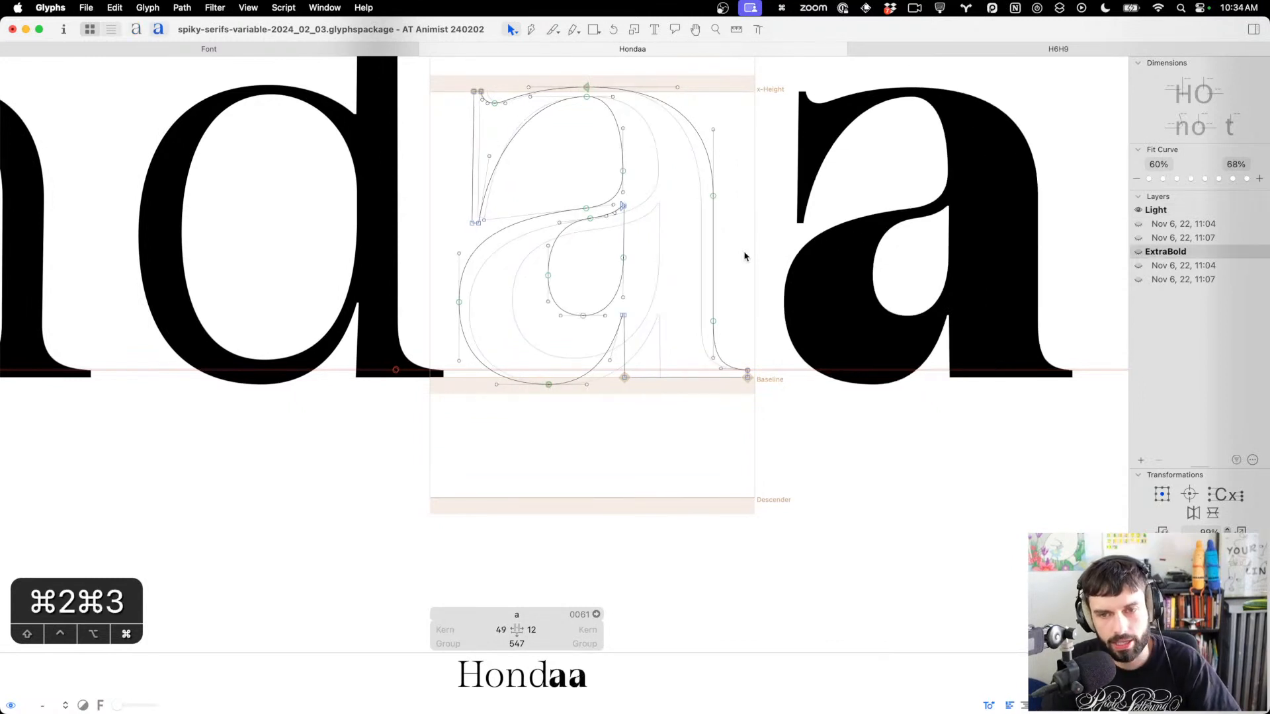
Make the upper-right curve of the a's upper opening fuller and check the shape against the Light master
{"action": "scroll", "coordinate": [658, 157], "scroll_direction": "up", "scroll_amount": 5}
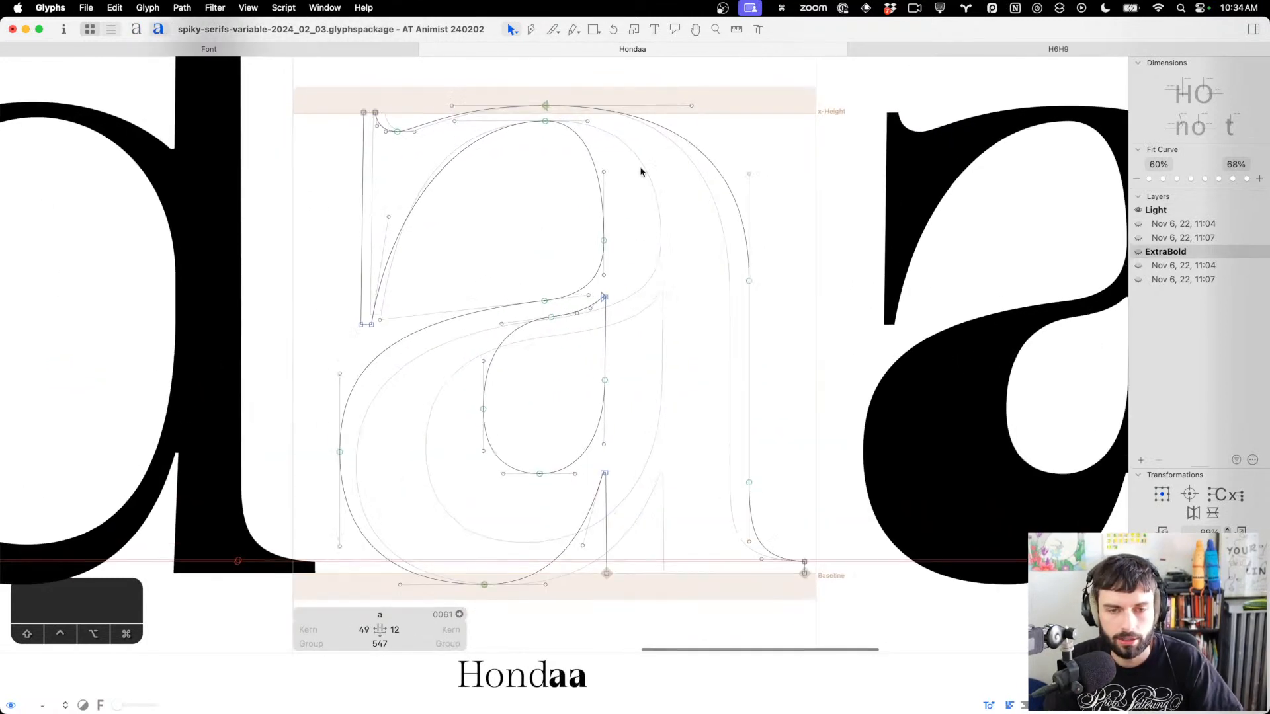
{"action": "scroll", "coordinate": [640, 172], "scroll_direction": "right", "scroll_amount": 1}
{"action": "left_click", "coordinate": [512, 165]}
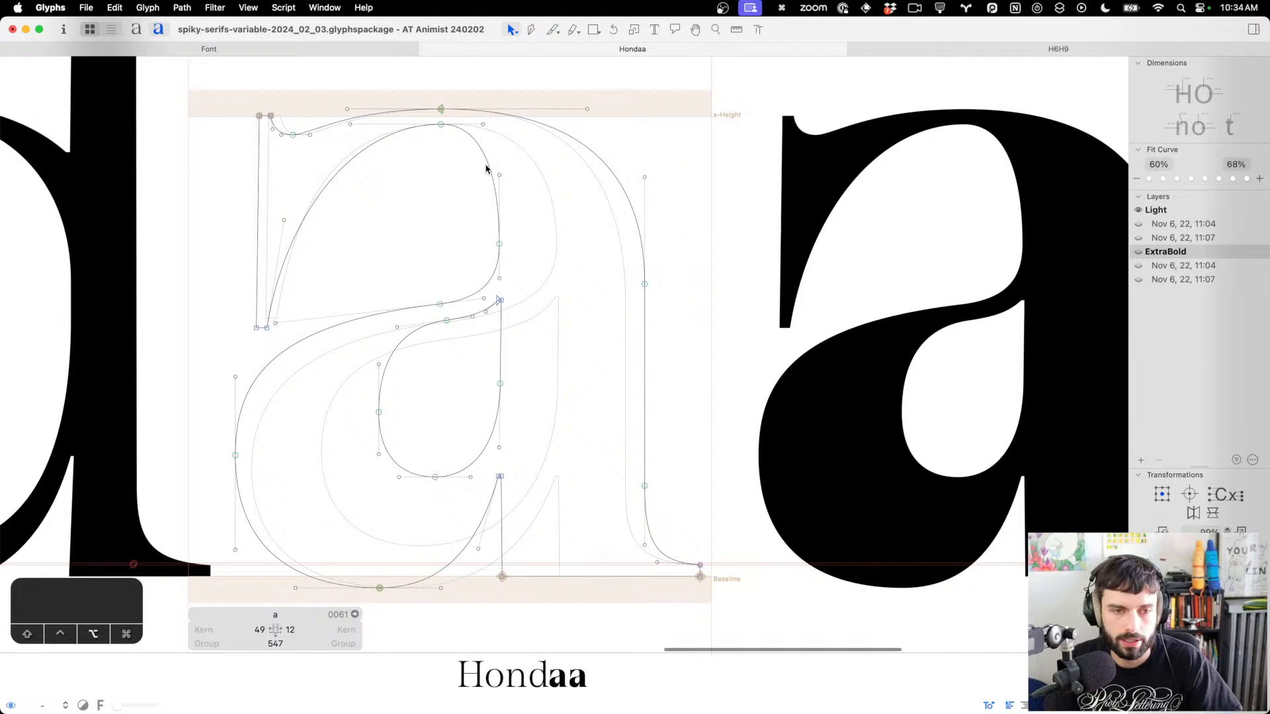
{"action": "left_click", "coordinate": [490, 164], "text": "alt"}
{"action": "left_click_drag", "start_coordinate": [490, 164], "coordinate": [485, 152]}
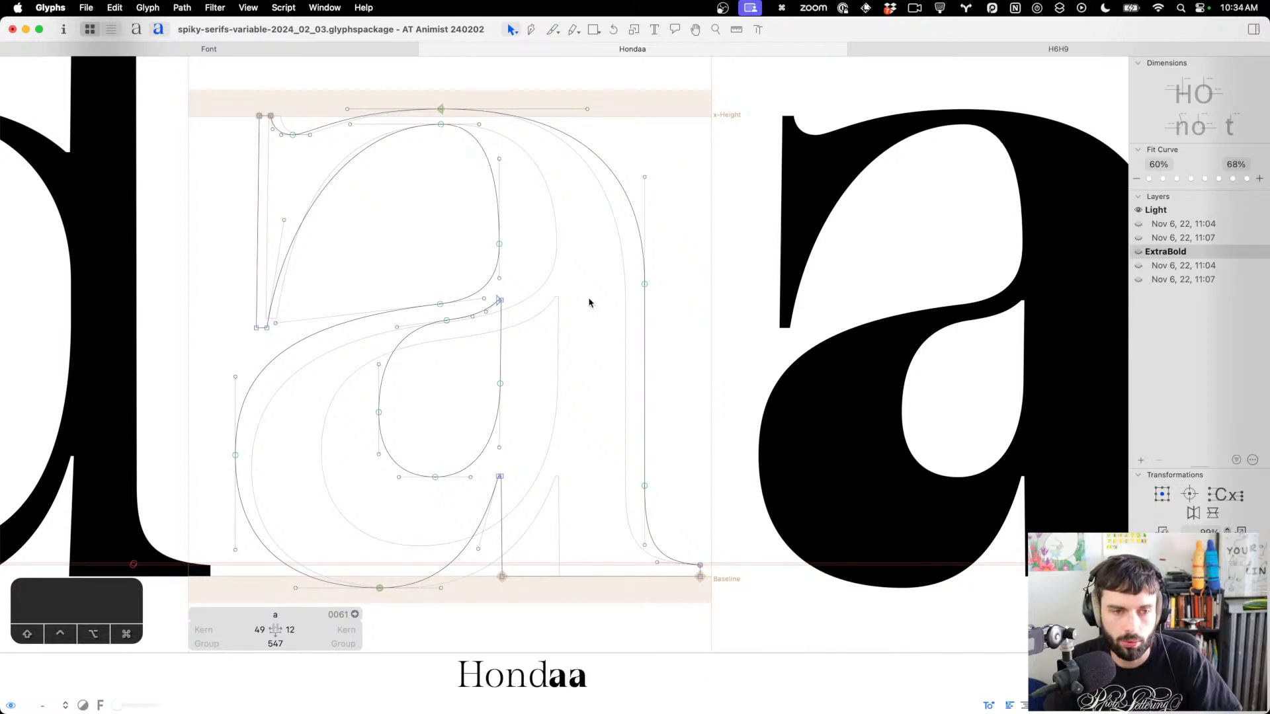
{"action": "key", "text": "super+1"}
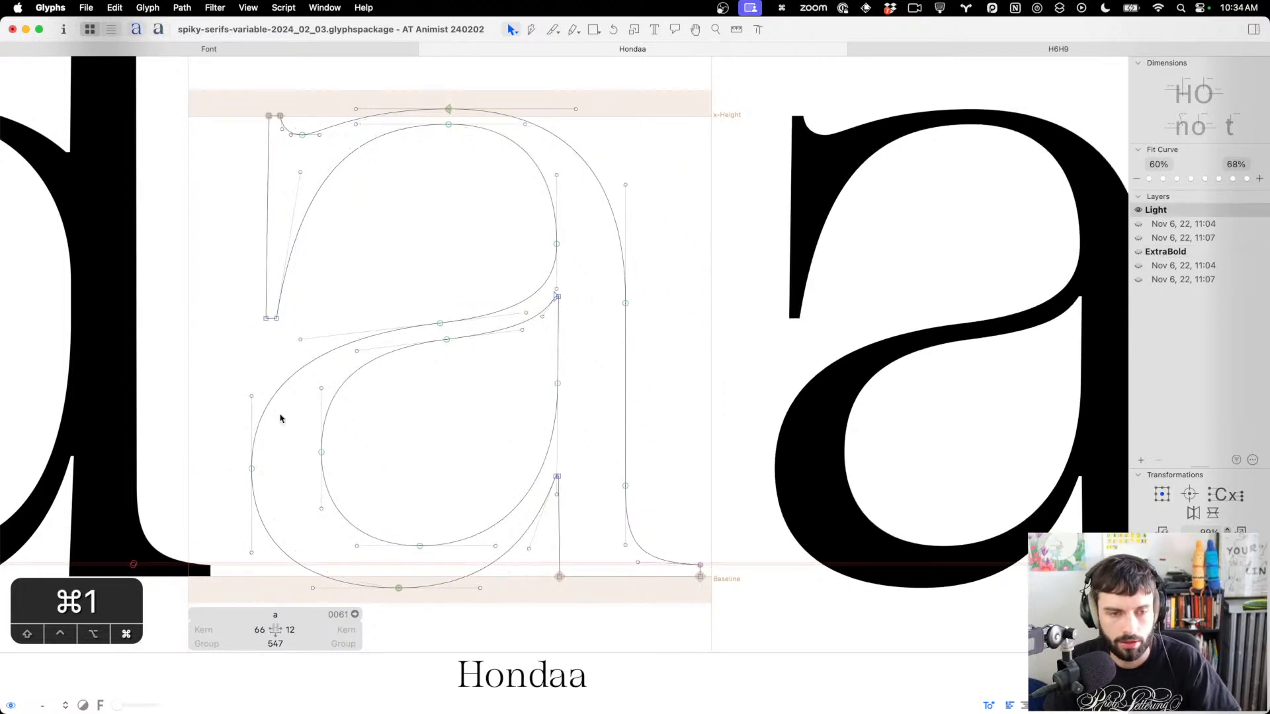
{"action": "scroll", "coordinate": [492, 389], "scroll_direction": "right", "scroll_amount": 4}
{"action": "key", "text": "super+2"}
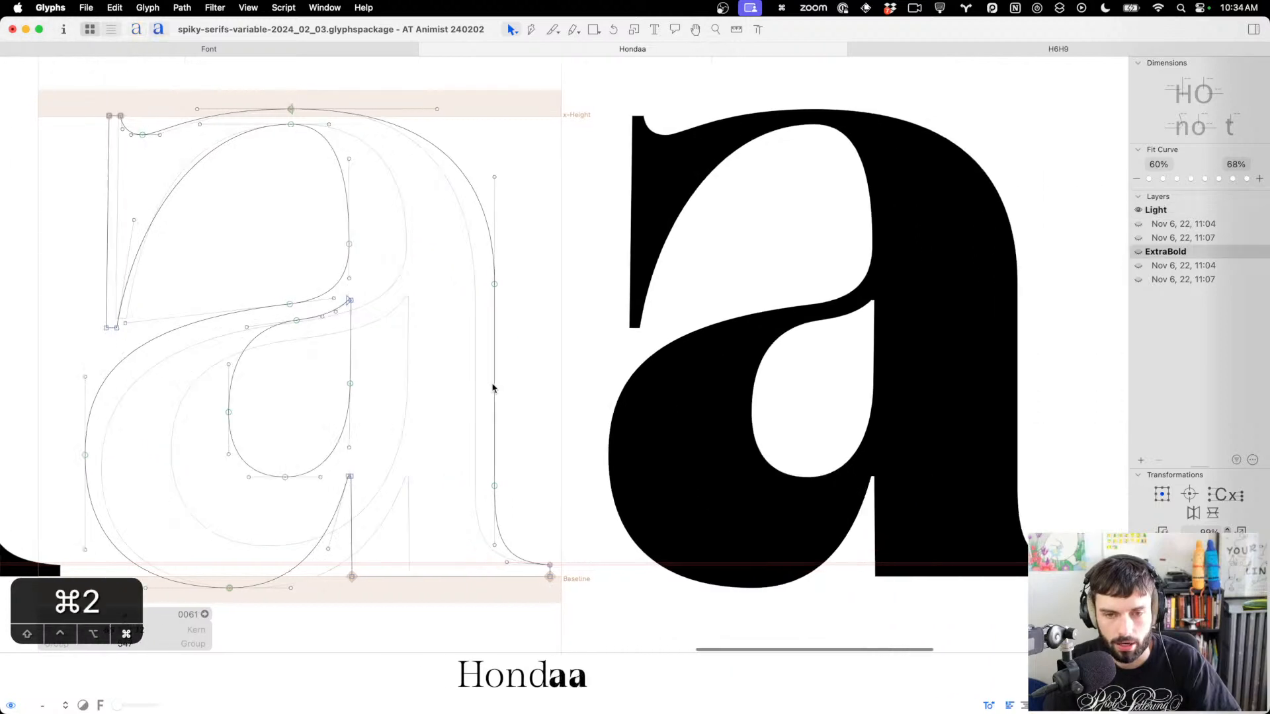
{"action": "scroll", "coordinate": [564, 386], "scroll_direction": "down", "scroll_amount": 5}
{"action": "scroll", "coordinate": [403, 417], "scroll_direction": "up", "scroll_amount": 3}
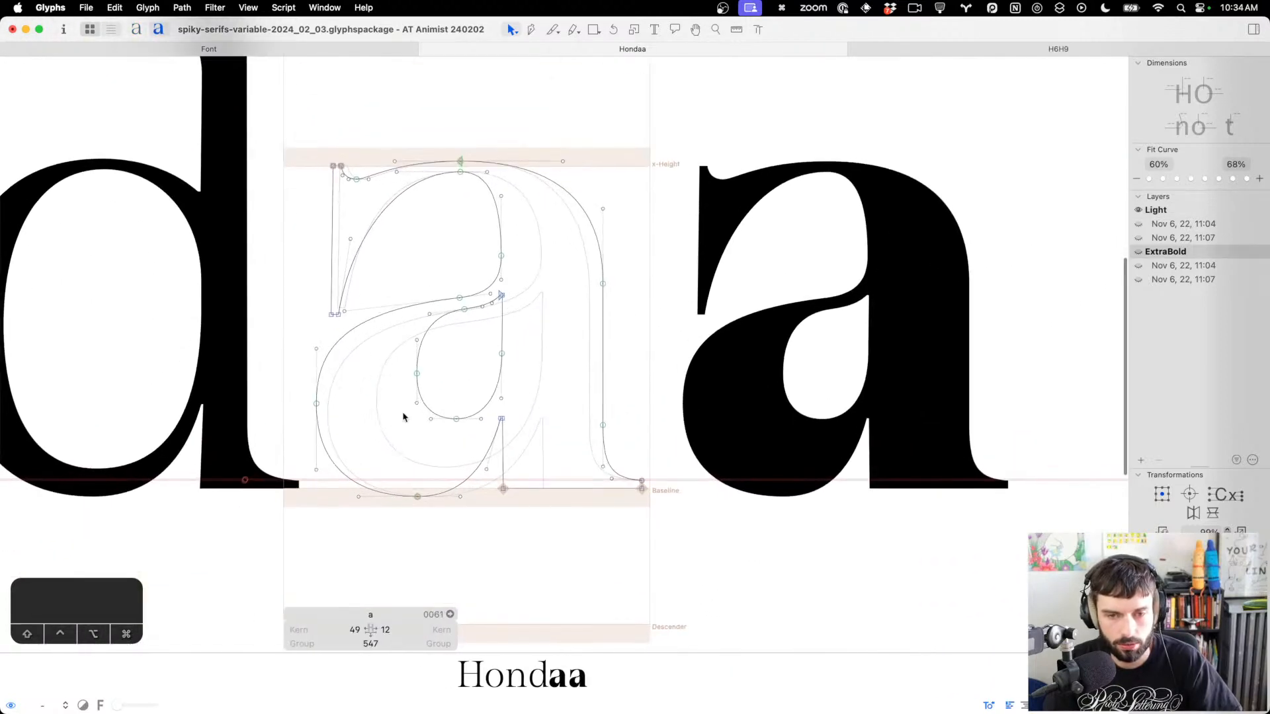
Try to add an export instance for each master in the font settings, and return to the master settings
{"action": "key", "text": "super+i"}
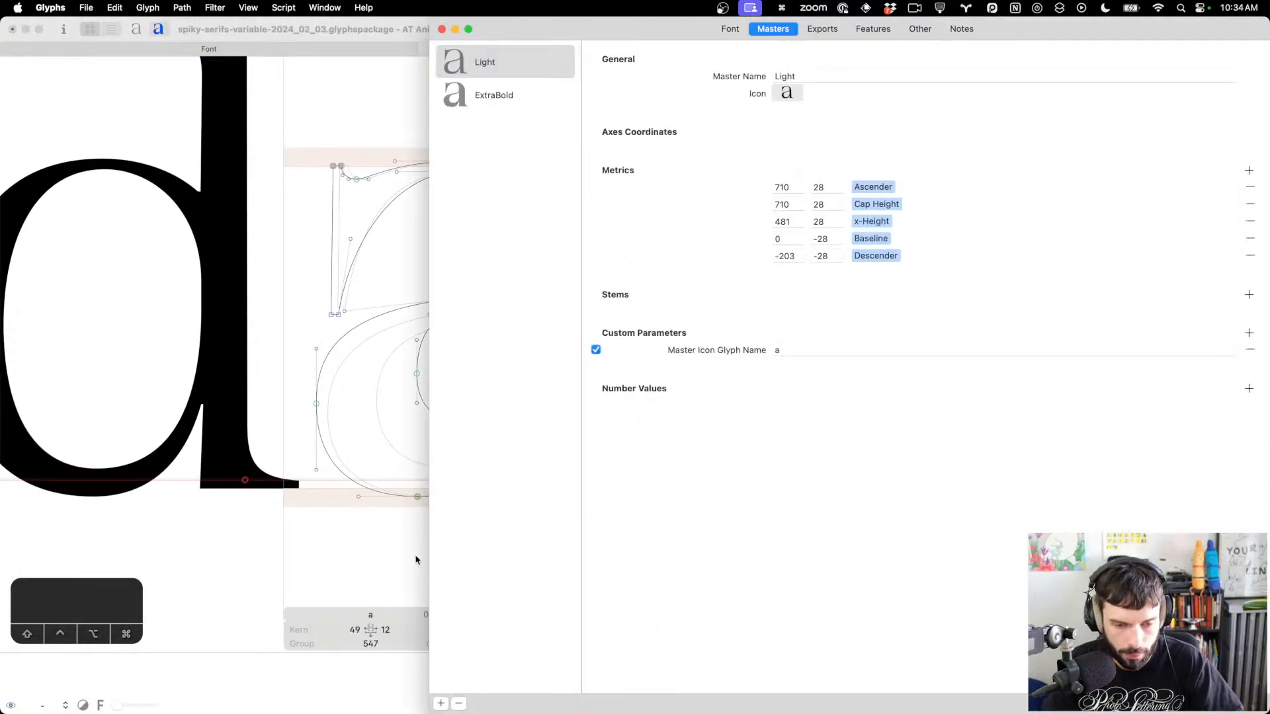
{"action": "left_click", "coordinate": [828, 30]}
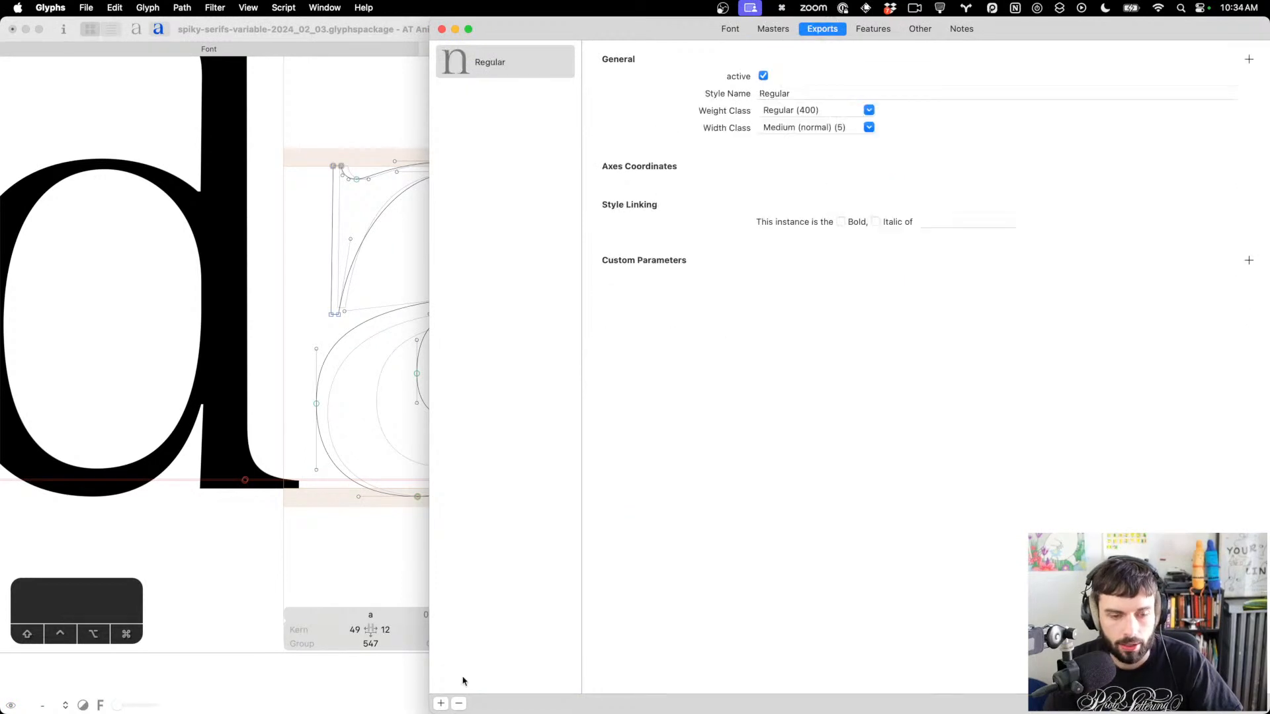
{"action": "left_click", "coordinate": [442, 705]}
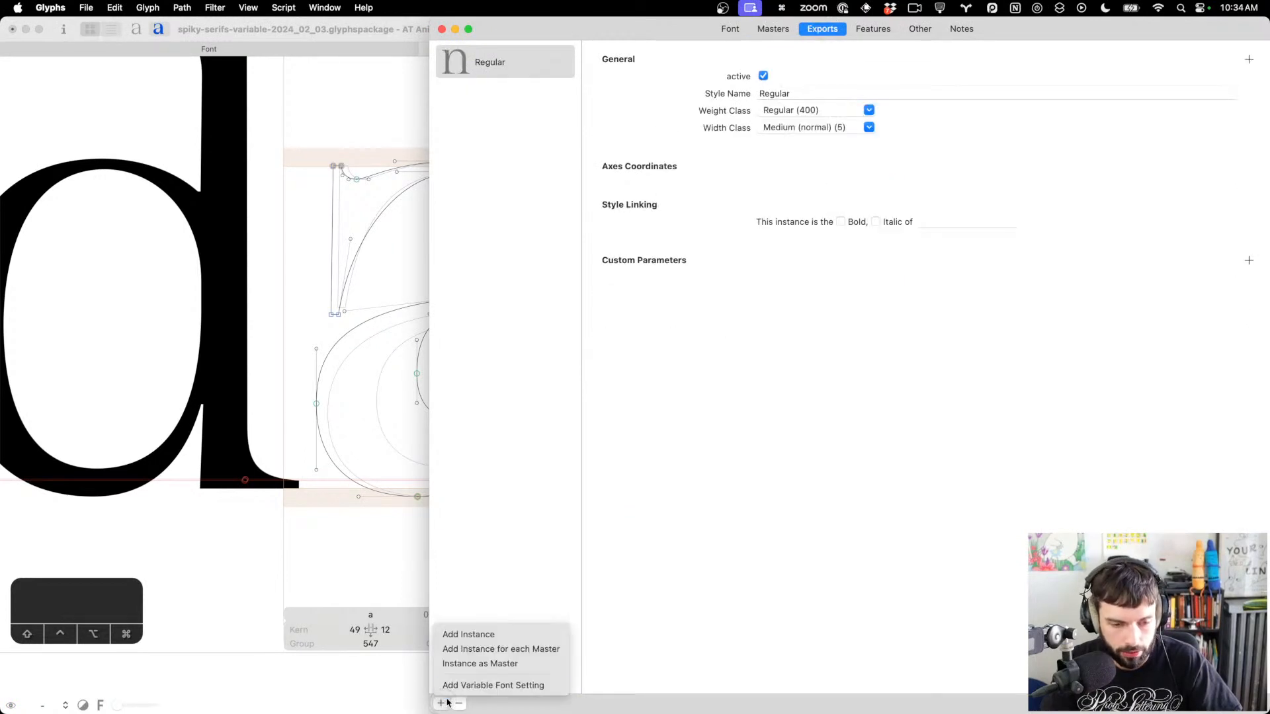
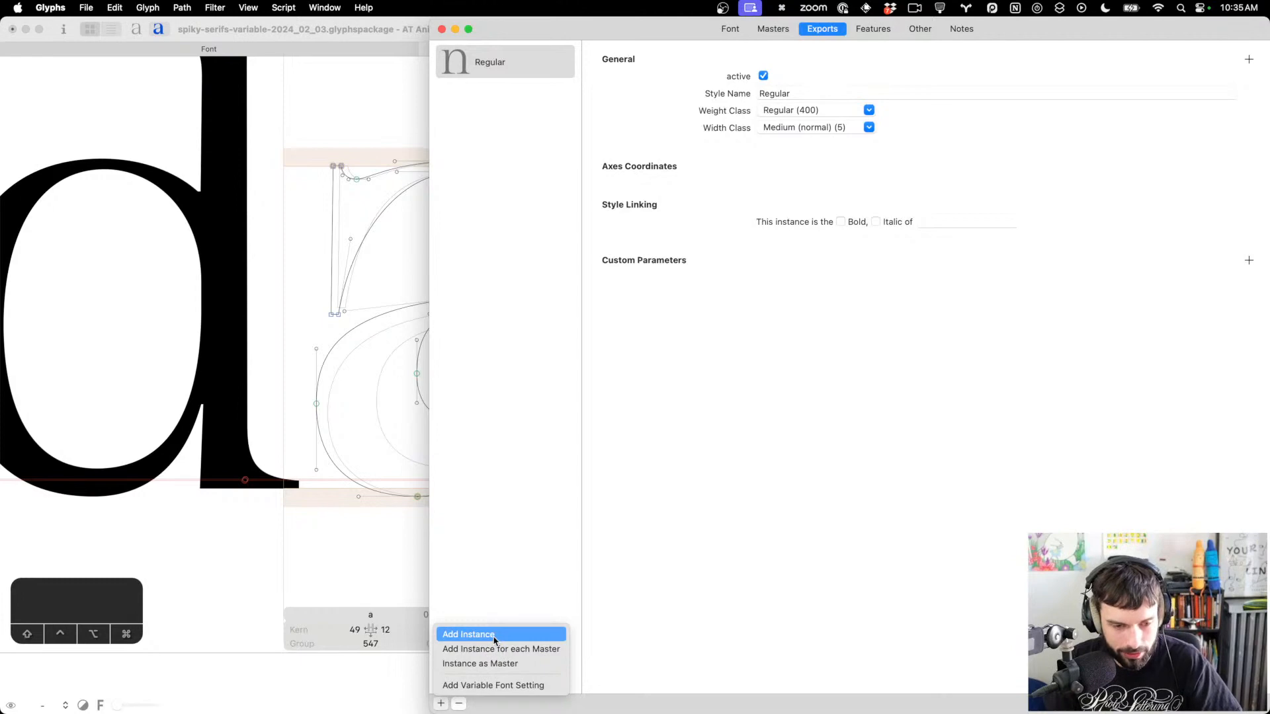
{"action": "left_click", "coordinate": [495, 649]}
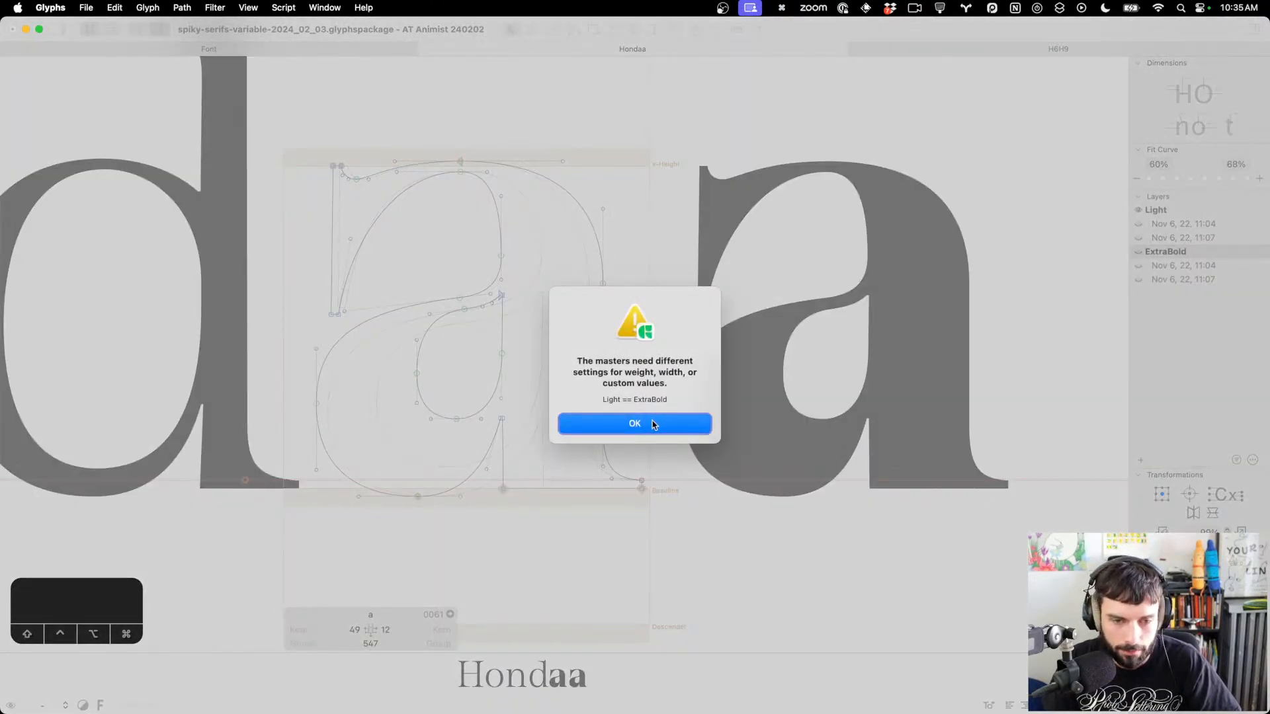
{"action": "left_click", "coordinate": [652, 424]}
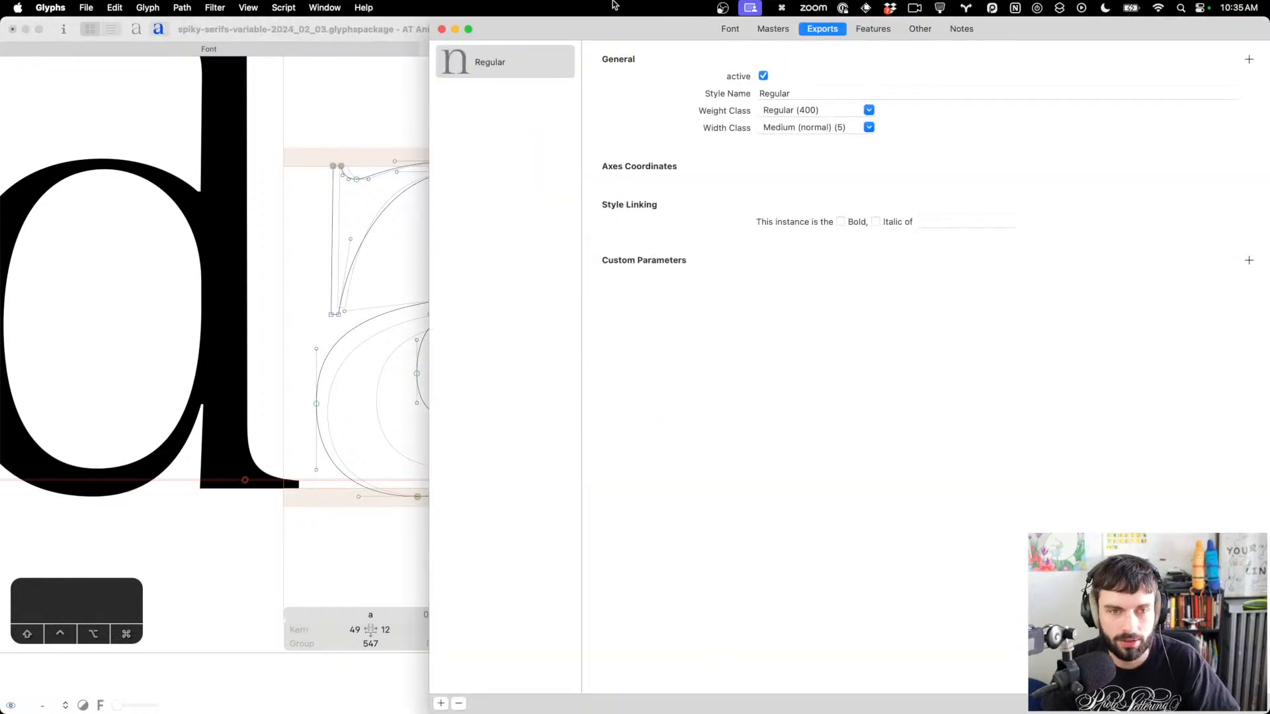
{"action": "left_click", "coordinate": [787, 31]}
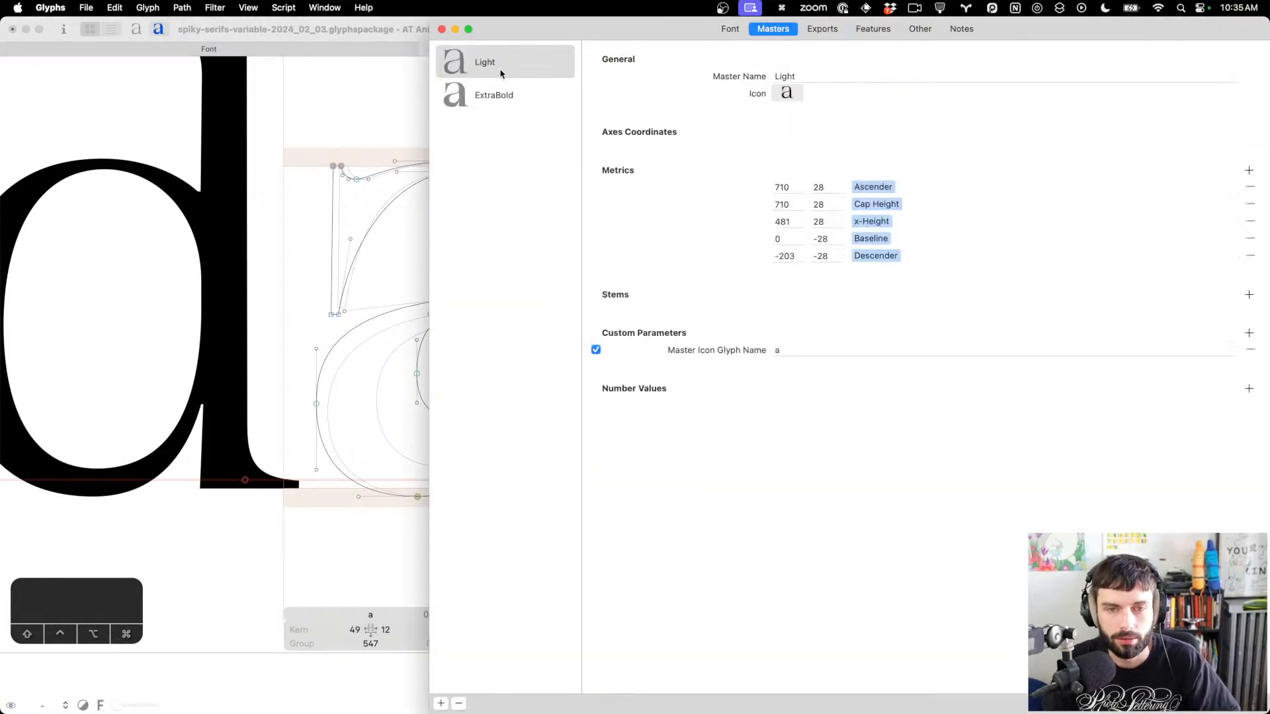
Add a Weight axis to the font and open the Light master's Weight coordinate for editing
{"action": "left_click", "coordinate": [731, 29]}
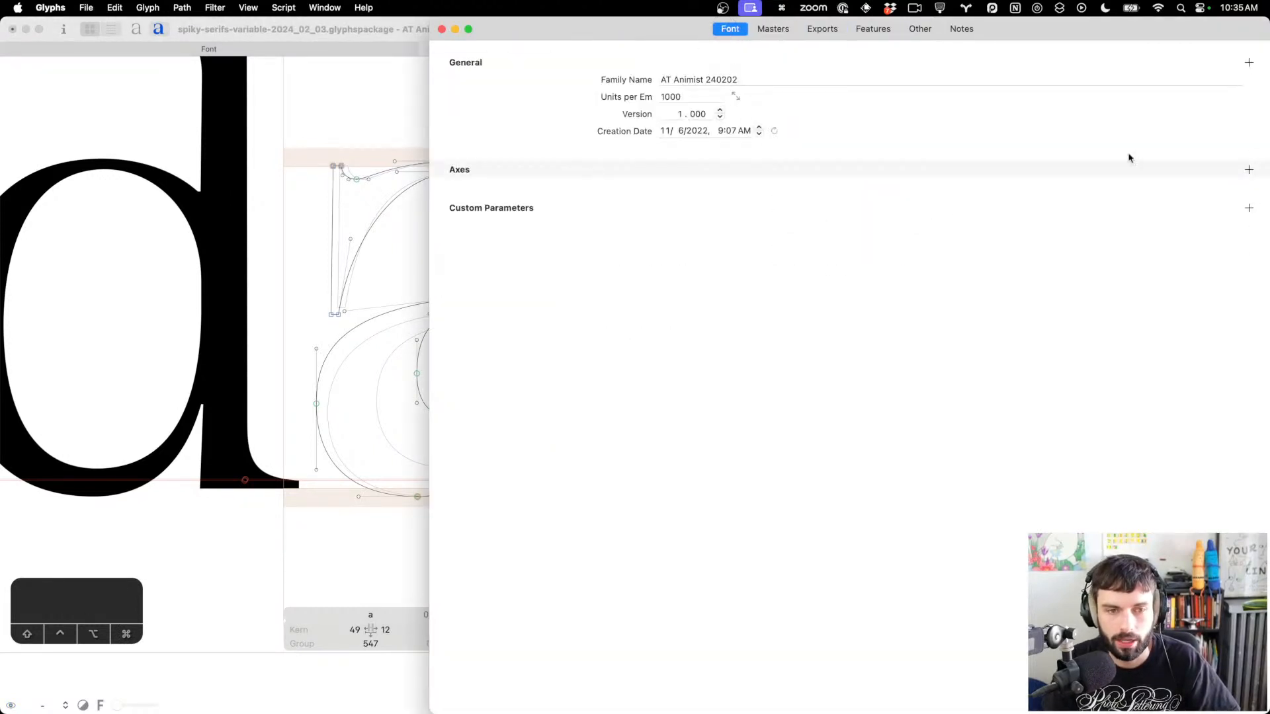
{"action": "left_click", "coordinate": [1248, 170]}
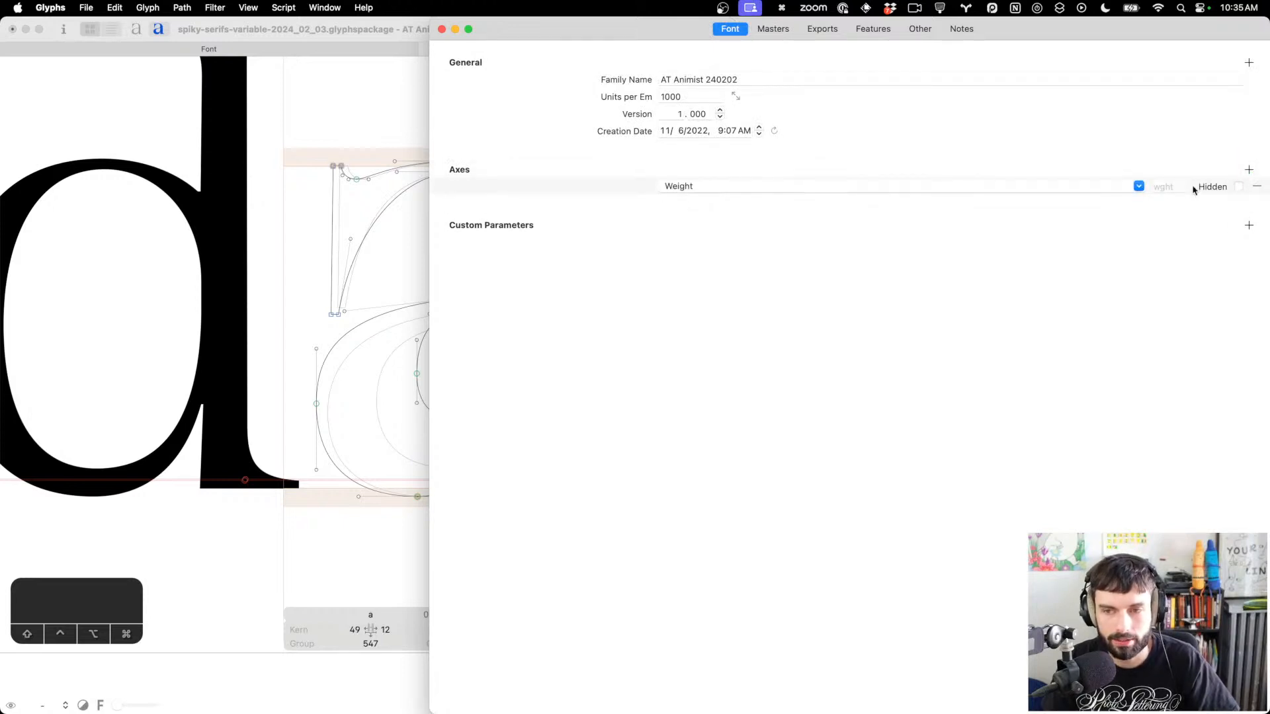
{"action": "left_click", "coordinate": [774, 29]}
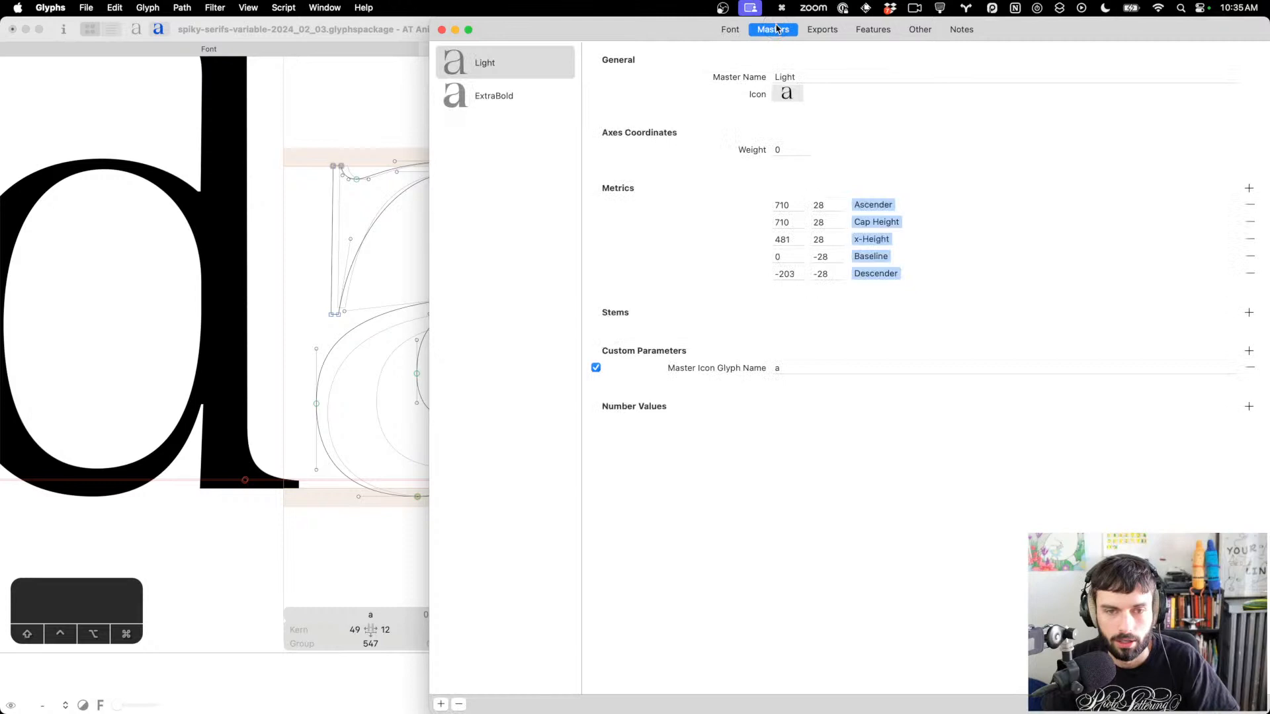
{"action": "left_click", "coordinate": [704, 146]}
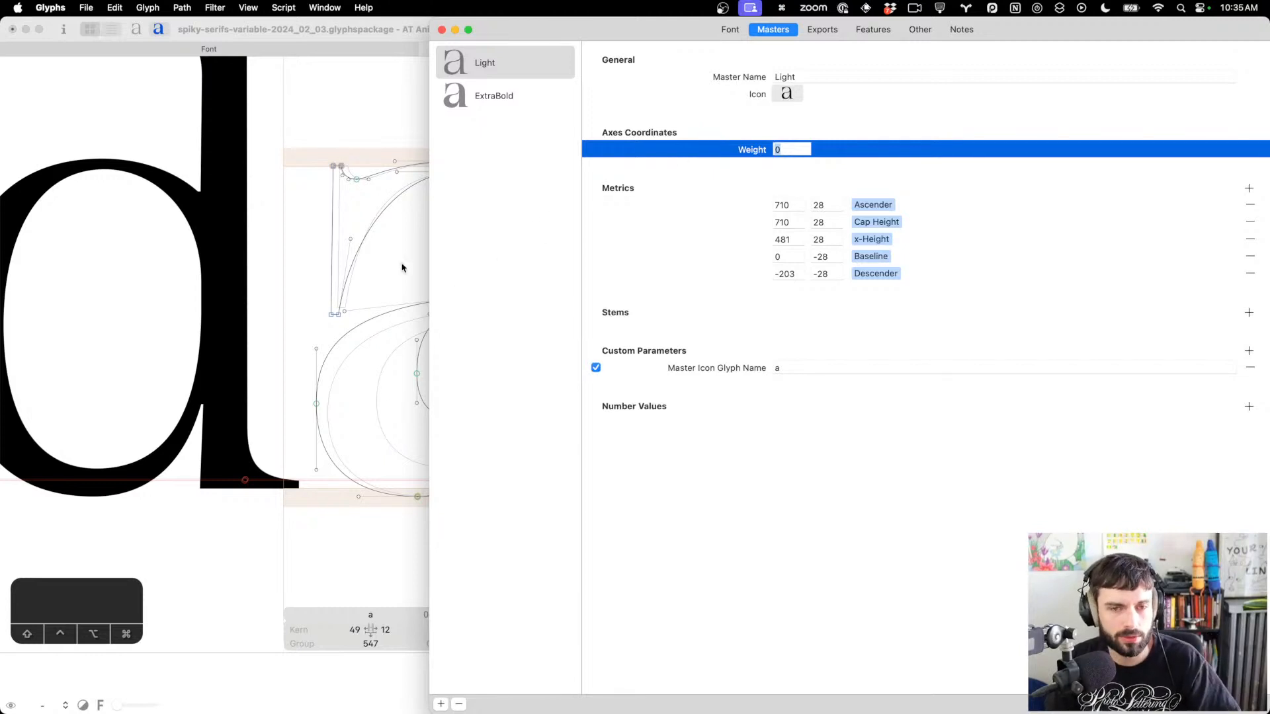
Measure the stem widths of the a and the n in the Light master
{"action": "key", "text": "super+w"}
{"action": "key", "text": "super+1"}
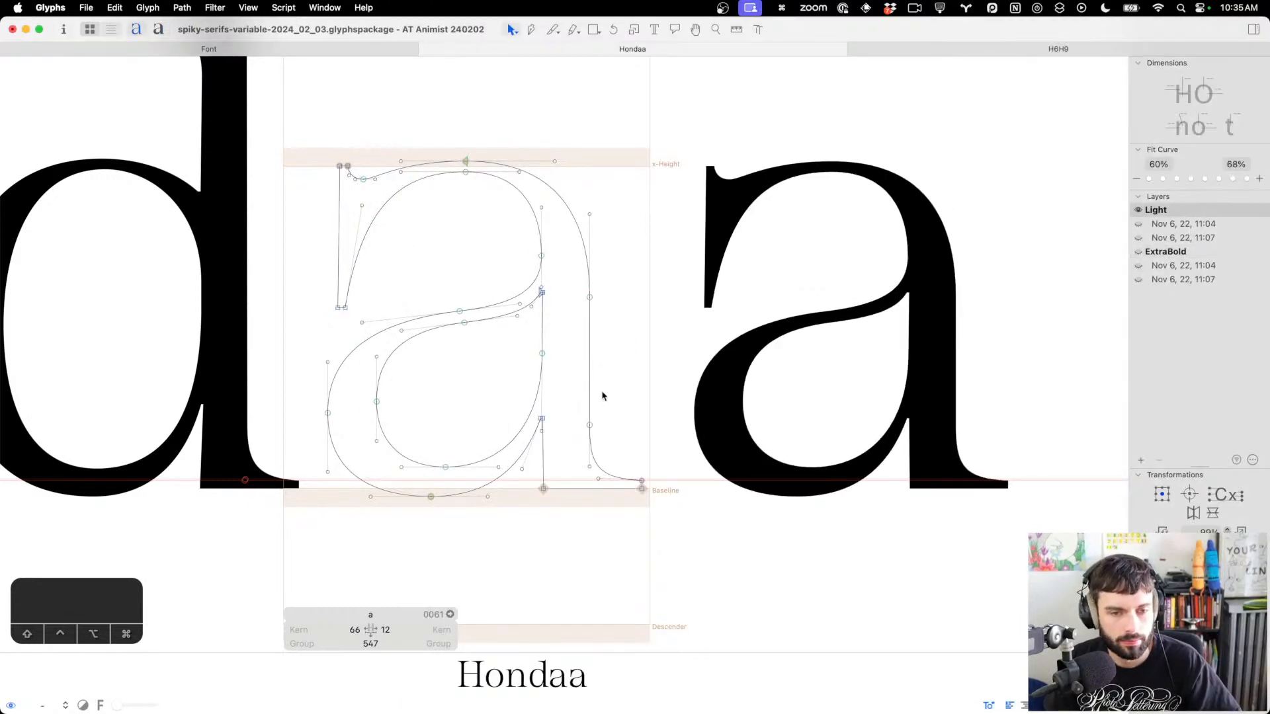
{"action": "left_click_drag", "start_coordinate": [611, 437], "coordinate": [519, 347]}
{"action": "scroll", "coordinate": [748, 399], "scroll_direction": "left", "scroll_amount": 15}
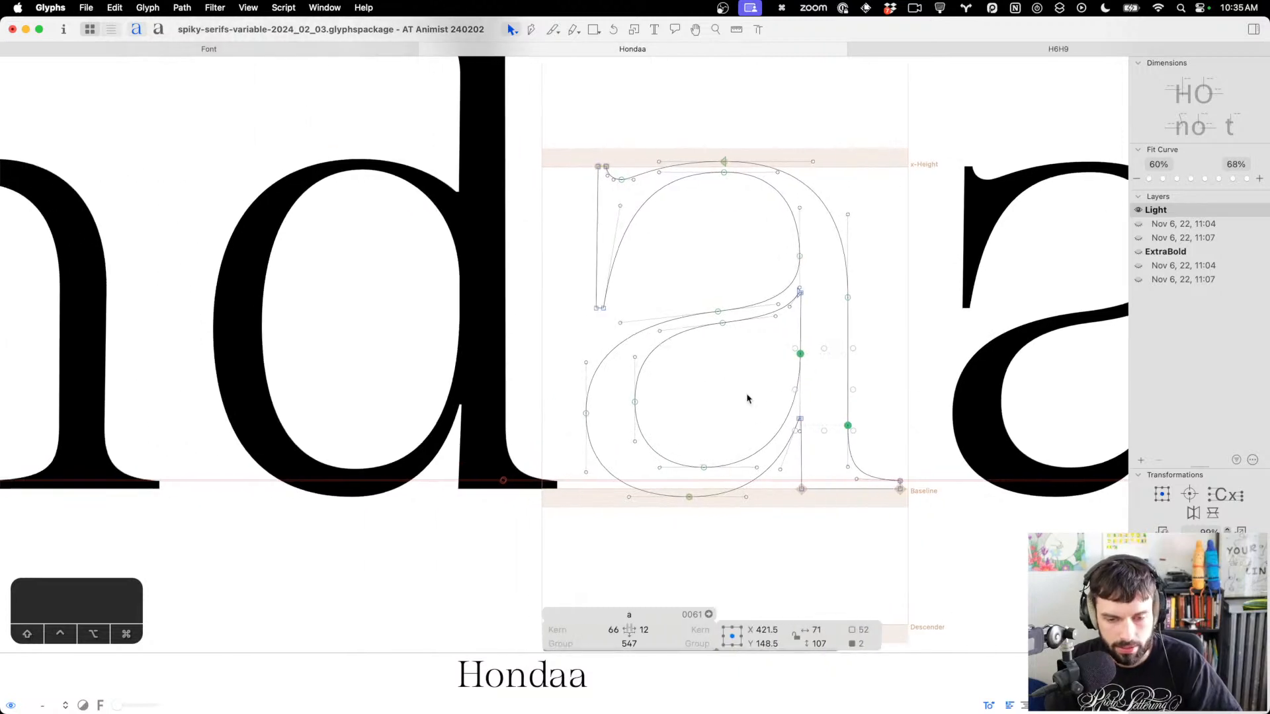
{"action": "double_click", "coordinate": [594, 379]}
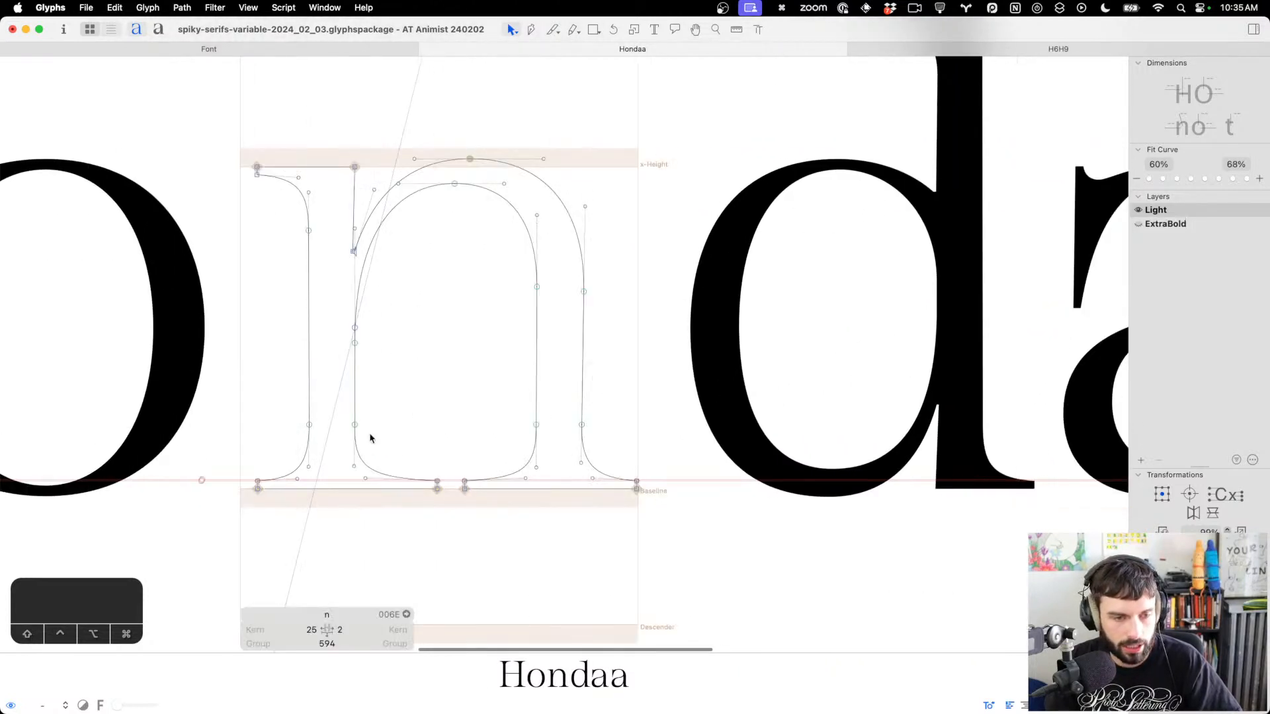
{"action": "left_click_drag", "start_coordinate": [370, 439], "coordinate": [232, 400]}
{"action": "scroll", "coordinate": [442, 389], "scroll_direction": "right", "scroll_amount": 1}
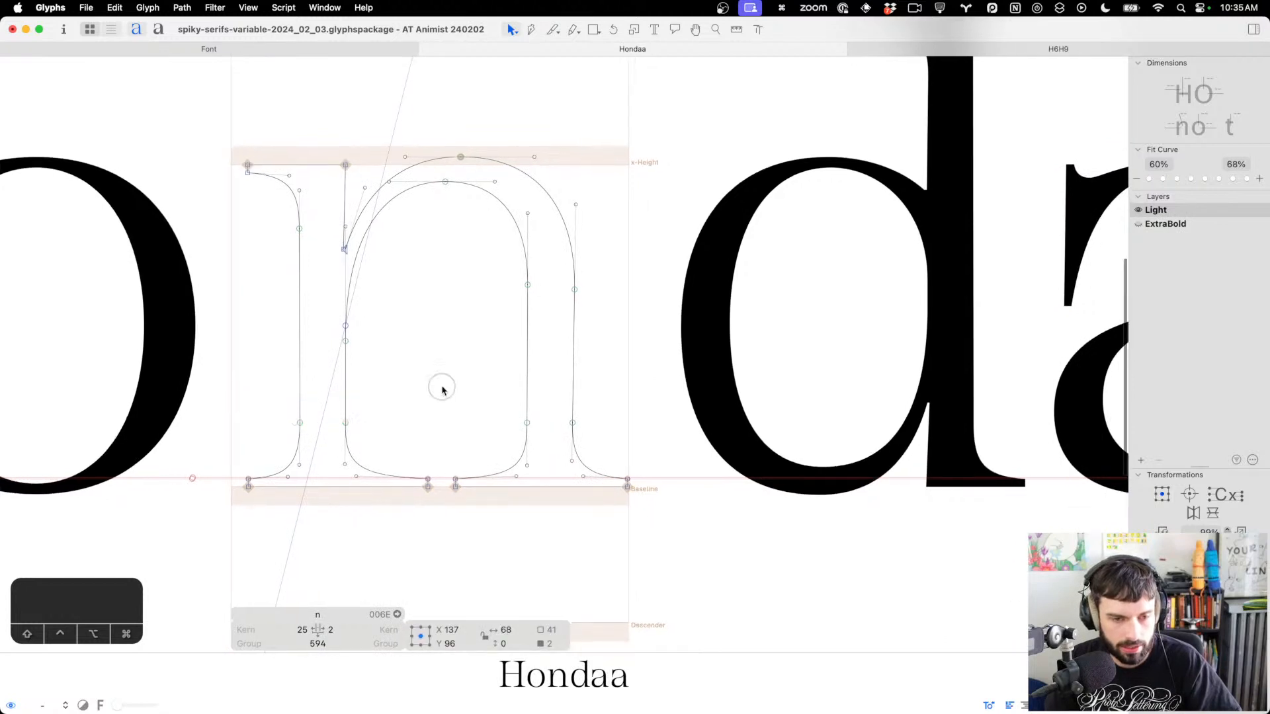
{"action": "left_click_drag", "start_coordinate": [441, 389], "coordinate": [623, 443]}
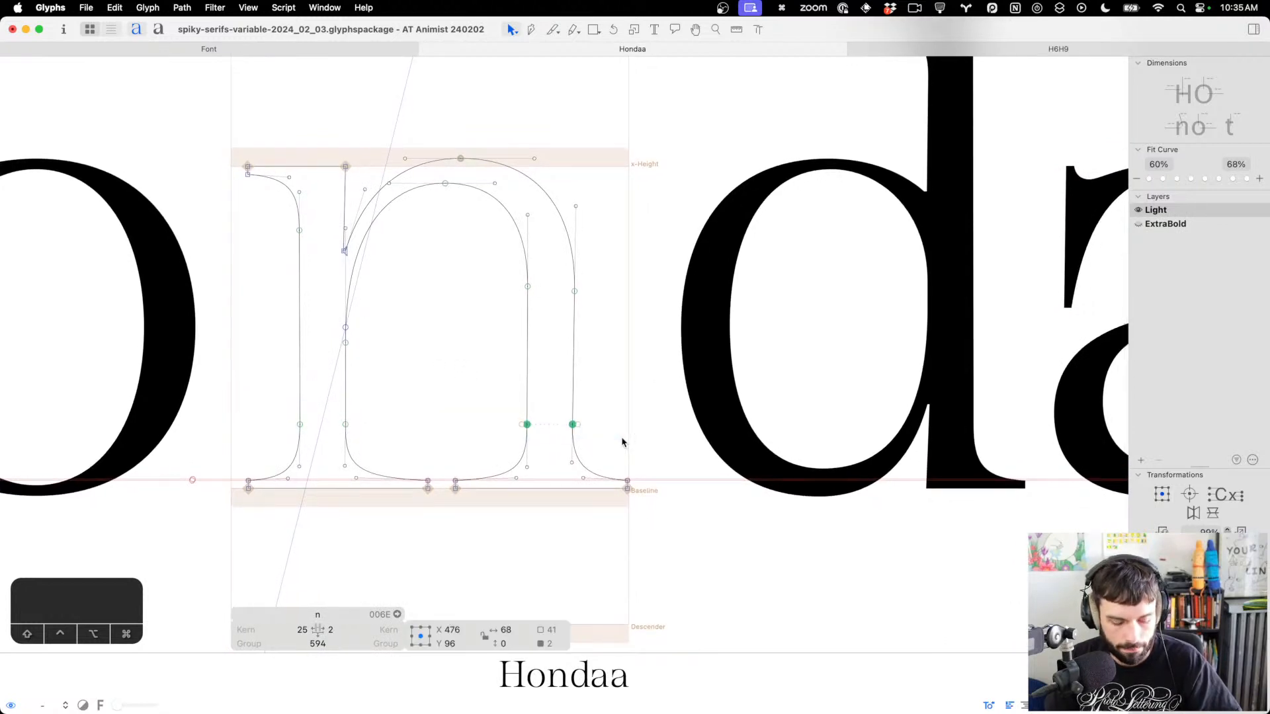
Set the Light master's Weight axis coordinate to 68 and return to the glyph view
{"action": "key", "text": "super+i"}
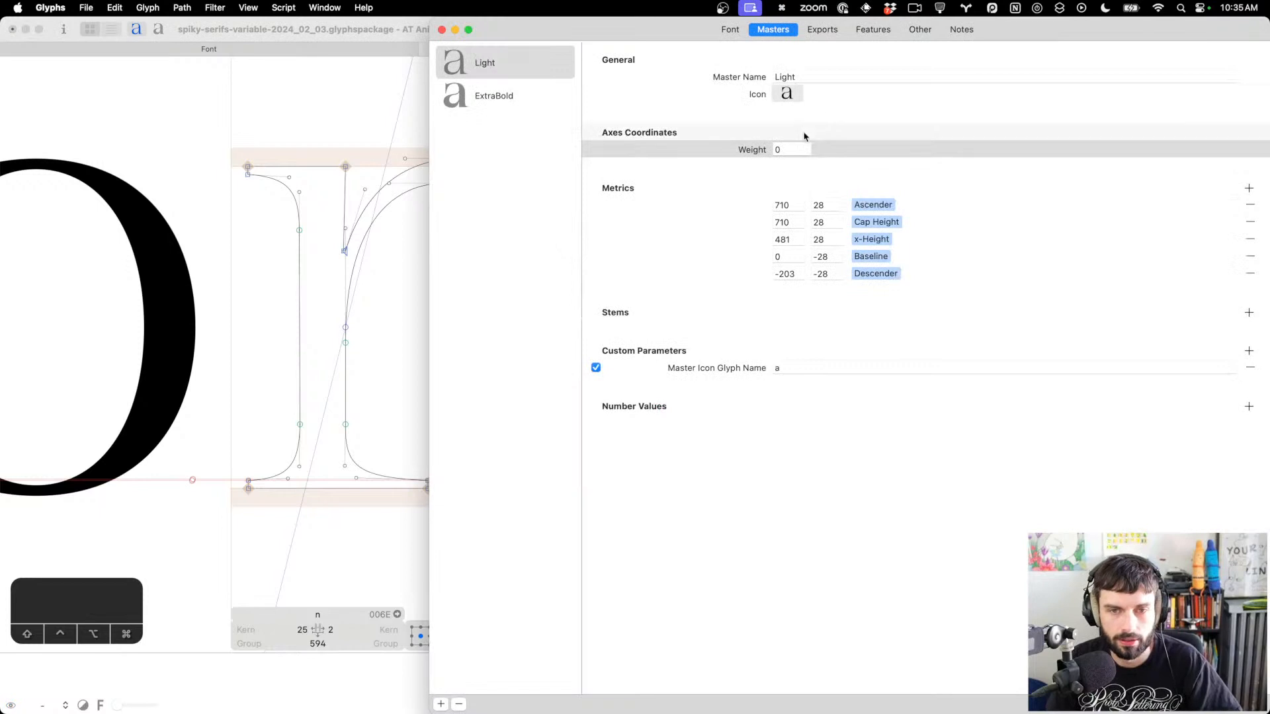
{"action": "left_click", "coordinate": [734, 146]}
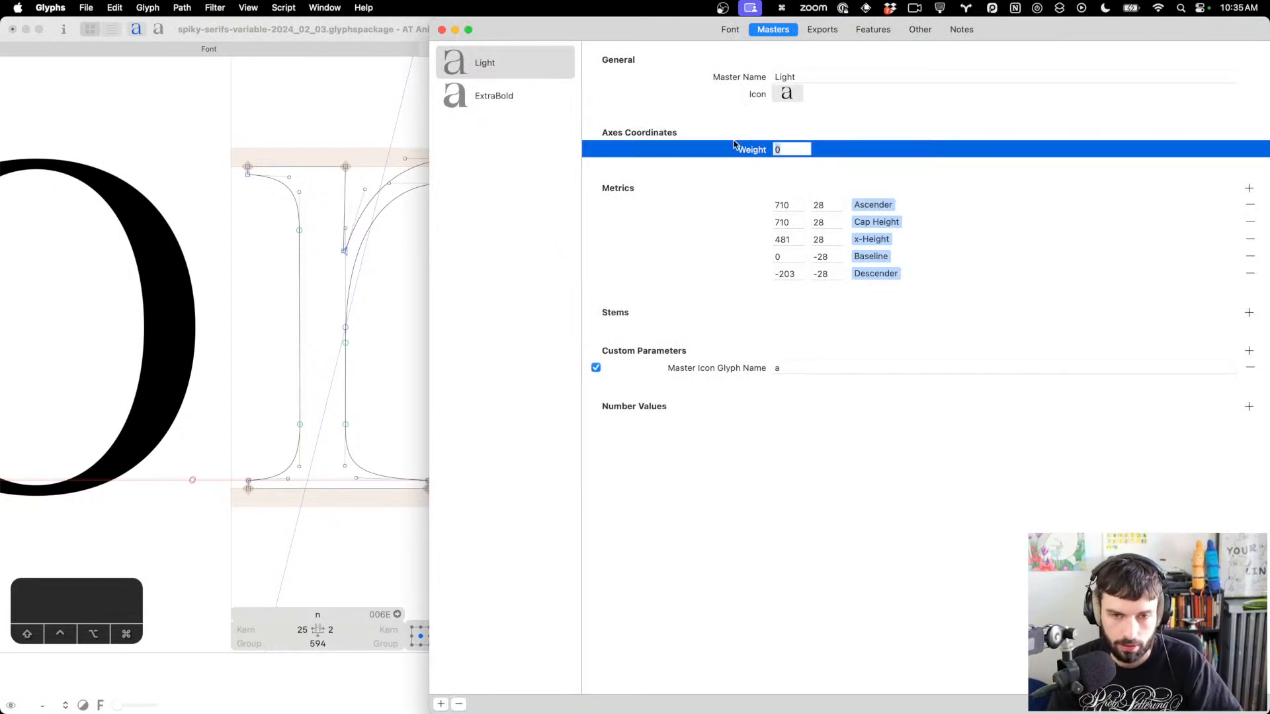
{"action": "type", "text": "68"}
{"action": "left_click", "coordinate": [519, 98]}
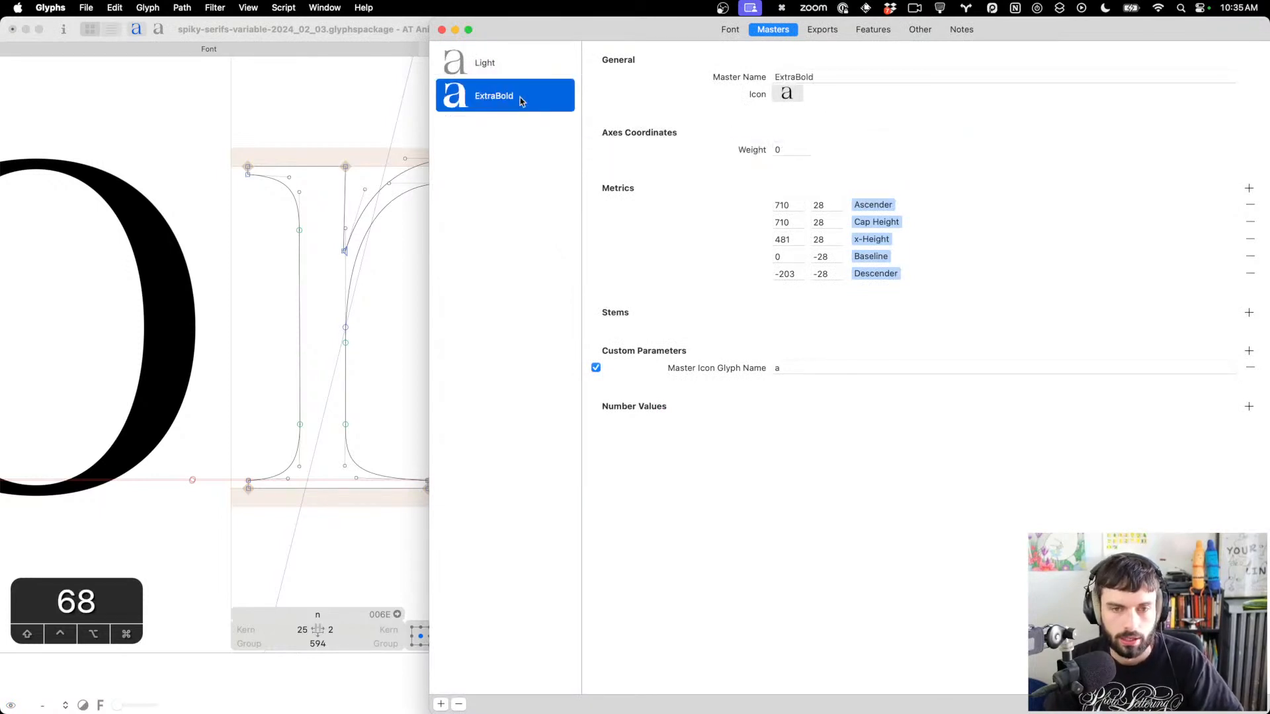
{"action": "left_click", "coordinate": [441, 30]}
Switch to the ExtraBold master, insert an n before the first a in the sample word, and open it for editing
{"action": "scroll", "coordinate": [454, 246], "scroll_direction": "down", "scroll_amount": 4}
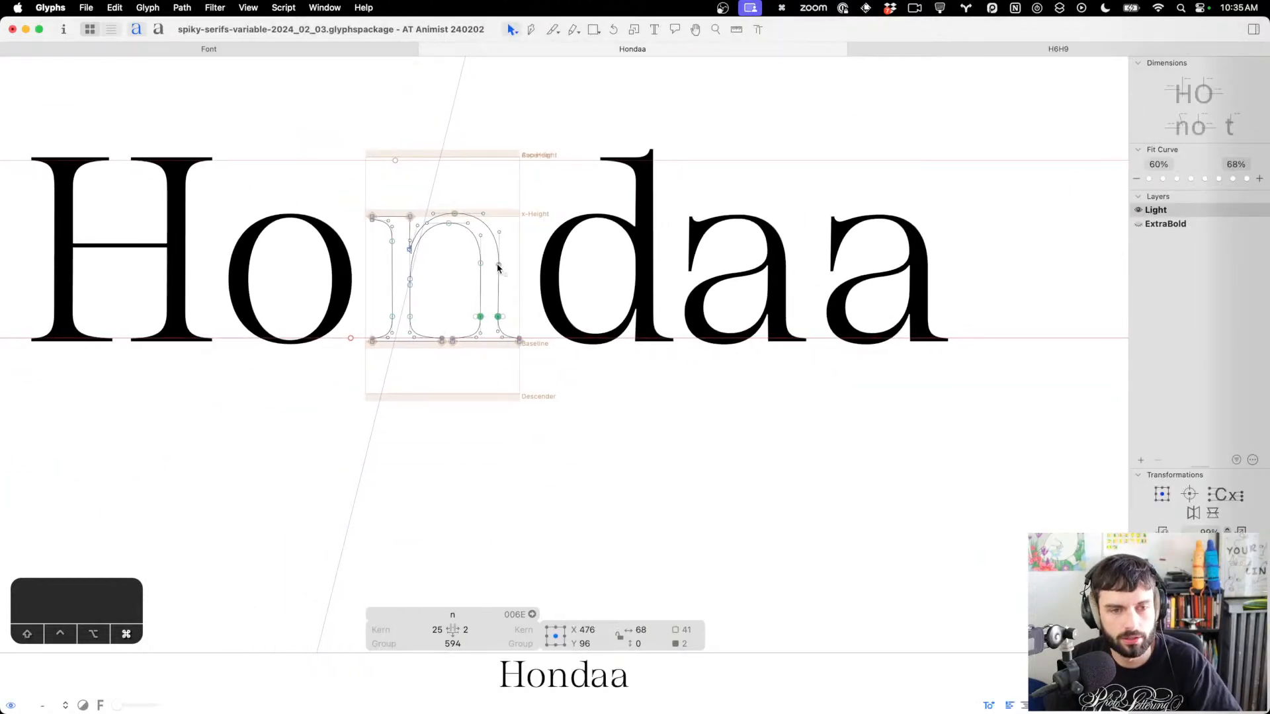
{"action": "key", "text": "super+2"}
{"action": "scroll", "coordinate": [440, 278], "scroll_direction": "up", "scroll_amount": 3}
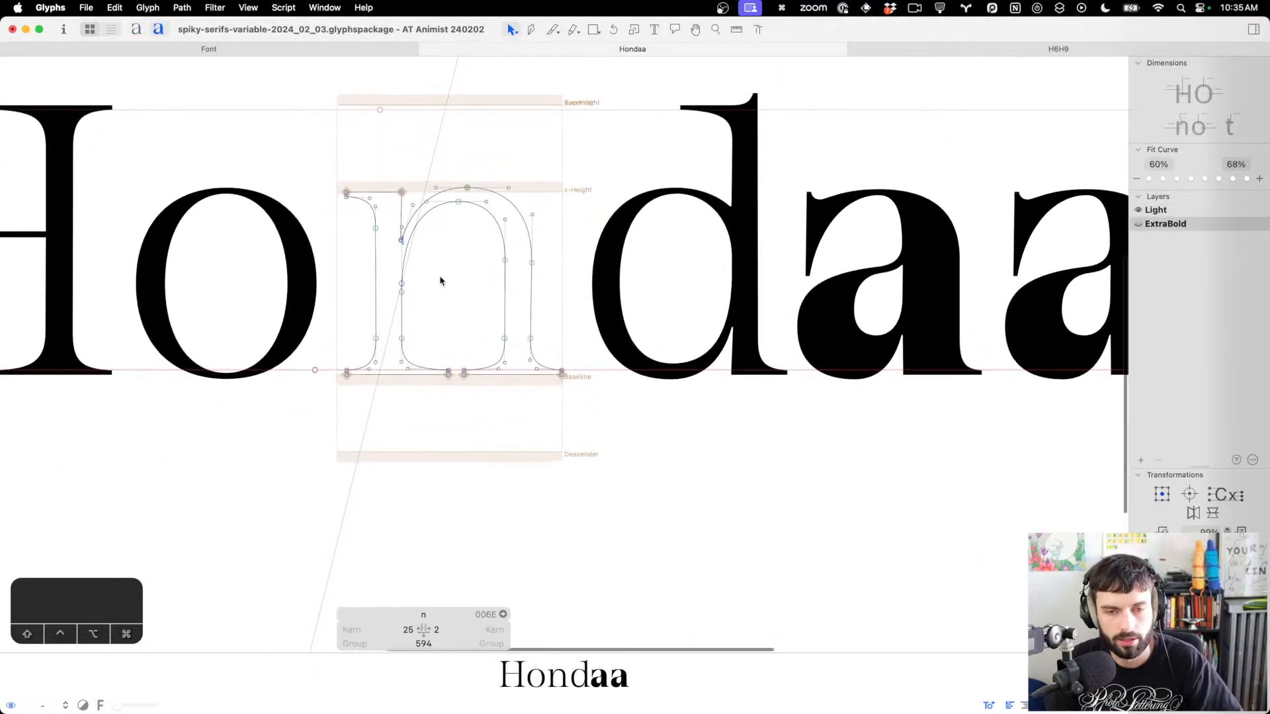
{"action": "key", "text": "t"}
{"action": "left_click", "coordinate": [816, 265]}
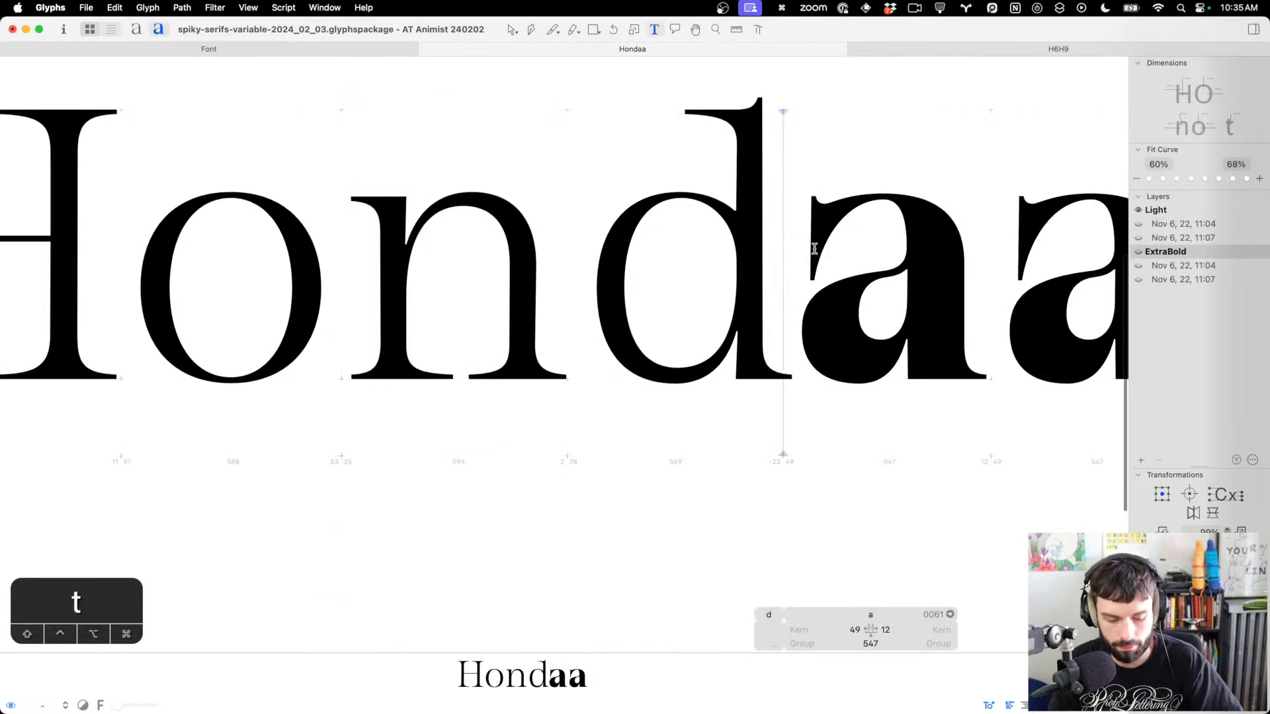
{"action": "type", "text": "n"}
{"action": "key", "text": "Escape"}
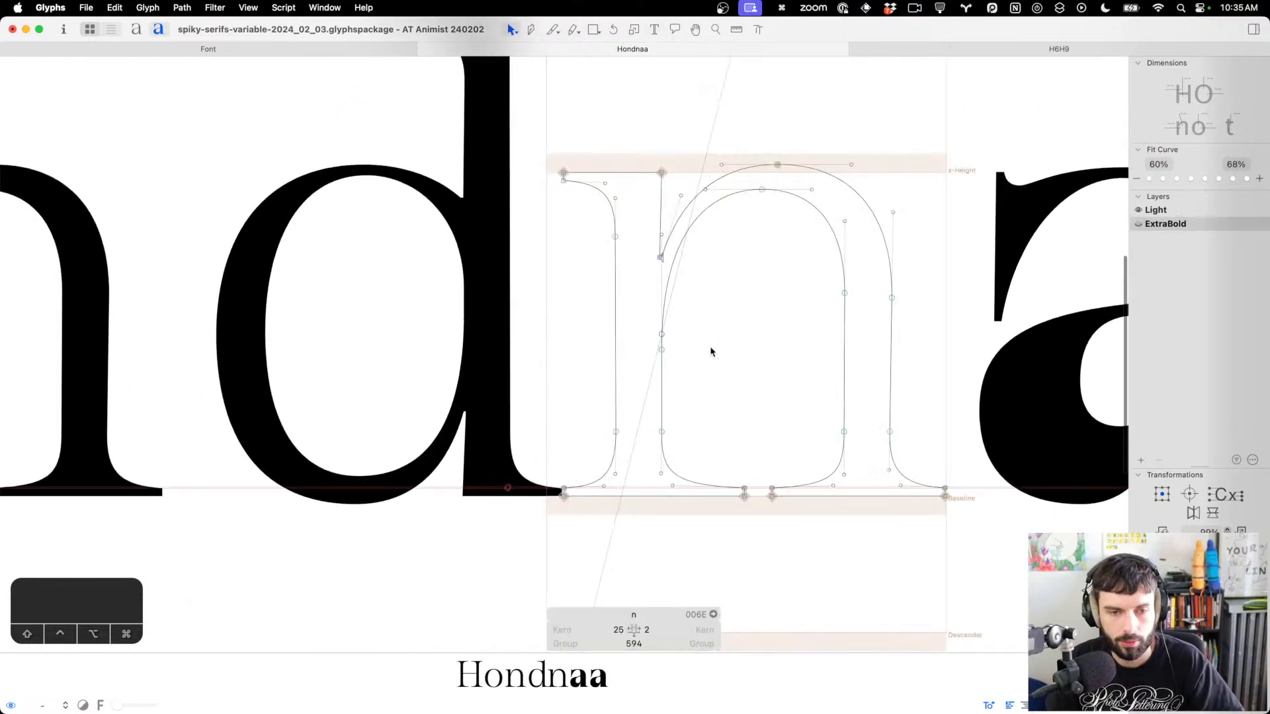
Thicken the n's left stem by moving its outer edge left to X 82.5, adjusting the adjoining curves
{"action": "left_click_drag", "start_coordinate": [475, 445], "coordinate": [439, 225]}
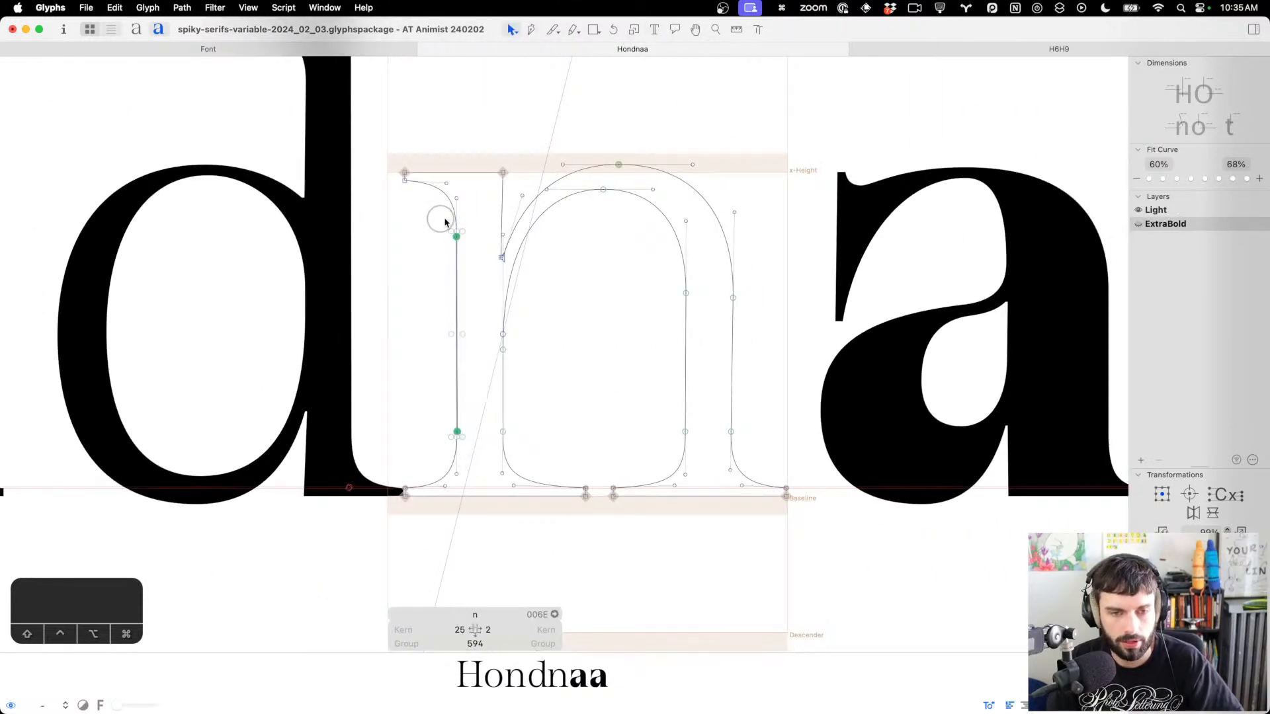
{"action": "key", "text": "ctrl+alt+shift+Left"}
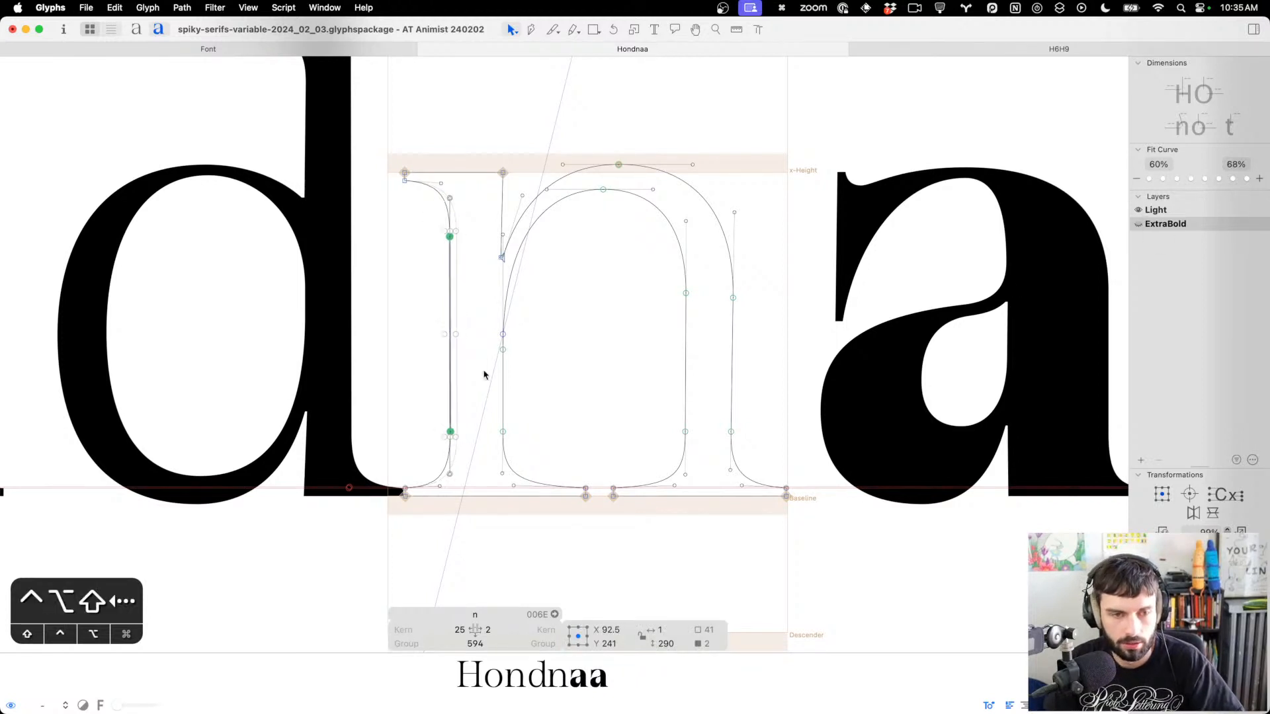
{"action": "key", "text": "ctrl+alt+shift+Left"}
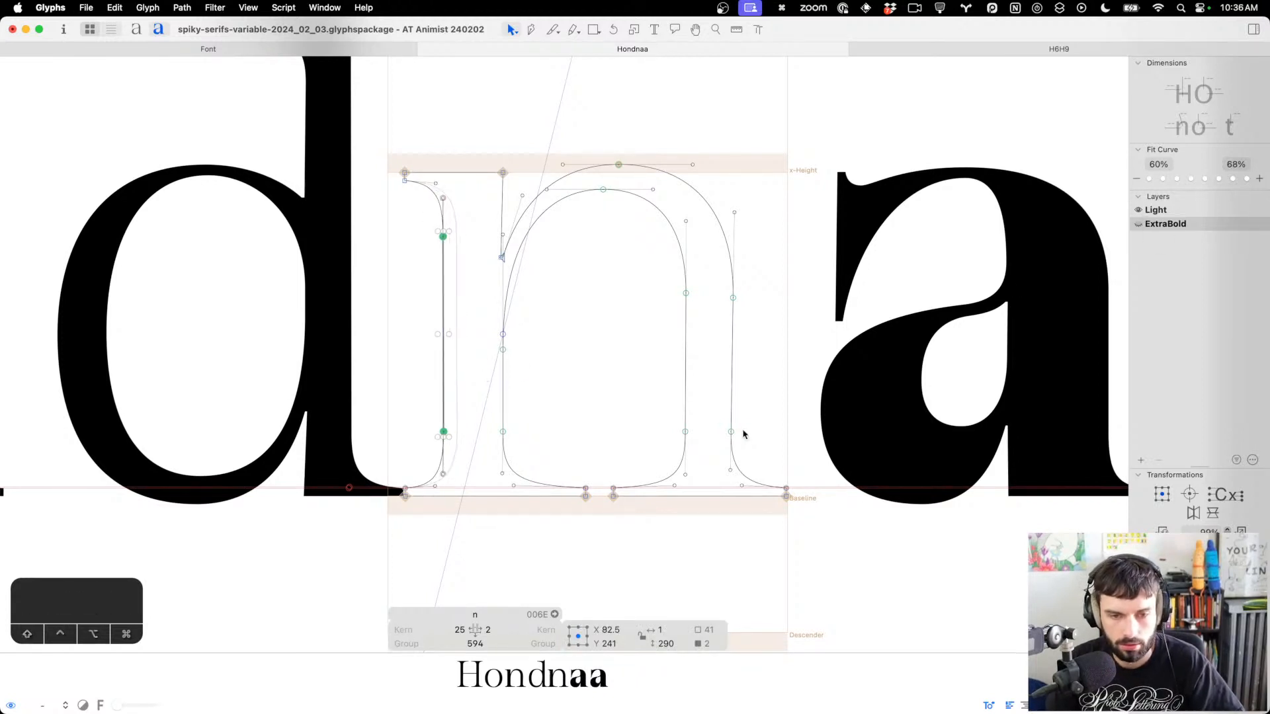
Thicken the n's right stem by moving its outer edge slightly right and its inner edge left to X 382.5
{"action": "left_click_drag", "start_coordinate": [748, 450], "coordinate": [636, 449]}
{"action": "key", "text": "ctrl+alt+shift+Right"}
{"action": "key", "text": "ctrl+alt+shift+Right"}
{"action": "key", "text": "shift+Left"}
{"action": "key", "text": "ctrl+alt+shift+Left"}
{"action": "key", "text": "ctrl+alt+shift+Left"}
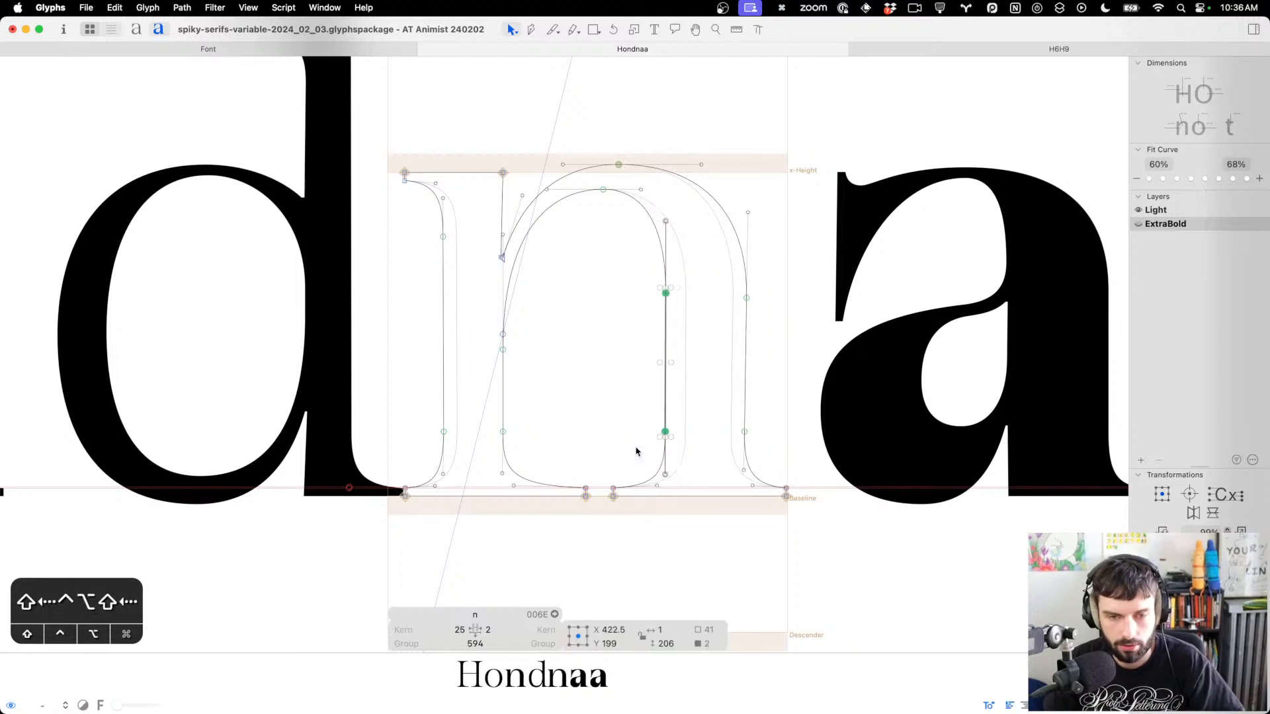
{"action": "key", "text": "ctrl+alt+shift+Left"}
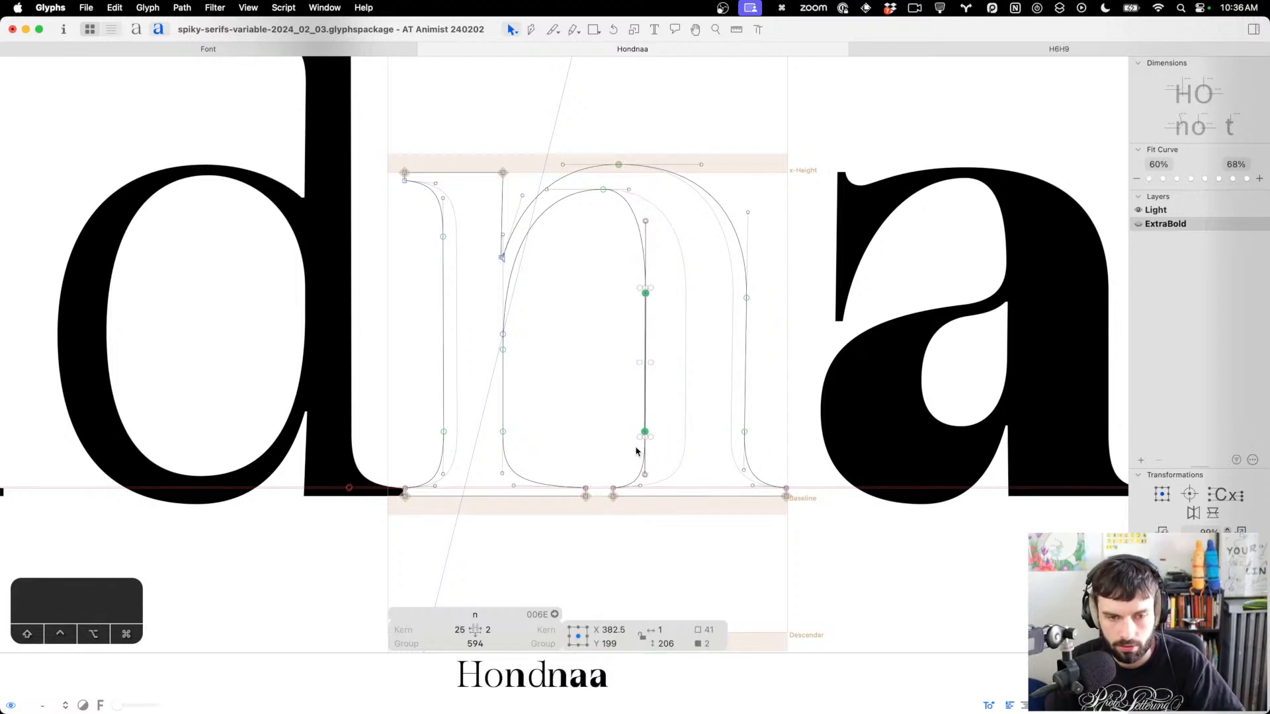
Move the inner edge of the n's left stem, including its upper corner and arch junction, right to X 229.5
{"action": "left_click_drag", "start_coordinate": [539, 458], "coordinate": [470, 248]}
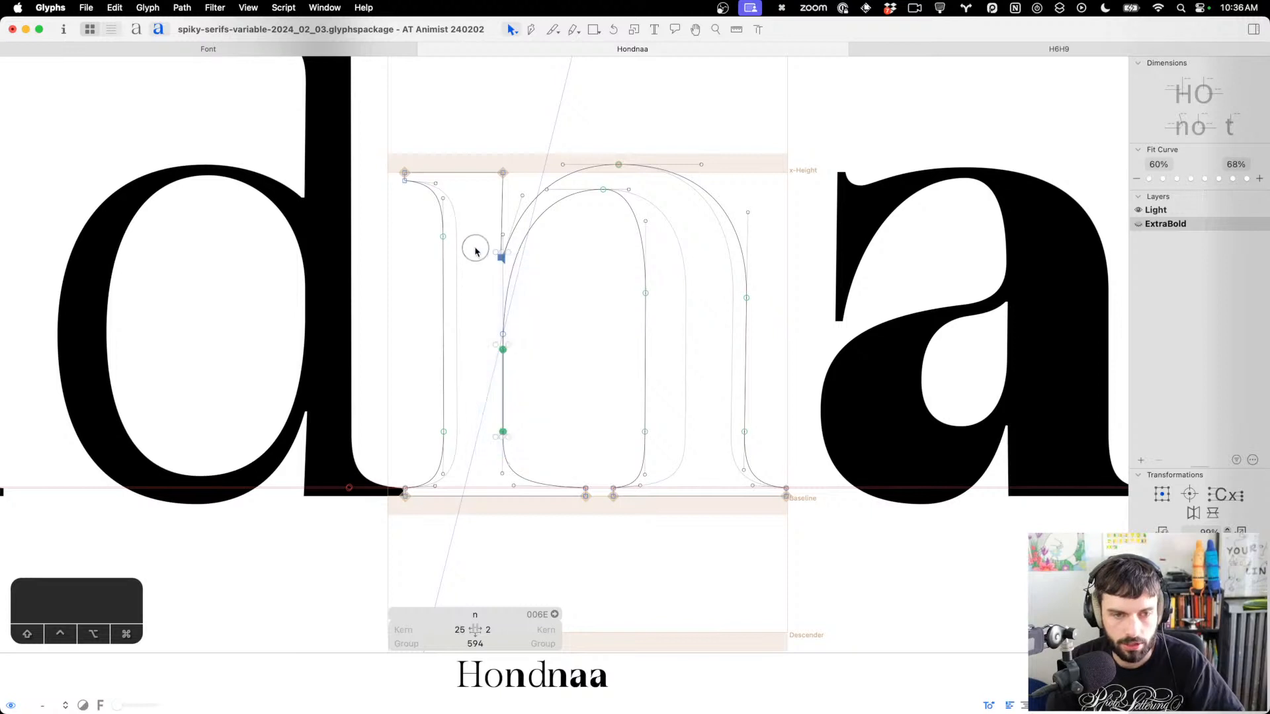
{"action": "left_click_drag", "start_coordinate": [523, 143], "coordinate": [478, 190]}
{"action": "key", "text": "shift+Right"}
{"action": "key", "text": "ctrl+alt+shift+Right"}
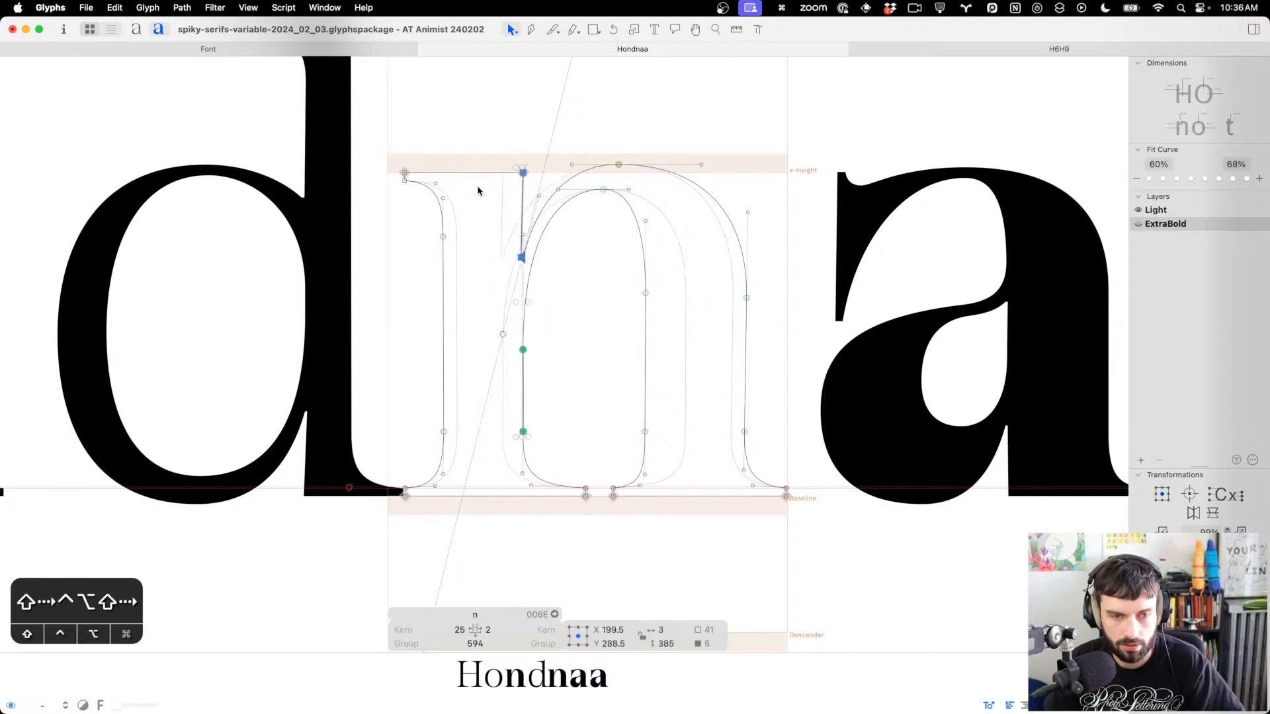
{"action": "key", "text": "ctrl+alt+shift+Right"}
{"action": "key", "text": "shift+Right"}
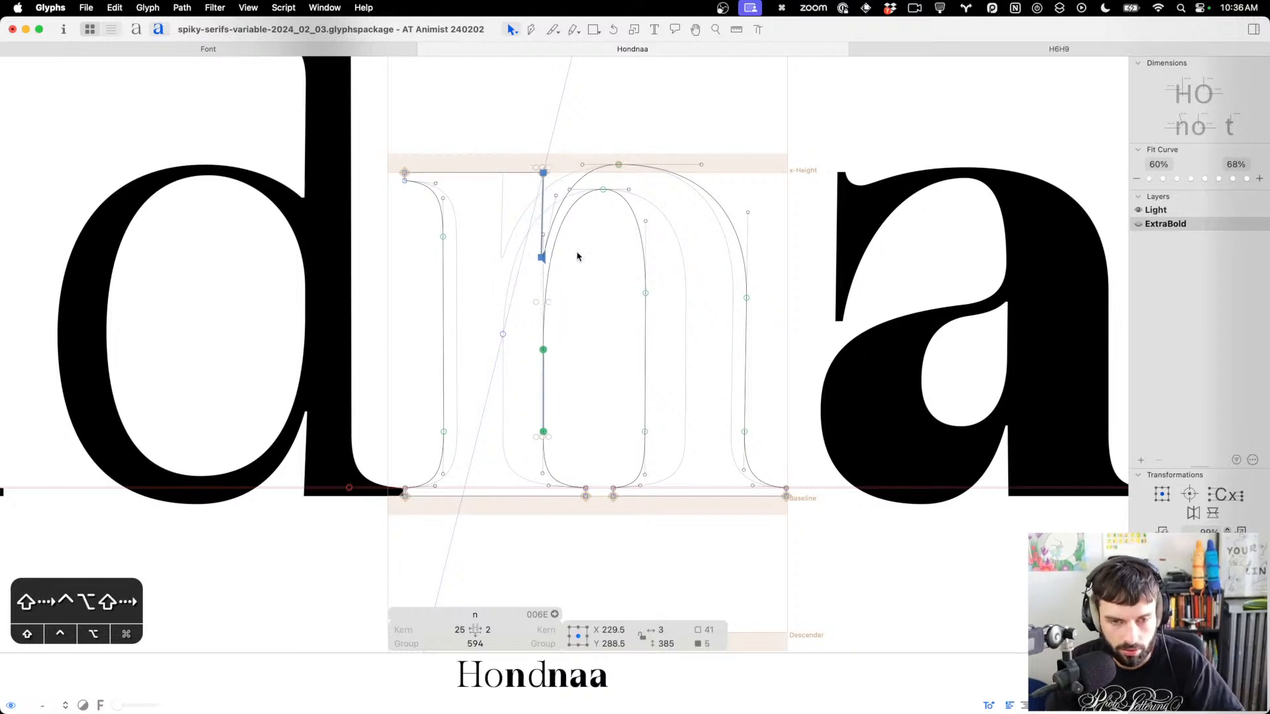
Raise the two nodes where the n's arch meets the right stem to a centre of Y 348.5
{"action": "left_click", "coordinate": [598, 248]}
{"action": "left_click_drag", "start_coordinate": [802, 335], "coordinate": [564, 275]}
{"action": "key", "text": "shift+Up"}
{"action": "key", "text": "ctrl+alt+shift+Up"}
{"action": "key", "text": "shift+Up"}
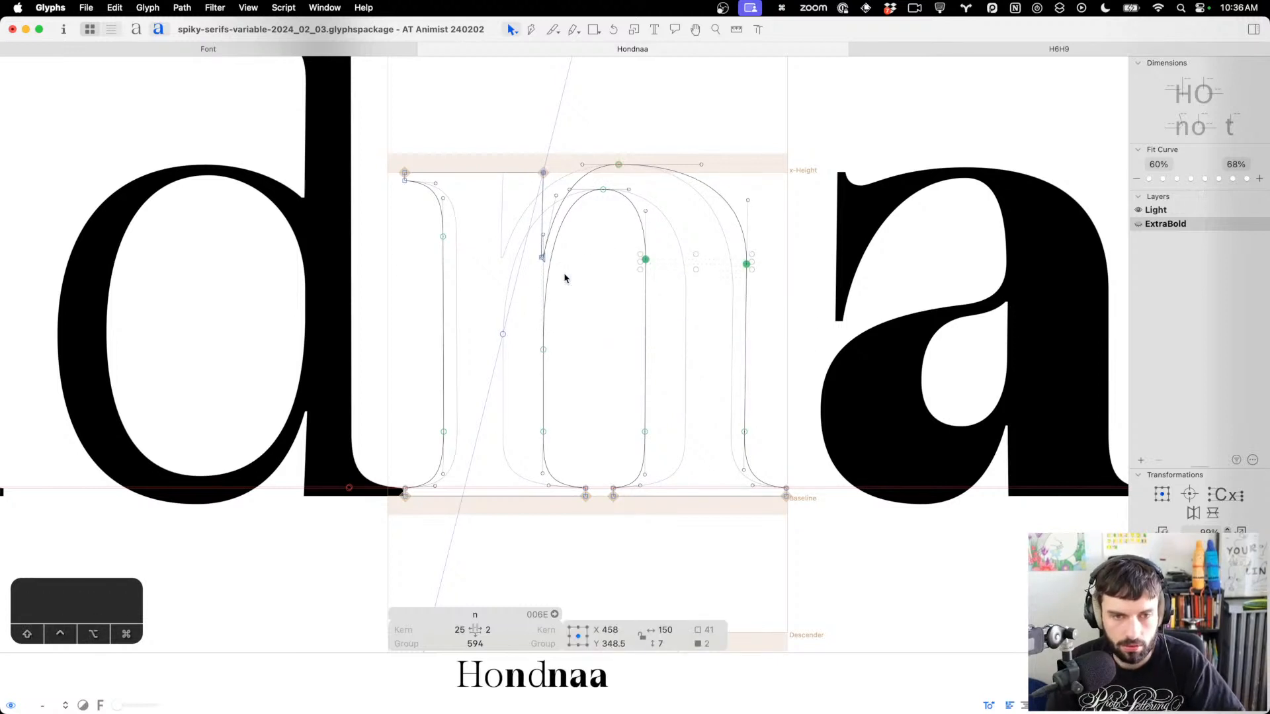
Lower the top node of the n's inner arch to Y 396 to thicken the shoulder
{"action": "left_click", "coordinate": [621, 147]}
{"action": "left_click", "coordinate": [603, 190]}
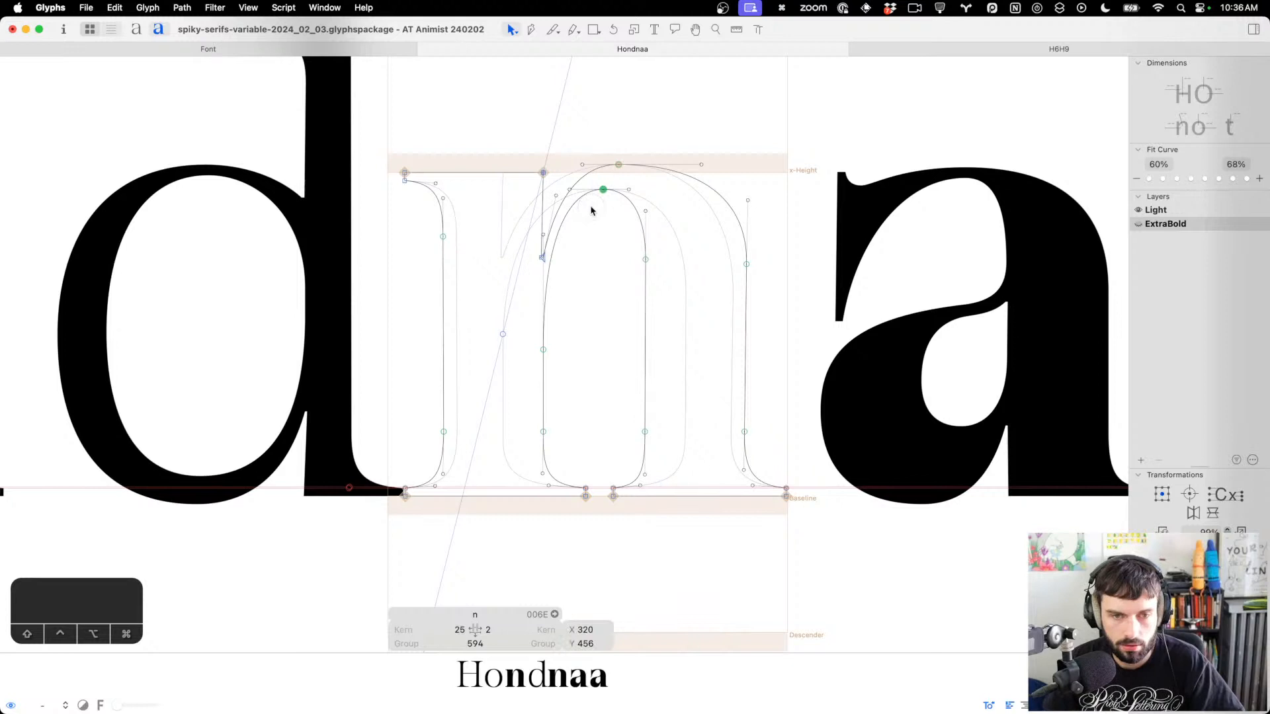
{"action": "key", "text": "shift+Down"}
{"action": "key", "text": "ctrl+alt+shift+Down"}
{"action": "key", "text": "shift+Down"}
{"action": "key", "text": "shift+Down"}
{"action": "key", "text": "shift+Down"}
{"action": "key", "text": "shift+Down"}
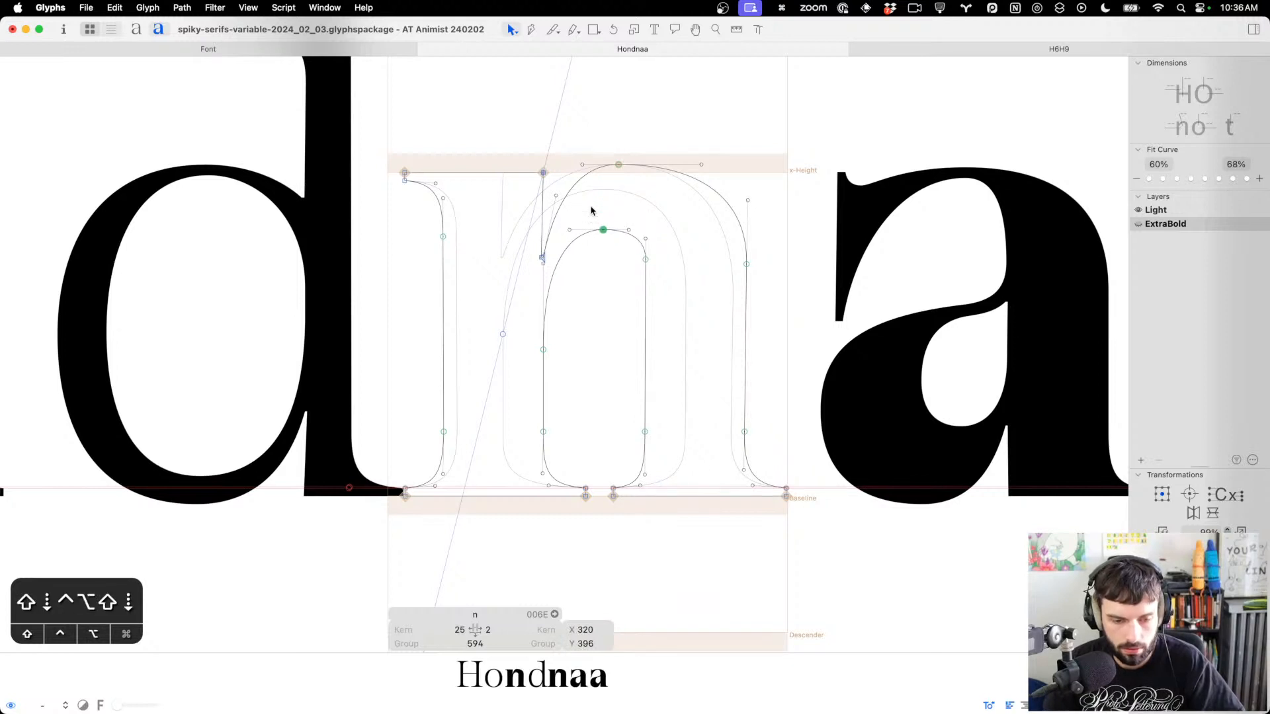
Shift the top node of the n's outer arch right to X 393
{"action": "left_click", "coordinate": [617, 166]}
{"action": "key", "text": "shift+Right"}
{"action": "key", "text": "shift+Right"}
{"action": "key", "text": "shift+Right"}
{"action": "key", "text": "shift+Right"}
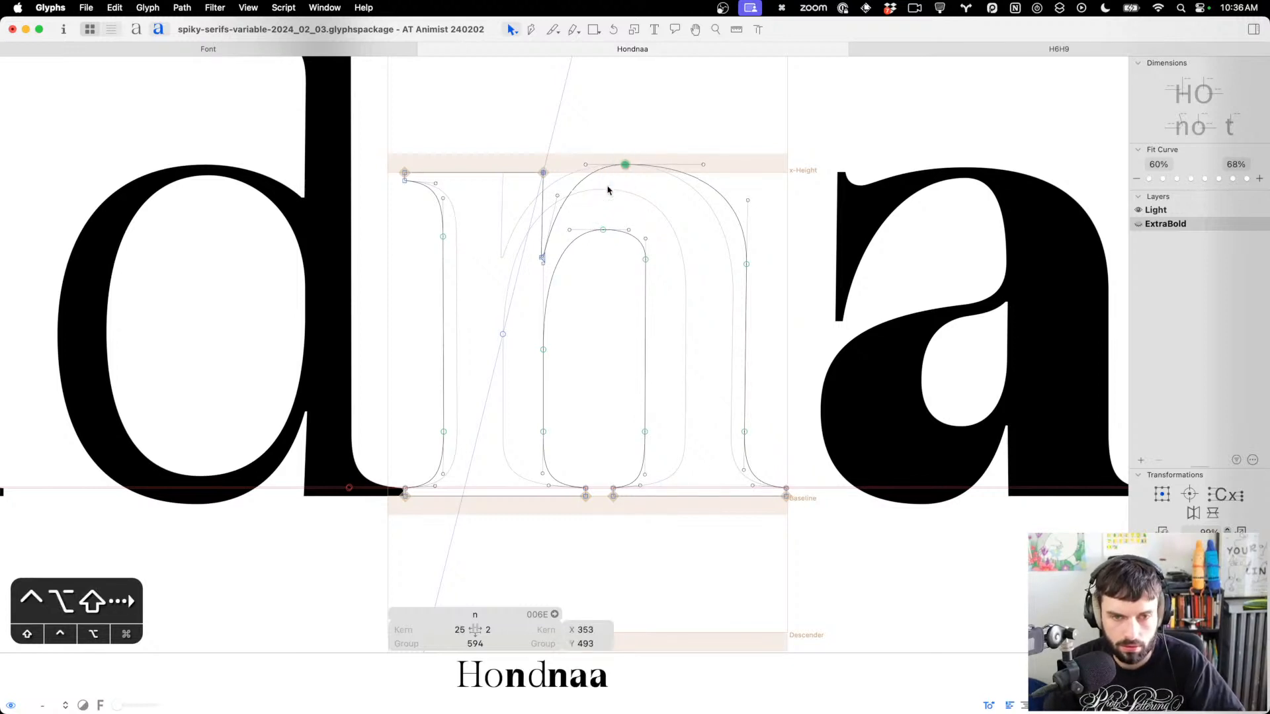
{"action": "key", "text": "shift+Right"}
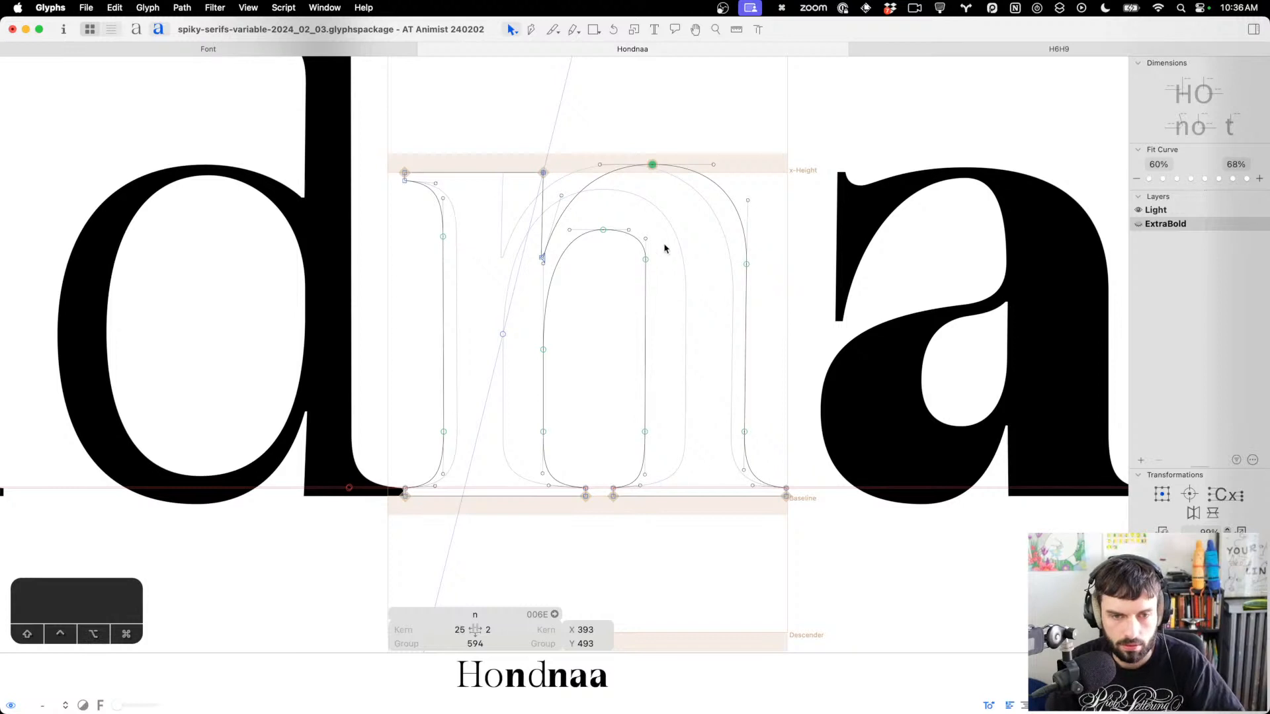
Lower the nodes where the n's arch meets the right stem and shift the inner arch's top node right
{"action": "left_click", "coordinate": [646, 260]}
{"action": "key", "text": "ctrl+alt+shift+Down"}
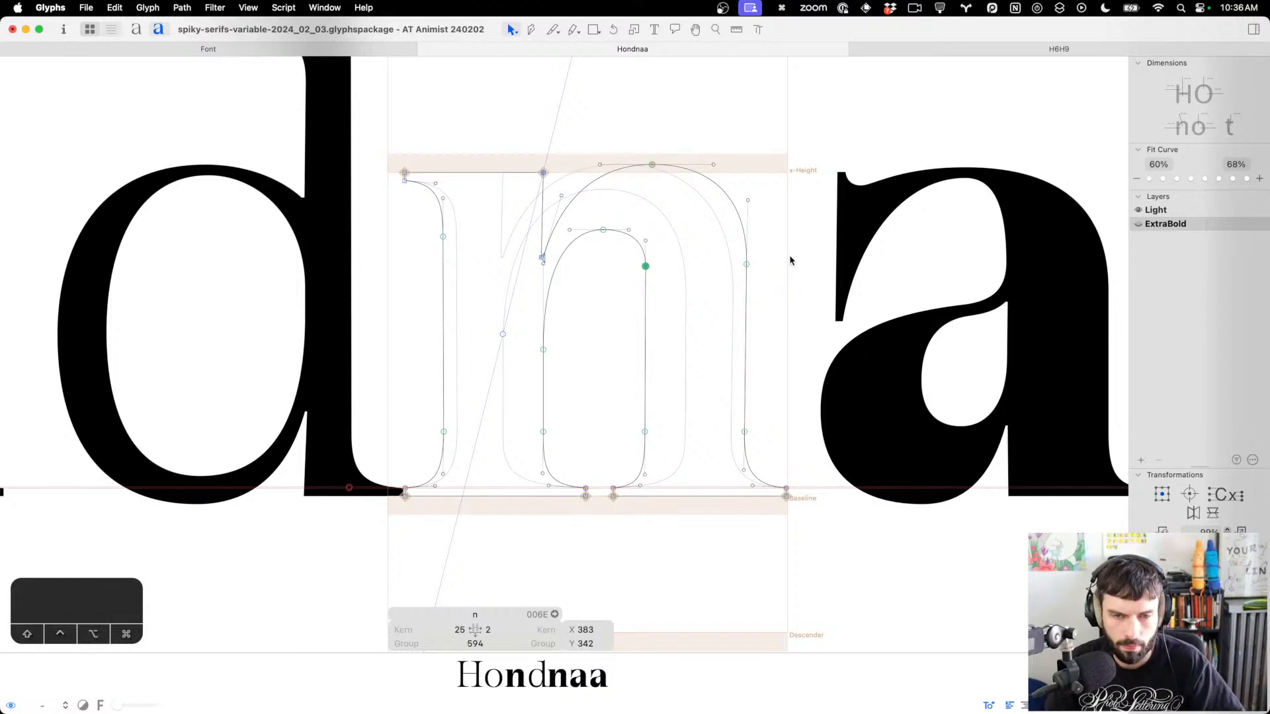
{"action": "left_click_drag", "start_coordinate": [787, 258], "coordinate": [585, 206]}
{"action": "key", "text": "ctrl+alt+shift+Down"}
{"action": "key", "text": "shift+Right"}
{"action": "key", "text": "ctrl+alt+shift+Right"}
Insert a second ExtraBold n after the one just edited in the sample word
{"action": "key", "text": "t"}
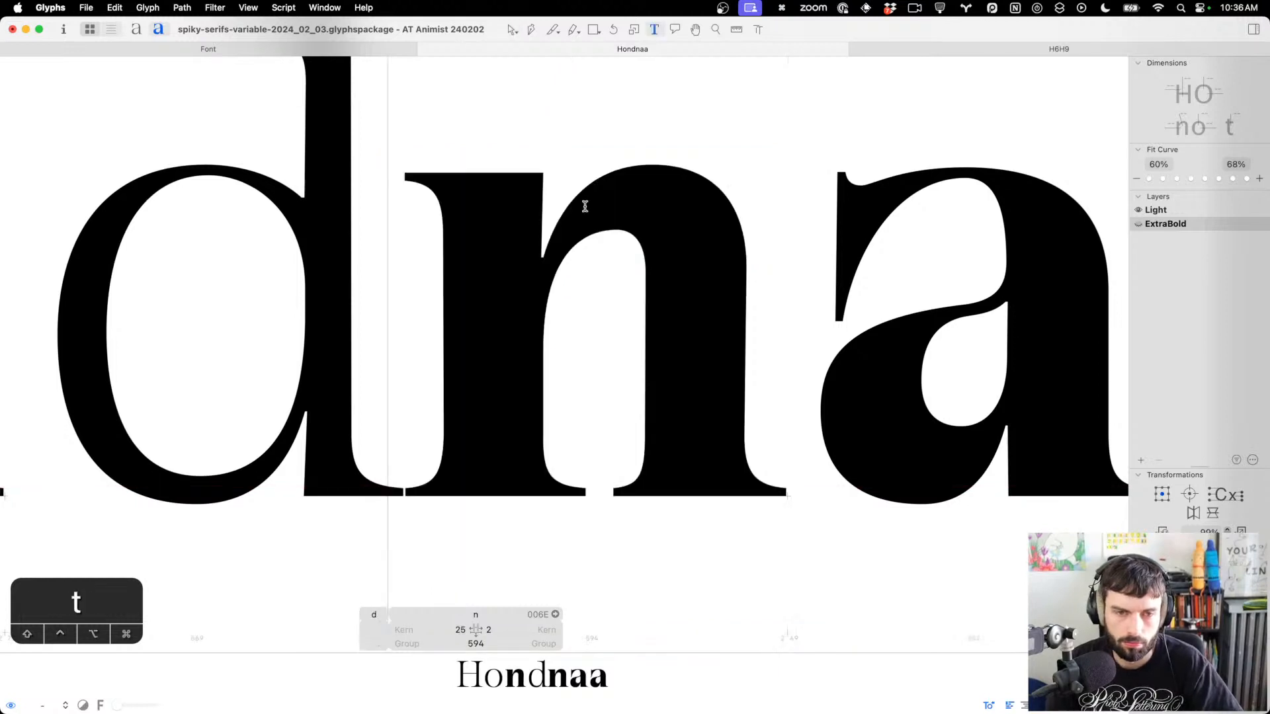
{"action": "scroll", "coordinate": [635, 210], "scroll_direction": "down", "scroll_amount": 3}
{"action": "left_click", "coordinate": [705, 224]}
{"action": "type", "text": "n"}
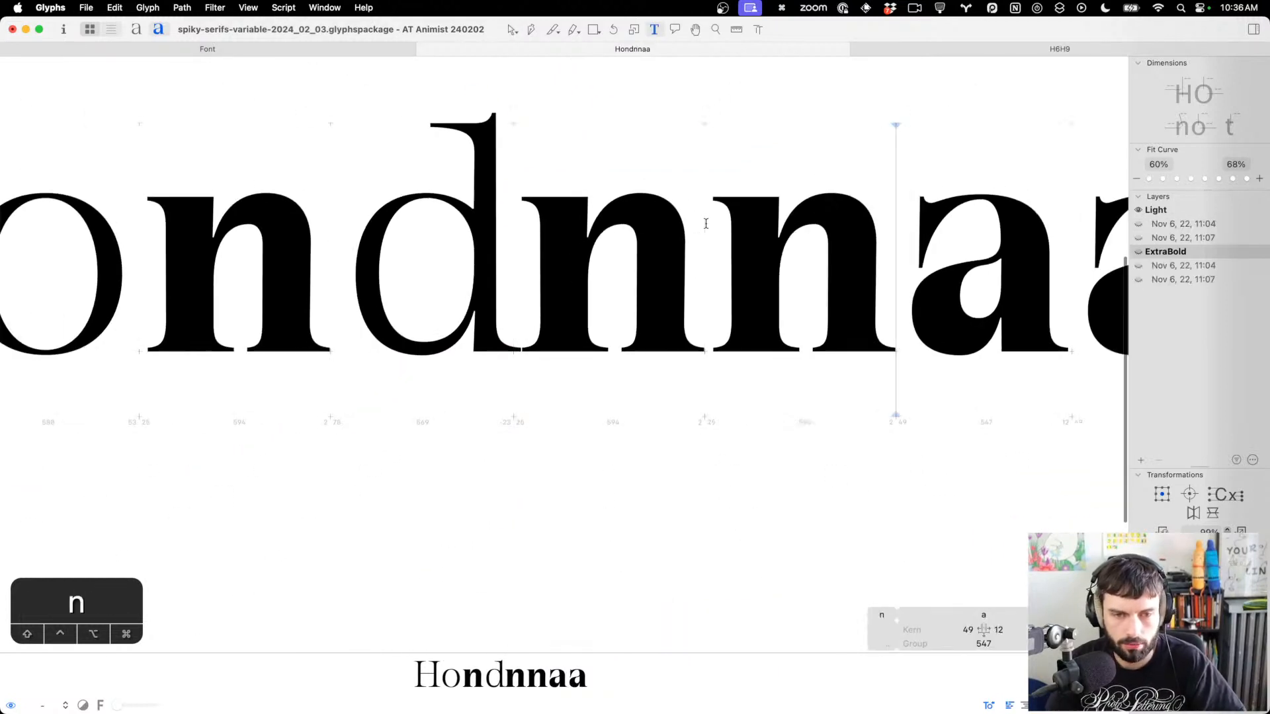
Reopen the first ExtraBold n after the d and raise its inner arch's left node to Y 278
{"action": "scroll", "coordinate": [705, 223], "scroll_direction": "up", "scroll_amount": 3}
{"action": "double_click", "coordinate": [542, 271]}
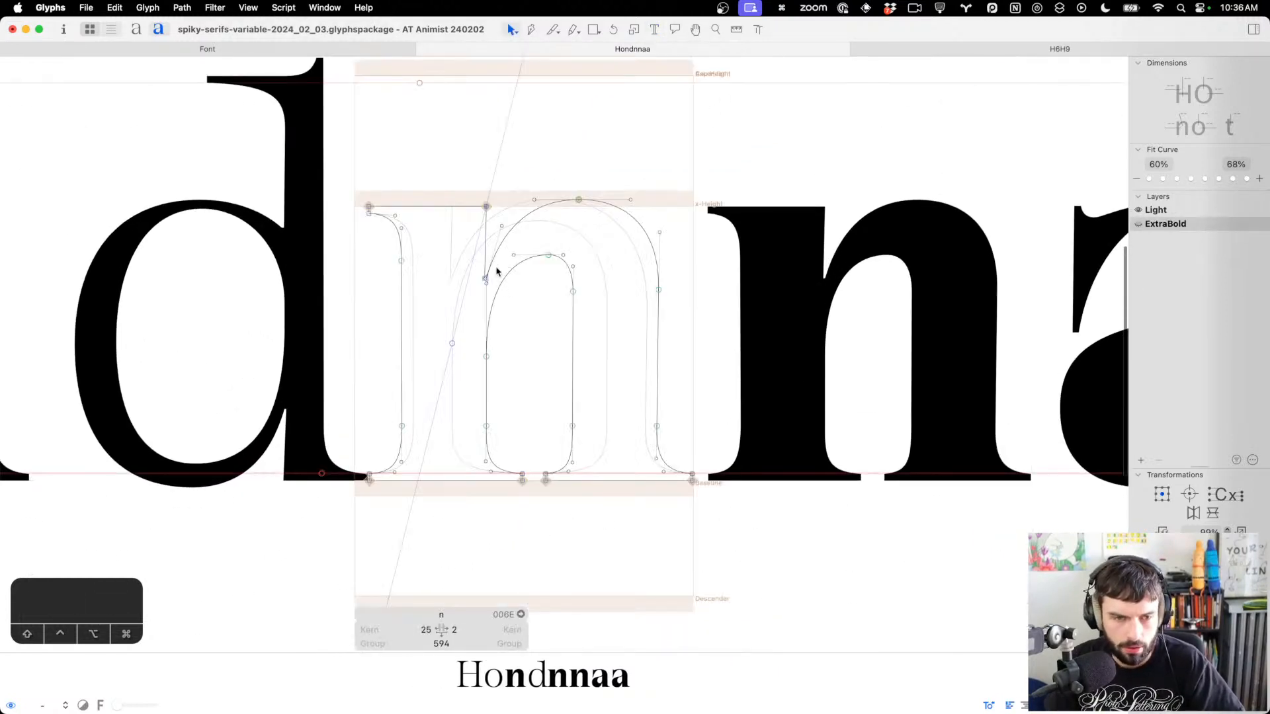
{"action": "left_click_drag", "start_coordinate": [496, 268], "coordinate": [526, 377]}
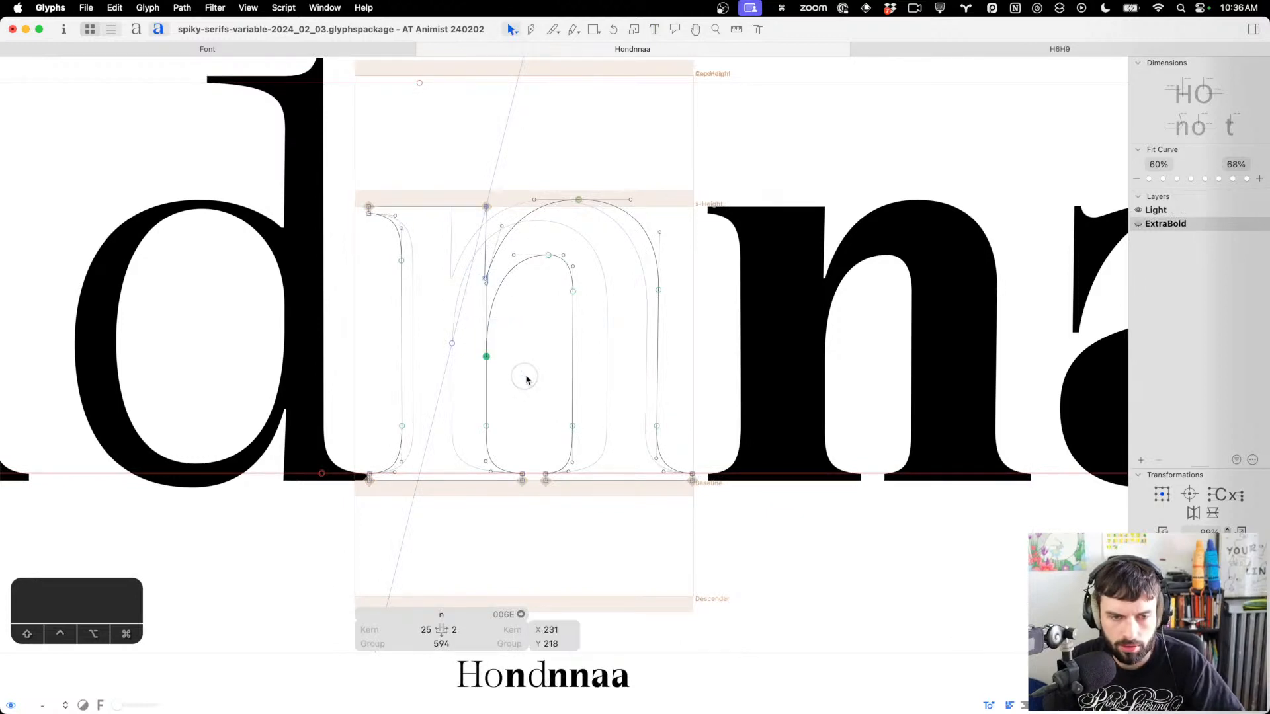
{"action": "key", "text": "shift+Up"}
{"action": "key", "text": "shift+Up"}
{"action": "key", "text": "shift+Up"}
{"action": "key", "text": "shift+Up"}
{"action": "key", "text": "shift+Up"}
{"action": "key", "text": "shift+Up"}
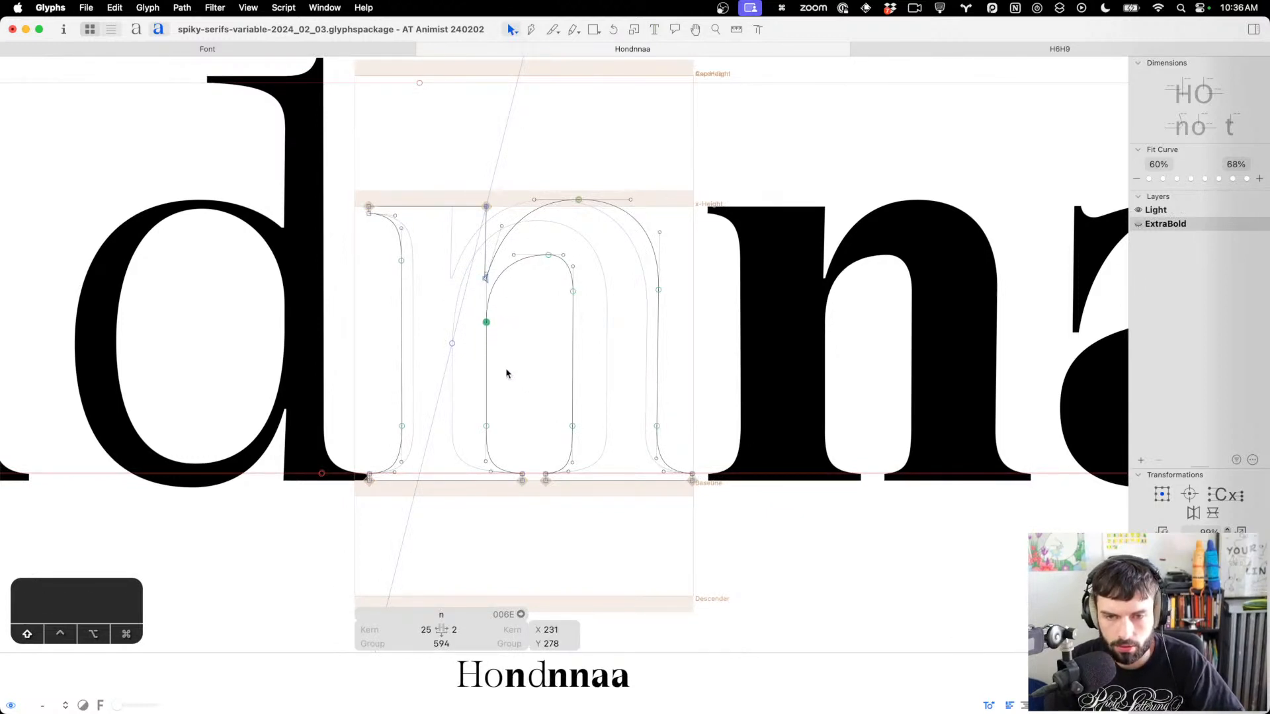
Shift the top node of the n's inner arch left to X 321
{"action": "left_click_drag", "start_coordinate": [551, 239], "coordinate": [537, 296]}
{"action": "key", "text": "shift+Left"}
{"action": "key", "text": "ctrl+alt+shift+Left"}
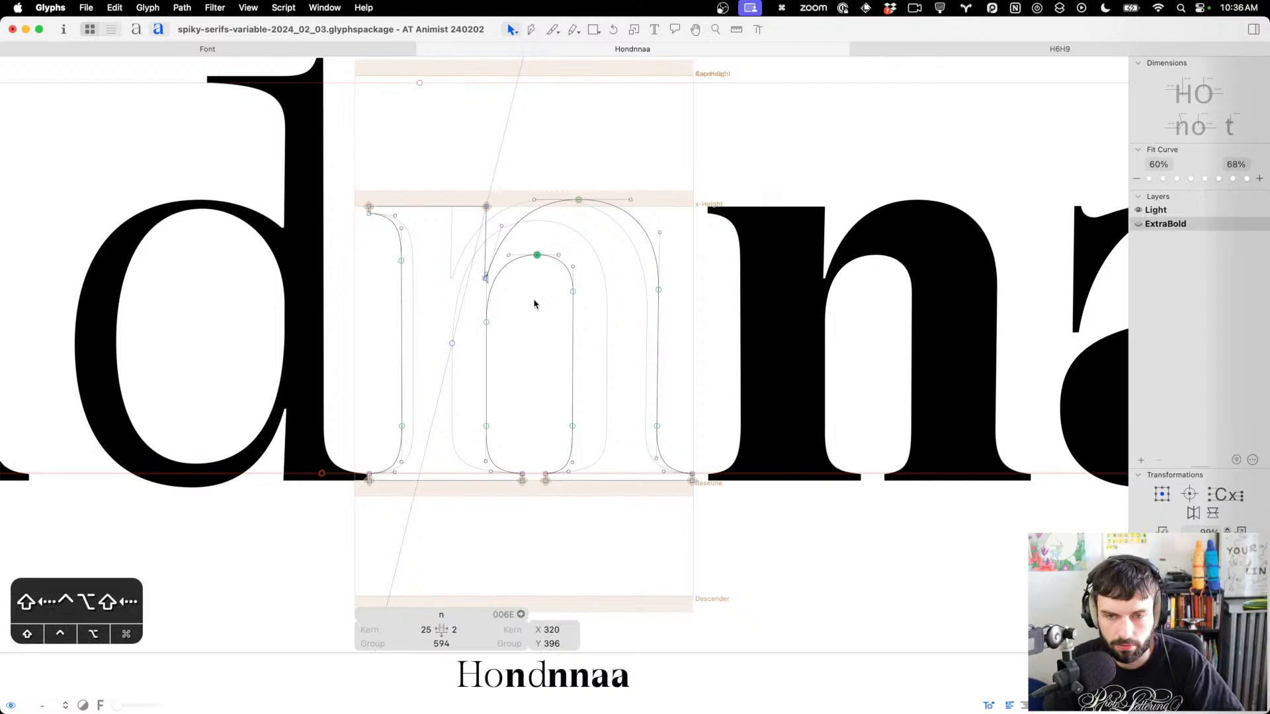
{"action": "key", "text": "ctrl+alt+Right"}
Shift the two nodes on the right side of the n's counter left to X 372.5
{"action": "scroll", "coordinate": [539, 301], "scroll_direction": "right", "scroll_amount": 5}
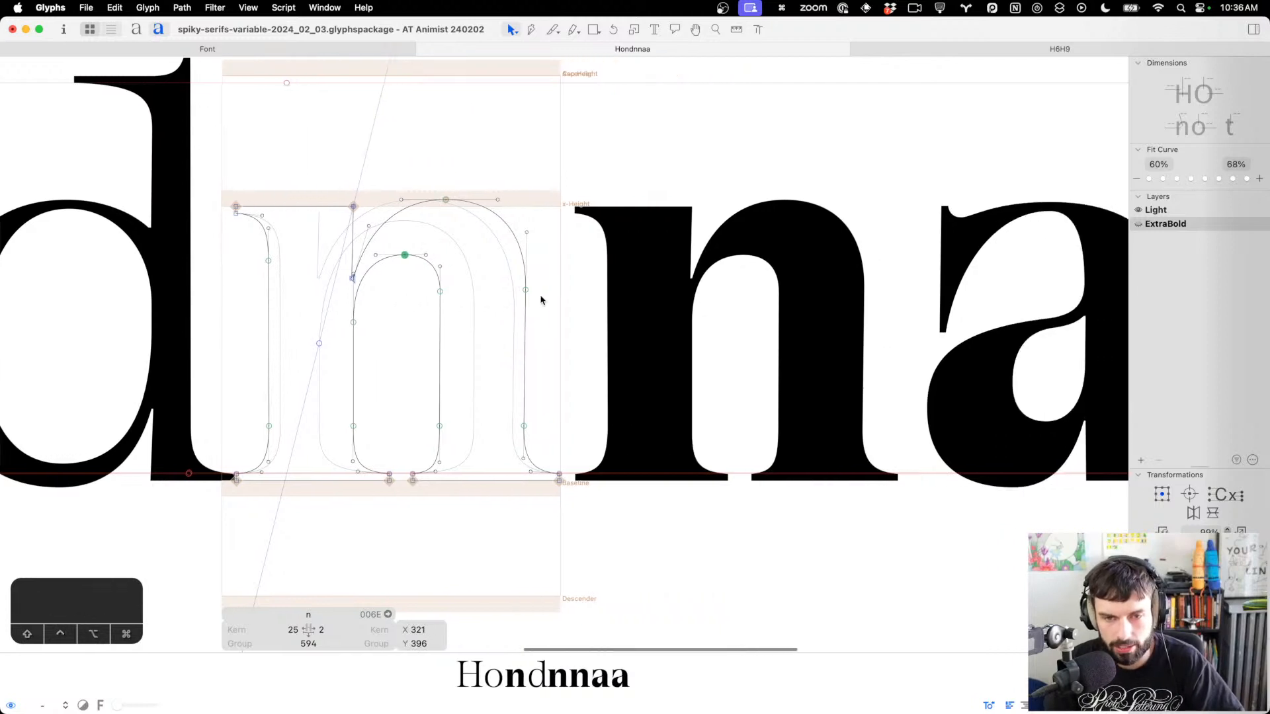
{"action": "scroll", "coordinate": [385, 359], "scroll_direction": "right", "scroll_amount": 4}
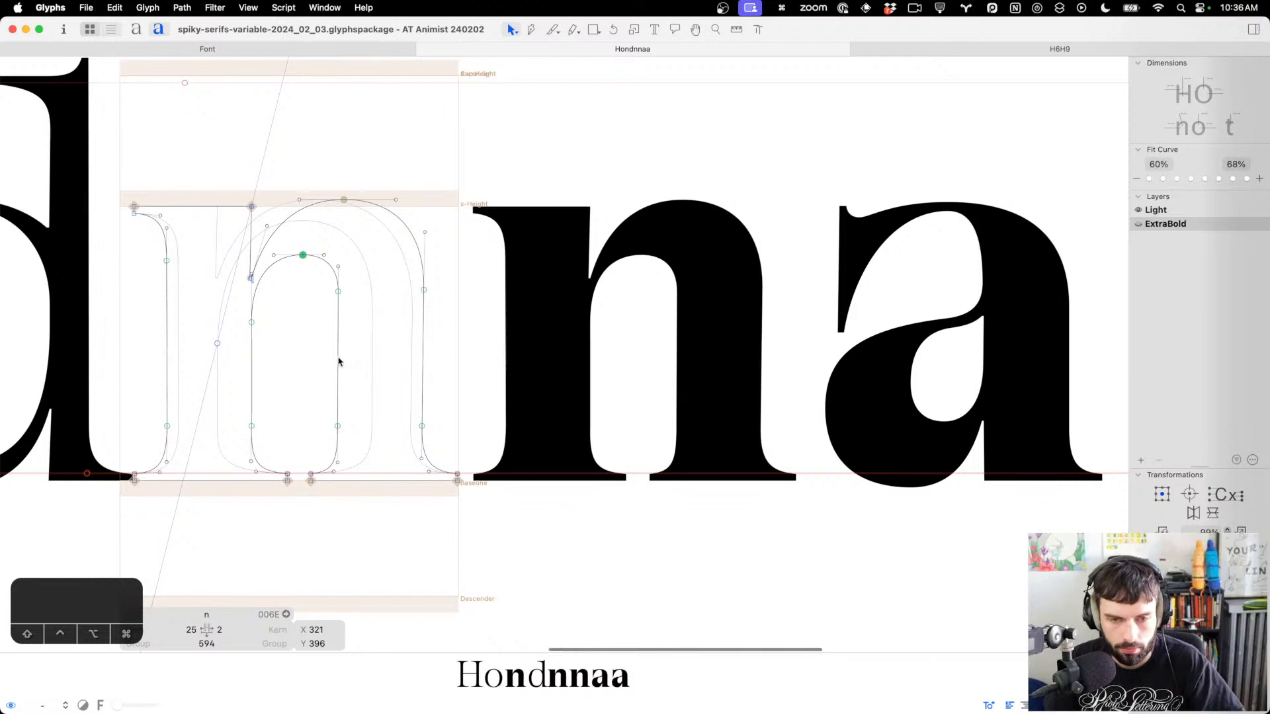
{"action": "left_click", "coordinate": [299, 360]}
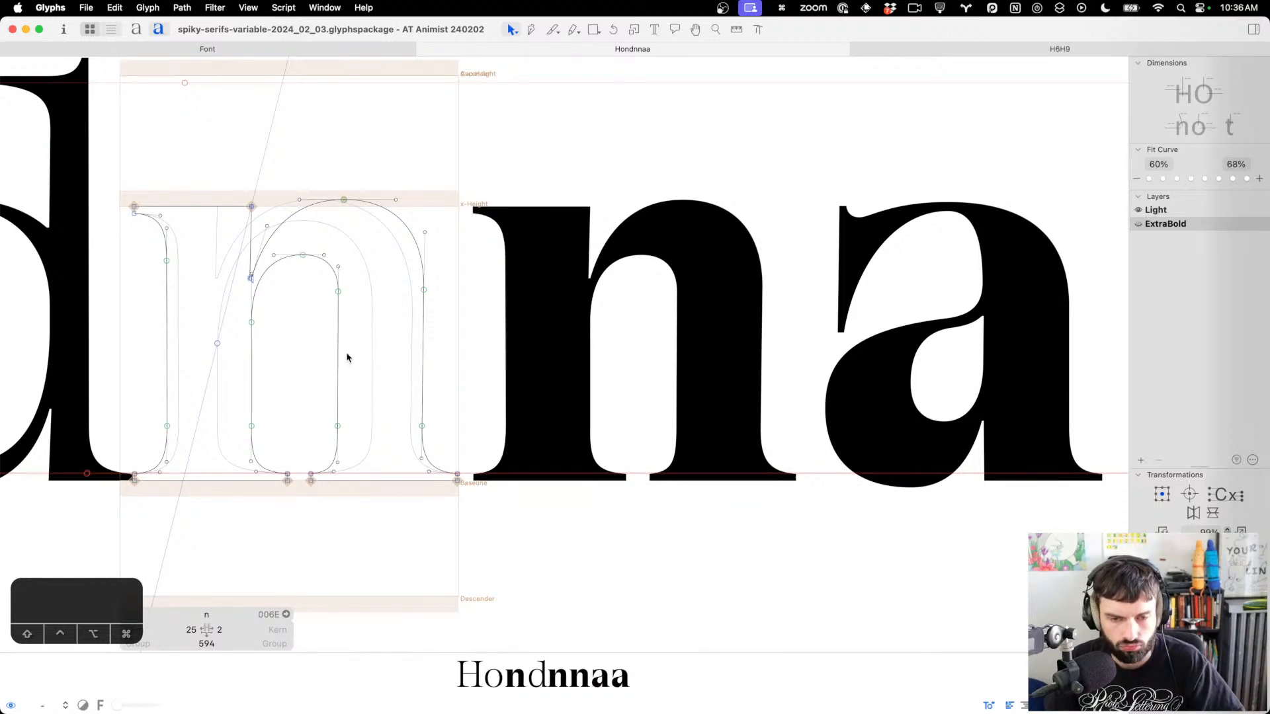
{"action": "scroll", "coordinate": [347, 358], "scroll_direction": "right", "scroll_amount": 1}
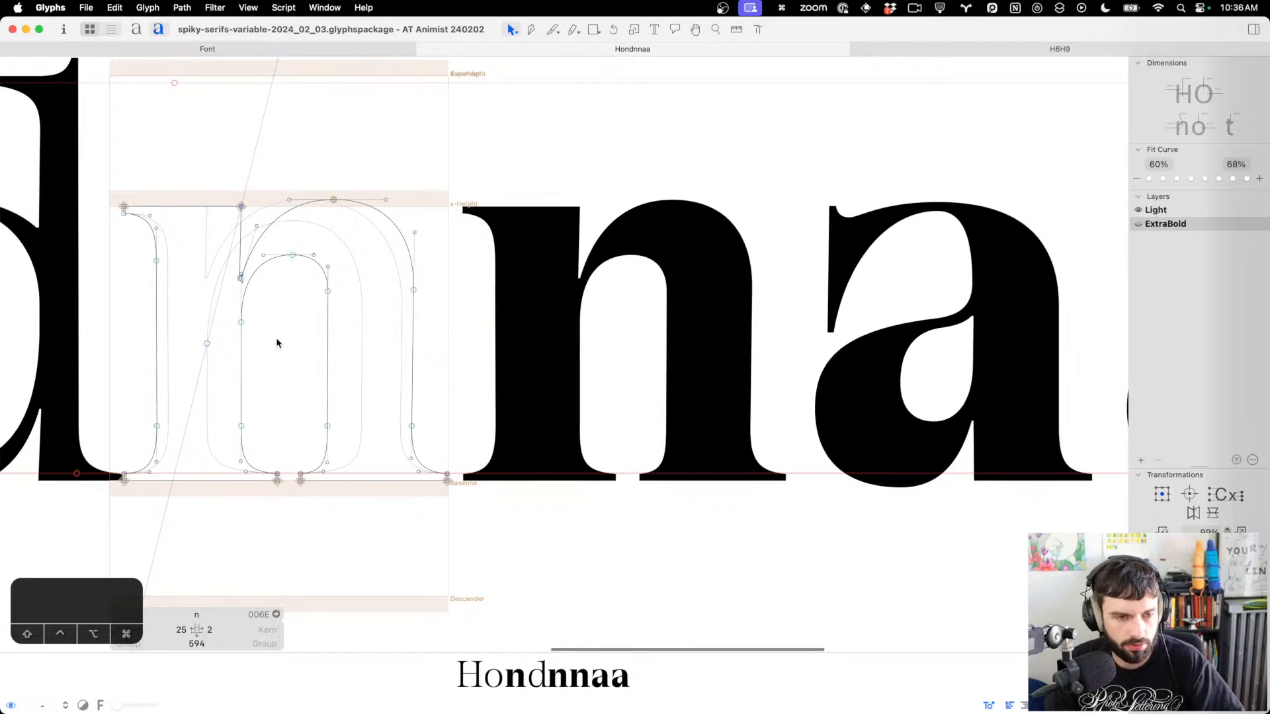
{"action": "left_click_drag", "start_coordinate": [347, 441], "coordinate": [299, 272]}
{"action": "key", "text": "ctrl+alt+shift+Left"}
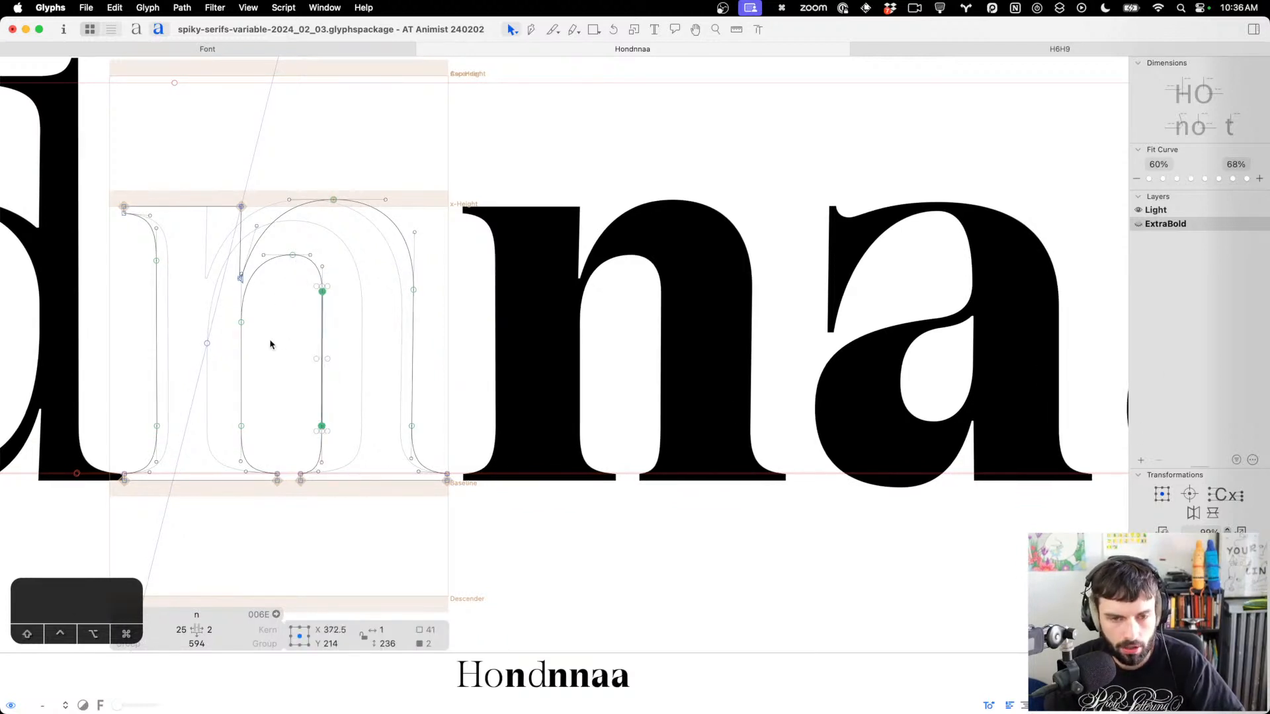
Widen the n's left stem by shifting its right-edge nodes and the arch junction right to X 239.5
{"action": "left_click_drag", "start_coordinate": [264, 435], "coordinate": [207, 271]}
{"action": "left_click_drag", "start_coordinate": [268, 177], "coordinate": [217, 218]}
{"action": "key", "text": "ctrl+alt+shift+Right"}
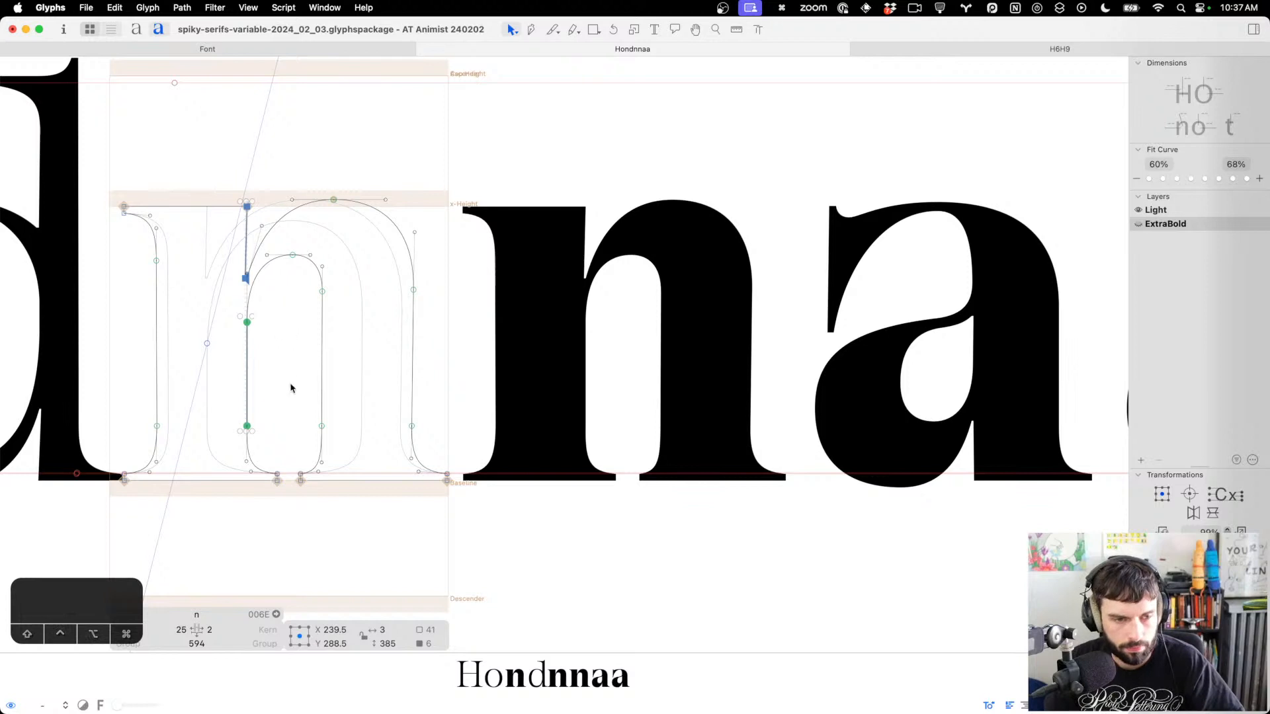
{"action": "left_click", "coordinate": [291, 388]}
Measure the n's stem widths and nudge the right stem's inner edge with its foot nodes left to X 352
{"action": "key", "text": "l"}
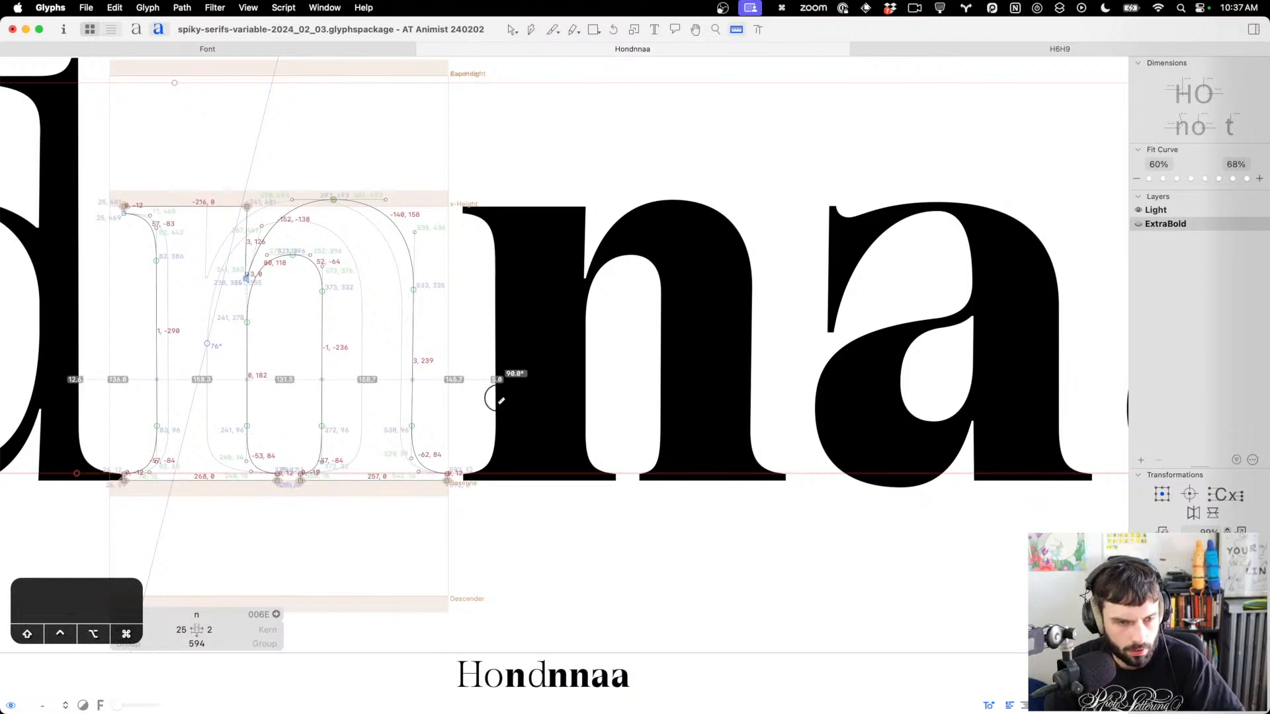
{"action": "key", "text": "v"}
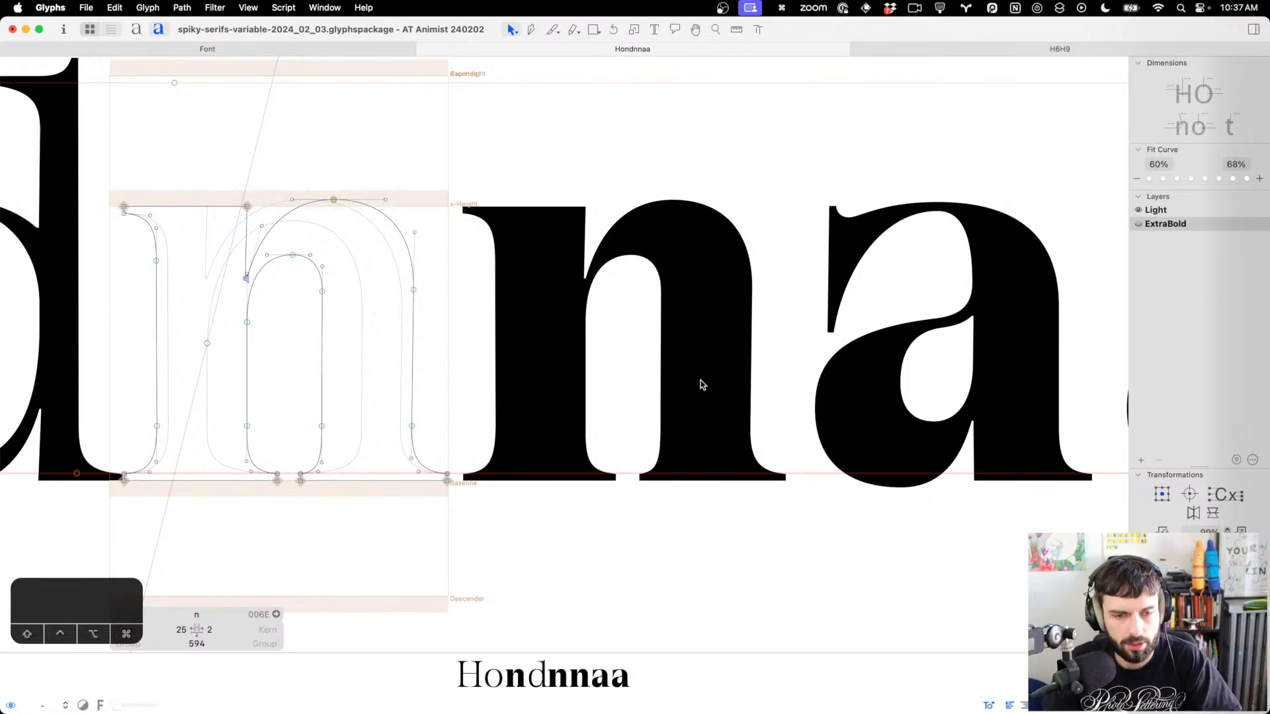
{"action": "left_click_drag", "start_coordinate": [359, 526], "coordinate": [291, 289]}
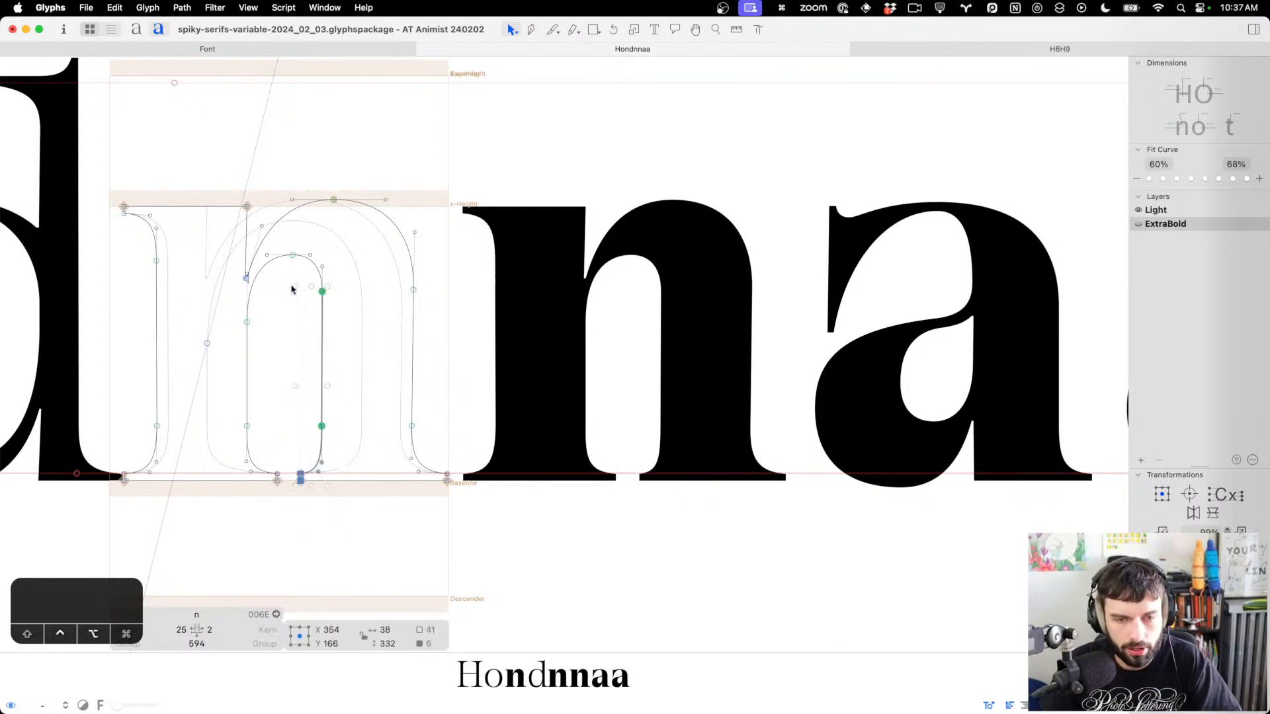
{"action": "key", "text": "ctrl+alt+Left"}
{"action": "key", "text": "ctrl+alt+Left"}
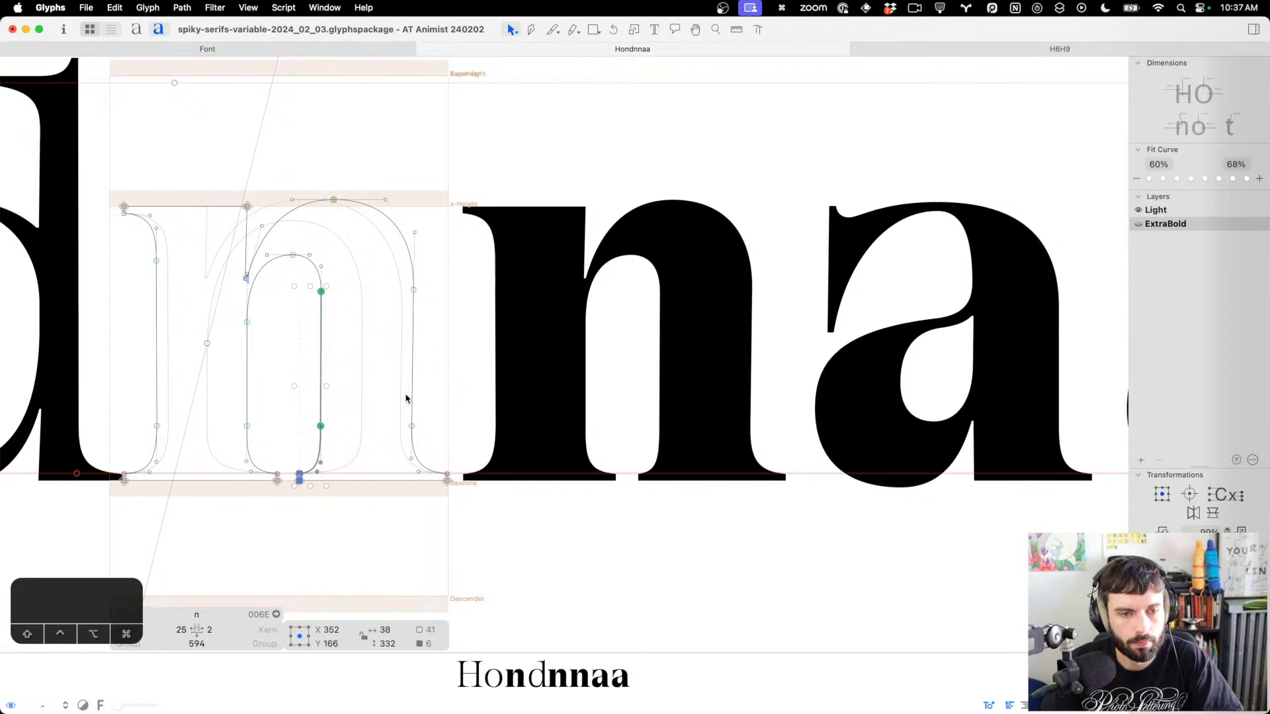
Lower the four lower stem nodes of the n to Y 76 and raise the left stem's upper left node to Y 406
{"action": "left_click_drag", "start_coordinate": [437, 434], "coordinate": [58, 412]}
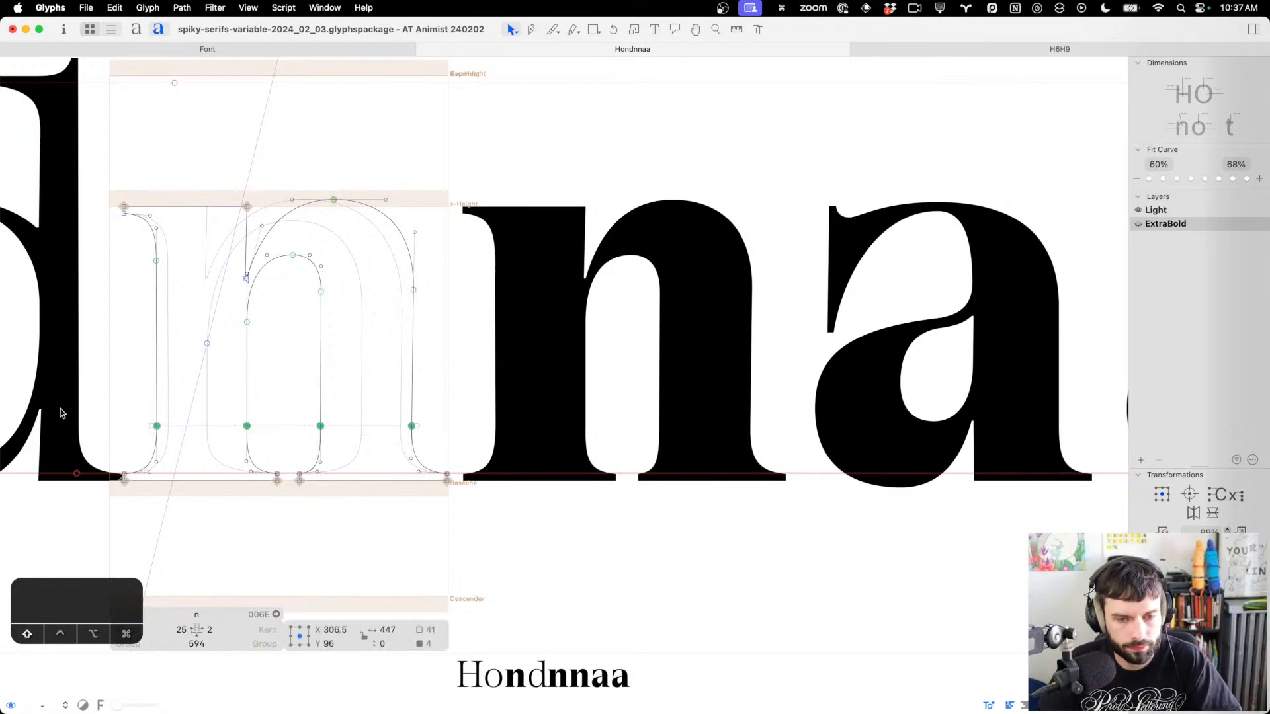
{"action": "key", "text": "ctrl+alt+shift+Down"}
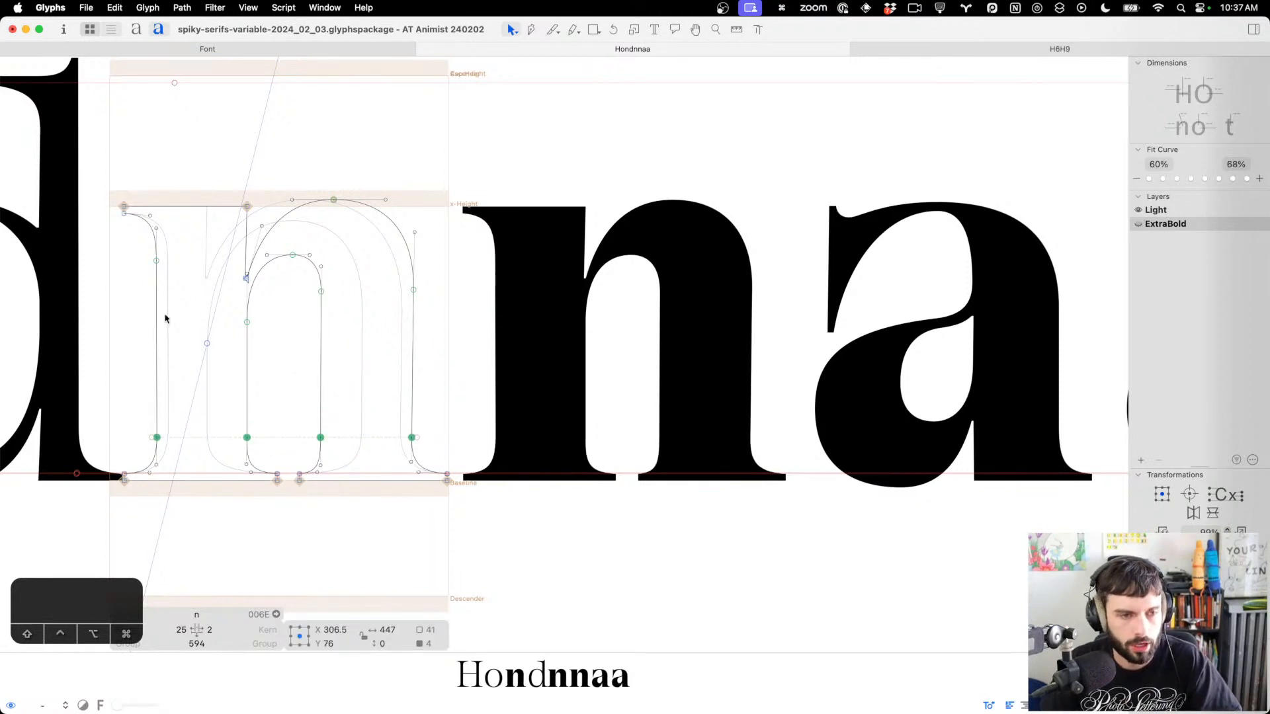
{"action": "left_click_drag", "start_coordinate": [197, 316], "coordinate": [123, 260]}
{"action": "key", "text": "shift+Up"}
{"action": "key", "text": "ctrl+alt+shift+Up"}
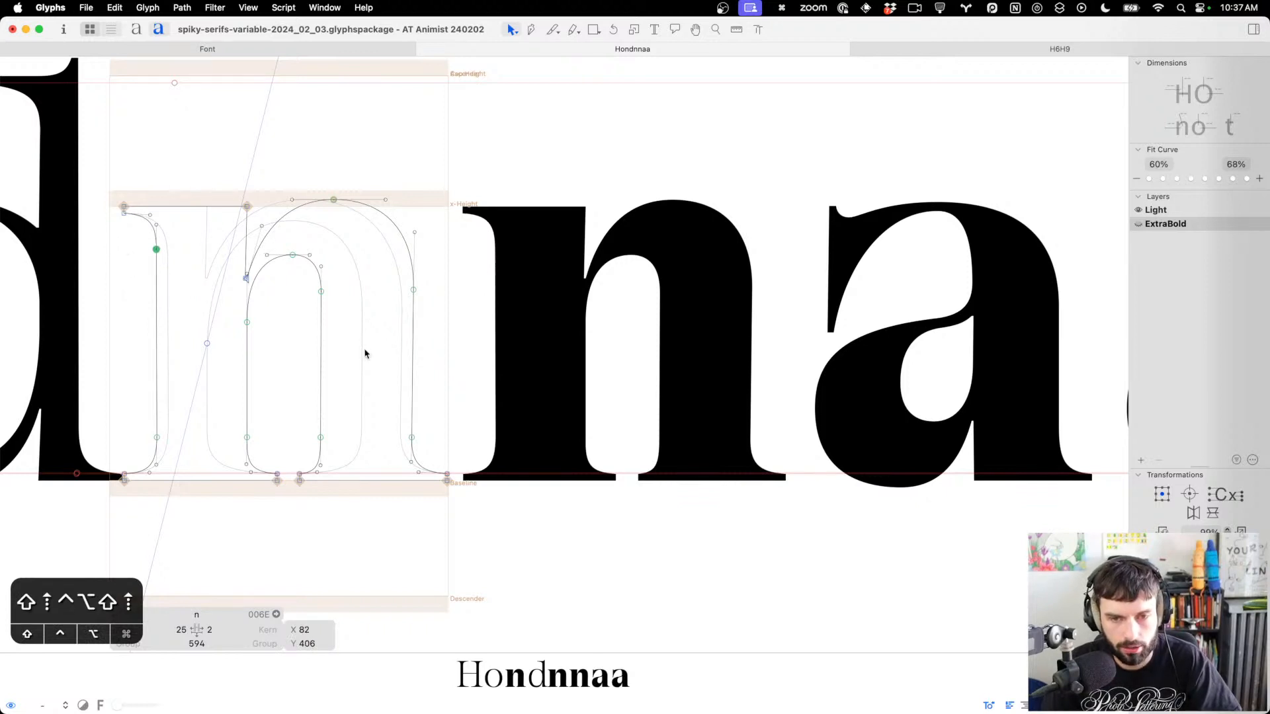
Raise the right node of the n's inner arch to Y 342 and return to the sample word
{"action": "left_click_drag", "start_coordinate": [368, 316], "coordinate": [273, 266]}
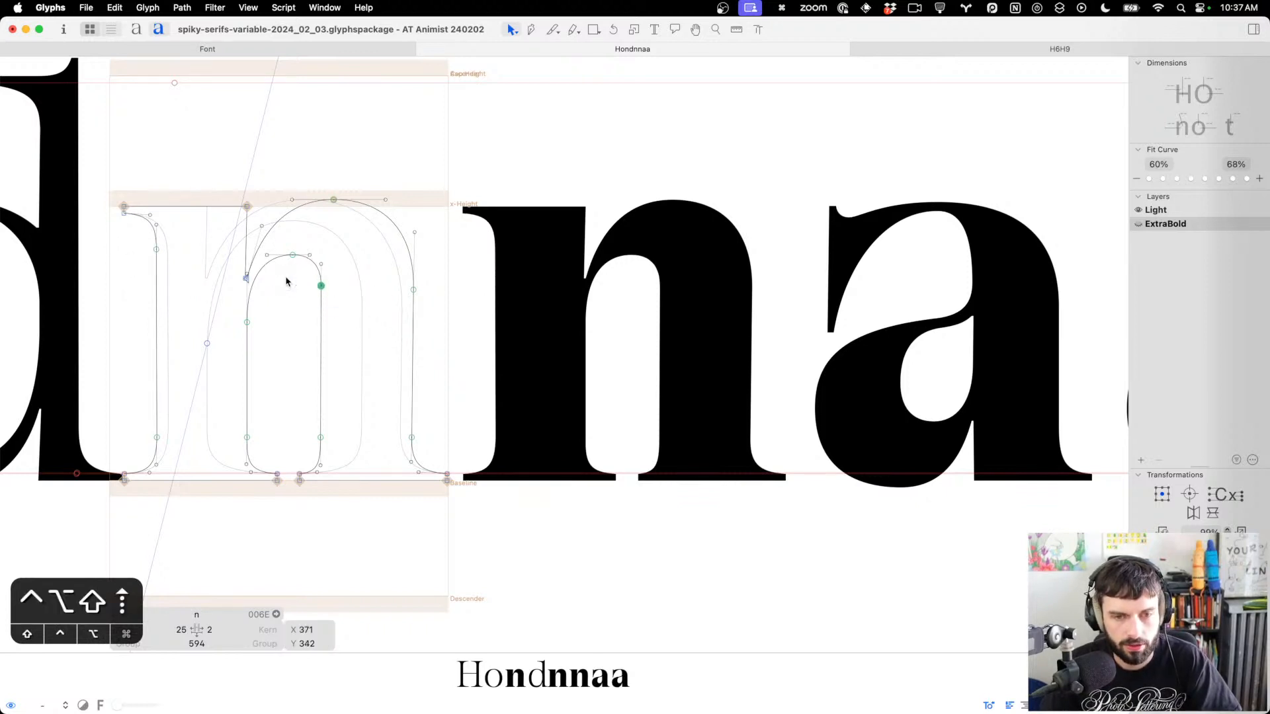
{"action": "key", "text": "t"}
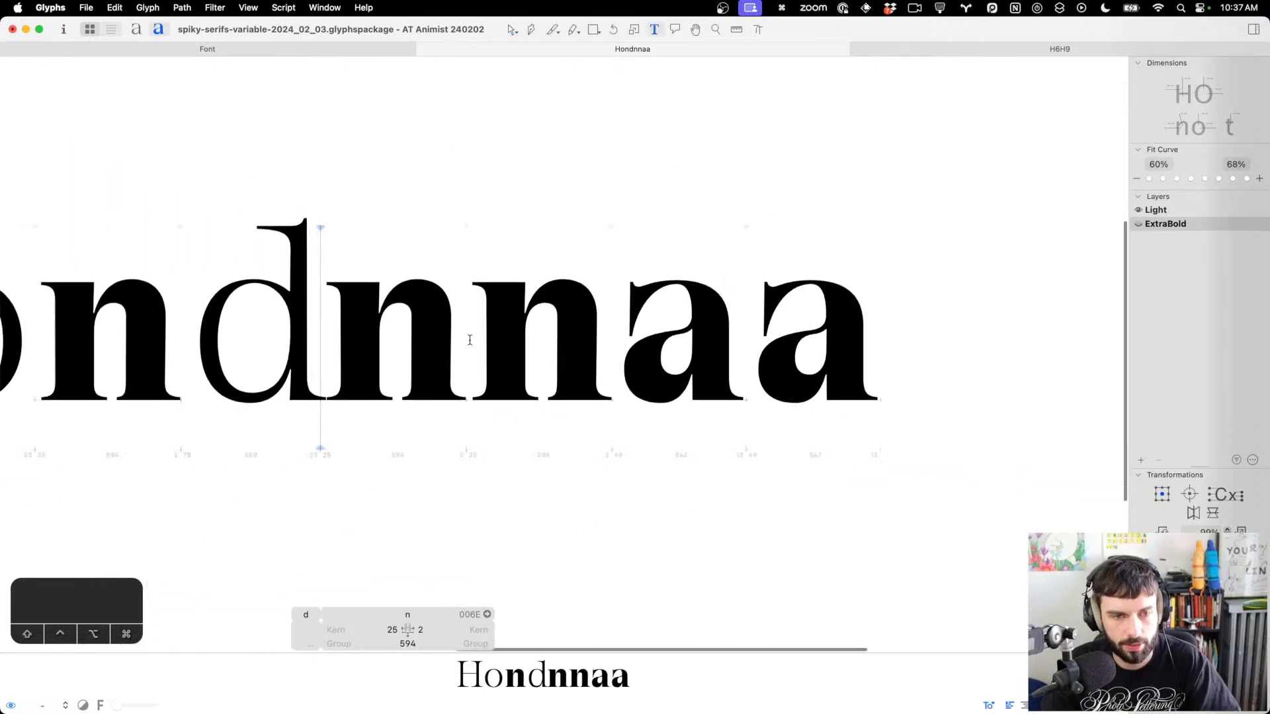
{"action": "scroll", "coordinate": [355, 330], "scroll_direction": "up", "scroll_amount": 4}
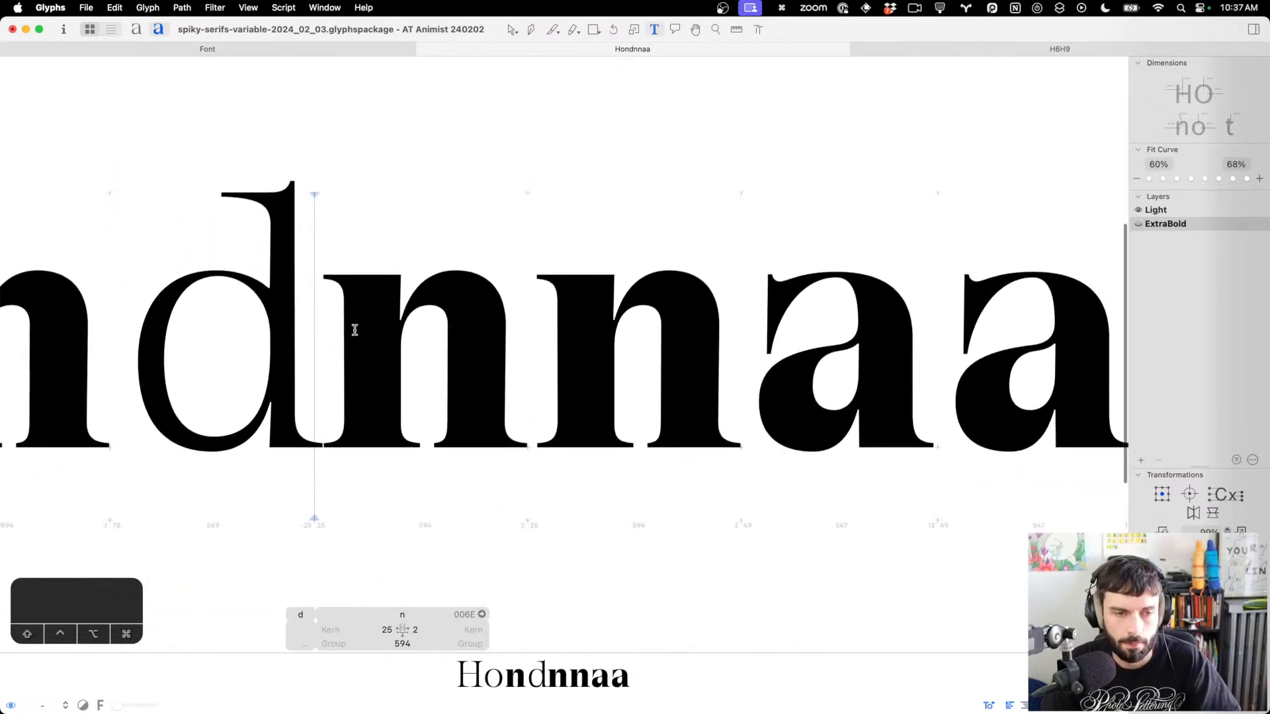
Open the first ExtraBold a and lower the node above its foot serif to Y 75
{"action": "double_click", "coordinate": [840, 369]}
{"action": "scroll", "coordinate": [853, 374], "scroll_direction": "up", "scroll_amount": 3}
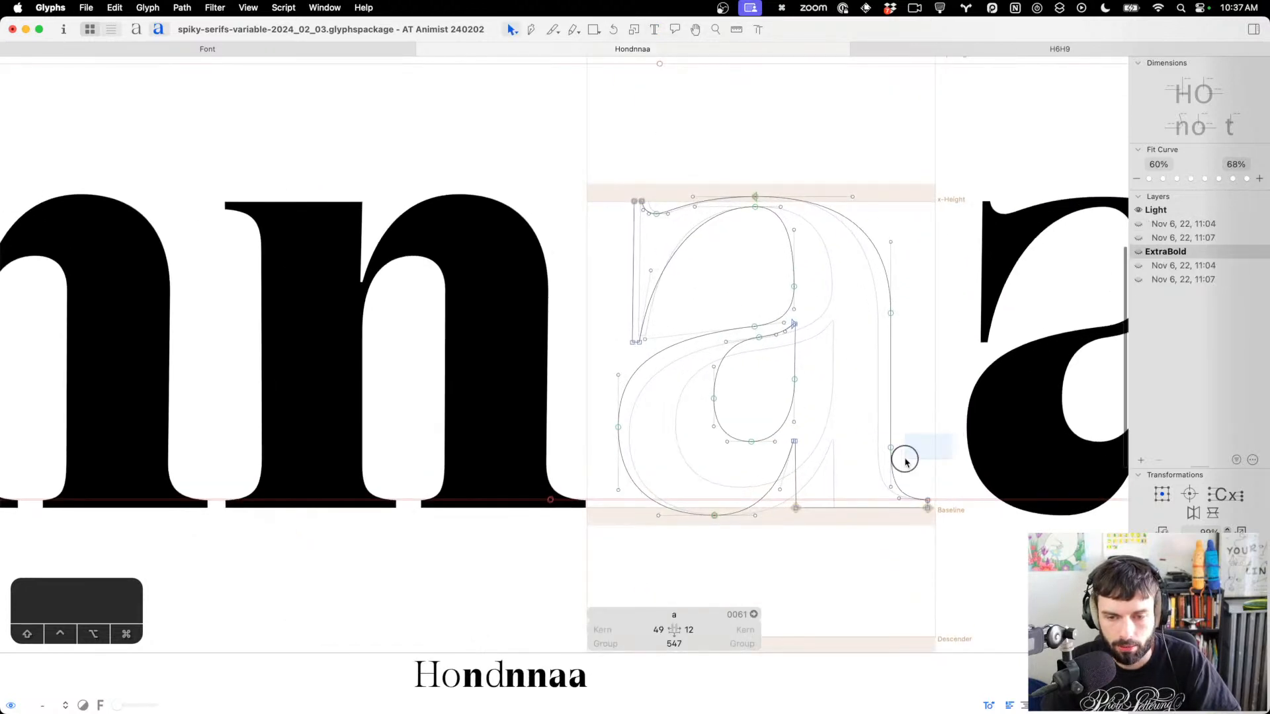
{"action": "left_click_drag", "start_coordinate": [906, 461], "coordinate": [856, 473]}
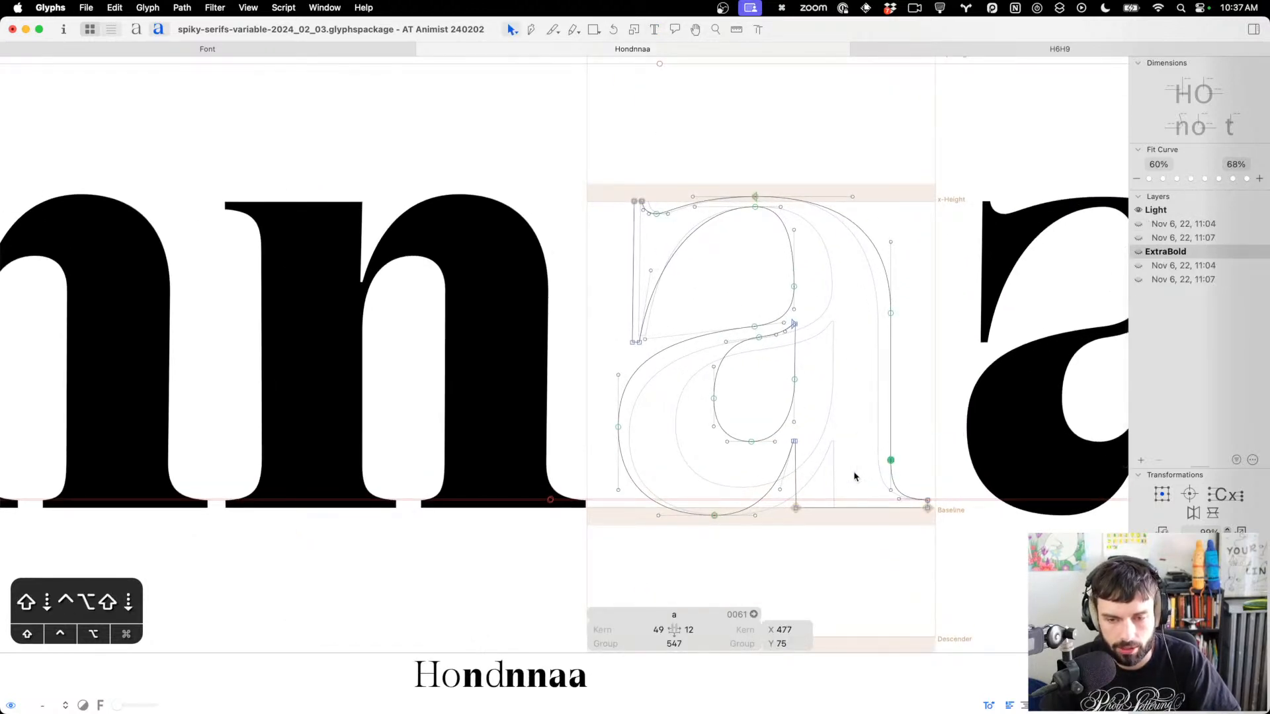
{"action": "key", "text": "t"}
{"action": "double_click", "coordinate": [728, 251]}
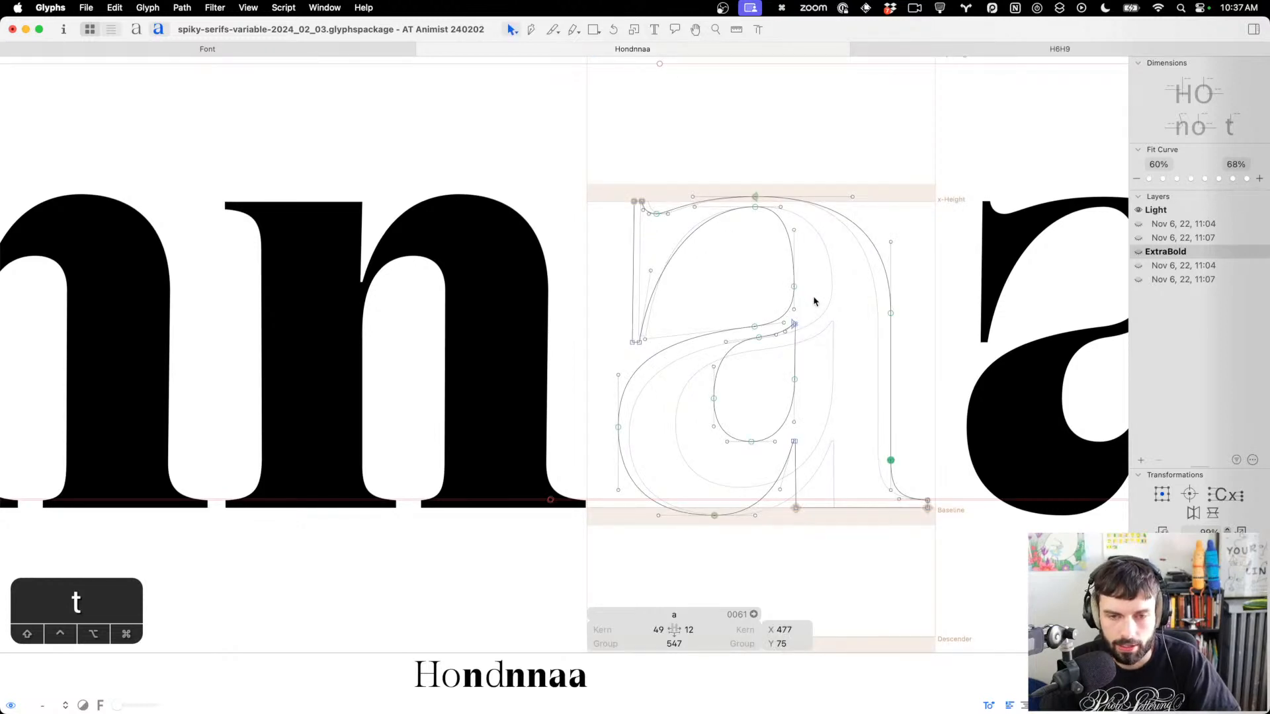
Raise the right node of the a's upper counter to Y 405
{"action": "left_click_drag", "start_coordinate": [814, 298], "coordinate": [769, 271]}
{"action": "key", "text": "ctrl+alt+shift+Up"}
{"action": "key", "text": "ctrl+alt+shift+Up"}
{"action": "key", "text": "ctrl+alt+shift+Up"}
{"action": "key", "text": "ctrl+alt+shift+Up"}
{"action": "key", "text": "ctrl+alt+shift+Up"}
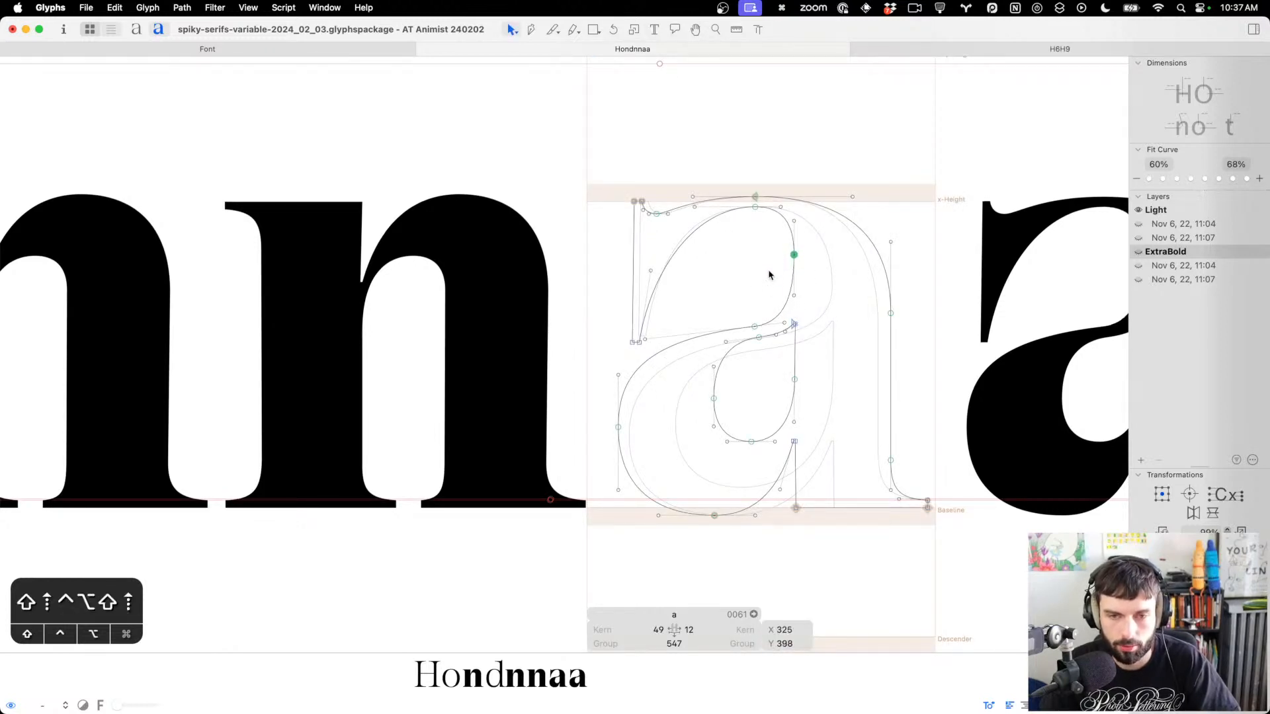
{"action": "key", "text": "shift+Up"}
{"action": "key", "text": "ctrl+alt+Down"}
{"action": "key", "text": "ctrl+alt+Down"}
{"action": "key", "text": "ctrl+alt+Down"}
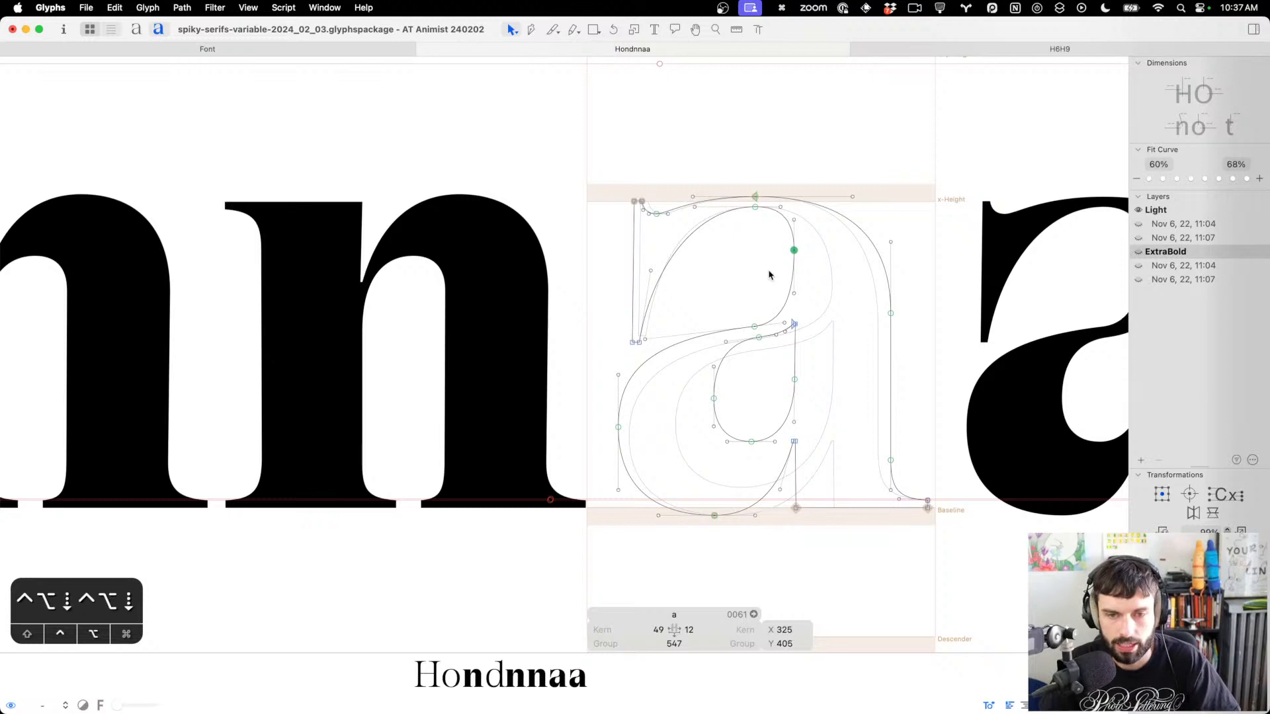
Try to add a second node at X 325, Y 394 just below the upper counter's right node
{"action": "scroll", "coordinate": [769, 274], "scroll_direction": "right", "scroll_amount": 6}
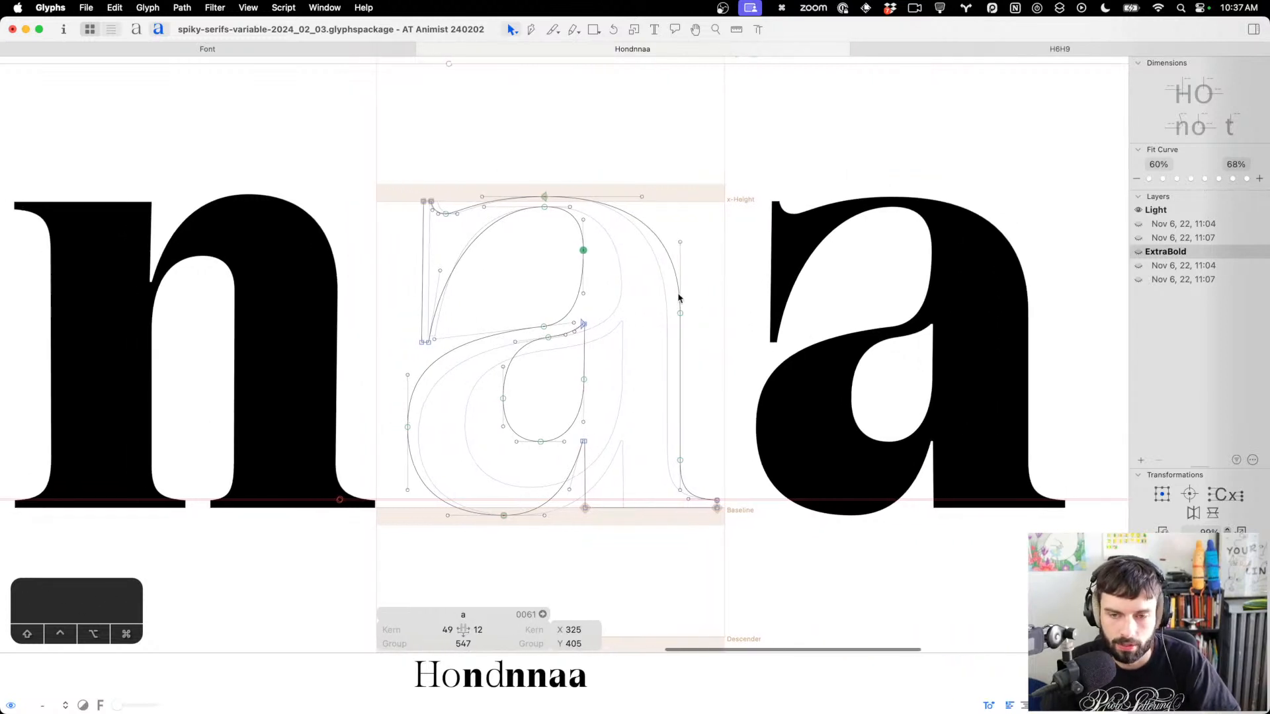
{"action": "key", "text": "p"}
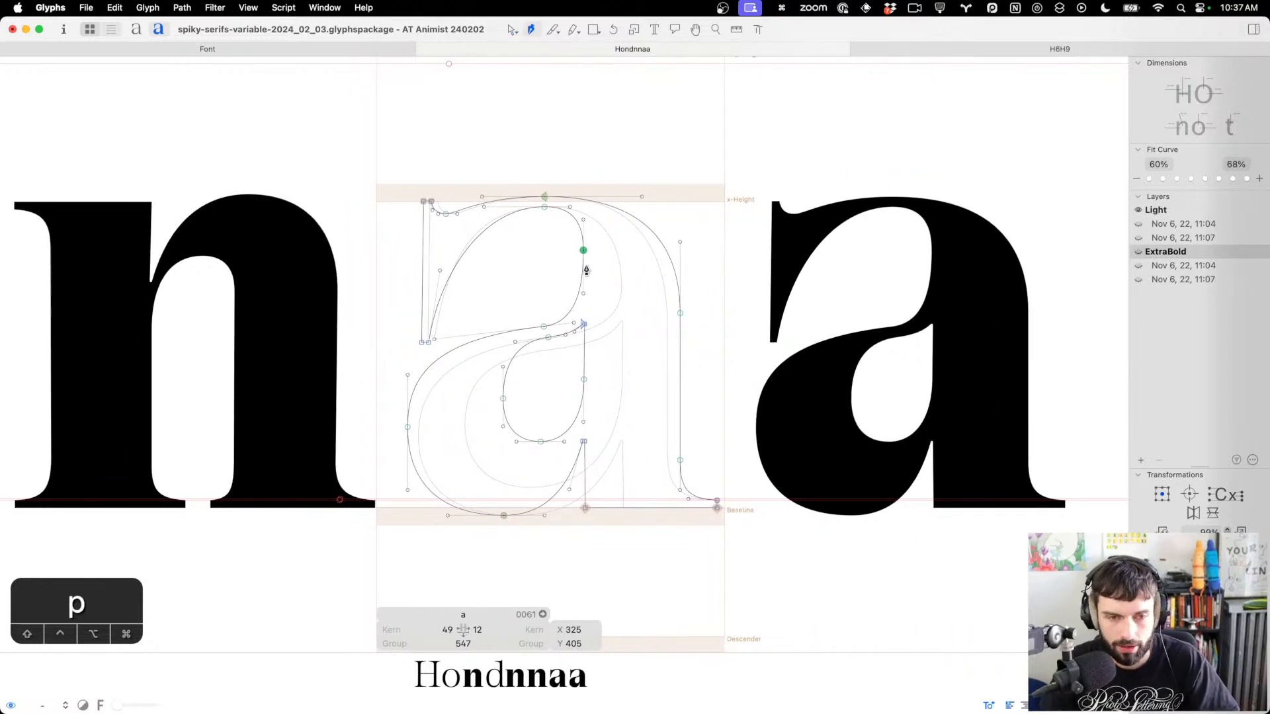
{"action": "left_click_drag", "start_coordinate": [583, 254], "coordinate": [582, 261]}
{"action": "scroll", "coordinate": [582, 265], "scroll_direction": "up", "scroll_amount": 8}
{"action": "key", "text": "v"}
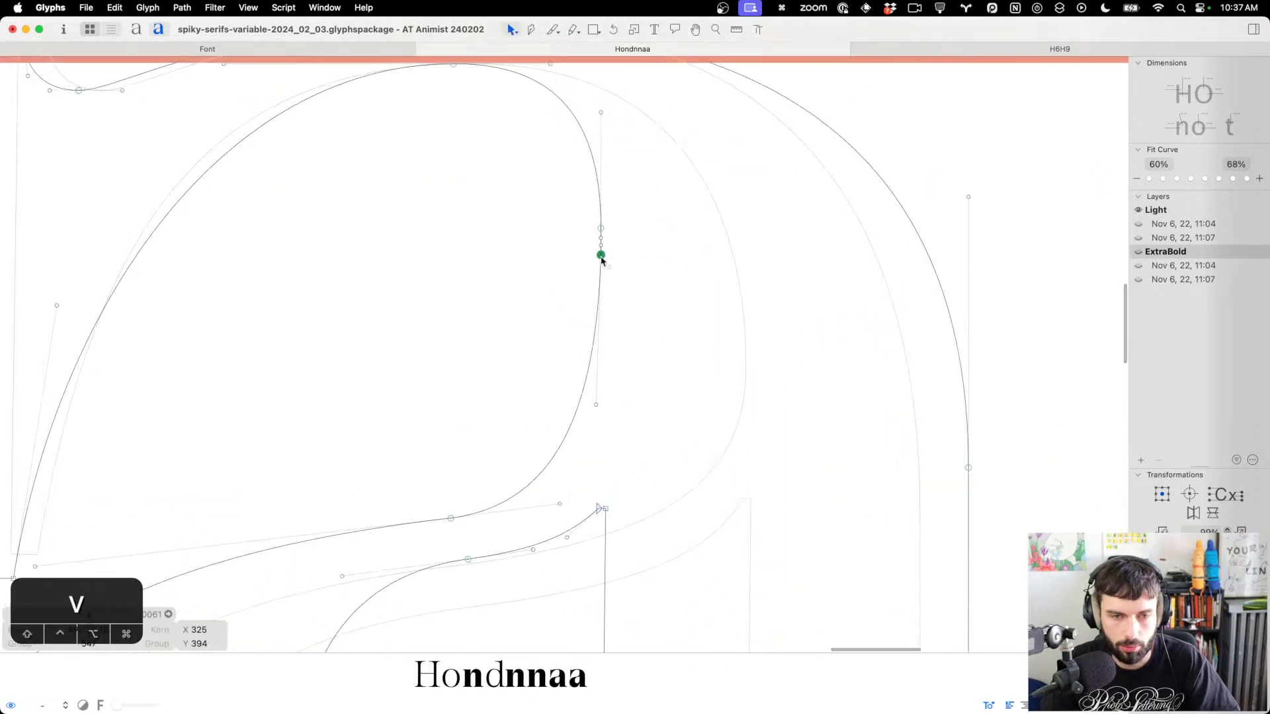
{"action": "scroll", "coordinate": [624, 253], "scroll_direction": "down", "scroll_amount": 8}
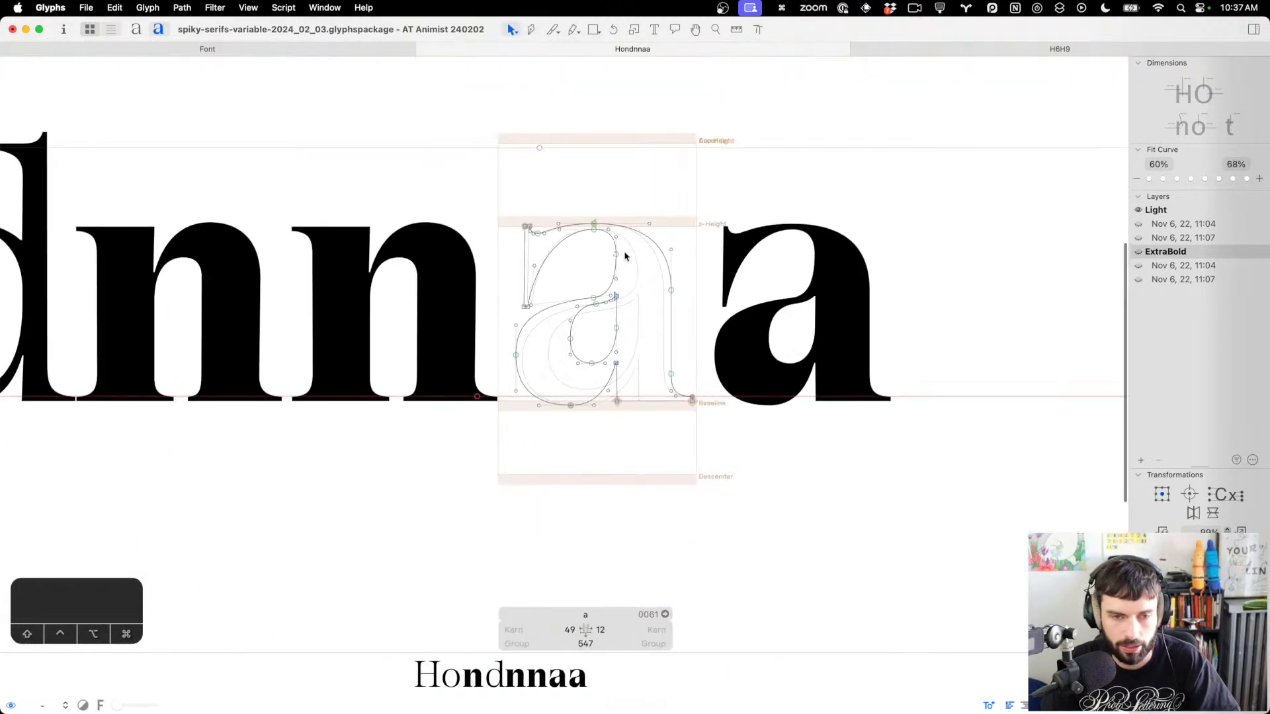
Move the right node of the a's upper counter to X 331, Y 395 and save the font
{"action": "scroll", "coordinate": [620, 268], "scroll_direction": "down", "scroll_amount": 3}
{"action": "left_click_drag", "start_coordinate": [629, 224], "coordinate": [587, 203]}
{"action": "key", "text": "ctrl+alt+shift+Down"}
{"action": "key", "text": "super+s"}
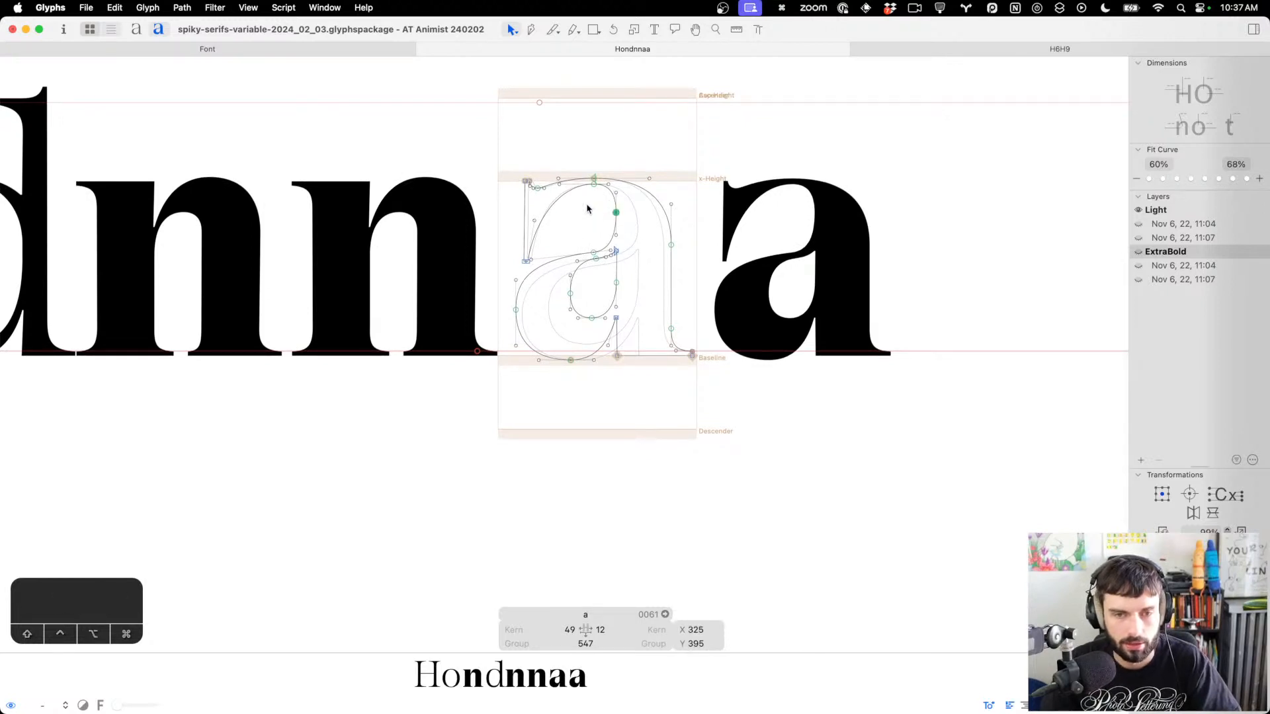
{"action": "key", "text": "ctrl+alt+Right"}
{"action": "key", "text": "ctrl+alt+Left"}
{"action": "key", "text": "super+s"}
Check the Light master's settings and measure the stem widths of the second ExtraBold n
{"action": "key", "text": "super+i"}
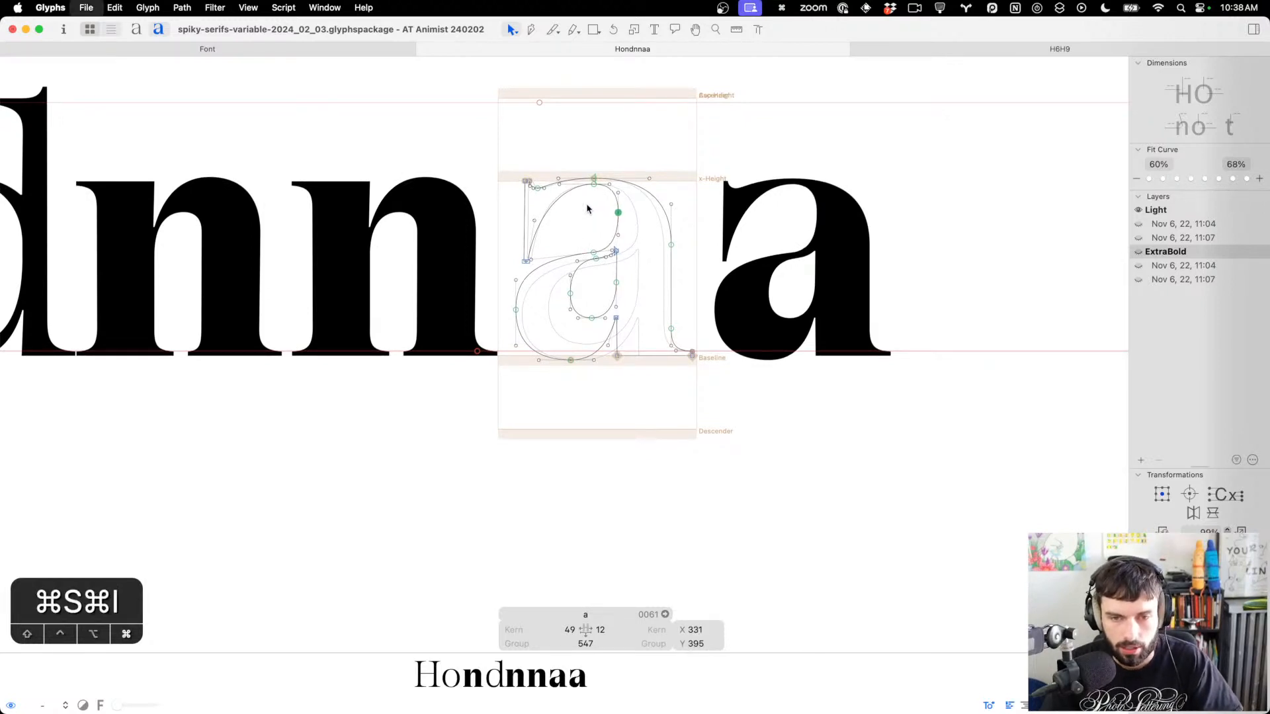
{"action": "left_click", "coordinate": [503, 73]}
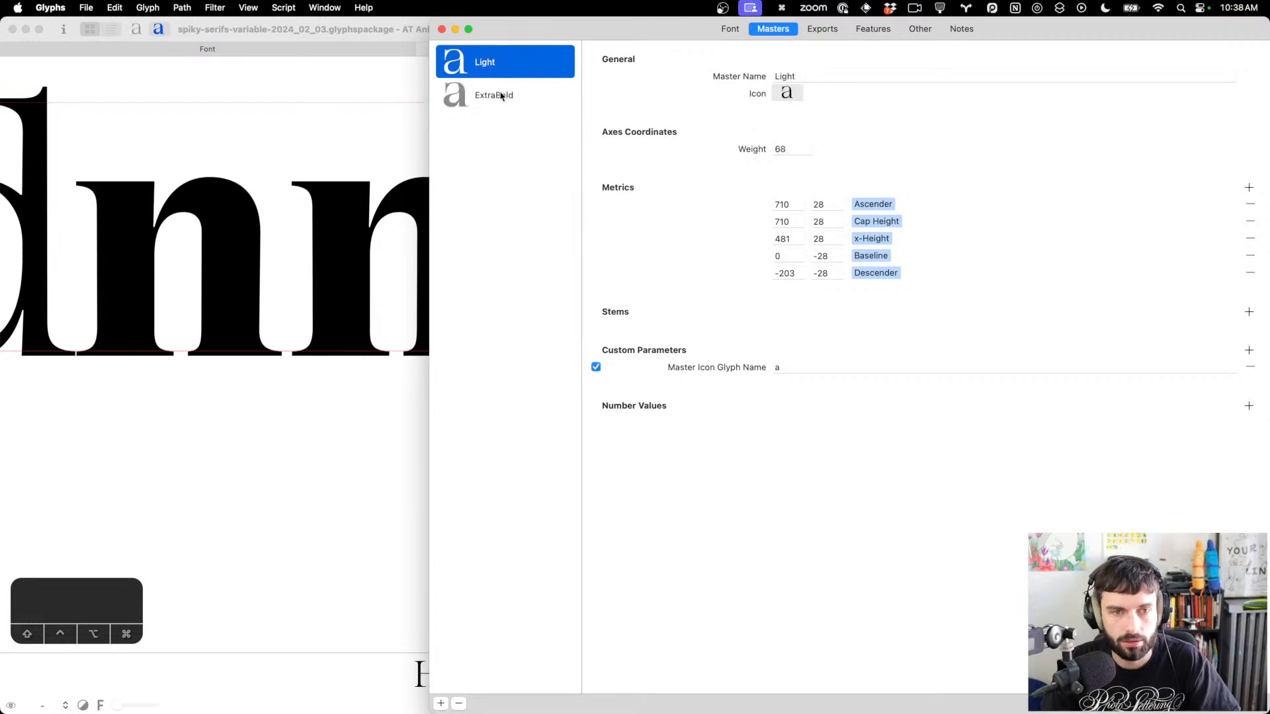
{"action": "left_click", "coordinate": [382, 248]}
{"action": "key", "text": "ctrl+alt+f"}
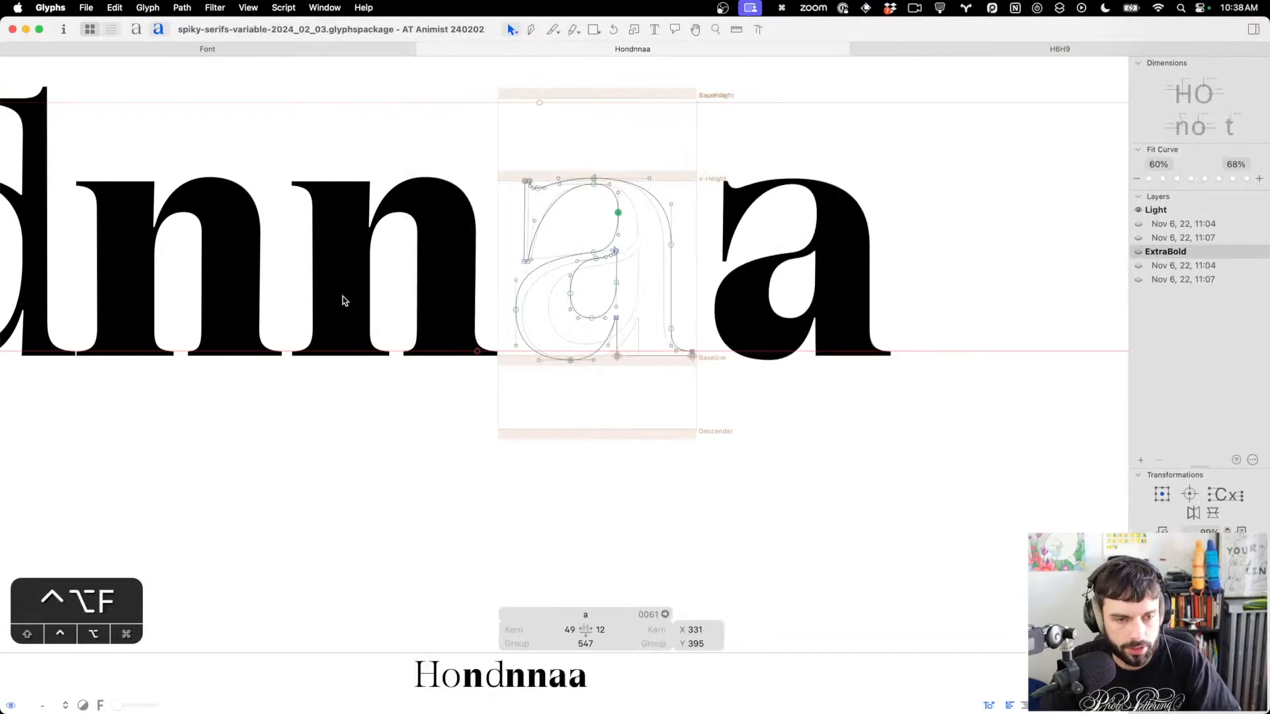
{"action": "double_click", "coordinate": [345, 298]}
{"action": "left_click_drag", "start_coordinate": [274, 294], "coordinate": [403, 296]}
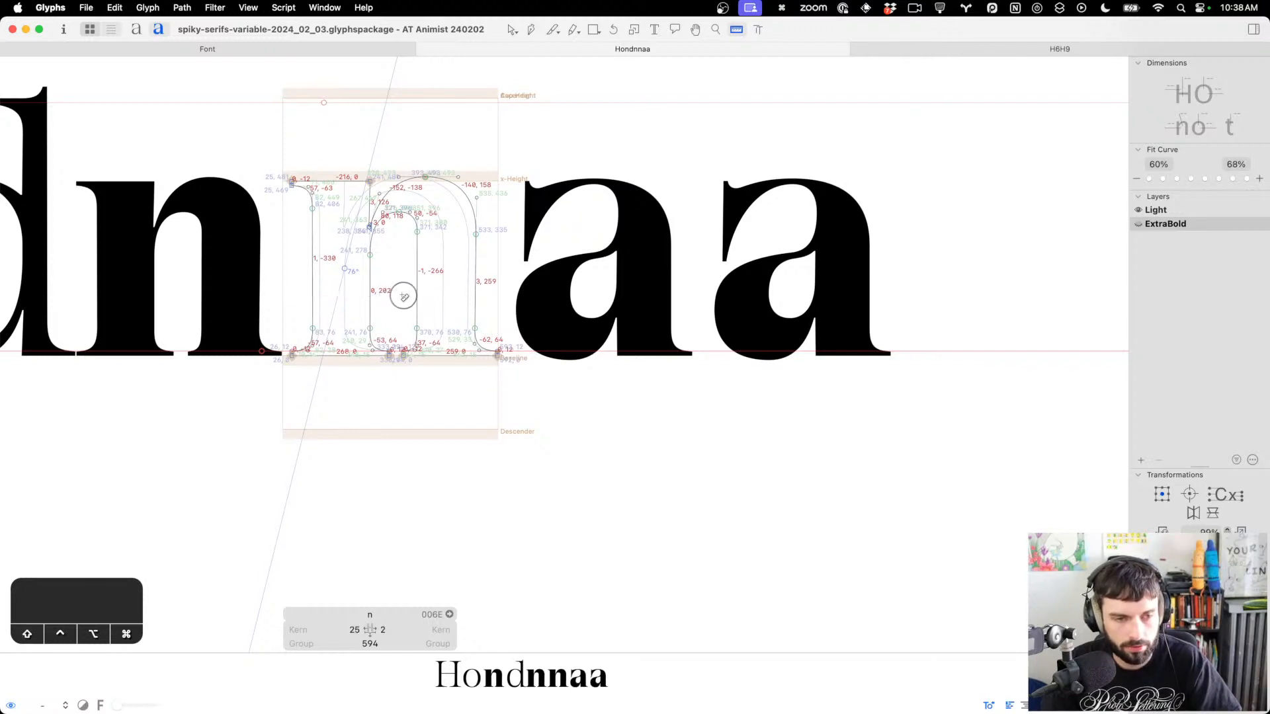
{"action": "key", "text": "v"}
{"action": "key", "text": "8"}
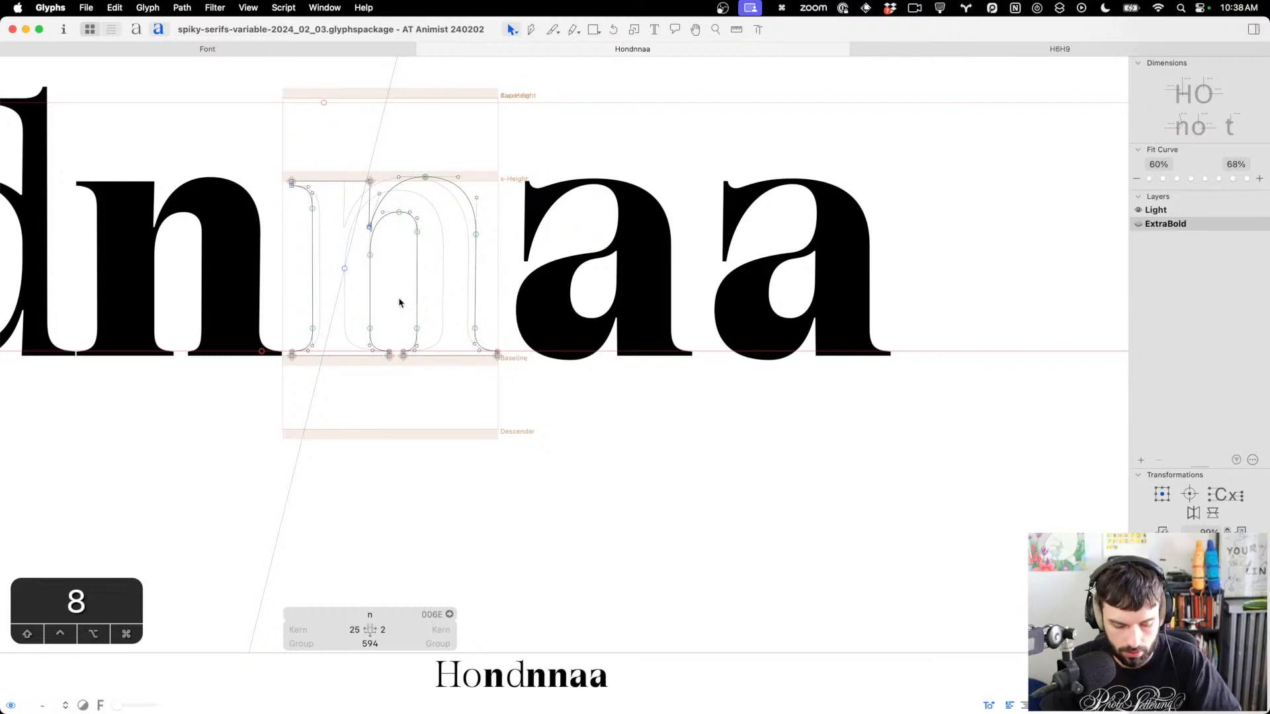
Set the ExtraBold master's Weight axis coordinate to 158 and its master name to Black
{"action": "key", "text": "cmd+i"}
{"action": "left_click", "coordinate": [538, 95]}
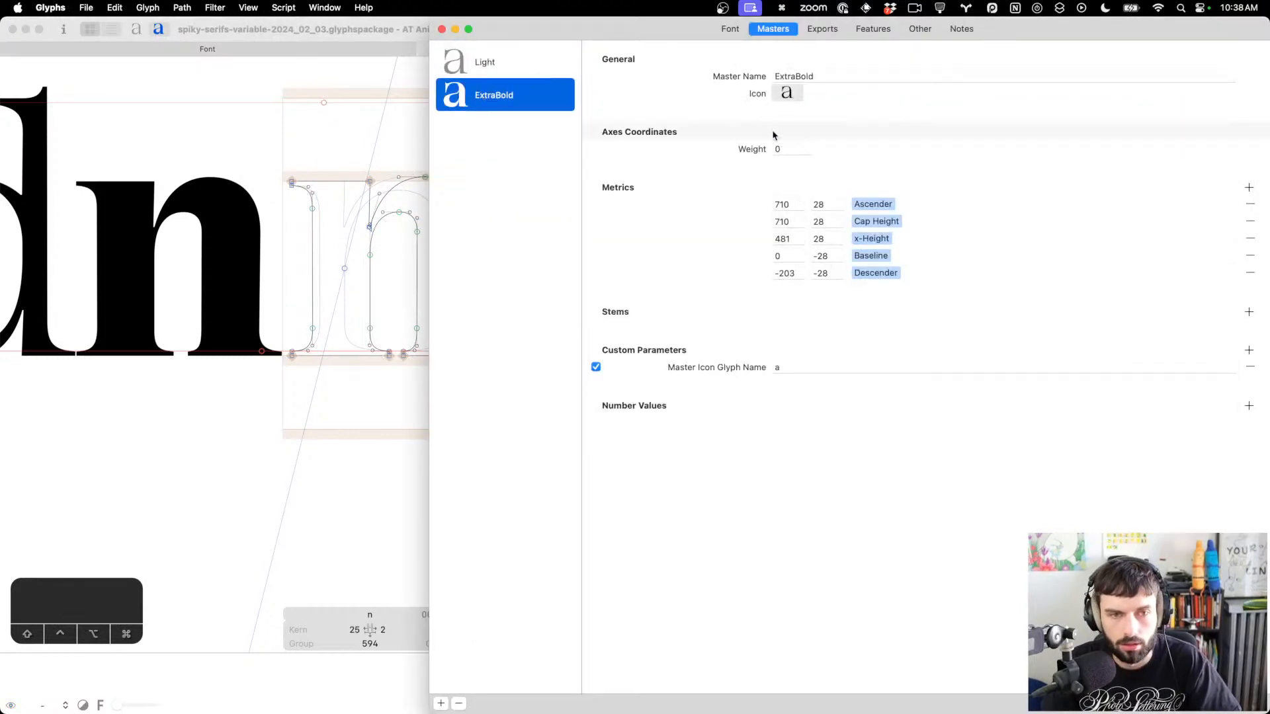
{"action": "left_click", "coordinate": [783, 148]}
{"action": "type", "text": "158"}
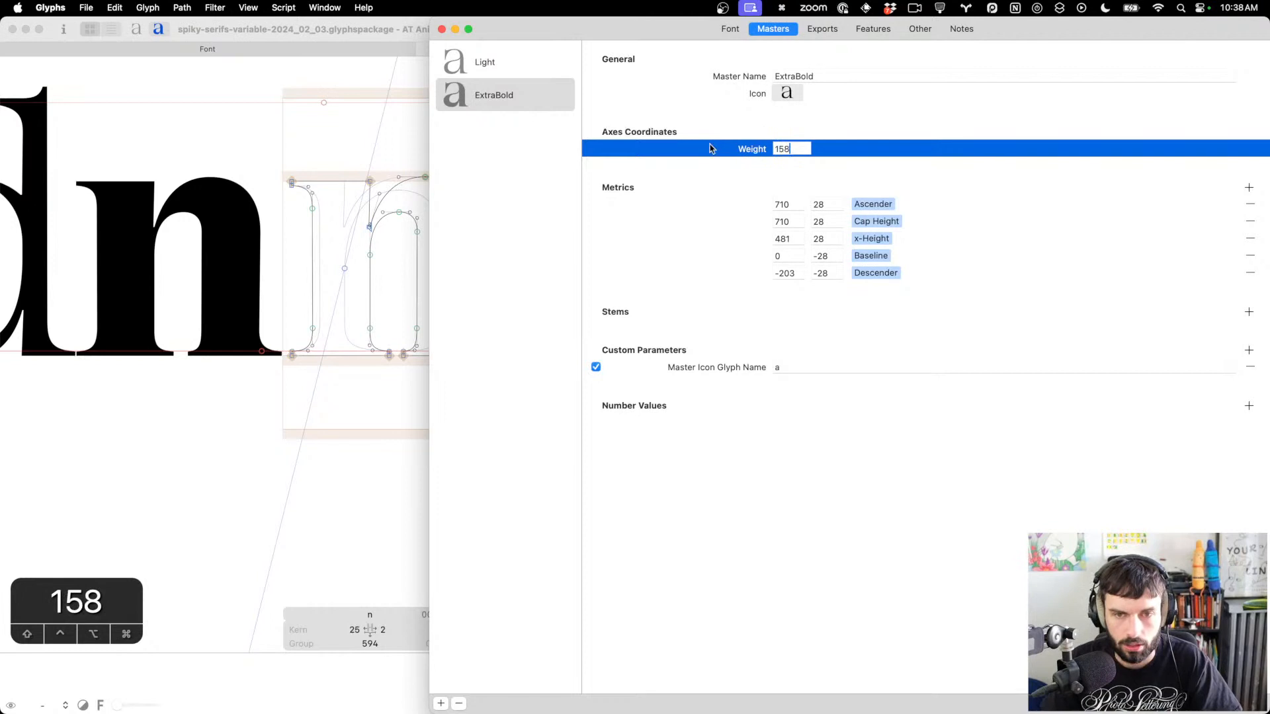
{"action": "left_click", "coordinate": [634, 70]}
{"action": "type", "text": "Black"}
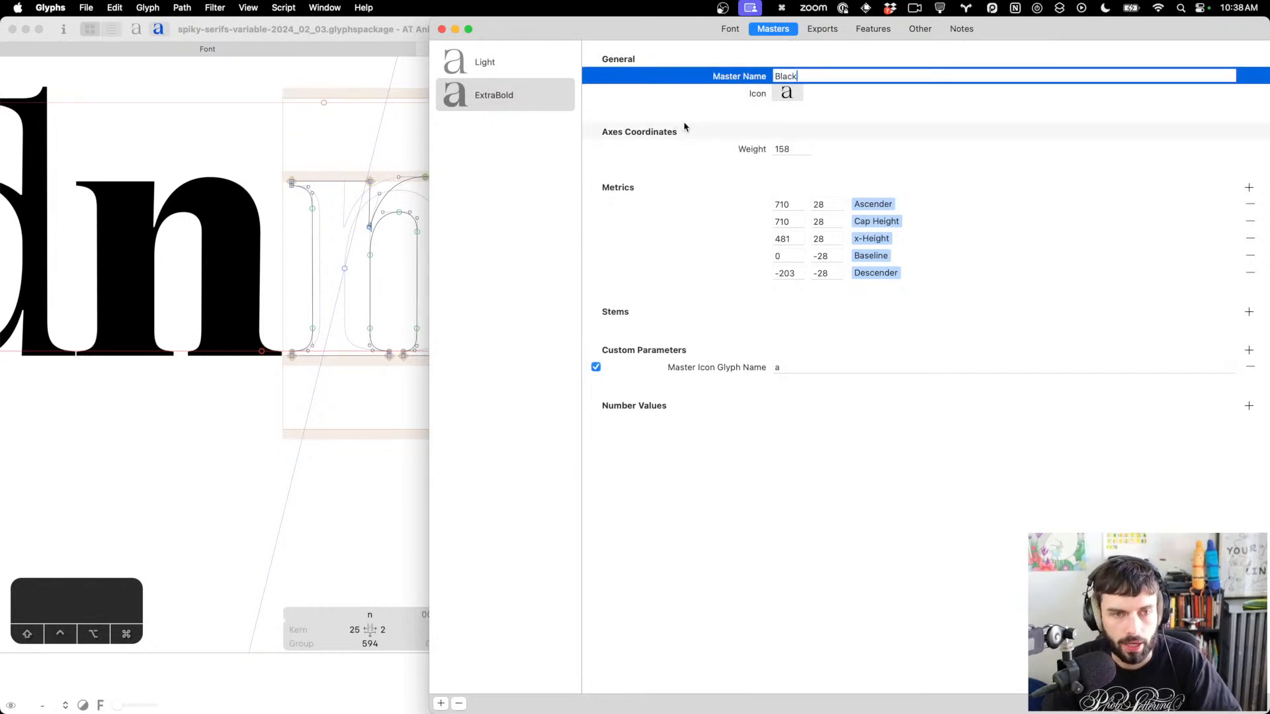
Add an export instance for each master and check the Light and Black instances' settings
{"action": "key", "text": "super+w"}
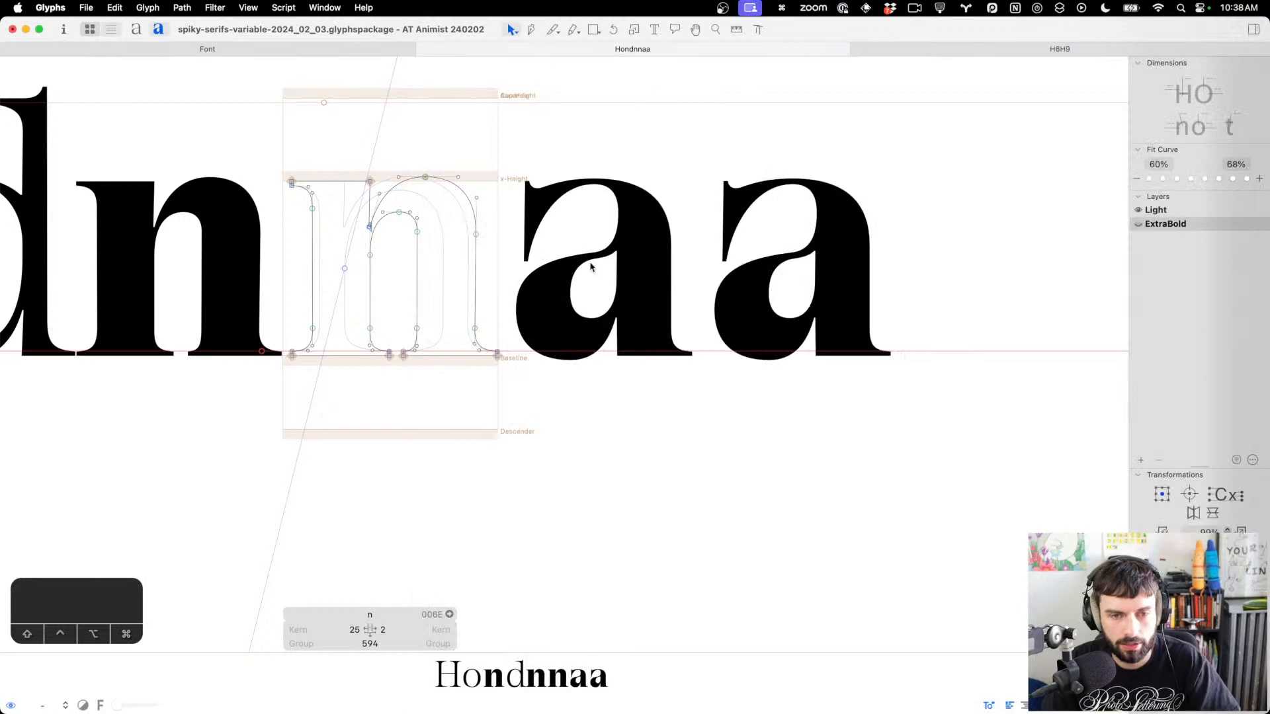
{"action": "scroll", "coordinate": [591, 267], "scroll_direction": "up", "scroll_amount": 3}
{"action": "key", "text": "super+i"}
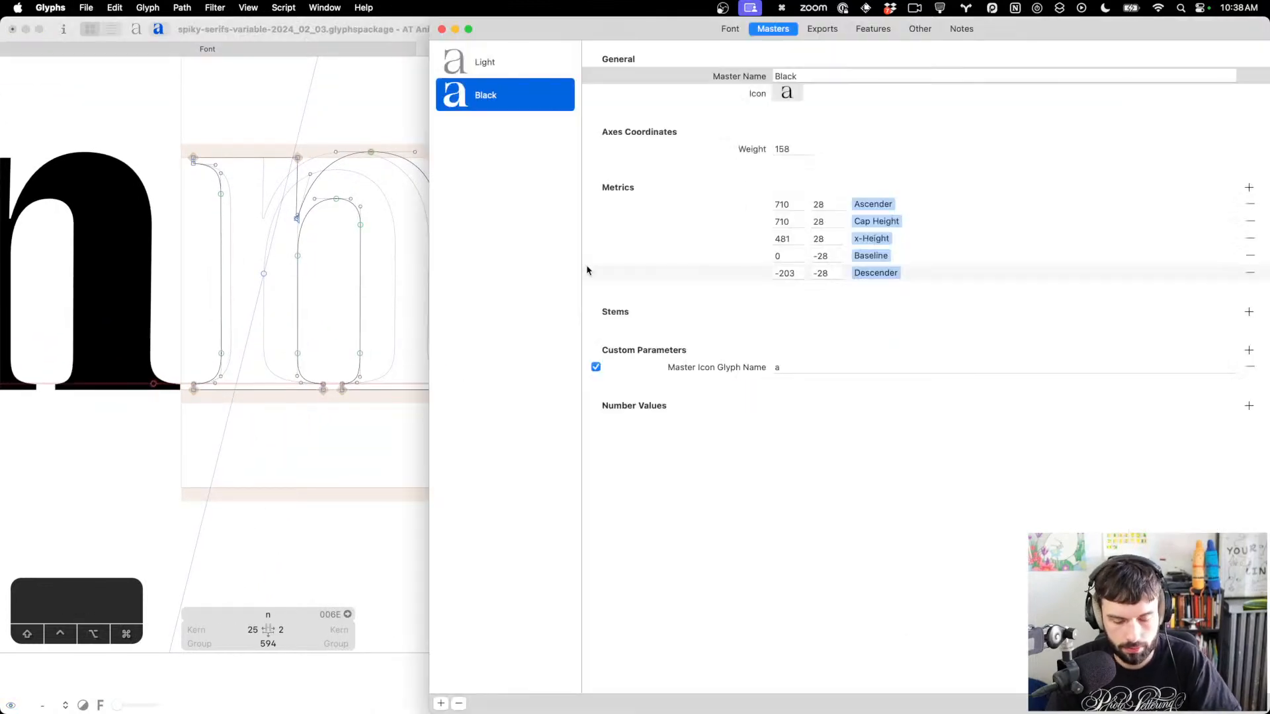
{"action": "left_click", "coordinate": [822, 29]}
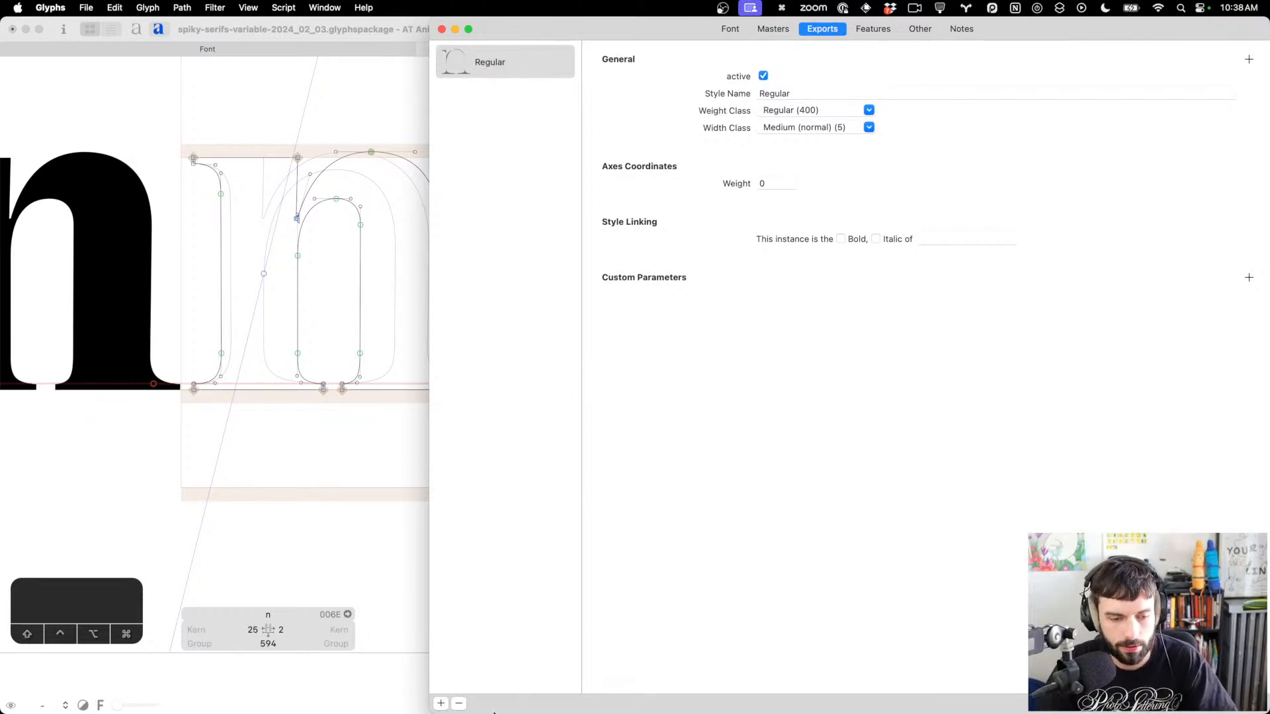
{"action": "left_click", "coordinate": [440, 704]}
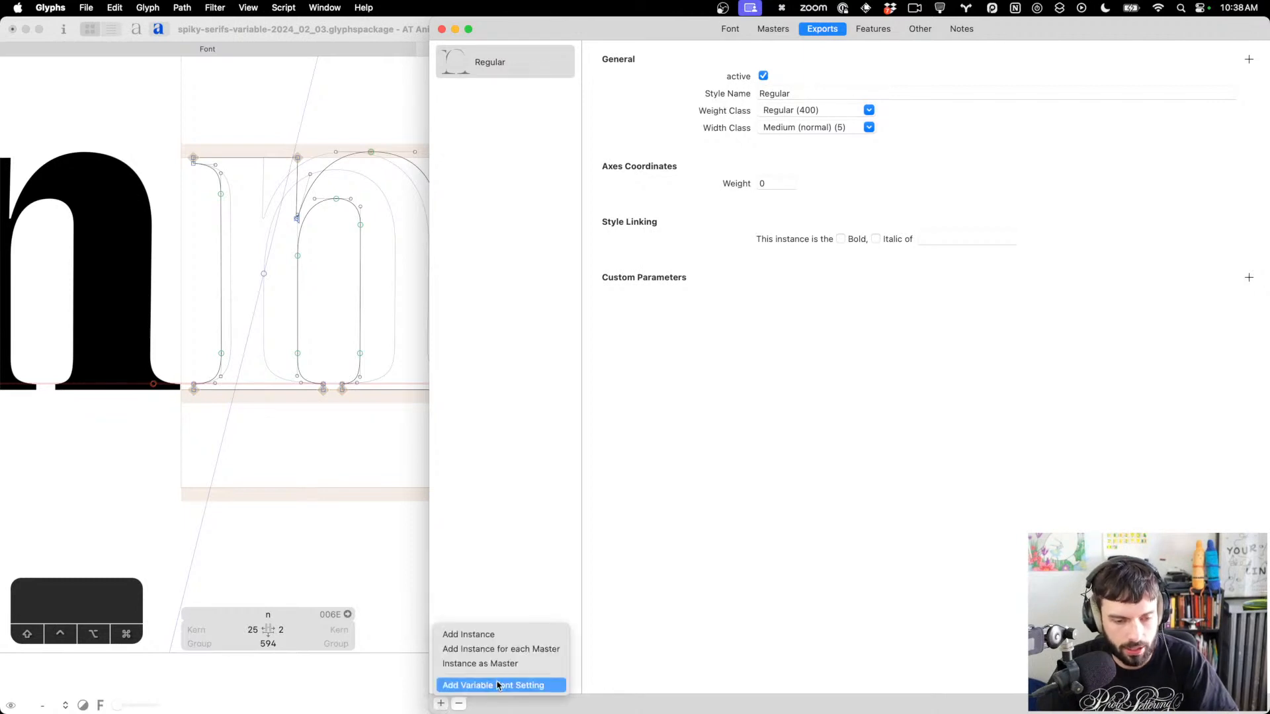
{"action": "left_click", "coordinate": [512, 650]}
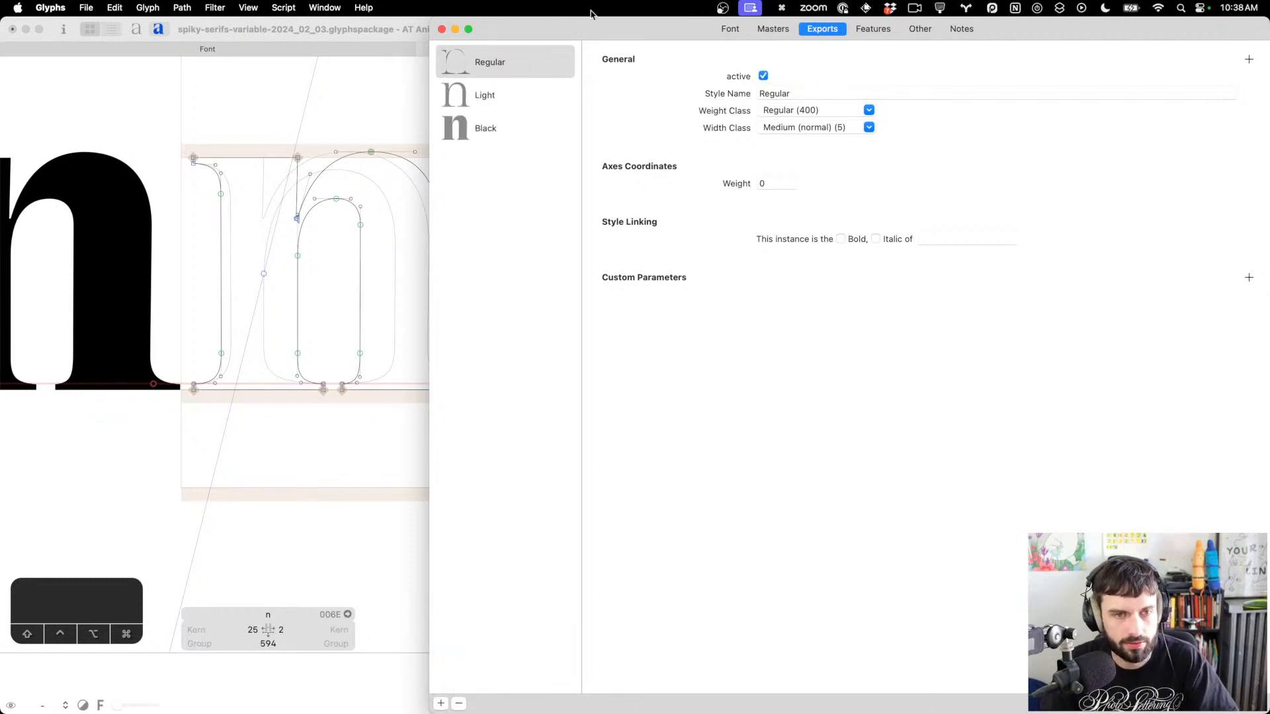
{"action": "left_click", "coordinate": [520, 53]}
{"action": "left_click", "coordinate": [497, 96]}
{"action": "left_click", "coordinate": [488, 136]}
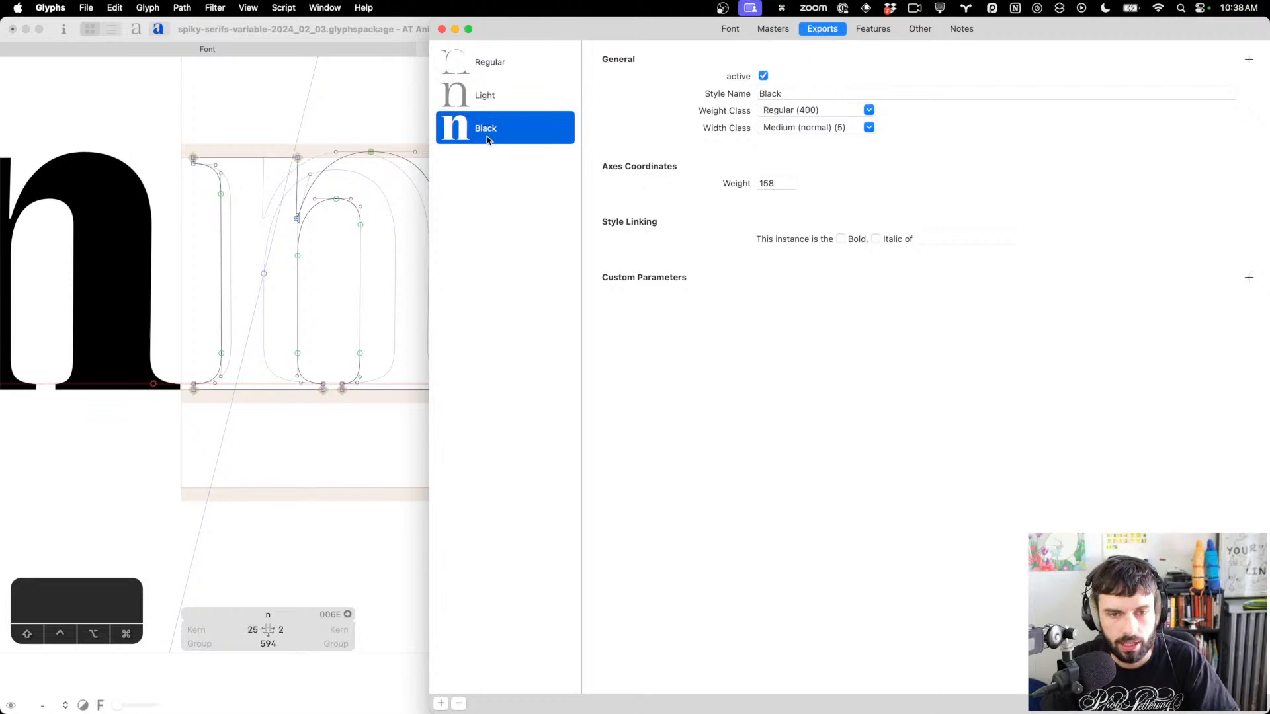
Calculate (68+158)/2 in the Raycast launcher and copy the answer
{"action": "key", "text": "alt+space"}
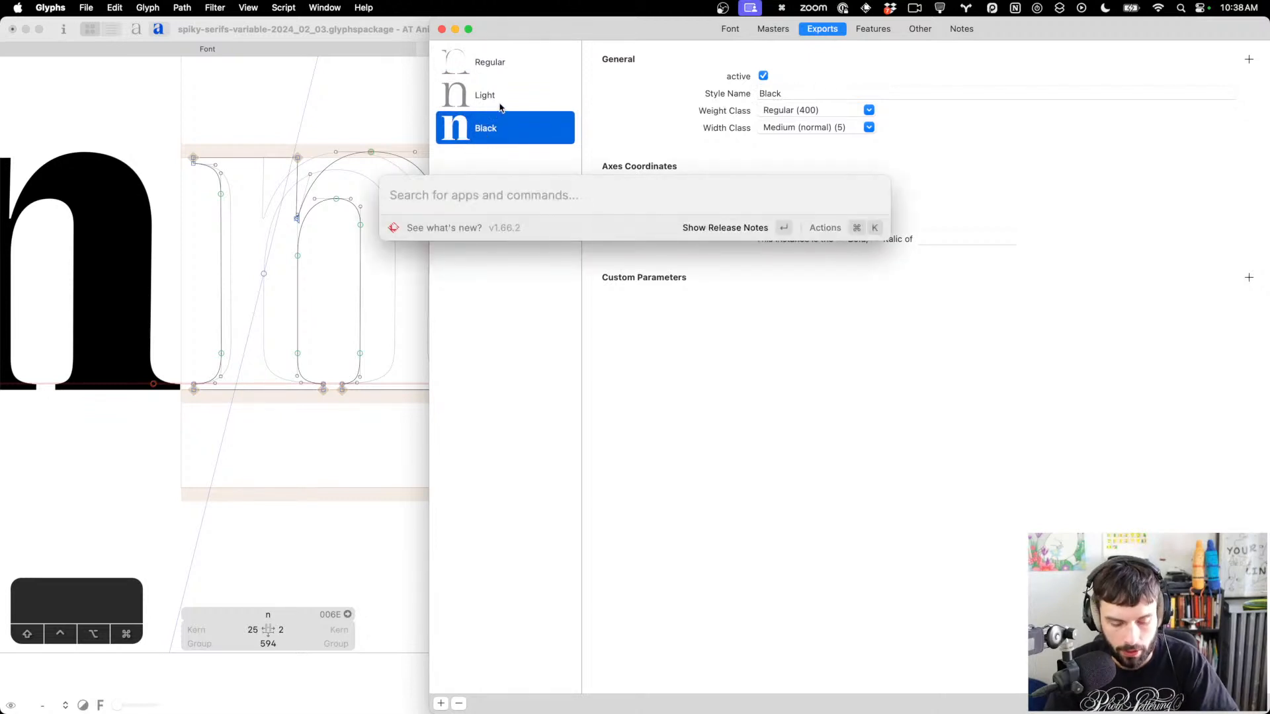
{"action": "type", "text": "68+158"}
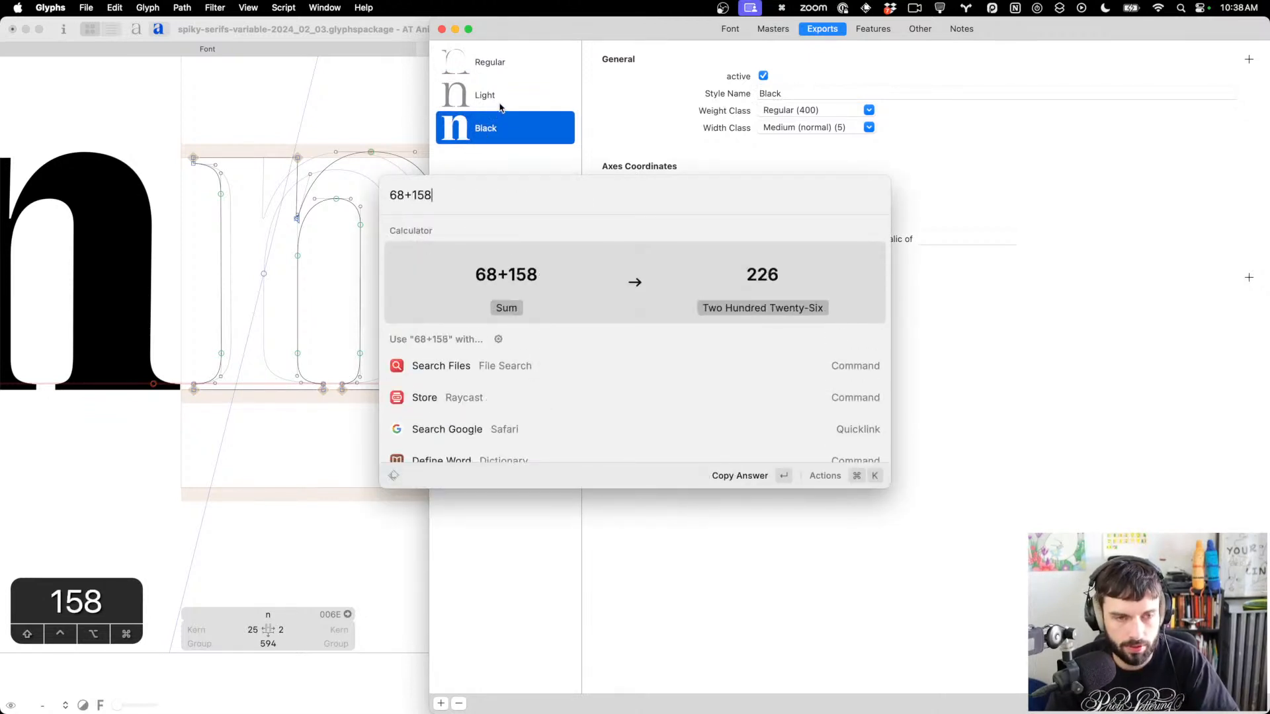
{"action": "key", "text": "super+Left"}
{"action": "type", "text": "("}
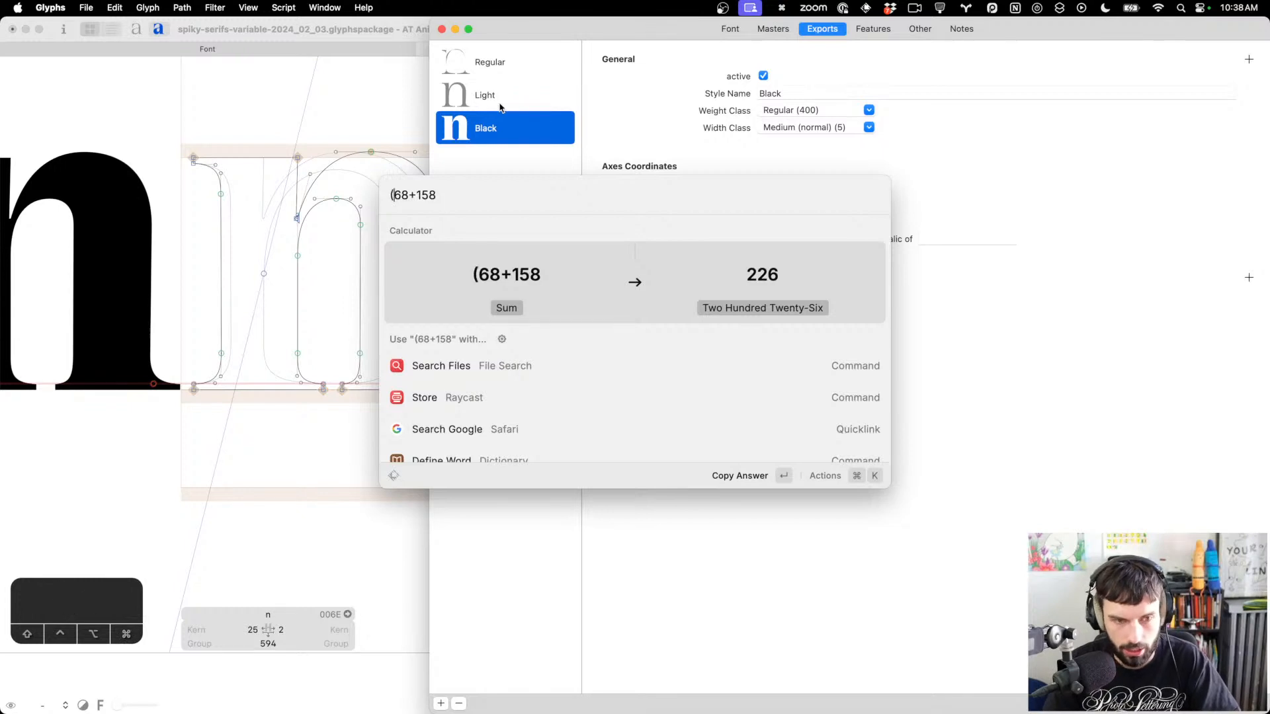
{"action": "key", "text": "super+Right"}
{"action": "type", "text": ")/2"}
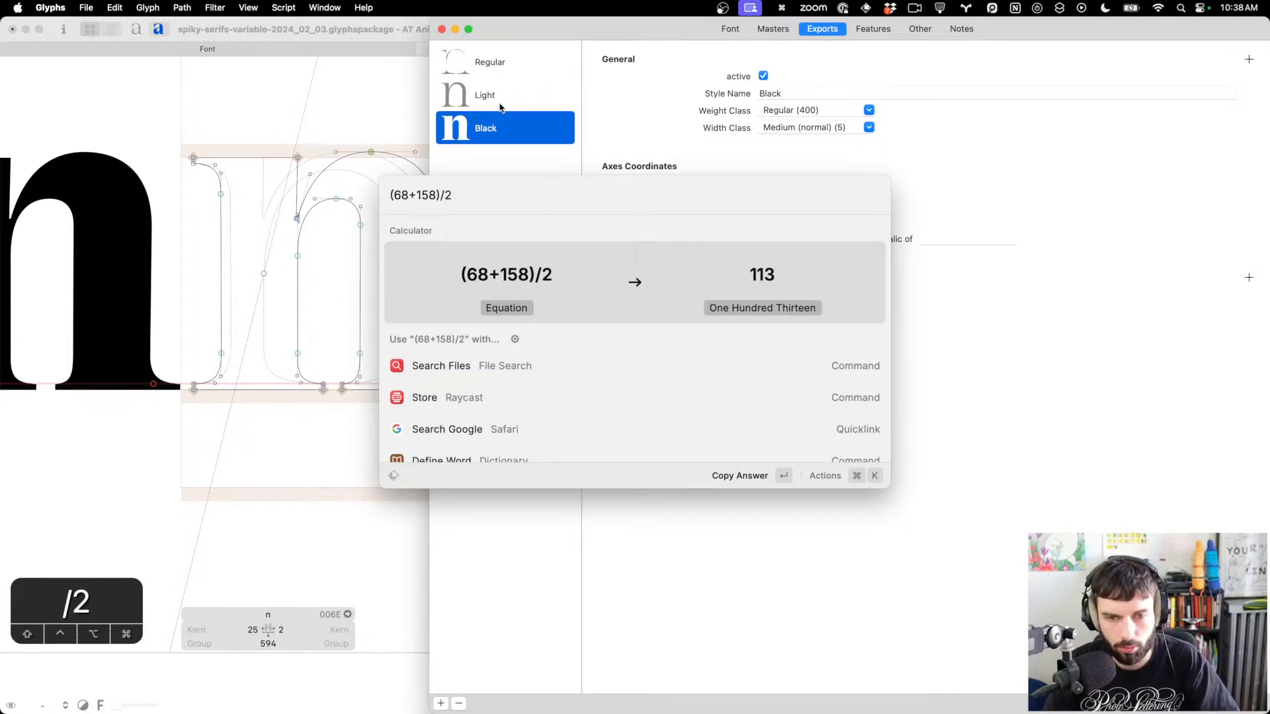
{"action": "key", "text": "Return"}
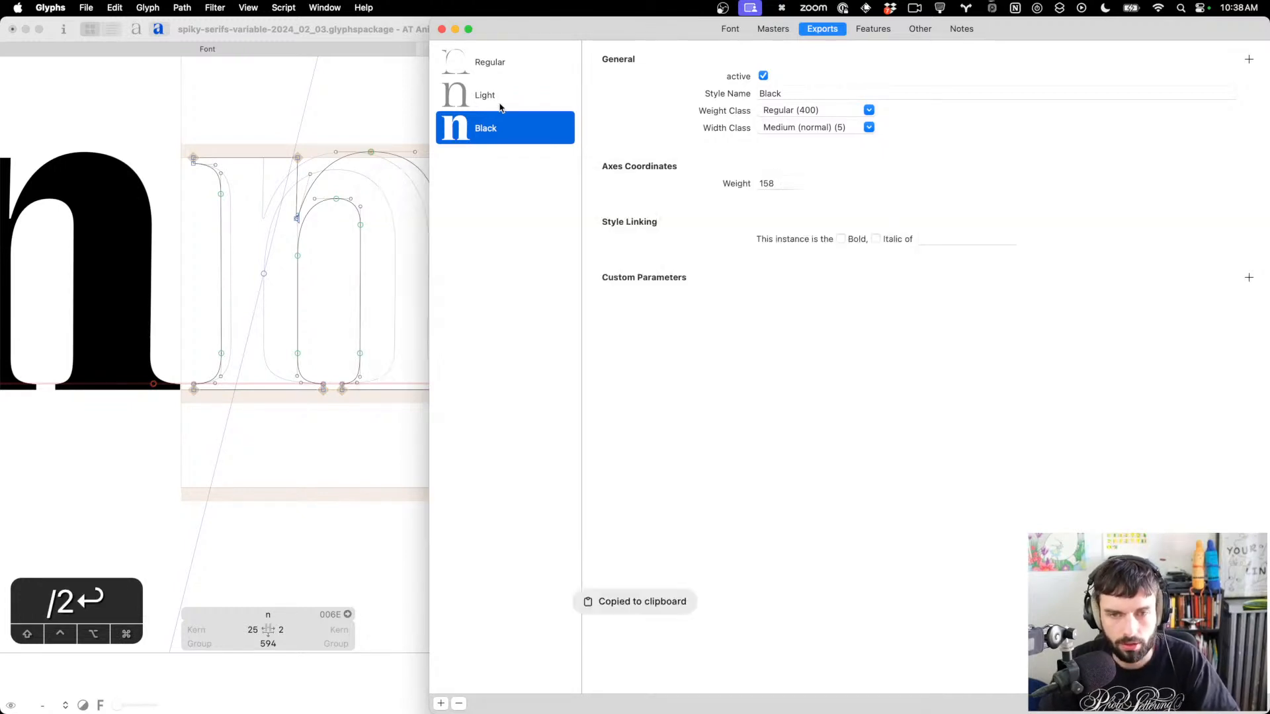
Set the Regular instance's Weight axis coordinate to 113
{"action": "left_click", "coordinate": [496, 60]}
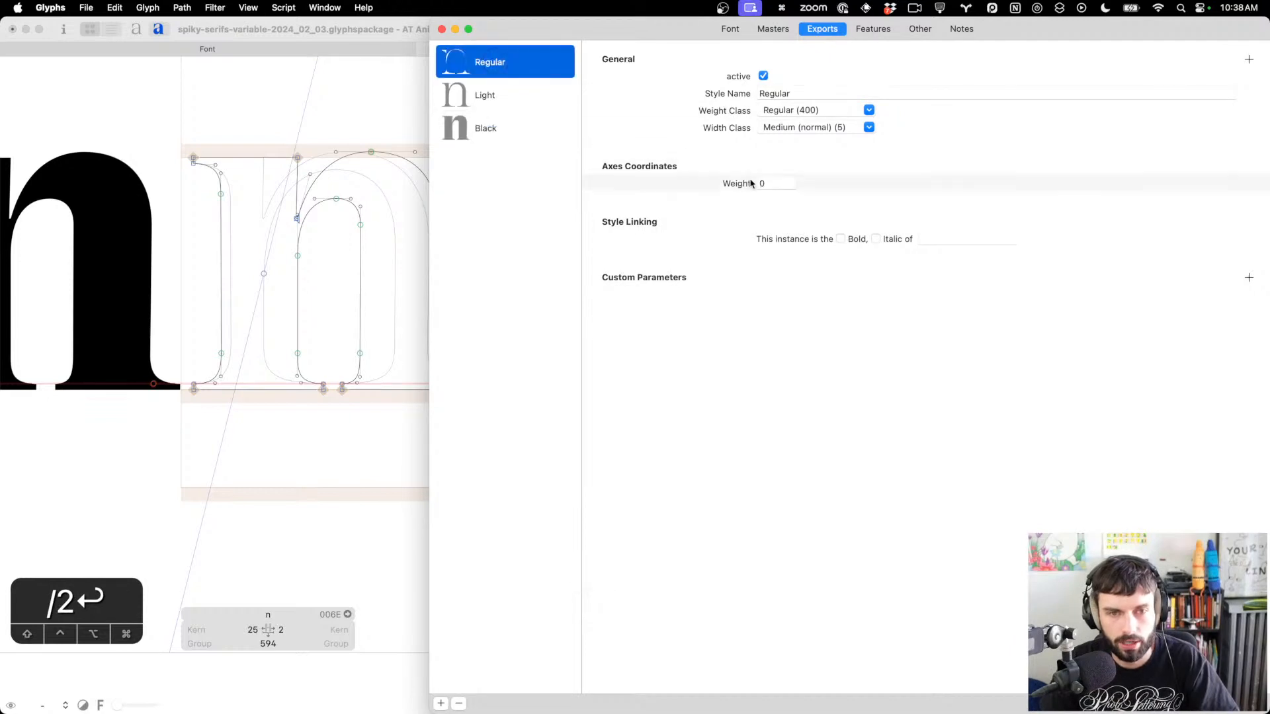
{"action": "double_click", "coordinate": [771, 183]}
{"action": "type", "text": "113"}
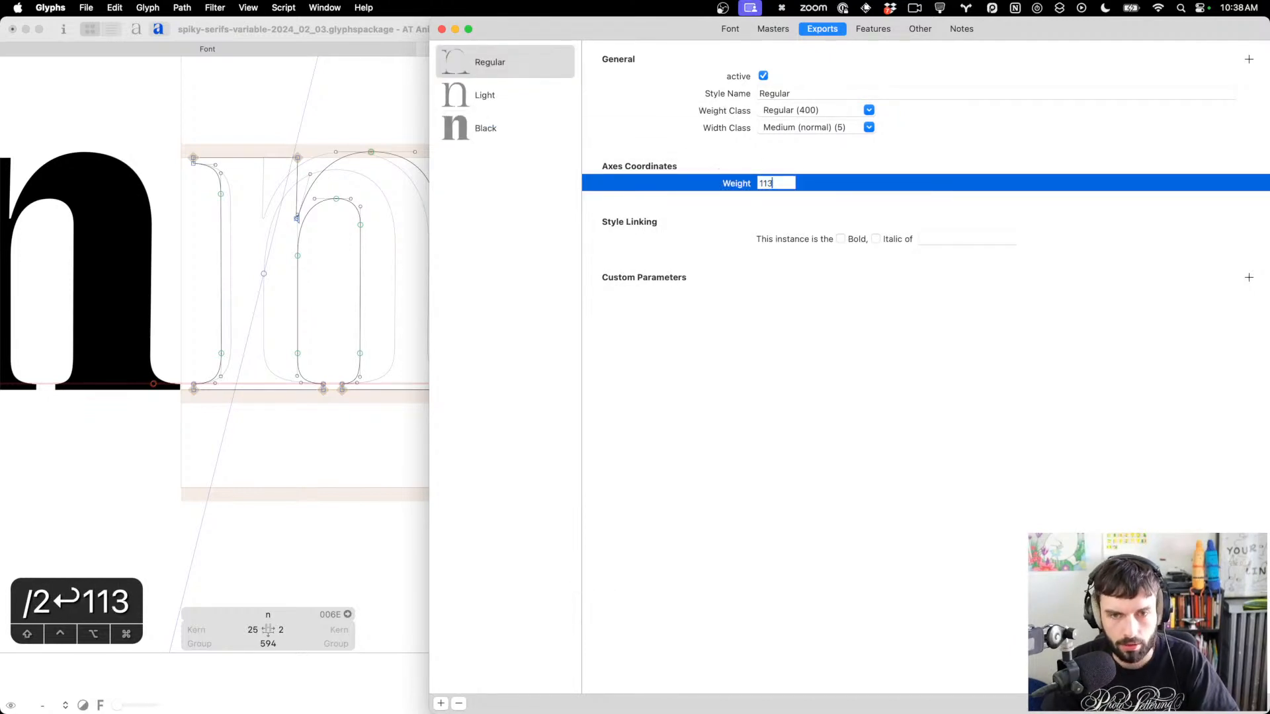
{"action": "key", "text": "Tab"}
Move the Regular instance between Light and Black and rename its style to Medium
{"action": "left_click_drag", "start_coordinate": [504, 65], "coordinate": [501, 107]}
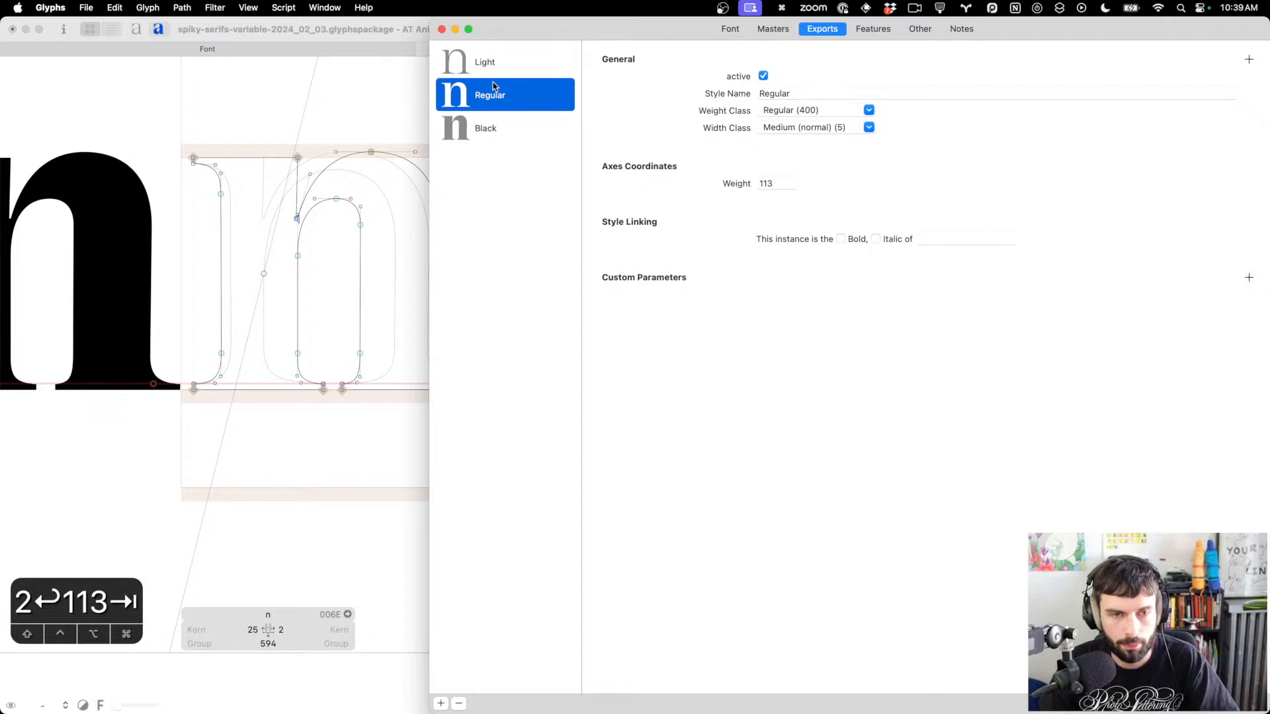
{"action": "left_click", "coordinate": [787, 93]}
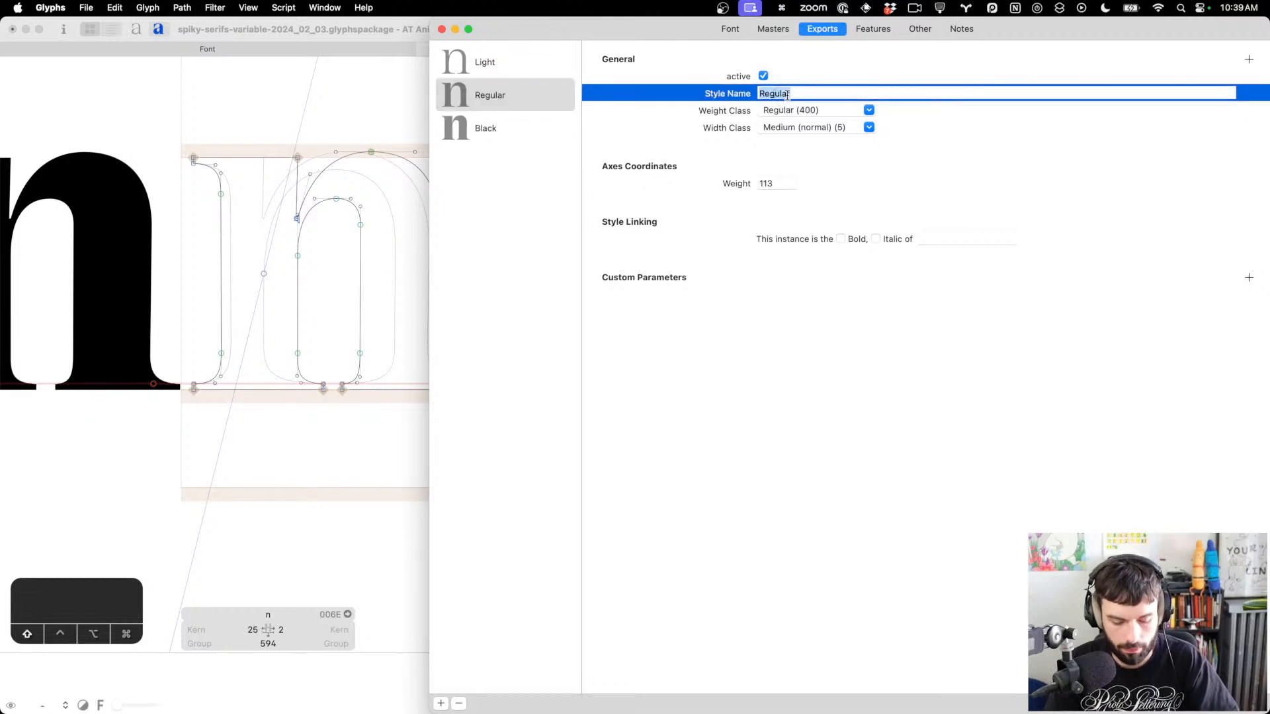
{"action": "type", "text": "Medium"}
{"action": "key", "text": "Return"}
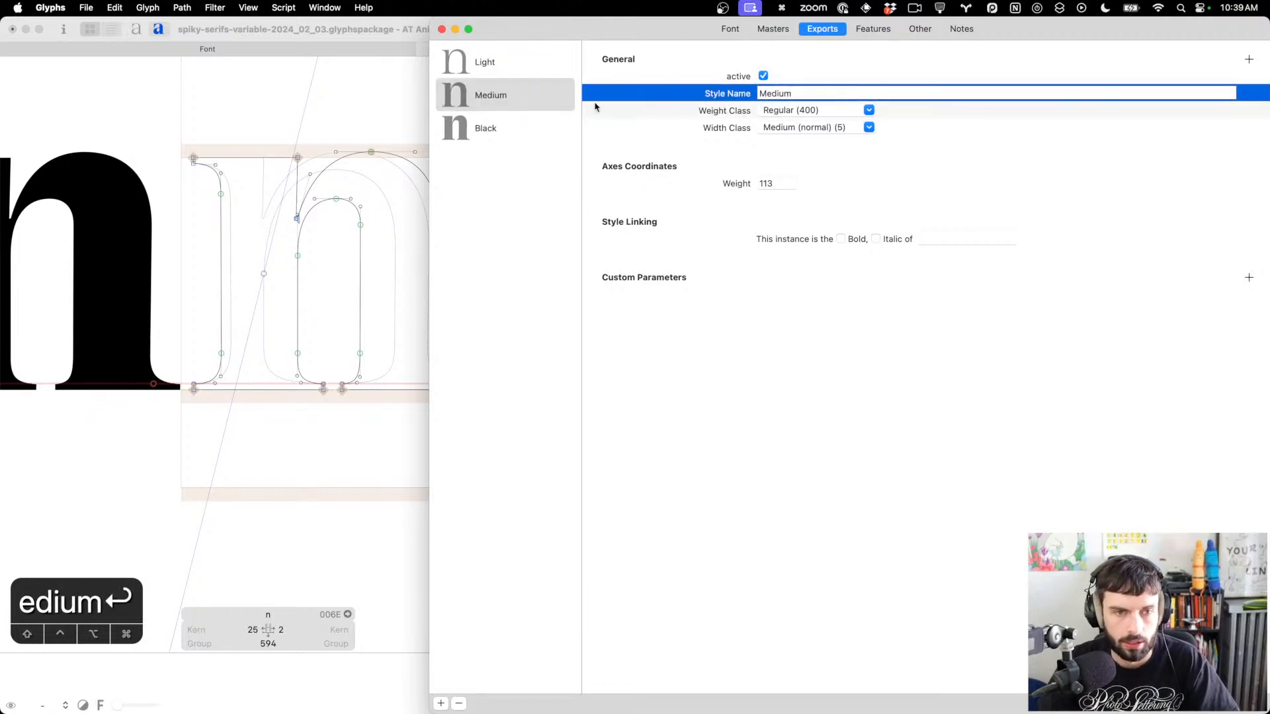
Calculate the midpoint between the Light and Medium weights as (68+113)/2 in Raycast and copy the answer
{"action": "left_click", "coordinate": [519, 71]}
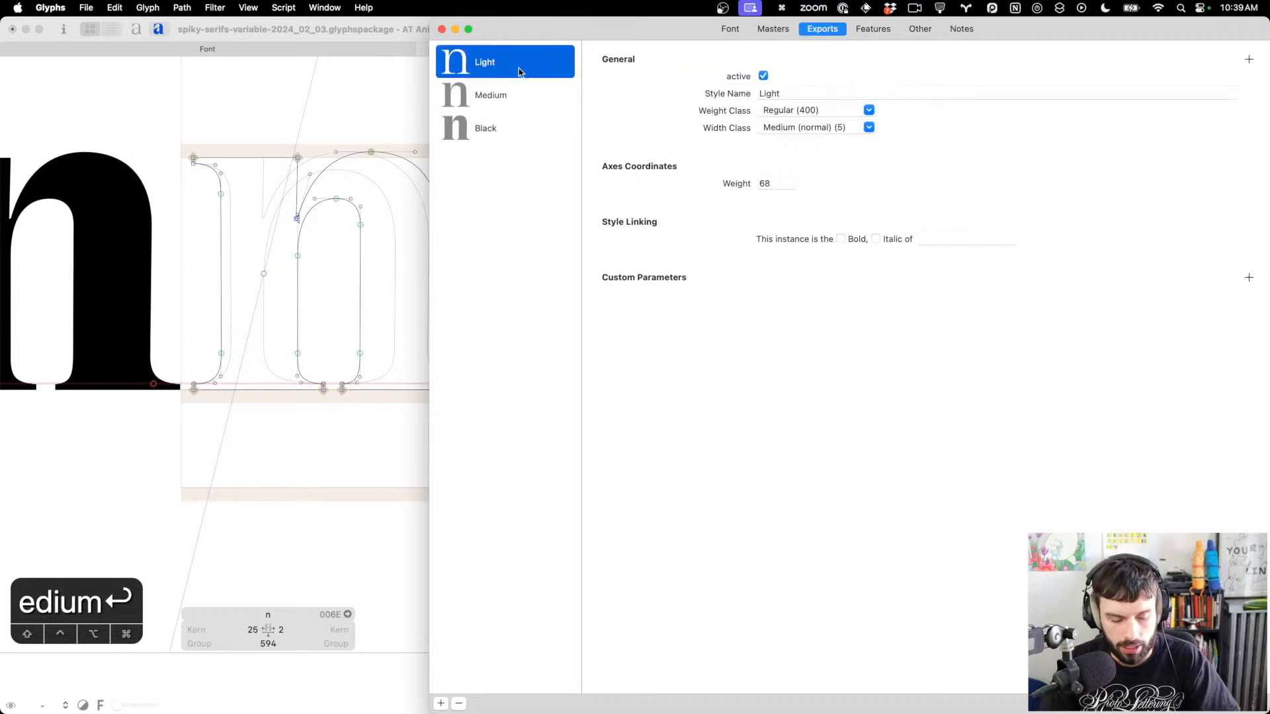
{"action": "key", "text": "alt+space"}
{"action": "type", "text": "(68+158)/2"}
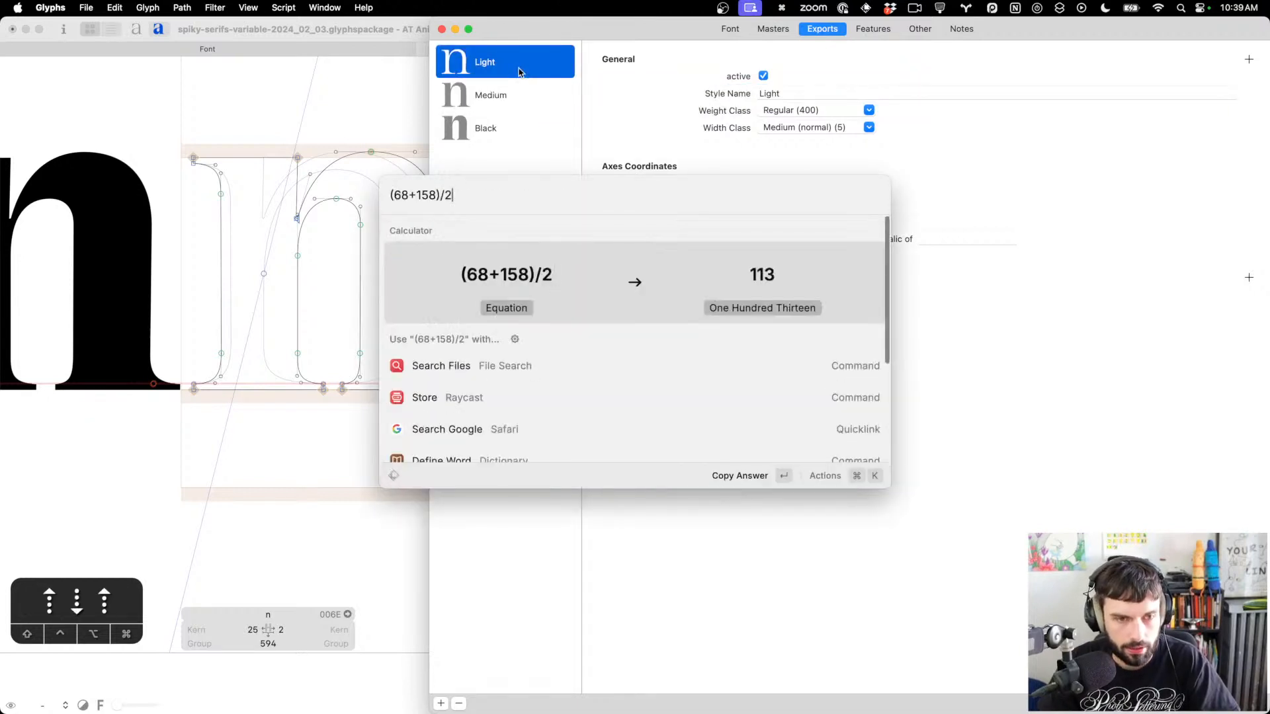
{"action": "key", "text": "Left"}
{"action": "key", "text": "Left"}
{"action": "key", "text": "shift+Left"}
{"action": "key", "text": "shift+Left"}
{"action": "key", "text": "shift+Left"}
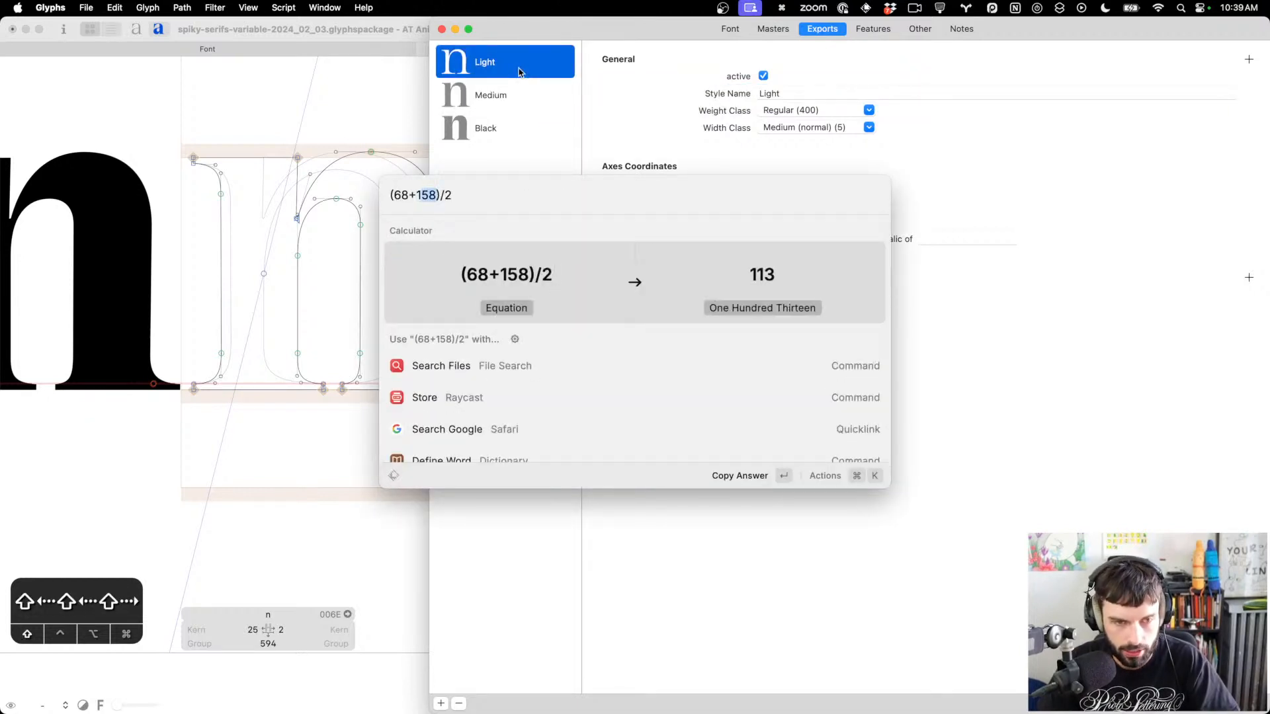
{"action": "type", "text": "113"}
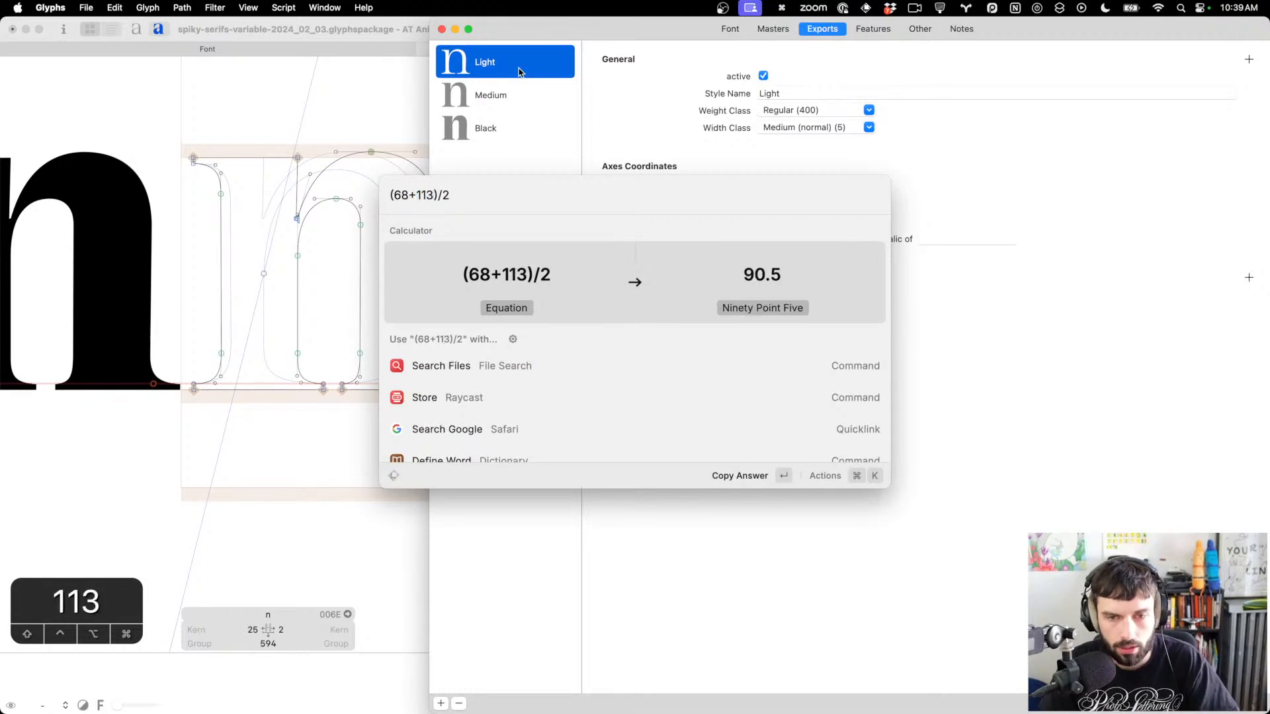
{"action": "key", "text": "Return"}
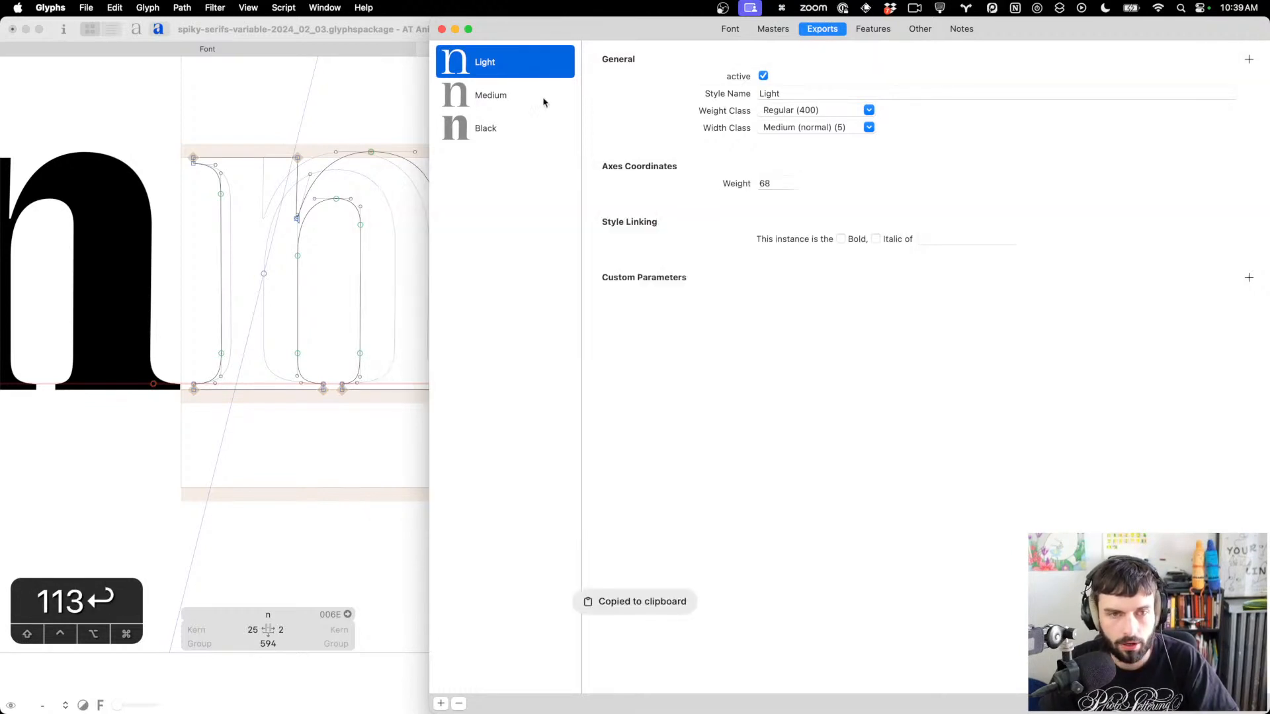
Add a new instance, place it between Light and Medium, and set its Weight axis coordinate to 90.5
{"action": "left_click", "coordinate": [440, 703]}
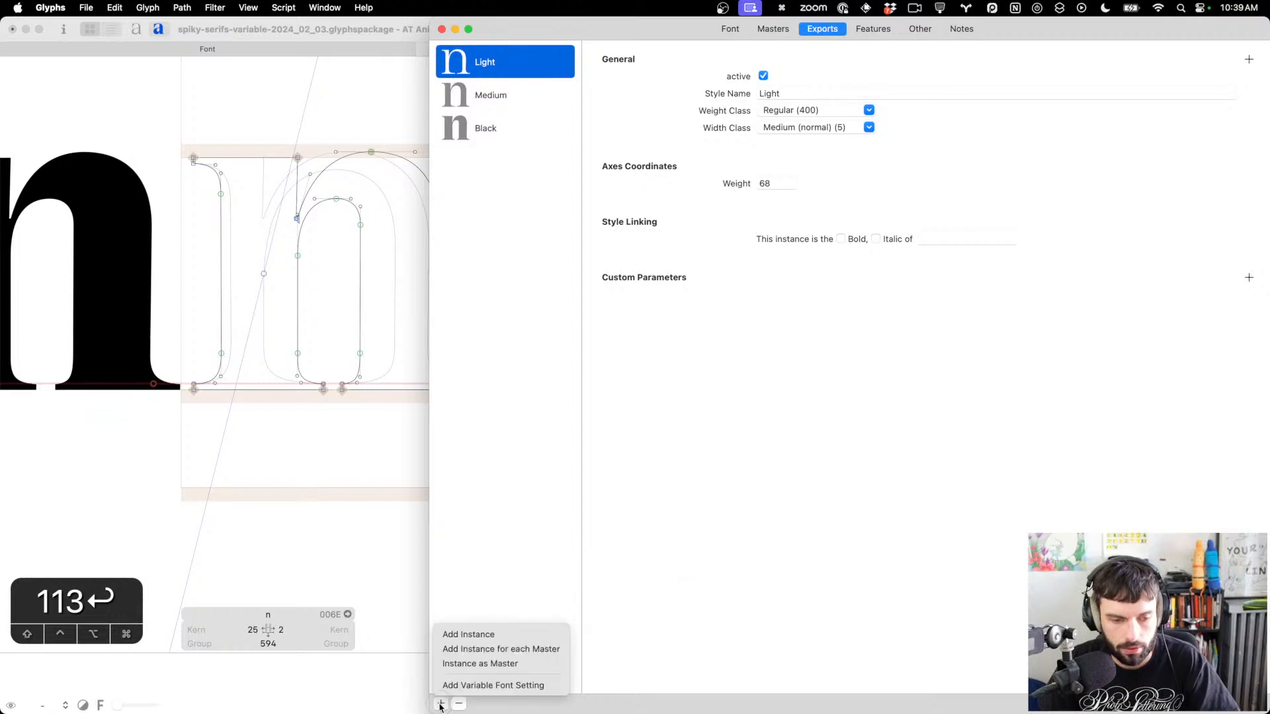
{"action": "left_click", "coordinate": [490, 635]}
{"action": "left_click_drag", "start_coordinate": [490, 159], "coordinate": [488, 93]}
{"action": "left_click", "coordinate": [746, 184]}
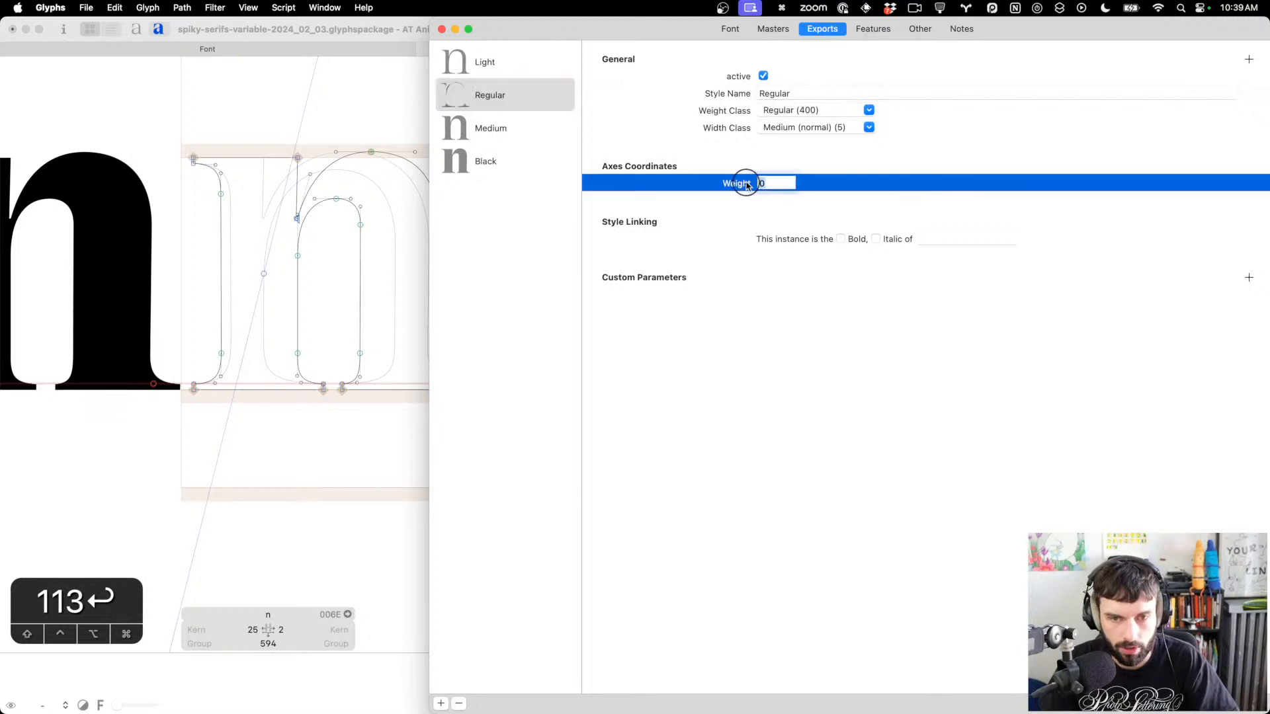
{"action": "key", "text": "cmd+v"}
{"action": "key", "text": "BackSpace"}
{"action": "key", "text": "BackSpace"}
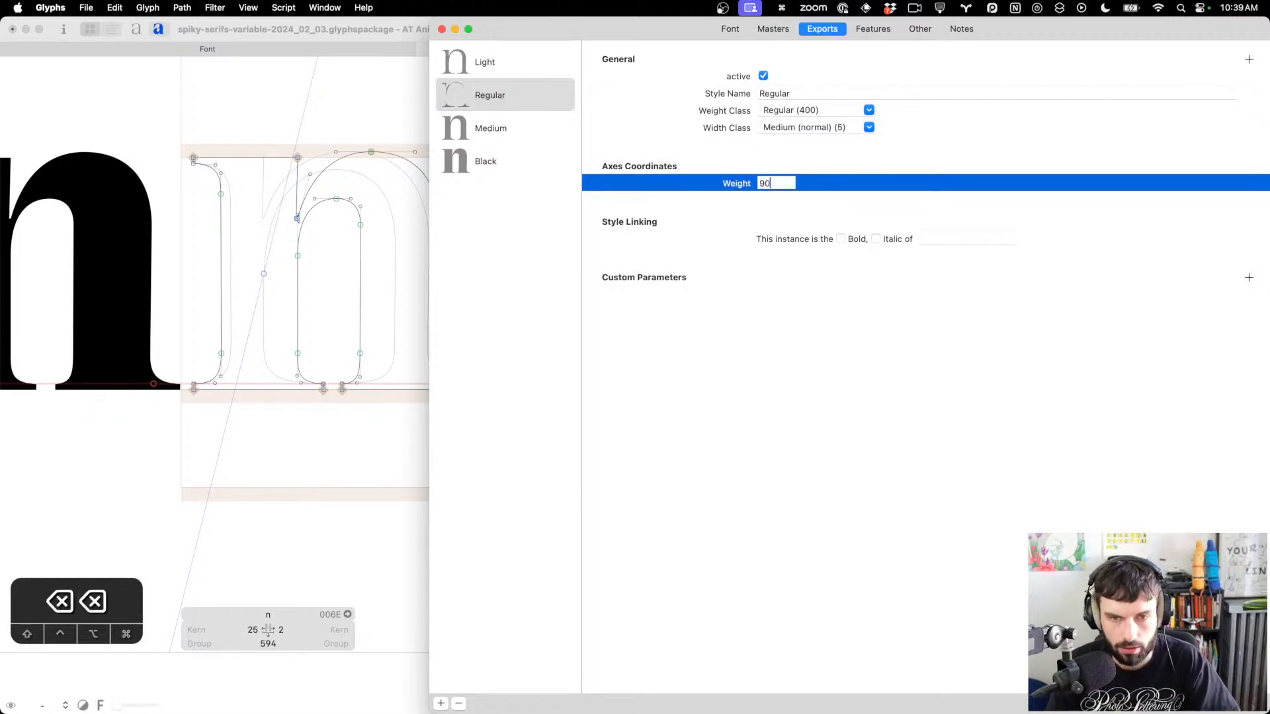
{"action": "type", "text": ".5"}
{"action": "key", "text": "Tab"}
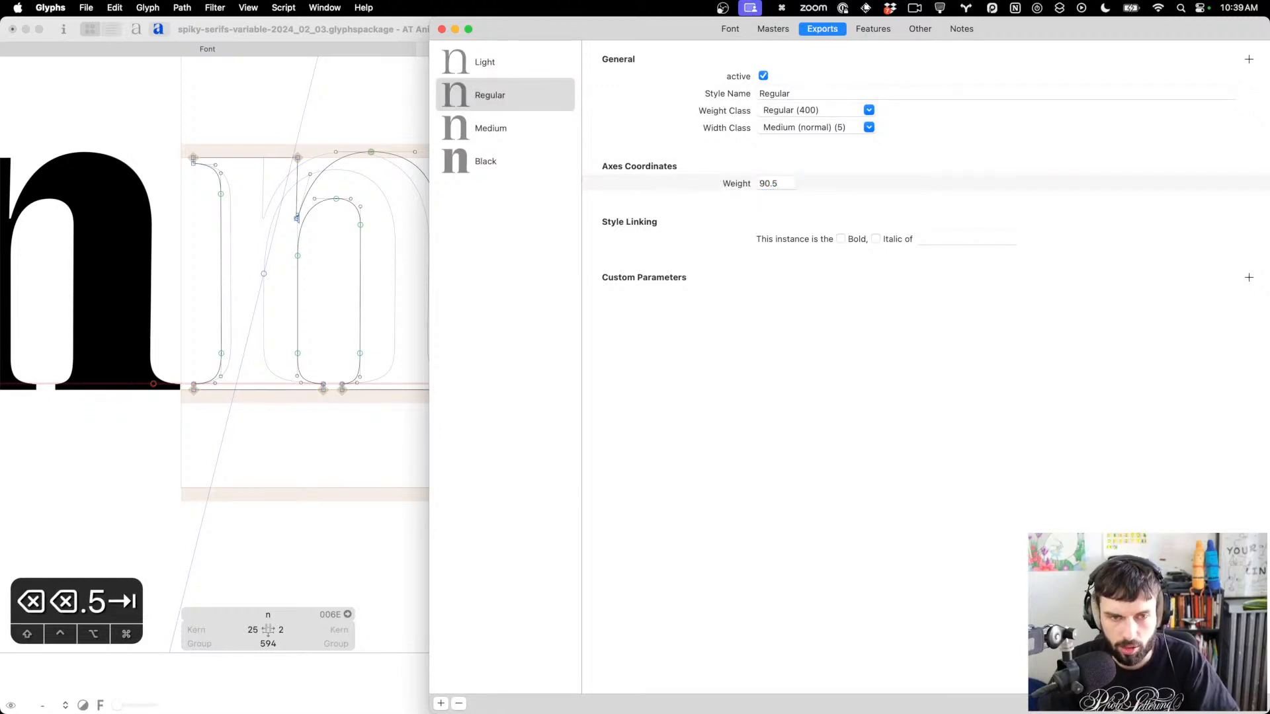
{"action": "left_click", "coordinate": [490, 131]}
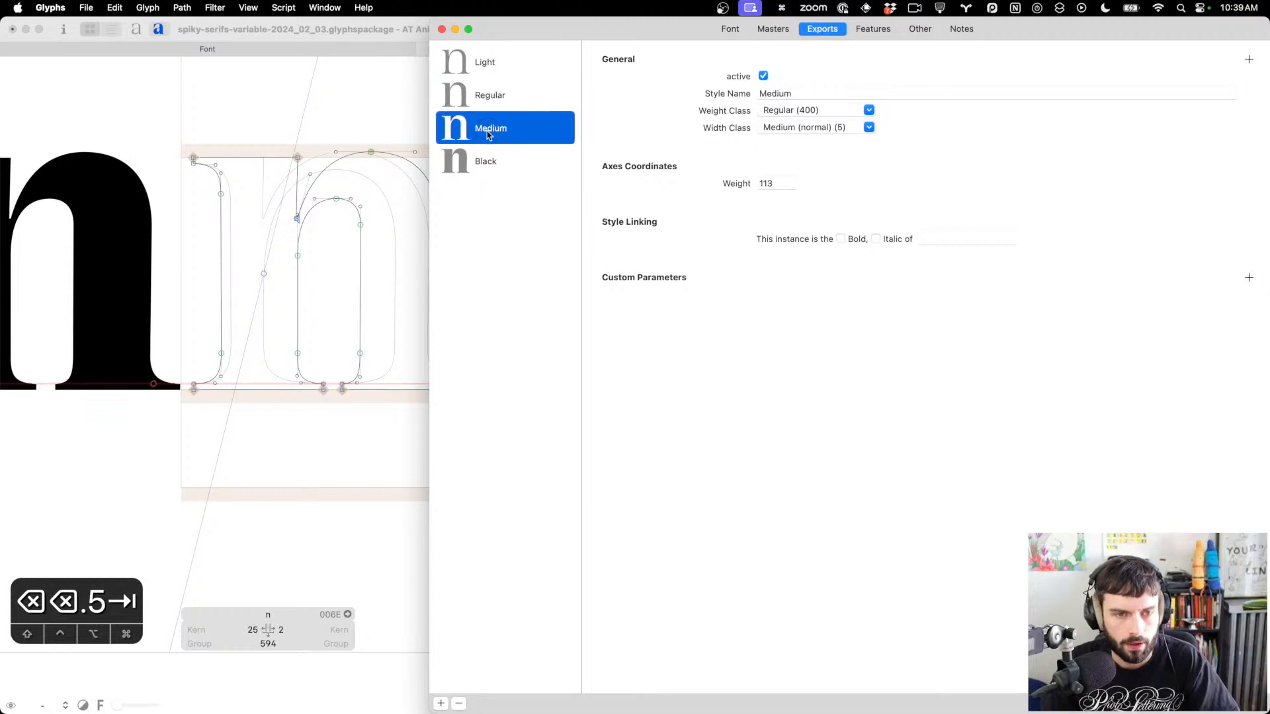
{"action": "left_click", "coordinate": [493, 165]}
{"action": "key", "text": "super+space"}
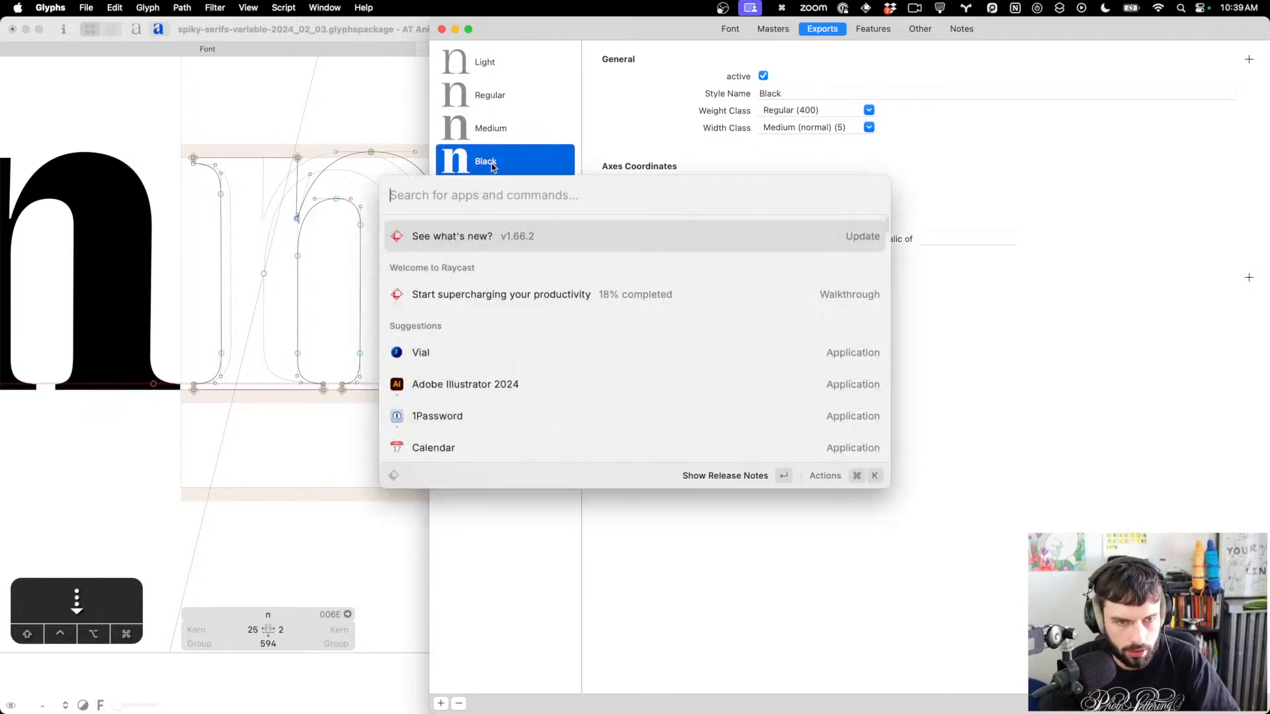
{"action": "type", "text": "(68+113)/2"}
{"action": "key", "text": "Left"}
{"action": "key", "text": "Left"}
{"action": "key", "text": "Left"}
{"action": "key", "text": "Left"}
{"action": "key", "text": "Left"}
{"action": "key", "text": "Left"}
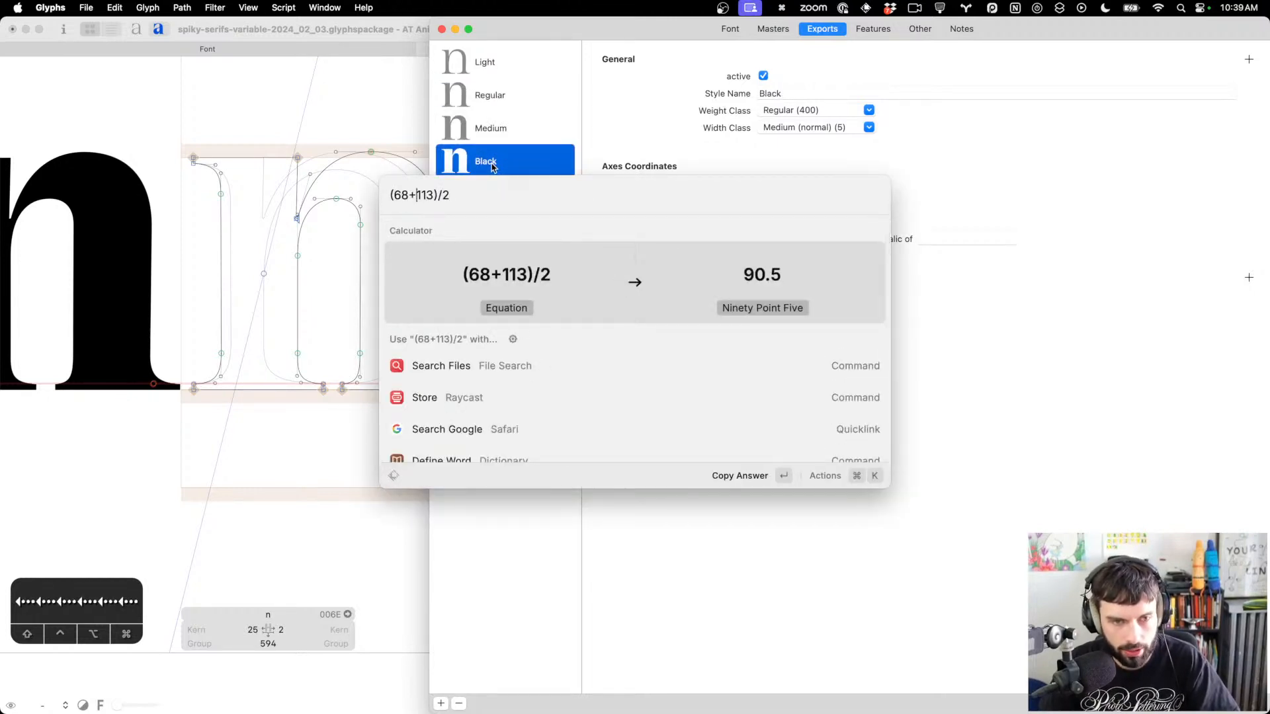
{"action": "key", "text": "super+a"}
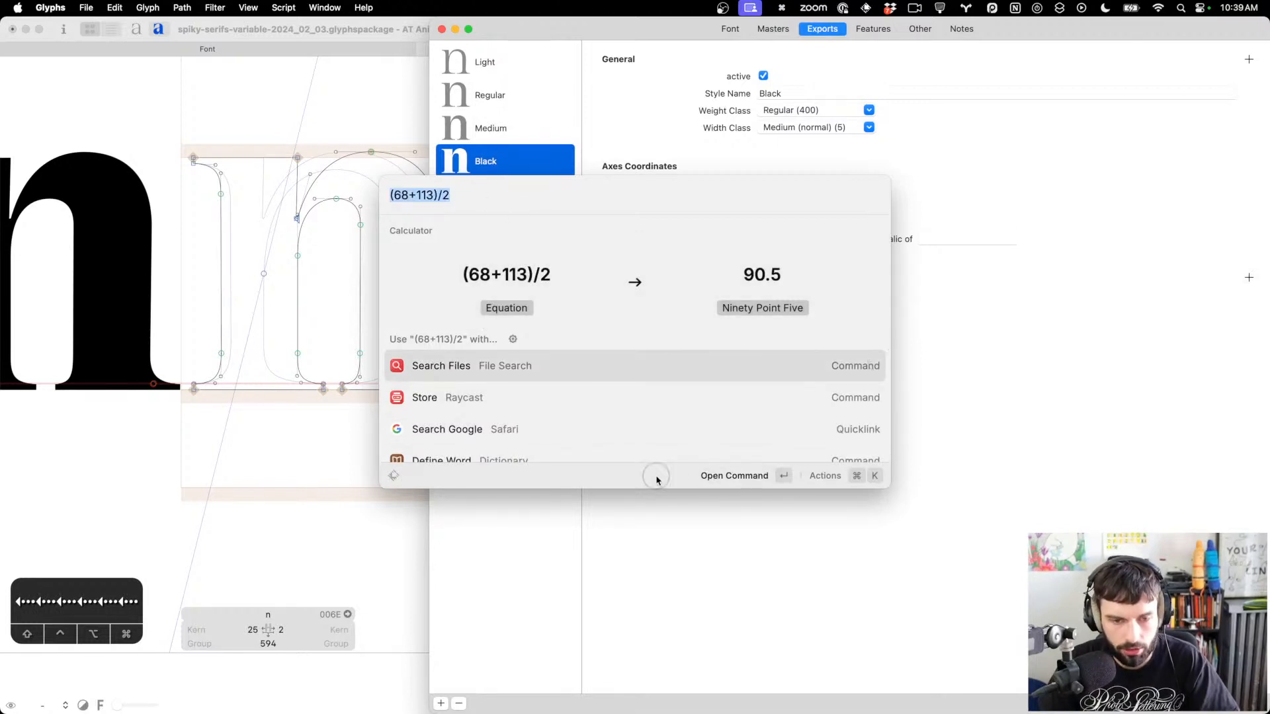
{"action": "left_click", "coordinate": [1111, 259]}
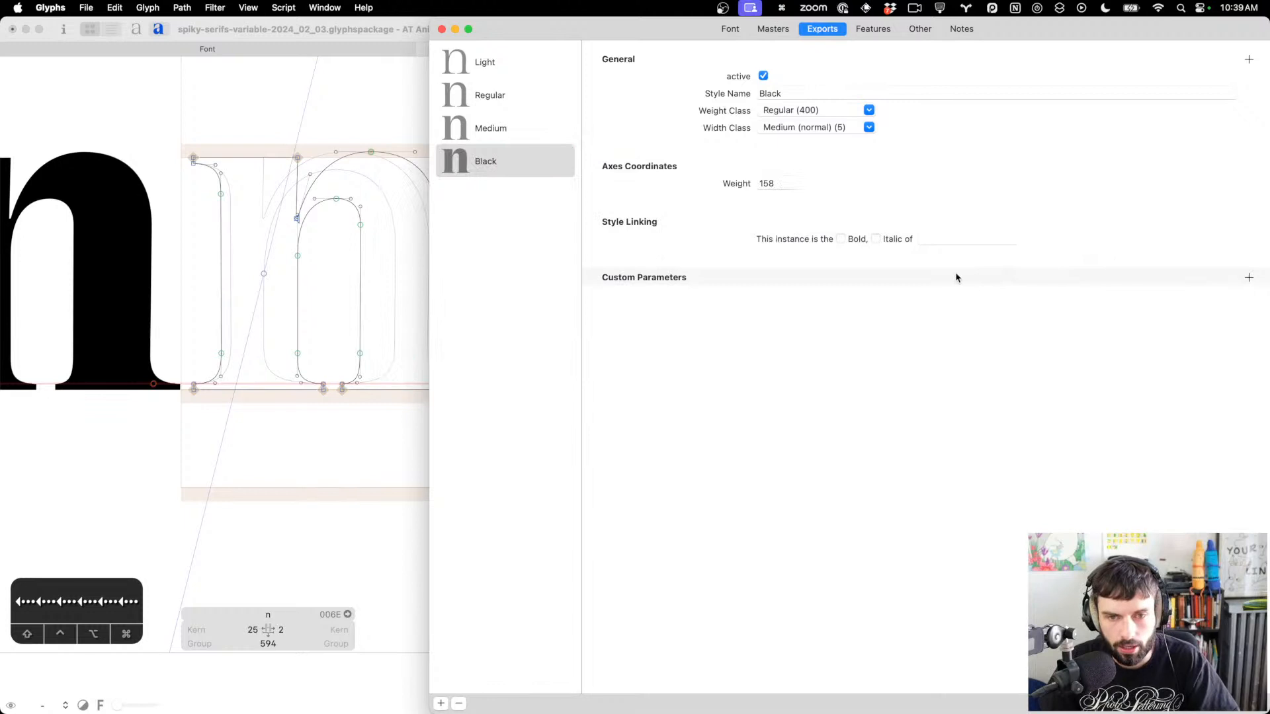
Calculate the midpoint between the Black and Medium weights as (158+113)/2 in Raycast and copy the answer
{"action": "key", "text": "alt+space"}
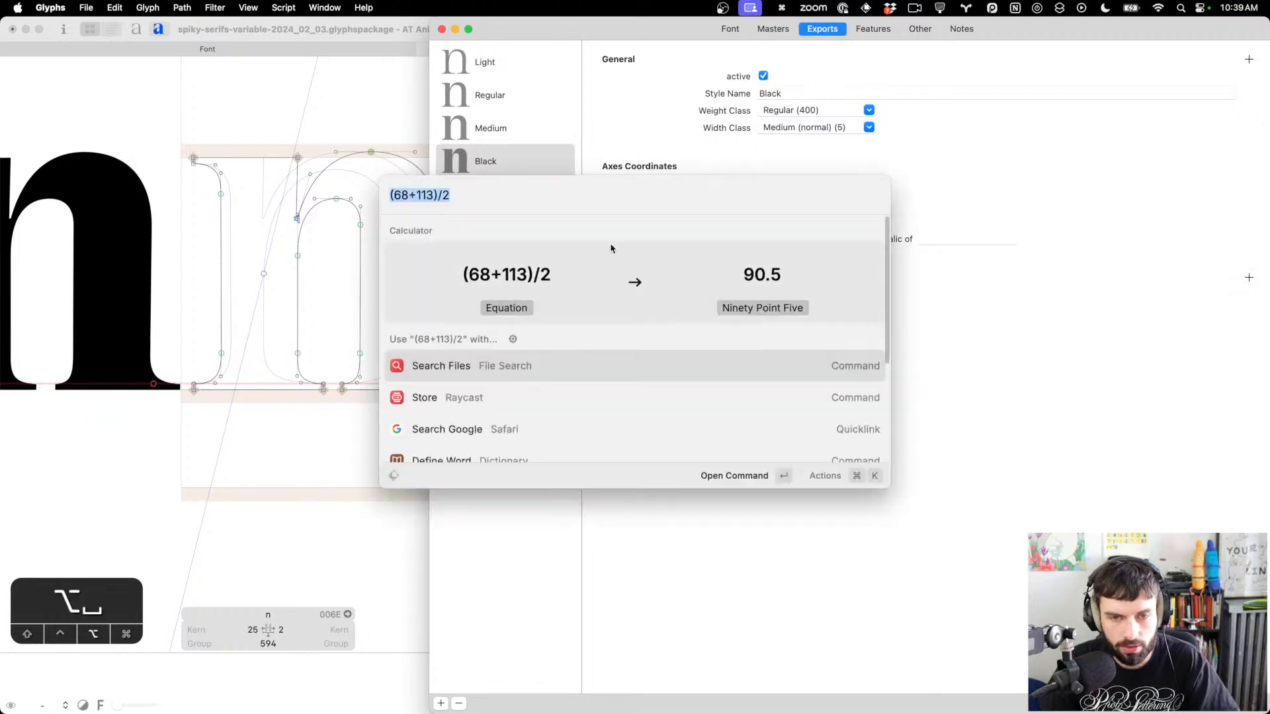
{"action": "key", "text": "Left"}
{"action": "key", "text": "Right"}
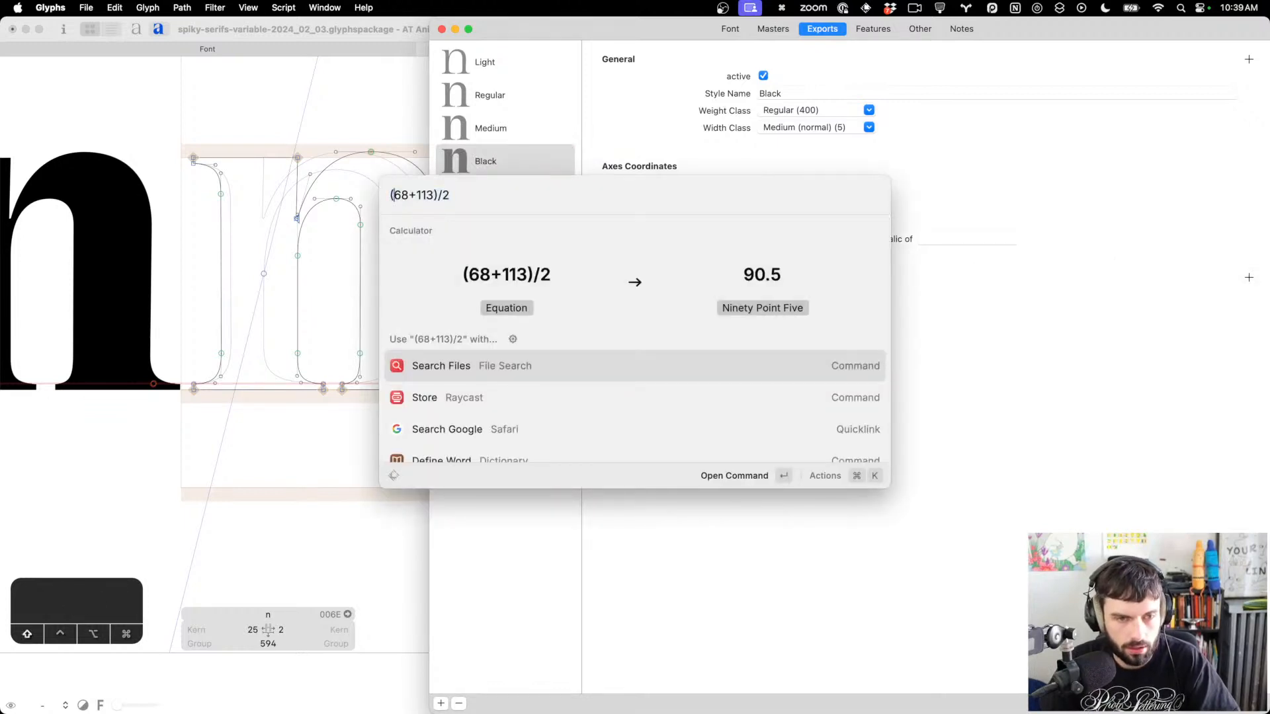
{"action": "key", "text": "Delete"}
{"action": "key", "text": "Delete"}
{"action": "type", "text": "158"}
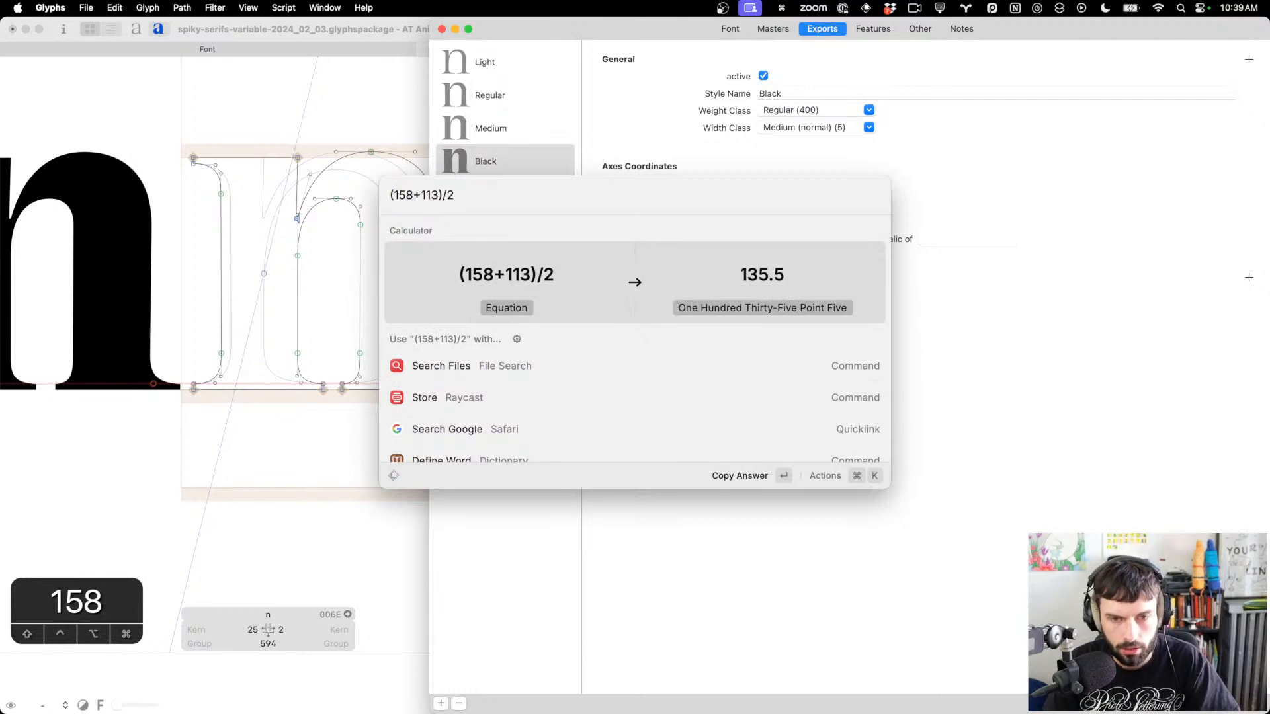
{"action": "key", "text": "Return"}
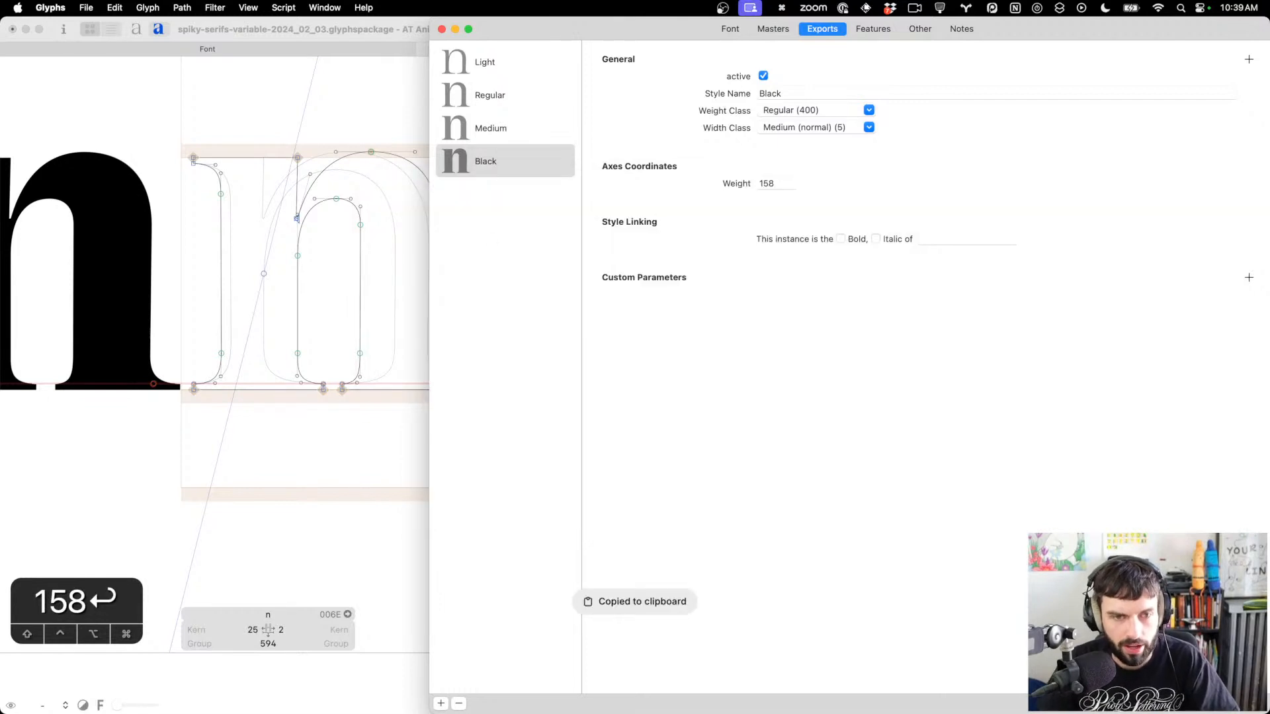
Add a new export instance and set its Weight axis coordinate to 135.5
{"action": "left_click", "coordinate": [501, 136]}
{"action": "left_click", "coordinate": [440, 704]}
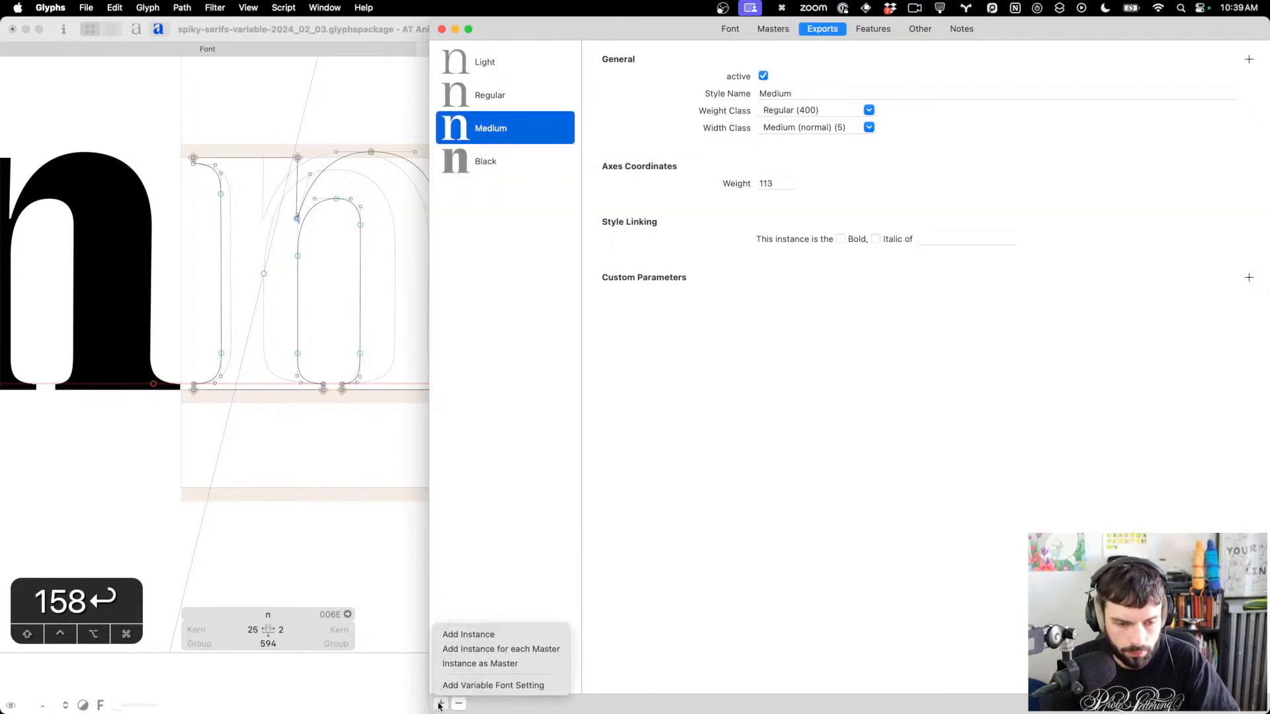
{"action": "left_click", "coordinate": [475, 642]}
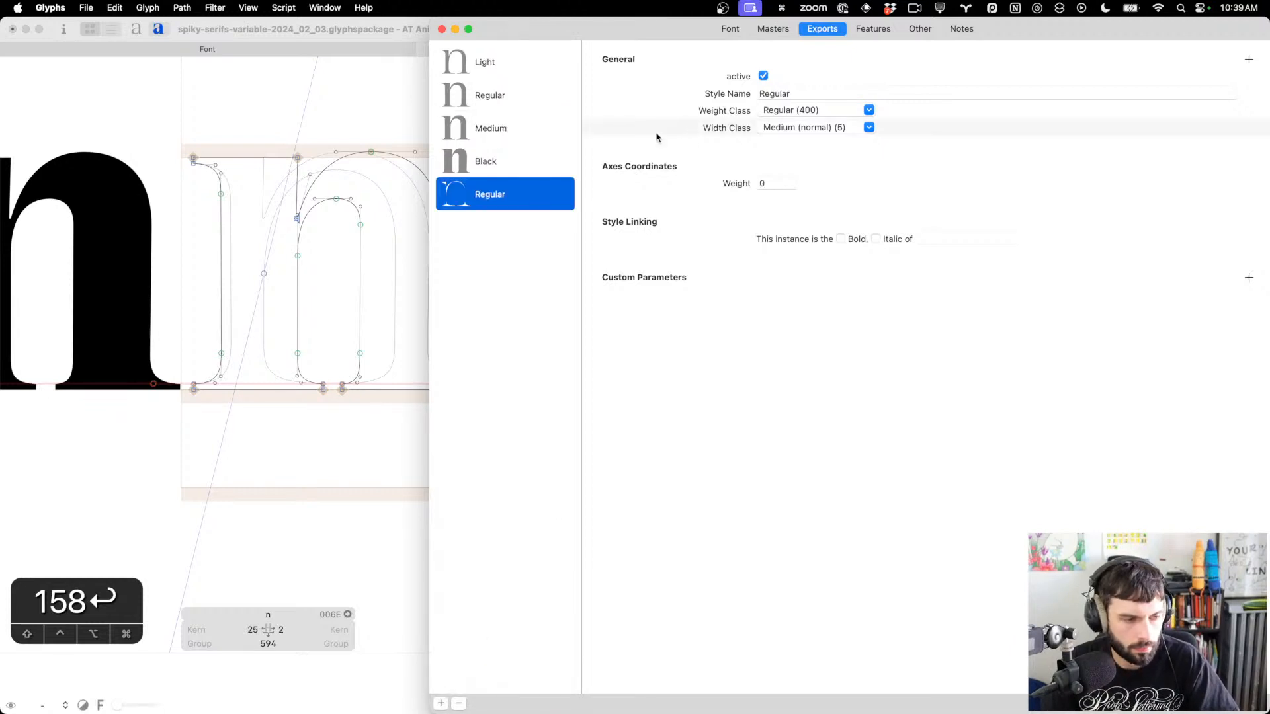
{"action": "left_click", "coordinate": [775, 184]}
{"action": "key", "text": "super+v"}
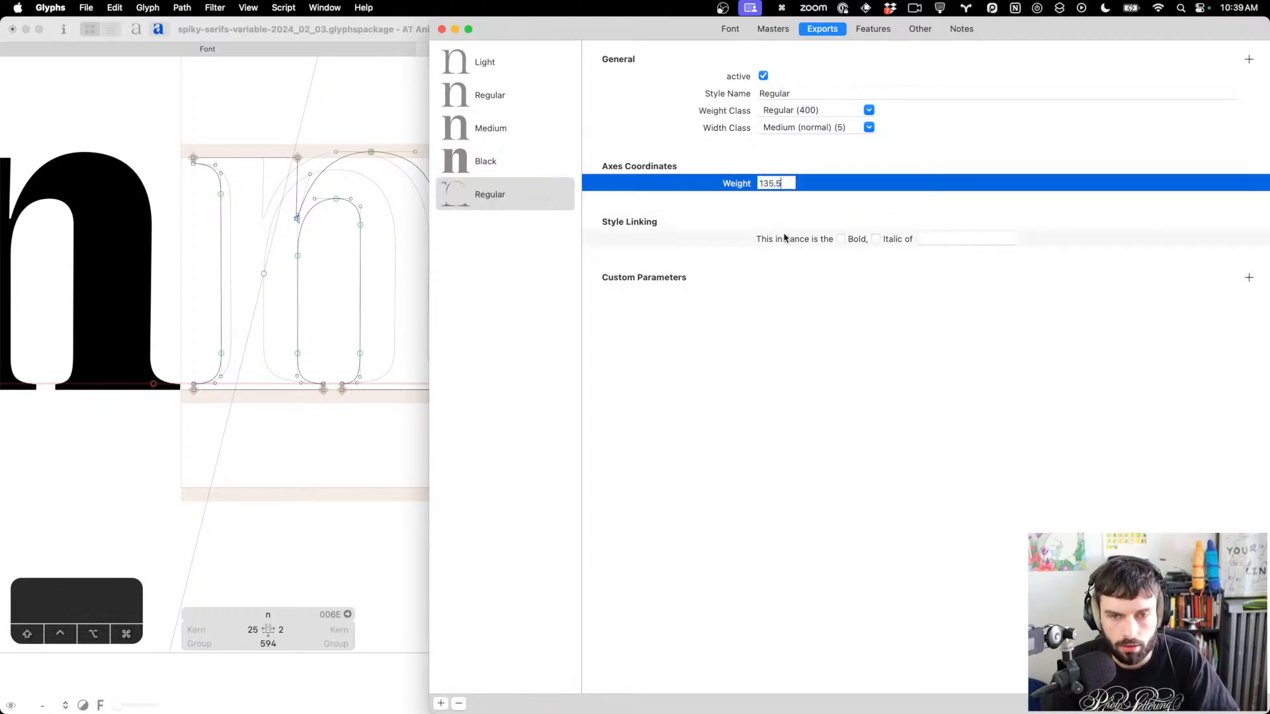
{"action": "key", "text": "Tab"}
Rename the new instance's style to Bold, place it between Medium and Black, and save the font
{"action": "left_click", "coordinate": [776, 94]}
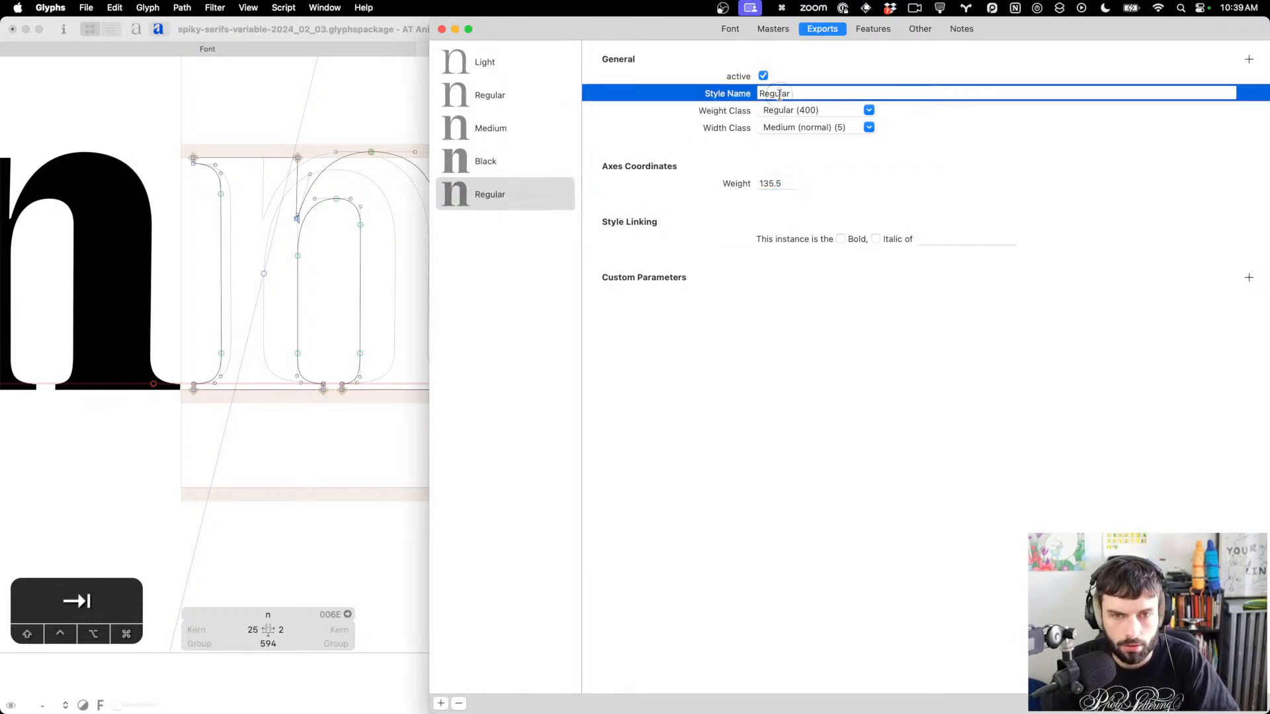
{"action": "type", "text": "Bi"}
{"action": "key", "text": "BackSpace"}
{"action": "type", "text": "old"}
{"action": "key", "text": "Return"}
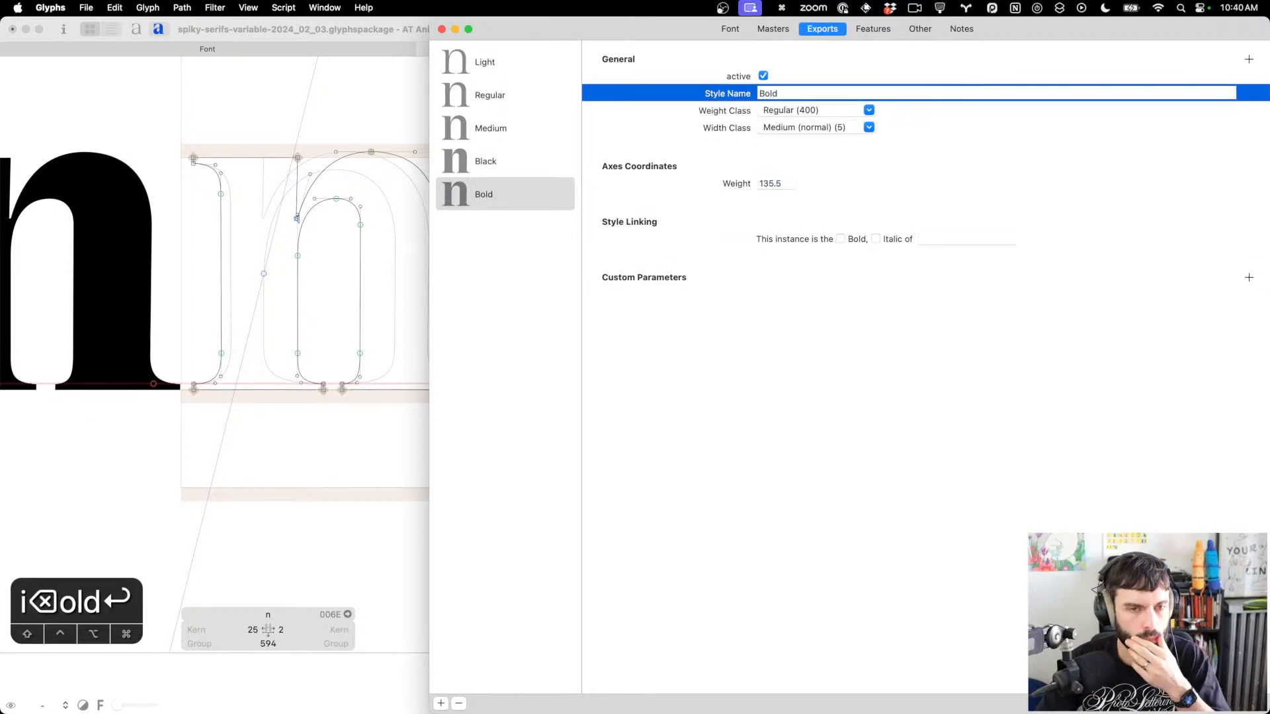
{"action": "left_click", "coordinate": [482, 201]}
{"action": "left_click_drag", "start_coordinate": [482, 202], "coordinate": [484, 156]}
{"action": "key", "text": "super+s"}
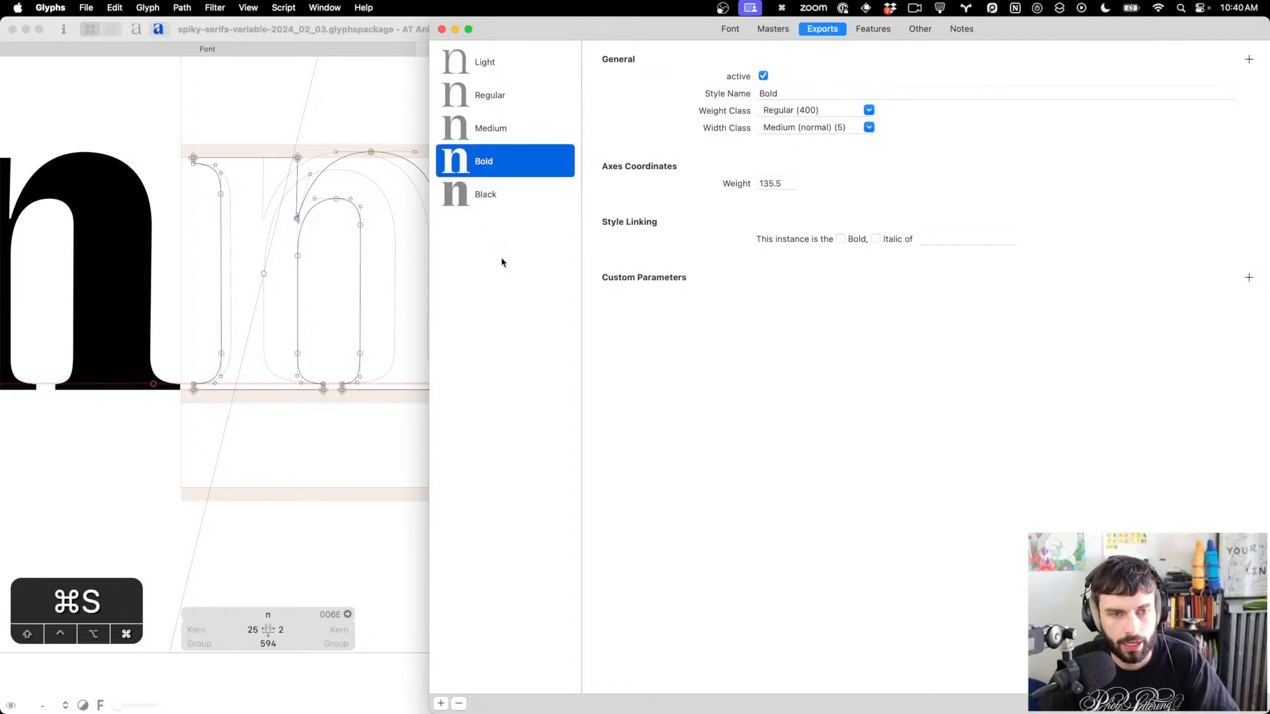
Close the font settings, preview the current glyph in all instances, and enlarge the preview area
{"action": "key", "text": "super+w"}
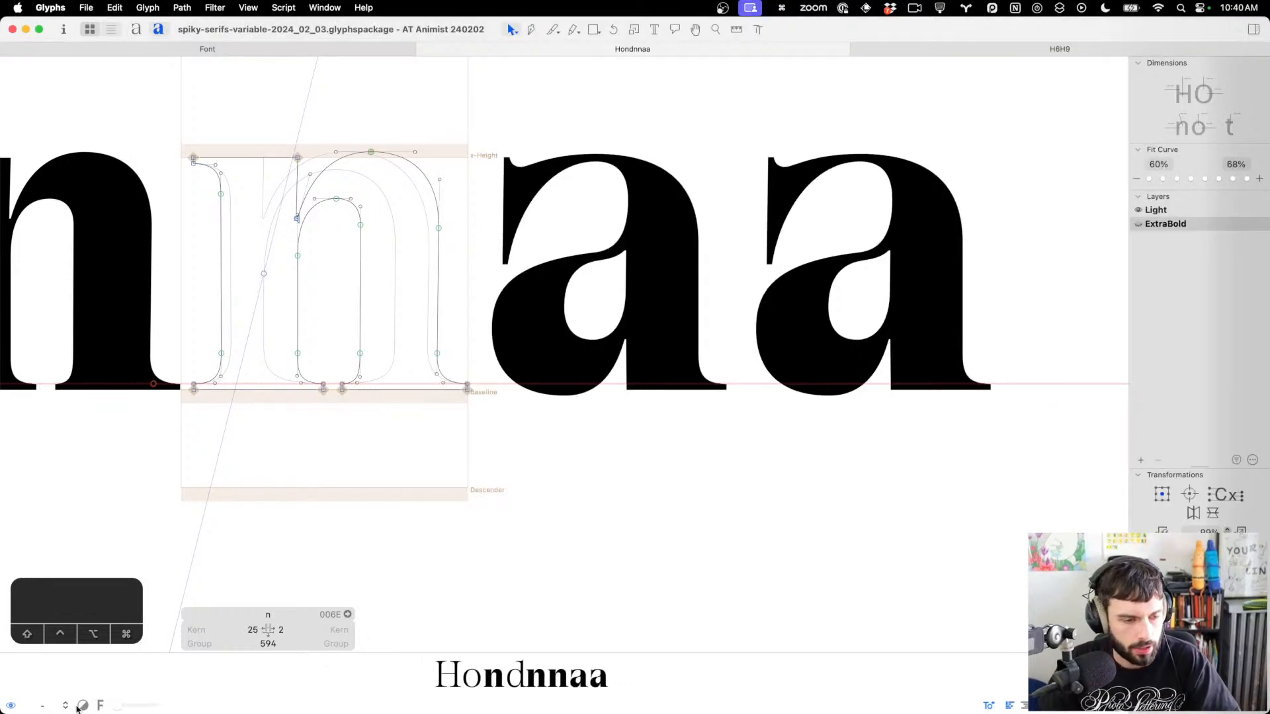
{"action": "left_click", "coordinate": [80, 707]}
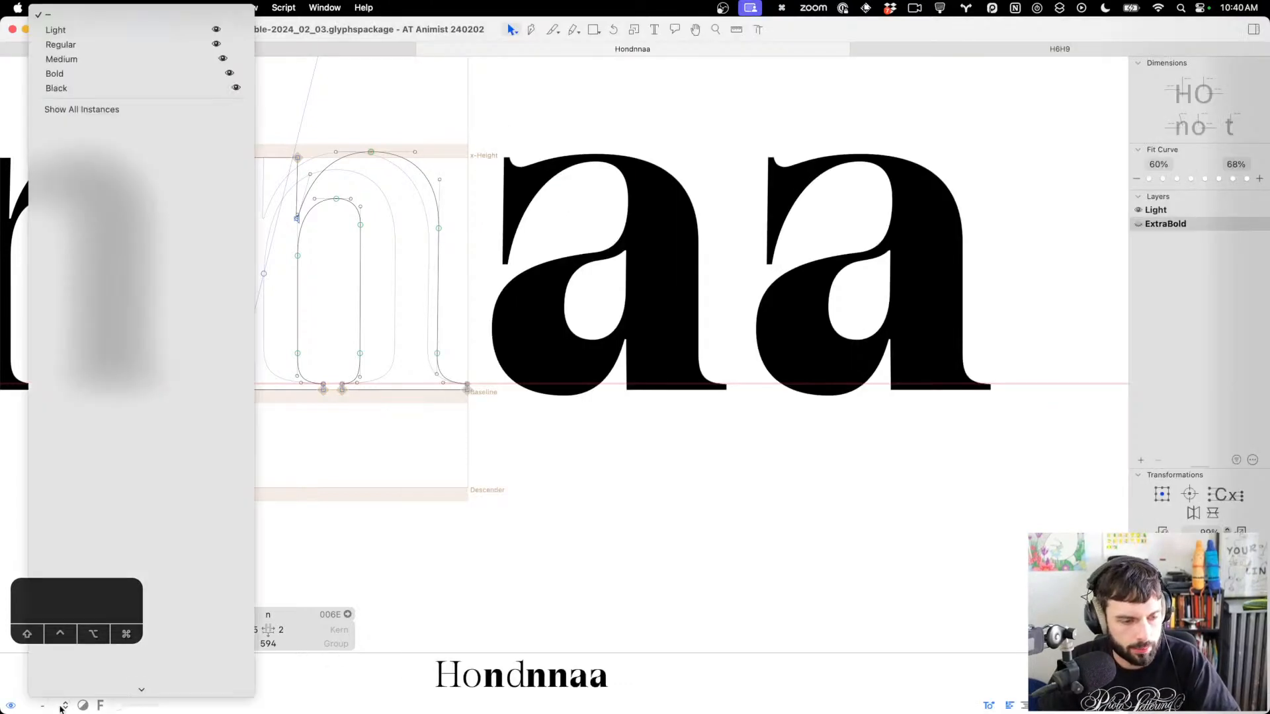
{"action": "left_click", "coordinate": [111, 110]}
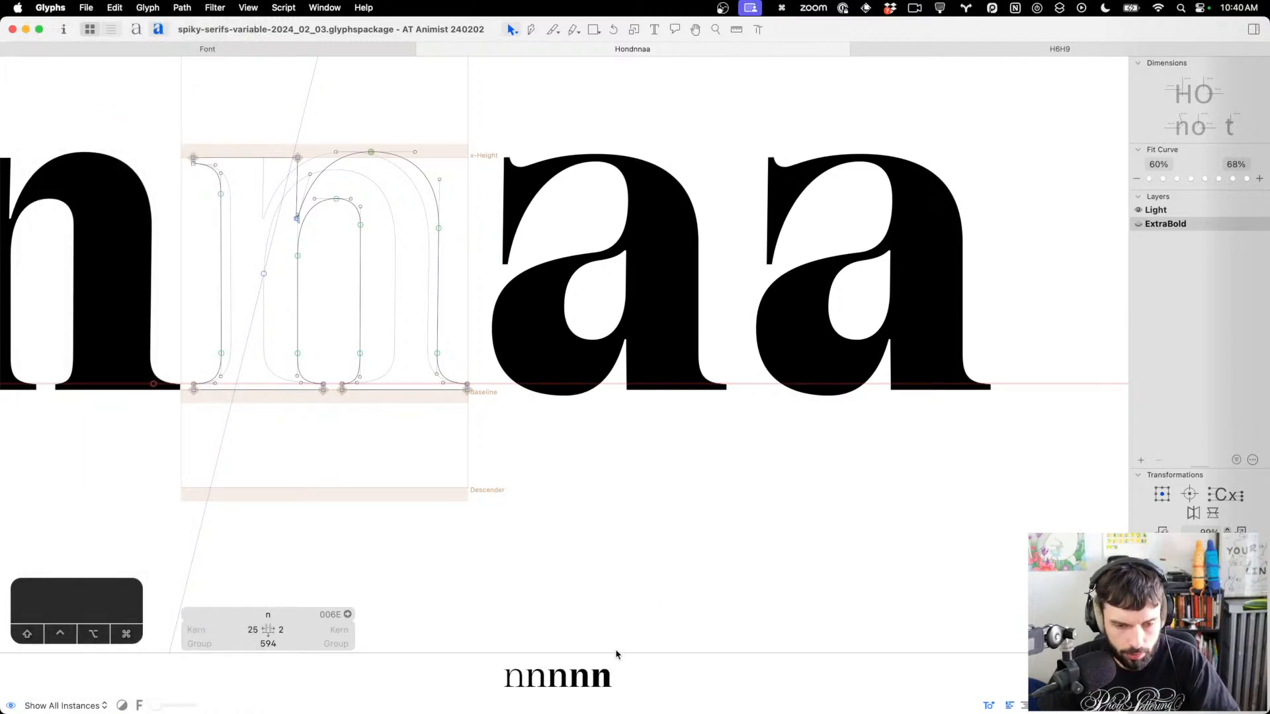
{"action": "left_click_drag", "start_coordinate": [615, 651], "coordinate": [654, 427]}
{"action": "scroll", "coordinate": [617, 324], "scroll_direction": "left", "scroll_amount": 5}
{"action": "scroll", "coordinate": [618, 324], "scroll_direction": "down", "scroll_amount": 3}
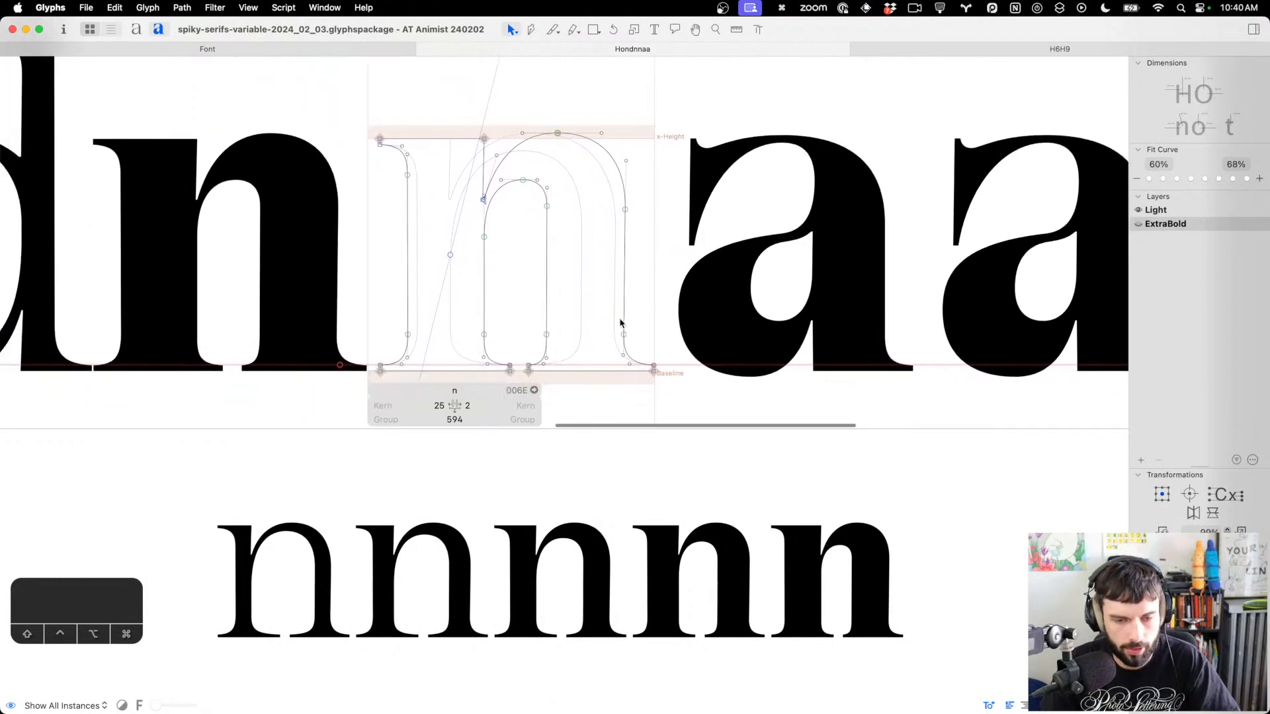
{"action": "left_click_drag", "start_coordinate": [94, 582], "coordinate": [90, 632]}
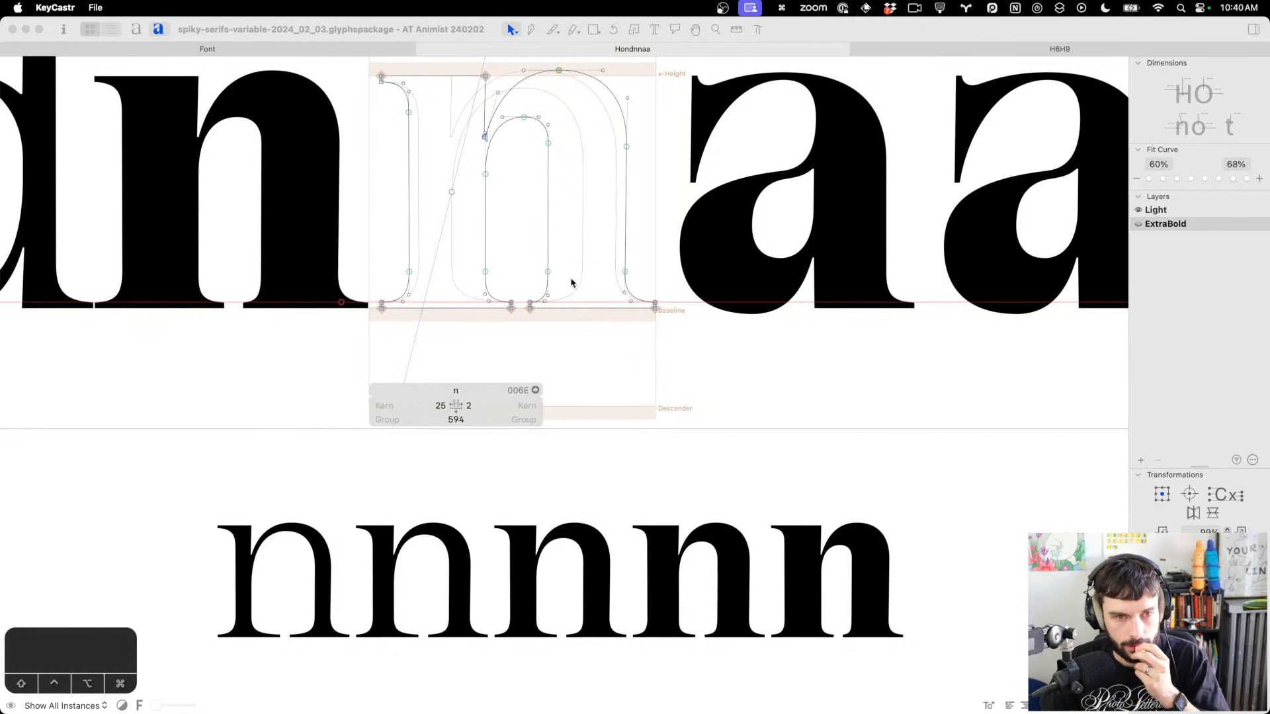
In the n's Black master, raise the two nodes where the arch branches from the stem to about Y 366
{"action": "scroll", "coordinate": [487, 142], "scroll_direction": "up", "scroll_amount": 3}
{"action": "left_click", "coordinate": [532, 198]}
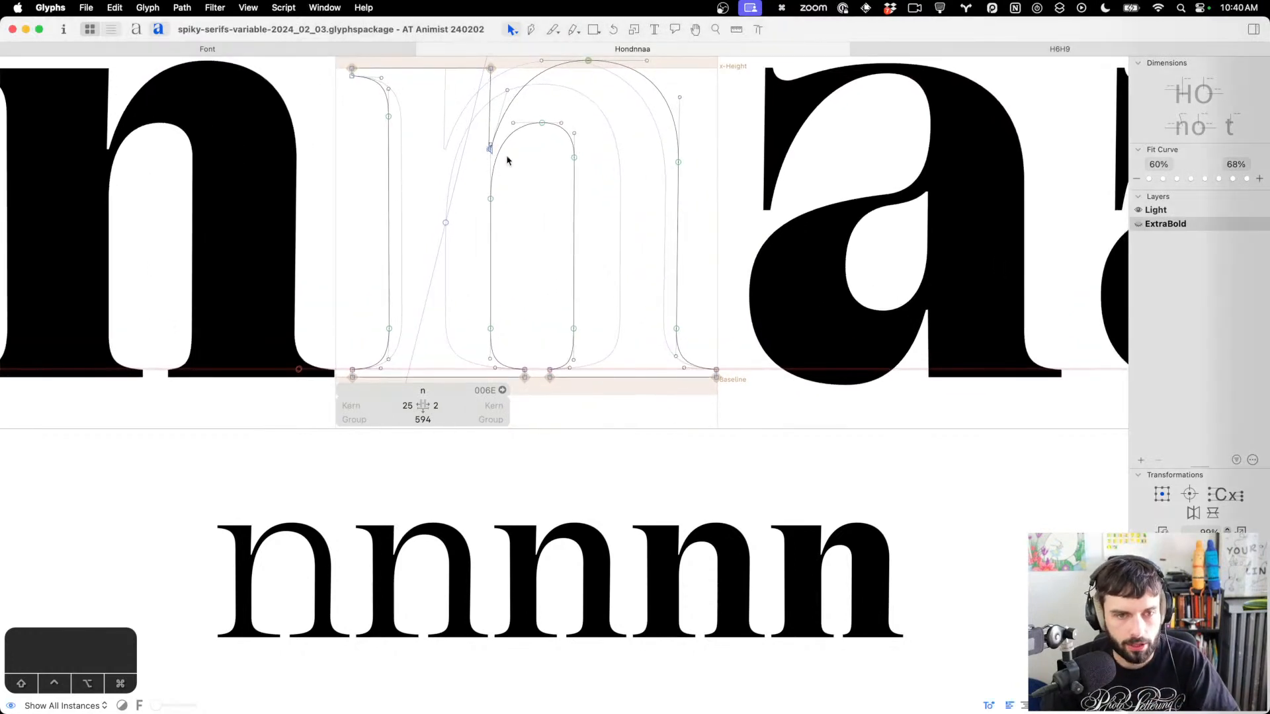
{"action": "left_click", "coordinate": [476, 151]}
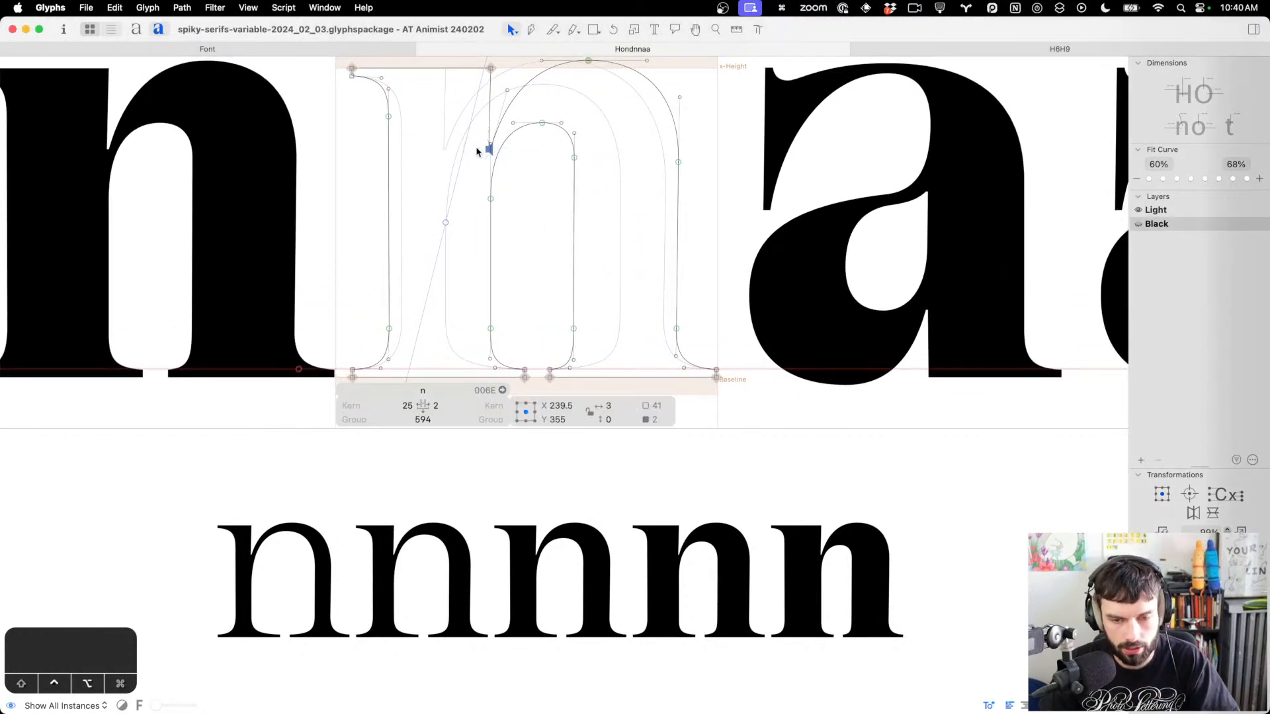
{"action": "key", "text": "ctrl+alt+Up"}
{"action": "key", "text": "ctrl+alt+Up"}
{"action": "key", "text": "ctrl+alt+Up"}
{"action": "key", "text": "ctrl+alt+Up"}
{"action": "key", "text": "ctrl+alt+Up"}
{"action": "key", "text": "ctrl+alt+Up"}
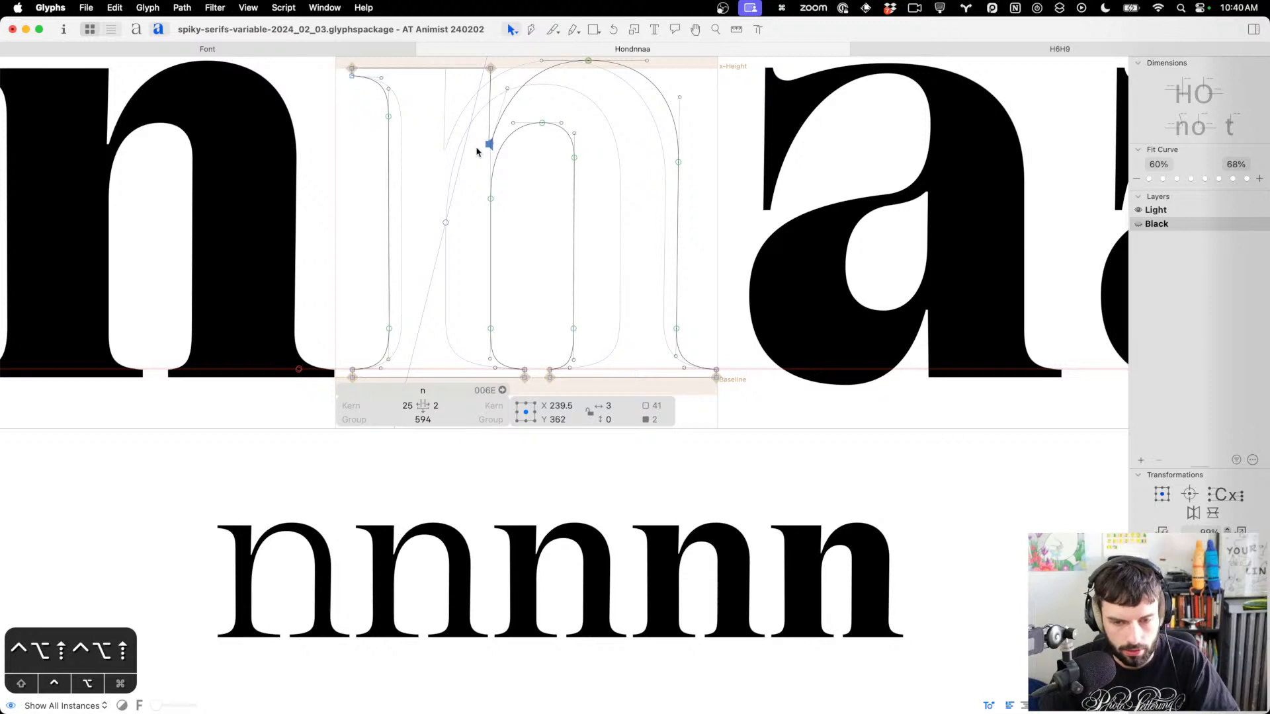
{"action": "key", "text": "ctrl+alt+Up"}
{"action": "key", "text": "ctrl+alt+Up"}
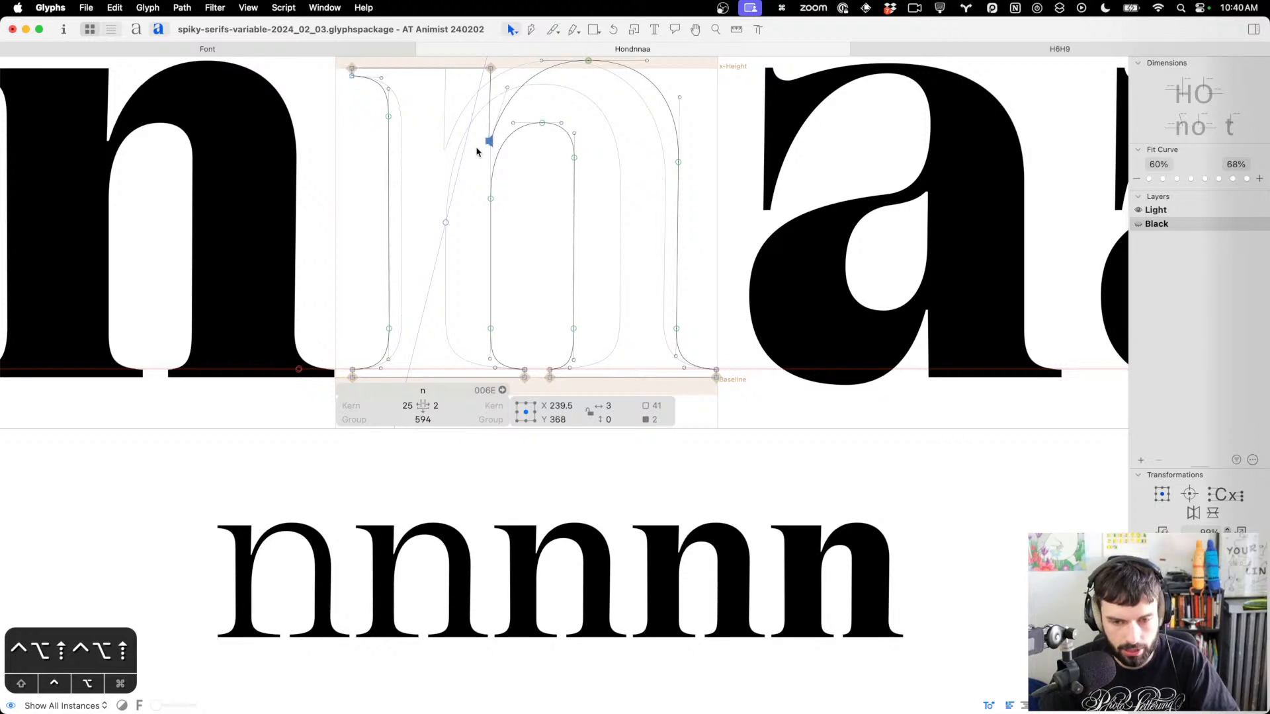
{"action": "key", "text": "ctrl+alt+Down"}
{"action": "key", "text": "ctrl+alt+Down"}
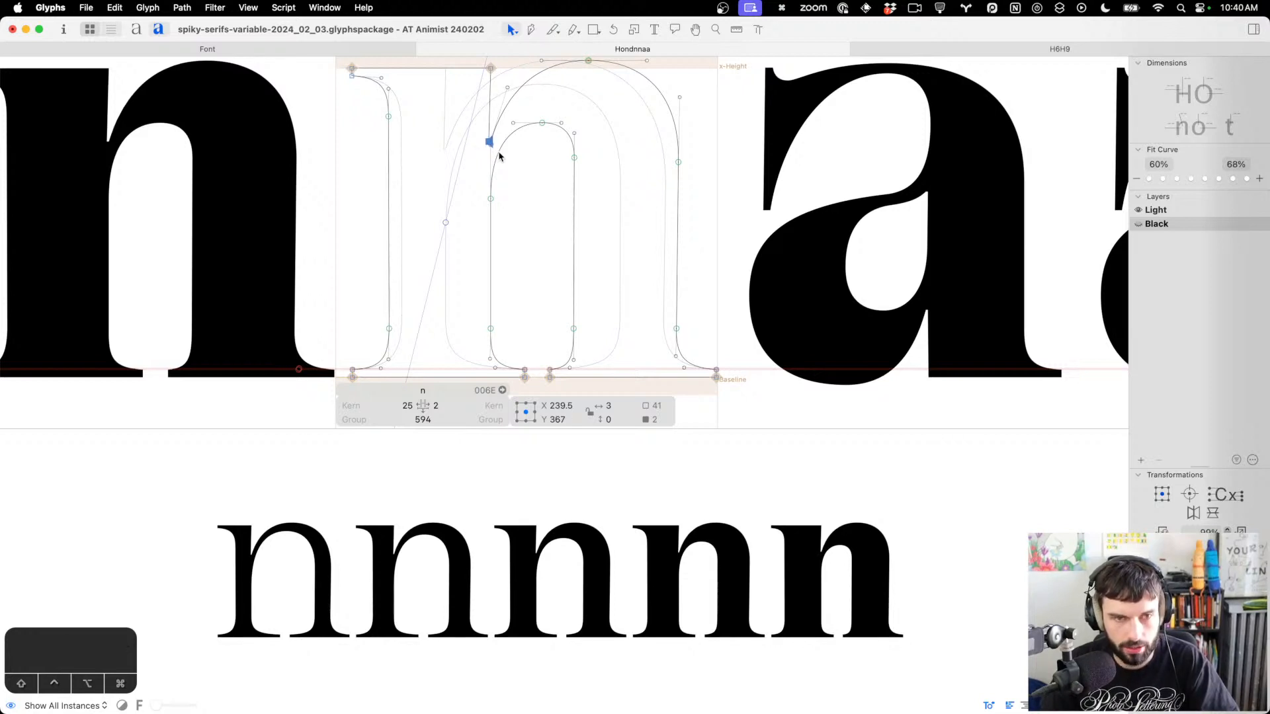
{"action": "key", "text": "ctrl+alt+Down"}
{"action": "key", "text": "ctrl+alt+Down"}
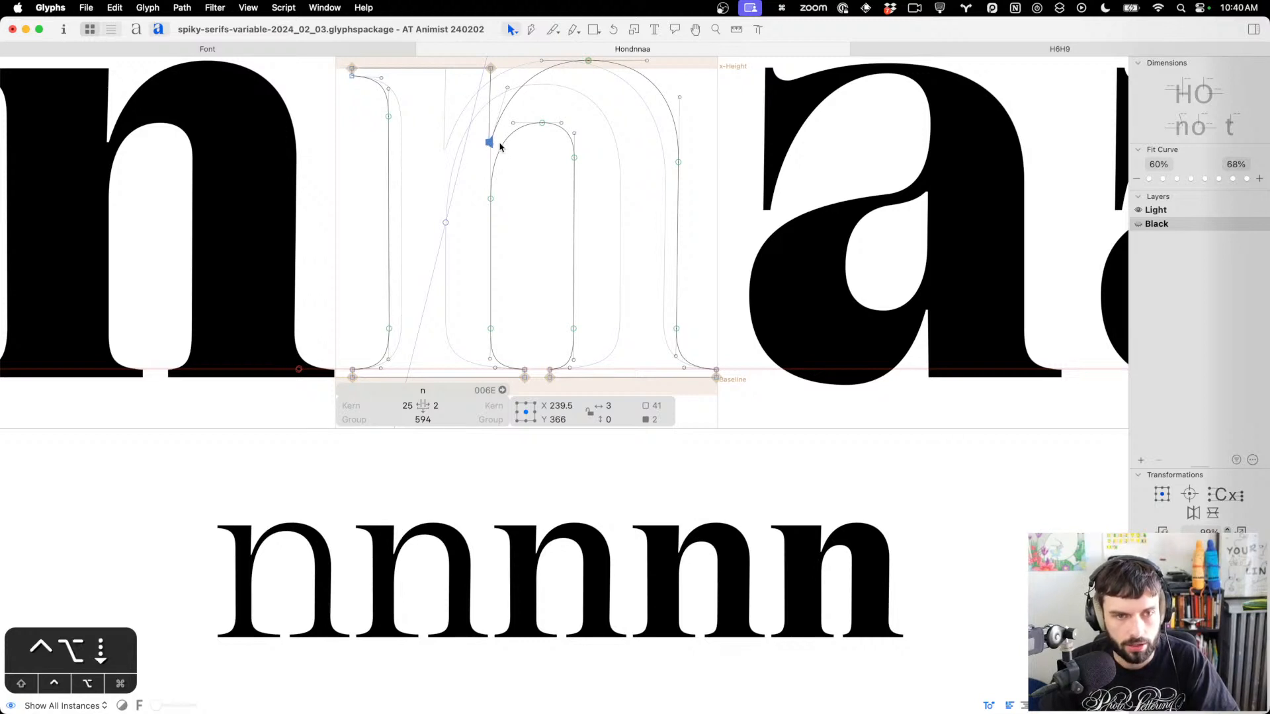
{"action": "key", "text": "ctrl+alt+Up"}
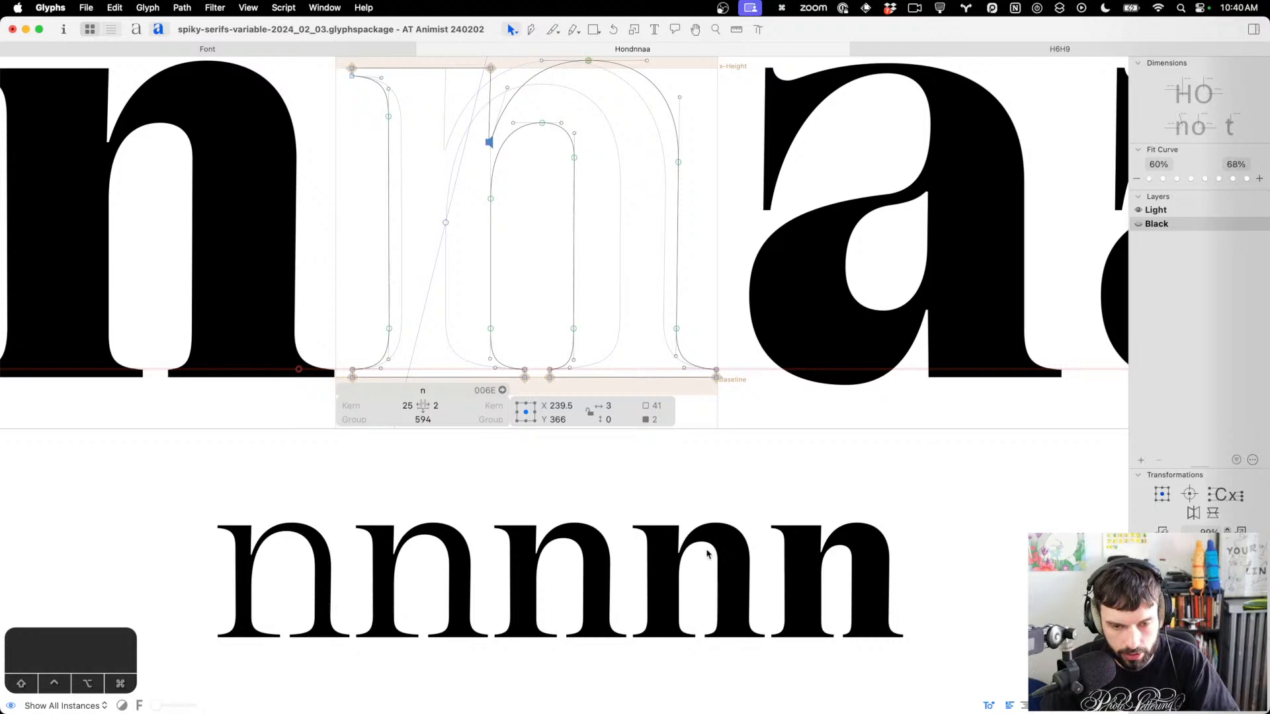
Open the first a for editing and create a backup copy of its Black layer
{"action": "double_click", "coordinate": [852, 155]}
{"action": "scroll", "coordinate": [852, 156], "scroll_direction": "right", "scroll_amount": 3}
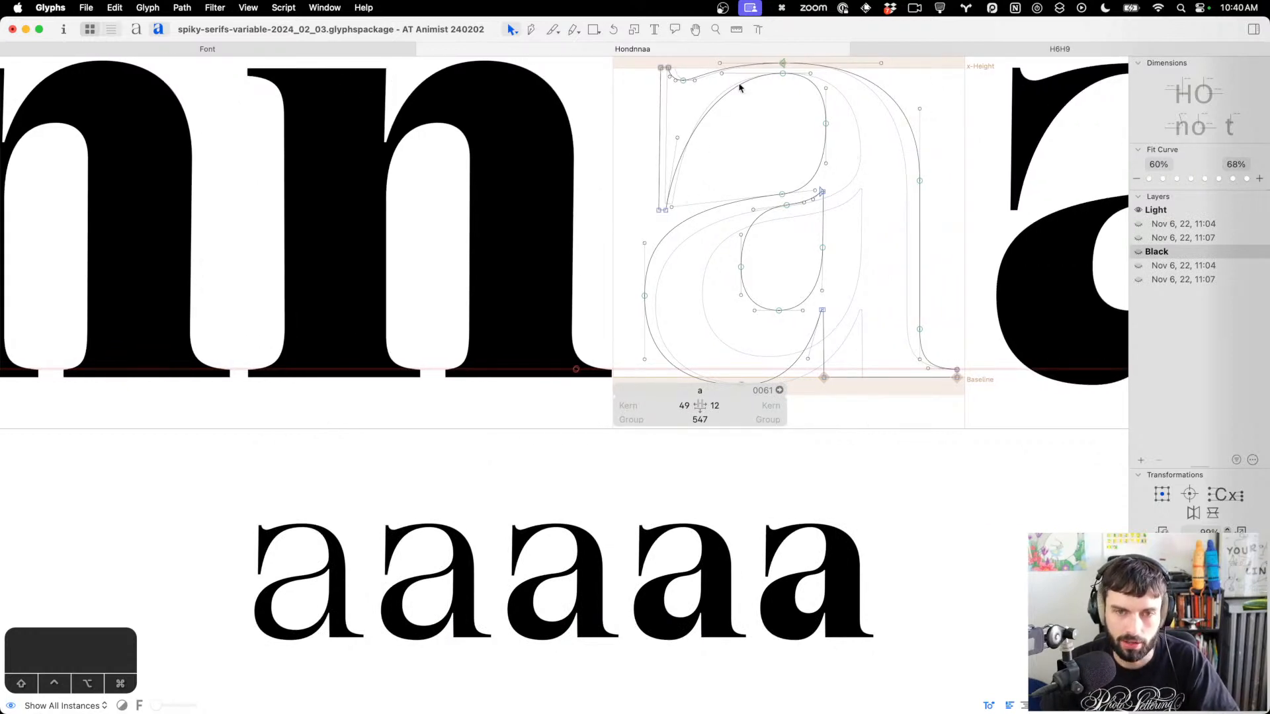
{"action": "scroll", "coordinate": [694, 194], "scroll_direction": "right", "scroll_amount": 1}
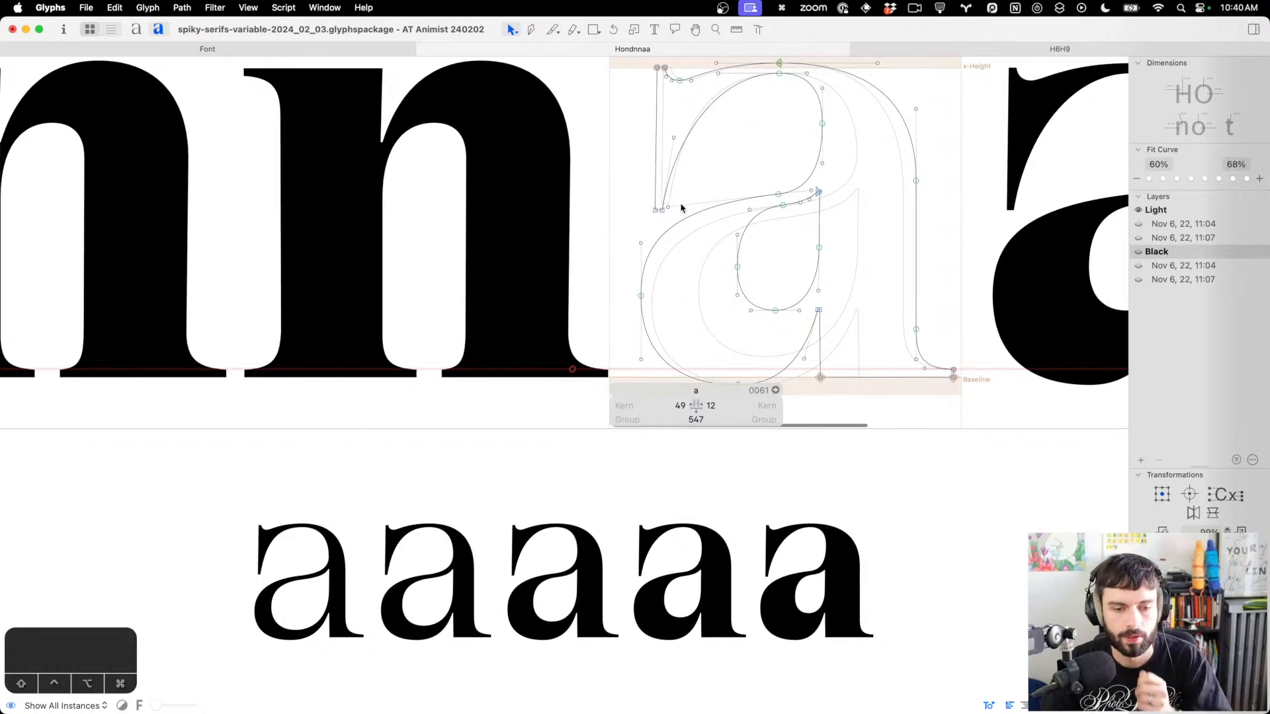
{"action": "scroll", "coordinate": [664, 223], "scroll_direction": "right", "scroll_amount": 3}
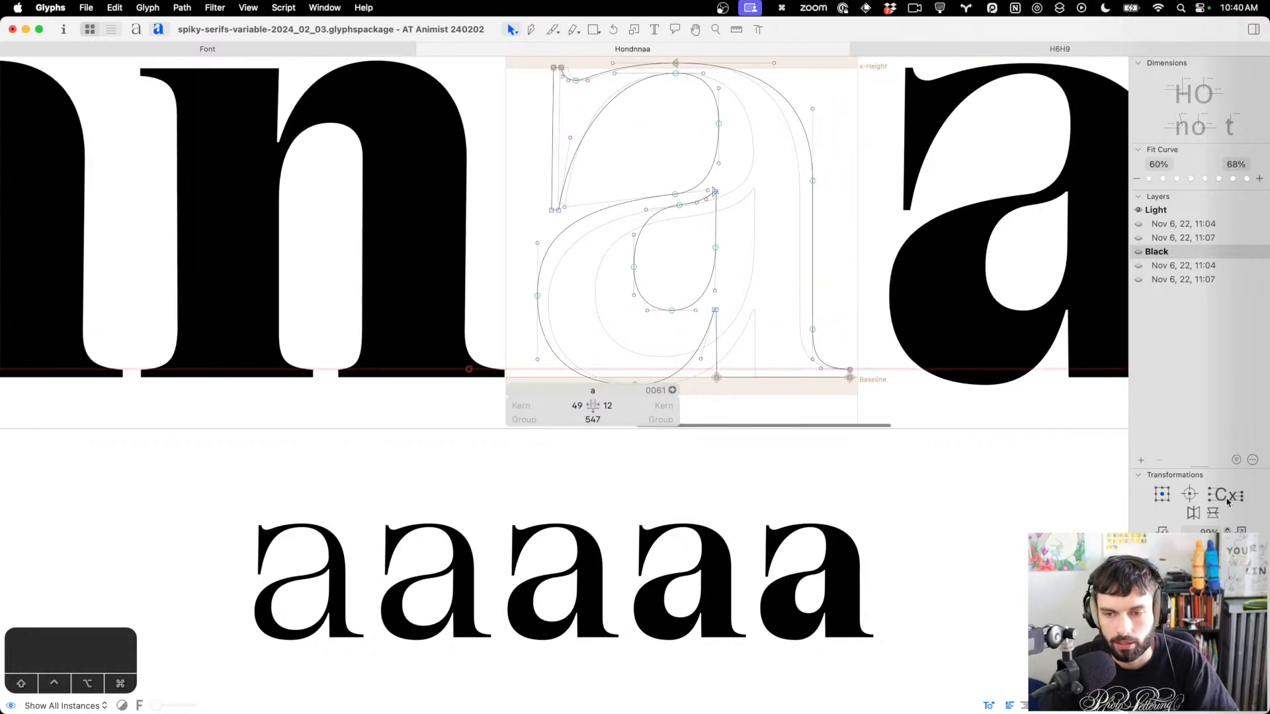
{"action": "left_click", "coordinate": [1141, 461]}
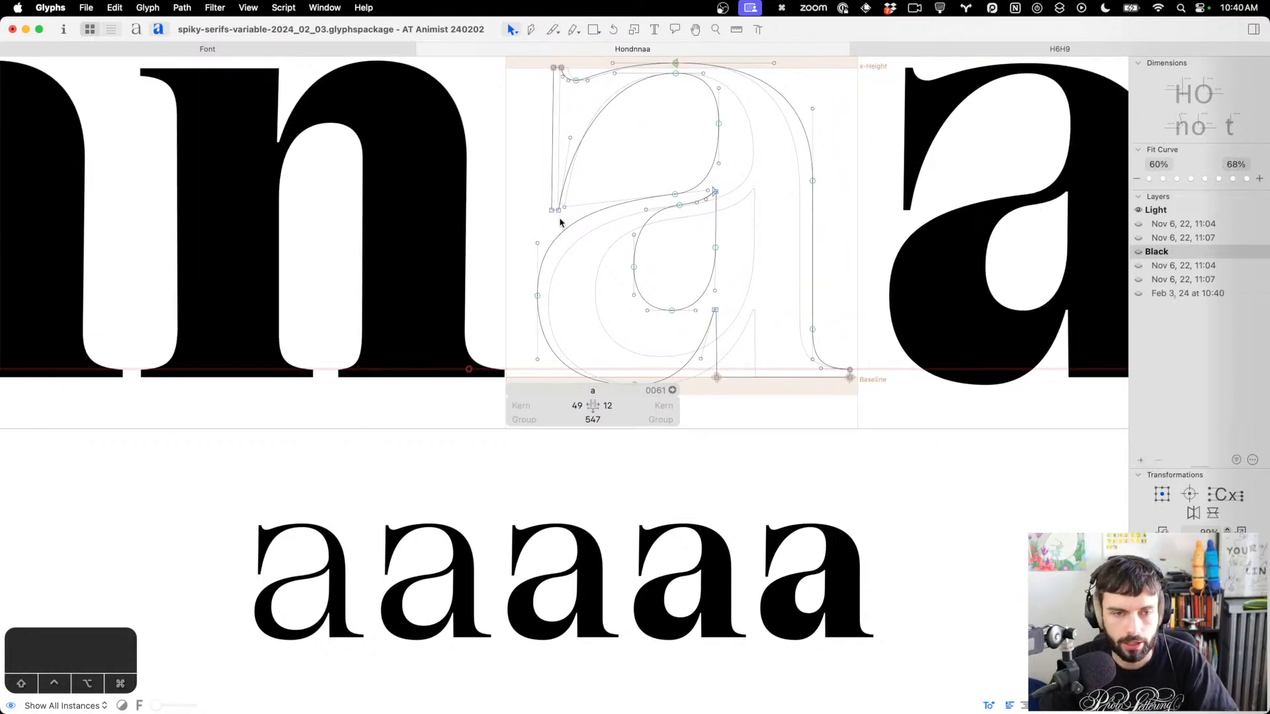
Move the two lower nodes of the a's upper-left terminal up to Y 290 and sideways to X 77.5
{"action": "left_click_drag", "start_coordinate": [559, 222], "coordinate": [528, 202]}
{"action": "key", "text": "shift+Up"}
{"action": "key", "text": "ctrl+alt+shift+Up"}
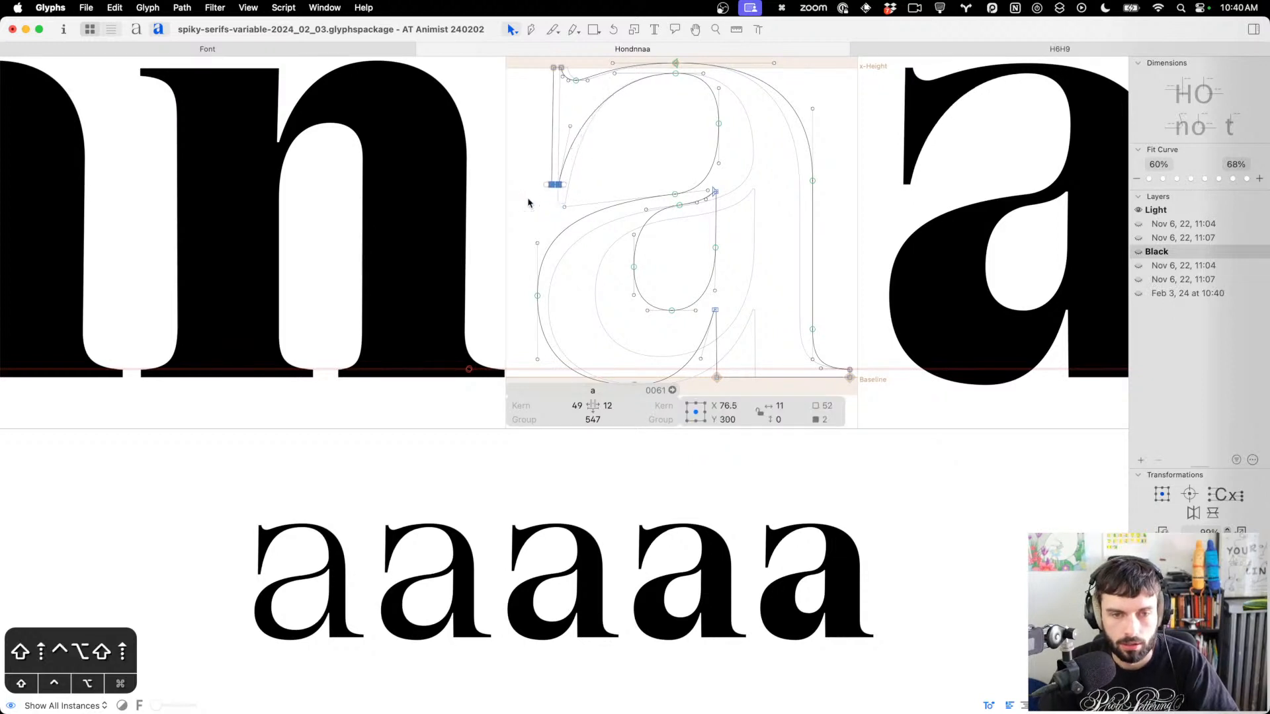
{"action": "key", "text": "ctrl+alt+shift+Down"}
{"action": "left_click", "coordinate": [533, 199]}
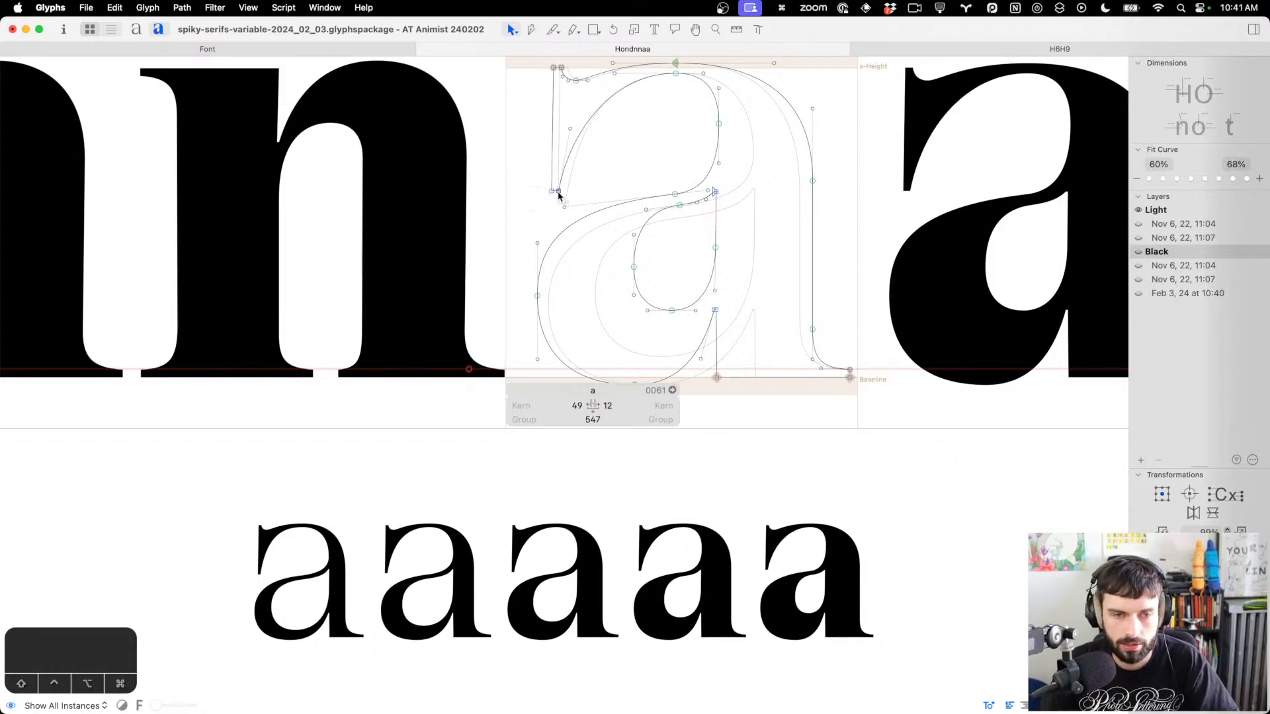
{"action": "left_click_drag", "start_coordinate": [582, 200], "coordinate": [509, 180]}
{"action": "key", "text": "Right"}
{"action": "key", "text": "Right"}
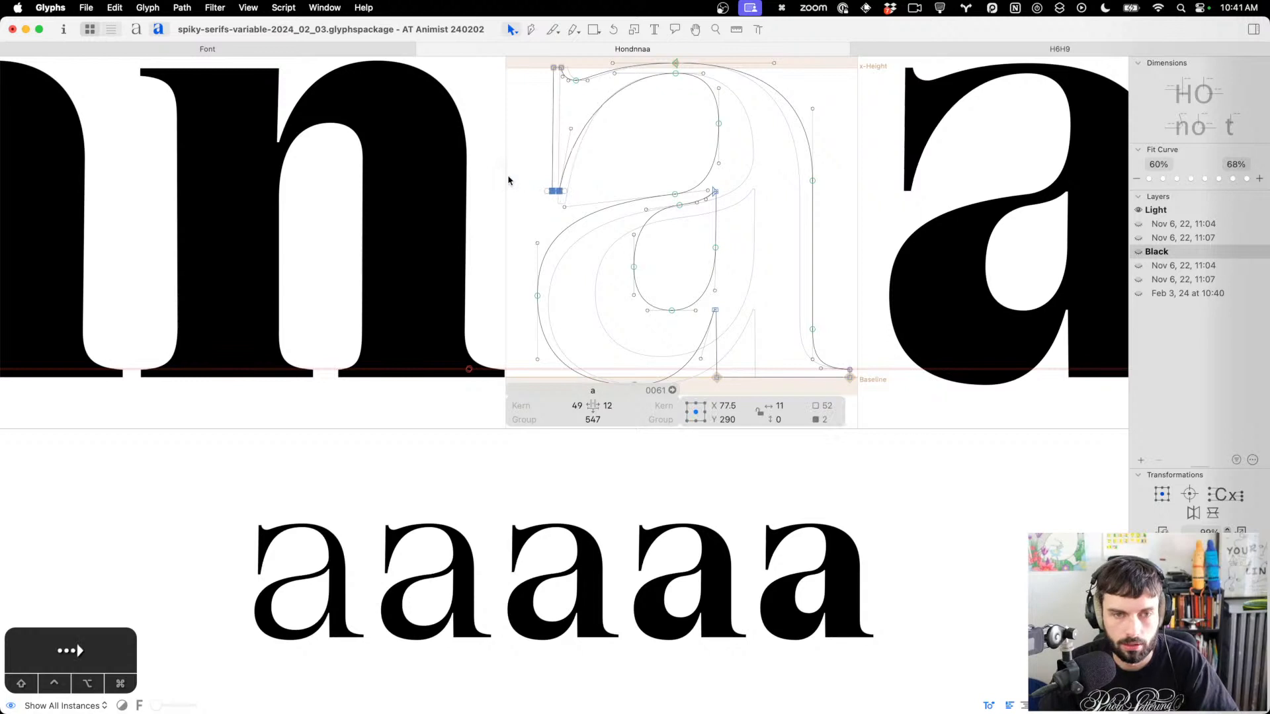
{"action": "key", "text": "Left"}
{"action": "left_click", "coordinate": [580, 193]}
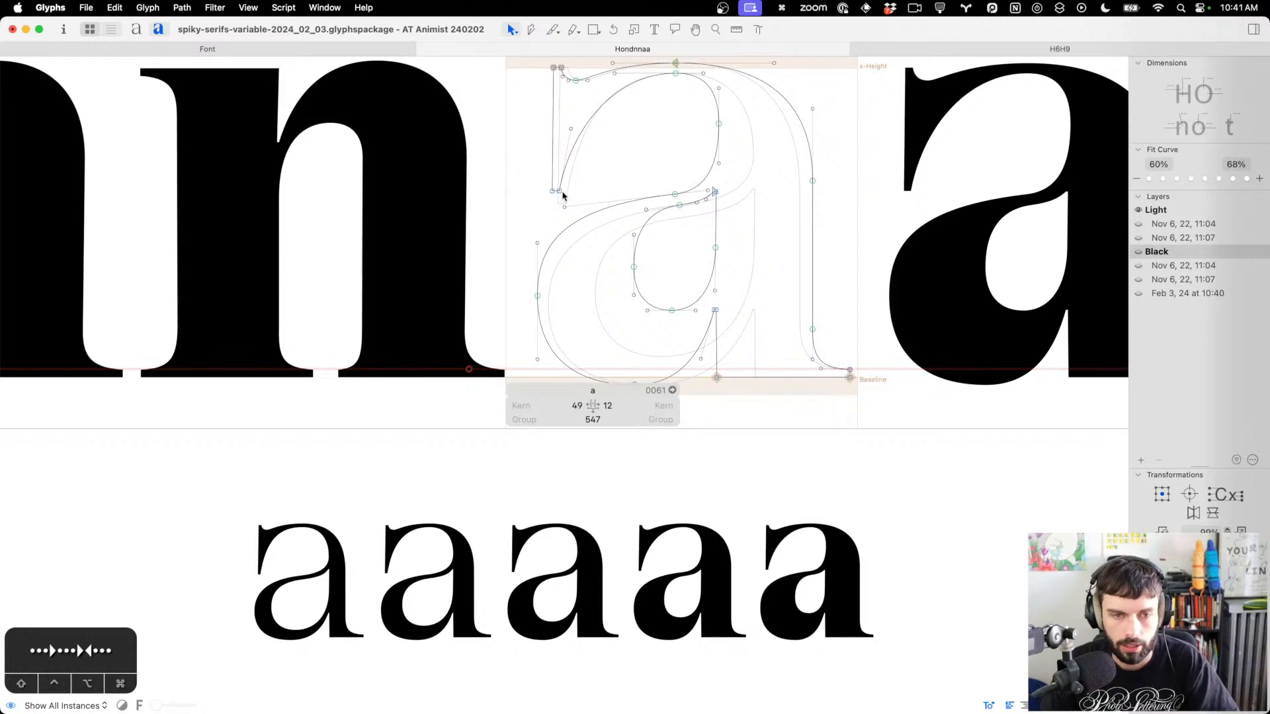
Thicken the a's upper-left terminal by moving its lower-right node horizontally to X 153
{"action": "left_click", "coordinate": [558, 192]}
{"action": "key", "text": "ctrl+alt+shift+Right"}
{"action": "key", "text": "ctrl+alt+shift+Right"}
{"action": "key", "text": "ctrl+alt+shift+Right"}
{"action": "key", "text": "ctrl+alt+shift+Right"}
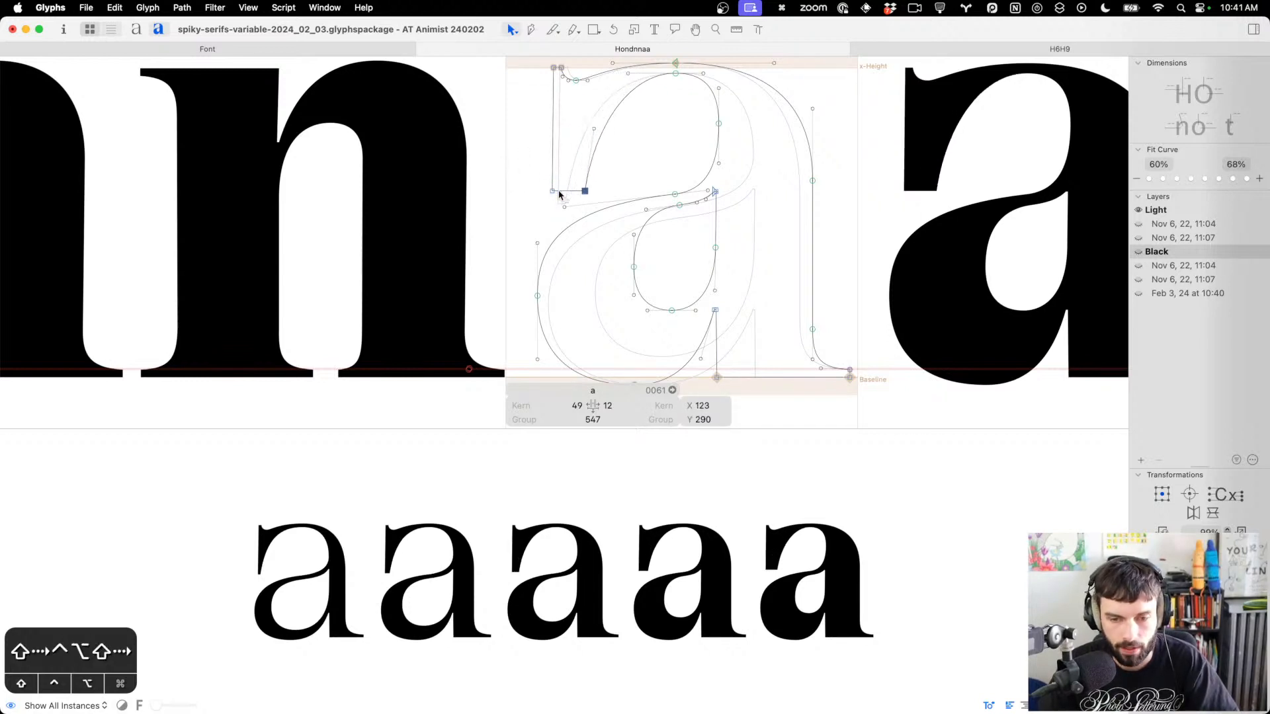
{"action": "key", "text": "shift+Right"}
{"action": "key", "text": "shift+Right"}
{"action": "key", "text": "shift+Right"}
{"action": "key", "text": "shift+Right"}
{"action": "key", "text": "shift+Right"}
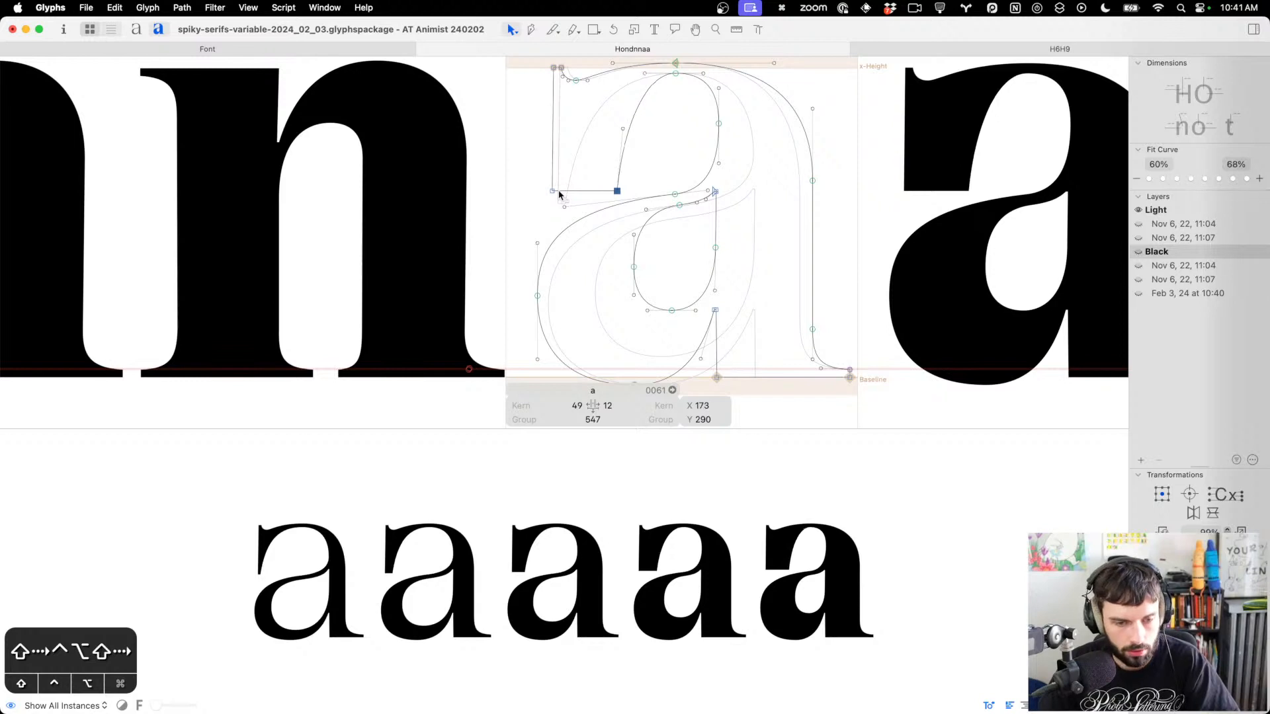
{"action": "key", "text": "shift+Right"}
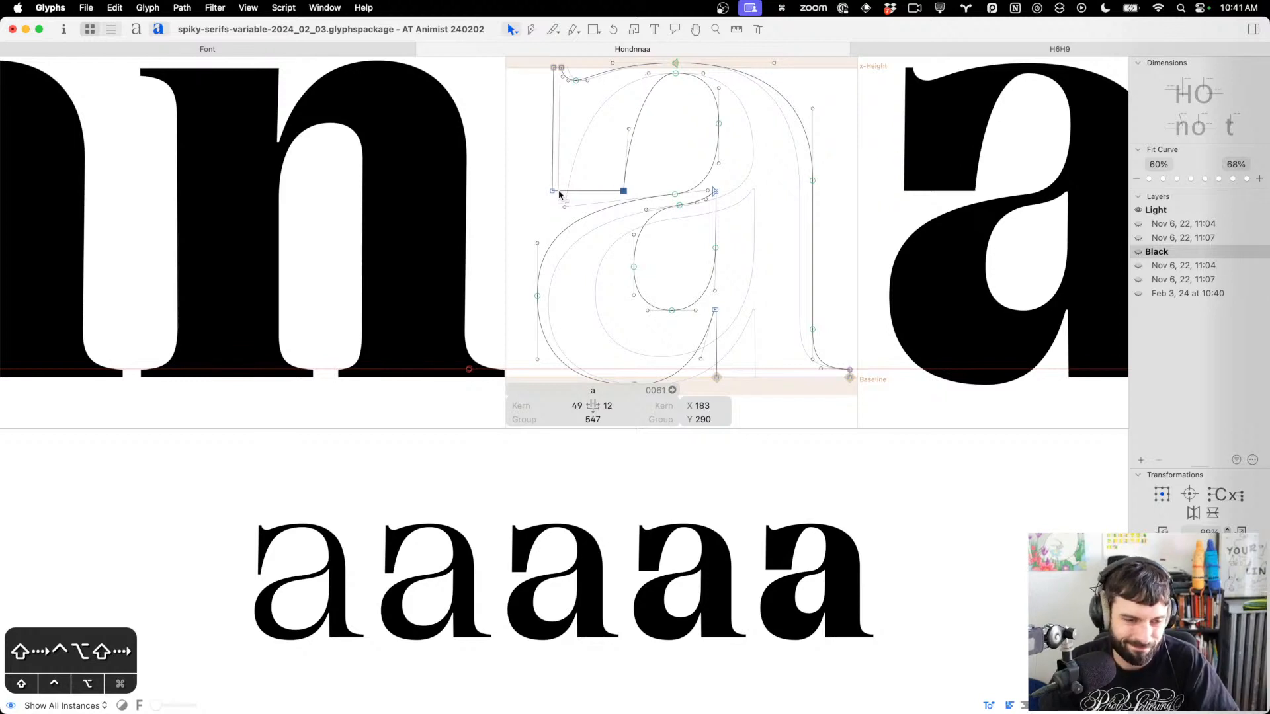
{"action": "key", "text": "shift+Right"}
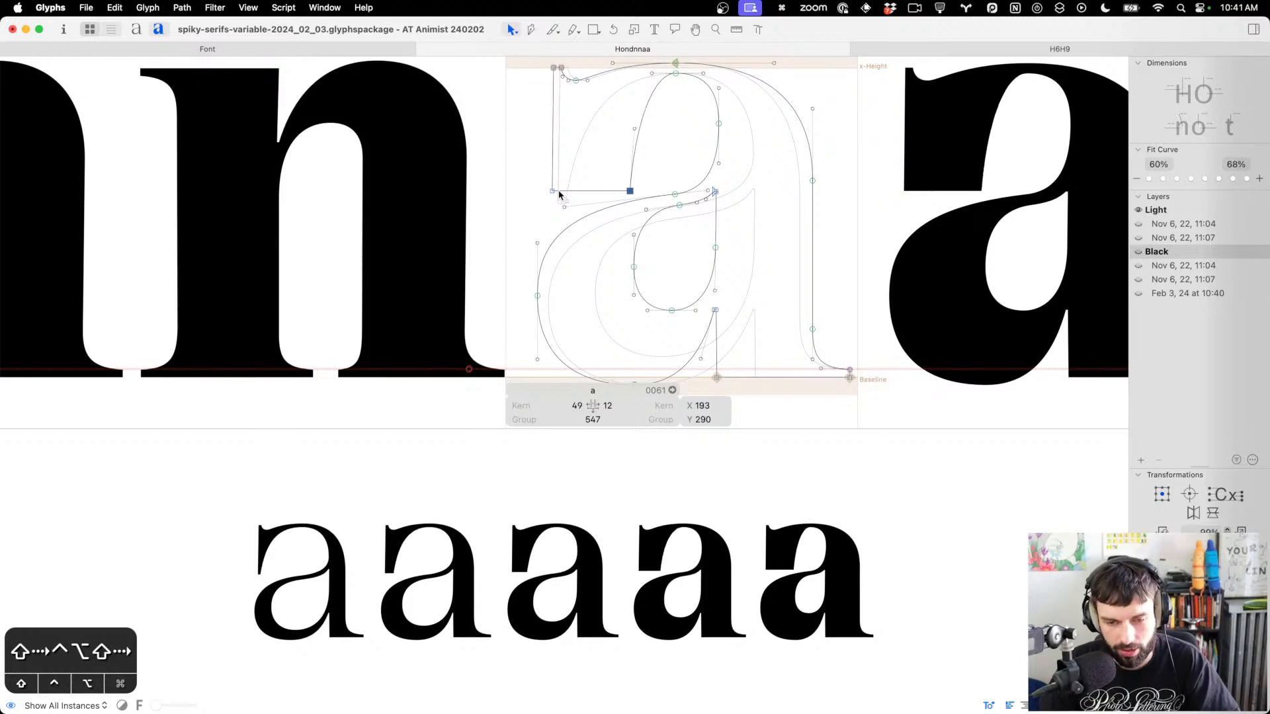
{"action": "key", "text": "shift+Left"}
{"action": "key", "text": "shift+Left"}
{"action": "key", "text": "shift+Left"}
{"action": "key", "text": "shift+Left"}
{"action": "key", "text": "shift+Left"}
{"action": "key", "text": "shift+Right"}
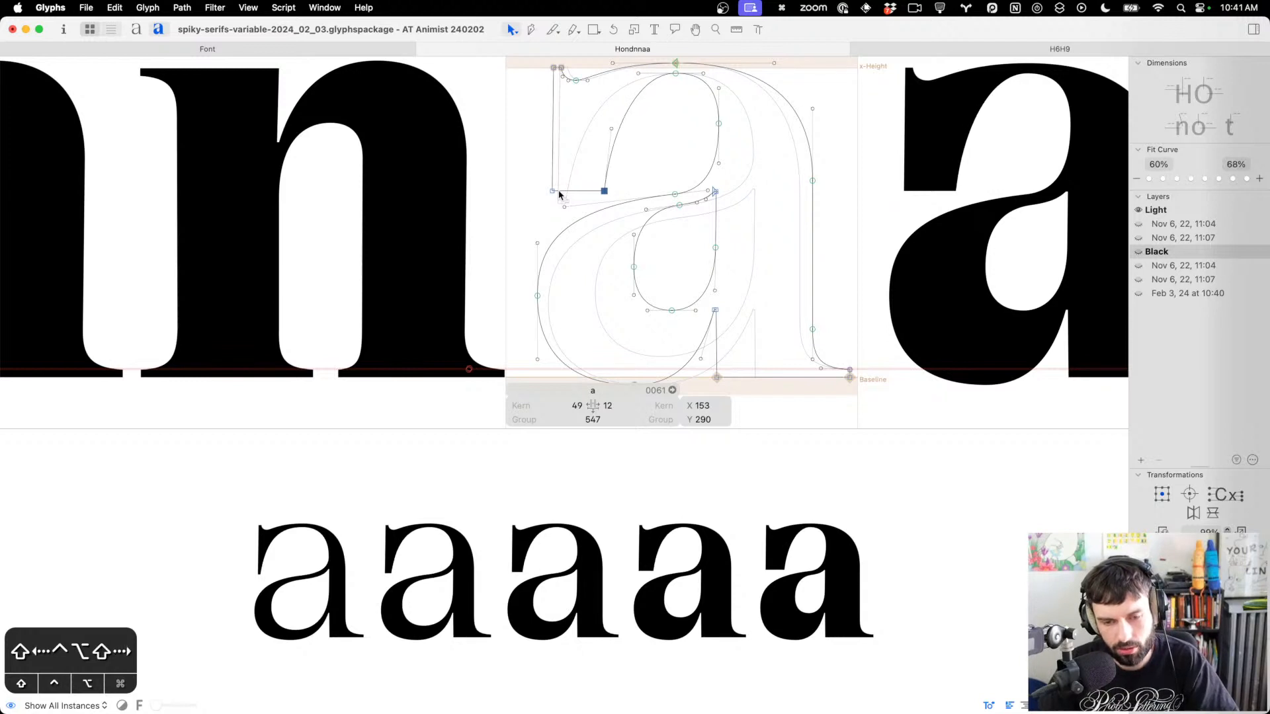
Reshape the inner curve above the a's terminal and nudge the arch's two top nodes slightly right
{"action": "left_click", "coordinate": [661, 87]}
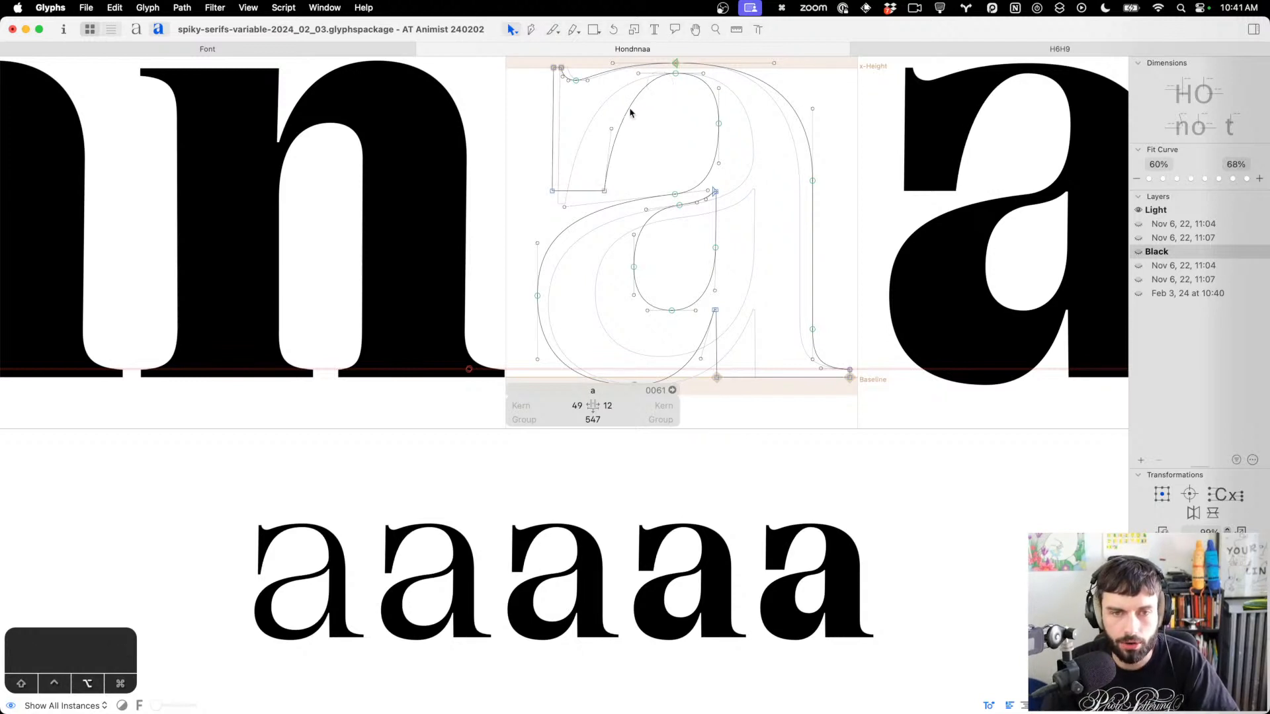
{"action": "left_click_drag", "start_coordinate": [627, 107], "coordinate": [628, 95]}
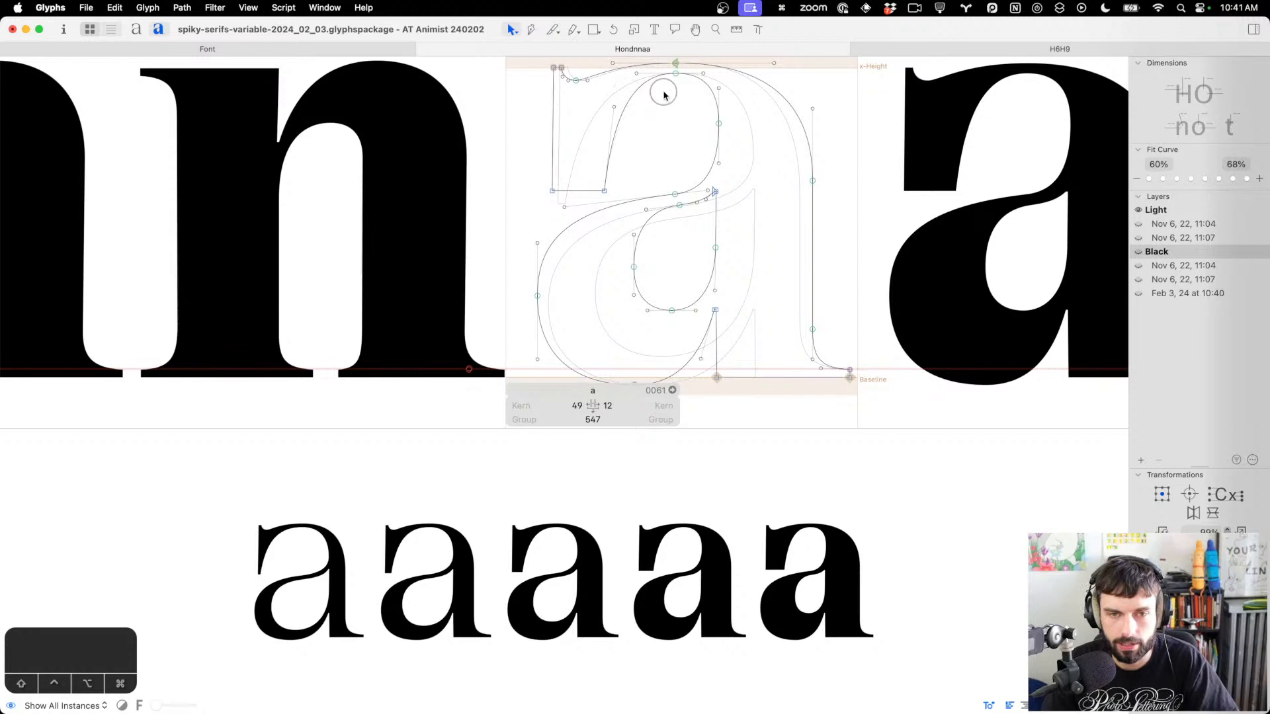
{"action": "left_click", "coordinate": [675, 59]}
{"action": "key", "text": "ctrl+alt+Right"}
{"action": "key", "text": "ctrl+alt+Right"}
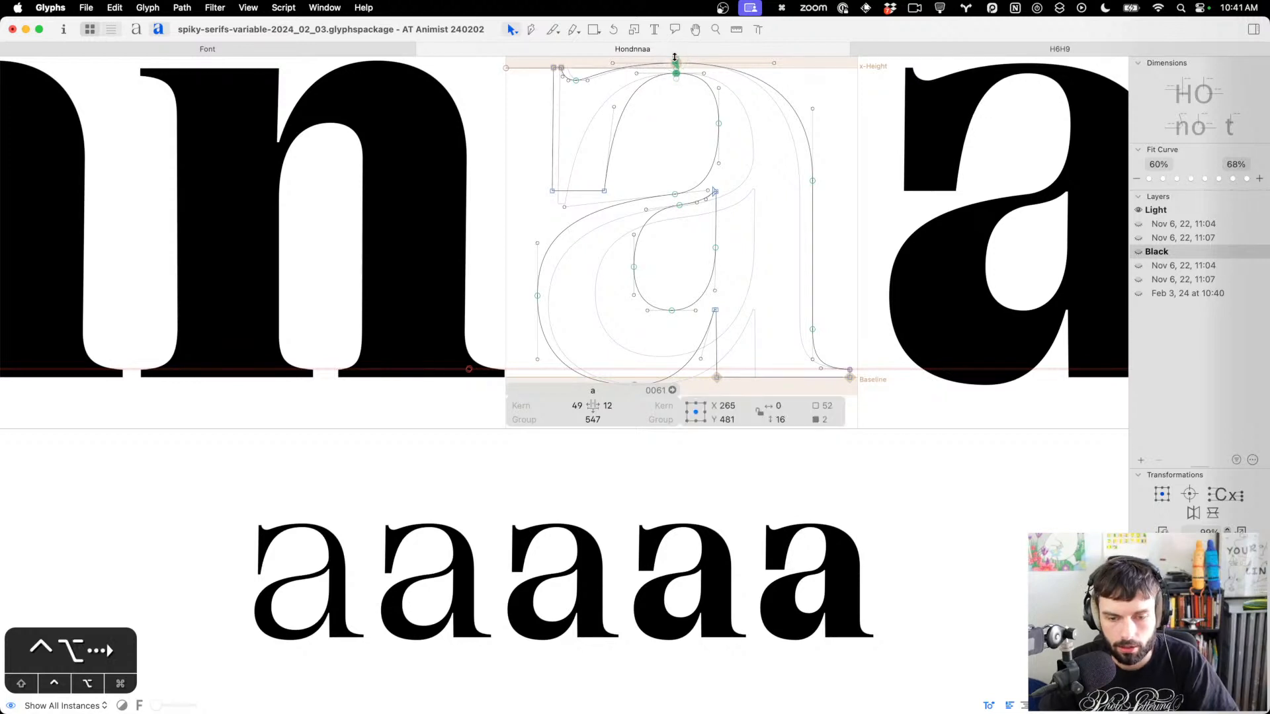
Slant the base of the a's terminal by raising its lower-right node to Y 320
{"action": "left_click", "coordinate": [599, 193]}
{"action": "key", "text": "shift+Up"}
{"action": "key", "text": "ctrl+alt+shift+Up"}
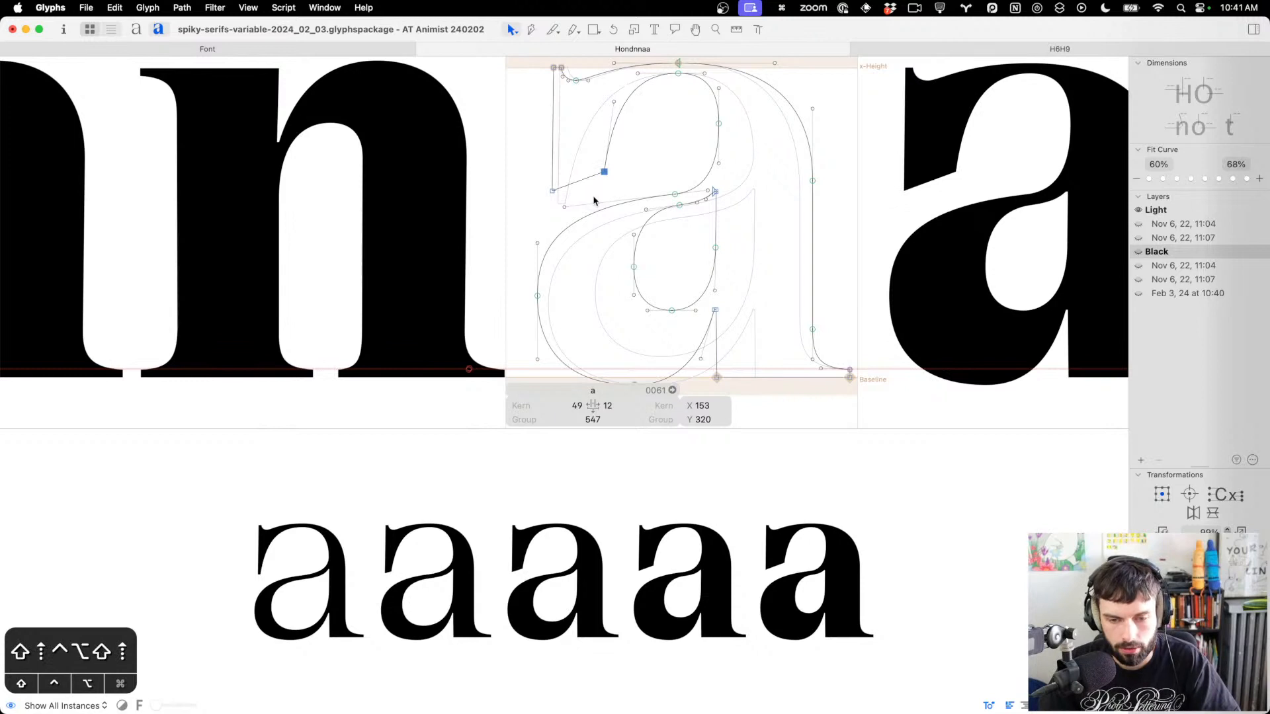
Level the base of the a's upper-left terminal by lowering its lower-right node to Y 290
{"action": "key", "text": "ctrl+alt+shift+Down"}
{"action": "key", "text": "ctrl+alt+shift+Up"}
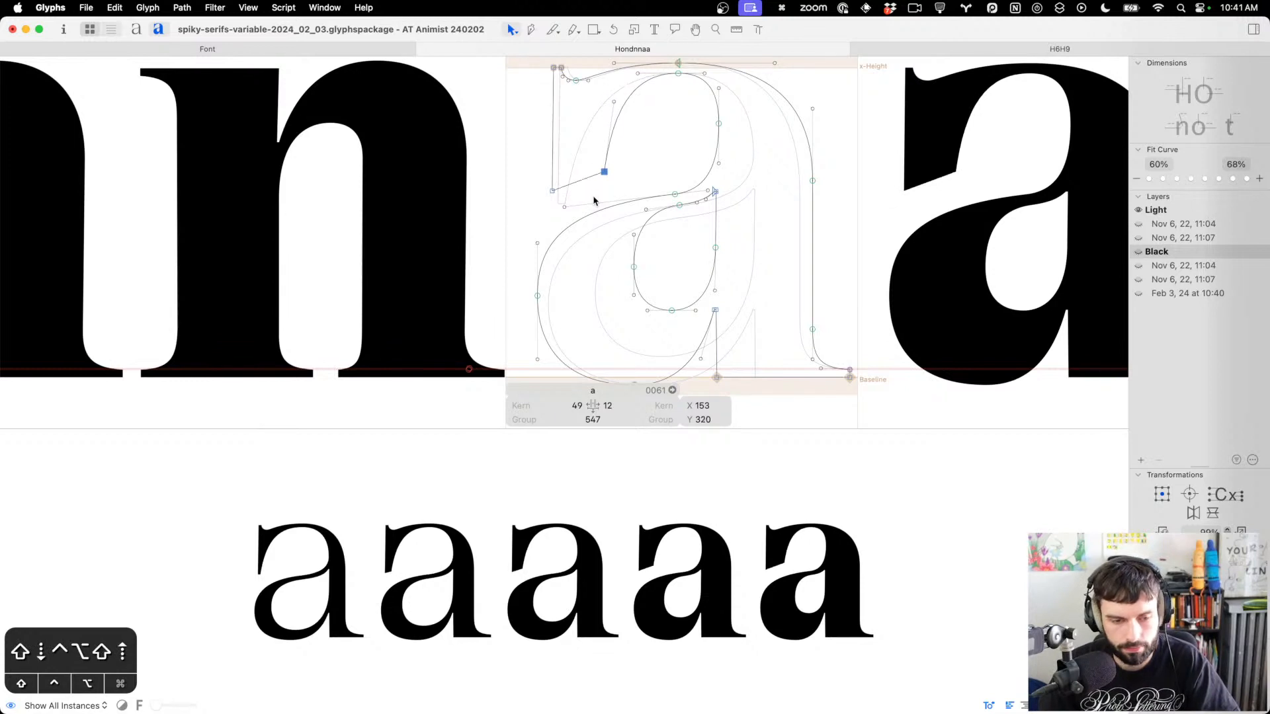
{"action": "key", "text": "ctrl+alt+shift+Down"}
{"action": "key", "text": "ctrl+alt+shift+Down"}
{"action": "key", "text": "ctrl+alt+shift+Down"}
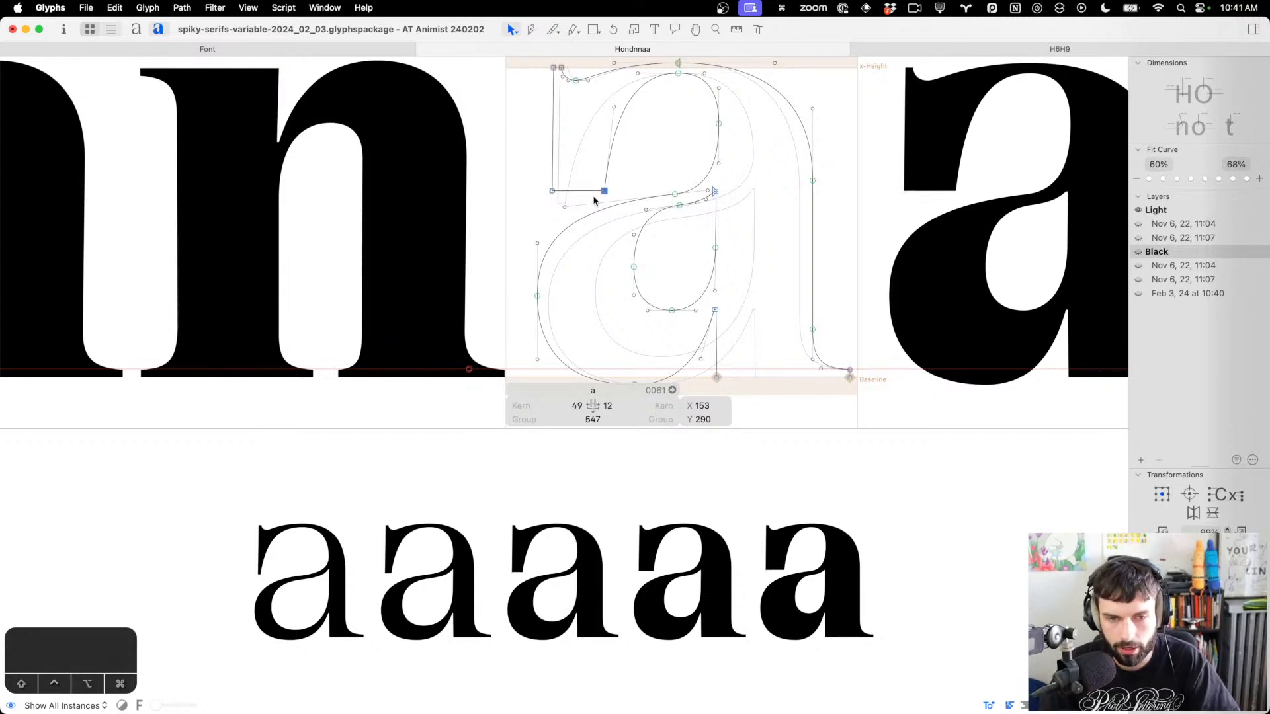
Narrow the a's upper-left terminal by moving its lower-right node horizontally to X 83
{"action": "key", "text": "ctrl+alt+shift+Right"}
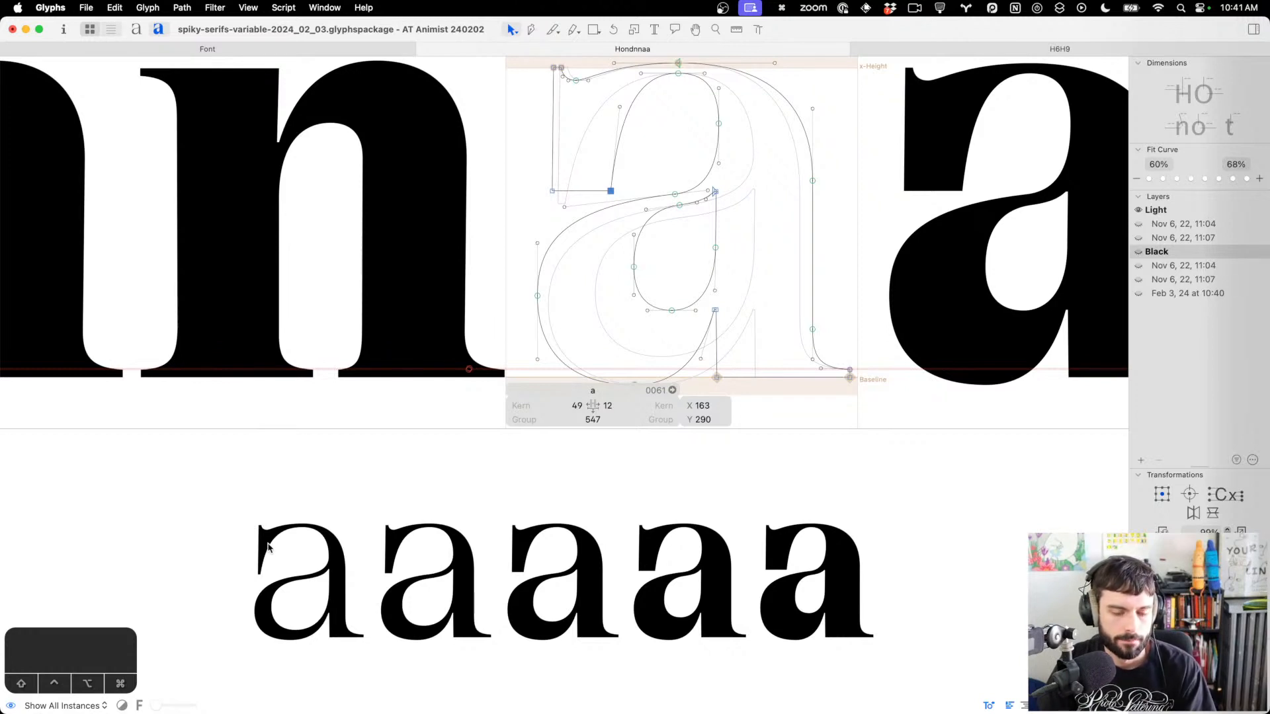
{"action": "key", "text": "shift+Left"}
{"action": "key", "text": "shift+Left"}
{"action": "key", "text": "shift+Left"}
{"action": "key", "text": "shift+Left"}
{"action": "key", "text": "shift+Left"}
{"action": "key", "text": "shift+Left"}
{"action": "key", "text": "shift+Left"}
{"action": "key", "text": "shift+Left"}
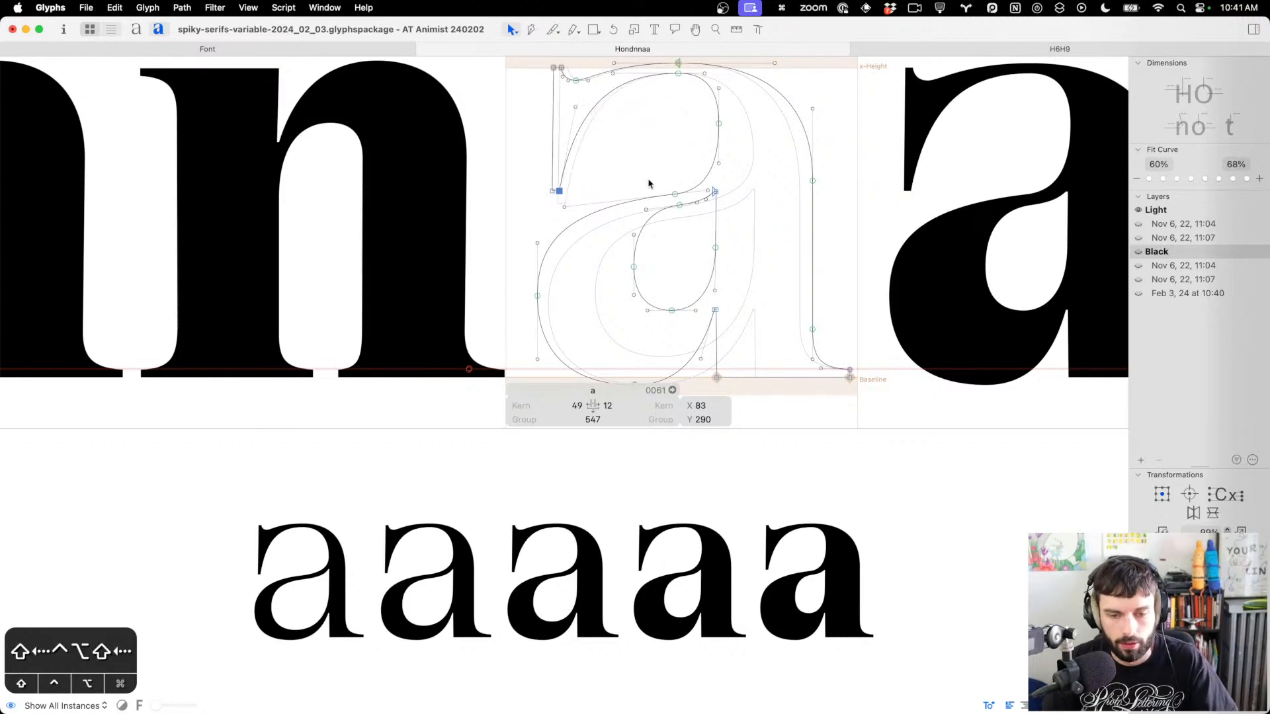
Select the outer and inner top nodes of the a's arch and shift them horizontally to X 248
{"action": "left_click_drag", "start_coordinate": [694, 101], "coordinate": [668, 56]}
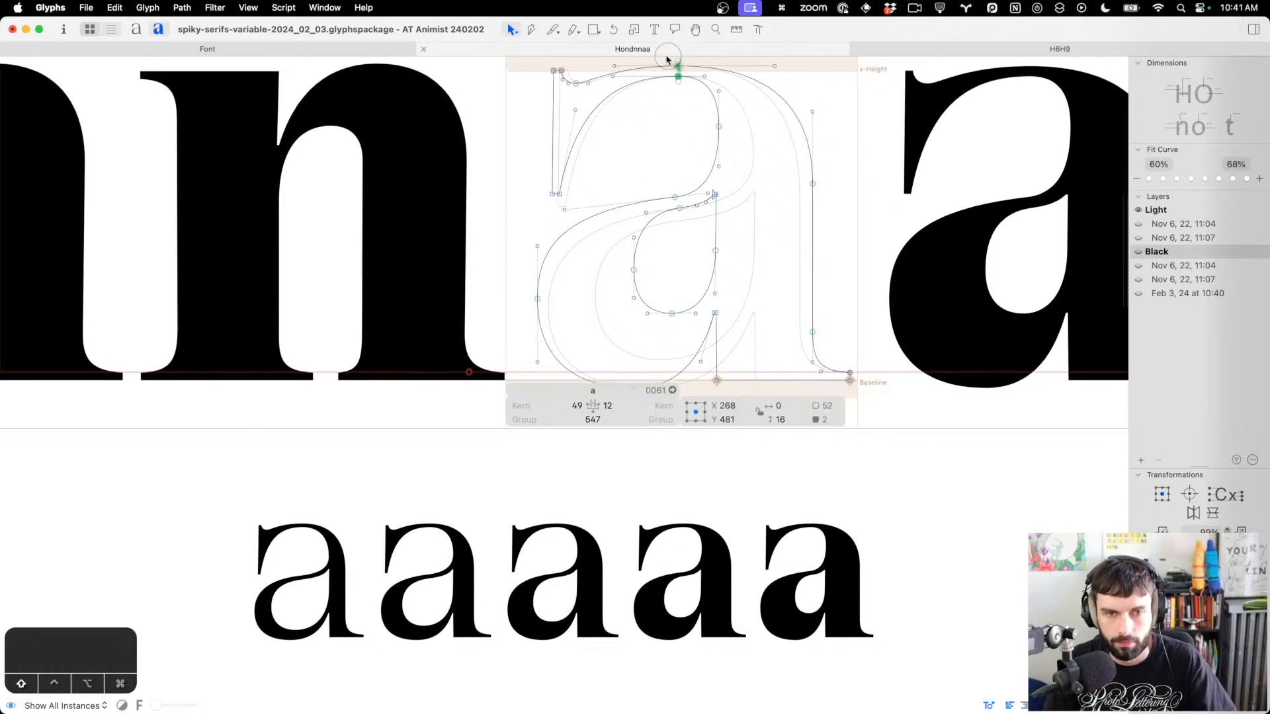
{"action": "key", "text": "ctrl+alt+shift+Left"}
{"action": "key", "text": "ctrl+alt+shift+Left"}
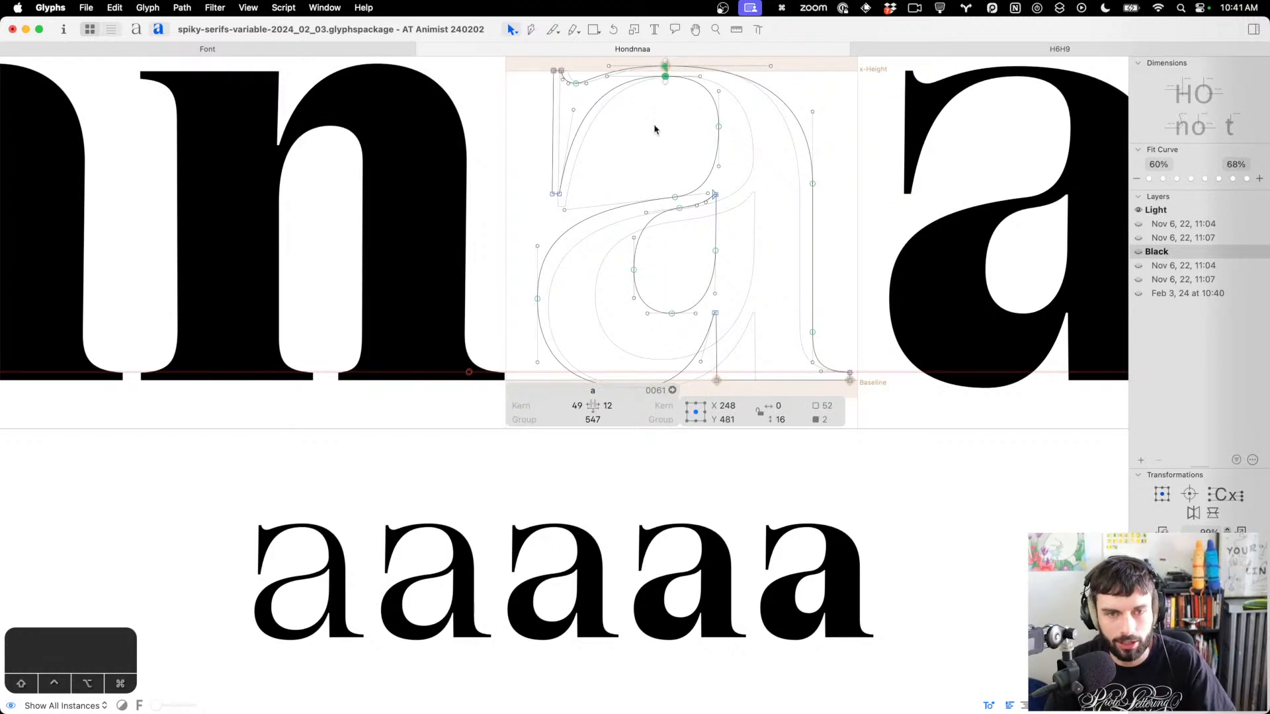
Try thickening the top of the a's arch by lowering its inner top node to Y 443
{"action": "left_click", "coordinate": [655, 129]}
{"action": "left_click", "coordinate": [665, 77]}
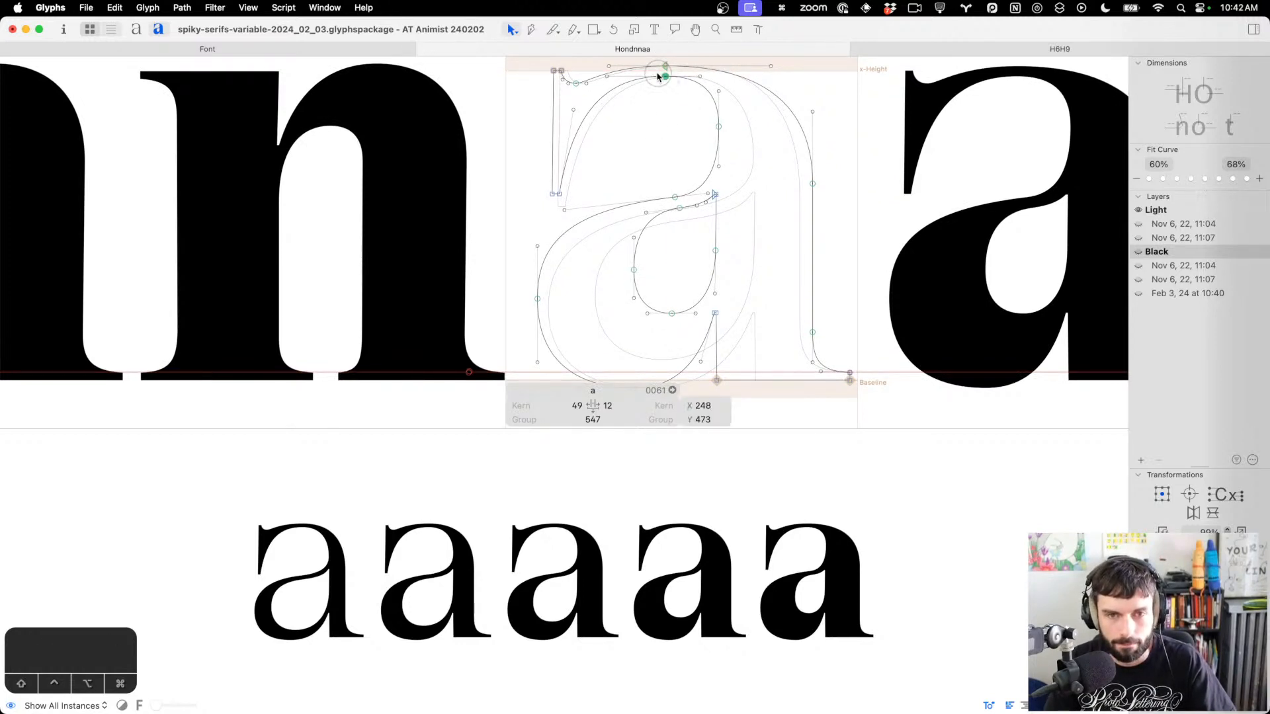
{"action": "key", "text": "ctrl+alt+shift+Down"}
{"action": "key", "text": "ctrl+alt+shift+Down"}
{"action": "key", "text": "ctrl+alt+shift+Down"}
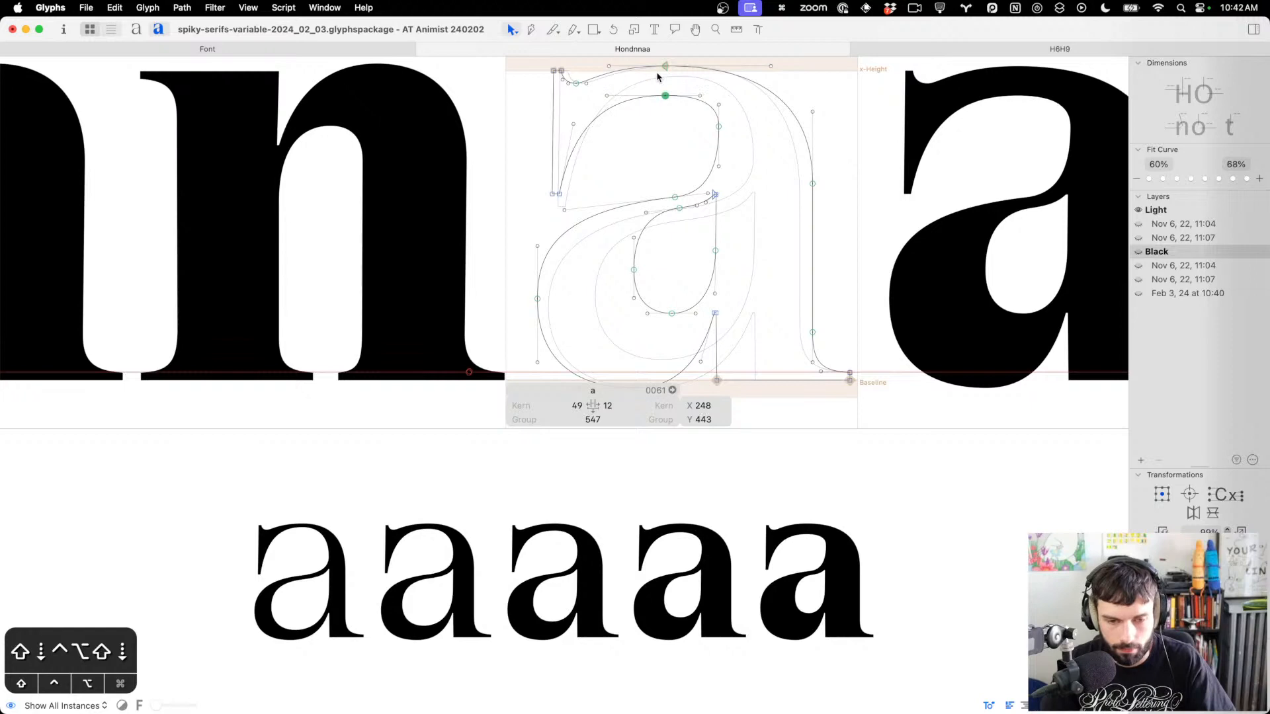
{"action": "key", "text": "ctrl+alt+shift+Up"}
{"action": "key", "text": "ctrl+alt+shift+Up"}
{"action": "key", "text": "ctrl+alt+shift+Up"}
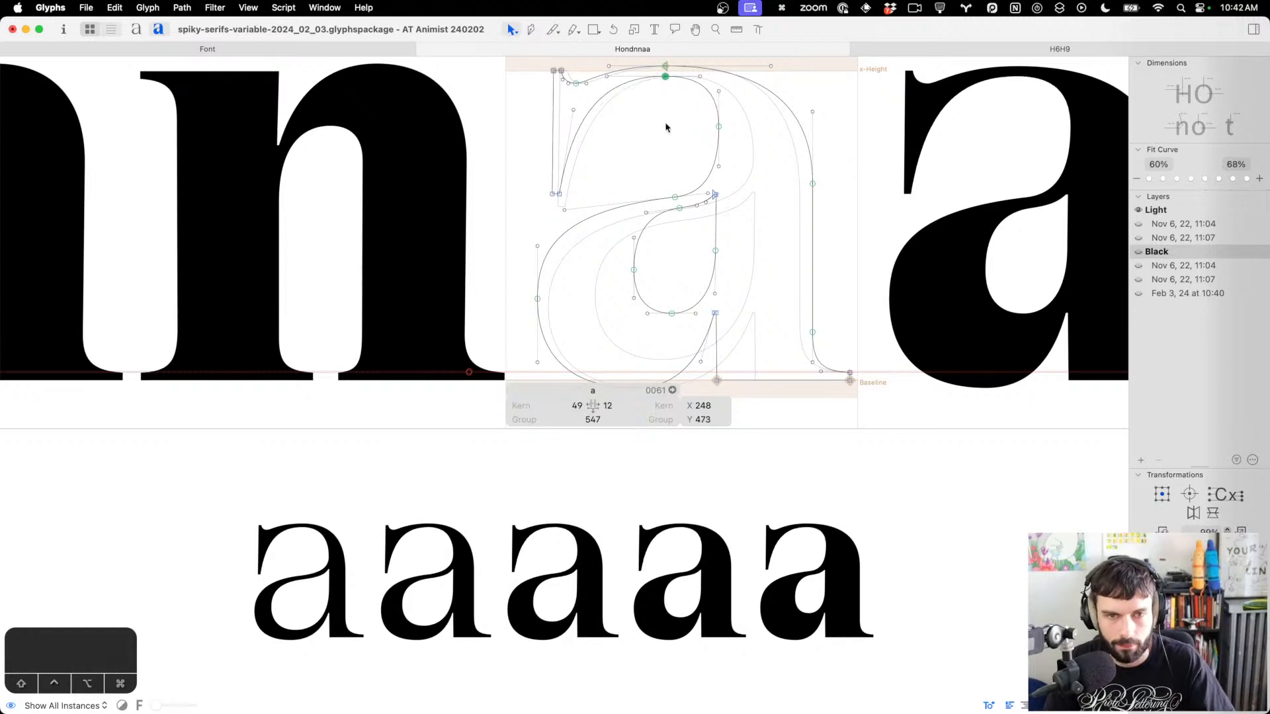
Insert a node at X 331, Y 387 on the right side of the a's upper counter and delete the handle beside it
{"action": "key", "text": "t"}
{"action": "scroll", "coordinate": [734, 166], "scroll_direction": "down", "scroll_amount": 3}
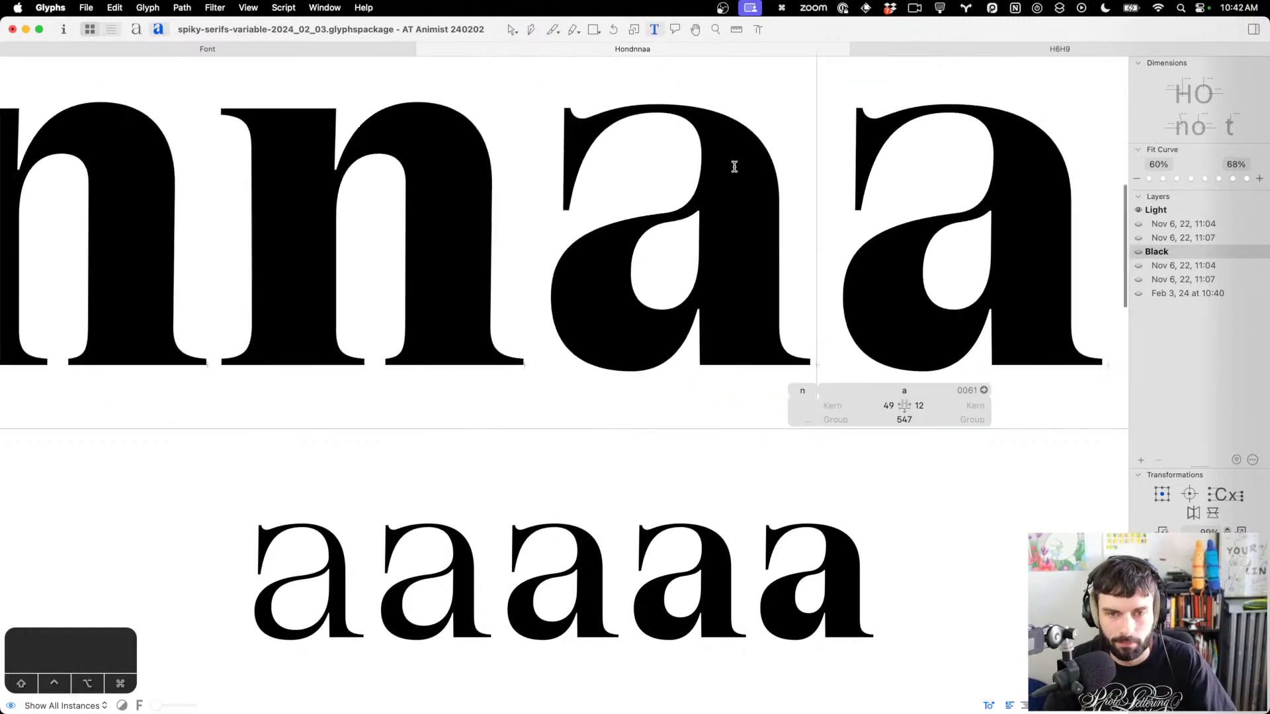
{"action": "key", "text": "Escape"}
{"action": "scroll", "coordinate": [670, 164], "scroll_direction": "up", "scroll_amount": 3}
{"action": "key", "text": "p"}
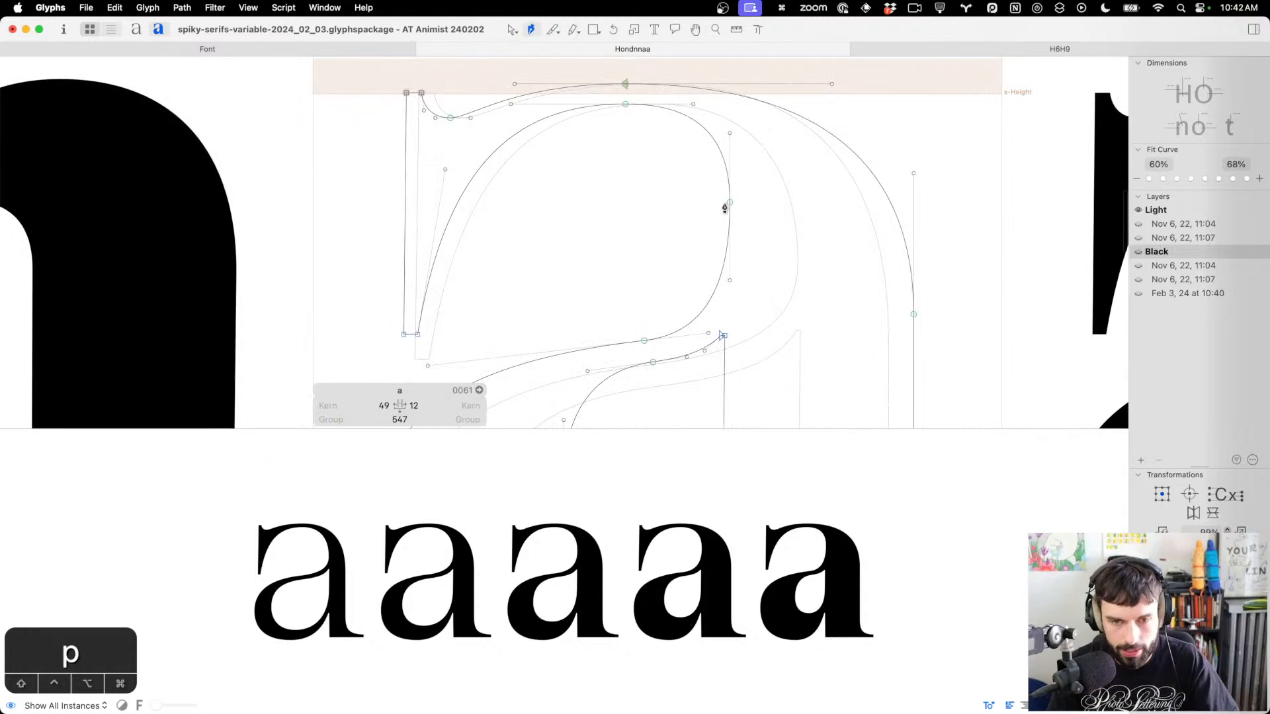
{"action": "left_click", "coordinate": [730, 212]}
{"action": "scroll", "coordinate": [730, 218], "scroll_direction": "up", "scroll_amount": 2}
{"action": "key", "text": "v"}
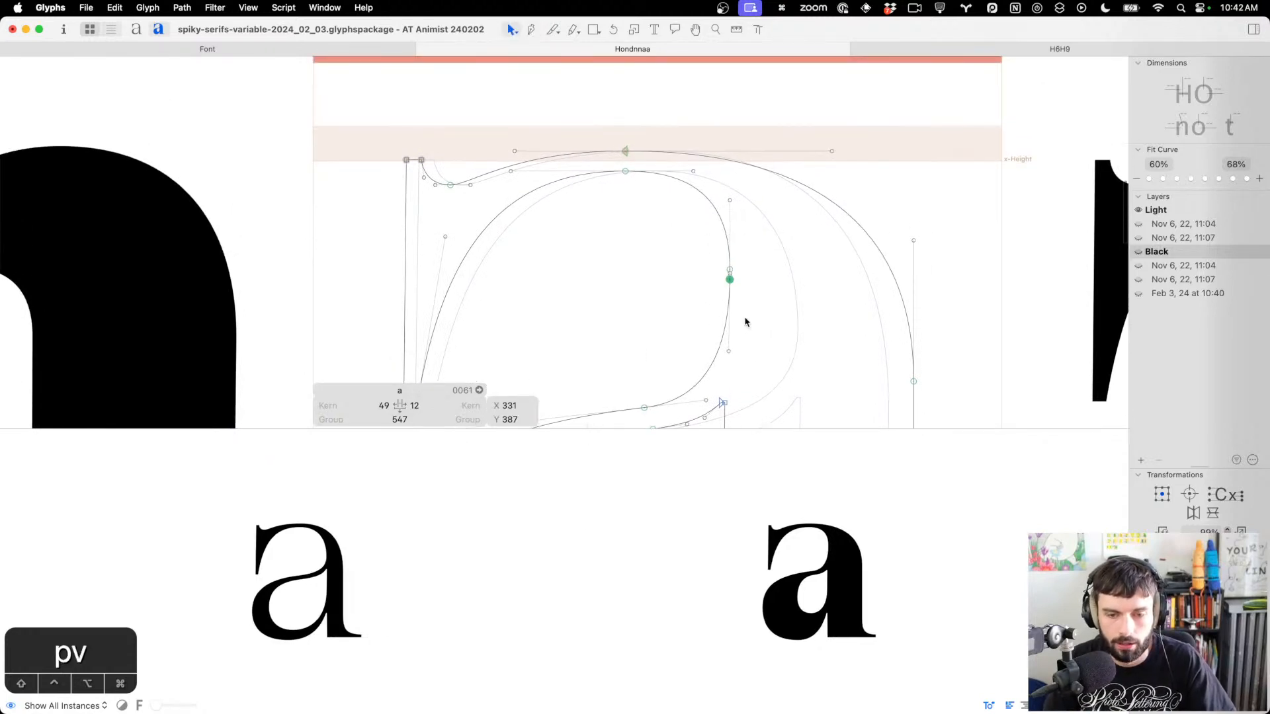
{"action": "scroll", "coordinate": [742, 304], "scroll_direction": "up", "scroll_amount": 3}
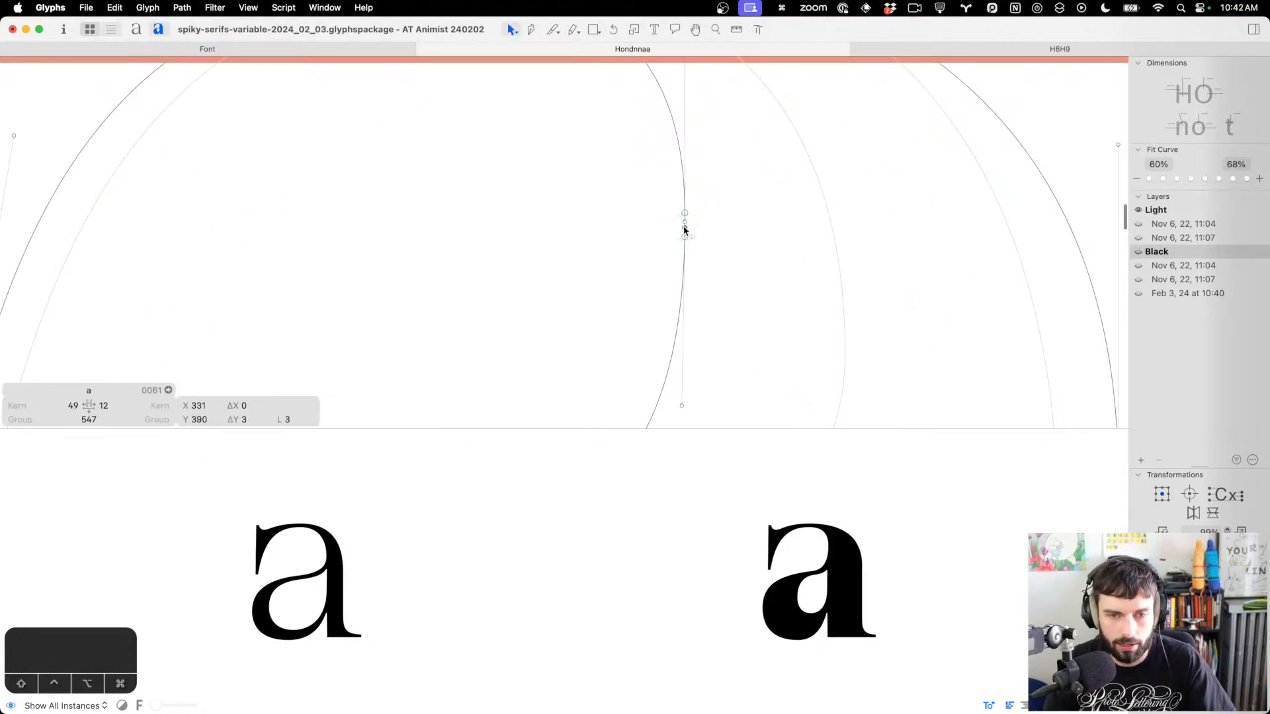
{"action": "key", "text": "BackSpace"}
Open the a in its own tab and turn on the Master Compatibility display
{"action": "scroll", "coordinate": [682, 230], "scroll_direction": "down", "scroll_amount": 5}
{"action": "key", "text": "cmd+a"}
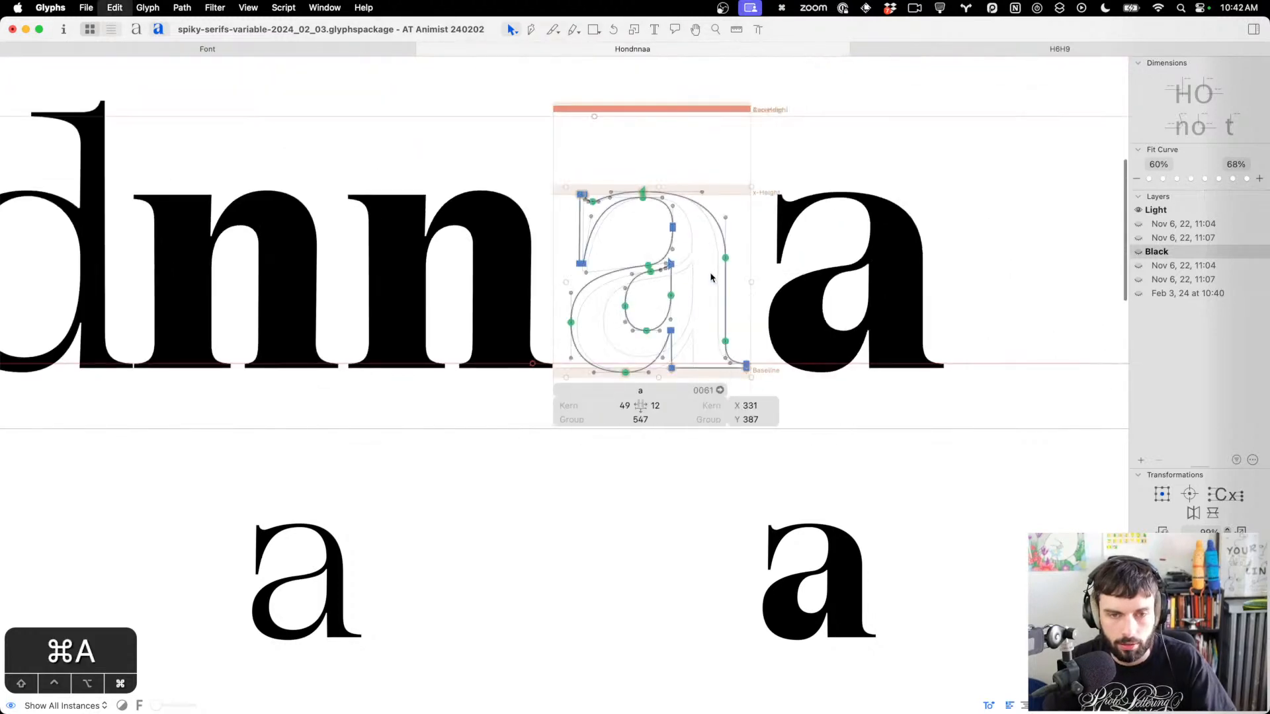
{"action": "scroll", "coordinate": [701, 265], "scroll_direction": "down", "scroll_amount": 2}
{"action": "left_click", "coordinate": [694, 250]}
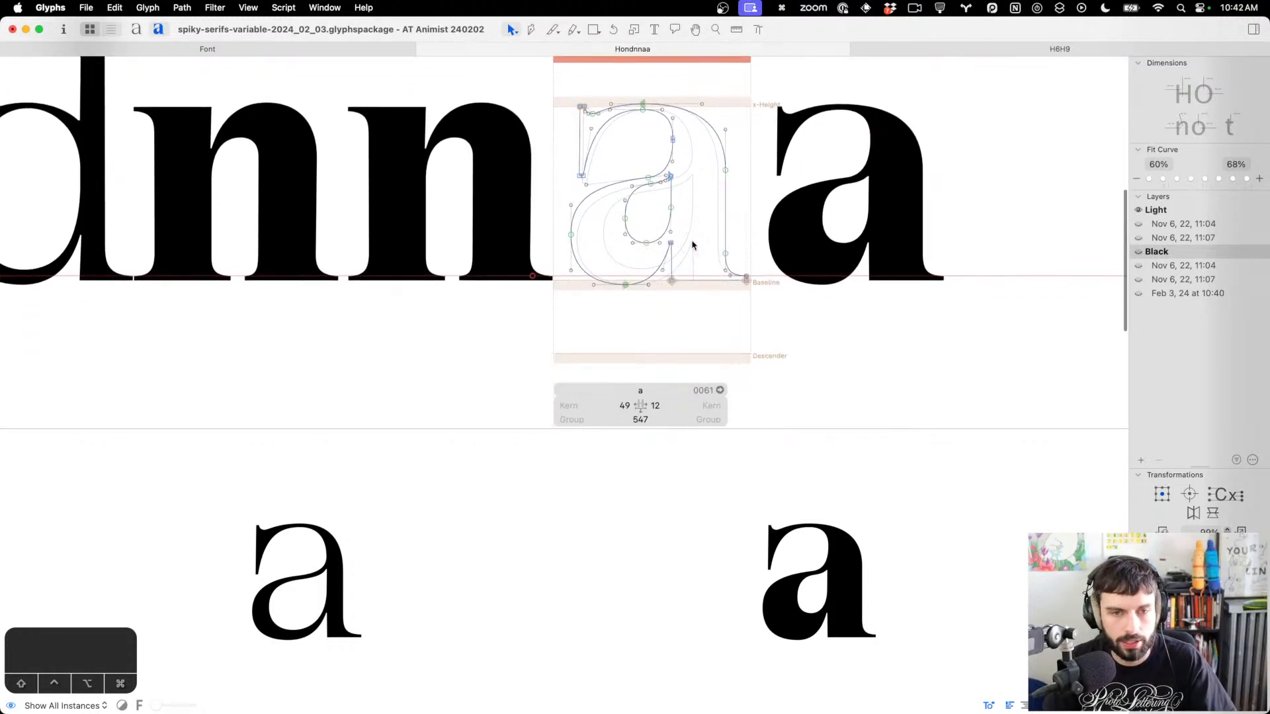
{"action": "key", "text": "super+t"}
{"action": "scroll", "coordinate": [686, 240], "scroll_direction": "down", "scroll_amount": 5}
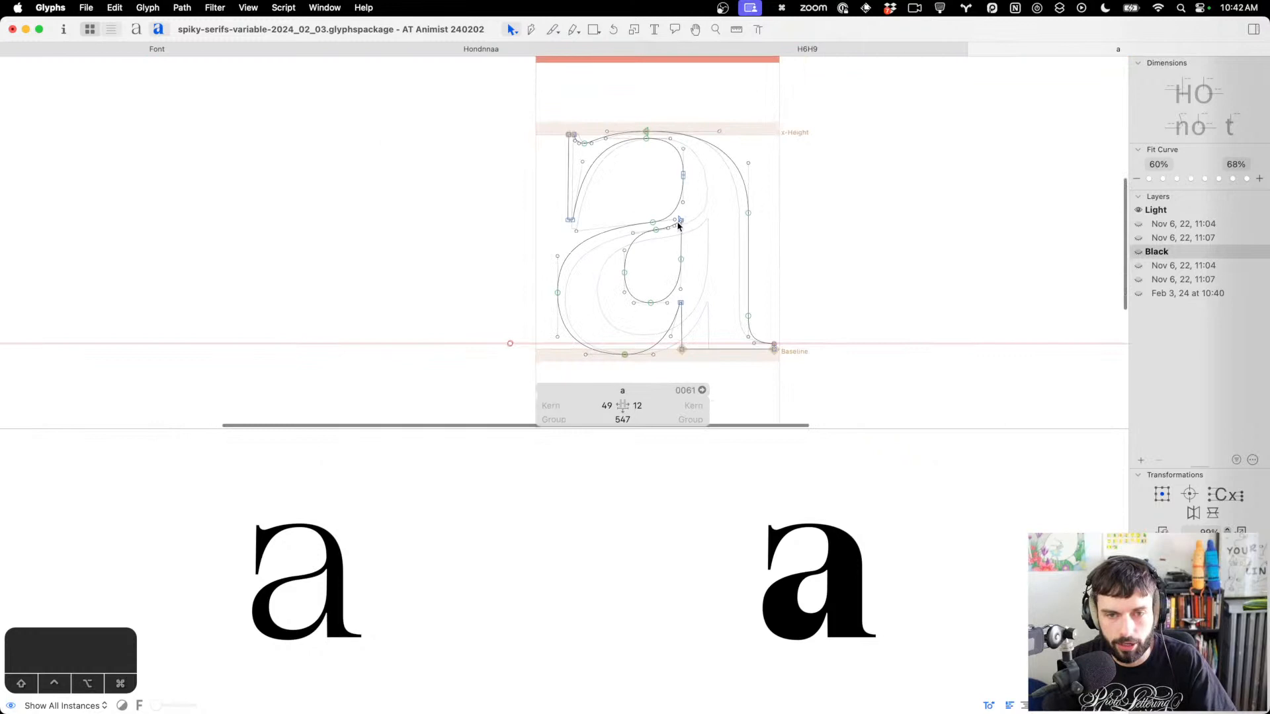
{"action": "left_click", "coordinate": [248, 7]}
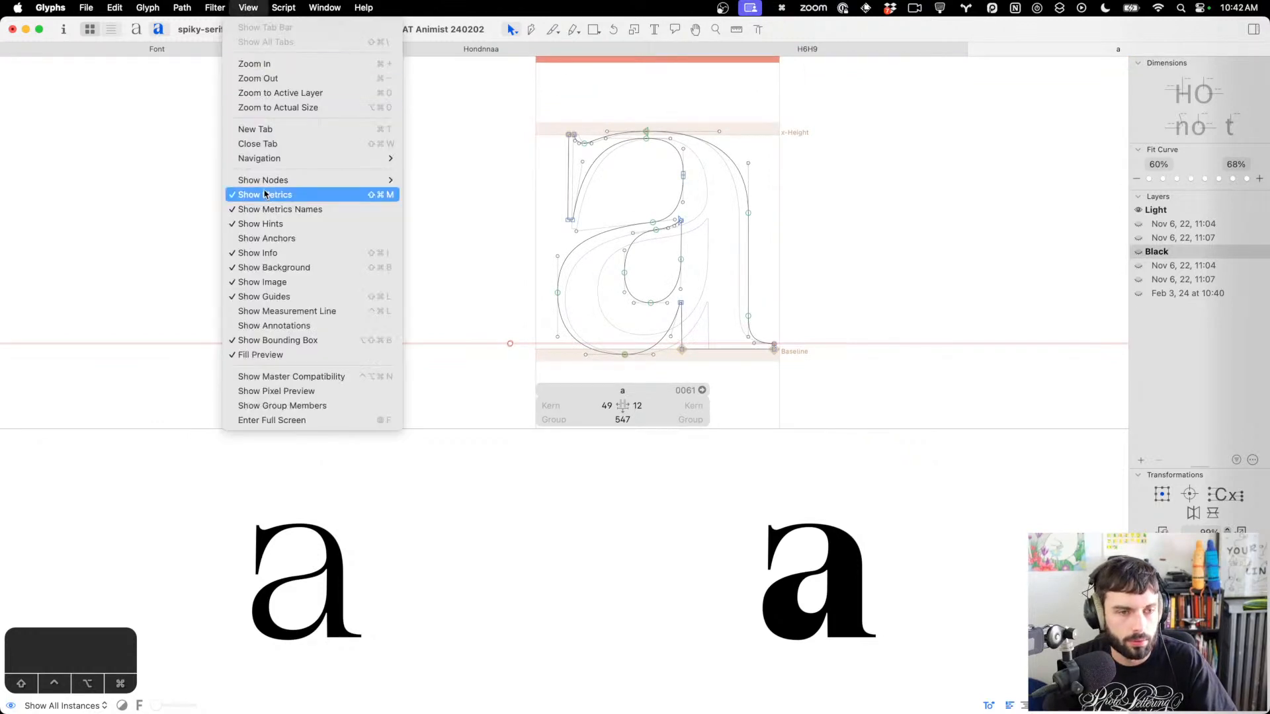
{"action": "left_click", "coordinate": [324, 377]}
{"action": "scroll", "coordinate": [710, 185], "scroll_direction": "up", "scroll_amount": 3}
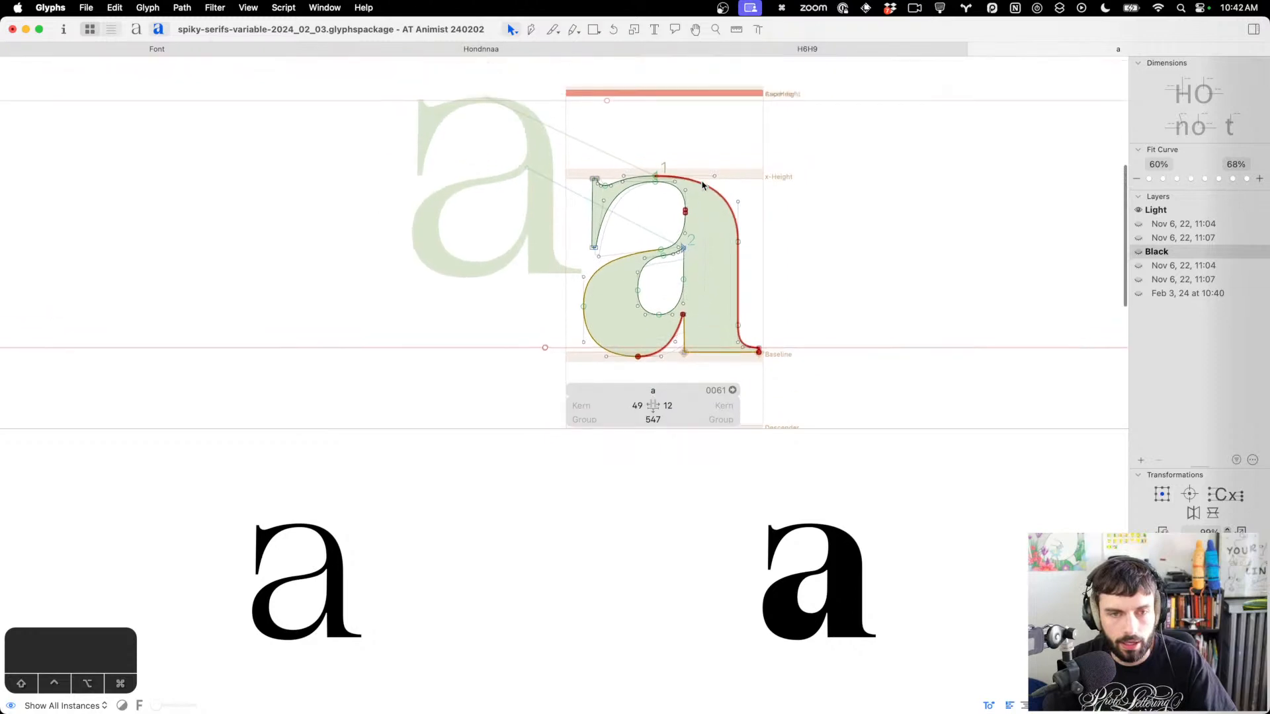
Delete the surplus node on the right side of the a's upper counter in the Black master
{"action": "left_click", "coordinate": [692, 240]}
{"action": "key", "text": "BackSpace"}
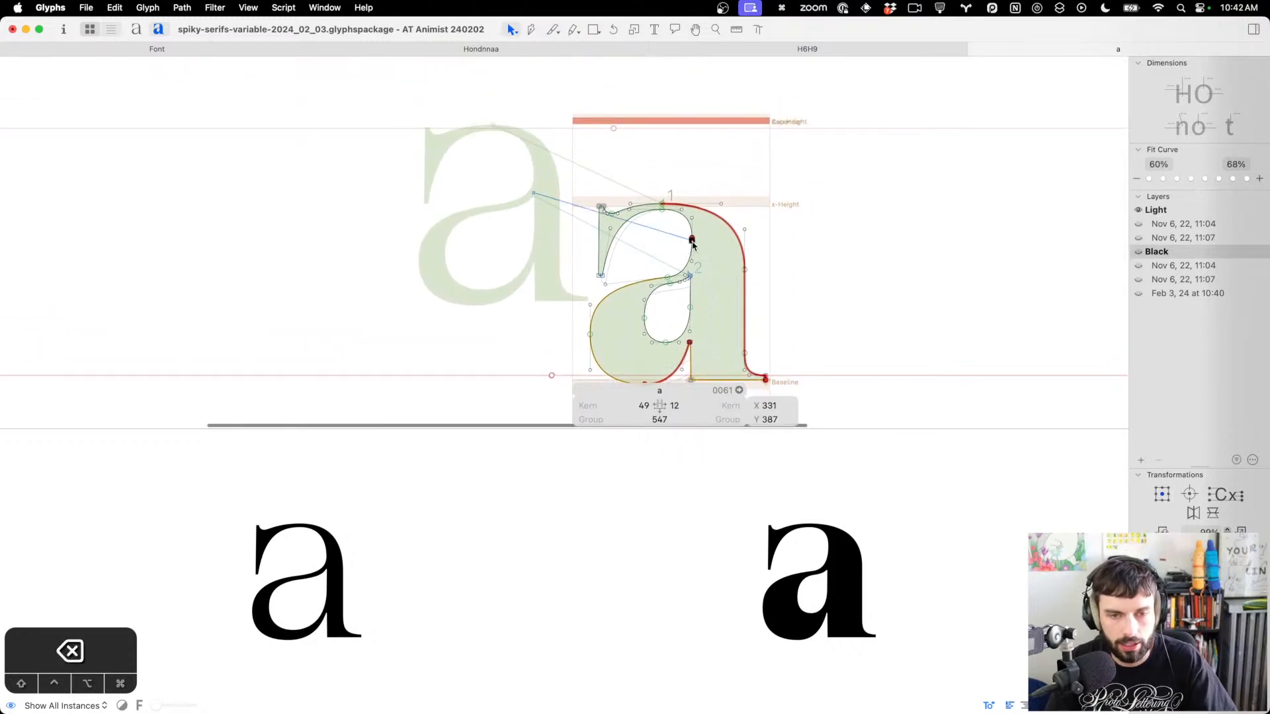
{"action": "double_click", "coordinate": [692, 242]}
Shrink the instance preview to enlarge the editing area, and inspect how all the a's nodes correspond between masters
{"action": "scroll", "coordinate": [510, 187], "scroll_direction": "down", "scroll_amount": 3}
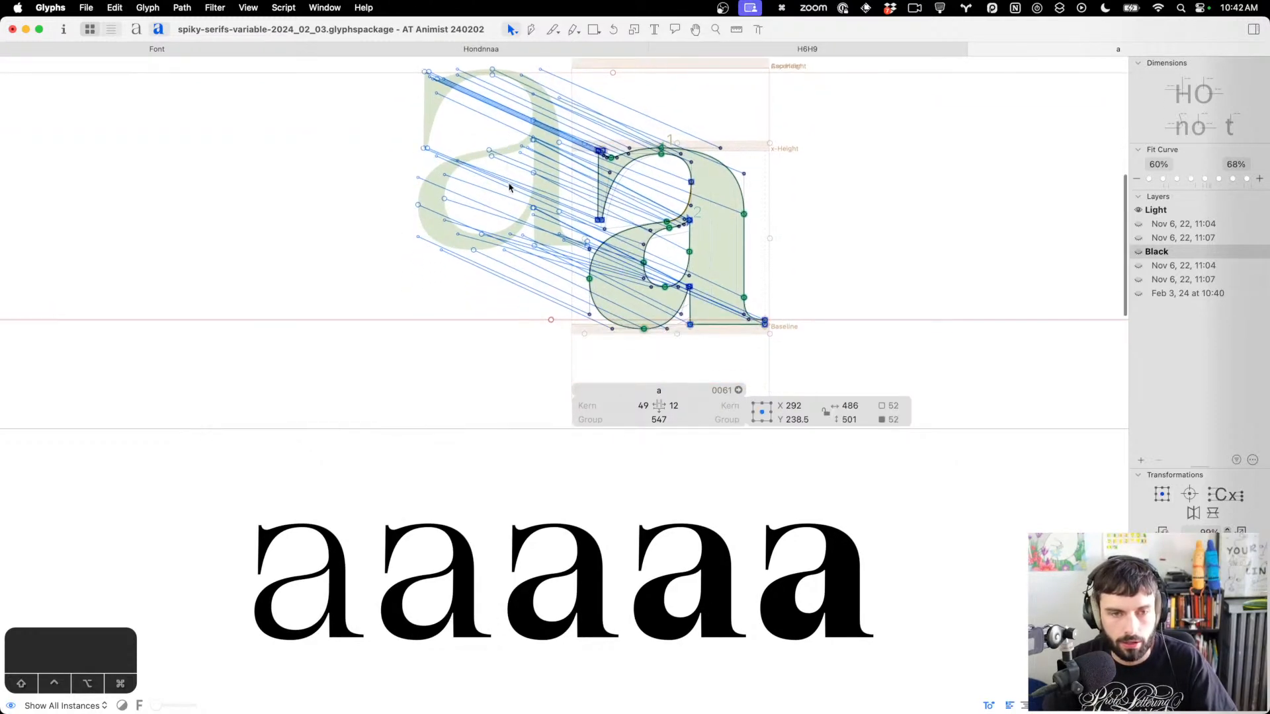
{"action": "left_click_drag", "start_coordinate": [743, 431], "coordinate": [736, 635]}
{"action": "scroll", "coordinate": [711, 164], "scroll_direction": "up", "scroll_amount": 5}
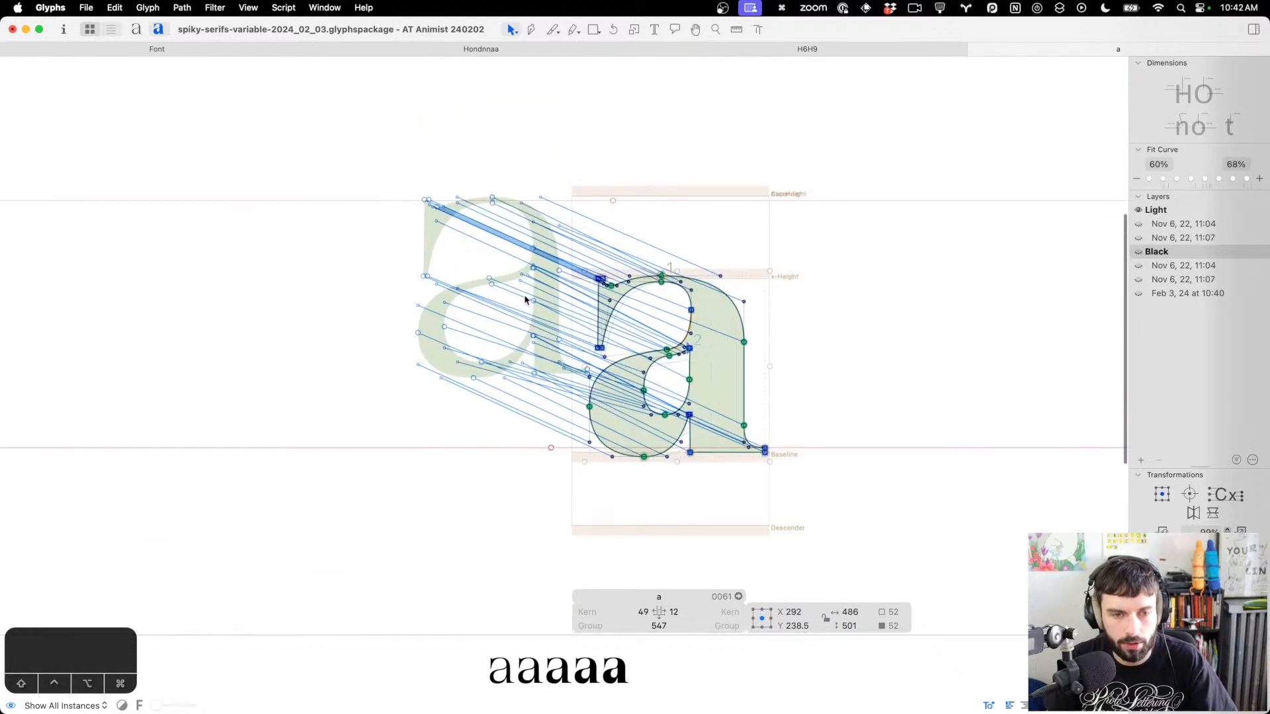
{"action": "scroll", "coordinate": [633, 418], "scroll_direction": "up", "scroll_amount": 5}
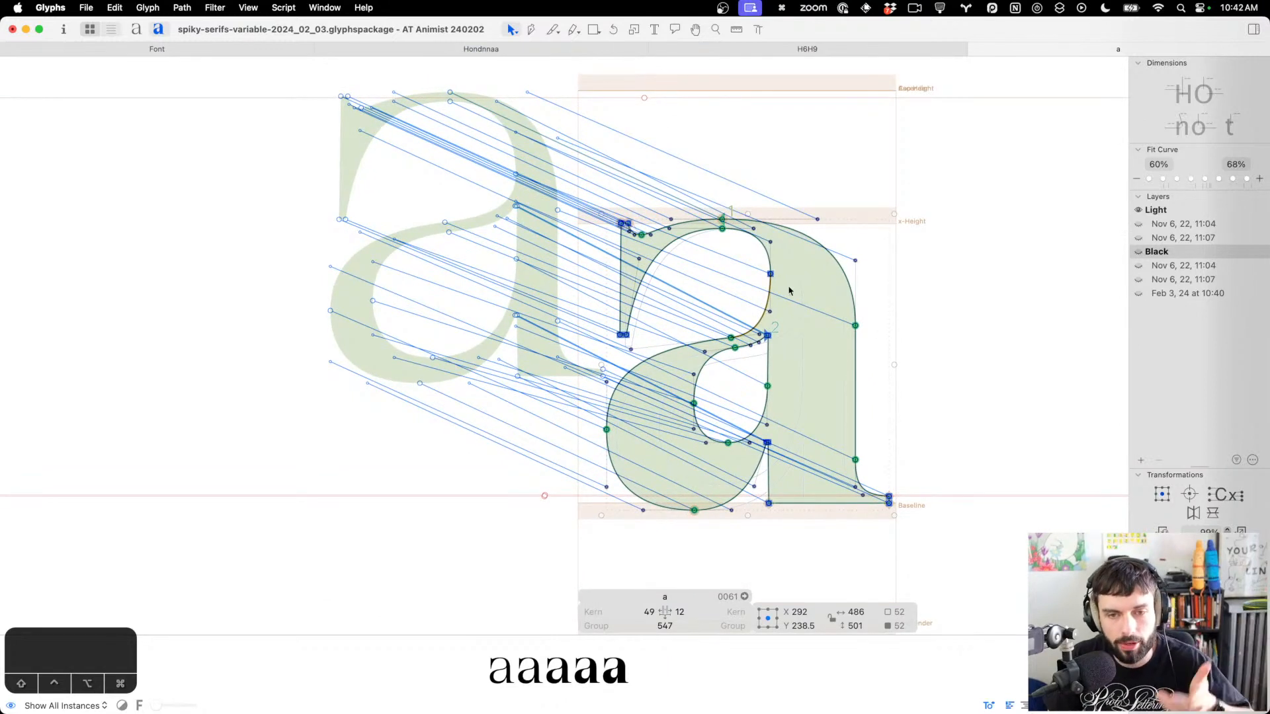
{"action": "left_click", "coordinate": [808, 307]}
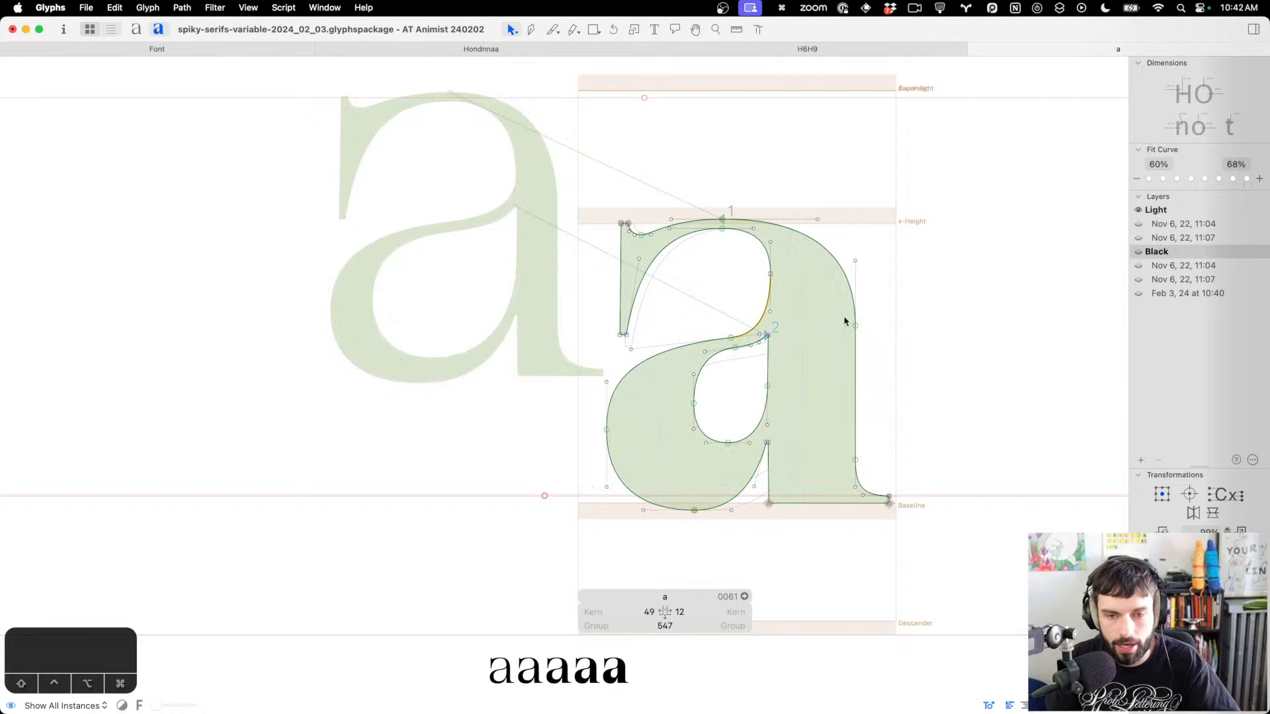
Make the upper node on the Black a's right stem the first node and show all node correspondences
{"action": "right_click", "coordinate": [855, 327]}
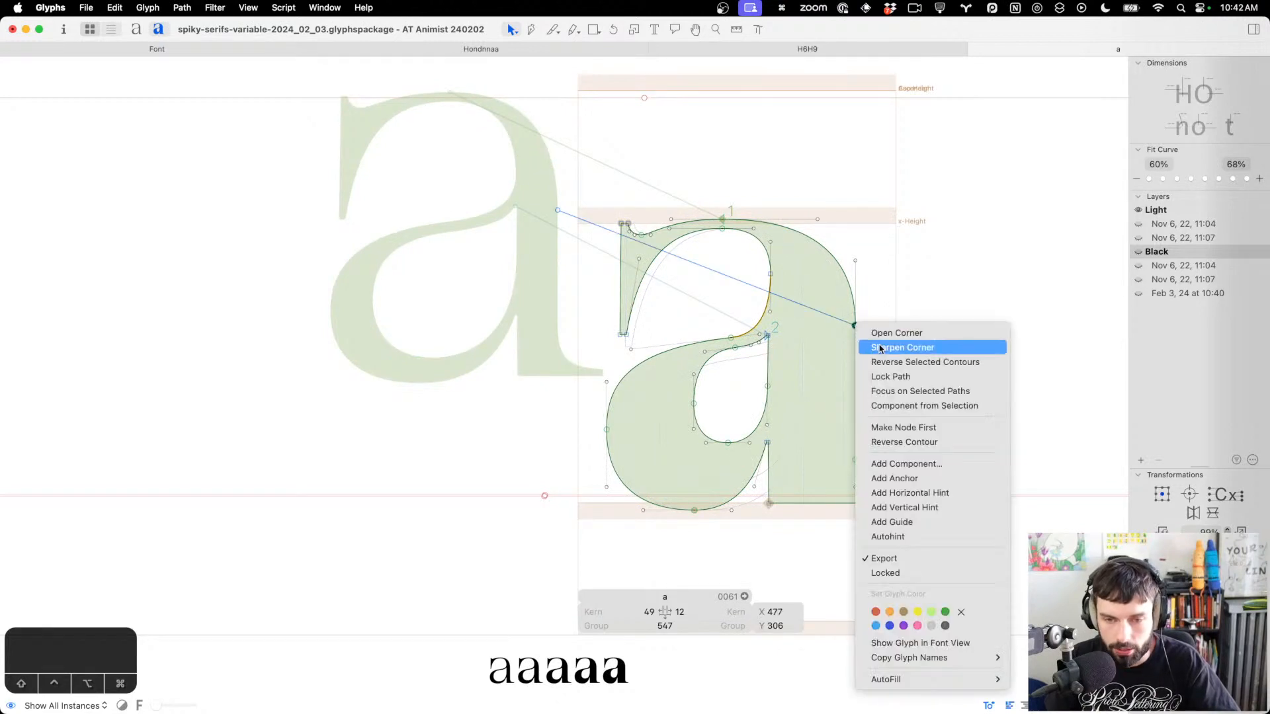
{"action": "left_click", "coordinate": [908, 427]}
{"action": "left_click", "coordinate": [944, 334]}
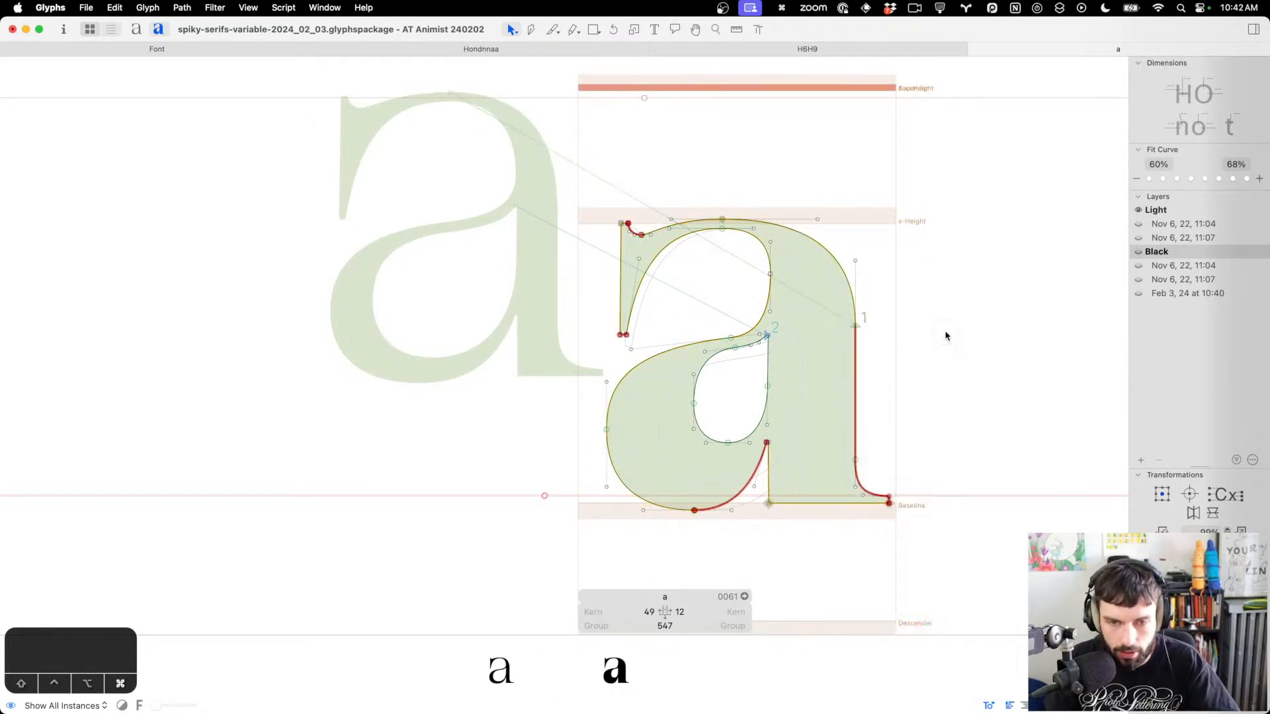
{"action": "key", "text": "super+a"}
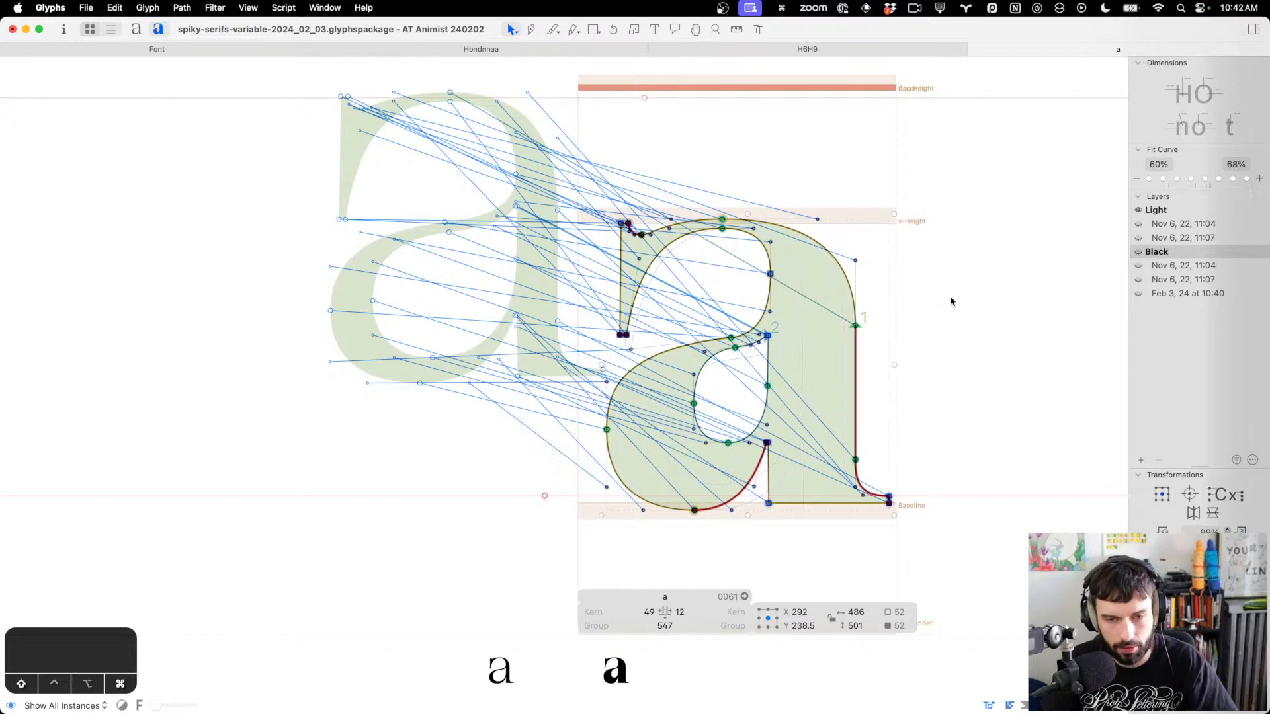
Correct the path direction of the a in both the Black and Light masters
{"action": "key", "text": "shift+cmd+r"}
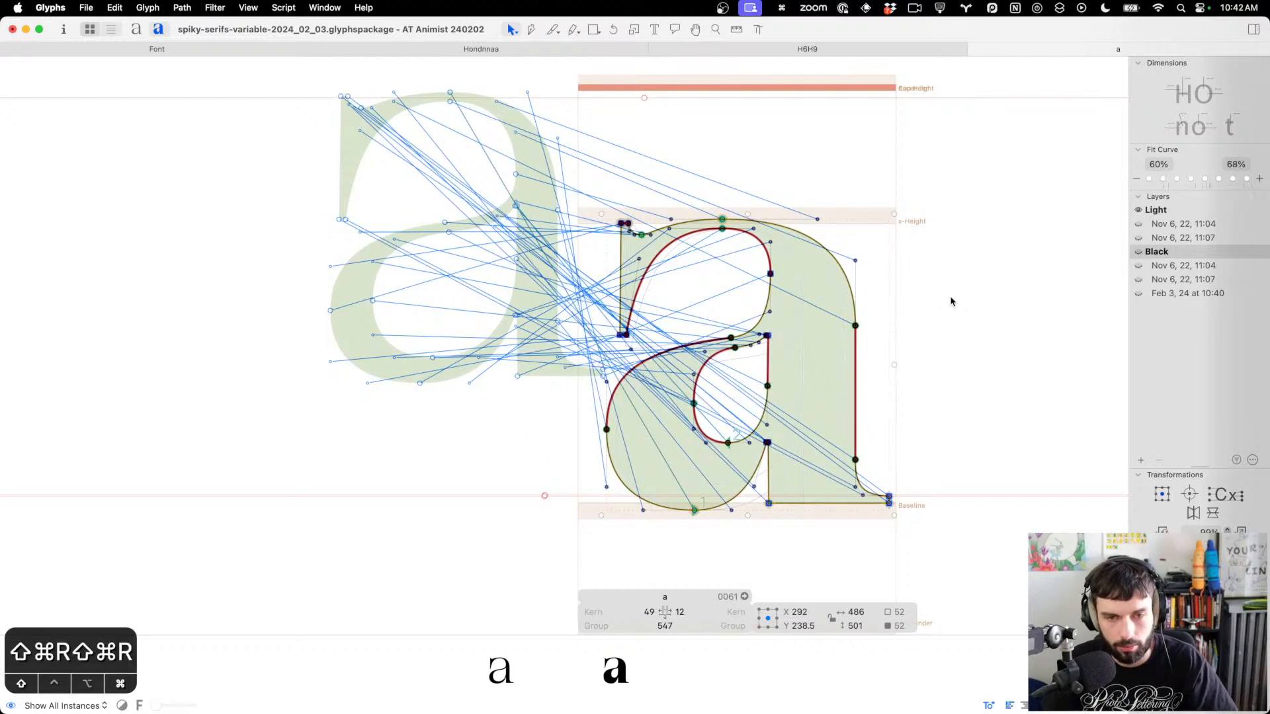
{"action": "key", "text": "super+1"}
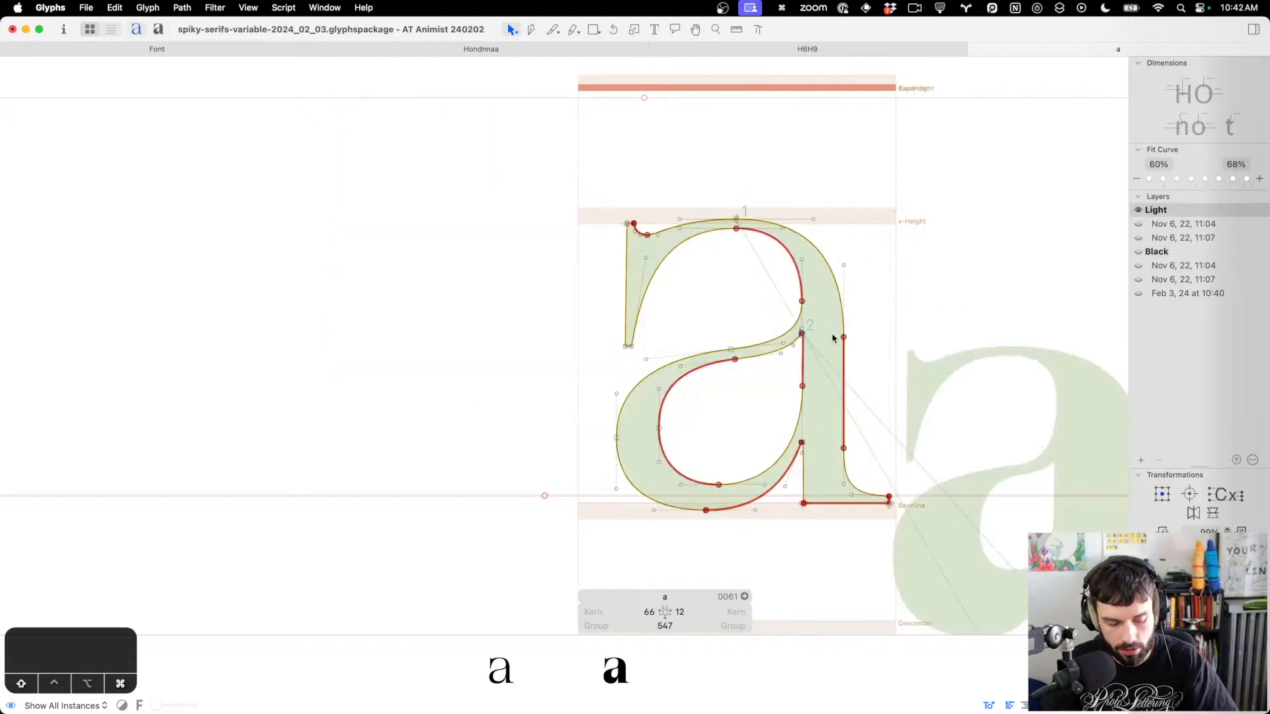
{"action": "key", "text": "shift+super+r"}
{"action": "scroll", "coordinate": [811, 331], "scroll_direction": "down", "scroll_amount": 3}
{"action": "scroll", "coordinate": [811, 332], "scroll_direction": "right", "scroll_amount": 5}
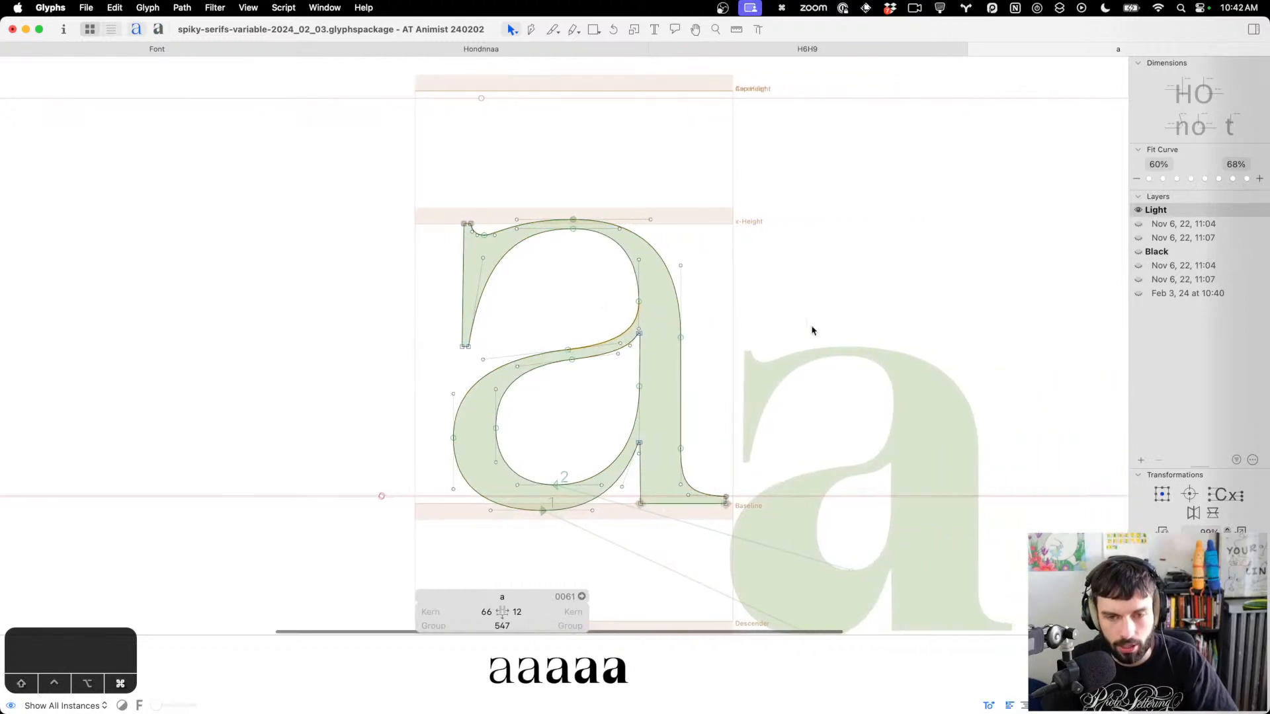
Compare the node correspondences and the contour start nodes near the bowl's base in the Light and Black masters
{"action": "key", "text": "super+a"}
{"action": "scroll", "coordinate": [812, 330], "scroll_direction": "right", "scroll_amount": 5}
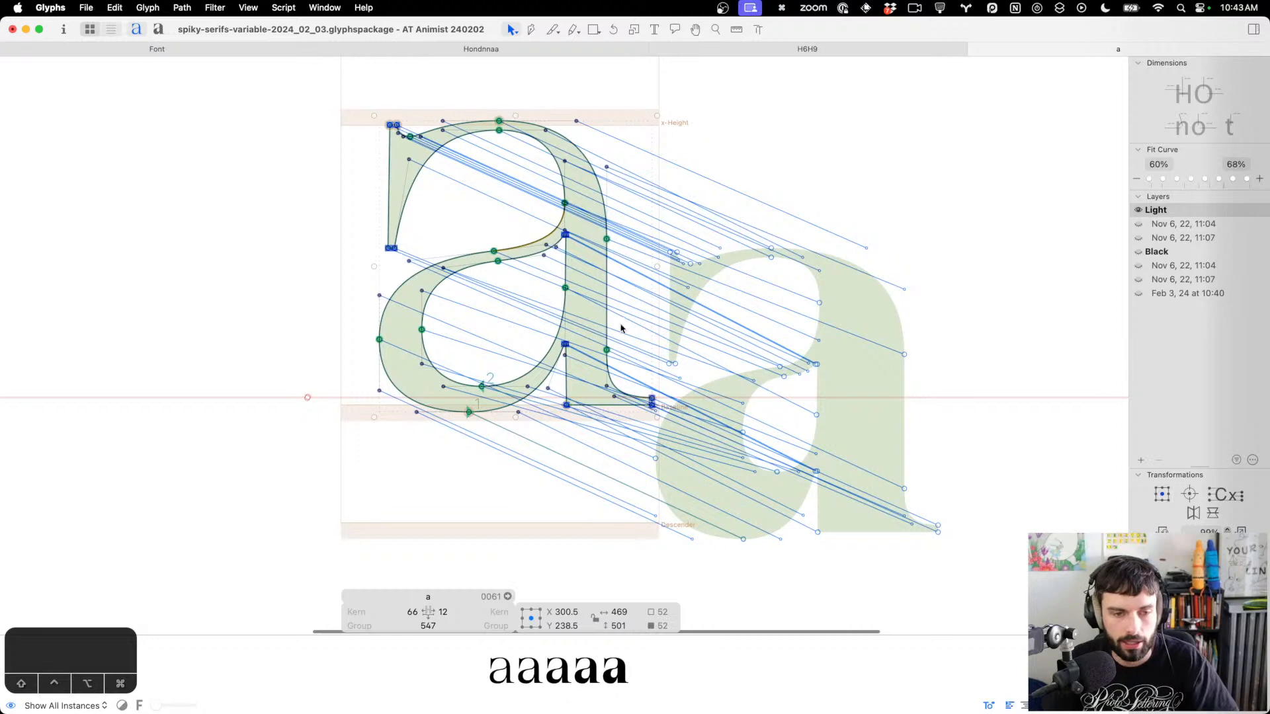
{"action": "left_click", "coordinate": [485, 351]}
{"action": "scroll", "coordinate": [467, 413], "scroll_direction": "up", "scroll_amount": 3}
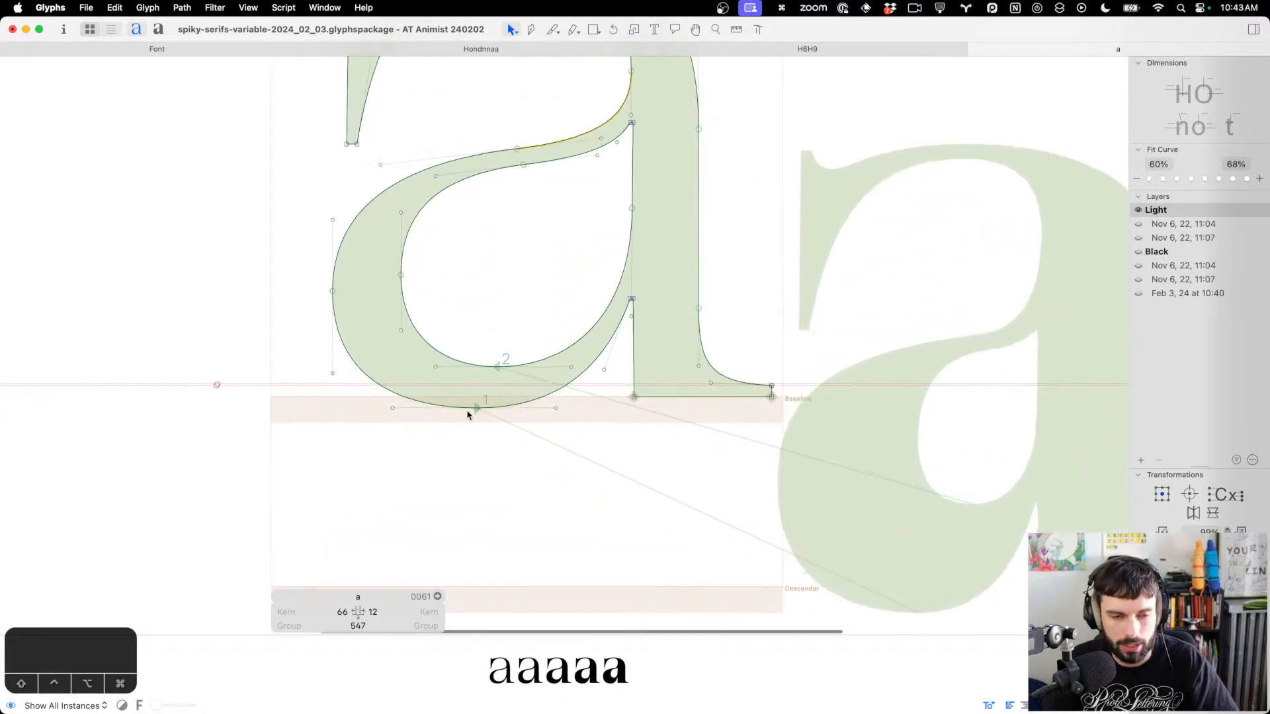
{"action": "key", "text": "cmd+2"}
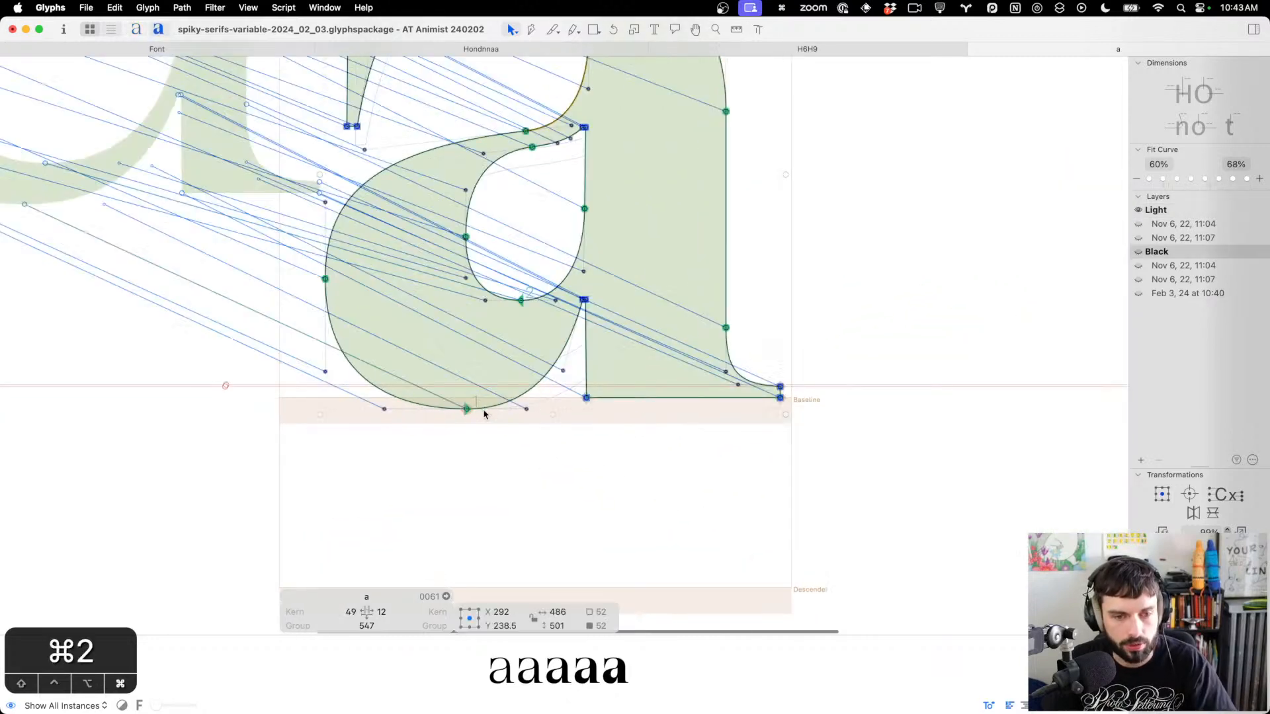
Add a node beside the right extreme of the Black a's upper counter, make the short segment between them straight, and smooth both nodes
{"action": "scroll", "coordinate": [539, 425], "scroll_direction": "down", "scroll_amount": 5}
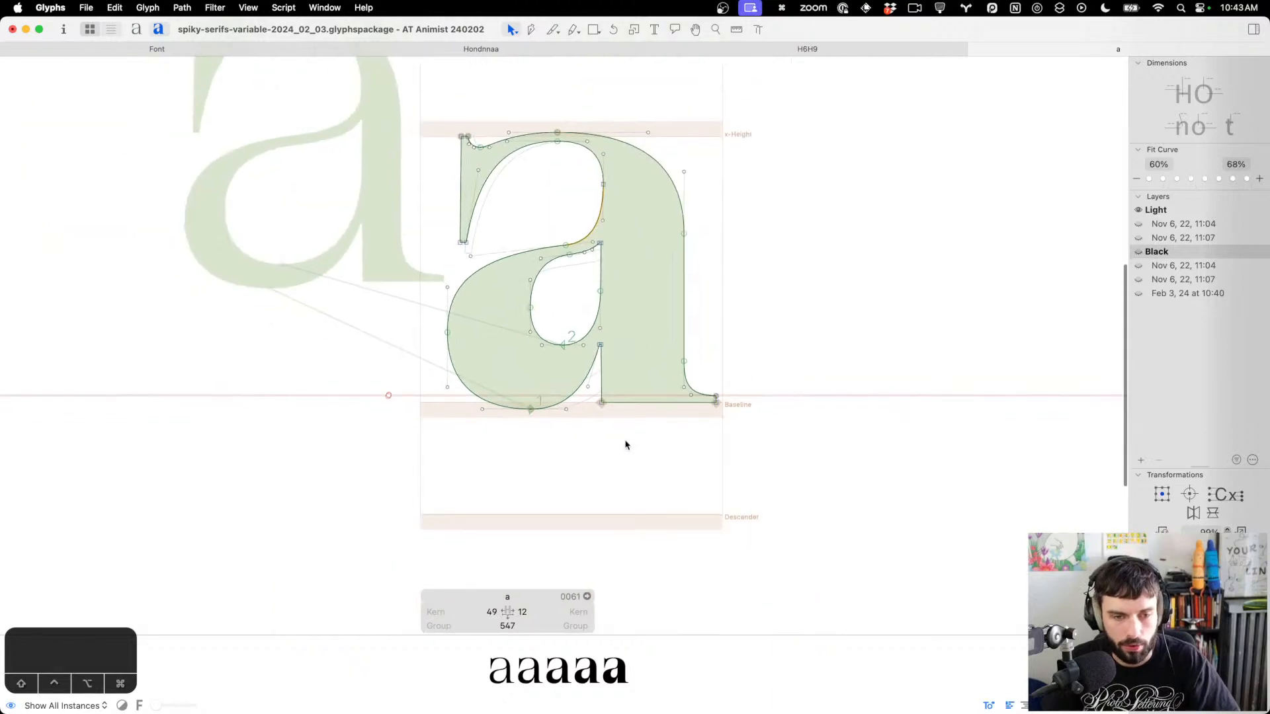
{"action": "scroll", "coordinate": [626, 445], "scroll_direction": "up", "scroll_amount": 2}
{"action": "scroll", "coordinate": [626, 445], "scroll_direction": "left", "scroll_amount": 2}
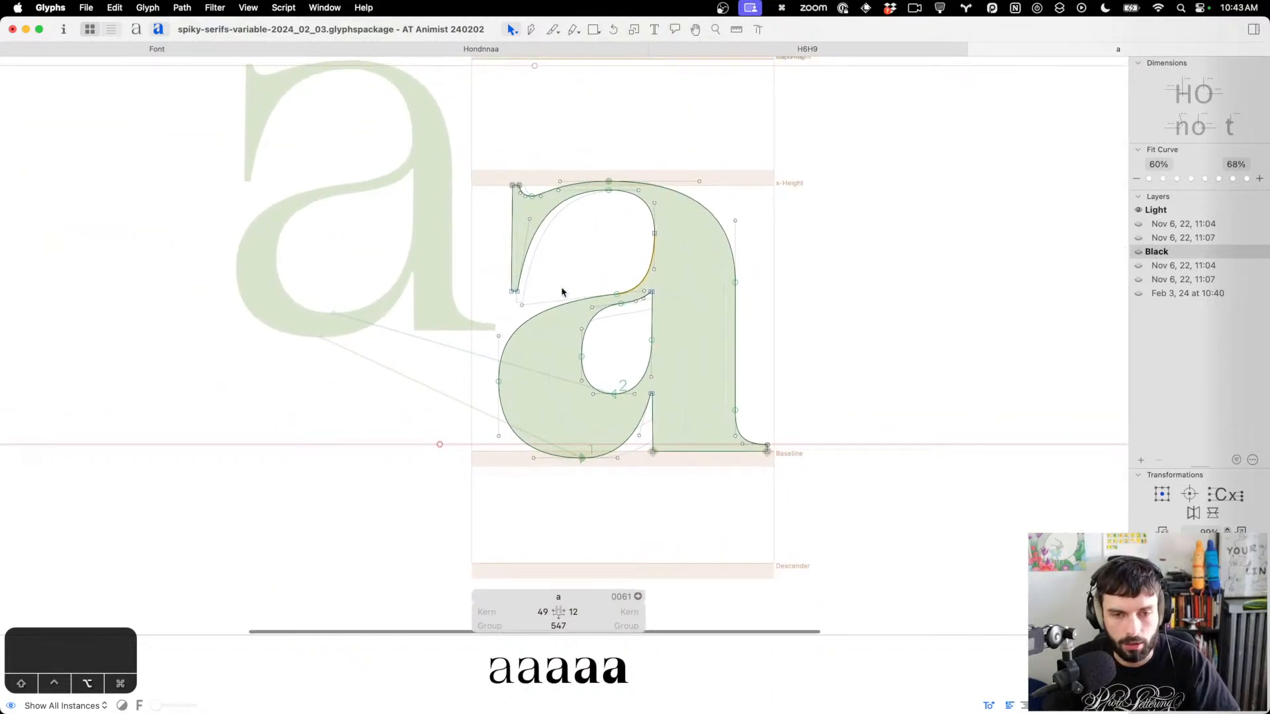
{"action": "scroll", "coordinate": [562, 289], "scroll_direction": "up", "scroll_amount": 2}
{"action": "scroll", "coordinate": [664, 230], "scroll_direction": "up", "scroll_amount": 5}
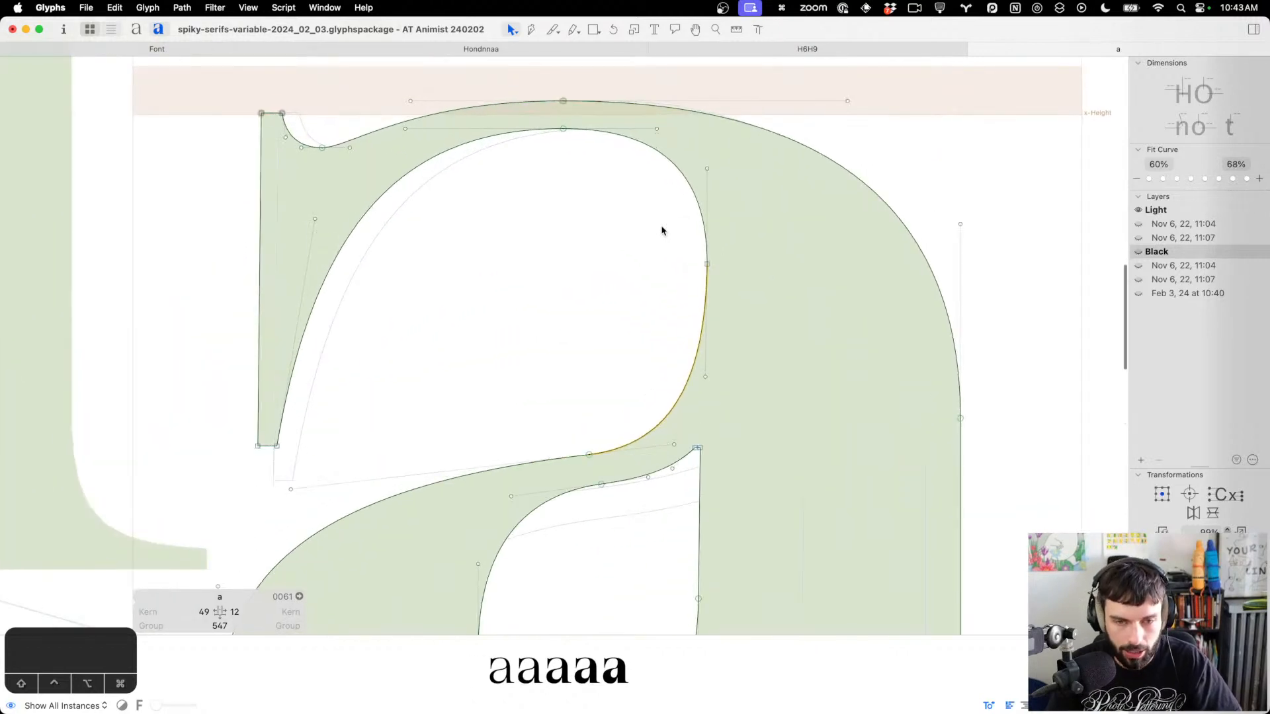
{"action": "key", "text": "p"}
{"action": "left_click", "coordinate": [709, 282]}
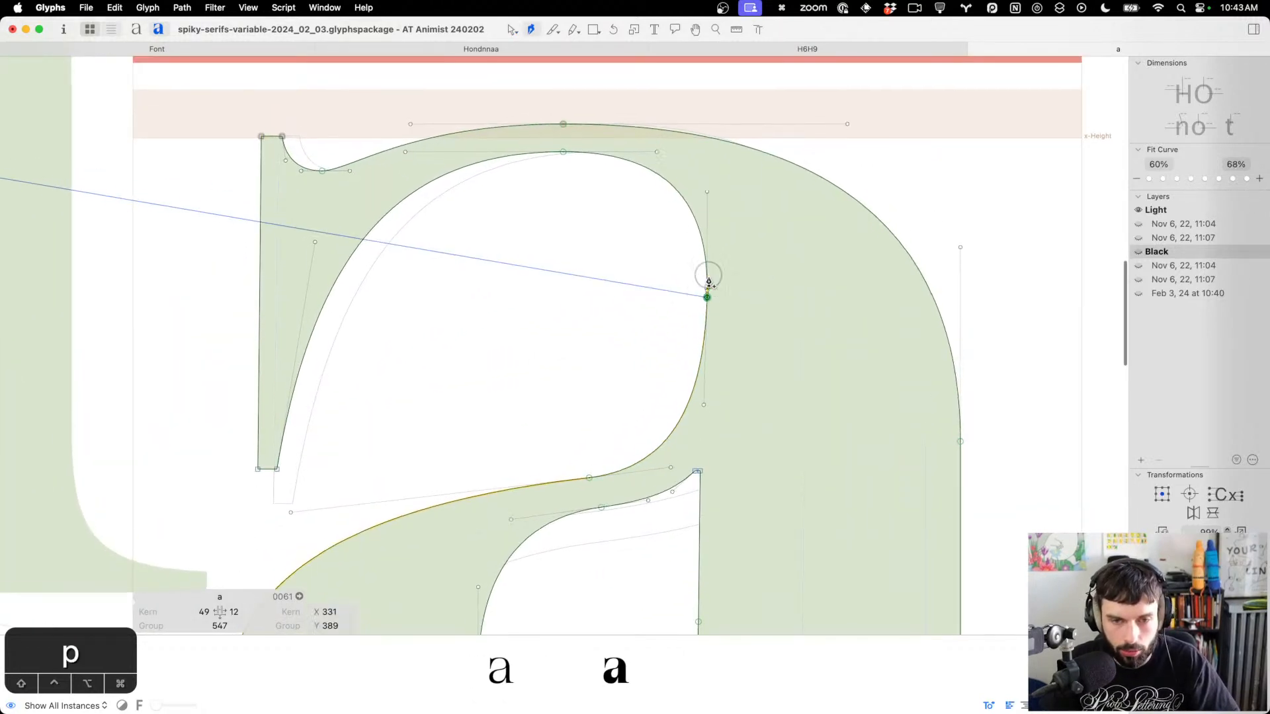
{"action": "key", "text": "v"}
{"action": "key", "text": "BackSpace"}
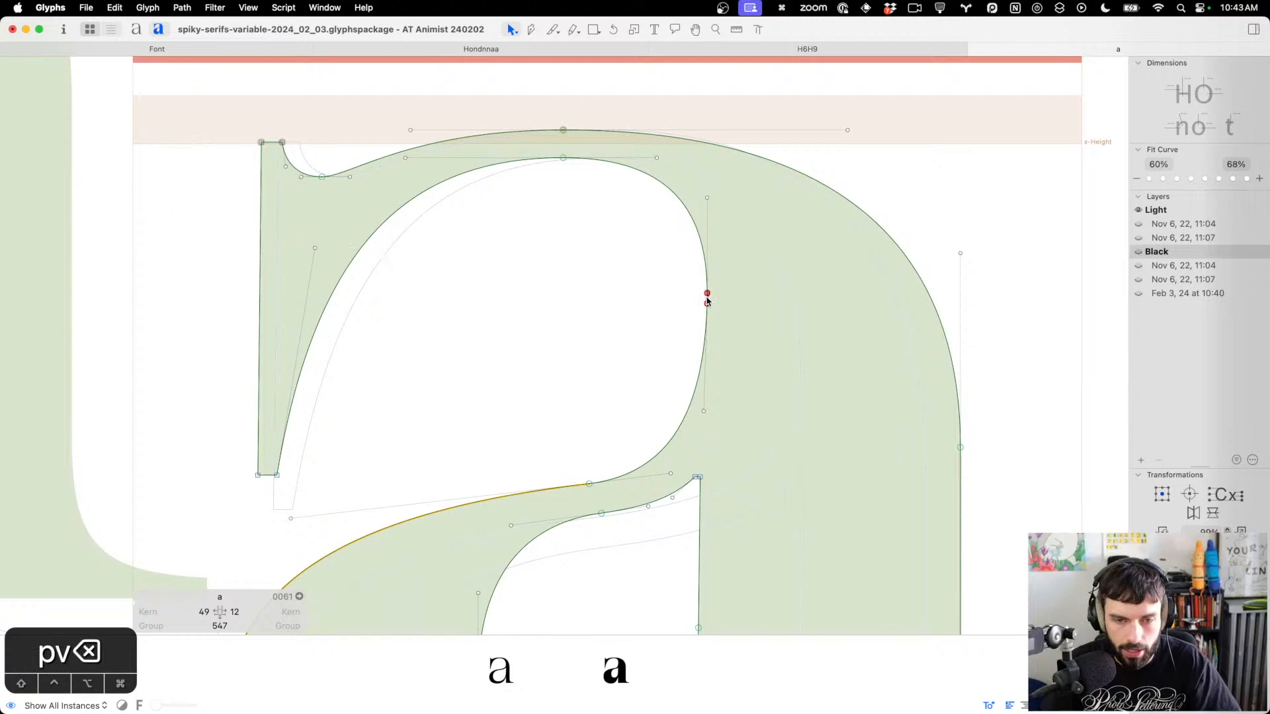
{"action": "left_click_drag", "start_coordinate": [727, 277], "coordinate": [671, 323]}
{"action": "key", "text": "Return"}
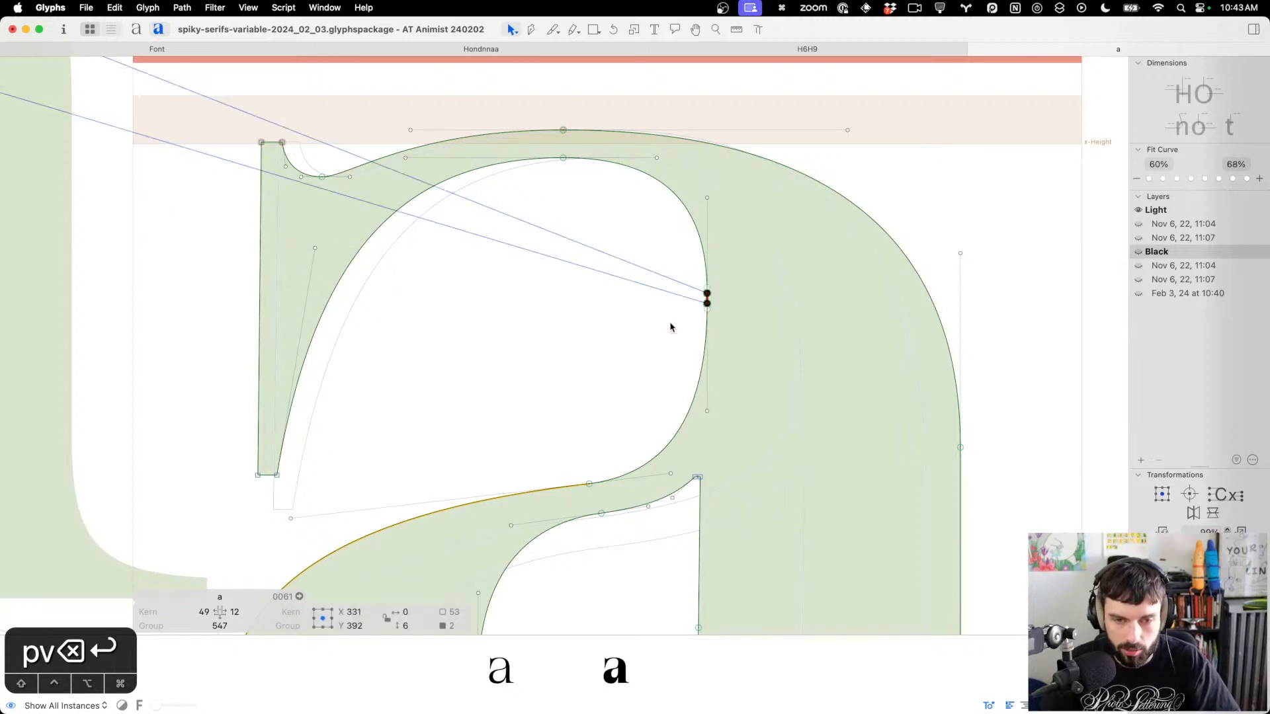
Lengthen the straight segment in the Black a's upper counter by moving its lower node down to Y 339, and preview the shape
{"action": "left_click", "coordinate": [670, 327]}
{"action": "left_click_drag", "start_coordinate": [665, 327], "coordinate": [734, 304]}
{"action": "key", "text": "shift+Down"}
{"action": "key", "text": "shift+Down"}
{"action": "key", "text": "shift+Down"}
{"action": "key", "text": "shift+Down"}
{"action": "key", "text": "shift+Down"}
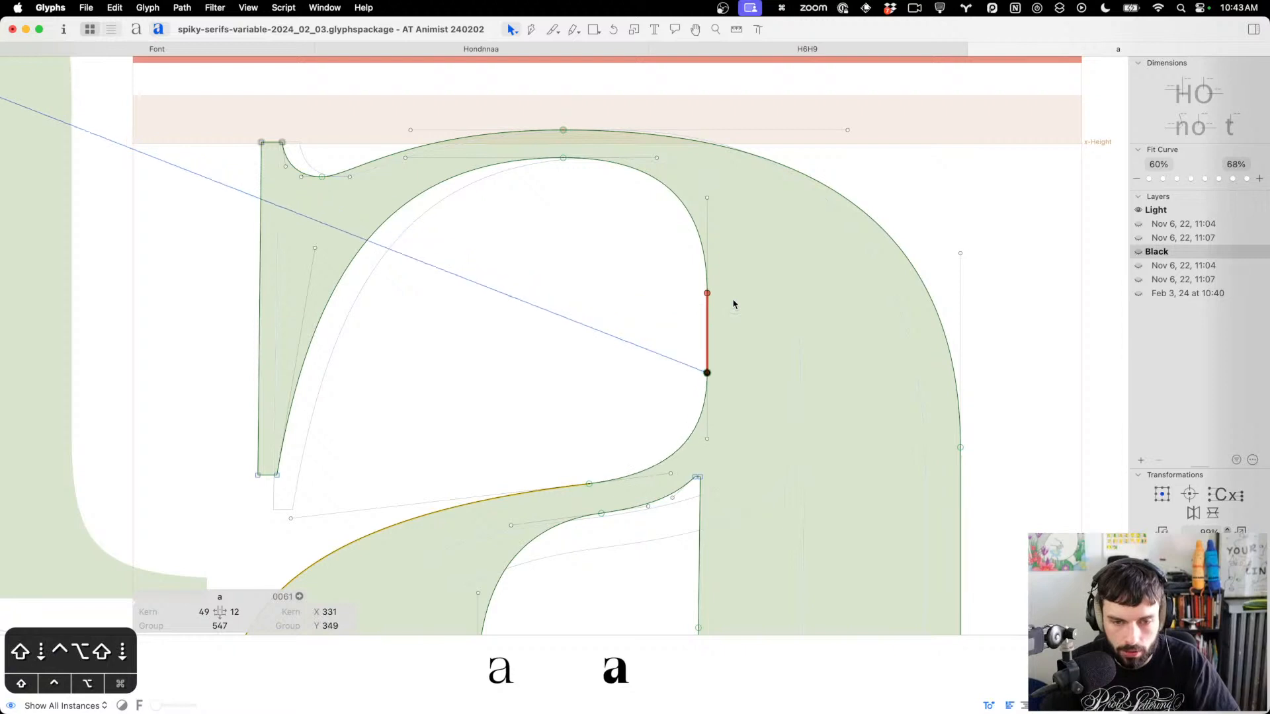
{"action": "key", "text": "shift+Down"}
{"action": "key", "text": "t"}
{"action": "key", "text": "super+1"}
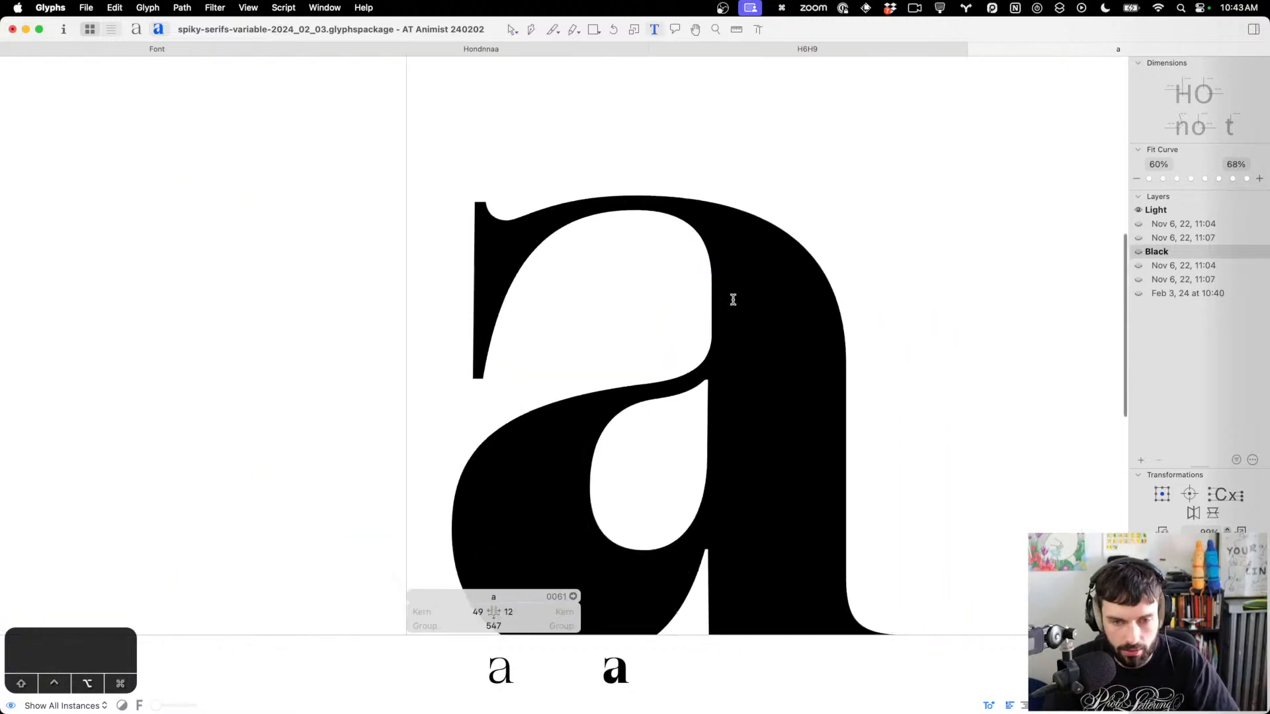
Add the matching smooth node and straight segment to the right side of the Light a's upper counter, placing the upper node at Y 361
{"action": "double_click", "coordinate": [696, 300]}
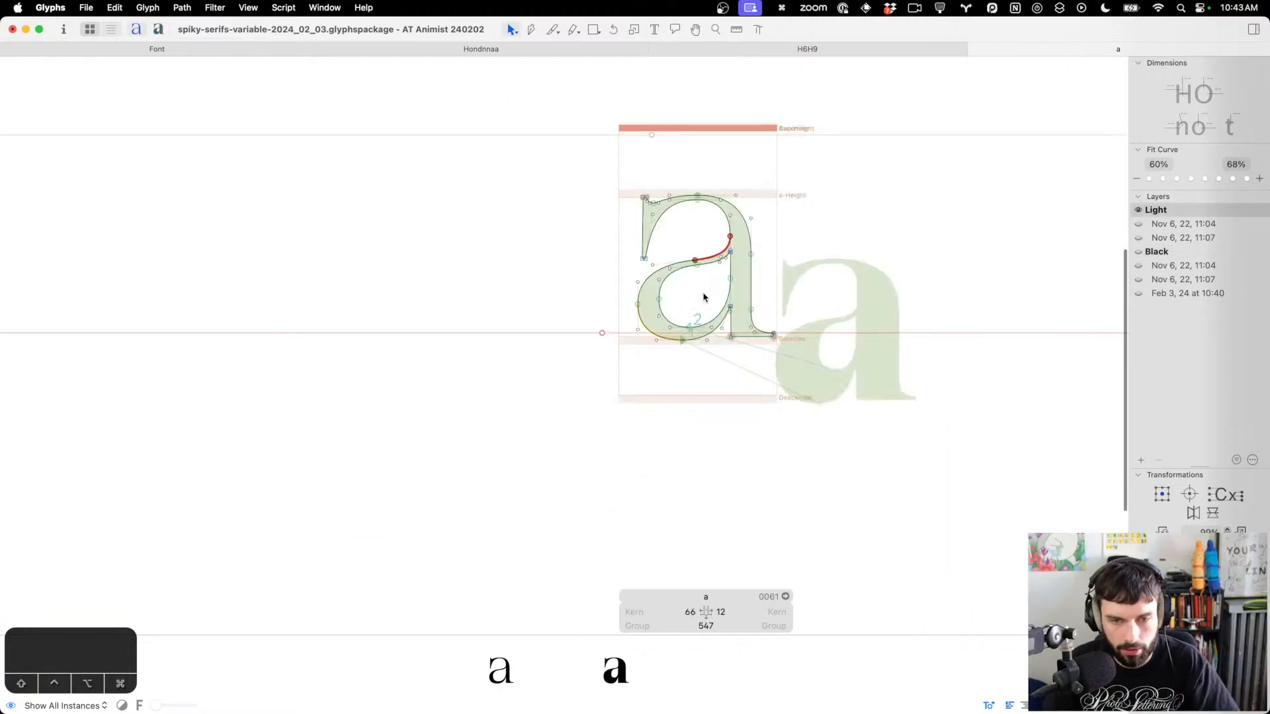
{"action": "scroll", "coordinate": [718, 230], "scroll_direction": "up", "scroll_amount": 10}
{"action": "key", "text": "p"}
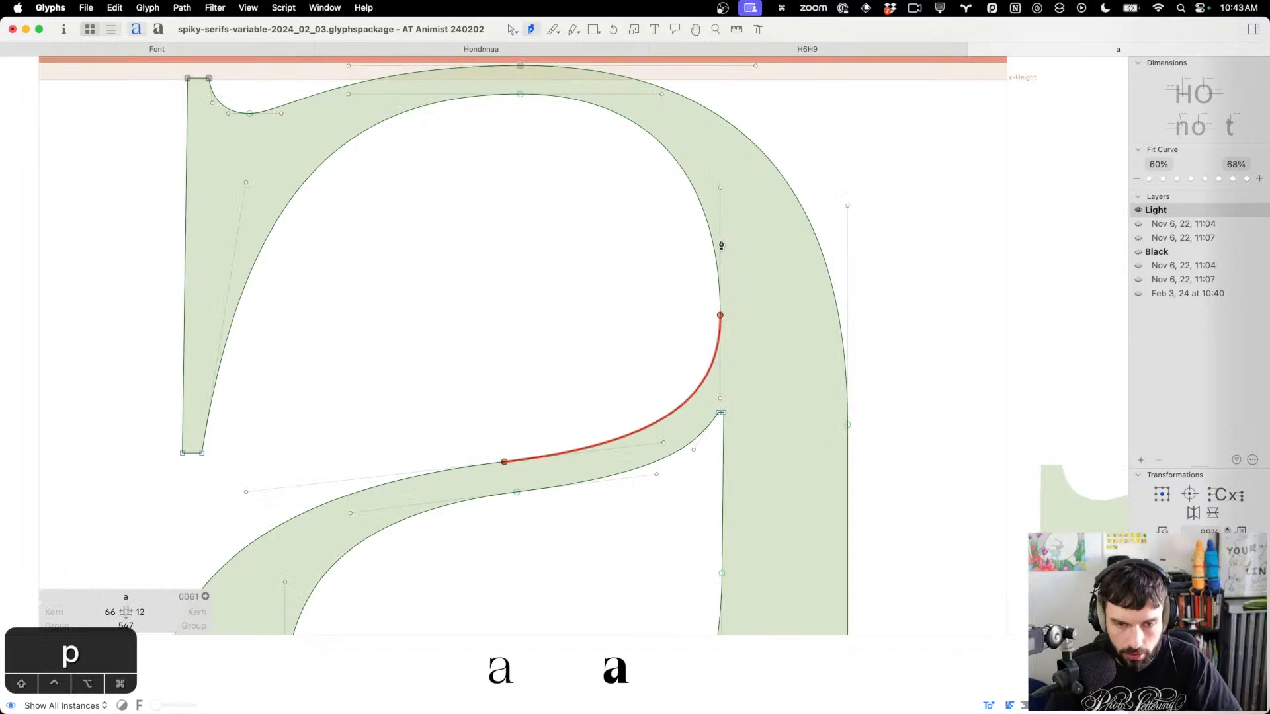
{"action": "left_click", "coordinate": [721, 313]}
{"action": "key", "text": "v"}
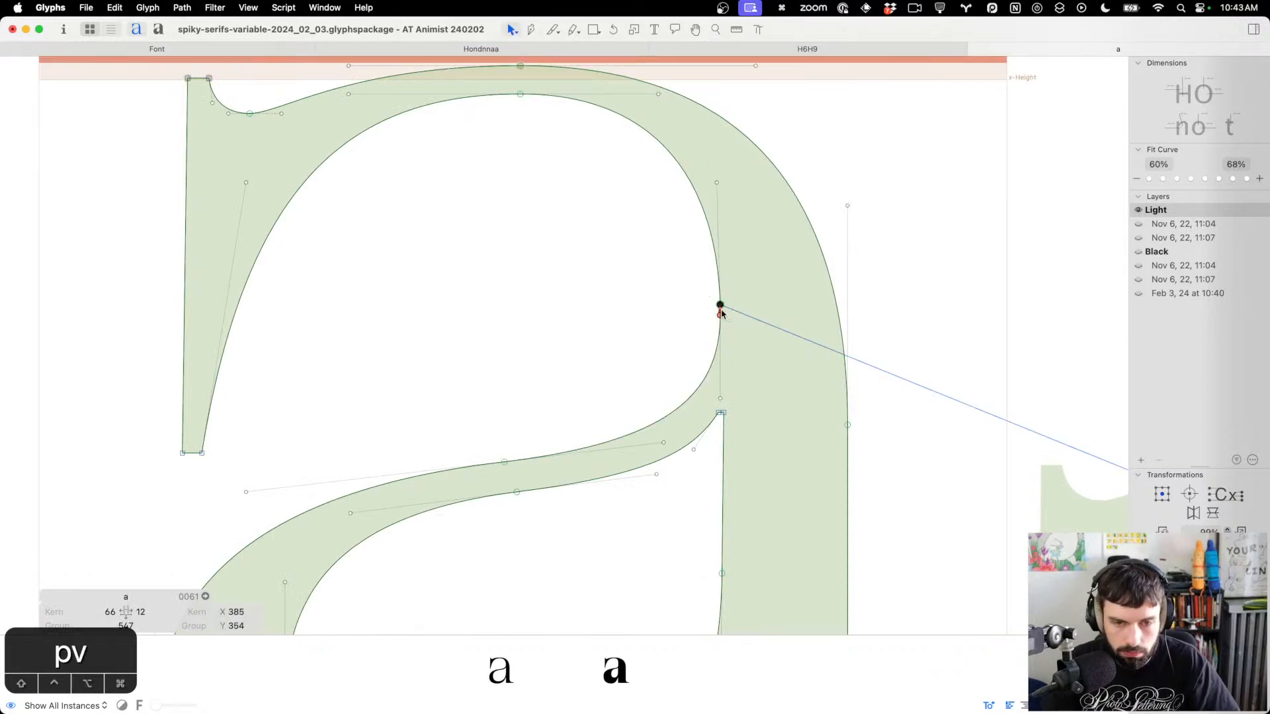
{"action": "key", "text": "BackSpace"}
{"action": "mouse_move", "coordinate": [743, 329]}
{"action": "left_mouse_down"}
{"action": "mouse_move", "coordinate": [630, 267]}
{"action": "mouse_move", "coordinate": [742, 315]}
{"action": "left_mouse_up"}
{"action": "key", "text": "Return"}
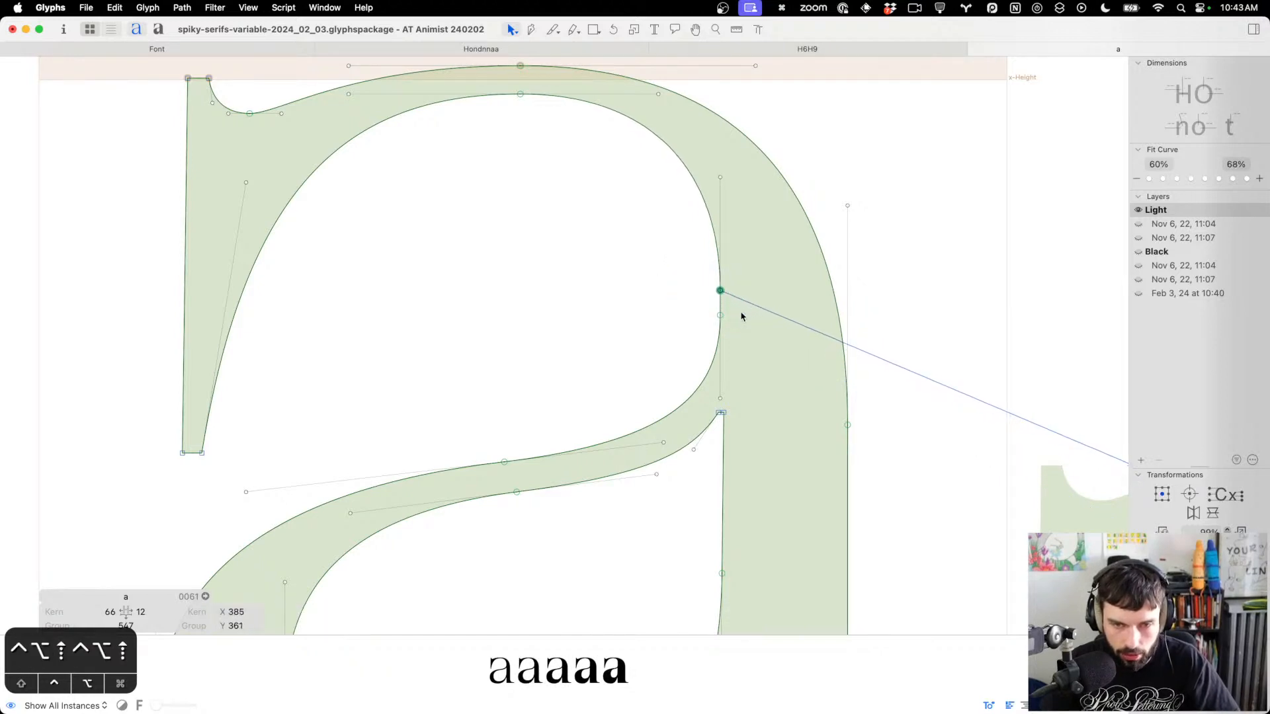
Preview the Light a and raise the upper node on its outer stem edge to Y 306
{"action": "key", "text": "t"}
{"action": "scroll", "coordinate": [751, 355], "scroll_direction": "down", "scroll_amount": 5}
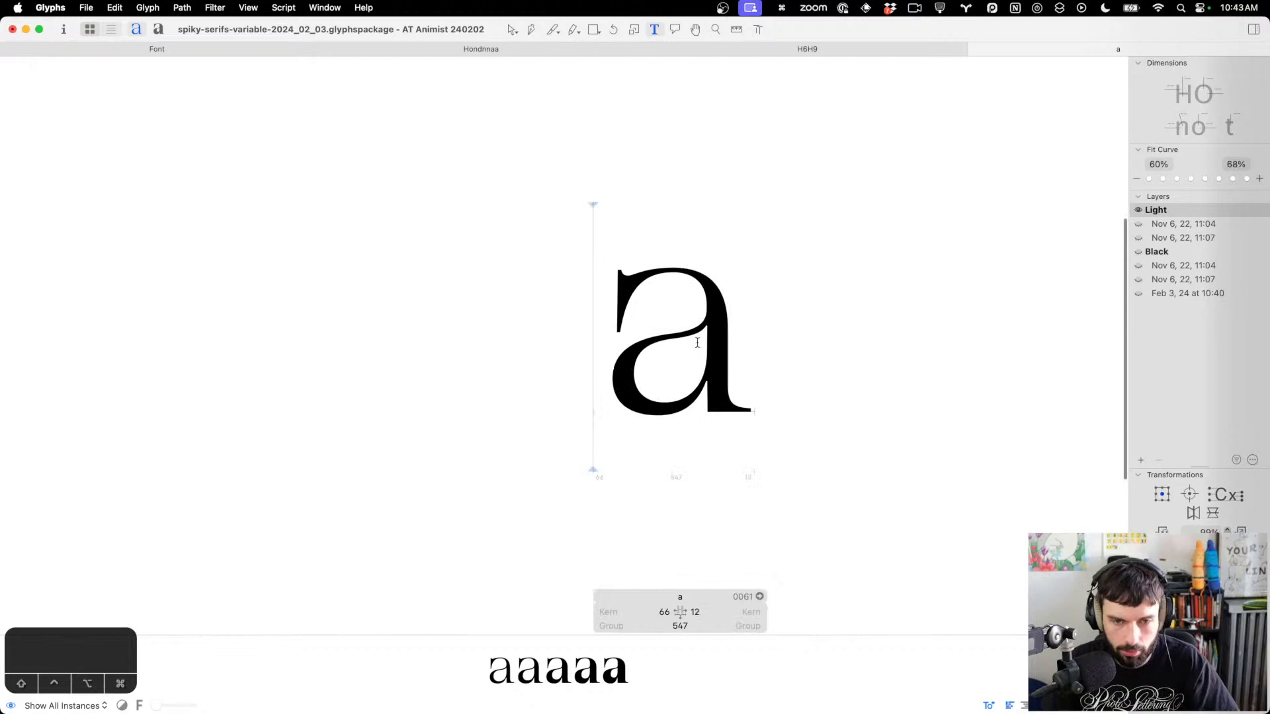
{"action": "scroll", "coordinate": [697, 342], "scroll_direction": "up", "scroll_amount": 5}
{"action": "left_click_drag", "start_coordinate": [742, 324], "coordinate": [796, 401]}
{"action": "key", "text": "ctrl+alt+shift+Up"}
{"action": "key", "text": "ctrl+alt+shift+Up"}
{"action": "key", "text": "ctrl+alt+shift+Up"}
{"action": "key", "text": "ctrl+alt+shift+Down"}
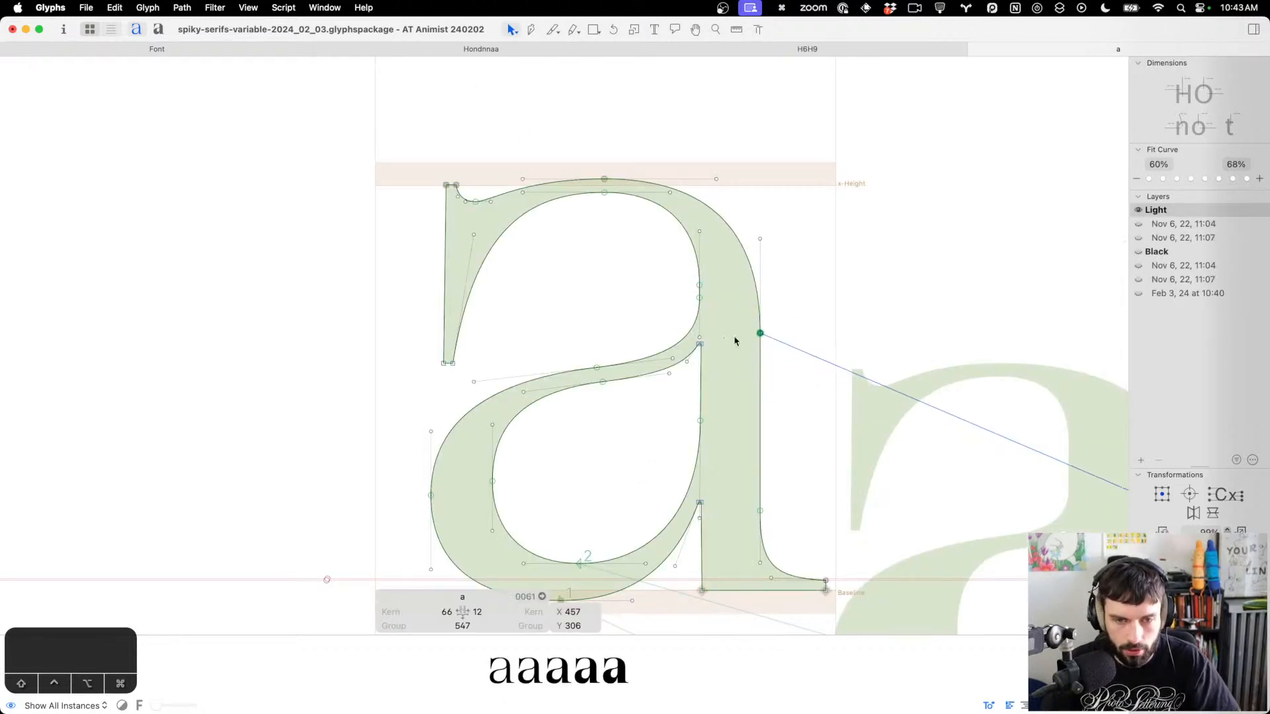
Lower the upper node of the Light a's straight counter segment to Y 353, preview the letter, and save the font
{"action": "key", "text": "ctrl+alt+shift+Down"}
{"action": "key", "text": "ctrl+alt+shift+Up"}
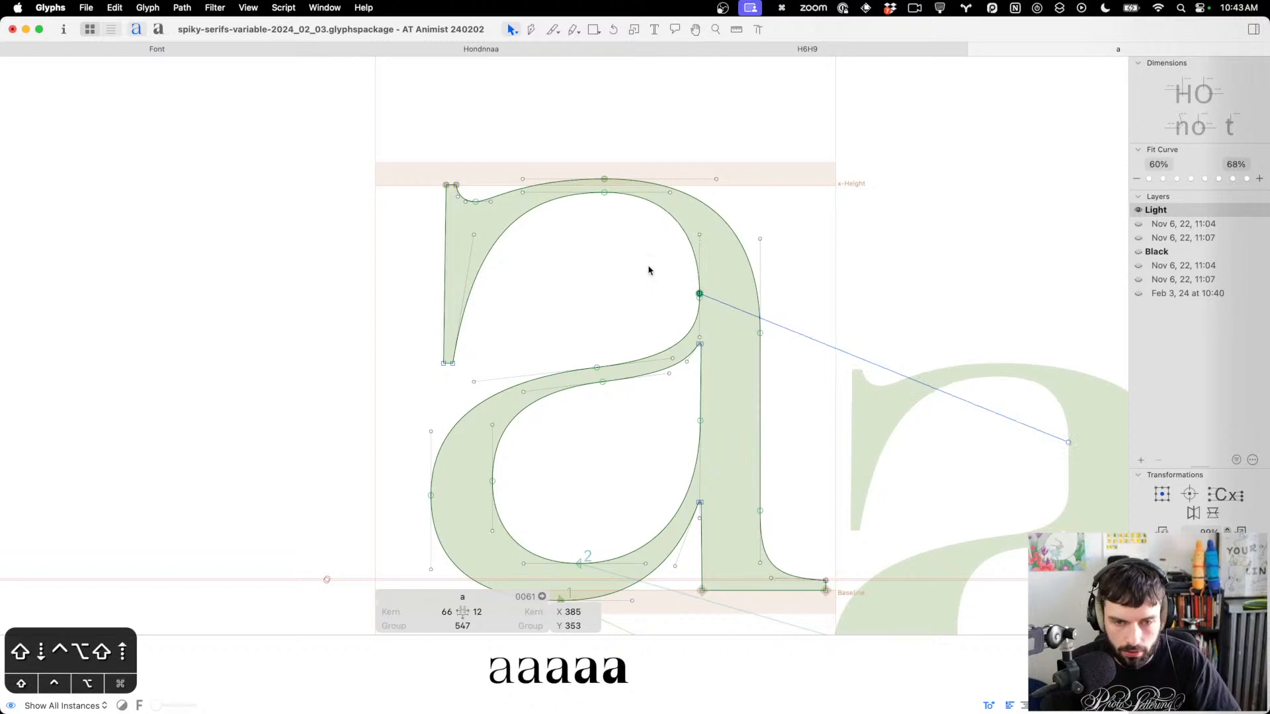
{"action": "key", "text": "t"}
{"action": "scroll", "coordinate": [649, 266], "scroll_direction": "down", "scroll_amount": 3}
{"action": "key", "text": "super+s"}
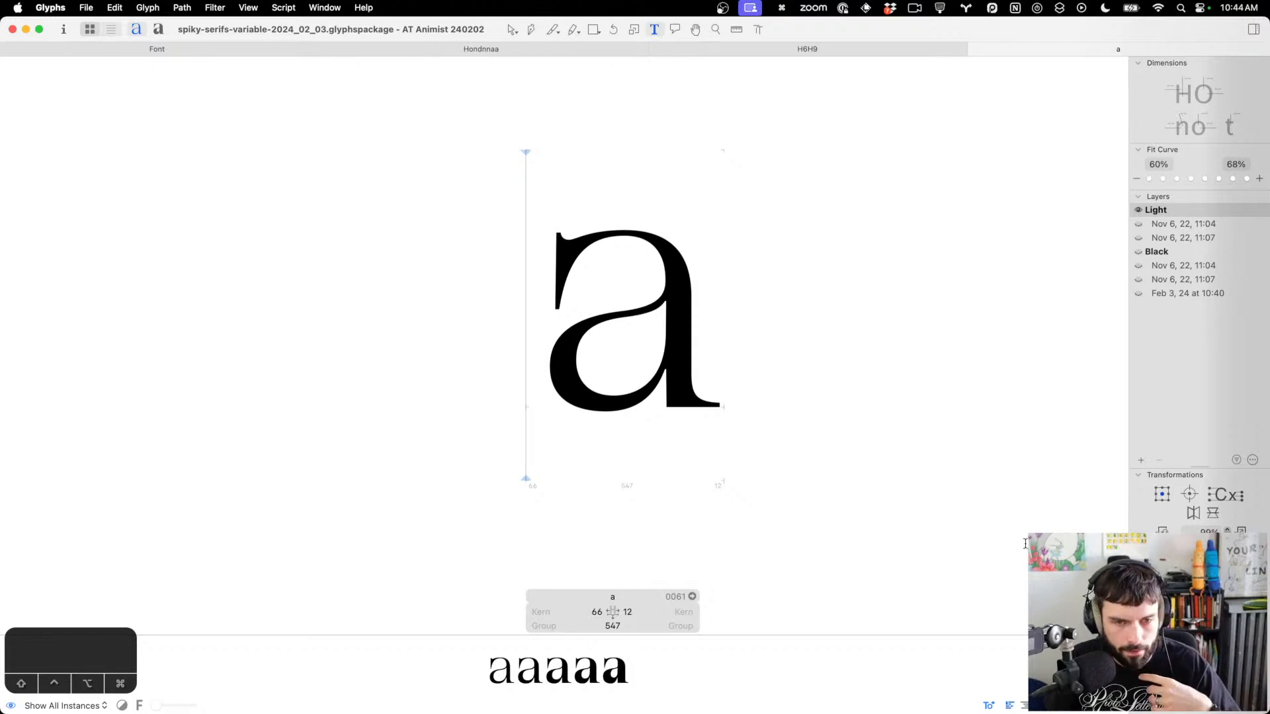
Switch to Safari to read the applyTransform and transform entries in the Glyphs scripting documentation, and return to Glyphs
{"action": "key", "text": "ctrl+Up"}
{"action": "left_click", "coordinate": [569, 234]}
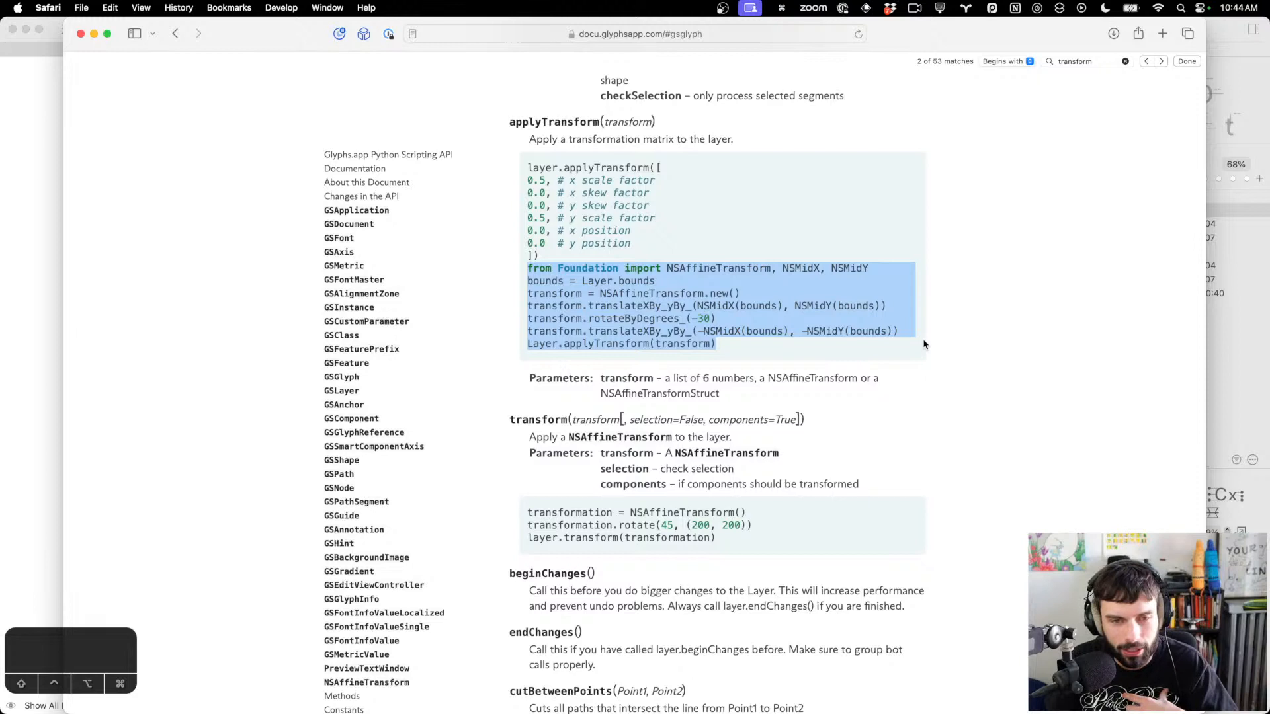
{"action": "scroll", "coordinate": [926, 343], "scroll_direction": "down", "scroll_amount": 3}
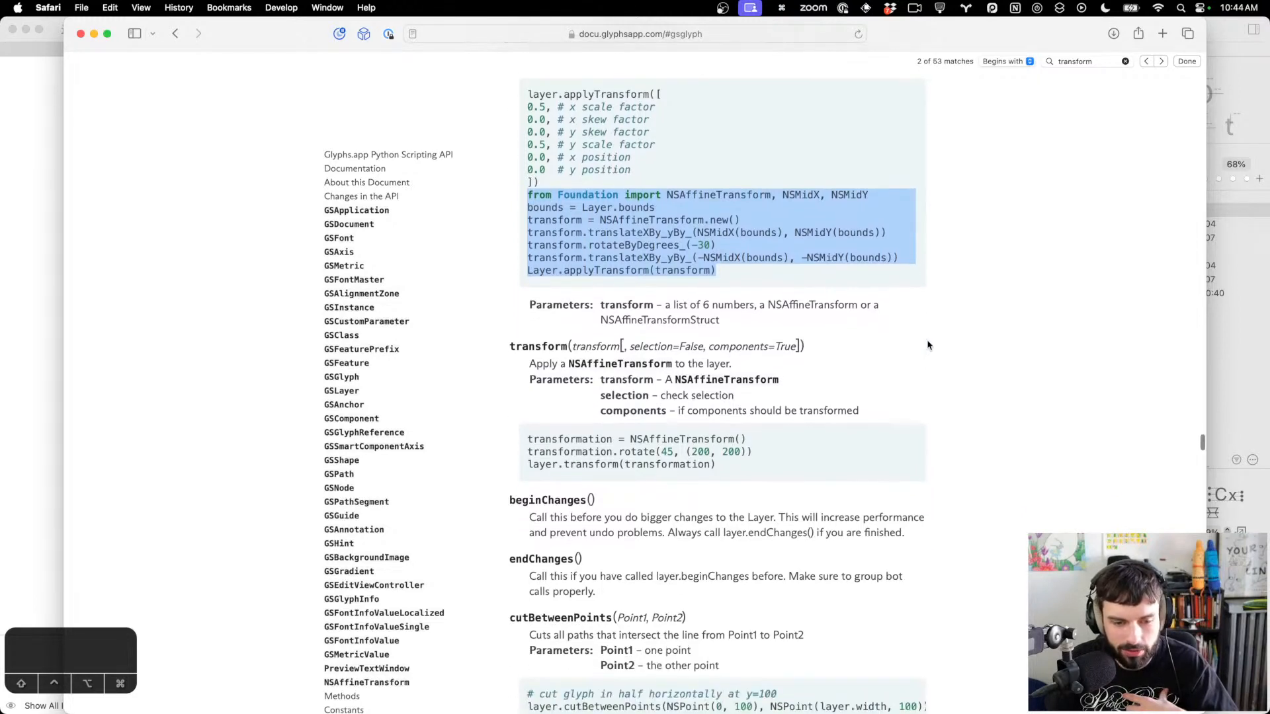
{"action": "scroll", "coordinate": [933, 338], "scroll_direction": "up", "scroll_amount": 2}
{"action": "scroll", "coordinate": [932, 337], "scroll_direction": "down", "scroll_amount": 3}
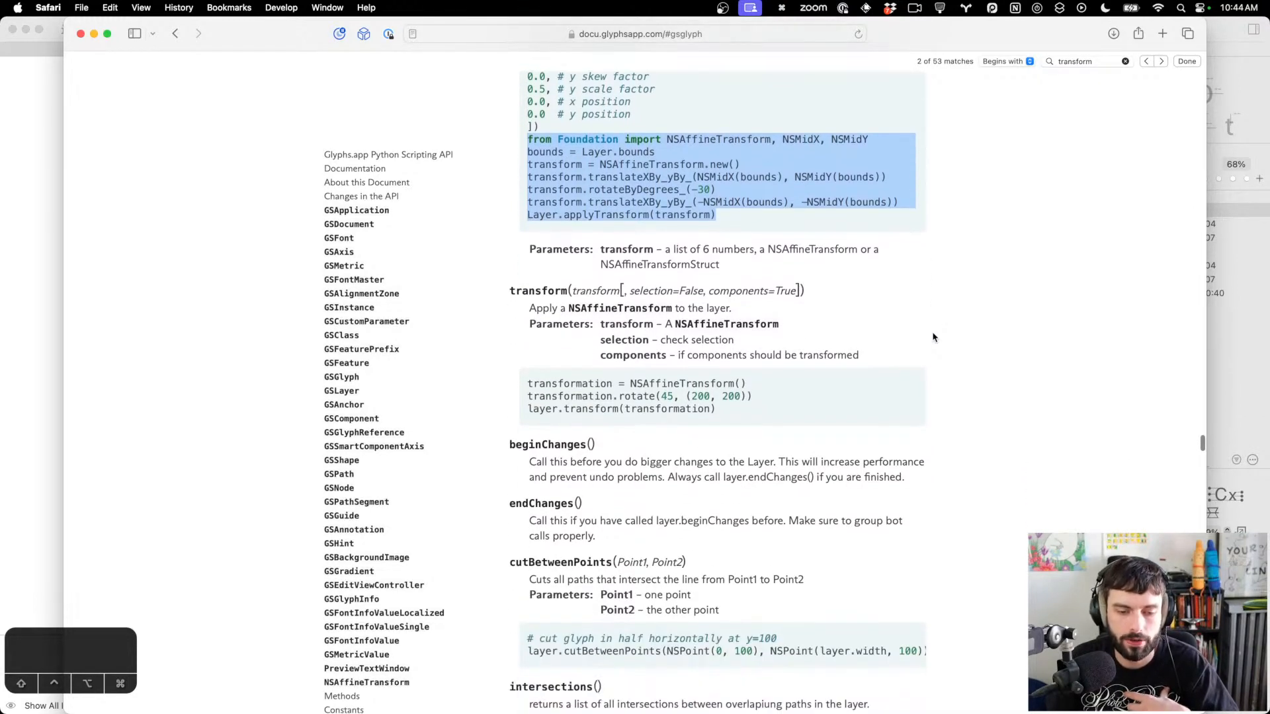
{"action": "scroll", "coordinate": [926, 337], "scroll_direction": "up", "scroll_amount": 3}
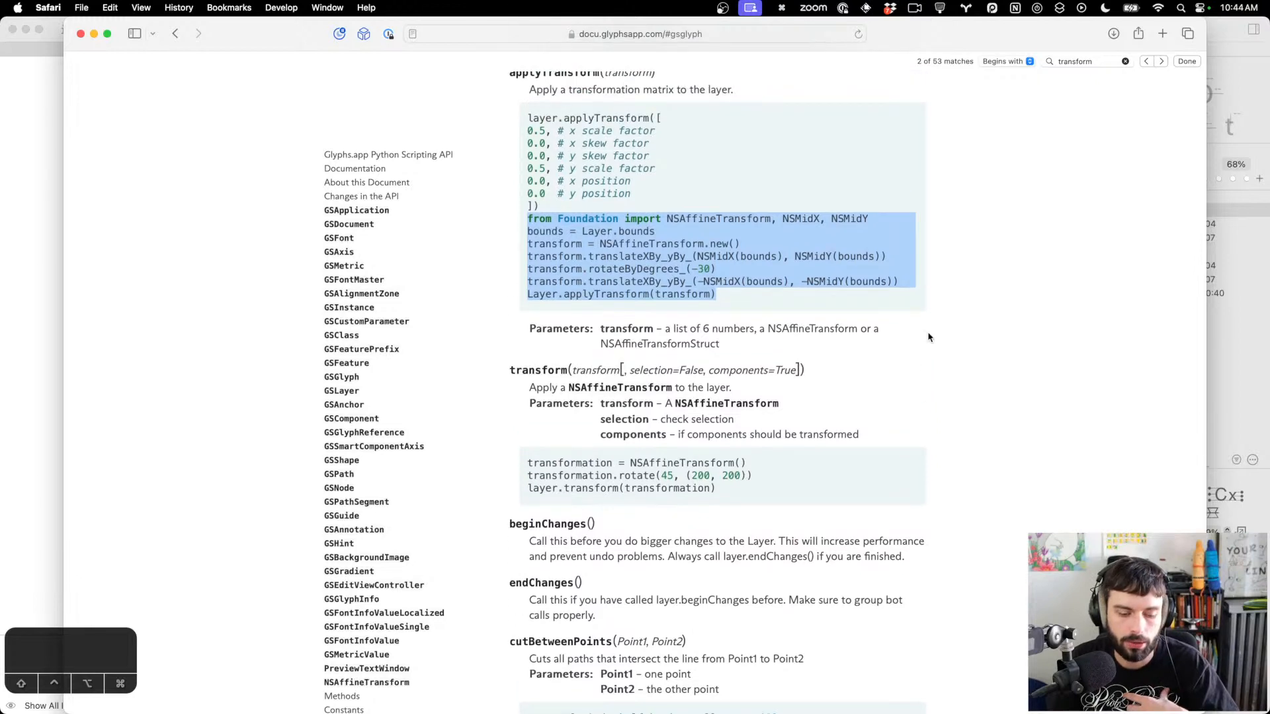
{"action": "scroll", "coordinate": [935, 334], "scroll_direction": "up", "scroll_amount": 4}
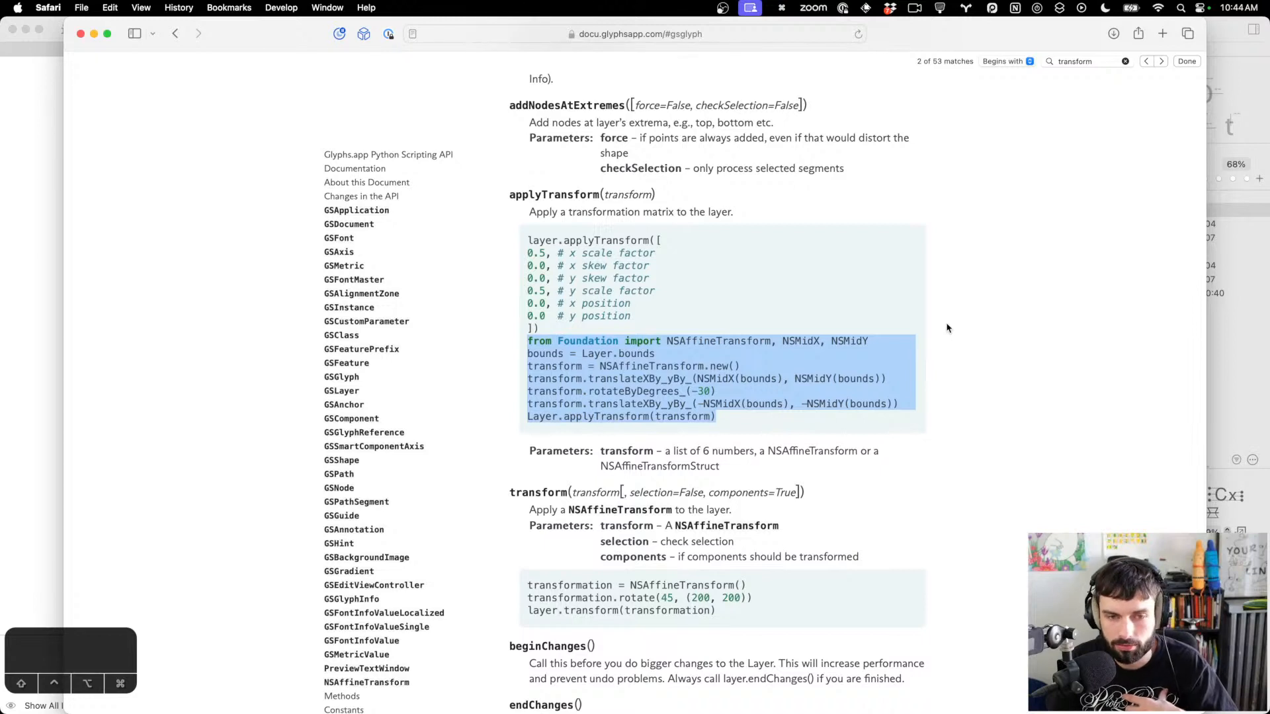
{"action": "scroll", "coordinate": [947, 328], "scroll_direction": "up", "scroll_amount": 1}
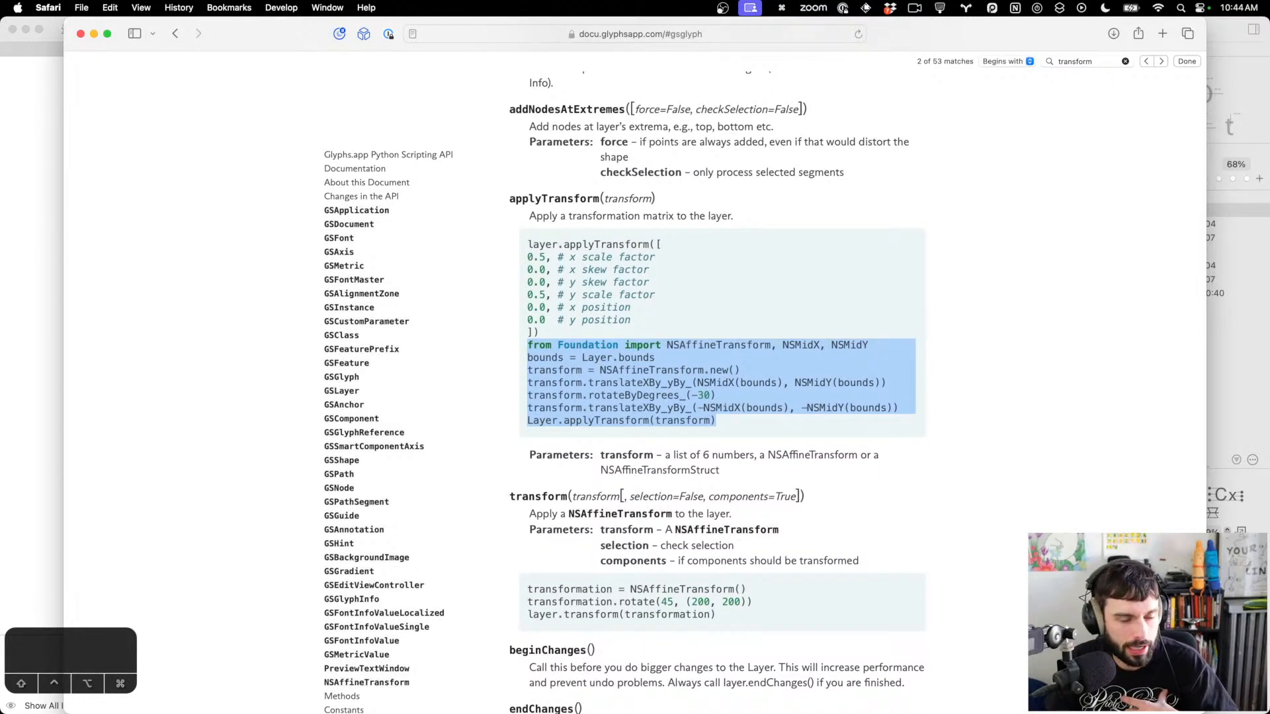
{"action": "left_click", "coordinate": [41, 559]}
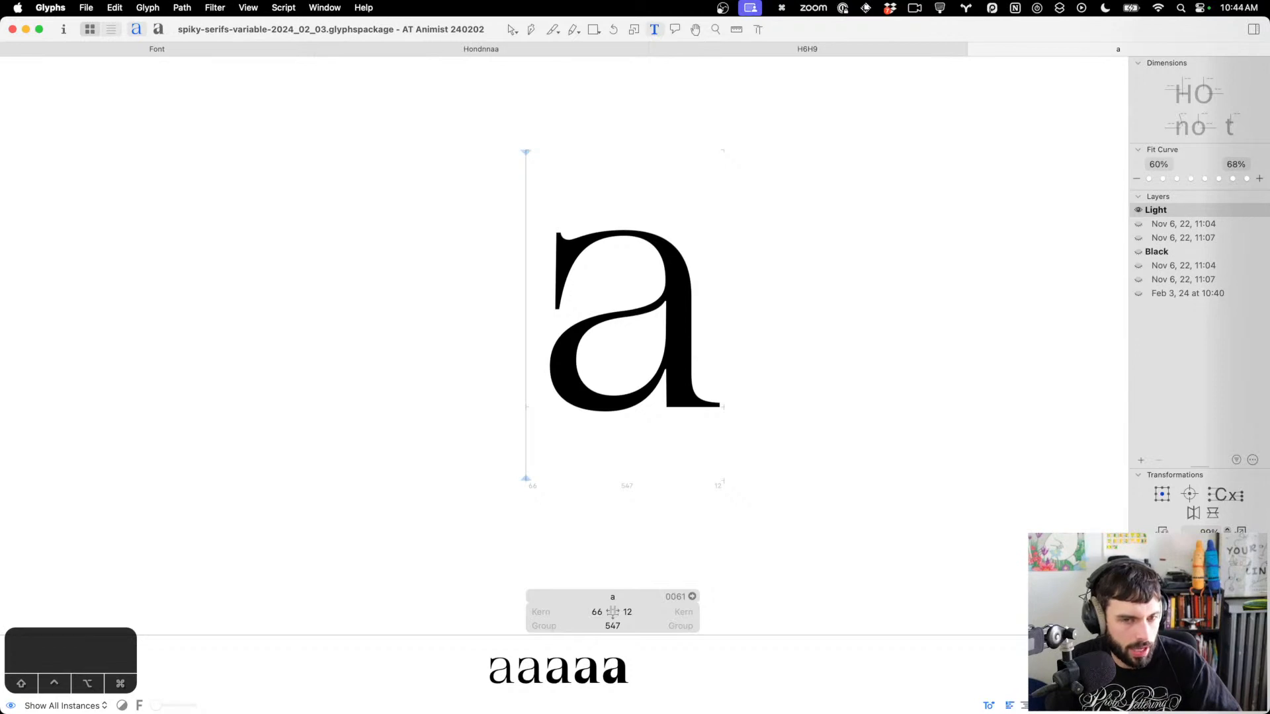
Open the Black a in the Hondnnaa text for editing and back up its current outline as a new layer
{"action": "scroll", "coordinate": [599, 208], "scroll_direction": "up", "scroll_amount": 2}
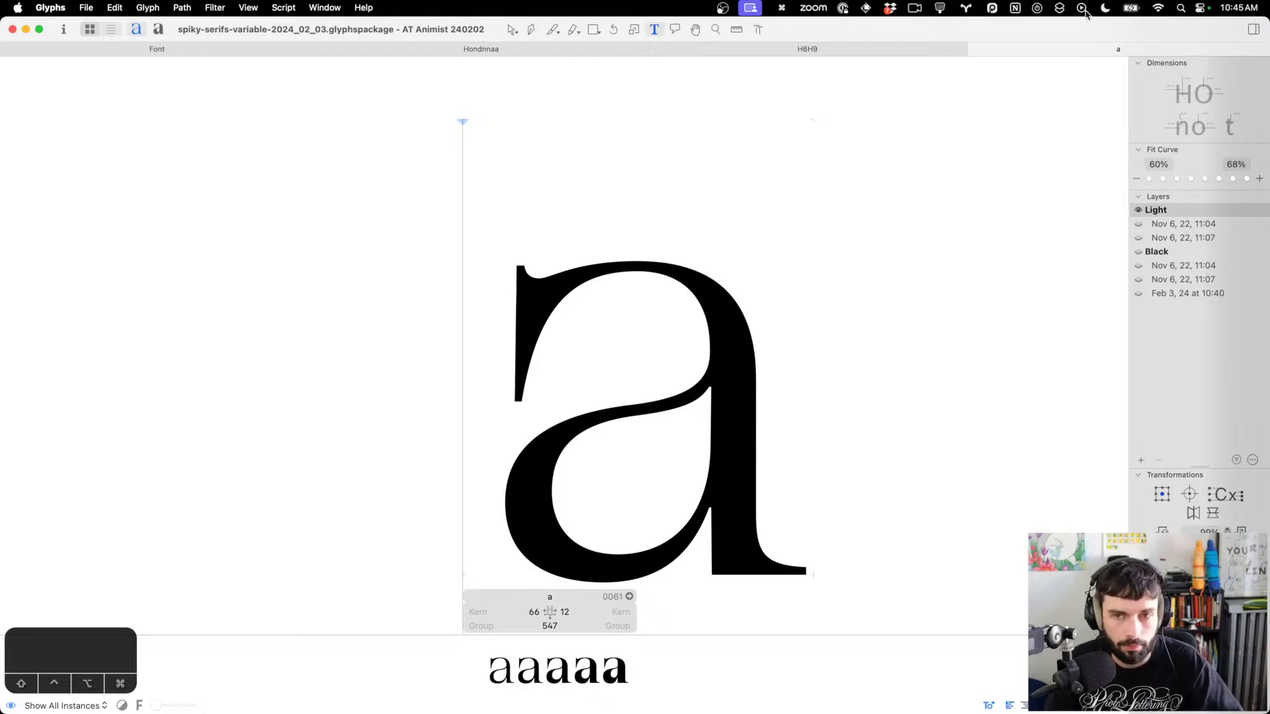
{"action": "left_click", "coordinate": [879, 53]}
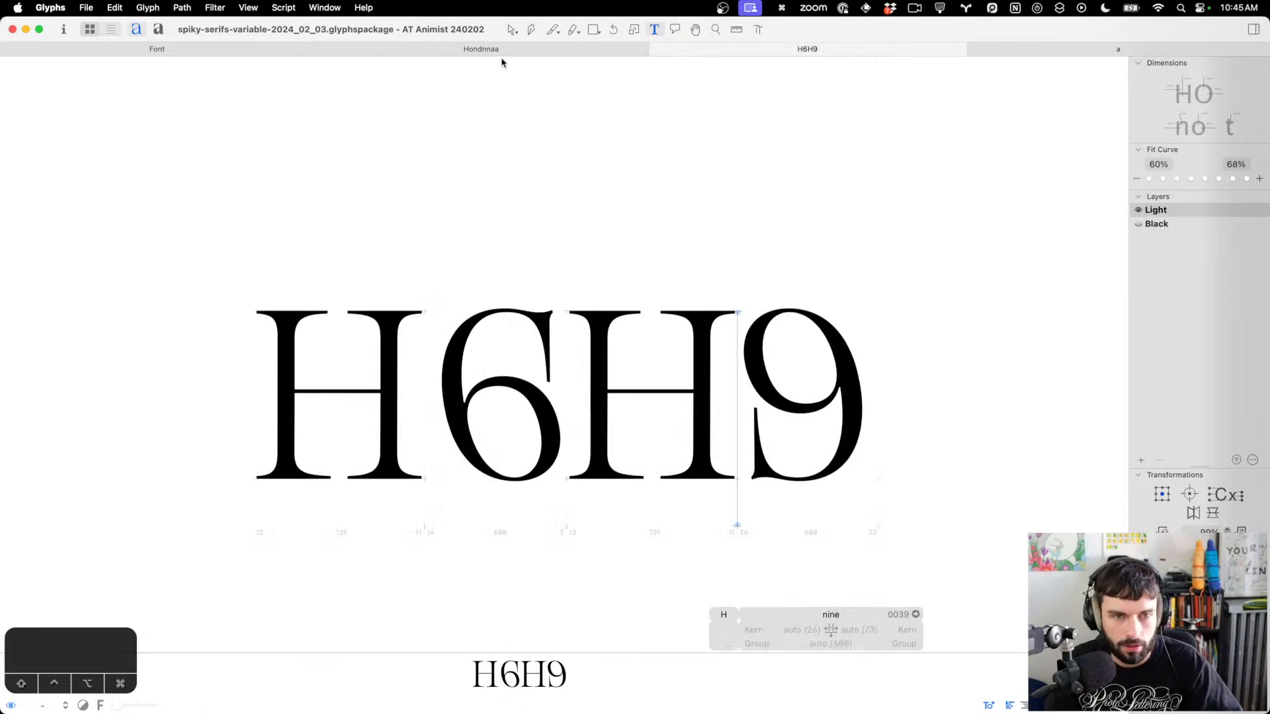
{"action": "left_click", "coordinate": [521, 47]}
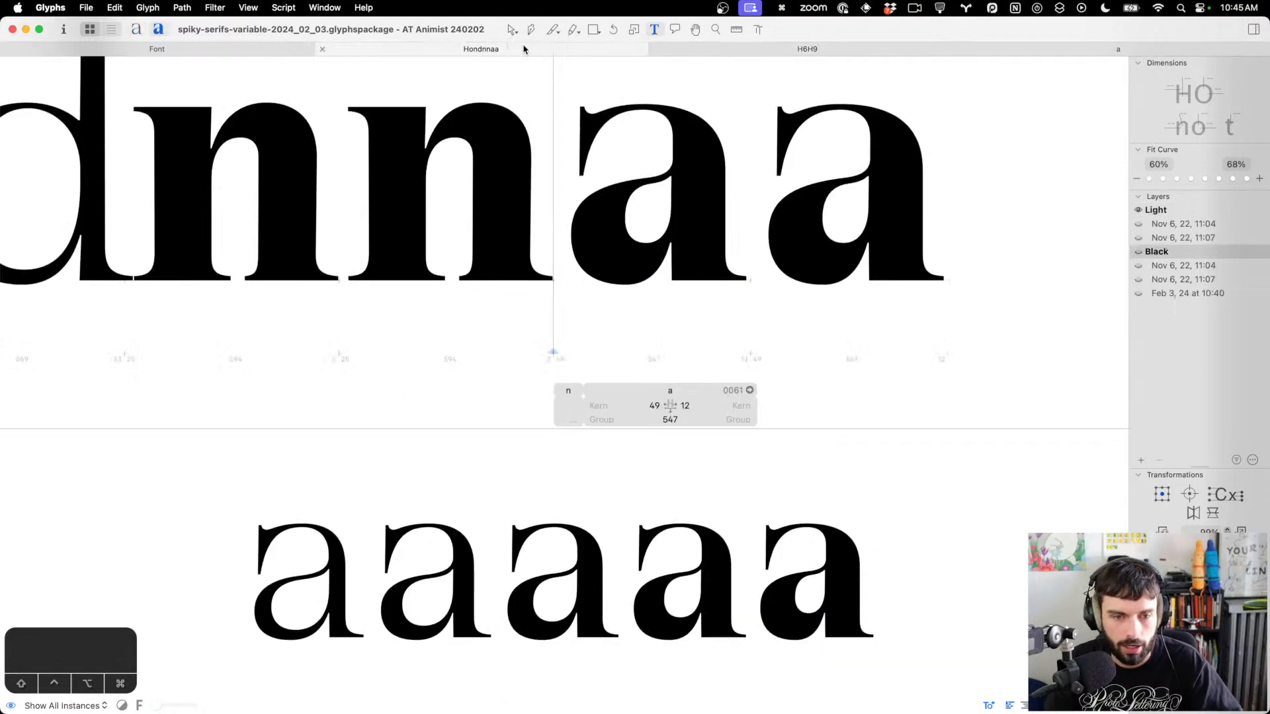
{"action": "scroll", "coordinate": [579, 108], "scroll_direction": "up", "scroll_amount": 4}
{"action": "scroll", "coordinate": [579, 108], "scroll_direction": "up", "scroll_amount": 5}
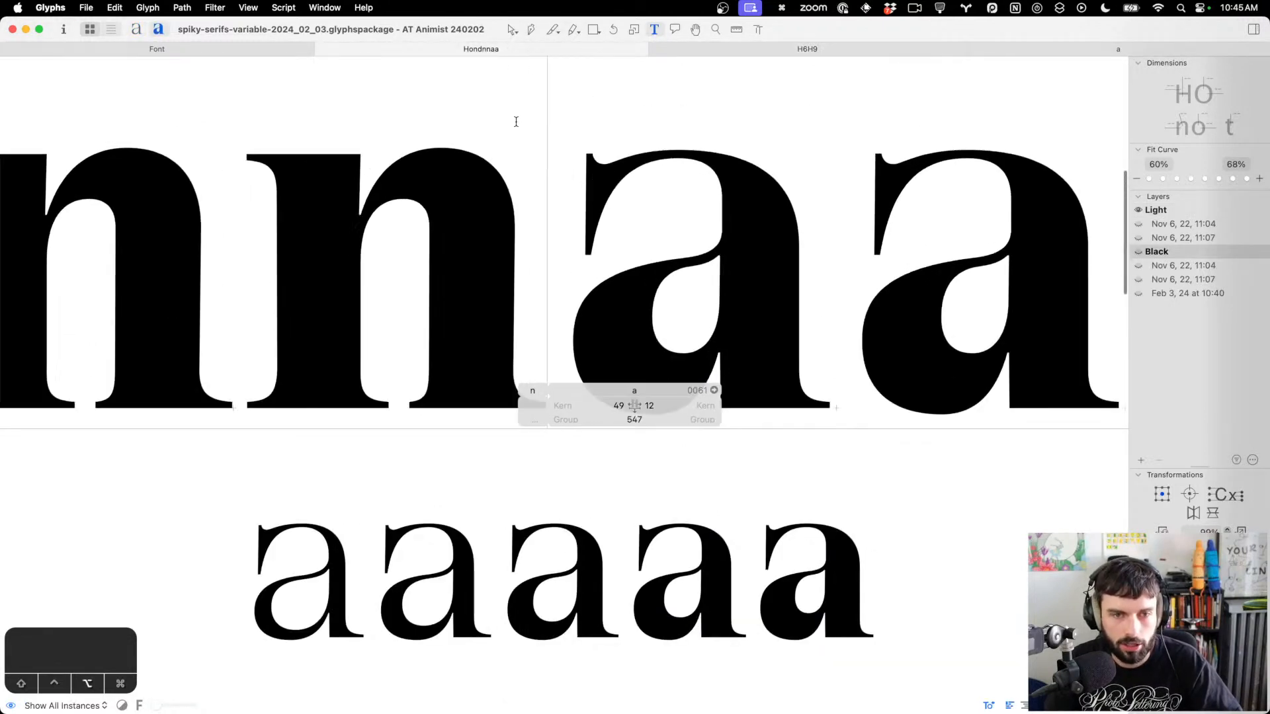
{"action": "key", "text": "Escape"}
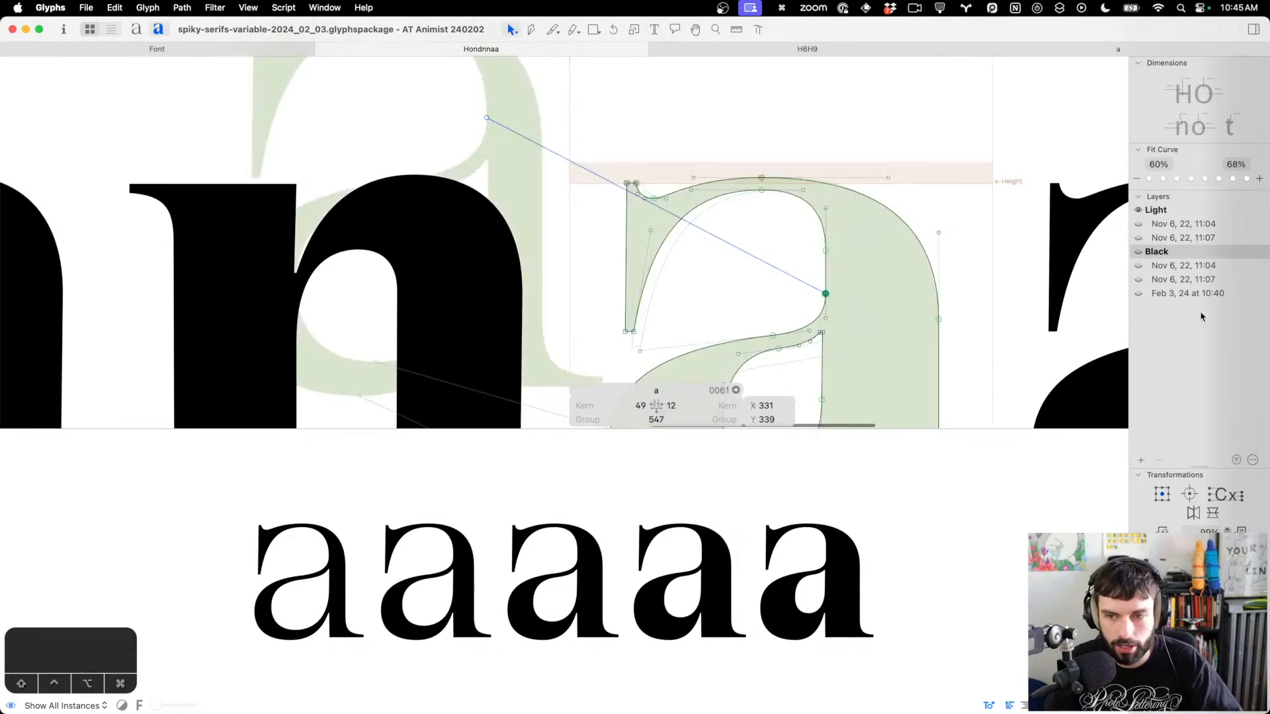
{"action": "left_click", "coordinate": [1141, 461]}
Move the curve node beside the Black a's upper terminal to X 98, Y 473, making the dip shallower
{"action": "scroll", "coordinate": [567, 116], "scroll_direction": "up", "scroll_amount": 5}
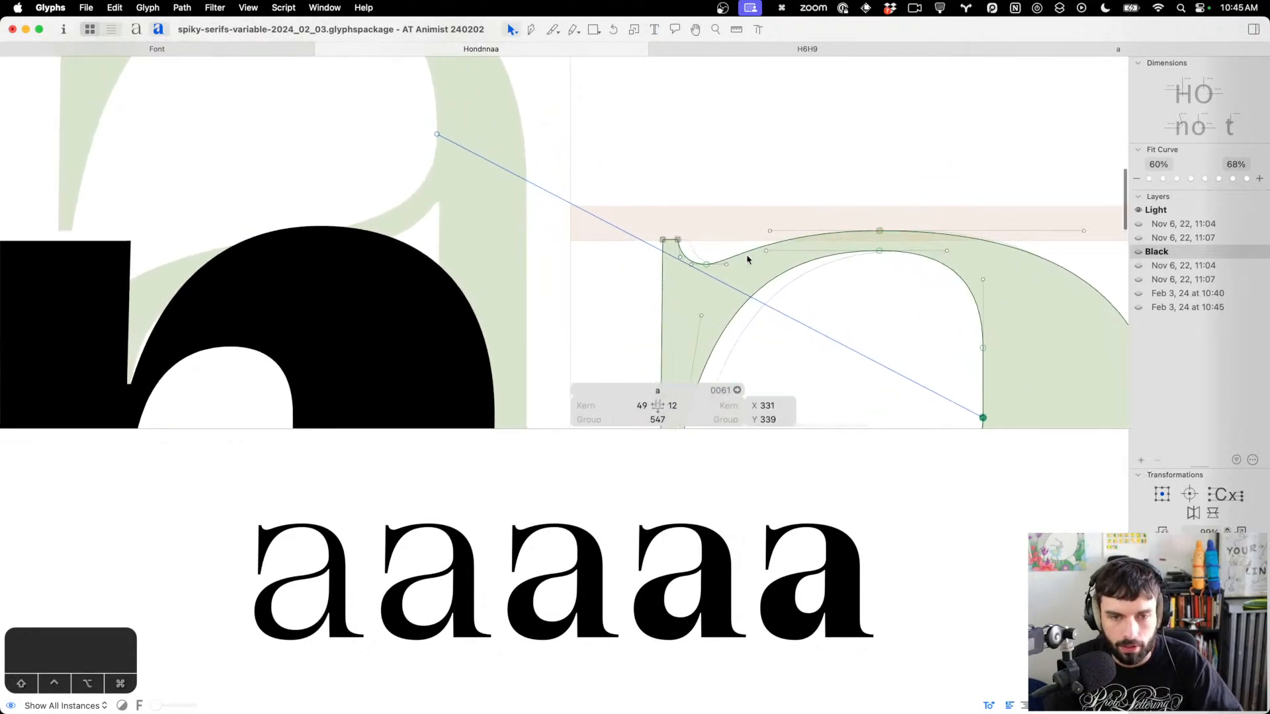
{"action": "left_click", "coordinate": [706, 263]}
{"action": "key", "text": "ctrl+alt+shift+Up"}
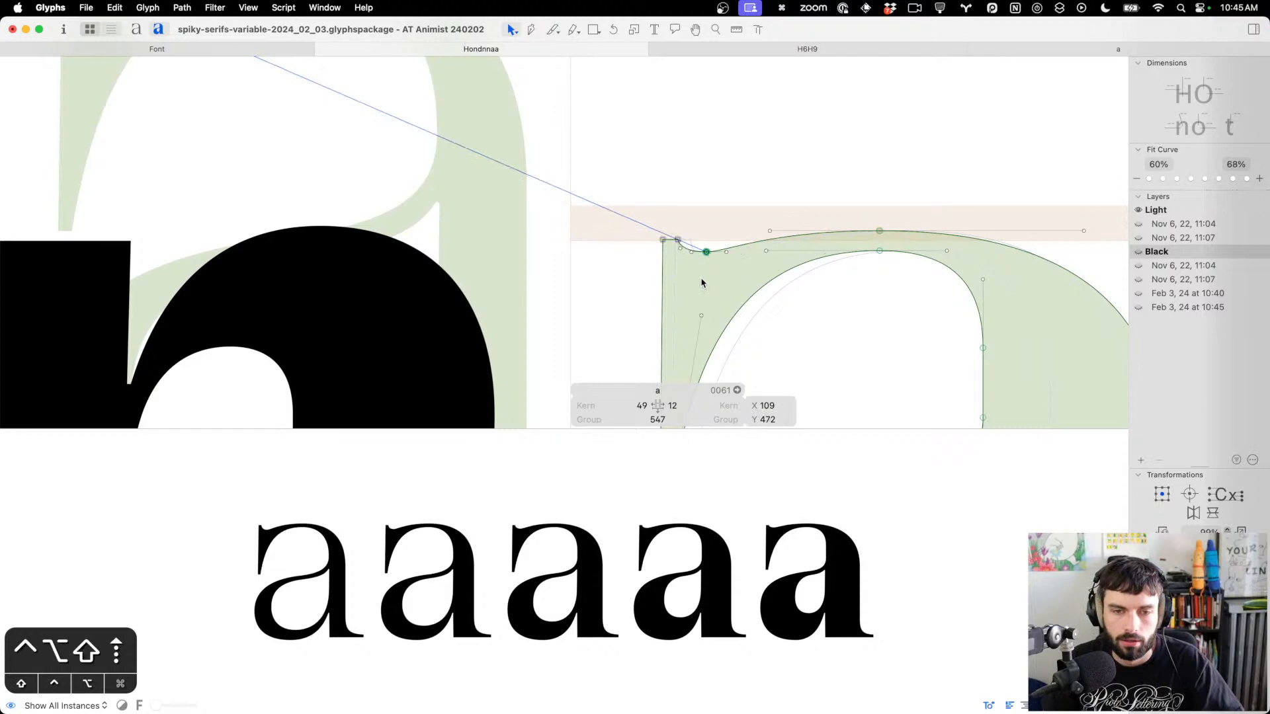
{"action": "key", "text": "ctrl+alt+Left"}
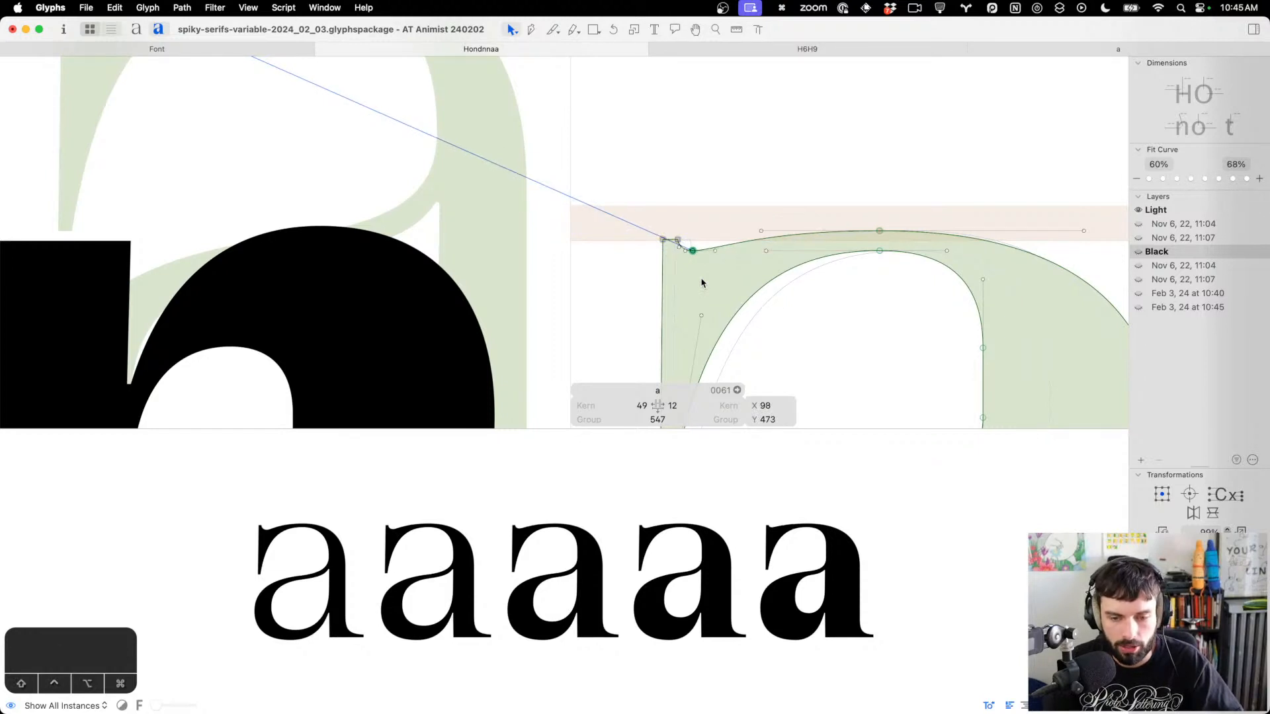
Insert a capital E before the two a's in the sample text, trying an S after it and removing it
{"action": "key", "text": "t"}
{"action": "scroll", "coordinate": [688, 265], "scroll_direction": "down", "scroll_amount": 3}
{"action": "type", "text": "E"}
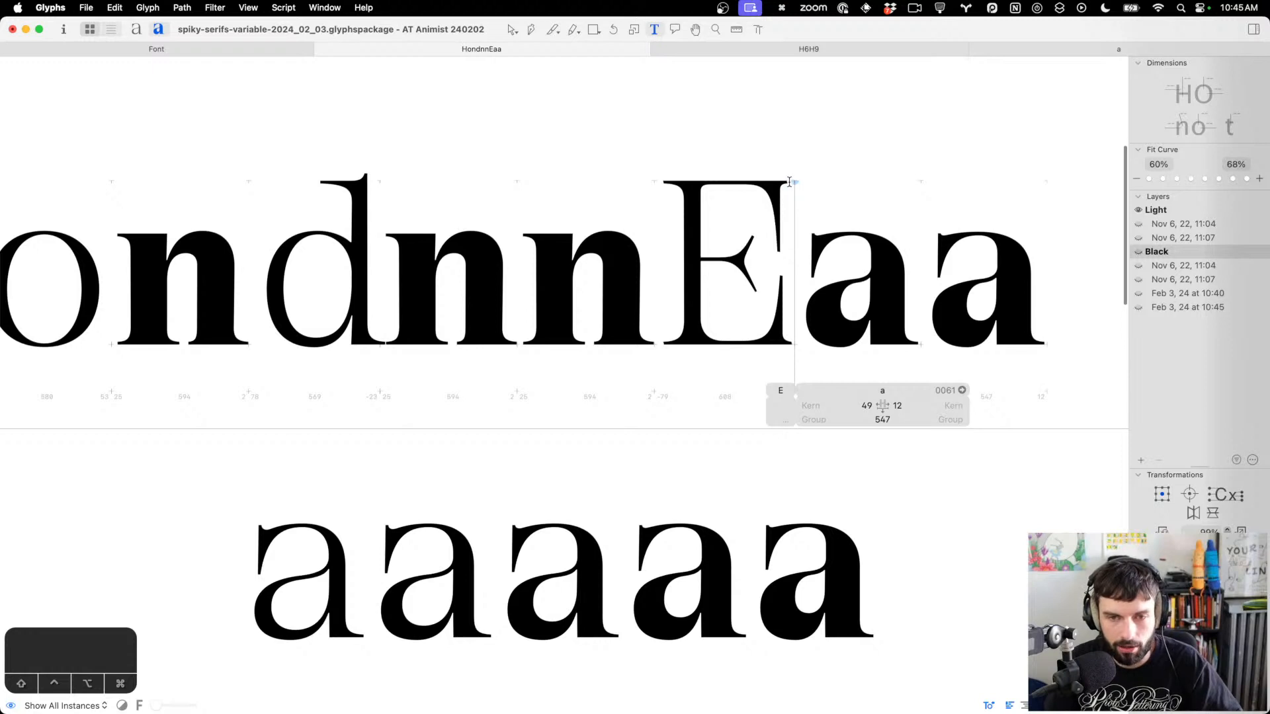
{"action": "type", "text": "S"}
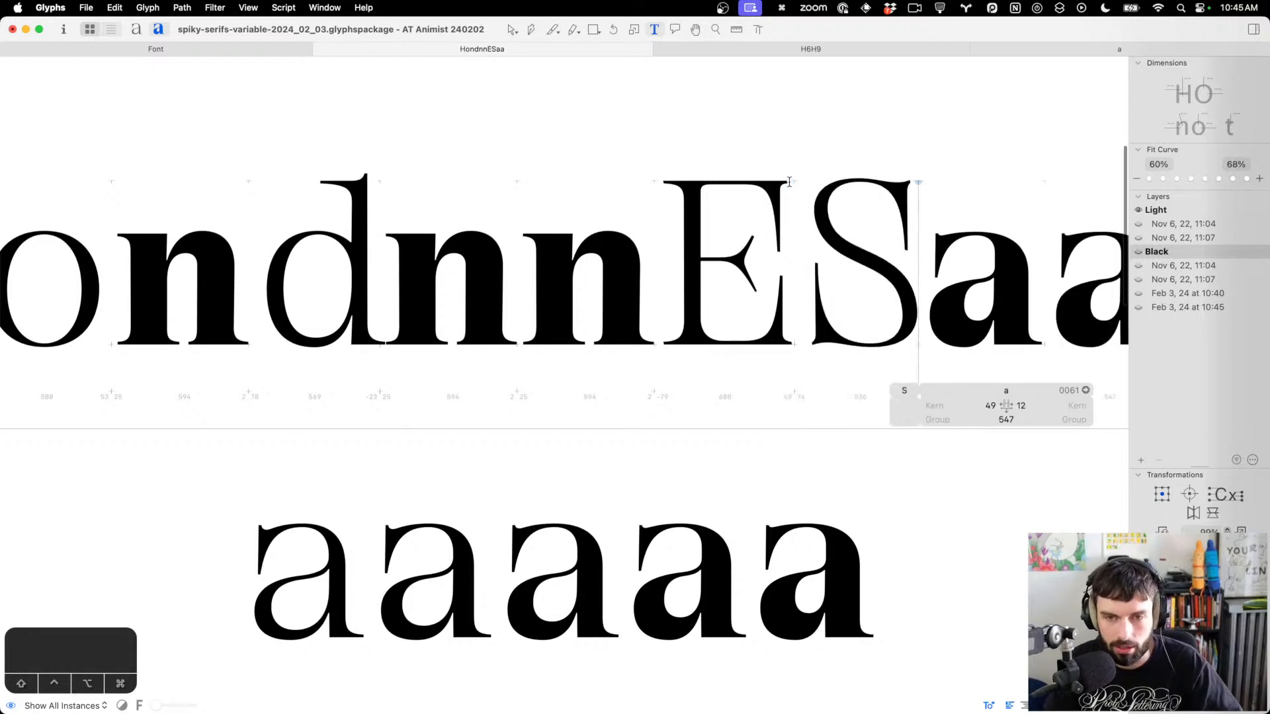
{"action": "scroll", "coordinate": [789, 181], "scroll_direction": "right", "scroll_amount": 3}
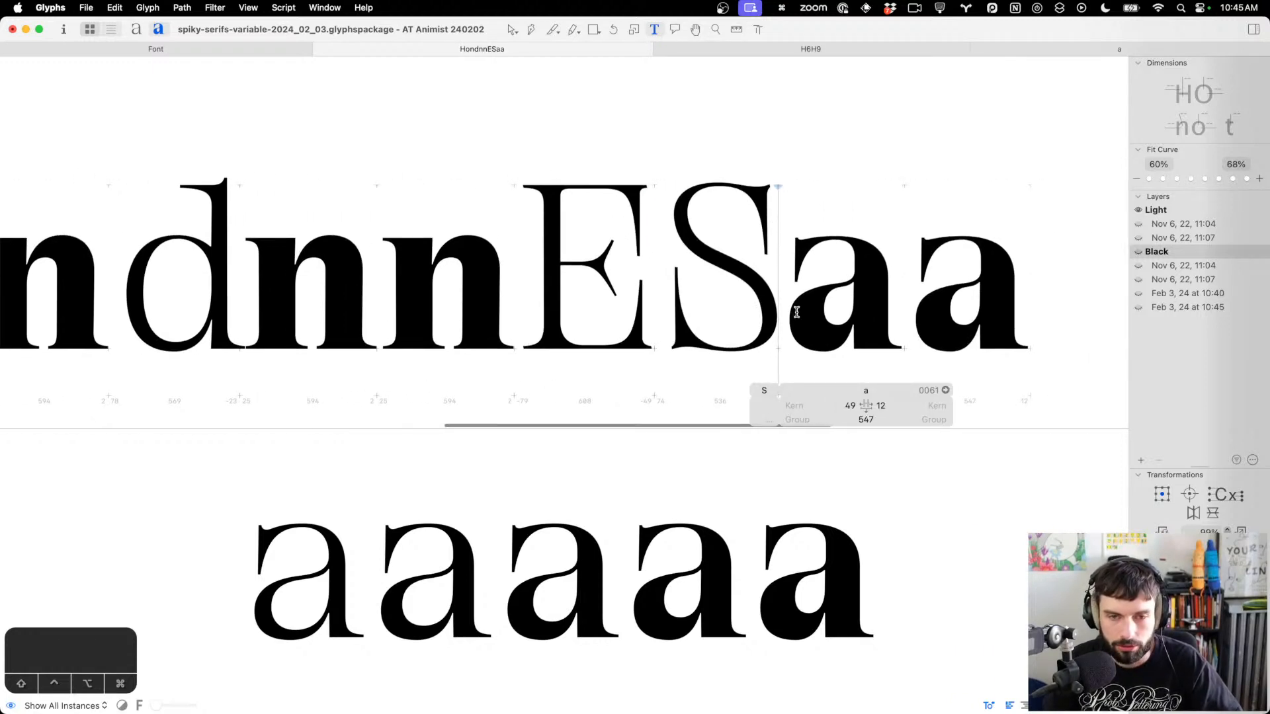
{"action": "key", "text": "BackSpace"}
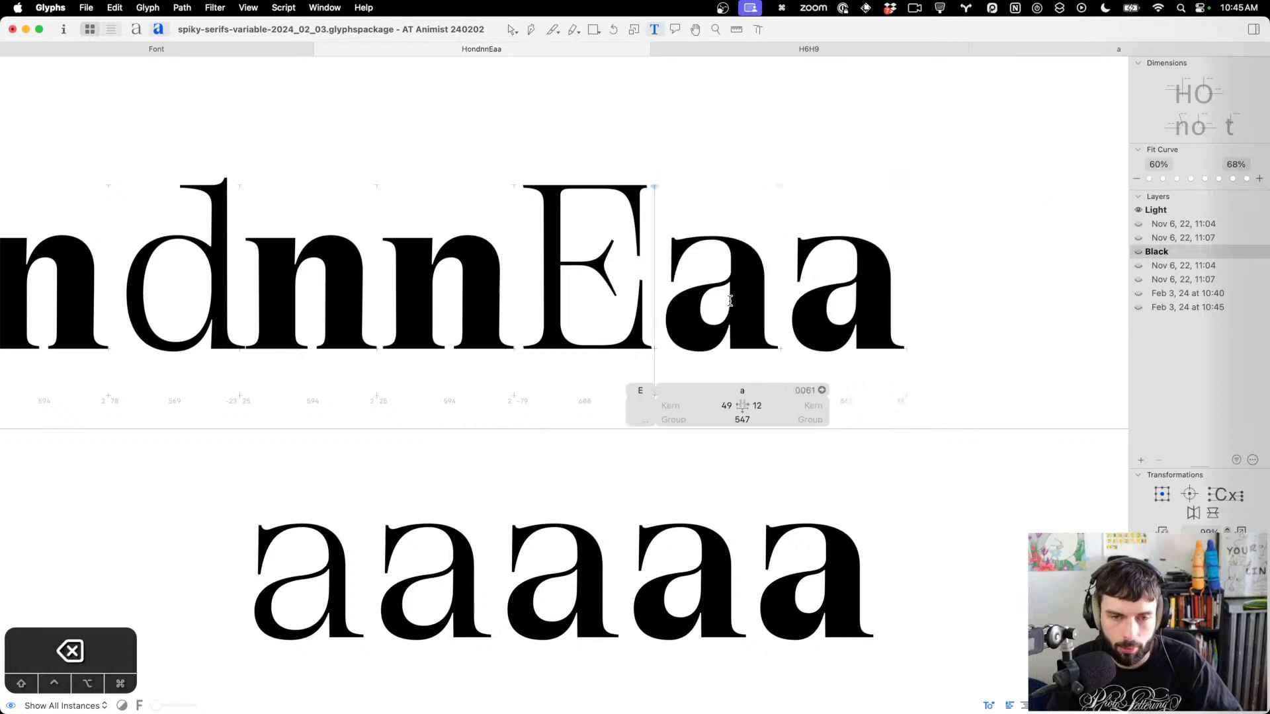
Delete the capital E before the two a's in the sample text
{"action": "key", "text": "BackSpace"}
{"action": "scroll", "coordinate": [727, 298], "scroll_direction": "up", "scroll_amount": 3}
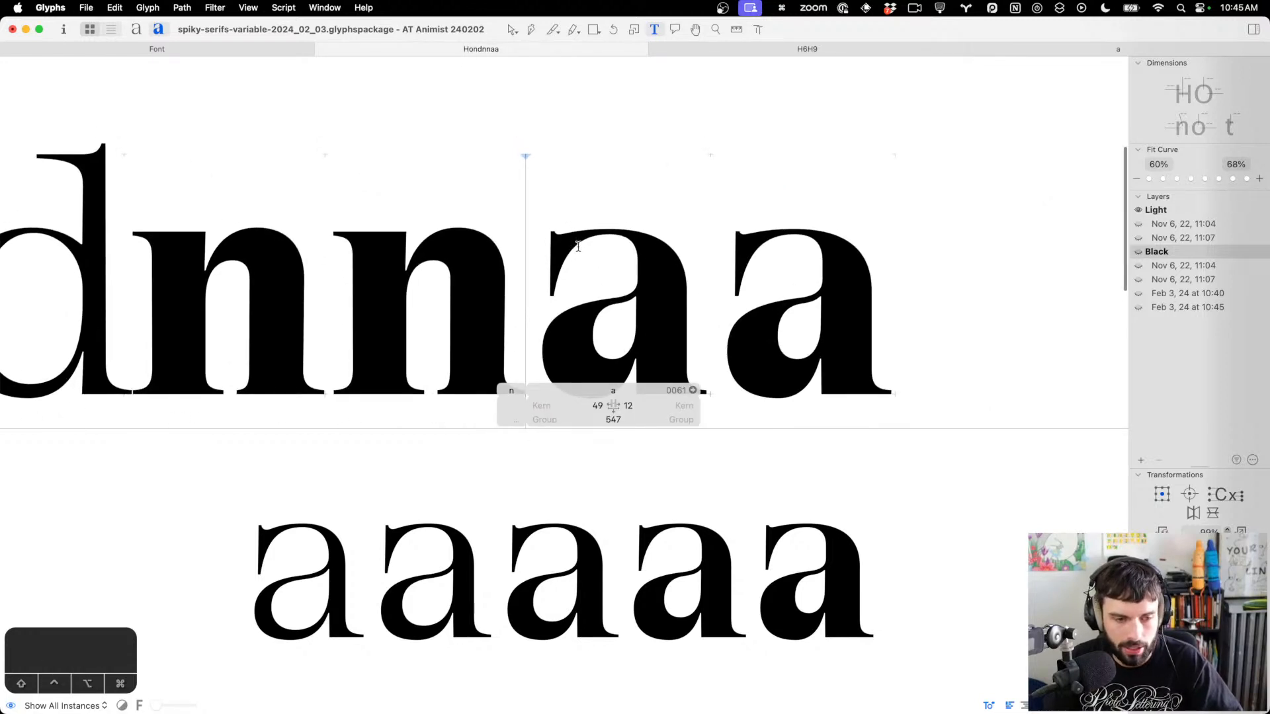
{"action": "scroll", "coordinate": [347, 450], "scroll_direction": "left", "scroll_amount": 3}
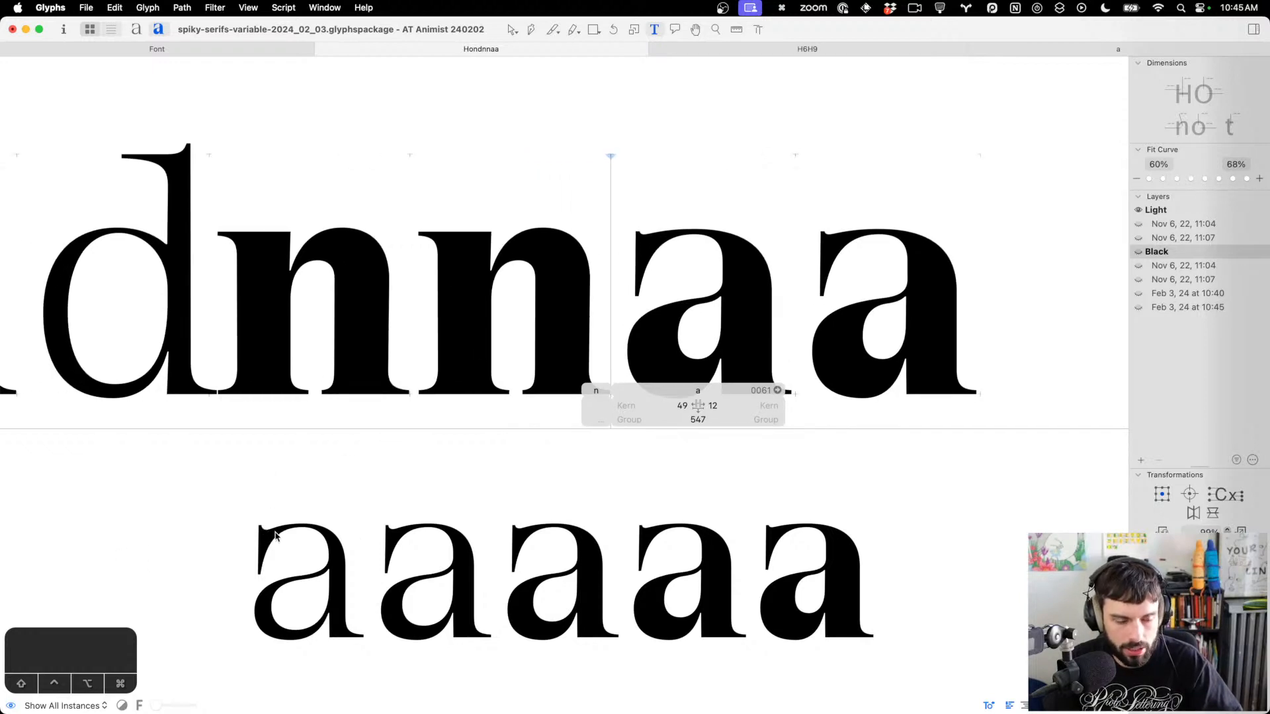
Move the curve node beside the Black a's upper terminal to X 100, Y 471, and lower the terminal's two top nodes to Y 481
{"action": "double_click", "coordinate": [697, 254]}
{"action": "scroll", "coordinate": [658, 225], "scroll_direction": "up", "scroll_amount": 5}
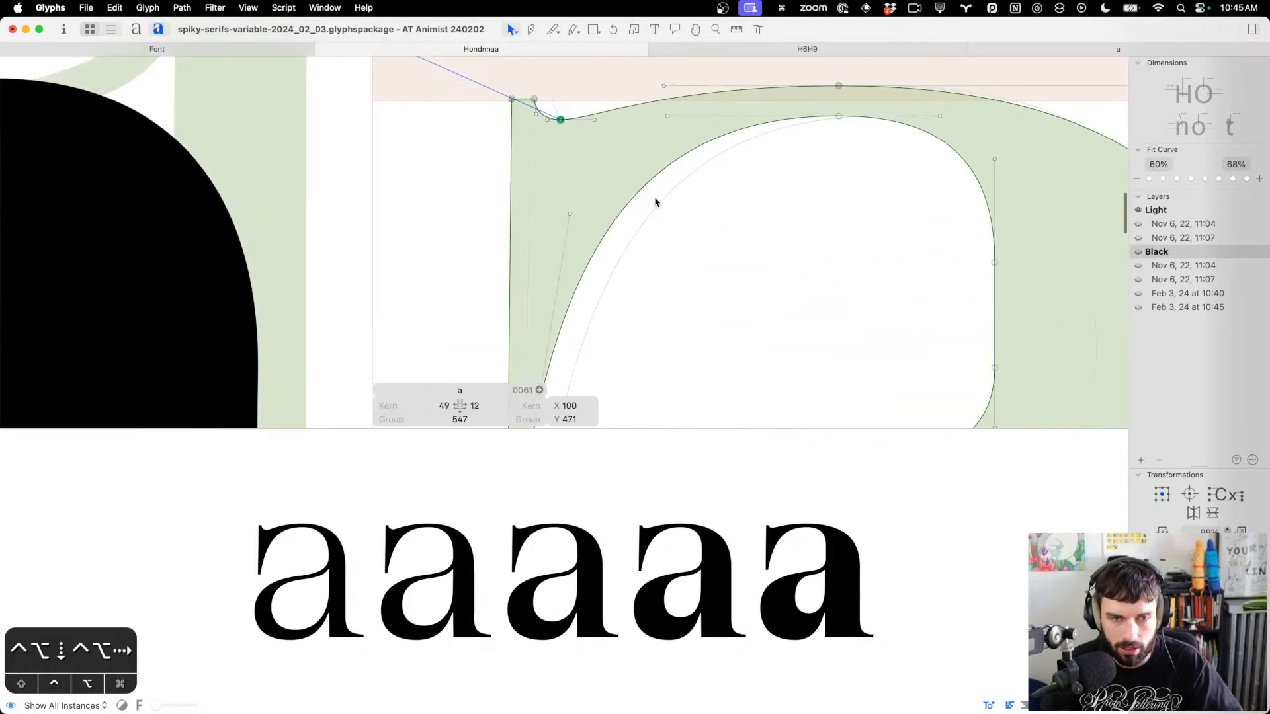
{"action": "left_click_drag", "start_coordinate": [548, 84], "coordinate": [467, 108]}
{"action": "key", "text": "t"}
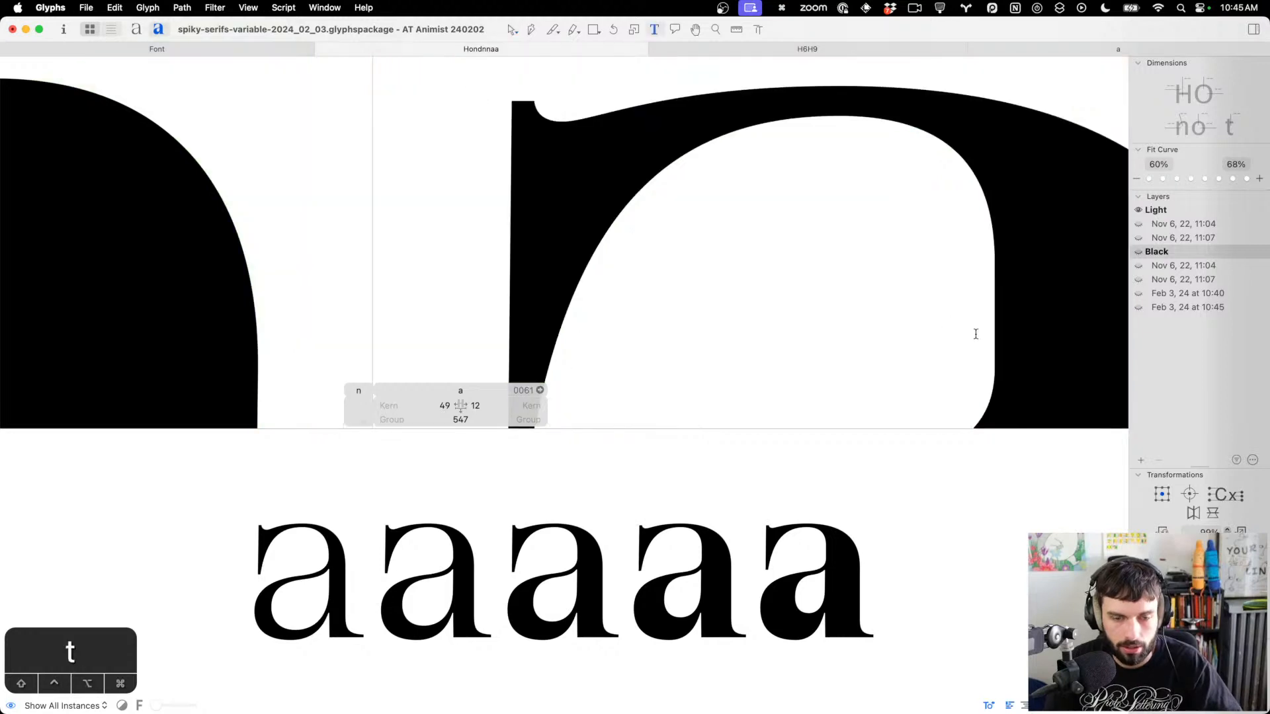
{"action": "scroll", "coordinate": [975, 334], "scroll_direction": "down", "scroll_amount": 5}
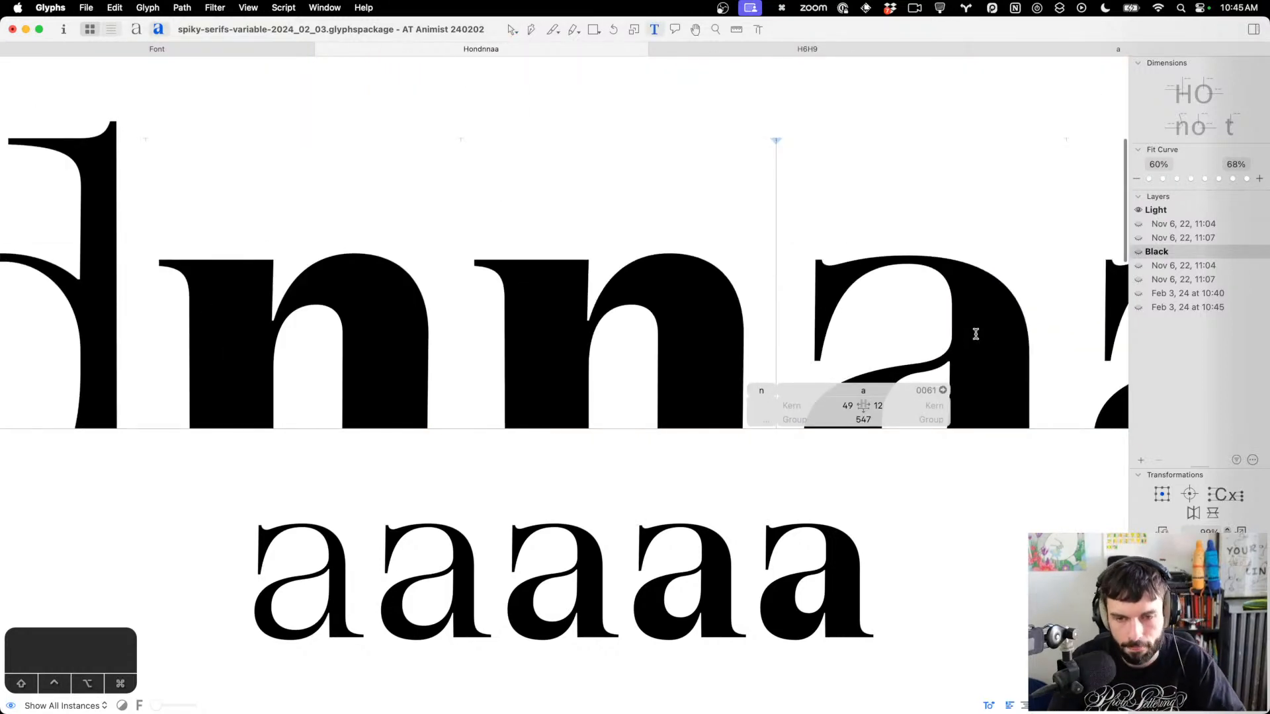
{"action": "scroll", "coordinate": [976, 334], "scroll_direction": "up", "scroll_amount": 5}
{"action": "key", "text": "Escape"}
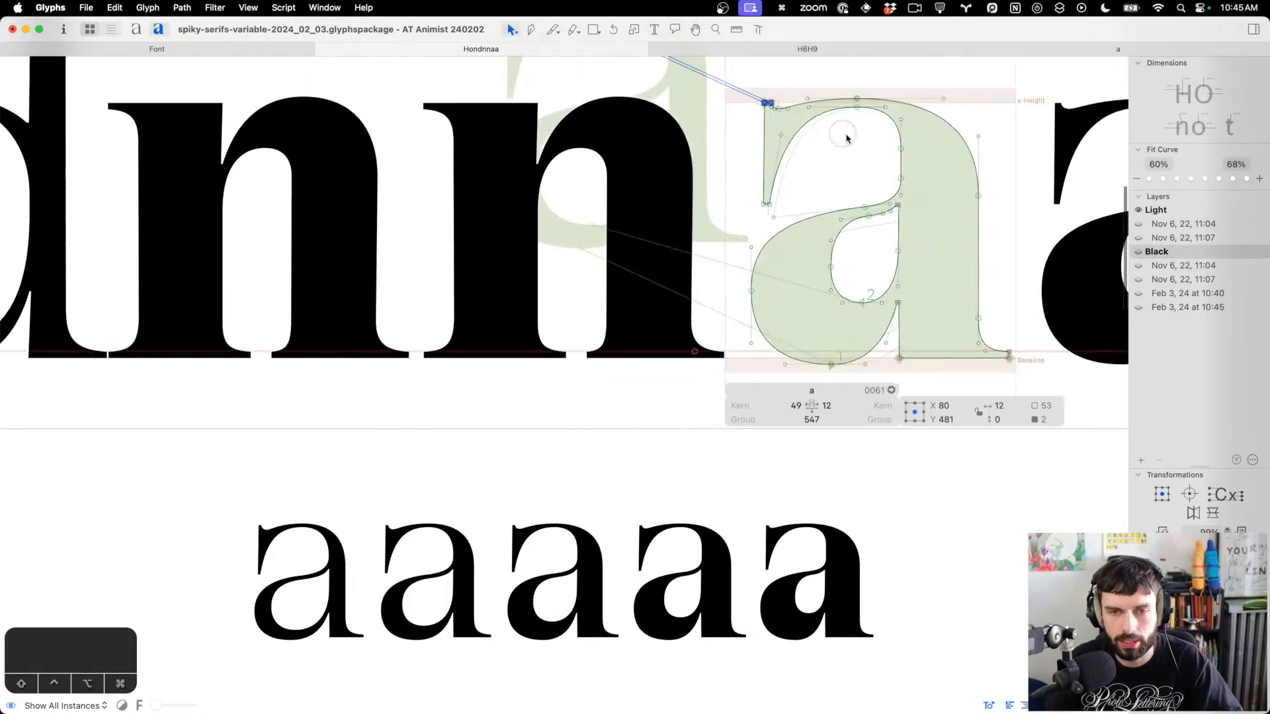
Shift the outer and inner extreme nodes at the top of the Black a's arch rightward to X 258
{"action": "scroll", "coordinate": [846, 138], "scroll_direction": "up", "scroll_amount": 5}
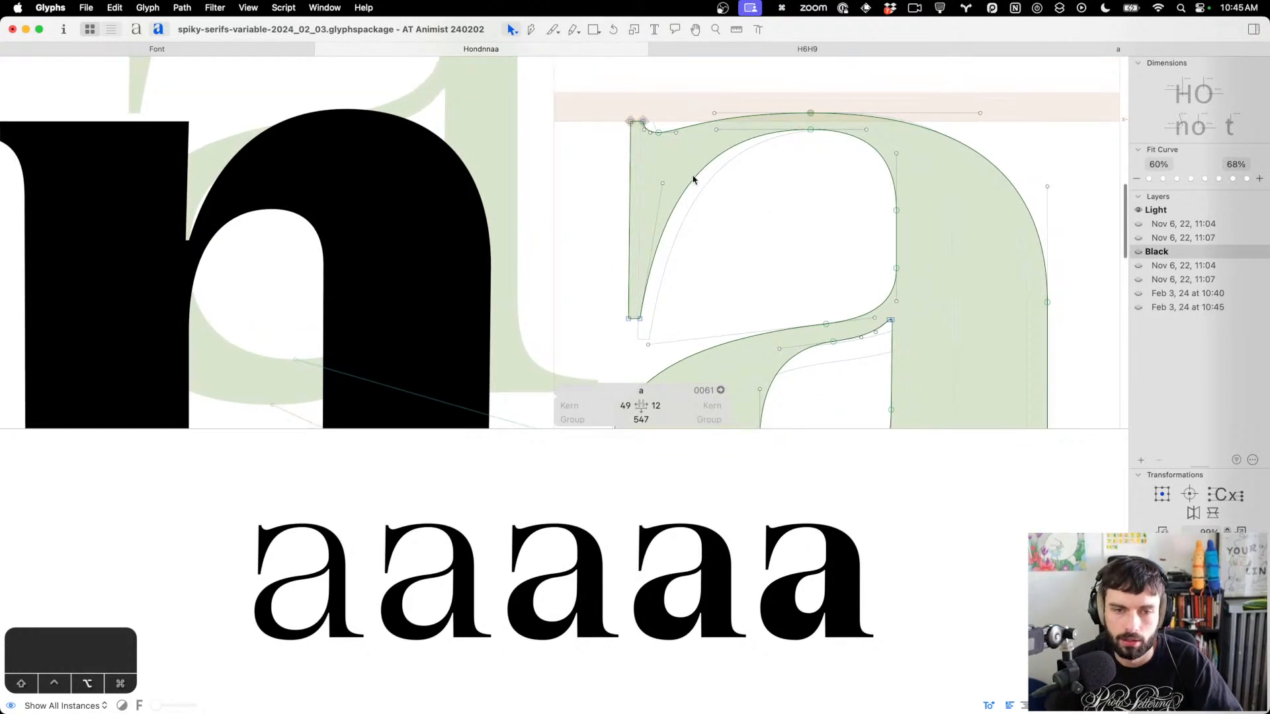
{"action": "left_click_drag", "start_coordinate": [813, 156], "coordinate": [794, 79]}
{"action": "key", "text": "ctrl+alt+shift+Right"}
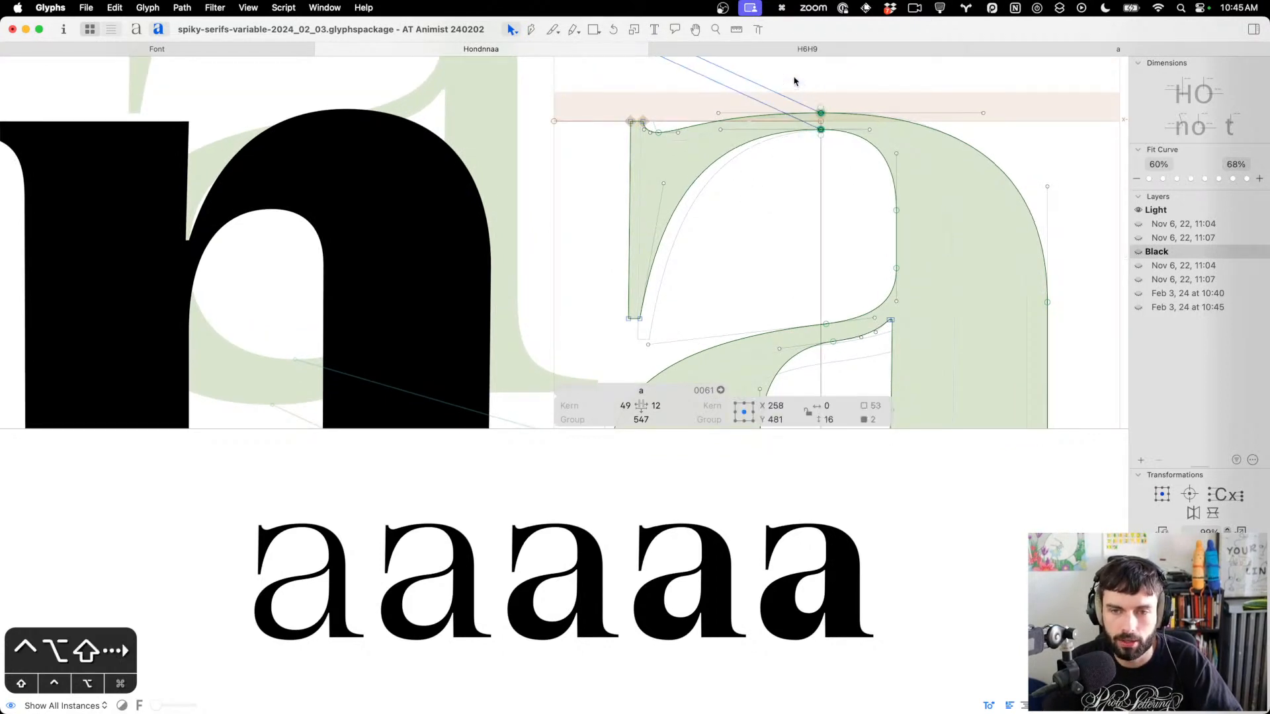
Reshape the Black a's inner upper curve into a flatter diagonal between the terminal and arch, thickening the terminal, and preview it in the text
{"action": "left_click", "coordinate": [696, 190]}
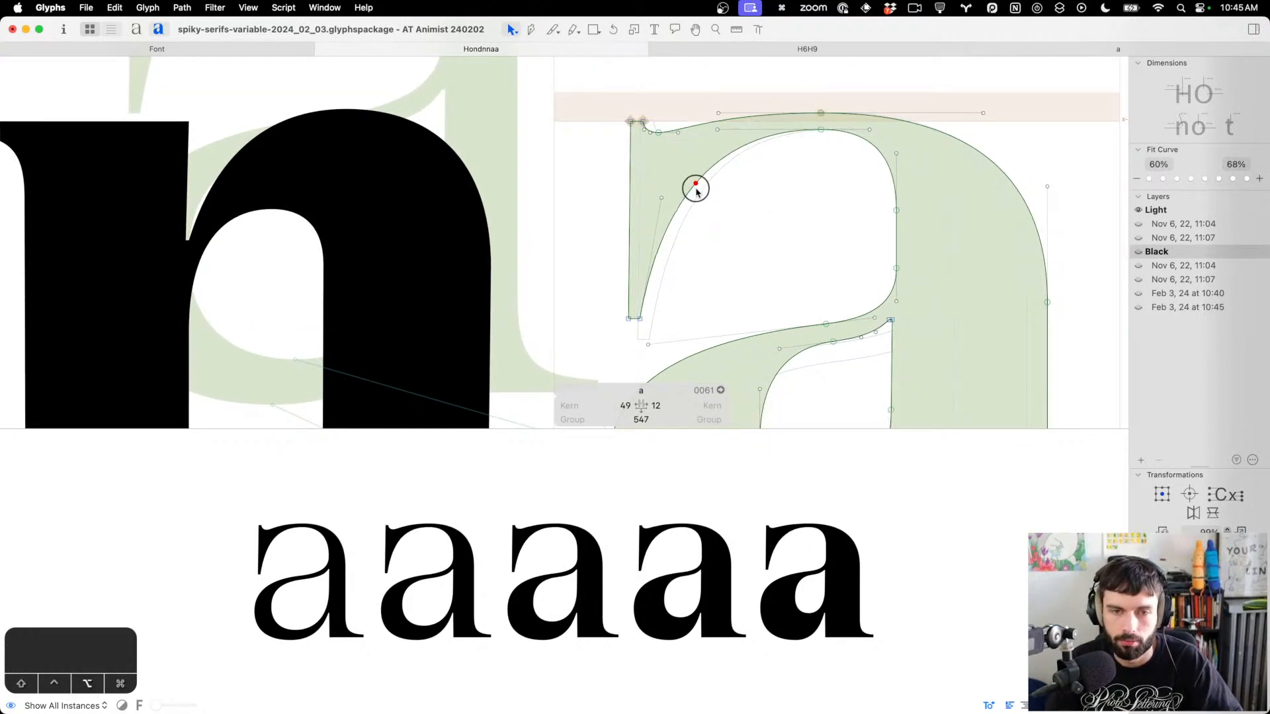
{"action": "left_click_drag", "start_coordinate": [695, 190], "coordinate": [754, 276]}
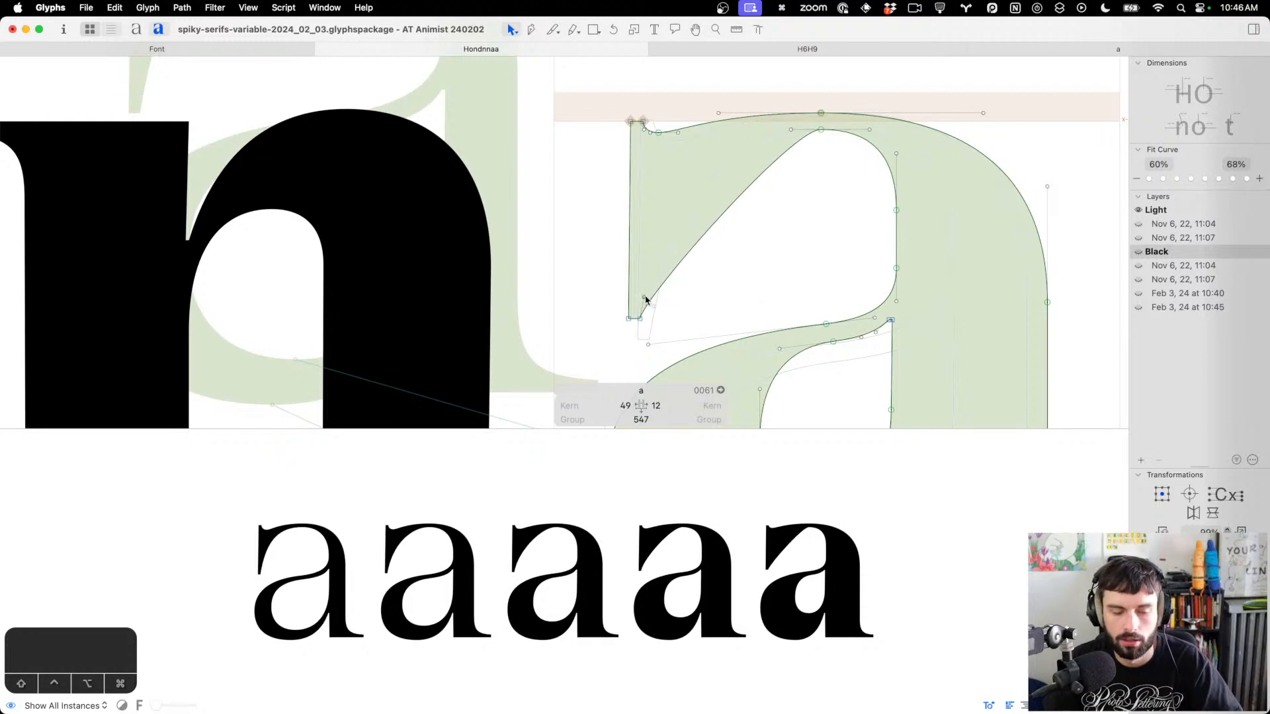
{"action": "left_click_drag", "start_coordinate": [645, 298], "coordinate": [753, 158]}
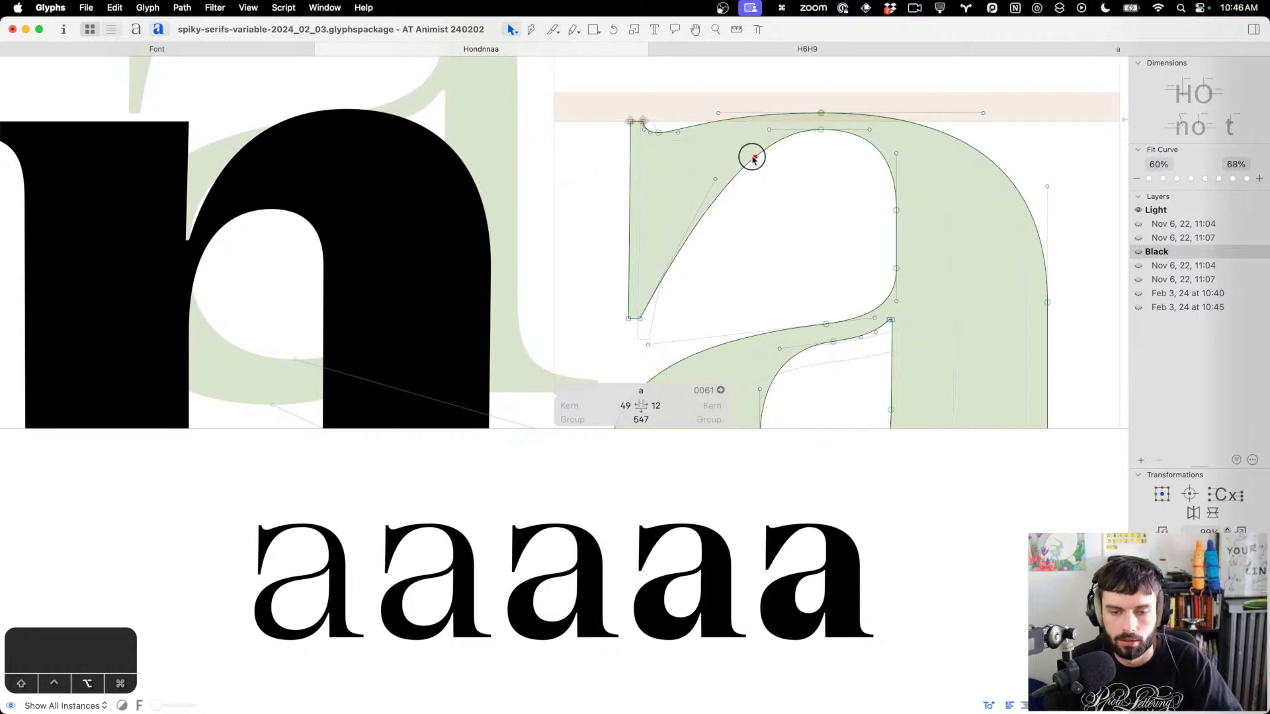
{"action": "scroll", "coordinate": [757, 188], "scroll_direction": "down", "scroll_amount": 3}
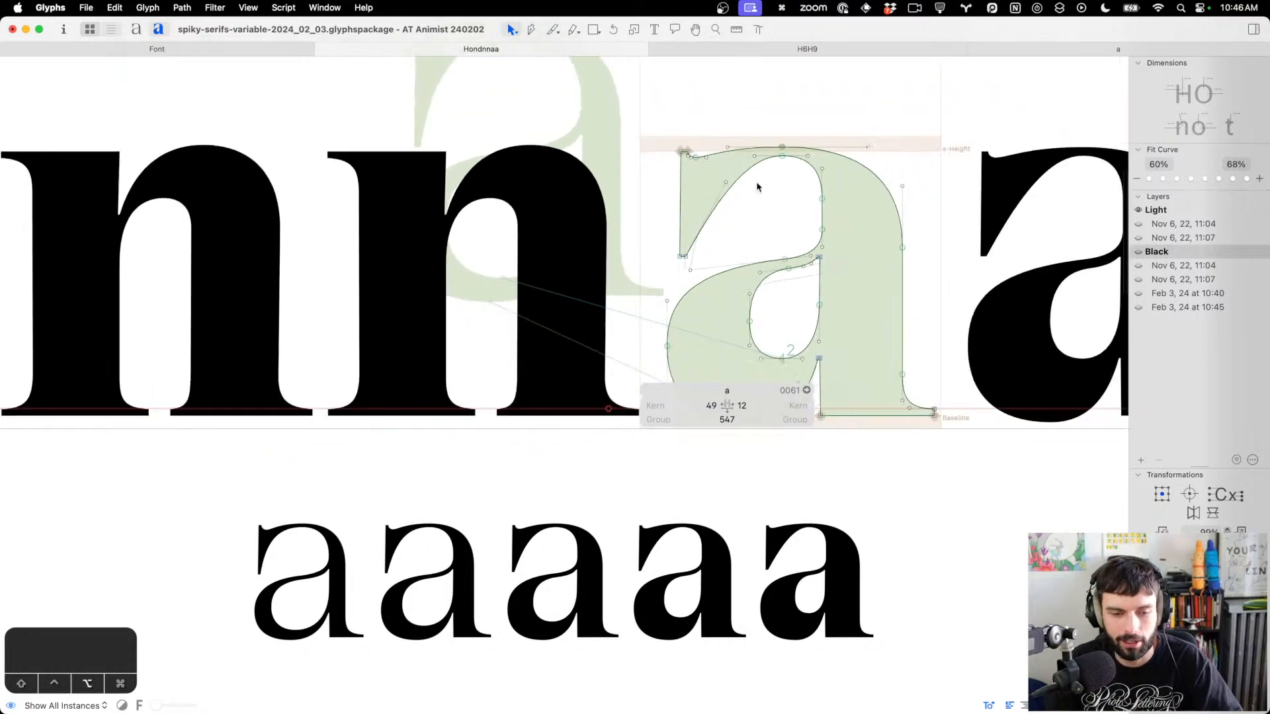
{"action": "key", "text": "t"}
{"action": "scroll", "coordinate": [757, 187], "scroll_direction": "down", "scroll_amount": 3}
{"action": "scroll", "coordinate": [602, 117], "scroll_direction": "up", "scroll_amount": 5}
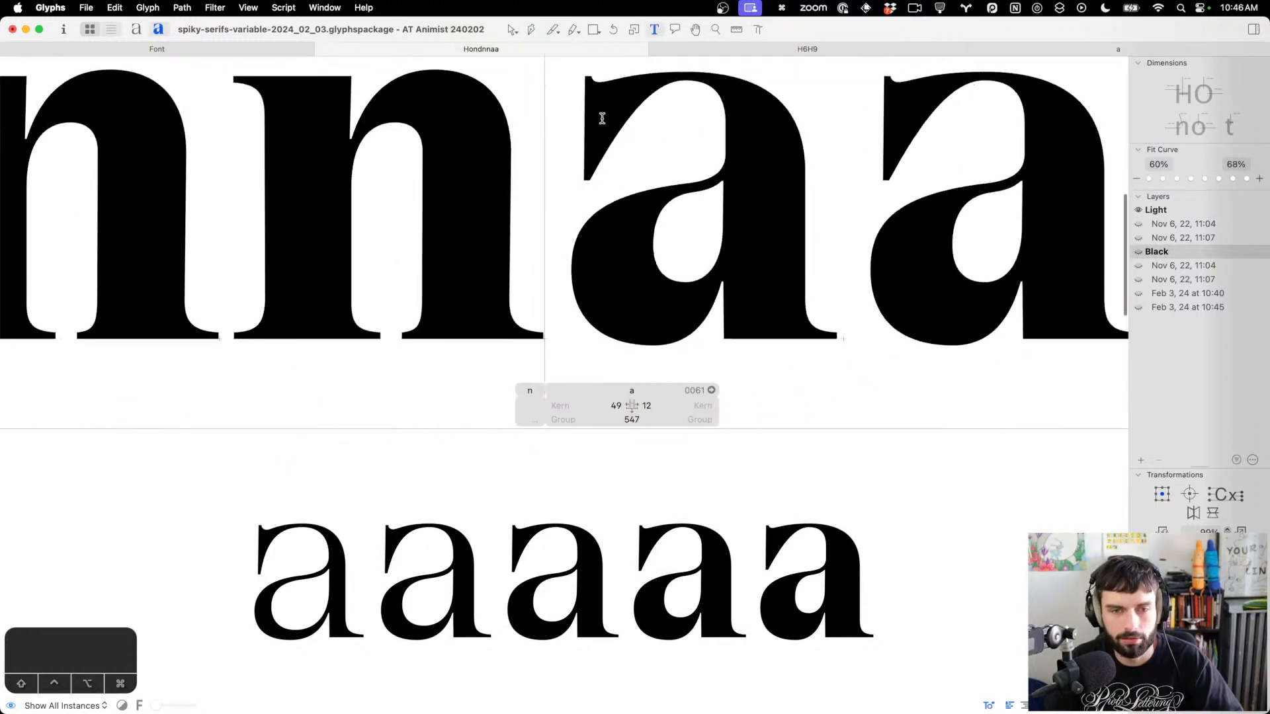
Lower the two bottom nodes of the Black a's upper-left terminal to Y 270
{"action": "double_click", "coordinate": [609, 159]}
{"action": "left_click_drag", "start_coordinate": [613, 156], "coordinate": [558, 190]}
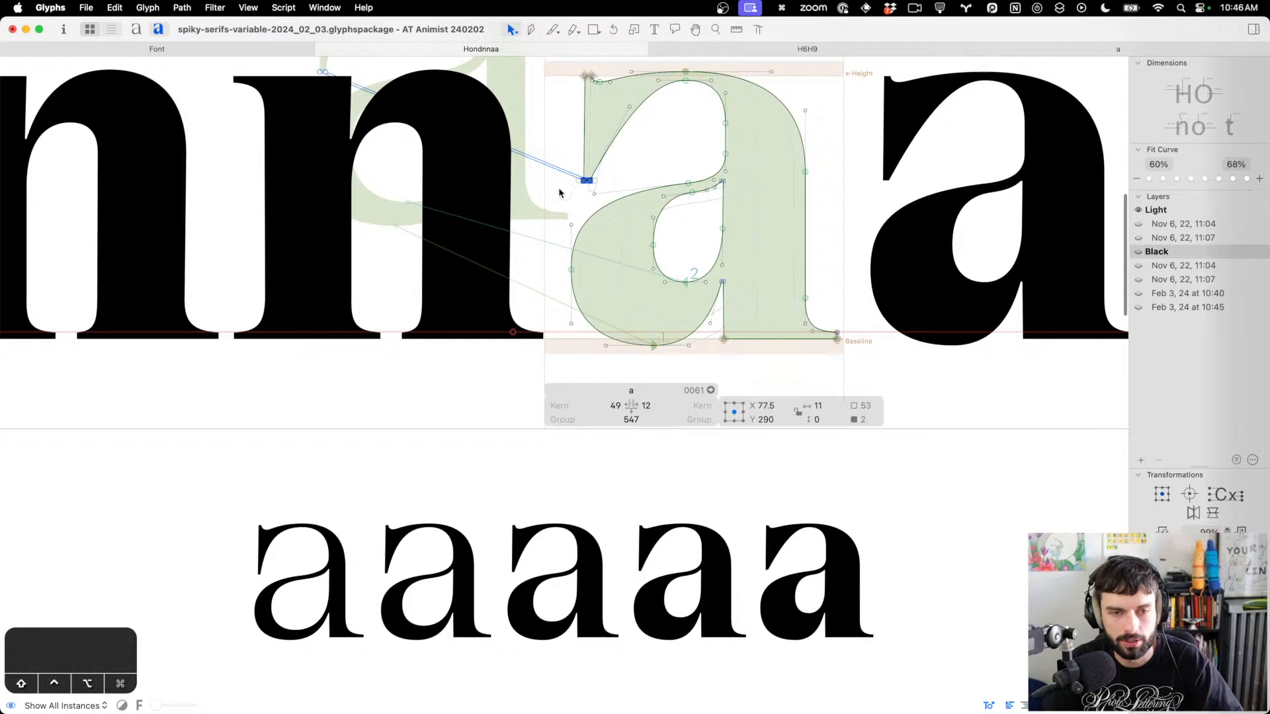
{"action": "key", "text": "shift+Down"}
{"action": "key", "text": "shift+Down"}
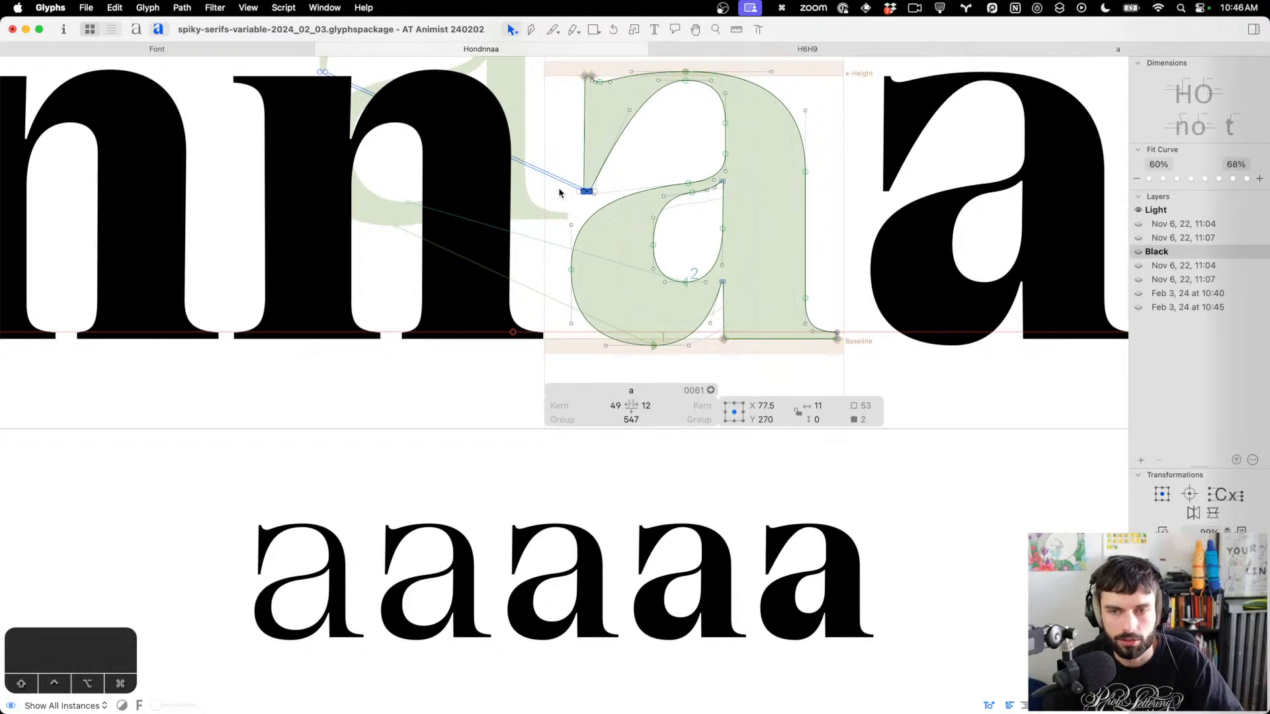
Shift the outer and inner top nodes of the a's arch to the right, centred at X 268, and preview the letter
{"action": "left_click", "coordinate": [682, 64]}
{"action": "left_click_drag", "start_coordinate": [681, 64], "coordinate": [673, 64]}
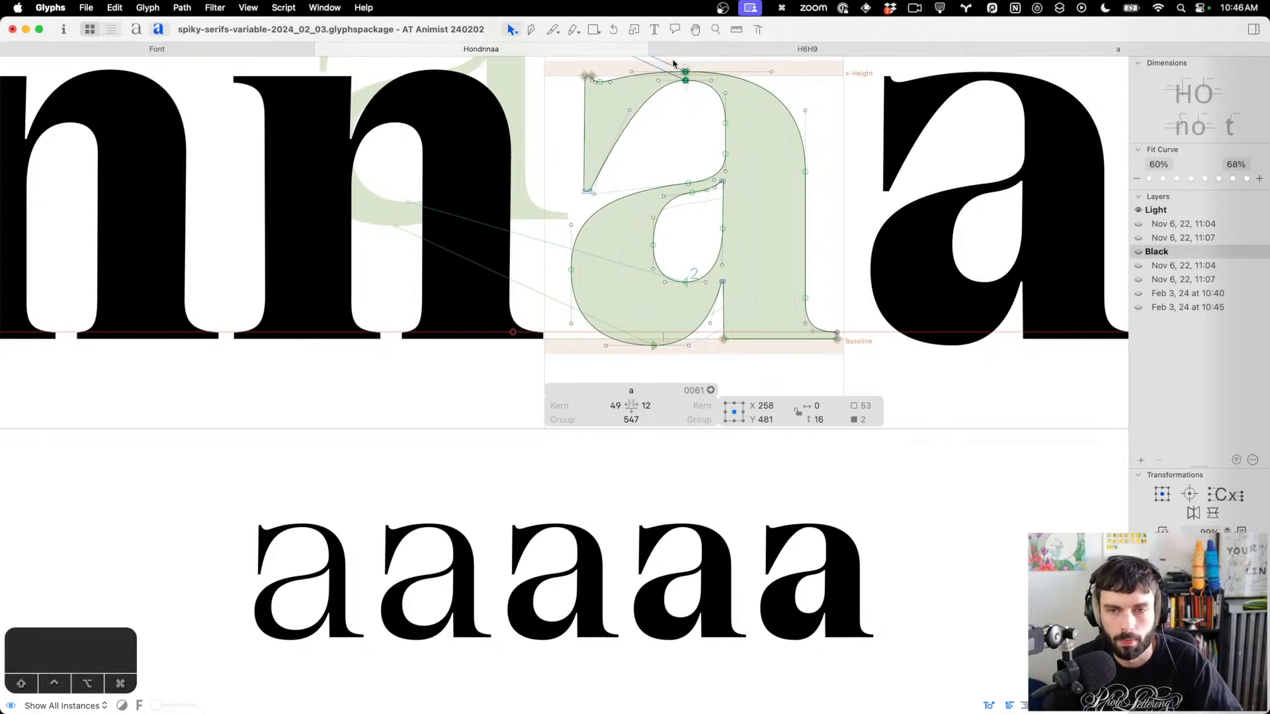
{"action": "key", "text": "ctrl+alt+shift+Right"}
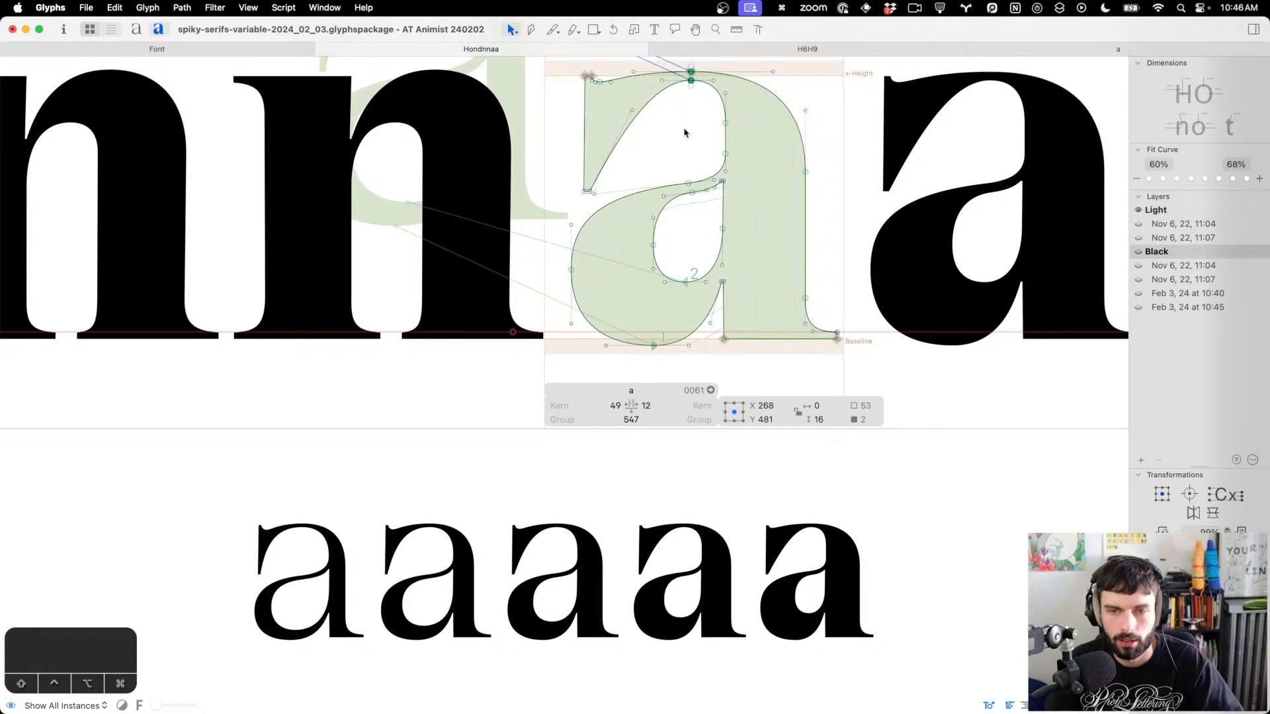
{"action": "key", "text": "t"}
{"action": "scroll", "coordinate": [708, 171], "scroll_direction": "down", "scroll_amount": 5}
{"action": "scroll", "coordinate": [698, 152], "scroll_direction": "up", "scroll_amount": 6}
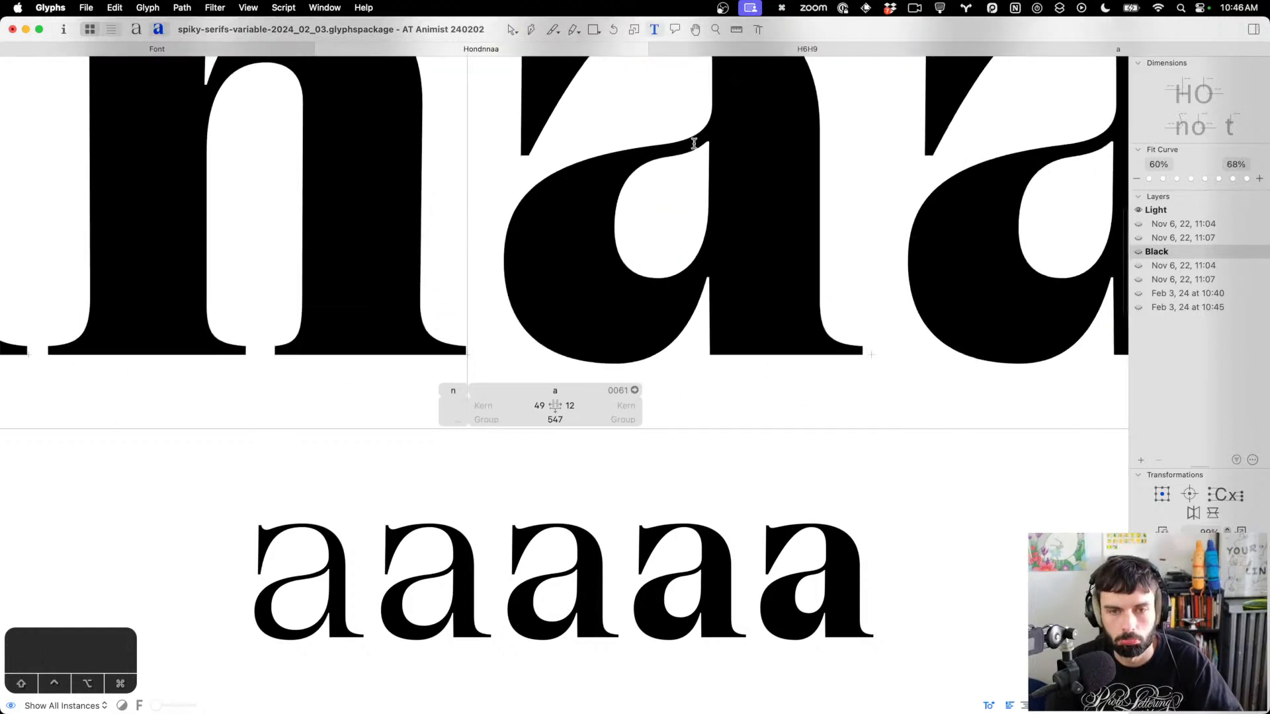
Raise the node on the right side of the a's upper counter to Y 359, adjusting its handles along with it
{"action": "double_click", "coordinate": [677, 85]}
{"action": "scroll", "coordinate": [660, 149], "scroll_direction": "up", "scroll_amount": 5}
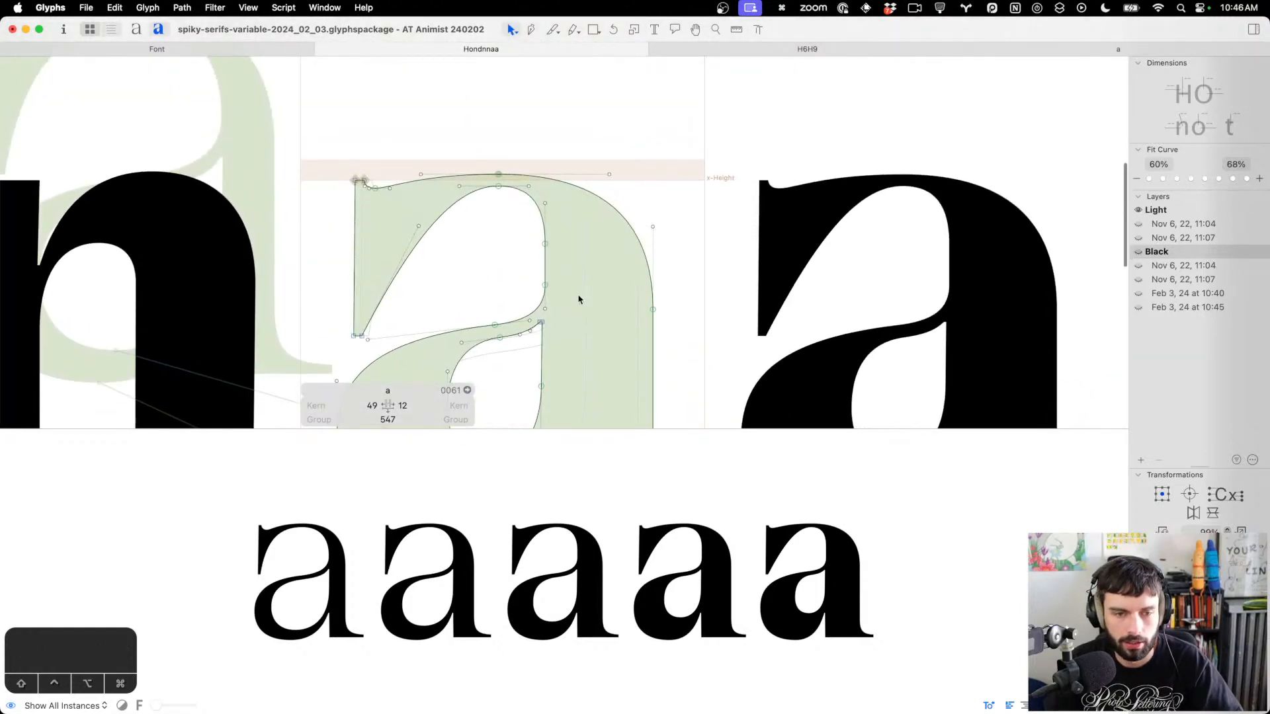
{"action": "left_click_drag", "start_coordinate": [577, 297], "coordinate": [521, 266]}
{"action": "key", "text": "ctrl+alt+shift+Up"}
{"action": "key", "text": "ctrl+alt+shift+Up"}
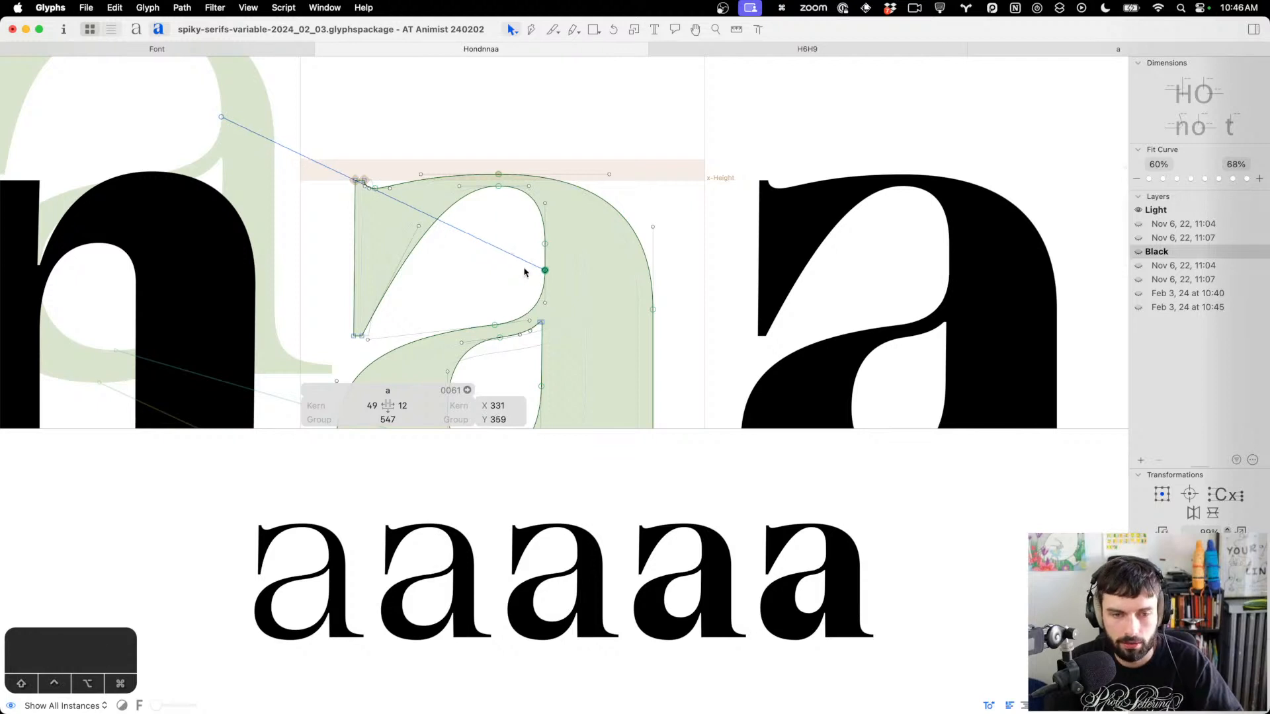
Raise the two nodes where the a's bowl joins the stem to Y 292 and preview the letter in the word
{"action": "left_click", "coordinate": [541, 322]}
{"action": "key", "text": "ctrl+alt+shift+Up"}
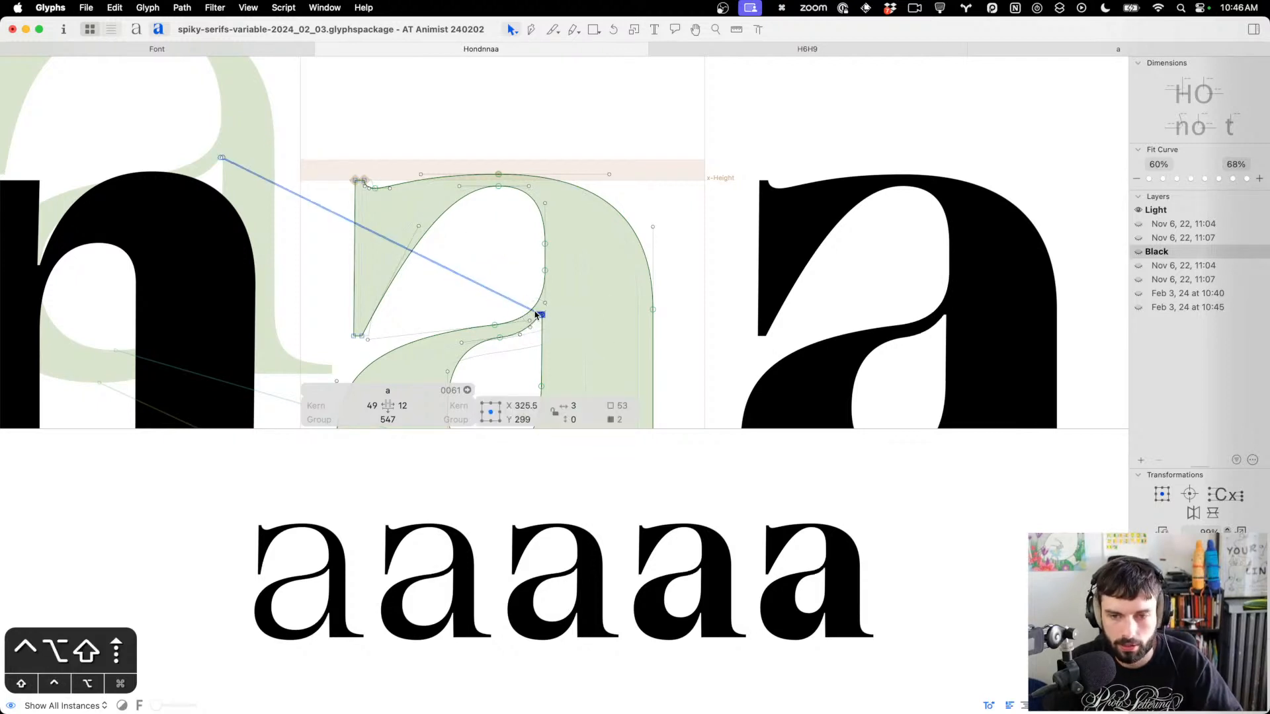
{"action": "key", "text": "ctrl+alt+Down"}
{"action": "key", "text": "ctrl+alt+Down"}
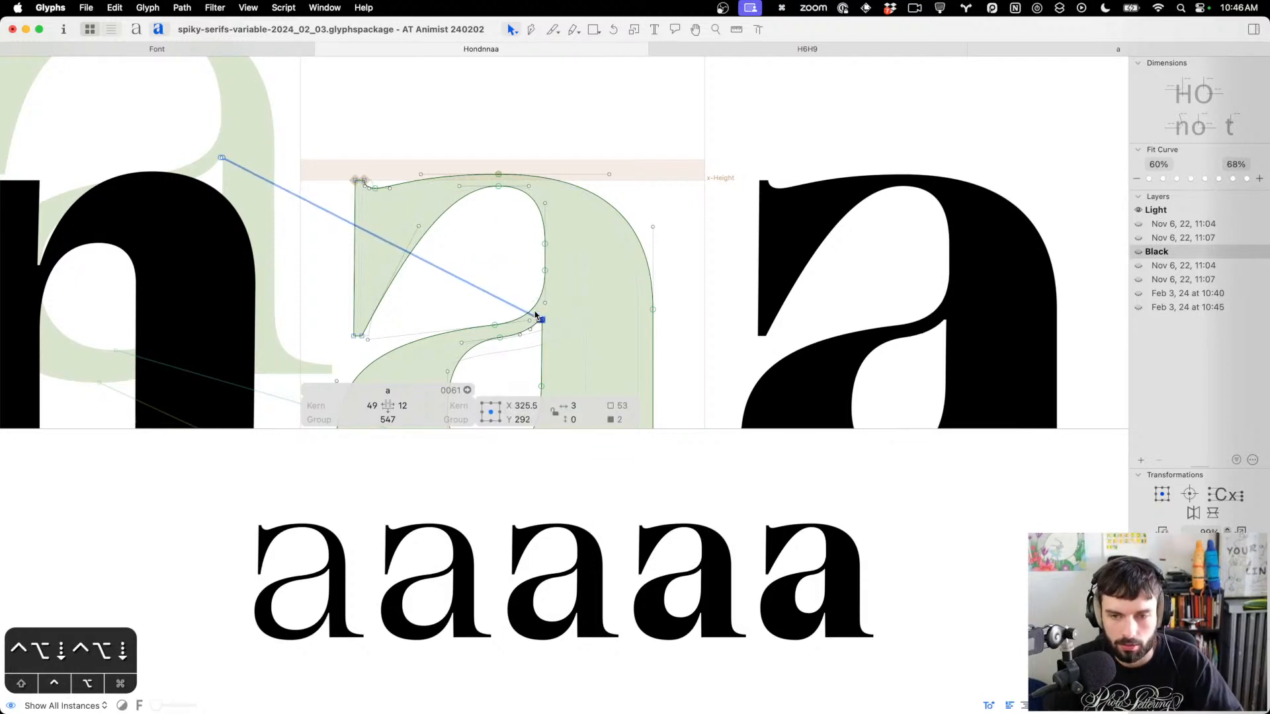
{"action": "key", "text": "t"}
{"action": "scroll", "coordinate": [626, 330], "scroll_direction": "down", "scroll_amount": 3}
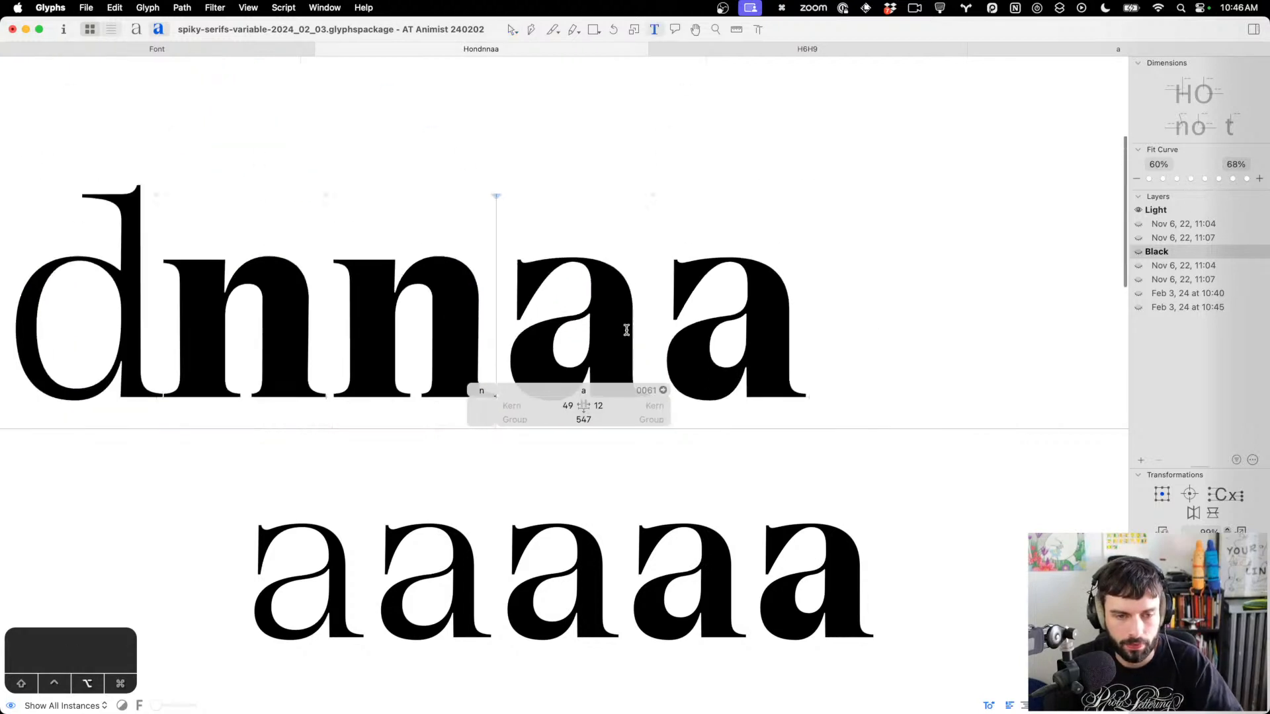
{"action": "scroll", "coordinate": [626, 330], "scroll_direction": "down", "scroll_amount": 3}
{"action": "scroll", "coordinate": [622, 330], "scroll_direction": "up", "scroll_amount": 6}
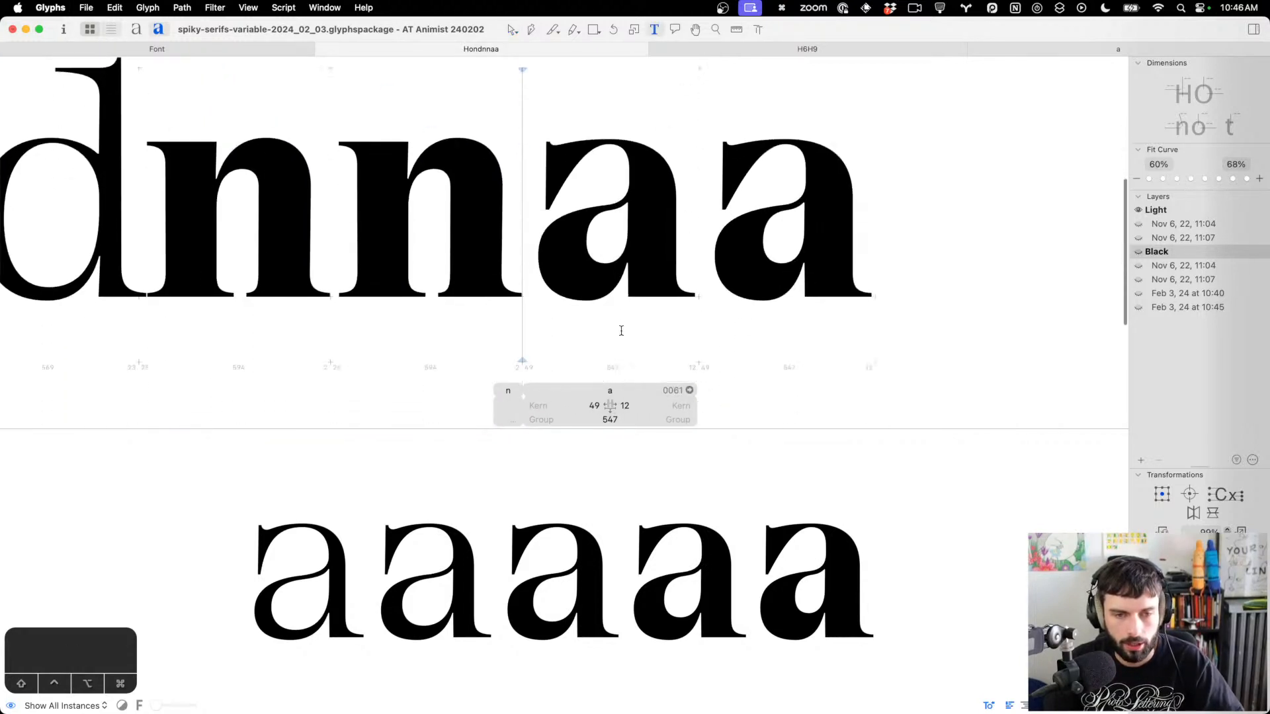
Lower the two bottom nodes of the a's upper-left terminal to Y 260 and preview the result
{"action": "key", "text": "Escape"}
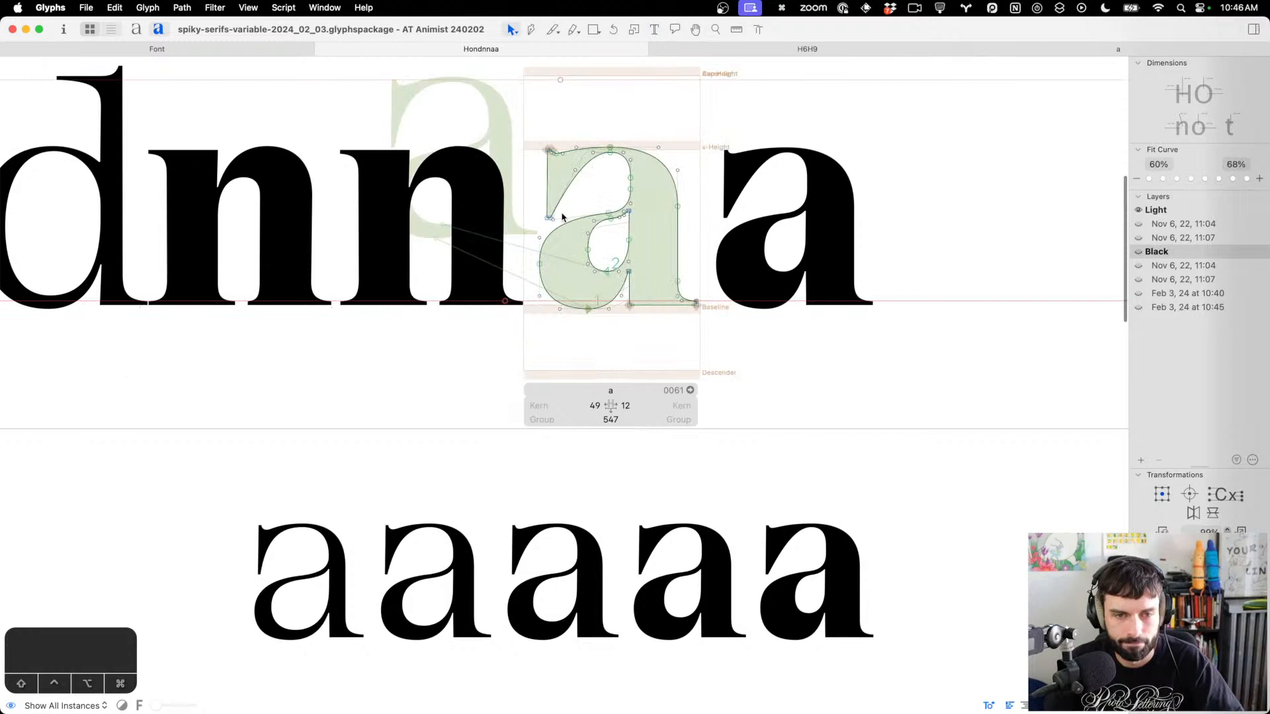
{"action": "scroll", "coordinate": [562, 218], "scroll_direction": "up", "scroll_amount": 5}
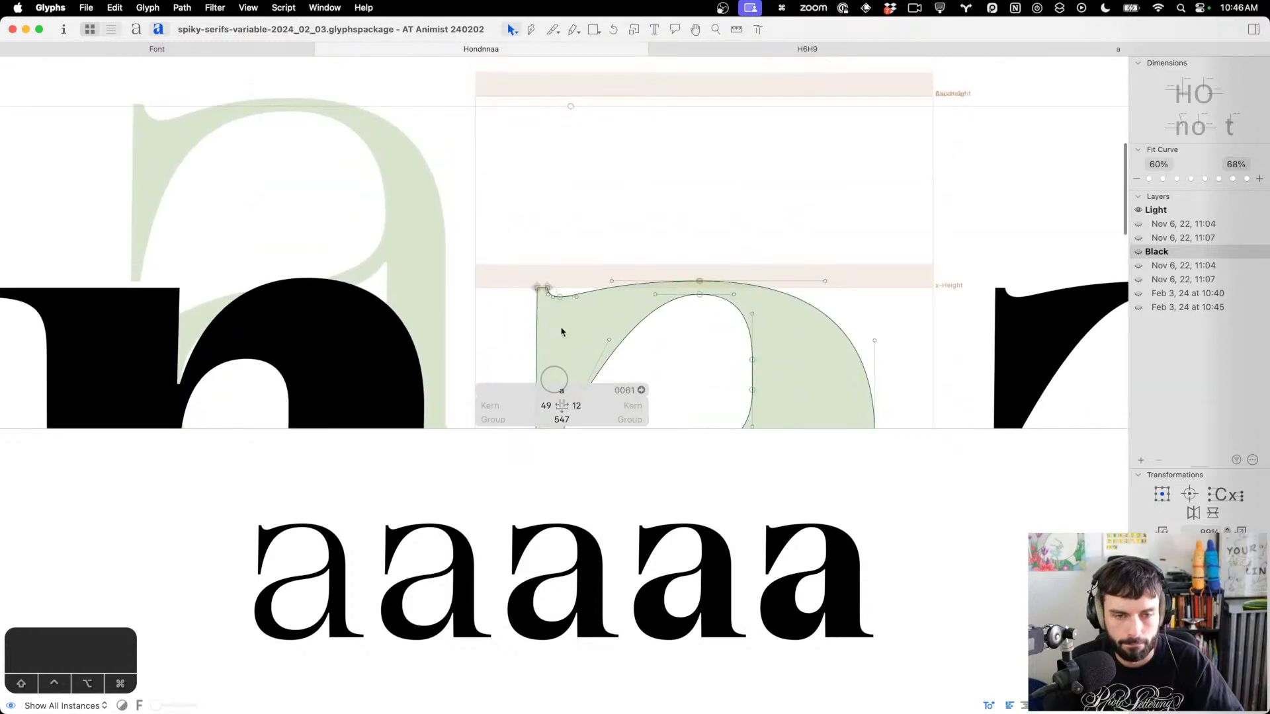
{"action": "scroll", "coordinate": [562, 328], "scroll_direction": "down", "scroll_amount": 8}
{"action": "left_click_drag", "start_coordinate": [557, 223], "coordinate": [479, 174]}
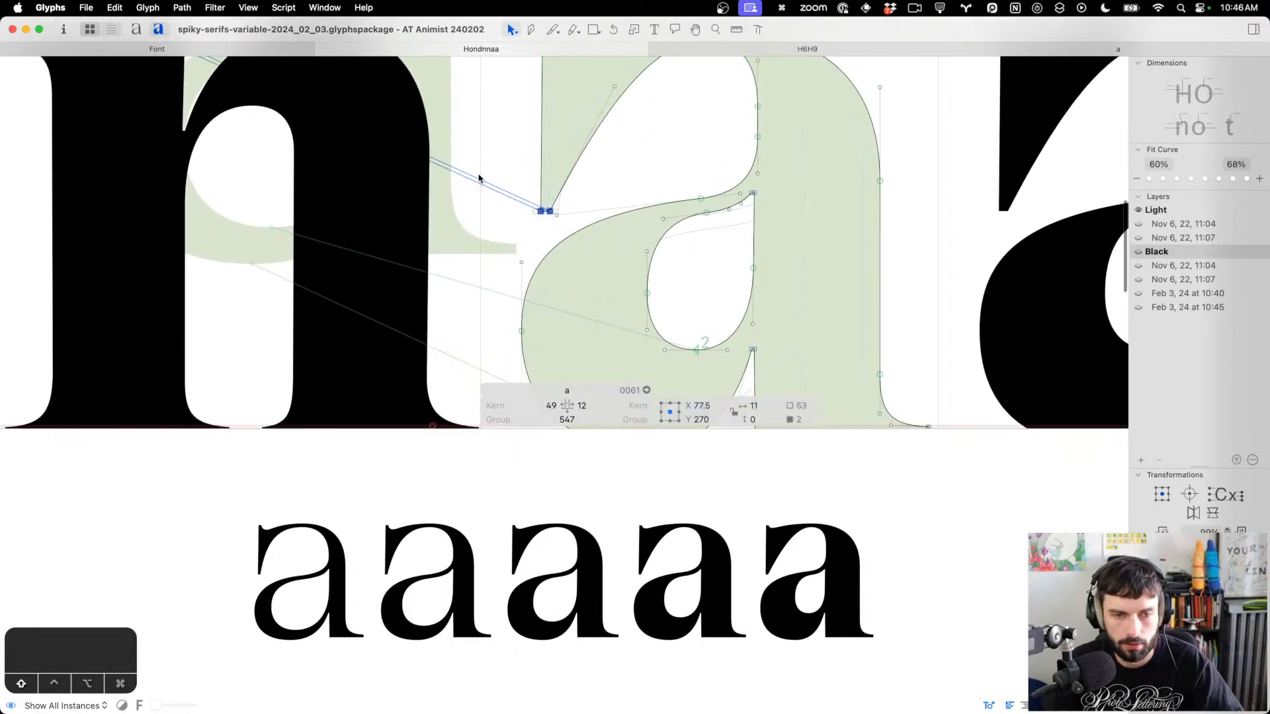
{"action": "key", "text": "ctrl+alt+shift+Down"}
{"action": "key", "text": "t"}
{"action": "scroll", "coordinate": [750, 270], "scroll_direction": "down", "scroll_amount": 6}
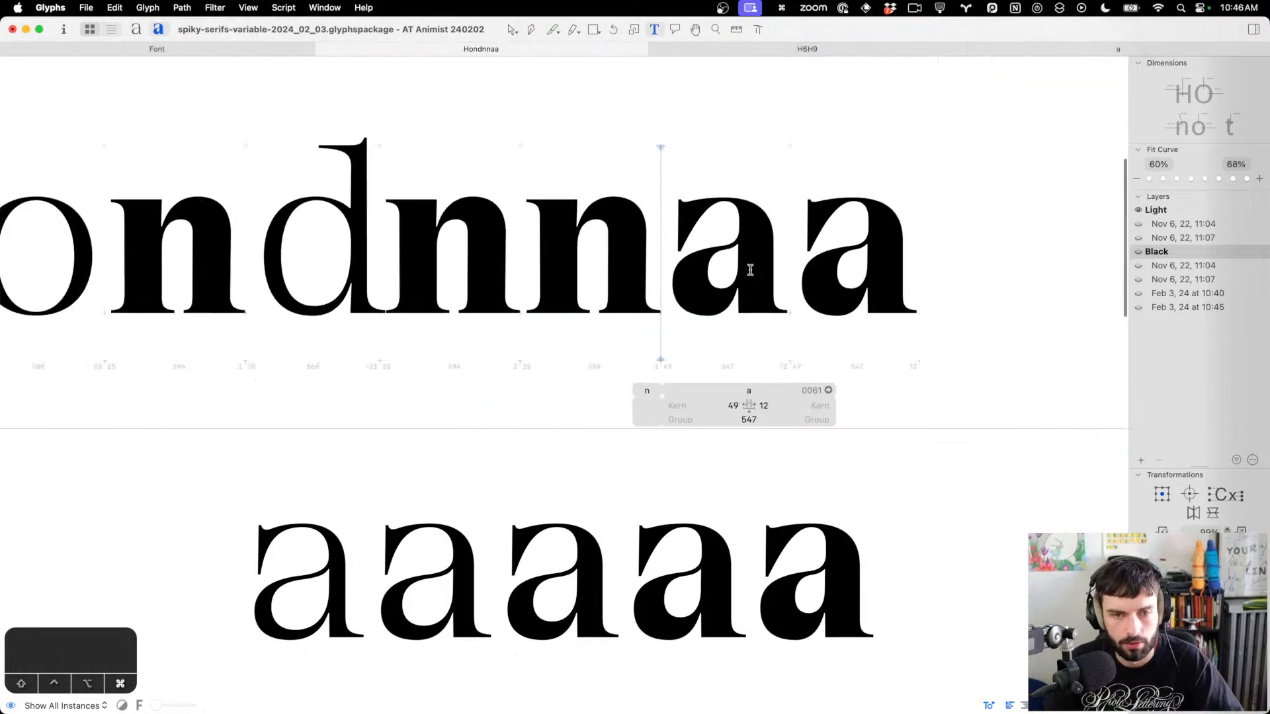
Shift the bottom node of the a's bowl left to X 190 and lower the bowl's left extreme to Y 125
{"action": "left_click", "coordinate": [750, 269]}
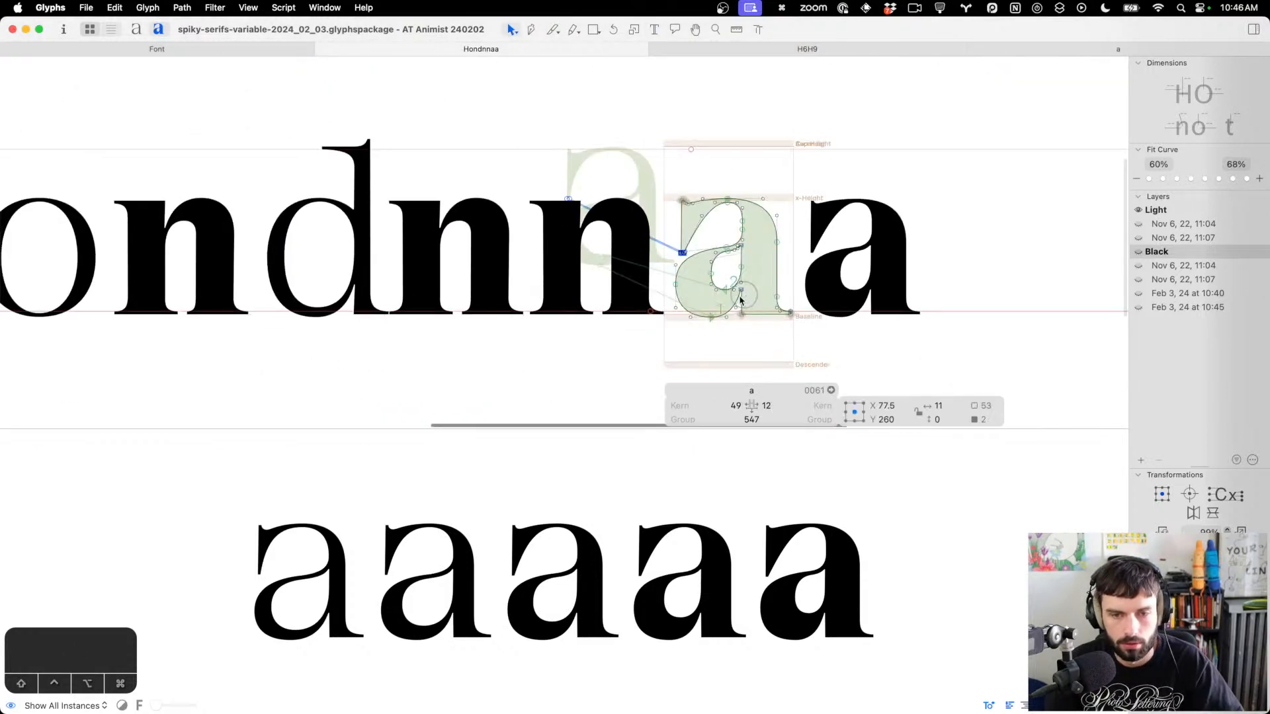
{"action": "key", "text": "Escape"}
{"action": "key", "text": "ctrl+alt+shift+Left"}
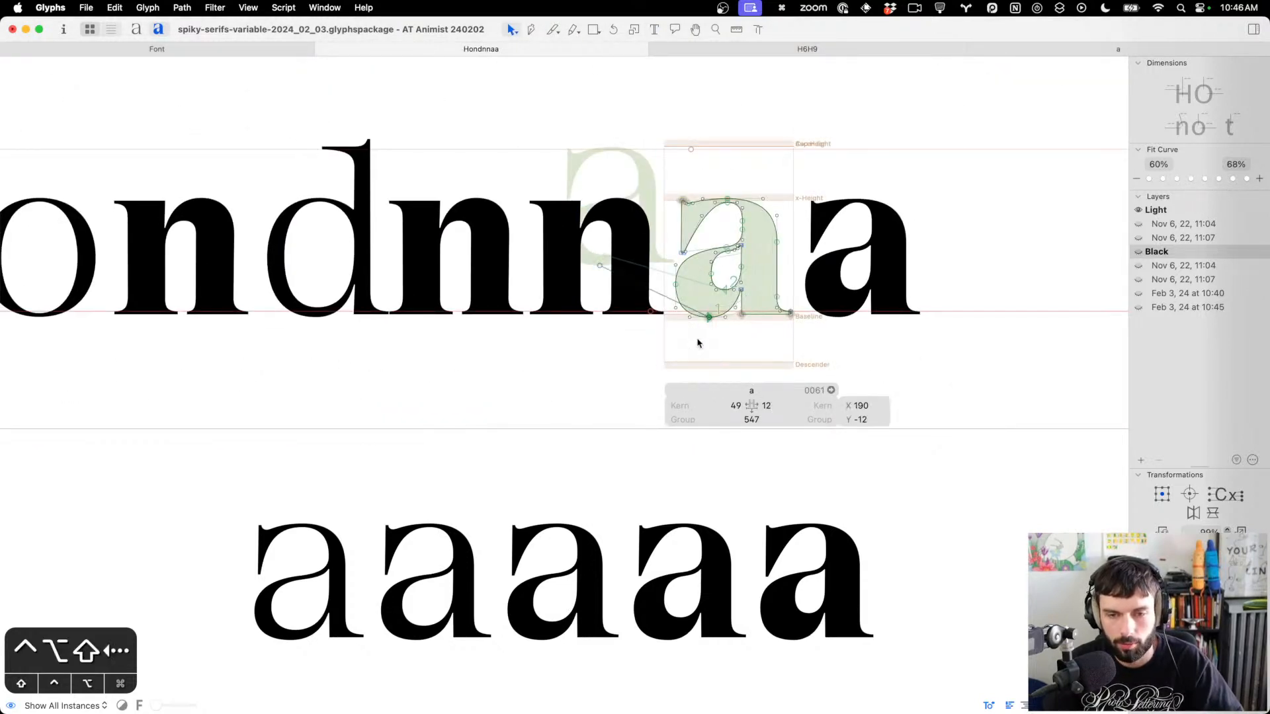
{"action": "left_click", "coordinate": [663, 294]}
{"action": "left_click_drag", "start_coordinate": [664, 294], "coordinate": [663, 295]}
{"action": "key", "text": "ctrl+alt+Down"}
{"action": "key", "text": "ctrl+alt+Down"}
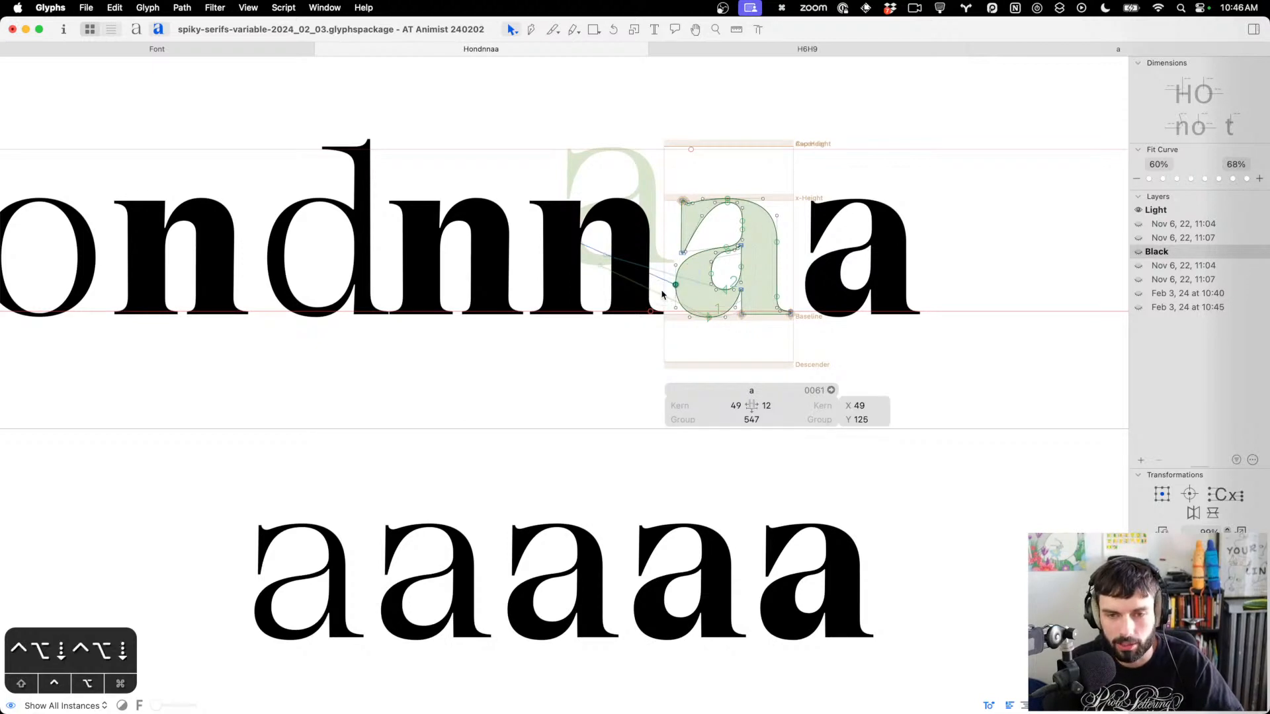
{"action": "key", "text": "t"}
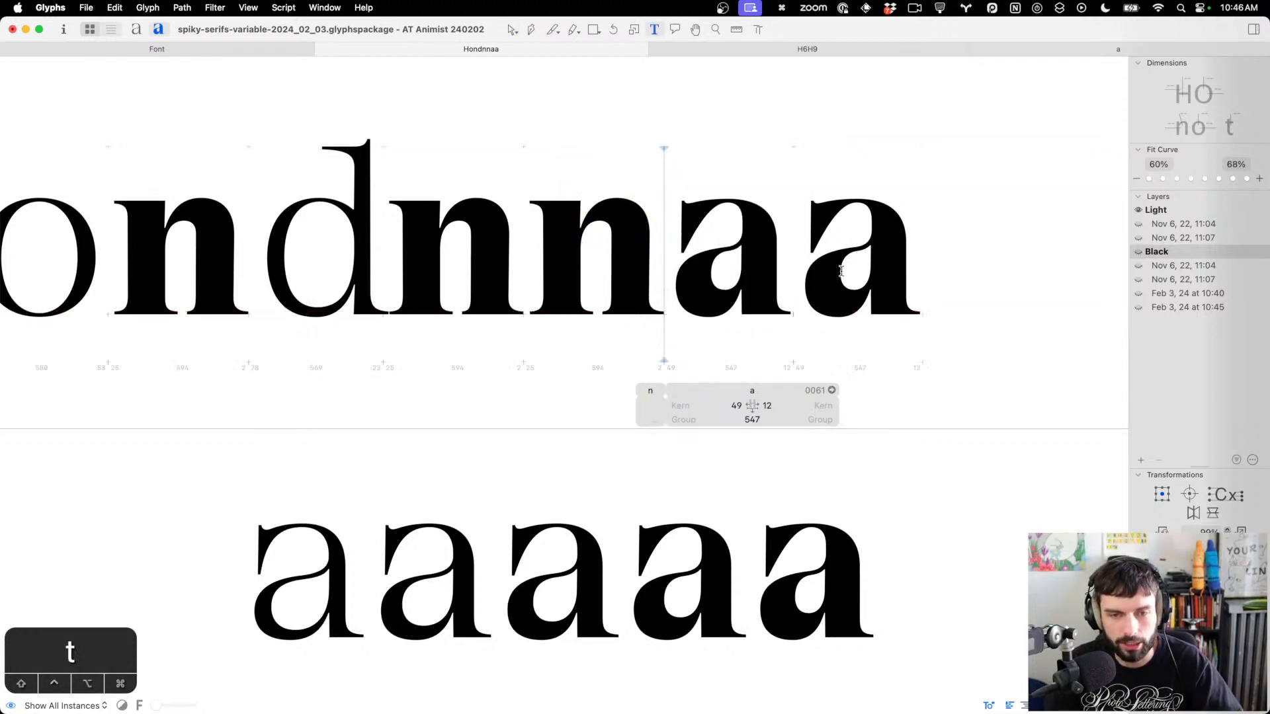
Open the o for editing on the Black layer and move its outer left extreme to X 31
{"action": "scroll", "coordinate": [727, 265], "scroll_direction": "left", "scroll_amount": 5}
{"action": "scroll", "coordinate": [811, 261], "scroll_direction": "left", "scroll_amount": 3}
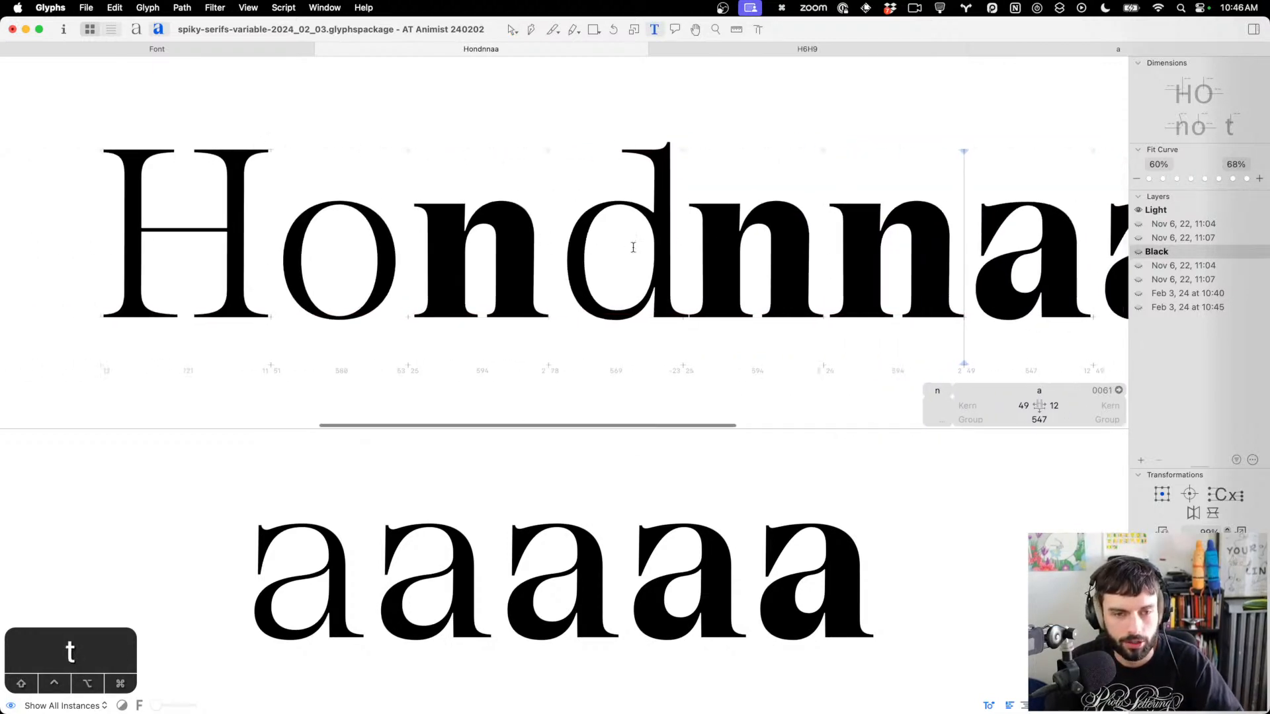
{"action": "scroll", "coordinate": [308, 231], "scroll_direction": "up", "scroll_amount": 5}
{"action": "double_click", "coordinate": [384, 283]}
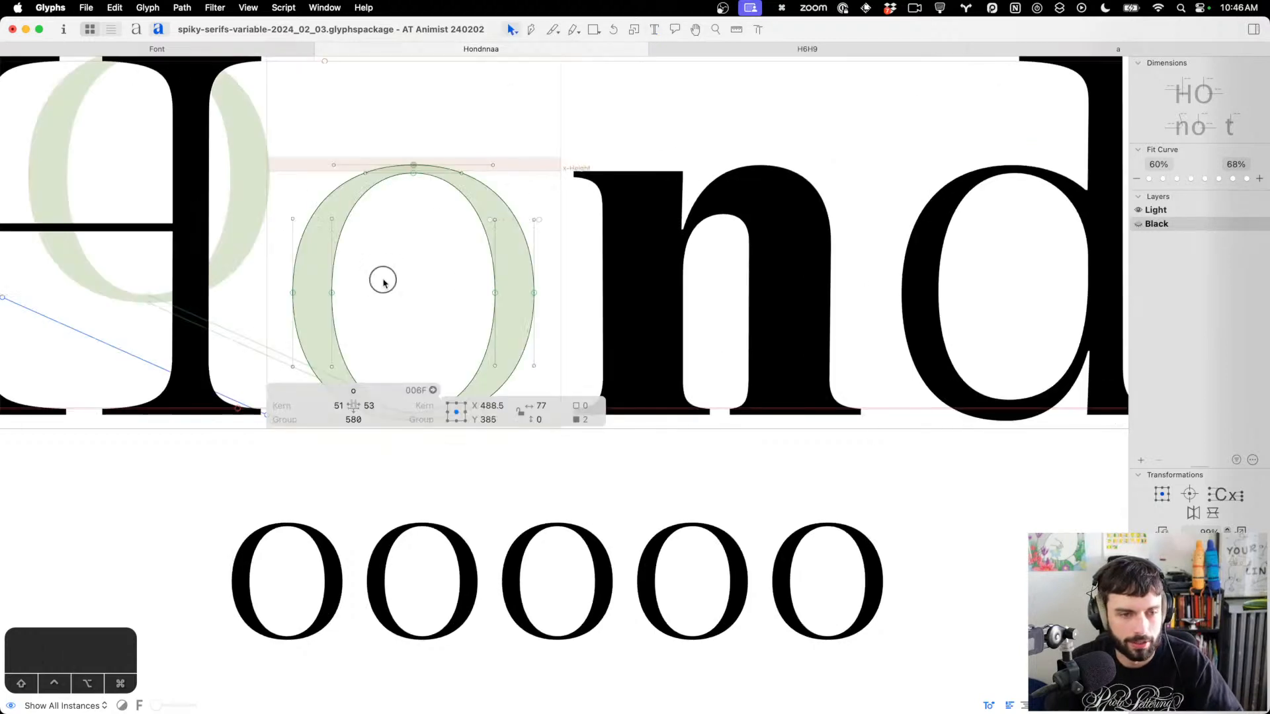
{"action": "scroll", "coordinate": [384, 282], "scroll_direction": "left", "scroll_amount": 3}
{"action": "scroll", "coordinate": [387, 279], "scroll_direction": "down", "scroll_amount": 5}
{"action": "left_click", "coordinate": [382, 149]}
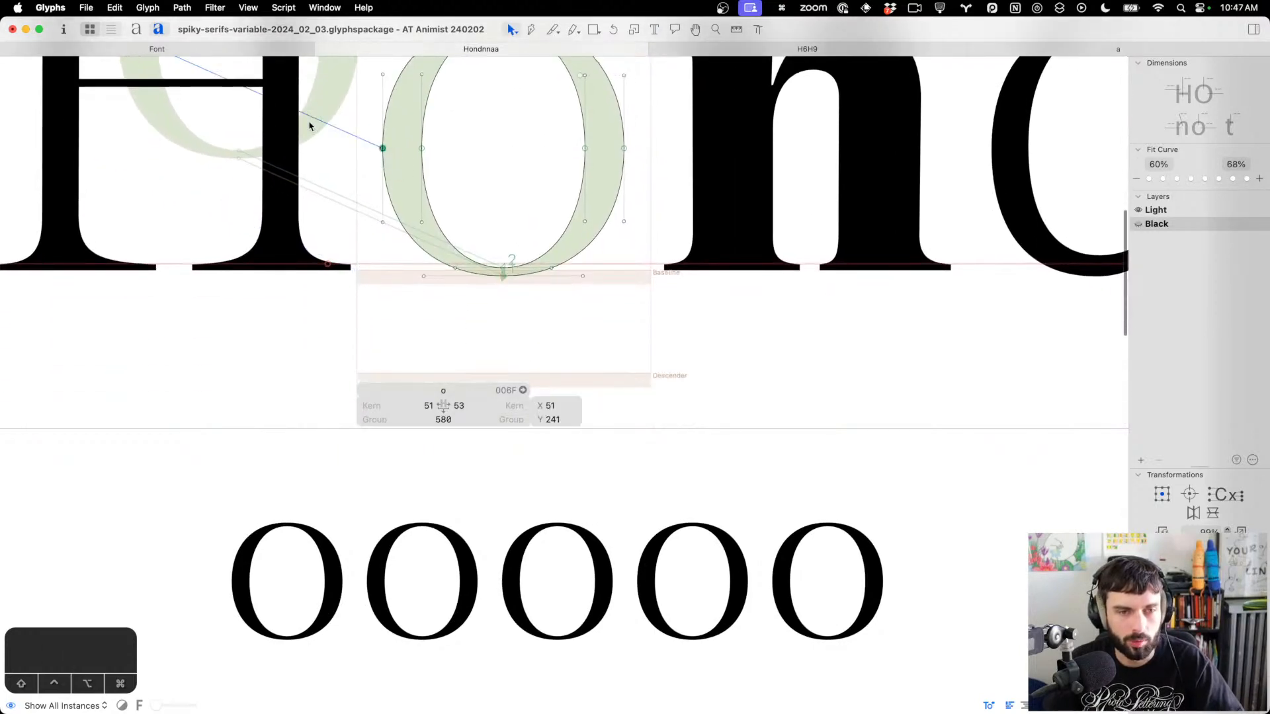
{"action": "key", "text": "shift+Left"}
{"action": "key", "text": "shift+Left"}
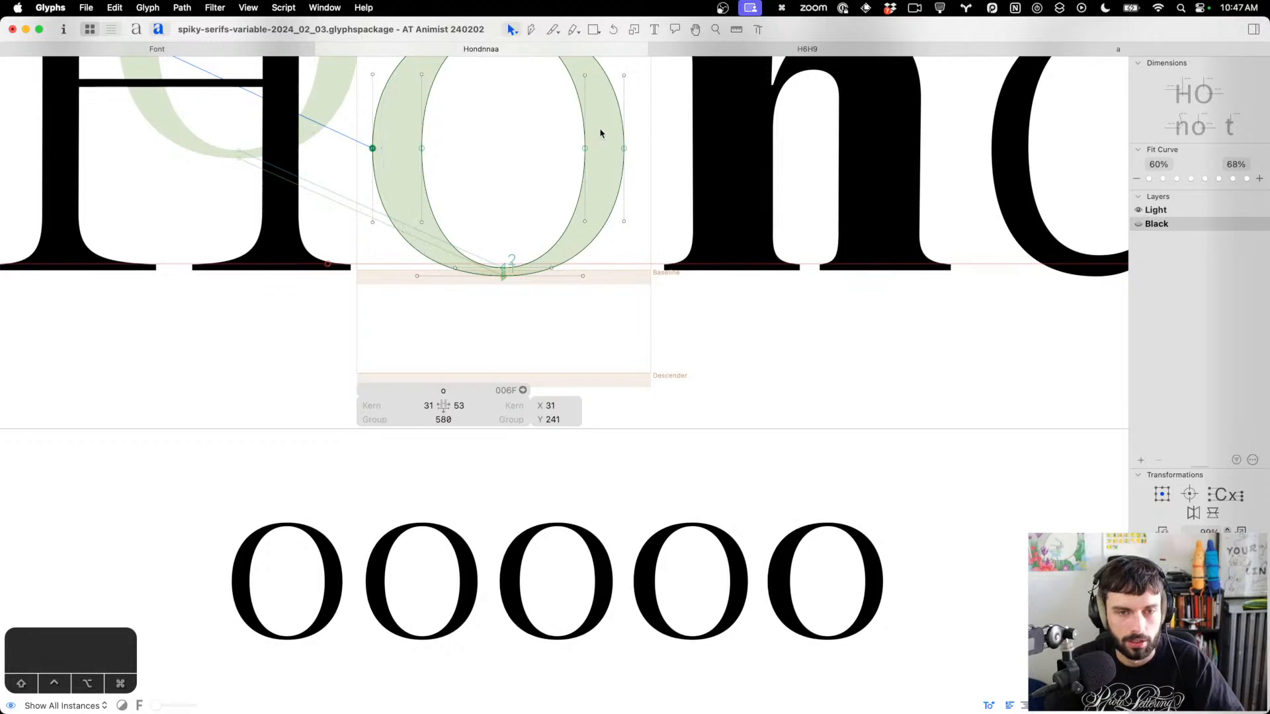
Move the outer right extreme of the o outward to X 547
{"action": "left_click_drag", "start_coordinate": [612, 130], "coordinate": [655, 177]}
{"action": "key", "text": "ctrl+alt+shift+Right"}
{"action": "key", "text": "ctrl+alt+shift+Right"}
{"action": "scroll", "coordinate": [437, 277], "scroll_direction": "up", "scroll_amount": 4}
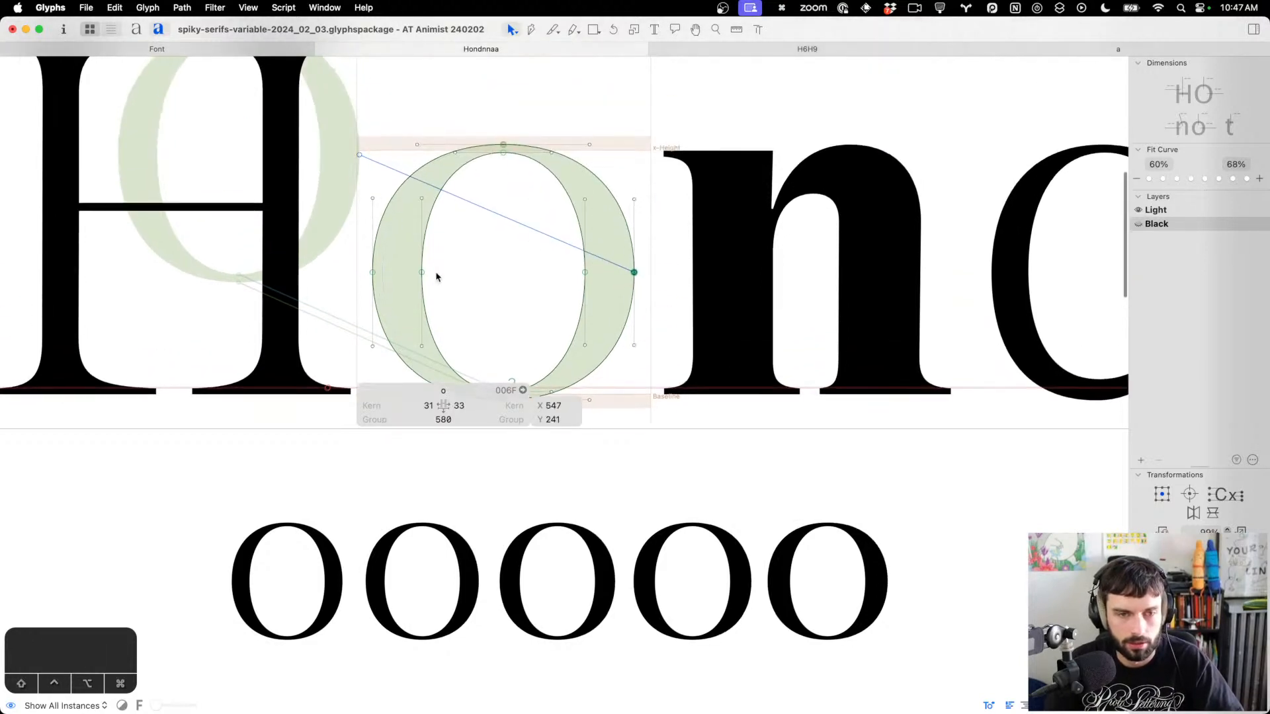
Thicken the o's left side by moving the counter's left extreme inward to X 188
{"action": "left_click_drag", "start_coordinate": [434, 306], "coordinate": [386, 254]}
{"action": "key", "text": "ctrl+alt+shift+Right"}
{"action": "key", "text": "ctrl+alt+shift+Right"}
{"action": "key", "text": "ctrl+alt+shift+Right"}
{"action": "key", "text": "ctrl+alt+shift+Right"}
{"action": "key", "text": "ctrl+alt+shift+Right"}
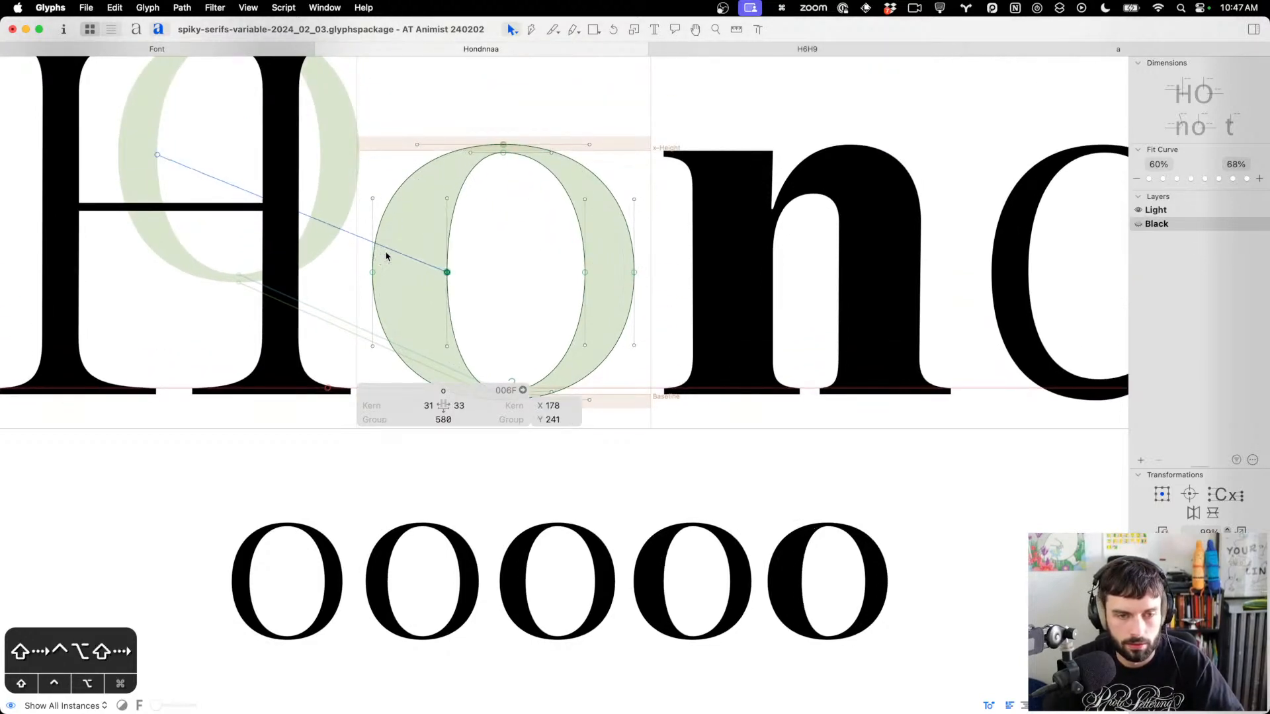
{"action": "key", "text": "ctrl+alt+shift+Right"}
Thicken the o's right side by moving the counter's right extreme inward to X 390
{"action": "left_click_drag", "start_coordinate": [593, 254], "coordinate": [543, 299]}
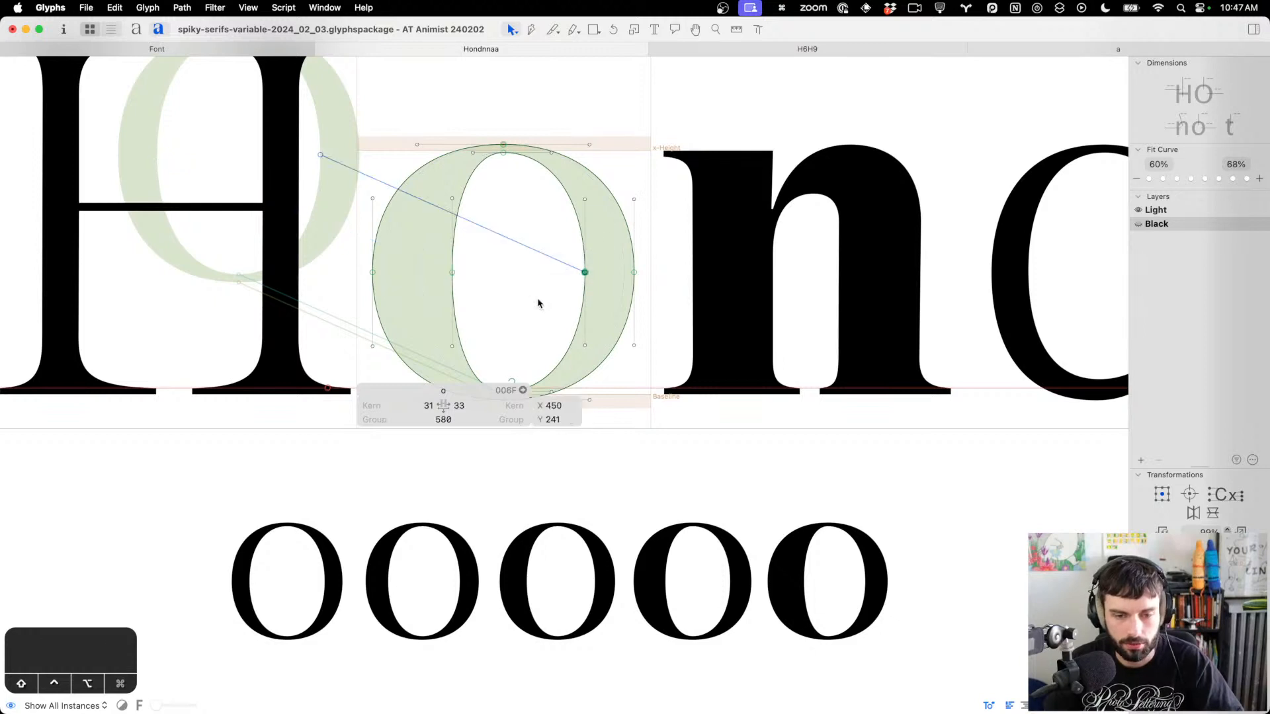
{"action": "key", "text": "ctrl+alt+shift+Left"}
{"action": "key", "text": "ctrl+alt+shift+Left"}
{"action": "key", "text": "ctrl+alt+shift+Left"}
{"action": "key", "text": "ctrl+alt+shift+Left"}
{"action": "key", "text": "ctrl+alt+shift+Left"}
{"action": "key", "text": "ctrl+alt+shift+Left"}
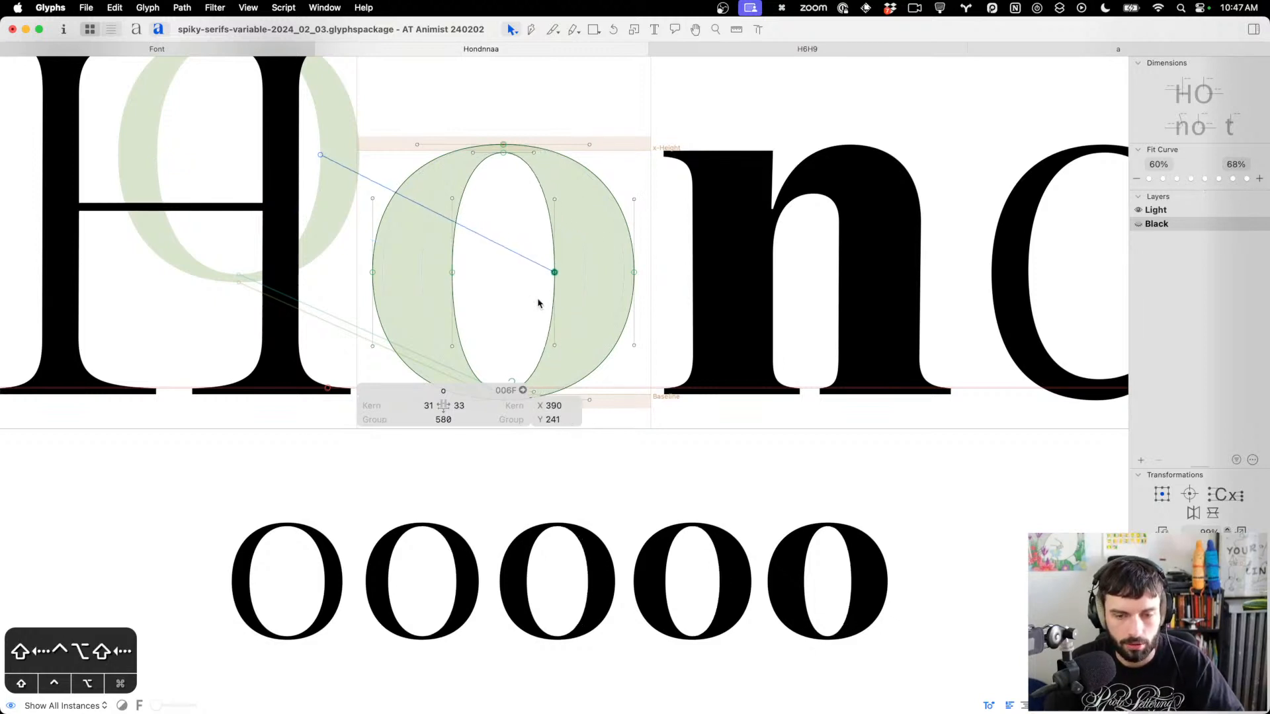
Lengthen the o's vertical handles, raising the upper inner pair to Y 406 and the upper outer pair to Y 396
{"action": "scroll", "coordinate": [587, 214], "scroll_direction": "down", "scroll_amount": 2}
{"action": "left_click_drag", "start_coordinate": [588, 203], "coordinate": [423, 147]}
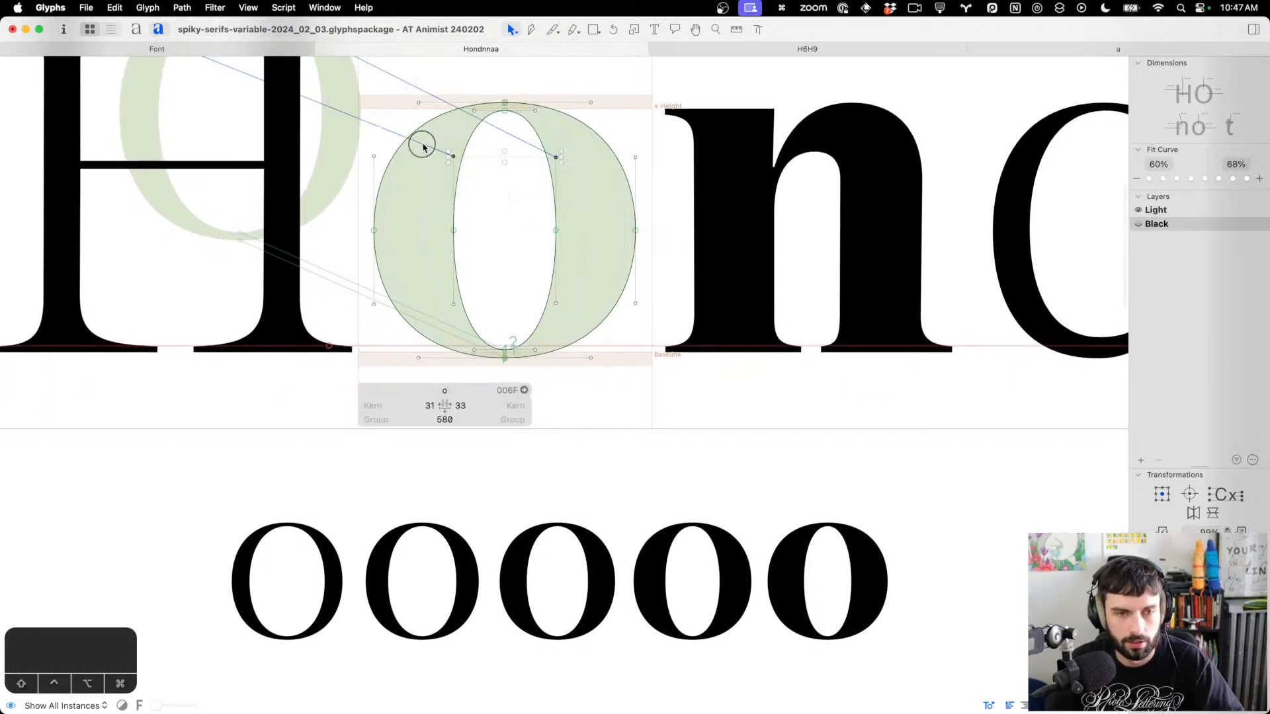
{"action": "key", "text": "ctrl+alt+shift+Up"}
{"action": "key", "text": "shift+Up"}
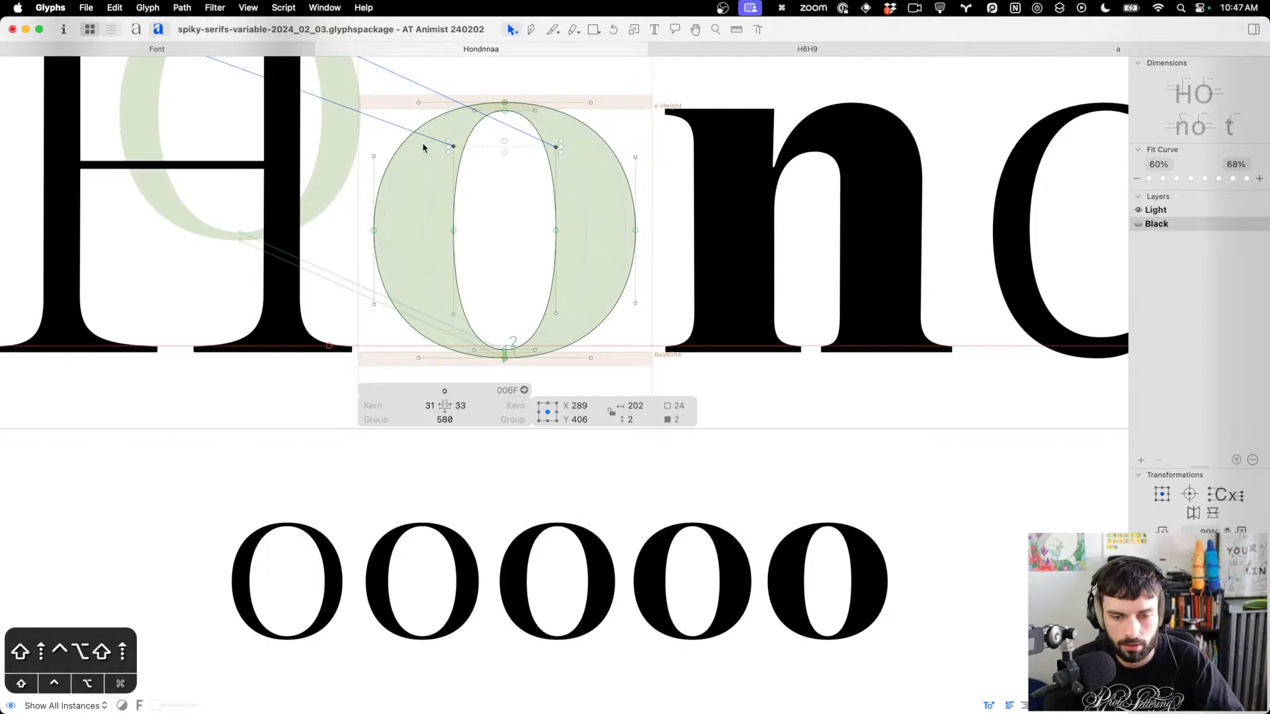
{"action": "left_click_drag", "start_coordinate": [646, 156], "coordinate": [297, 201]}
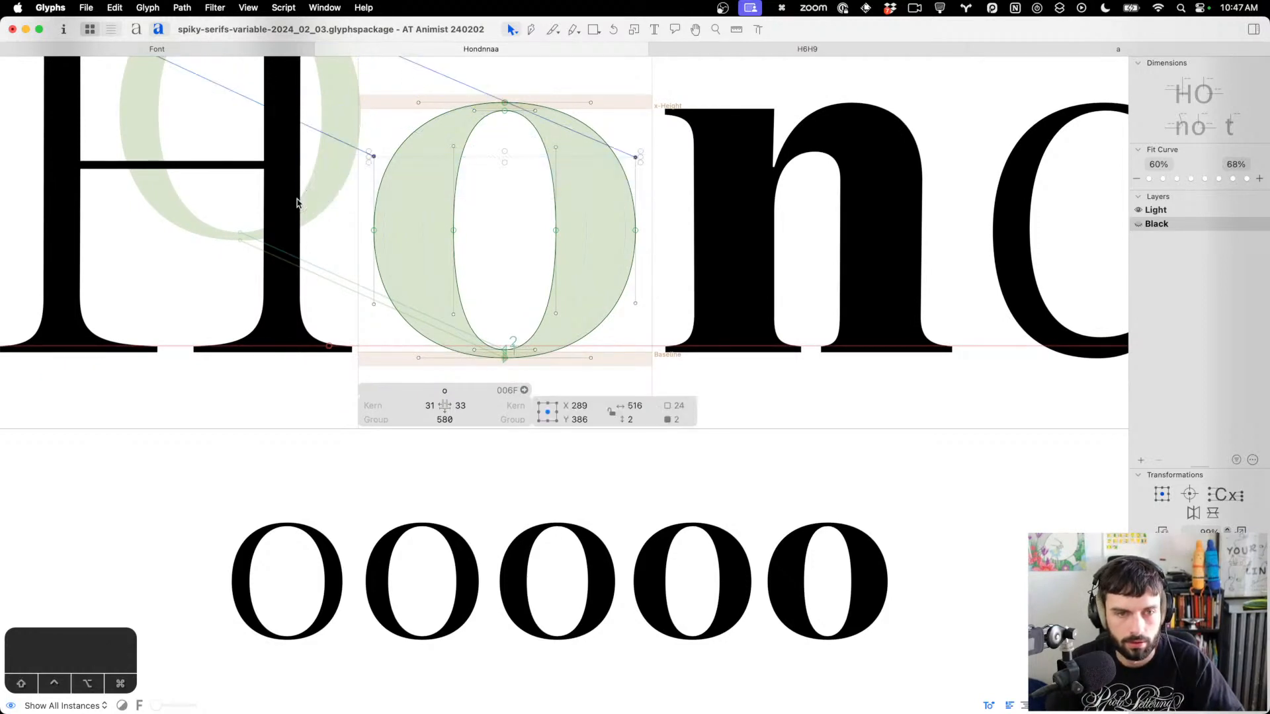
{"action": "key", "text": "shift+Up"}
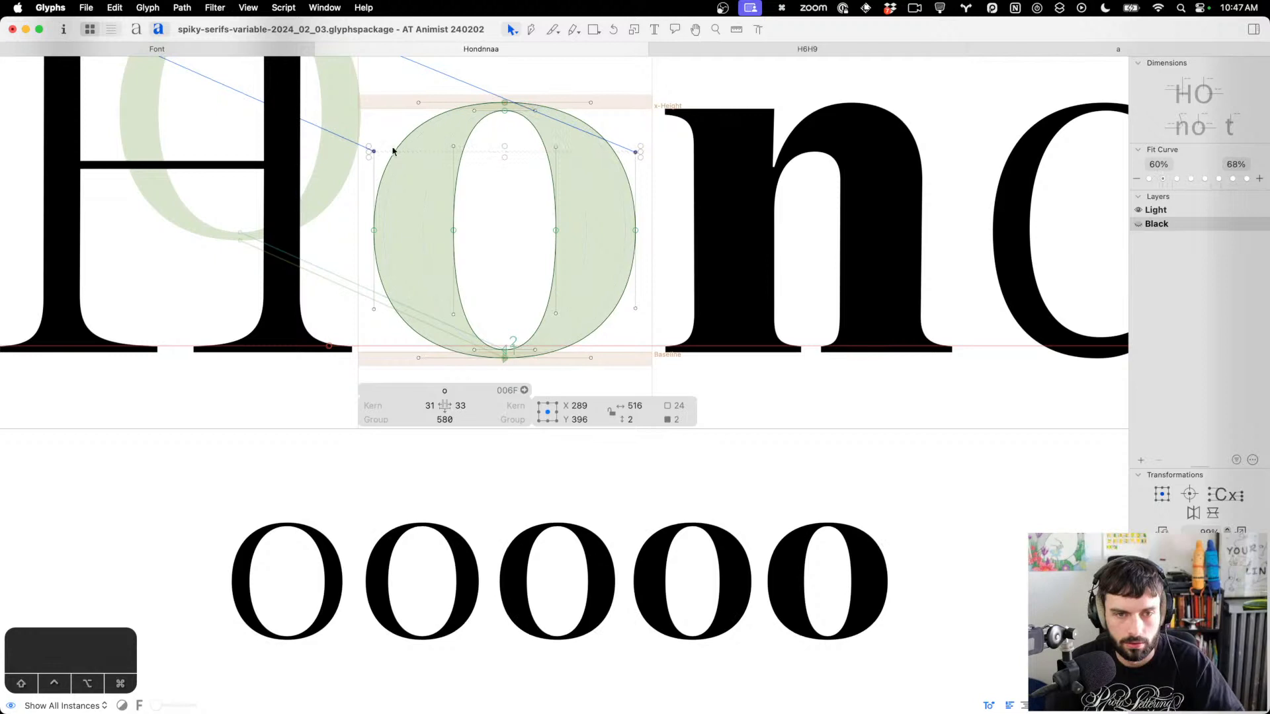
Widen the o's outer horizontal handles, placing the right-hand pair at X 469, and preview the letter in the word
{"action": "left_click_drag", "start_coordinate": [615, 87], "coordinate": [575, 403]}
{"action": "key", "text": "ctrl+alt+shift+Right"}
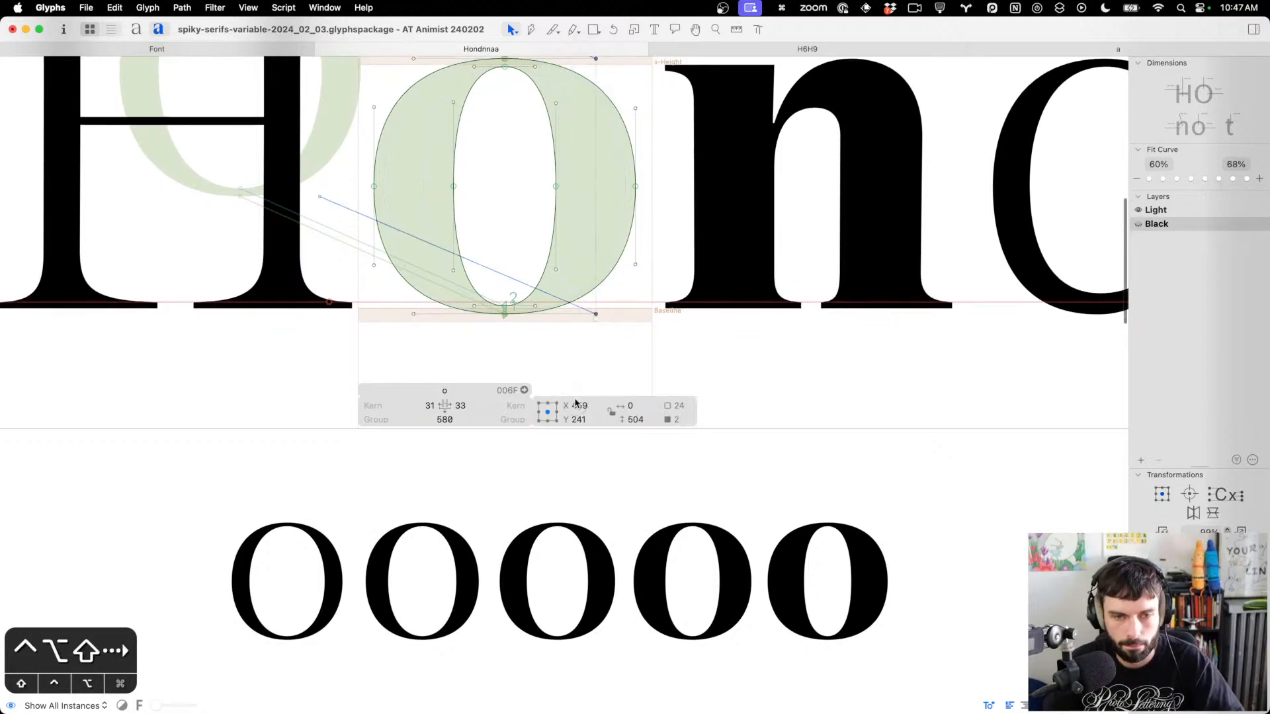
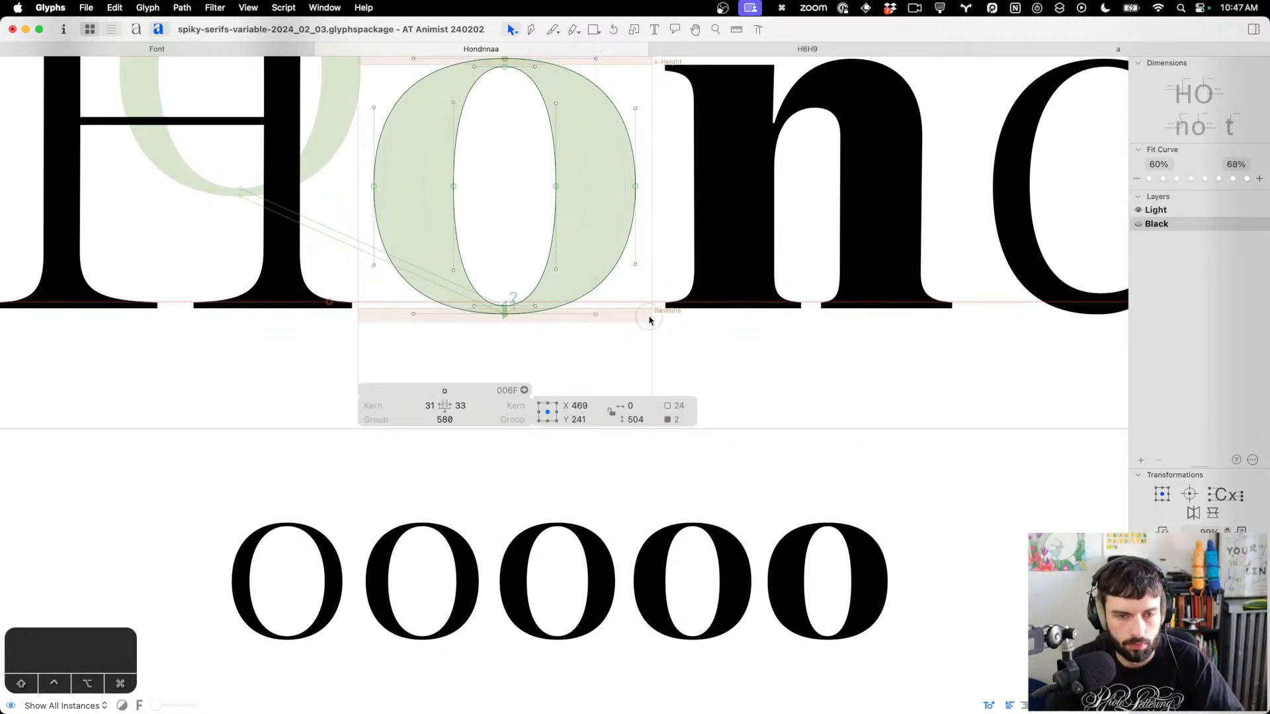
{"action": "key", "text": "t"}
{"action": "scroll", "coordinate": [572, 315], "scroll_direction": "down", "scroll_amount": 5}
{"action": "scroll", "coordinate": [546, 253], "scroll_direction": "up", "scroll_amount": 3}
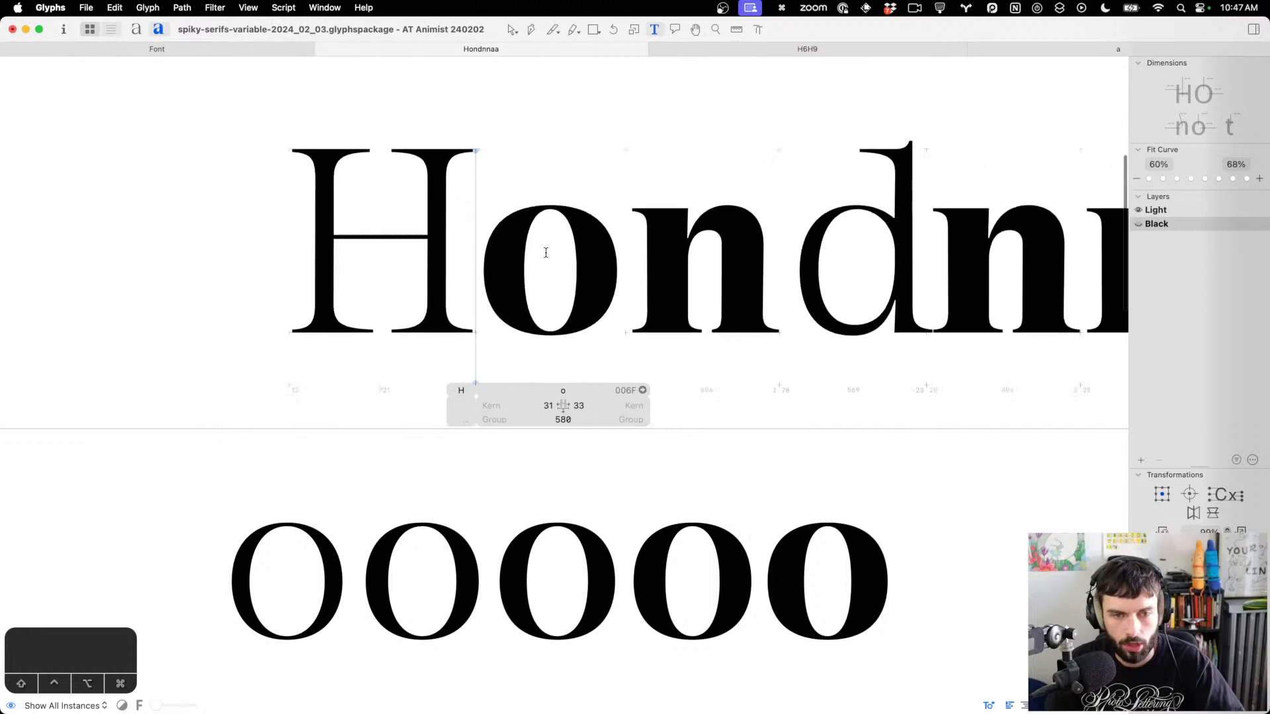
{"action": "scroll", "coordinate": [546, 252], "scroll_direction": "right", "scroll_amount": 3}
{"action": "scroll", "coordinate": [291, 270], "scroll_direction": "up", "scroll_amount": 5}
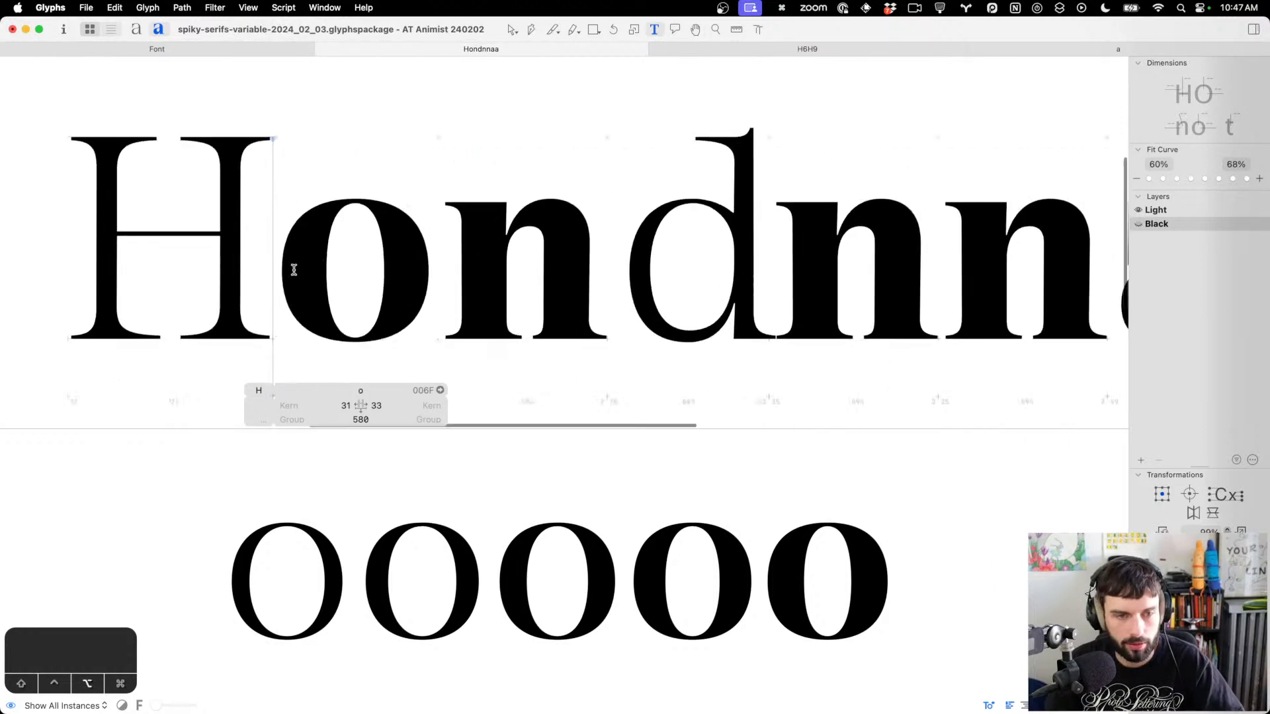
Narrow the o's counter further by moving both side extremes inward, placing the left one at X 198, and preview the word
{"action": "scroll", "coordinate": [651, 293], "scroll_direction": "left", "scroll_amount": 1}
{"action": "double_click", "coordinate": [434, 259]}
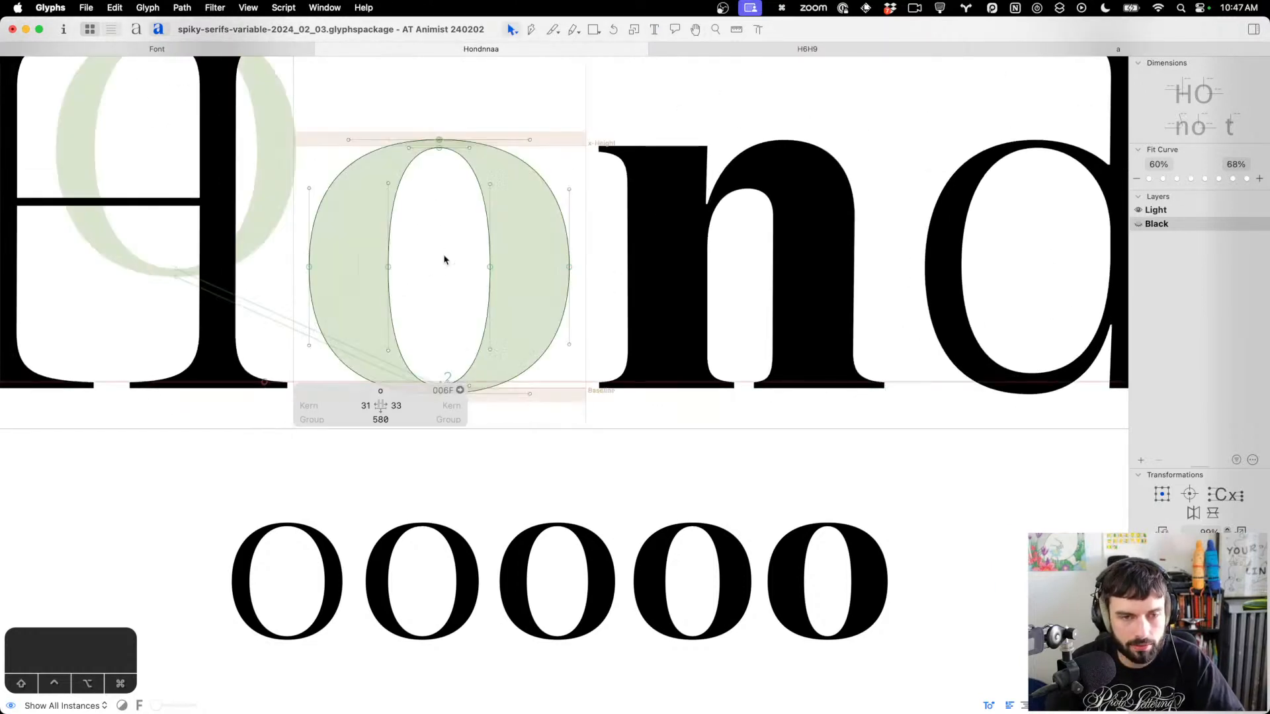
{"action": "left_click", "coordinate": [489, 268]}
{"action": "key", "text": "ctrl+alt+shift+Left"}
{"action": "left_click_drag", "start_coordinate": [429, 301], "coordinate": [344, 233]}
{"action": "key", "text": "ctrl+alt+shift+Right"}
{"action": "key", "text": "ctrl+alt+shift+Right"}
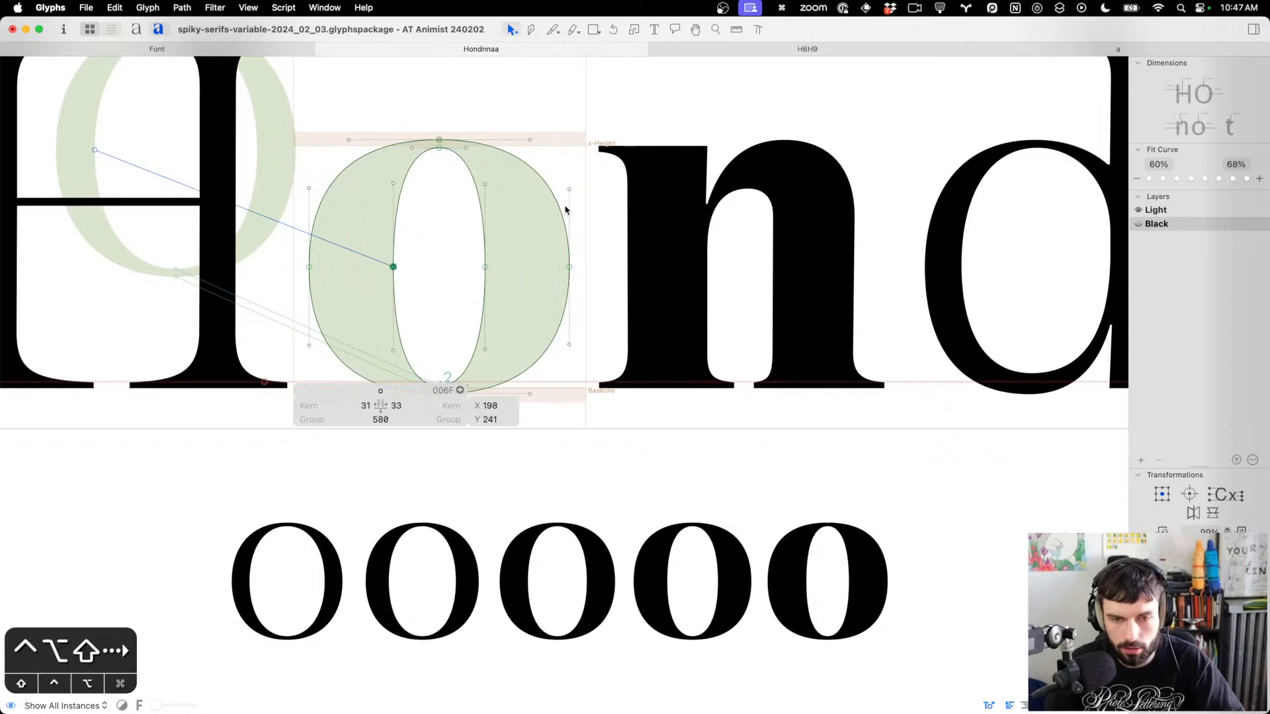
{"action": "key", "text": "t"}
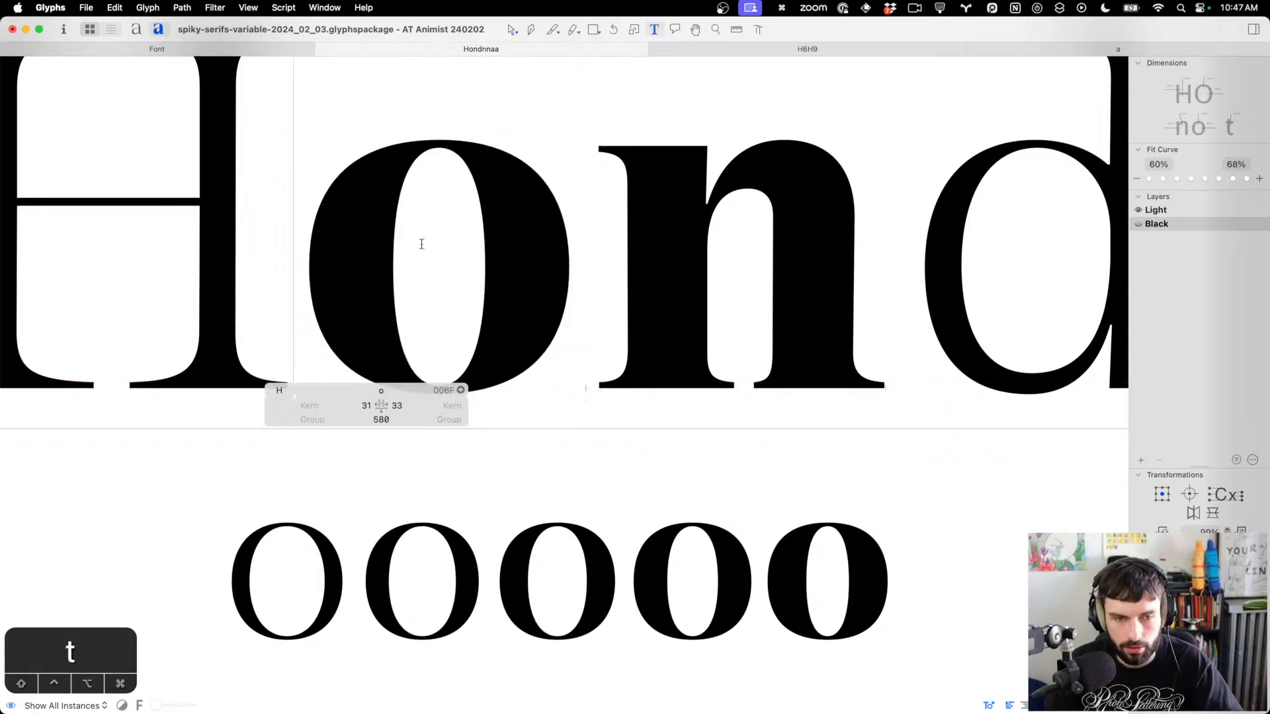
Enlarge the editing area by shrinking the instance preview, and insert an n before the o for comparison
{"action": "scroll", "coordinate": [420, 241], "scroll_direction": "down", "scroll_amount": 3}
{"action": "scroll", "coordinate": [402, 243], "scroll_direction": "up", "scroll_amount": 3}
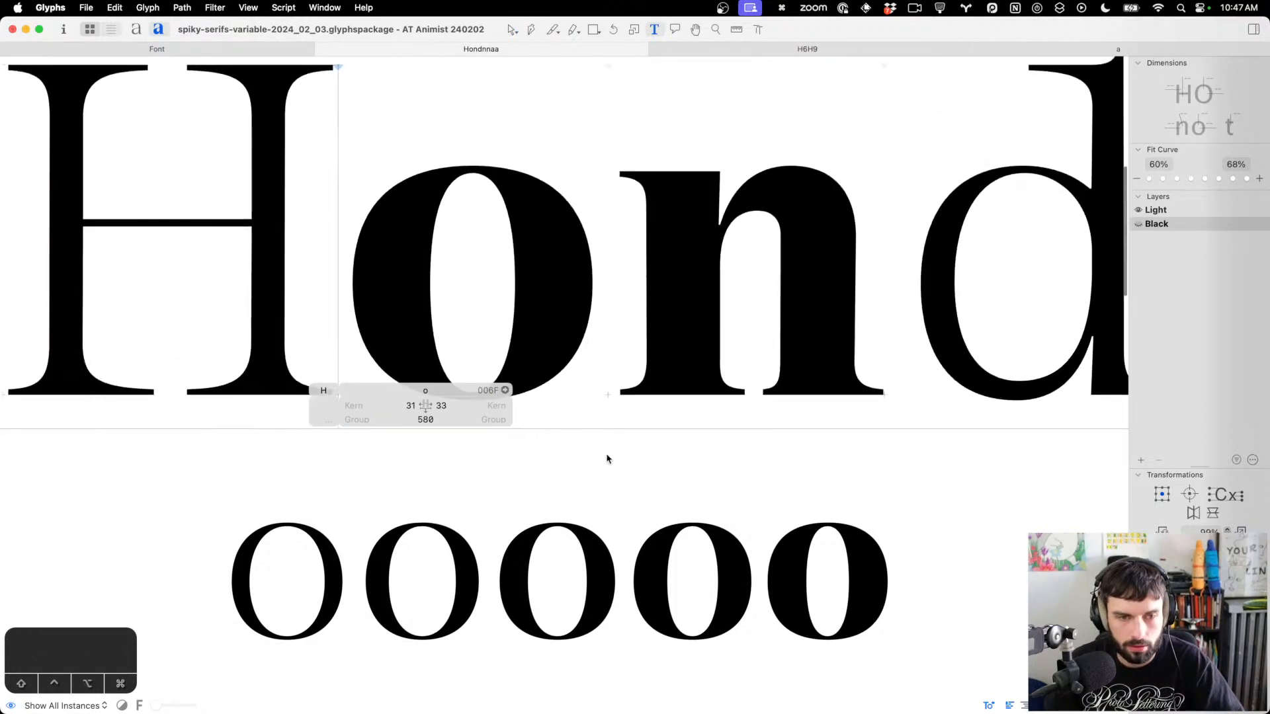
{"action": "left_click_drag", "start_coordinate": [613, 428], "coordinate": [595, 587]}
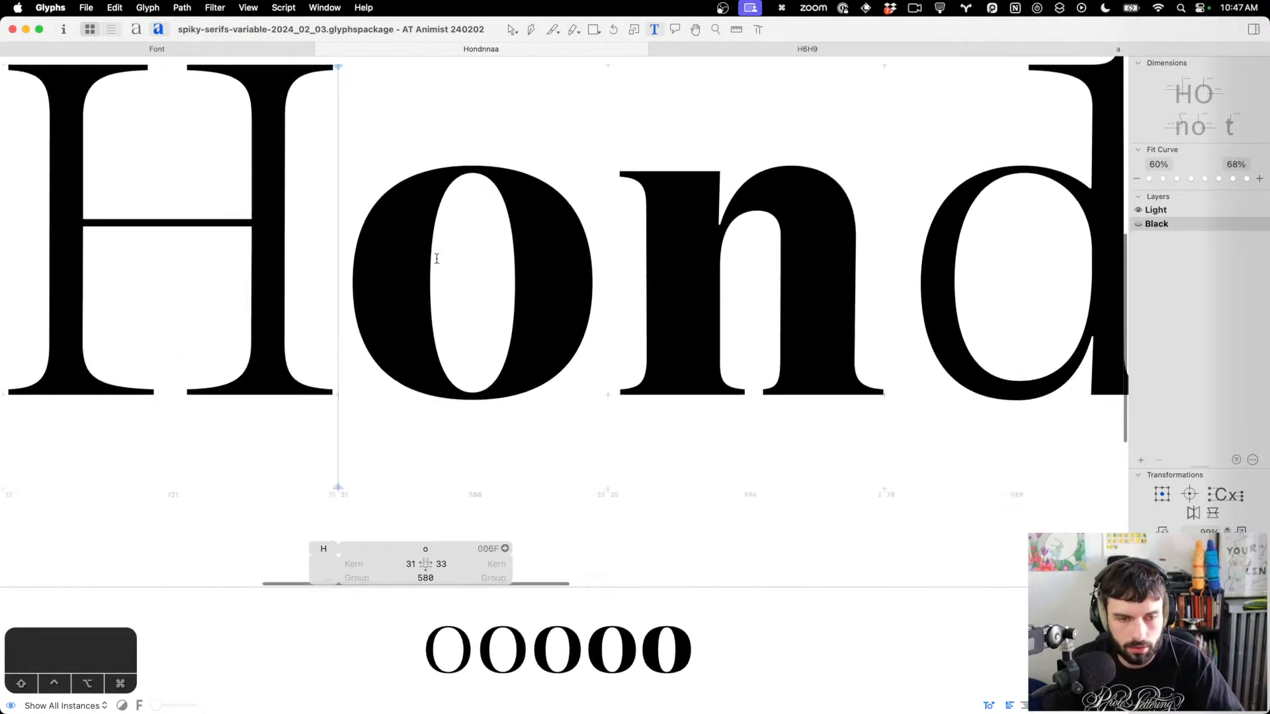
{"action": "type", "text": "n"}
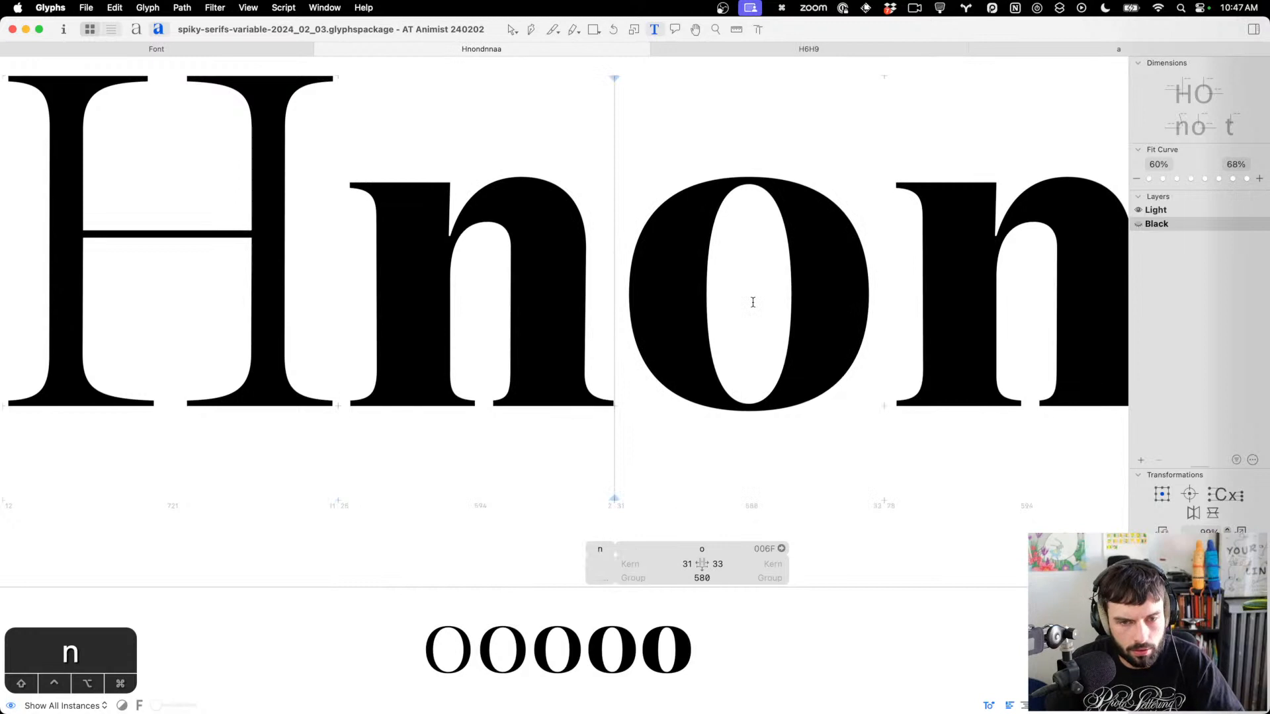
{"action": "scroll", "coordinate": [753, 302], "scroll_direction": "down", "scroll_amount": 5}
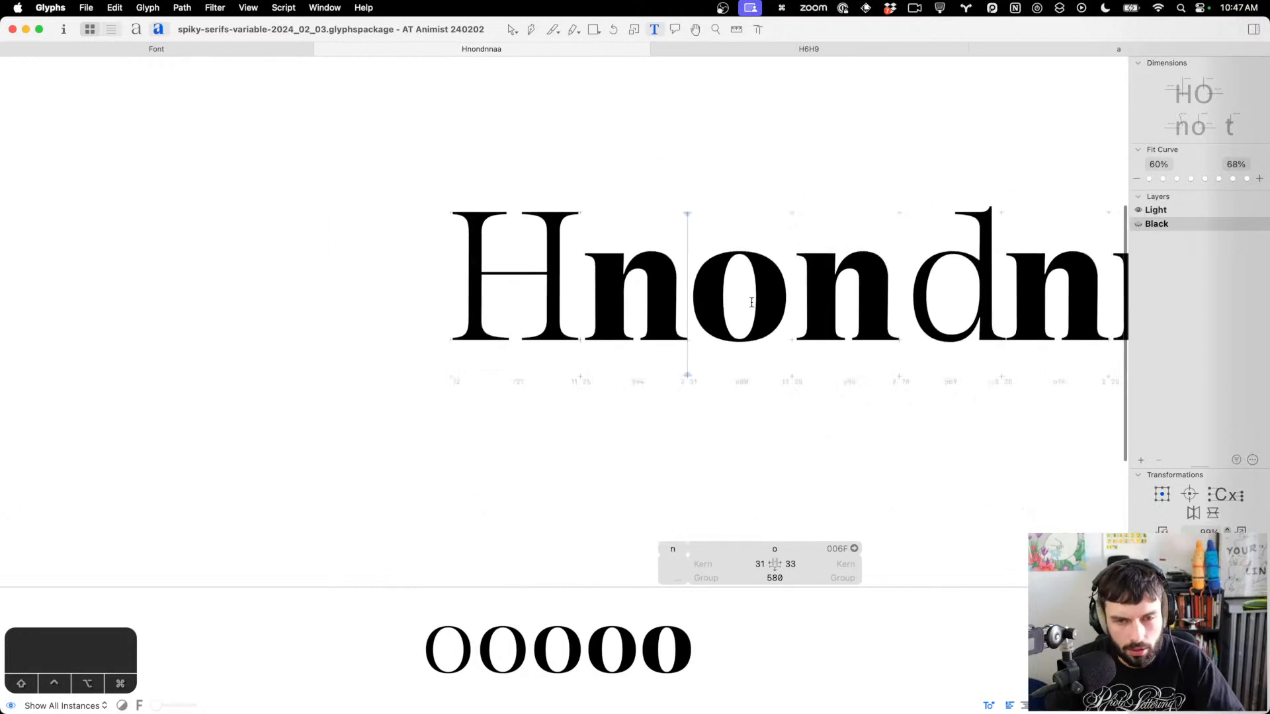
{"action": "scroll", "coordinate": [710, 301], "scroll_direction": "up", "scroll_amount": 3}
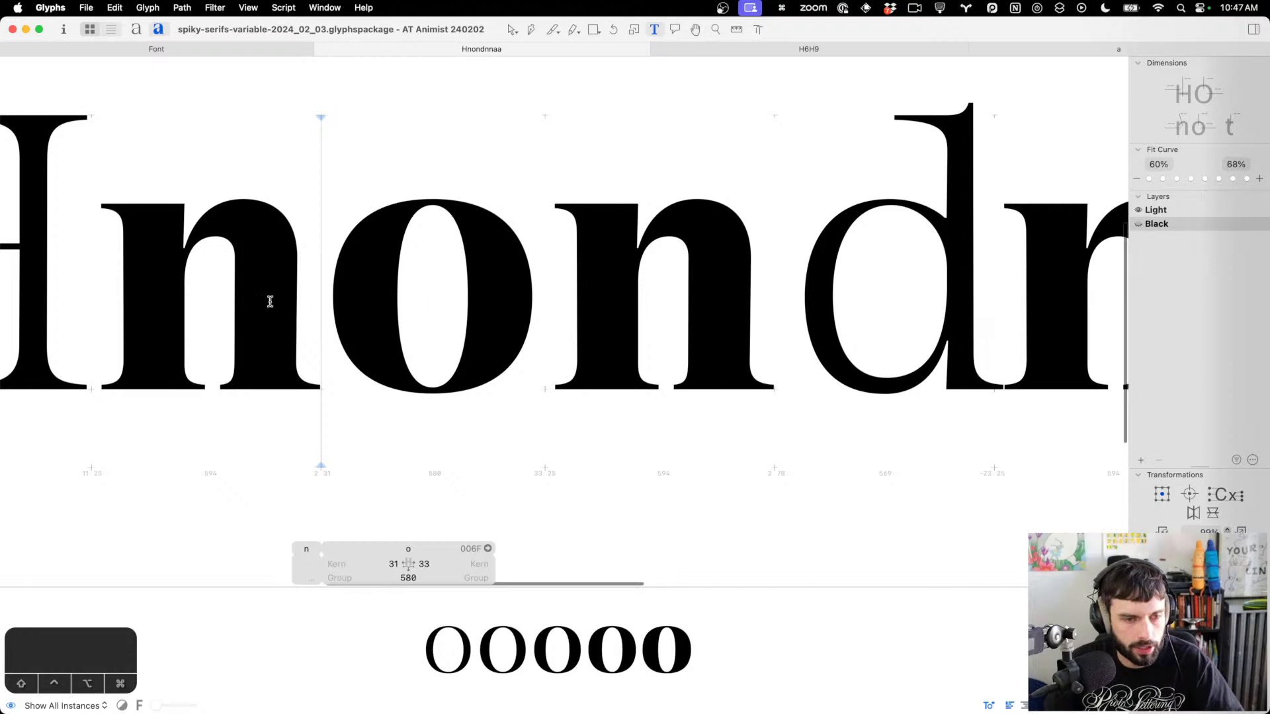
Measure the thickness of the o's left stroke between its outer and inner extremes
{"action": "key", "text": "Escape"}
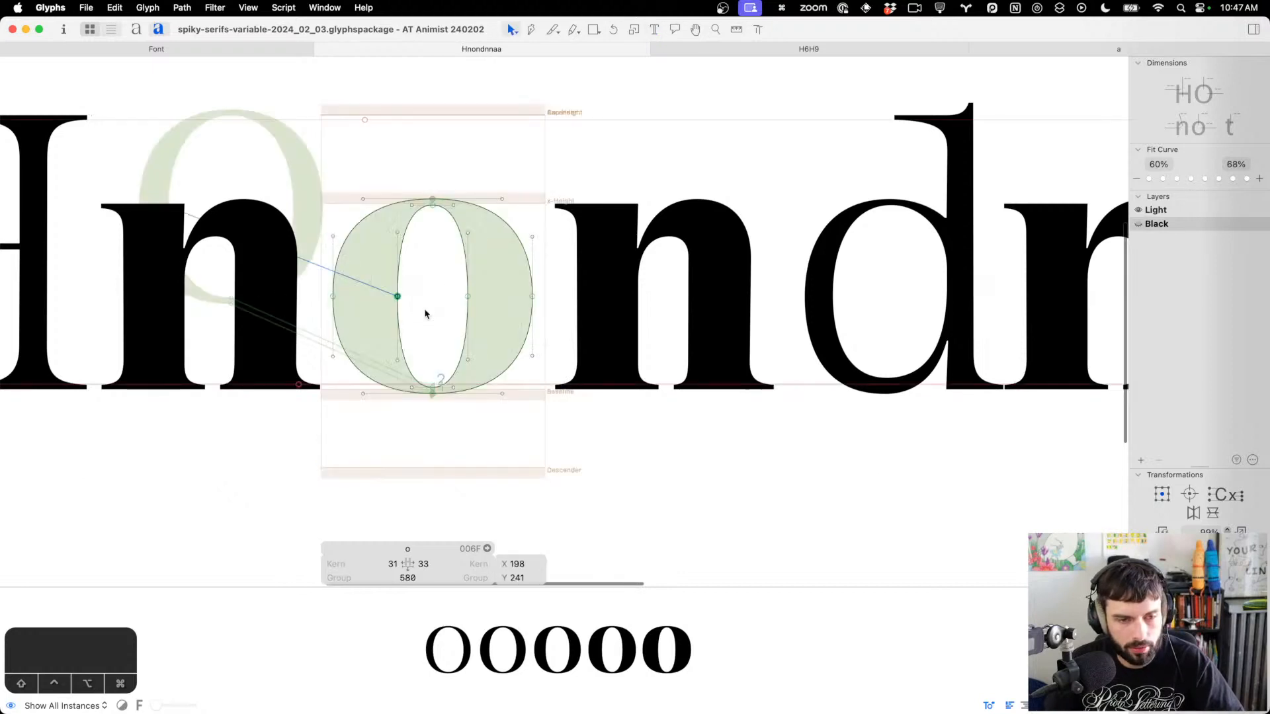
{"action": "left_click_drag", "start_coordinate": [425, 313], "coordinate": [248, 274]}
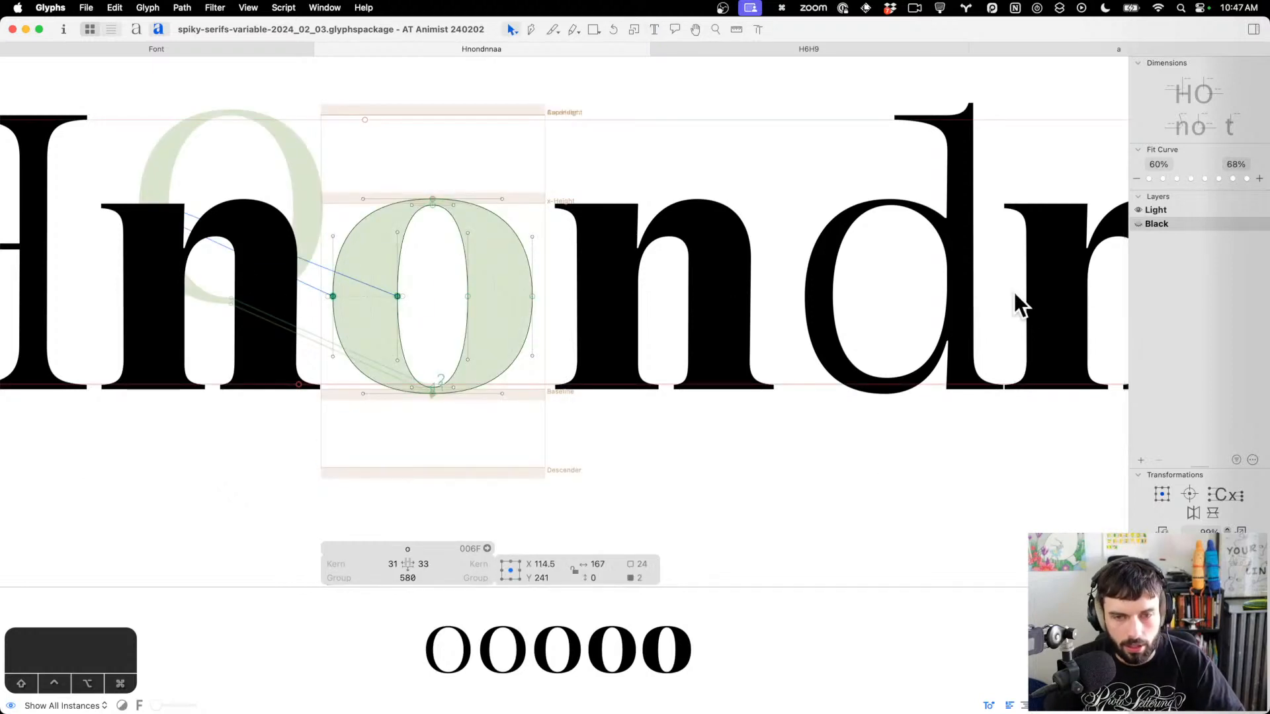
{"action": "left_click", "coordinate": [873, 283]}
{"action": "left_click", "coordinate": [875, 285]}
Open the d for editing and add the o as a component in its background for reference
{"action": "scroll", "coordinate": [973, 314], "scroll_direction": "up", "scroll_amount": 5}
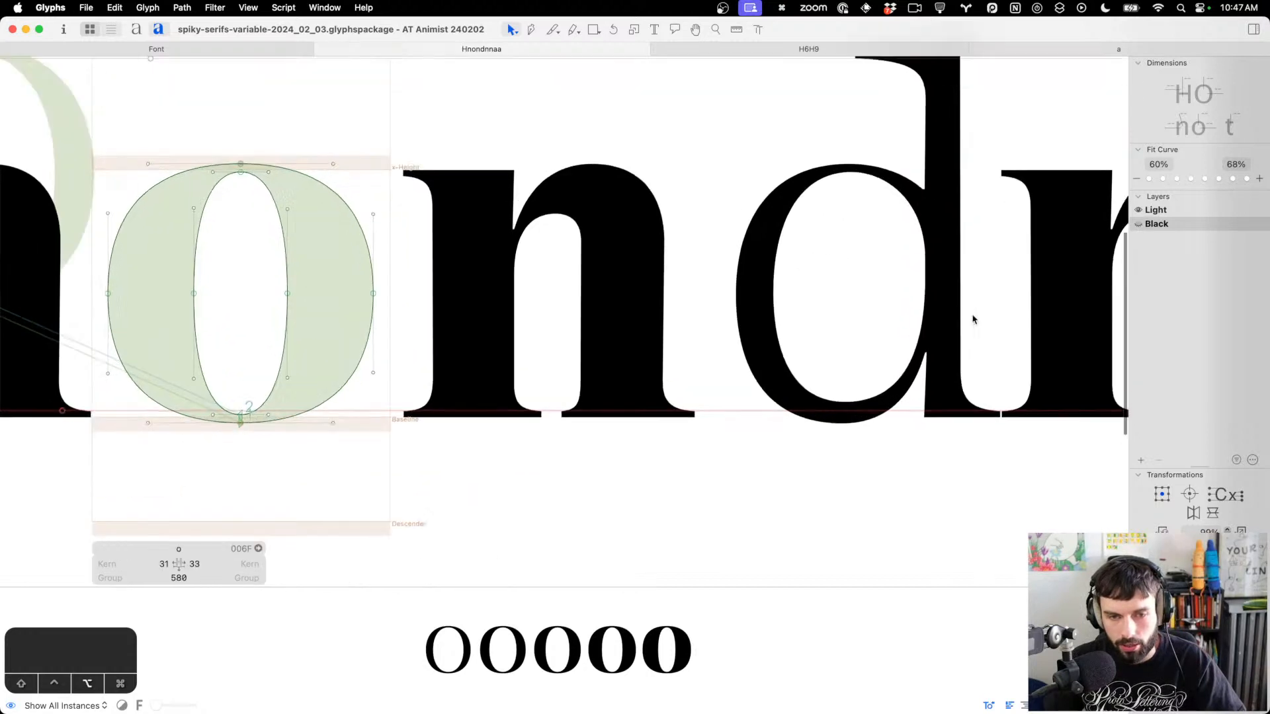
{"action": "double_click", "coordinate": [802, 300]}
{"action": "key", "text": "super+b"}
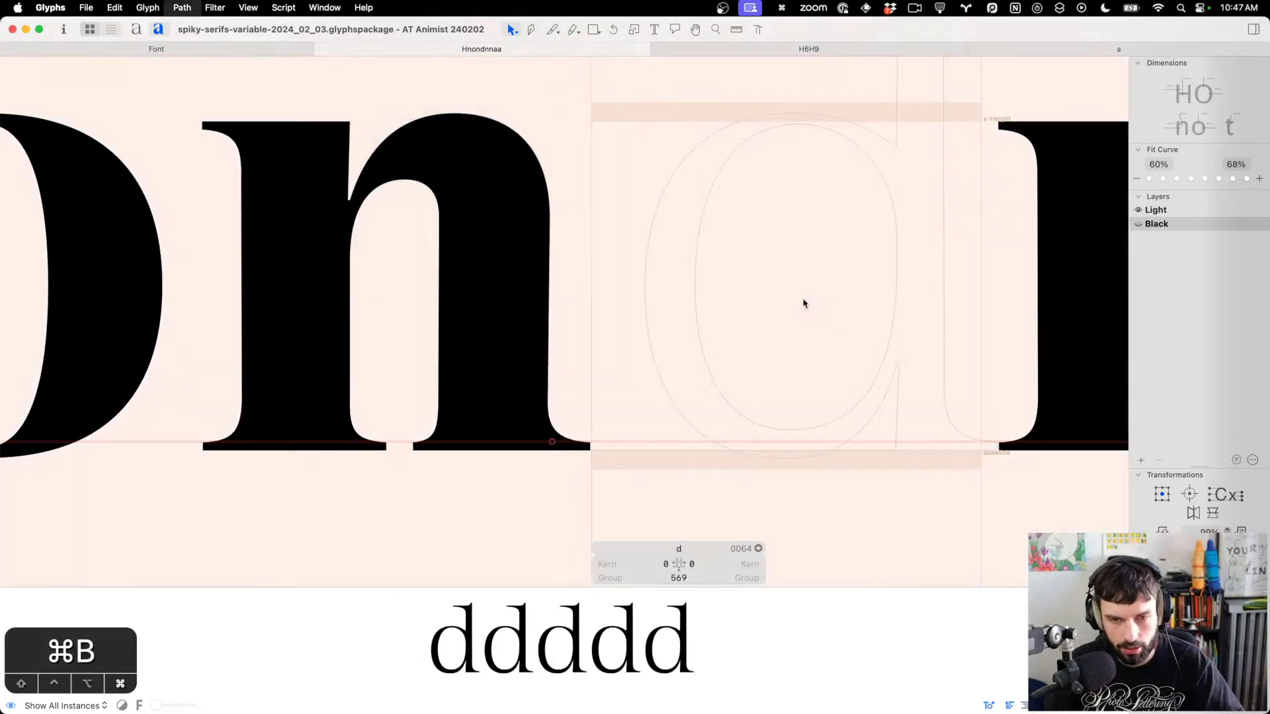
{"action": "right_click", "coordinate": [803, 302]}
{"action": "left_click", "coordinate": [835, 308]}
{"action": "type", "text": "o"}
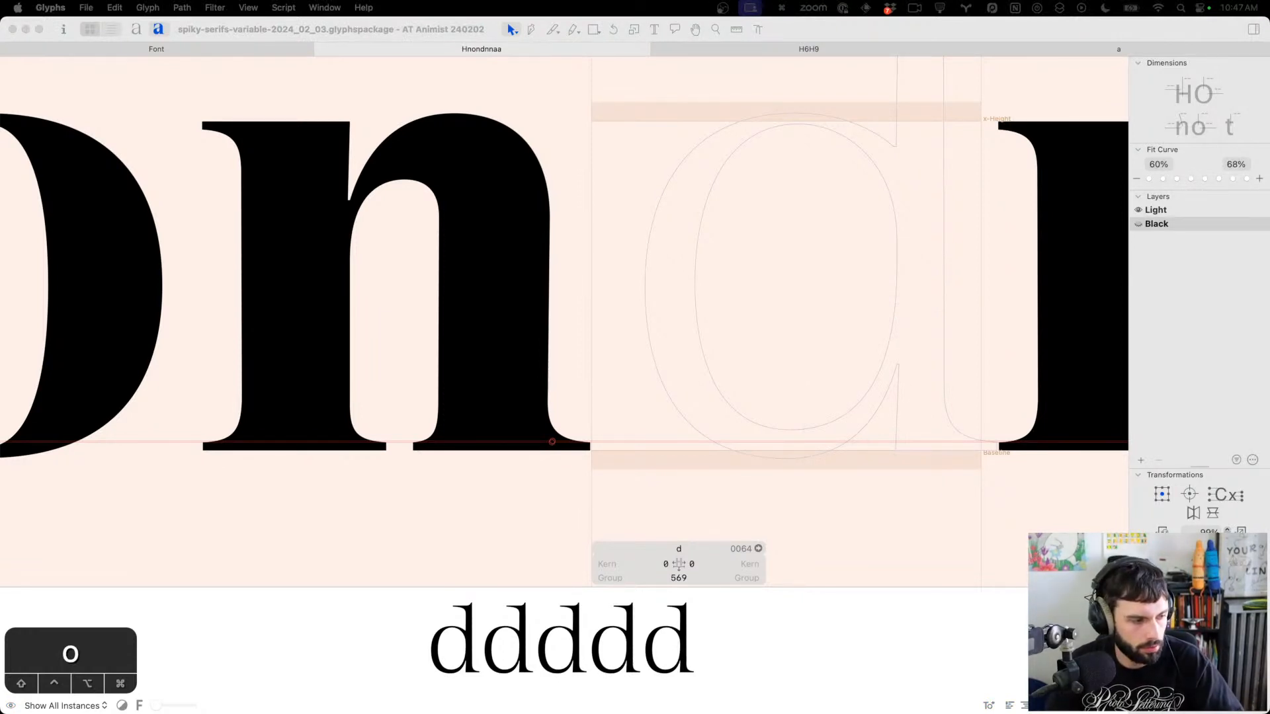
{"action": "left_click_drag", "start_coordinate": [1, 615], "coordinate": [460, 269]}
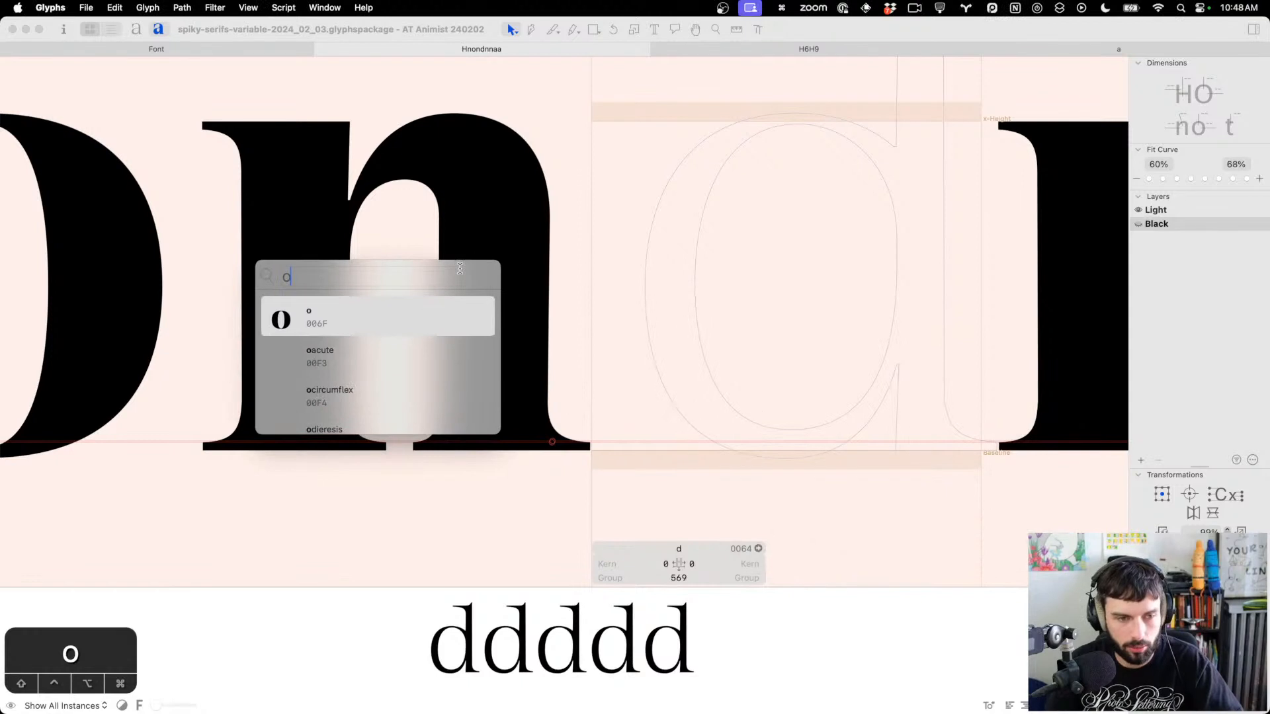
{"action": "key", "text": "Return"}
{"action": "double_click", "coordinate": [769, 277]}
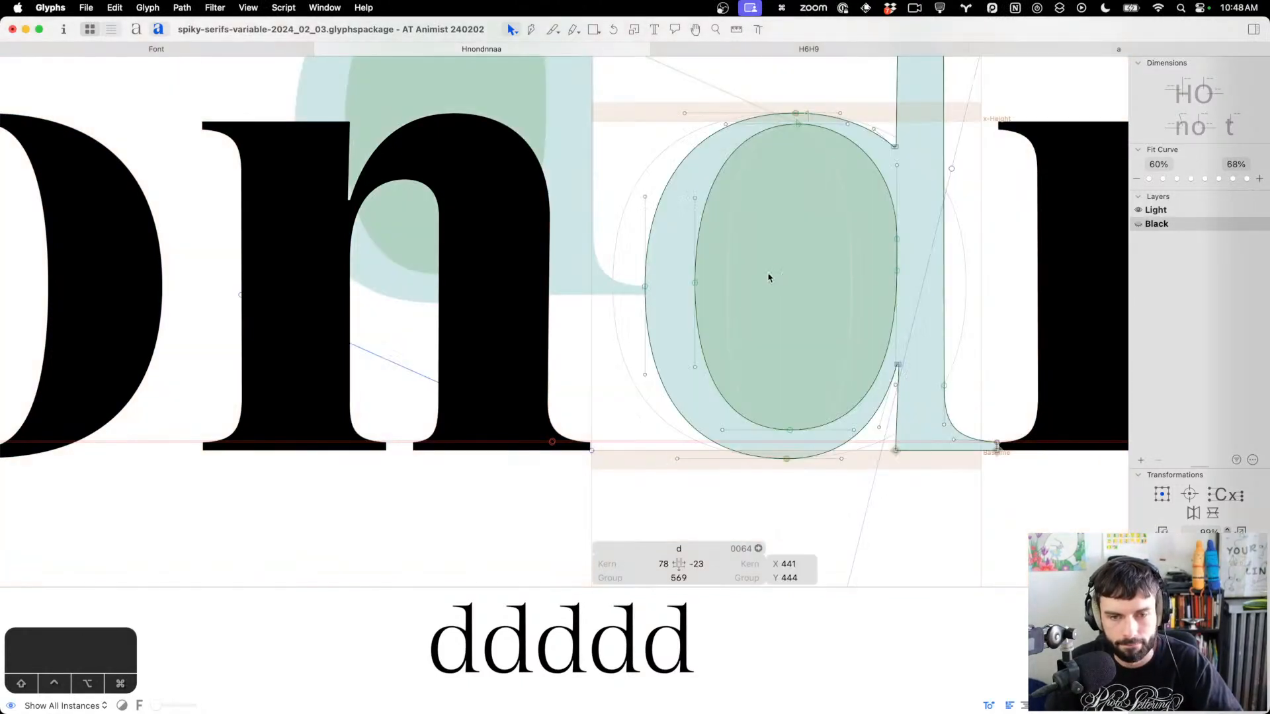
Move the outer left extreme of the d's bowl outward to X 30 to match the background o
{"action": "left_click", "coordinate": [645, 287]}
{"action": "key", "text": "shift+Left"}
{"action": "key", "text": "ctrl+alt+shift+Left"}
{"action": "key", "text": "ctrl+alt+shift+Left"}
{"action": "key", "text": "ctrl+alt+shift+Left"}
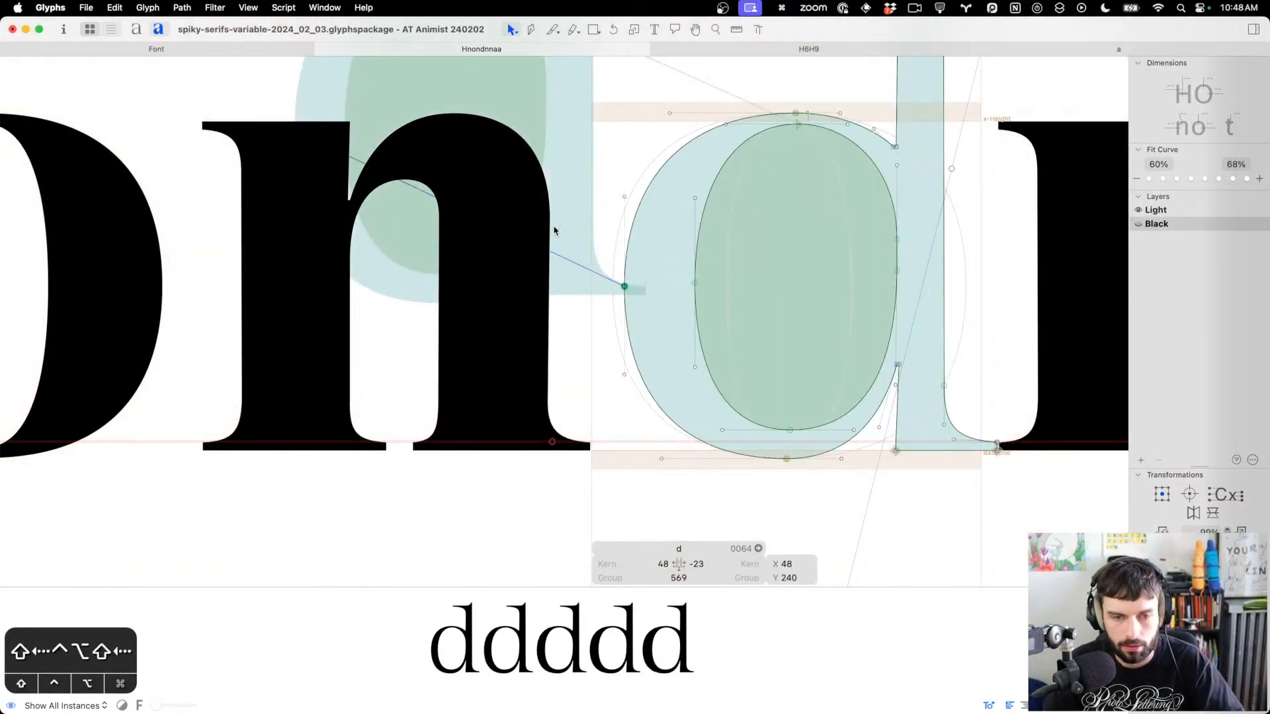
{"action": "key", "text": "ctrl+alt+shift+Left"}
{"action": "key", "text": "ctrl+alt+shift+Left"}
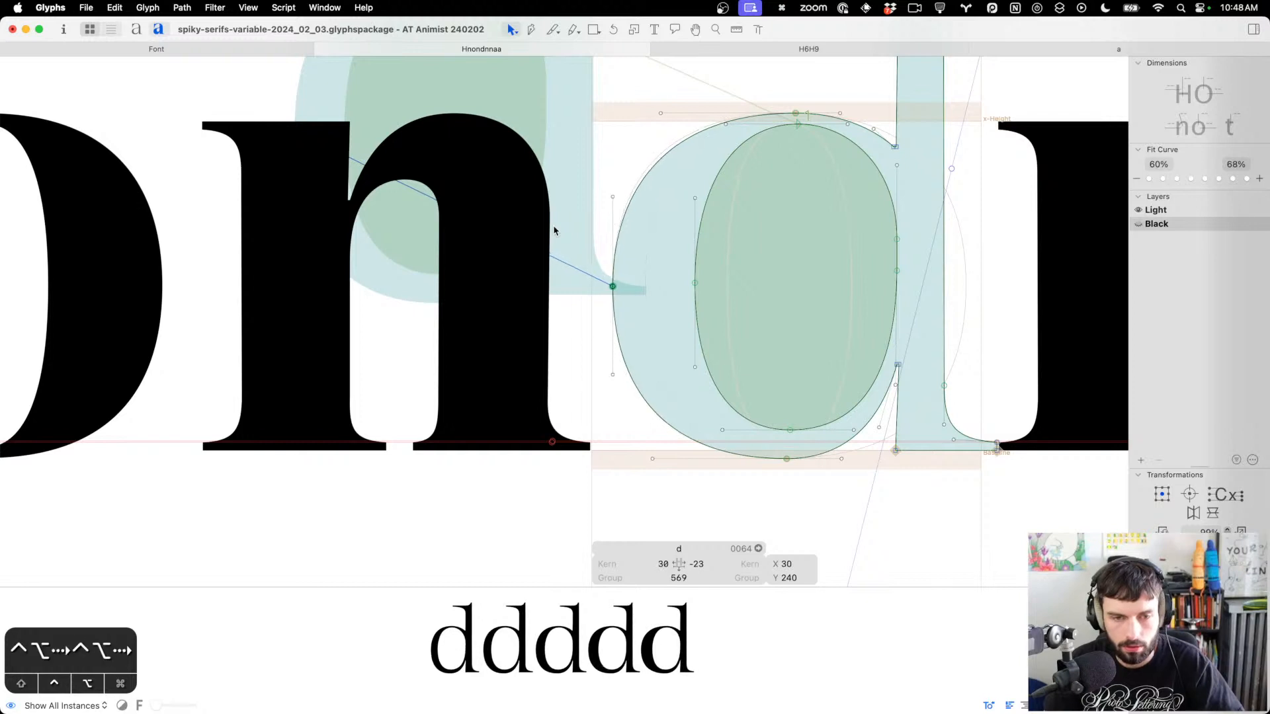
Thicken the d's bowl by moving the counter's left extreme inward to X 198
{"action": "left_click", "coordinate": [695, 283]}
{"action": "key", "text": "shift+Right"}
{"action": "key", "text": "shift+Right"}
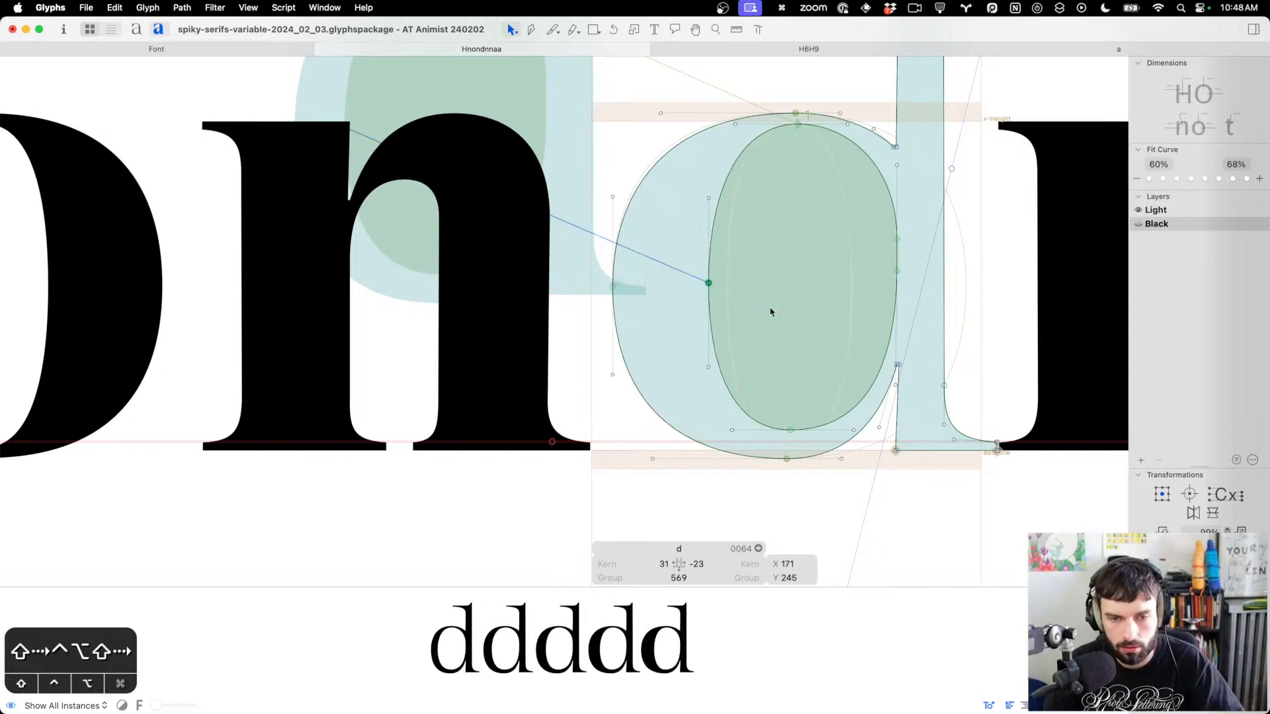
{"action": "key", "text": "ctrl+alt+shift+Right"}
{"action": "key", "text": "ctrl+alt+shift+Right"}
{"action": "key", "text": "ctrl+alt+shift+Right"}
{"action": "key", "text": "ctrl+alt+shift+Right"}
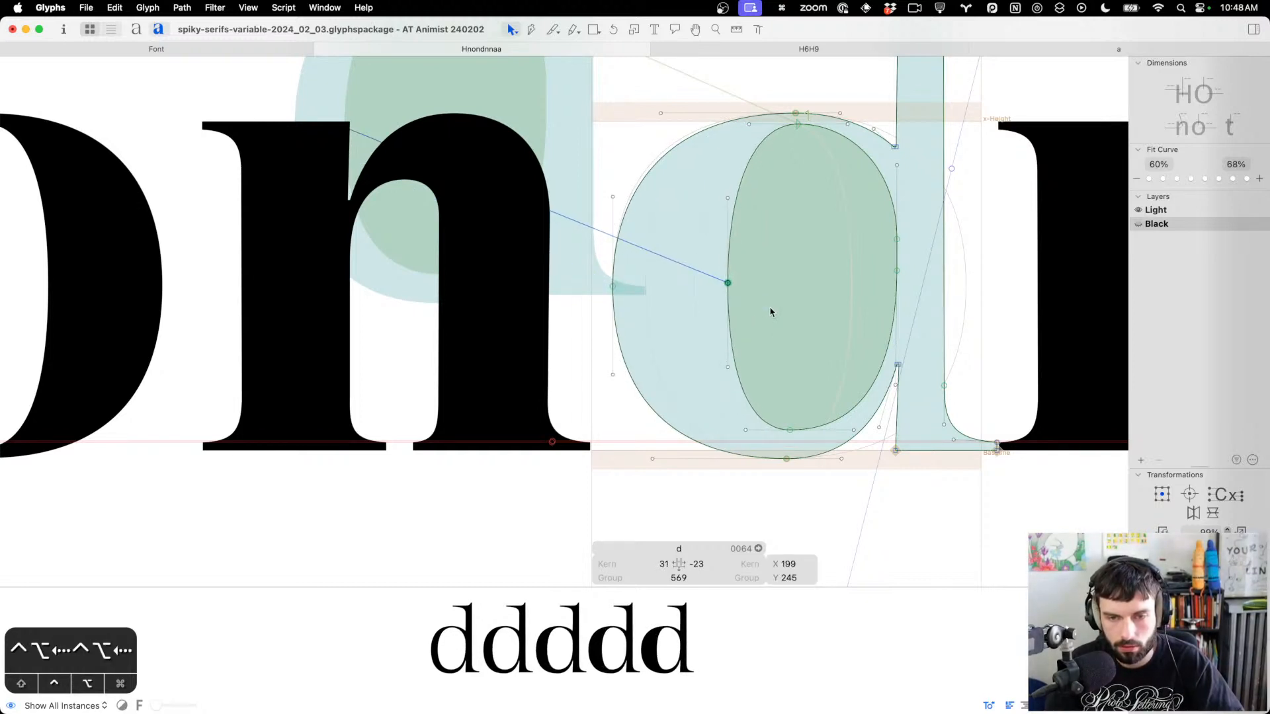
{"action": "key", "text": "ctrl+alt+Left"}
Thicken the d's stem by shifting its left-side nodes and top serif left, centring the selection at X 313.5
{"action": "scroll", "coordinate": [772, 312], "scroll_direction": "right", "scroll_amount": 5}
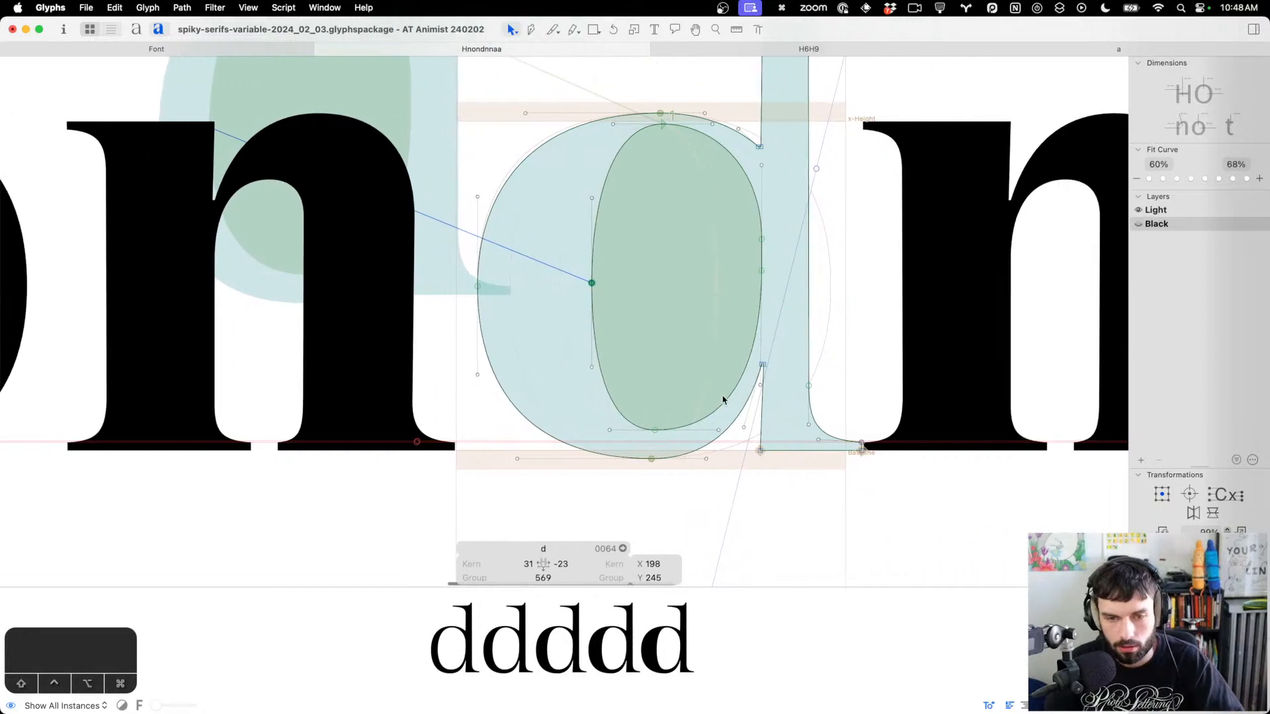
{"action": "scroll", "coordinate": [723, 400], "scroll_direction": "down", "scroll_amount": 3}
{"action": "left_click_drag", "start_coordinate": [761, 447], "coordinate": [622, 235]}
{"action": "key", "text": "ctrl+alt+shift+Left"}
{"action": "key", "text": "ctrl+alt+shift+Down"}
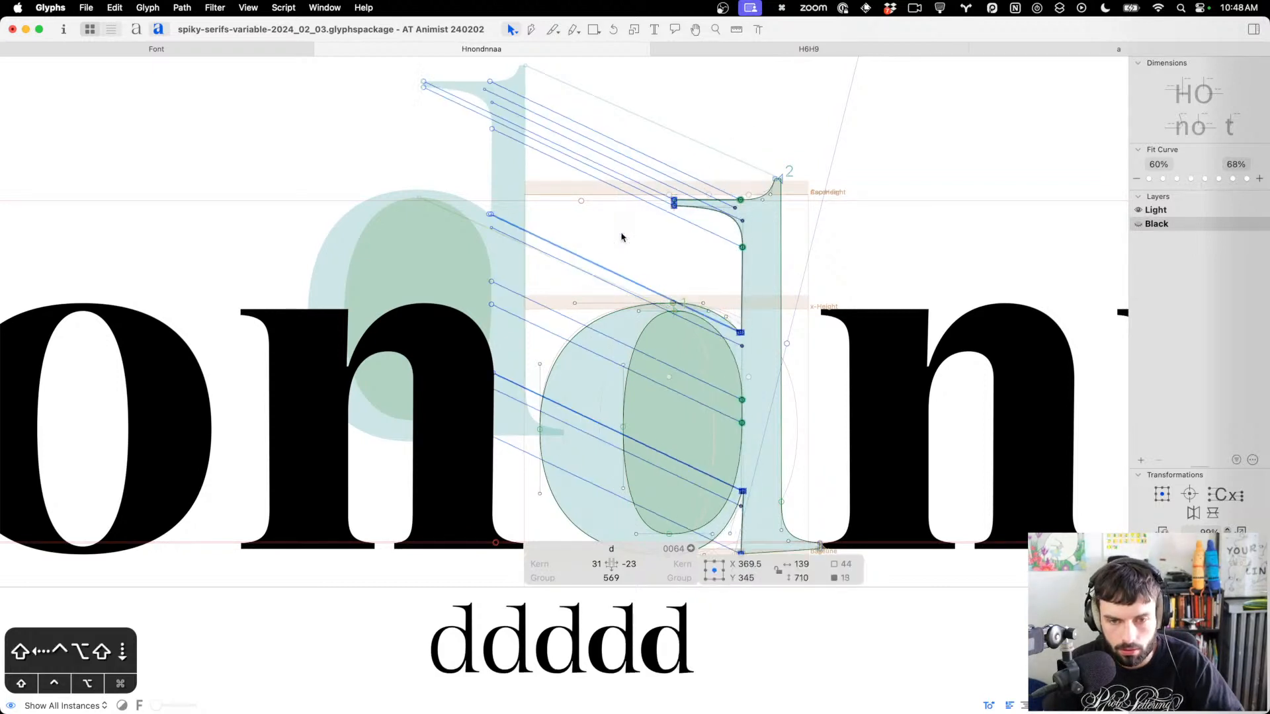
{"action": "key", "text": "ctrl+alt+shift+Up"}
{"action": "key", "text": "ctrl+alt+shift+Left"}
{"action": "key", "text": "ctrl+alt+shift+Left"}
{"action": "key", "text": "ctrl+alt+shift+Left"}
{"action": "key", "text": "ctrl+alt+shift+Left"}
{"action": "key", "text": "ctrl+alt+shift+Left"}
{"action": "key", "text": "ctrl+alt+shift+Left"}
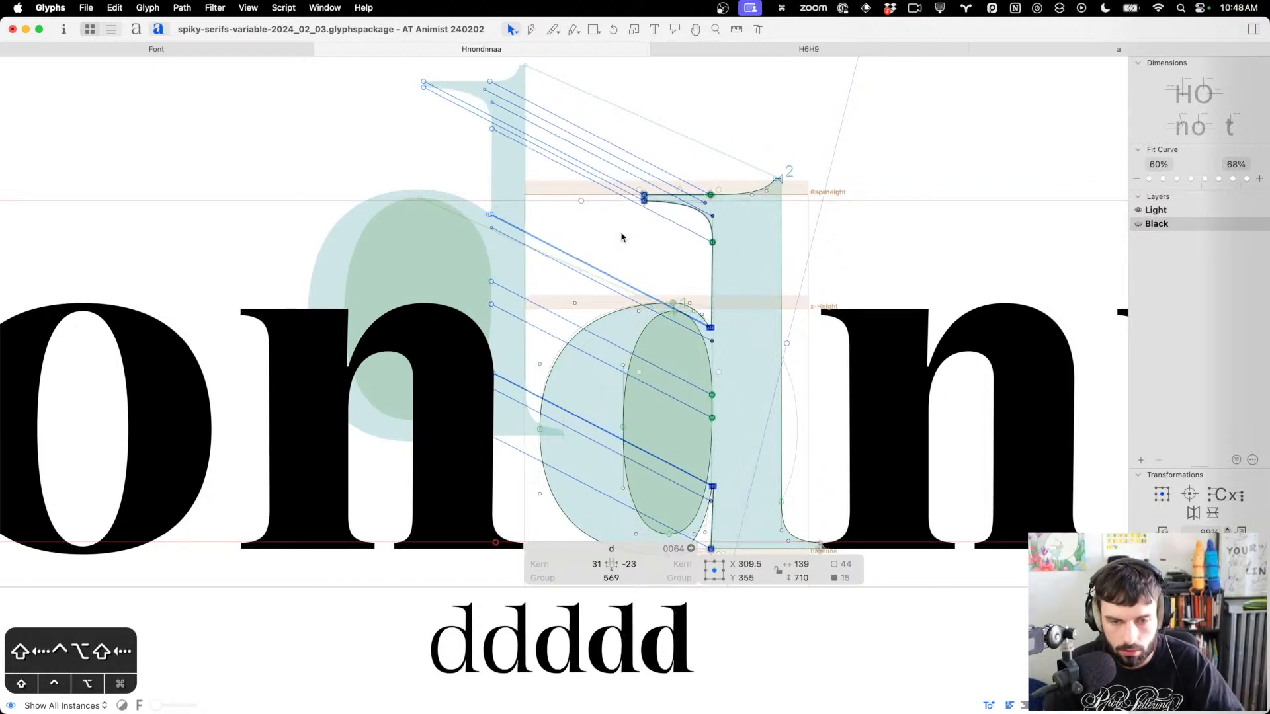
{"action": "key", "text": "ctrl+alt+Right"}
{"action": "key", "text": "ctrl+alt+Right"}
{"action": "key", "text": "ctrl+alt+Right"}
{"action": "key", "text": "ctrl+alt+Right"}
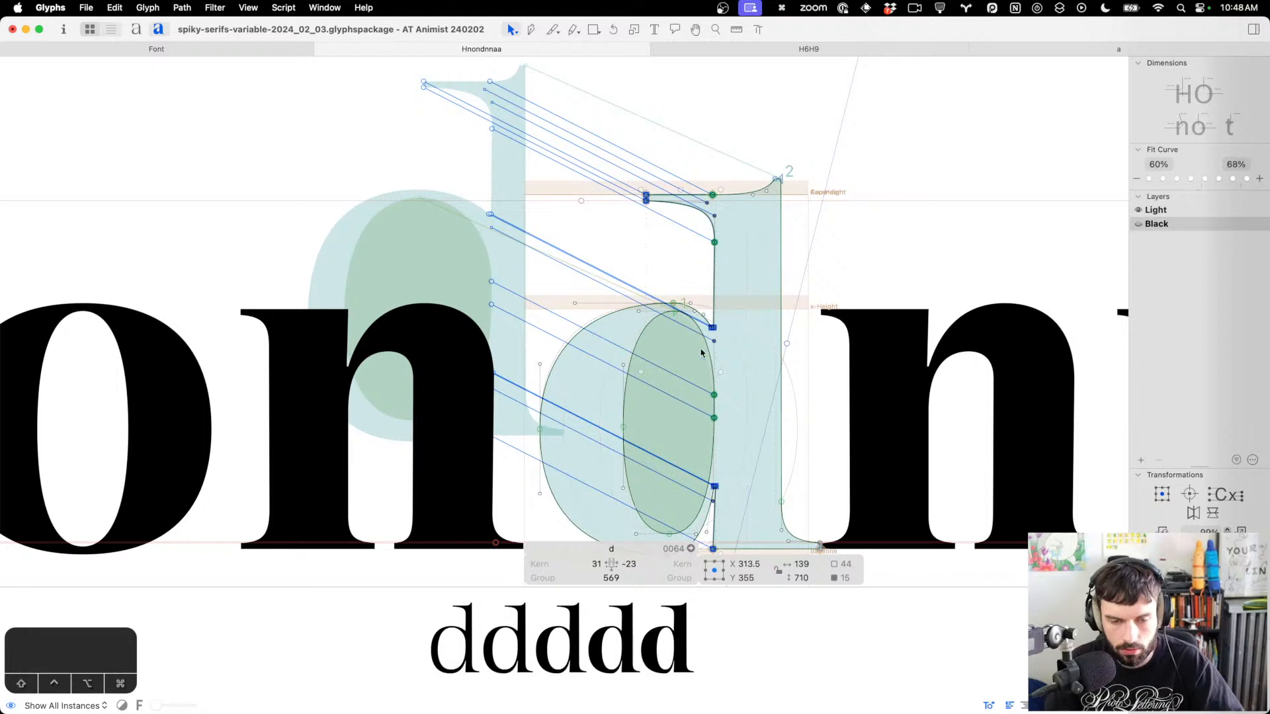
{"action": "left_click", "coordinate": [654, 389]}
Add the n as a second reference component in the d's background and return to the foreground
{"action": "scroll", "coordinate": [655, 397], "scroll_direction": "down", "scroll_amount": 4}
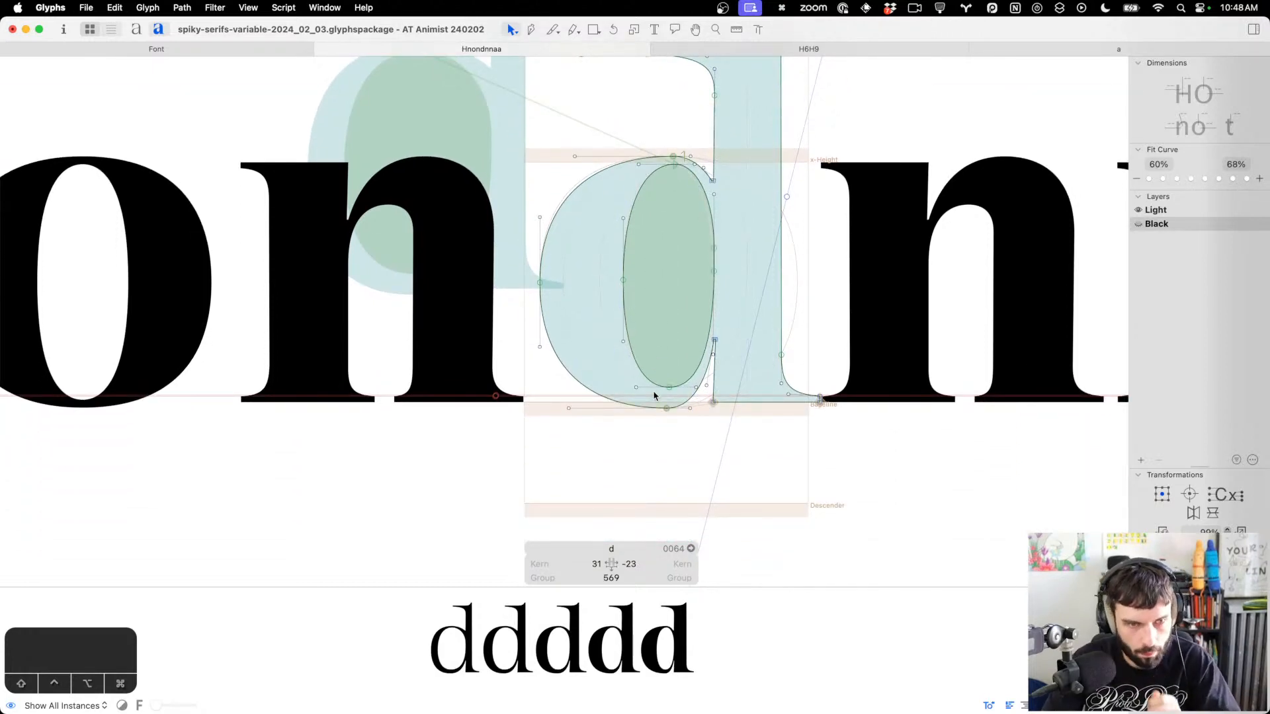
{"action": "key", "text": "super+b"}
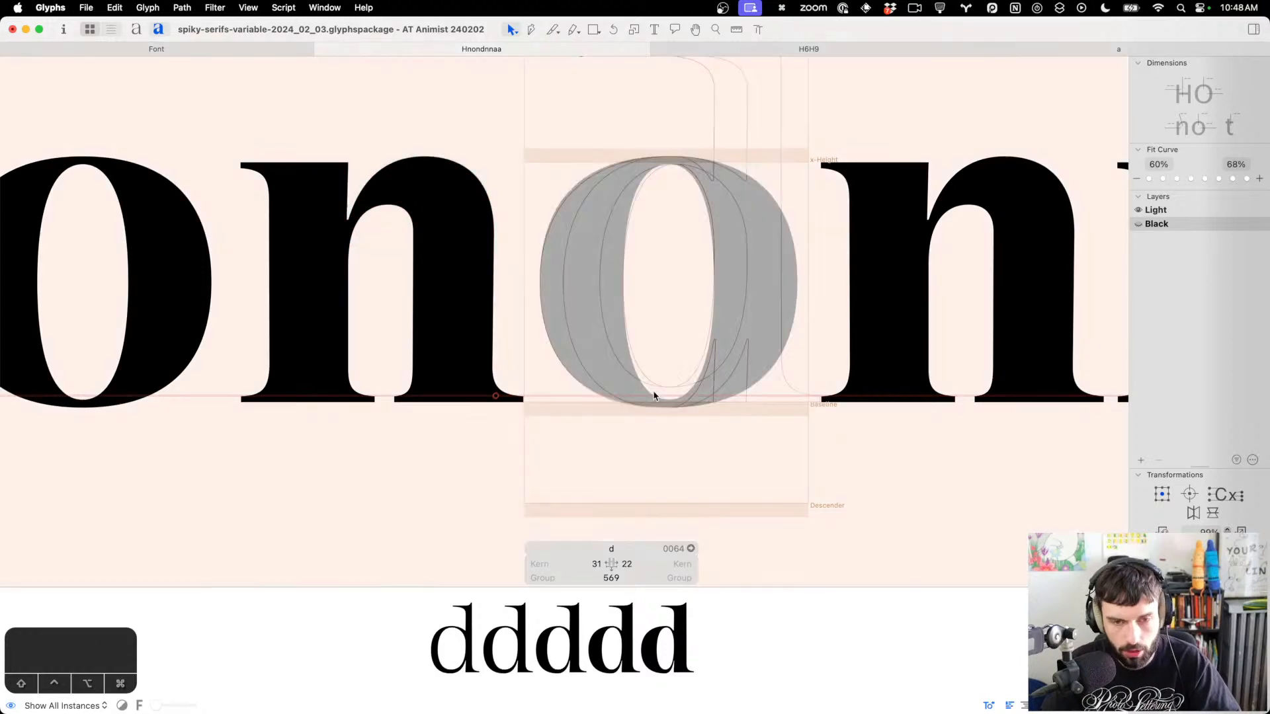
{"action": "right_click", "coordinate": [658, 329]}
{"action": "left_click", "coordinate": [675, 336]}
{"action": "type", "text": "n"}
{"action": "key", "text": "Return"}
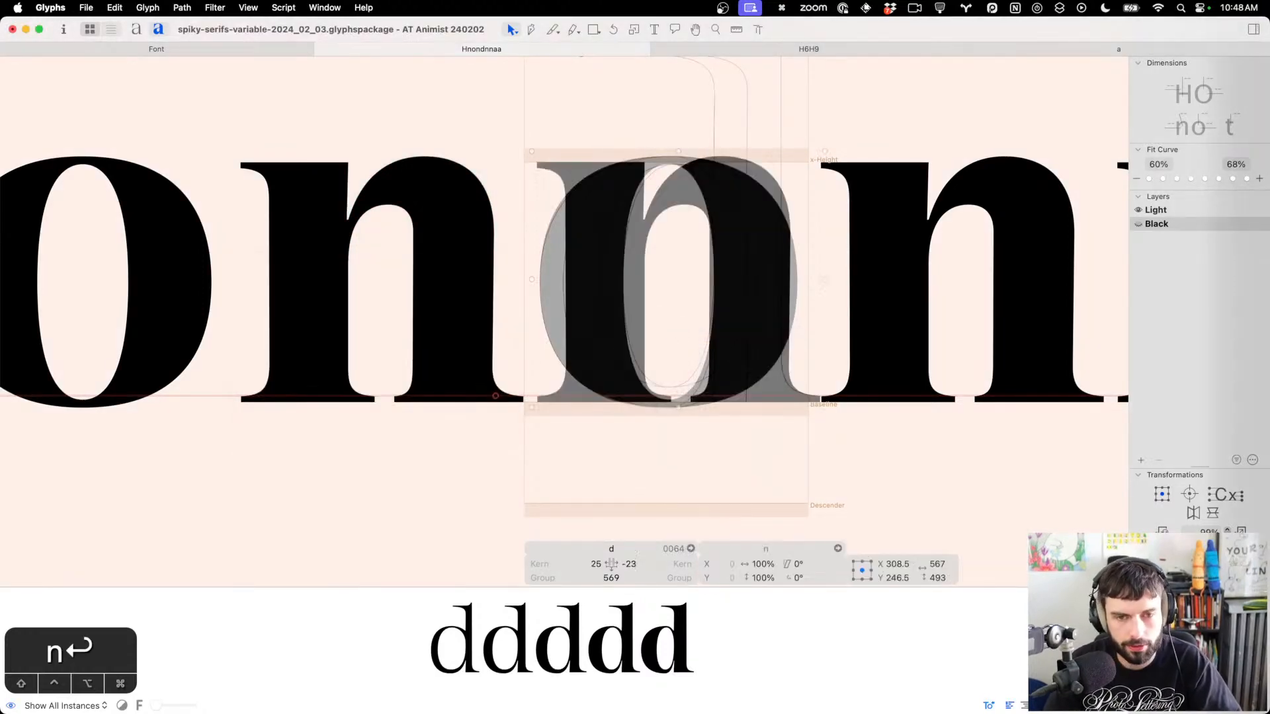
{"action": "scroll", "coordinate": [793, 219], "scroll_direction": "up", "scroll_amount": 3}
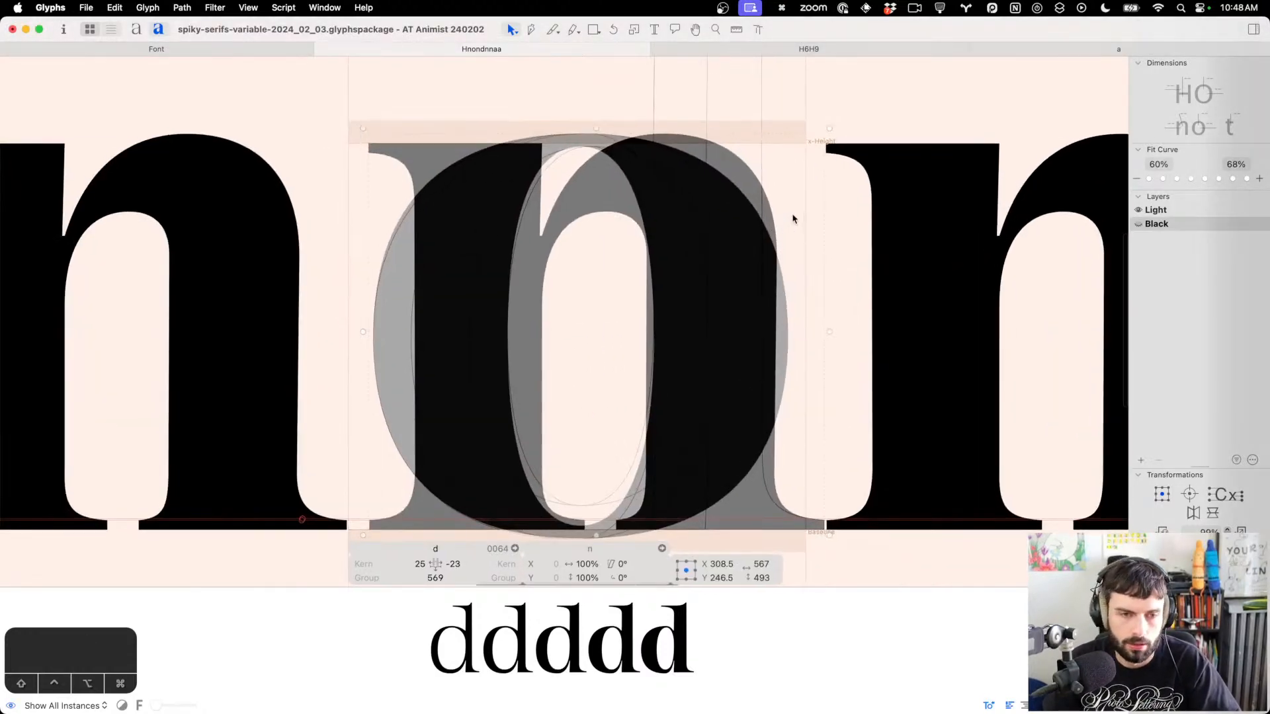
{"action": "key", "text": "Delete"}
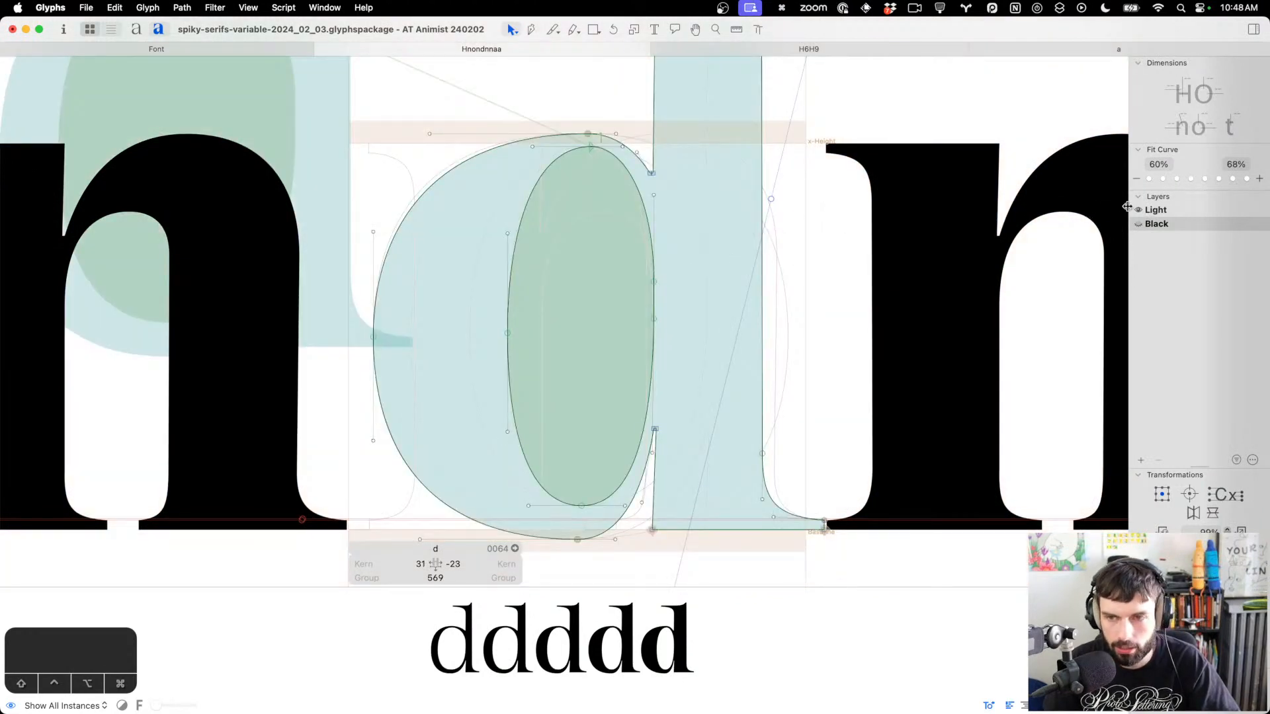
Turn off the master compatibility display and delete the slanted guide crossing the d's stem
{"action": "left_click", "coordinate": [248, 7]}
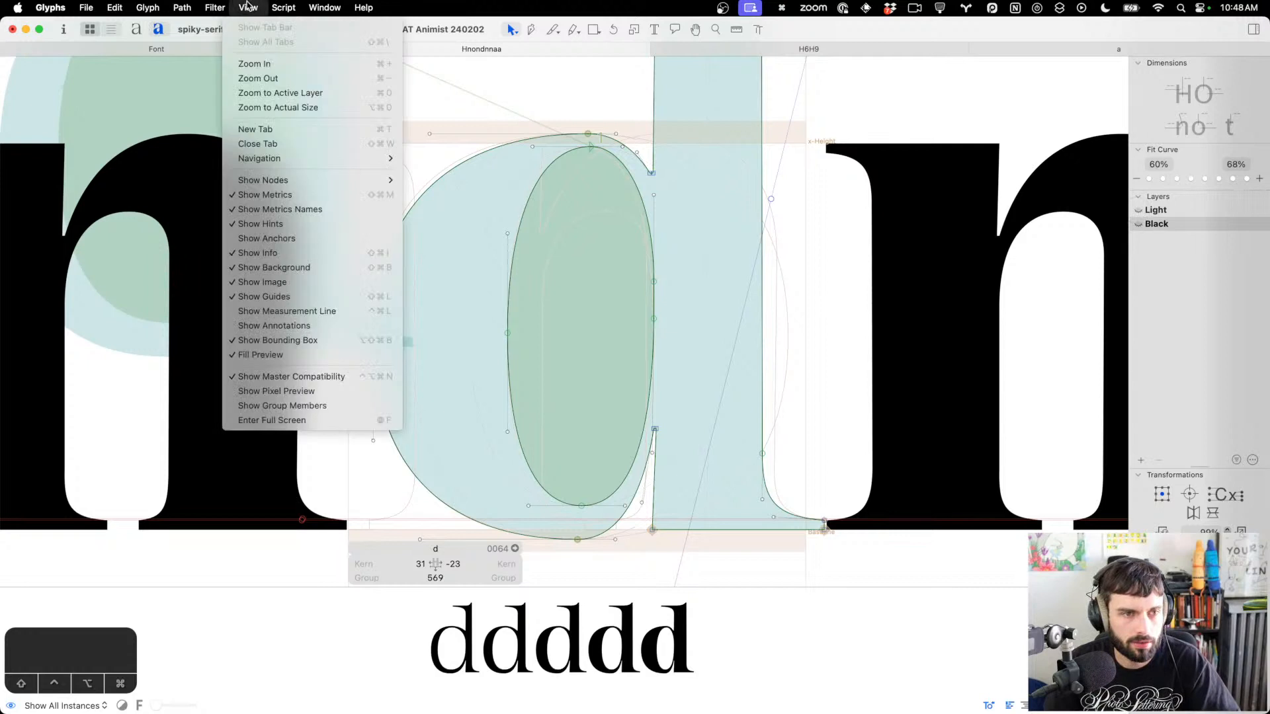
{"action": "left_click", "coordinate": [292, 376]}
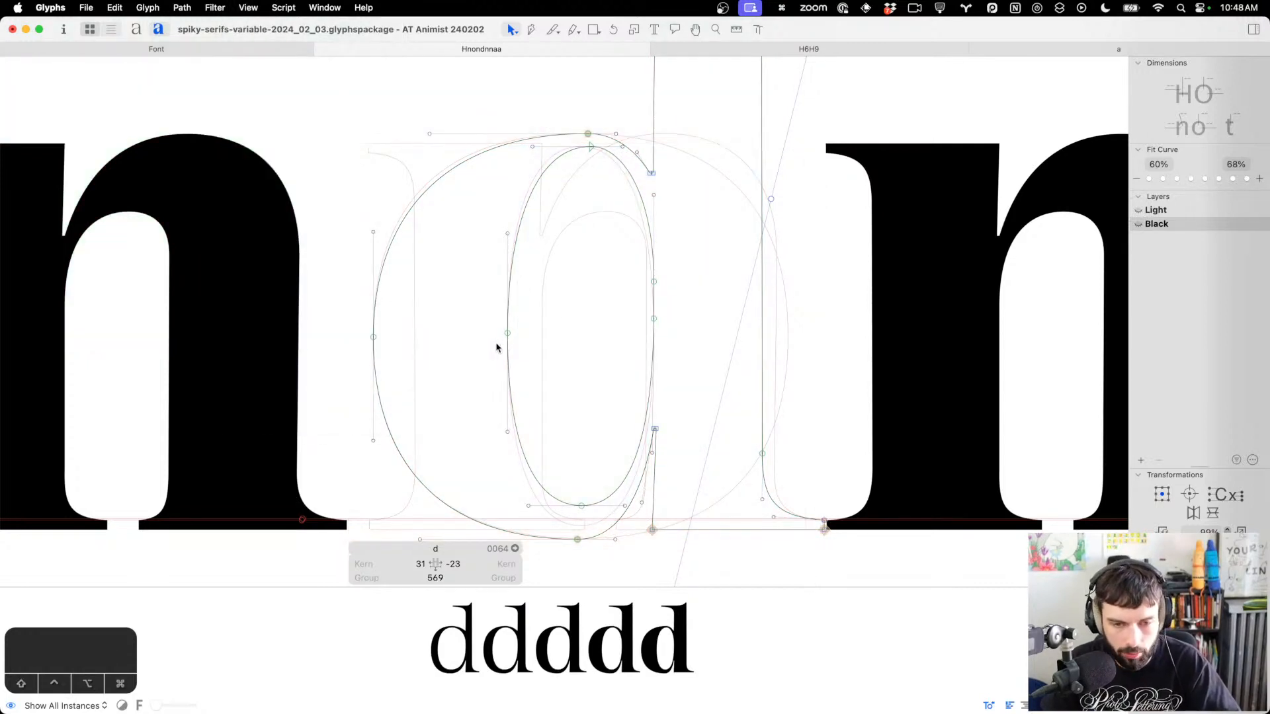
{"action": "left_click", "coordinate": [772, 200]}
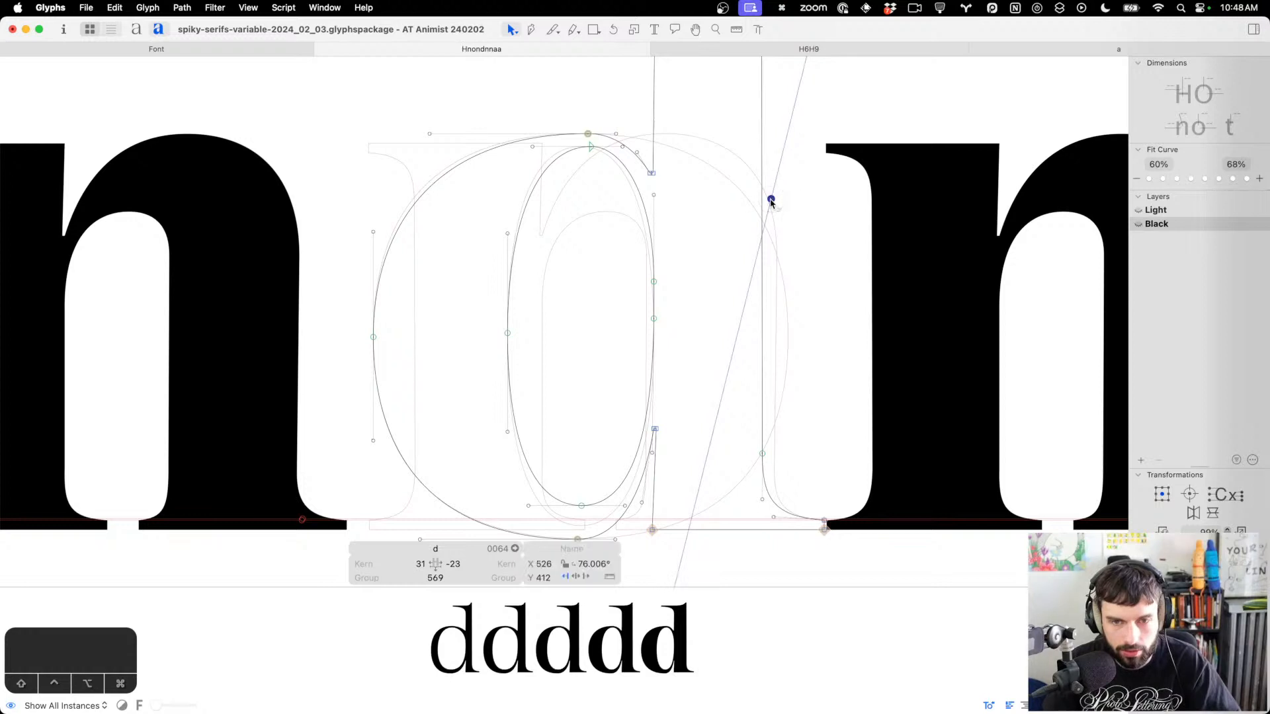
{"action": "key", "text": "BackSpace"}
{"action": "scroll", "coordinate": [739, 250], "scroll_direction": "down", "scroll_amount": 3}
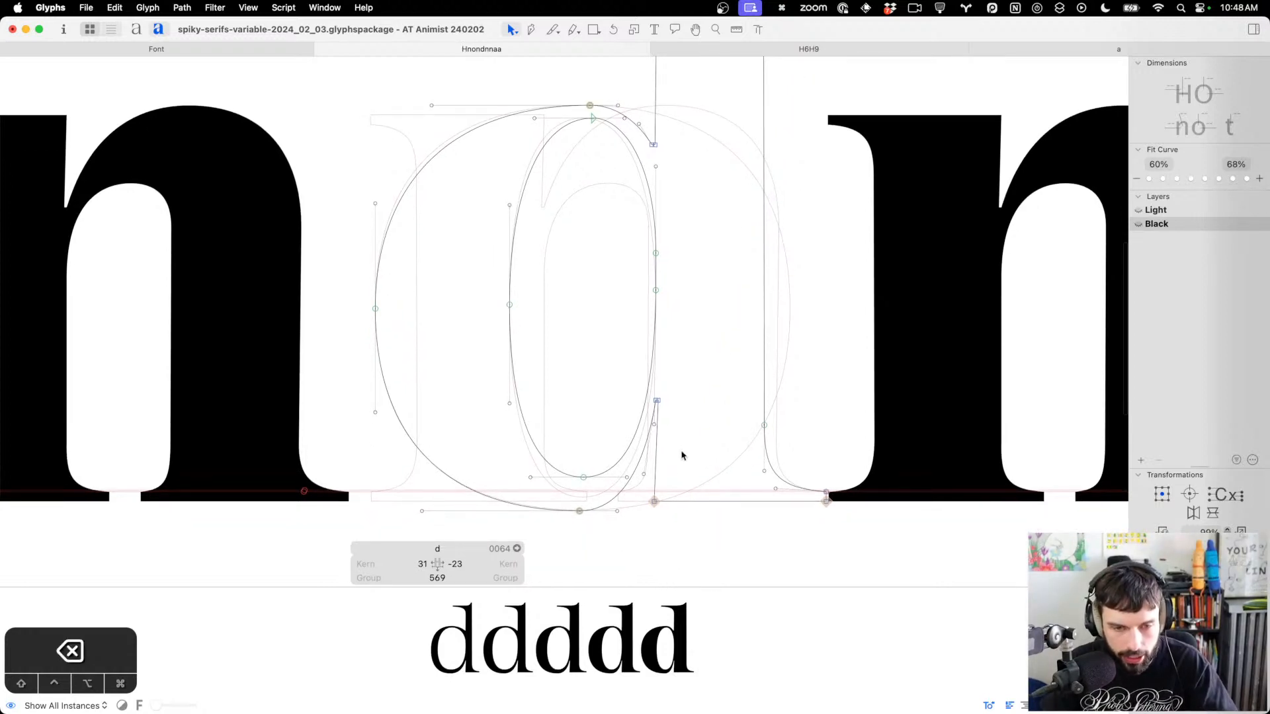
Shift the bottom extremes of the d's bowl and counter left, centring the pair at X 267.5
{"action": "left_click_drag", "start_coordinate": [596, 539], "coordinate": [553, 453]}
{"action": "key", "text": "ctrl+alt+shift+Left"}
{"action": "key", "text": "ctrl+alt+shift+Left"}
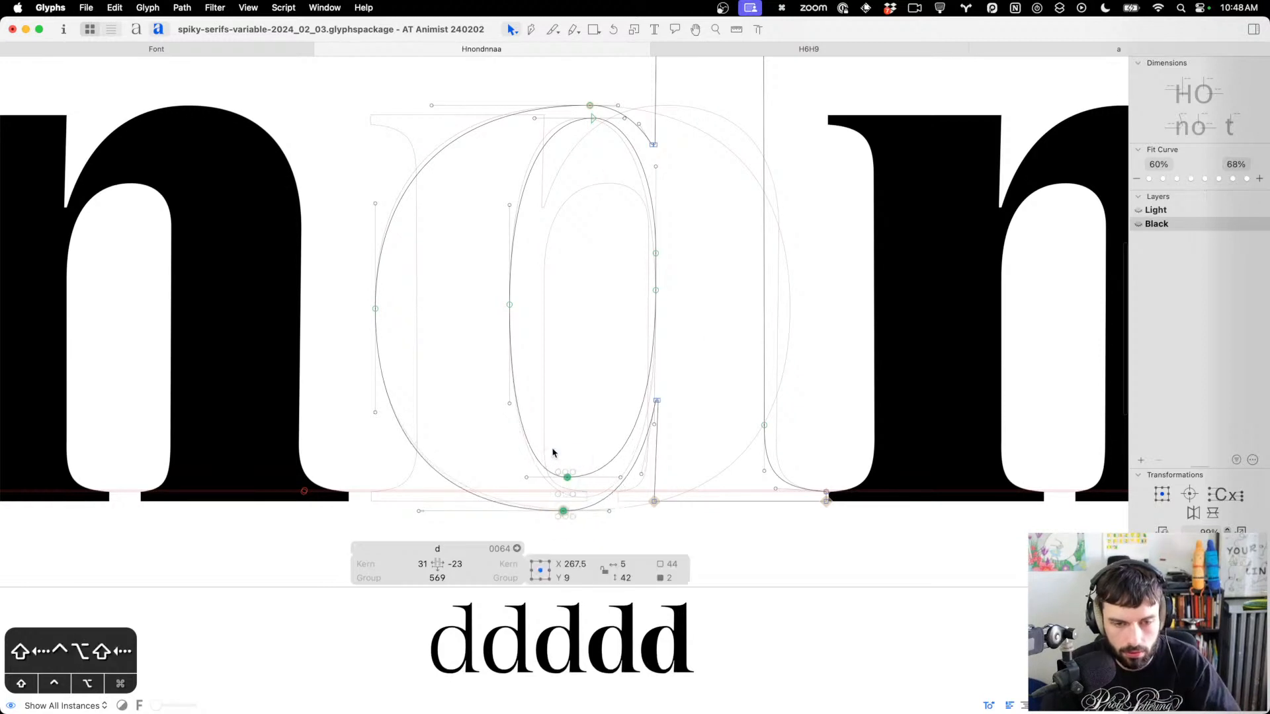
{"action": "key", "text": "ctrl+alt+shift+Right"}
{"action": "key", "text": "ctrl+alt+shift+Left"}
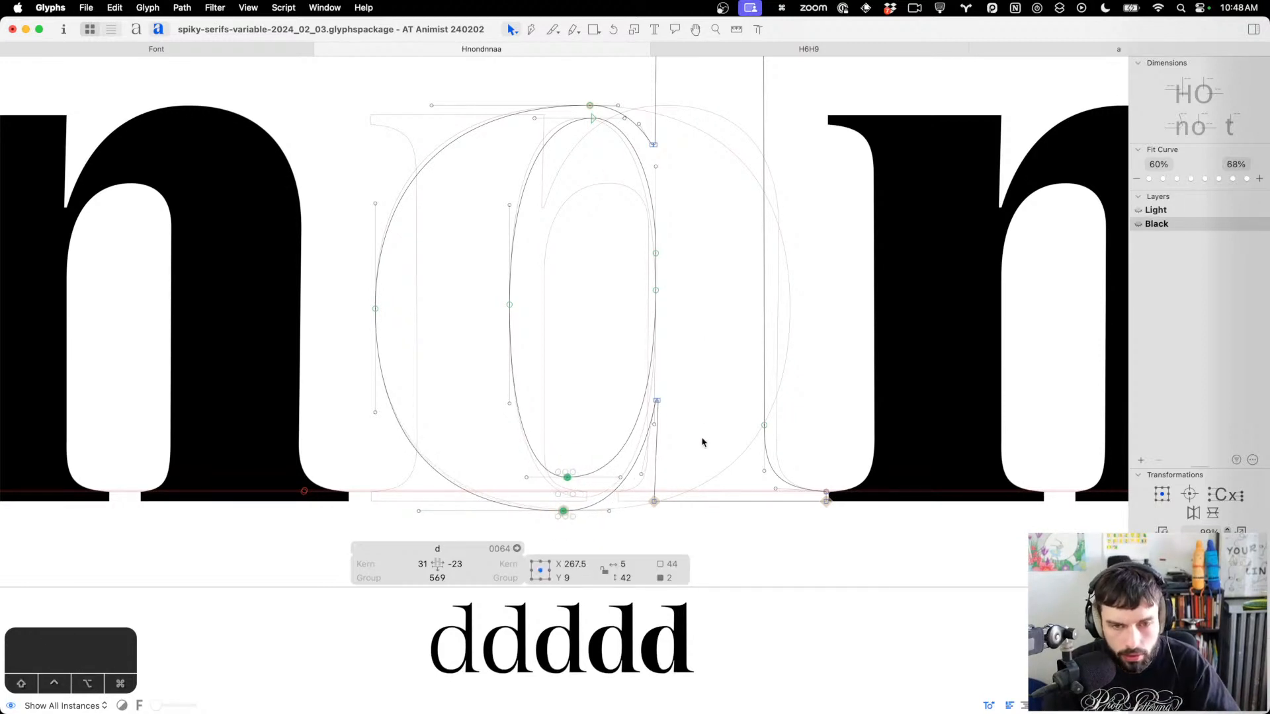
Thicken the d's stem further by moving its left-side nodes and top serif left, centring the selection at X 304.5
{"action": "left_click_drag", "start_coordinate": [691, 535], "coordinate": [646, 218]}
{"action": "scroll", "coordinate": [675, 304], "scroll_direction": "up", "scroll_amount": 5}
{"action": "left_click_drag", "start_coordinate": [680, 320], "coordinate": [482, 134]}
{"action": "key", "text": "ctrl+alt+shift+Left"}
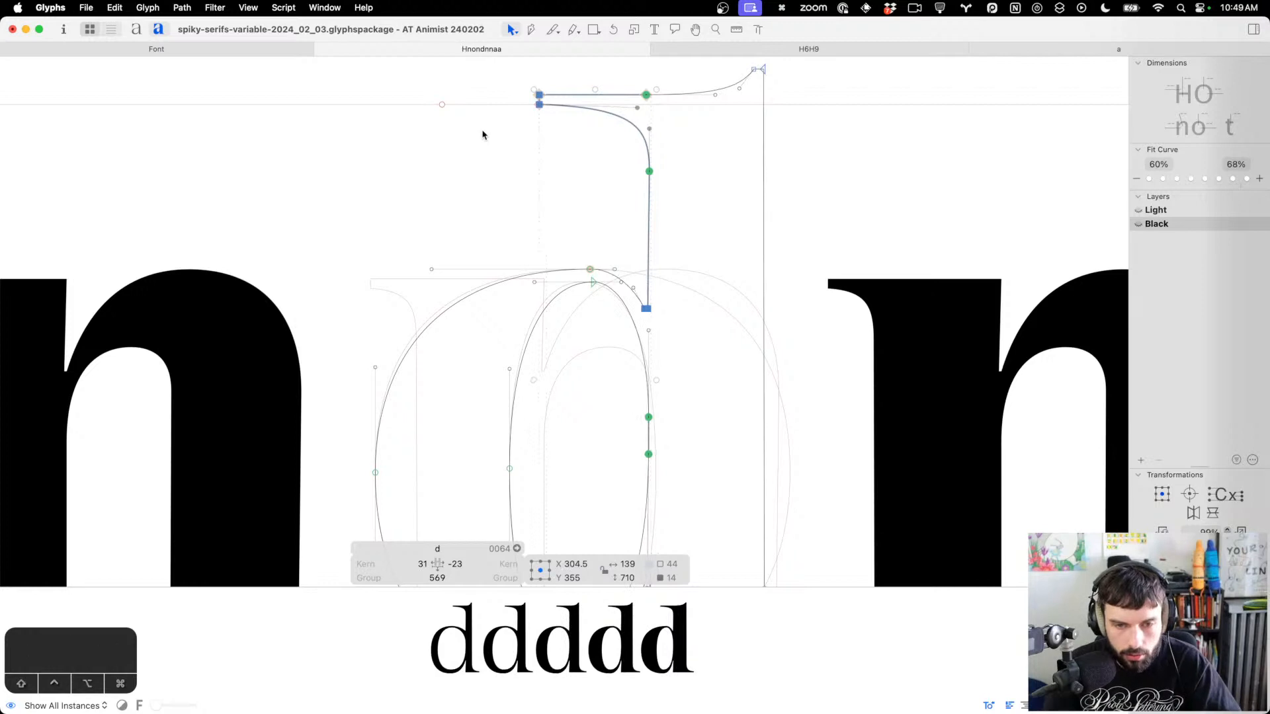
Shift the d's right stem edge and the adjoining ascender-serif nodes right, centring the selection at X 460.5
{"action": "scroll", "coordinate": [740, 291], "scroll_direction": "down", "scroll_amount": 3}
{"action": "left_click_drag", "start_coordinate": [787, 518], "coordinate": [689, 114]}
{"action": "left_click", "coordinate": [673, 146], "text": "shift"}
{"action": "key", "text": "ctrl+alt+shift+Right"}
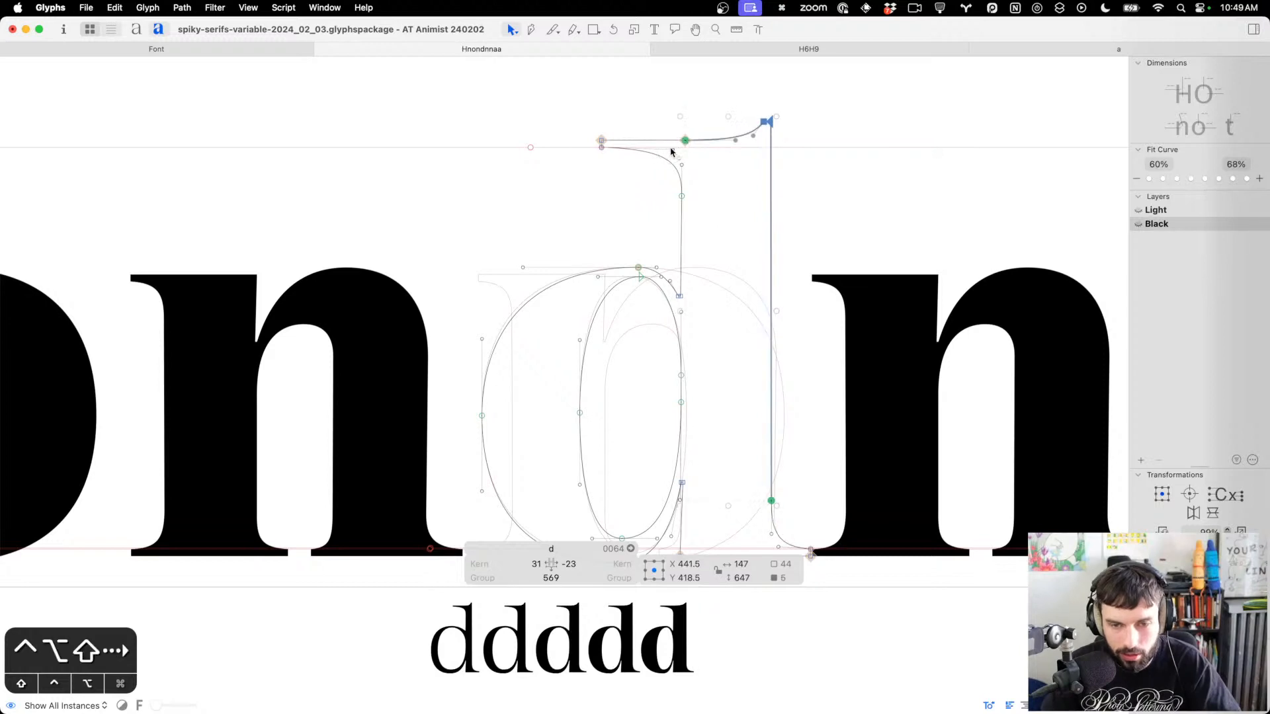
{"action": "key", "text": "ctrl+alt+Right"}
{"action": "key", "text": "ctrl+alt+Right"}
{"action": "key", "text": "ctrl+alt+Right"}
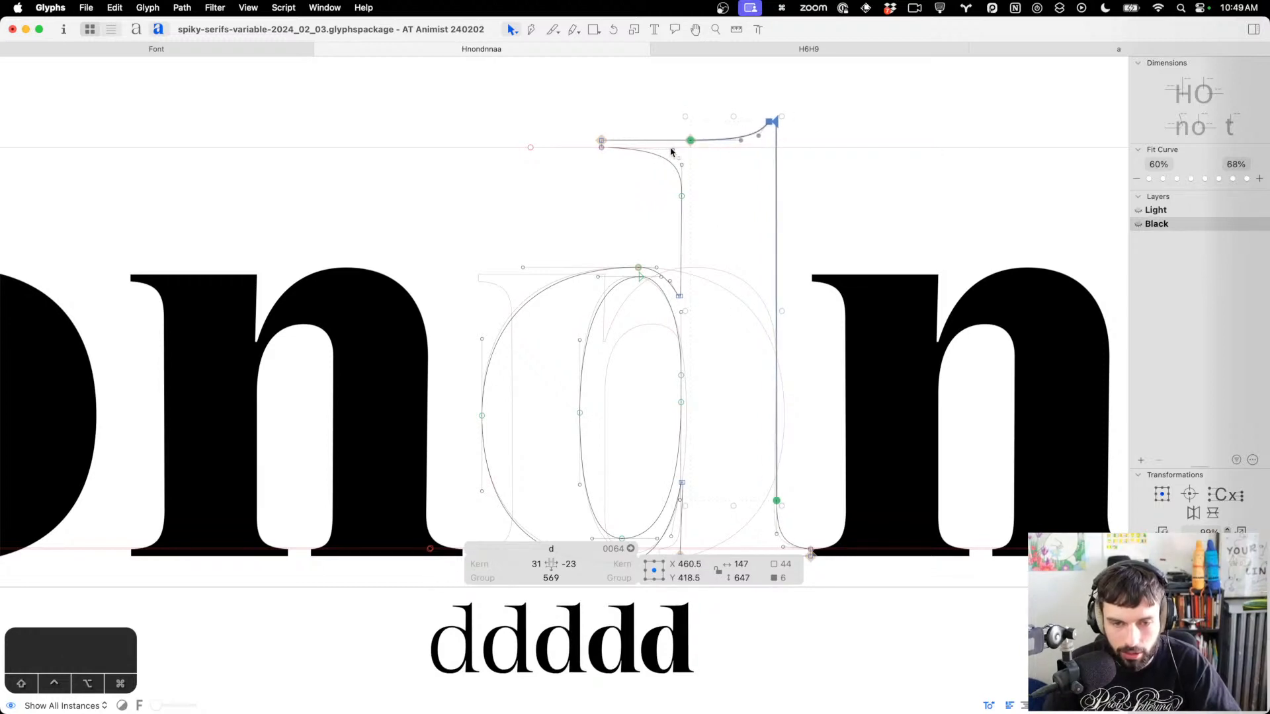
Lower the node where the d's right stem edge meets the foot-serif curve to Y 85
{"action": "scroll", "coordinate": [671, 172], "scroll_direction": "down", "scroll_amount": 5}
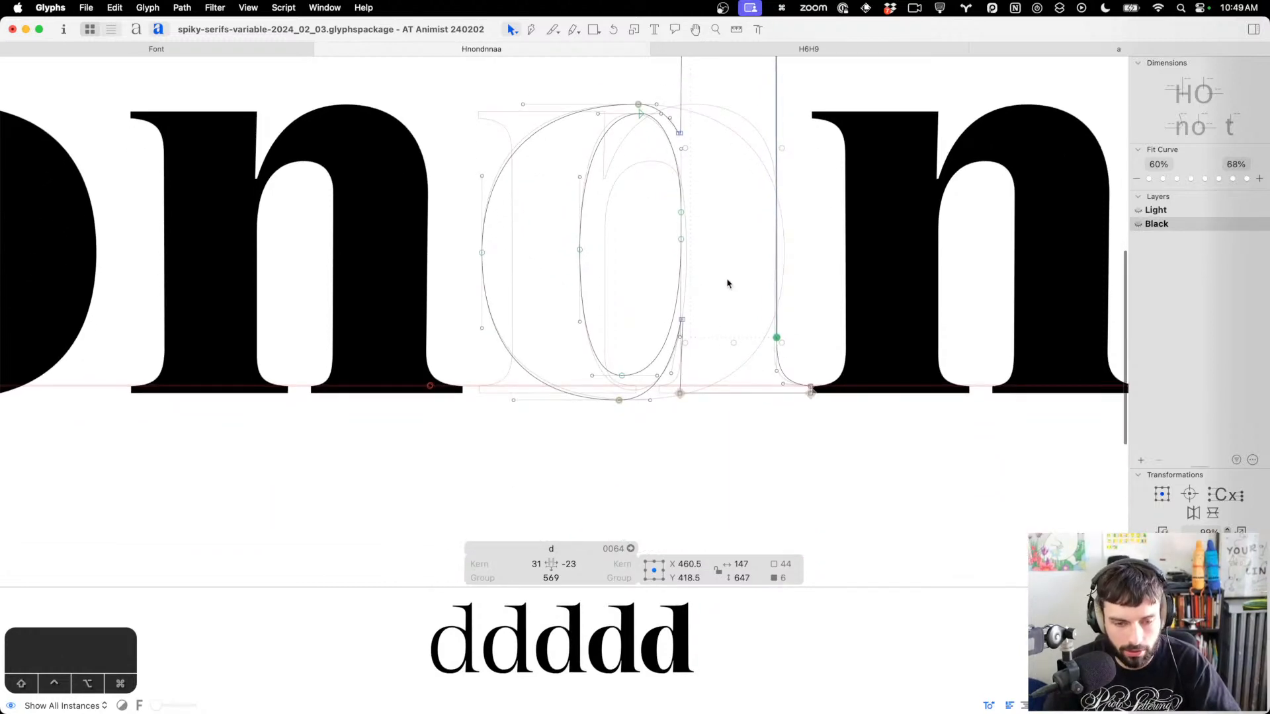
{"action": "left_click", "coordinate": [701, 290]}
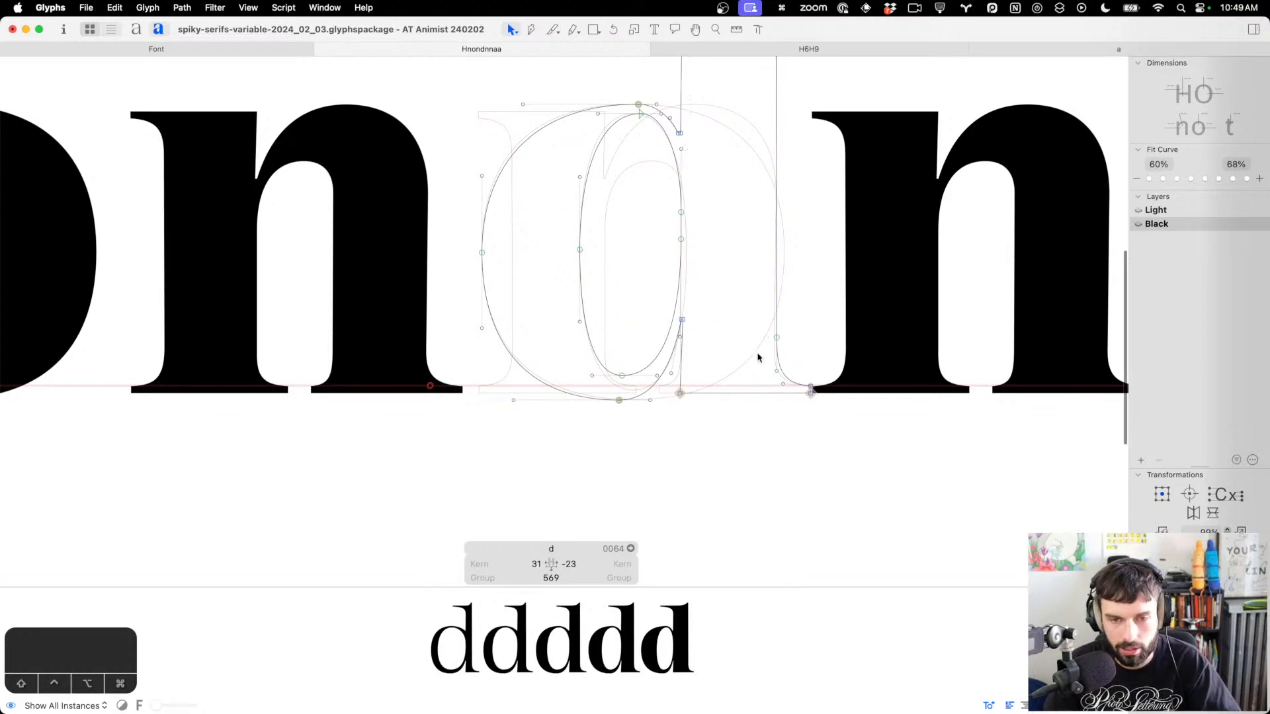
{"action": "left_click", "coordinate": [777, 337]}
{"action": "key", "text": "ctrl+alt+shift+Down"}
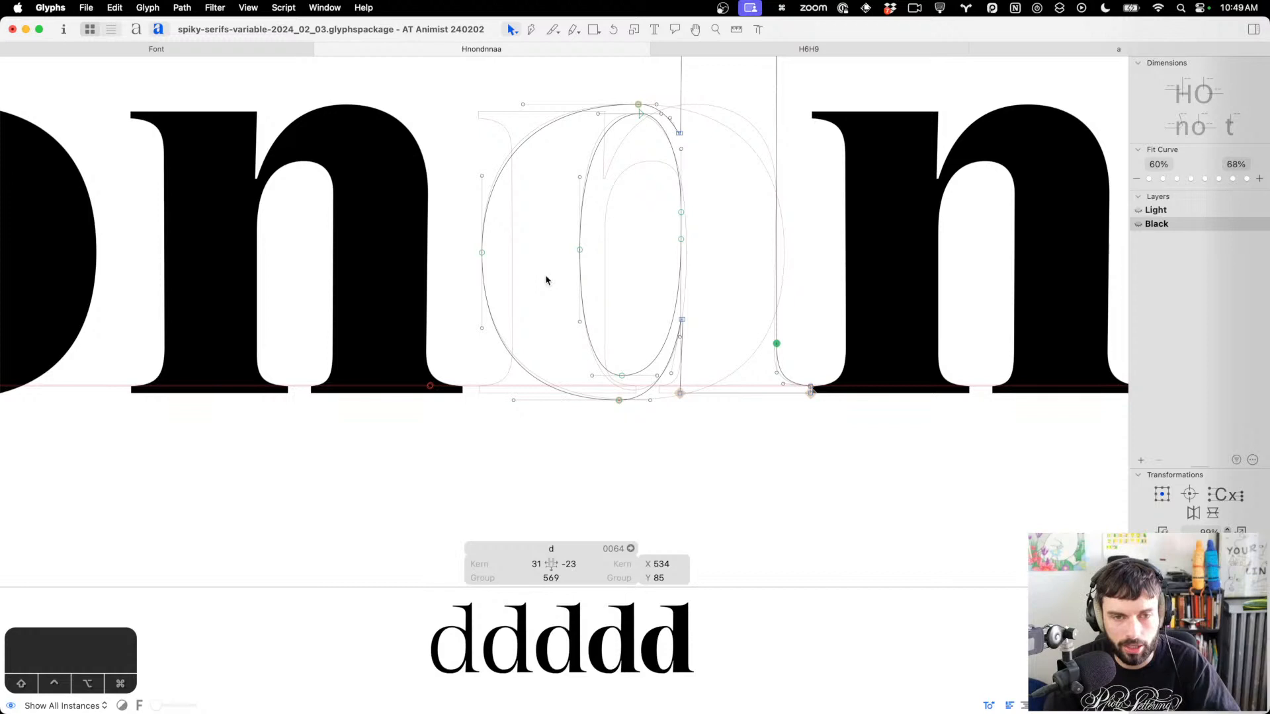
Place the text cursor before the bold o and switch the preview from all instances to the full text line
{"action": "scroll", "coordinate": [811, 283], "scroll_direction": "down", "scroll_amount": 3}
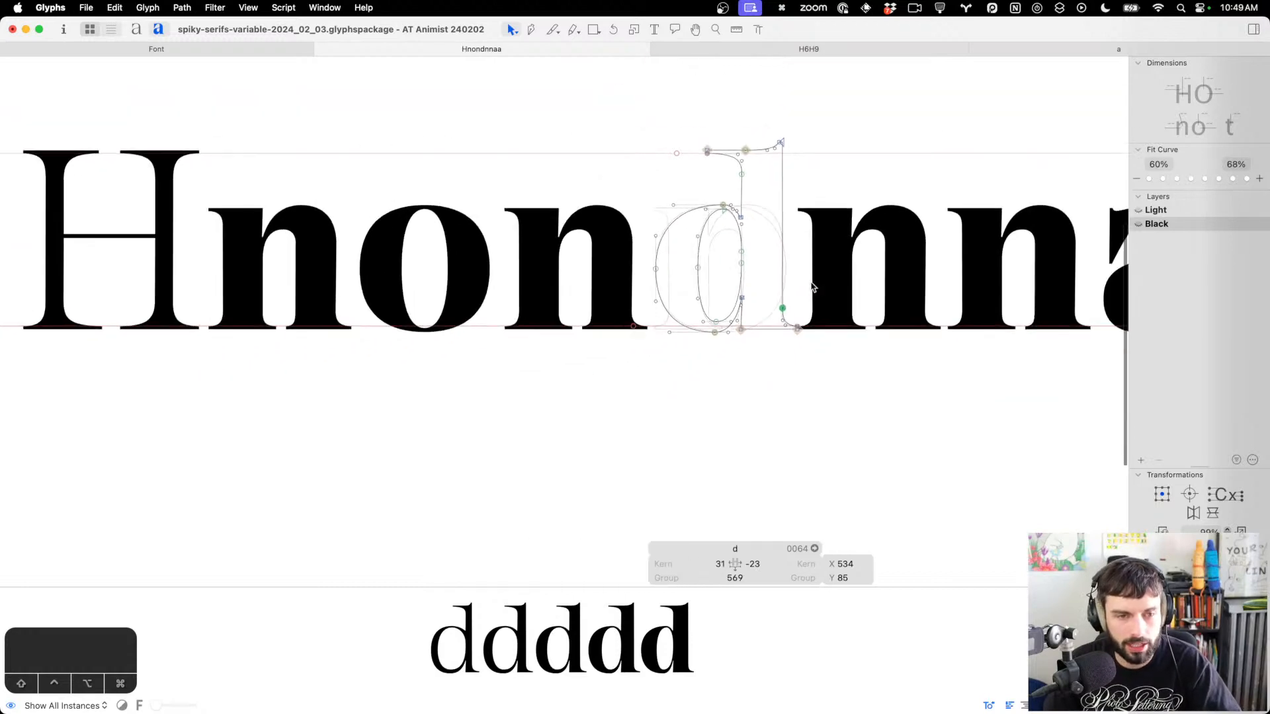
{"action": "scroll", "coordinate": [368, 262], "scroll_direction": "up", "scroll_amount": 3}
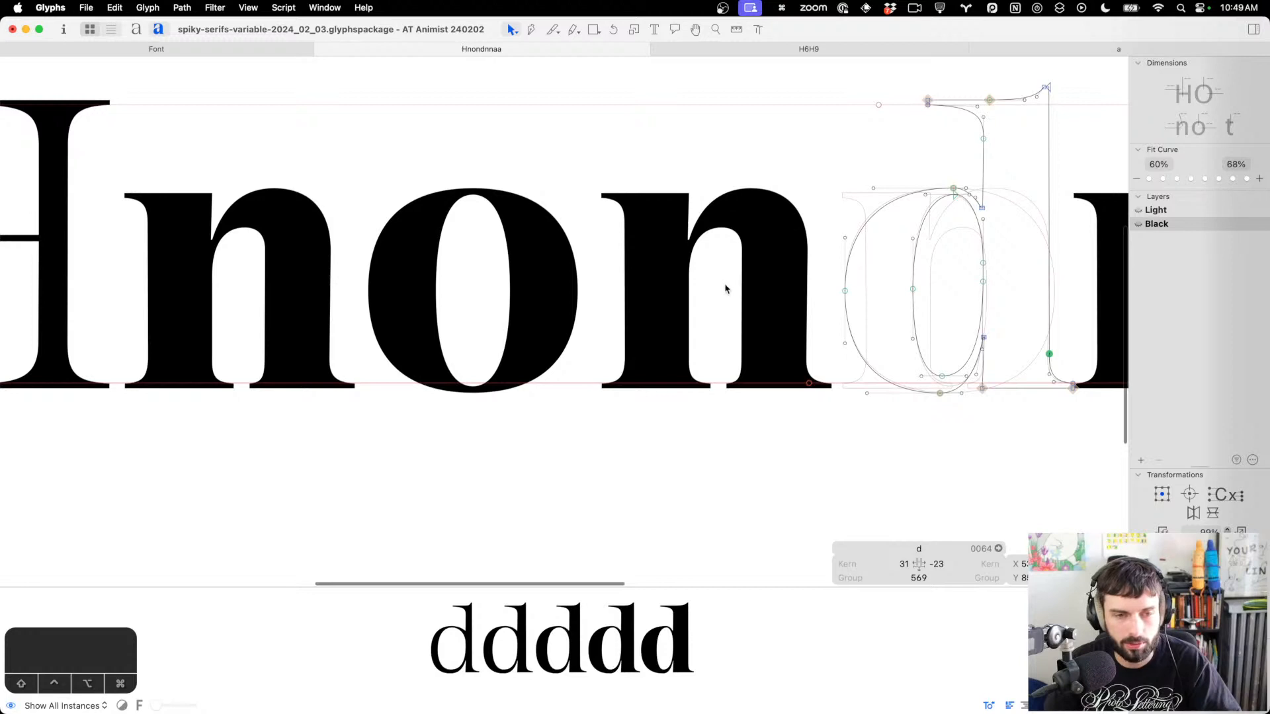
{"action": "scroll", "coordinate": [688, 293], "scroll_direction": "left", "scroll_amount": 5}
{"action": "scroll", "coordinate": [879, 303], "scroll_direction": "down", "scroll_amount": 5}
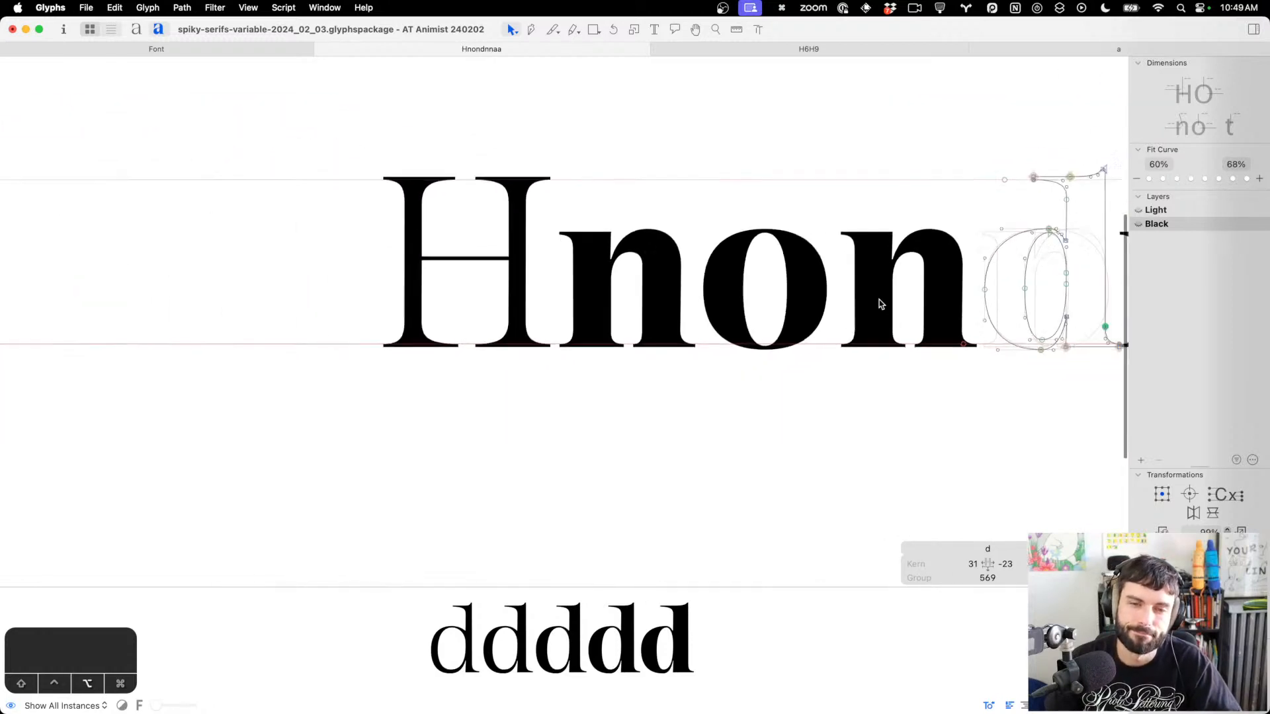
{"action": "scroll", "coordinate": [818, 295], "scroll_direction": "up", "scroll_amount": 2}
{"action": "scroll", "coordinate": [818, 295], "scroll_direction": "up", "scroll_amount": 1}
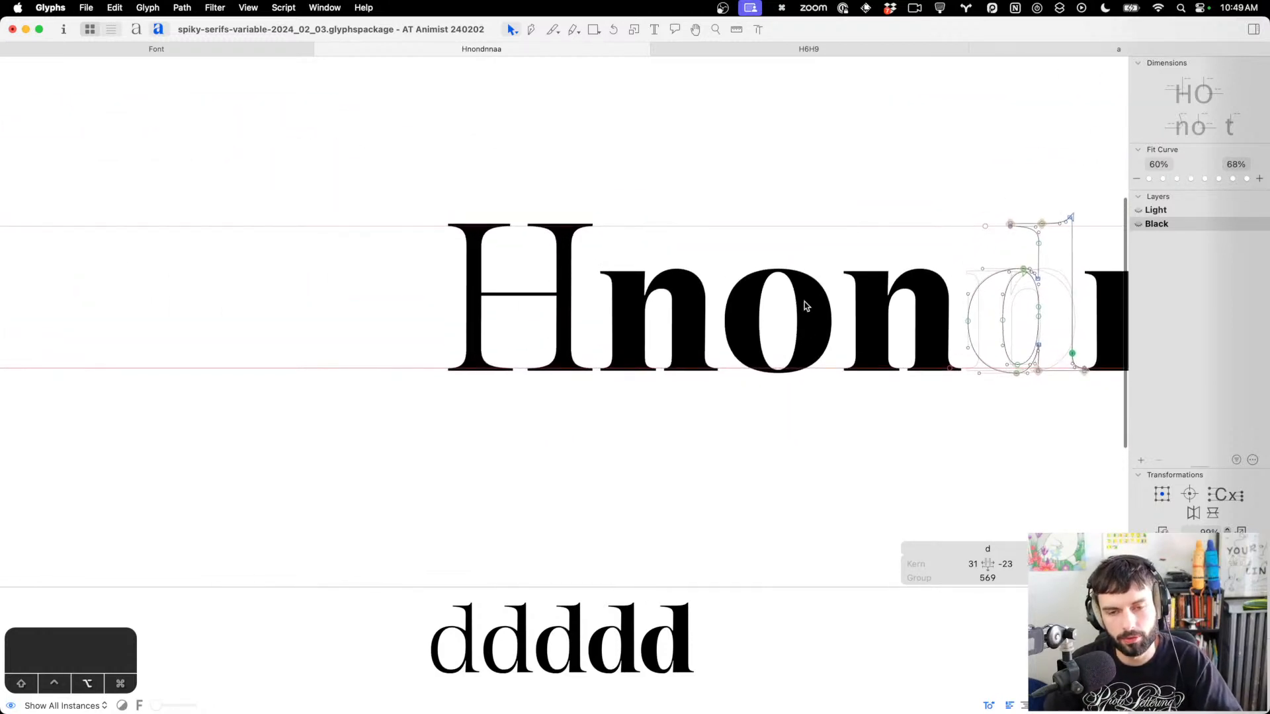
{"action": "scroll", "coordinate": [804, 305], "scroll_direction": "up", "scroll_amount": 2}
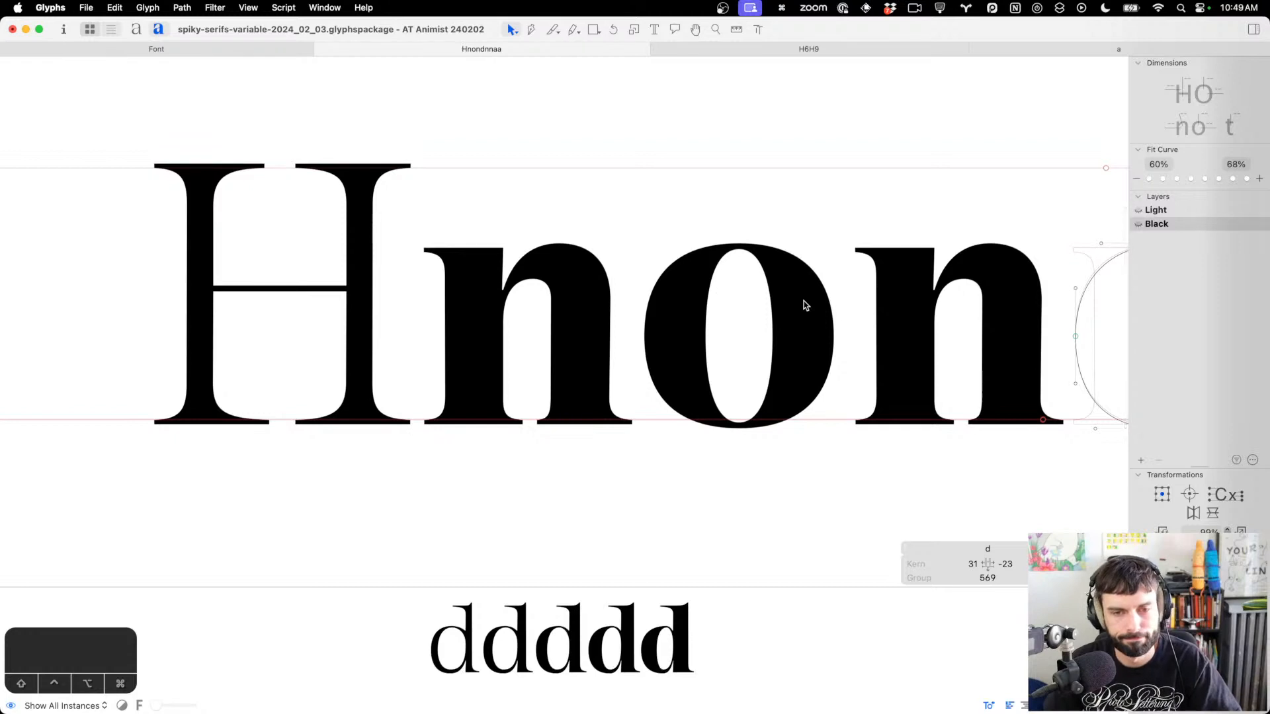
{"action": "key", "text": "t"}
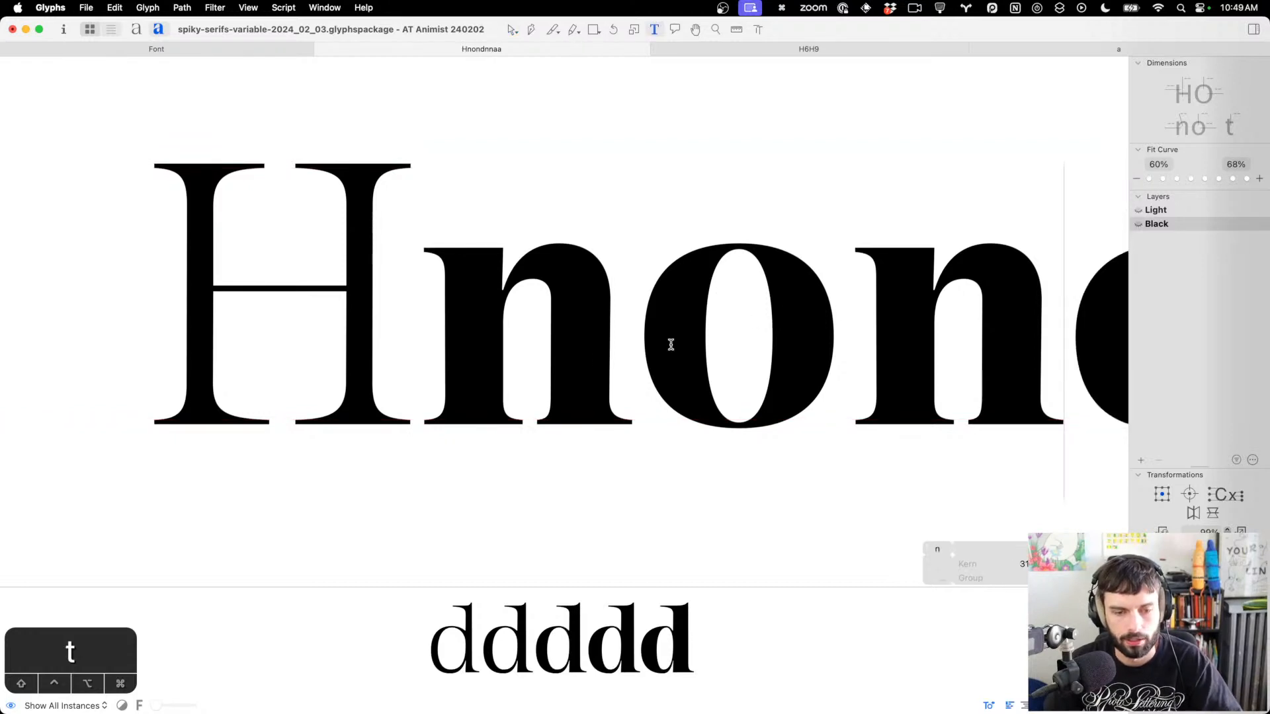
{"action": "left_click", "coordinate": [669, 342]}
{"action": "left_click", "coordinate": [61, 707]}
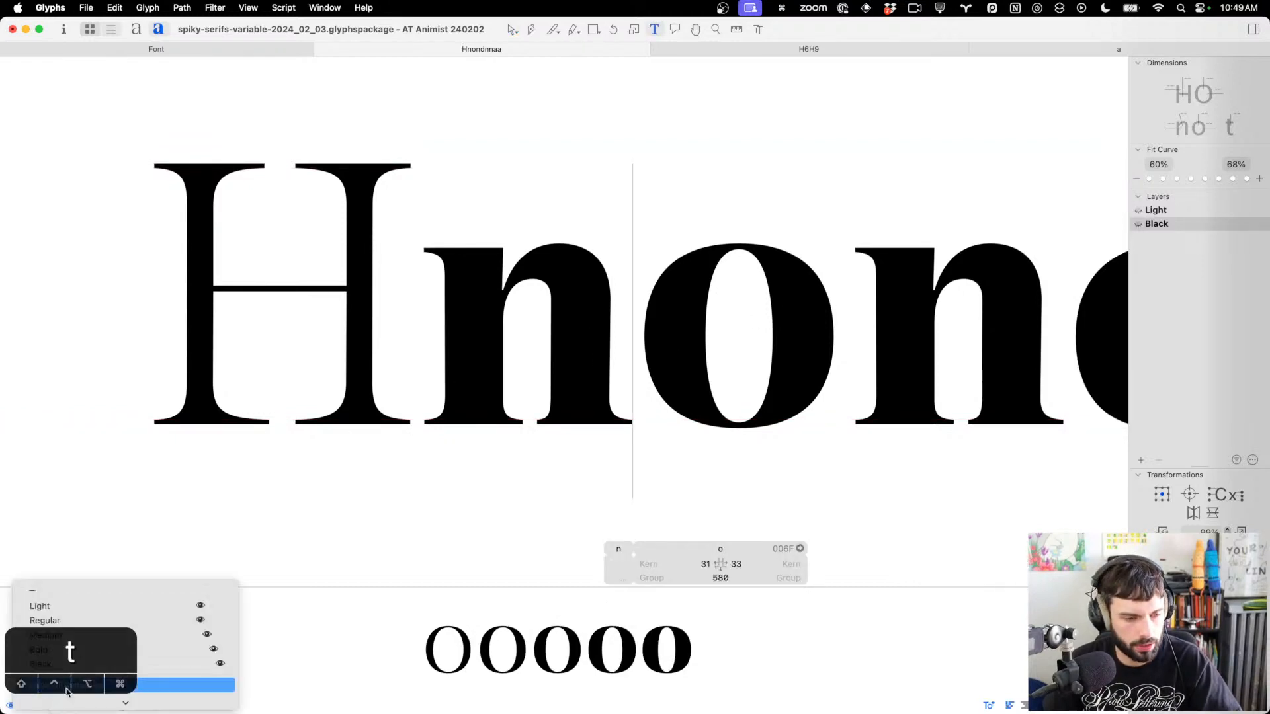
{"action": "left_click", "coordinate": [98, 588]}
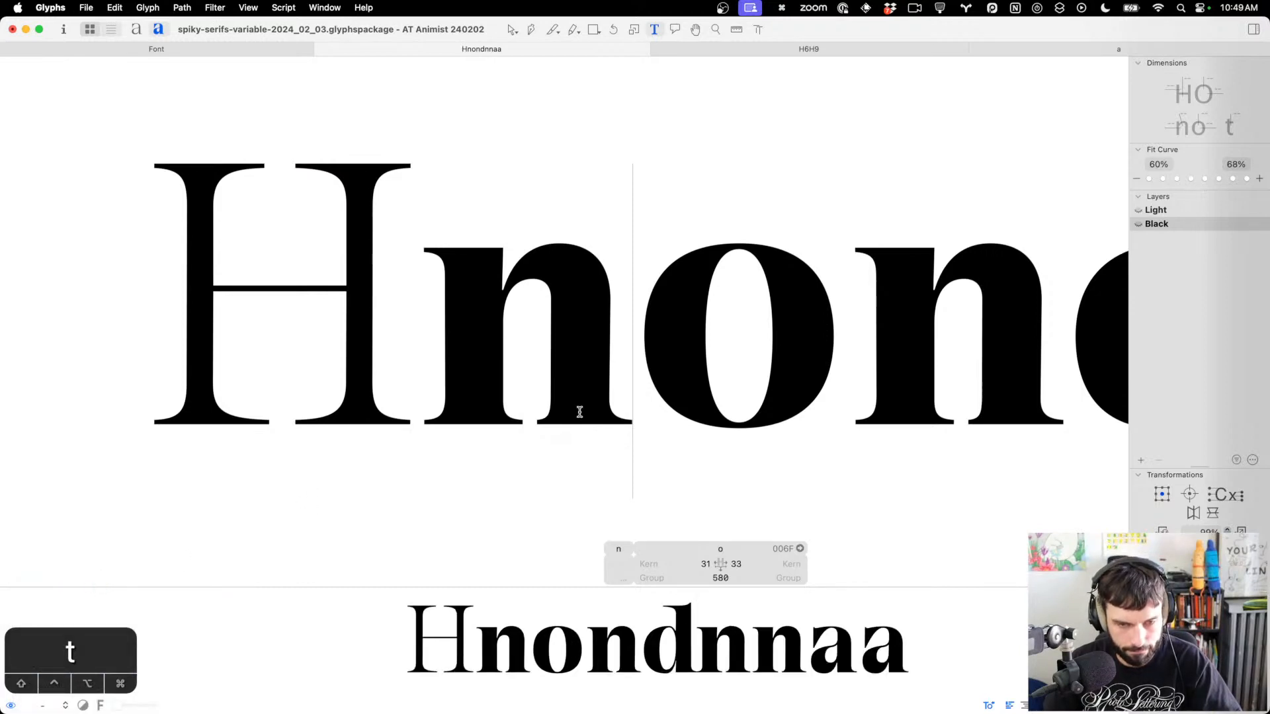
Open a new edit tab with the test string nnnooo
{"action": "key", "text": "cmd+t"}
{"action": "type", "text": "n"}
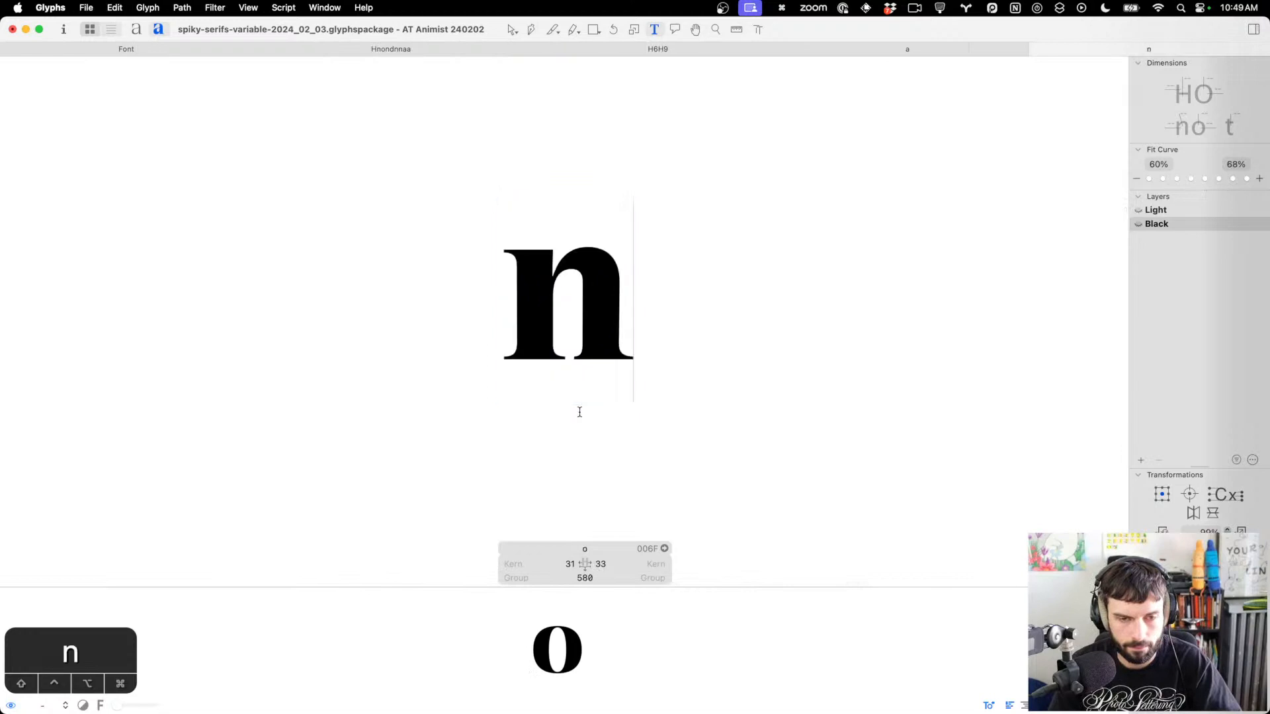
{"action": "type", "text": "nnooo"}
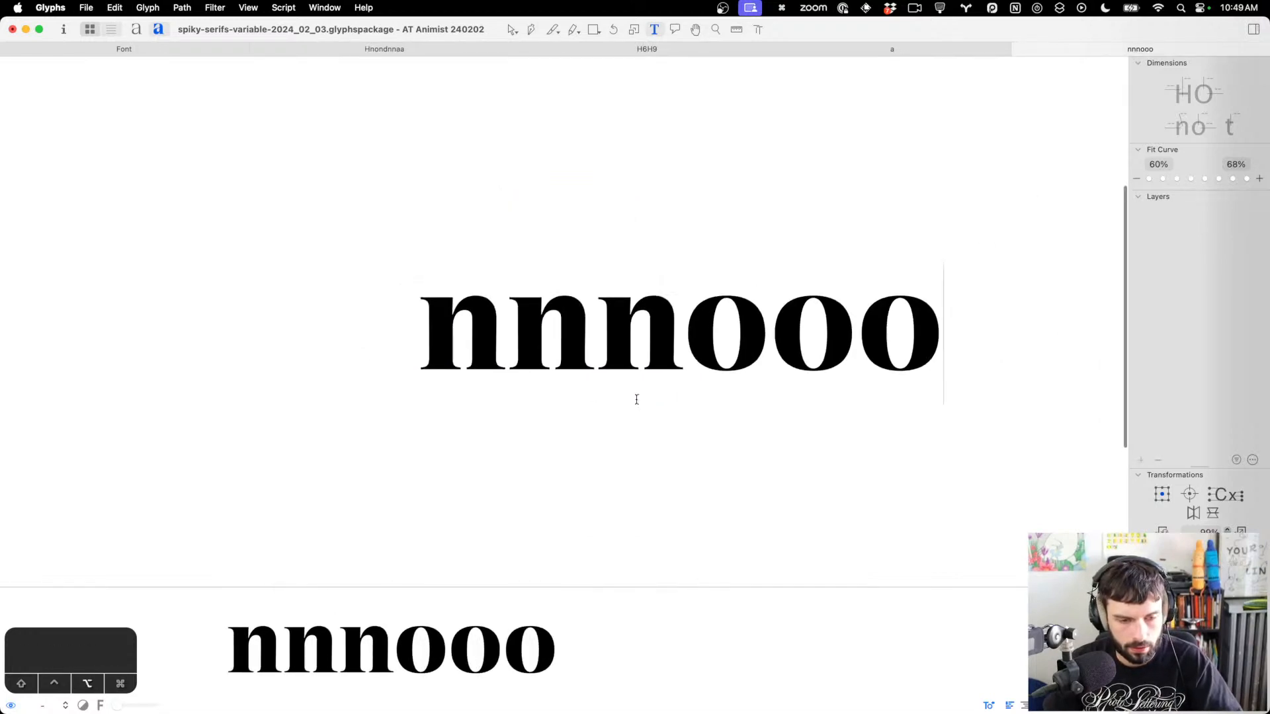
{"action": "scroll", "coordinate": [637, 400], "scroll_direction": "down", "scroll_amount": 4}
{"action": "scroll", "coordinate": [592, 377], "scroll_direction": "up", "scroll_amount": 5}
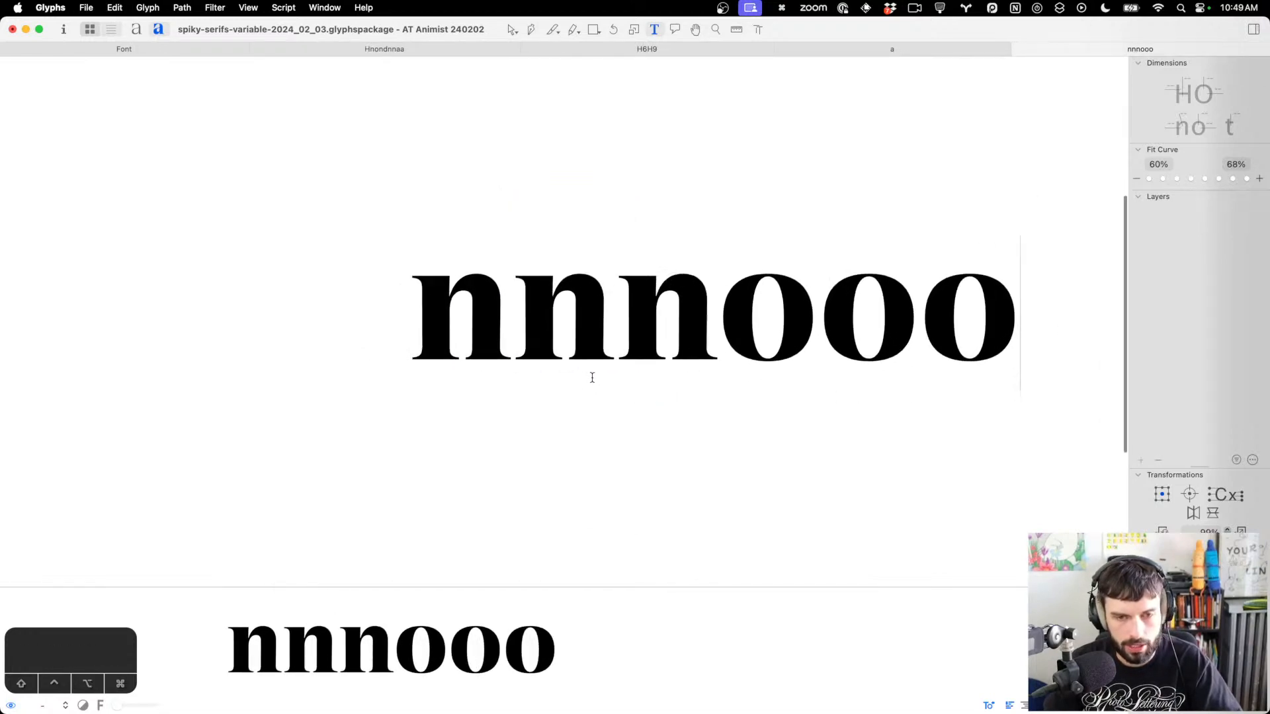
Widen the Black n by moving its right stem, foot and arch top right, centring the selection at X 498
{"action": "double_click", "coordinate": [669, 319]}
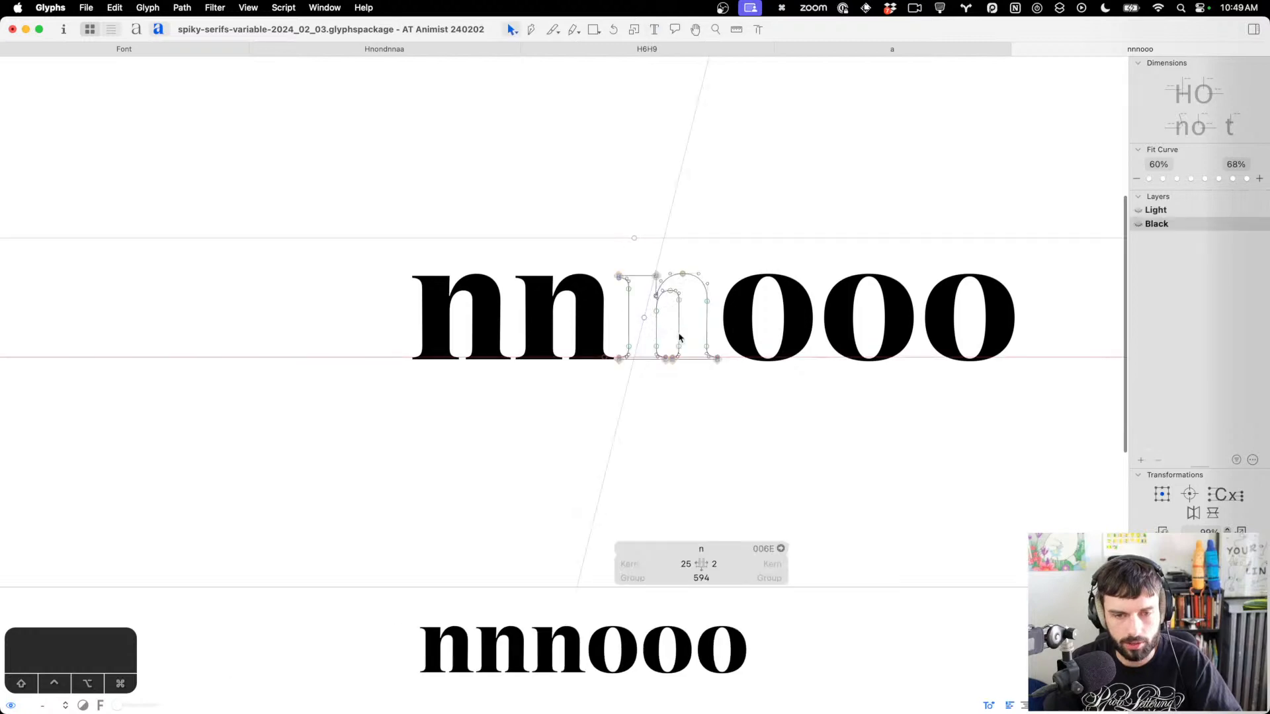
{"action": "scroll", "coordinate": [678, 334], "scroll_direction": "up", "scroll_amount": 3}
{"action": "left_click_drag", "start_coordinate": [818, 468], "coordinate": [653, 221]}
{"action": "key", "text": "ctrl+alt+shift+Right"}
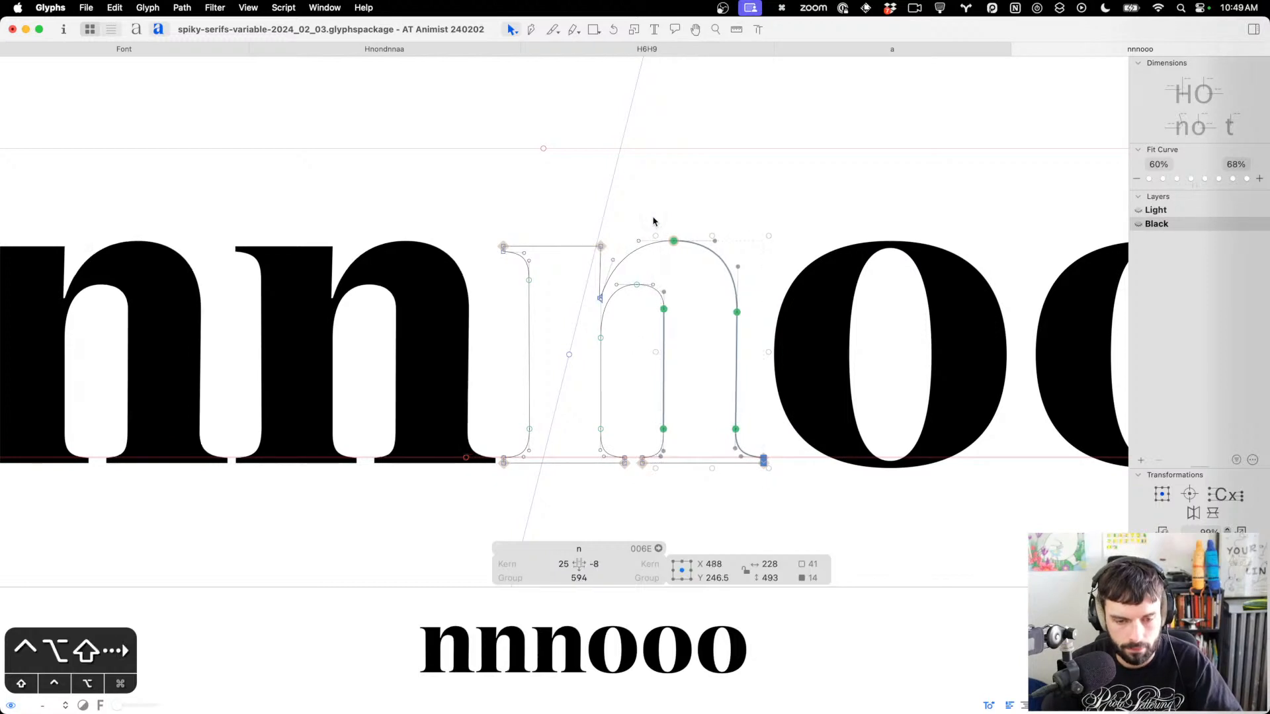
{"action": "key", "text": "ctrl+alt+shift+Right"}
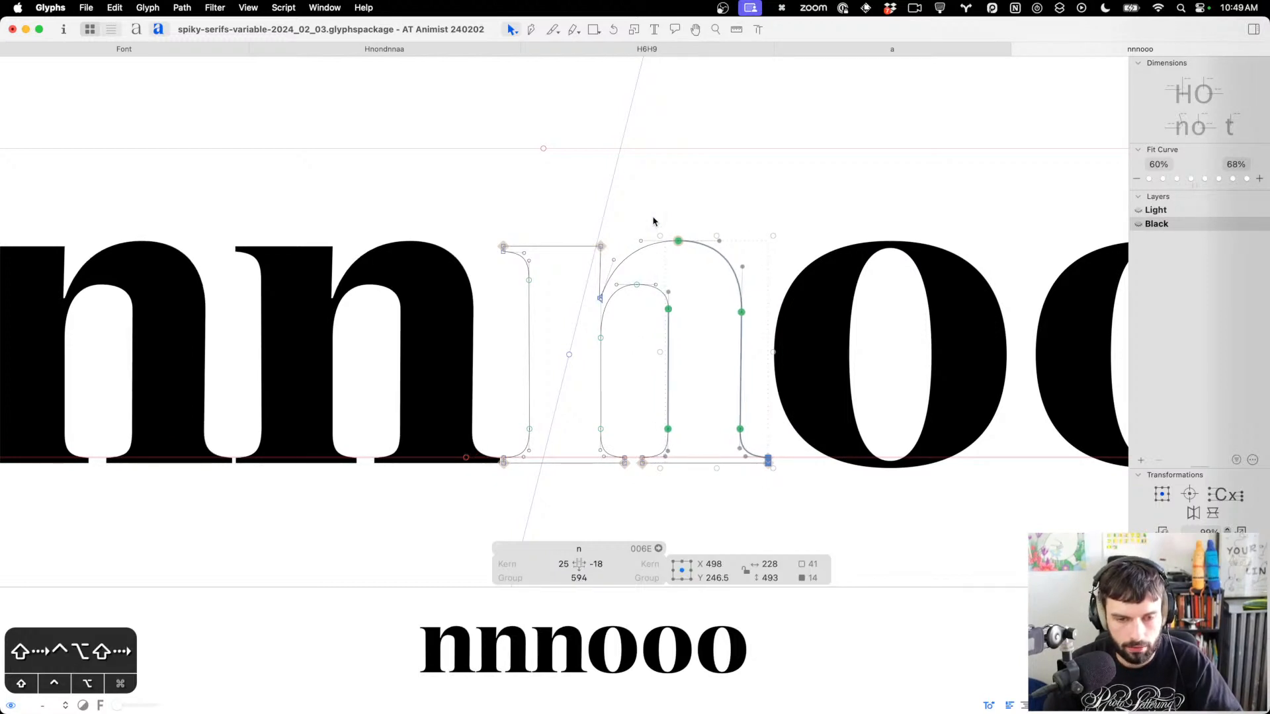
Shift the n's inner foot-serif ends right, centred at X 323.5, and move the counter's top node to X 331
{"action": "left_click_drag", "start_coordinate": [656, 429], "coordinate": [607, 506]}
{"action": "key", "text": "ctrl+alt+shift+Right"}
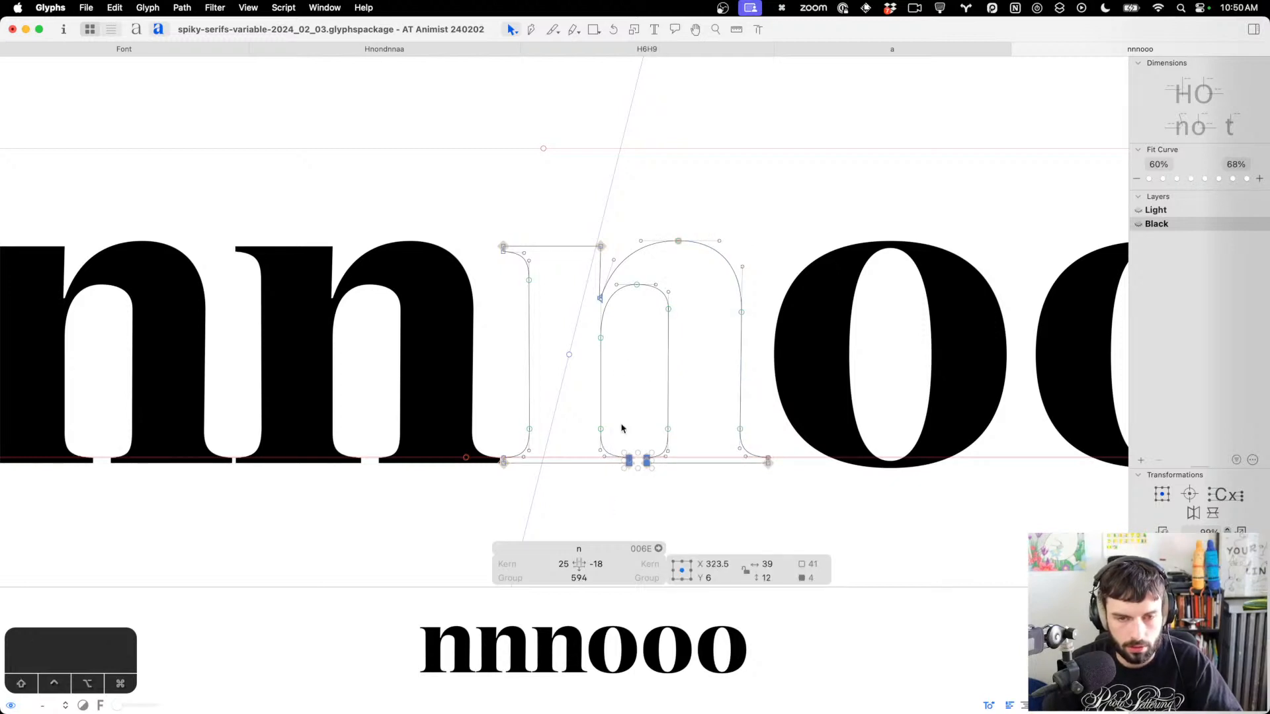
{"action": "left_click", "coordinate": [639, 284]}
{"action": "key", "text": "ctrl+alt+shift+Right"}
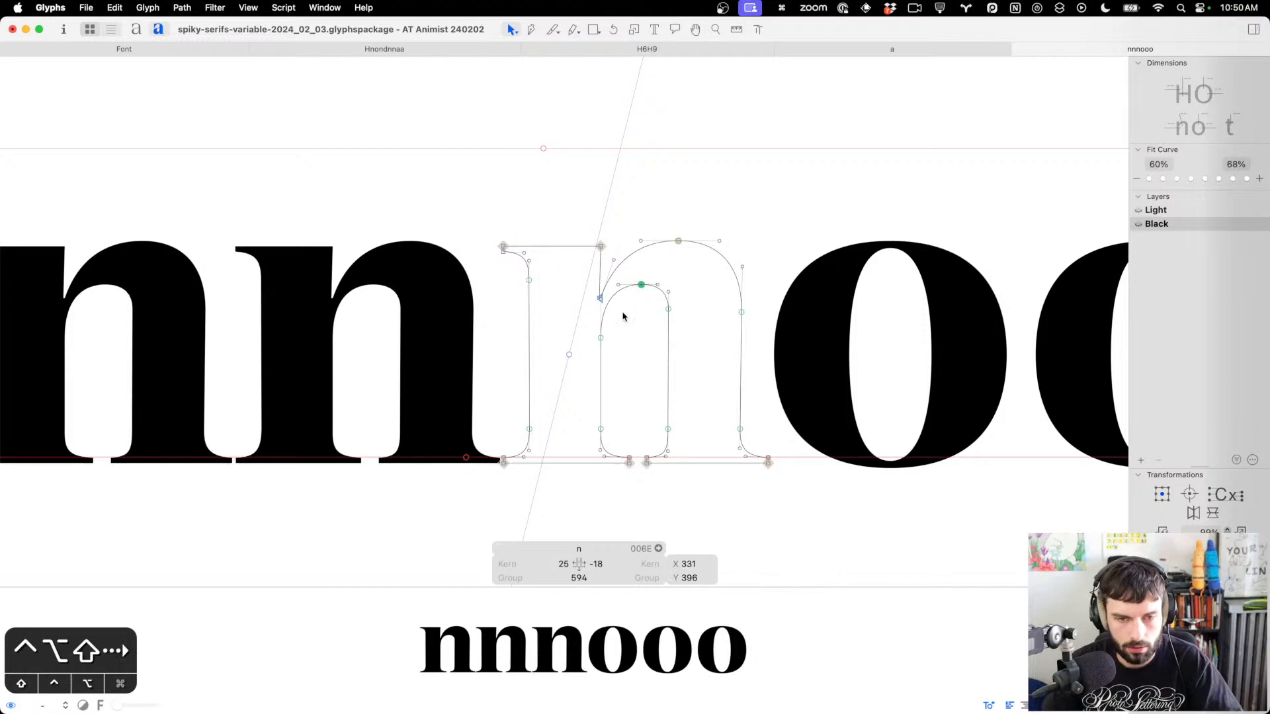
Lower the inner and outer shoulder nodes of the n's right stem, centring the pair at Y 318.5
{"action": "left_click_drag", "start_coordinate": [786, 332], "coordinate": [656, 306]}
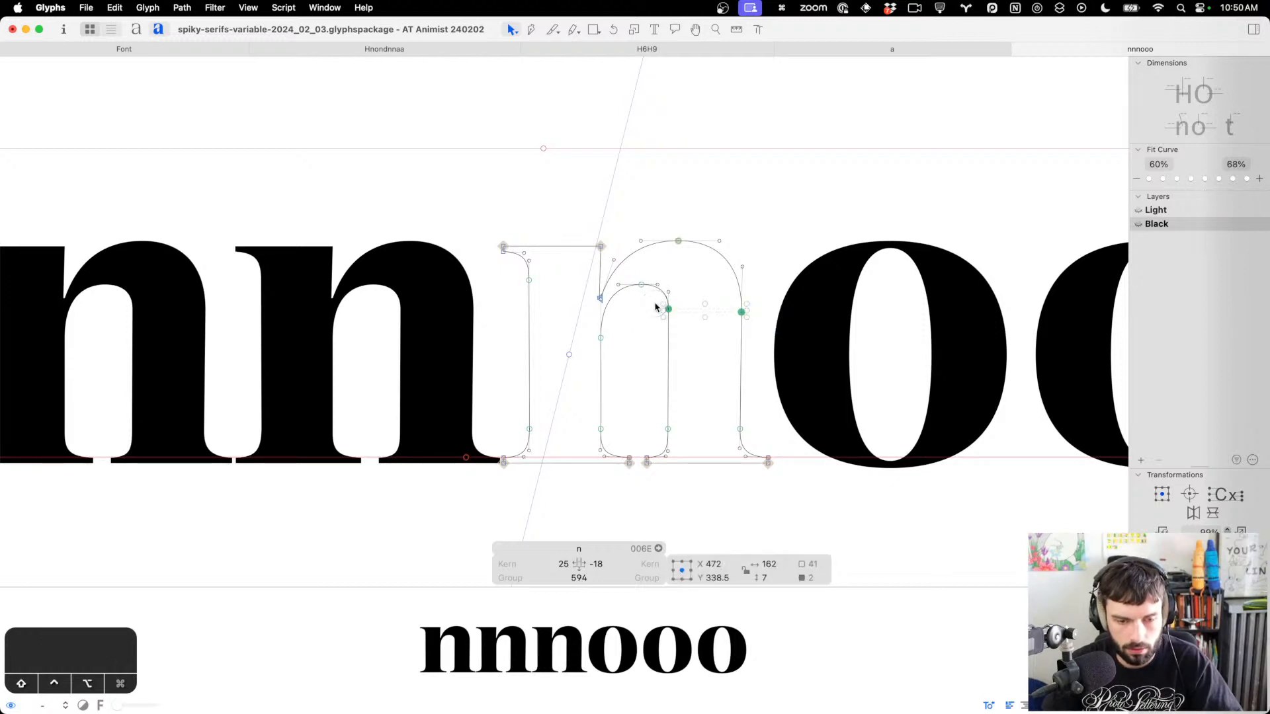
{"action": "key", "text": "ctrl+alt+shift+Down"}
{"action": "key", "text": "shift+Down"}
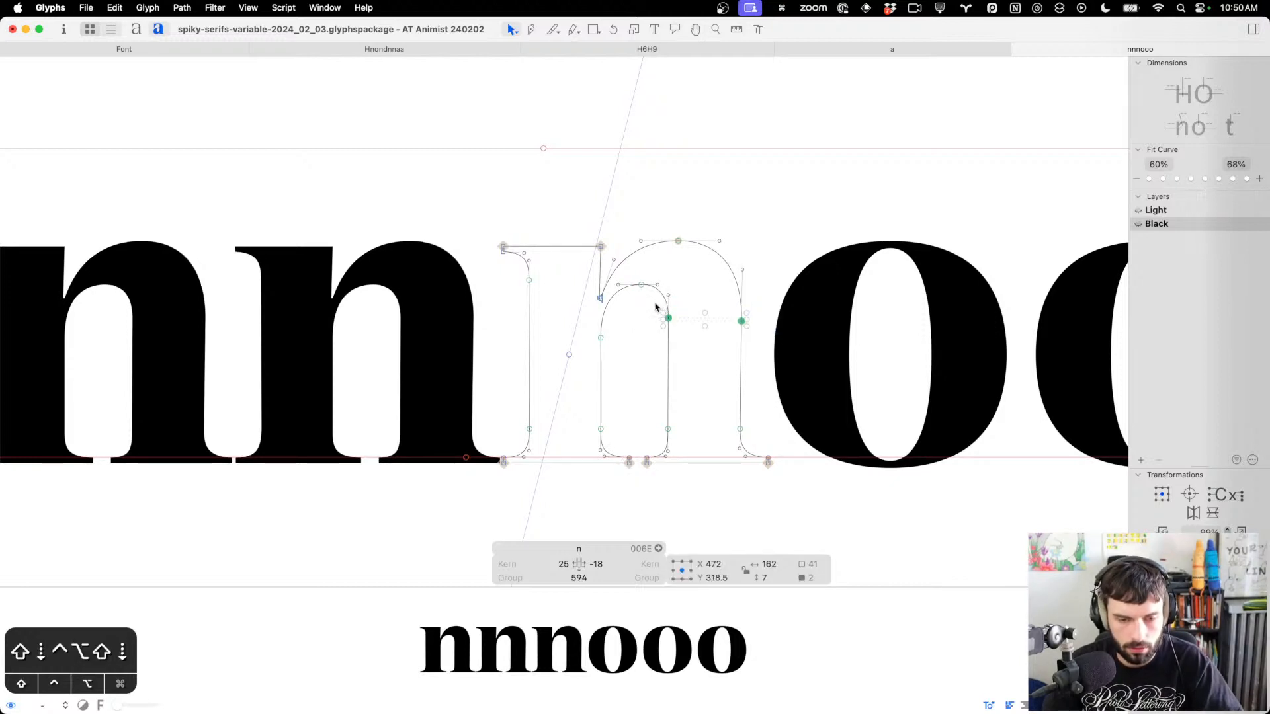
Shorten the handles of the o's outer contour, placing the right-hand horizontal handles at X 469 and the upper side handles at Y 388
{"action": "double_click", "coordinate": [887, 305]}
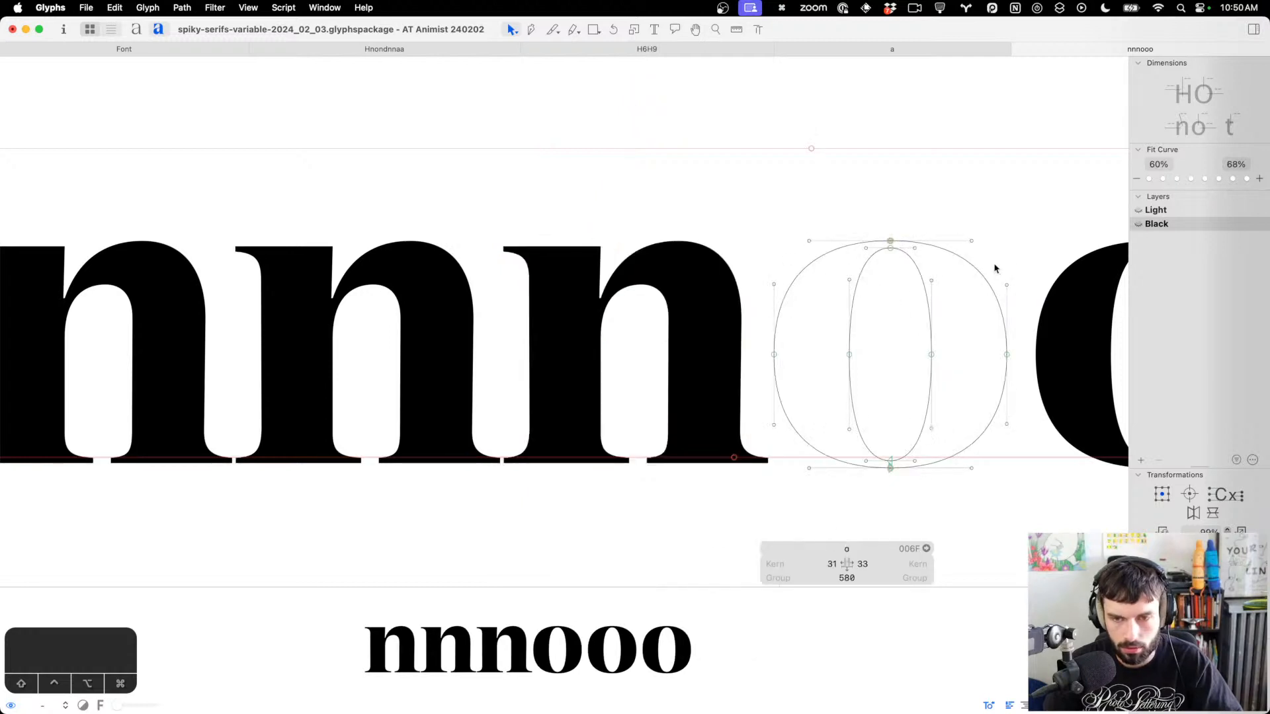
{"action": "left_click_drag", "start_coordinate": [992, 223], "coordinate": [957, 553]}
{"action": "key", "text": "ctrl+alt+shift+Left"}
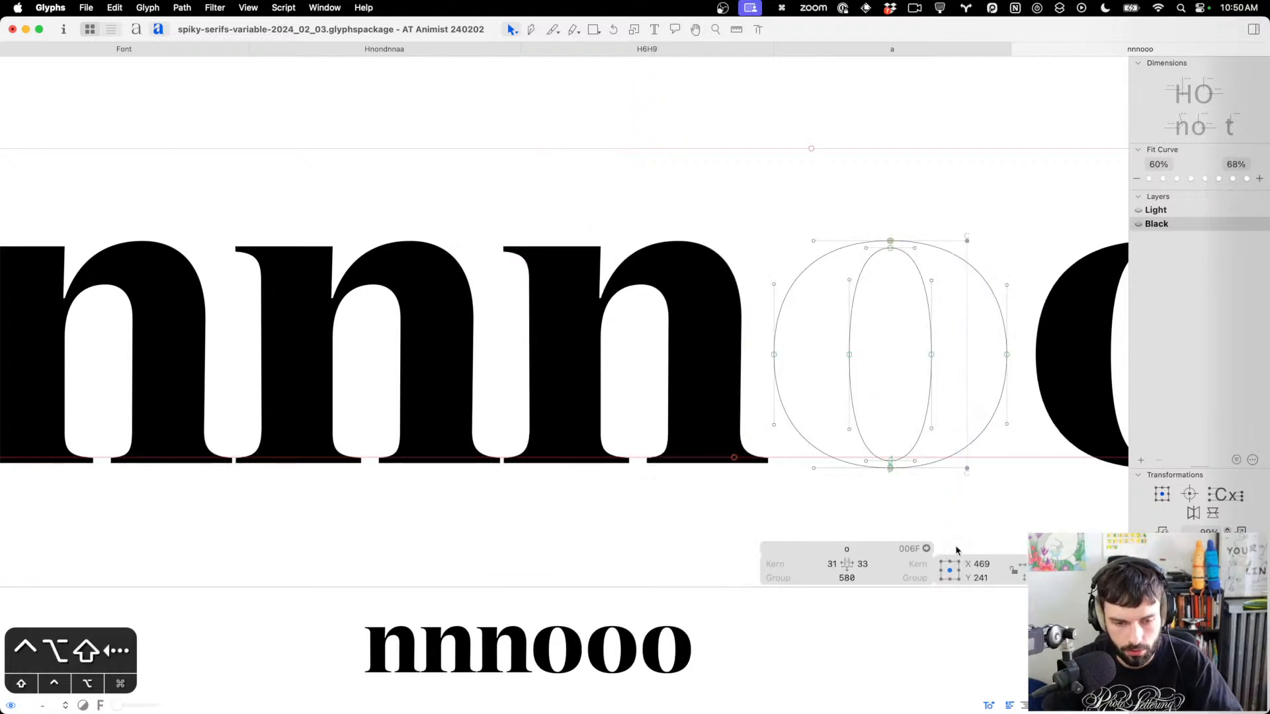
{"action": "left_click_drag", "start_coordinate": [1019, 276], "coordinate": [984, 300]}
{"action": "left_click_drag", "start_coordinate": [796, 300], "coordinate": [715, 266]}
{"action": "key", "text": "ctrl+alt+shift+Down"}
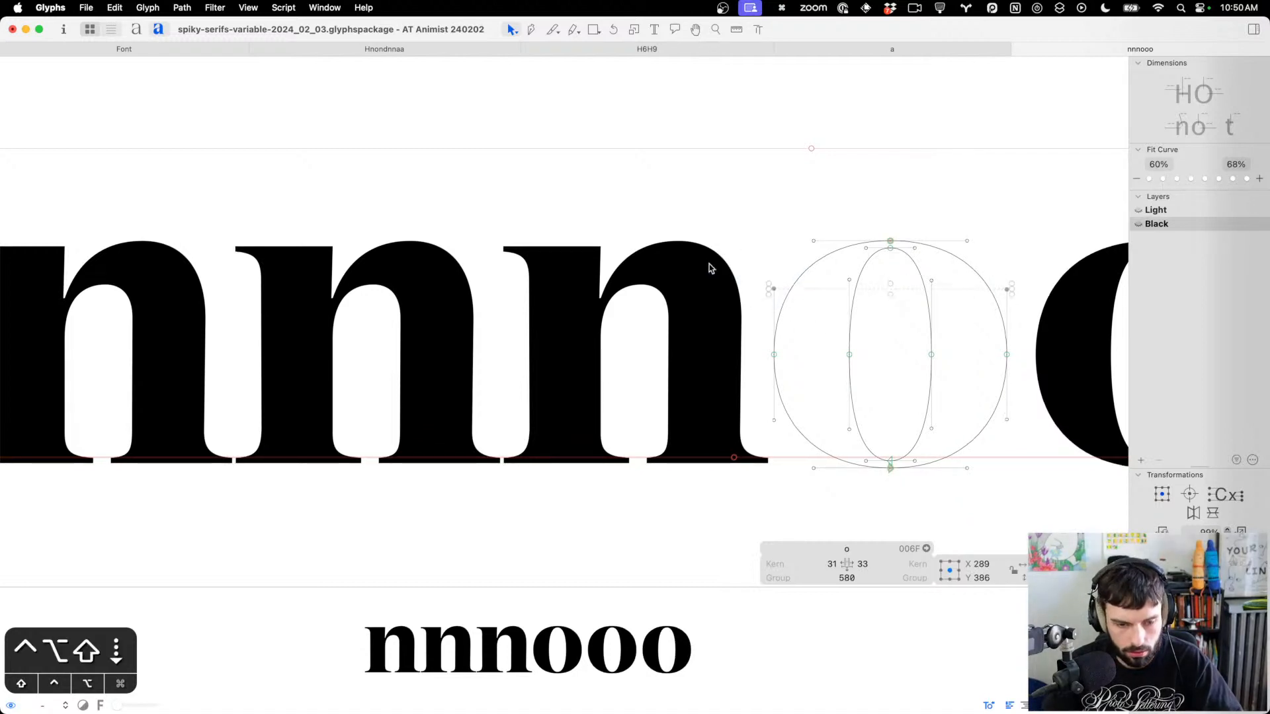
{"action": "key", "text": "ctrl+alt+Up"}
{"action": "key", "text": "ctrl+alt+Up"}
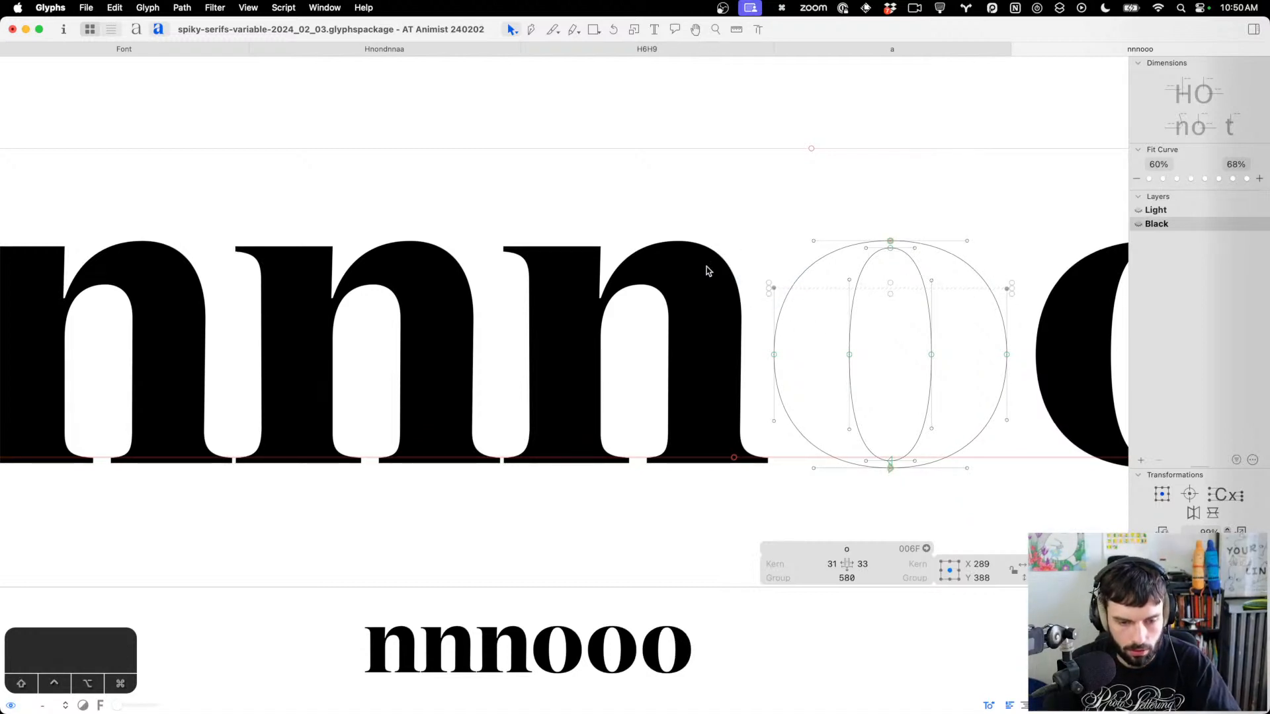
Lengthen the horizontal handles of the o's counter, placing the right-hand pair at X 351
{"action": "left_click_drag", "start_coordinate": [916, 231], "coordinate": [902, 483]}
{"action": "key", "text": "ctrl+alt+shift+Right"}
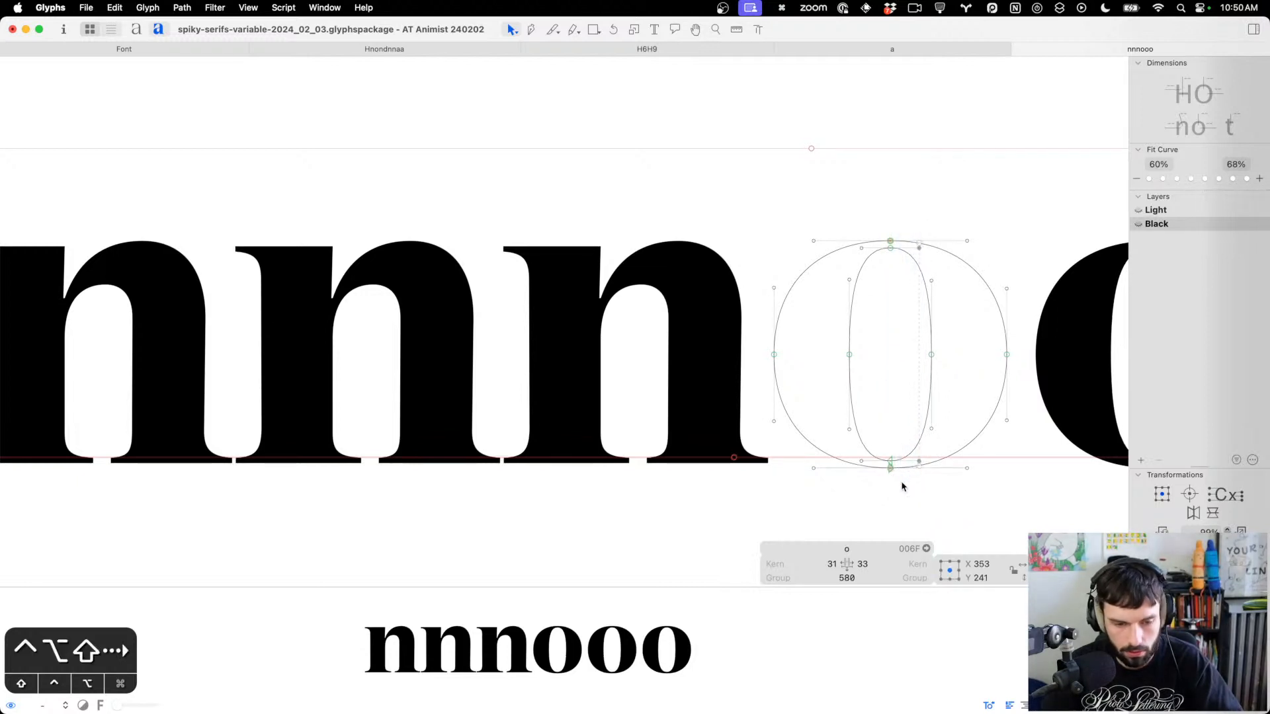
{"action": "key", "text": "ctrl+alt+Left"}
{"action": "key", "text": "ctrl+alt+Left"}
{"action": "key", "text": "ctrl+alt+Left"}
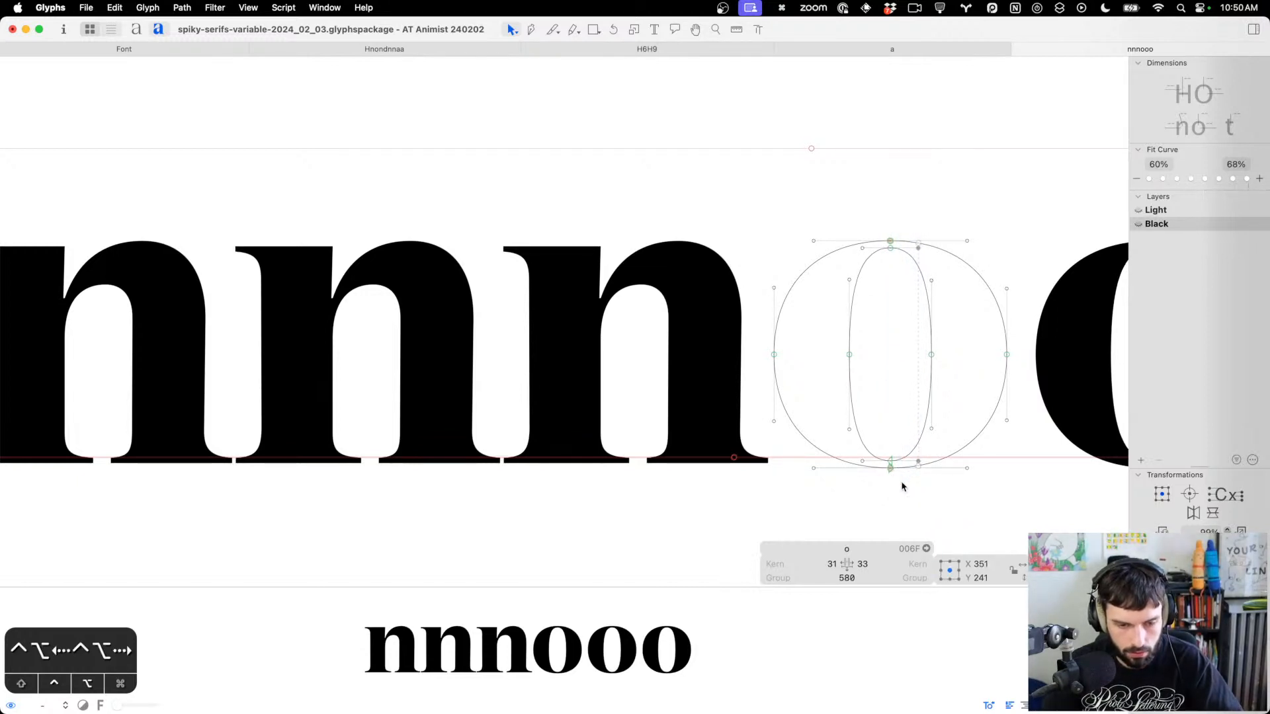
Insert an a before the third n so the test string reads nnanooo
{"action": "double_click", "coordinate": [619, 316]}
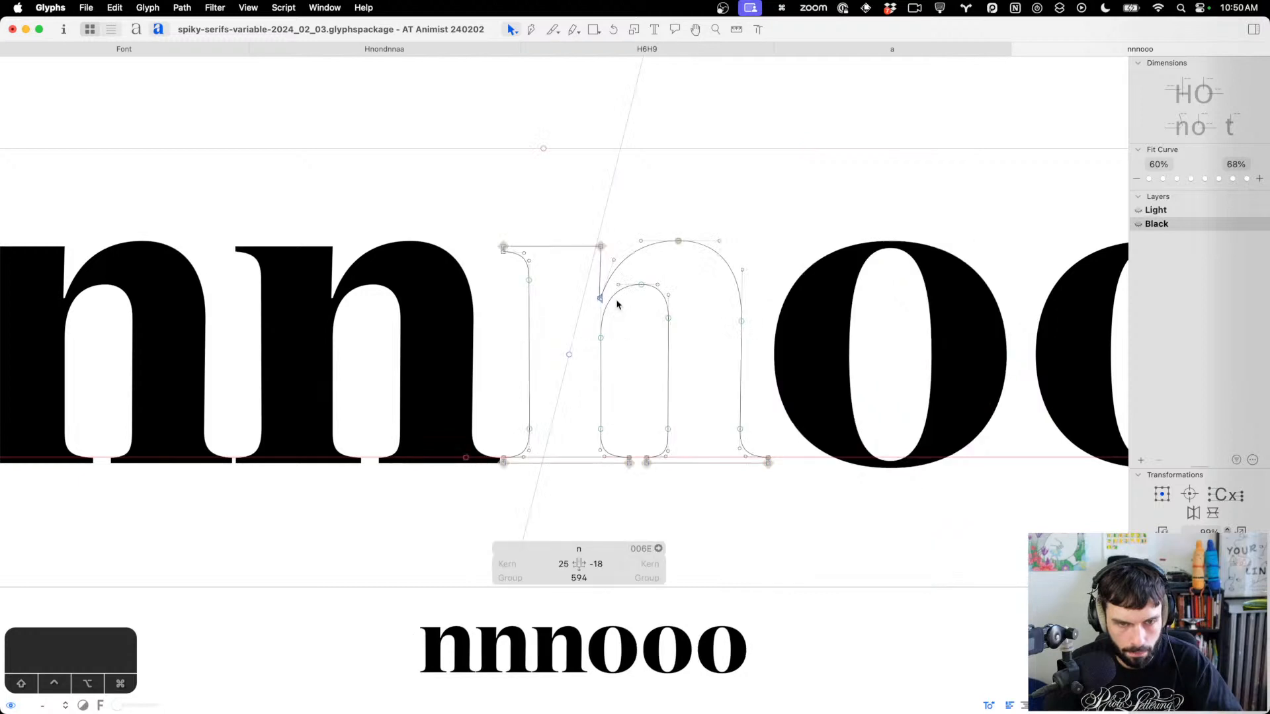
{"action": "scroll", "coordinate": [616, 307], "scroll_direction": "up", "scroll_amount": 5}
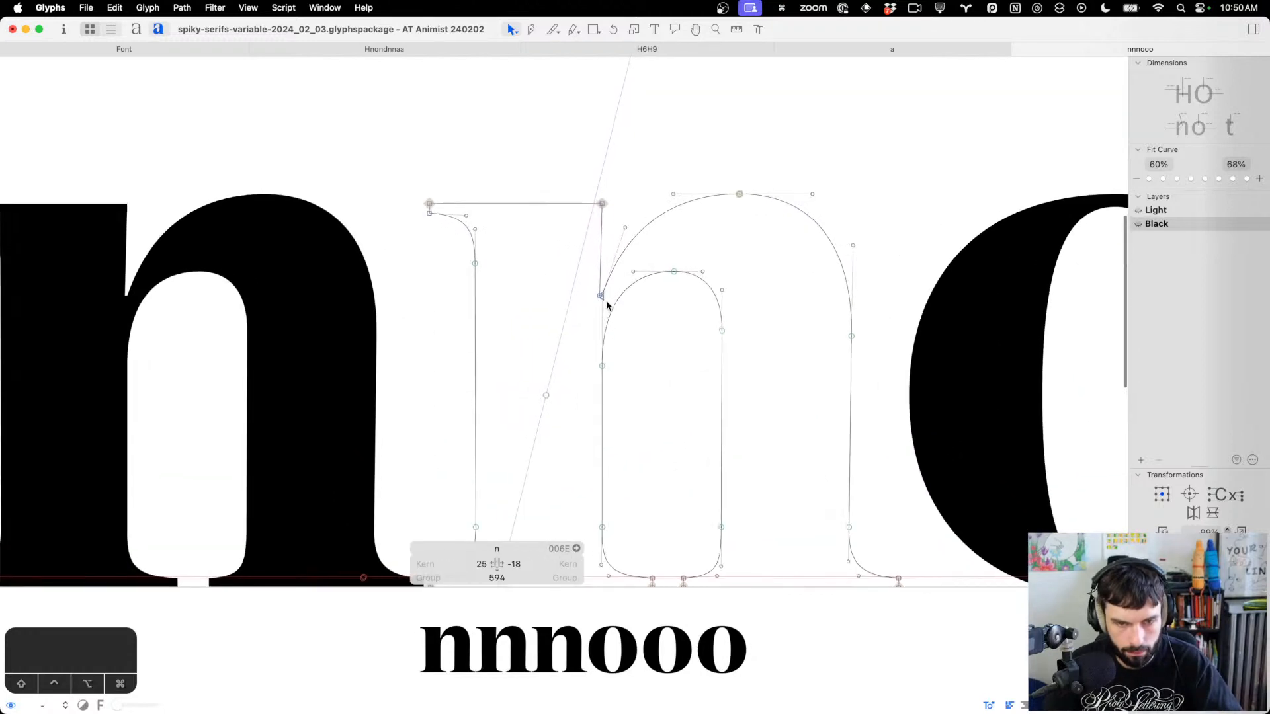
{"action": "key", "text": "t"}
{"action": "scroll", "coordinate": [594, 406], "scroll_direction": "down", "scroll_amount": 3}
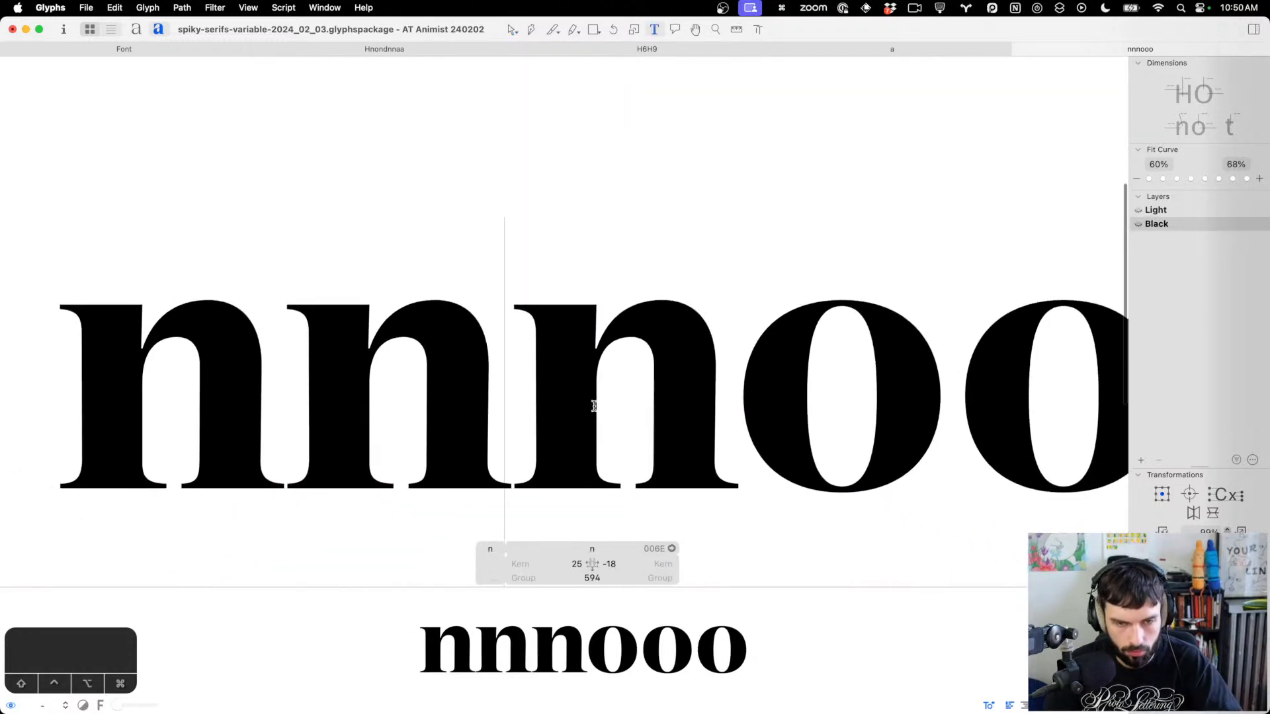
{"action": "type", "text": "a"}
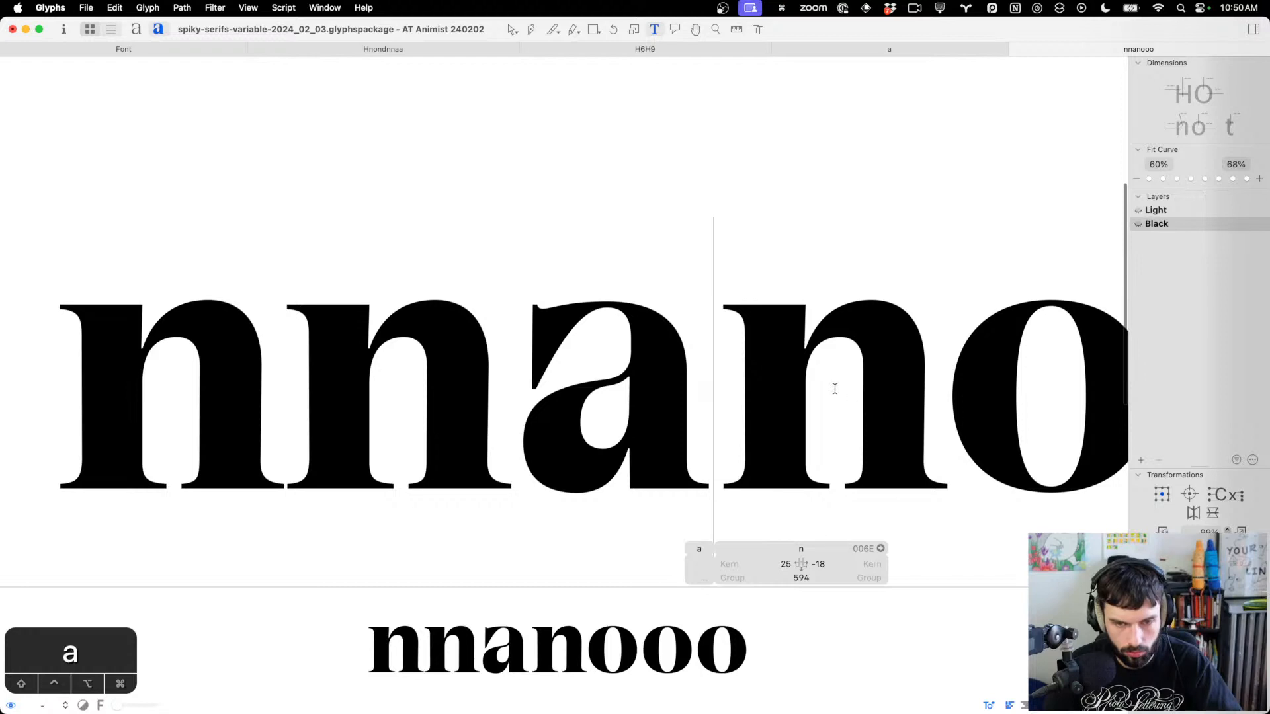
Lower the n's notch nodes where the arch joins the left stem to Y 357
{"action": "key", "text": "Escape"}
{"action": "scroll", "coordinate": [708, 292], "scroll_direction": "up", "scroll_amount": 5}
{"action": "left_click_drag", "start_coordinate": [737, 291], "coordinate": [712, 307]}
{"action": "key", "text": "ctrl+alt+shift+Down"}
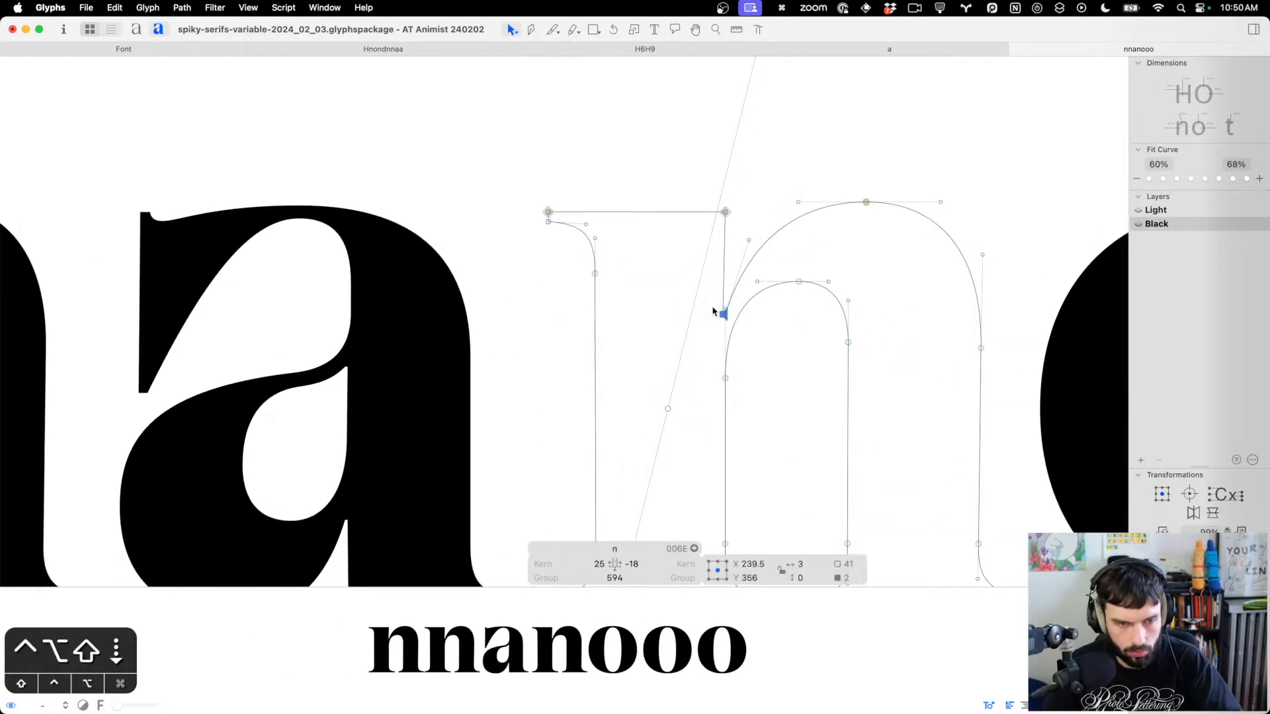
{"action": "key", "text": "ctrl+alt+Up"}
{"action": "key", "text": "ctrl+alt+Up"}
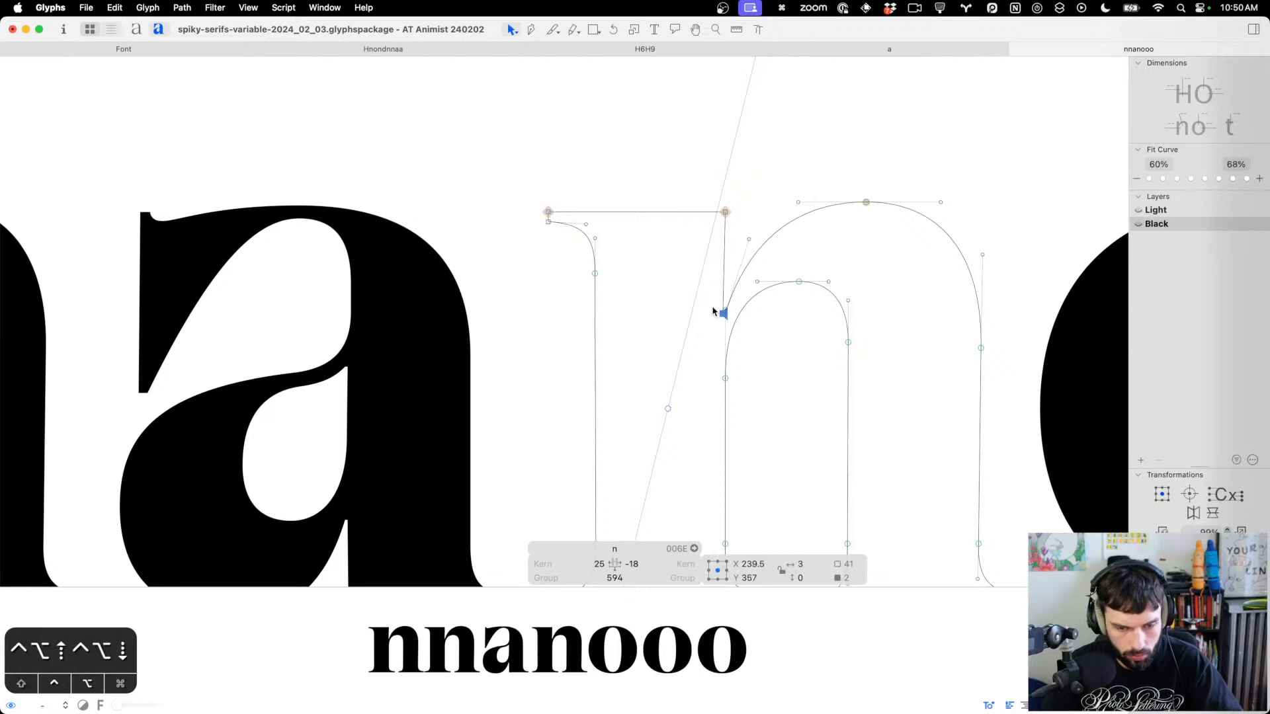
Save the font and compare the a with the neighbouring n's in the nnanooo test string
{"action": "key", "text": "t"}
{"action": "scroll", "coordinate": [610, 306], "scroll_direction": "down", "scroll_amount": 5}
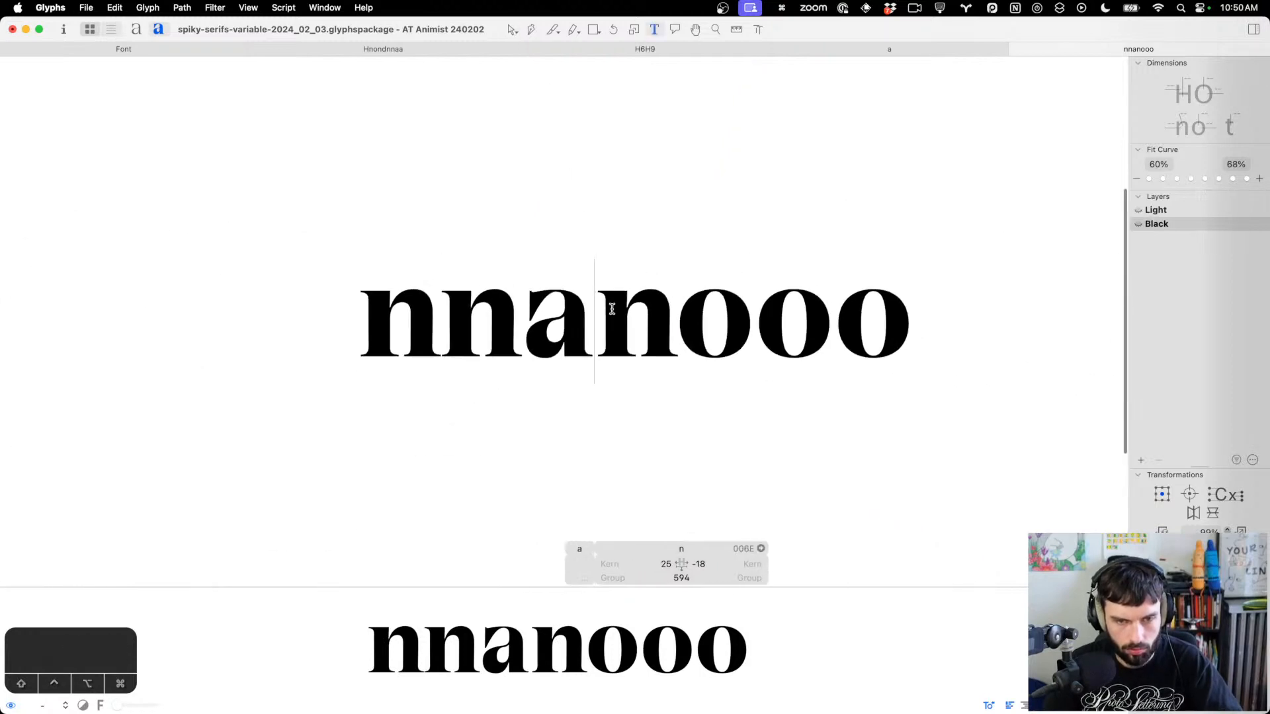
{"action": "key", "text": "super+s"}
{"action": "scroll", "coordinate": [436, 338], "scroll_direction": "up", "scroll_amount": 5}
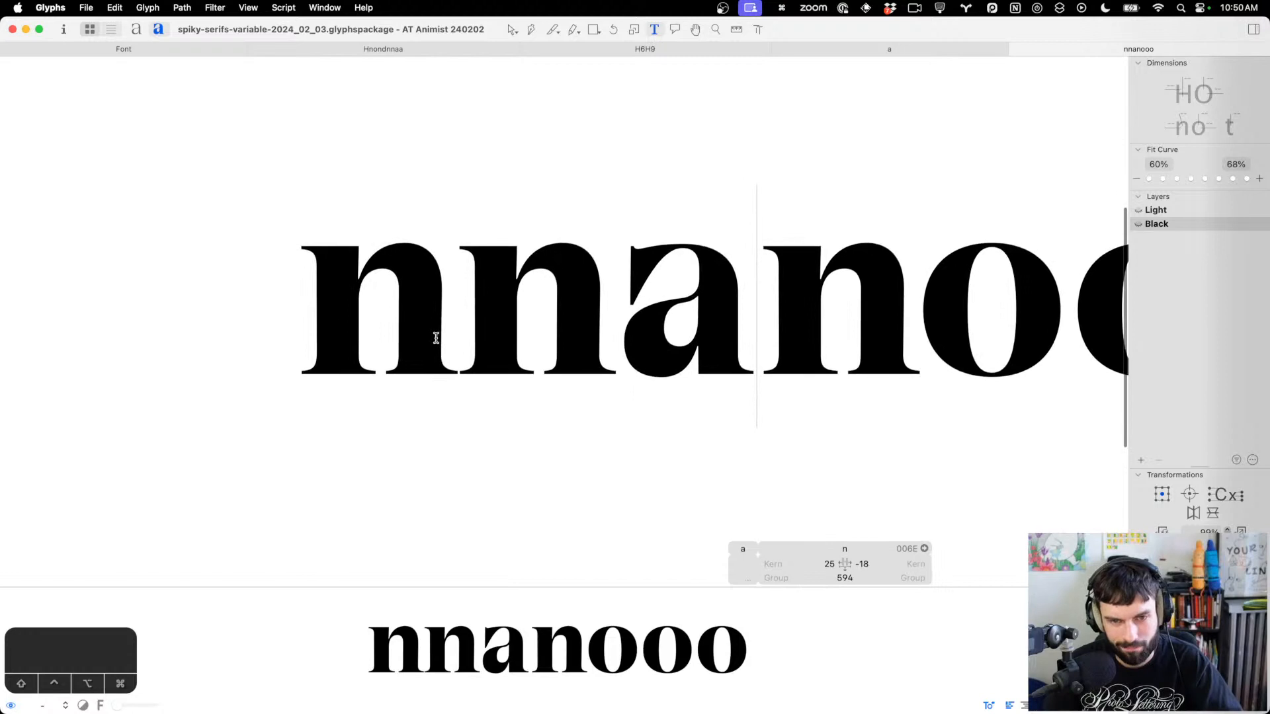
{"action": "scroll", "coordinate": [437, 338], "scroll_direction": "left", "scroll_amount": 1}
{"action": "scroll", "coordinate": [475, 326], "scroll_direction": "up", "scroll_amount": 3}
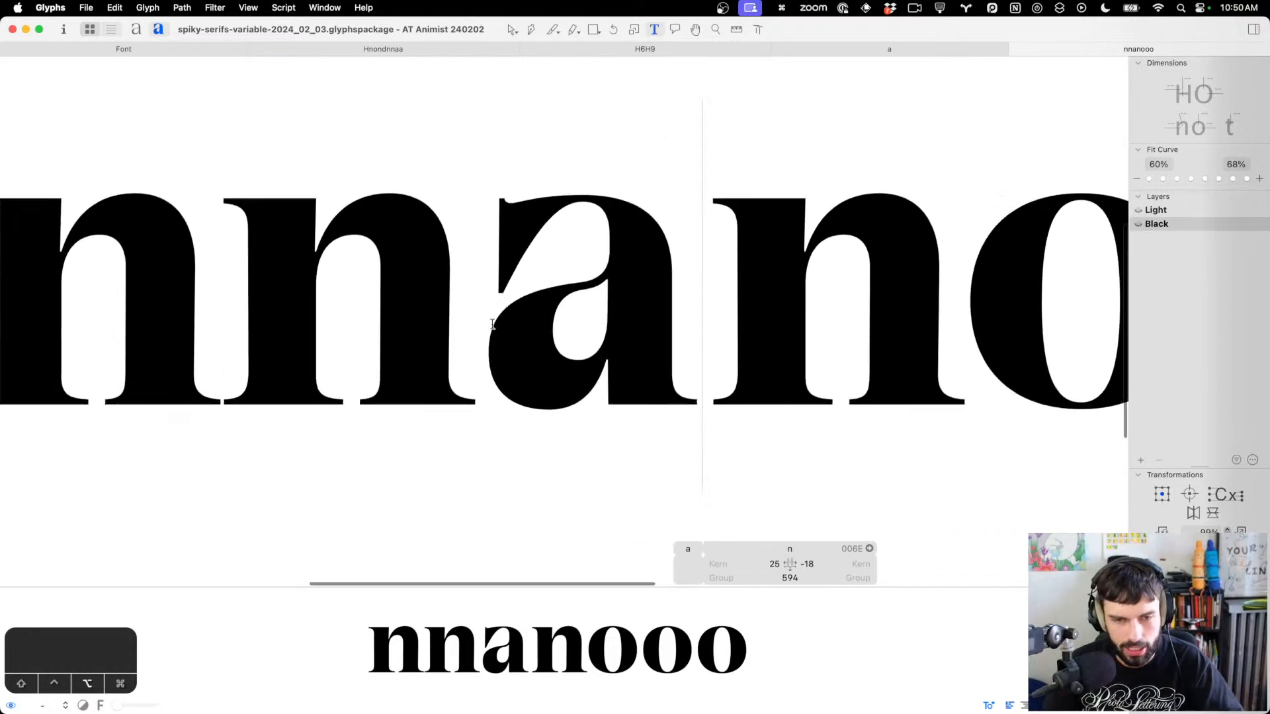
{"action": "scroll", "coordinate": [581, 315], "scroll_direction": "up", "scroll_amount": 1}
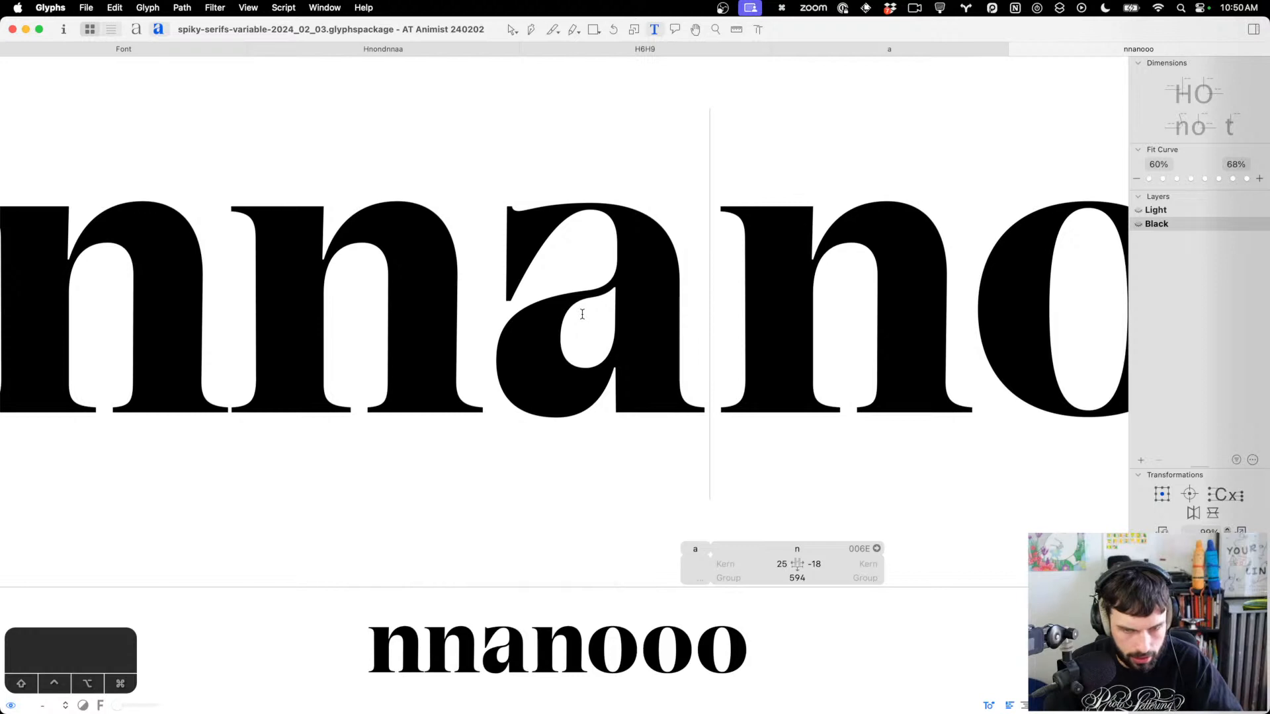
Open the a for editing, switch to its background, and add the n there as a component
{"action": "double_click", "coordinate": [586, 310]}
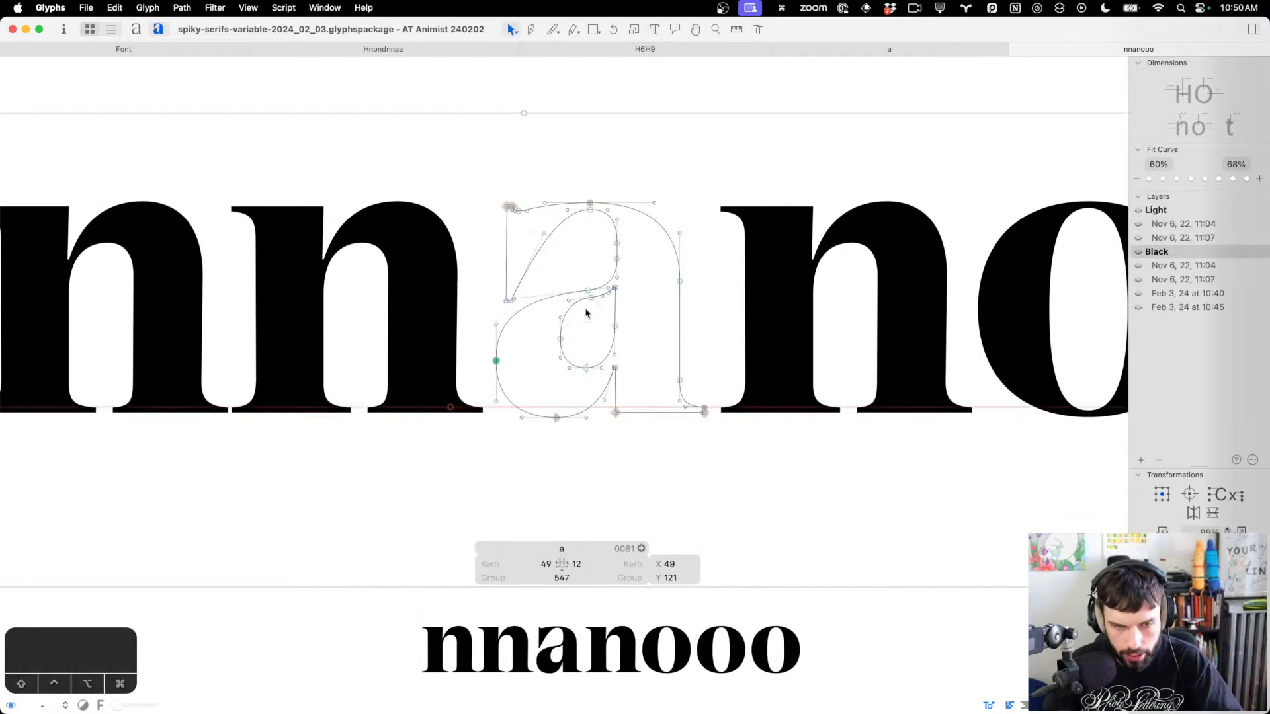
{"action": "key", "text": "super+b"}
{"action": "right_click", "coordinate": [587, 319]}
{"action": "left_click", "coordinate": [602, 328]}
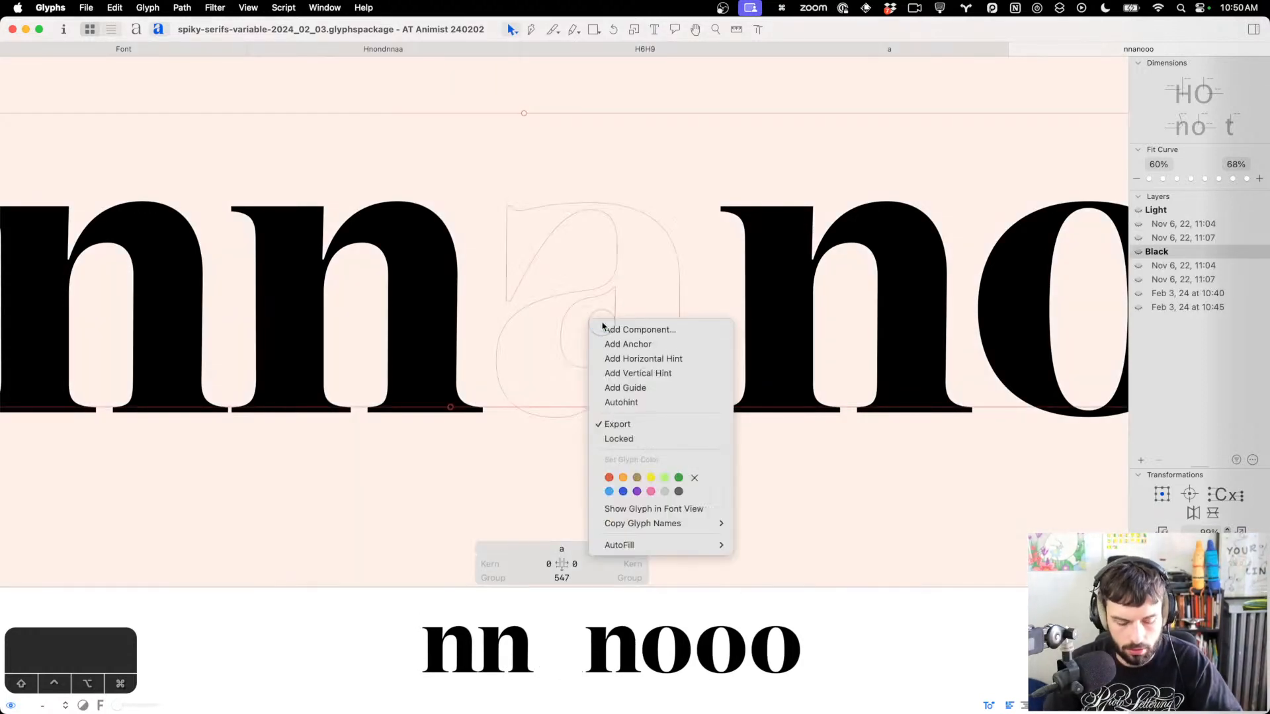
{"action": "type", "text": "n"}
{"action": "key", "text": "Return"}
{"action": "scroll", "coordinate": [743, 348], "scroll_direction": "up", "scroll_amount": 5}
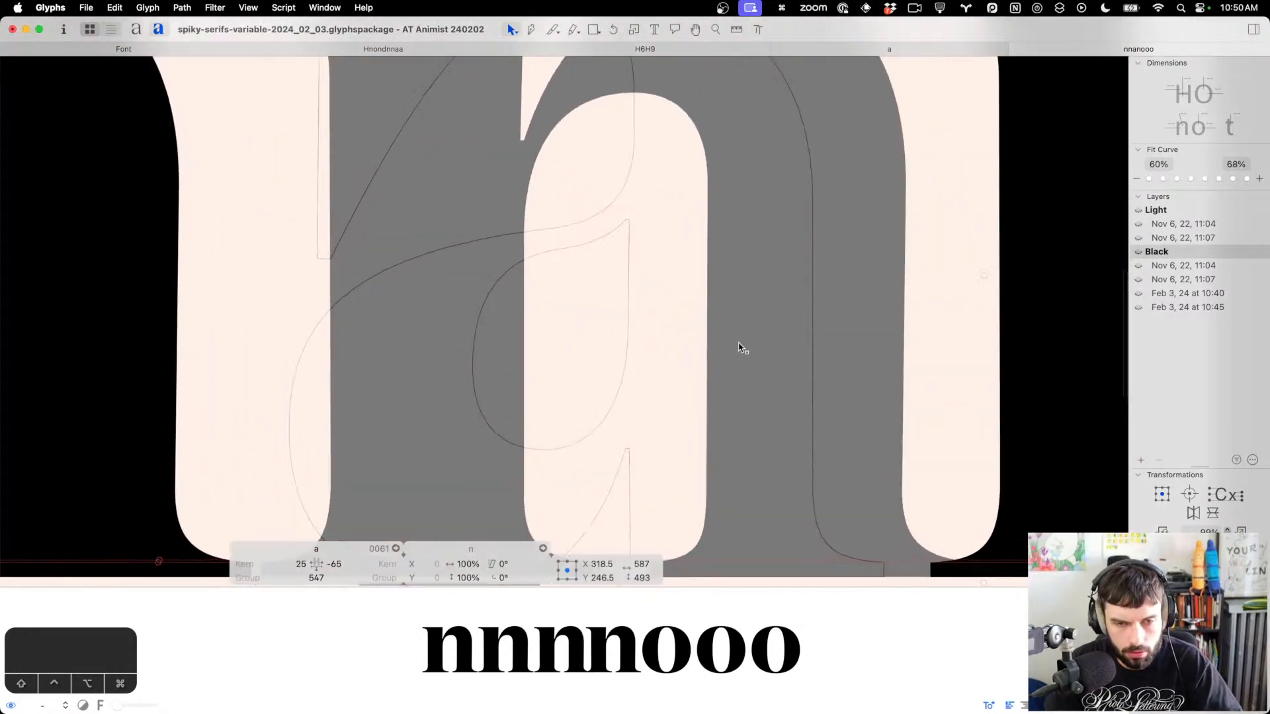
Shift the background n component right until its left stem lines up with the a's stem, and return to the foreground
{"action": "left_click_drag", "start_coordinate": [755, 354], "coordinate": [1012, 351]}
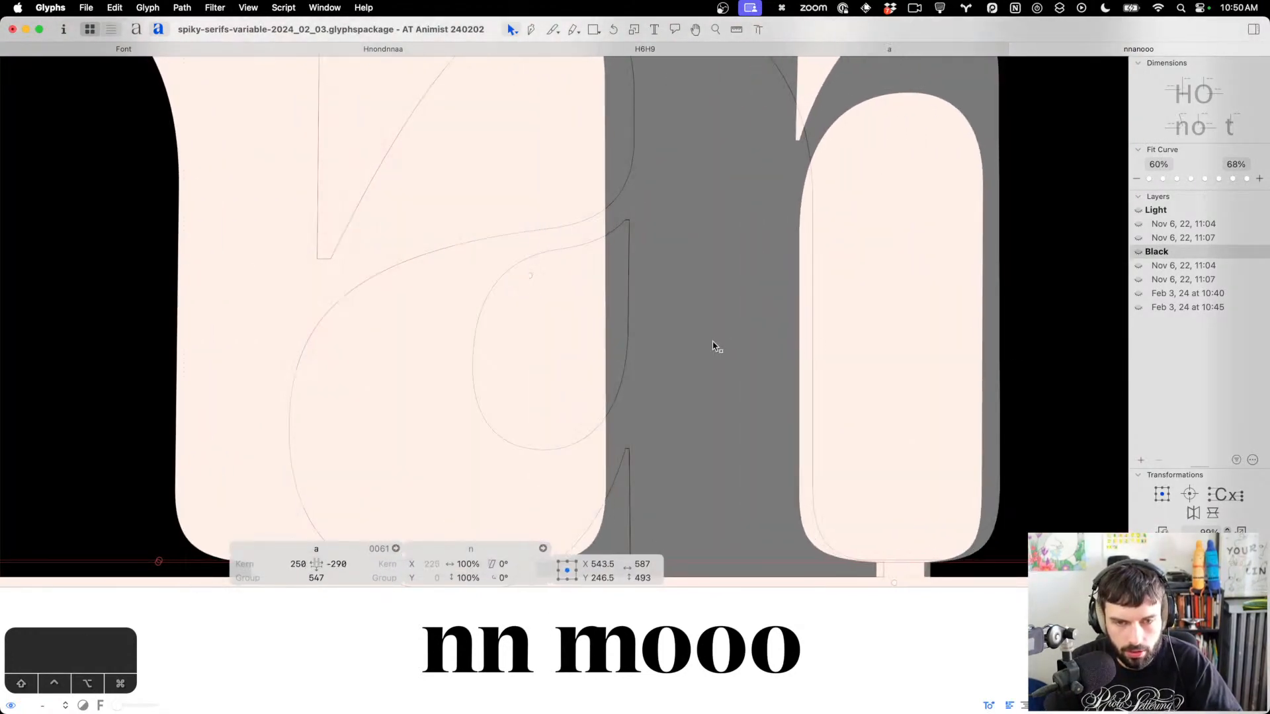
{"action": "left_click_drag", "start_coordinate": [714, 348], "coordinate": [734, 341]}
{"action": "scroll", "coordinate": [675, 334], "scroll_direction": "down", "scroll_amount": 5}
{"action": "key", "text": "super+b"}
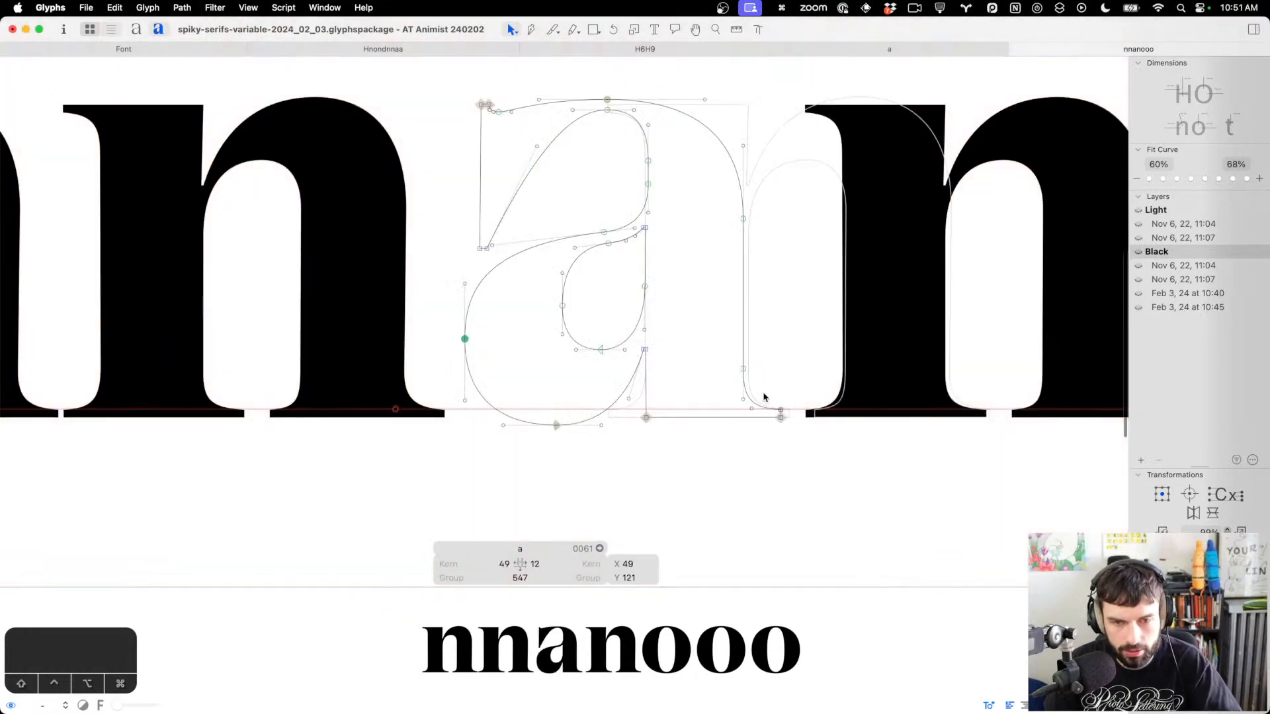
Widen the a's stem by moving its outer edge and foot serif 8 units outward, placing the edge at X 485
{"action": "left_click_drag", "start_coordinate": [820, 484], "coordinate": [703, 198]}
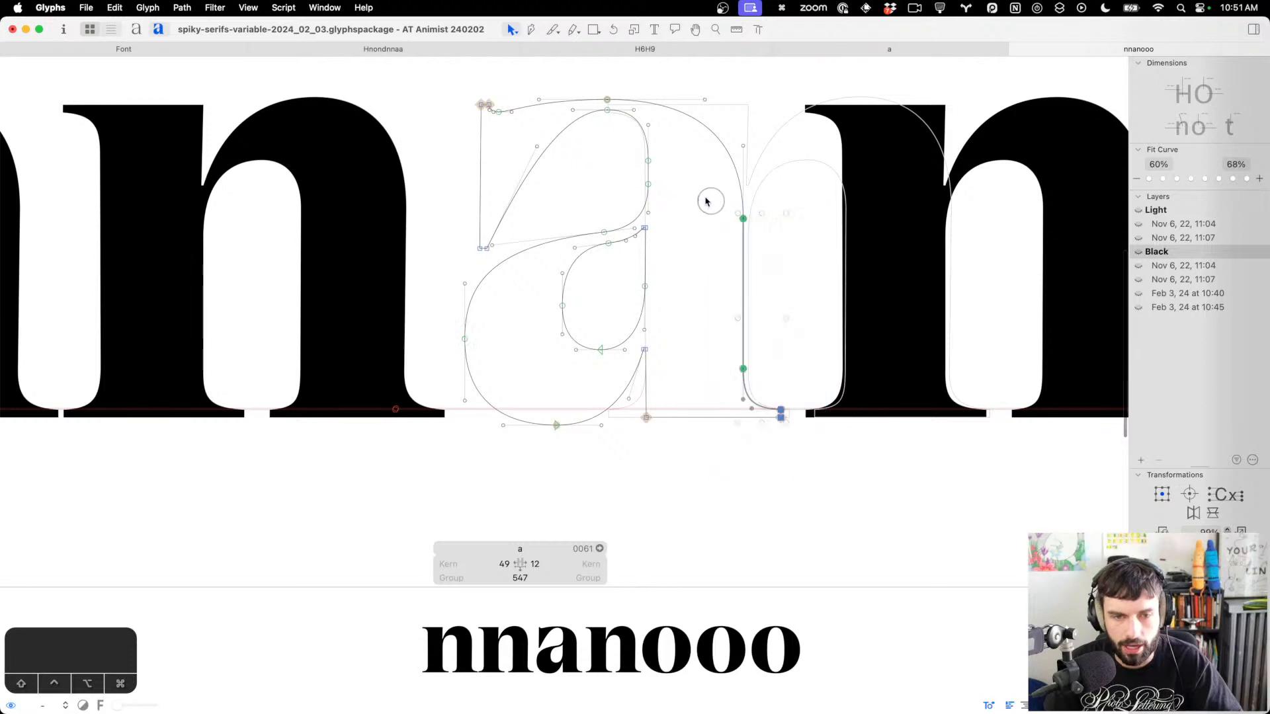
{"action": "key", "text": "ctrl+alt+Right"}
{"action": "key", "text": "ctrl+alt+Right"}
{"action": "key", "text": "ctrl+alt+Right"}
{"action": "key", "text": "ctrl+alt+Right"}
{"action": "key", "text": "ctrl+alt+Right"}
{"action": "key", "text": "ctrl+alt+Right"}
{"action": "key", "text": "ctrl+alt+Right"}
{"action": "key", "text": "ctrl+alt+Right"}
{"action": "key", "text": "ctrl+alt+Right"}
{"action": "key", "text": "ctrl+alt+Left"}
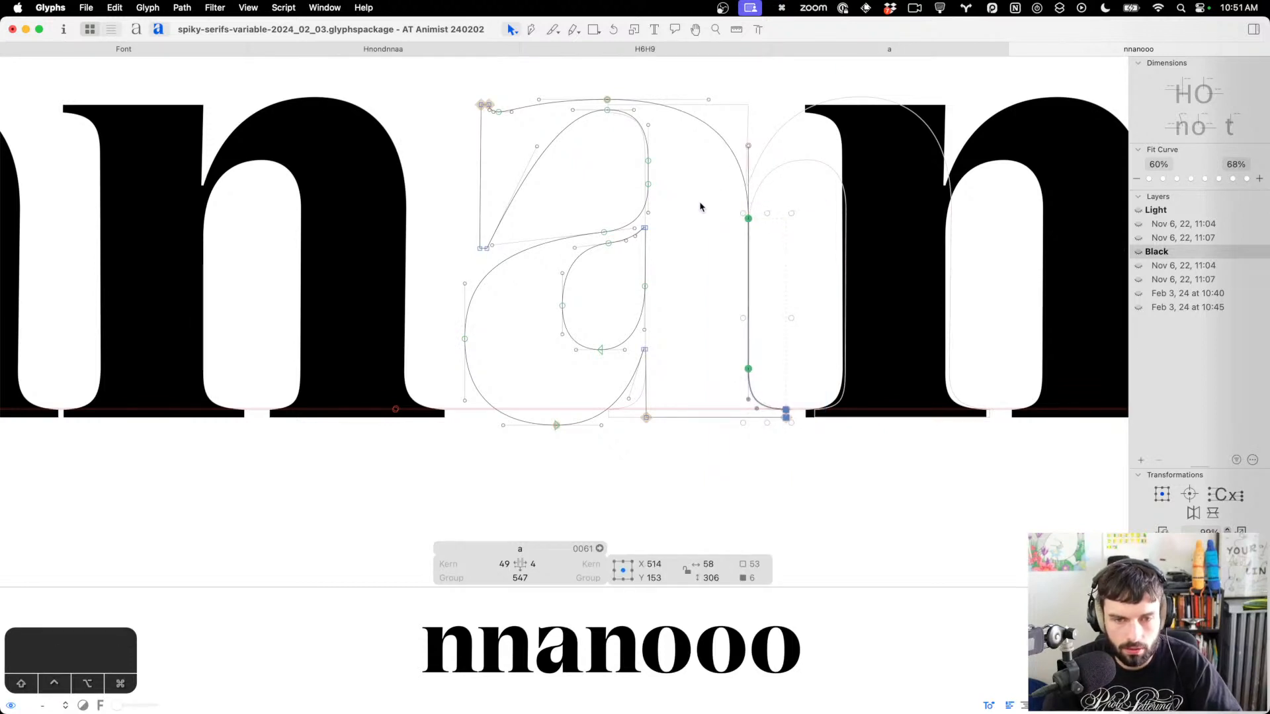
{"action": "left_click", "coordinate": [700, 203]}
{"action": "left_click", "coordinate": [747, 271]}
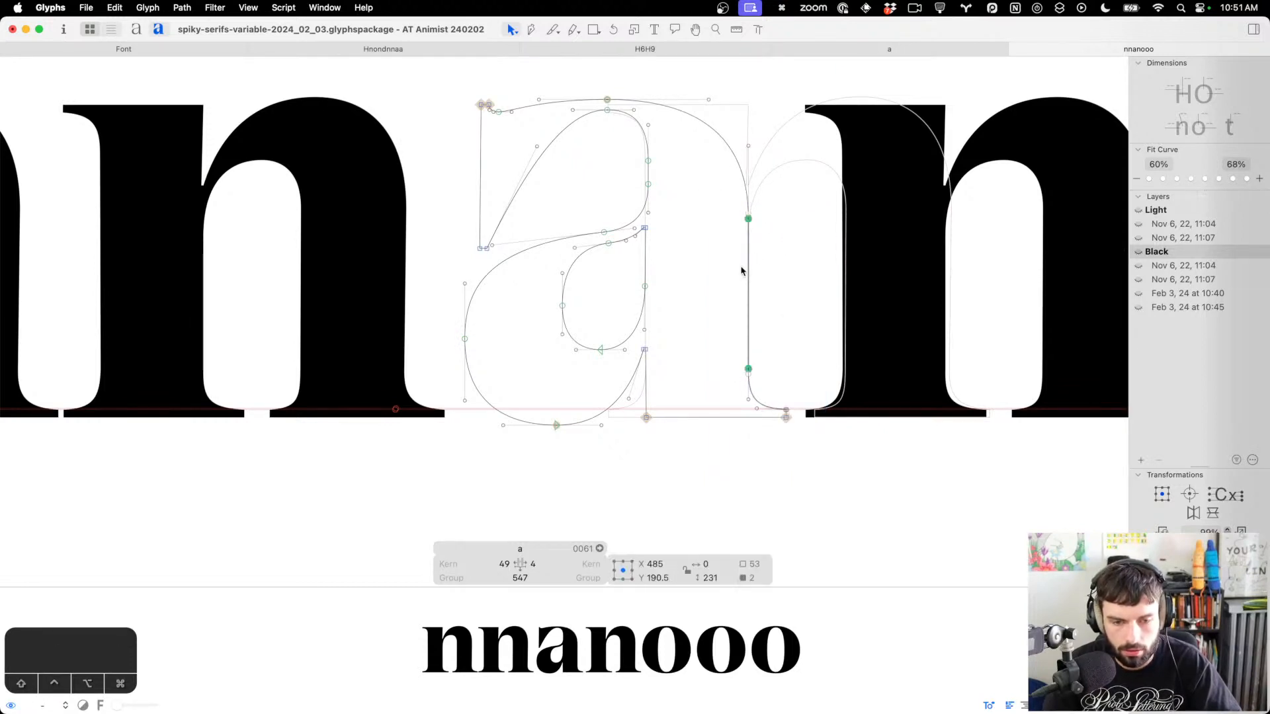
{"action": "left_click", "coordinate": [672, 276]}
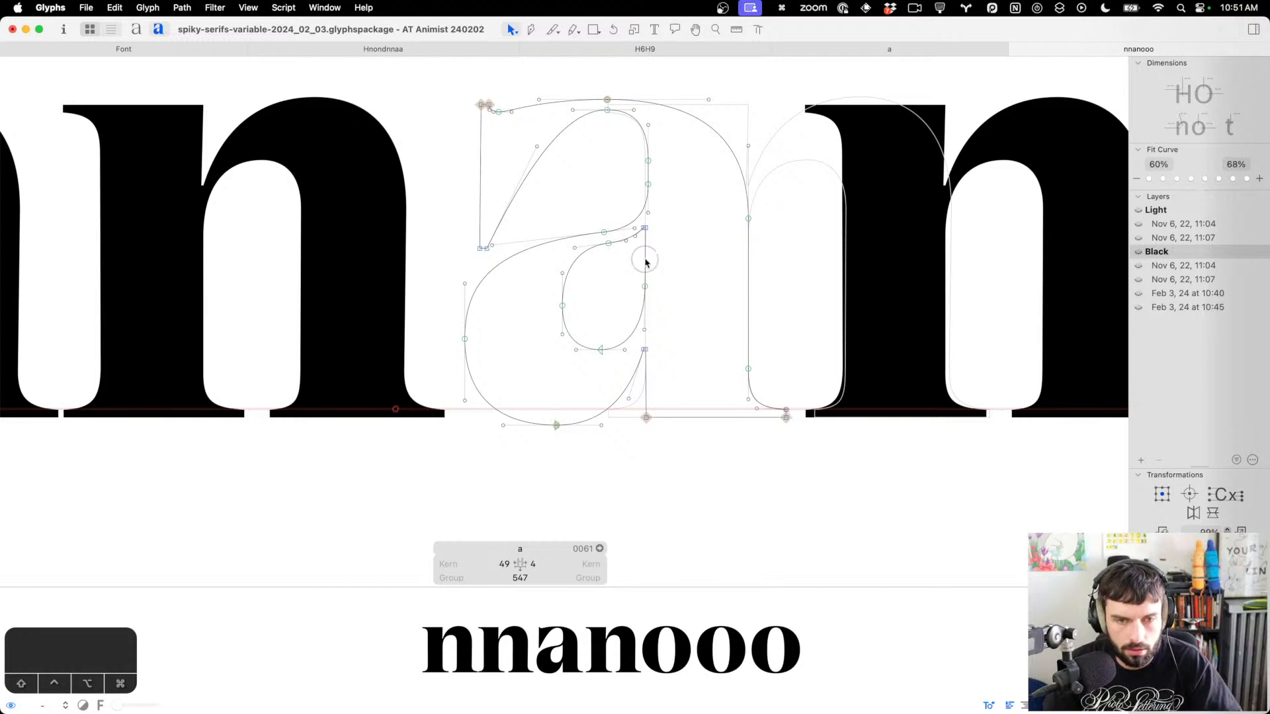
{"action": "left_click", "coordinate": [646, 263]}
{"action": "key", "text": "ctrl+alt+super+space"}
{"action": "left_click", "coordinate": [662, 261]}
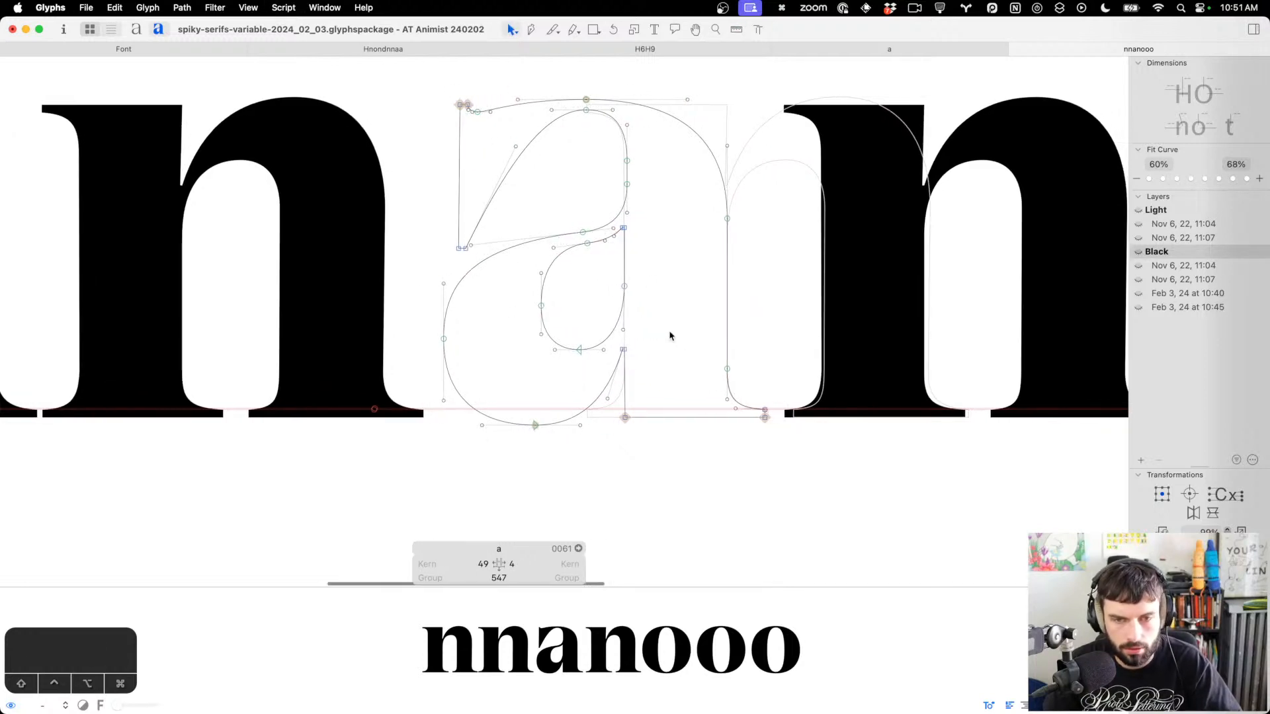
{"action": "key", "text": "super+n"}
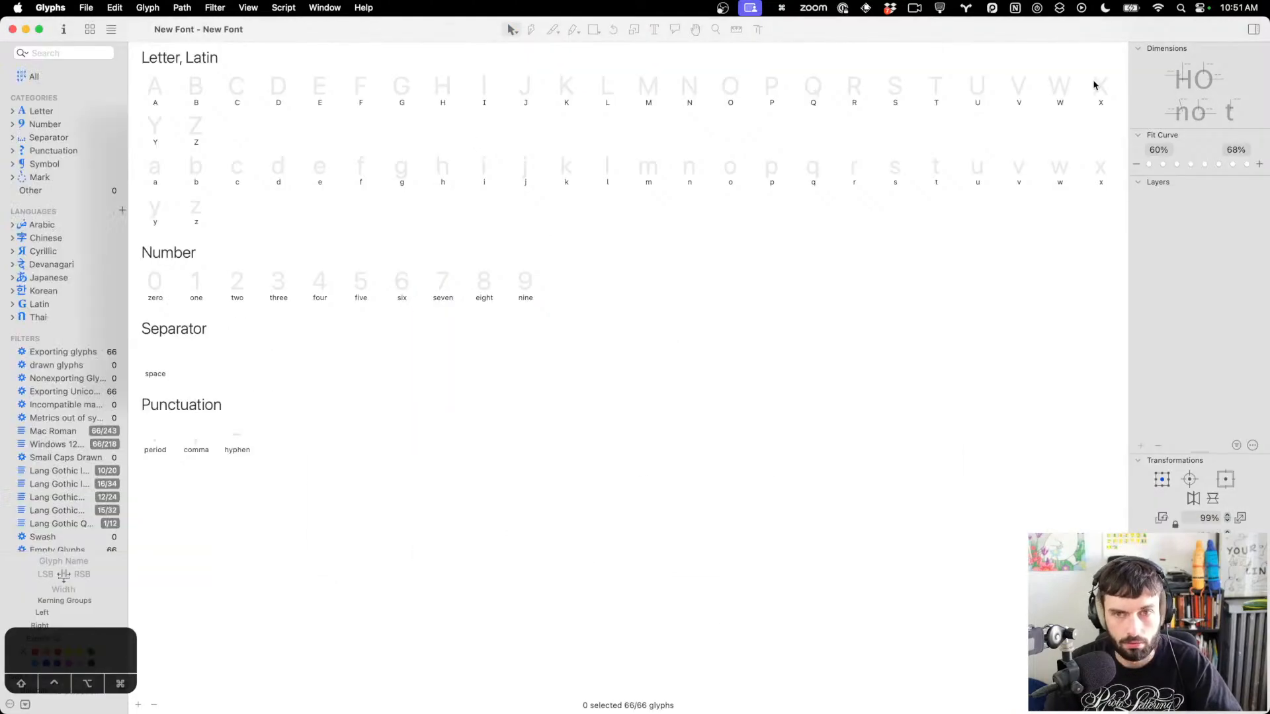
{"action": "key", "text": "super+w"}
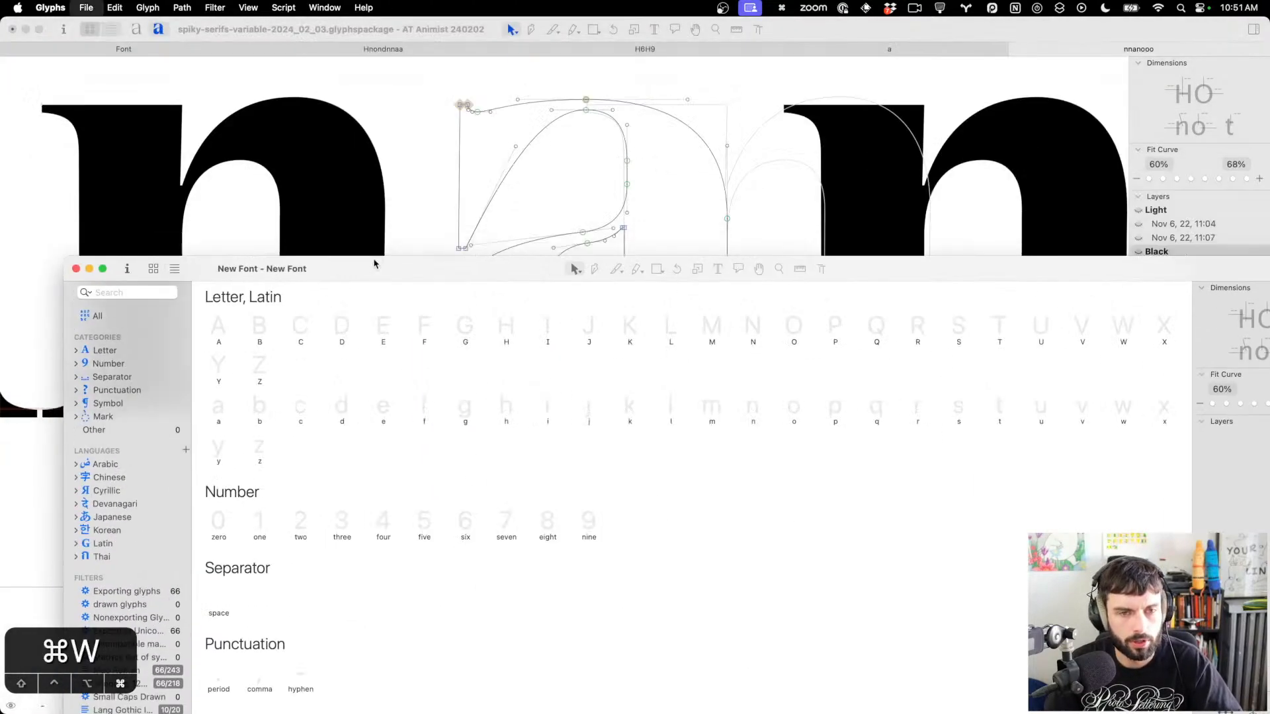
Examine the a's weight and its spacing against the surrounding letters in the test string
{"action": "key", "text": "t"}
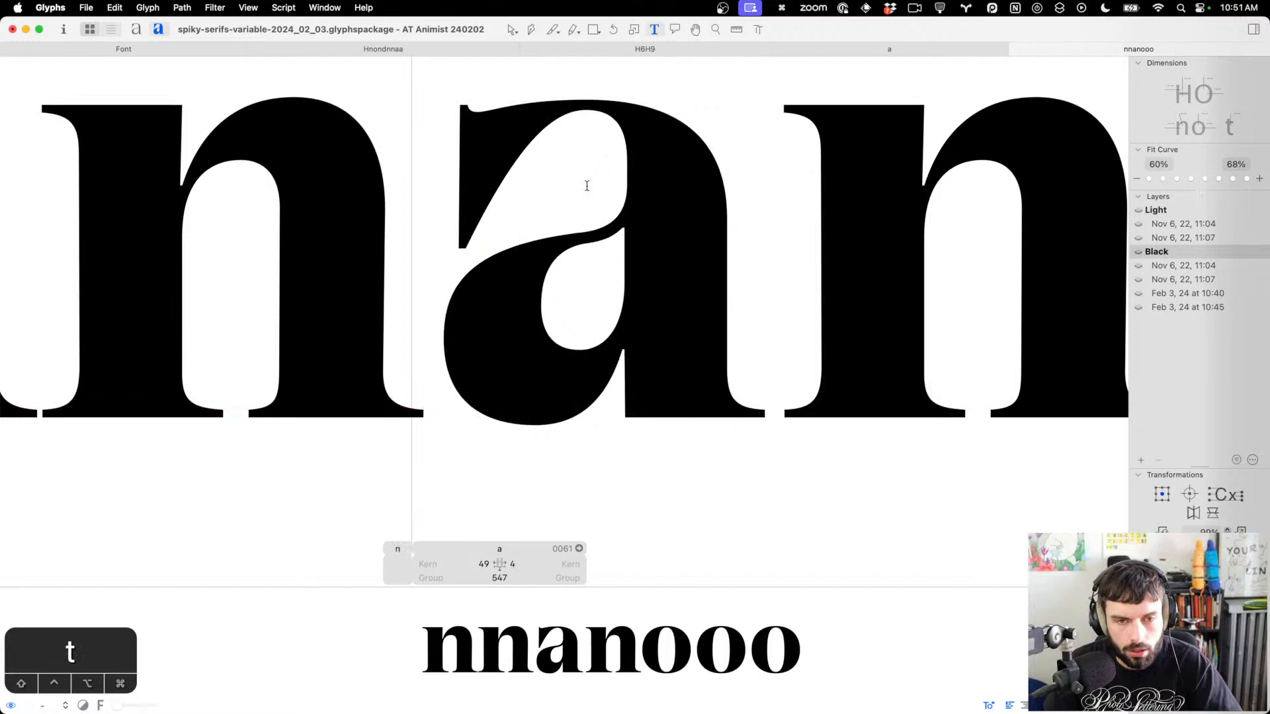
{"action": "scroll", "coordinate": [582, 190], "scroll_direction": "down", "scroll_amount": 3}
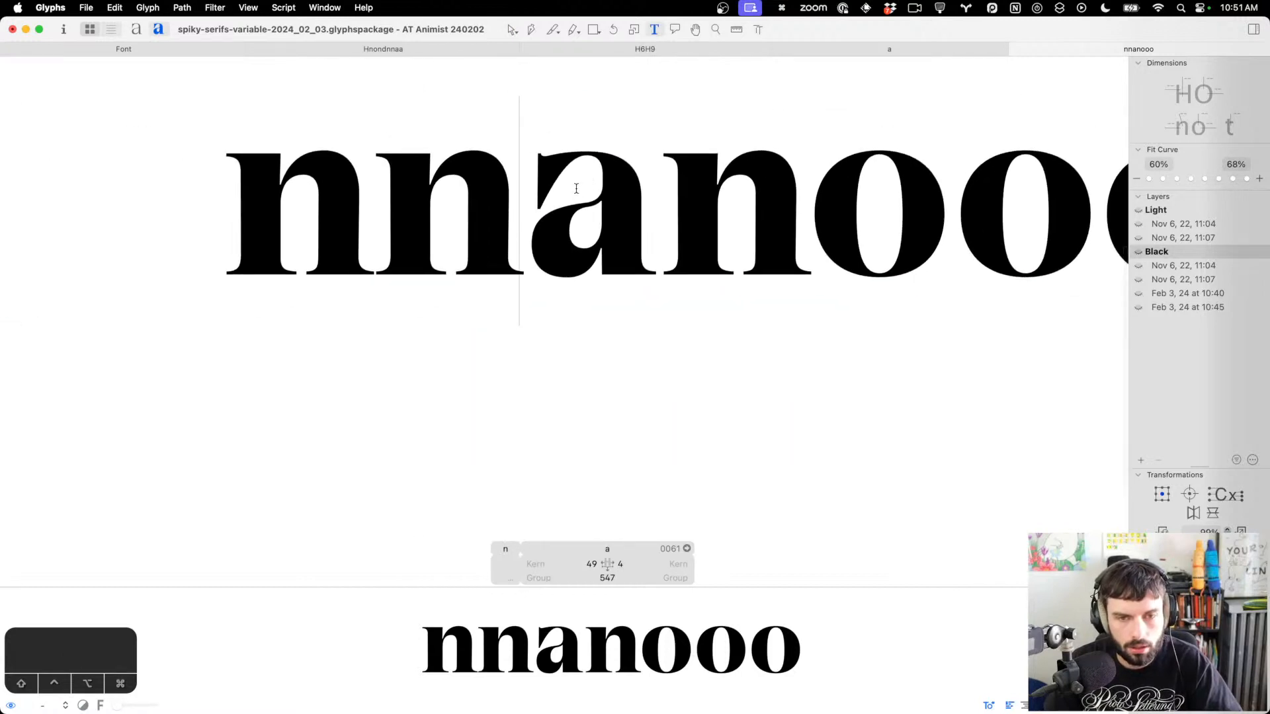
{"action": "scroll", "coordinate": [576, 189], "scroll_direction": "down", "scroll_amount": 5}
{"action": "scroll", "coordinate": [569, 207], "scroll_direction": "up", "scroll_amount": 3}
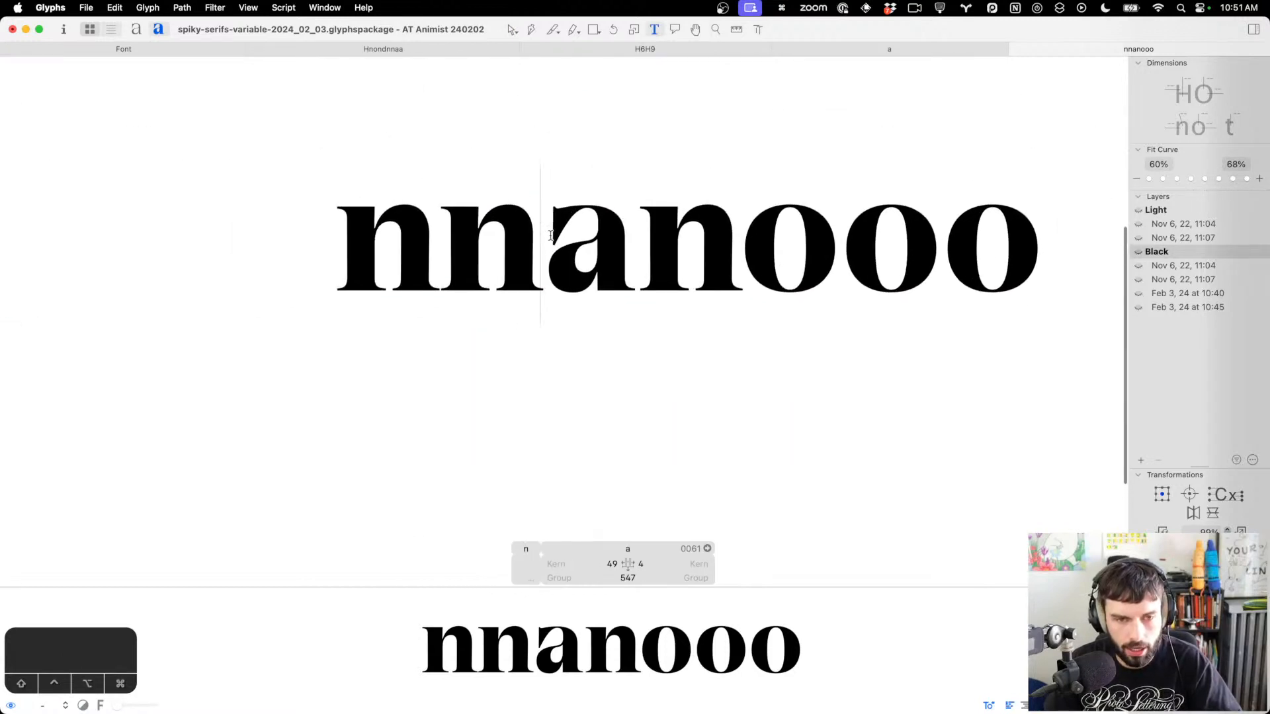
{"action": "scroll", "coordinate": [559, 225], "scroll_direction": "up", "scroll_amount": 3}
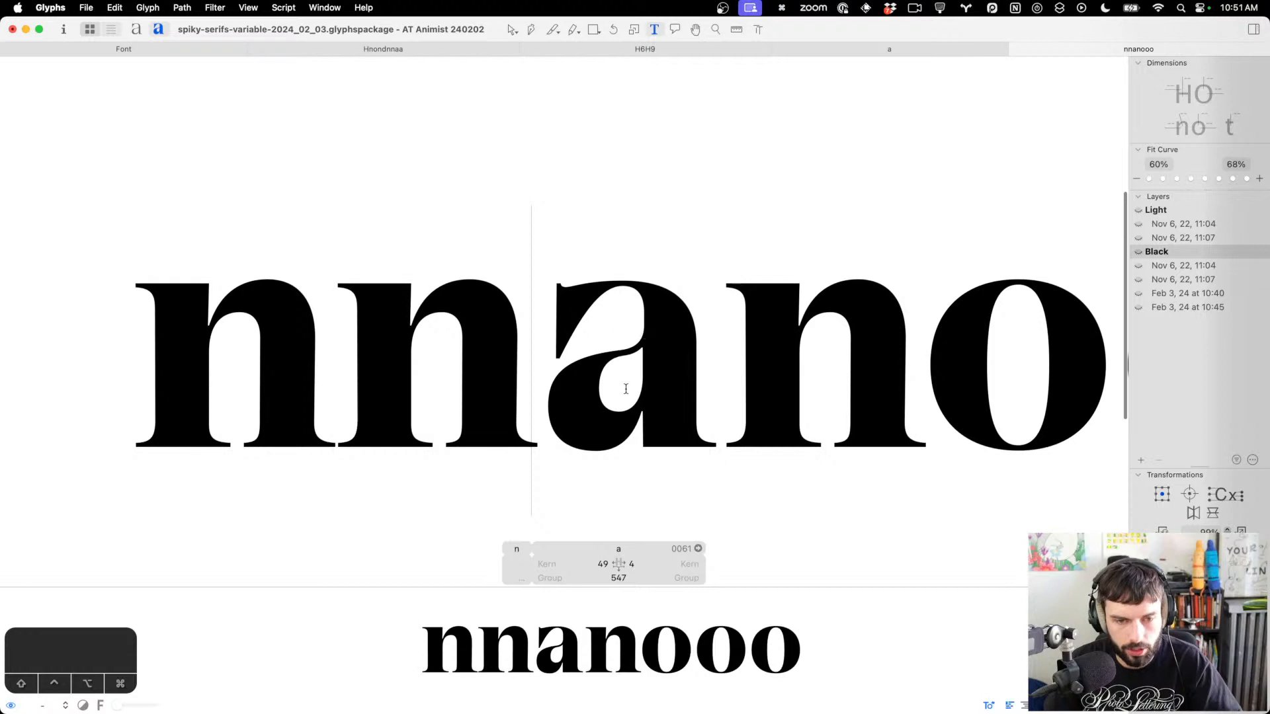
{"action": "key", "text": "Escape"}
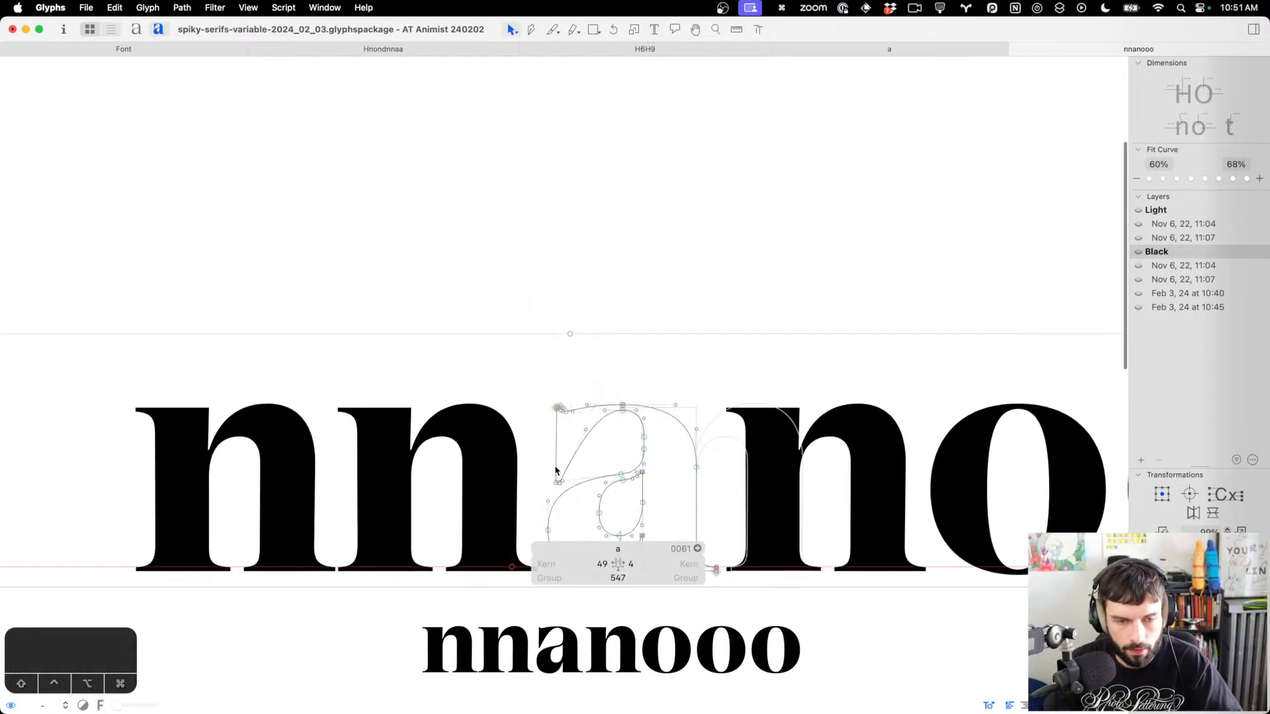
{"action": "left_click", "coordinate": [549, 460]}
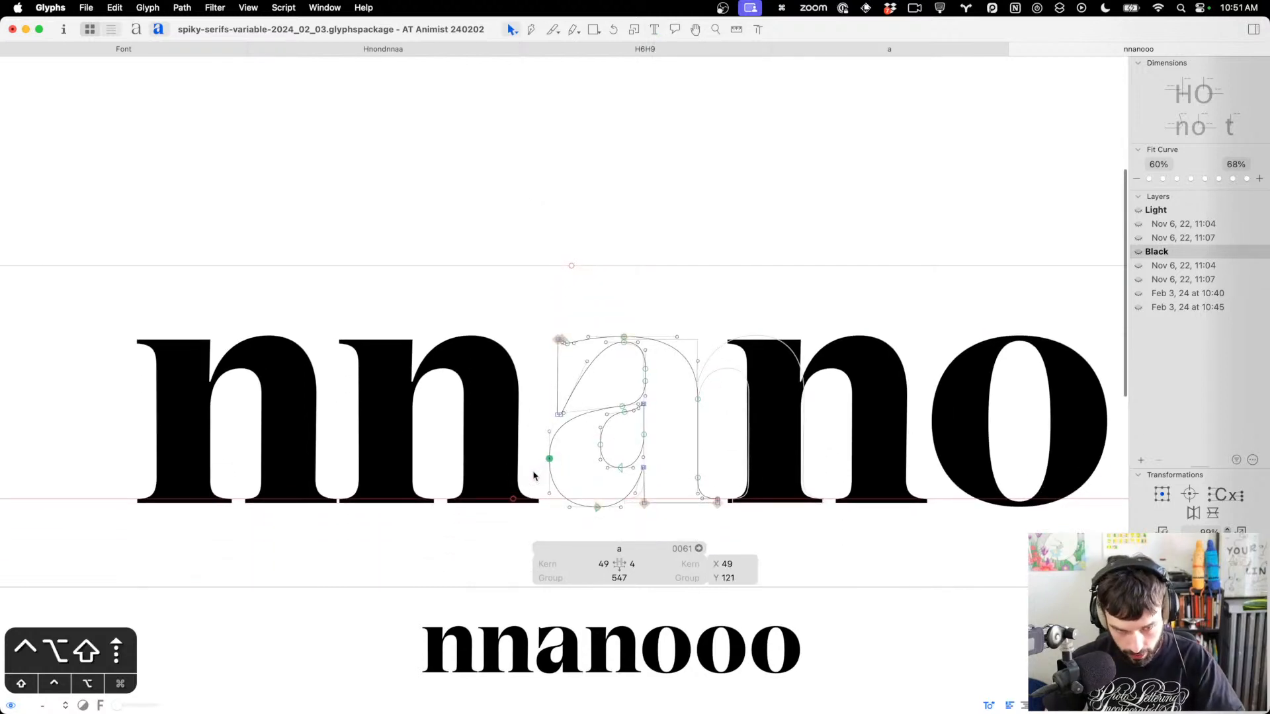
{"action": "key", "text": "t"}
{"action": "scroll", "coordinate": [627, 433], "scroll_direction": "right", "scroll_amount": 4}
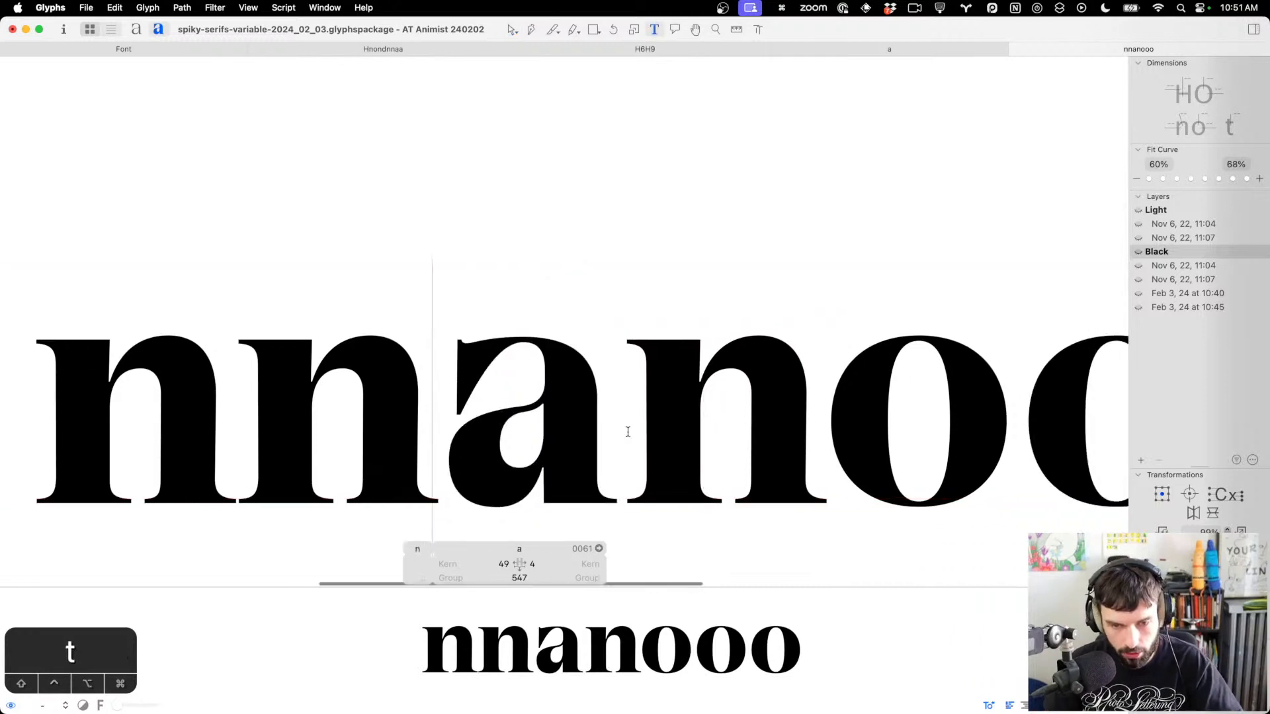
{"action": "scroll", "coordinate": [600, 413], "scroll_direction": "down", "scroll_amount": 5}
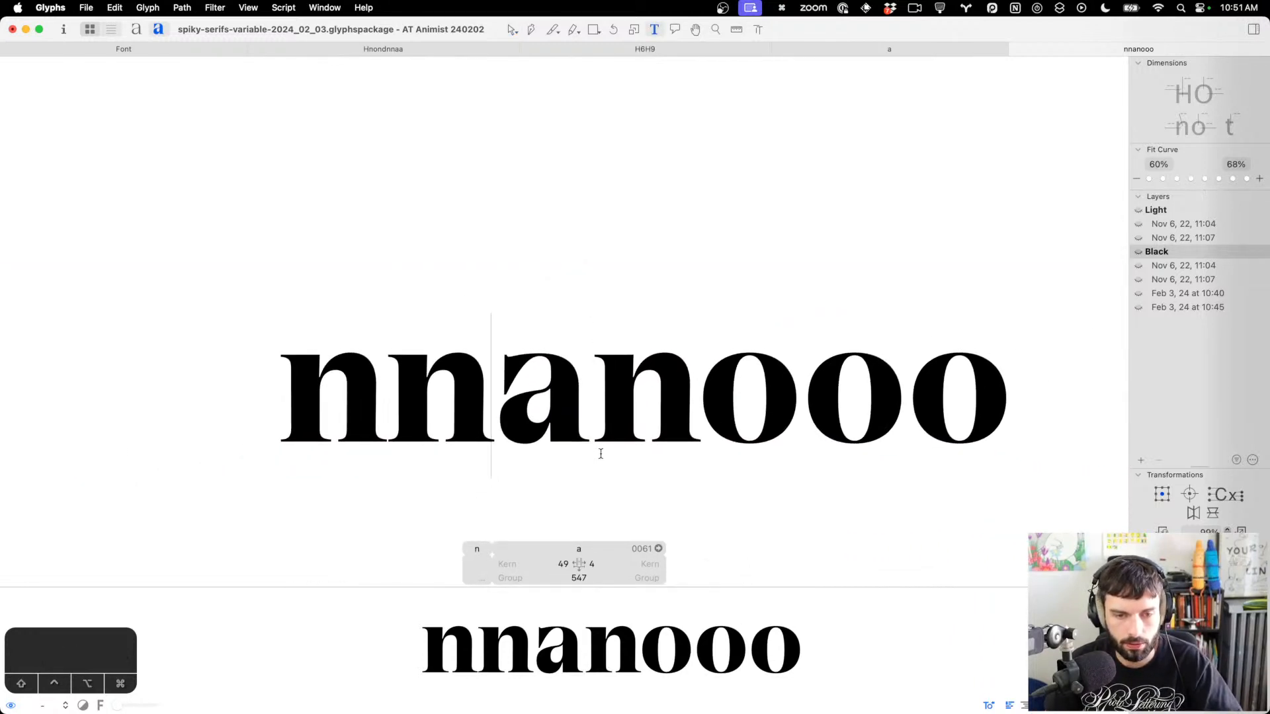
Tighten the right sidebearings, setting the a's to -6 and the n's to -28
{"action": "key", "text": "shift+super+Left"}
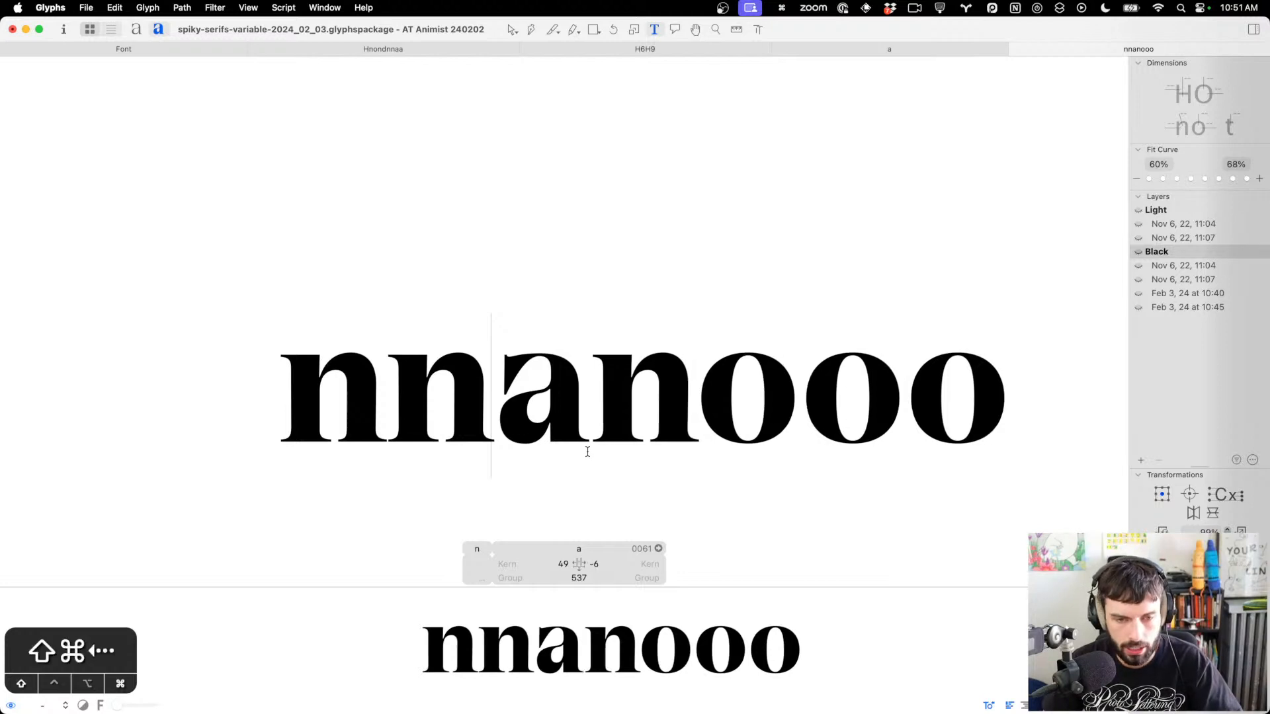
{"action": "key", "text": "Left"}
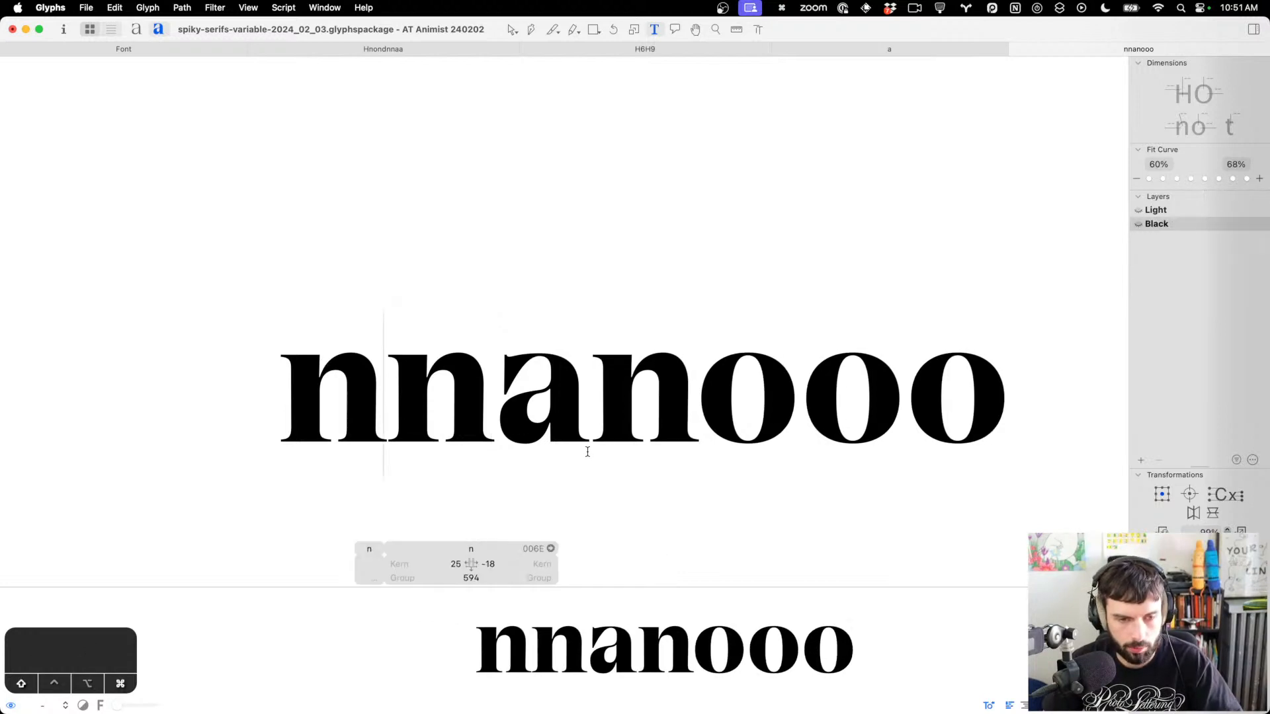
{"action": "key", "text": "shift+super+Left"}
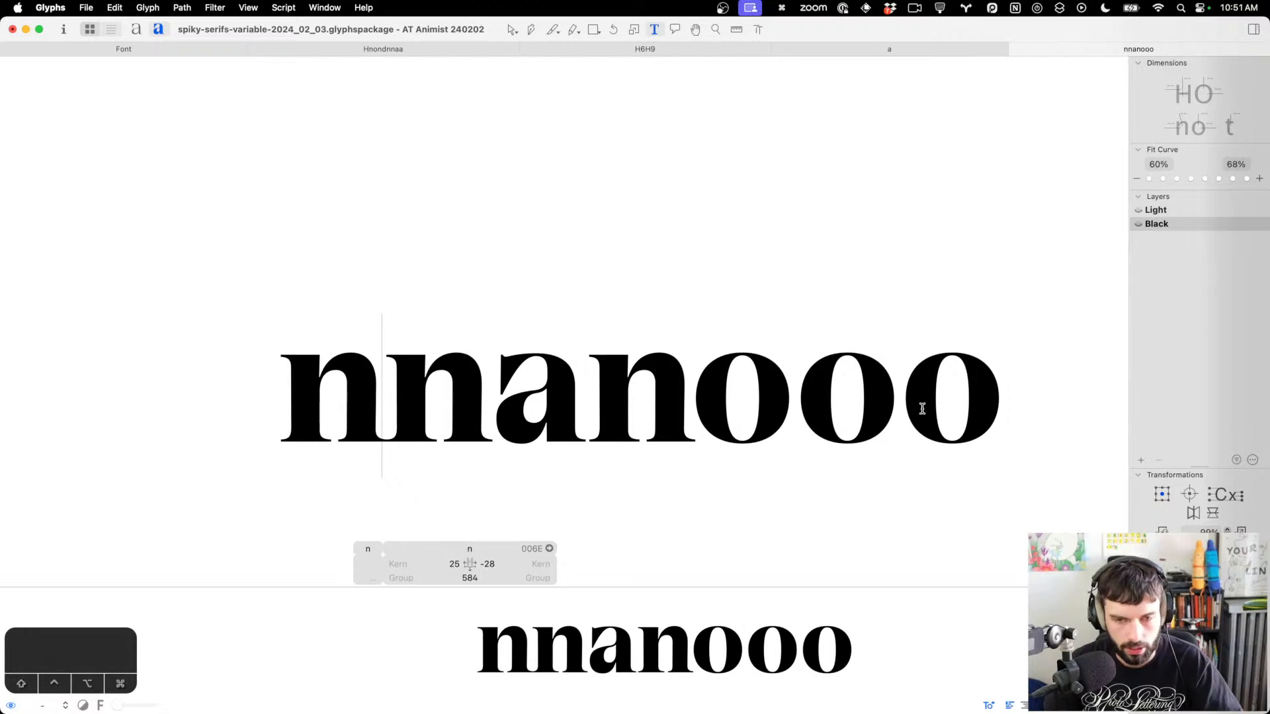
Rebalance the n's spacing with a left sidebearing of 10 and a right sidebearing of -23
{"action": "left_click", "coordinate": [576, 399]}
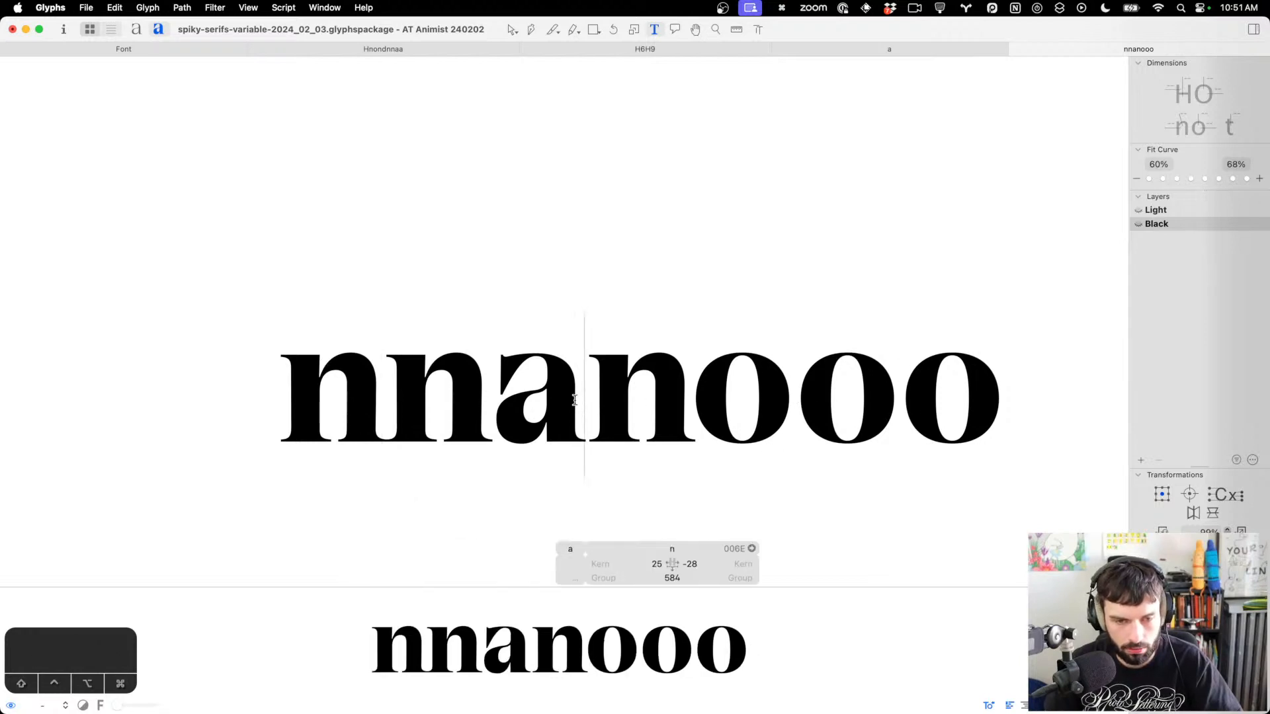
{"action": "key", "text": "ctrl+shift+Left"}
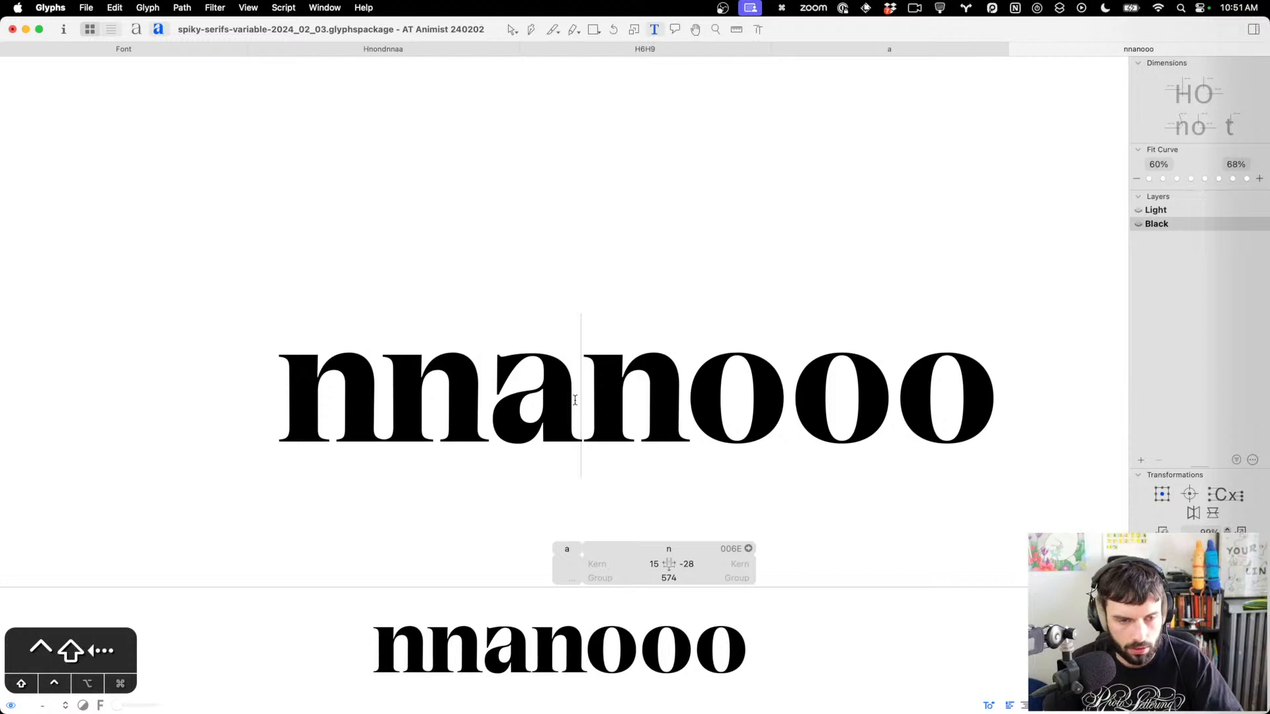
{"action": "key", "text": "shift+super+Right"}
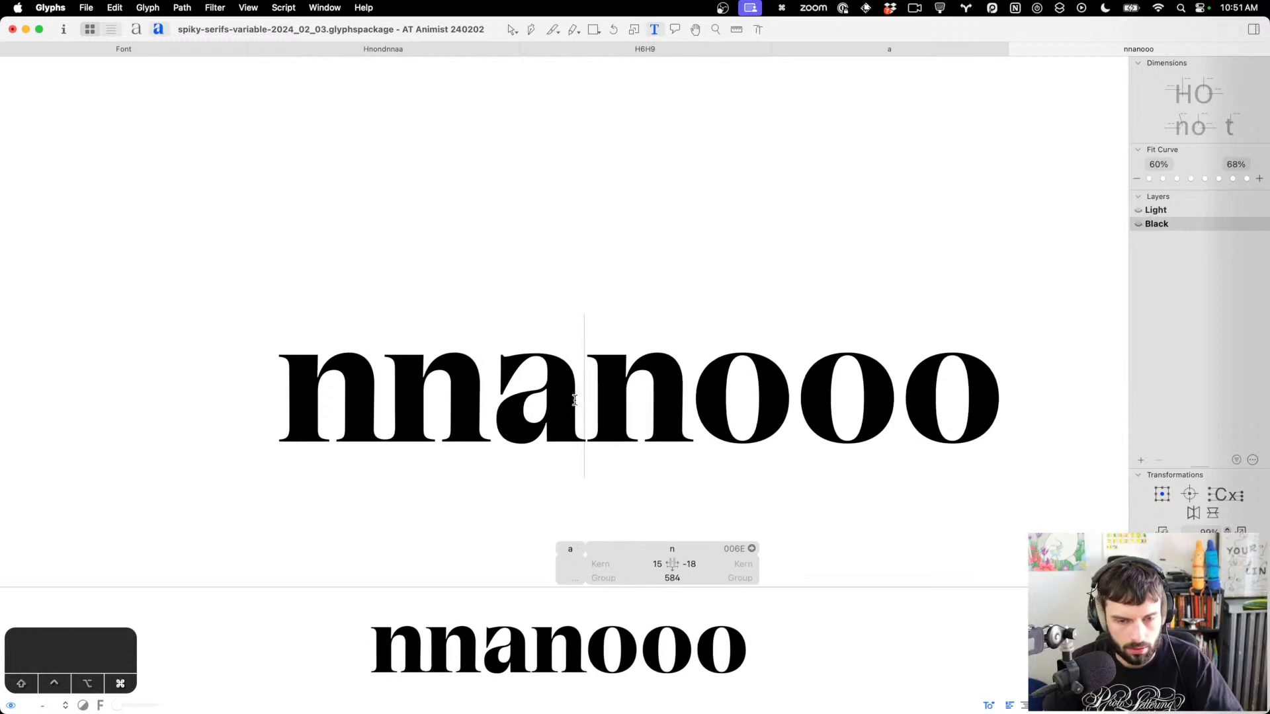
{"action": "key", "text": "super+Left"}
{"action": "key", "text": "super+Left"}
{"action": "key", "text": "super+Left"}
{"action": "key", "text": "super+Left"}
{"action": "key", "text": "super+Left"}
{"action": "key", "text": "ctrl+Left"}
{"action": "key", "text": "ctrl+Left"}
{"action": "key", "text": "ctrl+Left"}
{"action": "key", "text": "ctrl+Left"}
{"action": "key", "text": "ctrl+Left"}
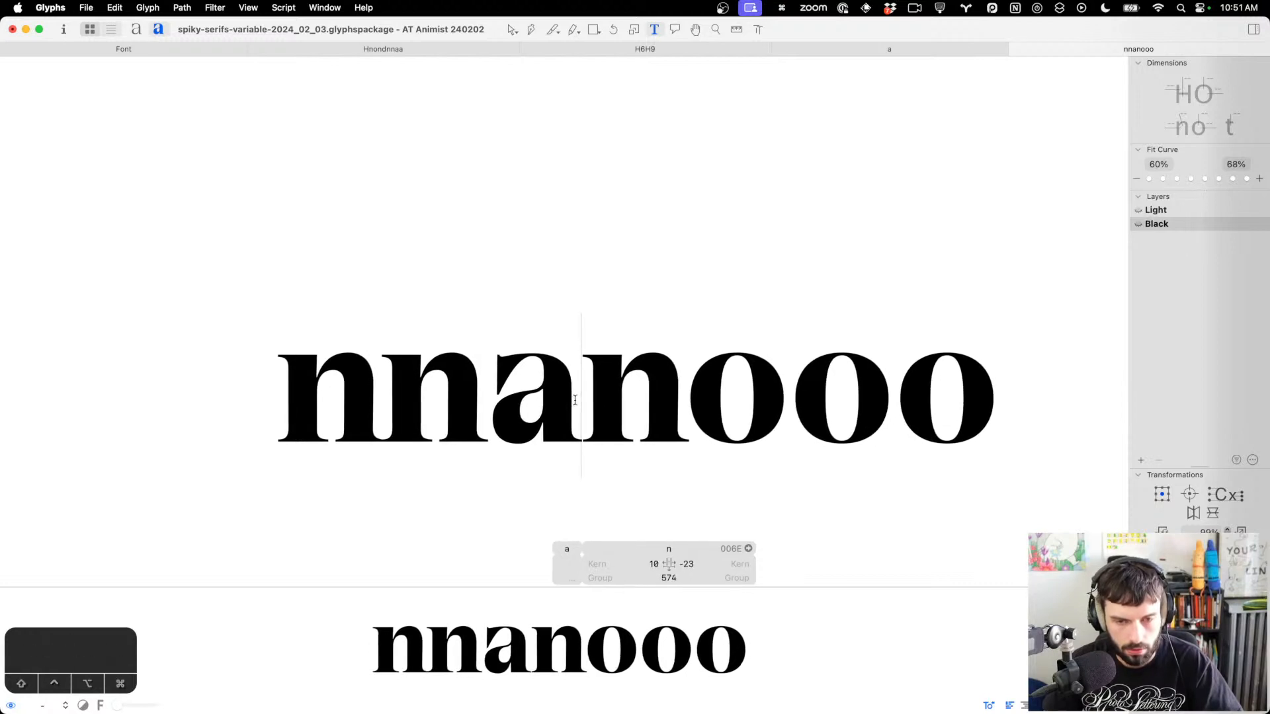
Save the font, close the nnanooo view, and return to the Hnondnnaa string
{"action": "left_click", "coordinate": [780, 465]}
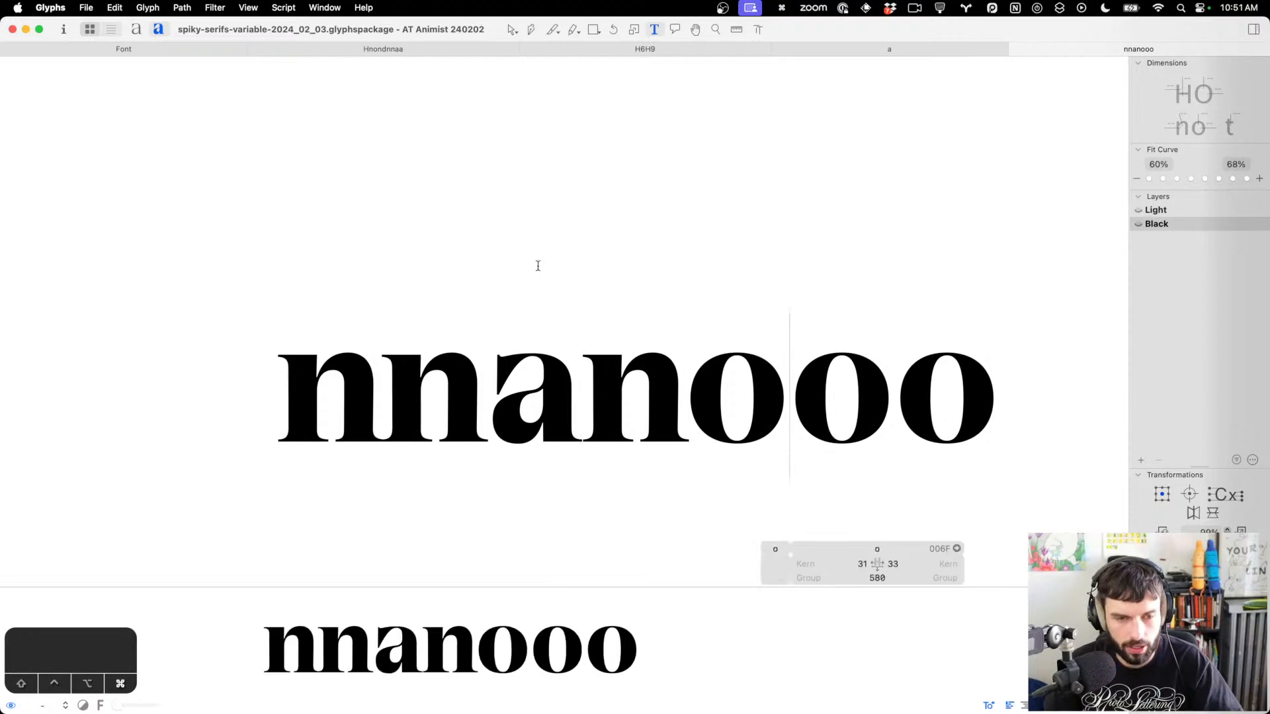
{"action": "key", "text": "super+s"}
{"action": "left_click", "coordinate": [1017, 49]}
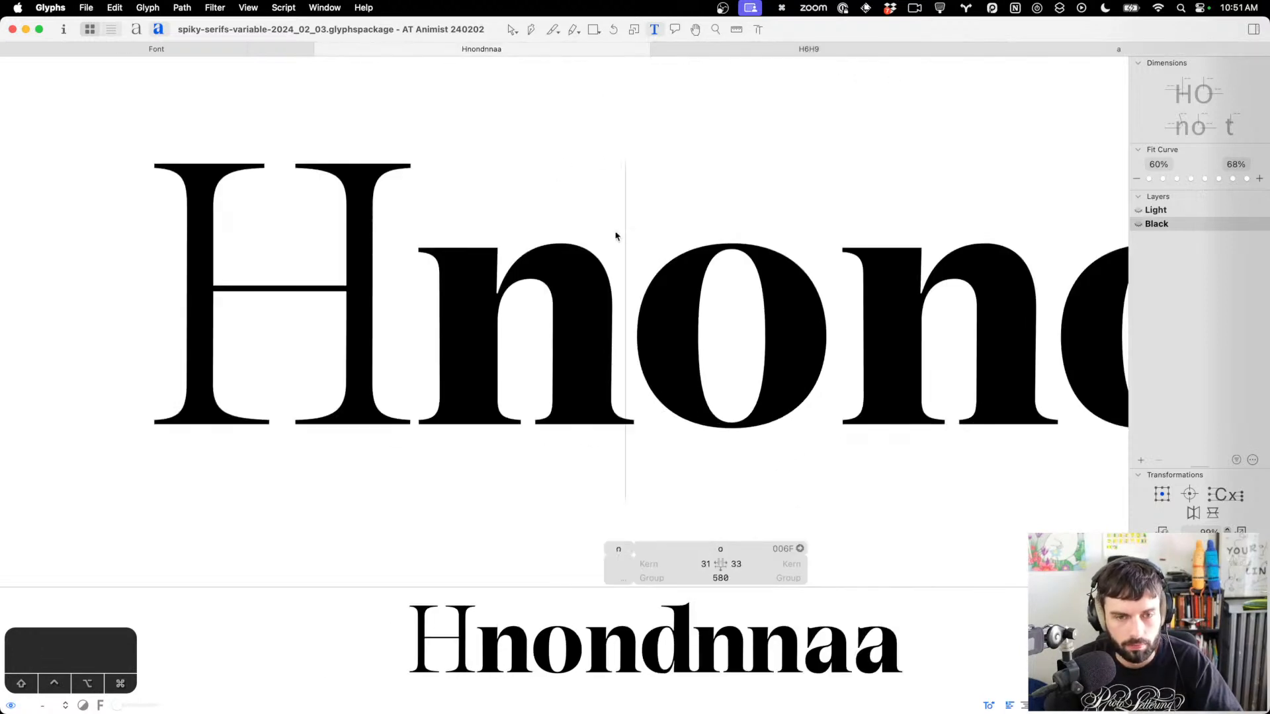
{"action": "scroll", "coordinate": [615, 236], "scroll_direction": "down", "scroll_amount": 3}
{"action": "scroll", "coordinate": [538, 232], "scroll_direction": "right", "scroll_amount": 5}
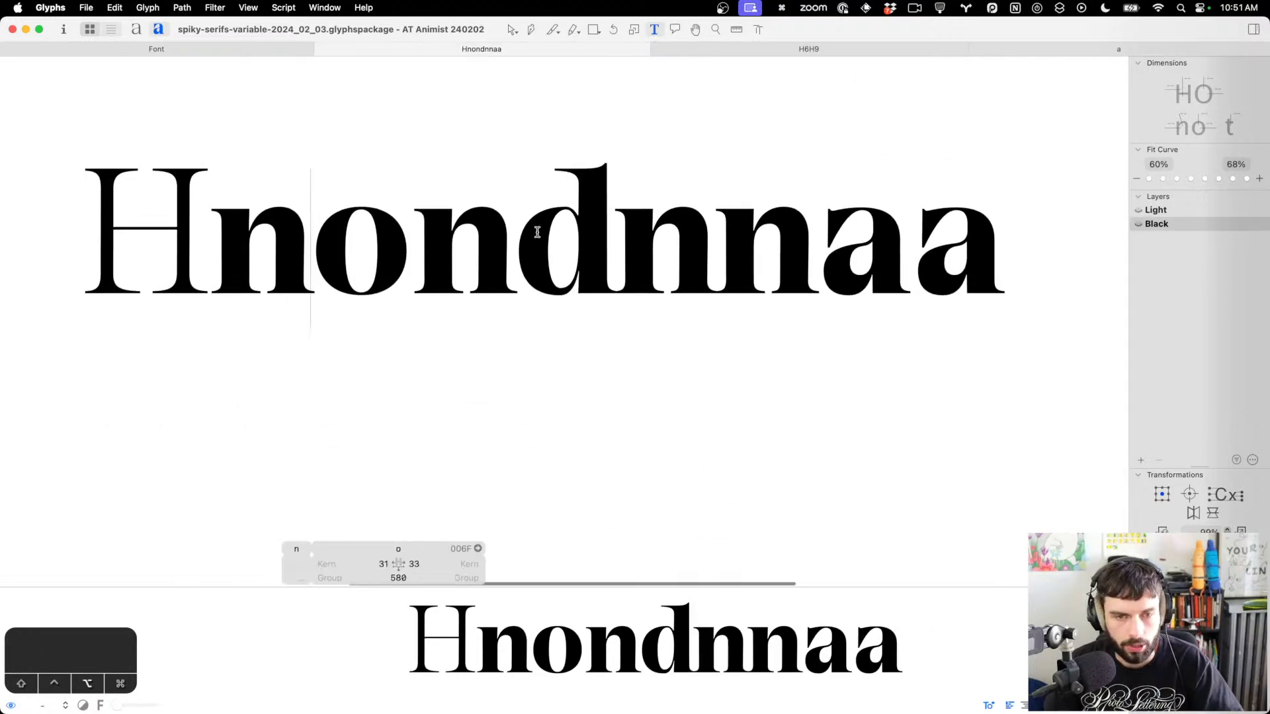
Move the d's two nodes where the upper bowl joins the stem to X 368, Y 464
{"action": "scroll", "coordinate": [538, 232], "scroll_direction": "up", "scroll_amount": 3}
{"action": "double_click", "coordinate": [604, 246]}
{"action": "left_click_drag", "start_coordinate": [614, 170], "coordinate": [629, 211]}
{"action": "key", "text": "ctrl+alt+shift+Left"}
{"action": "key", "text": "ctrl+alt+shift+Left"}
{"action": "key", "text": "ctrl+alt+shift+Up"}
{"action": "key", "text": "ctrl+alt+shift+Up"}
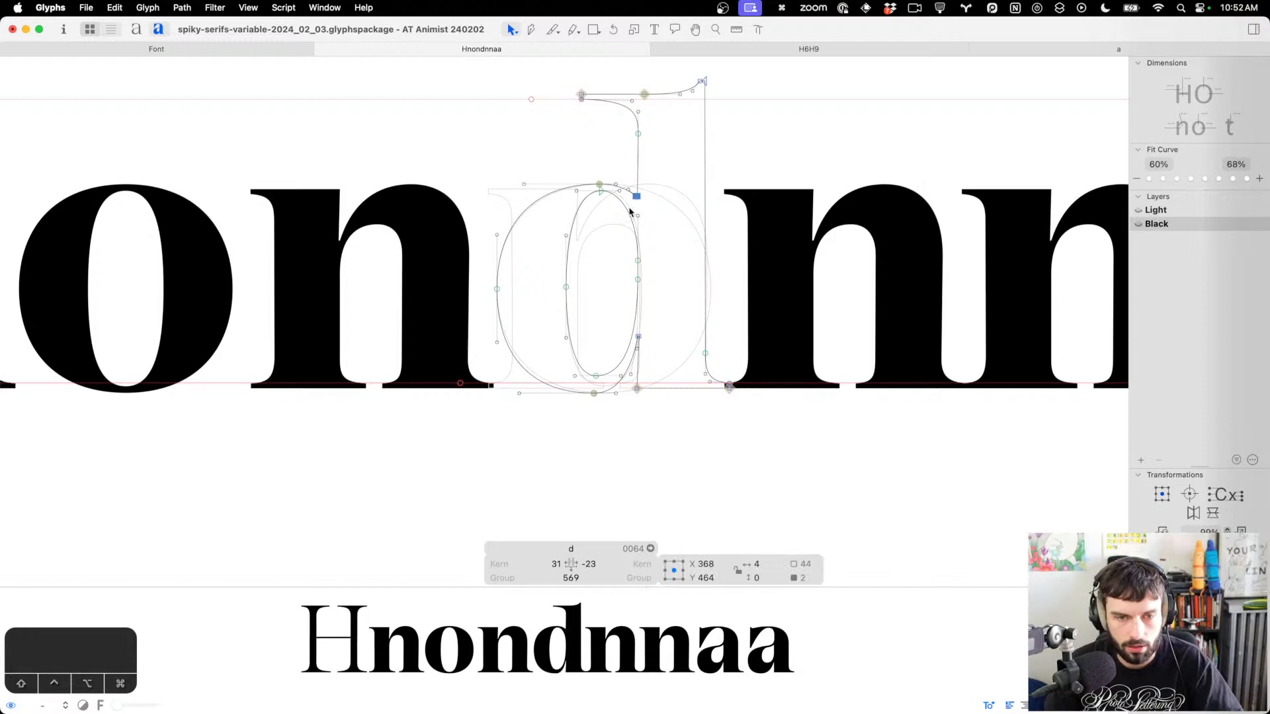
Lower the d's two lower bowl-to-stem junction nodes together with the adjacent counter node by 30 units
{"action": "left_click_drag", "start_coordinate": [663, 342], "coordinate": [620, 271]}
{"action": "key", "text": "ctrl+alt+shift+Down"}
{"action": "key", "text": "ctrl+alt+shift+Down"}
{"action": "key", "text": "ctrl+alt+shift+Down"}
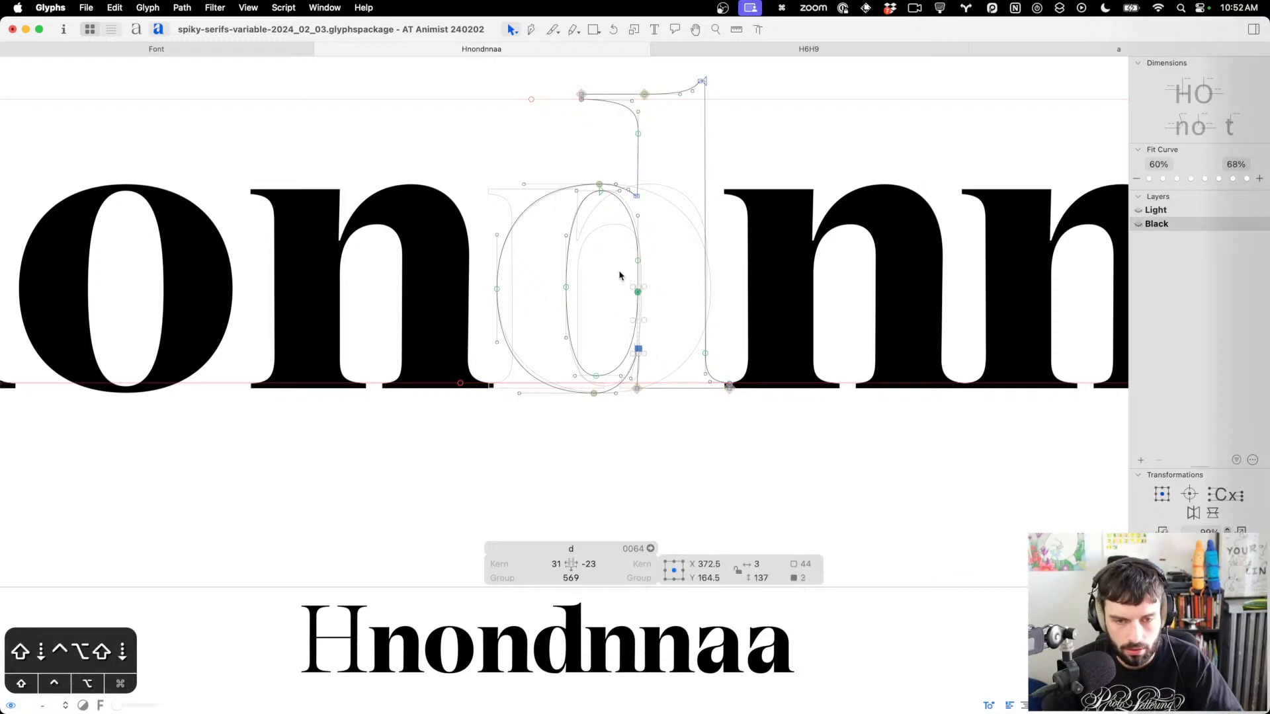
{"action": "key", "text": "t"}
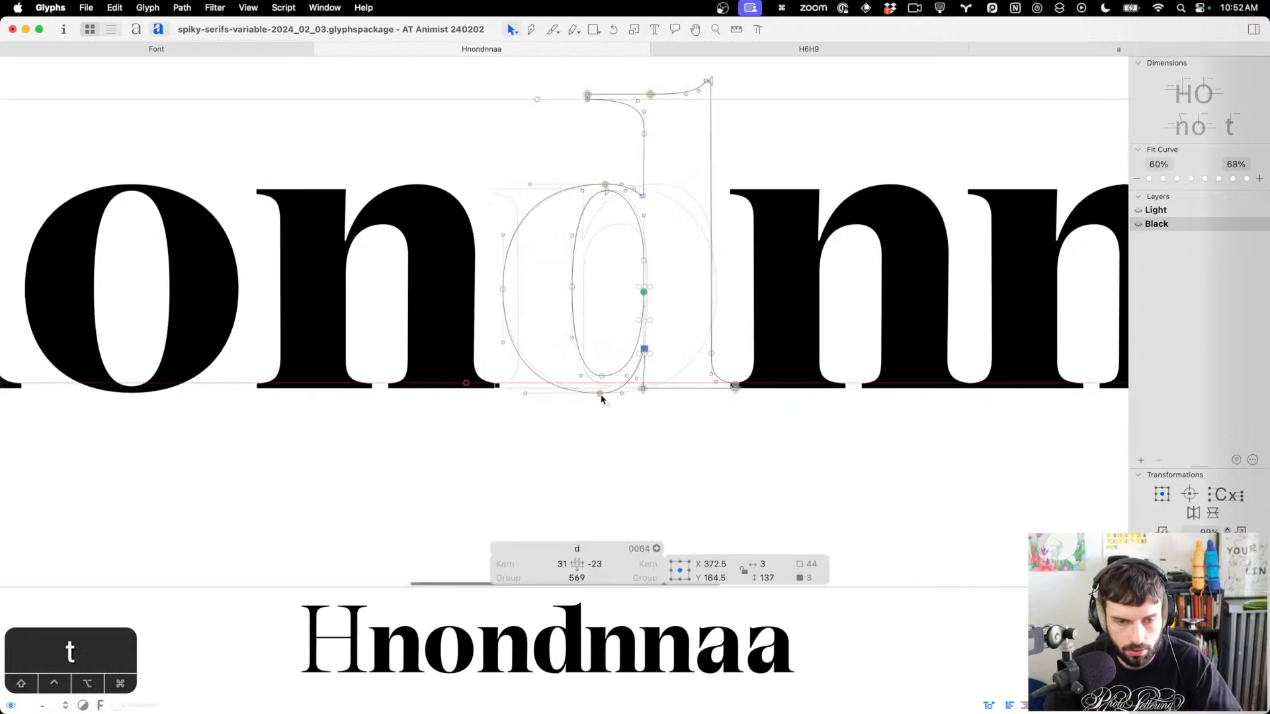
Thicken the bottom of the d's bowl by moving the counter's lowest node to X 280, Y 90
{"action": "scroll", "coordinate": [609, 374], "scroll_direction": "up", "scroll_amount": 3}
{"action": "left_click_drag", "start_coordinate": [609, 371], "coordinate": [595, 406]}
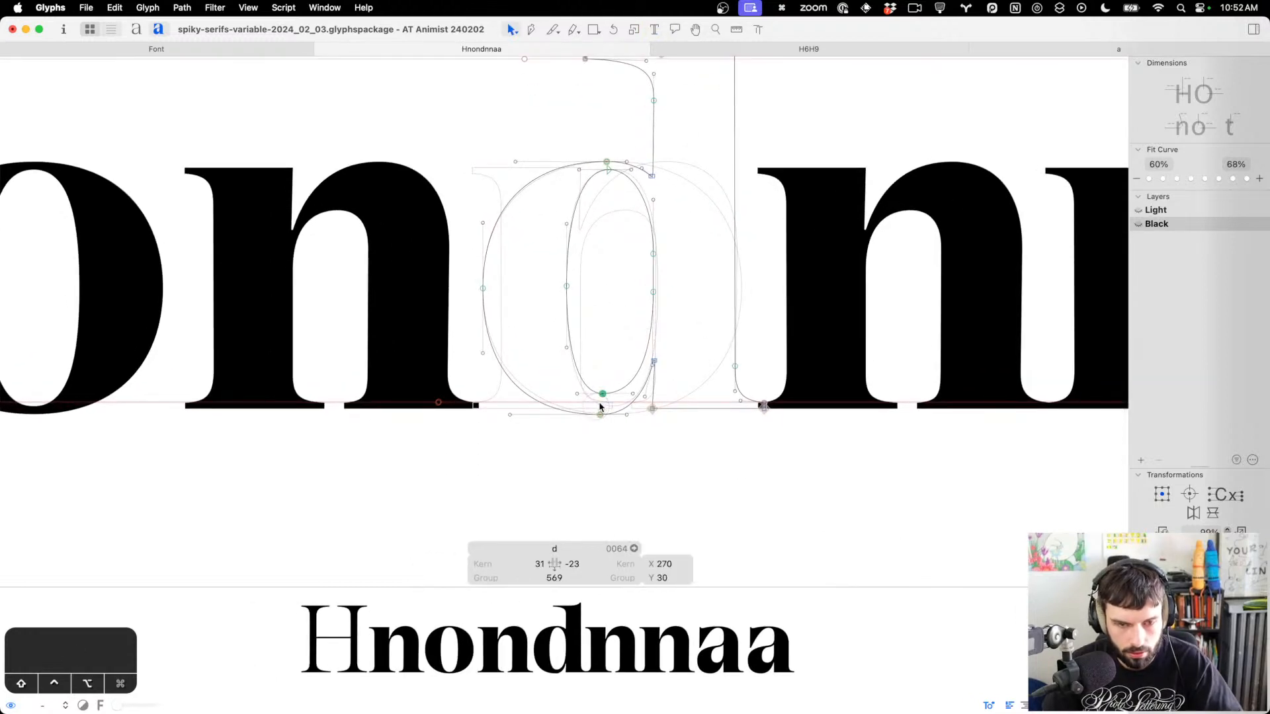
{"action": "key", "text": "ctrl+alt+shift+Up"}
{"action": "key", "text": "ctrl+alt+shift+Up"}
{"action": "key", "text": "ctrl+alt+shift+Up"}
{"action": "key", "text": "ctrl+alt+shift+Up"}
{"action": "key", "text": "ctrl+alt+shift+Up"}
{"action": "key", "text": "ctrl+alt+shift+Up"}
{"action": "key", "text": "ctrl+alt+shift+Up"}
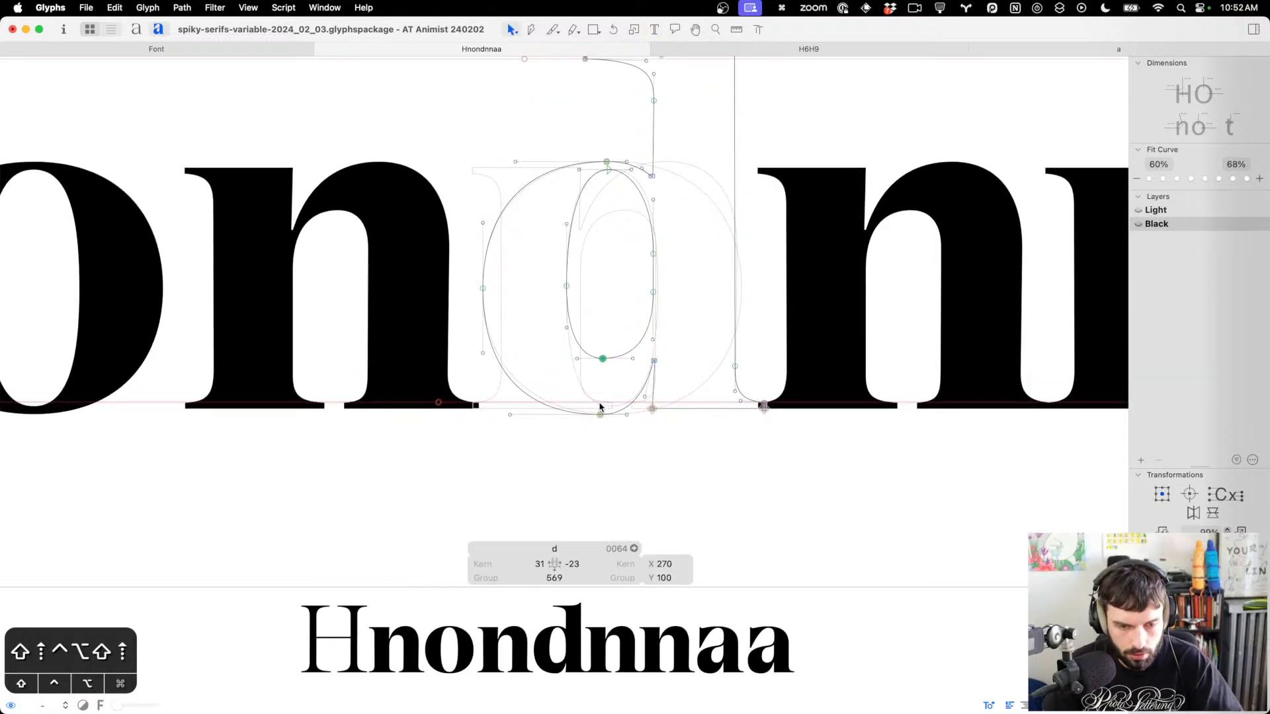
{"action": "key", "text": "ctrl+alt+shift+Down"}
{"action": "key", "text": "ctrl+alt+shift+Down"}
{"action": "key", "text": "ctrl+alt+shift+Up"}
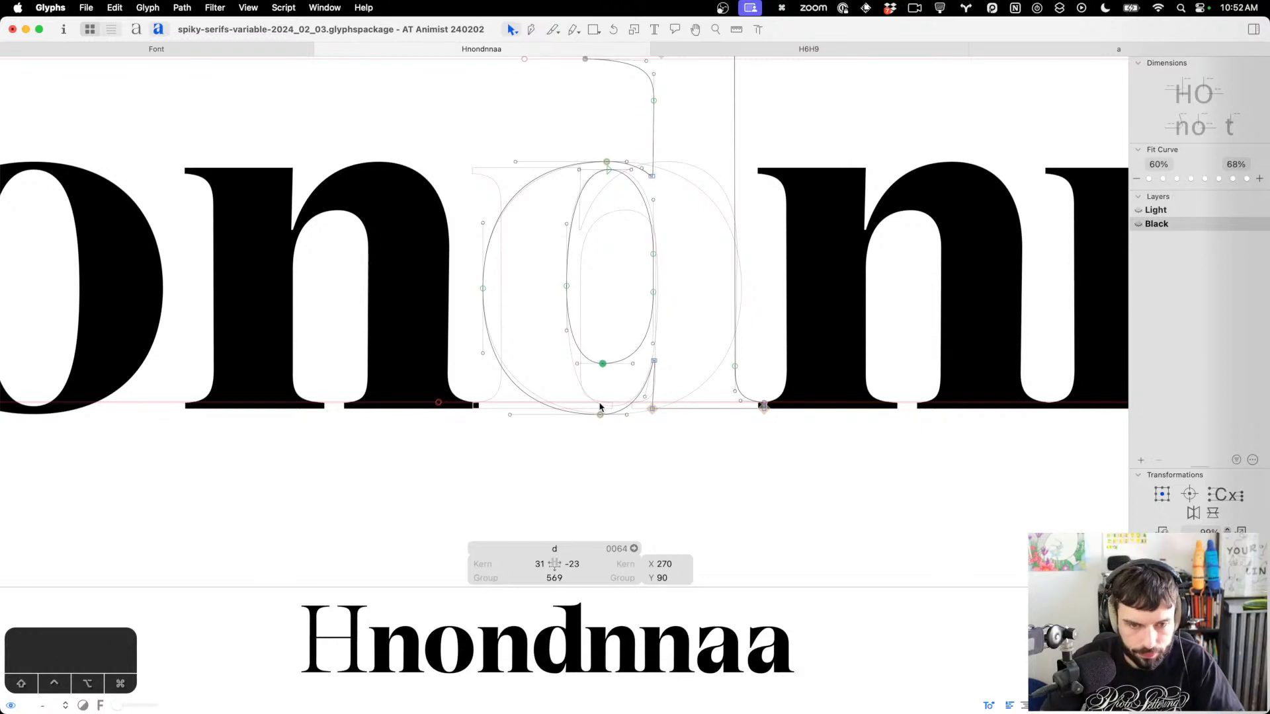
Shift the bowl's outer bottom node 10 units left and check the d against its neighbouring letters
{"action": "left_click", "coordinate": [600, 414]}
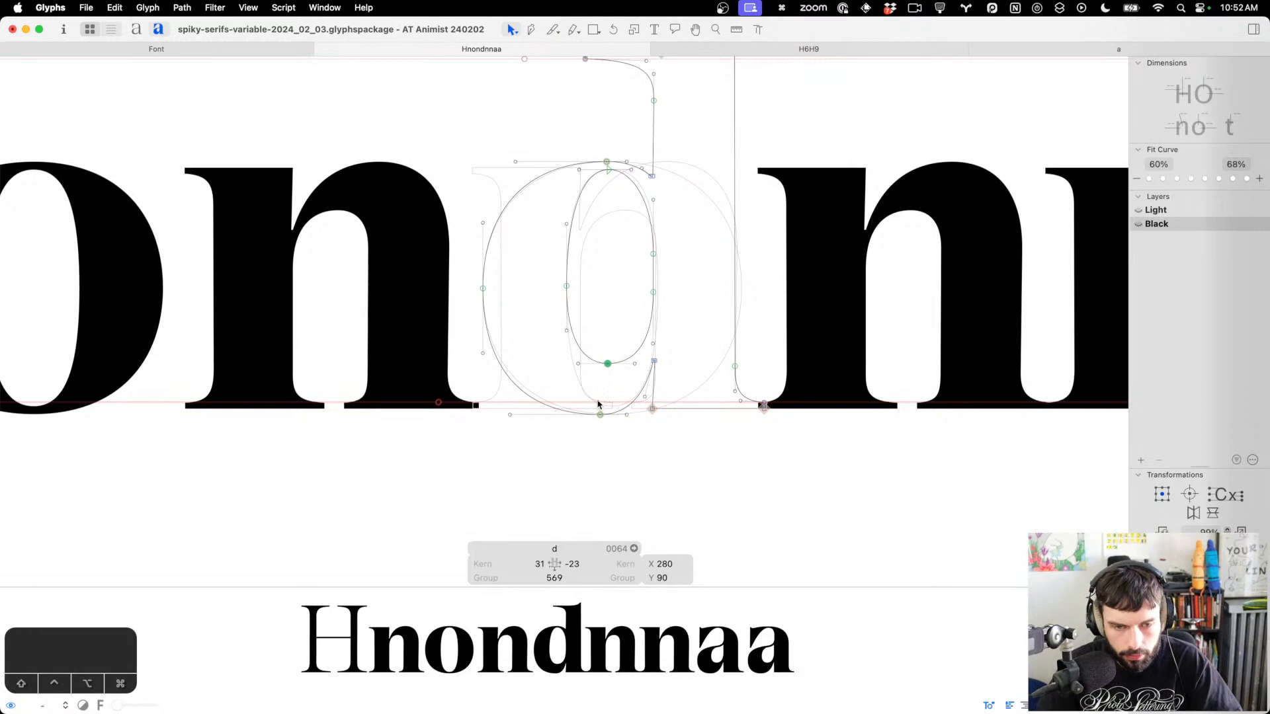
{"action": "key", "text": "ctrl+alt+shift+Left"}
{"action": "key", "text": "t"}
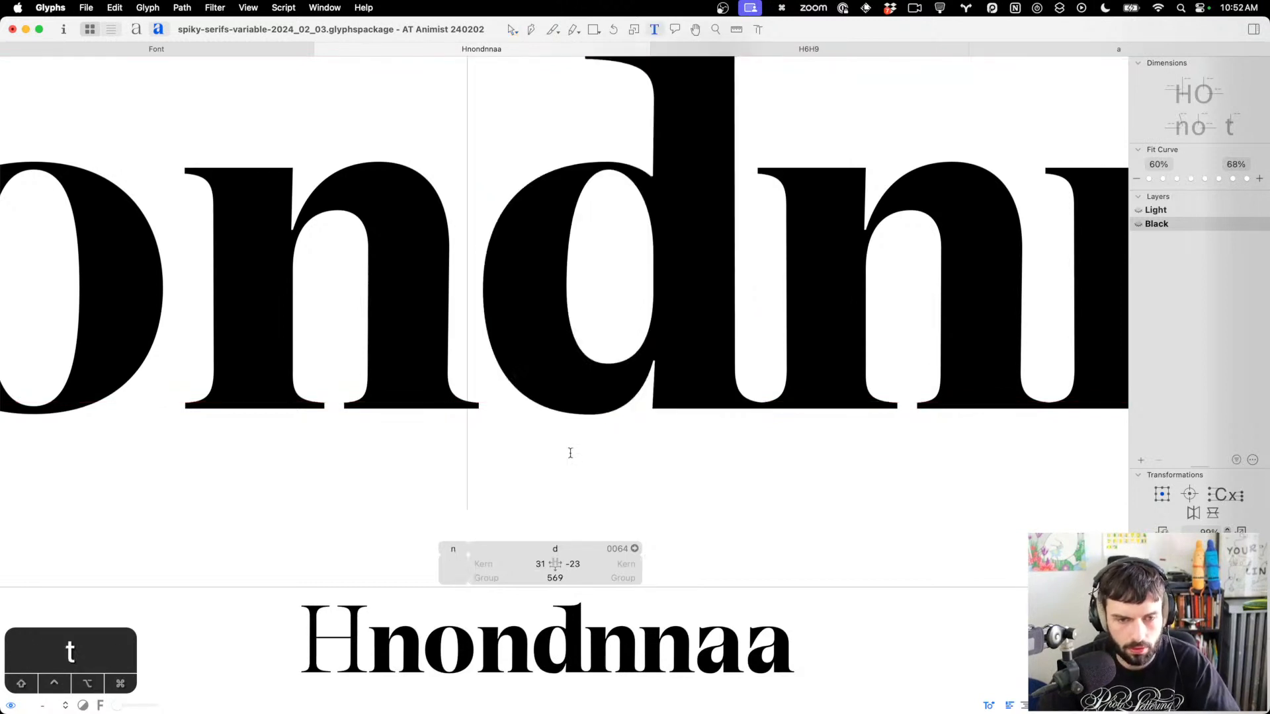
{"action": "scroll", "coordinate": [570, 452], "scroll_direction": "down", "scroll_amount": 3}
{"action": "scroll", "coordinate": [678, 361], "scroll_direction": "right", "scroll_amount": 1}
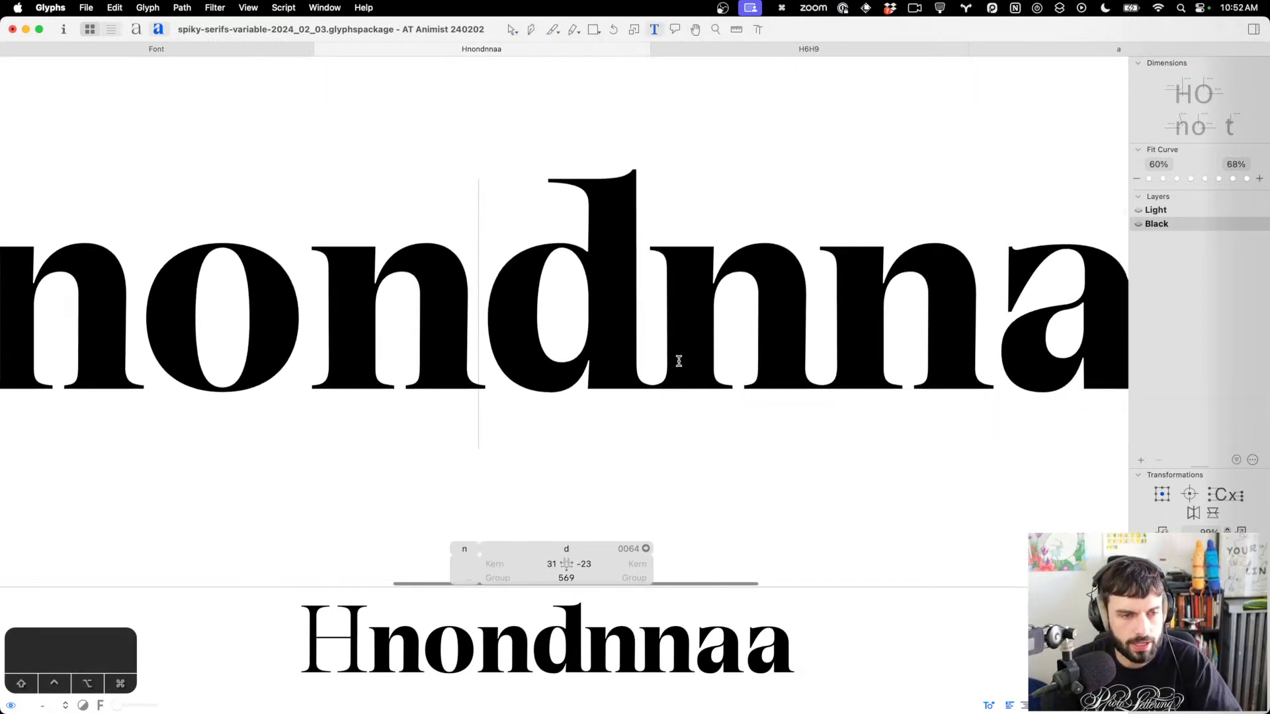
{"action": "scroll", "coordinate": [614, 349], "scroll_direction": "left", "scroll_amount": 3}
{"action": "scroll", "coordinate": [423, 285], "scroll_direction": "right", "scroll_amount": 6}
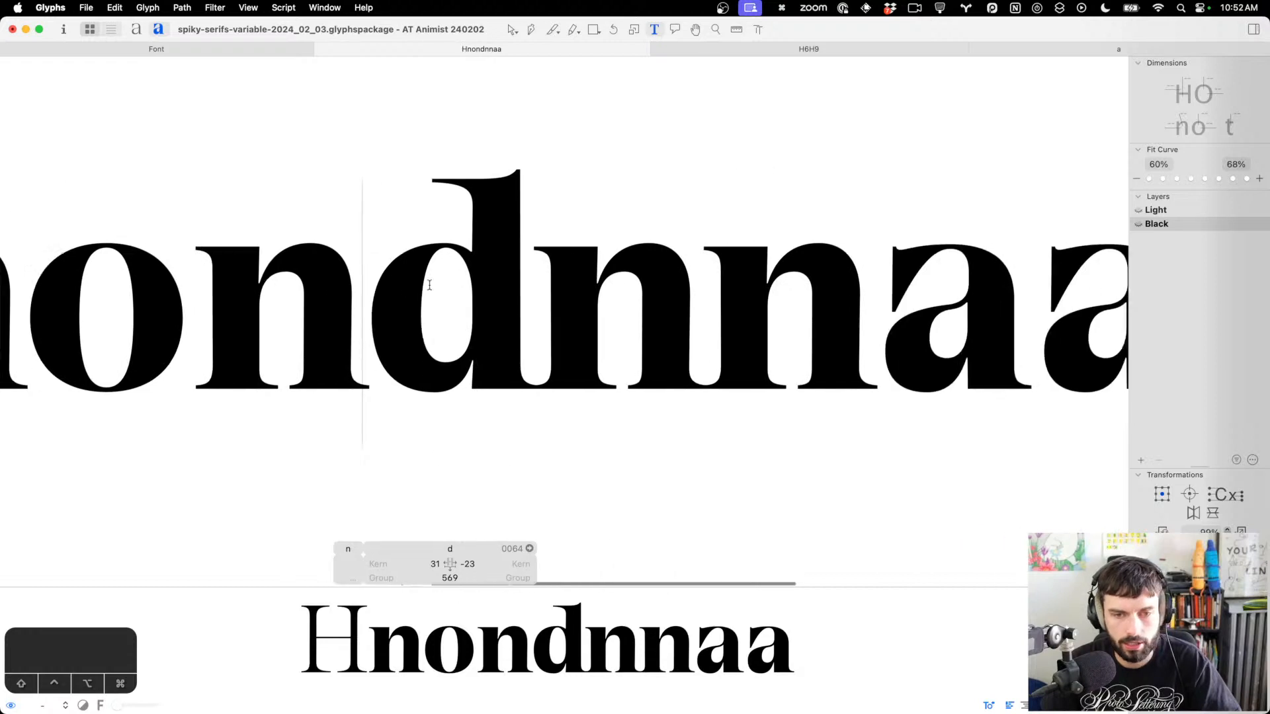
Set the counter's top node to X 282, Y 475, and raise its side nodes, with the upper stem-side one at Y 329
{"action": "key", "text": "Escape"}
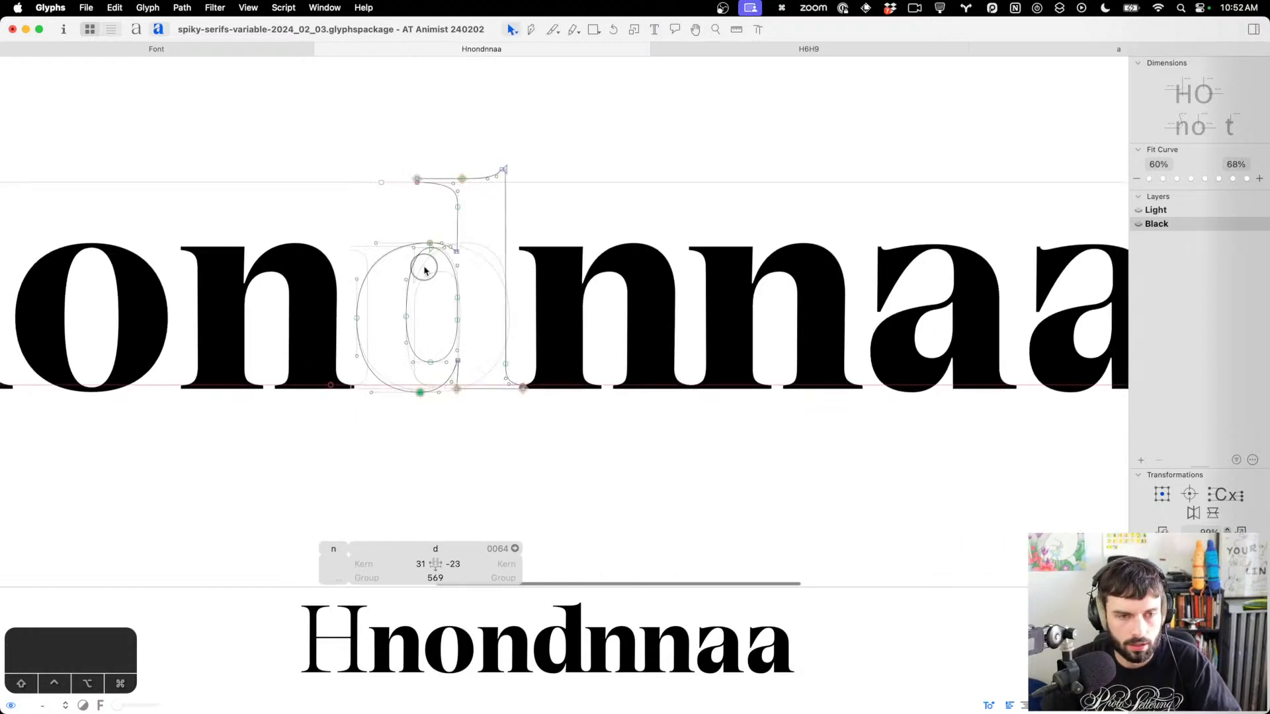
{"action": "left_click", "coordinate": [430, 249]}
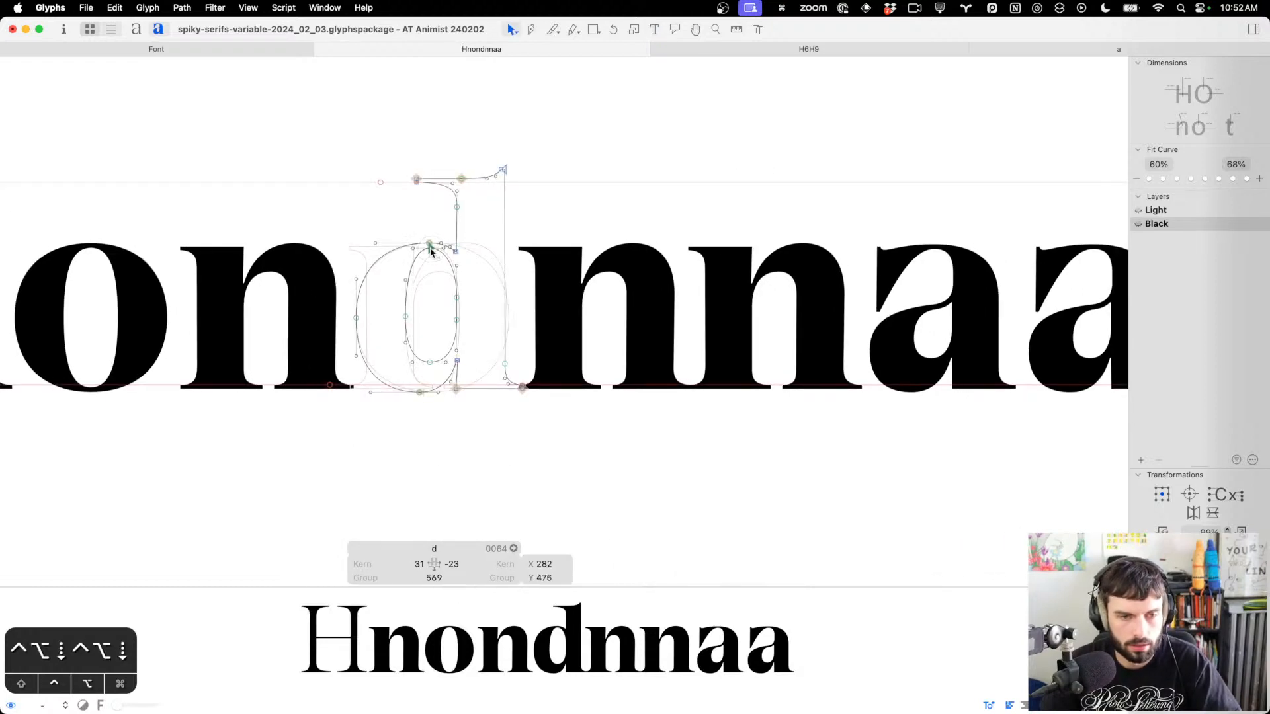
{"action": "left_click", "coordinate": [405, 310]}
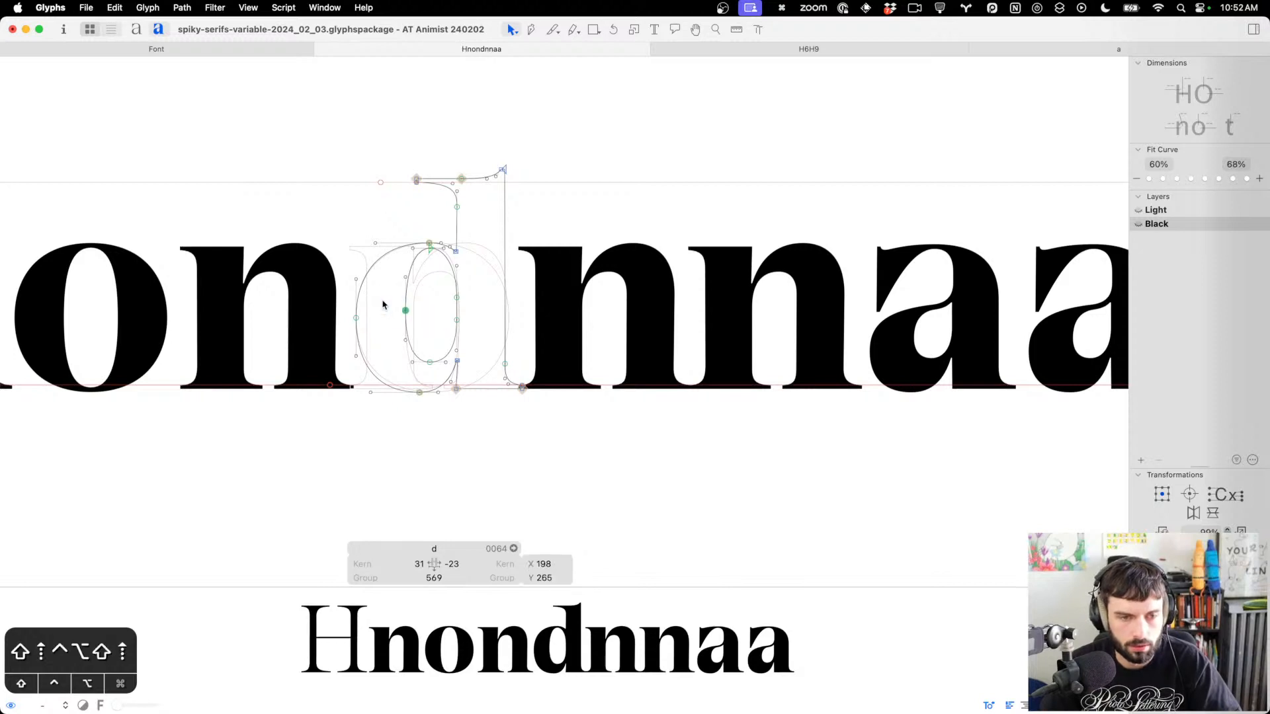
{"action": "left_click", "coordinate": [456, 292]}
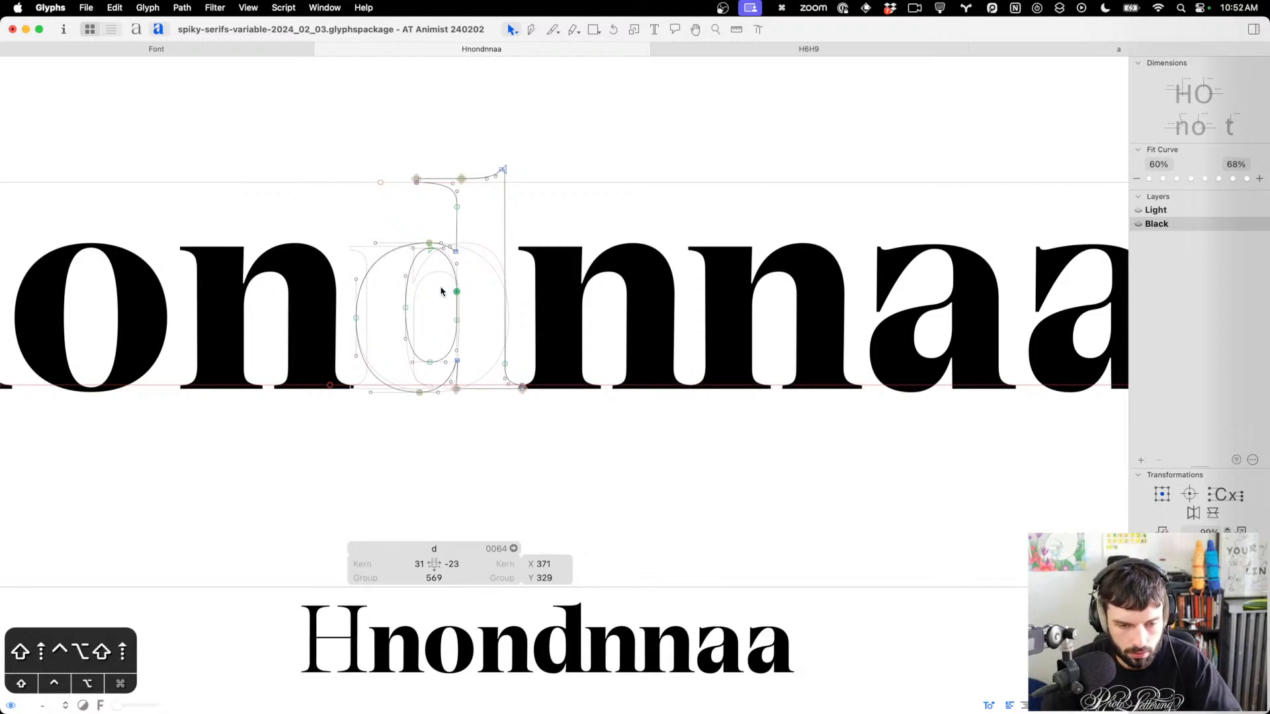
Set the bowl's outer left node at Y 240 and lower the counter's bottom node to Y 80
{"action": "left_click", "coordinate": [355, 318]}
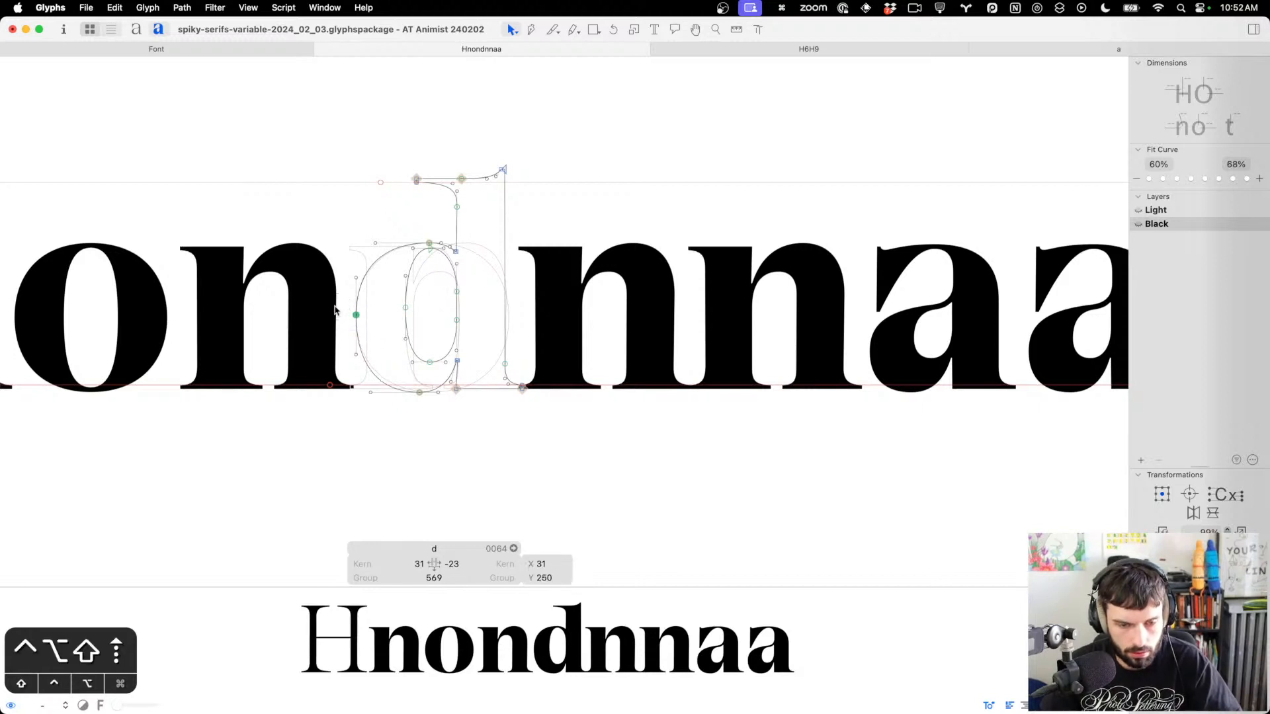
{"action": "key", "text": "shift+Down"}
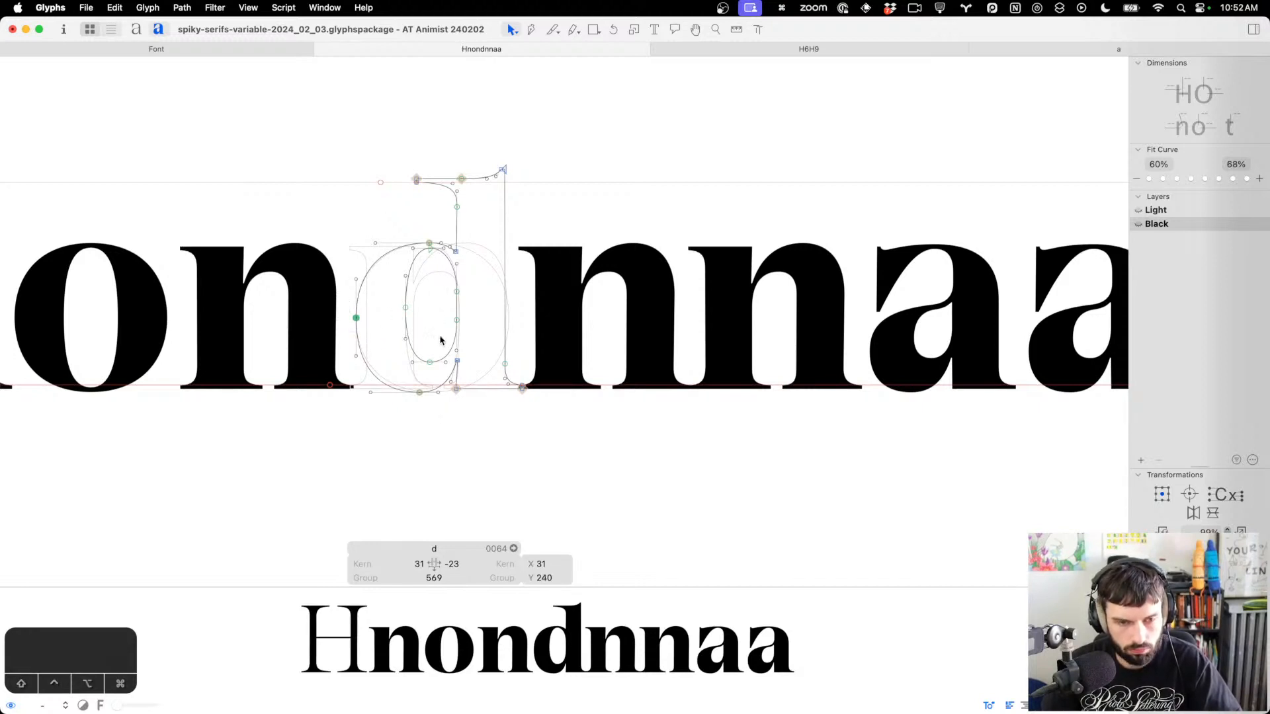
{"action": "left_click", "coordinate": [429, 364]}
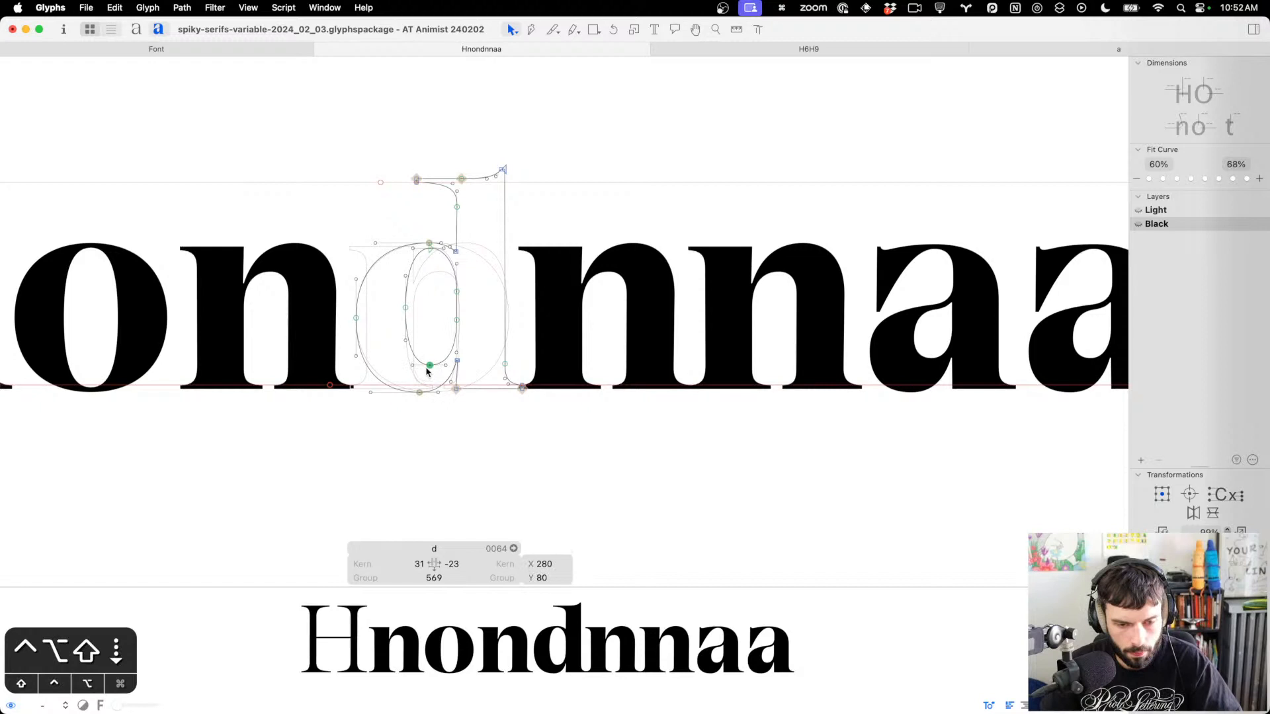
{"action": "scroll", "coordinate": [428, 397], "scroll_direction": "up", "scroll_amount": 3}
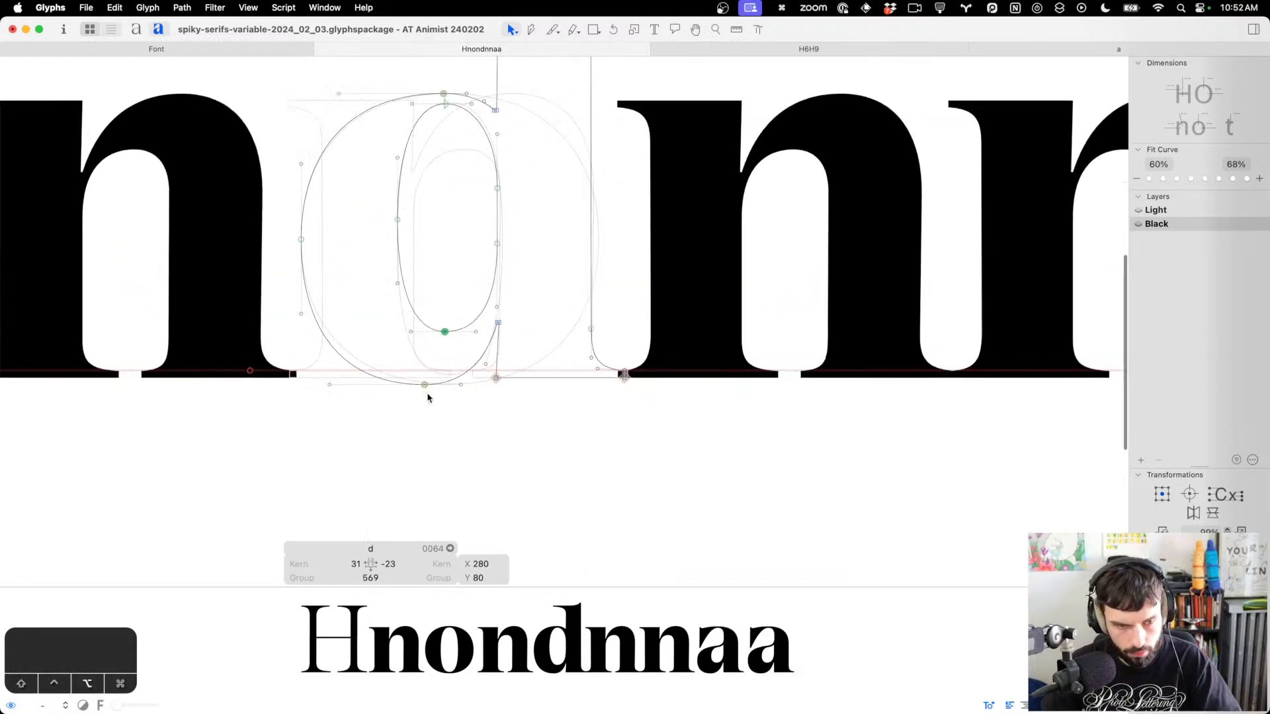
Move the two nodes where the d's lower bowl meets the stem to X 368.5, Y 113
{"action": "left_click", "coordinate": [490, 315]}
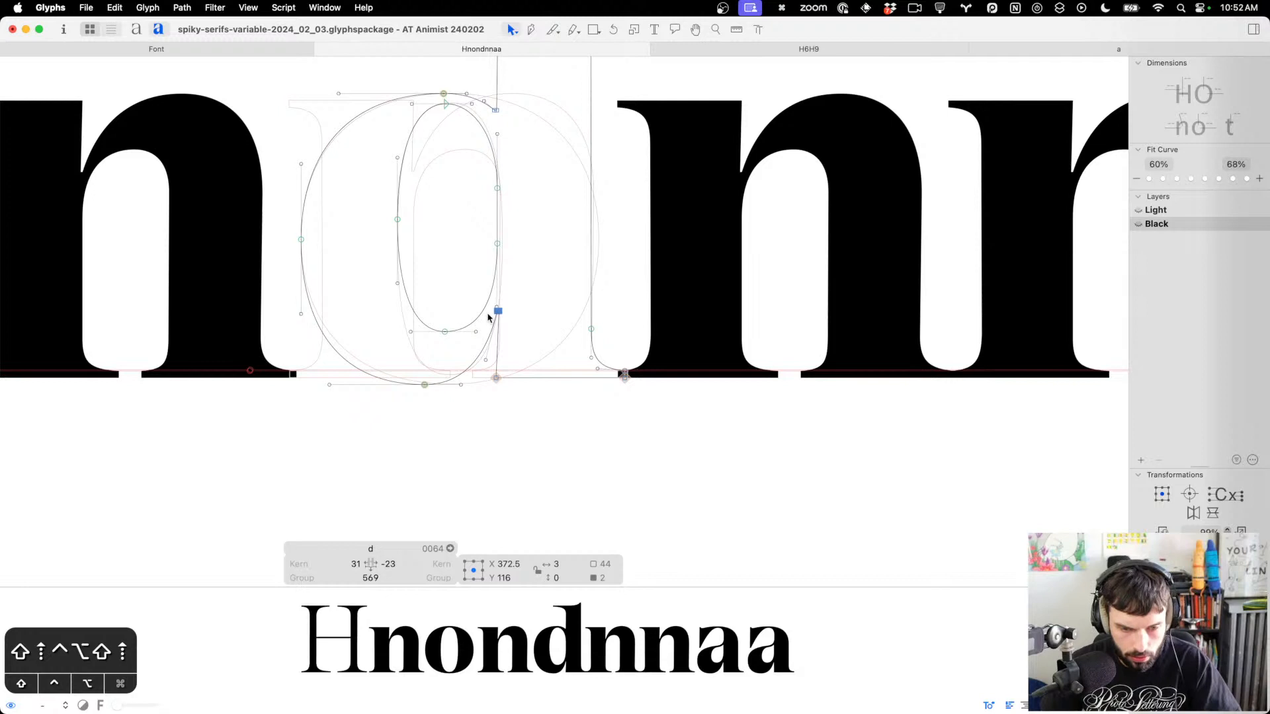
{"action": "key", "text": "shift+Up"}
{"action": "key", "text": "ctrl+alt+Left"}
{"action": "key", "text": "ctrl+alt+Left"}
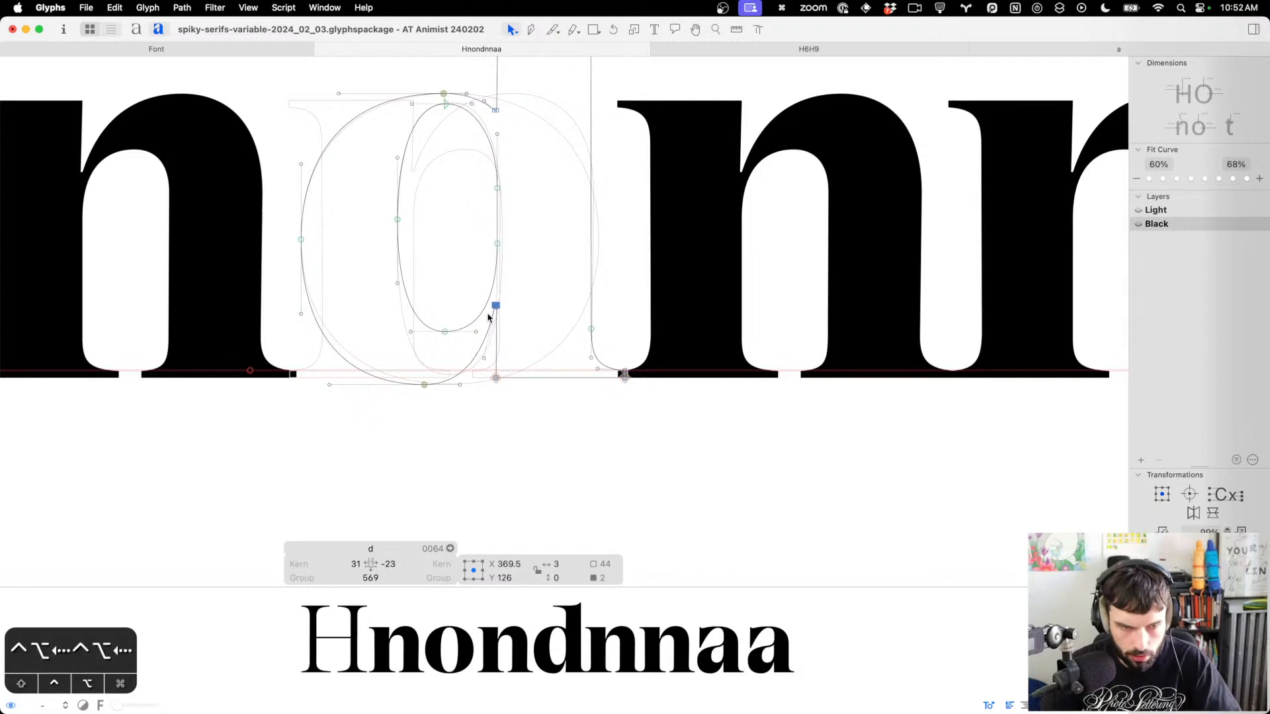
{"action": "key", "text": "ctrl+alt+Down"}
{"action": "key", "text": "ctrl+alt+Down"}
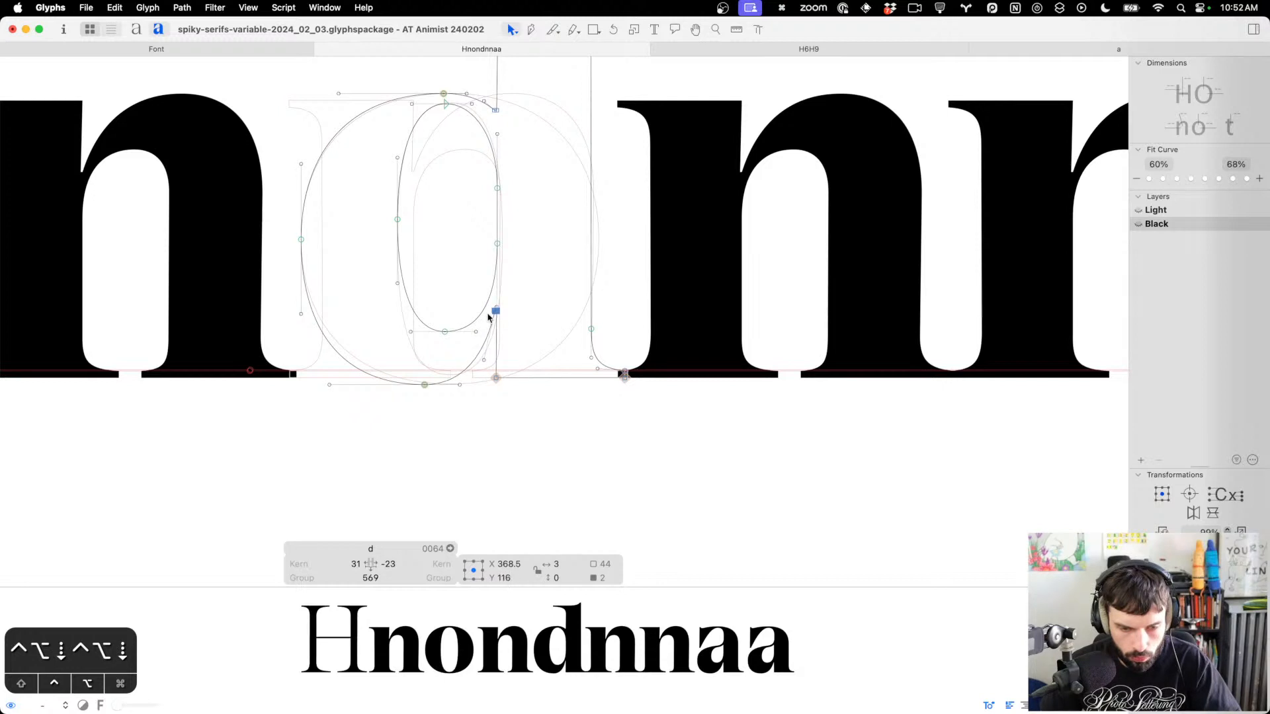
Move the bowl's outer bottom node to X 227, Y -12, and review the d within the word
{"action": "left_click", "coordinate": [424, 385]}
{"action": "key", "text": "ctrl+alt+shift+Left"}
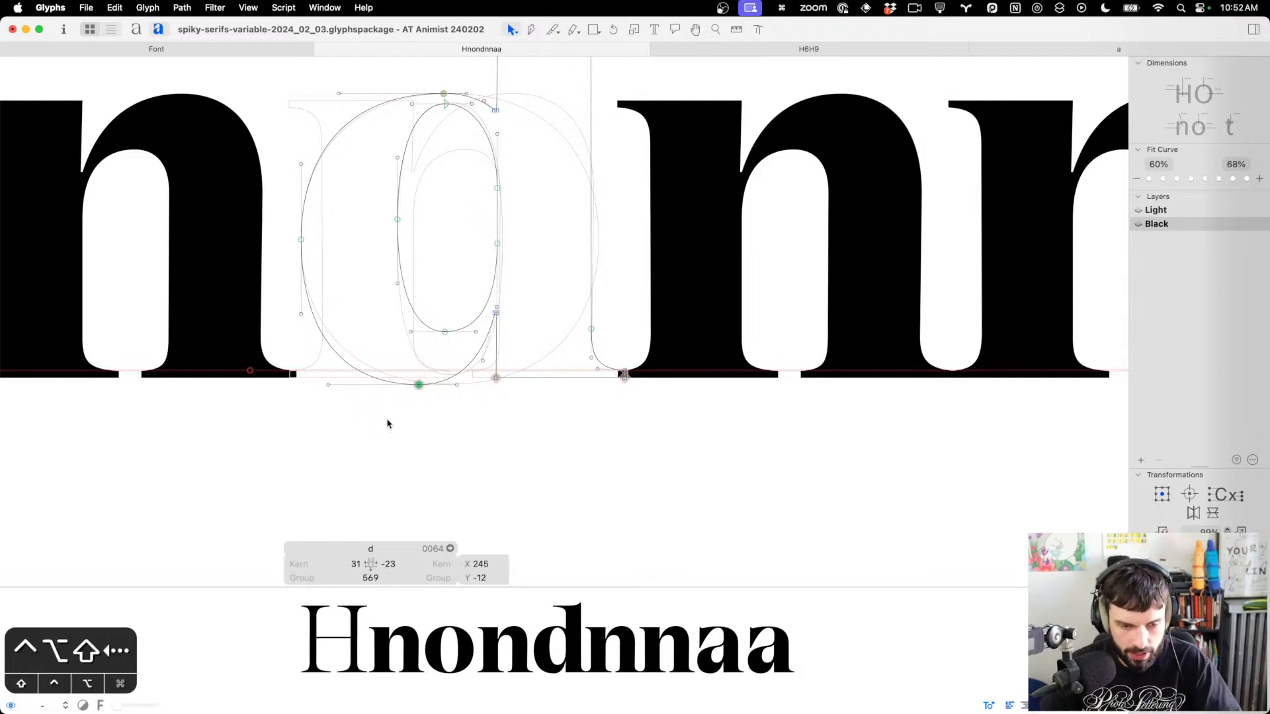
{"action": "key", "text": "ctrl+alt+Right"}
{"action": "key", "text": "ctrl+alt+Right"}
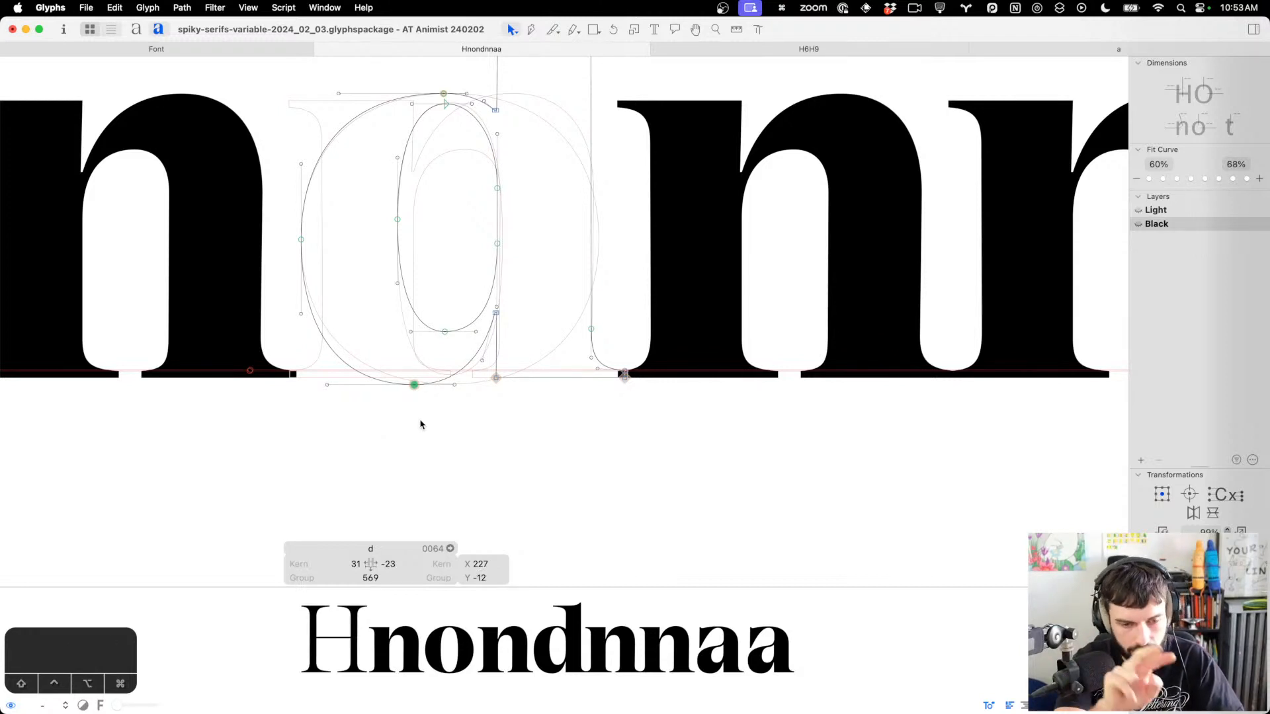
{"action": "scroll", "coordinate": [624, 351], "scroll_direction": "down", "scroll_amount": 5}
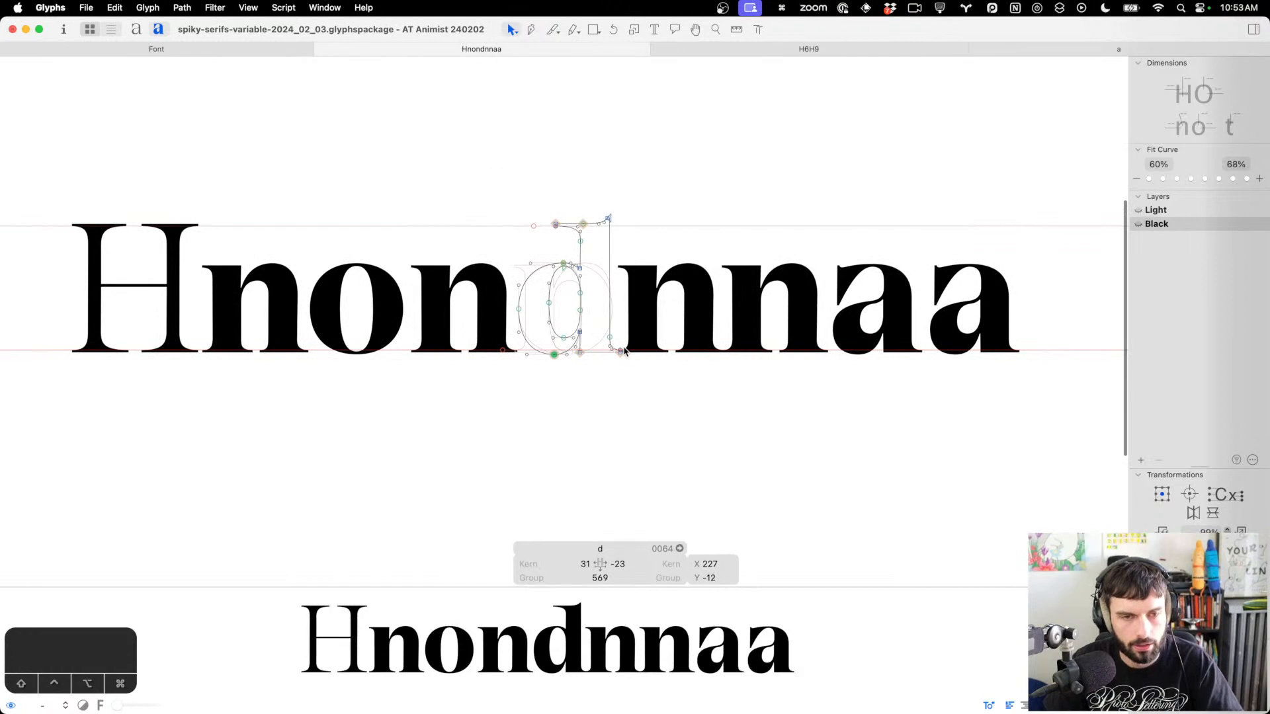
{"action": "key", "text": "t"}
{"action": "scroll", "coordinate": [284, 304], "scroll_direction": "up", "scroll_amount": 5}
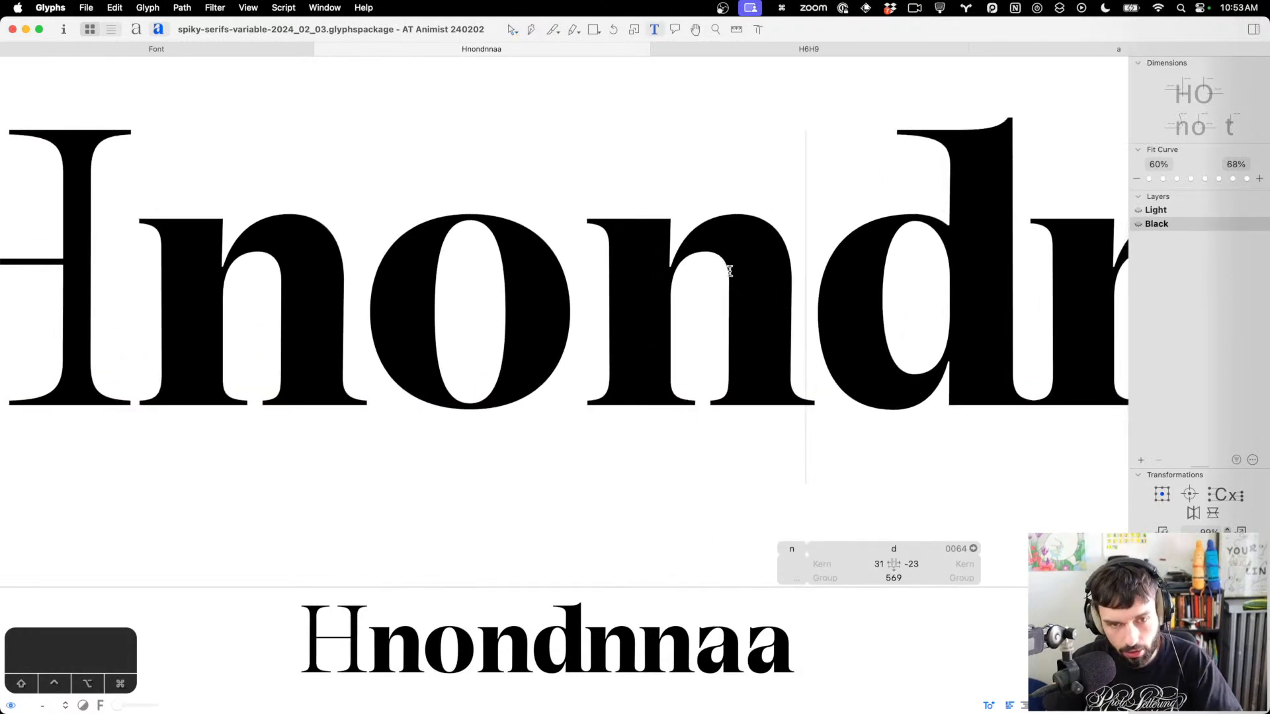
{"action": "key", "text": "Right"}
{"action": "key", "text": "Right"}
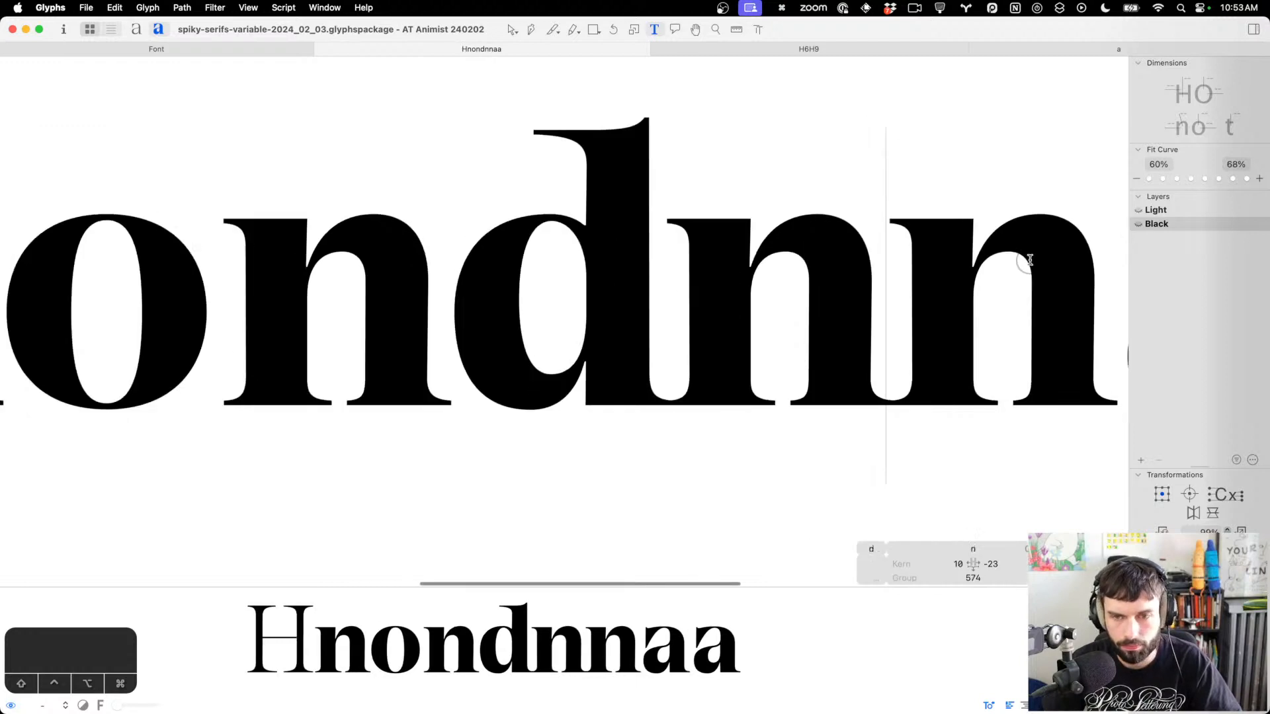
Shorten the stem-side handle on the d's outer top bowl node to a length of 38
{"action": "scroll", "coordinate": [510, 232], "scroll_direction": "up", "scroll_amount": 5}
{"action": "double_click", "coordinate": [474, 284]}
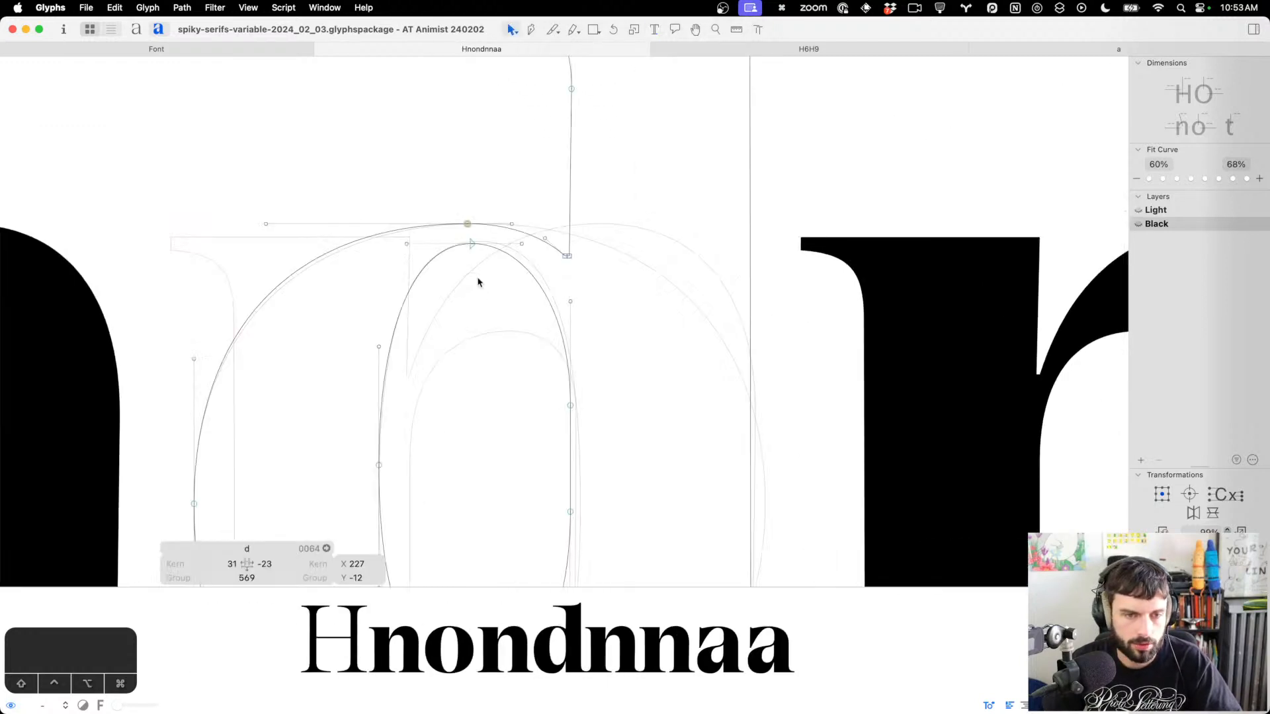
{"action": "left_click", "coordinate": [512, 224]}
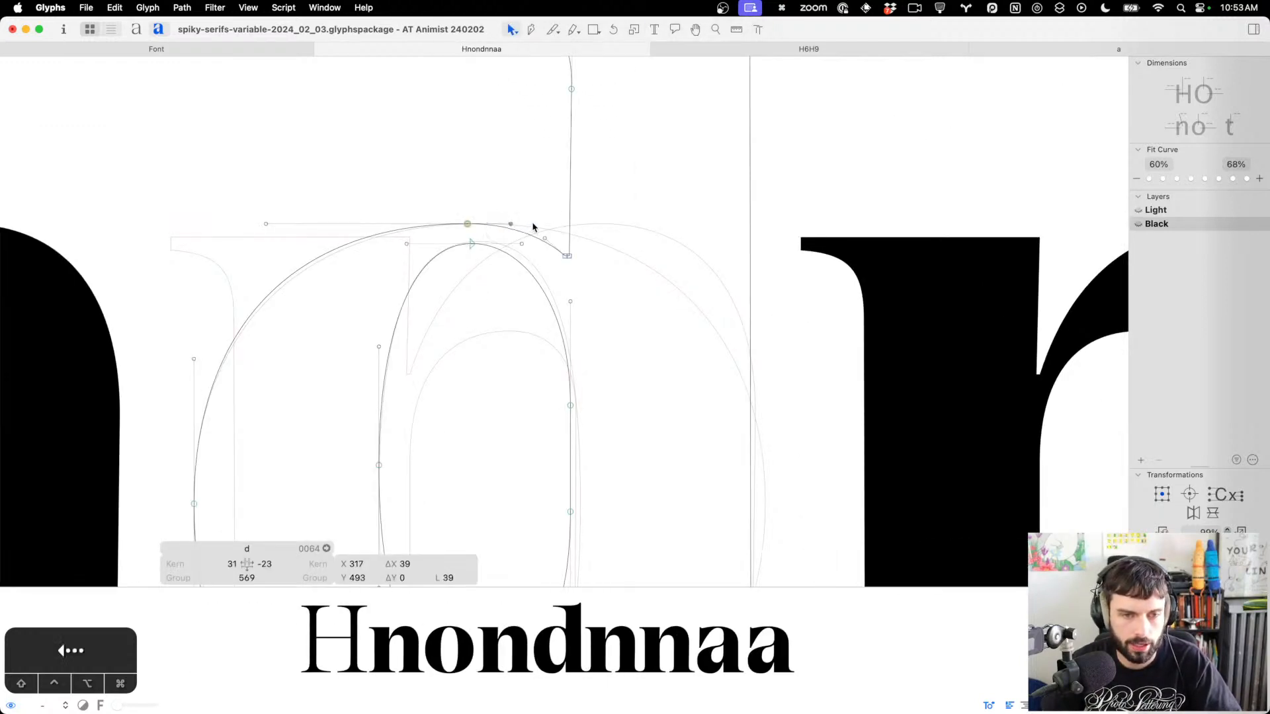
{"action": "key", "text": "t"}
{"action": "scroll", "coordinate": [609, 226], "scroll_direction": "down", "scroll_amount": 5}
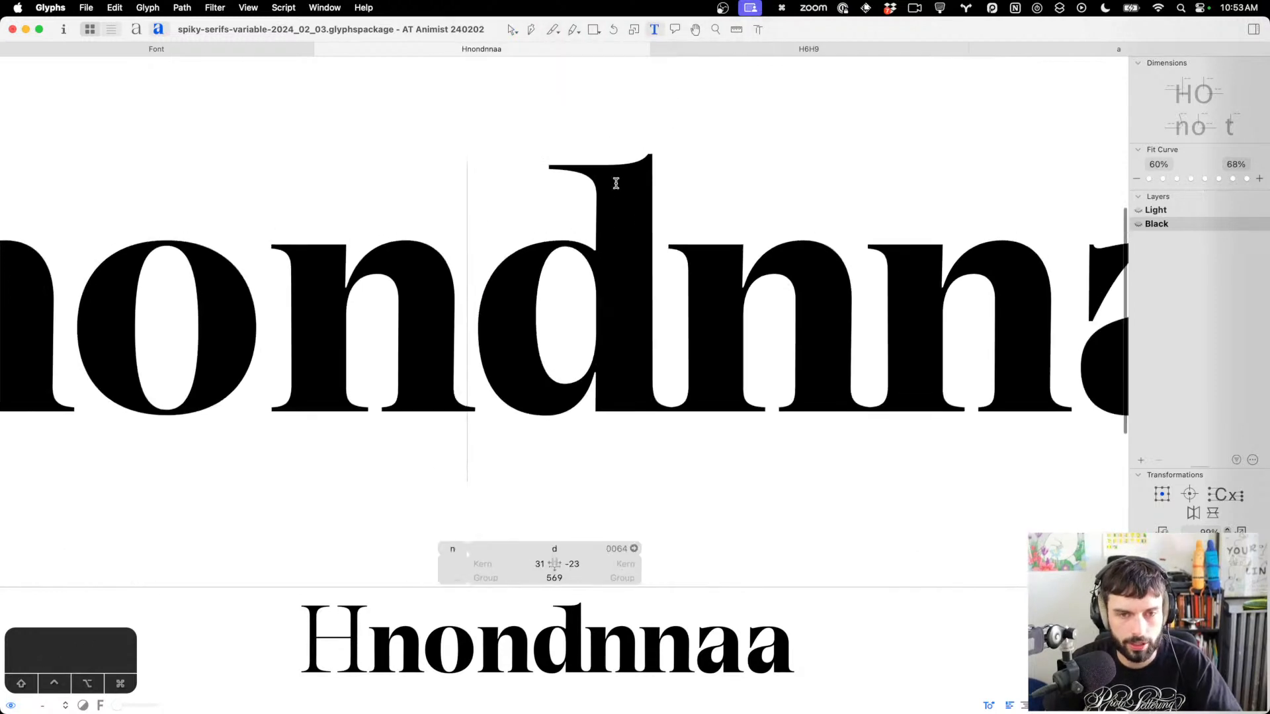
Move the smooth node on top of the d's ascender serif 50 units right, towards the spike
{"action": "scroll", "coordinate": [560, 196], "scroll_direction": "up", "scroll_amount": 1}
{"action": "double_click", "coordinate": [558, 197]}
{"action": "scroll", "coordinate": [593, 210], "scroll_direction": "up", "scroll_amount": 5}
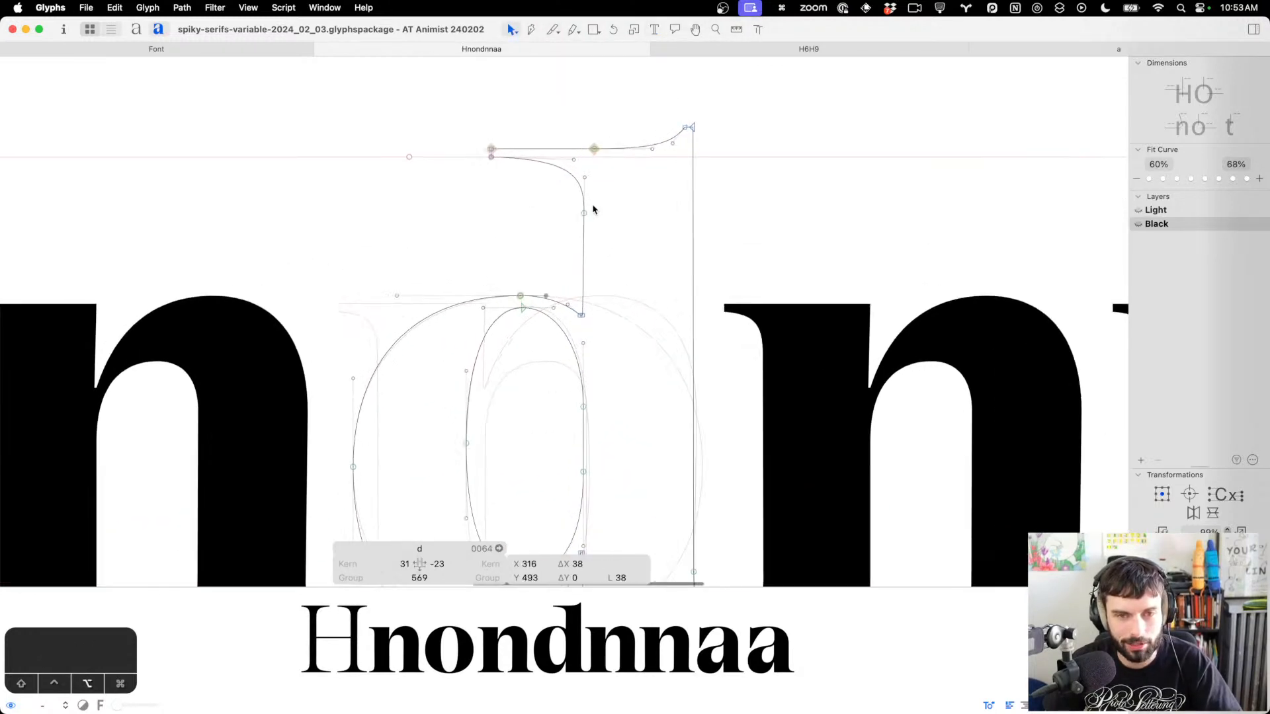
{"action": "left_click_drag", "start_coordinate": [617, 124], "coordinate": [582, 160]}
{"action": "key", "text": "ctrl+alt+shift+Right"}
{"action": "key", "text": "ctrl+alt+shift+Right"}
{"action": "key", "text": "ctrl+alt+shift+Right"}
{"action": "key", "text": "ctrl+alt+shift+Right"}
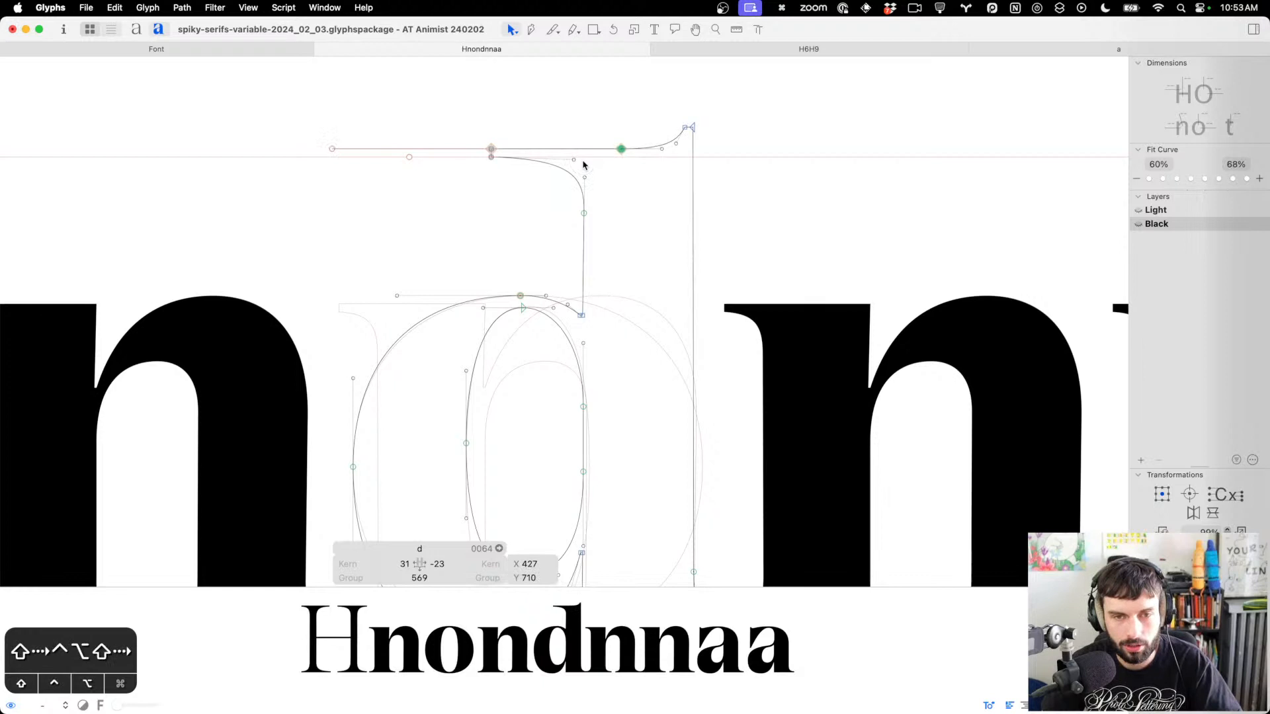
{"action": "key", "text": "ctrl+alt+shift+Right"}
Lower the node where the ascender serif's underside curve meets the d's stem to Y 605
{"action": "left_click", "coordinate": [583, 213]}
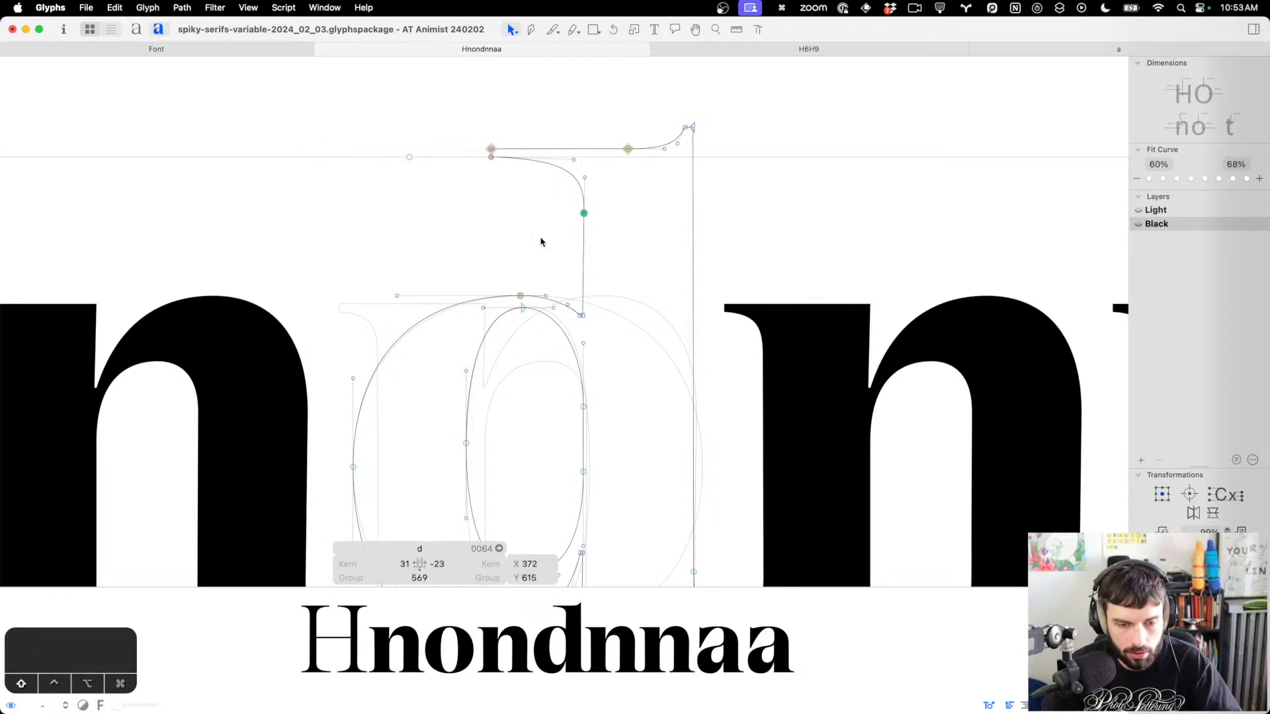
{"action": "key", "text": "t"}
{"action": "scroll", "coordinate": [541, 237], "scroll_direction": "down", "scroll_amount": 5}
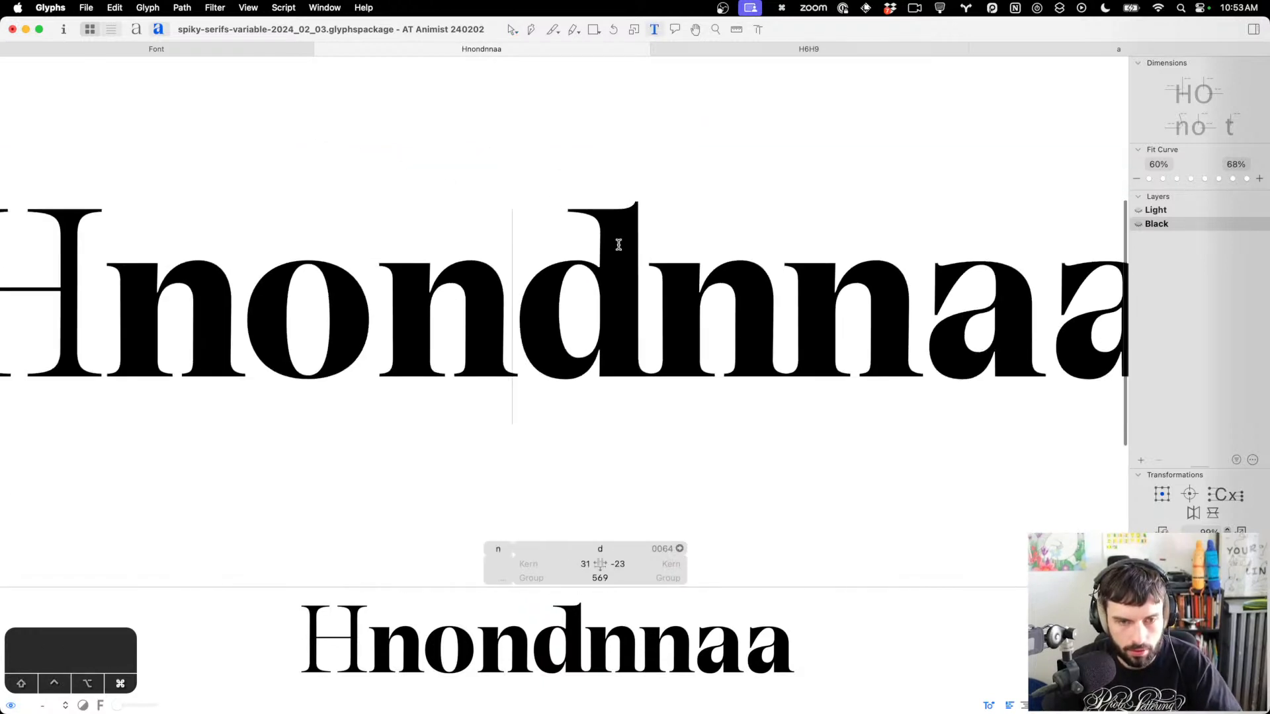
{"action": "scroll", "coordinate": [555, 371], "scroll_direction": "up", "scroll_amount": 3}
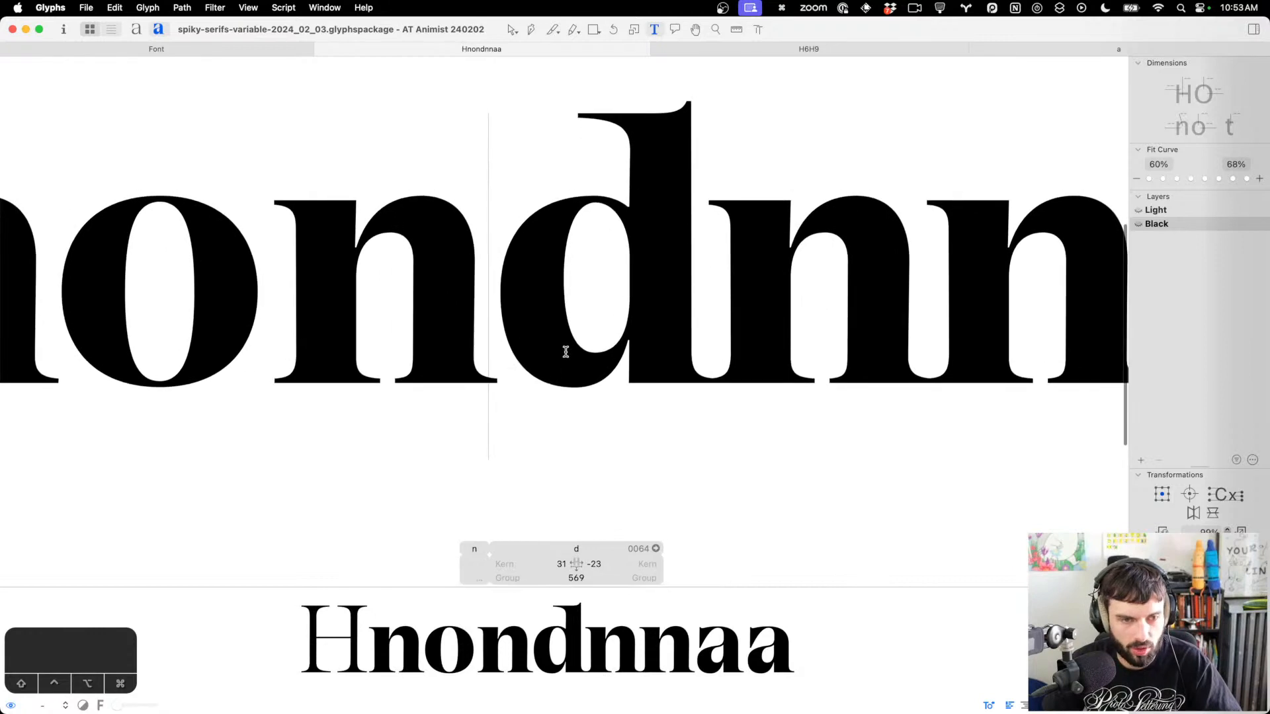
Raise the two nodes where the d's lower bowl curve meets the stem to Y 121, and save the font
{"action": "key", "text": "Escape"}
{"action": "scroll", "coordinate": [633, 349], "scroll_direction": "up", "scroll_amount": 5}
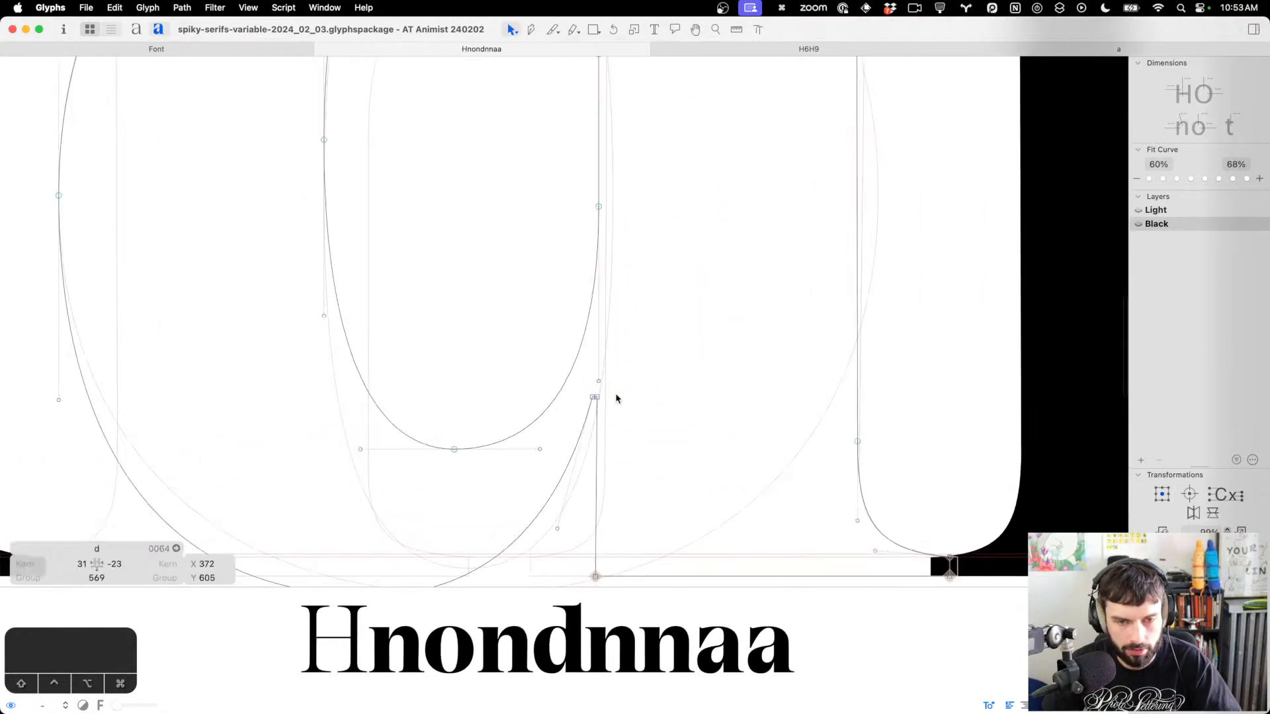
{"action": "scroll", "coordinate": [598, 413], "scroll_direction": "up", "scroll_amount": 2}
{"action": "left_click_drag", "start_coordinate": [609, 423], "coordinate": [558, 474]}
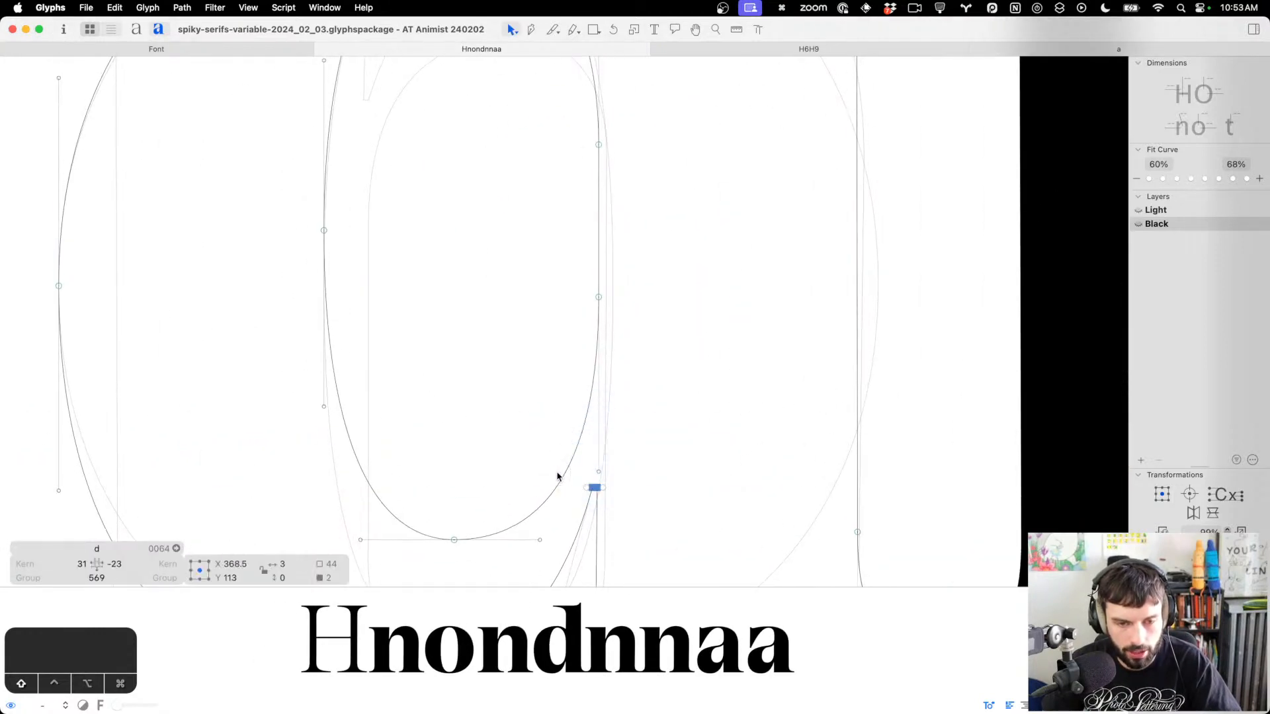
{"action": "scroll", "coordinate": [559, 475], "scroll_direction": "down", "scroll_amount": 3}
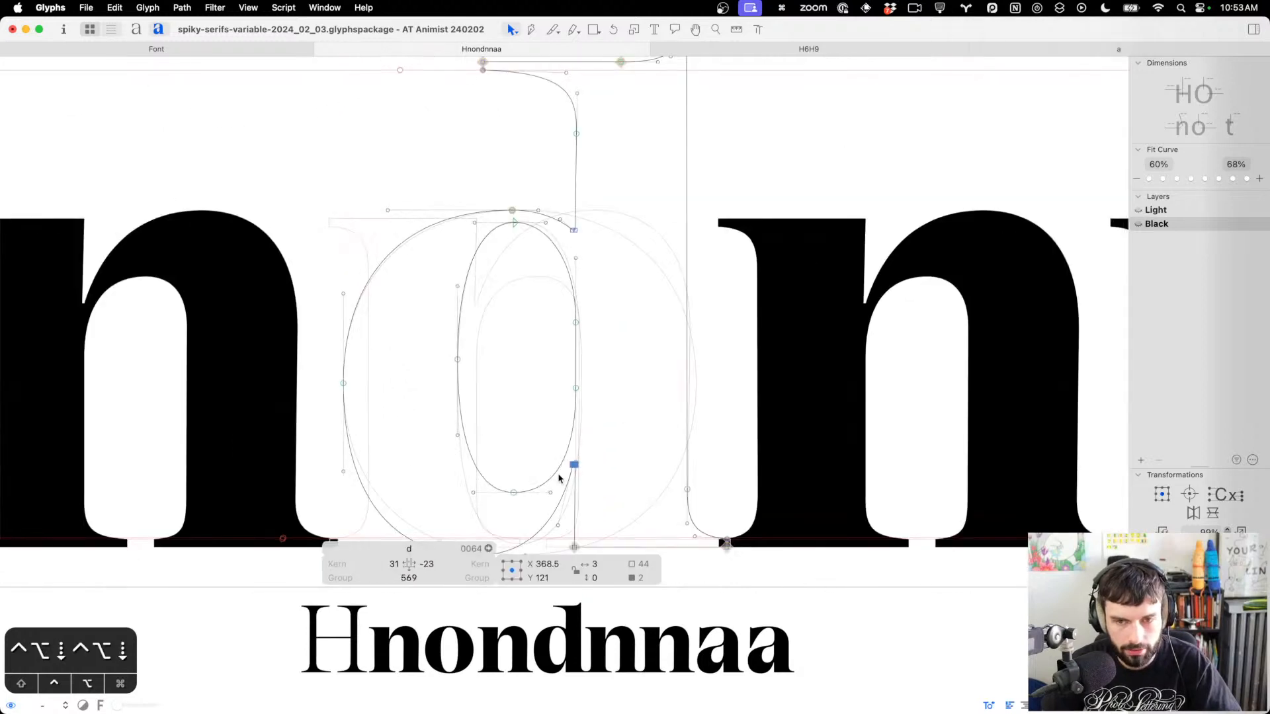
{"action": "key", "text": "t"}
{"action": "scroll", "coordinate": [578, 442], "scroll_direction": "down", "scroll_amount": 3}
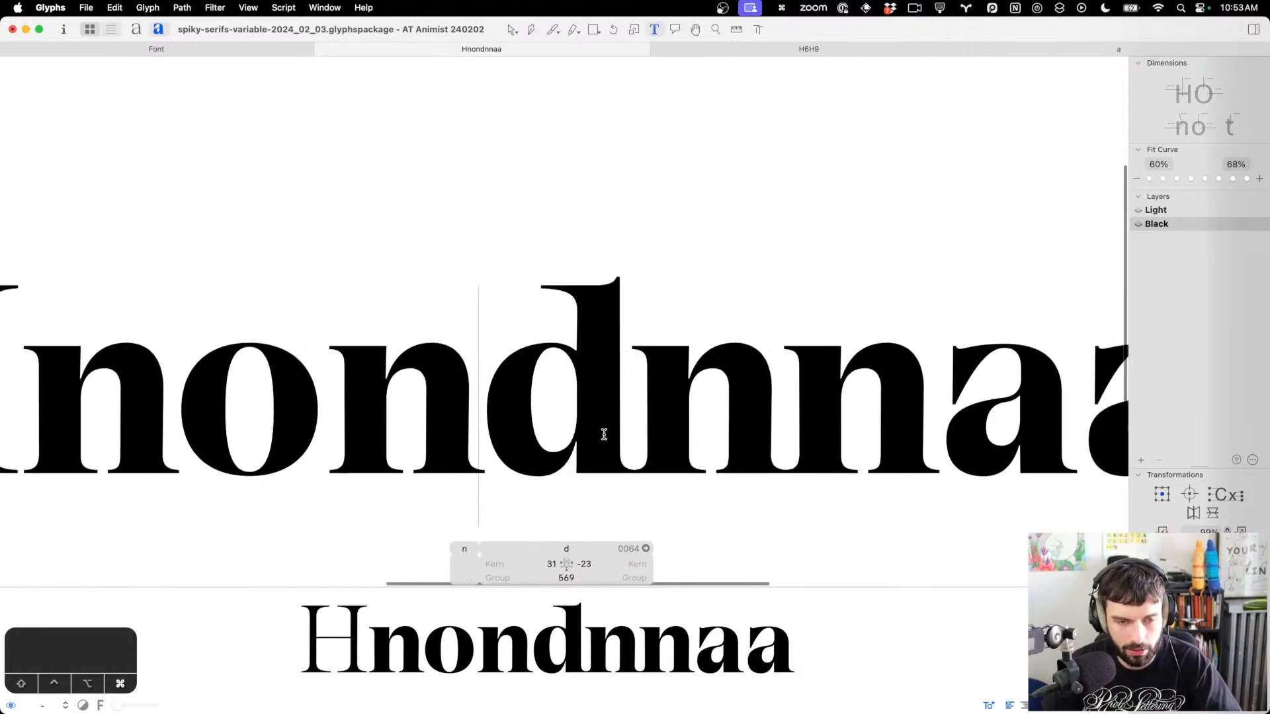
{"action": "scroll", "coordinate": [584, 455], "scroll_direction": "right", "scroll_amount": 3}
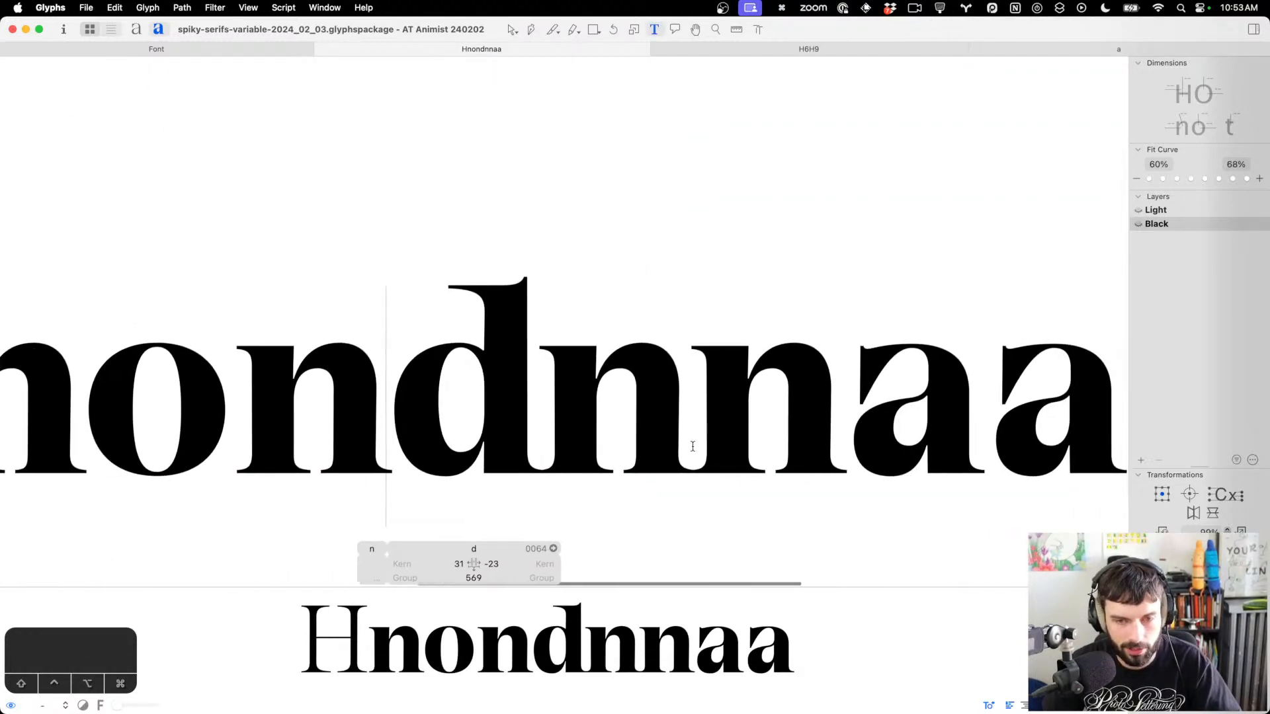
{"action": "scroll", "coordinate": [693, 446], "scroll_direction": "down", "scroll_amount": 4}
{"action": "key", "text": "super+s"}
Lower the leftmost node of the a's bowl to Y 122 and reshape the bowl's upper-left curve
{"action": "scroll", "coordinate": [825, 424], "scroll_direction": "up", "scroll_amount": 5}
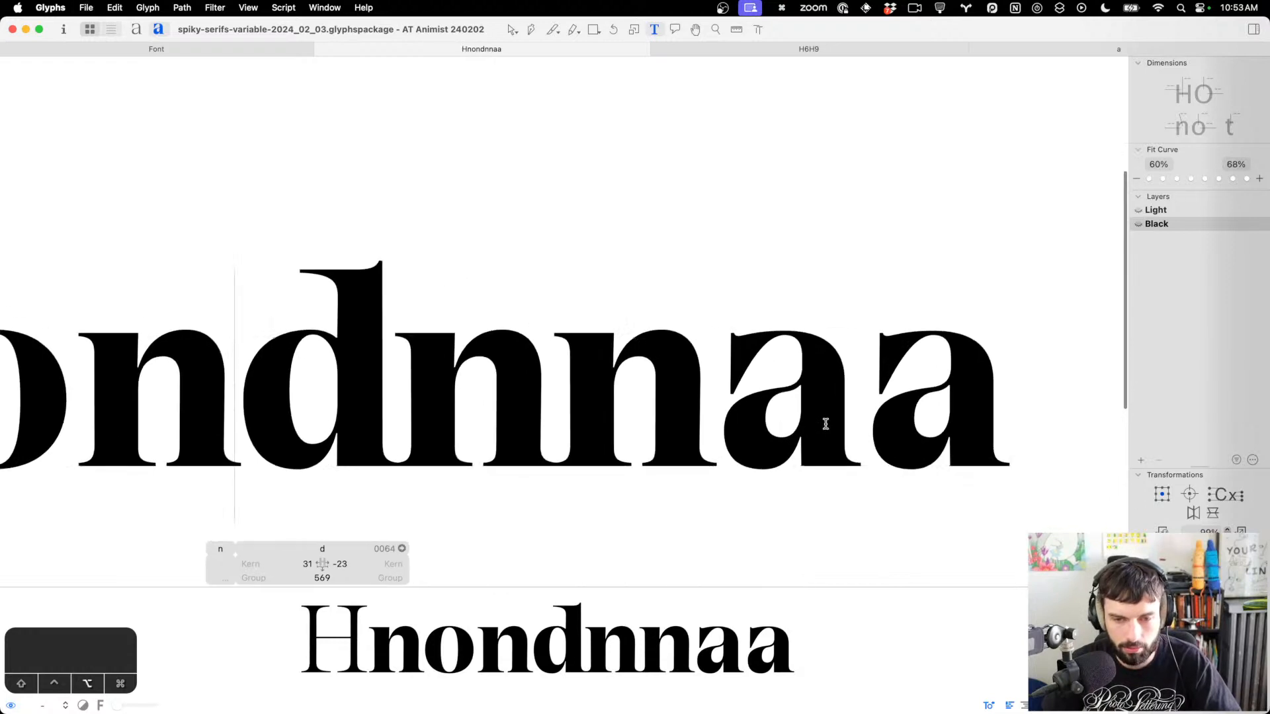
{"action": "scroll", "coordinate": [826, 424], "scroll_direction": "up", "scroll_amount": 1}
{"action": "double_click", "coordinate": [762, 424]}
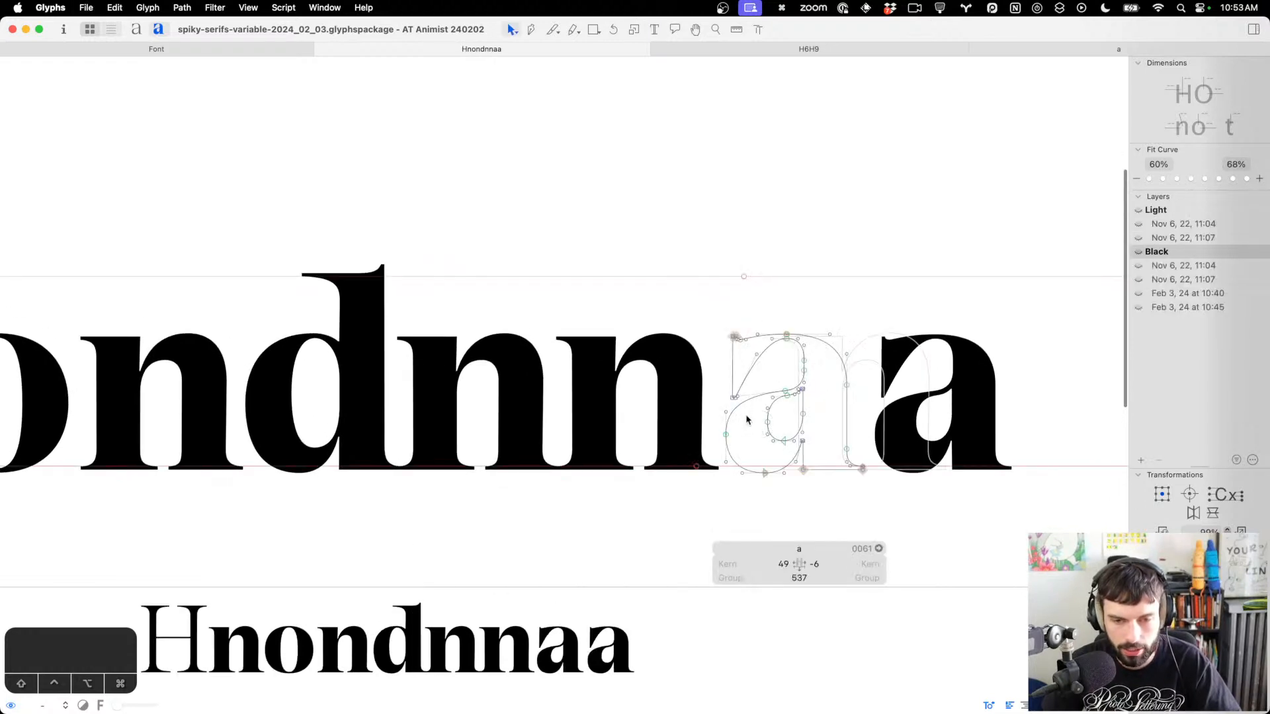
{"action": "scroll", "coordinate": [758, 431], "scroll_direction": "up", "scroll_amount": 3}
{"action": "left_click_drag", "start_coordinate": [686, 400], "coordinate": [593, 462]}
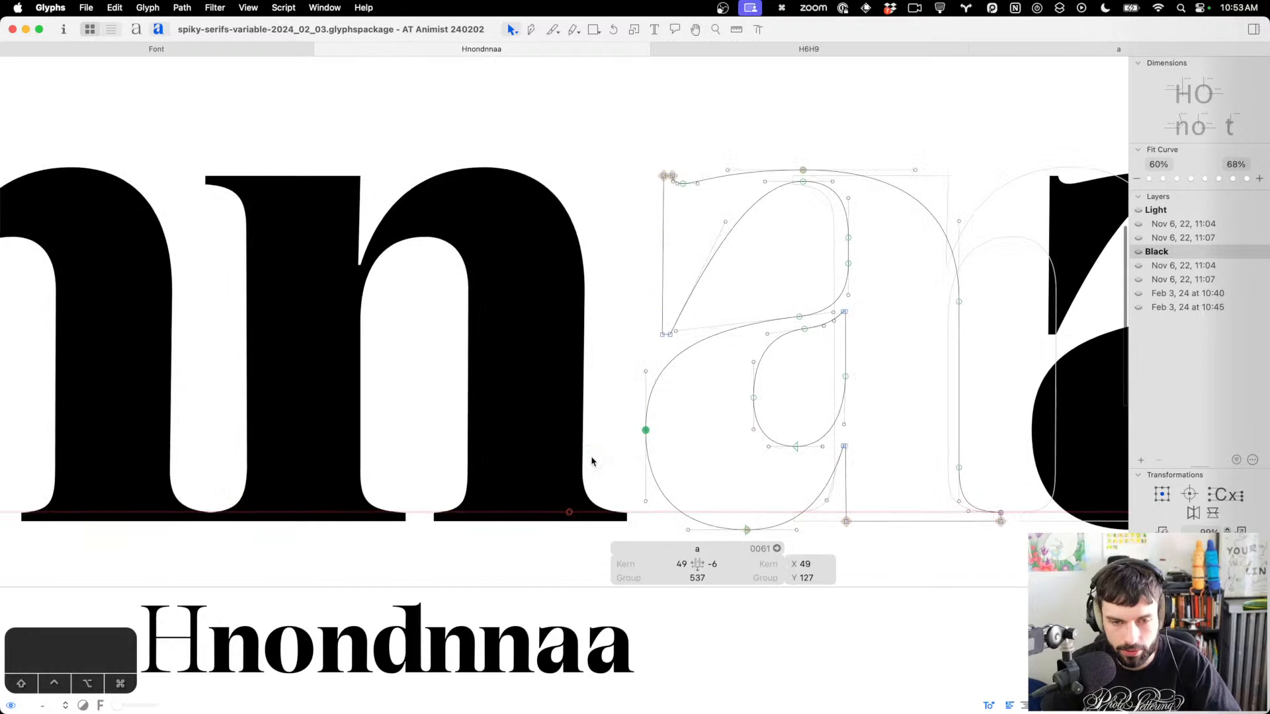
{"action": "key", "text": "ctrl+alt+Down"}
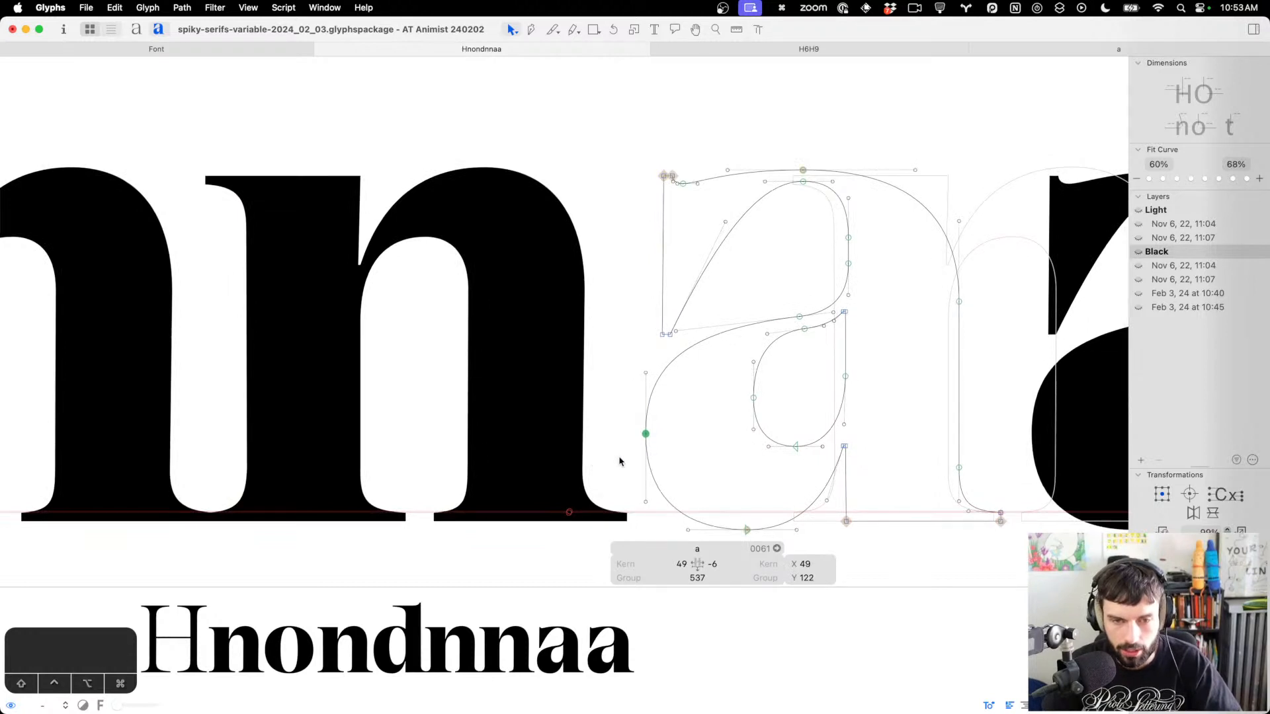
{"action": "left_click", "coordinate": [679, 360]}
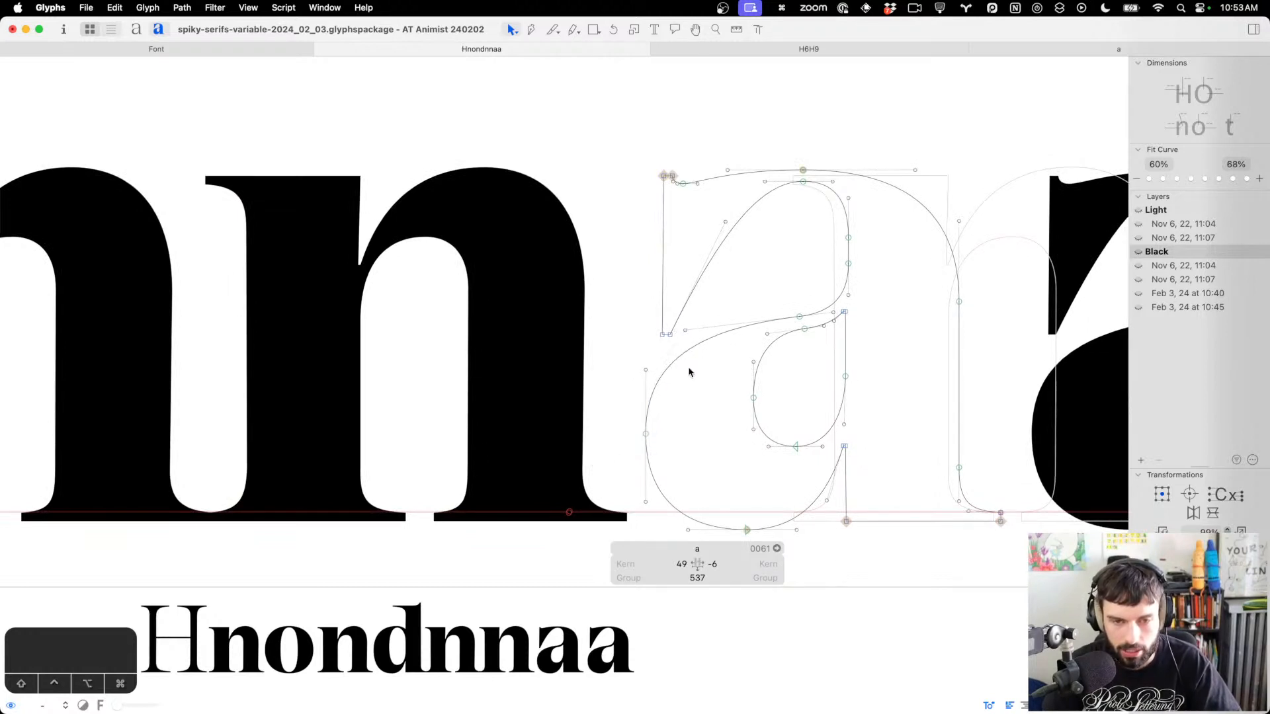
{"action": "key", "text": "t"}
{"action": "key", "text": "super+minus"}
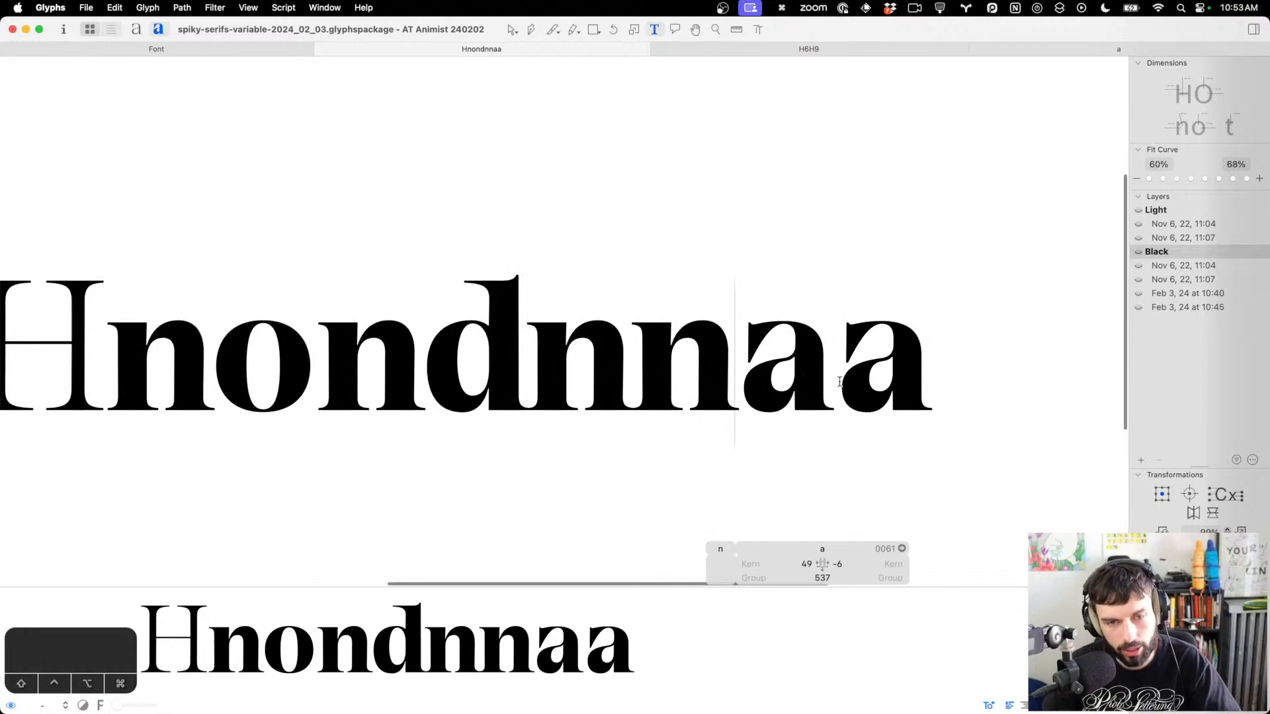
Move the top node of the n's outer arch slightly left to X 388, and review it within the word
{"action": "scroll", "coordinate": [837, 378], "scroll_direction": "left", "scroll_amount": 3}
{"action": "scroll", "coordinate": [832, 361], "scroll_direction": "up", "scroll_amount": 5}
{"action": "scroll", "coordinate": [771, 296], "scroll_direction": "down", "scroll_amount": 1}
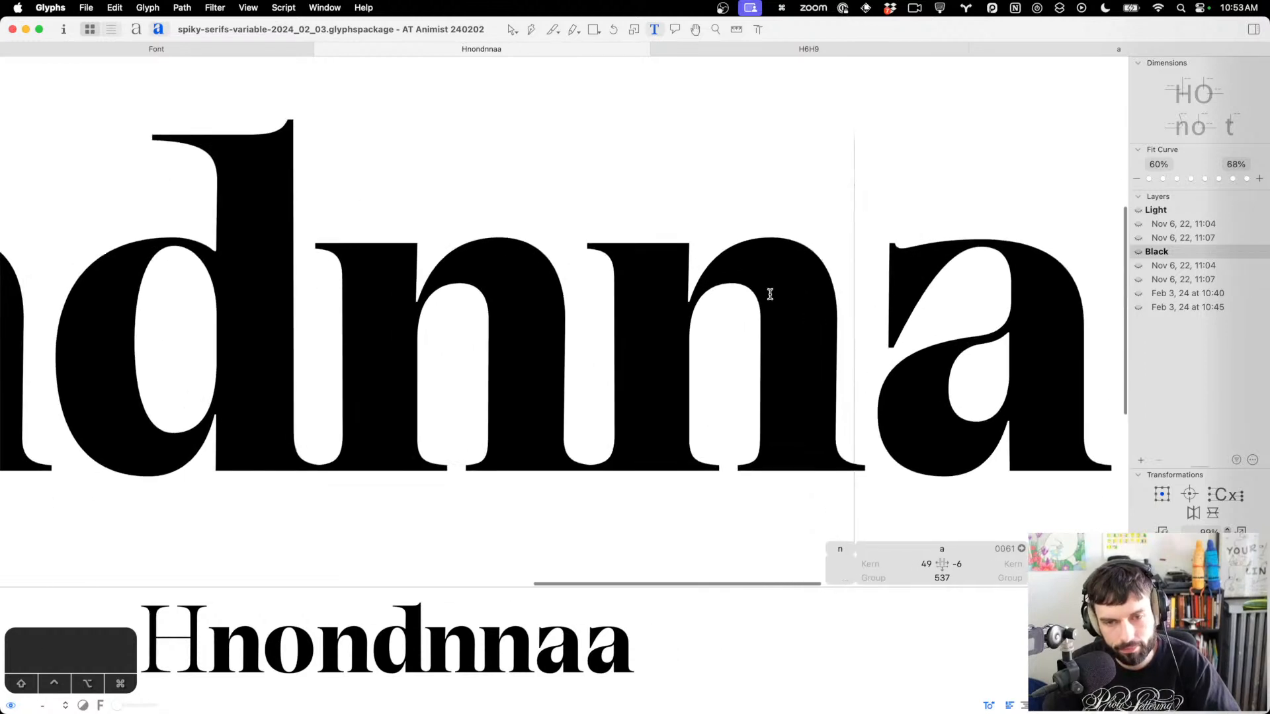
{"action": "double_click", "coordinate": [776, 237]}
{"action": "left_click_drag", "start_coordinate": [794, 221], "coordinate": [750, 259]}
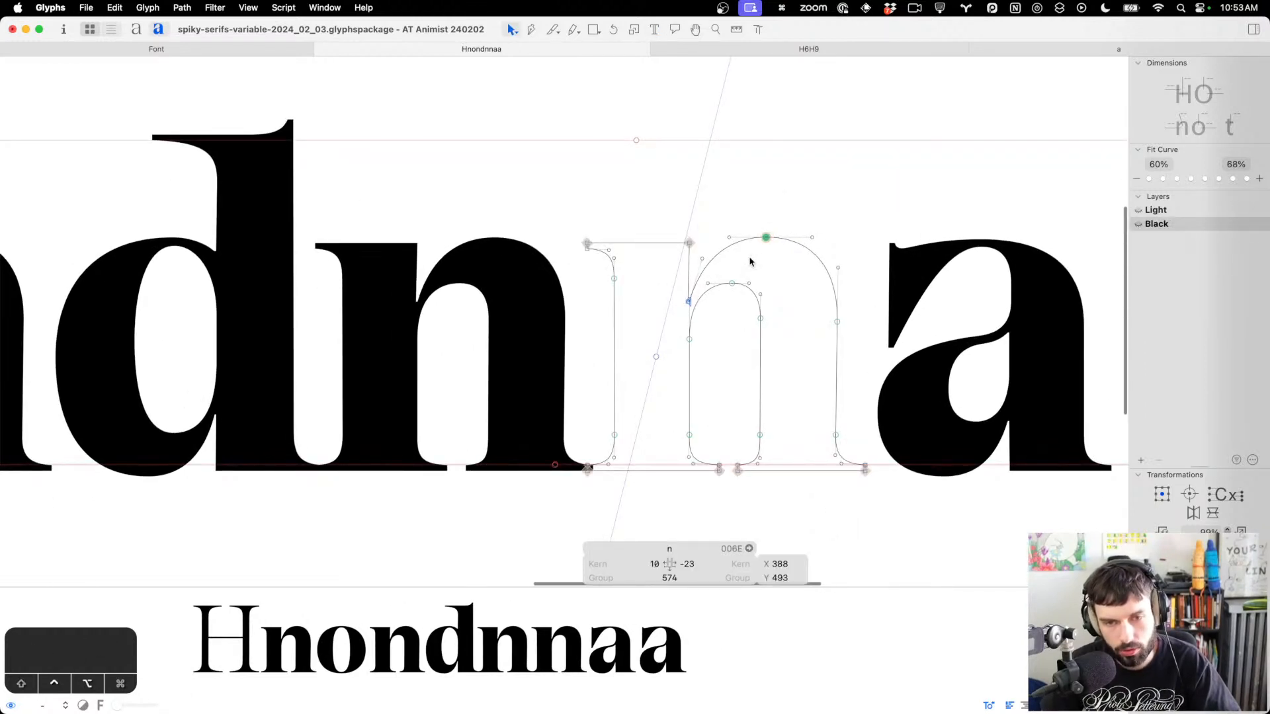
{"action": "key", "text": "t"}
{"action": "key", "text": "super+minus"}
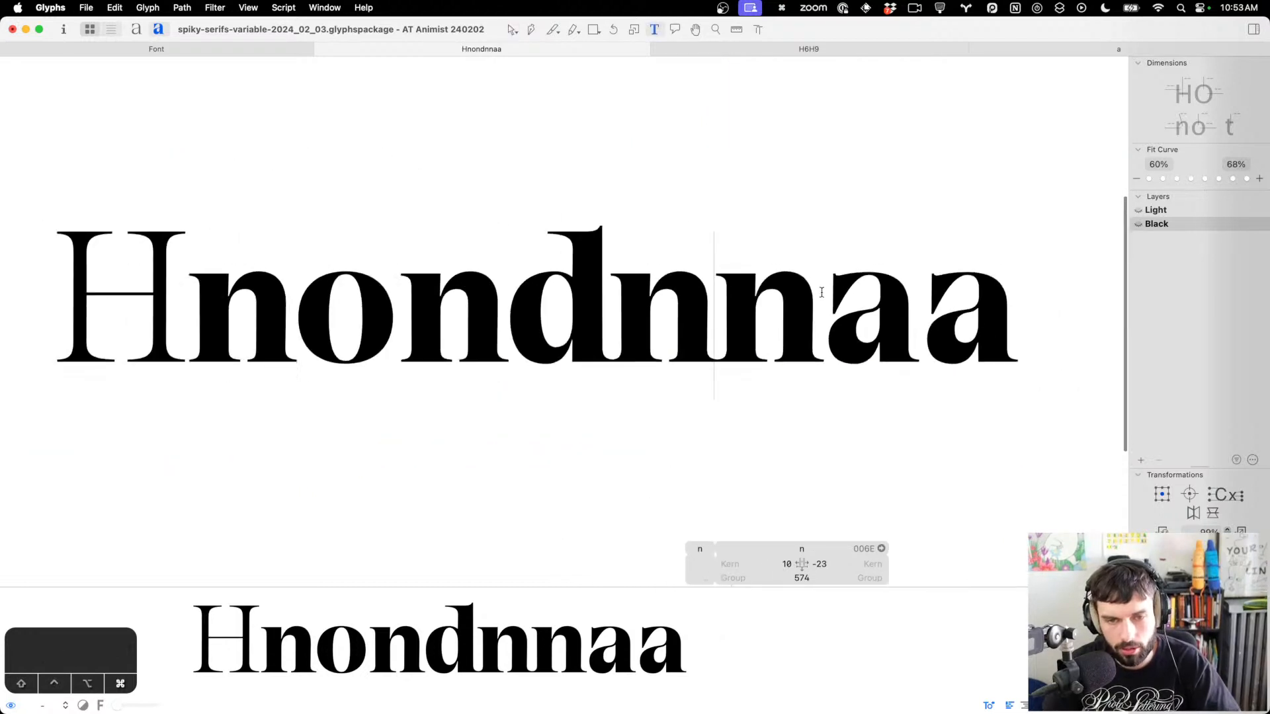
{"action": "scroll", "coordinate": [811, 307], "scroll_direction": "left", "scroll_amount": 4}
{"action": "scroll", "coordinate": [808, 311], "scroll_direction": "left", "scroll_amount": 1}
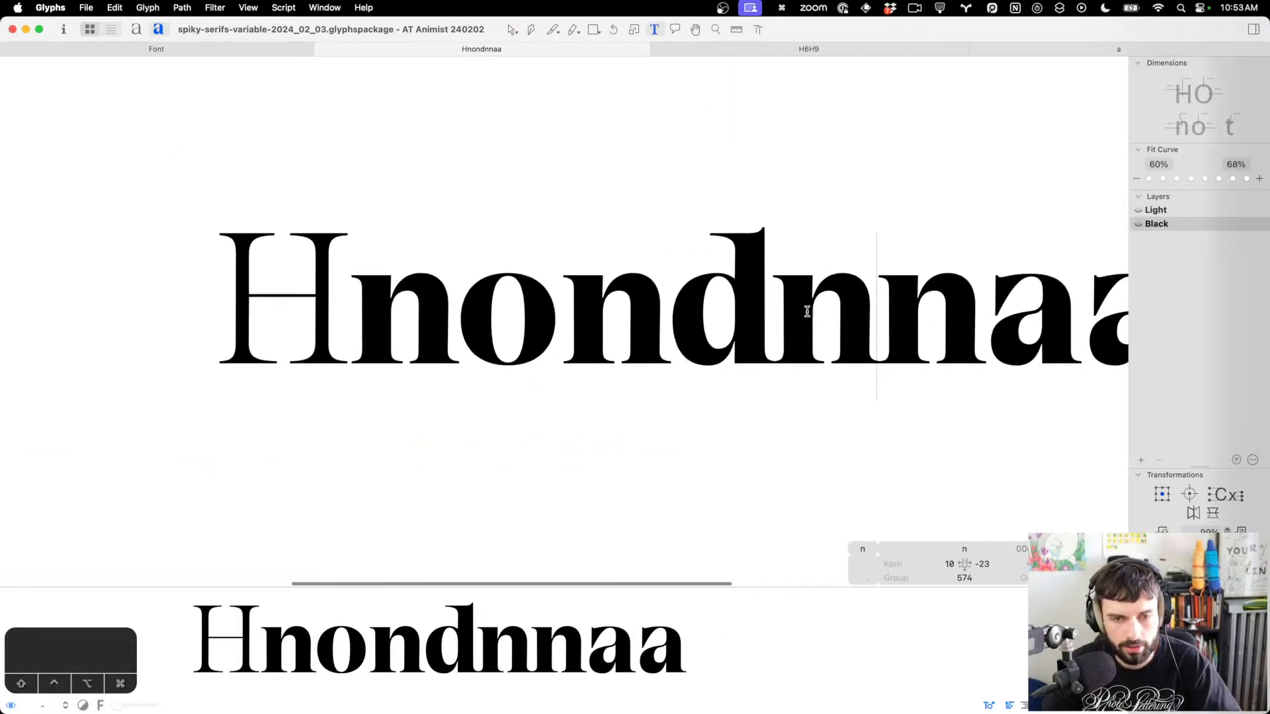
Move the d's outer top bowl node left to X 270 and lower the counter's top node to Y 473
{"action": "scroll", "coordinate": [703, 284], "scroll_direction": "up", "scroll_amount": 8}
{"action": "double_click", "coordinate": [764, 293]}
{"action": "left_click", "coordinate": [757, 234]}
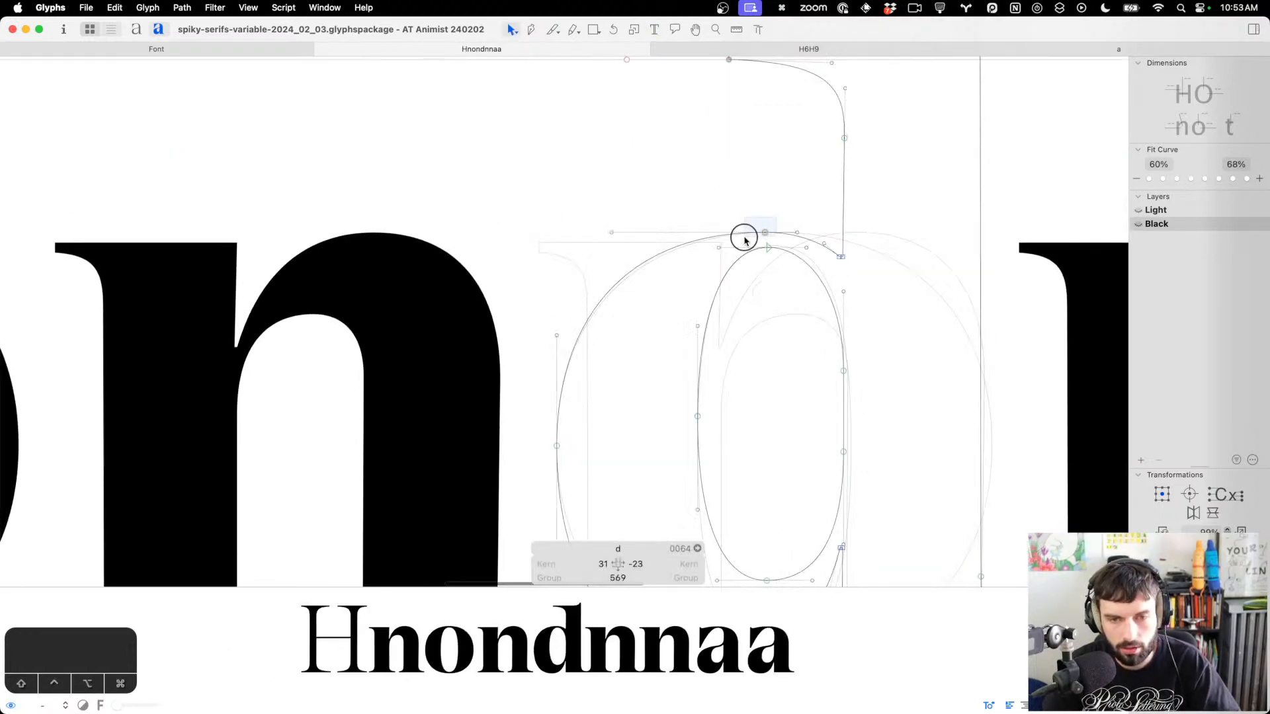
{"action": "key", "text": "ctrl+alt+Left"}
{"action": "key", "text": "ctrl+alt+Left"}
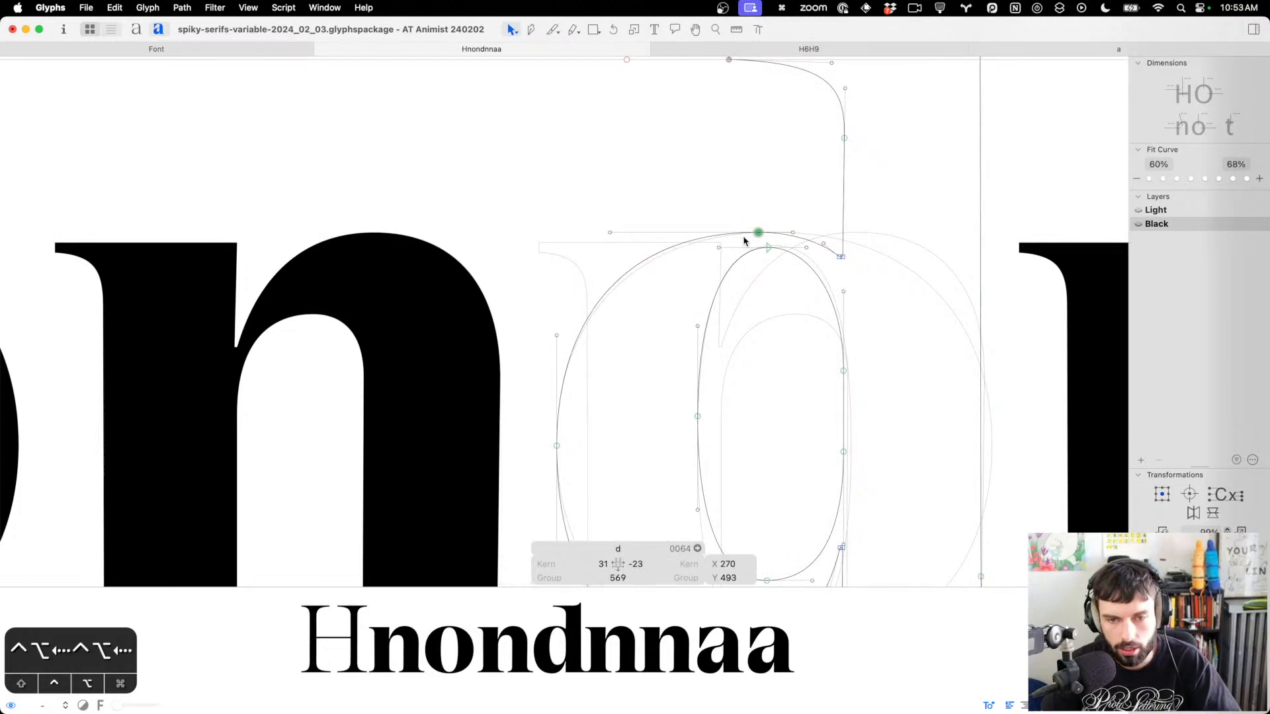
{"action": "key", "text": "ctrl+alt+Left"}
{"action": "key", "text": "ctrl+alt+Left"}
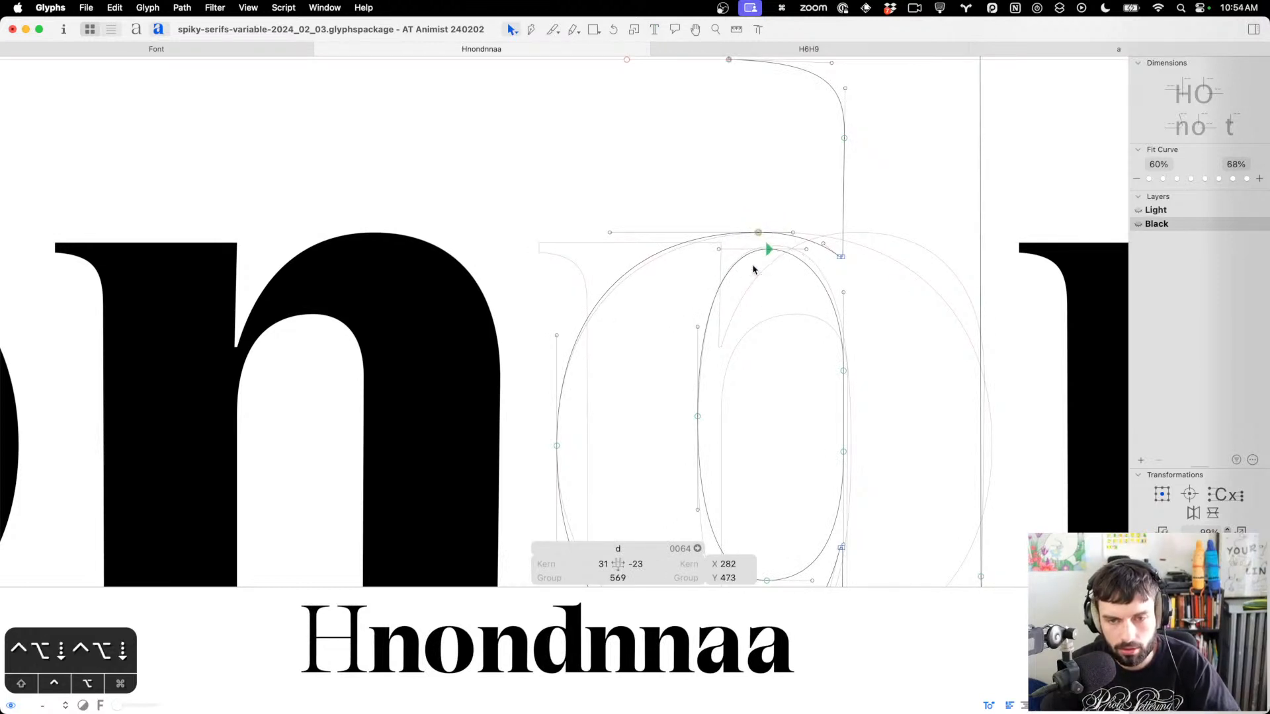
{"action": "key", "text": "t"}
{"action": "scroll", "coordinate": [866, 325], "scroll_direction": "down", "scroll_amount": 4}
{"action": "scroll", "coordinate": [866, 325], "scroll_direction": "down", "scroll_amount": 2}
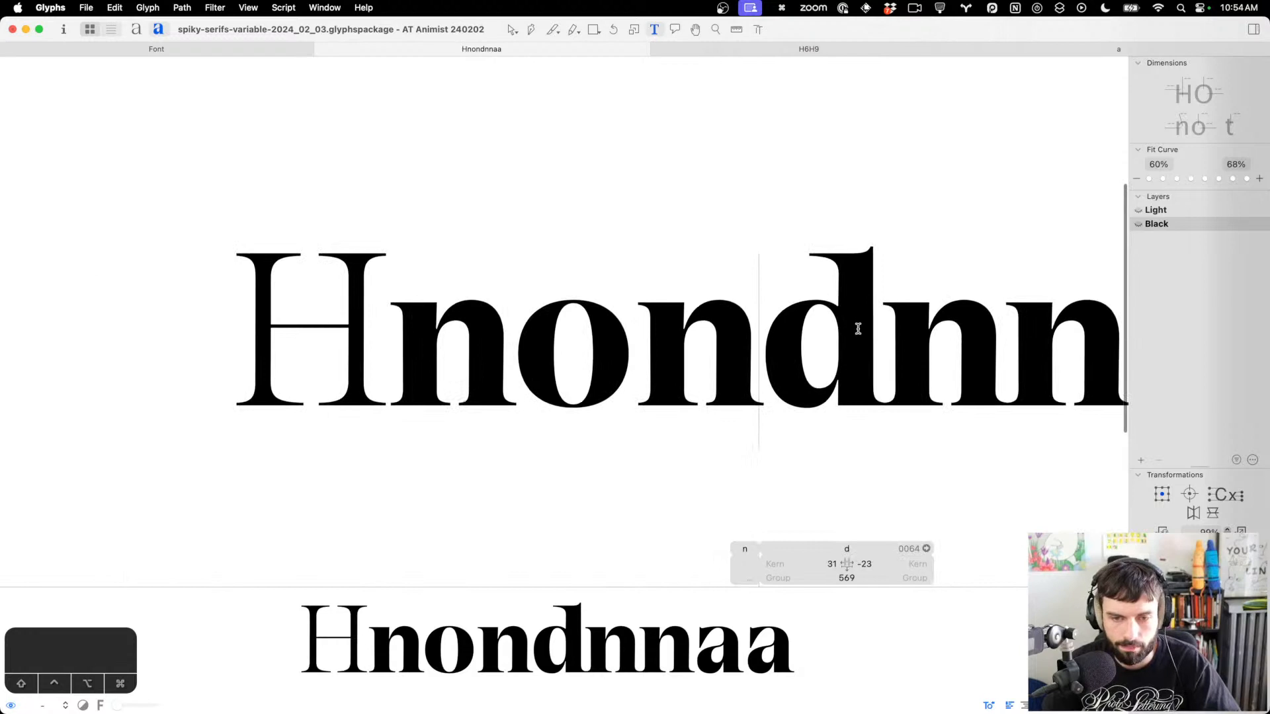
Thicken the H's left stem by moving the two nodes of its inner edge 60 units right
{"action": "scroll", "coordinate": [276, 312], "scroll_direction": "up", "scroll_amount": 4}
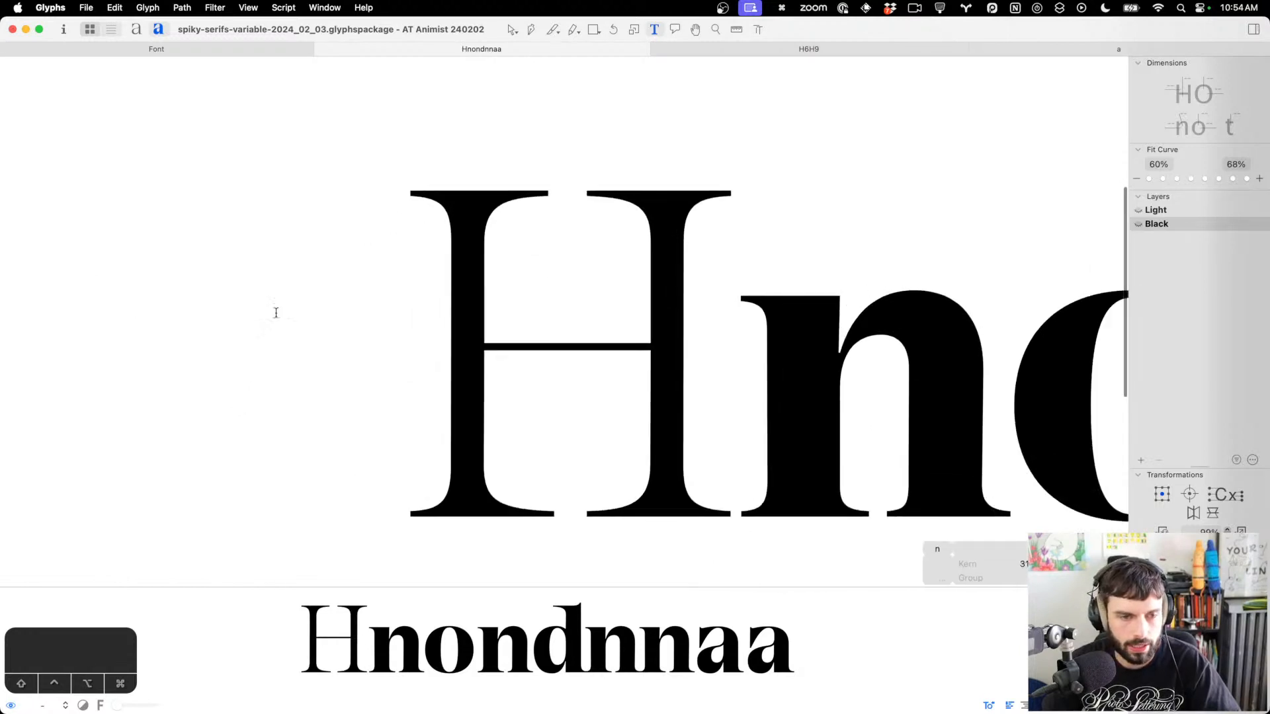
{"action": "left_click", "coordinate": [570, 296]}
{"action": "scroll", "coordinate": [569, 296], "scroll_direction": "down", "scroll_amount": 1}
{"action": "key", "text": "Escape"}
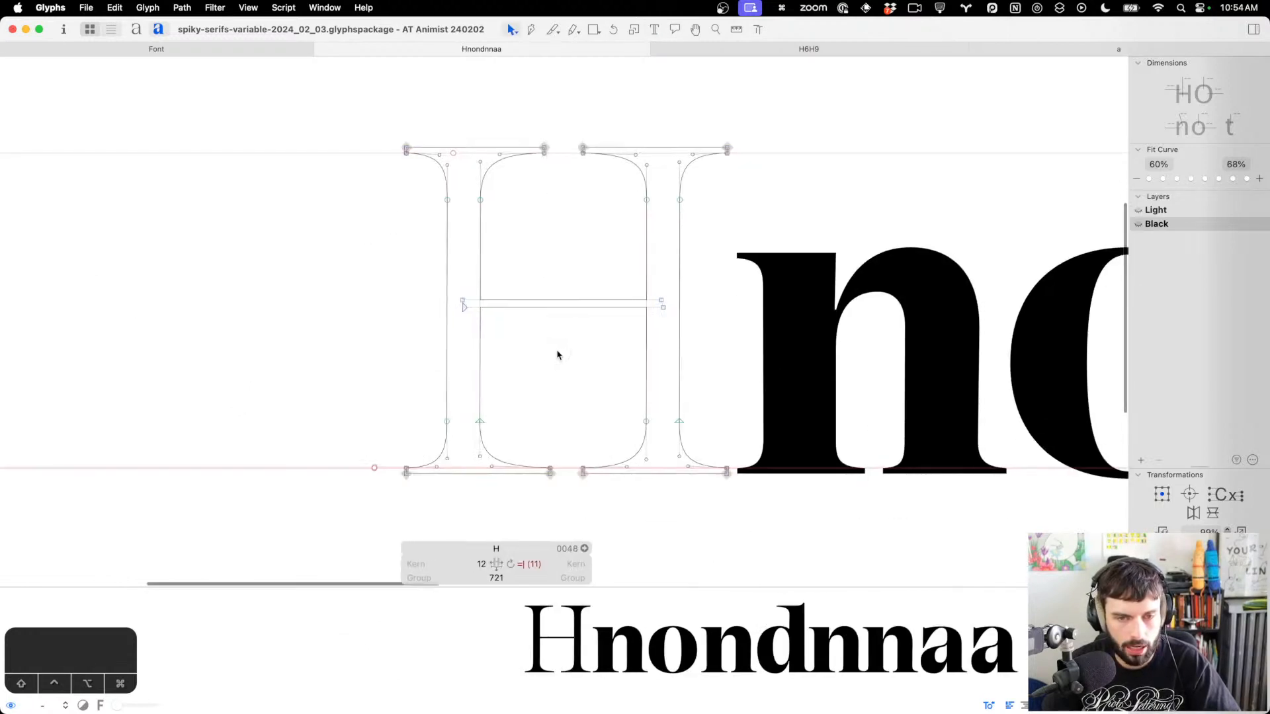
{"action": "left_click_drag", "start_coordinate": [501, 449], "coordinate": [472, 188]}
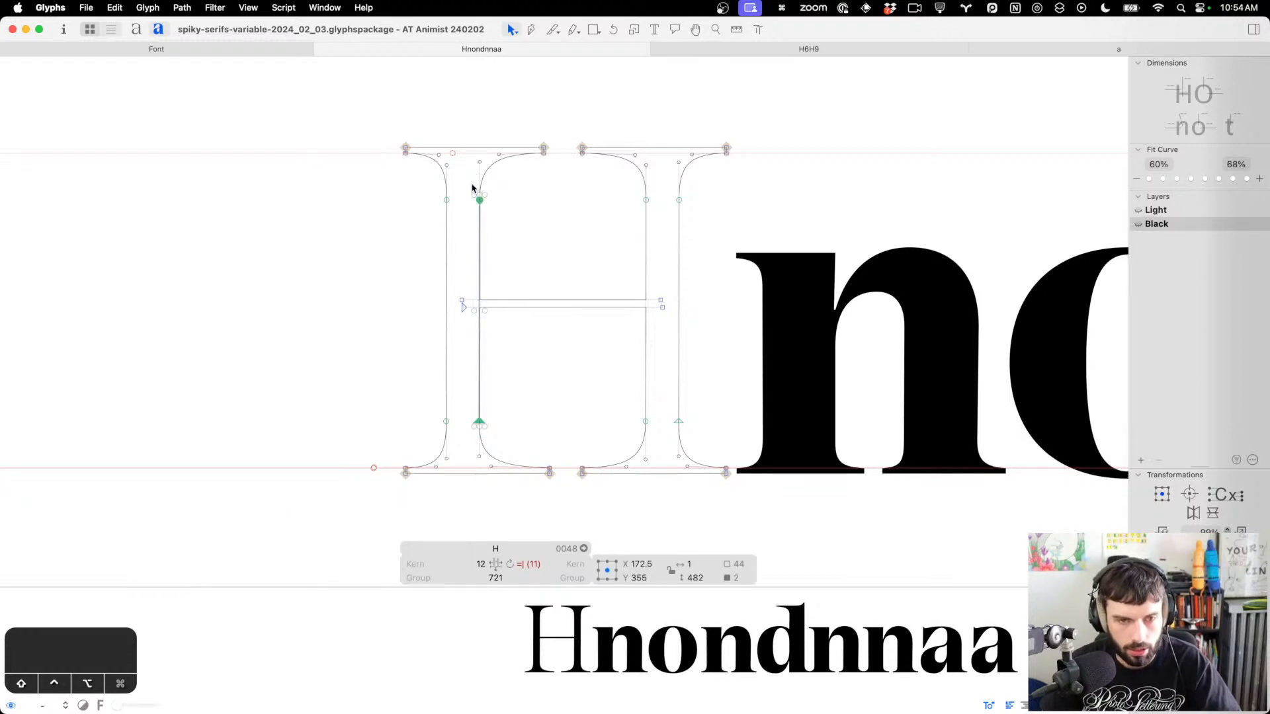
{"action": "key", "text": "shift+Right"}
{"action": "key", "text": "shift+Right"}
{"action": "key", "text": "shift+Right"}
{"action": "key", "text": "shift+Right"}
{"action": "key", "text": "shift+Right"}
{"action": "key", "text": "shift+Right"}
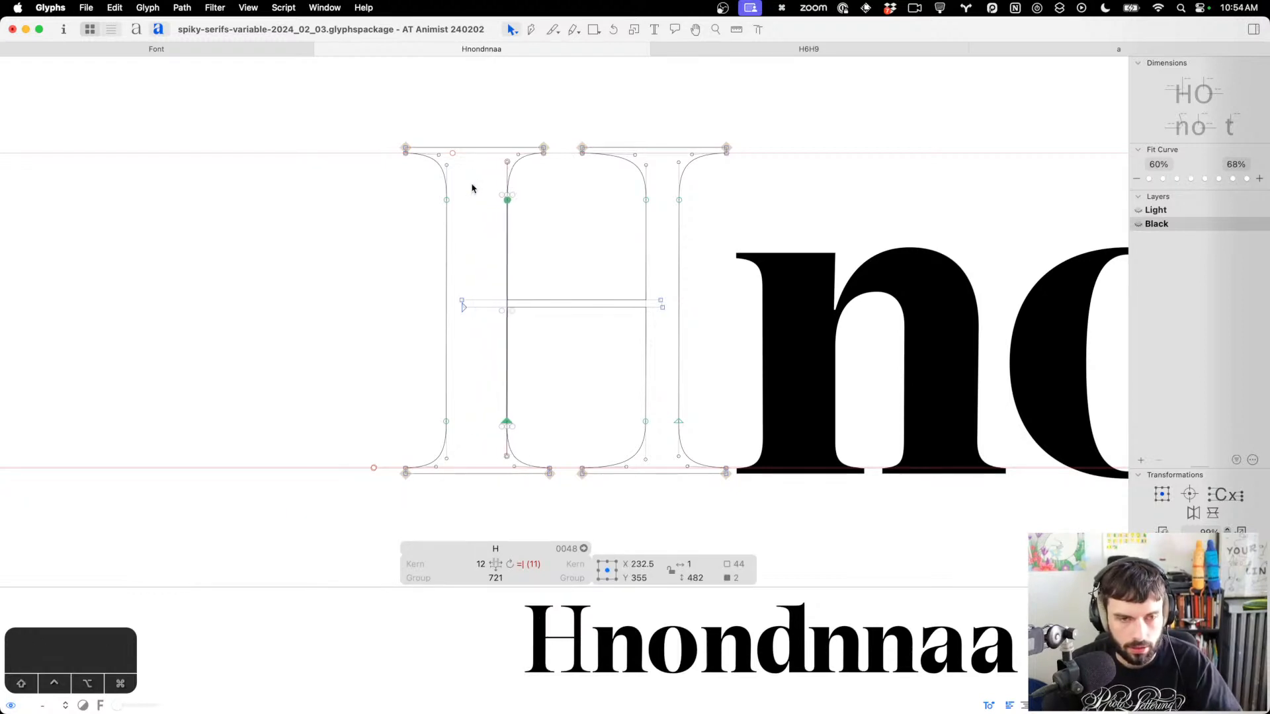
Move the two nodes on the outer edge of the H's left stem 20 units left, centred on X 80.5
{"action": "left_click_drag", "start_coordinate": [462, 191], "coordinate": [395, 442]}
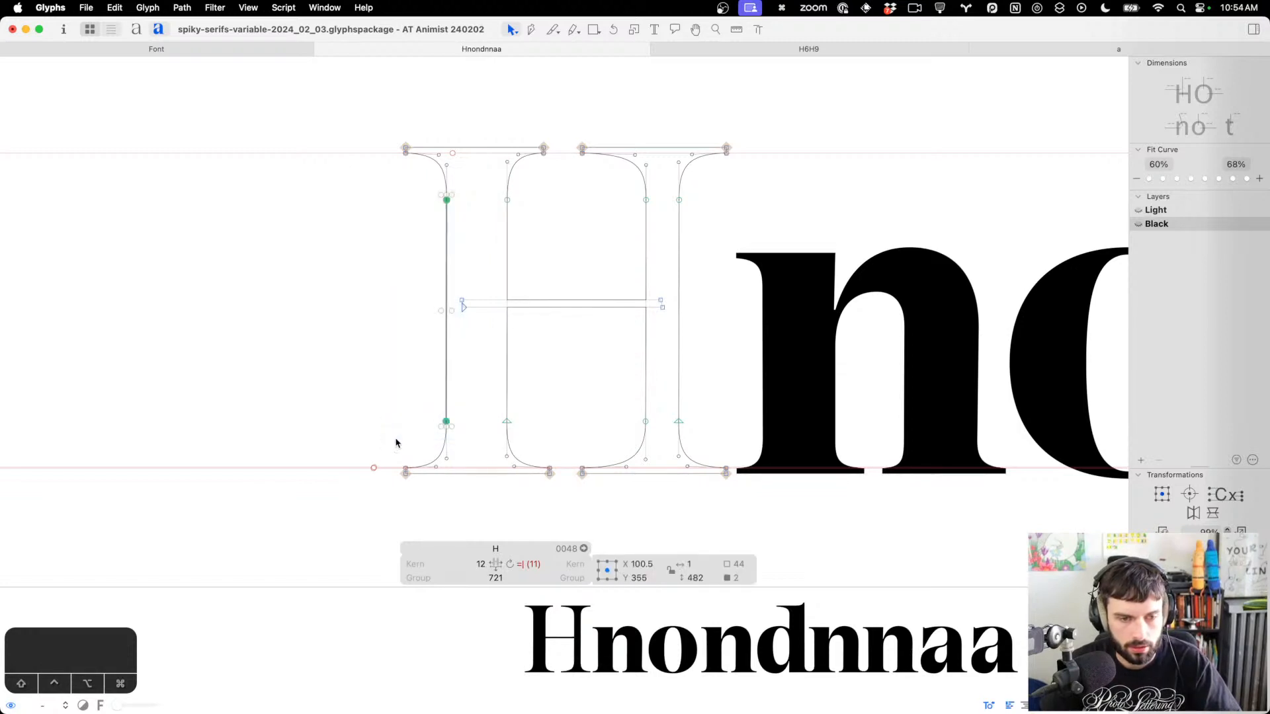
{"action": "key", "text": "shift+Left"}
{"action": "key", "text": "shift+Left"}
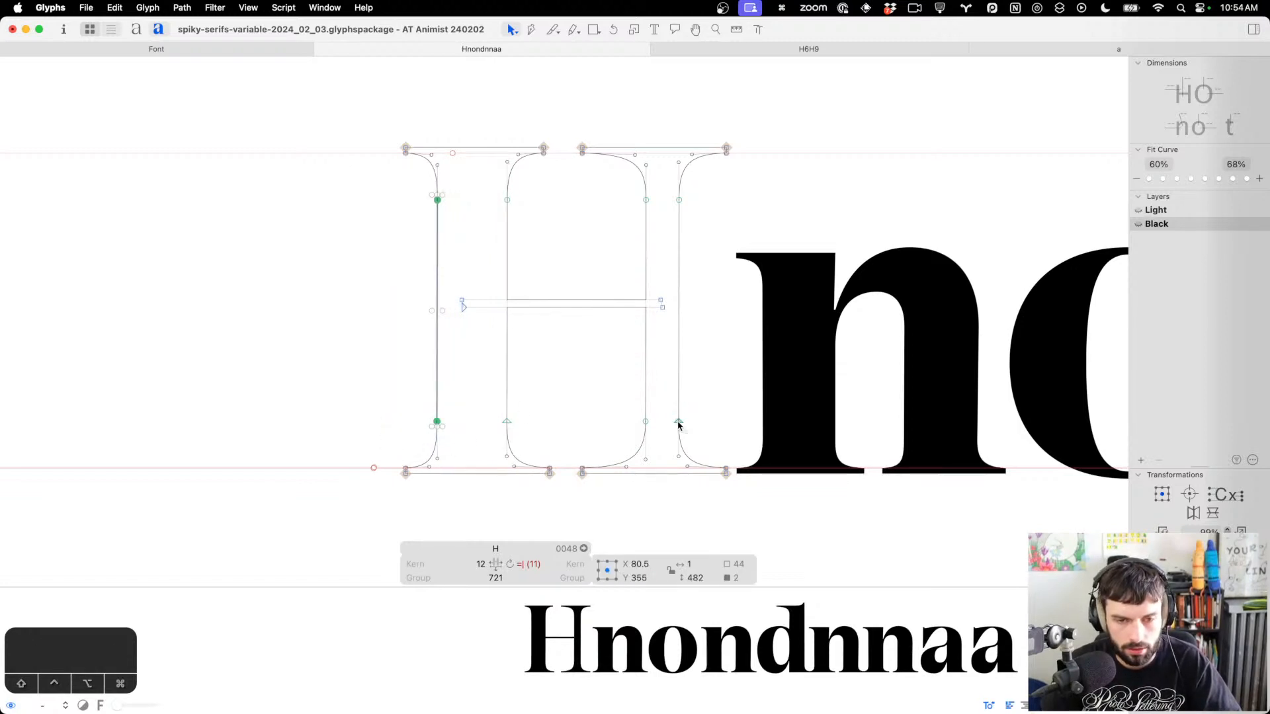
{"action": "left_click_drag", "start_coordinate": [658, 433], "coordinate": [628, 367]}
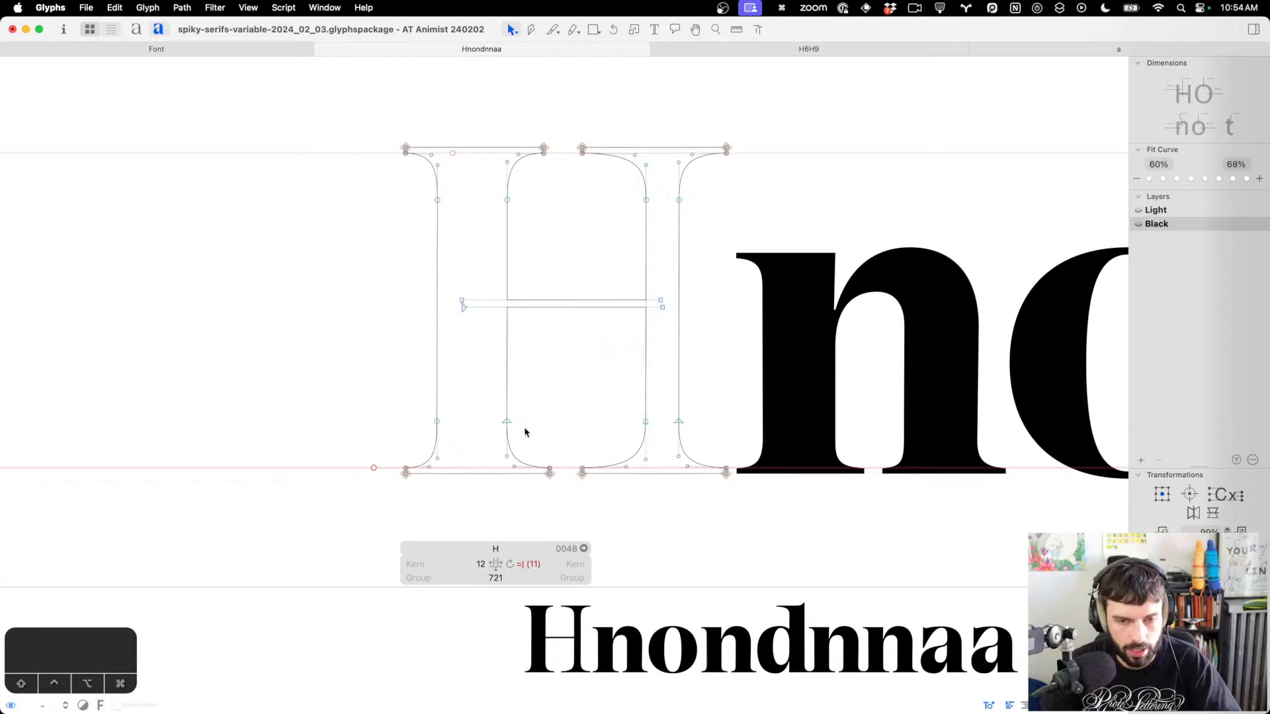
Insert an n before the H for comparison and move the left stem's inner edge right, centred on X 258.5
{"action": "type", "text": "t"}
{"action": "type", "text": "n"}
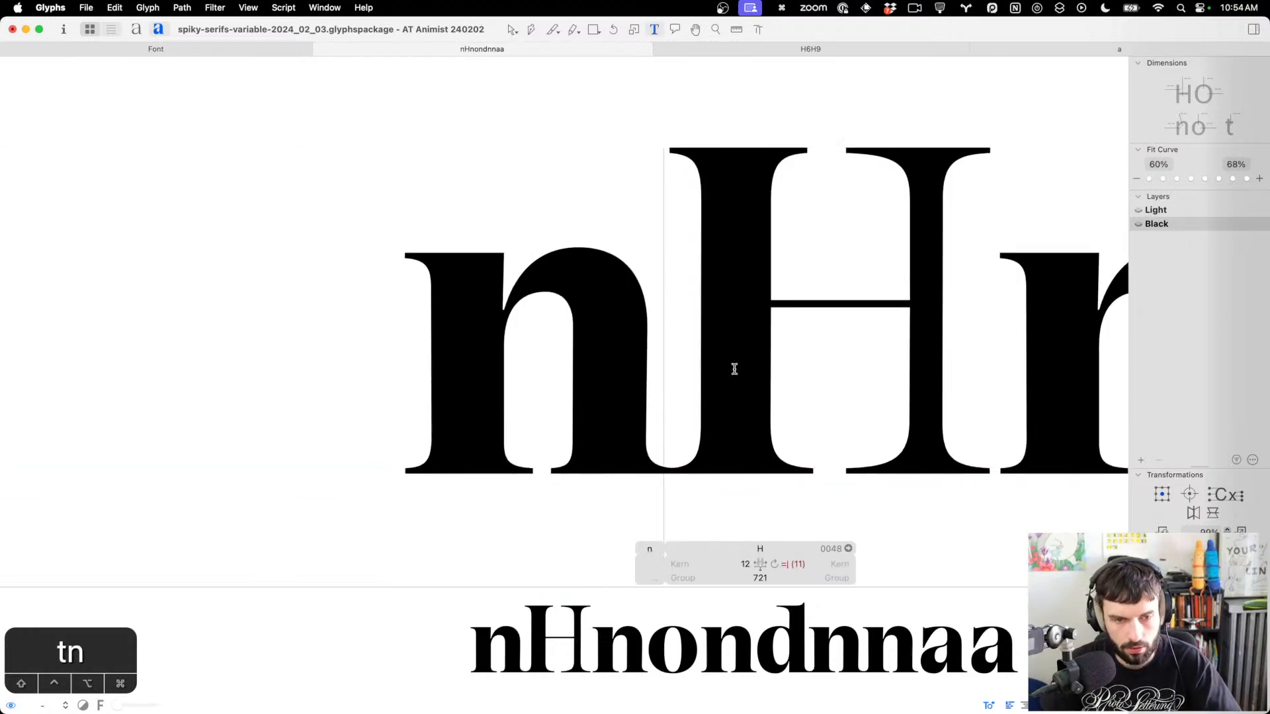
{"action": "double_click", "coordinate": [822, 374]}
{"action": "left_click_drag", "start_coordinate": [792, 437], "coordinate": [763, 175]}
{"action": "key", "text": "shift+Right"}
{"action": "key", "text": "ctrl+alt+shift+Right"}
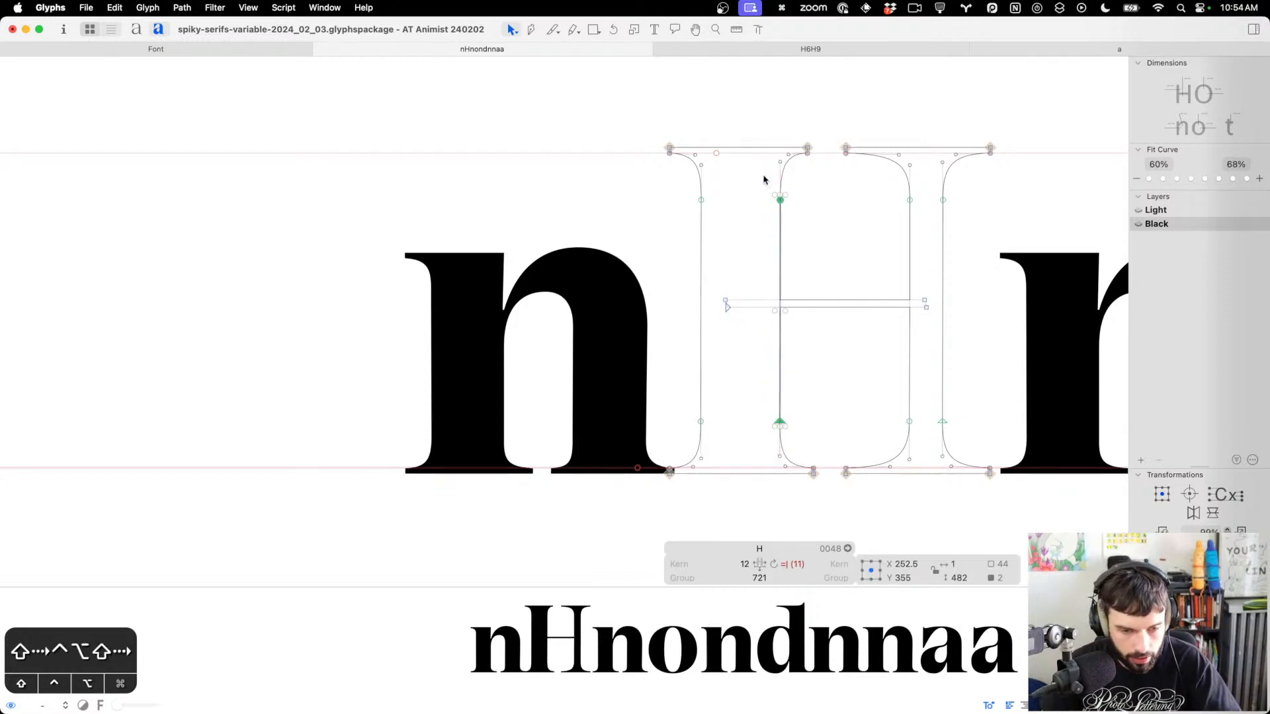
{"action": "key", "text": "shift+Right"}
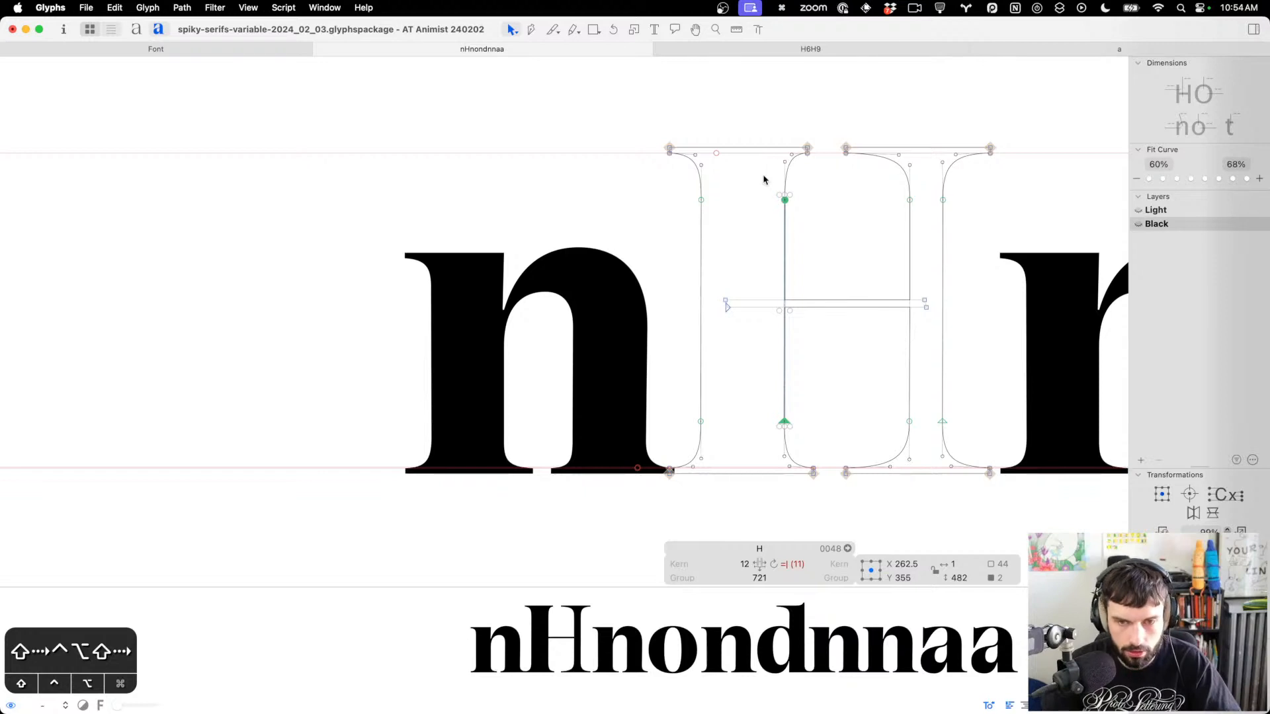
{"action": "key", "text": "ctrl+alt+Left"}
{"action": "key", "text": "ctrl+alt+Left"}
{"action": "key", "text": "ctrl+alt+Left"}
{"action": "key", "text": "ctrl+alt+Left"}
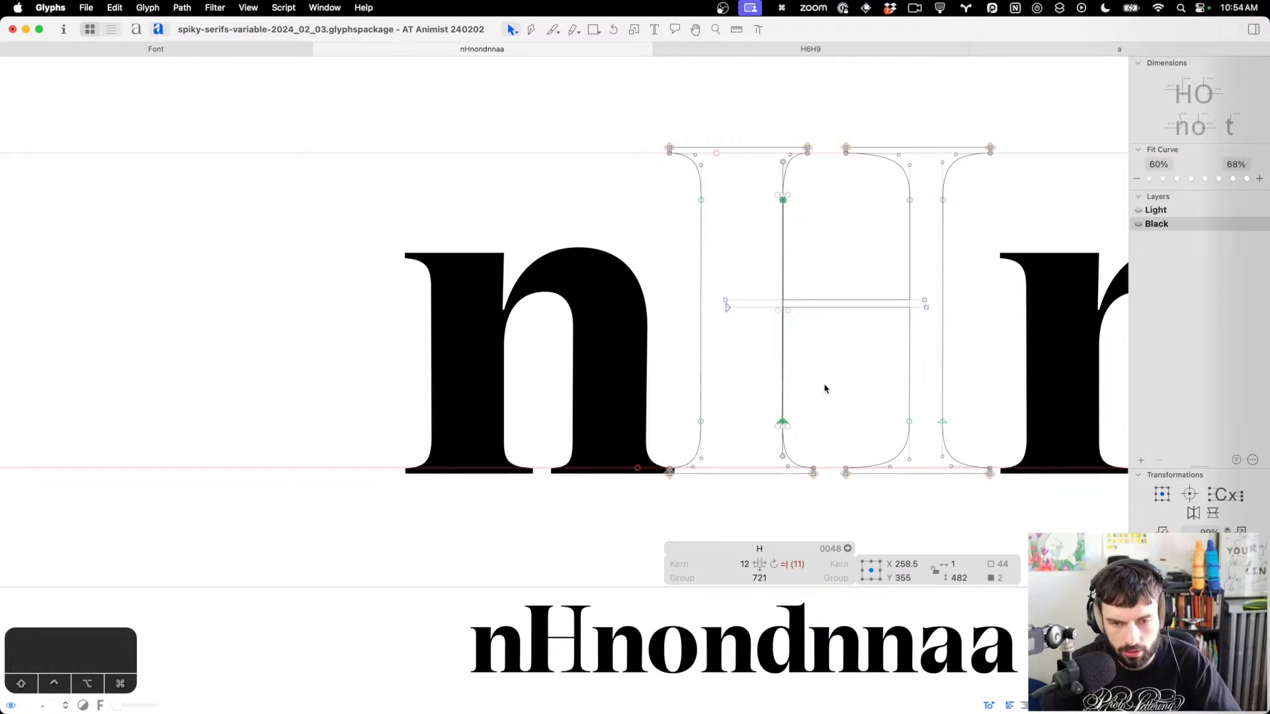
Extend the inner serifs of the H's left stem by moving their four end nodes right, centred on X 348.5
{"action": "left_click_drag", "start_coordinate": [825, 389], "coordinate": [647, 429]}
{"action": "left_click", "coordinate": [744, 398]}
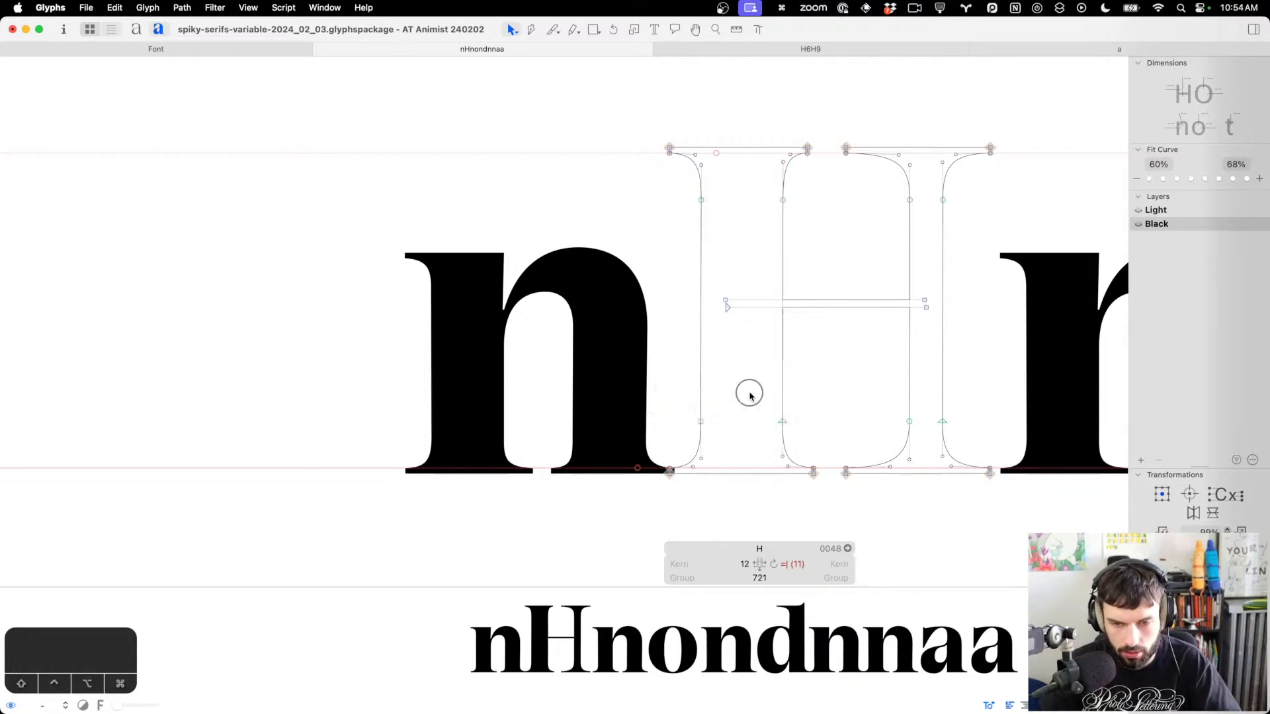
{"action": "scroll", "coordinate": [748, 396], "scroll_direction": "right", "scroll_amount": 4}
{"action": "left_click_drag", "start_coordinate": [699, 508], "coordinate": [666, 84]}
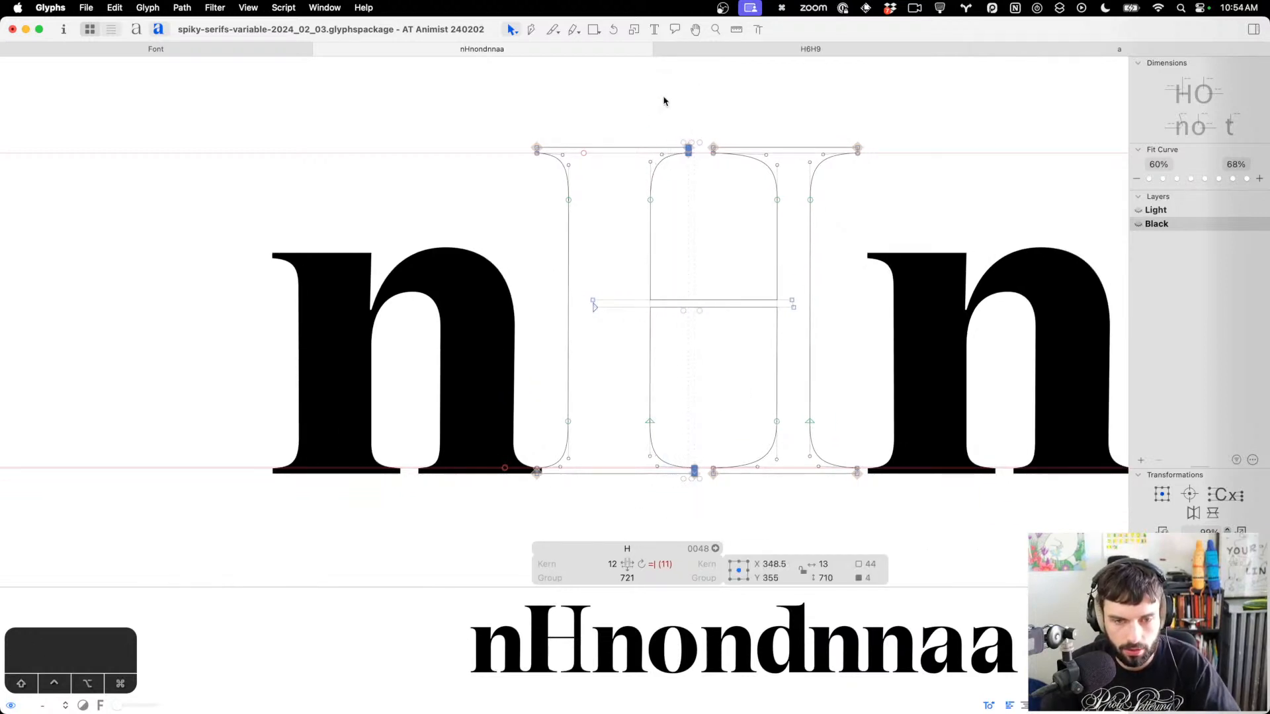
Tighten the H's left-stem serif brackets by raising the upper stem nodes to Y 616 and lowering the bottom stem nodes
{"action": "left_click_drag", "start_coordinate": [692, 253], "coordinate": [491, 187]}
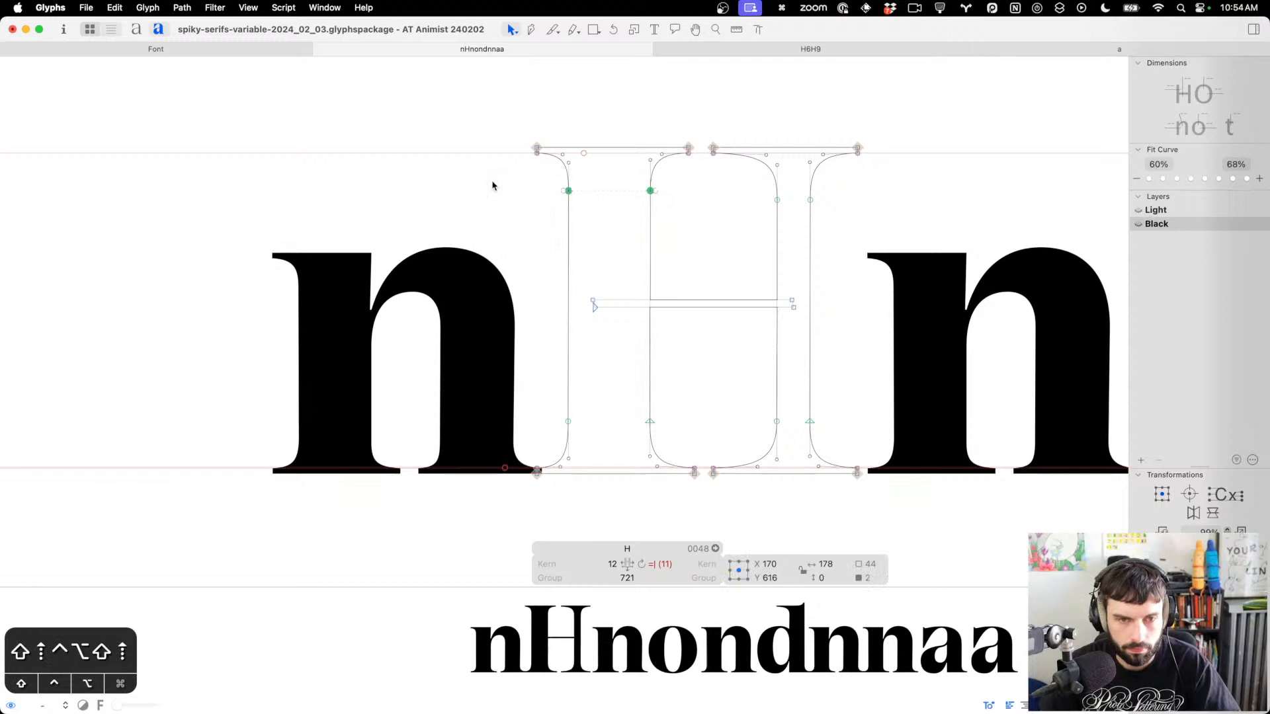
{"action": "left_click_drag", "start_coordinate": [686, 439], "coordinate": [460, 374]}
{"action": "key", "text": "ctrl+alt+shift+Down"}
{"action": "key", "text": "ctrl+alt+shift+Down"}
{"action": "key", "text": "ctrl+alt+shift+Down"}
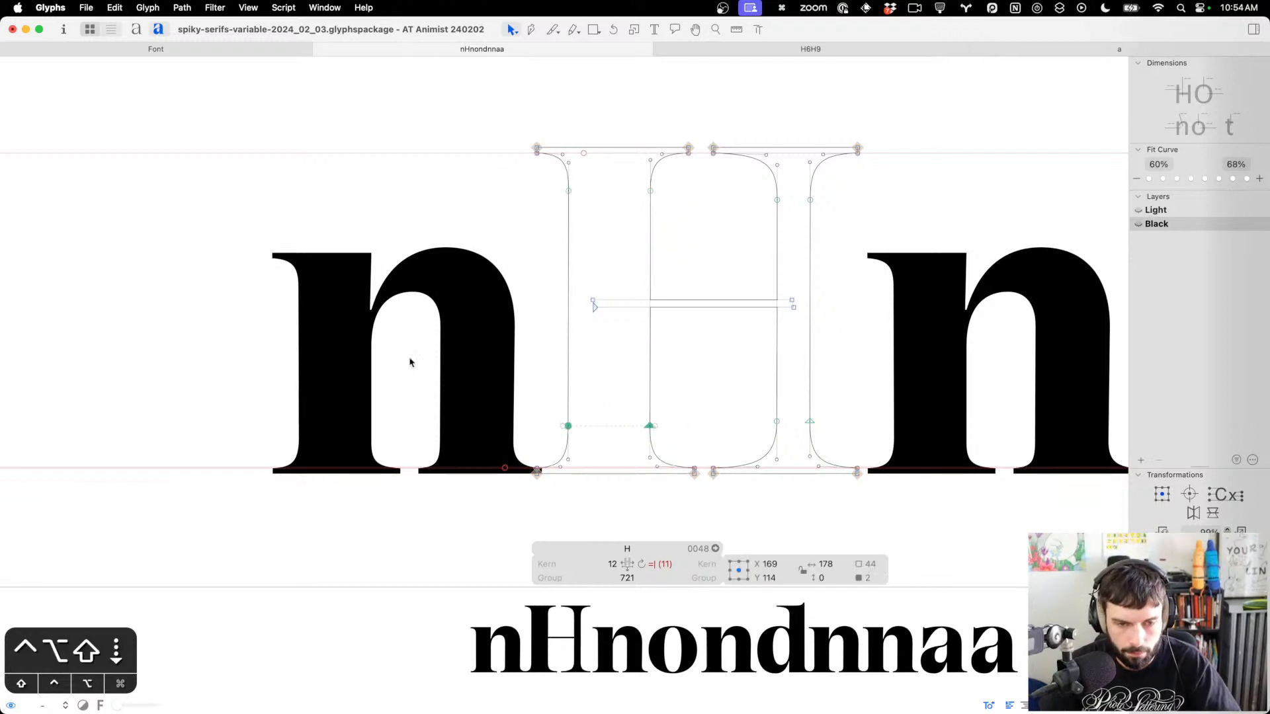
{"action": "key", "text": "t"}
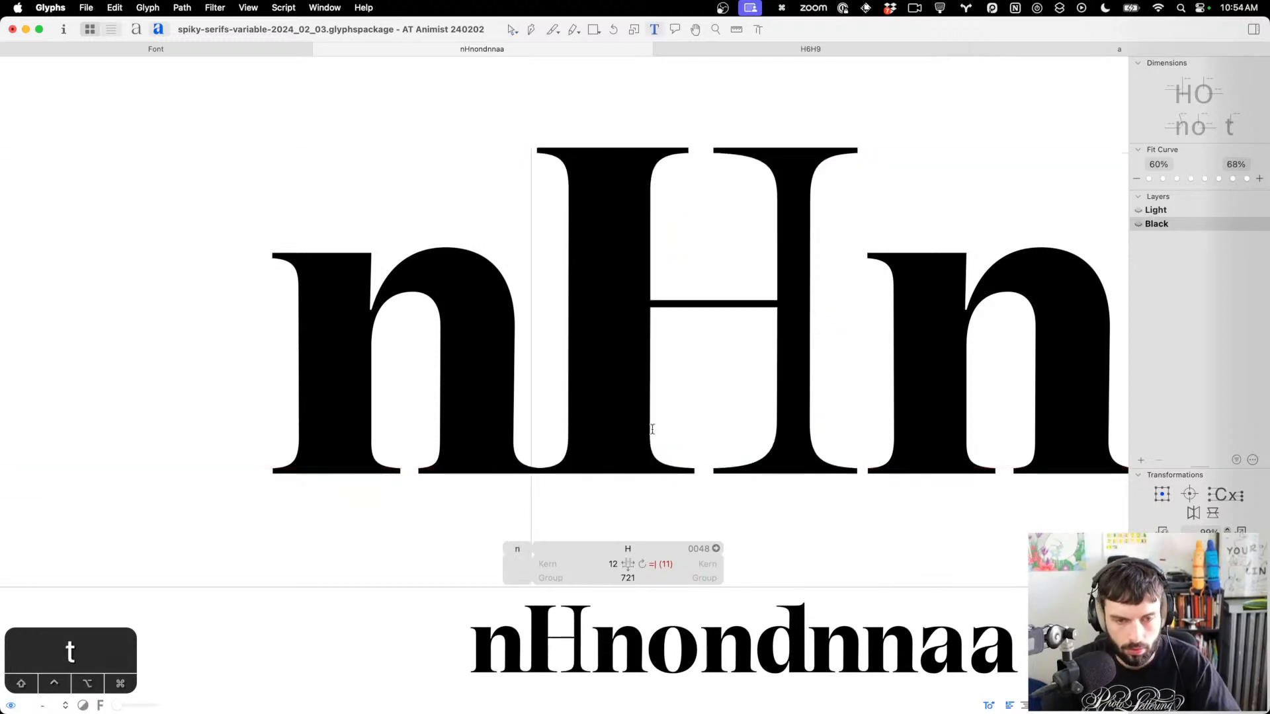
Delete the thin right stem from the Black H
{"action": "key", "text": "Escape"}
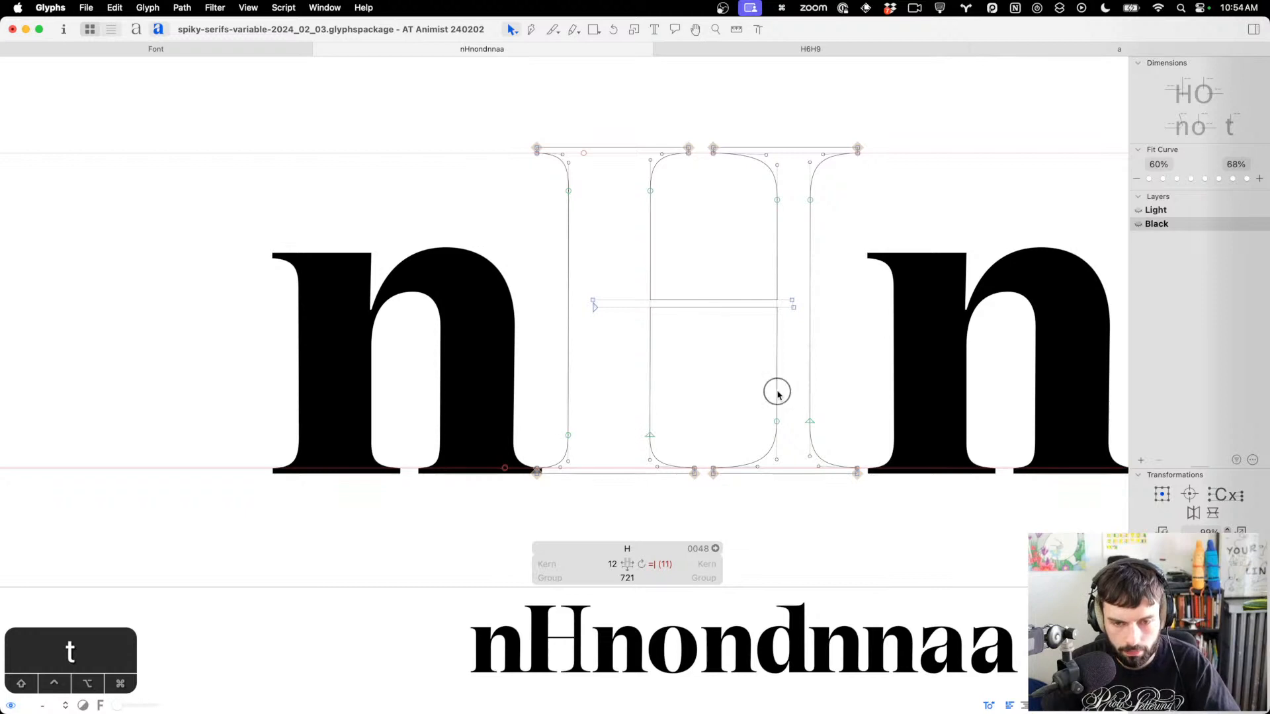
{"action": "left_click", "coordinate": [778, 394]}
{"action": "left_click", "coordinate": [781, 398]}
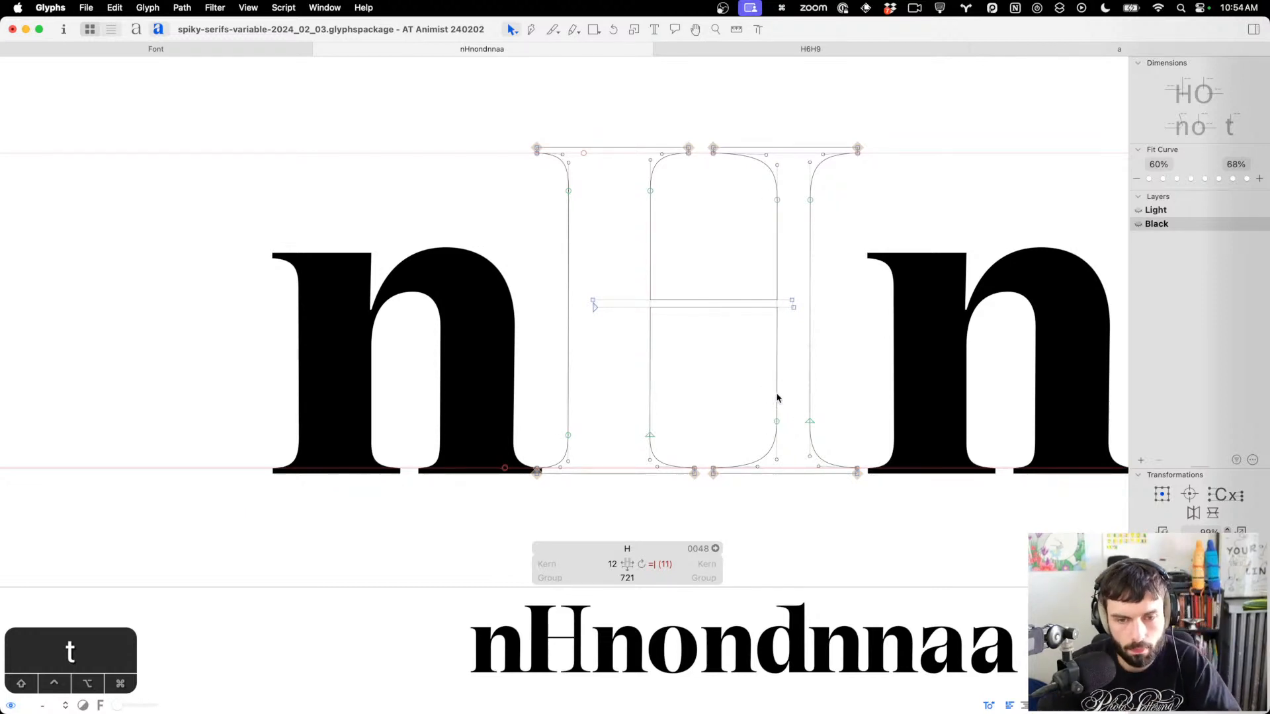
{"action": "double_click", "coordinate": [781, 397]}
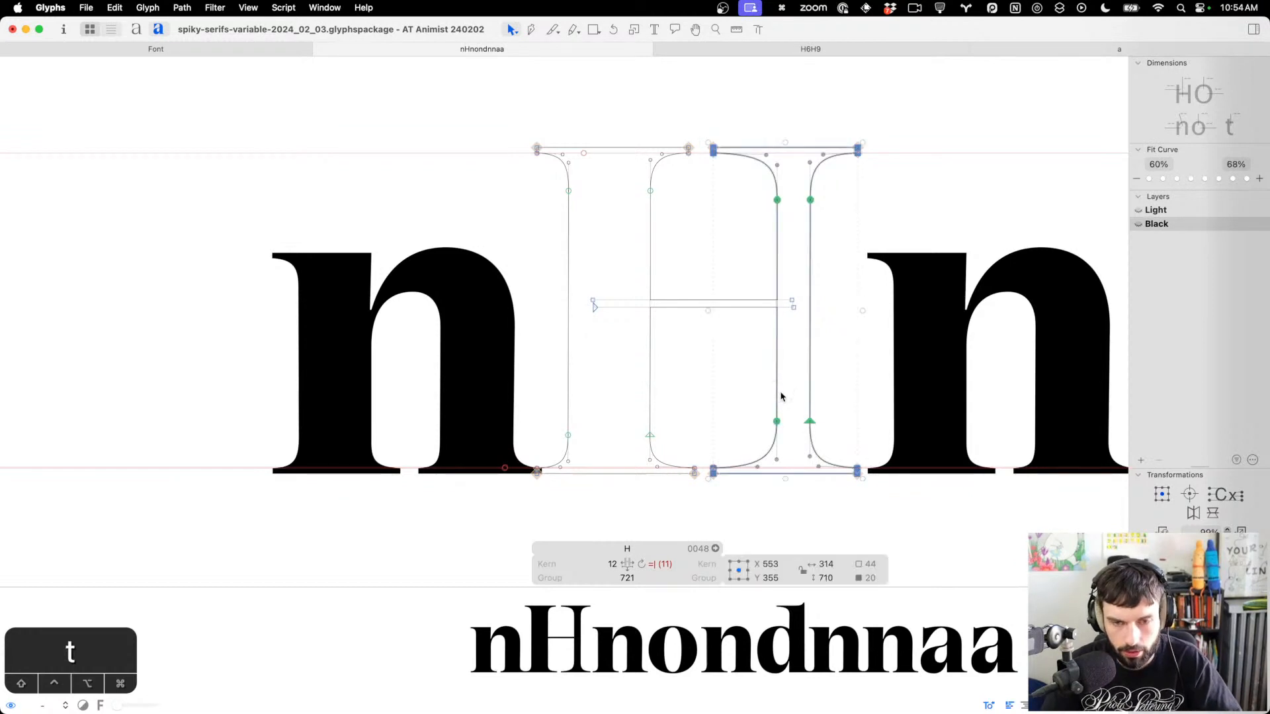
{"action": "key", "text": "BackSpace"}
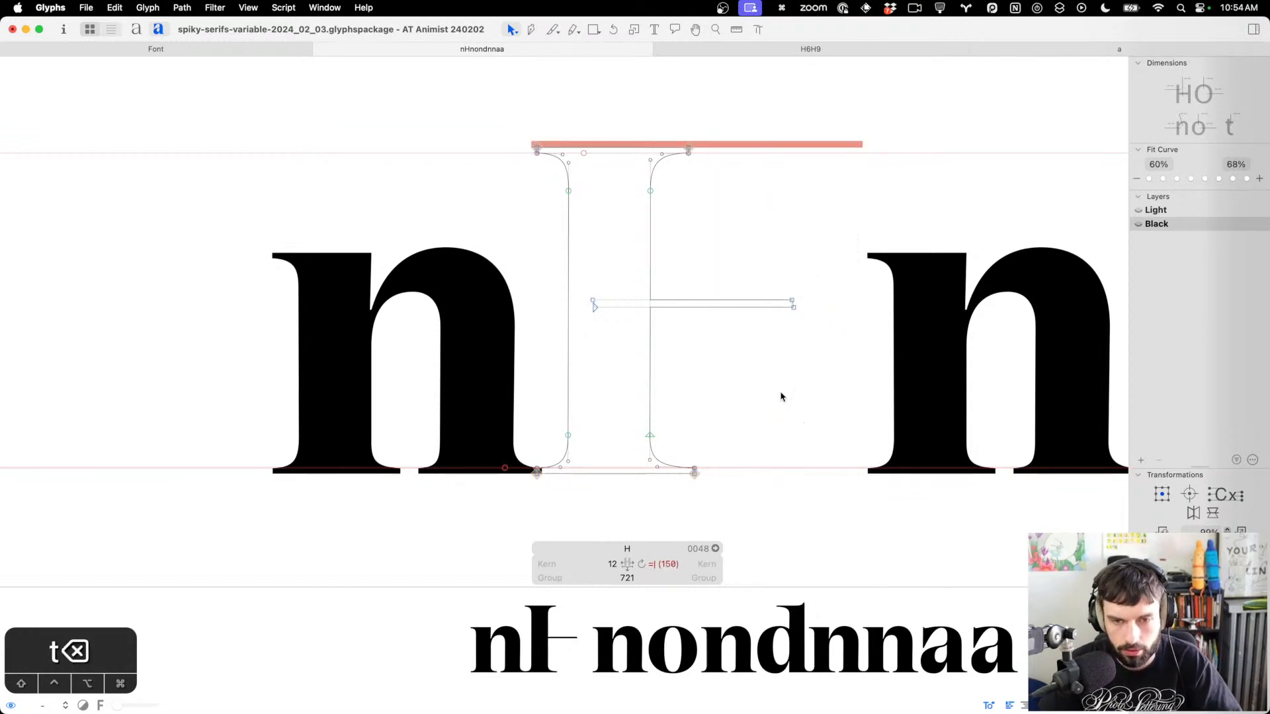
Duplicate the H's thick left stem, mirror the copy horizontally and move it 400 units right, centred on X 583.5
{"action": "double_click", "coordinate": [650, 397]}
{"action": "key", "text": "cmd+c"}
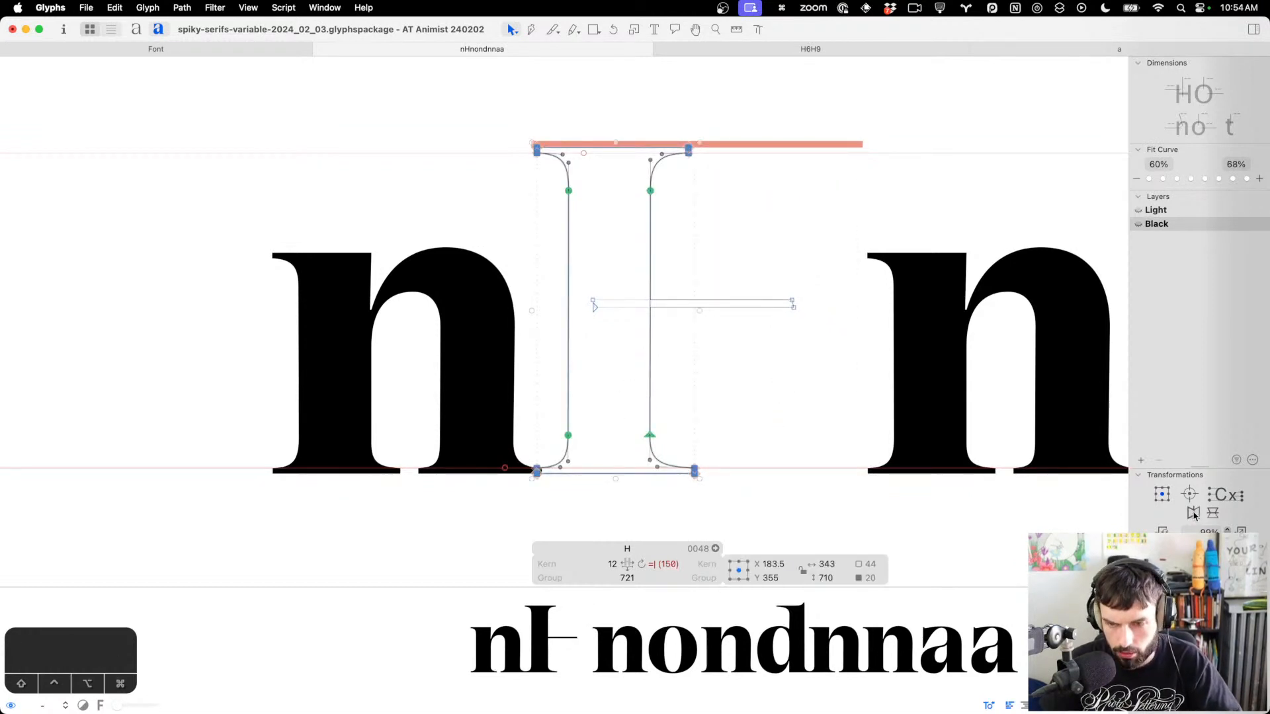
{"action": "key", "text": "super+v"}
{"action": "key", "text": "shift+super+Right"}
{"action": "key", "text": "shift+super+Right"}
{"action": "key", "text": "shift+super+Right"}
{"action": "key", "text": "shift+super+Right"}
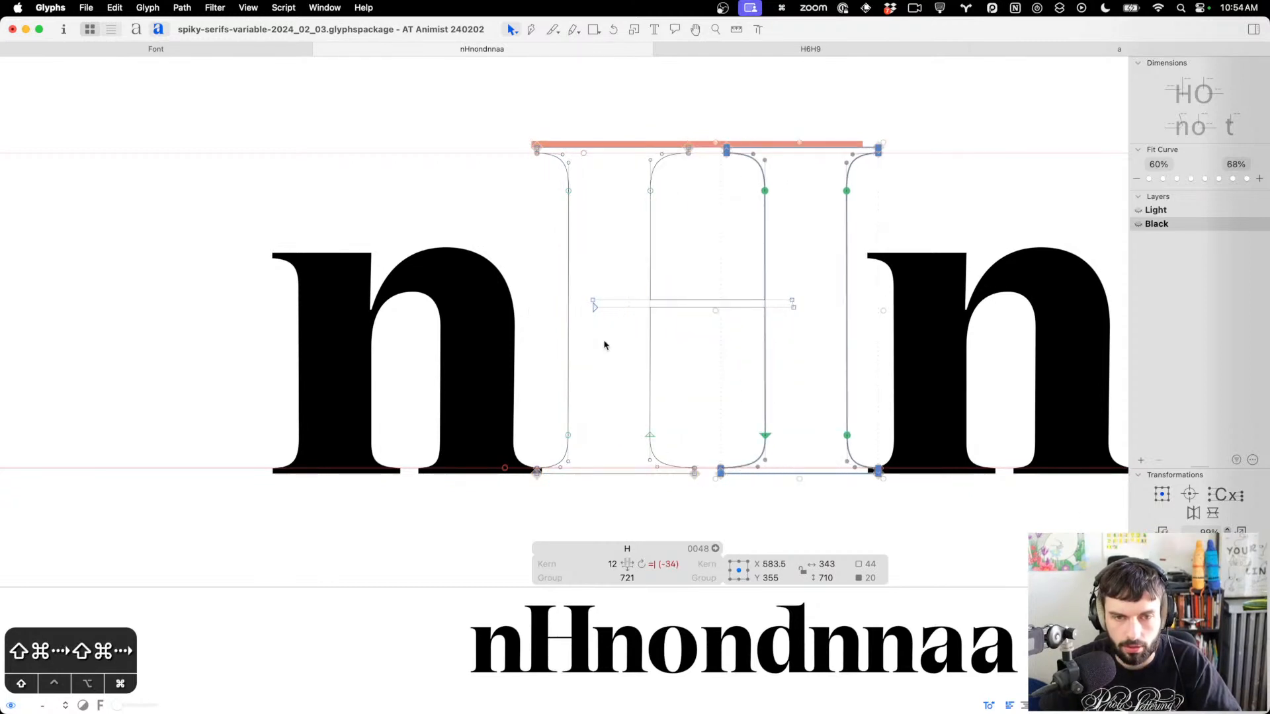
Align the new right stem with the H's right sidebearing by moving it back left, centred on X 537.5, using the metrics lines as reference
{"action": "key", "text": "shift+Left"}
{"action": "key", "text": "shift+Left"}
{"action": "key", "text": "shift+Left"}
{"action": "key", "text": "shift+Left"}
{"action": "key", "text": "shift+Left"}
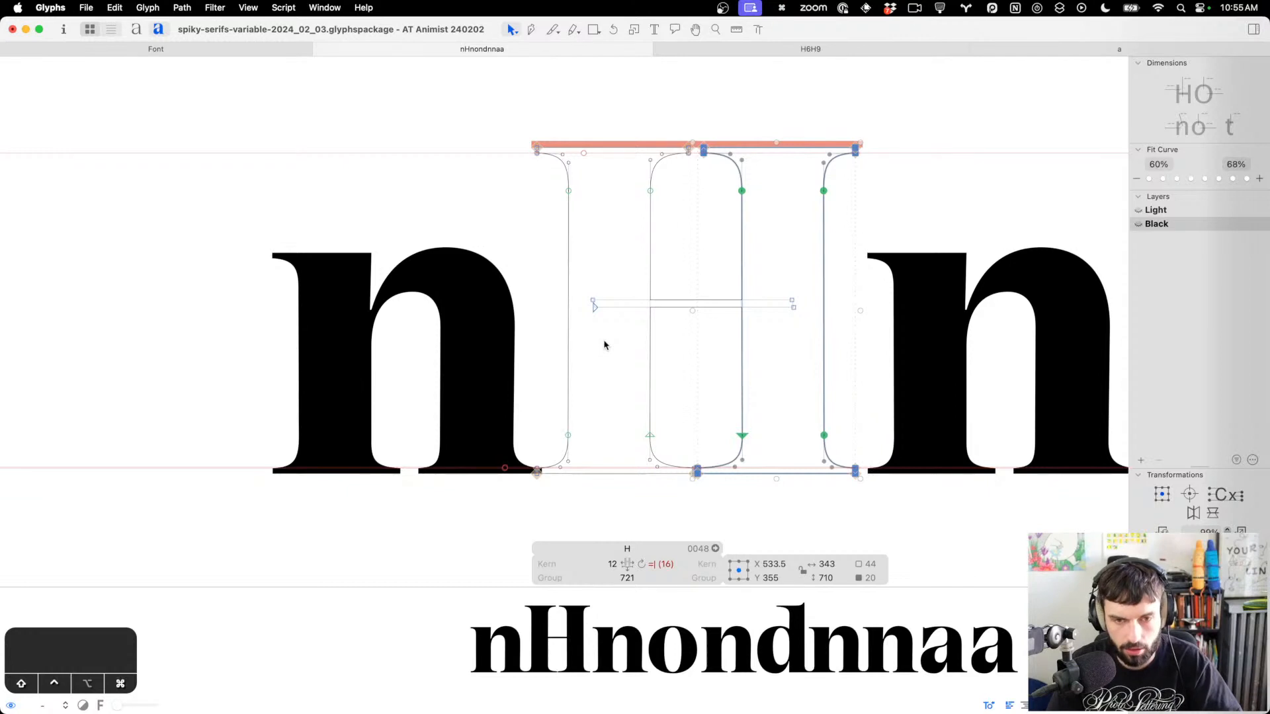
{"action": "key", "text": "shift+super+m"}
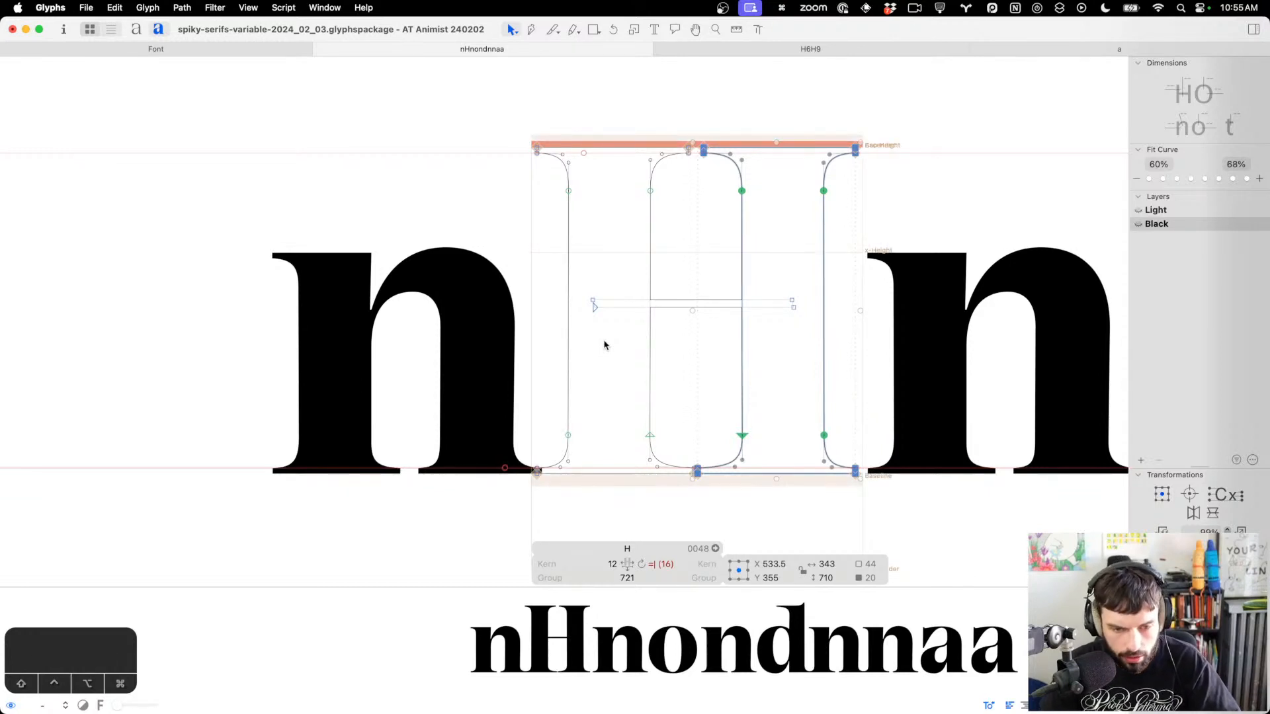
{"action": "key", "text": "Right"}
{"action": "key", "text": "Right"}
{"action": "key", "text": "Right"}
{"action": "key", "text": "Right"}
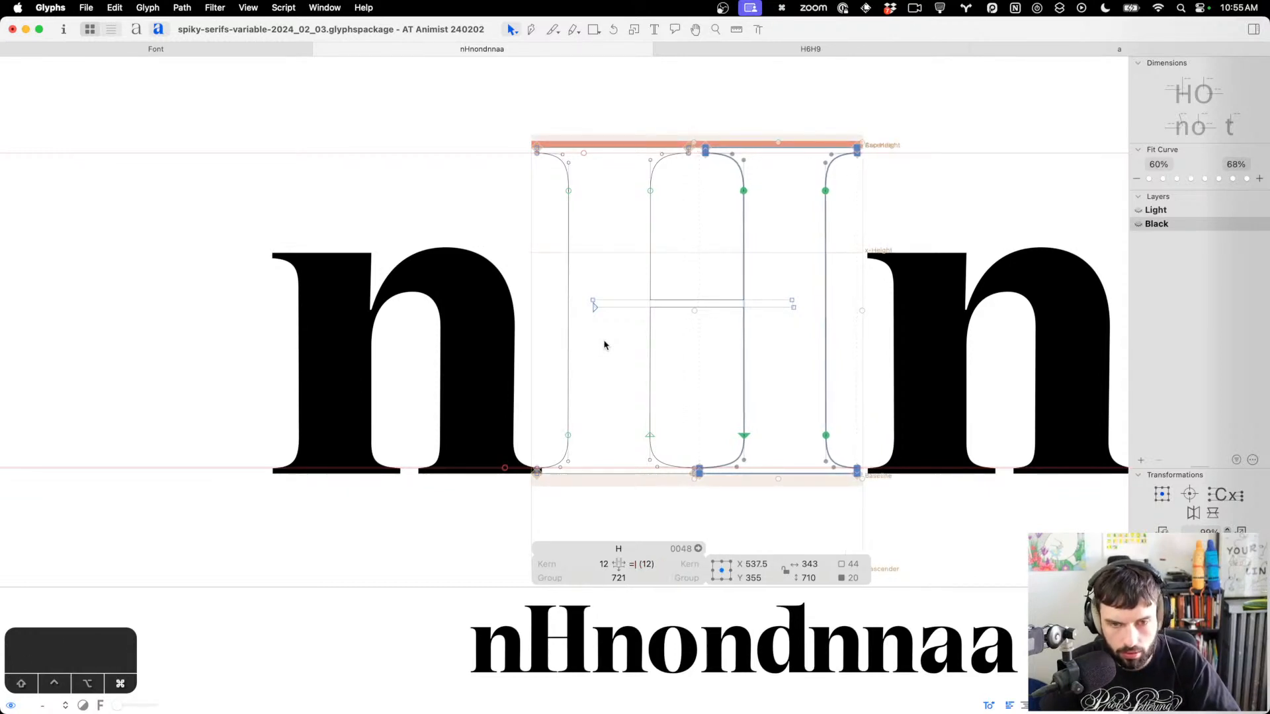
Widen the H's counter by moving the right stem 30 units right, centred on X 567.5, and compare it with the Light master
{"action": "key", "text": "t"}
{"action": "scroll", "coordinate": [672, 350], "scroll_direction": "down", "scroll_amount": 6}
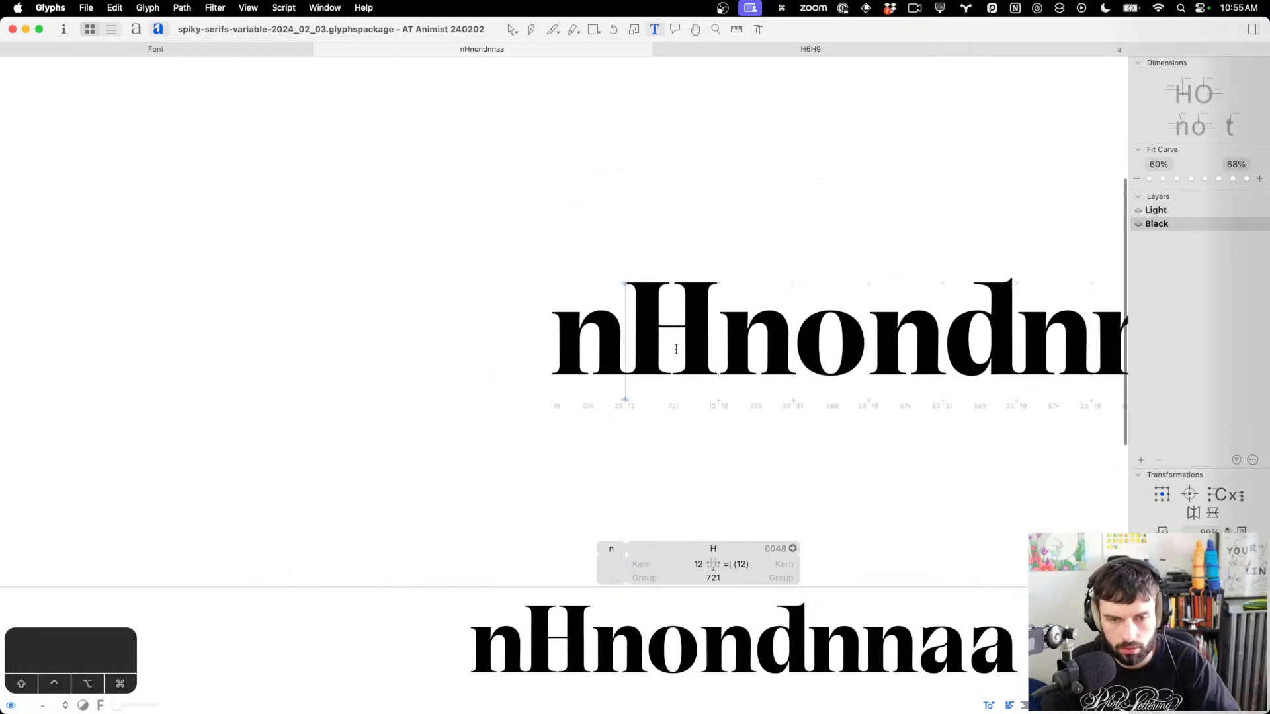
{"action": "scroll", "coordinate": [678, 349], "scroll_direction": "up", "scroll_amount": 3}
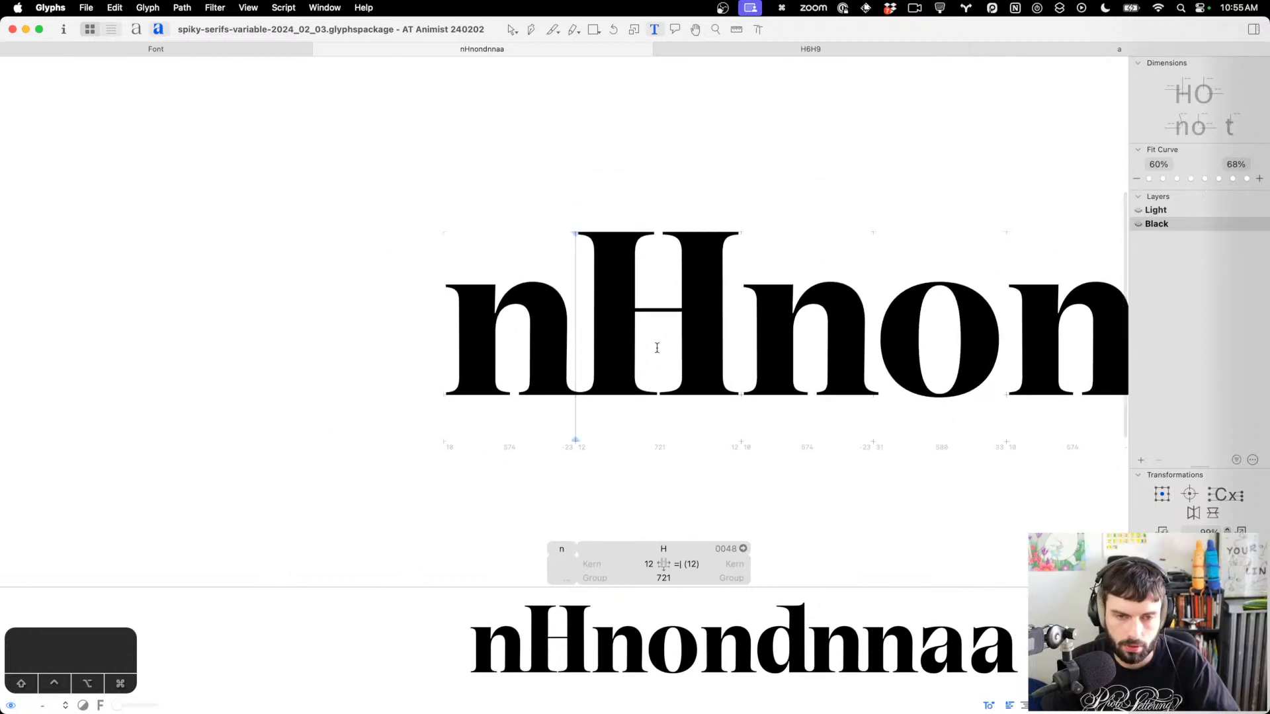
{"action": "scroll", "coordinate": [657, 348], "scroll_direction": "right", "scroll_amount": 3}
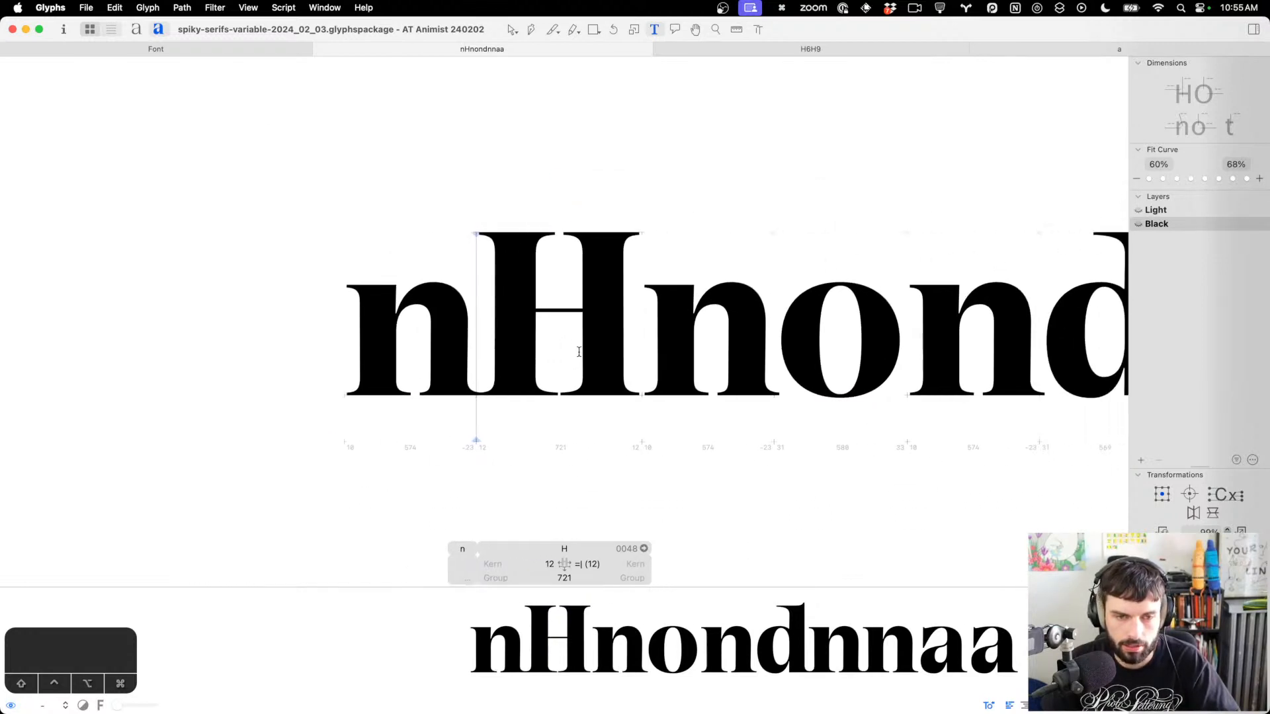
{"action": "scroll", "coordinate": [409, 357], "scroll_direction": "up", "scroll_amount": 3}
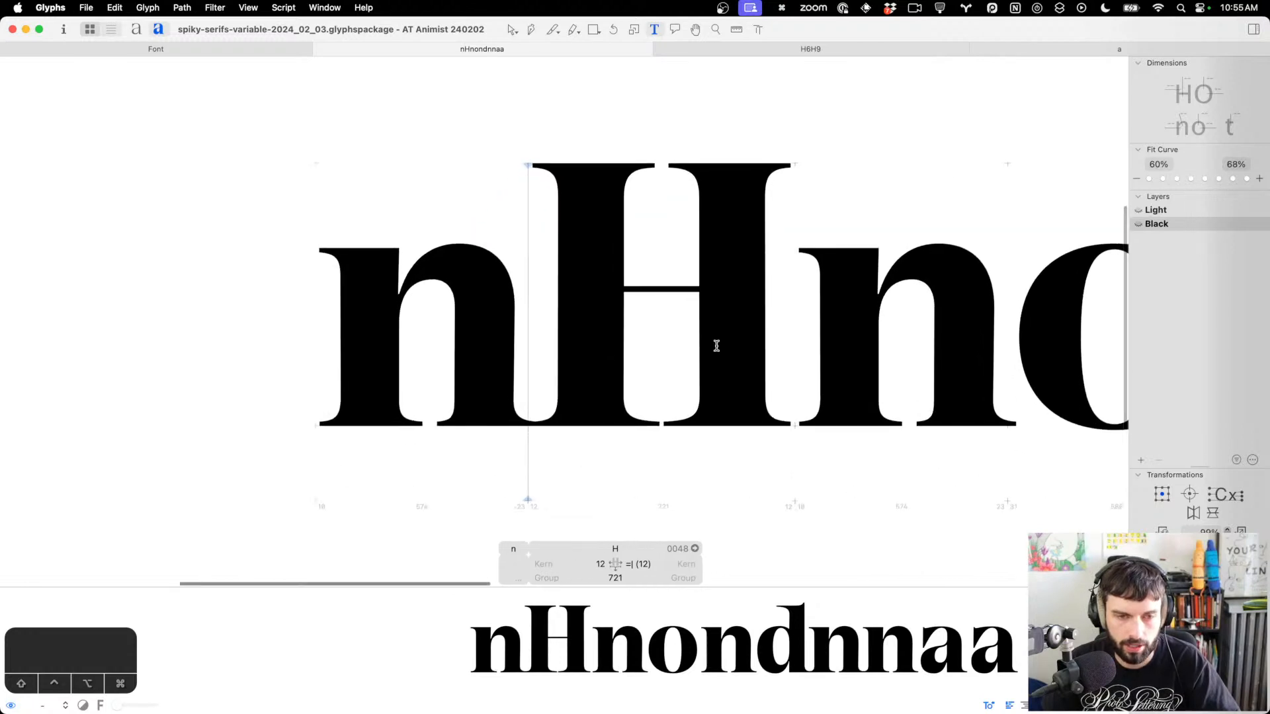
{"action": "double_click", "coordinate": [662, 359]}
{"action": "key", "text": "shift+Right"}
{"action": "key", "text": "shift+Right"}
{"action": "key", "text": "shift+Right"}
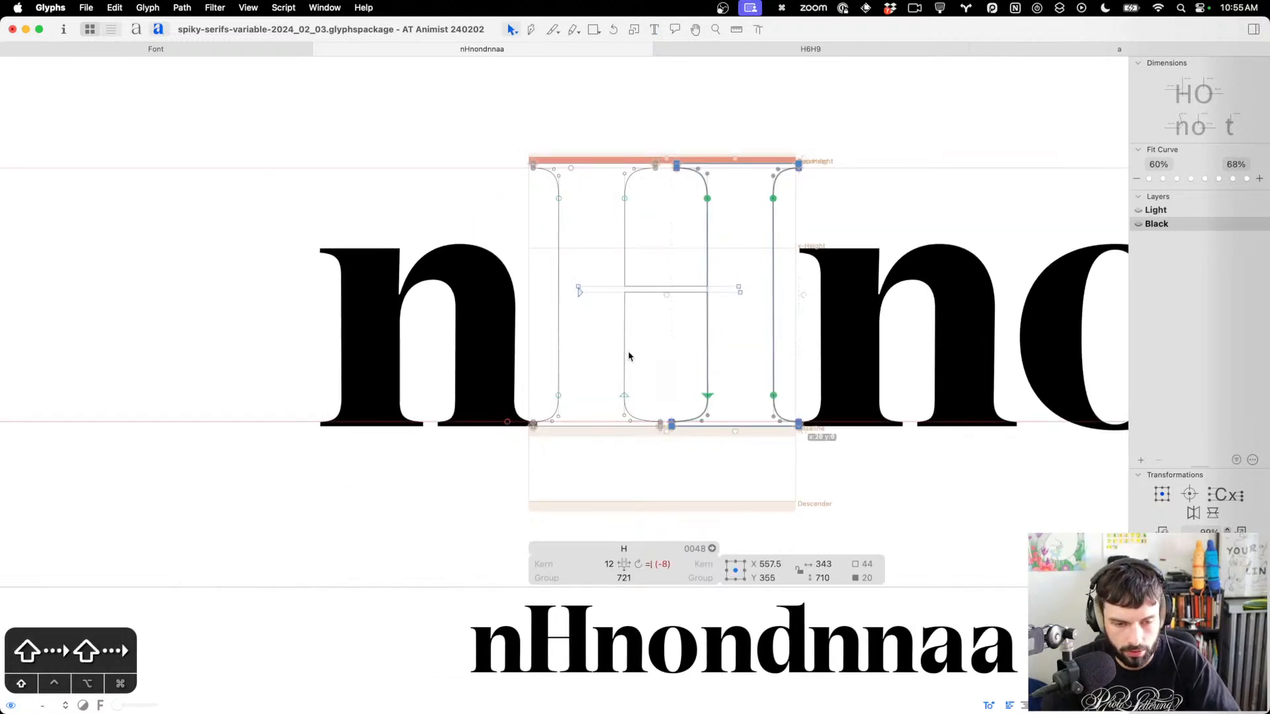
{"action": "key", "text": "cmd+1"}
{"action": "key", "text": "super+2"}
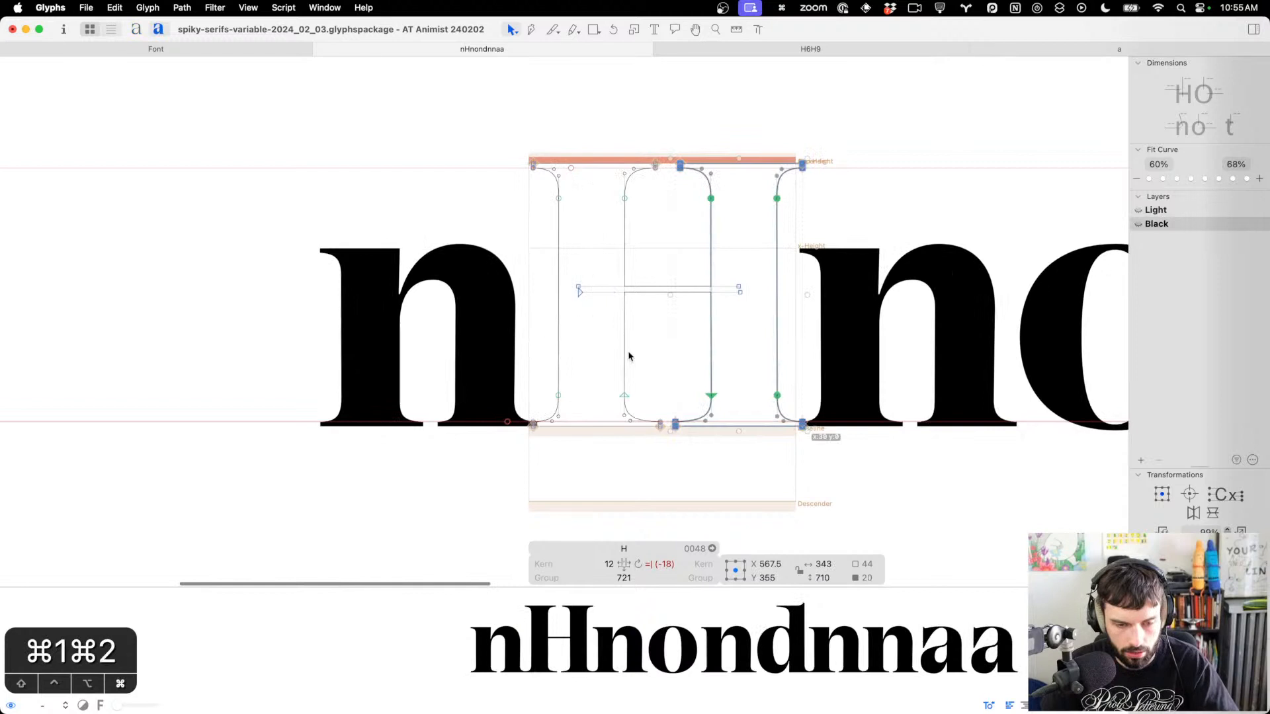
Try the H's right stem 10 units further right, centred on X 577.5, and compare it with the Light master
{"action": "key", "text": "shift+Right"}
{"action": "key", "text": "shift+Right"}
{"action": "key", "text": "shift+Right"}
{"action": "key", "text": "shift+Right"}
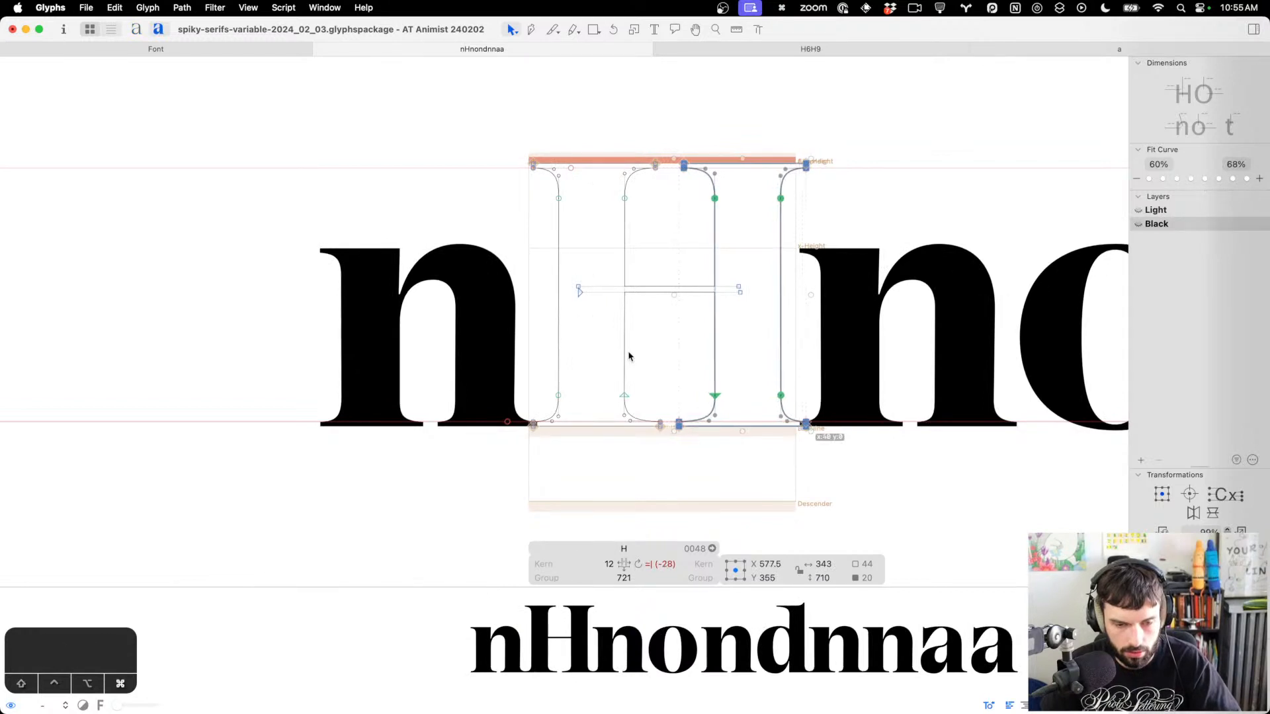
{"action": "key", "text": "super+1"}
{"action": "key", "text": "super+2"}
{"action": "key", "text": "shift+Left"}
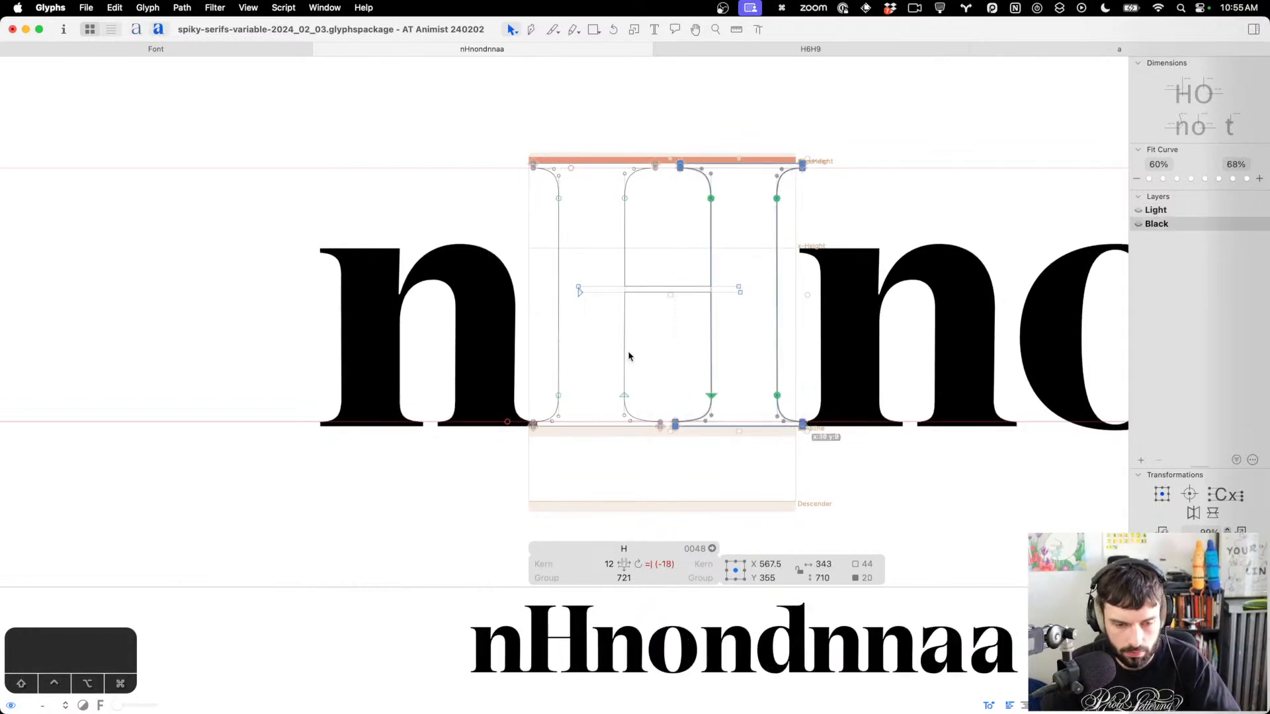
{"action": "key", "text": "super+1"}
{"action": "key", "text": "super+2"}
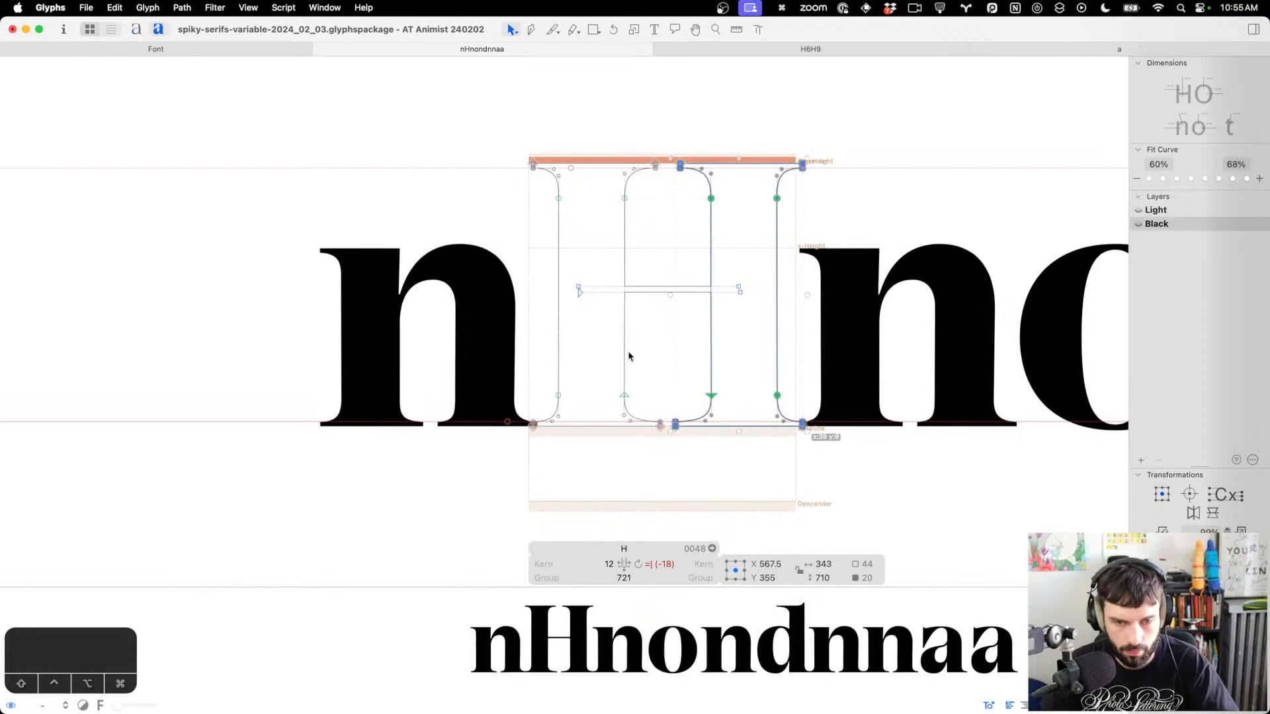
Update the Black H's metrics so its right sidebearing equals the left at 12, and save the font
{"action": "key", "text": "t"}
{"action": "key", "text": "ctrl+super+m"}
{"action": "scroll", "coordinate": [719, 337], "scroll_direction": "down", "scroll_amount": 5}
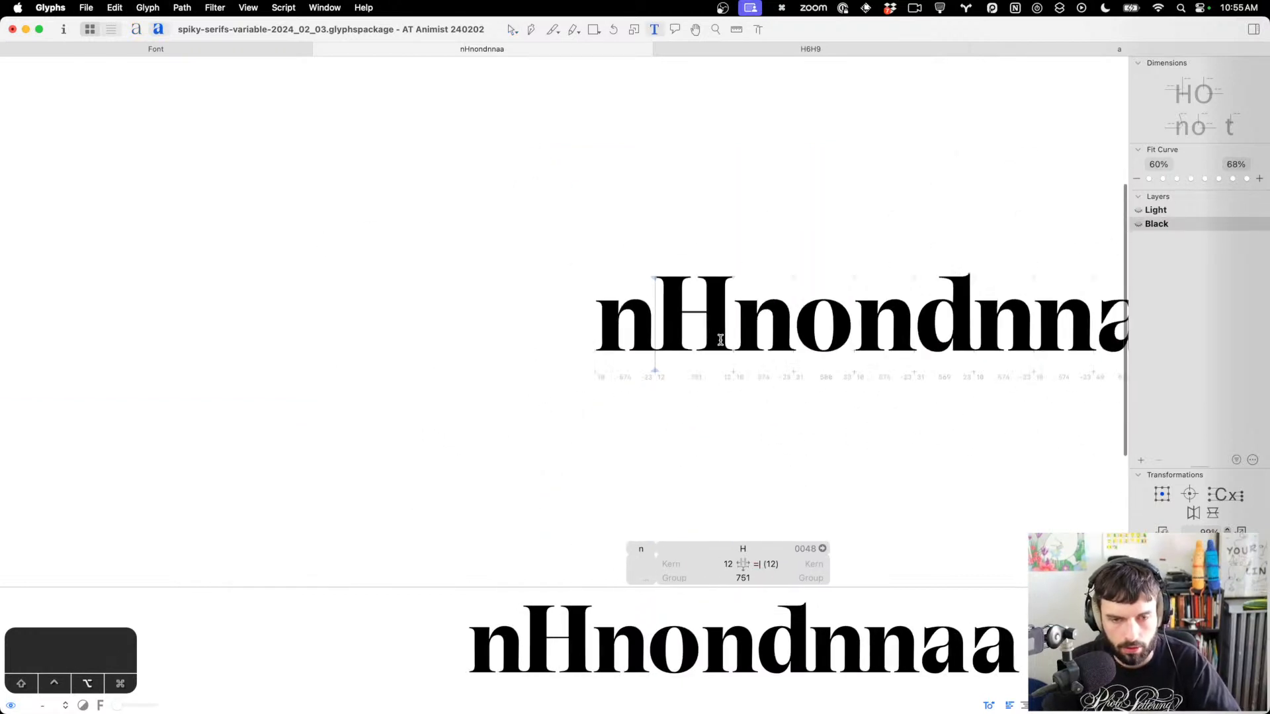
{"action": "key", "text": "super+s"}
Compare the sample text in the Light and Black masters and update the Light H's metrics to a right sidebearing of 12
{"action": "key", "text": "super+1"}
{"action": "key", "text": "super+2"}
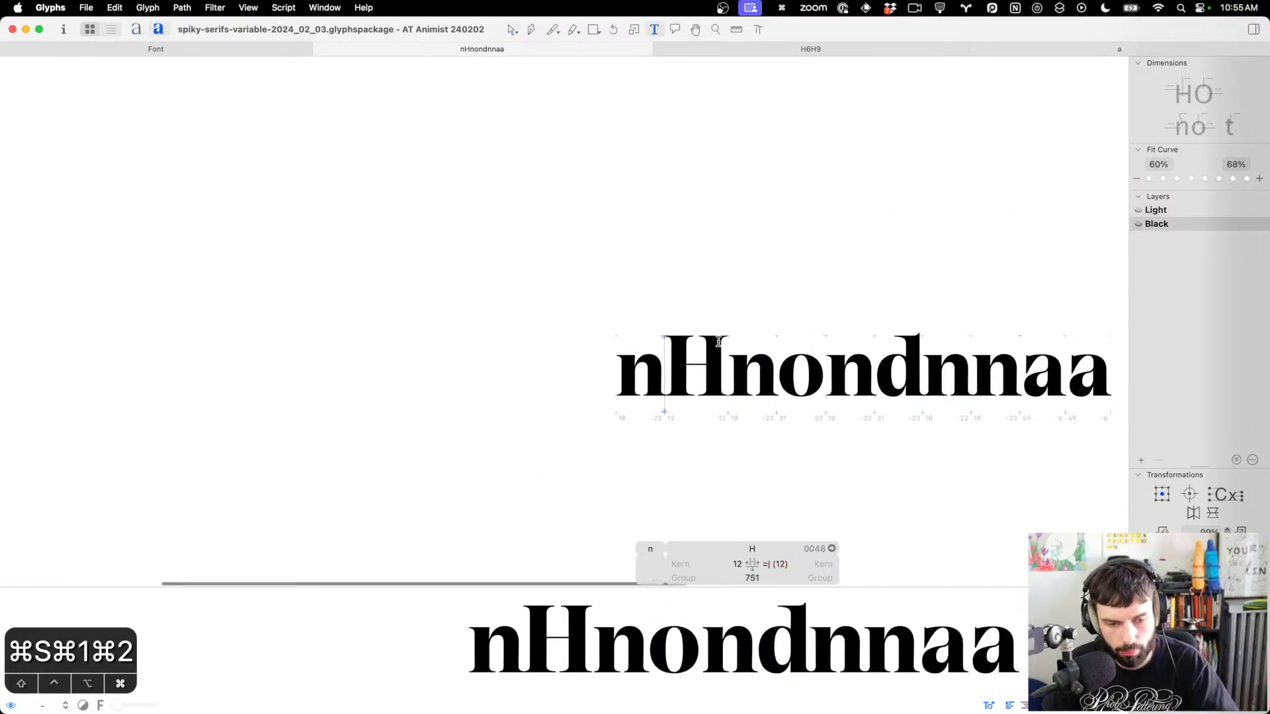
{"action": "key", "text": "super+1"}
{"action": "key", "text": "super+2"}
{"action": "key", "text": "super+1"}
{"action": "key", "text": "super+2"}
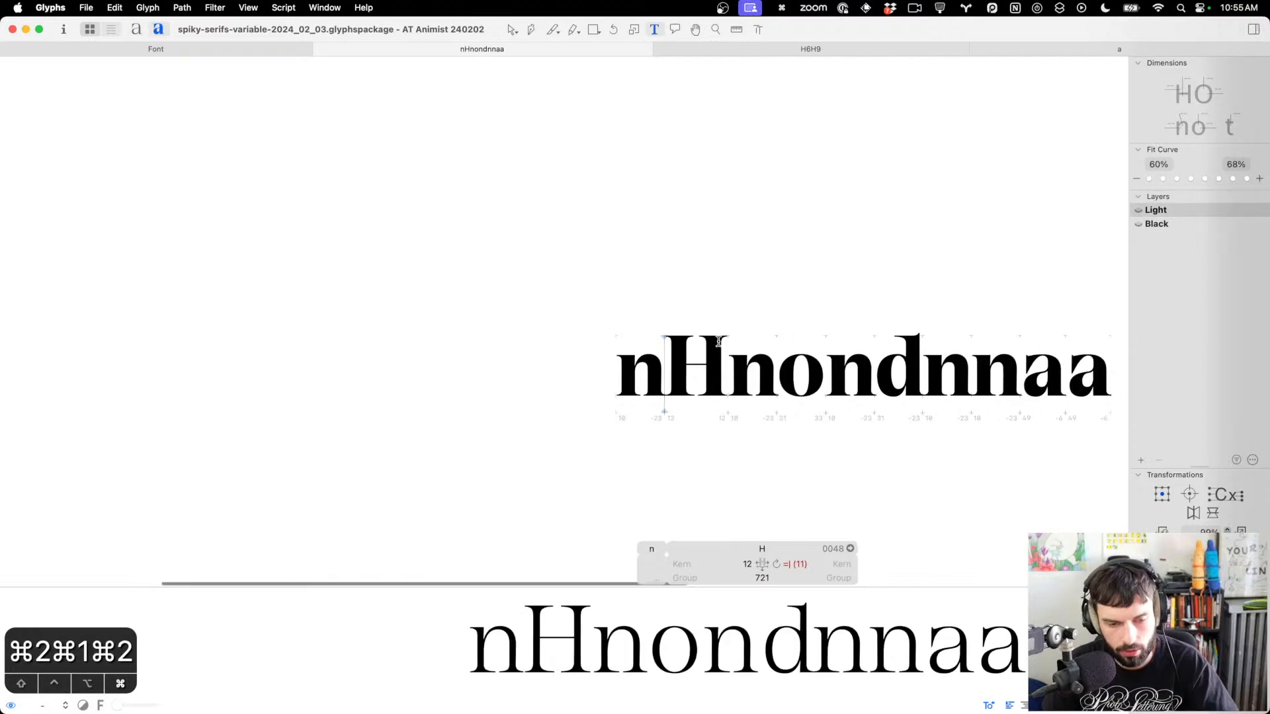
{"action": "key", "text": "super+1"}
{"action": "key", "text": "super+2"}
{"action": "key", "text": "super+1"}
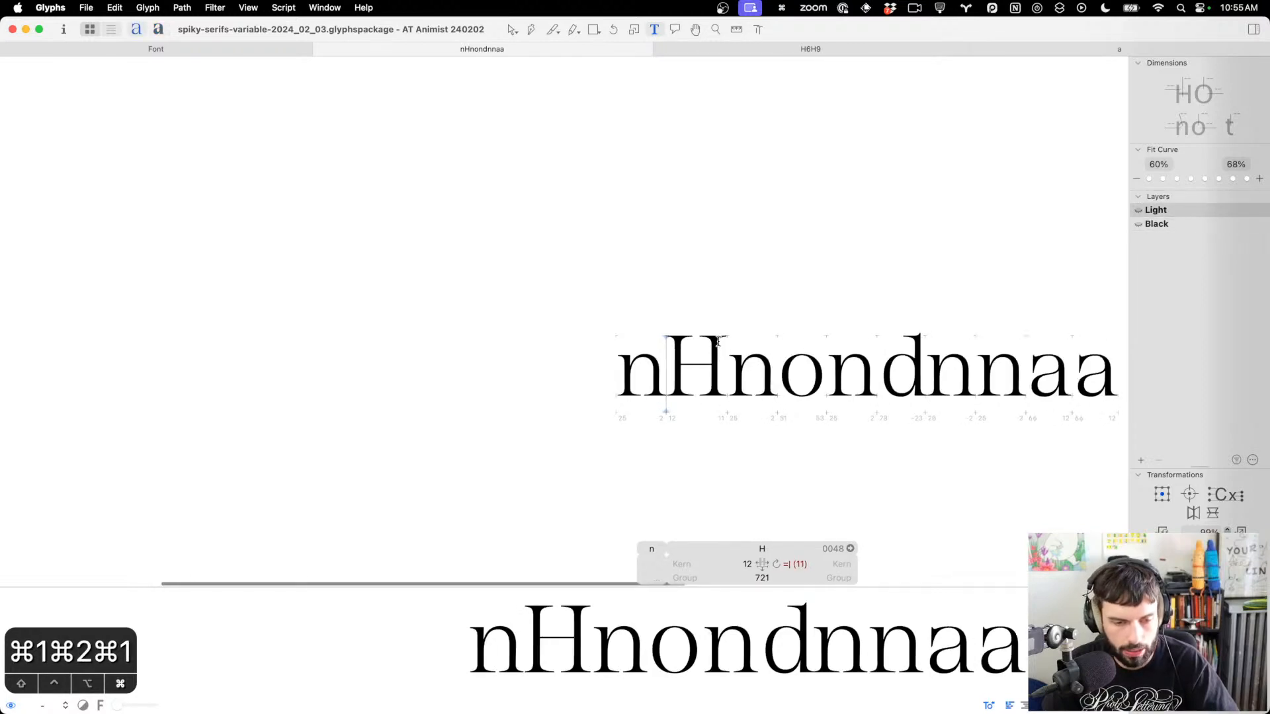
{"action": "scroll", "coordinate": [699, 405], "scroll_direction": "up", "scroll_amount": 5}
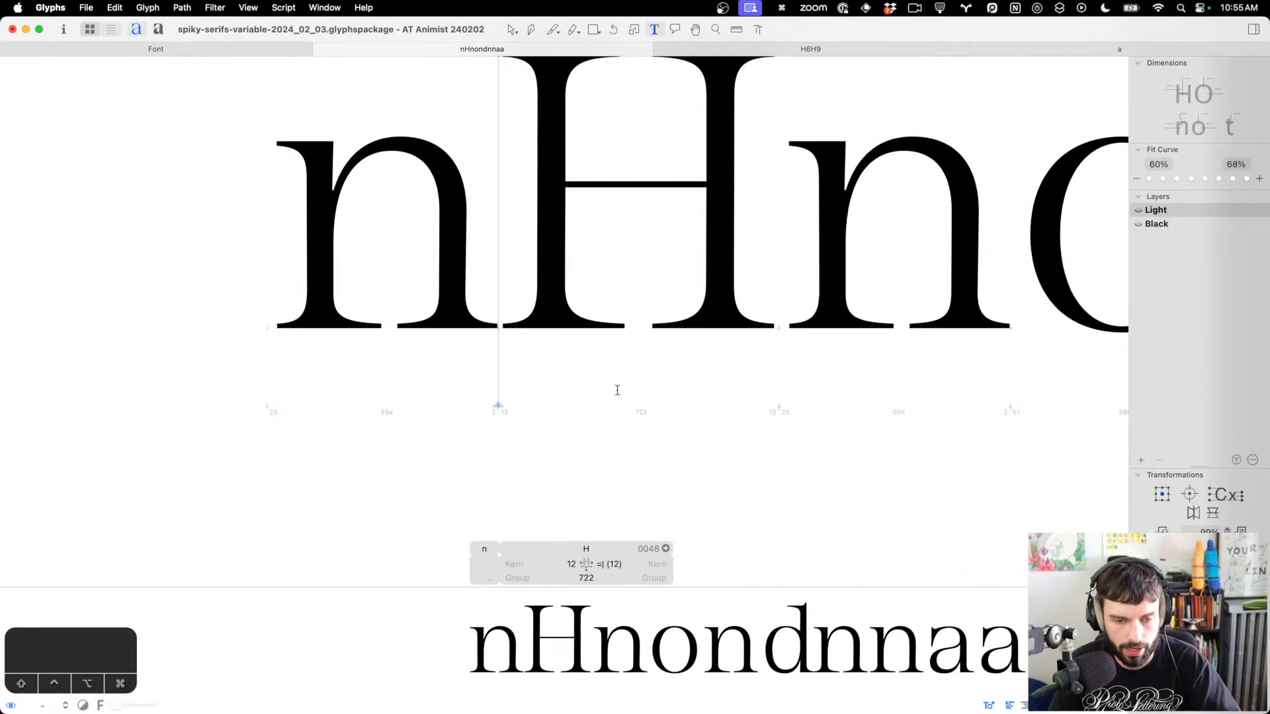
Examine the H's weight and spacing against the lowercase in the Black master, switching to Light for comparison
{"action": "key", "text": "super+2"}
{"action": "scroll", "coordinate": [530, 269], "scroll_direction": "down", "scroll_amount": 3}
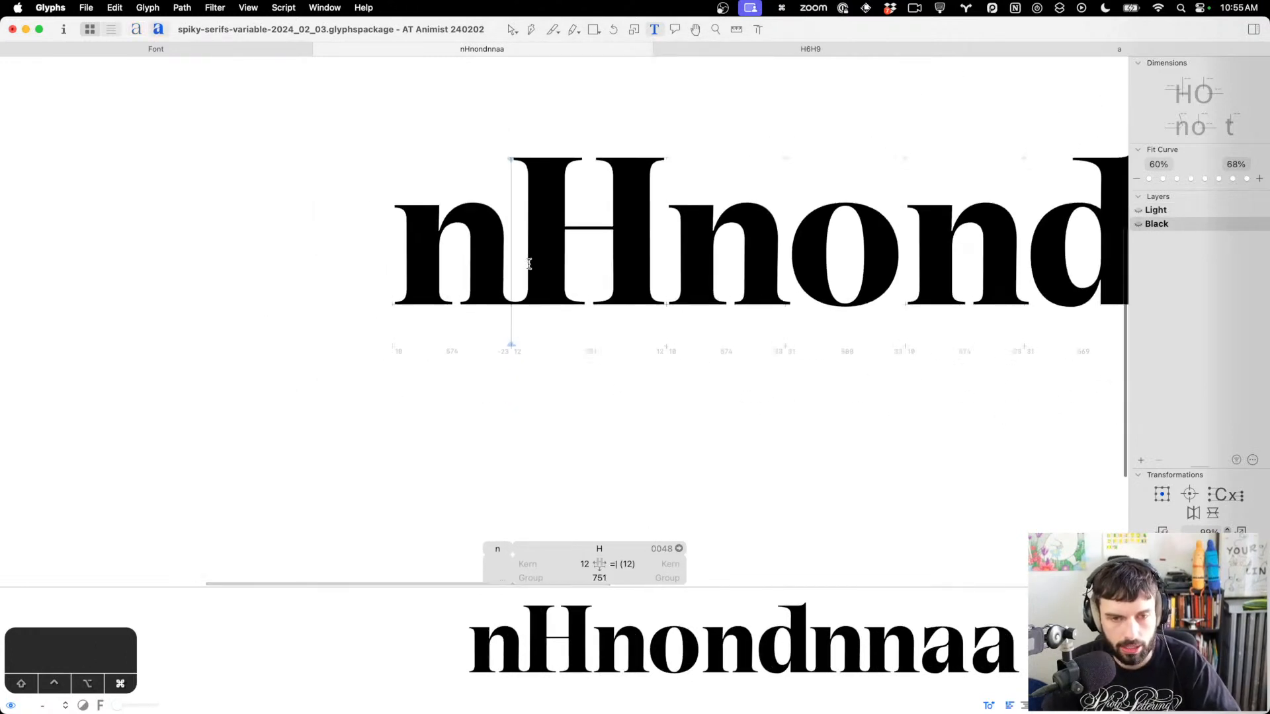
{"action": "key", "text": "super+1"}
{"action": "key", "text": "super+2"}
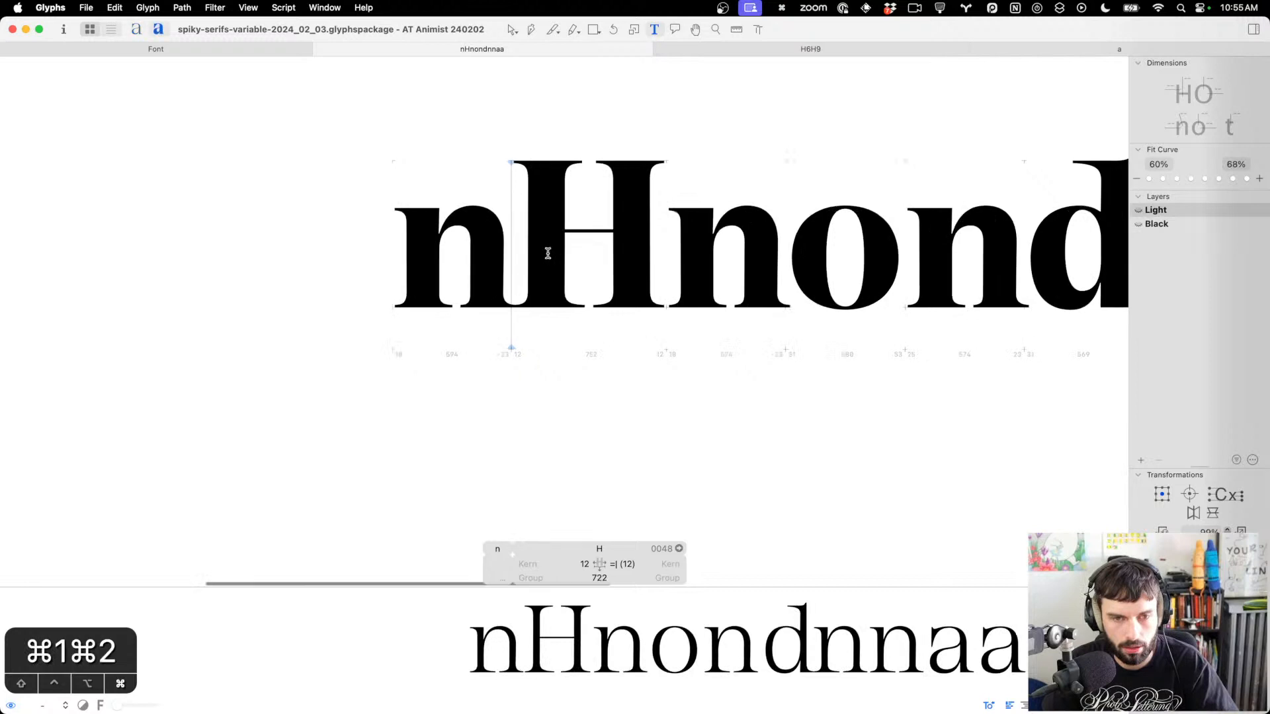
{"action": "scroll", "coordinate": [547, 253], "scroll_direction": "left", "scroll_amount": 1}
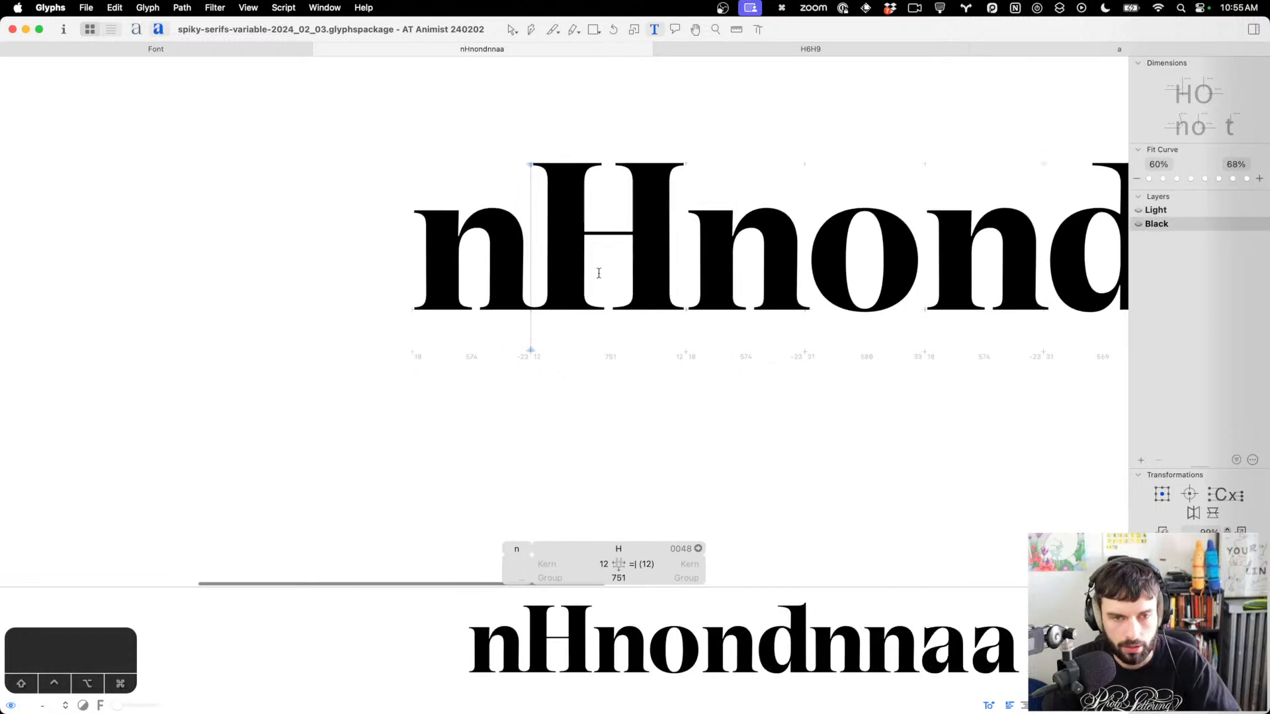
{"action": "scroll", "coordinate": [598, 273], "scroll_direction": "right", "scroll_amount": 5}
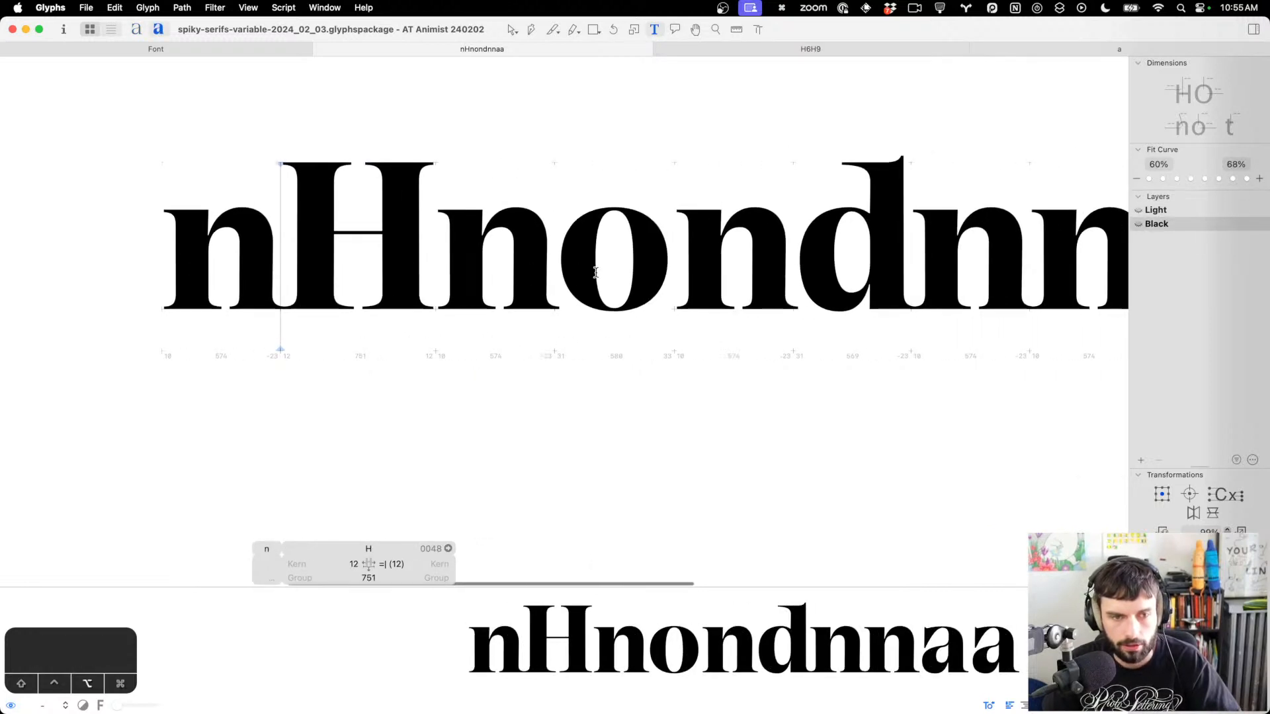
{"action": "scroll", "coordinate": [596, 272], "scroll_direction": "down", "scroll_amount": 3}
Replace the sample text with "Honda" and compare the word in the Light and Black masters
{"action": "key", "text": "cmd+a"}
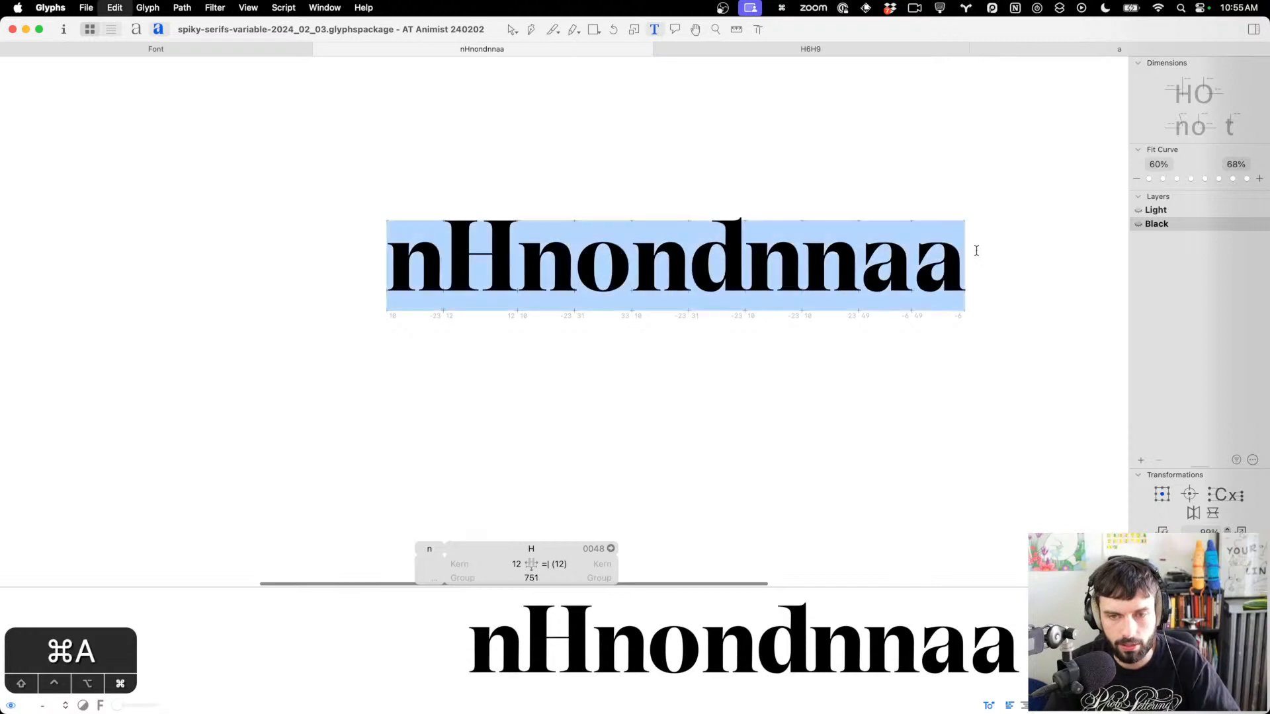
{"action": "type", "text": "Honda"}
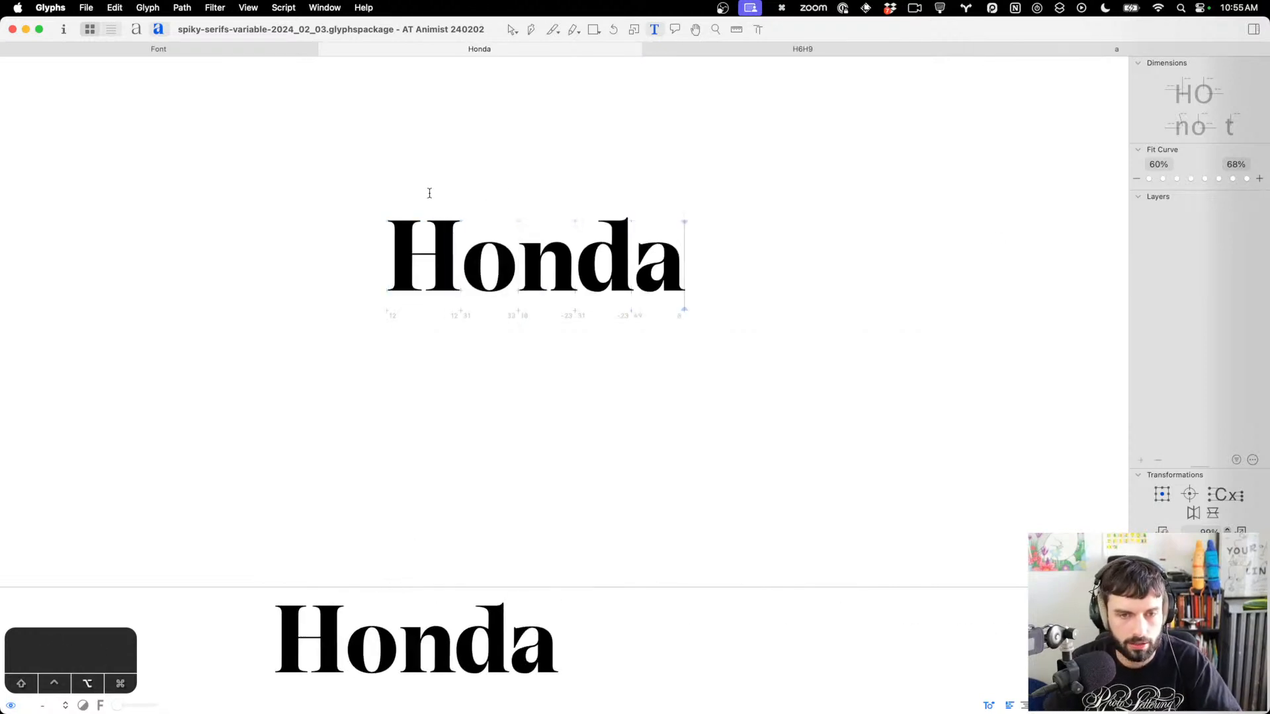
{"action": "scroll", "coordinate": [430, 192], "scroll_direction": "up", "scroll_amount": 3}
{"action": "key", "text": "cmd+1"}
{"action": "key", "text": "cmd+2"}
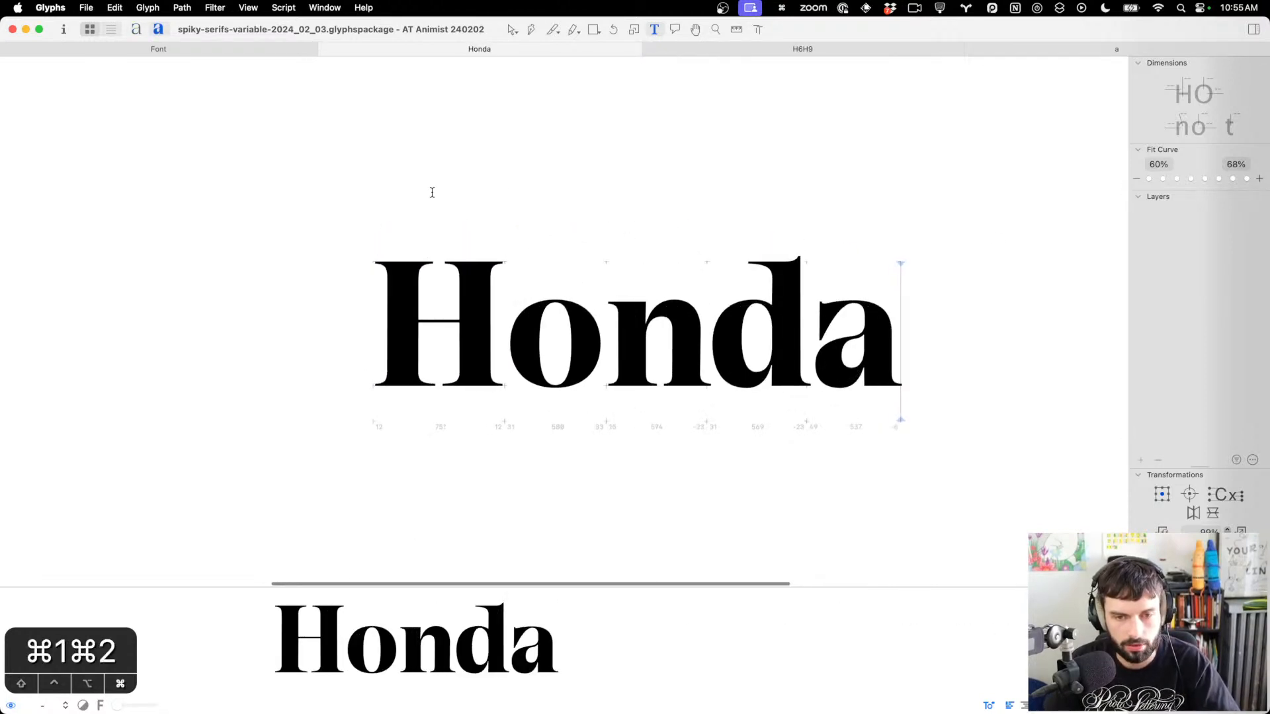
{"action": "key", "text": "cmd+1"}
{"action": "key", "text": "cmd+2"}
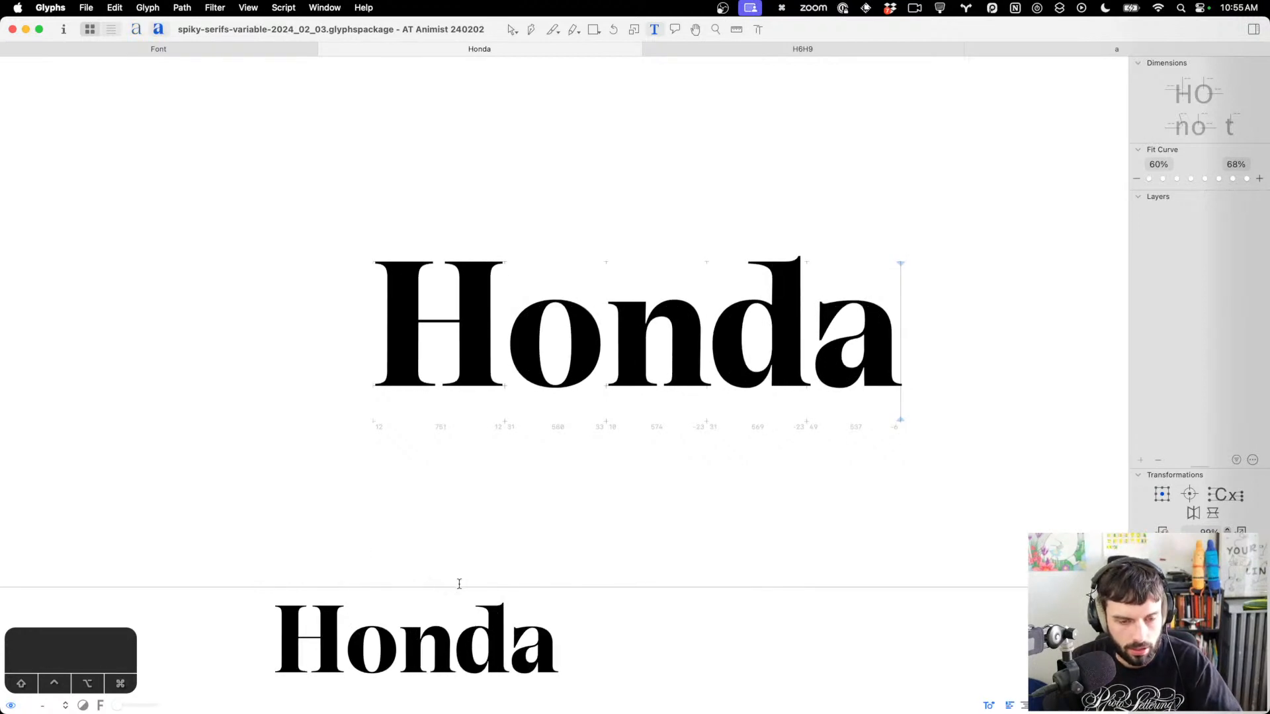
Enlarge the preview area slightly and return to the font's glyph overview
{"action": "mouse_move", "coordinate": [455, 587]}
{"action": "left_mouse_down"}
{"action": "mouse_move", "coordinate": [459, 547]}
{"action": "mouse_move", "coordinate": [460, 572]}
{"action": "left_mouse_up"}
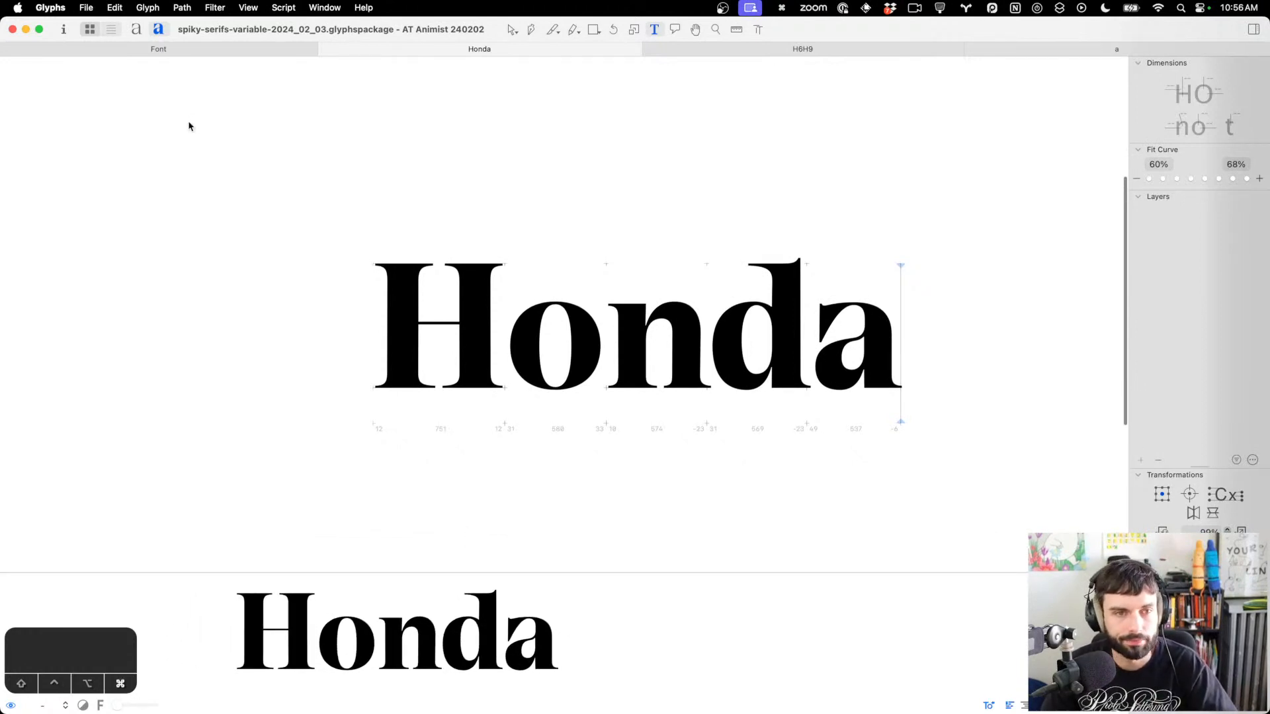
{"action": "left_click", "coordinate": [91, 7]}
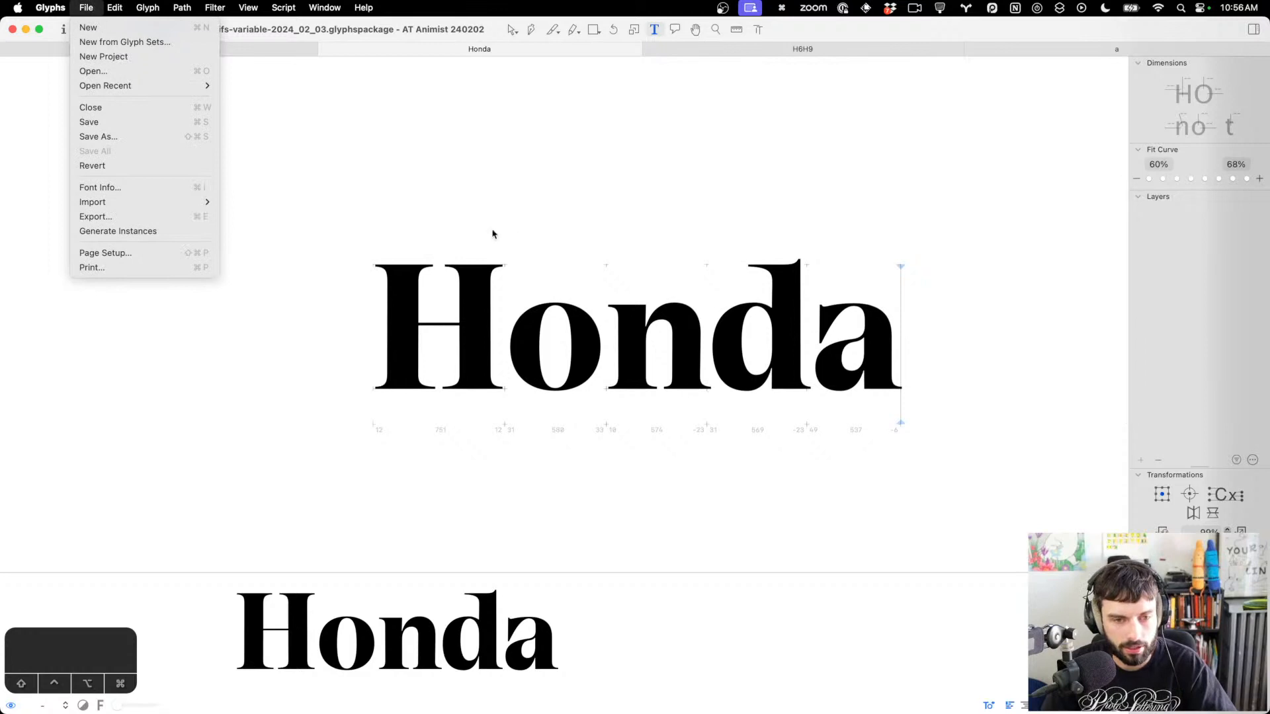
{"action": "left_click", "coordinate": [467, 243]}
{"action": "left_click", "coordinate": [382, 286]}
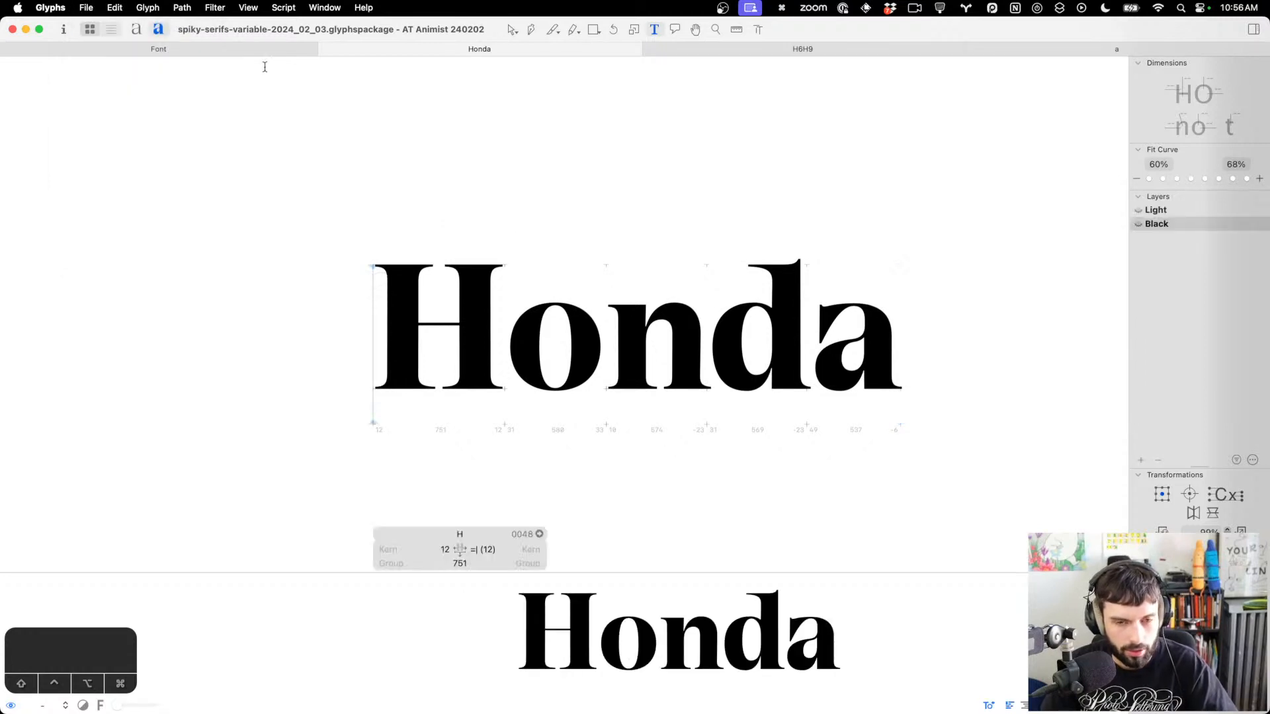
{"action": "left_click", "coordinate": [157, 50]}
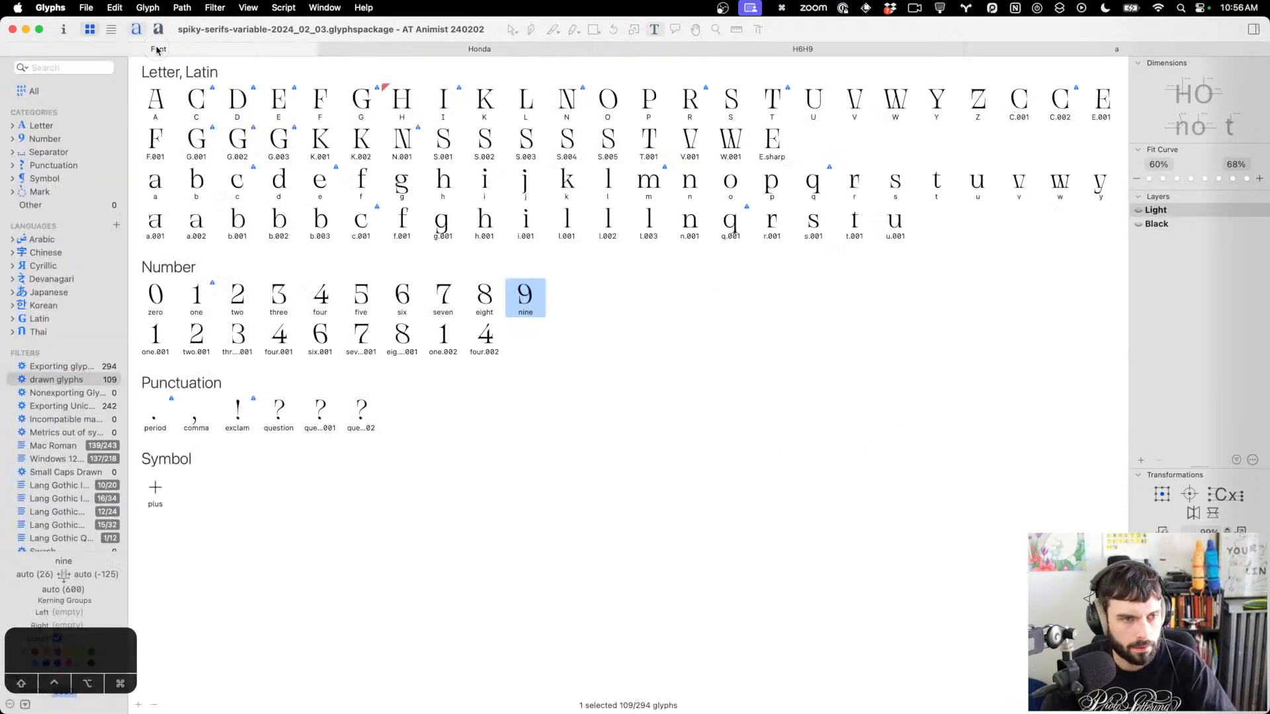
Filter the font for glyphs with incompatible masters and open the H for editing
{"action": "left_click", "coordinate": [58, 418]}
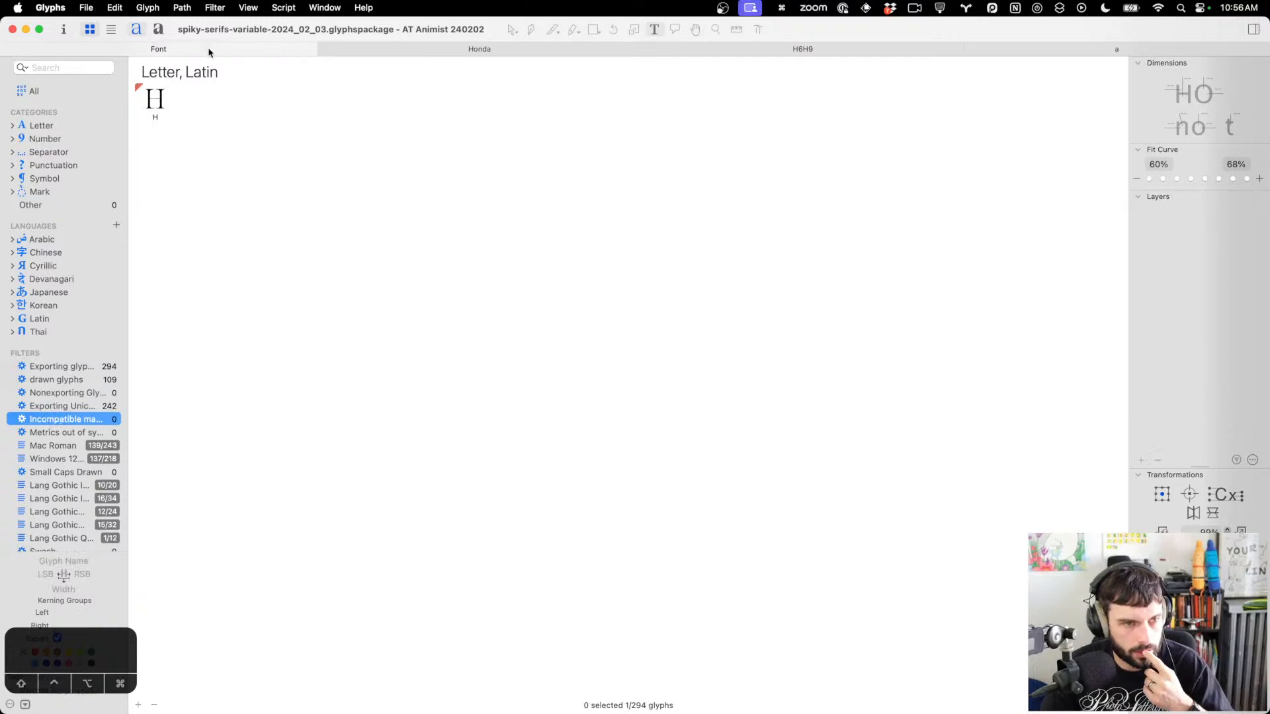
{"action": "double_click", "coordinate": [159, 94]}
{"action": "scroll", "coordinate": [593, 308], "scroll_direction": "up", "scroll_amount": 3}
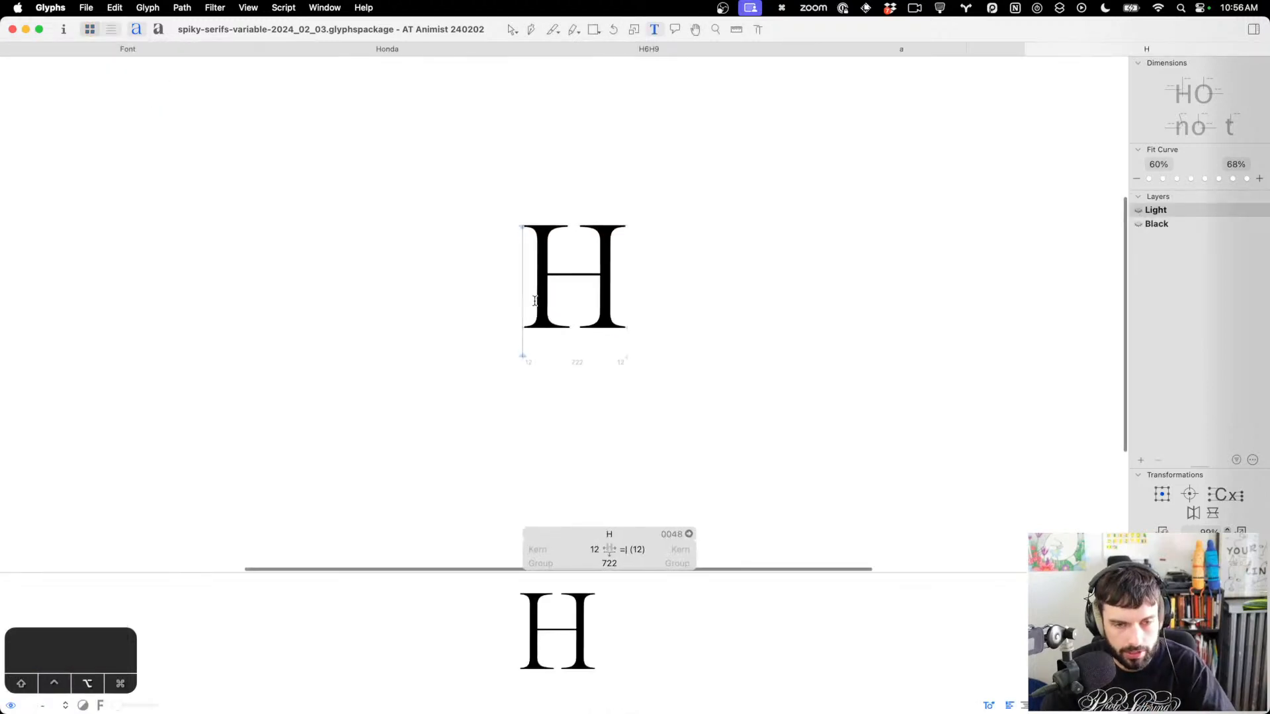
Correct the path direction of the H in the Black master
{"action": "key", "text": "Escape"}
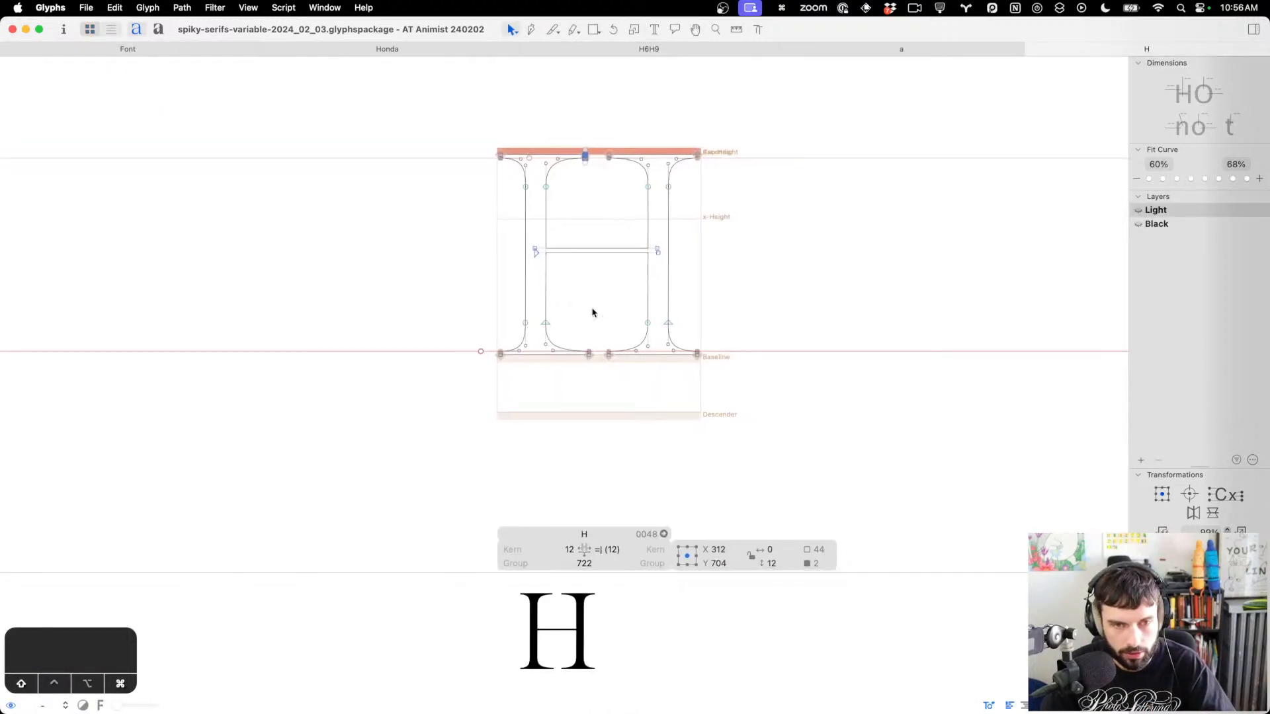
{"action": "key", "text": "super+2"}
{"action": "key", "text": "super+shift+r"}
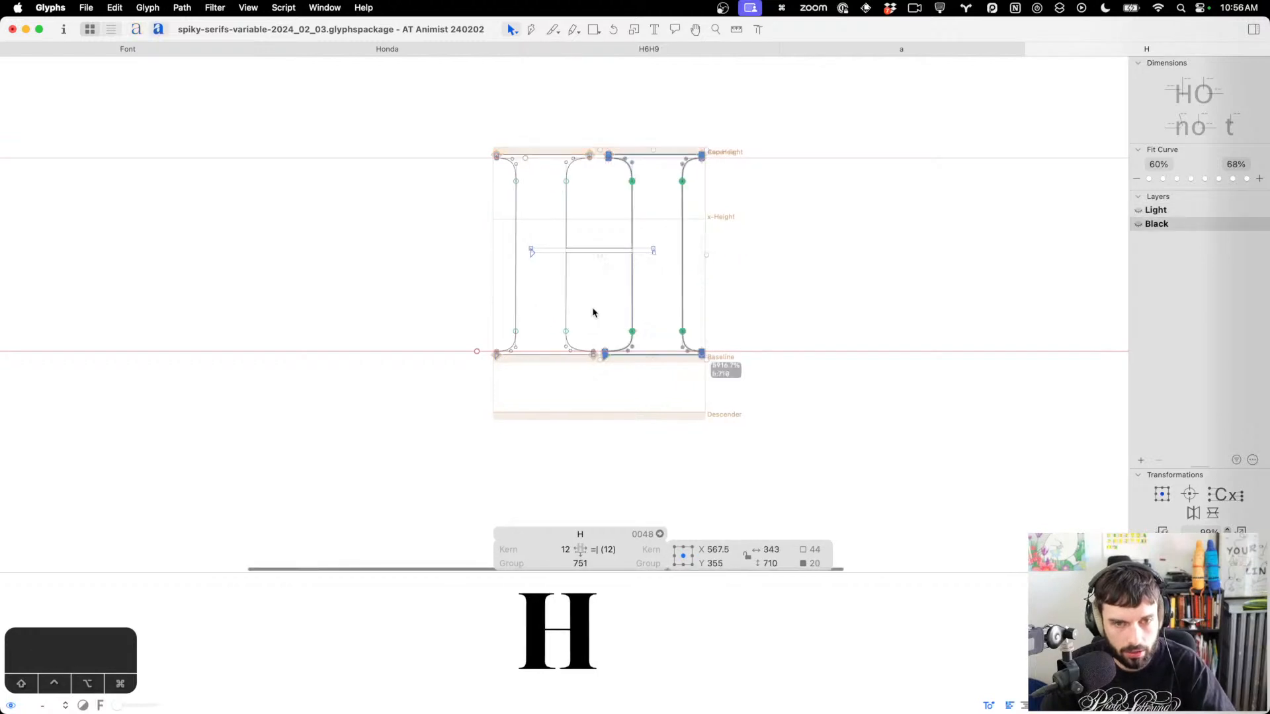
Preview the H in all instances from Light to Black and return to the font's glyph overview
{"action": "left_click", "coordinate": [41, 706]}
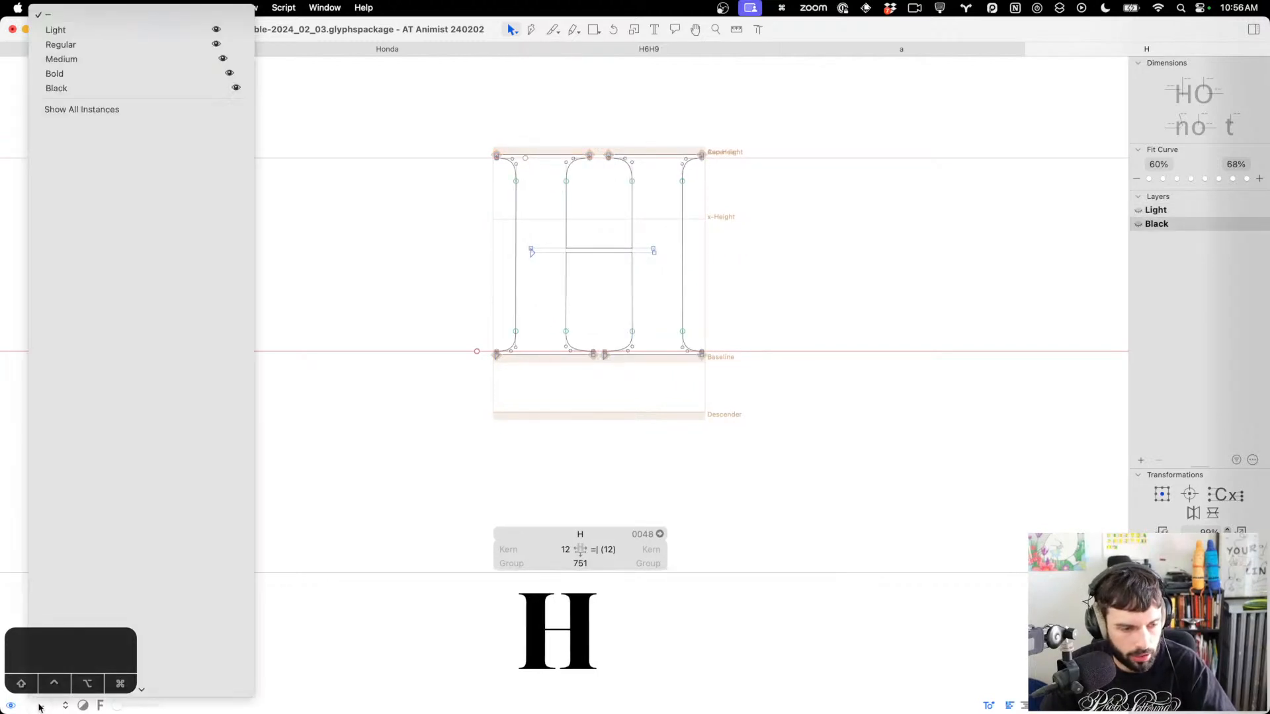
{"action": "left_click", "coordinate": [122, 111]}
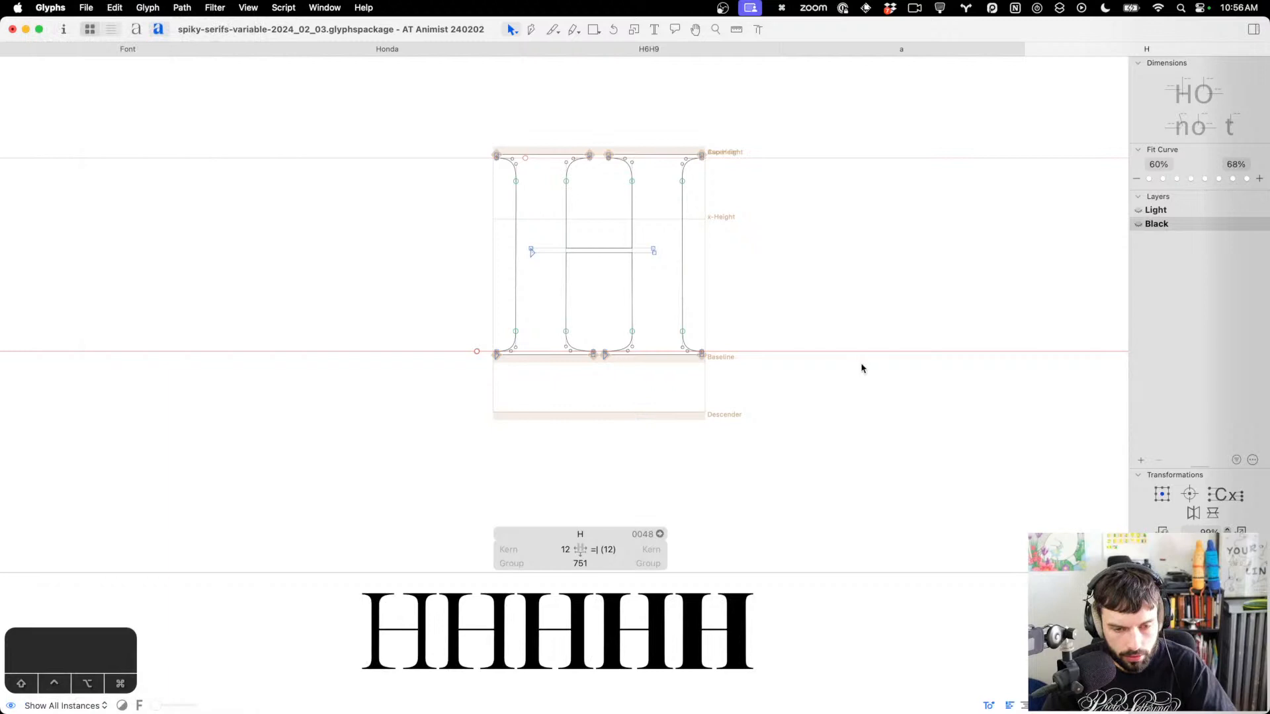
{"action": "left_click", "coordinate": [179, 52]}
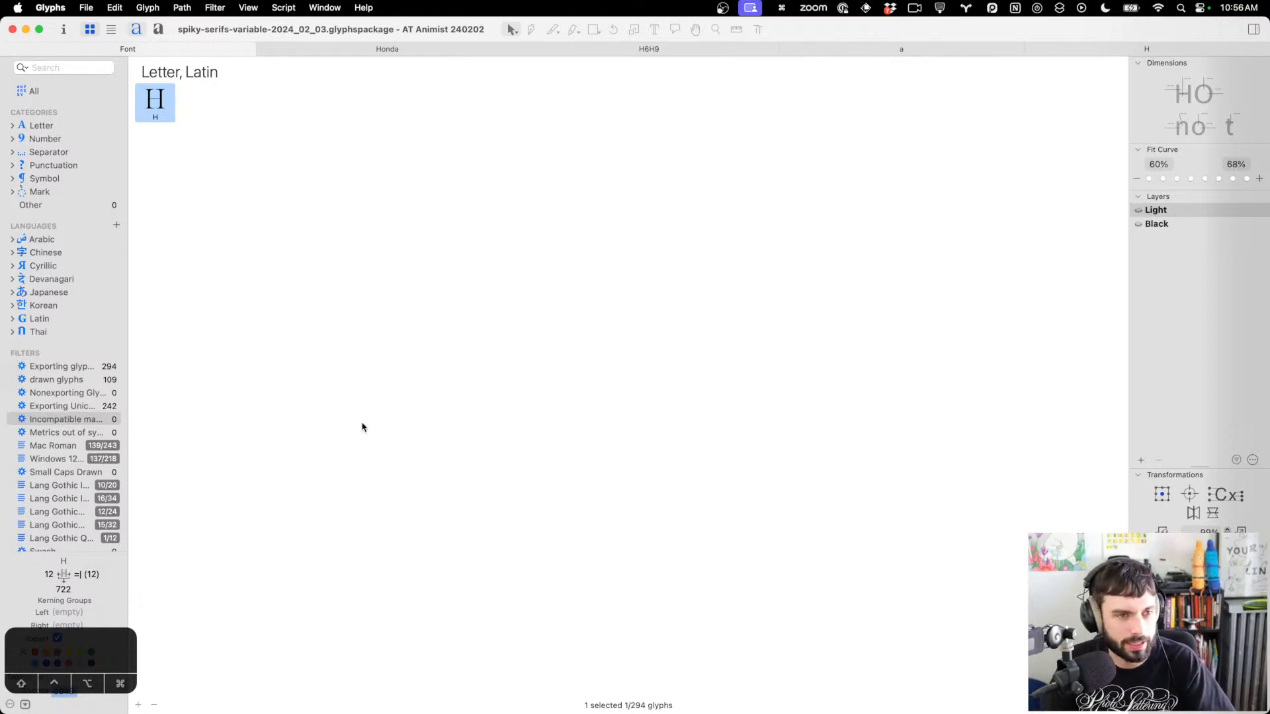
In the Honda sample text, set the Black n's right sidebearing to -3
{"action": "left_click", "coordinate": [447, 53]}
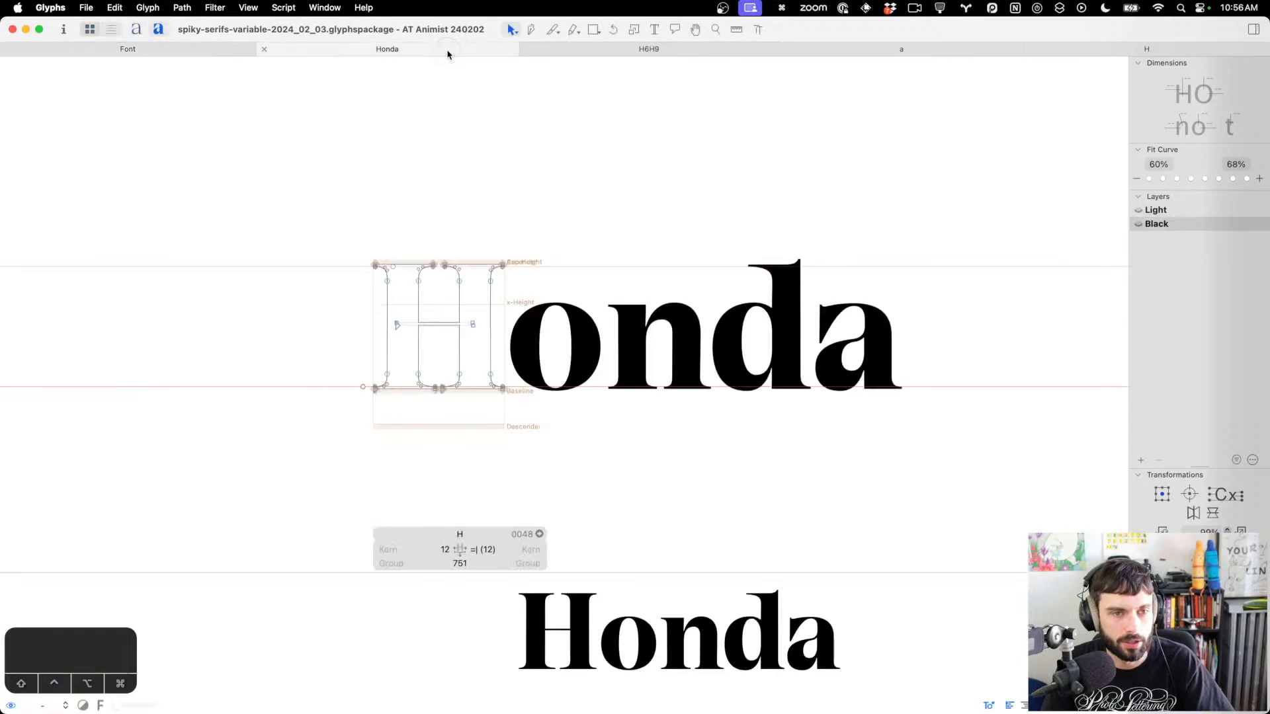
{"action": "key", "text": "t"}
{"action": "scroll", "coordinate": [633, 268], "scroll_direction": "down", "scroll_amount": 5}
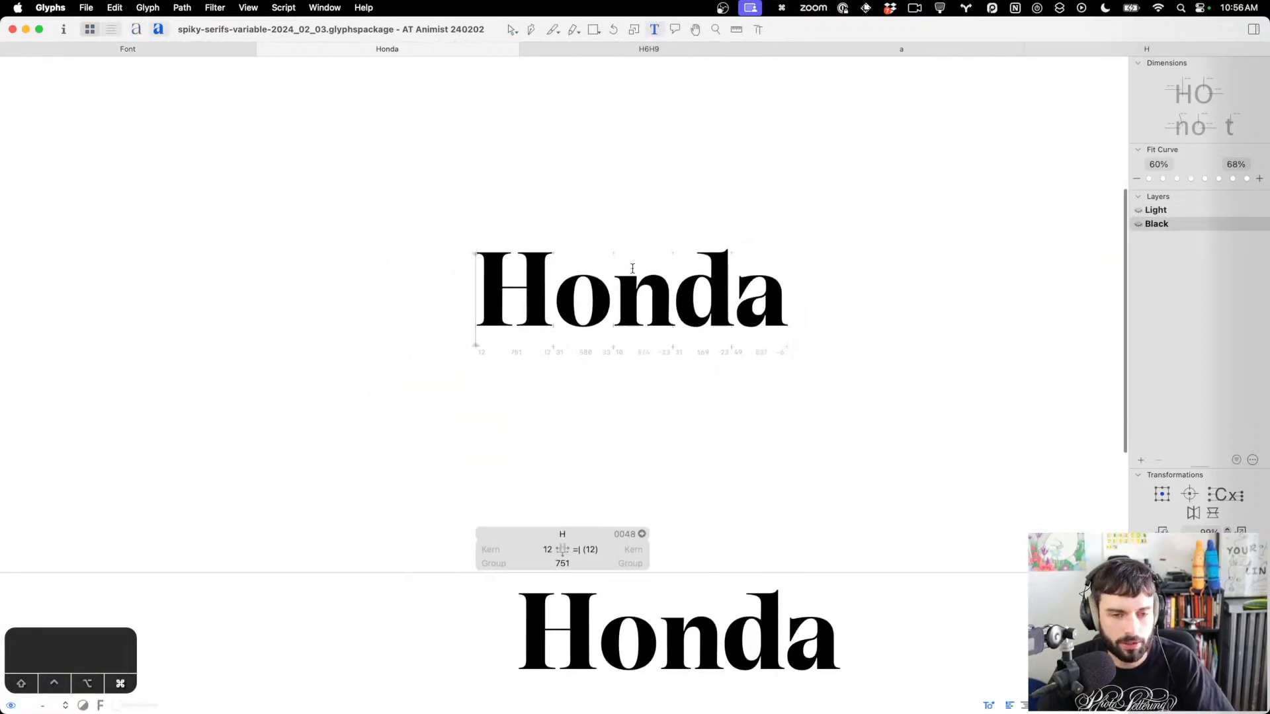
{"action": "scroll", "coordinate": [533, 269], "scroll_direction": "up", "scroll_amount": 6}
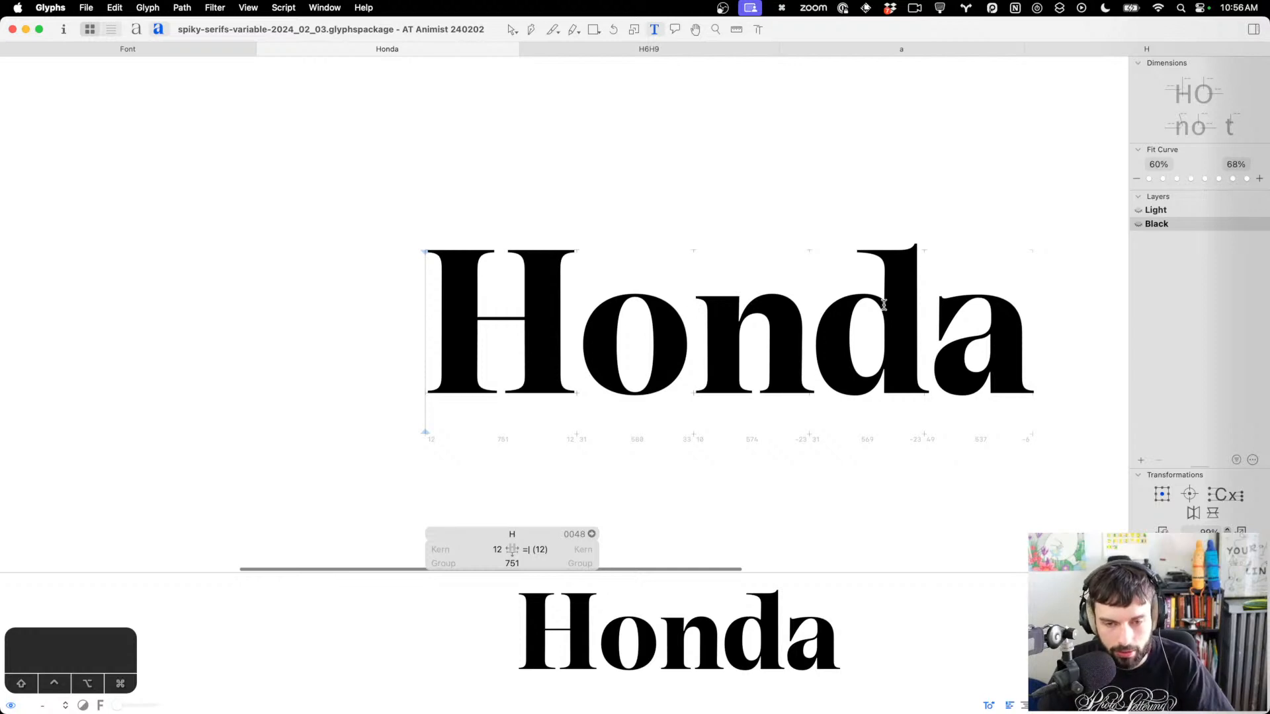
{"action": "left_click", "coordinate": [833, 313]}
{"action": "left_click", "coordinate": [693, 311]}
{"action": "key", "text": "shift+super+Right"}
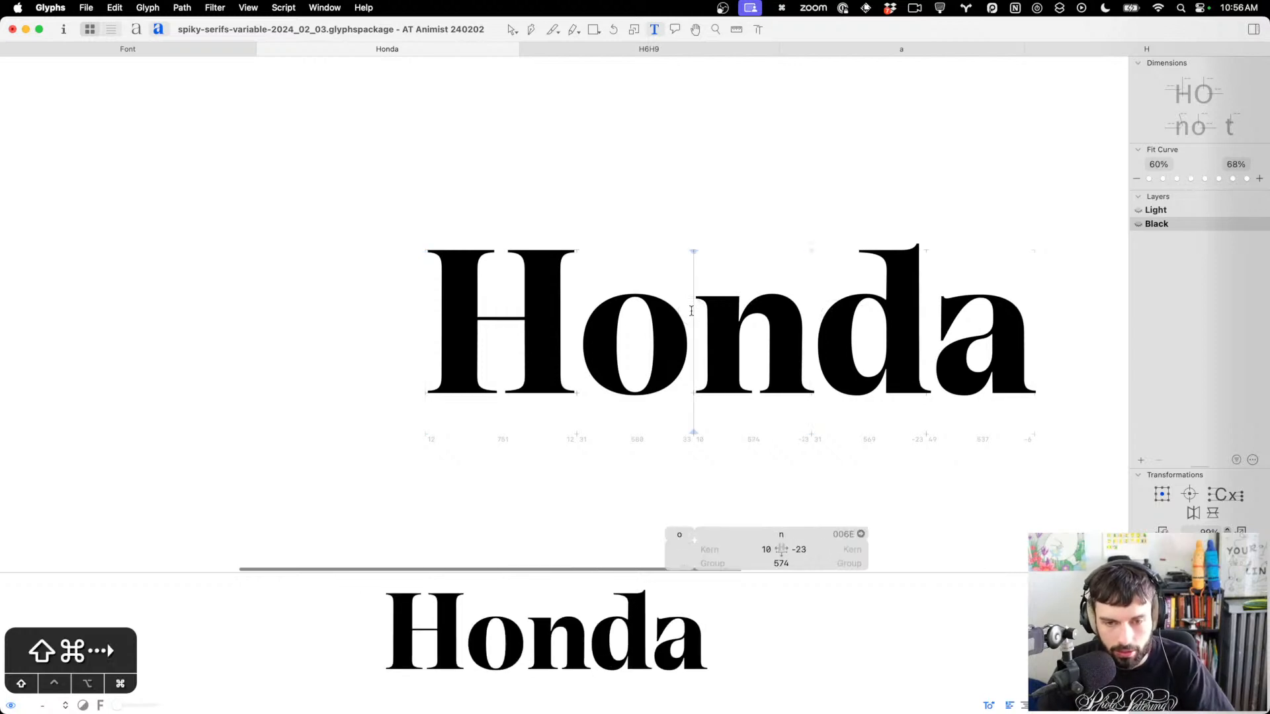
{"action": "key", "text": "shift+super+Right"}
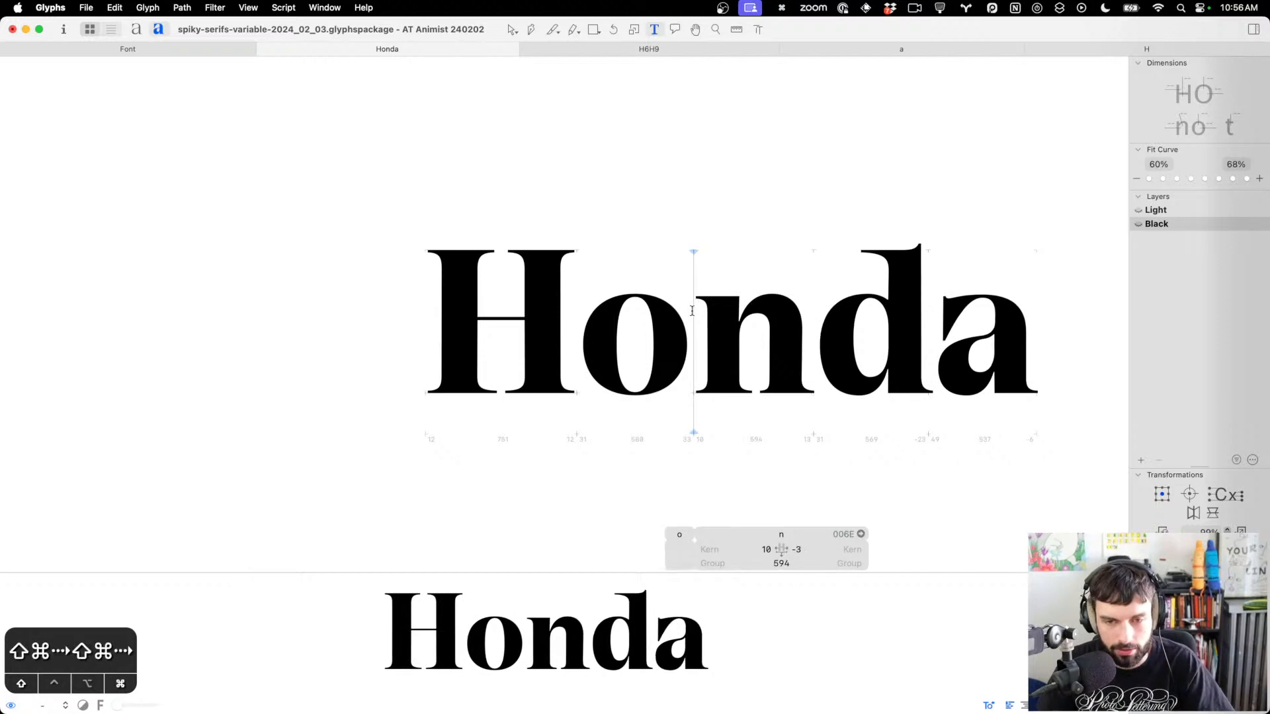
Set the Black o's right sidebearing to 23
{"action": "key", "text": "Left"}
{"action": "key", "text": "shift+super+Left"}
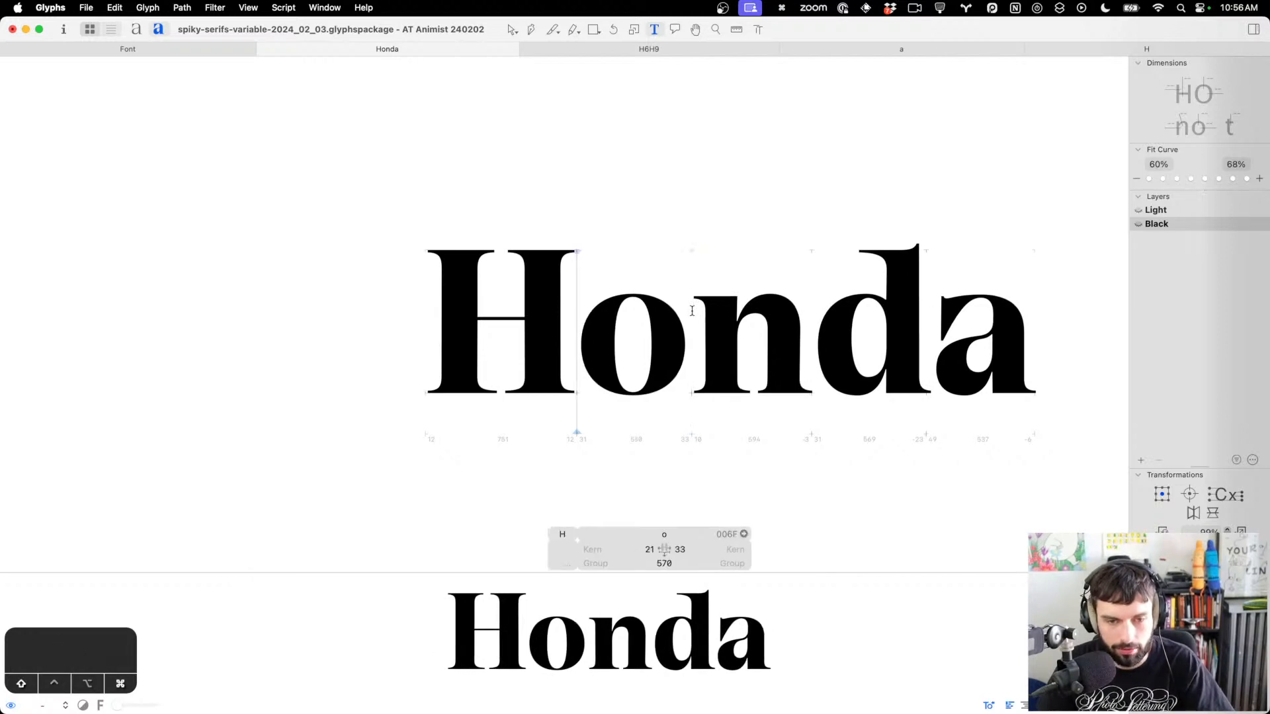
{"action": "key", "text": "shift+super+Left"}
{"action": "key", "text": "shift+super+Left"}
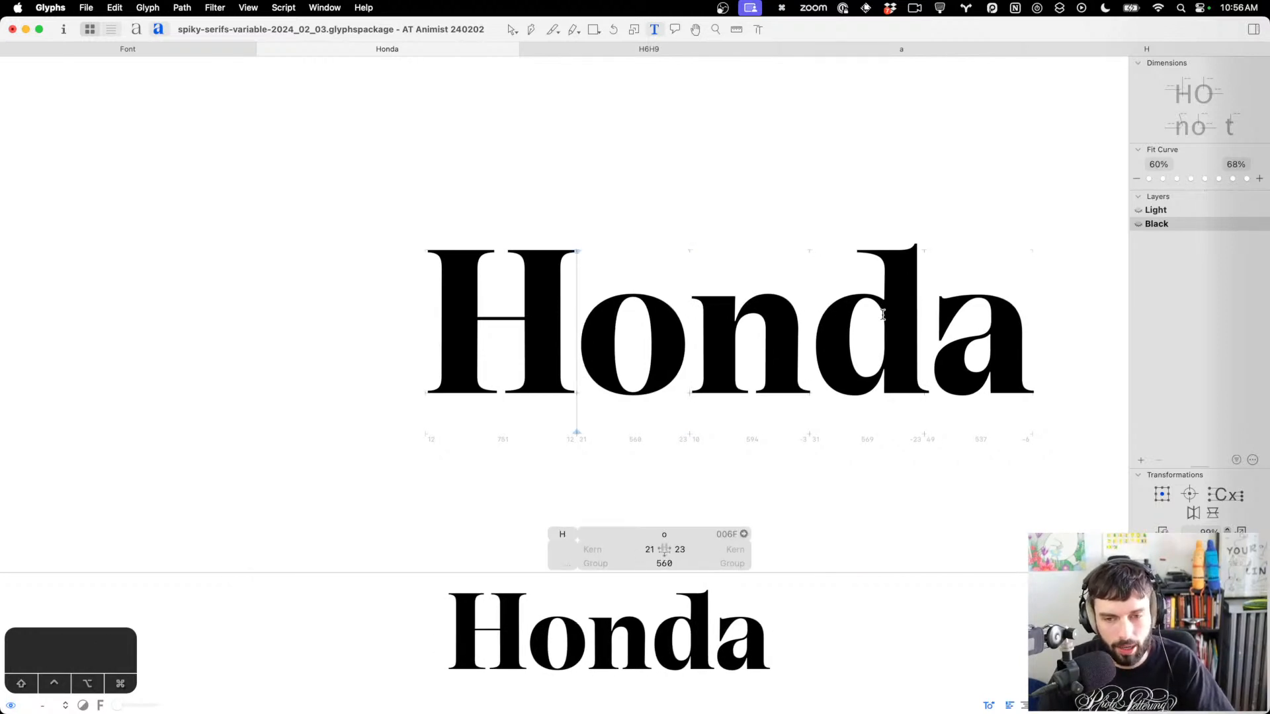
{"action": "left_click", "coordinate": [1069, 321]}
{"action": "scroll", "coordinate": [583, 317], "scroll_direction": "down", "scroll_amount": 5}
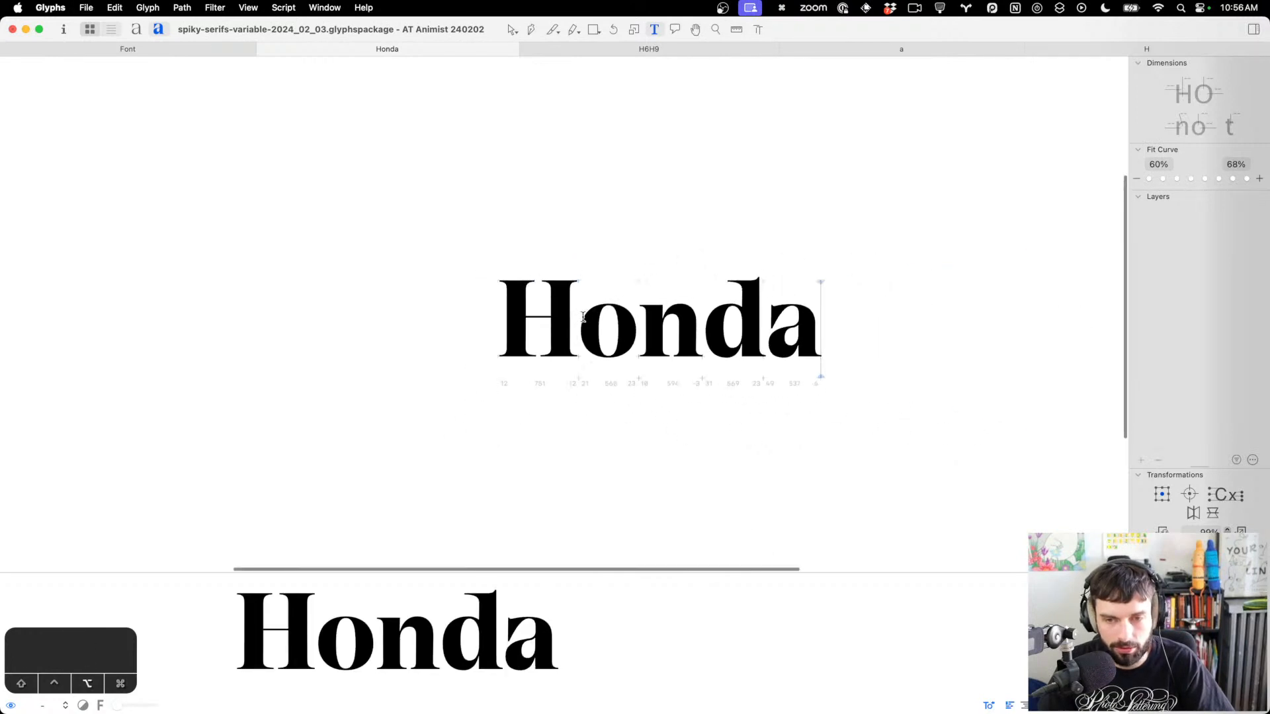
{"action": "scroll", "coordinate": [647, 302], "scroll_direction": "up", "scroll_amount": 5}
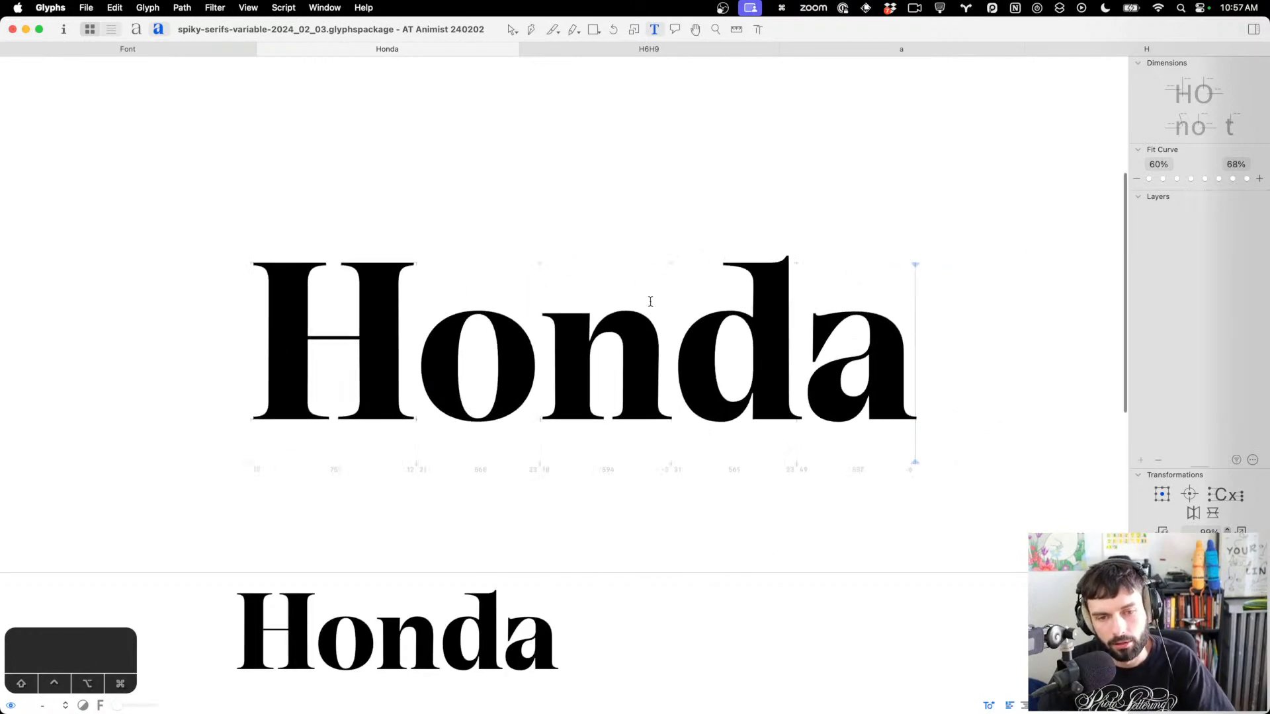
Nudge the curve extremum at the top of the d's bowl slightly left to X 265
{"action": "scroll", "coordinate": [650, 301], "scroll_direction": "up", "scroll_amount": 5}
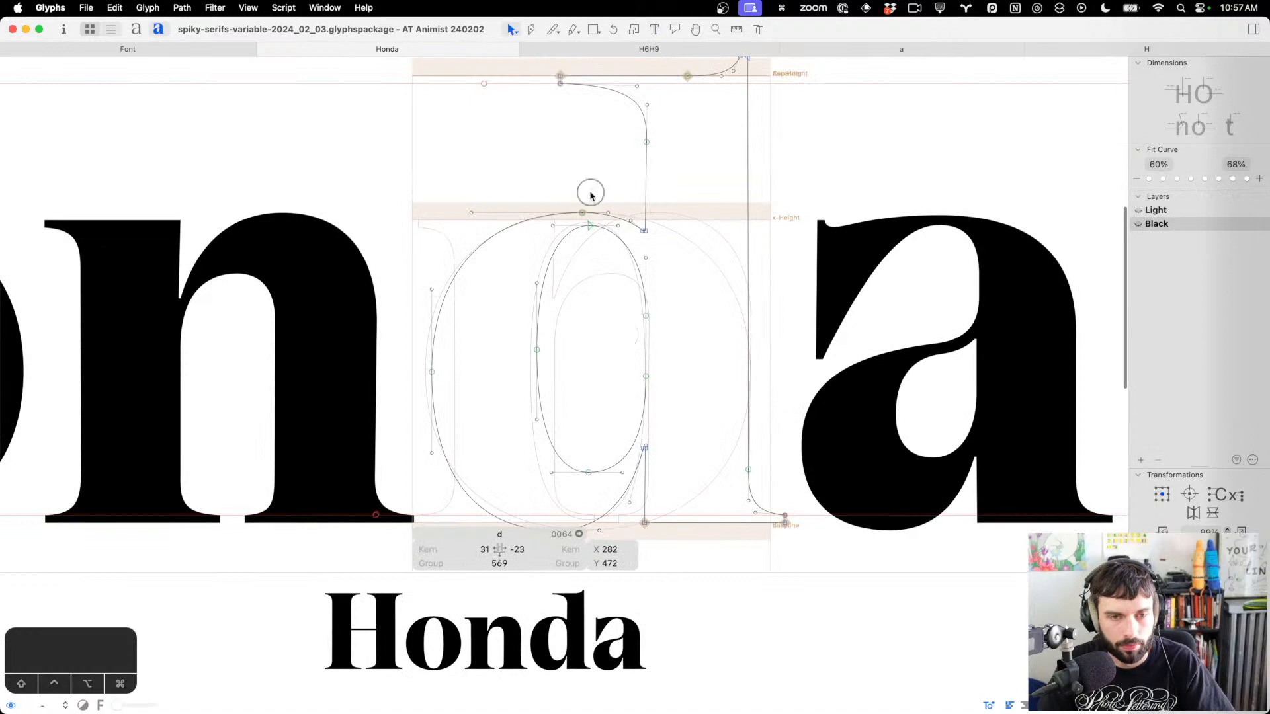
{"action": "left_click", "coordinate": [581, 212]}
{"action": "key", "text": "ctrl+alt+Left"}
{"action": "key", "text": "ctrl+alt+Left"}
{"action": "key", "text": "t"}
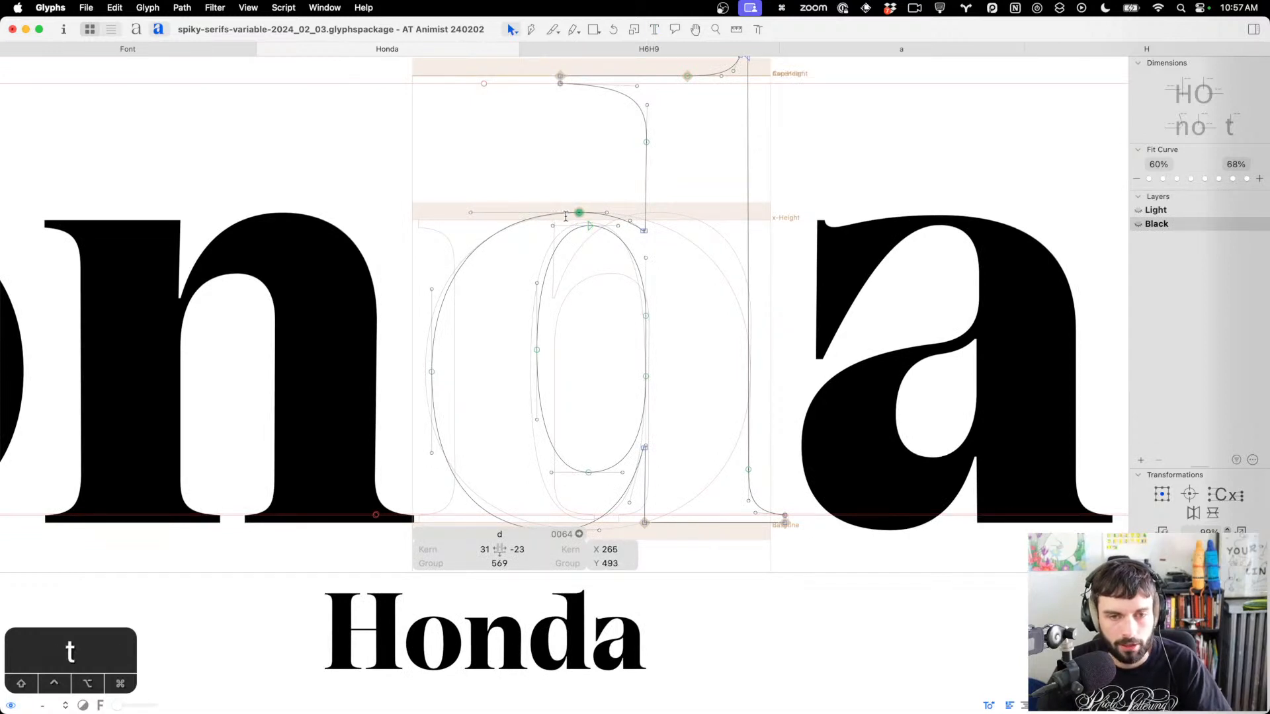
{"action": "scroll", "coordinate": [772, 286], "scroll_direction": "down", "scroll_amount": 3}
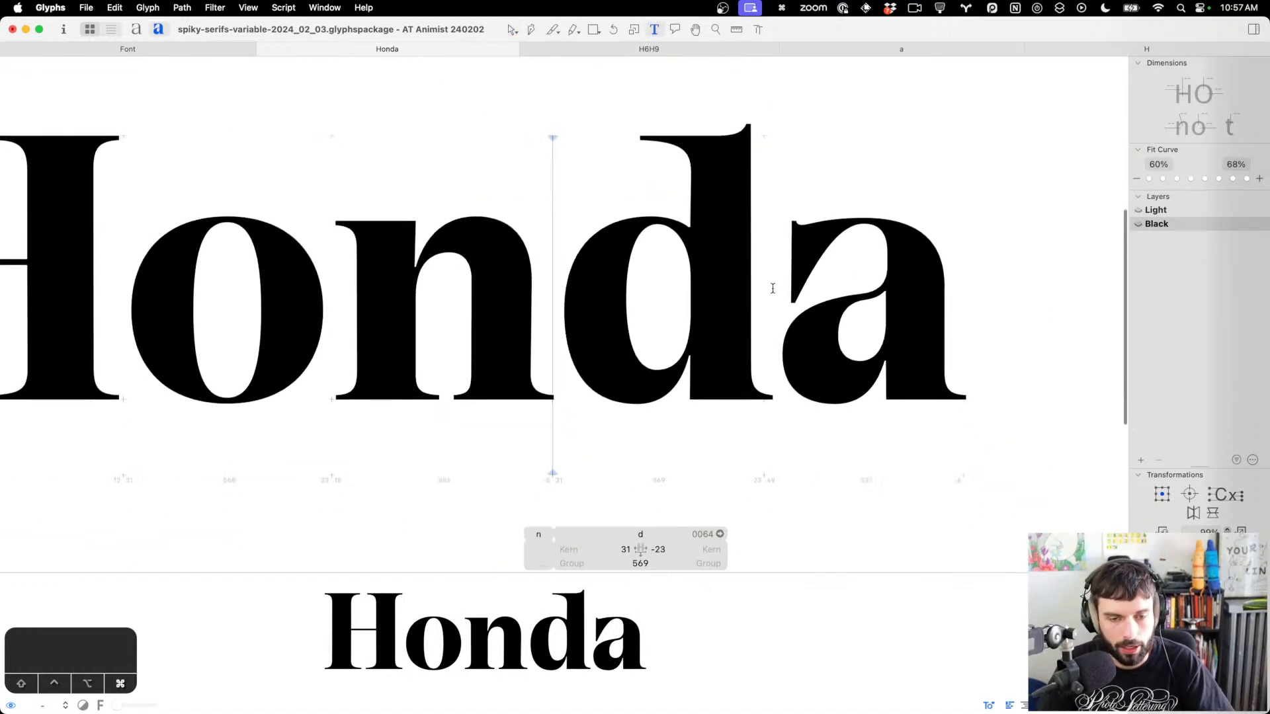
Shift the curve extremum at the base of the d's bowl slightly left
{"action": "double_click", "coordinate": [660, 337]}
{"action": "scroll", "coordinate": [648, 355], "scroll_direction": "up", "scroll_amount": 5}
{"action": "left_click_drag", "start_coordinate": [647, 355], "coordinate": [556, 463]}
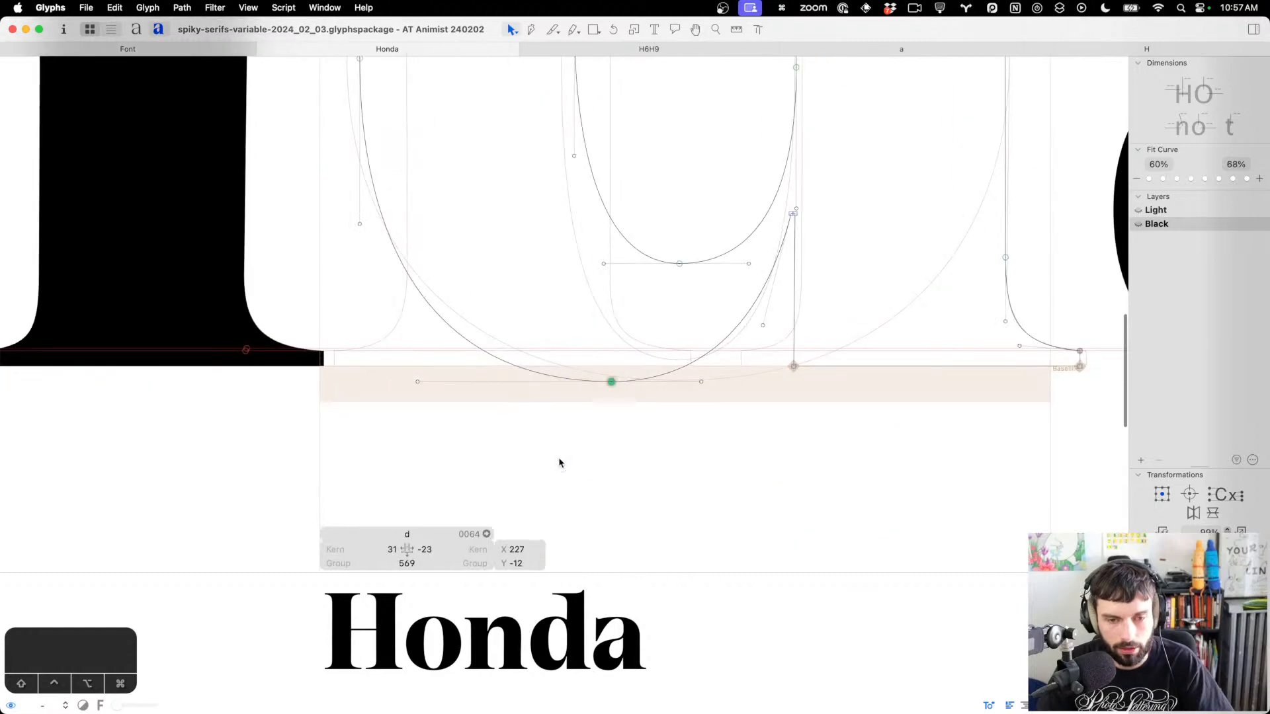
{"action": "key", "text": "ctrl+alt+shift+Left"}
{"action": "key", "text": "t"}
{"action": "scroll", "coordinate": [989, 342], "scroll_direction": "down", "scroll_amount": 5}
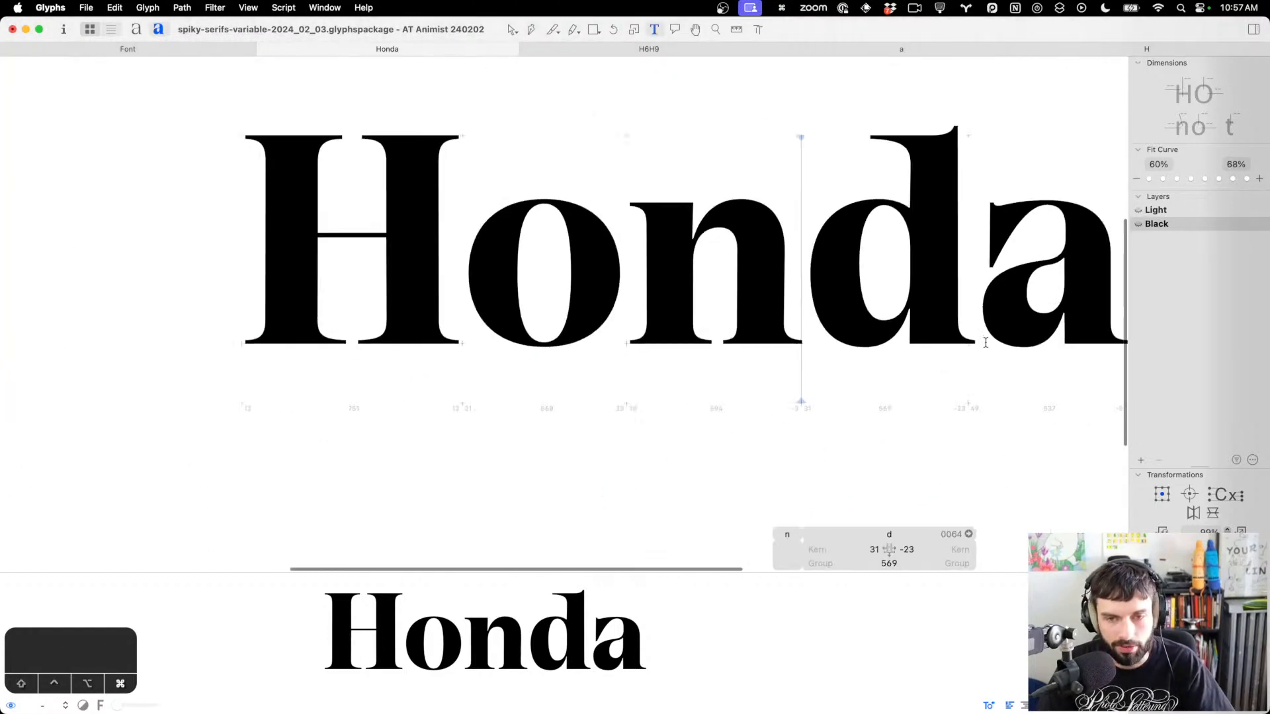
Examine the letter weights and spacing of Honda in the Black master, both up close and at reduced size
{"action": "scroll", "coordinate": [969, 339], "scroll_direction": "down", "scroll_amount": 1}
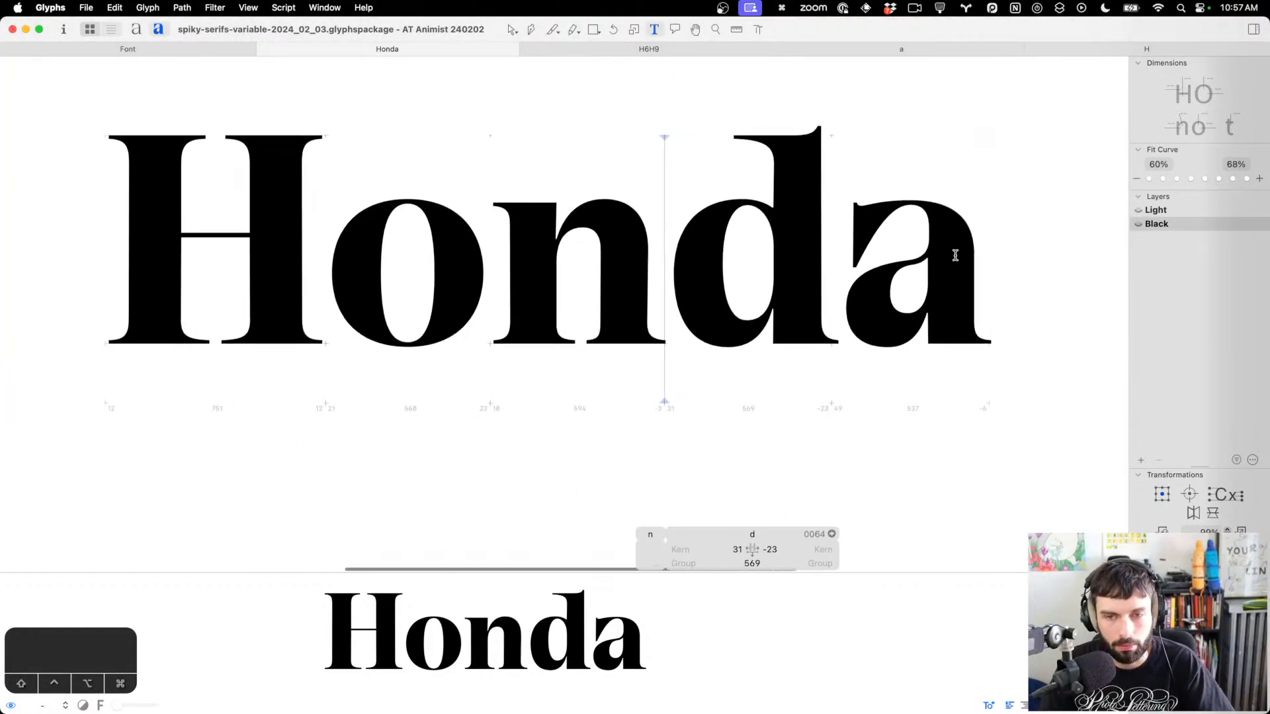
{"action": "scroll", "coordinate": [947, 232], "scroll_direction": "up", "scroll_amount": 4}
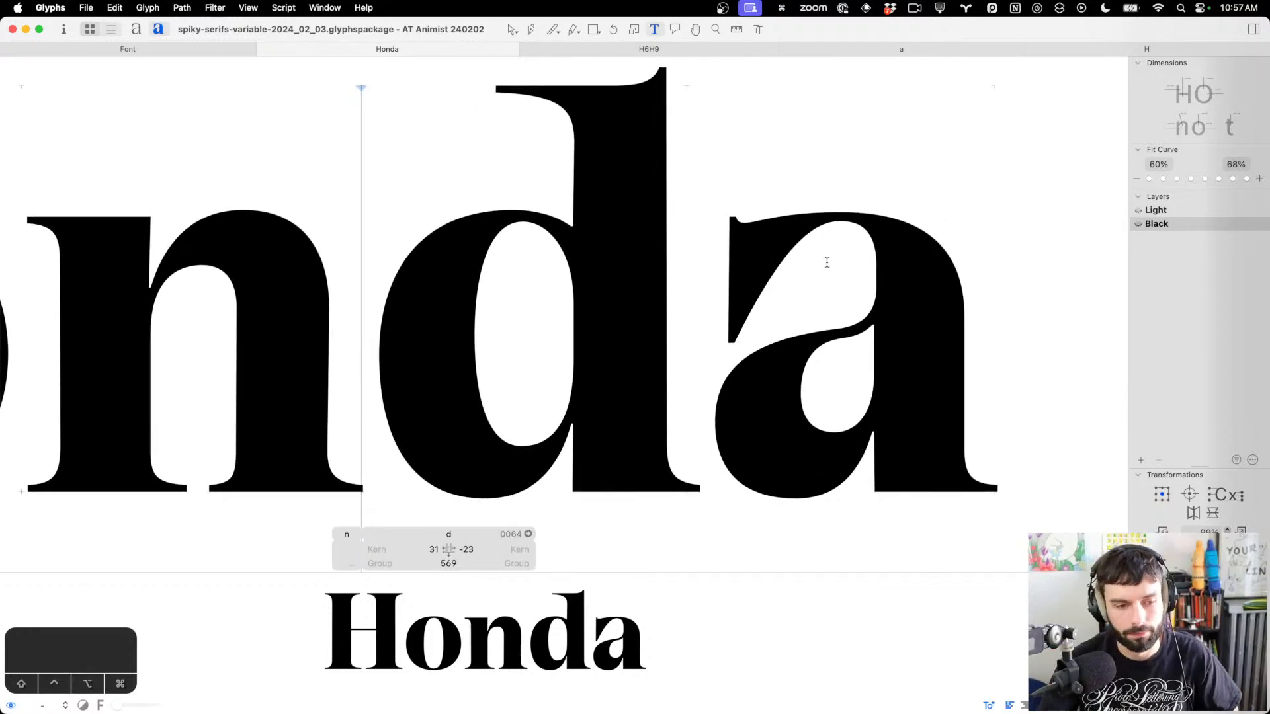
{"action": "scroll", "coordinate": [827, 263], "scroll_direction": "down", "scroll_amount": 4}
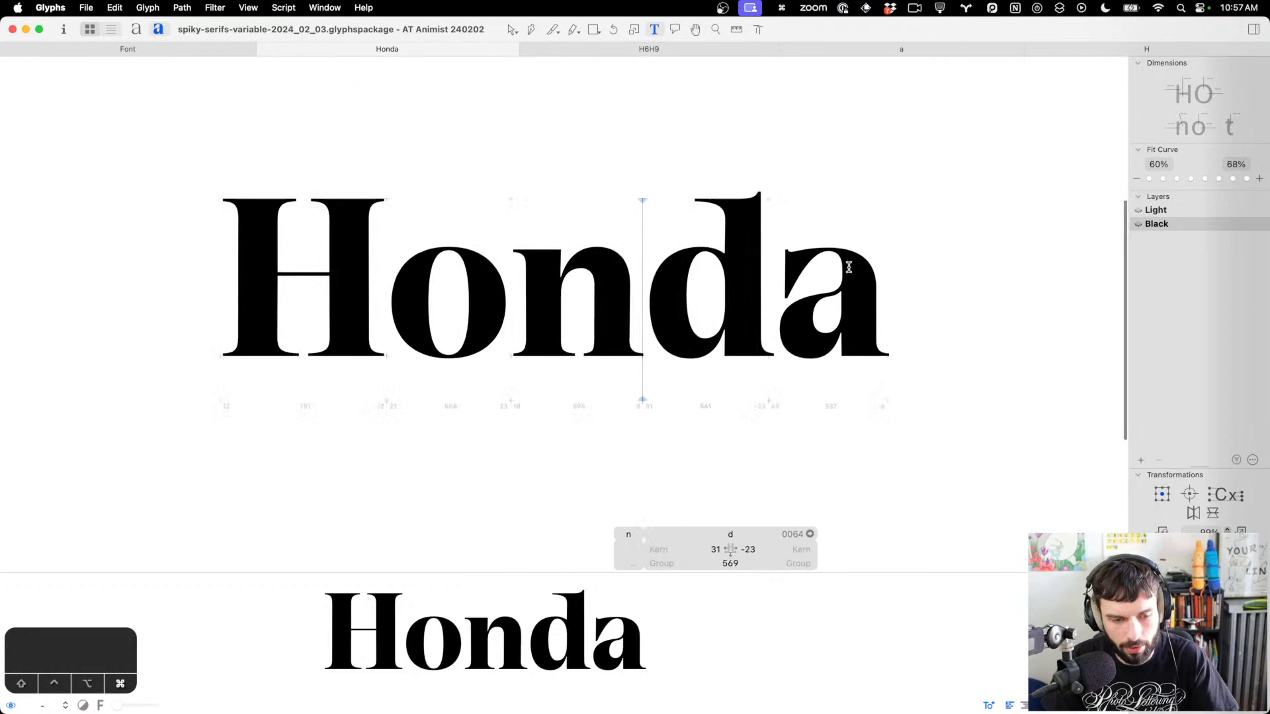
{"action": "scroll", "coordinate": [387, 294], "scroll_direction": "up", "scroll_amount": 2}
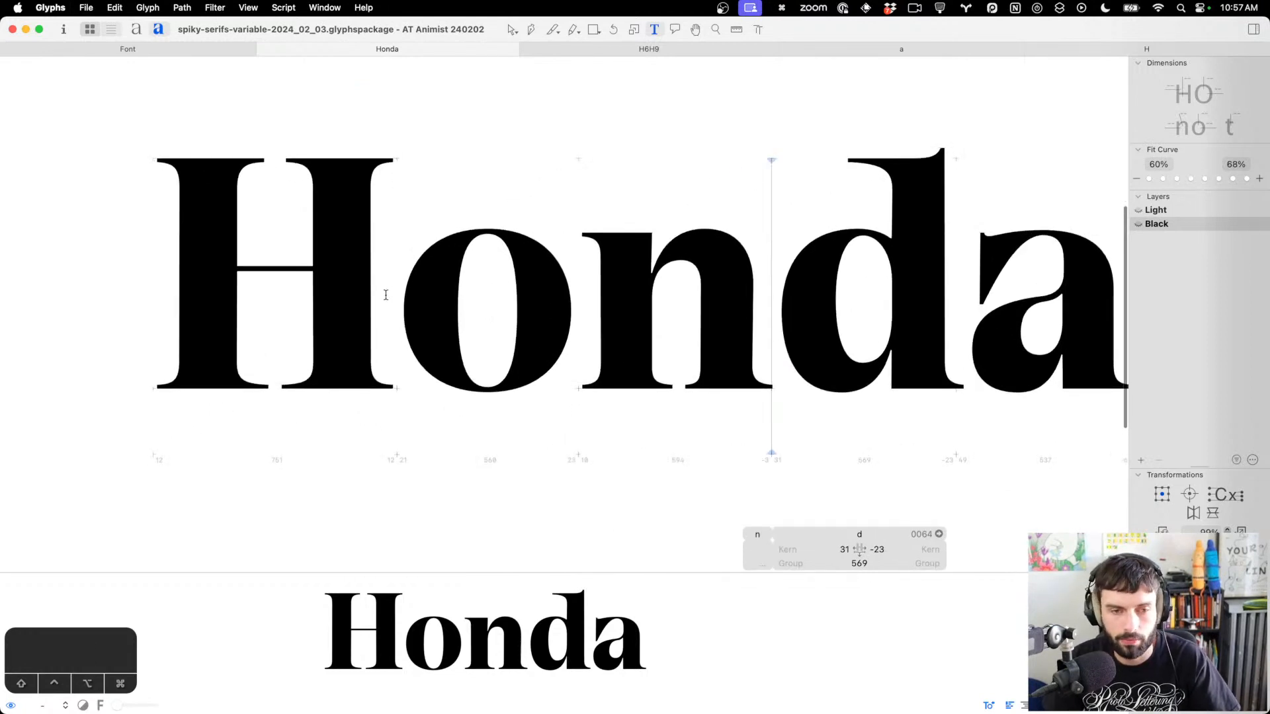
{"action": "scroll", "coordinate": [386, 294], "scroll_direction": "down", "scroll_amount": 2}
{"action": "left_click", "coordinate": [935, 289]}
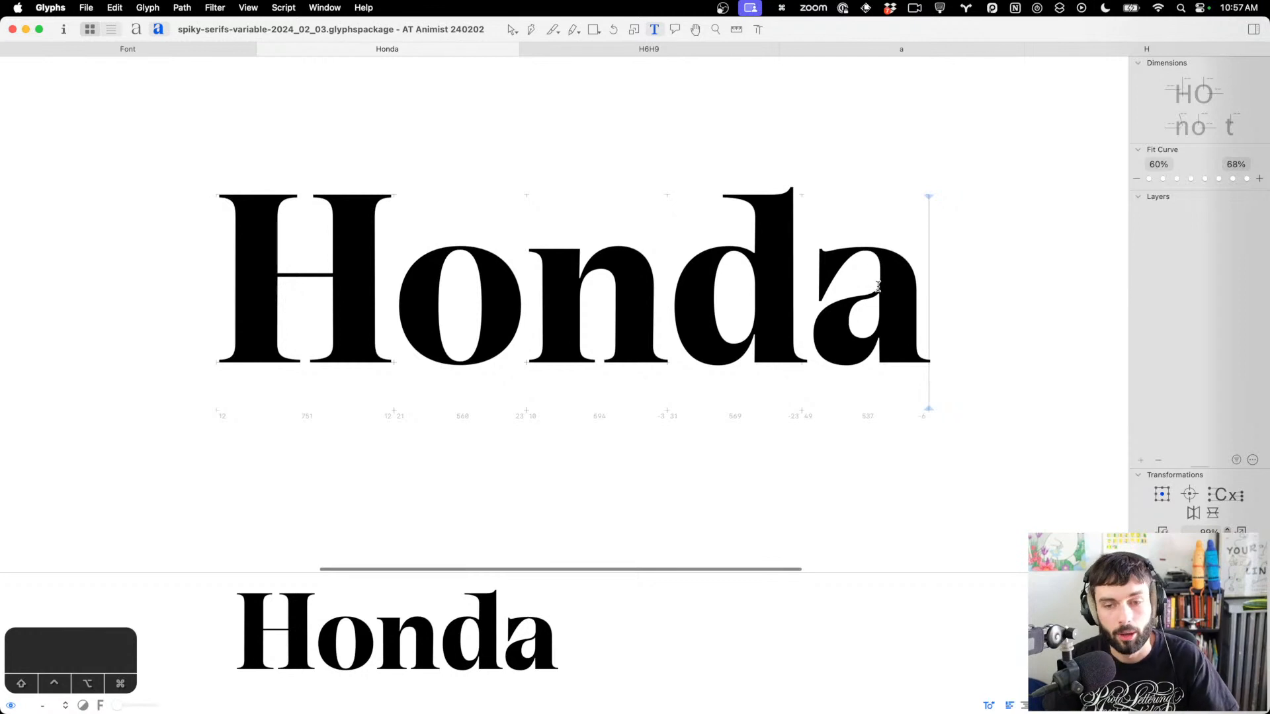
{"action": "scroll", "coordinate": [834, 256], "scroll_direction": "up", "scroll_amount": 4}
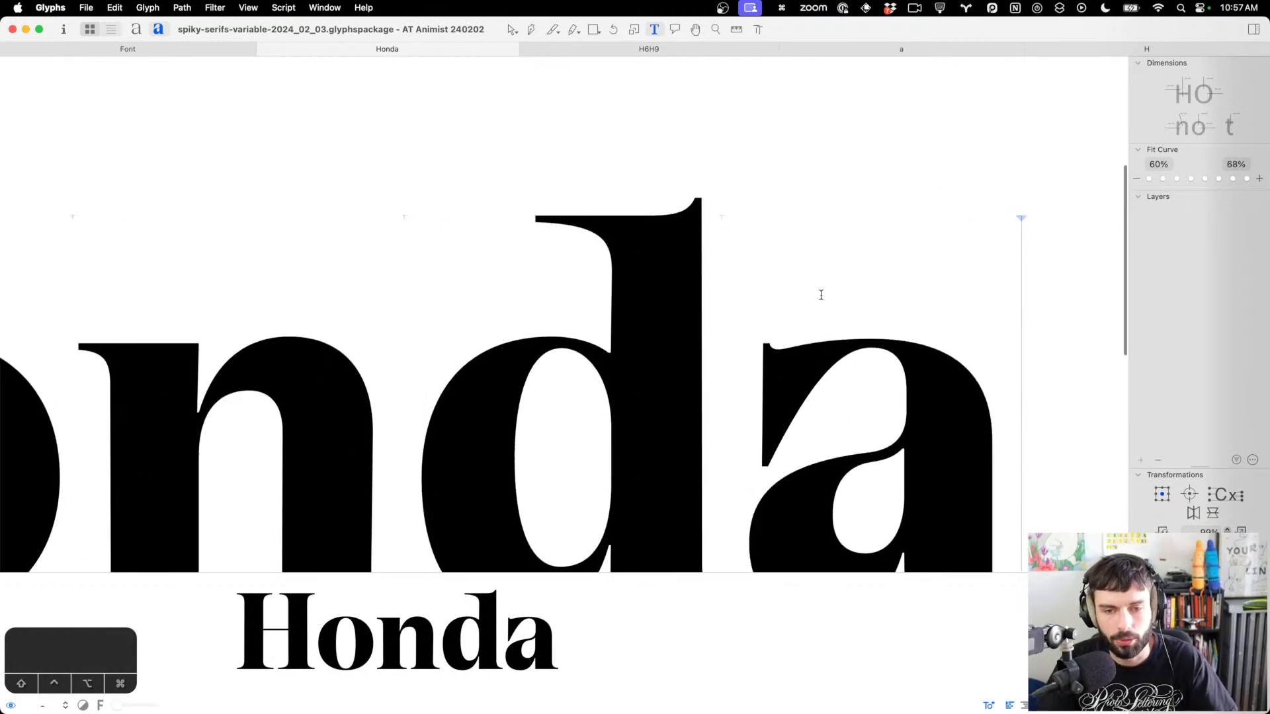
{"action": "scroll", "coordinate": [815, 358], "scroll_direction": "down", "scroll_amount": 4}
Compare the word Honda in the Light and Black masters and save the font file
{"action": "key", "text": "cmd+s"}
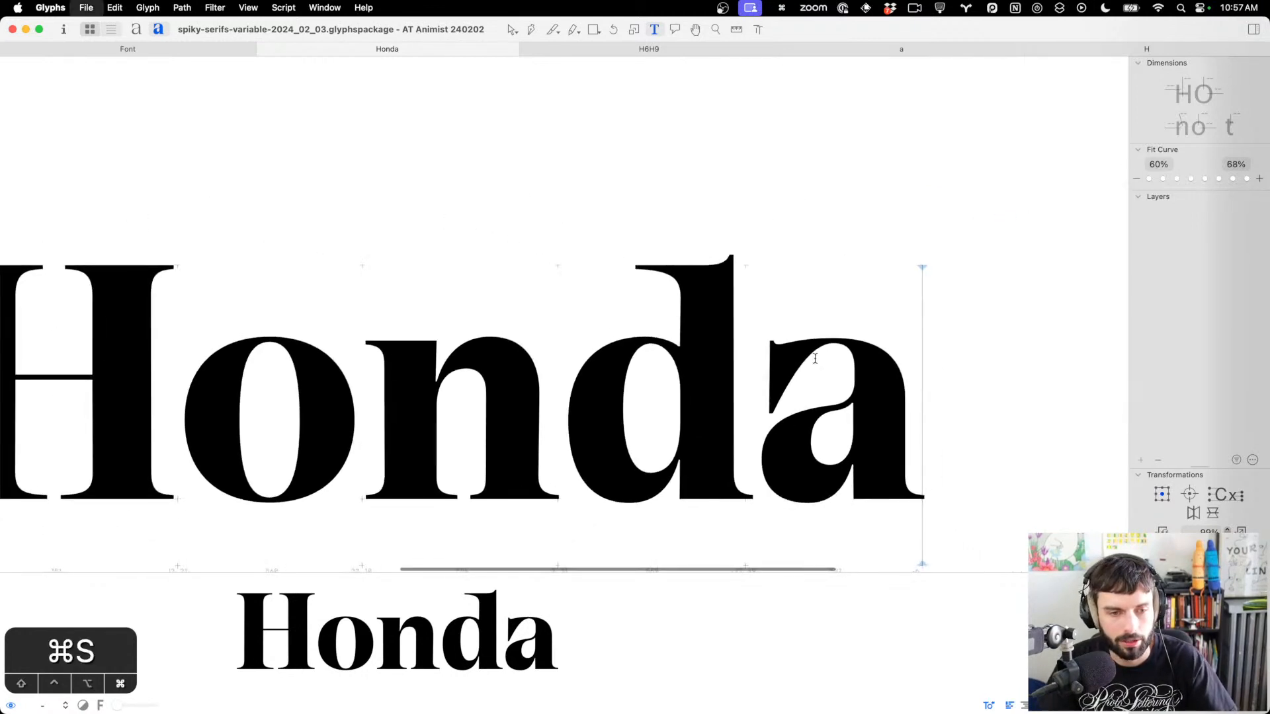
{"action": "key", "text": "cmd+1"}
{"action": "key", "text": "cmd+2"}
{"action": "scroll", "coordinate": [820, 358], "scroll_direction": "down", "scroll_amount": 4}
{"action": "type", "text": "d"}
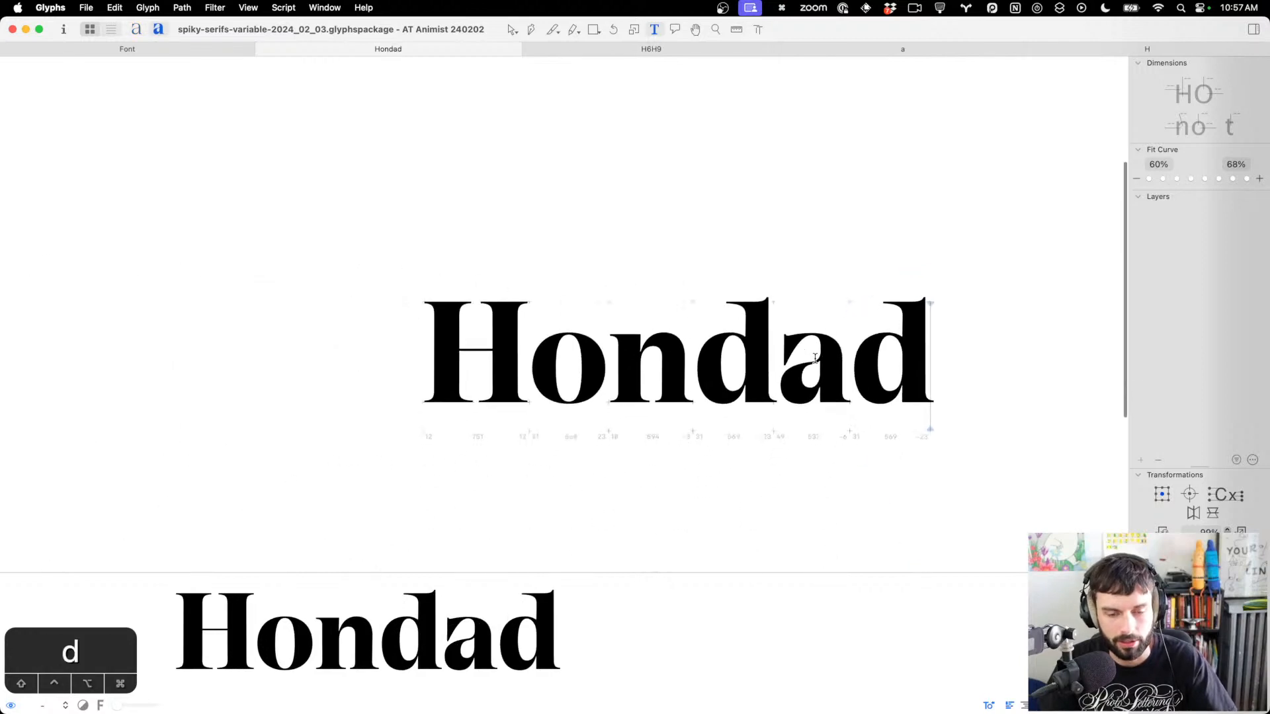
{"action": "key", "text": "super+s"}
{"action": "key", "text": "BackSpace"}
{"action": "key", "text": "super+s"}
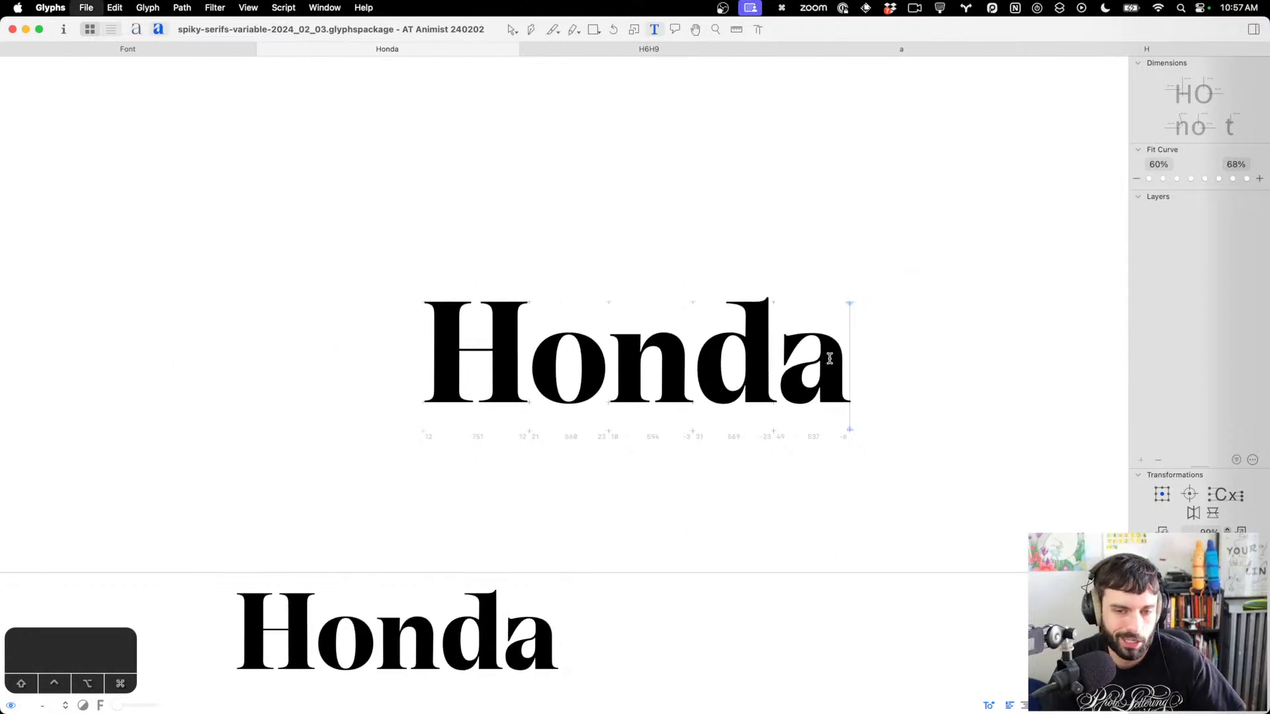
Nudge the curve node beside the a's upper-left tip right and down to X 101, Y 470, and review the letter within Honda
{"action": "scroll", "coordinate": [797, 328], "scroll_direction": "up", "scroll_amount": 5}
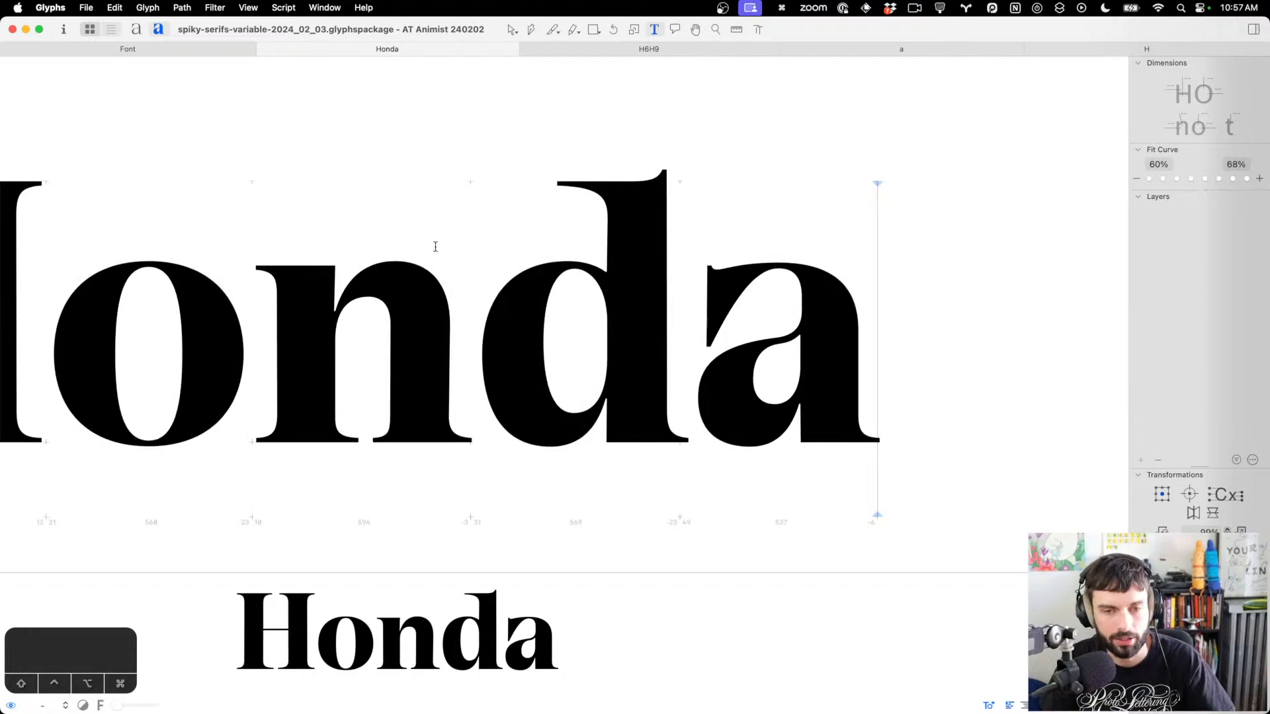
{"action": "double_click", "coordinate": [715, 271]}
{"action": "scroll", "coordinate": [714, 276], "scroll_direction": "up", "scroll_amount": 6}
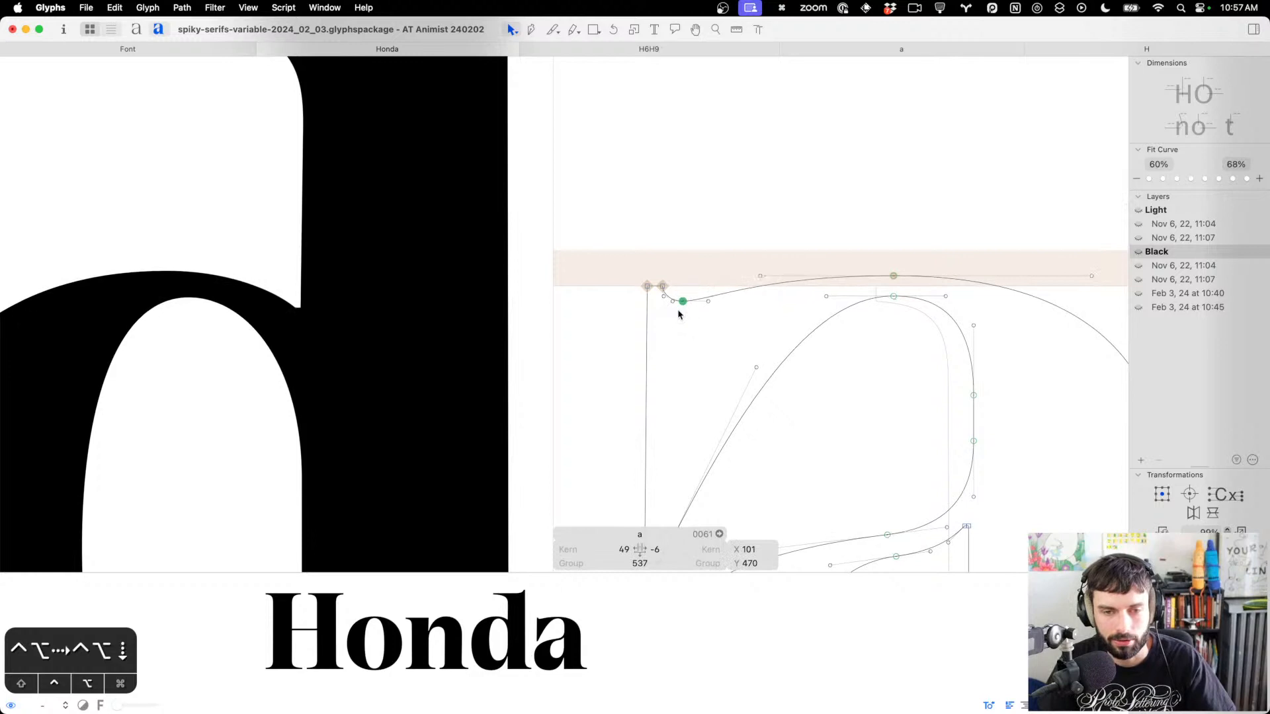
{"action": "key", "text": "t"}
{"action": "scroll", "coordinate": [678, 310], "scroll_direction": "down", "scroll_amount": 8}
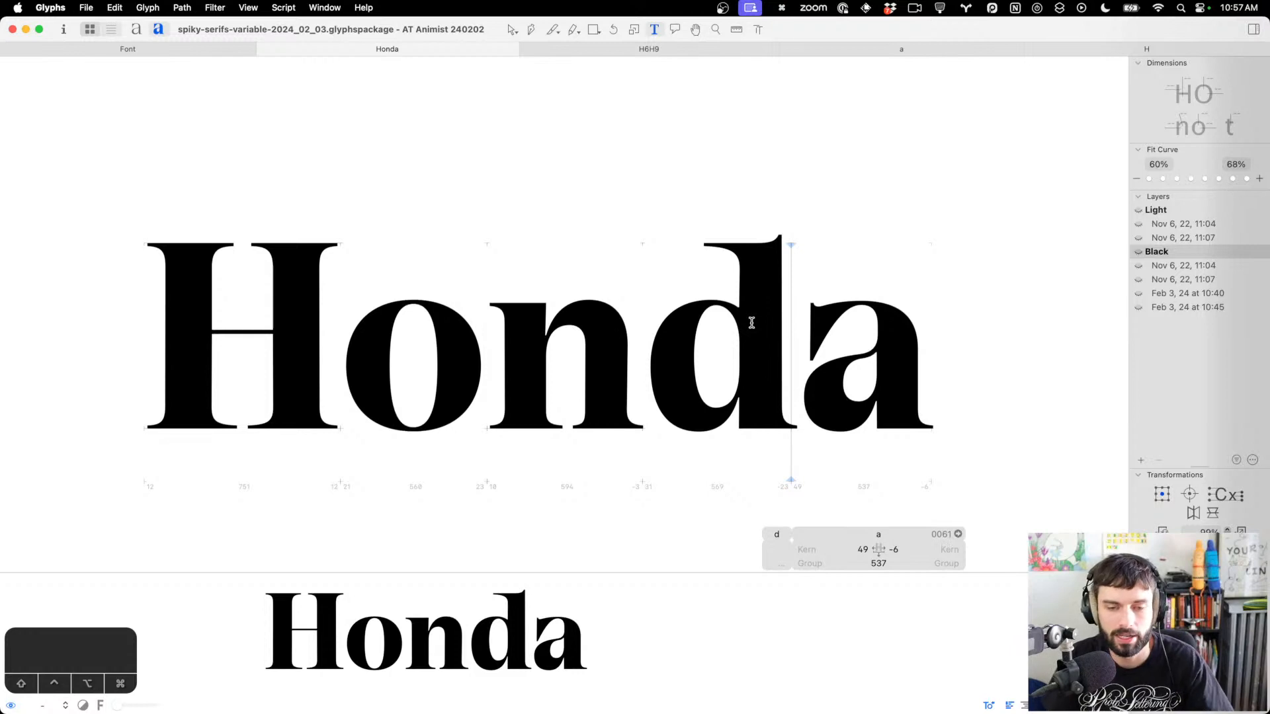
{"action": "scroll", "coordinate": [886, 388], "scroll_direction": "right", "scroll_amount": 2}
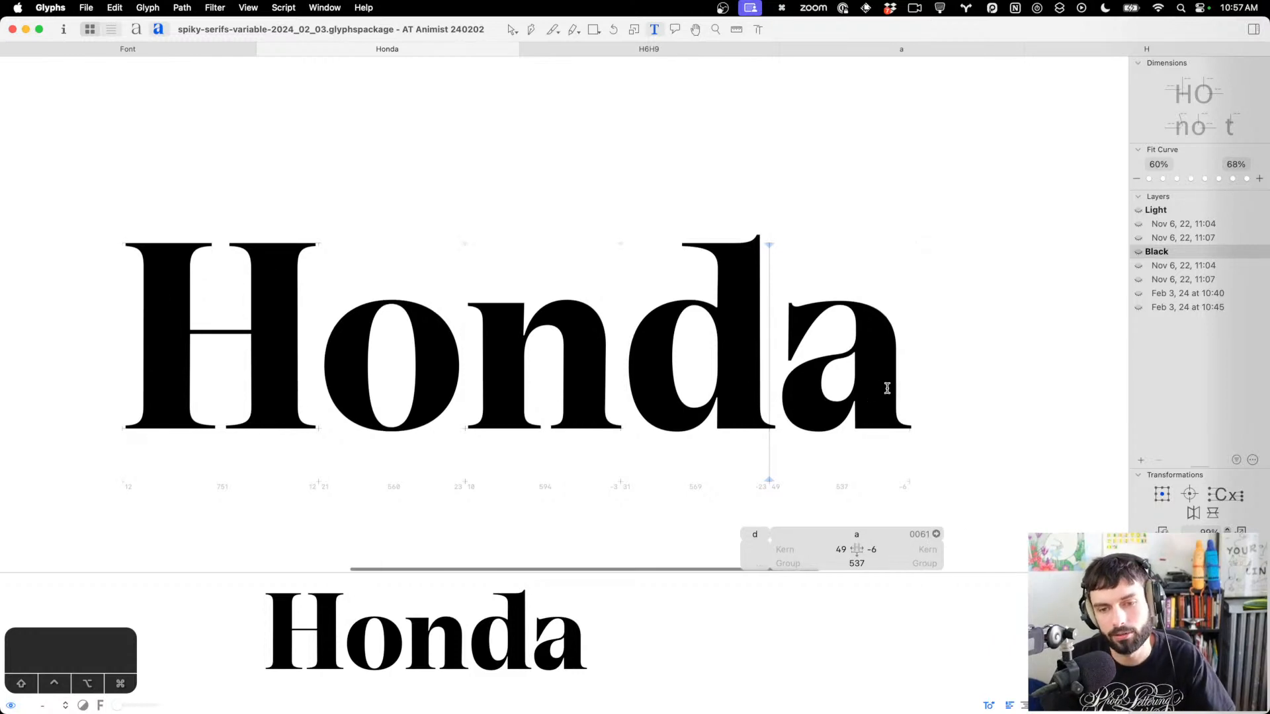
{"action": "scroll", "coordinate": [859, 379], "scroll_direction": "up", "scroll_amount": 4}
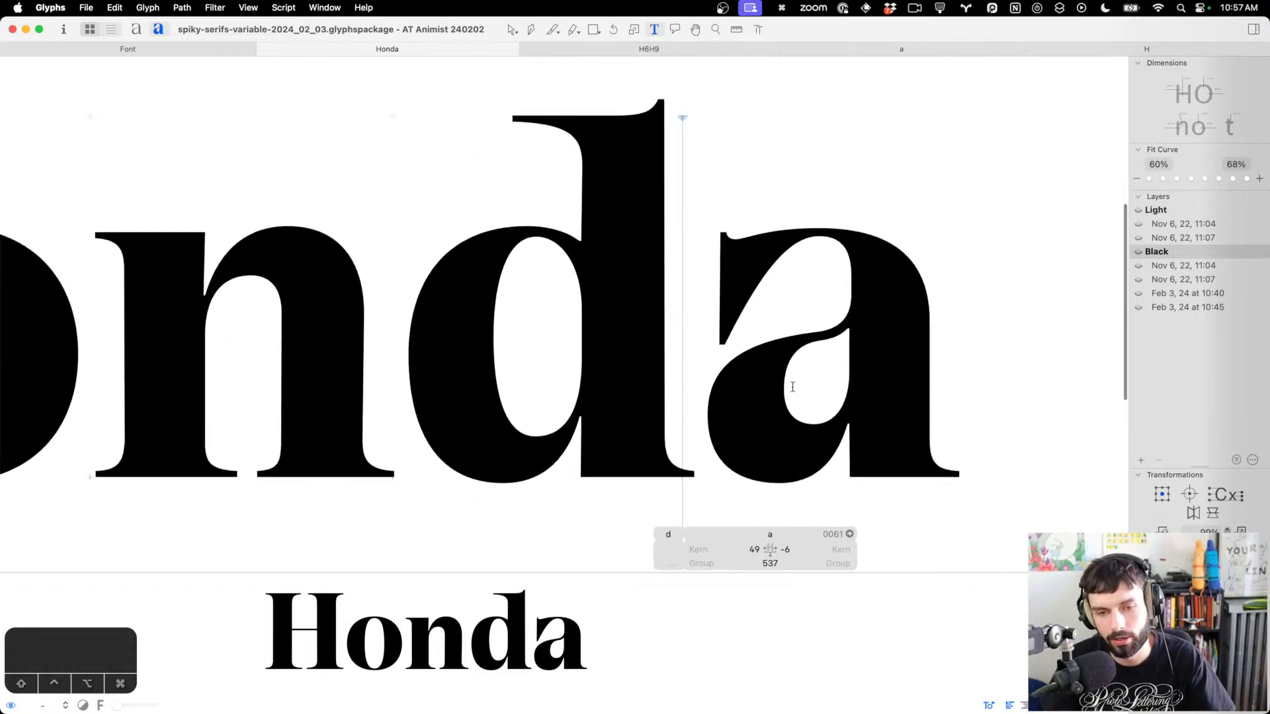
Nudge the nodes on the Black a's bowl-top stroke left and down, outer to X 244, Y 283 and inner to X 262, Y 267
{"action": "scroll", "coordinate": [759, 388], "scroll_direction": "down", "scroll_amount": 1}
{"action": "double_click", "coordinate": [758, 388]}
{"action": "scroll", "coordinate": [767, 347], "scroll_direction": "up", "scroll_amount": 4}
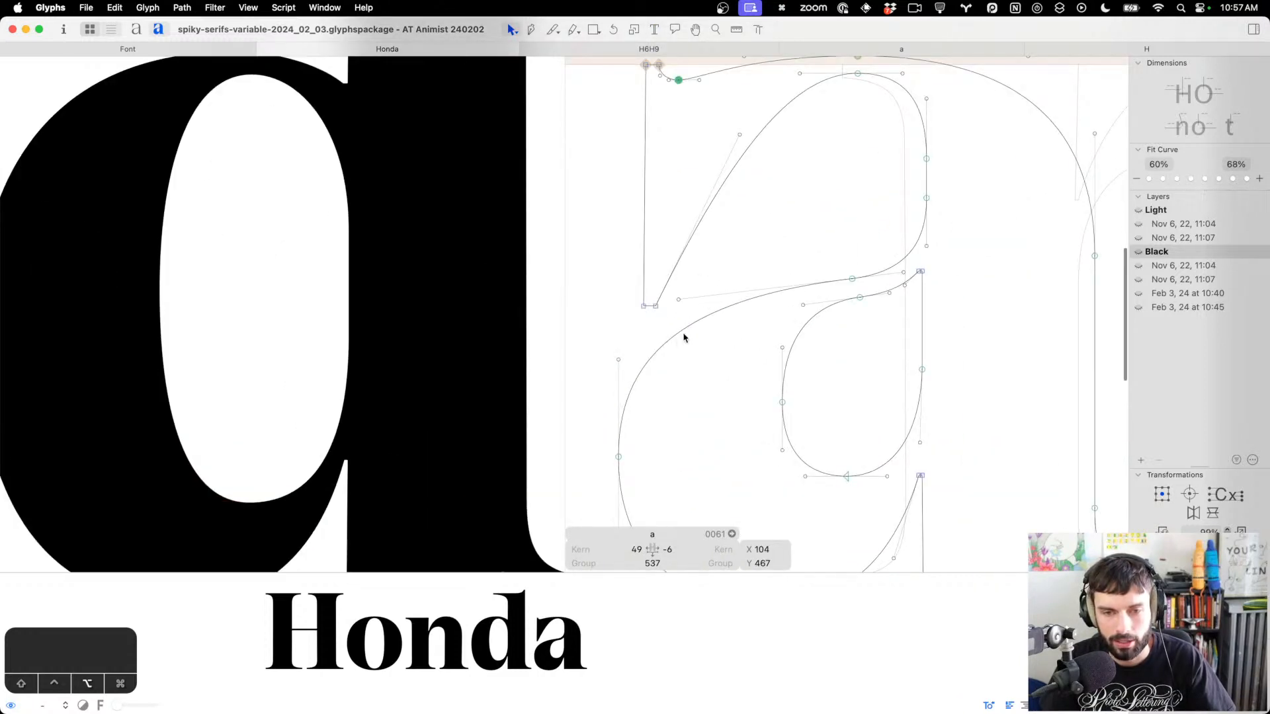
{"action": "left_click_drag", "start_coordinate": [852, 279], "coordinate": [831, 281]}
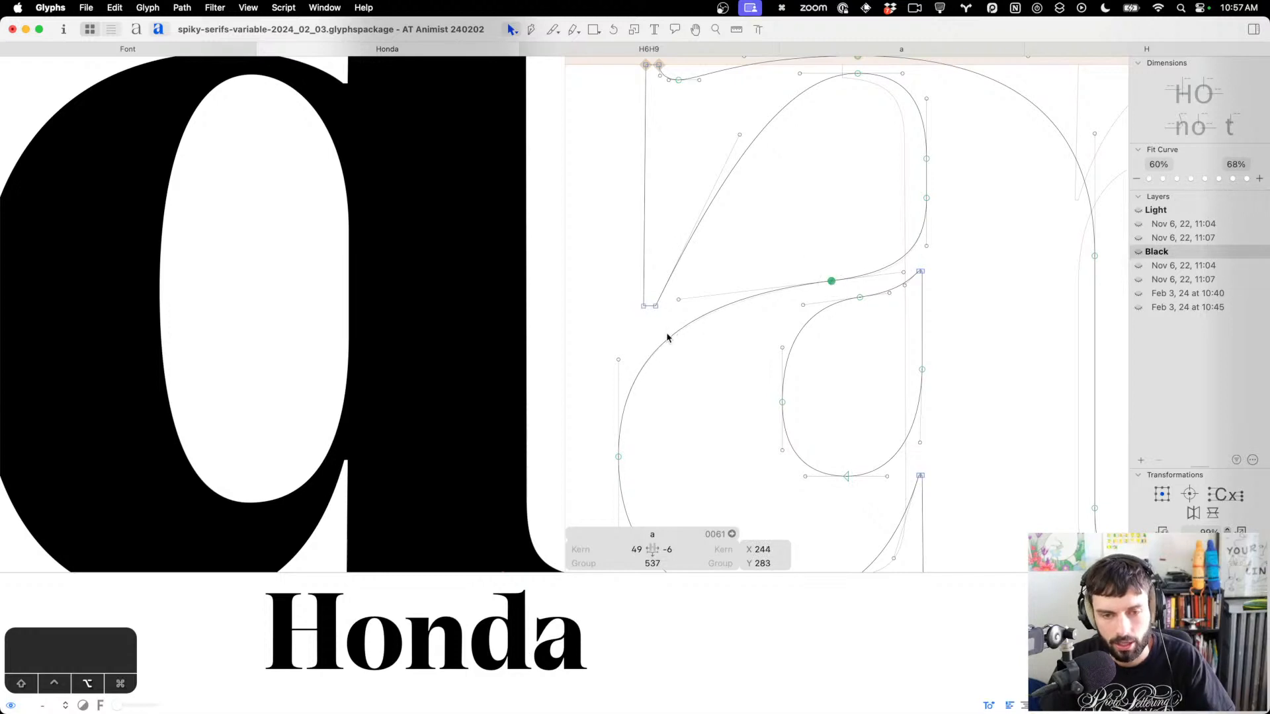
{"action": "left_click", "coordinate": [859, 297]}
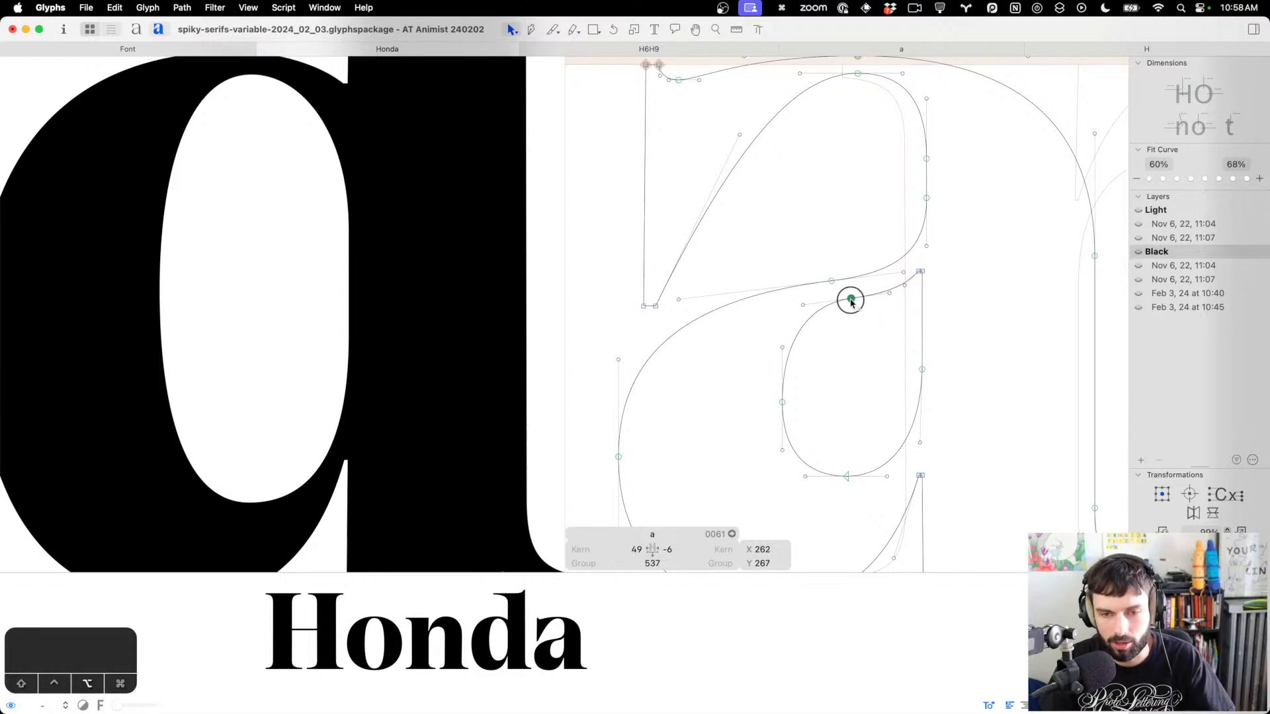
{"action": "left_click", "coordinate": [887, 323]}
{"action": "key", "text": "t"}
{"action": "scroll", "coordinate": [850, 344], "scroll_direction": "down", "scroll_amount": 4}
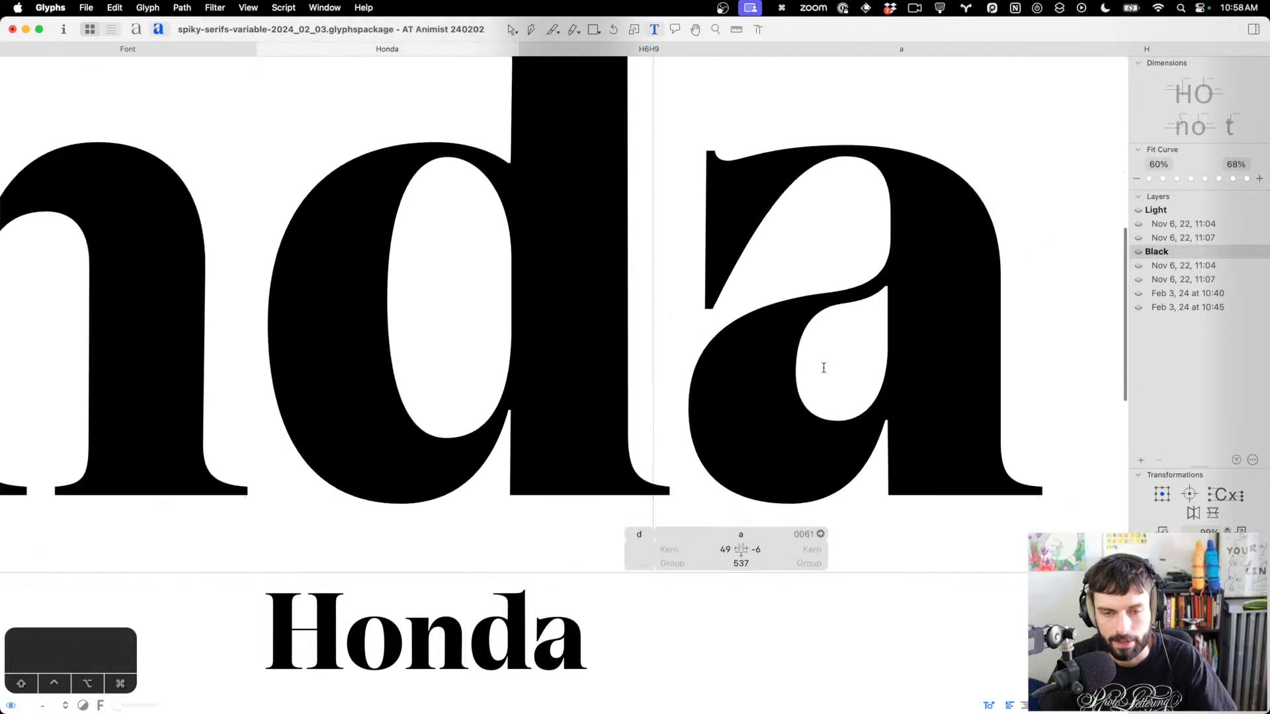
{"action": "double_click", "coordinate": [824, 370]}
{"action": "scroll", "coordinate": [825, 373], "scroll_direction": "down", "scroll_amount": 4}
{"action": "left_click_drag", "start_coordinate": [825, 372], "coordinate": [775, 343]}
{"action": "key", "text": "t"}
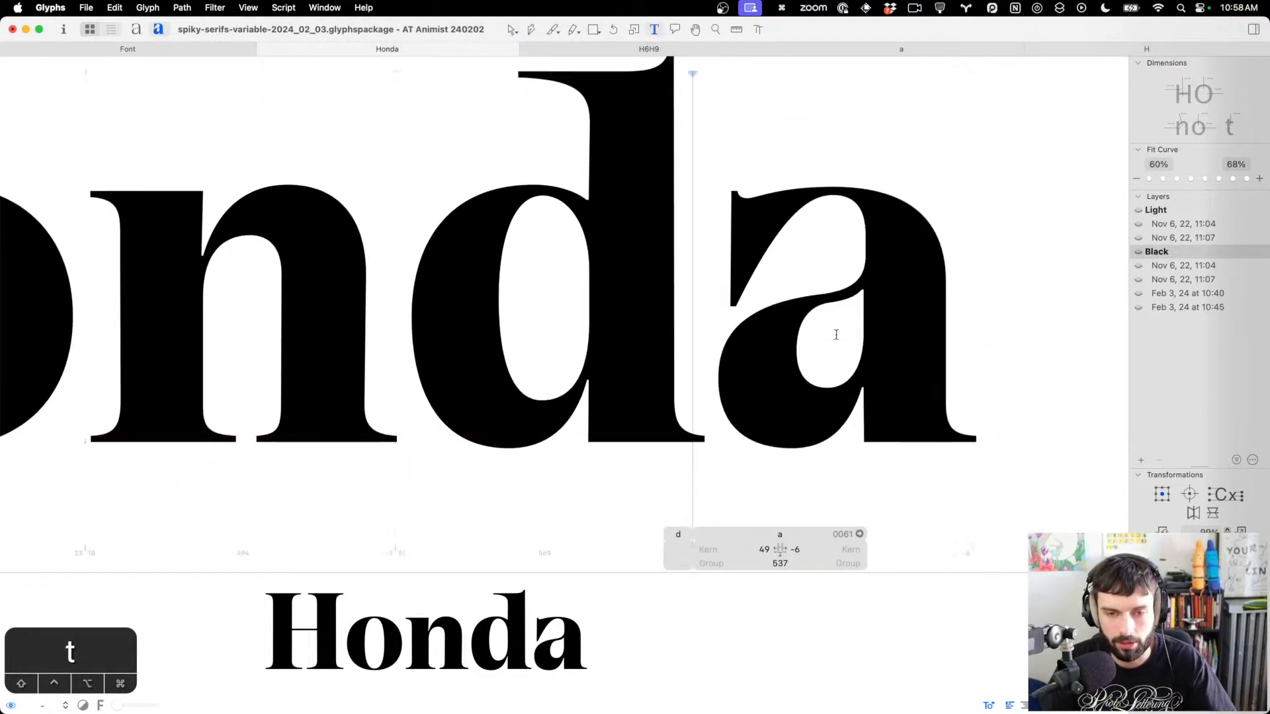
Loosen the Black master's spacing by setting the right sidebearing of the a to 4 and of the d to -13
{"action": "scroll", "coordinate": [827, 337], "scroll_direction": "down", "scroll_amount": 4}
{"action": "scroll", "coordinate": [844, 337], "scroll_direction": "left", "scroll_amount": 1}
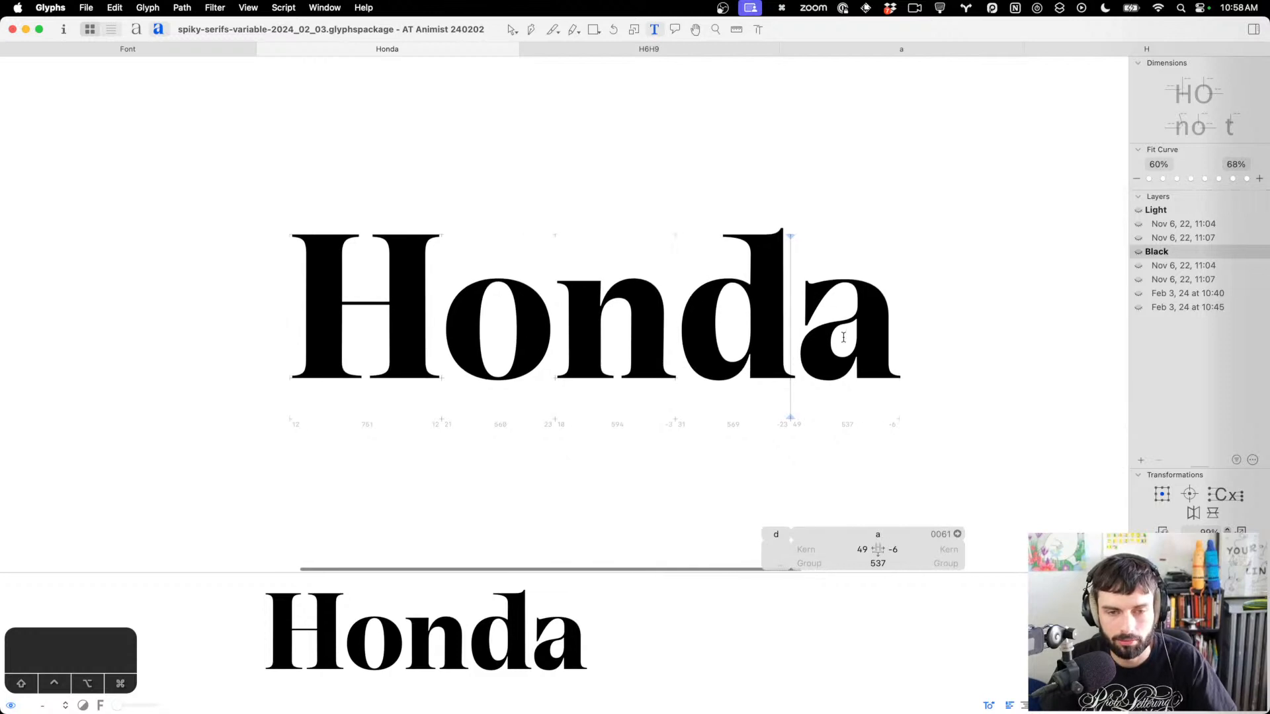
{"action": "scroll", "coordinate": [706, 333], "scroll_direction": "up", "scroll_amount": 2}
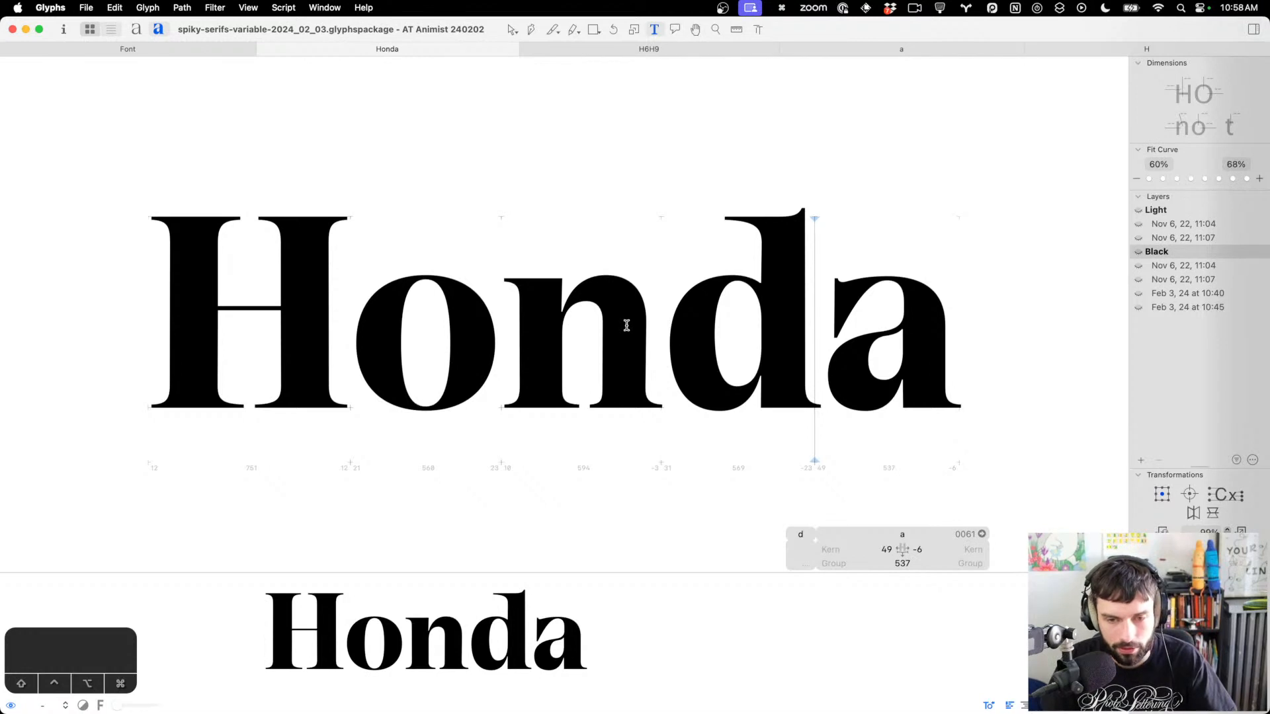
{"action": "key", "text": "shift+super+Right"}
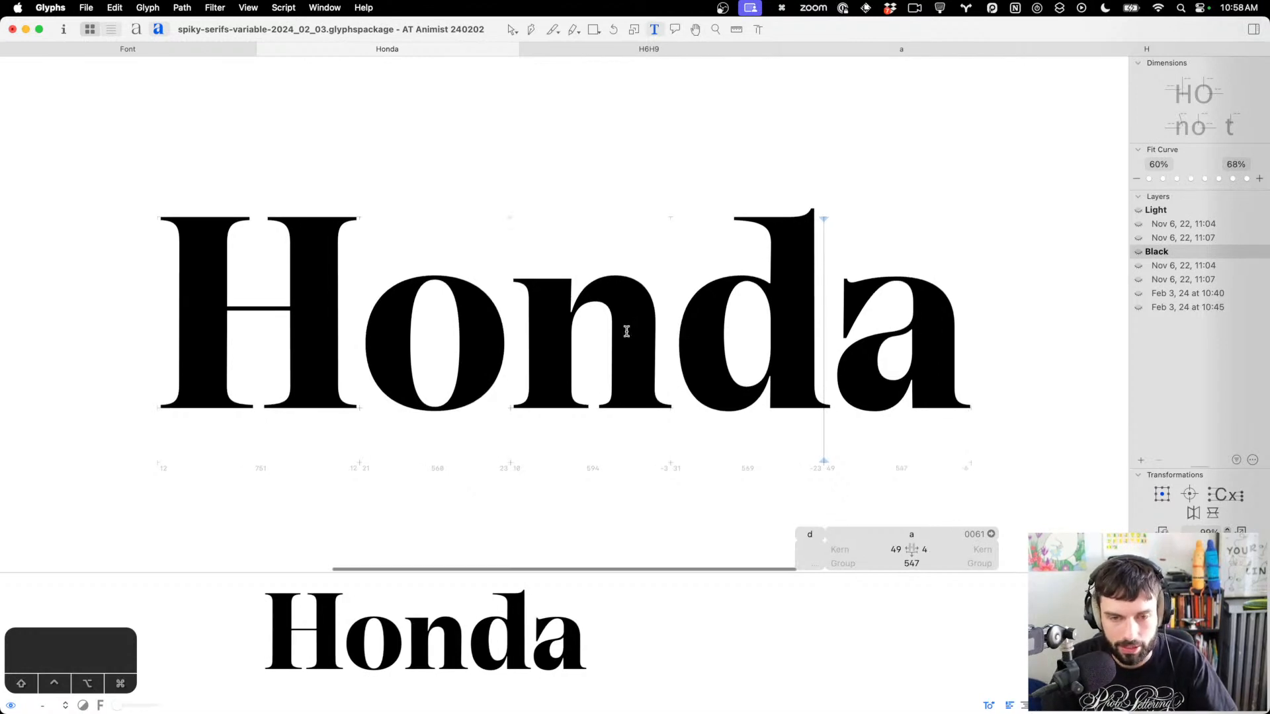
{"action": "left_click", "coordinate": [637, 328]}
{"action": "key", "text": "shift+super+Right"}
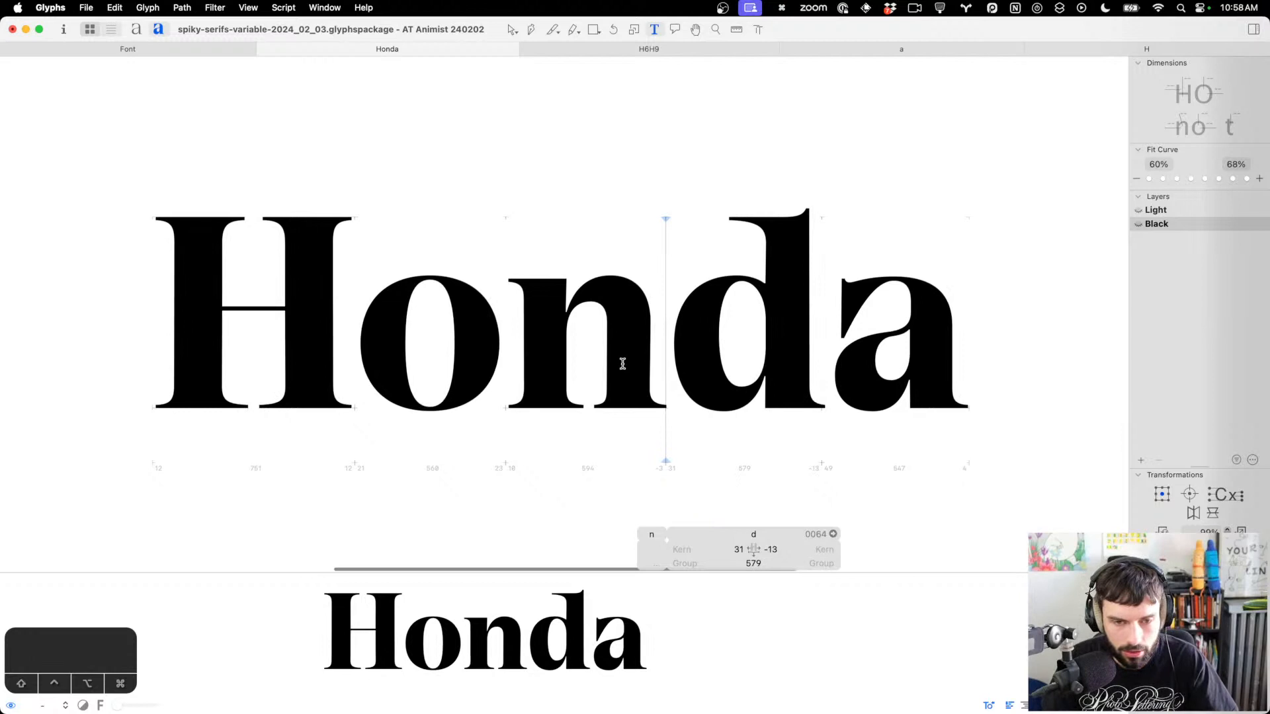
Straighten the outer edge of the Black n's right stem by aligning its two nodes vertically
{"action": "scroll", "coordinate": [624, 363], "scroll_direction": "up", "scroll_amount": 5}
{"action": "scroll", "coordinate": [573, 354], "scroll_direction": "right", "scroll_amount": 2}
{"action": "double_click", "coordinate": [561, 357]}
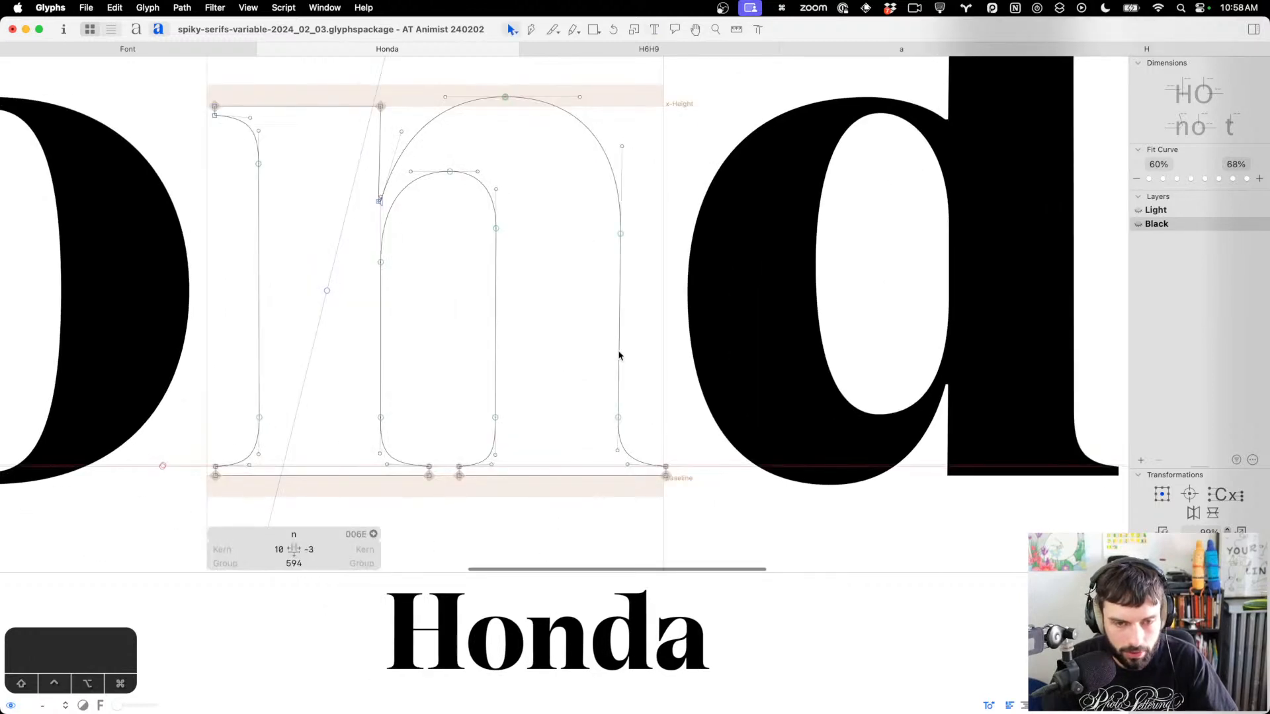
{"action": "left_click", "coordinate": [619, 356]}
{"action": "key", "text": "shift+super+a"}
{"action": "left_click", "coordinate": [542, 366]}
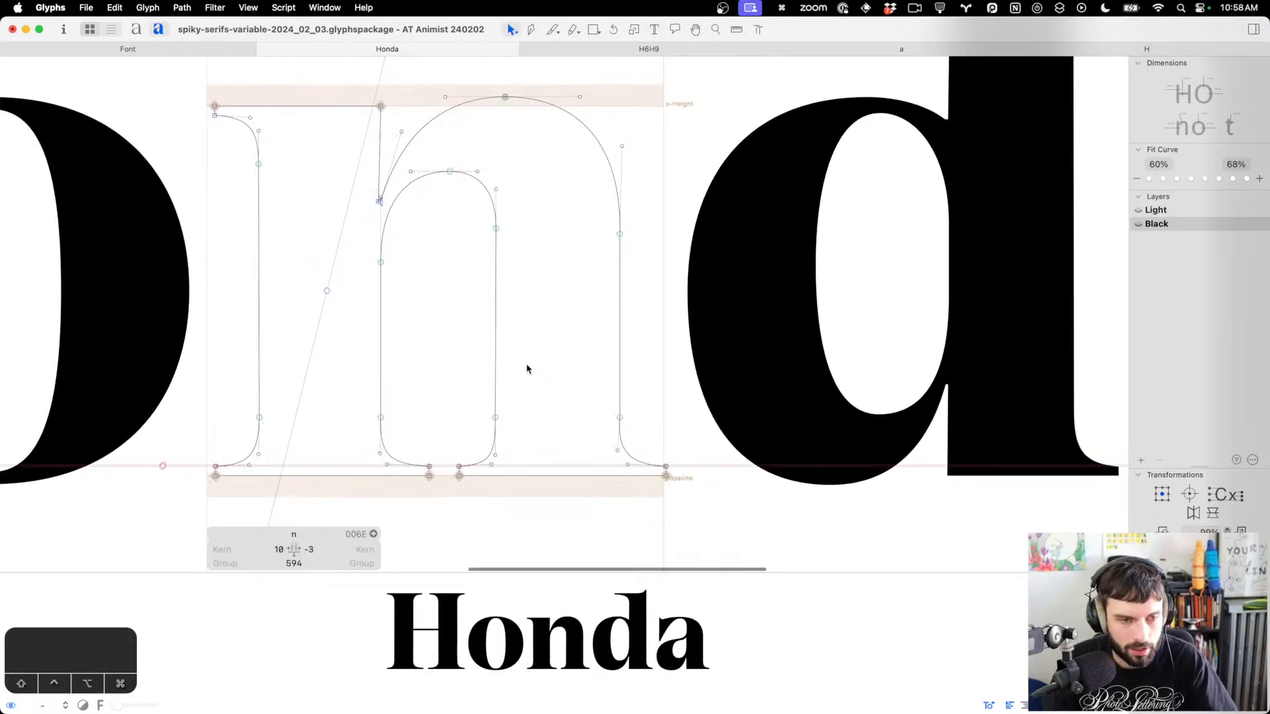
Straighten the Black n's left stem and the inner edge of its right stem by aligning their nodes vertically, and save the font
{"action": "scroll", "coordinate": [528, 365], "scroll_direction": "left", "scroll_amount": 5}
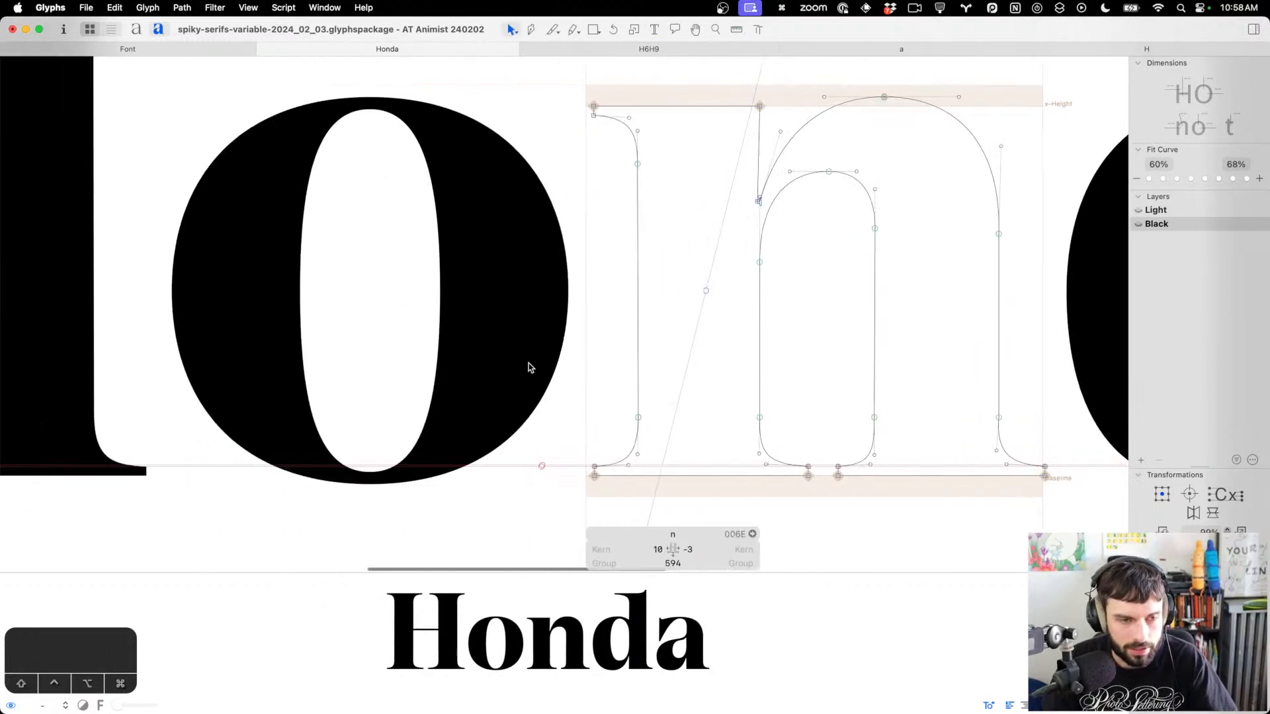
{"action": "left_click", "coordinate": [636, 337]}
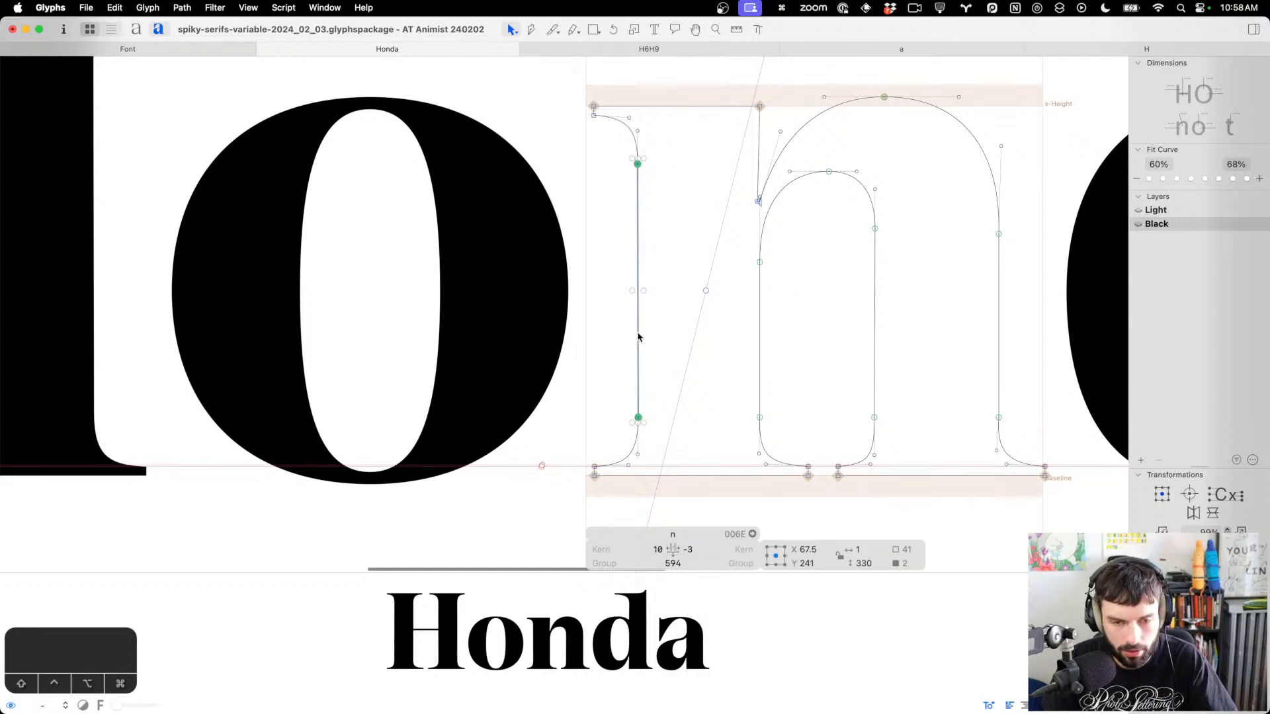
{"action": "left_click", "coordinate": [759, 350]}
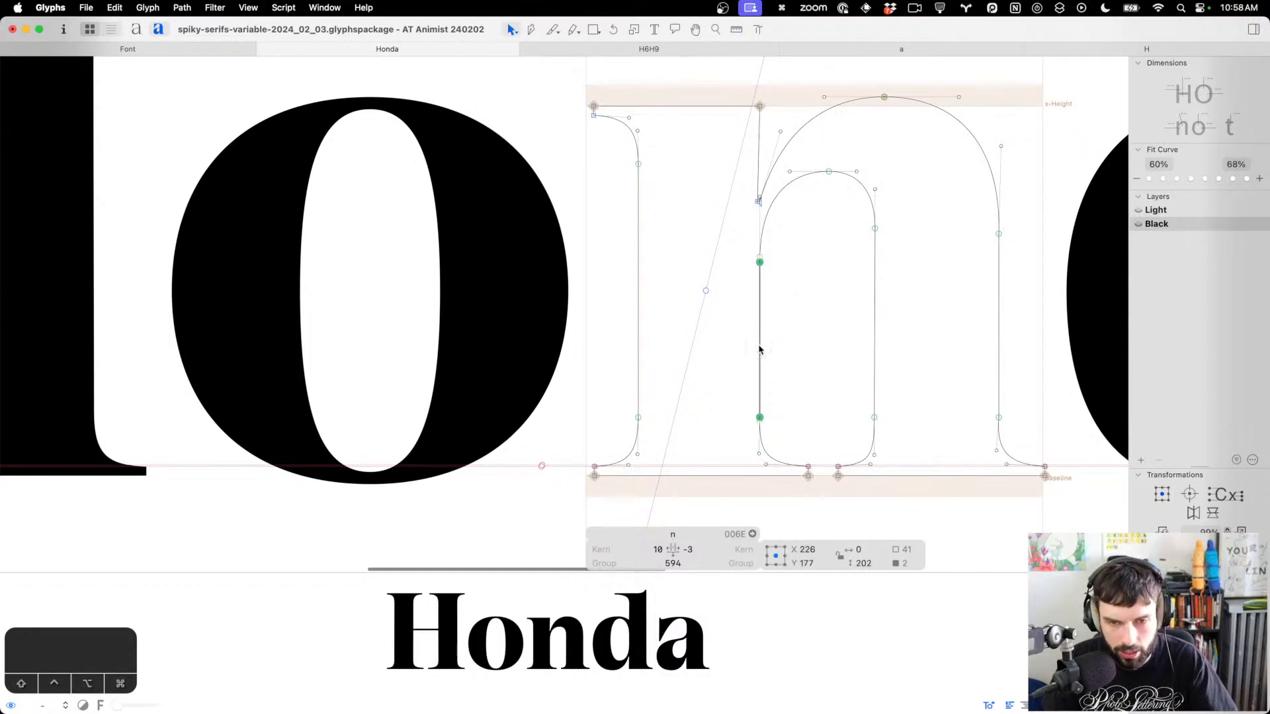
{"action": "left_click", "coordinate": [874, 349]}
{"action": "key", "text": "super+shift+a"}
{"action": "scroll", "coordinate": [520, 353], "scroll_direction": "down", "scroll_amount": 5}
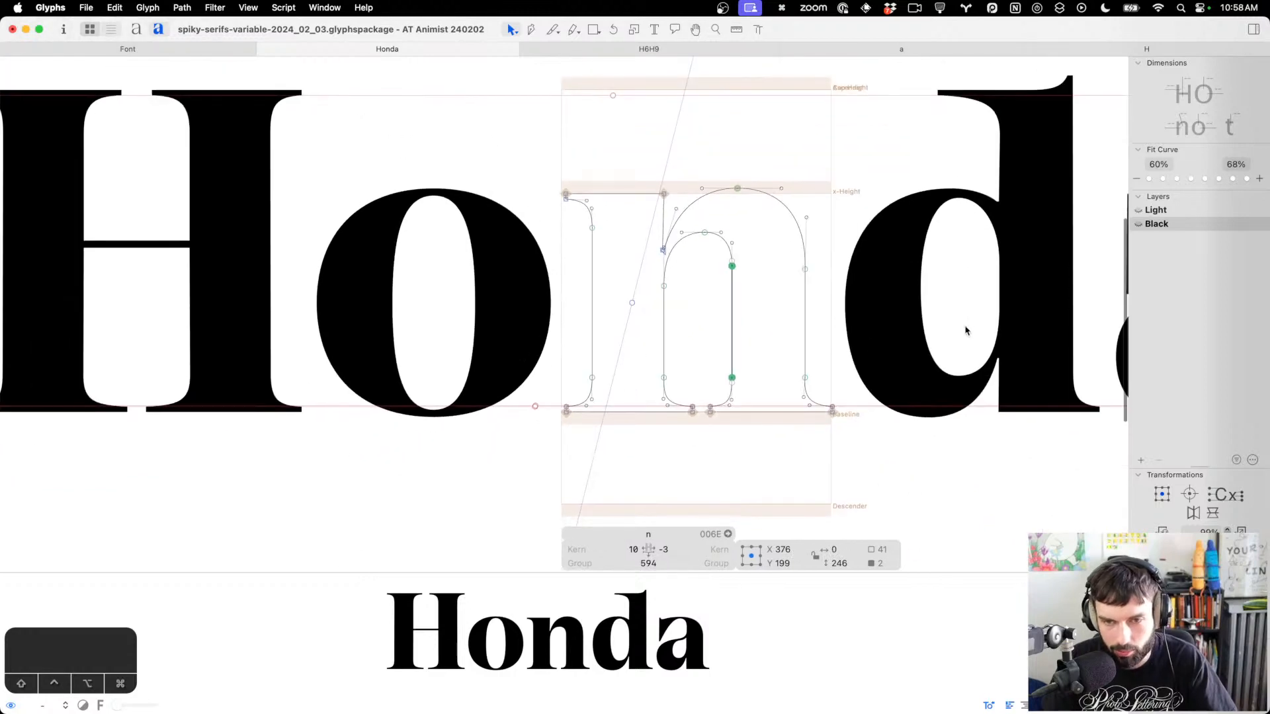
{"action": "key", "text": "super+s"}
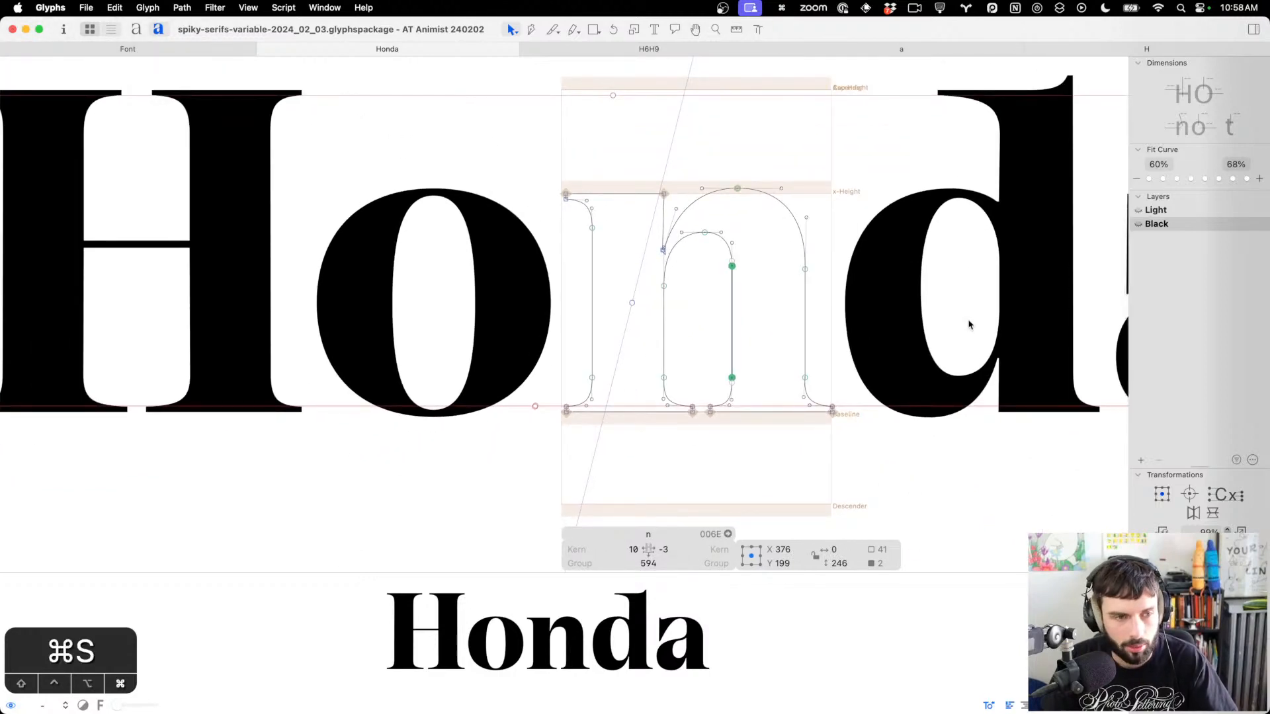
Switch to the Light master and vertically align the nodes on the outer edge of the n's right stem
{"action": "key", "text": "super+1"}
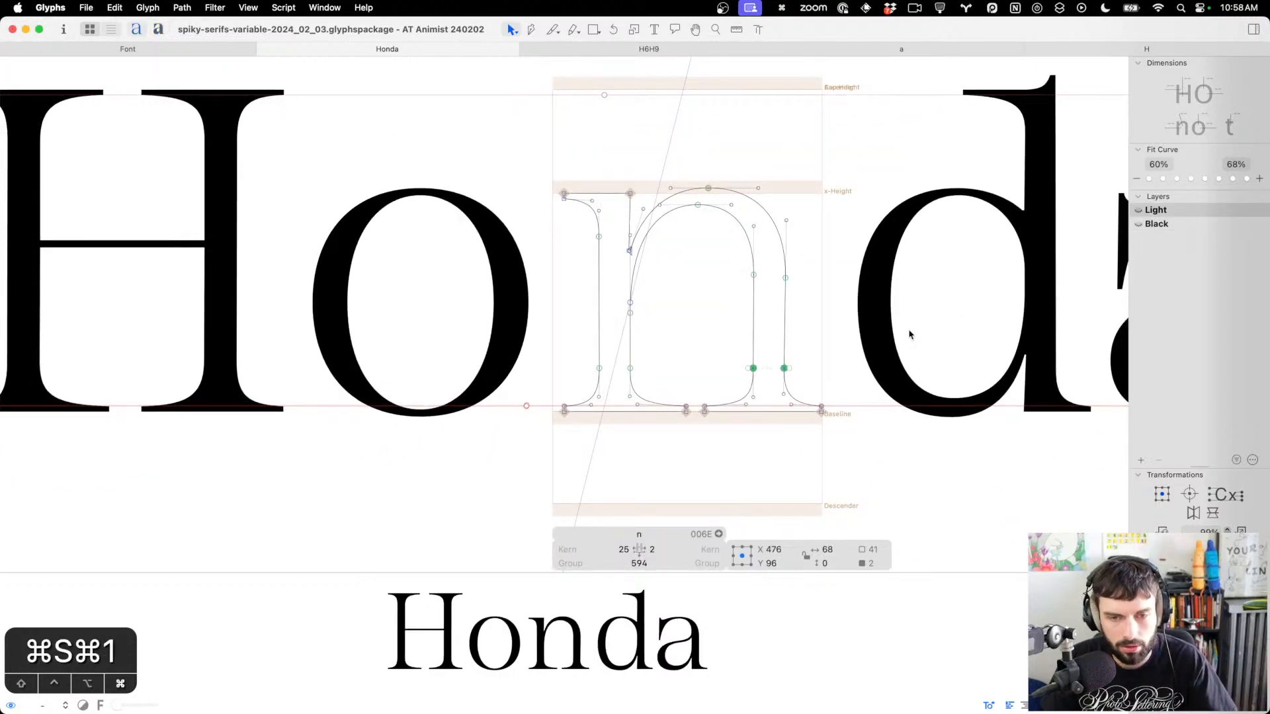
{"action": "left_click", "coordinate": [785, 335]}
{"action": "scroll", "coordinate": [786, 336], "scroll_direction": "right", "scroll_amount": 1}
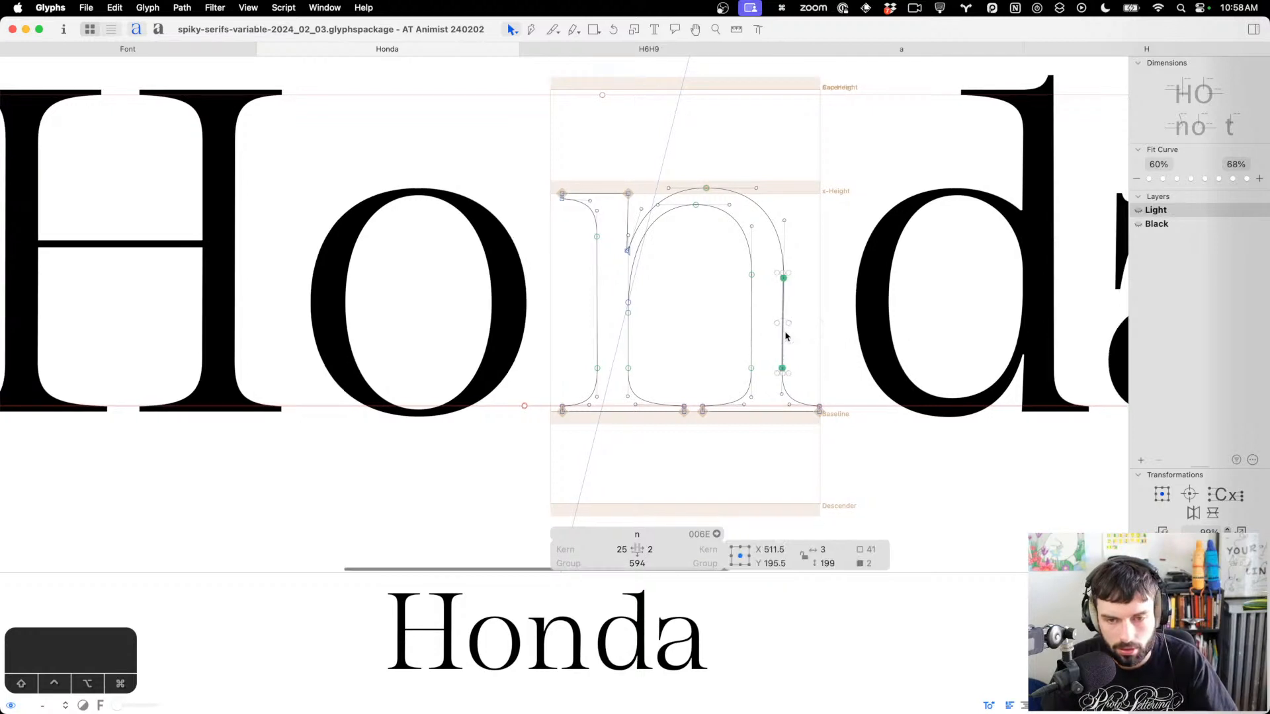
{"action": "scroll", "coordinate": [786, 337], "scroll_direction": "right", "scroll_amount": 1}
{"action": "key", "text": "shift+super+a"}
{"action": "scroll", "coordinate": [747, 335], "scroll_direction": "right", "scroll_amount": 1}
{"action": "left_click", "coordinate": [747, 335]}
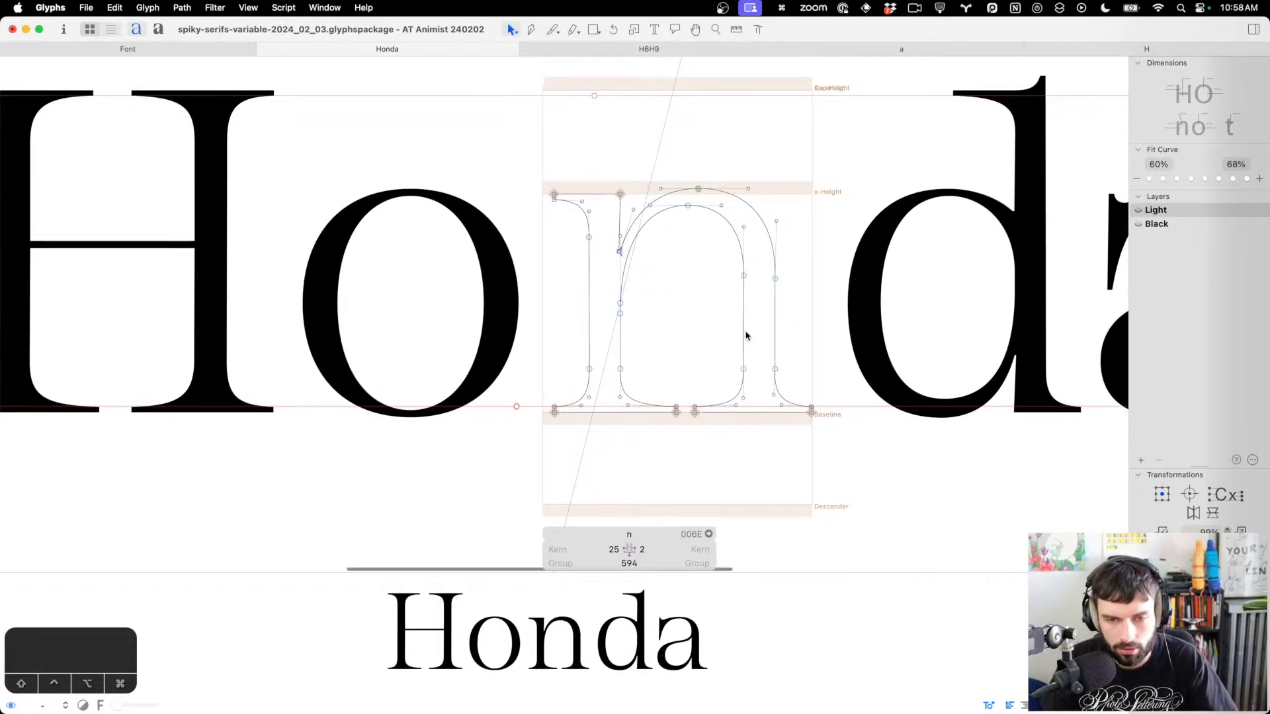
Vertically align the Light n's remaining stem edges, review Honda at reduced size, and save the font
{"action": "left_click", "coordinate": [743, 334]}
{"action": "key", "text": "ctrl+alt+super+space"}
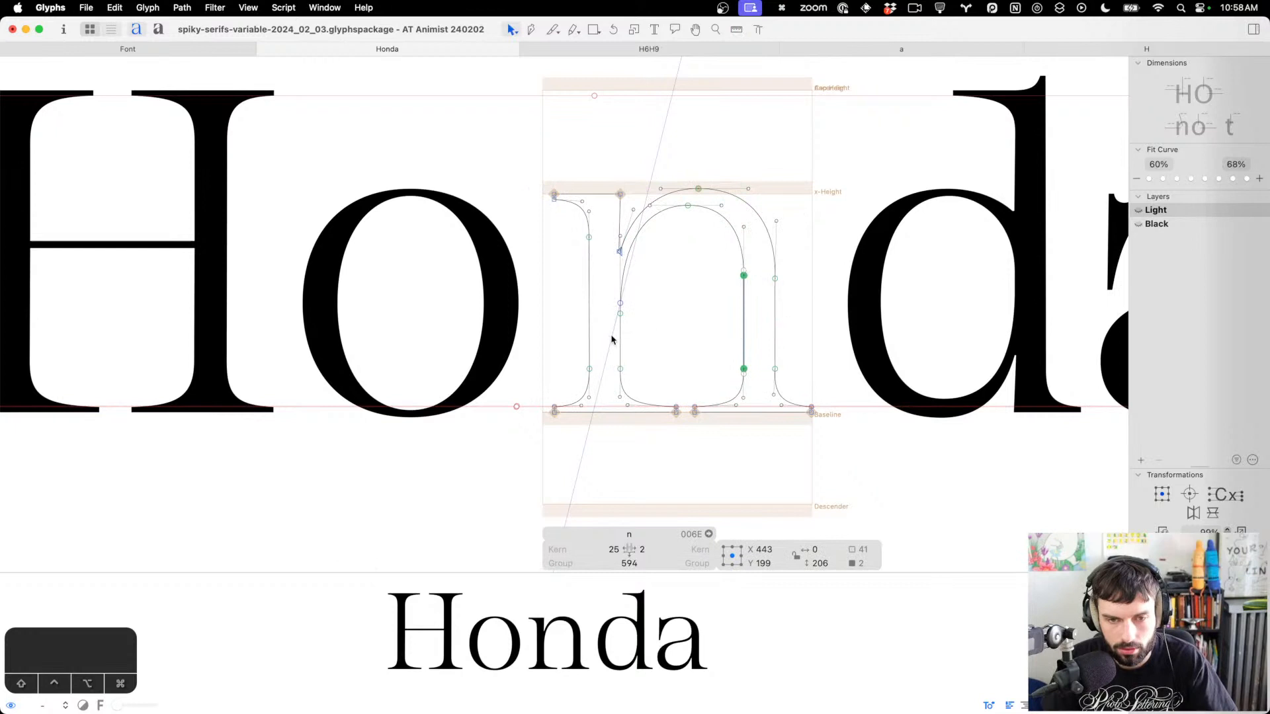
{"action": "left_click", "coordinate": [620, 338]}
{"action": "key", "text": "ctrl+alt+super+space"}
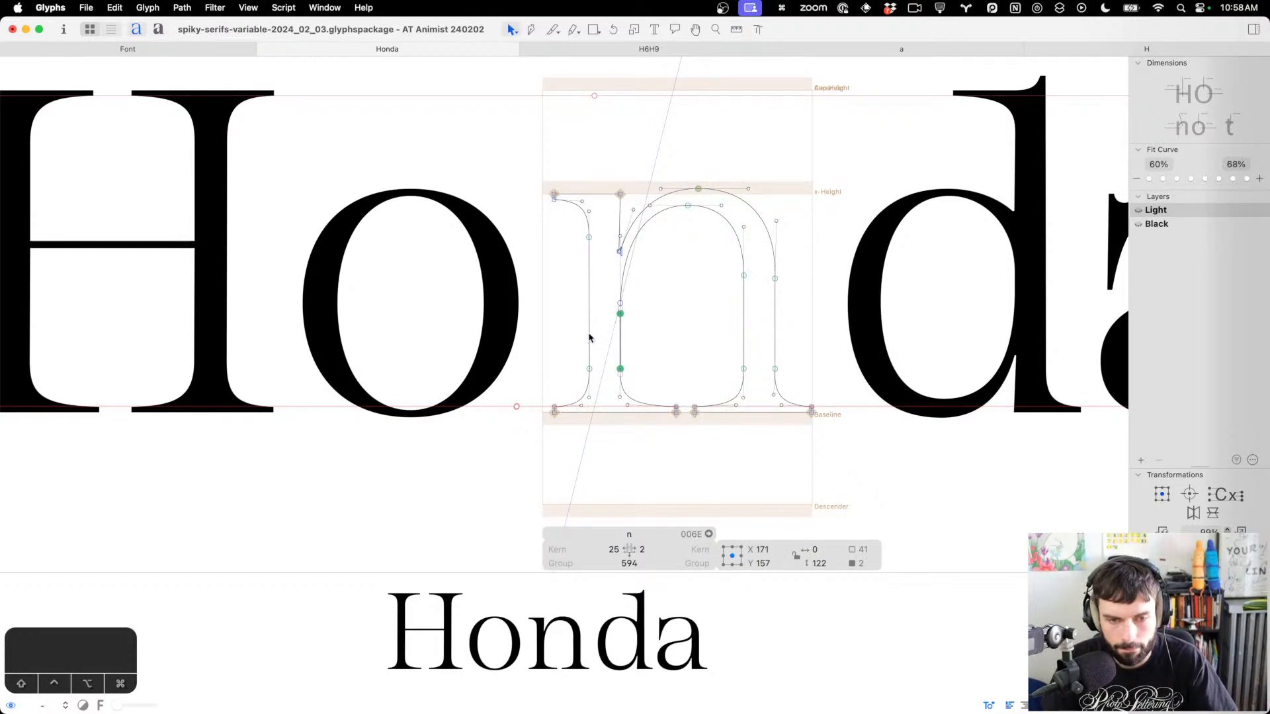
{"action": "left_click", "coordinate": [589, 338]}
{"action": "key", "text": "ctrl+alt+super+space"}
{"action": "left_click", "coordinate": [666, 327]}
{"action": "key", "text": "t"}
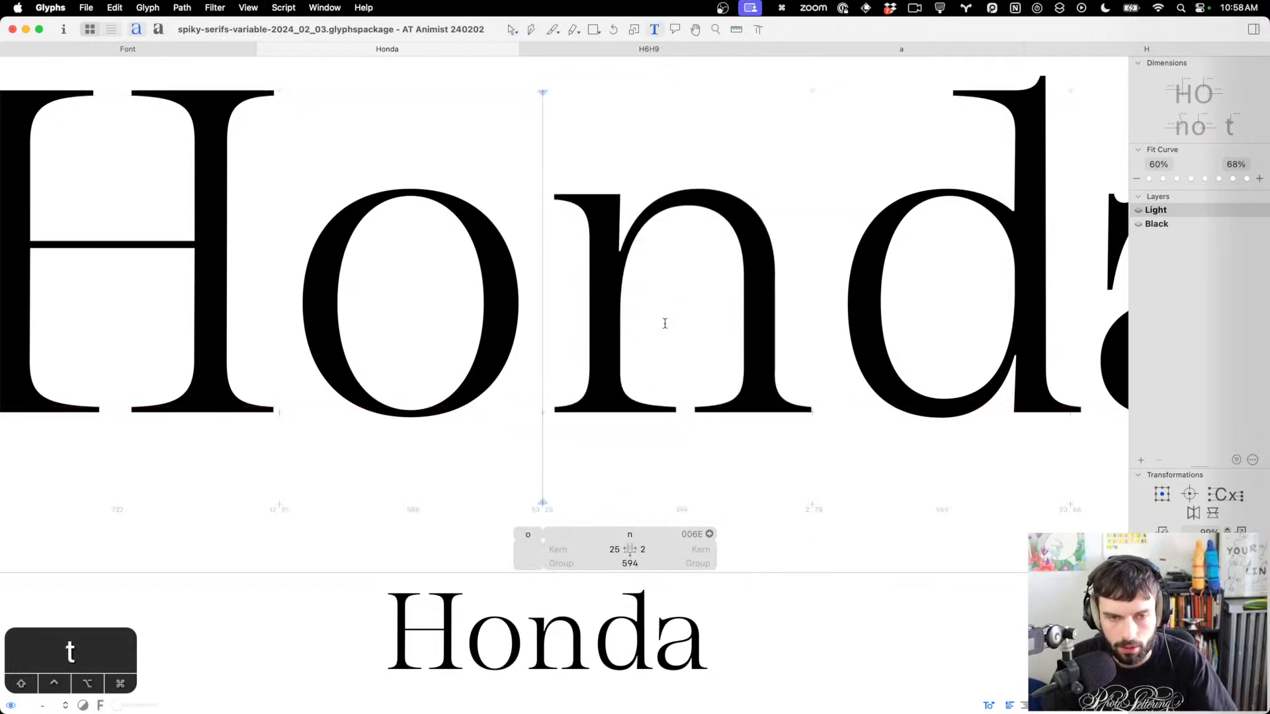
{"action": "scroll", "coordinate": [664, 323], "scroll_direction": "down", "scroll_amount": 5}
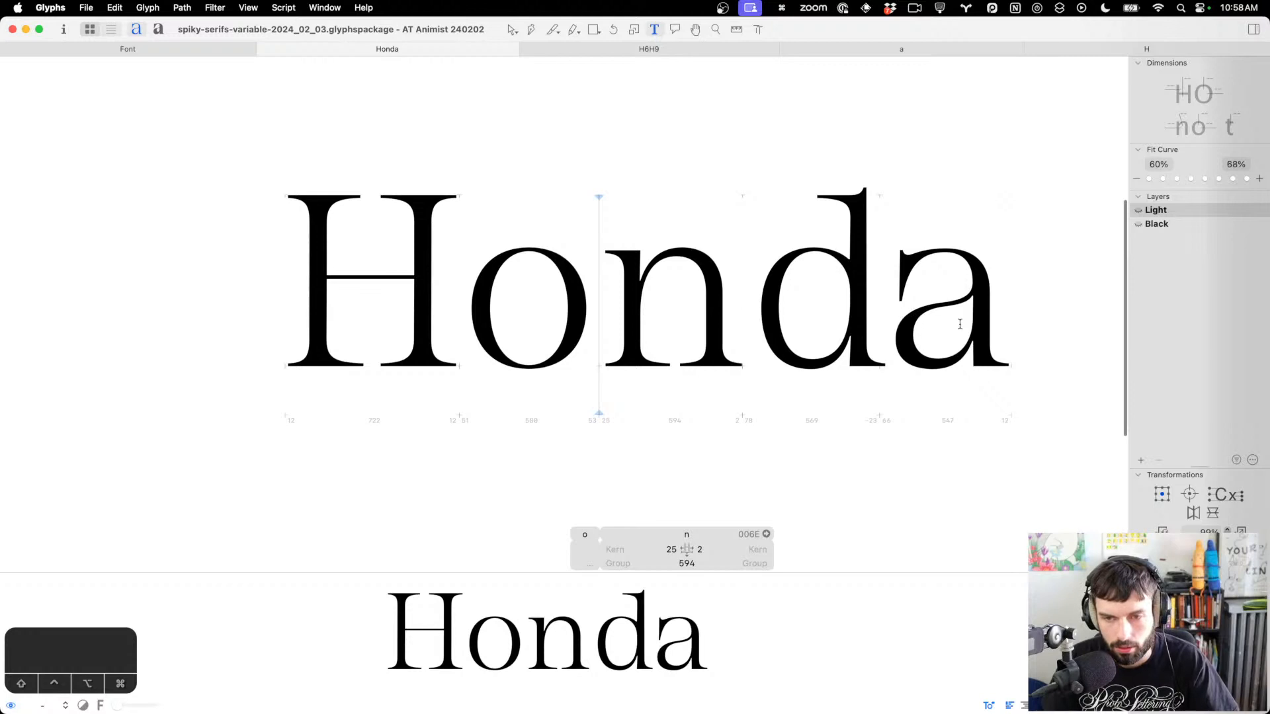
{"action": "key", "text": "super+s"}
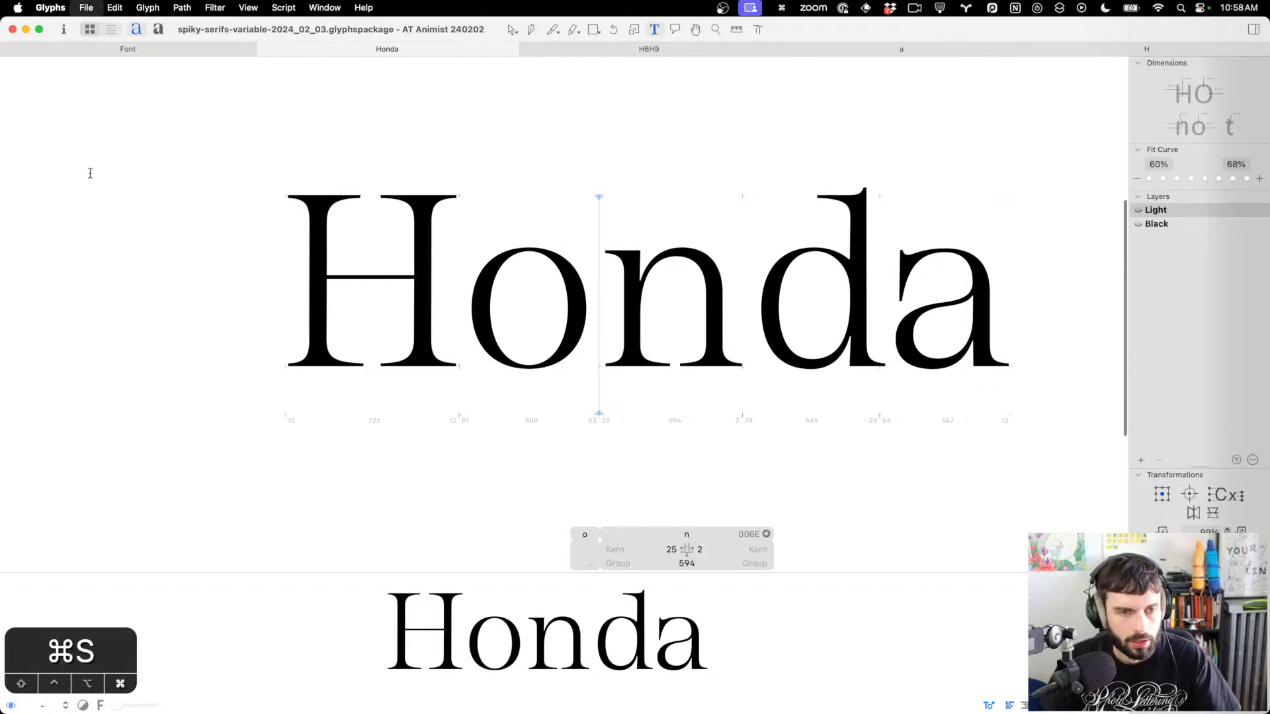
Start exporting the font as a variable font and bring the destination folder chooser into view
{"action": "left_click", "coordinate": [84, 8]}
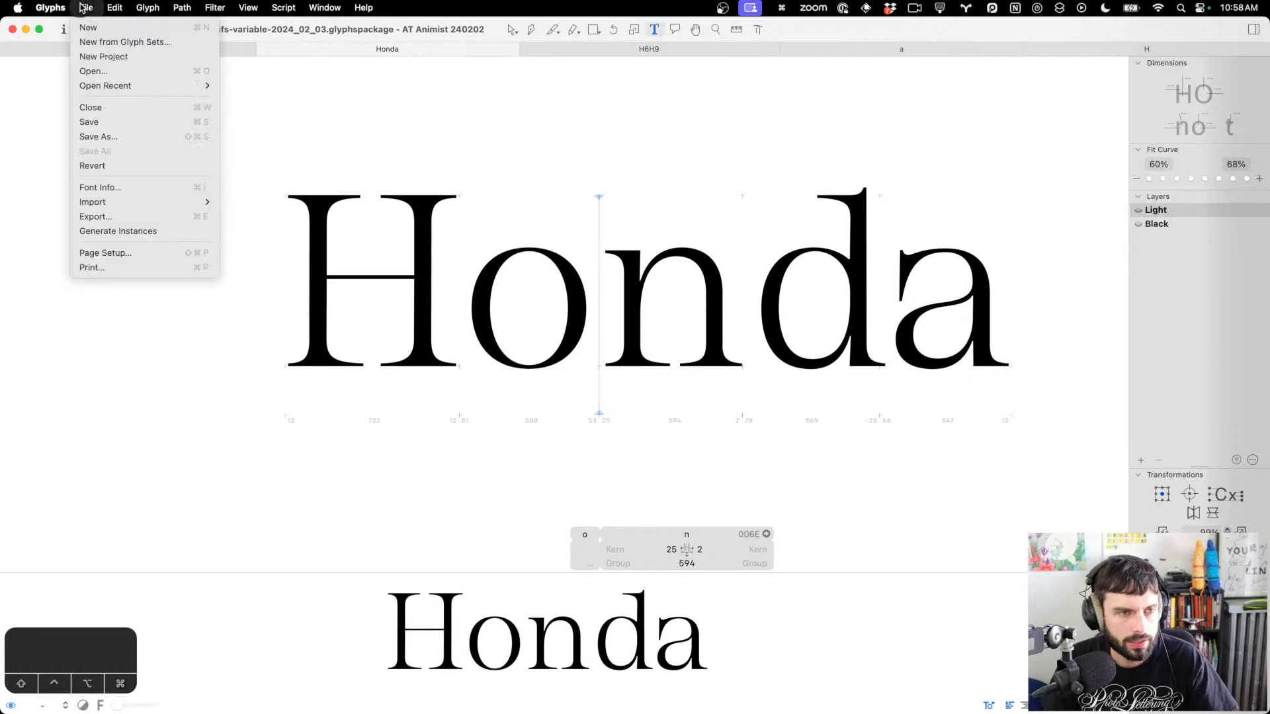
{"action": "left_click", "coordinate": [123, 223]}
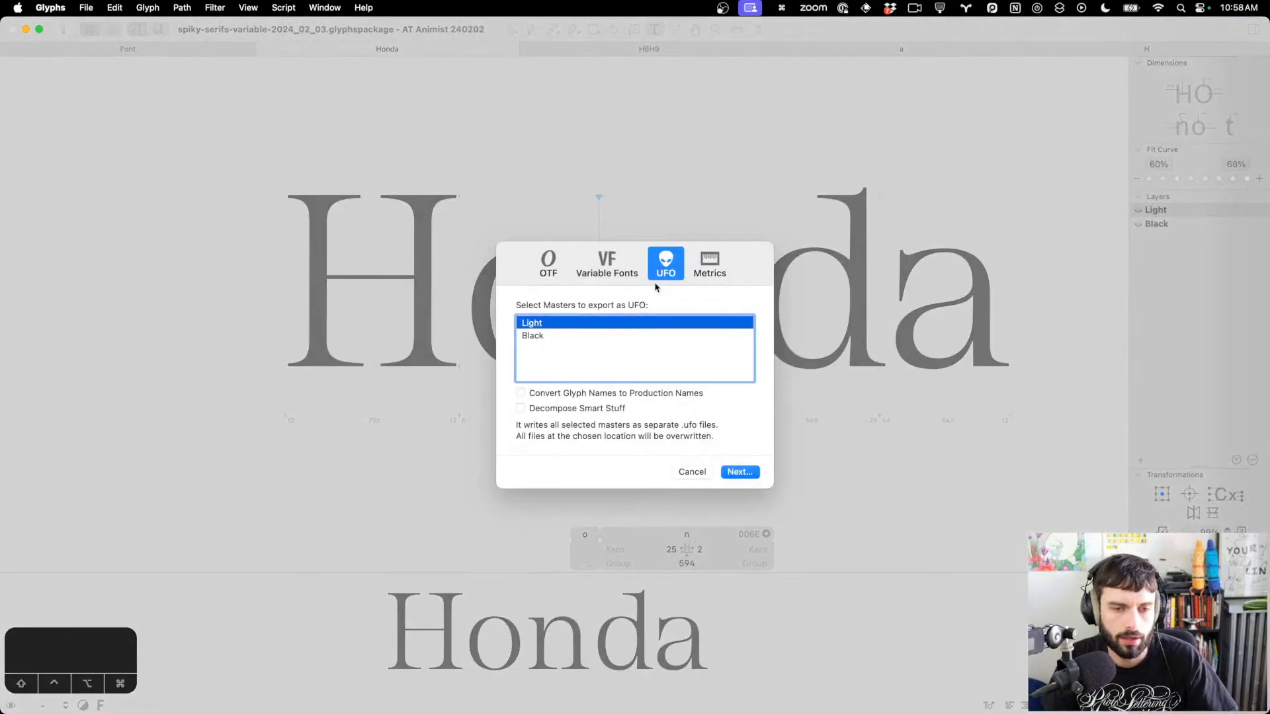
{"action": "left_click", "coordinate": [608, 264]}
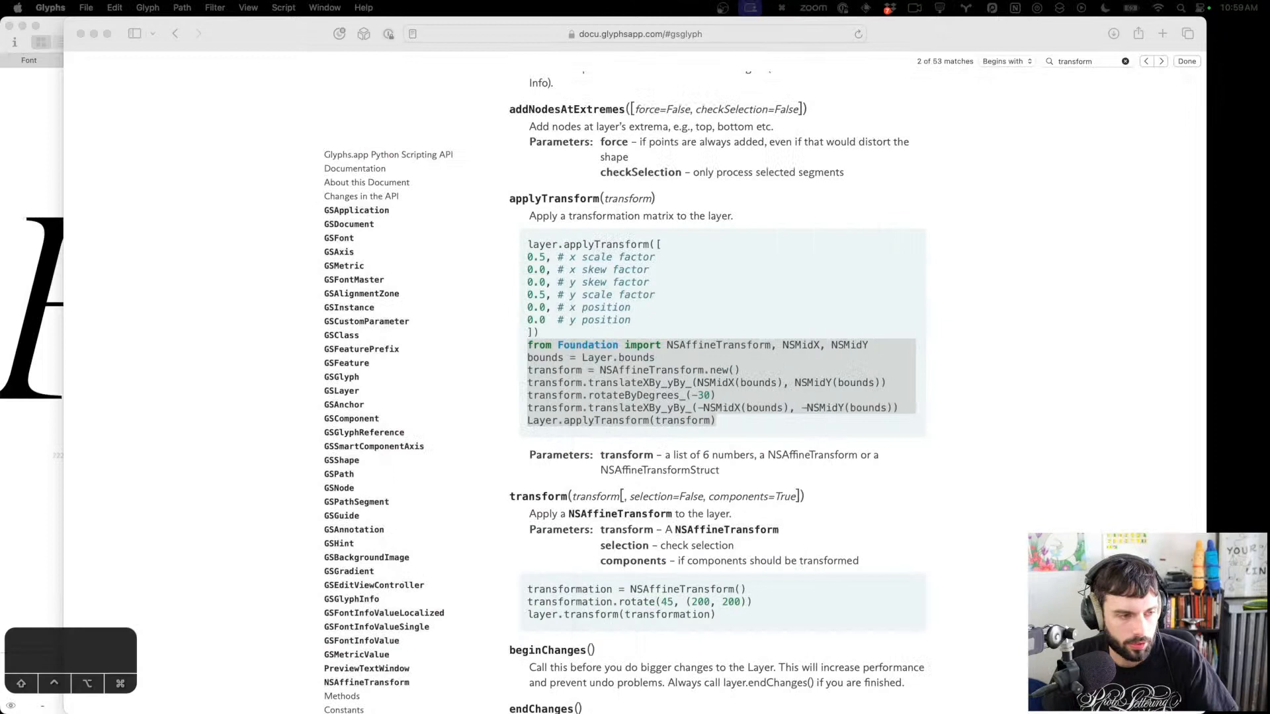
{"action": "key", "text": "ctrl+alt+super+8"}
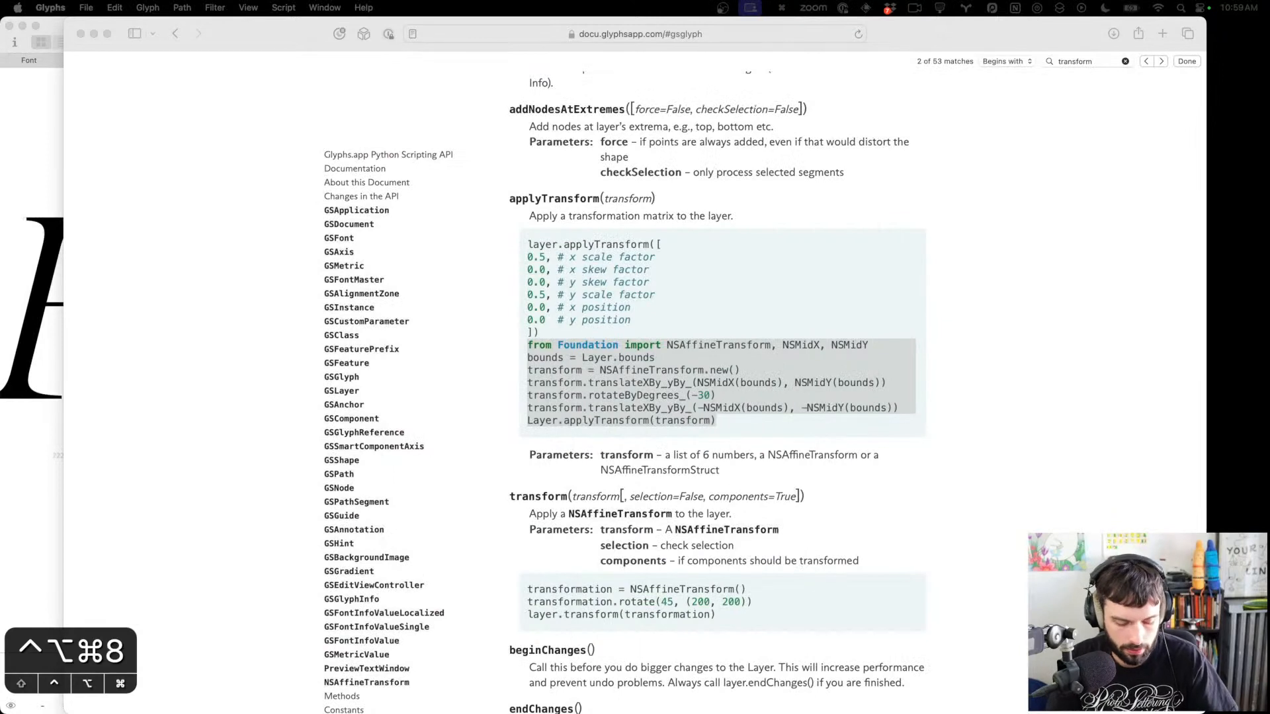
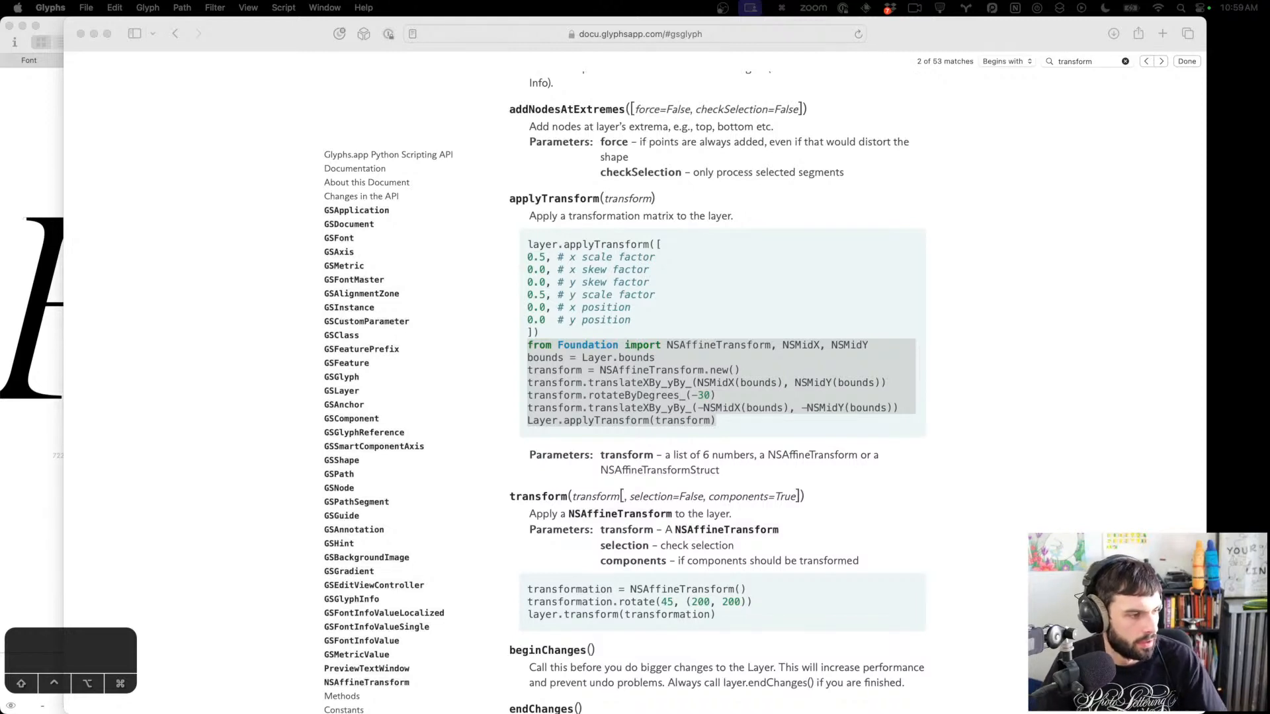
{"action": "left_click_drag", "start_coordinate": [2, 221], "coordinate": [830, 25]}
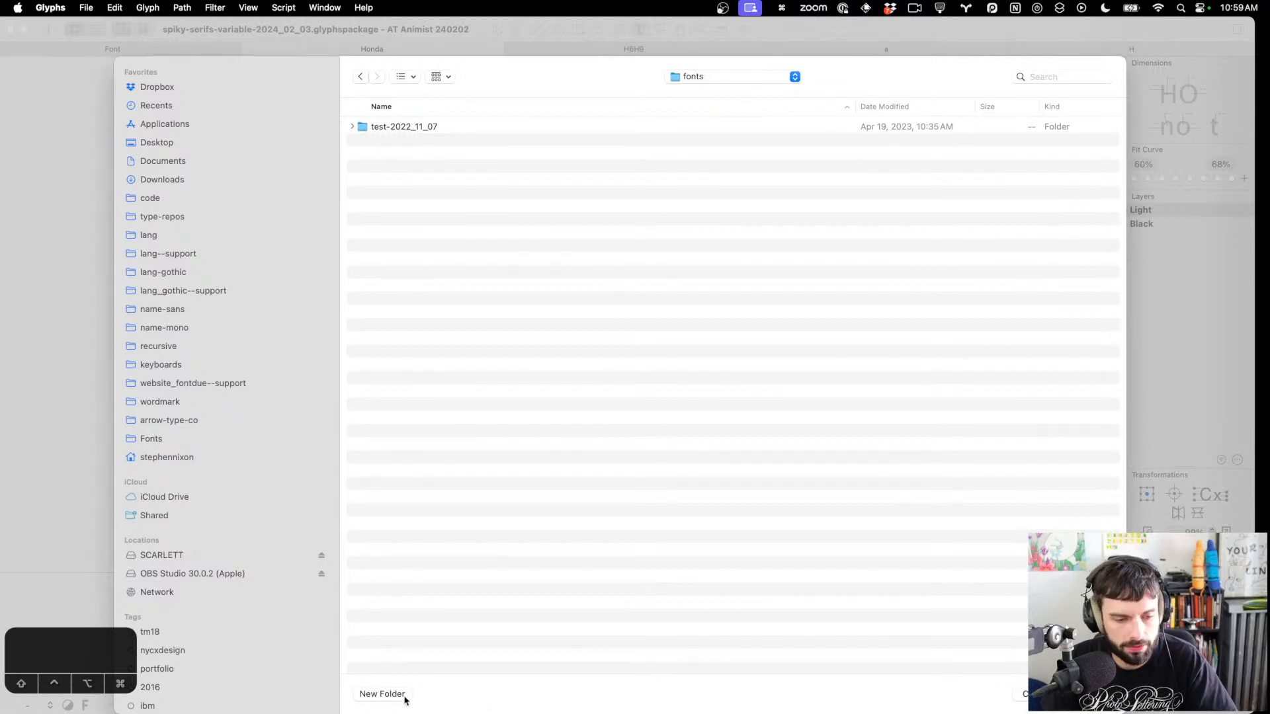
Create a folder named test-2024_02_03 inside fonts and set it as the export destination
{"action": "left_click", "coordinate": [382, 694]}
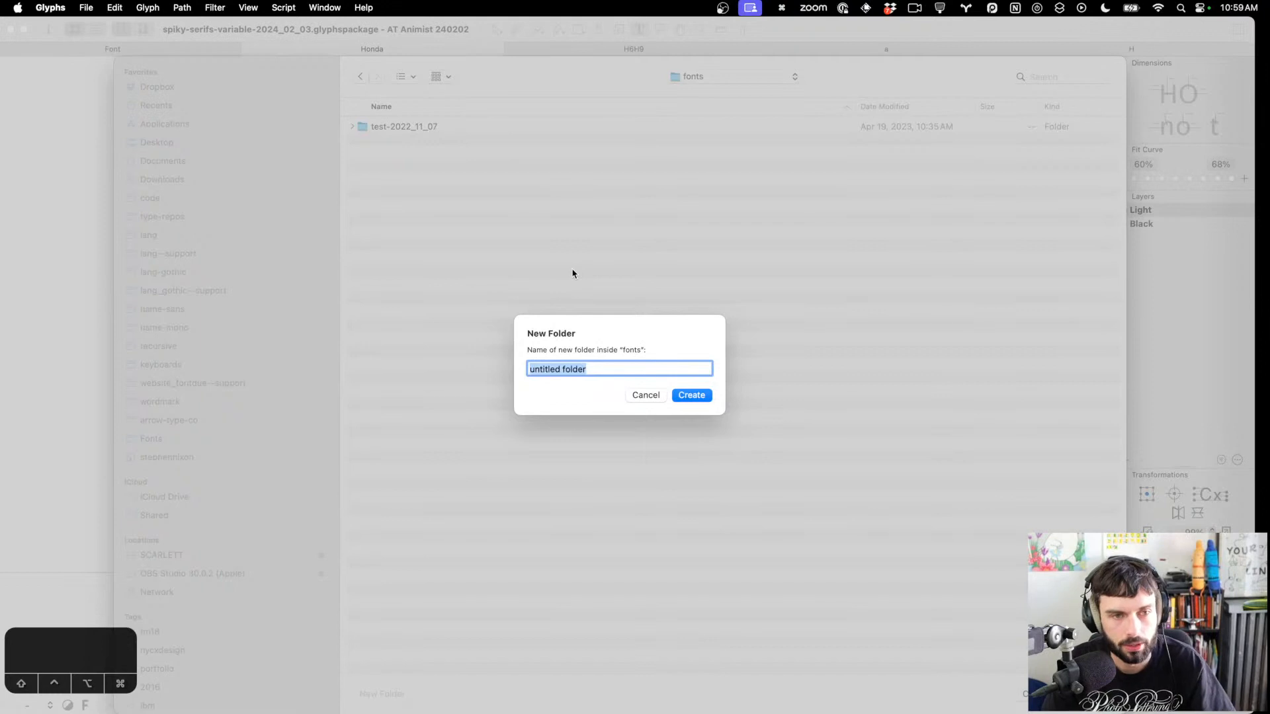
{"action": "type", "text": "test-2024_"}
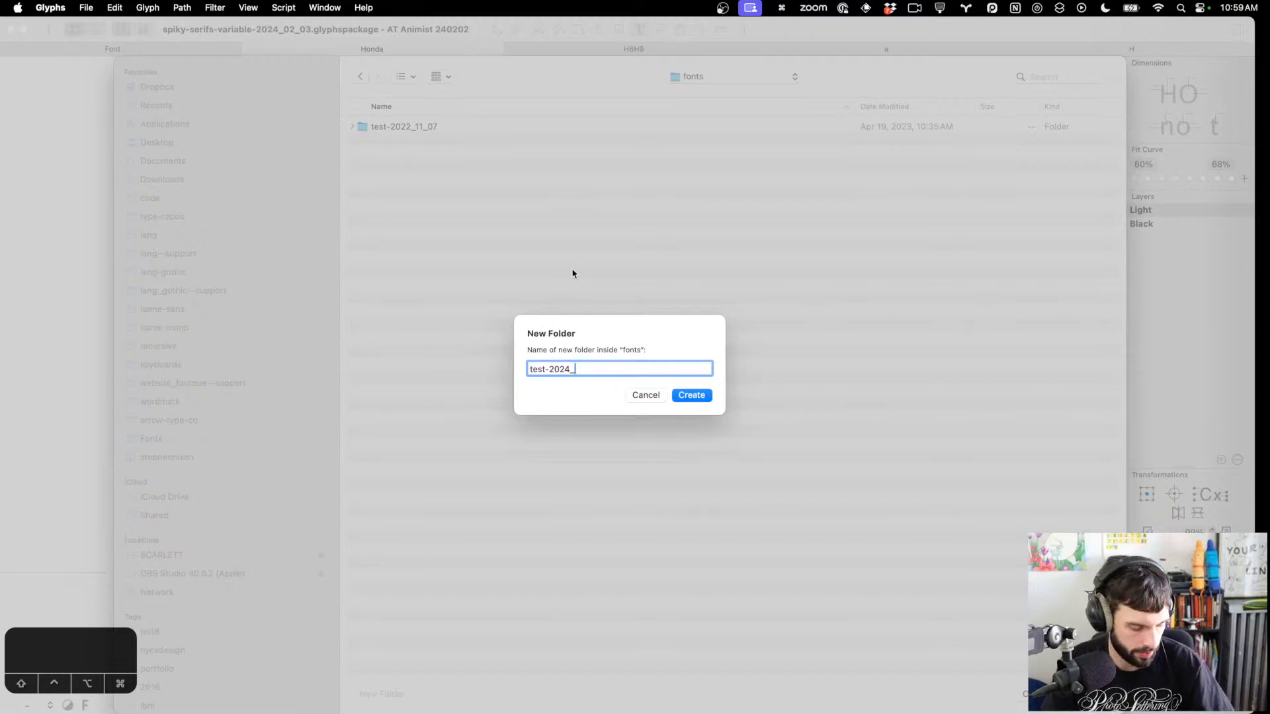
{"action": "type", "text": "02_03"}
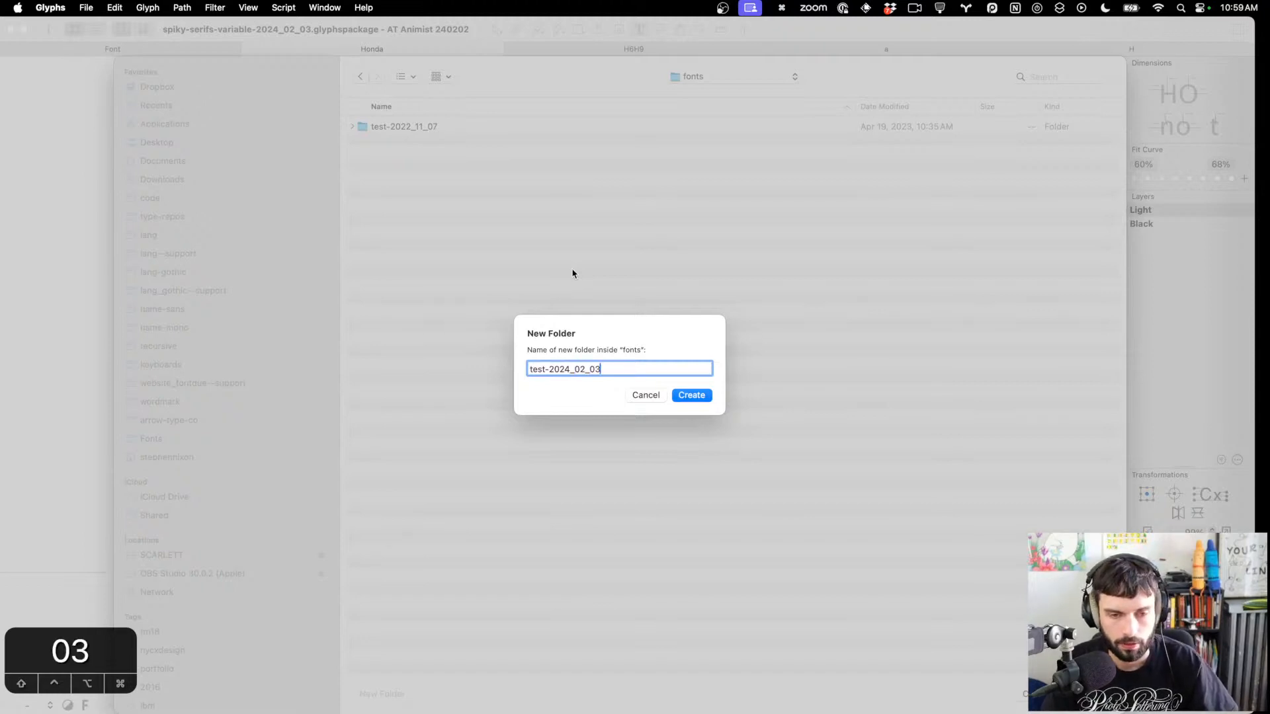
{"action": "key", "text": "Return"}
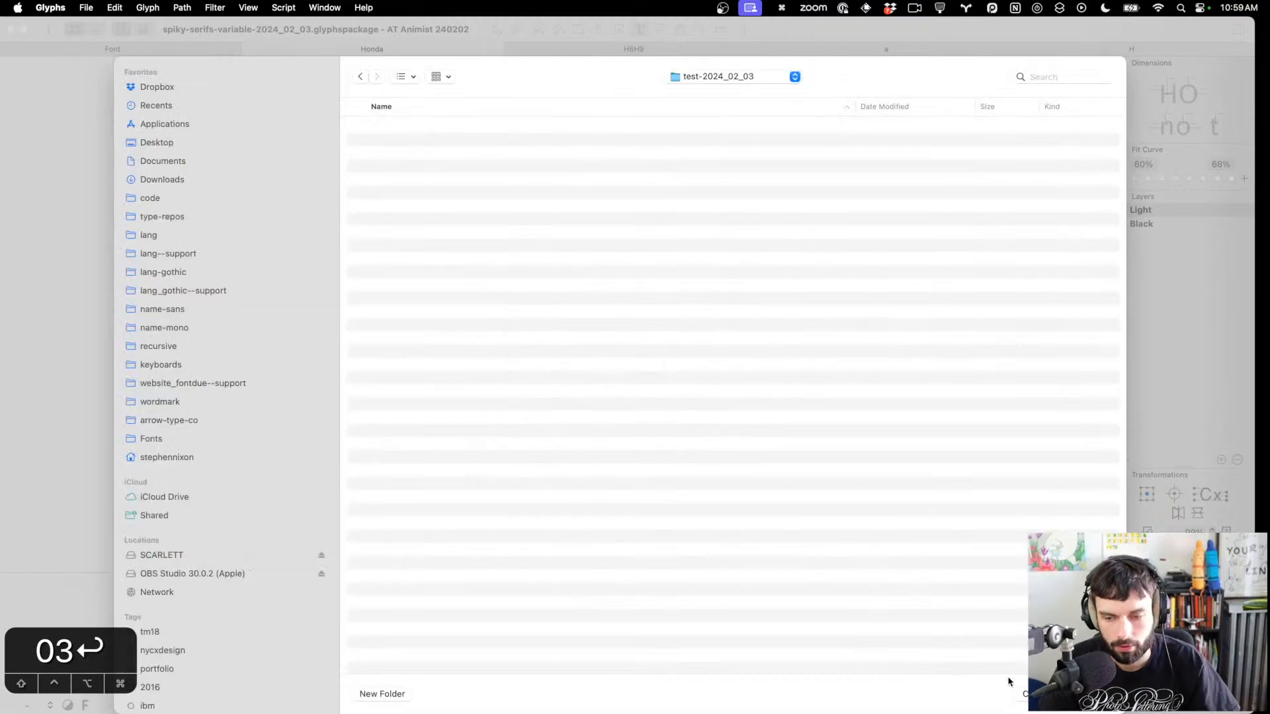
{"action": "left_click", "coordinate": [1090, 694]}
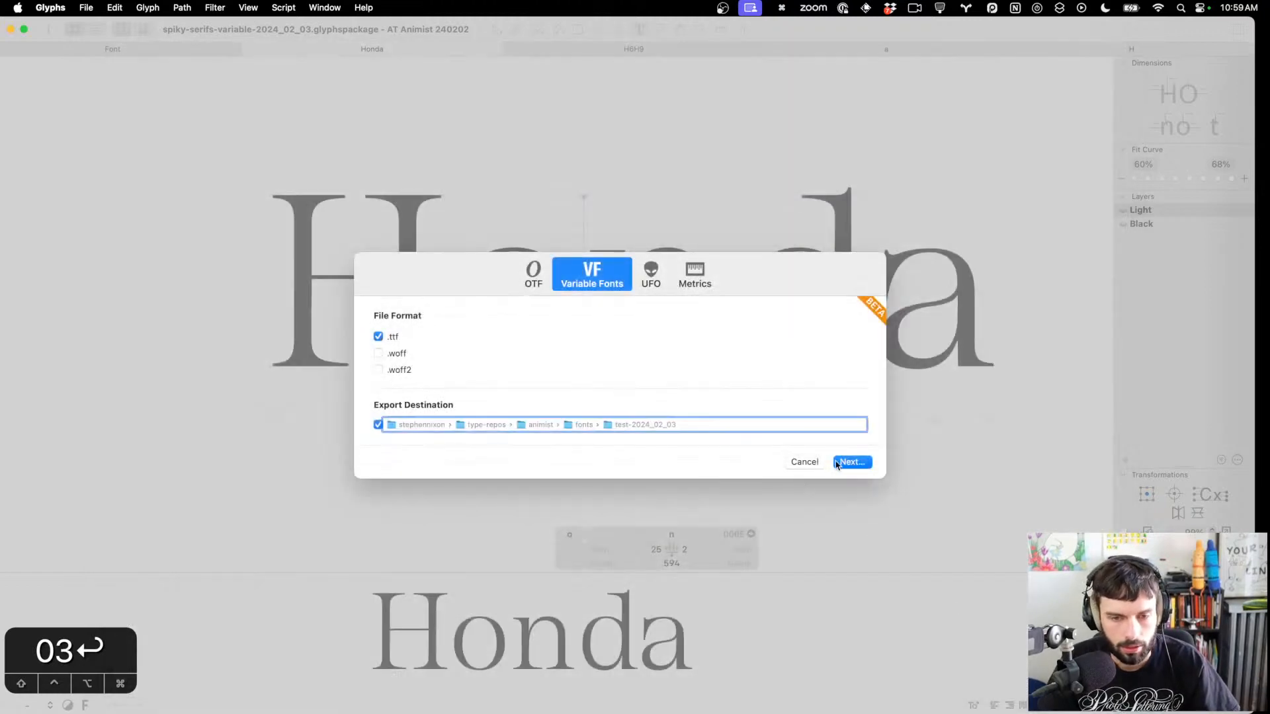
Try to export the variable font as TTF to the test-2024_02_03 folder, and dismiss the export result
{"action": "left_click", "coordinate": [848, 461]}
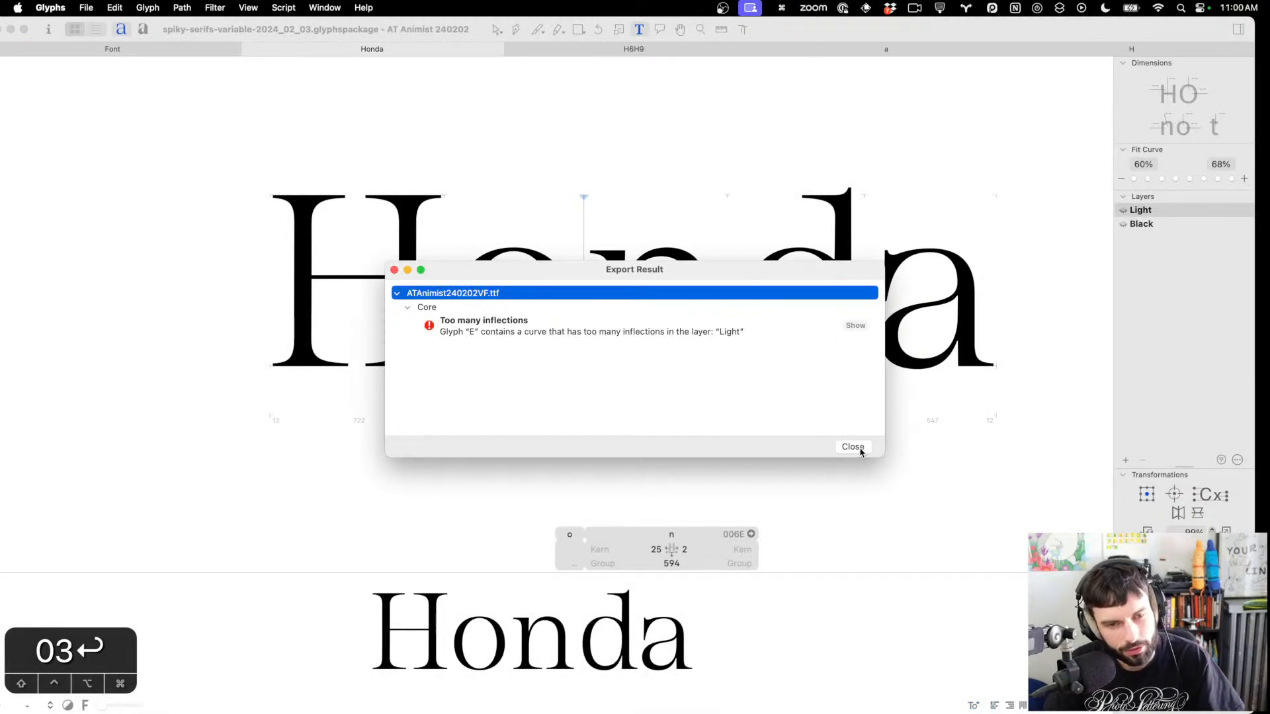
{"action": "left_click", "coordinate": [852, 447]}
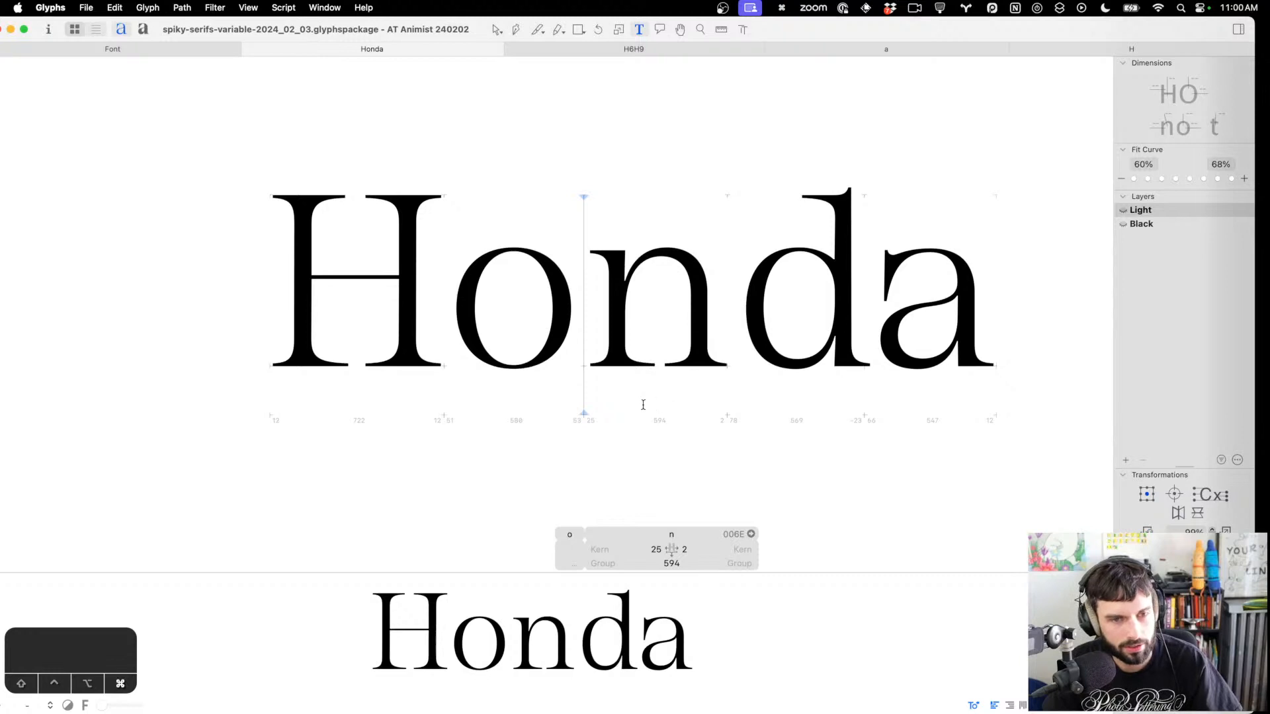
Insert an E between the o and n of Honda and open its Light outline to inspect the middle arm's curves
{"action": "type", "text": "E"}
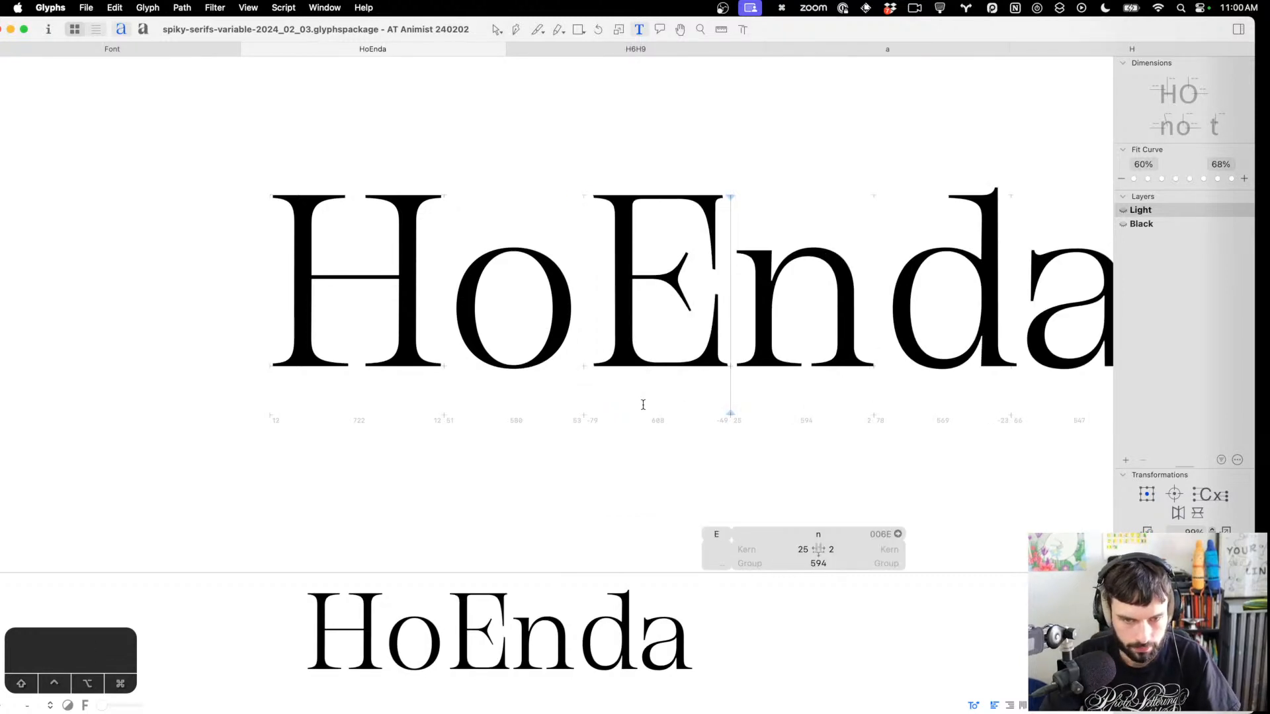
{"action": "scroll", "coordinate": [582, 255], "scroll_direction": "up", "scroll_amount": 5}
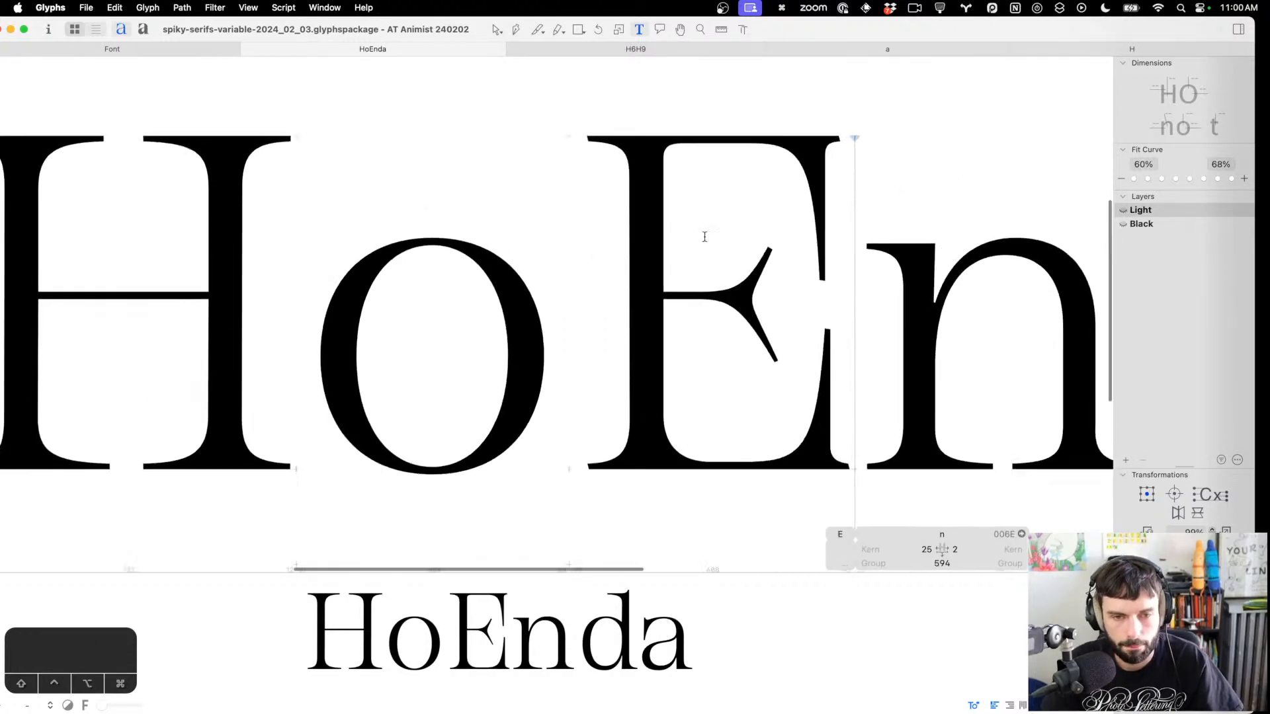
{"action": "double_click", "coordinate": [706, 238]}
{"action": "scroll", "coordinate": [706, 238], "scroll_direction": "up", "scroll_amount": 6}
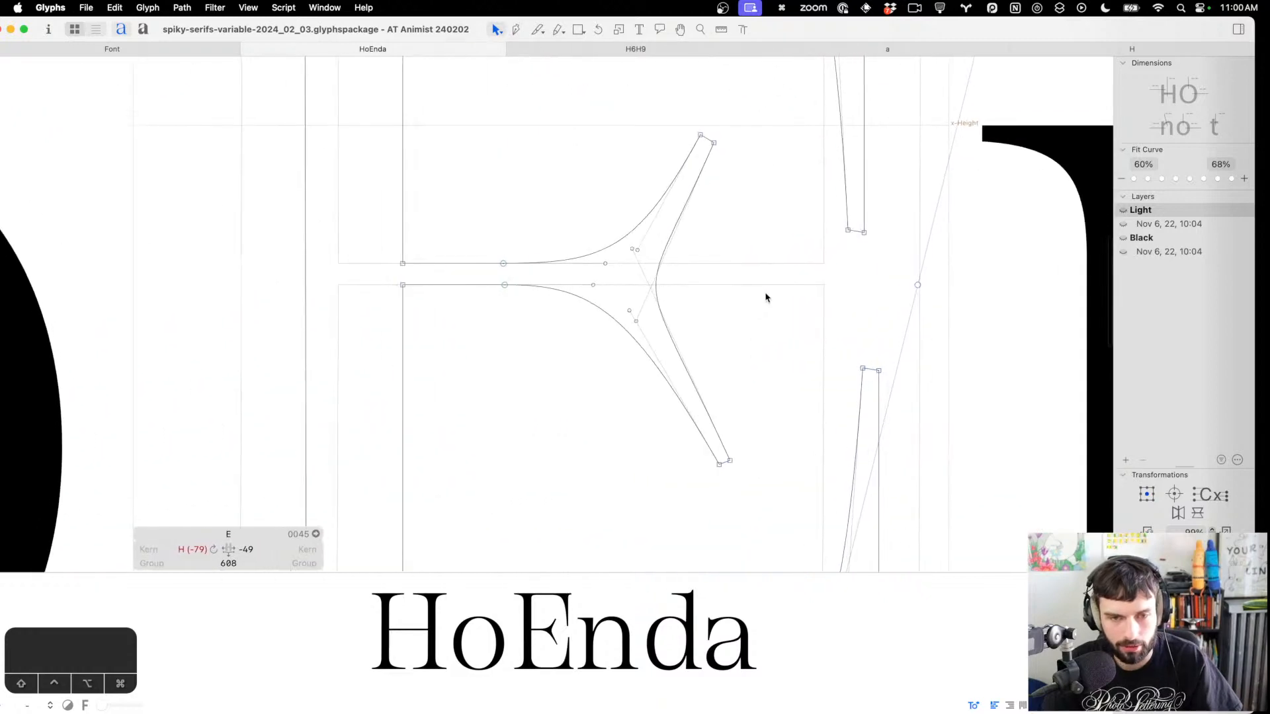
{"action": "scroll", "coordinate": [719, 304], "scroll_direction": "down", "scroll_amount": 5}
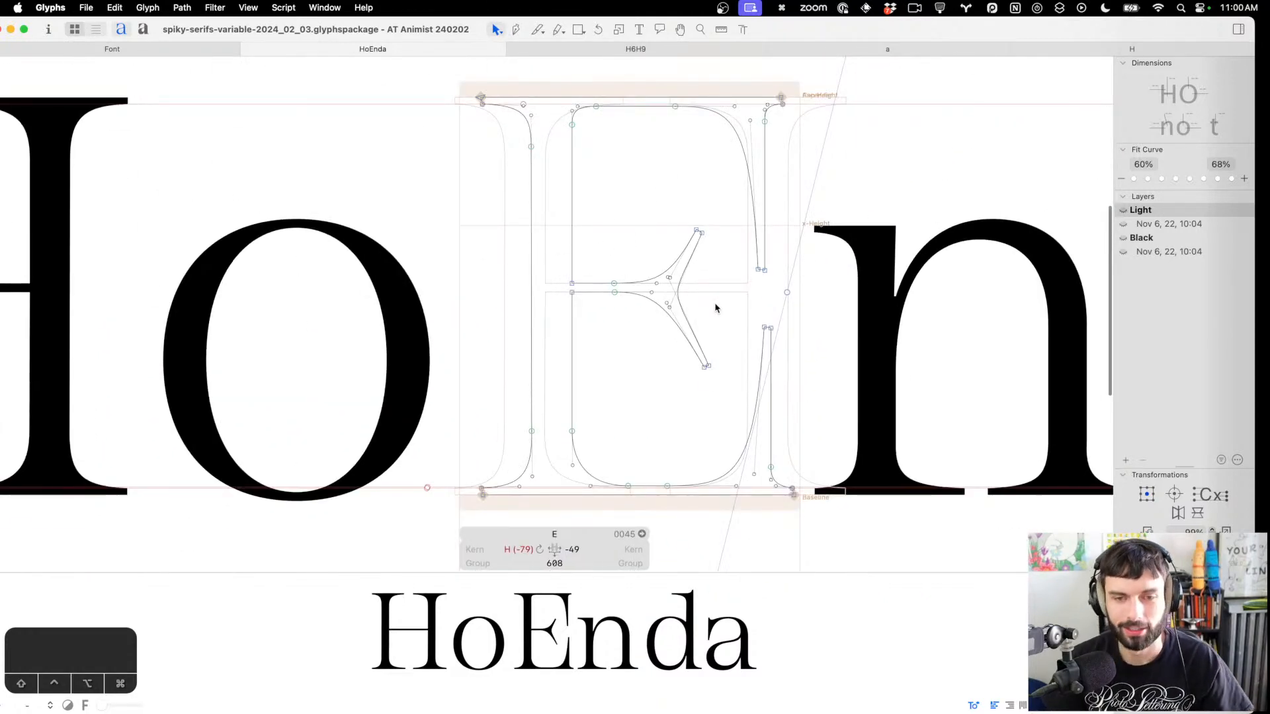
{"action": "scroll", "coordinate": [714, 308], "scroll_direction": "up", "scroll_amount": 1}
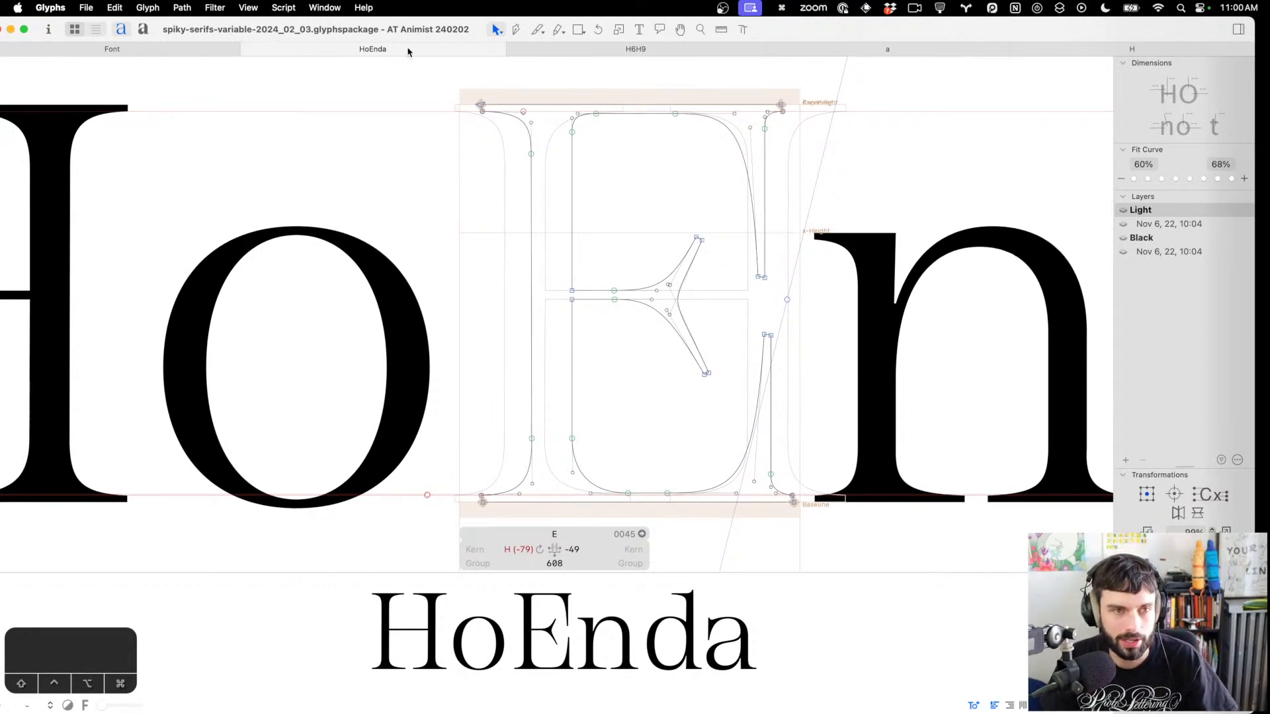
Search the Plugin Manager for fontmake, then clear the search
{"action": "left_click", "coordinate": [337, 7]}
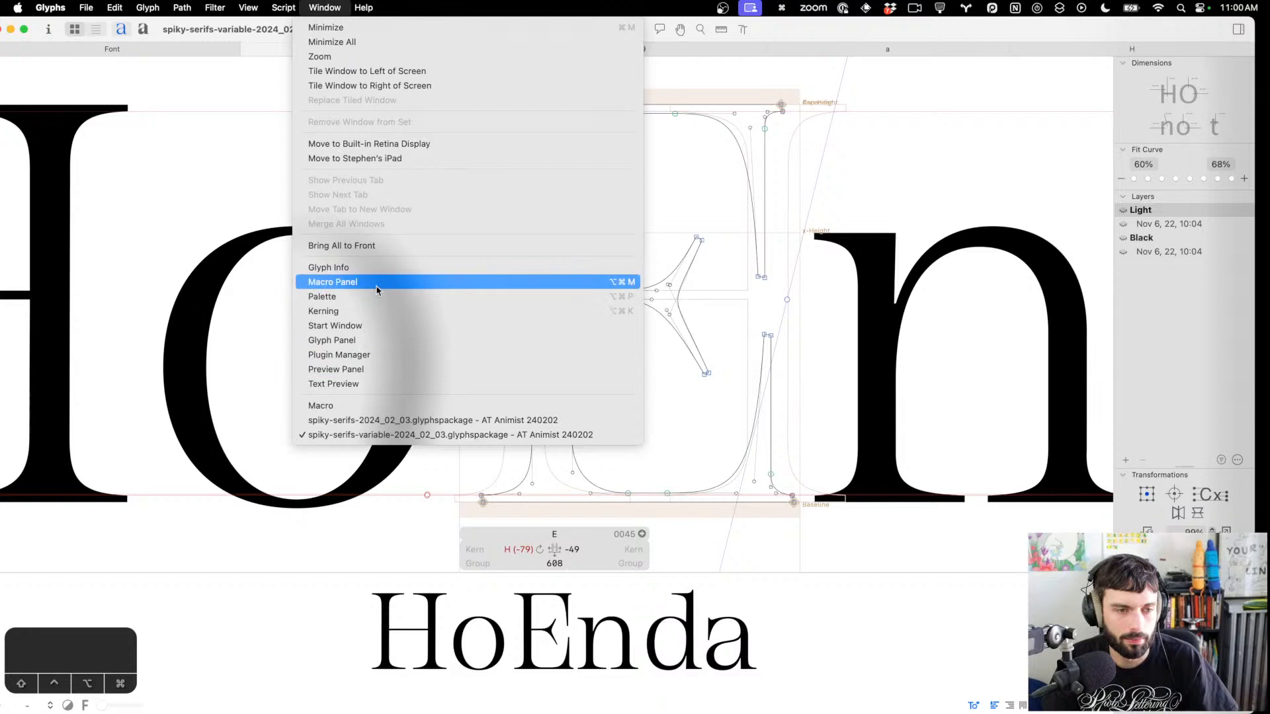
{"action": "left_click", "coordinate": [354, 360]}
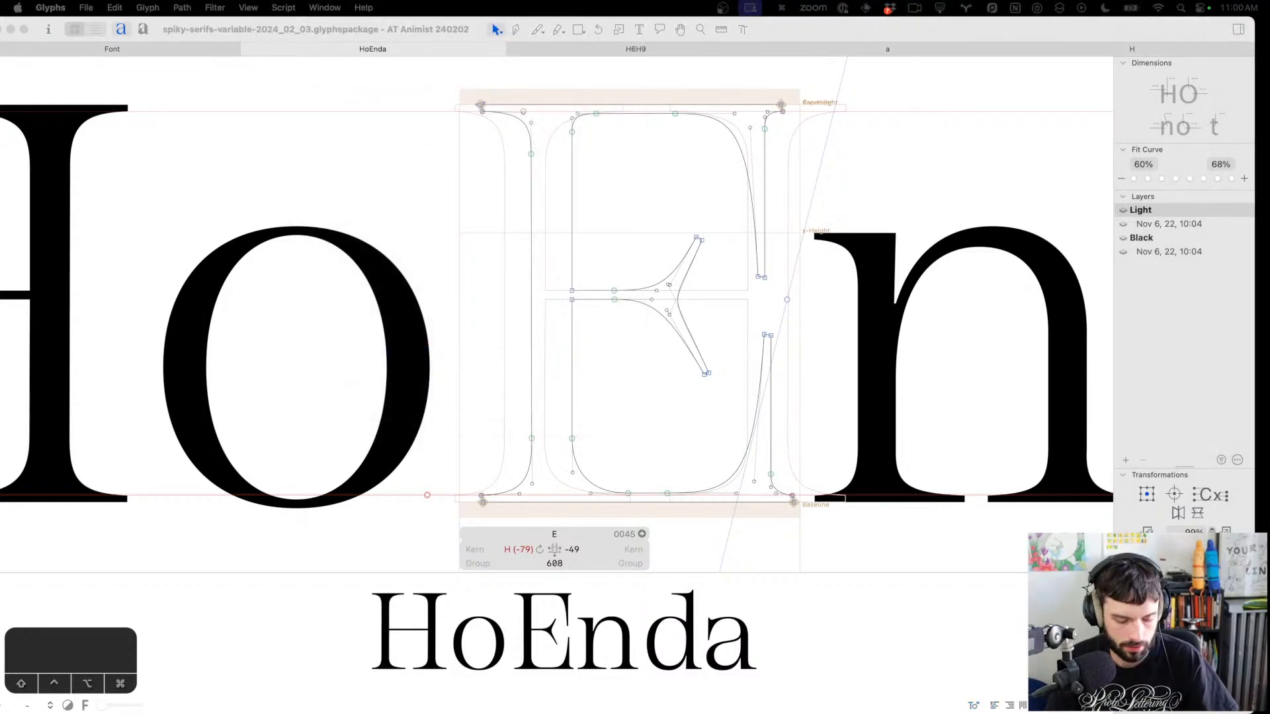
{"action": "type", "text": "fontmake"}
{"action": "key", "text": "super+BackSpace"}
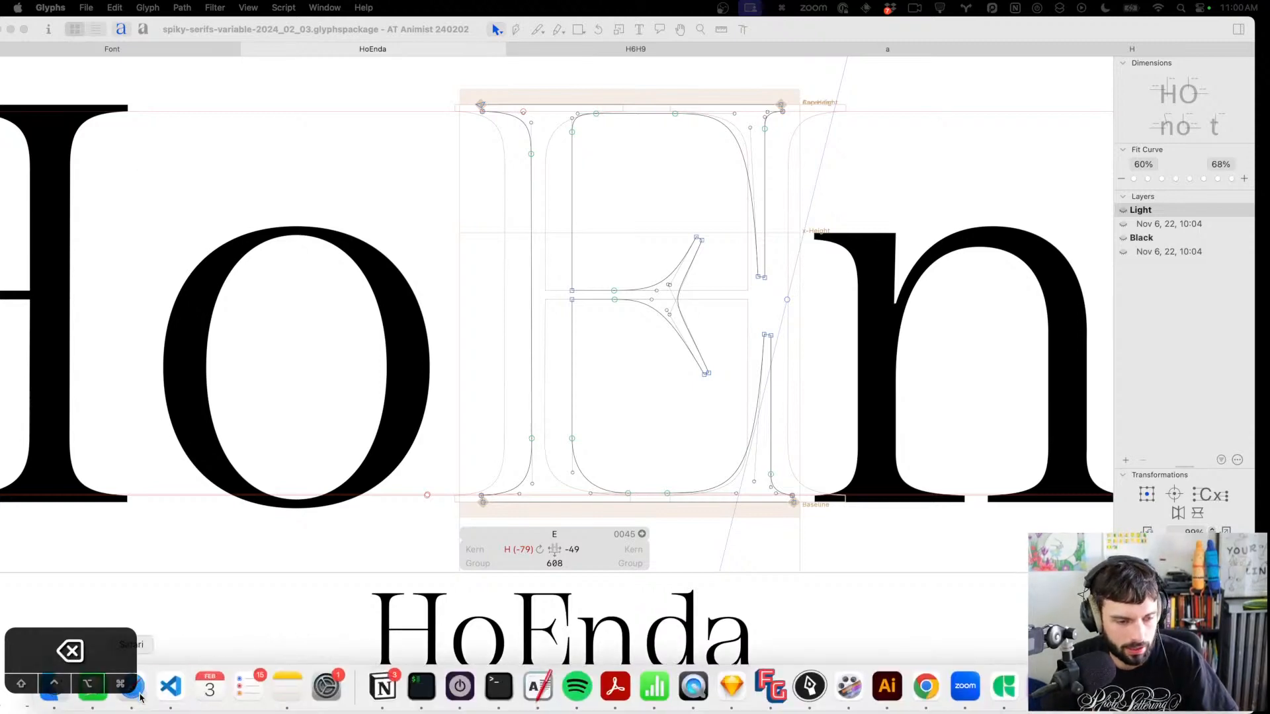
Switch to Safari and search the web for "fontmake plugin glyphsapp"
{"action": "left_click", "coordinate": [135, 690]}
{"action": "left_click_drag", "start_coordinate": [949, 35], "coordinate": [0, 198]}
{"action": "key", "text": "f"}
{"action": "key", "text": "p"}
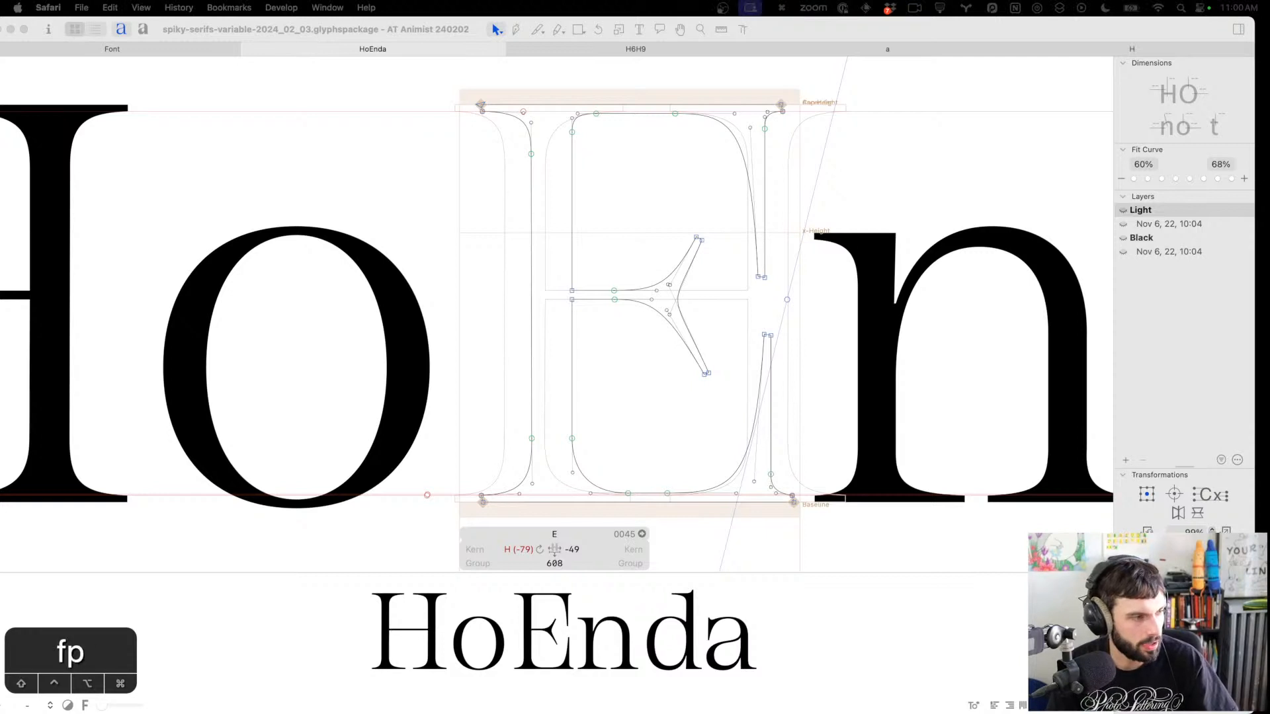
{"action": "key", "text": "BackSpace"}
{"action": "key", "text": "BackSpace"}
{"action": "type", "text": "ontmake p"}
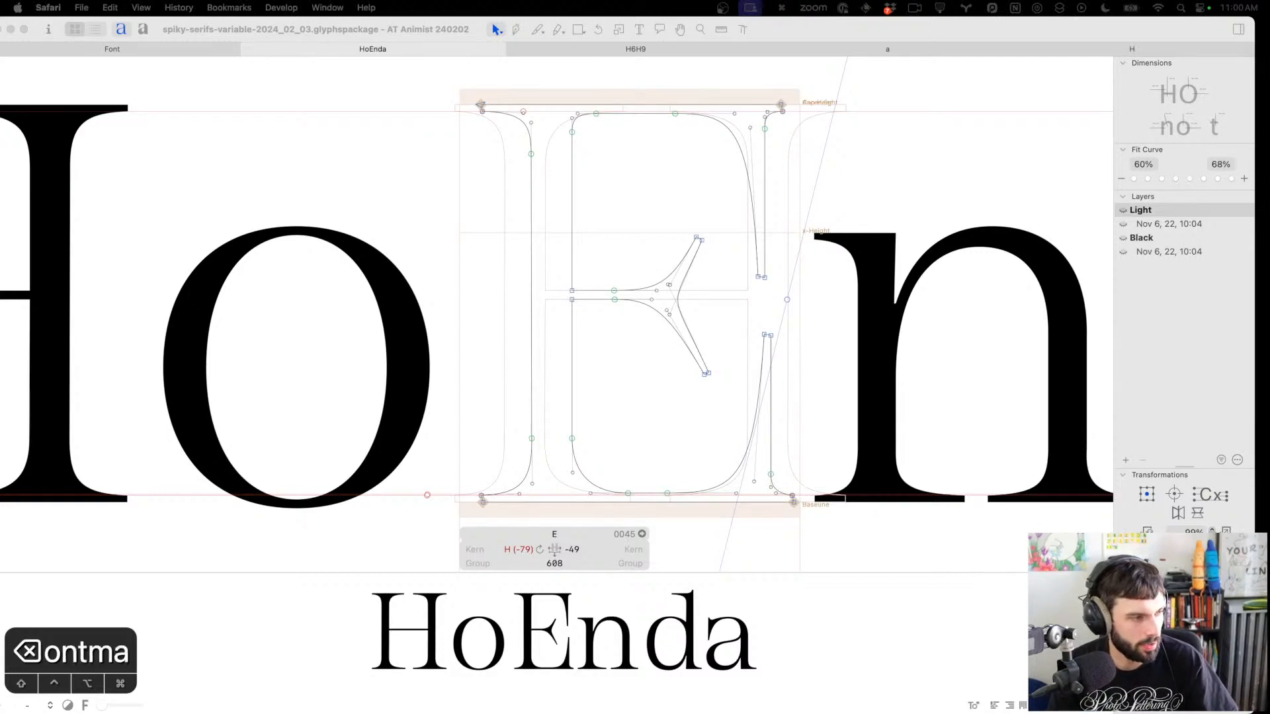
{"action": "type", "text": "lugin glyphsapp"}
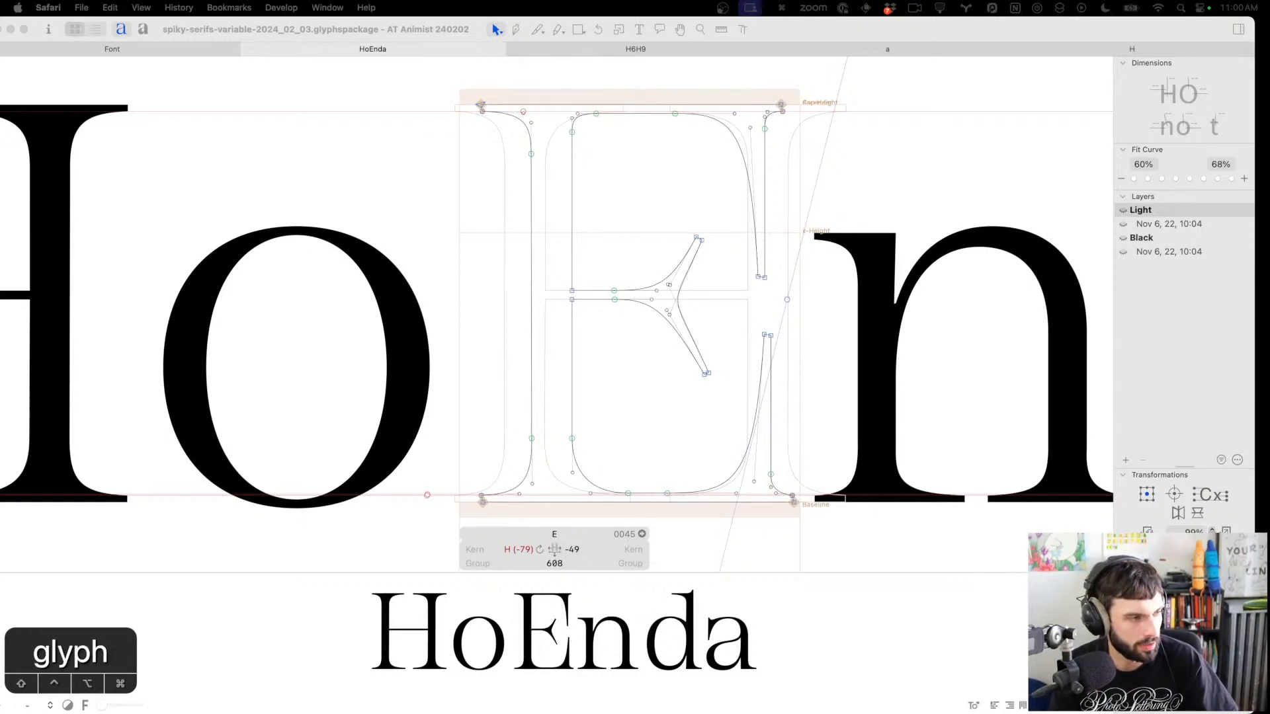
{"action": "key", "text": "Return"}
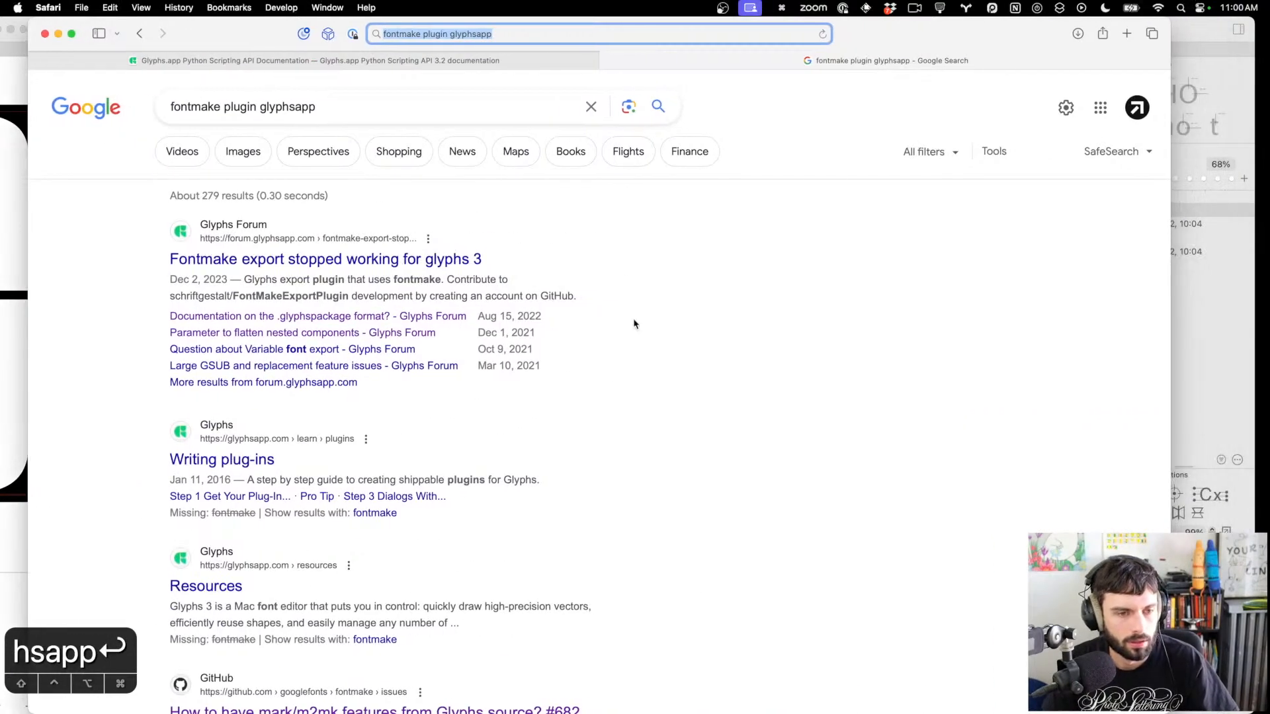
Look through the search results for a fontmake export plugin, then return to the E outline in Glyphs
{"action": "scroll", "coordinate": [600, 314], "scroll_direction": "down", "scroll_amount": 10}
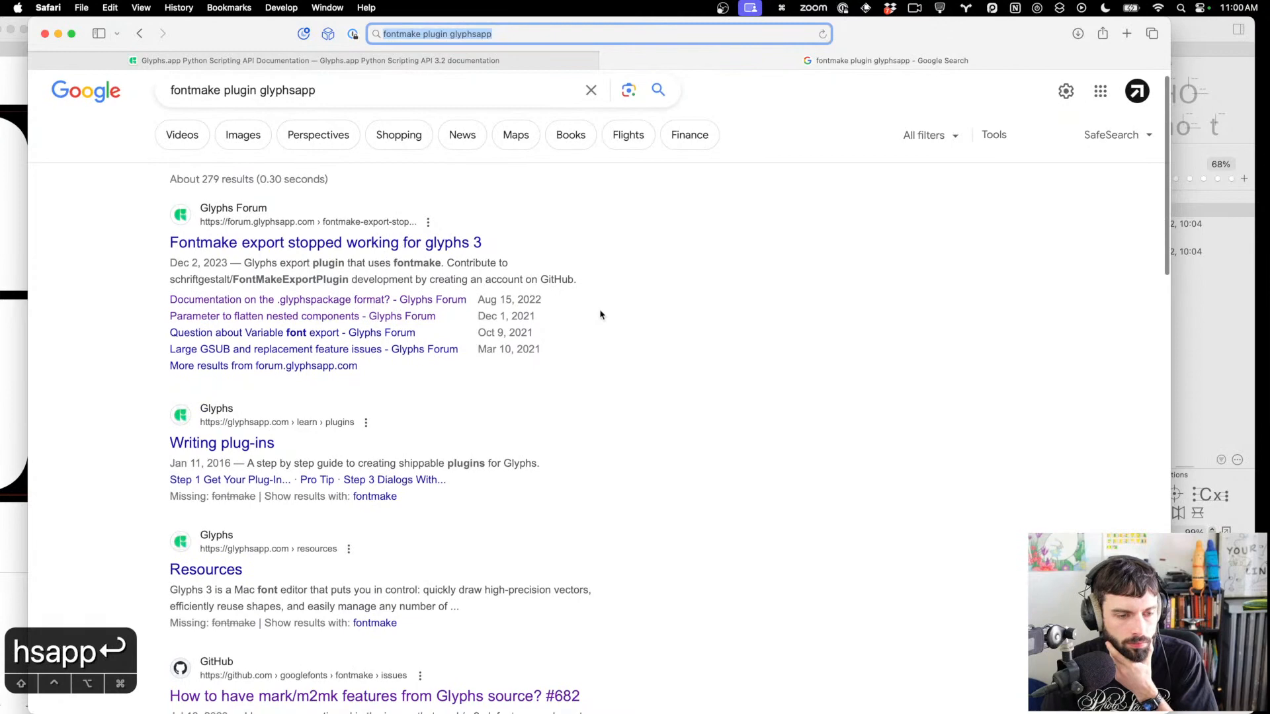
{"action": "scroll", "coordinate": [601, 315], "scroll_direction": "down", "scroll_amount": 7}
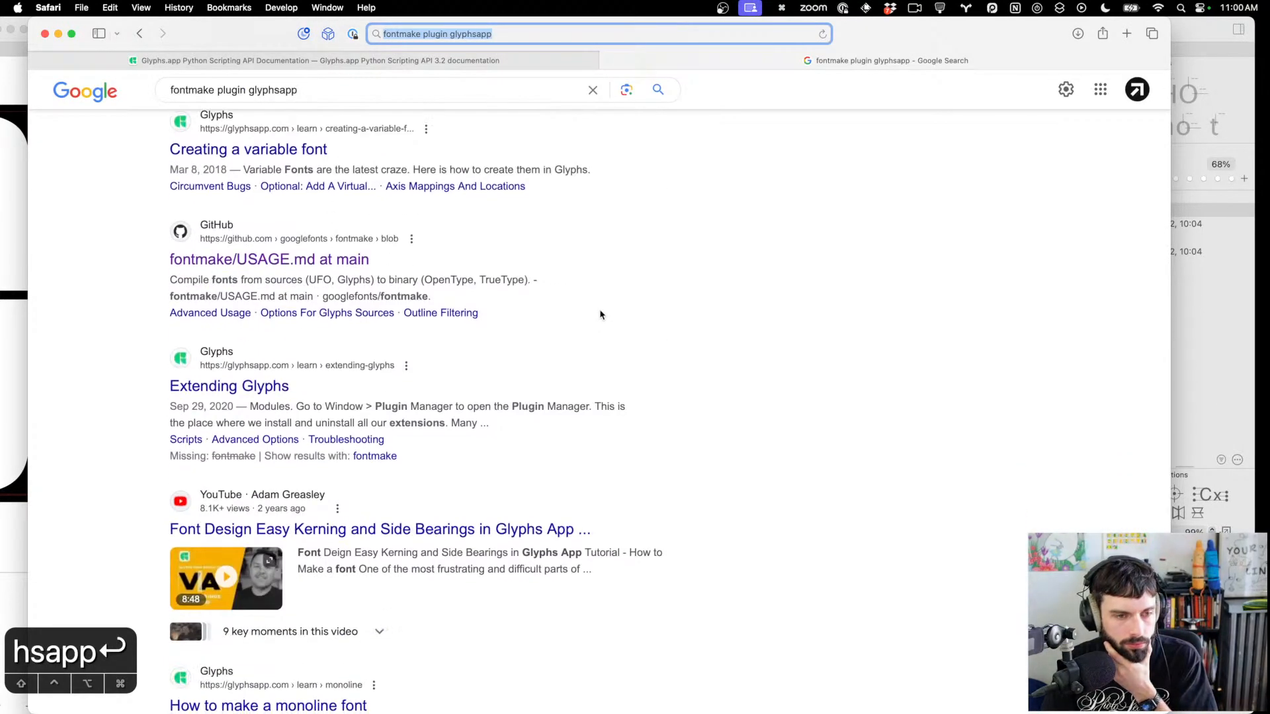
{"action": "scroll", "coordinate": [600, 314], "scroll_direction": "down", "scroll_amount": 7}
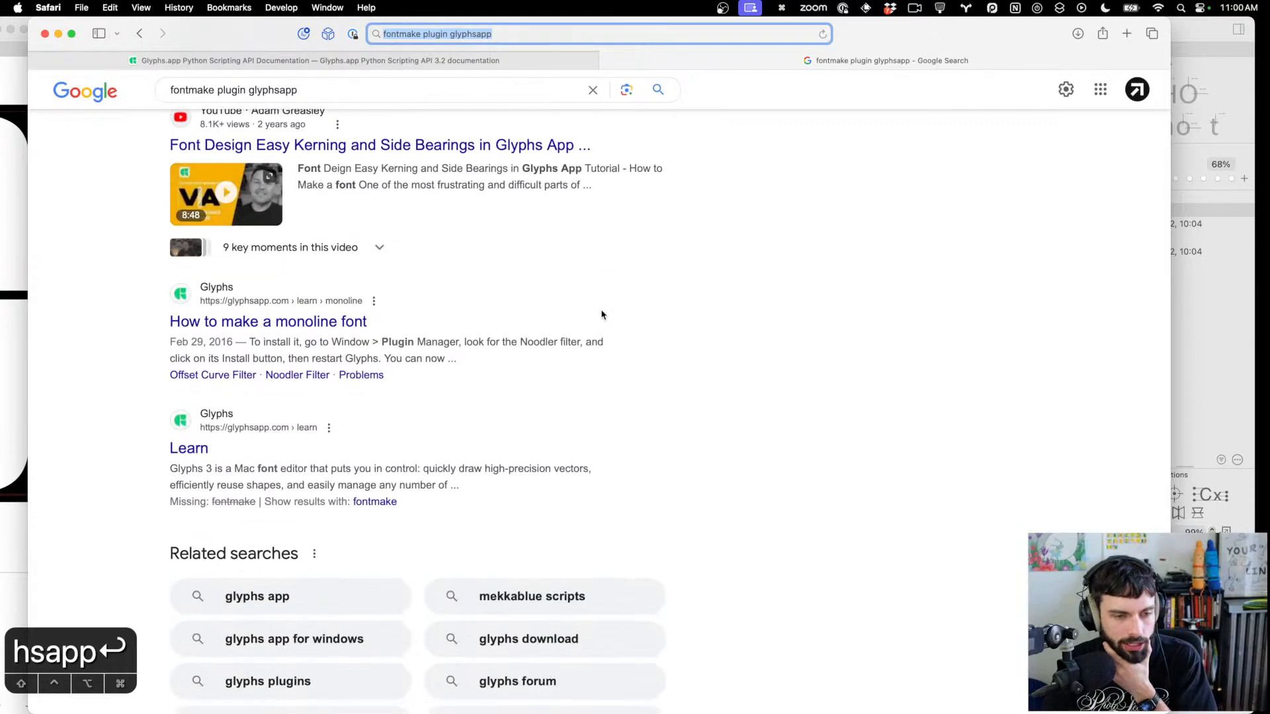
{"action": "scroll", "coordinate": [600, 314], "scroll_direction": "up", "scroll_amount": 3}
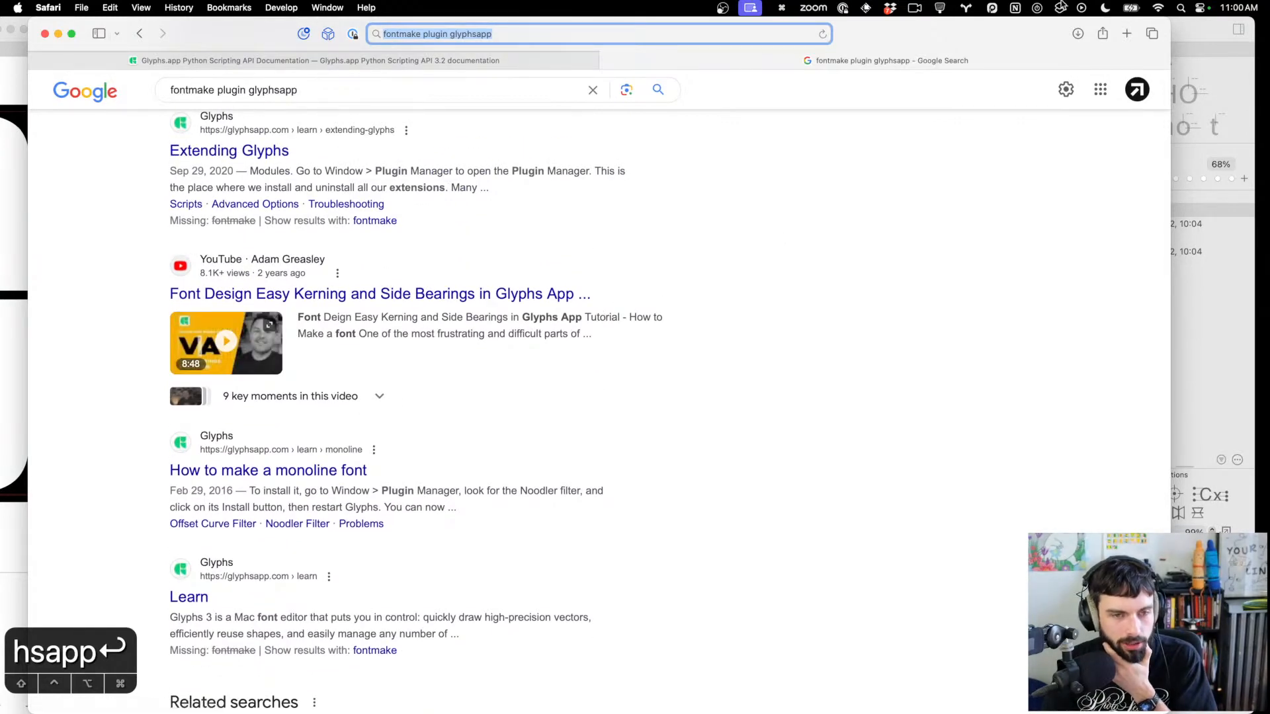
{"action": "scroll", "coordinate": [886, 81], "scroll_direction": "up", "scroll_amount": 2}
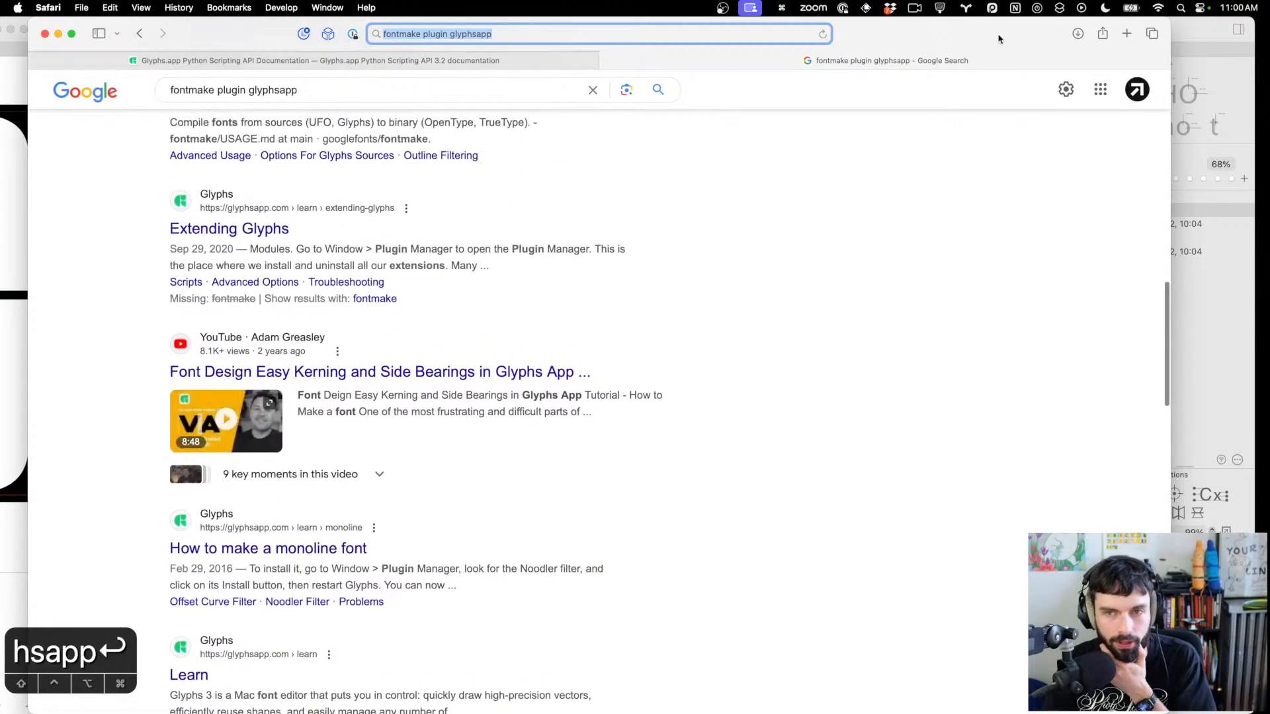
{"action": "left_click_drag", "start_coordinate": [1000, 38], "coordinate": [2, 39]}
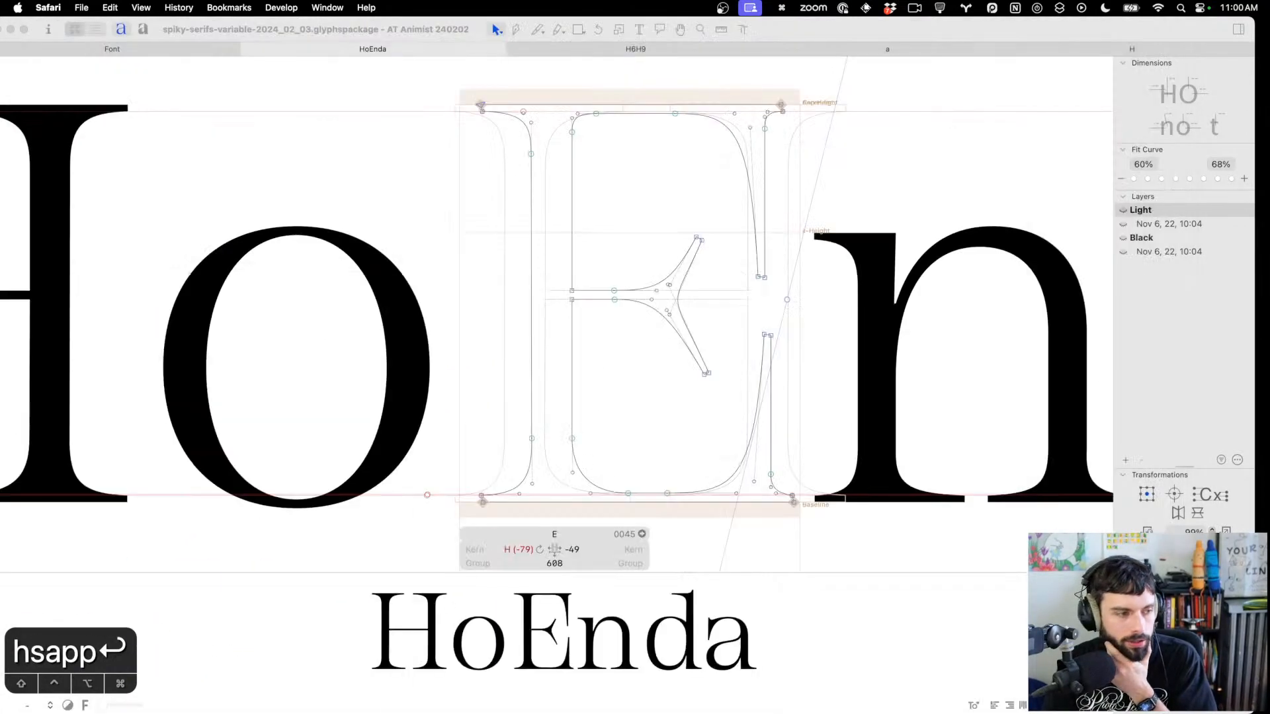
{"action": "left_click", "coordinate": [739, 336]}
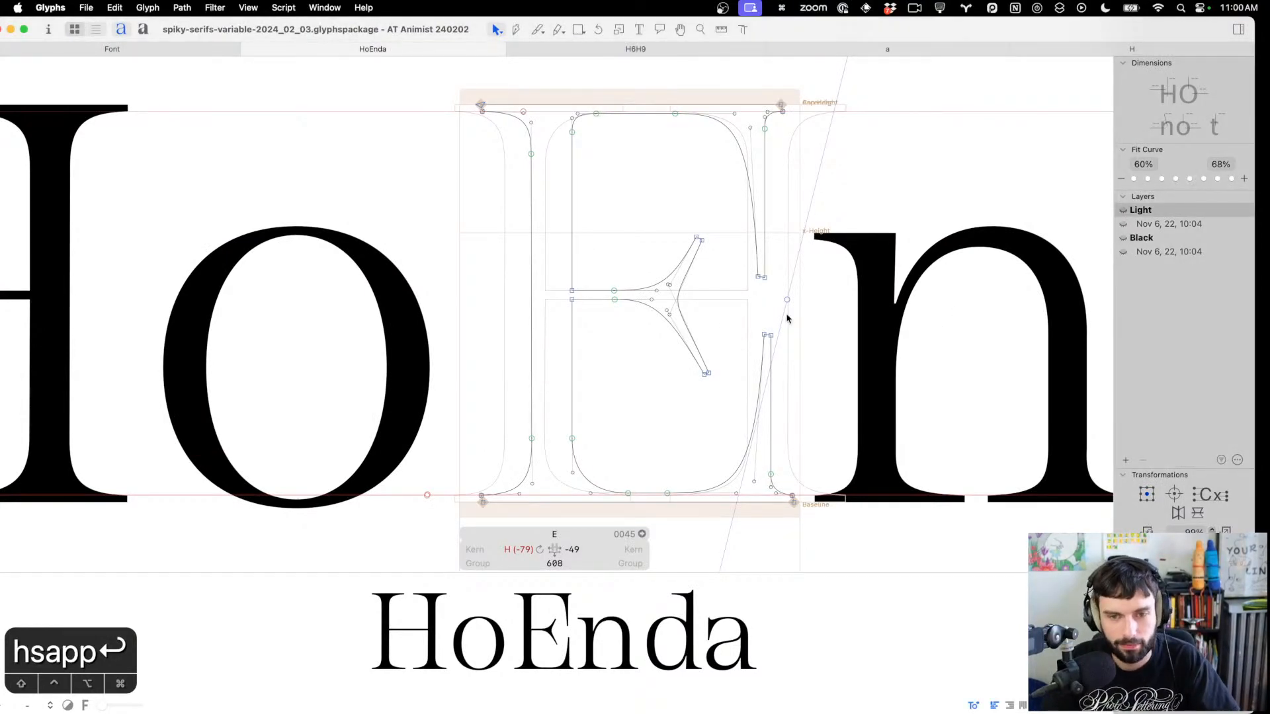
Copy the complete Light E outline into its background as a reference and return to the foreground
{"action": "key", "text": "super+a"}
{"action": "key", "text": "super+c"}
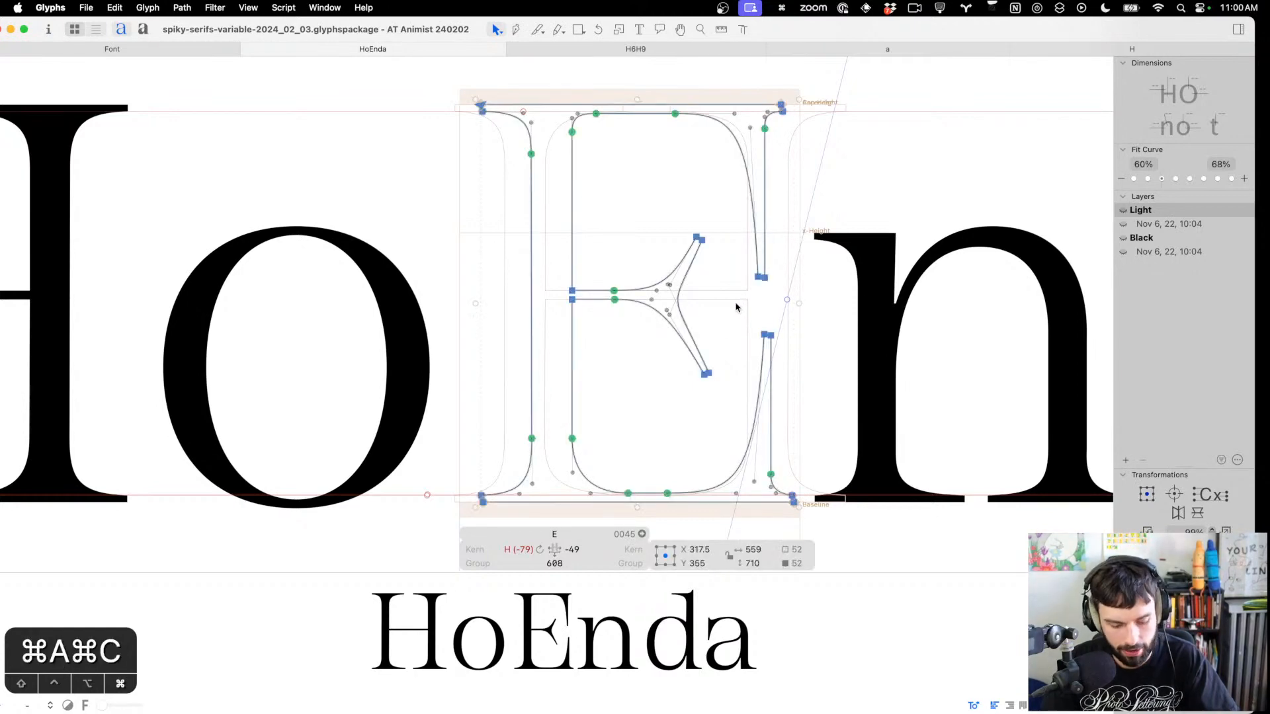
{"action": "key", "text": "super+b"}
{"action": "key", "text": "super+v"}
{"action": "key", "text": "super+b"}
{"action": "left_click", "coordinate": [731, 309]}
Add two nodes to the outer curve of the E's middle arm serif, one below and one above the bend
{"action": "scroll", "coordinate": [719, 317], "scroll_direction": "up", "scroll_amount": 5}
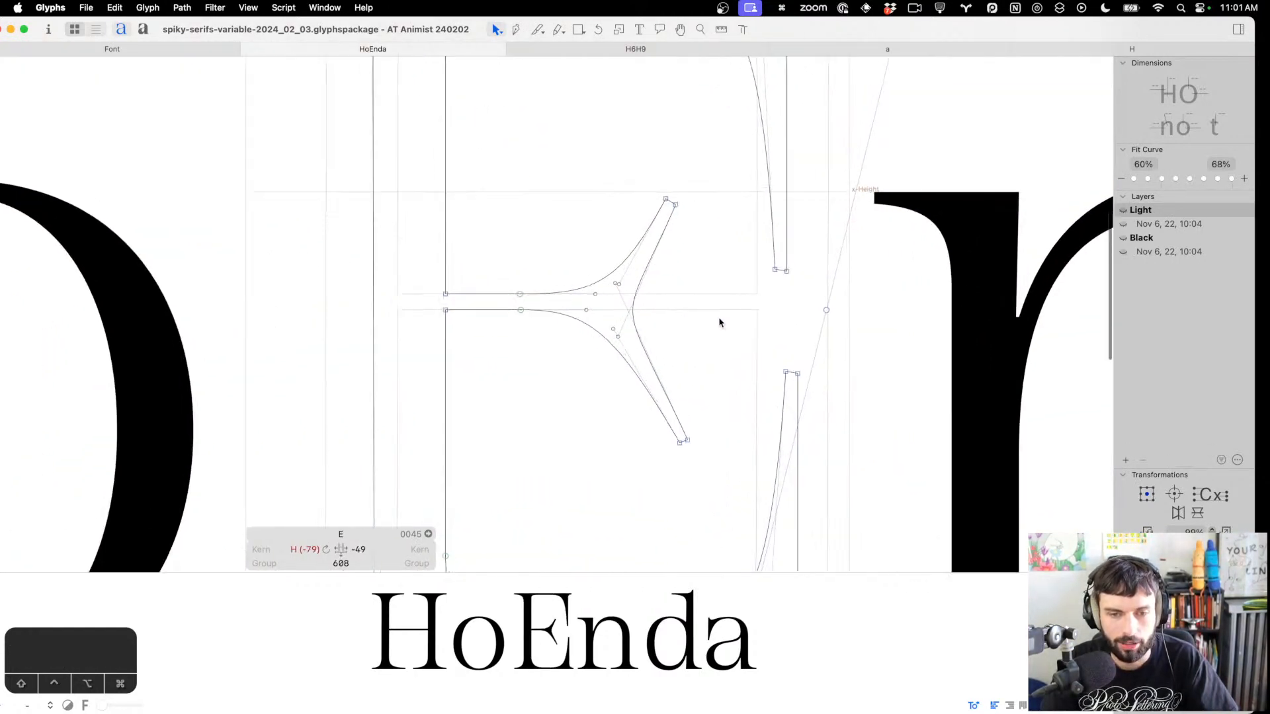
{"action": "key", "text": "p"}
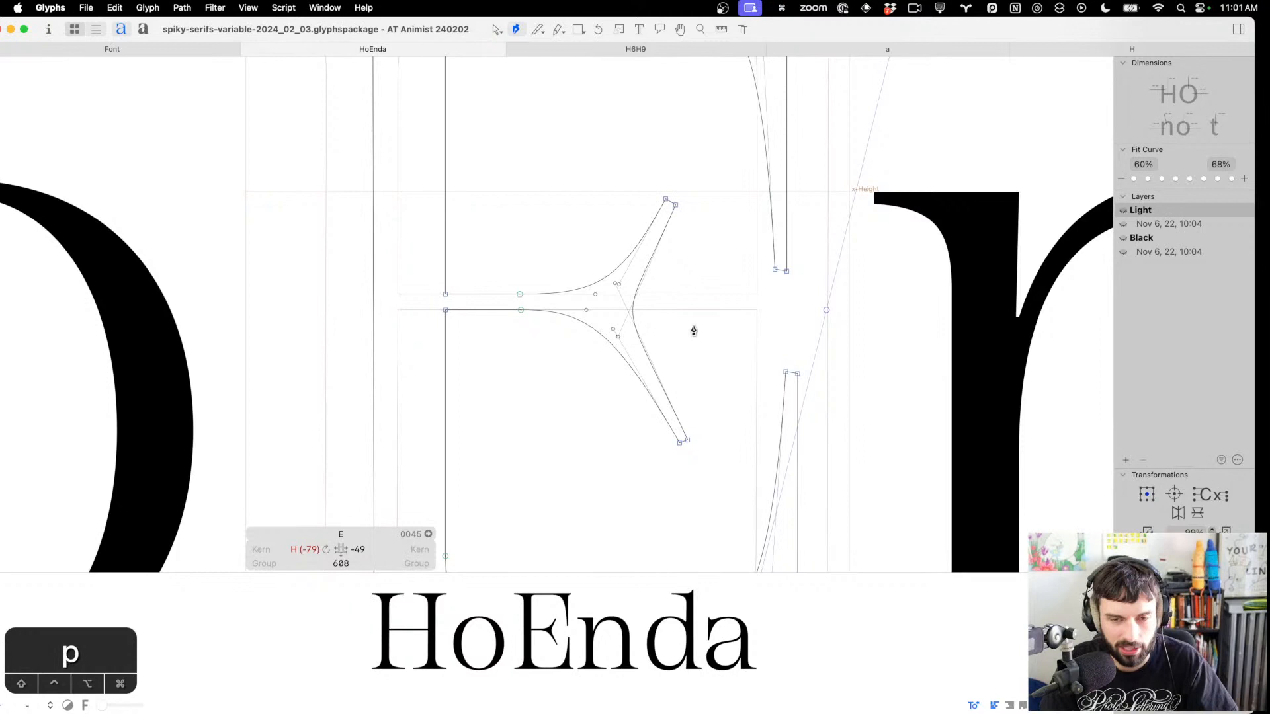
{"action": "left_click", "coordinate": [646, 355]}
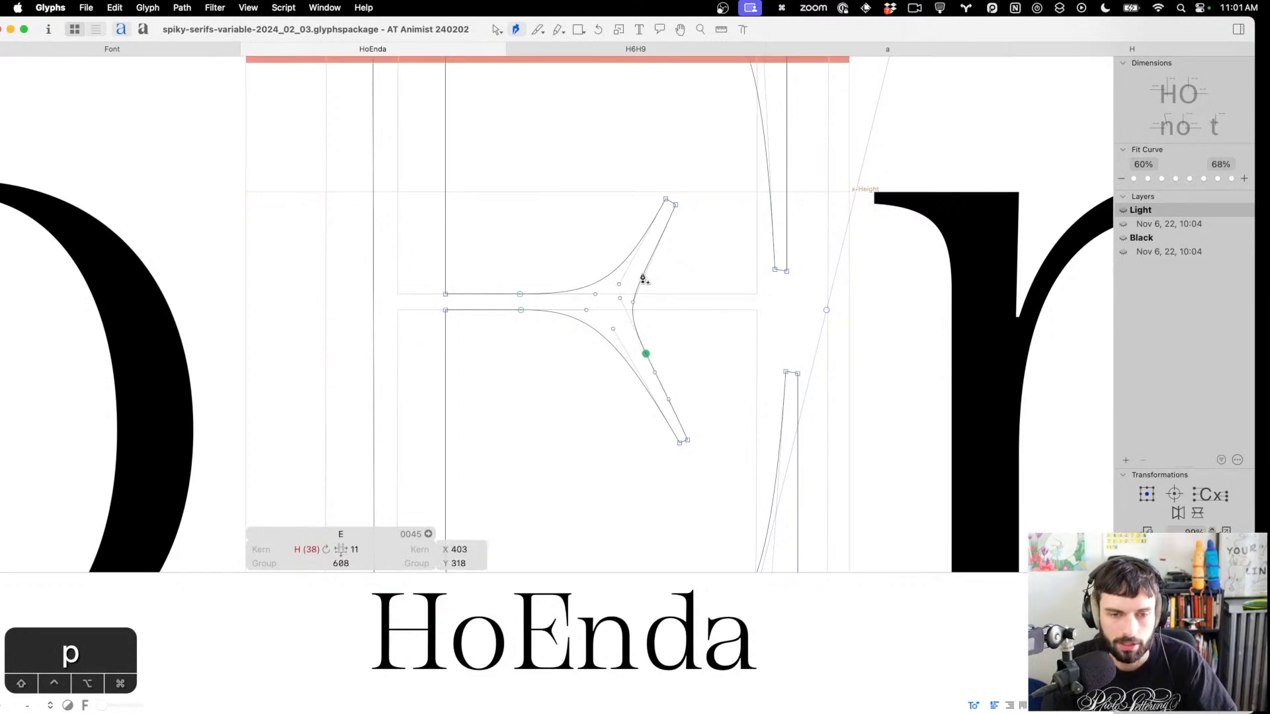
{"action": "left_click", "coordinate": [645, 272]}
{"action": "key", "text": "v"}
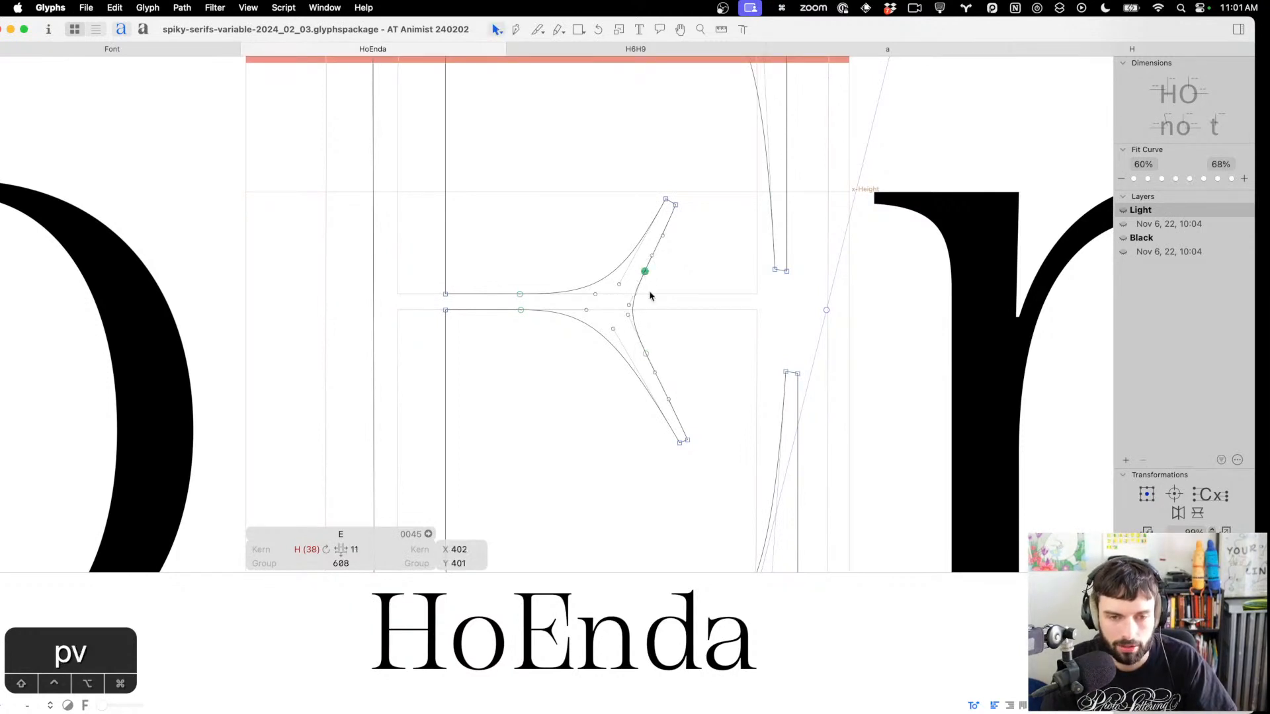
Turn the segments from the two new nodes to the serif tips into straight lines and make both nodes smooth
{"action": "left_click_drag", "start_coordinate": [668, 367], "coordinate": [646, 383]}
{"action": "key", "text": "BackSpace"}
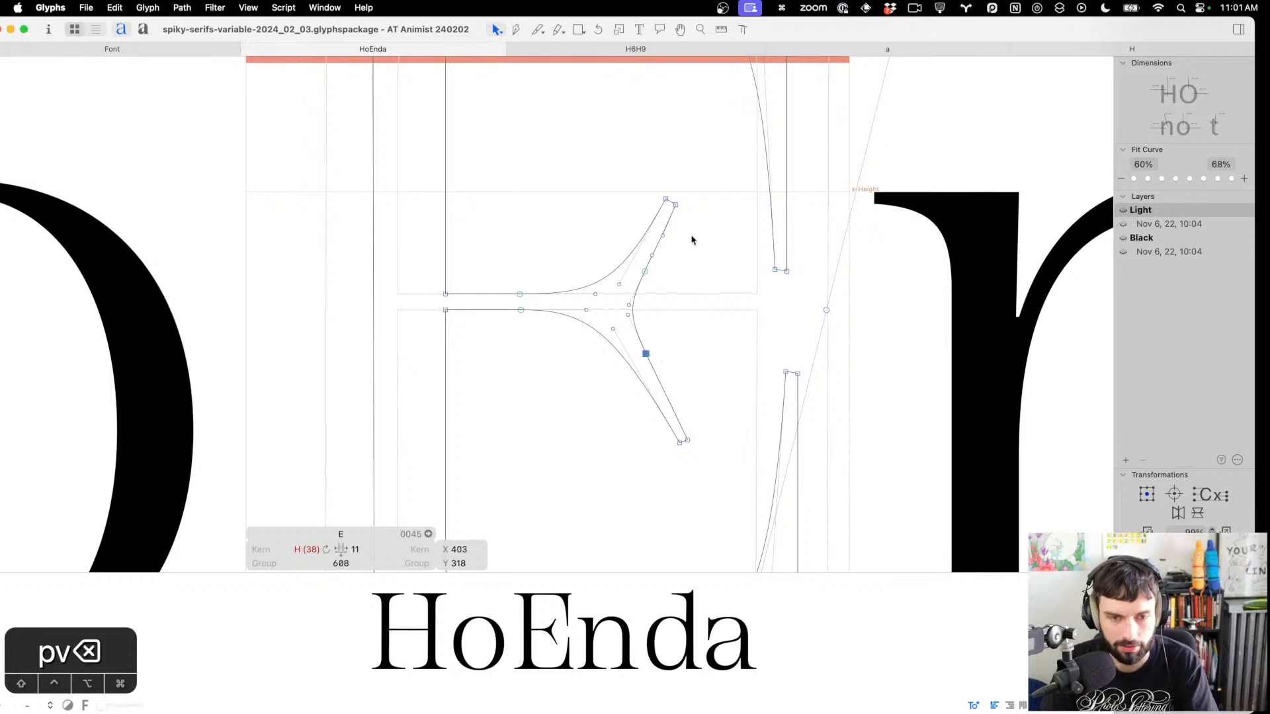
{"action": "left_click_drag", "start_coordinate": [667, 258], "coordinate": [643, 384]}
{"action": "key", "text": "BackSpace"}
{"action": "key", "text": "Return"}
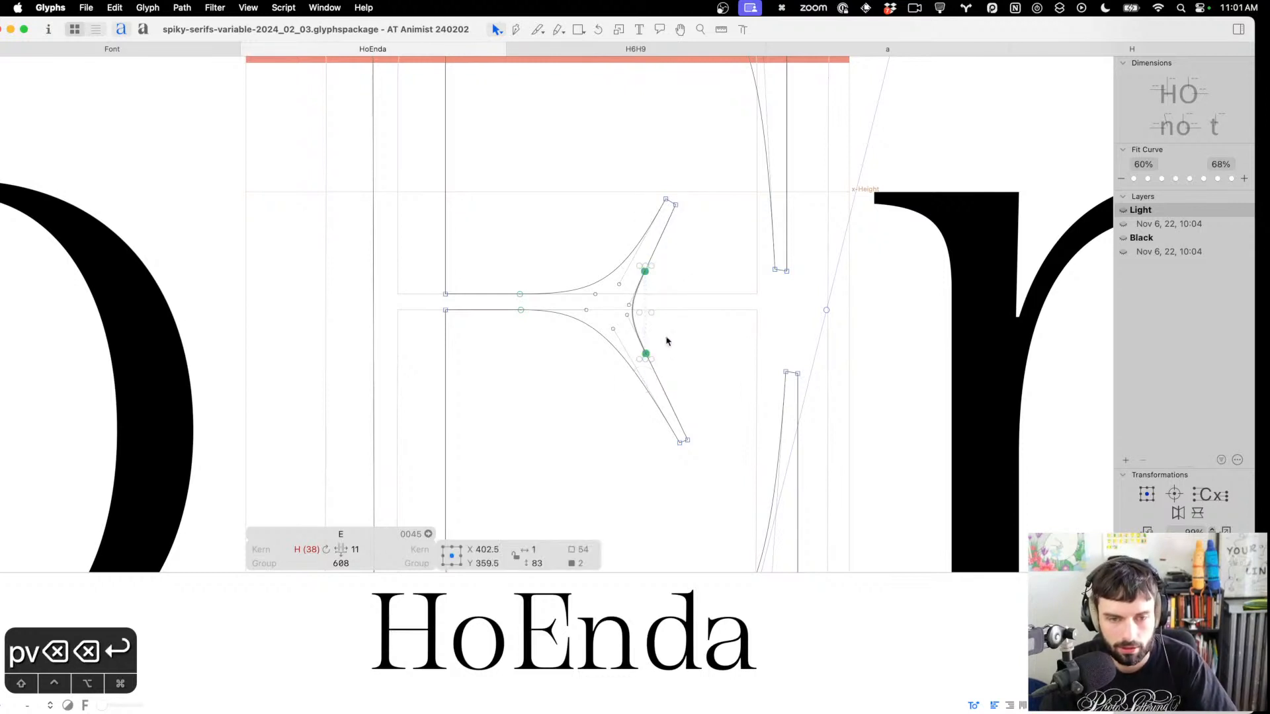
Insert an F before the E and copy the E's complete Light outline
{"action": "scroll", "coordinate": [665, 340], "scroll_direction": "down", "scroll_amount": 5}
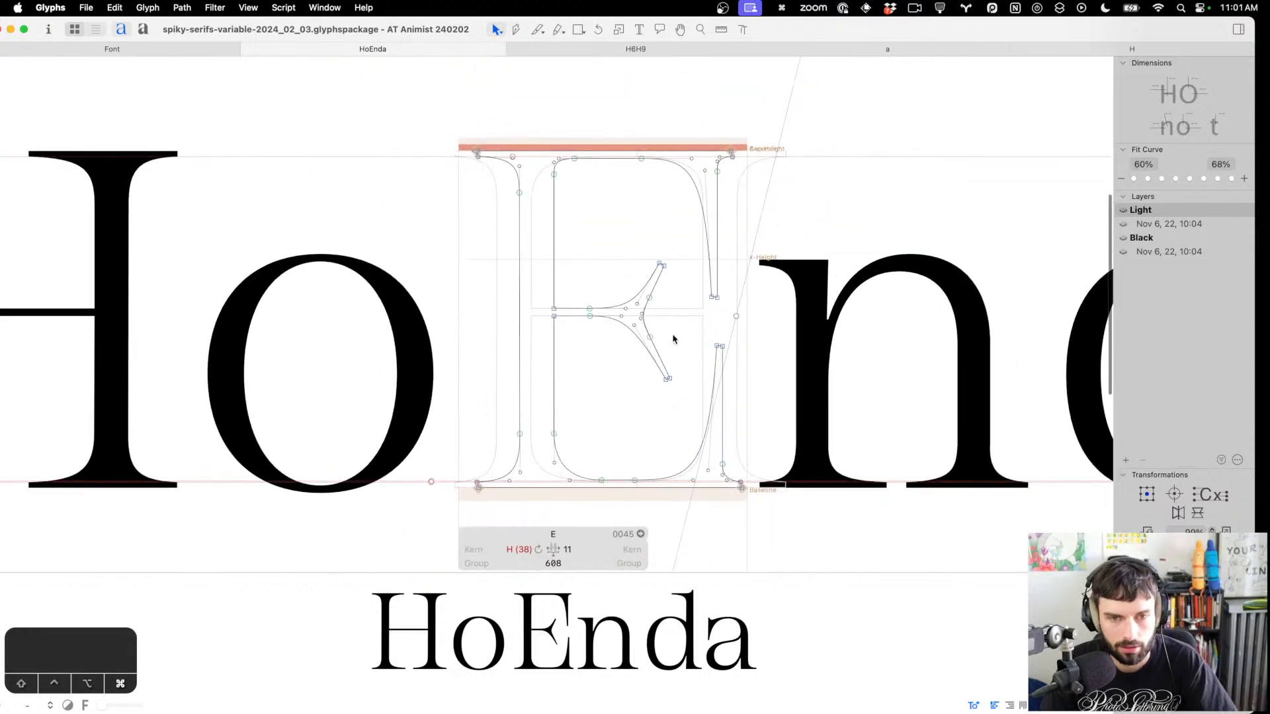
{"action": "type", "text": "tF"}
{"action": "key", "text": "Escape"}
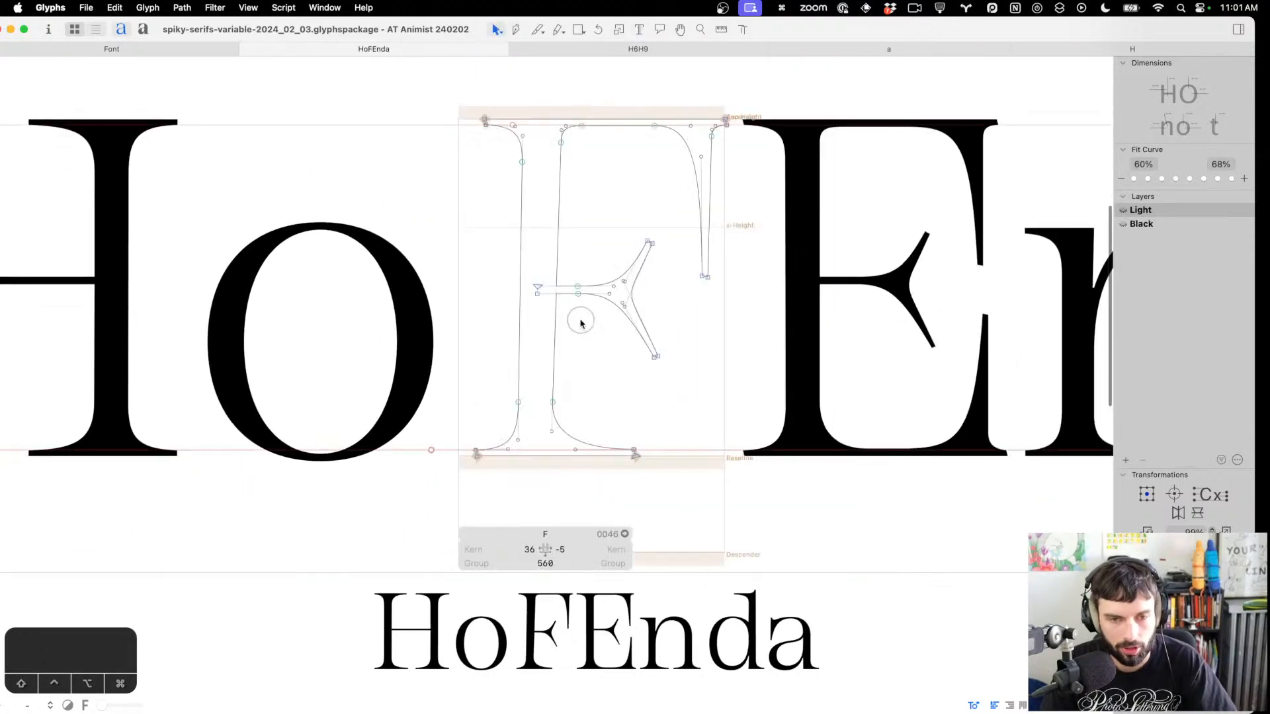
{"action": "left_click", "coordinate": [905, 316]}
{"action": "scroll", "coordinate": [905, 316], "scroll_direction": "up", "scroll_amount": 3}
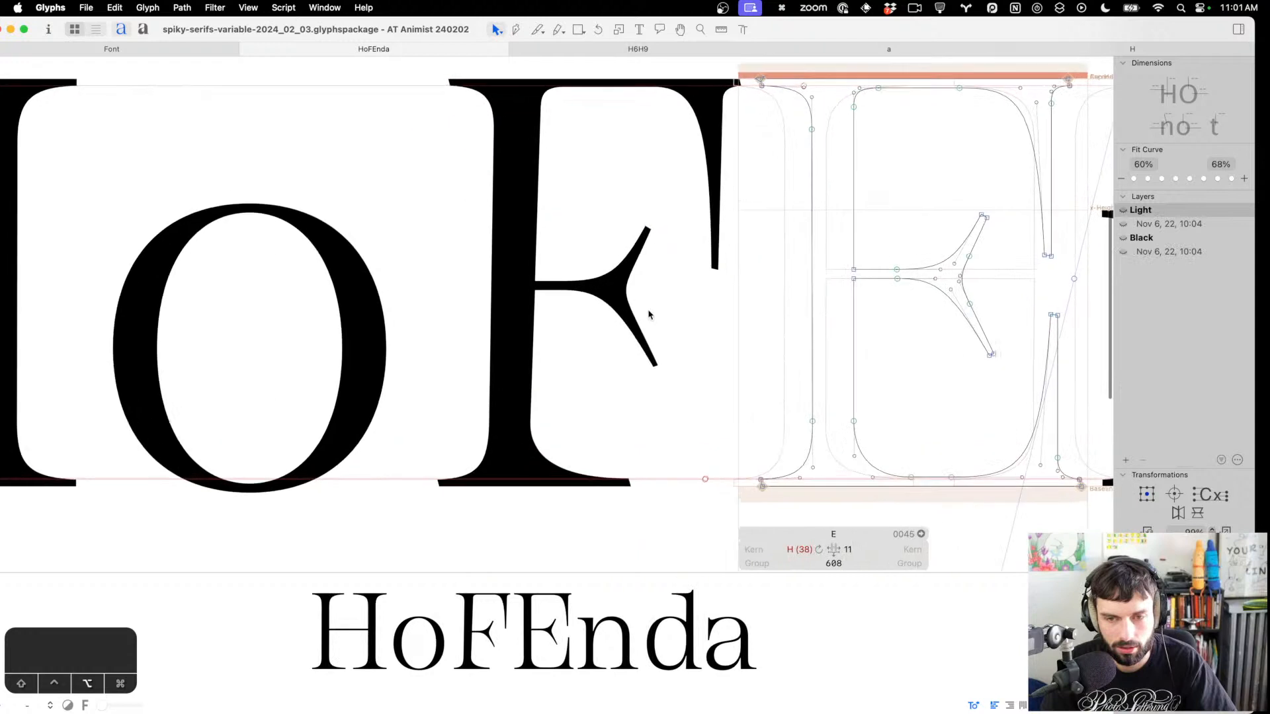
{"action": "key", "text": "super+a"}
{"action": "key", "text": "super+c"}
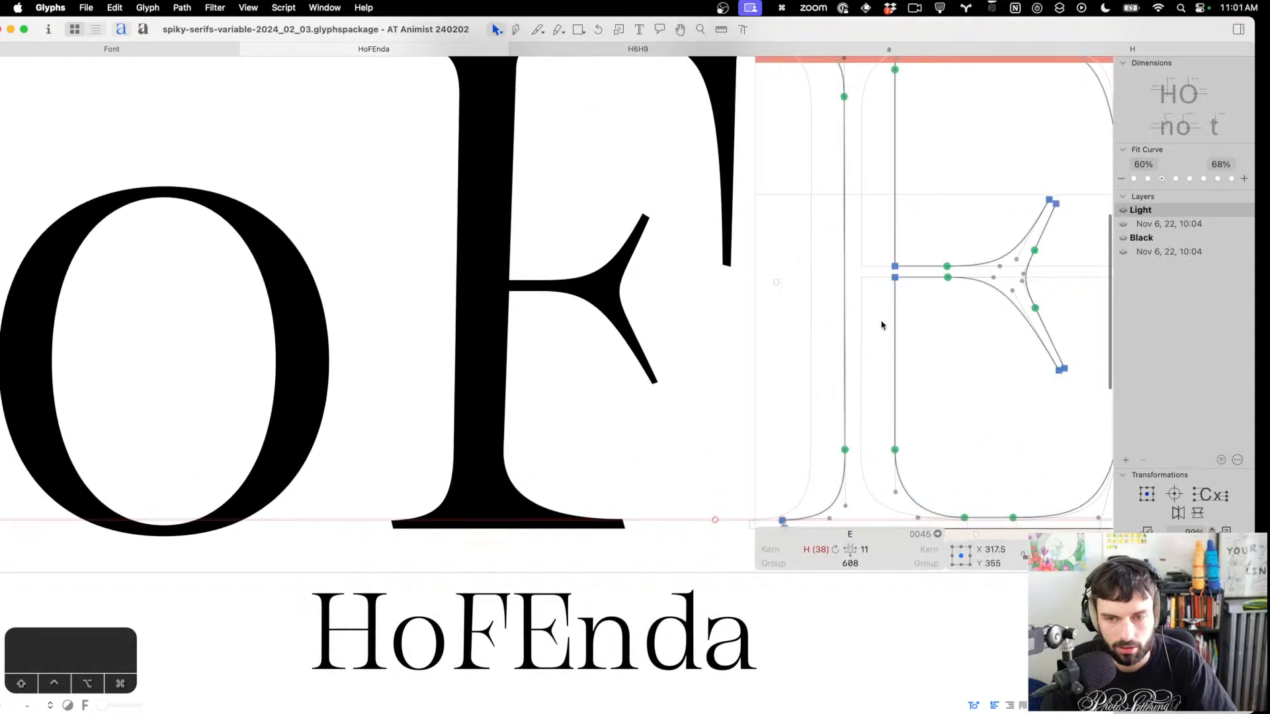
Open the Light F outline to inspect its middle arm serif, then return to text editing to compare it with the E
{"action": "left_click", "coordinate": [514, 357]}
{"action": "scroll", "coordinate": [631, 329], "scroll_direction": "up", "scroll_amount": 2}
{"action": "key", "text": "p"}
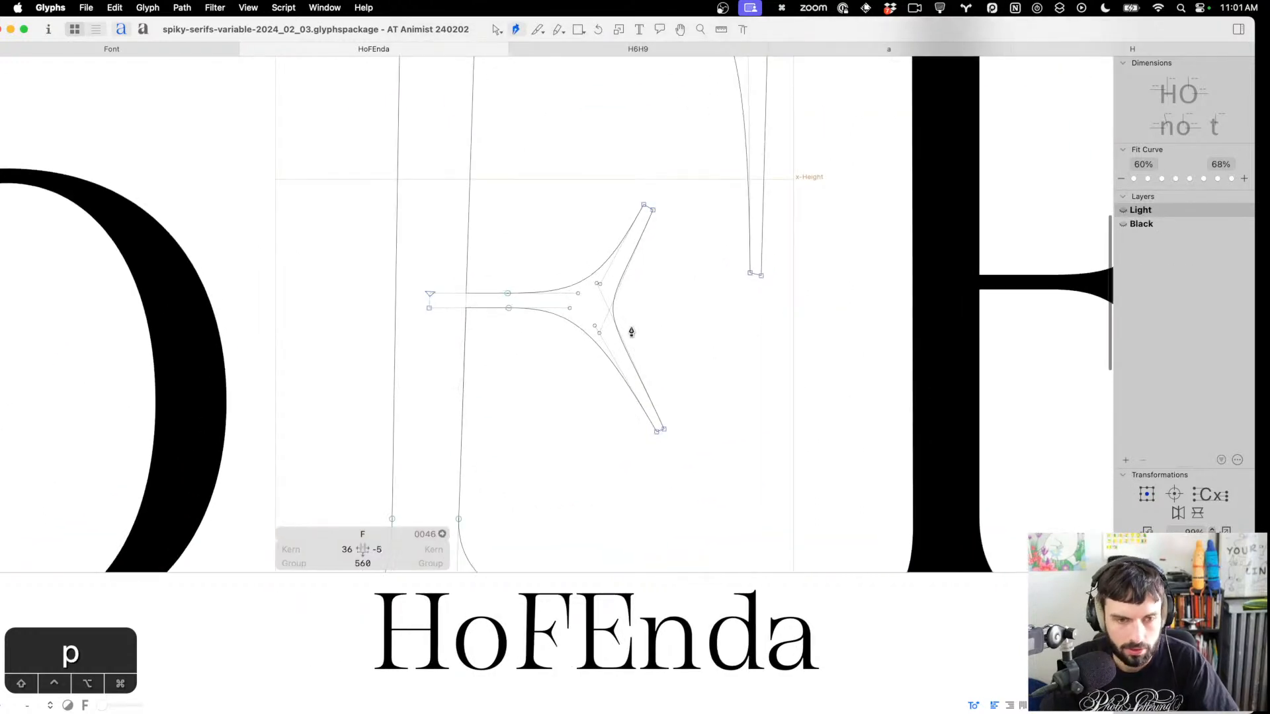
{"action": "scroll", "coordinate": [629, 355], "scroll_direction": "down", "scroll_amount": 2}
{"action": "key", "text": "v"}
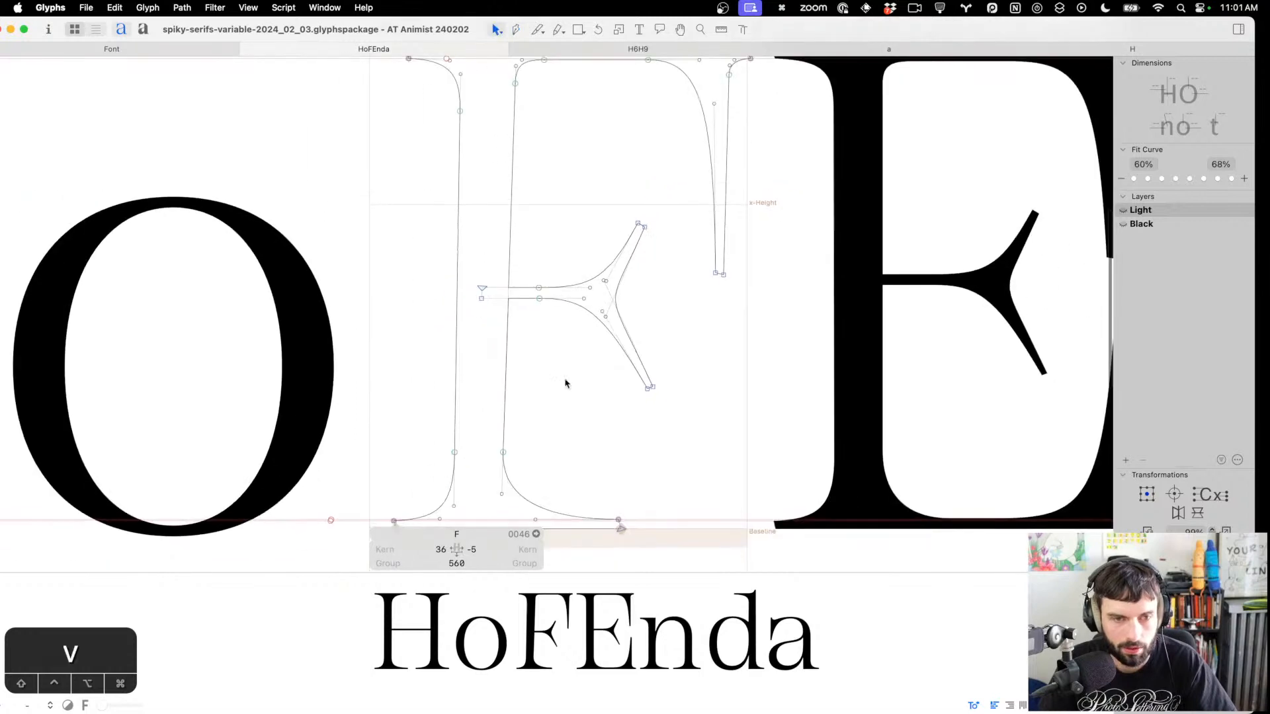
{"action": "key", "text": "t"}
{"action": "scroll", "coordinate": [518, 377], "scroll_direction": "down", "scroll_amount": 3}
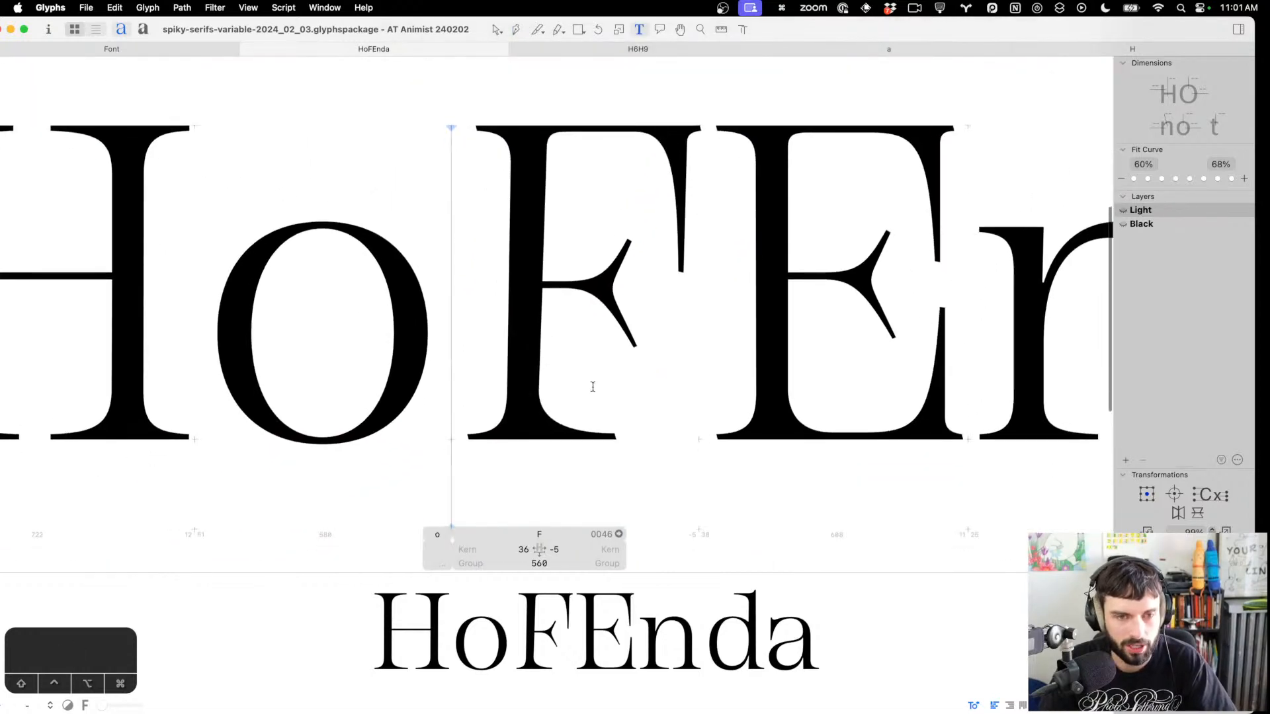
Add two nodes to the outer curve of the Light F's middle arm serif, one below and one above the bend
{"action": "key", "text": "v"}
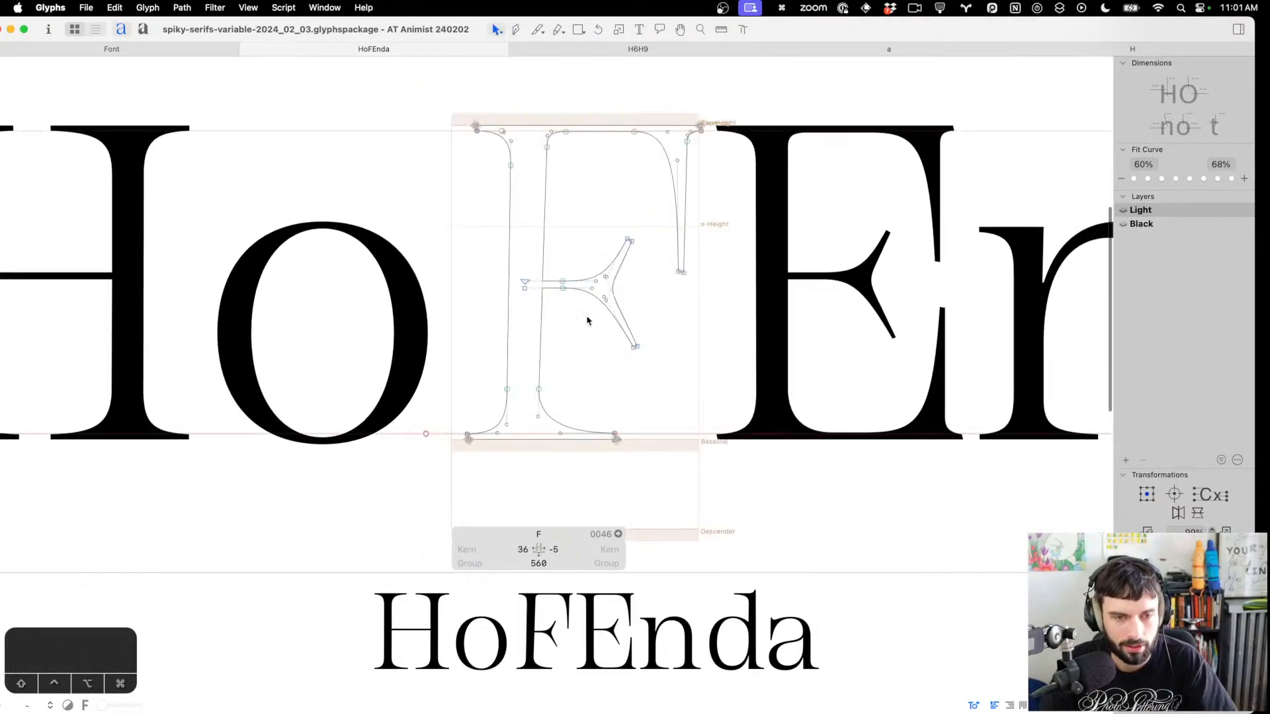
{"action": "scroll", "coordinate": [592, 318], "scroll_direction": "up", "scroll_amount": 3}
{"action": "key", "text": "p"}
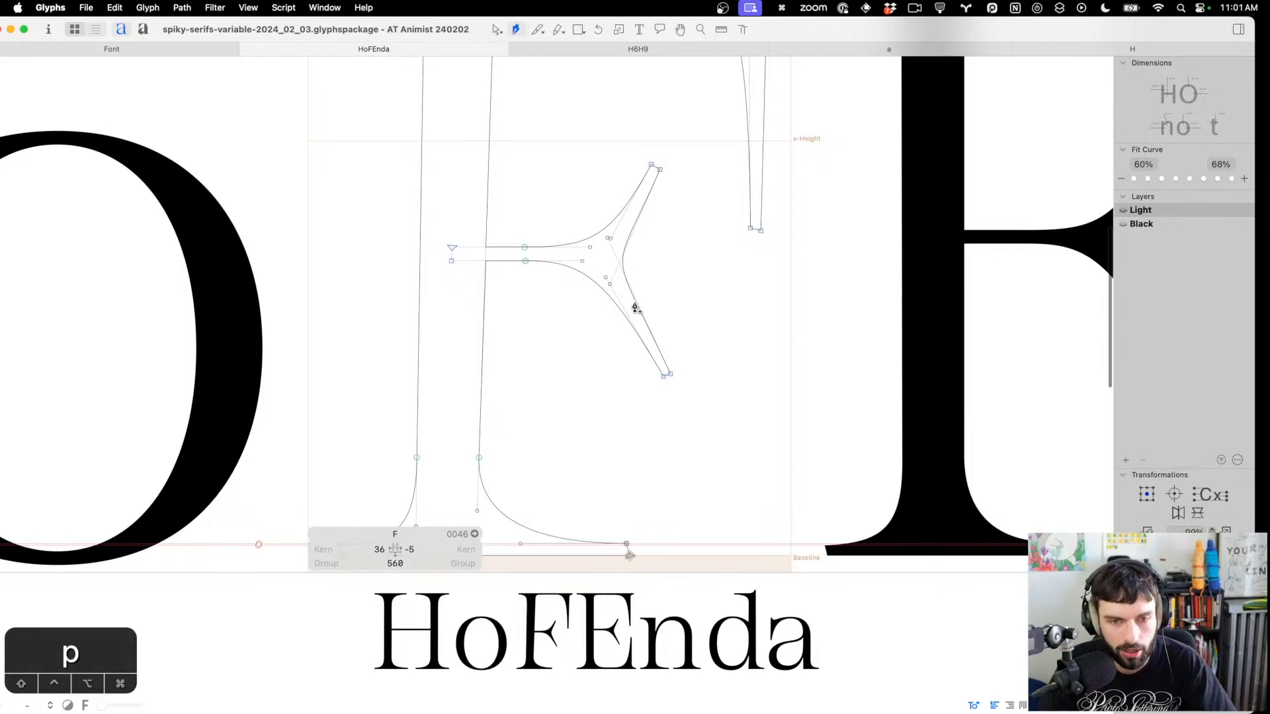
{"action": "left_click", "coordinate": [635, 301]}
{"action": "left_click", "coordinate": [634, 226]}
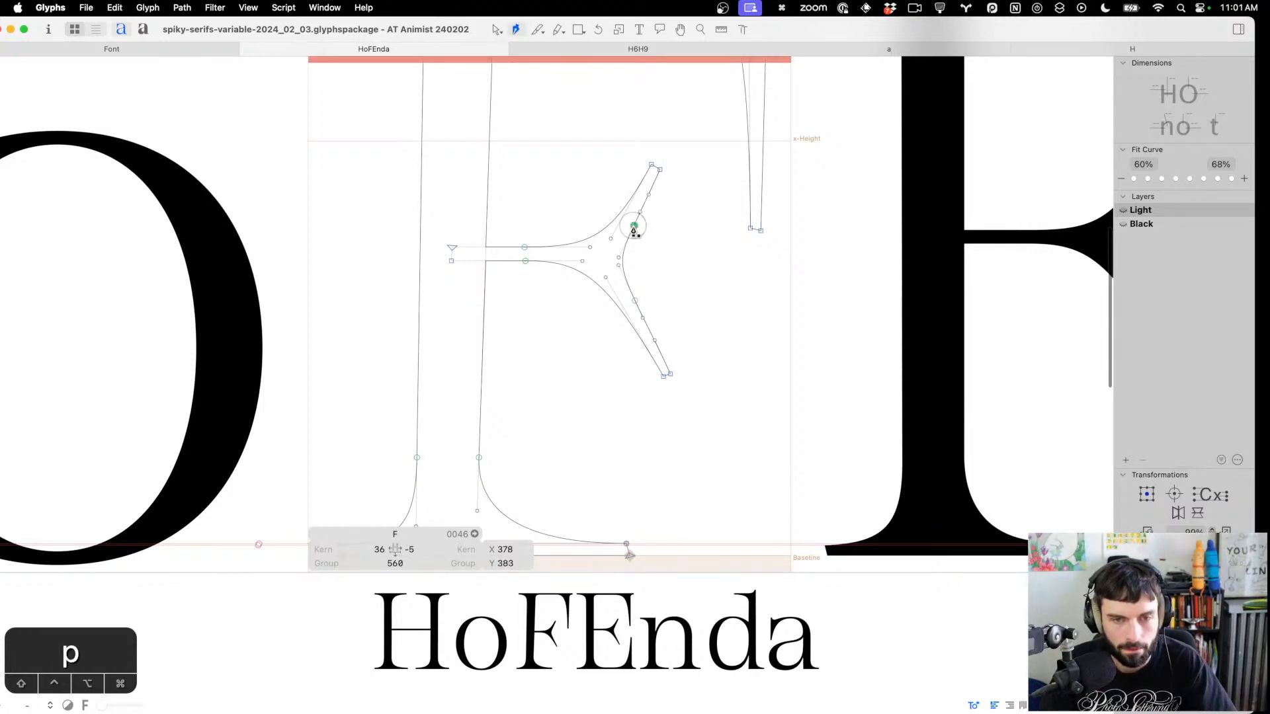
Turn the segments from the F's two new serif nodes to the serif tips into straight lines
{"action": "key", "text": "v"}
{"action": "left_click_drag", "start_coordinate": [660, 188], "coordinate": [646, 368]}
{"action": "key", "text": "BackSpace"}
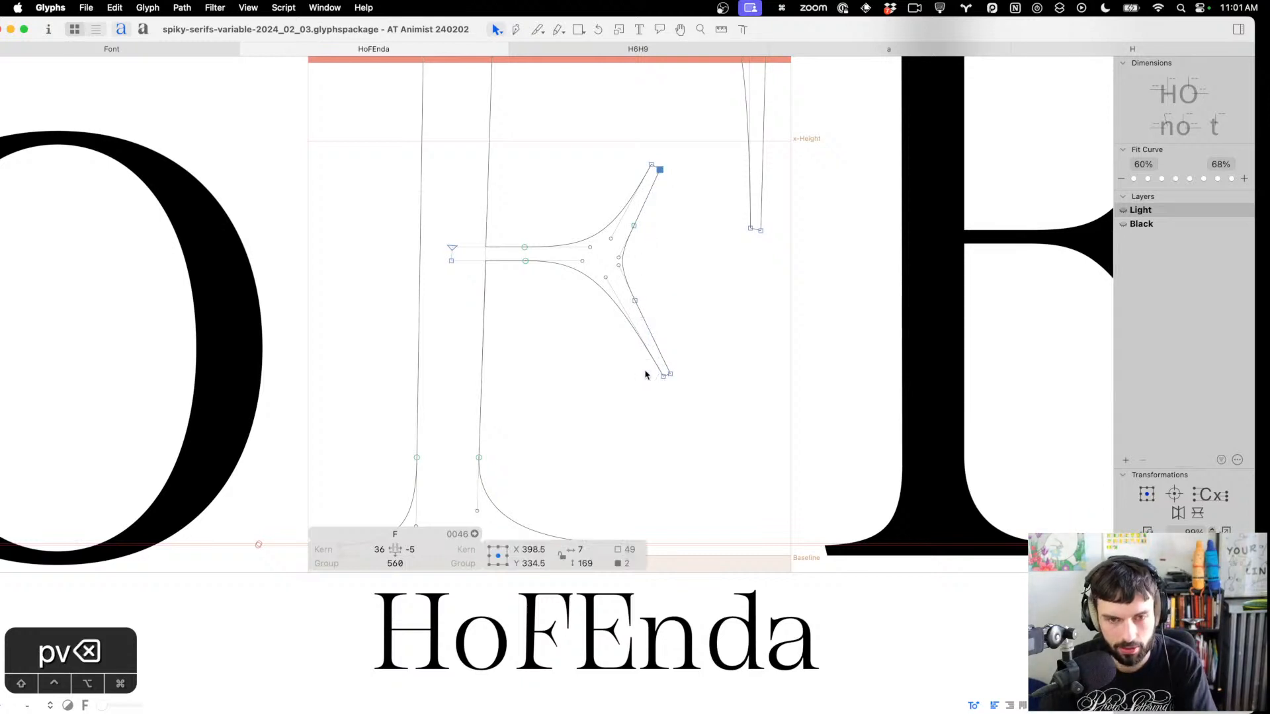
Copy the complete Light F outline and replace the F's Black layer outline with it
{"action": "scroll", "coordinate": [603, 359], "scroll_direction": "down", "scroll_amount": 2}
{"action": "scroll", "coordinate": [603, 360], "scroll_direction": "down", "scroll_amount": 2}
{"action": "key", "text": "cmd+a"}
{"action": "key", "text": "cmd+c"}
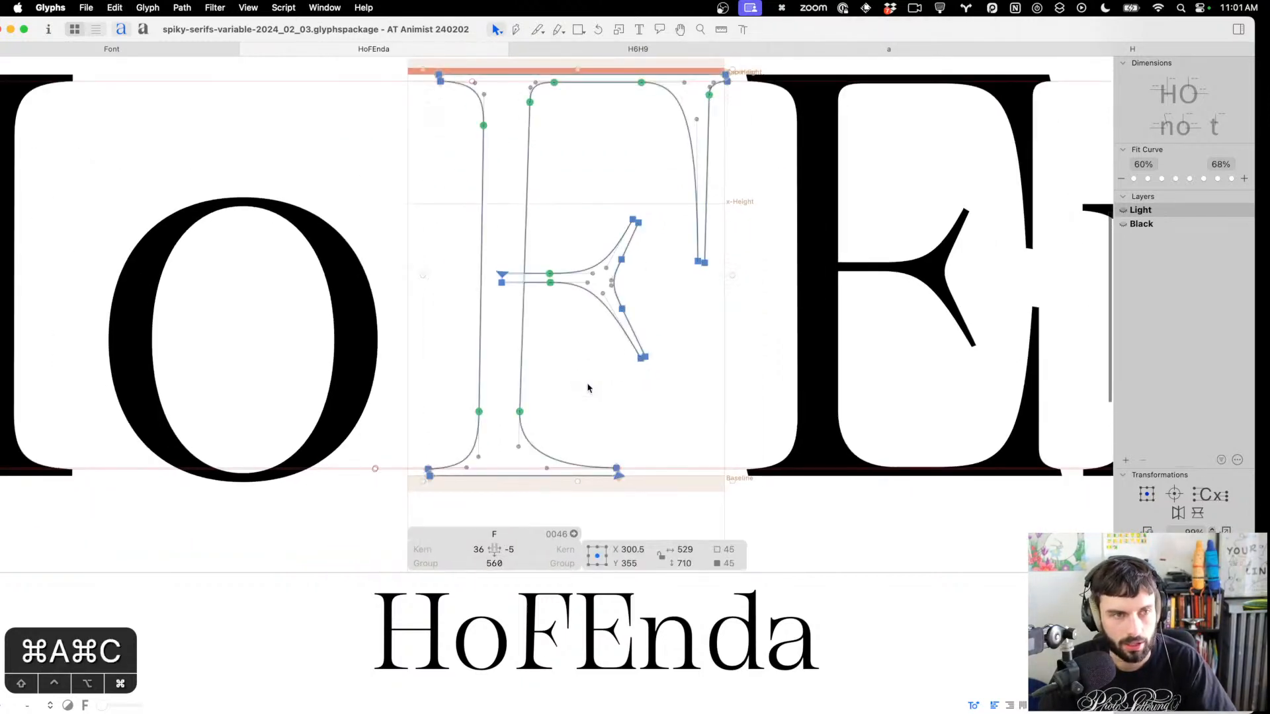
{"action": "key", "text": "cmd+2"}
{"action": "key", "text": "cmd+v"}
{"action": "key", "text": "cmd+v"}
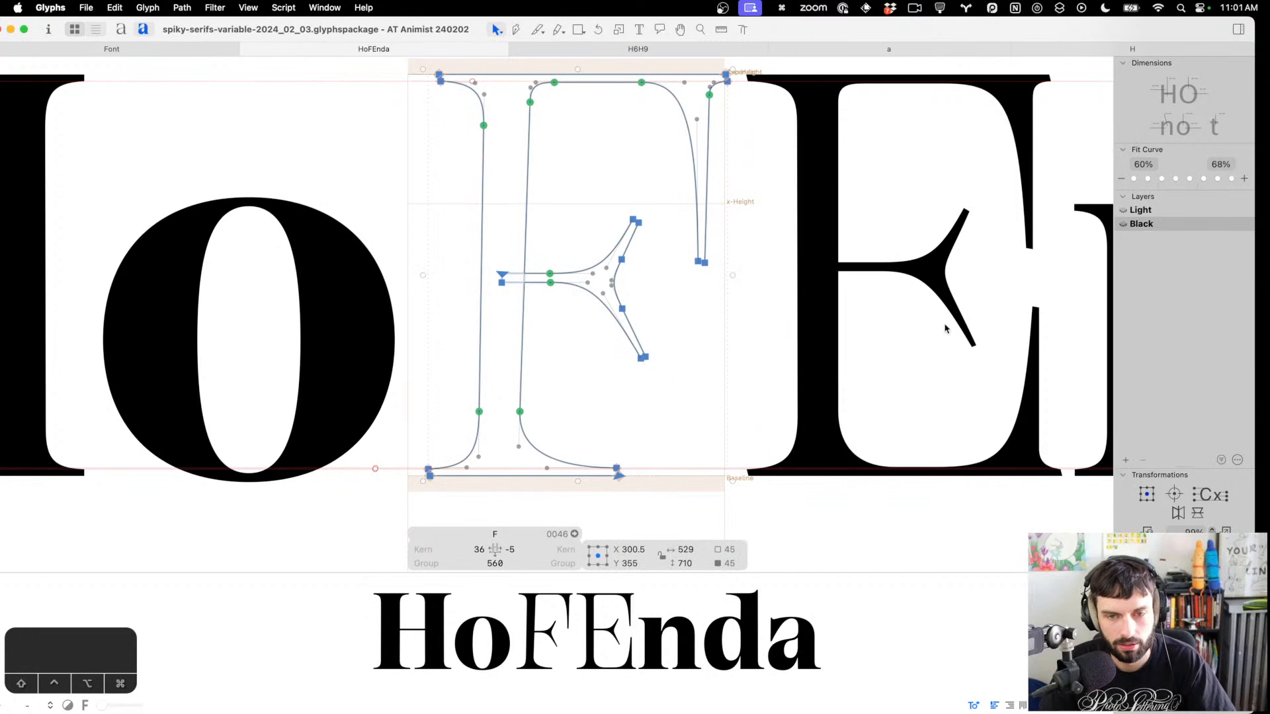
{"action": "left_click", "coordinate": [913, 347]}
{"action": "left_click", "coordinate": [911, 346]}
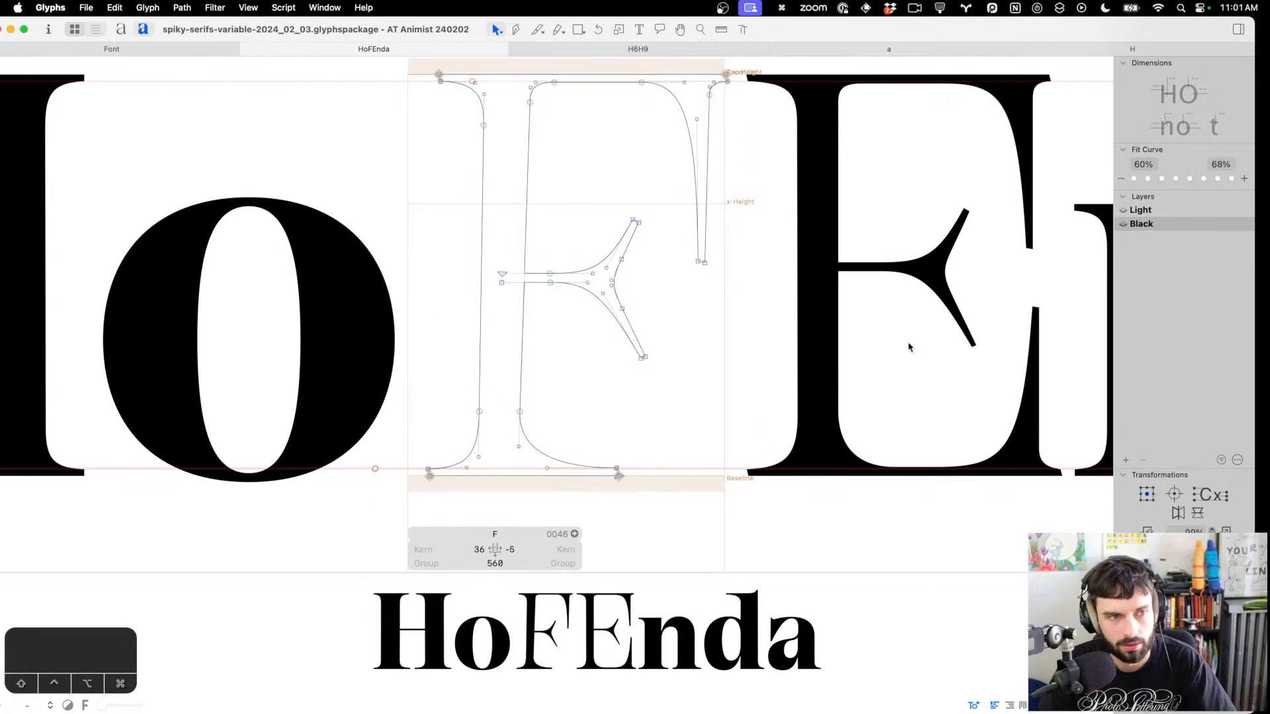
Copy the complete Light E outline and replace the E's Black layer outline with it
{"action": "key", "text": "t"}
{"action": "key", "text": "Right"}
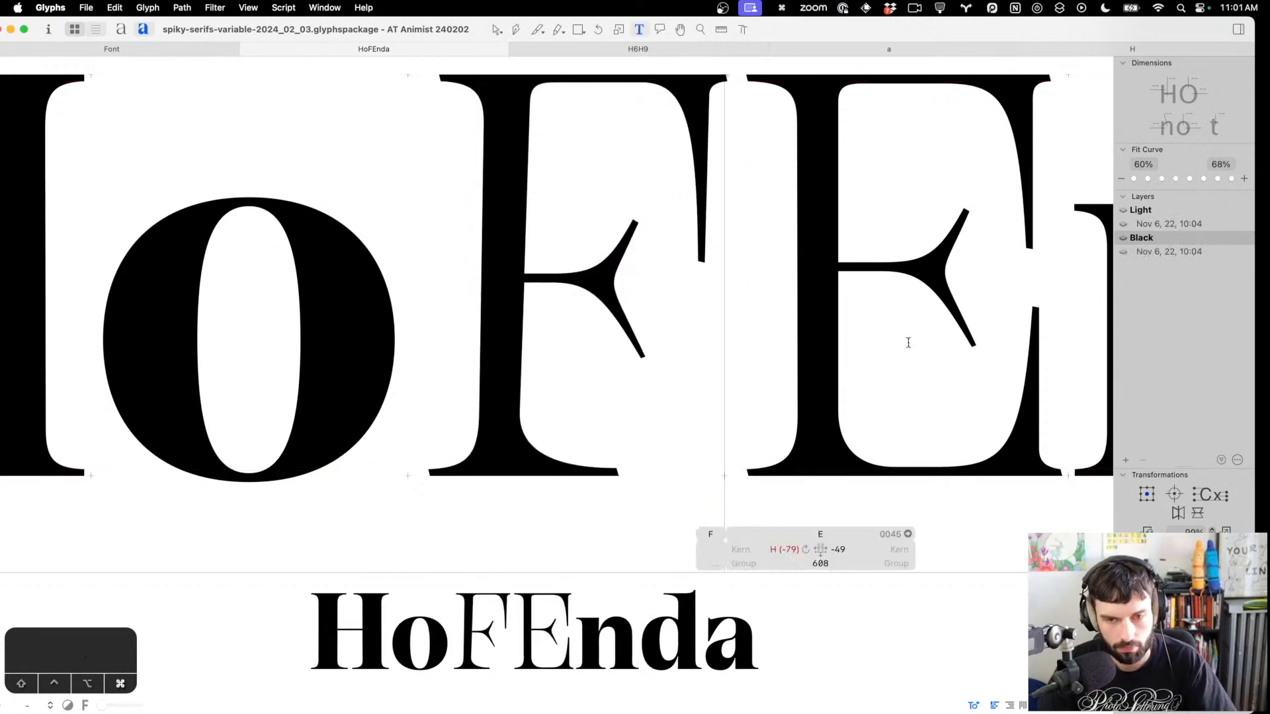
{"action": "key", "text": "cmd+1"}
{"action": "key", "text": "Escape"}
{"action": "key", "text": "cmd+a"}
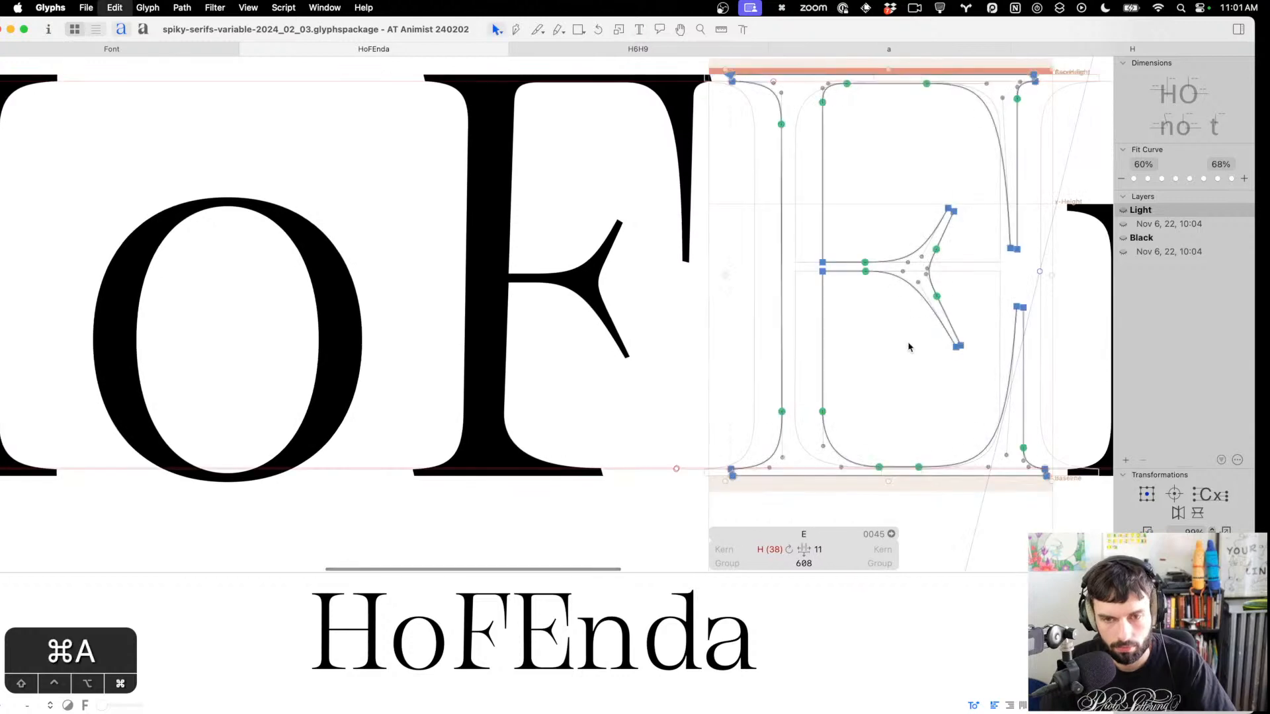
{"action": "key", "text": "cmd+c"}
{"action": "key", "text": "cmd+2"}
{"action": "key", "text": "cmd+a"}
{"action": "key", "text": "cmd+v"}
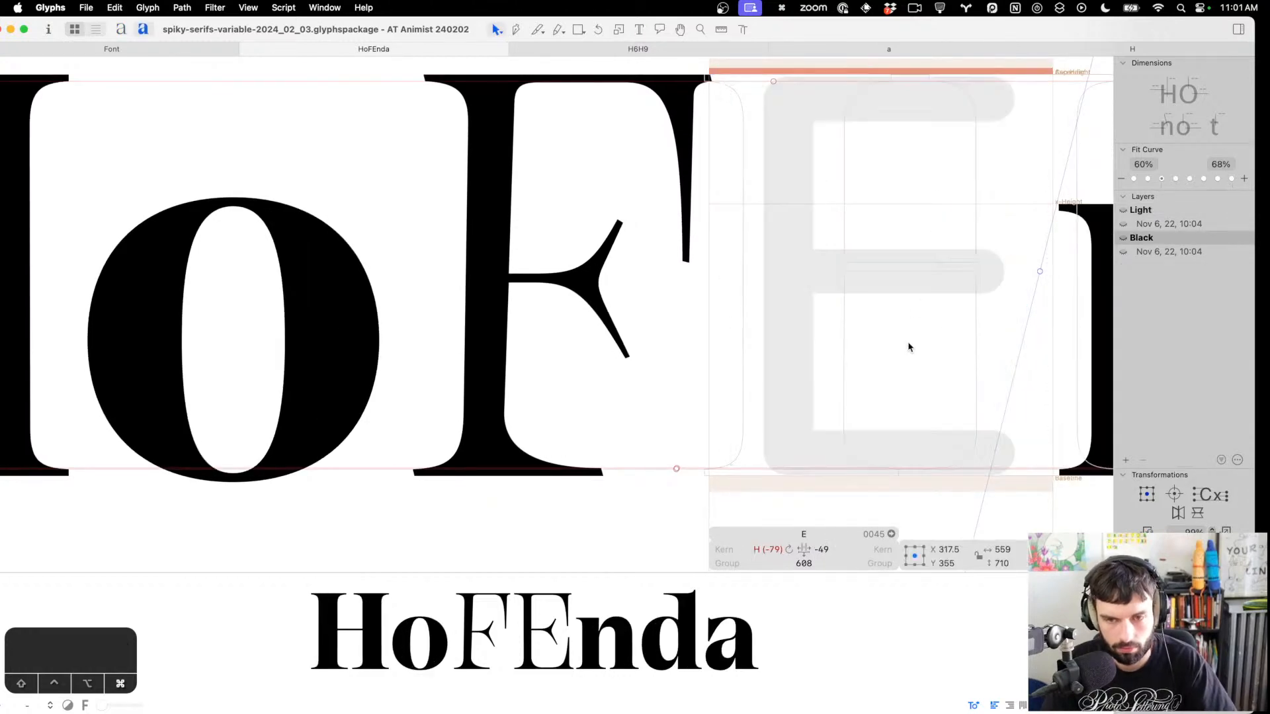
{"action": "key", "text": "cmd+v"}
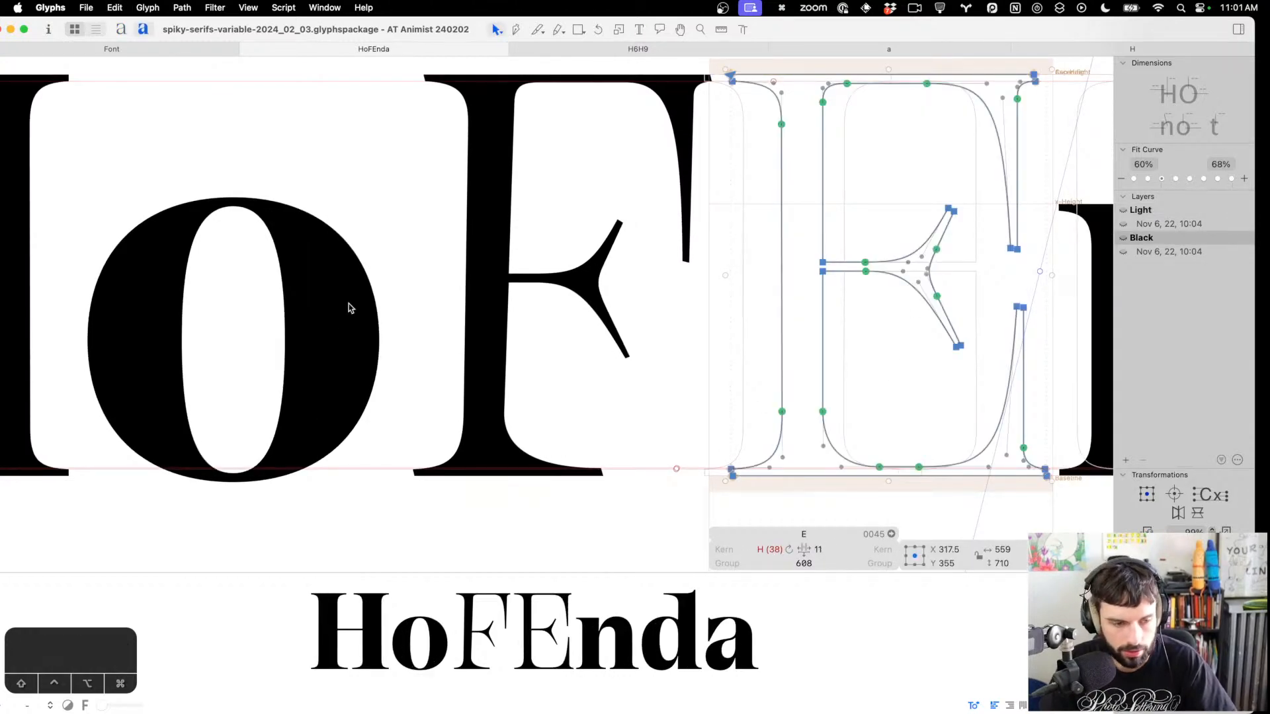
Export the variable font as .ttf to the test-2024_02_03 folder and dismiss the export result
{"action": "left_click", "coordinate": [86, 7]}
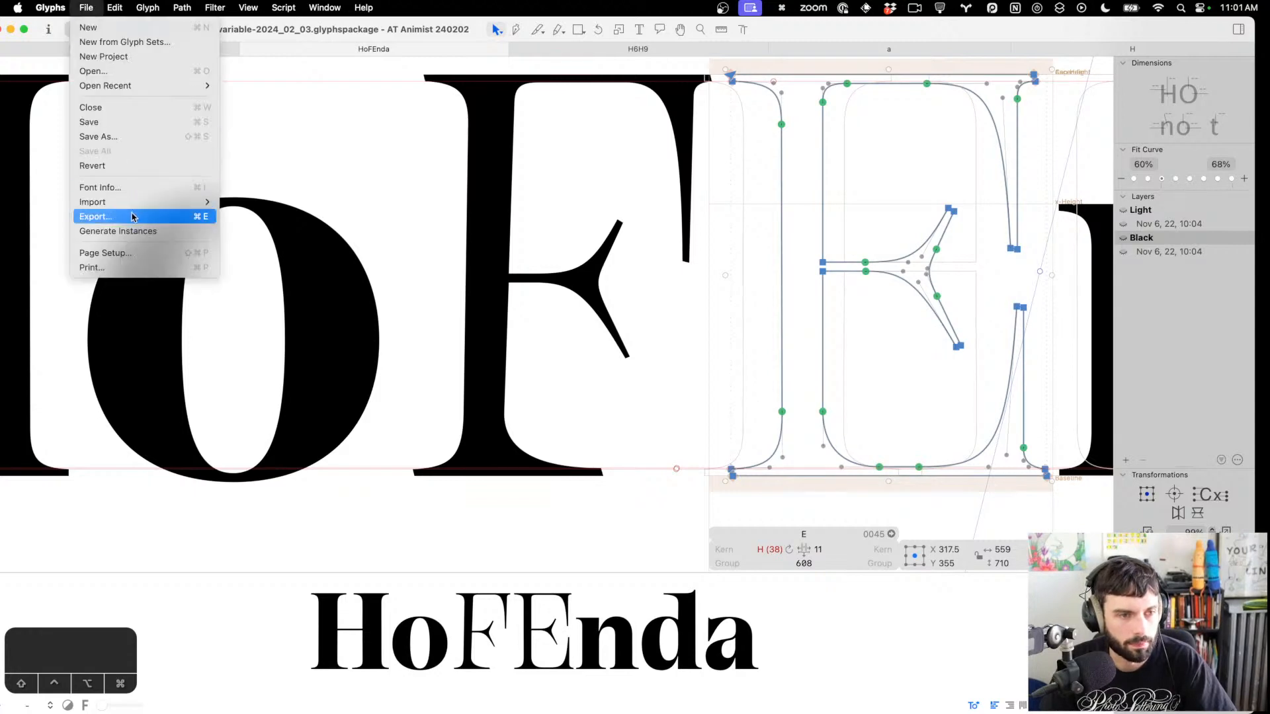
{"action": "left_click", "coordinate": [132, 217]}
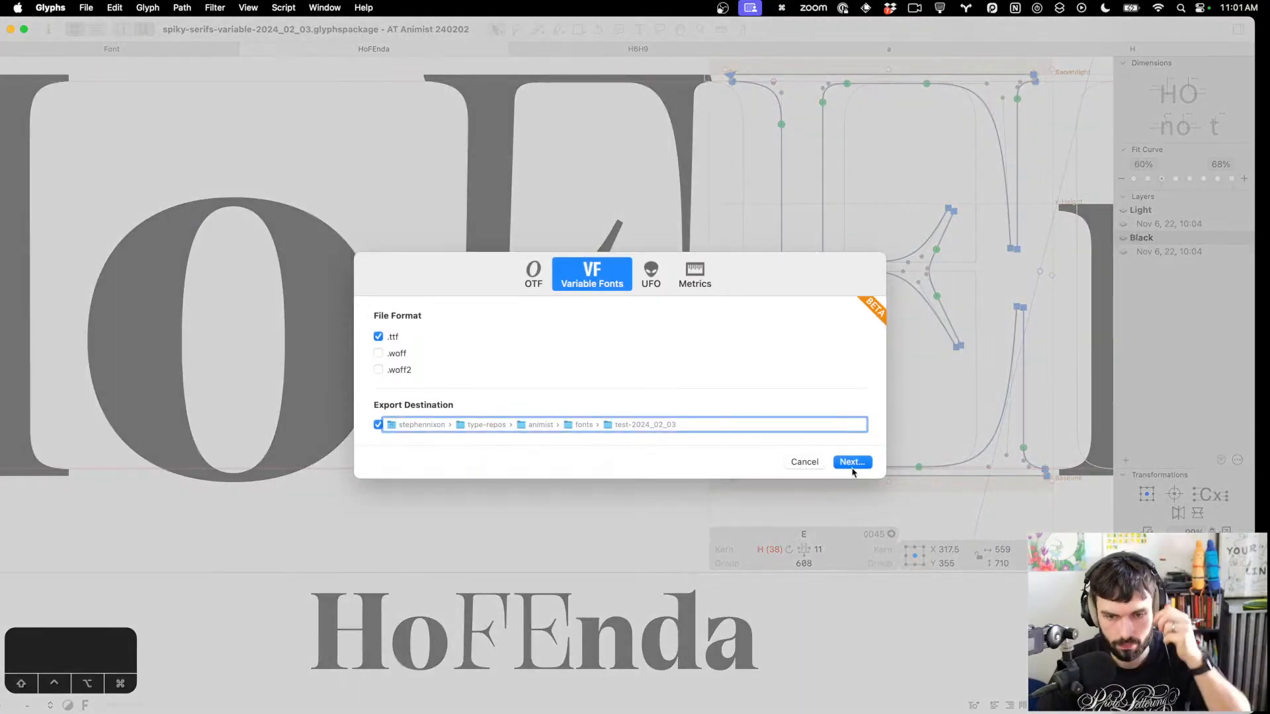
{"action": "left_click", "coordinate": [852, 463]}
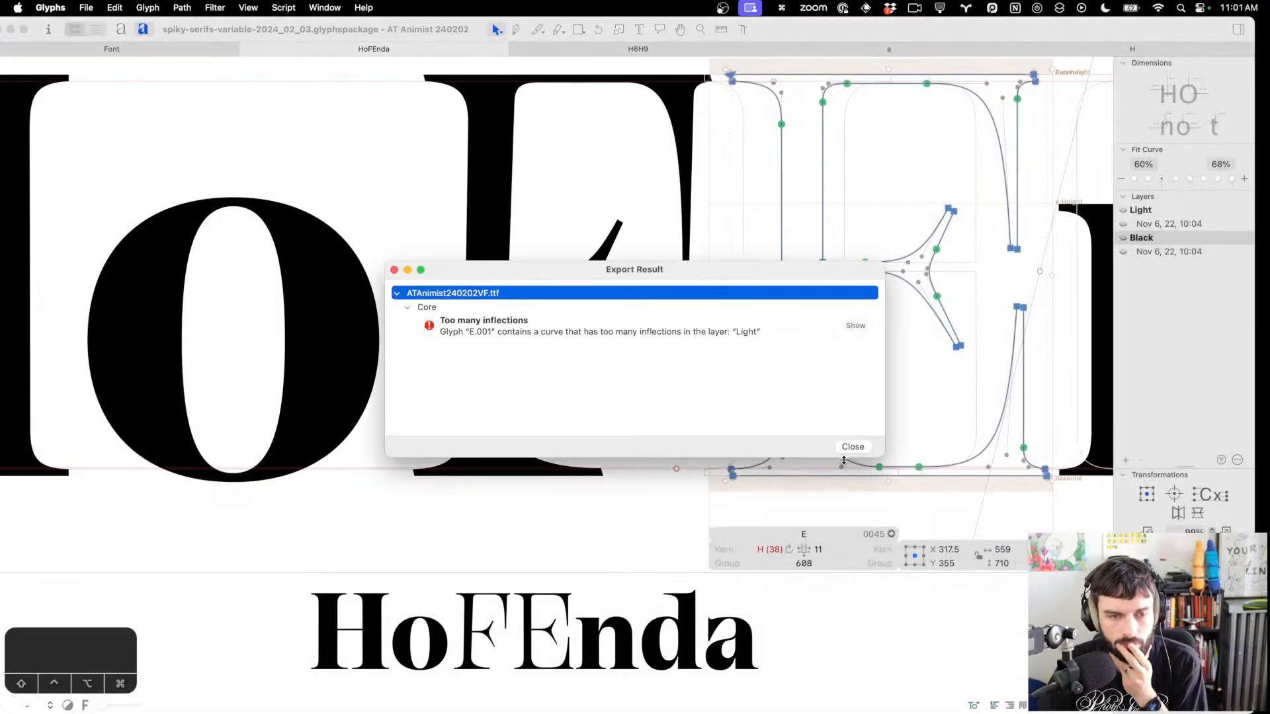
{"action": "left_click", "coordinate": [854, 447]}
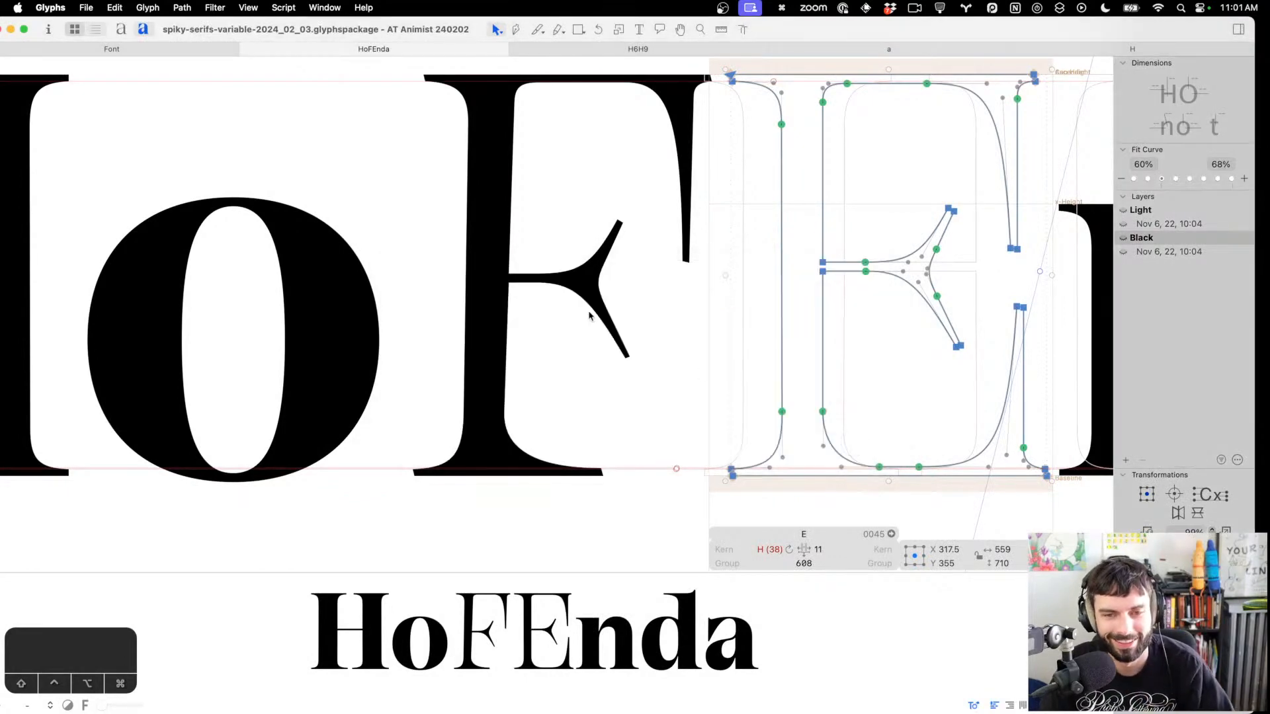
Add a new line after HoFEnda and insert the glyph E.001 on it
{"action": "scroll", "coordinate": [375, 151], "scroll_direction": "down", "scroll_amount": 5}
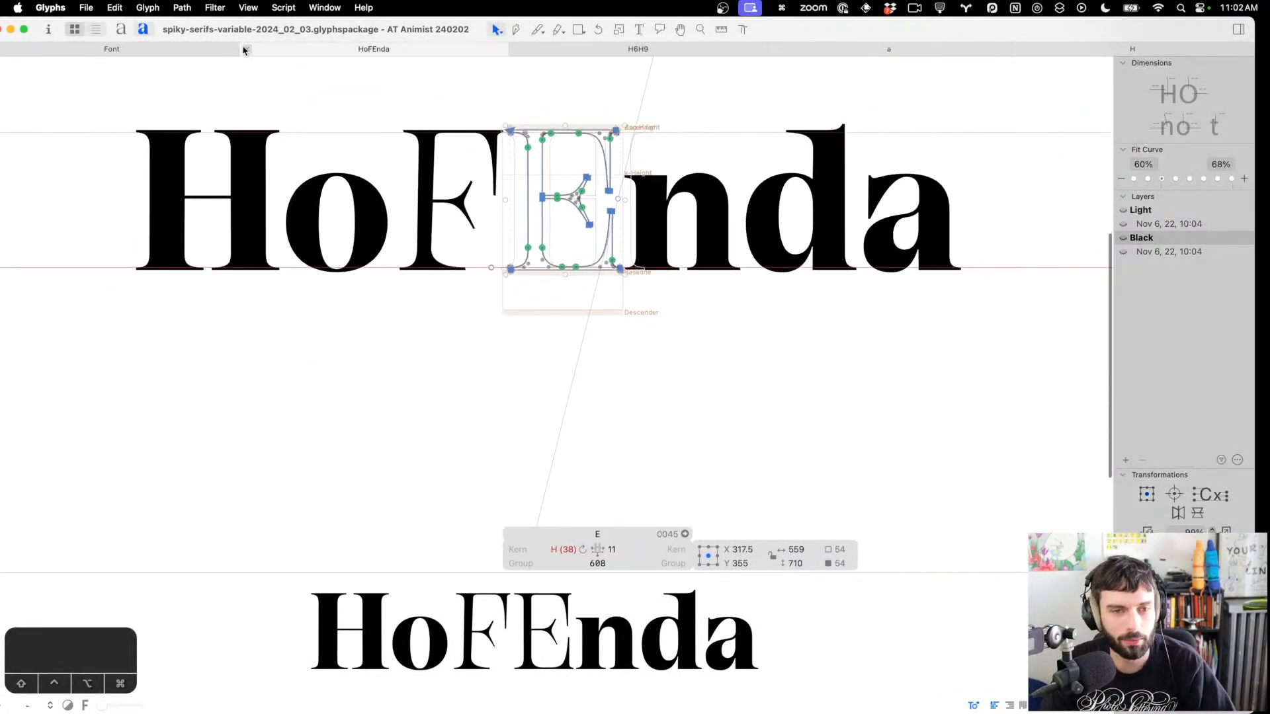
{"action": "key", "text": "t"}
{"action": "left_click", "coordinate": [995, 184]}
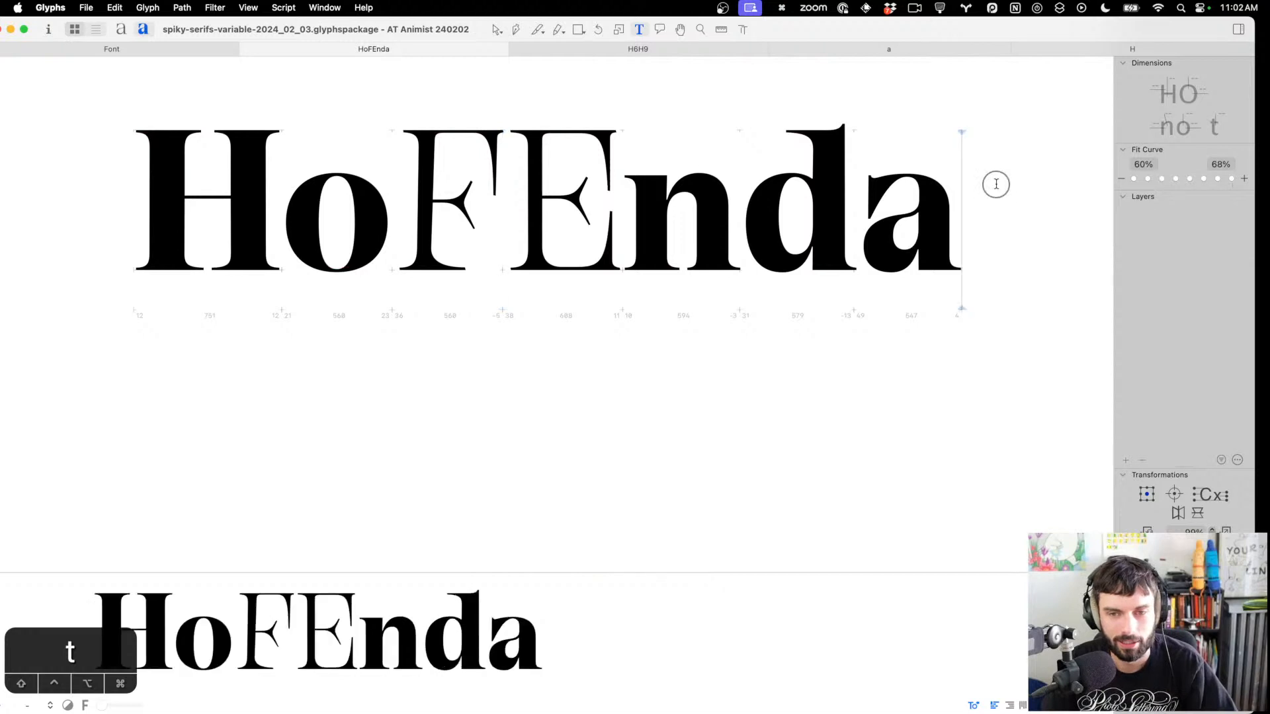
{"action": "key", "text": "Return"}
{"action": "key", "text": "super+f"}
{"action": "type", "text": "E.op"}
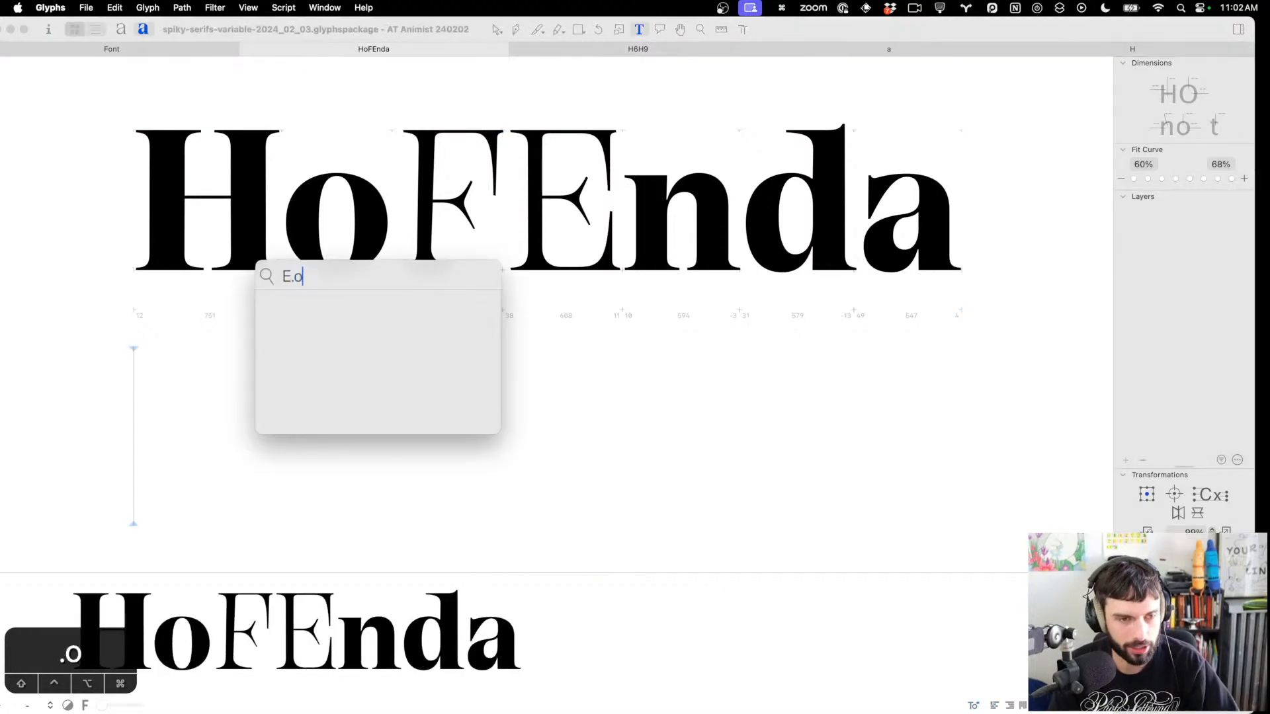
{"action": "key", "text": "BackSpace"}
{"action": "key", "text": "BackSpace"}
{"action": "type", "text": "0"}
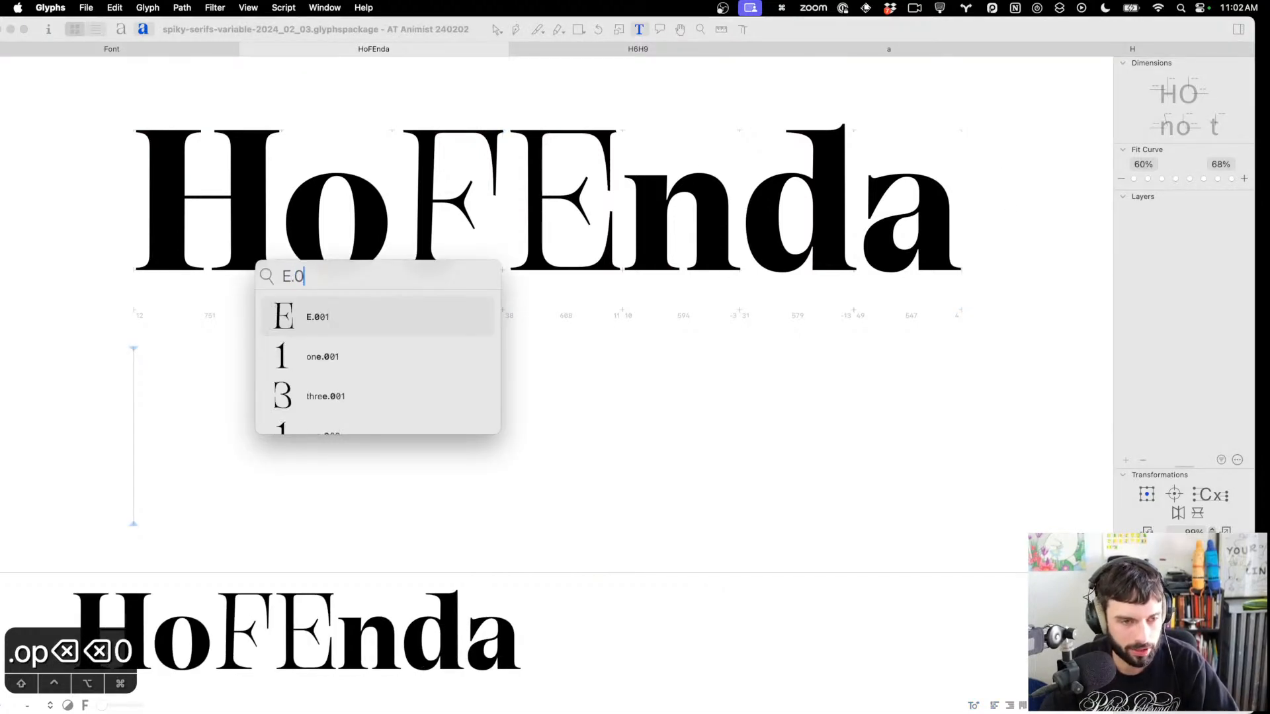
{"action": "key", "text": "Return"}
Open the Black outline of E.001 and inspect its middle arm serif
{"action": "scroll", "coordinate": [113, 397], "scroll_direction": "up", "scroll_amount": 5}
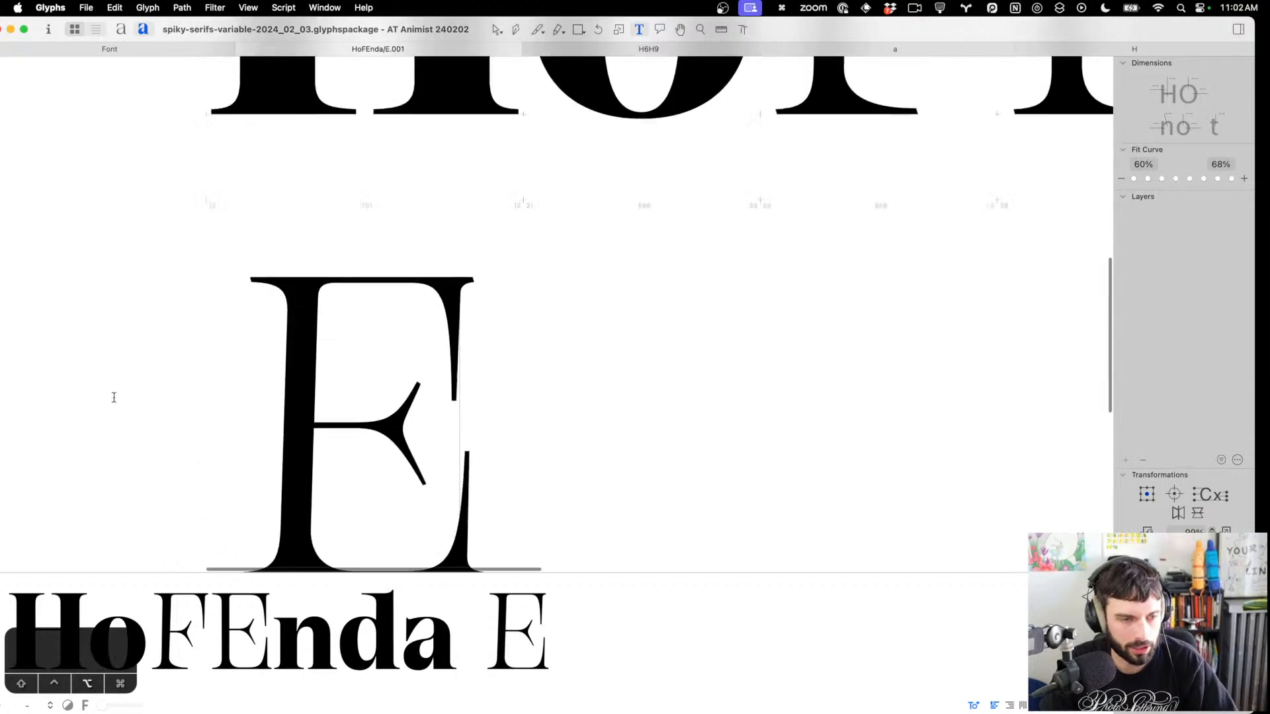
{"action": "scroll", "coordinate": [525, 337], "scroll_direction": "down", "scroll_amount": 4}
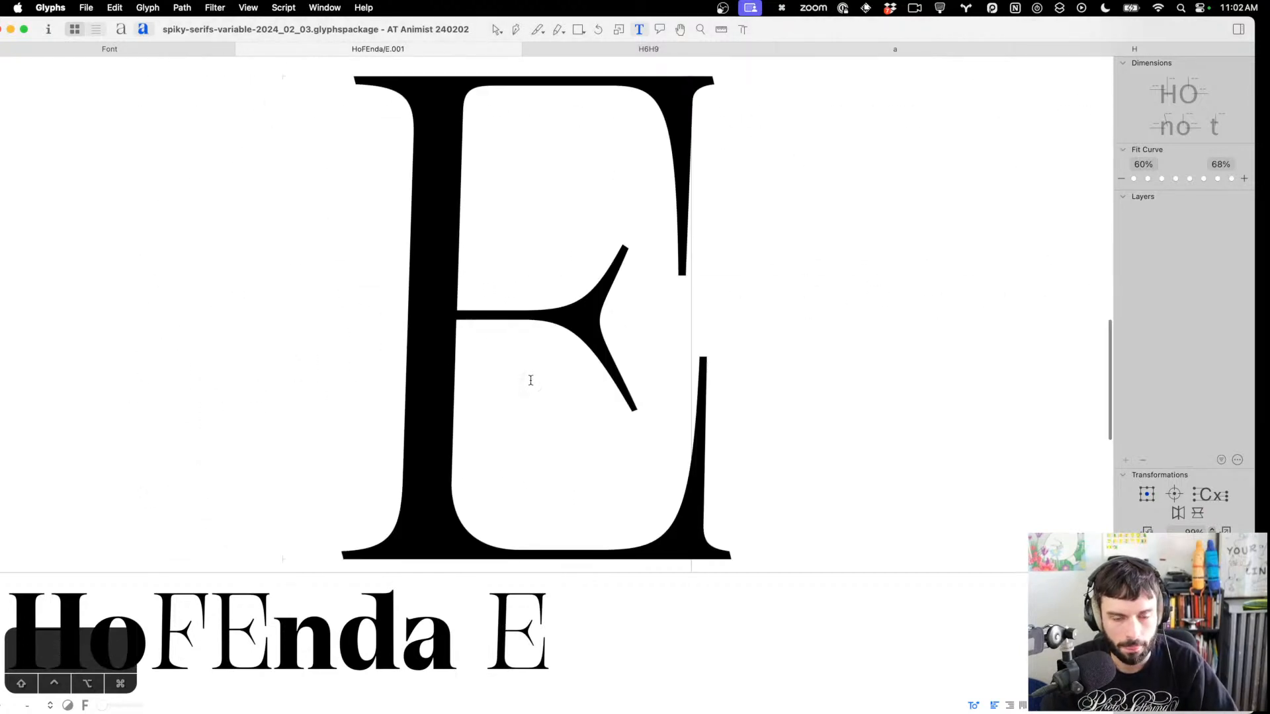
{"action": "double_click", "coordinate": [532, 383]}
{"action": "scroll", "coordinate": [526, 369], "scroll_direction": "up", "scroll_amount": 3}
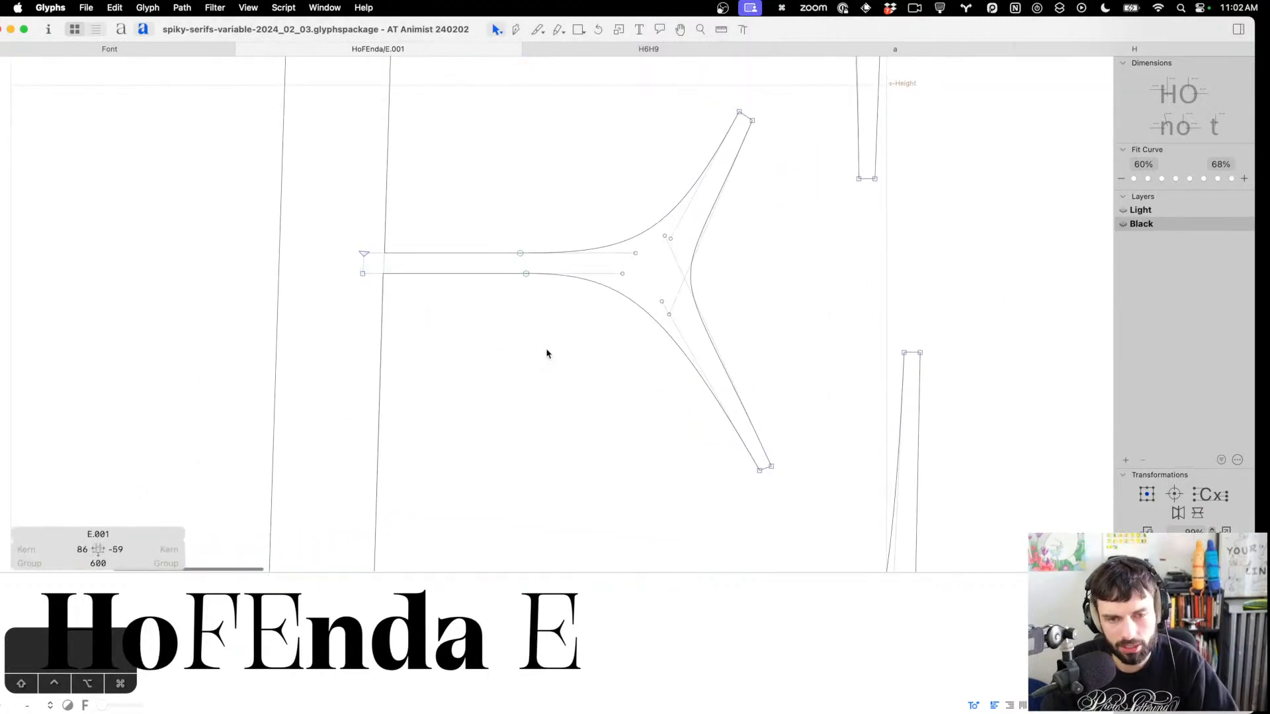
{"action": "scroll", "coordinate": [756, 217], "scroll_direction": "down", "scroll_amount": 3}
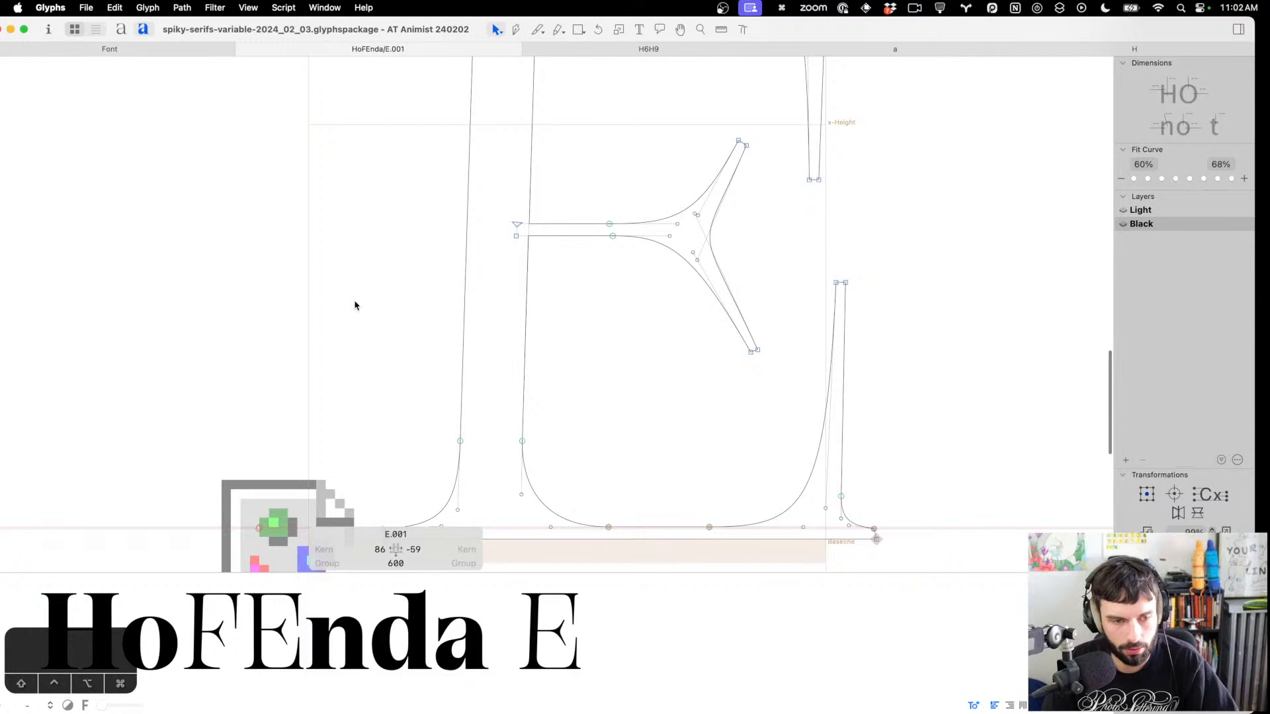
{"action": "scroll", "coordinate": [425, 260], "scroll_direction": "right", "scroll_amount": 1}
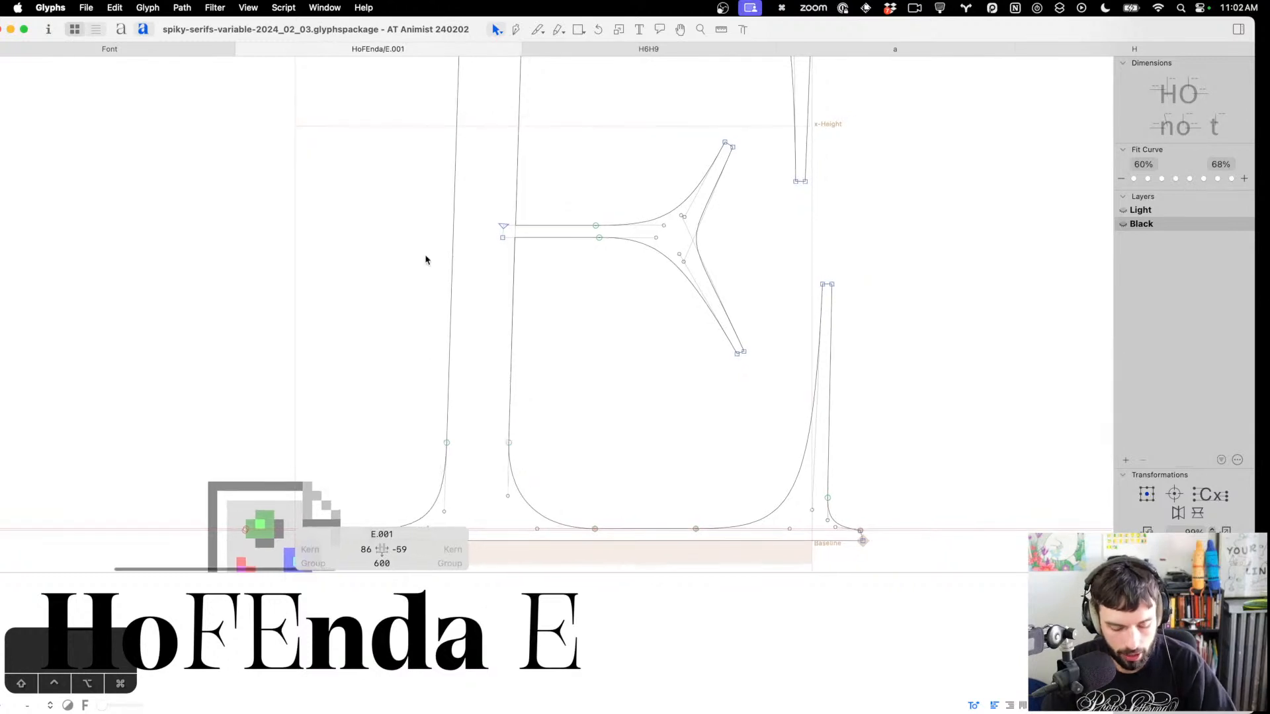
Draw a two-node demonstration curve in the empty space beside the E.001 stem, bulging away from the stem
{"action": "key", "text": "p"}
{"action": "left_click_drag", "start_coordinate": [386, 152], "coordinate": [328, 194]}
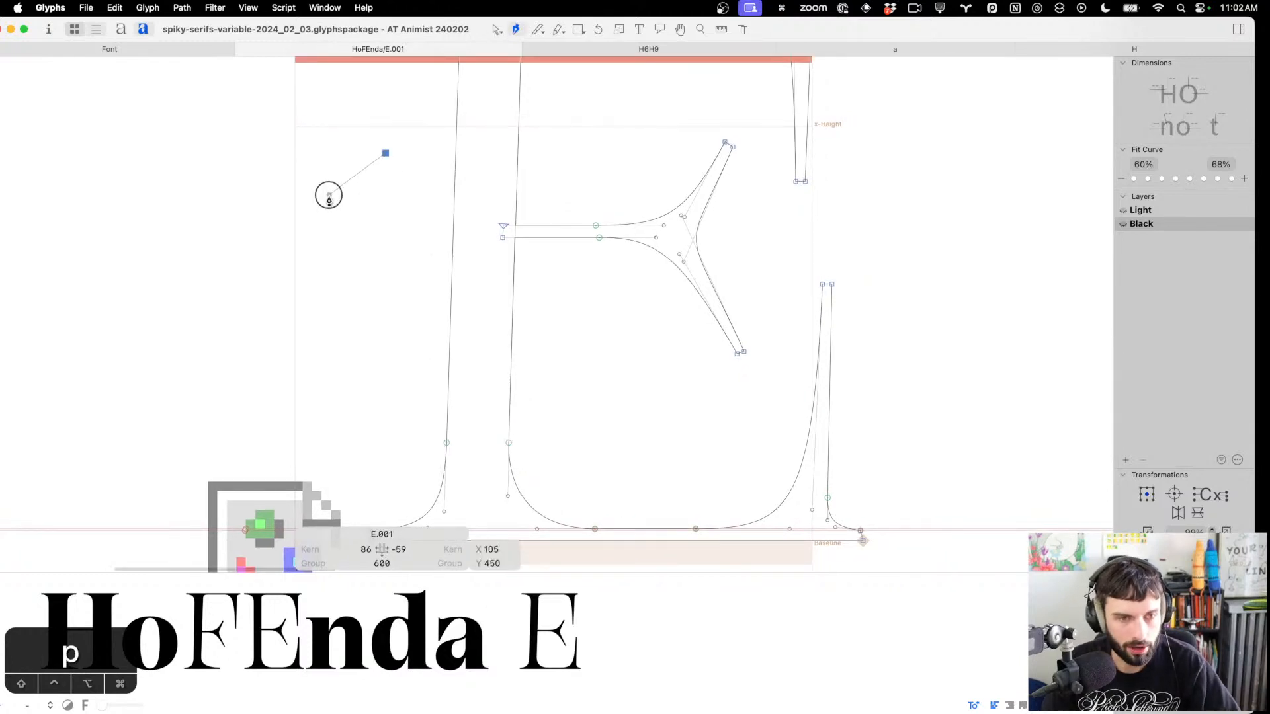
{"action": "left_click_drag", "start_coordinate": [378, 308], "coordinate": [435, 350]}
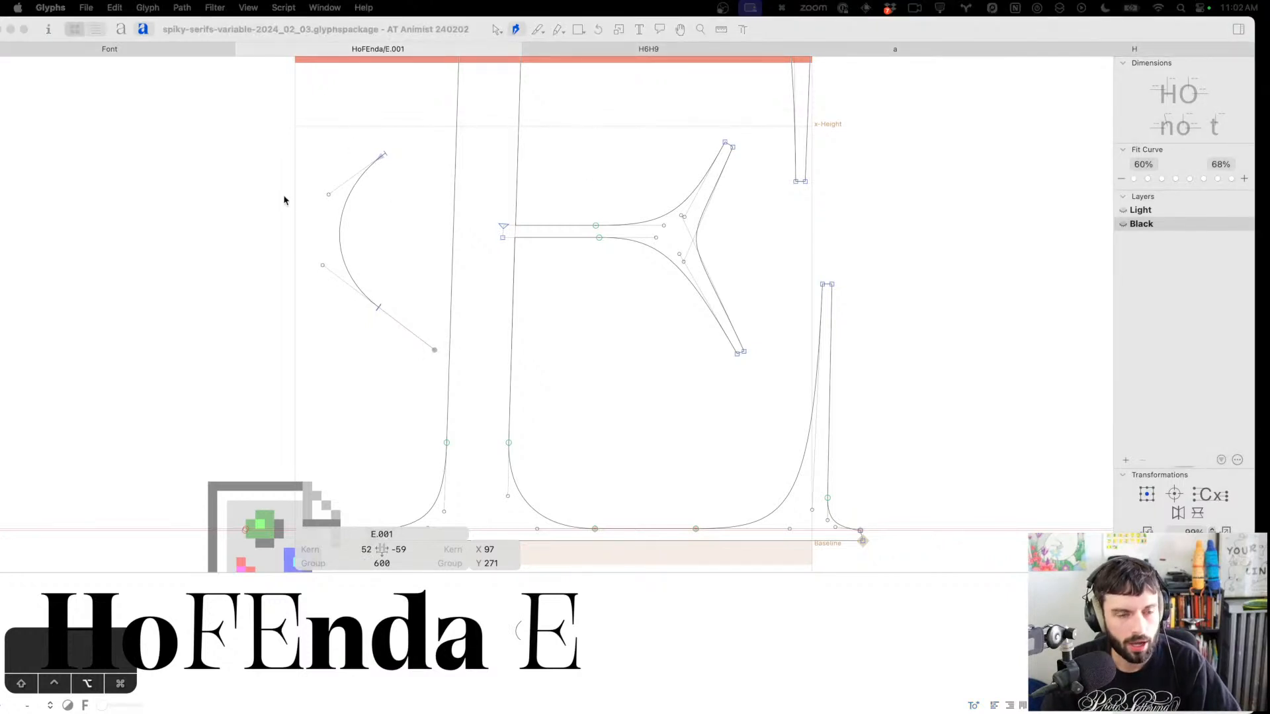
Bend the demonstration curve into an S shape by moving its handles to opposite sides, then delete the curve
{"action": "scroll", "coordinate": [284, 201], "scroll_direction": "up", "scroll_amount": 5}
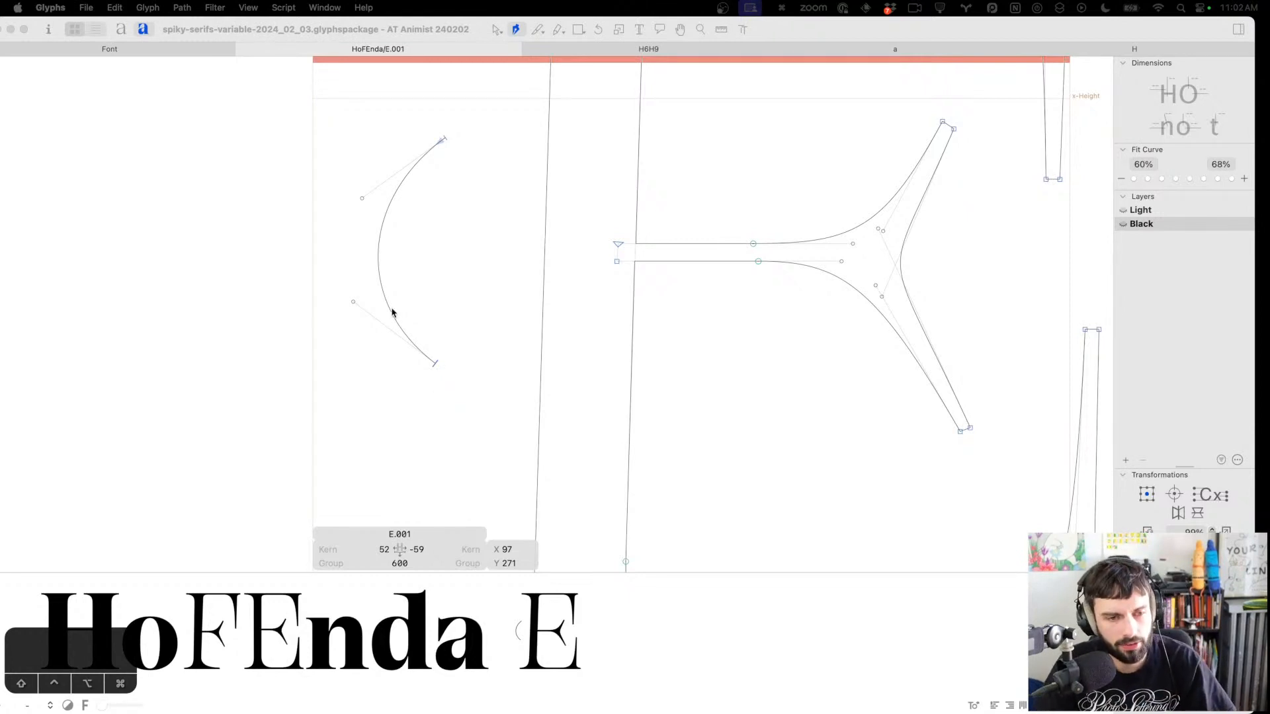
{"action": "left_click", "coordinate": [354, 303]}
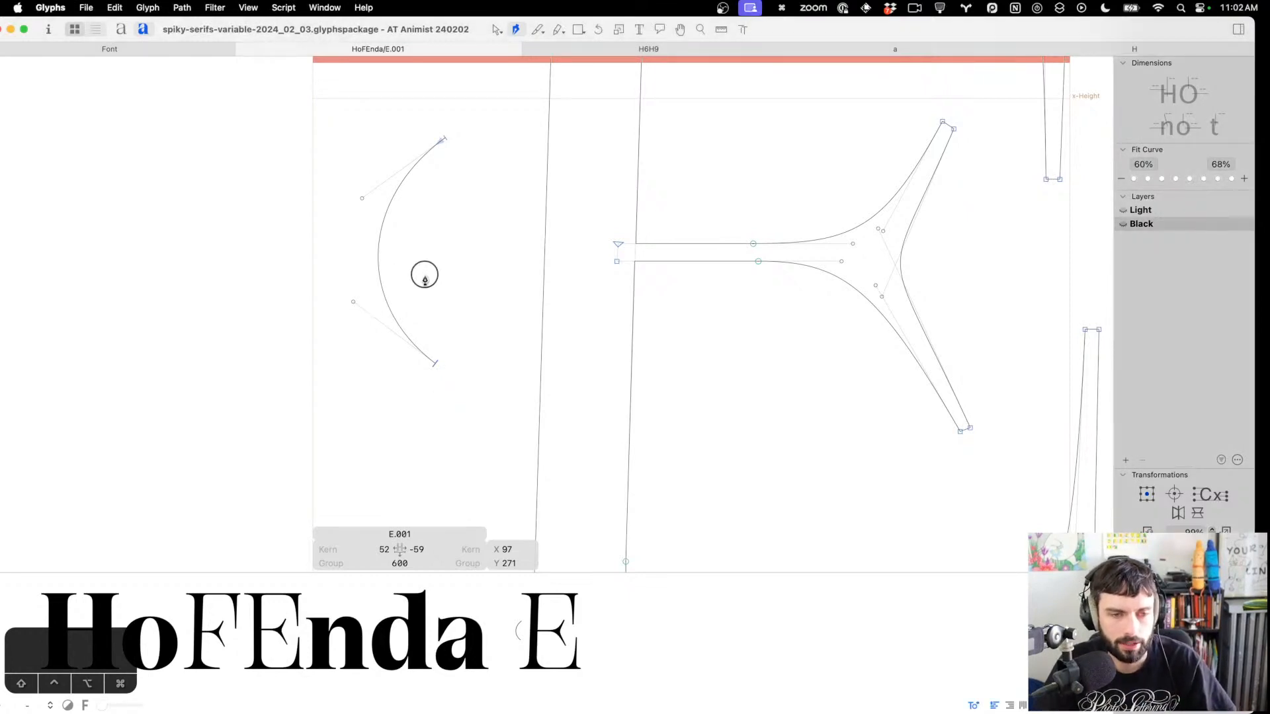
{"action": "key", "text": "v"}
{"action": "left_click_drag", "start_coordinate": [352, 303], "coordinate": [498, 261]}
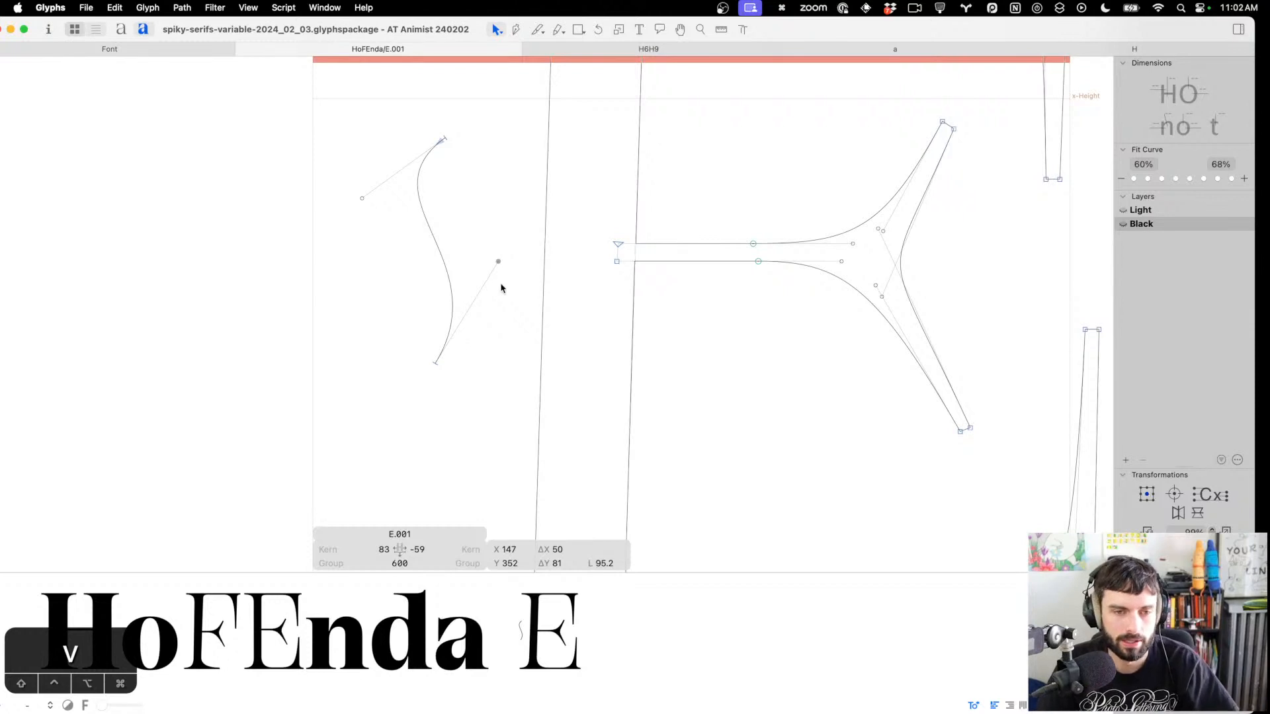
{"action": "left_click_drag", "start_coordinate": [361, 198], "coordinate": [354, 237]}
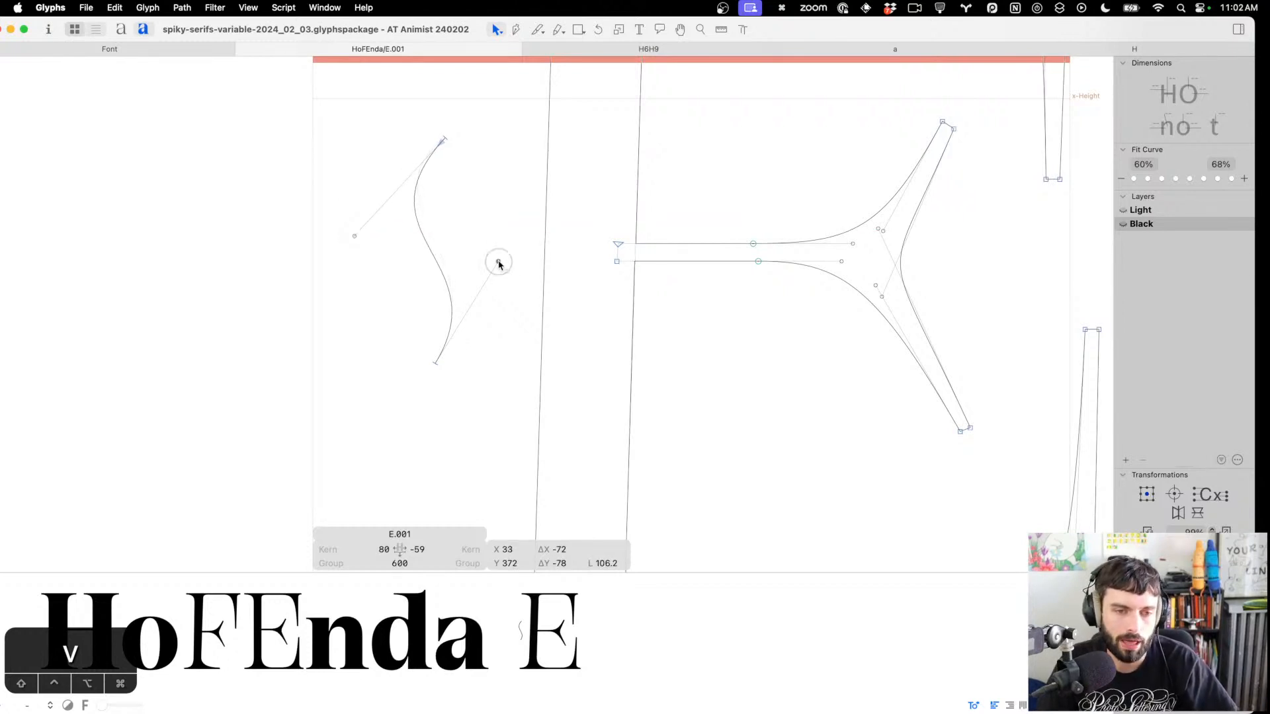
{"action": "left_click_drag", "start_coordinate": [498, 261], "coordinate": [513, 268]}
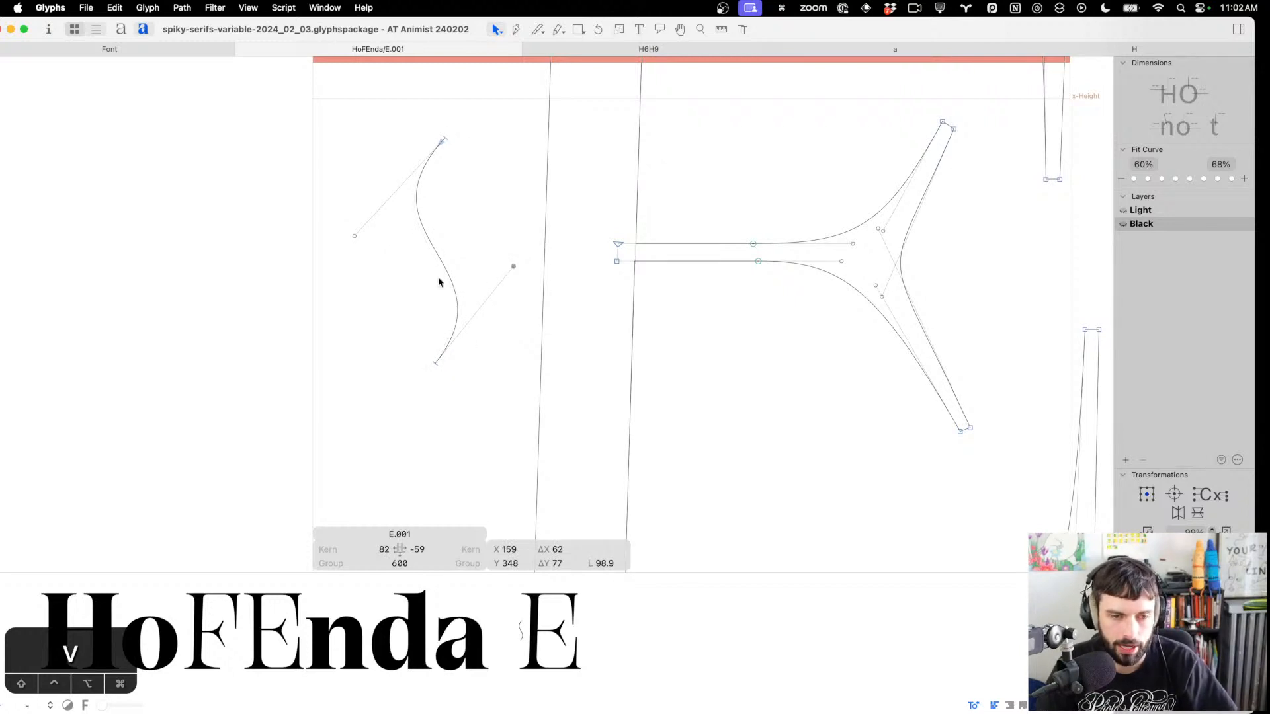
{"action": "left_click", "coordinate": [422, 201]}
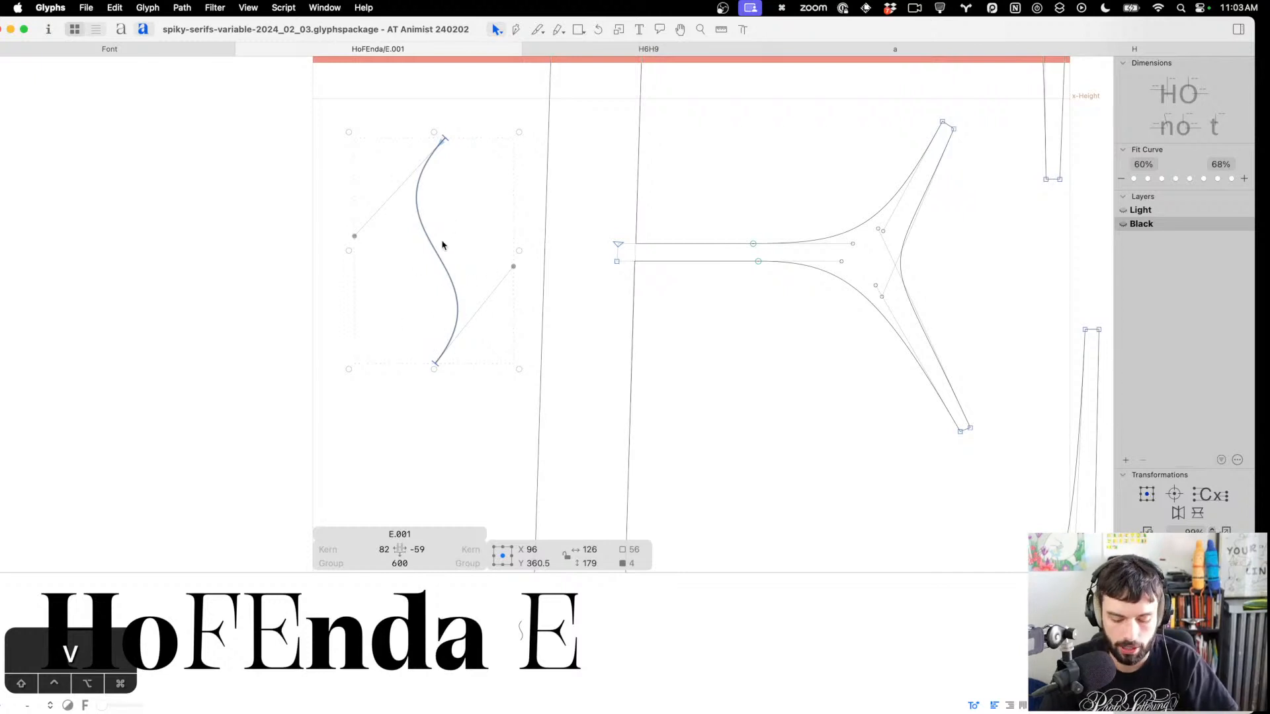
{"action": "key", "text": "BackSpace"}
Delete the glyph E.001 from the font and confirm the removal
{"action": "scroll", "coordinate": [443, 246], "scroll_direction": "down", "scroll_amount": 5}
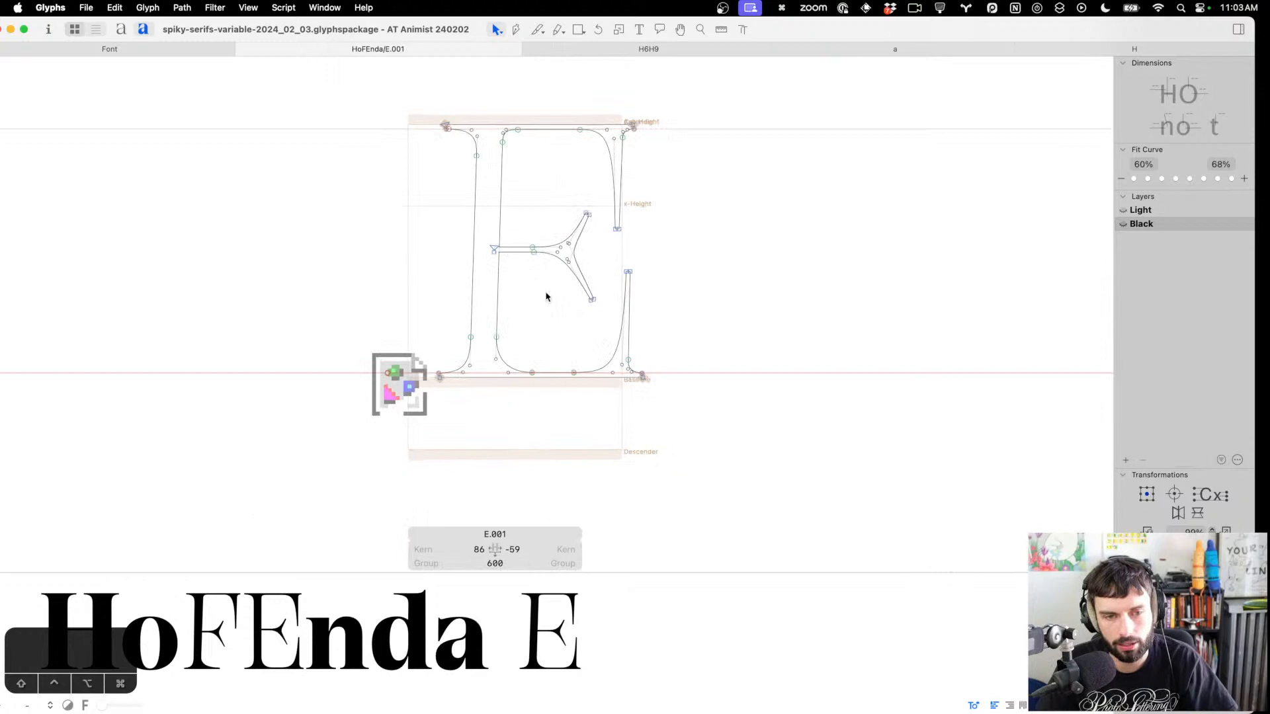
{"action": "scroll", "coordinate": [565, 267], "scroll_direction": "up", "scroll_amount": 2}
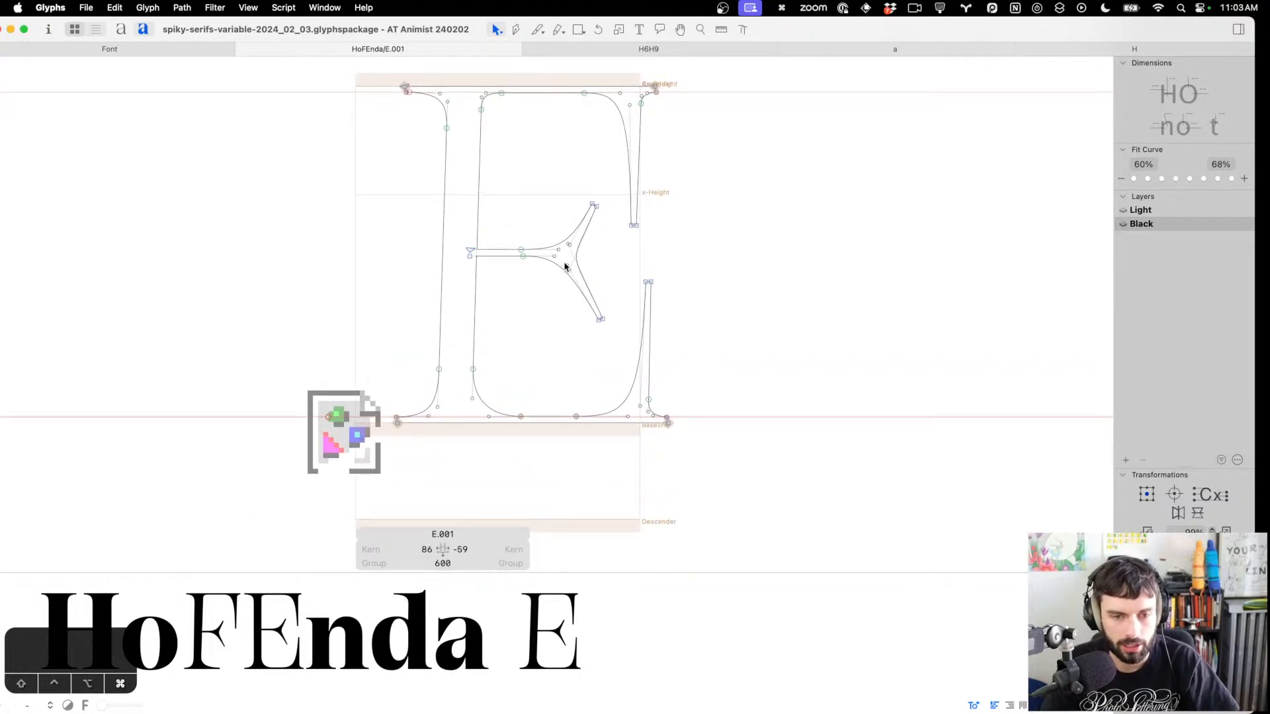
{"action": "key", "text": "super+BackSpace"}
{"action": "key", "text": "Return"}
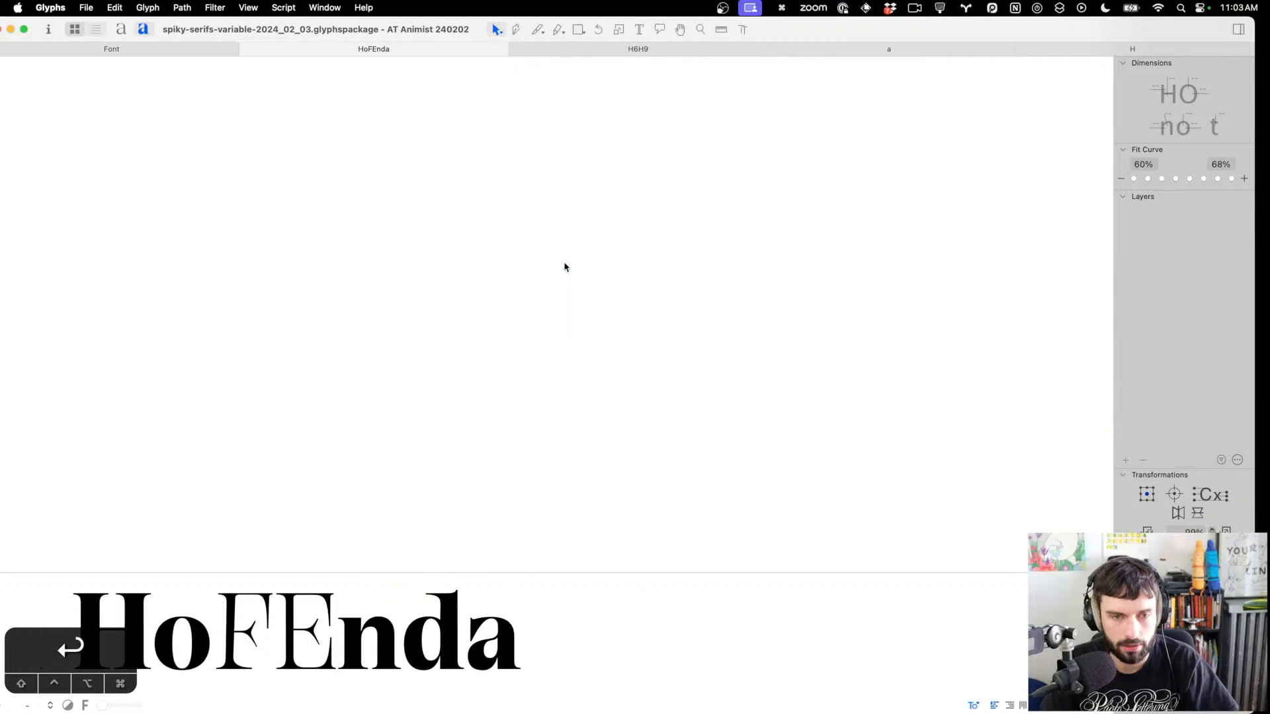
Export the corrected font as a test variable font into the test-2024_02_03 folder
{"action": "scroll", "coordinate": [562, 269], "scroll_direction": "up", "scroll_amount": 5}
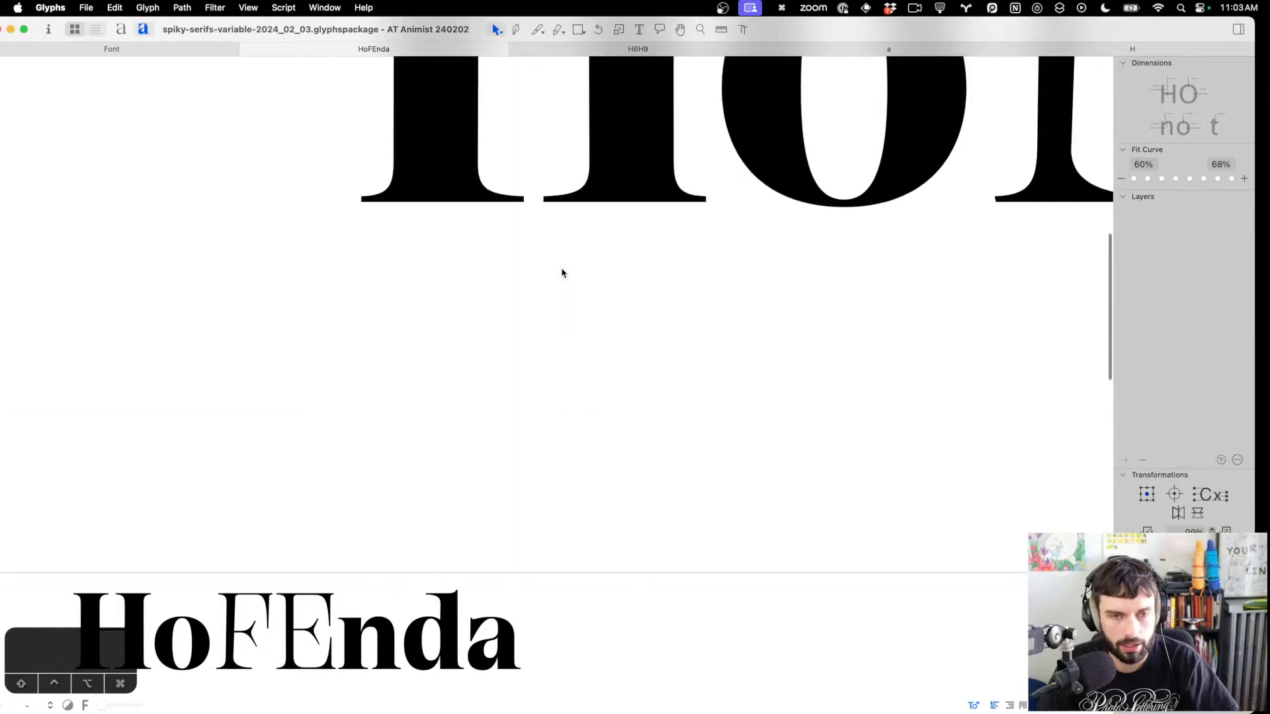
{"action": "scroll", "coordinate": [547, 271], "scroll_direction": "down", "scroll_amount": 3}
{"action": "scroll", "coordinate": [548, 271], "scroll_direction": "up", "scroll_amount": 4}
{"action": "scroll", "coordinate": [548, 271], "scroll_direction": "right", "scroll_amount": 3}
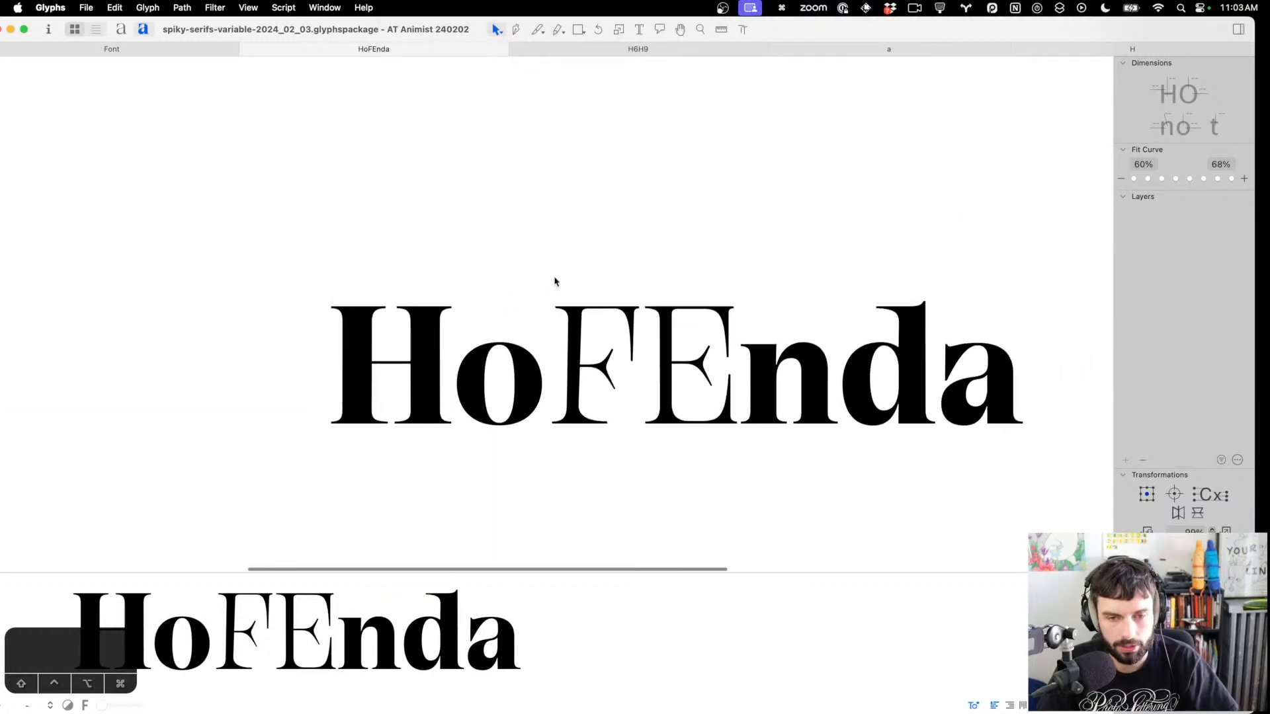
{"action": "left_click", "coordinate": [91, 6]}
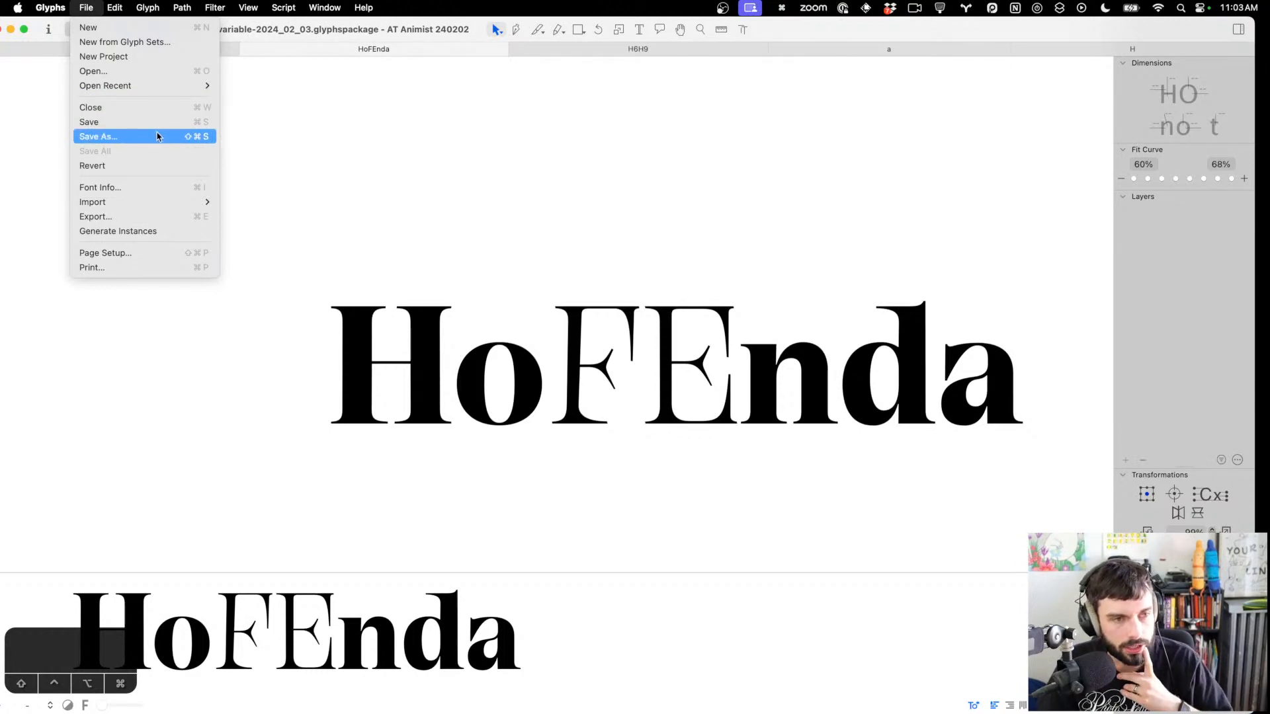
{"action": "left_click", "coordinate": [141, 215]}
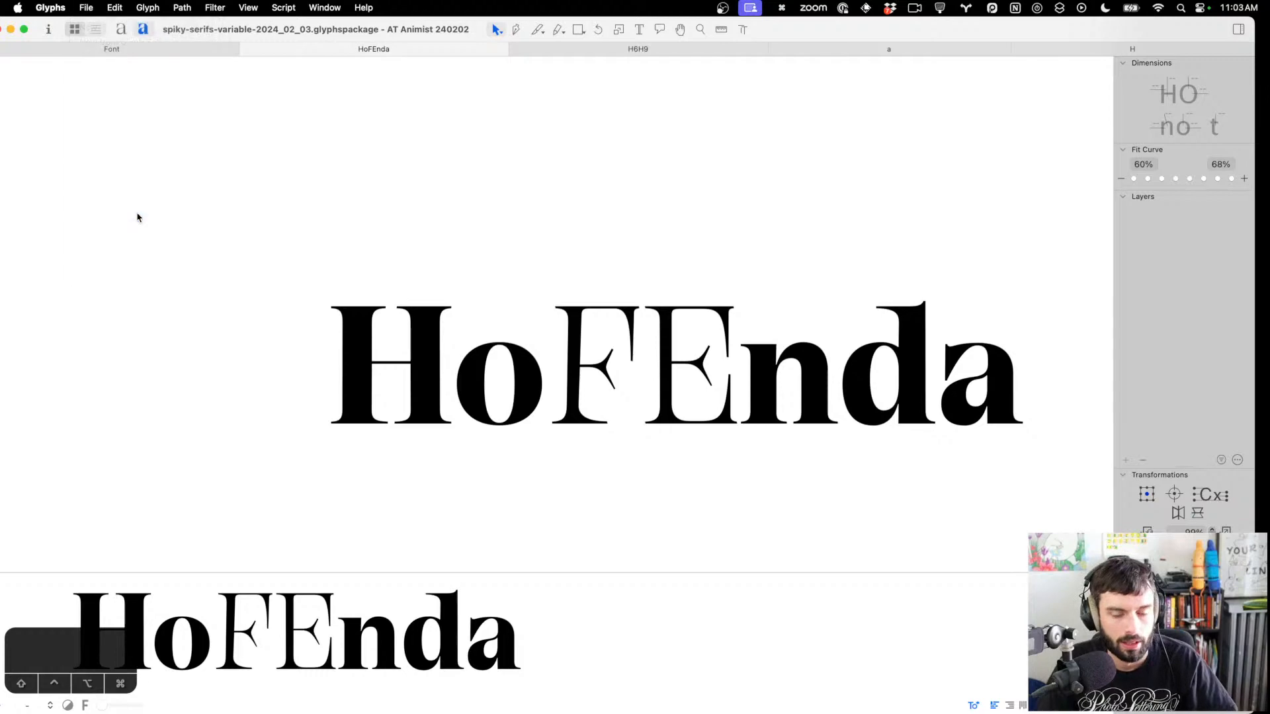
{"action": "left_click", "coordinate": [858, 462]}
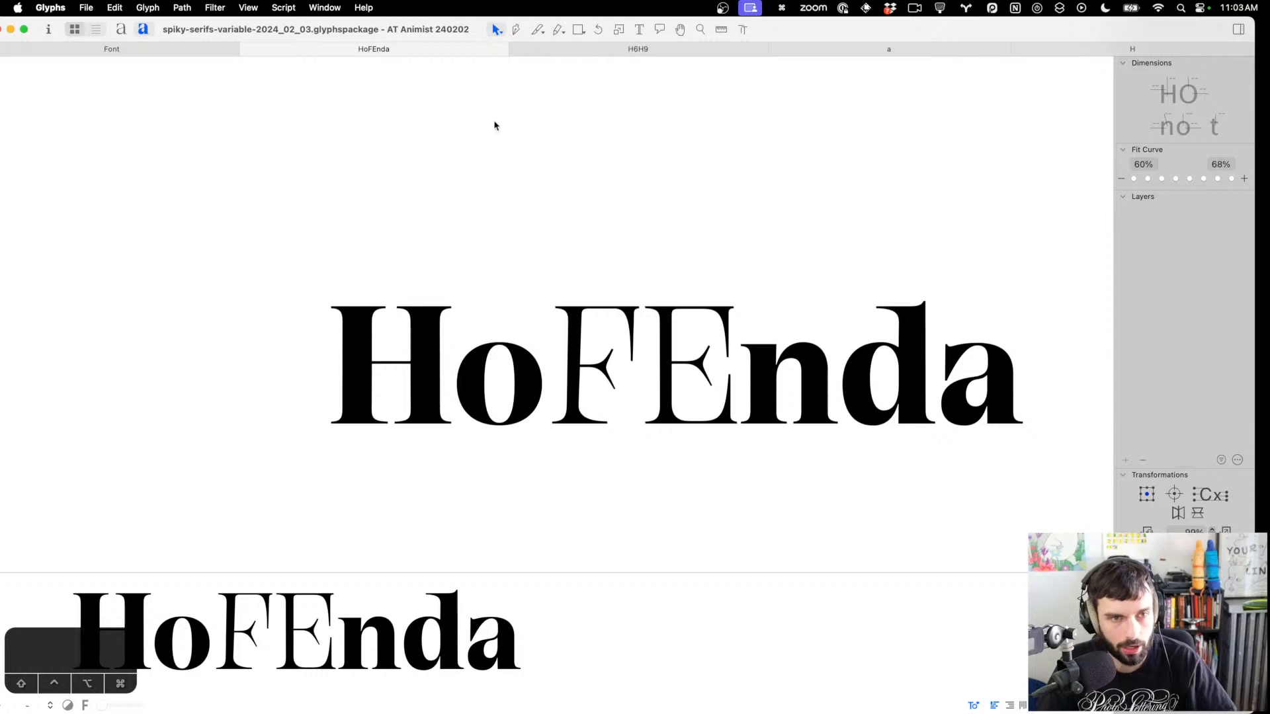
Switch to Finder at the font source's src folder and go up to the enclosing animist project folder
{"action": "left_click", "coordinate": [362, 29], "text": "super"}
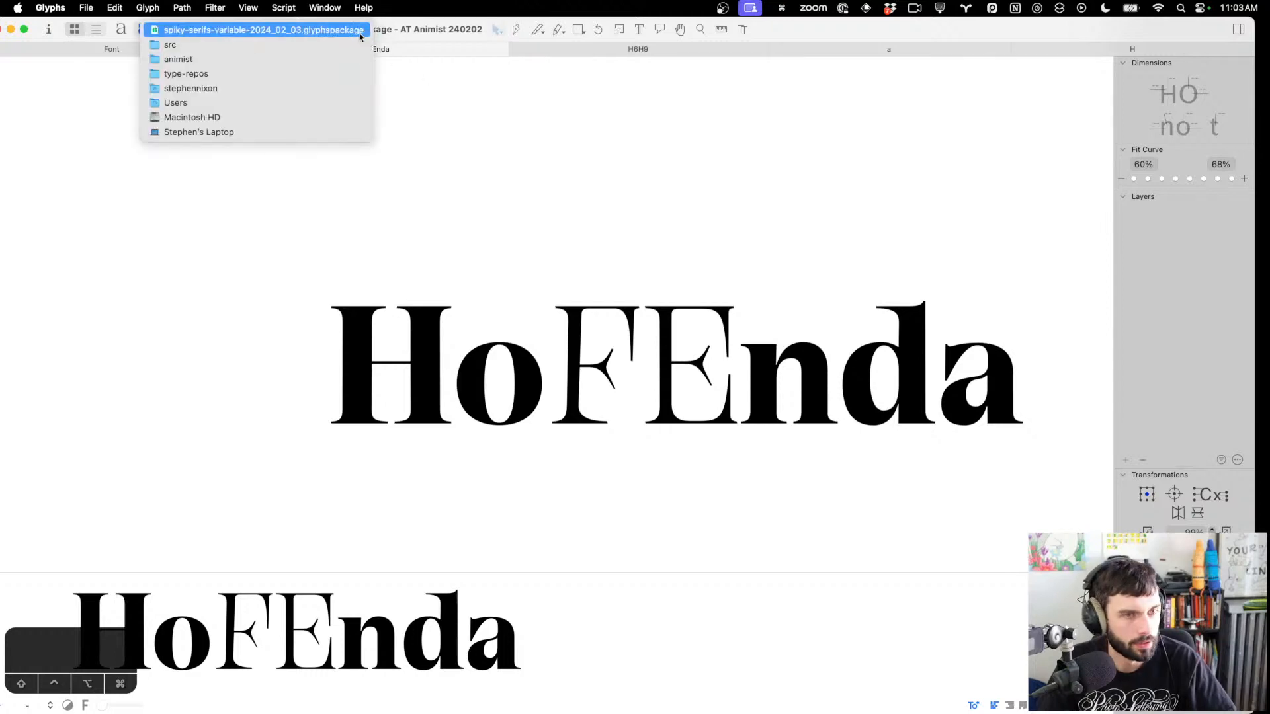
{"action": "left_click", "coordinate": [344, 45]}
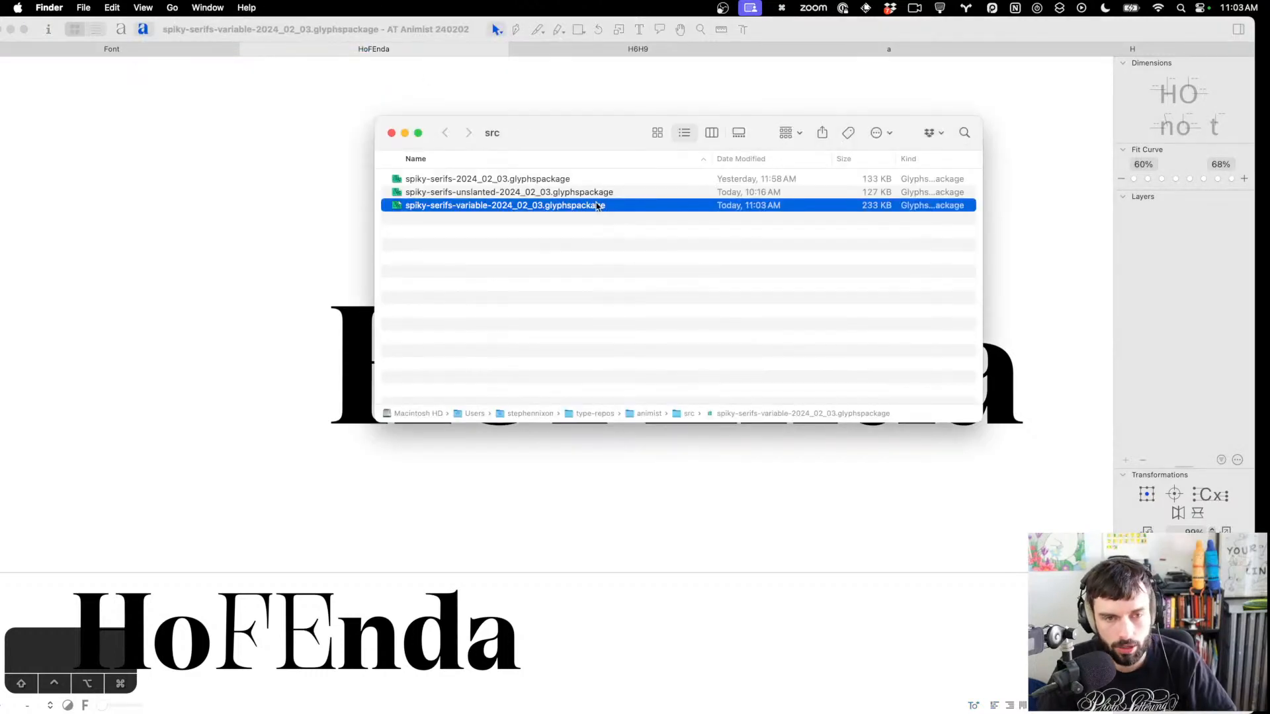
{"action": "key", "text": "super+Up"}
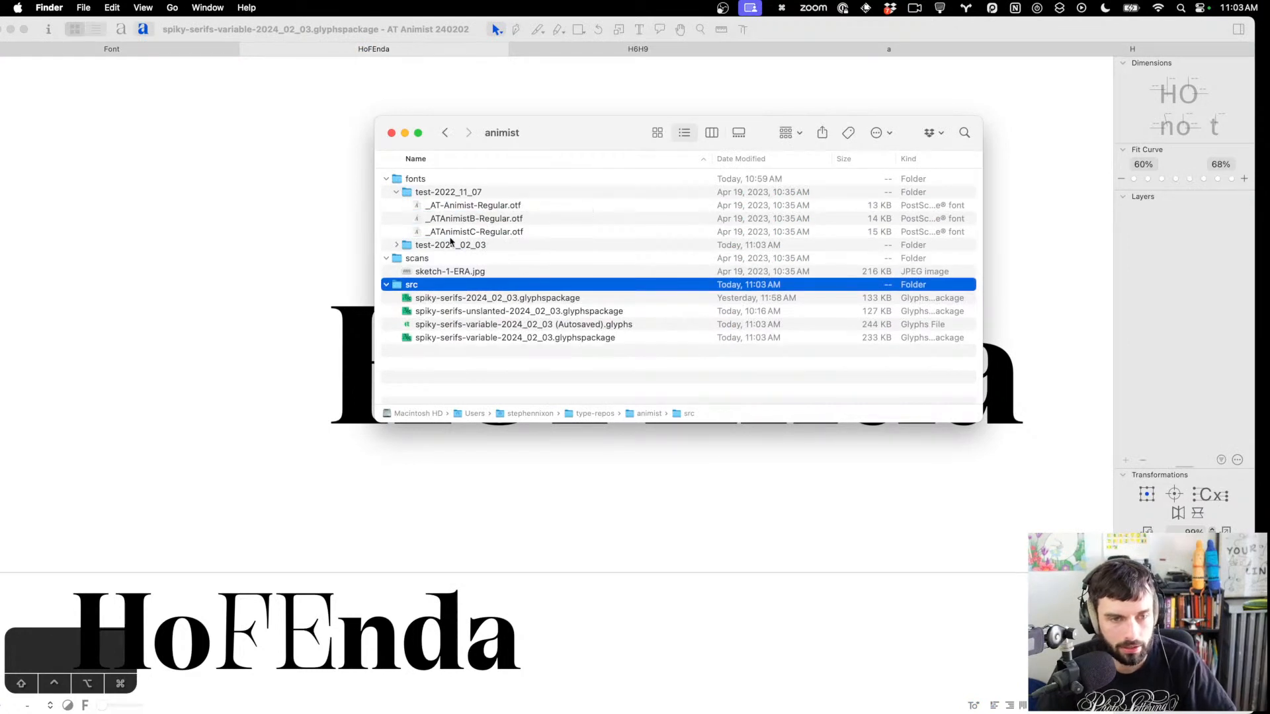
Open ATAnimist240202VF.ttf from the test-2024_02_03 folder in FontGoggles
{"action": "double_click", "coordinate": [474, 246]}
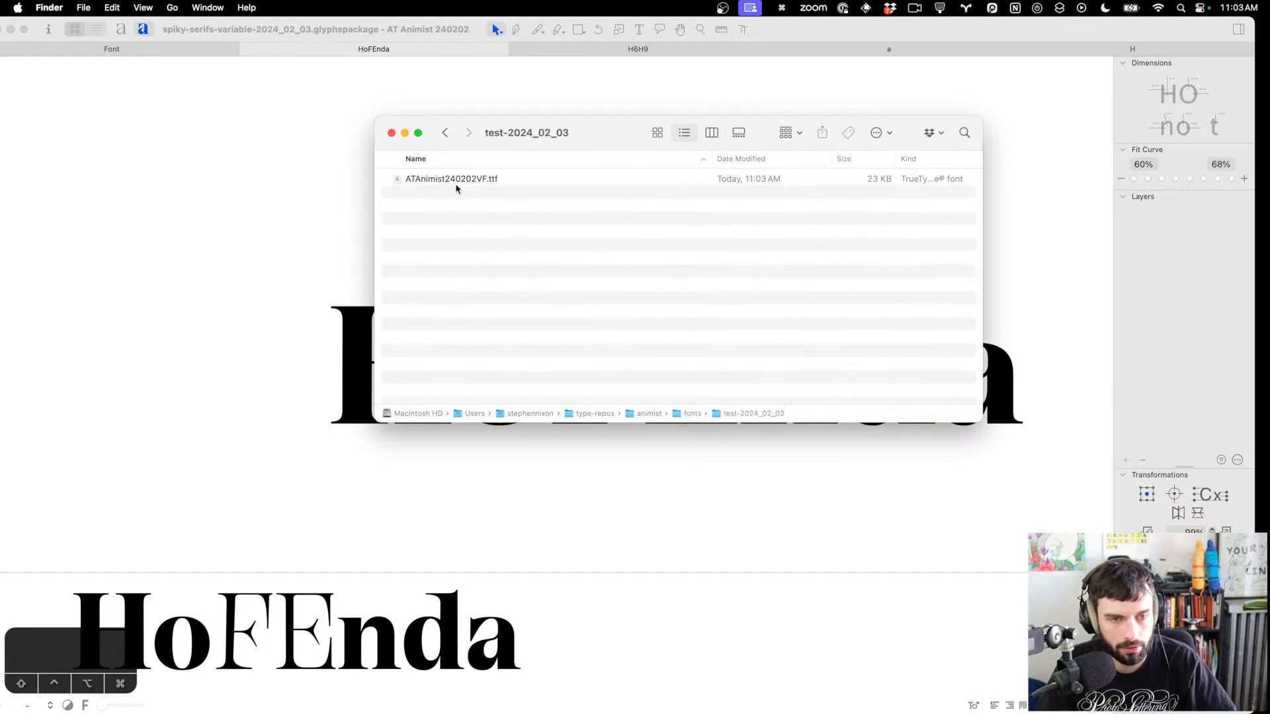
{"action": "left_click", "coordinate": [457, 179]}
{"action": "right_click", "coordinate": [461, 180]}
{"action": "mouse_move", "coordinate": [493, 199]}
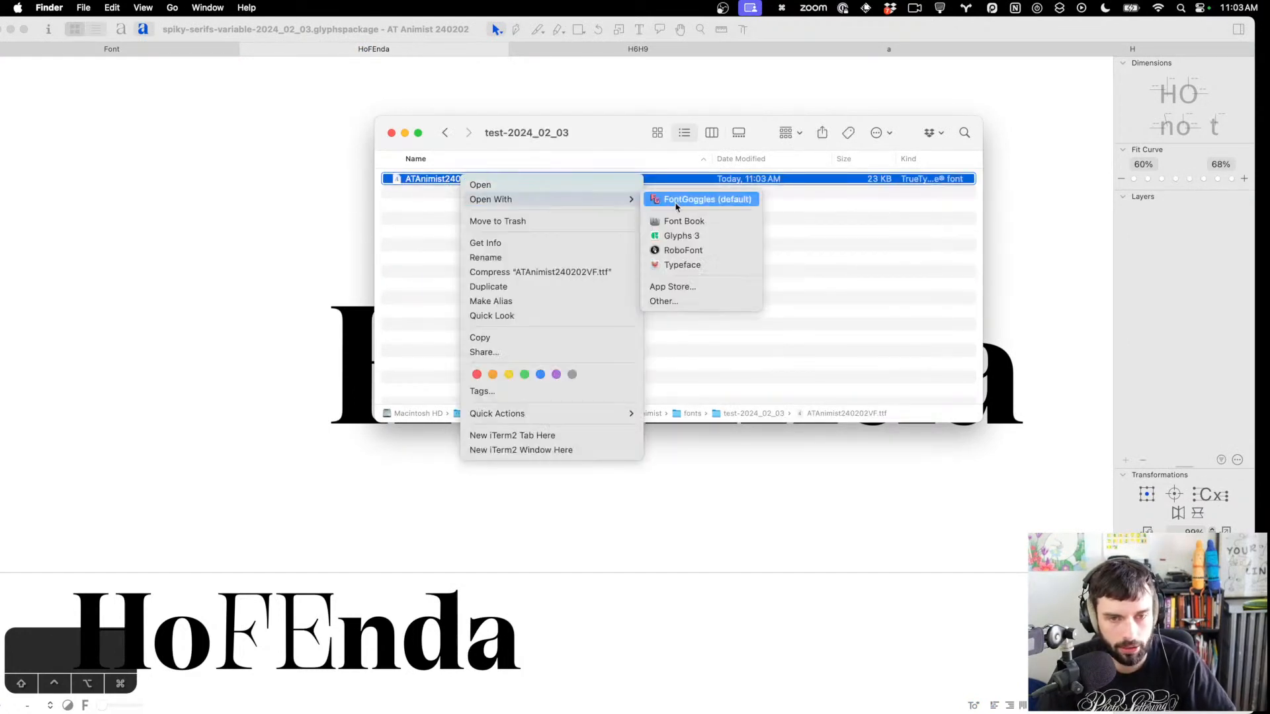
{"action": "left_click", "coordinate": [683, 201]}
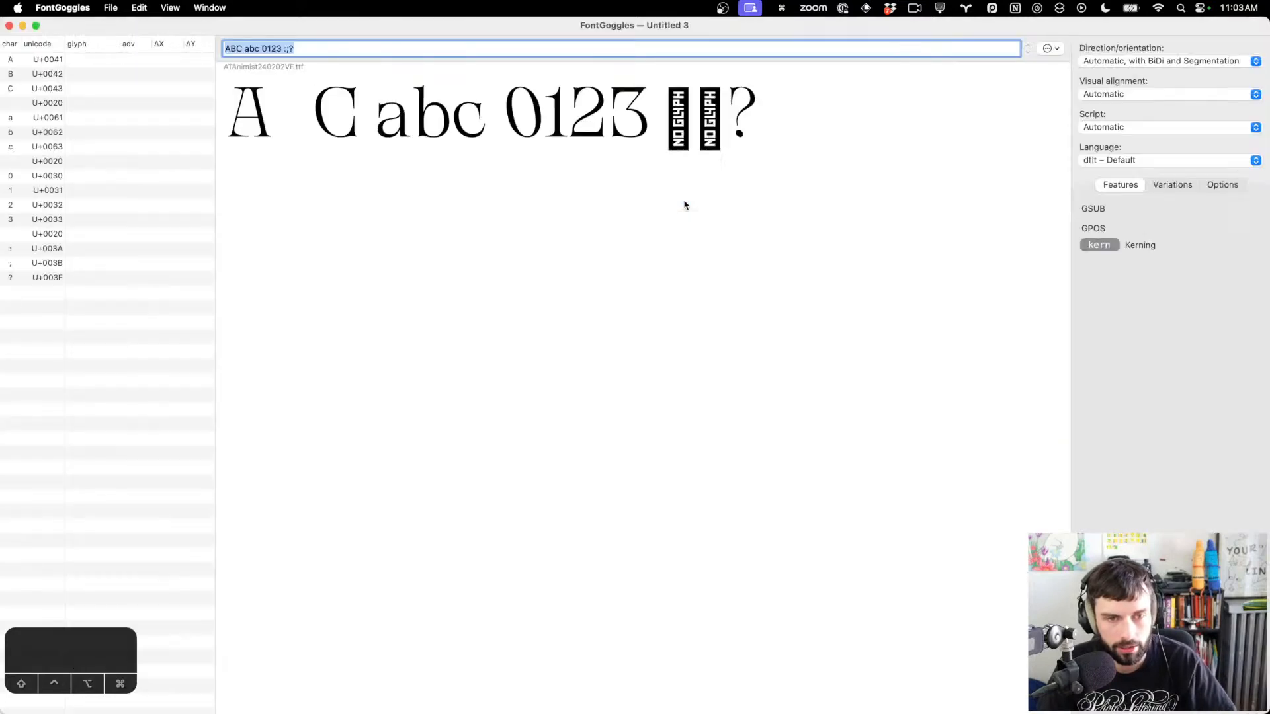
Preview the word "Honda" in the variable font and vary its Weight axis
{"action": "type", "text": "Honda"}
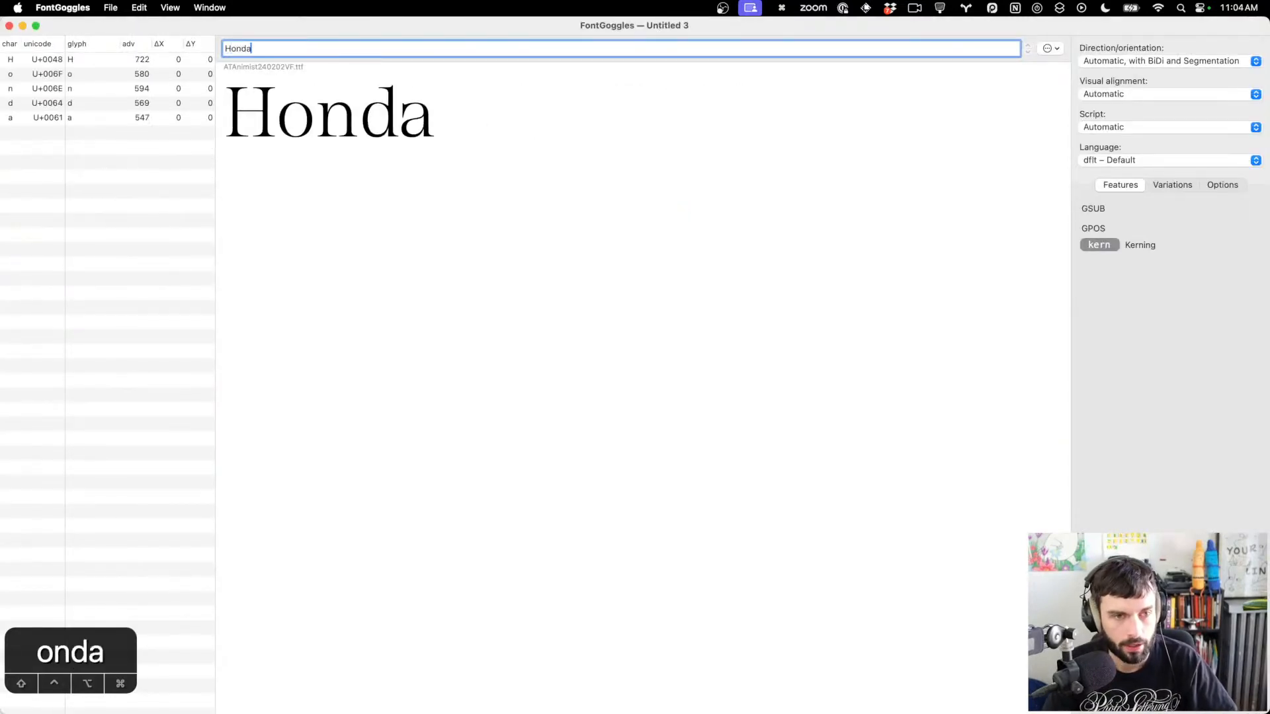
{"action": "scroll", "coordinate": [324, 126], "scroll_direction": "up", "scroll_amount": 10}
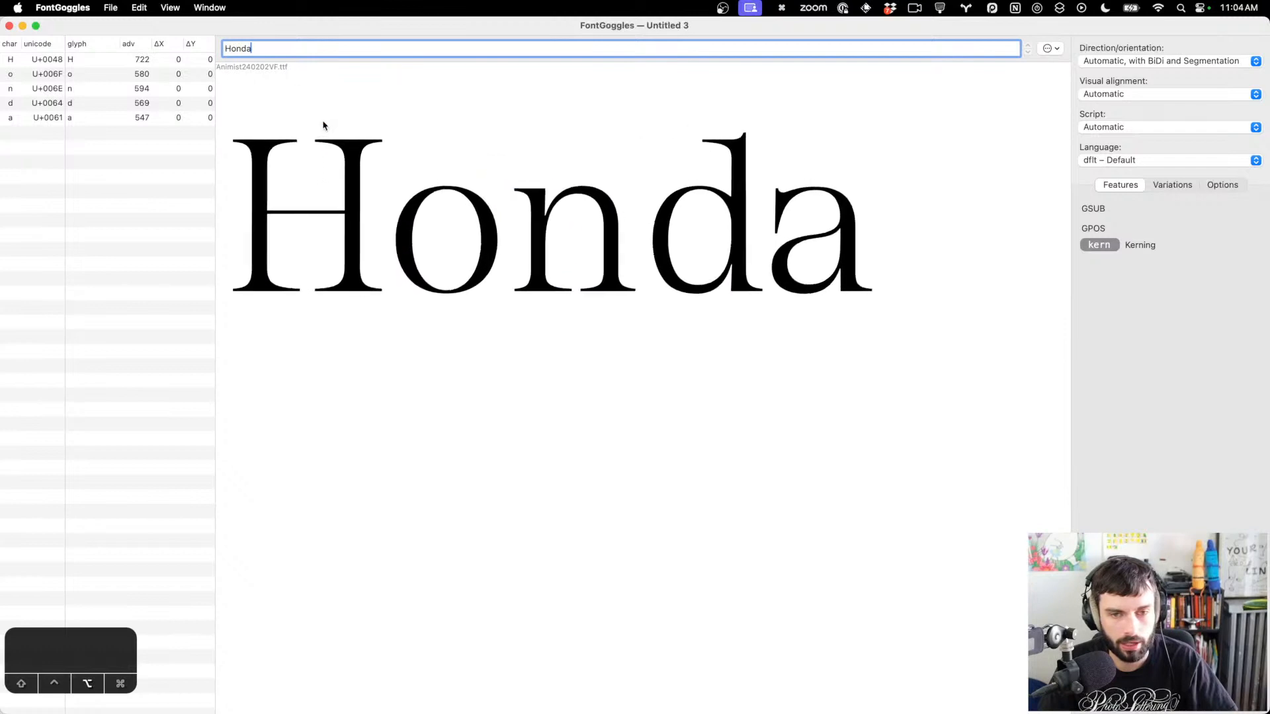
{"action": "left_click", "coordinate": [1173, 185]}
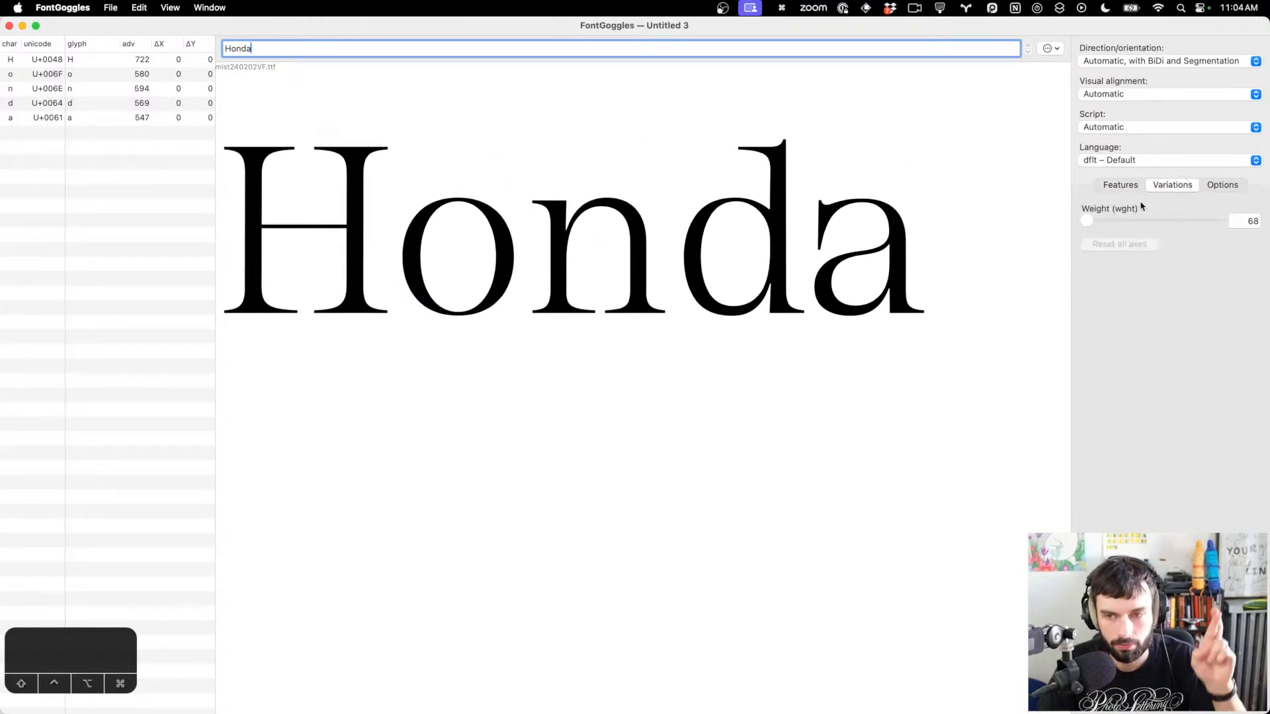
{"action": "left_click_drag", "start_coordinate": [1087, 221], "coordinate": [898, 276]}
Preview the text "something" and replace it with "Honad"
{"action": "key", "text": "super+a"}
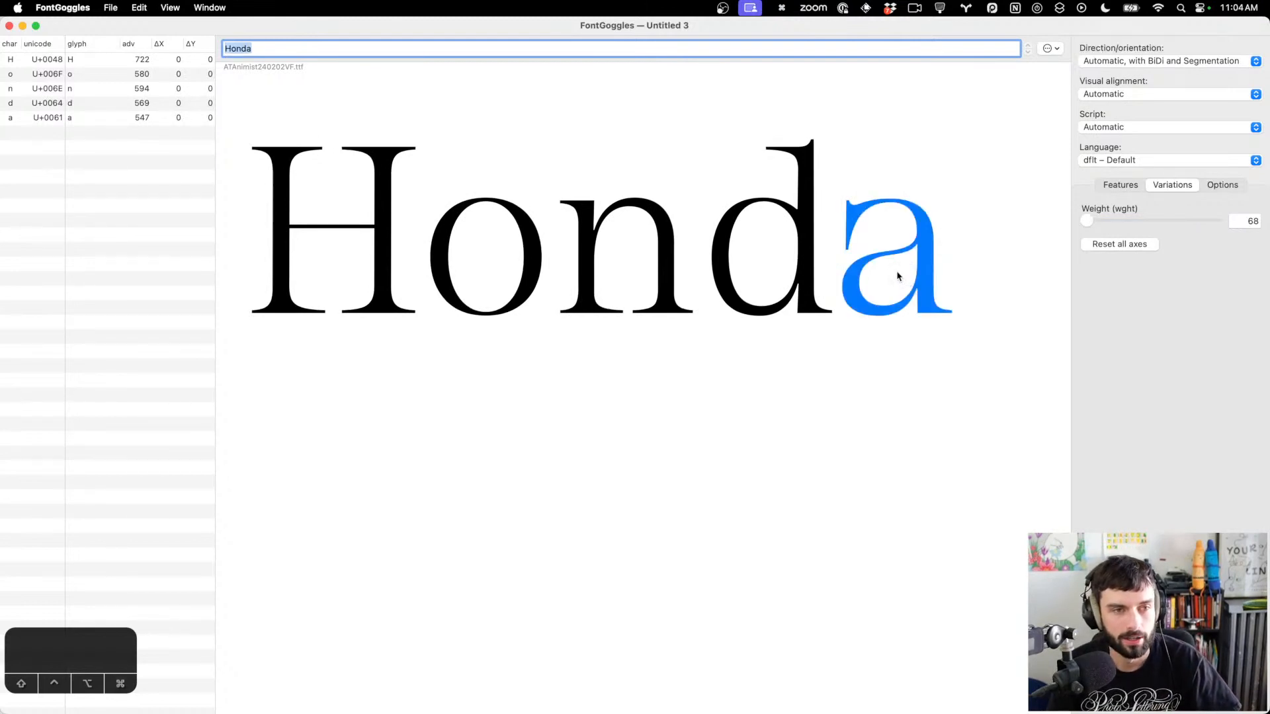
{"action": "type", "text": "something"}
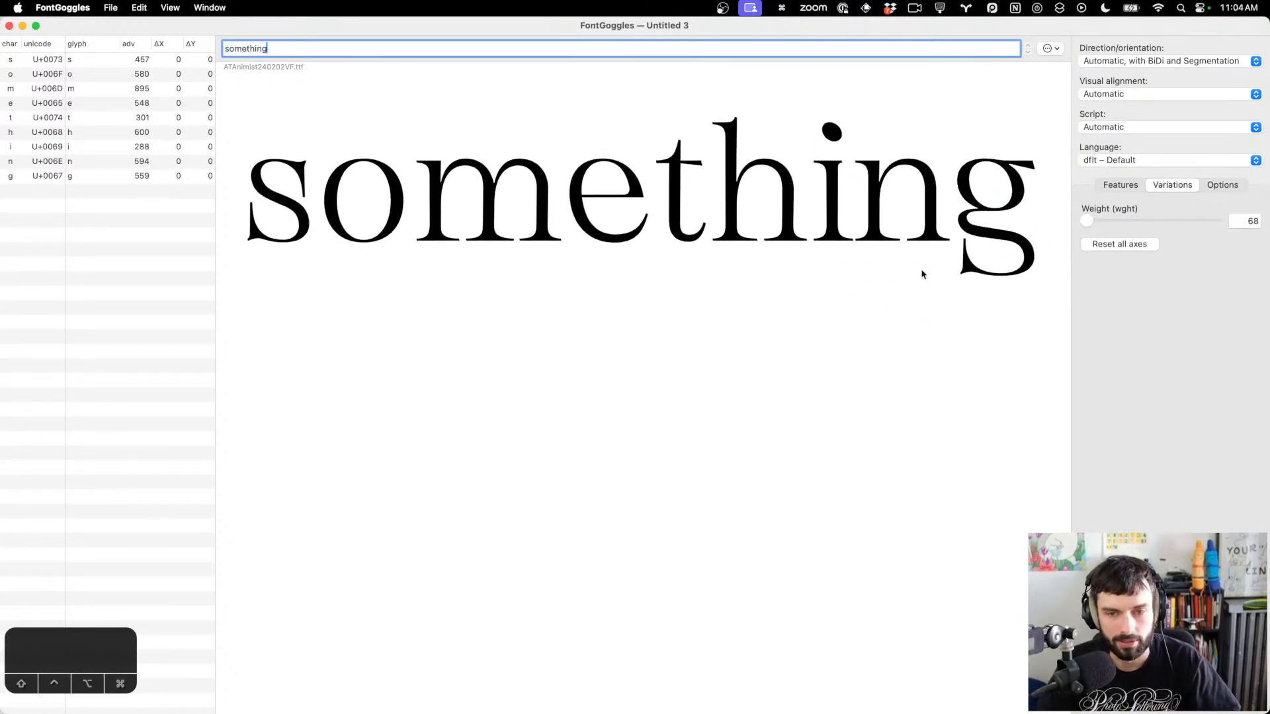
{"action": "key", "text": "super+a"}
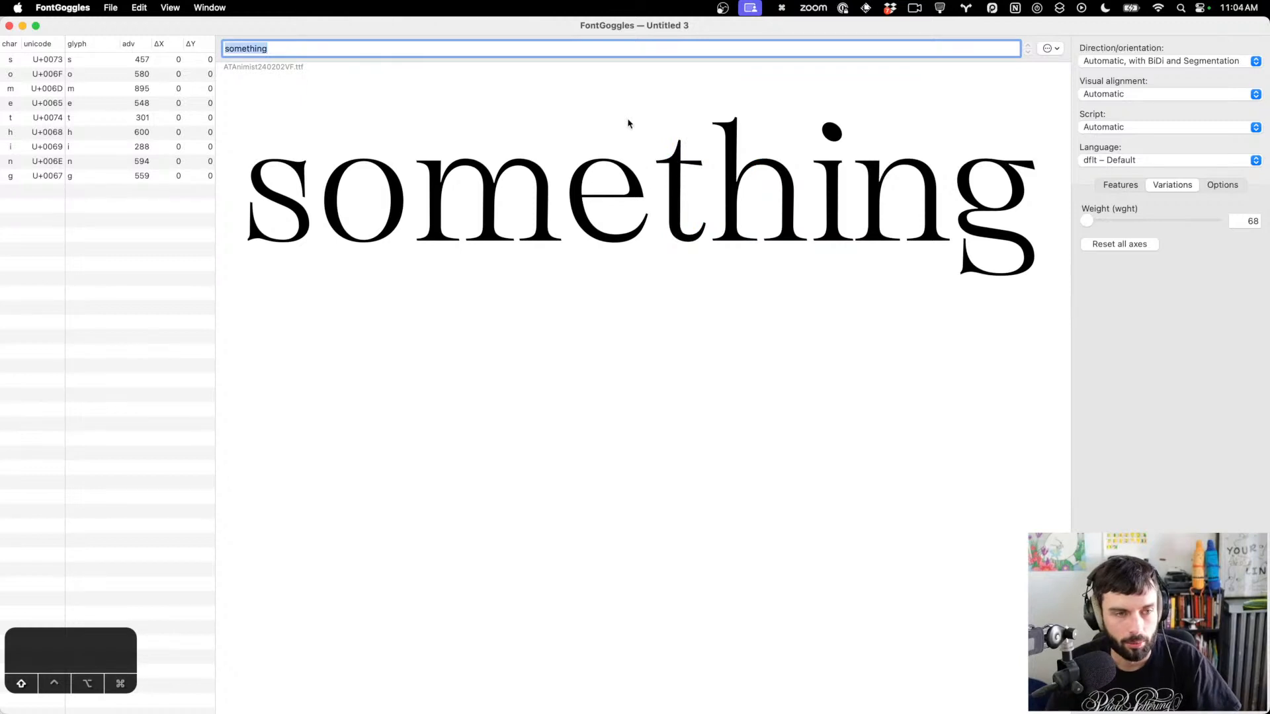
{"action": "type", "text": "H"}
{"action": "key", "text": "BackSpace"}
{"action": "type", "text": "Hona"}
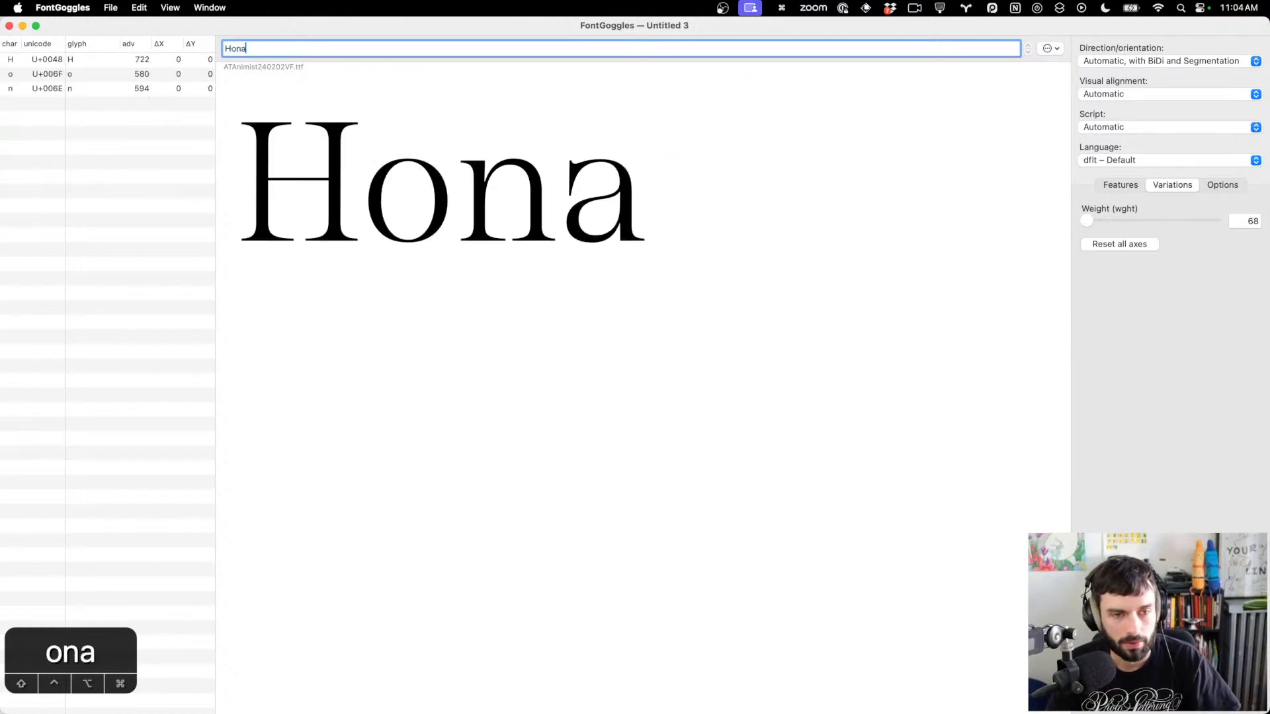
{"action": "type", "text": "a"}
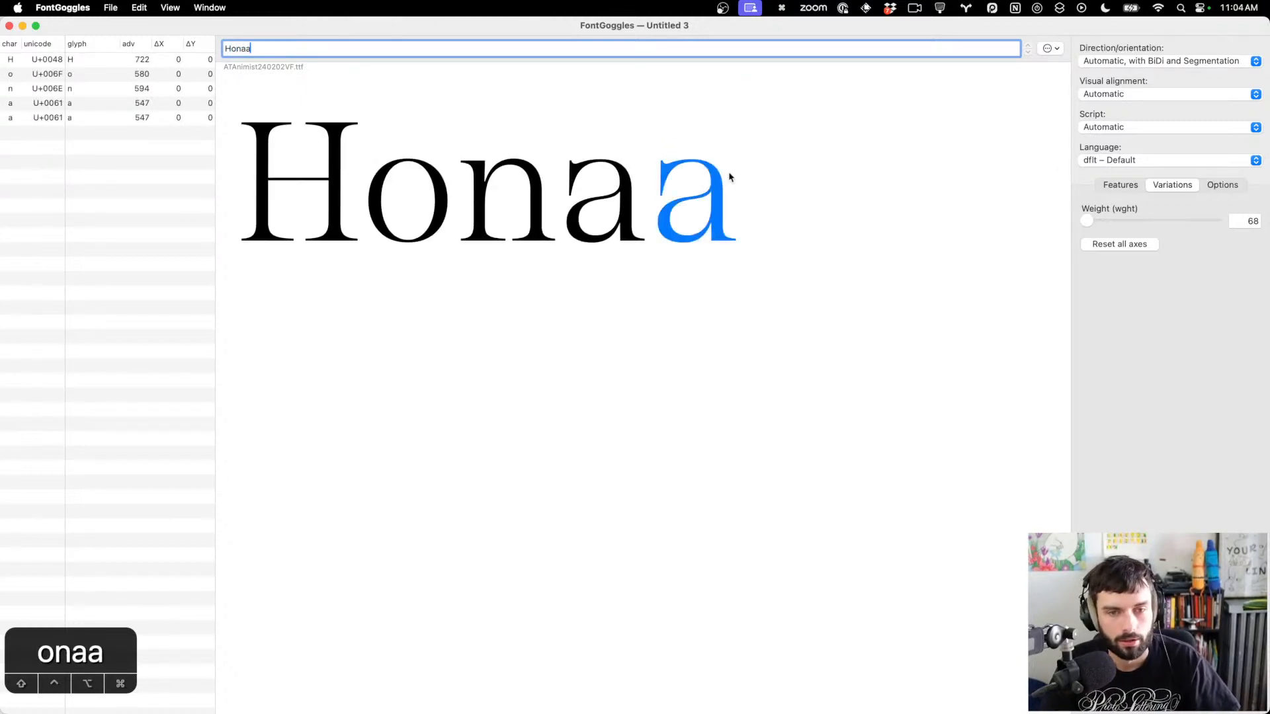
{"action": "key", "text": "BackSpace"}
{"action": "type", "text": "d"}
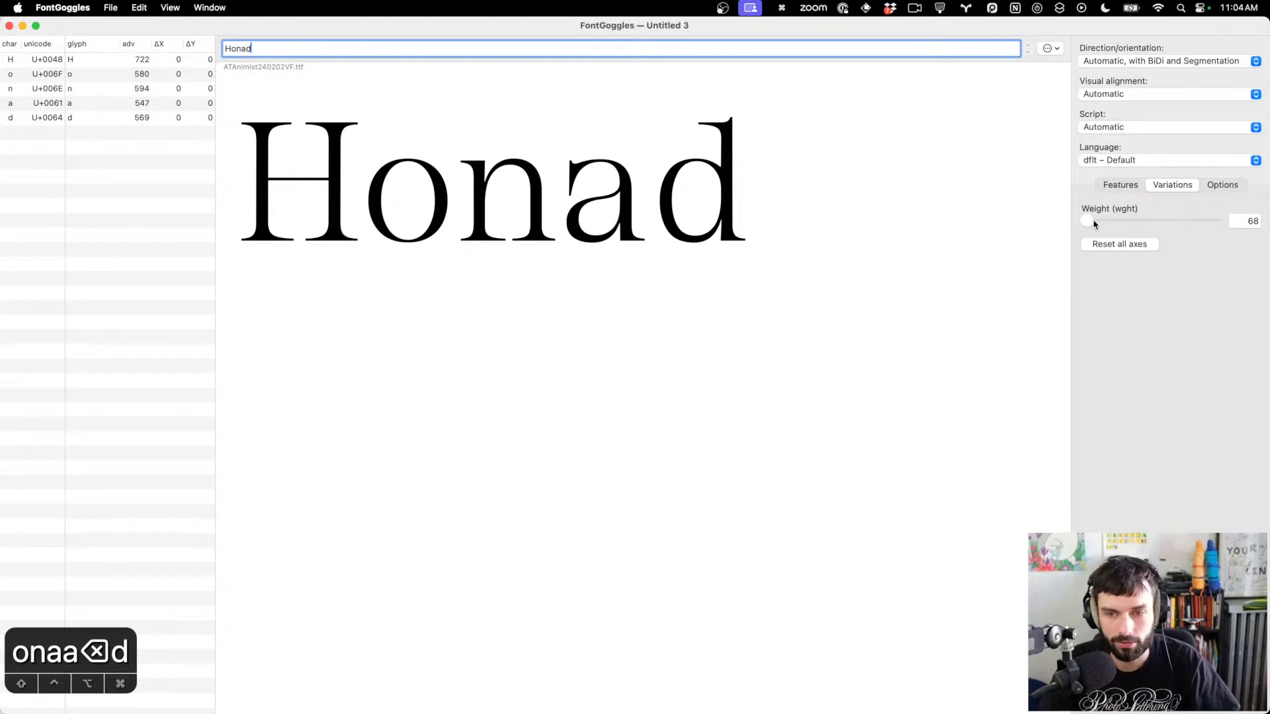
Preview the text at a Weight of 158 and close the font preview window
{"action": "left_click_drag", "start_coordinate": [1095, 225], "coordinate": [1268, 219]}
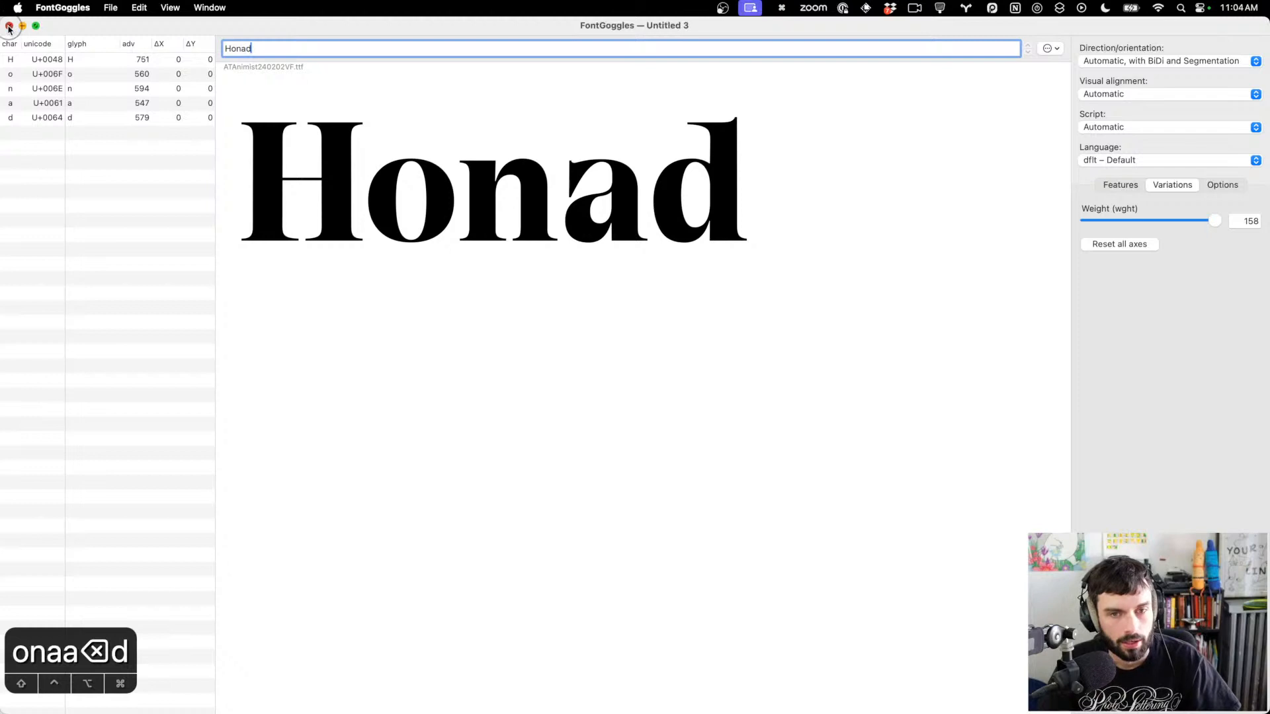
{"action": "left_click", "coordinate": [9, 26]}
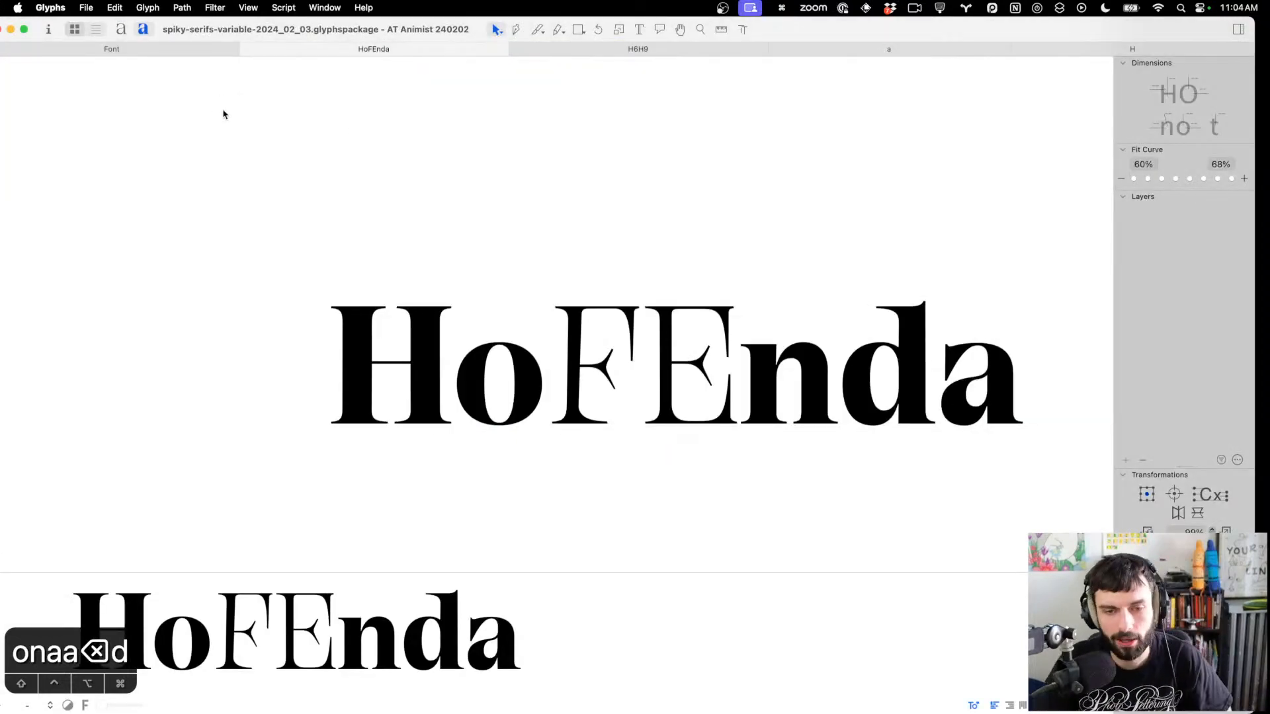
Delete the F and E from the HoFEnda text in Glyphs so it reads Honda, and save the file
{"action": "key", "text": "t"}
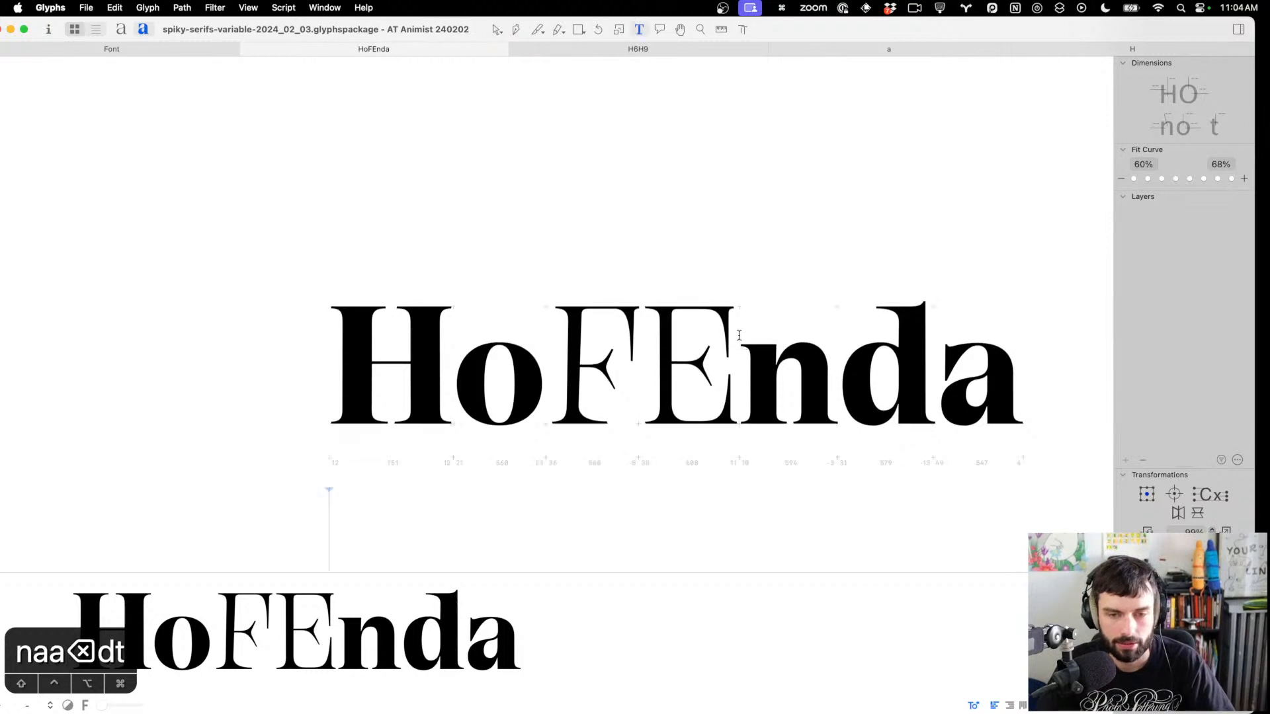
{"action": "left_click", "coordinate": [737, 337]}
{"action": "key", "text": "BackSpace"}
{"action": "key", "text": "BackSpace"}
{"action": "key", "text": "super+s"}
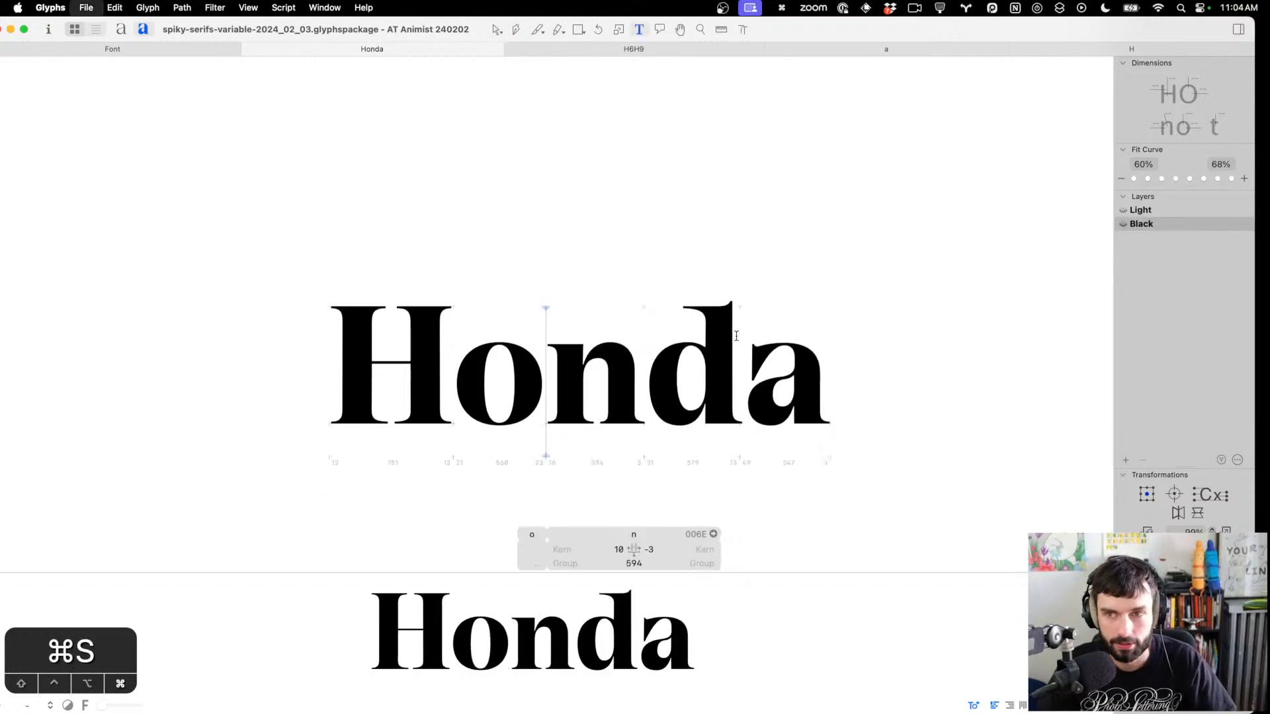
Review the font's axis settings and the Light master's settings in the font info, and close it
{"action": "scroll", "coordinate": [550, 321], "scroll_direction": "up", "scroll_amount": 3}
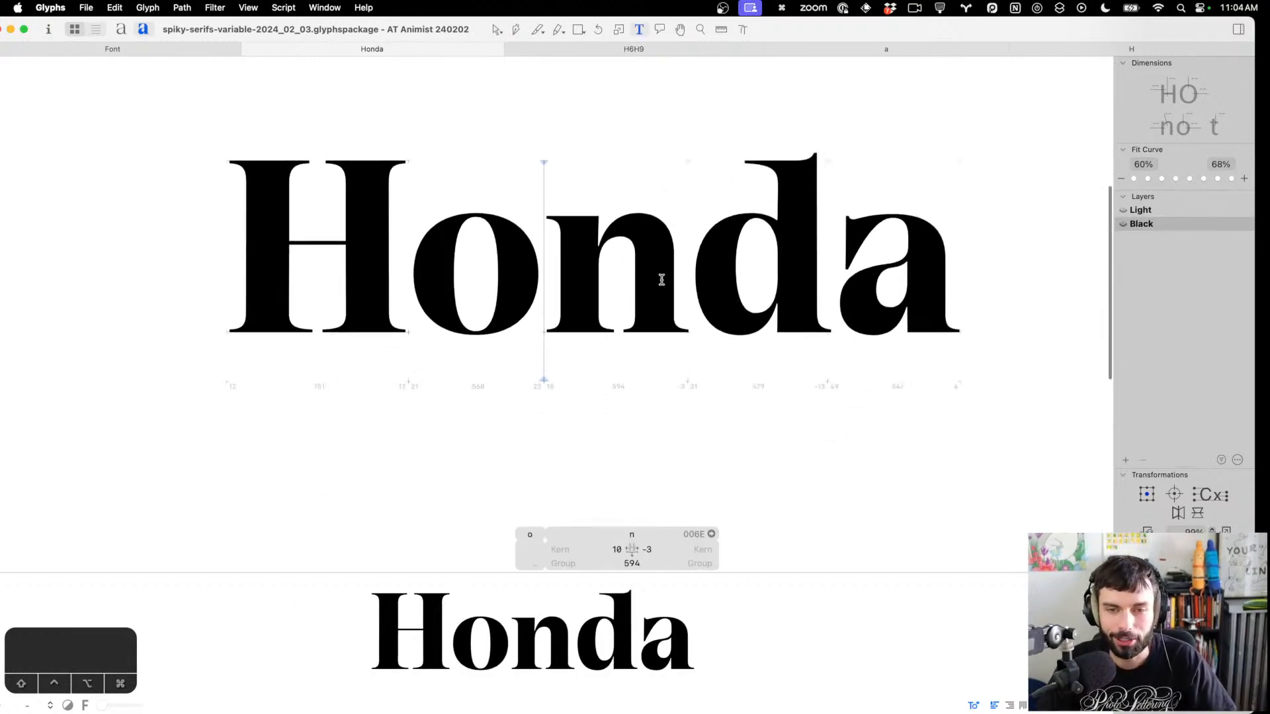
{"action": "scroll", "coordinate": [662, 280], "scroll_direction": "up", "scroll_amount": 2}
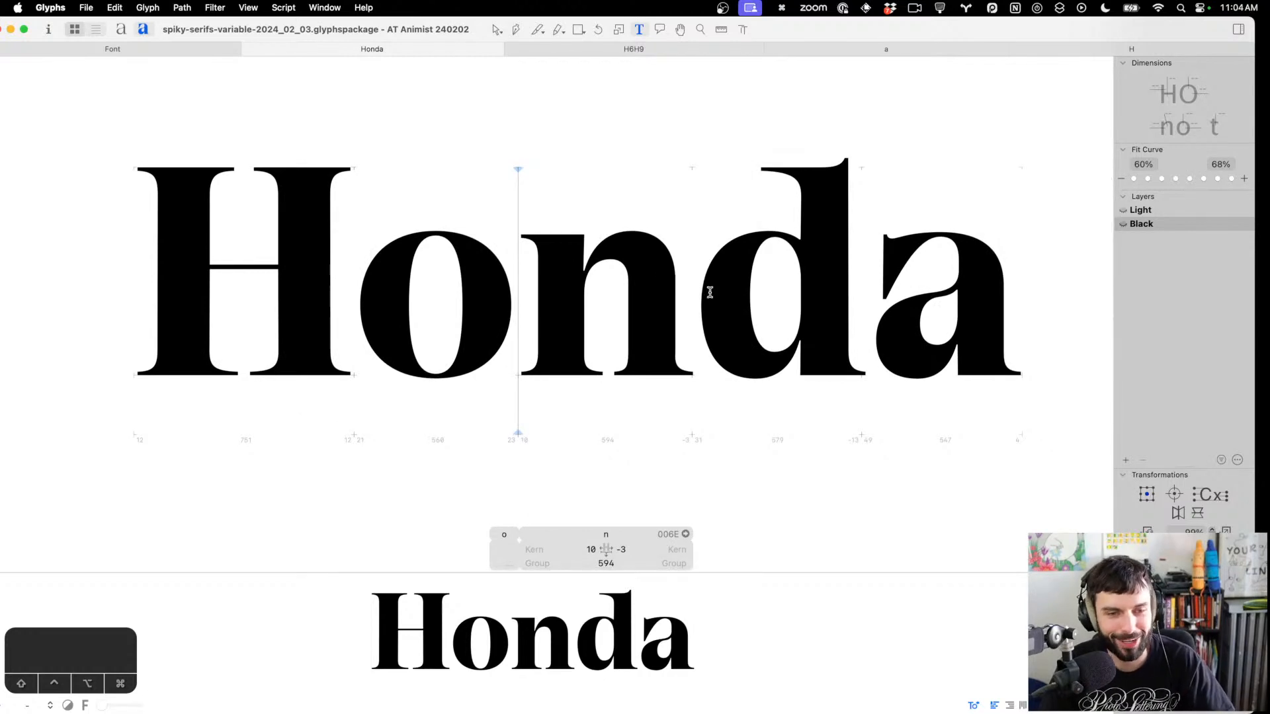
{"action": "key", "text": "super+i"}
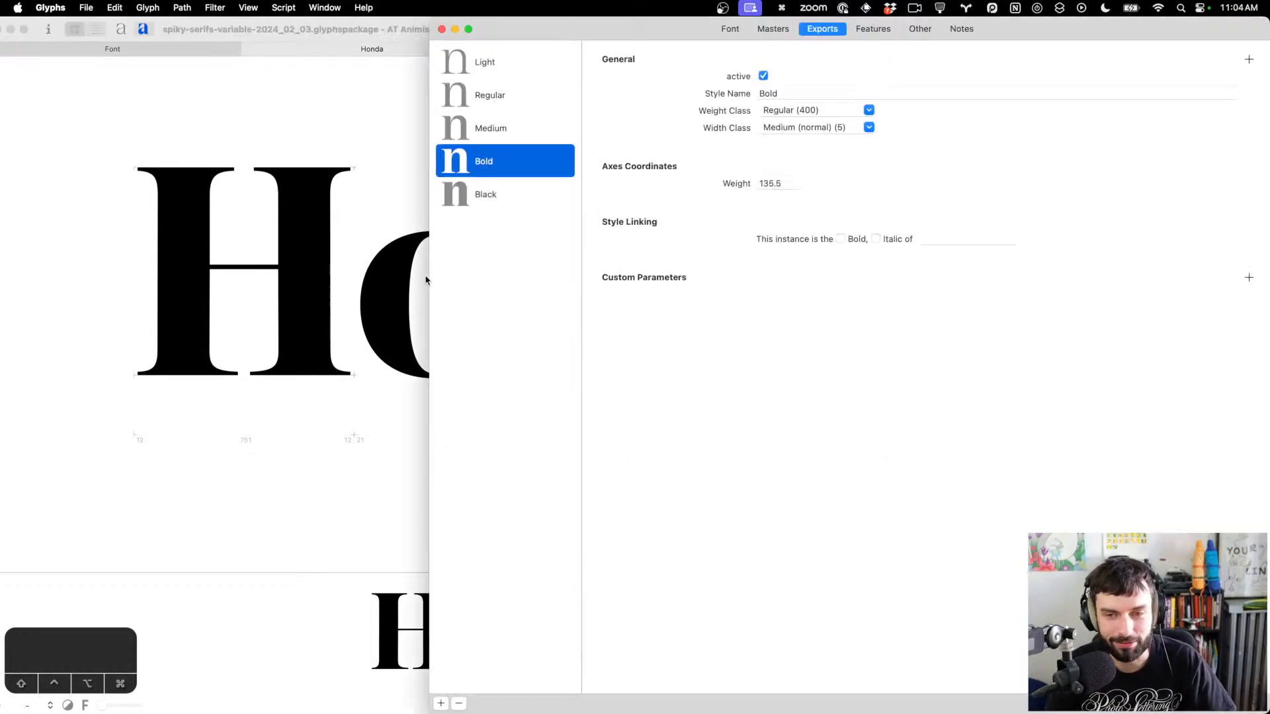
{"action": "left_click", "coordinate": [733, 29]}
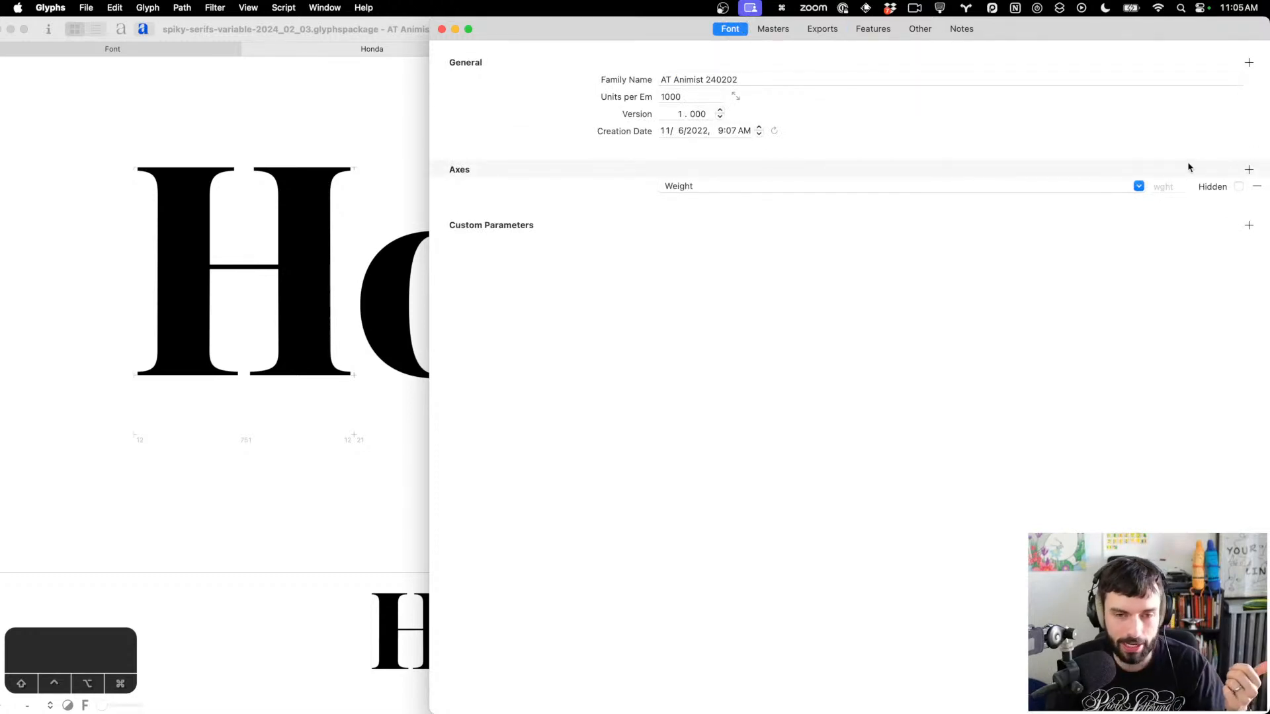
{"action": "left_click", "coordinate": [769, 29]}
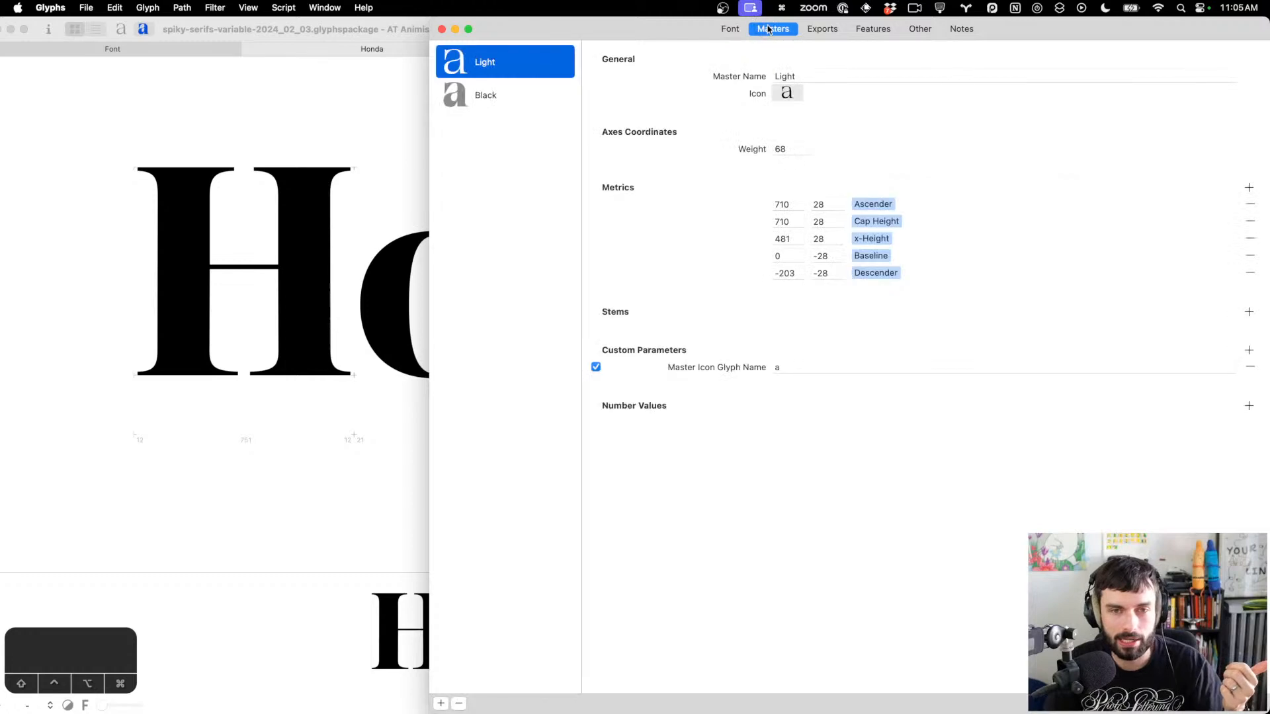
{"action": "left_click", "coordinate": [442, 29]}
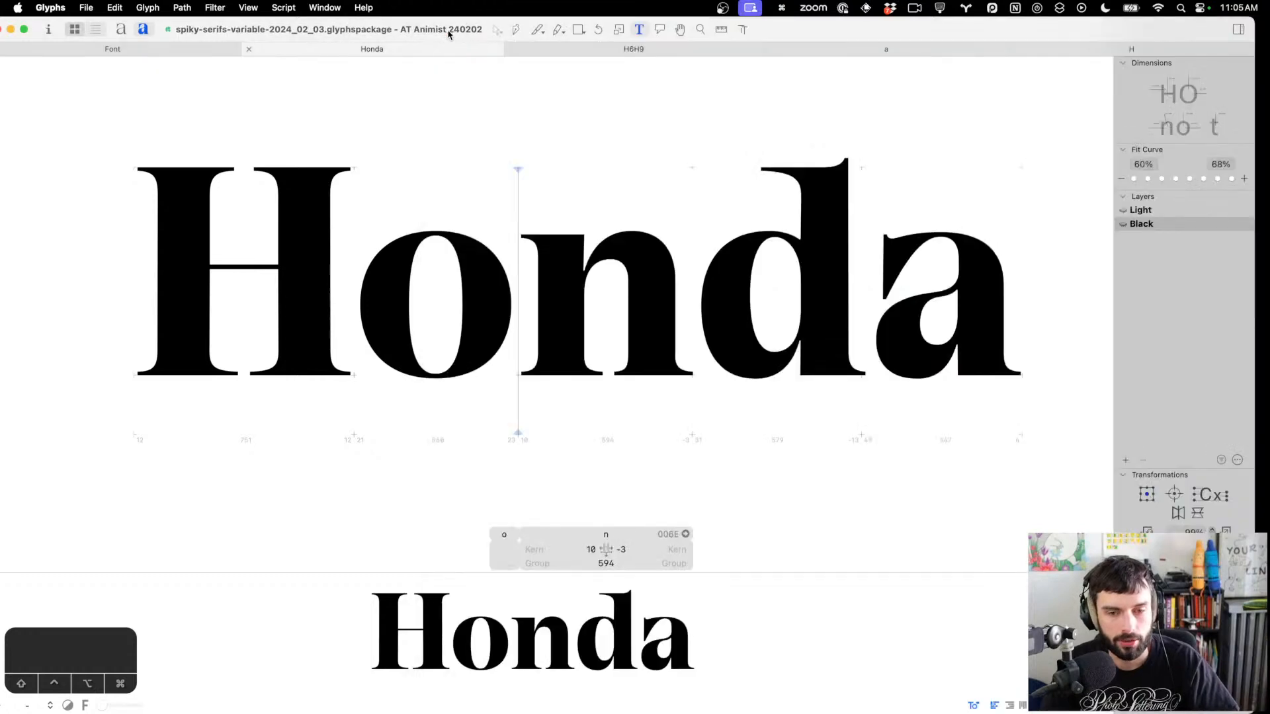
Switch to Adobe Illustrator and bring its window with designspace-diagrams.ai onto this display, enlarged to fill it
{"action": "mouse_move", "coordinate": [545, 712]}
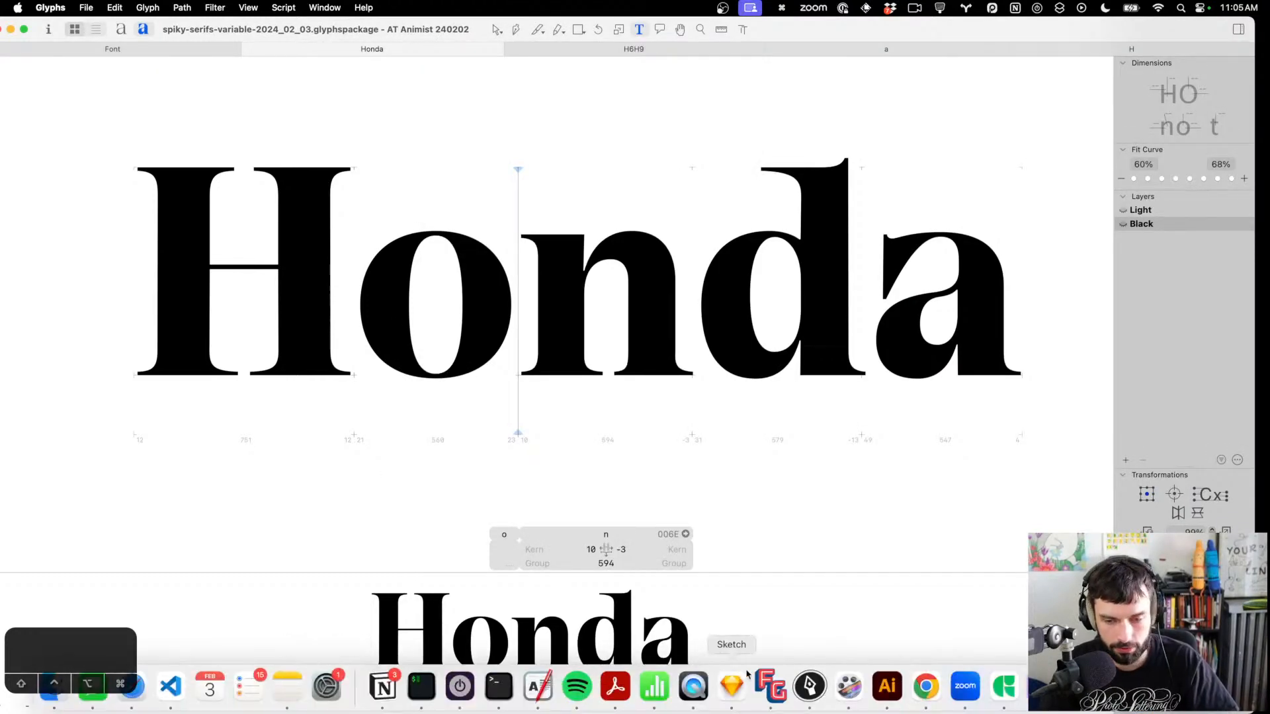
{"action": "left_click", "coordinate": [887, 685]}
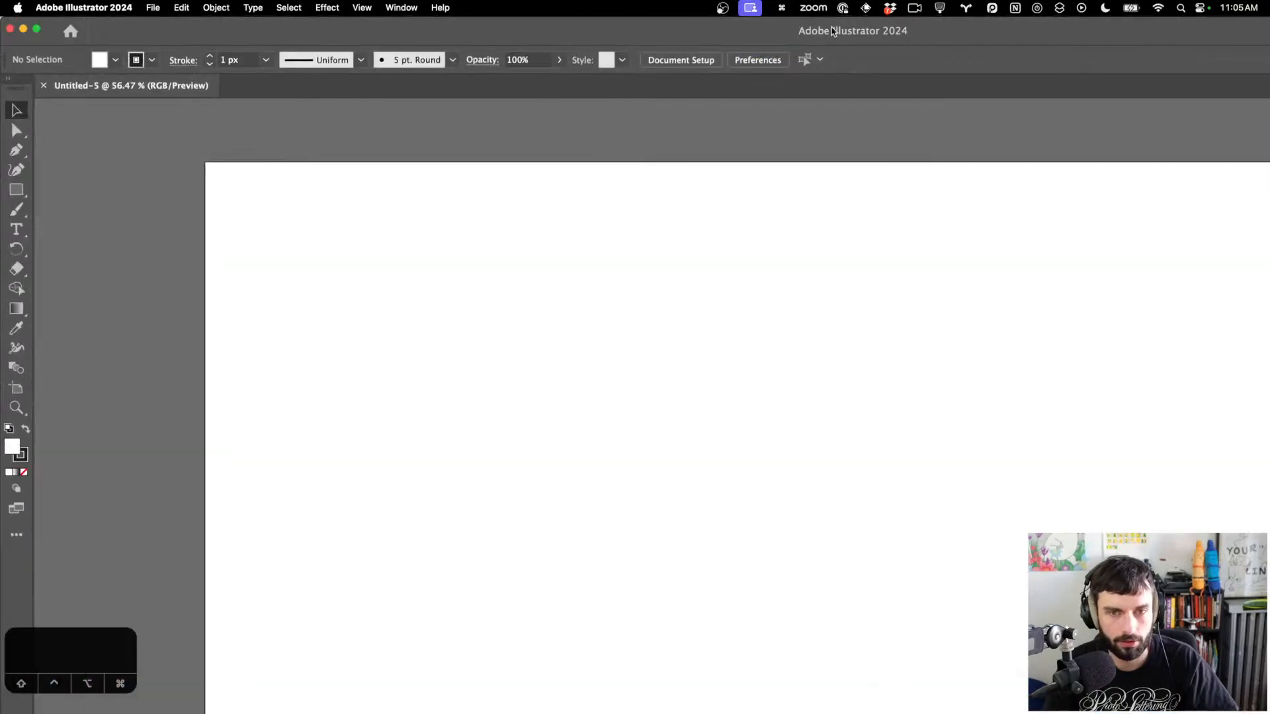
{"action": "left_click_drag", "start_coordinate": [995, 38], "coordinate": [992, 713]}
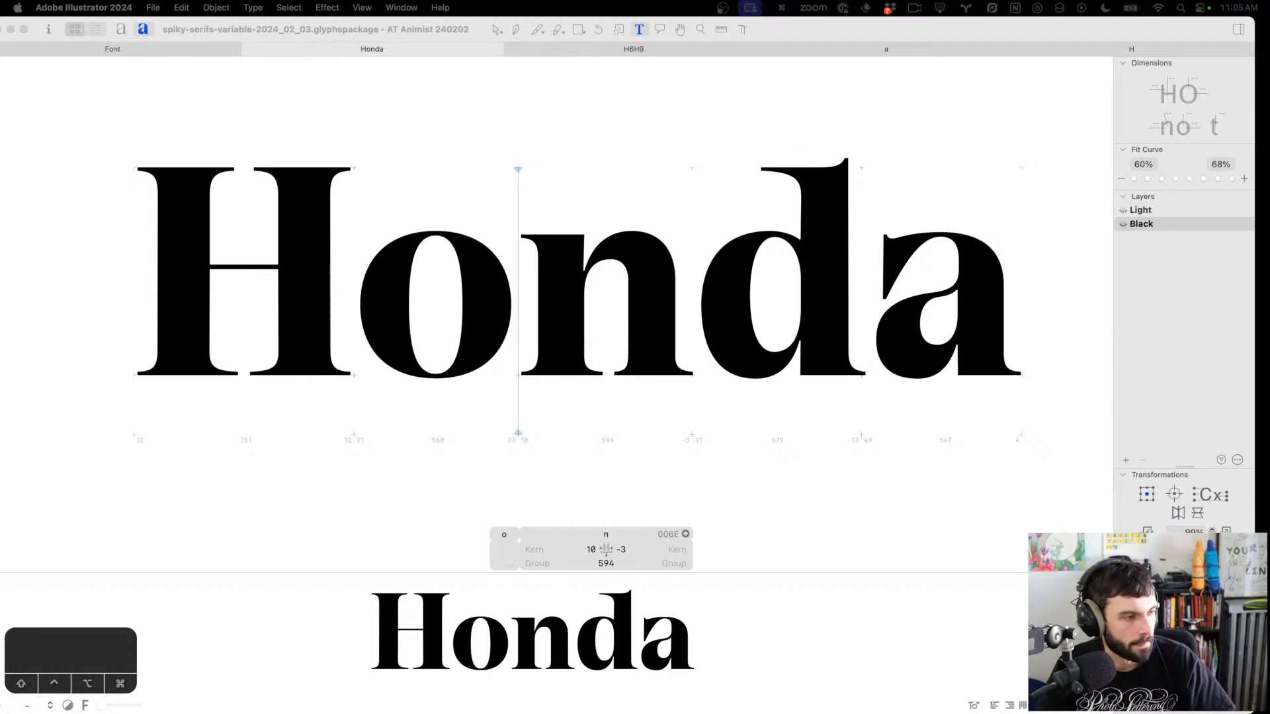
{"action": "left_click_drag", "start_coordinate": [860, 713], "coordinate": [887, 83]}
{"action": "key", "text": "ctrl+alt+super+Return"}
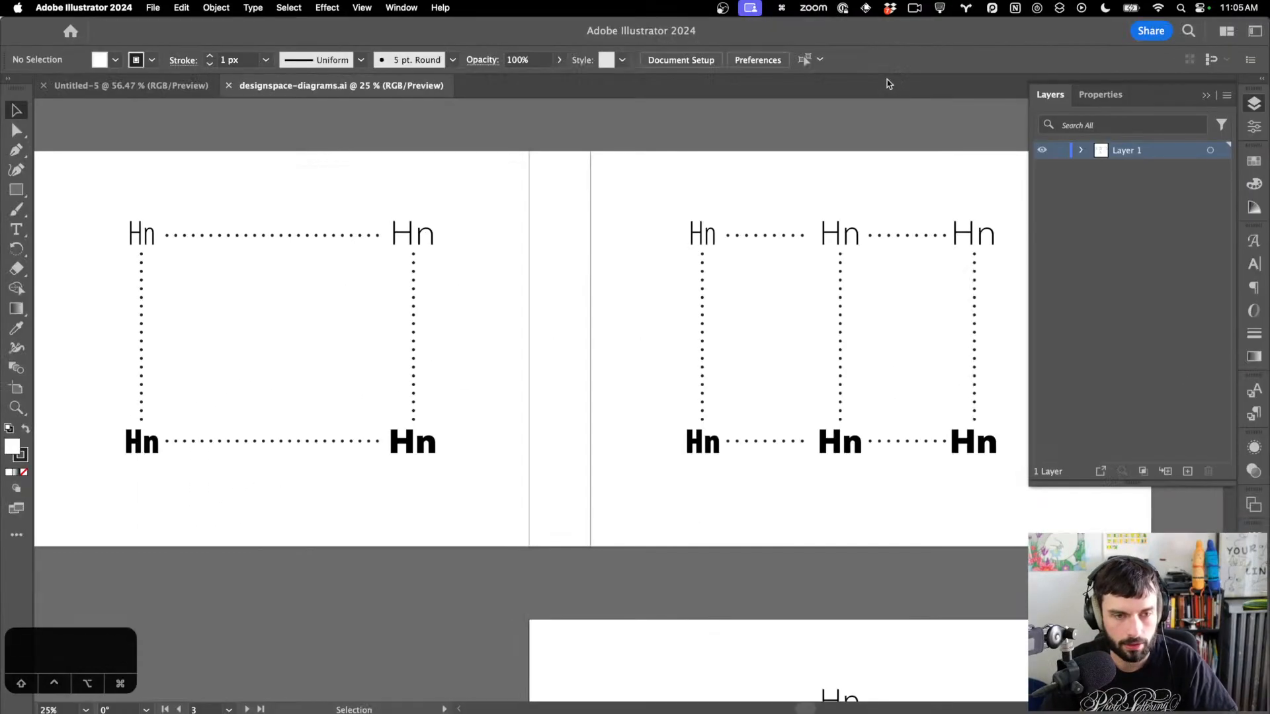
Select the light, wide Hn sample in the four-corner designspace diagram and inspect its variable font Weight and Width settings
{"action": "scroll", "coordinate": [665, 312], "scroll_direction": "down", "scroll_amount": 4}
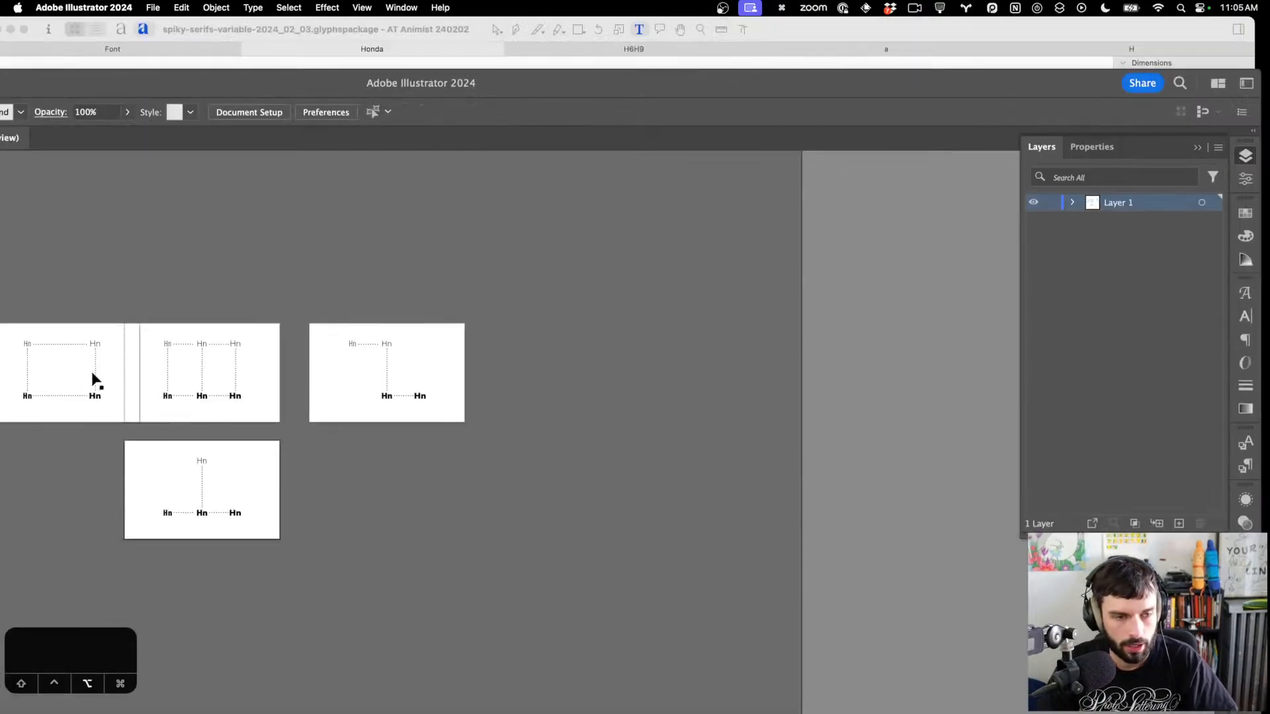
{"action": "key", "text": "ctrl+alt+super+8"}
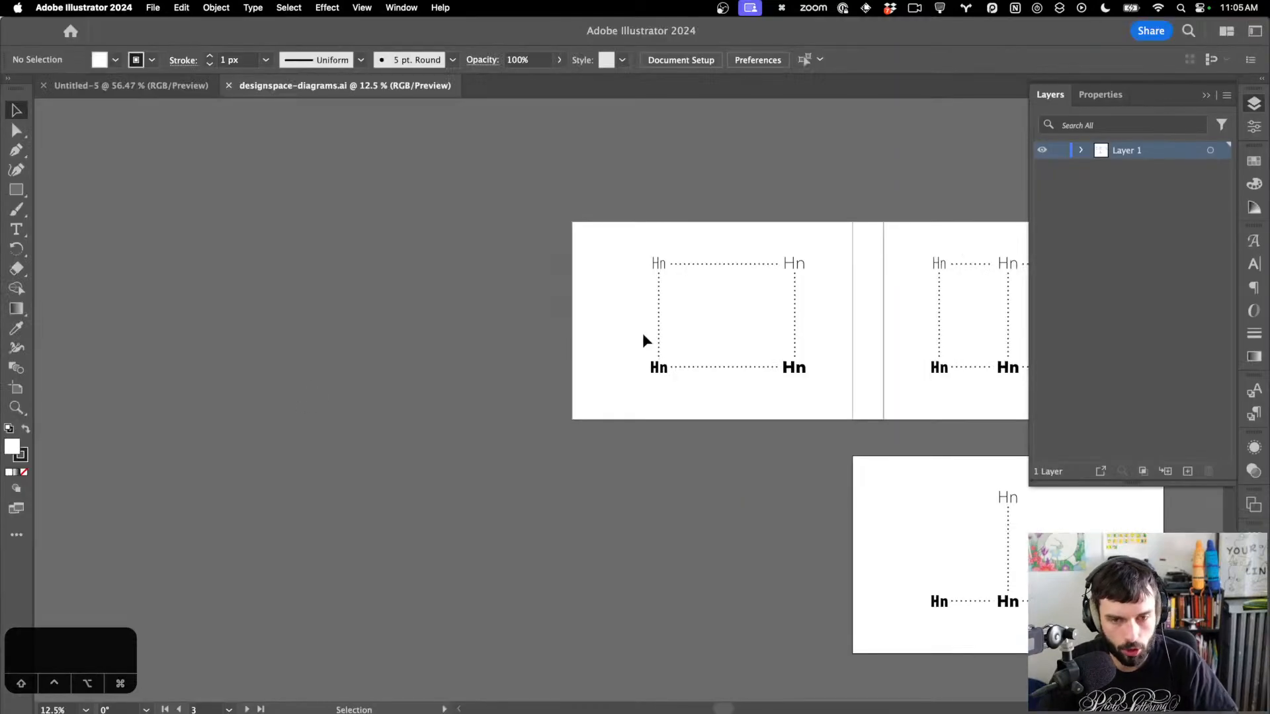
{"action": "scroll", "coordinate": [645, 340], "scroll_direction": "up", "scroll_amount": 3}
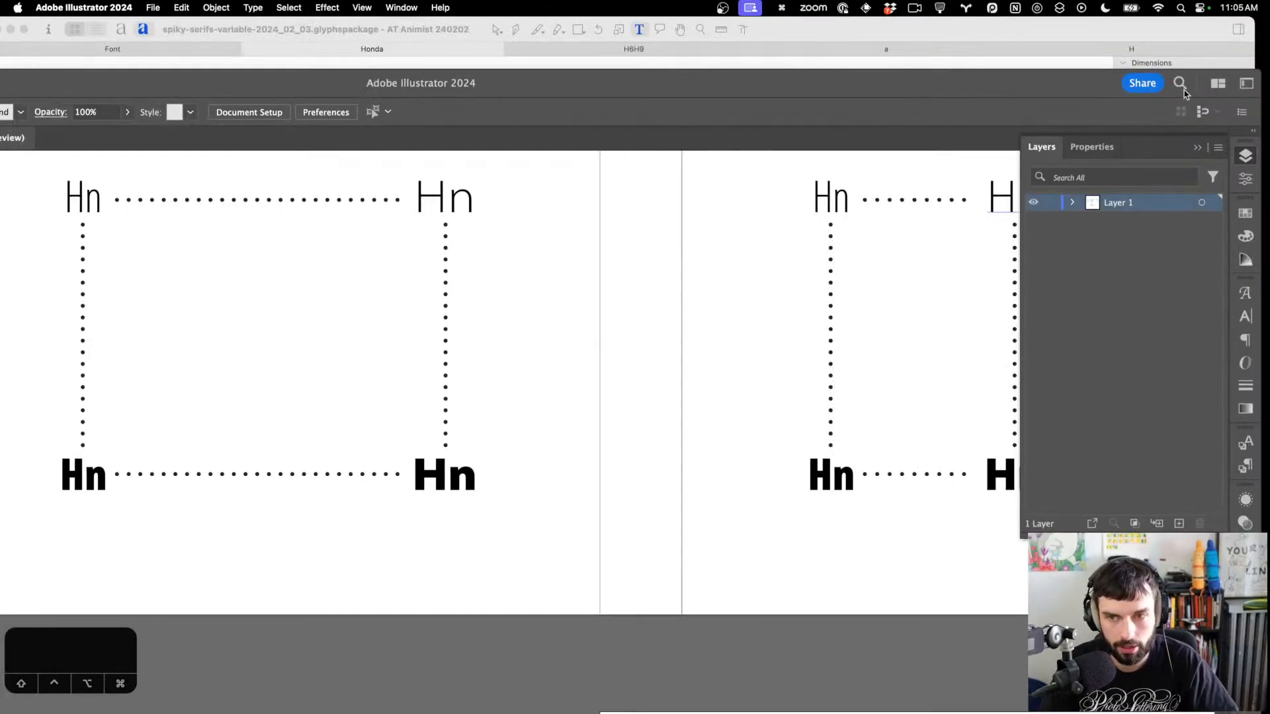
{"action": "double_click", "coordinate": [970, 80]}
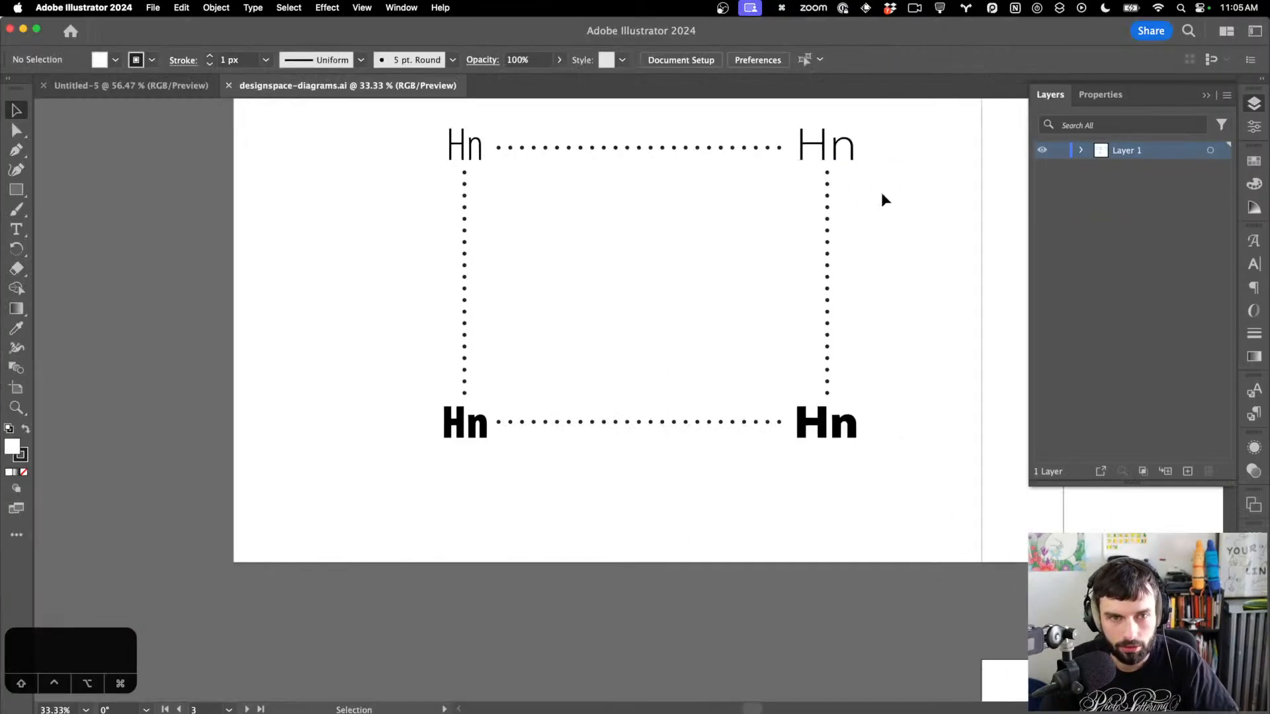
{"action": "scroll", "coordinate": [881, 193], "scroll_direction": "right", "scroll_amount": 2}
{"action": "scroll", "coordinate": [881, 193], "scroll_direction": "up", "scroll_amount": 3}
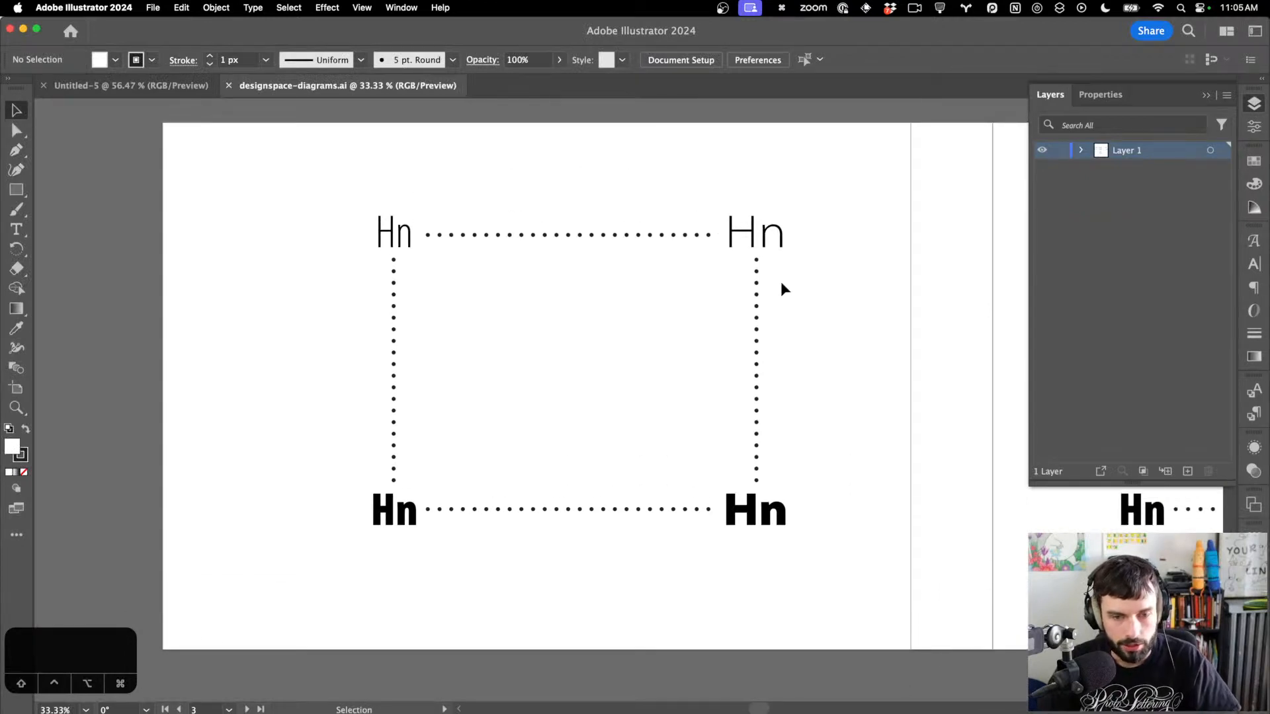
{"action": "left_click", "coordinate": [782, 237]}
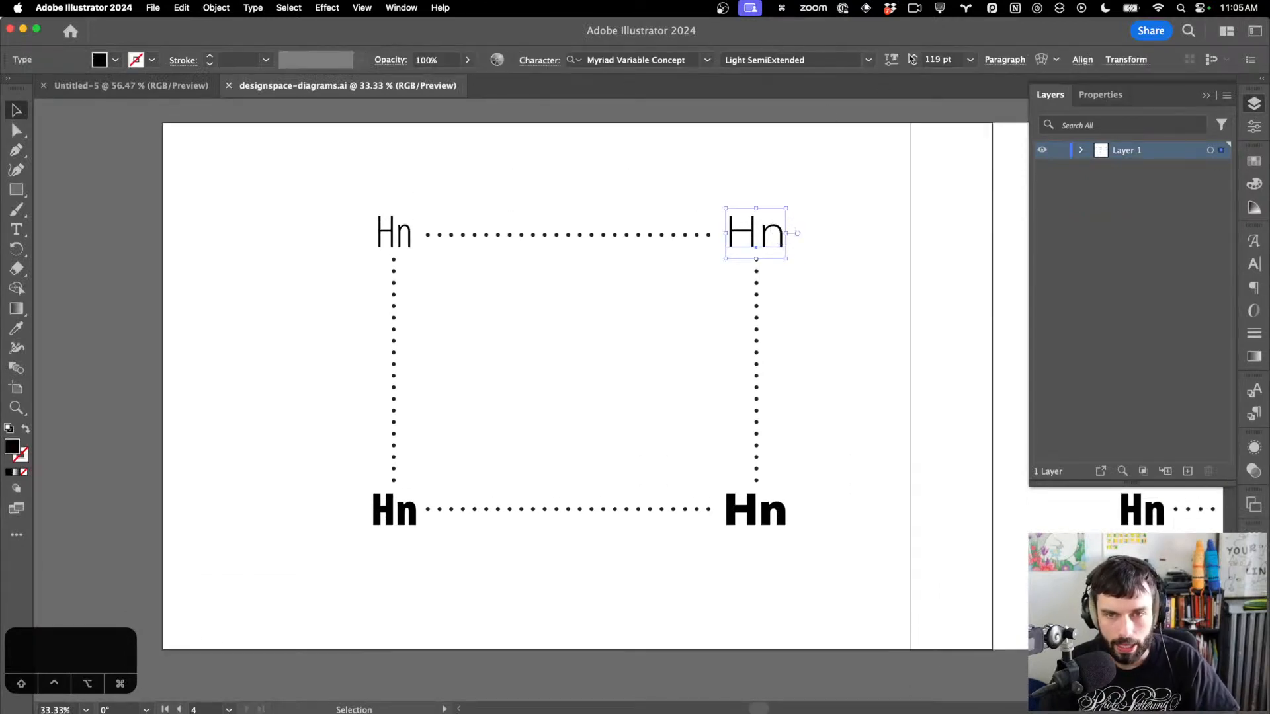
{"action": "left_click", "coordinate": [891, 60]}
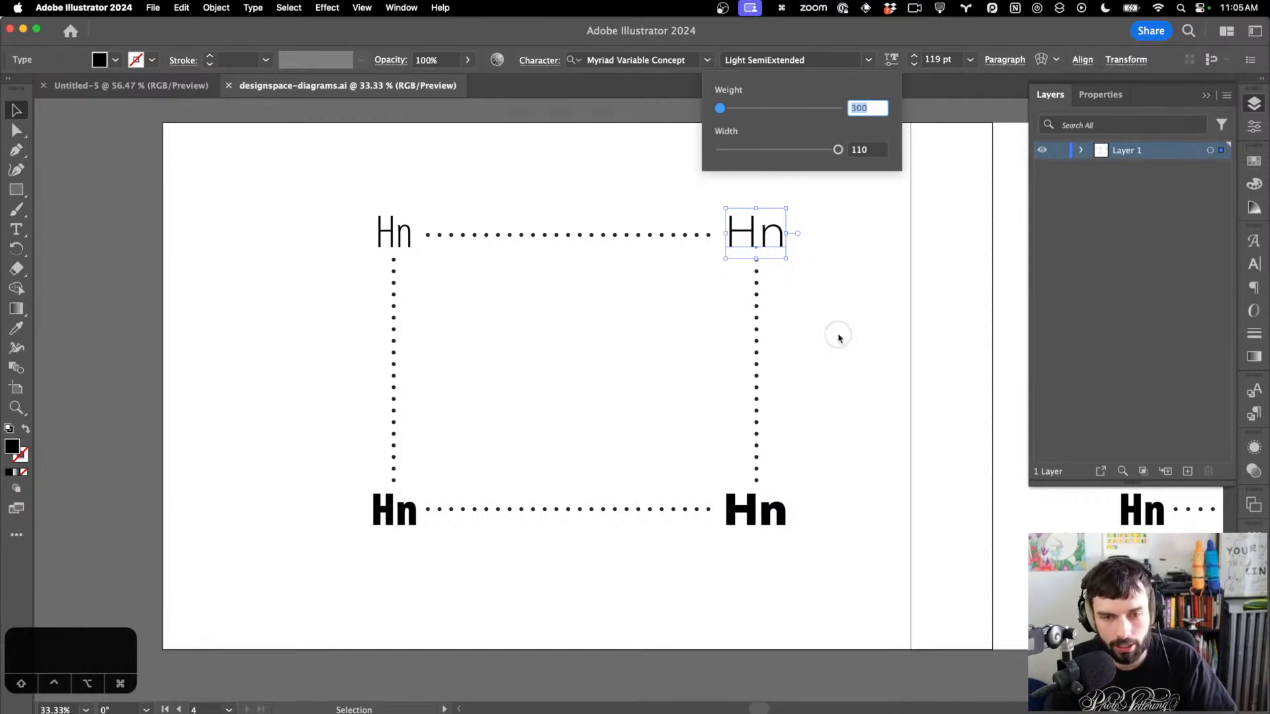
{"action": "key", "text": "Return"}
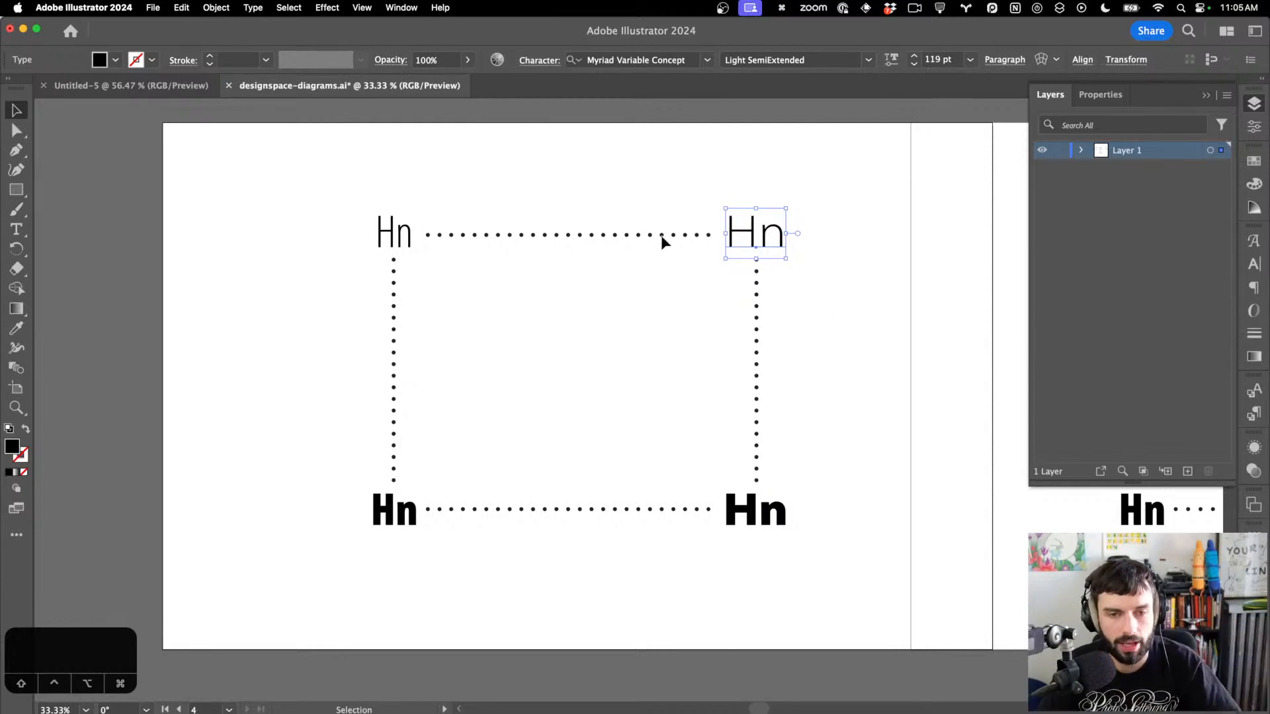
{"action": "scroll", "coordinate": [517, 319], "scroll_direction": "up", "scroll_amount": 2}
{"action": "scroll", "coordinate": [332, 289], "scroll_direction": "down", "scroll_amount": 2}
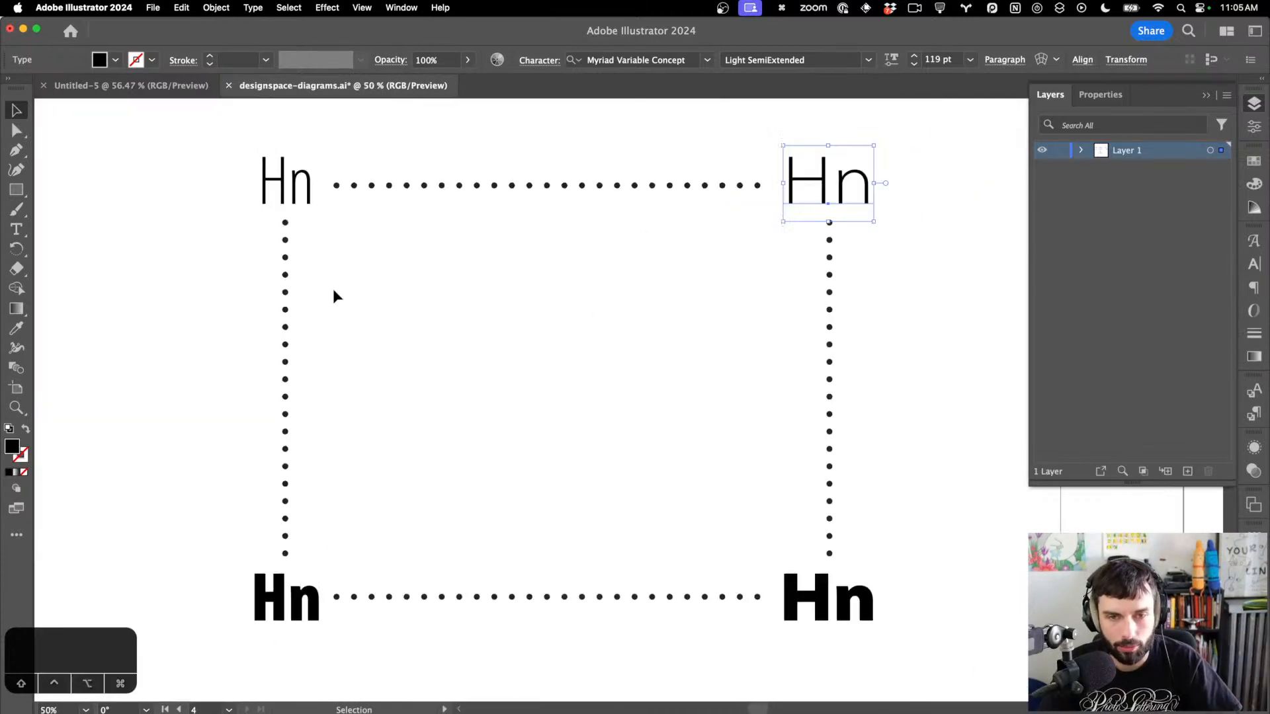
Hide the panels and deselect the light wide Hn to present the whole four-corner designspace diagram
{"action": "key", "text": "Tab"}
{"action": "scroll", "coordinate": [346, 275], "scroll_direction": "up", "scroll_amount": 2}
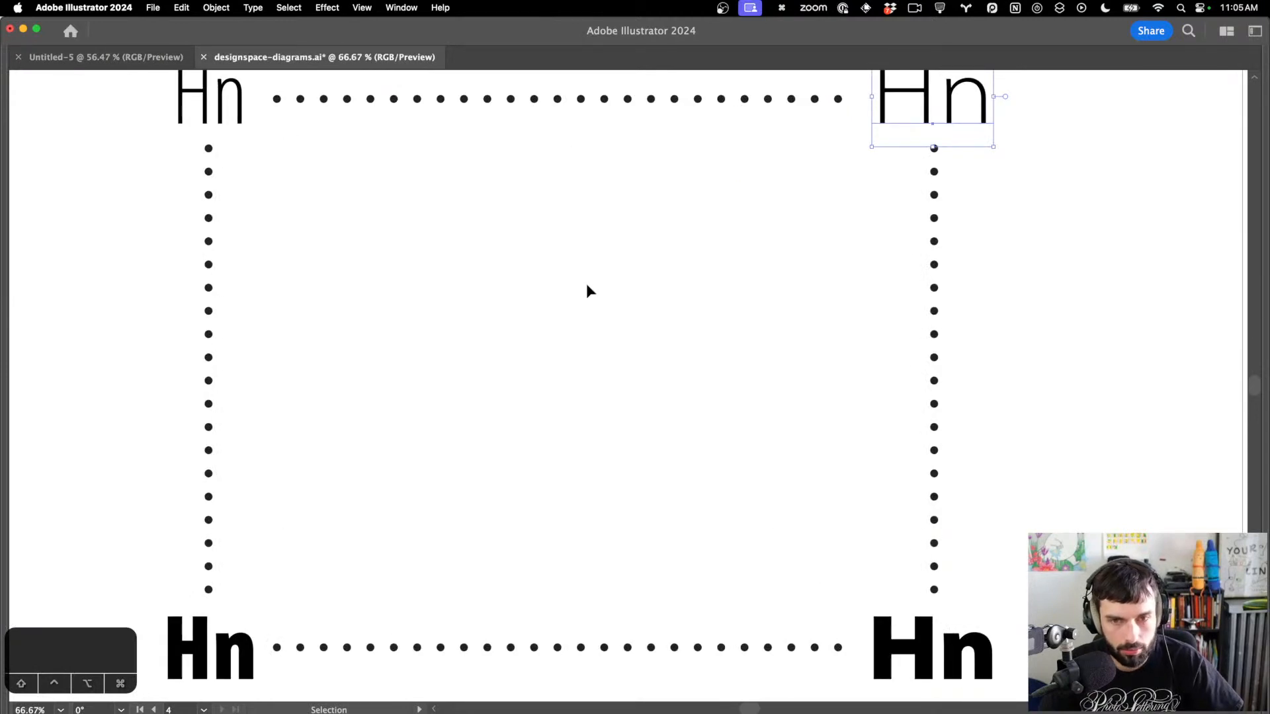
{"action": "left_click", "coordinate": [1156, 372]}
{"action": "scroll", "coordinate": [1156, 372], "scroll_direction": "down", "scroll_amount": 1}
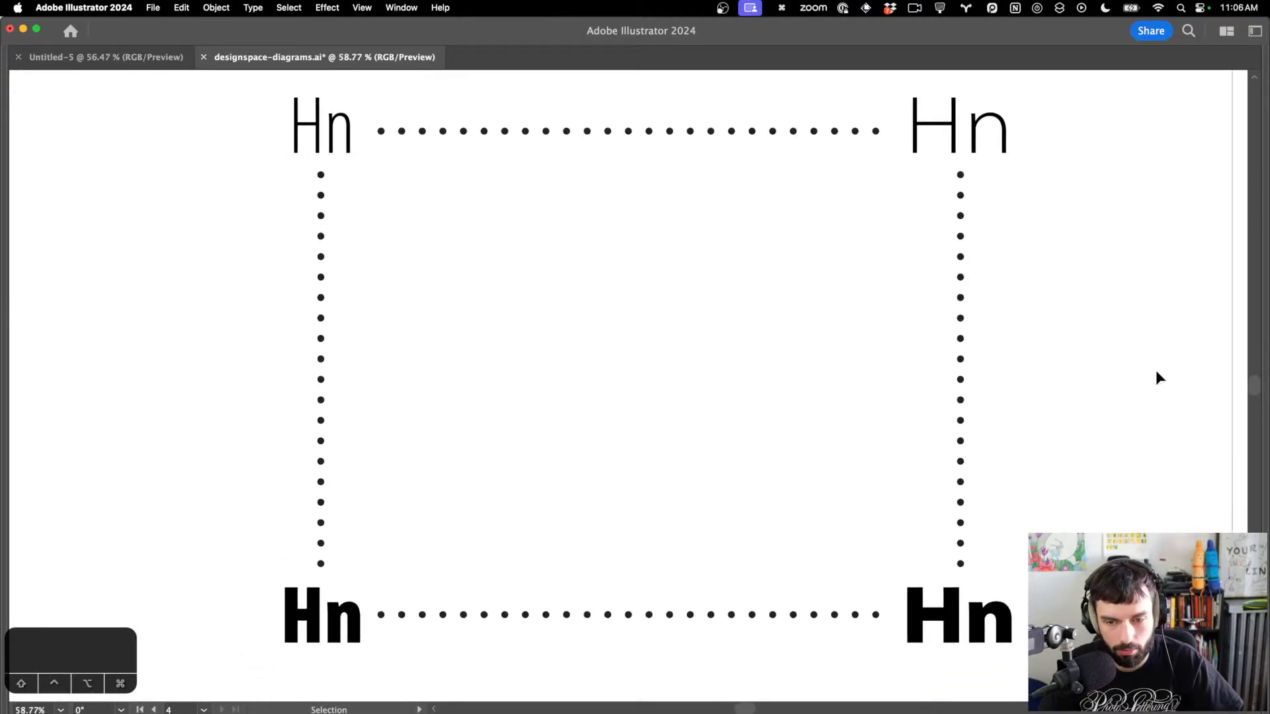
{"action": "scroll", "coordinate": [1155, 372], "scroll_direction": "up", "scroll_amount": 1}
{"action": "scroll", "coordinate": [1156, 372], "scroll_direction": "right", "scroll_amount": 1}
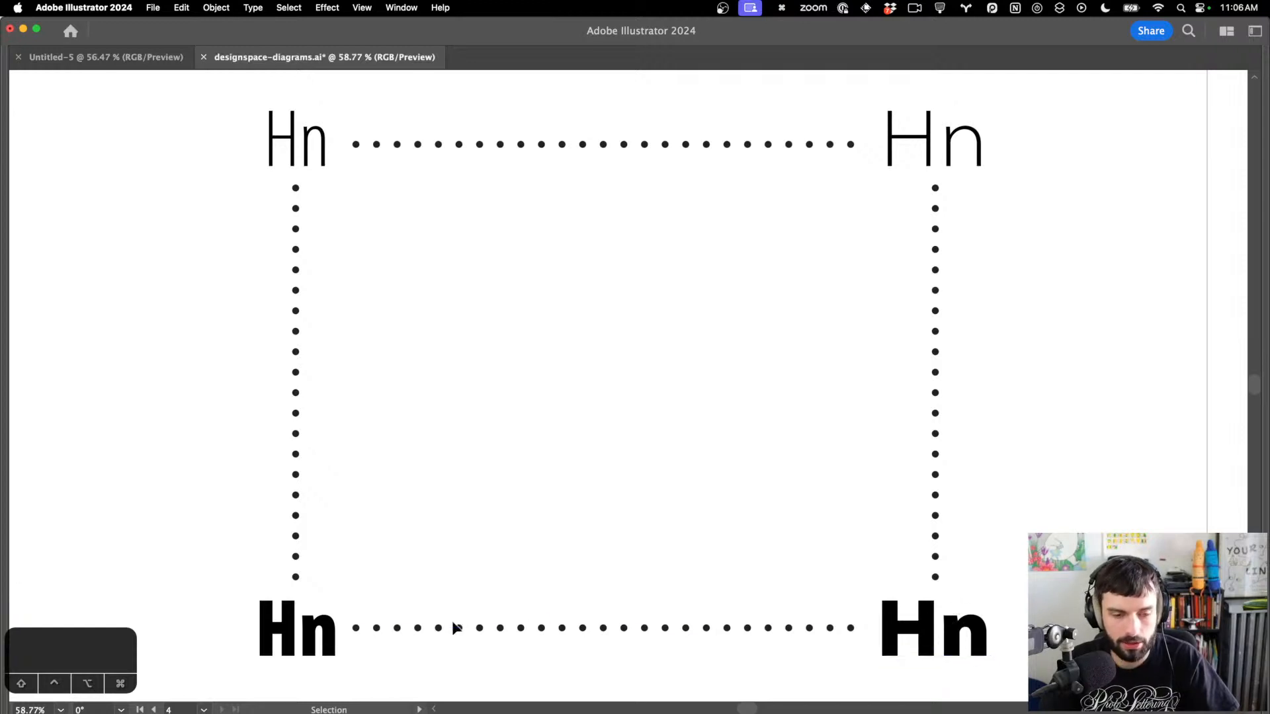
Try to extend the lower dotted line beyond the heavy wide Hn, undo it, and deselect the line
{"action": "left_click", "coordinate": [789, 628]}
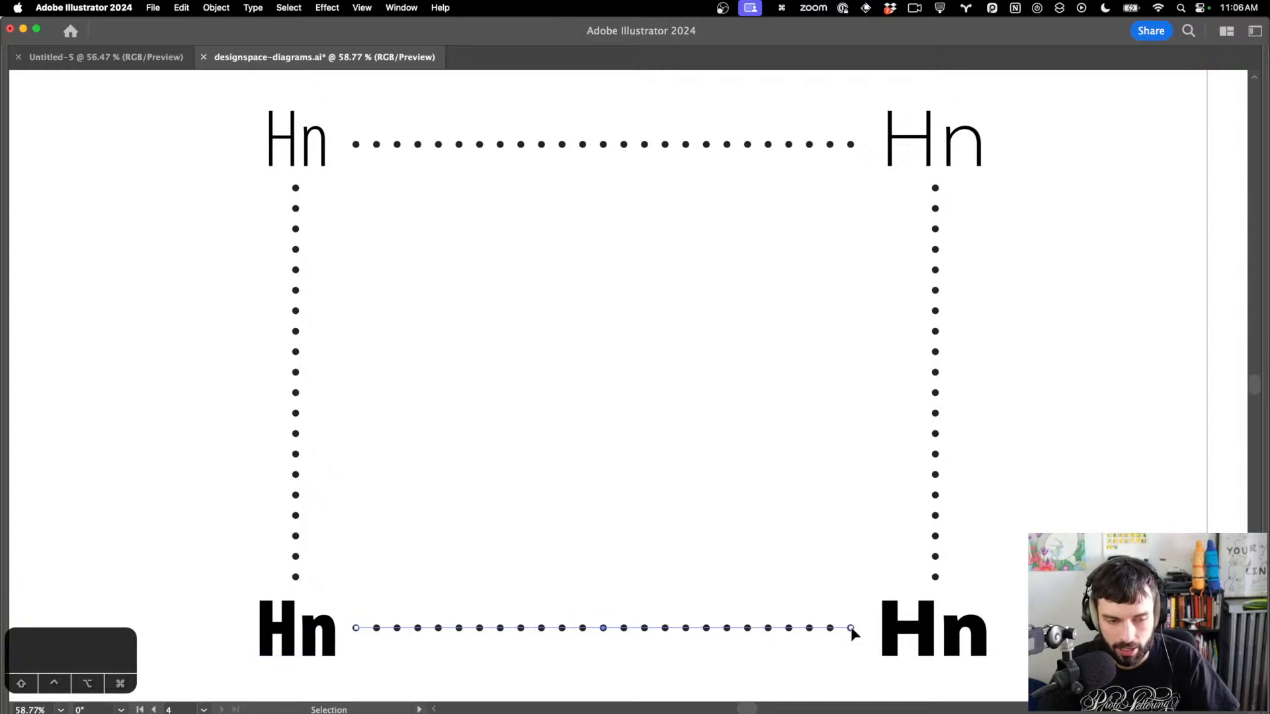
{"action": "left_click_drag", "start_coordinate": [851, 628], "coordinate": [1032, 628]}
{"action": "key", "text": "super+z"}
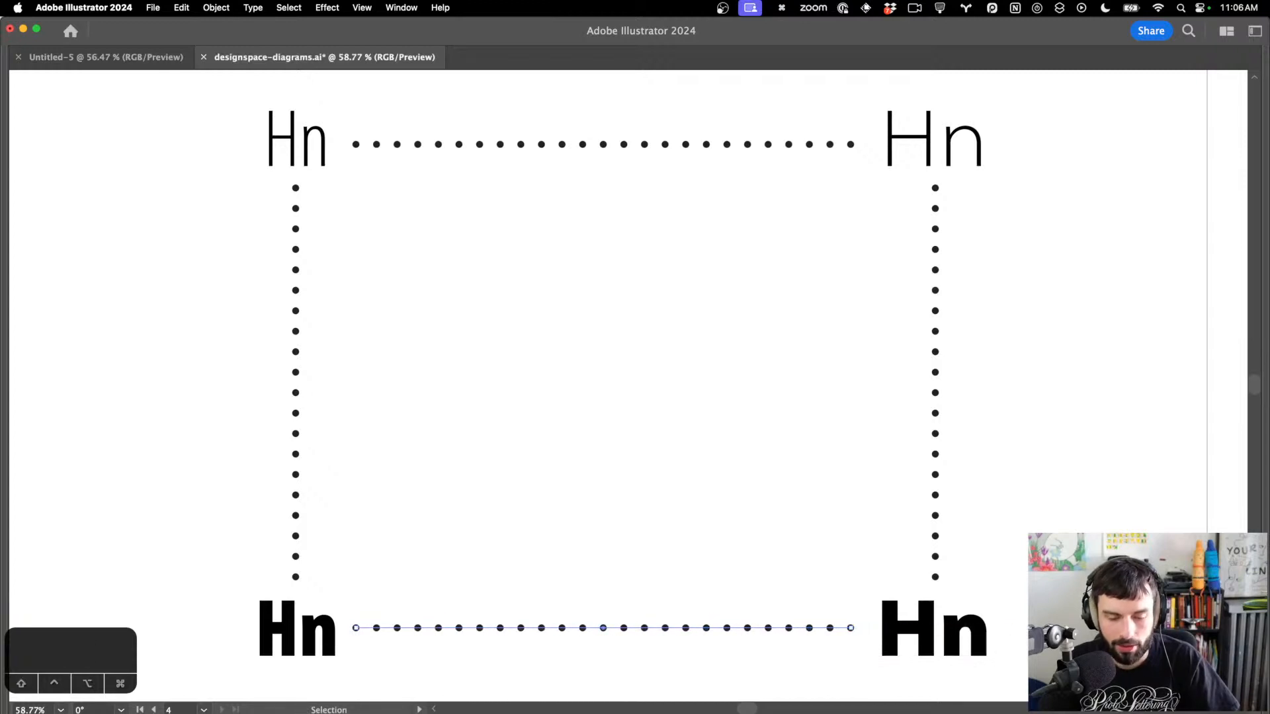
{"action": "scroll", "coordinate": [628, 384], "scroll_direction": "right", "scroll_amount": 1}
{"action": "left_click", "coordinate": [1012, 575]}
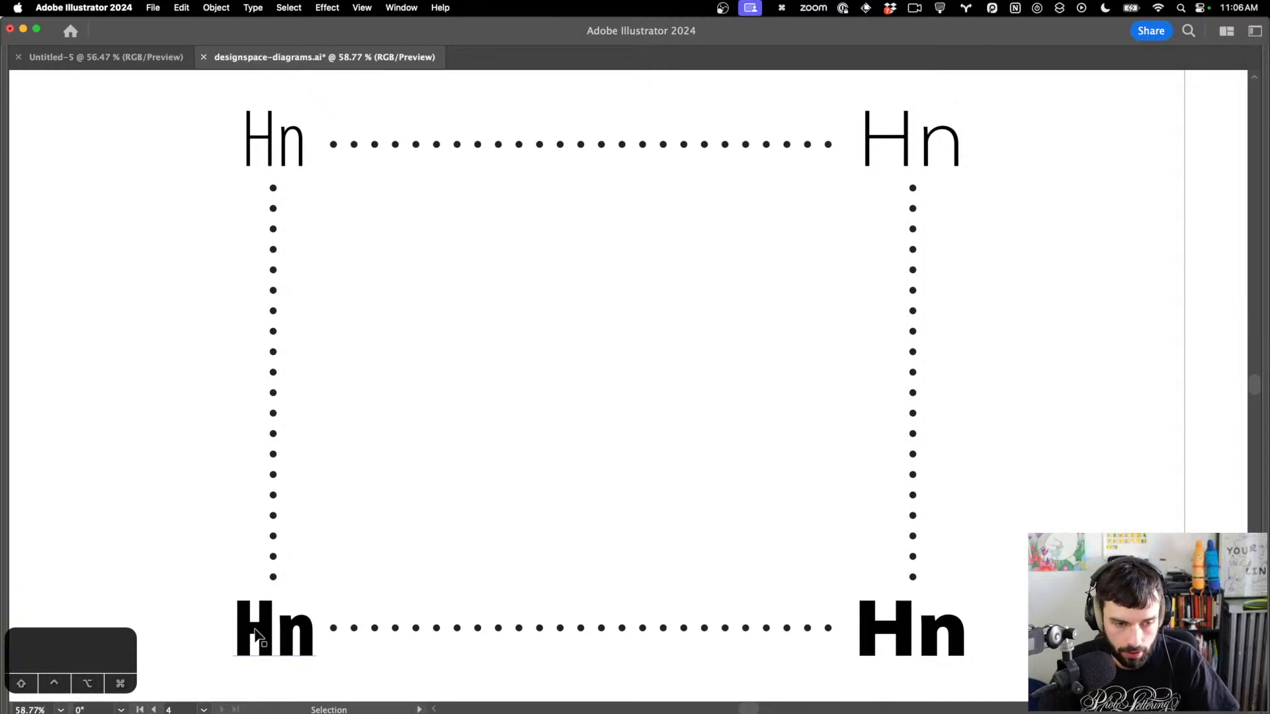
{"action": "scroll", "coordinate": [256, 637], "scroll_direction": "left", "scroll_amount": 1}
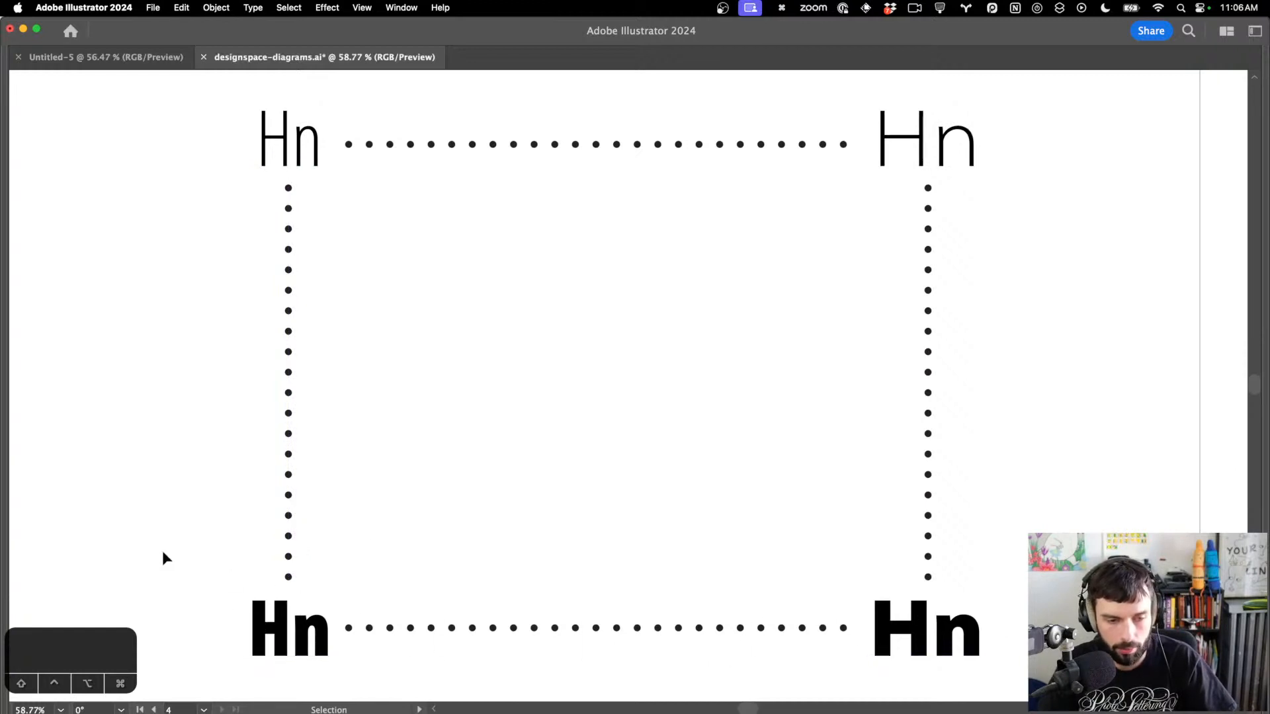
Examine the neighbouring six-master diagram with its three light and three heavy Hn samples
{"action": "scroll", "coordinate": [161, 551], "scroll_direction": "down", "scroll_amount": 3, "text": "alt"}
{"action": "scroll", "coordinate": [303, 534], "scroll_direction": "right", "scroll_amount": 5}
{"action": "scroll", "coordinate": [303, 534], "scroll_direction": "down", "scroll_amount": 2}
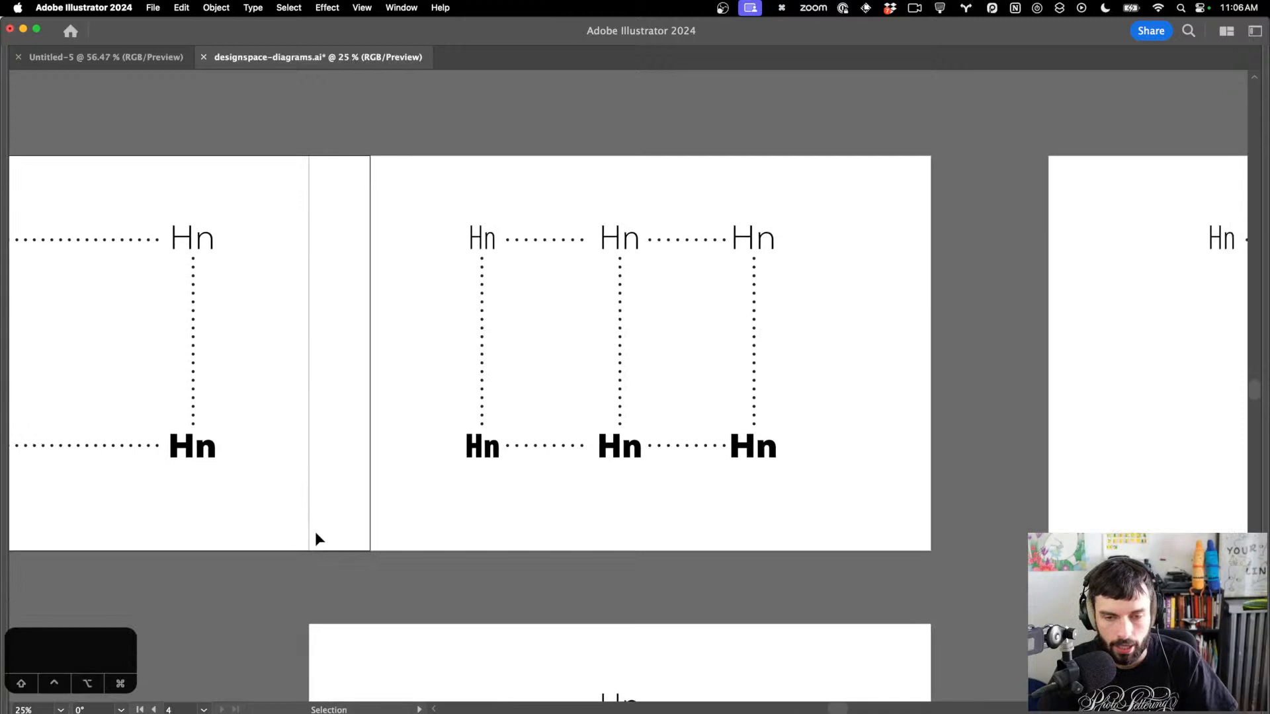
{"action": "scroll", "coordinate": [625, 271], "scroll_direction": "up", "scroll_amount": 3, "text": "alt"}
{"action": "scroll", "coordinate": [624, 271], "scroll_direction": "down", "scroll_amount": 2}
{"action": "scroll", "coordinate": [624, 271], "scroll_direction": "down", "scroll_amount": 2, "text": "alt"}
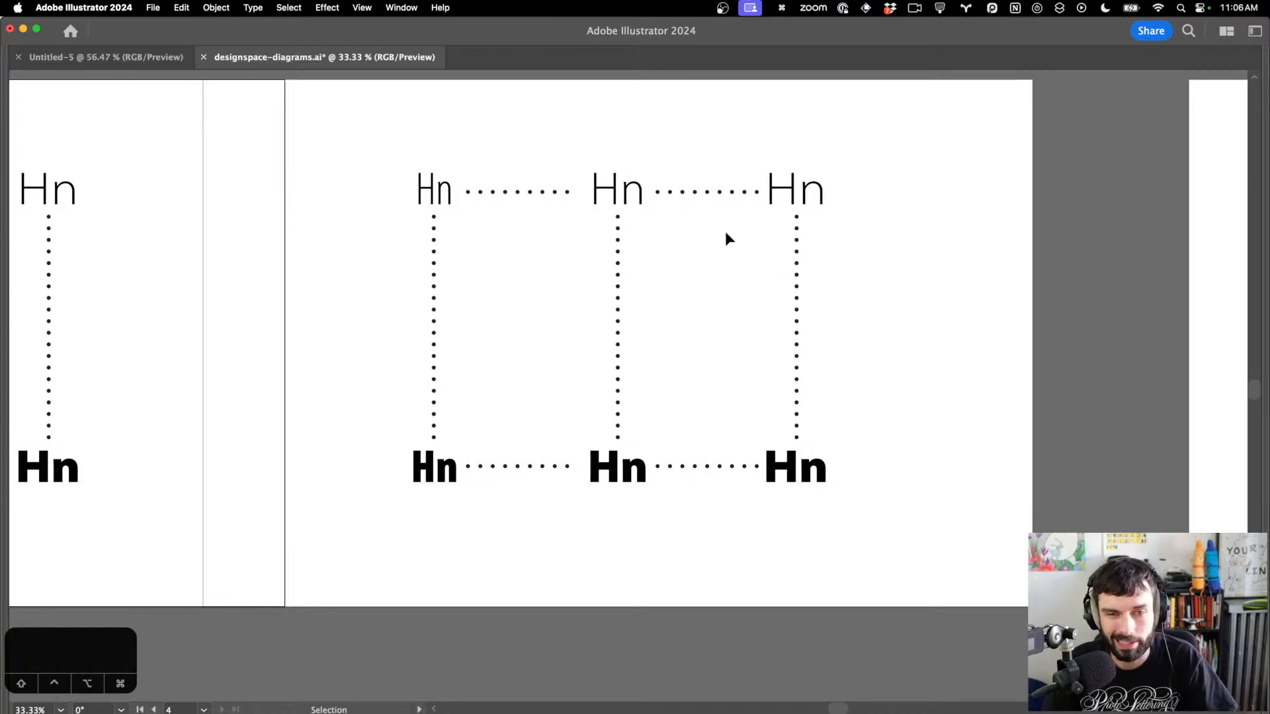
{"action": "scroll", "coordinate": [481, 240], "scroll_direction": "down", "scroll_amount": 1}
{"action": "scroll", "coordinate": [482, 241], "scroll_direction": "down", "scroll_amount": 2}
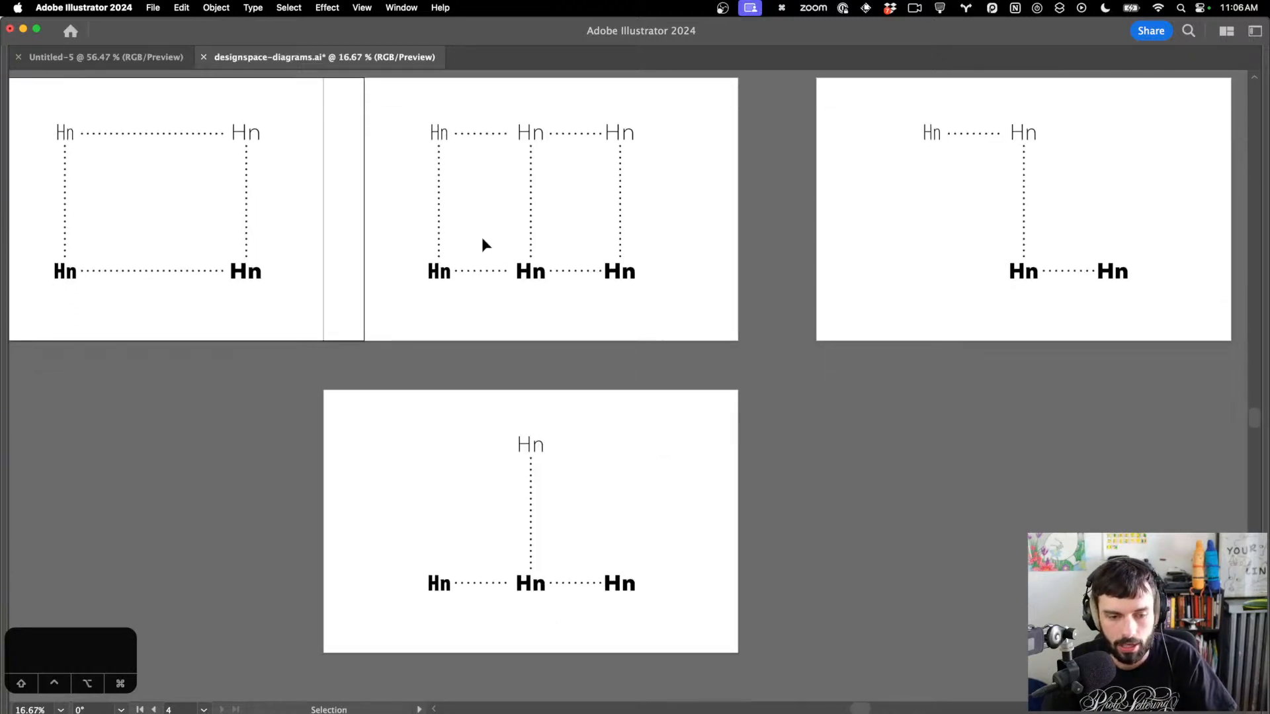
Examine the inverted T-shaped diagram with one light and three heavy Hn samples, comparing it with the other layouts
{"action": "scroll", "coordinate": [482, 238], "scroll_direction": "down", "scroll_amount": 3}
{"action": "scroll", "coordinate": [529, 482], "scroll_direction": "up", "scroll_amount": 3}
{"action": "scroll", "coordinate": [471, 458], "scroll_direction": "up", "scroll_amount": 2}
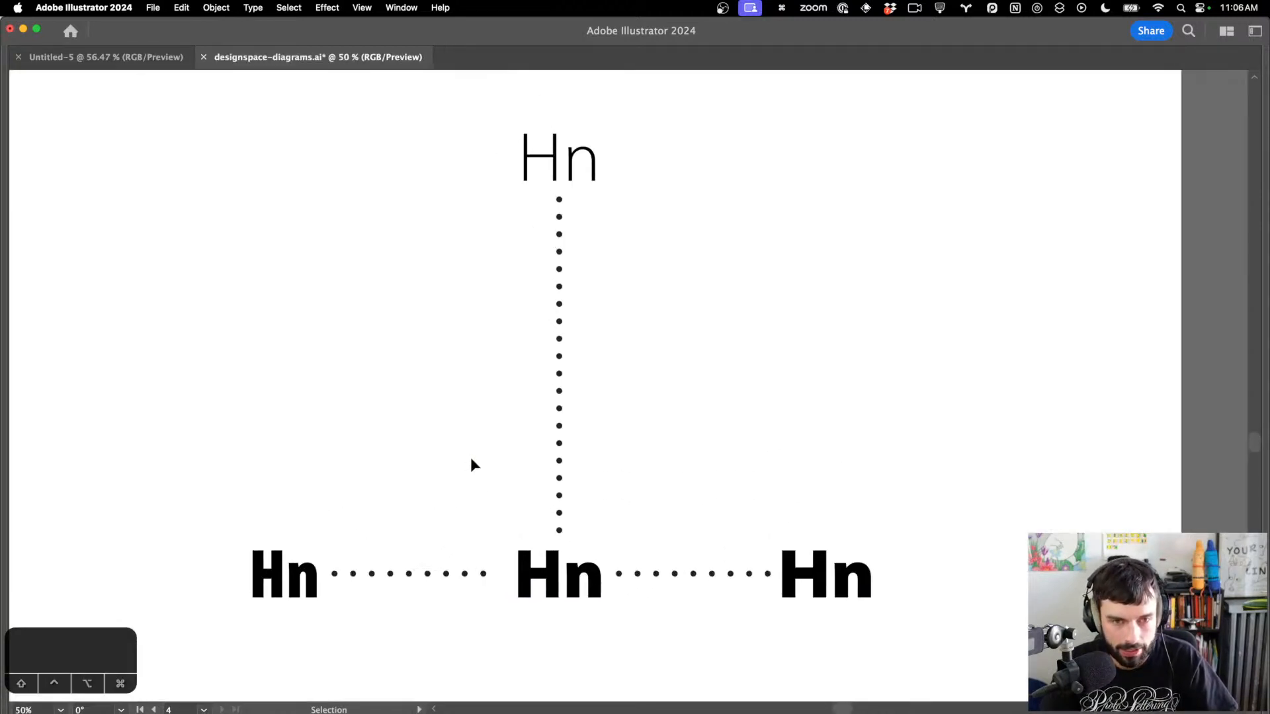
{"action": "scroll", "coordinate": [470, 457], "scroll_direction": "left", "scroll_amount": 1}
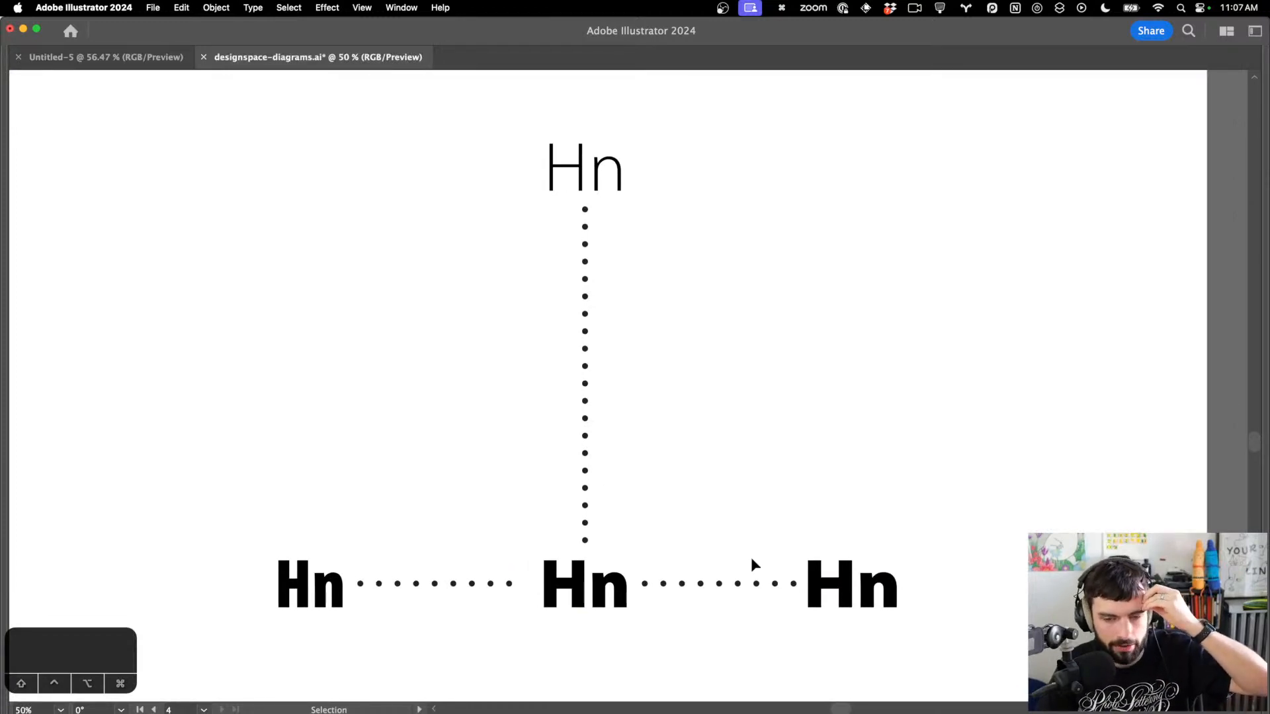
{"action": "scroll", "coordinate": [923, 558], "scroll_direction": "down", "scroll_amount": 2}
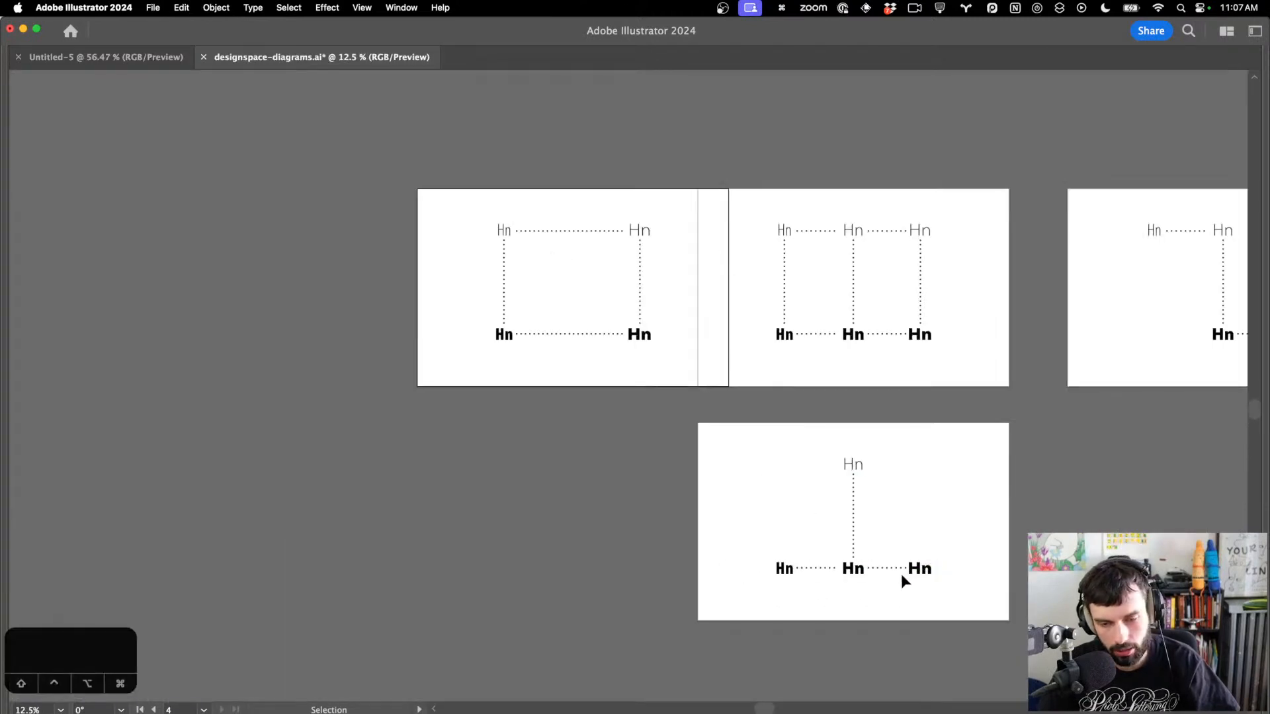
{"action": "scroll", "coordinate": [870, 573], "scroll_direction": "up", "scroll_amount": 4}
{"action": "scroll", "coordinate": [704, 512], "scroll_direction": "down", "scroll_amount": 1}
{"action": "scroll", "coordinate": [705, 514], "scroll_direction": "down", "scroll_amount": 1}
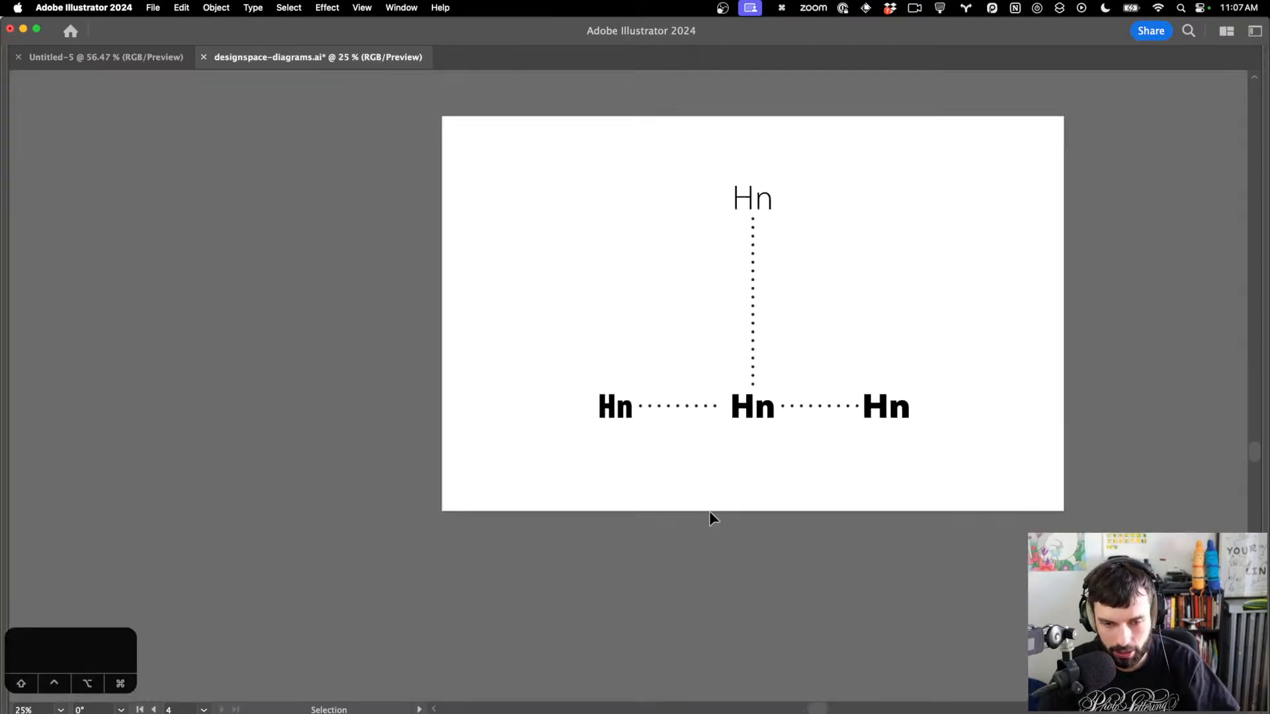
Duplicate the artboard with the inverted T-shaped diagram into the empty space beside the original
{"action": "scroll", "coordinate": [709, 514], "scroll_direction": "right", "scroll_amount": 3}
{"action": "key", "text": "shift+o"}
{"action": "left_click_drag", "start_coordinate": [516, 478], "coordinate": [1145, 473]}
{"action": "scroll", "coordinate": [1143, 474], "scroll_direction": "right", "scroll_amount": 6}
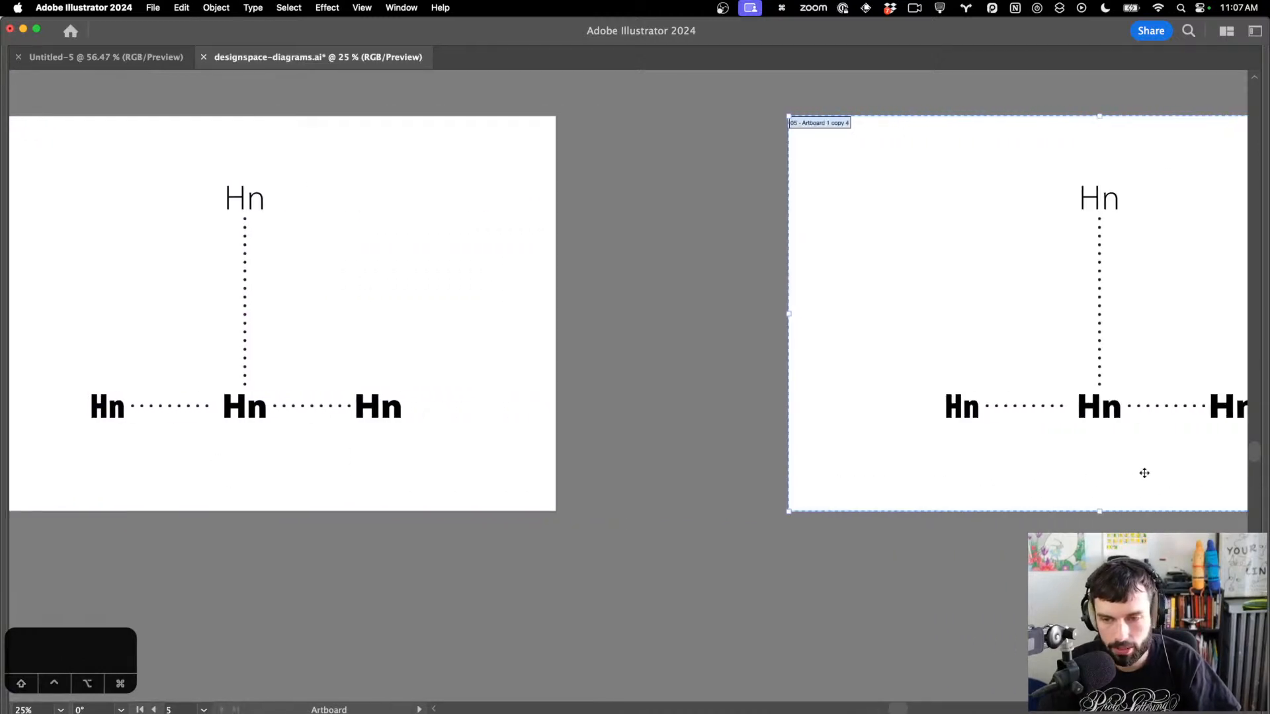
{"action": "key", "text": "v"}
Delete the middle heavy Hn and the dotted line leading to the heavy wide Hn from the duplicated diagram
{"action": "scroll", "coordinate": [1076, 330], "scroll_direction": "up", "scroll_amount": 1}
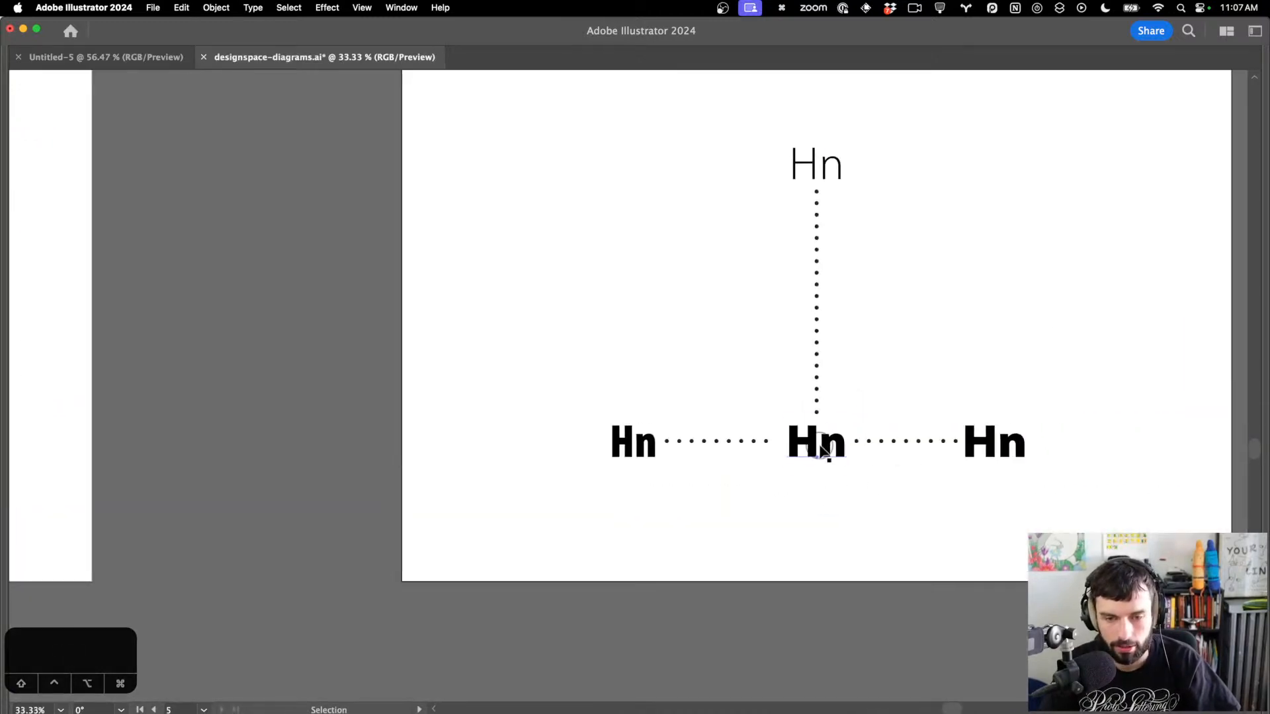
{"action": "left_click", "coordinate": [824, 450]}
{"action": "key", "text": "BackSpace"}
{"action": "key", "text": "a"}
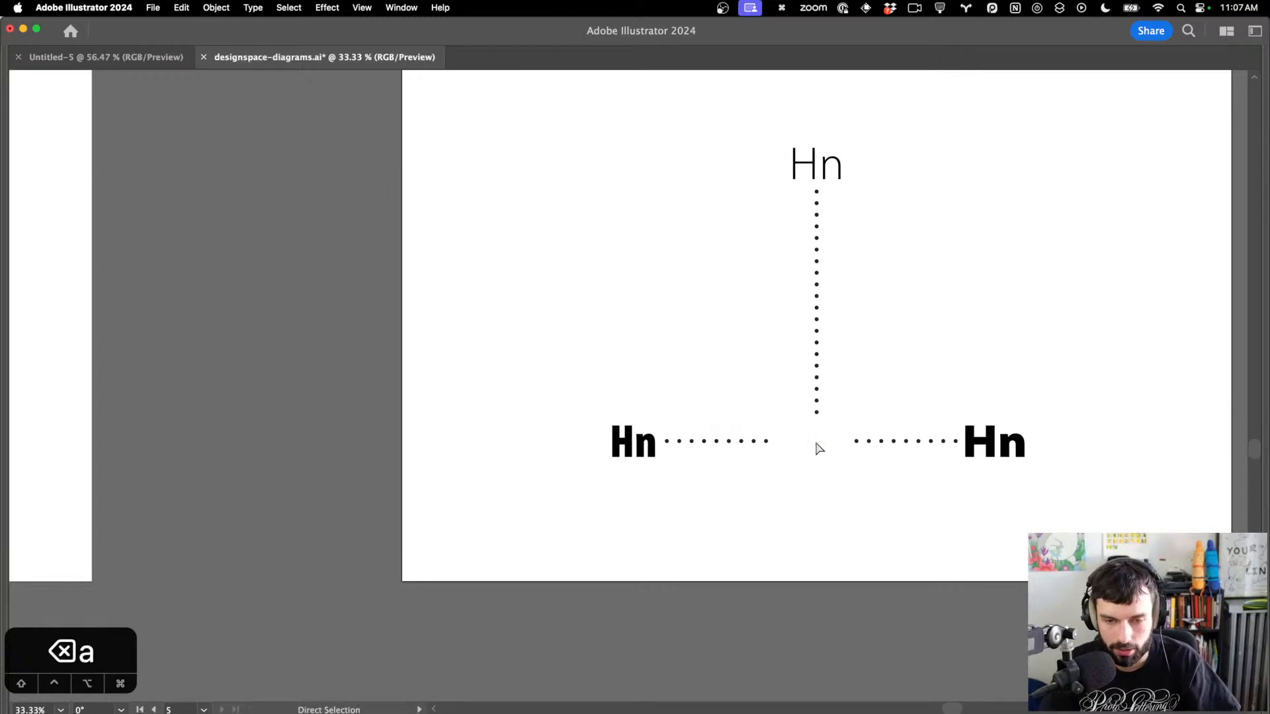
{"action": "left_click", "coordinate": [874, 443]}
{"action": "key", "text": "p"}
{"action": "key", "text": "BackSpace"}
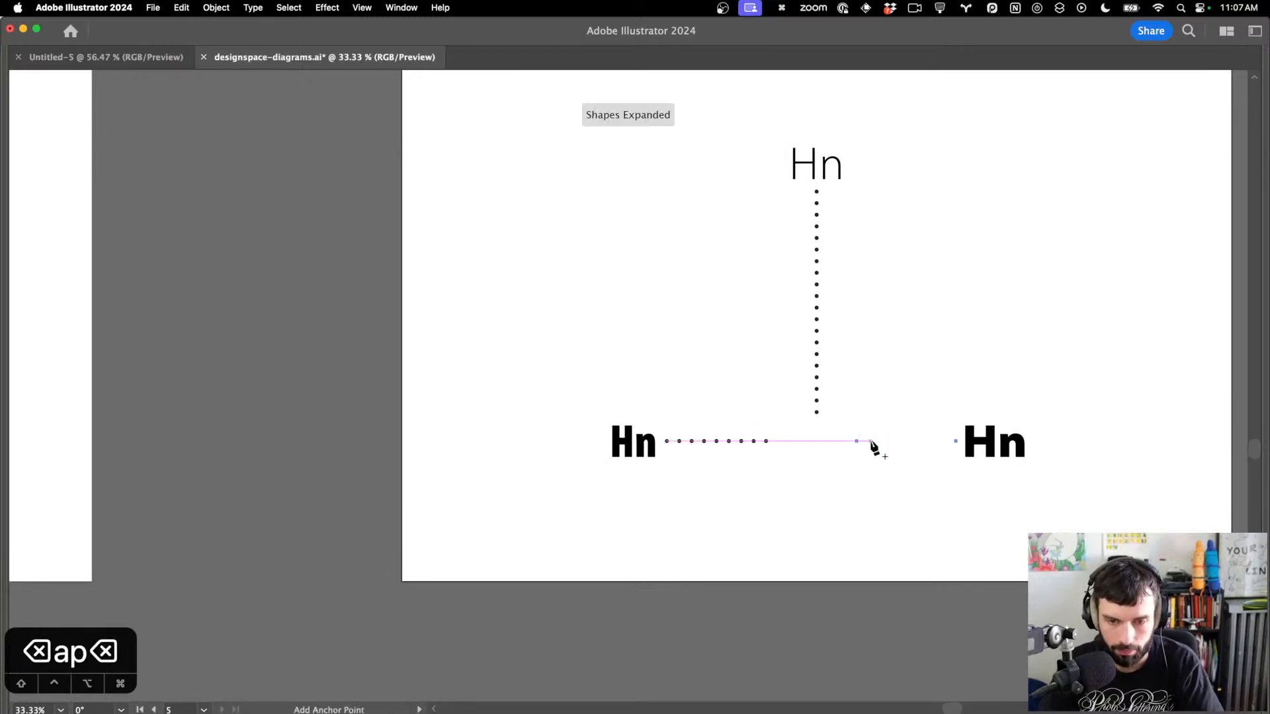
{"action": "key", "text": "BackSpace"}
Extend the remaining horizontal dotted line across to the heavy wide Hn
{"action": "key", "text": "a"}
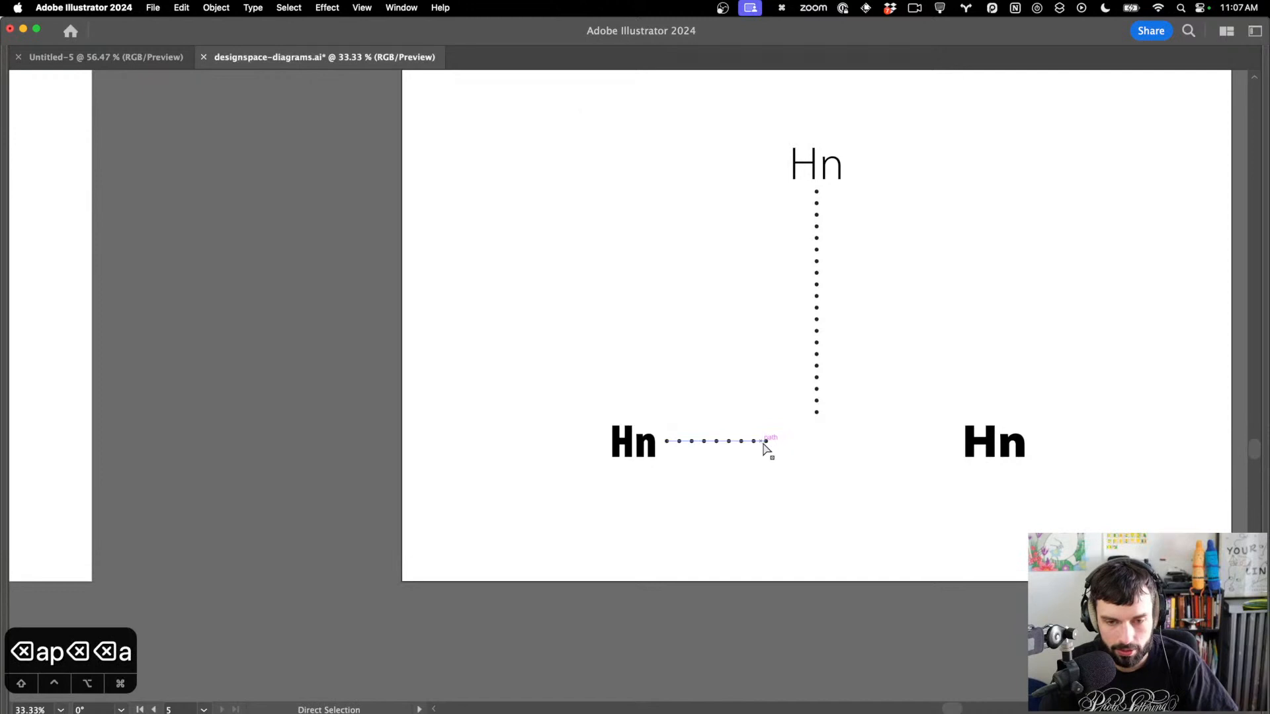
{"action": "left_click_drag", "start_coordinate": [766, 442], "coordinate": [948, 450]}
{"action": "key", "text": "v"}
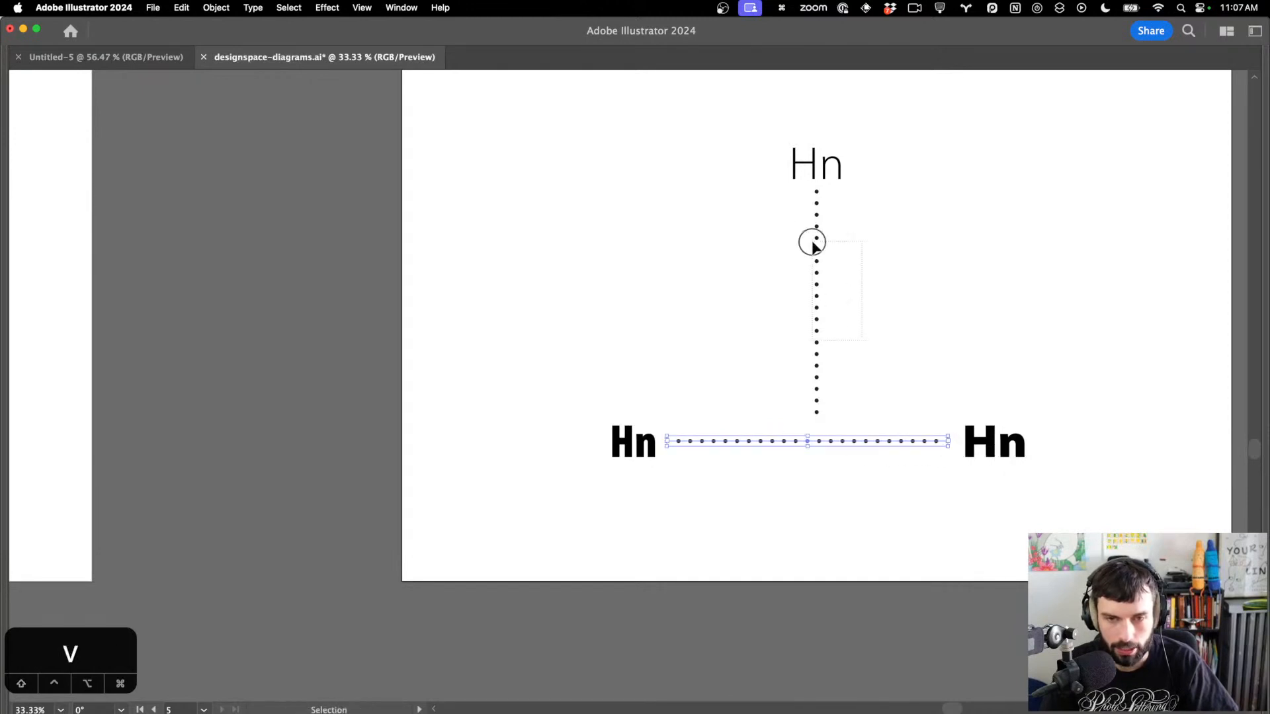
Move the light Hn and the vertical dotted line directly above the heavy condensed Hn to form an L-shaped diagram
{"action": "left_click", "coordinate": [813, 169]}
{"action": "left_click_drag", "start_coordinate": [814, 169], "coordinate": [631, 167]}
{"action": "left_click", "coordinate": [700, 201]}
Set the light Hn to the variable font's minimum width, Light Condensed, and deselect it
{"action": "left_click", "coordinate": [642, 167]}
{"action": "key", "text": "Tab"}
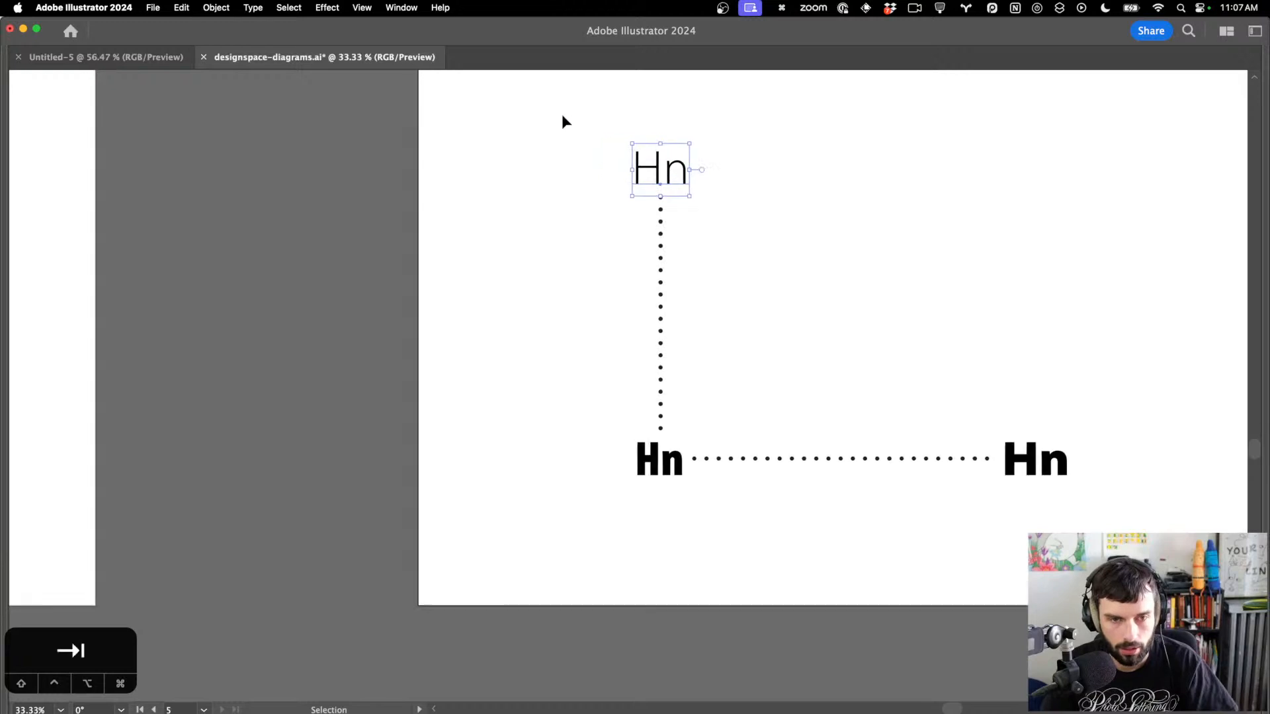
{"action": "left_click", "coordinate": [887, 61]}
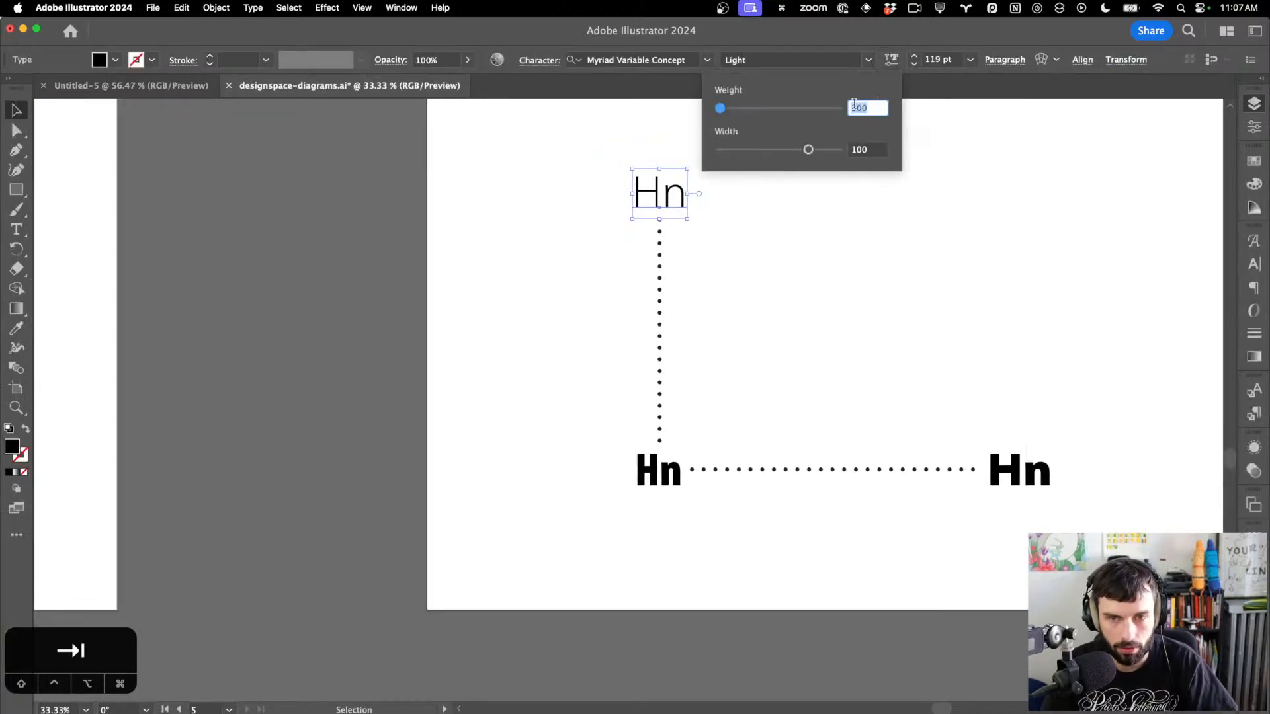
{"action": "left_click_drag", "start_coordinate": [808, 151], "coordinate": [597, 146]}
{"action": "left_click", "coordinate": [527, 205]}
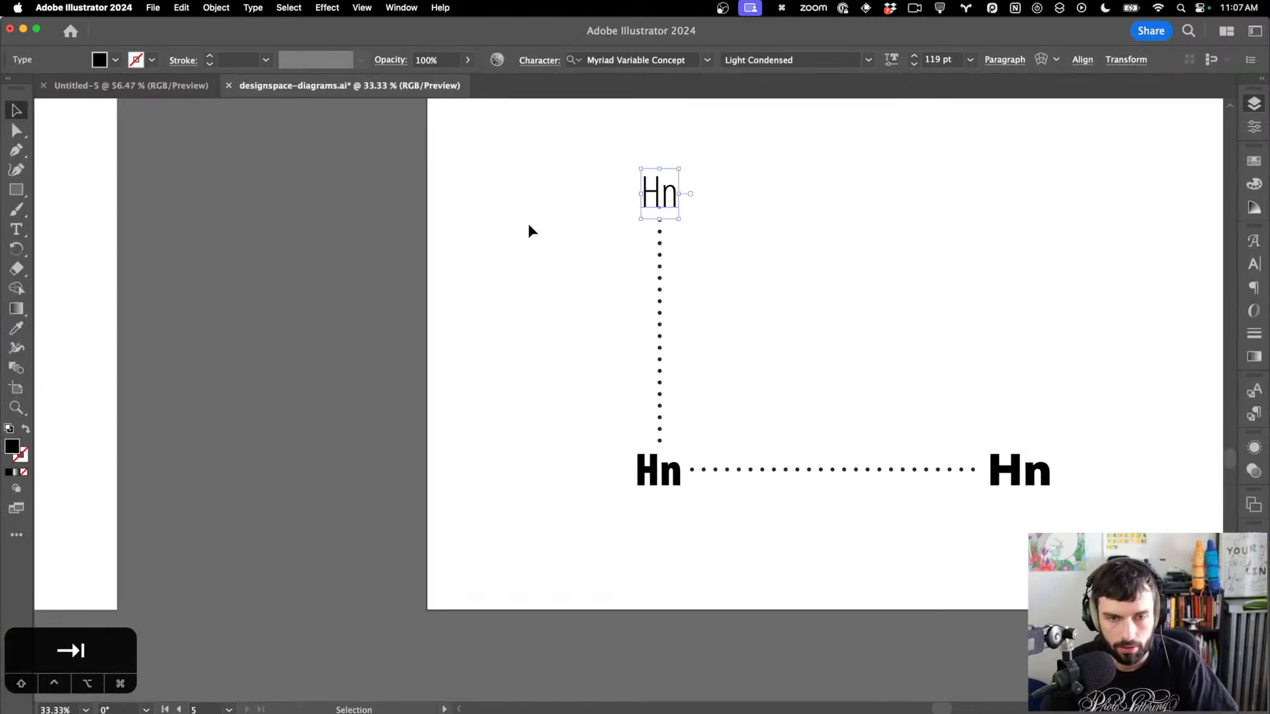
{"action": "scroll", "coordinate": [531, 231], "scroll_direction": "right", "scroll_amount": 5}
{"action": "left_click", "coordinate": [765, 357]}
{"action": "scroll", "coordinate": [765, 351], "scroll_direction": "right", "scroll_amount": 2}
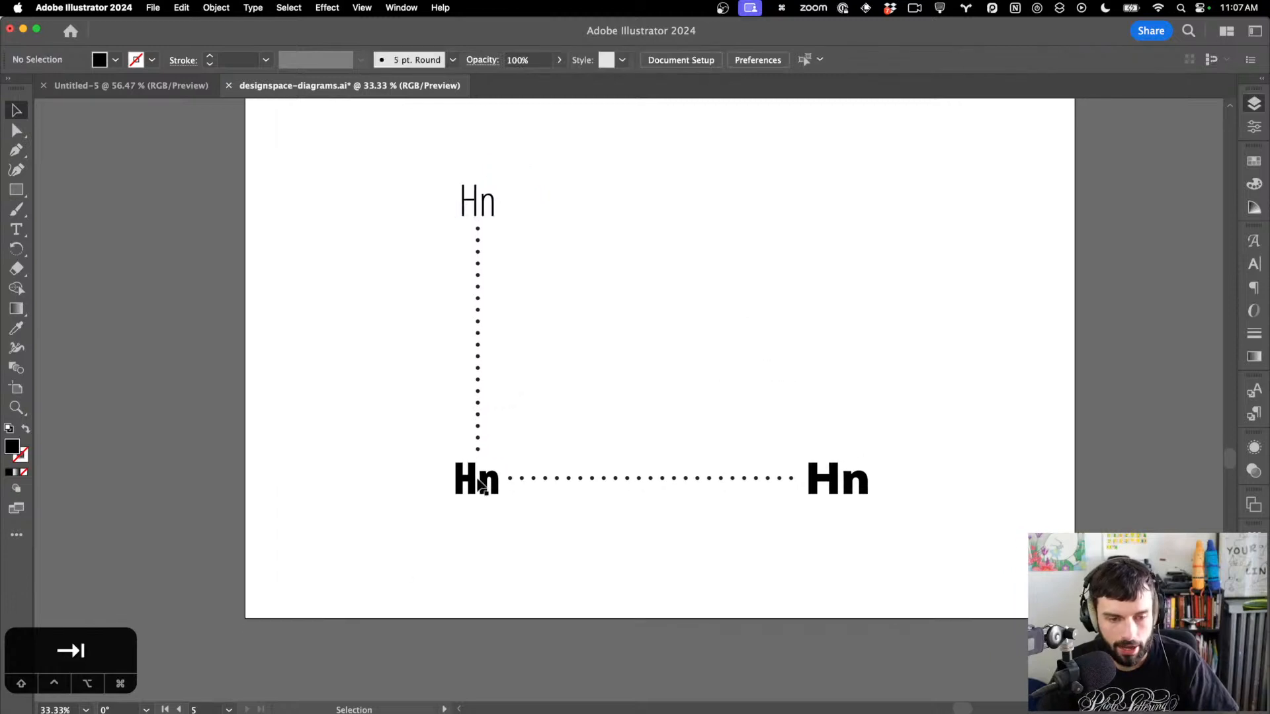
{"action": "left_click_drag", "start_coordinate": [461, 481], "coordinate": [492, 485]}
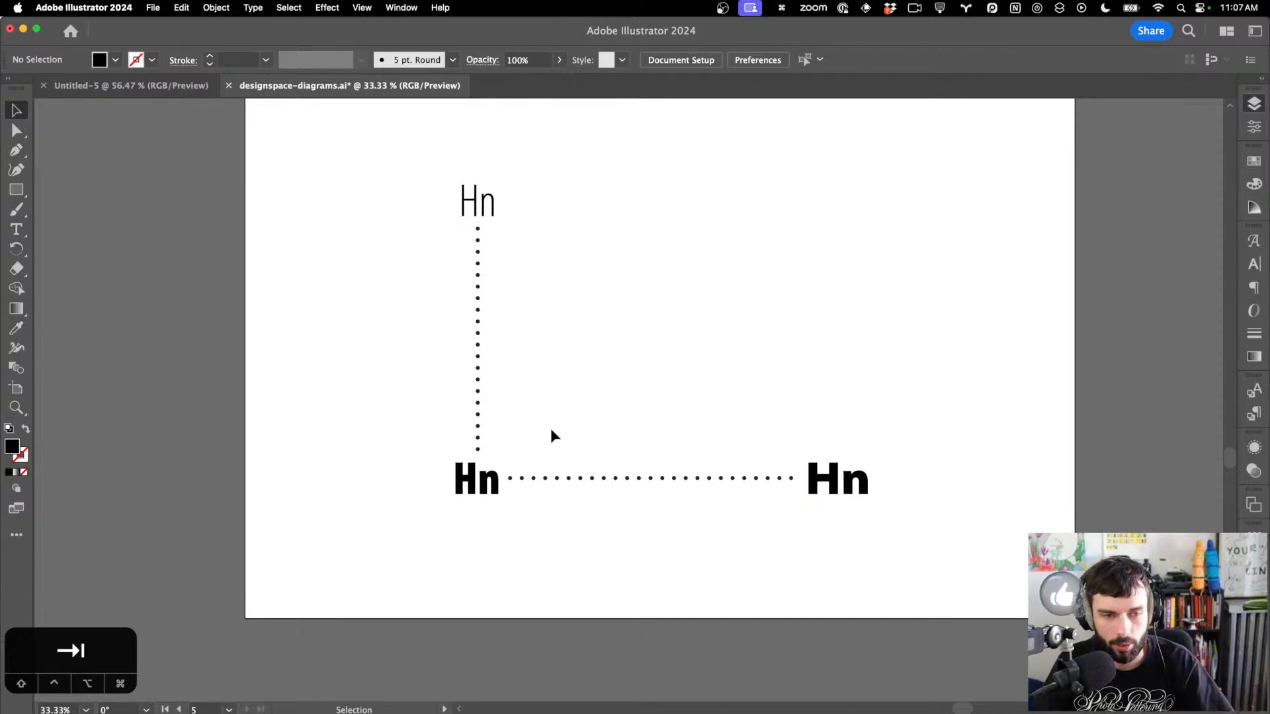
Complete the rectangle by duplicating both dotted lines to the opposite sides and the heavy wide Hn to the empty corner
{"action": "left_click_drag", "start_coordinate": [582, 479], "coordinate": [594, 204]}
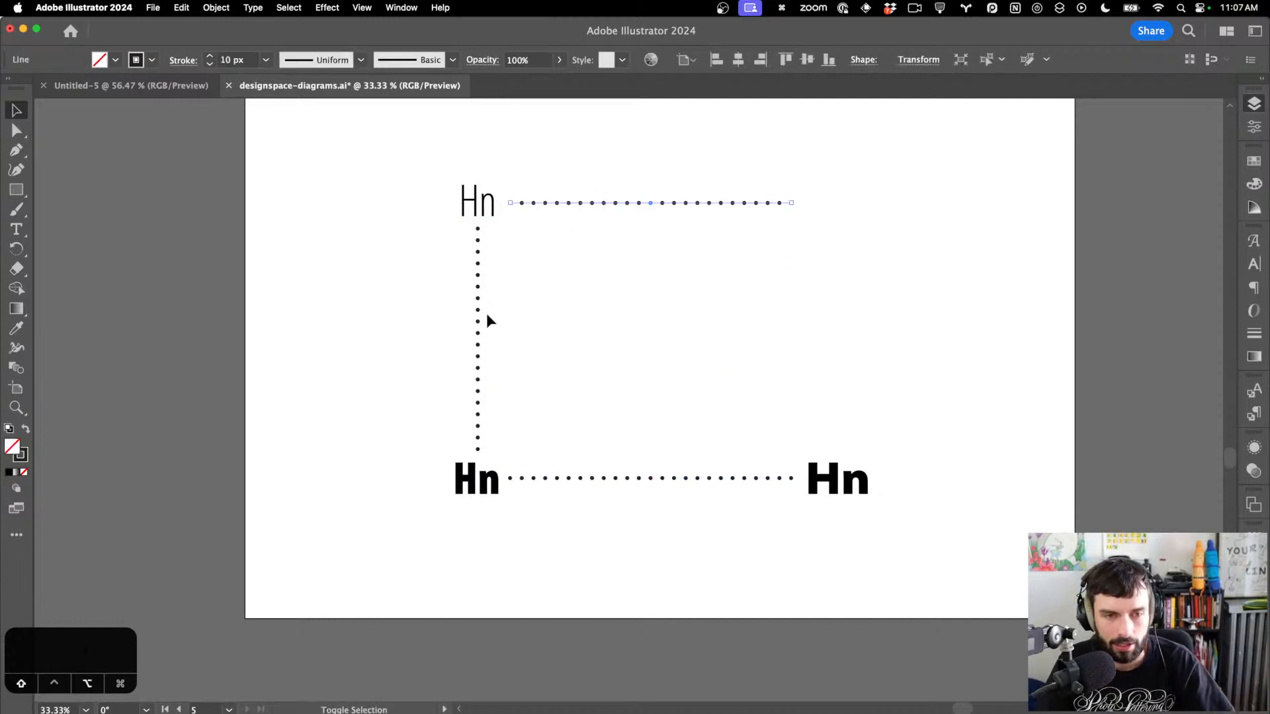
{"action": "left_click_drag", "start_coordinate": [478, 323], "coordinate": [840, 324]}
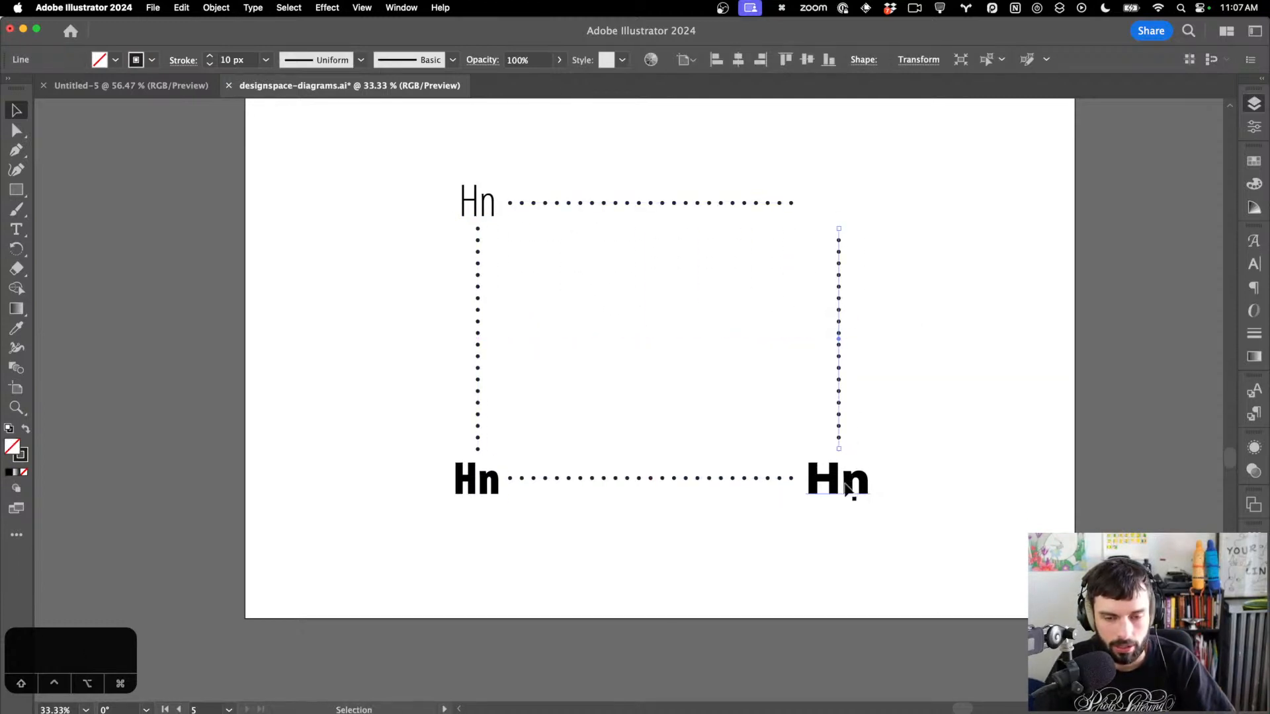
{"action": "left_click_drag", "start_coordinate": [847, 488], "coordinate": [843, 211]}
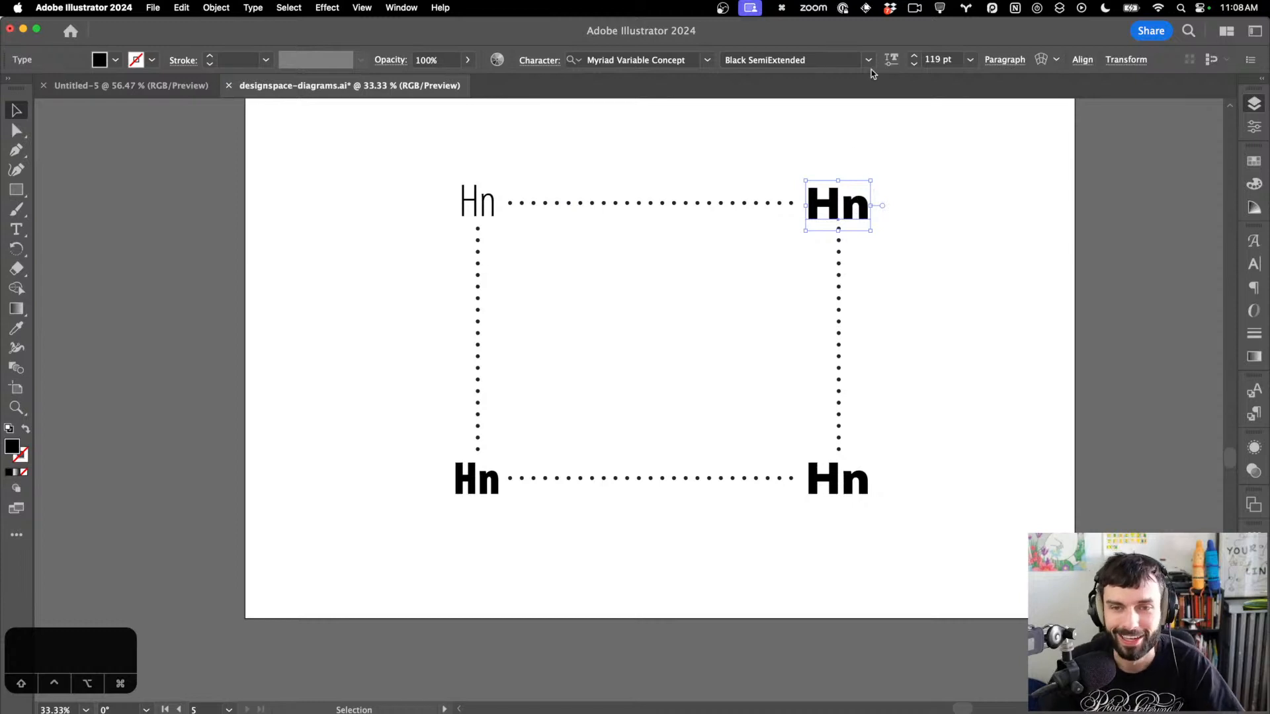
Set the variable font width of the duplicated heavy Hn in the new corner to 70
{"action": "left_click", "coordinate": [888, 59]}
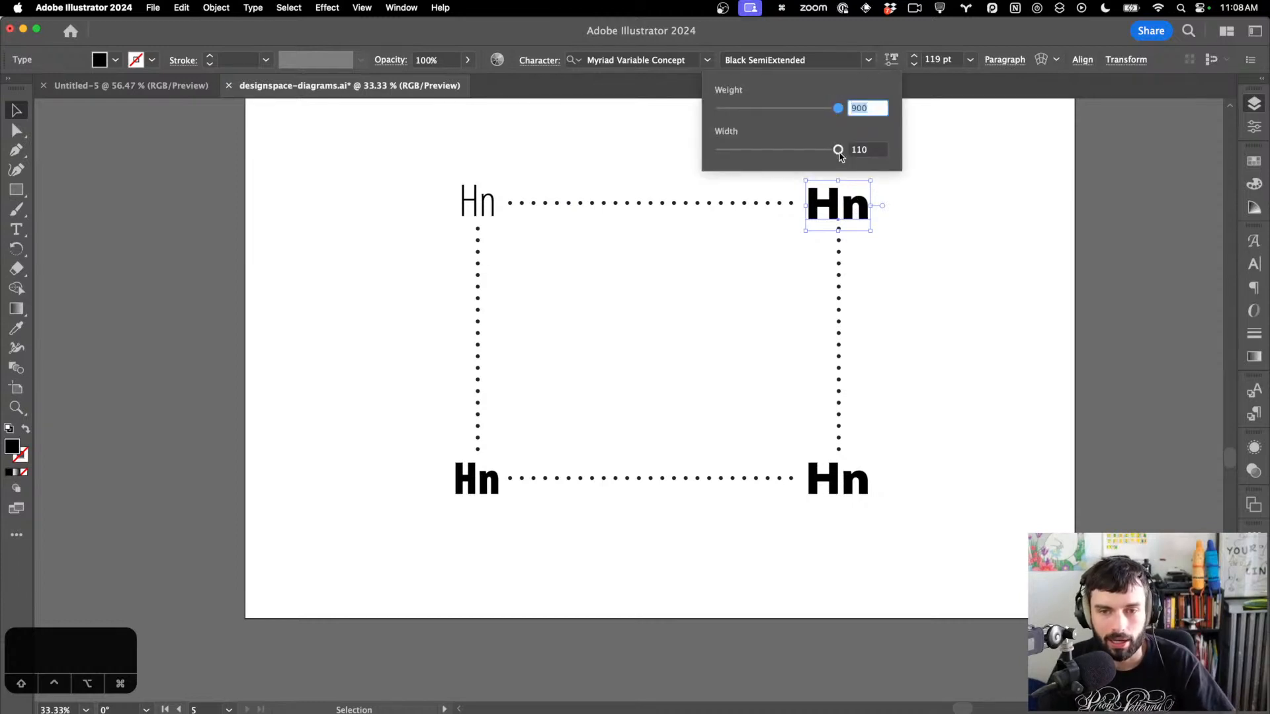
{"action": "left_click_drag", "start_coordinate": [838, 151], "coordinate": [436, 130]}
{"action": "left_click", "coordinate": [584, 112]}
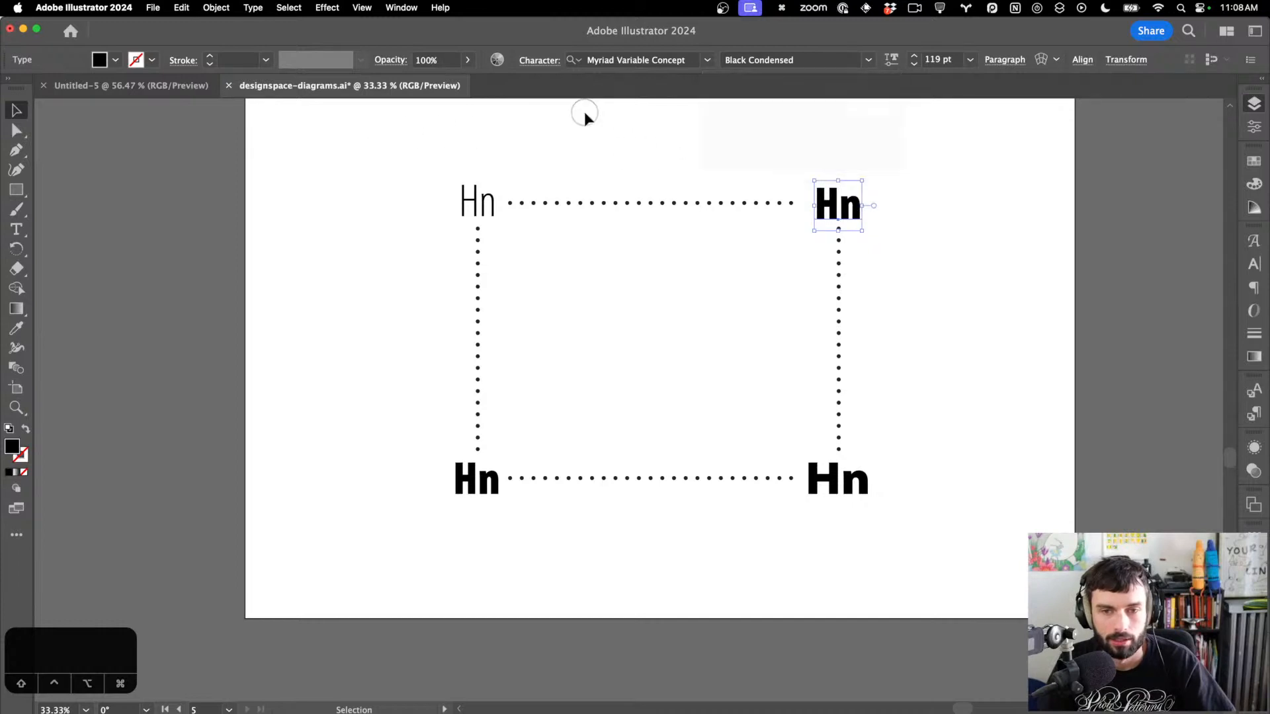
Reduce the opacity of the new corner Hn and its two adjoining dotted lines to 18%
{"action": "left_click_drag", "start_coordinate": [669, 164], "coordinate": [981, 346]}
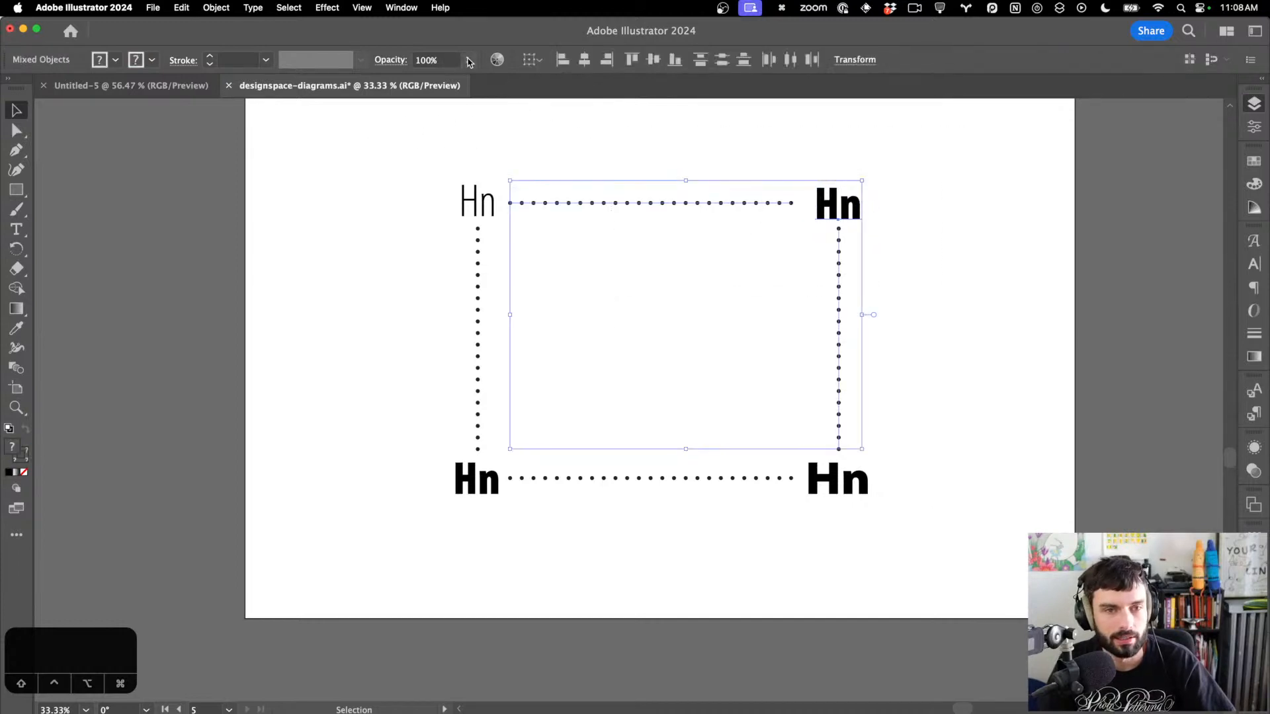
{"action": "left_click", "coordinate": [468, 60]}
{"action": "left_click_drag", "start_coordinate": [466, 79], "coordinate": [415, 82]}
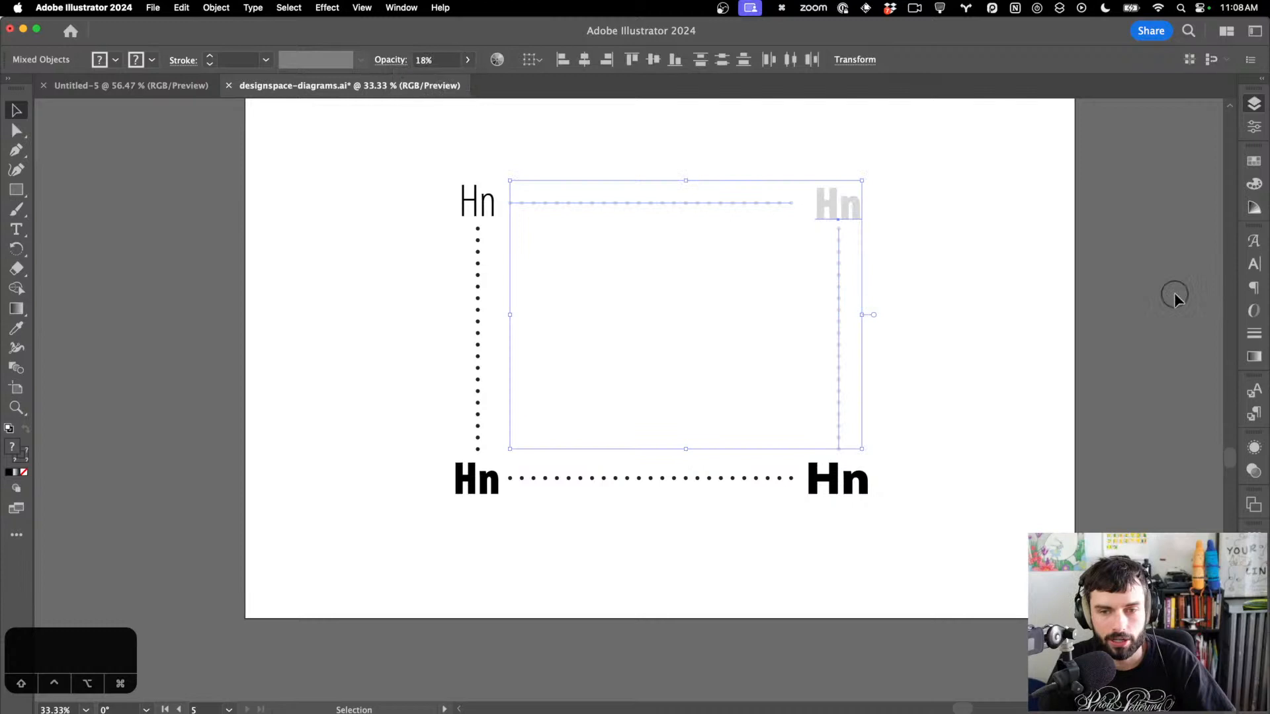
{"action": "left_click", "coordinate": [990, 273]}
{"action": "scroll", "coordinate": [974, 273], "scroll_direction": "up", "scroll_amount": 1}
{"action": "scroll", "coordinate": [974, 272], "scroll_direction": "left", "scroll_amount": 2}
{"action": "scroll", "coordinate": [974, 273], "scroll_direction": "up", "scroll_amount": 2}
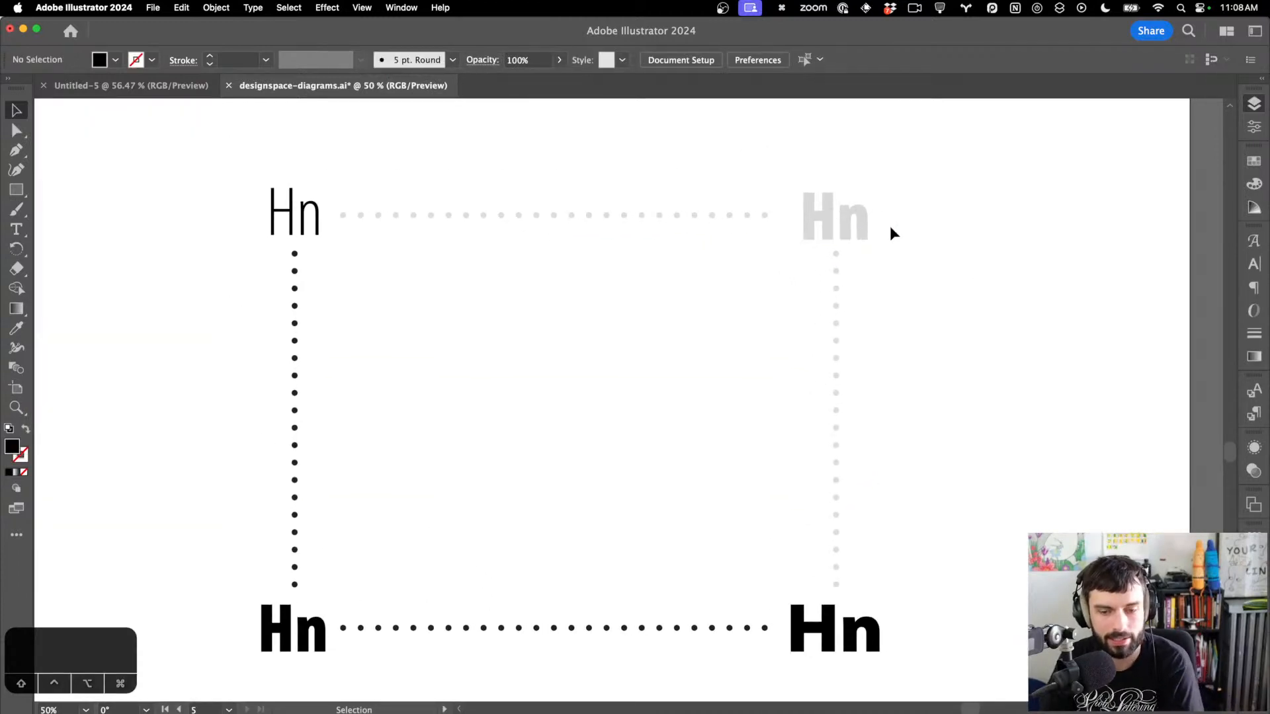
Set the weight of the faded corner Hn to 300 and deselect it
{"action": "left_click", "coordinate": [828, 221]}
{"action": "left_click", "coordinate": [891, 59]}
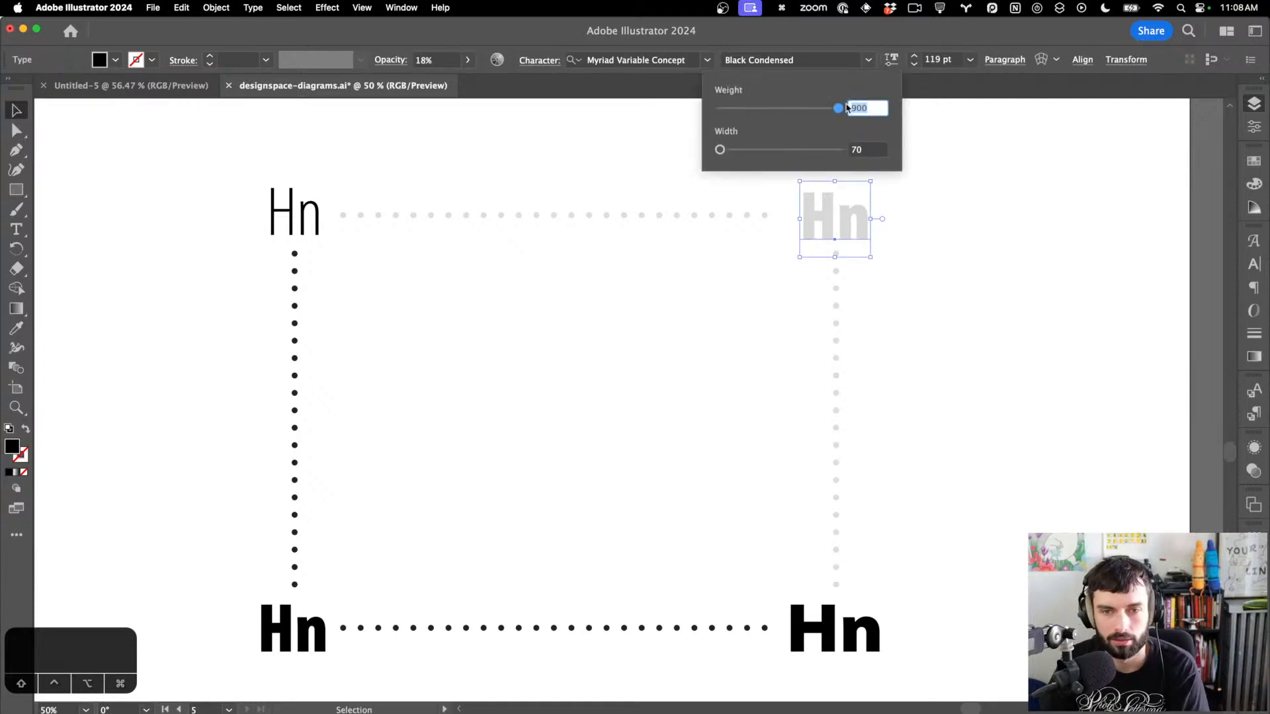
{"action": "type", "text": "300"}
{"action": "left_click", "coordinate": [1003, 288]}
{"action": "left_click", "coordinate": [1002, 289]}
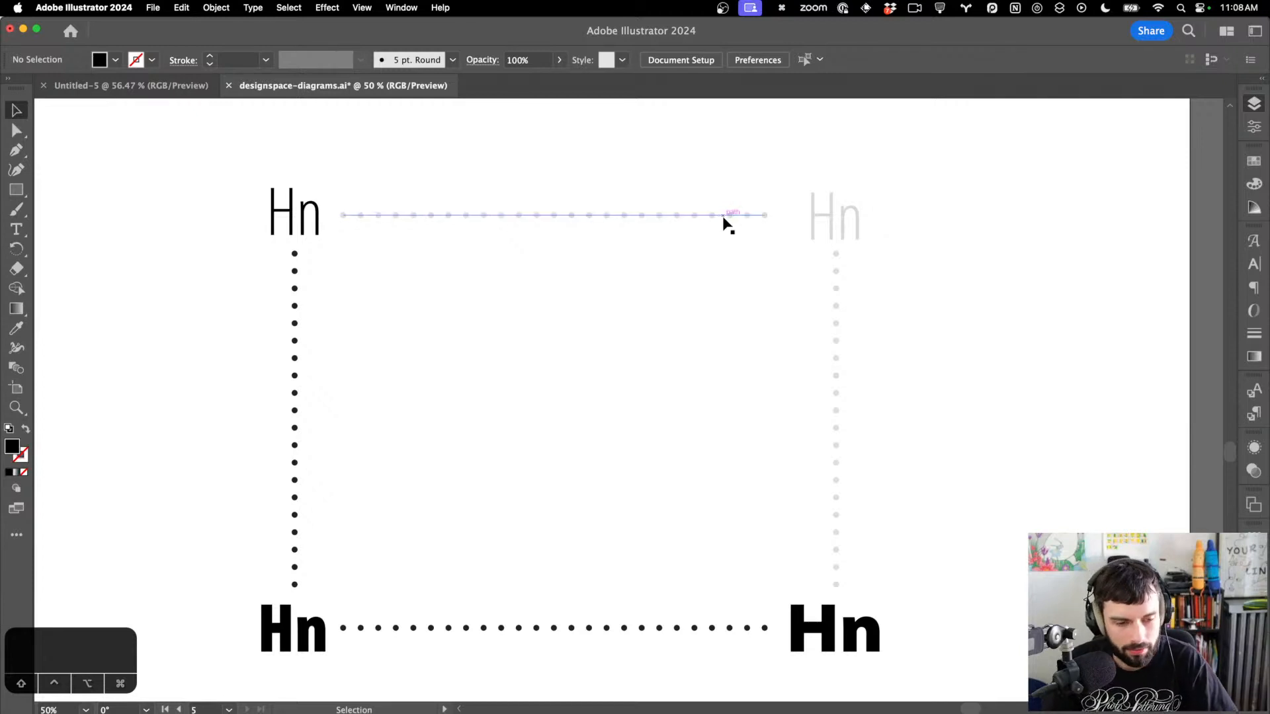
Set the variable font width of the faded corner Hn to 110 and deselect it
{"action": "left_click", "coordinate": [815, 217]}
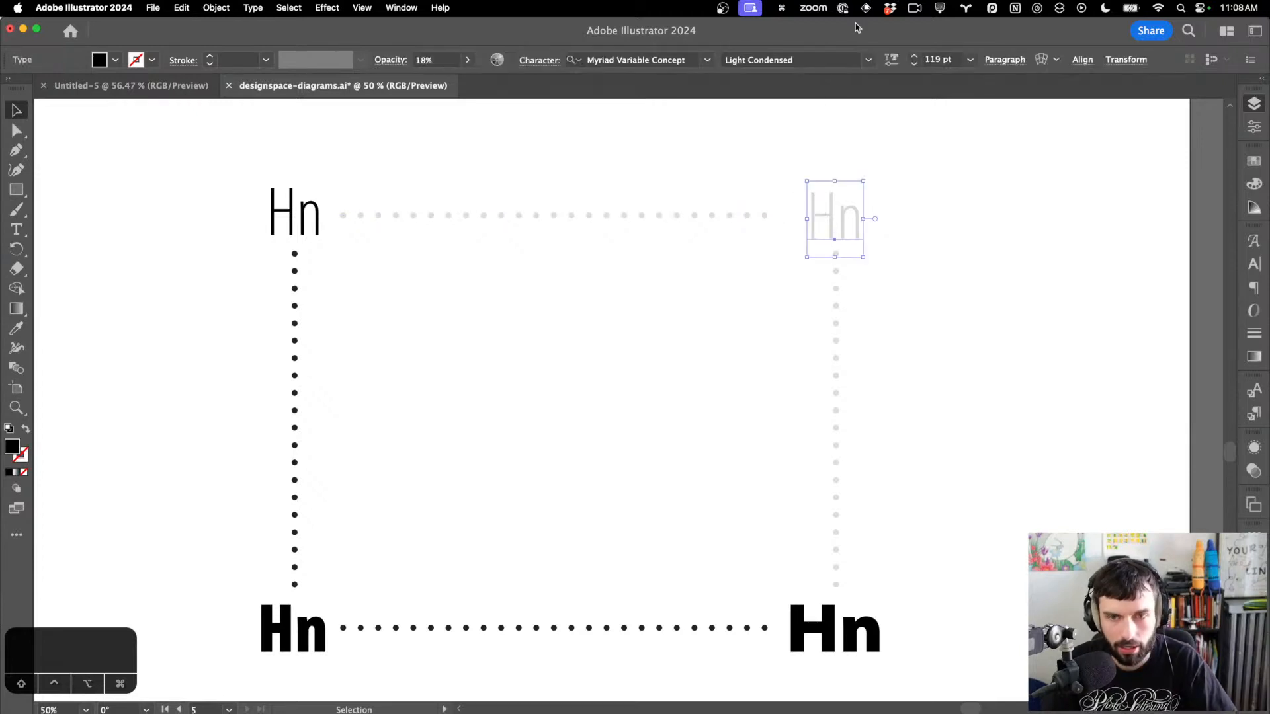
{"action": "left_click", "coordinate": [891, 59]}
{"action": "left_click_drag", "start_coordinate": [732, 148], "coordinate": [1000, 201]}
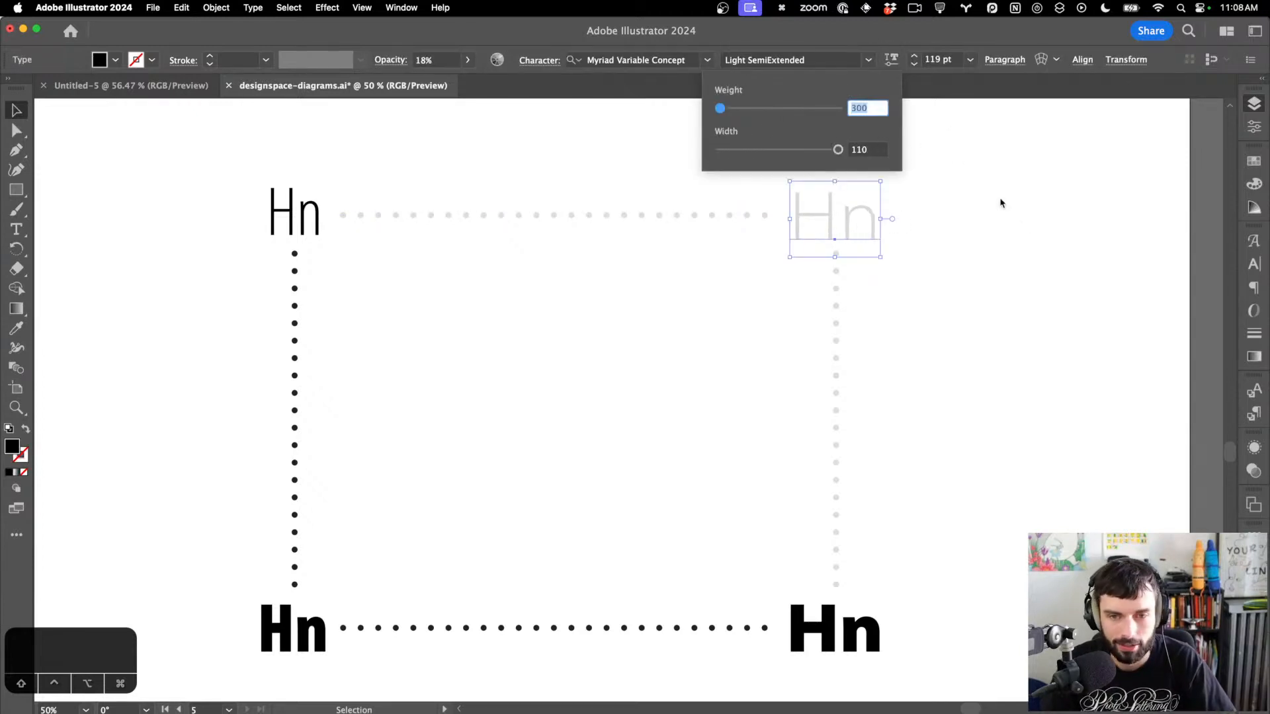
{"action": "left_click", "coordinate": [980, 273]}
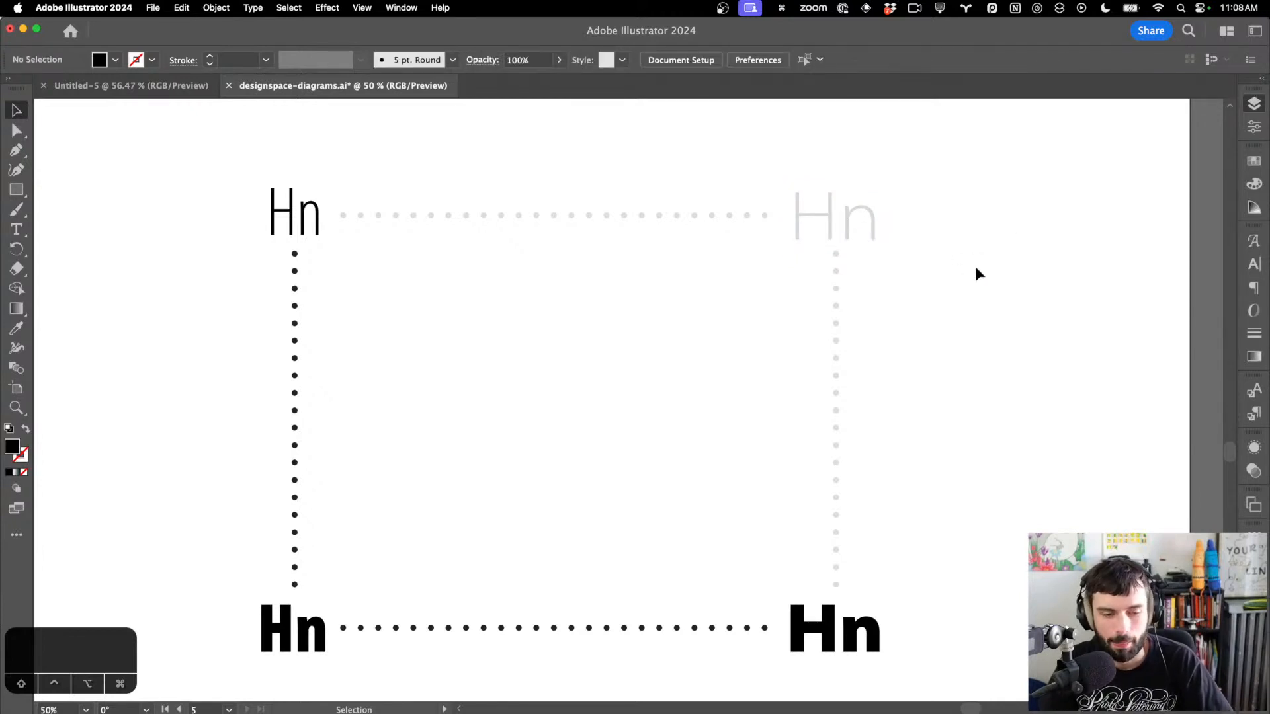
Examine the three-master rectangle diagram and compare it with the designspace layouts on the neighbouring artboards
{"action": "scroll", "coordinate": [975, 266], "scroll_direction": "down", "scroll_amount": 5}
{"action": "scroll", "coordinate": [975, 266], "scroll_direction": "up", "scroll_amount": 3}
{"action": "scroll", "coordinate": [975, 266], "scroll_direction": "left", "scroll_amount": 2}
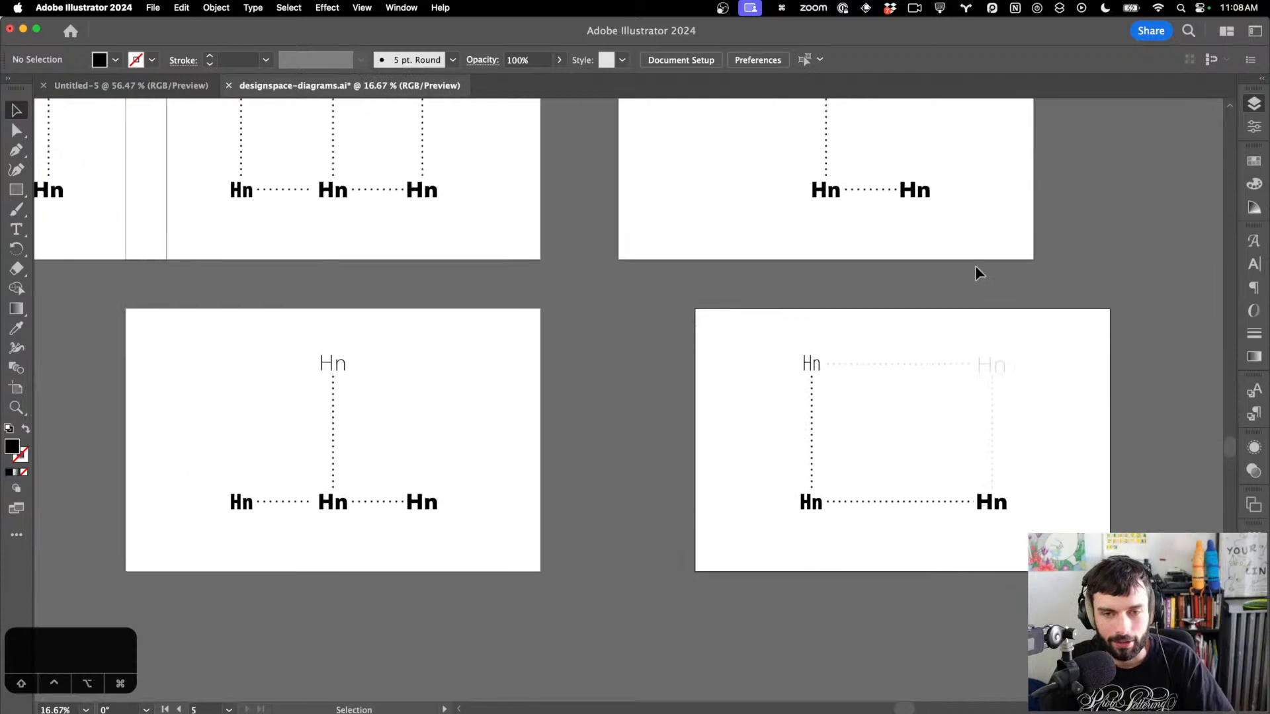
{"action": "scroll", "coordinate": [975, 277], "scroll_direction": "left", "scroll_amount": 1}
{"action": "scroll", "coordinate": [1022, 519], "scroll_direction": "up", "scroll_amount": 3}
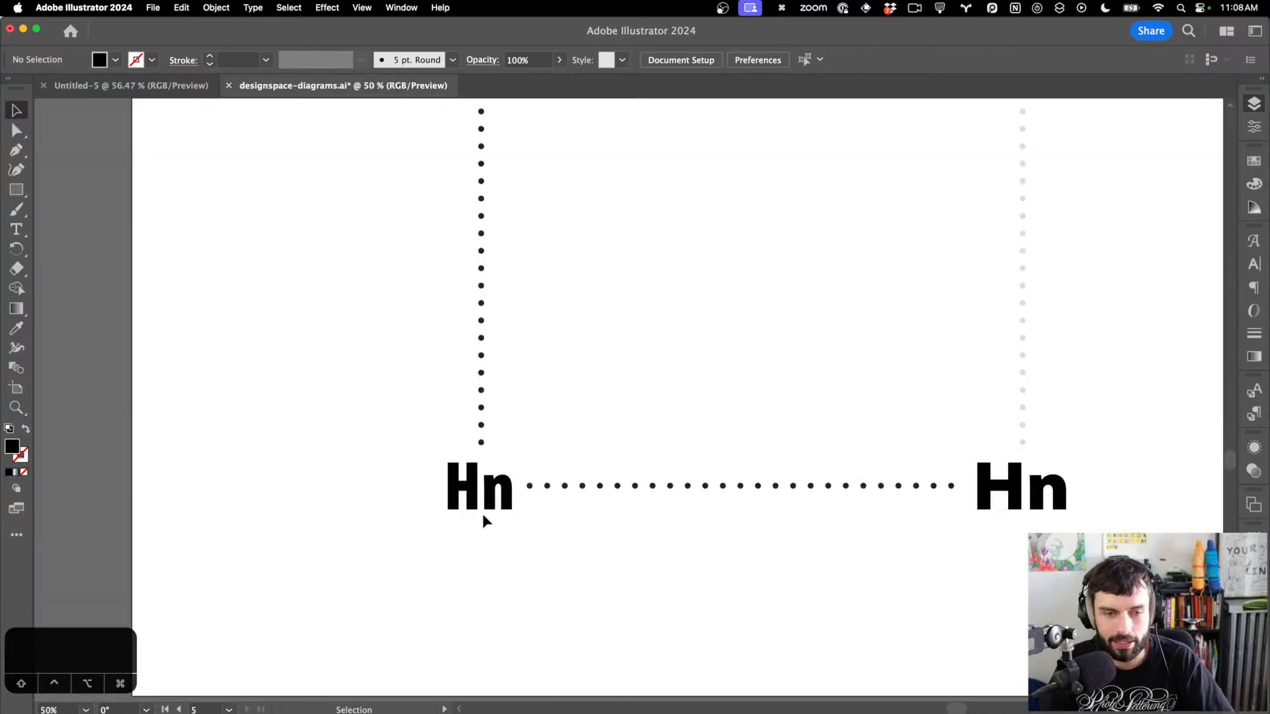
{"action": "scroll", "coordinate": [575, 543], "scroll_direction": "up", "scroll_amount": 2}
{"action": "scroll", "coordinate": [576, 544], "scroll_direction": "left", "scroll_amount": 1}
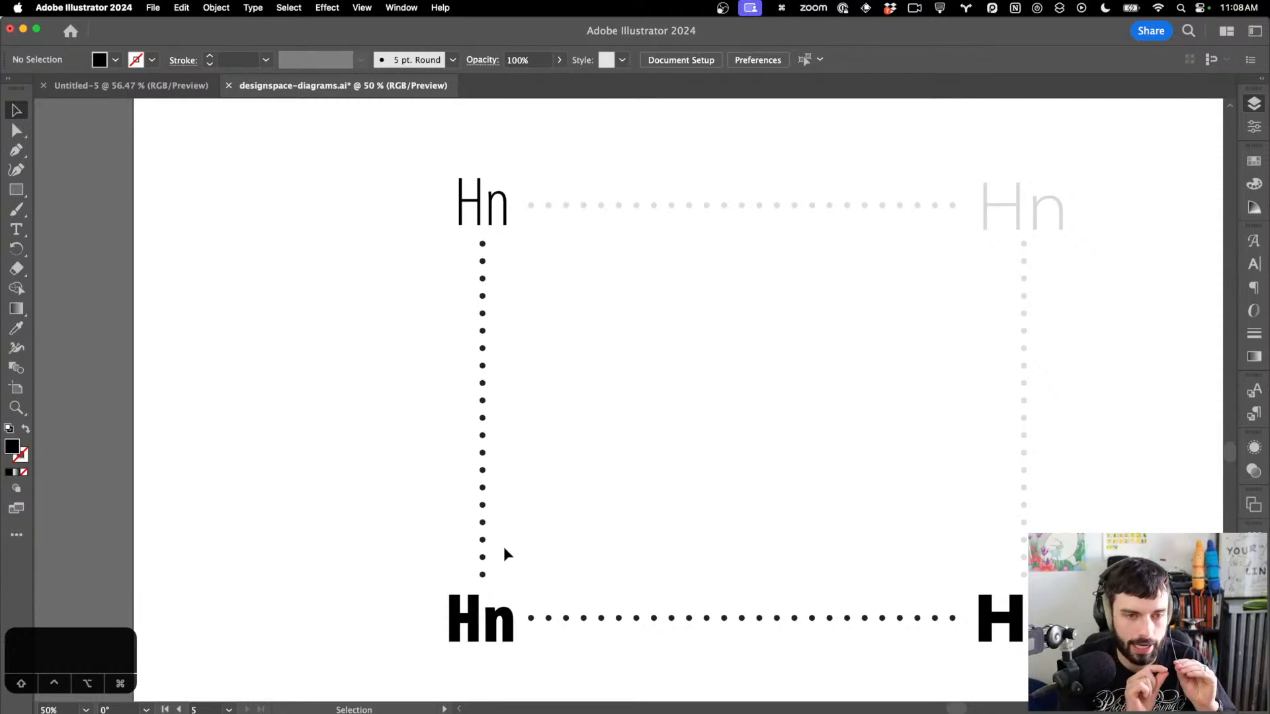
{"action": "scroll", "coordinate": [541, 556], "scroll_direction": "down", "scroll_amount": 3}
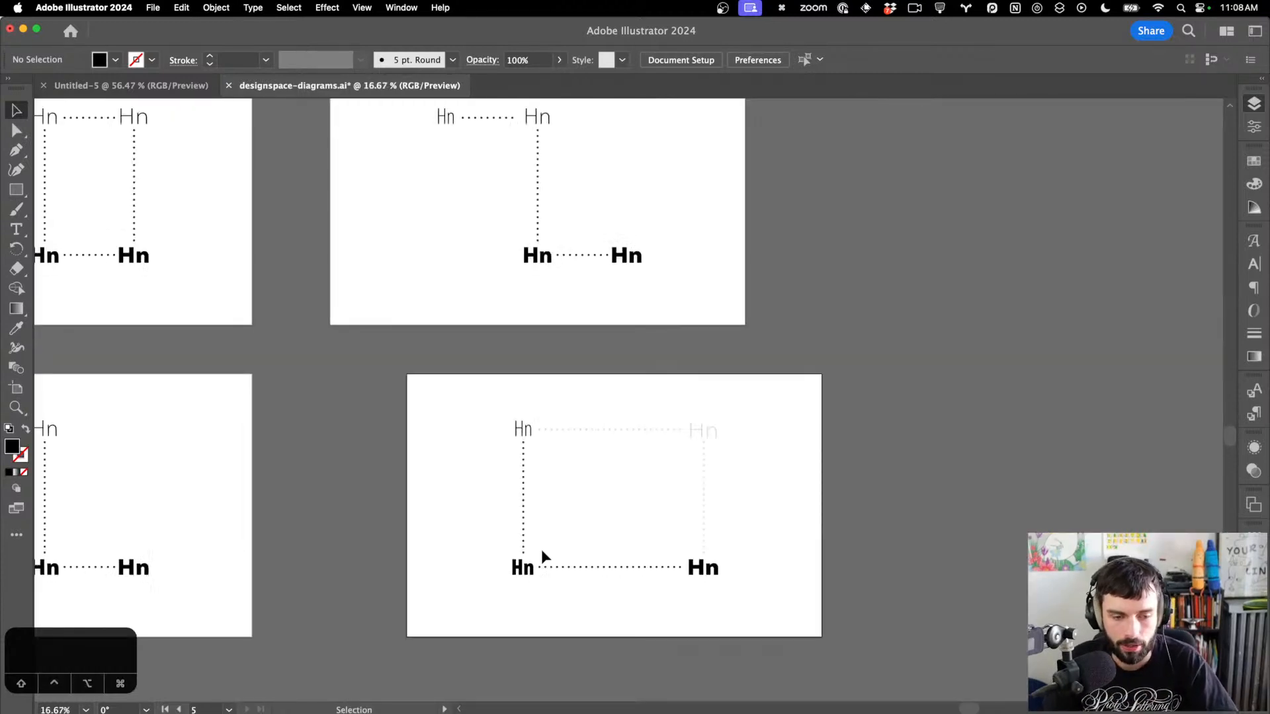
{"action": "scroll", "coordinate": [684, 585], "scroll_direction": "left", "scroll_amount": 3}
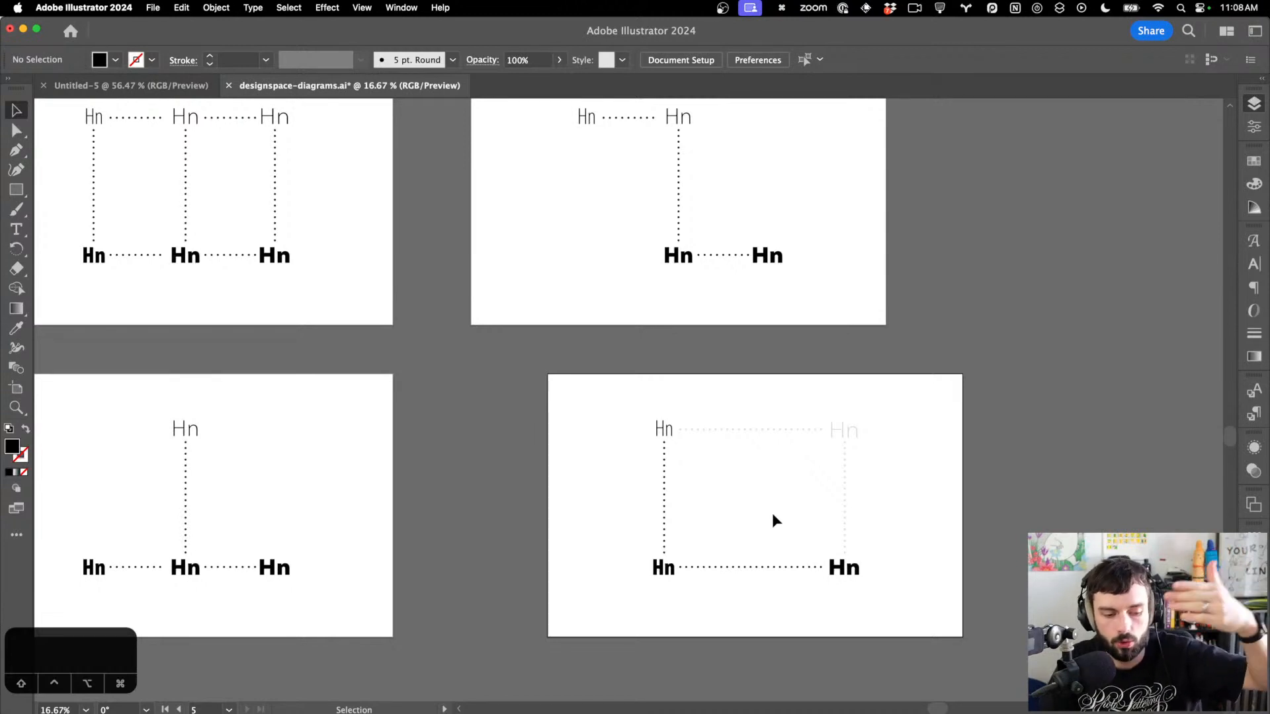
{"action": "scroll", "coordinate": [754, 569], "scroll_direction": "up", "scroll_amount": 2}
{"action": "scroll", "coordinate": [754, 569], "scroll_direction": "left", "scroll_amount": 2}
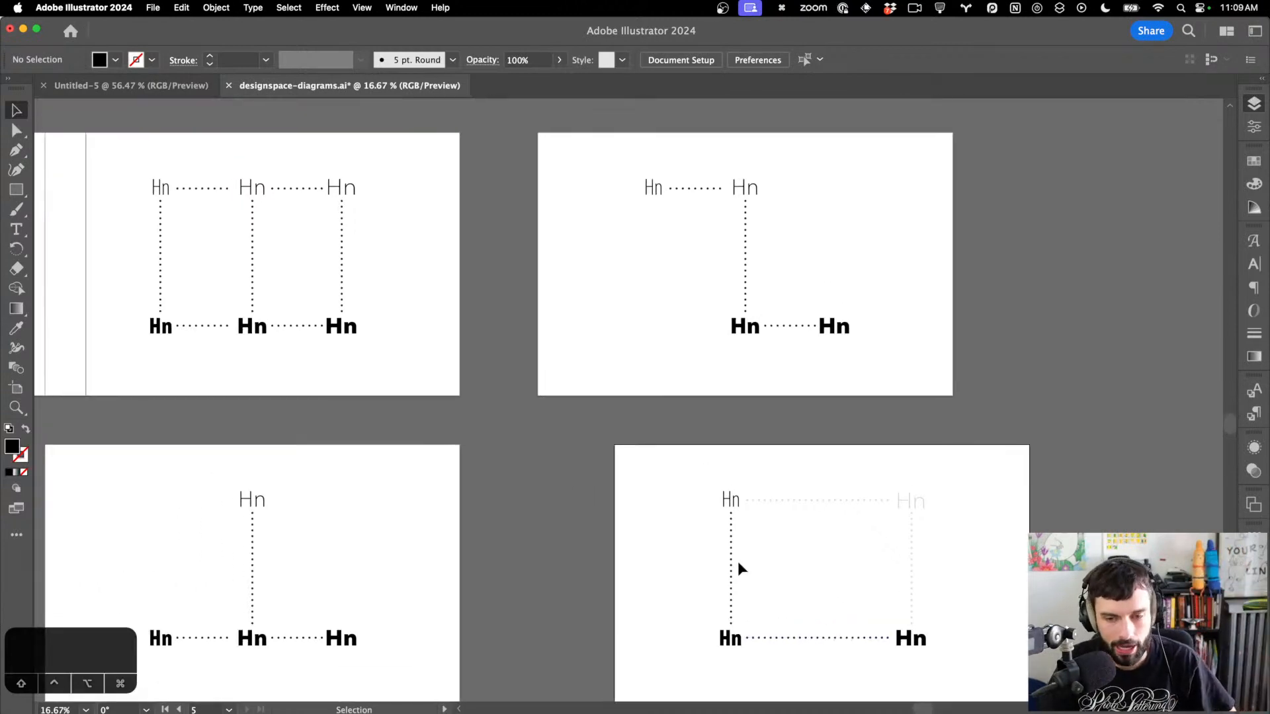
Switch to Glyphs and add a Width axis to the AT Animist font
{"action": "mouse_move", "coordinate": [674, 712]}
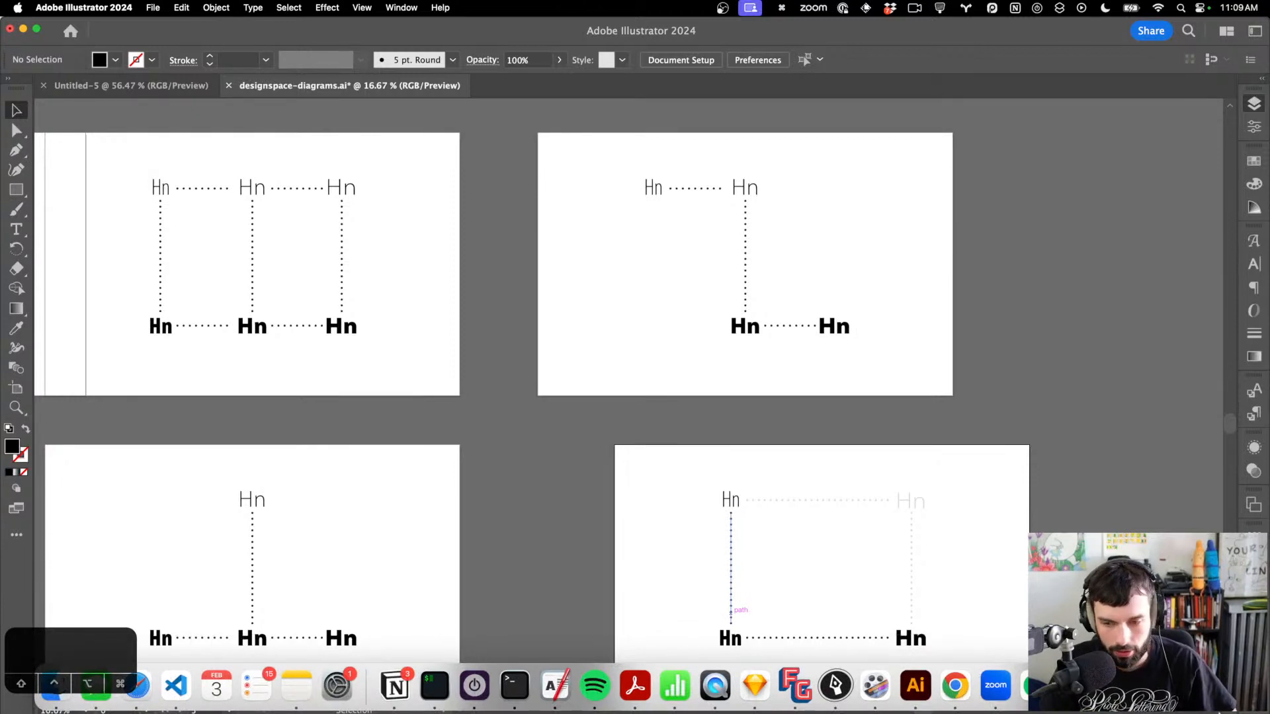
{"action": "left_click", "coordinate": [1036, 686]}
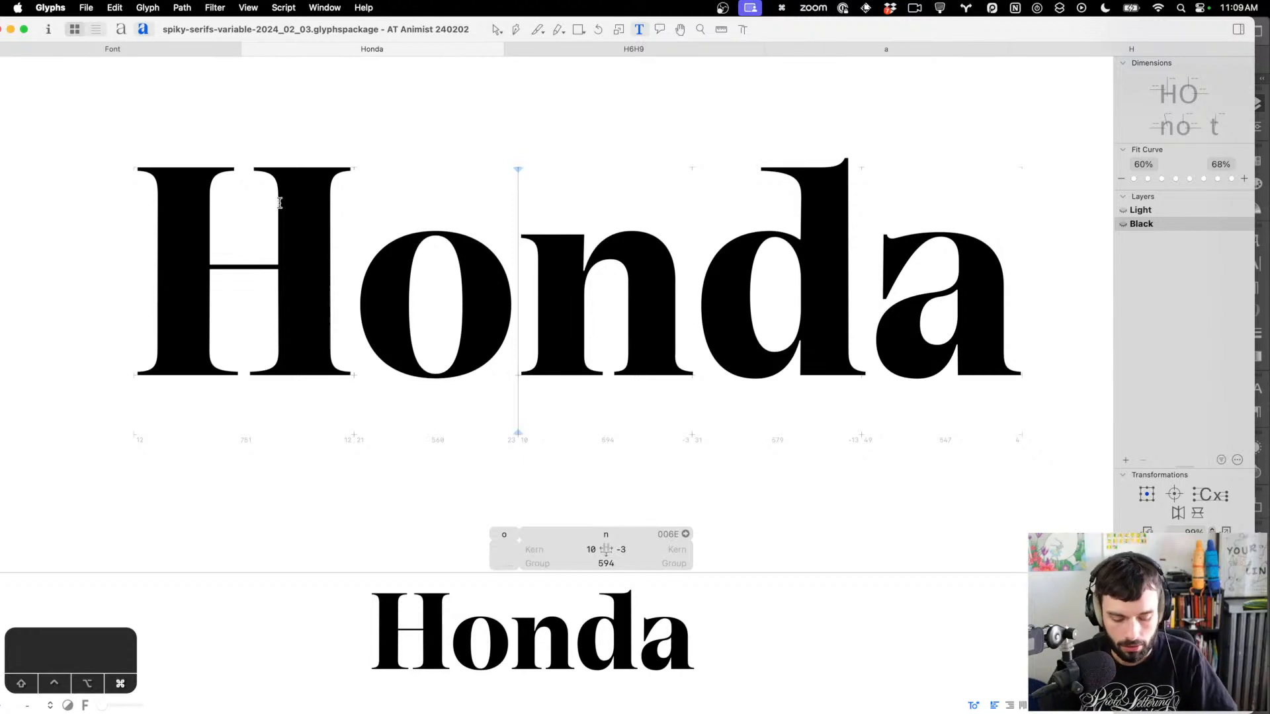
{"action": "key", "text": "super+i"}
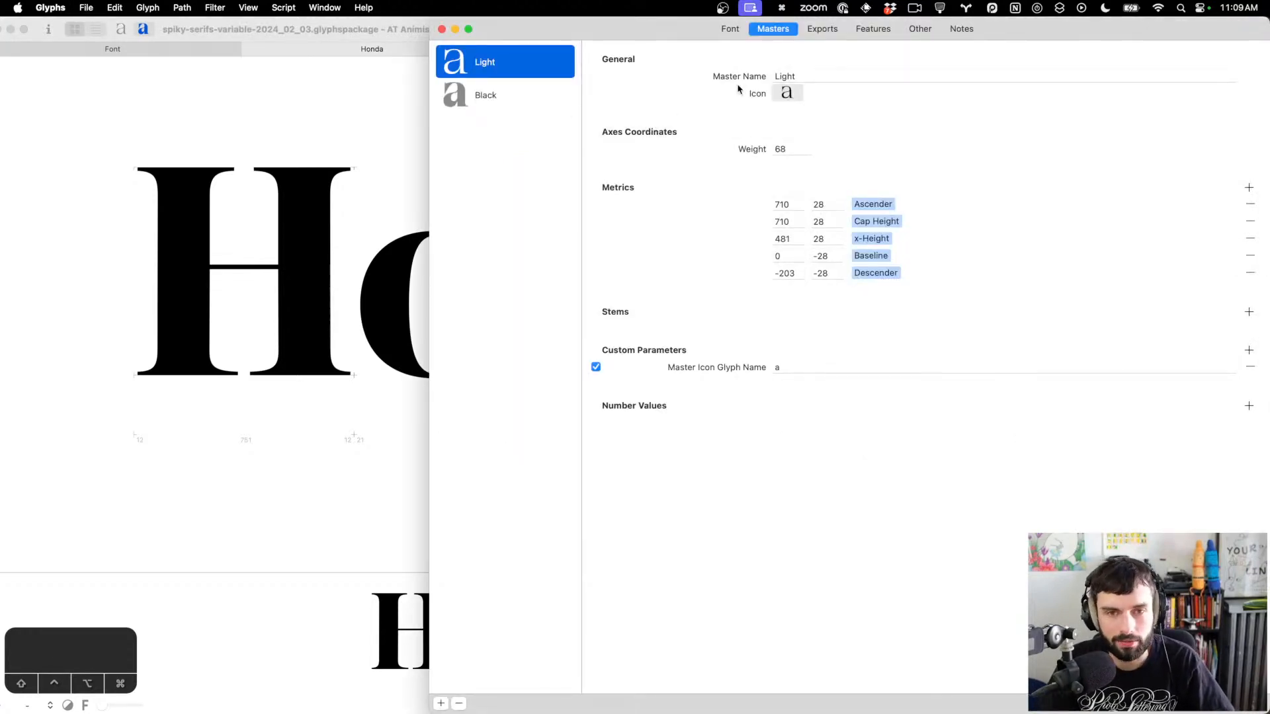
{"action": "left_click", "coordinate": [730, 29]}
{"action": "left_click", "coordinate": [1246, 170]}
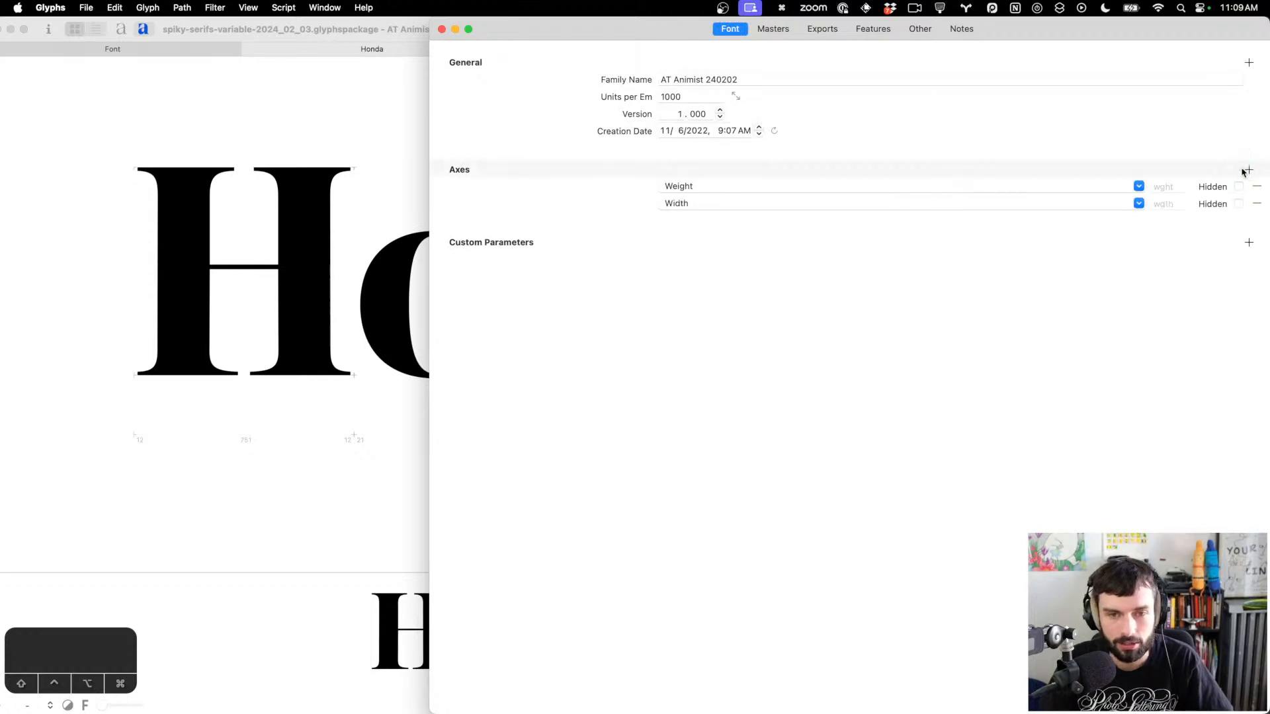
Duplicate the Light and Black masters together
{"action": "left_click", "coordinate": [771, 28]}
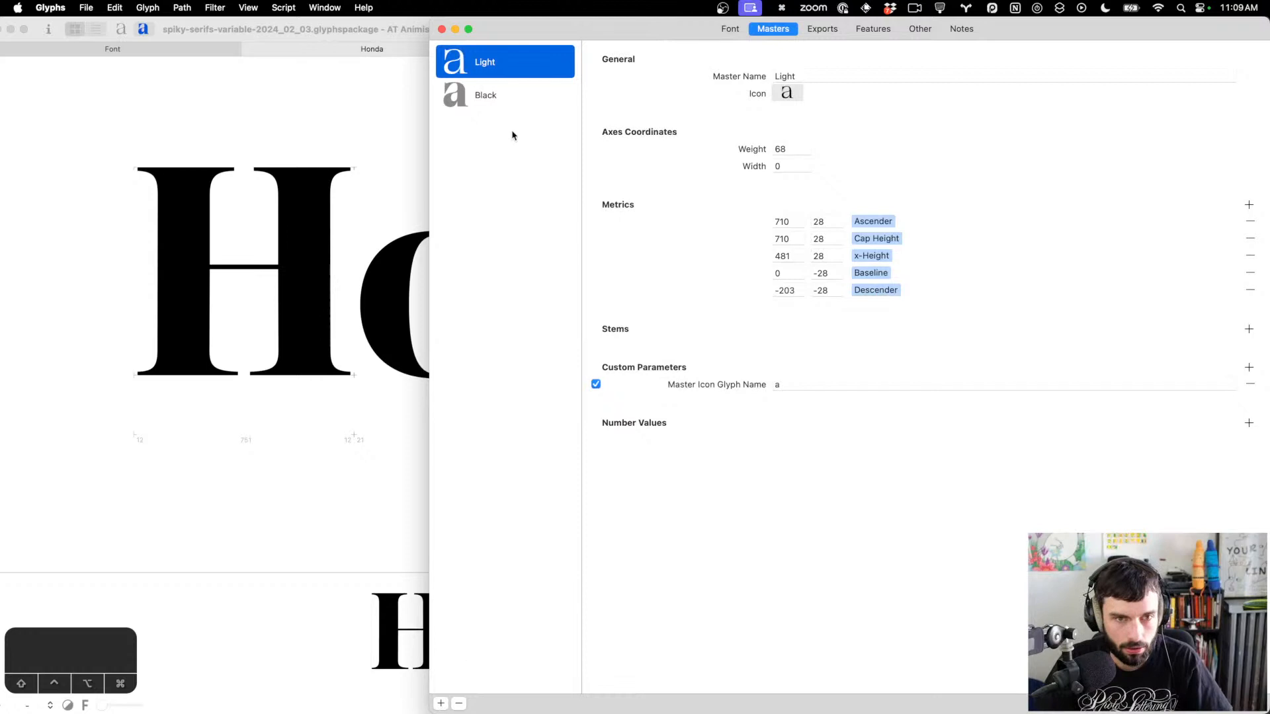
{"action": "left_click", "coordinate": [518, 95], "text": "shift"}
{"action": "left_click", "coordinate": [440, 703]}
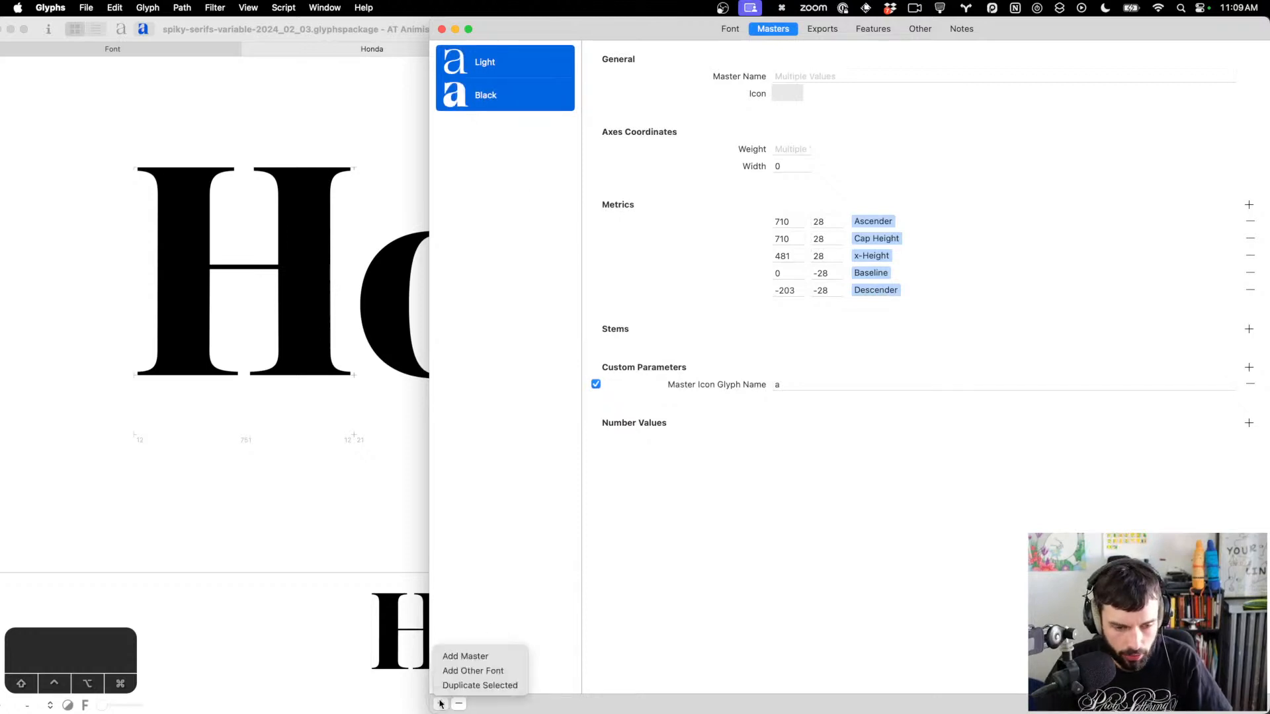
{"action": "left_click", "coordinate": [459, 686]}
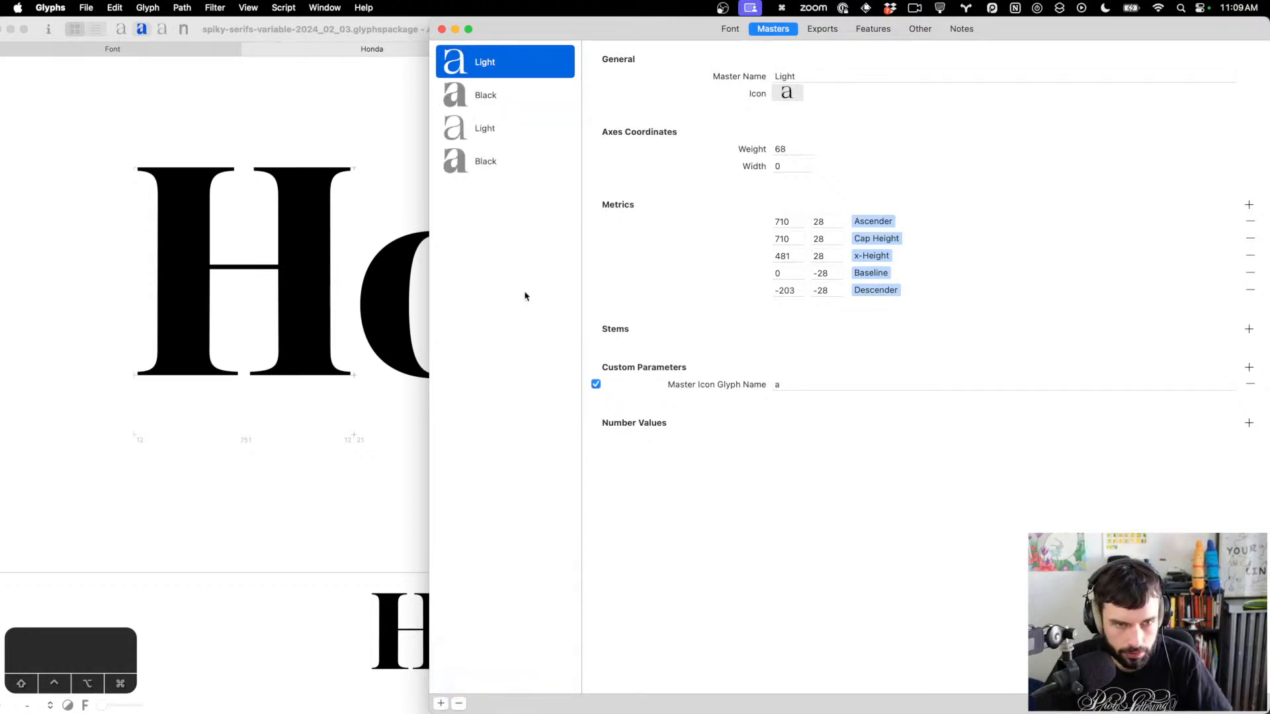
Rename the duplicated Light master as Condensed Light
{"action": "left_click", "coordinate": [490, 127]}
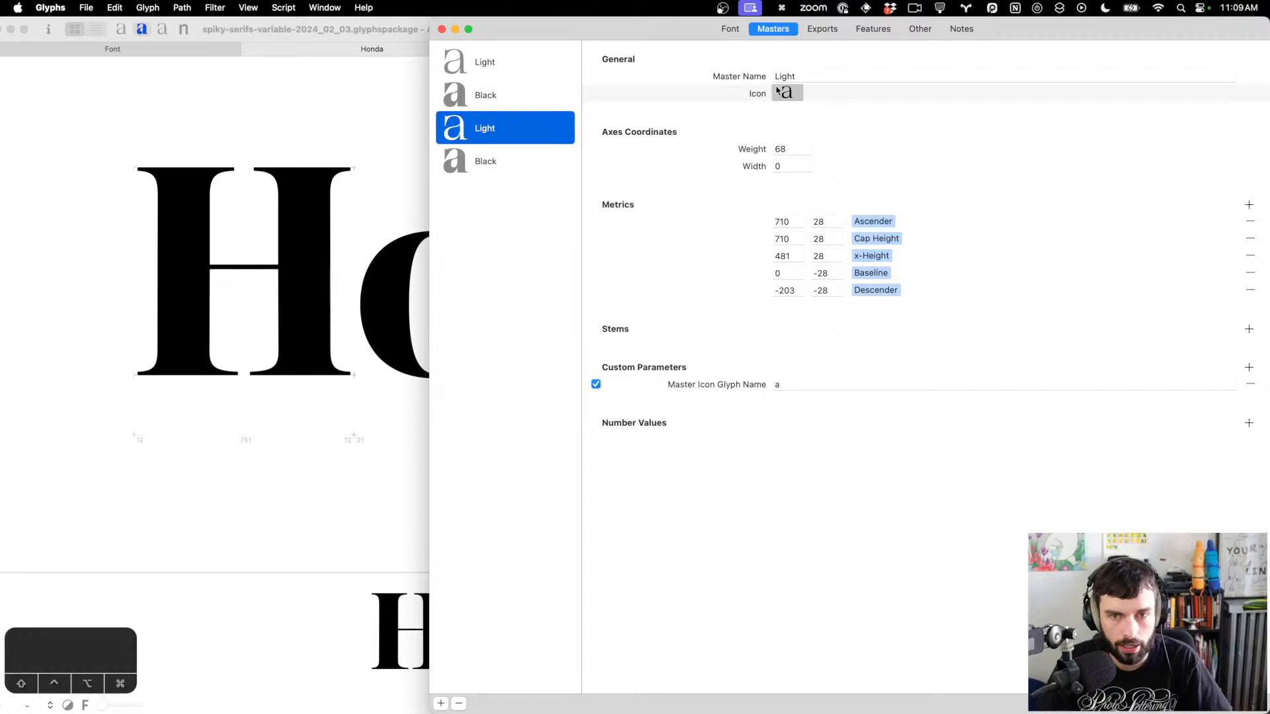
{"action": "left_click", "coordinate": [811, 75]}
{"action": "type", "text": "Condense"}
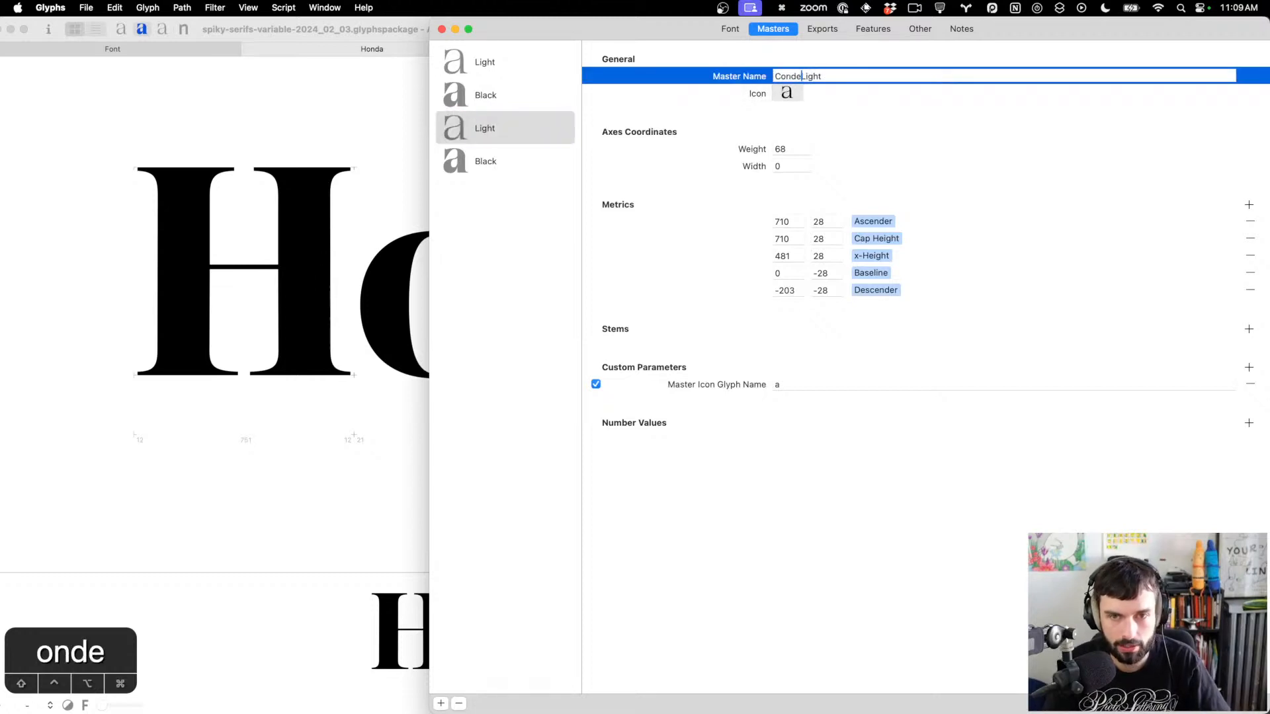
{"action": "type", "text": "d"}
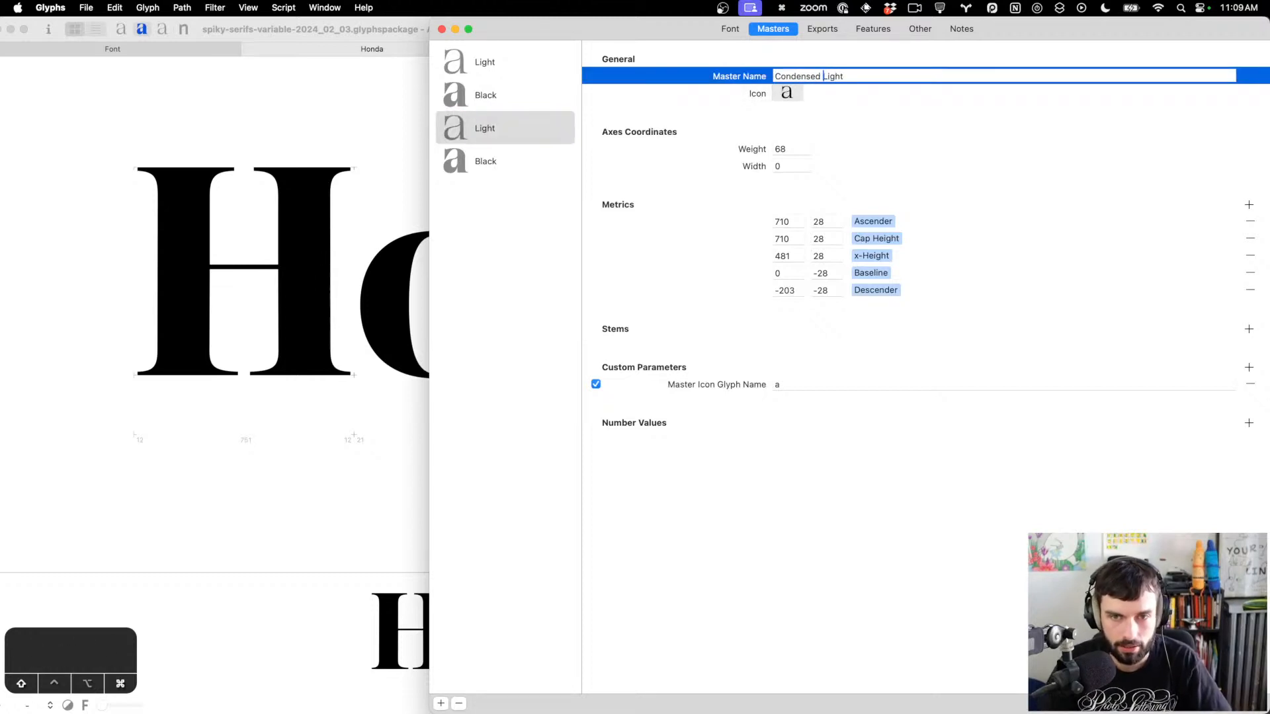
{"action": "key", "text": "super+shift+Left"}
Rename the duplicated Black master as Condensed Black
{"action": "left_click", "coordinate": [498, 160]}
{"action": "left_click", "coordinate": [814, 75]}
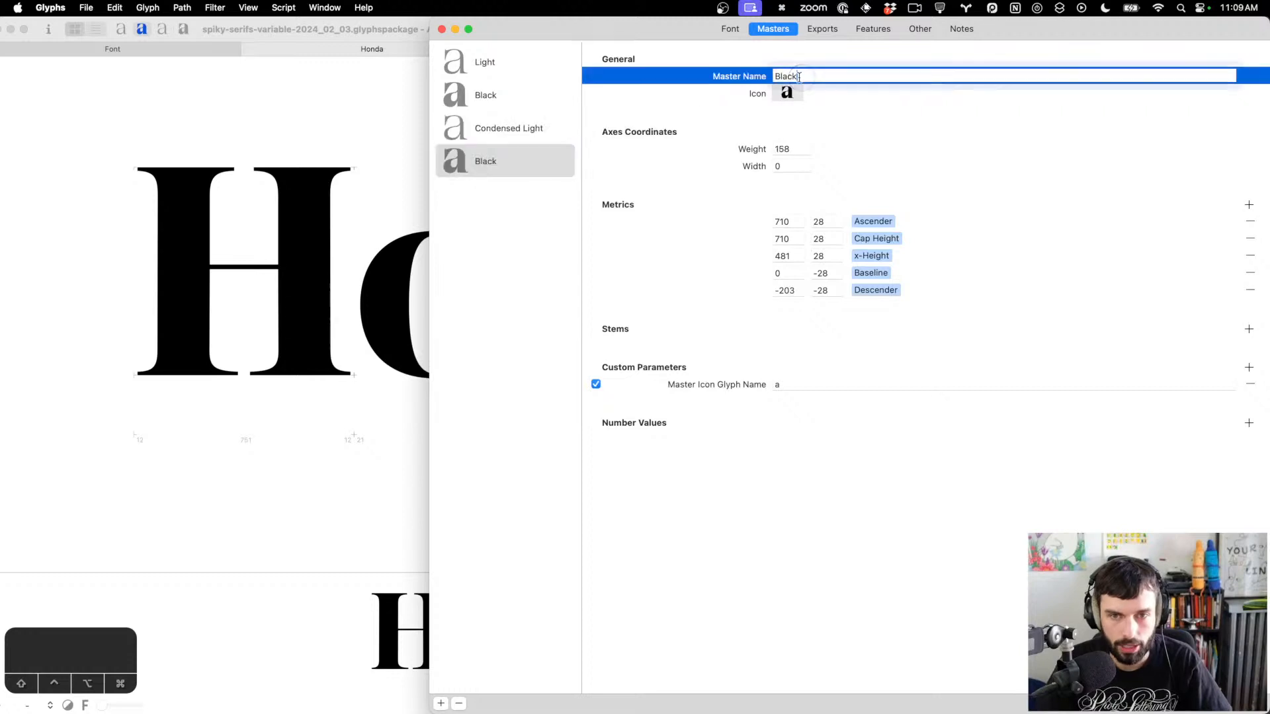
{"action": "key", "text": "super+Left"}
{"action": "type", "text": "Condensed"}
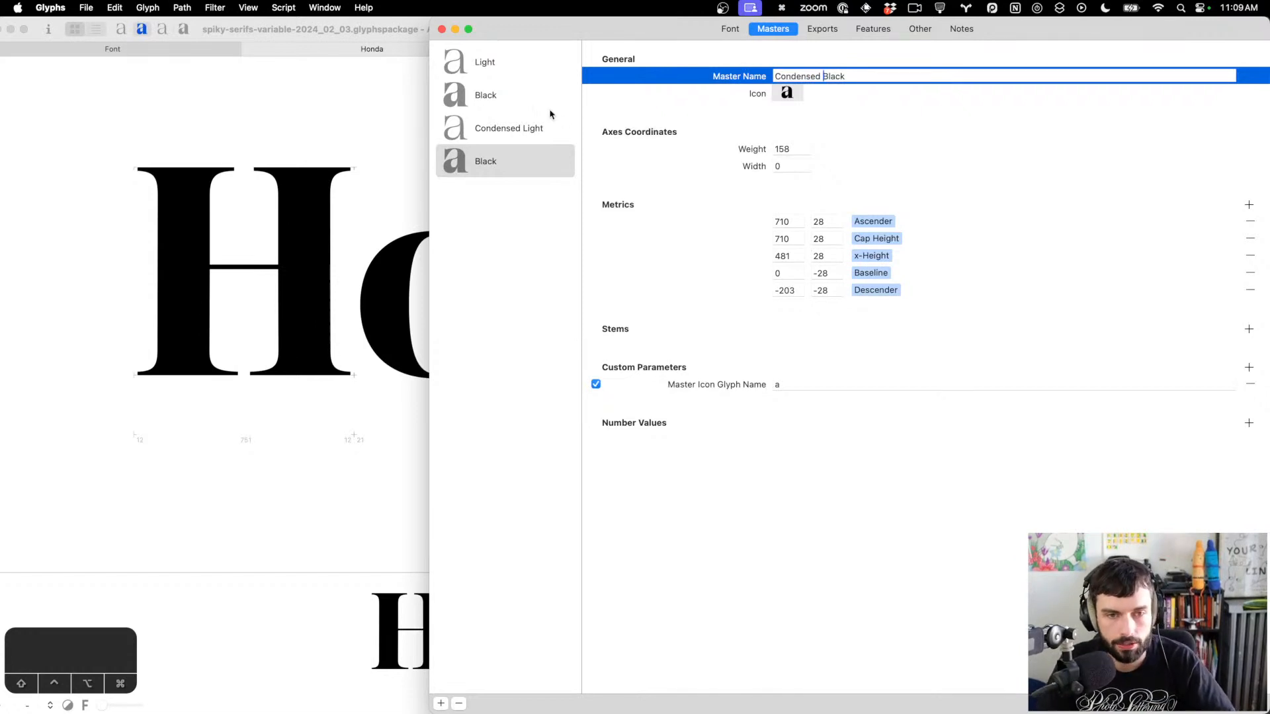
Set the Width axis coordinate of the original Light and Black masters to 100
{"action": "left_click", "coordinate": [506, 69]}
{"action": "left_click", "coordinate": [793, 166]}
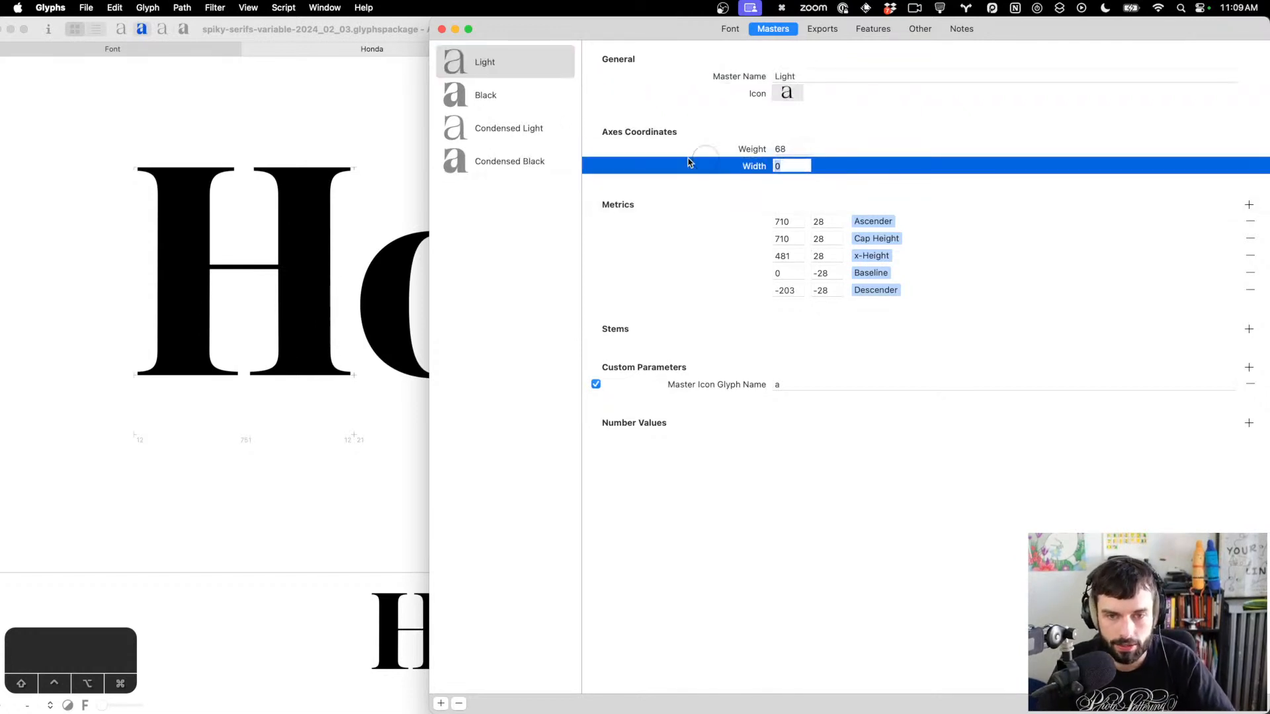
{"action": "type", "text": "100"}
{"action": "key", "text": "super+a"}
{"action": "key", "text": "super+c"}
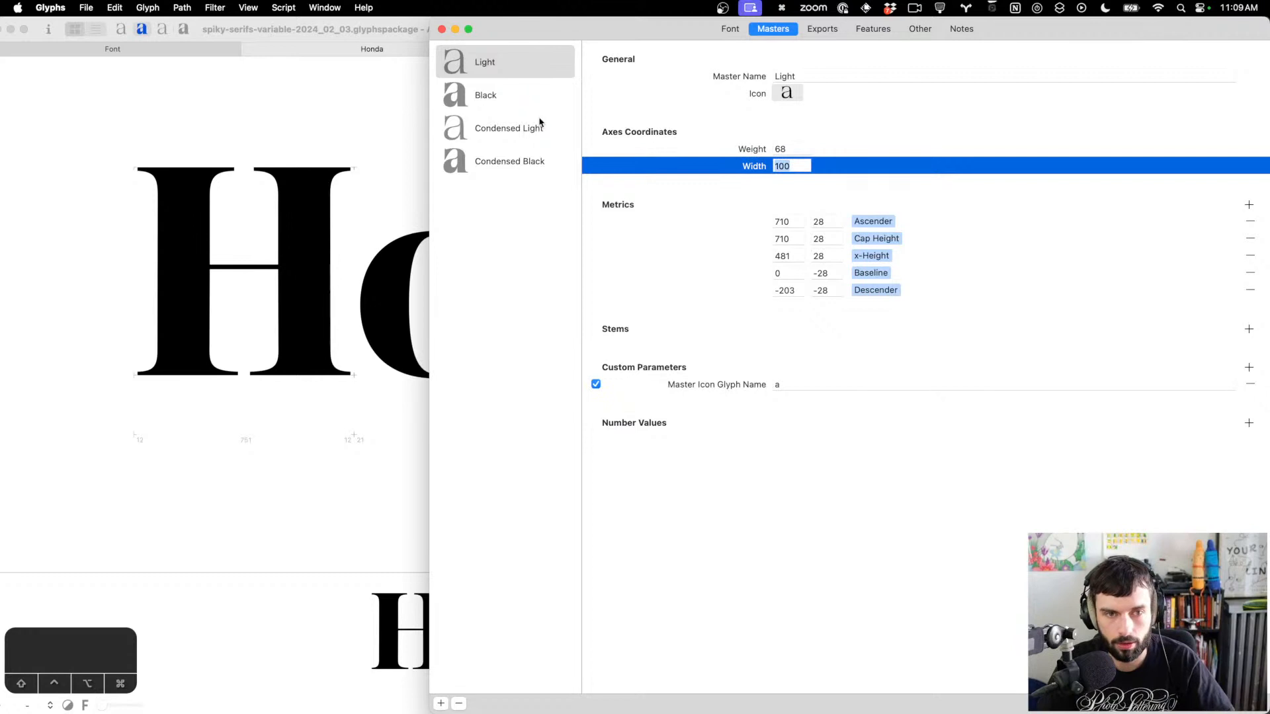
{"action": "left_click", "coordinate": [507, 83]}
{"action": "left_click", "coordinate": [508, 93]}
{"action": "left_click_drag", "start_coordinate": [788, 167], "coordinate": [753, 167]}
{"action": "key", "text": "super+v"}
Set the Width axis coordinate of the Condensed Light and Condensed Black masters to 60
{"action": "left_click", "coordinate": [534, 137]}
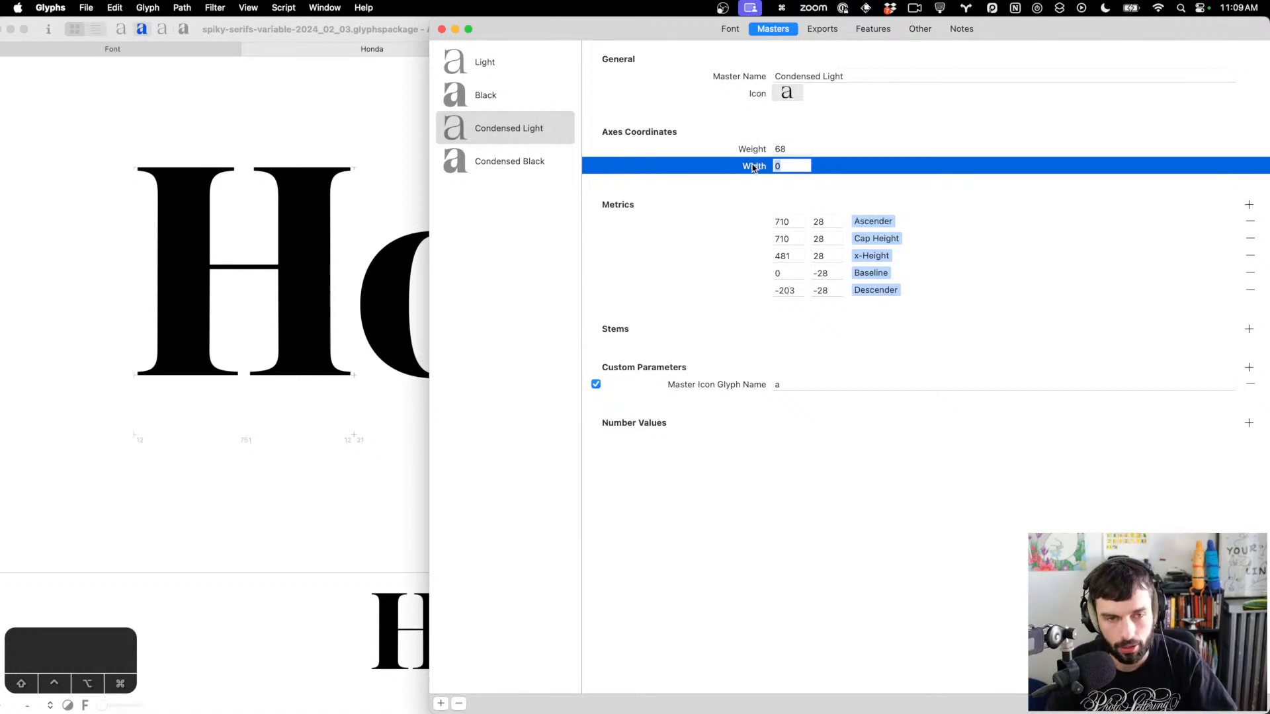
{"action": "type", "text": "60"}
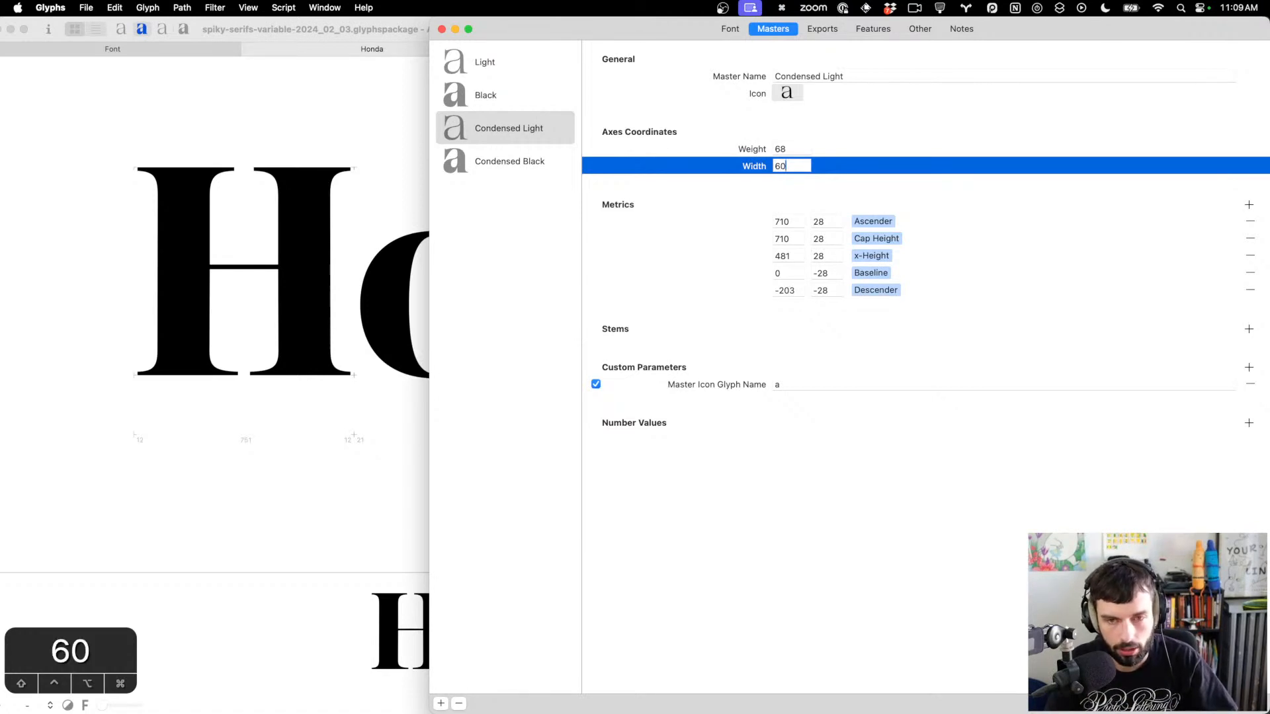
{"action": "key", "text": "super+a"}
{"action": "key", "text": "super+c"}
{"action": "left_click", "coordinate": [526, 162]}
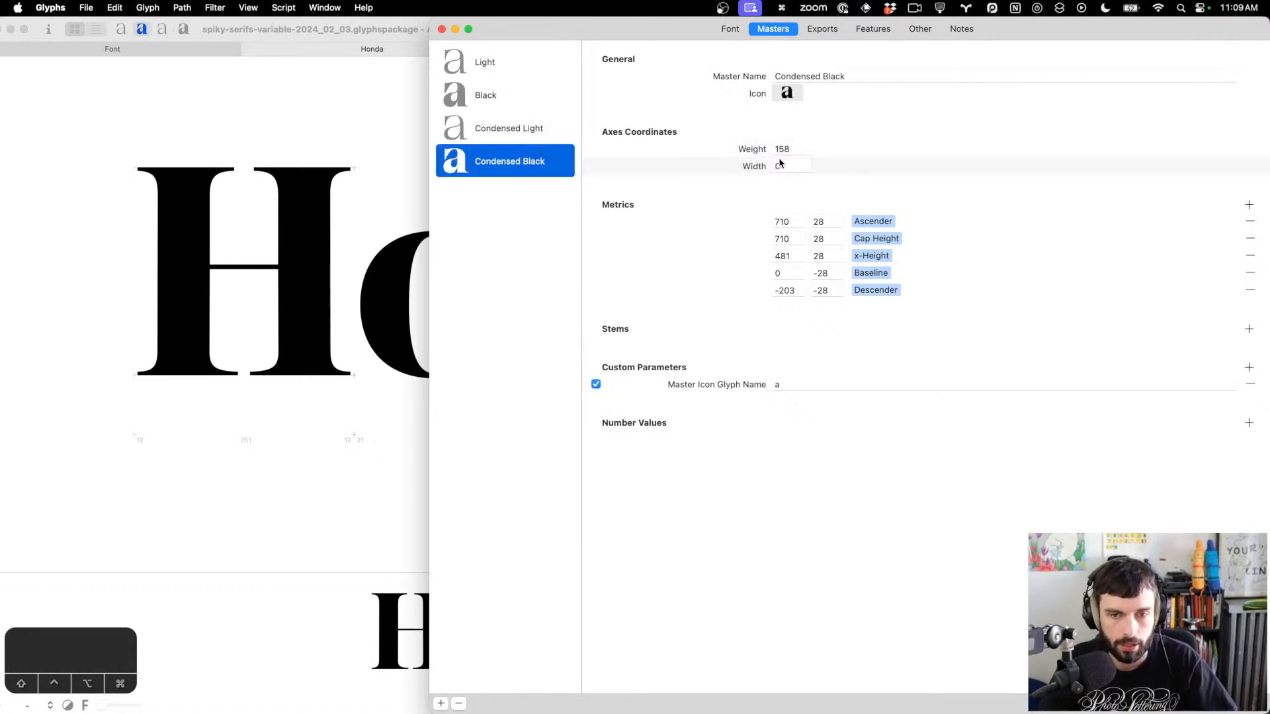
{"action": "left_click", "coordinate": [747, 167]}
{"action": "type", "text": "60"}
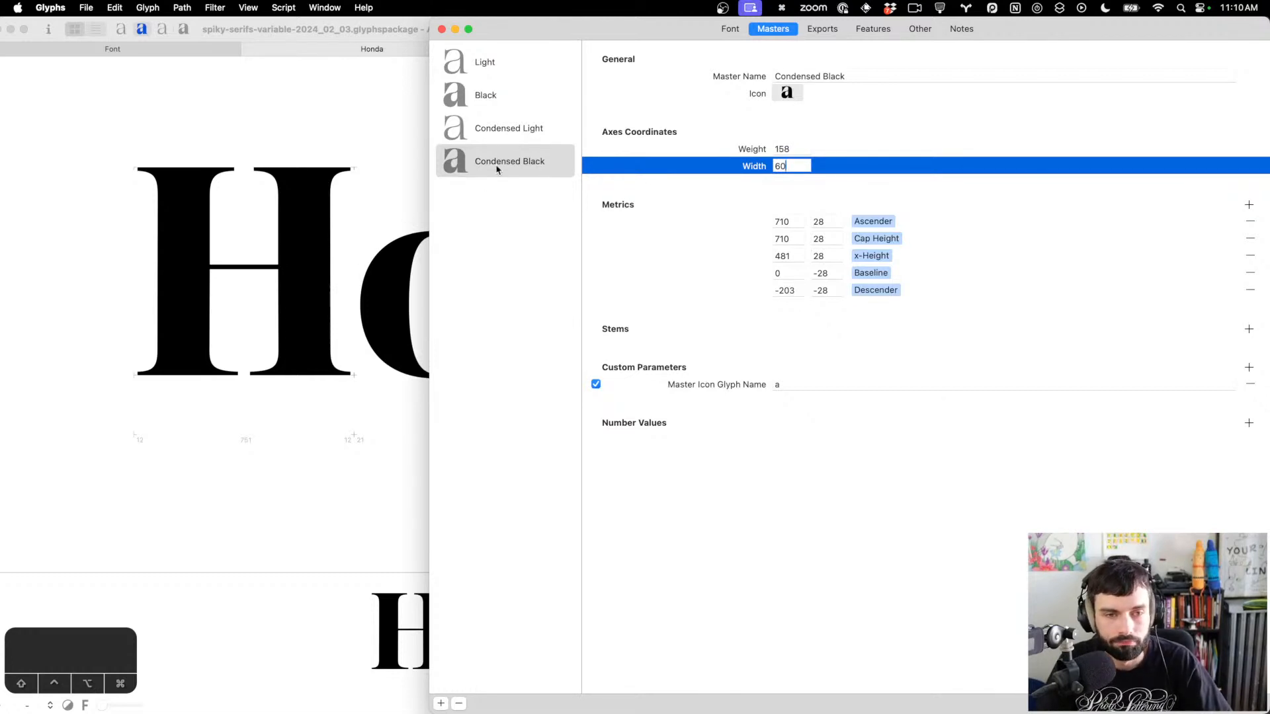
{"action": "left_click", "coordinate": [501, 133]}
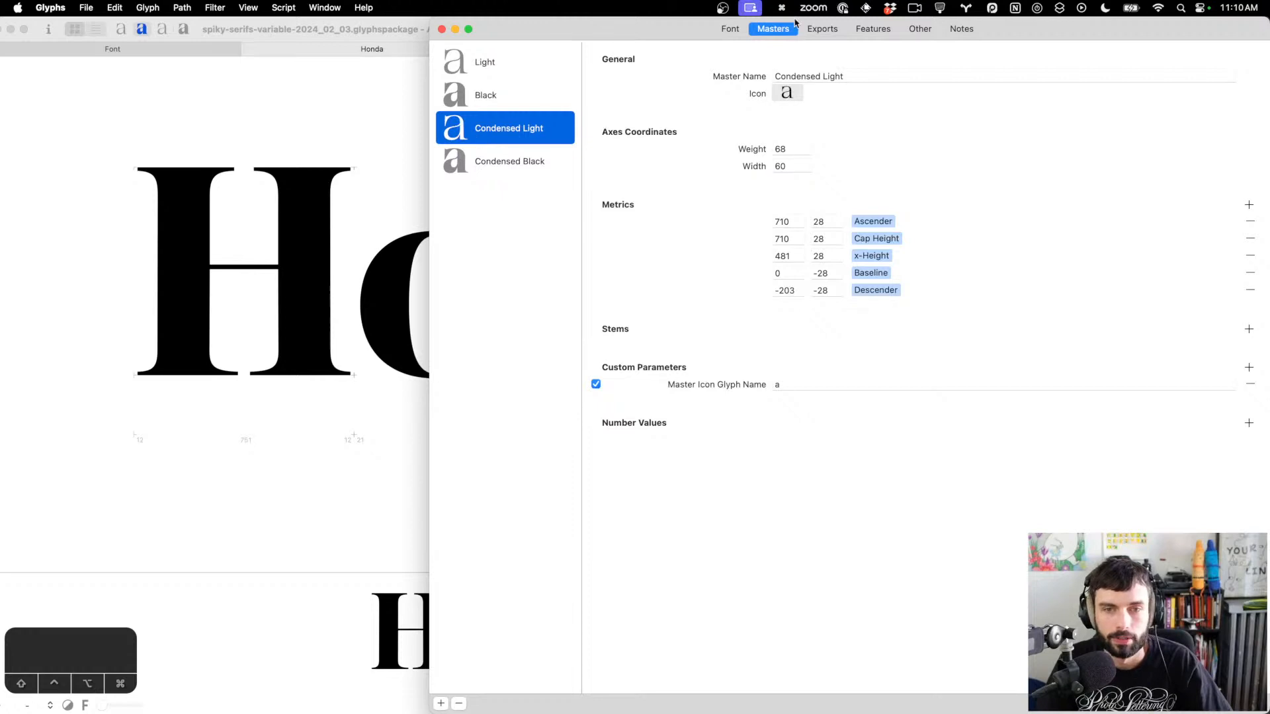
Open the font's export instances and inspect the settings of the Medium instance
{"action": "left_click", "coordinate": [816, 27]}
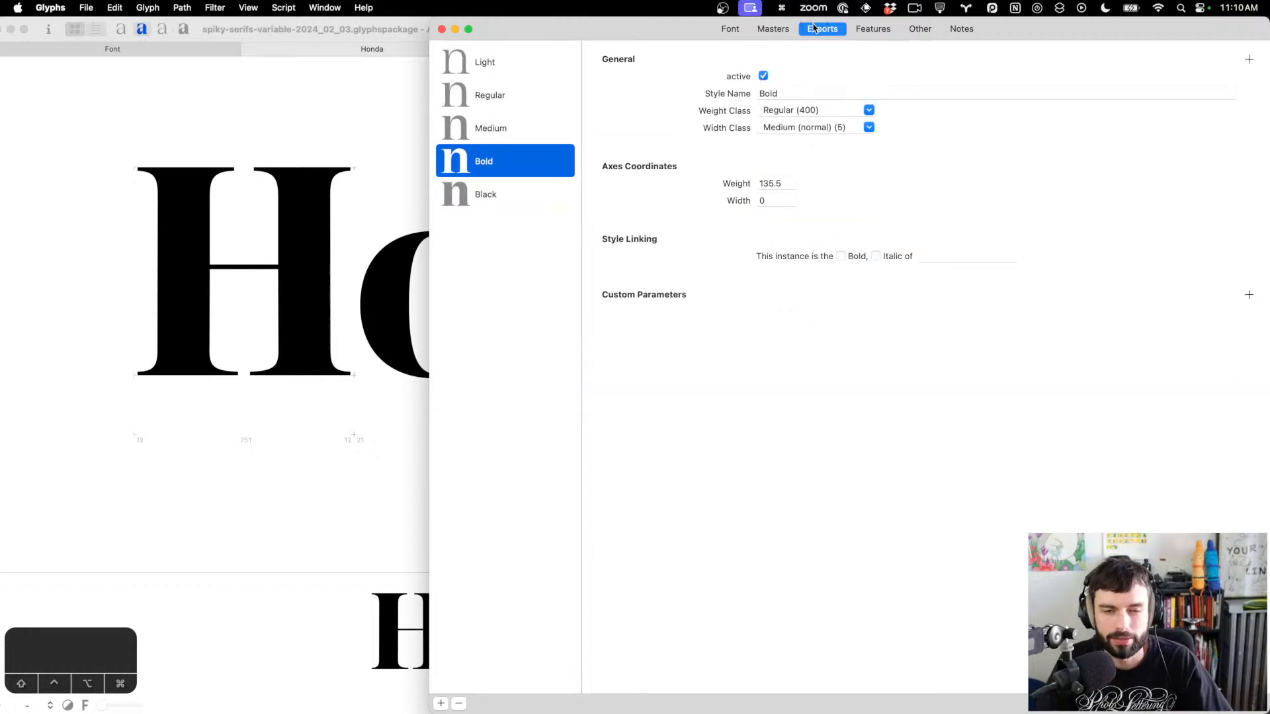
{"action": "left_click", "coordinate": [519, 132]}
{"action": "left_click", "coordinate": [490, 66]}
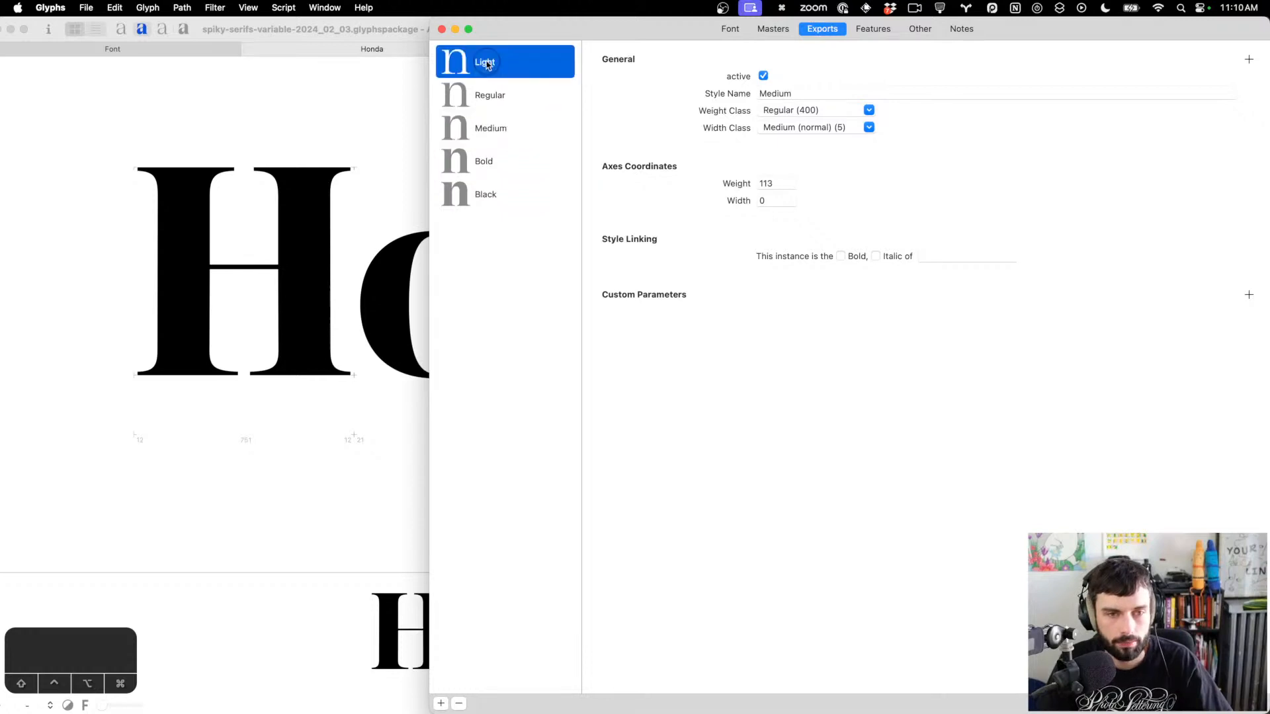
{"action": "left_click", "coordinate": [511, 203], "text": "shift"}
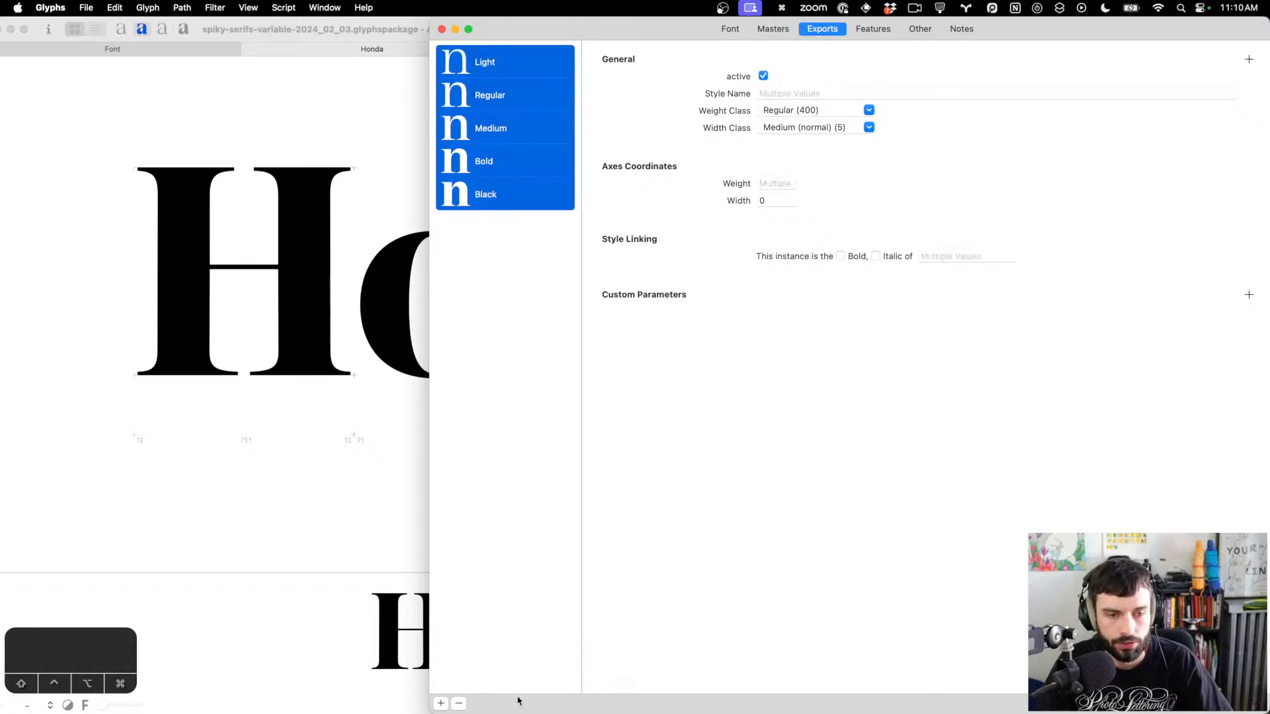
{"action": "left_click", "coordinate": [443, 703]}
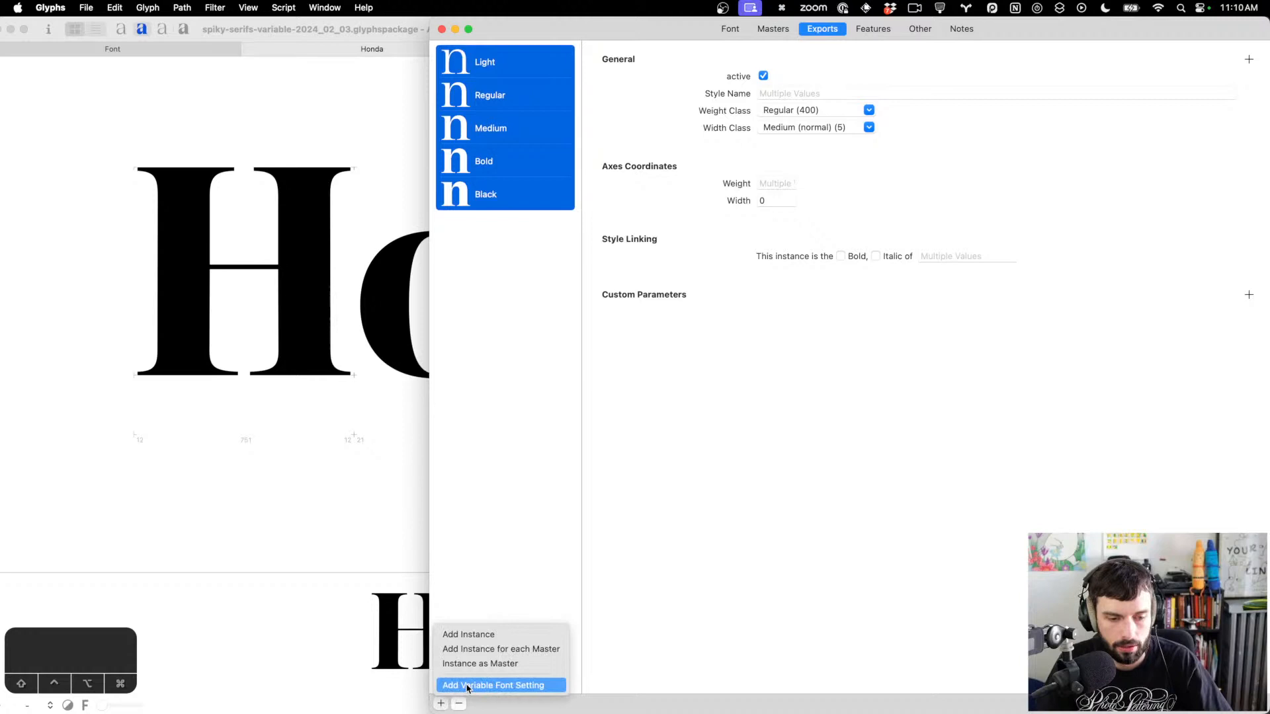
{"action": "left_click", "coordinate": [498, 475]}
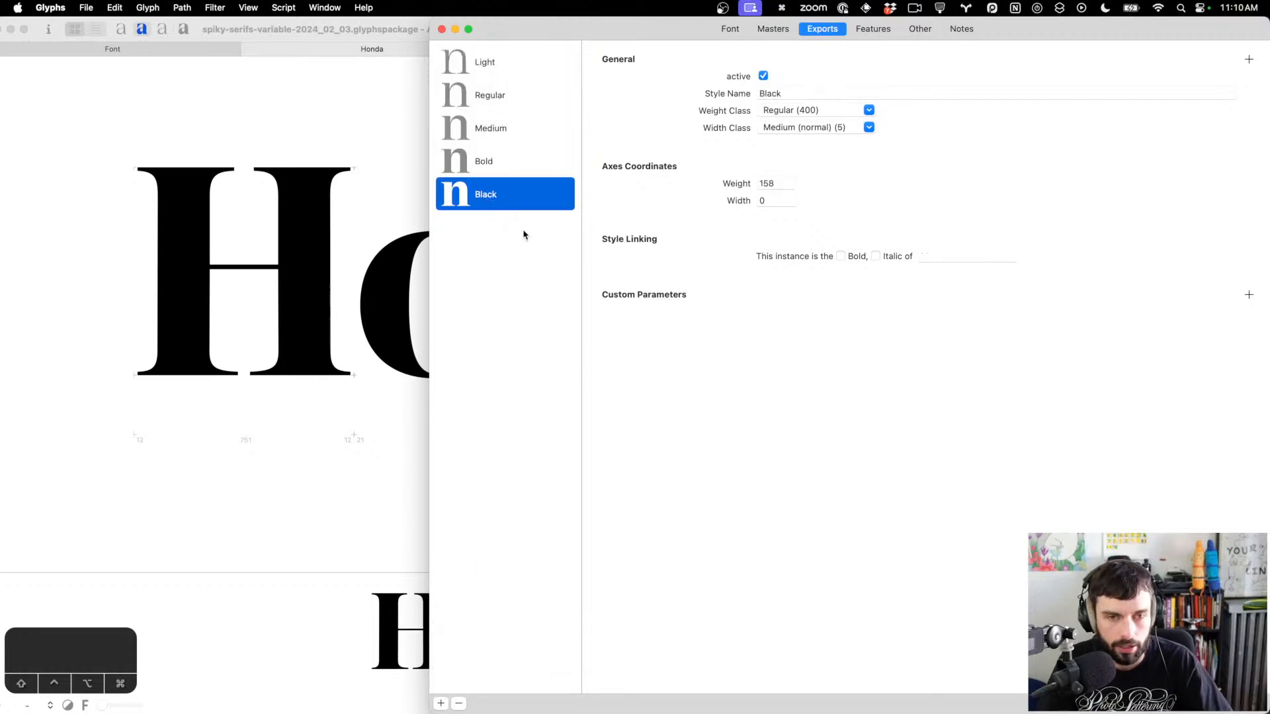
Add an export instance for each master
{"action": "left_click", "coordinate": [442, 703]}
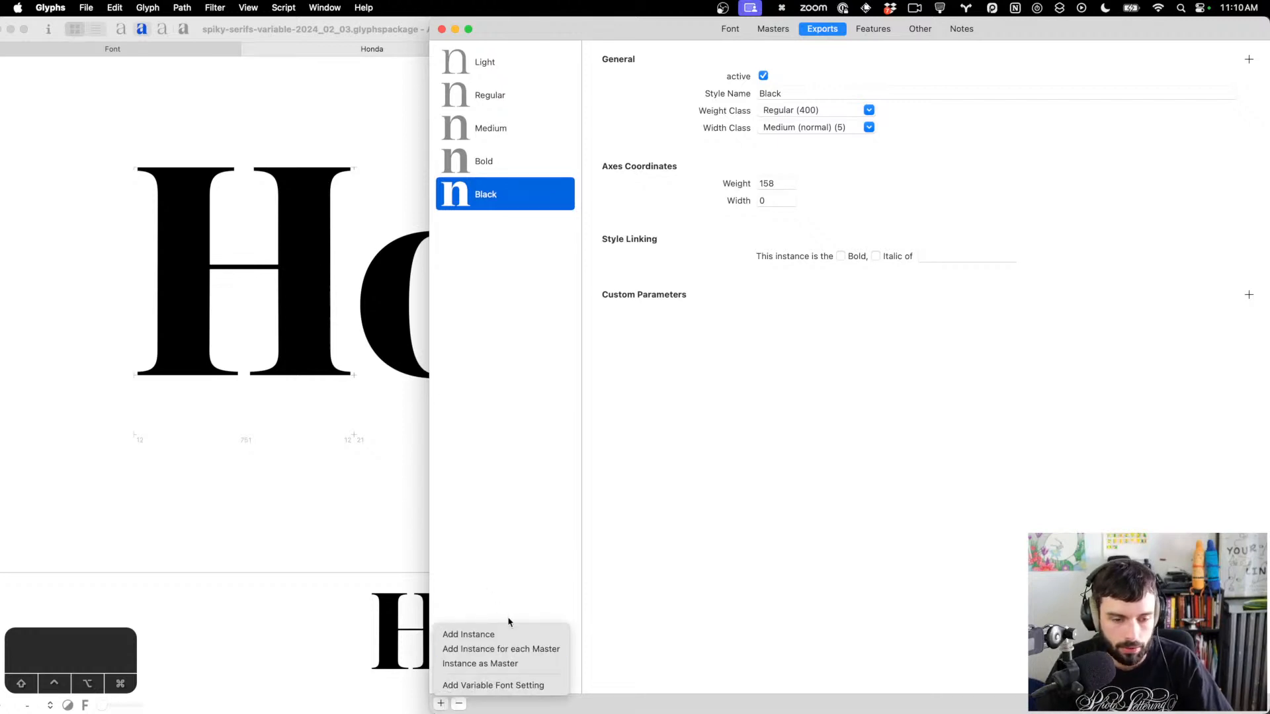
{"action": "left_click", "coordinate": [511, 649]}
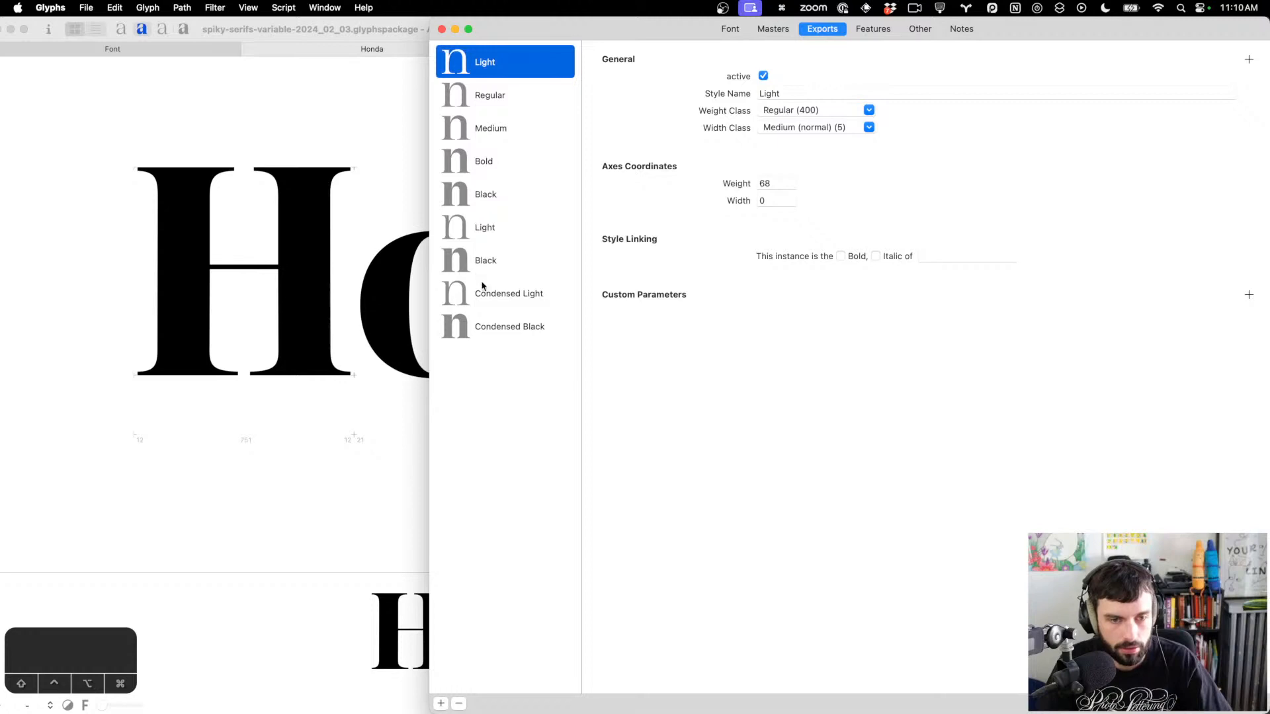
Delete the duplicate Light and Black export instances listed just above Condensed Light
{"action": "left_click", "coordinate": [497, 261]}
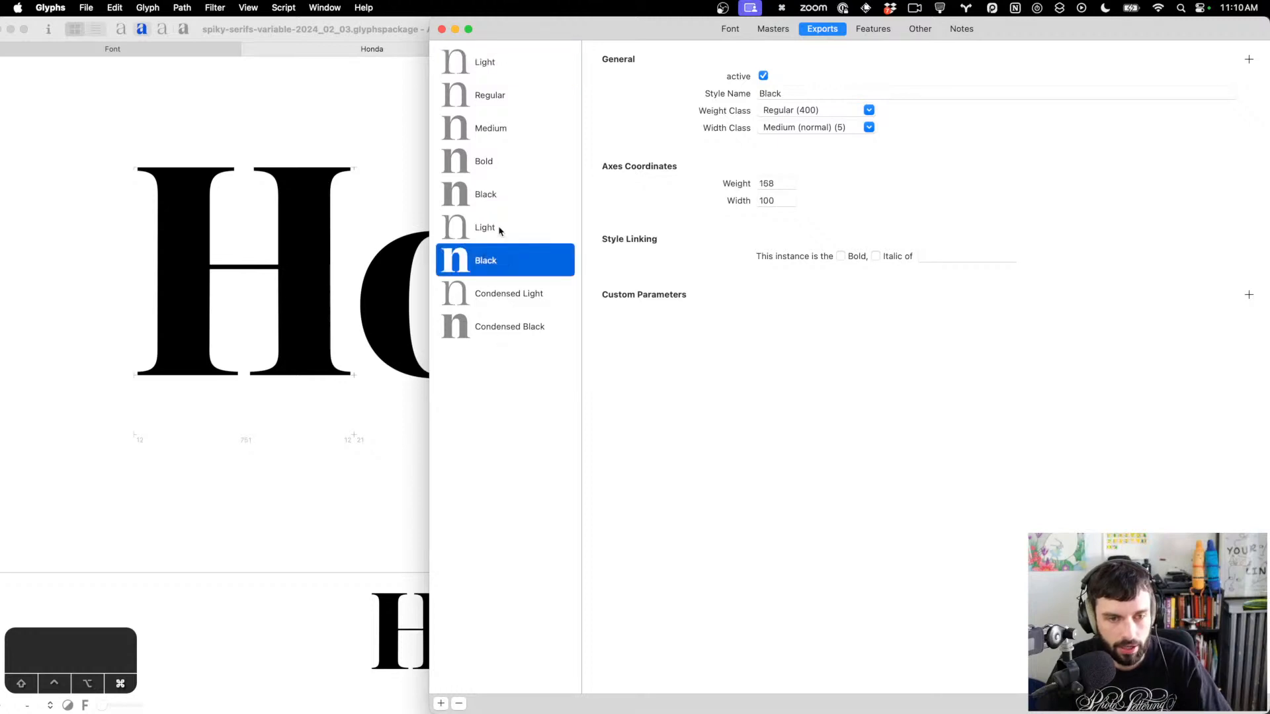
{"action": "key", "text": "shift+Up"}
{"action": "left_click", "coordinate": [459, 705]}
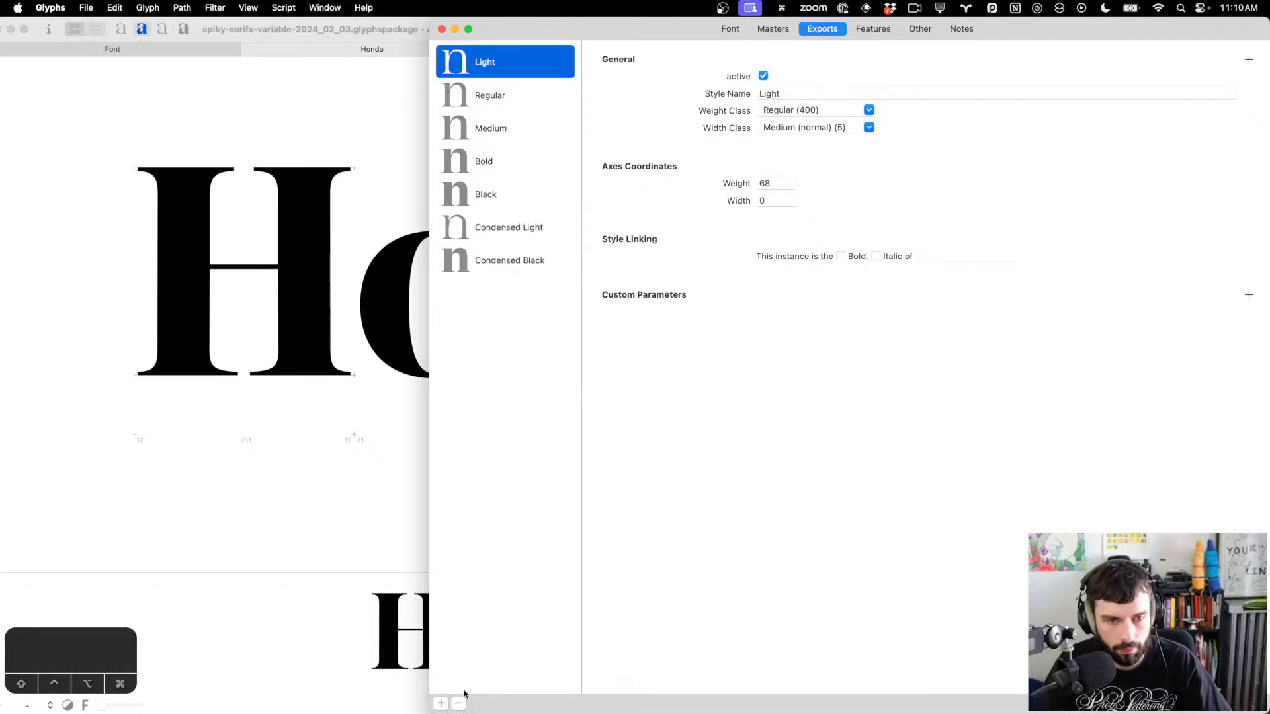
{"action": "left_click", "coordinate": [507, 243]}
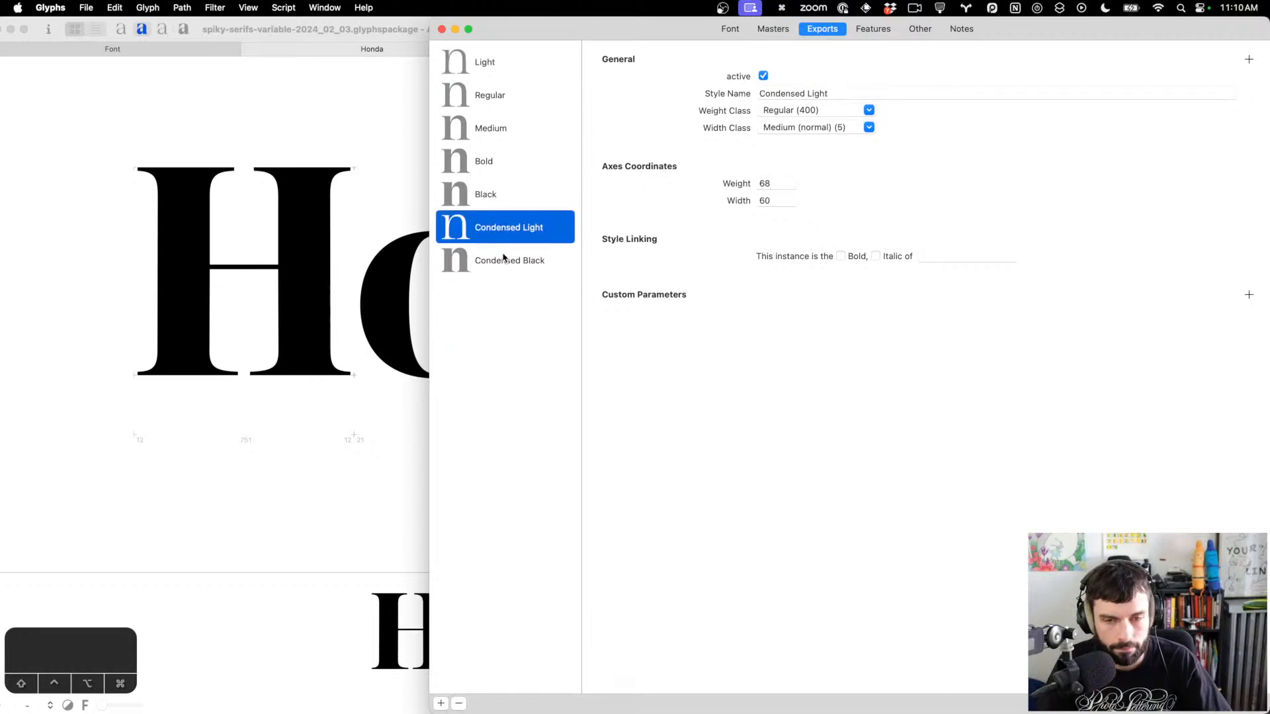
{"action": "left_click", "coordinate": [504, 259]}
Set the Width axis coordinate of the Light, Regular, Medium, Bold and Black export instances to 100
{"action": "left_click", "coordinate": [490, 63]}
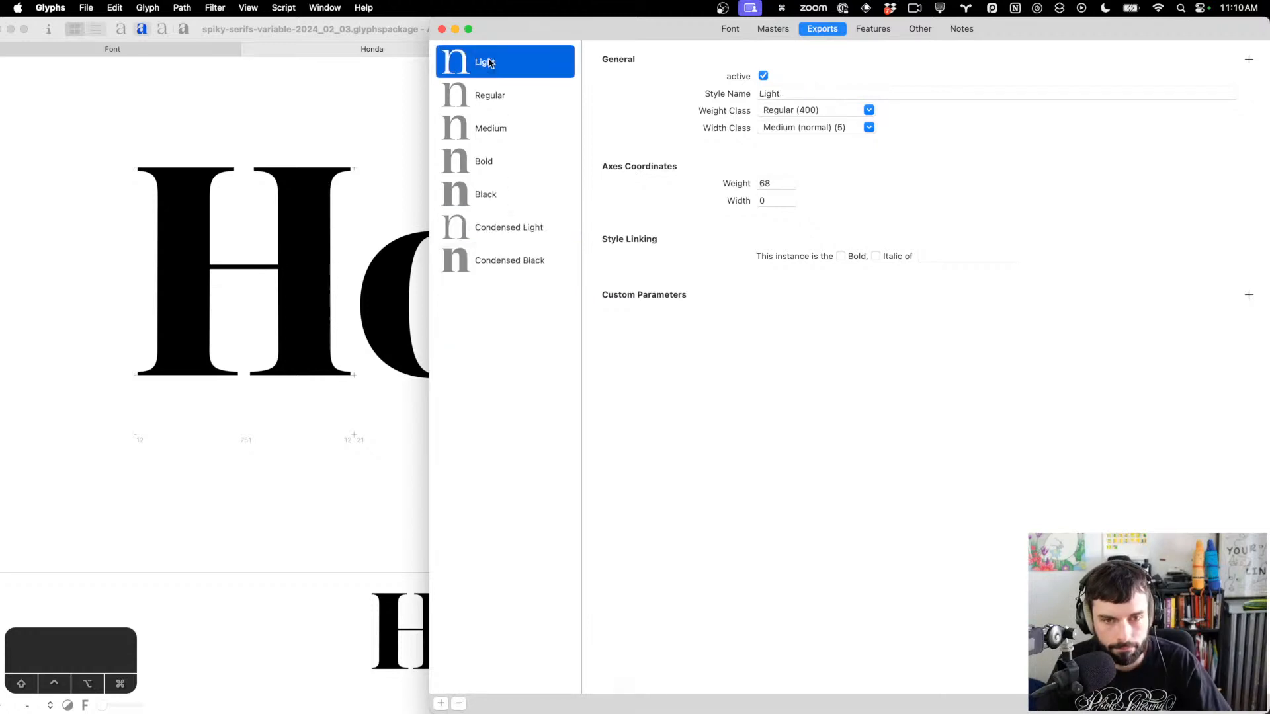
{"action": "left_click", "coordinate": [502, 187], "text": "shift"}
{"action": "left_click", "coordinate": [768, 201]}
{"action": "type", "text": "1"}
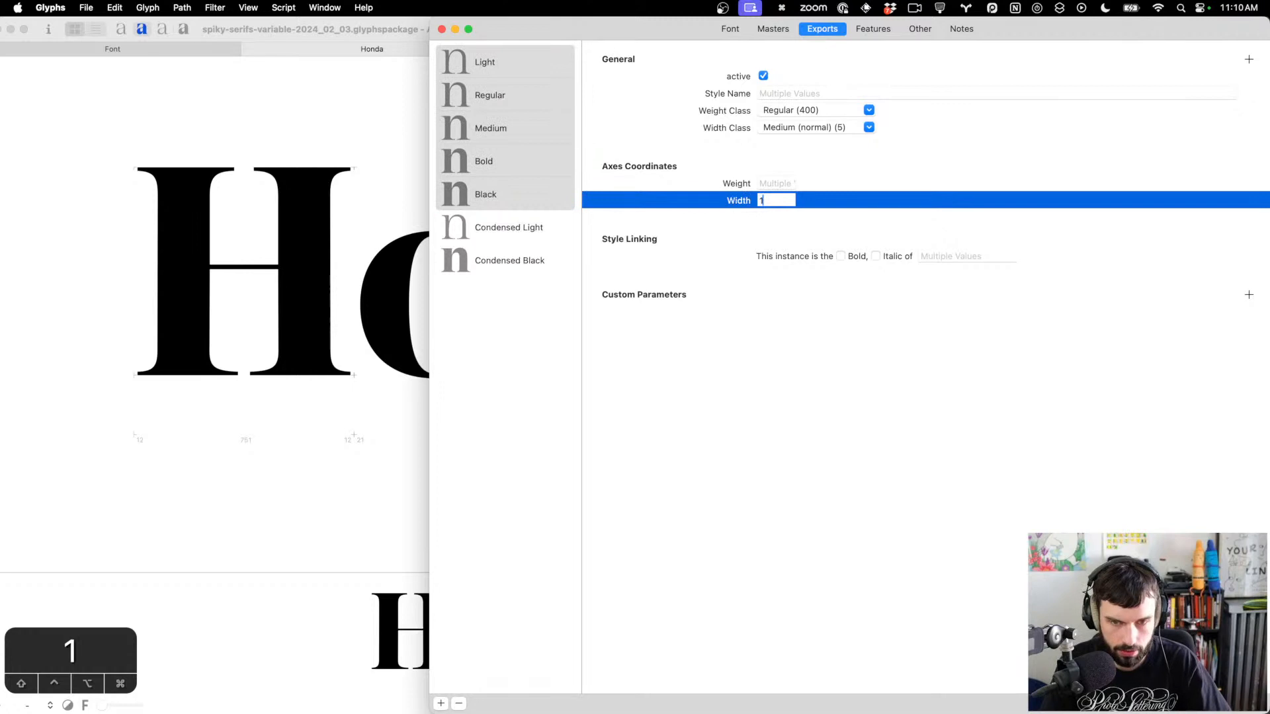
{"action": "type", "text": "00"}
{"action": "key", "text": "Tab"}
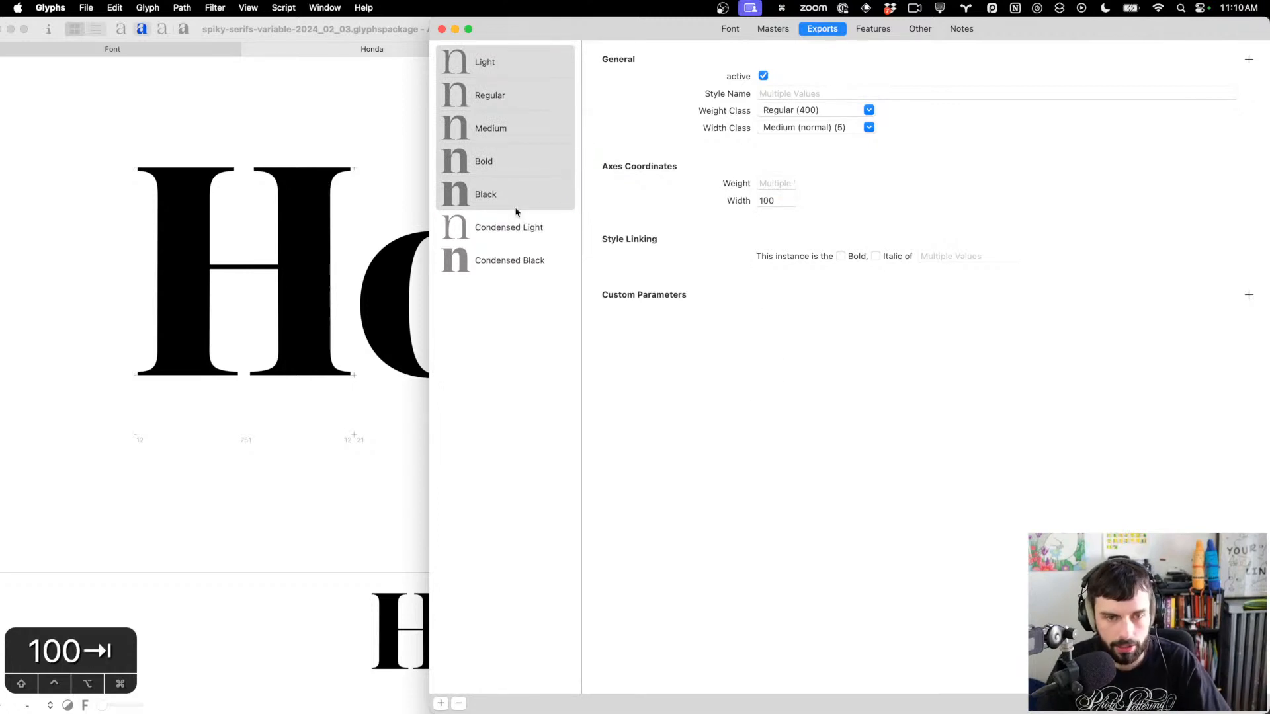
{"action": "left_click", "coordinate": [524, 173]}
{"action": "left_click", "coordinate": [517, 226]}
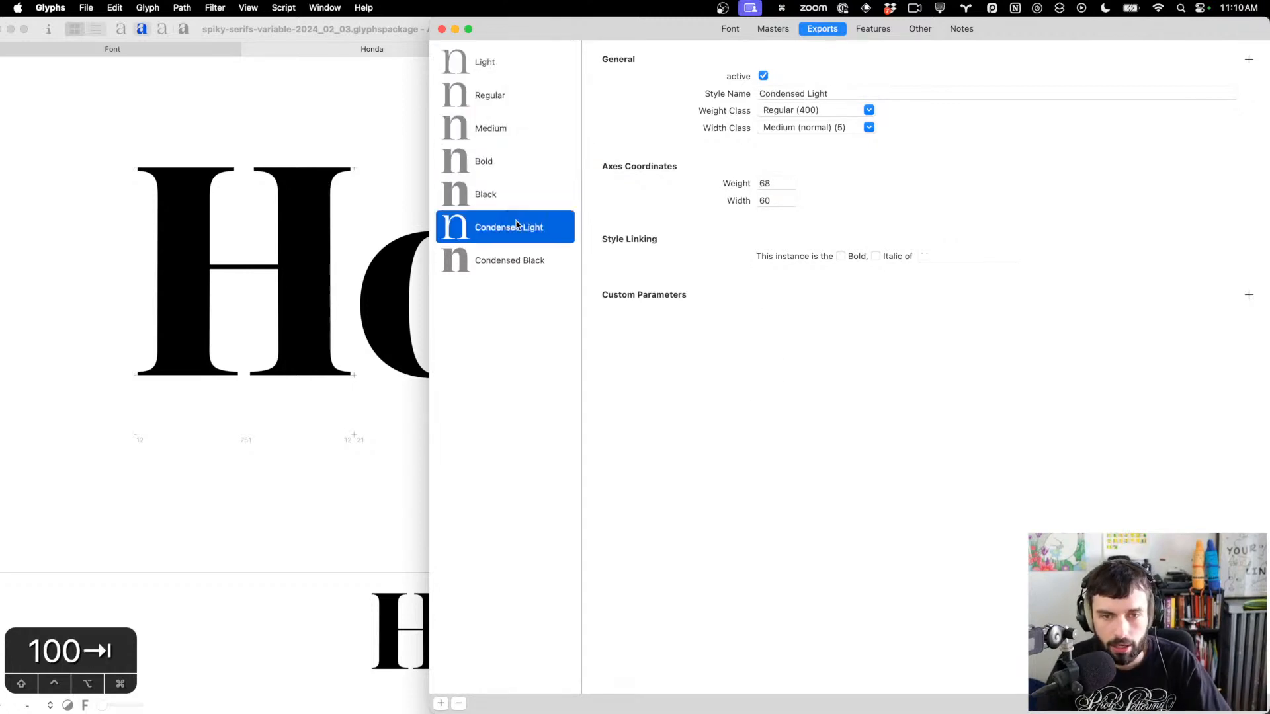
{"action": "left_click", "coordinate": [514, 265]}
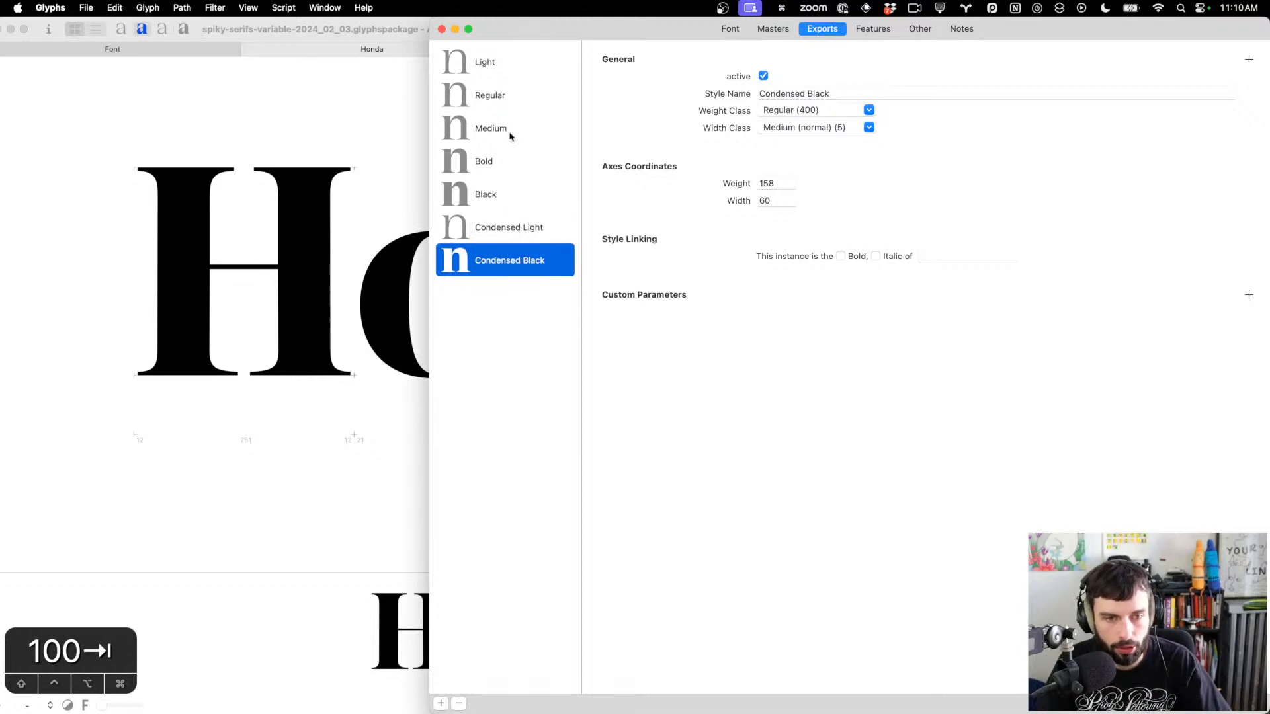
Add a new export instance and place it between the Black and Condensed Light instances
{"action": "left_click", "coordinate": [440, 705]}
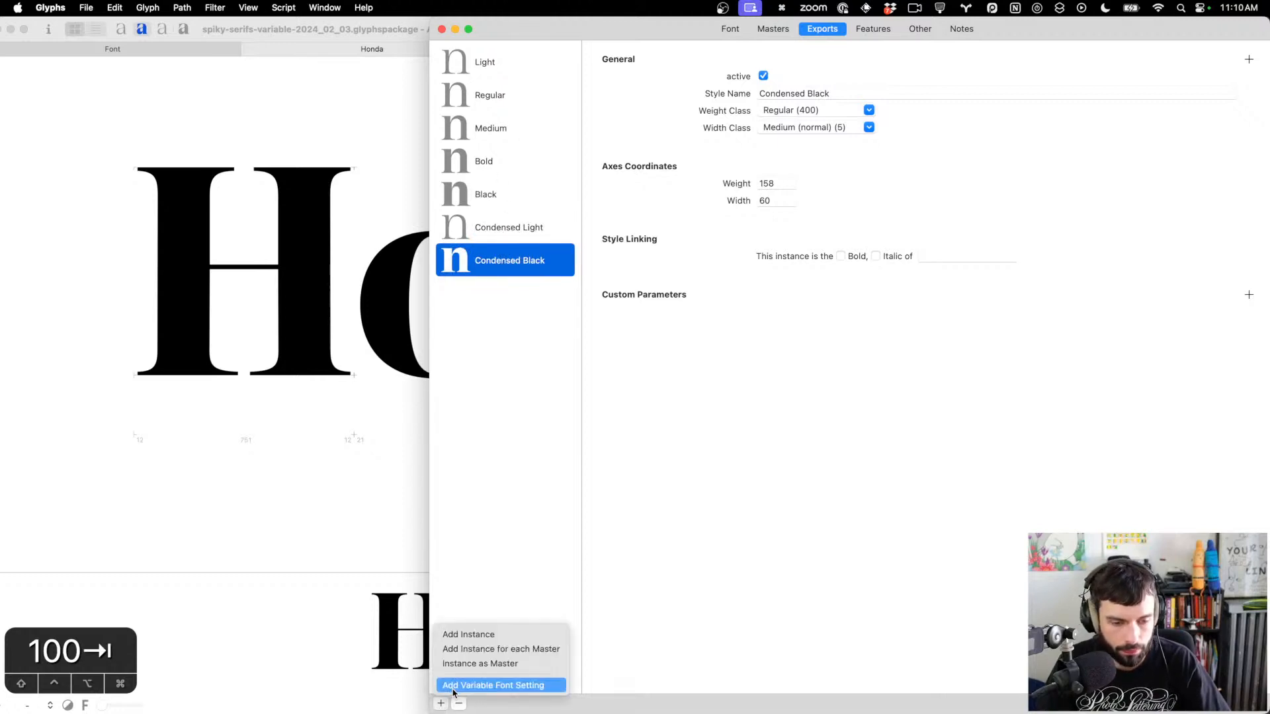
{"action": "left_click", "coordinate": [477, 639]}
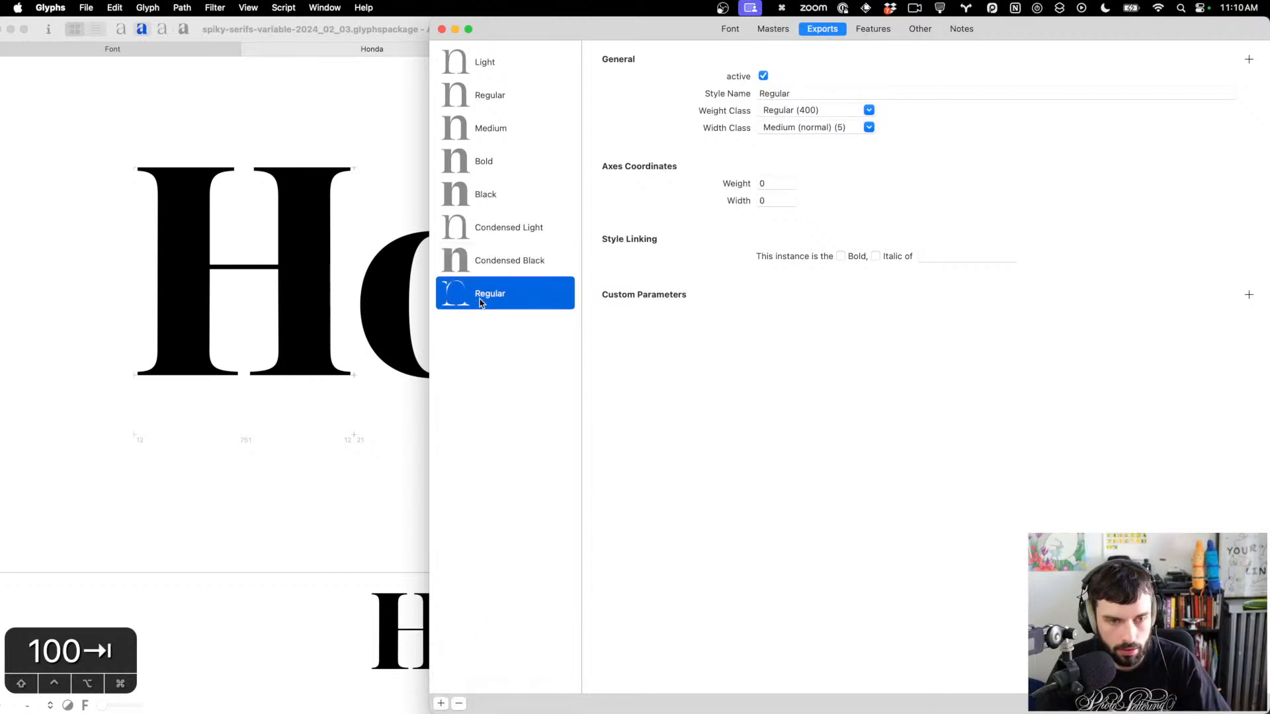
{"action": "left_click_drag", "start_coordinate": [489, 304], "coordinate": [488, 225]}
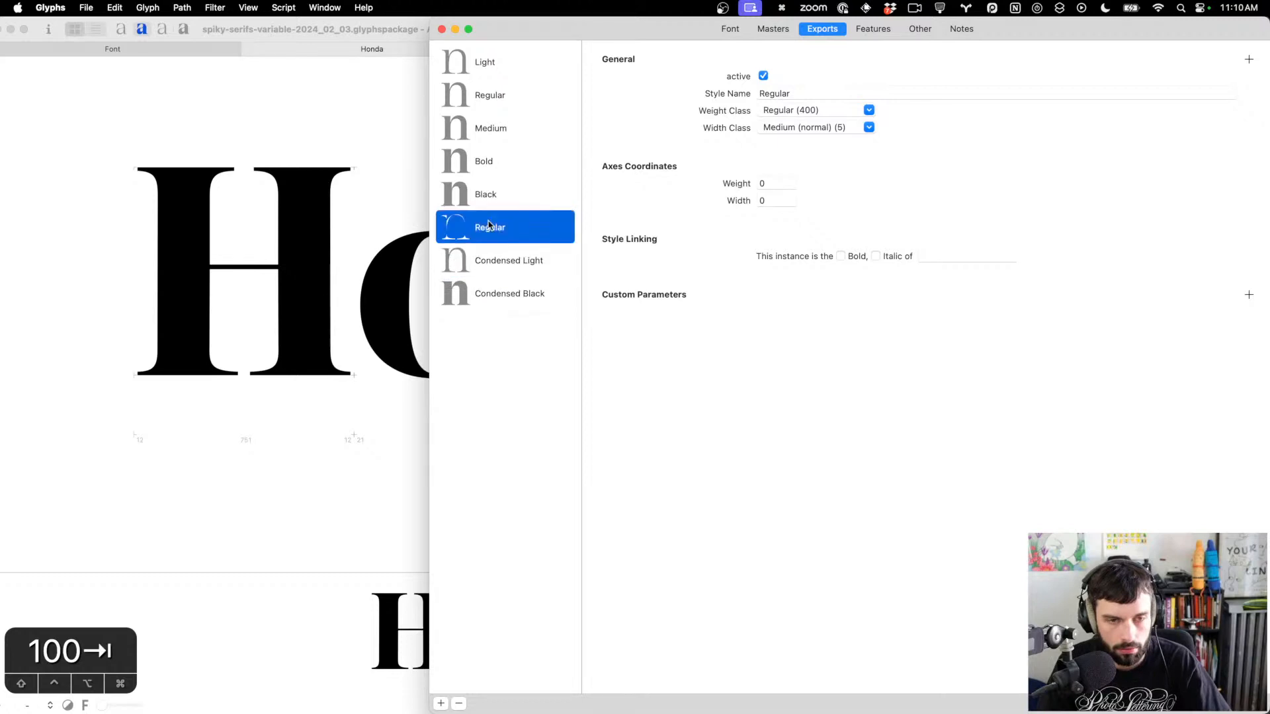
Set the new export instance's style name to Condensed Medium
{"action": "left_click", "coordinate": [801, 92]}
{"action": "left_click", "coordinate": [500, 271]}
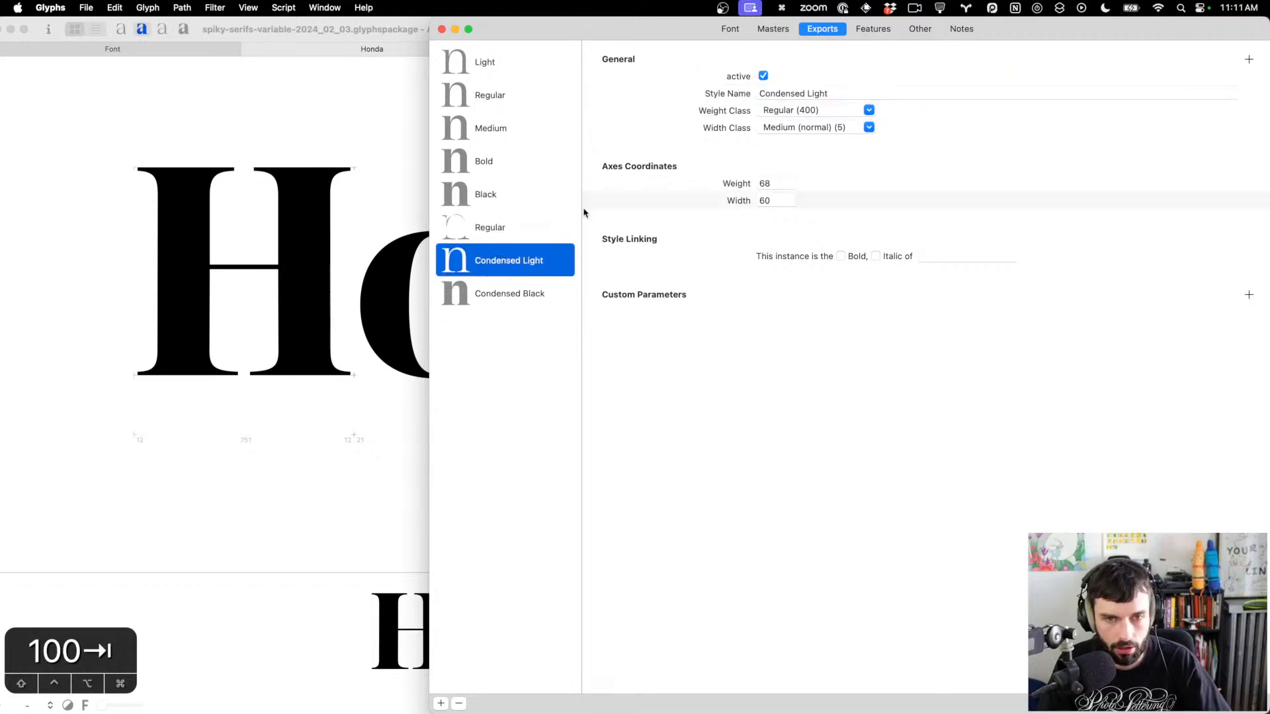
{"action": "left_click", "coordinate": [524, 235]}
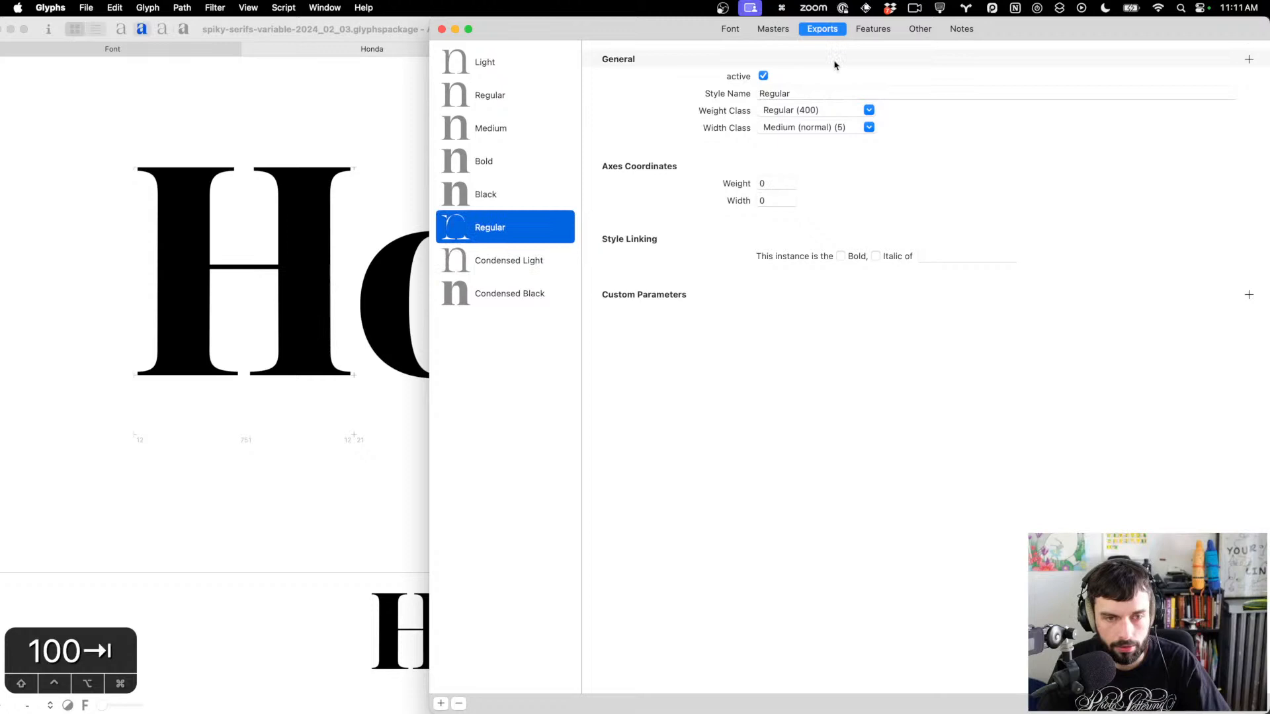
{"action": "left_click", "coordinate": [802, 94]}
{"action": "type", "text": "Conden"}
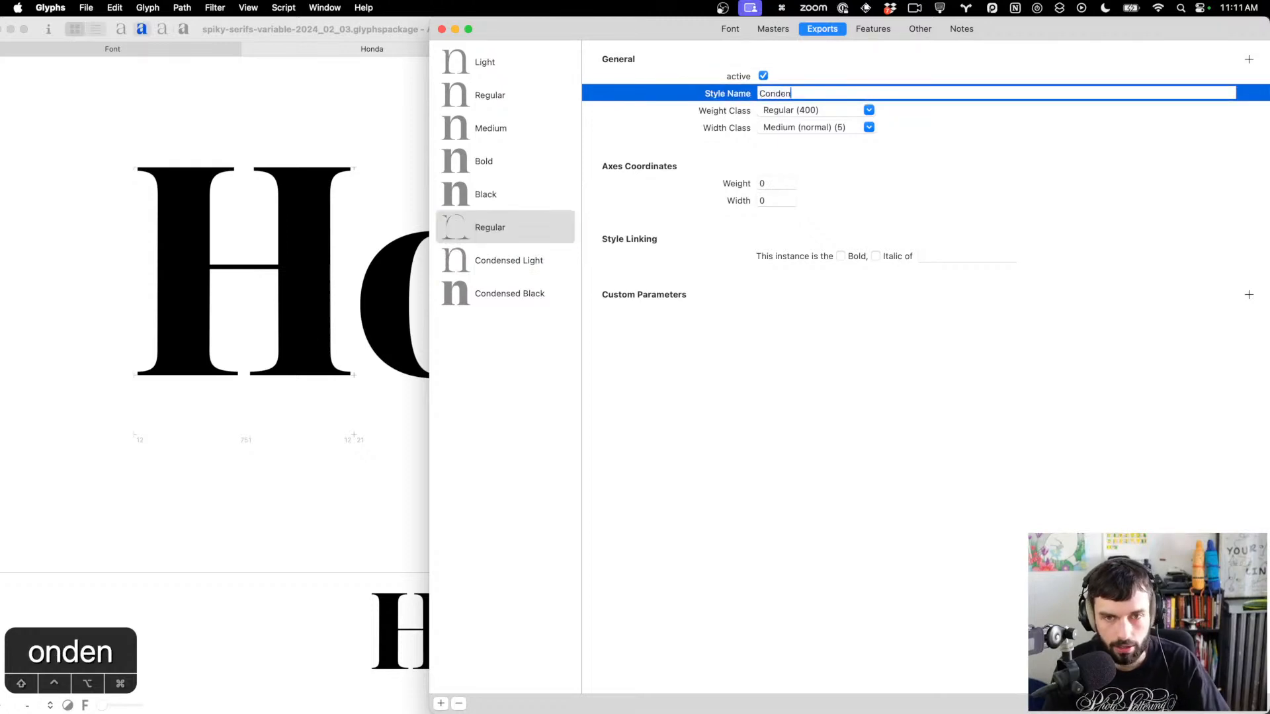
{"action": "type", "text": "sed Medium"}
{"action": "key", "text": "Return"}
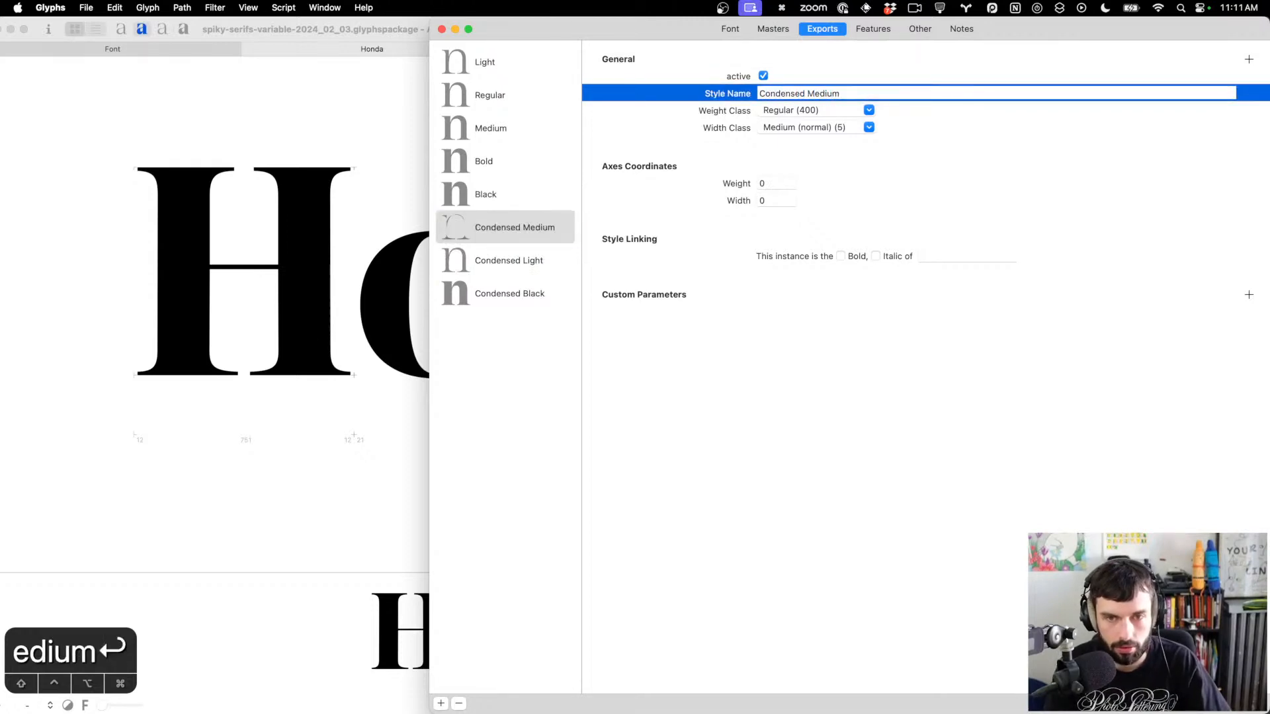
Rename the Condensed Light and Condensed Black masters to Narrow Light and Narrow Black
{"action": "left_click", "coordinate": [769, 31]}
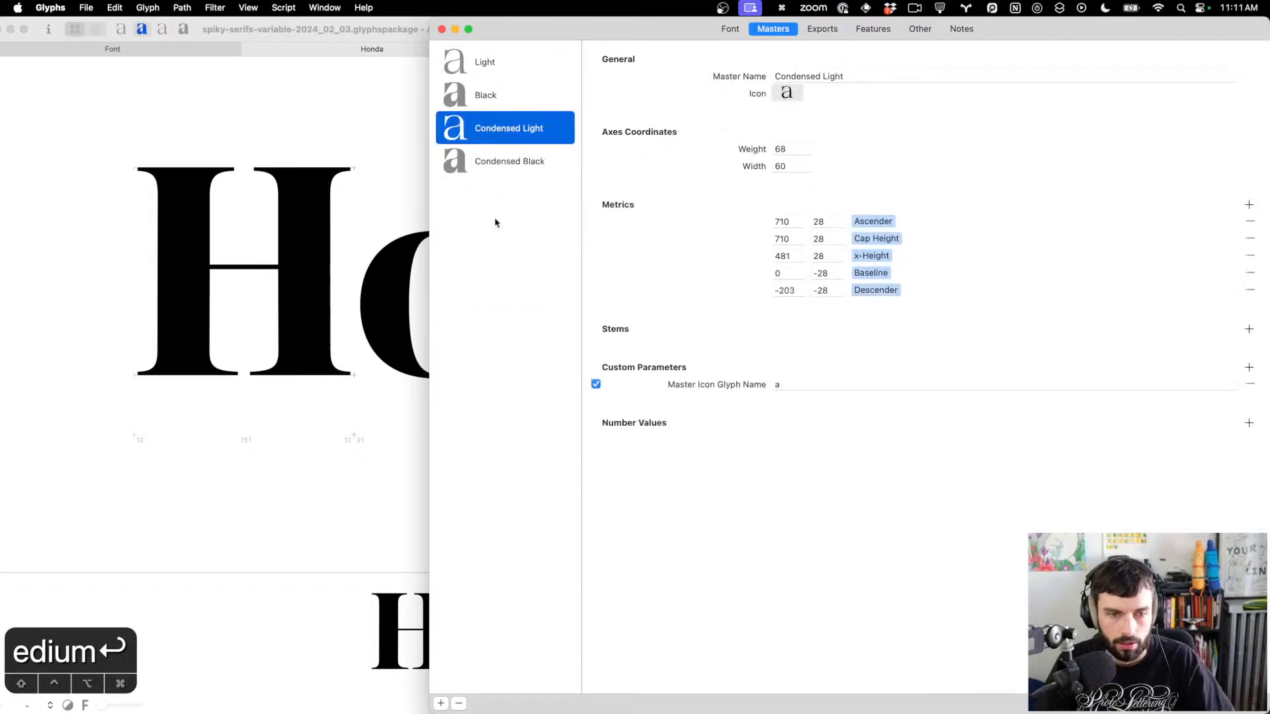
{"action": "double_click", "coordinate": [796, 76]}
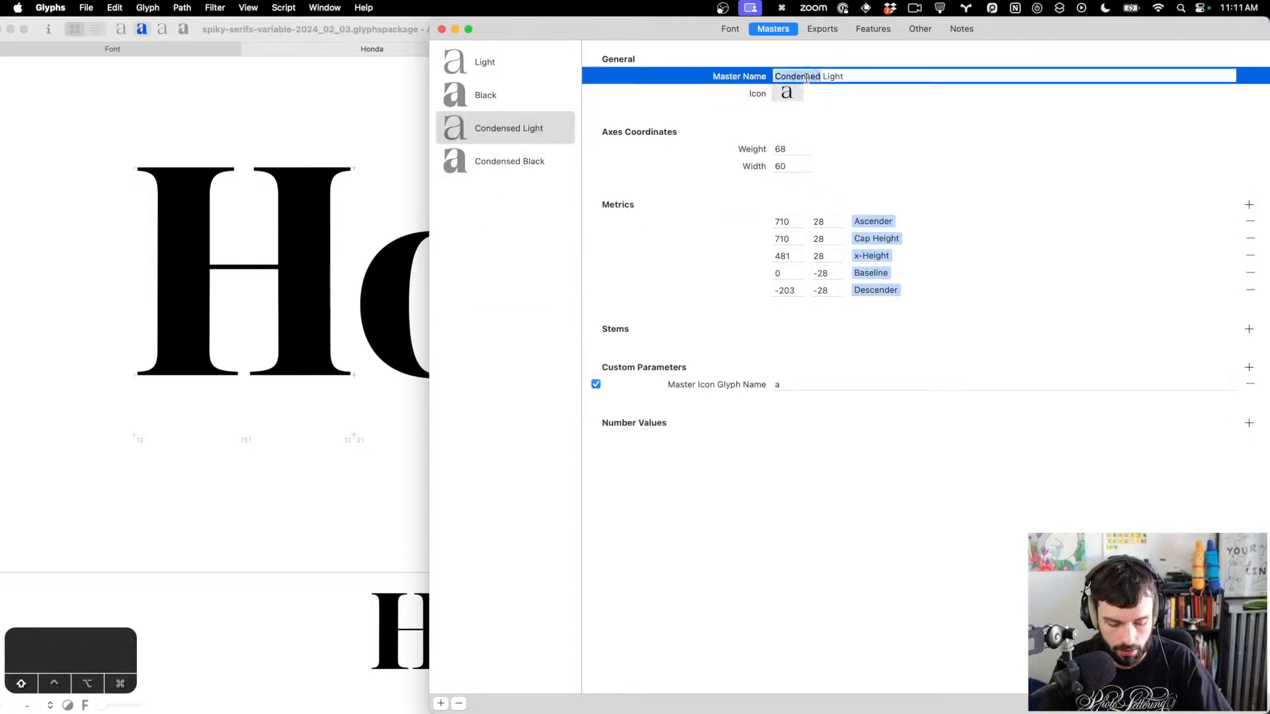
{"action": "type", "text": "Narrow"}
{"action": "left_click", "coordinate": [544, 160]}
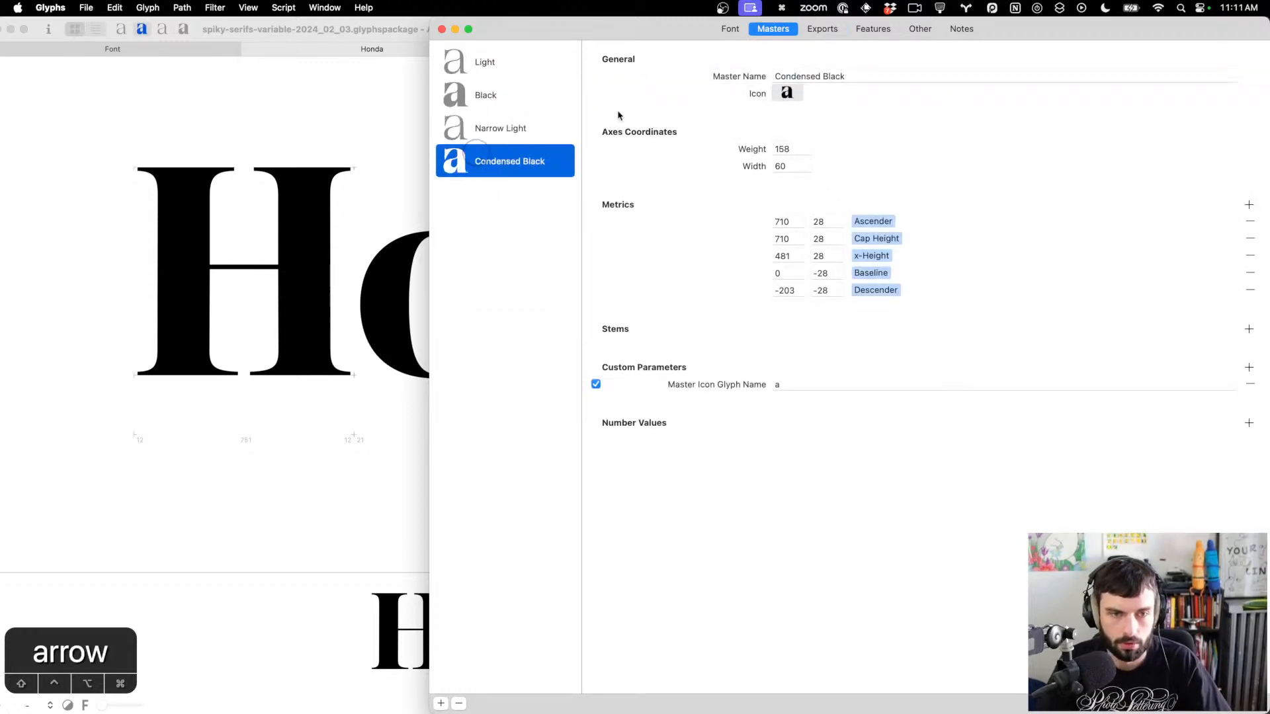
{"action": "double_click", "coordinate": [804, 76]}
{"action": "type", "text": "Narrow"}
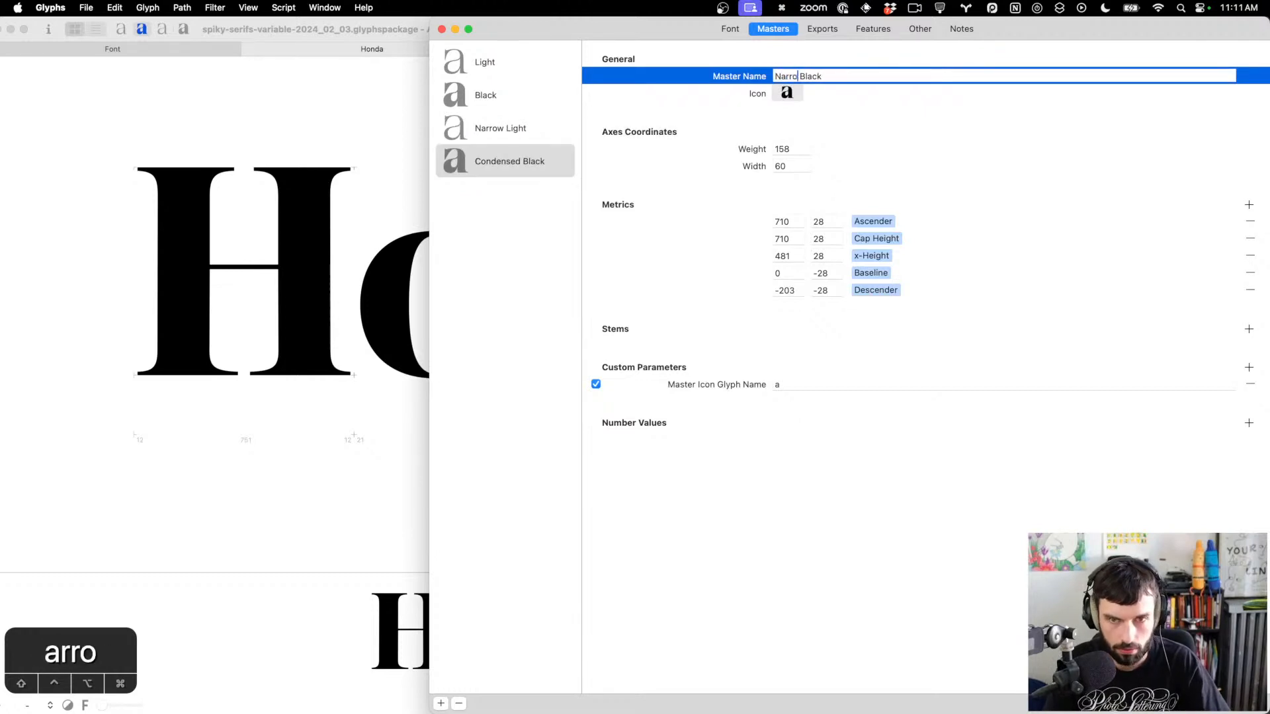
Rename the Condensed Light and Condensed Black export instances to Narrow Light and Narrow Black
{"action": "left_click", "coordinate": [822, 28]}
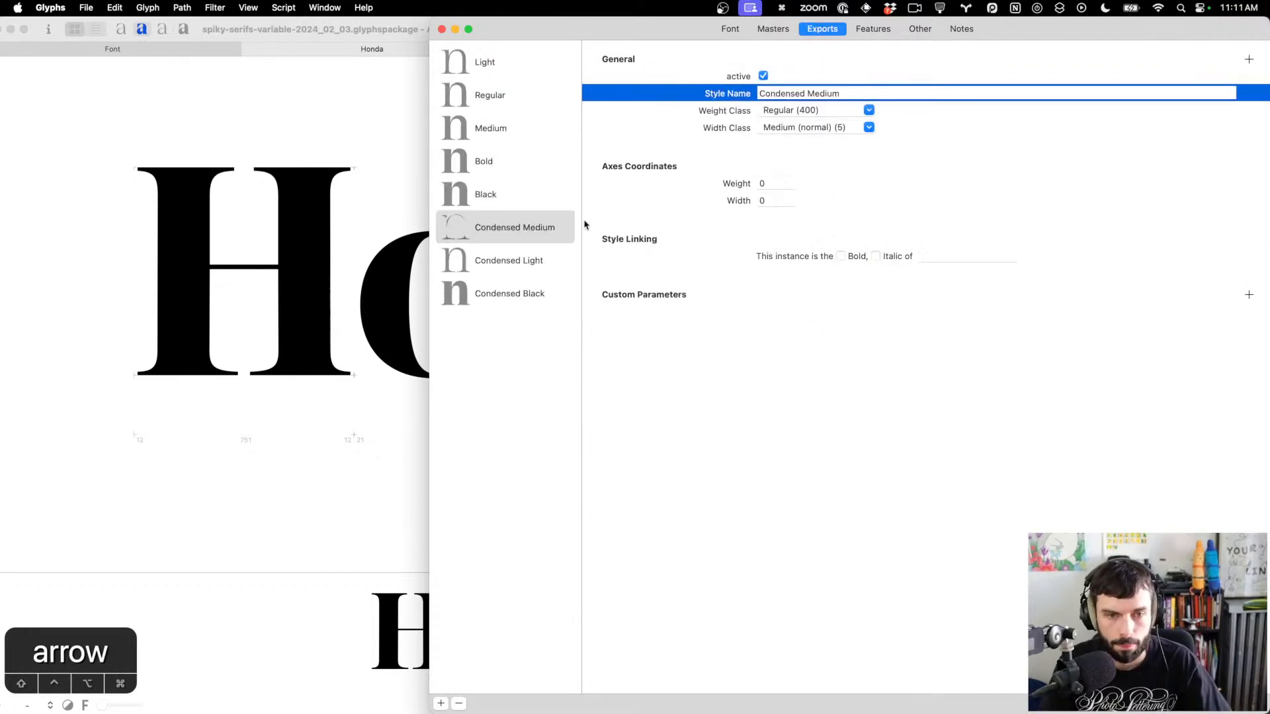
{"action": "left_click", "coordinate": [522, 258]}
{"action": "double_click", "coordinate": [784, 94]}
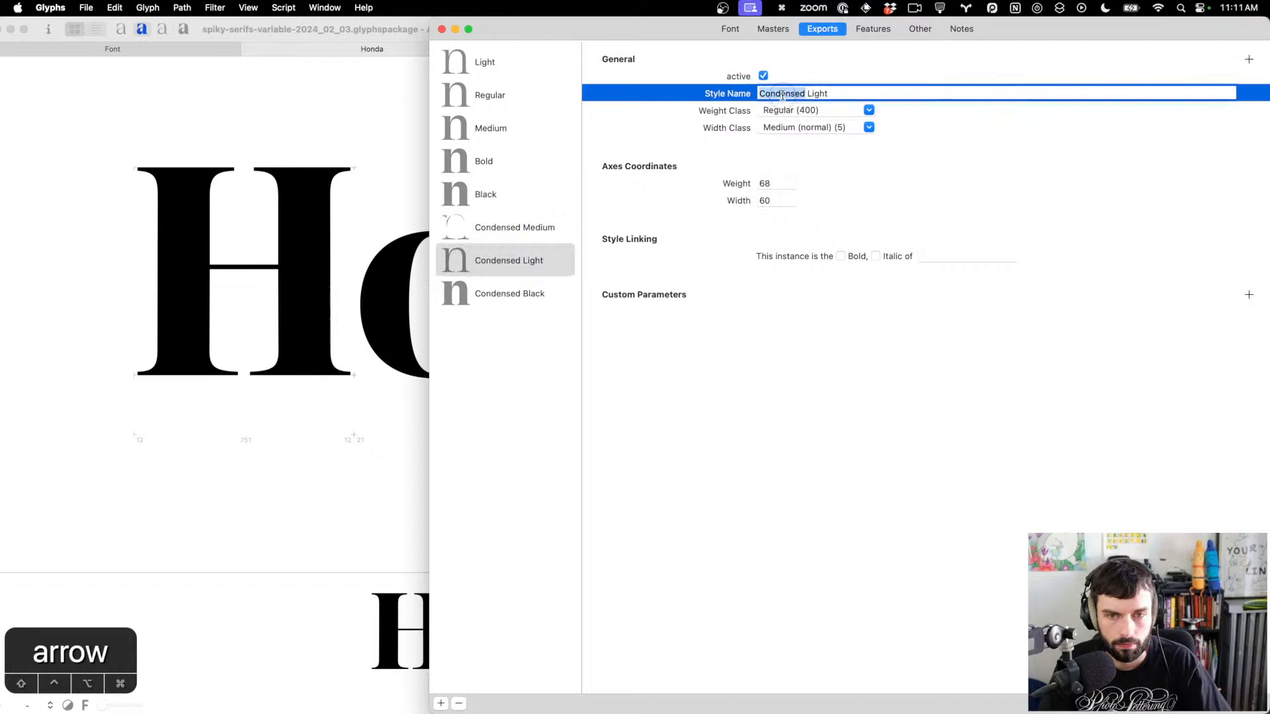
{"action": "type", "text": "Narrow"}
{"action": "key", "text": "shift+super+Left"}
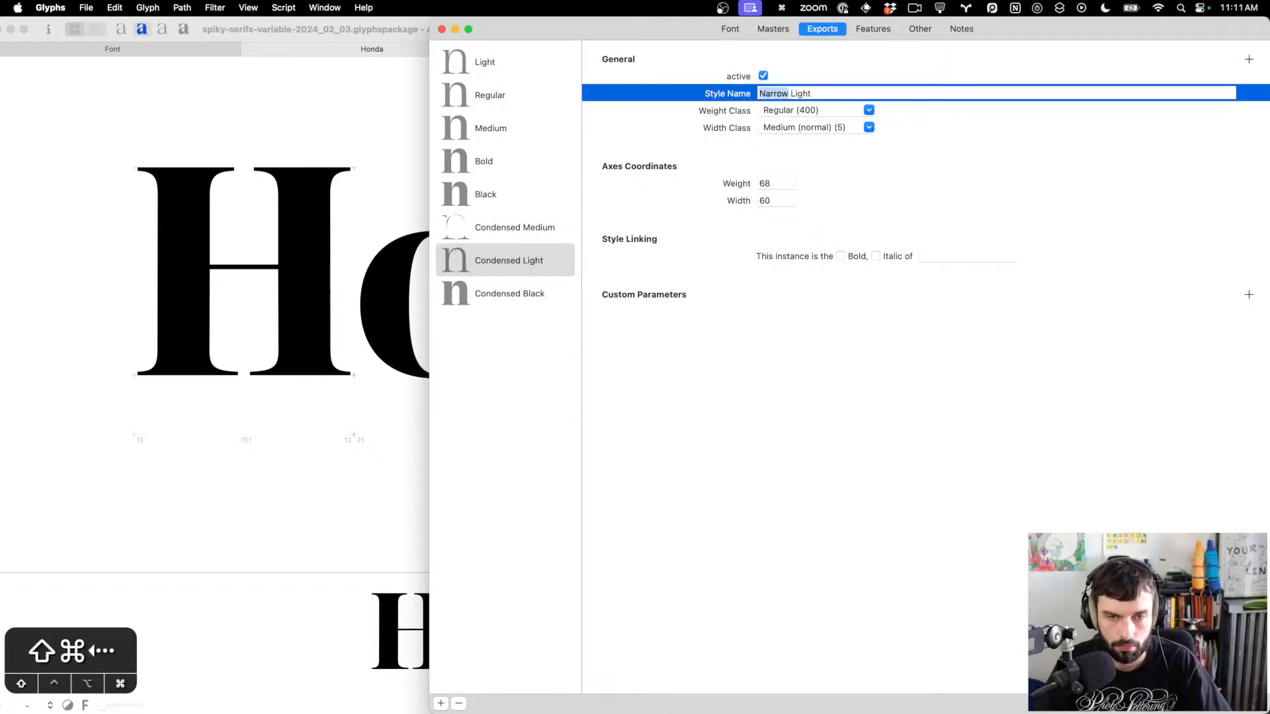
{"action": "key", "text": "super+c"}
{"action": "left_click", "coordinate": [518, 293]}
{"action": "left_click", "coordinate": [772, 92]}
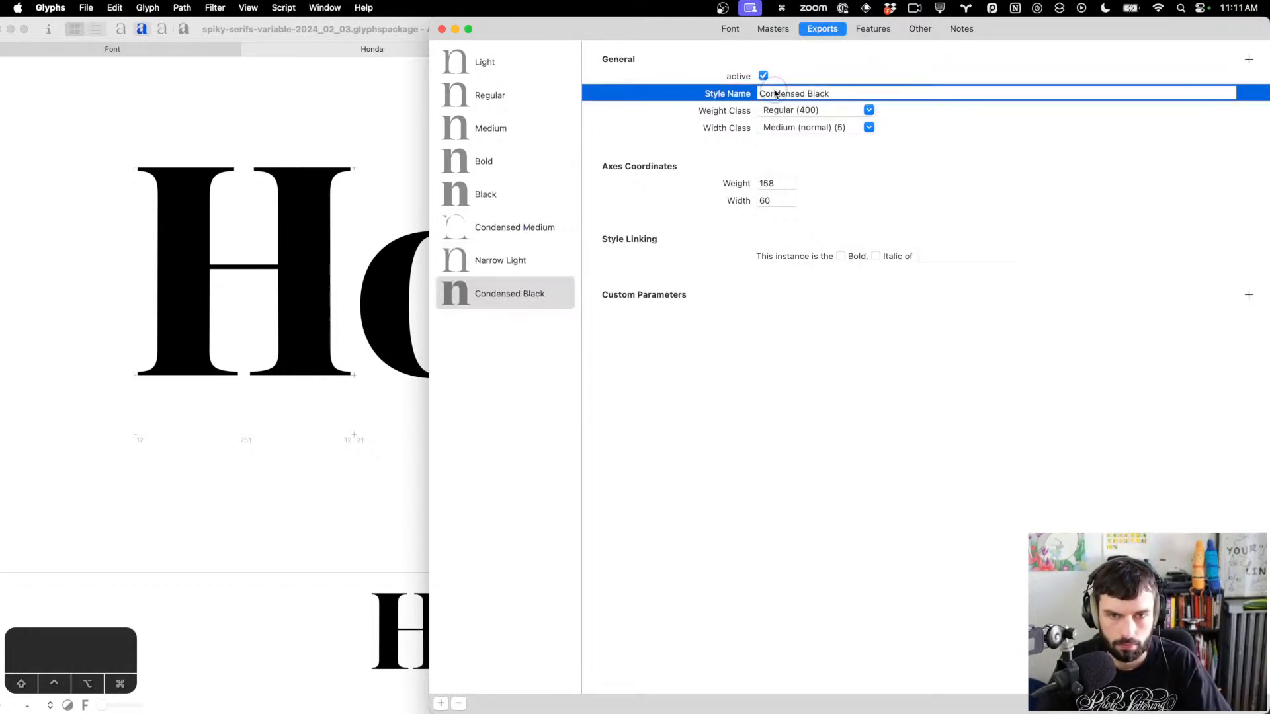
{"action": "key", "text": "super+v"}
{"action": "double_click", "coordinate": [773, 94]}
{"action": "key", "text": "super+v"}
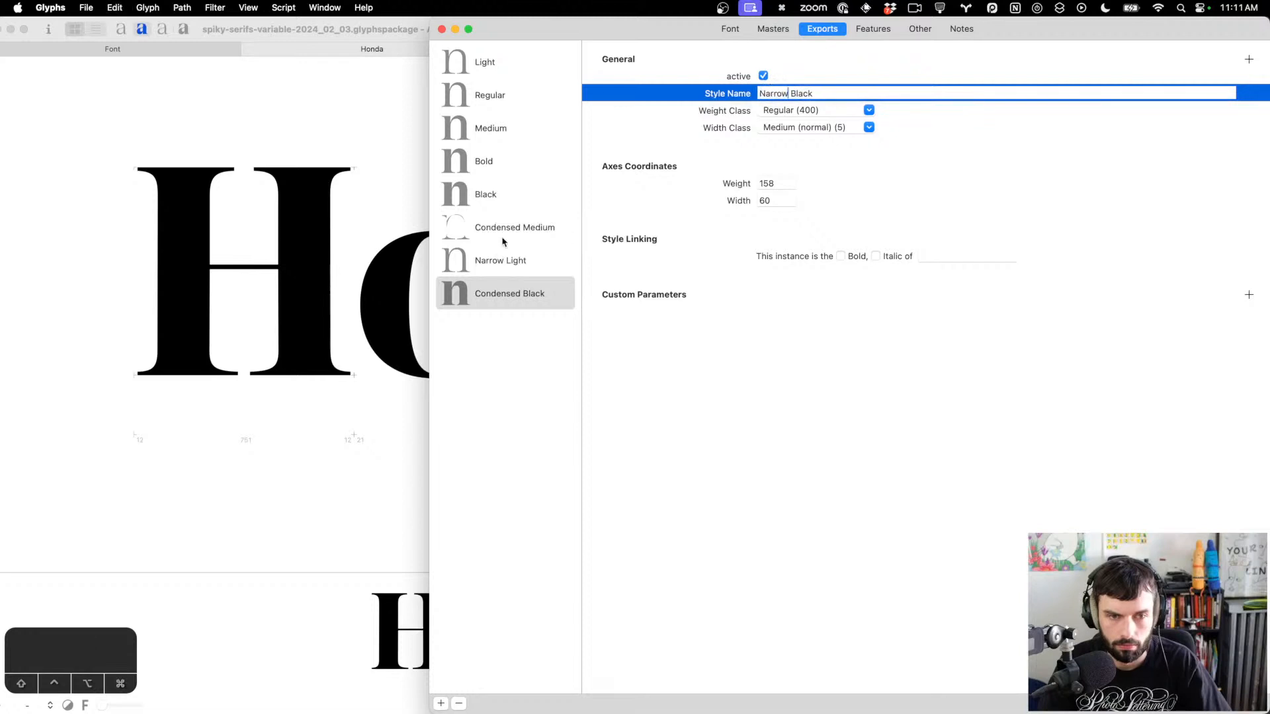
Set the Condensed Medium instance's axis coordinates to Weight 113, matching the Medium instance, and Width 80
{"action": "left_click", "coordinate": [502, 234]}
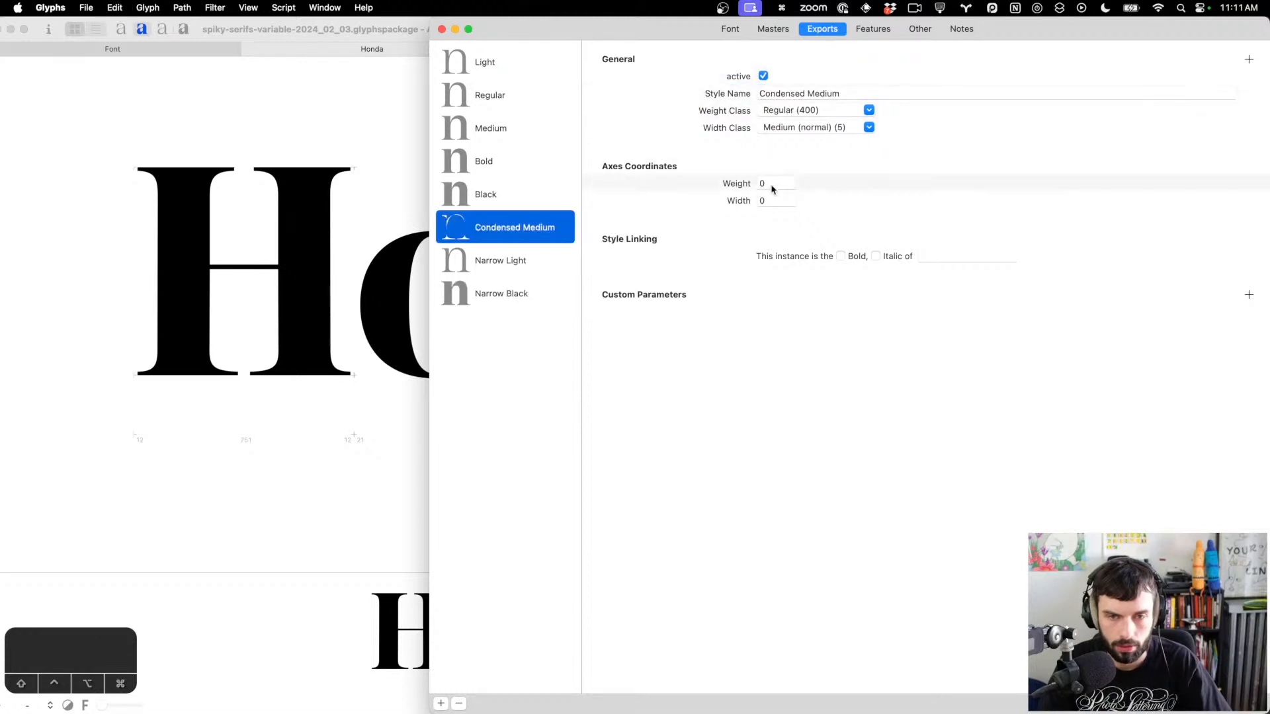
{"action": "left_click", "coordinate": [715, 183]}
{"action": "left_click", "coordinate": [499, 139]}
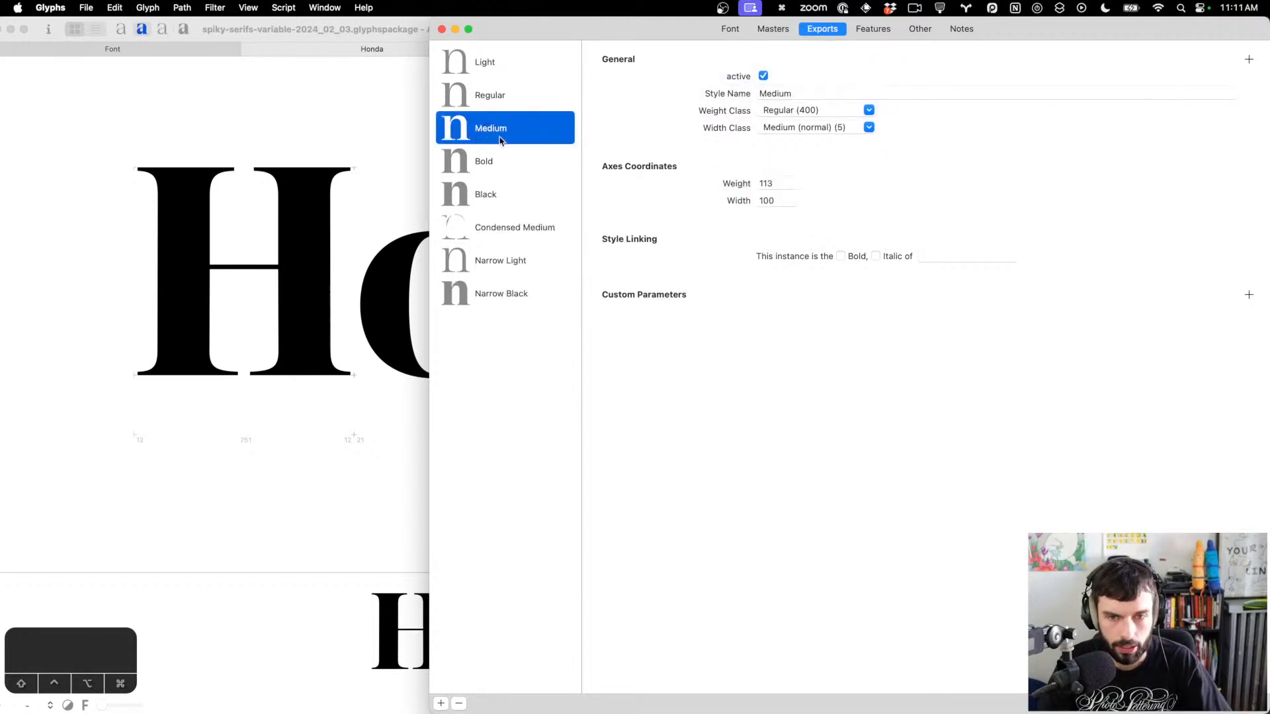
{"action": "left_click", "coordinate": [502, 225]}
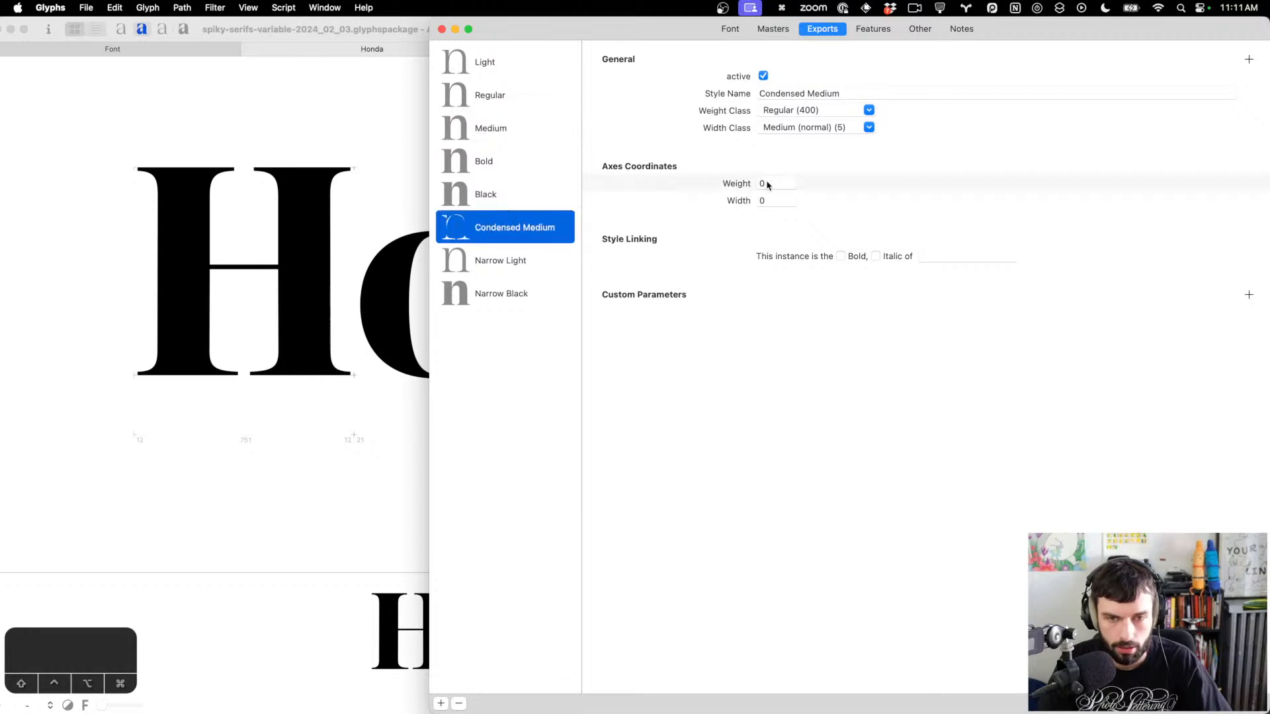
{"action": "left_click", "coordinate": [767, 185]}
{"action": "type", "text": "113"}
{"action": "key", "text": "Tab"}
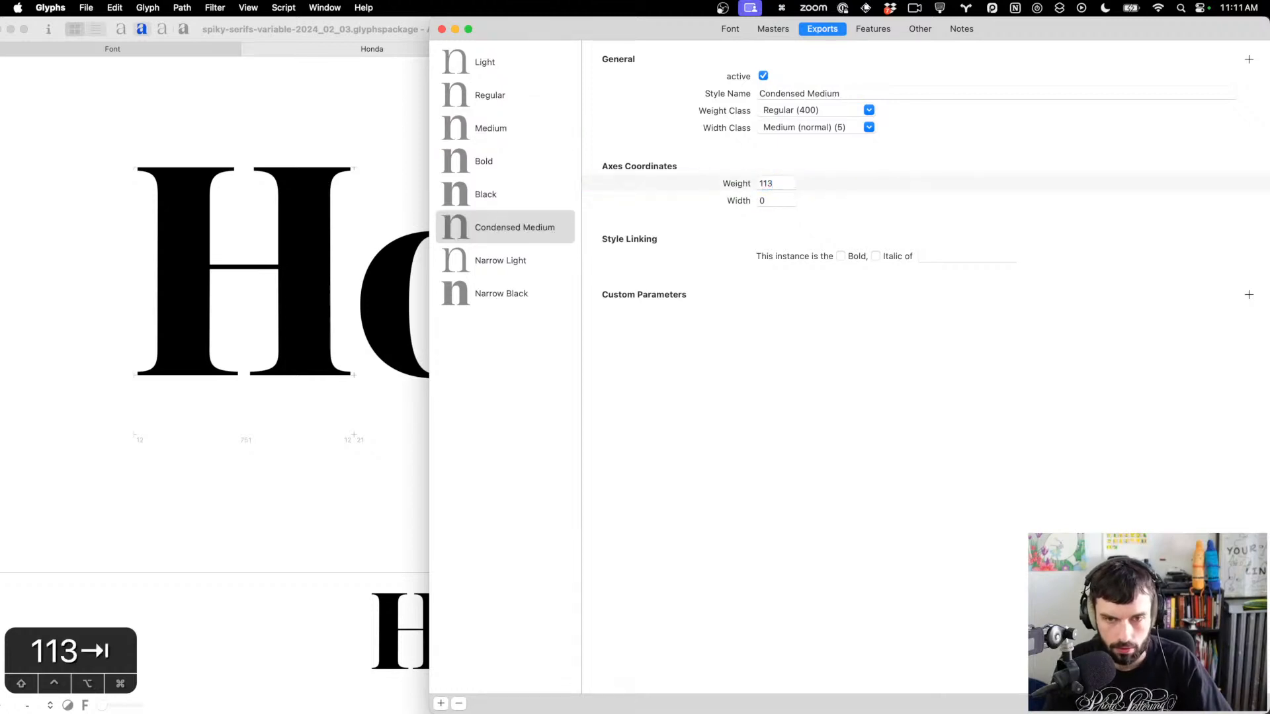
{"action": "left_click", "coordinate": [734, 202]}
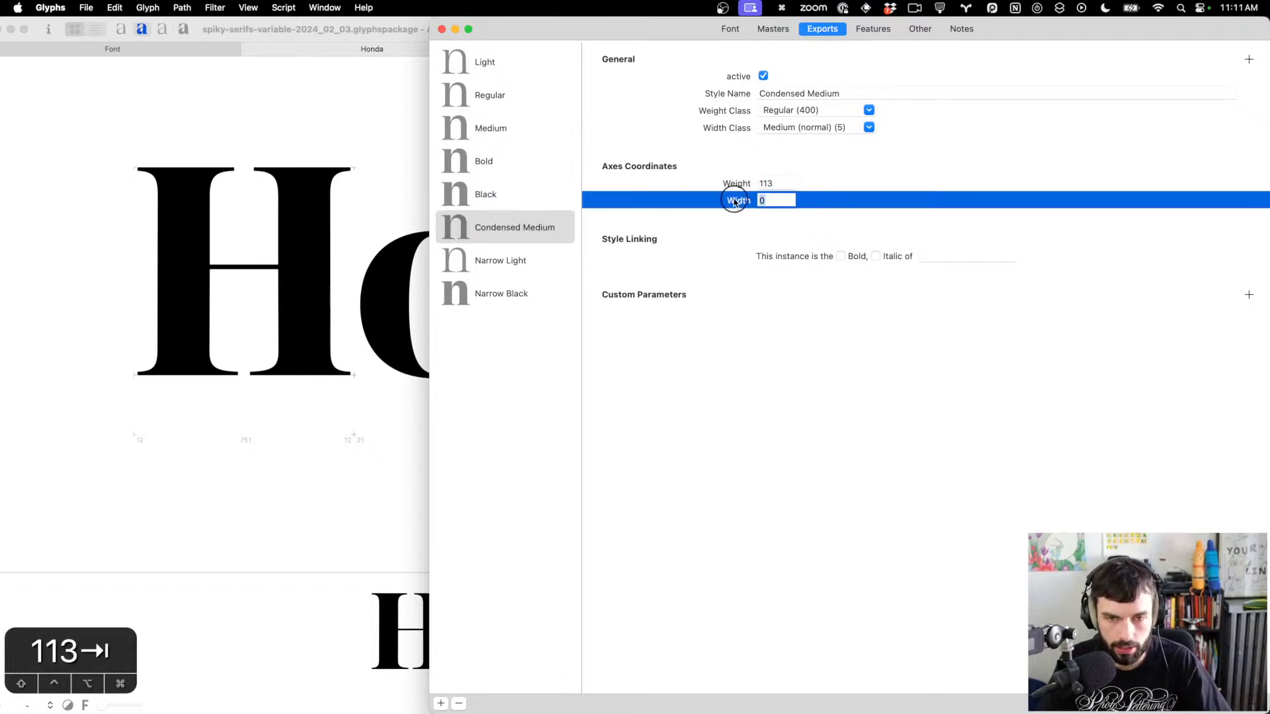
{"action": "type", "text": "80"}
{"action": "key", "text": "Tab"}
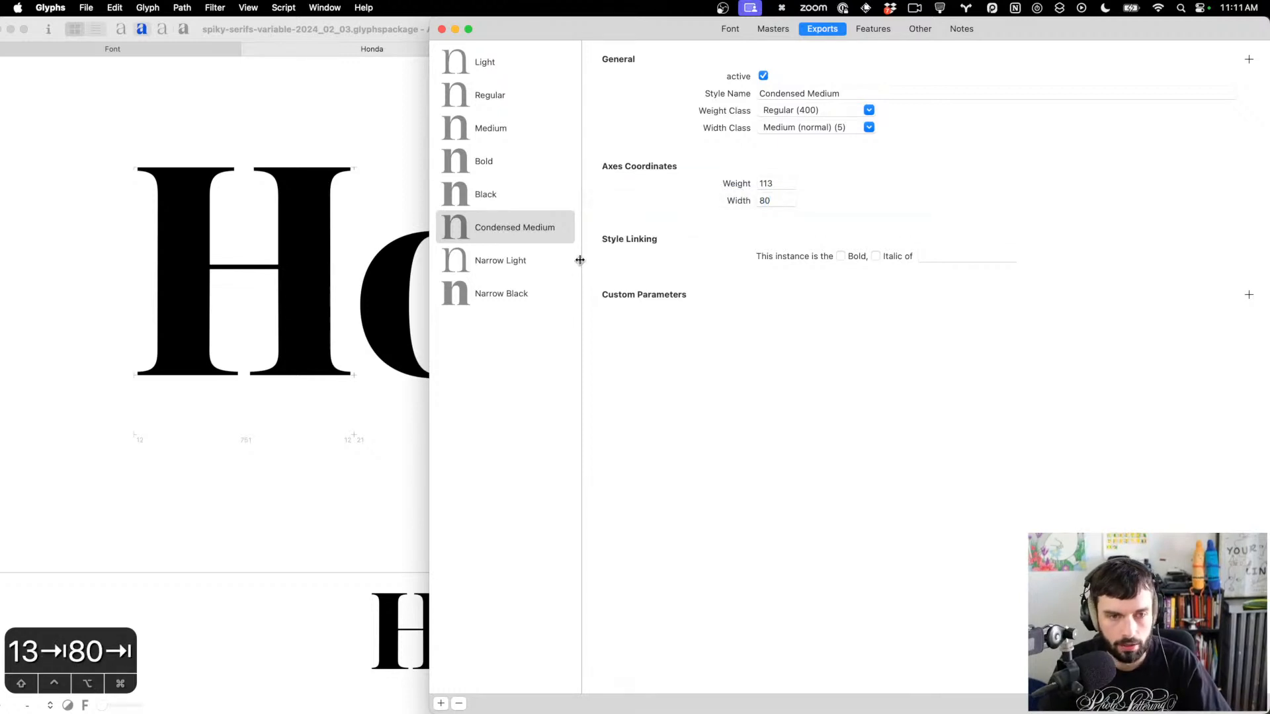
Close the font settings, preview all instances of the o in Honda, and switch to the Narrow Light master
{"action": "left_click", "coordinate": [441, 29]}
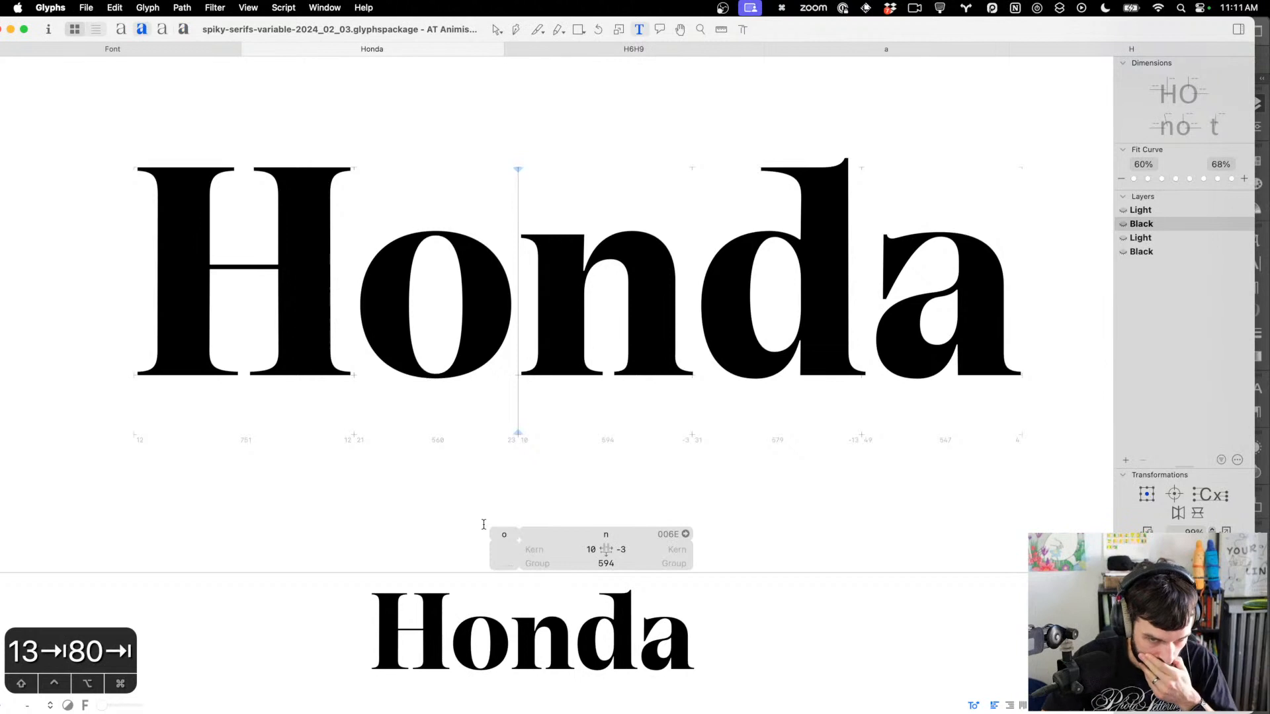
{"action": "left_click", "coordinate": [365, 301]}
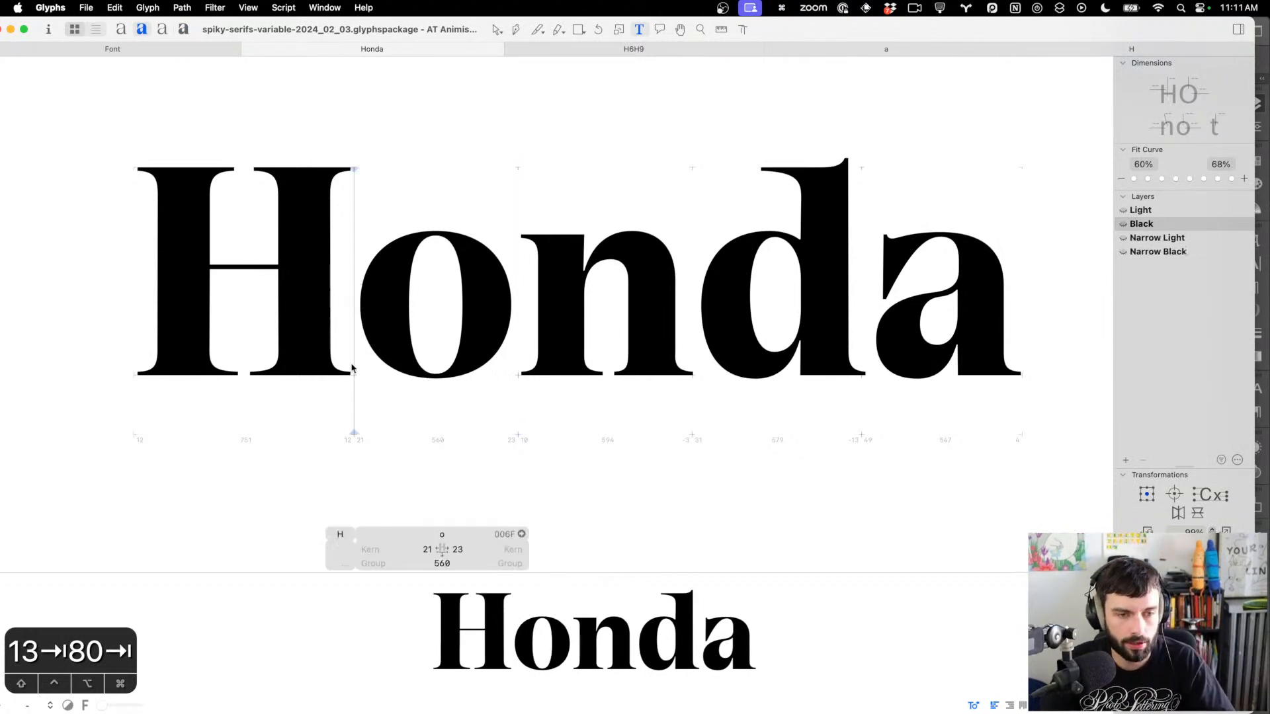
{"action": "scroll", "coordinate": [365, 301], "scroll_direction": "up", "scroll_amount": 3}
{"action": "left_click", "coordinate": [37, 707]}
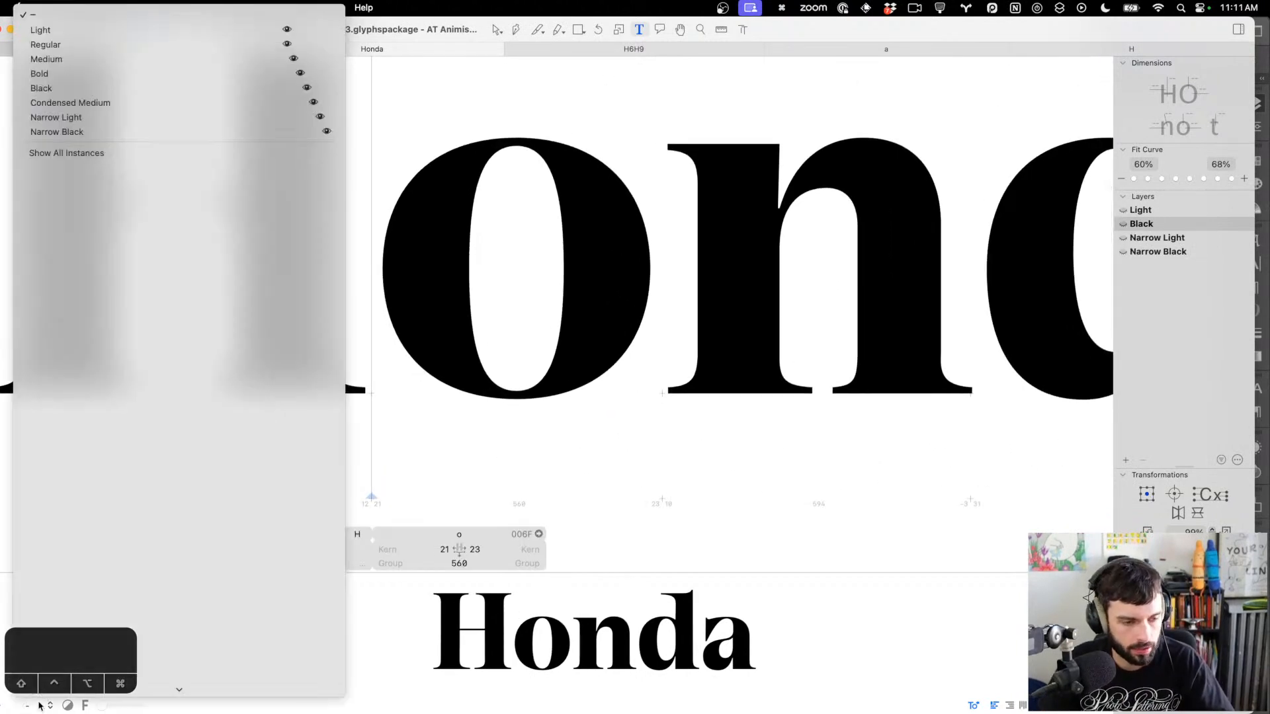
{"action": "left_click", "coordinate": [125, 153]}
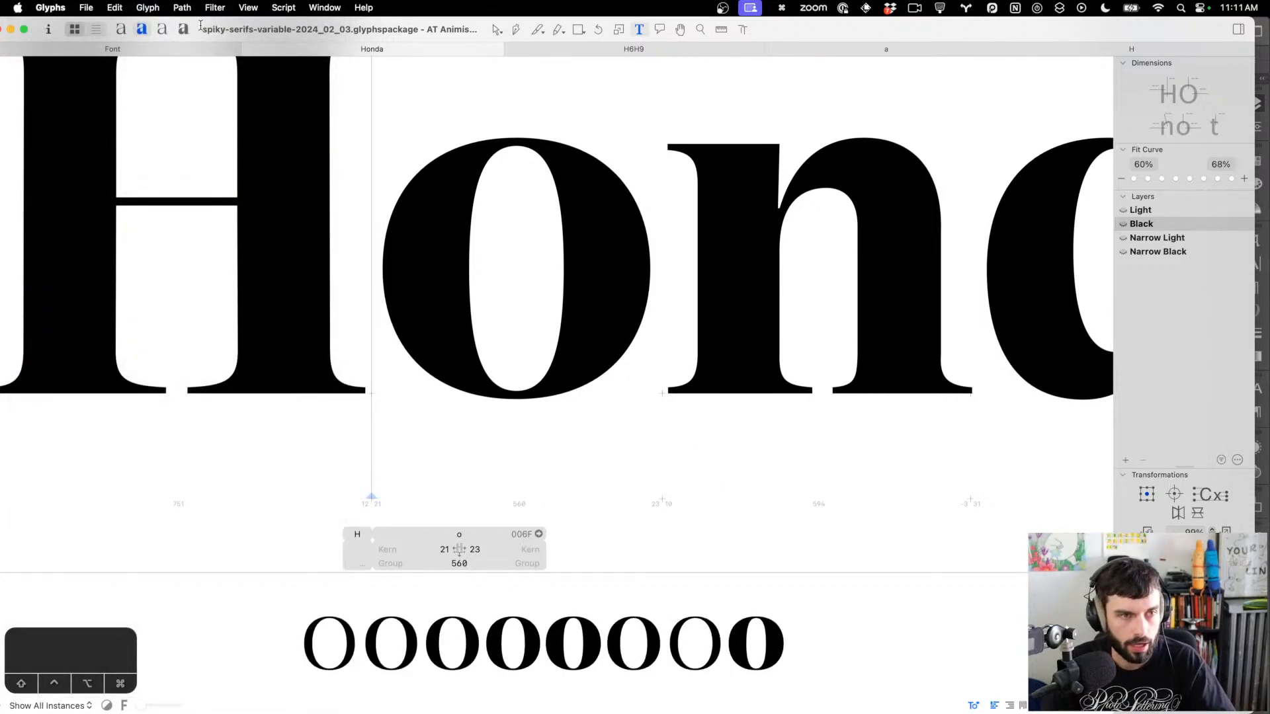
{"action": "left_click", "coordinate": [165, 31]}
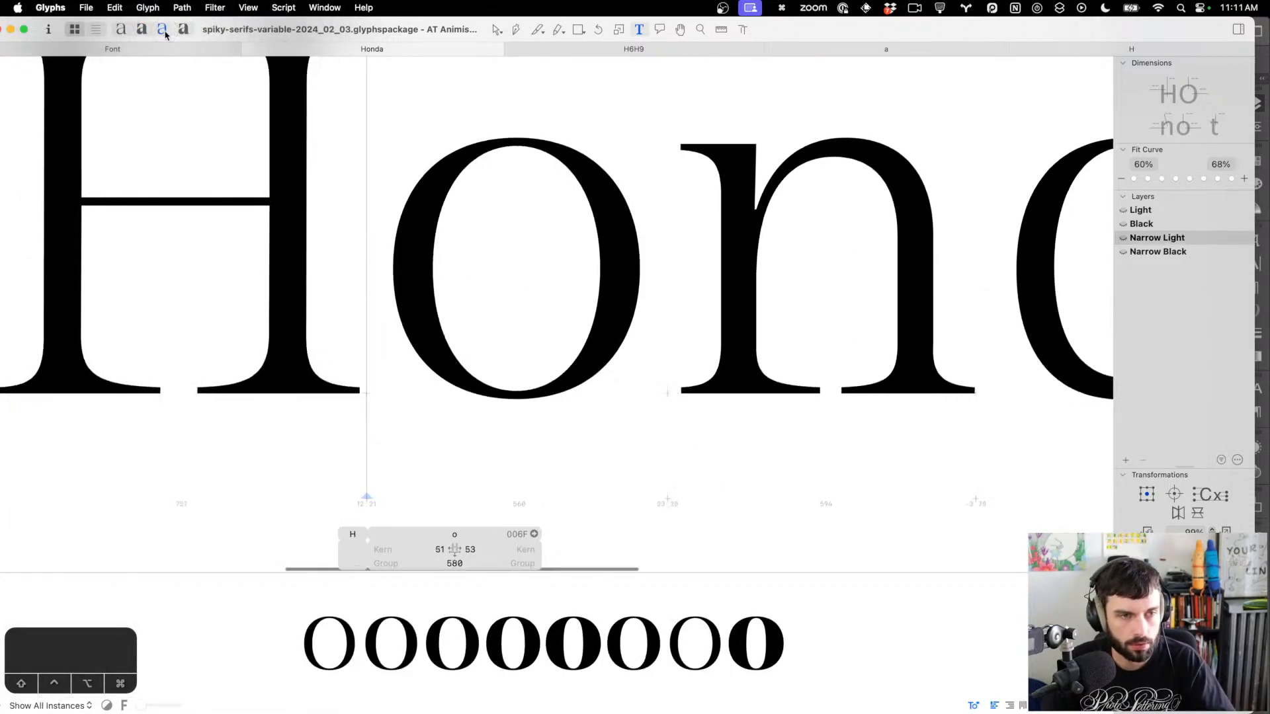
In the Narrow Light o, shift the left side's outer and inner curve nodes 60 units inward with smooth nudging
{"action": "scroll", "coordinate": [633, 298], "scroll_direction": "down", "scroll_amount": 5}
{"action": "scroll", "coordinate": [564, 282], "scroll_direction": "up", "scroll_amount": 2}
{"action": "scroll", "coordinate": [564, 283], "scroll_direction": "up", "scroll_amount": 2}
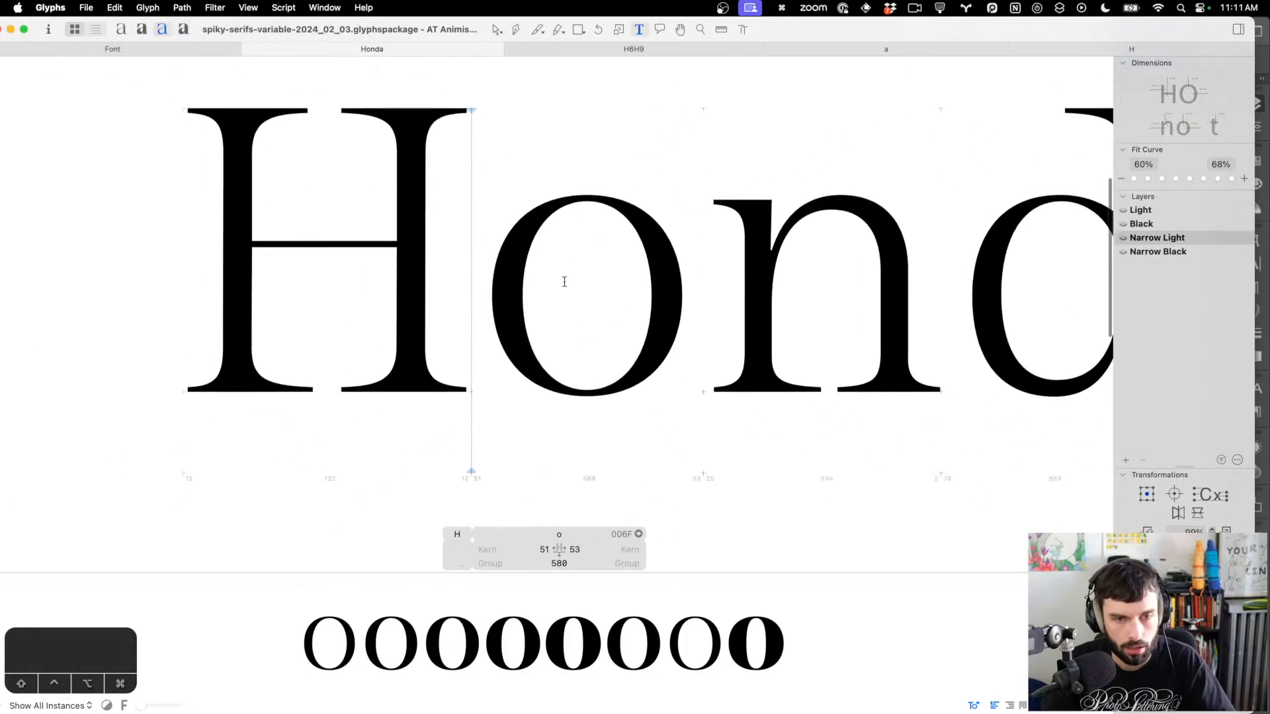
{"action": "key", "text": "Escape"}
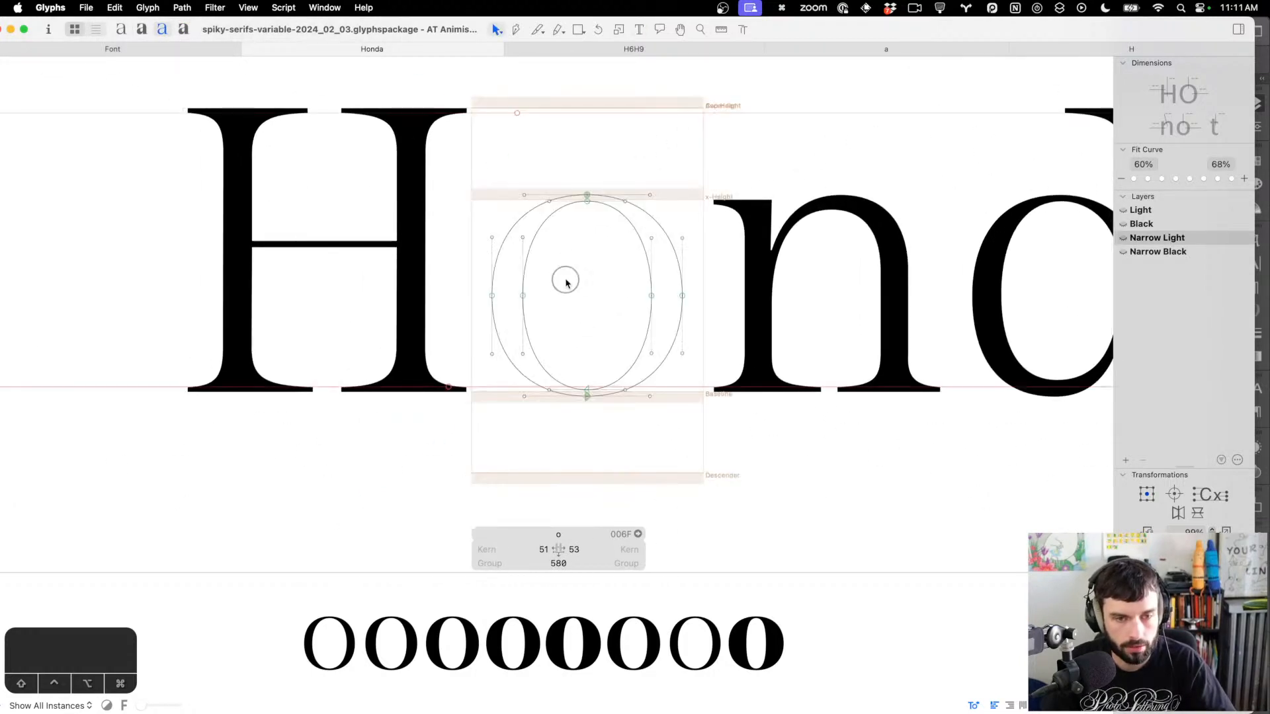
{"action": "left_click_drag", "start_coordinate": [565, 282], "coordinate": [421, 324]}
{"action": "key", "text": "ctrl+alt+shift+Right"}
{"action": "key", "text": "ctrl+alt+shift+Right"}
{"action": "key", "text": "ctrl+alt+shift+Right"}
{"action": "key", "text": "ctrl+alt+shift+Right"}
{"action": "key", "text": "ctrl+alt+shift+Right"}
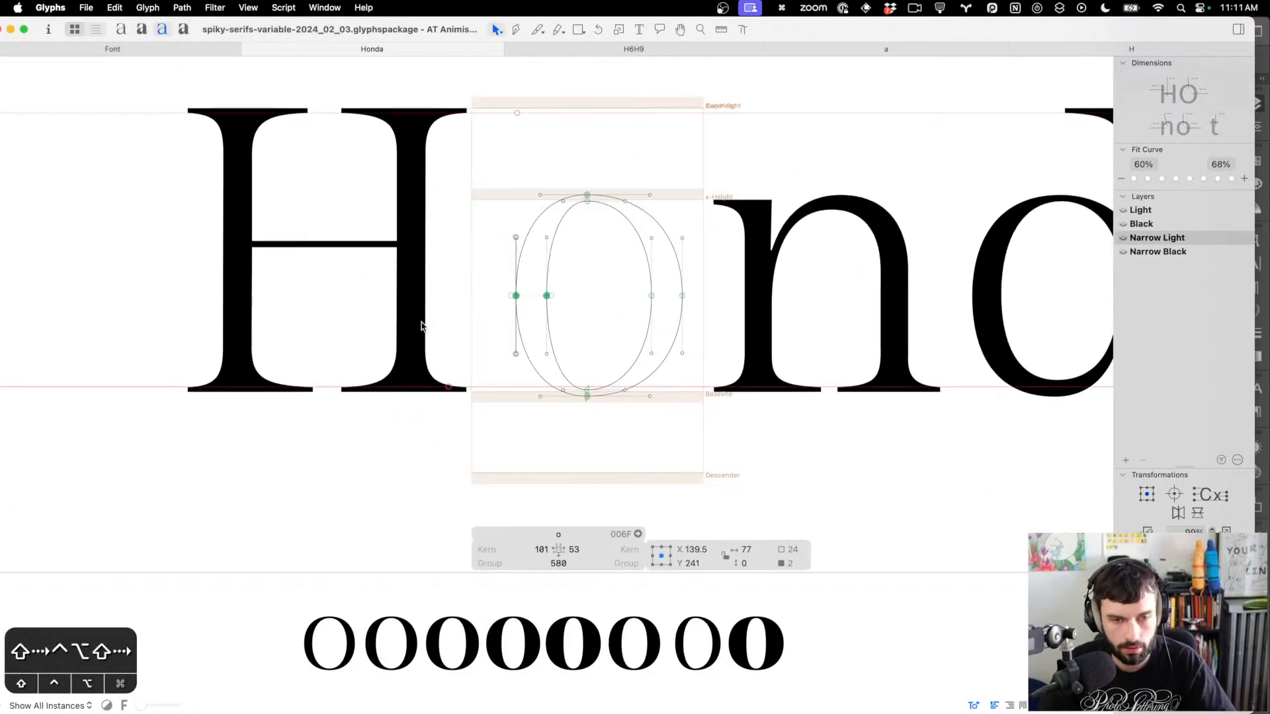
{"action": "key", "text": "ctrl+alt+shift+Right"}
Shift the o's right-side curve nodes 70 units inward and its left-side curve nodes another 10 units inward
{"action": "left_click_drag", "start_coordinate": [600, 277], "coordinate": [718, 325]}
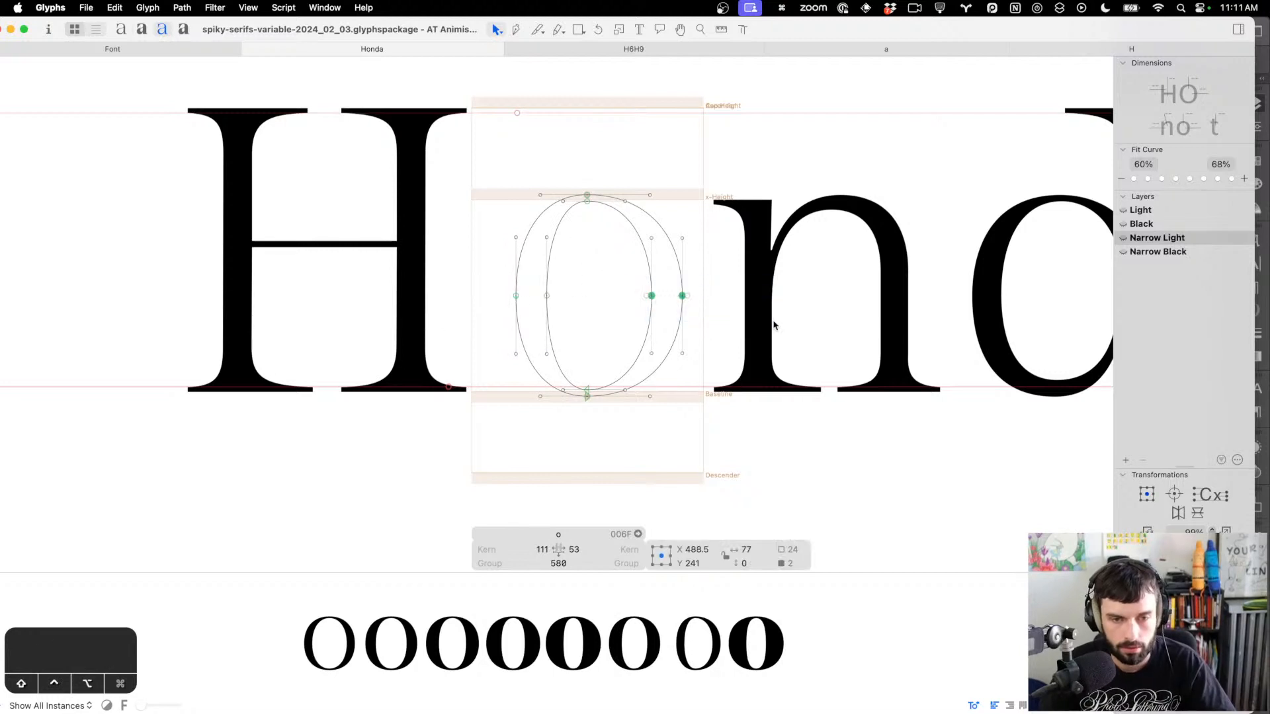
{"action": "key", "text": "ctrl+alt+shift+Left"}
{"action": "key", "text": "ctrl+alt+shift+Left"}
{"action": "key", "text": "ctrl+alt+shift+Left"}
{"action": "key", "text": "ctrl+alt+shift+Left"}
{"action": "key", "text": "ctrl+alt+shift+Left"}
{"action": "key", "text": "ctrl+alt+shift+Left"}
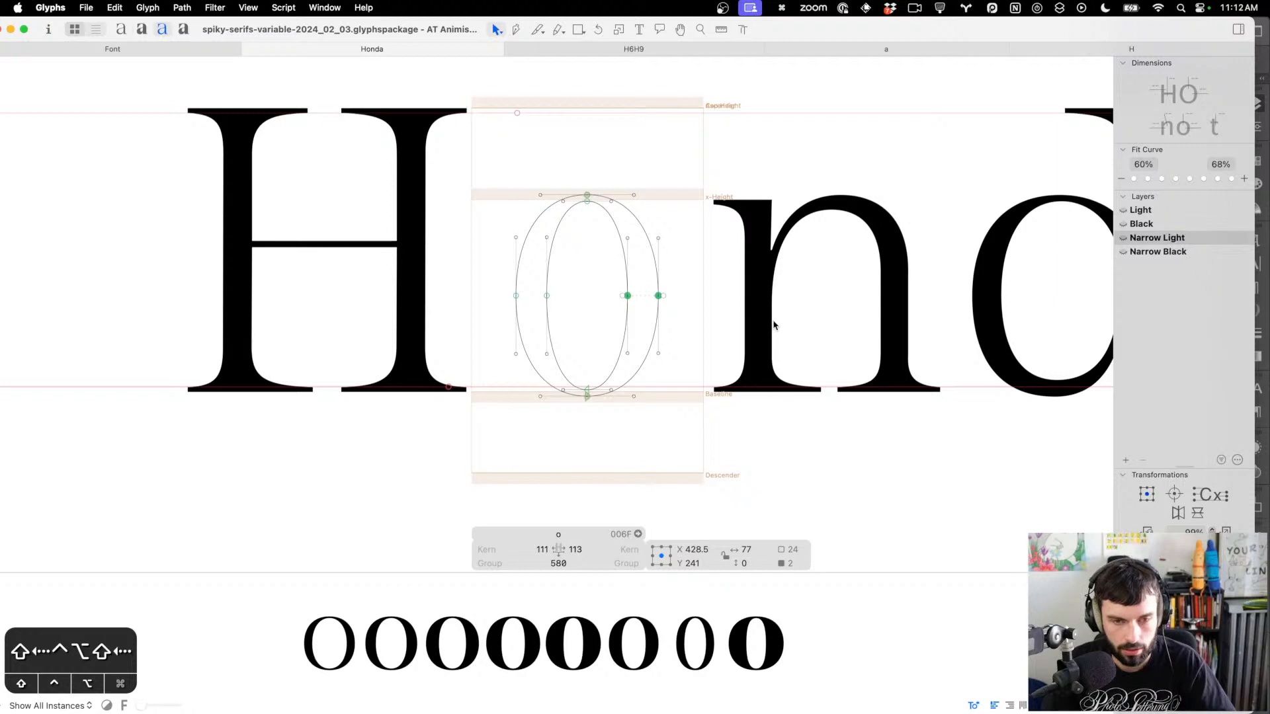
{"action": "key", "text": "ctrl+alt+shift+Left"}
{"action": "left_click_drag", "start_coordinate": [607, 335], "coordinate": [491, 282]}
{"action": "key", "text": "ctrl+alt+shift+Right"}
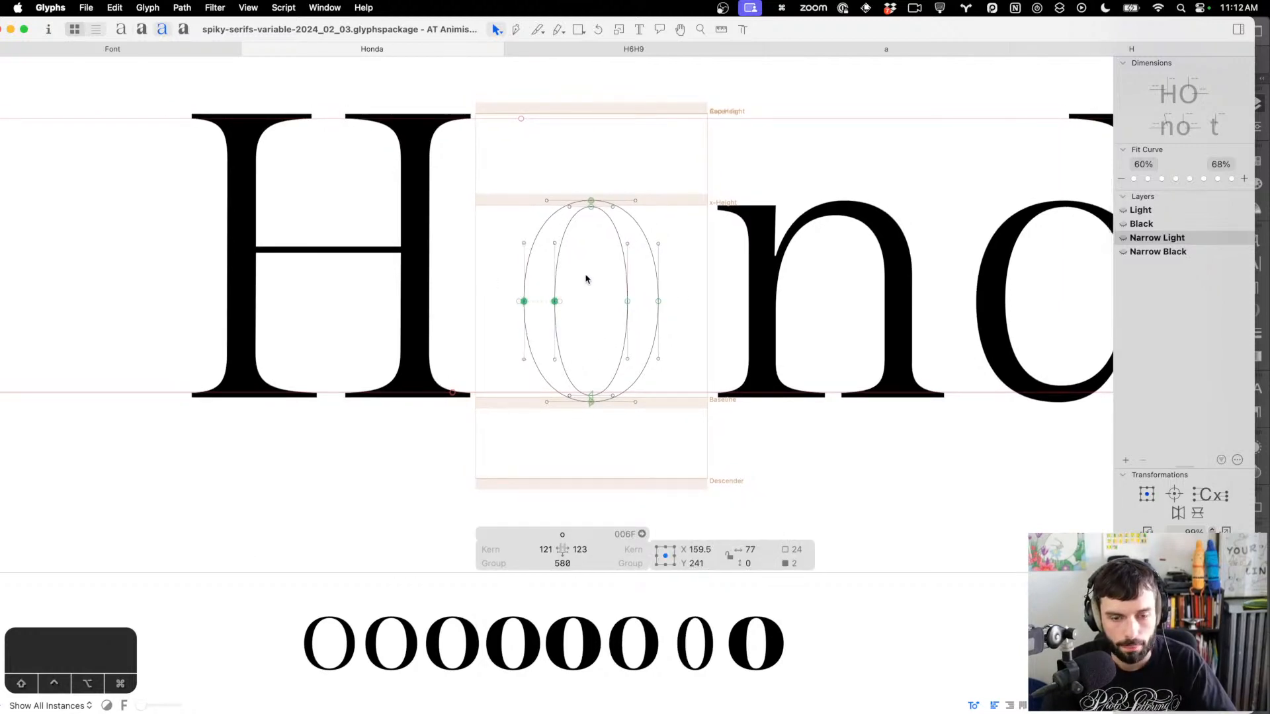
Lengthen the o's vertical and horizontal curve handles by 10 units each to make the narrowed shape squarer
{"action": "left_click_drag", "start_coordinate": [701, 270], "coordinate": [467, 244]}
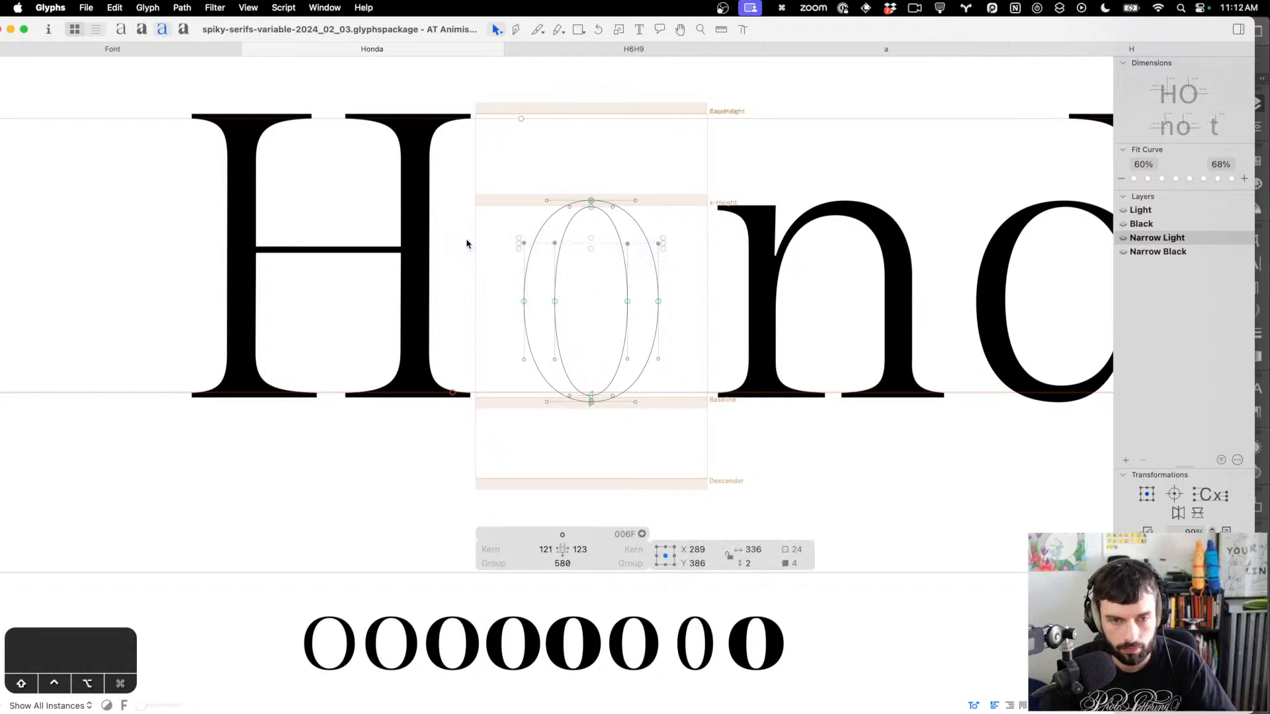
{"action": "key", "text": "ctrl+alt+shift+Down"}
{"action": "key", "text": "ctrl+alt+shift+Up"}
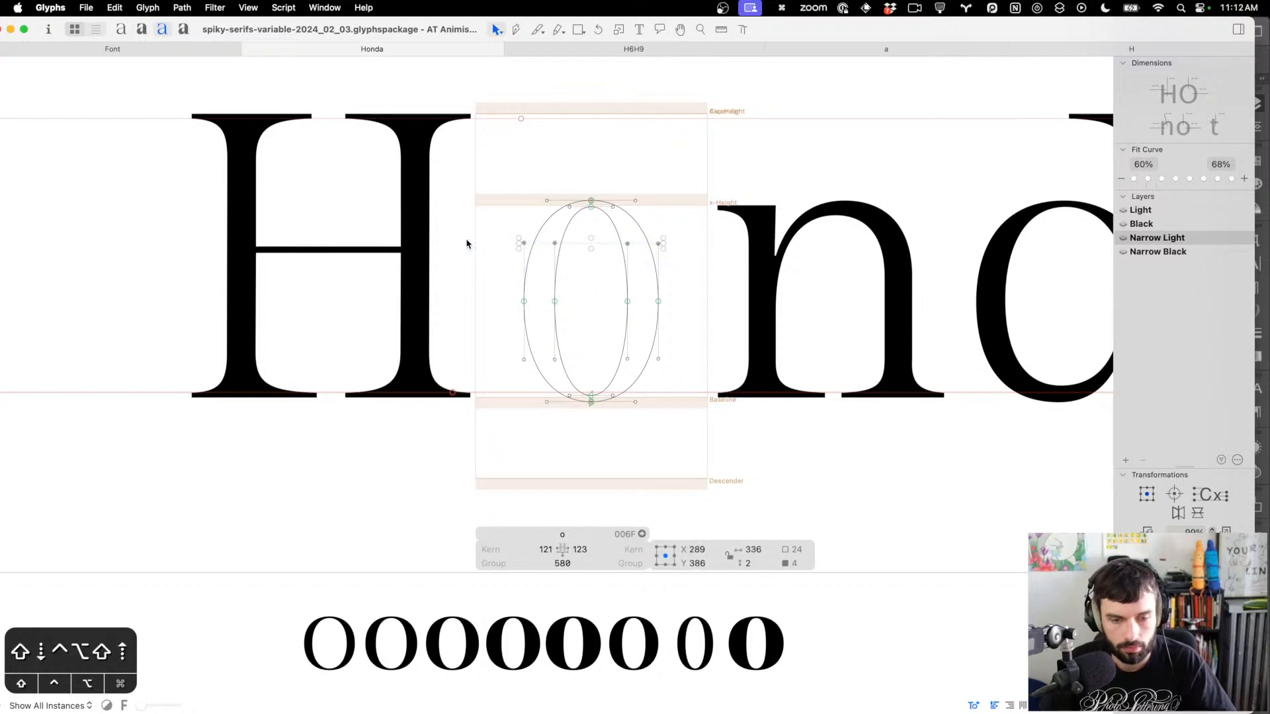
{"action": "key", "text": "shift+Up"}
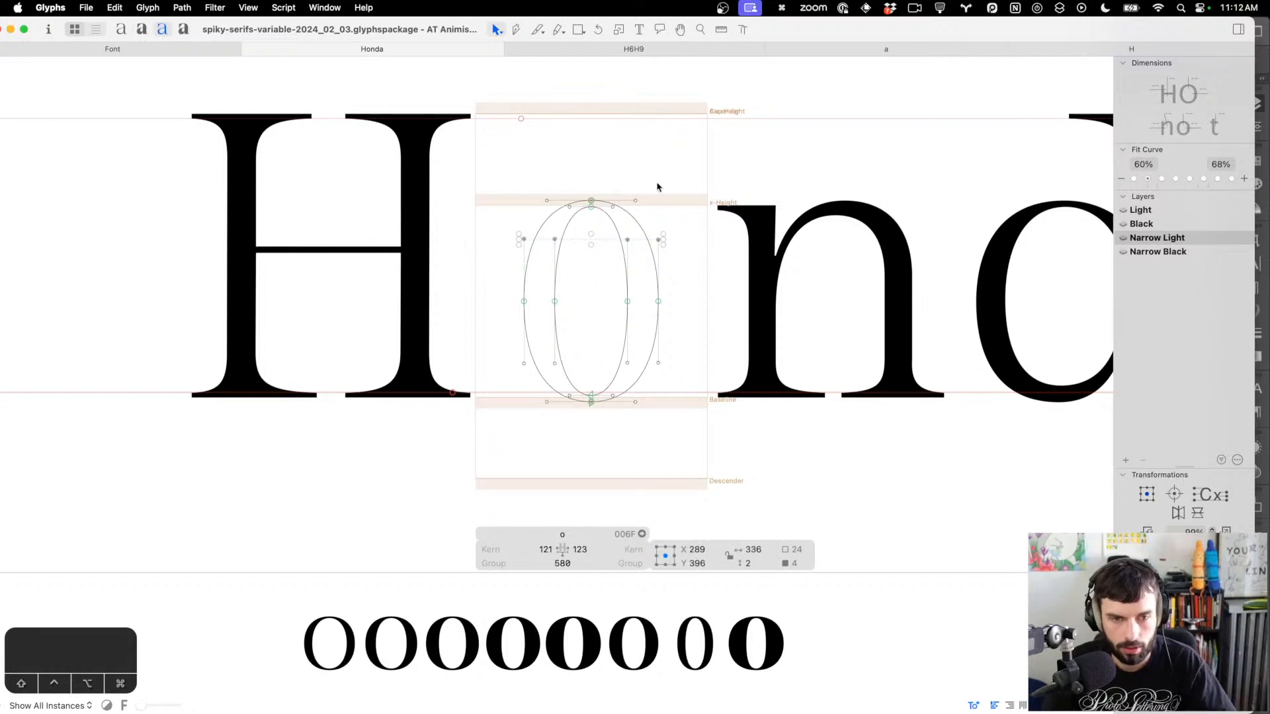
{"action": "left_click_drag", "start_coordinate": [657, 187], "coordinate": [600, 225]}
{"action": "left_click_drag", "start_coordinate": [657, 429], "coordinate": [604, 383]}
{"action": "key", "text": "ctrl+alt+shift+Right"}
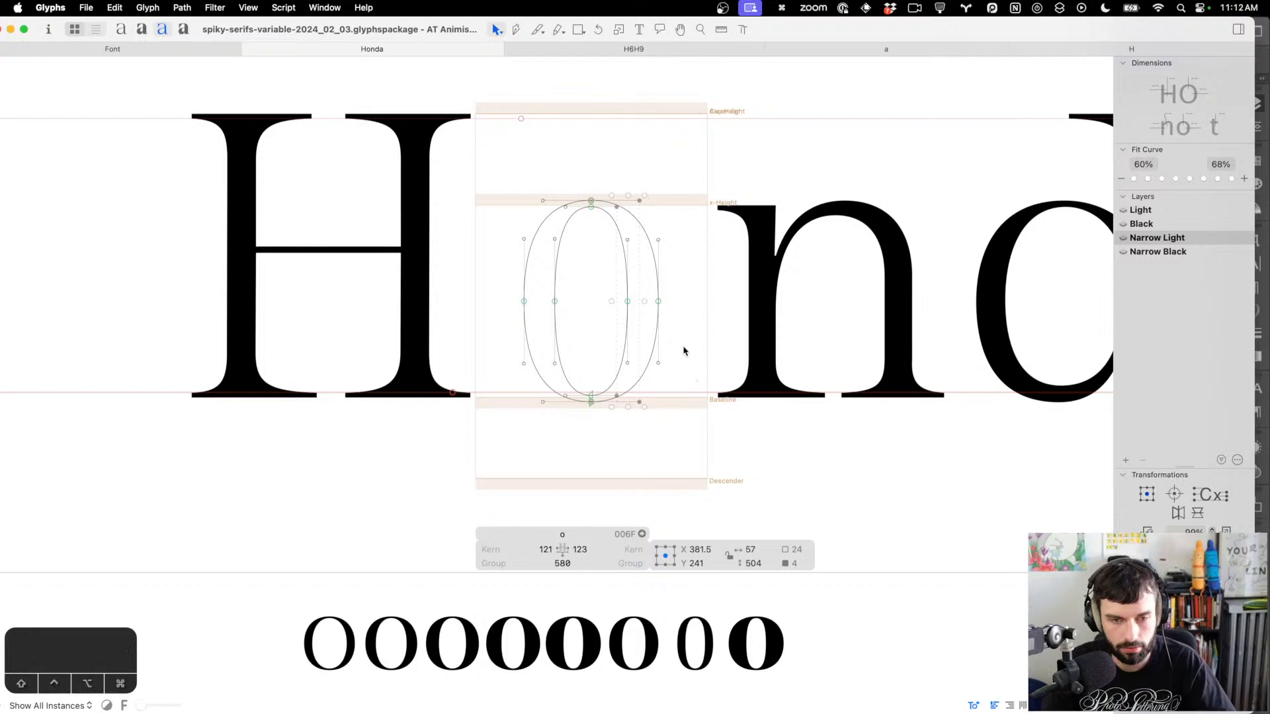
Tighten the o's sidebearings to 51 on the left and 53 on the right
{"action": "key", "text": "t"}
{"action": "key", "text": "ctrl+shift+Left"}
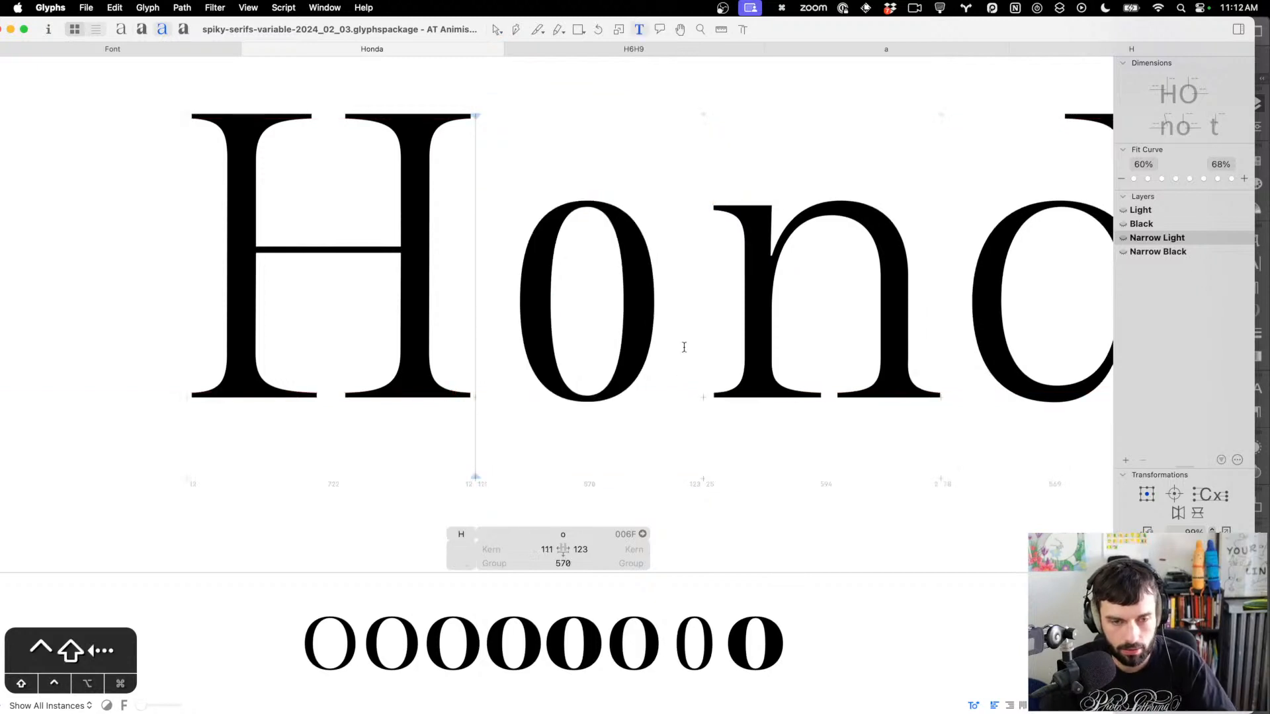
{"action": "key", "text": "super+shift+Left"}
{"action": "key", "text": "super+shift+Left"}
{"action": "key", "text": "super+shift+Left"}
{"action": "key", "text": "super+shift+Left"}
{"action": "key", "text": "super+shift+Left"}
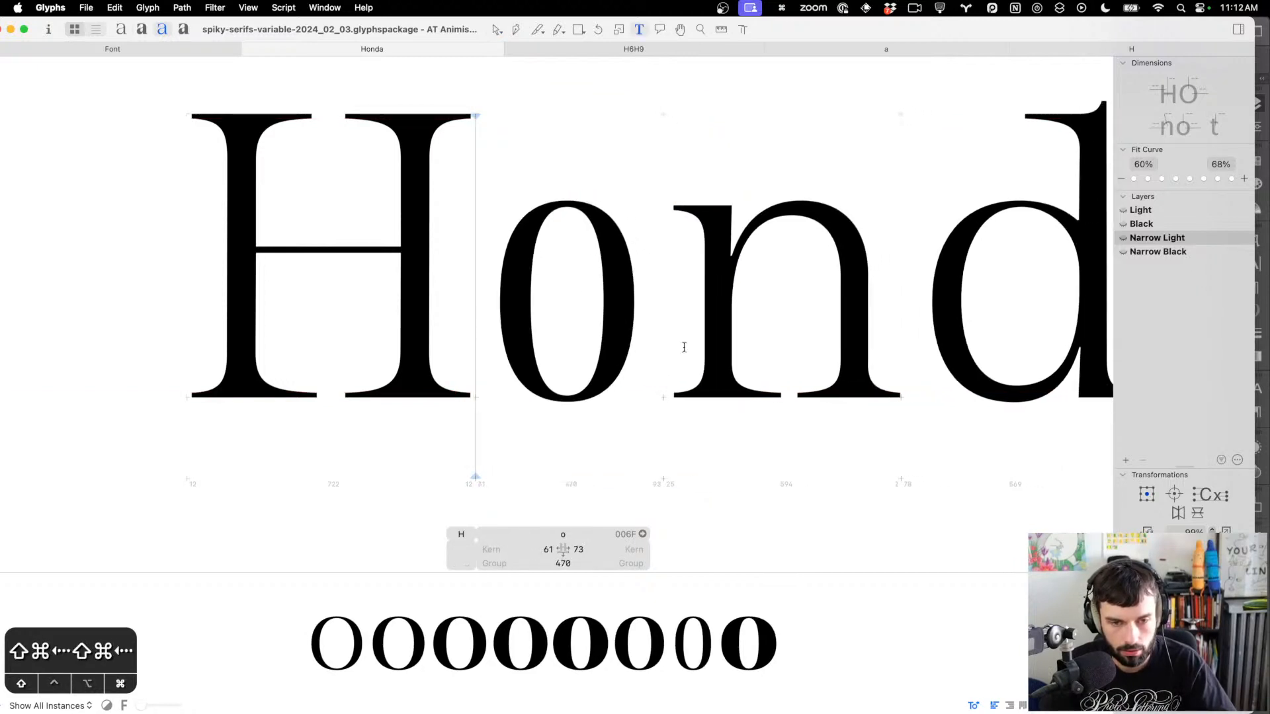
{"action": "key", "text": "super+shift+Left"}
{"action": "key", "text": "super+shift+Left"}
{"action": "key", "text": "super+shift+Left"}
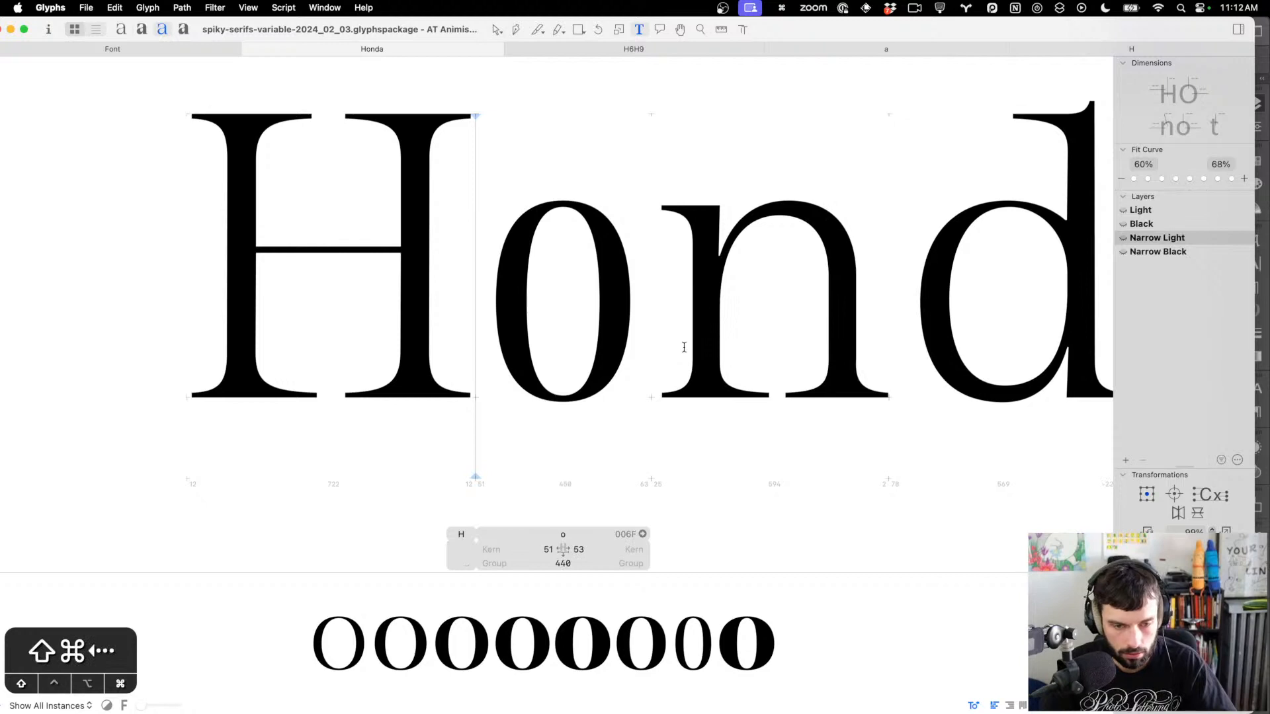
Set the o's right sidebearing to the formula =| so it mirrors the left one
{"action": "left_click", "coordinate": [579, 548]}
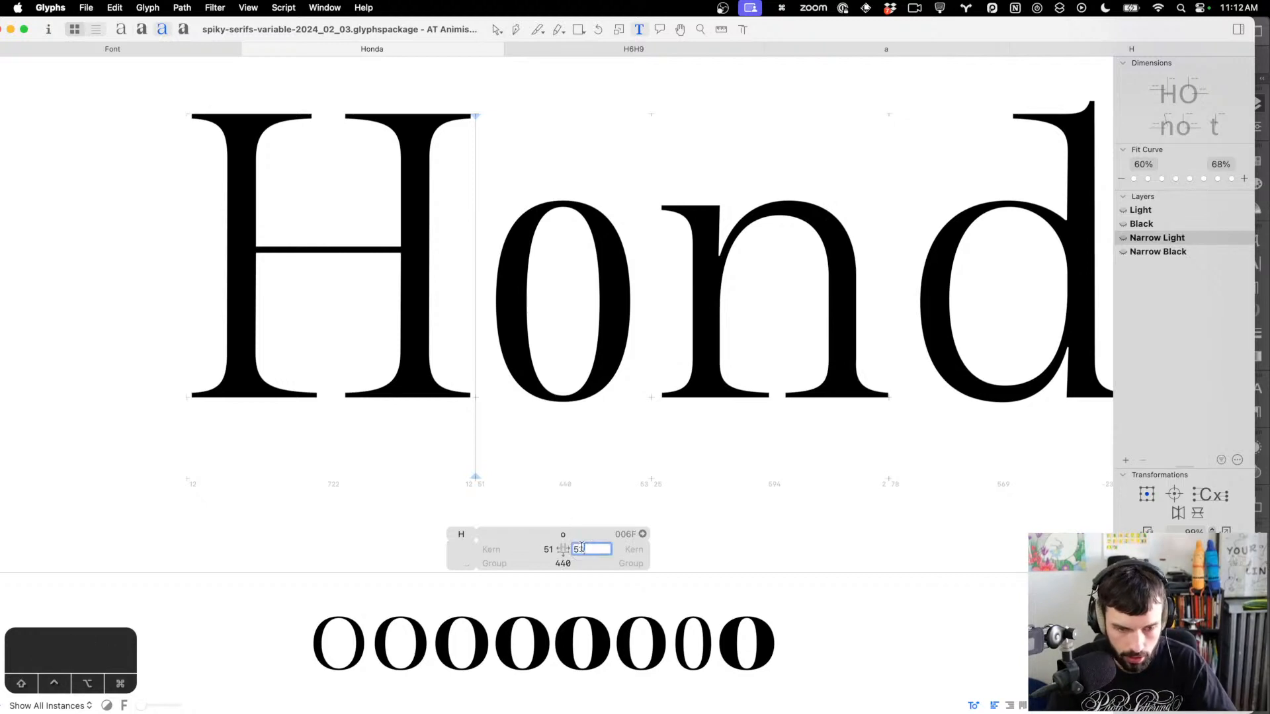
{"action": "type", "text": "="}
{"action": "key", "text": "BackSpace"}
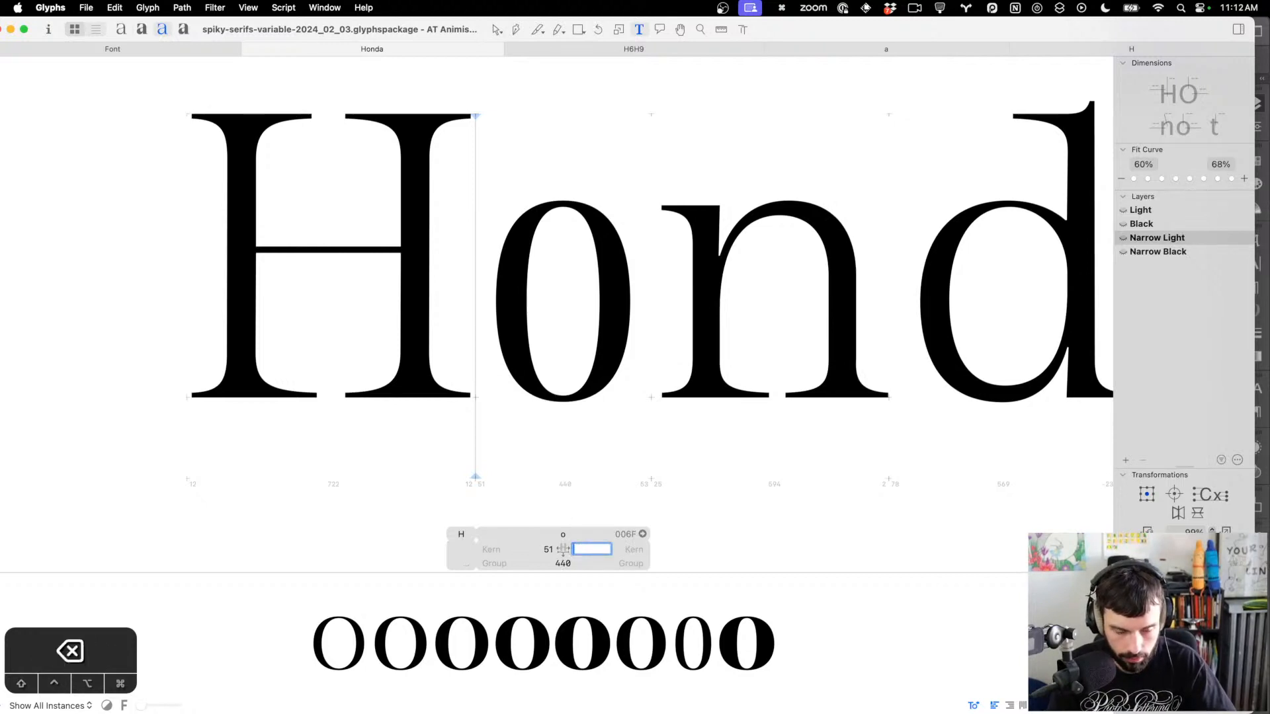
{"action": "type", "text": "=|"}
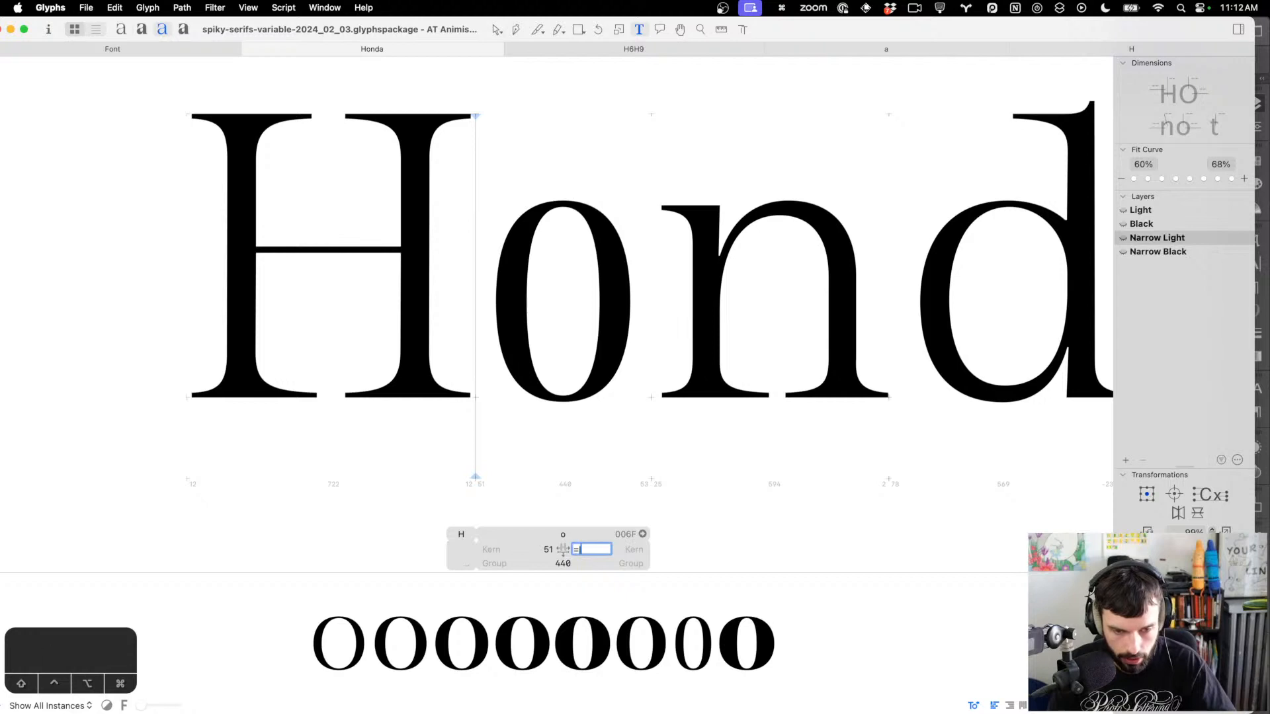
{"action": "key", "text": "Return"}
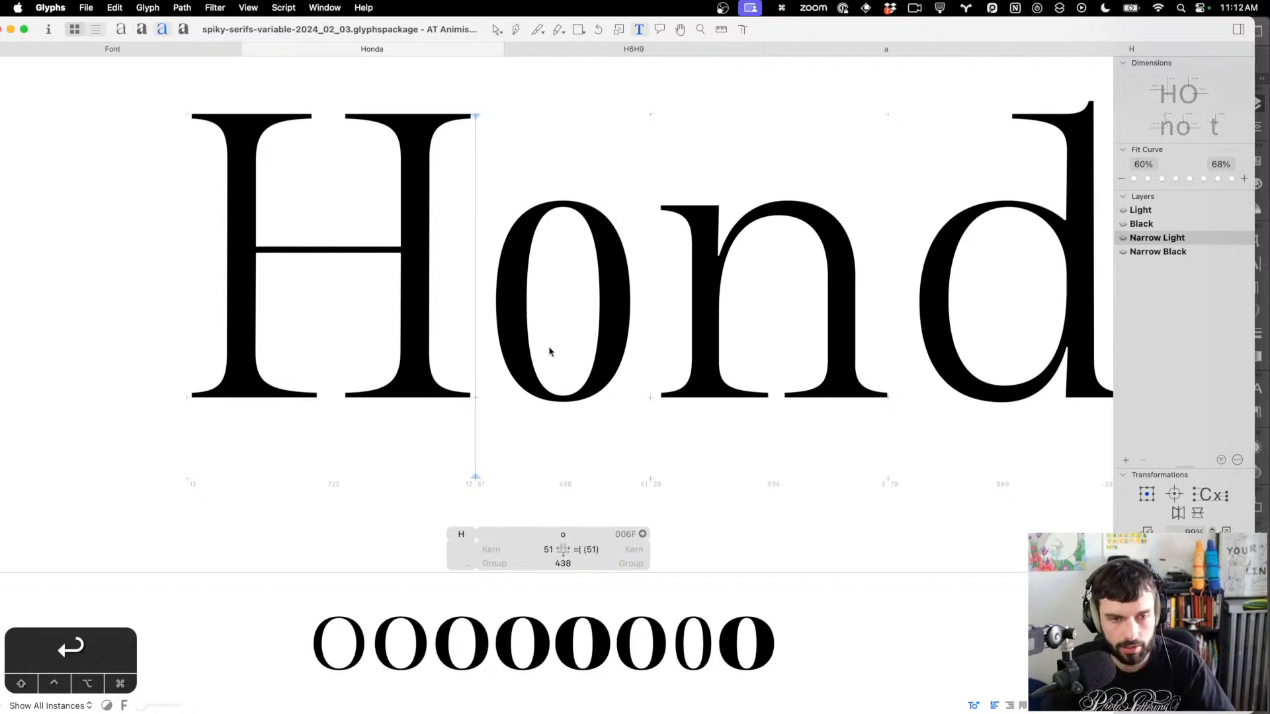
Edit the Narrow Light n and shift its arch, right stem and inner bottom serifs 40 units left
{"action": "double_click", "coordinate": [770, 304]}
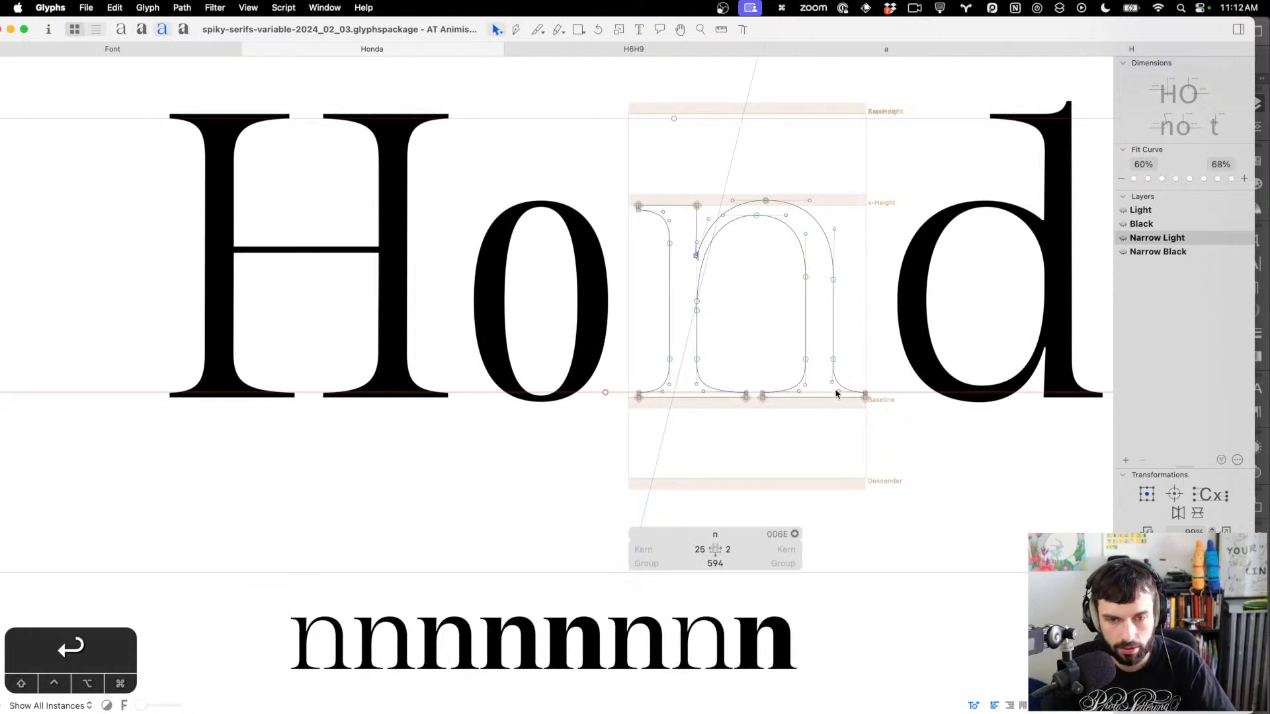
{"action": "left_click_drag", "start_coordinate": [899, 442], "coordinate": [734, 166]}
{"action": "key", "text": "ctrl+alt+shift+Left"}
{"action": "key", "text": "ctrl+alt+shift+Left"}
{"action": "key", "text": "ctrl+alt+shift+Left"}
{"action": "key", "text": "ctrl+alt+shift+Left"}
{"action": "key", "text": "ctrl+alt+shift+Left"}
{"action": "key", "text": "ctrl+alt+shift+Left"}
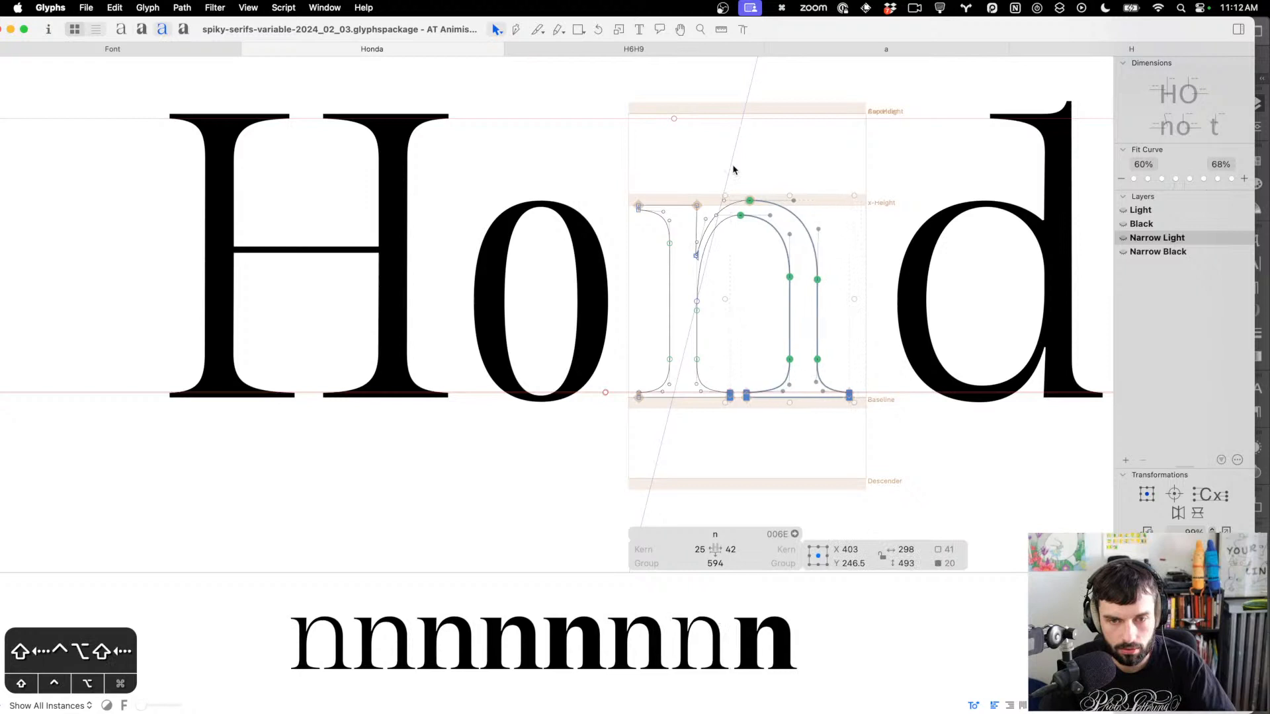
Shift the n's right stem and its outer bottom serif another 80 units left, narrowing the arch
{"action": "left_click_drag", "start_coordinate": [901, 445], "coordinate": [762, 266]}
{"action": "key", "text": "ctrl+alt+shift+Left"}
{"action": "key", "text": "ctrl+alt+shift+Left"}
{"action": "key", "text": "ctrl+alt+shift+Left"}
{"action": "key", "text": "ctrl+alt+shift+Left"}
{"action": "key", "text": "ctrl+alt+shift+Left"}
{"action": "key", "text": "ctrl+alt+shift+Left"}
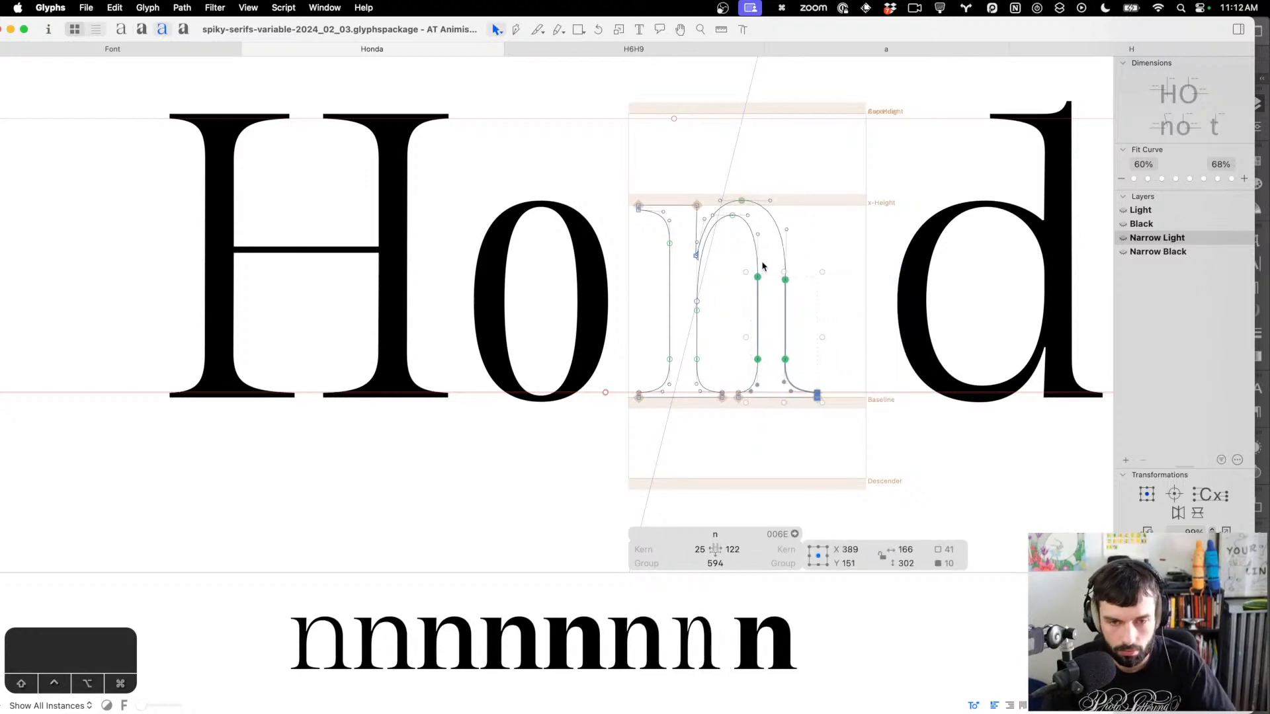
Shorten the n's outer serifs by 30 units on each side and lower the four bottom stem nodes to Y 76
{"action": "left_click_drag", "start_coordinate": [648, 423], "coordinate": [616, 168]}
{"action": "key", "text": "ctrl+alt+shift+Right"}
{"action": "key", "text": "ctrl+alt+shift+Right"}
{"action": "key", "text": "ctrl+alt+shift+Right"}
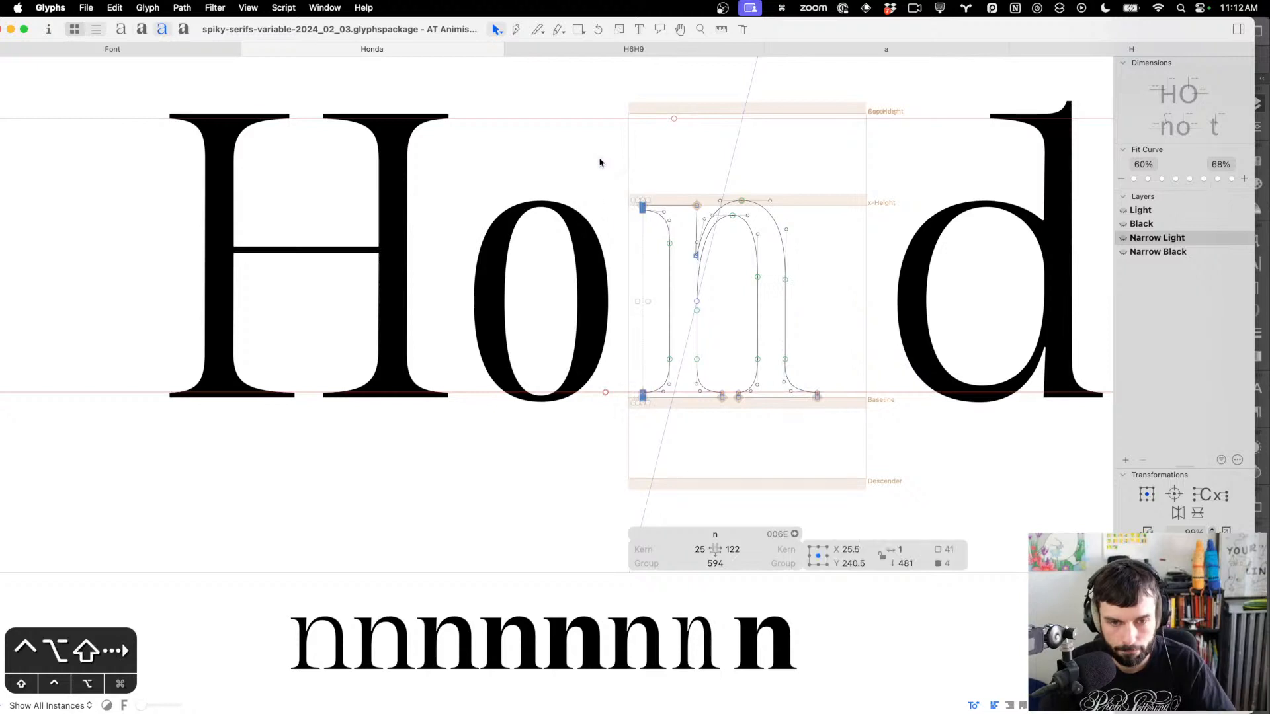
{"action": "left_click_drag", "start_coordinate": [870, 442], "coordinate": [612, 344]}
{"action": "key", "text": "shift+Left"}
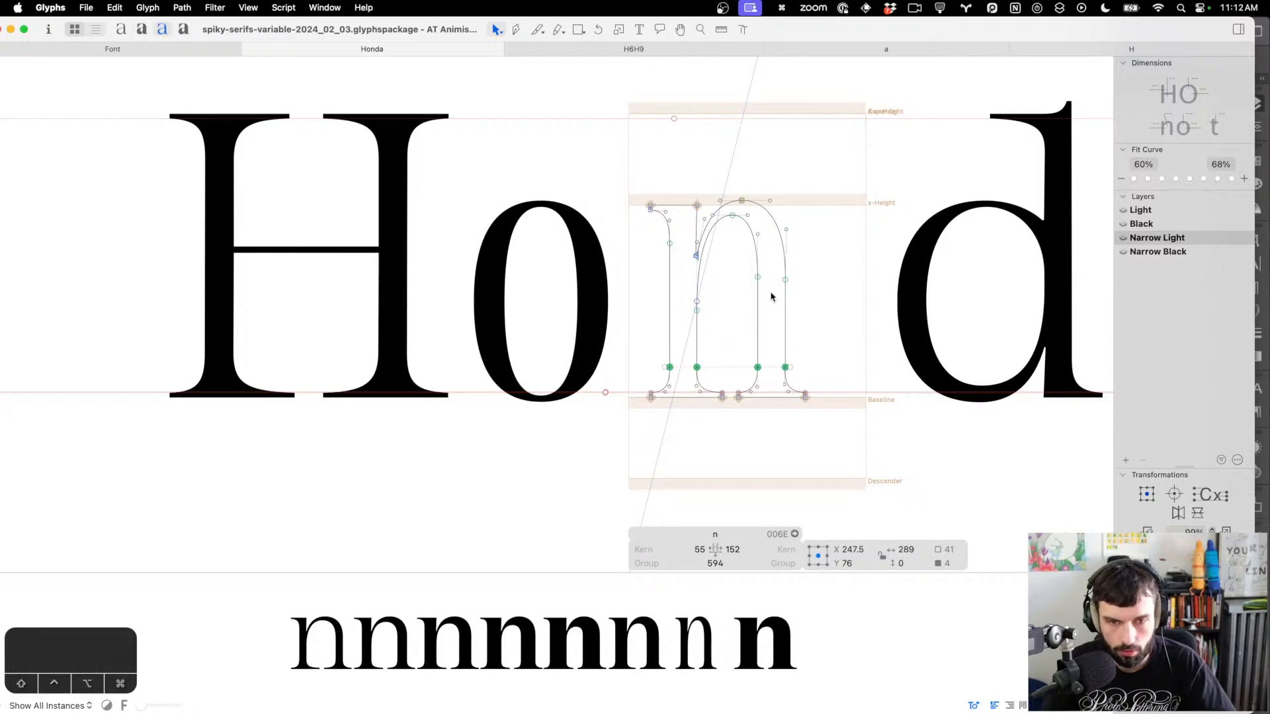
Raise the n's three arch-to-stem nodes about 70 units and the left stem's upper curve node to Y 416
{"action": "left_click_drag", "start_coordinate": [849, 328], "coordinate": [586, 269]}
{"action": "key", "text": "shift+Up"}
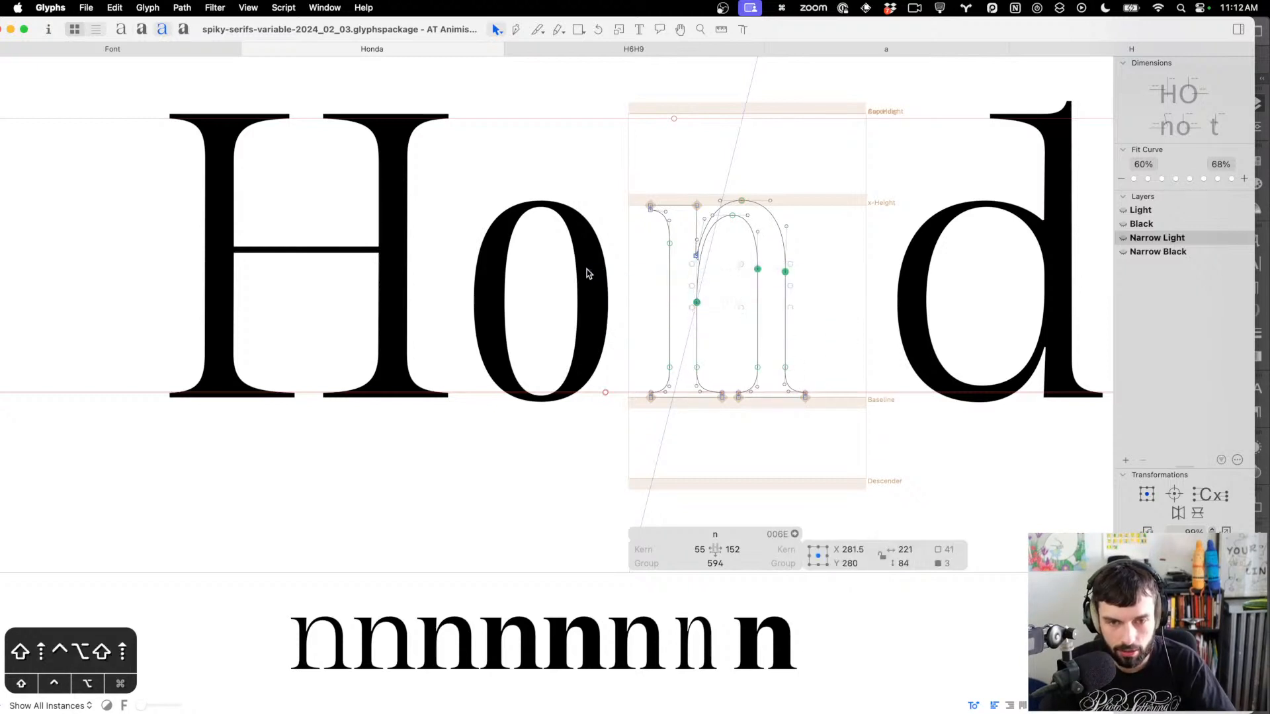
{"action": "key", "text": "ctrl+alt+shift+Up"}
{"action": "key", "text": "ctrl+alt+shift+Up"}
{"action": "key", "text": "ctrl+alt+shift+Up"}
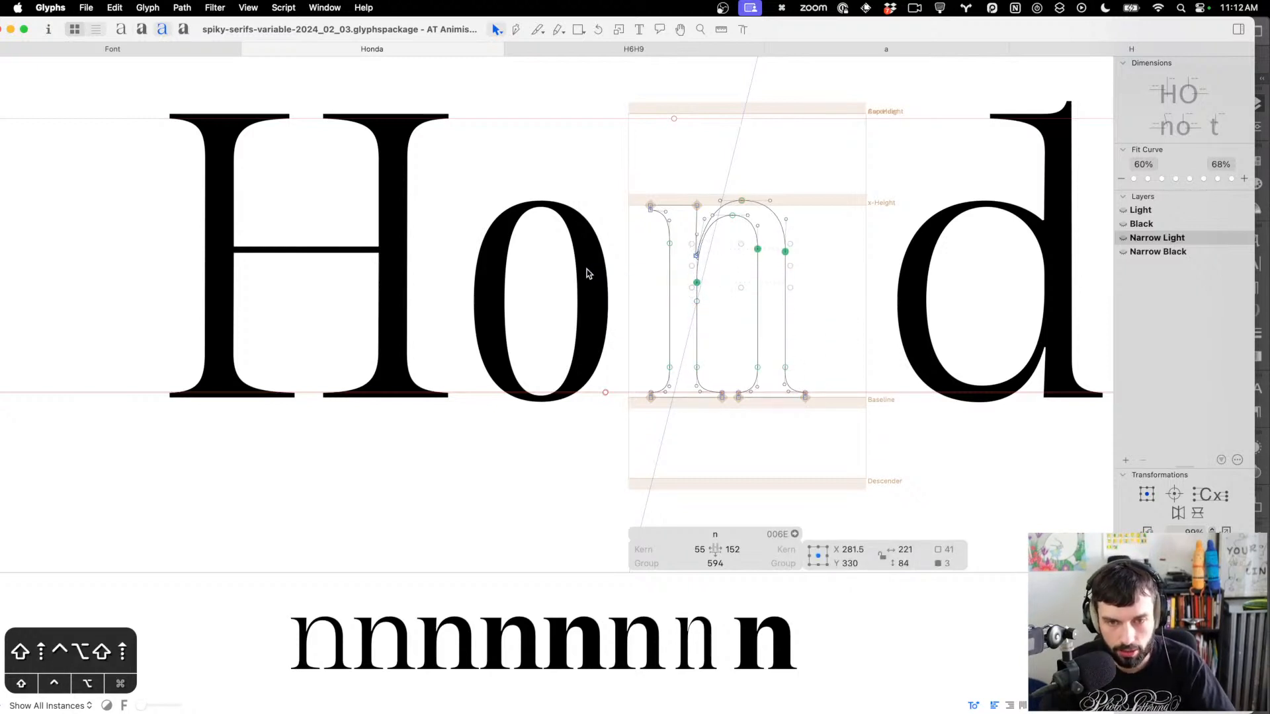
{"action": "left_click_drag", "start_coordinate": [688, 265], "coordinate": [658, 236]}
{"action": "key", "text": "shift+Up"}
{"action": "key", "text": "ctrl+alt+shift+Up"}
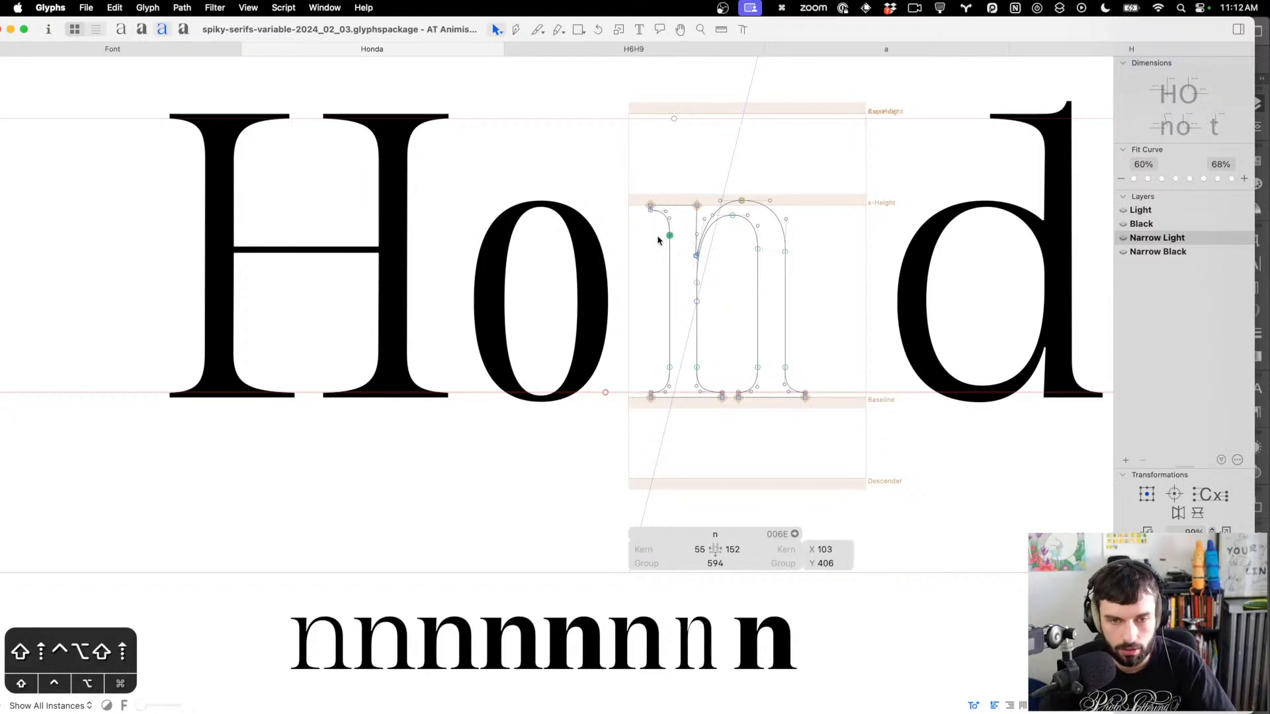
Tighten the n's sidebearings to 35 on the left and 52 on the right
{"action": "key", "text": "t"}
{"action": "key", "text": "ctrl+shift+Left"}
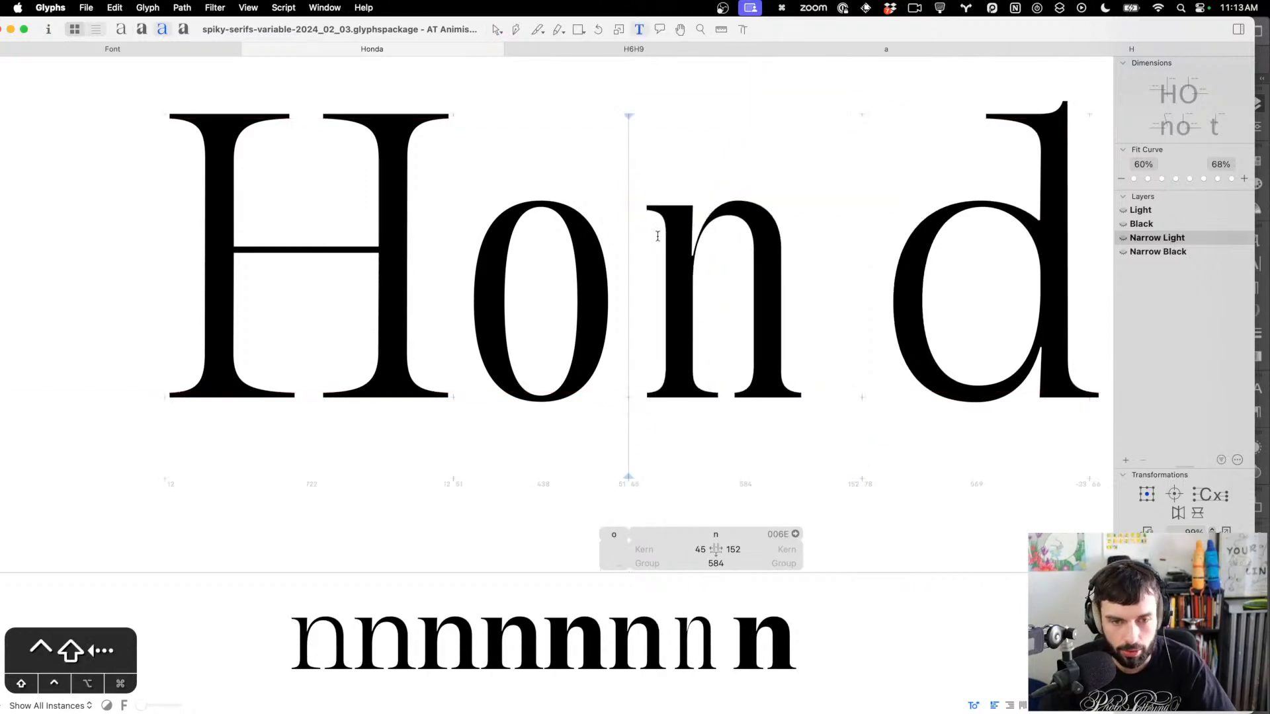
{"action": "key", "text": "shift+super+Left"}
{"action": "key", "text": "shift+super+Left"}
{"action": "key", "text": "shift+super+Left"}
{"action": "key", "text": "shift+super+Left"}
{"action": "key", "text": "shift+super+Left"}
{"action": "key", "text": "shift+super+Left"}
{"action": "key", "text": "shift+super+Left"}
{"action": "key", "text": "shift+super+Left"}
{"action": "key", "text": "shift+super+Left"}
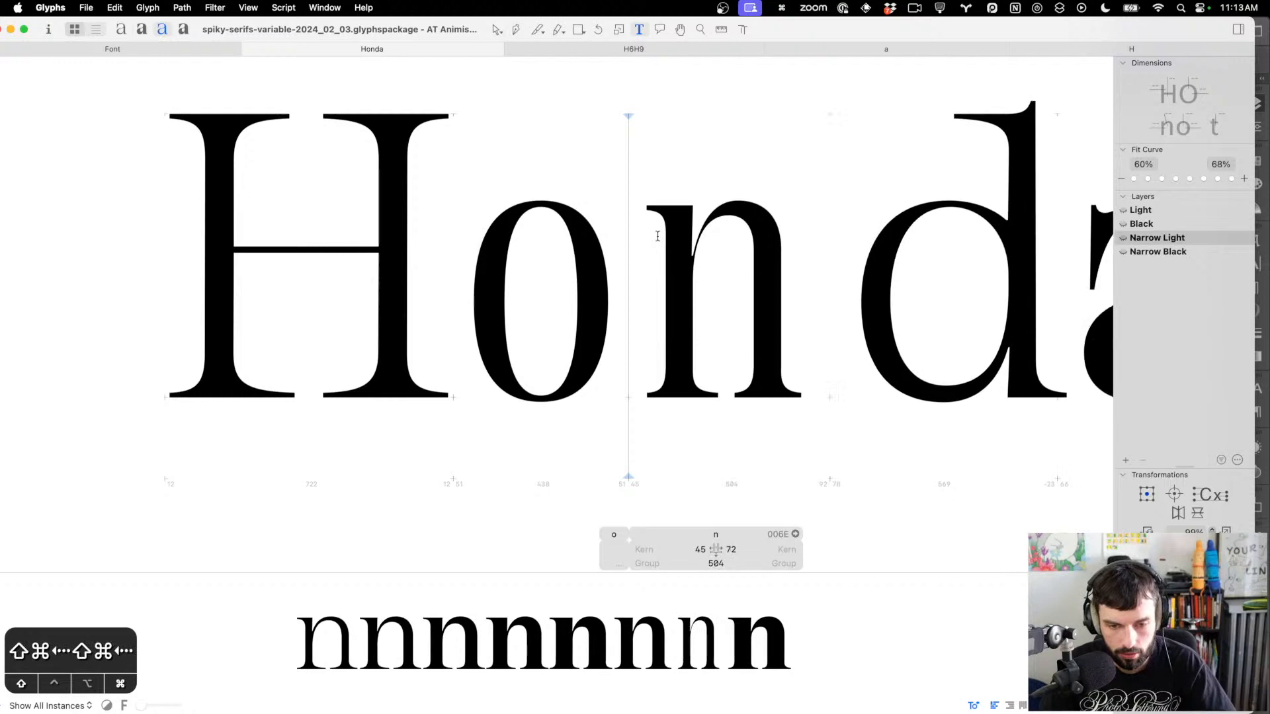
{"action": "key", "text": "shift+super+Left"}
{"action": "key", "text": "ctrl+shift+Left"}
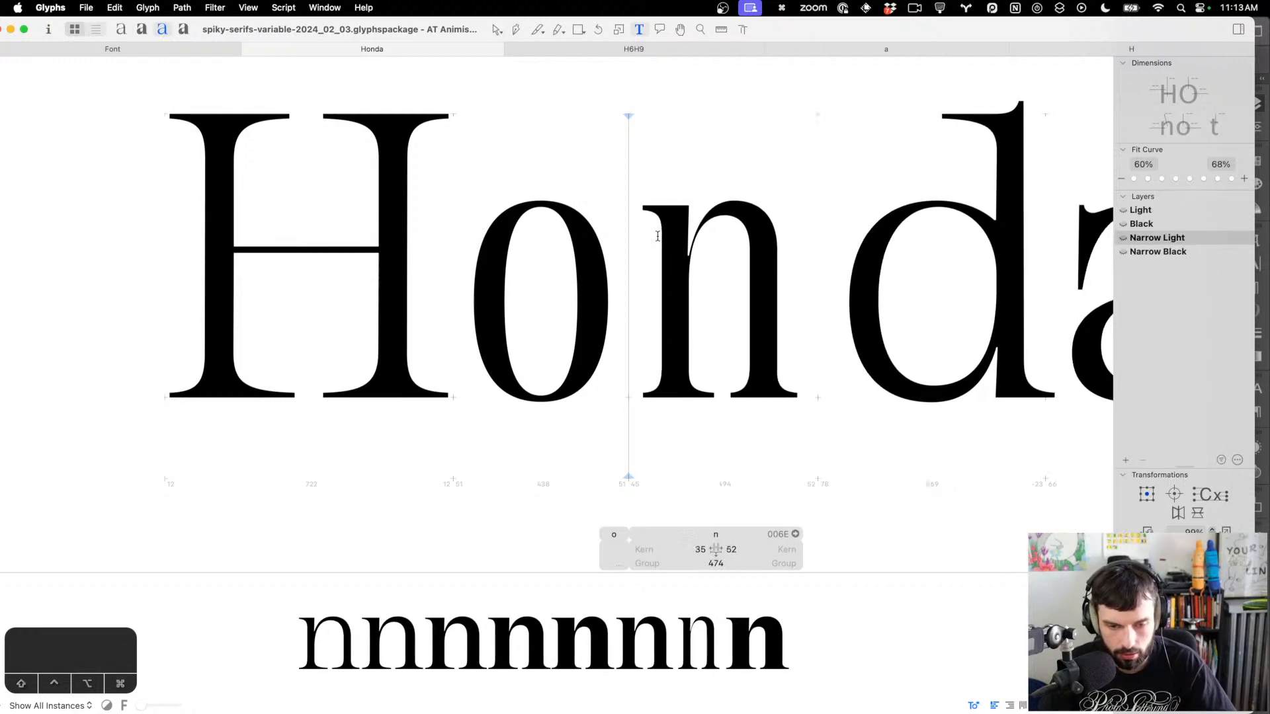
Raise the two nodes where the n's arch joins its left stem to Y 384
{"action": "scroll", "coordinate": [699, 241], "scroll_direction": "left", "scroll_amount": 2}
{"action": "double_click", "coordinate": [700, 240]}
{"action": "scroll", "coordinate": [728, 252], "scroll_direction": "up", "scroll_amount": 5}
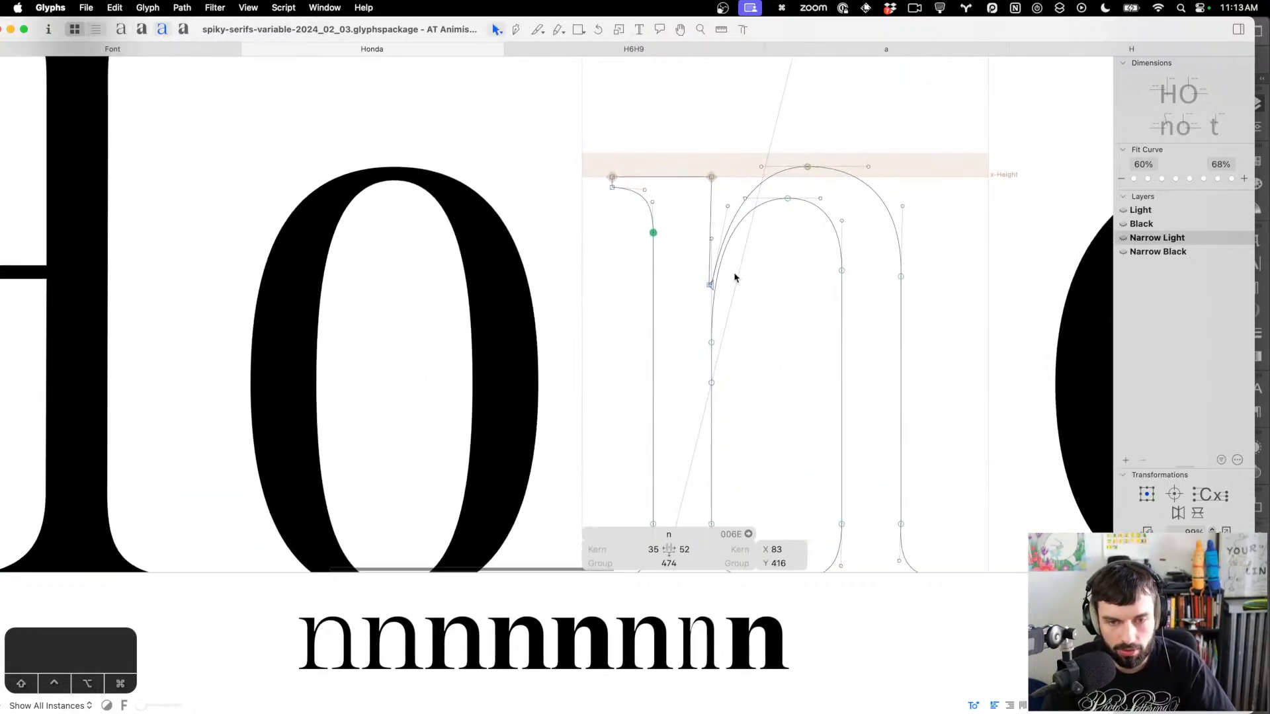
{"action": "left_click_drag", "start_coordinate": [693, 292], "coordinate": [689, 298]}
{"action": "key", "text": "ctrl+alt+shift+Up"}
{"action": "key", "text": "ctrl+alt+shift+Up"}
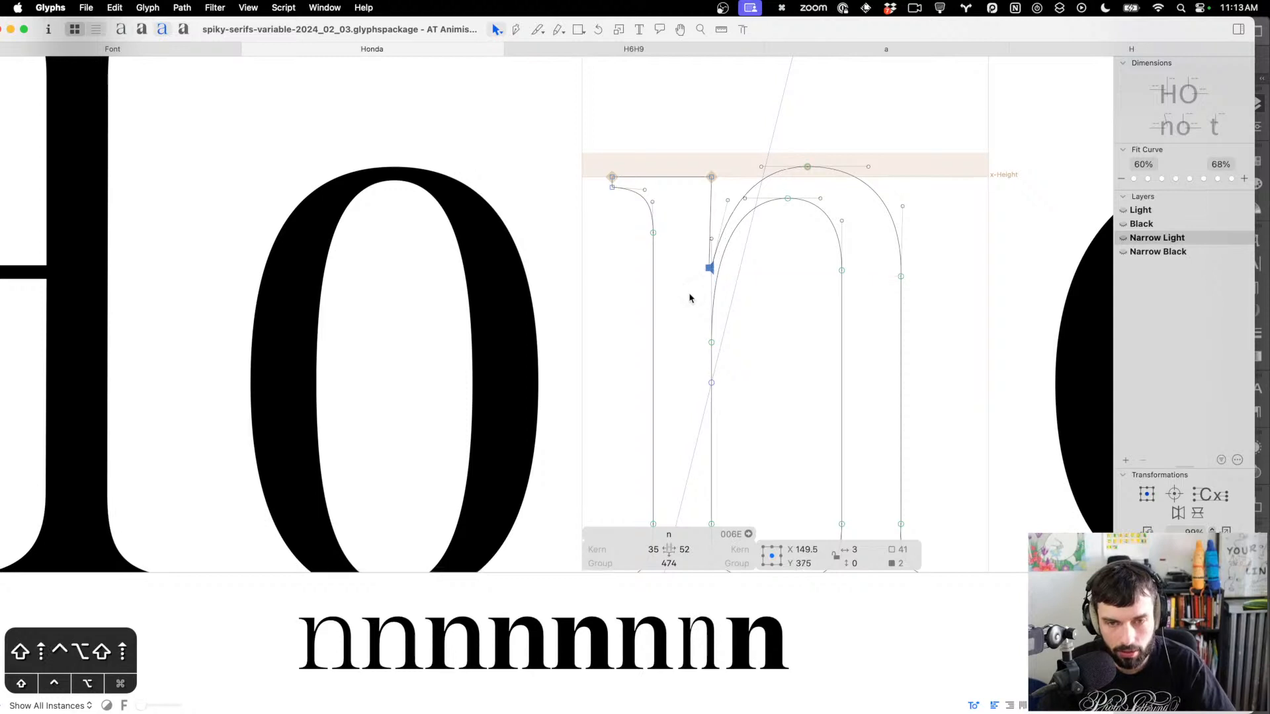
{"action": "key", "text": "ctrl+alt+Up"}
{"action": "key", "text": "ctrl+alt+Up"}
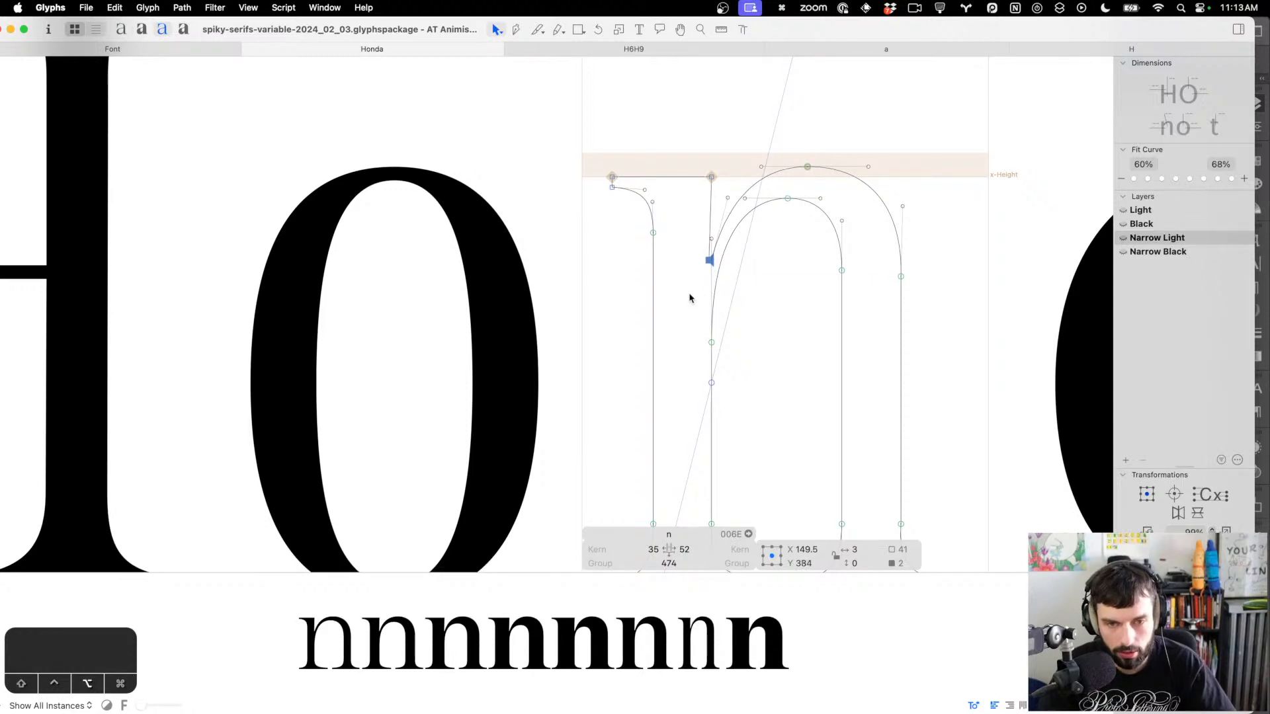
Reduce the n's sidebearings to 25 on the left and 42 on the right, and check the word Honda
{"action": "key", "text": "t"}
{"action": "scroll", "coordinate": [689, 296], "scroll_direction": "down", "scroll_amount": 5}
{"action": "key", "text": "shift+super+Left"}
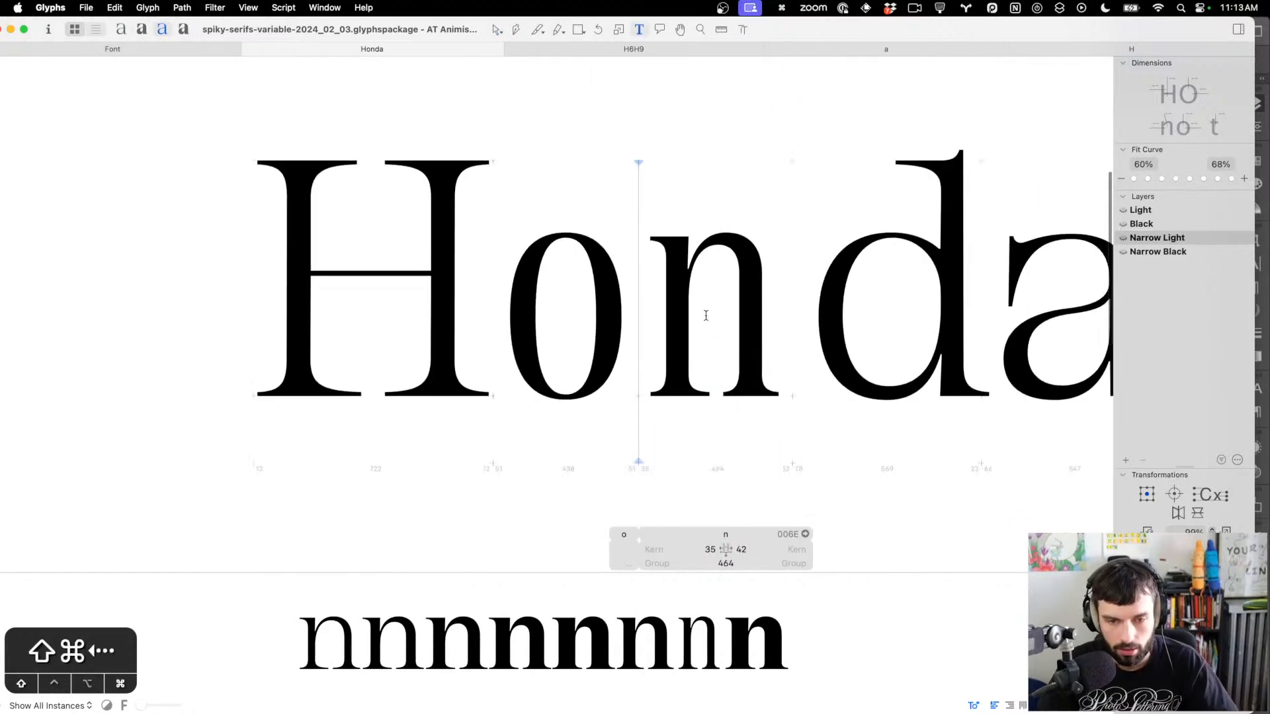
{"action": "key", "text": "shift+super+Left"}
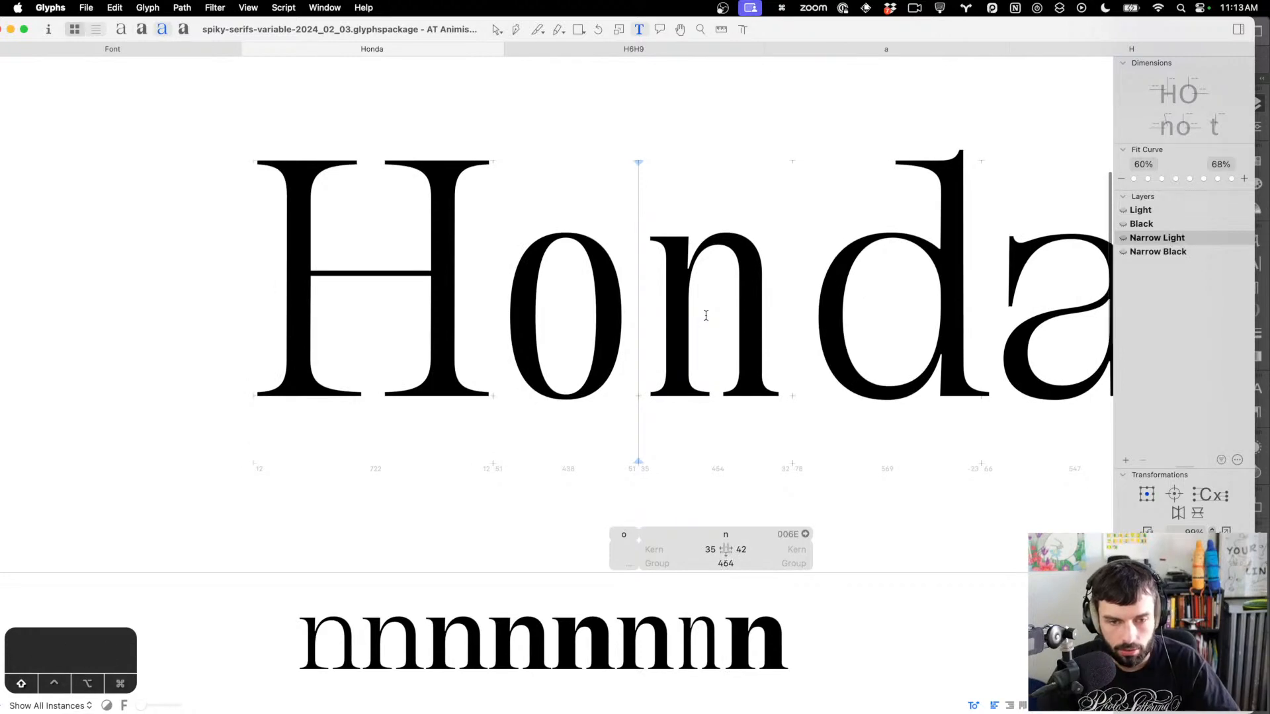
{"action": "key", "text": "shift+ctrl+alt+super+Left"}
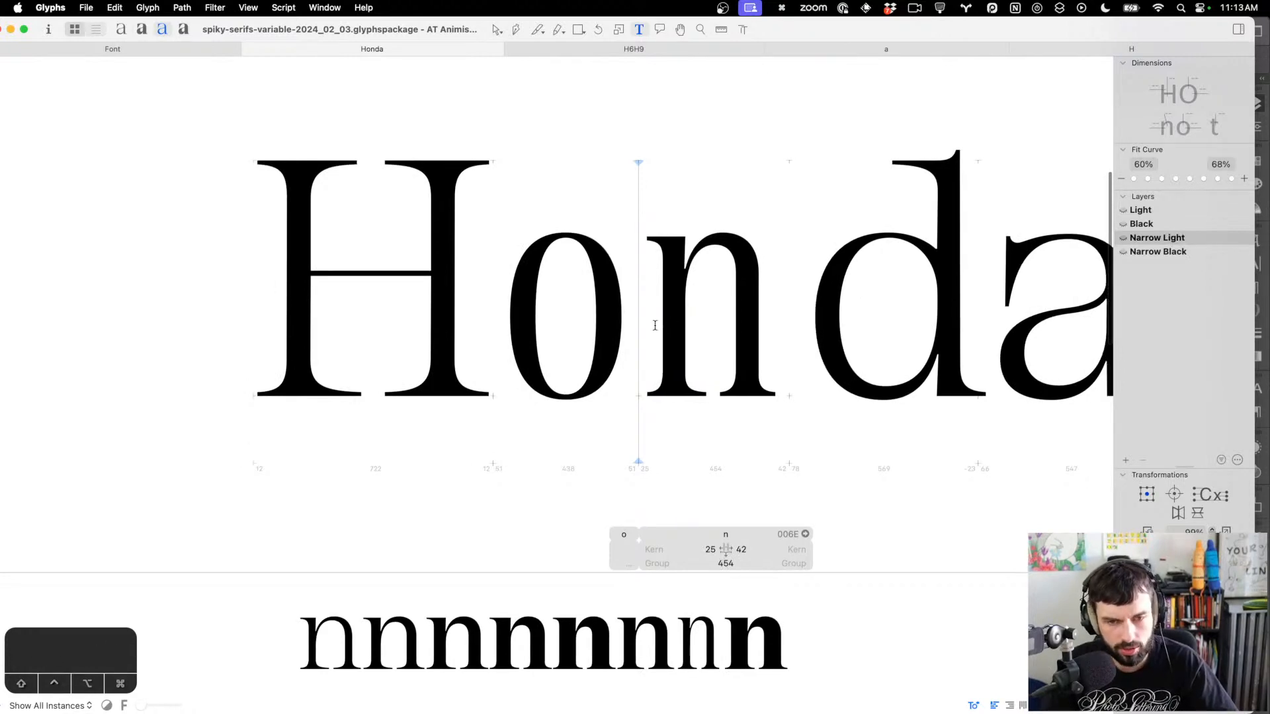
{"action": "scroll", "coordinate": [655, 325], "scroll_direction": "down", "scroll_amount": 3}
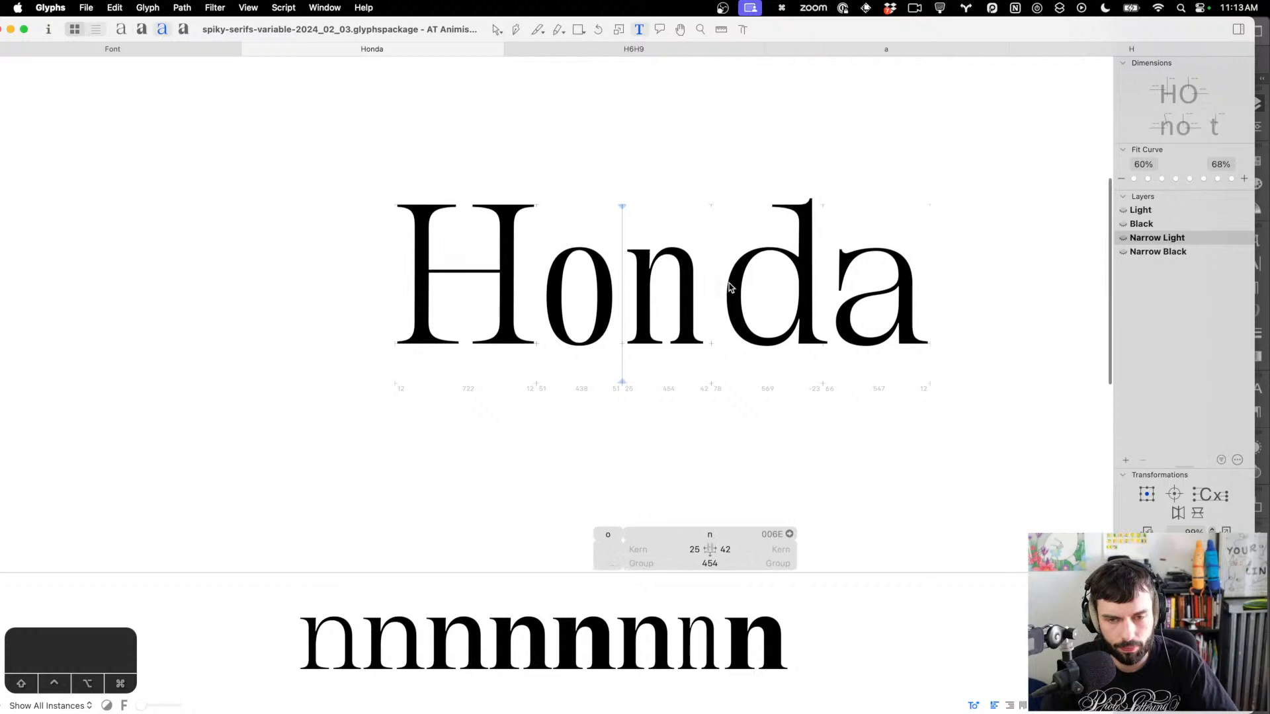
Shorten the edit view's text to on by removing the other letters of Honda
{"action": "key", "text": "super+3"}
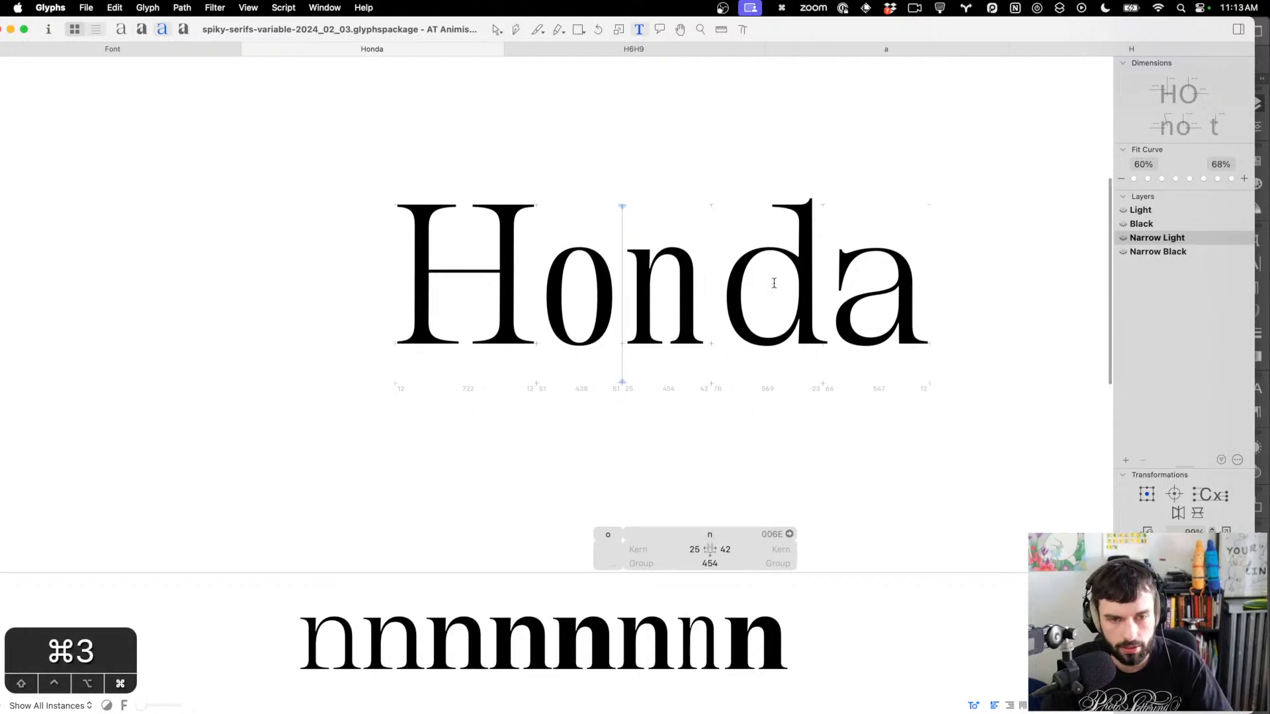
{"action": "left_click", "coordinate": [505, 265]}
{"action": "key", "text": "BackSpace"}
{"action": "key", "text": "Right"}
{"action": "key", "text": "Right"}
{"action": "key", "text": "Right"}
{"action": "key", "text": "Right"}
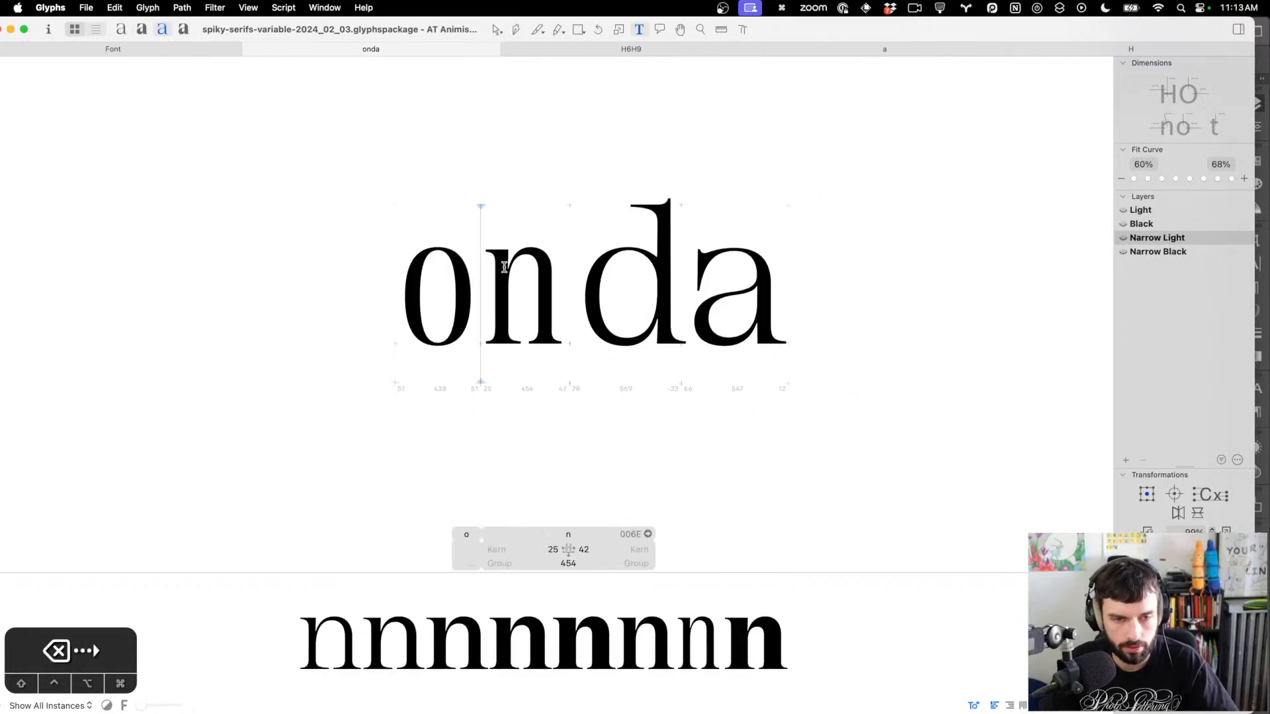
{"action": "key", "text": "BackSpace"}
{"action": "key", "text": "BackSpace"}
{"action": "key", "text": "super+3"}
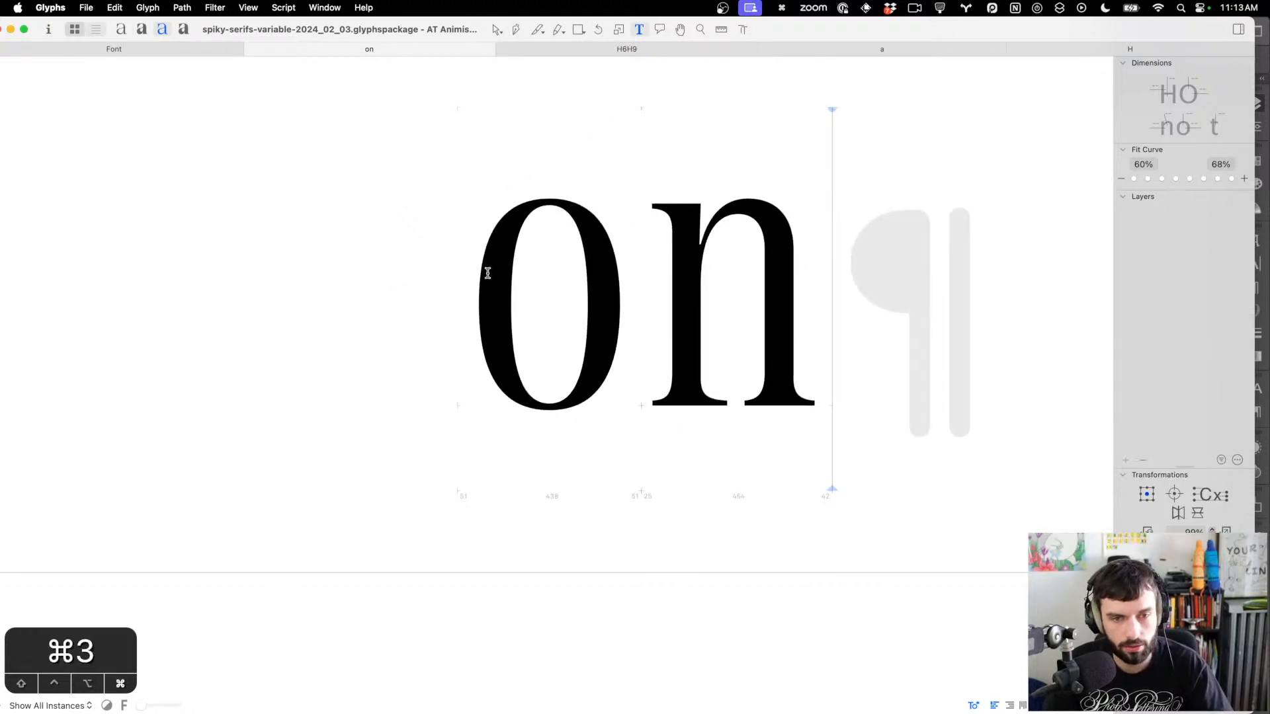
In the Narrow Black master, move the o's two left-side nodes 50 units inward, to a left sidebearing of 71
{"action": "key", "text": "super+3"}
{"action": "key", "text": "super+4"}
{"action": "double_click", "coordinate": [571, 291]}
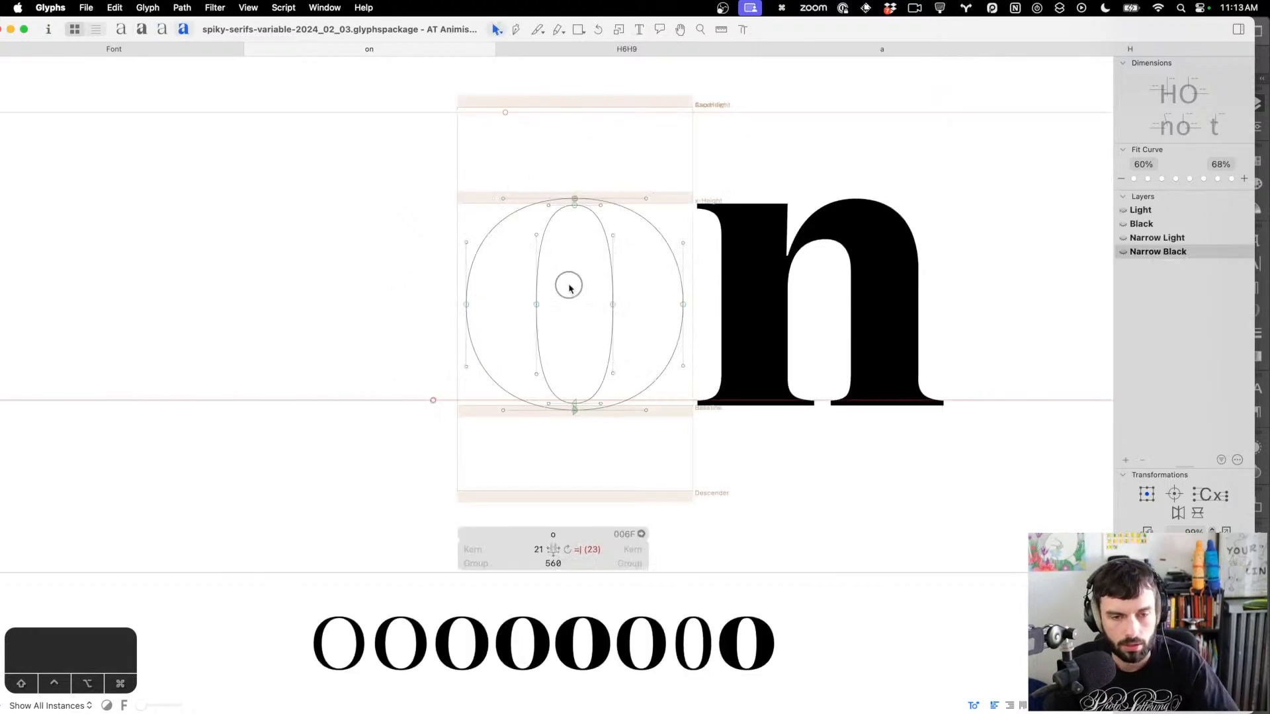
{"action": "left_click_drag", "start_coordinate": [572, 285], "coordinate": [335, 338]}
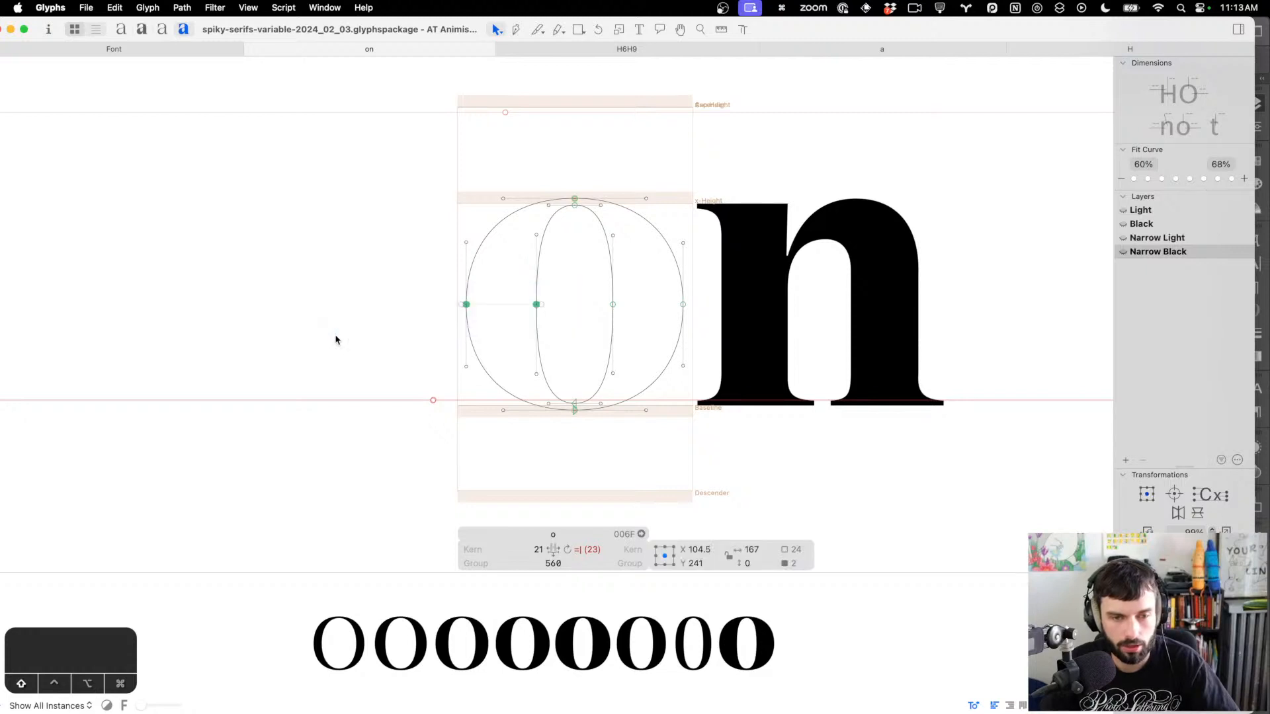
{"action": "key", "text": "shift+Right"}
{"action": "key", "text": "ctrl+alt+shift+Right"}
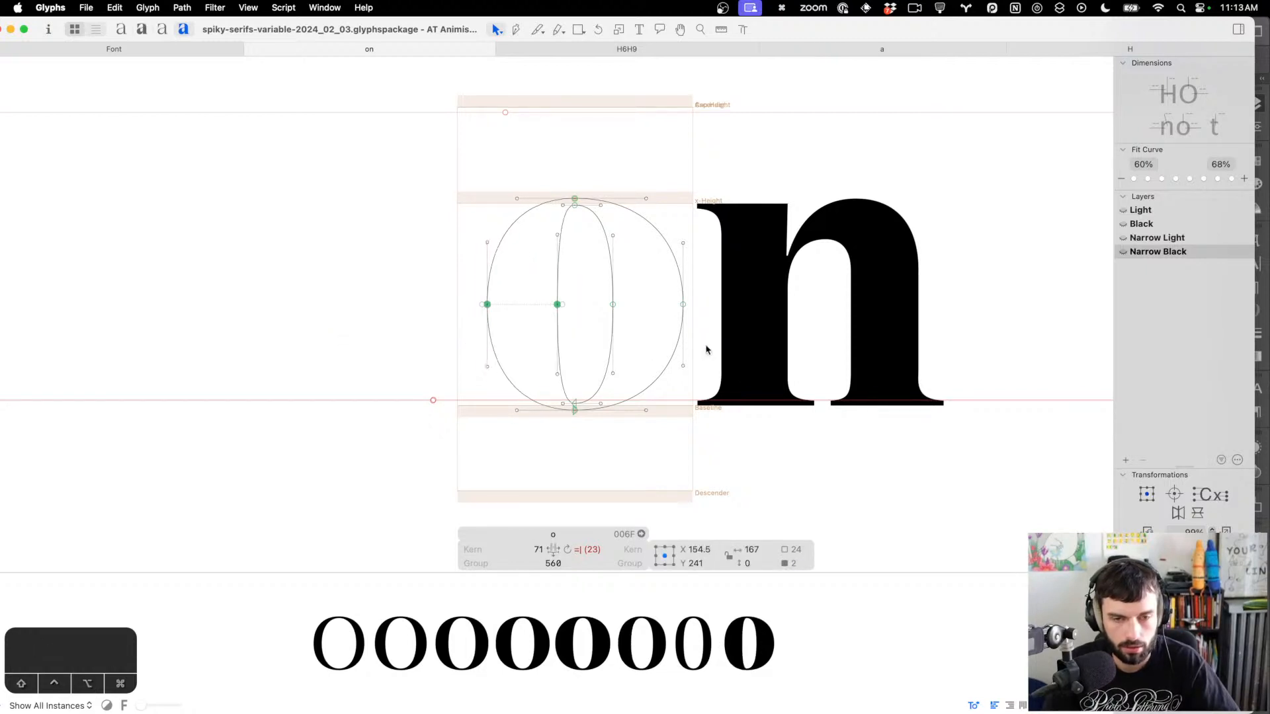
Move the o's two right-side nodes 50 units inward, to a right sidebearing of 73
{"action": "left_click_drag", "start_coordinate": [702, 324], "coordinate": [559, 276]}
{"action": "key", "text": "ctrl+alt+shift+Left"}
{"action": "key", "text": "ctrl+alt+shift+Left"}
{"action": "key", "text": "ctrl+alt+shift+Left"}
{"action": "key", "text": "ctrl+alt+shift+Left"}
{"action": "key", "text": "ctrl+alt+shift+Left"}
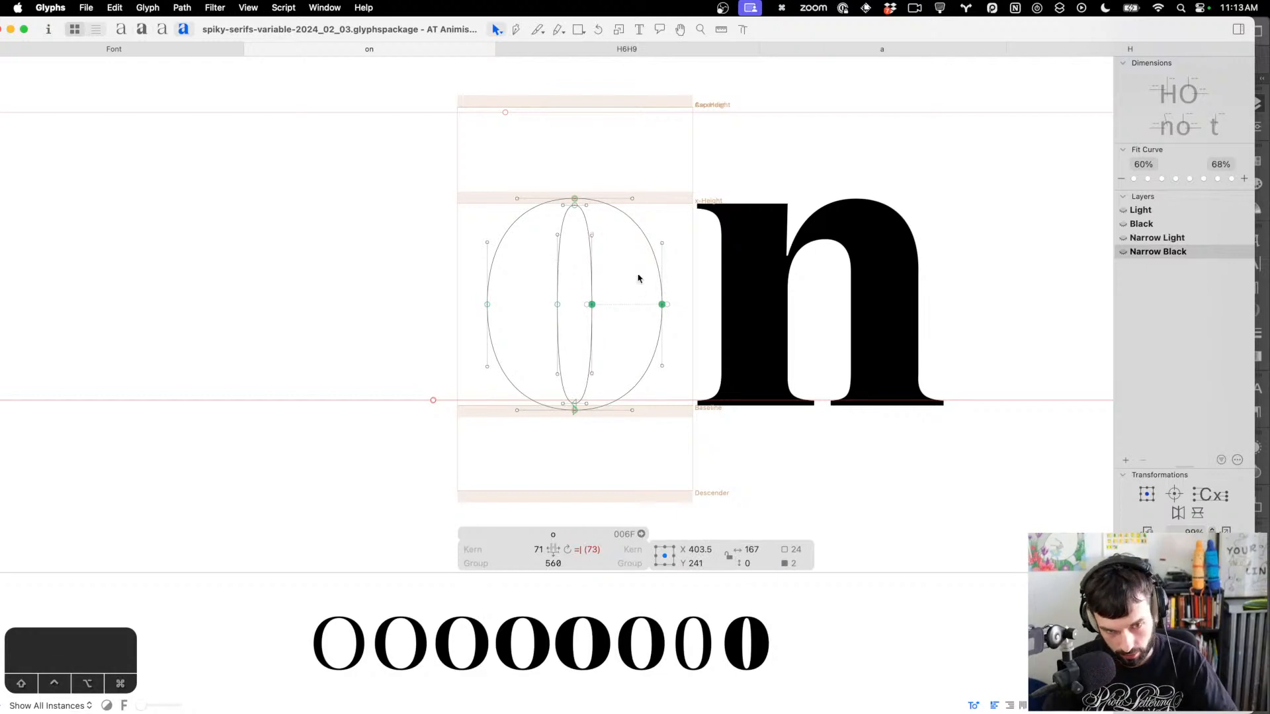
Tighten the o's sidebearings to 31 on the left and 23 on the right
{"action": "key", "text": "t"}
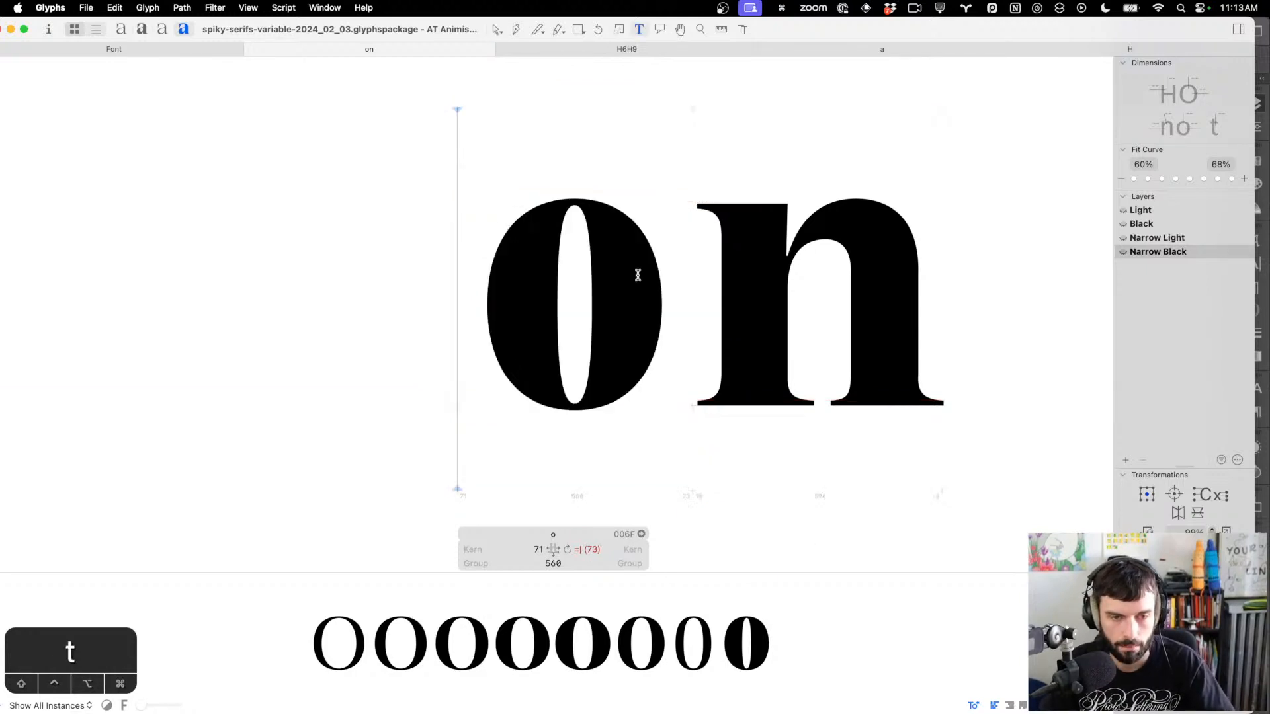
{"action": "key", "text": "super+shift+Left"}
{"action": "key", "text": "super+shift+Left"}
{"action": "key", "text": "super+shift+Left"}
{"action": "key", "text": "super+shift+Left"}
{"action": "key", "text": "super+shift+Left"}
{"action": "key", "text": "super+shift+Left"}
{"action": "key", "text": "super+shift+Left"}
{"action": "key", "text": "super+shift+Left"}
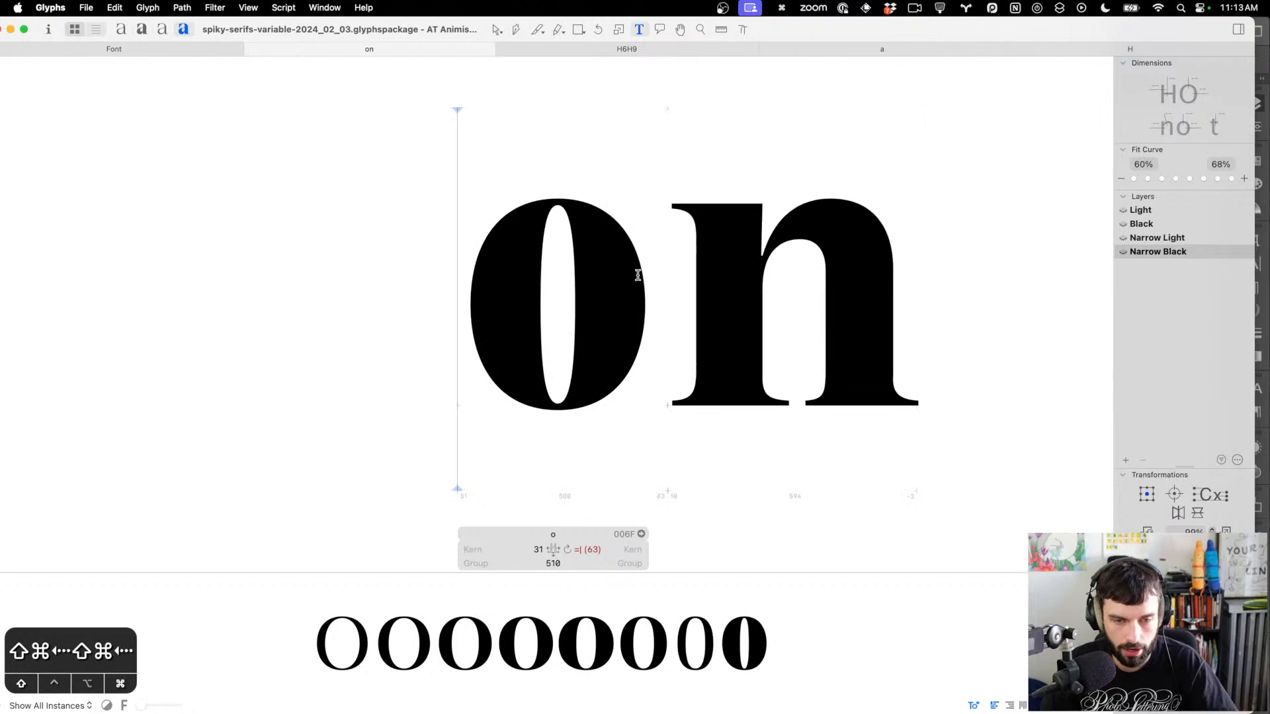
{"action": "key", "text": "super+shift+Left"}
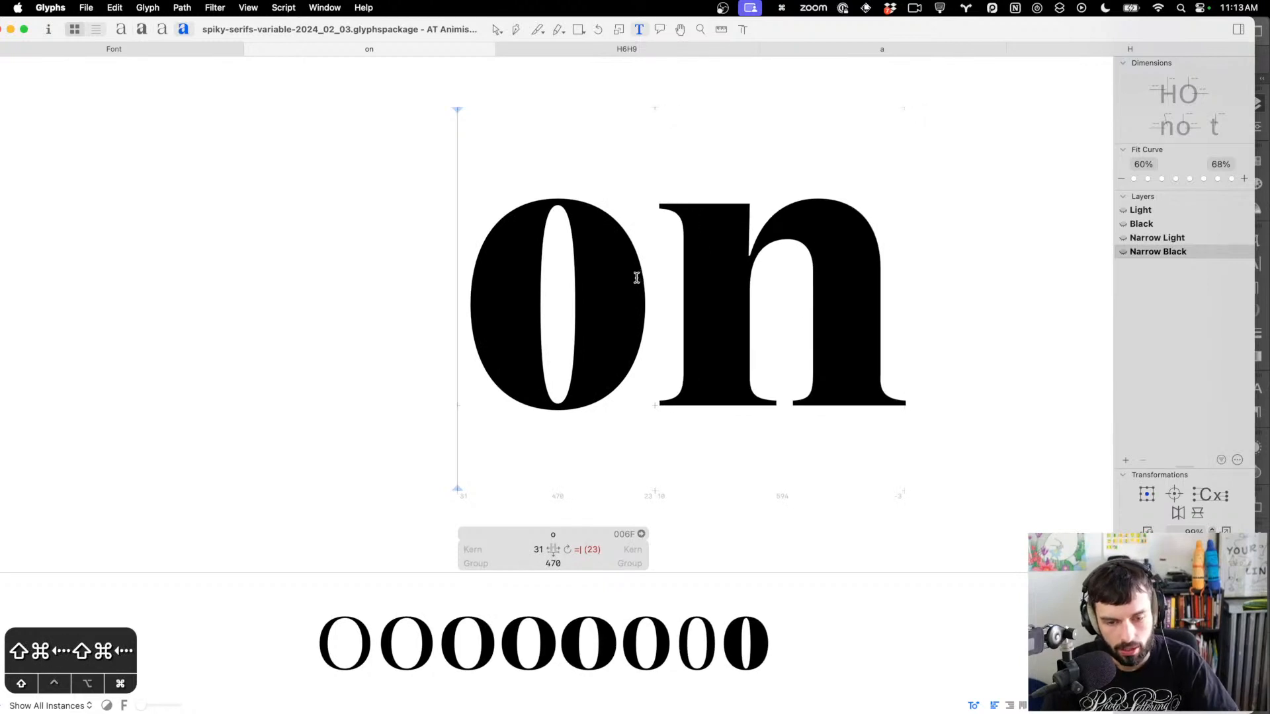
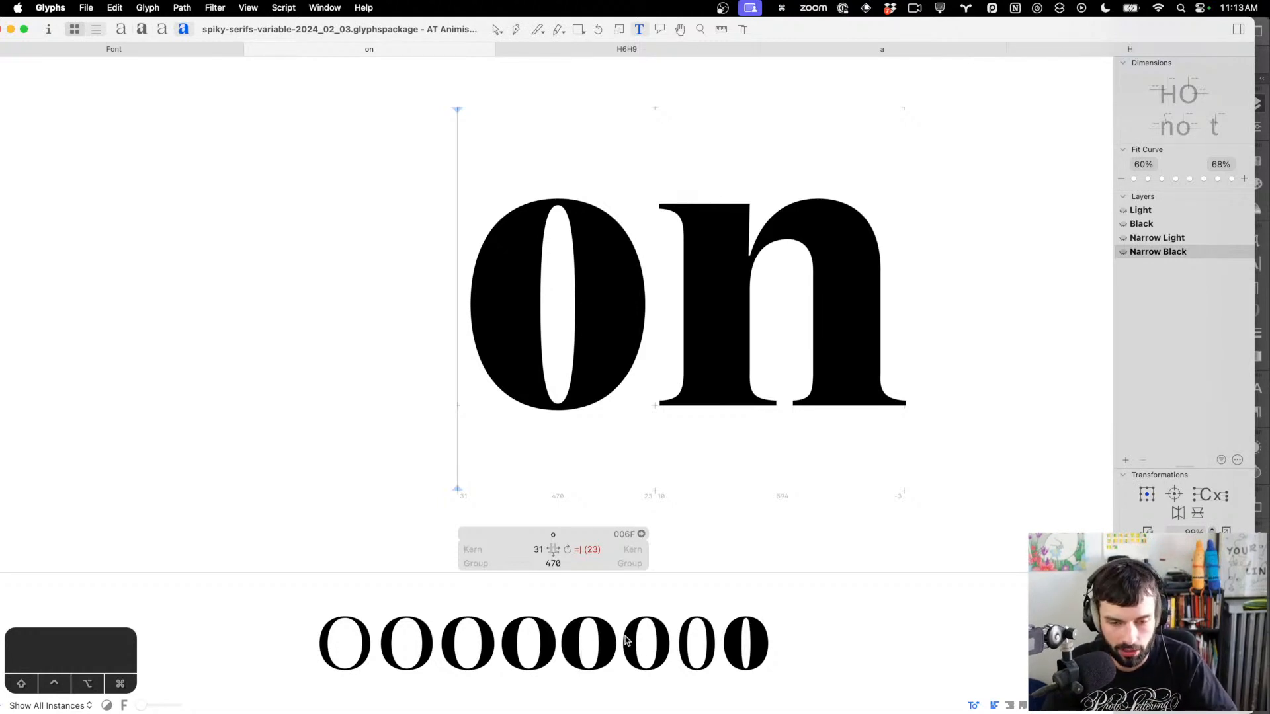
Thin the o's sides by moving its outer left node to X 41 and its outer right node to X 437
{"action": "left_click", "coordinate": [609, 283]}
{"action": "key", "text": "Escape"}
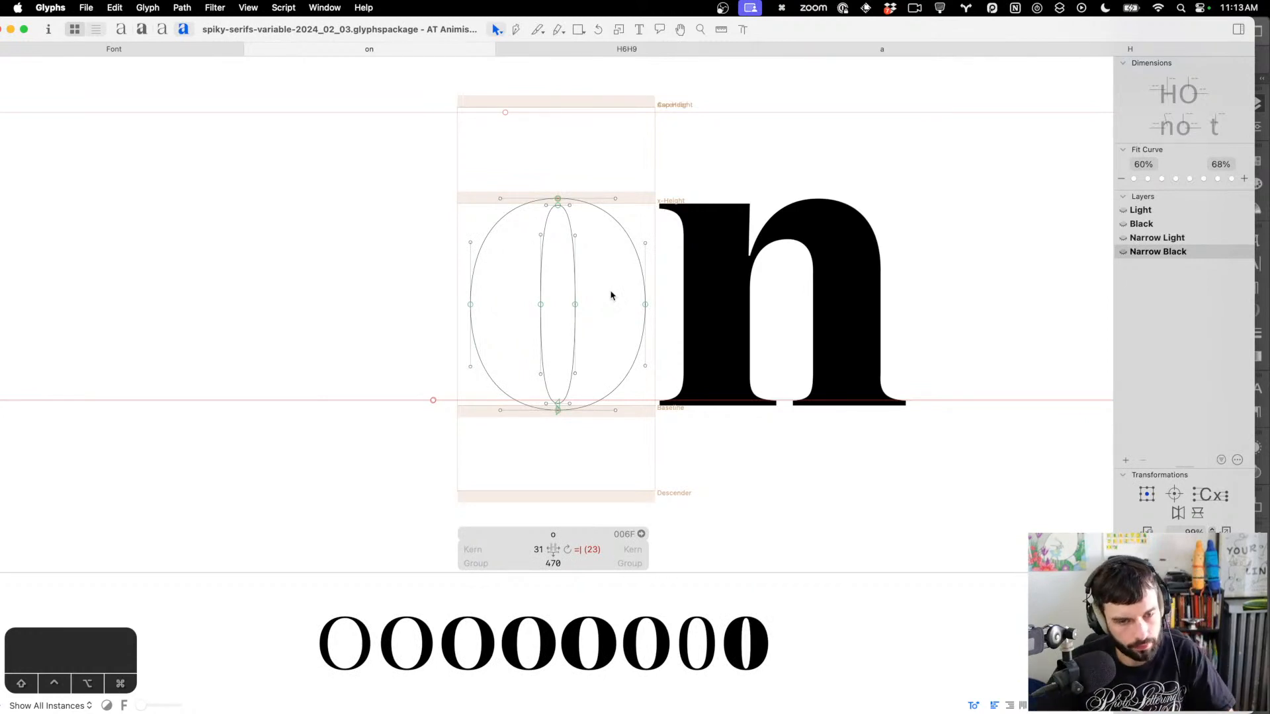
{"action": "left_click_drag", "start_coordinate": [509, 292], "coordinate": [406, 327]}
{"action": "key", "text": "shift+Right"}
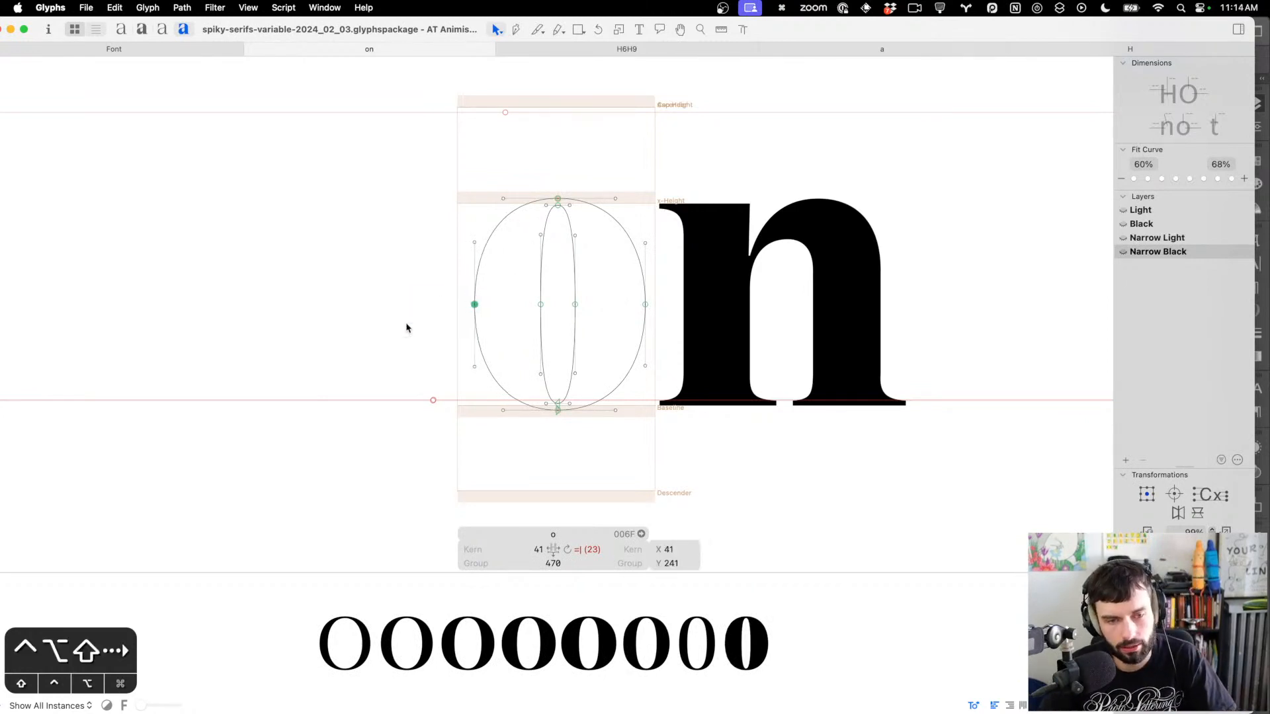
{"action": "left_click_drag", "start_coordinate": [746, 312], "coordinate": [605, 285]}
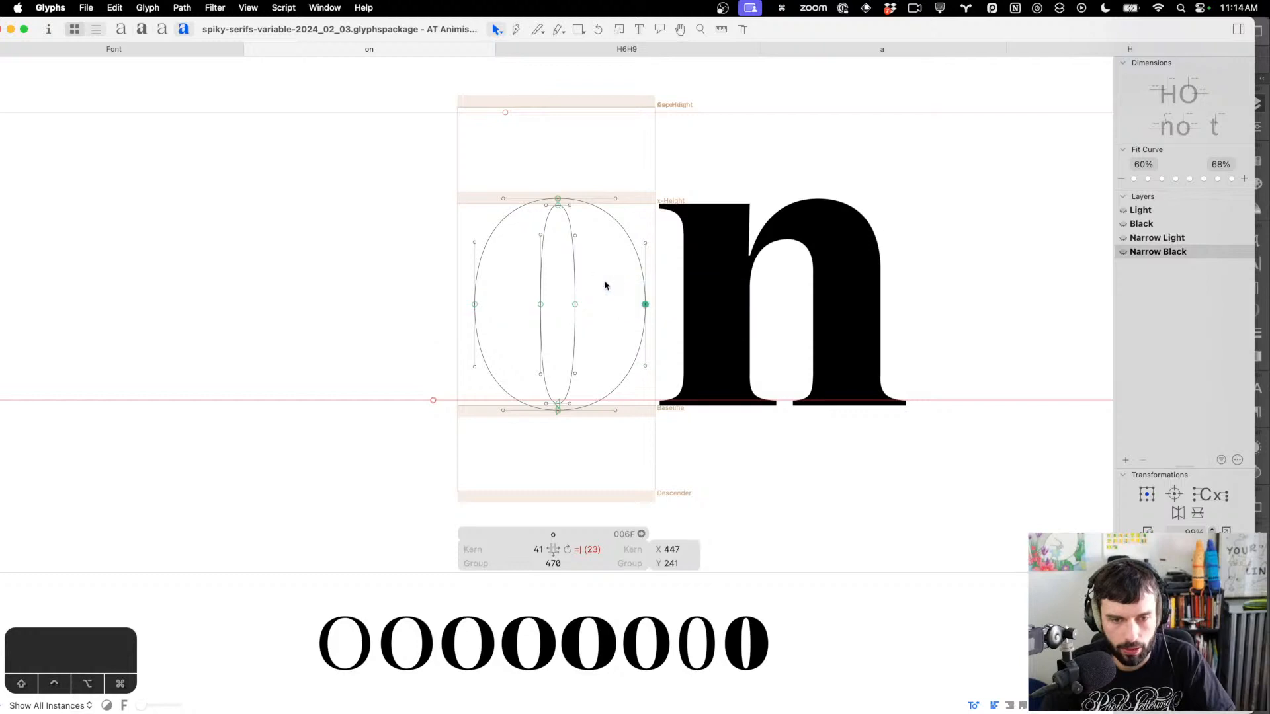
{"action": "key", "text": "shift+Left"}
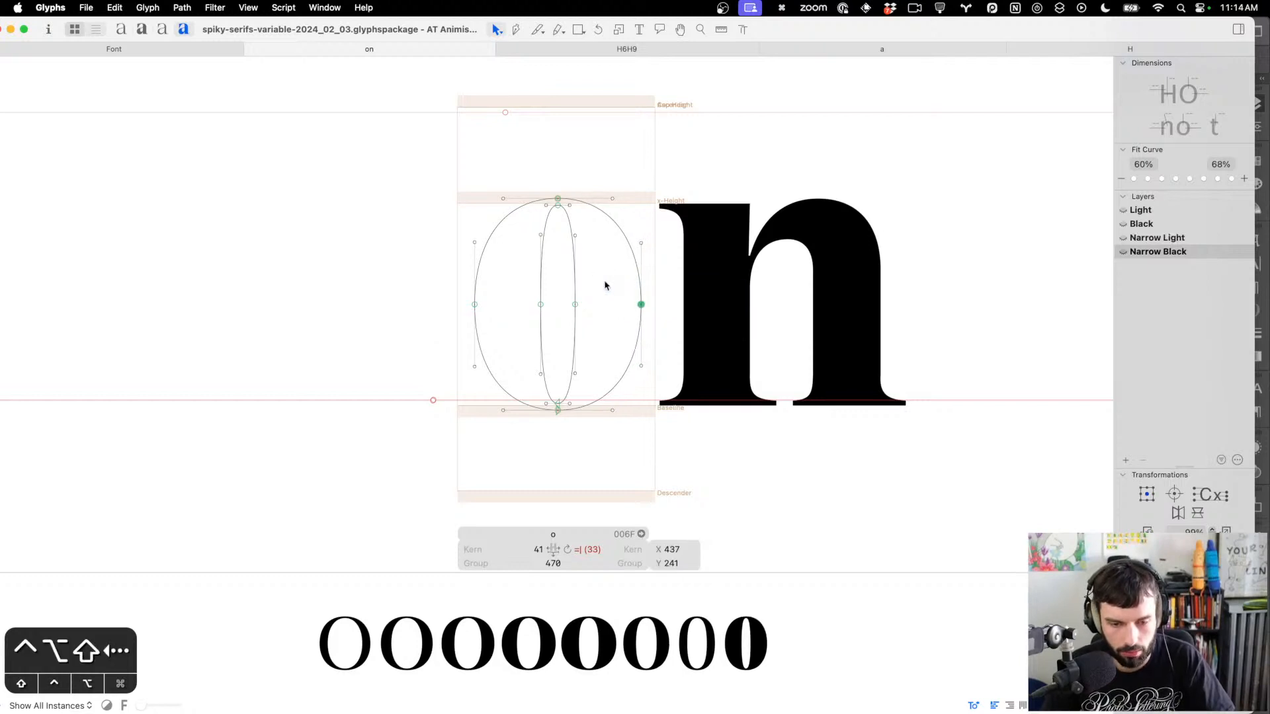
Lengthen the o's vertical curve handles, raising the counter's upper pair to about Y 446, and preview the filled letters
{"action": "left_click_drag", "start_coordinate": [587, 256], "coordinate": [533, 227]}
{"action": "left_click_drag", "start_coordinate": [657, 247], "coordinate": [414, 227]}
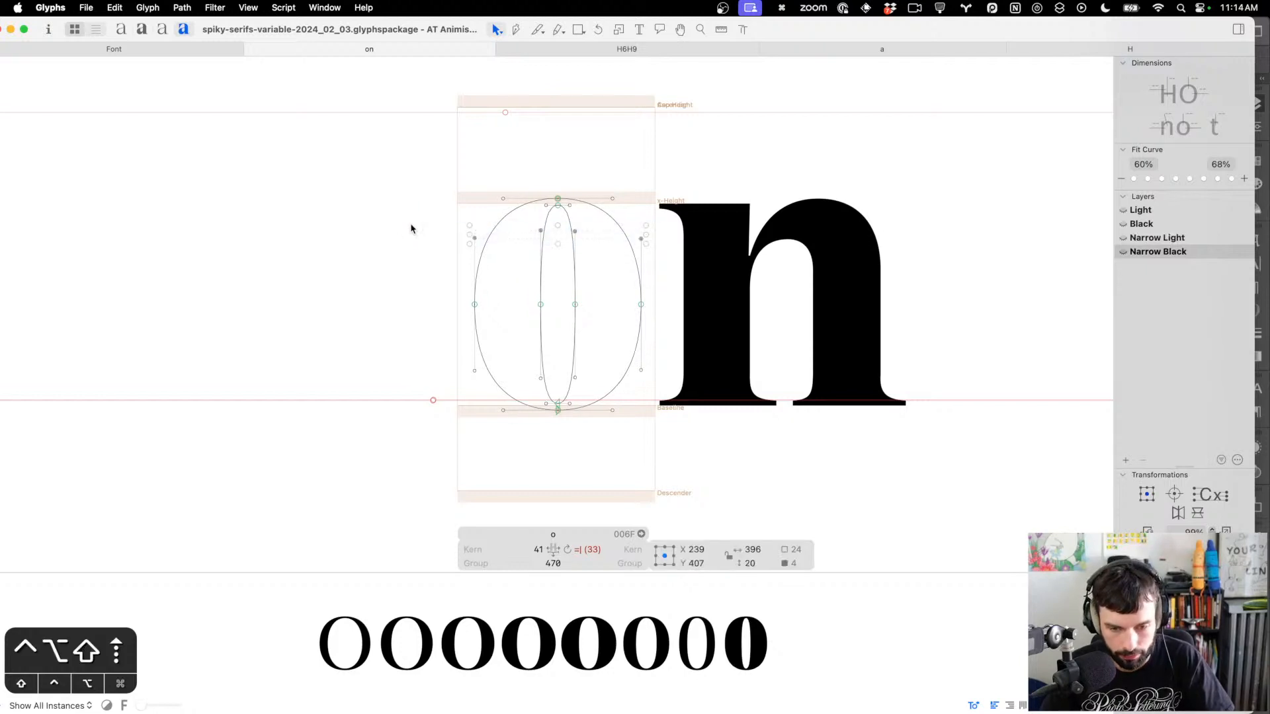
{"action": "left_click_drag", "start_coordinate": [592, 251], "coordinate": [512, 220]}
{"action": "key", "text": "ctrl+alt+shift+Up"}
{"action": "key", "text": "ctrl+alt+shift+Up"}
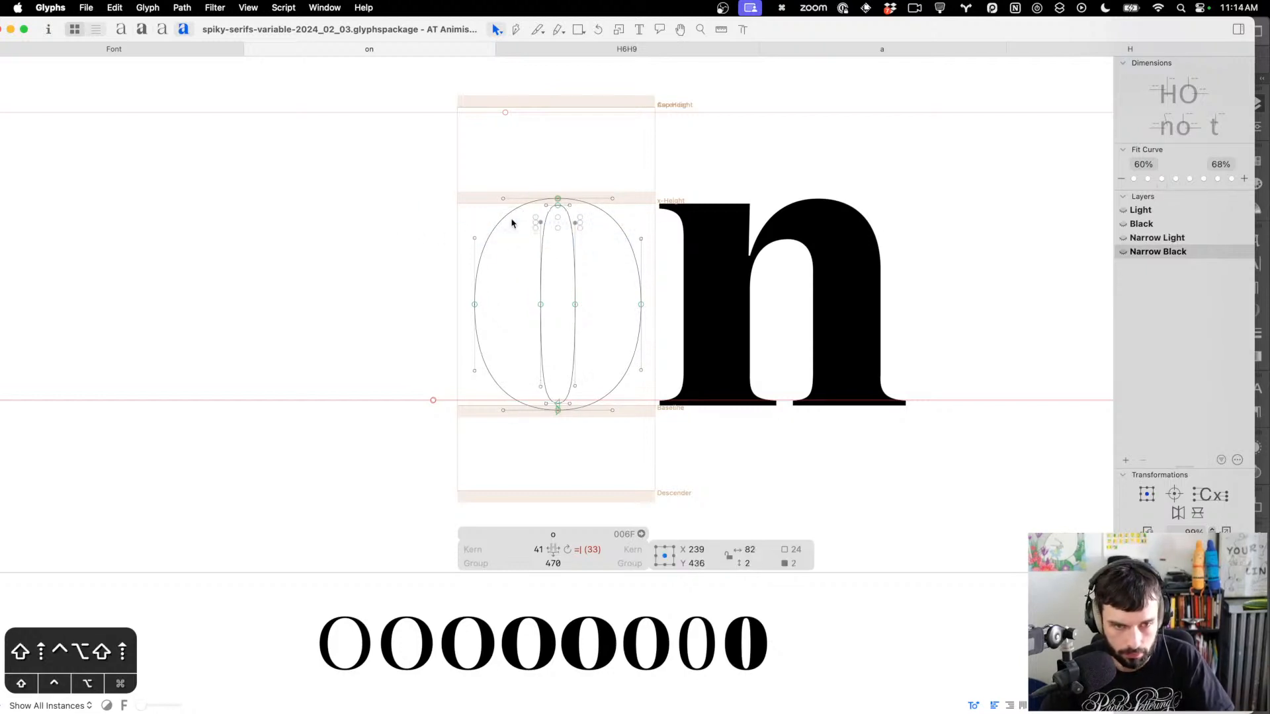
{"action": "key", "text": "ctrl+alt+shift+Up"}
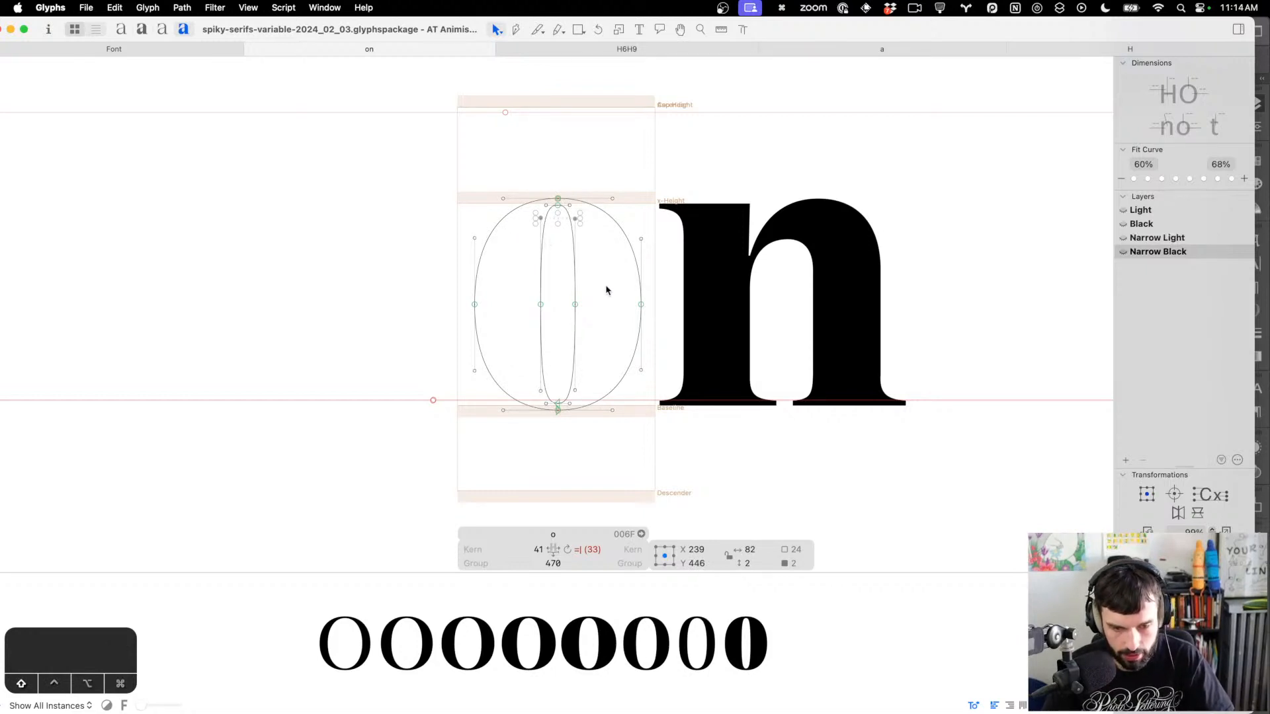
{"action": "key", "text": "t"}
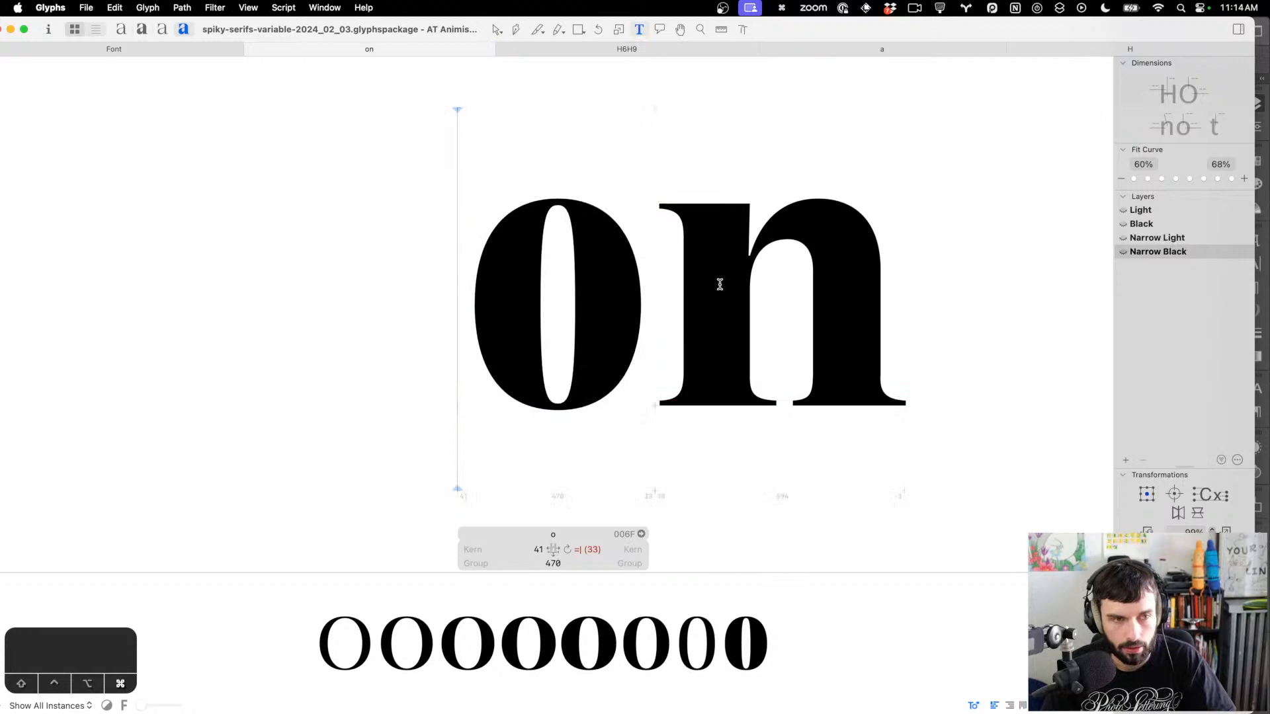
{"action": "key", "text": "super+3"}
{"action": "key", "text": "super+4"}
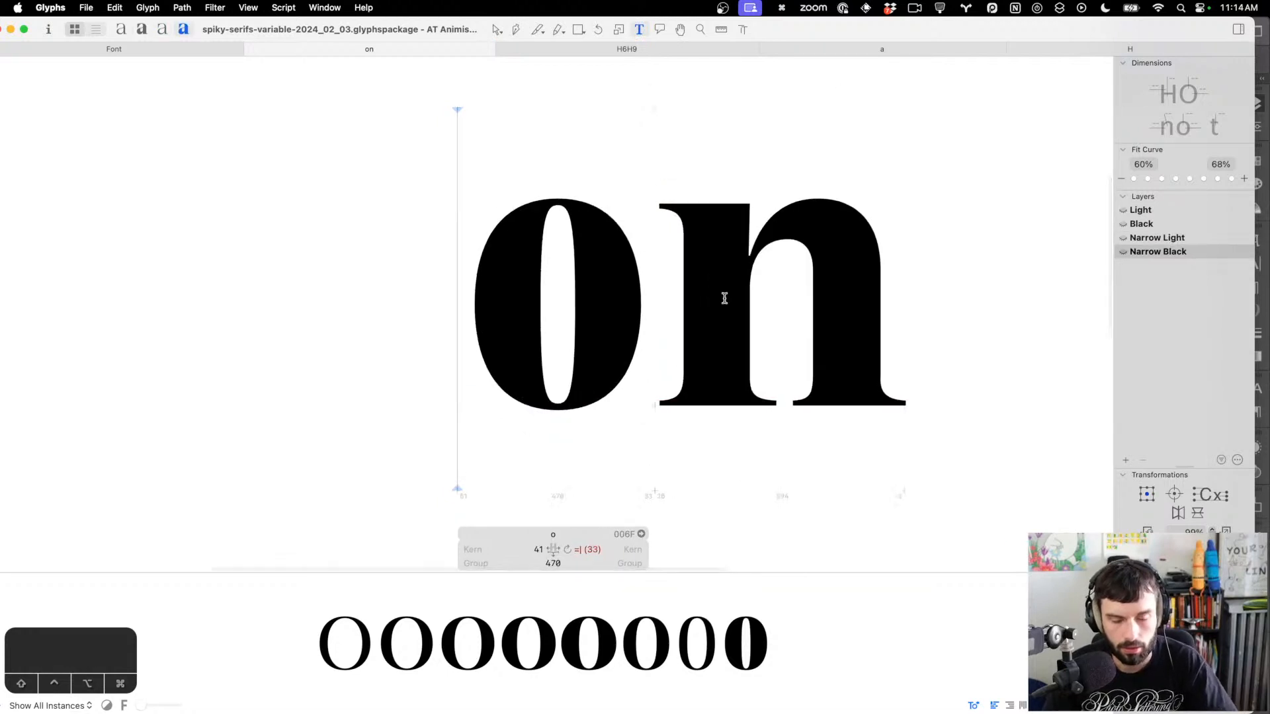
Shift all of the n except its left serif tips 10 units left, and move the right foot's serif tip to X 577
{"action": "left_click", "coordinate": [720, 284]}
{"action": "key", "text": "Escape"}
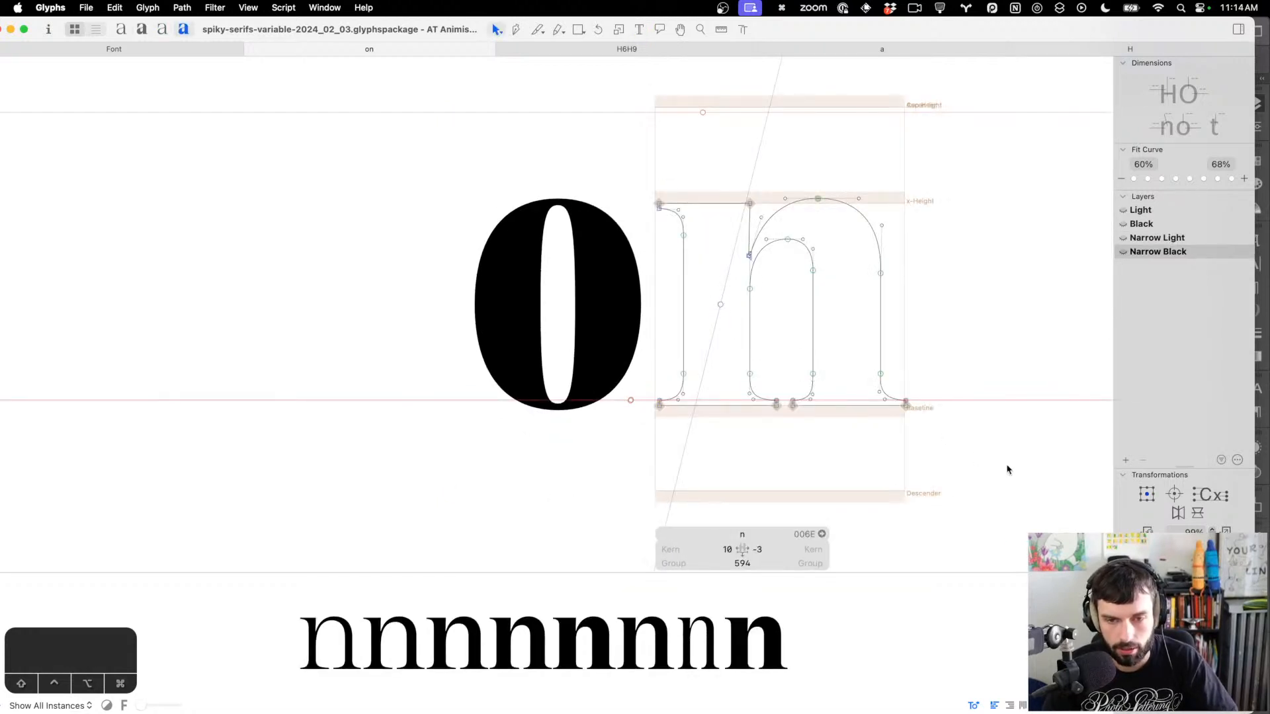
{"action": "left_click_drag", "start_coordinate": [1007, 469], "coordinate": [678, 144]}
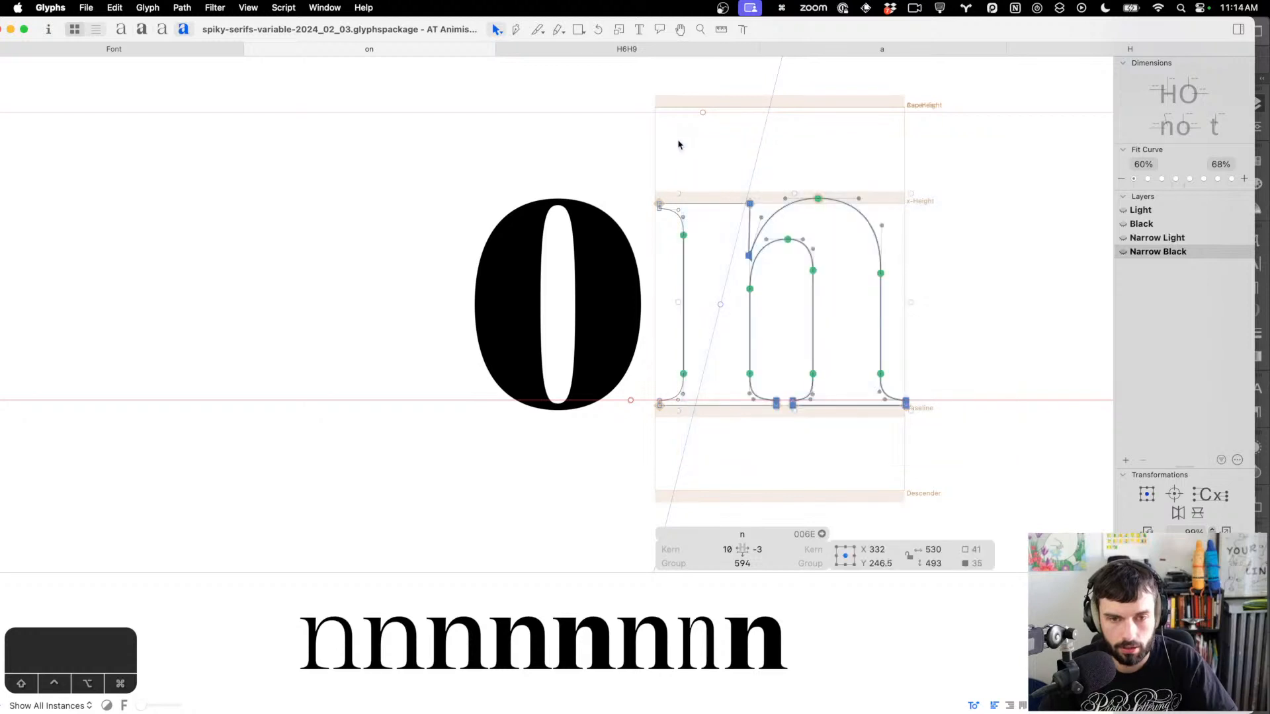
{"action": "key", "text": "ctrl+alt+shift+Left"}
{"action": "left_click_drag", "start_coordinate": [990, 448], "coordinate": [893, 349]}
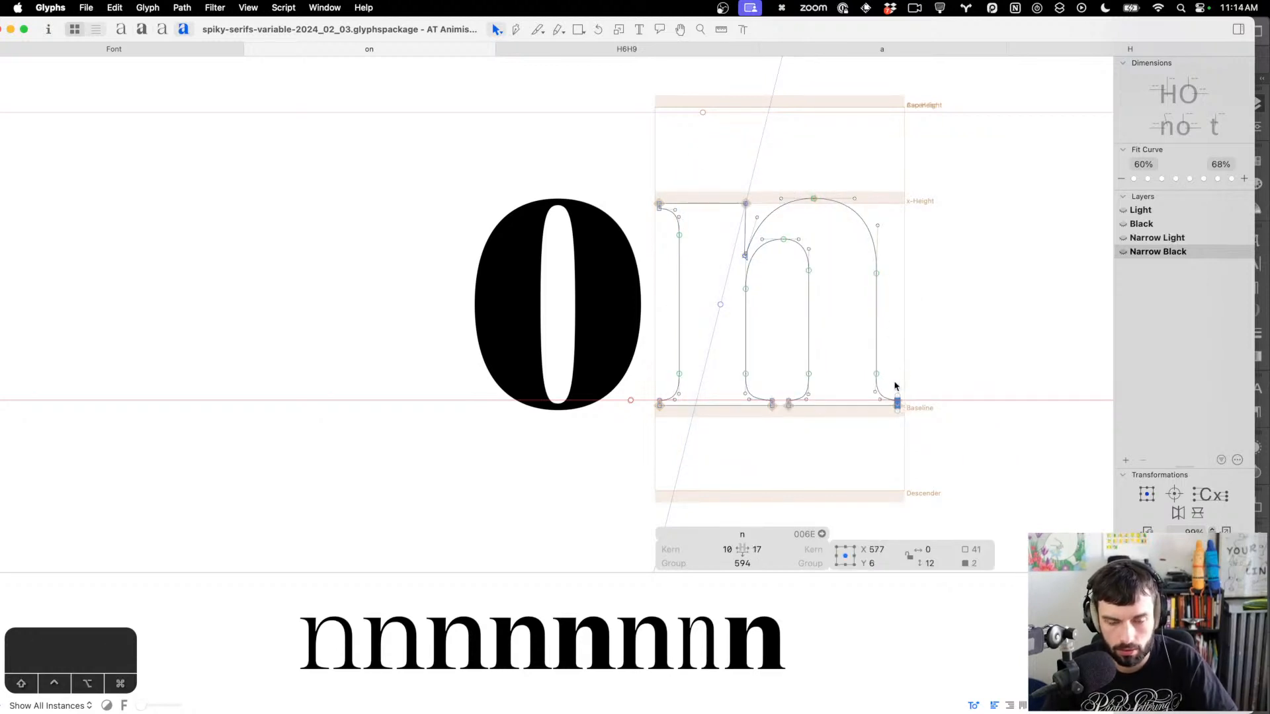
Move the n's arch and right stem 60 units left, shortening the left stem's inner foot serif by 40 units
{"action": "scroll", "coordinate": [880, 369], "scroll_direction": "up", "scroll_amount": 3}
{"action": "left_click_drag", "start_coordinate": [984, 502], "coordinate": [709, 57]}
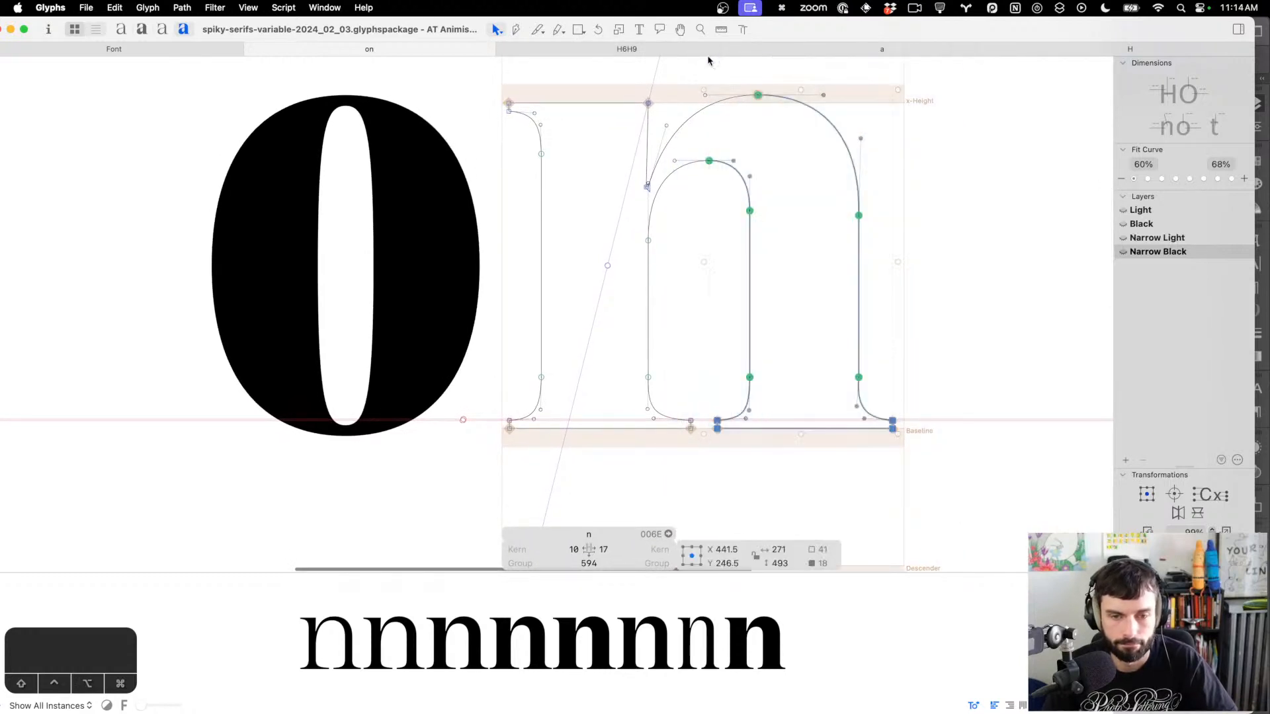
{"action": "key", "text": "ctrl+alt+shift+Left"}
{"action": "key", "text": "ctrl+alt+shift+Left"}
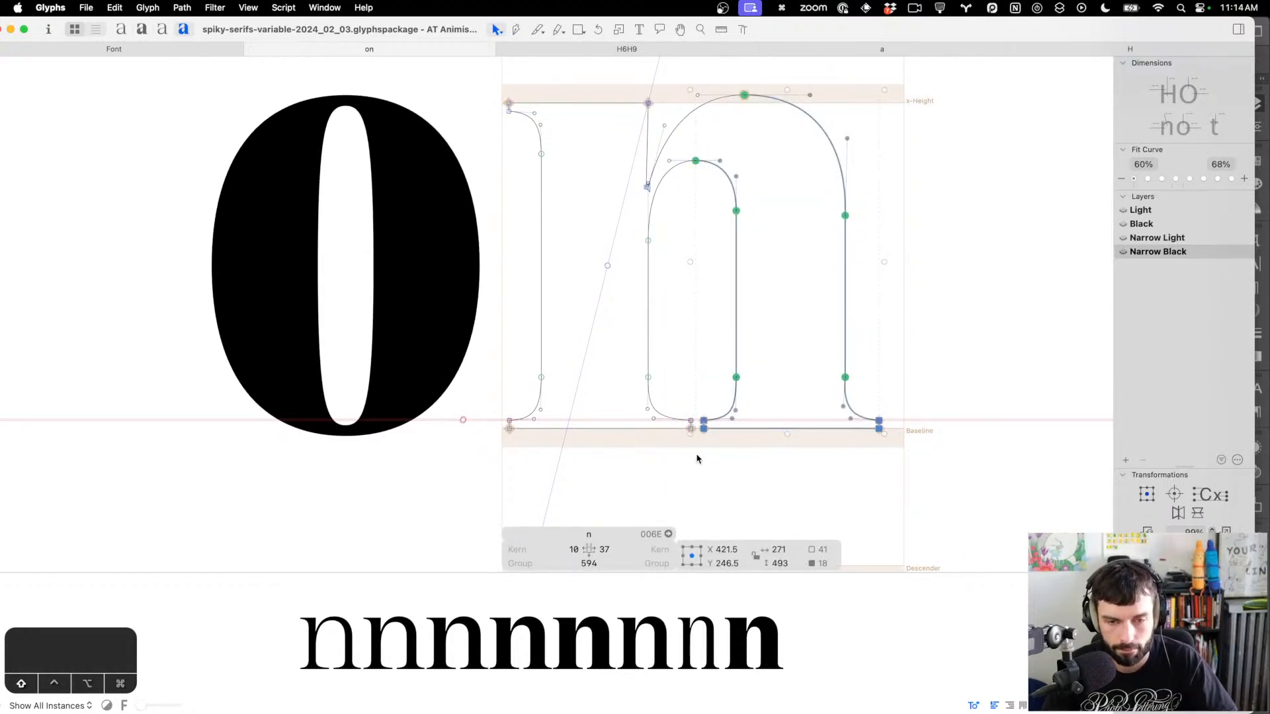
{"action": "left_click_drag", "start_coordinate": [703, 460], "coordinate": [682, 395]}
{"action": "key", "text": "ctrl+alt+shift+Left"}
{"action": "key", "text": "ctrl+alt+shift+Left"}
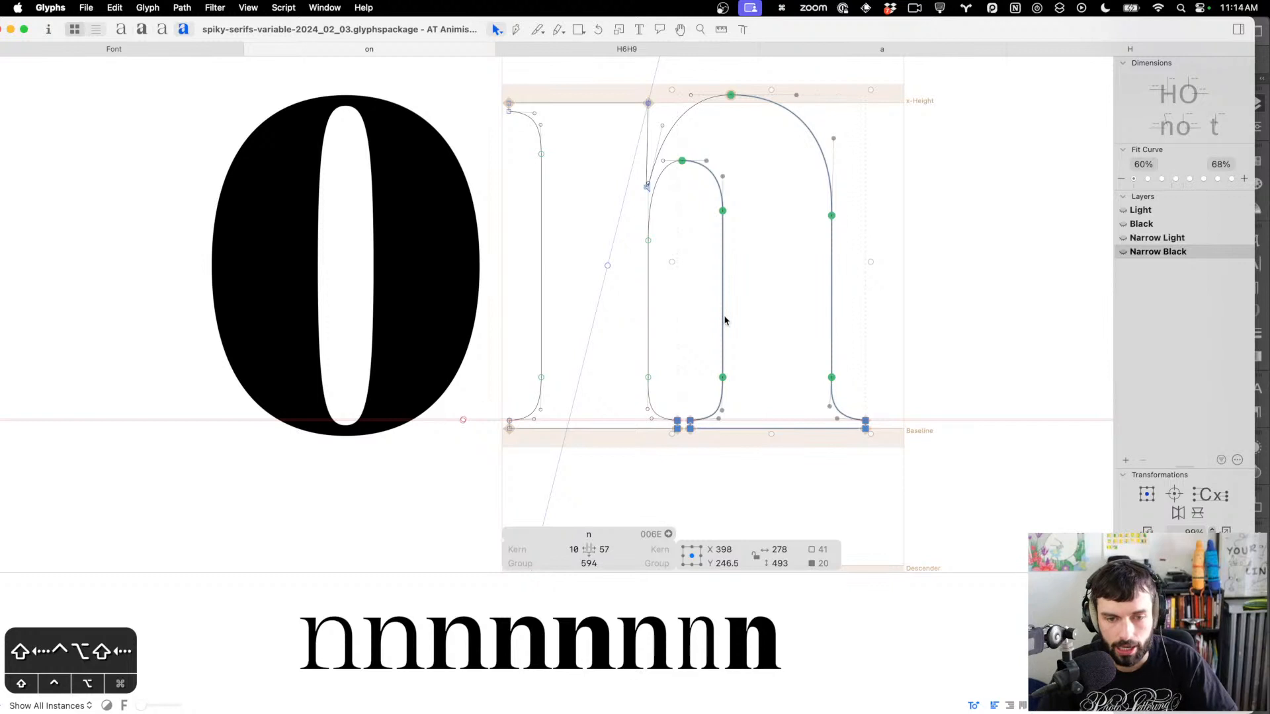
{"action": "key", "text": "ctrl+alt+shift+Left"}
{"action": "key", "text": "ctrl+alt+shift+Left"}
Move the n's right stem another 20 units left and shorten its outer serifs to sidebearings of 20 and 107
{"action": "left_click_drag", "start_coordinate": [958, 470], "coordinate": [707, 196]}
{"action": "key", "text": "ctrl+alt+shift+Left"}
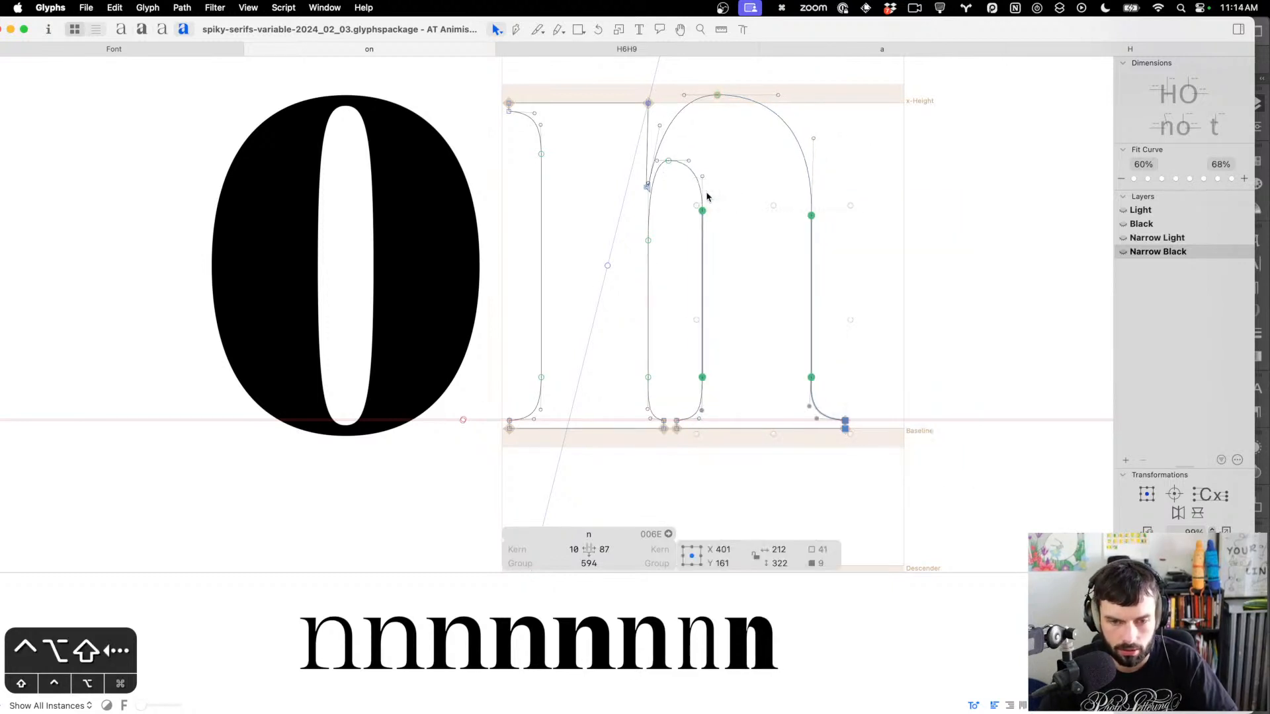
{"action": "key", "text": "ctrl+alt+shift+Left"}
{"action": "left_click_drag", "start_coordinate": [916, 476], "coordinate": [833, 374]}
{"action": "key", "text": "ctrl+alt+shift+Left"}
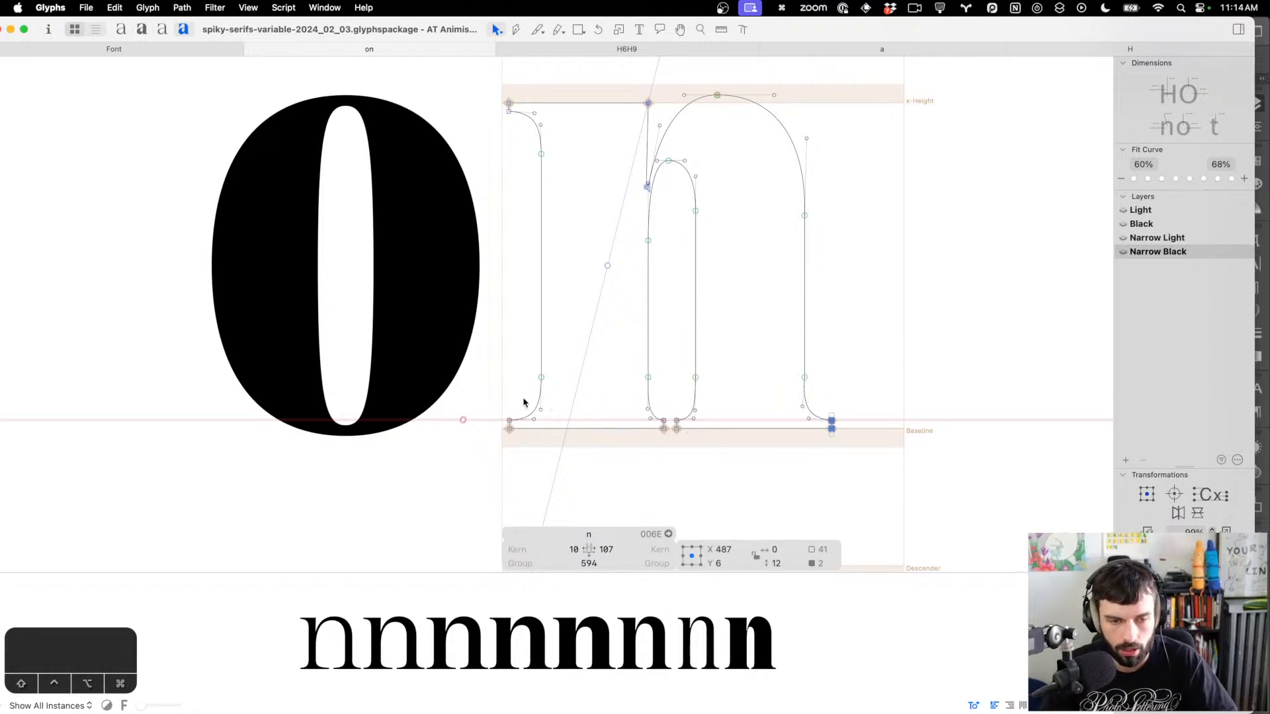
{"action": "left_click_drag", "start_coordinate": [521, 450], "coordinate": [473, 66]}
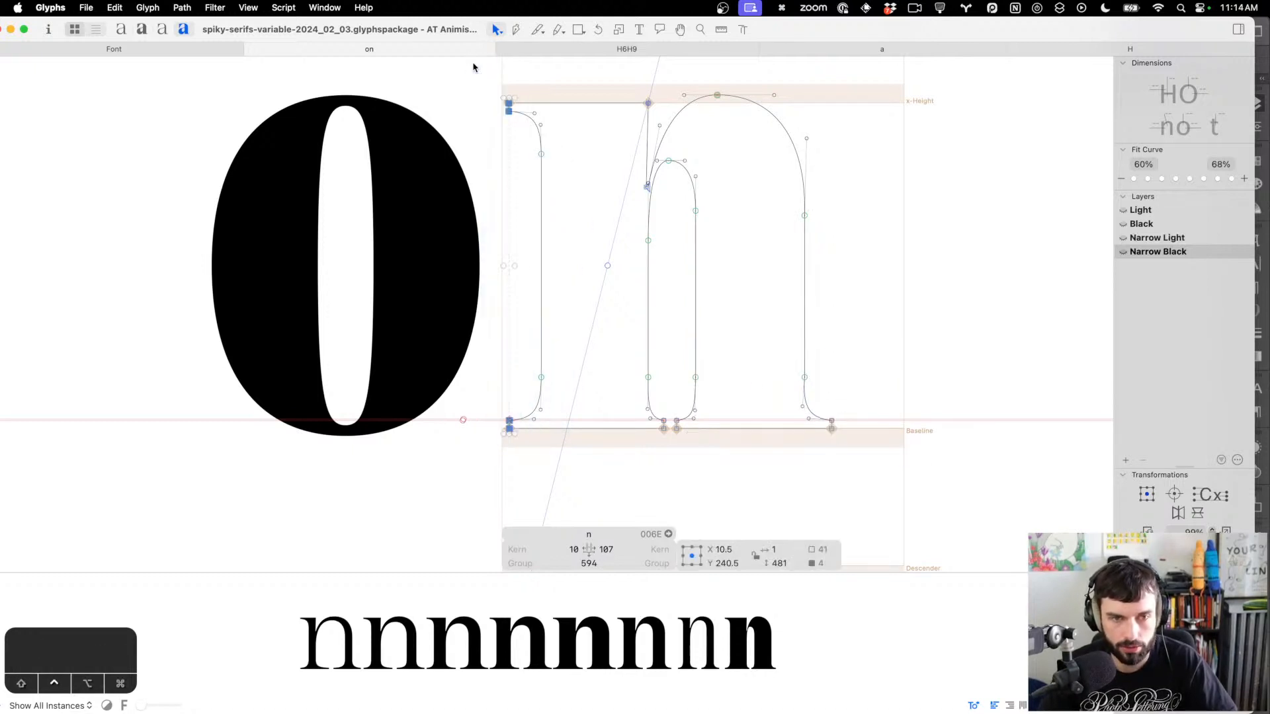
{"action": "key", "text": "ctrl+alt+shift+Right"}
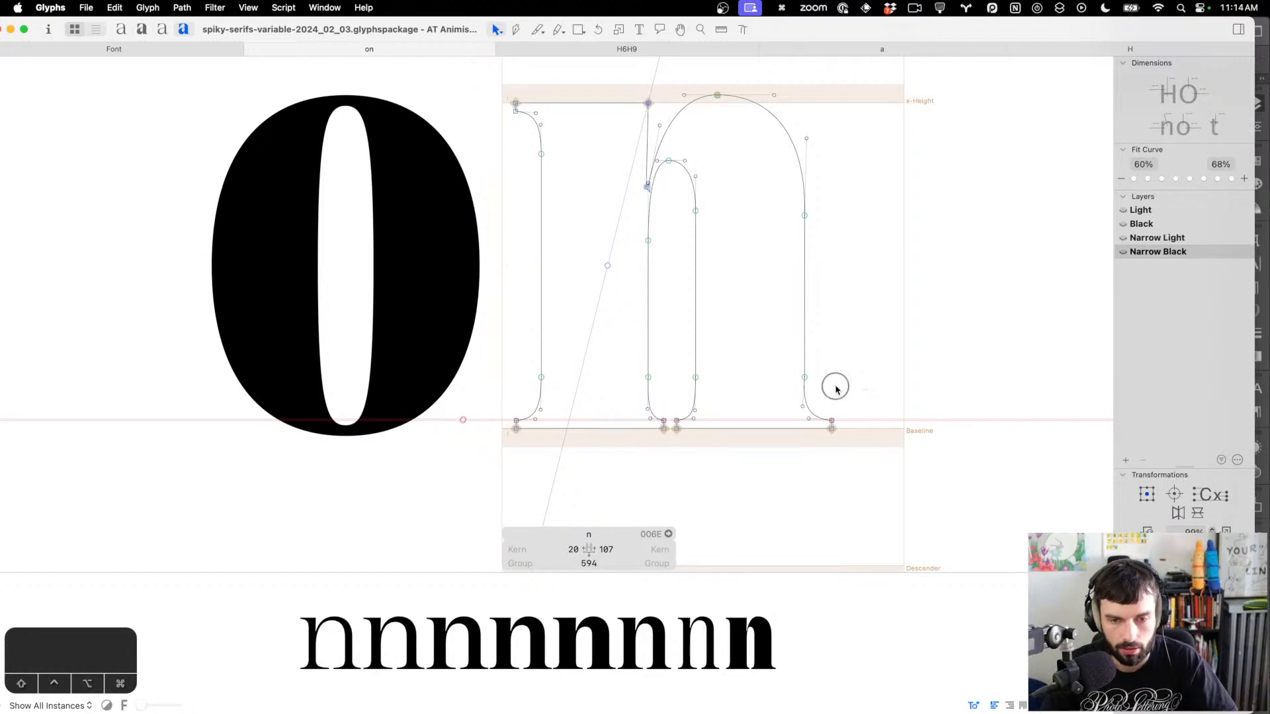
Lower the four stem nodes above the n's foot serifs to Y 46
{"action": "left_click_drag", "start_coordinate": [876, 396], "coordinate": [417, 346]}
{"action": "key", "text": "shift+Down"}
{"action": "key", "text": "ctrl+alt+shift+Down"}
{"action": "key", "text": "shift+Down"}
{"action": "key", "text": "shift+Down"}
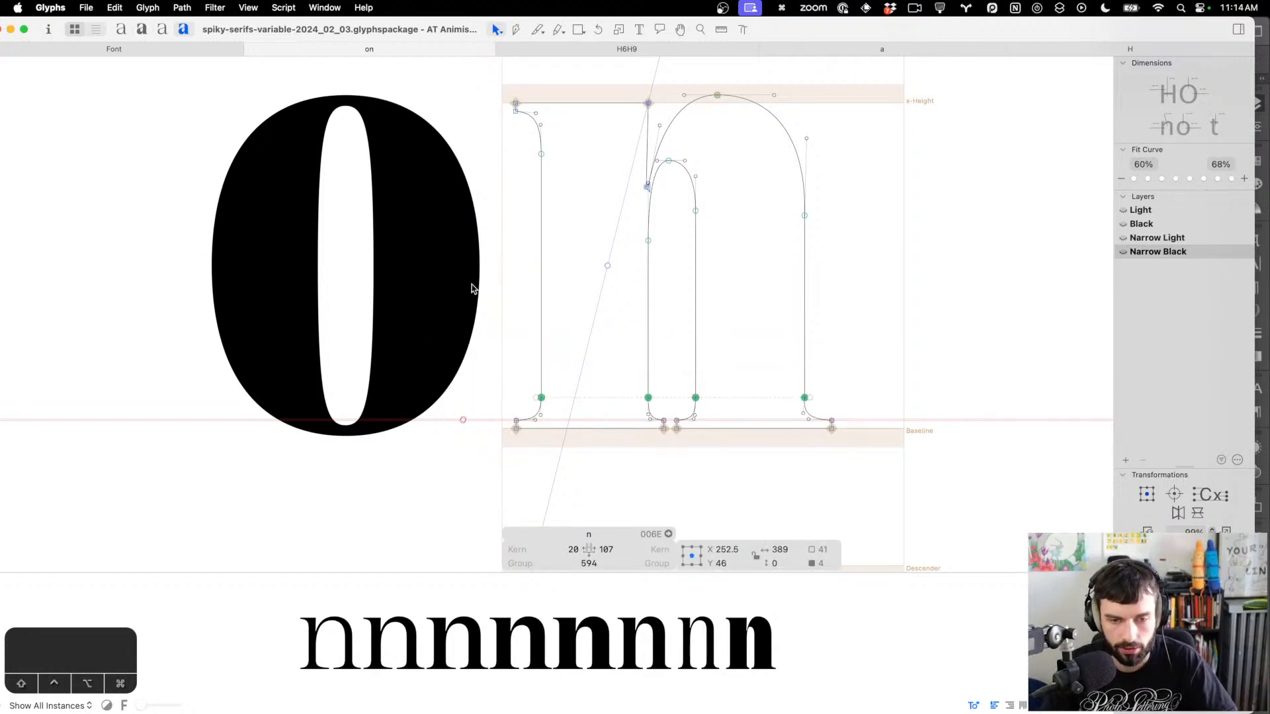
Raise the n's three arch-to-stem nodes about 30 units
{"action": "left_click_drag", "start_coordinate": [866, 290], "coordinate": [587, 205]}
{"action": "key", "text": "shift+Up"}
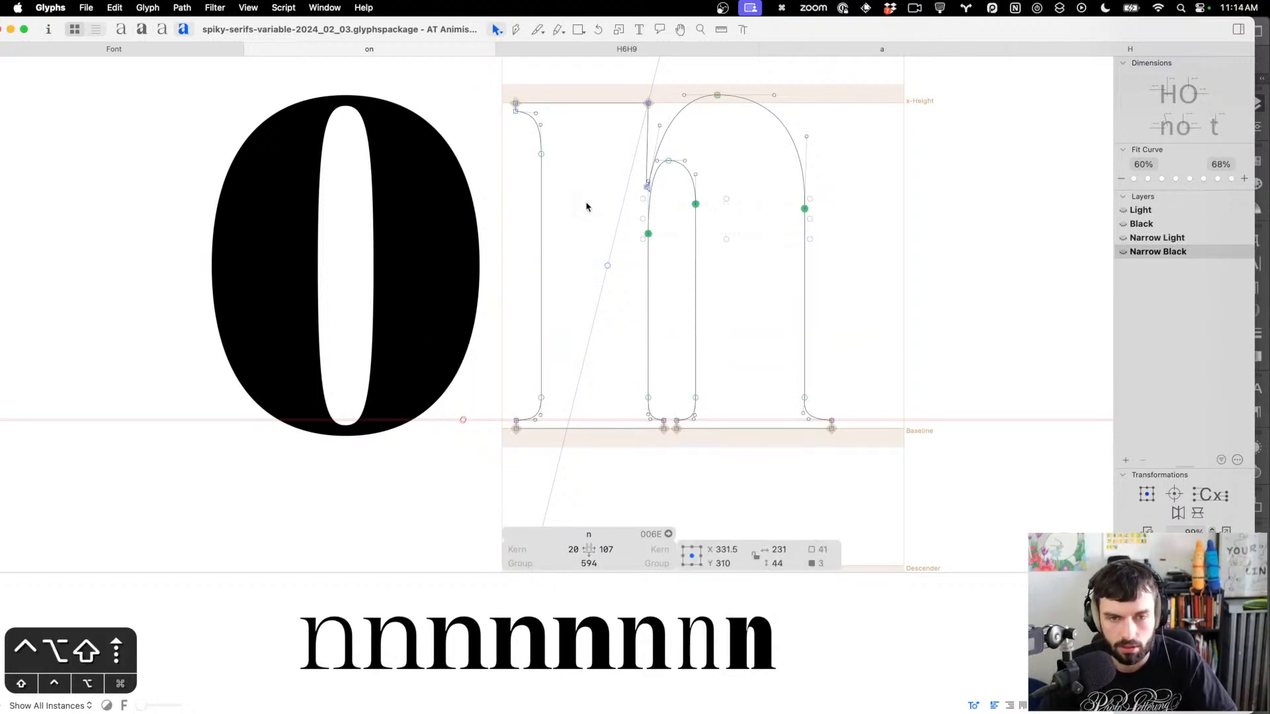
{"action": "key", "text": "ctrl+alt+shift+Up"}
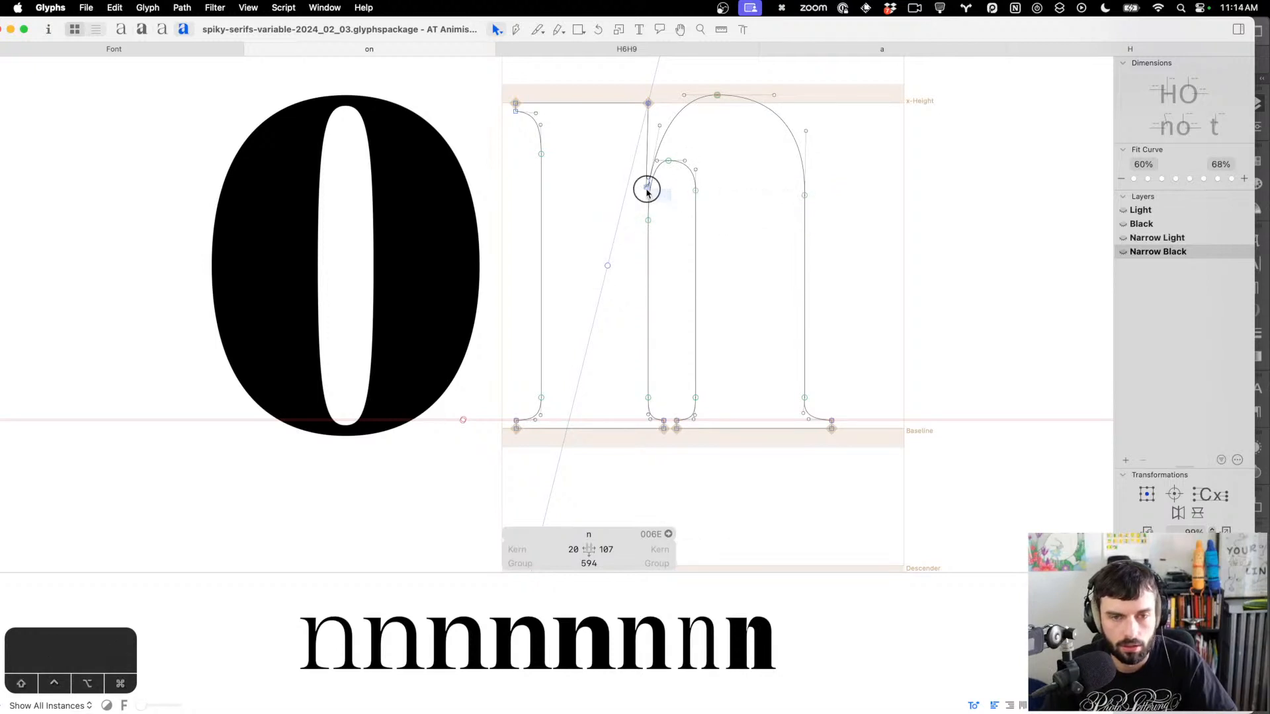
Raise the nodes where the n's arch joins the left stem about 30 units and that stem's upper curve node to Y 426
{"action": "left_click_drag", "start_coordinate": [672, 201], "coordinate": [483, 129]}
{"action": "key", "text": "shift+Up"}
{"action": "key", "text": "ctrl+alt+shift+Up"}
{"action": "key", "text": "shift+Up"}
{"action": "key", "text": "ctrl+alt+shift+Up"}
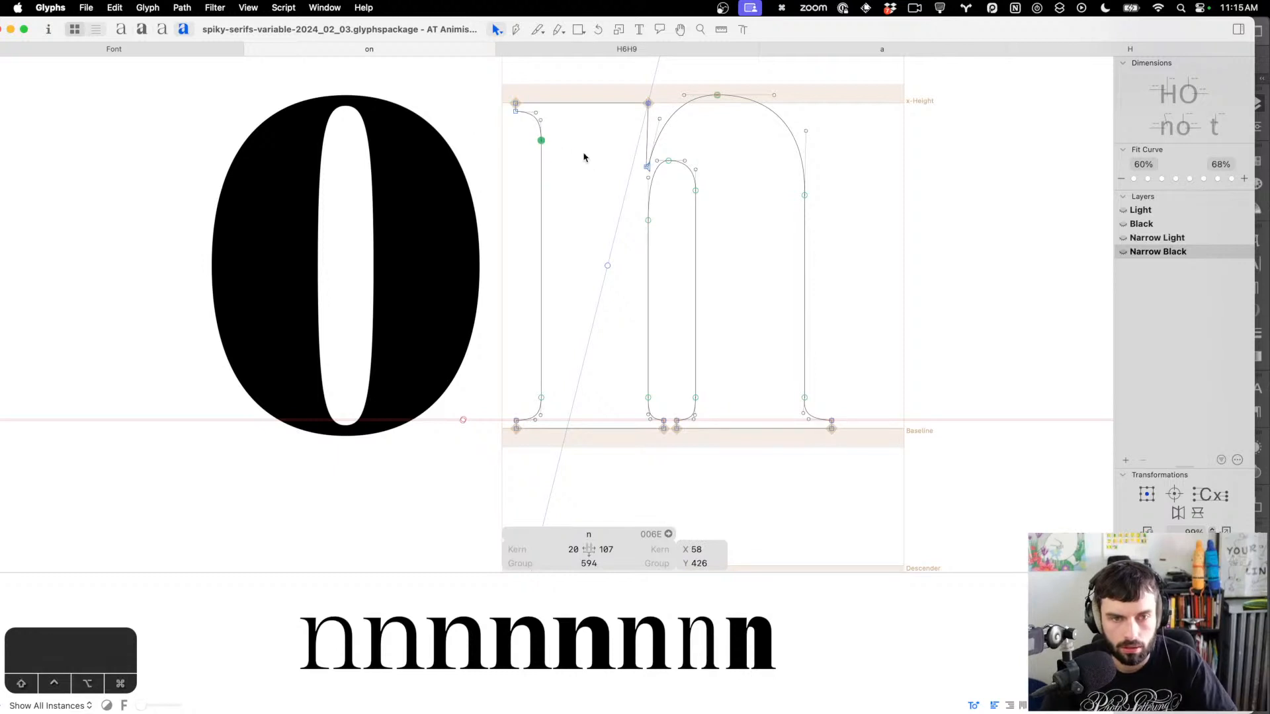
{"action": "key", "text": "t"}
{"action": "scroll", "coordinate": [698, 232], "scroll_direction": "down", "scroll_amount": 3}
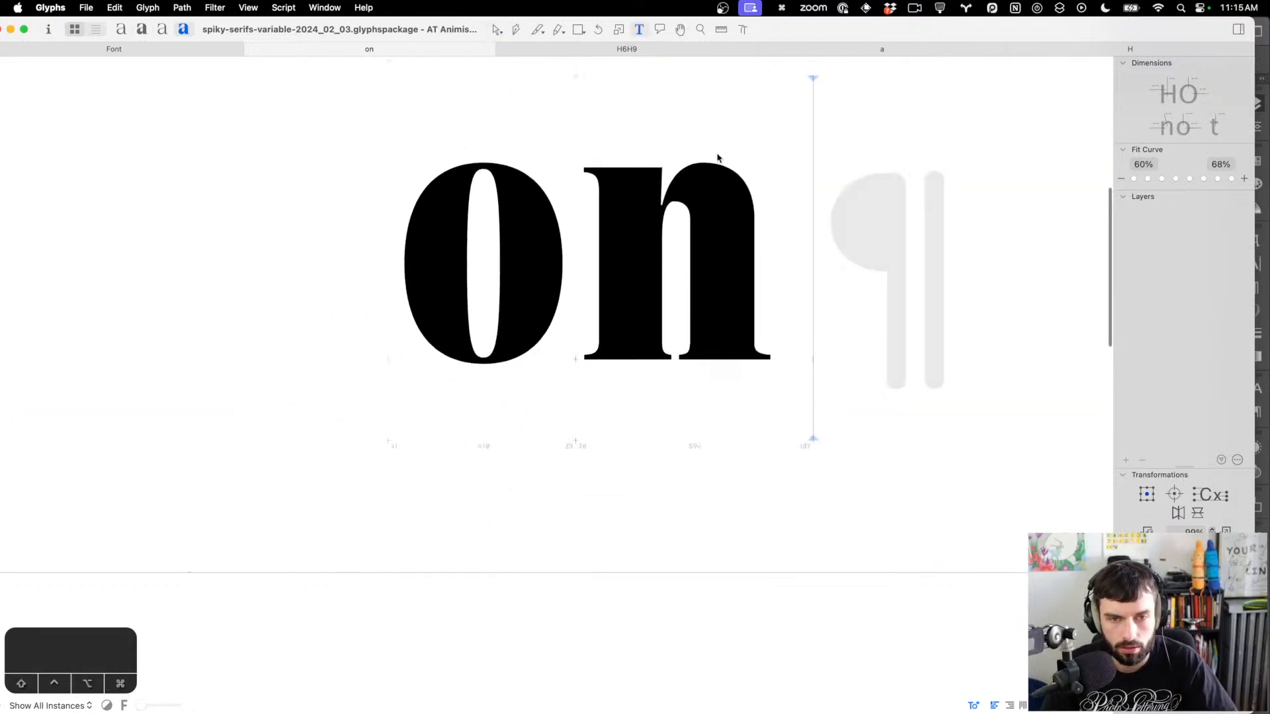
Shift the node at the top of the n's outer arch right to X 328 in Narrow Black
{"action": "key", "text": "Escape"}
{"action": "left_click_drag", "start_coordinate": [714, 133], "coordinate": [687, 191]}
{"action": "key", "text": "ctrl+alt+shift+Right"}
{"action": "key", "text": "ctrl+alt+shift+Right"}
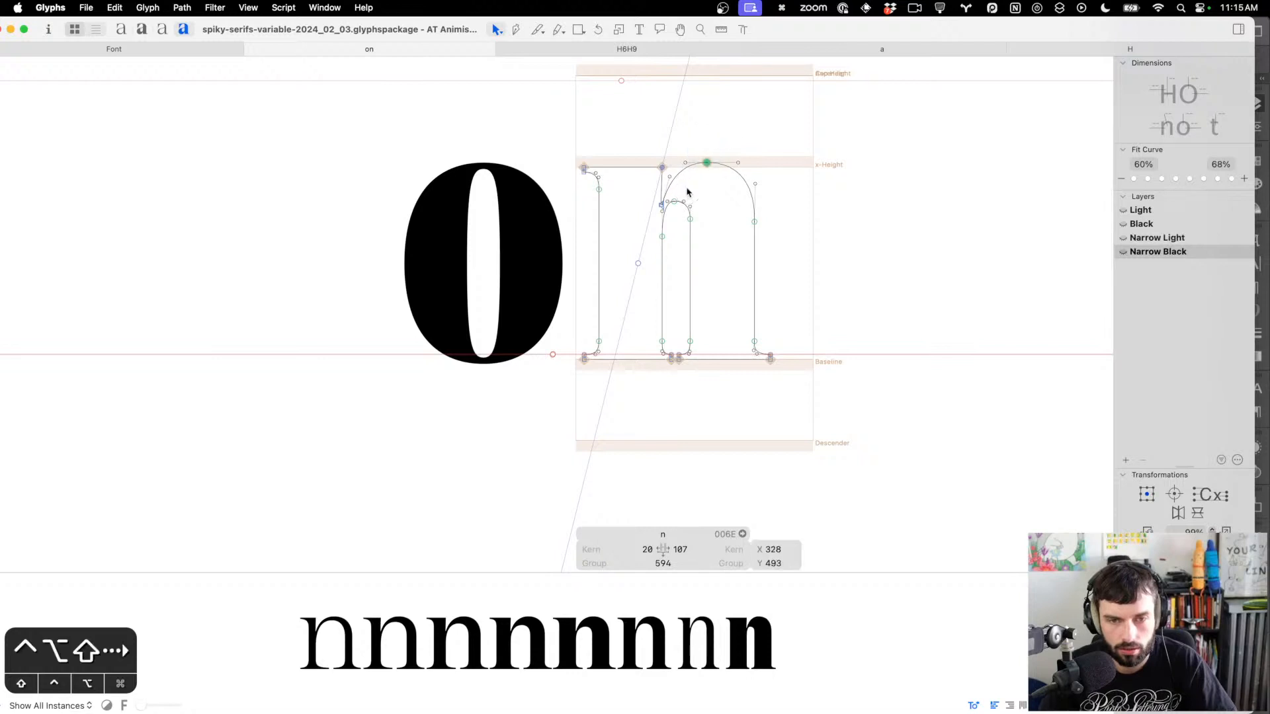
Tighten the Narrow Black n's right sidebearing to 17
{"action": "key", "text": "t"}
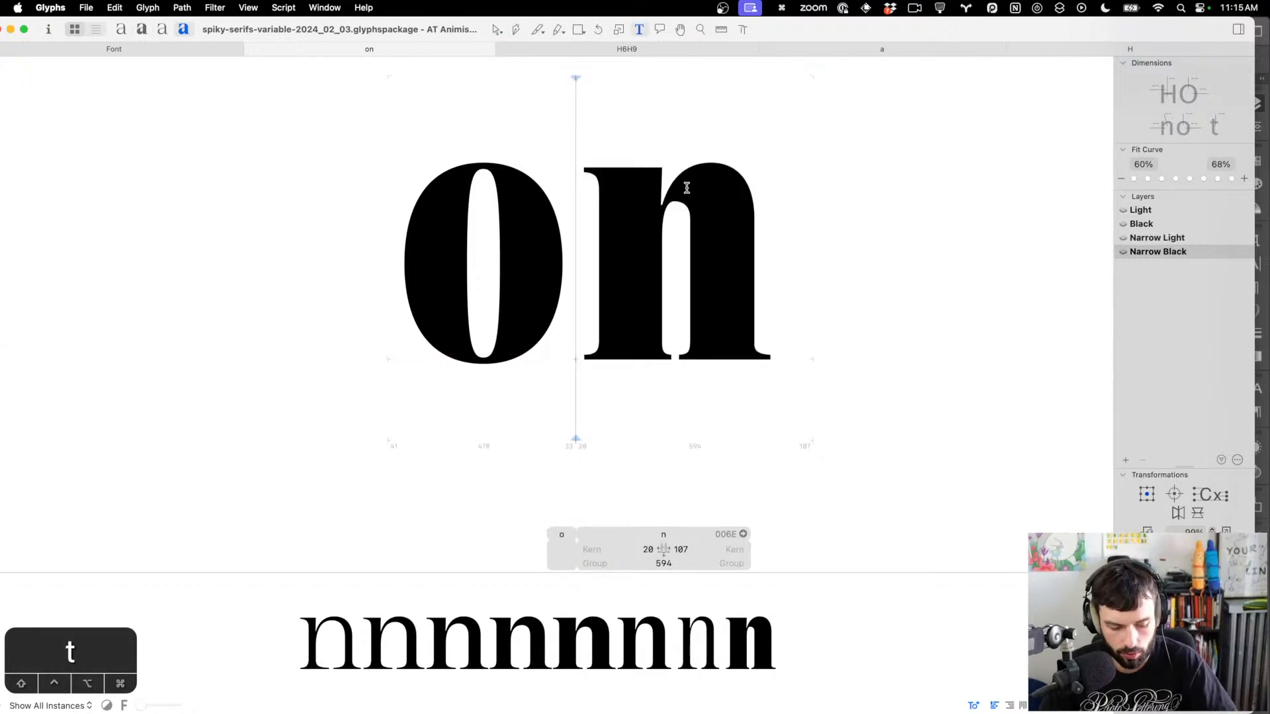
{"action": "key", "text": "shift+super+Left"}
{"action": "key", "text": "shift+super+Left"}
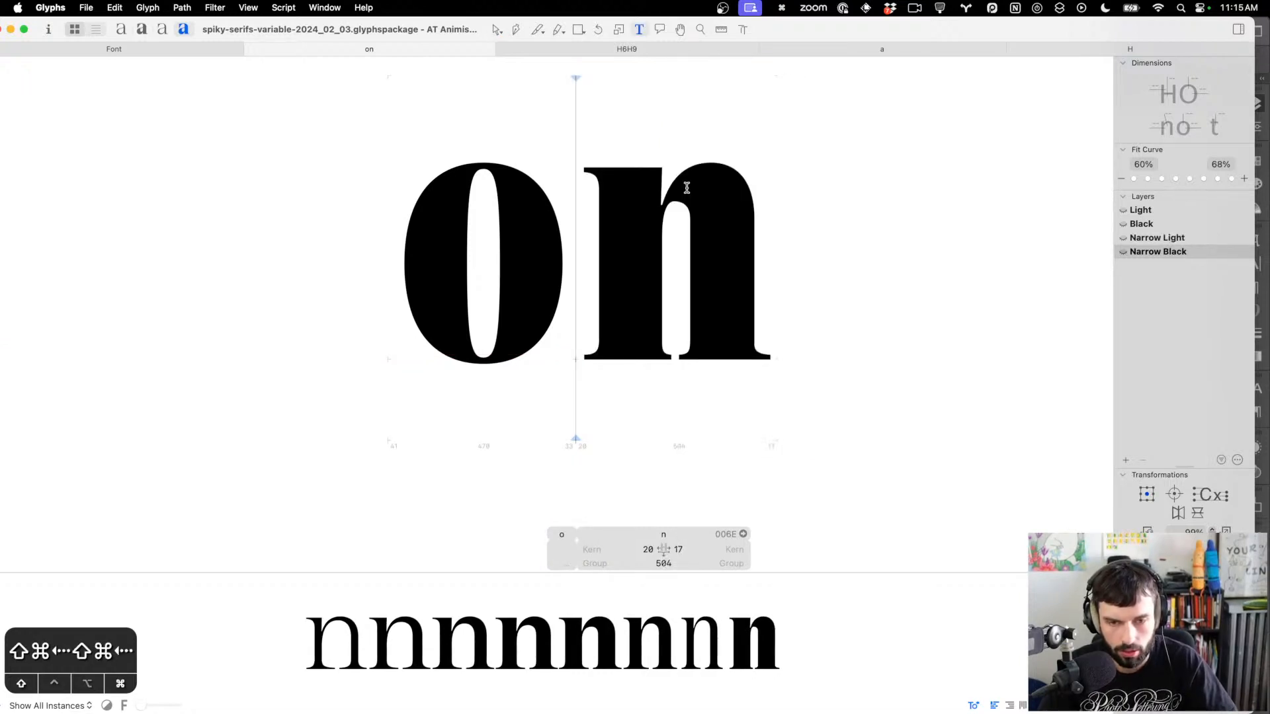
Replace the sample text with nnnooo to compare the n and o spacing
{"action": "key", "text": "Right"}
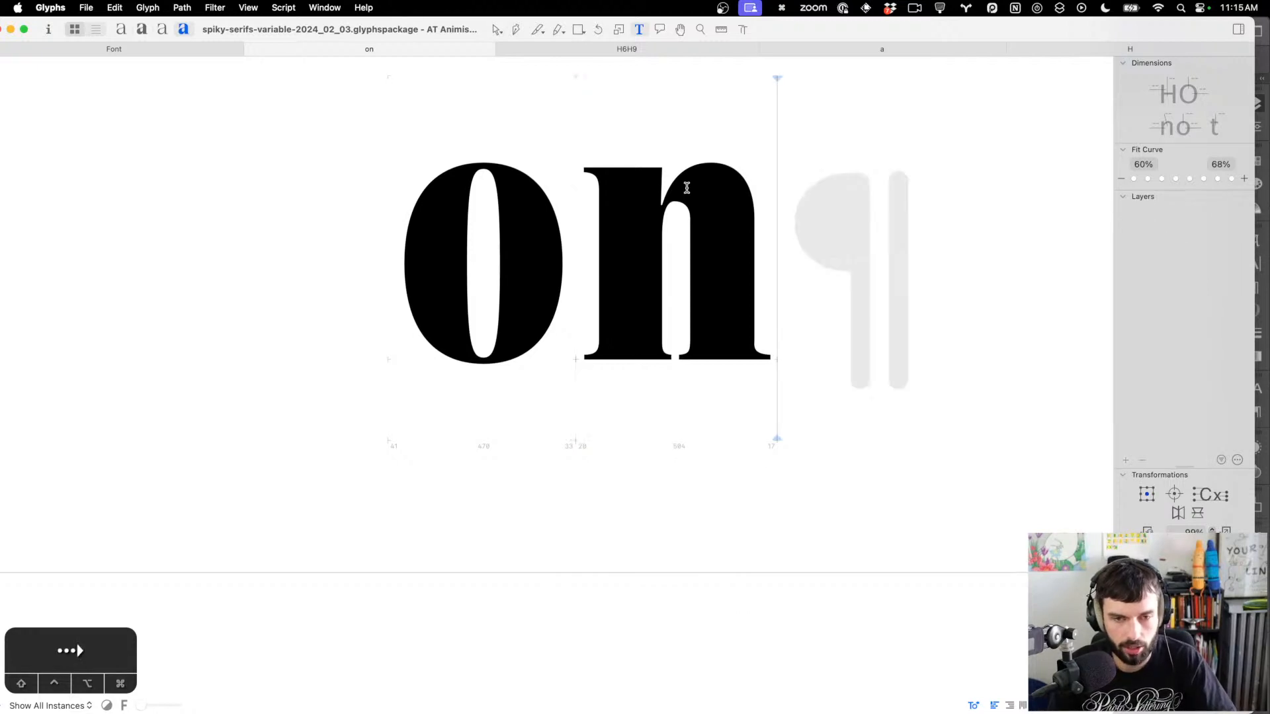
{"action": "type", "text": "n"}
{"action": "key", "text": "super+a"}
{"action": "type", "text": "nnnoo"}
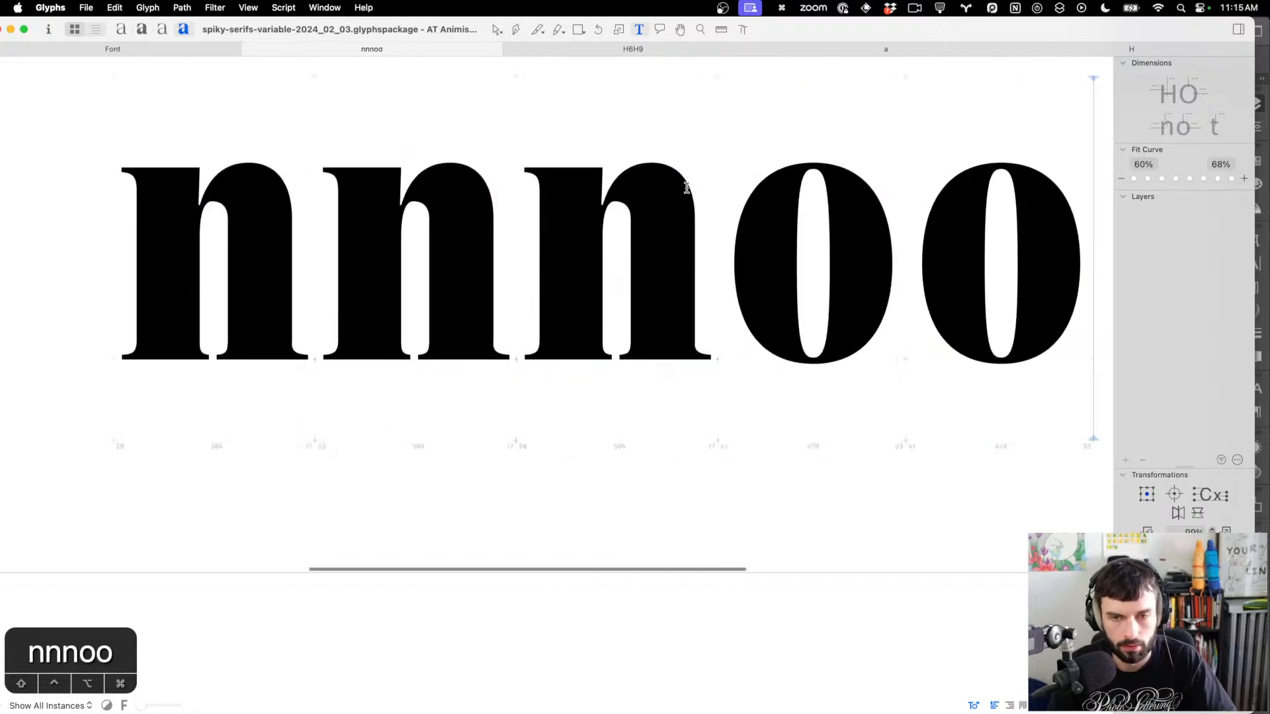
{"action": "type", "text": "o"}
{"action": "key", "text": "super+minus"}
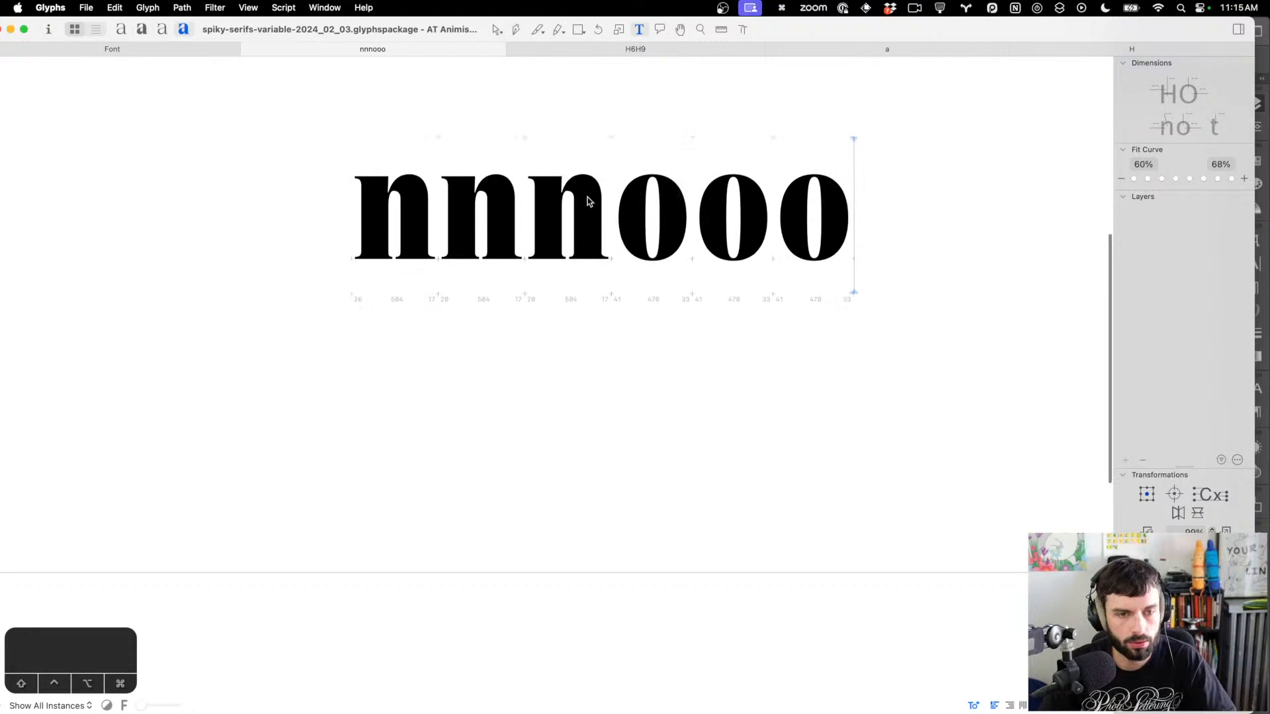
Reduce the Narrow Black n's sidebearings to 0 on the left and -3 on the right
{"action": "left_click", "coordinate": [349, 207]}
{"action": "key", "text": "ctrl+shift+Left"}
{"action": "key", "text": "ctrl+shift+Left"}
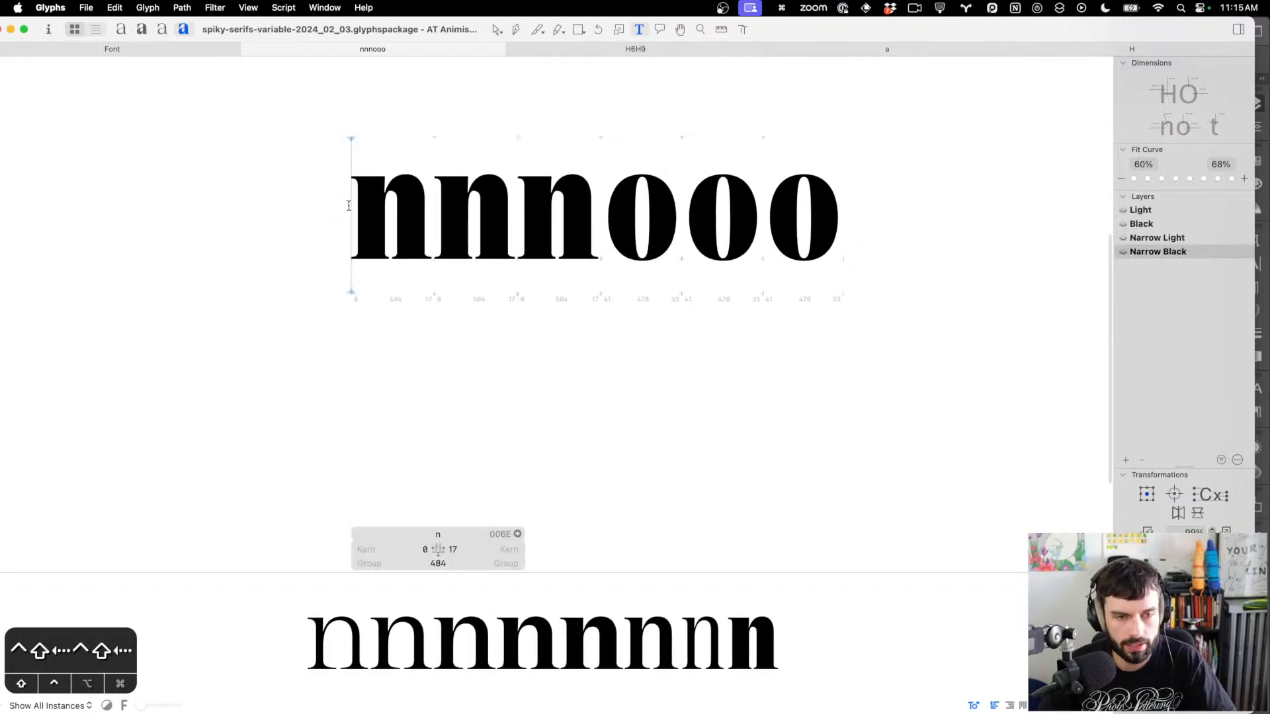
{"action": "key", "text": "shift+super+Left"}
{"action": "key", "text": "shift+super+Left"}
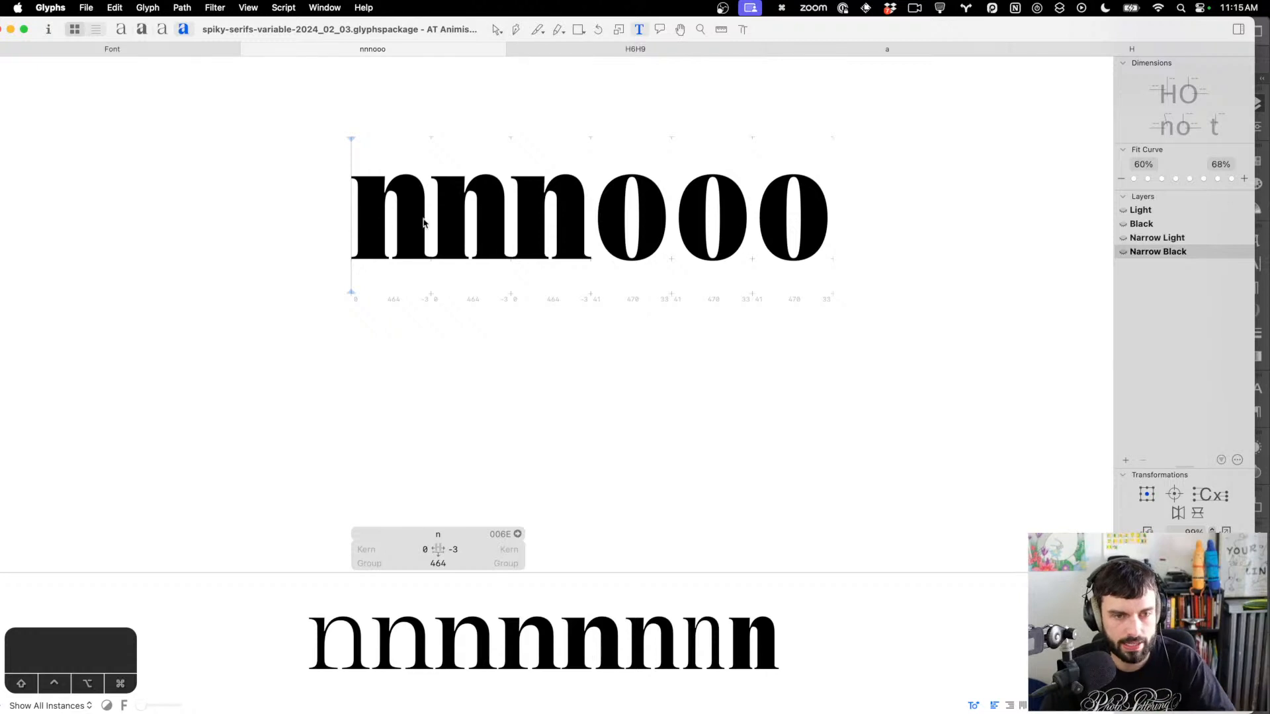
Loosen the Narrow Black n's sidebearings to 4 on the left and 1 on the right
{"action": "scroll", "coordinate": [340, 203], "scroll_direction": "up", "scroll_amount": 5}
{"action": "key", "text": "ctrl+Right"}
{"action": "key", "text": "ctrl+Right"}
{"action": "key", "text": "ctrl+Right"}
{"action": "key", "text": "super+Right"}
{"action": "key", "text": "super+Right"}
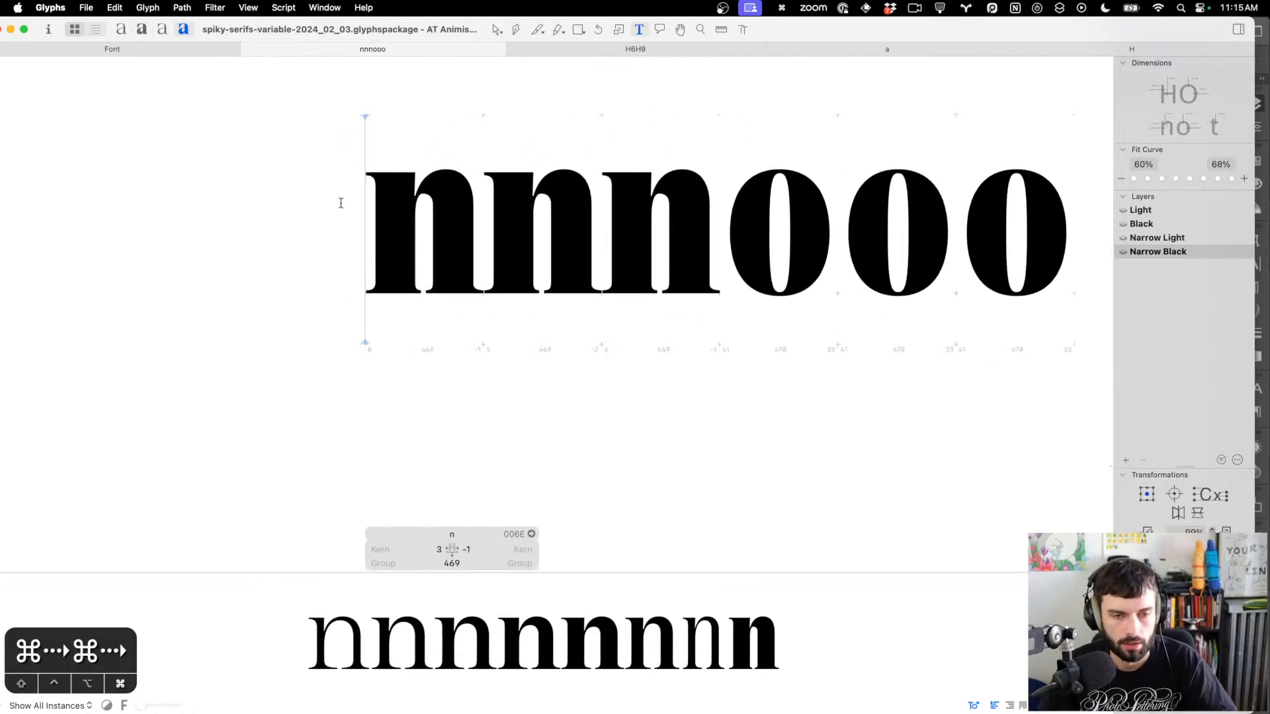
{"action": "key", "text": "super+Right"}
{"action": "key", "text": "super+Right"}
{"action": "key", "text": "ctrl+Right"}
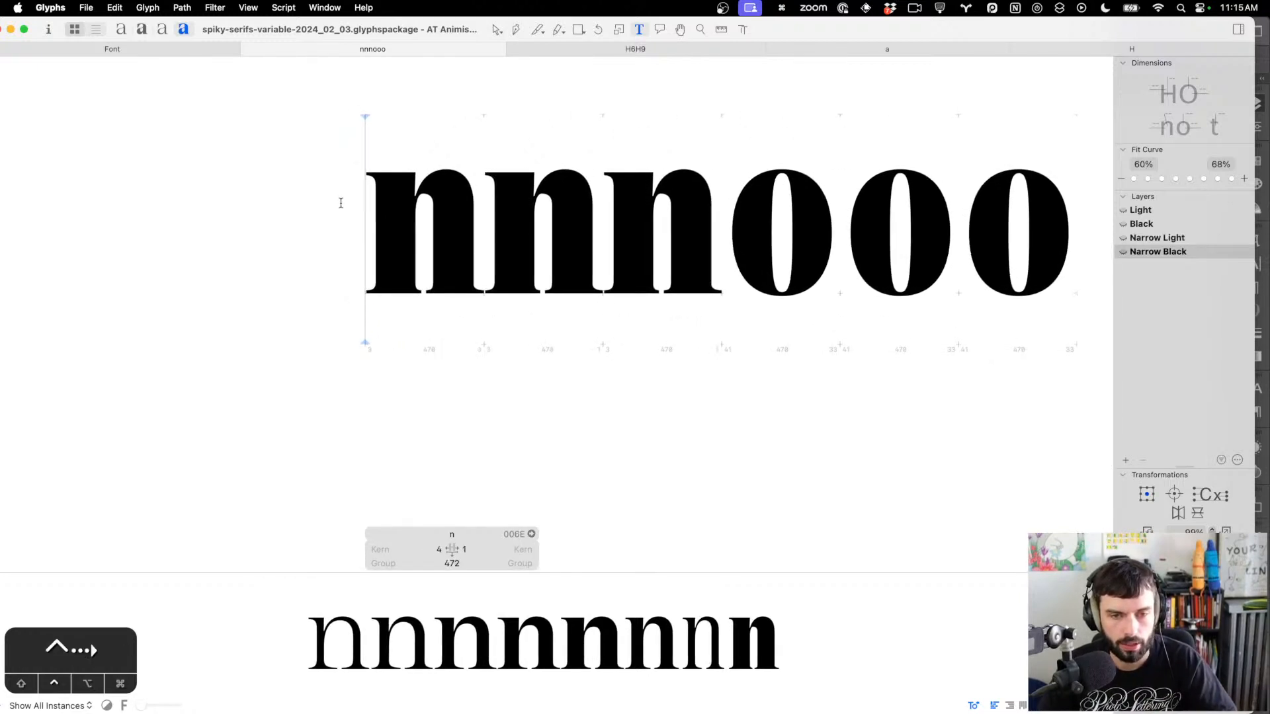
Tighten the Narrow Black n's sidebearings to 0 on the left and -2 on the right
{"action": "key", "text": "super+Right"}
{"action": "key", "text": "ctrl+Left"}
{"action": "key", "text": "ctrl+Left"}
{"action": "key", "text": "ctrl+Left"}
{"action": "key", "text": "ctrl+Left"}
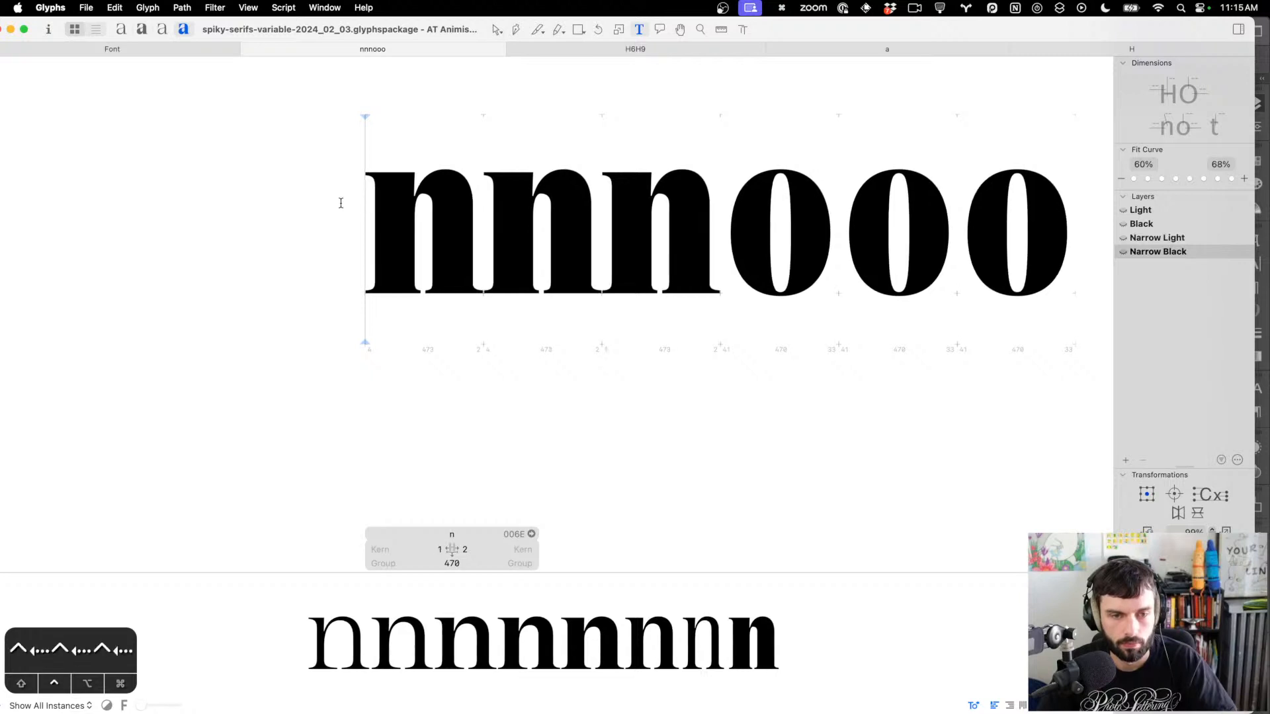
{"action": "key", "text": "super+Left"}
{"action": "key", "text": "super+Left"}
{"action": "key", "text": "super+Left"}
{"action": "key", "text": "super+Left"}
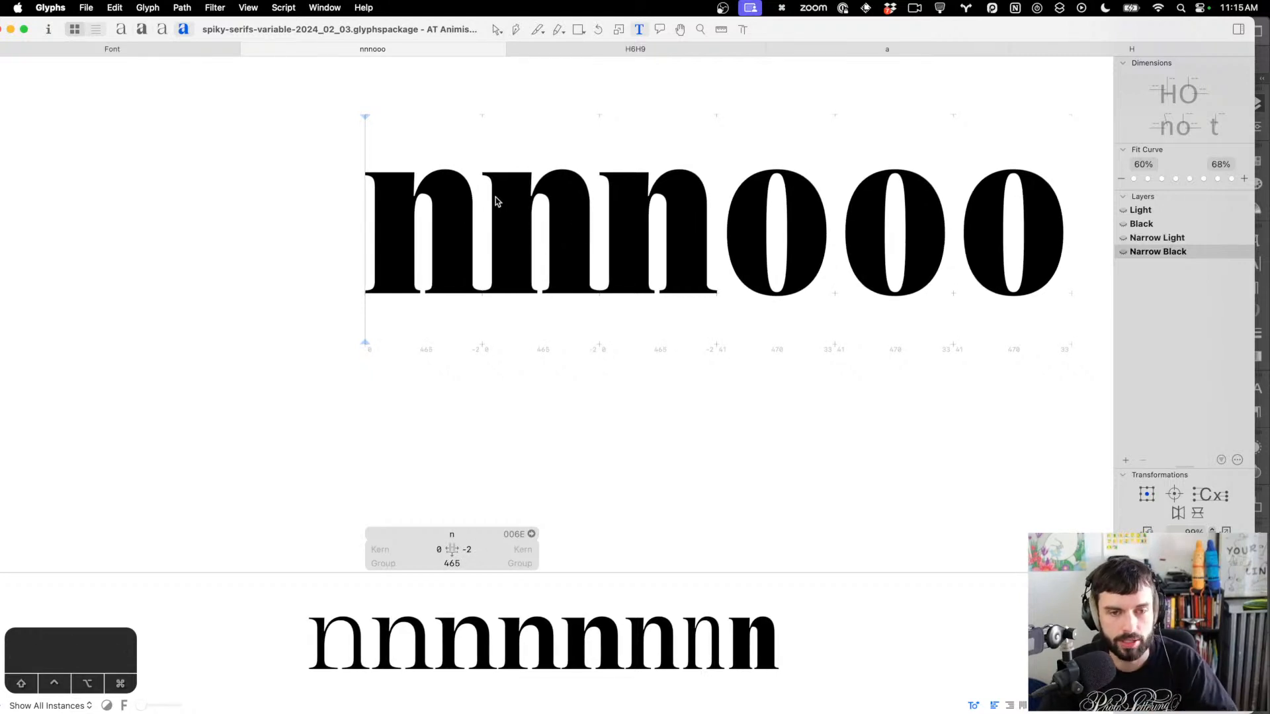
Shift the node at the top of the n's inner arch right to X 236 in Narrow Black
{"action": "scroll", "coordinate": [542, 271], "scroll_direction": "up", "scroll_amount": 5}
{"action": "key", "text": "Escape"}
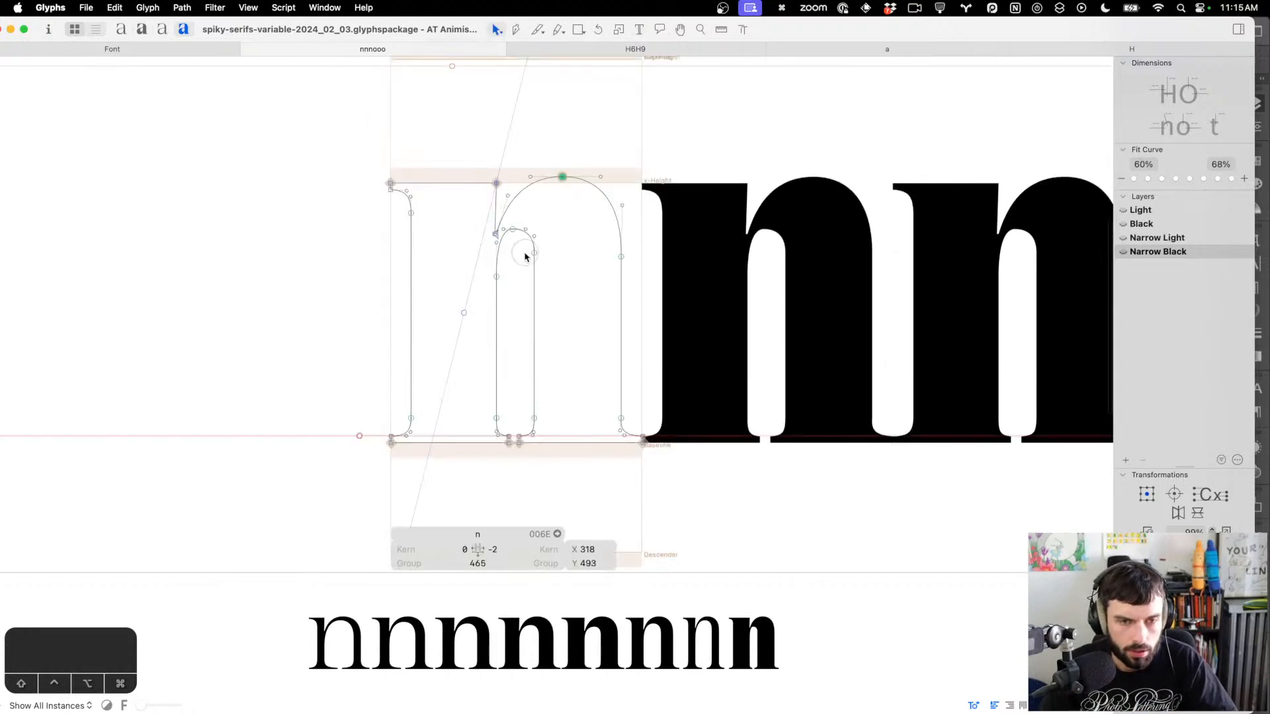
{"action": "left_click", "coordinate": [513, 230]}
{"action": "key", "text": "ctrl+alt+shift+Right"}
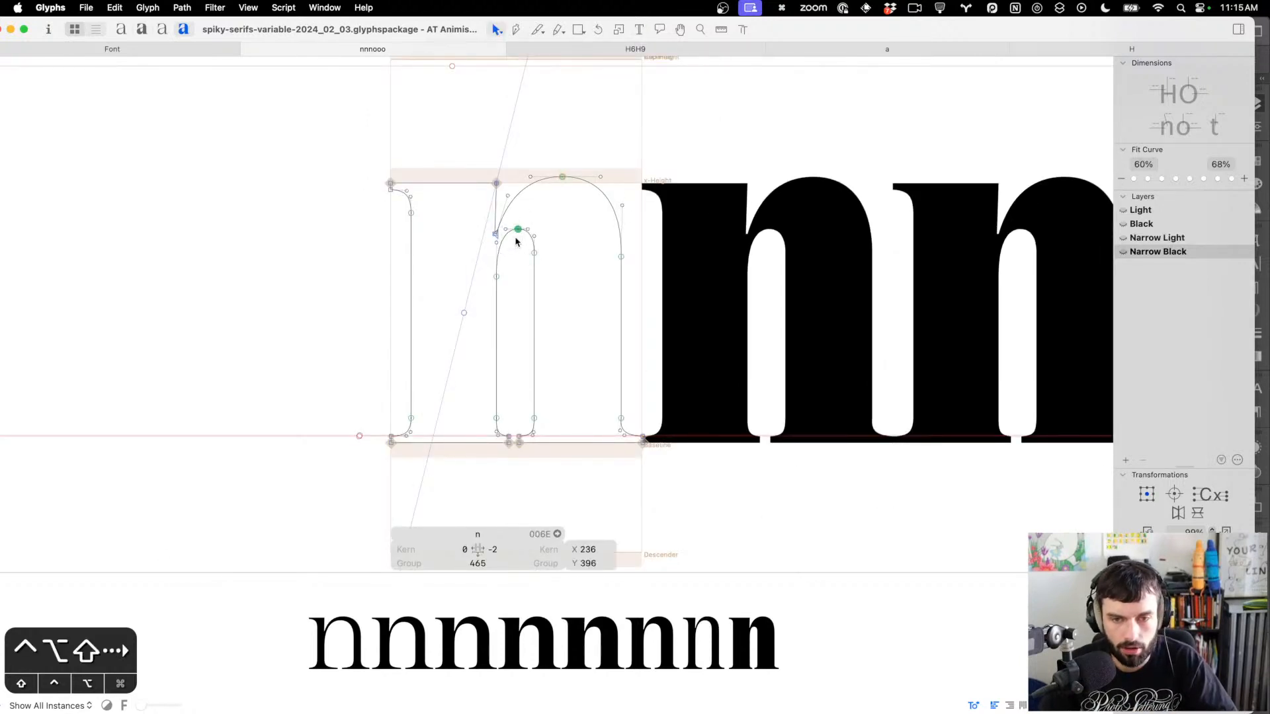
{"action": "key", "text": "d"}
Switch the sample text to the Light master and add a fourth n to it
{"action": "scroll", "coordinate": [515, 242], "scroll_direction": "down", "scroll_amount": 5}
{"action": "key", "text": "t"}
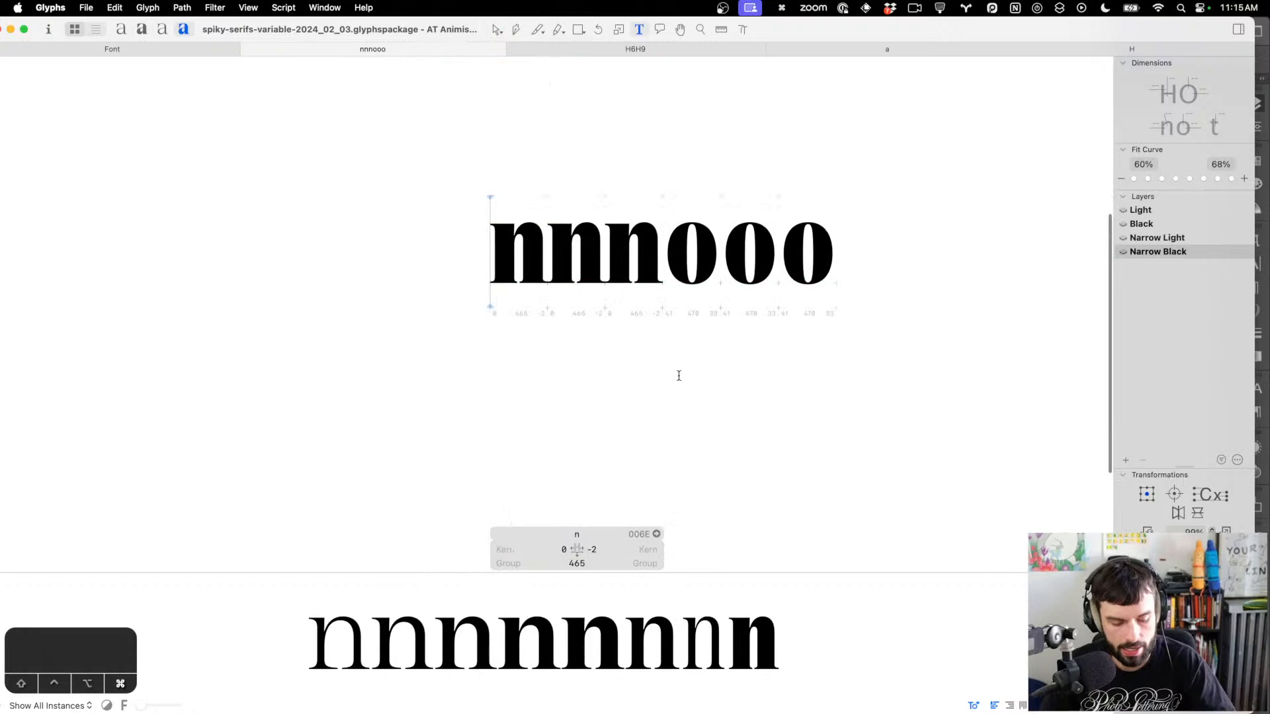
{"action": "key", "text": "super+1"}
{"action": "scroll", "coordinate": [627, 264], "scroll_direction": "down", "scroll_amount": 3}
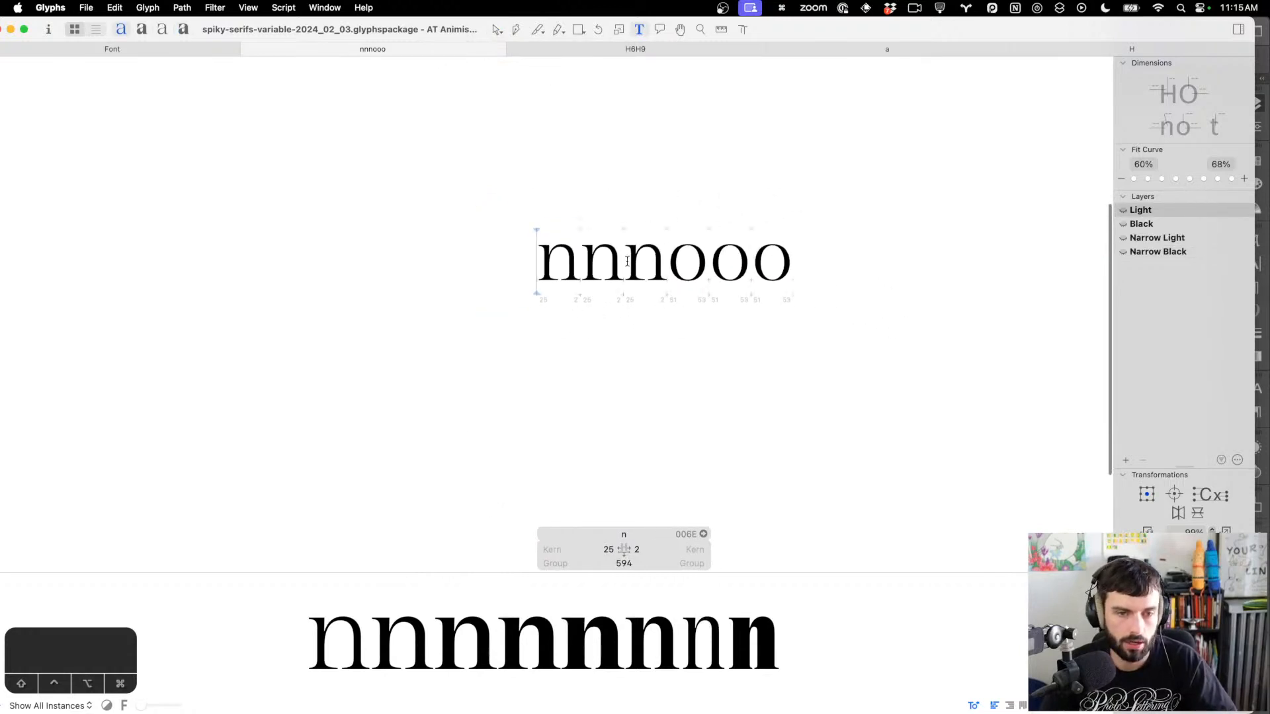
{"action": "scroll", "coordinate": [589, 266], "scroll_direction": "down", "scroll_amount": 2}
{"action": "scroll", "coordinate": [573, 258], "scroll_direction": "up", "scroll_amount": 5}
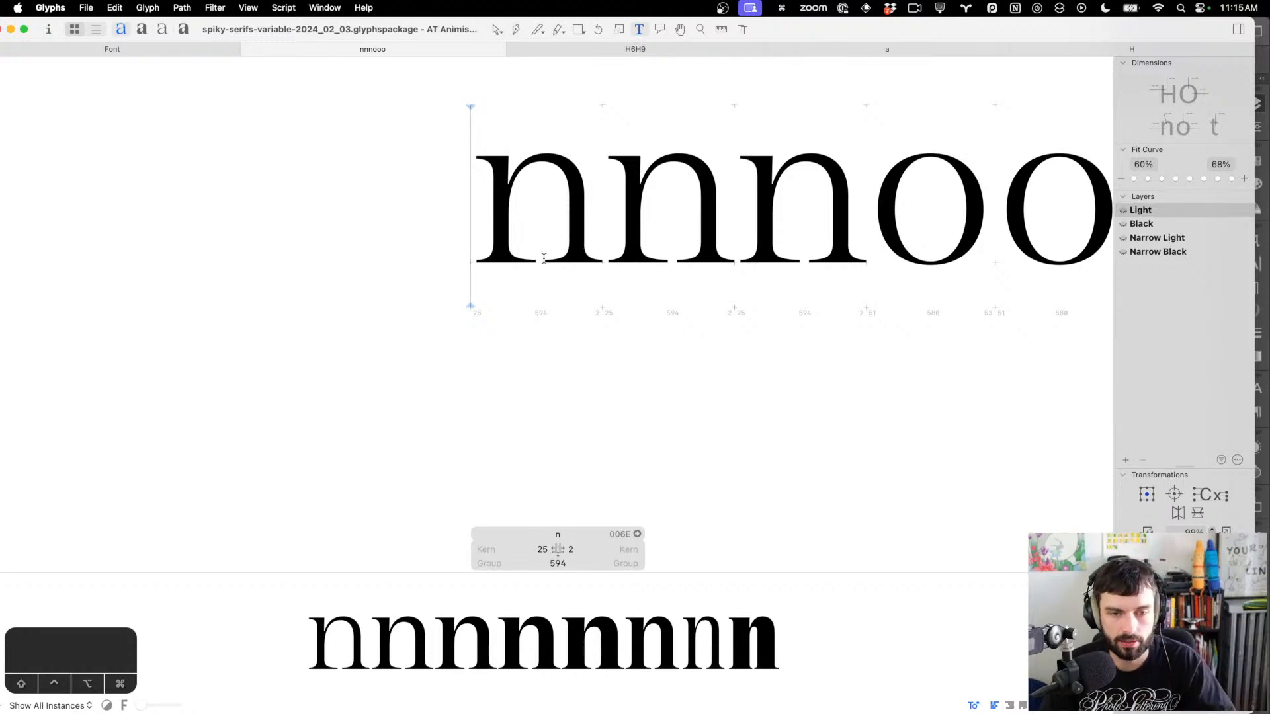
{"action": "scroll", "coordinate": [538, 258], "scroll_direction": "down", "scroll_amount": 3}
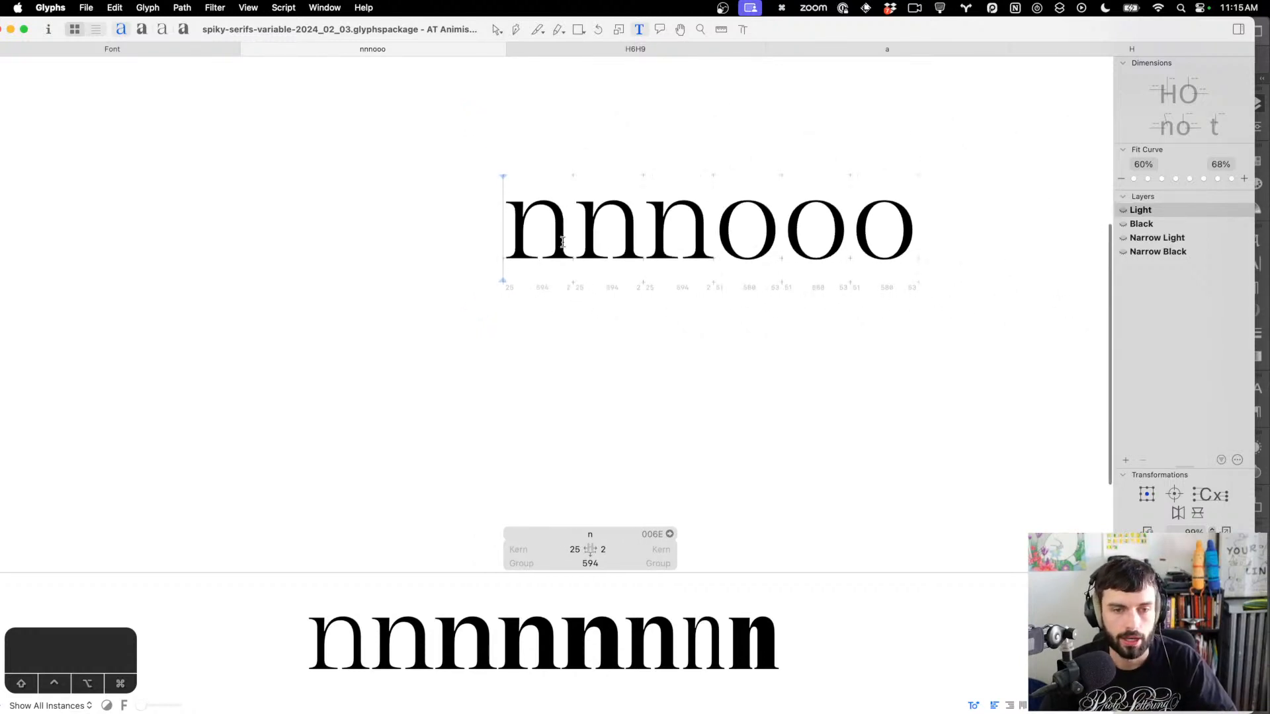
{"action": "scroll", "coordinate": [567, 227], "scroll_direction": "up", "scroll_amount": 2}
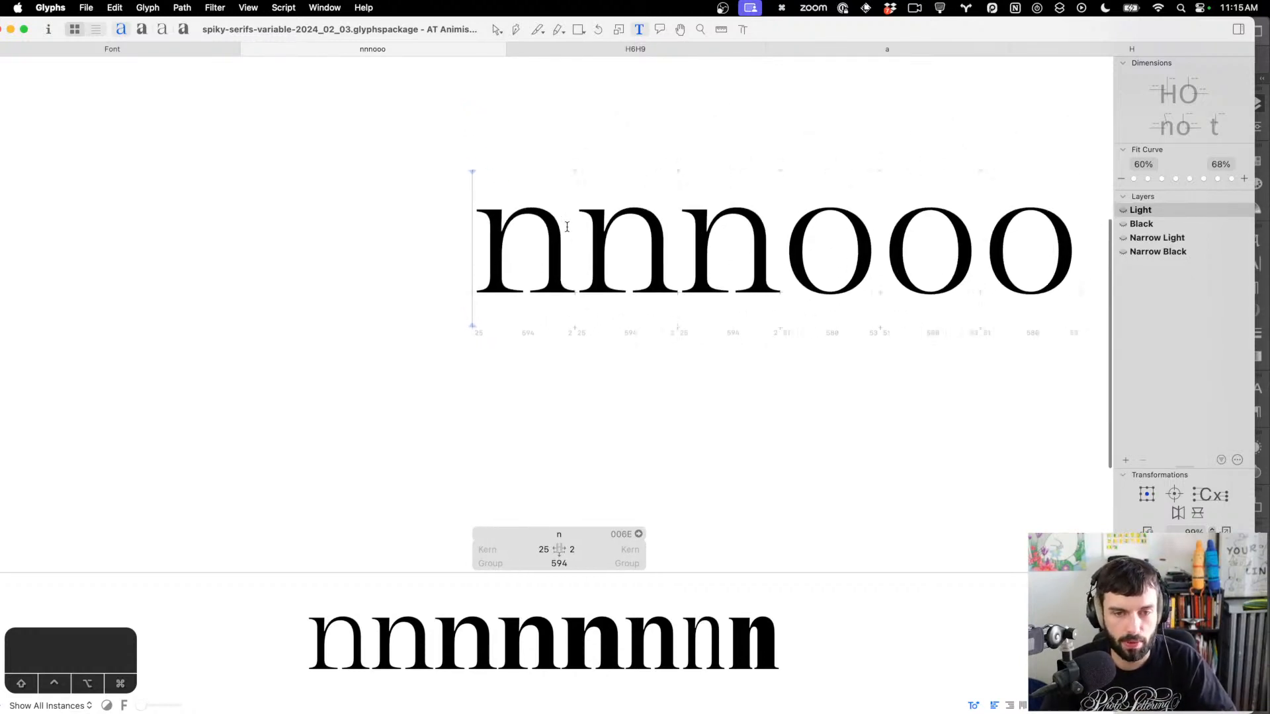
{"action": "type", "text": "n"}
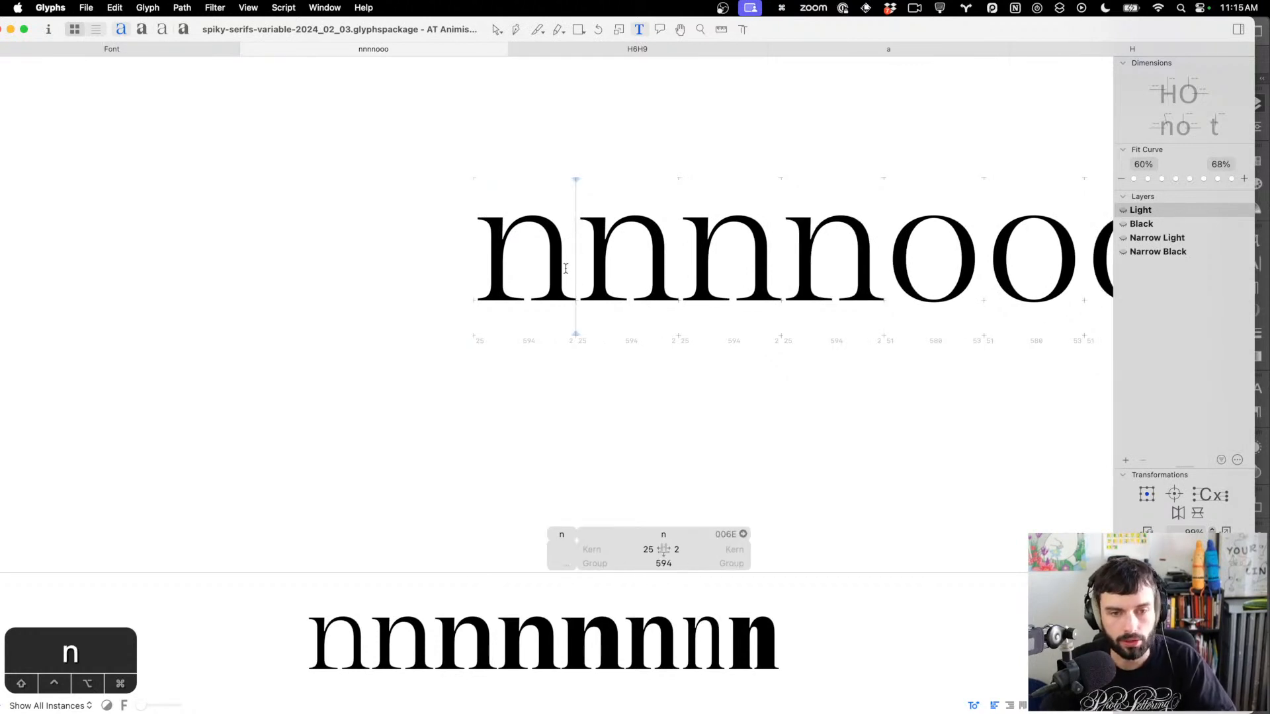
{"action": "scroll", "coordinate": [627, 254], "scroll_direction": "right", "scroll_amount": 5}
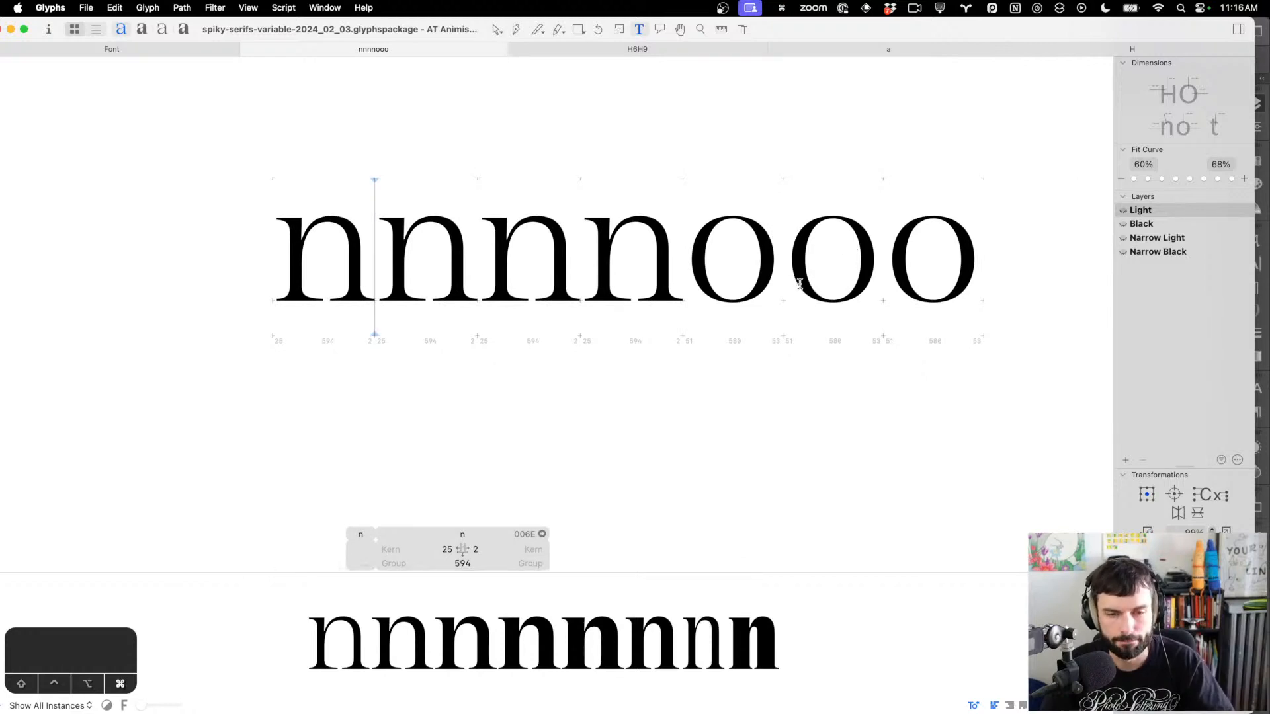
{"action": "scroll", "coordinate": [767, 289], "scroll_direction": "down", "scroll_amount": 5}
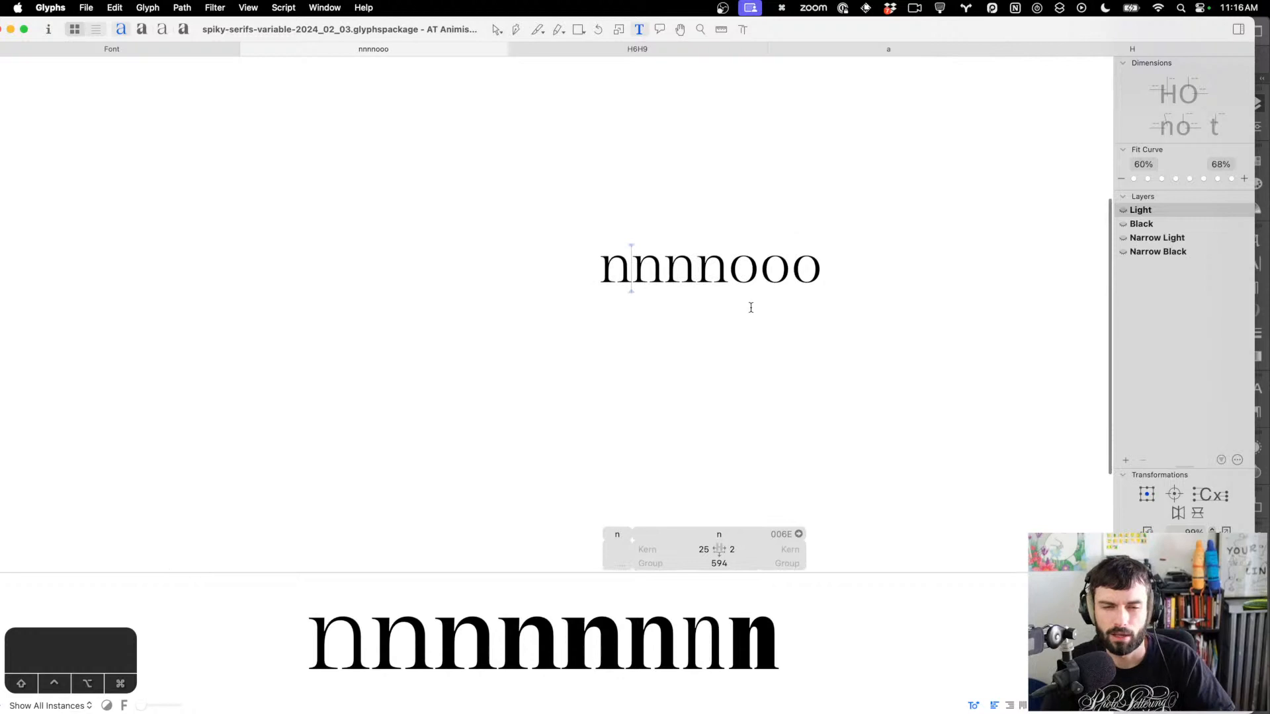
Tighten the Light o's sidebearings to 49 on the left and 51 on the right
{"action": "left_click", "coordinate": [754, 272]}
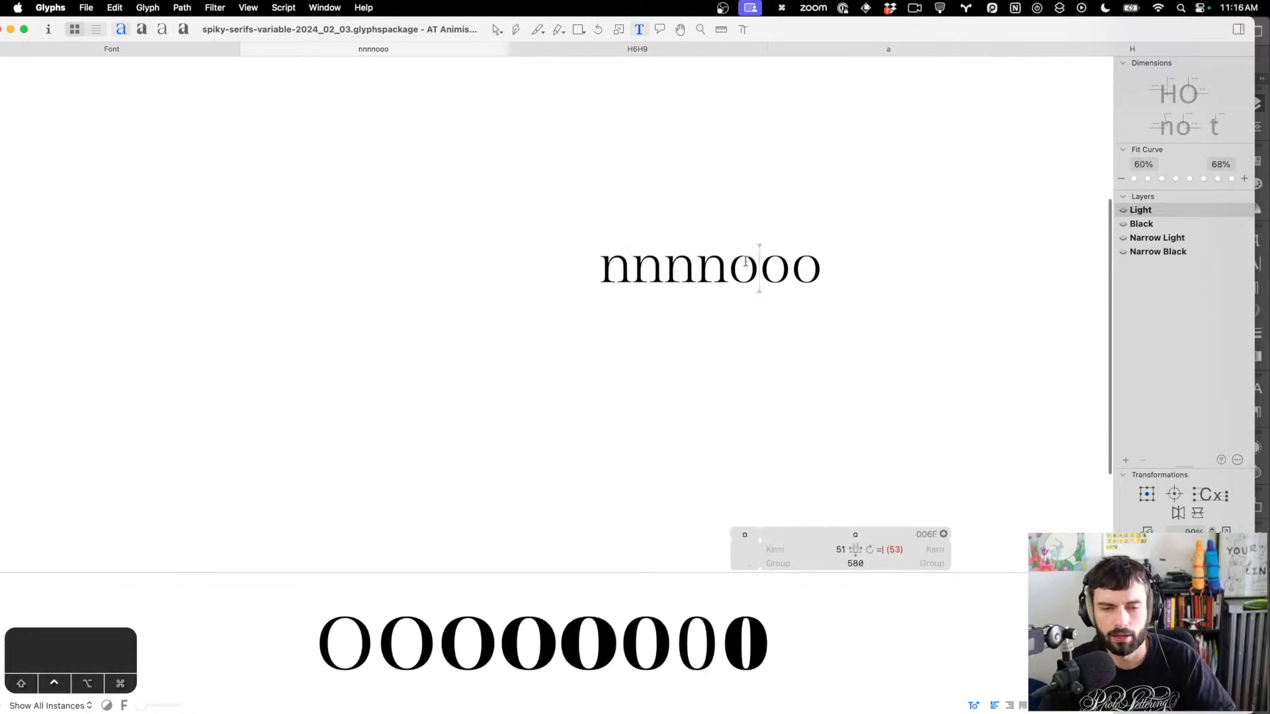
{"action": "key", "text": "ctrl+Left"}
{"action": "key", "text": "ctrl+Left"}
{"action": "key", "text": "ctrl+Left"}
{"action": "key", "text": "super+Left"}
{"action": "key", "text": "super+Left"}
{"action": "key", "text": "super+Left"}
{"action": "key", "text": "ctrl+Right"}
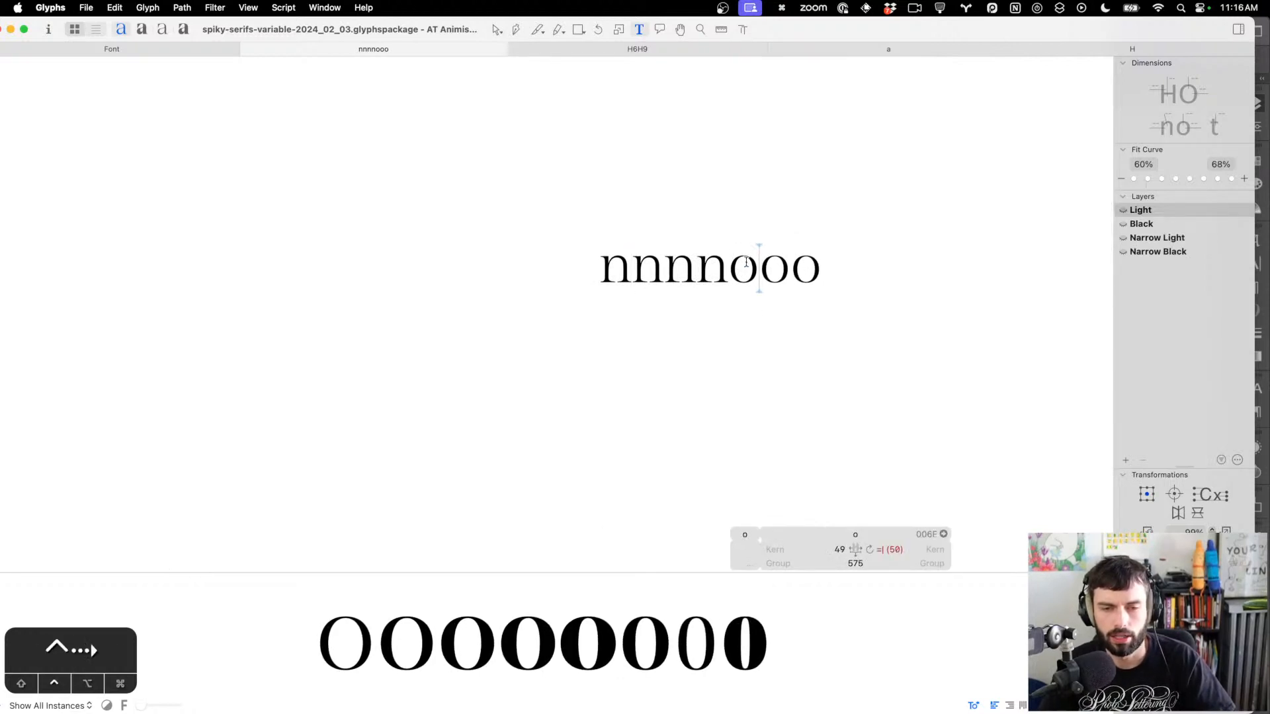
{"action": "key", "text": "ctrl+Right"}
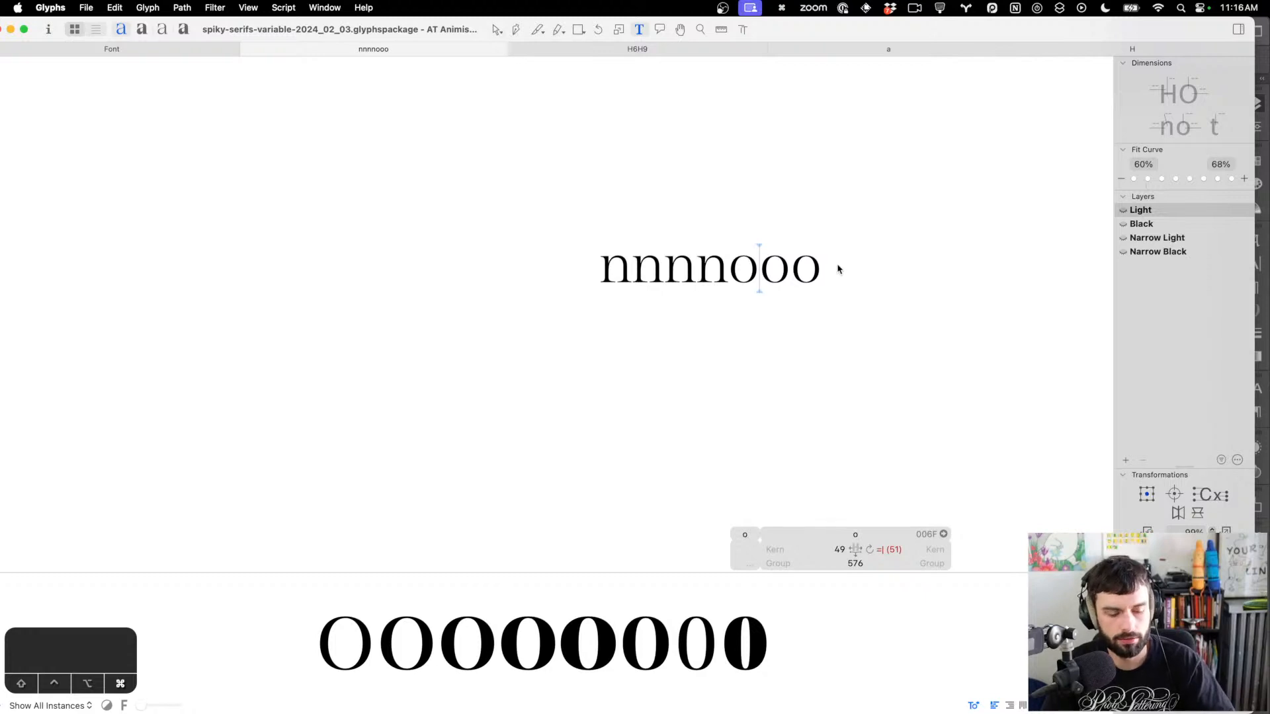
Reduce the n's sidebearings in the Narrow Light master to 5 on the left and 22 on the right
{"action": "key", "text": "super+2"}
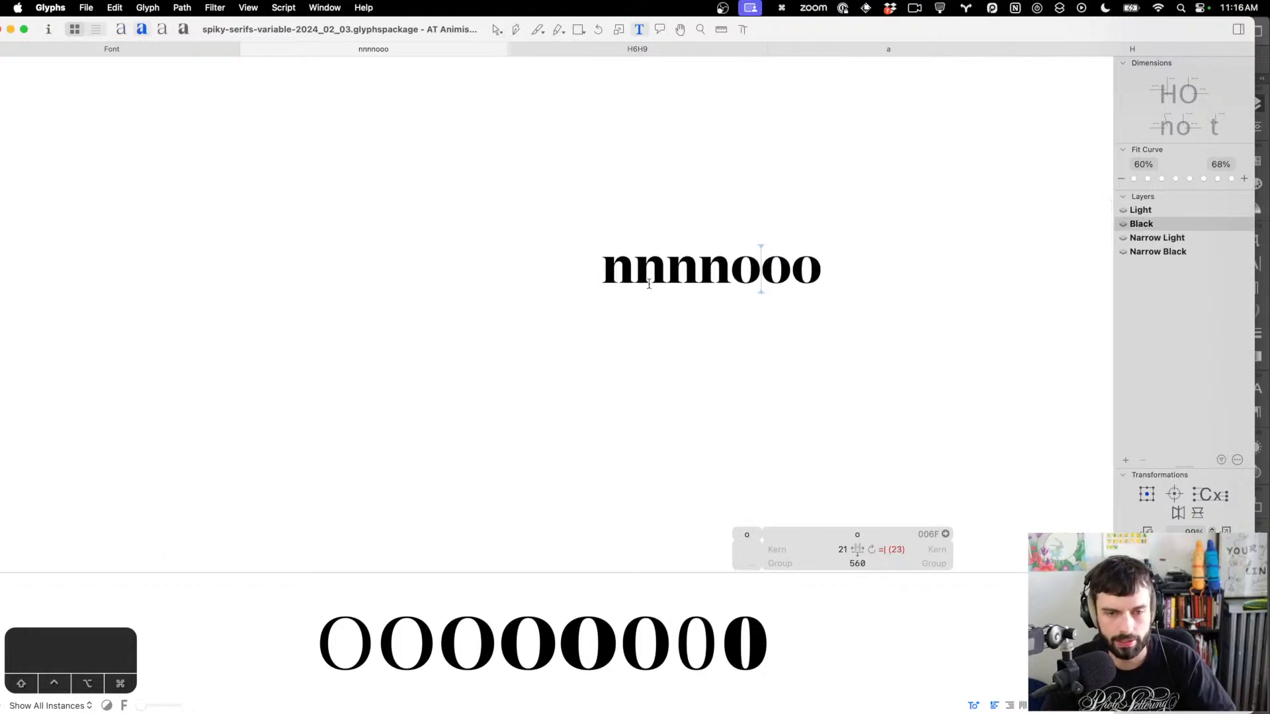
{"action": "scroll", "coordinate": [648, 285], "scroll_direction": "up", "scroll_amount": 3}
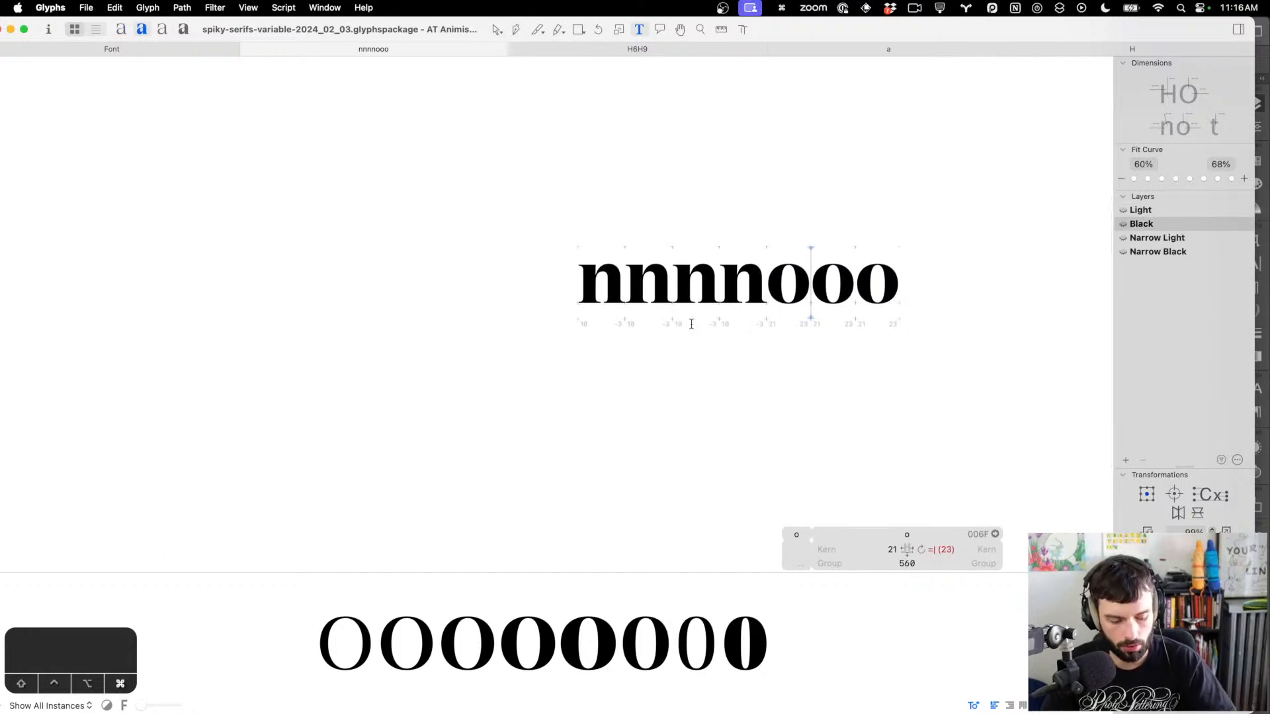
{"action": "key", "text": "super+3"}
{"action": "left_click", "coordinate": [632, 268]}
{"action": "key", "text": "ctrl+shift+Left"}
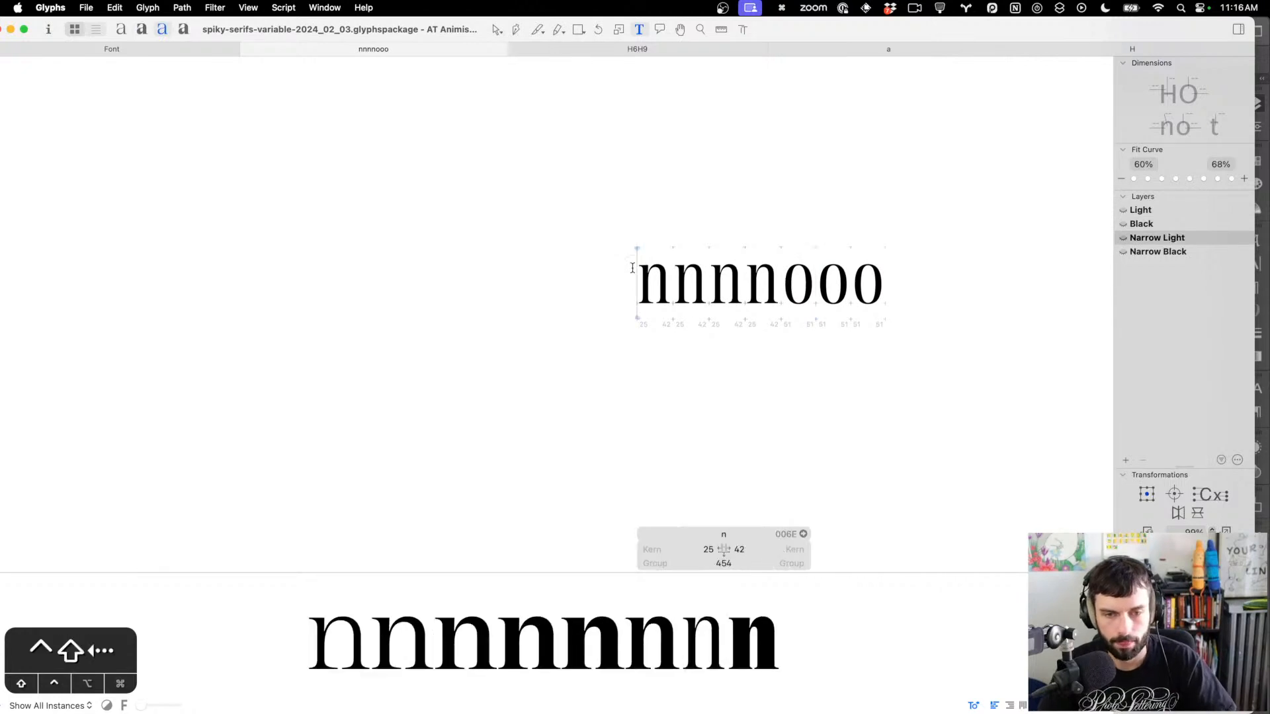
{"action": "key", "text": "ctrl+shift+Left"}
{"action": "key", "text": "ctrl+shift+Left"}
{"action": "key", "text": "shift+super+Left"}
{"action": "key", "text": "shift+super+Left"}
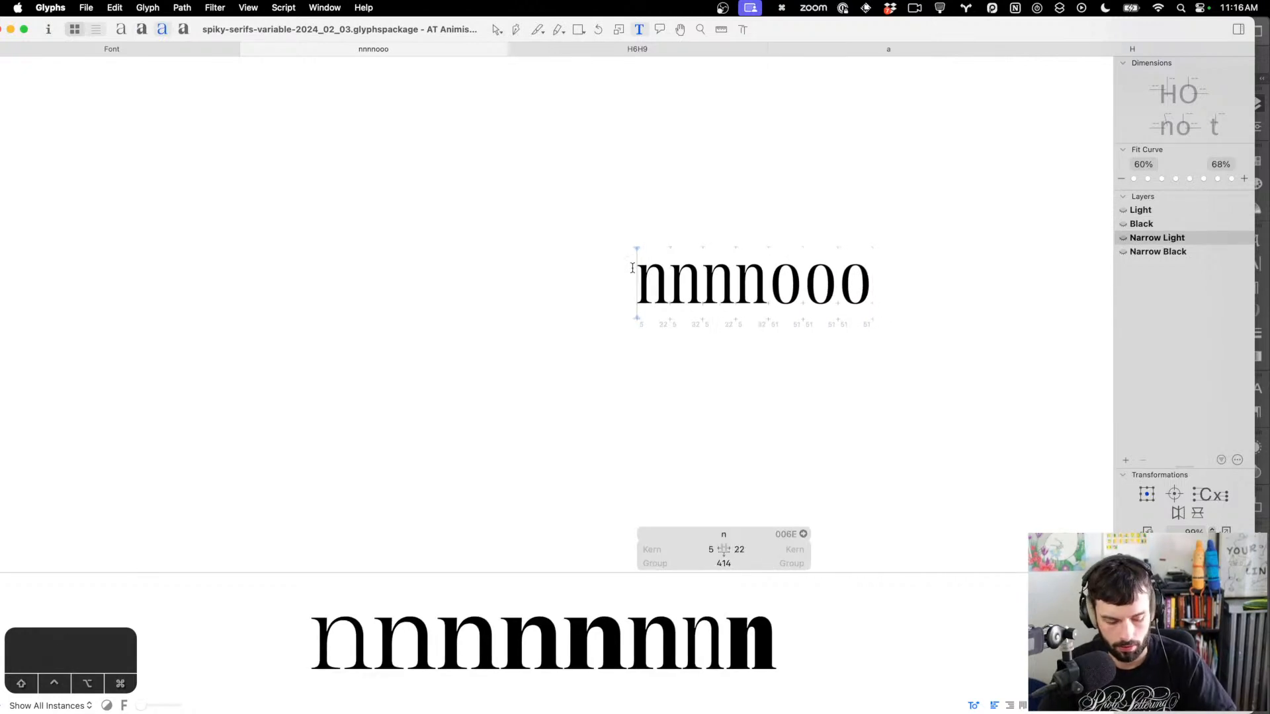
Compare the spacing in the Light and Black masters and reduce the Narrow Light o's sidebearings to 21 and 31
{"action": "key", "text": "super+1"}
{"action": "key", "text": "super+2"}
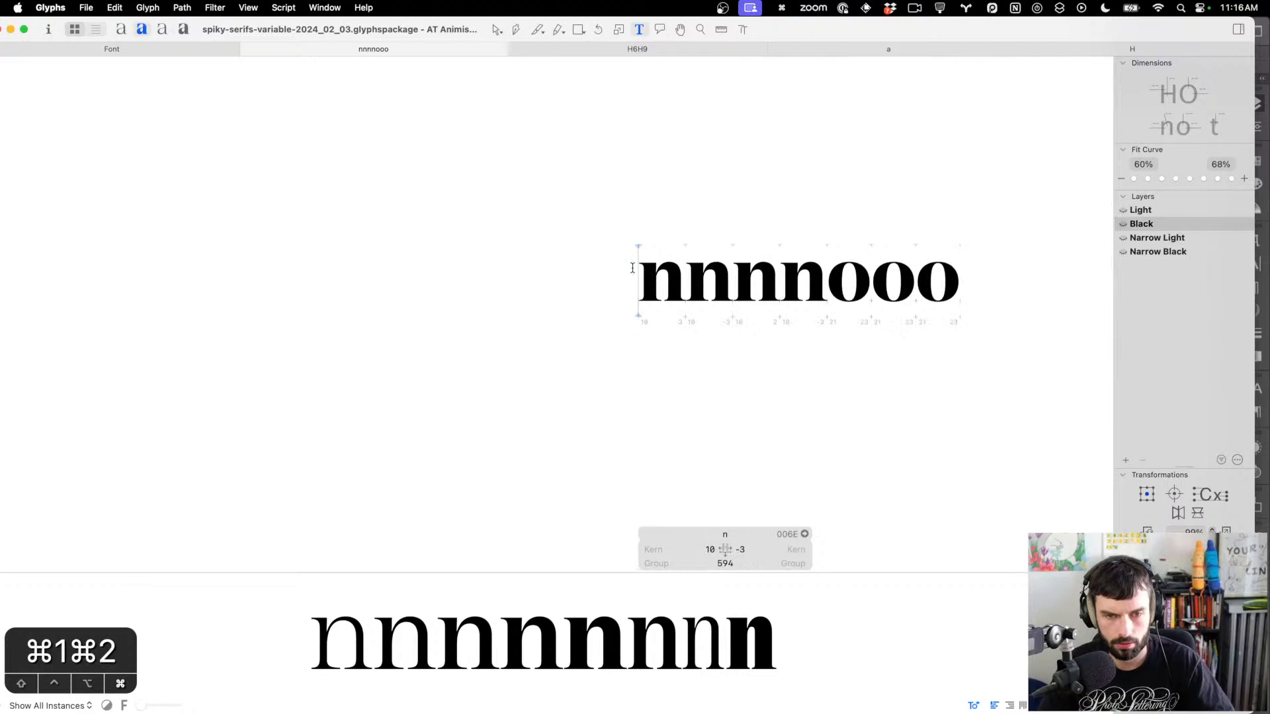
{"action": "key", "text": "super+3"}
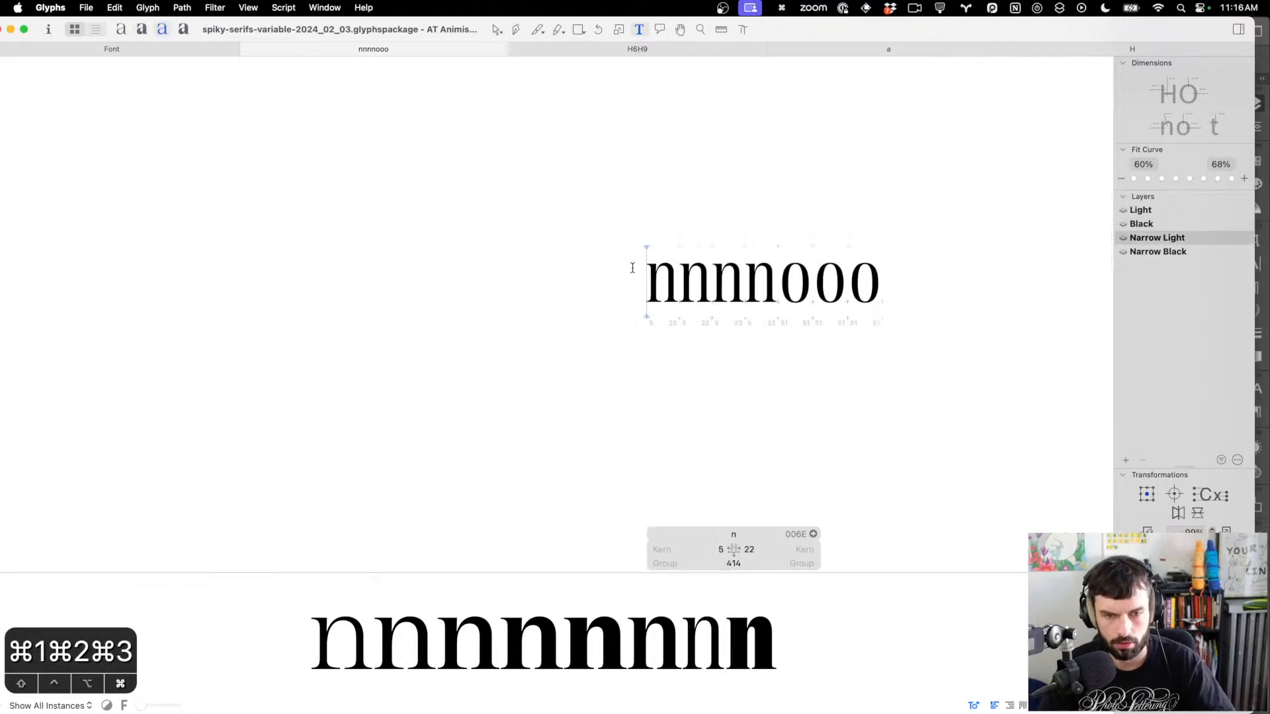
{"action": "left_click", "coordinate": [786, 281]}
{"action": "key", "text": "ctrl+shift+super+Left"}
{"action": "key", "text": "ctrl+shift+super+Left"}
{"action": "key", "text": "ctrl+shift+super+Left"}
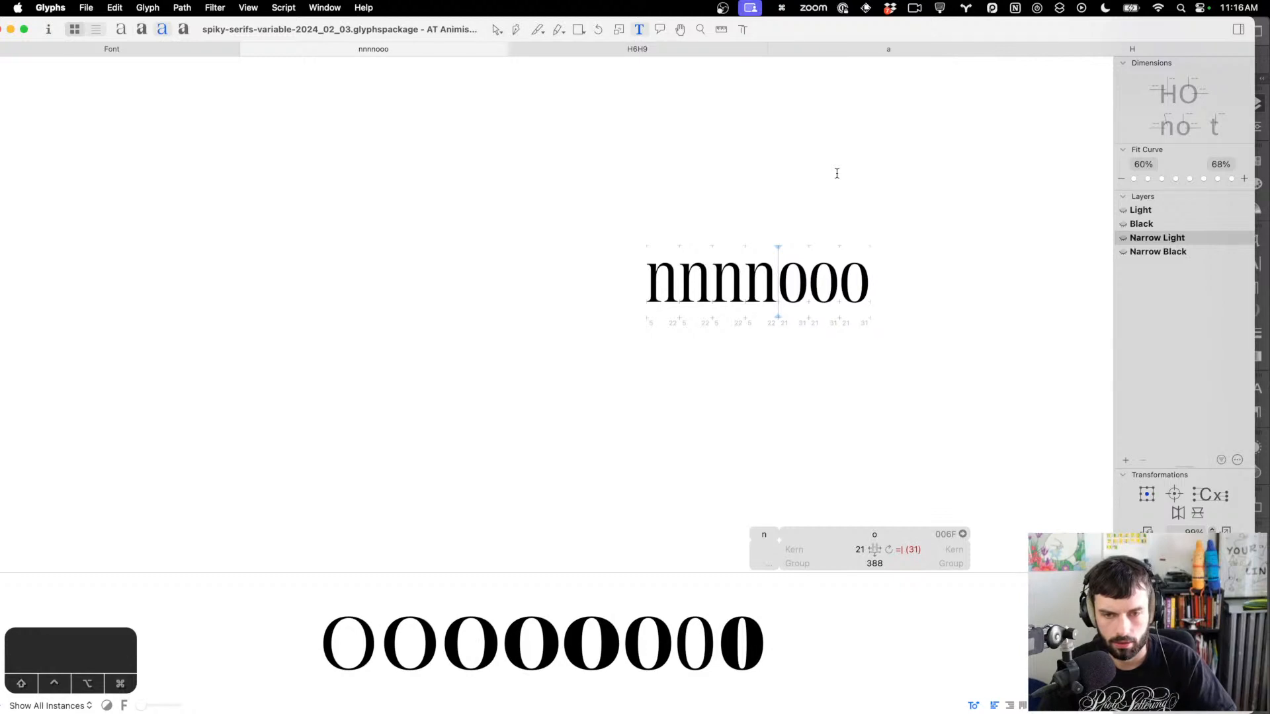
Loosen the Narrow Light o's sidebearings to 25 on the left and 35 on the right
{"action": "key", "text": "ctrl+super+Right"}
{"action": "key", "text": "ctrl+super+Right"}
{"action": "key", "text": "ctrl+super+Right"}
{"action": "key", "text": "ctrl+super+Right"}
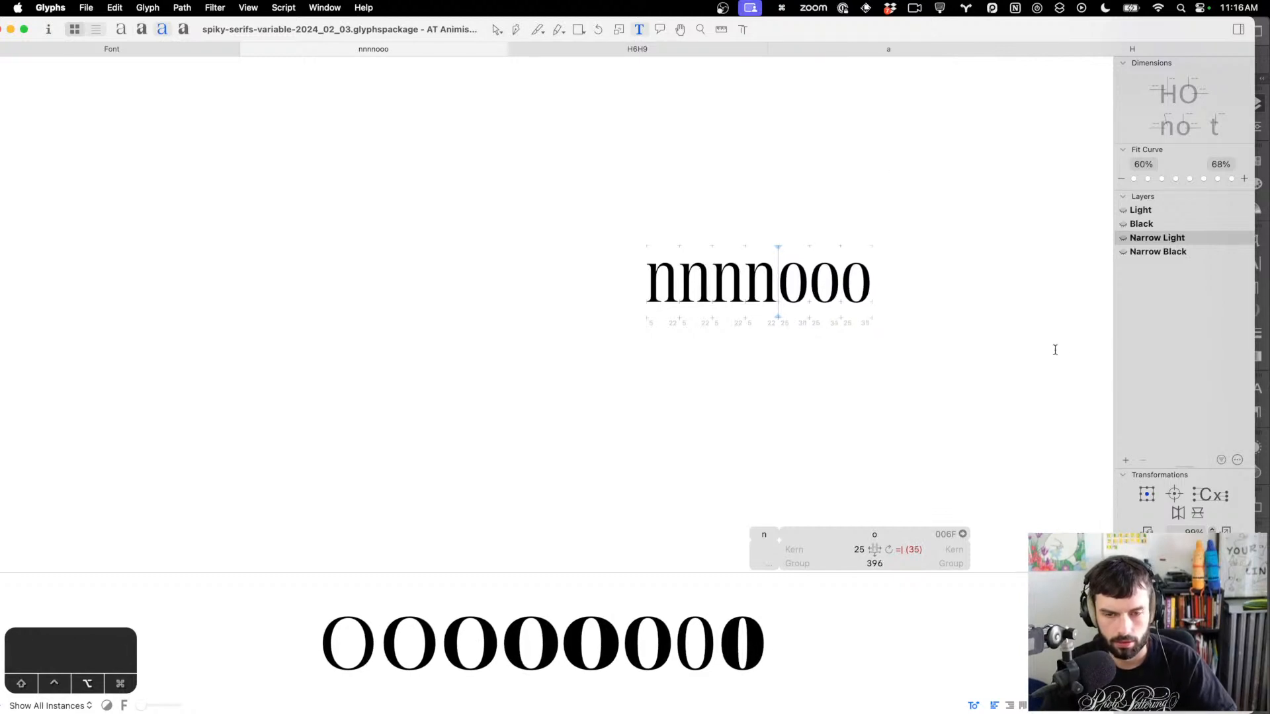
{"action": "scroll", "coordinate": [1054, 349], "scroll_direction": "up", "scroll_amount": 5}
{"action": "scroll", "coordinate": [668, 201], "scroll_direction": "left", "scroll_amount": 4}
{"action": "scroll", "coordinate": [669, 201], "scroll_direction": "up", "scroll_amount": 2}
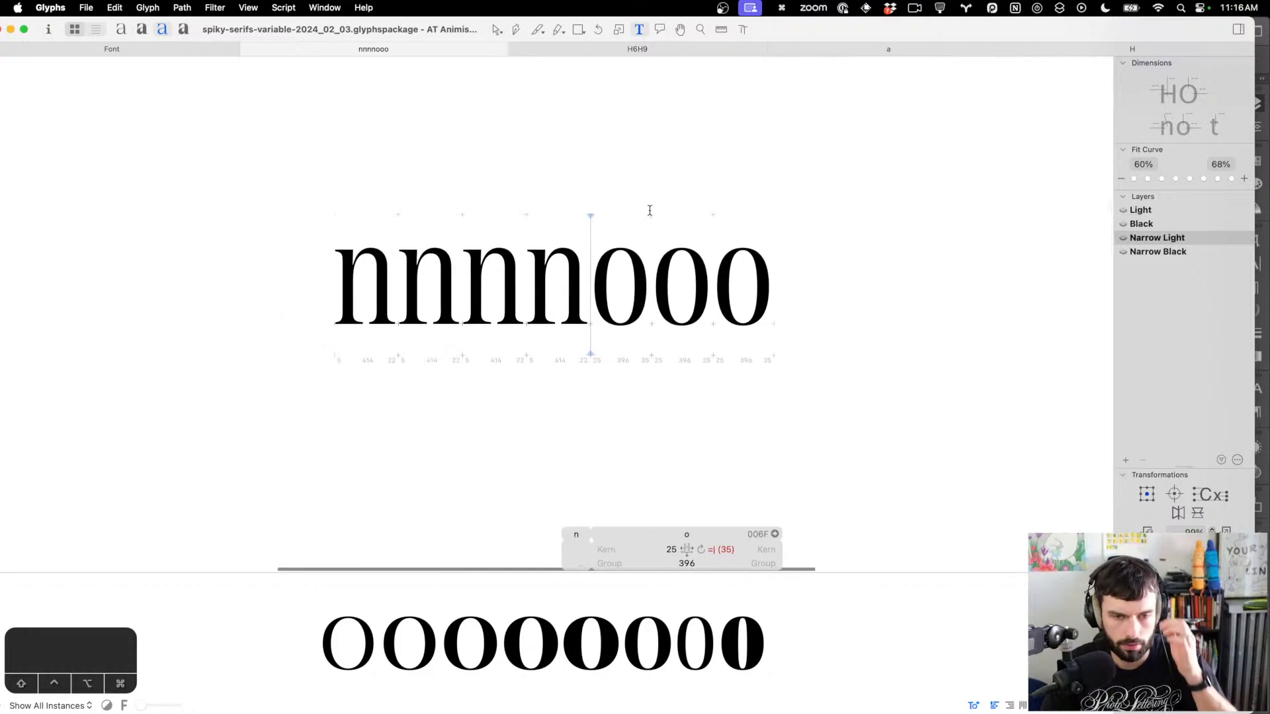
{"action": "scroll", "coordinate": [548, 291], "scroll_direction": "up", "scroll_amount": 5}
{"action": "scroll", "coordinate": [548, 291], "scroll_direction": "right", "scroll_amount": 1}
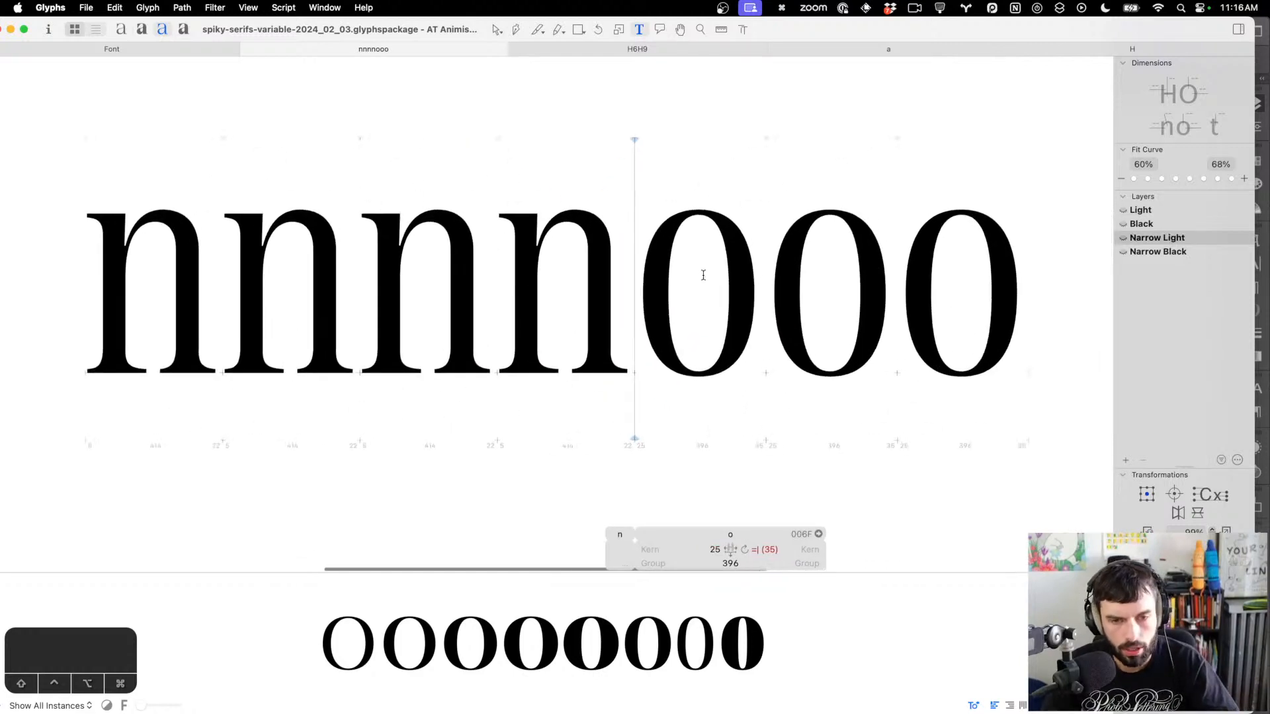
Move both sides of the Narrow Light o inward to sidebearings of 29 on the left and 39 on the right
{"action": "key", "text": "Escape"}
{"action": "left_click_drag", "start_coordinate": [659, 305], "coordinate": [615, 278]}
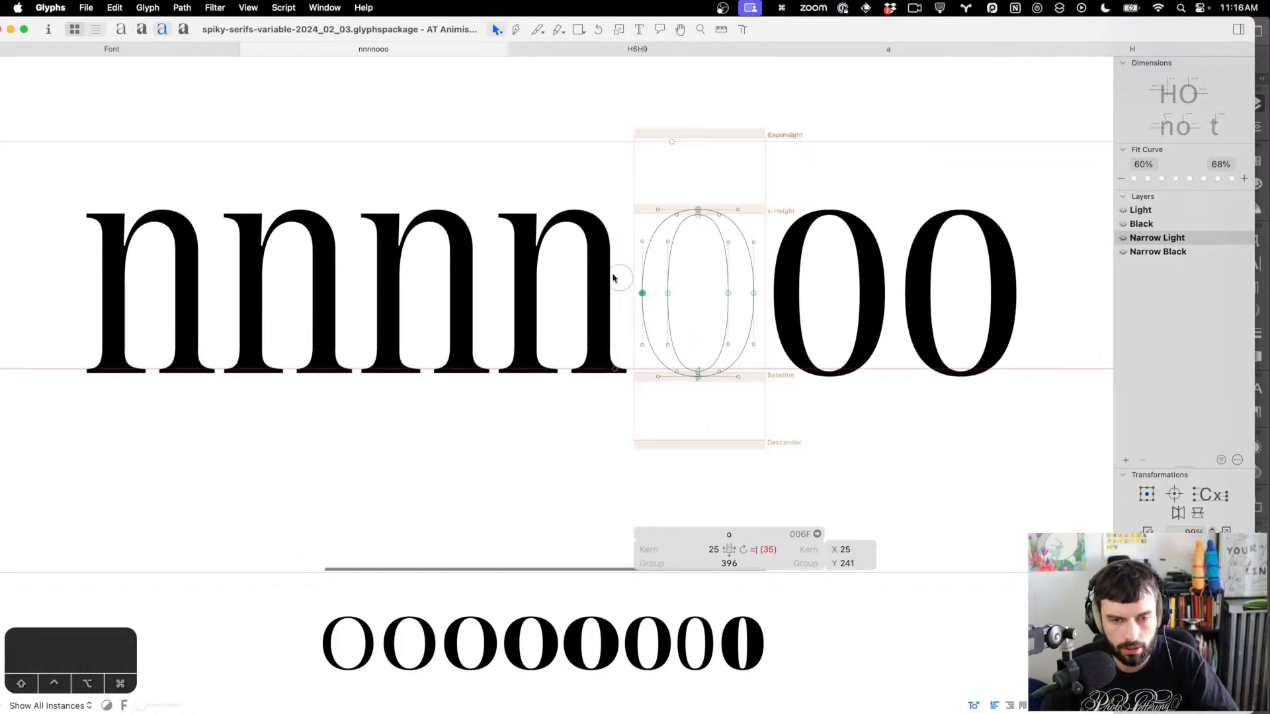
{"action": "key", "text": "ctrl+alt+Right"}
{"action": "key", "text": "ctrl+alt+Right"}
{"action": "left_click_drag", "start_coordinate": [787, 286], "coordinate": [736, 303]}
{"action": "key", "text": "ctrl+alt+Left"}
{"action": "key", "text": "ctrl+alt+Left"}
{"action": "key", "text": "ctrl+alt+Left"}
{"action": "key", "text": "ctrl+alt+Left"}
{"action": "key", "text": "t"}
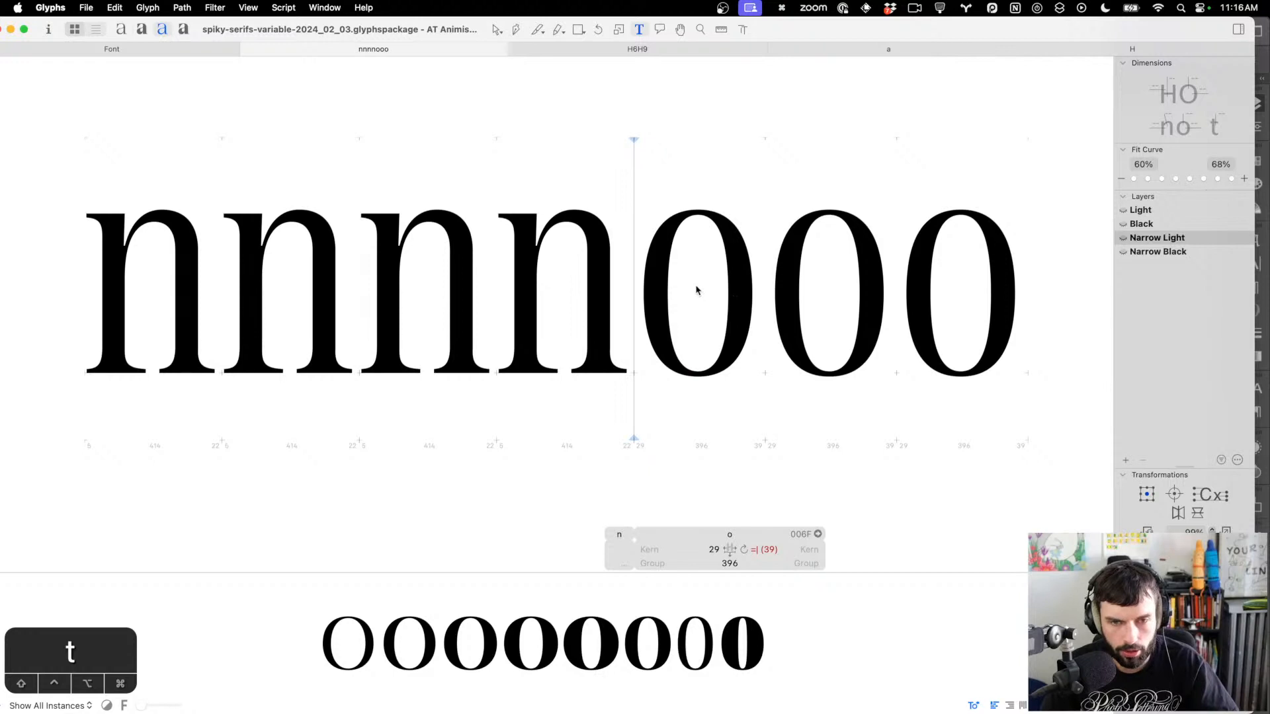
Narrow the Narrow Light o's outline further to sidebearings of 33 on the left and 43 on the right
{"action": "scroll", "coordinate": [696, 290], "scroll_direction": "up", "scroll_amount": 3}
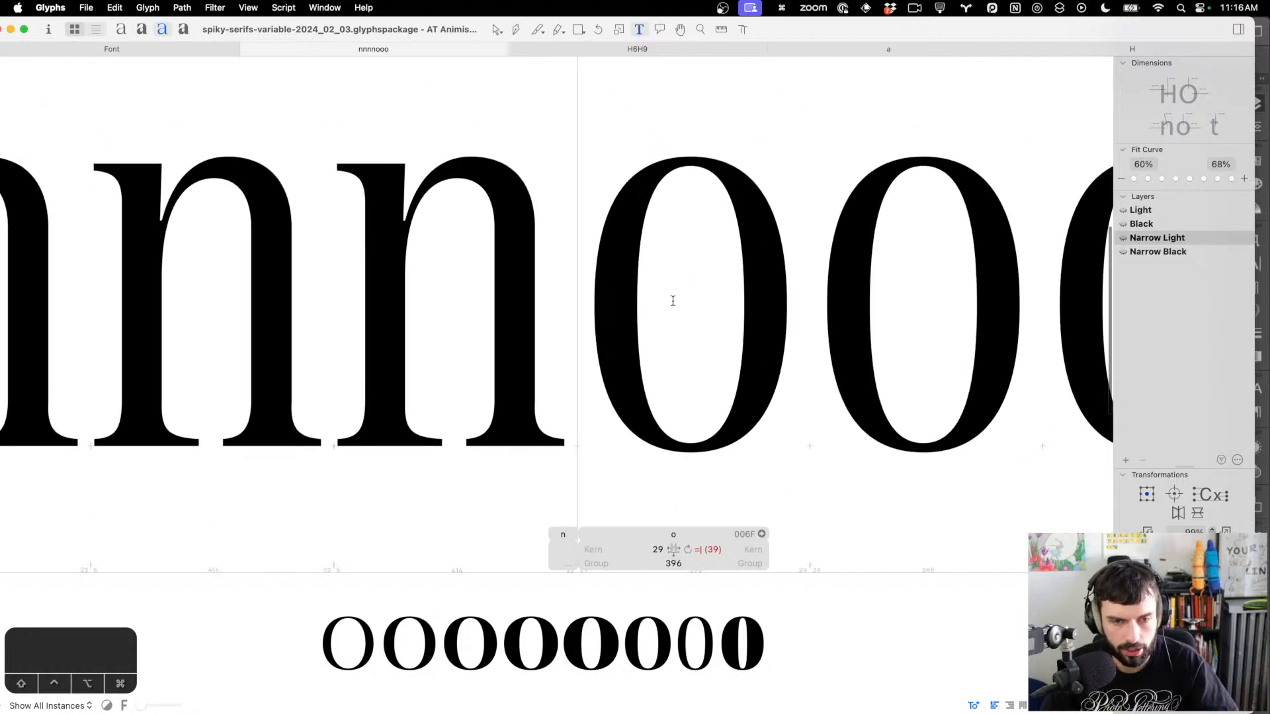
{"action": "double_click", "coordinate": [671, 301]}
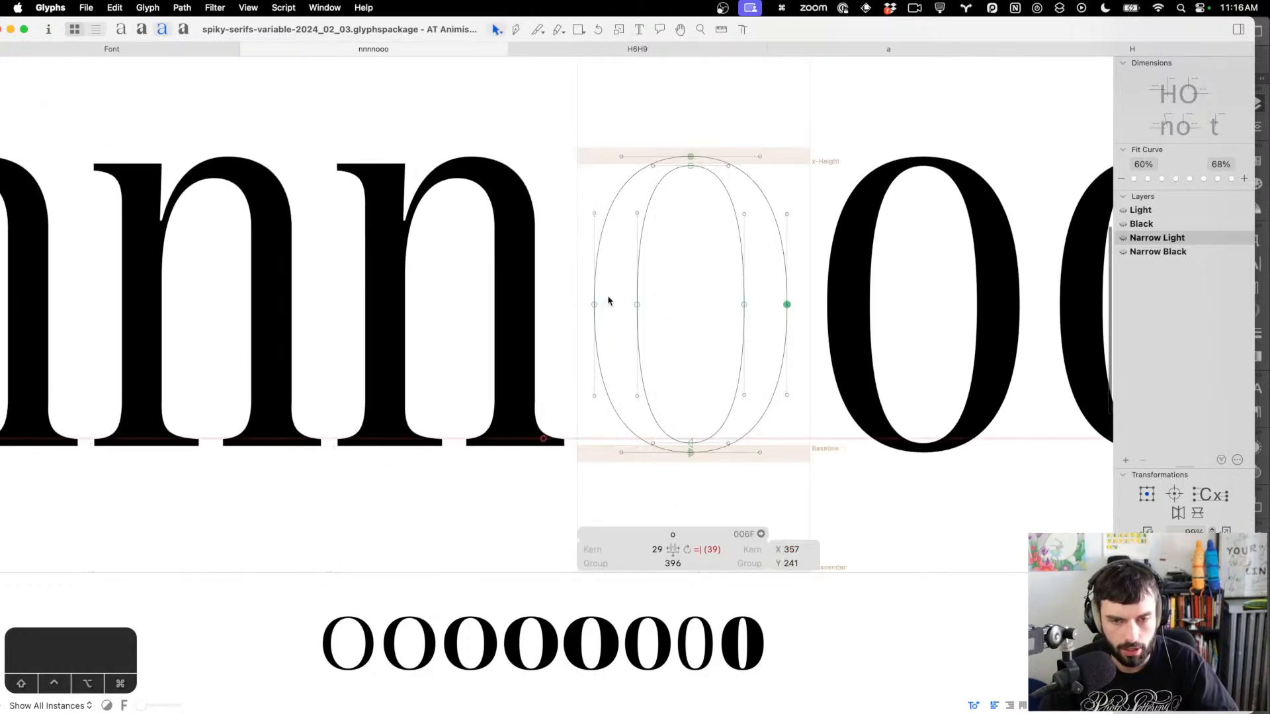
{"action": "double_click", "coordinate": [928, 298]}
{"action": "scroll", "coordinate": [929, 299], "scroll_direction": "right", "scroll_amount": 3}
{"action": "left_click_drag", "start_coordinate": [703, 291], "coordinate": [645, 336]}
{"action": "key", "text": "ctrl+alt+Right"}
{"action": "key", "text": "ctrl+alt+Right"}
{"action": "key", "text": "ctrl+alt+Right"}
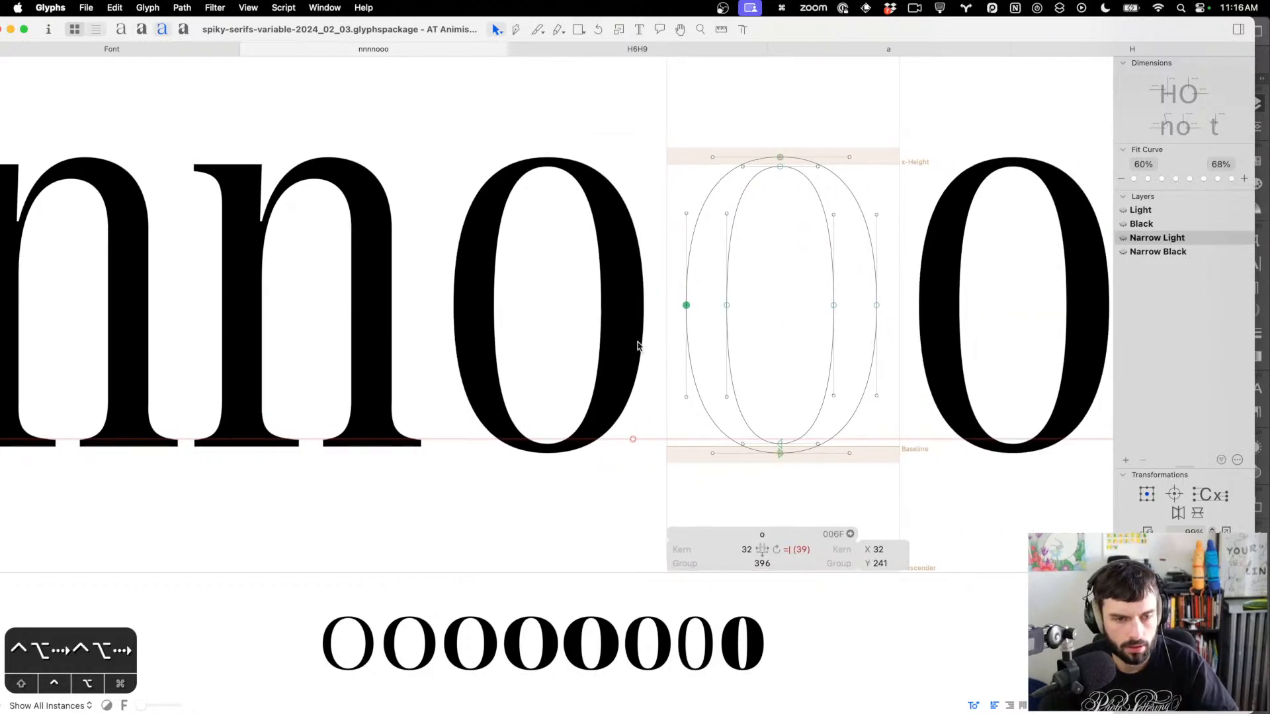
{"action": "left_click_drag", "start_coordinate": [933, 296], "coordinate": [859, 332]}
{"action": "key", "text": "ctrl+alt+Left"}
{"action": "key", "text": "ctrl+alt+Left"}
{"action": "key", "text": "ctrl+alt+Left"}
{"action": "key", "text": "ctrl+alt+Left"}
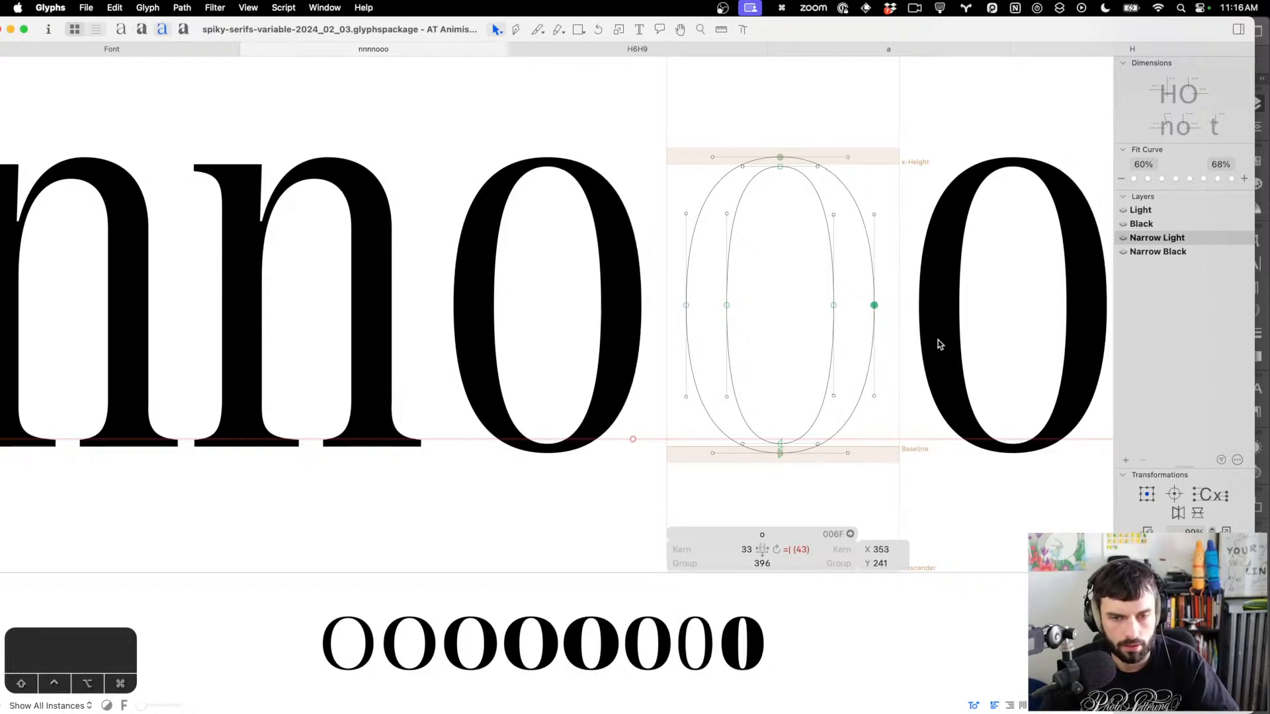
Shift the Narrow Light o's sides inward again to reach sidebearings of 44 on the left and 46 on the right
{"action": "left_click_drag", "start_coordinate": [936, 337], "coordinate": [678, 330]}
{"action": "key", "text": "ctrl+alt+Left"}
{"action": "key", "text": "ctrl+alt+Left"}
{"action": "key", "text": "ctrl+alt+Right"}
{"action": "key", "text": "ctrl+alt+Right"}
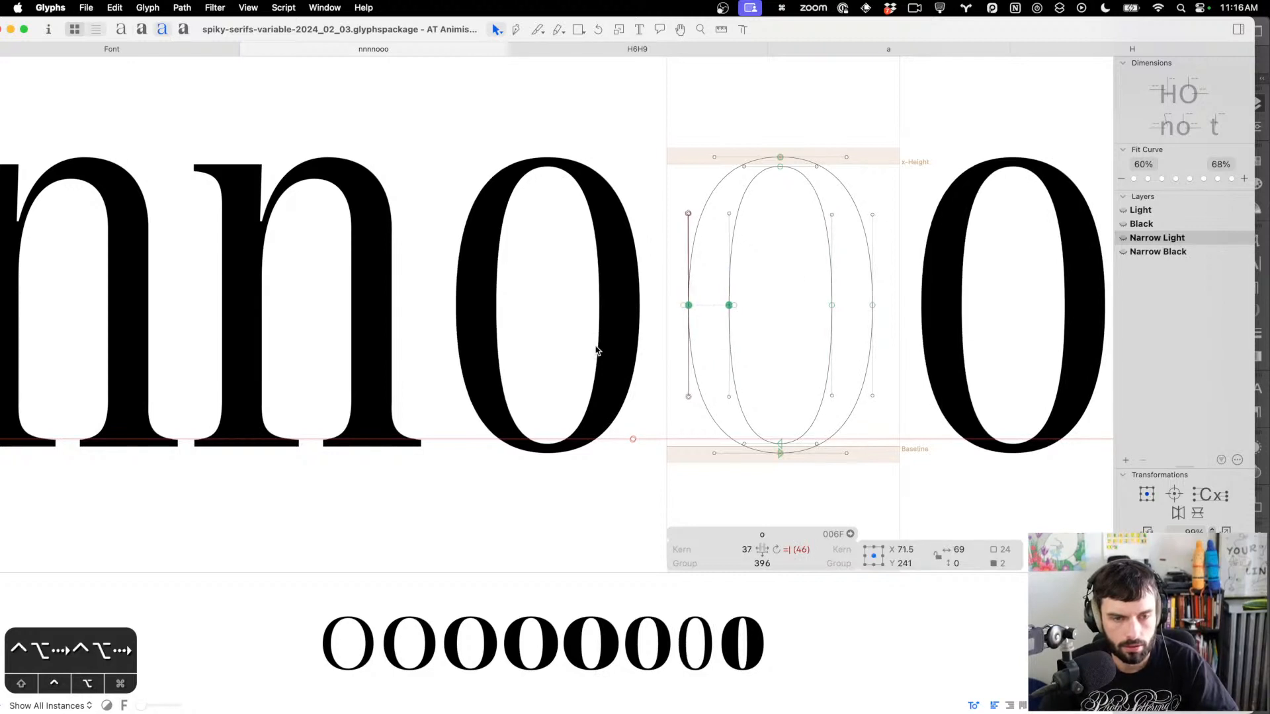
{"action": "key", "text": "ctrl+alt+Right"}
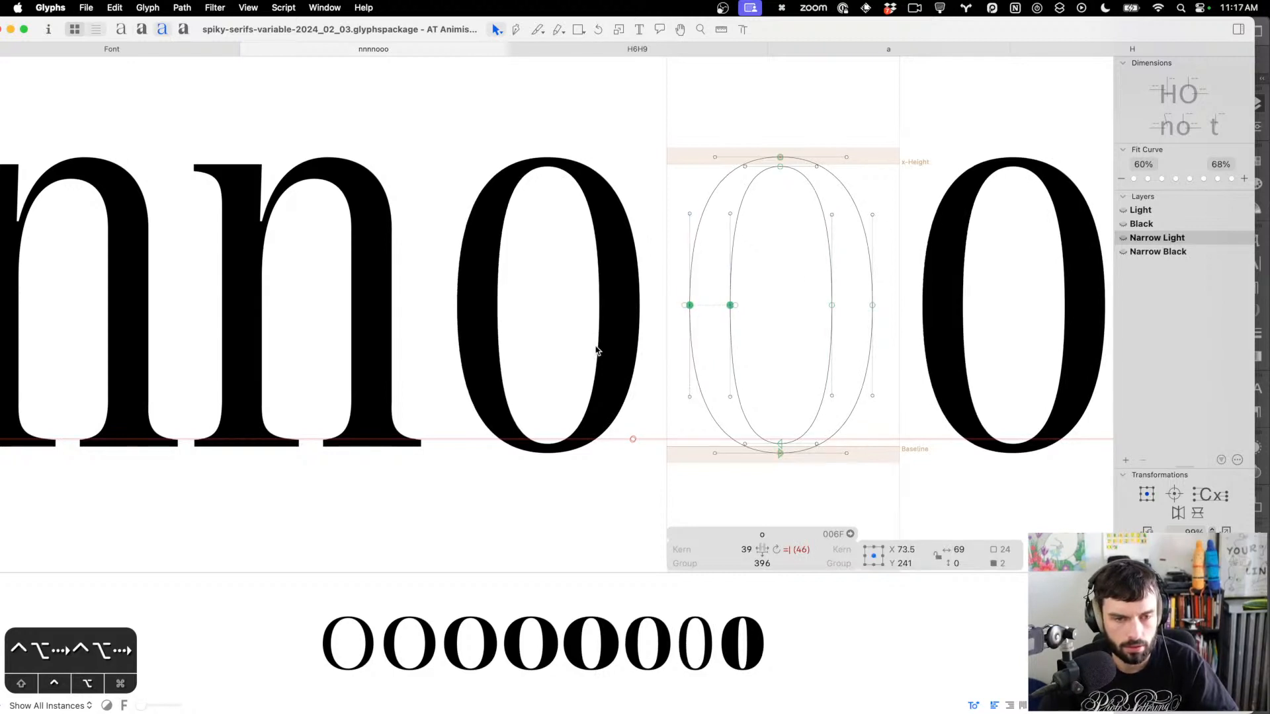
{"action": "key", "text": "ctrl+alt+Right"}
{"action": "key", "text": "ctrl+alt+Right"}
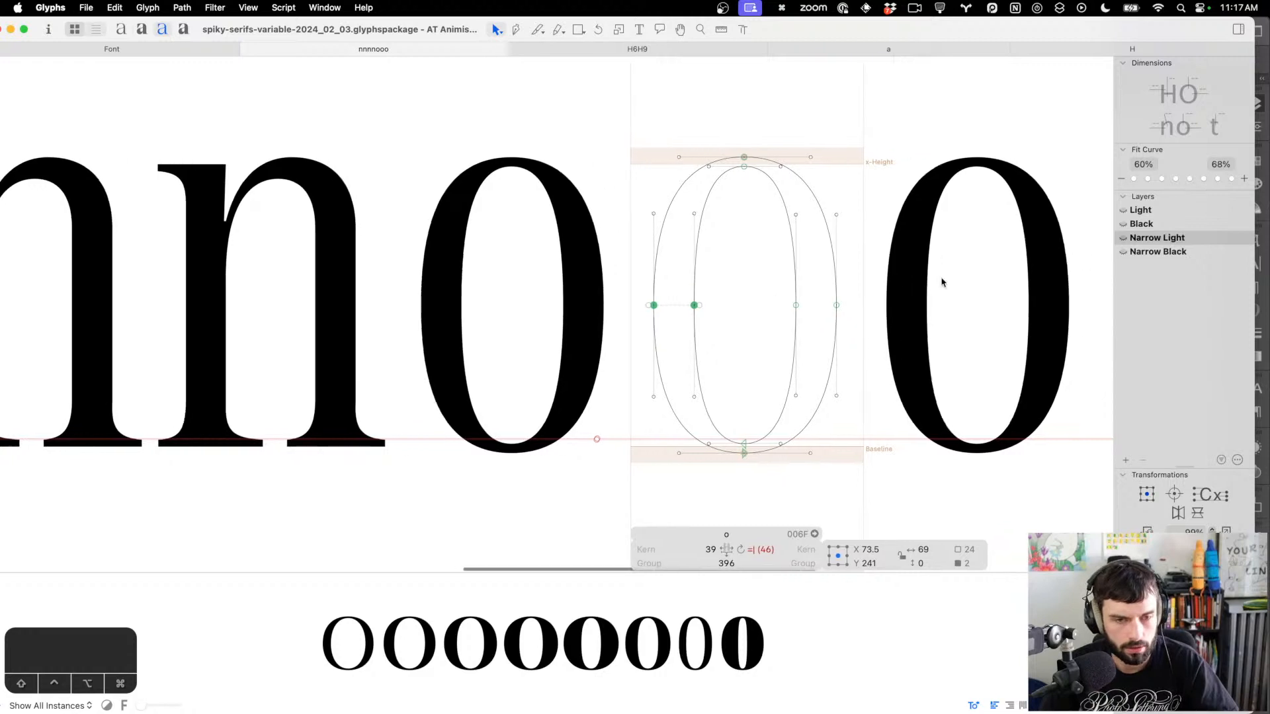
{"action": "key", "text": "ctrl+alt+Right"}
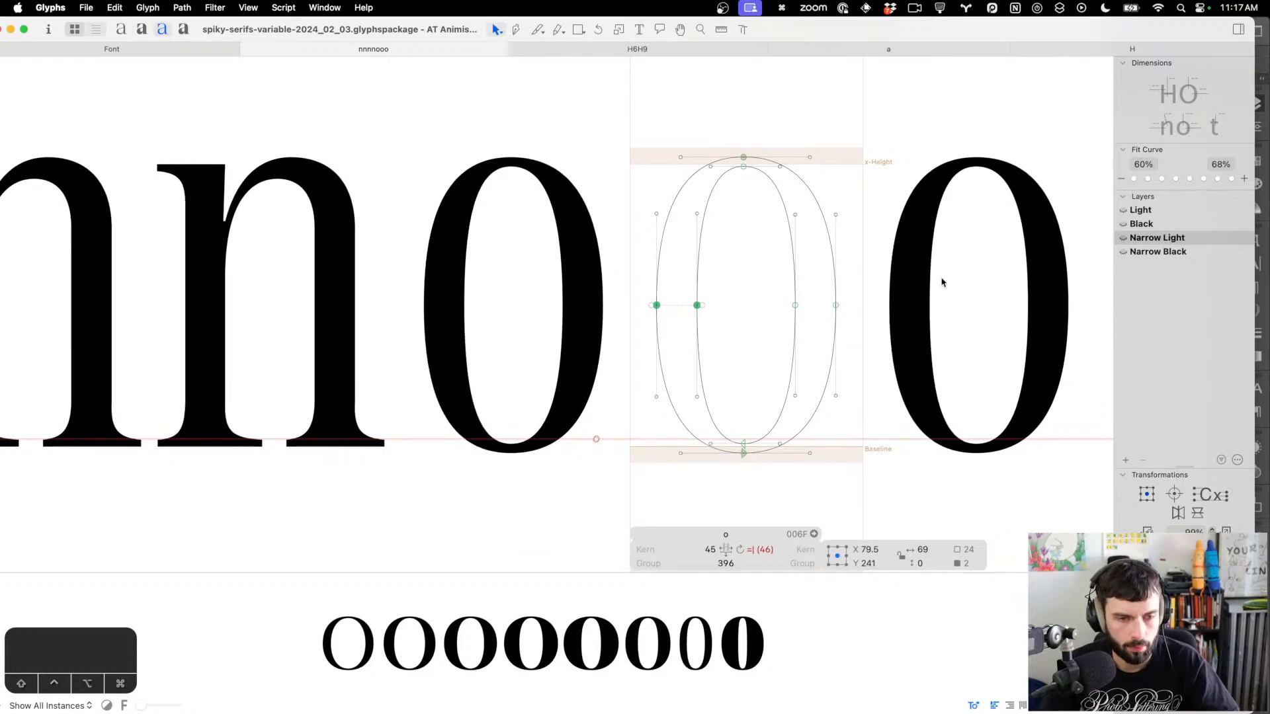
{"action": "scroll", "coordinate": [942, 282], "scroll_direction": "down", "scroll_amount": 5}
{"action": "key", "text": "ctrl+alt+Right"}
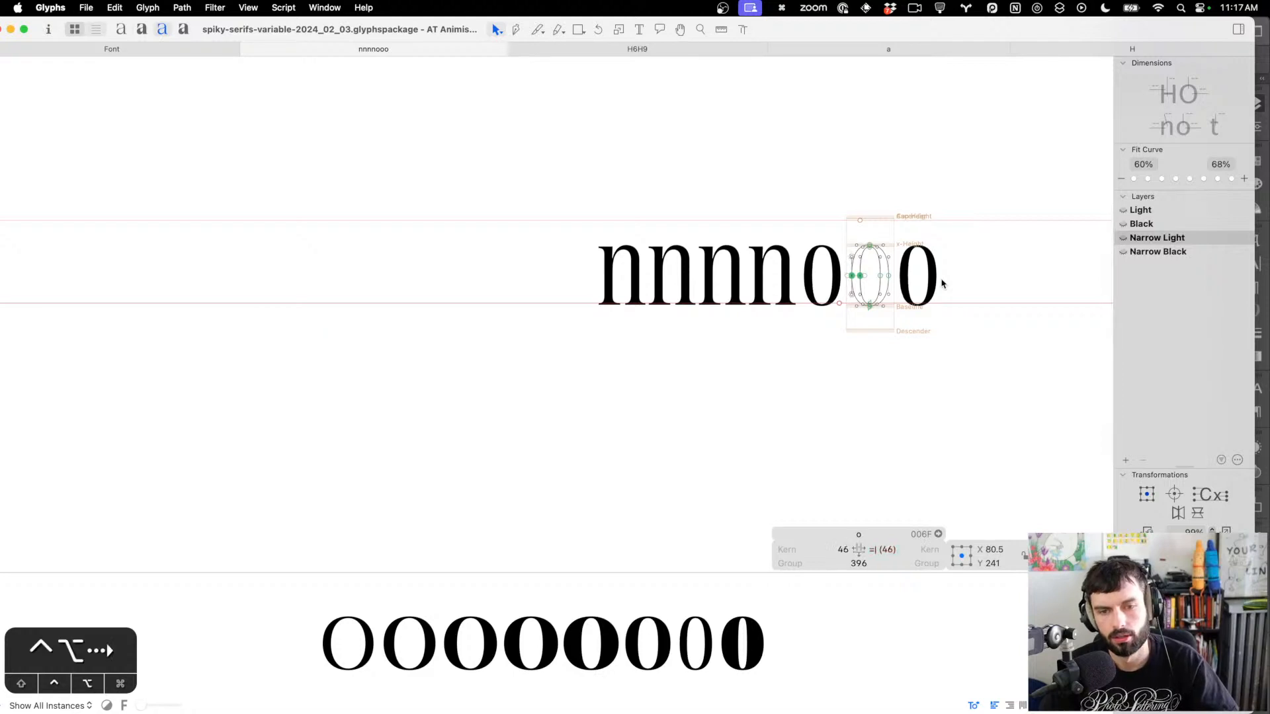
{"action": "key", "text": "ctrl+alt+Left"}
{"action": "key", "text": "ctrl+alt+Left"}
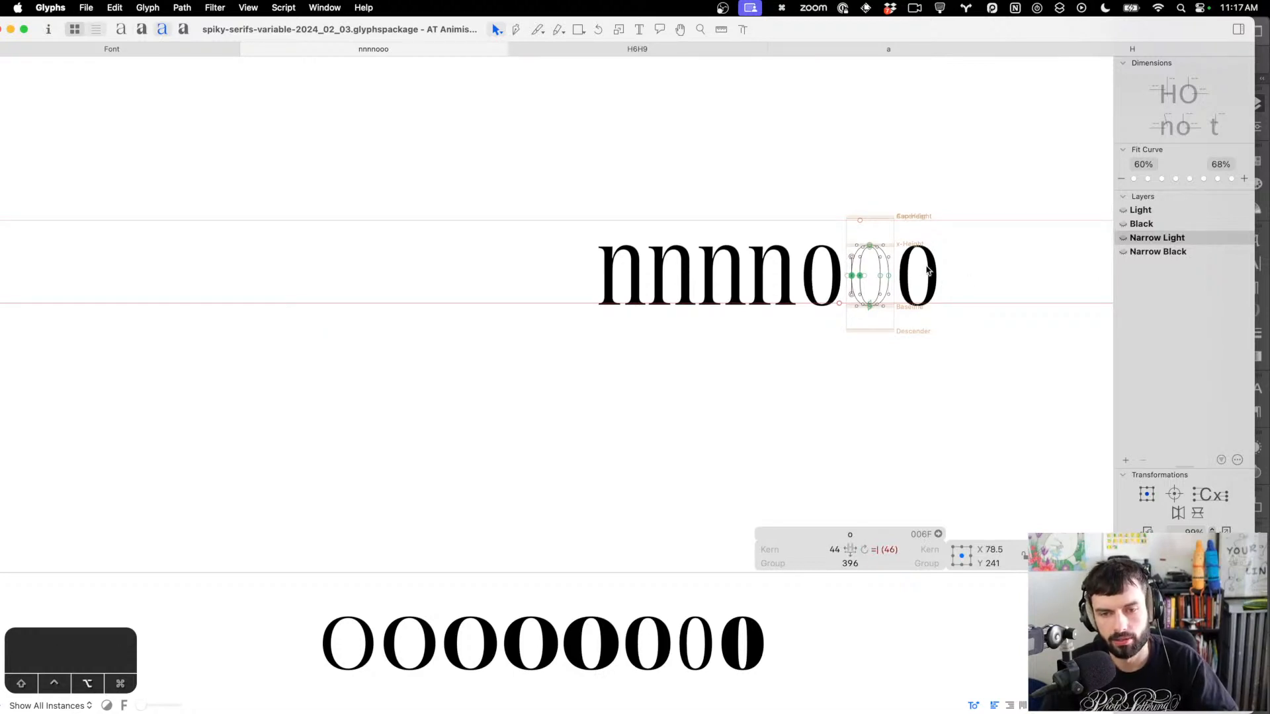
Add a guide through the counter's side nodes in the Narrow Light o and centre the top and bottom nodes at X 197
{"action": "scroll", "coordinate": [906, 268], "scroll_direction": "up", "scroll_amount": 5}
{"action": "scroll", "coordinate": [842, 265], "scroll_direction": "up", "scroll_amount": 1}
{"action": "left_click_drag", "start_coordinate": [700, 170], "coordinate": [688, 348]}
{"action": "left_click_drag", "start_coordinate": [771, 331], "coordinate": [639, 361]}
{"action": "right_click", "coordinate": [639, 361]}
{"action": "left_click", "coordinate": [688, 517]}
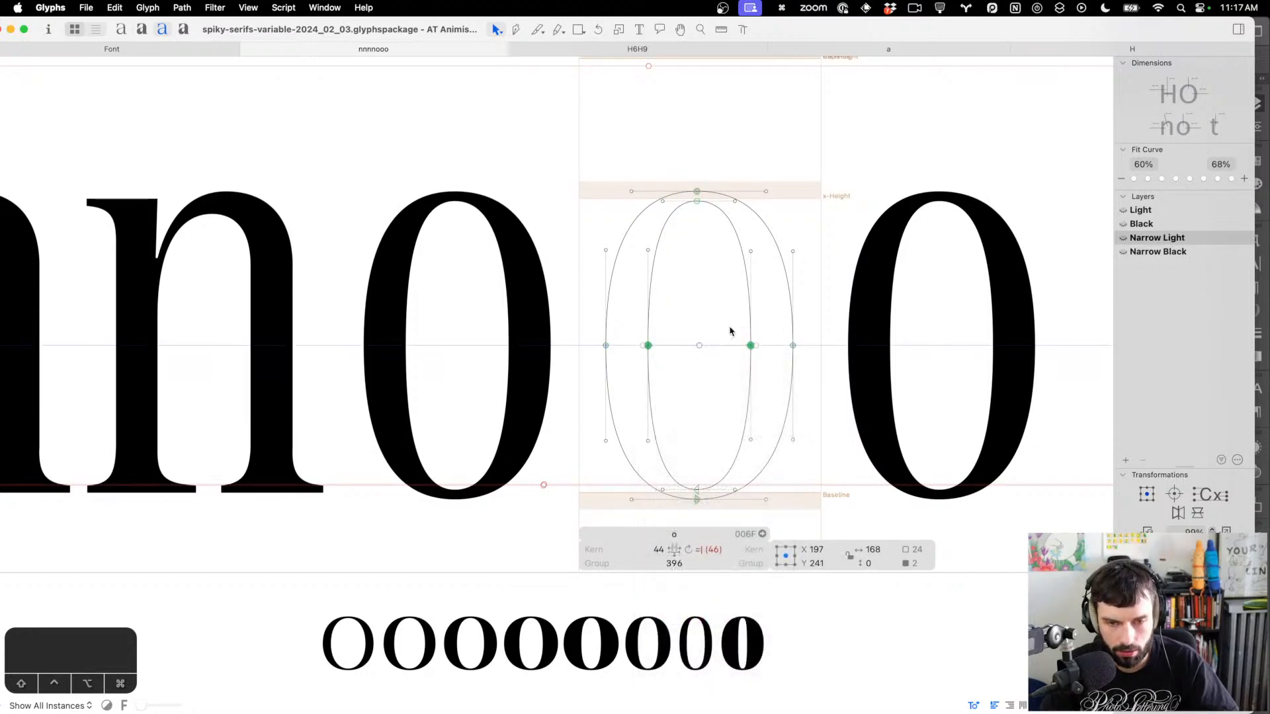
{"action": "left_click_drag", "start_coordinate": [701, 141], "coordinate": [680, 527]}
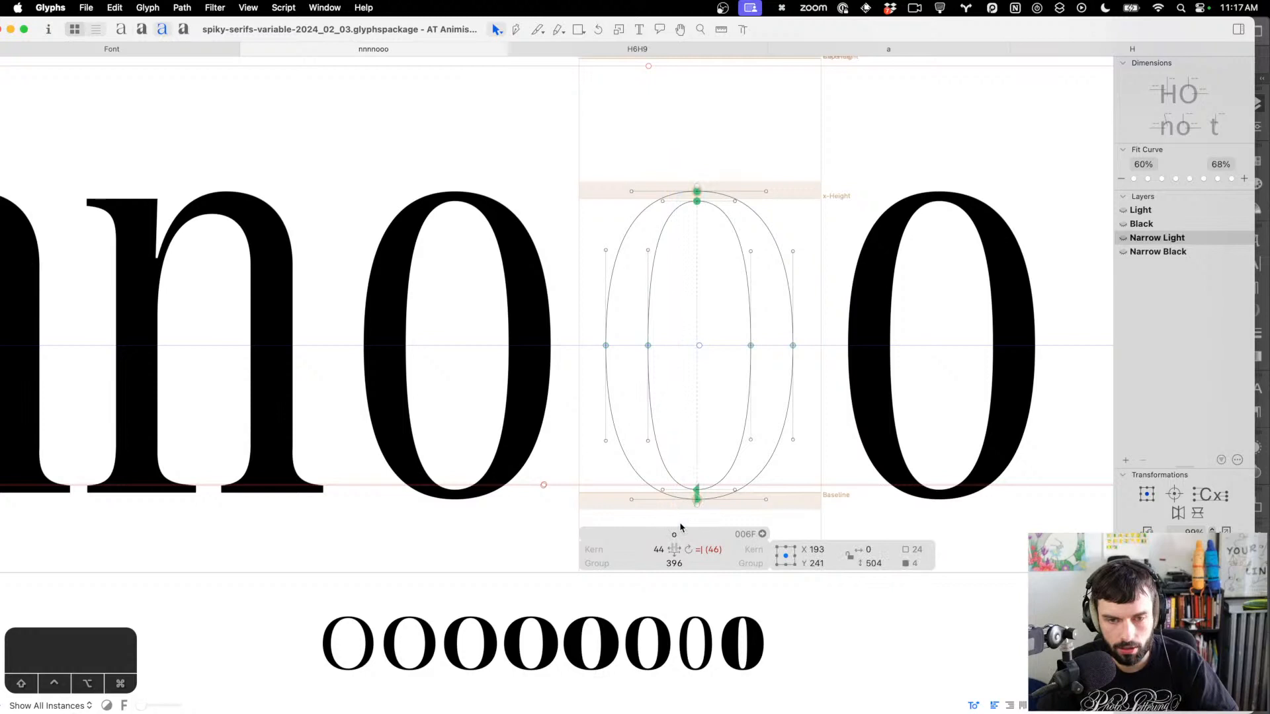
{"action": "key", "text": "ctrl+alt+Right"}
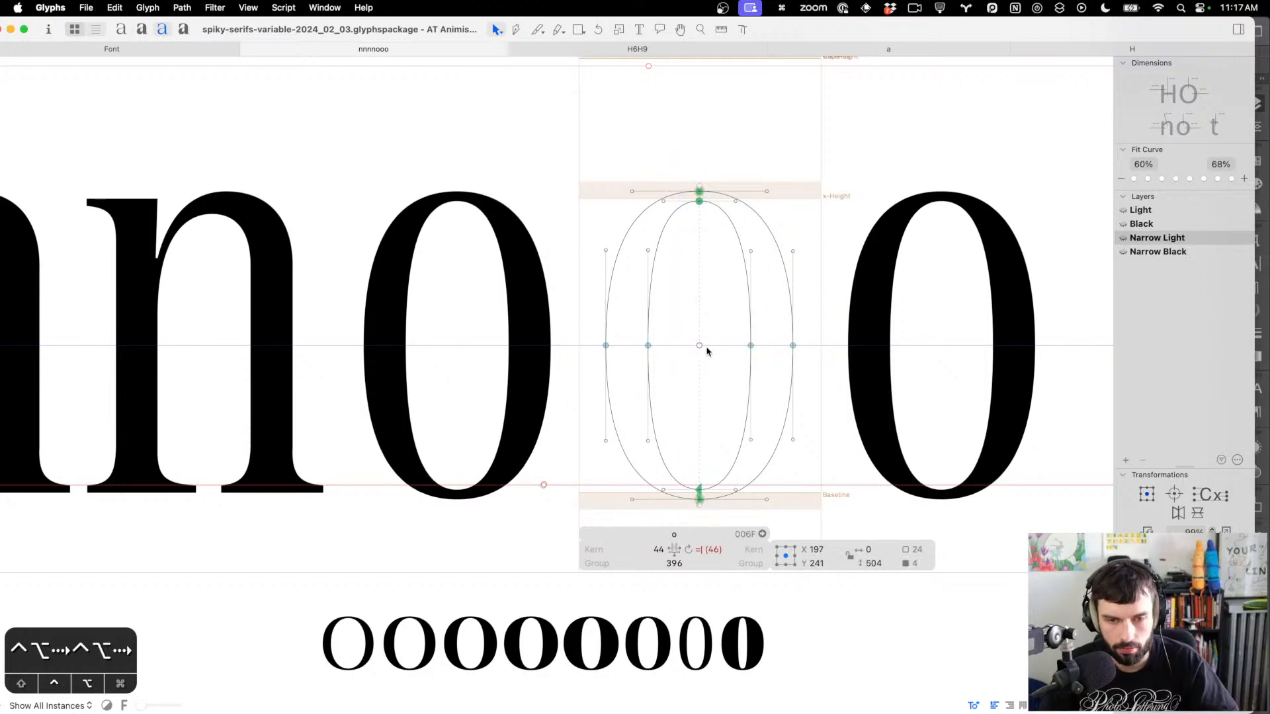
Add a vertical guide through the inner top and bottom nodes of the Narrow Light o
{"action": "key", "text": "t"}
{"action": "key", "text": "Escape"}
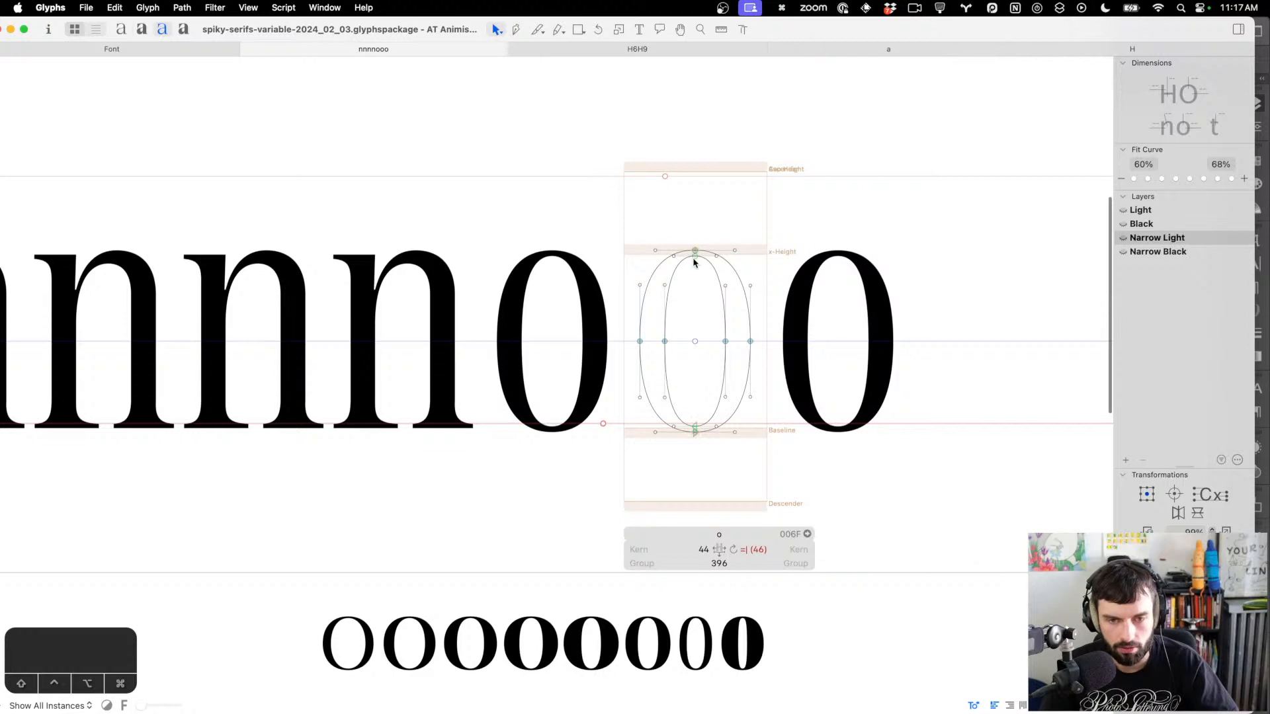
{"action": "left_click", "coordinate": [694, 428], "text": "shift"}
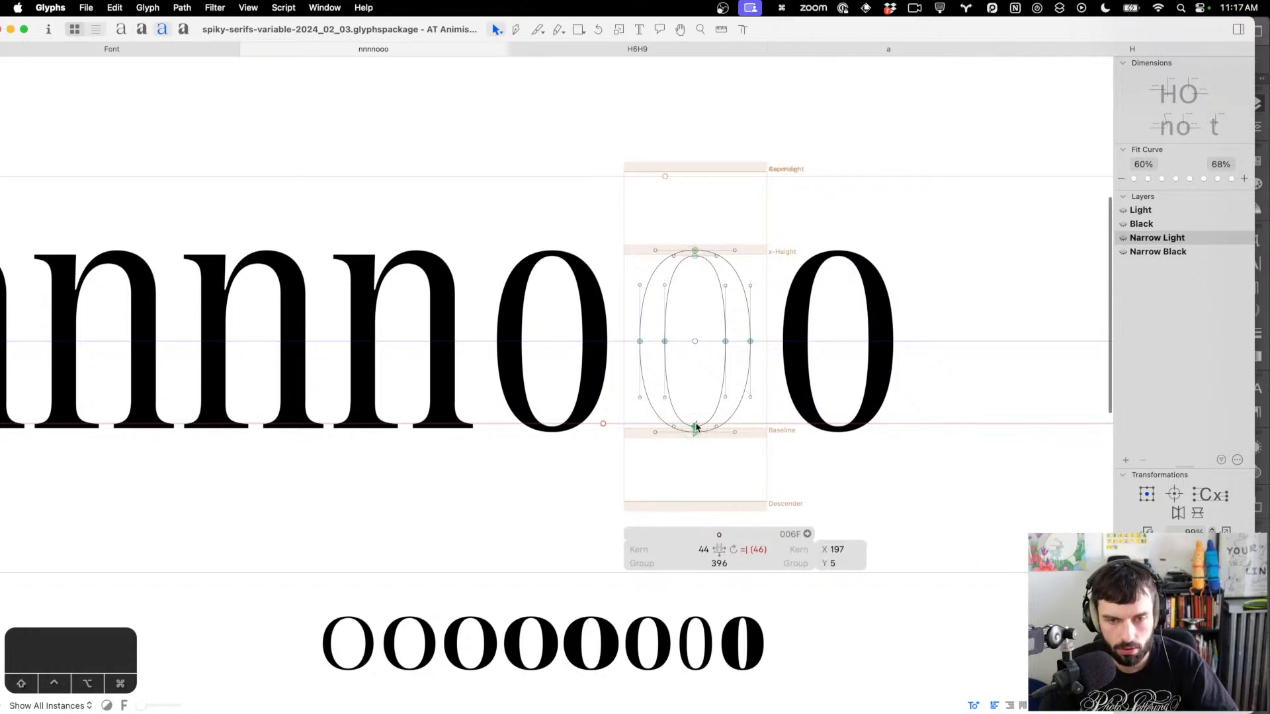
{"action": "left_click", "coordinate": [695, 253], "text": "shift"}
{"action": "right_click", "coordinate": [695, 259]}
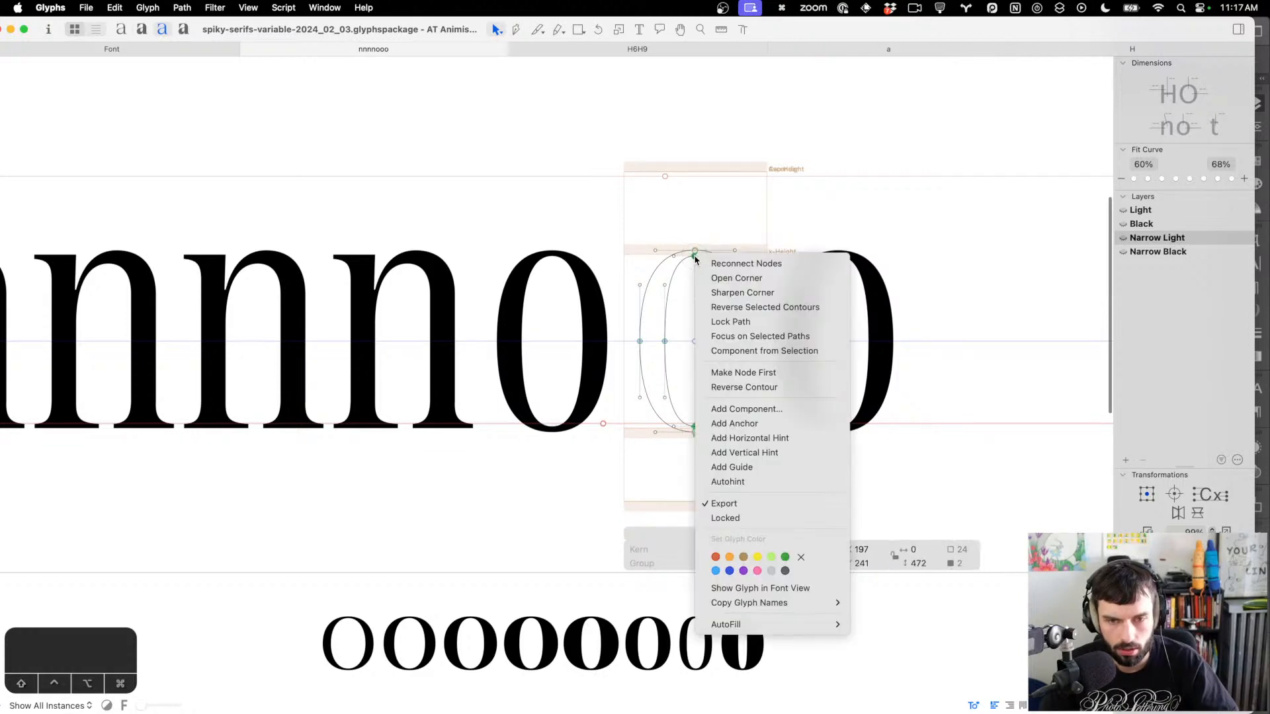
{"action": "left_click", "coordinate": [731, 467]}
Save the font after checking the centred Narrow Light o, and switch to the Narrow Black master
{"action": "scroll", "coordinate": [699, 354], "scroll_direction": "up", "scroll_amount": 5}
{"action": "scroll", "coordinate": [694, 358], "scroll_direction": "up", "scroll_amount": 3}
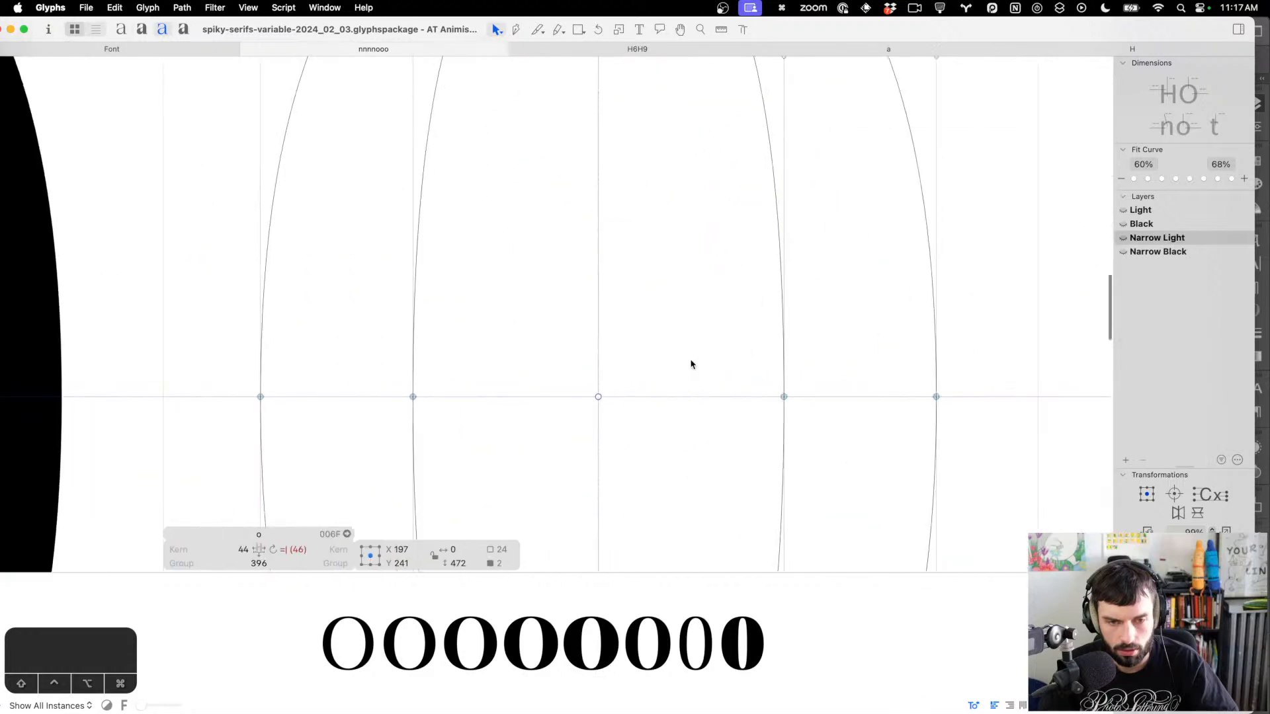
{"action": "scroll", "coordinate": [661, 320], "scroll_direction": "down", "scroll_amount": 6}
{"action": "key", "text": "t"}
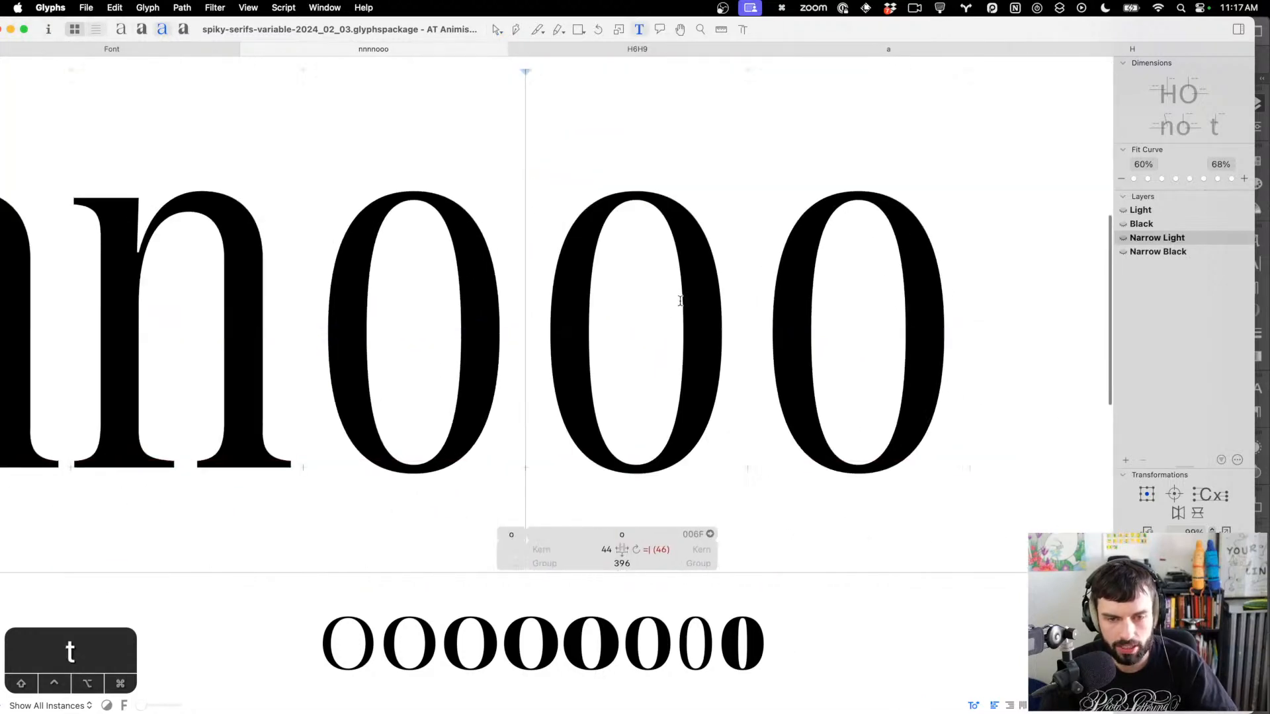
{"action": "key", "text": "super+s"}
{"action": "key", "text": "super+4"}
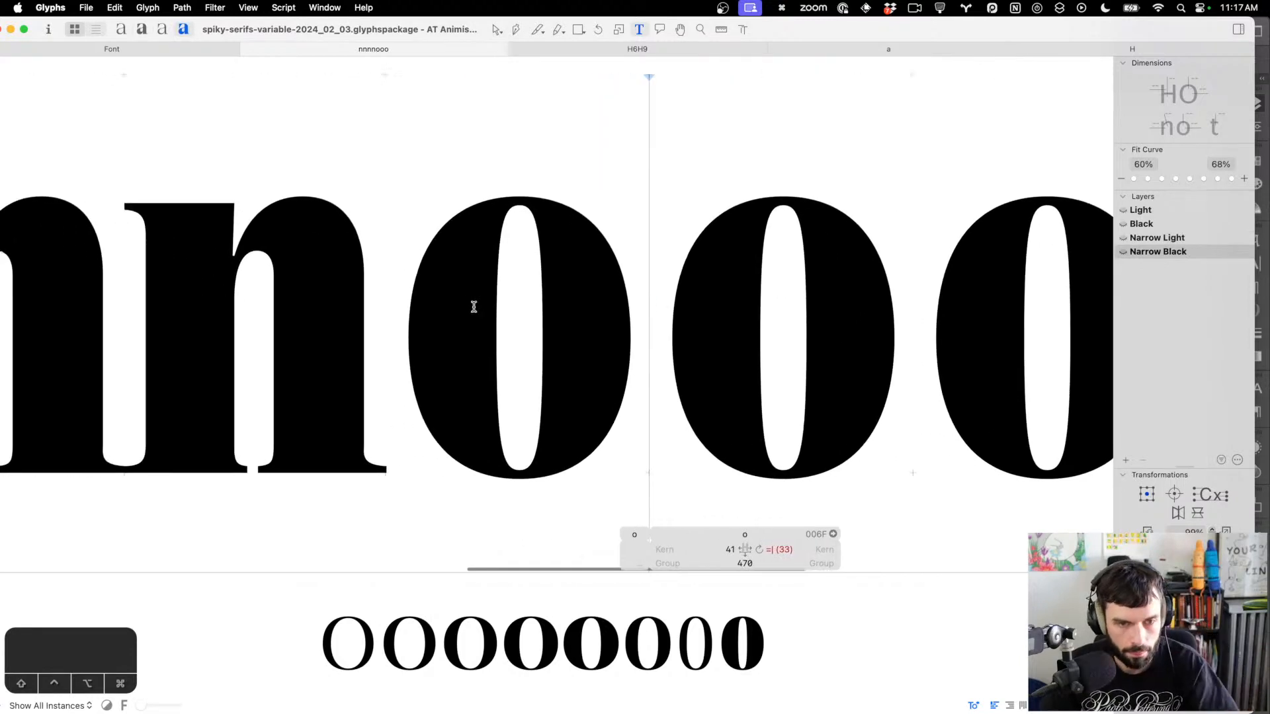
Try moving the left side of the Narrow Black o inward to a left sidebearing of 51
{"action": "double_click", "coordinate": [522, 302]}
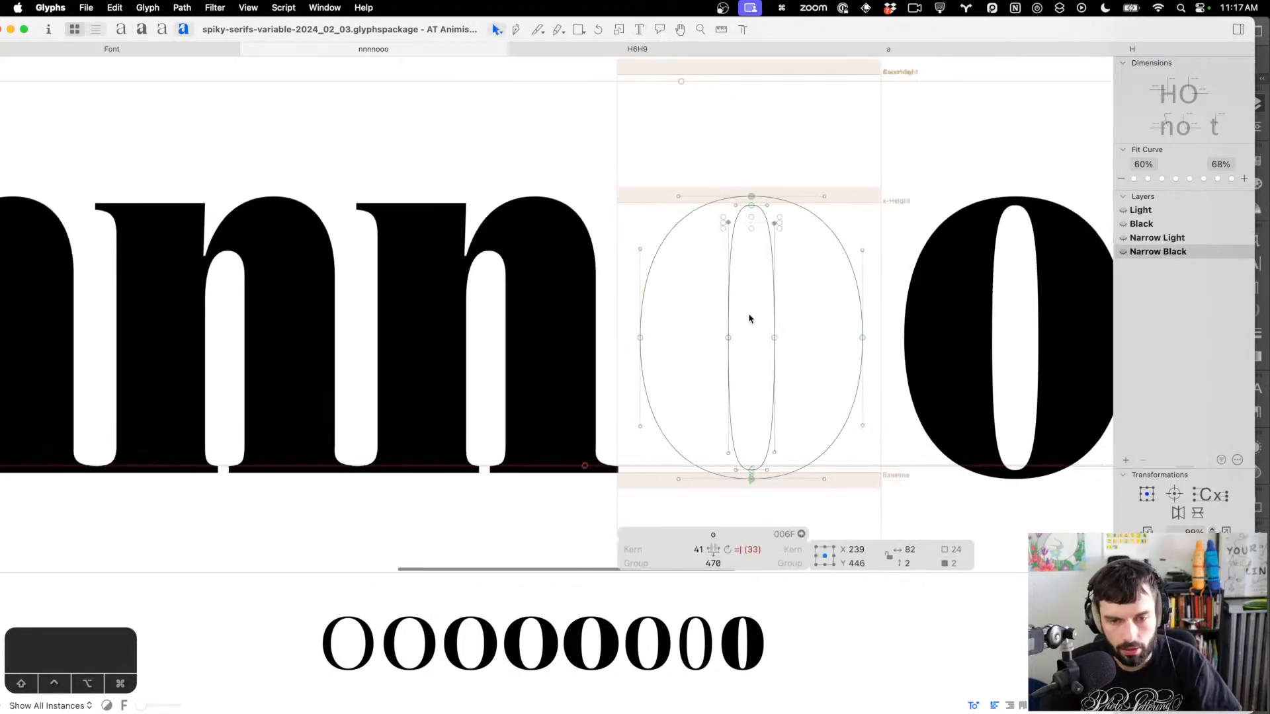
{"action": "left_click_drag", "start_coordinate": [752, 318], "coordinate": [526, 364]}
{"action": "key", "text": "ctrl+alt+shift+Right"}
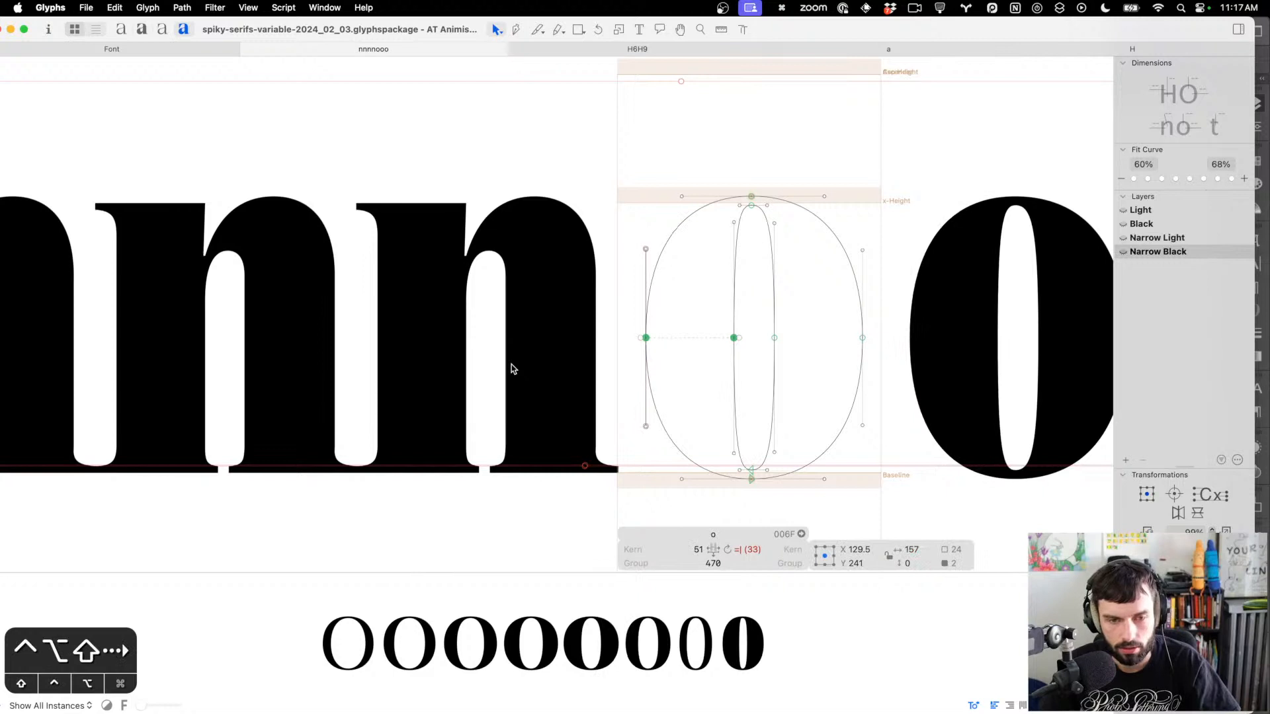
{"action": "key", "text": "t"}
{"action": "scroll", "coordinate": [561, 363], "scroll_direction": "down", "scroll_amount": 3}
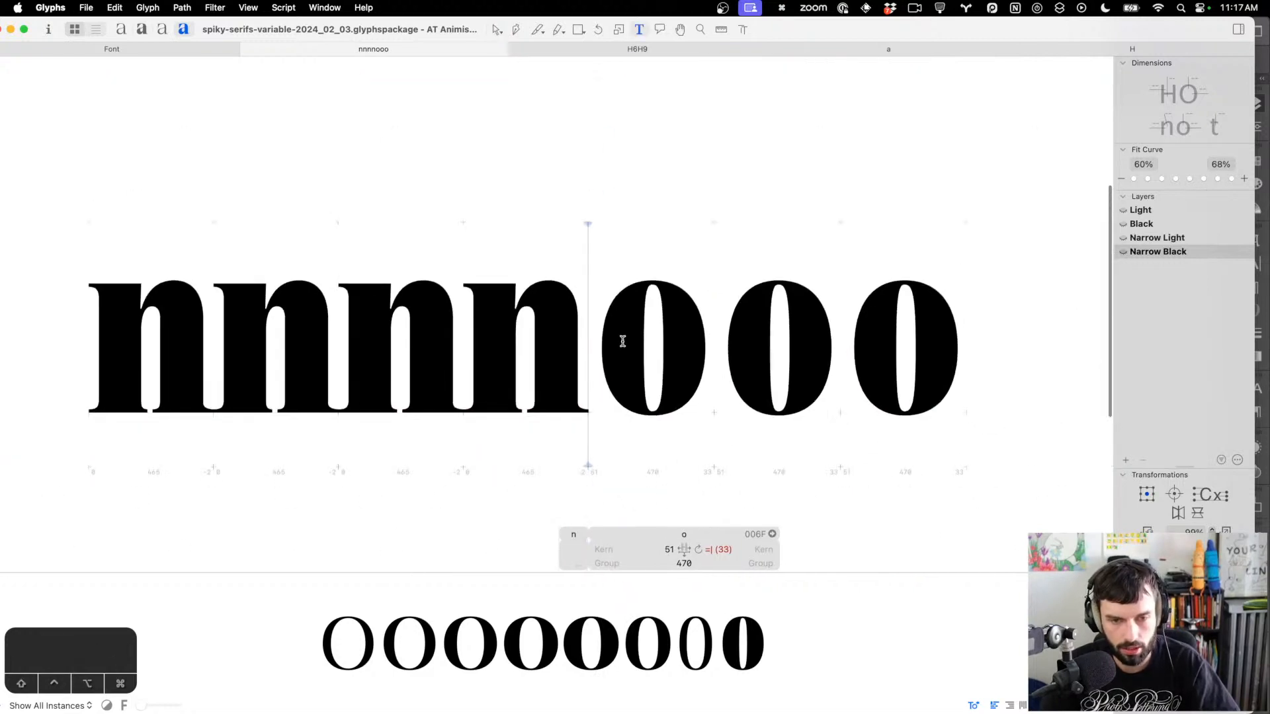
{"action": "double_click", "coordinate": [622, 341]}
{"action": "key", "text": "ctrl+alt+shift+Left"}
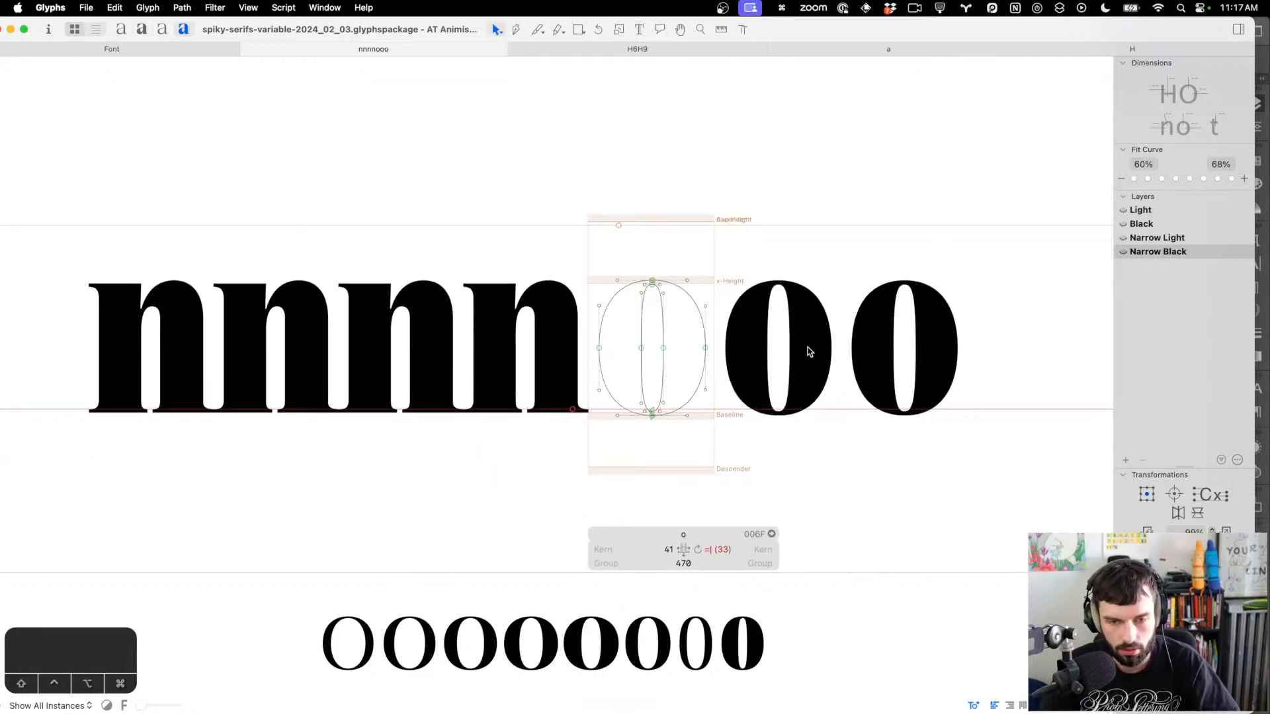
Move the right side of the Narrow Black o inward to a right sidebearing of 41
{"action": "double_click", "coordinate": [788, 351]}
{"action": "left_click_drag", "start_coordinate": [776, 330], "coordinate": [883, 376]}
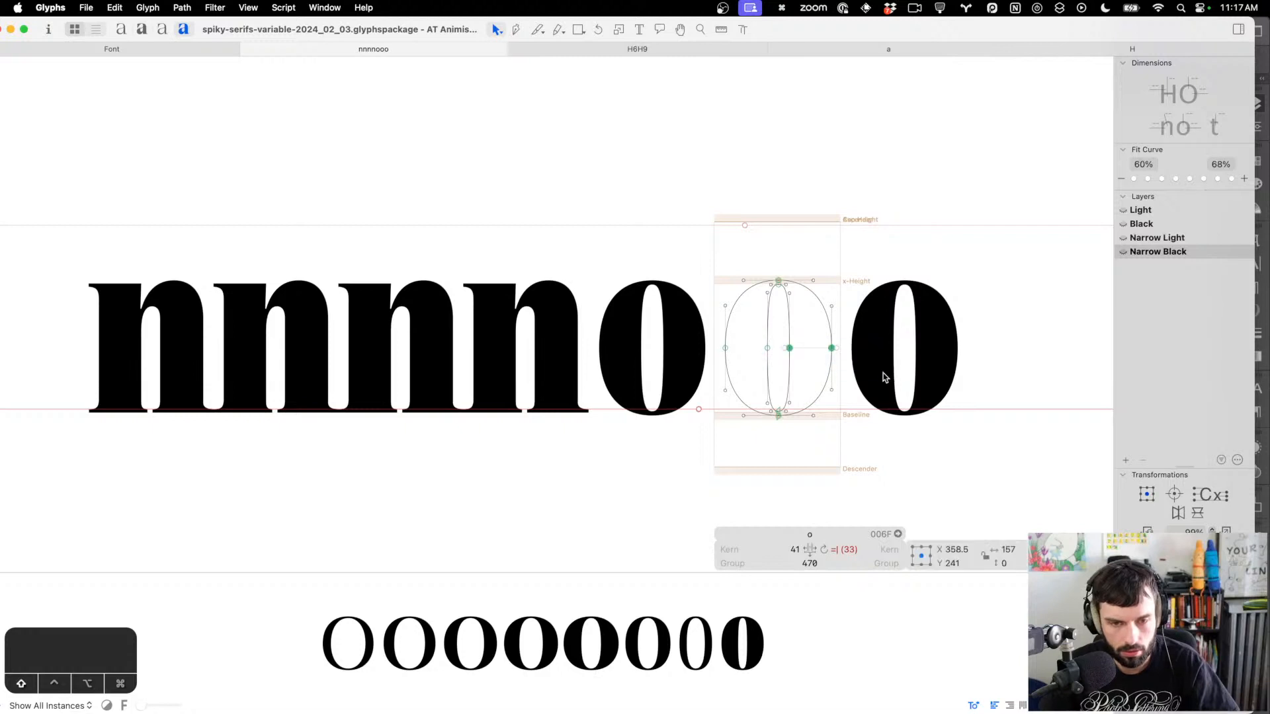
{"action": "key", "text": "shift+Left"}
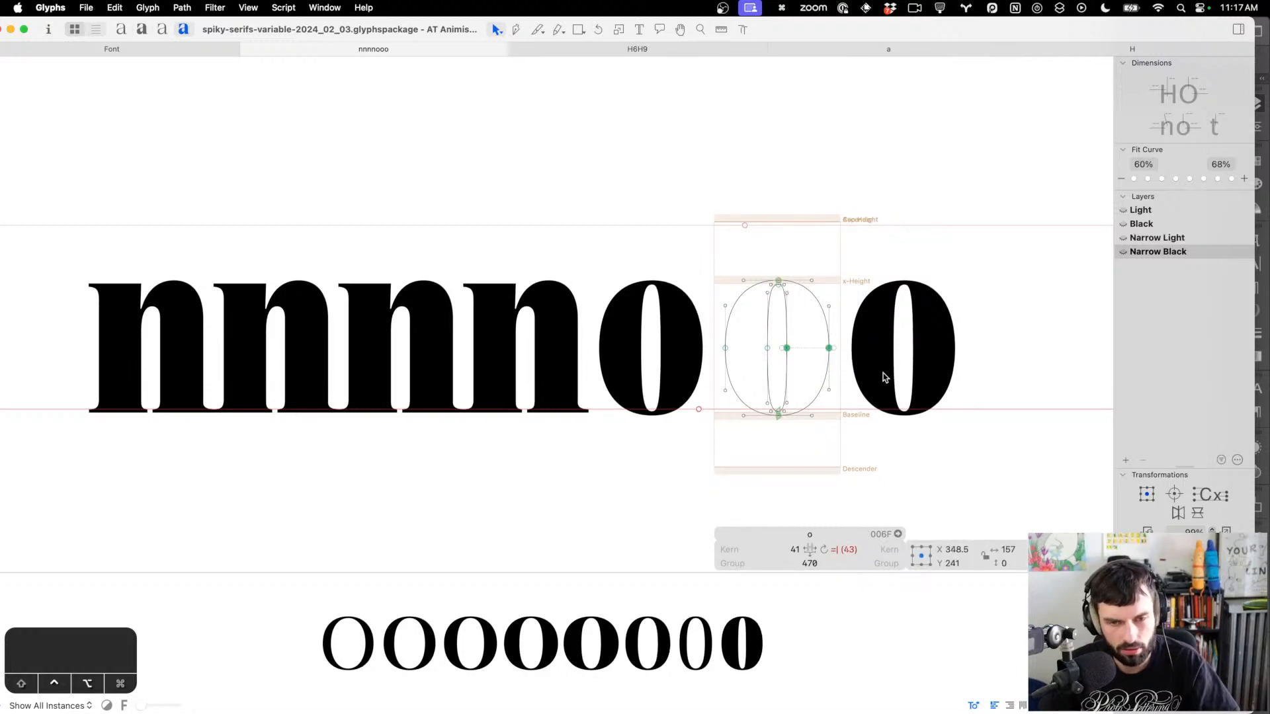
{"action": "key", "text": "ctrl+alt+Right"}
{"action": "key", "text": "ctrl+alt+Right"}
{"action": "key", "text": "ctrl+alt+Right"}
{"action": "key", "text": "ctrl+alt+Right"}
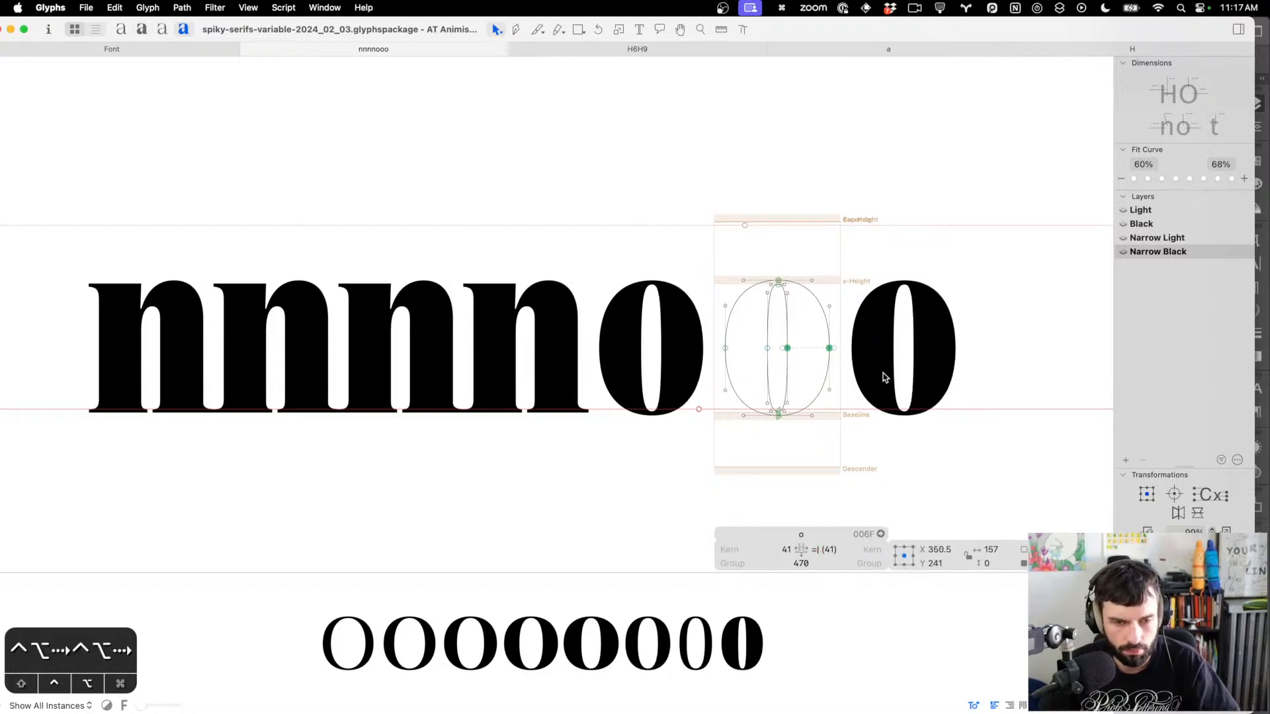
{"action": "key", "text": "ctrl+alt+Left"}
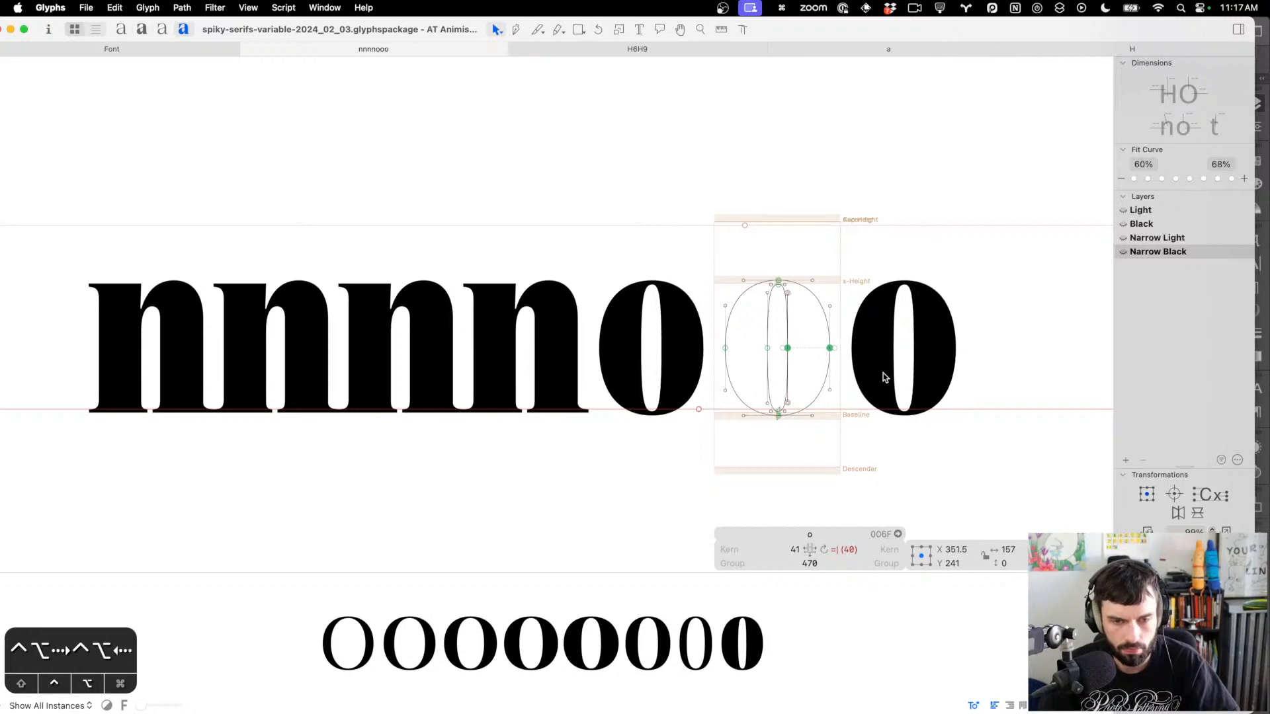
{"action": "key", "text": "ctrl+alt+Left"}
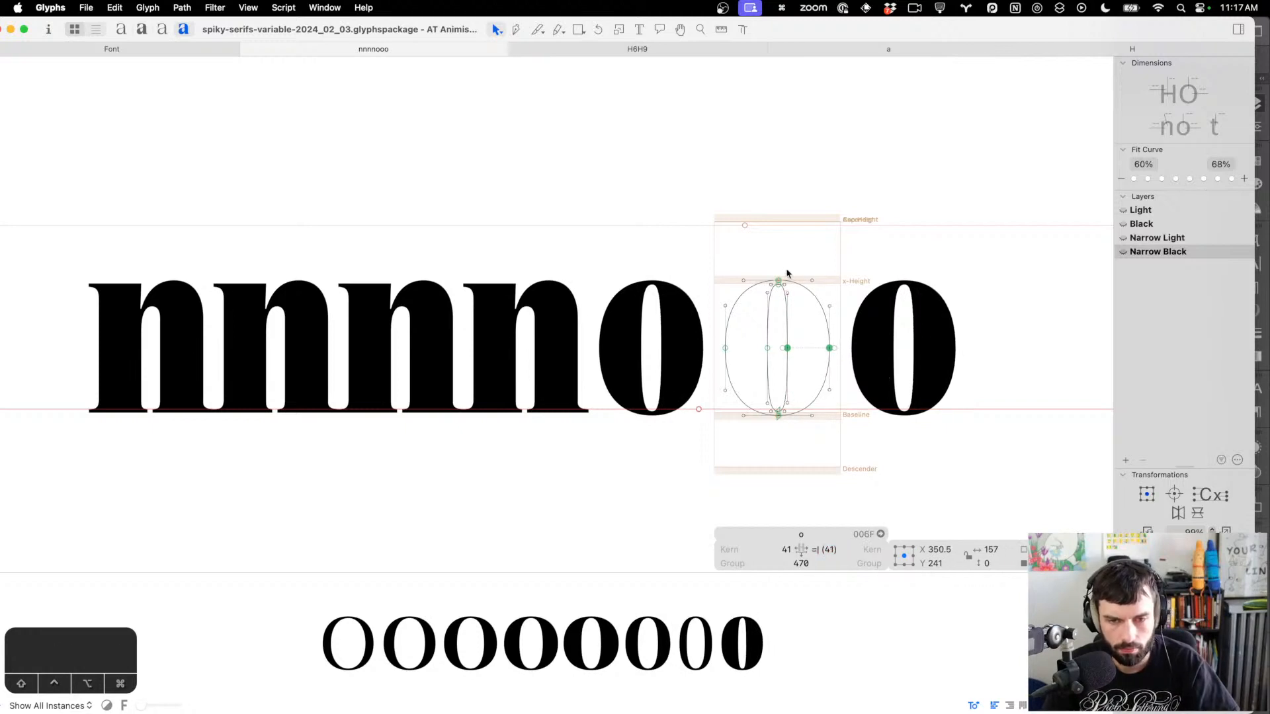
Add a guide through the counter's side nodes in the Narrow Black o and centre the top and bottom nodes at X 235
{"action": "scroll", "coordinate": [794, 354], "scroll_direction": "up", "scroll_amount": 5}
{"action": "left_click_drag", "start_coordinate": [789, 325], "coordinate": [655, 392]}
{"action": "right_click", "coordinate": [681, 379]}
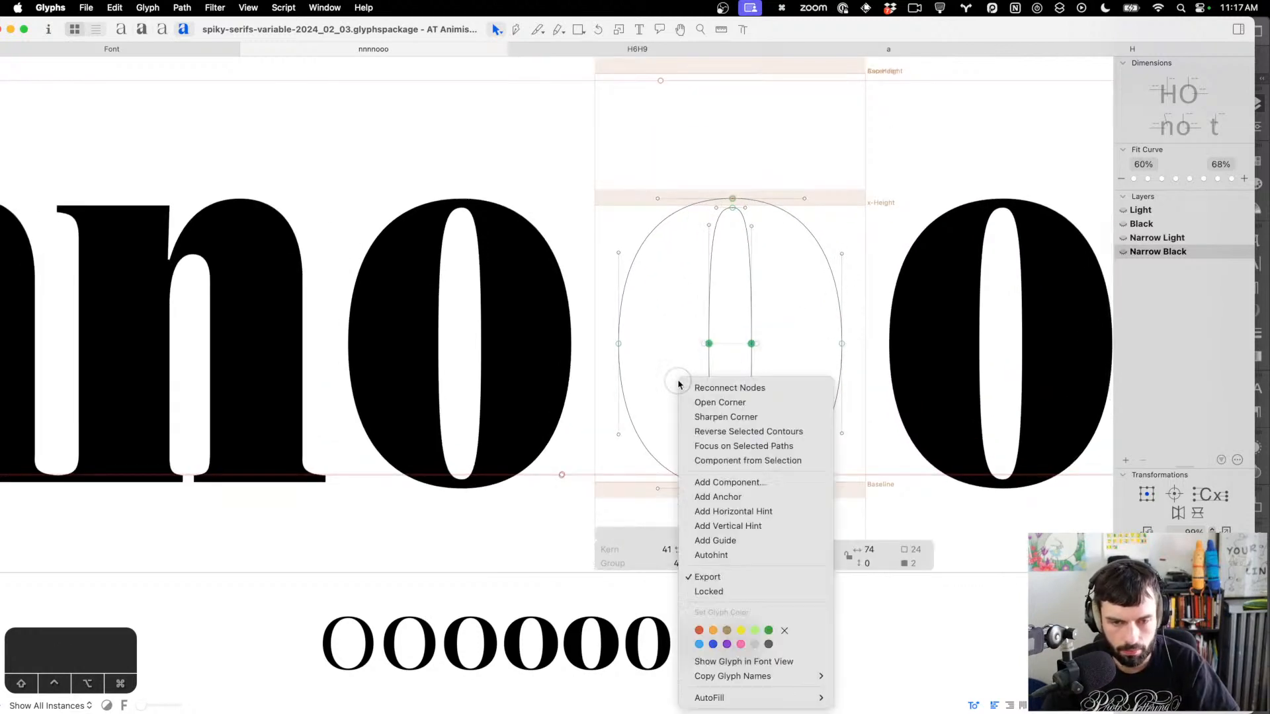
{"action": "left_click", "coordinate": [715, 541]}
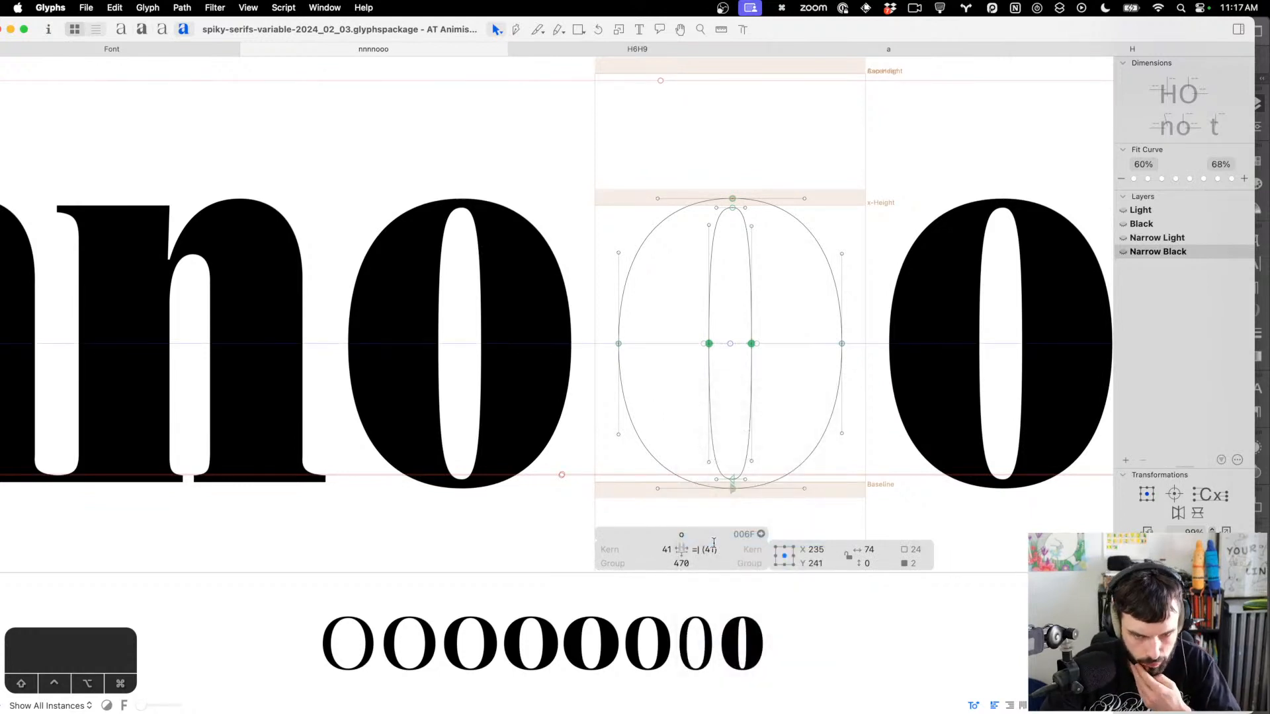
{"action": "left_click_drag", "start_coordinate": [737, 502], "coordinate": [731, 171]}
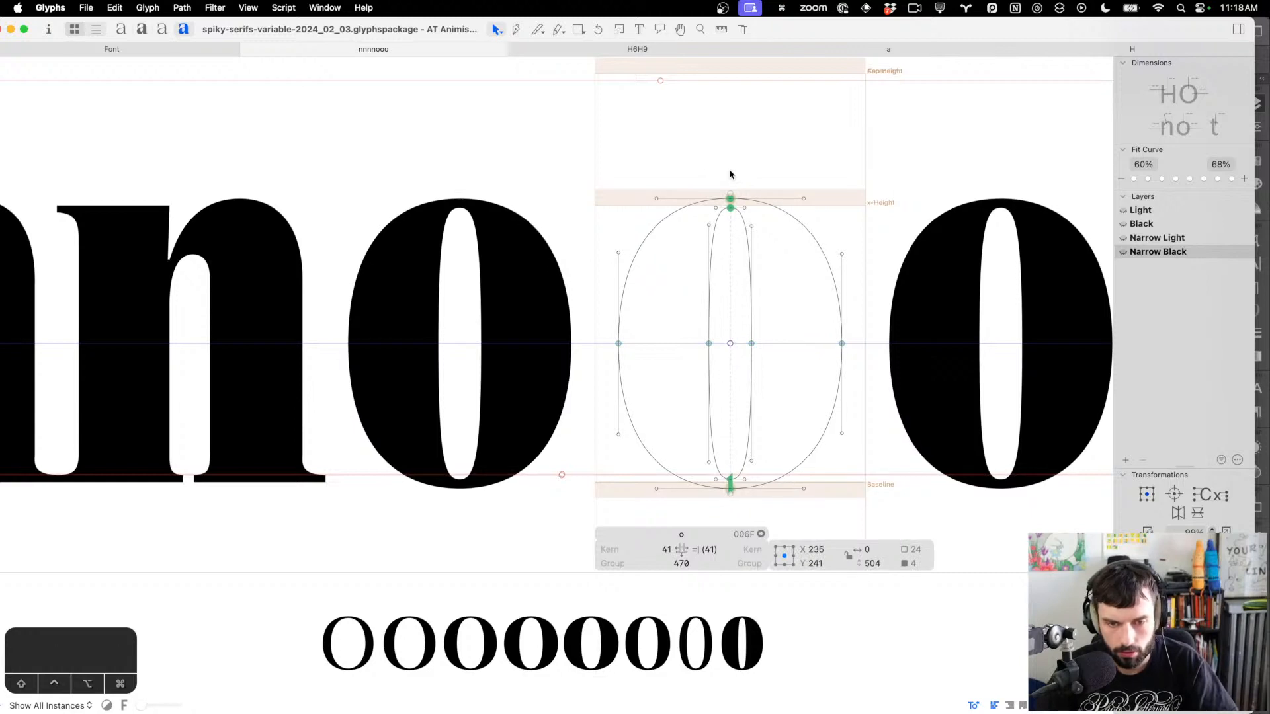
{"action": "key", "text": "t"}
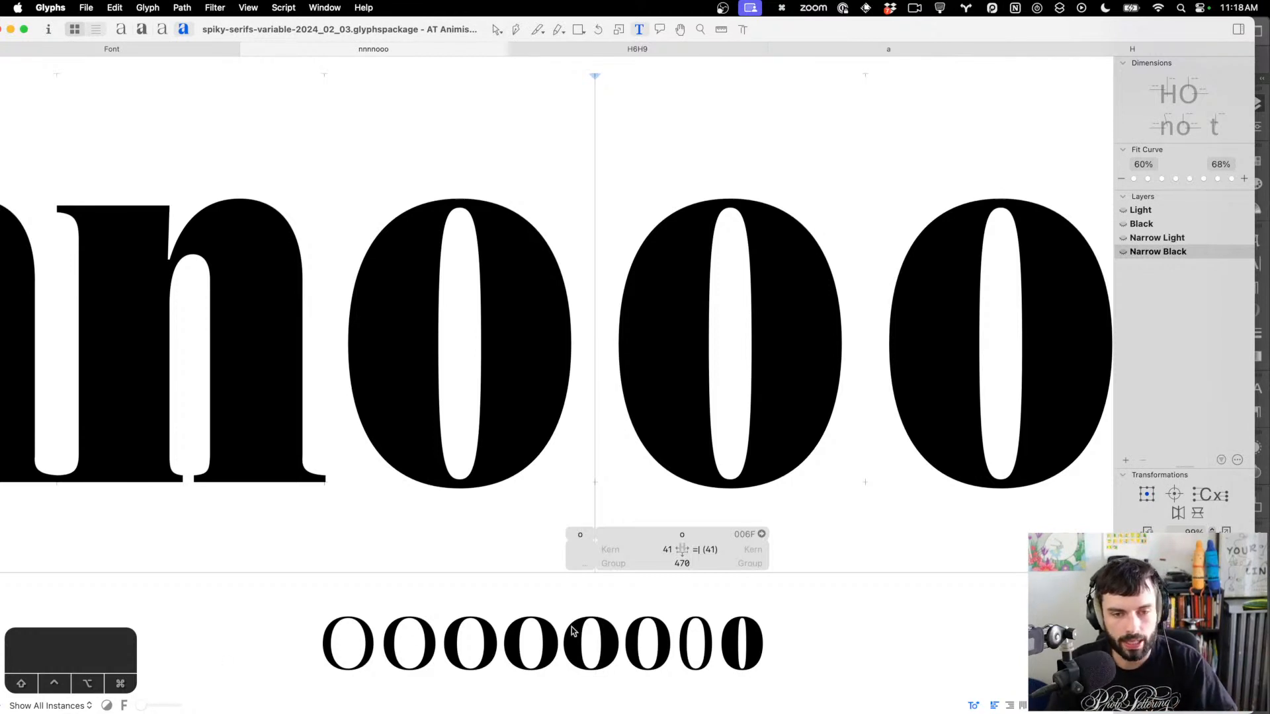
{"action": "scroll", "coordinate": [834, 323], "scroll_direction": "down", "scroll_amount": 5}
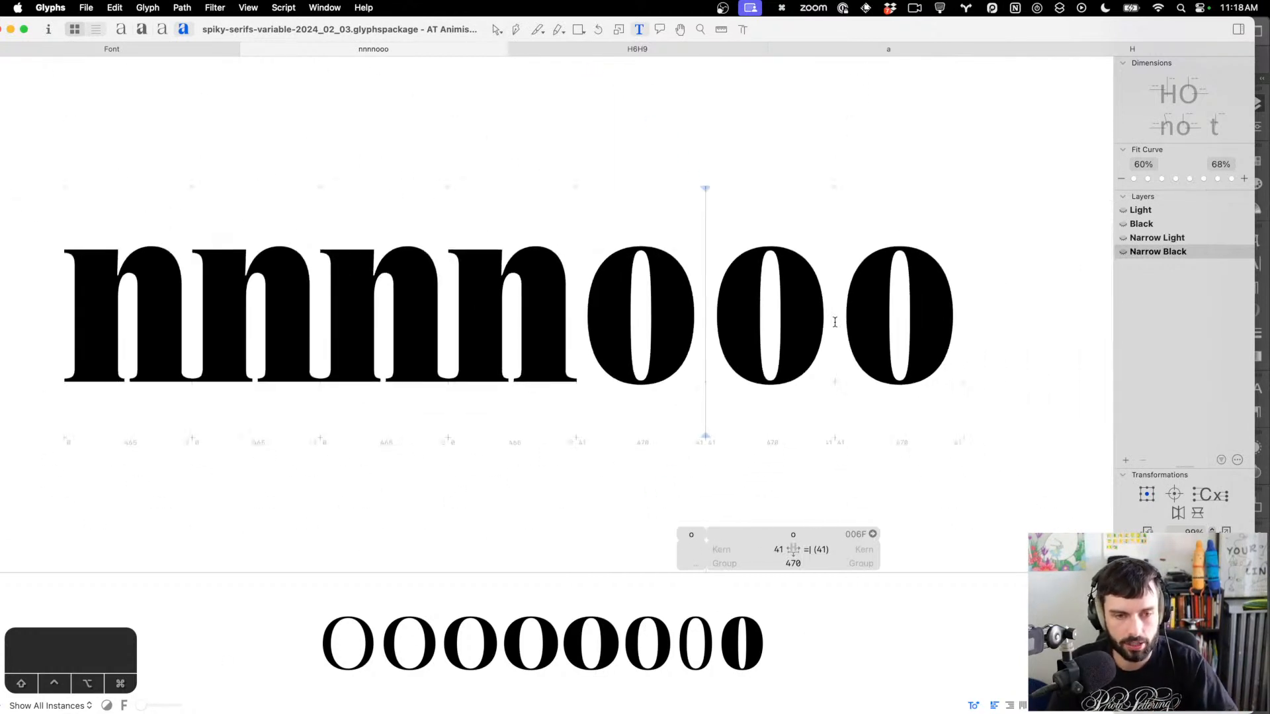
Add a capital H at the start of the sample text and open its Narrow Black outline for editing
{"action": "left_click", "coordinate": [54, 260]}
{"action": "type", "text": "H"}
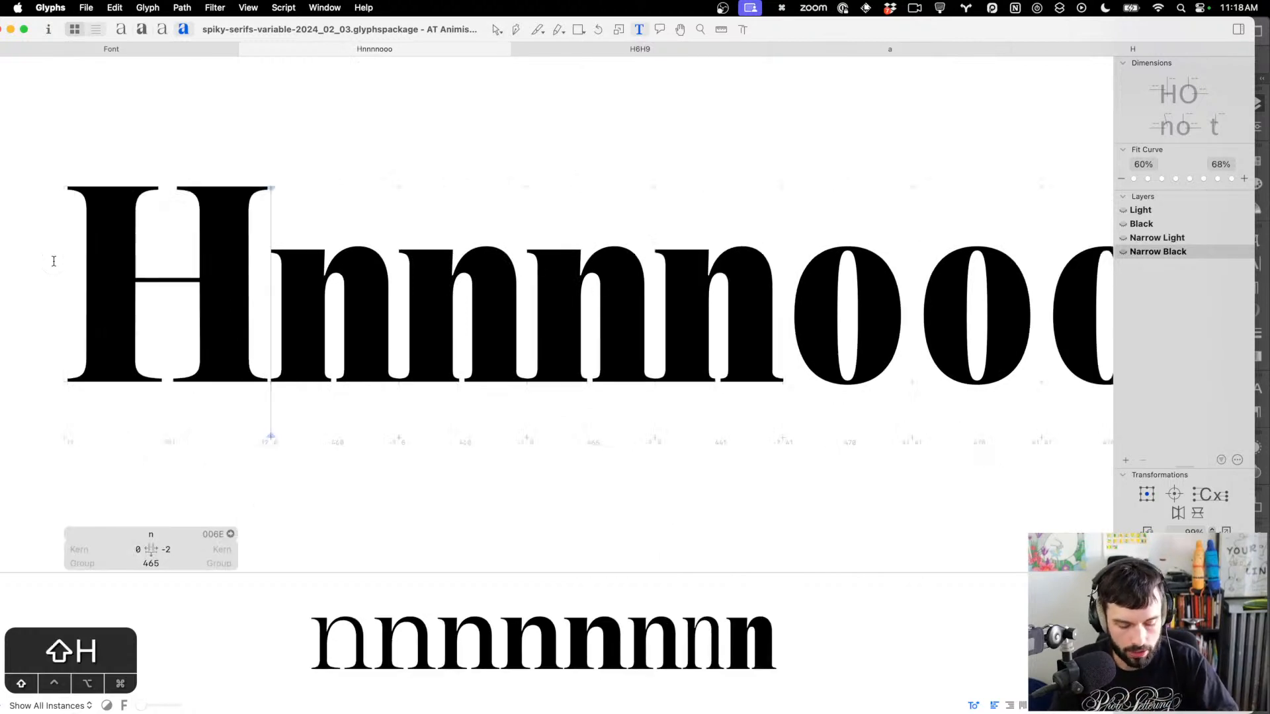
{"action": "scroll", "coordinate": [54, 260], "scroll_direction": "left", "scroll_amount": 5}
{"action": "scroll", "coordinate": [423, 285], "scroll_direction": "up", "scroll_amount": 3}
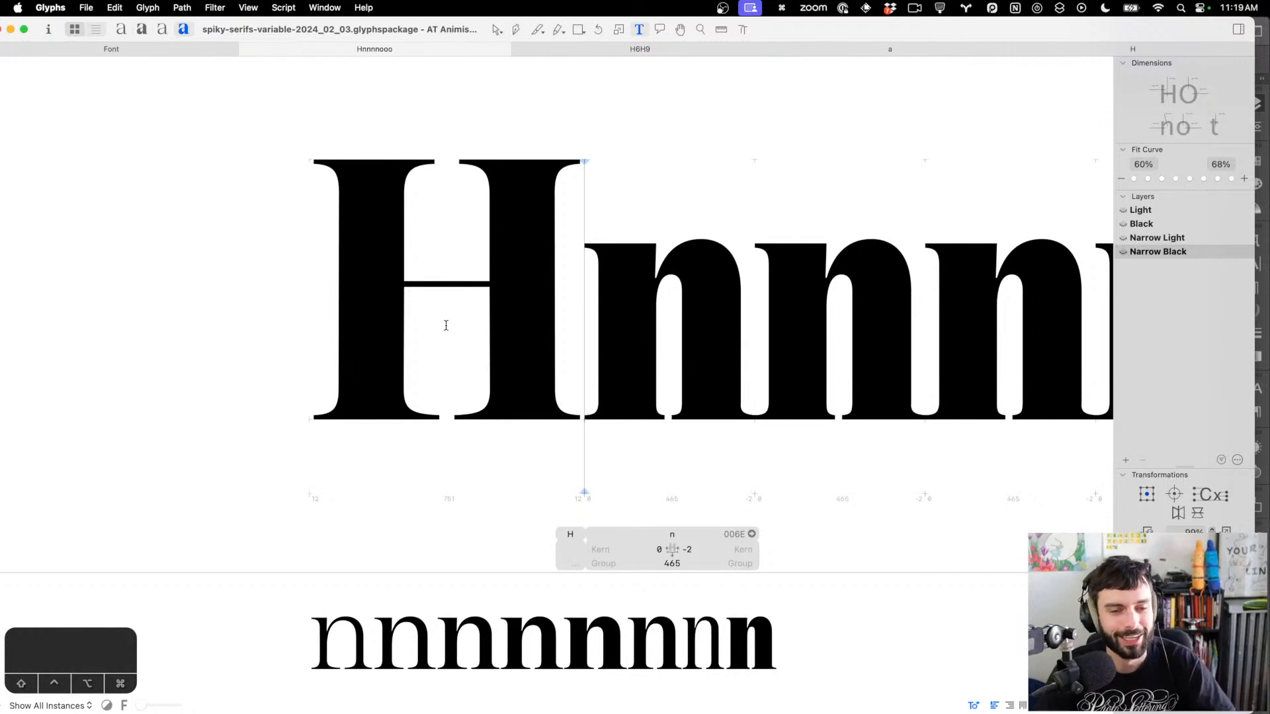
{"action": "double_click", "coordinate": [445, 331]}
{"action": "left_click_drag", "start_coordinate": [434, 448], "coordinate": [336, 186]}
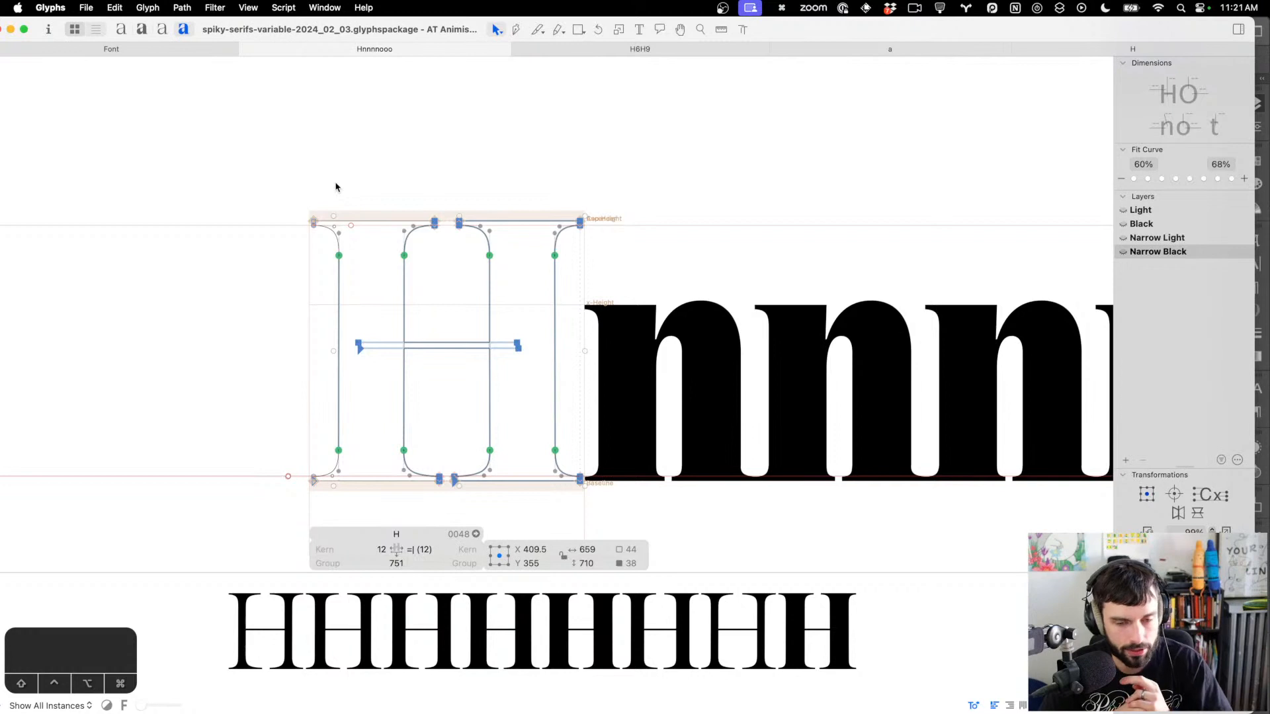
{"action": "left_click", "coordinate": [724, 219]}
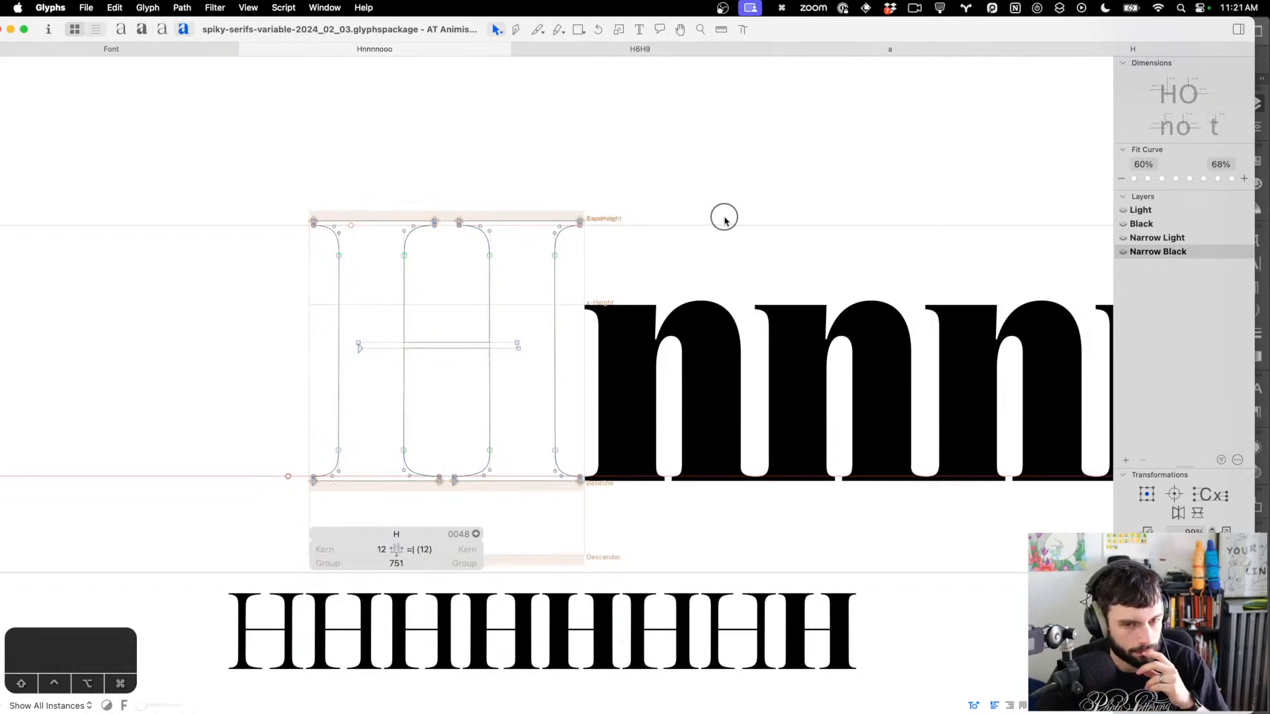
{"action": "scroll", "coordinate": [724, 219], "scroll_direction": "right", "scroll_amount": 2}
{"action": "scroll", "coordinate": [723, 219], "scroll_direction": "right", "scroll_amount": 2}
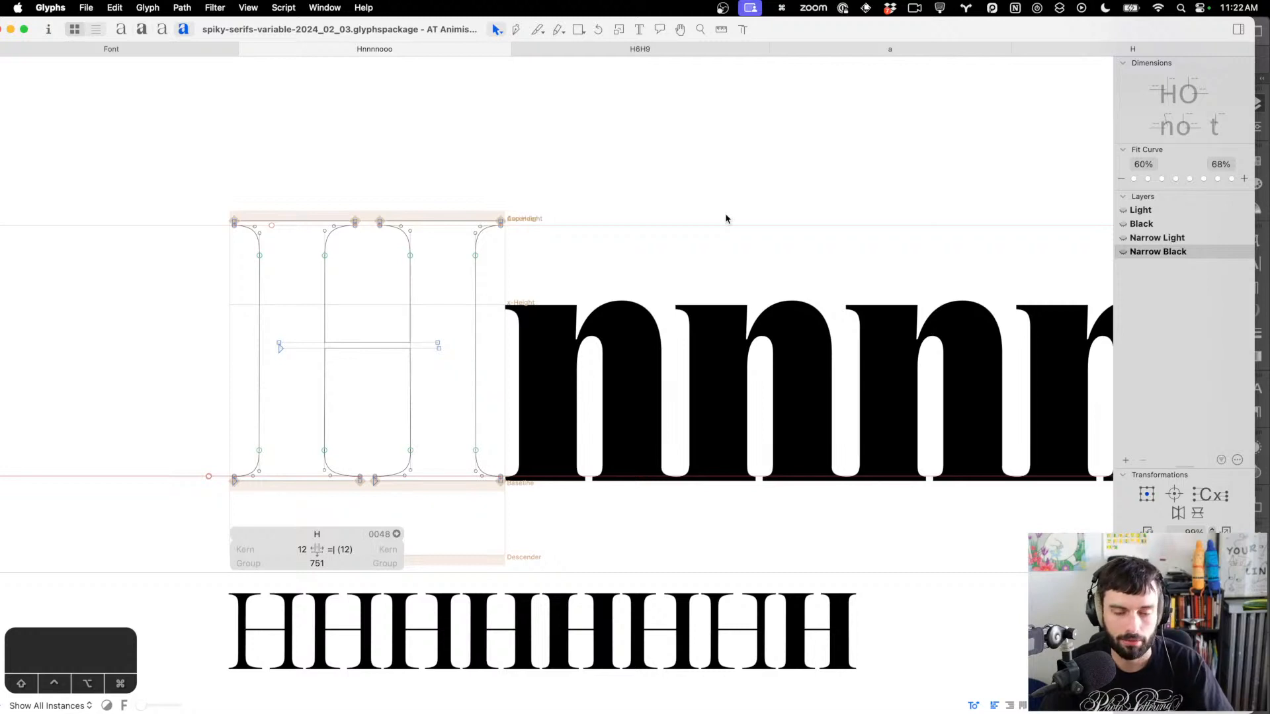
{"action": "scroll", "coordinate": [724, 217], "scroll_direction": "left", "scroll_amount": 5}
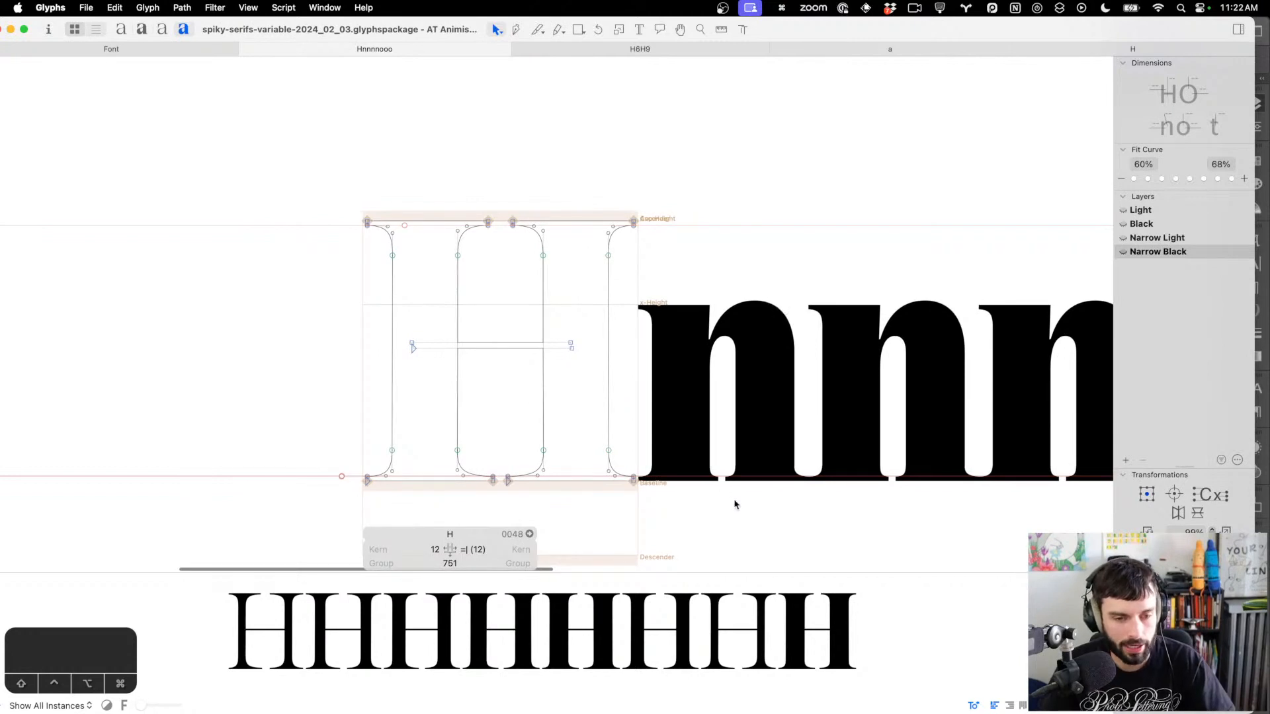
Shorten the outer serifs of the H's left stem by shifting all nodes except their tips 30 units left
{"action": "left_click_drag", "start_coordinate": [736, 505], "coordinate": [390, 166]}
{"action": "key", "text": "shift+Left"}
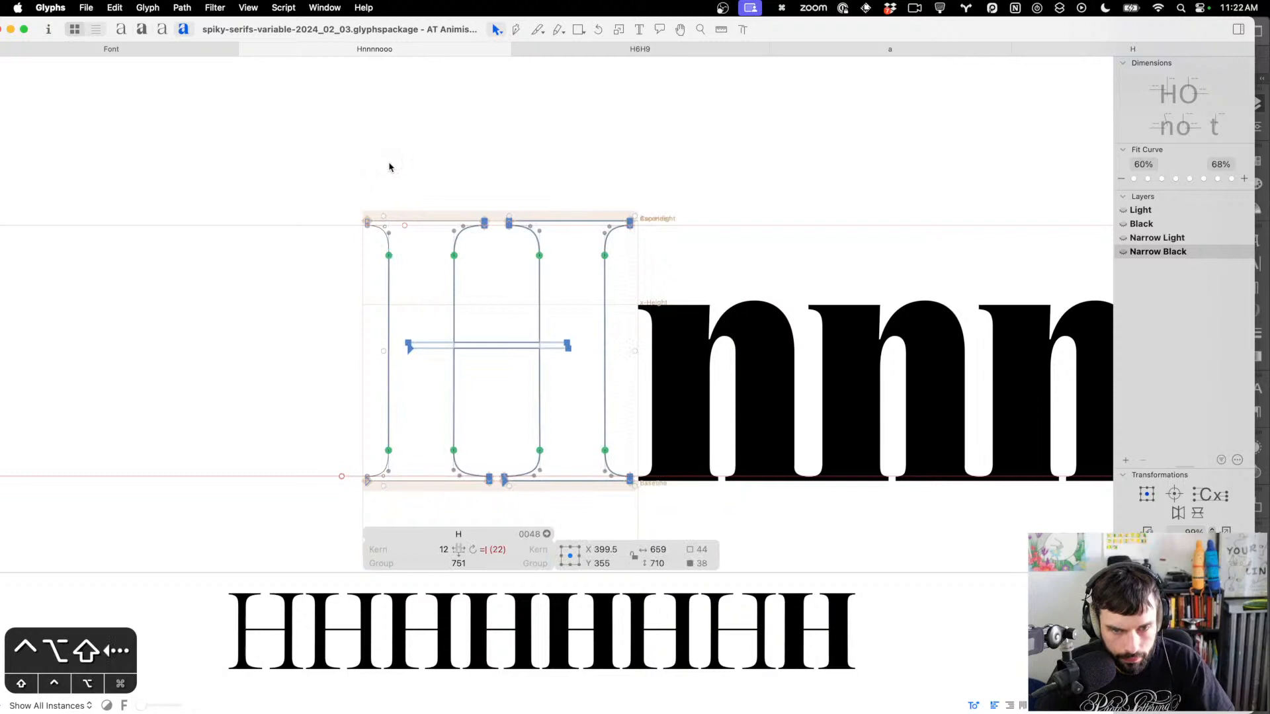
{"action": "key", "text": "ctrl+alt+shift+Left"}
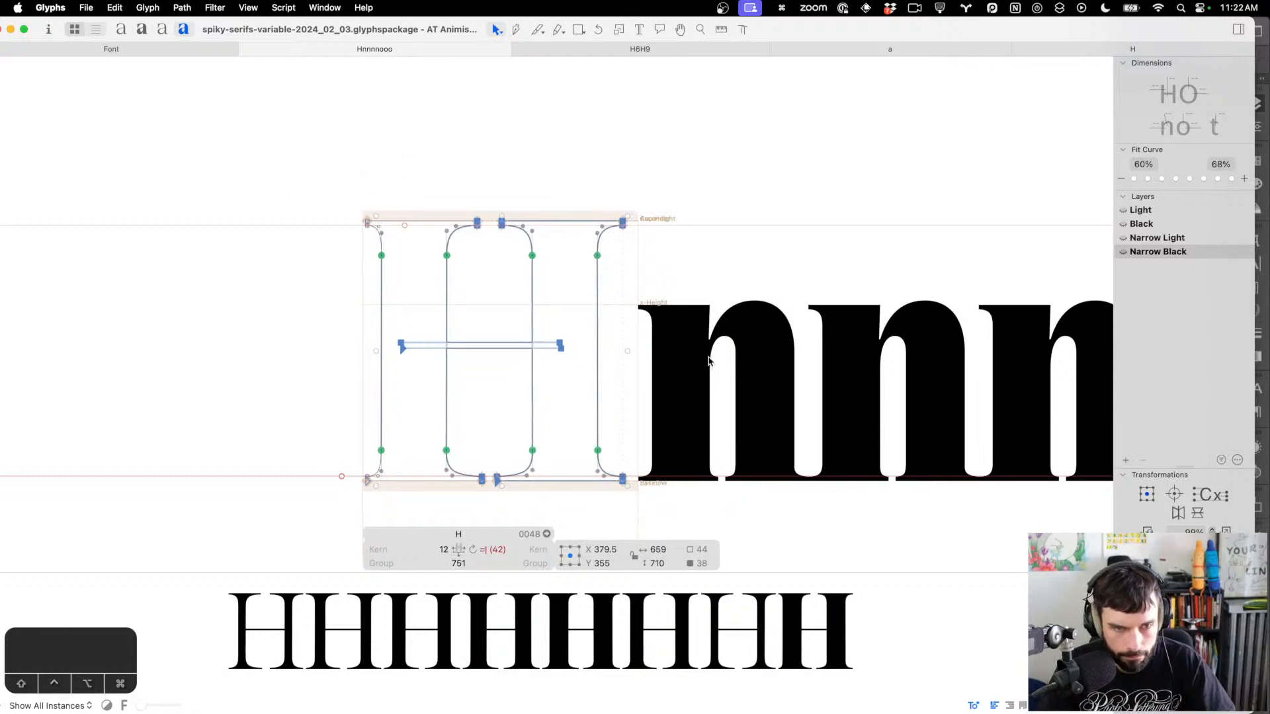
Shift the H's right stem with its serifs and the left stem's inner serif tips 40 units left
{"action": "left_click_drag", "start_coordinate": [746, 500], "coordinate": [462, 152]}
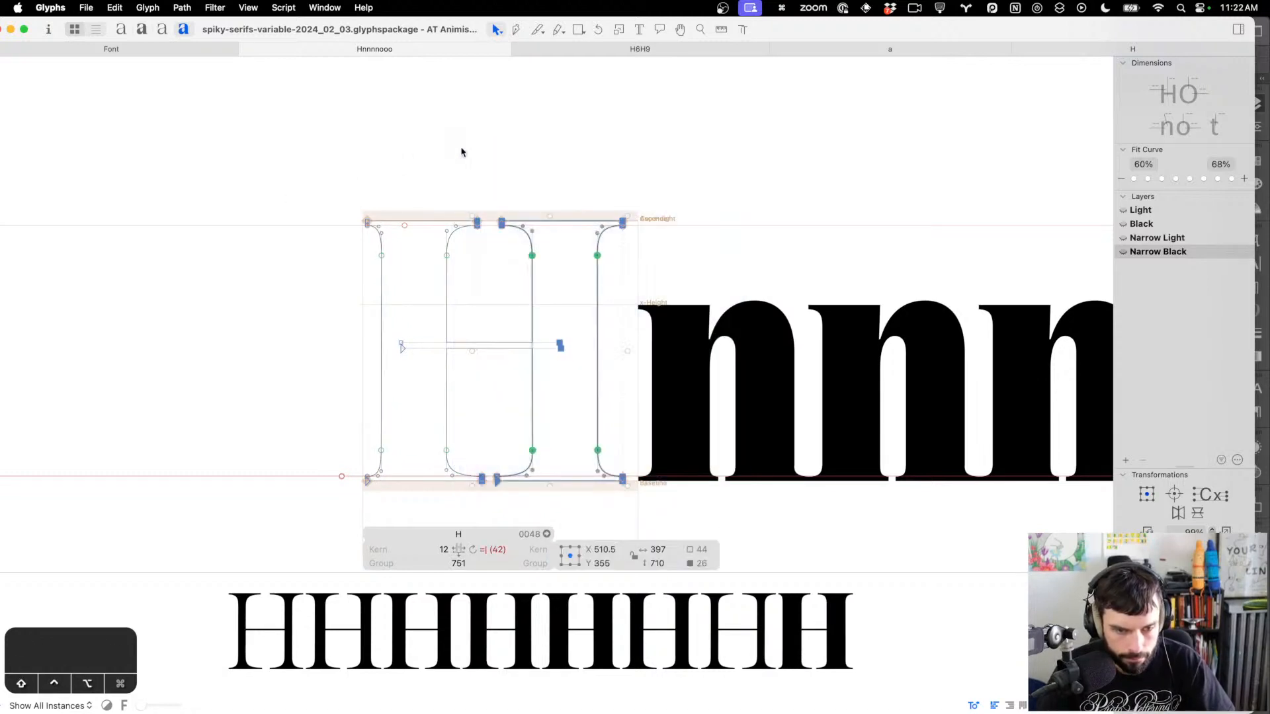
{"action": "key", "text": "shift+Left"}
{"action": "key", "text": "ctrl+alt+shift+Left"}
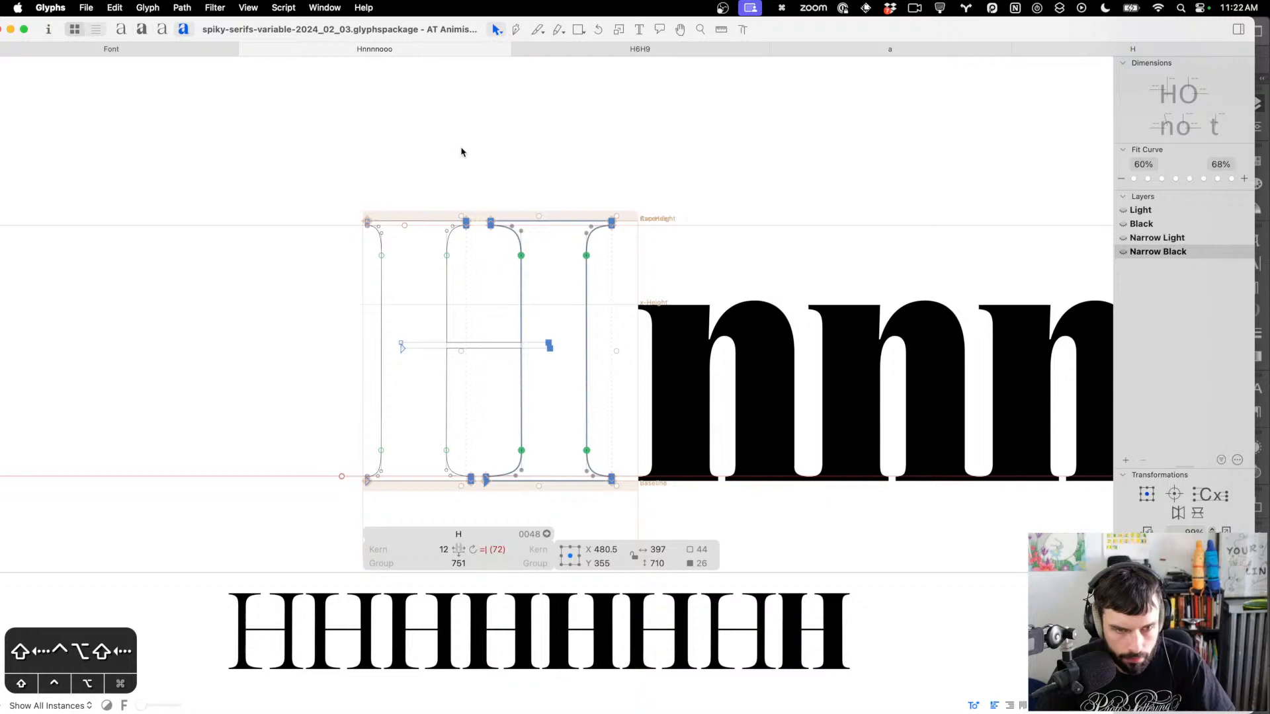
{"action": "key", "text": "shift+Left"}
Tighten the H's serif brackets by raising the stems' upper curve nodes and lowering the bottom ones to Y 64
{"action": "left_click_drag", "start_coordinate": [627, 274], "coordinate": [323, 249]}
{"action": "key", "text": "ctrl+alt+shift+Up"}
{"action": "key", "text": "ctrl+alt+shift+Up"}
{"action": "key", "text": "ctrl+alt+shift+Up"}
{"action": "left_click_drag", "start_coordinate": [743, 414], "coordinate": [232, 454]}
{"action": "key", "text": "ctrl+alt+shift+Down"}
{"action": "key", "text": "ctrl+alt+shift+Down"}
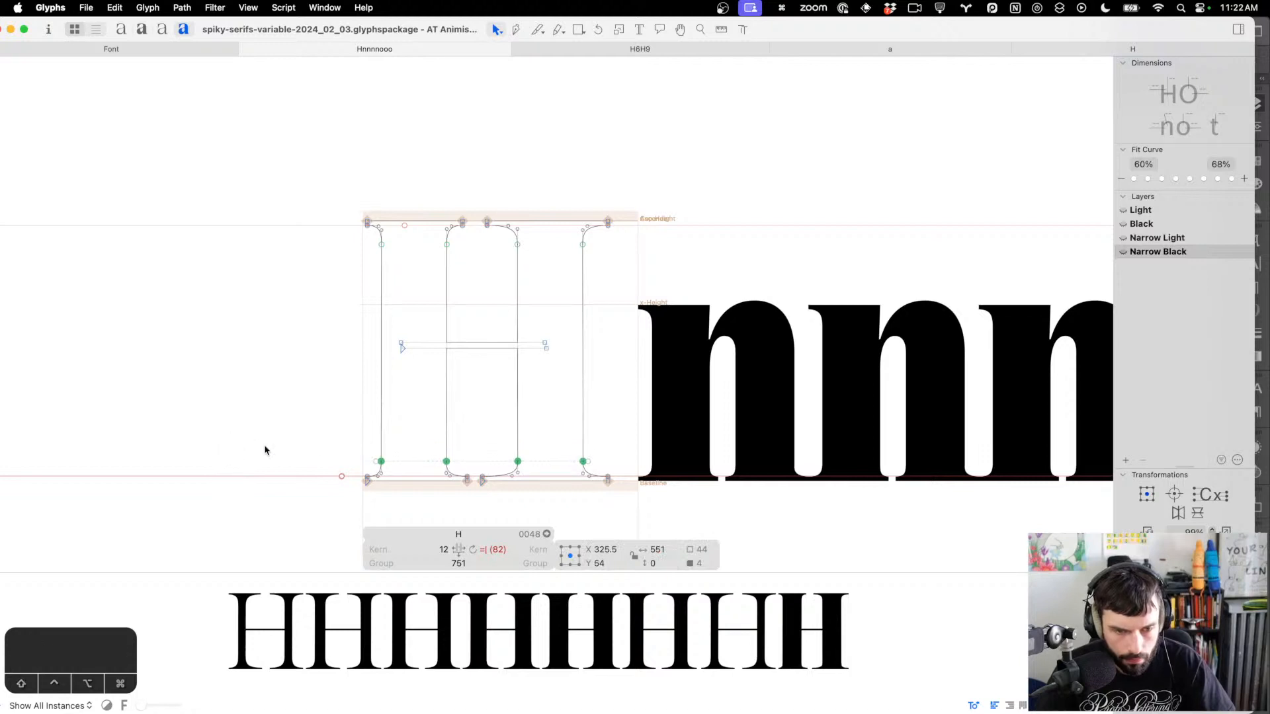
Move the H's right stem 40 units left without its inner serif tips, and bring its outer serif tips in to X 599
{"action": "left_click_drag", "start_coordinate": [717, 510], "coordinate": [514, 150]}
{"action": "key", "text": "shift+Left"}
{"action": "key", "text": "ctrl+alt+shift+Left"}
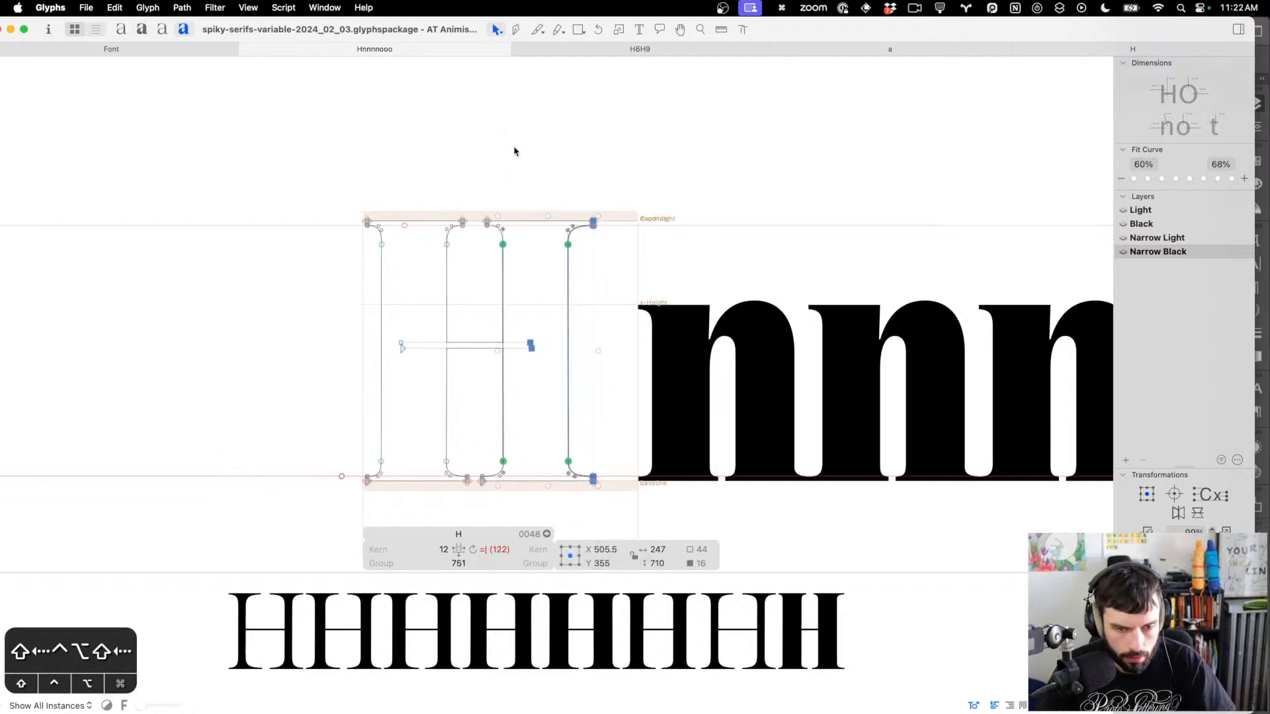
{"action": "left_click_drag", "start_coordinate": [658, 517], "coordinate": [586, 183]}
{"action": "key", "text": "shift+Left"}
{"action": "key", "text": "shift+Left"}
{"action": "key", "text": "shift+Left"}
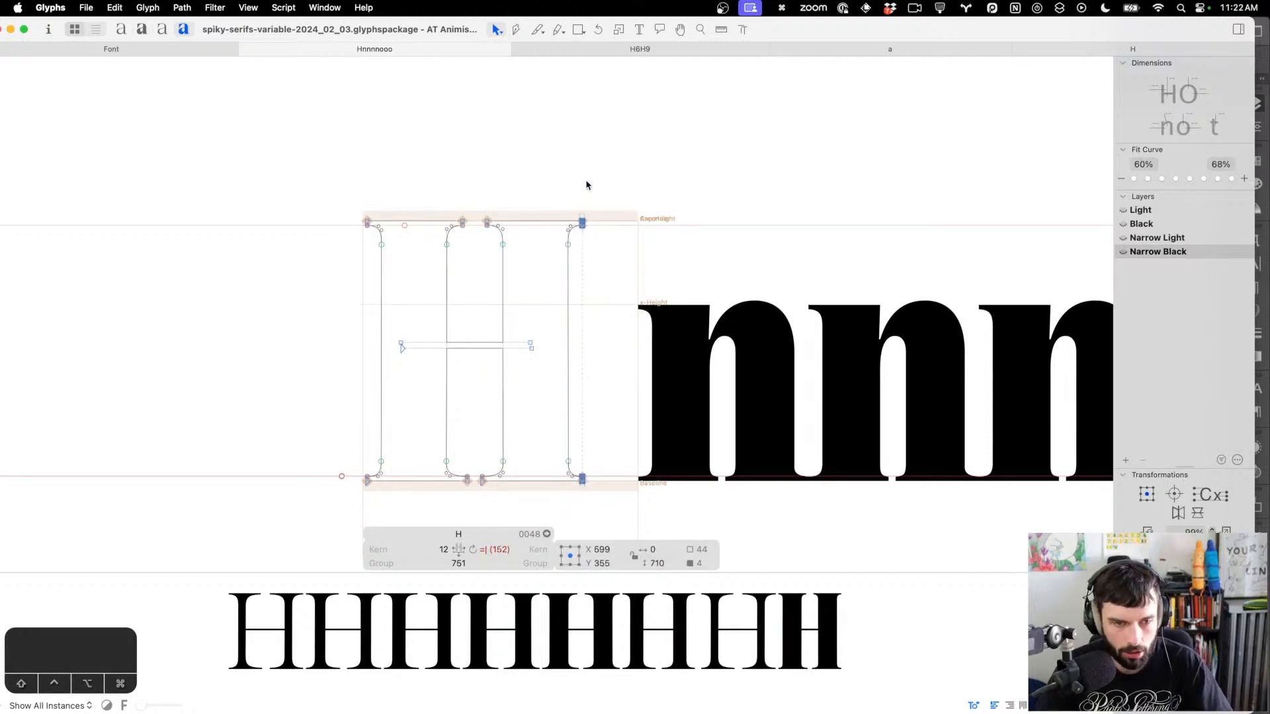
Move the H's right stem 20 units further left and update its metrics to matching sidebearings of 12
{"action": "key", "text": "t"}
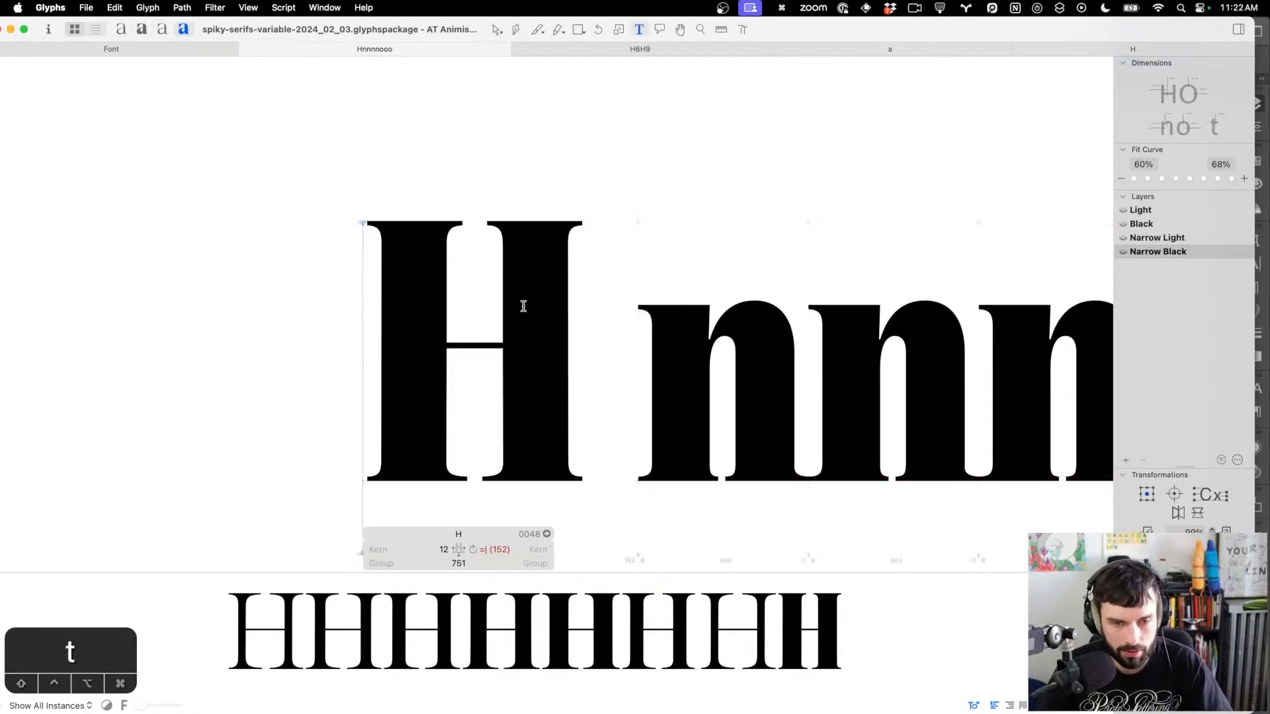
{"action": "double_click", "coordinate": [478, 367]}
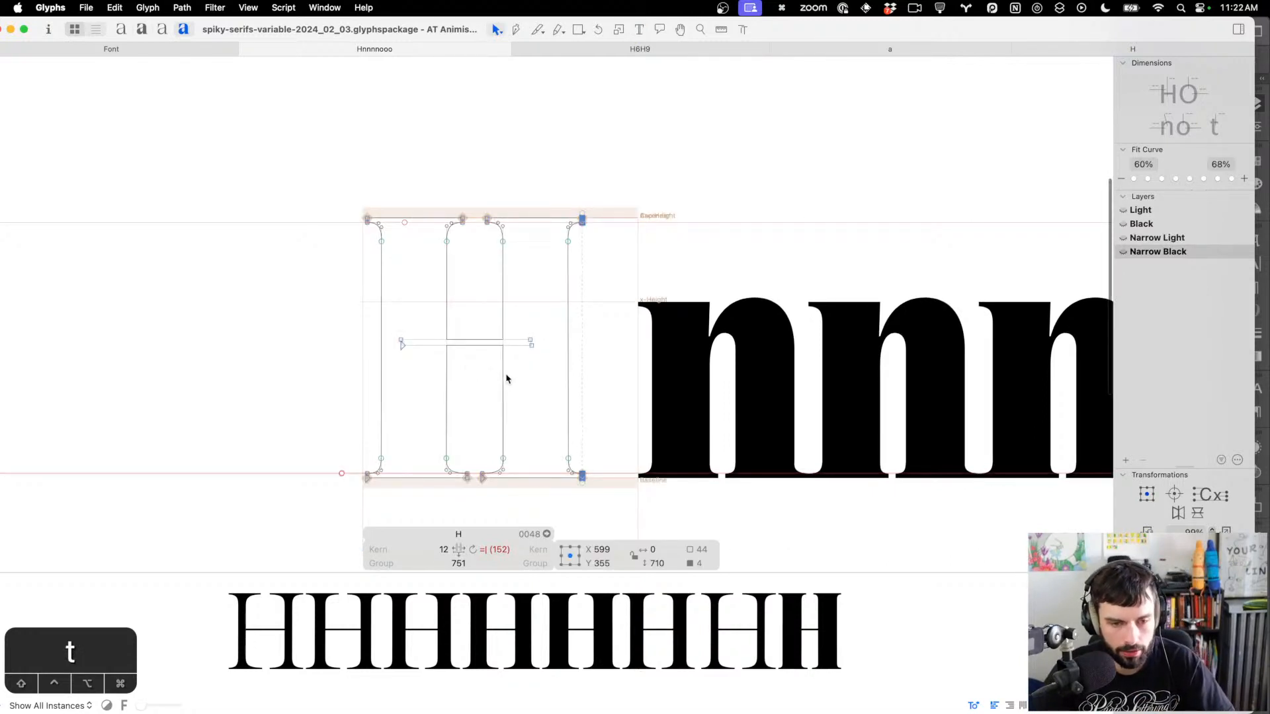
{"action": "key", "text": "shift+Left"}
{"action": "key", "text": "shift+Left"}
{"action": "key", "text": "t"}
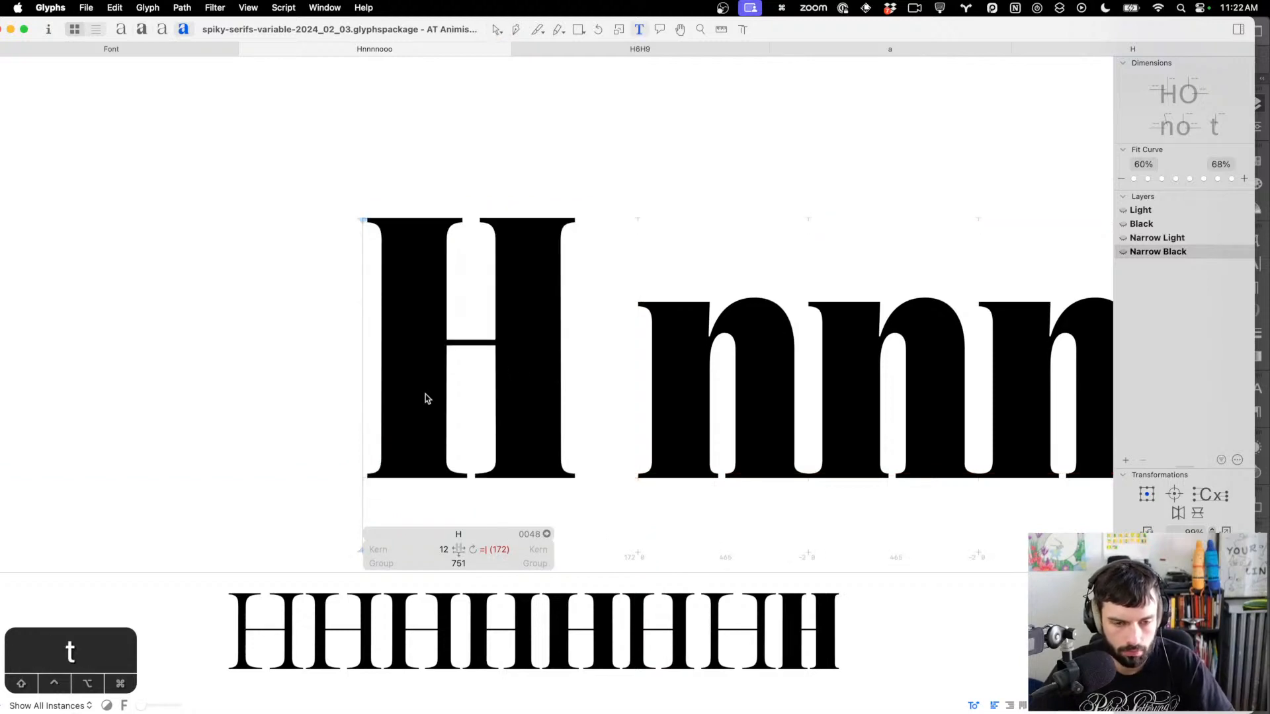
{"action": "key", "text": "ctrl+super+m"}
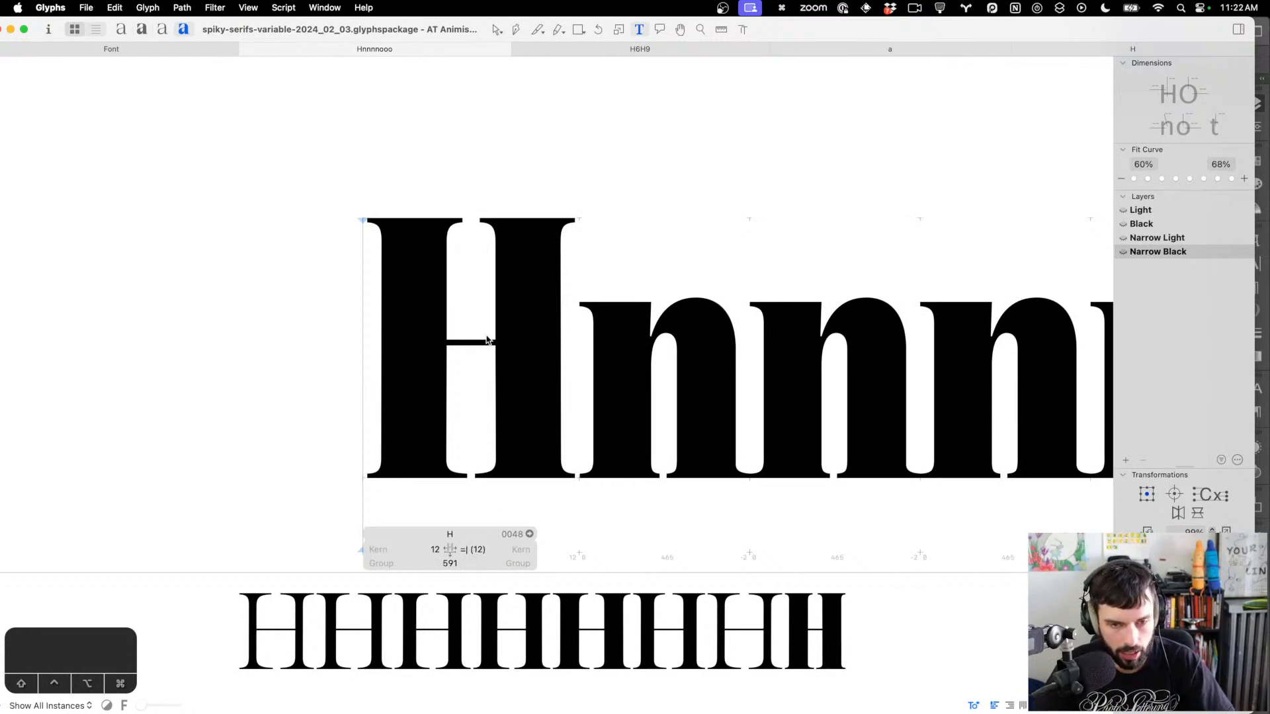
Narrow the H by another 10 units by moving its right stem left, and update its metrics to a width of 581
{"action": "scroll", "coordinate": [488, 340], "scroll_direction": "down", "scroll_amount": 5}
{"action": "scroll", "coordinate": [488, 341], "scroll_direction": "up", "scroll_amount": 3}
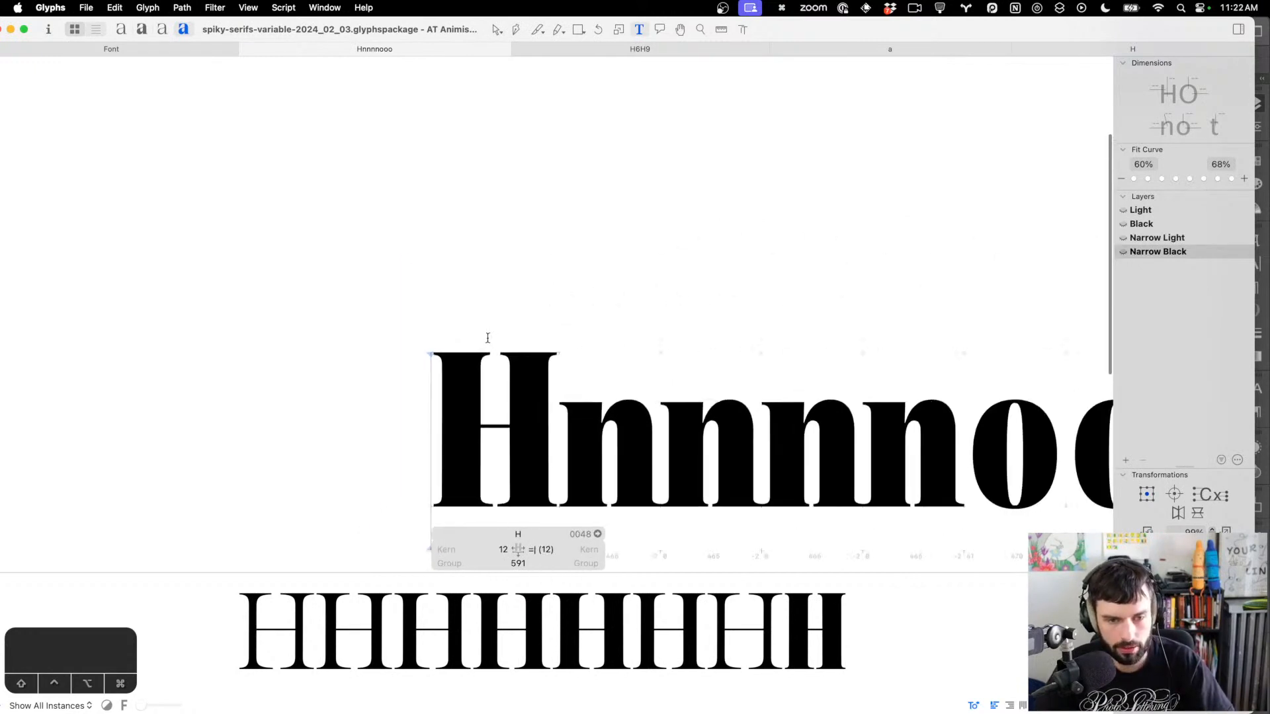
{"action": "double_click", "coordinate": [501, 465]}
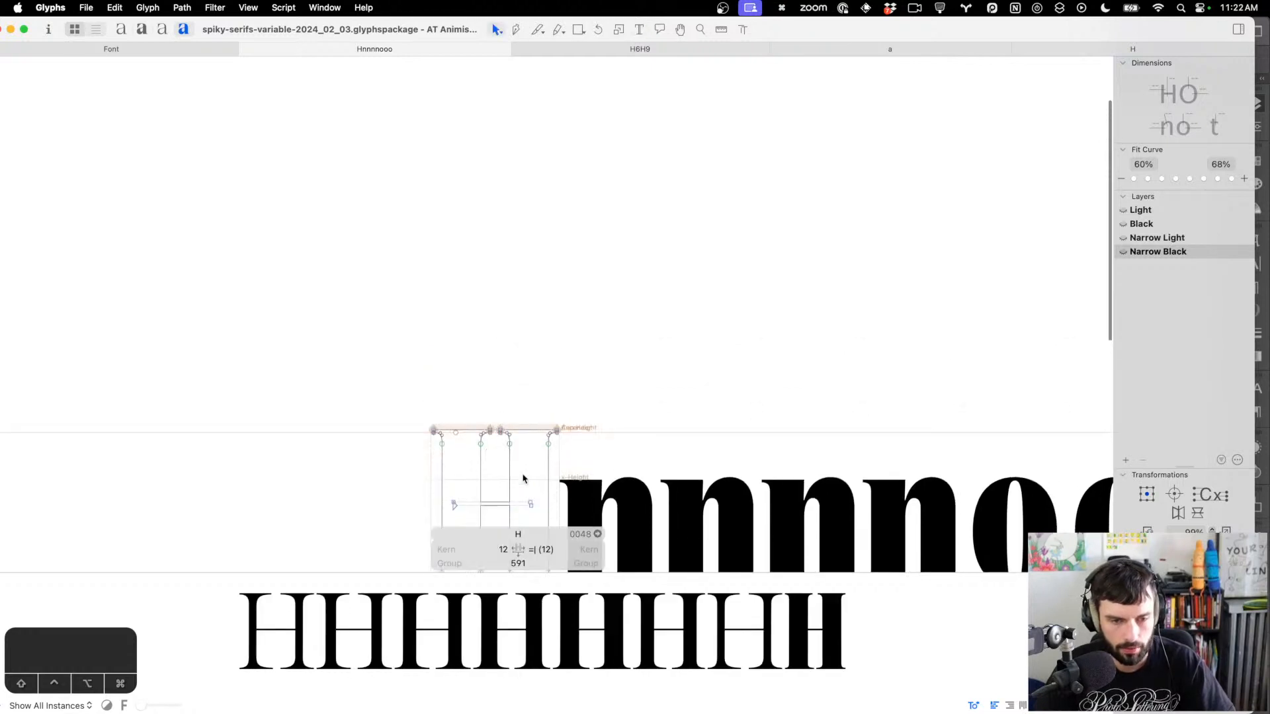
{"action": "scroll", "coordinate": [521, 463], "scroll_direction": "down", "scroll_amount": 5}
{"action": "key", "text": "shift+Left"}
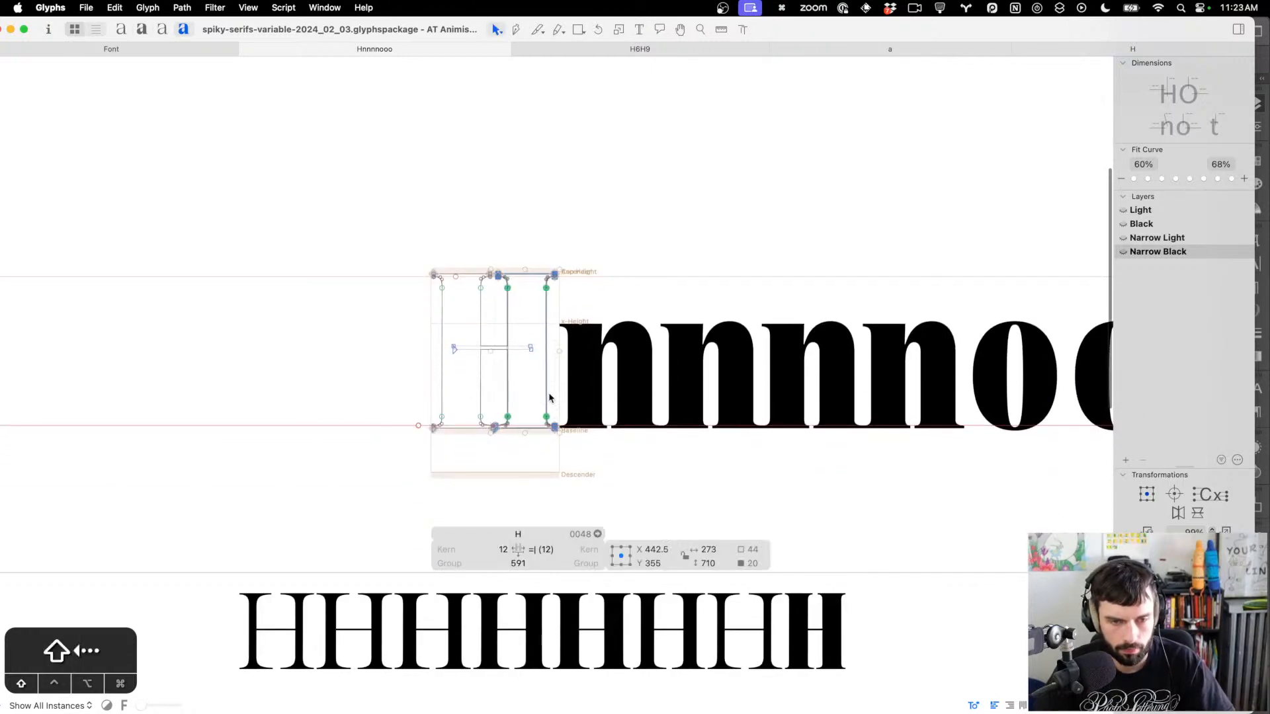
{"action": "key", "text": "t"}
{"action": "key", "text": "ctrl+super+m"}
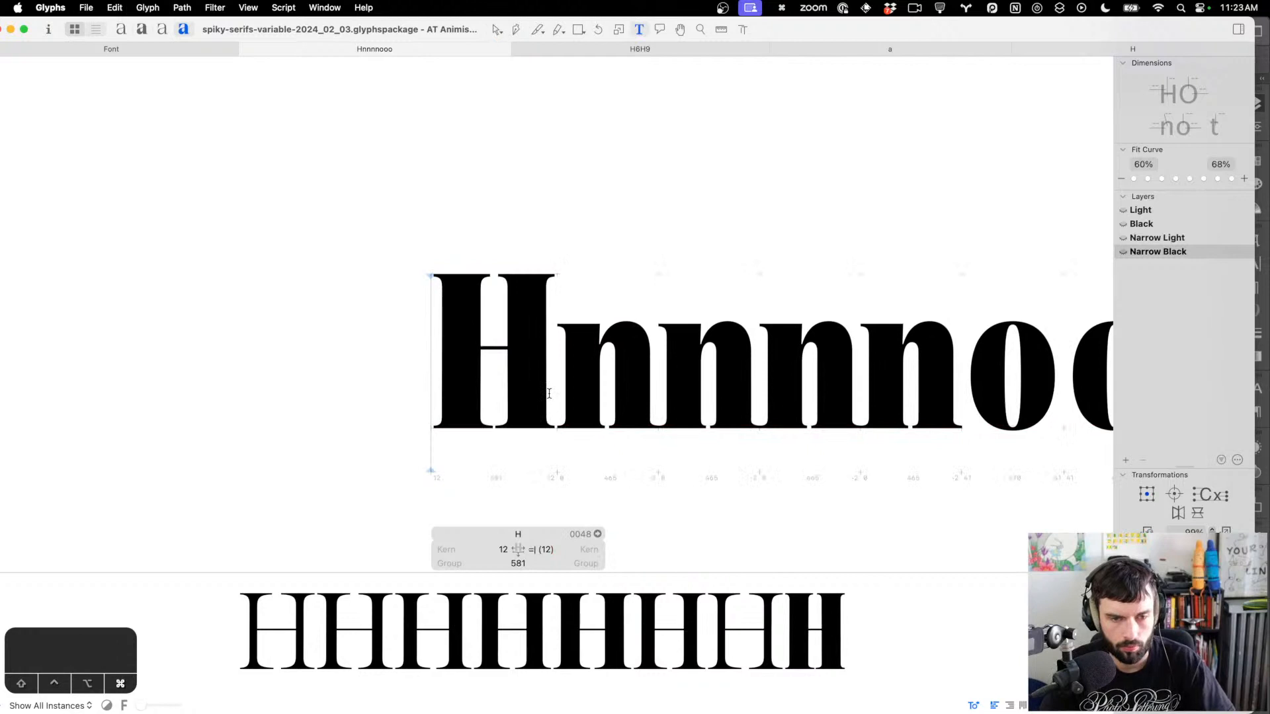
Insert an o after the H in the sample text and save the font
{"action": "left_click", "coordinate": [549, 394]}
{"action": "type", "text": "o"}
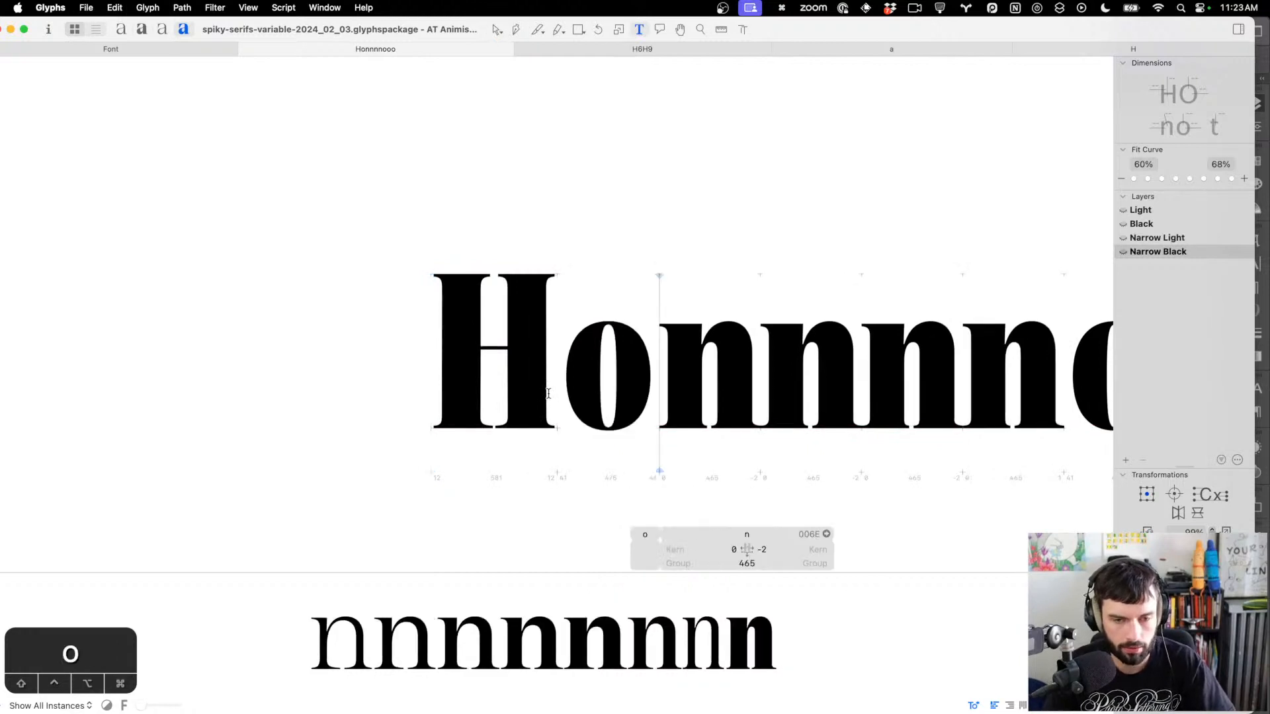
{"action": "key", "text": "super+s"}
Tighten the Narrow Black o to sidebearings of 21 on both sides
{"action": "scroll", "coordinate": [569, 393], "scroll_direction": "down", "scroll_amount": 5}
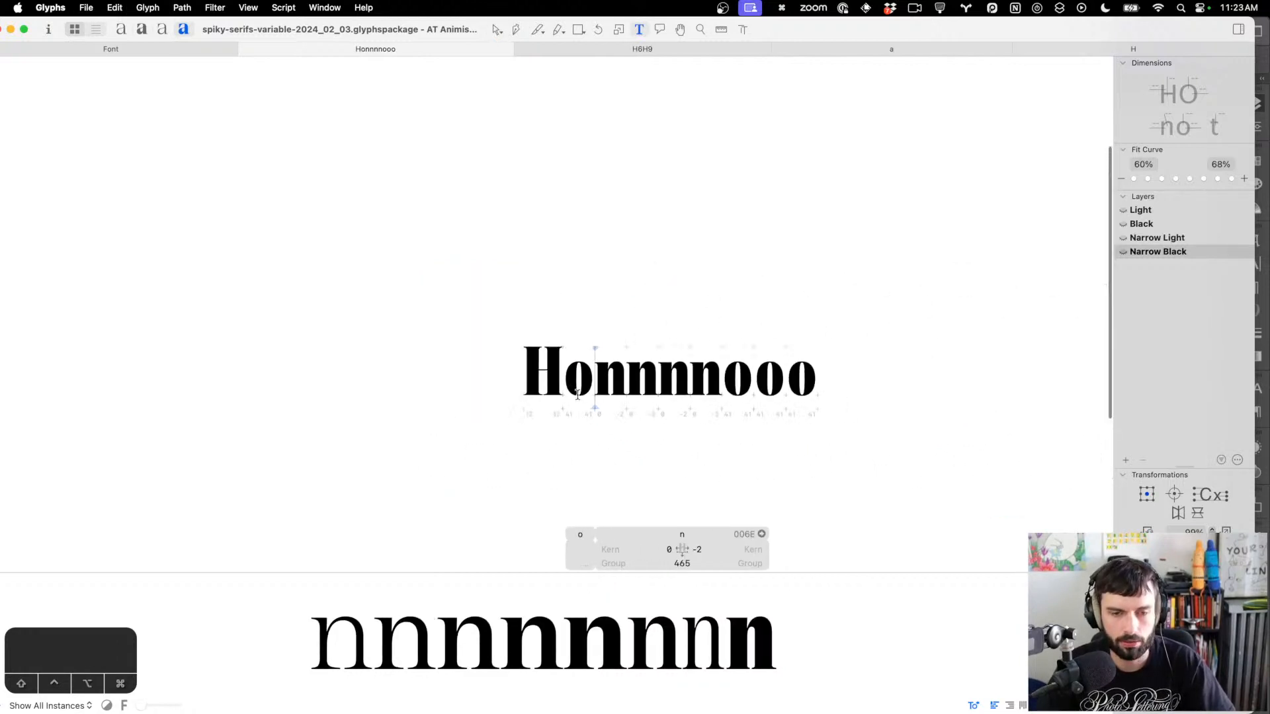
{"action": "scroll", "coordinate": [577, 389], "scroll_direction": "up", "scroll_amount": 3}
{"action": "left_click", "coordinate": [551, 378]}
{"action": "scroll", "coordinate": [551, 377], "scroll_direction": "up", "scroll_amount": 2}
{"action": "key", "text": "ctrl+shift+Left"}
{"action": "key", "text": "ctrl+shift+Left"}
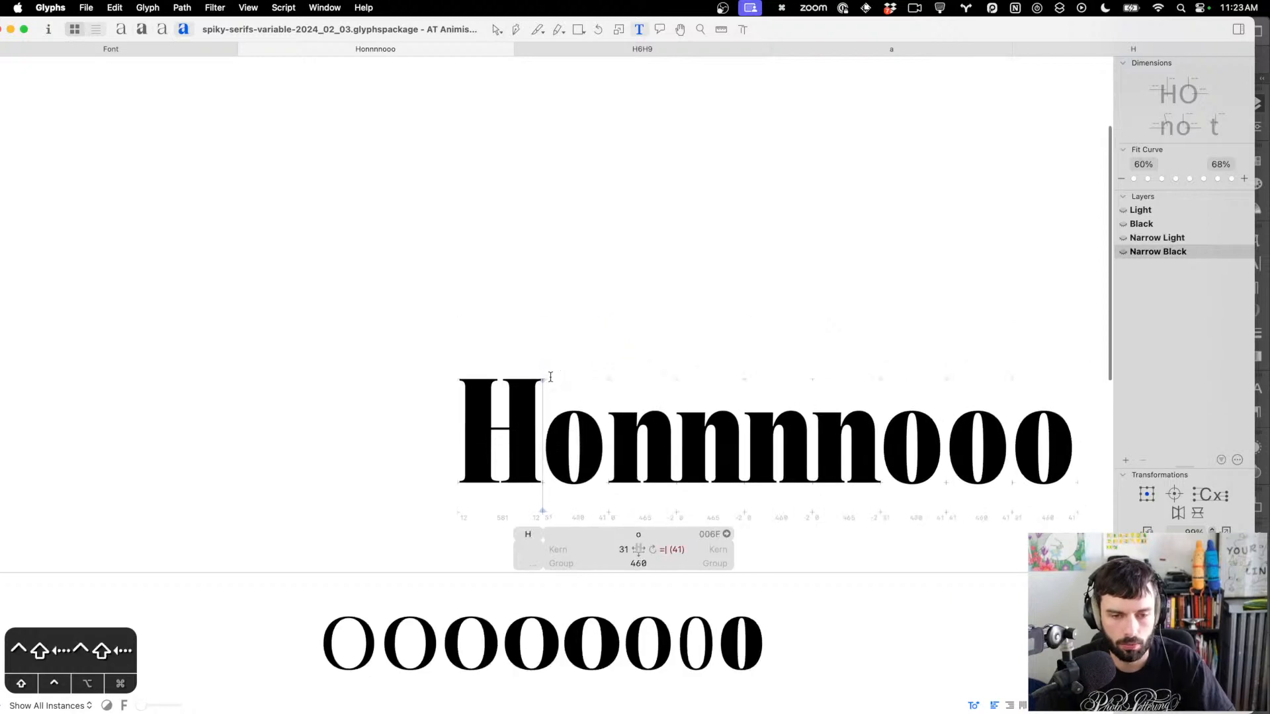
{"action": "key", "text": "super+shift+Left"}
{"action": "key", "text": "super+shift+Left"}
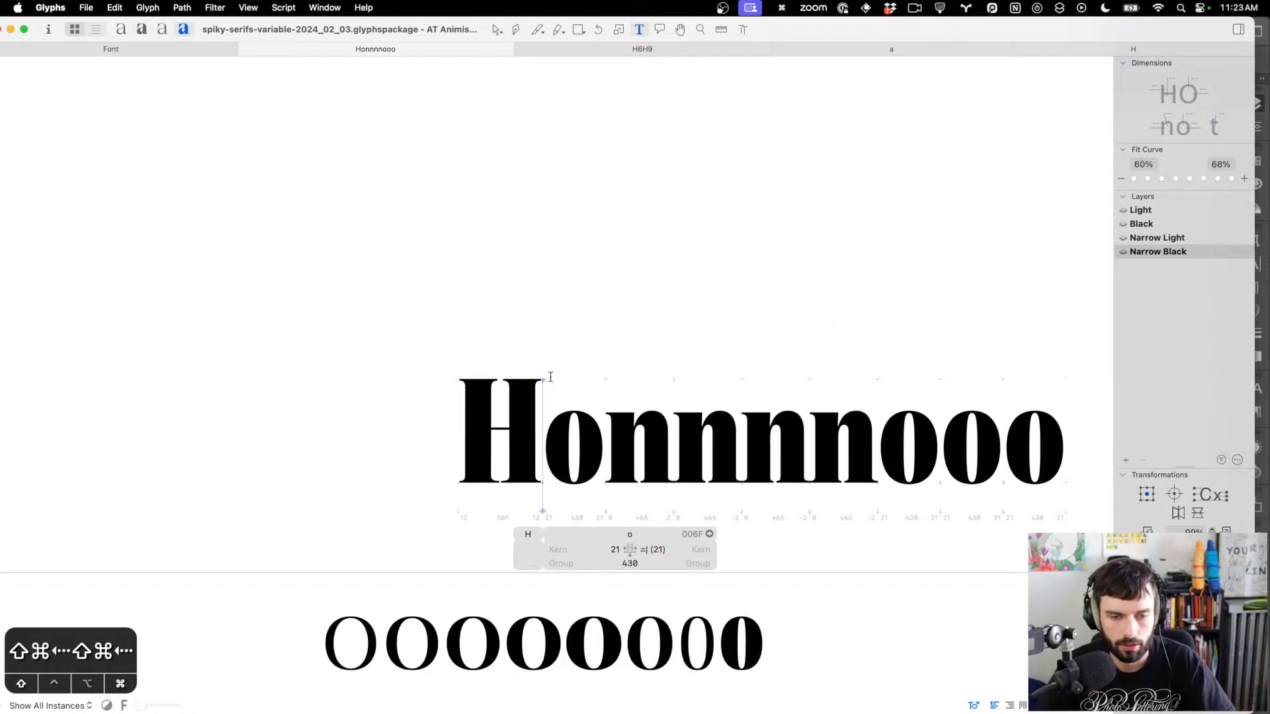
Tighten the Narrow Black H to sidebearings of 2 on both sides
{"action": "key", "text": "Left"}
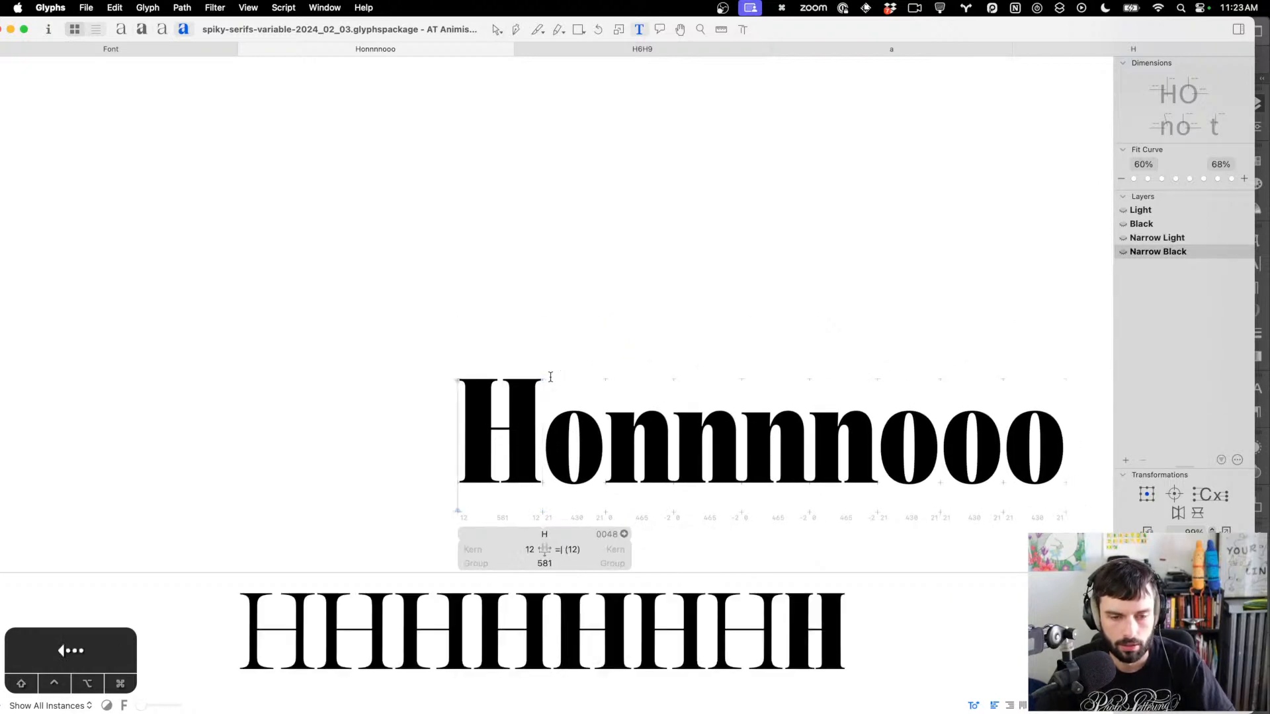
{"action": "key", "text": "ctrl+shift+Left"}
{"action": "key", "text": "super+shift+Left"}
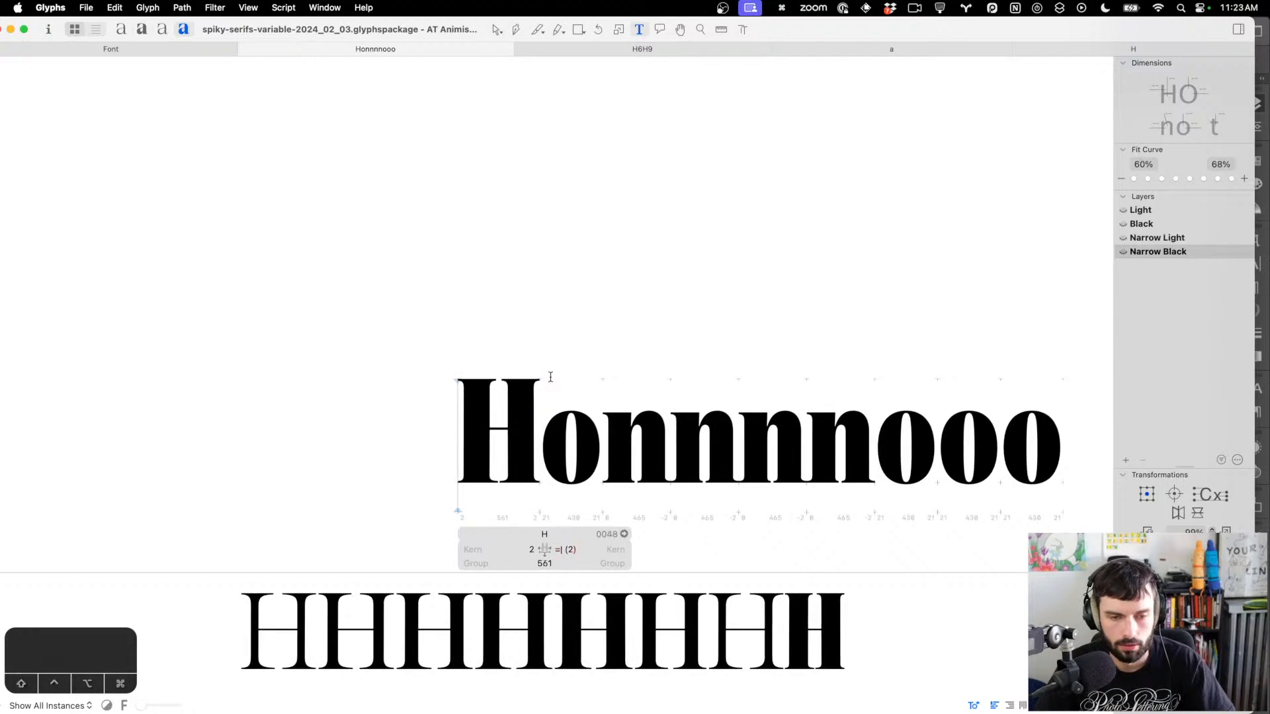
Reduce the o's left sidebearing to 18 and its right sidebearing to 19, and save the font
{"action": "scroll", "coordinate": [551, 377], "scroll_direction": "down", "scroll_amount": 3}
{"action": "left_click", "coordinate": [549, 299]}
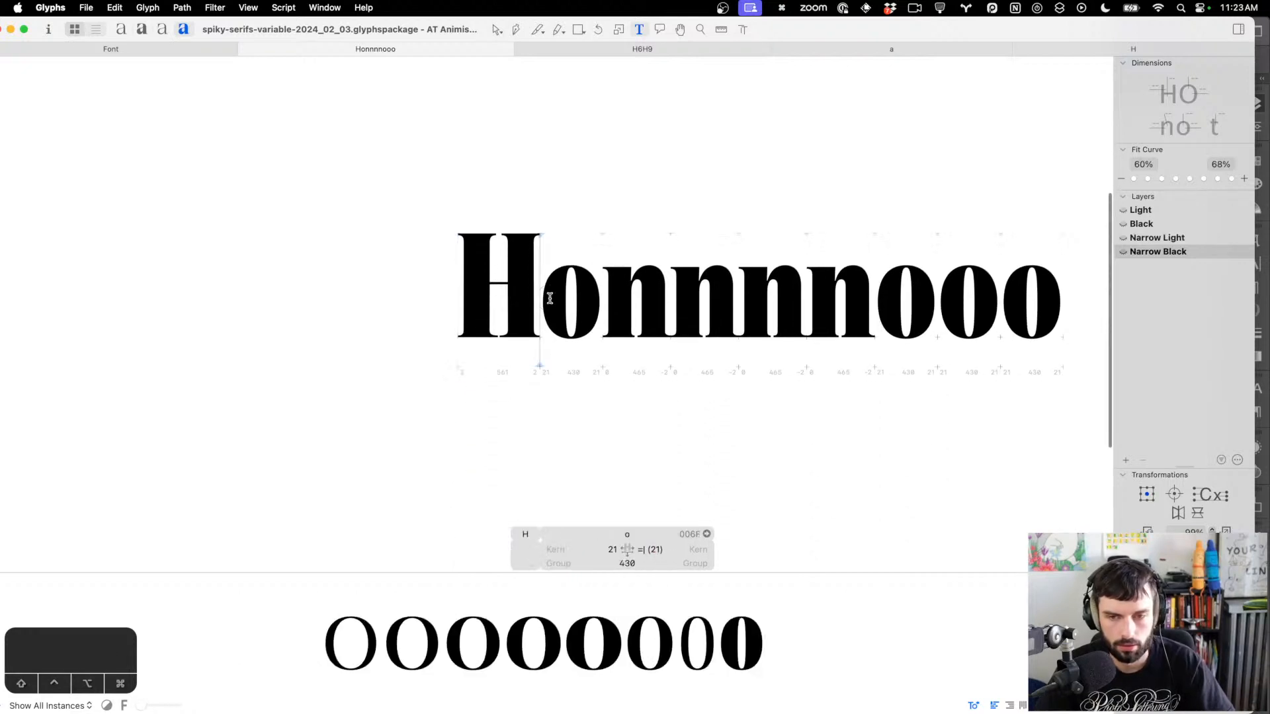
{"action": "key", "text": "ctrl+Left"}
{"action": "key", "text": "ctrl+Left"}
{"action": "key", "text": "ctrl+Left"}
{"action": "key", "text": "super+Left"}
{"action": "key", "text": "super+Left"}
{"action": "key", "text": "super+s"}
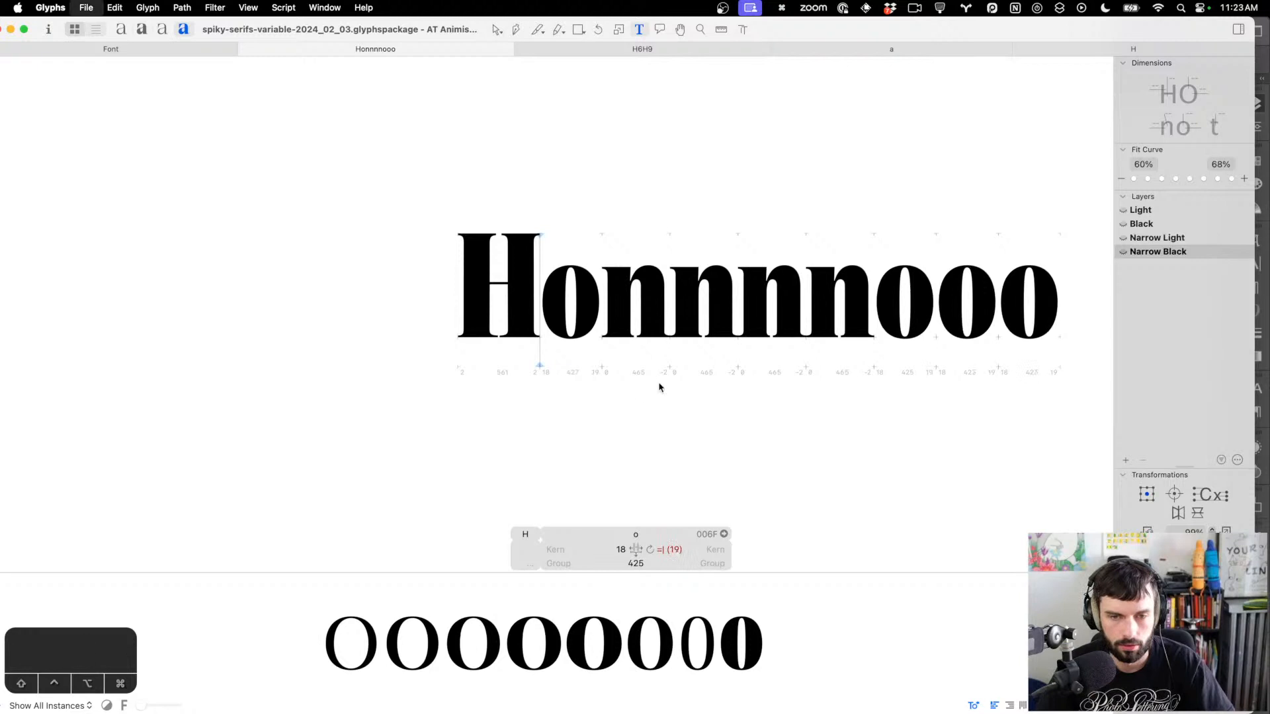
Move the left stroke of the Narrow Black o outward until its left sidebearing is 14
{"action": "left_click", "coordinate": [659, 388]}
{"action": "scroll", "coordinate": [591, 299], "scroll_direction": "up", "scroll_amount": 5}
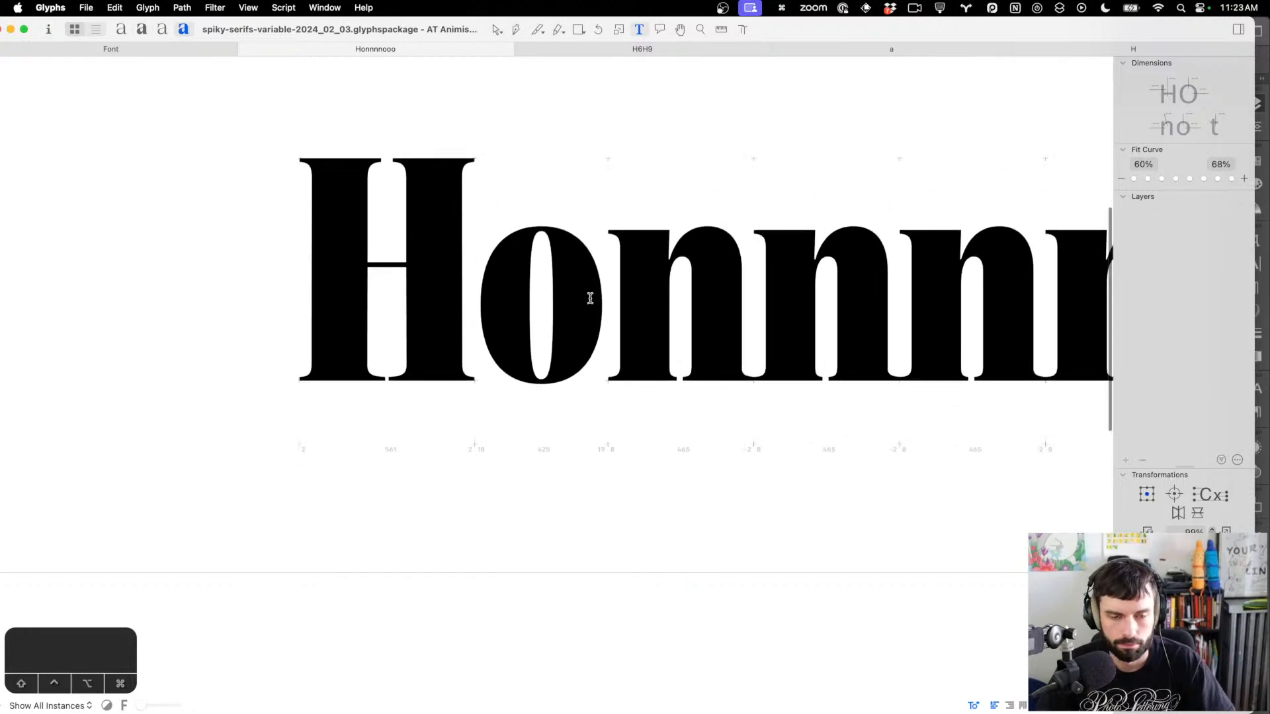
{"action": "scroll", "coordinate": [587, 298], "scroll_direction": "down", "scroll_amount": 5}
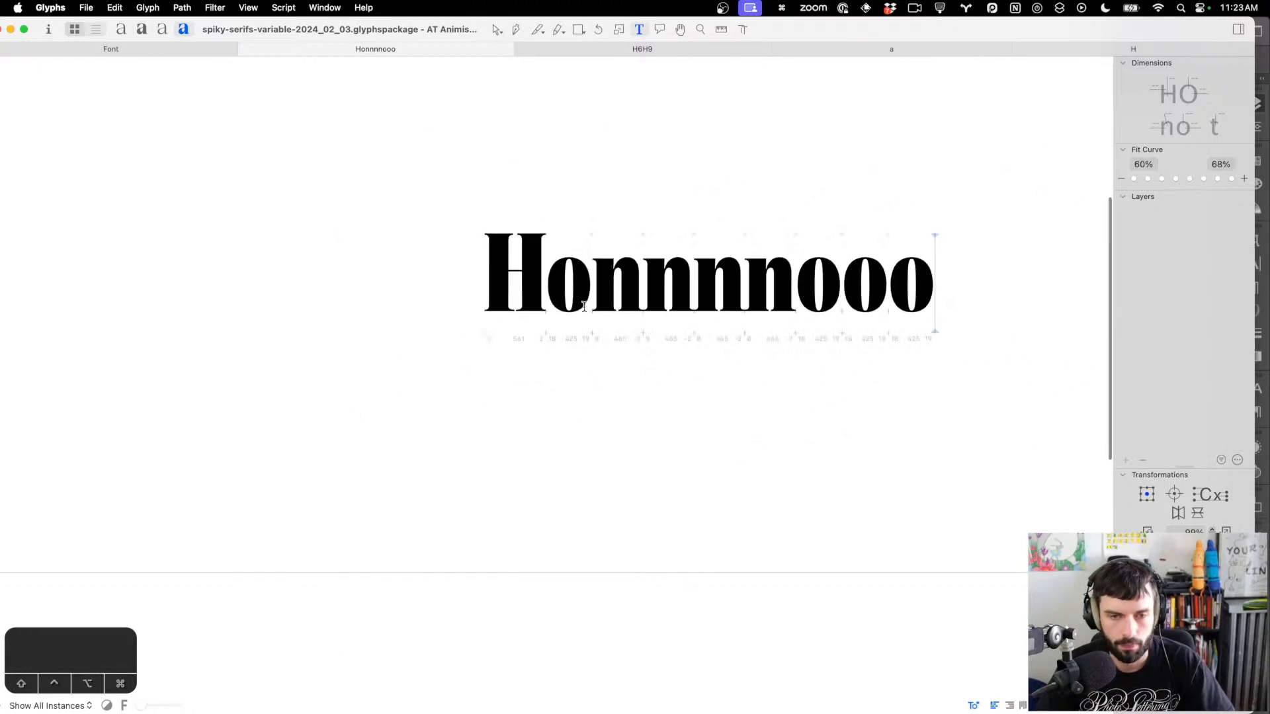
{"action": "scroll", "coordinate": [584, 306], "scroll_direction": "up", "scroll_amount": 3}
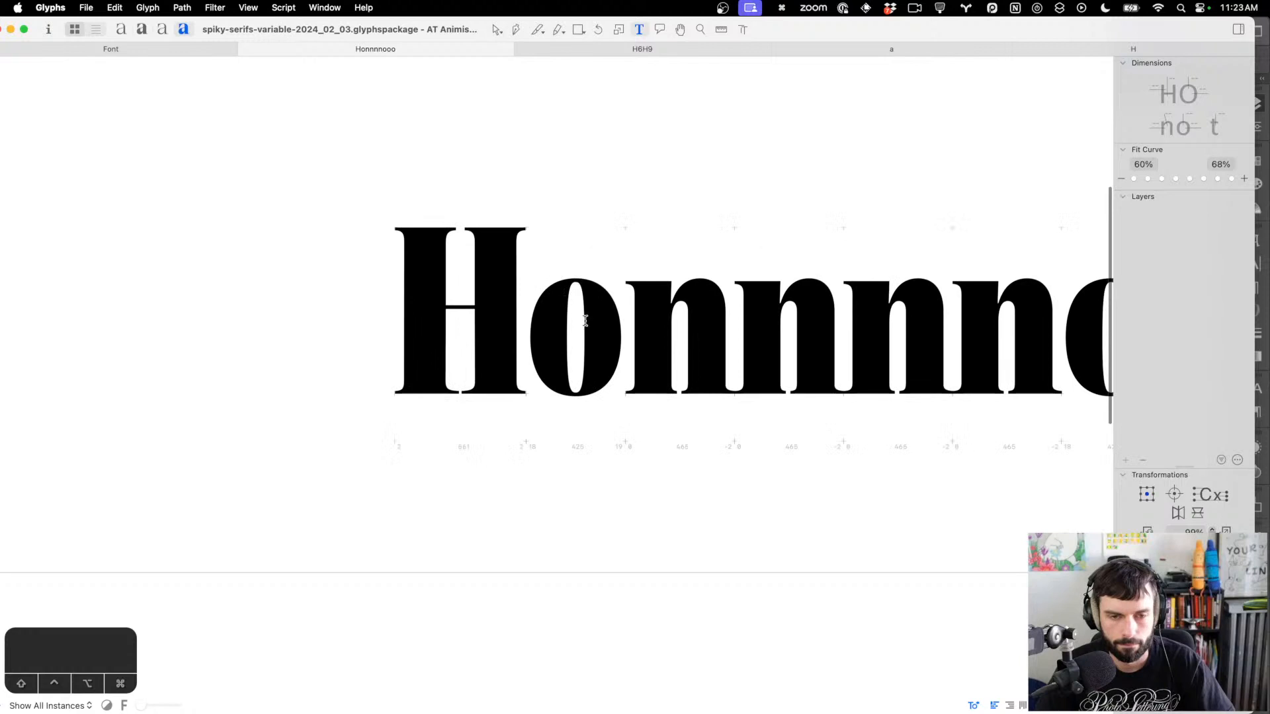
{"action": "left_click", "coordinate": [585, 378]}
{"action": "key", "text": "Escape"}
{"action": "scroll", "coordinate": [576, 423], "scroll_direction": "up", "scroll_amount": 4}
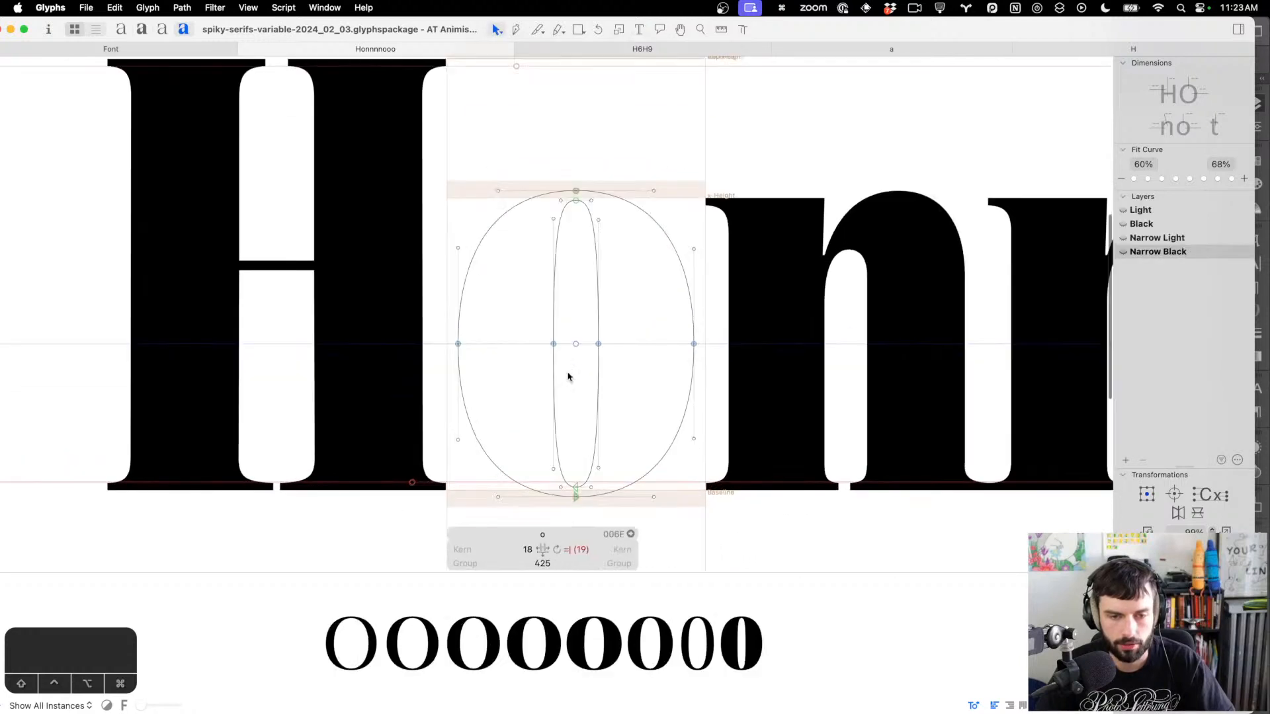
{"action": "left_click_drag", "start_coordinate": [568, 365], "coordinate": [402, 308]}
{"action": "key", "text": "ctrl+alt+Left"}
{"action": "key", "text": "ctrl+alt+Left"}
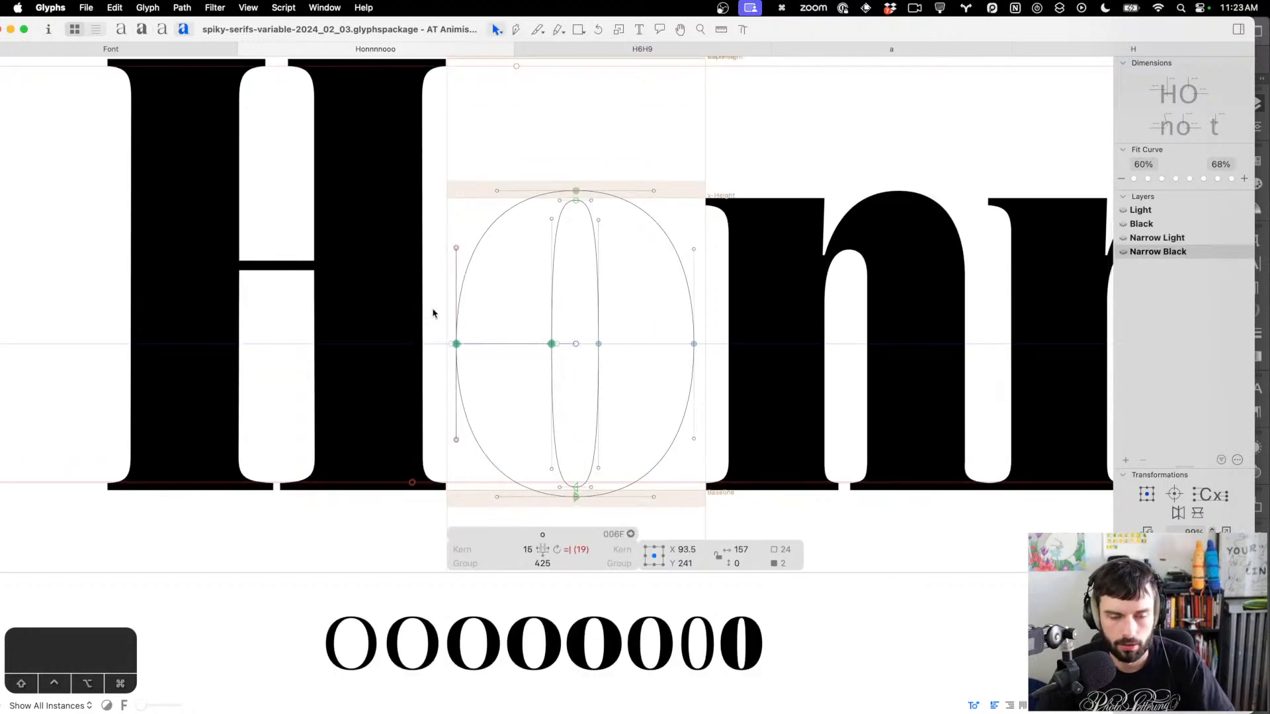
Move the right stroke of the Narrow Black o outward until its right sidebearing is 15
{"action": "left_click_drag", "start_coordinate": [582, 313], "coordinate": [845, 396]}
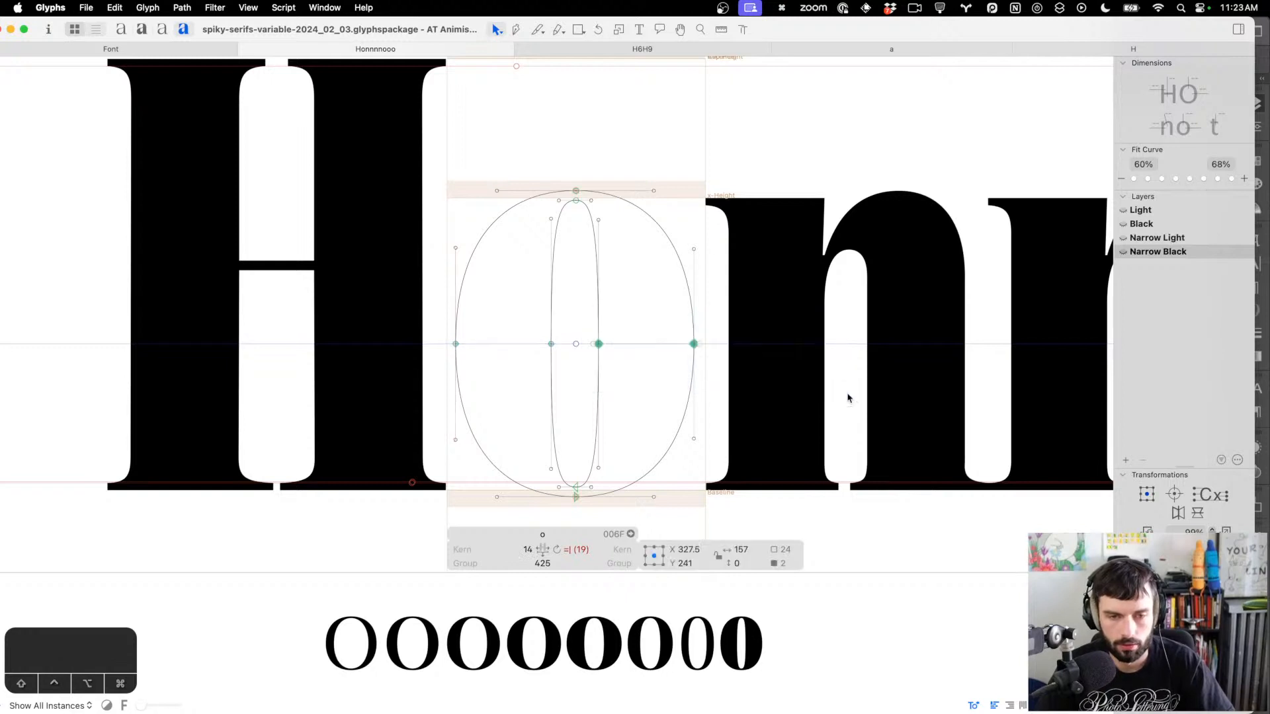
{"action": "key", "text": "ctrl+alt+Right"}
{"action": "key", "text": "ctrl+alt+Right"}
{"action": "key", "text": "t"}
{"action": "scroll", "coordinate": [697, 363], "scroll_direction": "down", "scroll_amount": 6}
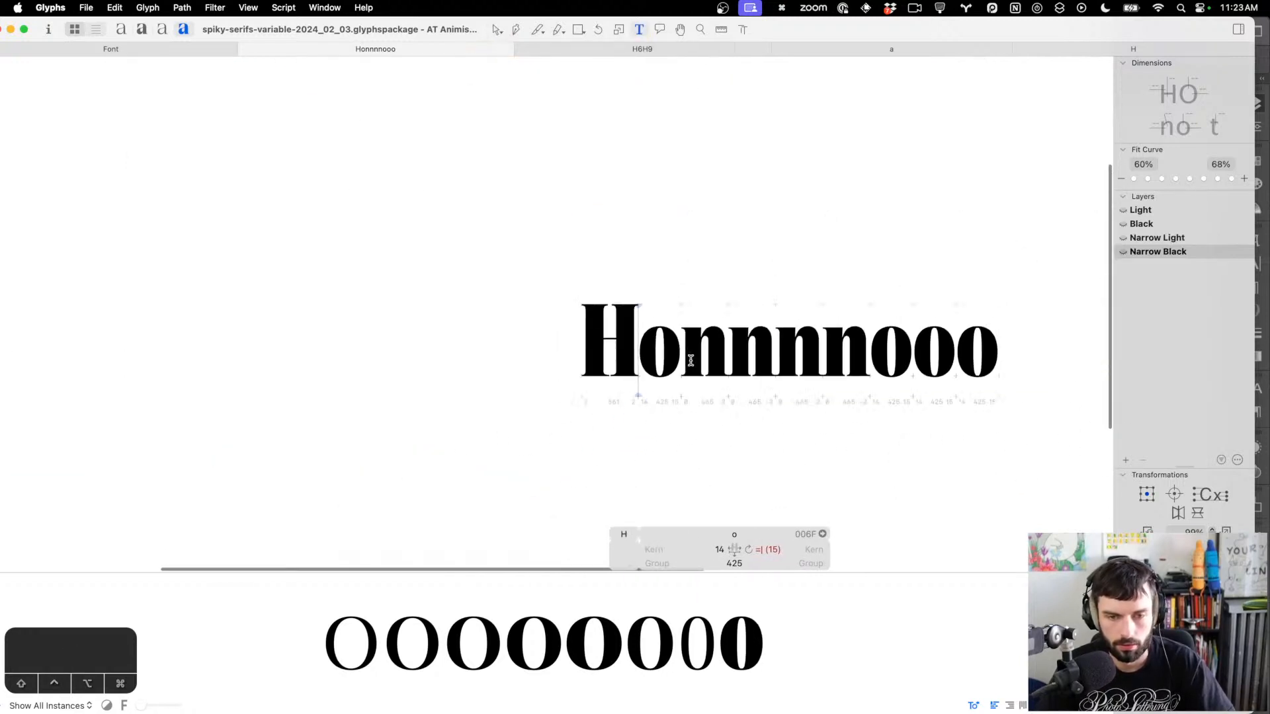
Lengthen the vertical curve handles on both sides of the Narrow Black o's outer contour
{"action": "key", "text": "Escape"}
{"action": "scroll", "coordinate": [641, 403], "scroll_direction": "up", "scroll_amount": 6}
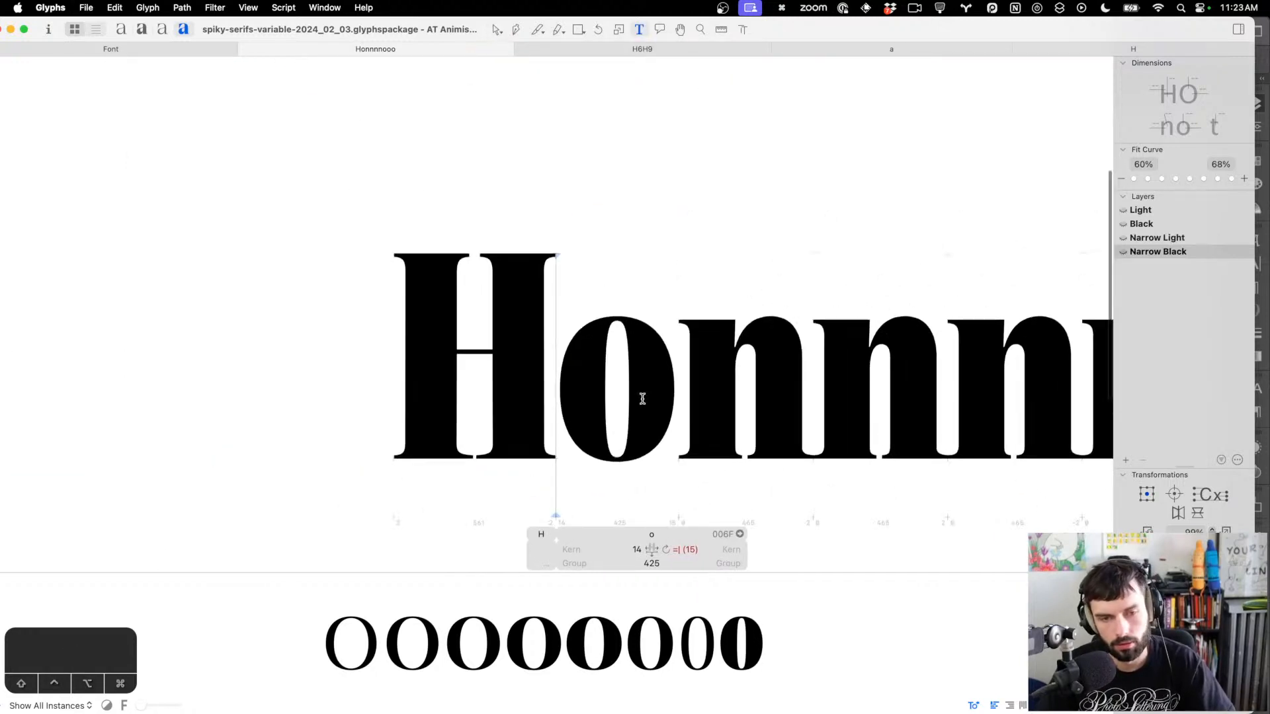
{"action": "left_click_drag", "start_coordinate": [698, 367], "coordinate": [508, 354]}
{"action": "key", "text": "shift+Up"}
{"action": "key", "text": "shift+Up"}
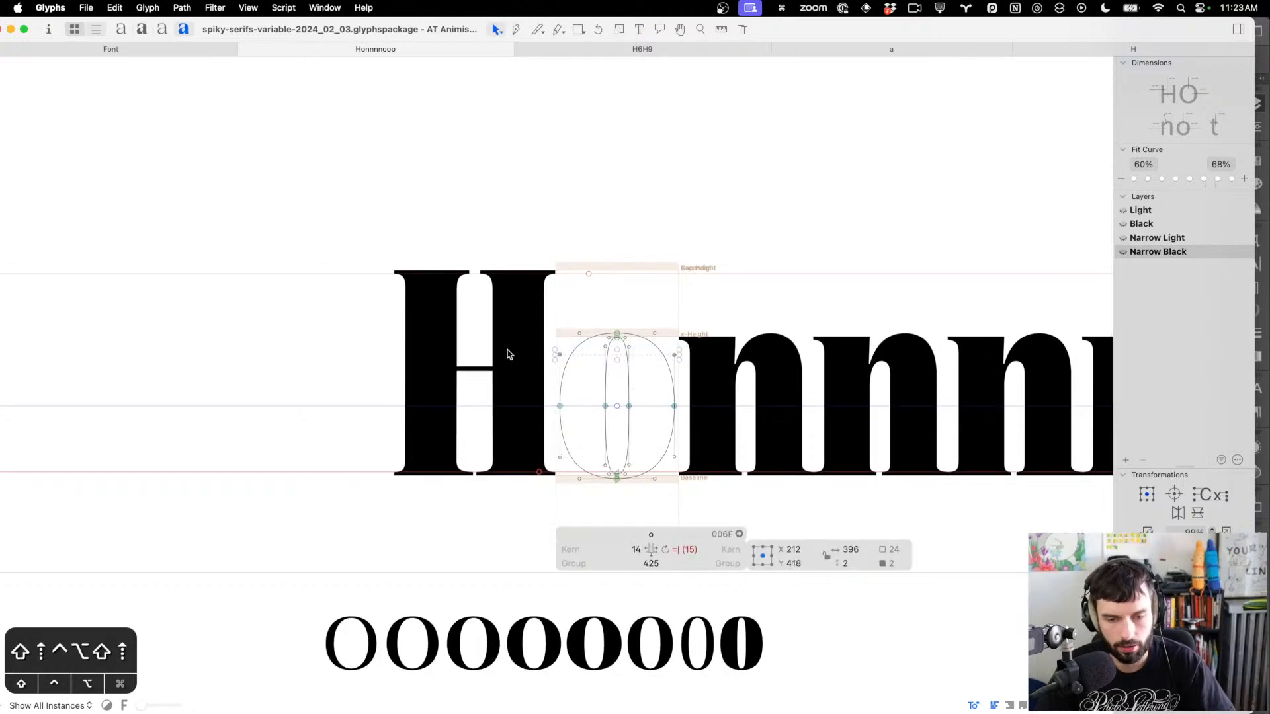
{"action": "key", "text": "t"}
{"action": "scroll", "coordinate": [672, 361], "scroll_direction": "down", "scroll_amount": 5}
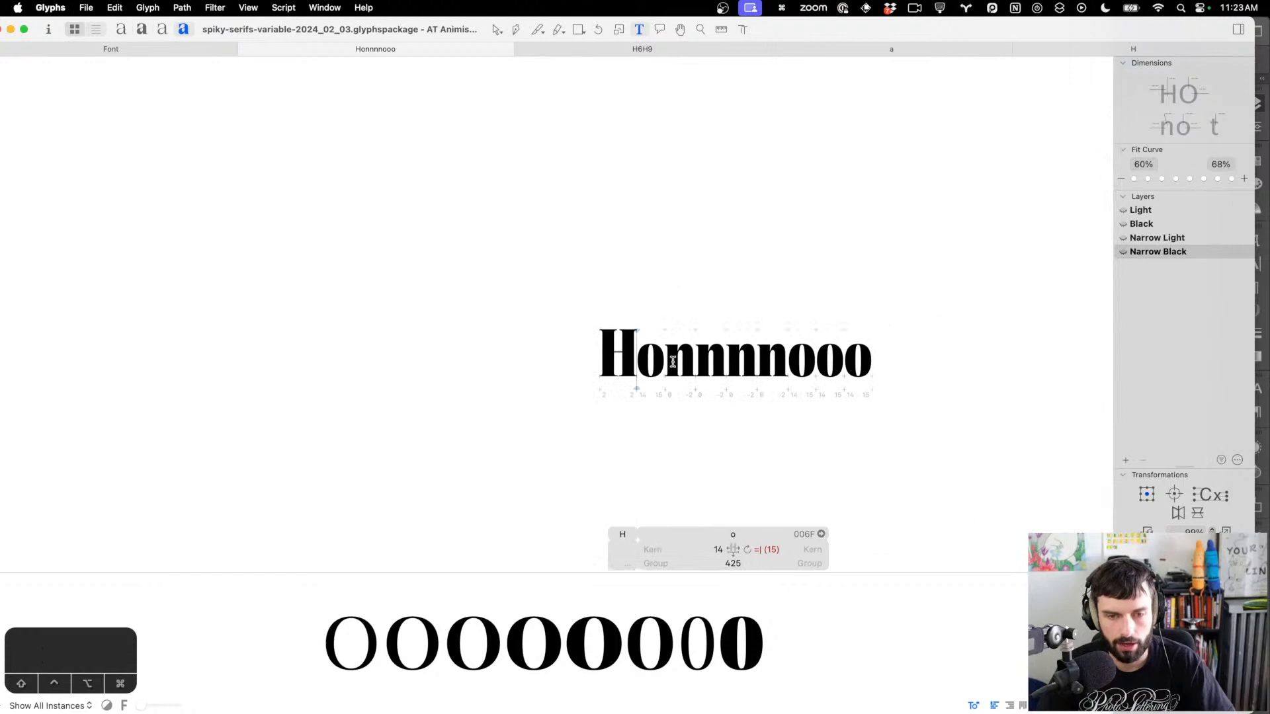
Update the Narrow Black o's metrics so both sidebearings are 14, and check its spacing in the word
{"action": "scroll", "coordinate": [673, 361], "scroll_direction": "up", "scroll_amount": 5}
{"action": "scroll", "coordinate": [601, 357], "scroll_direction": "up", "scroll_amount": 3}
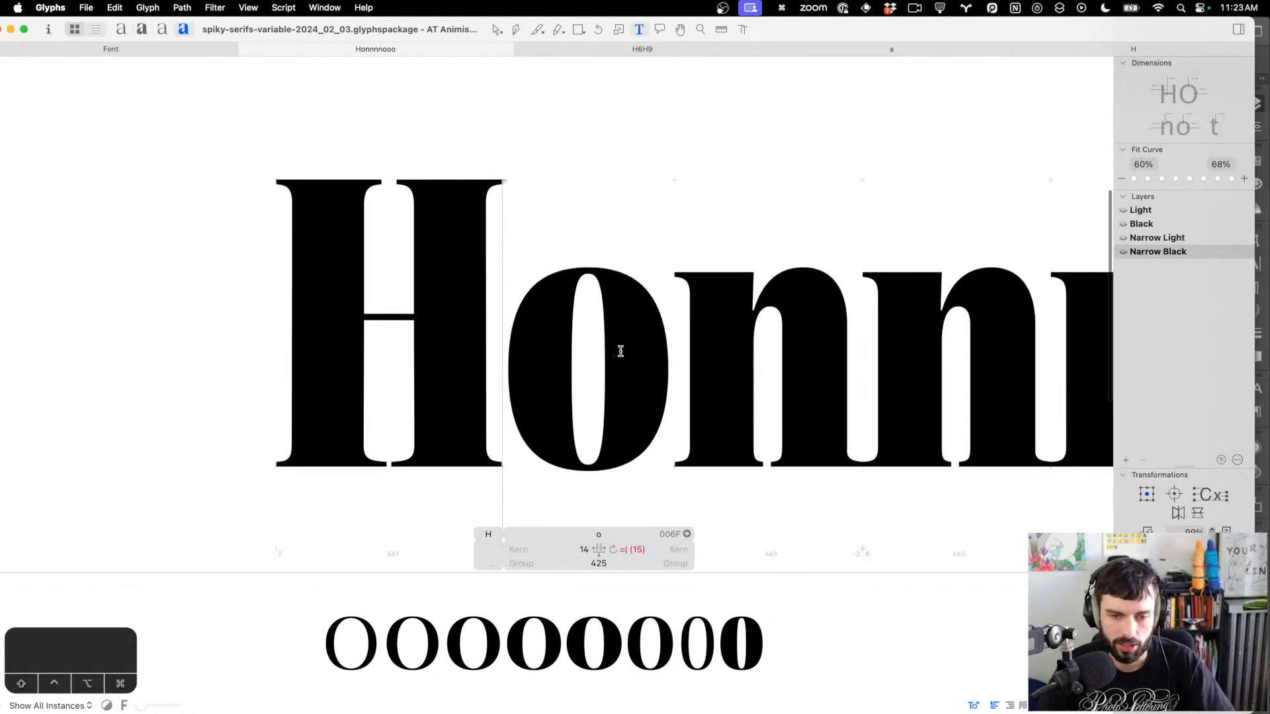
{"action": "key", "text": "ctrl+super+m"}
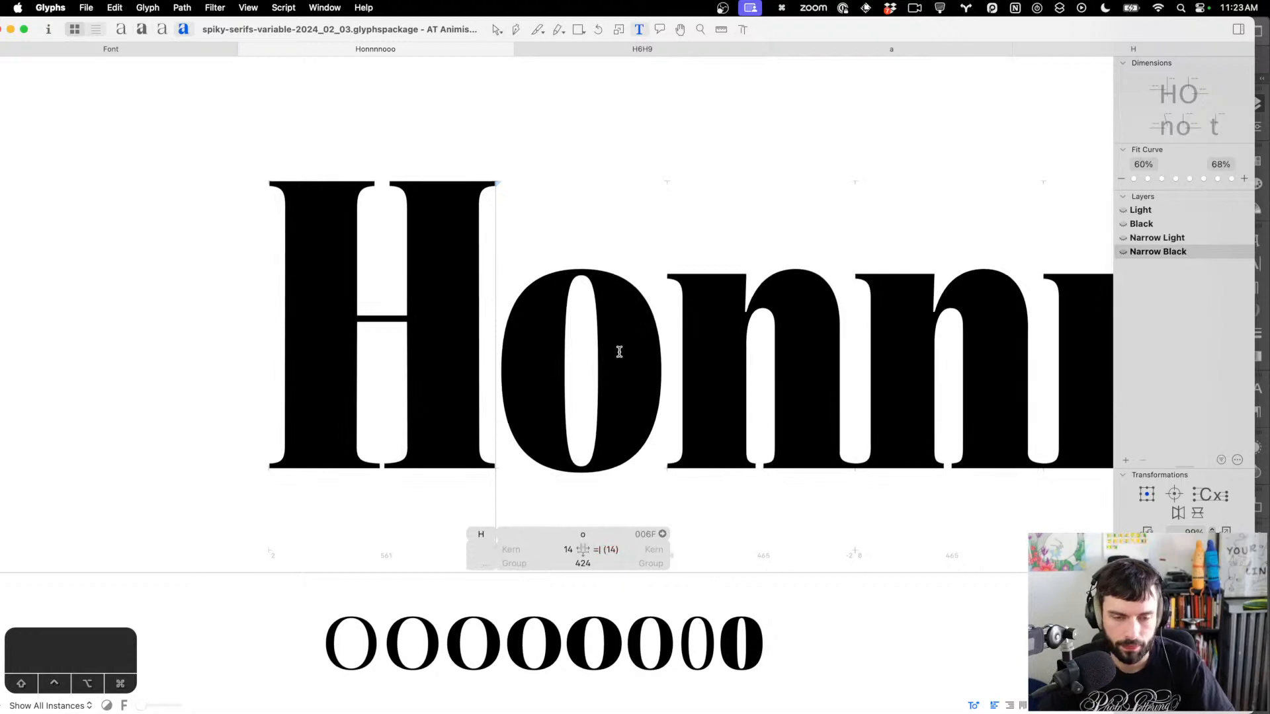
{"action": "scroll", "coordinate": [605, 335], "scroll_direction": "down", "scroll_amount": 3}
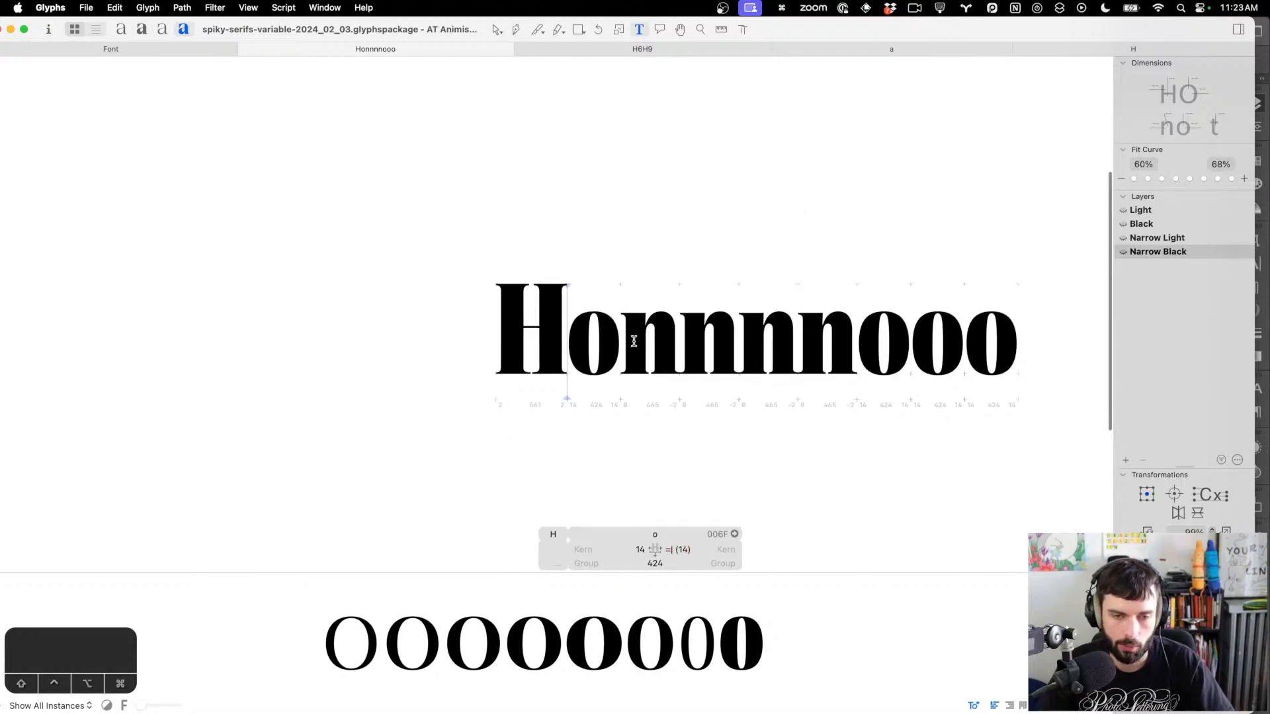
{"action": "scroll", "coordinate": [634, 341], "scroll_direction": "up", "scroll_amount": 3}
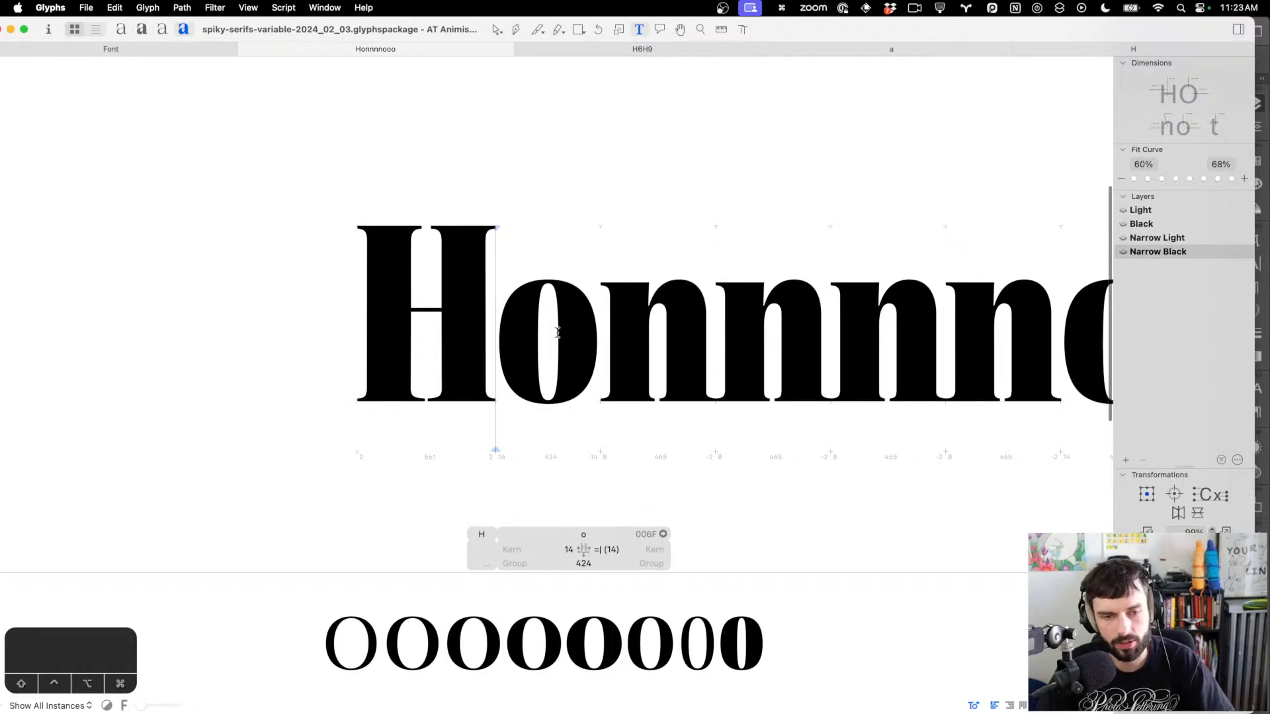
{"action": "scroll", "coordinate": [596, 363], "scroll_direction": "down", "scroll_amount": 3}
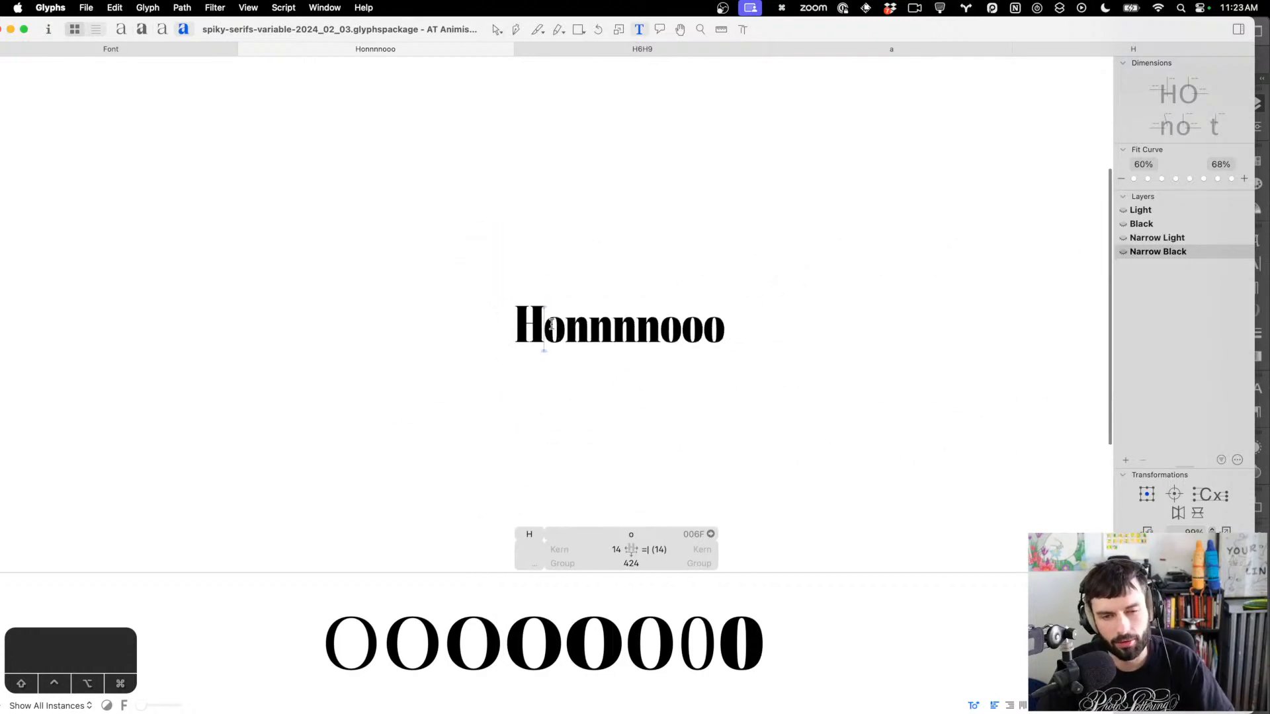
{"action": "scroll", "coordinate": [552, 324], "scroll_direction": "up", "scroll_amount": 3}
{"action": "scroll", "coordinate": [617, 357], "scroll_direction": "up", "scroll_amount": 3}
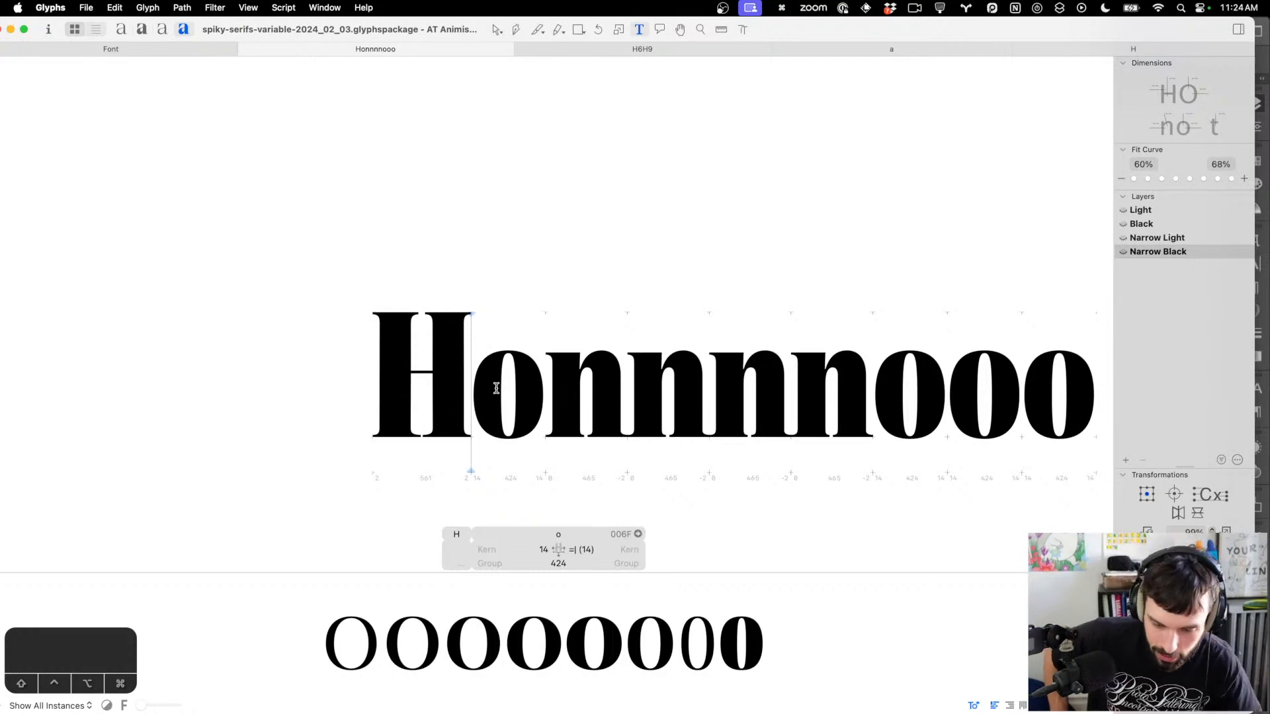
{"action": "scroll", "coordinate": [496, 388], "scroll_direction": "down", "scroll_amount": 1}
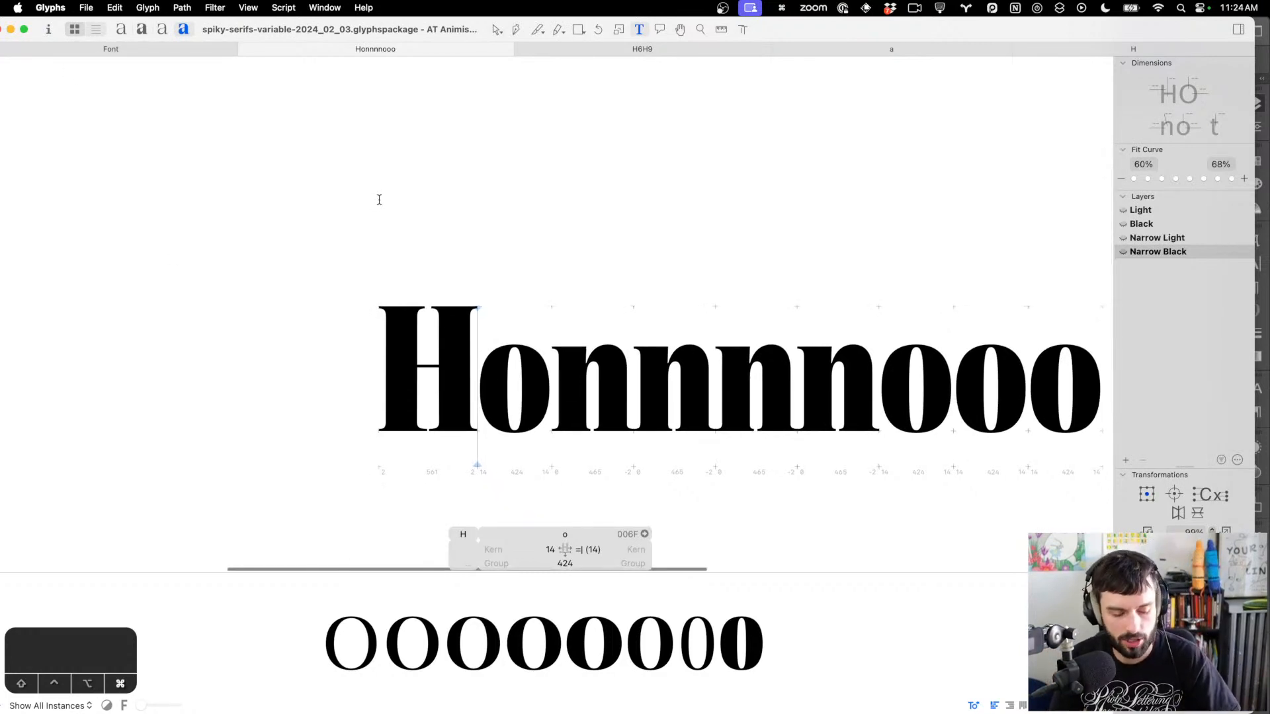
Lengthen the vertical curve handles on both sides of the o's outer contour in the Narrow Light master
{"action": "key", "text": "super+2"}
{"action": "key", "text": "super+3"}
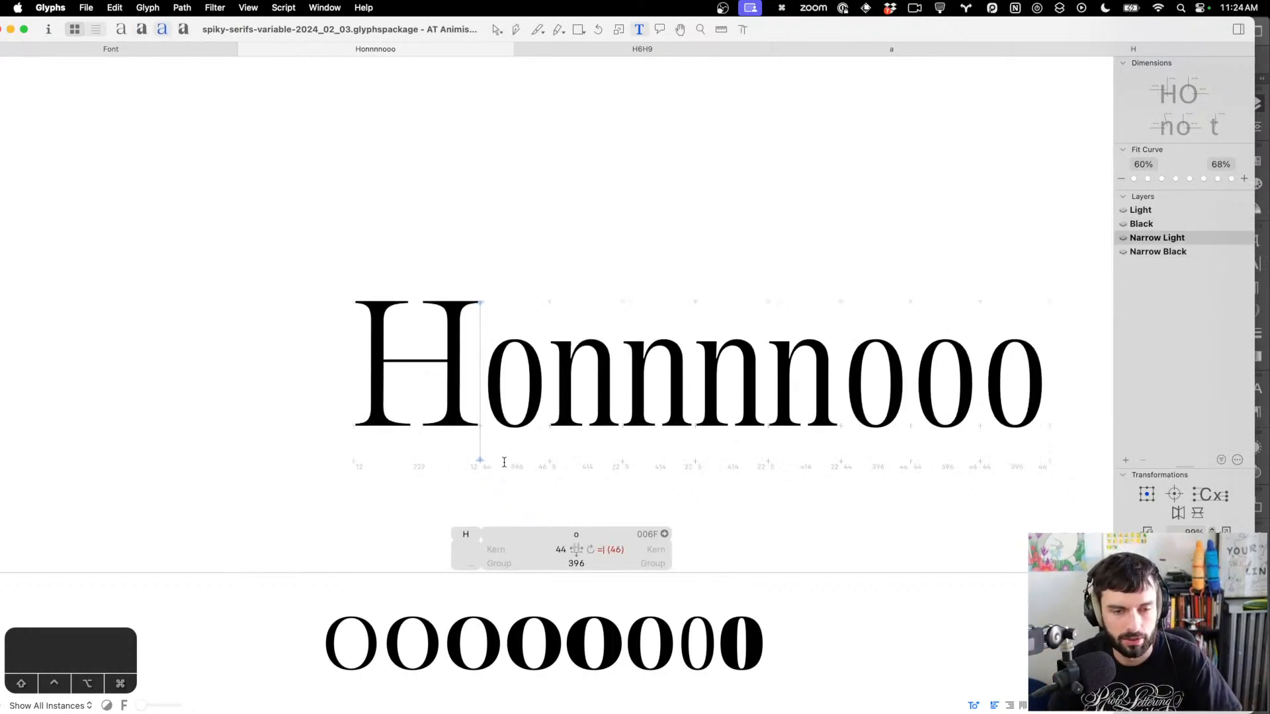
{"action": "scroll", "coordinate": [504, 462], "scroll_direction": "up", "scroll_amount": 5}
{"action": "double_click", "coordinate": [550, 265]}
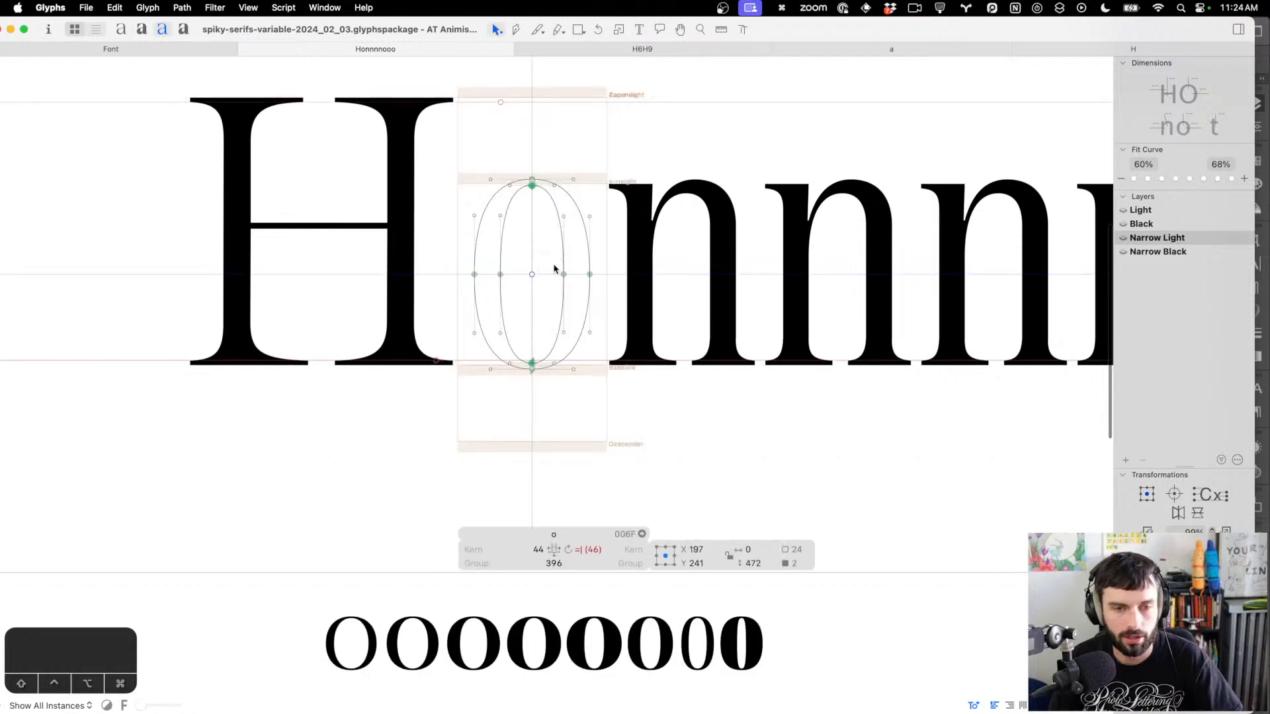
{"action": "left_click", "coordinate": [590, 217]}
{"action": "left_click", "coordinate": [474, 216], "text": "shift"}
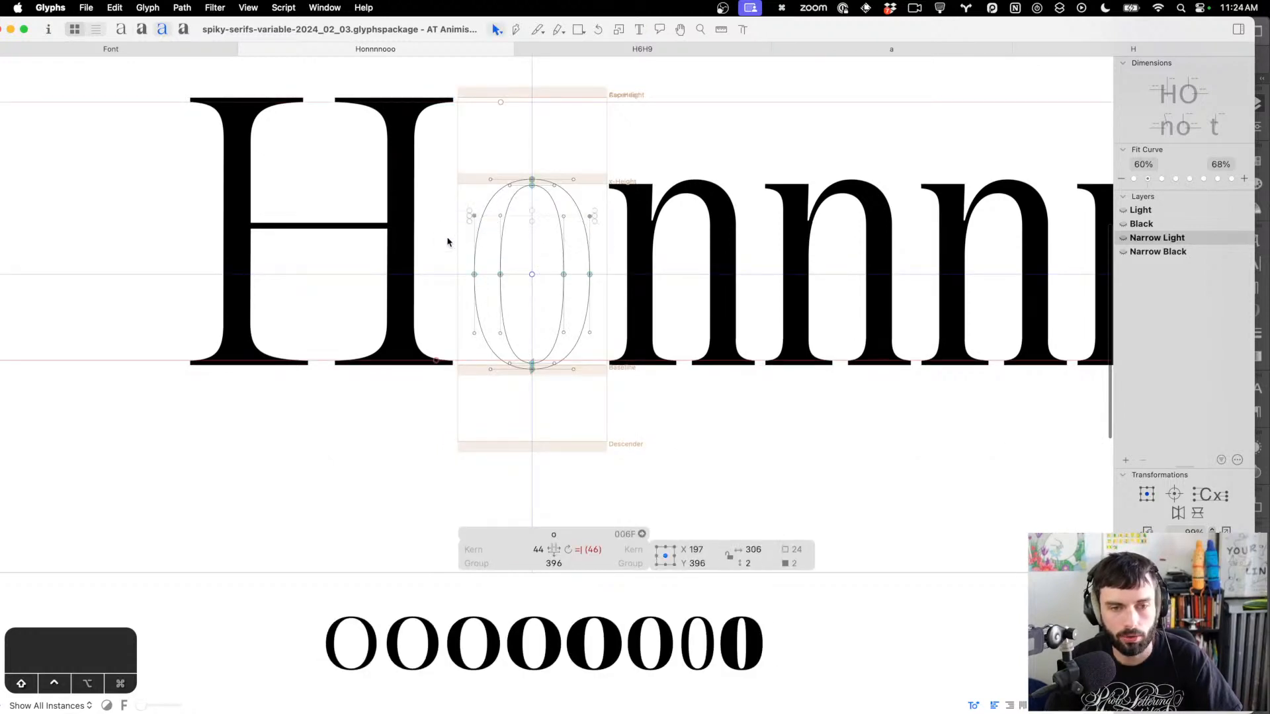
{"action": "key", "text": "t"}
{"action": "scroll", "coordinate": [480, 243], "scroll_direction": "down", "scroll_amount": 5}
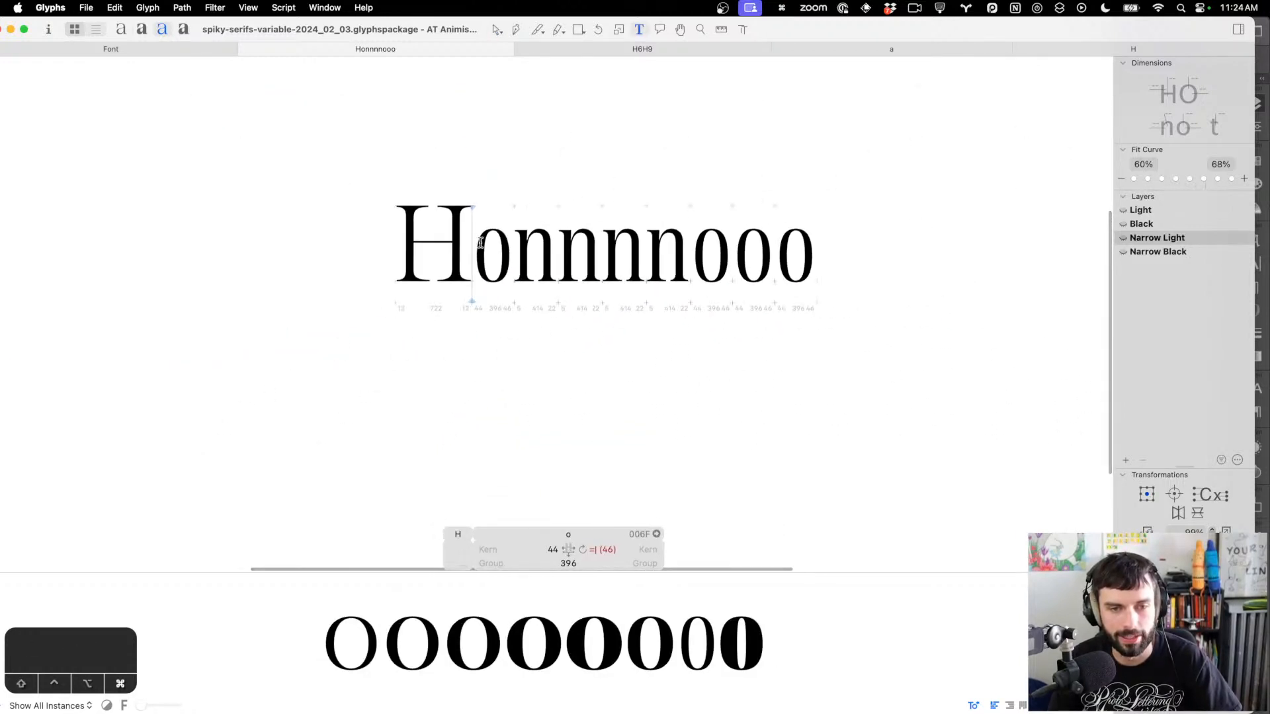
Move the left stroke of the Narrow Light o outward until its left sidebearing is 40
{"action": "scroll", "coordinate": [480, 242], "scroll_direction": "up", "scroll_amount": 5}
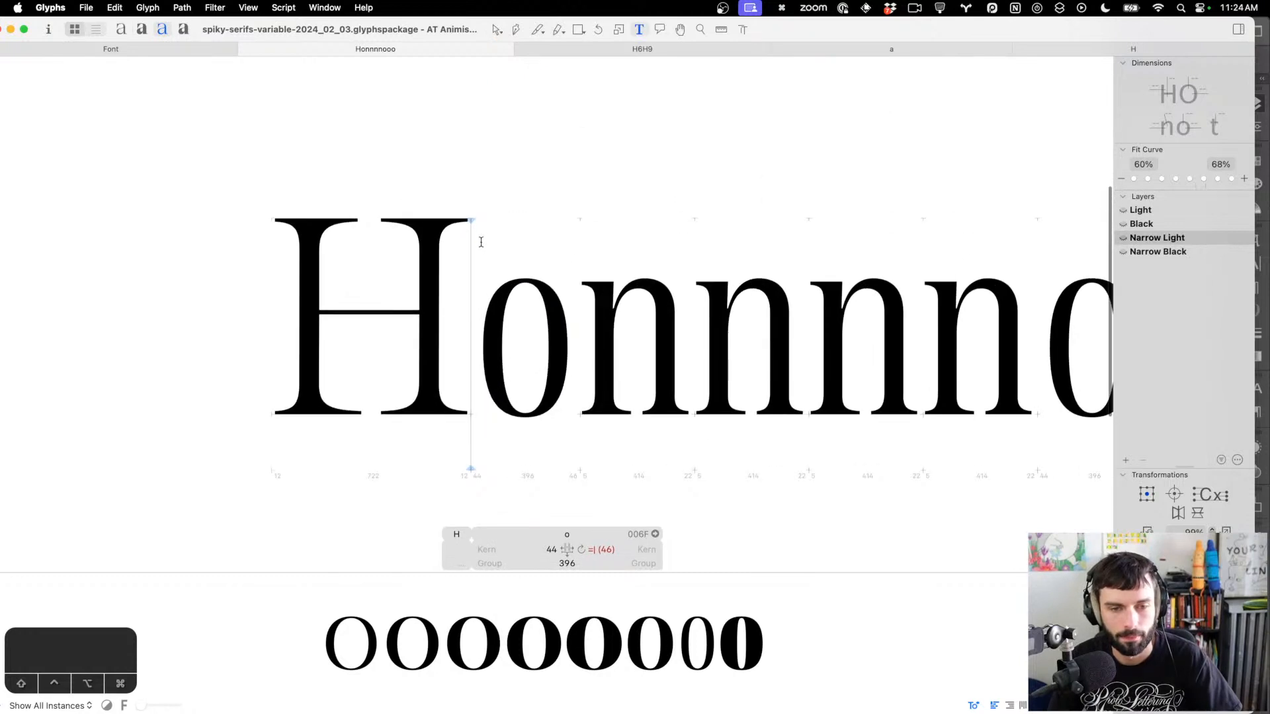
{"action": "double_click", "coordinate": [531, 429]}
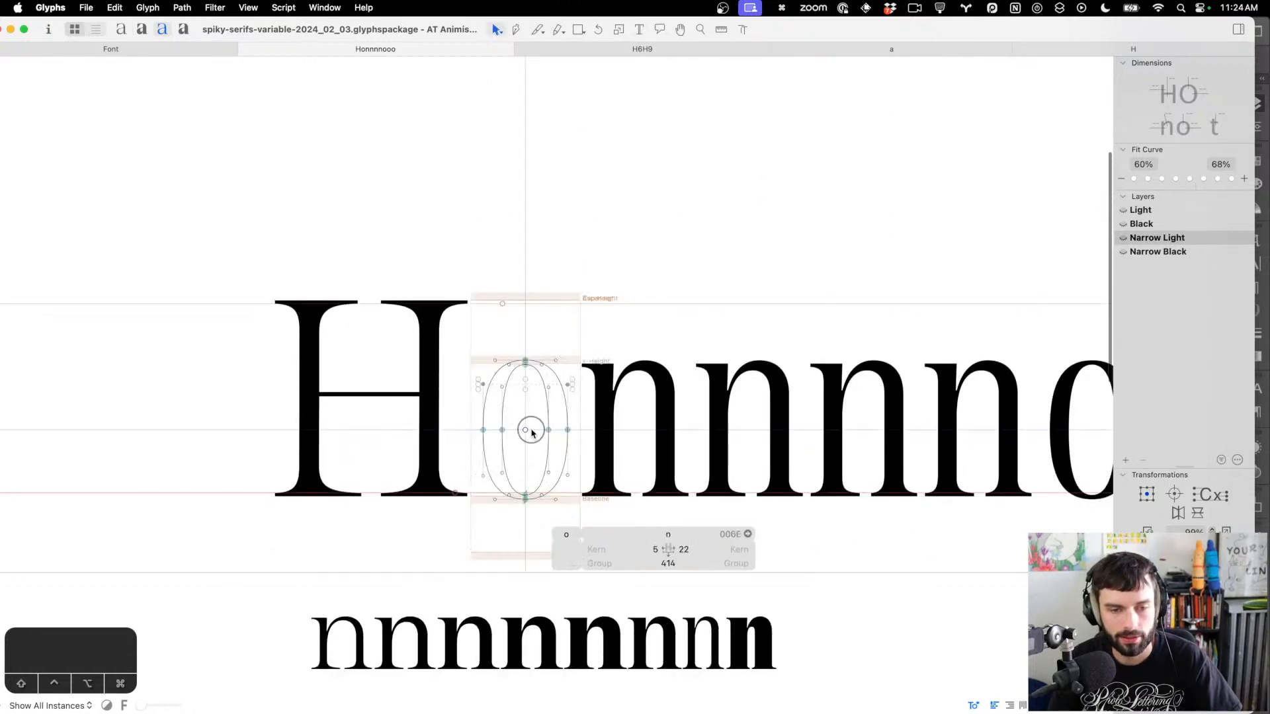
{"action": "key", "text": "Left"}
{"action": "key", "text": "Left"}
{"action": "key", "text": "Left"}
{"action": "key", "text": "Left"}
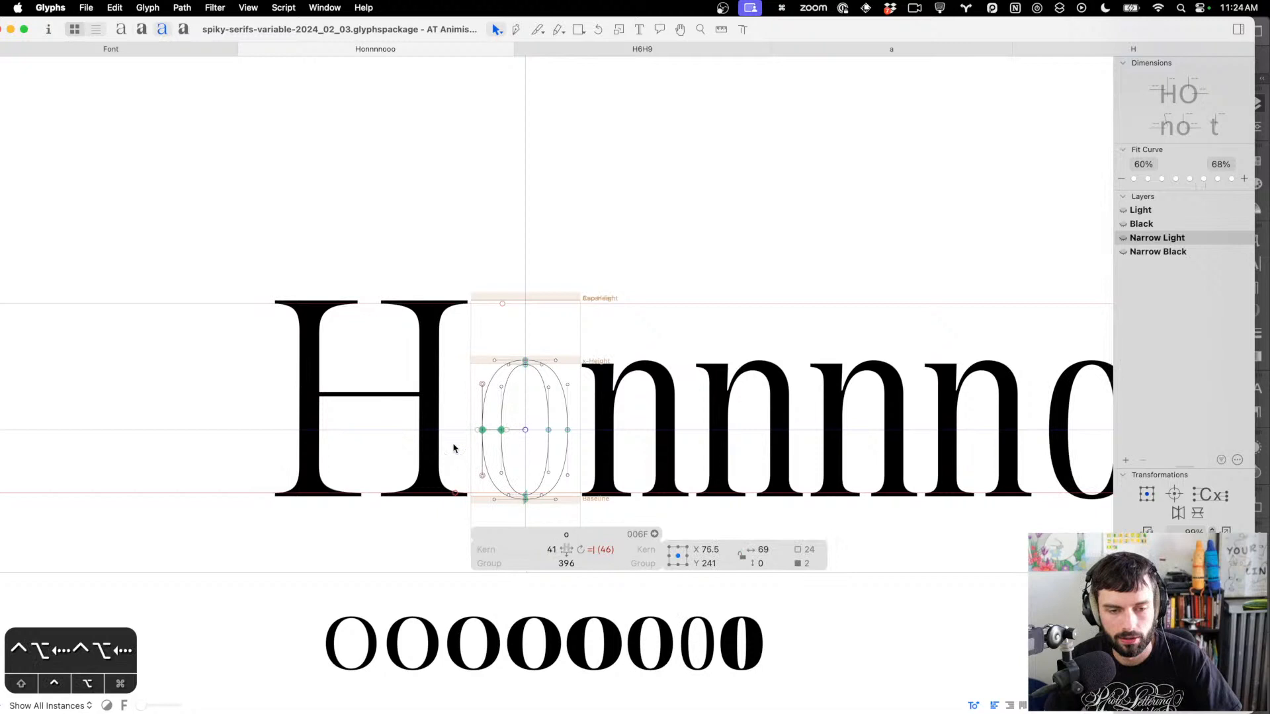
Move the right stroke of the Narrow Light o outward to a right sidebearing of 42, and save the font
{"action": "key", "text": "ctrl+alt+Right"}
{"action": "key", "text": "ctrl+alt+Right"}
{"action": "key", "text": "ctrl+alt+Right"}
{"action": "key", "text": "ctrl+alt+Right"}
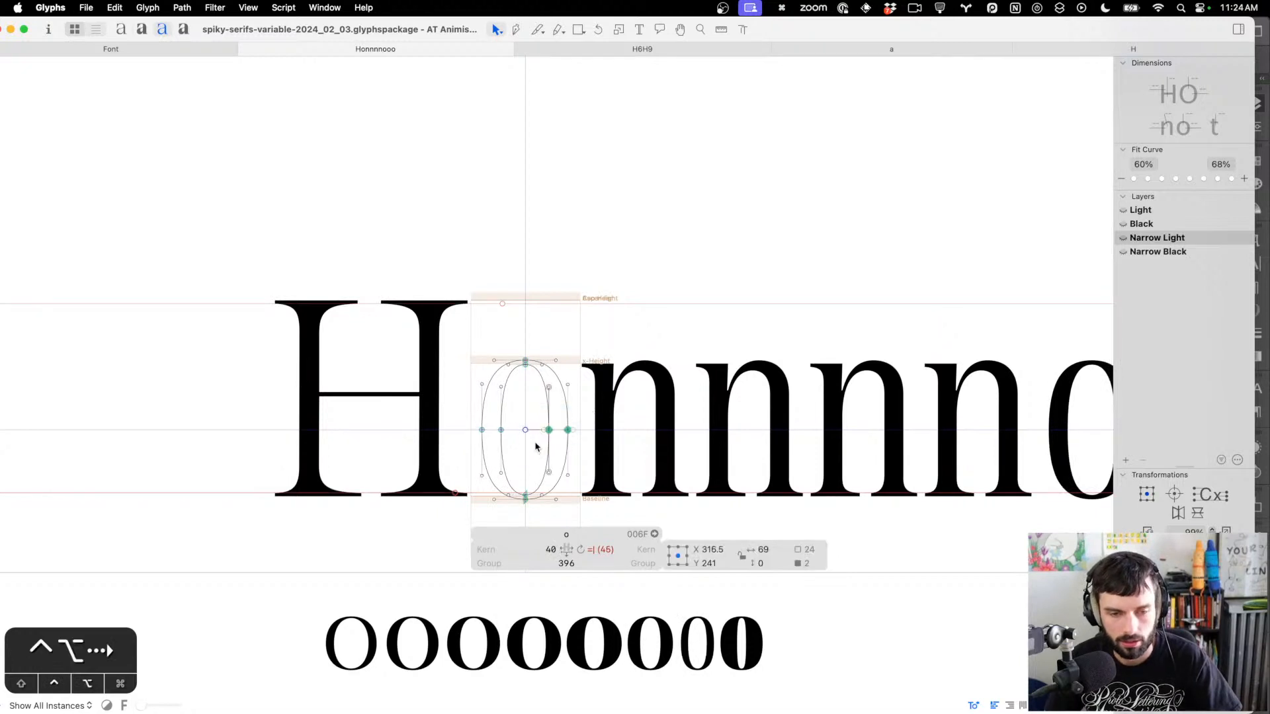
{"action": "key", "text": "t"}
{"action": "key", "text": "super+0"}
{"action": "key", "text": "super+s"}
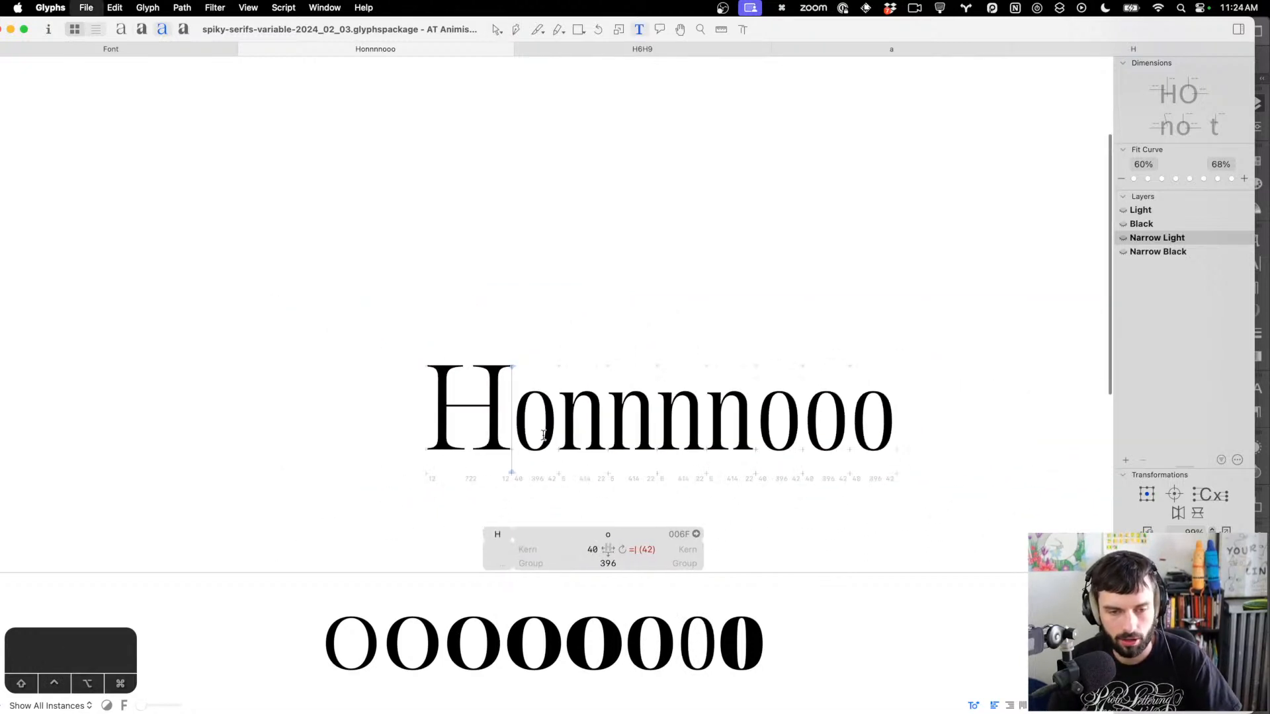
Tighten the Narrow Light o to sidebearings of 36 on both sides, and save the font
{"action": "key", "text": "ctrl+Left"}
{"action": "key", "text": "ctrl+Left"}
{"action": "key", "text": "ctrl+Left"}
{"action": "key", "text": "ctrl+Left"}
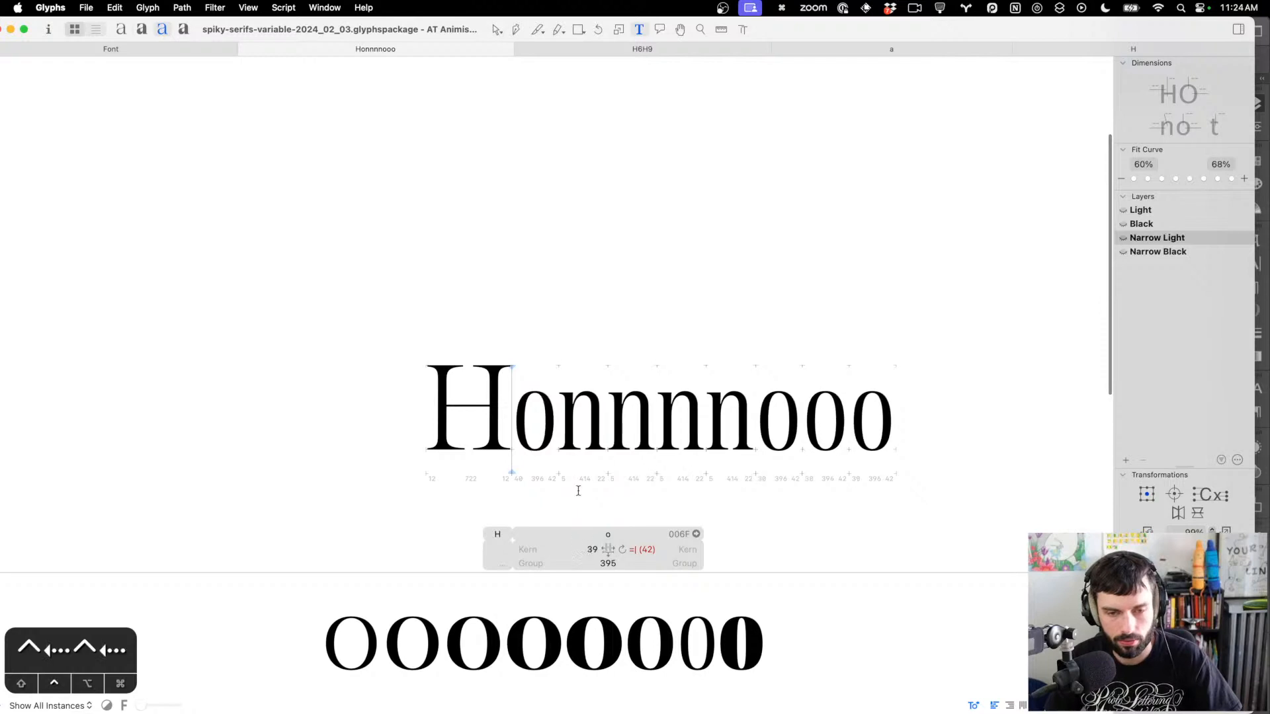
{"action": "key", "text": "ctrl+super+m"}
{"action": "key", "text": "super+s"}
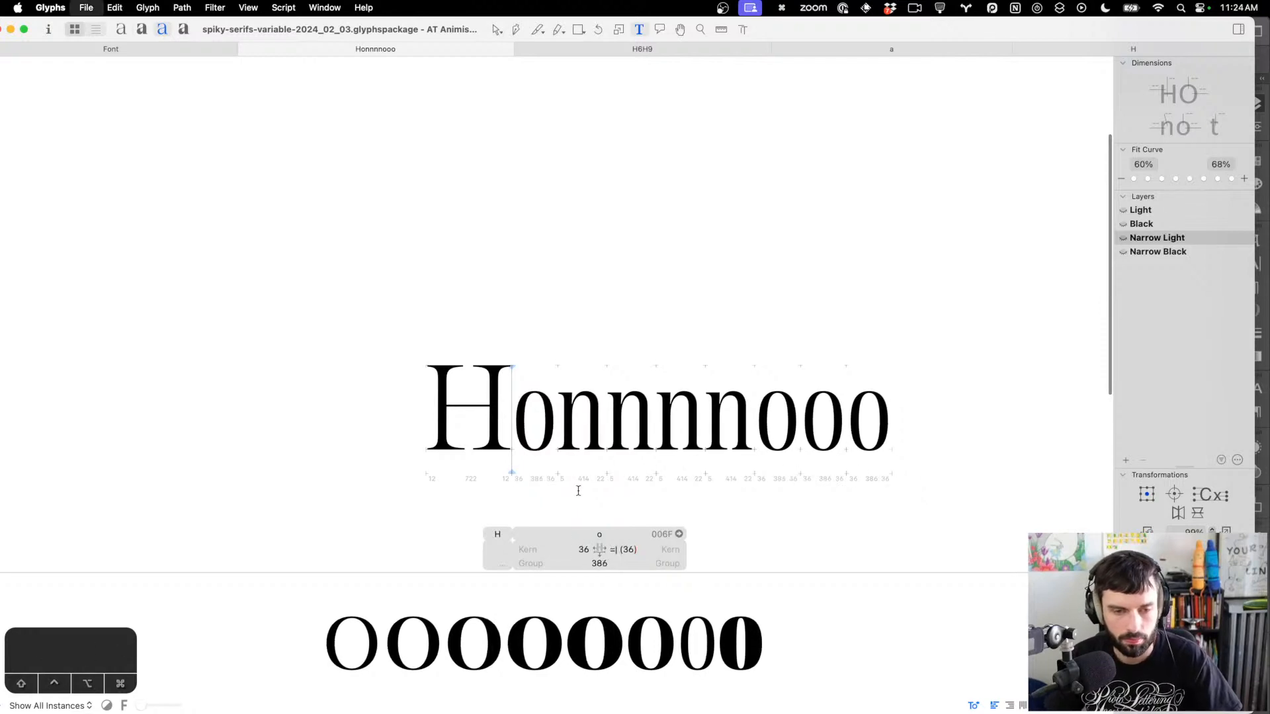
Shorten the outer serifs of the Narrow Light H's left stem by moving the rest of the letter 20 units left
{"action": "scroll", "coordinate": [453, 461], "scroll_direction": "up", "scroll_amount": 5}
{"action": "double_click", "coordinate": [510, 356]}
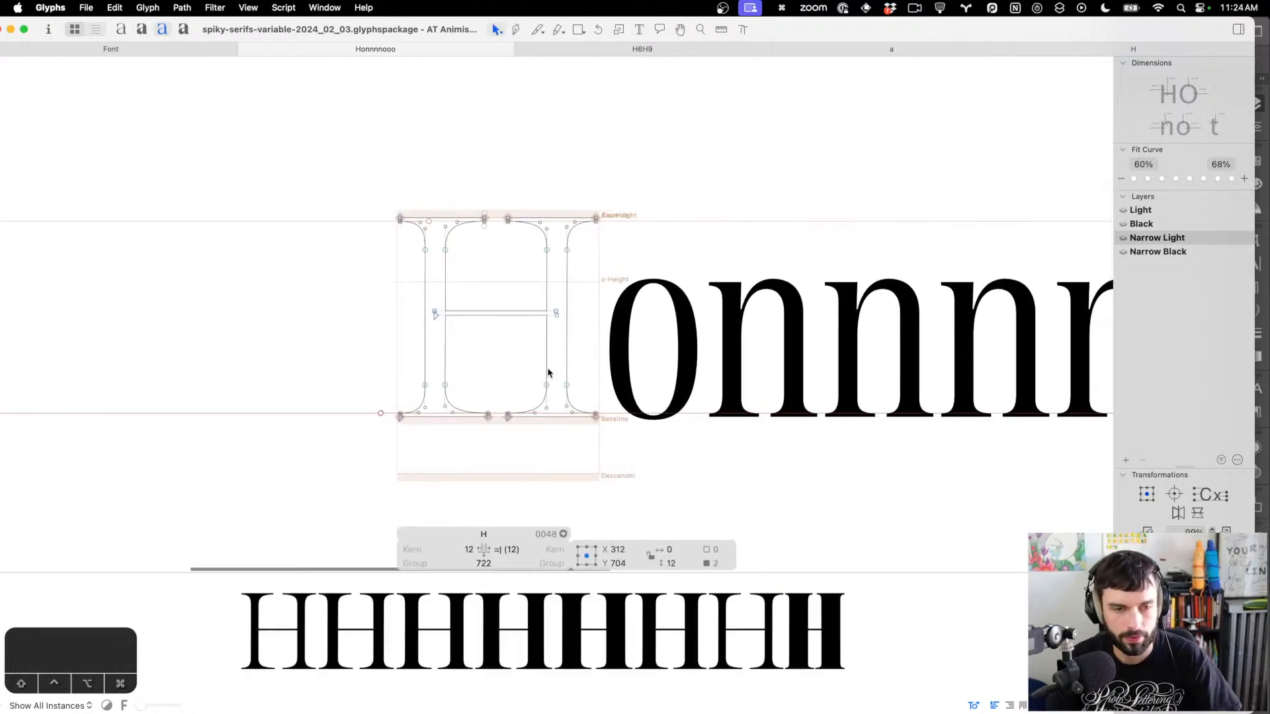
{"action": "left_click_drag", "start_coordinate": [703, 451], "coordinate": [420, 159]}
{"action": "key", "text": "shift+Left"}
{"action": "key", "text": "shift+Left"}
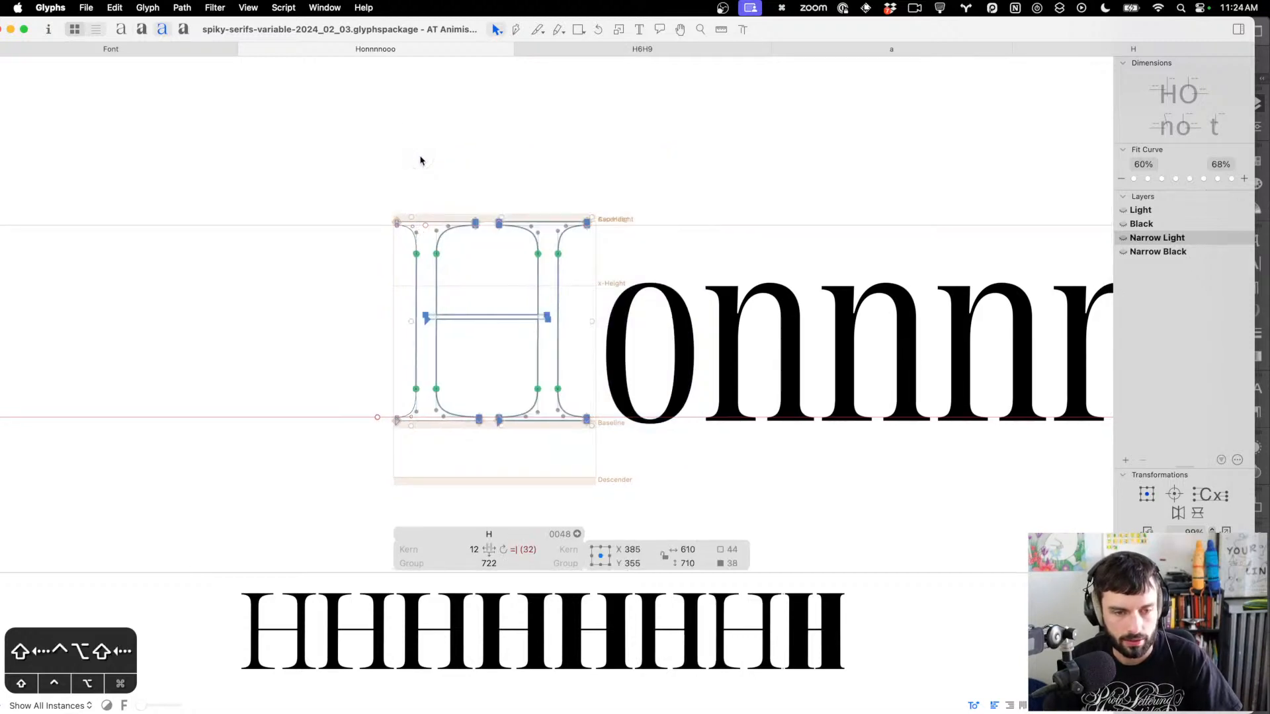
Shorten the inner serifs of the H's left stem by moving their ends and the whole right stem 60 units left
{"action": "left_click_drag", "start_coordinate": [689, 471], "coordinate": [468, 163]}
{"action": "key", "text": "shift+Left"}
{"action": "key", "text": "shift+Left"}
{"action": "key", "text": "shift+Left"}
{"action": "key", "text": "shift+Left"}
{"action": "key", "text": "shift+Left"}
{"action": "key", "text": "shift+Left"}
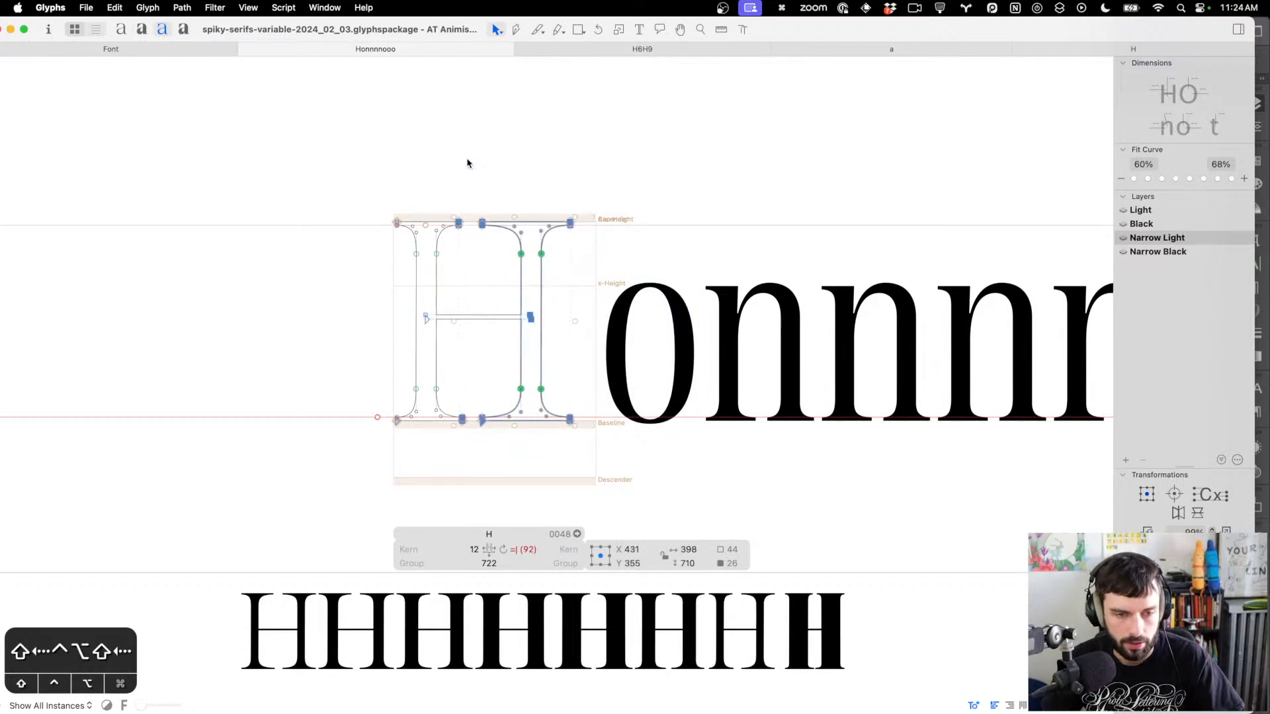
Shorten the H's right-stem serifs by moving the stem 60 units left and its outer serif ends 100 units left
{"action": "left_click_drag", "start_coordinate": [681, 165], "coordinate": [537, 86]}
{"action": "key", "text": "shift+Left"}
{"action": "key", "text": "shift+Left"}
{"action": "key", "text": "shift+Left"}
{"action": "key", "text": "shift+Left"}
{"action": "key", "text": "shift+Left"}
{"action": "key", "text": "shift+Left"}
{"action": "key", "text": "shift+Left"}
{"action": "key", "text": "shift+Left"}
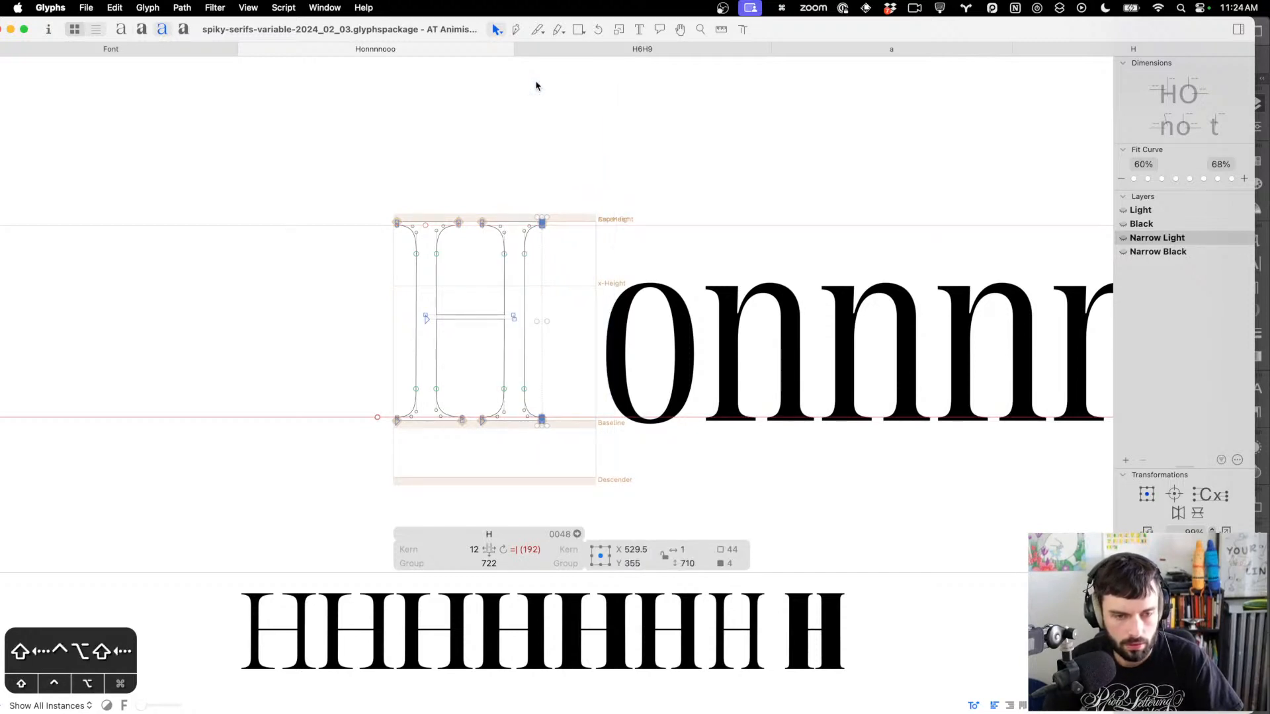
Tighten the H's serif brackets by moving the lower stem nodes down and the upper ones up to Y 626
{"action": "left_click_drag", "start_coordinate": [563, 407], "coordinate": [354, 374]}
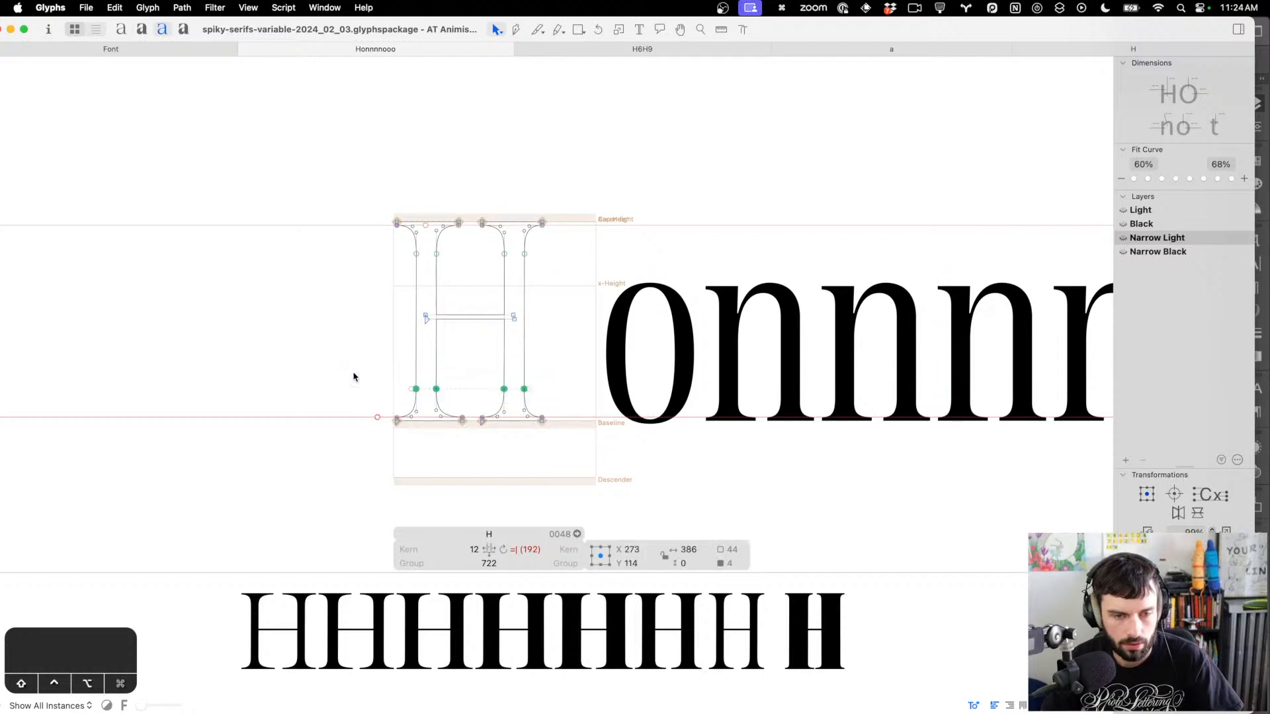
{"action": "left_click_drag", "start_coordinate": [394, 269], "coordinate": [599, 250]}
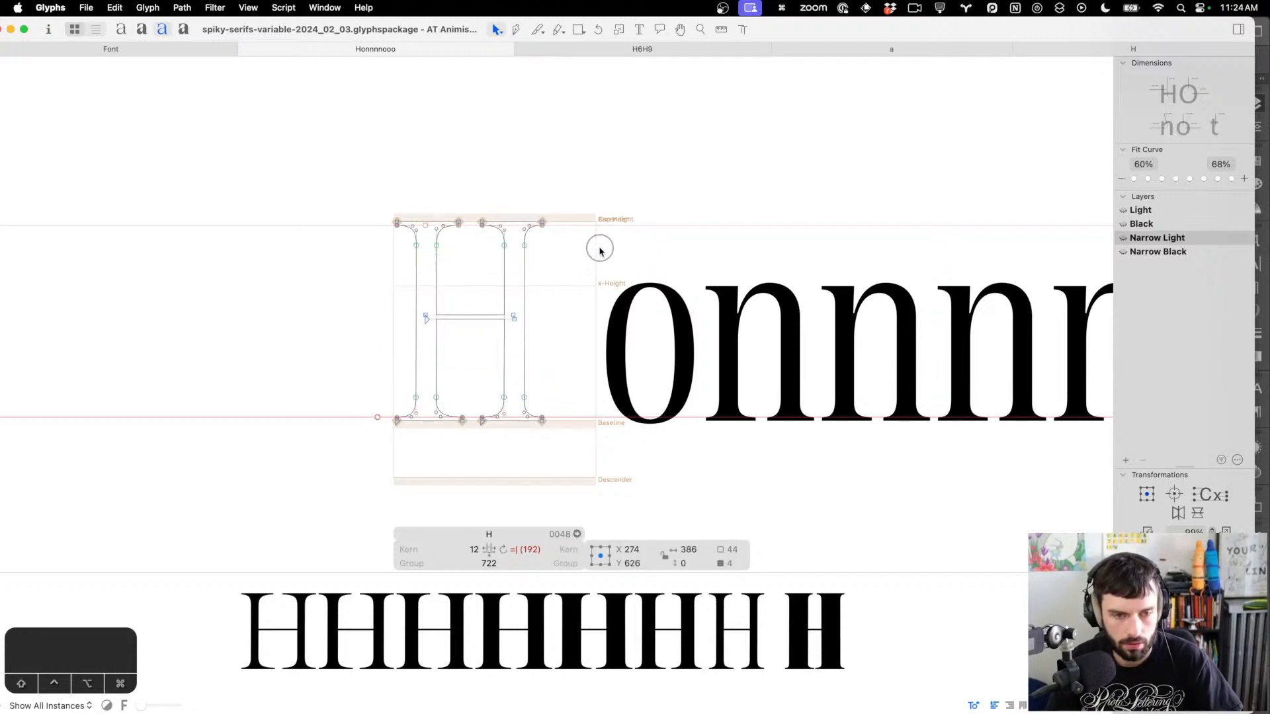
{"action": "key", "text": "t"}
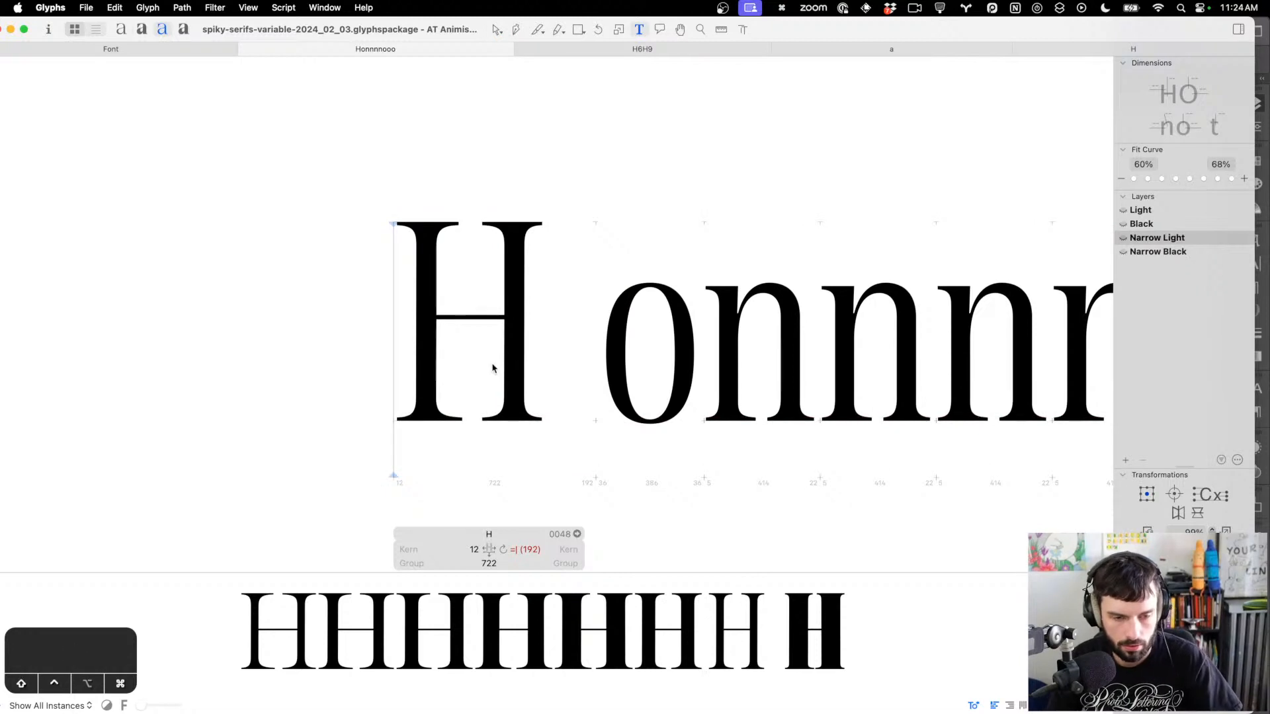
Update the Narrow Light H's metrics so its right sidebearing follows the 12-unit left sidebearing
{"action": "key", "text": "ctrl+super+m"}
{"action": "scroll", "coordinate": [492, 365], "scroll_direction": "down", "scroll_amount": 5}
{"action": "scroll", "coordinate": [478, 354], "scroll_direction": "down", "scroll_amount": 1}
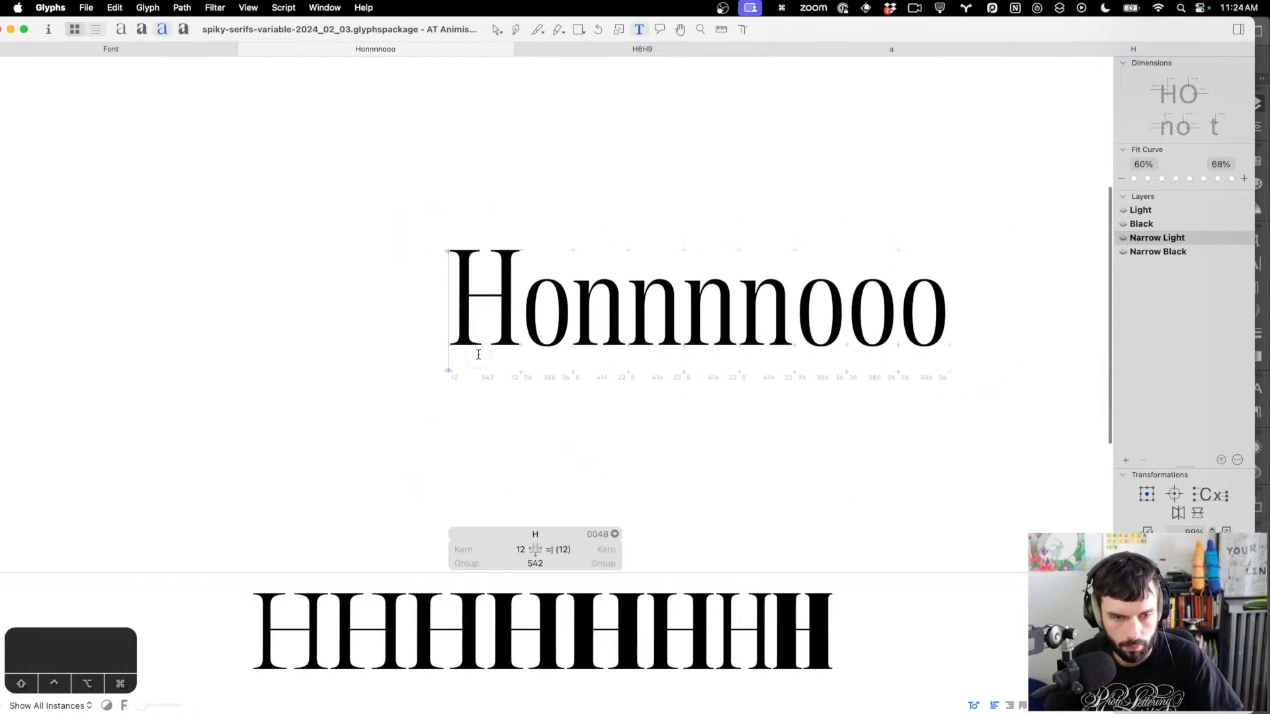
Move the H's right stem 30 units left and update the glyph's metrics to a width of 512
{"action": "key", "text": "Escape"}
{"action": "scroll", "coordinate": [486, 354], "scroll_direction": "up", "scroll_amount": 3}
{"action": "left_click_drag", "start_coordinate": [667, 446], "coordinate": [485, 82]}
{"action": "key", "text": "shift+Left"}
{"action": "key", "text": "shift+Left"}
{"action": "key", "text": "shift+Left"}
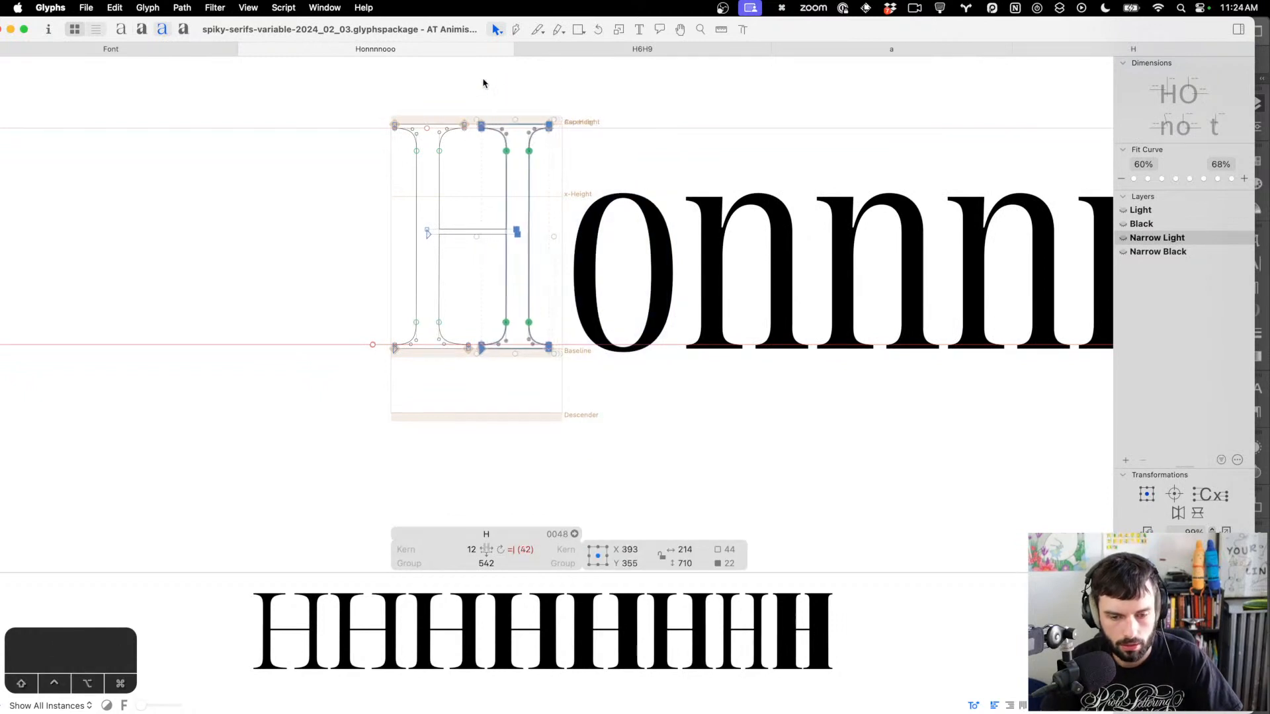
{"action": "key", "text": "t"}
{"action": "key", "text": "ctrl+super+m"}
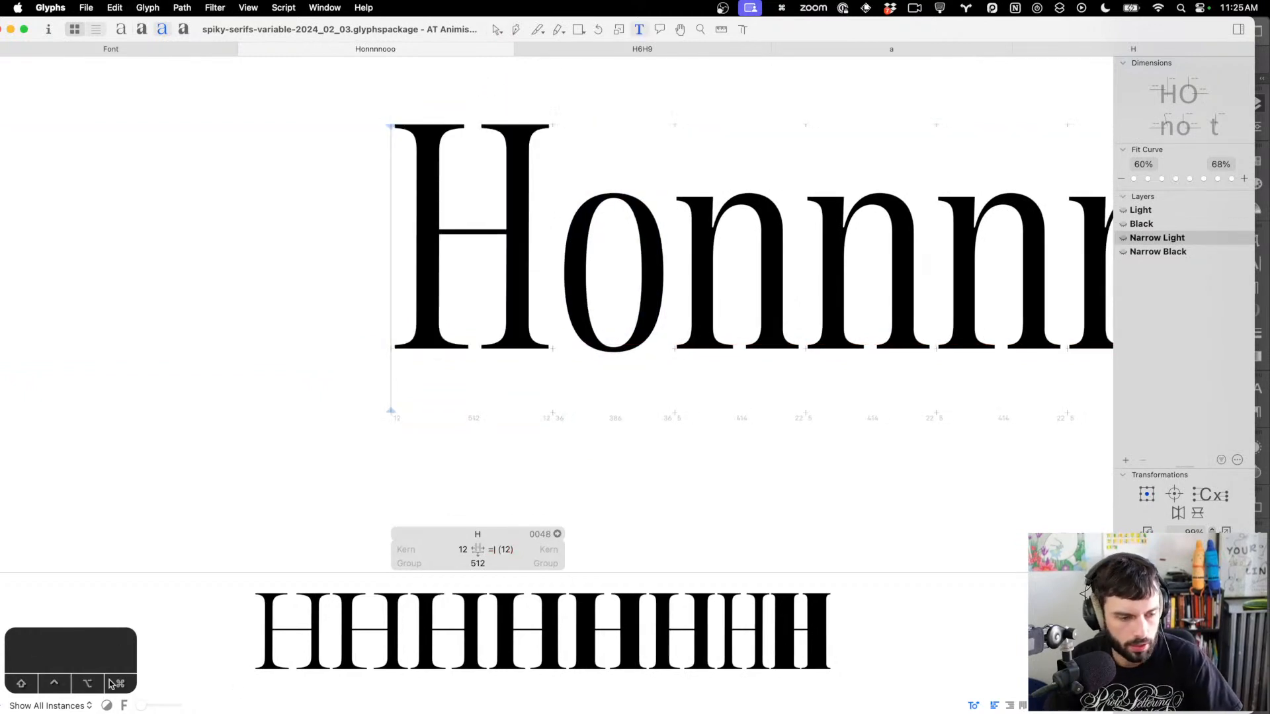
Switch the preview from all instances to the current edit text and insert nn before the H
{"action": "left_click", "coordinate": [67, 706]}
{"action": "left_click", "coordinate": [79, 548]}
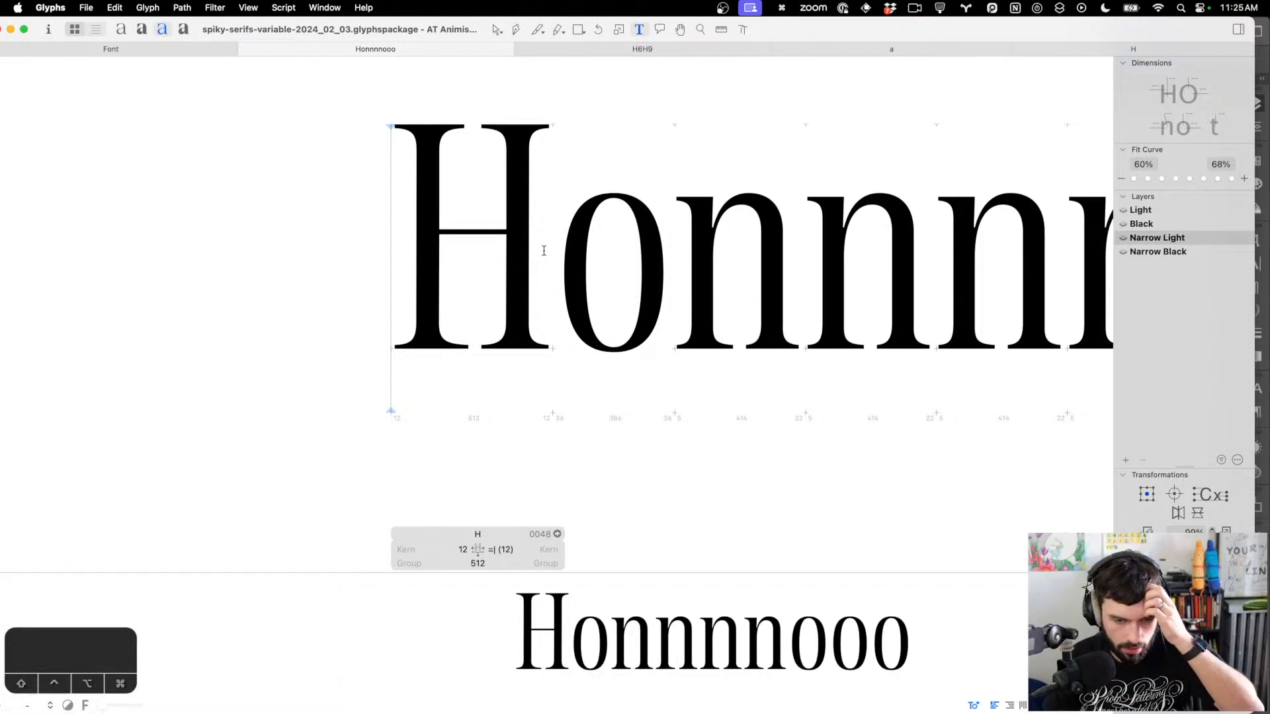
{"action": "left_click", "coordinate": [474, 213]}
{"action": "type", "text": "n"}
{"action": "key", "text": "BackSpace"}
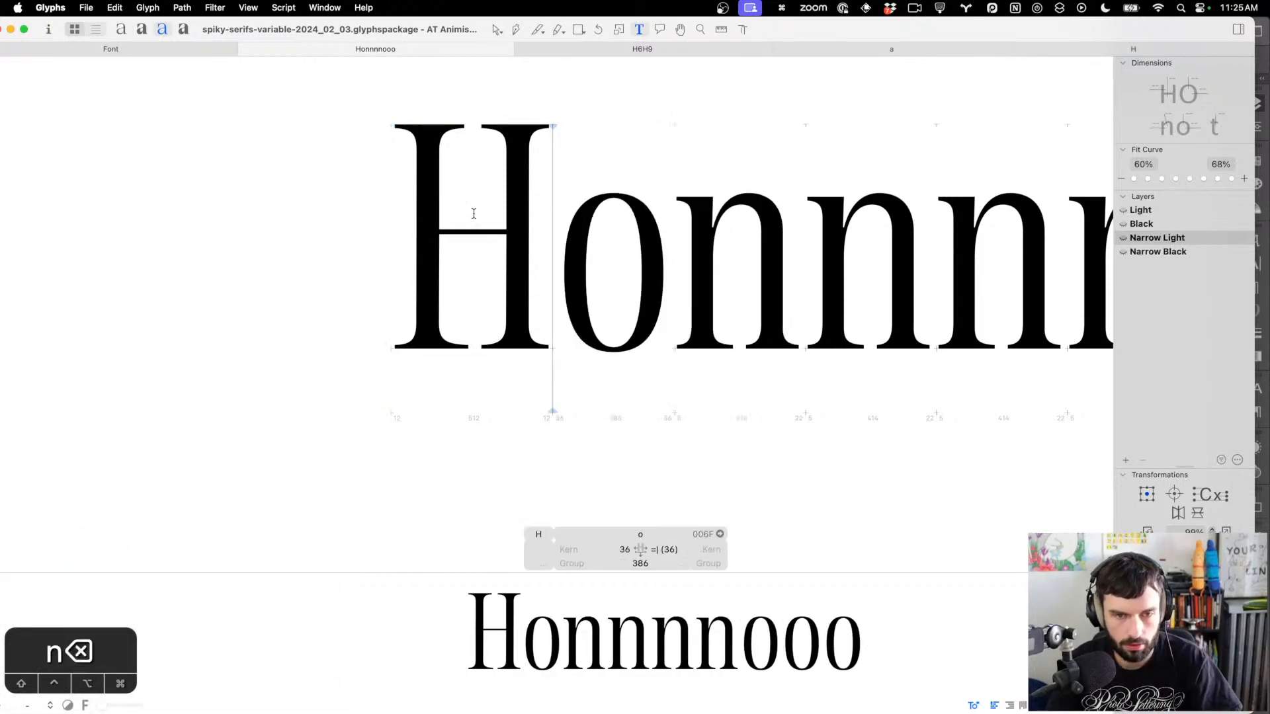
{"action": "key", "text": "Left"}
{"action": "type", "text": "nn"}
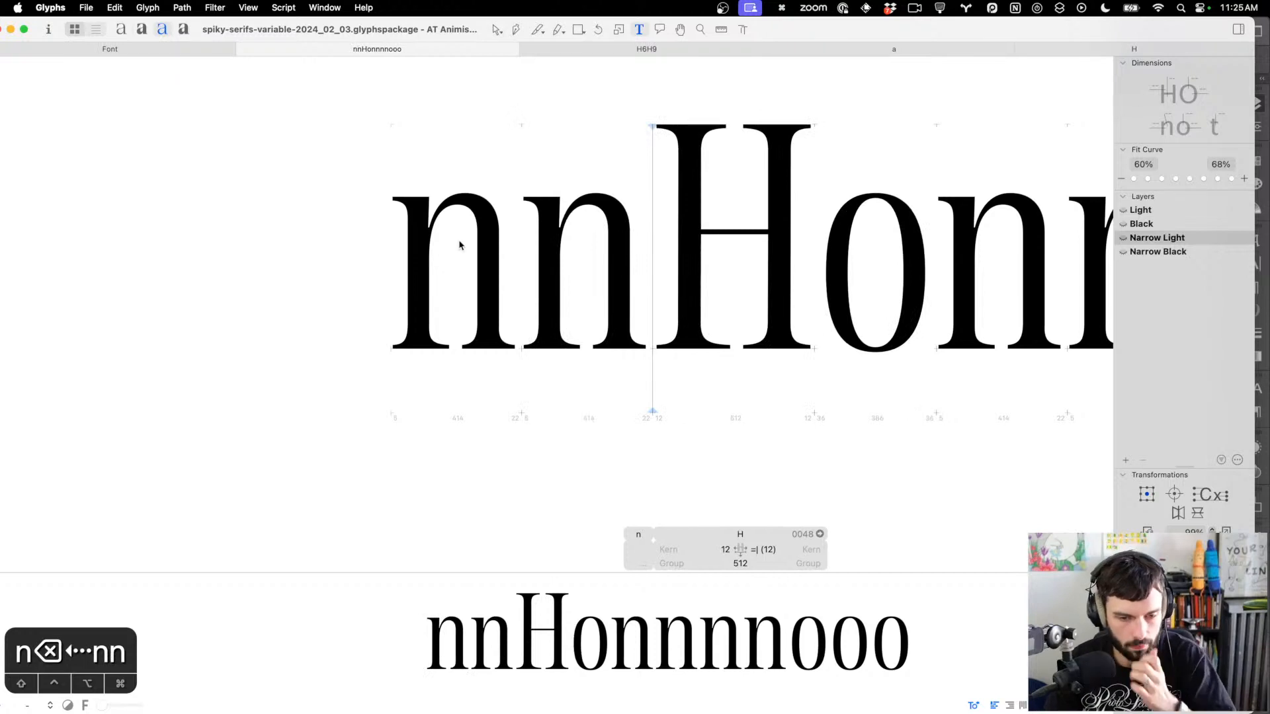
Replace the letters following nnHon with Hoo in the sample text
{"action": "scroll", "coordinate": [446, 247], "scroll_direction": "down", "scroll_amount": 5}
{"action": "left_click", "coordinate": [1016, 220]}
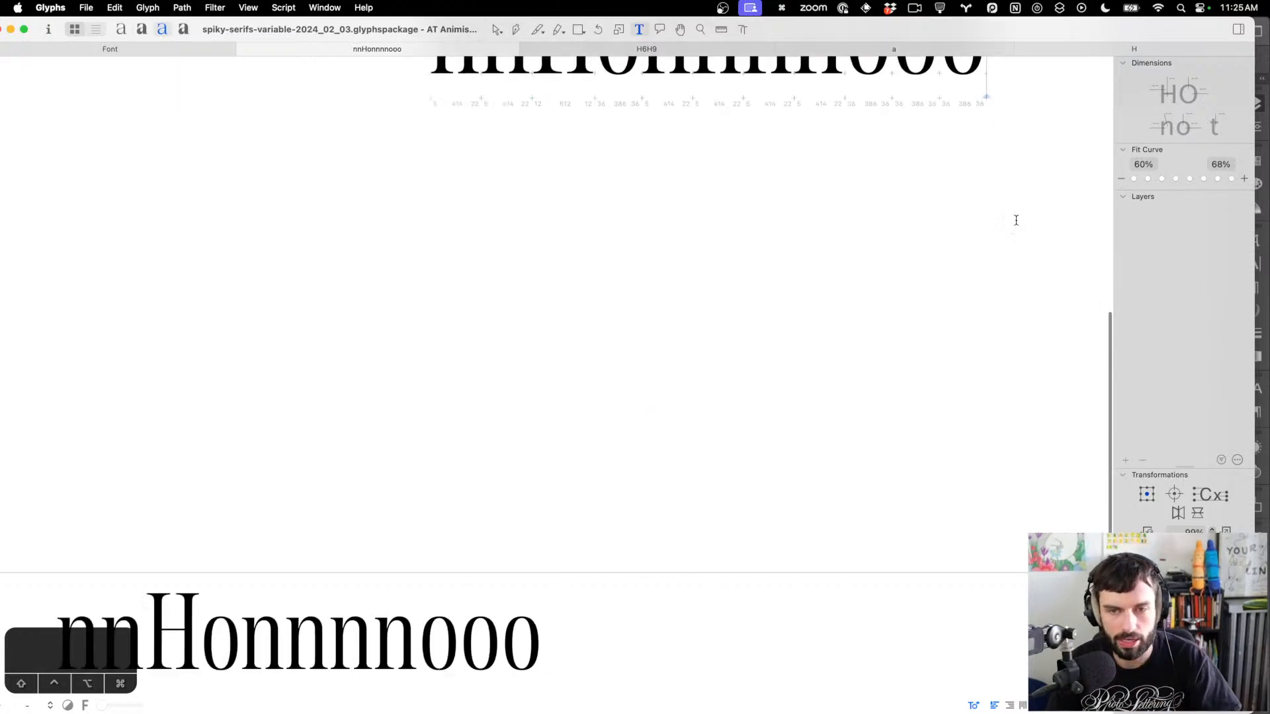
{"action": "key", "text": "BackSpace"}
{"action": "key", "text": "BackSpace"}
{"action": "key", "text": "BackSpace"}
{"action": "key", "text": "BackSpace"}
{"action": "key", "text": "BackSpace"}
{"action": "key", "text": "BackSpace"}
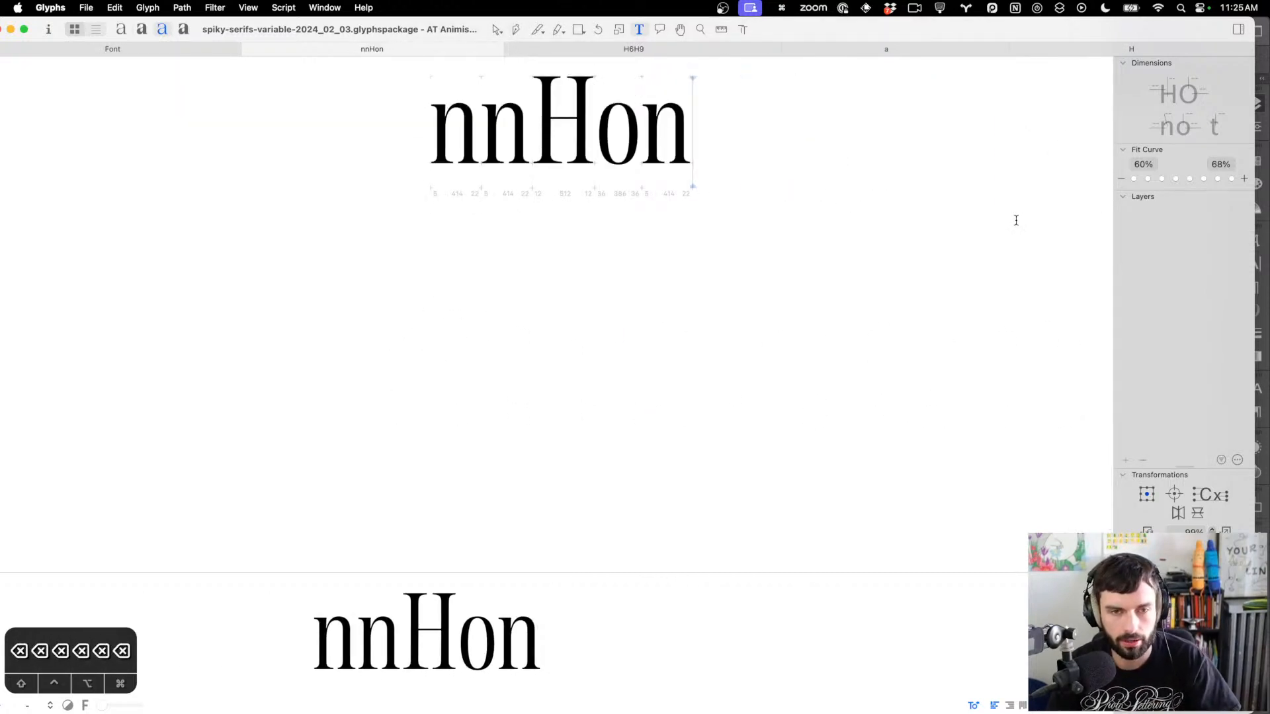
{"action": "type", "text": "Hoo"}
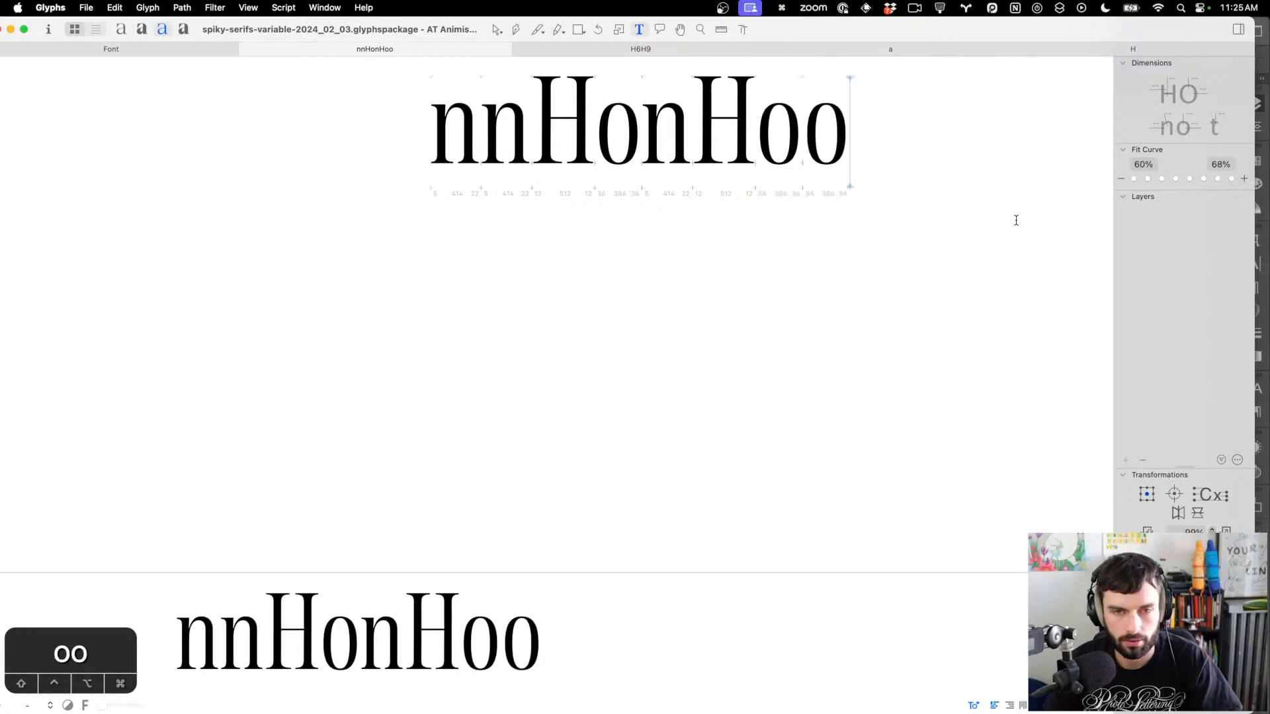
Rework the letters between the two capitals so the sample line reads nnHnonoHoo
{"action": "left_click", "coordinate": [686, 125]}
{"action": "type", "text": "o"}
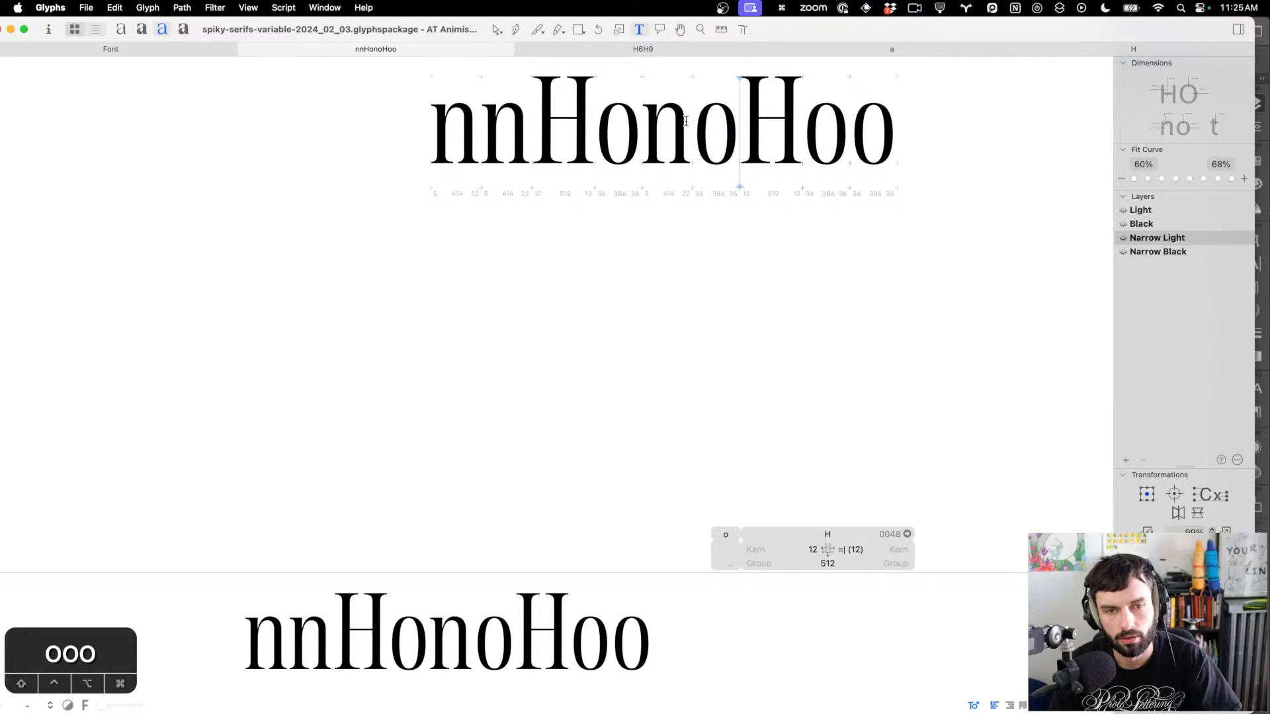
{"action": "key", "text": "BackSpace"}
{"action": "key", "text": "BackSpace"}
{"action": "key", "text": "BackSpace"}
{"action": "type", "text": "nono"}
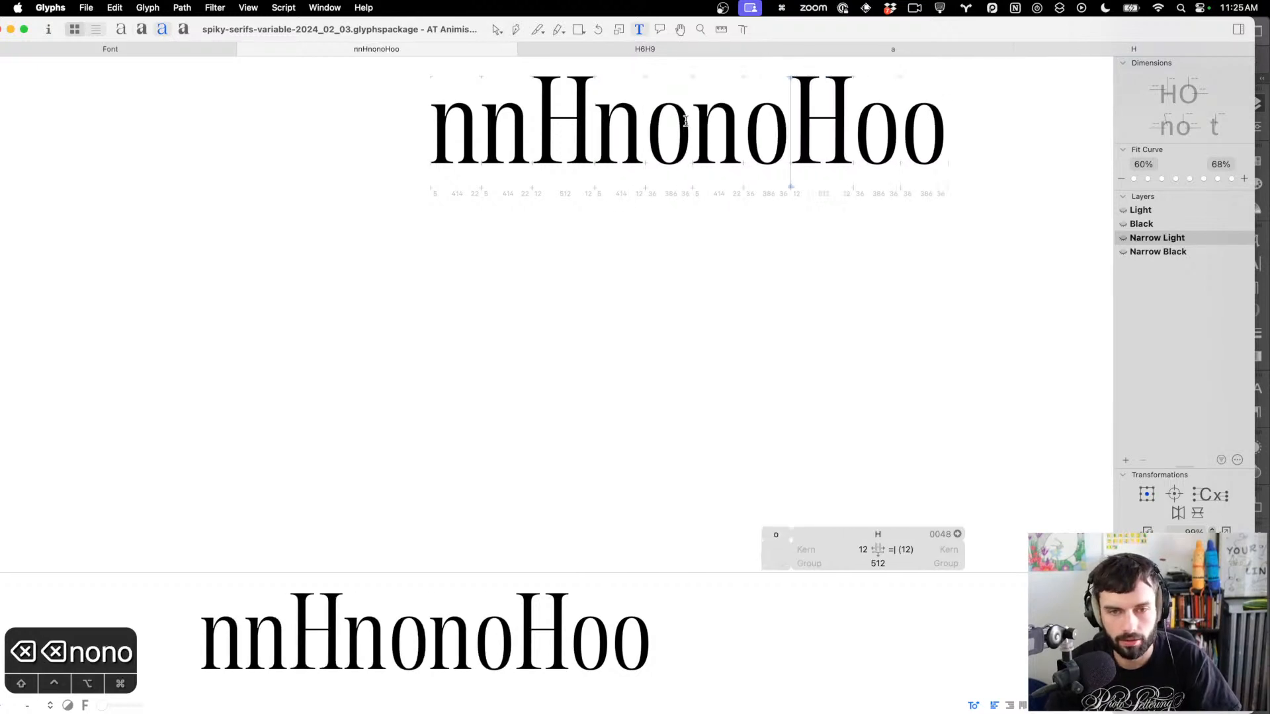
{"action": "scroll", "coordinate": [686, 121], "scroll_direction": "up", "scroll_amount": 3}
{"action": "scroll", "coordinate": [809, 232], "scroll_direction": "up", "scroll_amount": 4}
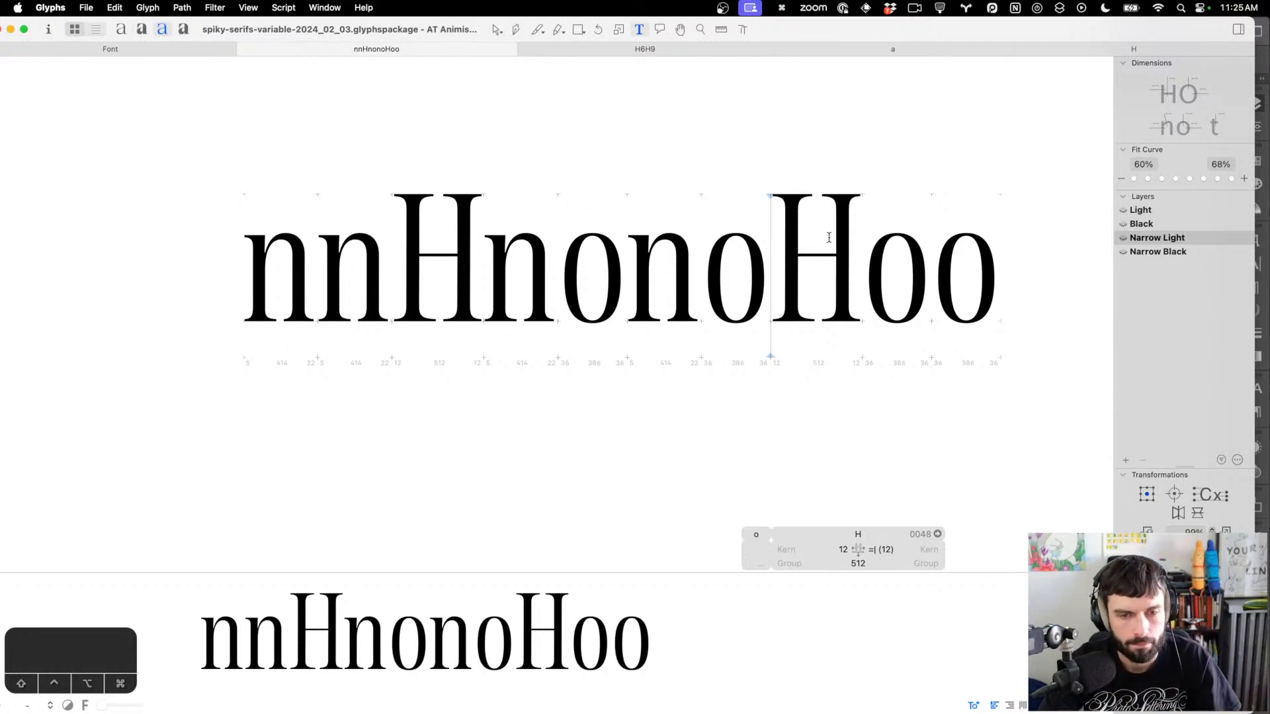
Reduce the Narrow Light n's right sidebearing to 7 units
{"action": "left_click", "coordinate": [619, 256]}
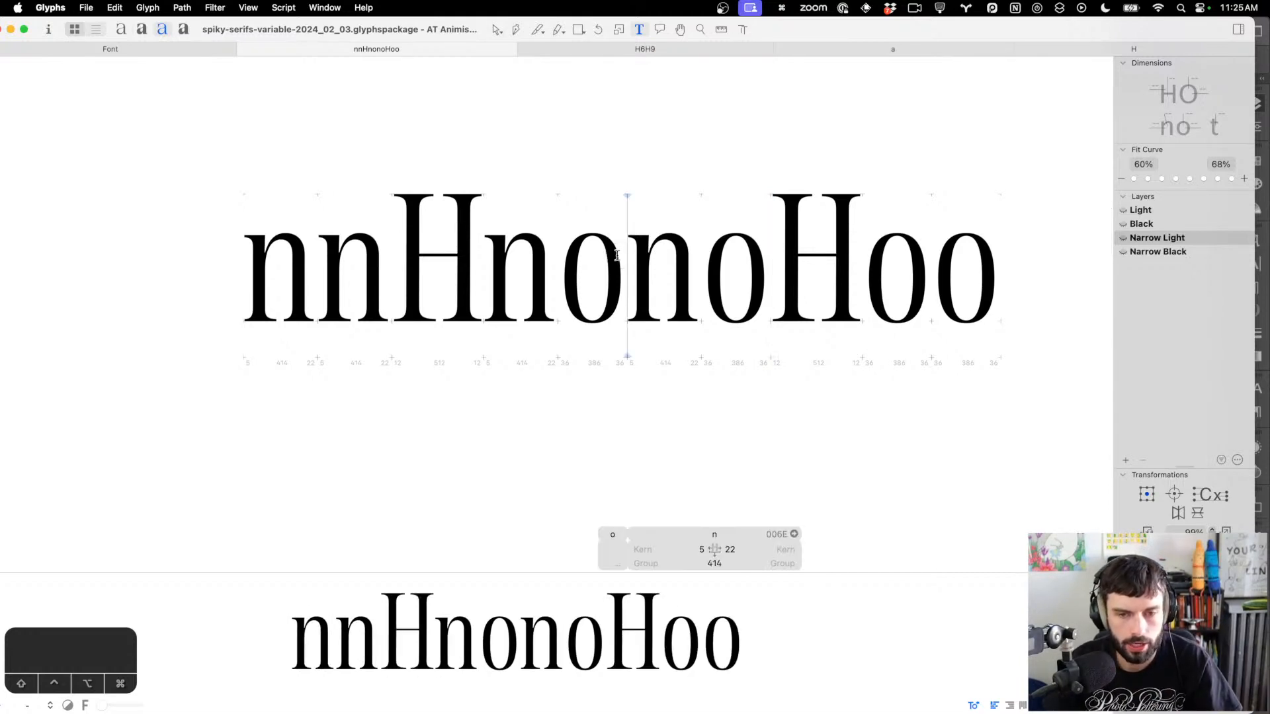
{"action": "key", "text": "shift+super+Left"}
{"action": "key", "text": "super+Left"}
{"action": "key", "text": "super+Left"}
{"action": "key", "text": "super+Left"}
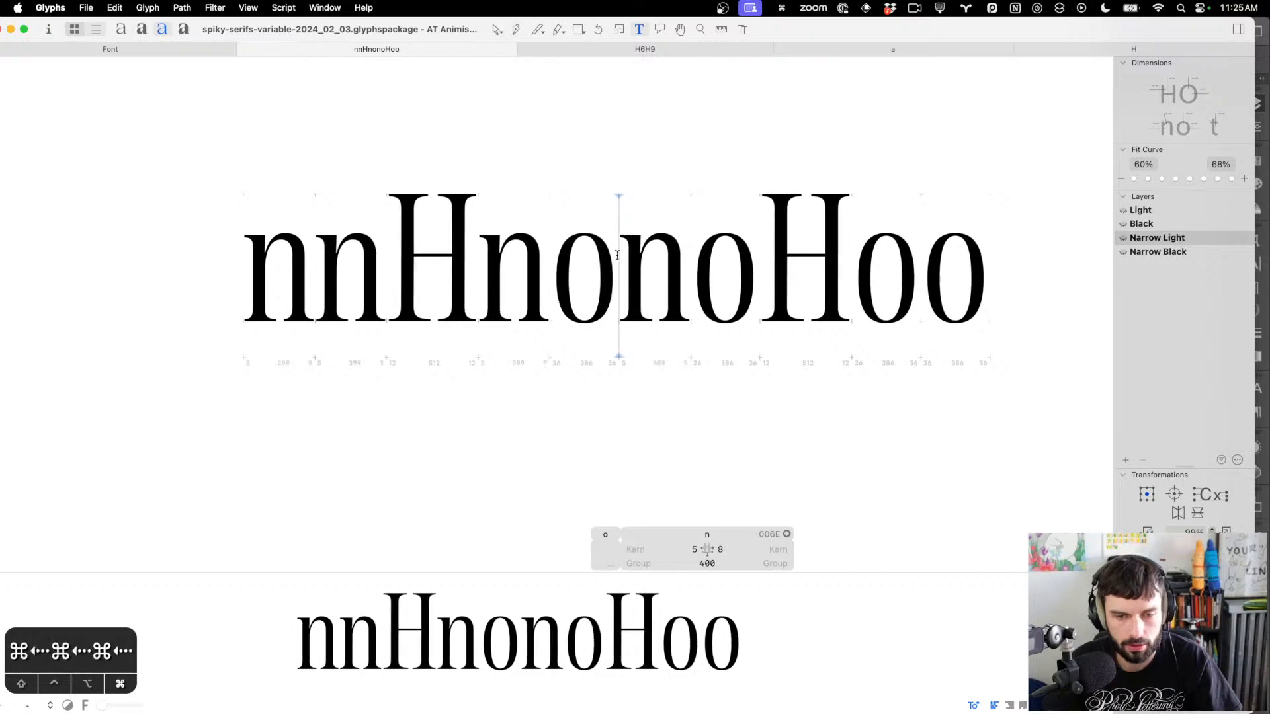
{"action": "key", "text": "super+Left"}
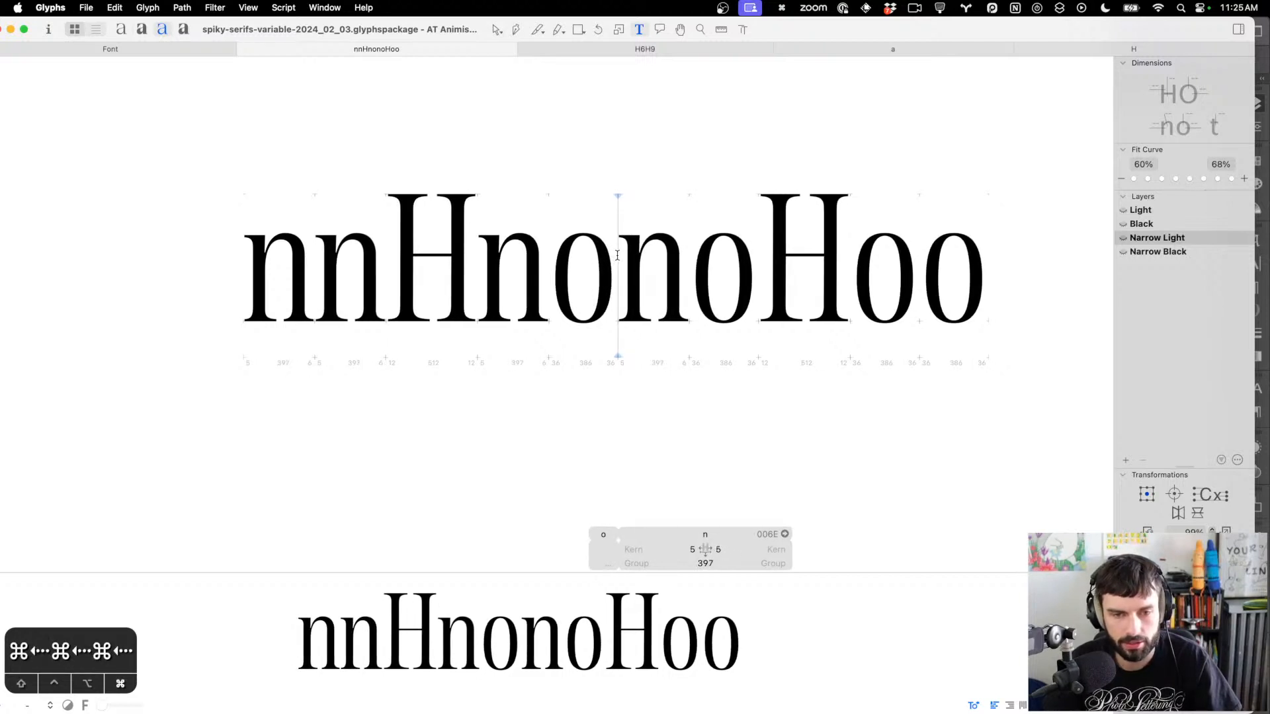
{"action": "key", "text": "super+Right"}
{"action": "key", "text": "super+Right"}
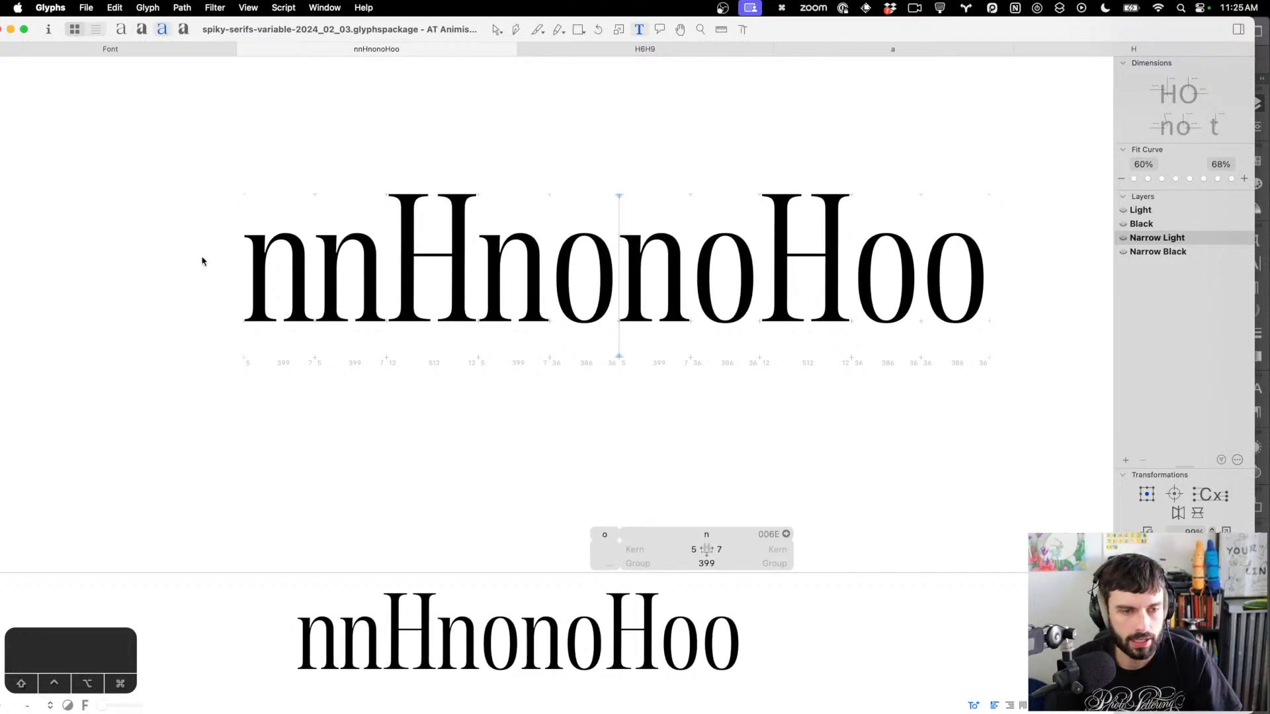
Add a spacing line above the sample text that reads nnnooononono
{"action": "left_click", "coordinate": [246, 256]}
{"action": "key", "text": "Return"}
{"action": "key", "text": "Up"}
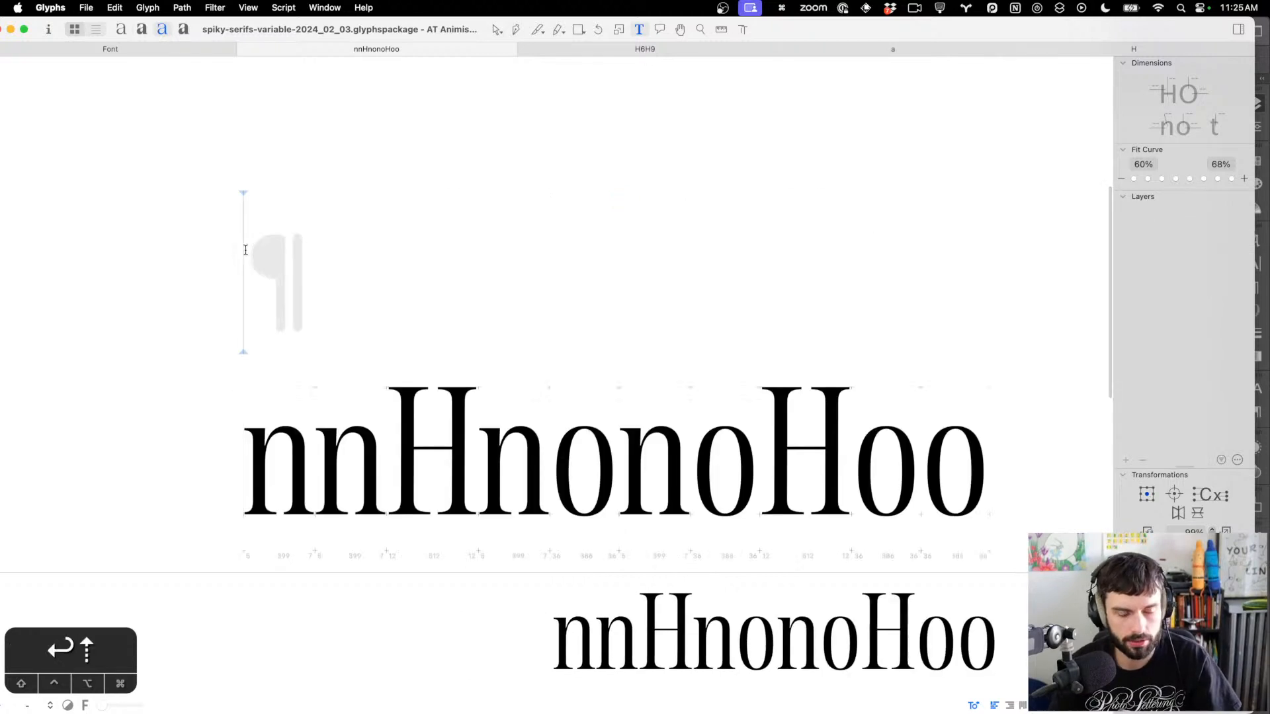
{"action": "type", "text": "nnnooo"}
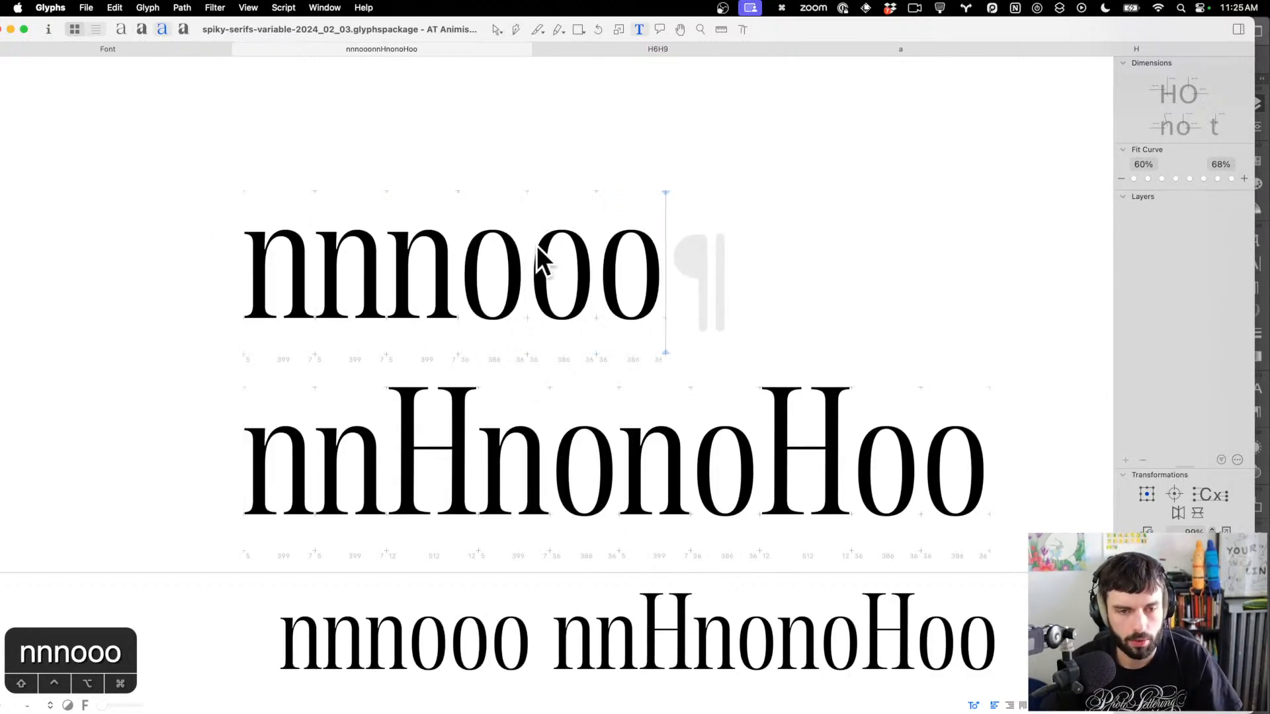
{"action": "scroll", "coordinate": [566, 251], "scroll_direction": "down", "scroll_amount": 5}
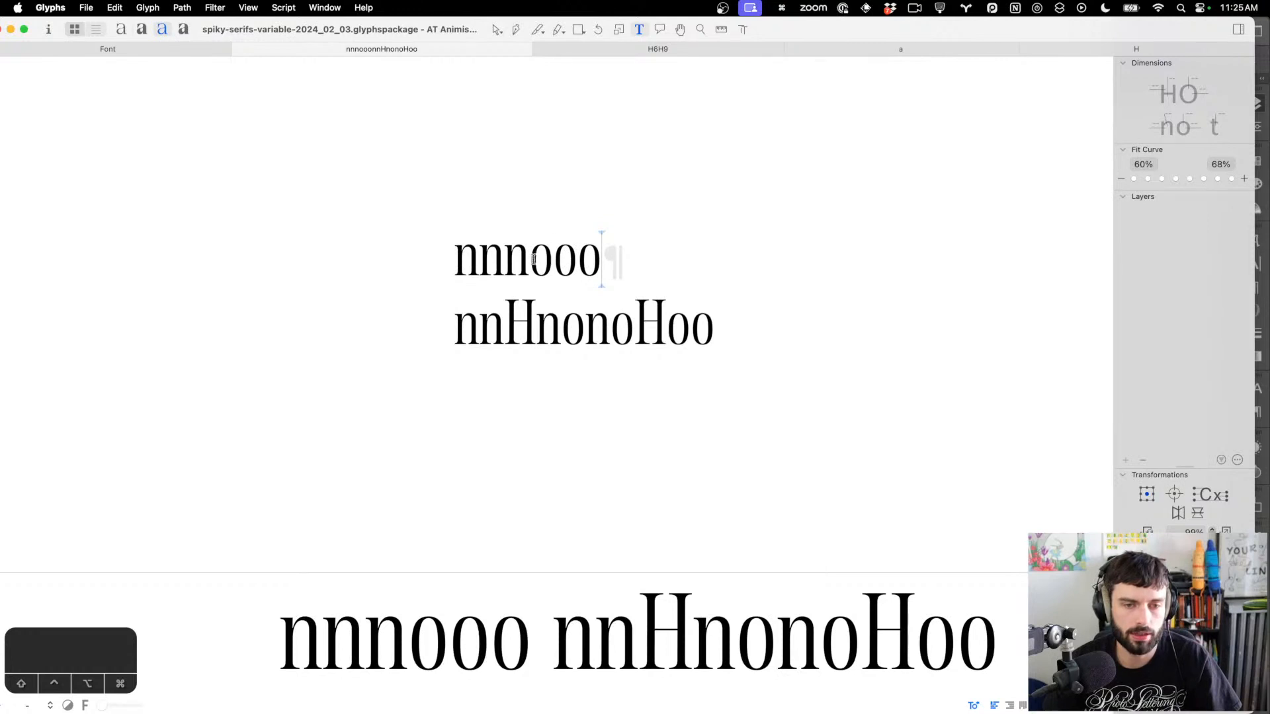
{"action": "left_click", "coordinate": [556, 257]}
{"action": "scroll", "coordinate": [455, 273], "scroll_direction": "up", "scroll_amount": 5}
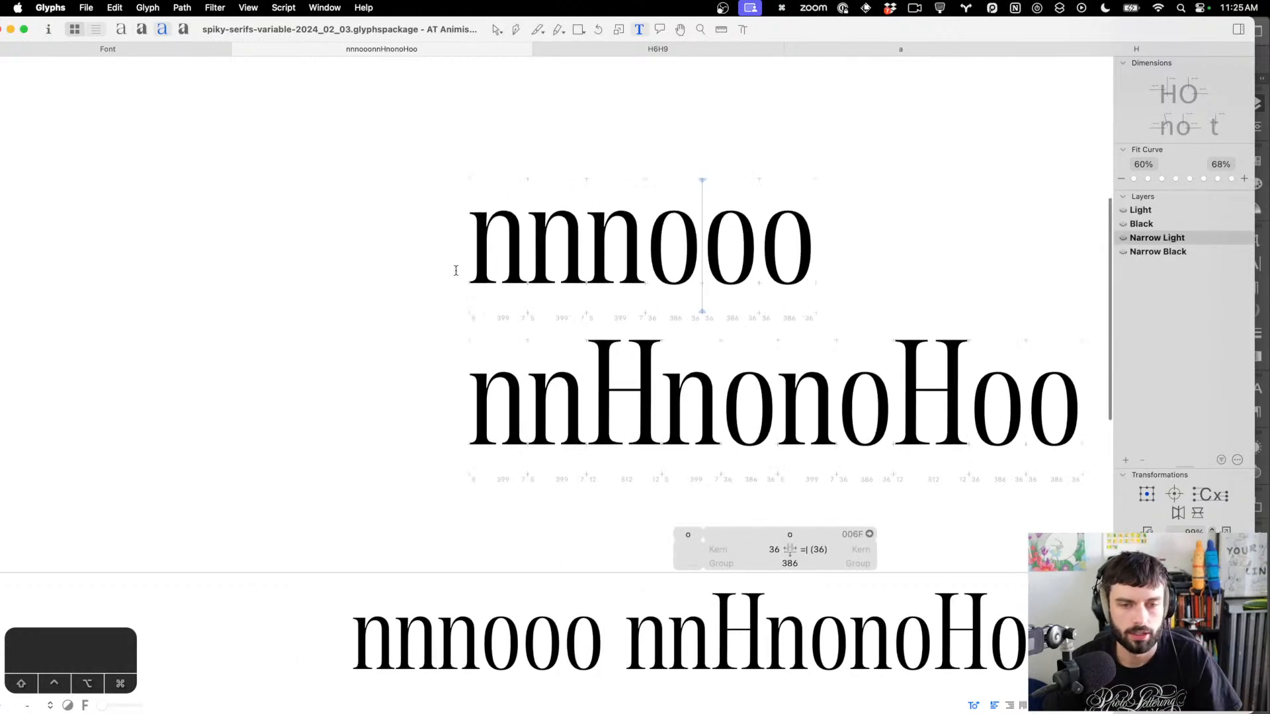
{"action": "left_click", "coordinate": [937, 231]}
{"action": "type", "text": "nonono"}
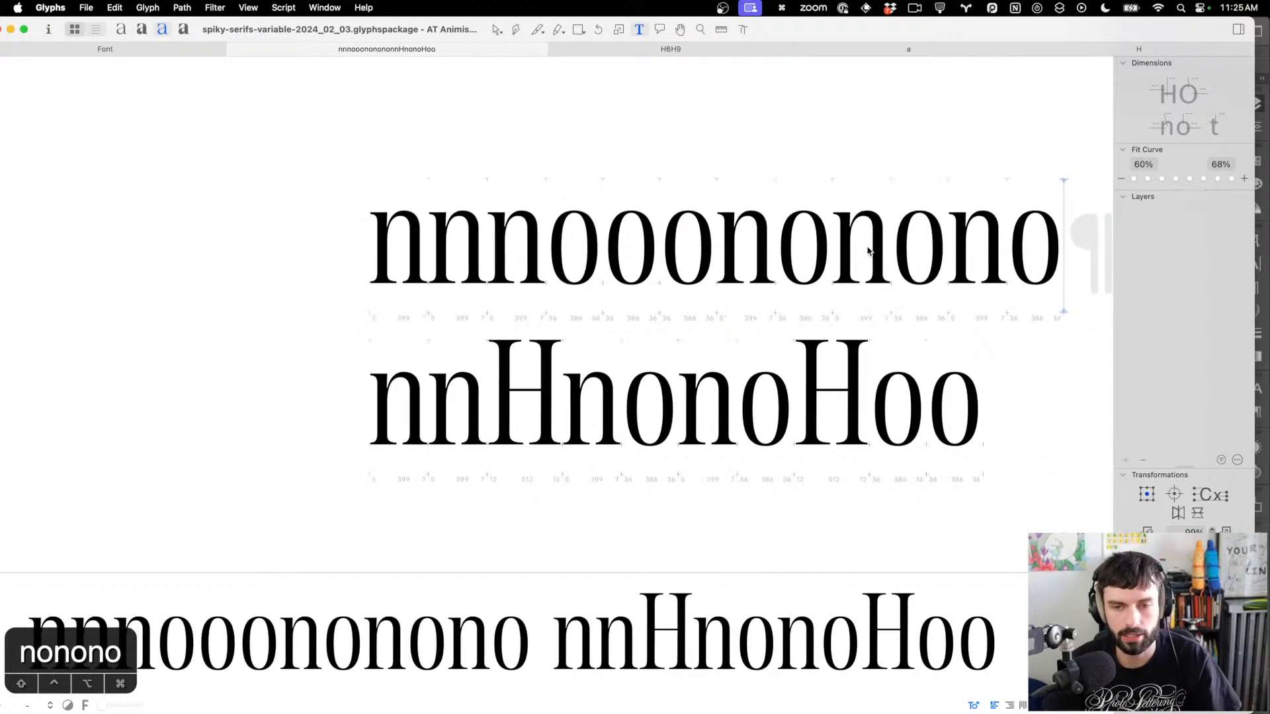
{"action": "scroll", "coordinate": [780, 268], "scroll_direction": "down", "scroll_amount": 5}
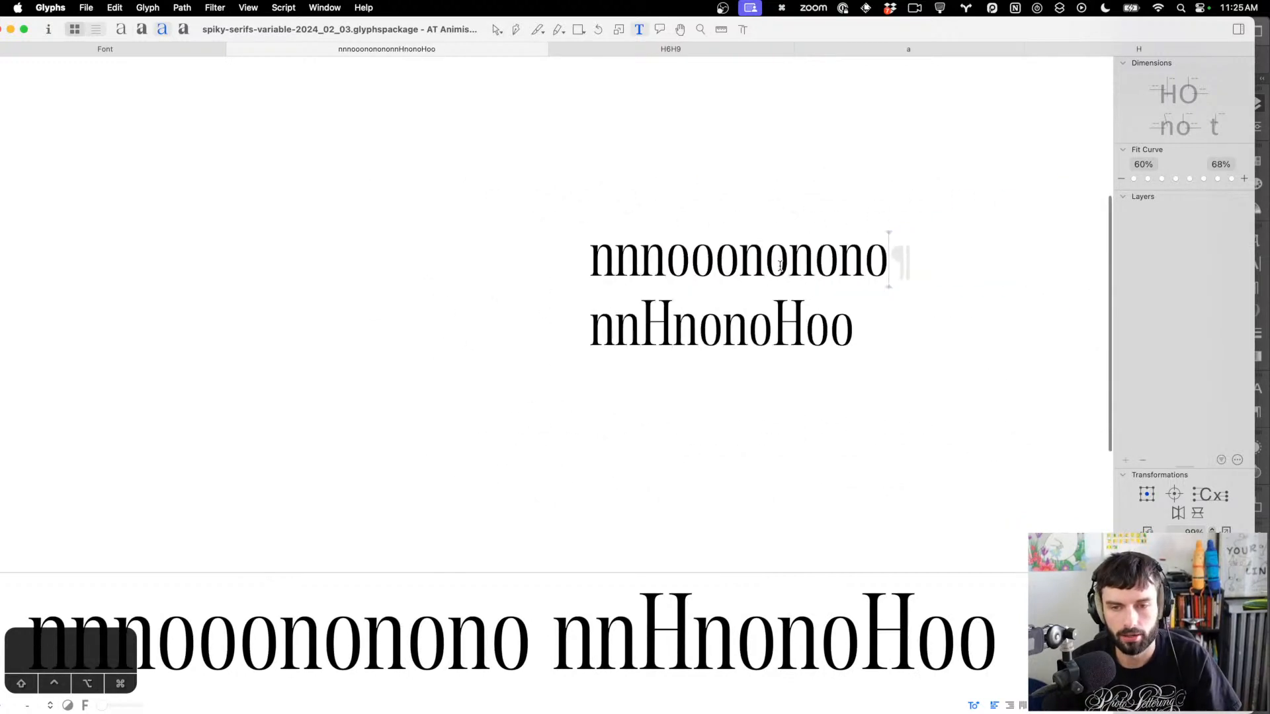
{"action": "scroll", "coordinate": [810, 291], "scroll_direction": "up", "scroll_amount": 5}
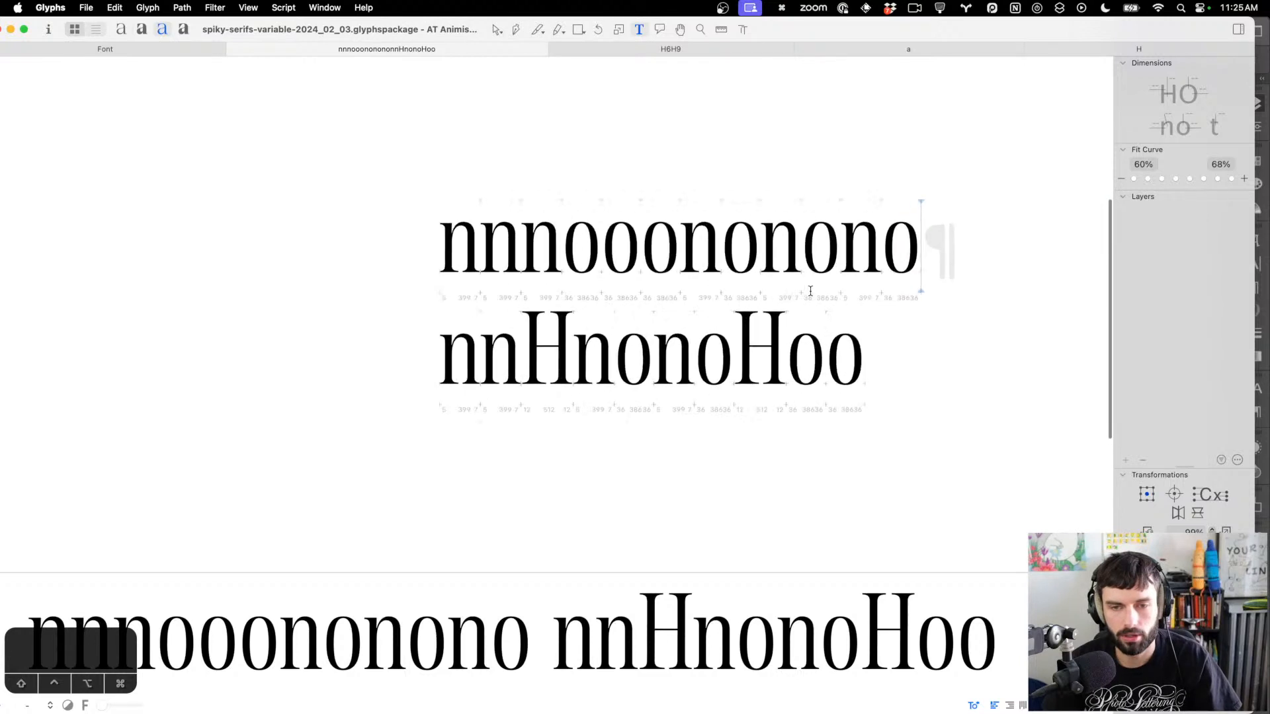
Shift the n within its unchanged advance width, trying both directions, to sidebearings of 9 left and 3 right
{"action": "left_click", "coordinate": [837, 238]}
{"action": "scroll", "coordinate": [837, 239], "scroll_direction": "up", "scroll_amount": 3}
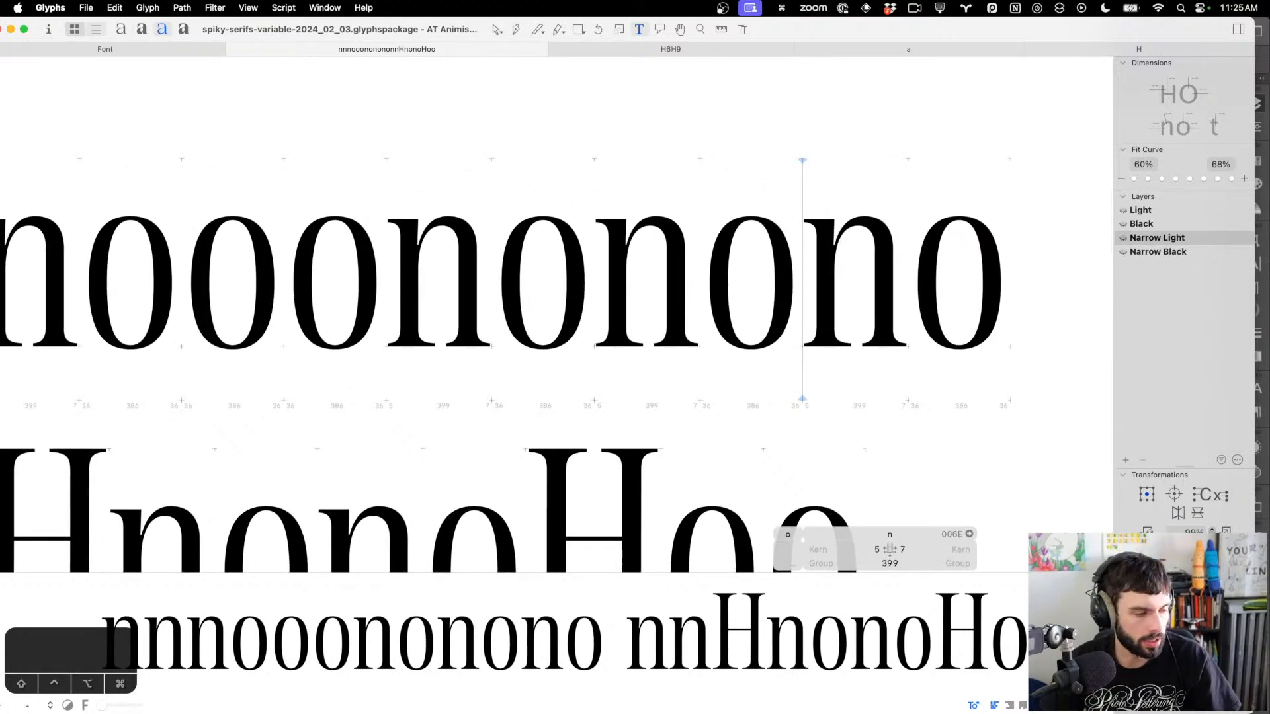
{"action": "key", "text": "ctrl+super+Right"}
{"action": "key", "text": "ctrl+super+Right"}
{"action": "key", "text": "ctrl+super+Right"}
{"action": "key", "text": "ctrl+shift+super+Left"}
{"action": "key", "text": "ctrl+shift+super+Left"}
{"action": "key", "text": "ctrl+shift+super+Left"}
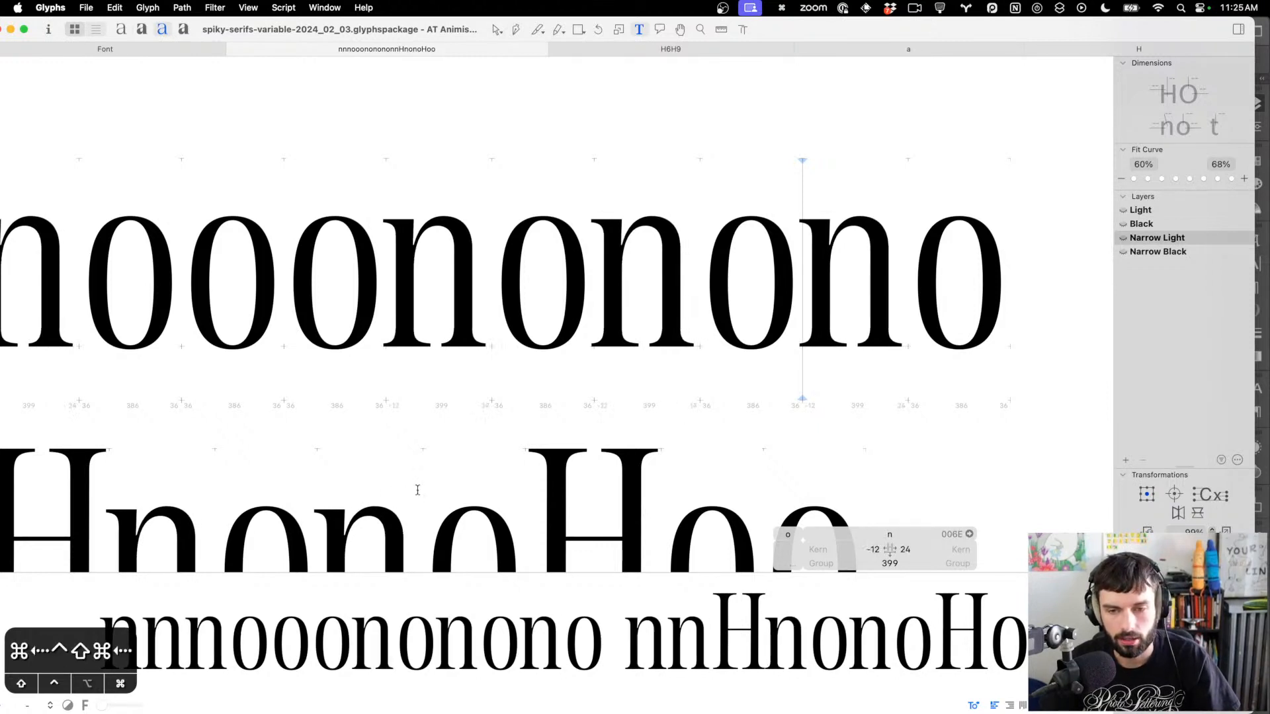
{"action": "key", "text": "ctrl+shift+super+Right"}
{"action": "key", "text": "ctrl+shift+super+Right"}
{"action": "key", "text": "ctrl+shift+super+Right"}
{"action": "key", "text": "ctrl+shift+super+Right"}
{"action": "key", "text": "ctrl+shift+super+Right"}
{"action": "key", "text": "ctrl+shift+super+Right"}
{"action": "key", "text": "ctrl+shift+super+Left"}
{"action": "key", "text": "ctrl+shift+super+Left"}
{"action": "key", "text": "ctrl+shift+super+Left"}
{"action": "key", "text": "ctrl+shift+super+Left"}
{"action": "key", "text": "ctrl+shift+super+Left"}
{"action": "key", "text": "ctrl+shift+super+Left"}
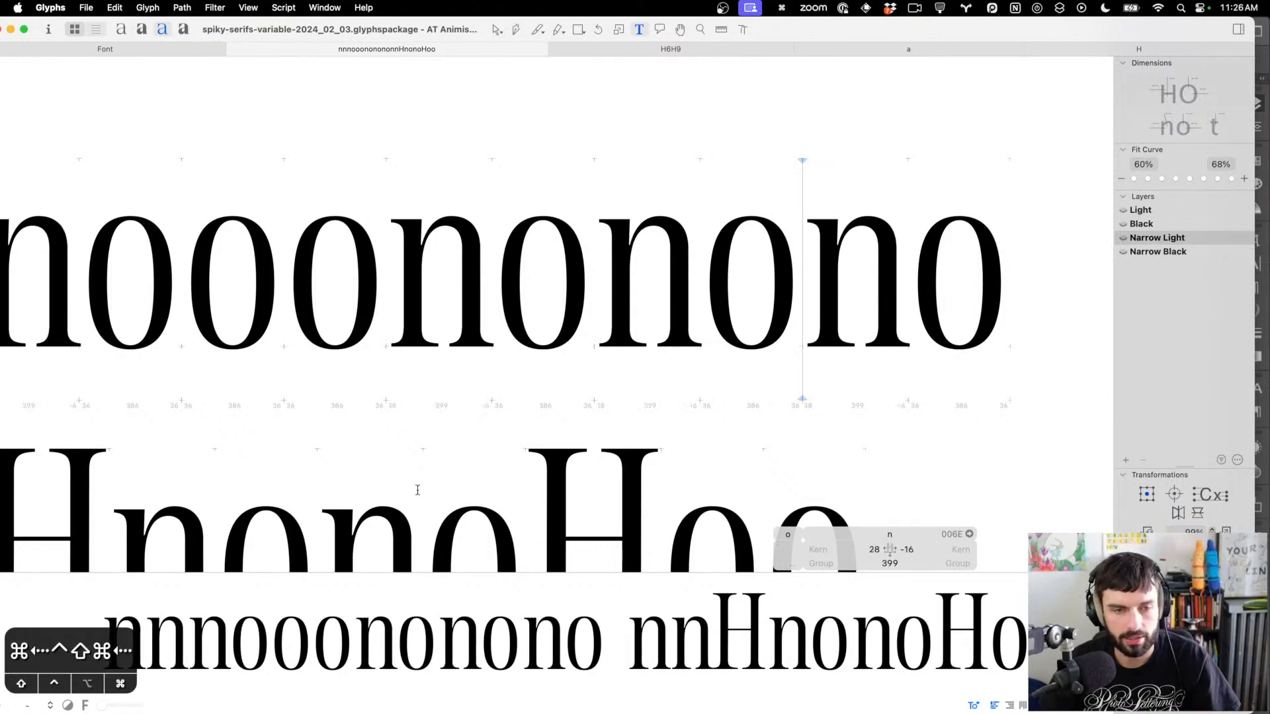
{"action": "key", "text": "ctrl+shift+super+Right"}
{"action": "key", "text": "ctrl+shift+super+Right"}
{"action": "key", "text": "ctrl+shift+super+Right"}
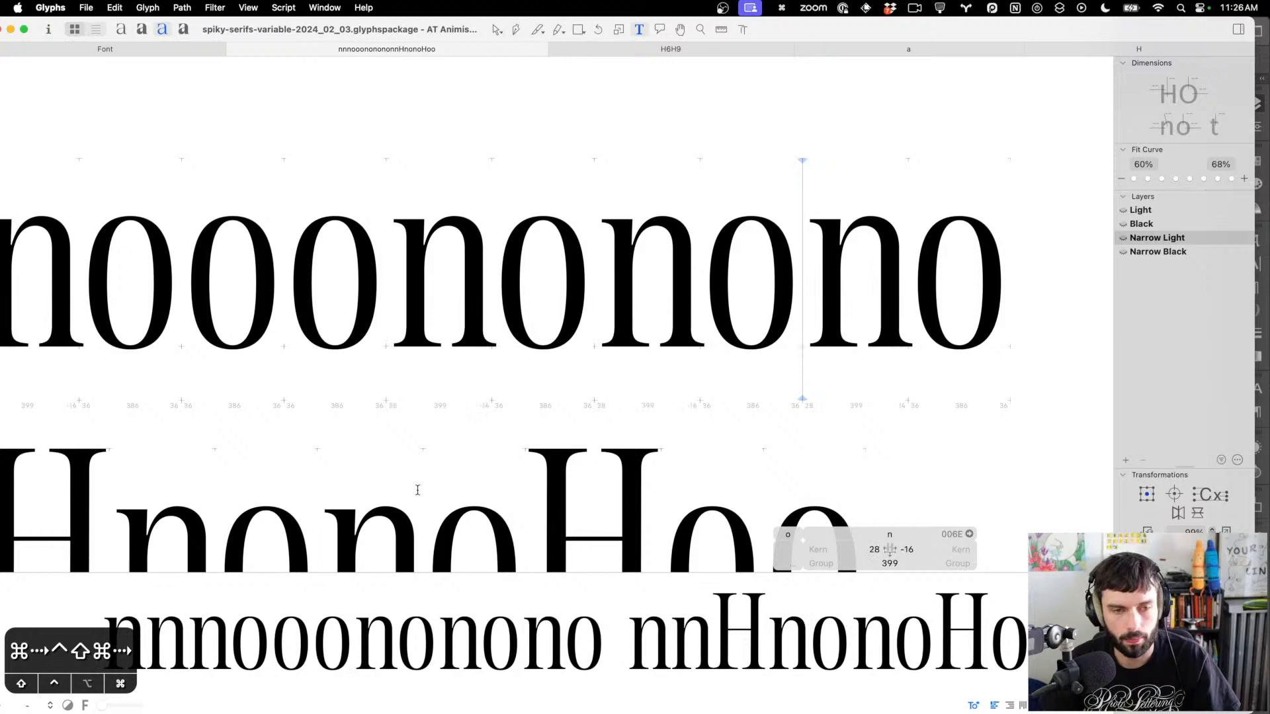
{"action": "key", "text": "ctrl+shift+super+Left"}
{"action": "key", "text": "ctrl+shift+super+Left"}
{"action": "key", "text": "ctrl+super+Right"}
{"action": "key", "text": "ctrl+super+Right"}
{"action": "key", "text": "ctrl+super+Left"}
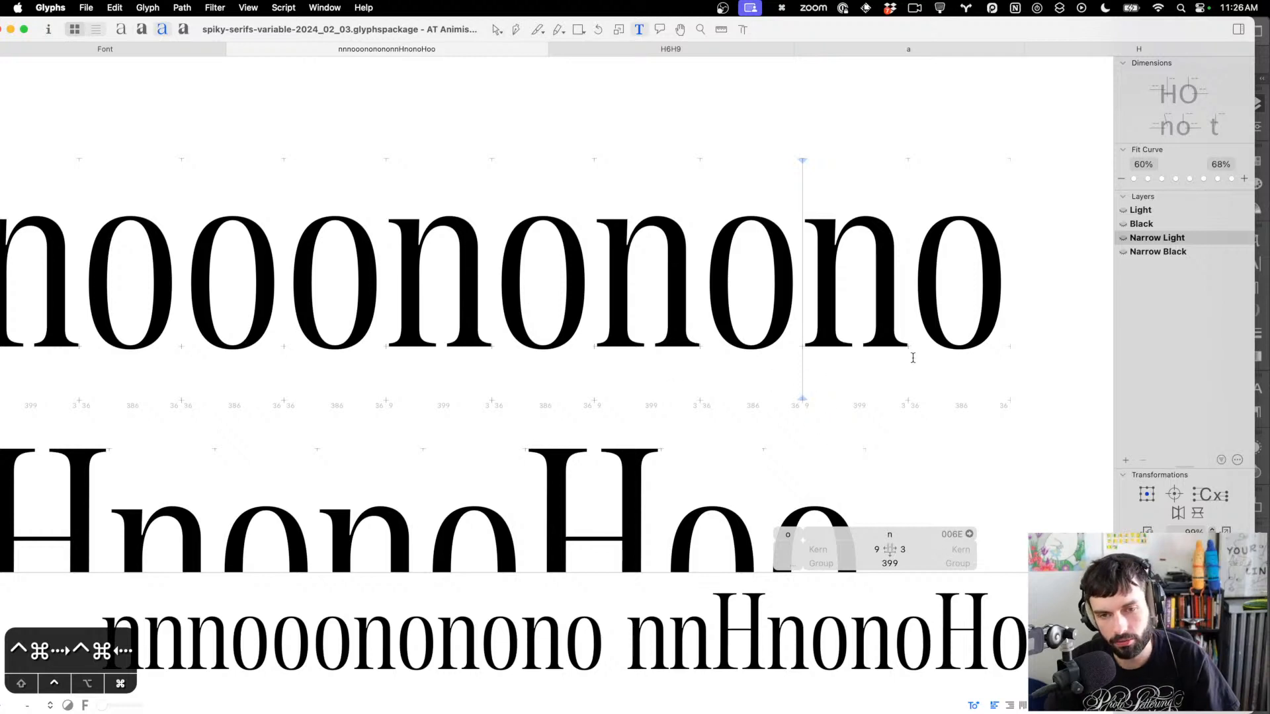
Check the n, o and H spacing across both sample lines and save the font file
{"action": "left_click", "coordinate": [713, 256]}
{"action": "scroll", "coordinate": [711, 256], "scroll_direction": "down", "scroll_amount": 5}
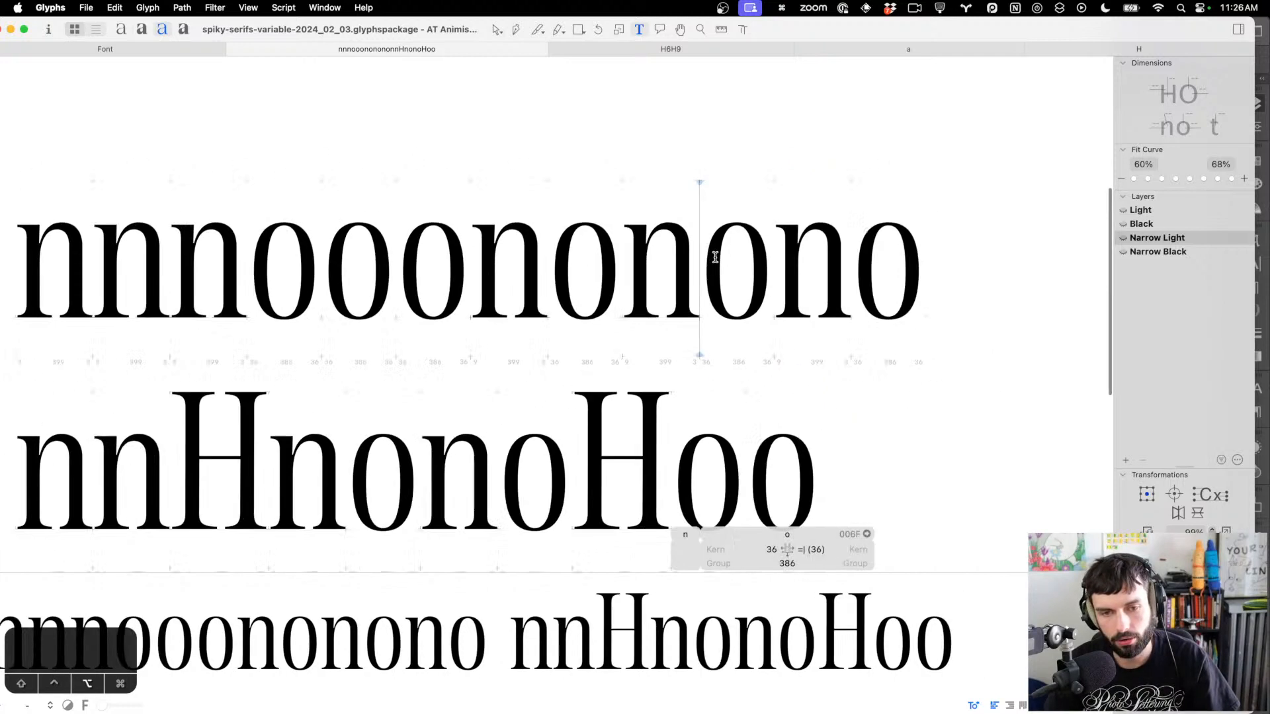
{"action": "scroll", "coordinate": [358, 374], "scroll_direction": "up", "scroll_amount": 5}
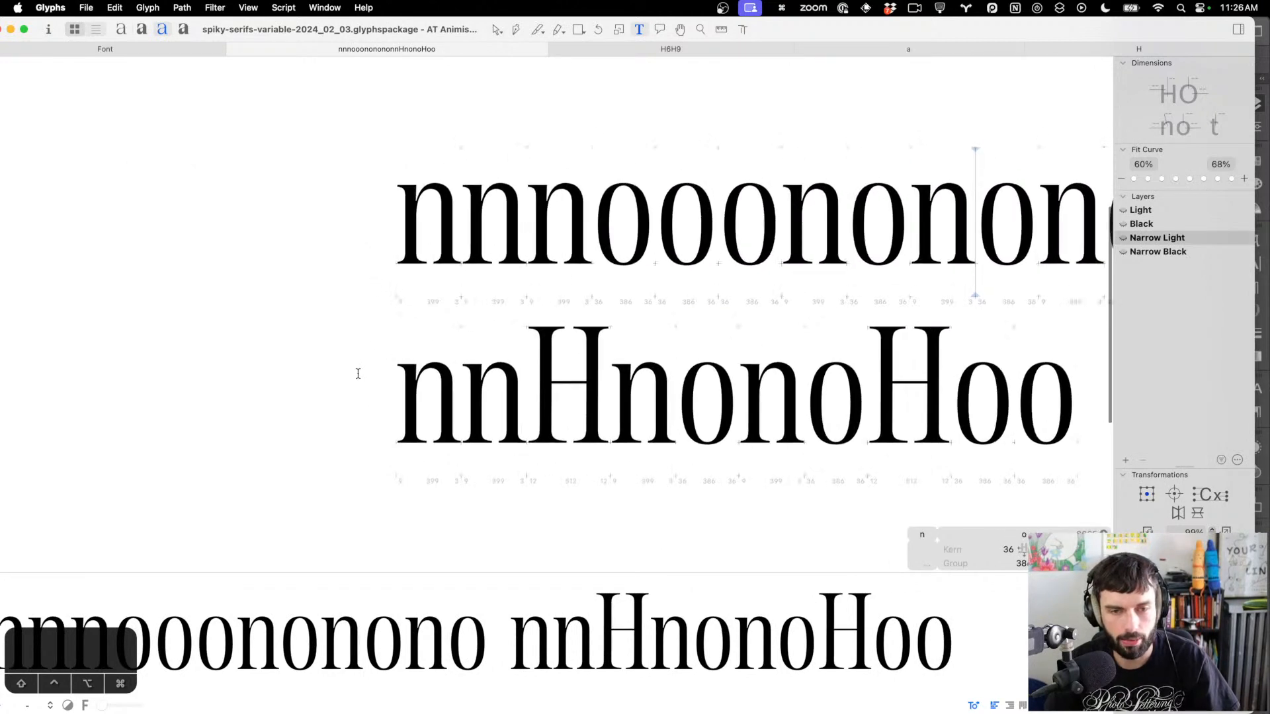
{"action": "scroll", "coordinate": [593, 275], "scroll_direction": "right", "scroll_amount": 3}
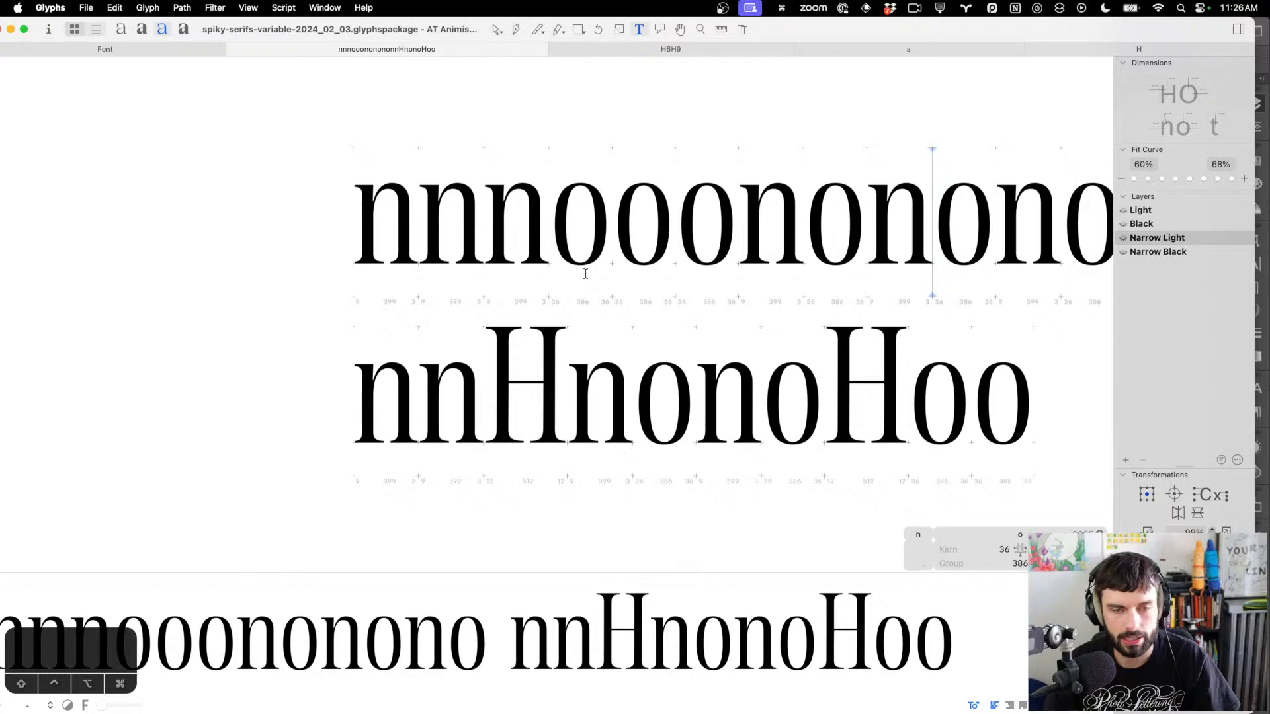
{"action": "scroll", "coordinate": [555, 403], "scroll_direction": "up", "scroll_amount": 5}
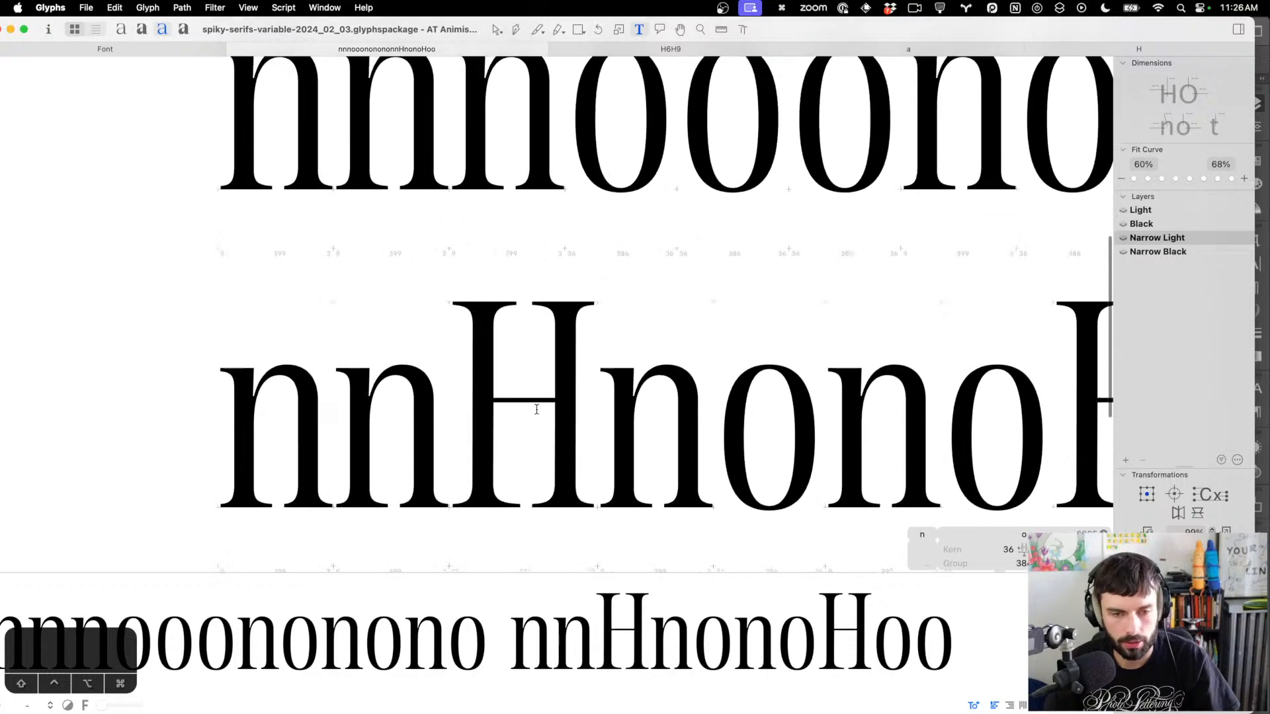
{"action": "scroll", "coordinate": [596, 358], "scroll_direction": "down", "scroll_amount": 3}
{"action": "scroll", "coordinate": [596, 358], "scroll_direction": "down", "scroll_amount": 6}
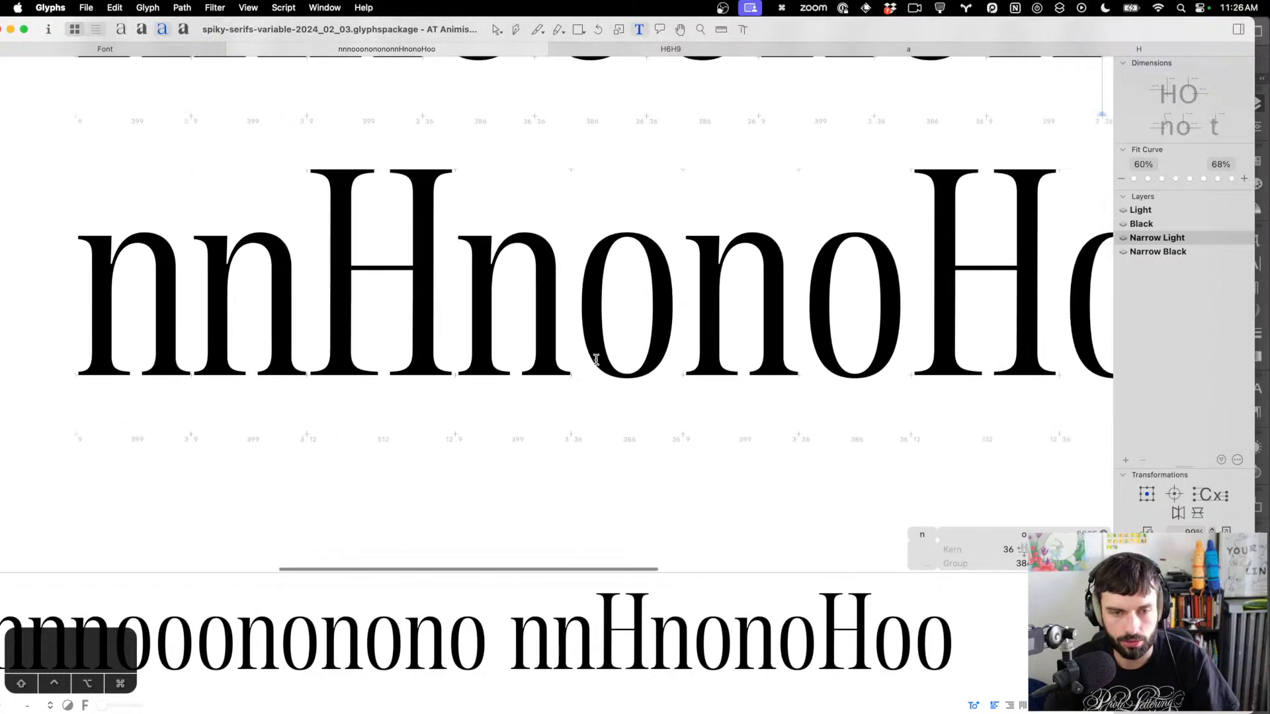
{"action": "scroll", "coordinate": [423, 330], "scroll_direction": "up", "scroll_amount": 1}
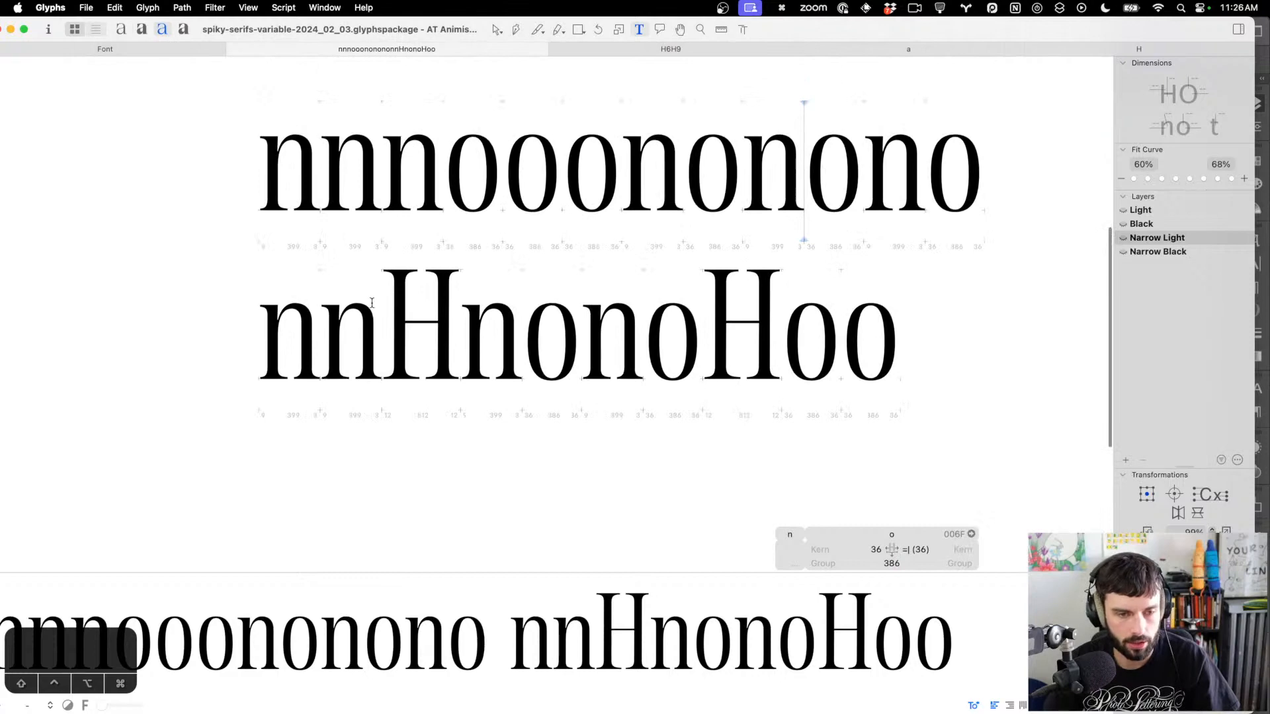
{"action": "key", "text": "super+s"}
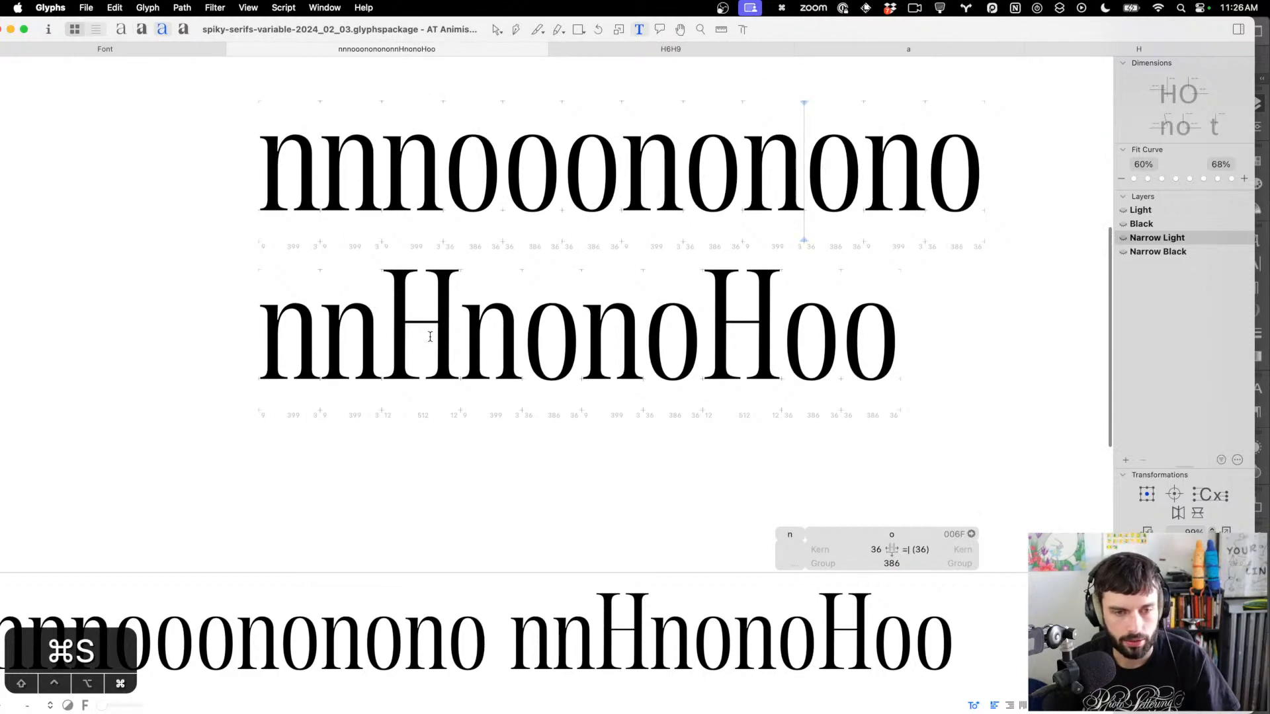
Shorten the outer serifs of the Narrow Light H by 10 units on each side, and set both sidebearings to 12
{"action": "scroll", "coordinate": [427, 344], "scroll_direction": "up", "scroll_amount": 3}
{"action": "double_click", "coordinate": [449, 352]}
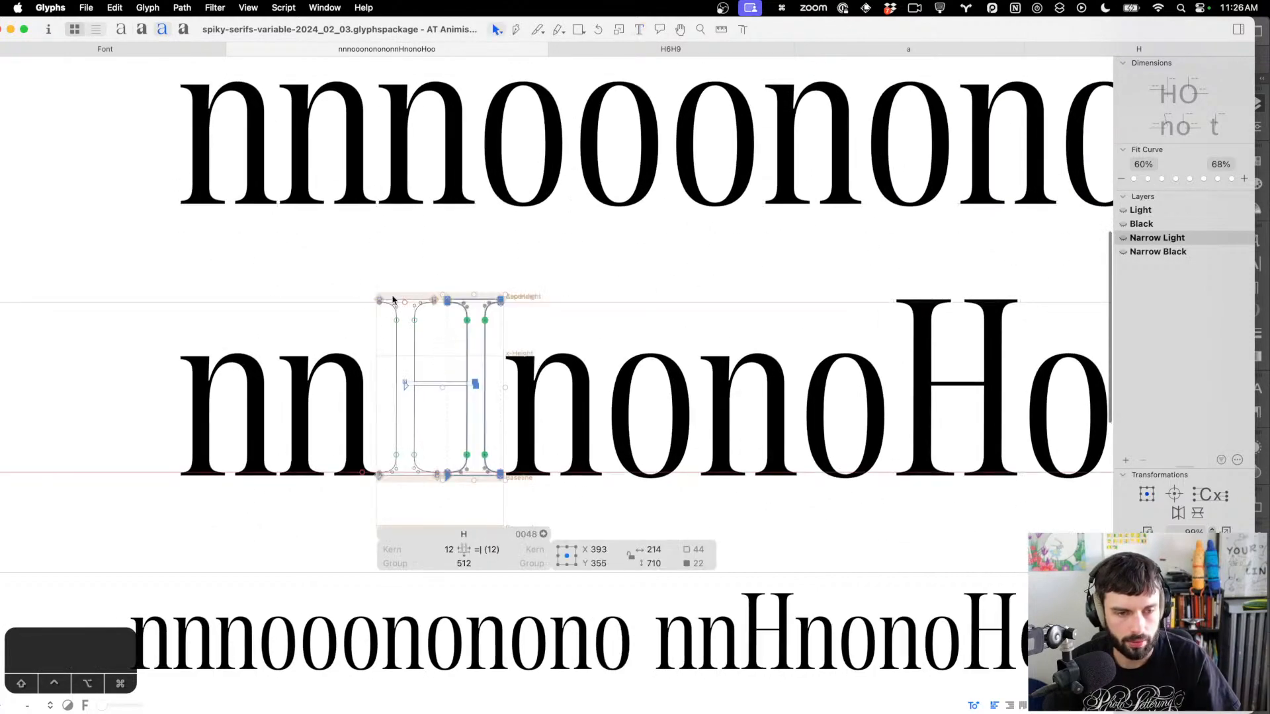
{"action": "left_click_drag", "start_coordinate": [387, 285], "coordinate": [348, 553]}
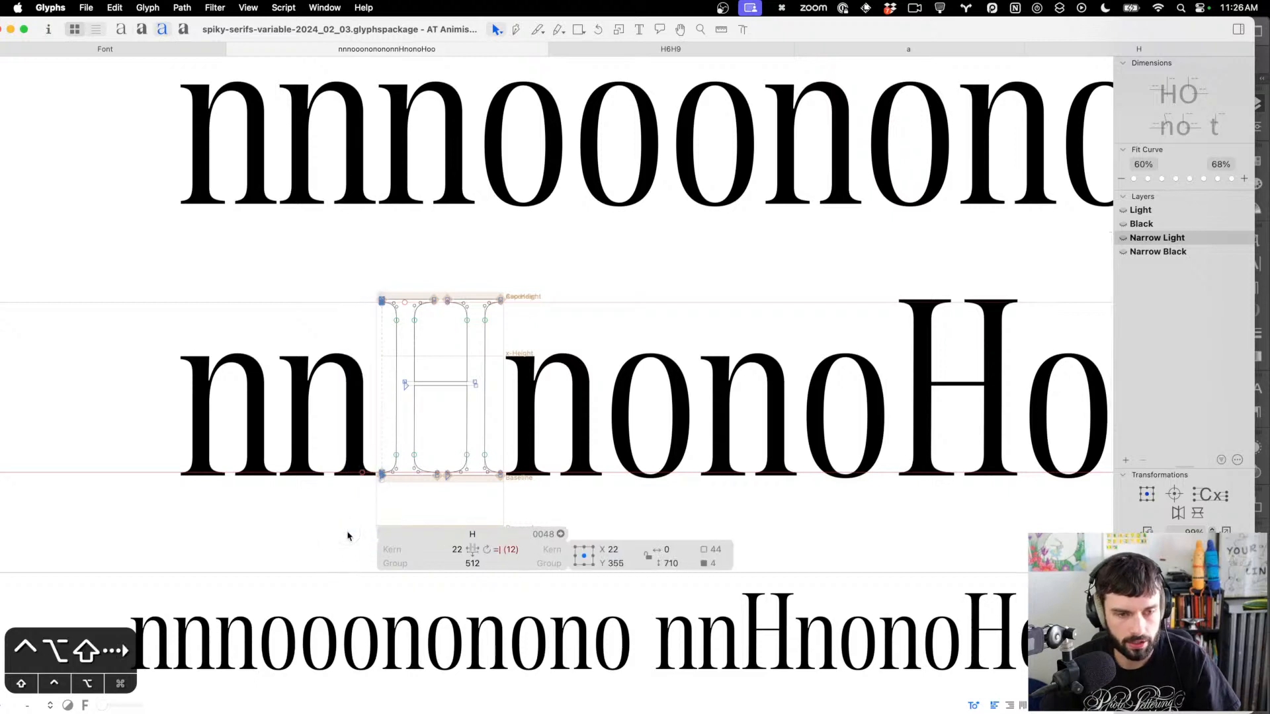
{"action": "left_click_drag", "start_coordinate": [607, 505], "coordinate": [494, 247]}
{"action": "key", "text": "ctrl+alt+shift+Left"}
{"action": "key", "text": "t"}
{"action": "key", "text": "ctrl+shift+Left"}
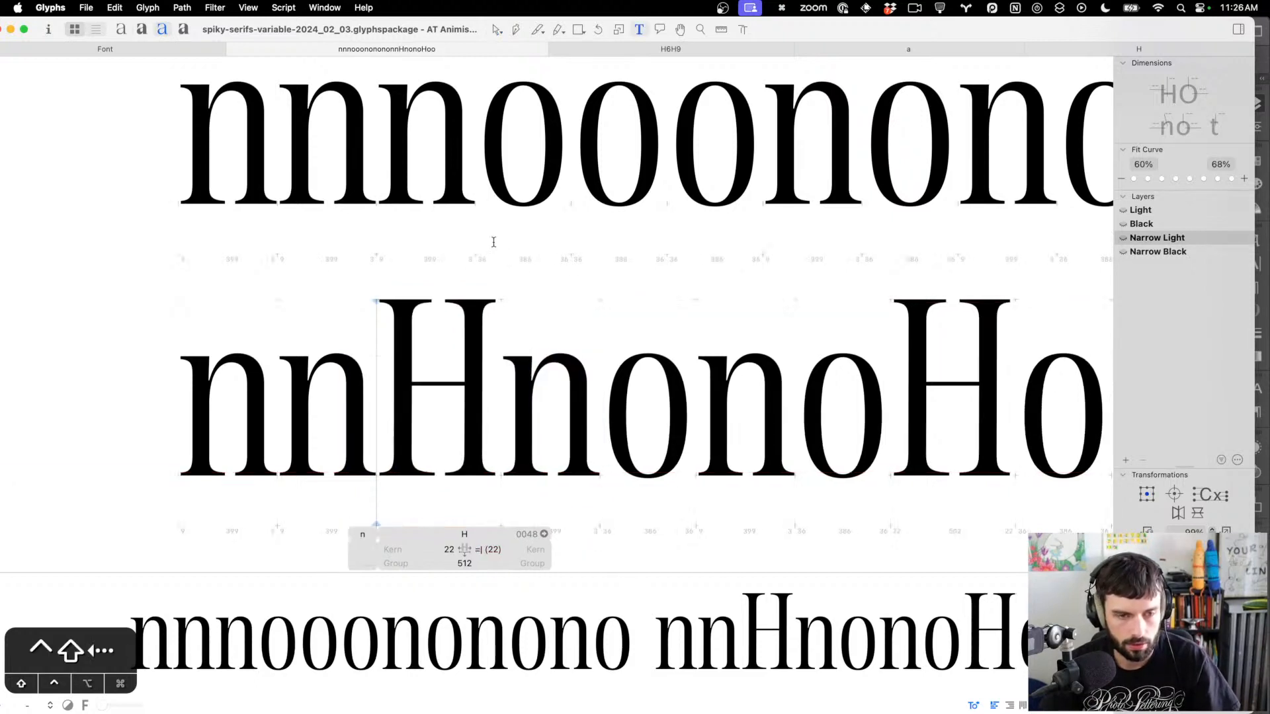
{"action": "key", "text": "shift+super+Left"}
Shorten the H's outer serifs by another 10 units per side and bring both sidebearings back to 12, for an advance width of 472
{"action": "double_click", "coordinate": [446, 422]}
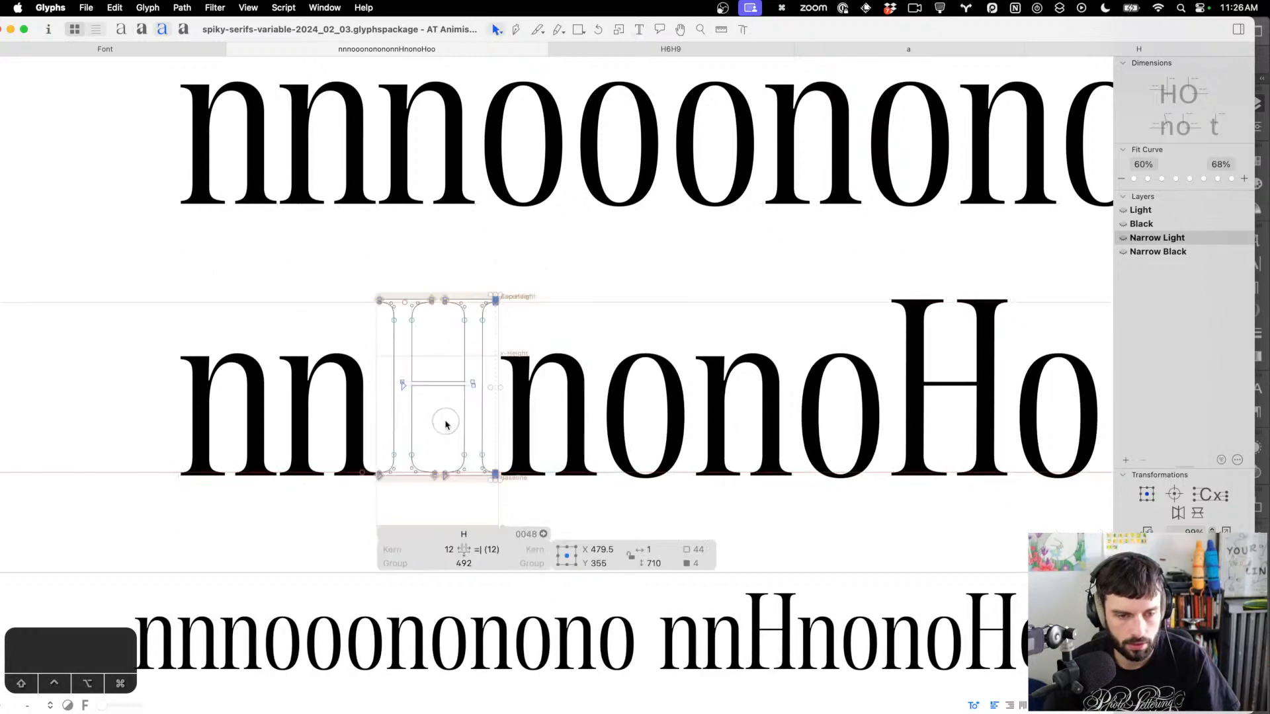
{"action": "left_click_drag", "start_coordinate": [554, 496], "coordinate": [463, 279]}
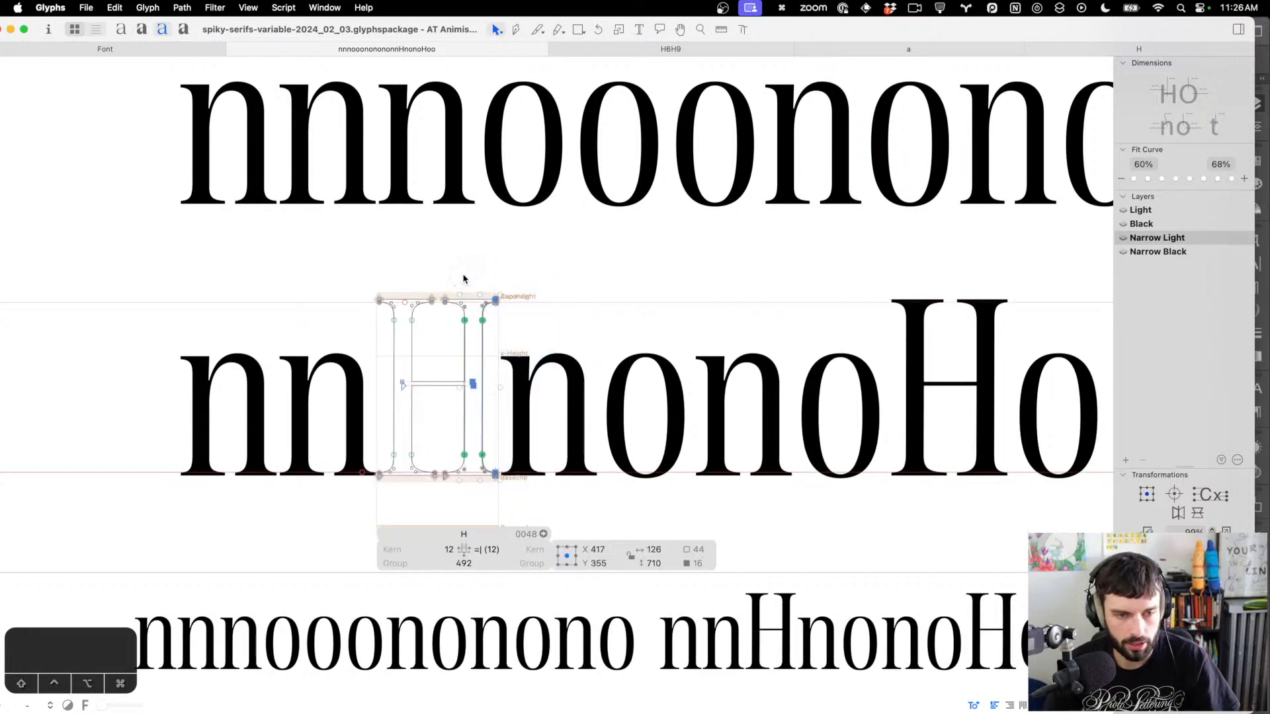
{"action": "left_click_drag", "start_coordinate": [338, 272], "coordinate": [412, 504]}
{"action": "key", "text": "t"}
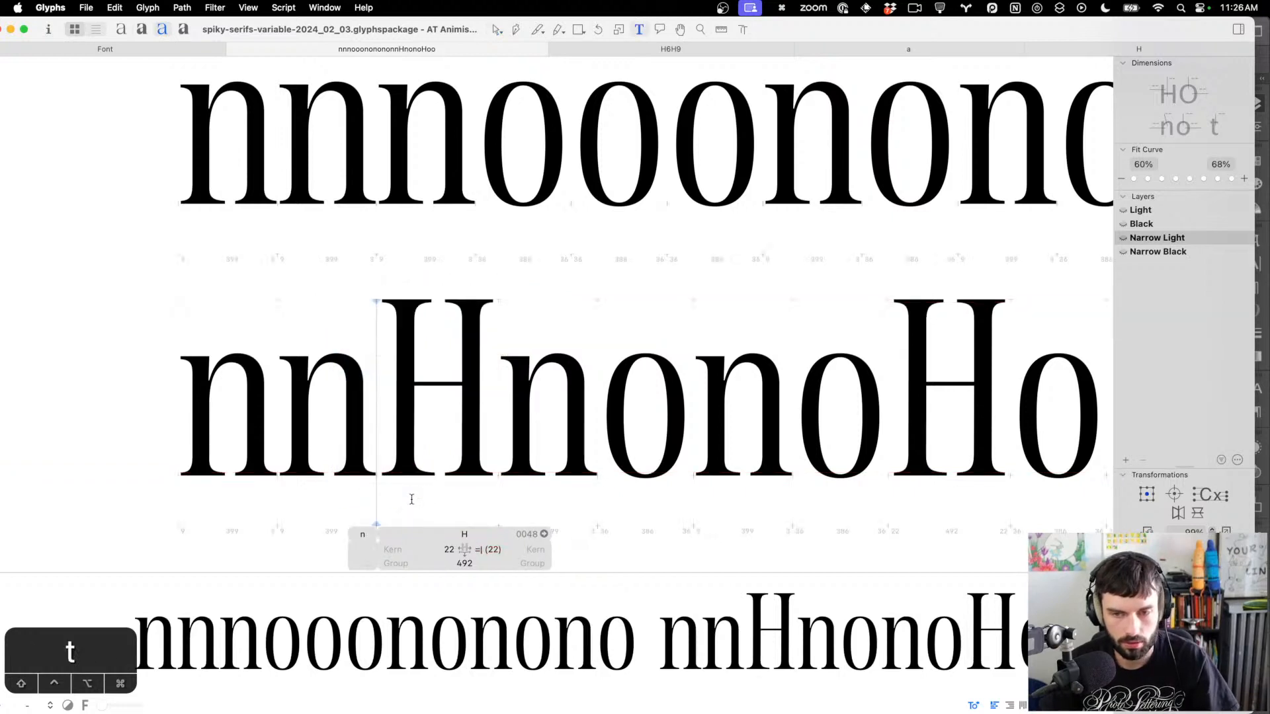
{"action": "key", "text": "ctrl+shift+Left"}
{"action": "key", "text": "ctrl+super+m"}
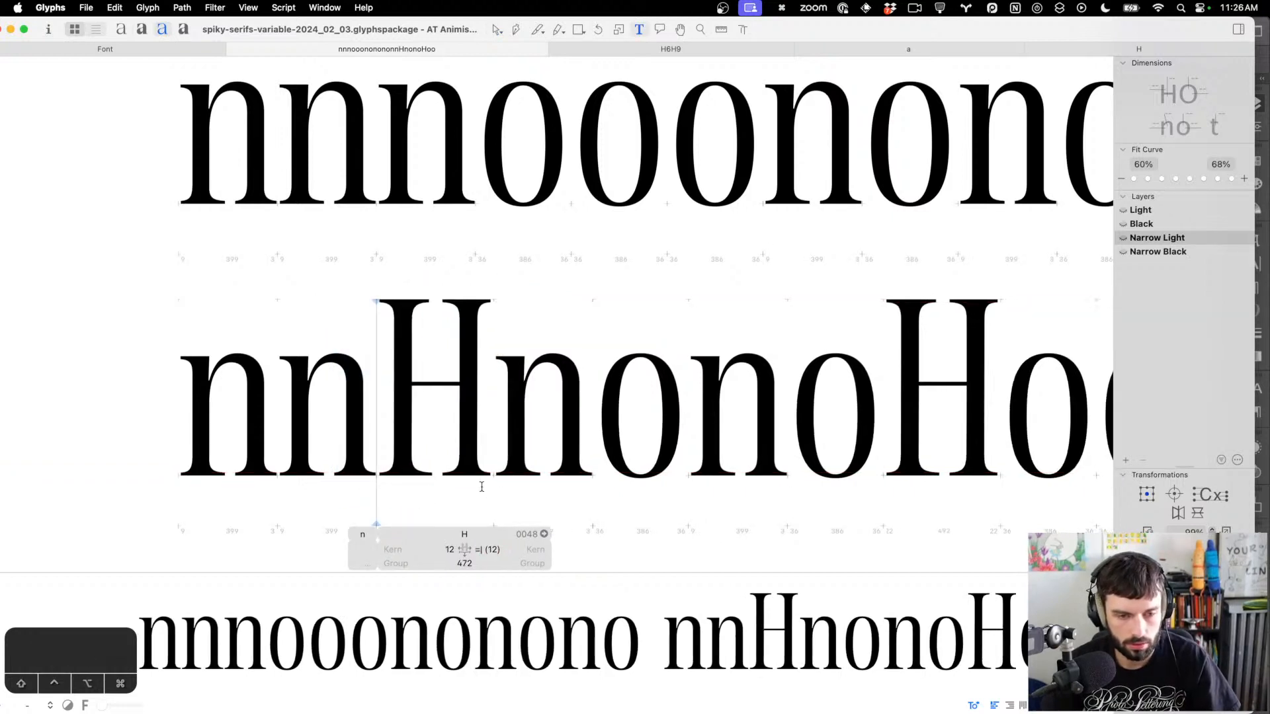
Raise the two lower outer curve handles of the Narrow Light o by about 20 units, to a height of about 96
{"action": "scroll", "coordinate": [586, 362], "scroll_direction": "down", "scroll_amount": 5}
{"action": "scroll", "coordinate": [611, 388], "scroll_direction": "up", "scroll_amount": 3}
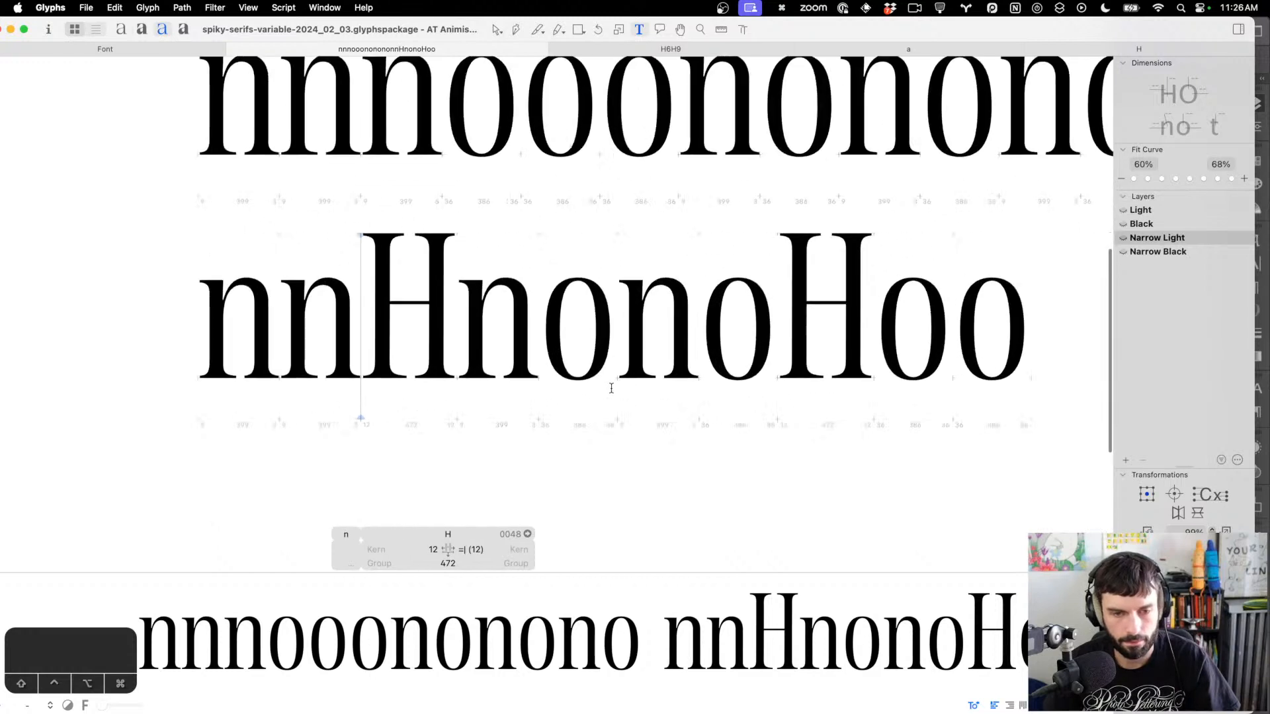
{"action": "double_click", "coordinate": [569, 334]}
{"action": "left_click", "coordinate": [604, 355]}
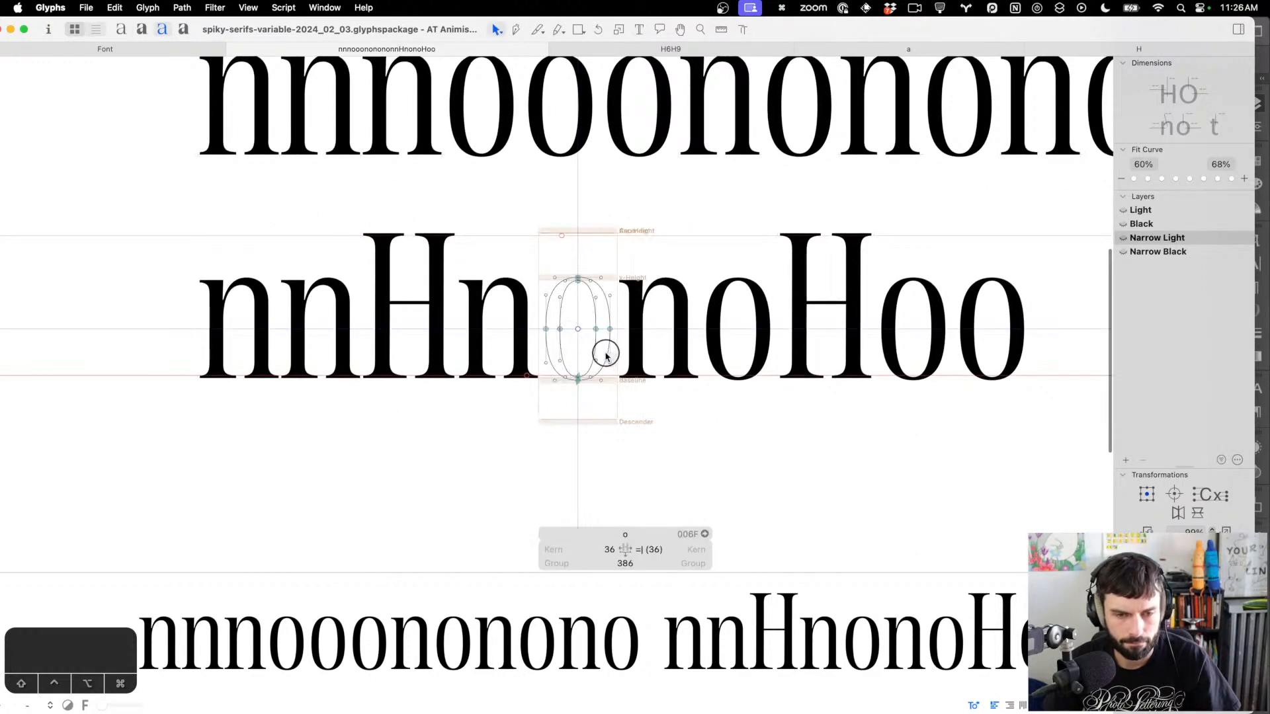
{"action": "left_click", "coordinate": [546, 363]}
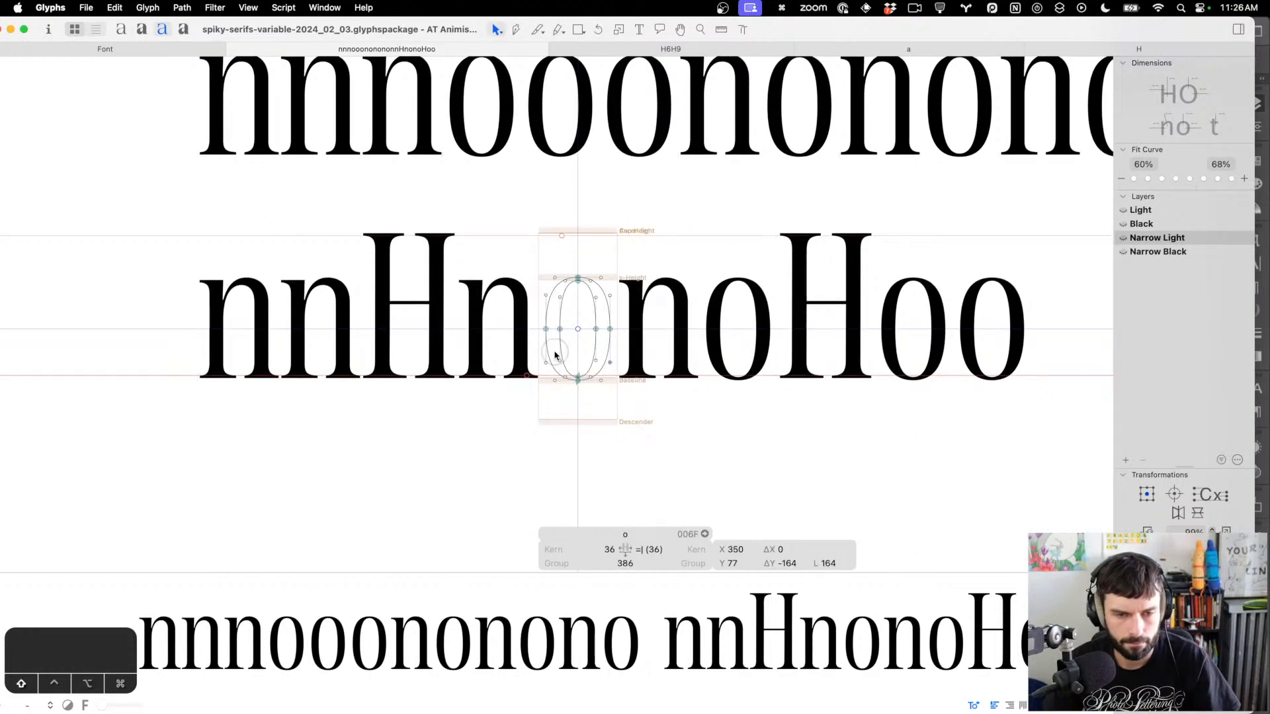
{"action": "left_click_drag", "start_coordinate": [555, 352], "coordinate": [530, 366]}
{"action": "key", "text": "ctrl+alt+shift+Up"}
{"action": "key", "text": "shift+Up"}
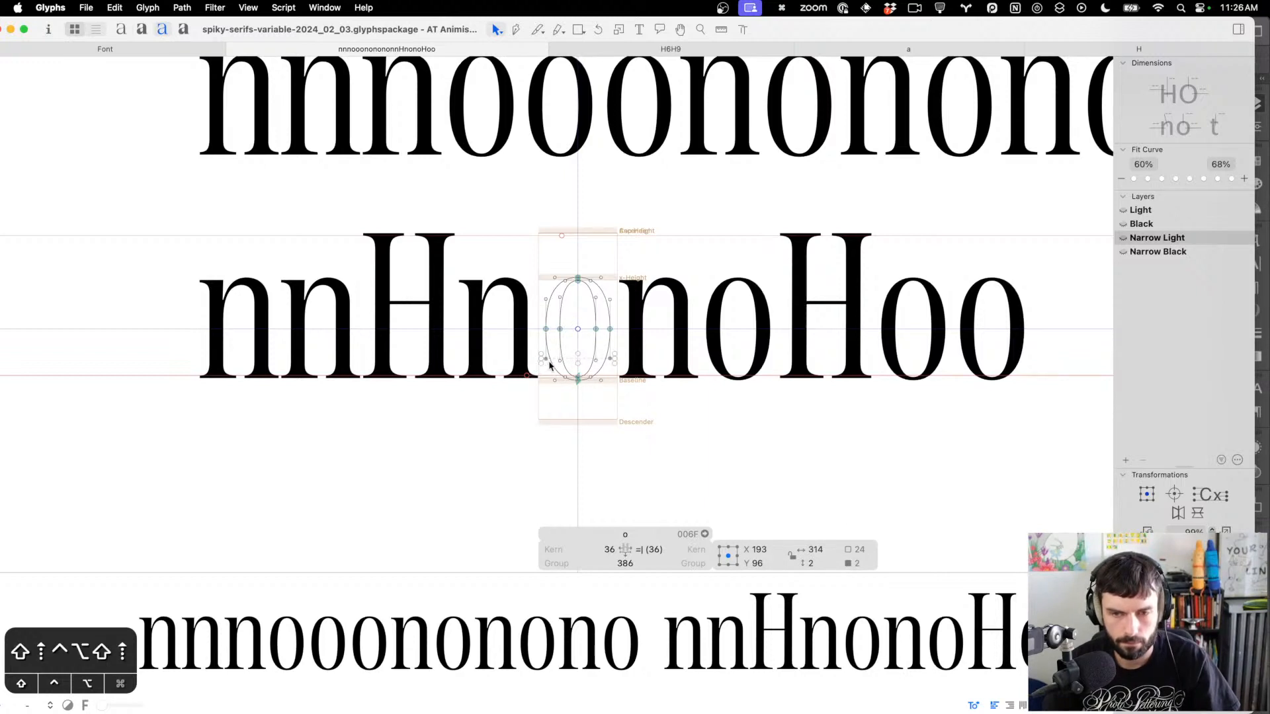
Leave outline editing of the o, return to text entry at the end of the nnHnonoHoo line, and save the font
{"action": "left_click", "coordinate": [585, 347]}
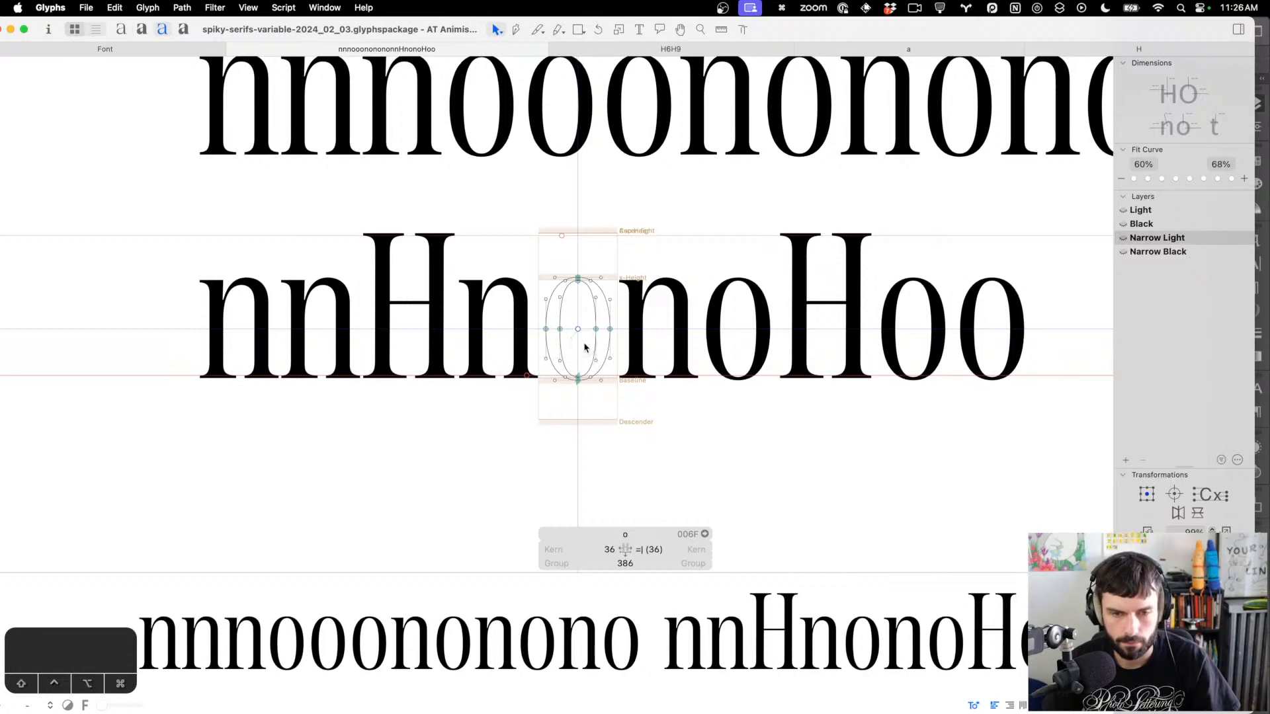
{"action": "key", "text": "t"}
{"action": "scroll", "coordinate": [592, 354], "scroll_direction": "down", "scroll_amount": 5}
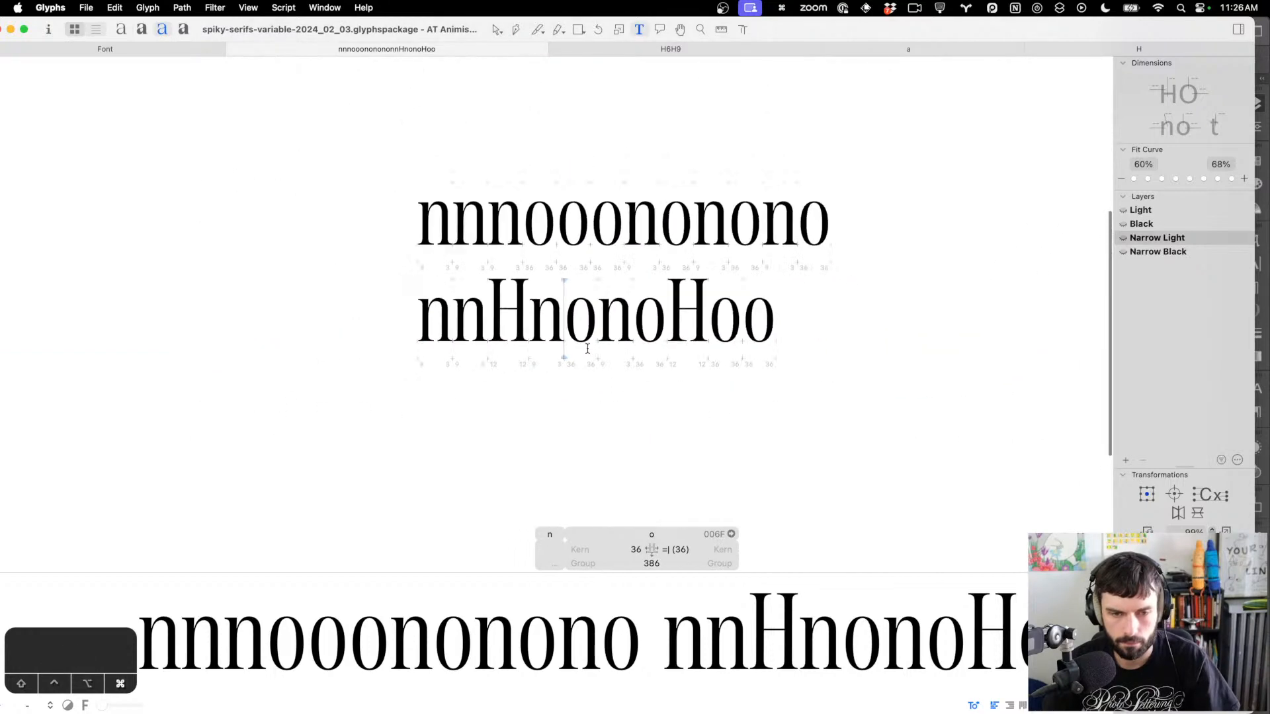
{"action": "left_click", "coordinate": [829, 318]}
{"action": "scroll", "coordinate": [828, 318], "scroll_direction": "down", "scroll_amount": 4}
{"action": "scroll", "coordinate": [807, 321], "scroll_direction": "up", "scroll_amount": 5}
{"action": "key", "text": "super+s"}
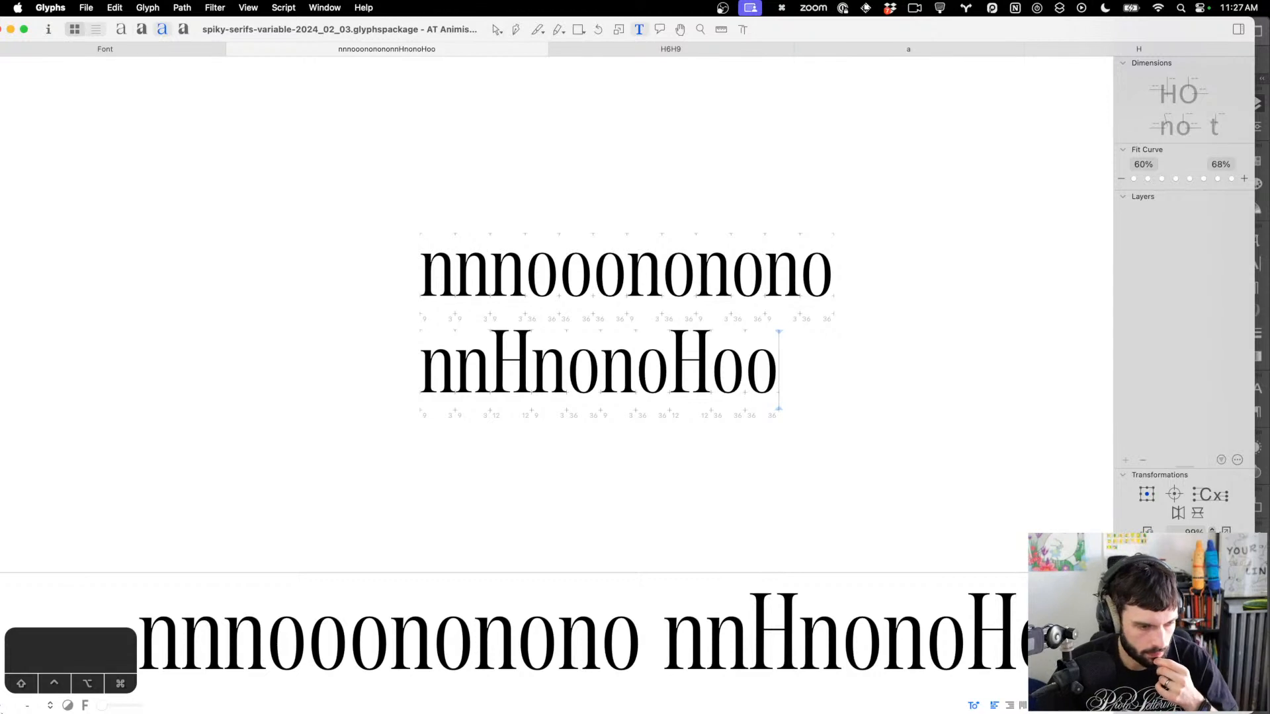
{"action": "left_click", "coordinate": [20, 706]}
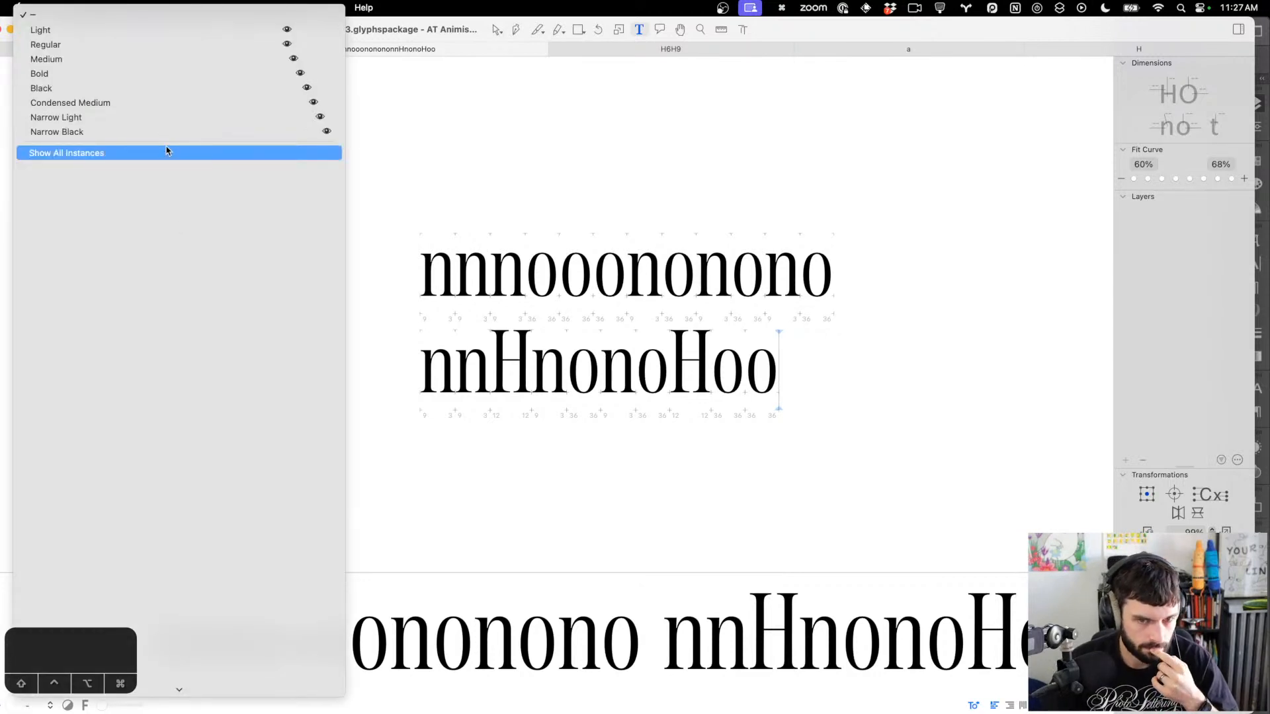
{"action": "left_click", "coordinate": [834, 347]}
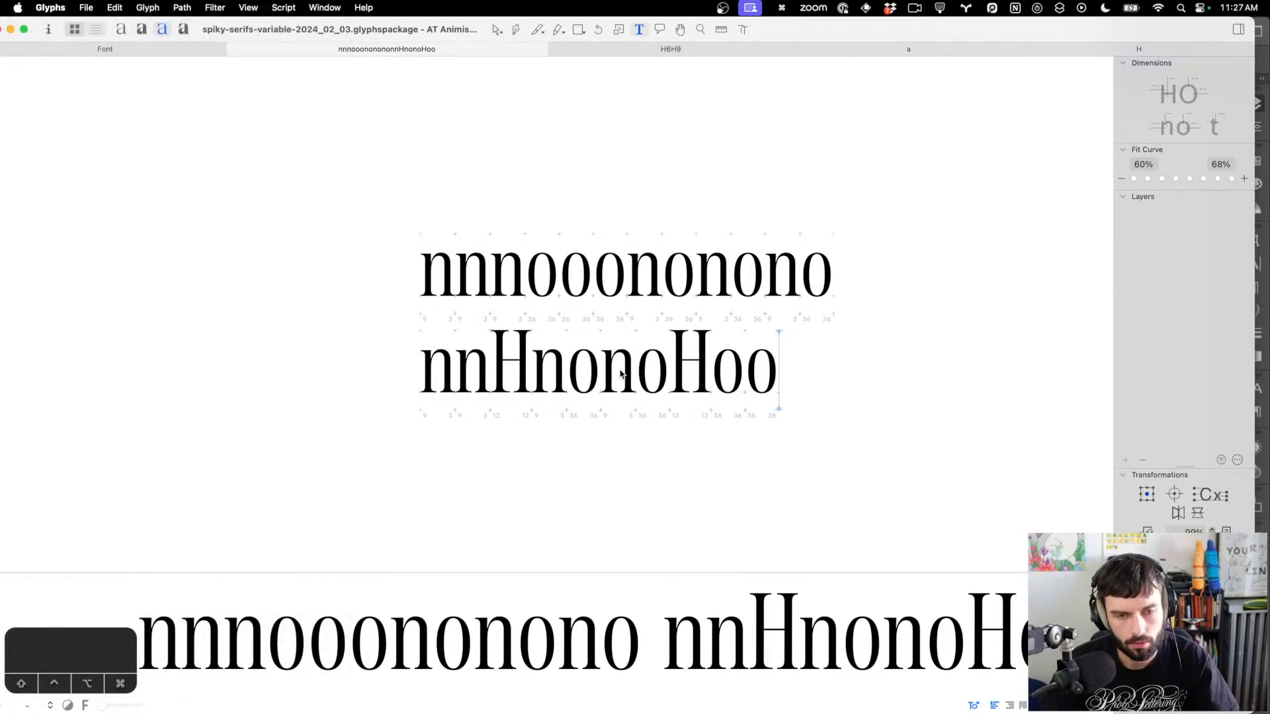
Replace the entire sample text in the edit view with "Hon"
{"action": "scroll", "coordinate": [621, 374], "scroll_direction": "up", "scroll_amount": 3}
{"action": "key", "text": "super+a"}
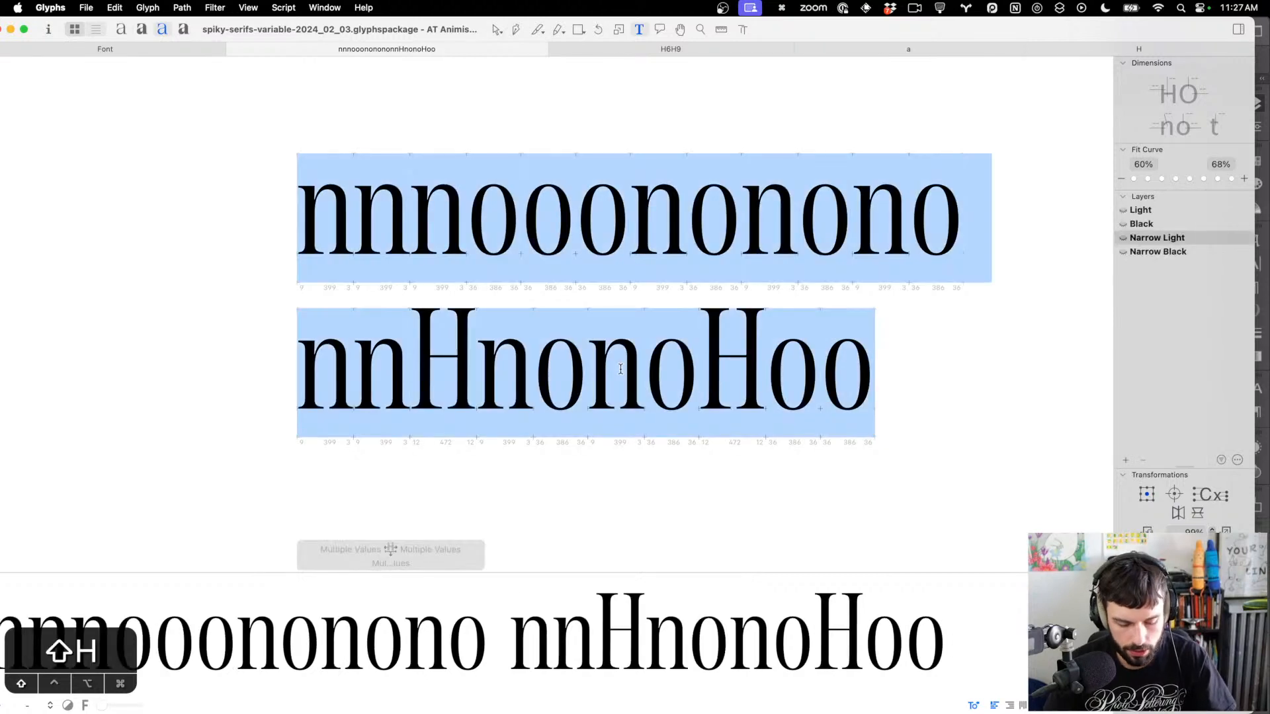
{"action": "type", "text": "Hon"}
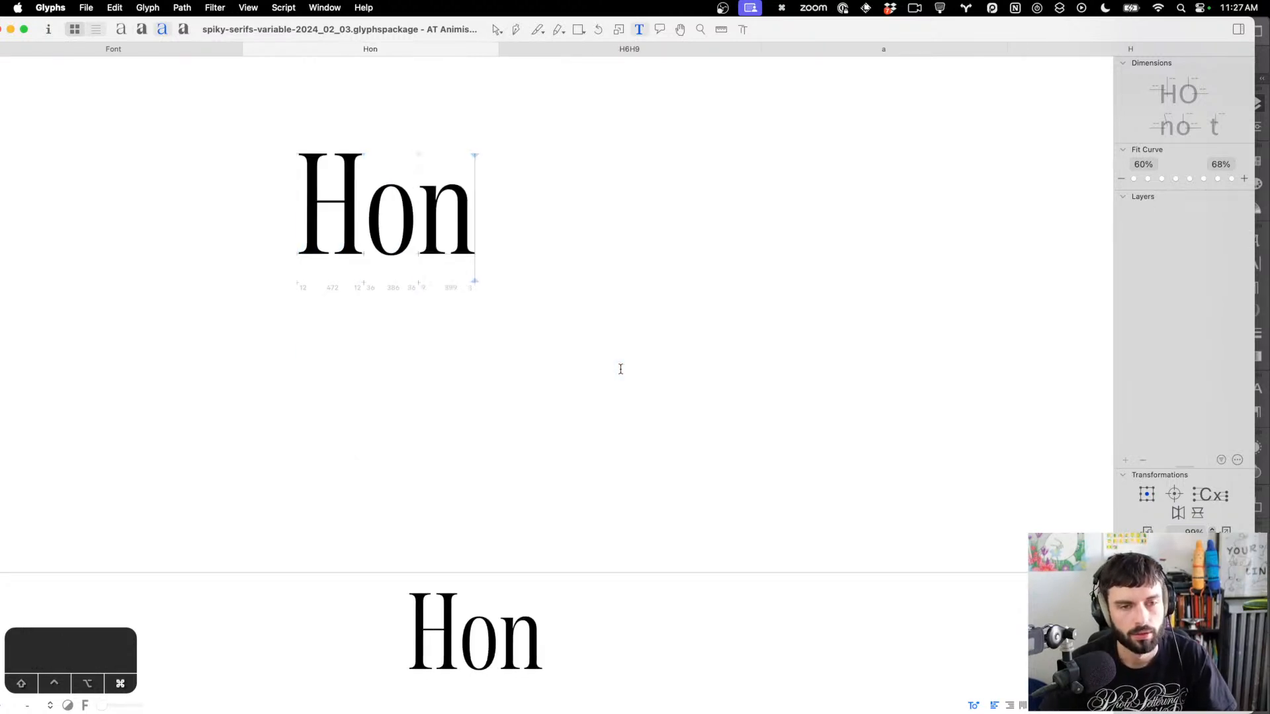
{"action": "scroll", "coordinate": [309, 180], "scroll_direction": "up", "scroll_amount": 3}
{"action": "scroll", "coordinate": [346, 141], "scroll_direction": "down", "scroll_amount": 2}
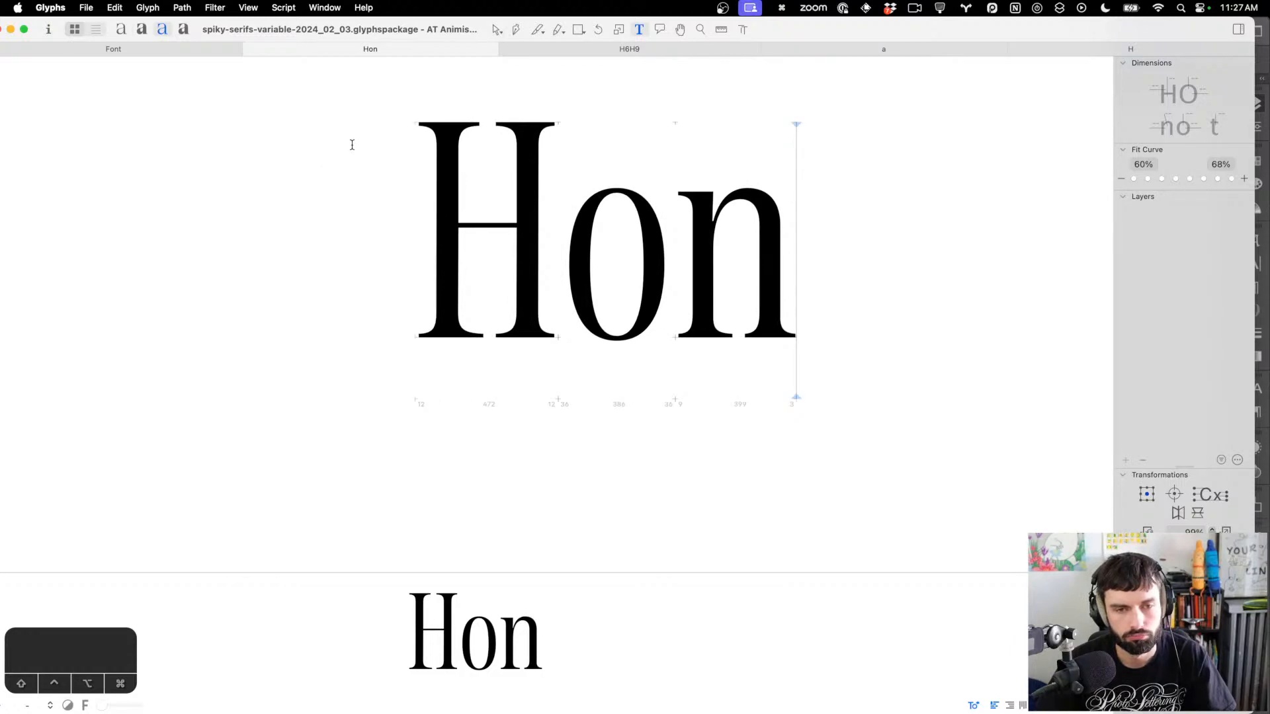
Switch to the Narrow Black master and extend the sample text to "Hona"
{"action": "left_click", "coordinate": [184, 30]}
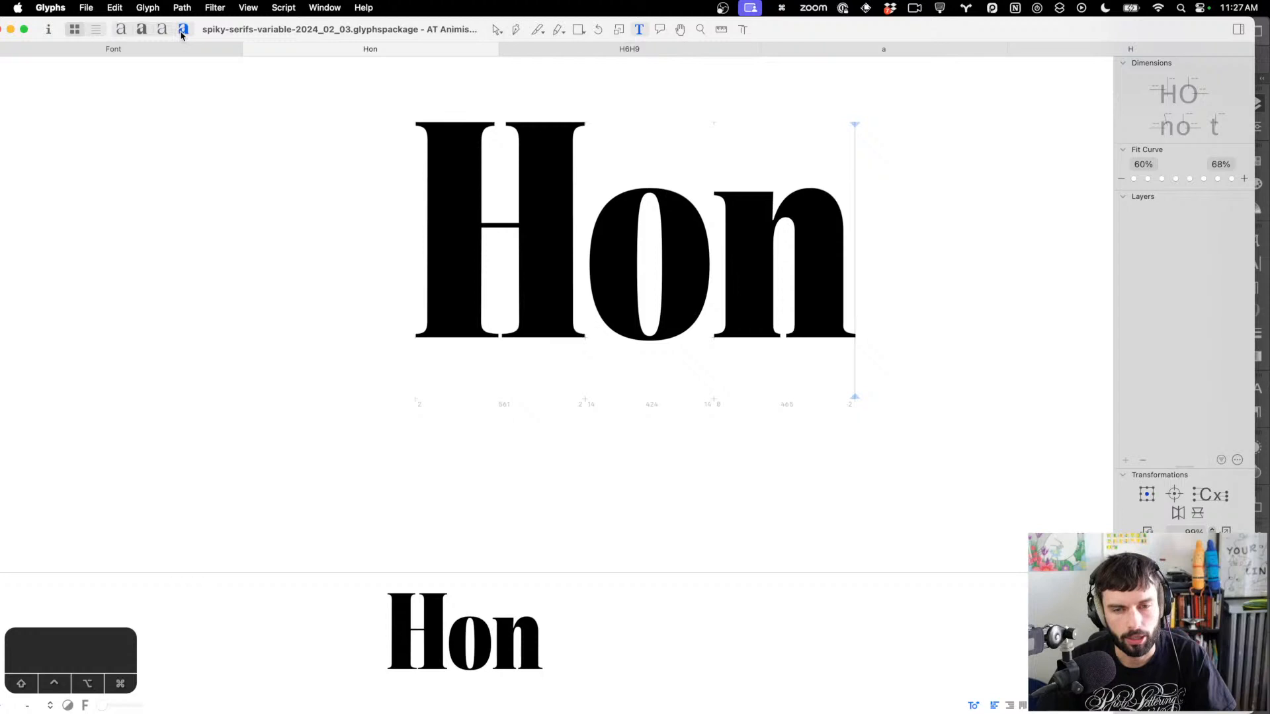
{"action": "type", "text": "da"}
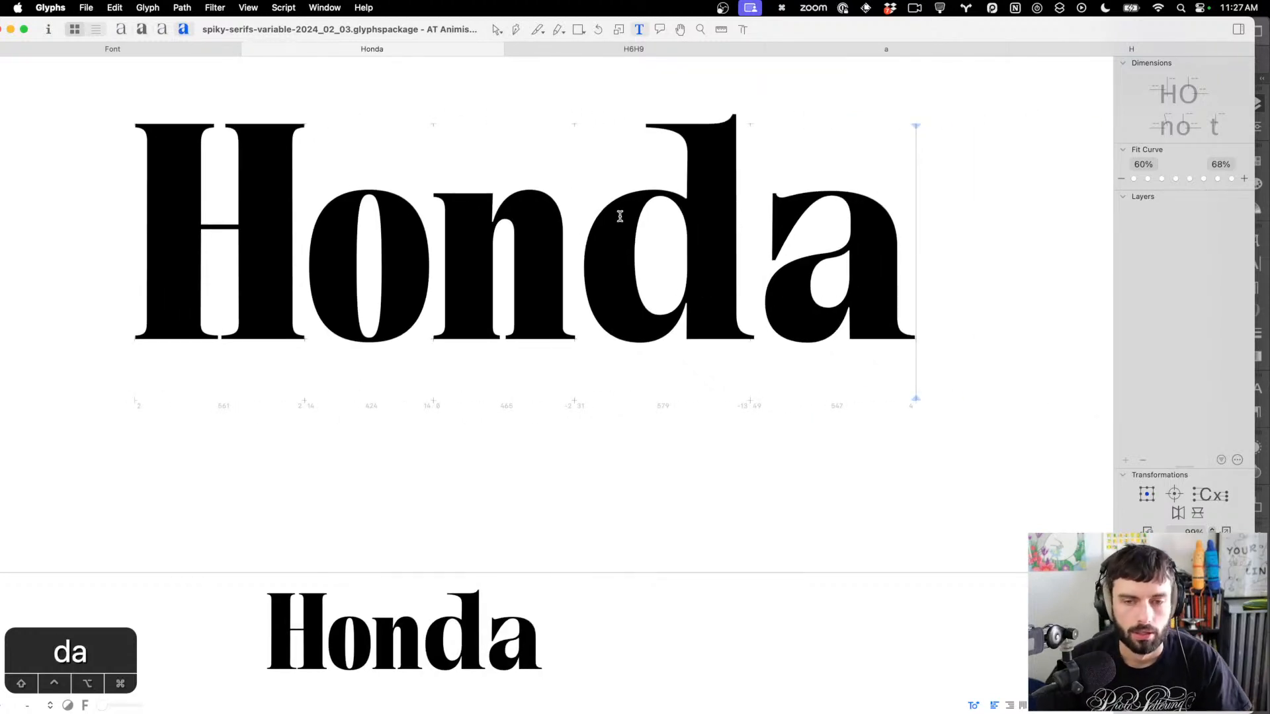
{"action": "key", "text": "BackSpace"}
{"action": "key", "text": "BackSpace"}
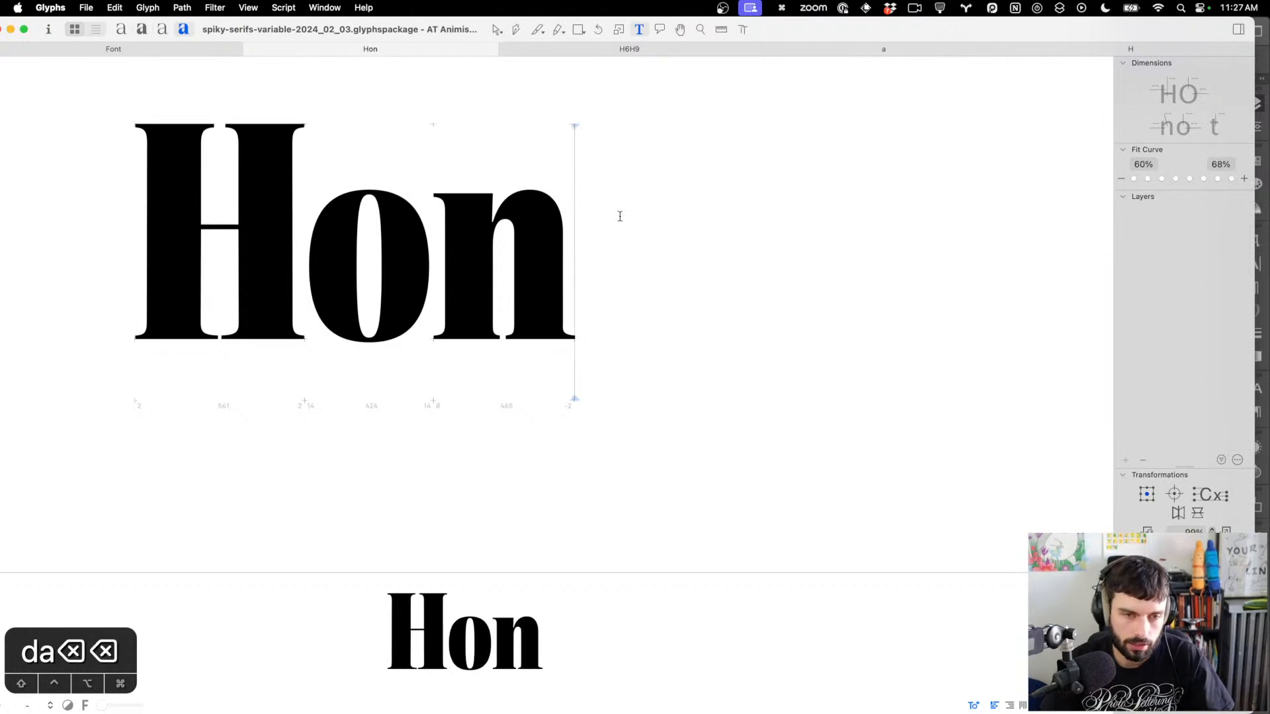
{"action": "type", "text": "a"}
{"action": "scroll", "coordinate": [620, 216], "scroll_direction": "up", "scroll_amount": 5}
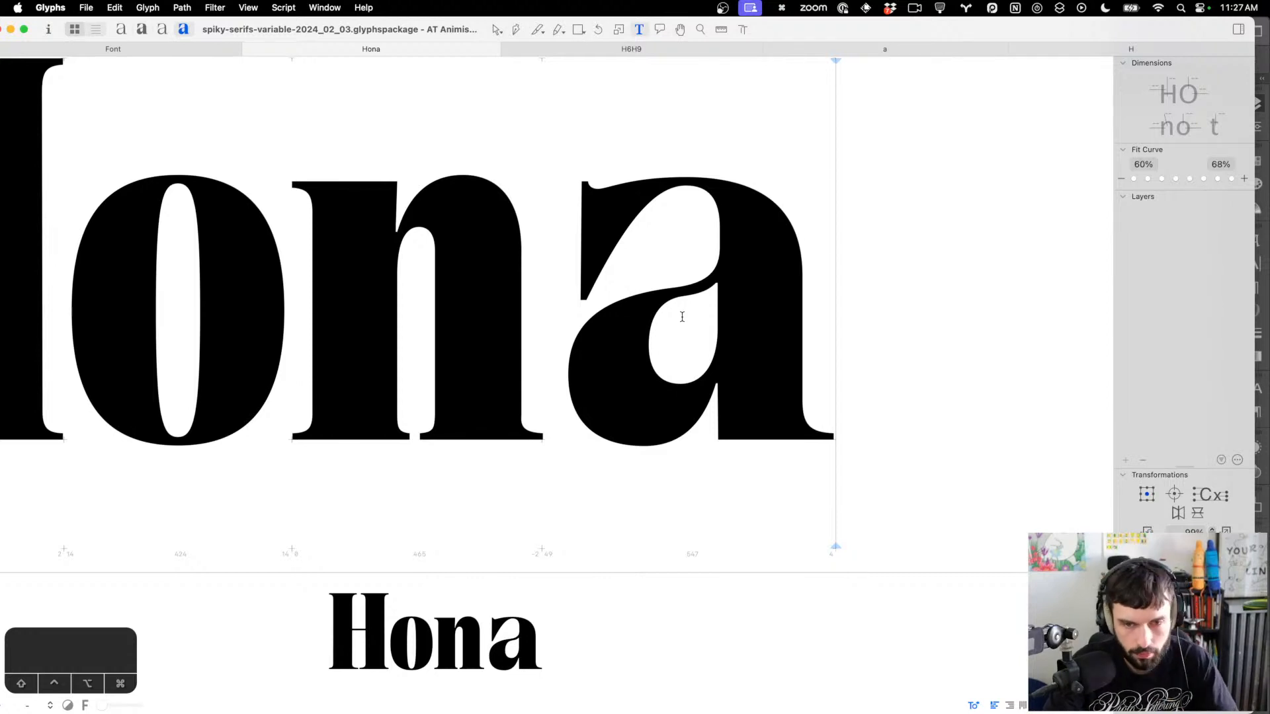
Shift the left-side nodes of the a's bowl, counter and upper terminal 30 units inward to narrow the letter
{"action": "key", "text": "Escape"}
{"action": "scroll", "coordinate": [668, 370], "scroll_direction": "up", "scroll_amount": 2}
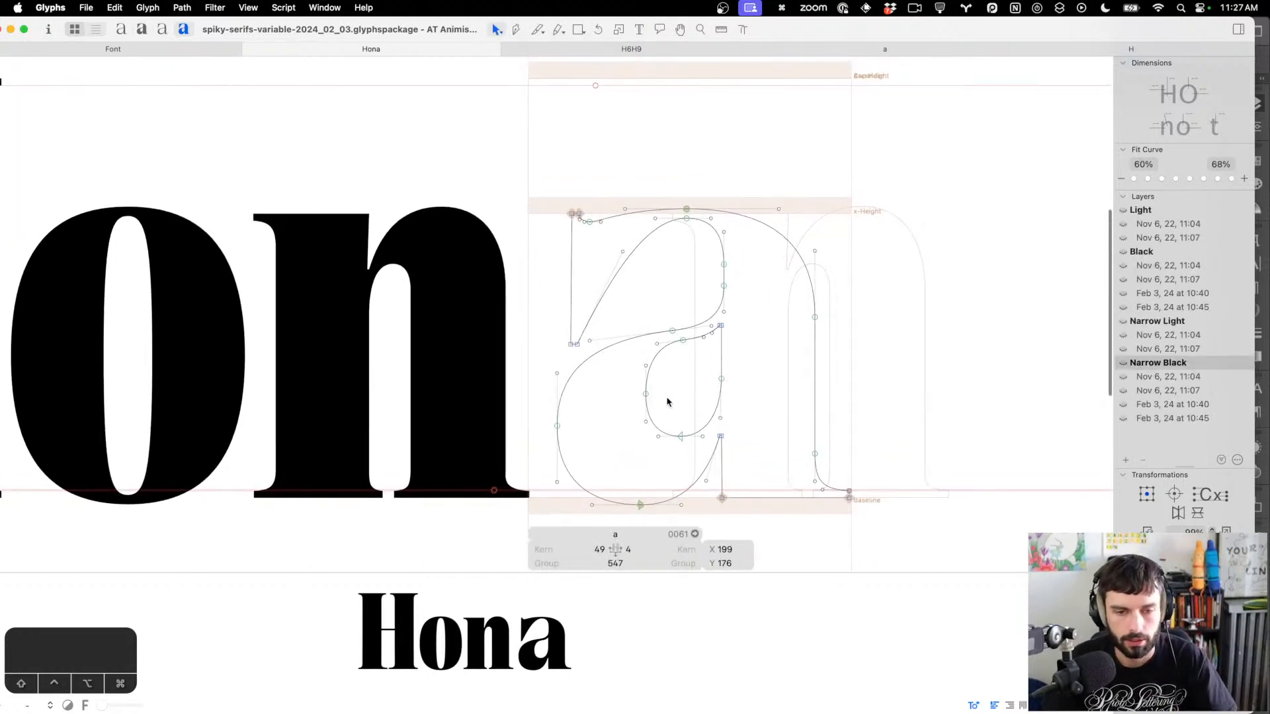
{"action": "left_click_drag", "start_coordinate": [623, 408], "coordinate": [622, 410]}
{"action": "left_click", "coordinate": [557, 426], "text": "shift"}
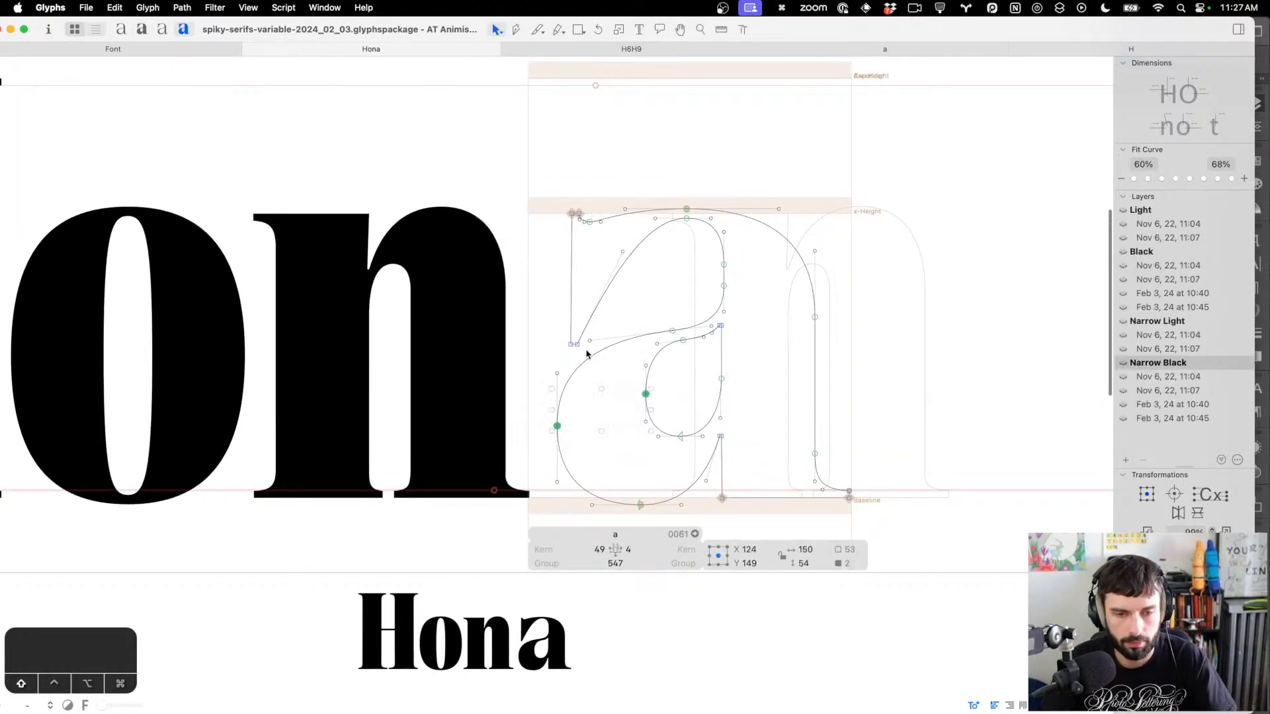
{"action": "left_click_drag", "start_coordinate": [583, 352], "coordinate": [509, 141]}
{"action": "left_click", "coordinate": [590, 221], "text": "shift"}
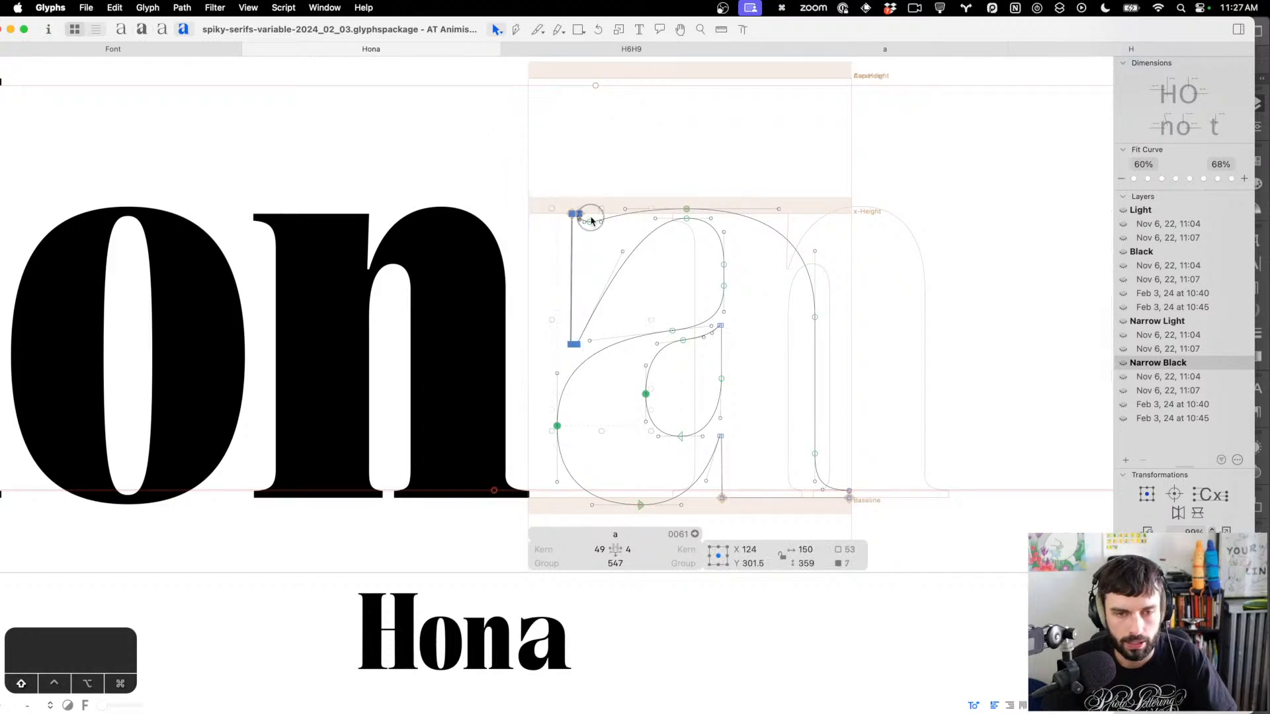
{"action": "key", "text": "shift+Right"}
{"action": "key", "text": "shift+Right"}
{"action": "key", "text": "shift+Right"}
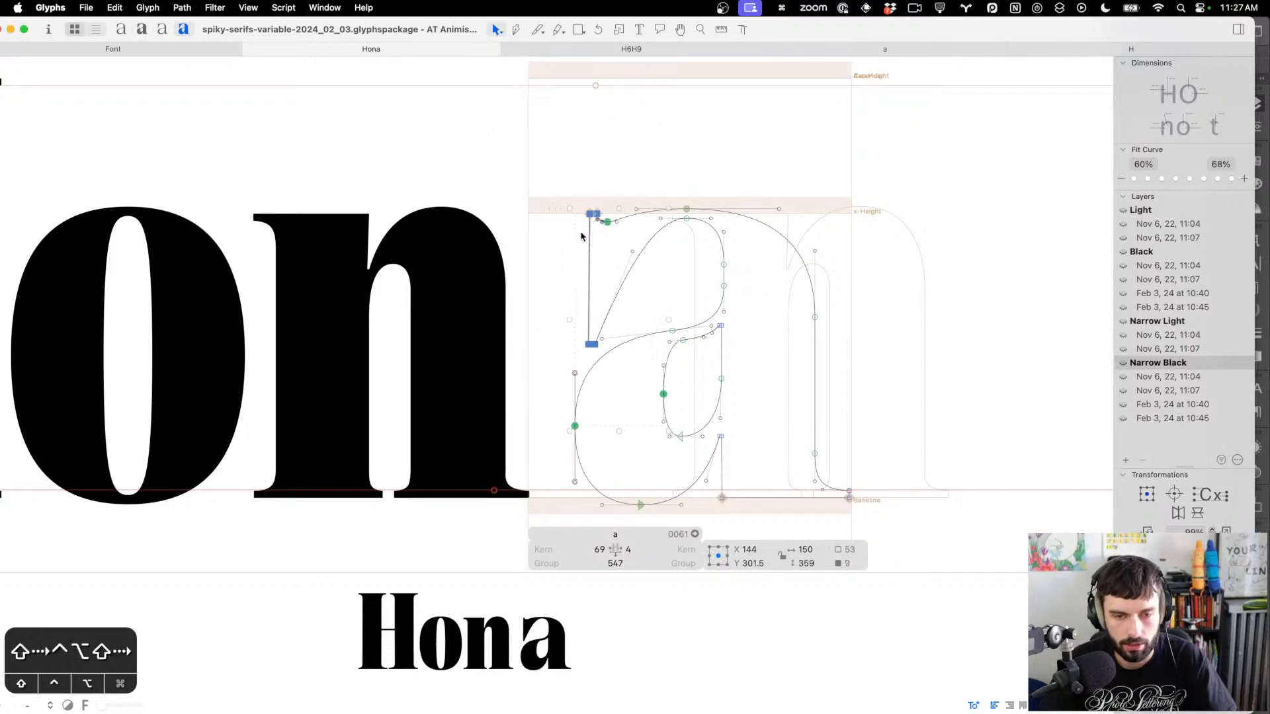
Shift the a's right stem, foot and inner right-side nodes 30 units inward
{"action": "left_click_drag", "start_coordinate": [892, 510], "coordinate": [714, 244]}
{"action": "key", "text": "shift+Left"}
{"action": "key", "text": "shift+Left"}
{"action": "key", "text": "shift+Left"}
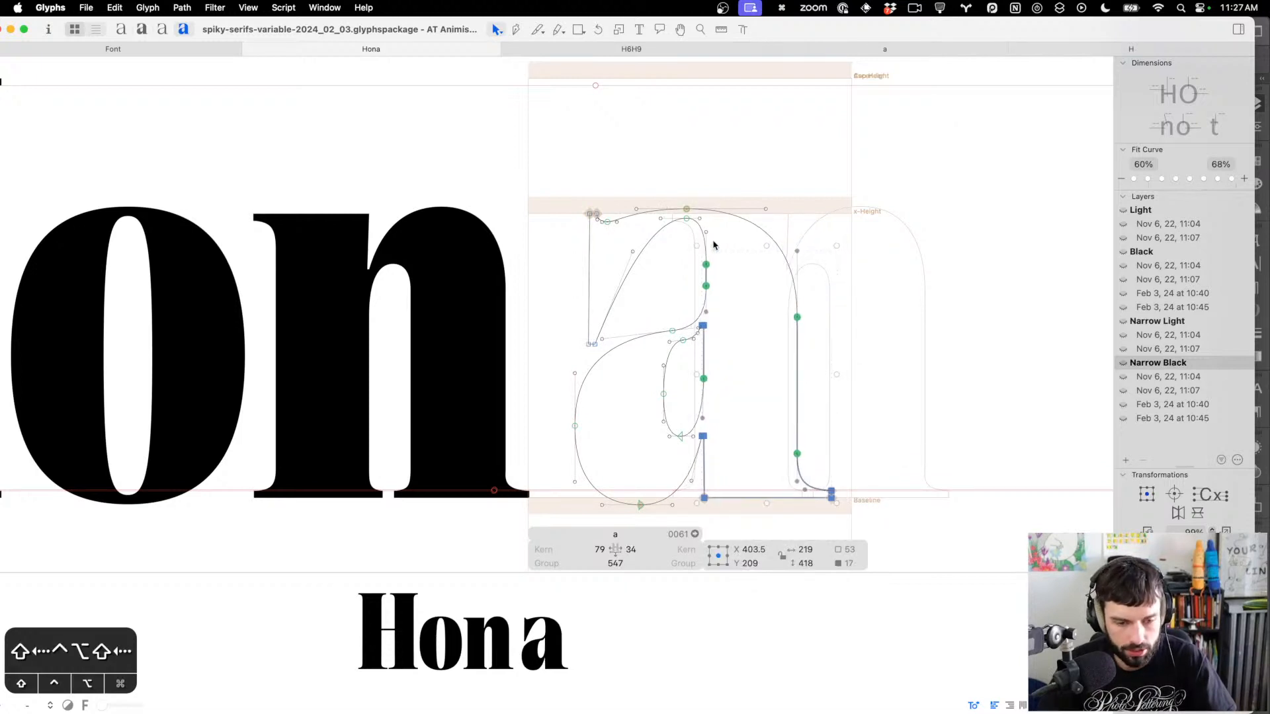
Reduce the a's left sidebearing to 29 in the text view
{"action": "key", "text": "t"}
{"action": "key", "text": "ctrl+alt+shift+Left"}
{"action": "key", "text": "ctrl+alt+shift+Left"}
{"action": "key", "text": "ctrl+alt+shift+Left"}
{"action": "key", "text": "ctrl+alt+shift+Left"}
{"action": "key", "text": "ctrl+alt+shift+Left"}
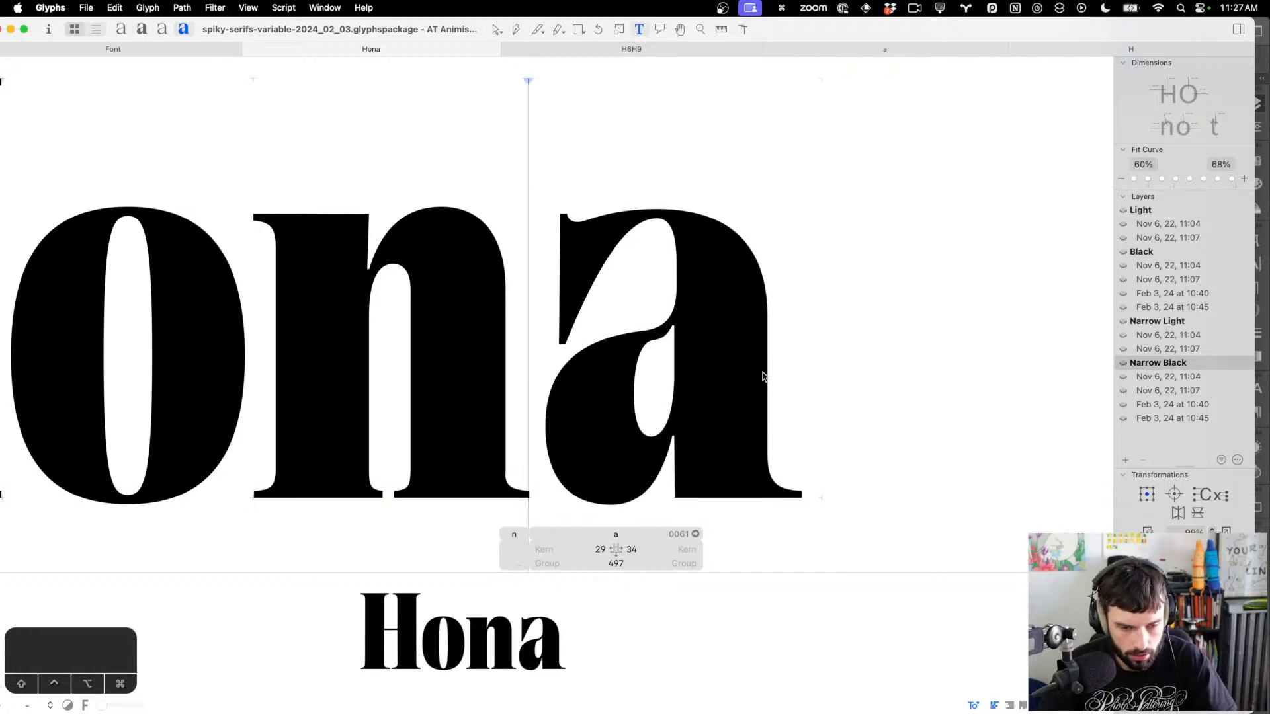
Nudge the a's right stem nodes inward until the right sidebearing is 38, keeping the handles proportionate
{"action": "key", "text": "Escape"}
{"action": "left_click_drag", "start_coordinate": [911, 536], "coordinate": [668, 242]}
{"action": "key", "text": "ctrl+alt+shift+Left"}
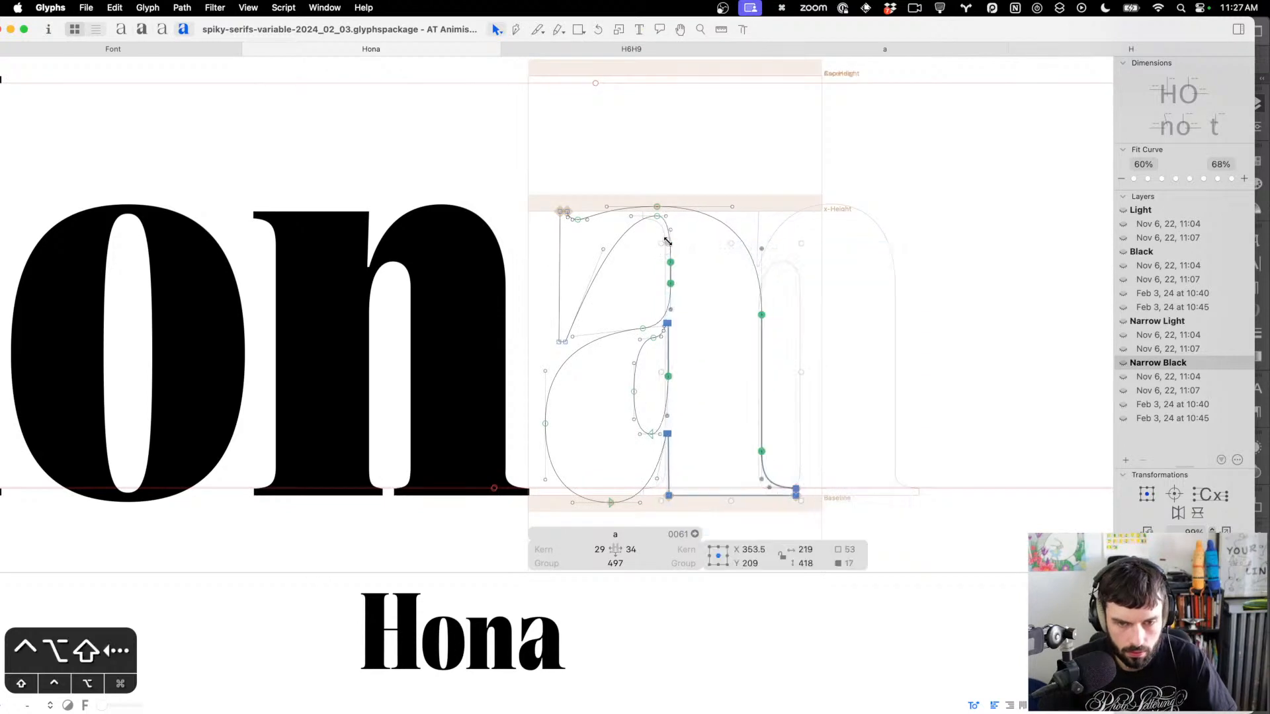
{"action": "key", "text": "ctrl+alt+Right"}
{"action": "key", "text": "ctrl+alt+Right"}
{"action": "key", "text": "ctrl+alt+Right"}
{"action": "key", "text": "ctrl+alt+Right"}
{"action": "key", "text": "ctrl+alt+Right"}
{"action": "key", "text": "ctrl+alt+Right"}
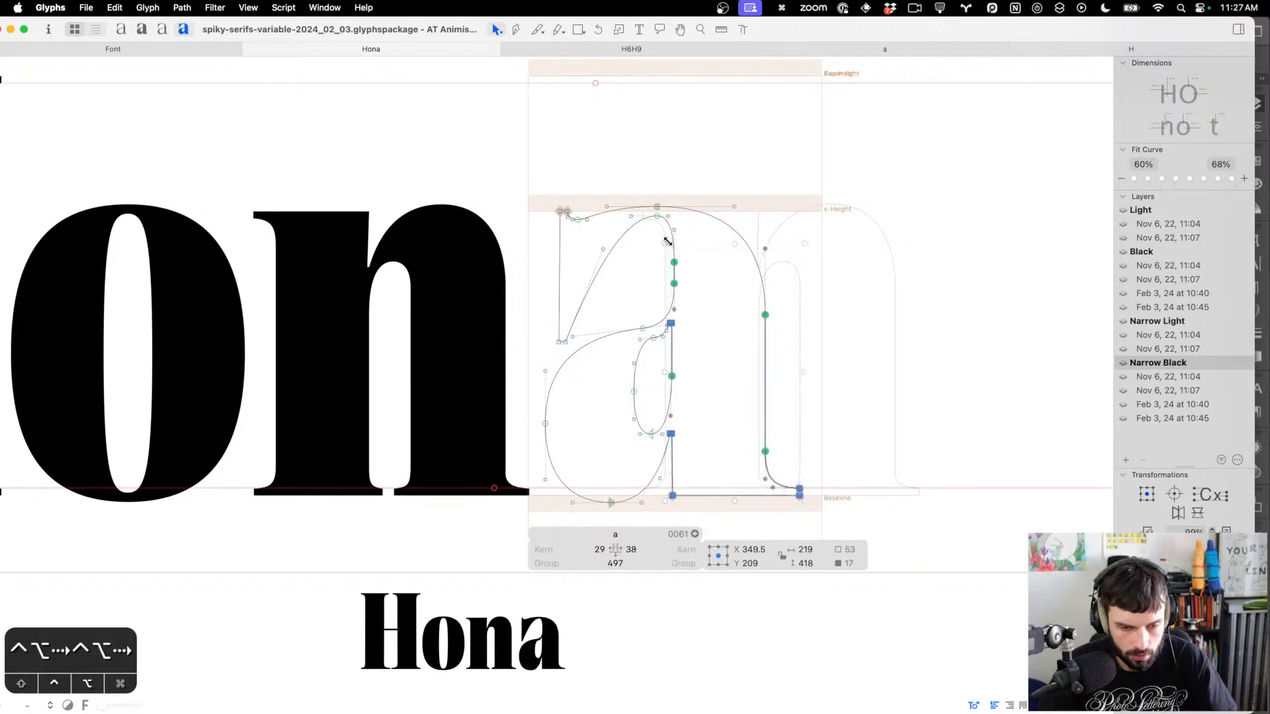
Raise the upper node on the right side of the a's open upper counter by 30 units
{"action": "left_click", "coordinate": [604, 317]}
{"action": "scroll", "coordinate": [604, 319], "scroll_direction": "up", "scroll_amount": 3}
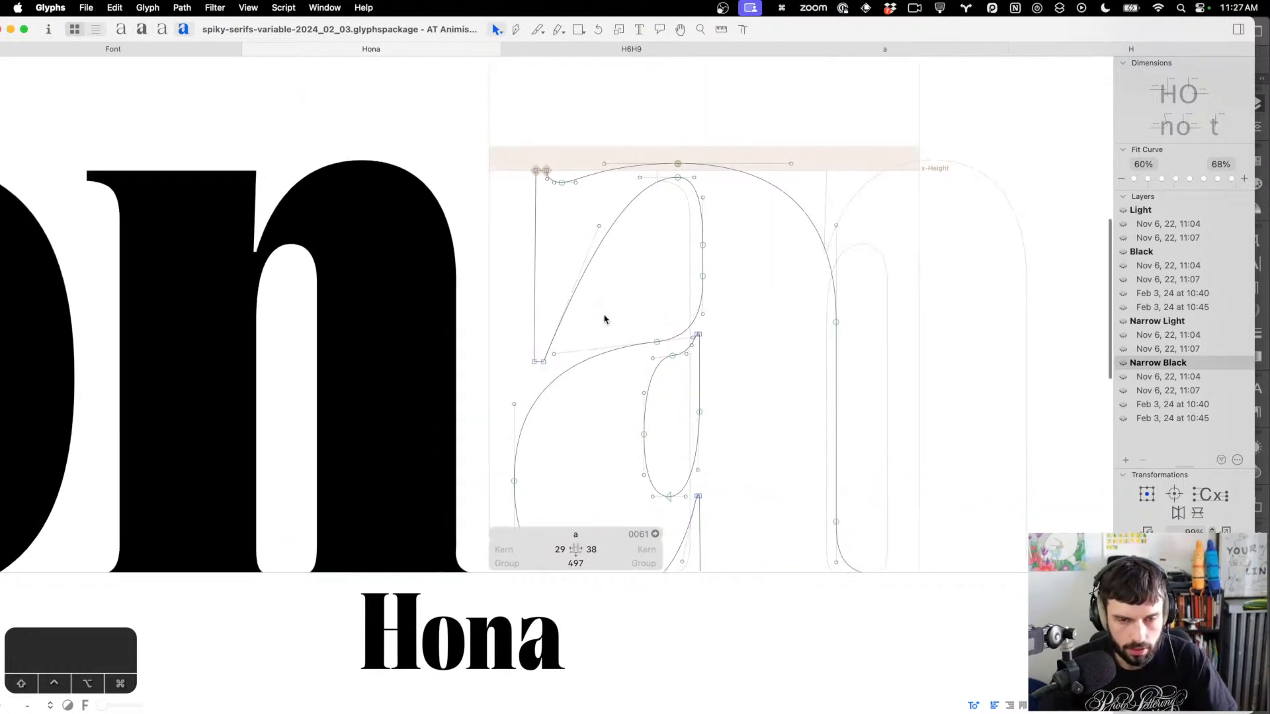
{"action": "left_click_drag", "start_coordinate": [553, 383], "coordinate": [475, 323]}
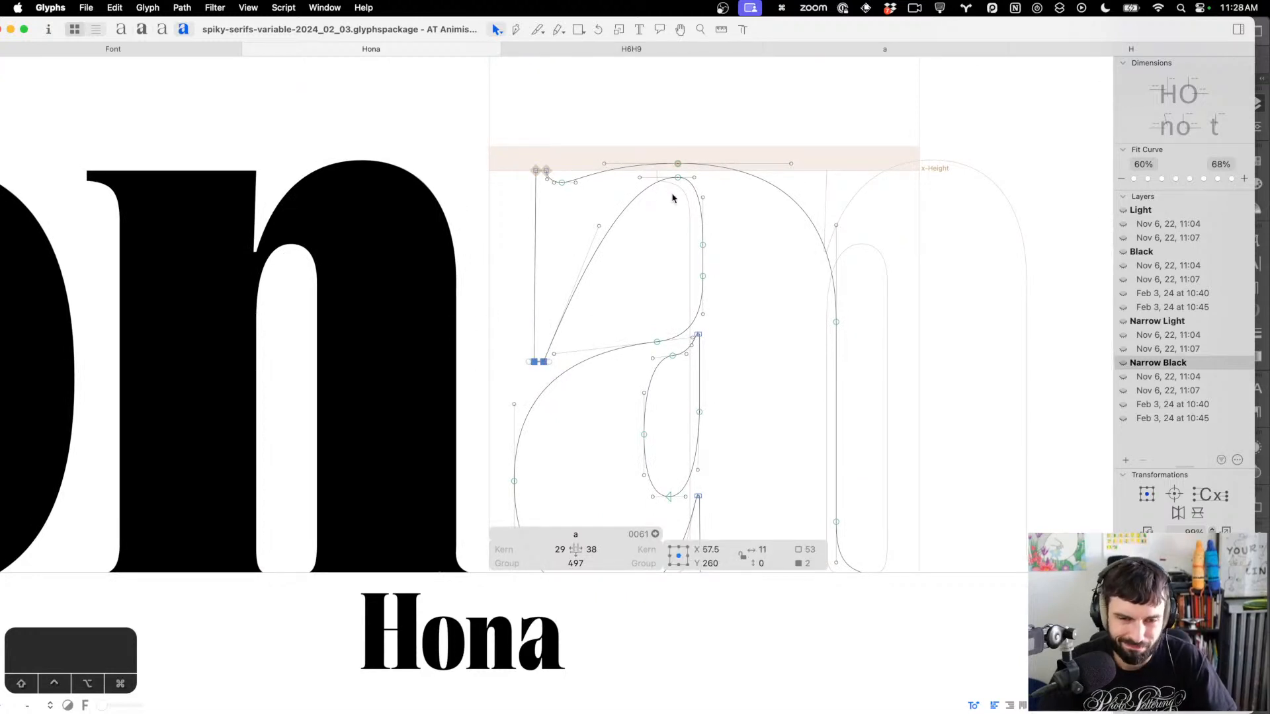
{"action": "left_click", "coordinate": [703, 245]}
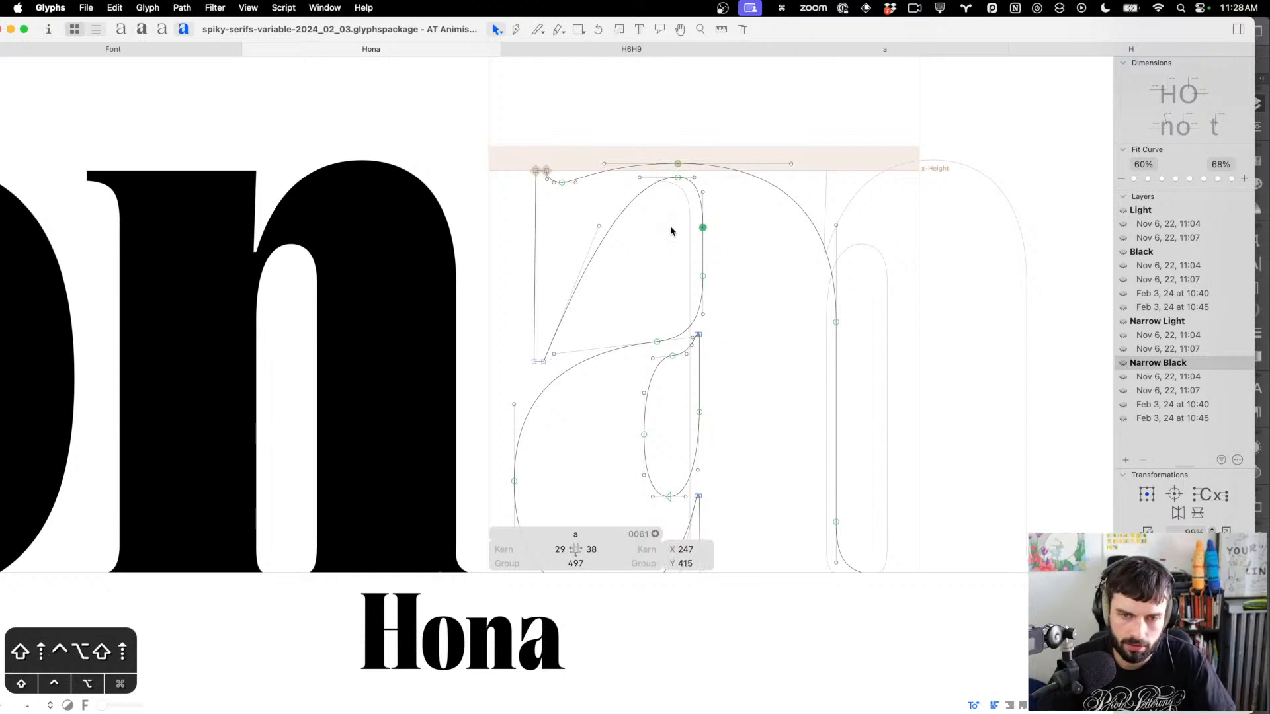
{"action": "key", "text": "shift+Up"}
{"action": "key", "text": "shift+Up"}
{"action": "key", "text": "shift+Up"}
Raise the outer shoulder node at the top of the a's stem to Y 336
{"action": "left_click", "coordinate": [836, 322]}
{"action": "key", "text": "shift+Up"}
{"action": "key", "text": "shift+Up"}
{"action": "key", "text": "shift+Up"}
{"action": "key", "text": "shift+Up"}
{"action": "key", "text": "shift+Up"}
{"action": "key", "text": "shift+Up"}
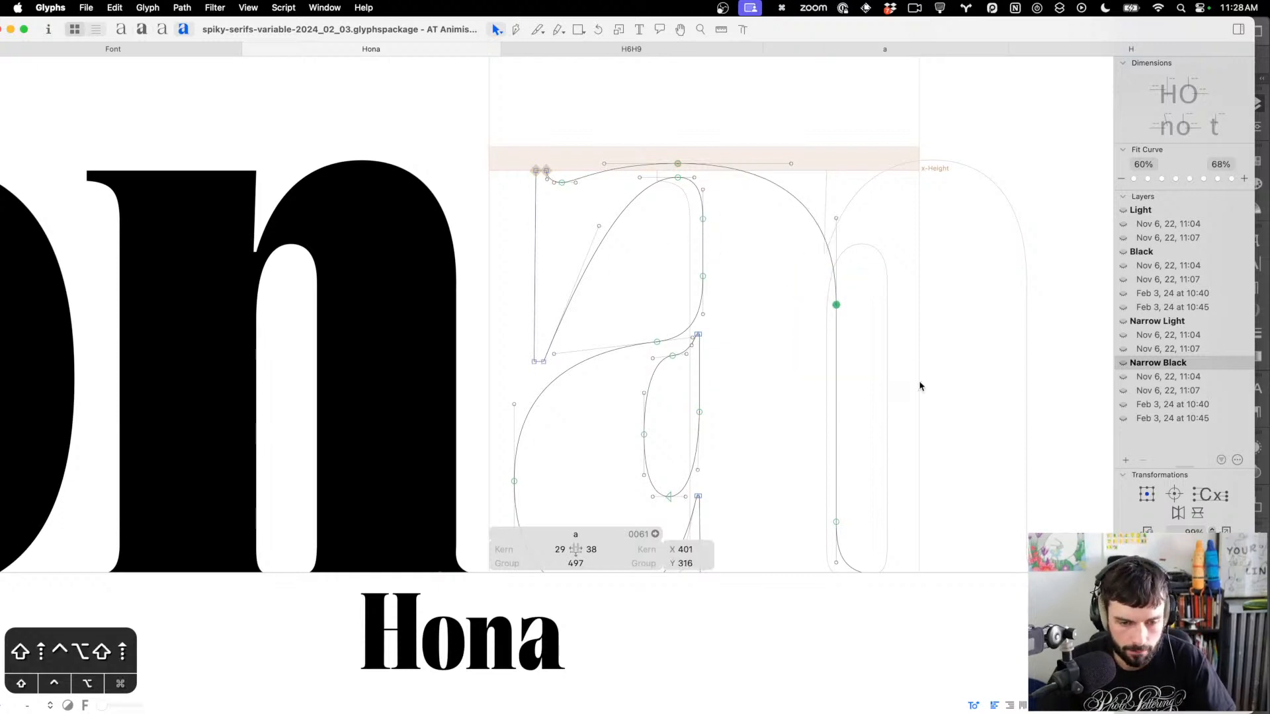
{"action": "key", "text": "shift+Down"}
{"action": "key", "text": "shift+Down"}
{"action": "key", "text": "shift+Down"}
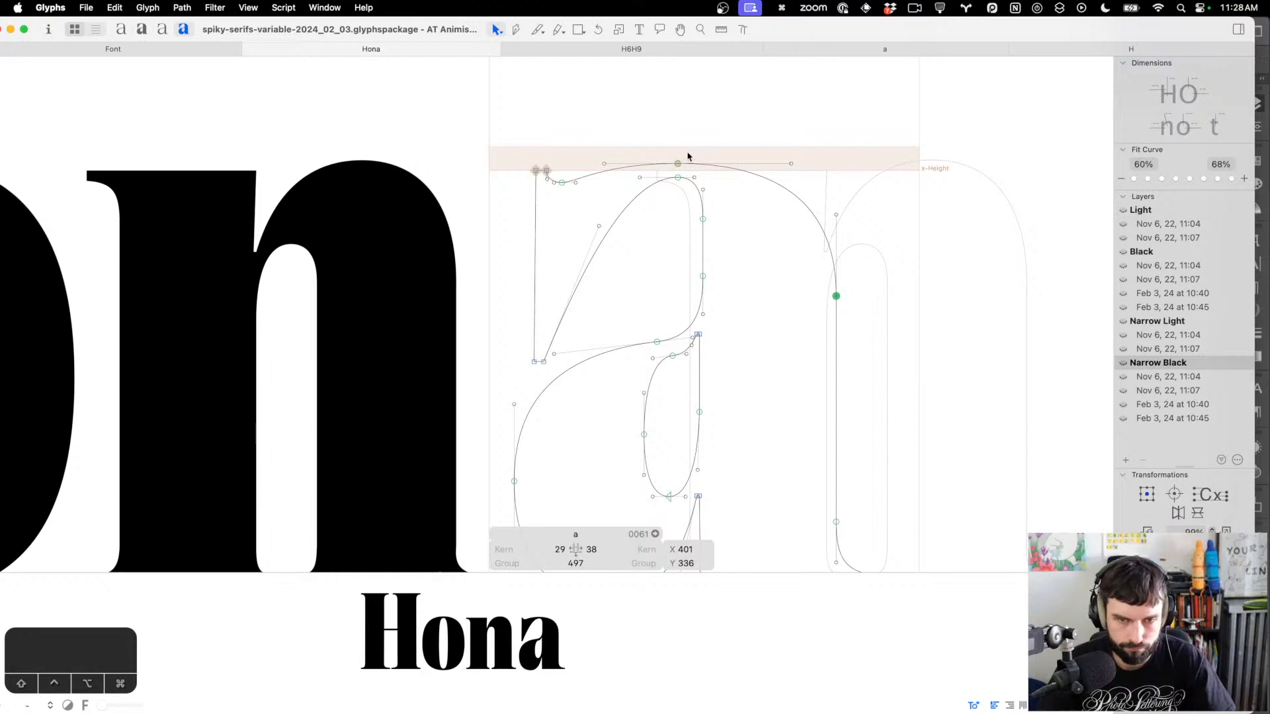
Shift the inner and outer nodes at the top of the a's arch right to X 228
{"action": "left_click_drag", "start_coordinate": [688, 156], "coordinate": [665, 192]}
{"action": "key", "text": "ctrl+alt+shift+Right"}
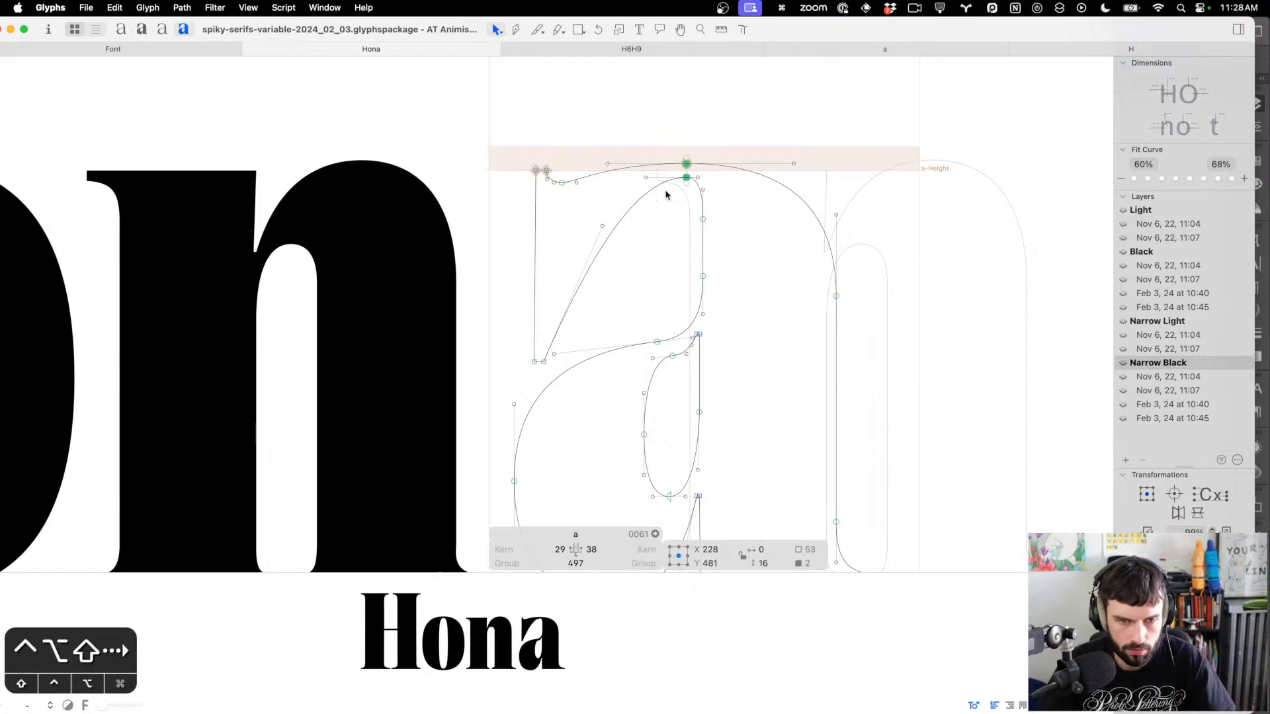
{"action": "left_click", "coordinate": [662, 220]}
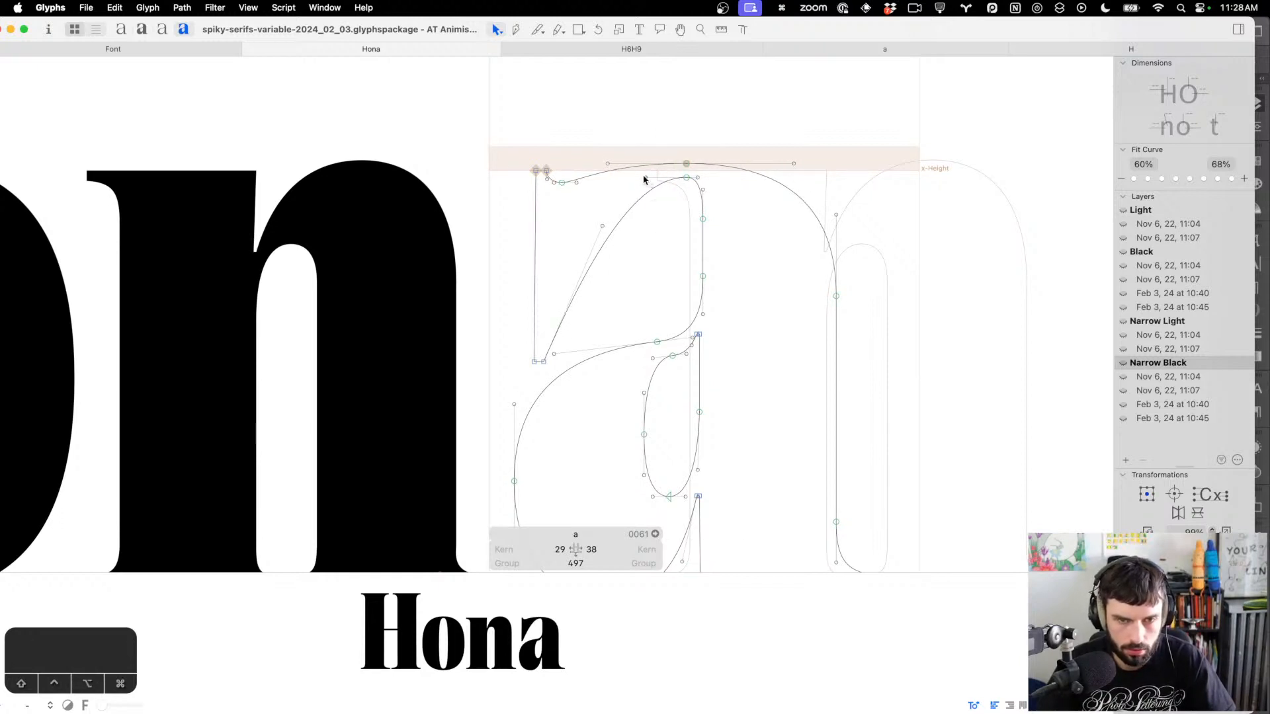
Straighten the diagonal of the a's upper counter by repositioning its two curve handles, then return to the text view
{"action": "left_click", "coordinate": [664, 177]}
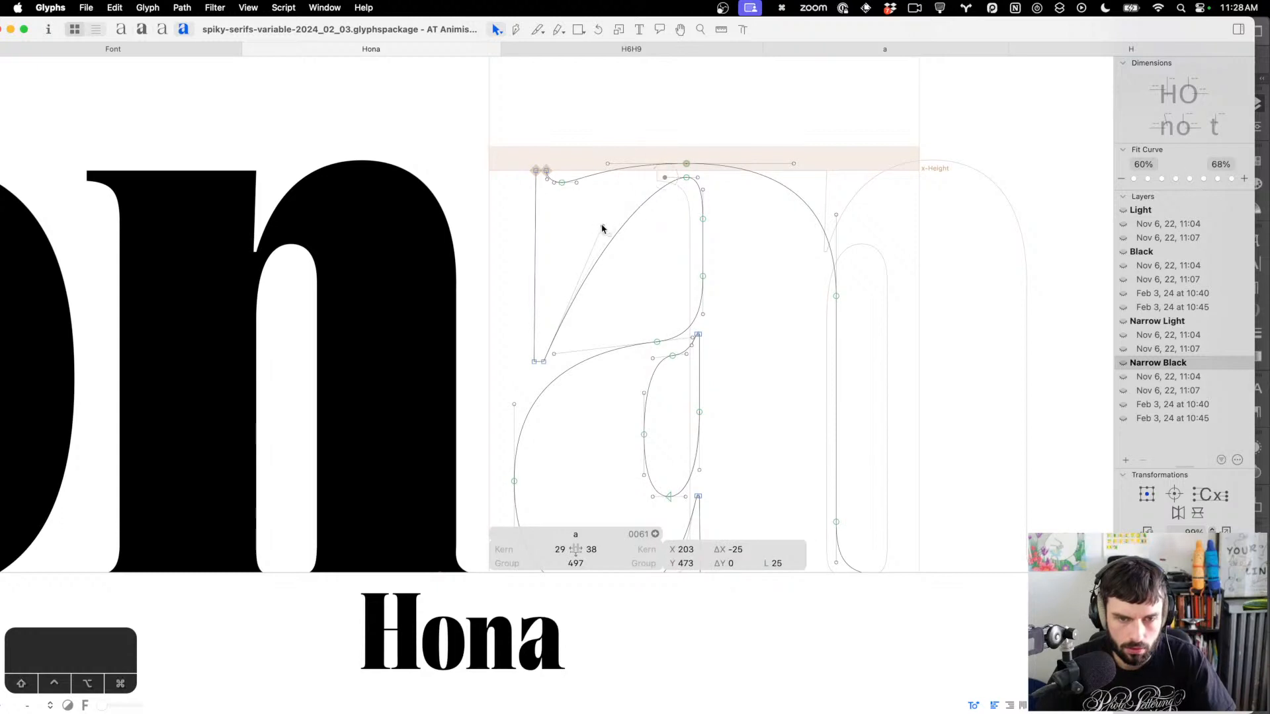
{"action": "left_click_drag", "start_coordinate": [602, 229], "coordinate": [650, 193]}
{"action": "left_click", "coordinate": [655, 243]}
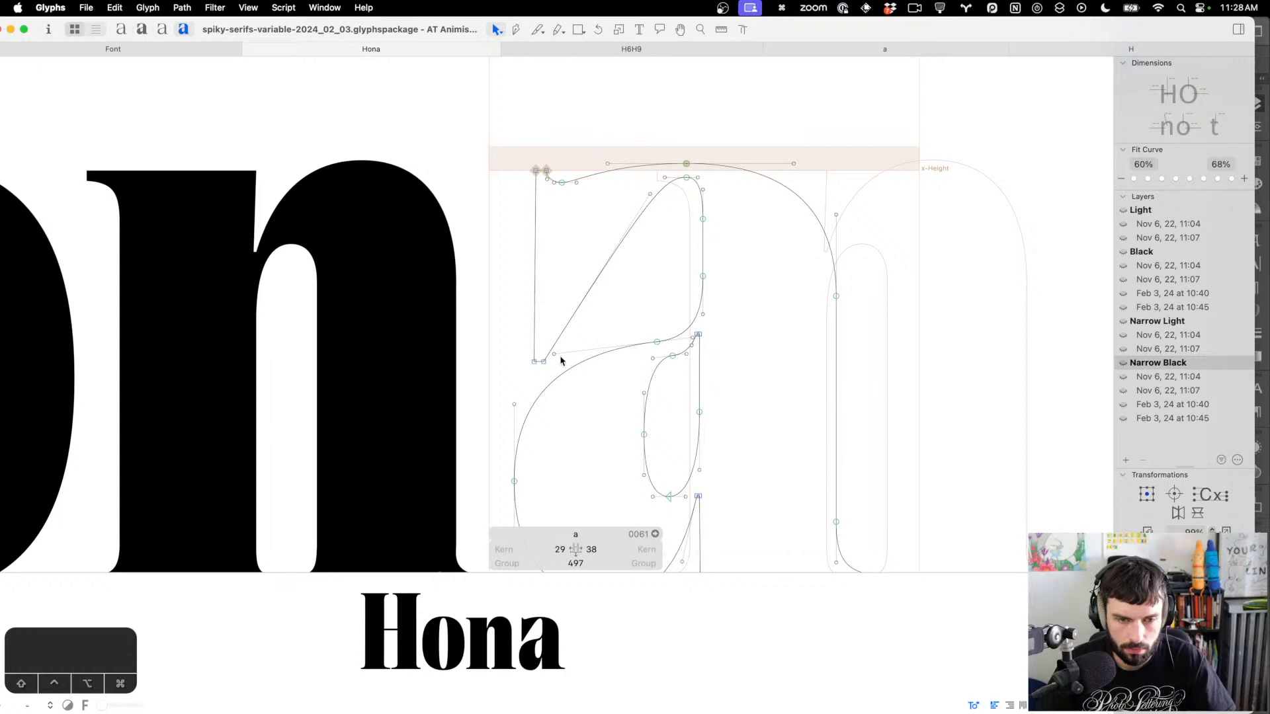
{"action": "scroll", "coordinate": [595, 274], "scroll_direction": "down", "scroll_amount": 5}
{"action": "key", "text": "t"}
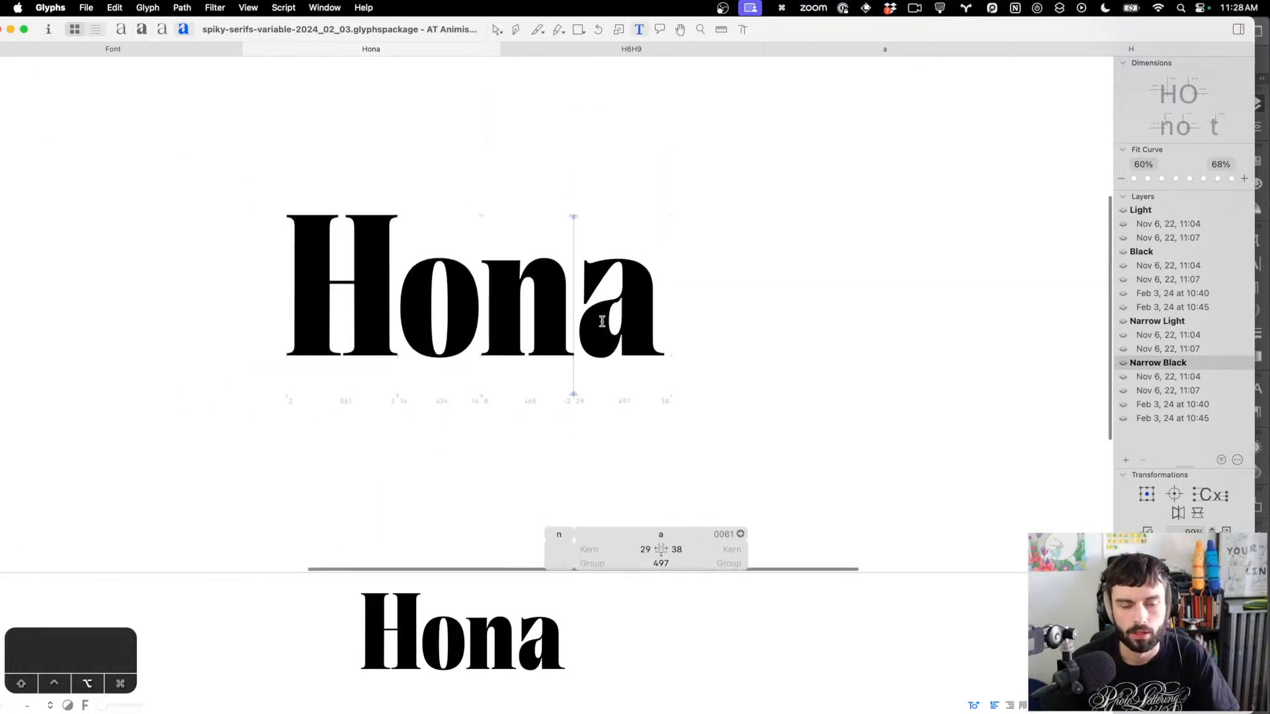
Move the top node of the a's lower bowl counter up to Y 272, then return to the text view
{"action": "scroll", "coordinate": [602, 322], "scroll_direction": "up", "scroll_amount": 5}
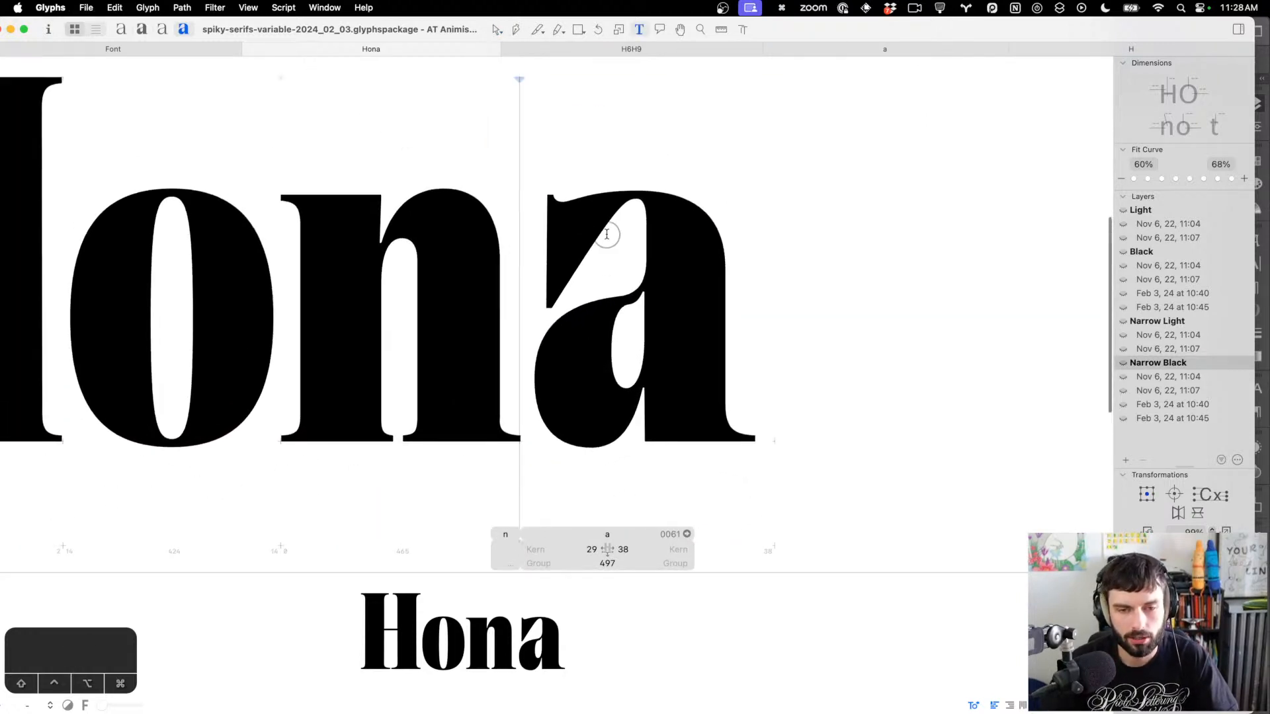
{"action": "scroll", "coordinate": [607, 234], "scroll_direction": "up", "scroll_amount": 5}
{"action": "key", "text": "Escape"}
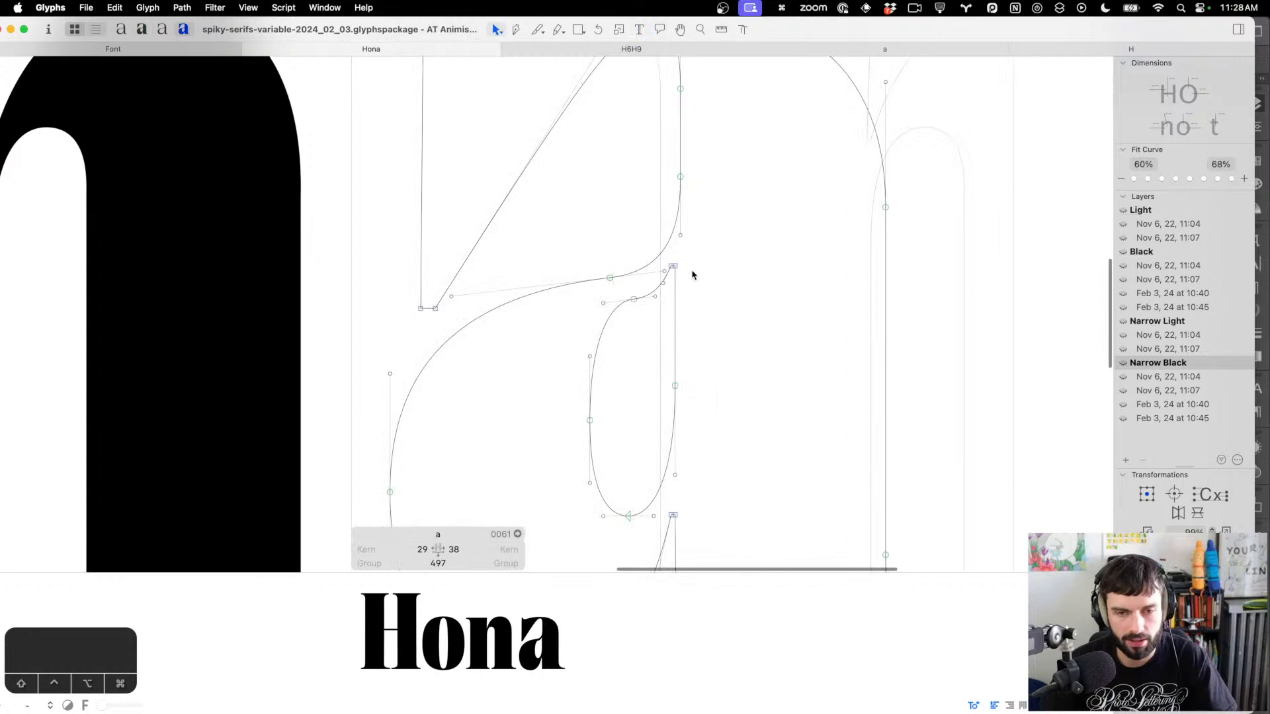
{"action": "left_click_drag", "start_coordinate": [639, 310], "coordinate": [623, 286]}
{"action": "key", "text": "shift+Up"}
{"action": "key", "text": "Down"}
{"action": "key", "text": "Down"}
{"action": "key", "text": "Down"}
{"action": "key", "text": "Down"}
{"action": "key", "text": "Down"}
{"action": "key", "text": "Down"}
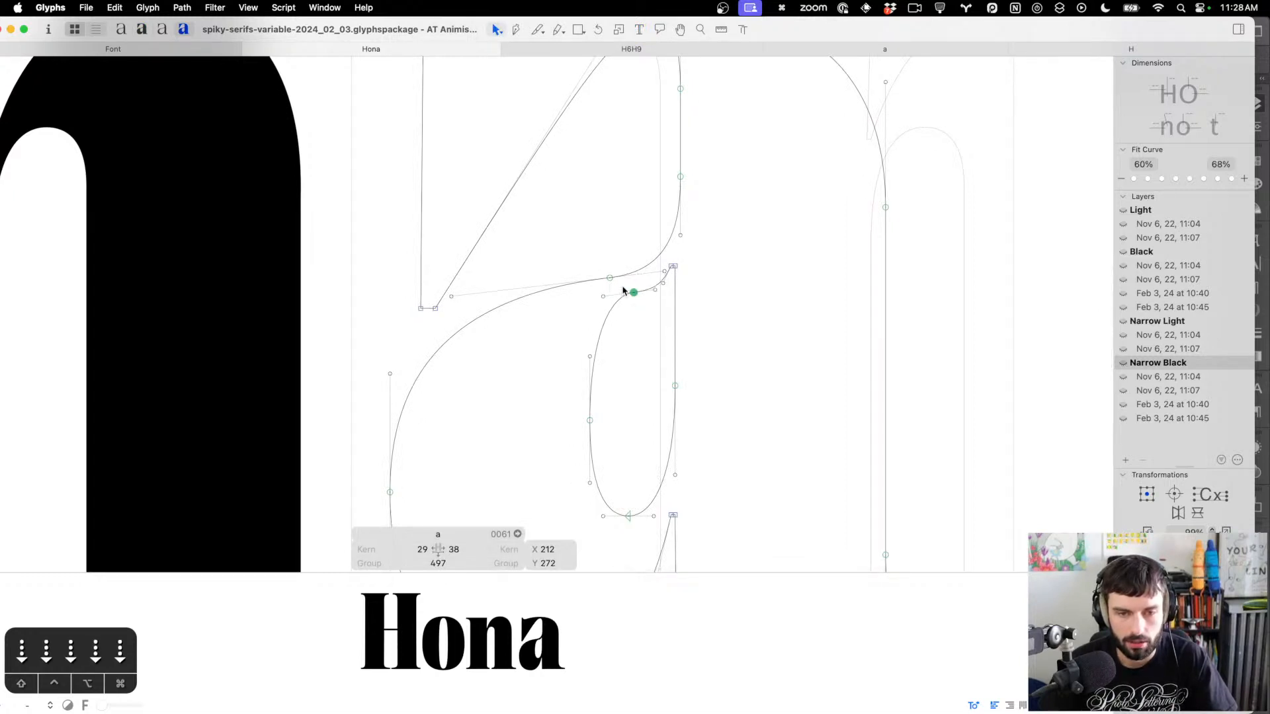
{"action": "key", "text": "Escape"}
{"action": "scroll", "coordinate": [711, 281], "scroll_direction": "down", "scroll_amount": 5}
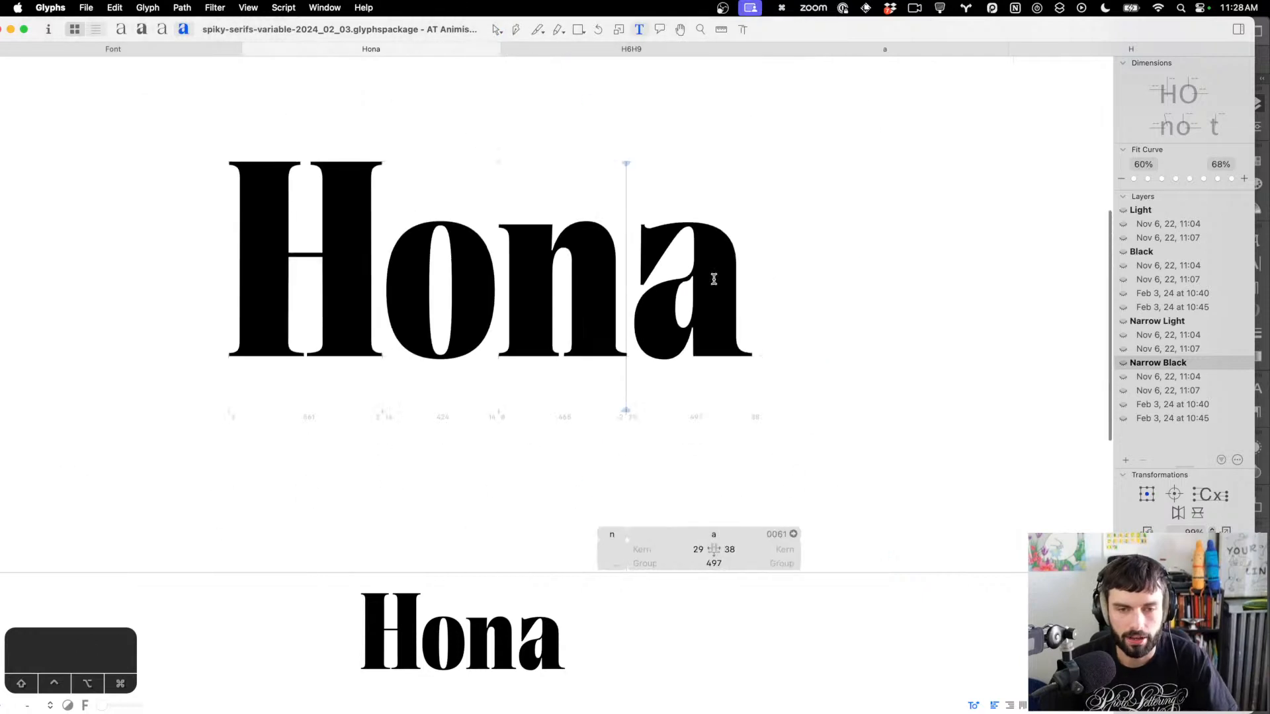
{"action": "scroll", "coordinate": [661, 251], "scroll_direction": "up", "scroll_amount": 5}
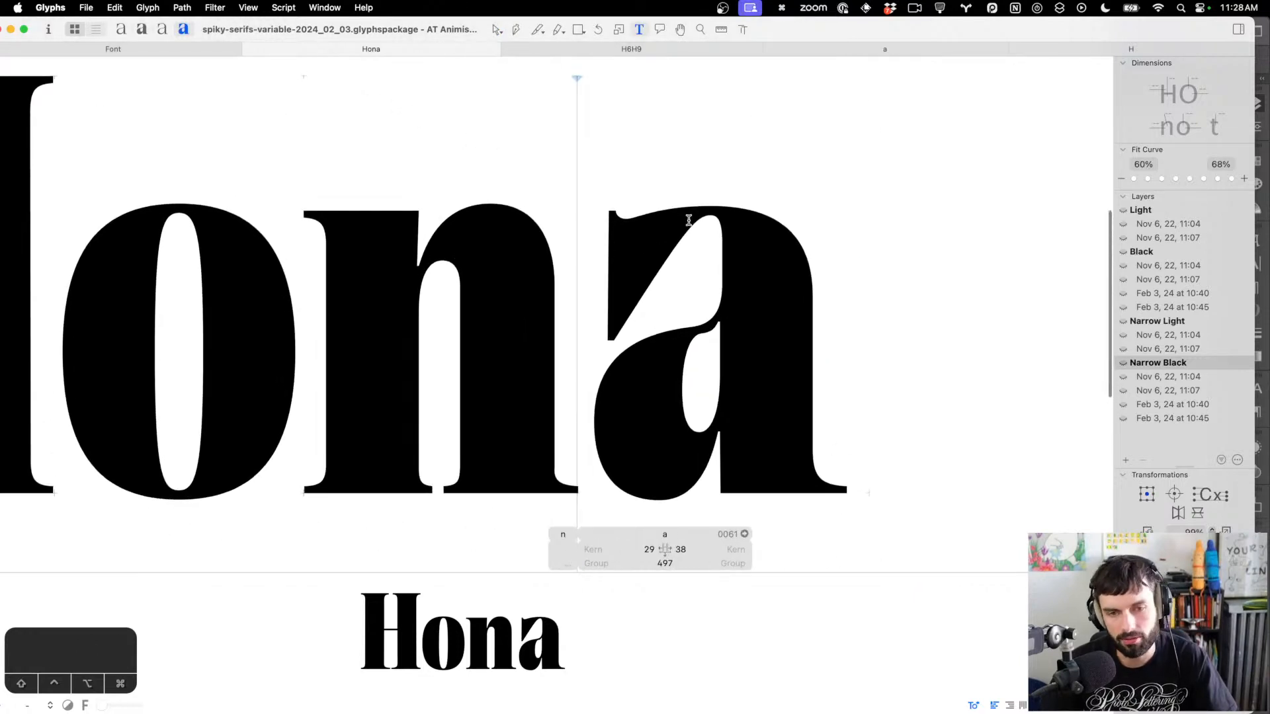
Save the font, and compare the a's middle junction in the Black master with its Narrow Black outline
{"action": "key", "text": "super+s"}
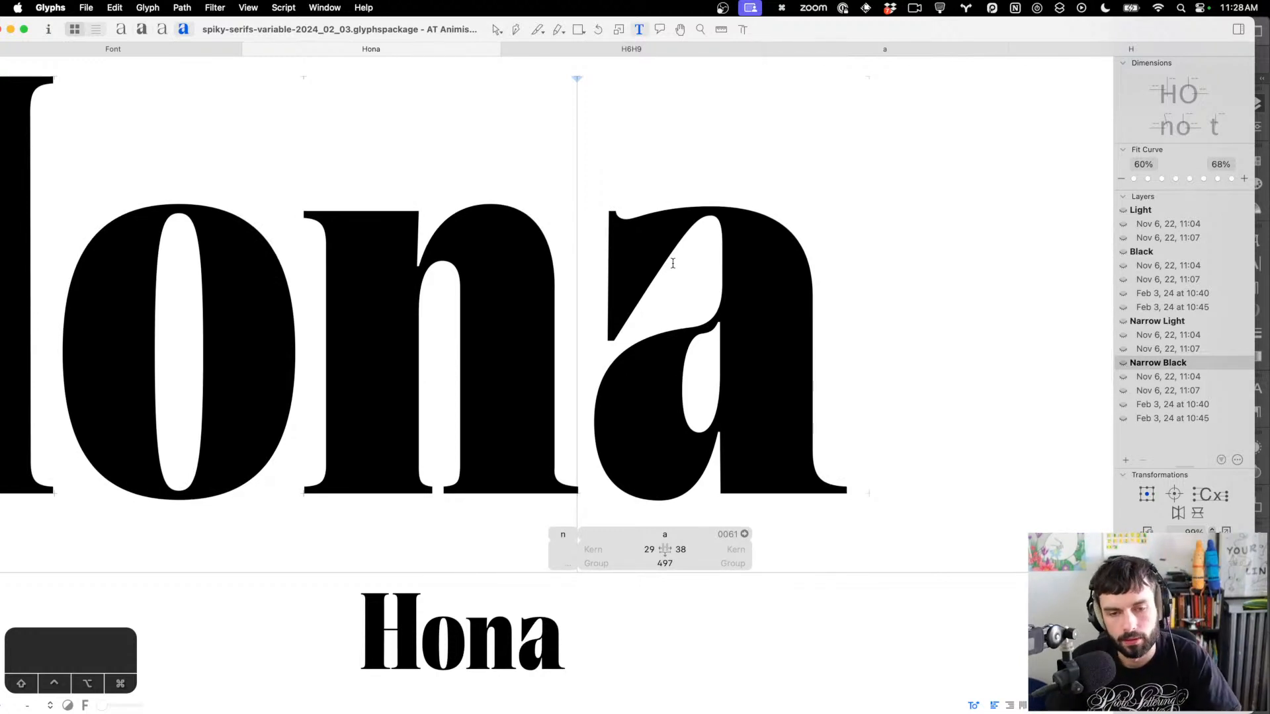
{"action": "scroll", "coordinate": [691, 304], "scroll_direction": "up", "scroll_amount": 5}
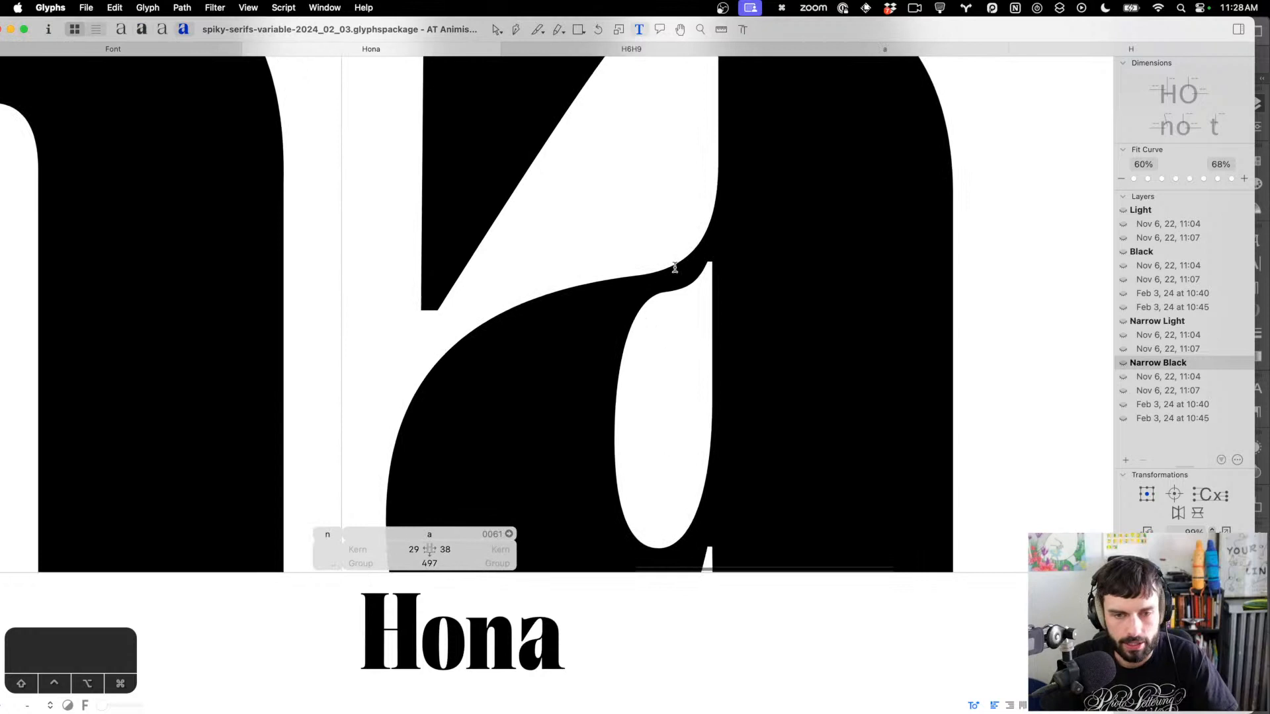
{"action": "key", "text": "Escape"}
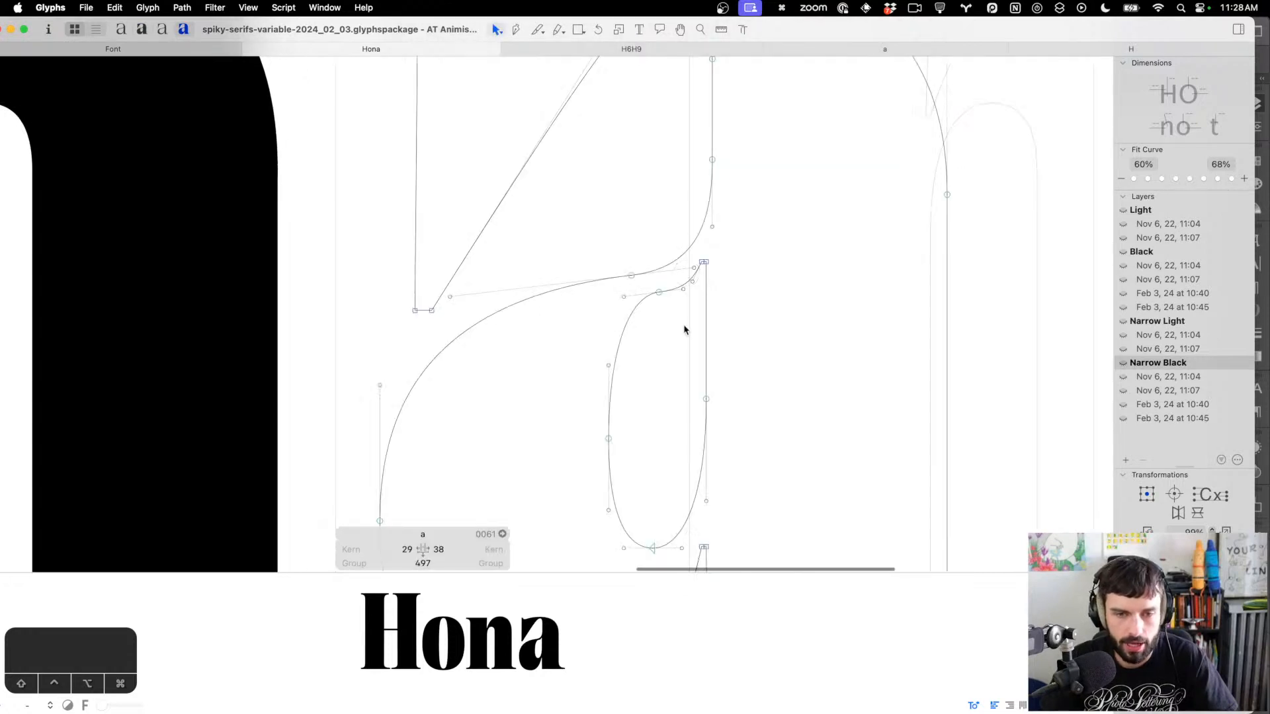
{"action": "scroll", "coordinate": [684, 328], "scroll_direction": "down", "scroll_amount": 2}
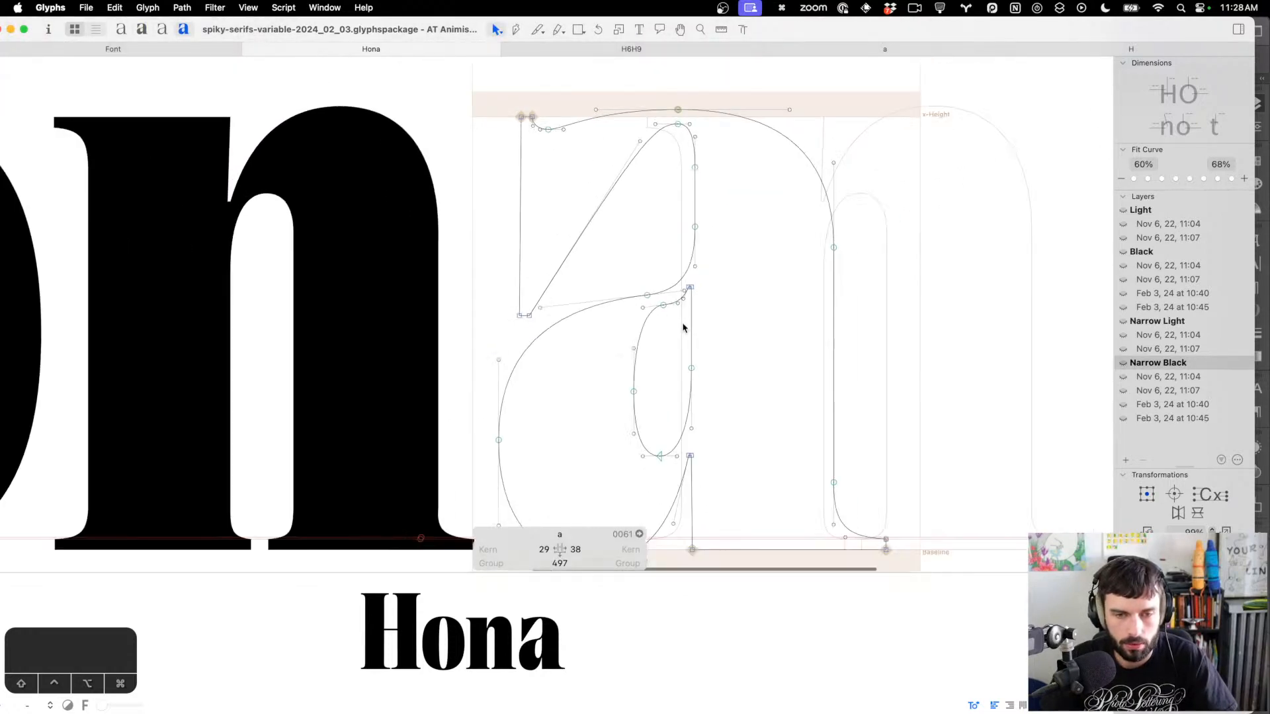
{"action": "key", "text": "cmd+2"}
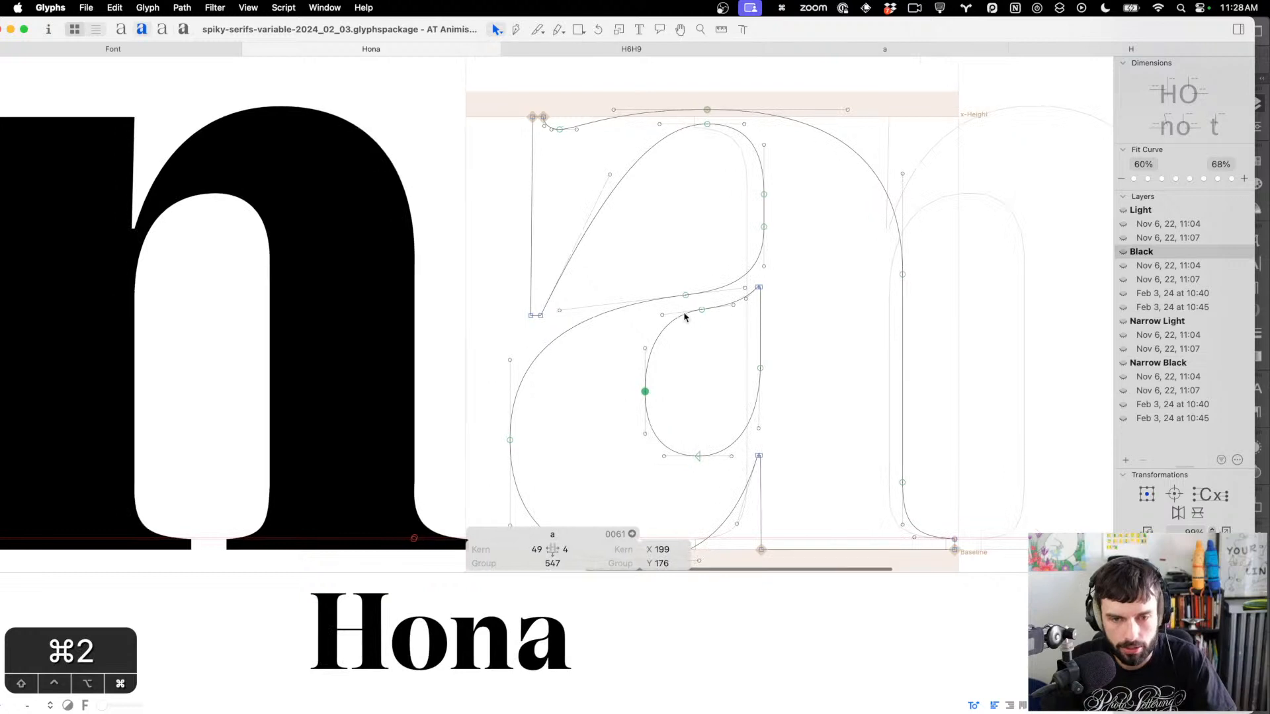
{"action": "scroll", "coordinate": [688, 314], "scroll_direction": "up", "scroll_amount": 2}
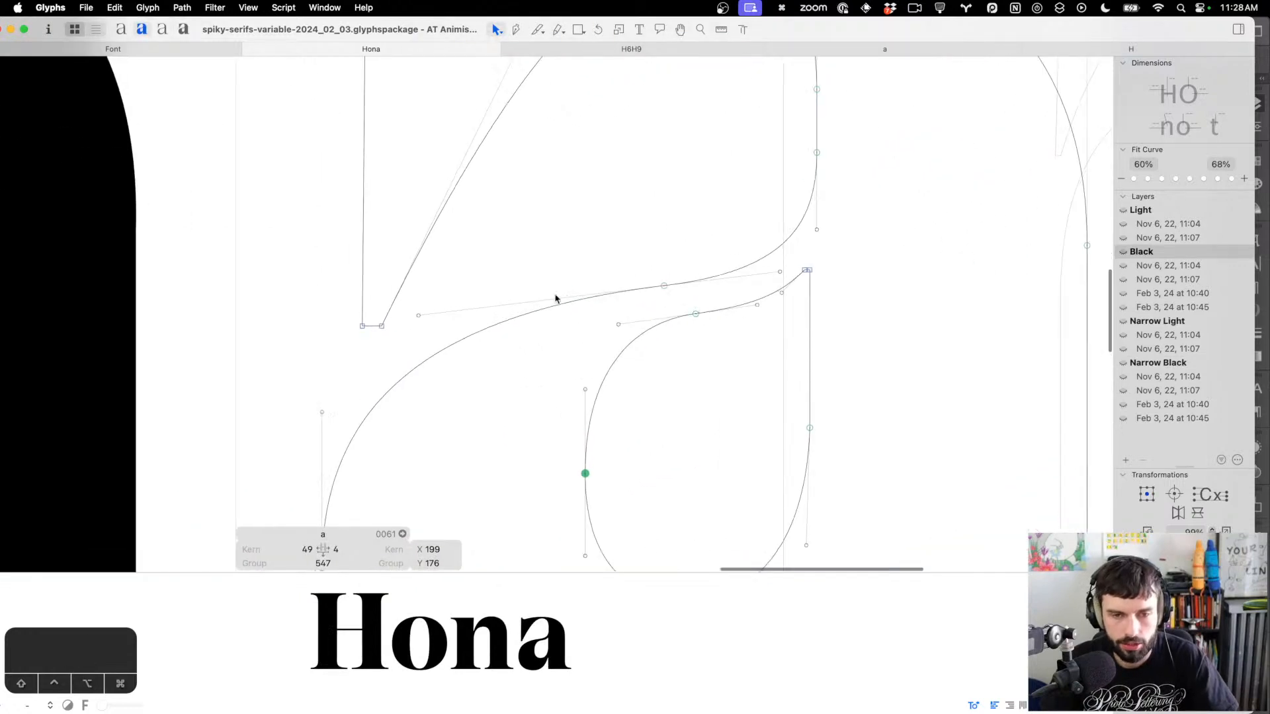
{"action": "key", "text": "cmd+4"}
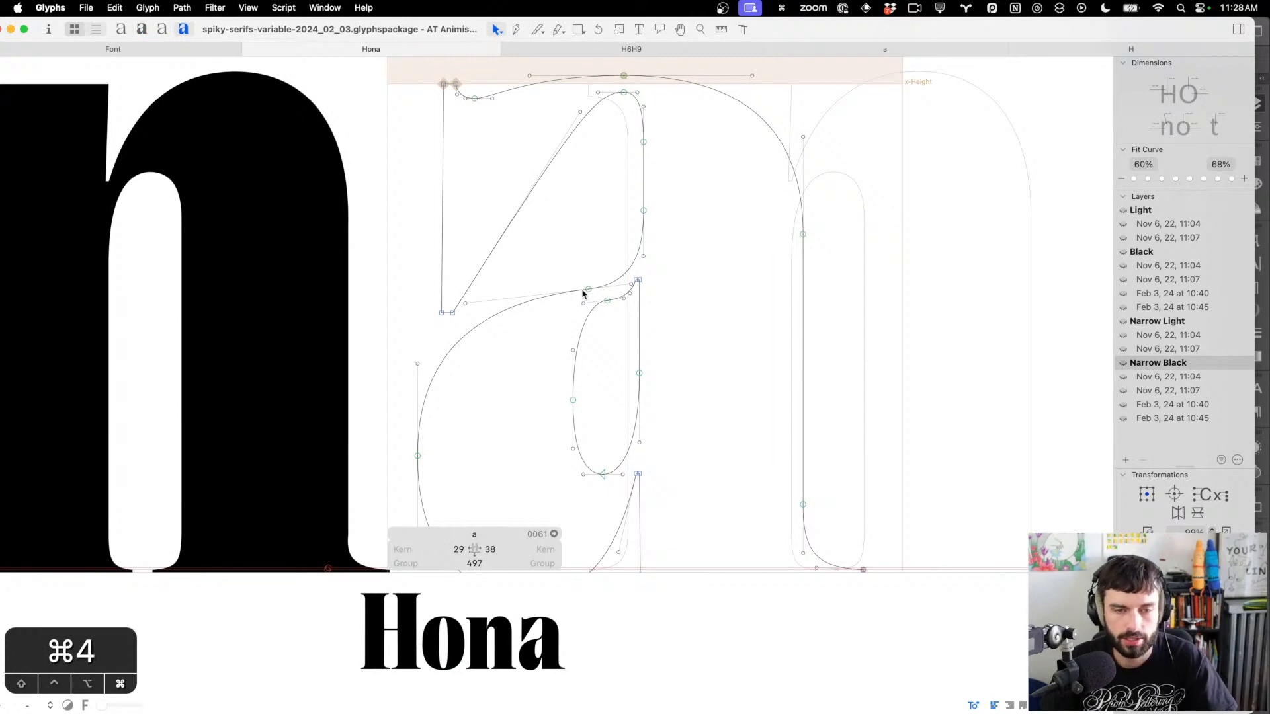
Slide the node on the upper edge of the a's bowl slightly left along its curve
{"action": "key", "text": "t"}
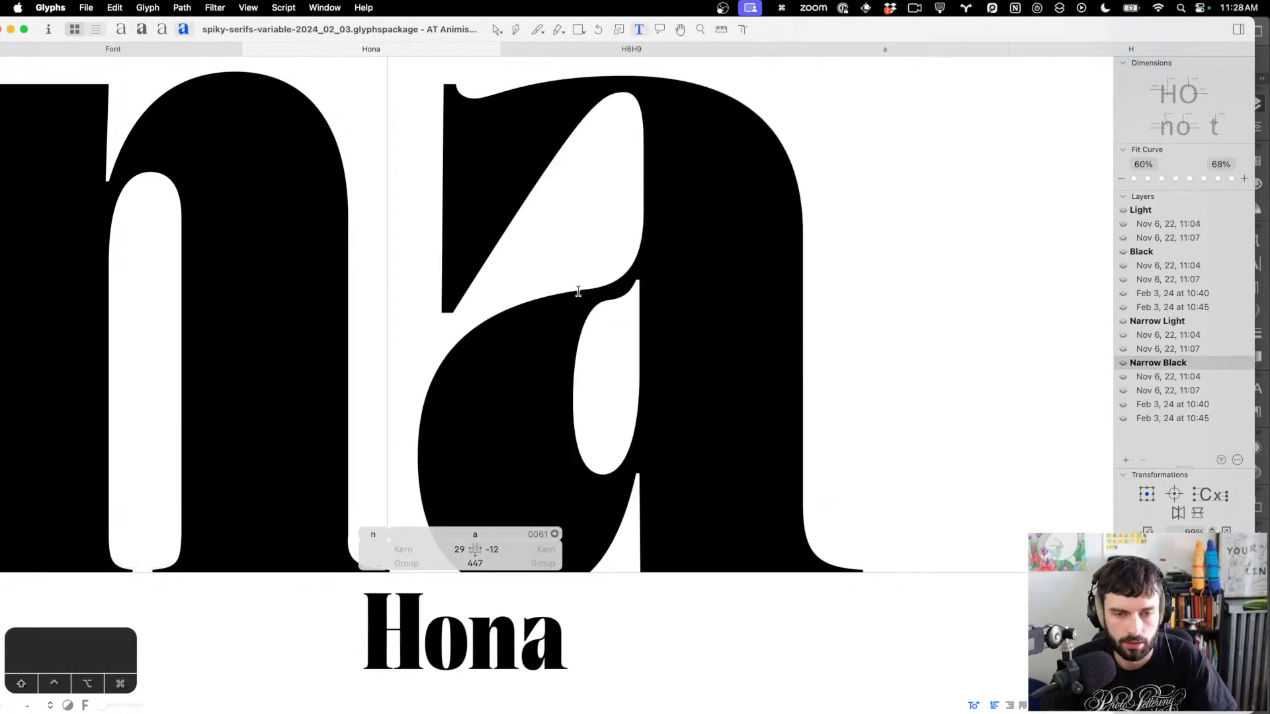
{"action": "key", "text": "Escape"}
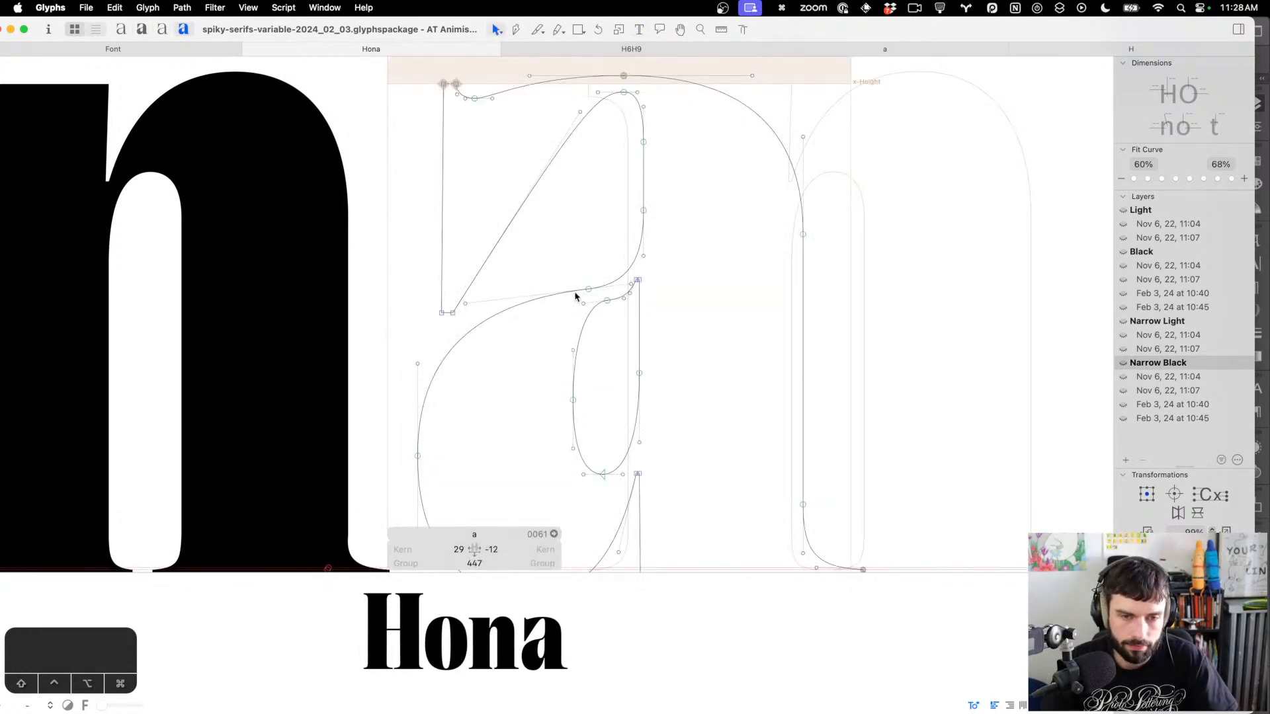
{"action": "left_click_drag", "start_coordinate": [588, 290], "coordinate": [583, 291]}
{"action": "key", "text": "super+z"}
{"action": "left_click", "coordinate": [613, 309]}
{"action": "scroll", "coordinate": [612, 311], "scroll_direction": "up", "scroll_amount": 3}
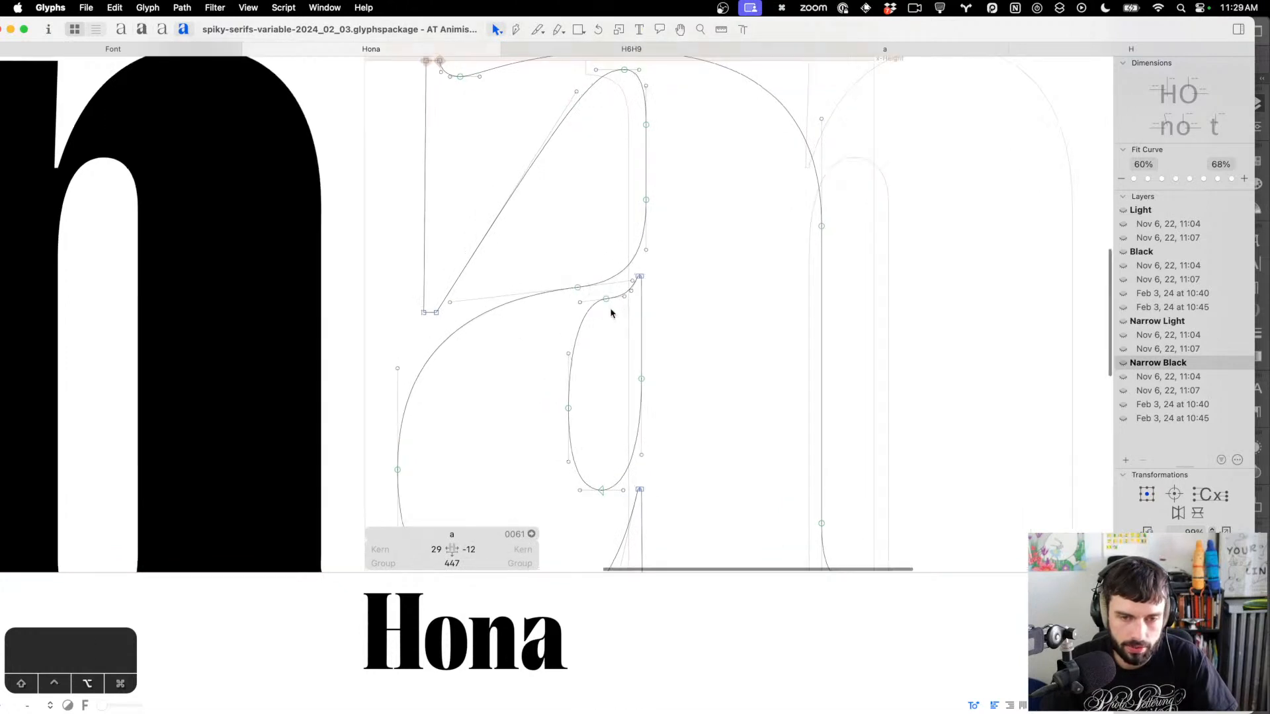
Lower the top node of the a's lower counter and its left handle so the curve slopes more steeply
{"action": "key", "text": "t"}
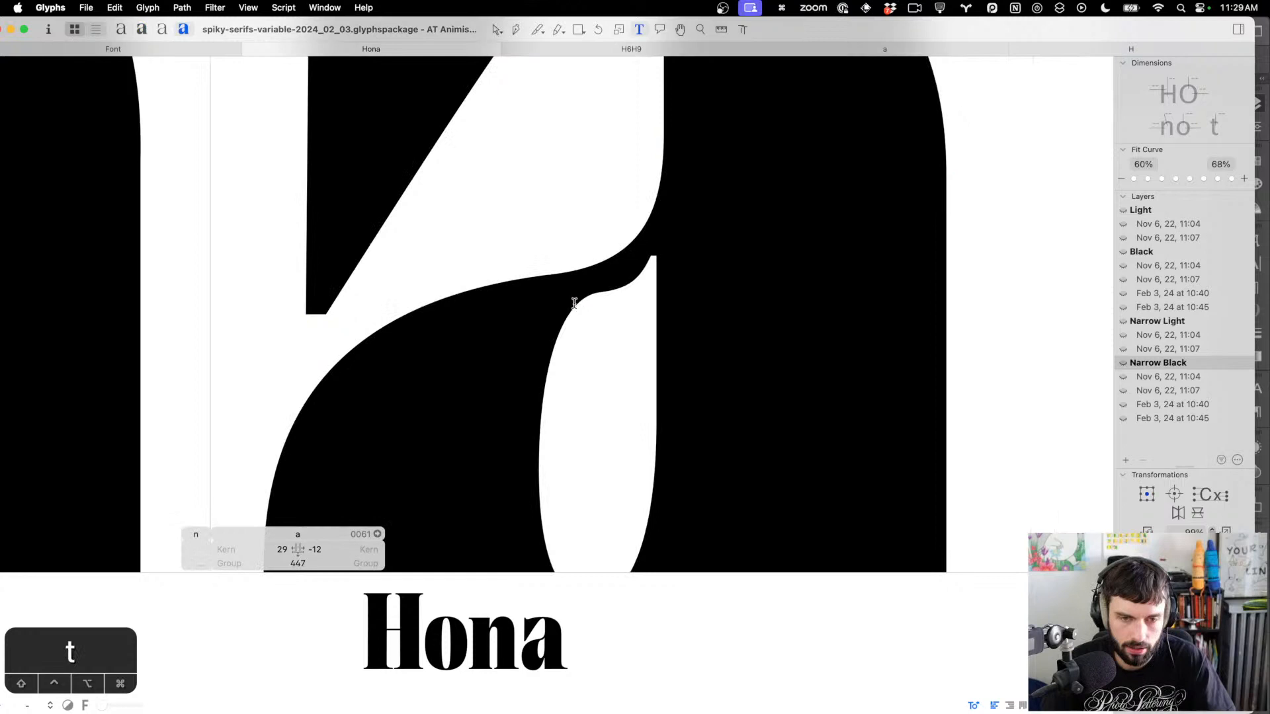
{"action": "double_click", "coordinate": [614, 312]}
{"action": "left_click_drag", "start_coordinate": [632, 295], "coordinate": [531, 306]}
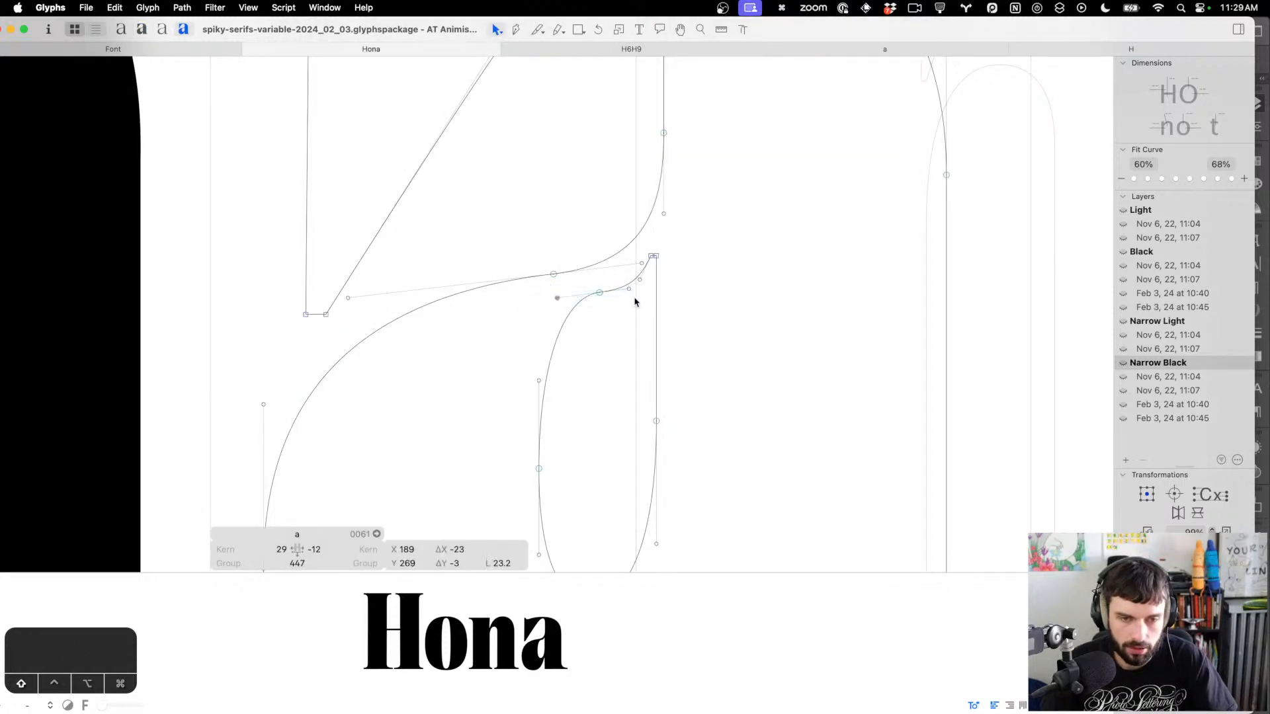
{"action": "left_click_drag", "start_coordinate": [634, 298], "coordinate": [550, 311]}
{"action": "left_click", "coordinate": [684, 250]}
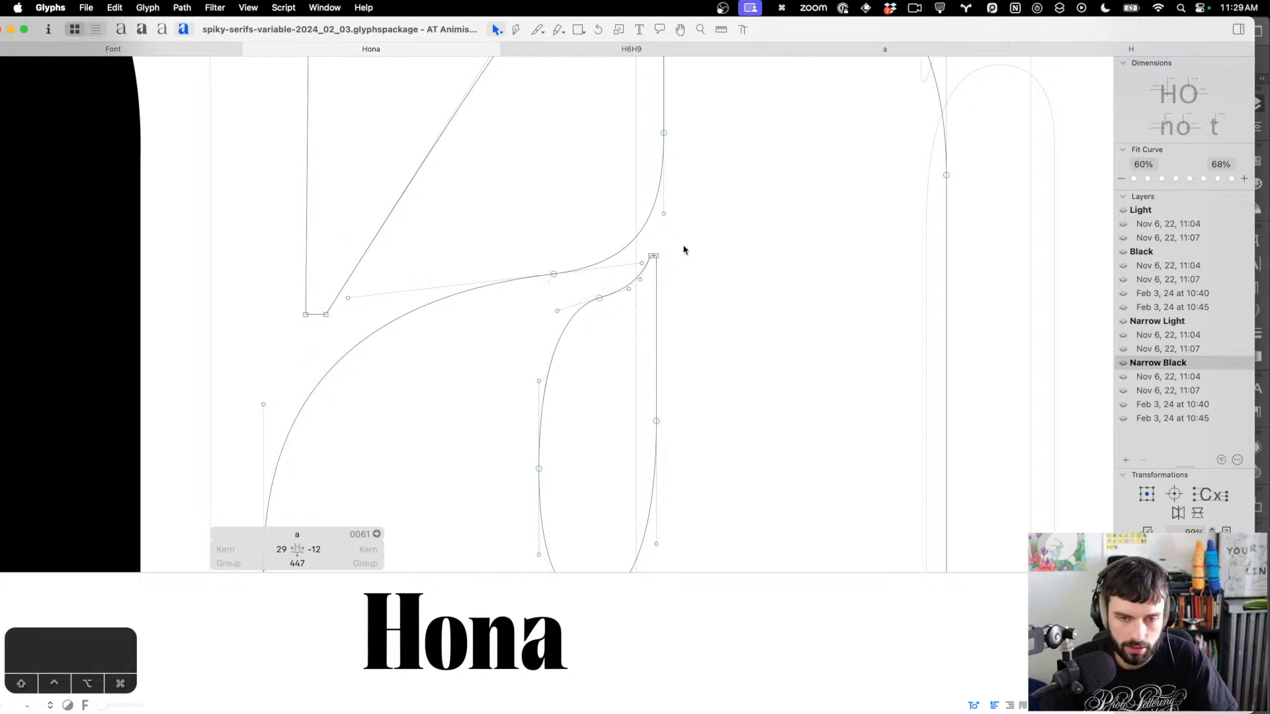
Lower the two tip nodes where the a's lower counter meets the stem to Y 284
{"action": "left_click_drag", "start_coordinate": [673, 272], "coordinate": [643, 249]}
{"action": "key", "text": "alt+Down"}
{"action": "key", "text": "alt+Down"}
{"action": "key", "text": "alt+Down"}
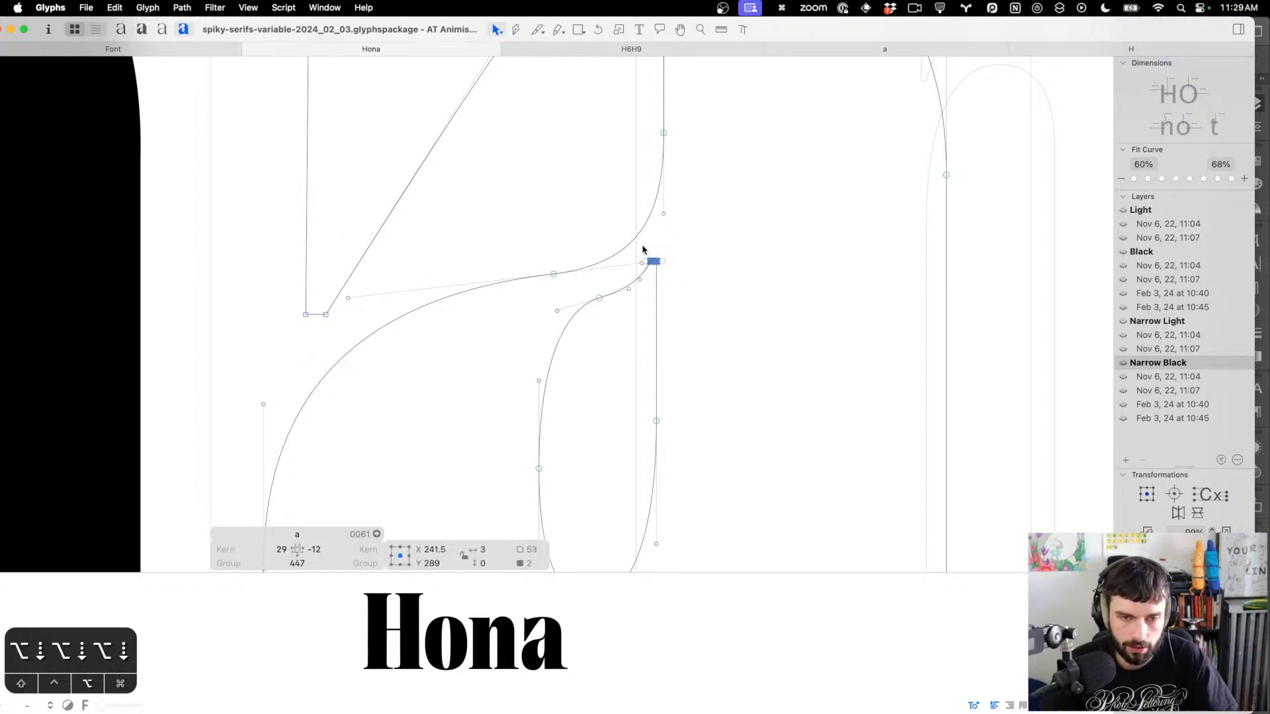
{"action": "key", "text": "t"}
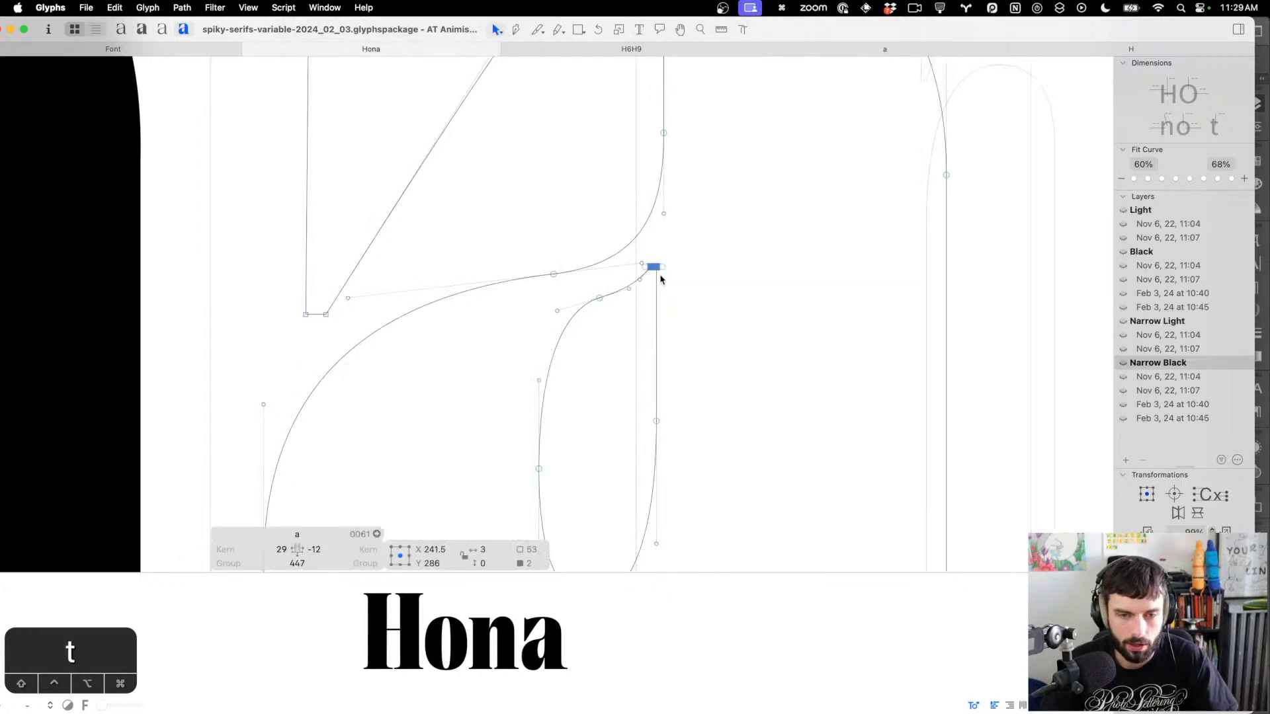
{"action": "key", "text": "alt+Down"}
{"action": "key", "text": "Down"}
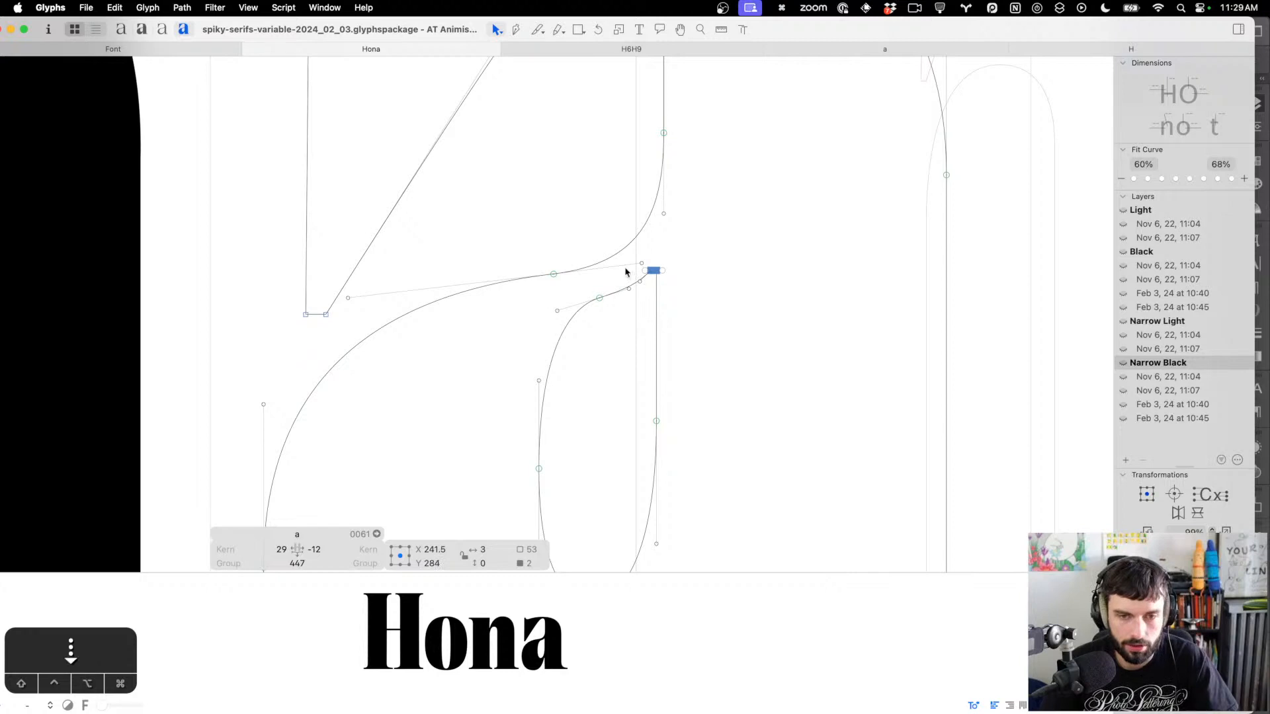
Lower the node on the stem side of the a's upper counter to Y 349, then return to the text view
{"action": "left_click_drag", "start_coordinate": [695, 153], "coordinate": [628, 112]}
{"action": "key", "text": "ctrl+alt+shift+Down"}
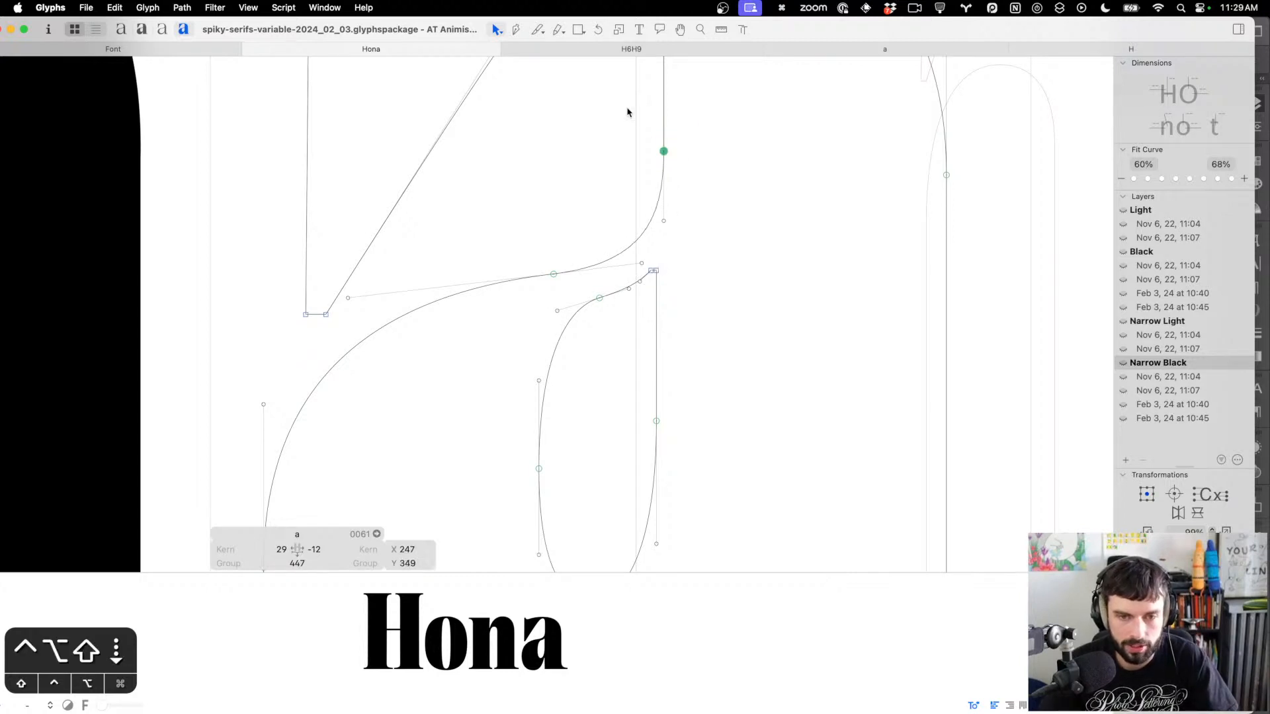
{"action": "key", "text": "t"}
{"action": "scroll", "coordinate": [704, 331], "scroll_direction": "down", "scroll_amount": 3}
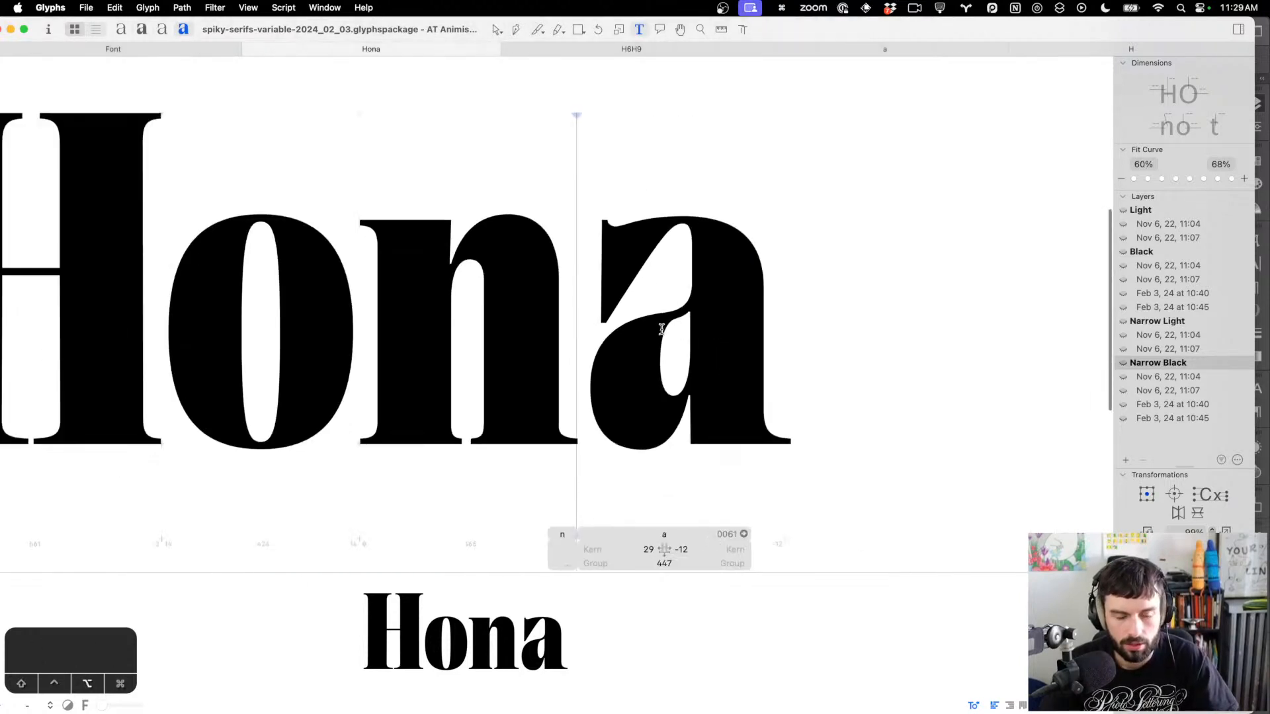
Raise the leftmost node of the a's bowl to Y 132, keeping its curve proportional
{"action": "scroll", "coordinate": [662, 329], "scroll_direction": "up", "scroll_amount": 2}
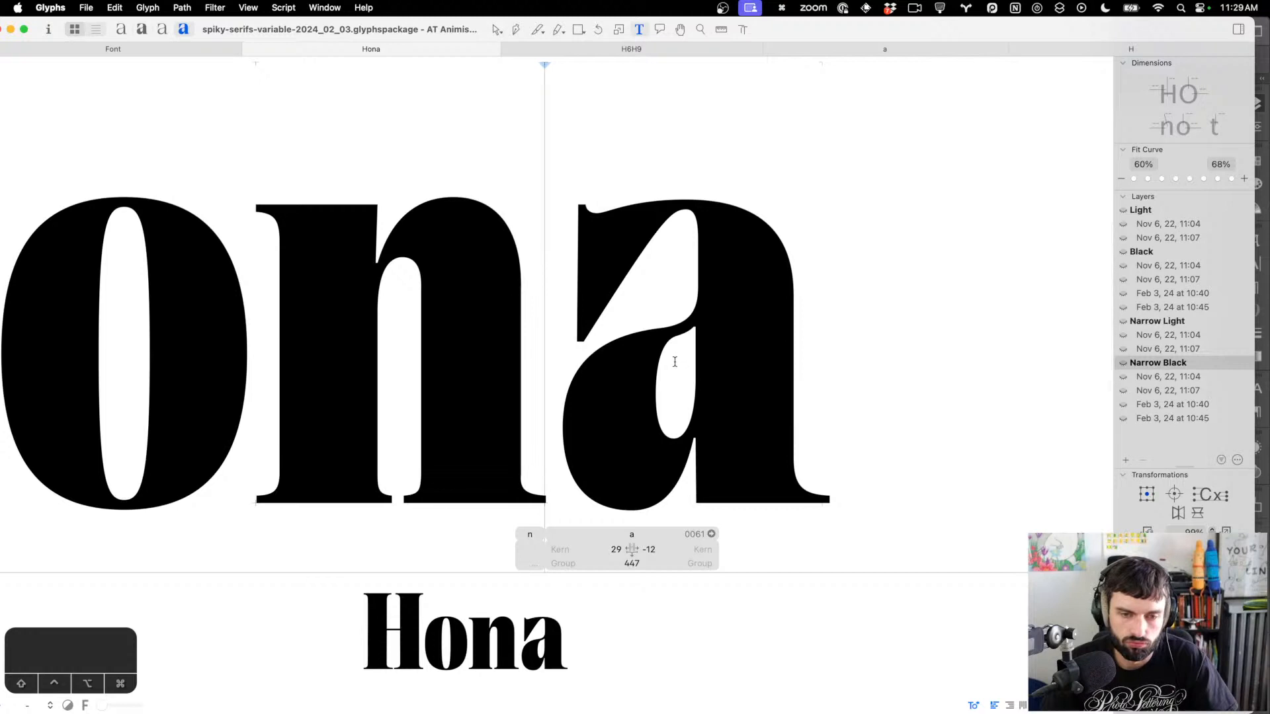
{"action": "key", "text": "Escape"}
{"action": "left_click_drag", "start_coordinate": [605, 400], "coordinate": [534, 450]}
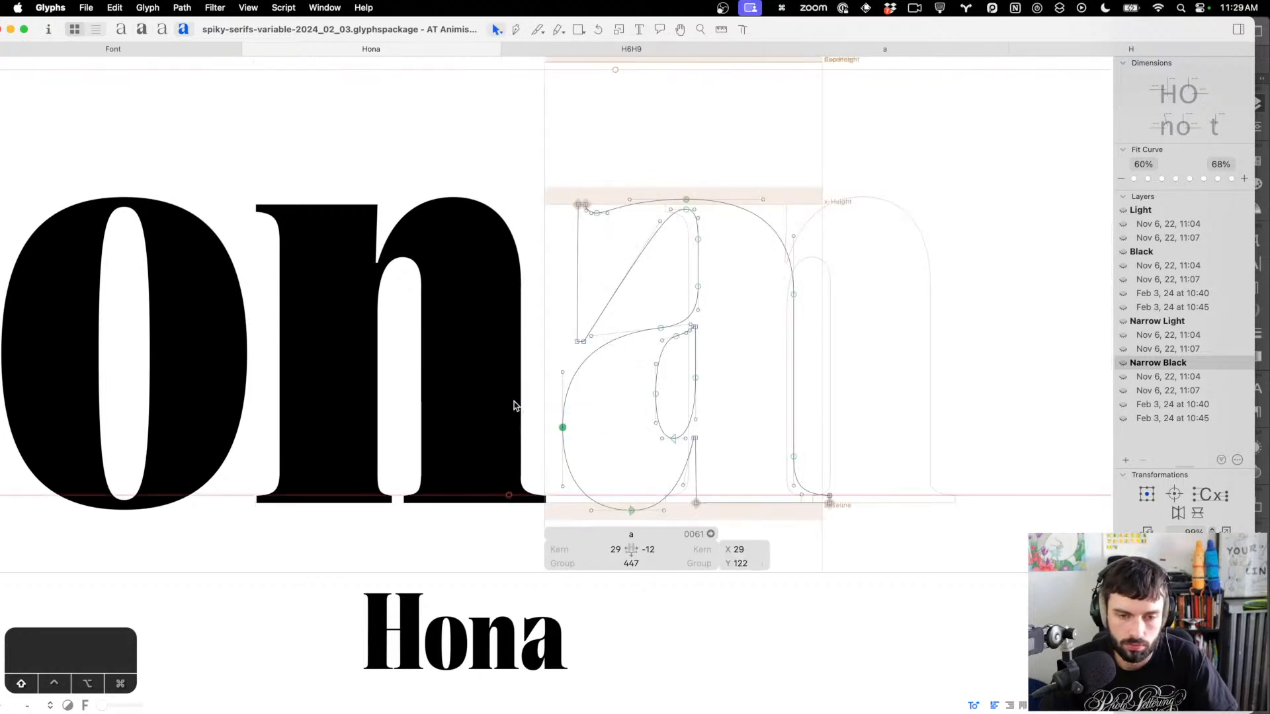
{"action": "key", "text": "shift+Up"}
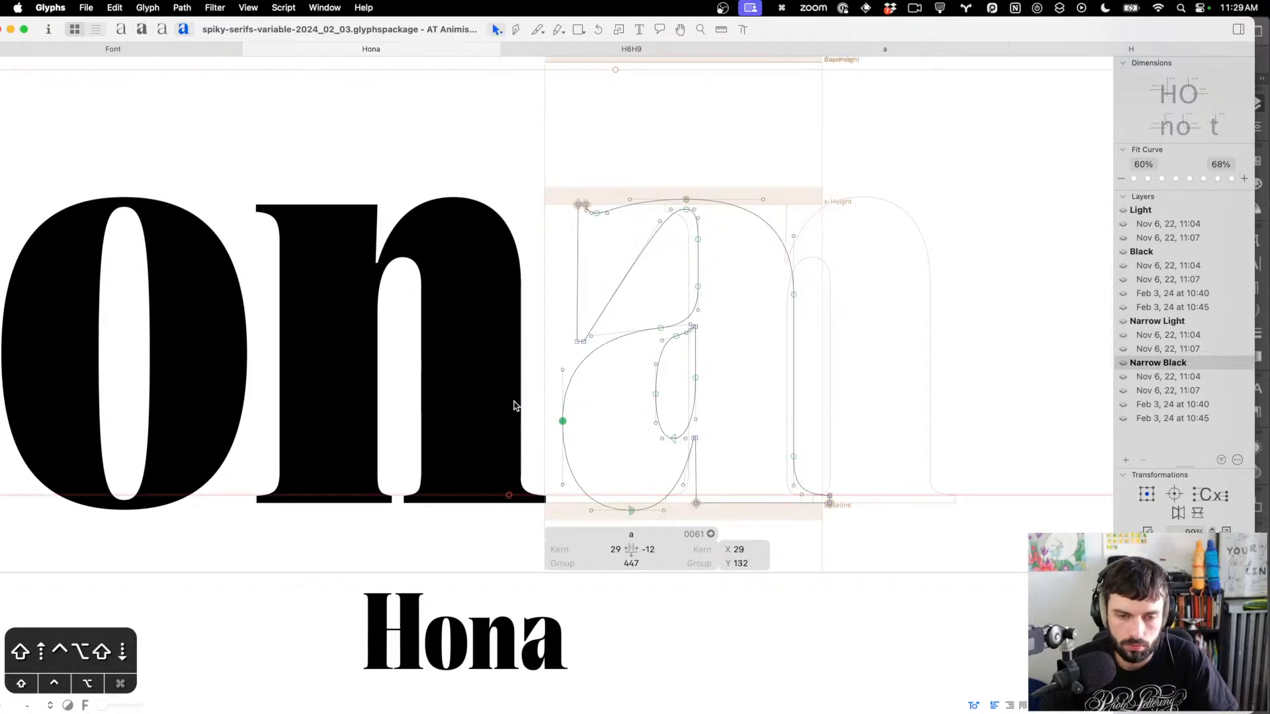
{"action": "left_click", "coordinate": [604, 341]}
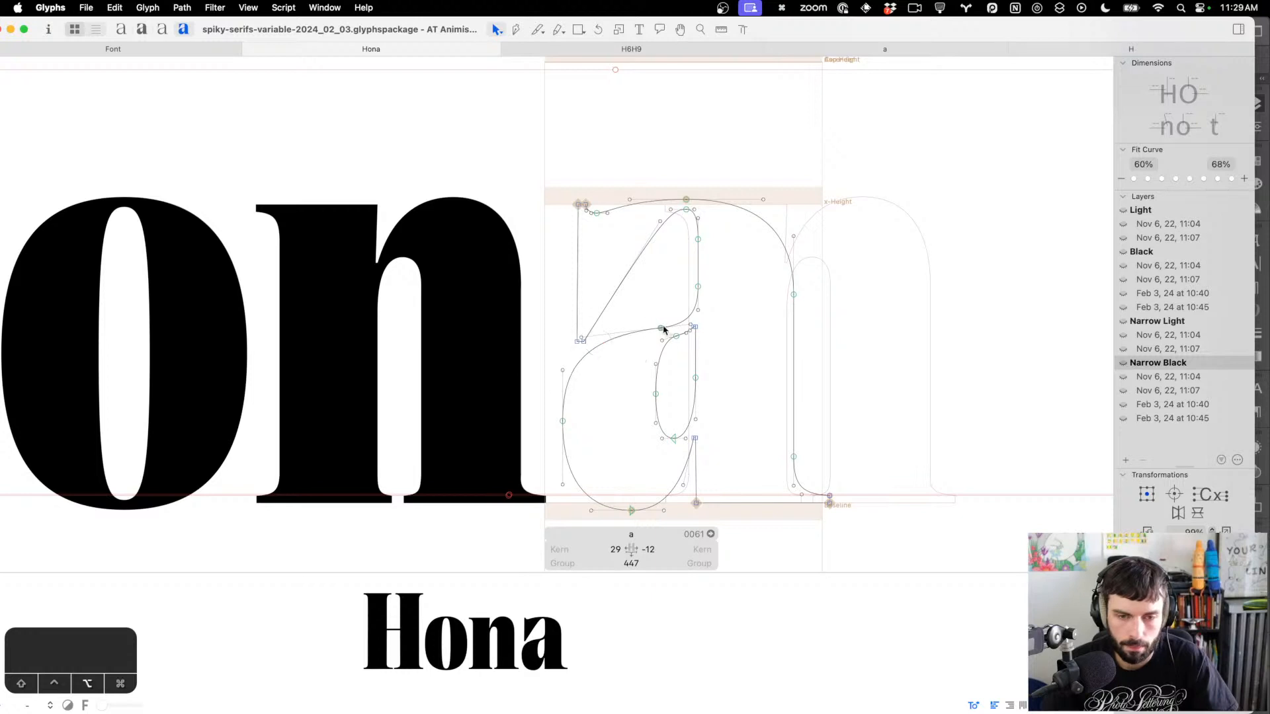
Slide the node on the bowl's upper edge a little further left, then return to the text view
{"action": "left_click_drag", "start_coordinate": [662, 328], "coordinate": [656, 329]}
{"action": "left_click", "coordinate": [626, 382]}
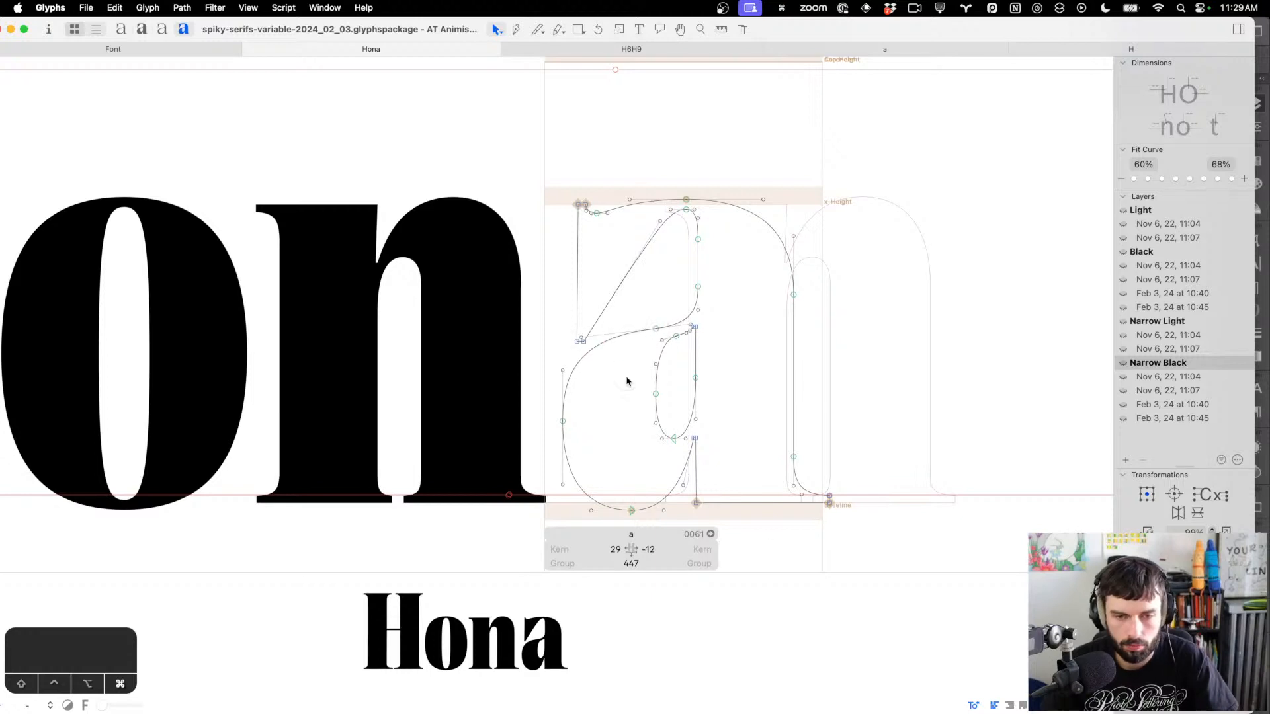
{"action": "key", "text": "t"}
{"action": "scroll", "coordinate": [672, 353], "scroll_direction": "down", "scroll_amount": 3}
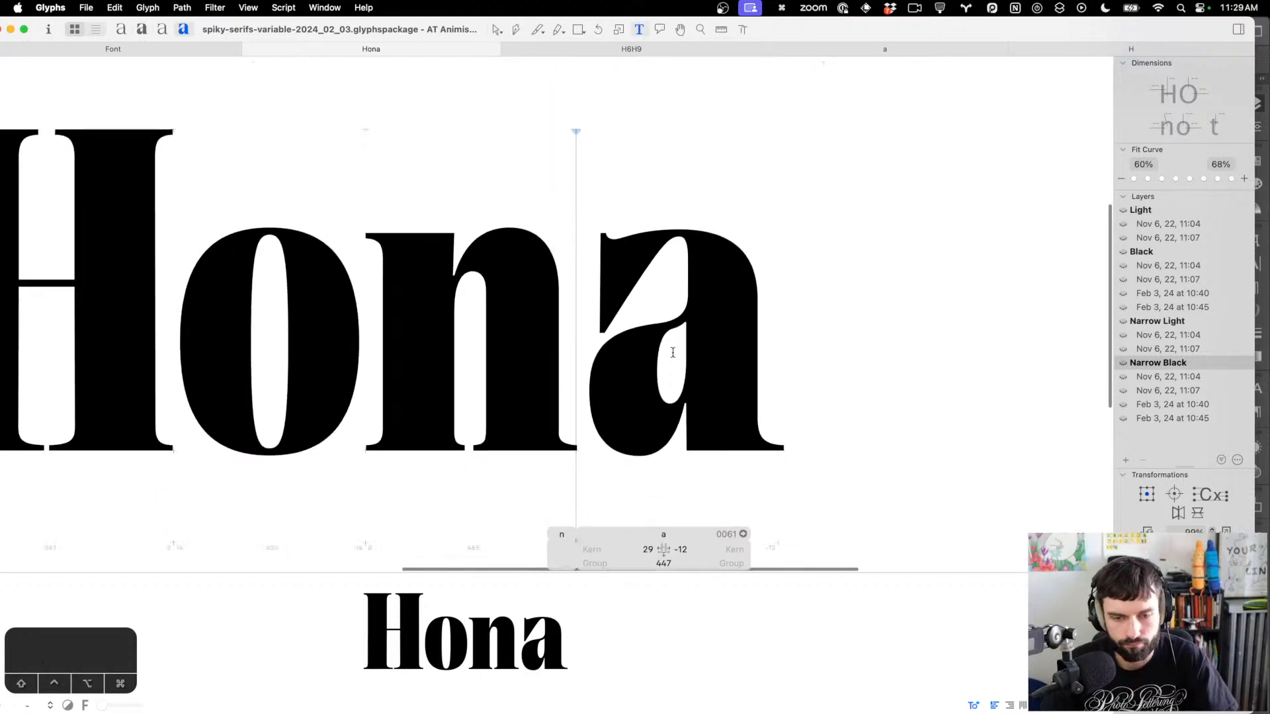
Shorten the a's foot serif by moving its two end nodes left to X 439
{"action": "double_click", "coordinate": [728, 381]}
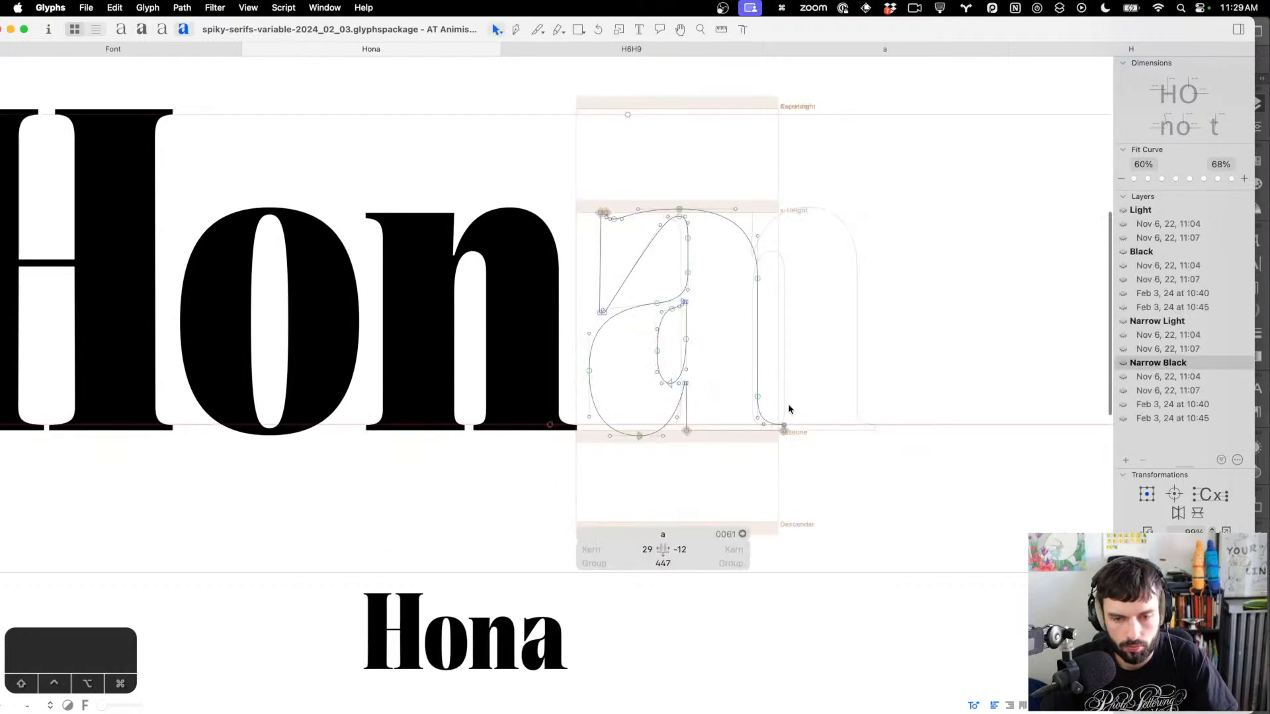
{"action": "left_click_drag", "start_coordinate": [775, 407], "coordinate": [807, 479]}
{"action": "key", "text": "ctrl+alt+shift+Left"}
{"action": "key", "text": "ctrl+alt+shift+Left"}
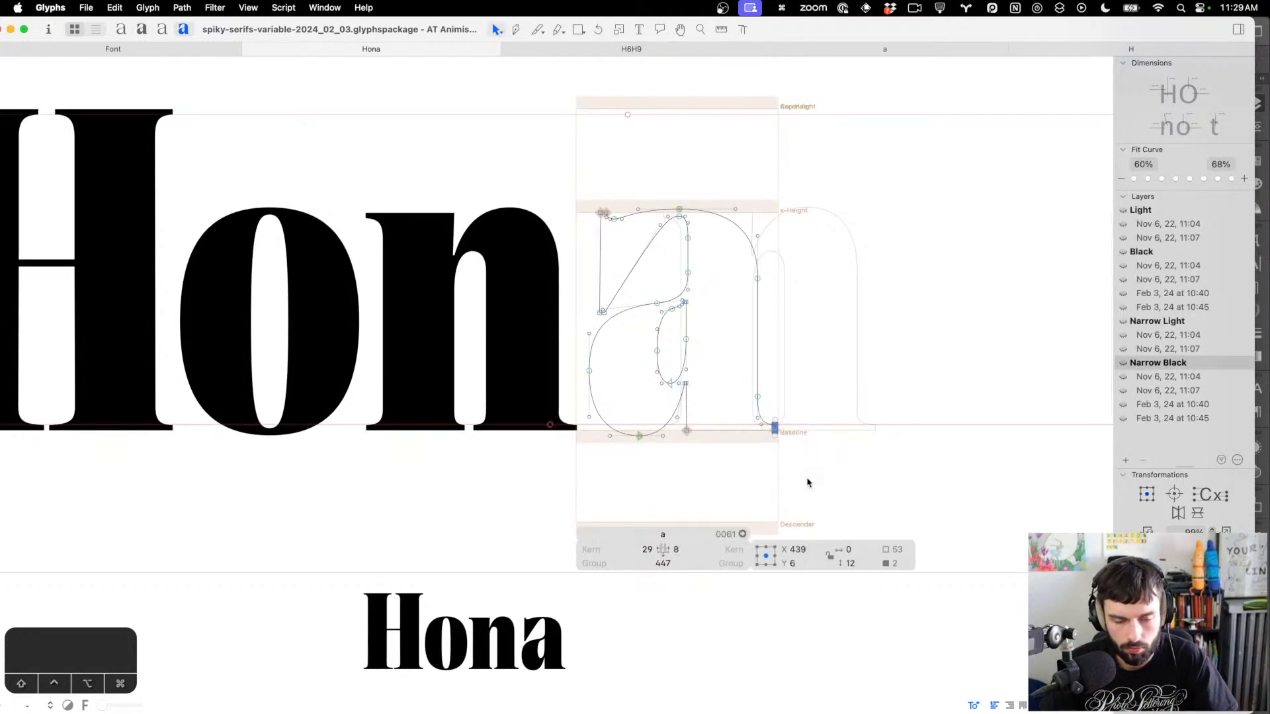
Lower the node above the a's foot serif to Y 55 at X 401, then return to the text view
{"action": "left_click_drag", "start_coordinate": [792, 408], "coordinate": [725, 370]}
{"action": "key", "text": "ctrl+alt+shift+Left"}
{"action": "key", "text": "ctrl+alt+shift+Right"}
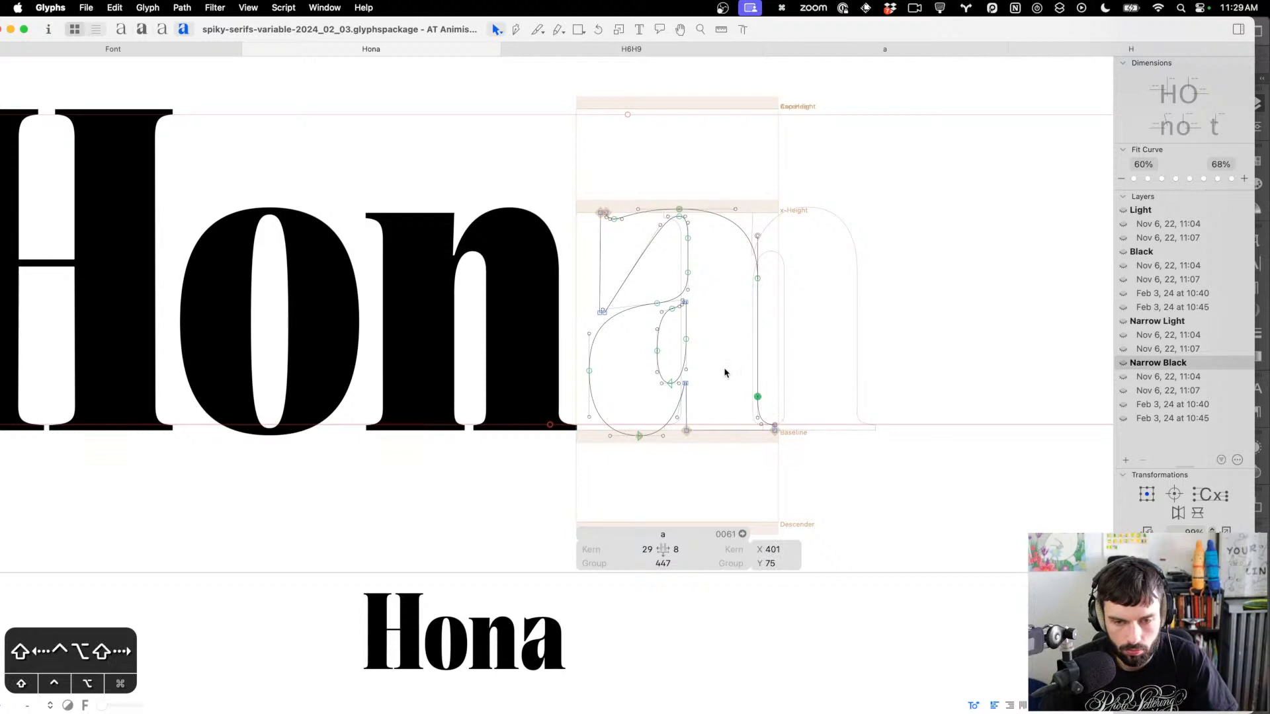
{"action": "key", "text": "ctrl+alt+shift+Down"}
{"action": "key", "text": "ctrl+alt+shift+Down"}
{"action": "key", "text": "t"}
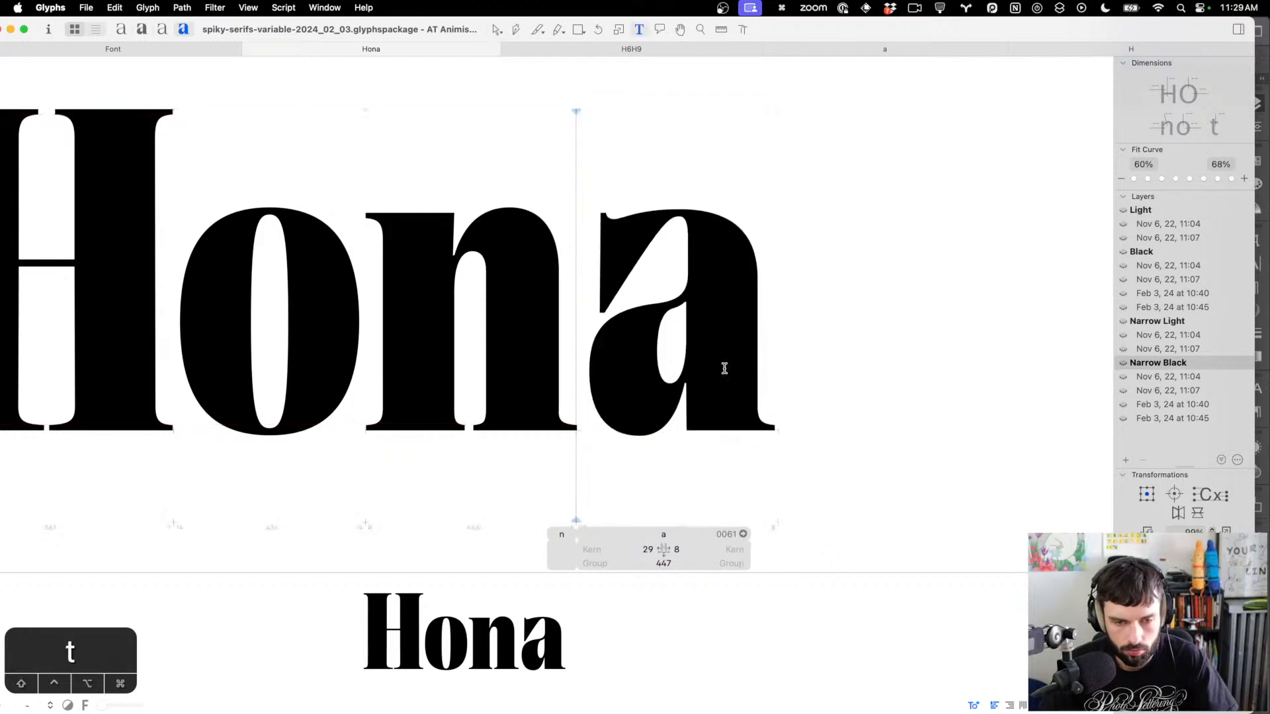
Try to copy the n's outer foot serif curve into the a beside its own foot
{"action": "double_click", "coordinate": [505, 384]}
{"action": "left_click_drag", "start_coordinate": [520, 381], "coordinate": [615, 468]}
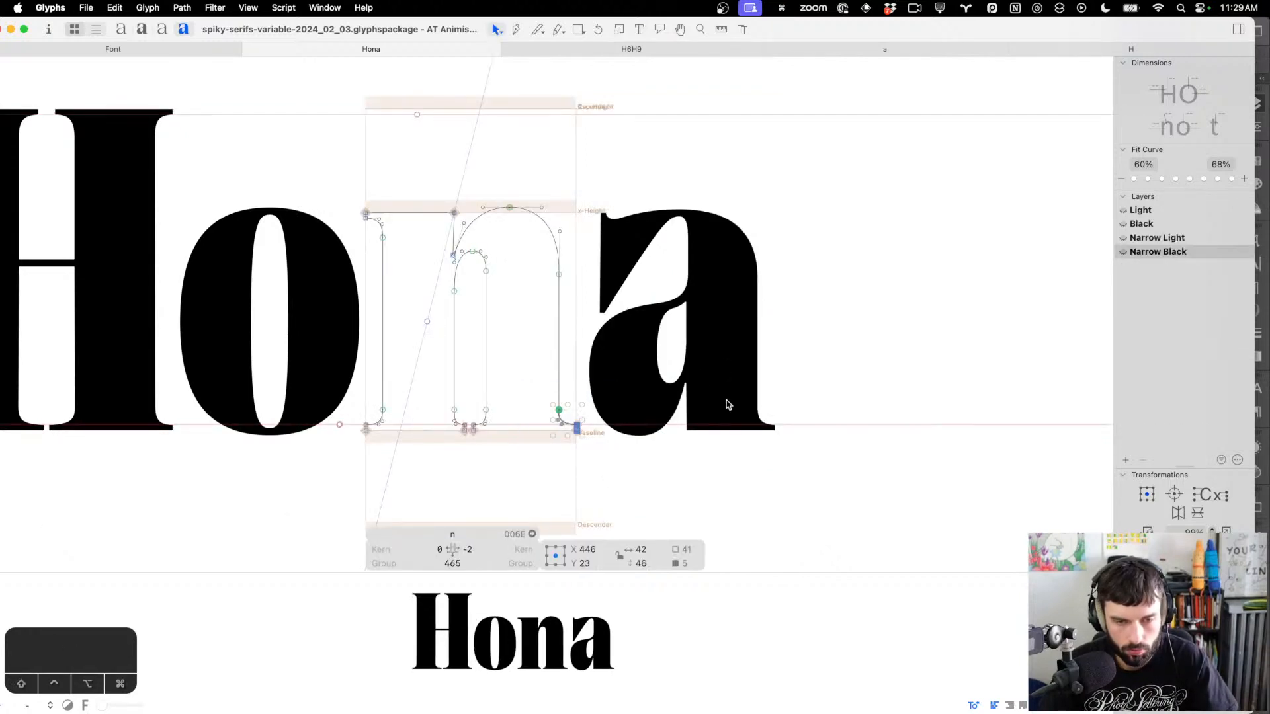
{"action": "double_click", "coordinate": [729, 402]}
{"action": "scroll", "coordinate": [772, 438], "scroll_direction": "up", "scroll_amount": 3}
{"action": "scroll", "coordinate": [660, 351], "scroll_direction": "up", "scroll_amount": 2}
{"action": "left_click_drag", "start_coordinate": [647, 402], "coordinate": [831, 530]}
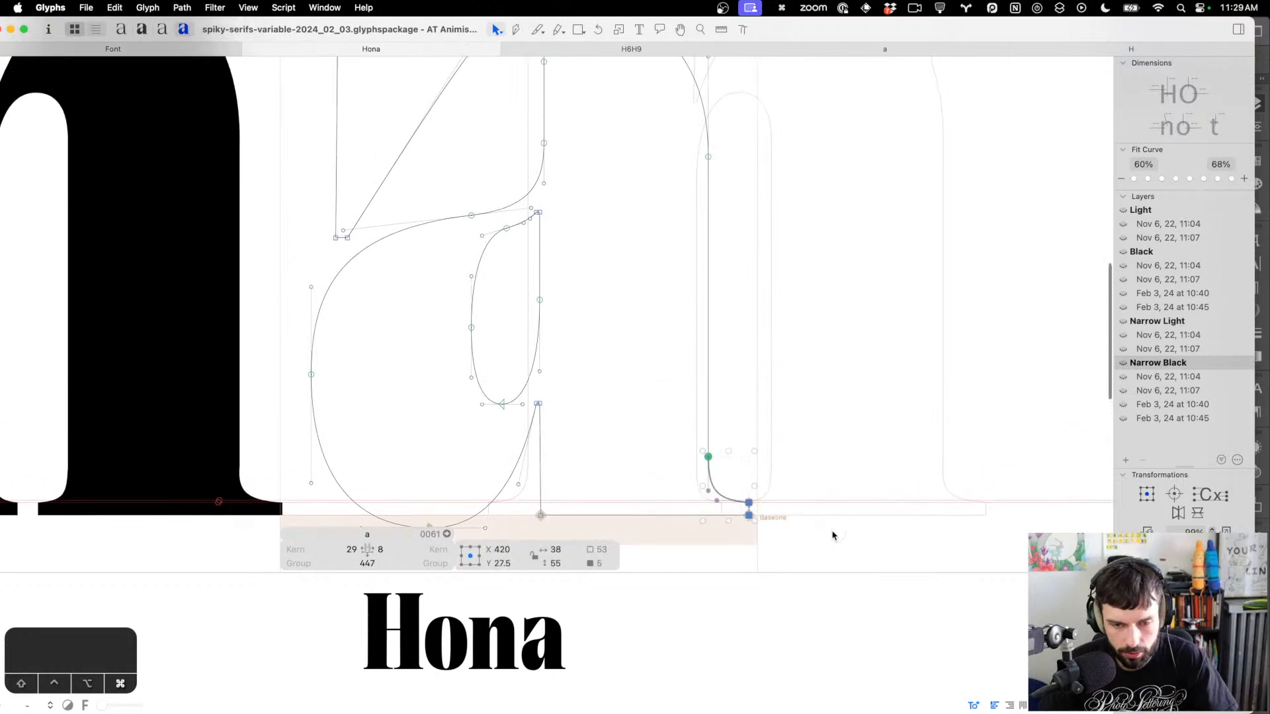
{"action": "key", "text": "super+v"}
{"action": "key", "text": "super+z"}
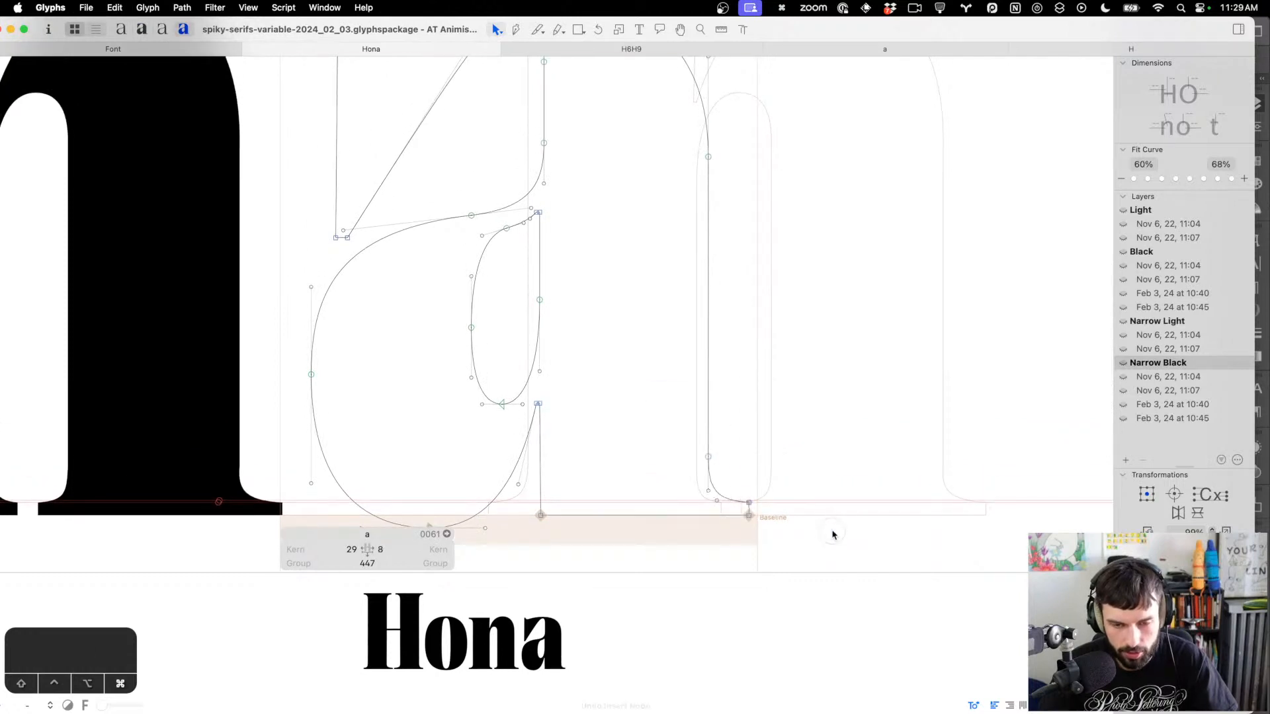
{"action": "scroll", "coordinate": [767, 522], "scroll_direction": "up", "scroll_amount": 3}
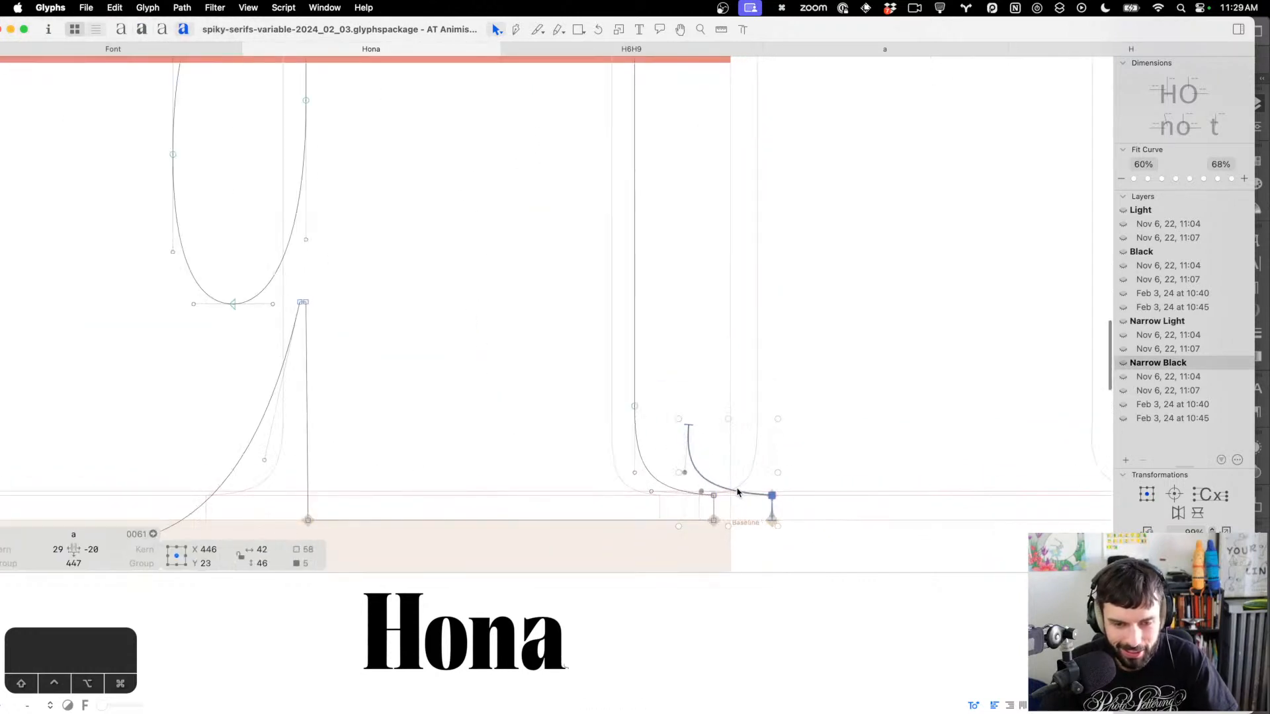
{"action": "key", "text": "BackSpace"}
{"action": "scroll", "coordinate": [737, 490], "scroll_direction": "down", "scroll_amount": 3}
{"action": "scroll", "coordinate": [148, 406], "scroll_direction": "left", "scroll_amount": 5}
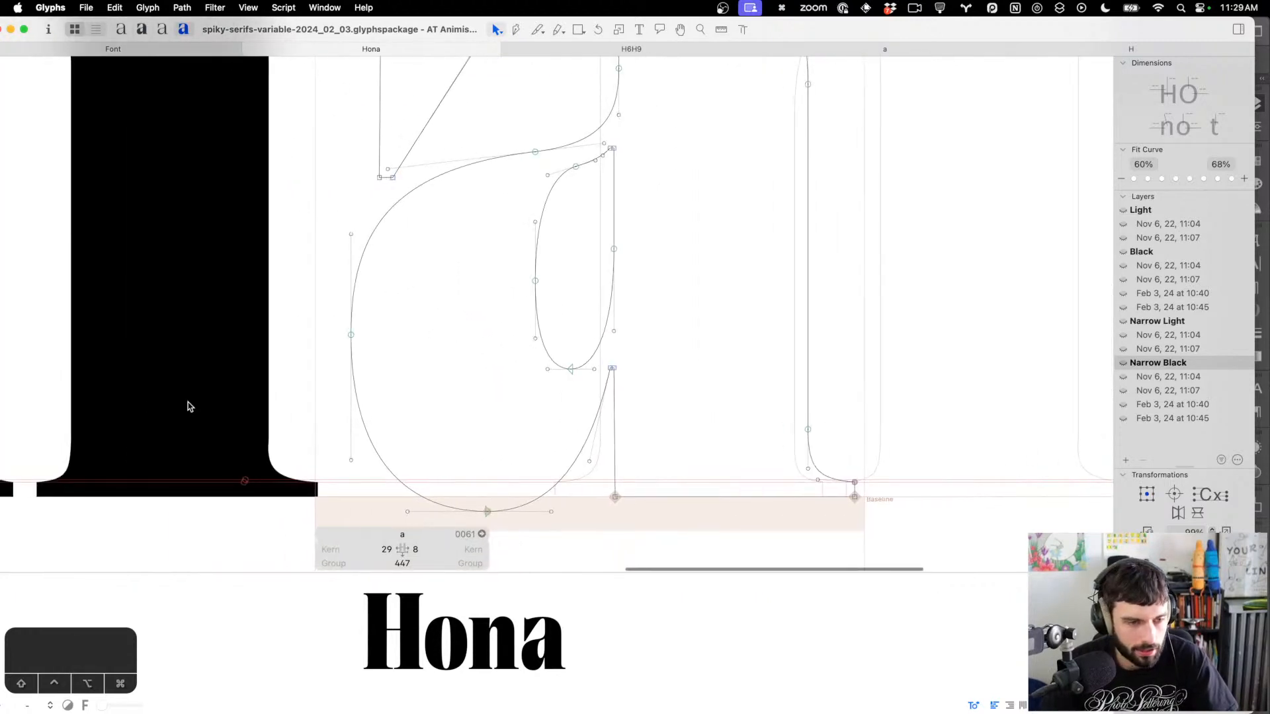
Align the foot curve's handle vertically under the lower outer stem node of the n at X 427
{"action": "double_click", "coordinate": [187, 402]}
{"action": "left_click", "coordinate": [269, 440]}
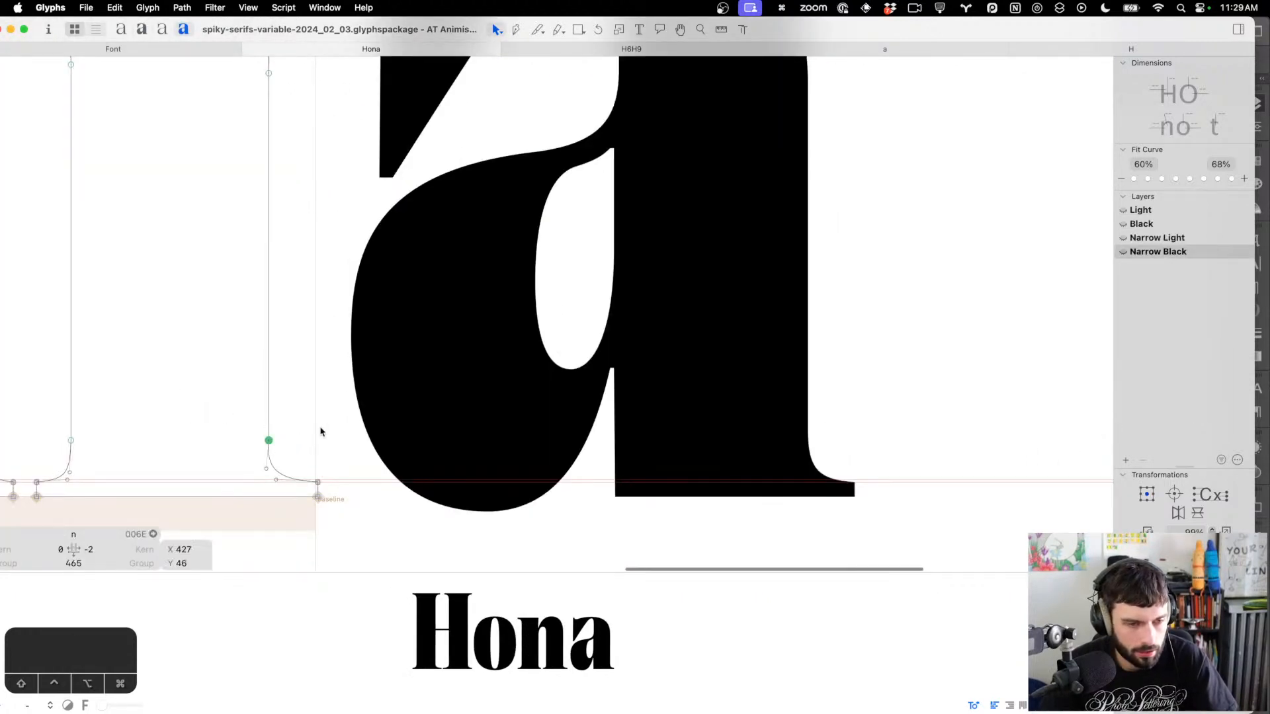
{"action": "scroll", "coordinate": [321, 431], "scroll_direction": "left", "scroll_amount": 10}
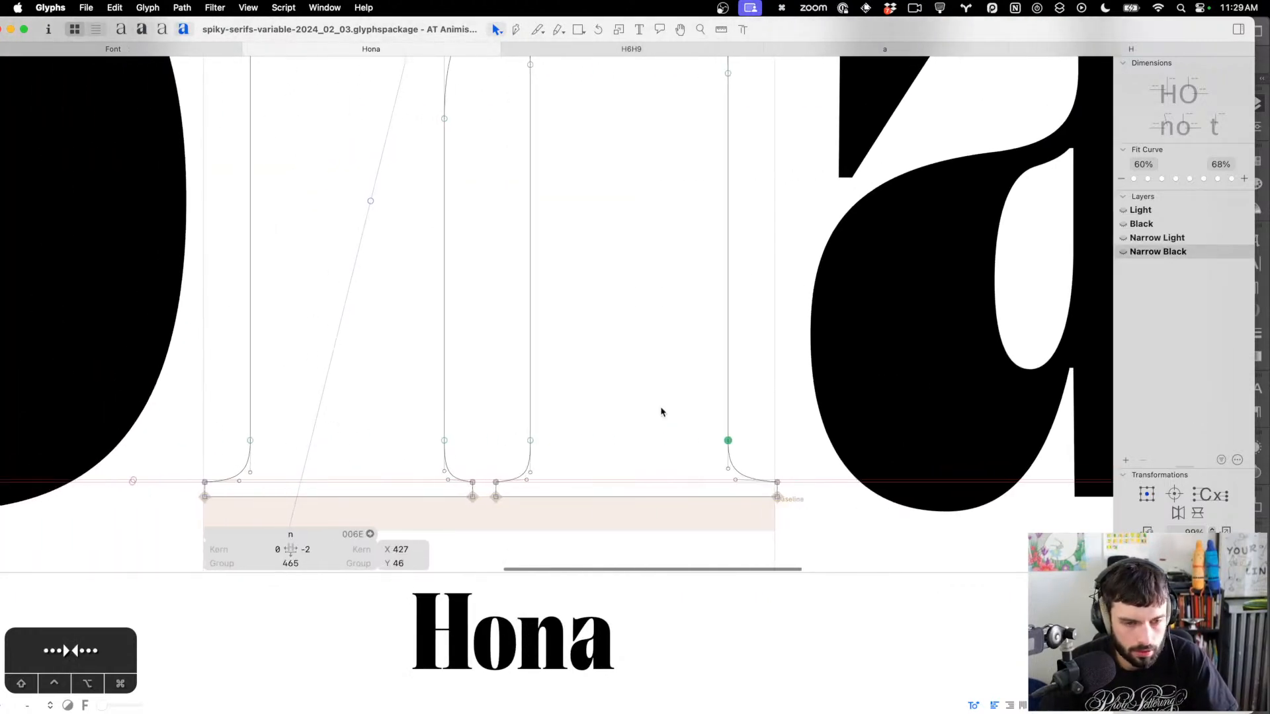
Copy the n's outer foot serif curve into the a and align it with the a's stem edge at X 421
{"action": "left_click_drag", "start_coordinate": [658, 409], "coordinate": [974, 529]}
{"action": "scroll", "coordinate": [976, 528], "scroll_direction": "right", "scroll_amount": 10}
{"action": "double_click", "coordinate": [682, 392]}
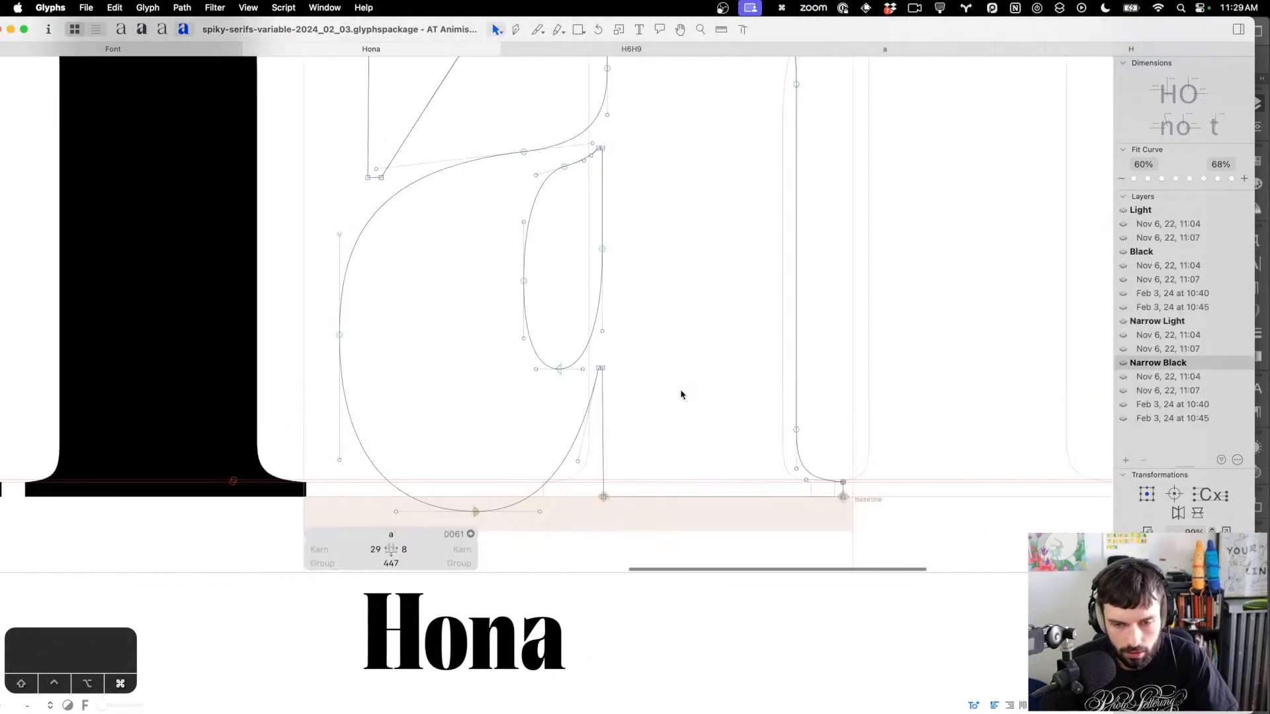
{"action": "key", "text": "super+v"}
{"action": "scroll", "coordinate": [837, 496], "scroll_direction": "up", "scroll_amount": 5}
{"action": "scroll", "coordinate": [837, 496], "scroll_direction": "down", "scroll_amount": 4}
{"action": "key", "text": "shift+Left"}
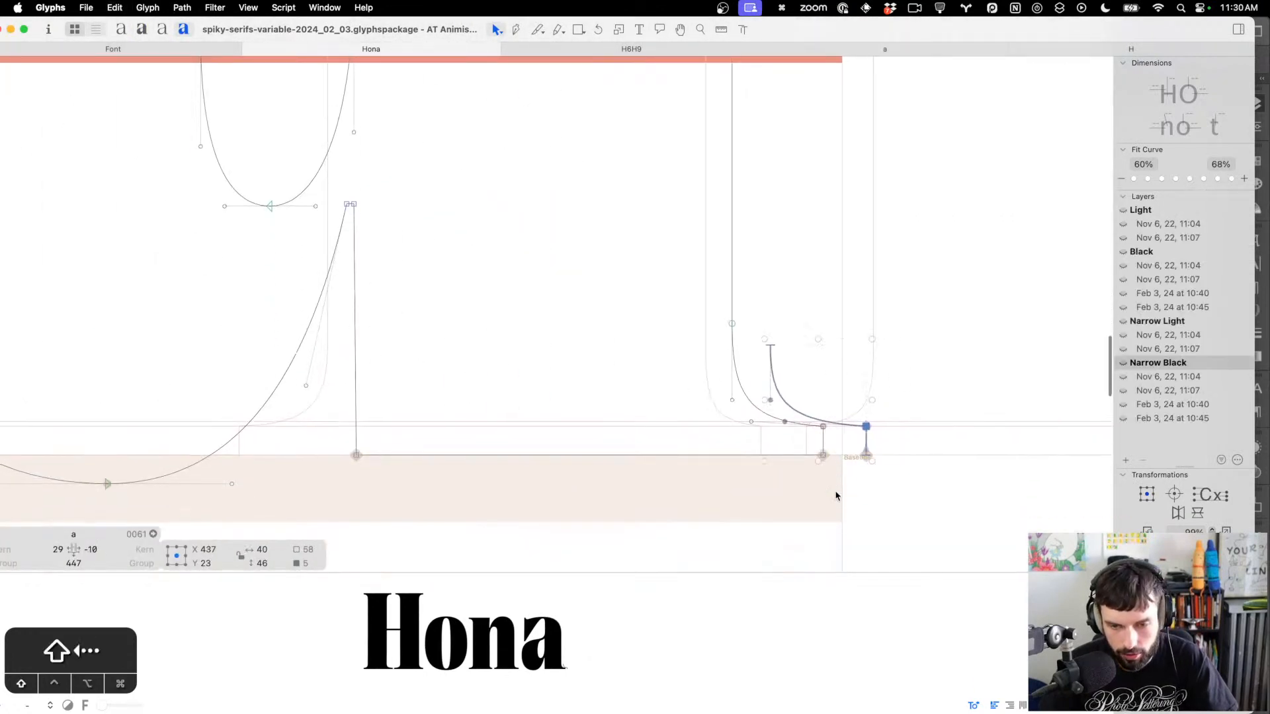
{"action": "key", "text": "shift+Left"}
{"action": "key", "text": "shift+Left"}
{"action": "key", "text": "Right"}
{"action": "key", "text": "Right"}
{"action": "key", "text": "Right"}
{"action": "key", "text": "Left"}
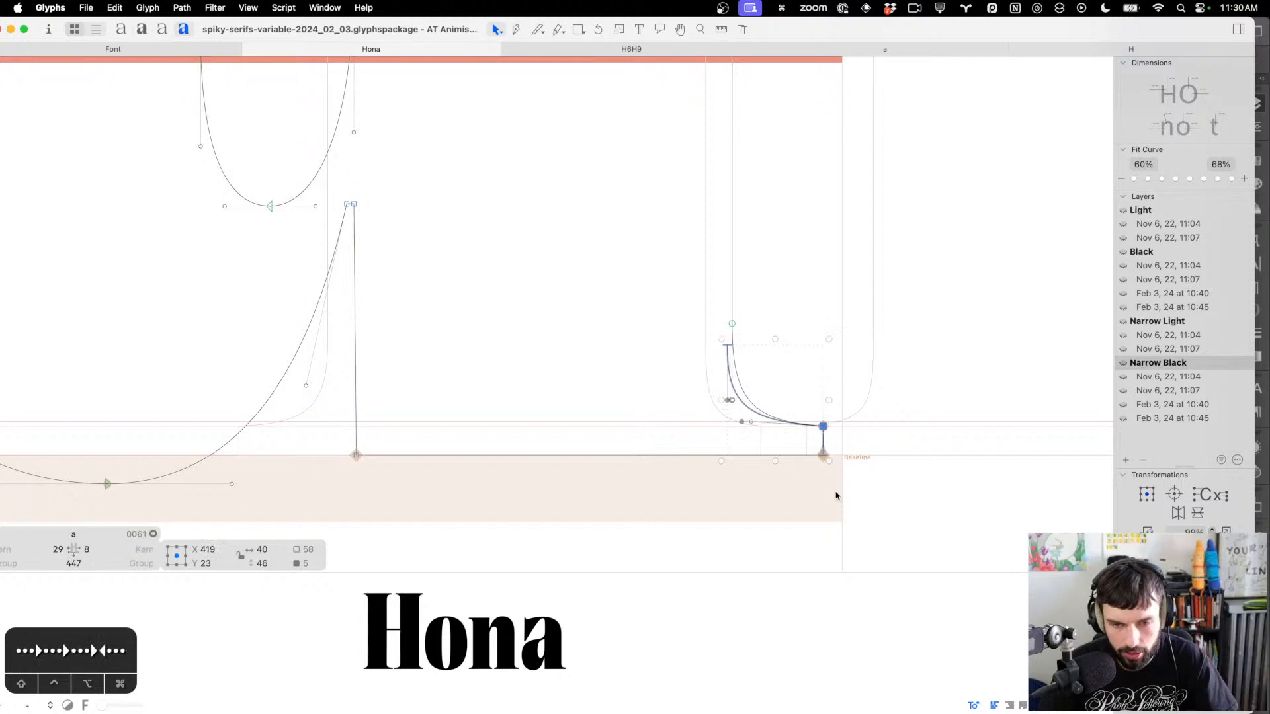
{"action": "key", "text": "Right"}
{"action": "key", "text": "Right"}
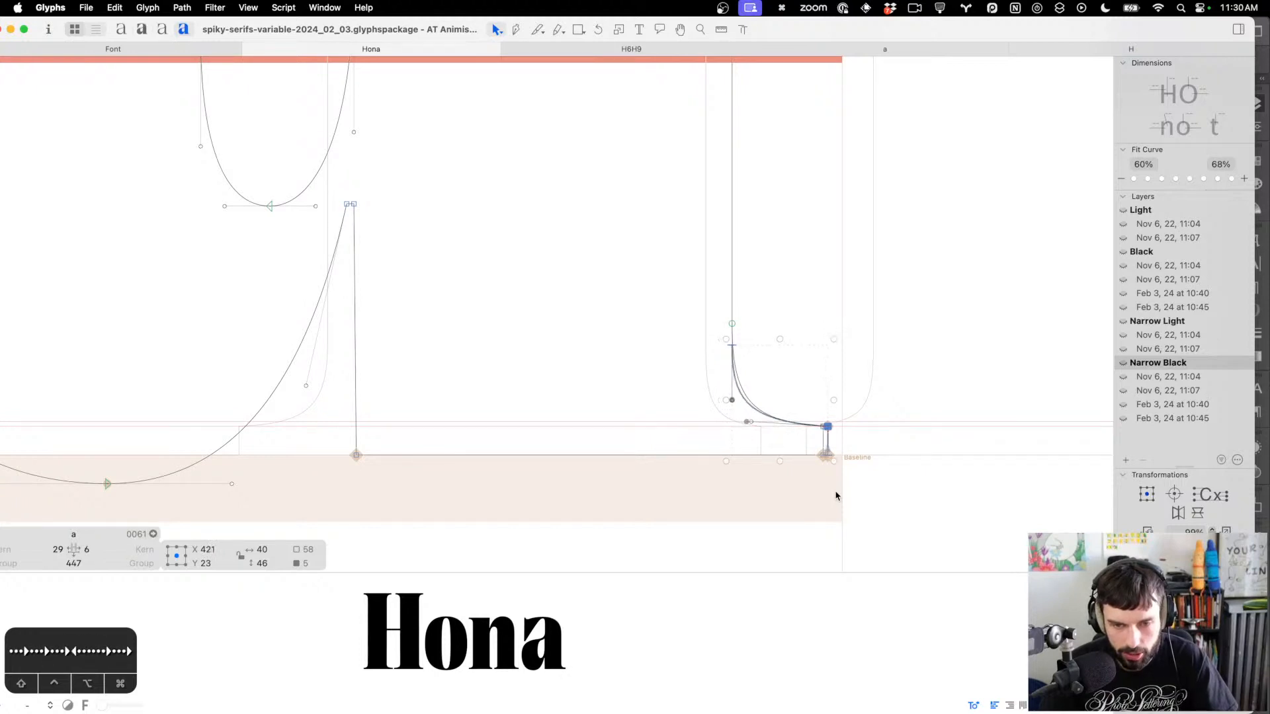
Replace the a's own foot serif curve with the copied n curve and join it to the lower end of the stem
{"action": "key", "text": "super+x"}
{"action": "left_click_drag", "start_coordinate": [836, 496], "coordinate": [788, 368]}
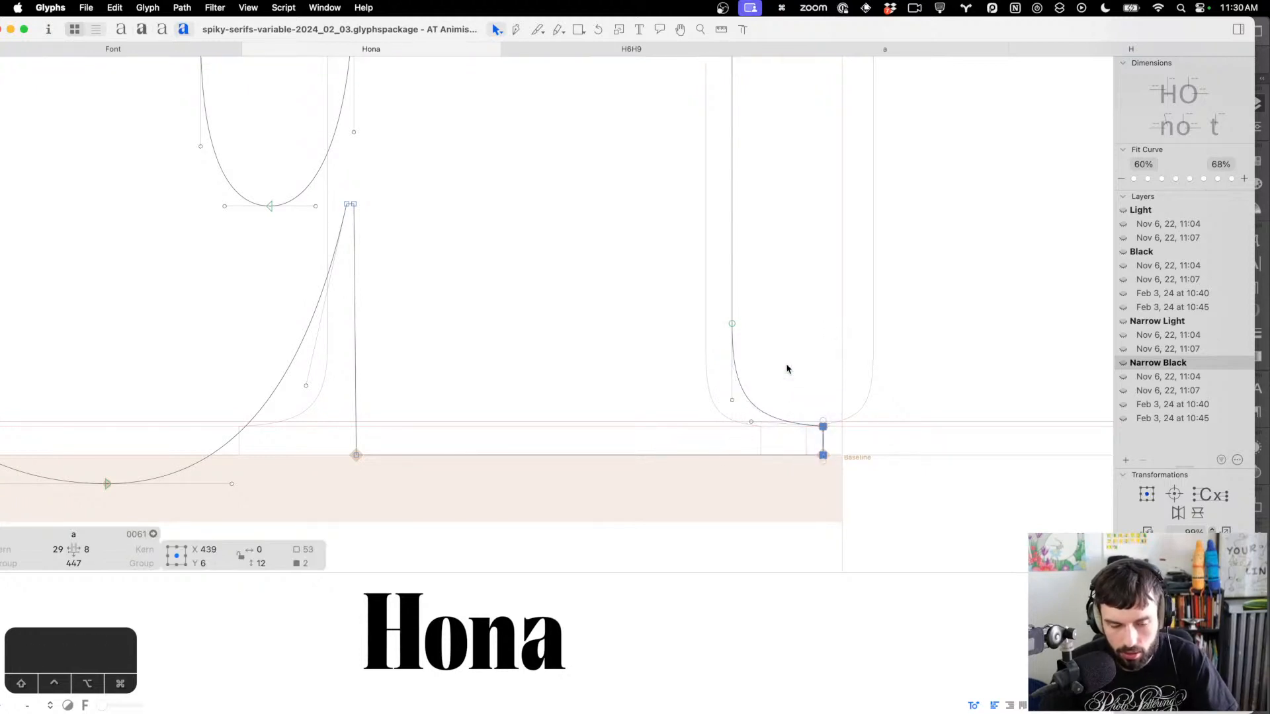
{"action": "key", "text": "super+v"}
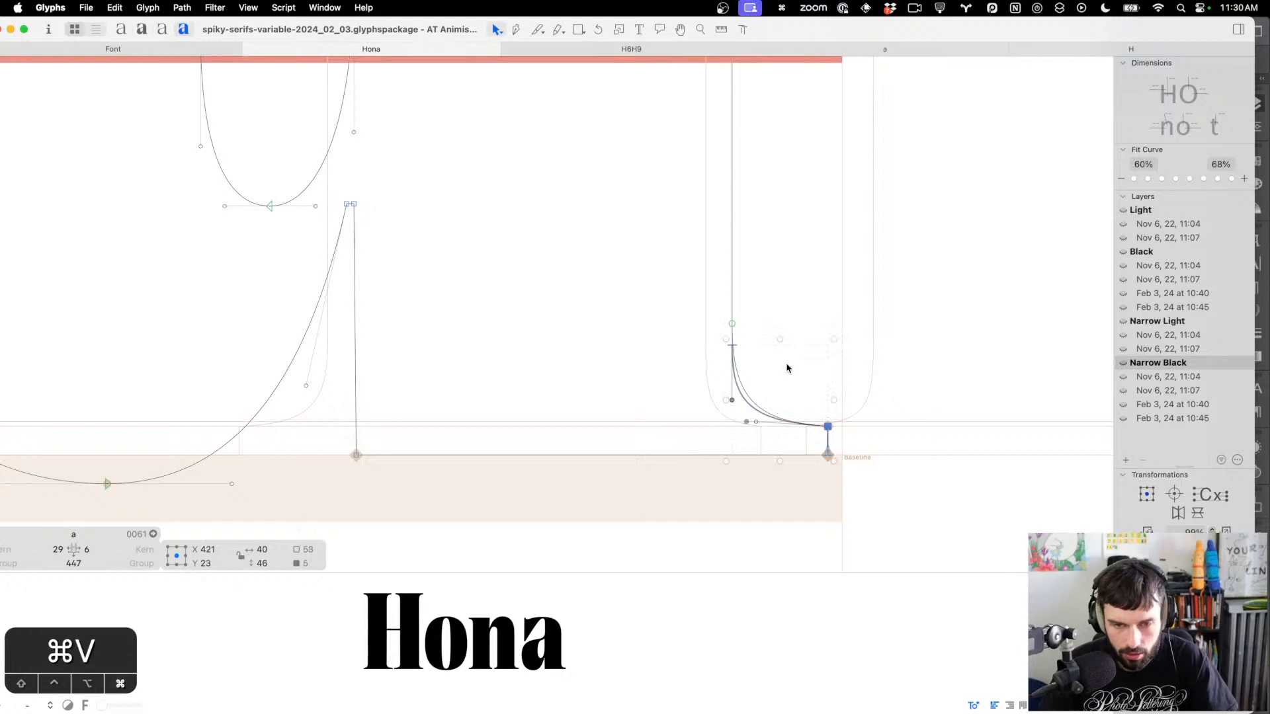
{"action": "key", "text": "super+z"}
{"action": "scroll", "coordinate": [787, 367], "scroll_direction": "up", "scroll_amount": 2}
{"action": "left_click_drag", "start_coordinate": [889, 529], "coordinate": [666, 310]}
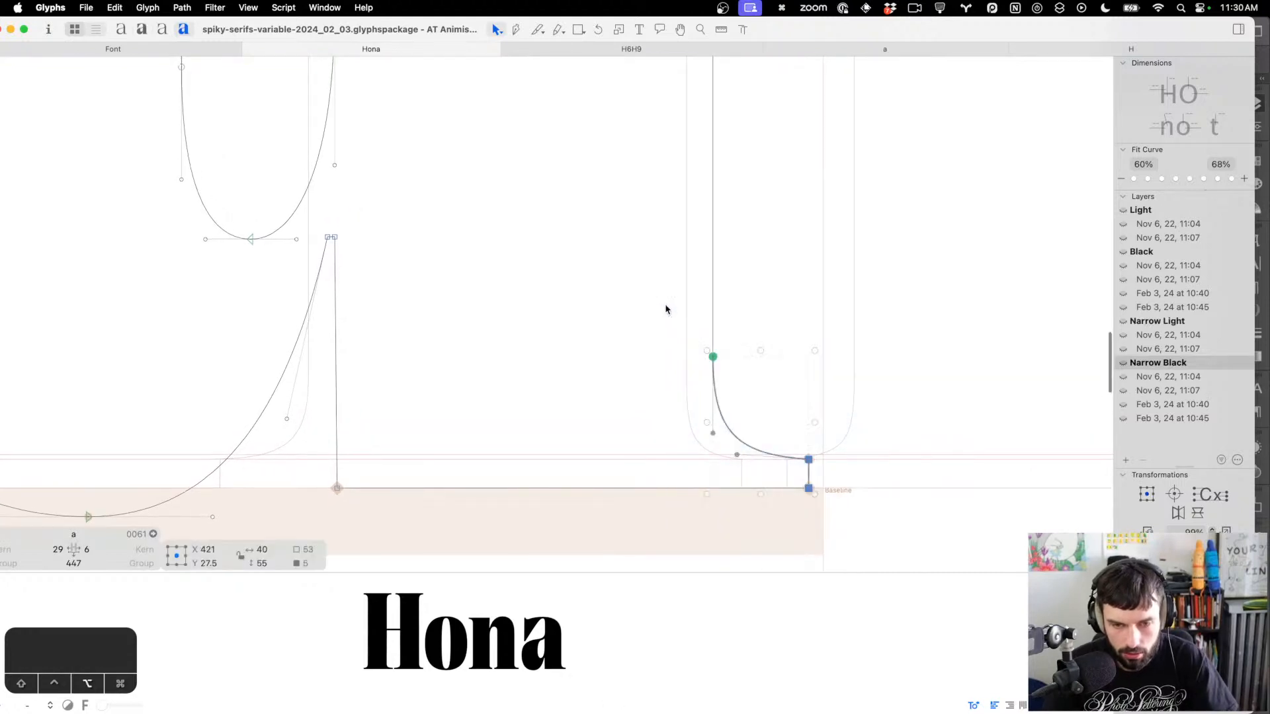
{"action": "key", "text": "super+v"}
{"action": "left_click", "coordinate": [675, 300]}
{"action": "scroll", "coordinate": [731, 385], "scroll_direction": "up", "scroll_amount": 1}
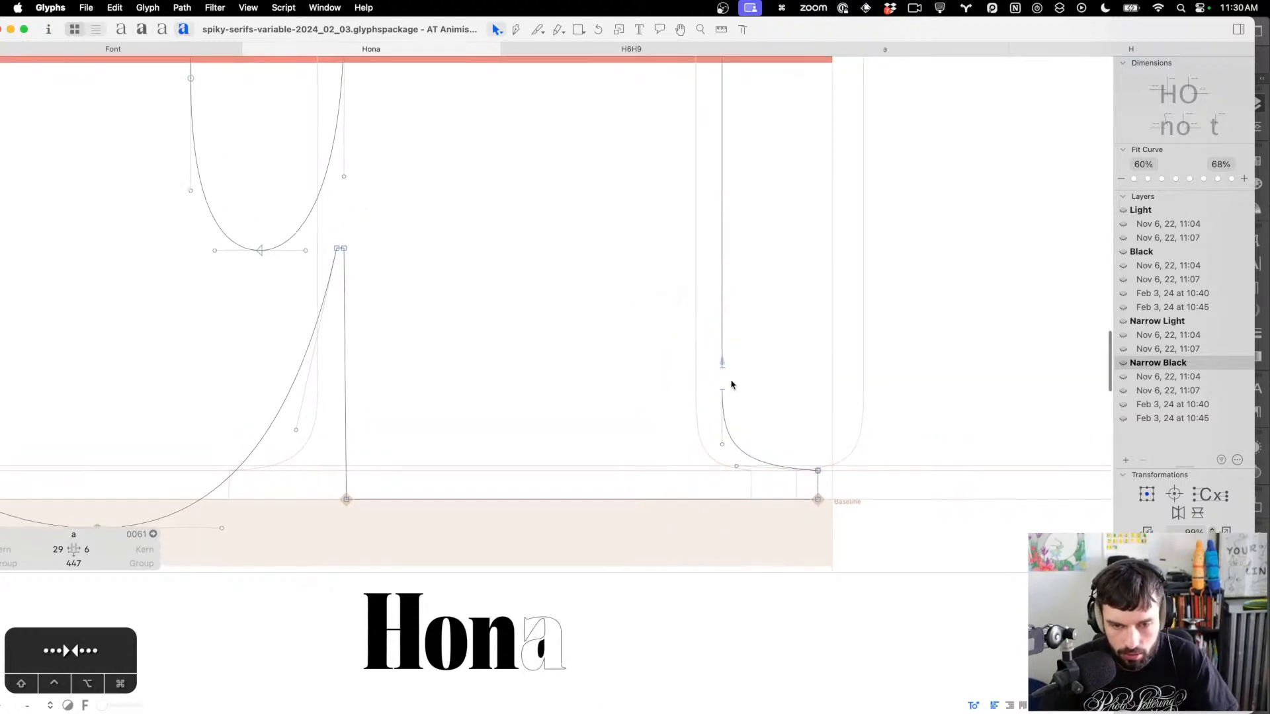
{"action": "left_click_drag", "start_coordinate": [723, 364], "coordinate": [722, 390]}
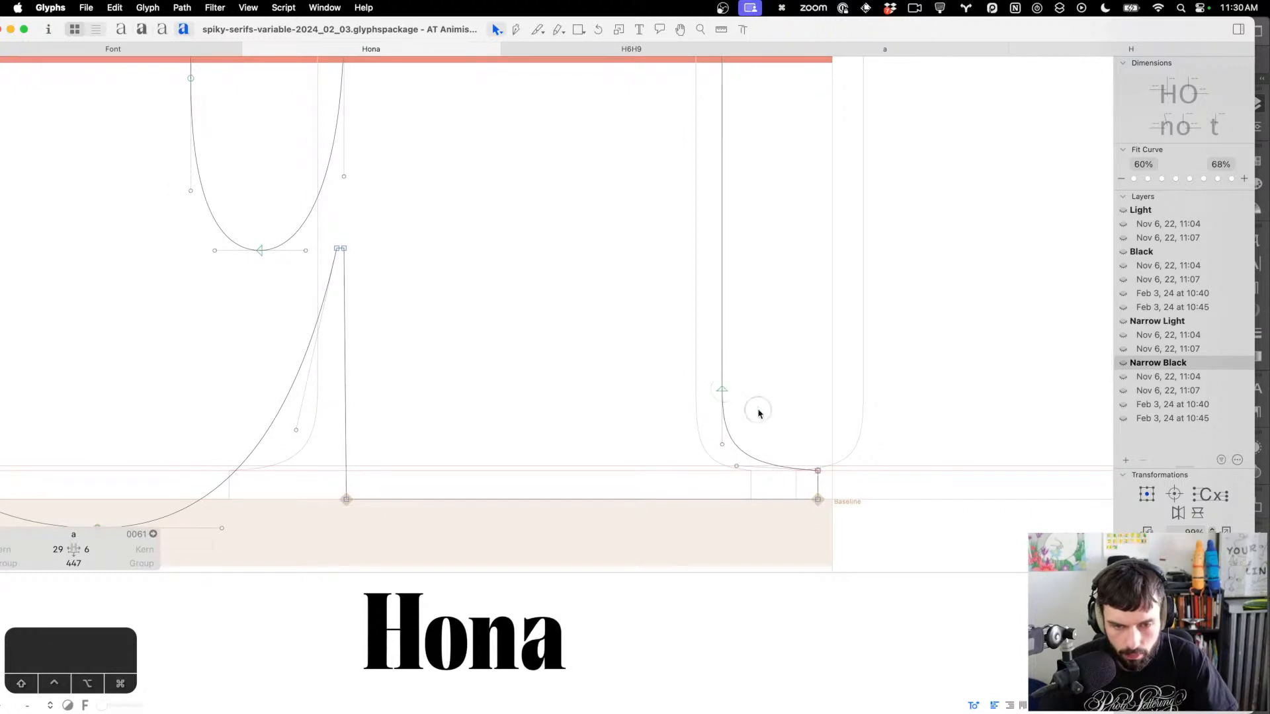
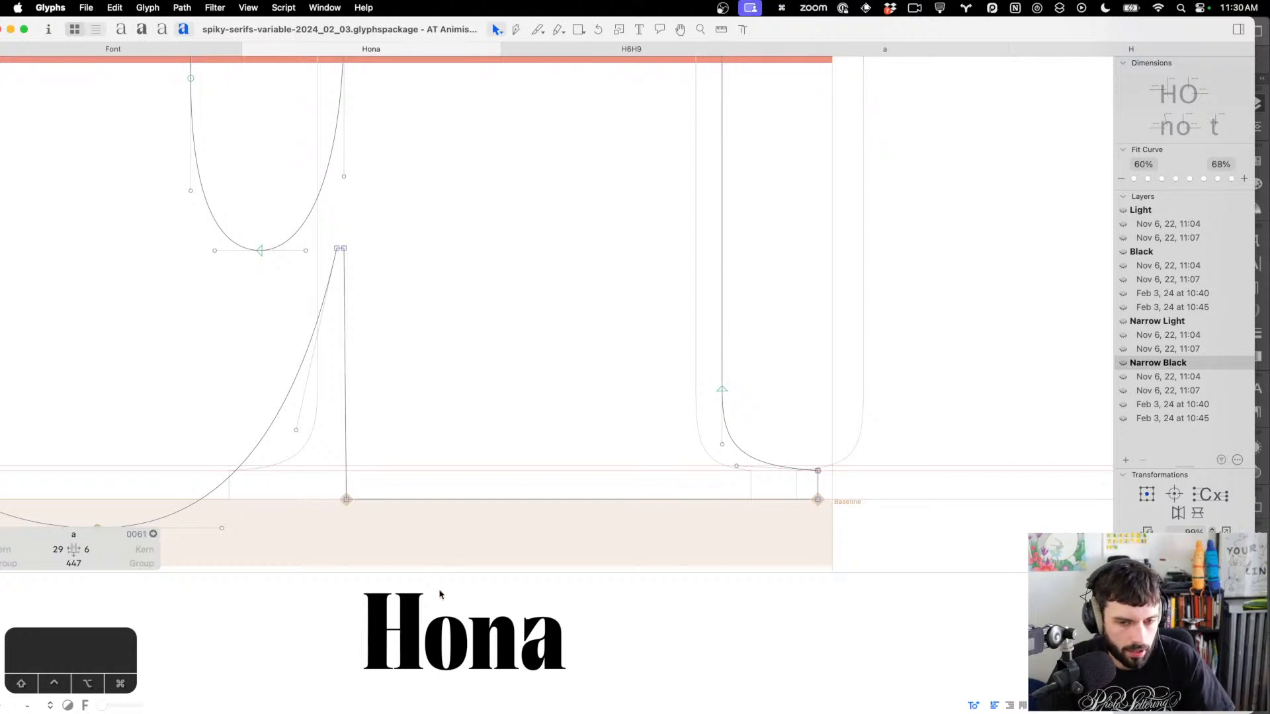
Return to the text view of Hona and duplicate the o directly beside the original
{"action": "scroll", "coordinate": [726, 408], "scroll_direction": "down", "scroll_amount": 10}
{"action": "key", "text": "r"}
{"action": "key", "text": "t"}
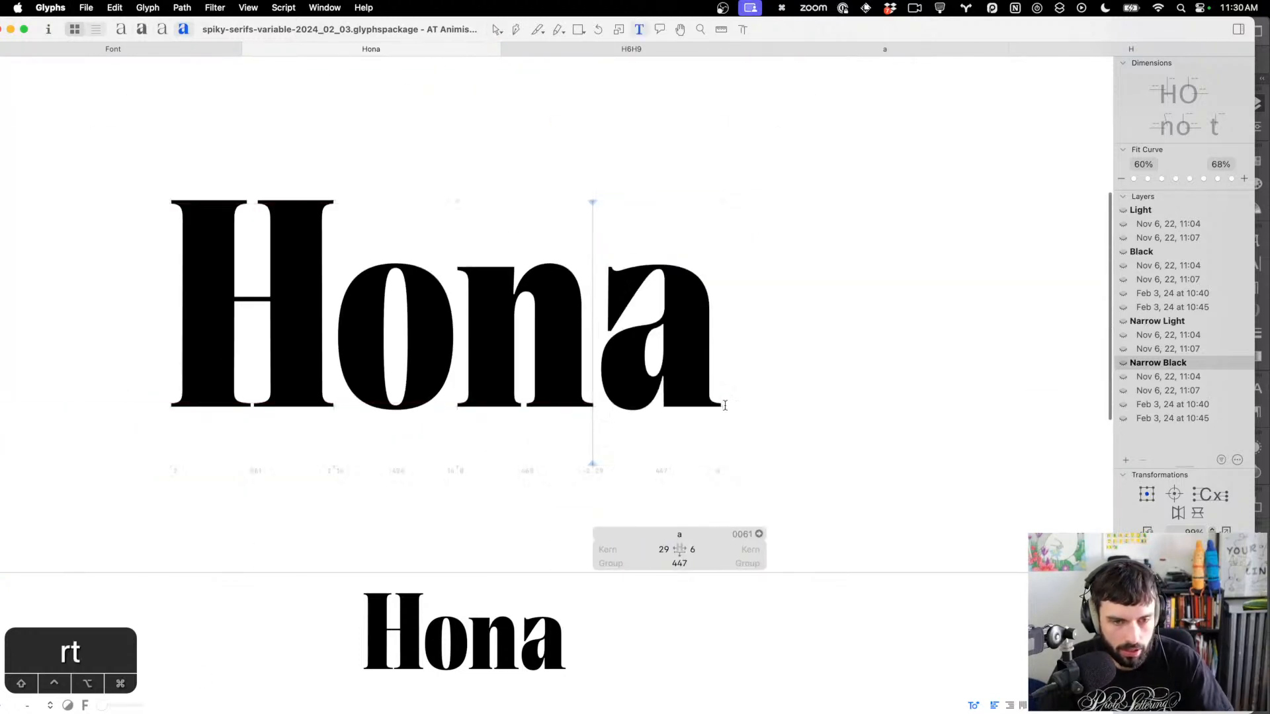
{"action": "scroll", "coordinate": [330, 318], "scroll_direction": "up", "scroll_amount": 2}
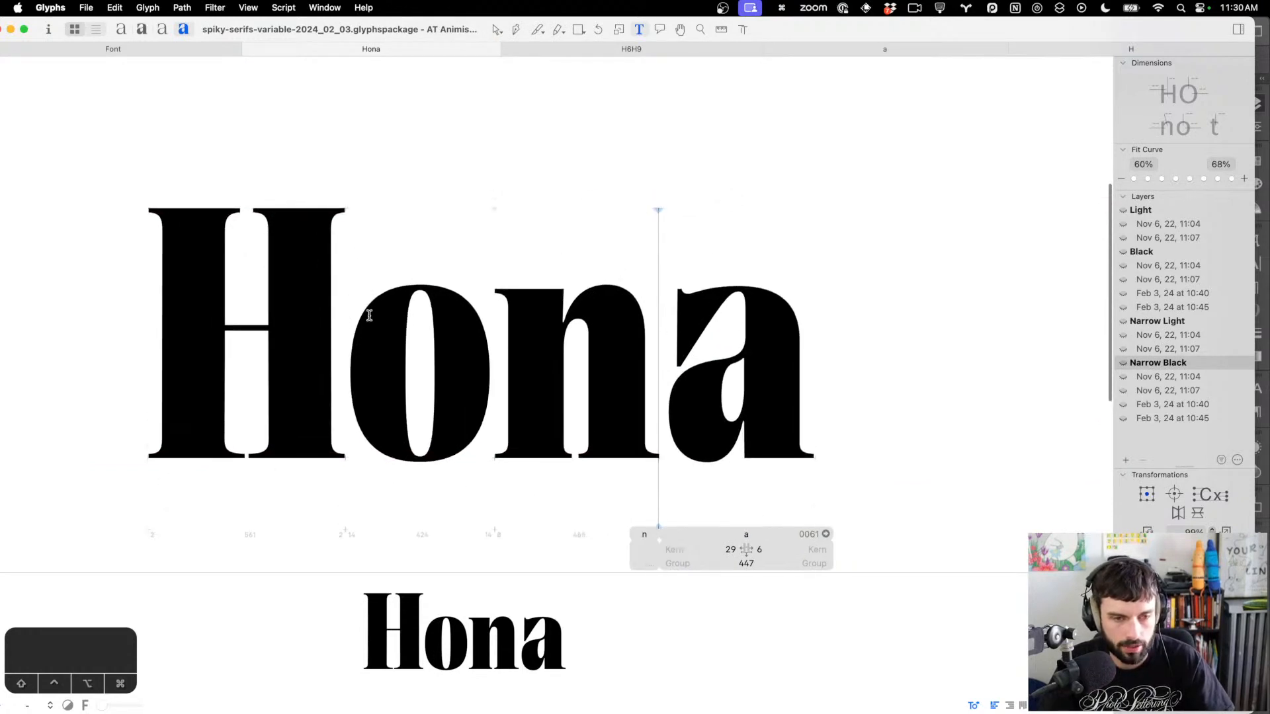
{"action": "left_click", "coordinate": [360, 319]}
{"action": "key", "text": "super+d"}
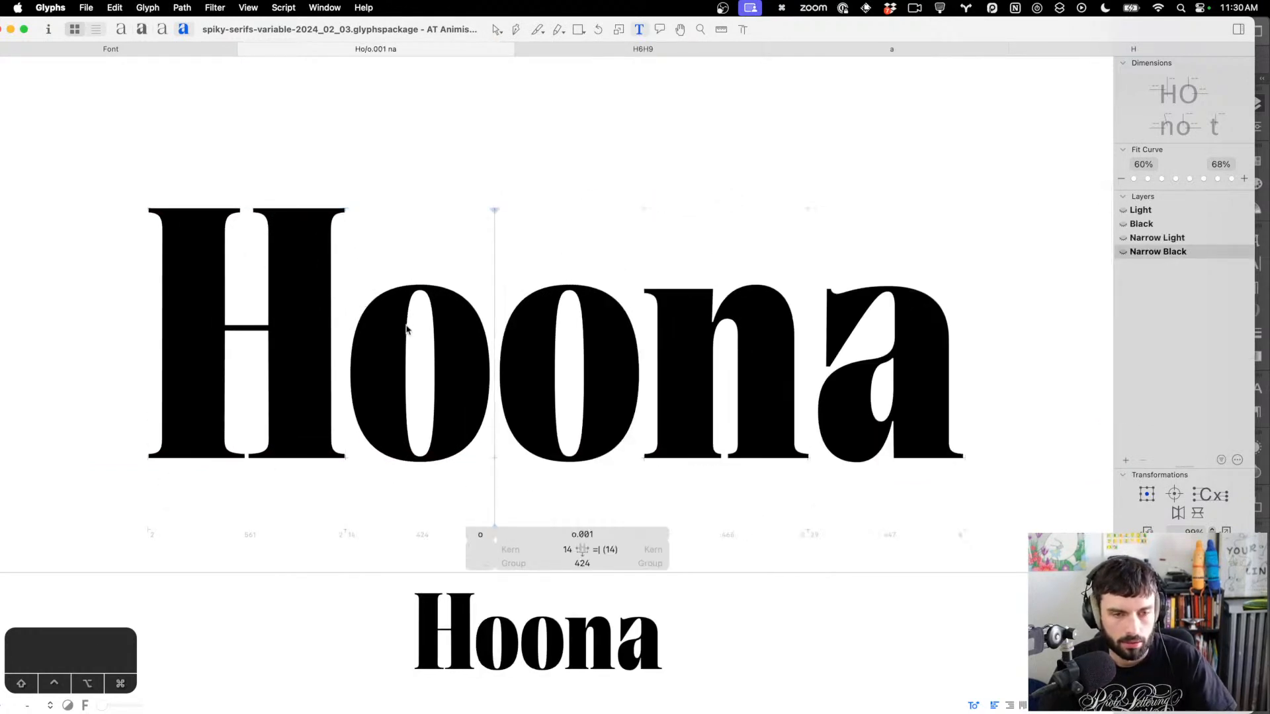
Widen the duplicated o's right sidebearing to 304 and open its outline for editing
{"action": "double_click", "coordinate": [537, 361]}
{"action": "key", "text": "t"}
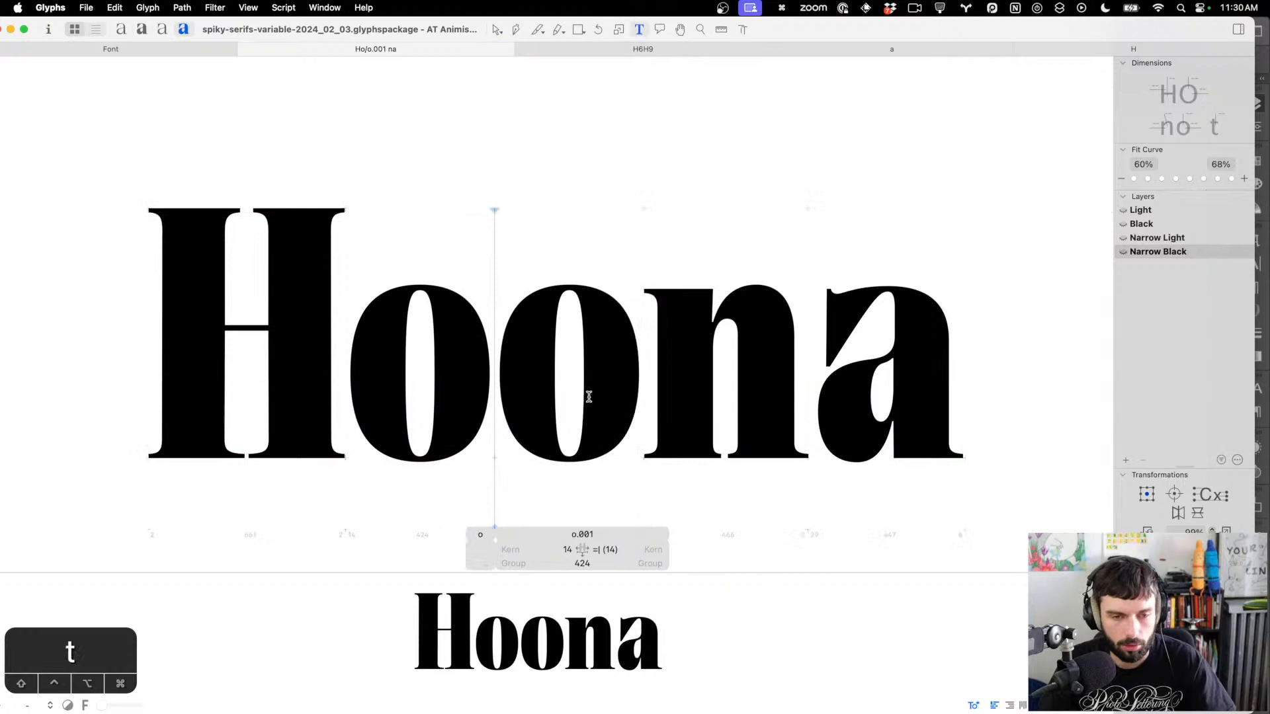
{"action": "key", "text": "shift+super+Right"}
{"action": "key", "text": "shift+super+Right"}
{"action": "key", "text": "shift+super+Right"}
{"action": "key", "text": "shift+super+Right"}
{"action": "key", "text": "shift+super+Right"}
{"action": "key", "text": "shift+super+Right"}
{"action": "key", "text": "shift+super+Right"}
{"action": "key", "text": "shift+super+Right"}
{"action": "key", "text": "shift+super+Right"}
{"action": "key", "text": "shift+super+Right"}
{"action": "key", "text": "shift+super+Right"}
{"action": "key", "text": "shift+super+Right"}
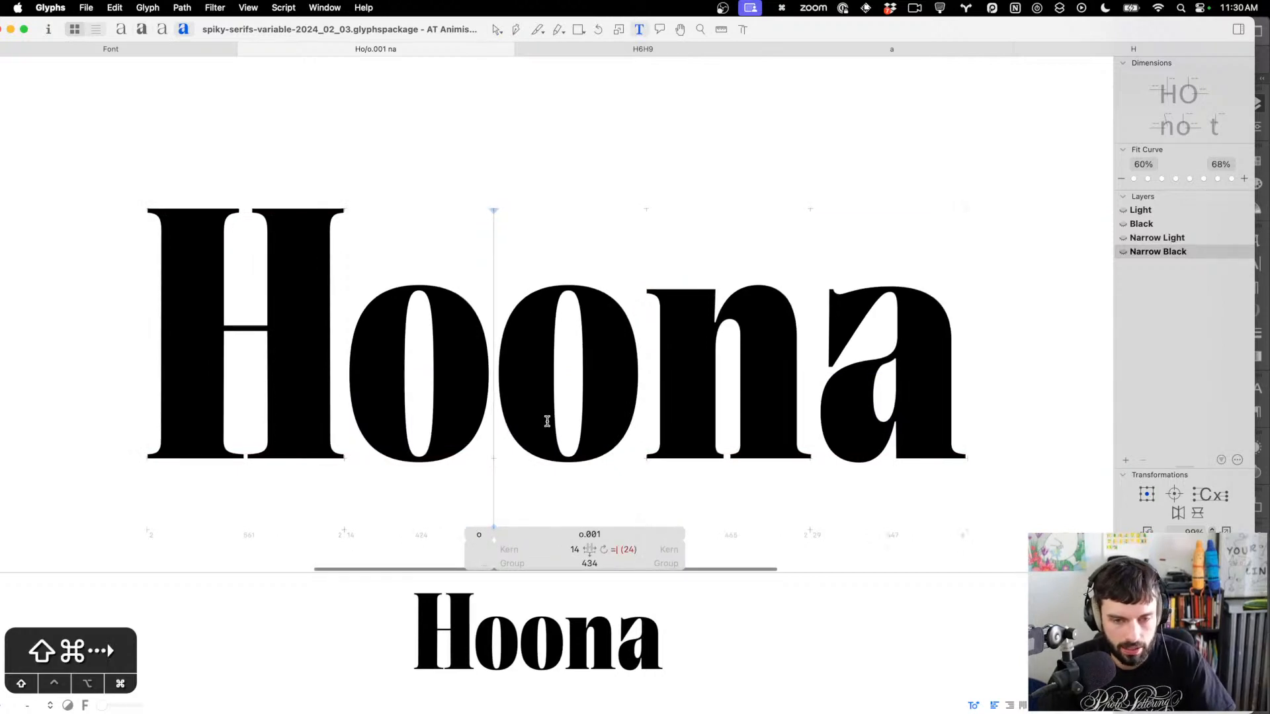
{"action": "key", "text": "shift+super+Right"}
{"action": "key", "text": "shift+super+Right"}
{"action": "key", "text": "shift+super+Right"}
{"action": "key", "text": "shift+super+Right"}
{"action": "key", "text": "shift+super+Right"}
{"action": "key", "text": "shift+super+Right"}
{"action": "key", "text": "shift+super+Right"}
{"action": "key", "text": "shift+super+Right"}
{"action": "key", "text": "shift+super+Right"}
{"action": "key", "text": "shift+super+Right"}
{"action": "key", "text": "shift+super+Right"}
{"action": "key", "text": "shift+super+Right"}
{"action": "key", "text": "shift+super+Right"}
{"action": "key", "text": "shift+super+Right"}
{"action": "key", "text": "shift+super+Right"}
{"action": "key", "text": "shift+super+Right"}
{"action": "key", "text": "shift+super+Right"}
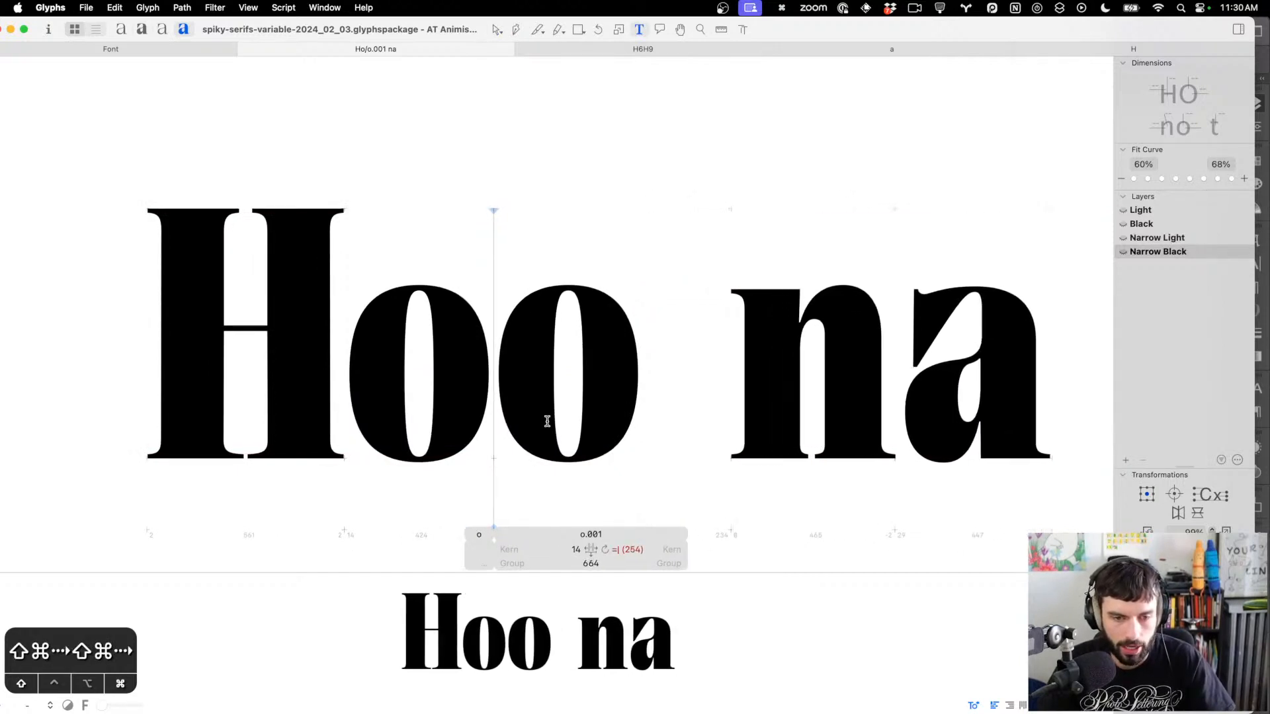
{"action": "key", "text": "Escape"}
{"action": "scroll", "coordinate": [567, 397], "scroll_direction": "up", "scroll_amount": 4}
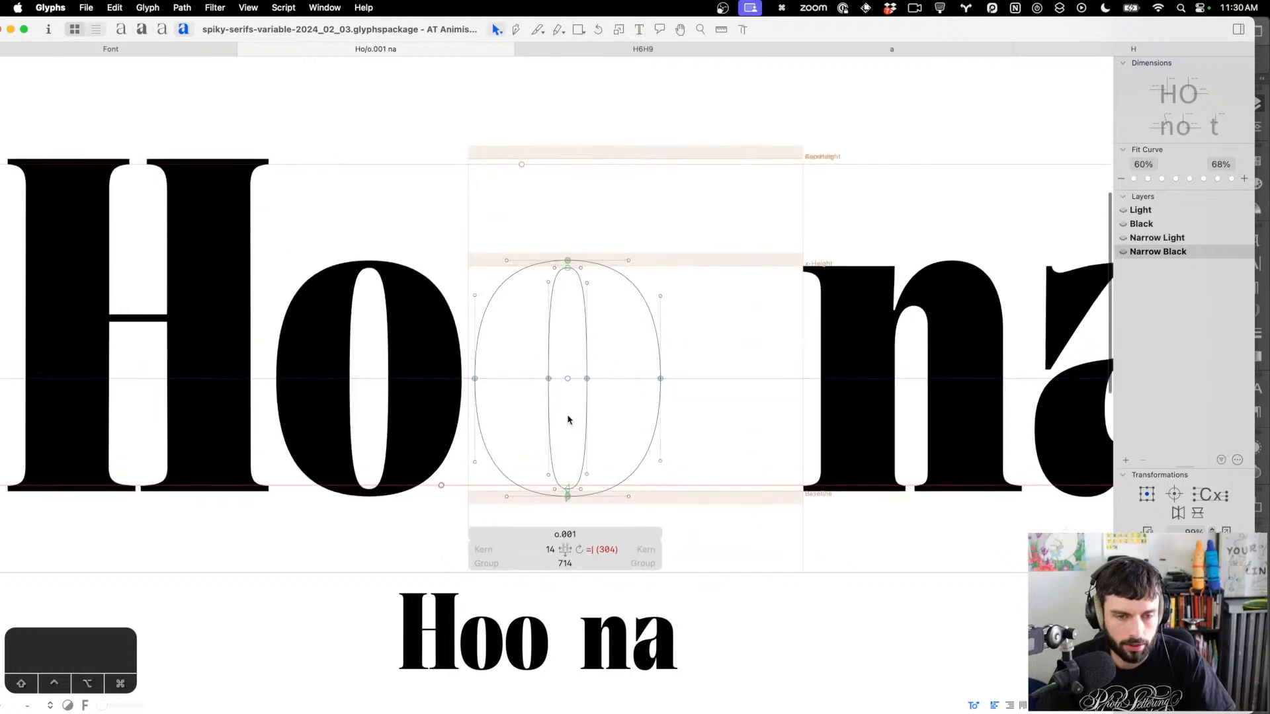
{"action": "scroll", "coordinate": [568, 420], "scroll_direction": "down", "scroll_amount": 1}
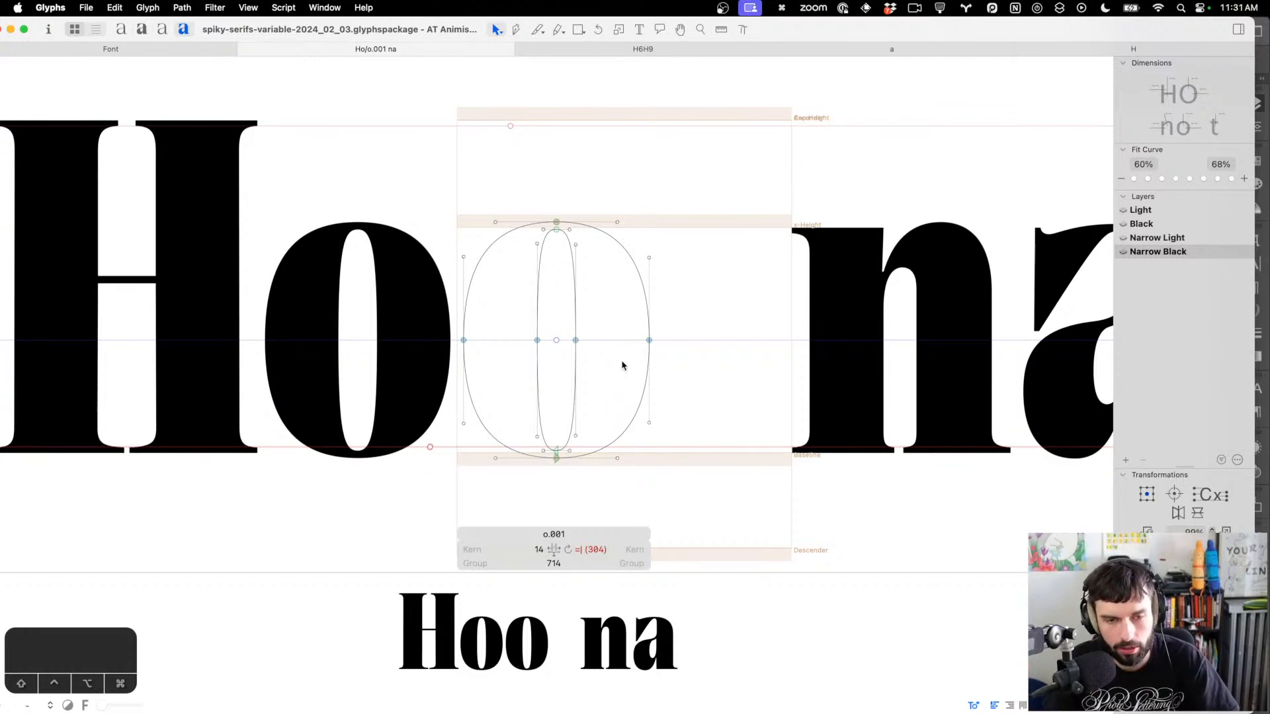
Try widening the duplicated o by moving its inner and outer right extreme nodes to X 641.5 and reshaping the counter's upper curve
{"action": "left_click", "coordinate": [692, 362]}
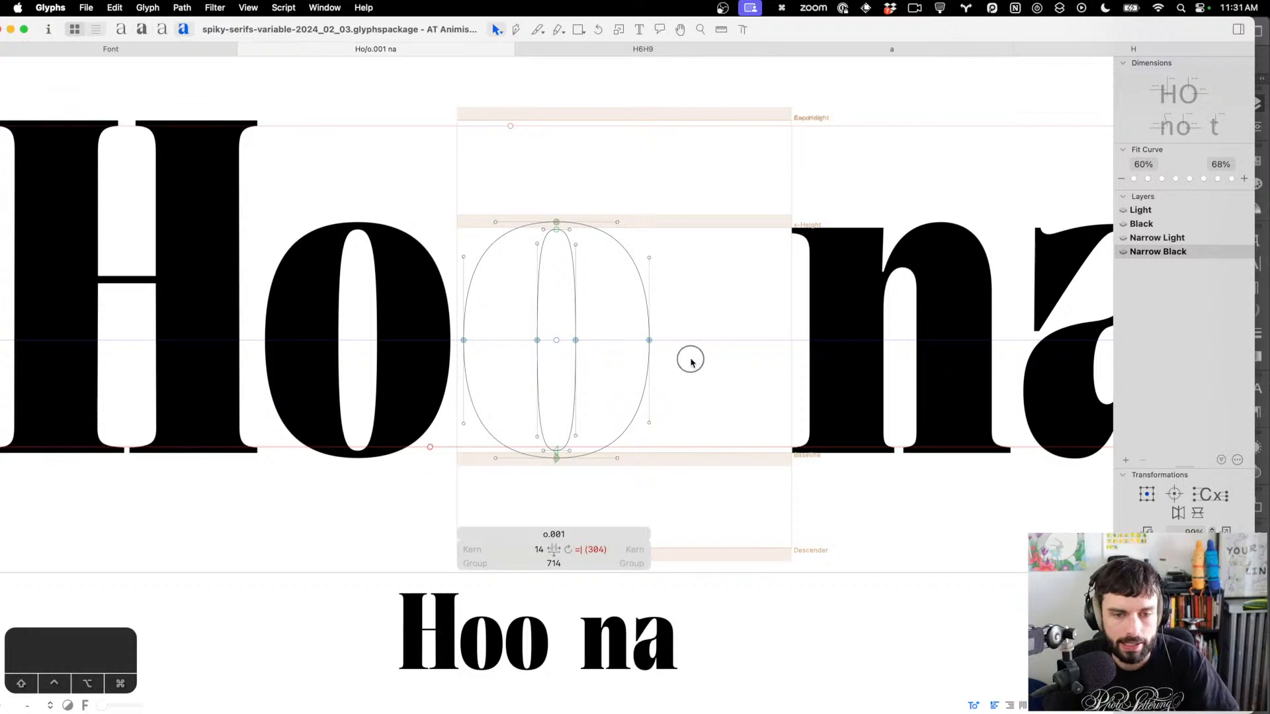
{"action": "left_click_drag", "start_coordinate": [691, 362], "coordinate": [553, 320]}
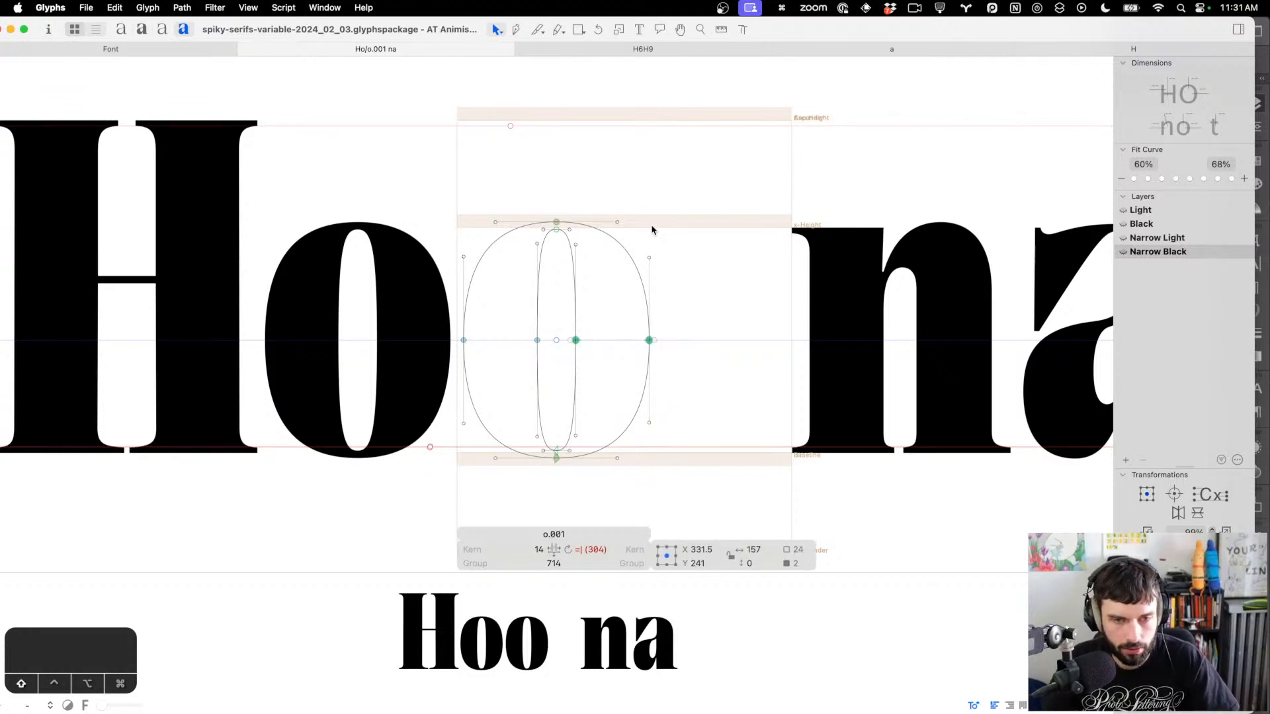
{"action": "key", "text": "shift+Right"}
{"action": "key", "text": "shift+Right"}
{"action": "key", "text": "shift+Right"}
{"action": "key", "text": "shift+Right"}
{"action": "key", "text": "shift+Right"}
{"action": "key", "text": "shift+Right"}
{"action": "key", "text": "shift+Right"}
{"action": "key", "text": "shift+Right"}
{"action": "key", "text": "shift+Right"}
{"action": "key", "text": "shift+Right"}
{"action": "key", "text": "shift+Right"}
{"action": "key", "text": "shift+Right"}
{"action": "key", "text": "shift+Right"}
{"action": "key", "text": "shift+Right"}
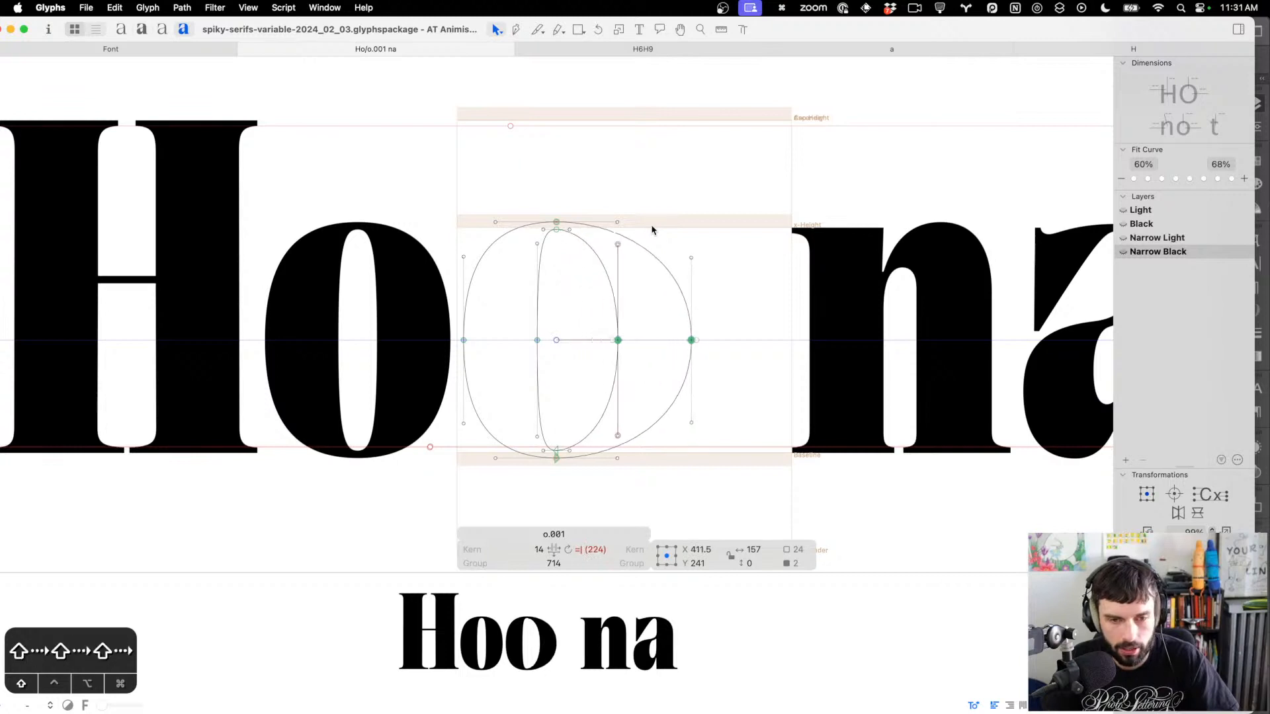
{"action": "key", "text": "shift+Right"}
{"action": "key", "text": "shift+Right"}
{"action": "key", "text": "shift+Right"}
{"action": "key", "text": "shift+Right"}
{"action": "key", "text": "shift+Right"}
{"action": "key", "text": "shift+Right"}
{"action": "key", "text": "shift+Right"}
{"action": "key", "text": "shift+Right"}
{"action": "key", "text": "shift+Right"}
{"action": "key", "text": "shift+Right"}
{"action": "key", "text": "shift+Right"}
{"action": "key", "text": "shift+Right"}
{"action": "key", "text": "shift+Right"}
{"action": "key", "text": "shift+Right"}
{"action": "key", "text": "shift+Right"}
{"action": "key", "text": "shift+Right"}
{"action": "key", "text": "shift+Right"}
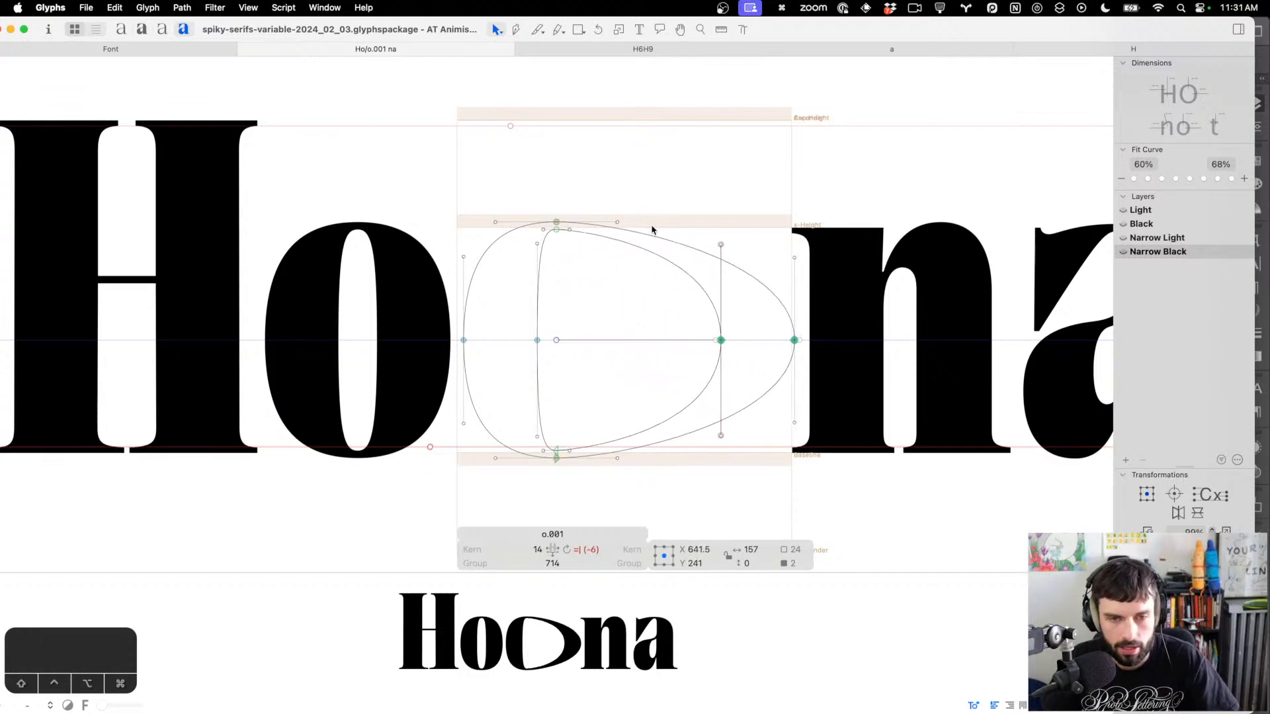
{"action": "key", "text": "t"}
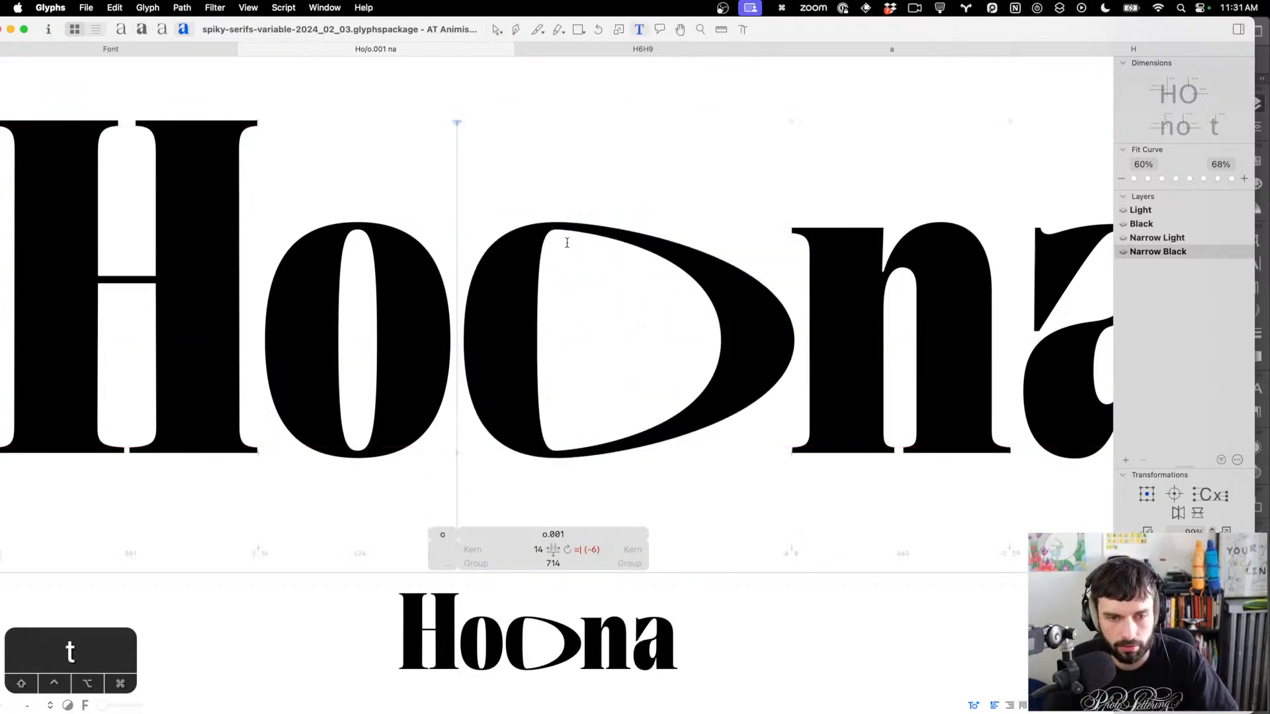
{"action": "double_click", "coordinate": [630, 283]}
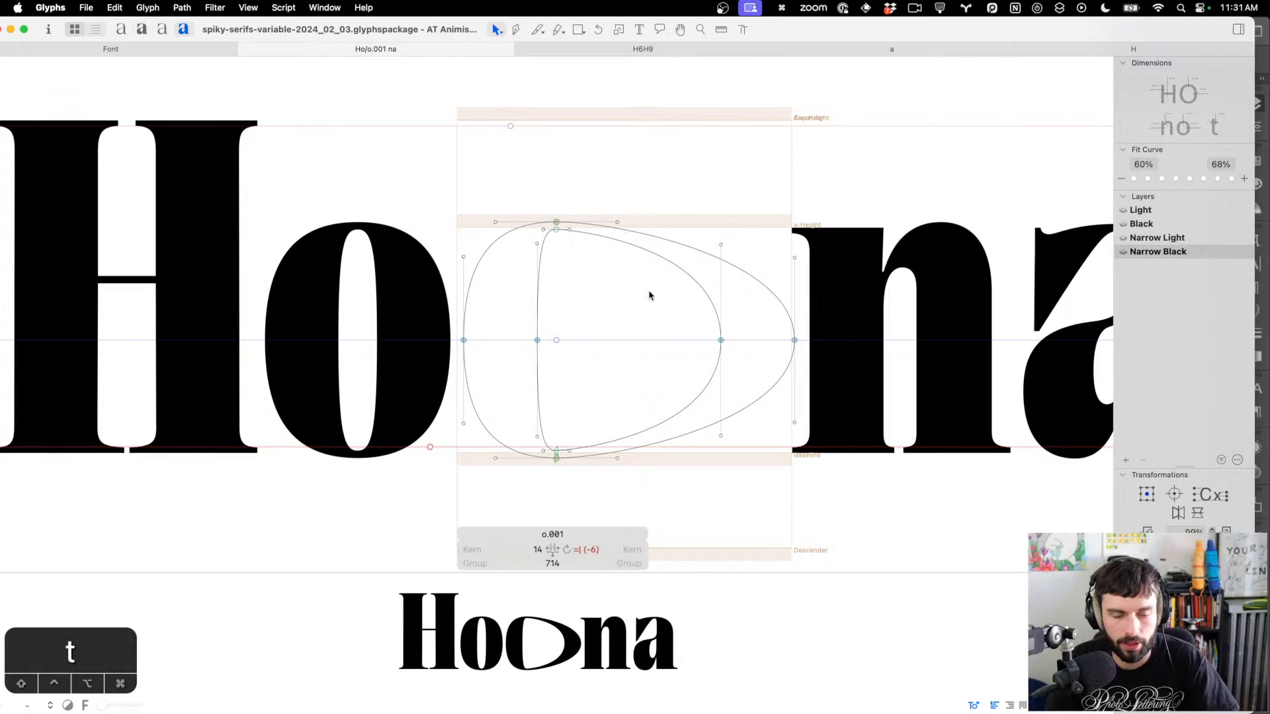
{"action": "left_click_drag", "start_coordinate": [654, 259], "coordinate": [711, 276]}
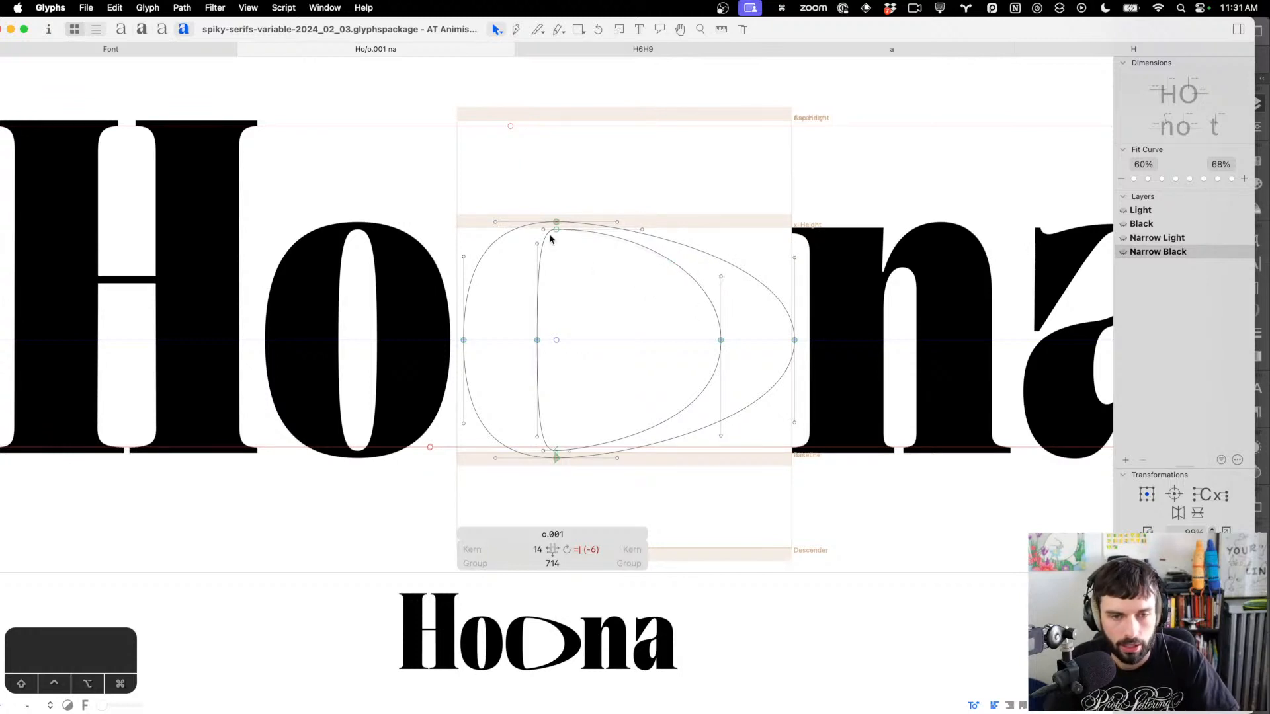
Undo the curve adjustment and all the rightward node moves on the duplicated o, keeping its widened sidebearing
{"action": "key", "text": "super+z"}
{"action": "key", "text": "super+z"}
{"action": "key", "text": "super+z"}
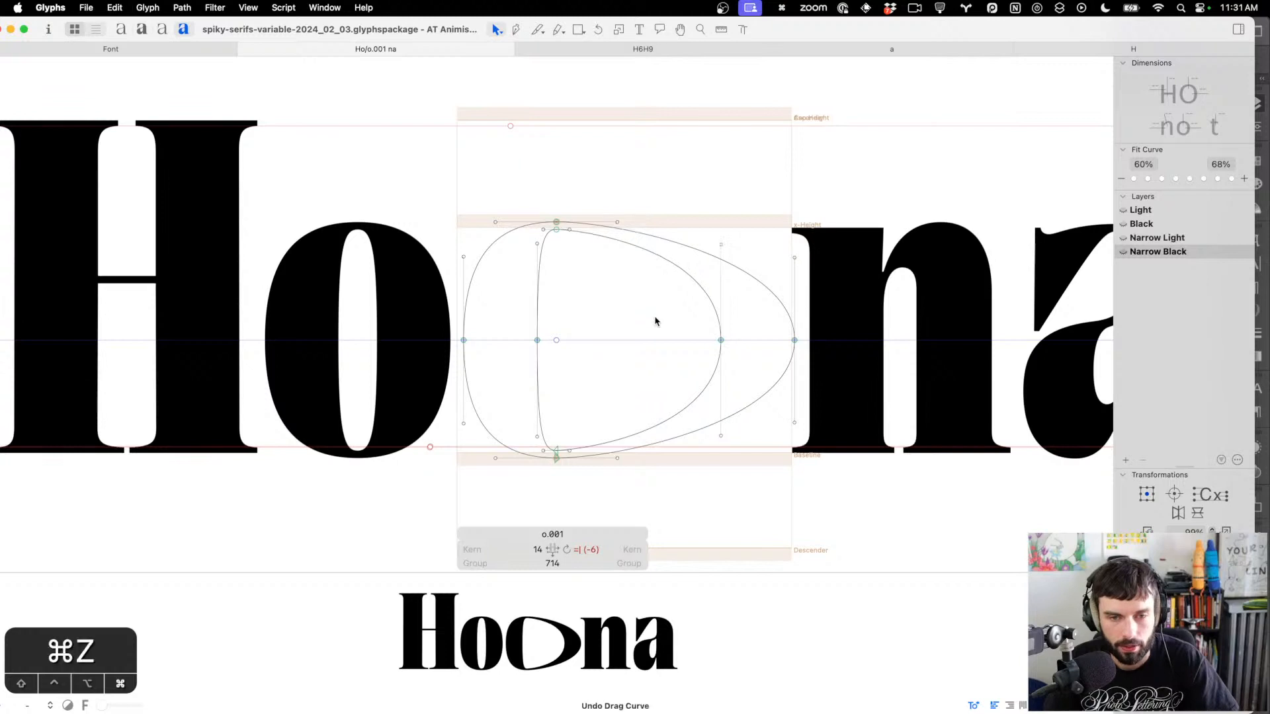
{"action": "key", "text": "super+z"}
{"action": "key", "text": "super+z"}
{"action": "key", "text": "super+z"}
{"action": "key", "text": "super+z"}
{"action": "key", "text": "super+z"}
{"action": "key", "text": "super+z"}
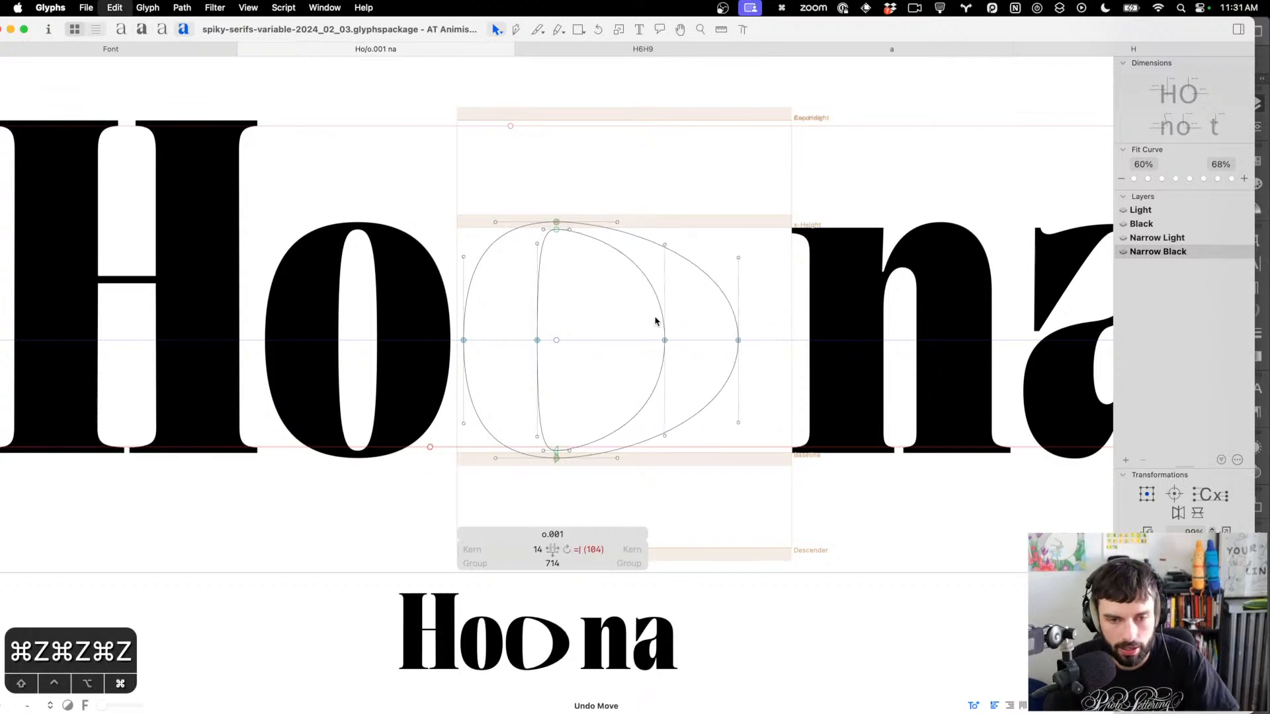
{"action": "key", "text": "super+z"}
{"action": "key", "text": "super+z"}
{"action": "key", "text": "super+z"}
{"action": "key", "text": "super+z"}
{"action": "key", "text": "super+z"}
{"action": "key", "text": "super+z"}
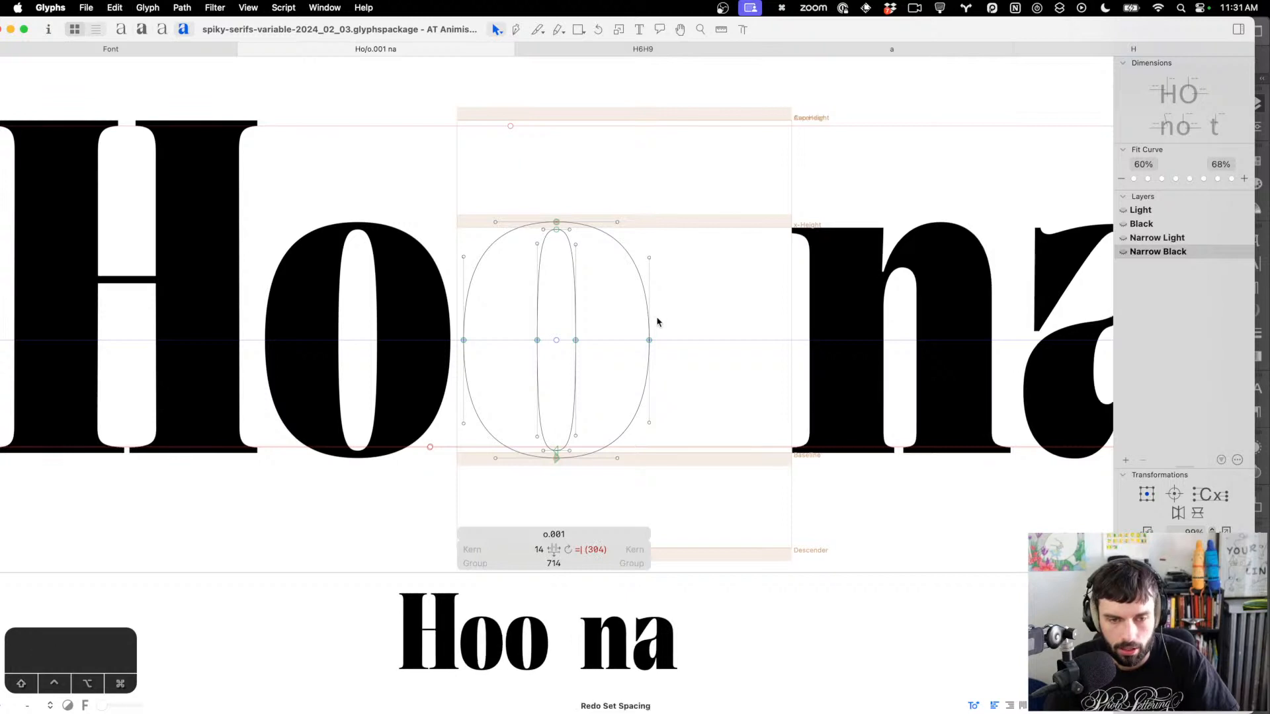
Move the duplicated o's two right extreme nodes to X 561.5 with proportionally scaled curve handles, and preview the filled shape
{"action": "left_click_drag", "start_coordinate": [693, 311], "coordinate": [558, 366]}
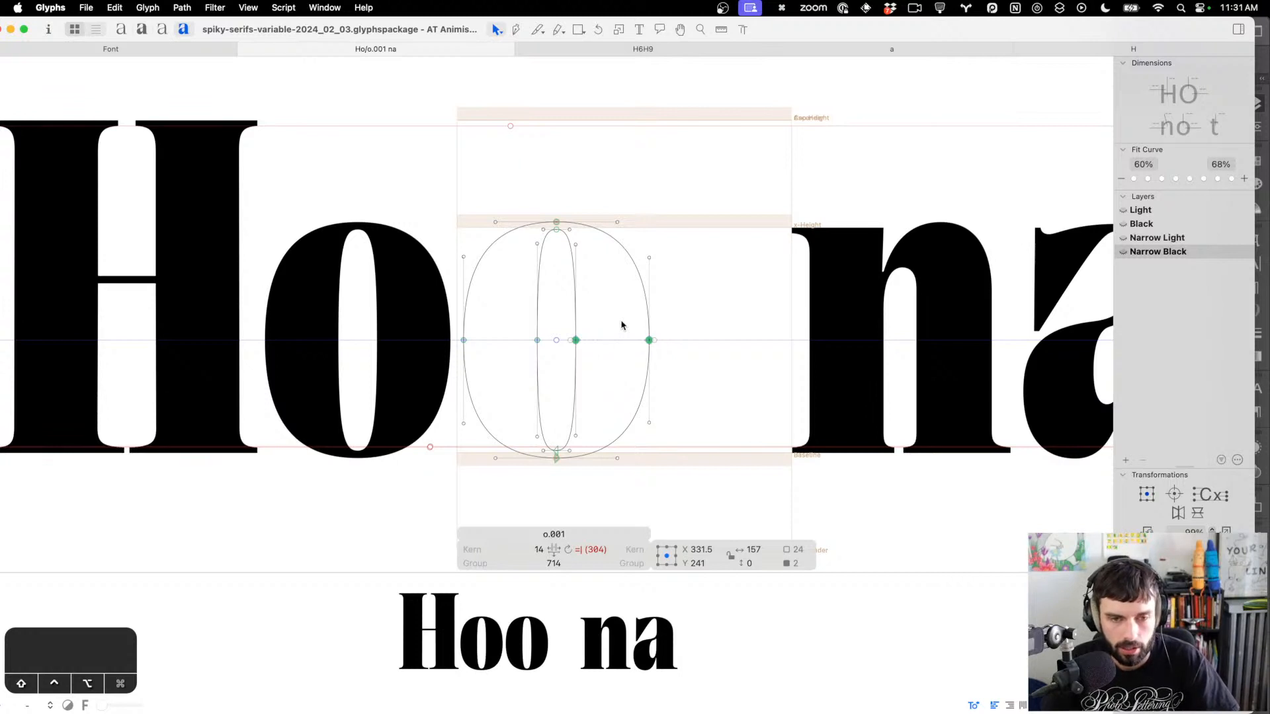
{"action": "key", "text": "ctrl+alt+shift+Right"}
{"action": "key", "text": "ctrl+alt+shift+Right"}
{"action": "key", "text": "ctrl+alt+shift+Right"}
{"action": "key", "text": "ctrl+alt+shift+Right"}
{"action": "key", "text": "ctrl+alt+shift+Right"}
{"action": "key", "text": "ctrl+alt+shift+Right"}
{"action": "key", "text": "ctrl+alt+shift+Right"}
{"action": "key", "text": "ctrl+alt+shift+Right"}
{"action": "key", "text": "ctrl+alt+shift+Right"}
{"action": "key", "text": "ctrl+alt+shift+Right"}
{"action": "key", "text": "ctrl+alt+shift+Right"}
{"action": "key", "text": "ctrl+alt+shift+Right"}
{"action": "key", "text": "ctrl+alt+shift+Right"}
{"action": "key", "text": "ctrl+alt+shift+Right"}
{"action": "key", "text": "ctrl+alt+shift+Right"}
{"action": "key", "text": "ctrl+alt+shift+Right"}
{"action": "key", "text": "ctrl+alt+shift+Right"}
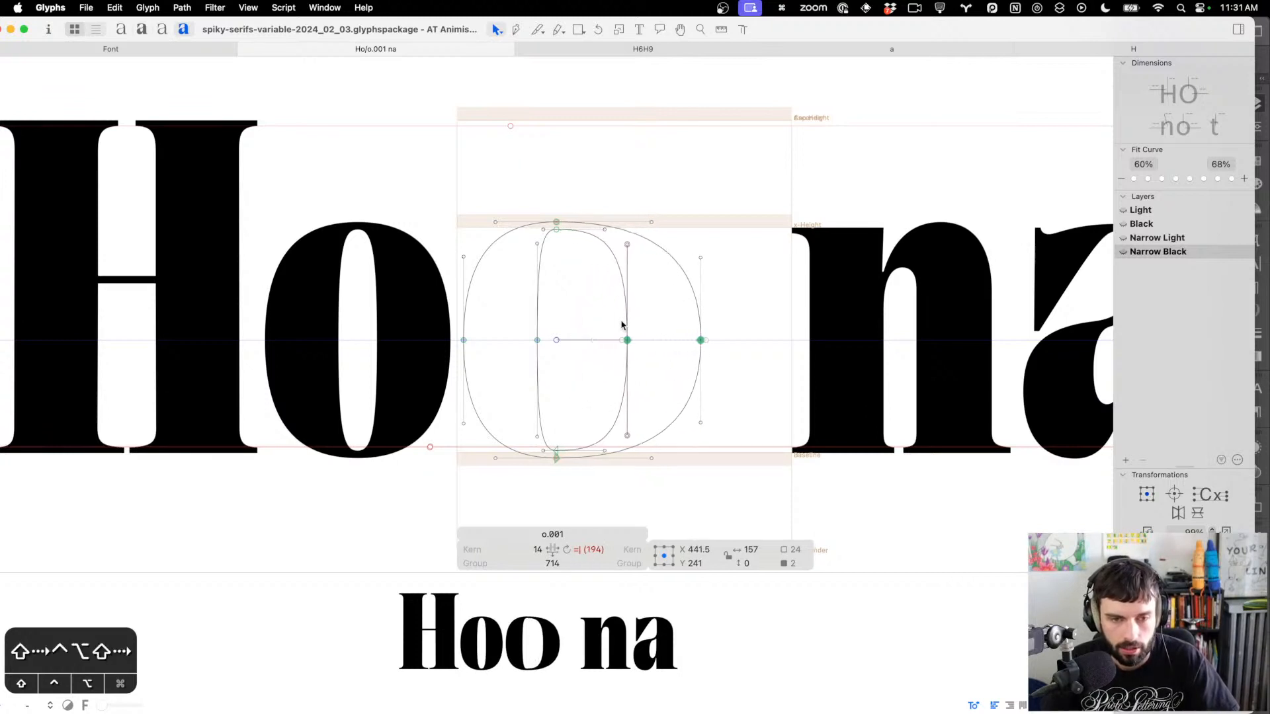
{"action": "key", "text": "ctrl+alt+shift+Right"}
{"action": "key", "text": "ctrl+alt+shift+Right"}
{"action": "key", "text": "ctrl+alt+shift+Right"}
{"action": "key", "text": "ctrl+alt+shift+Right"}
{"action": "key", "text": "ctrl+alt+shift+Right"}
{"action": "key", "text": "ctrl+alt+shift+Right"}
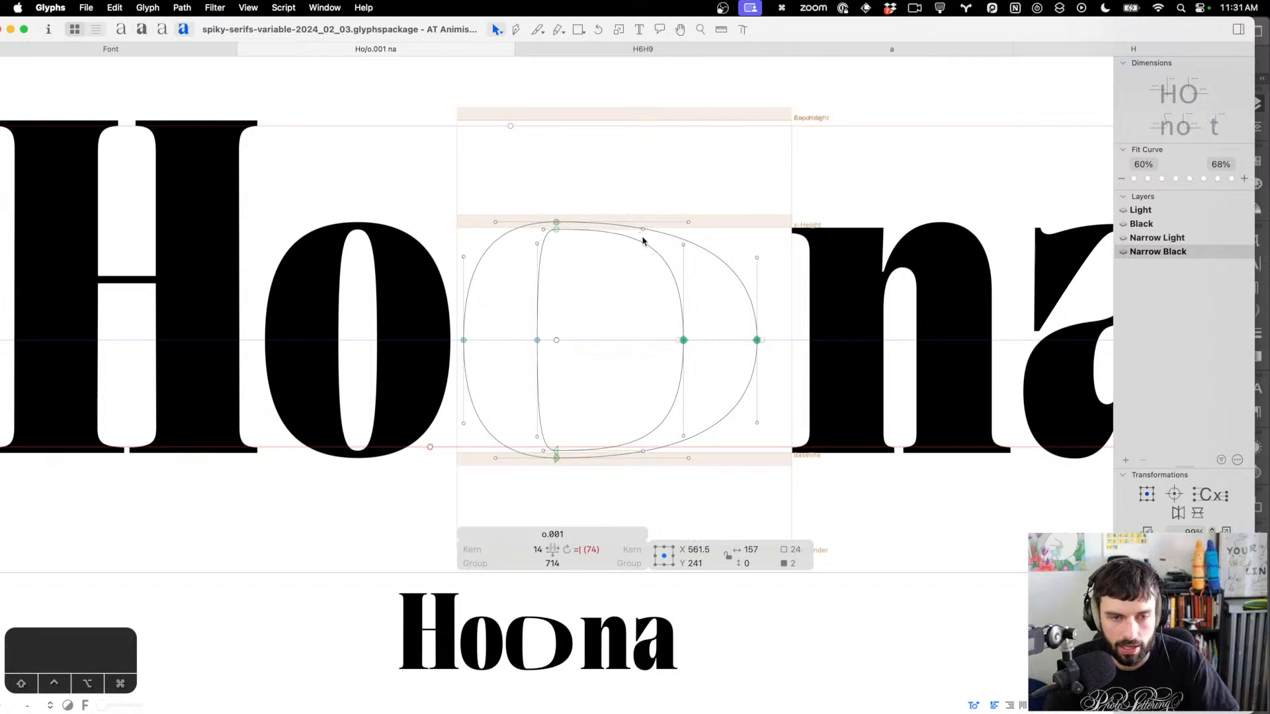
{"action": "key", "text": "t"}
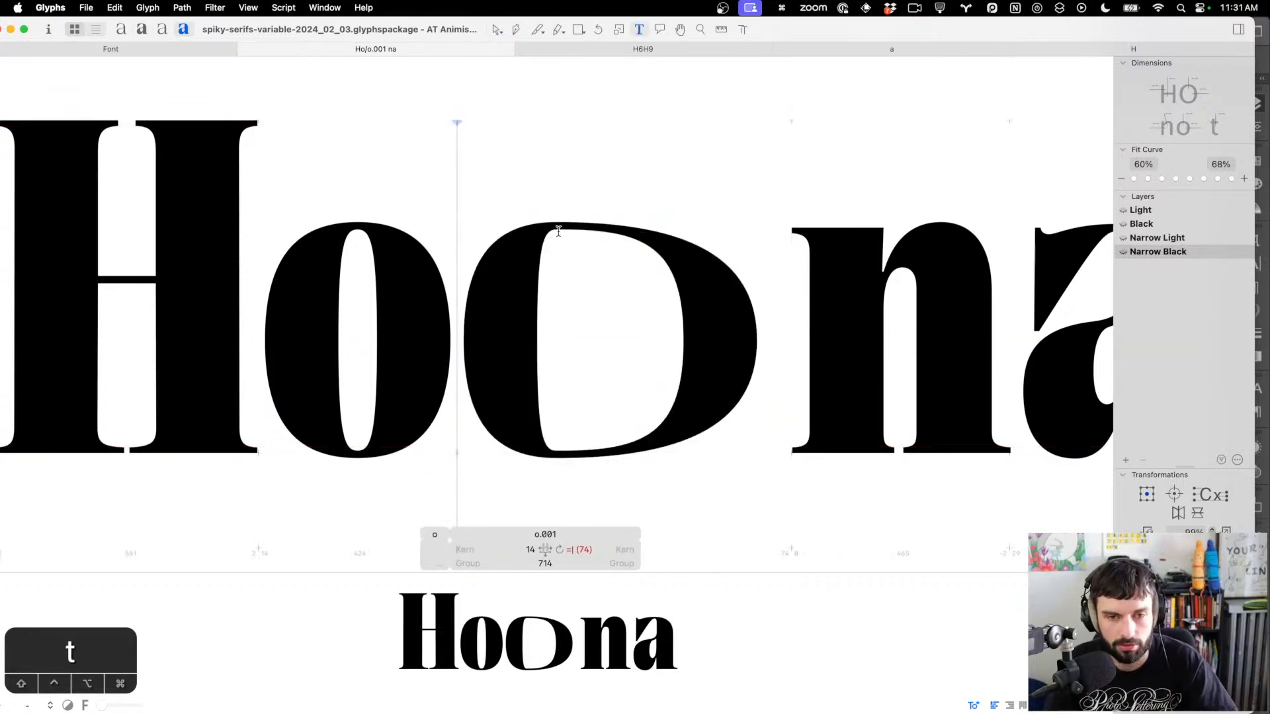
{"action": "double_click", "coordinate": [643, 336]}
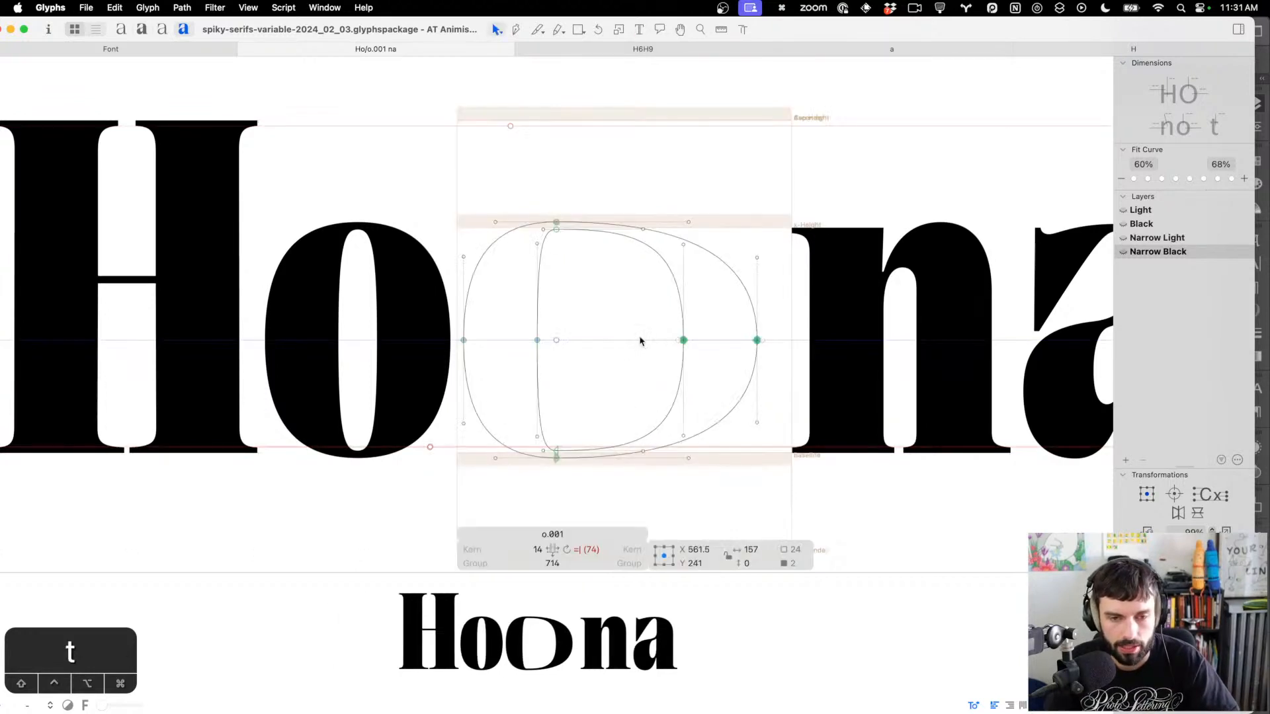
Shift the duplicated o's two right extreme nodes further right to X 621.5, scaling the adjoining handles proportionally
{"action": "left_click_drag", "start_coordinate": [592, 476], "coordinate": [556, 181]}
{"action": "left_click_drag", "start_coordinate": [680, 303], "coordinate": [895, 363]}
{"action": "key", "text": "super+z"}
{"action": "key", "text": "shift+Right"}
{"action": "key", "text": "ctrl+alt+shift+Right"}
{"action": "key", "text": "ctrl+alt+shift+Right"}
{"action": "key", "text": "ctrl+alt+shift+Right"}
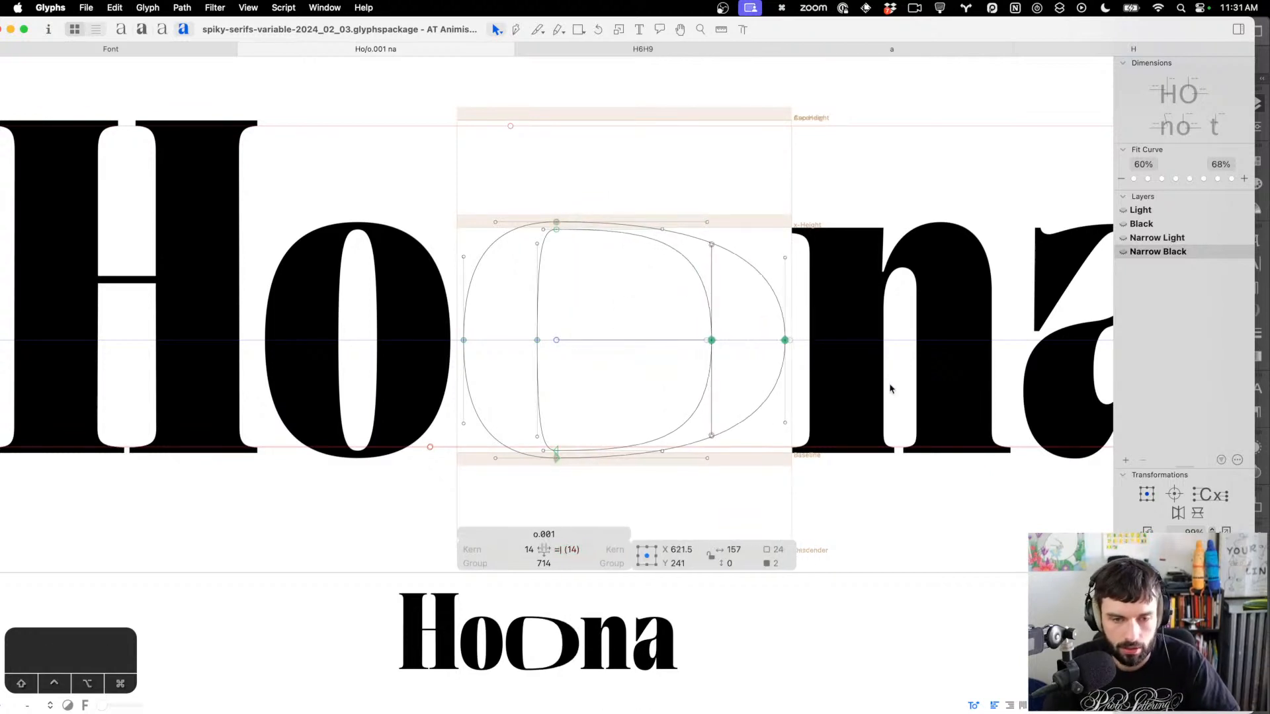
Move the widened o's four top and bottom extreme nodes right to X 362, scaling the adjoining handles proportionally
{"action": "left_click_drag", "start_coordinate": [597, 506], "coordinate": [550, 157]}
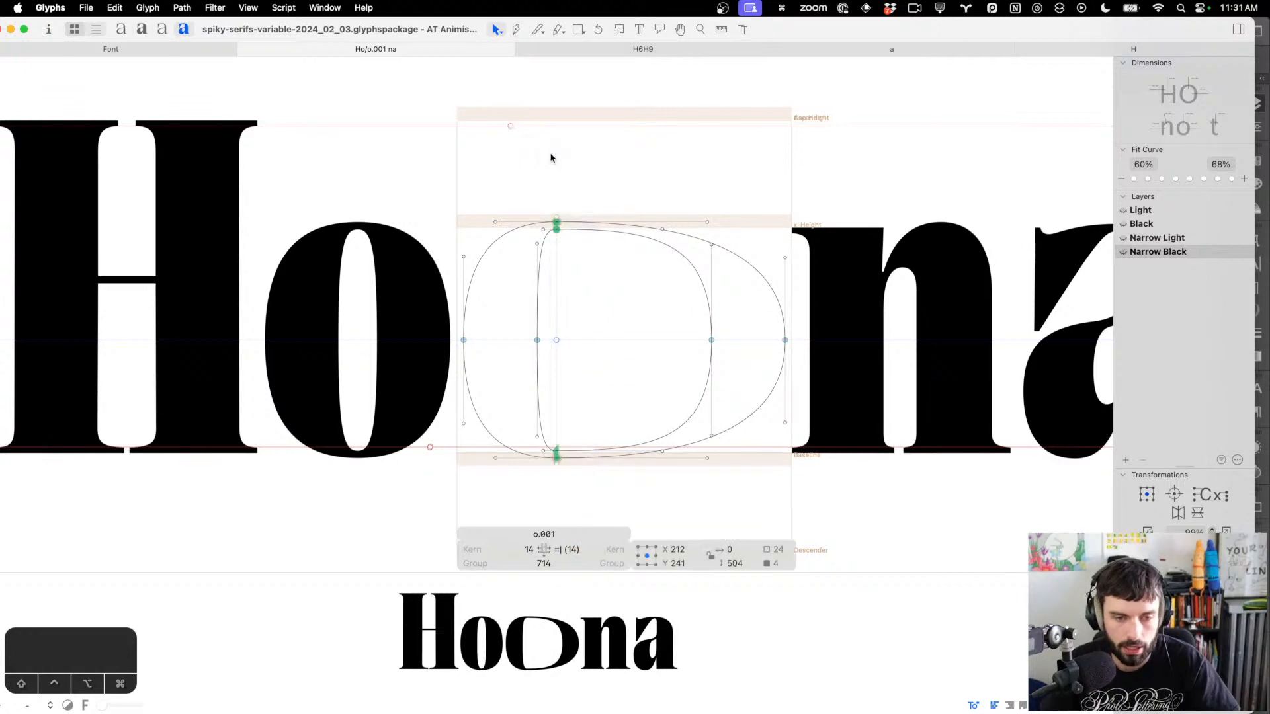
{"action": "key", "text": "ctrl+alt+shift+Right"}
{"action": "key", "text": "shift+Right"}
{"action": "key", "text": "ctrl+alt+shift+Right"}
{"action": "key", "text": "ctrl+alt+shift+Right"}
{"action": "key", "text": "ctrl+alt+shift+Right"}
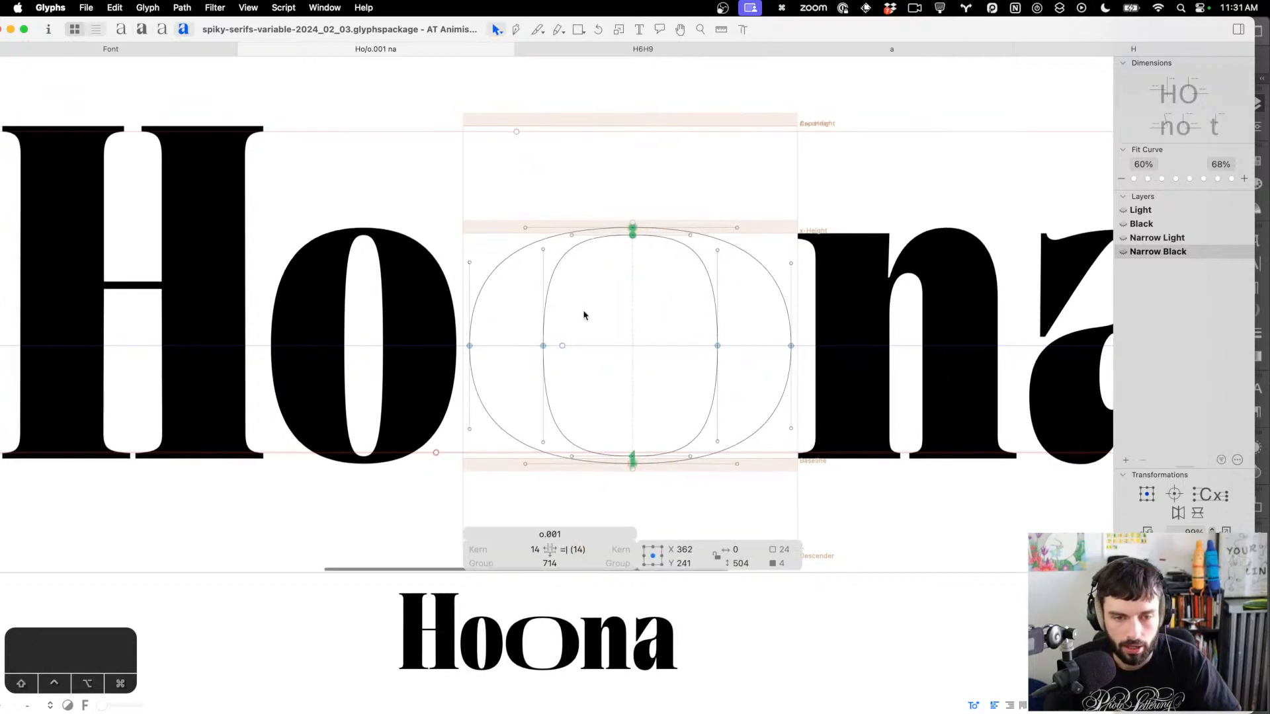
Delete the horizontal guide across the widened o and preview the filled shape within the word
{"action": "key", "text": "BackSpace"}
{"action": "key", "text": "t"}
{"action": "left_click", "coordinate": [562, 348]}
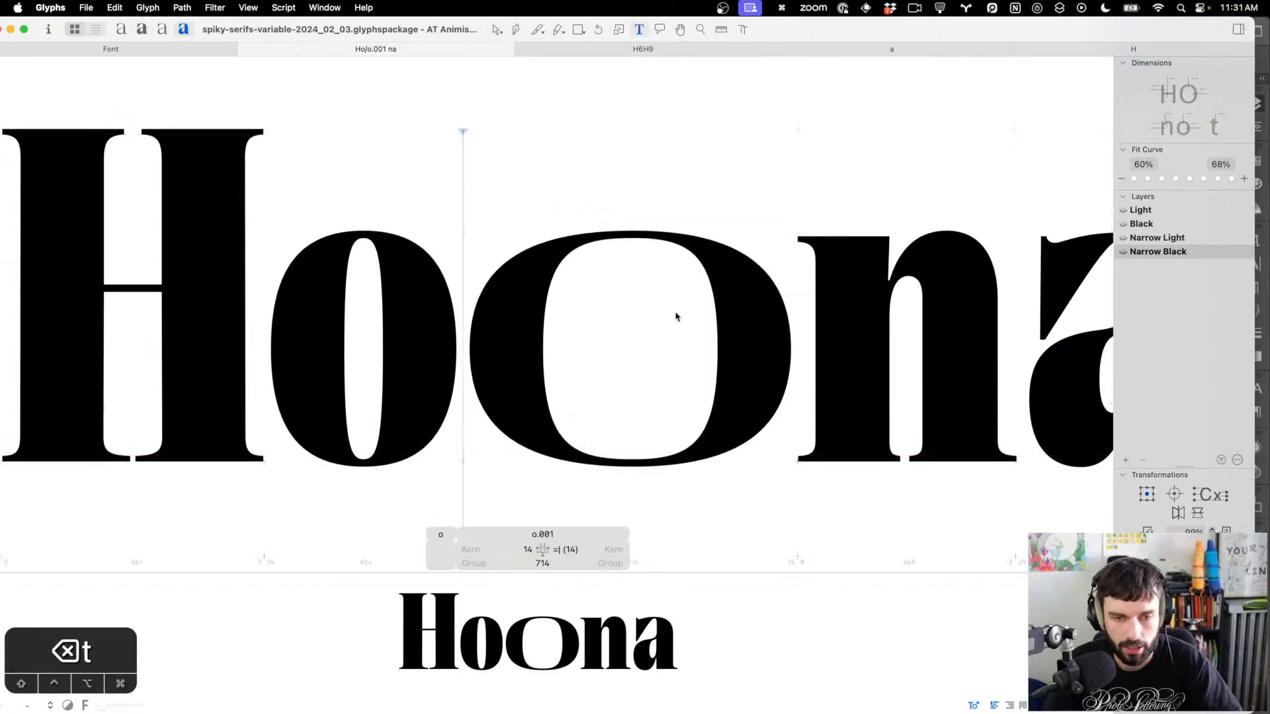
{"action": "left_click", "coordinate": [675, 316]}
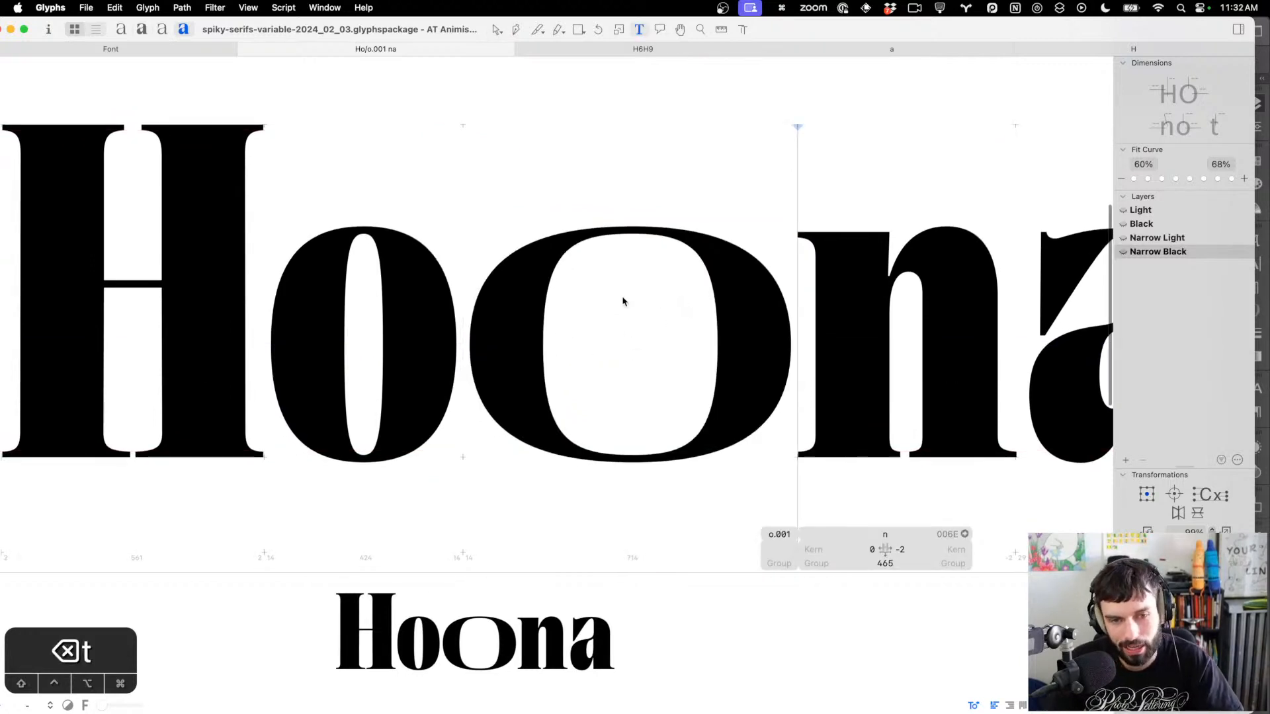
{"action": "scroll", "coordinate": [624, 301], "scroll_direction": "down", "scroll_amount": 3}
{"action": "scroll", "coordinate": [622, 298], "scroll_direction": "down", "scroll_amount": 2}
{"action": "scroll", "coordinate": [630, 305], "scroll_direction": "up", "scroll_amount": 4}
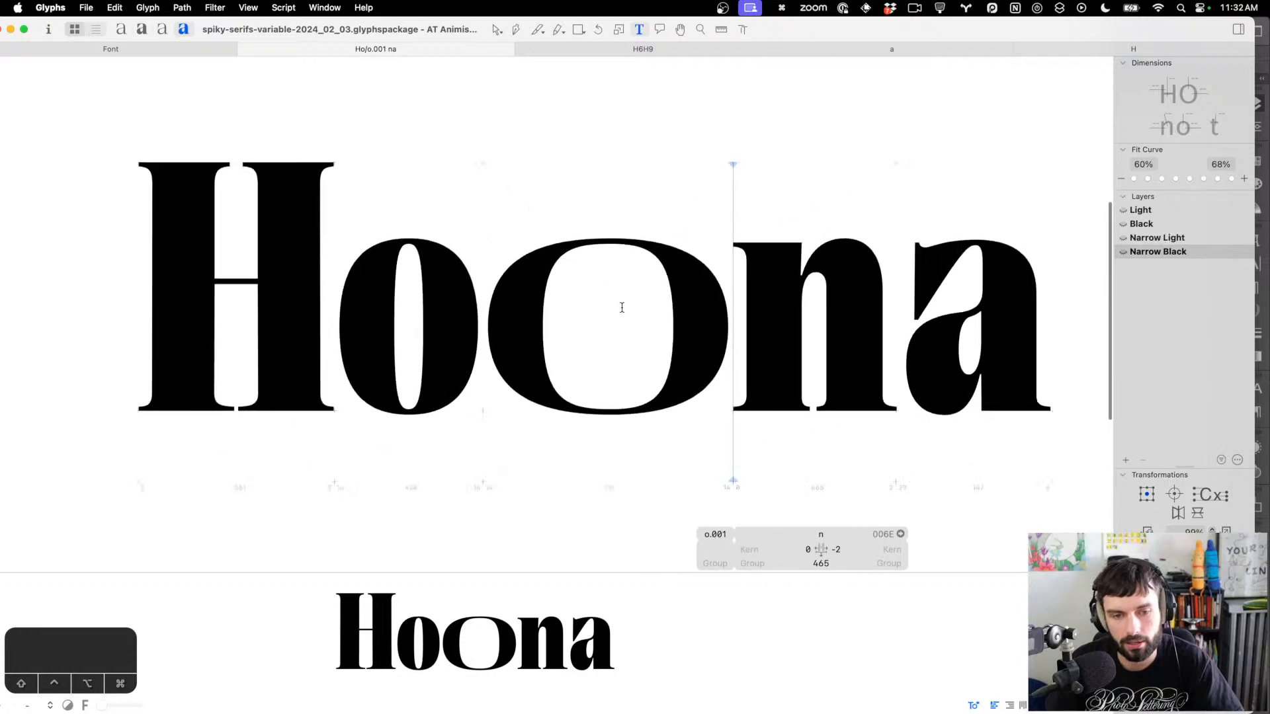
{"action": "key", "text": "Escape"}
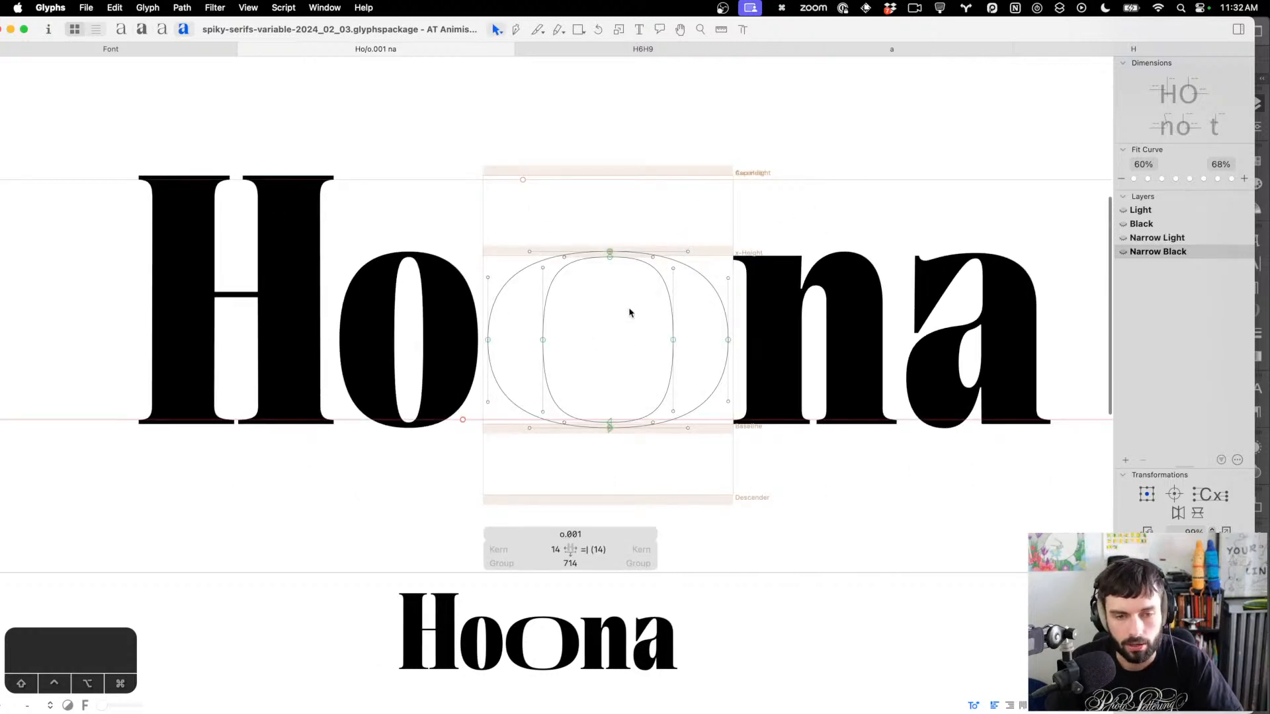
{"action": "key", "text": "t"}
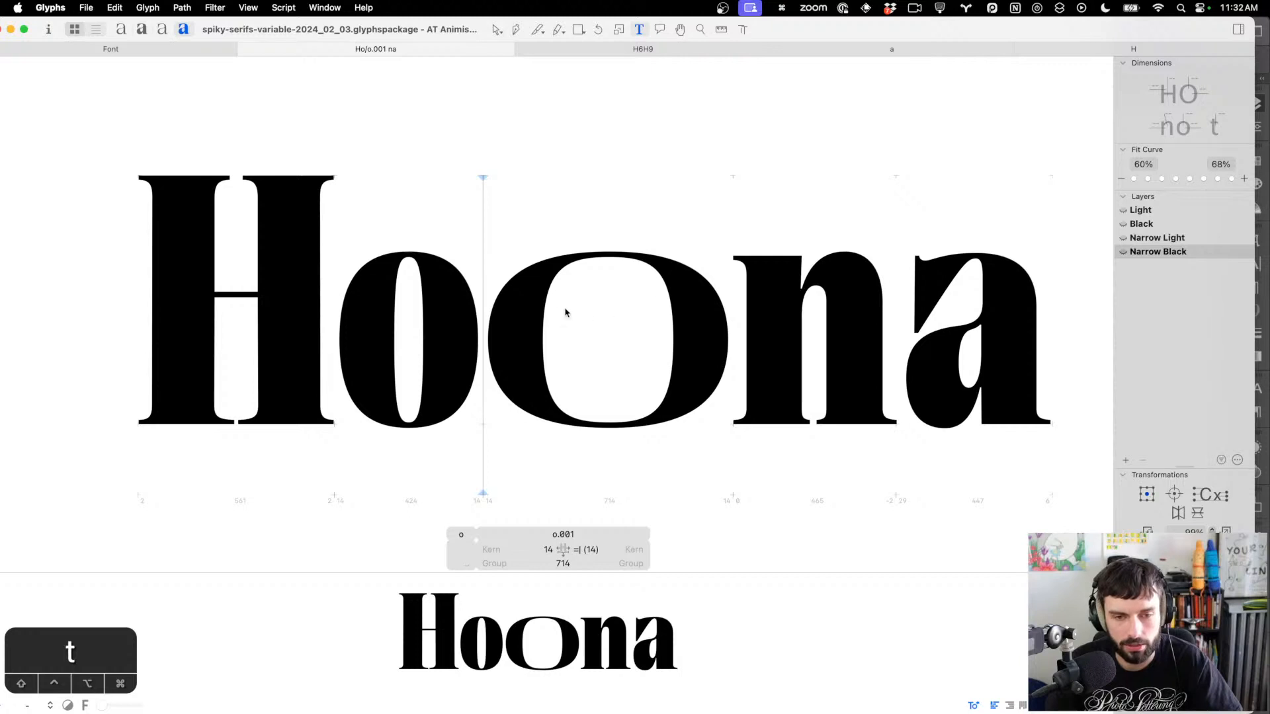
Duplicate the original narrow o as a second comparison glyph and set its width to 714
{"action": "left_click", "coordinate": [344, 305]}
{"action": "key", "text": "super+d"}
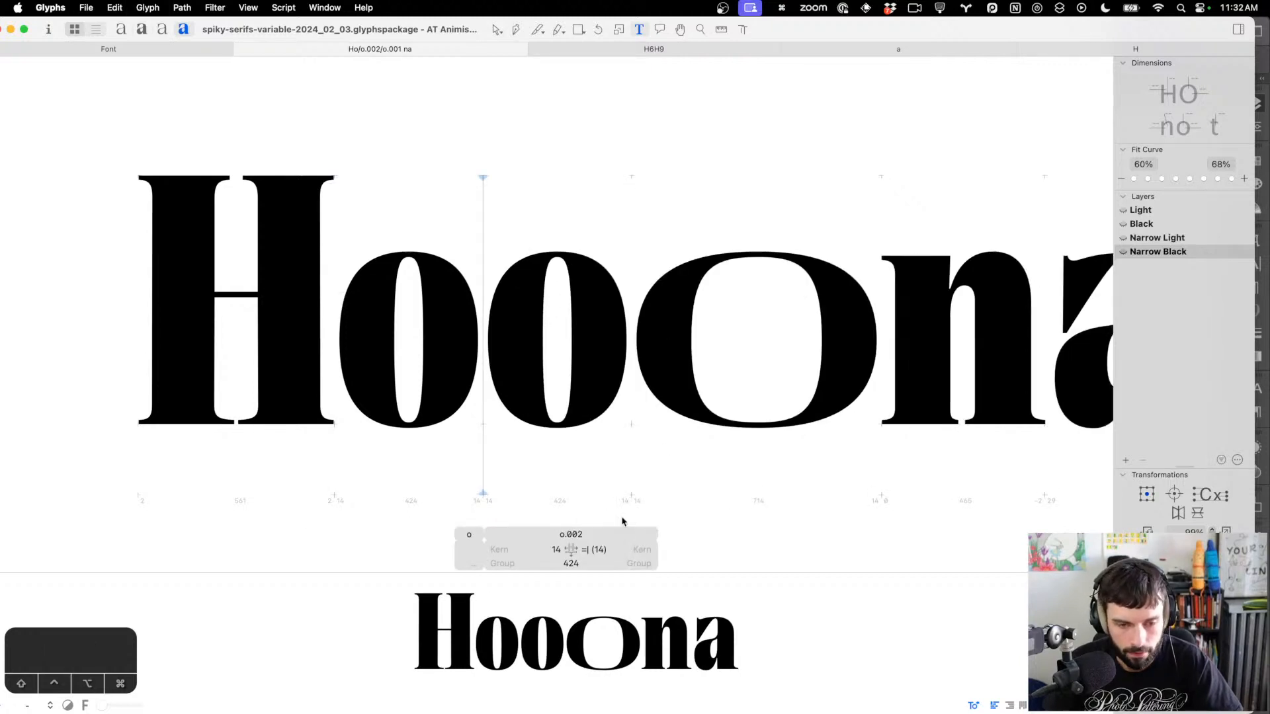
{"action": "left_click", "coordinate": [573, 562]}
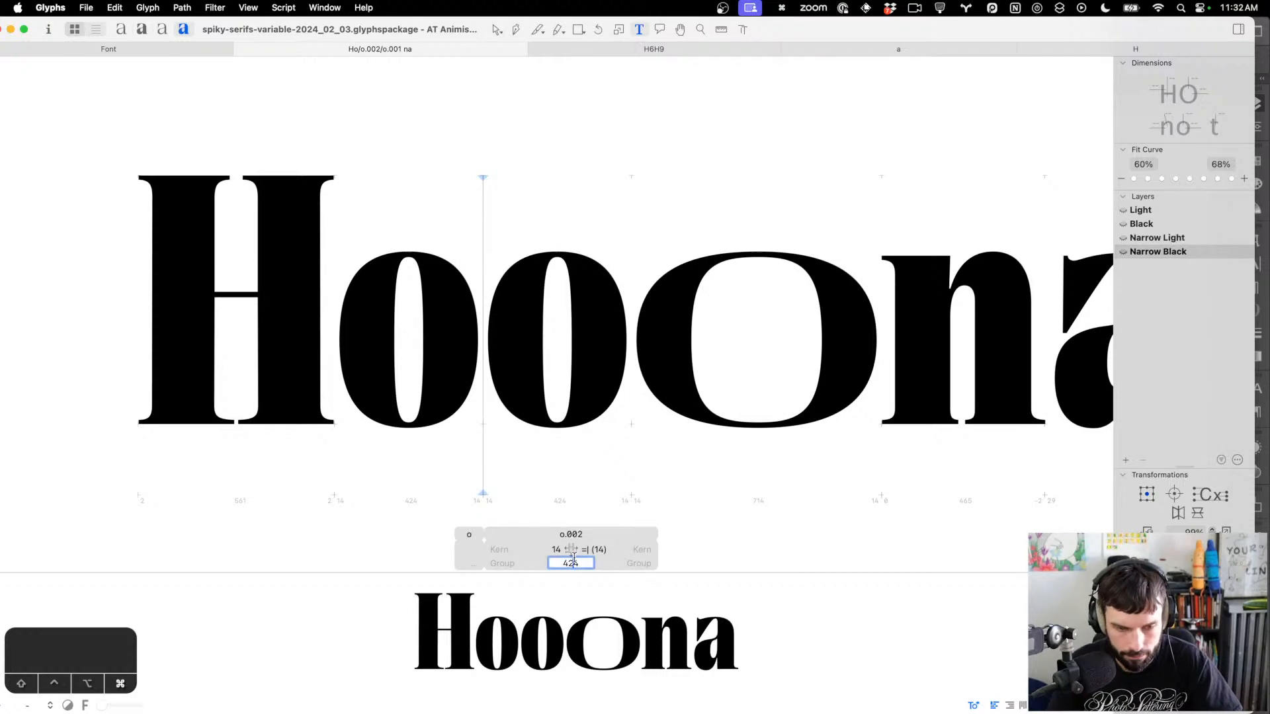
{"action": "type", "text": "714"}
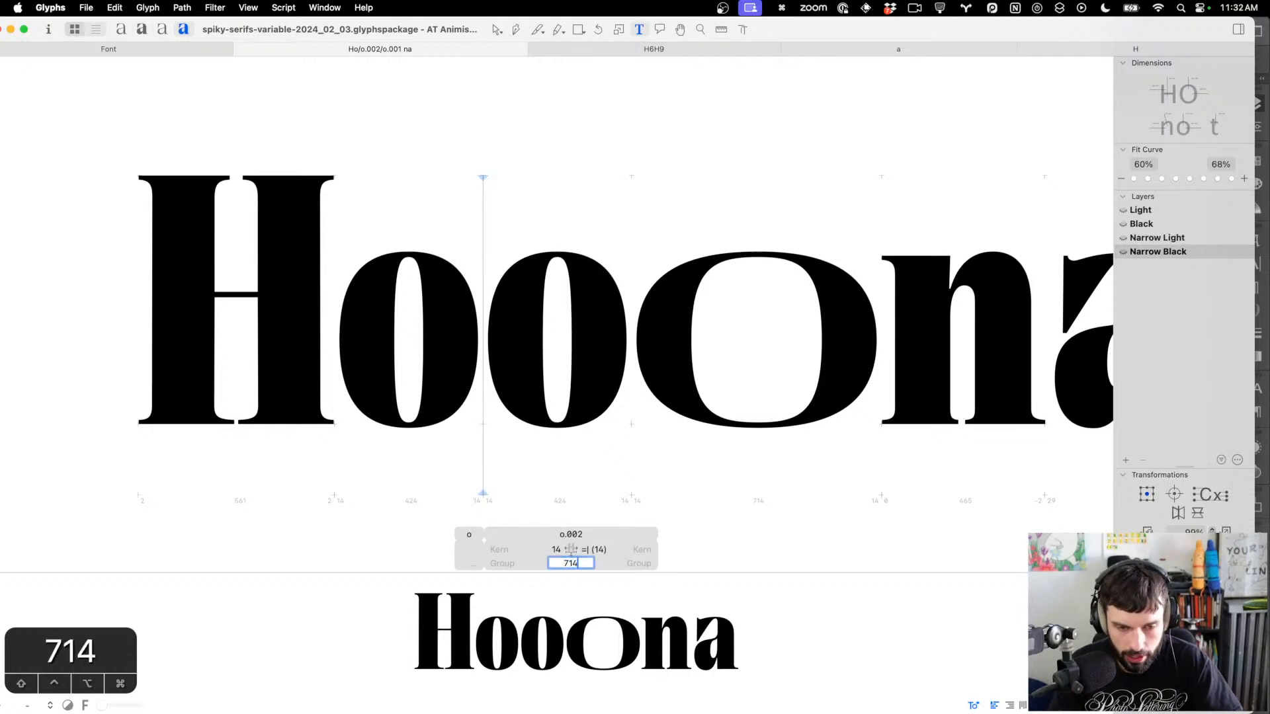
{"action": "key", "text": "Tab"}
Move the new duplicate o's two right extreme nodes horizontally to X 621.5 without proportional handle scaling
{"action": "double_click", "coordinate": [562, 307]}
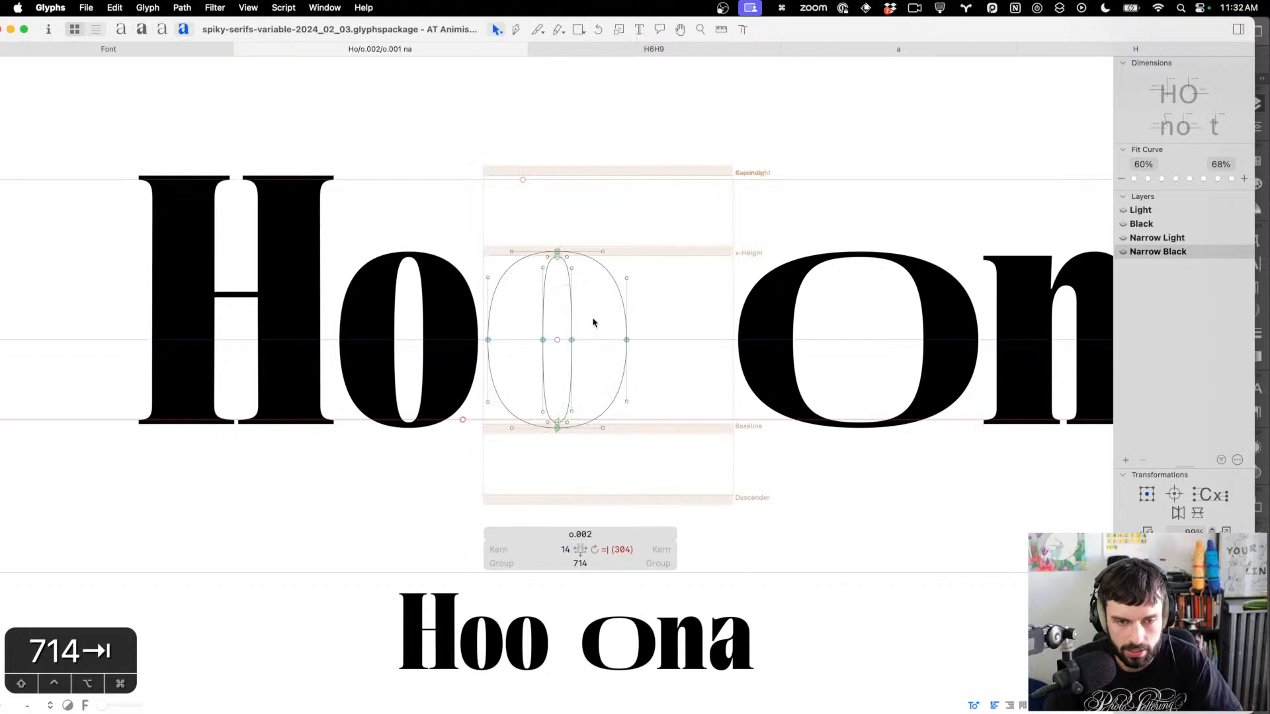
{"action": "key", "text": "shift+Right"}
{"action": "key", "text": "shift+Down"}
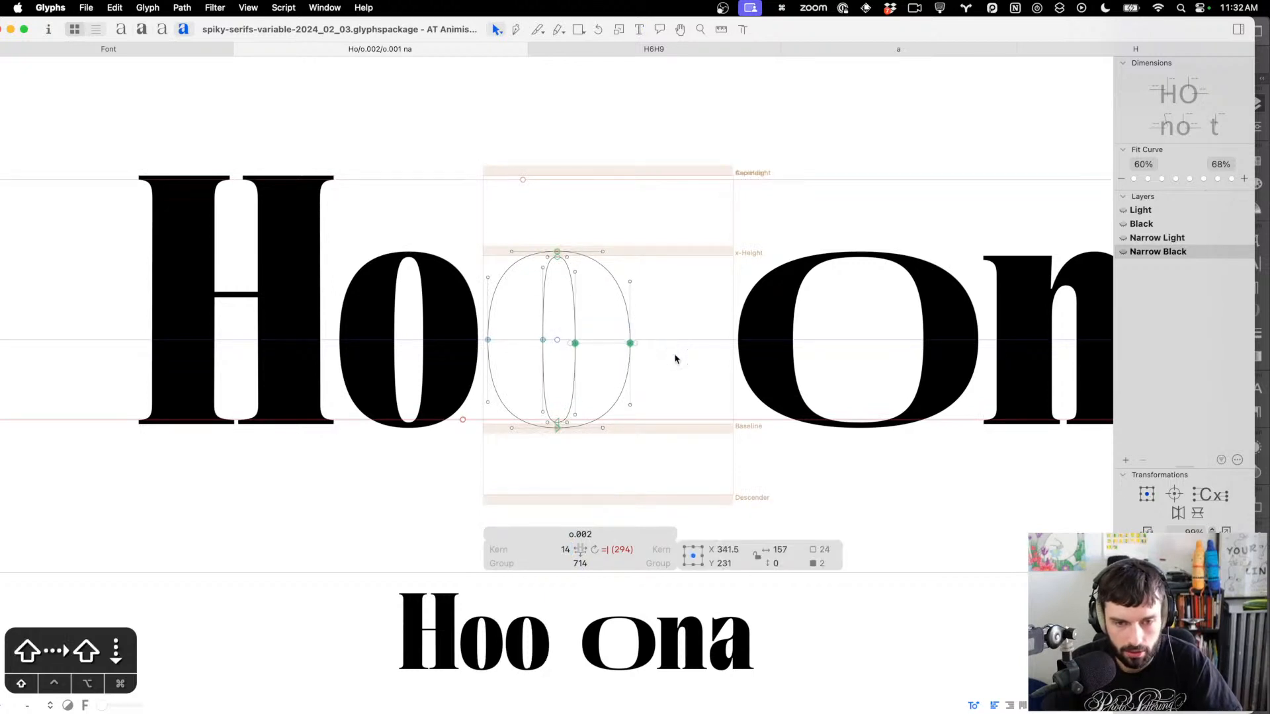
{"action": "key", "text": "shift+Up"}
{"action": "key", "text": "shift+Right"}
{"action": "key", "text": "shift+Right"}
{"action": "key", "text": "shift+Right"}
{"action": "key", "text": "shift+Right"}
{"action": "key", "text": "shift+Right"}
{"action": "key", "text": "shift+Right"}
{"action": "key", "text": "shift+Right"}
{"action": "key", "text": "shift+Right"}
{"action": "key", "text": "shift+Right"}
{"action": "key", "text": "shift+Right"}
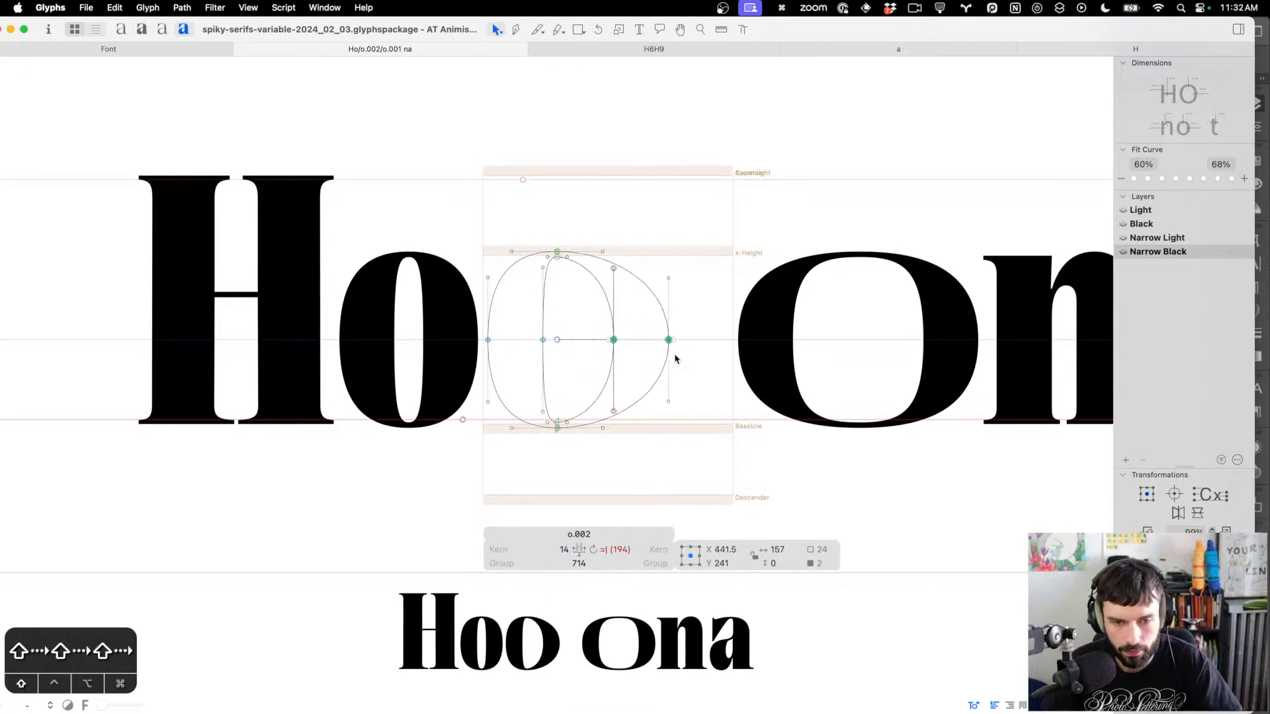
{"action": "key", "text": "shift+Right"}
{"action": "key", "text": "shift+Right"}
{"action": "key", "text": "shift+Right"}
{"action": "key", "text": "shift+Right"}
{"action": "key", "text": "shift+Right"}
{"action": "key", "text": "shift+Right"}
{"action": "key", "text": "shift+Right"}
{"action": "key", "text": "shift+Right"}
{"action": "key", "text": "shift+Right"}
{"action": "key", "text": "shift+Right"}
{"action": "key", "text": "shift+Right"}
{"action": "key", "text": "shift+Right"}
{"action": "key", "text": "shift+Right"}
{"action": "key", "text": "shift+Right"}
{"action": "key", "text": "shift+Right"}
{"action": "key", "text": "shift+Right"}
{"action": "key", "text": "shift+Right"}
{"action": "key", "text": "shift+Right"}
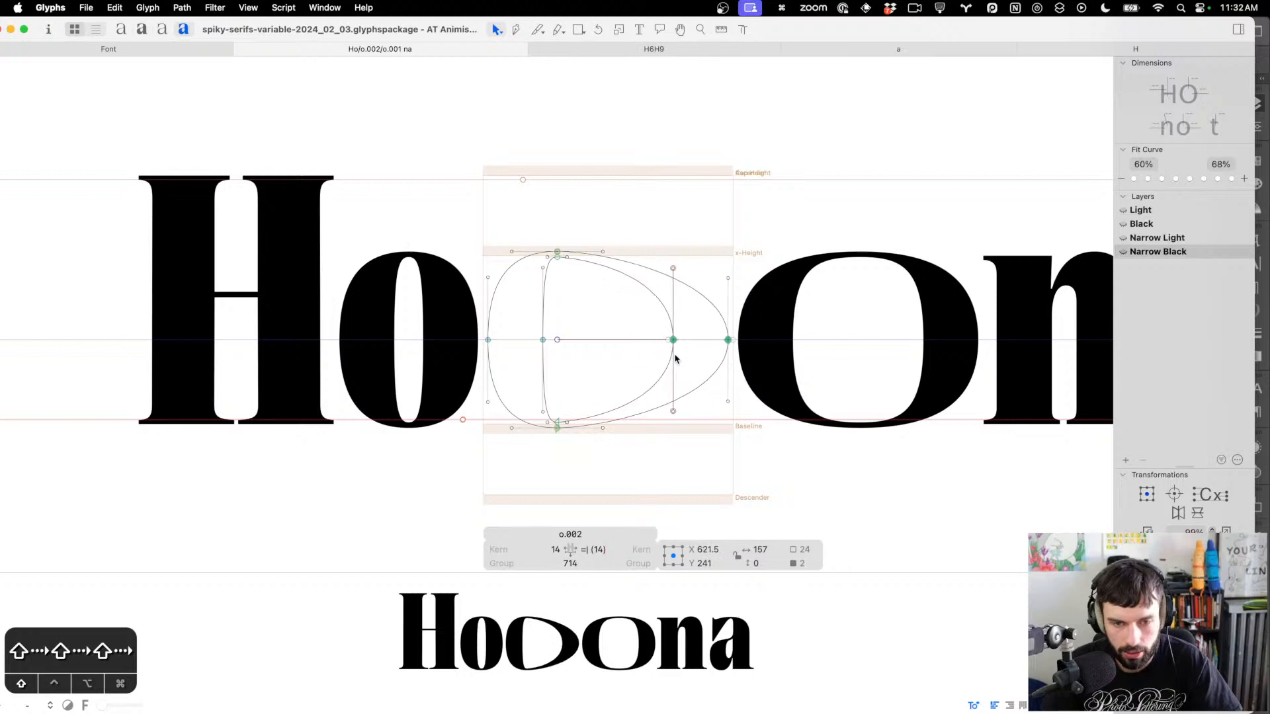
Move the new duplicate's four top and bottom extreme nodes to X 362, leaving their handle lengths unscaled
{"action": "left_click_drag", "start_coordinate": [562, 442], "coordinate": [553, 201]}
{"action": "key", "text": "shift+Right"}
{"action": "key", "text": "shift+Right"}
{"action": "key", "text": "shift+Right"}
{"action": "key", "text": "shift+Right"}
{"action": "key", "text": "shift+Right"}
{"action": "key", "text": "shift+Right"}
{"action": "key", "text": "shift+Right"}
{"action": "key", "text": "shift+Right"}
{"action": "key", "text": "shift+Right"}
{"action": "key", "text": "shift+Right"}
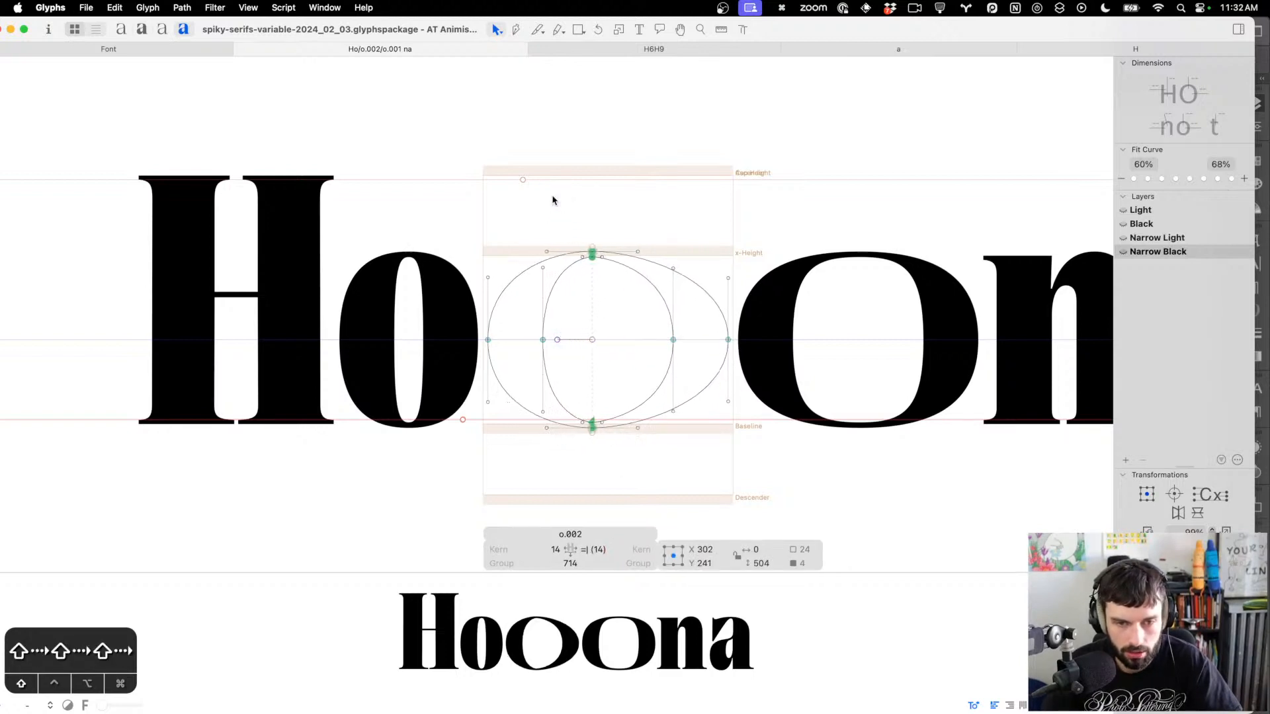
{"action": "key", "text": "shift+Right"}
{"action": "key", "text": "shift+Right"}
{"action": "key", "text": "shift+Right"}
{"action": "key", "text": "shift+Right"}
{"action": "key", "text": "shift+Right"}
{"action": "key", "text": "shift+Right"}
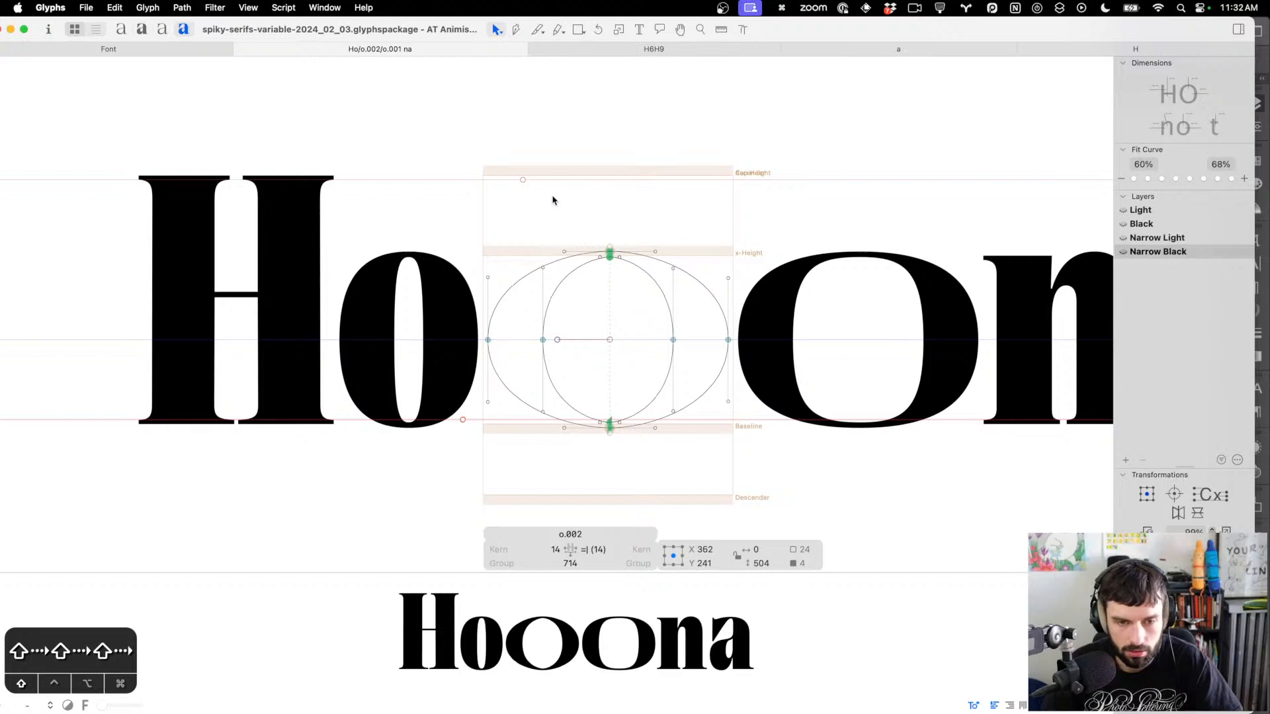
Replace the new duplicate's horizontal guide with one running through the counter's left and right extreme nodes
{"action": "key", "text": "BackSpace"}
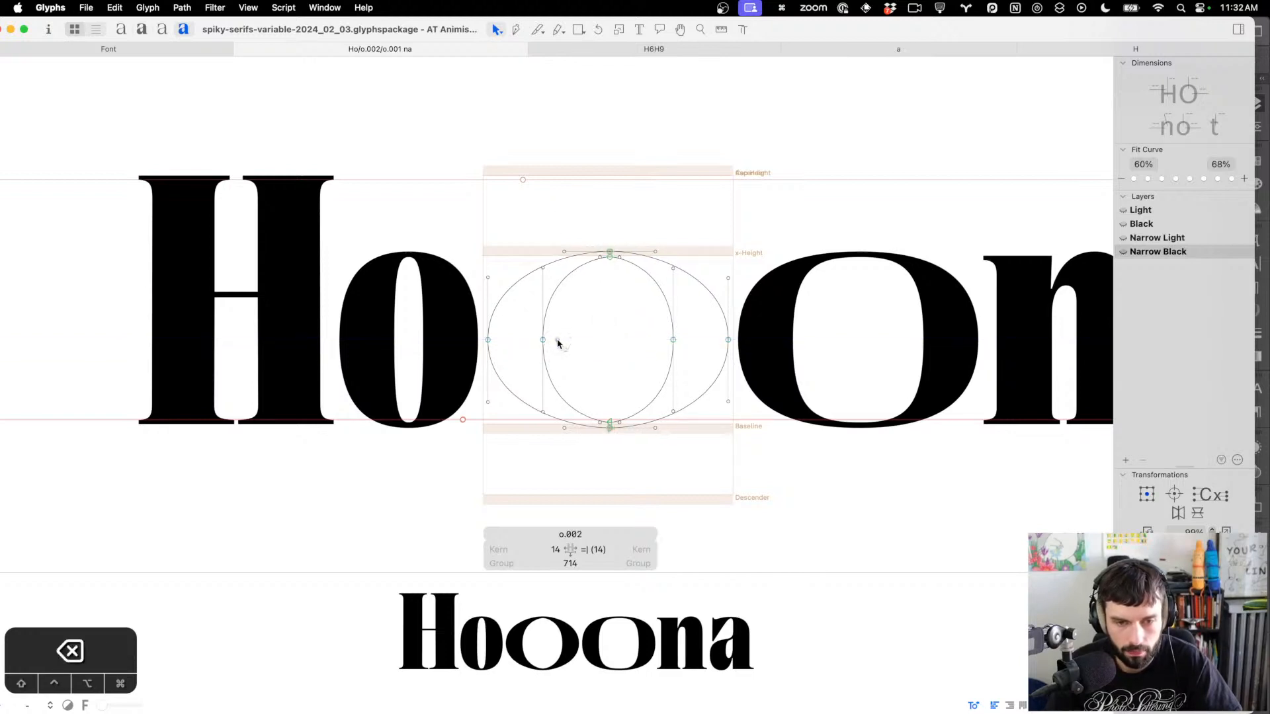
{"action": "key", "text": "t"}
{"action": "double_click", "coordinate": [582, 332]}
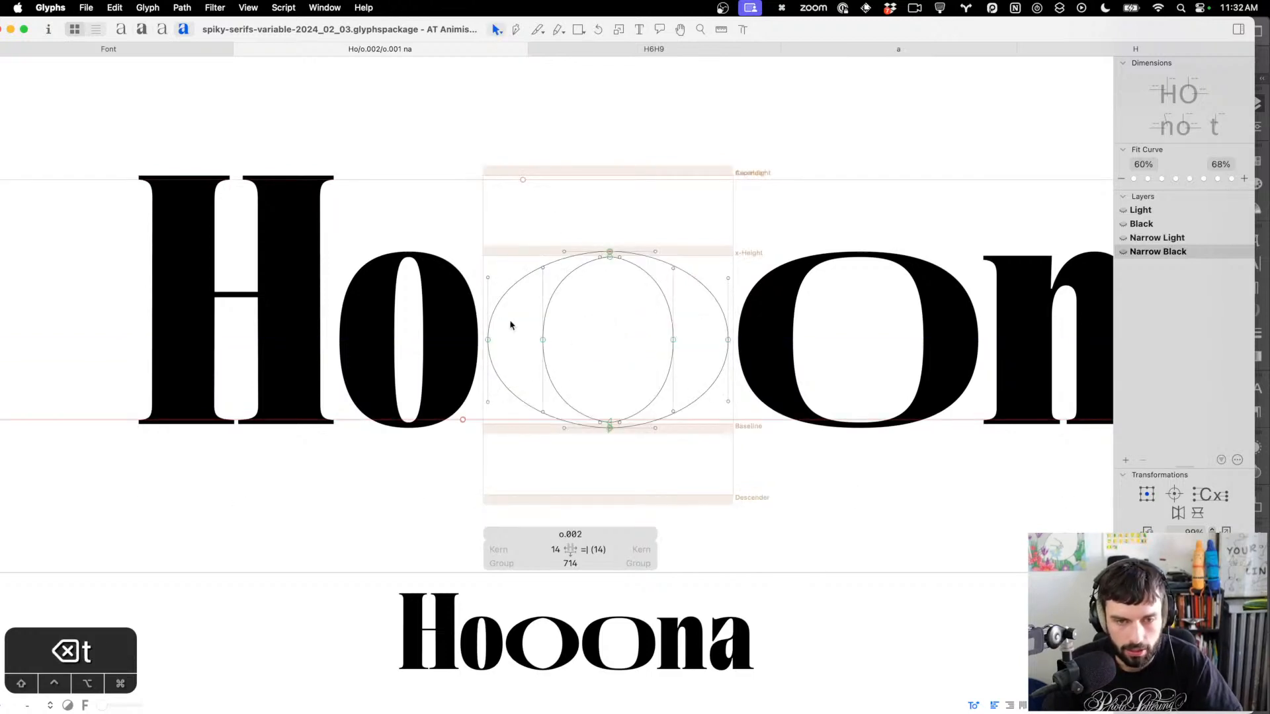
{"action": "left_click_drag", "start_coordinate": [509, 322], "coordinate": [691, 343]}
{"action": "right_click", "coordinate": [692, 344]}
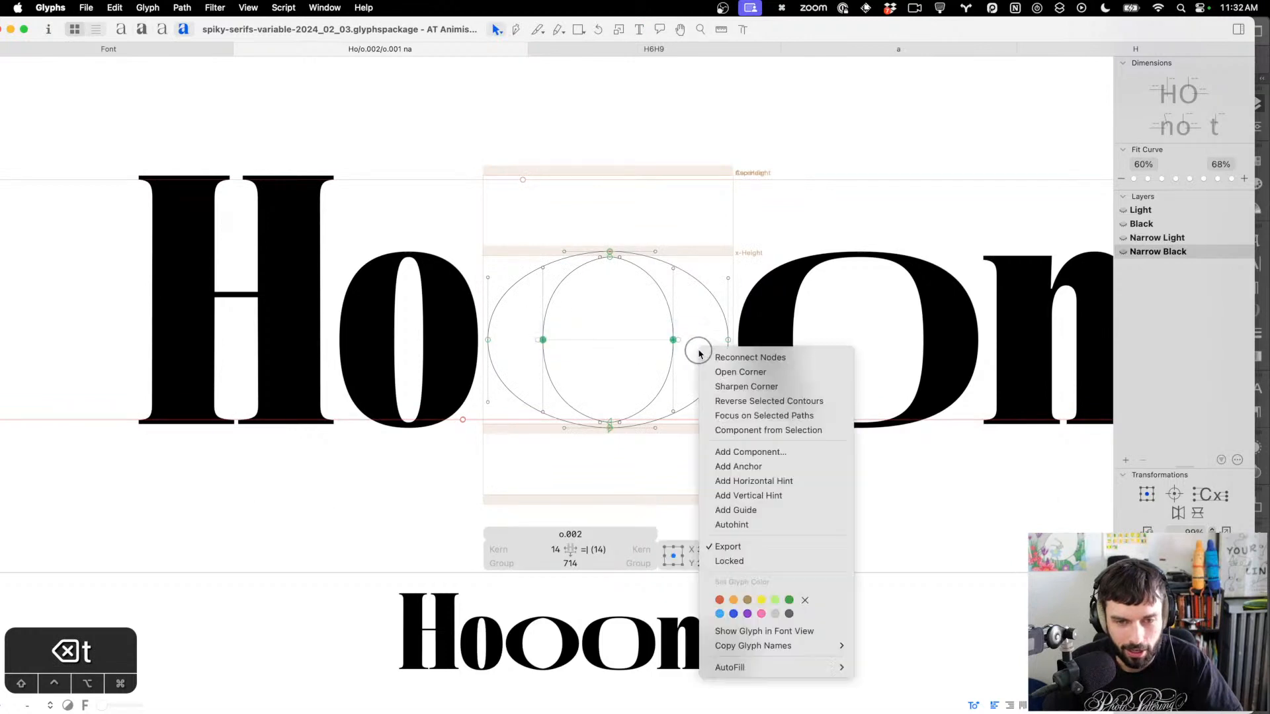
{"action": "left_click", "coordinate": [761, 515]}
{"action": "left_click", "coordinate": [613, 232]}
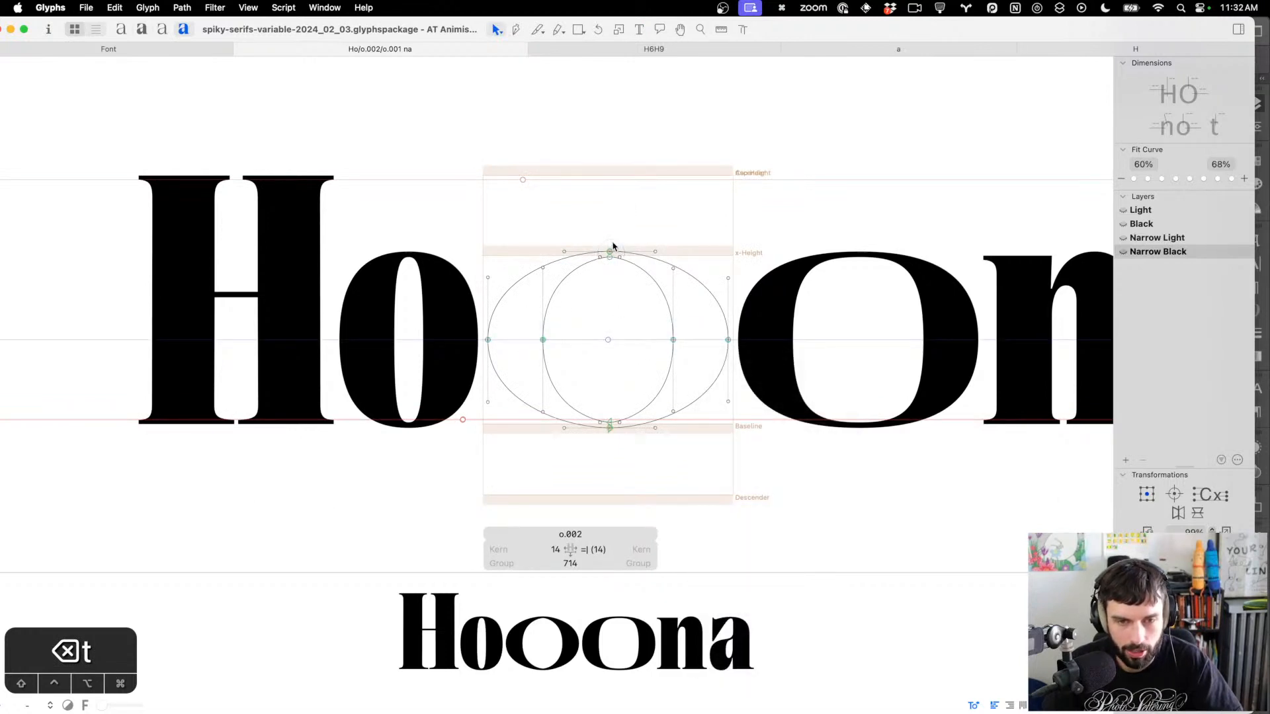
Centre the new duplicate's four top and bottom extreme nodes on the guide's midpoint at X 357
{"action": "left_click_drag", "start_coordinate": [612, 238], "coordinate": [609, 482]}
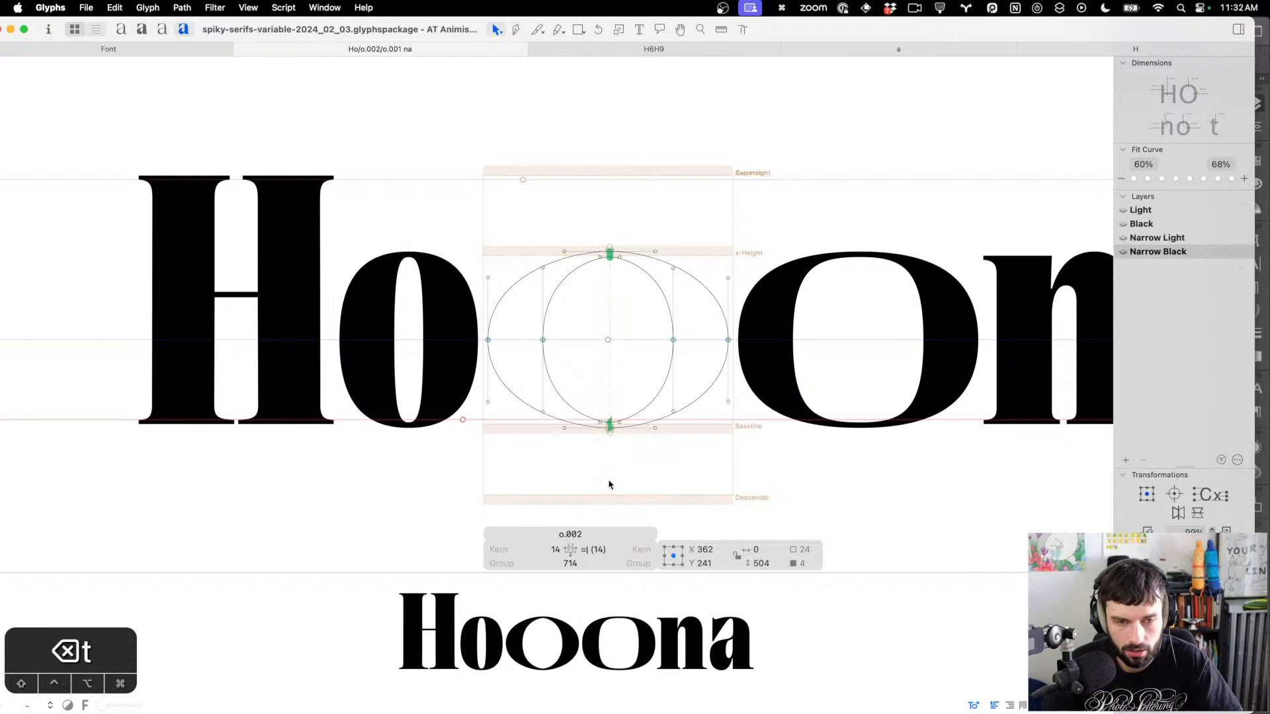
{"action": "key", "text": "shift+Left"}
{"action": "key", "text": "Right"}
{"action": "key", "text": "Right"}
{"action": "key", "text": "Right"}
{"action": "key", "text": "Right"}
{"action": "key", "text": "Right"}
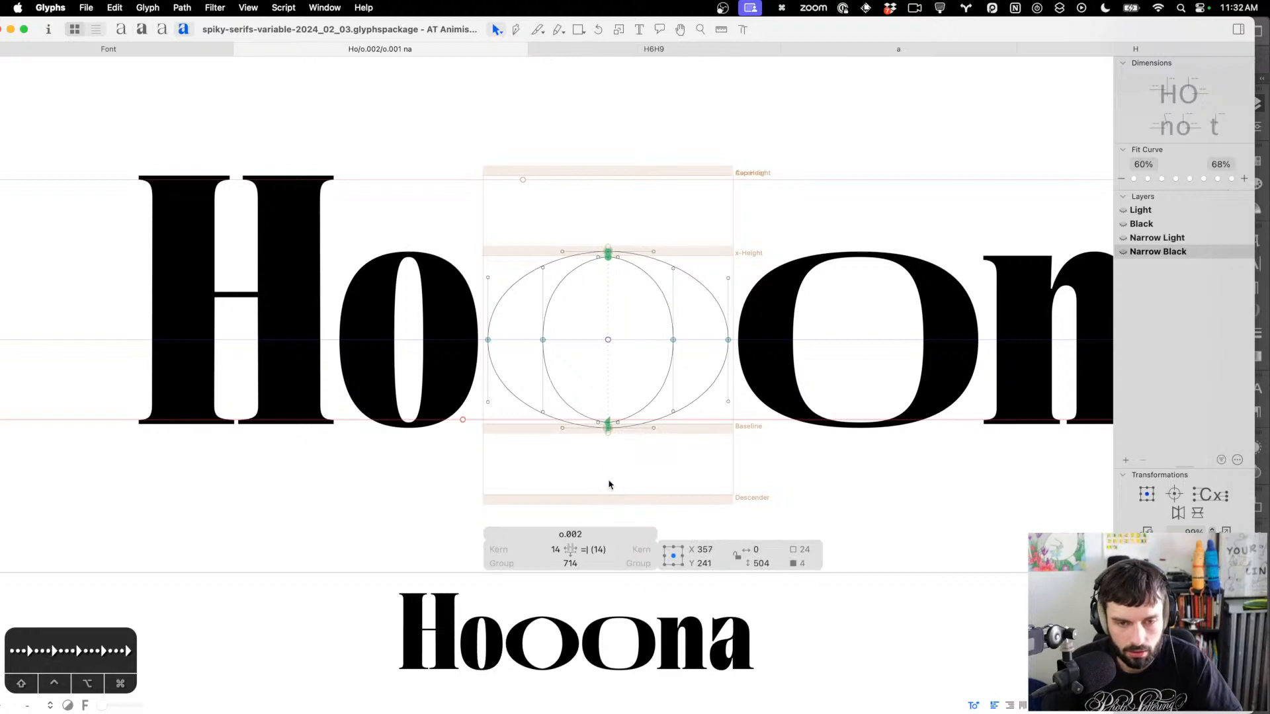
Open the proportionally widened o for editing and add a guide through its counter's left and right extreme nodes
{"action": "left_click", "coordinate": [934, 358]}
{"action": "double_click", "coordinate": [934, 358]}
{"action": "left_click_drag", "start_coordinate": [939, 357], "coordinate": [750, 320]}
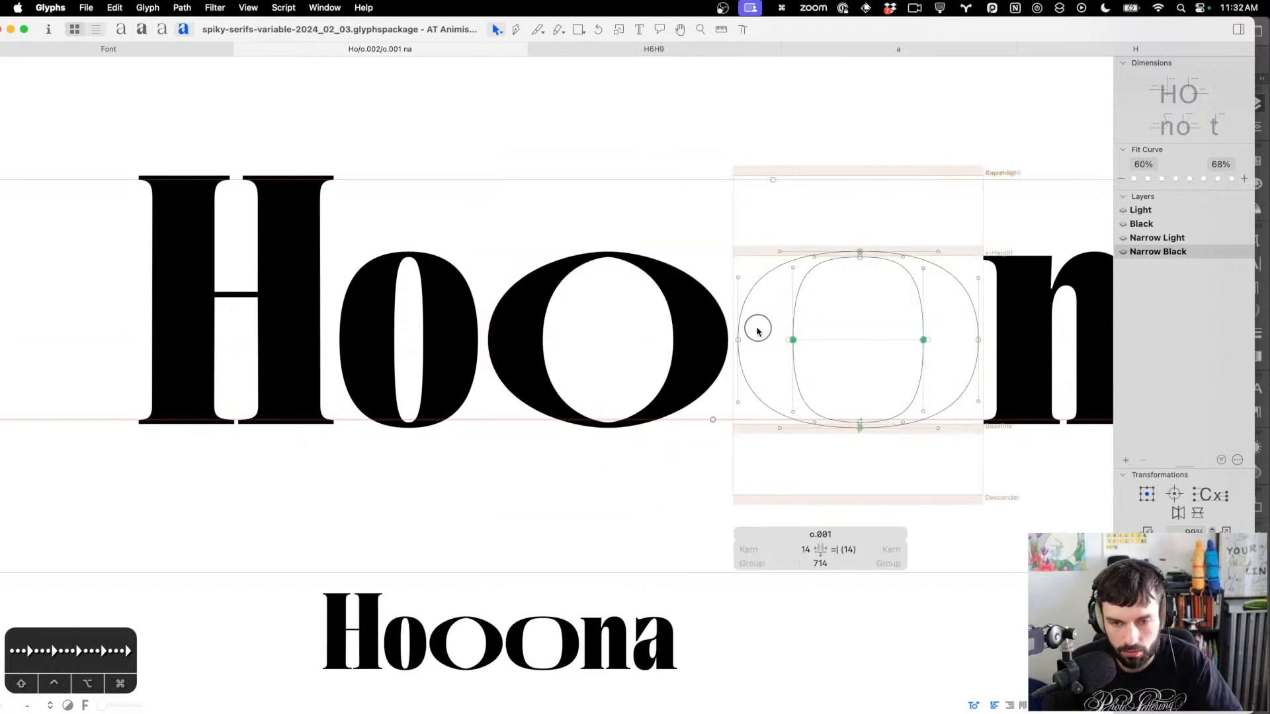
{"action": "right_click", "coordinate": [756, 328]}
{"action": "left_click", "coordinate": [801, 493]}
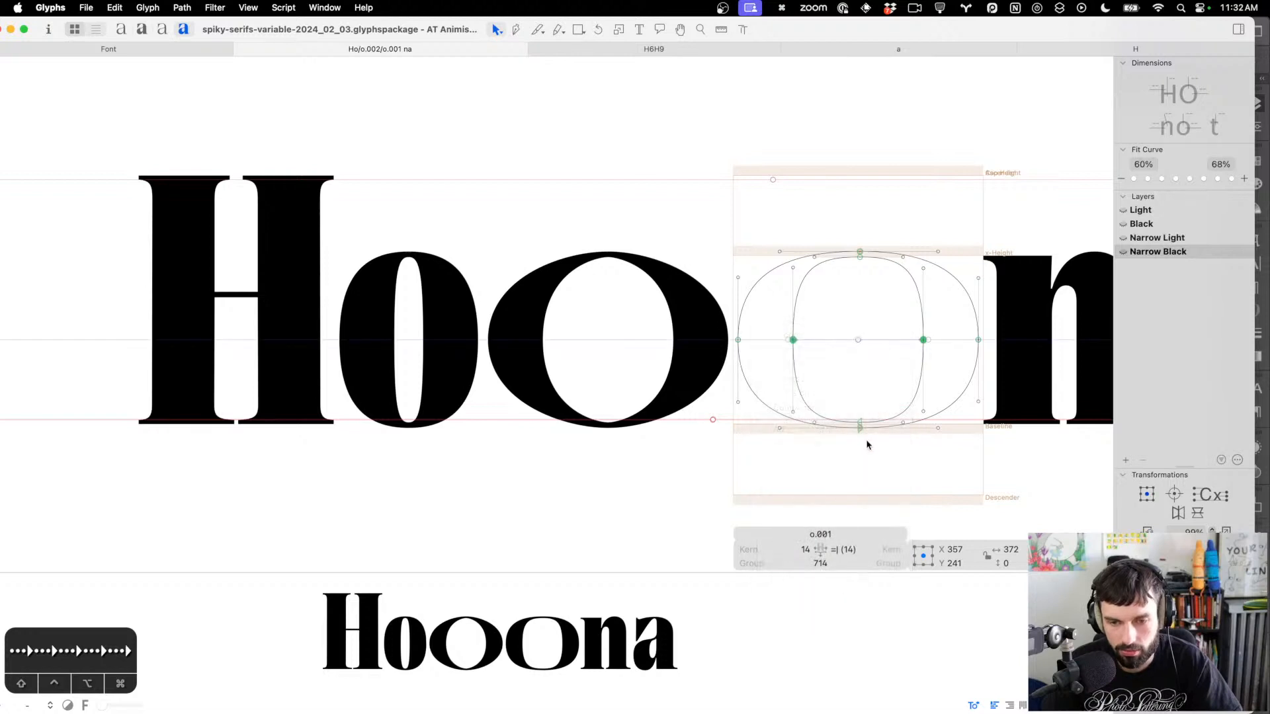
Shift this o's top and bottom extreme nodes left to X 358 with proportional handles, and preview both wide o versions in the word
{"action": "left_click_drag", "start_coordinate": [868, 442], "coordinate": [855, 164]}
{"action": "key", "text": "Left"}
{"action": "key", "text": "Left"}
{"action": "key", "text": "Left"}
{"action": "key", "text": "Left"}
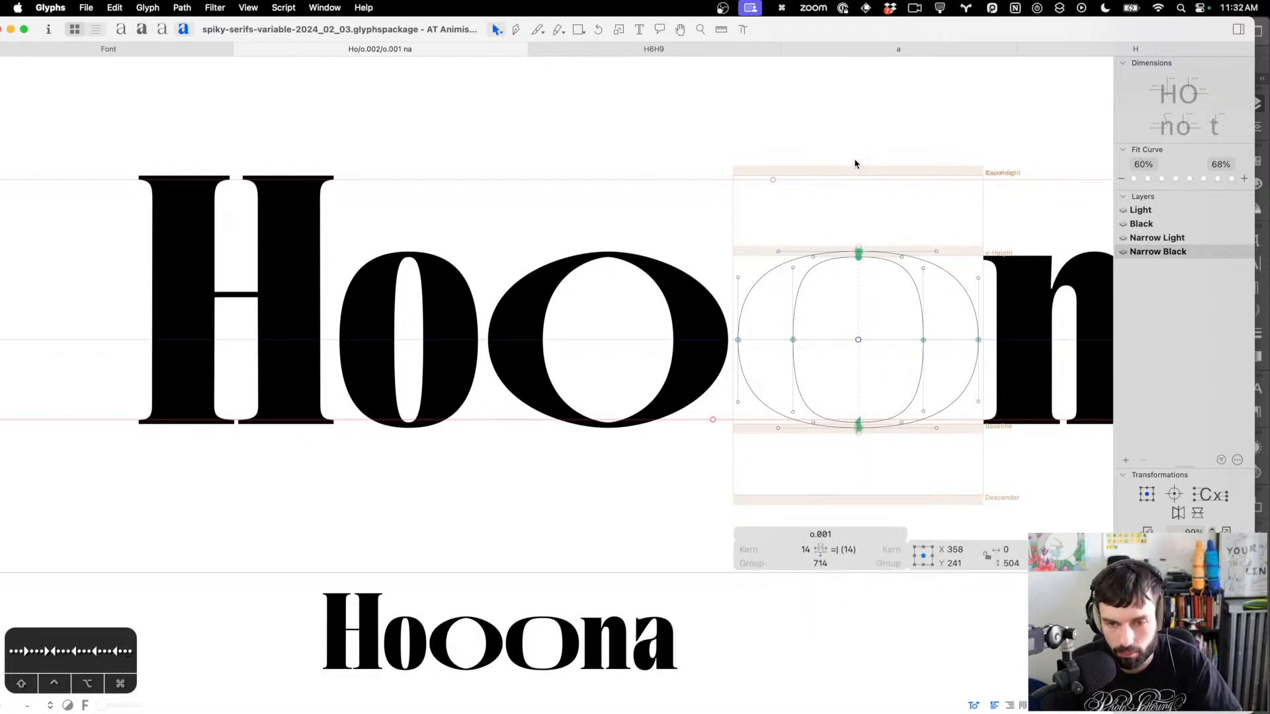
{"action": "key", "text": "ctrl+alt+Left"}
{"action": "key", "text": "ctrl+alt+Left"}
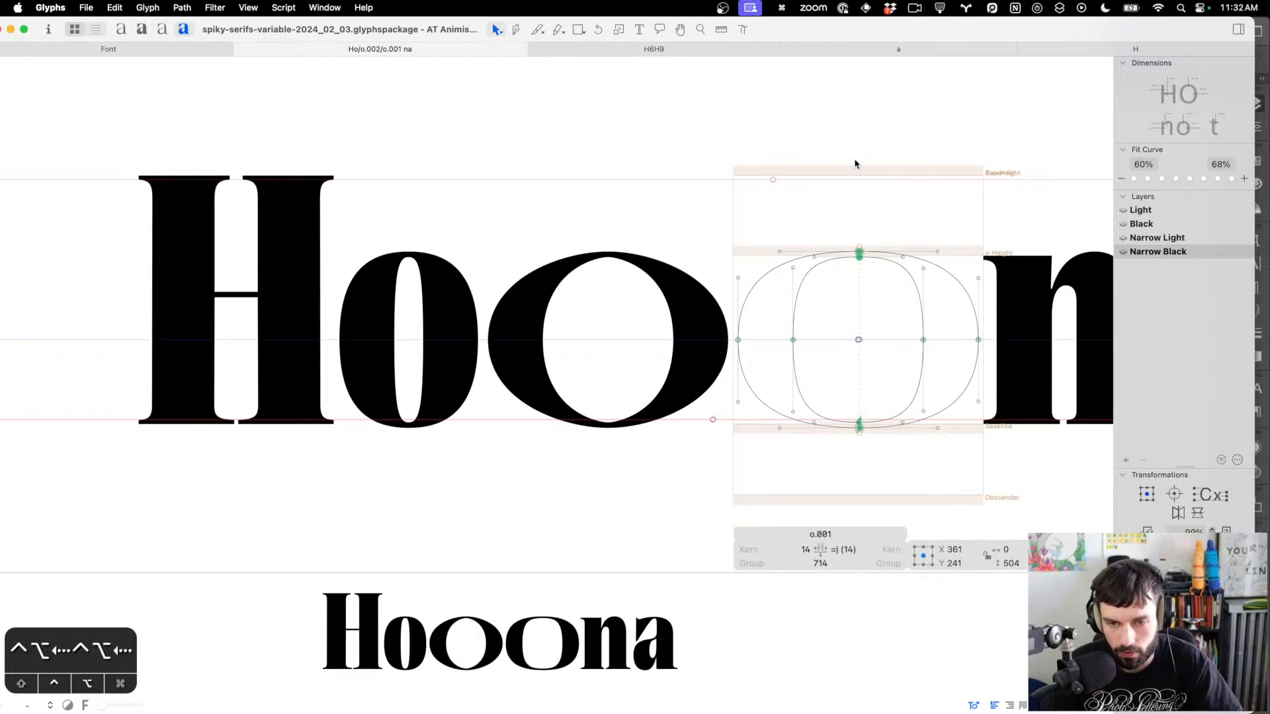
{"action": "key", "text": "t"}
{"action": "scroll", "coordinate": [774, 216], "scroll_direction": "down", "scroll_amount": 3}
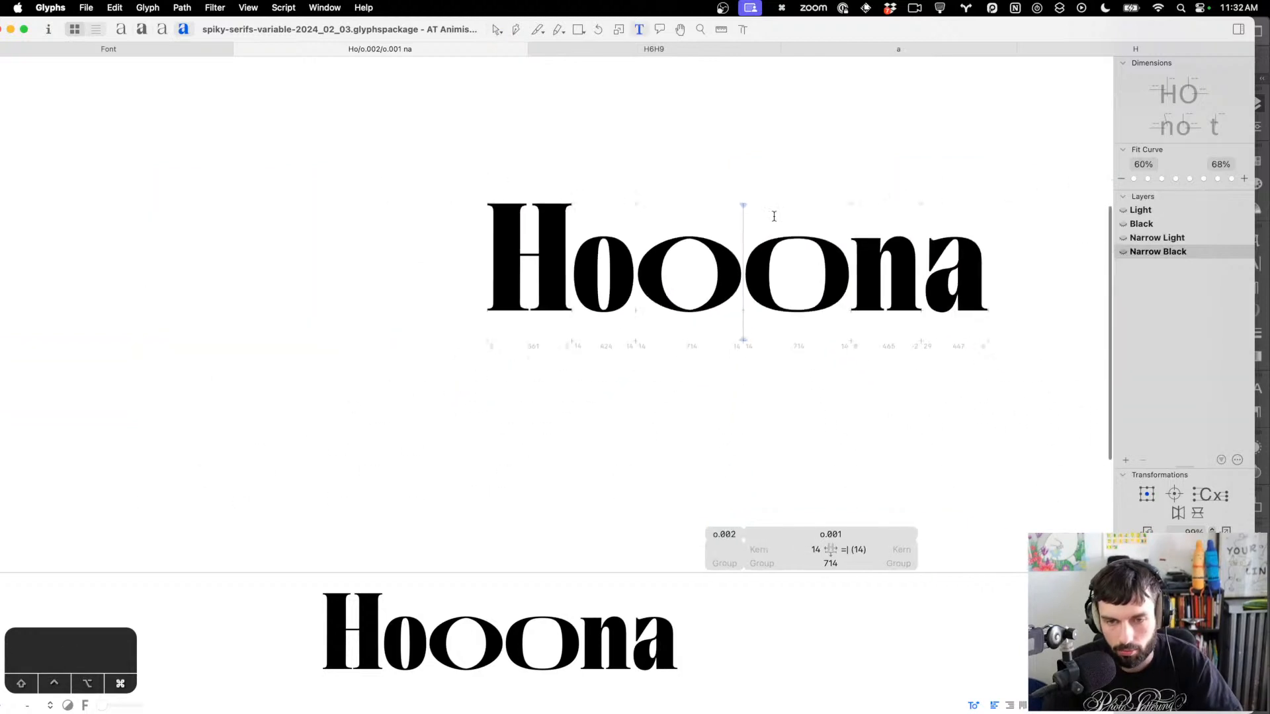
{"action": "scroll", "coordinate": [774, 216], "scroll_direction": "right", "scroll_amount": 5}
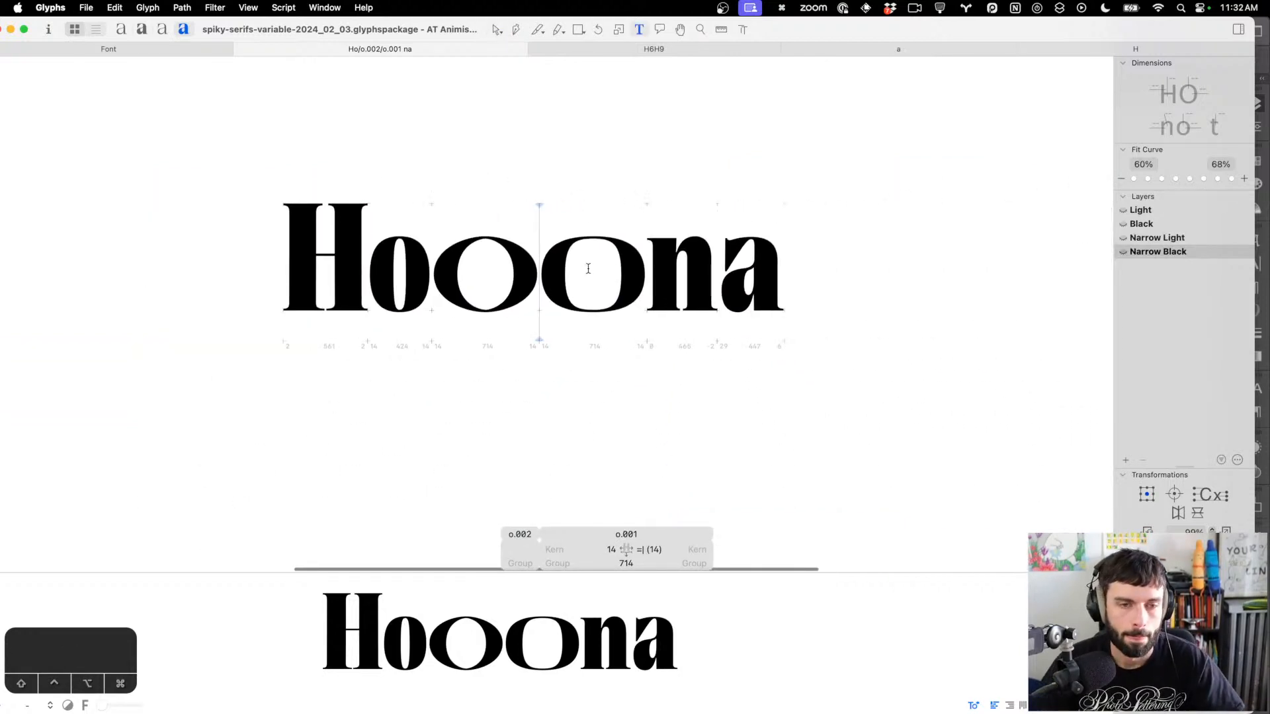
{"action": "scroll", "coordinate": [483, 252], "scroll_direction": "up", "scroll_amount": 3}
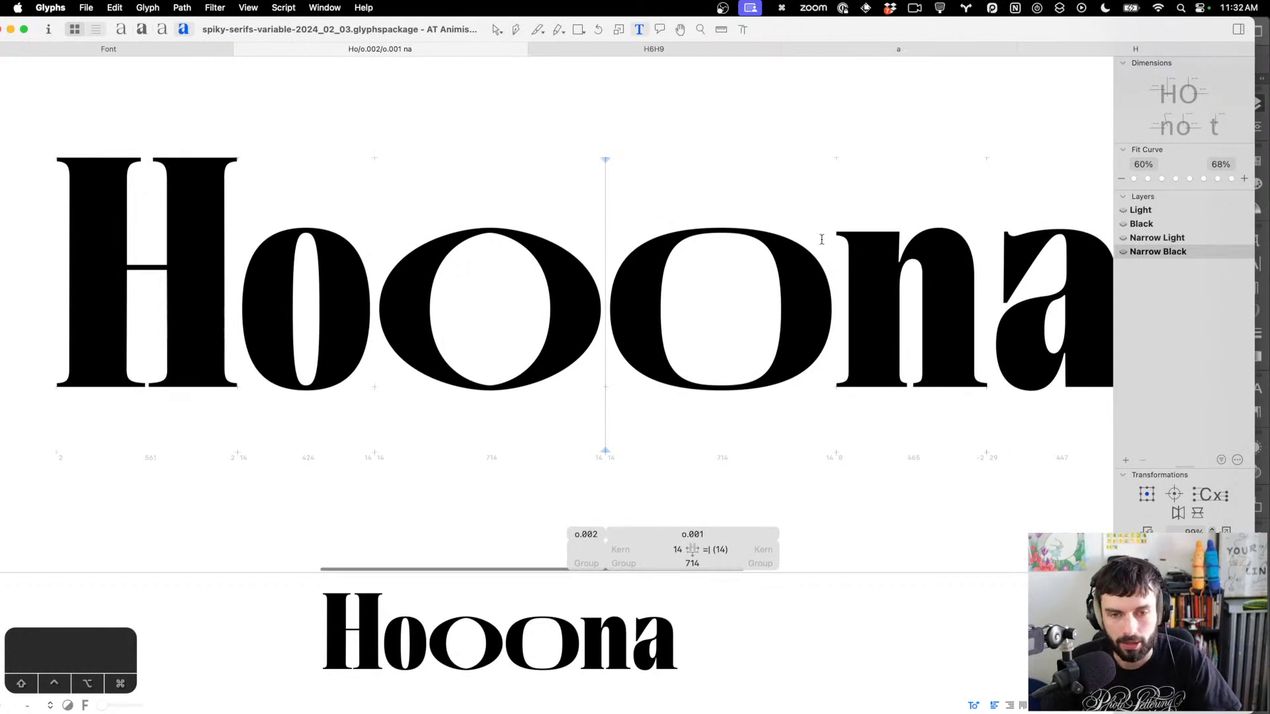
Shorten the side handles of the proportionally widened o's counter, raising the lower pair to Y 76
{"action": "key", "text": "Escape"}
{"action": "scroll", "coordinate": [781, 334], "scroll_direction": "up", "scroll_amount": 3}
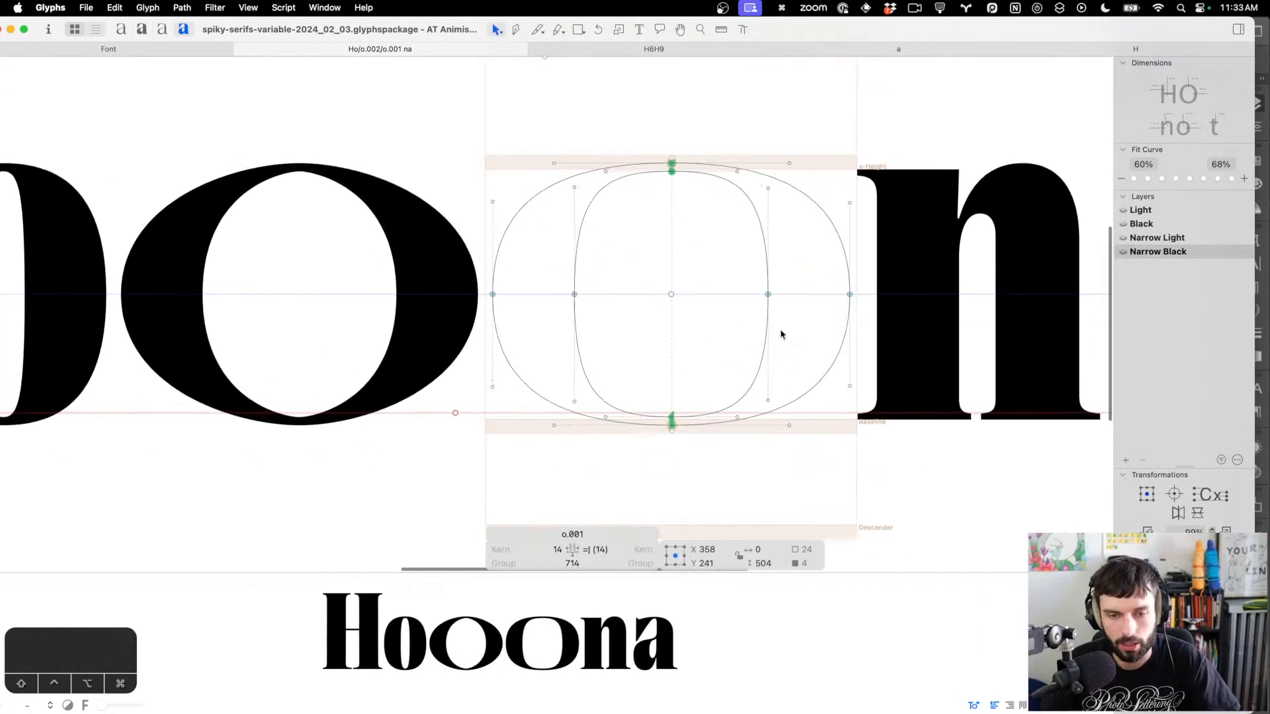
{"action": "left_click_drag", "start_coordinate": [781, 395], "coordinate": [534, 407]}
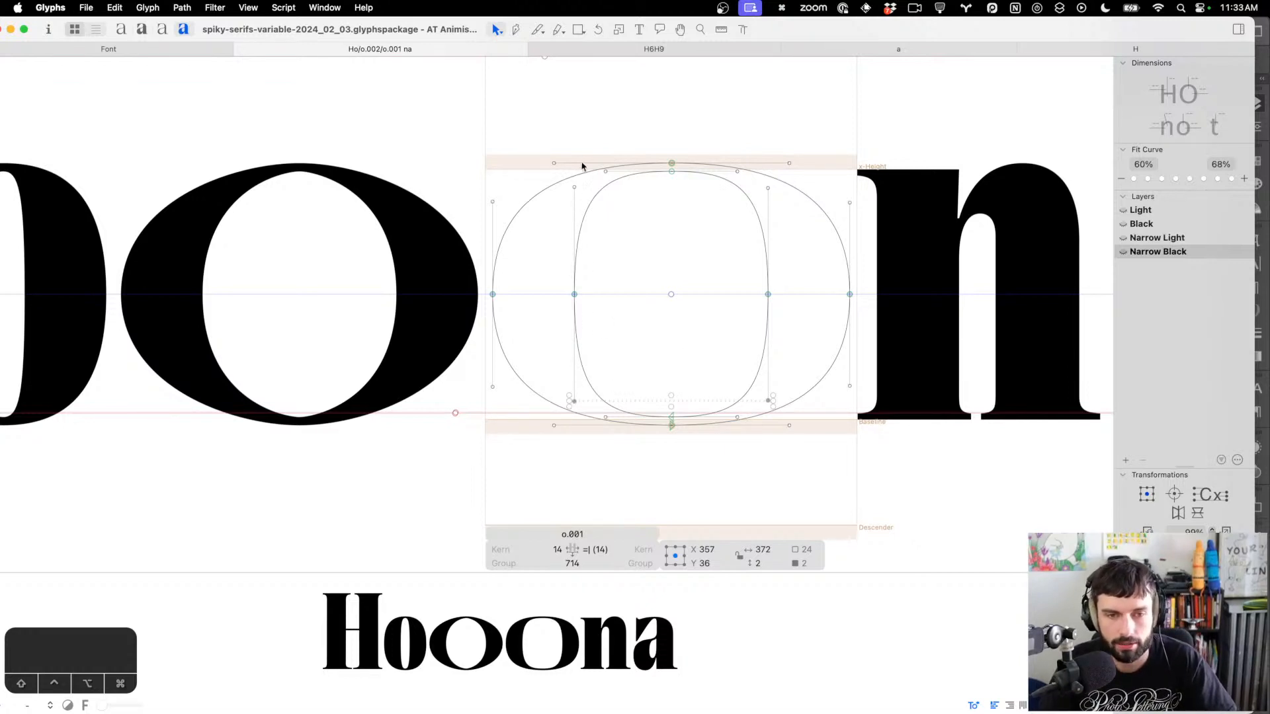
{"action": "scroll", "coordinate": [576, 224], "scroll_direction": "right", "scroll_amount": 2}
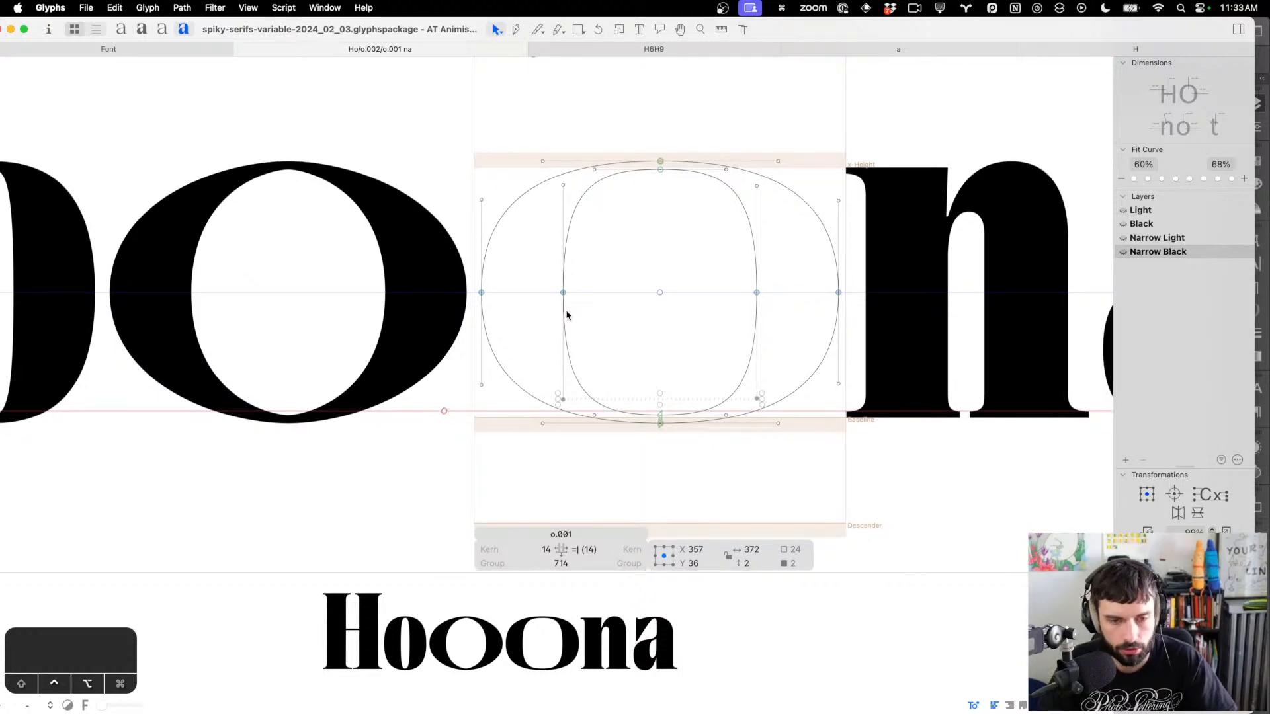
{"action": "key", "text": "shift+Up"}
{"action": "key", "text": "ctrl+alt+shift+Up"}
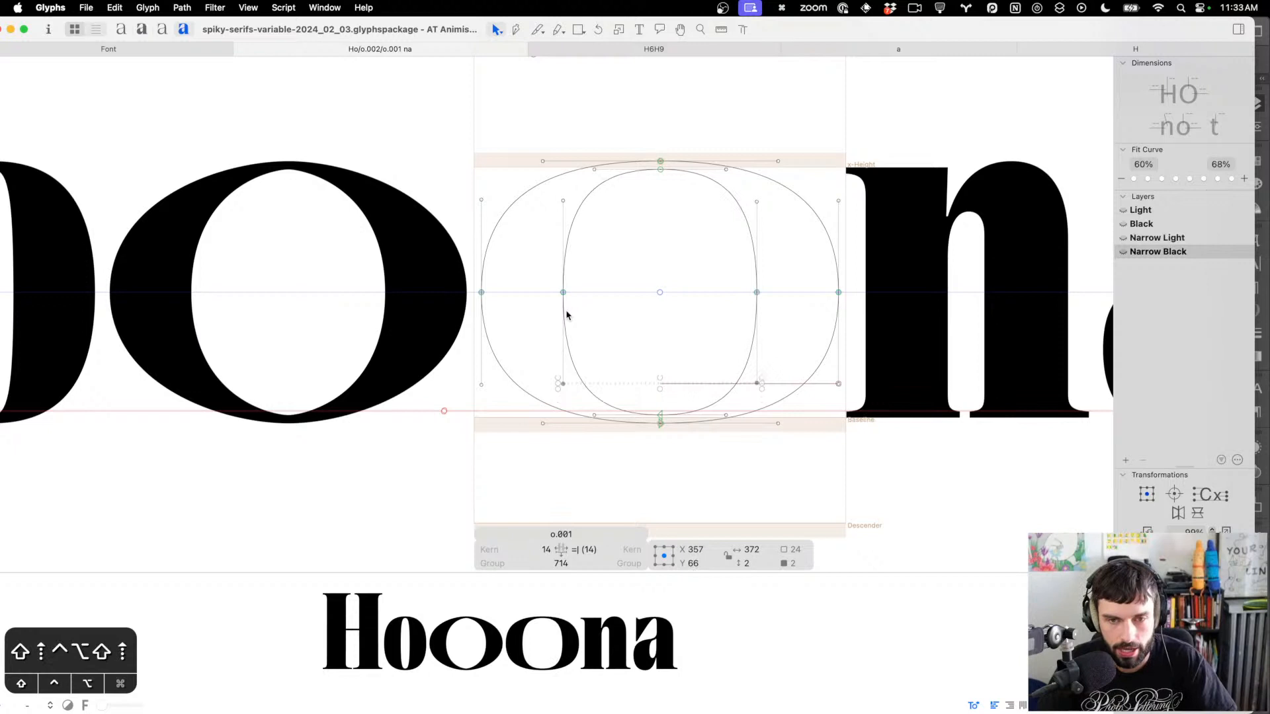
{"action": "key", "text": "shift+Up"}
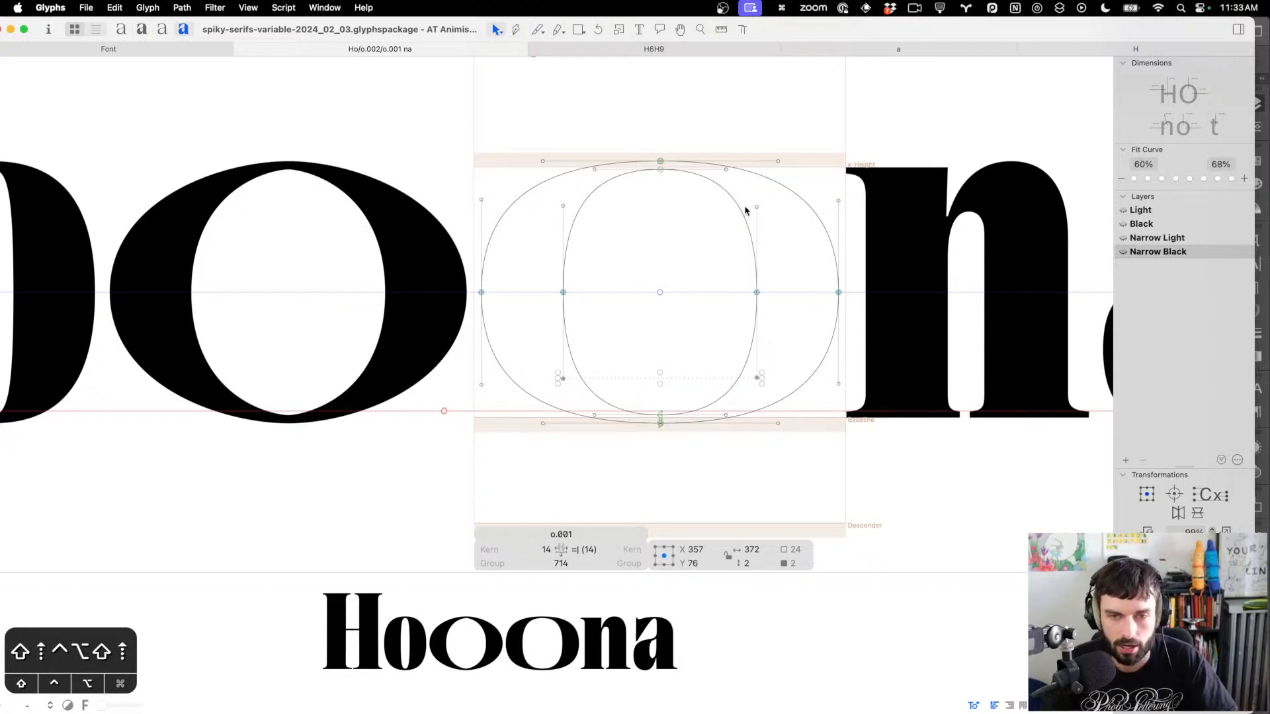
Lower the upper side handles of the same o's outer contour and preview the filled shape
{"action": "left_click_drag", "start_coordinate": [865, 190], "coordinate": [797, 250]}
{"action": "left_click_drag", "start_coordinate": [533, 226], "coordinate": [421, 191]}
{"action": "key", "text": "ctrl+alt+shift+Down"}
{"action": "key", "text": "t"}
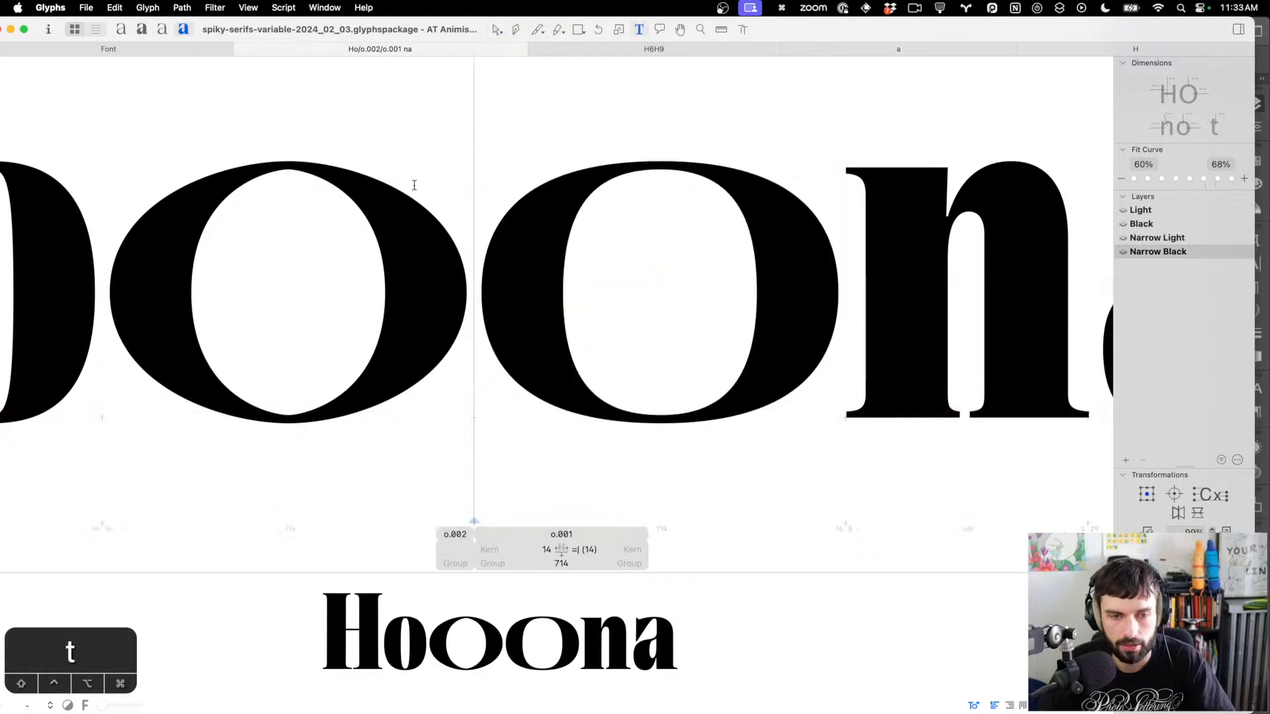
Shorten the top and bottom handles of the proportionally widened o's outer contour and preview both wide versions in the word
{"action": "double_click", "coordinate": [640, 238]}
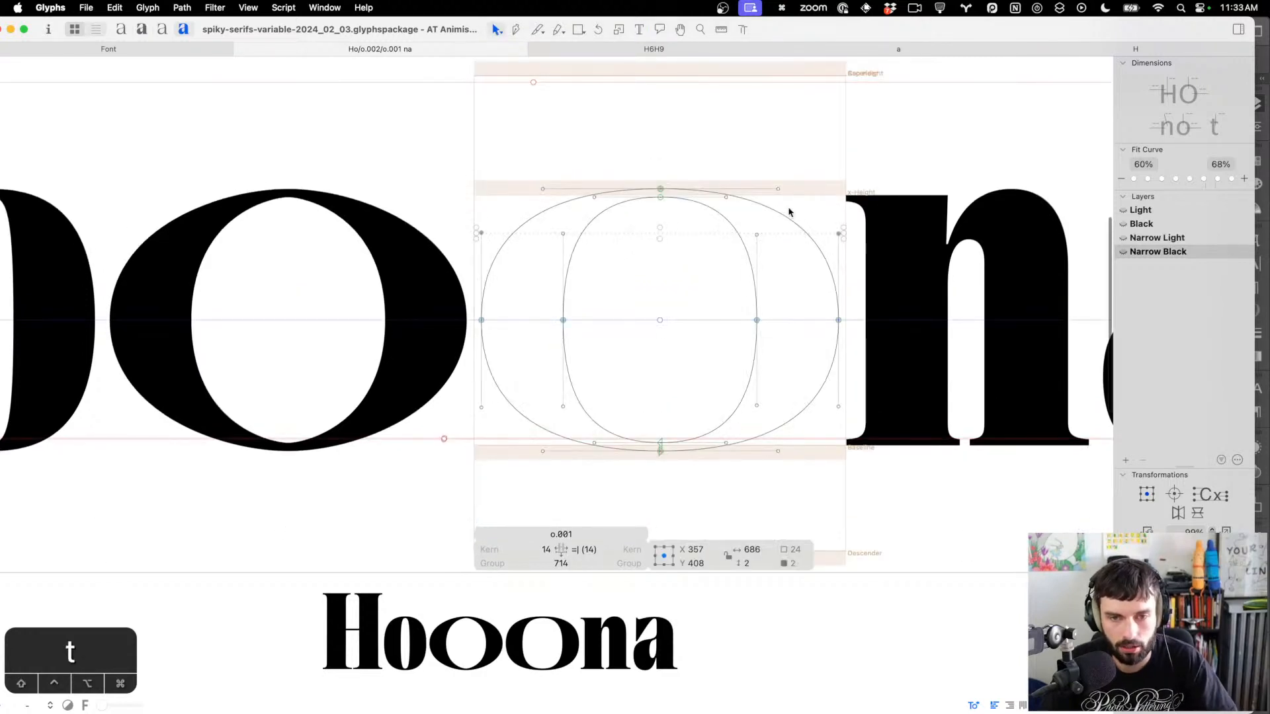
{"action": "left_click_drag", "start_coordinate": [786, 160], "coordinate": [768, 459]}
{"action": "key", "text": "ctrl+alt+shift+Left"}
{"action": "key", "text": "t"}
{"action": "scroll", "coordinate": [735, 336], "scroll_direction": "down", "scroll_amount": 5}
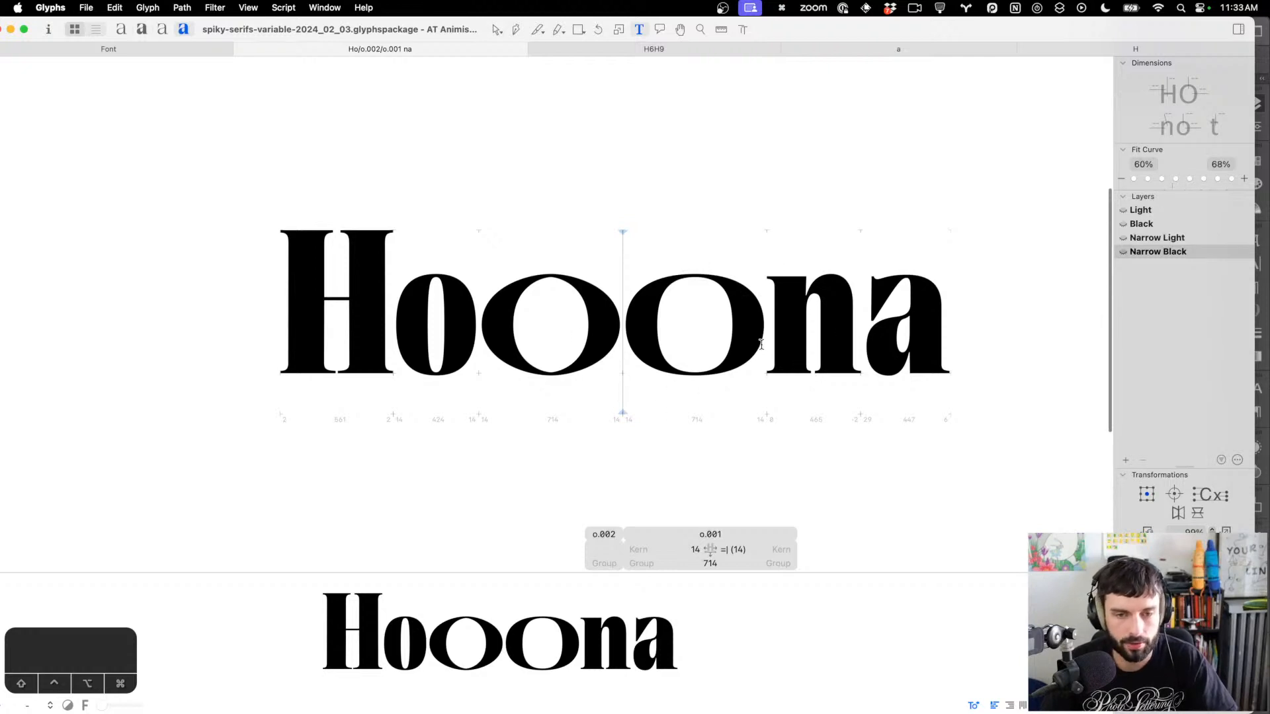
{"action": "scroll", "coordinate": [653, 345], "scroll_direction": "up", "scroll_amount": 3}
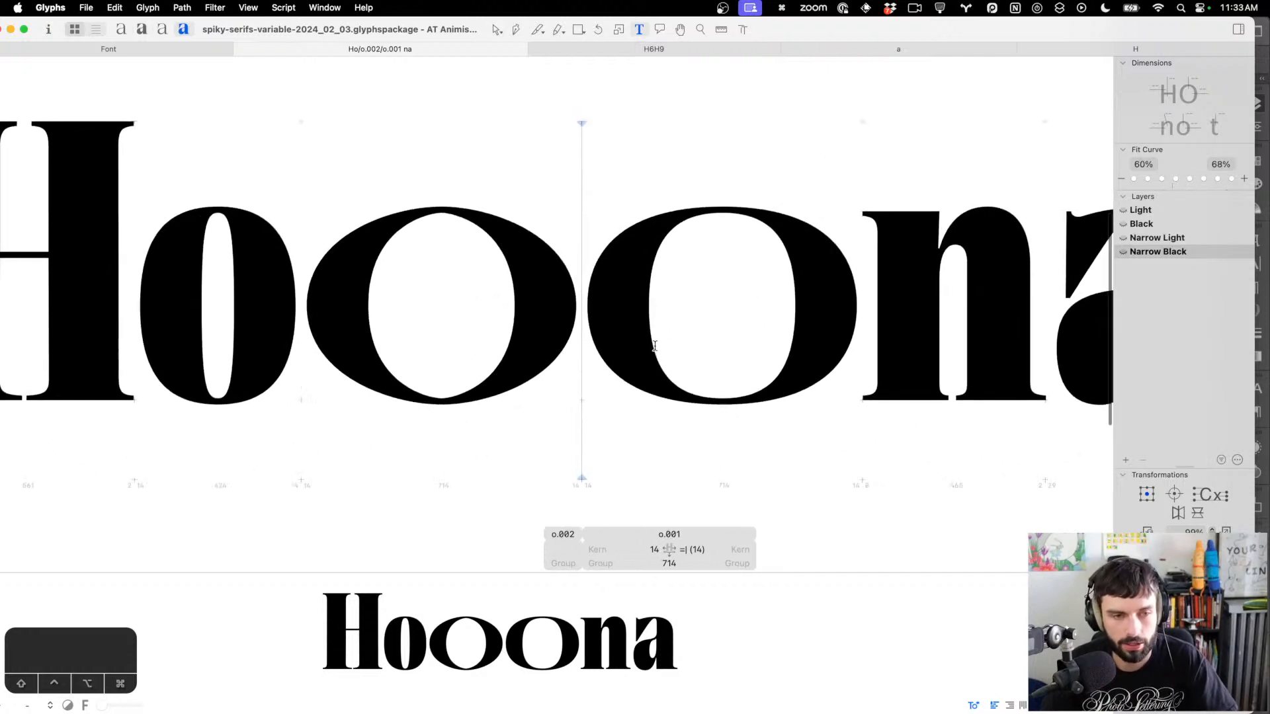
{"action": "scroll", "coordinate": [617, 342], "scroll_direction": "down", "scroll_amount": 3}
Remove both wide o versions from the word so that it reads Hona
{"action": "left_click", "coordinate": [777, 264]}
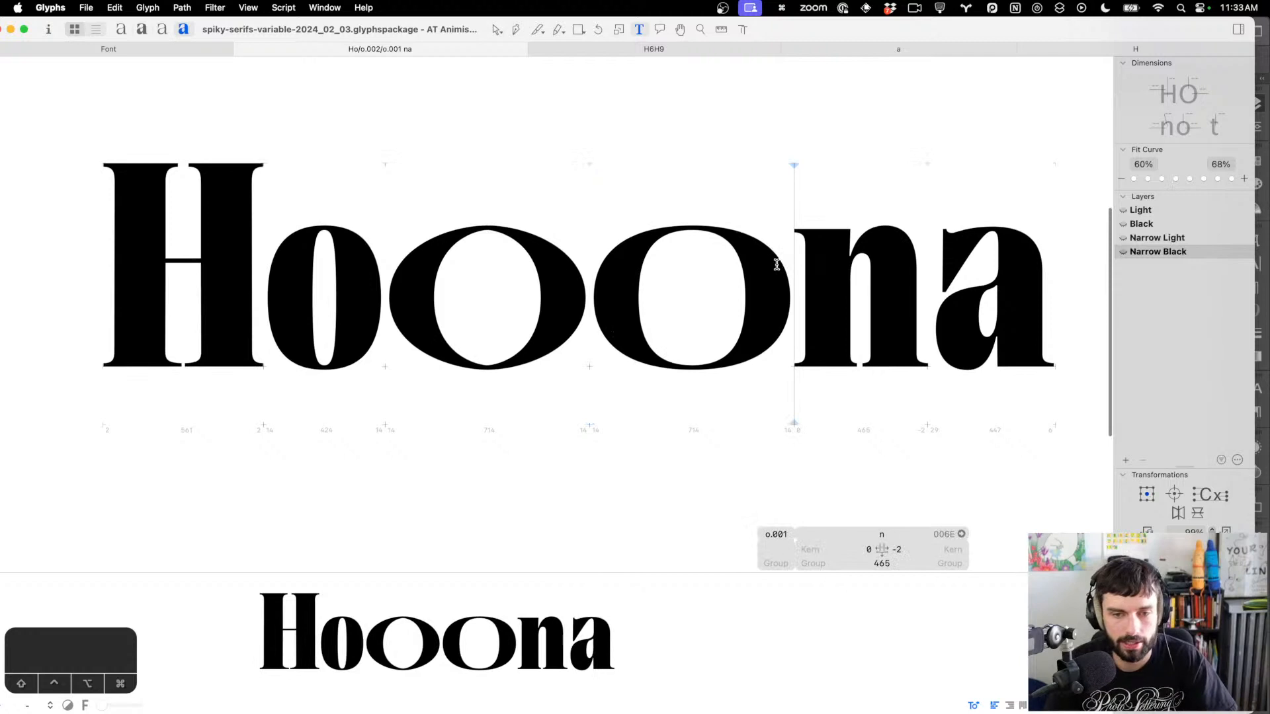
{"action": "key", "text": "BackSpace"}
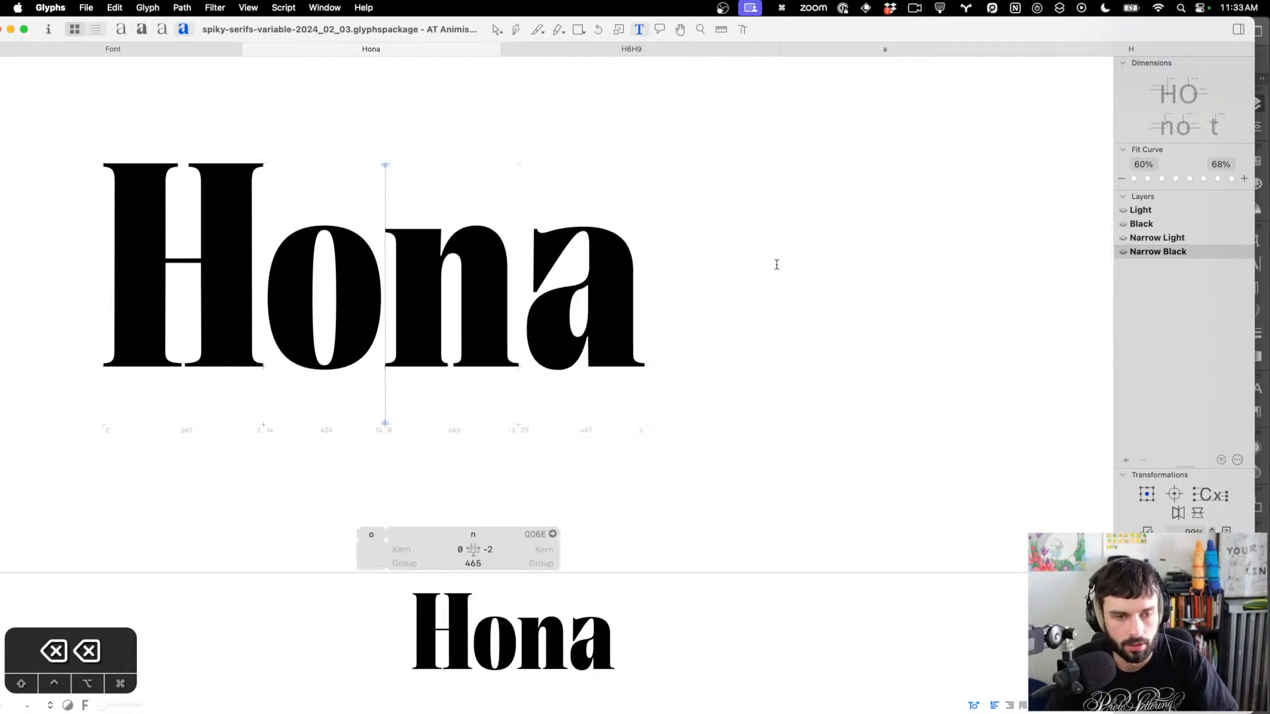
{"action": "scroll", "coordinate": [671, 265], "scroll_direction": "left", "scroll_amount": 3}
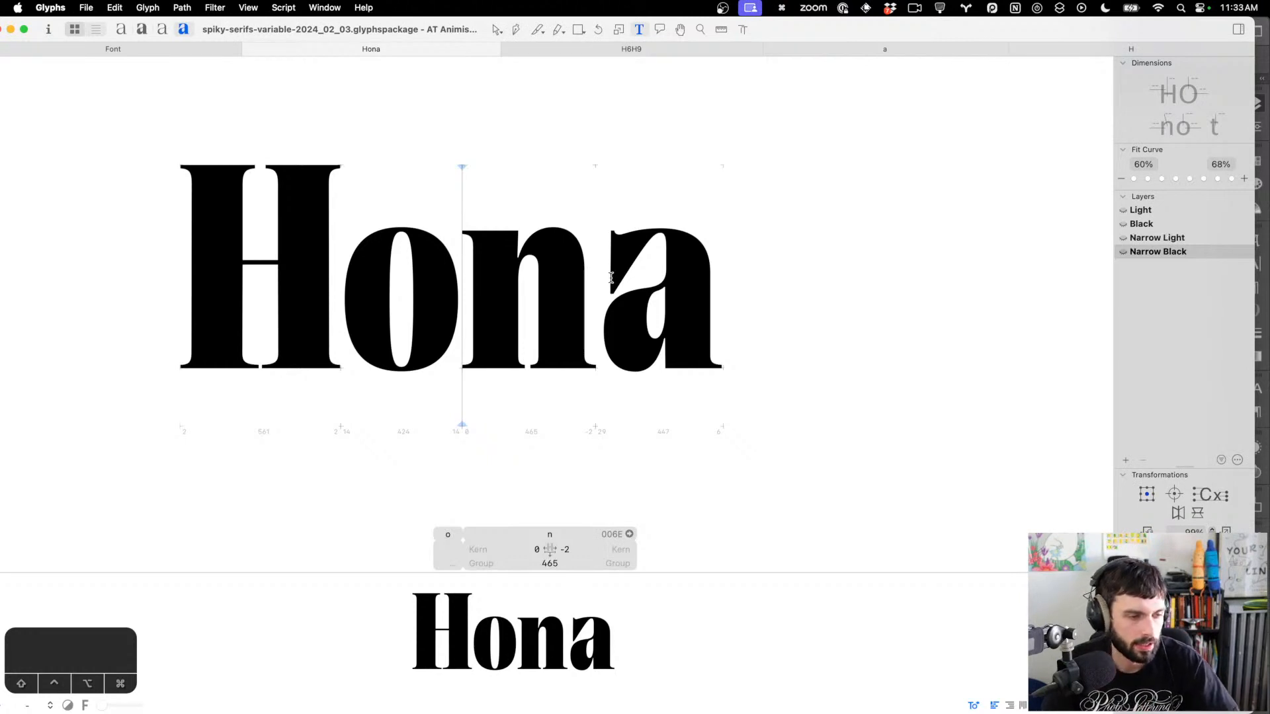
Insert the glyph o.001 after the narrow o in the word and open it for editing
{"action": "scroll", "coordinate": [542, 293], "scroll_direction": "up", "scroll_amount": 5}
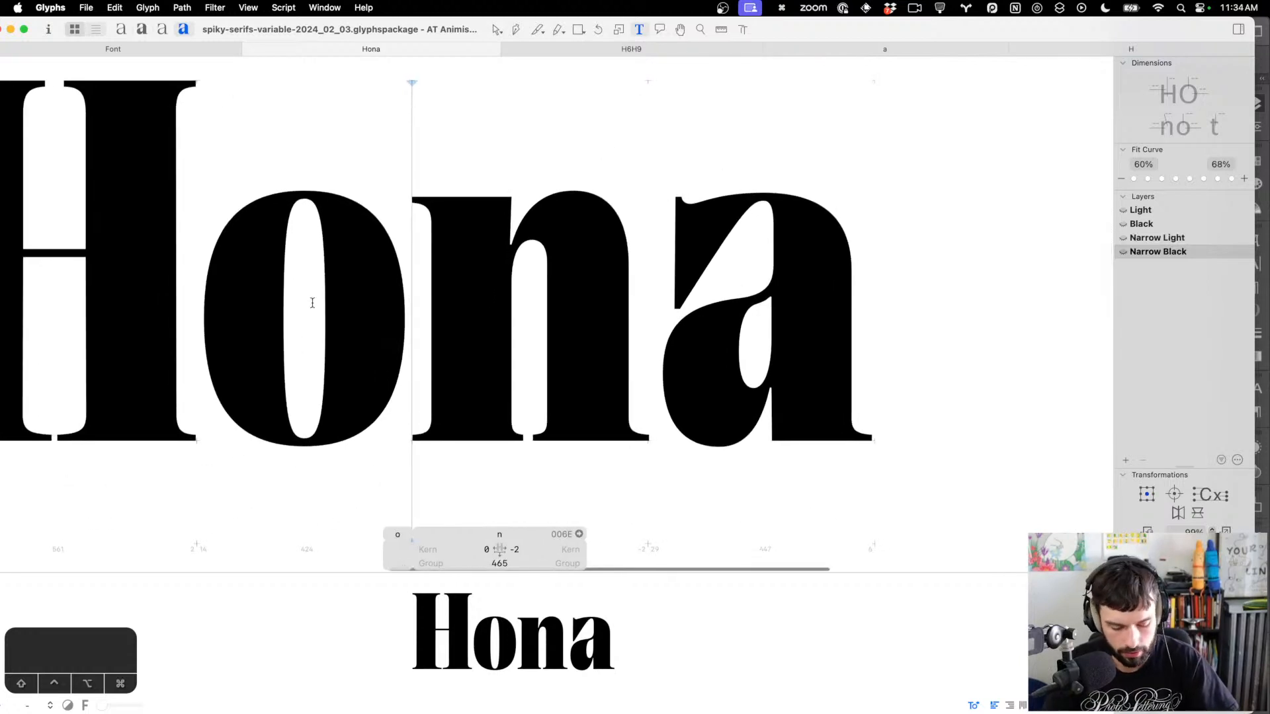
{"action": "key", "text": "cmd+f"}
{"action": "type", "text": "o."}
{"action": "key", "text": "Return"}
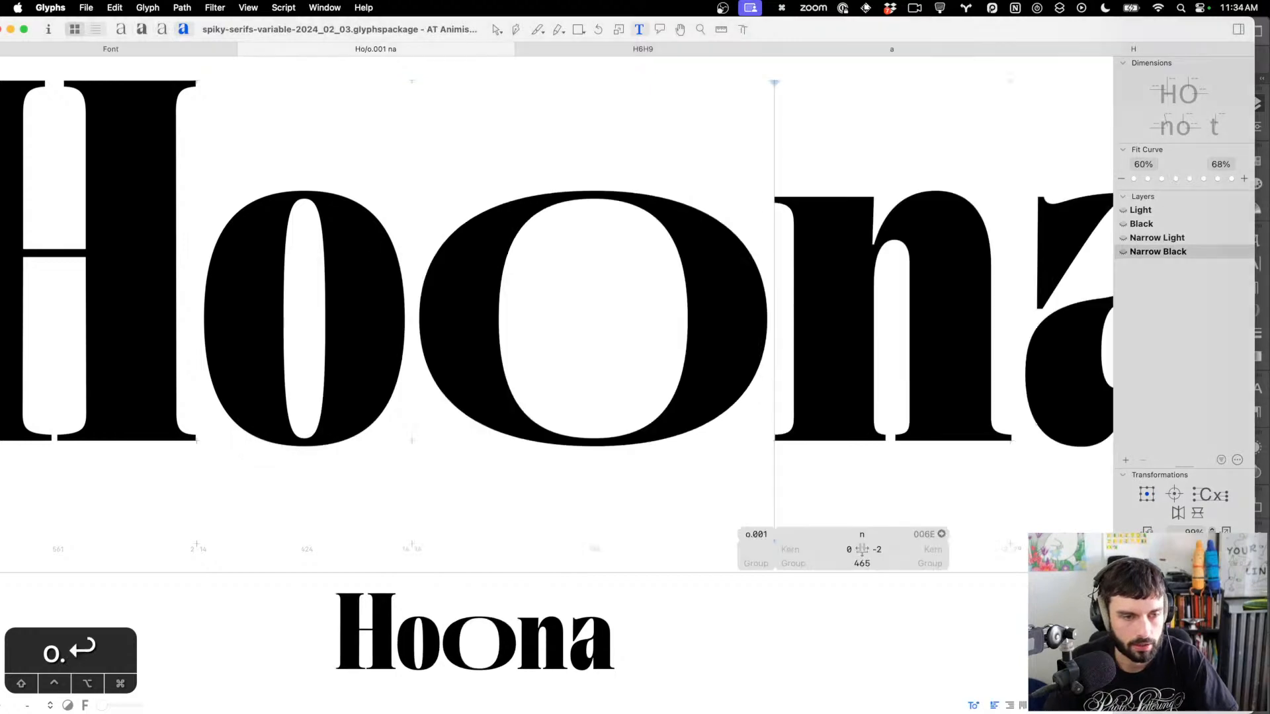
{"action": "double_click", "coordinate": [618, 284]}
{"action": "scroll", "coordinate": [575, 306], "scroll_direction": "up", "scroll_amount": 4}
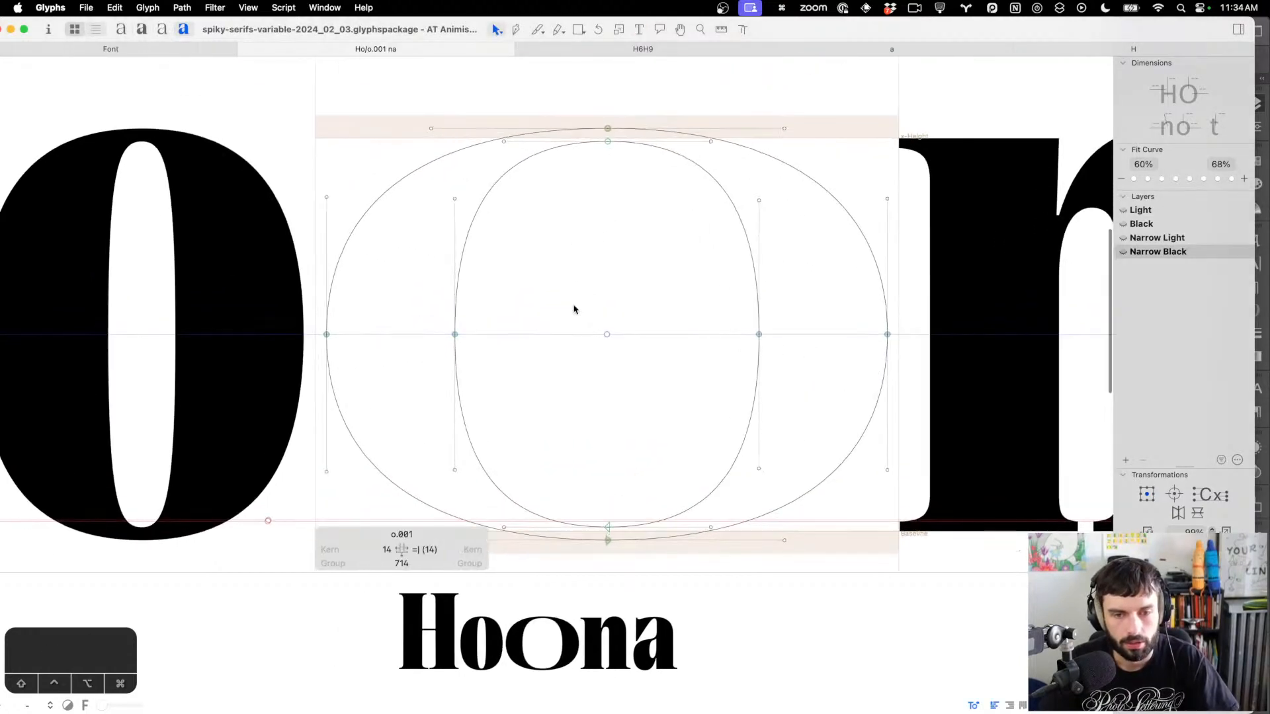
Try a diagonal guide through the top and left extreme nodes of the wide o's counter
{"action": "left_click", "coordinate": [608, 156]}
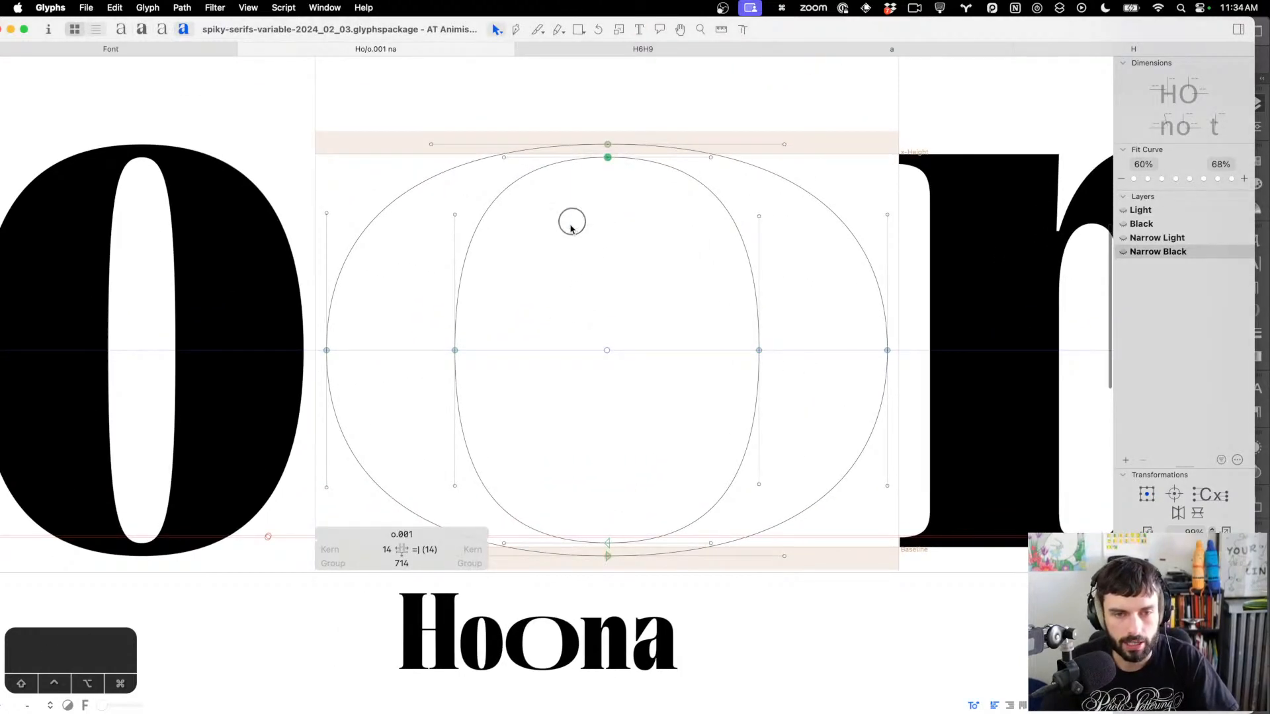
{"action": "left_click_drag", "start_coordinate": [554, 274], "coordinate": [419, 383]}
{"action": "right_click", "coordinate": [420, 381]}
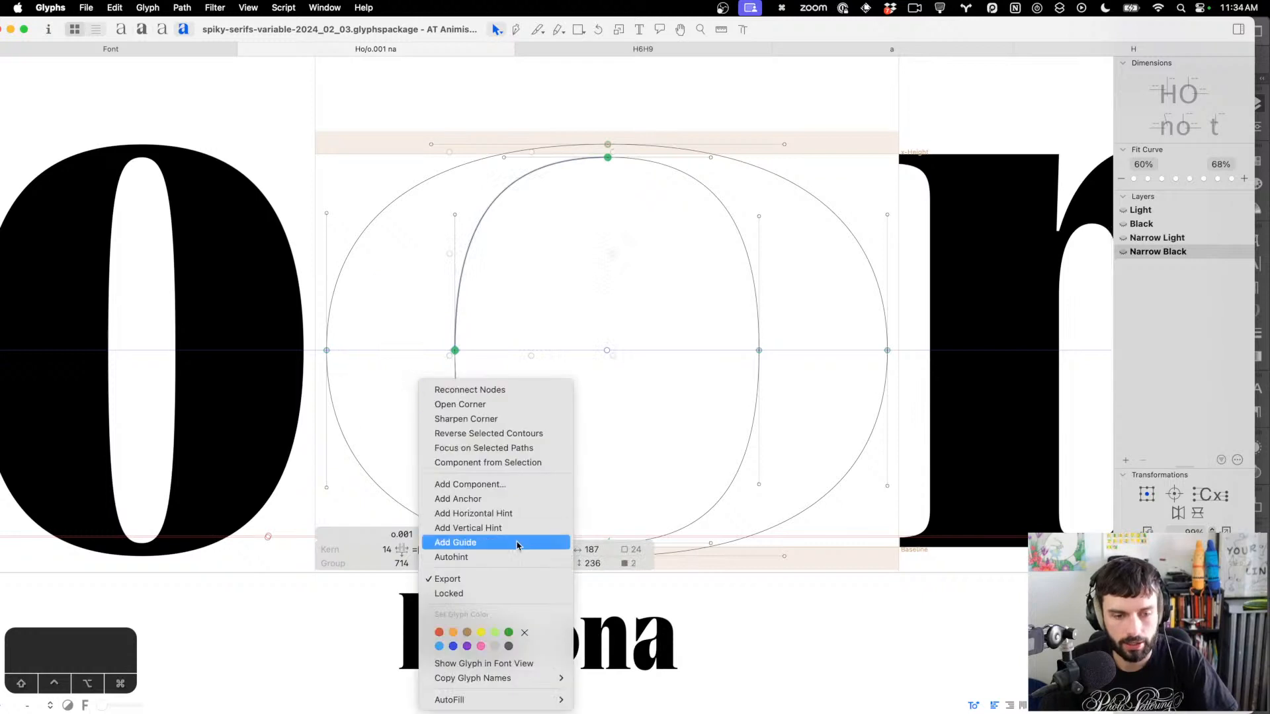
{"action": "left_click", "coordinate": [515, 543]}
{"action": "scroll", "coordinate": [581, 232], "scroll_direction": "down", "scroll_amount": 3}
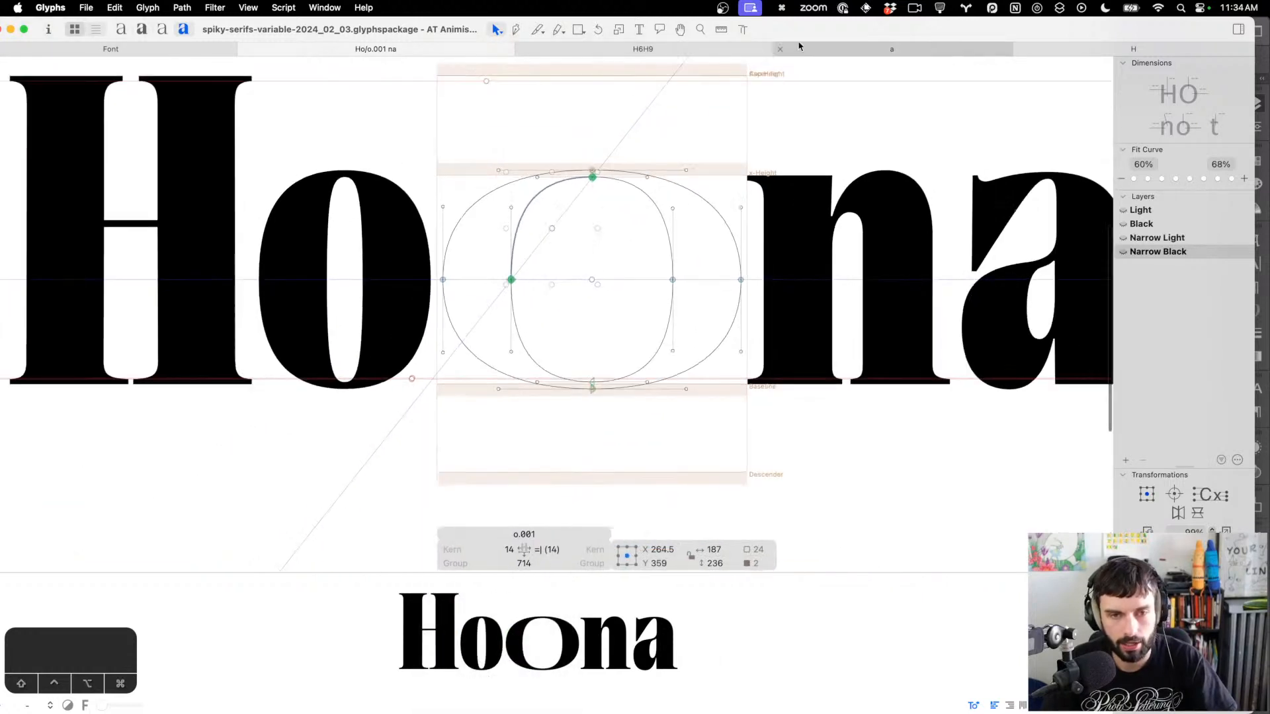
{"action": "scroll", "coordinate": [440, 396], "scroll_direction": "down", "scroll_amount": 2}
{"action": "scroll", "coordinate": [564, 254], "scroll_direction": "up", "scroll_amount": 4}
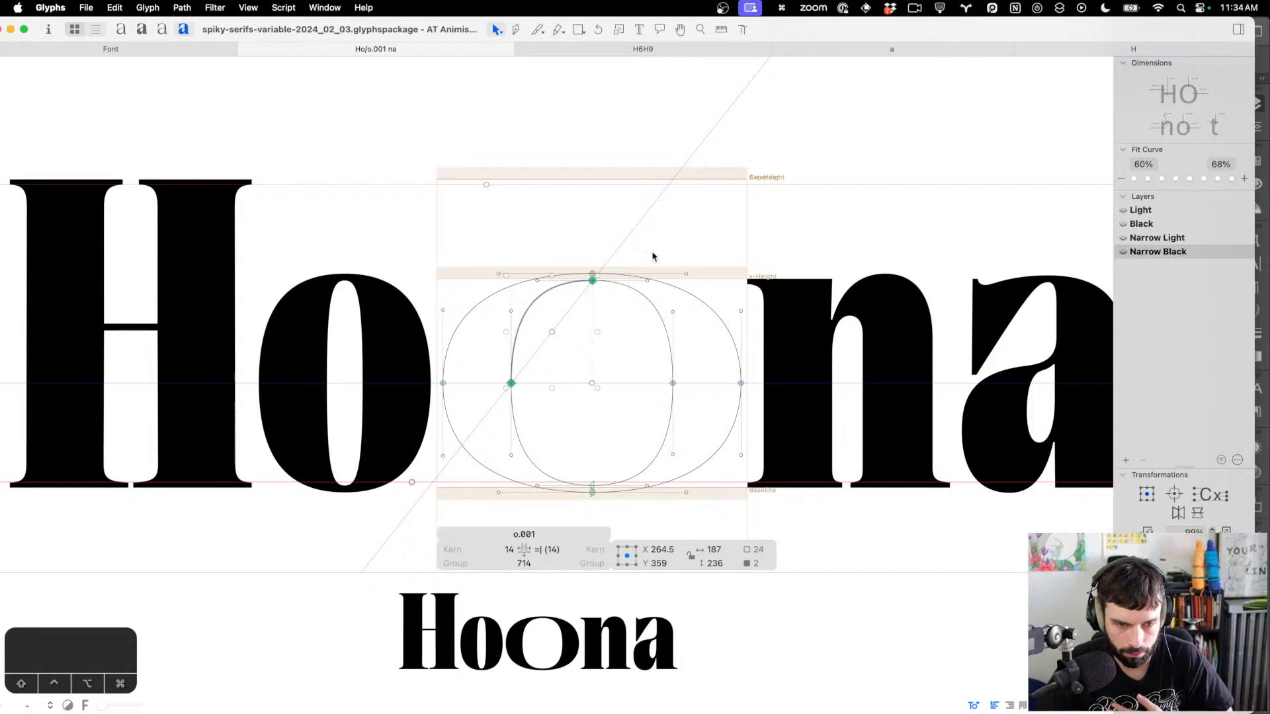
{"action": "left_click", "coordinate": [633, 358]}
{"action": "key", "text": "super+z"}
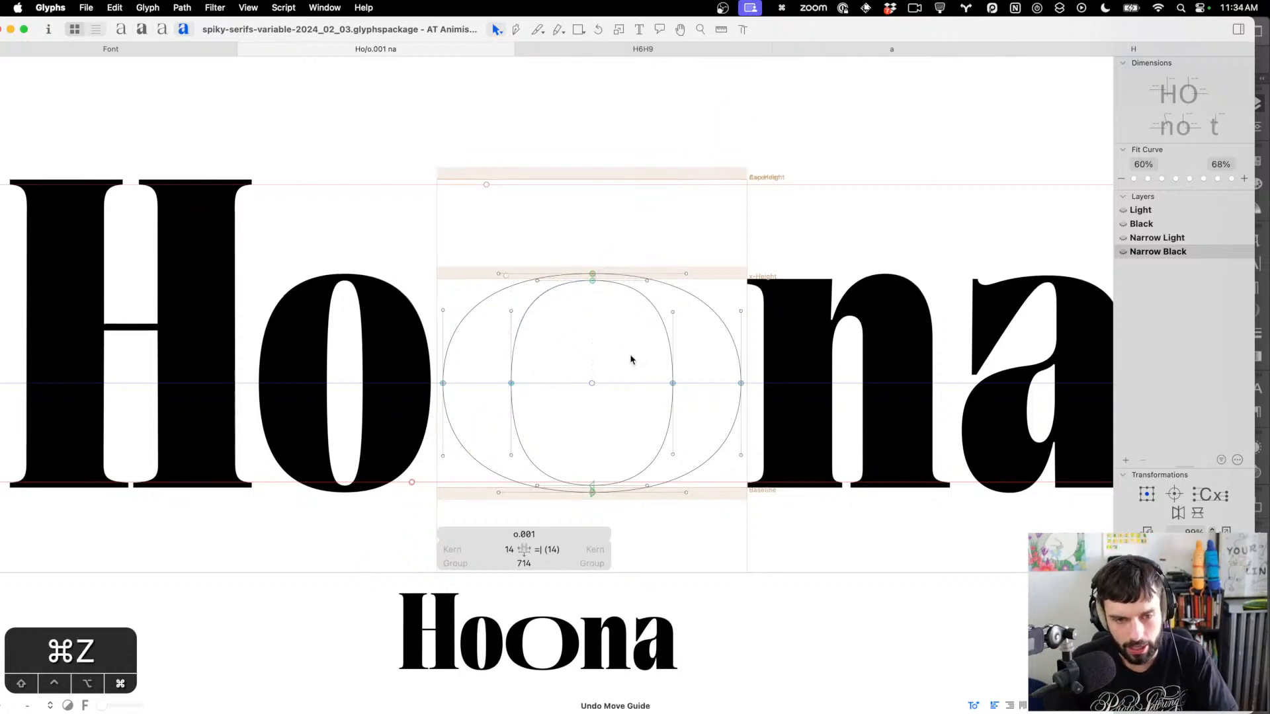
Replace the wide o's horizontal guide with a new one through its counter's left and right extreme nodes
{"action": "left_click", "coordinate": [592, 383]}
{"action": "key", "text": "BackSpace"}
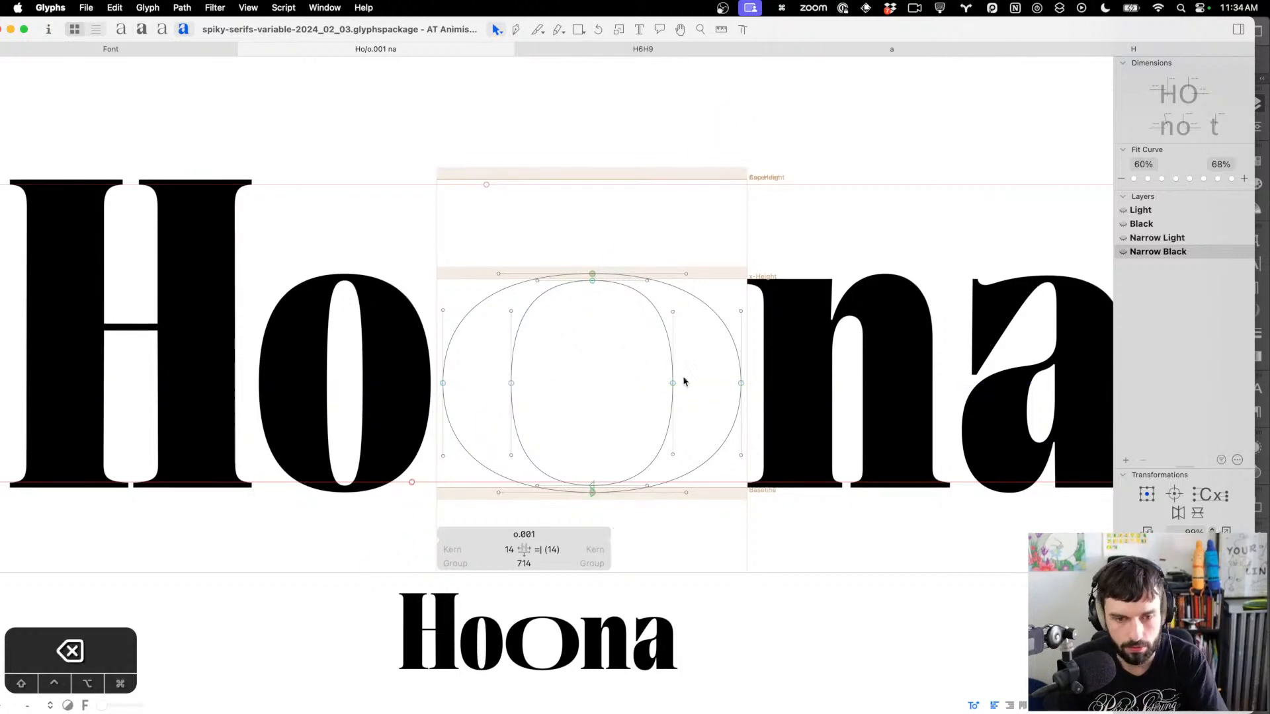
{"action": "left_click_drag", "start_coordinate": [704, 364], "coordinate": [476, 406]}
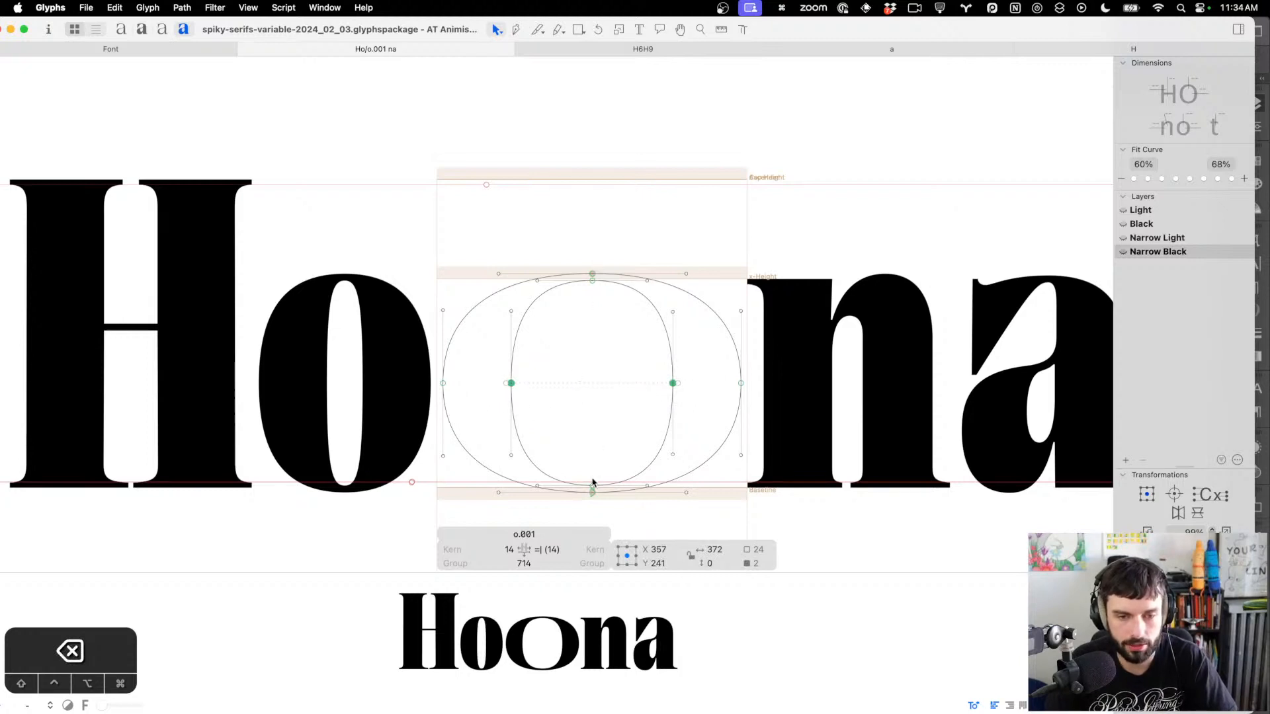
{"action": "right_click", "coordinate": [541, 372]}
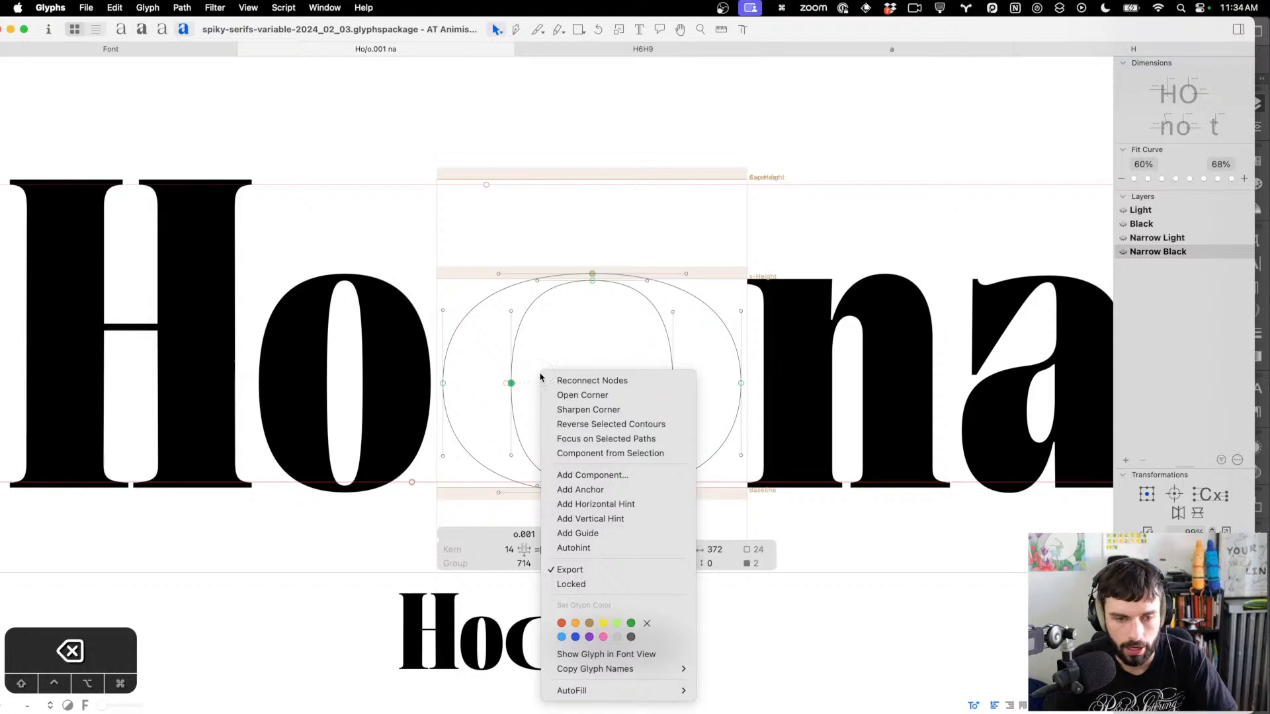
{"action": "left_click", "coordinate": [589, 532]}
{"action": "scroll", "coordinate": [602, 500], "scroll_direction": "down", "scroll_amount": 2}
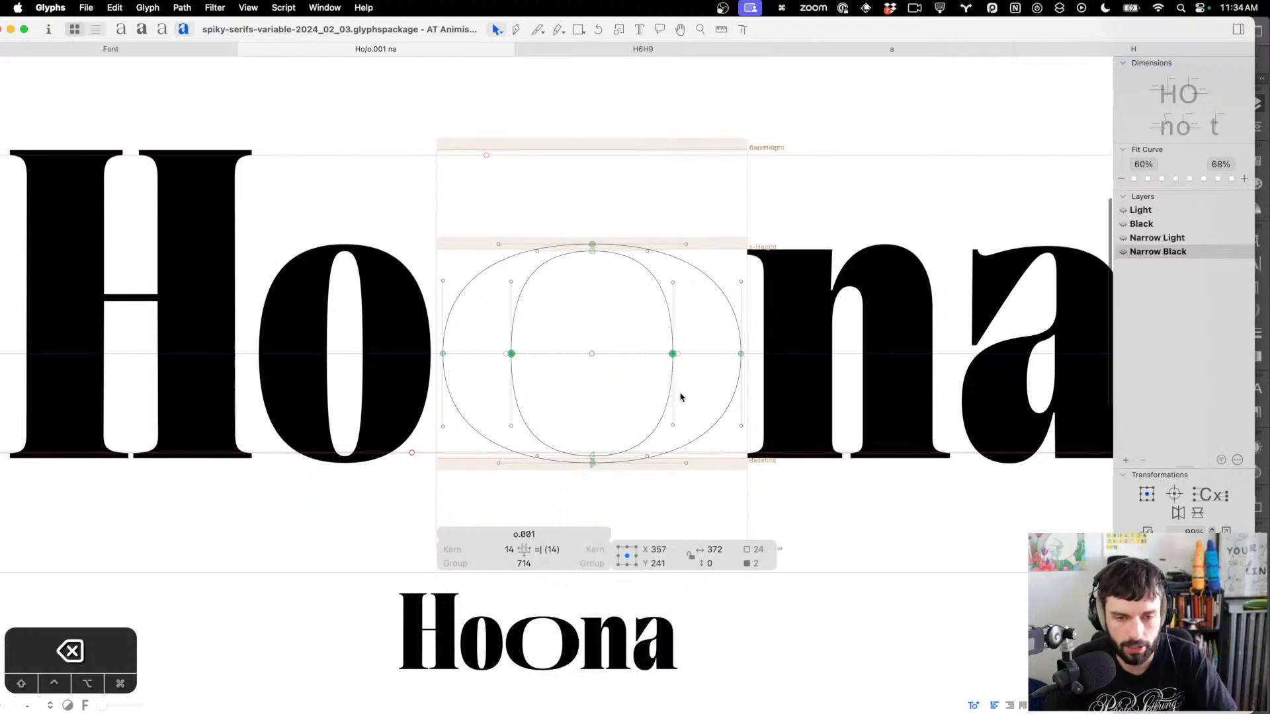
Try transforming the lower right curve segment of the wide o's counter, and undo the transformation
{"action": "left_click", "coordinate": [634, 407]}
{"action": "left_click_drag", "start_coordinate": [685, 335], "coordinate": [580, 461]}
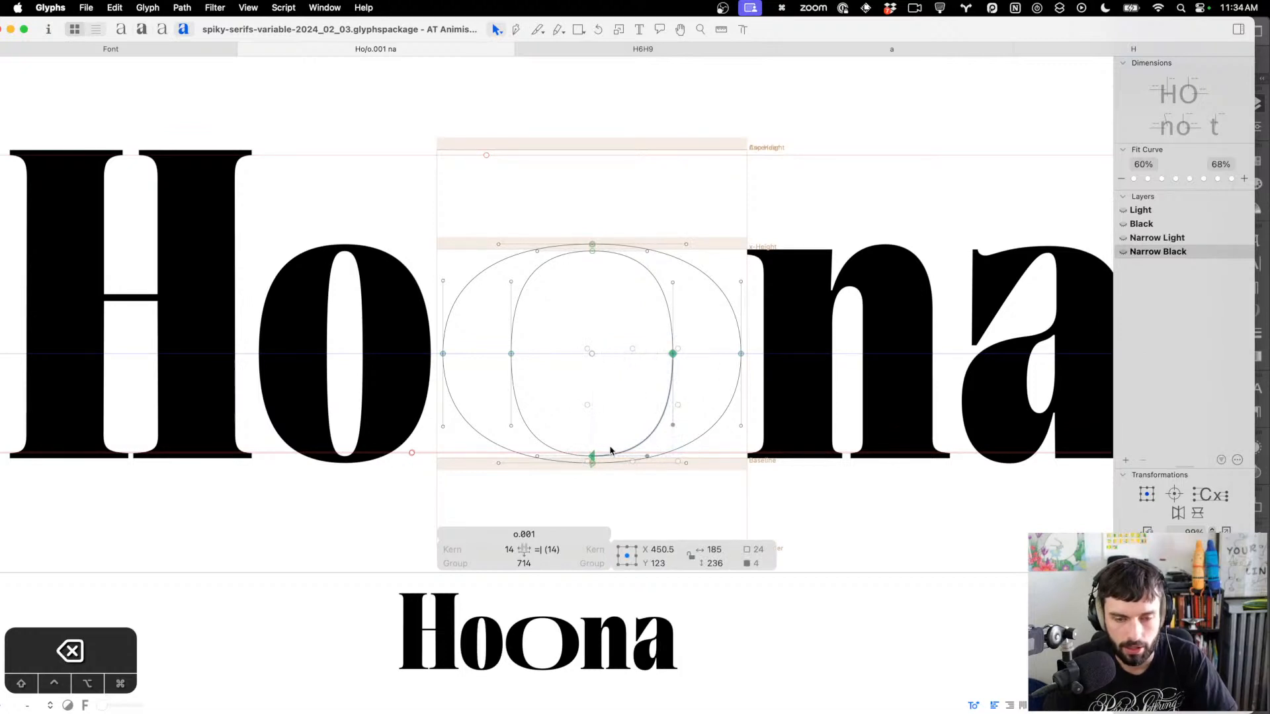
{"action": "left_click_drag", "start_coordinate": [678, 461], "coordinate": [694, 397]}
{"action": "key", "text": "super+z"}
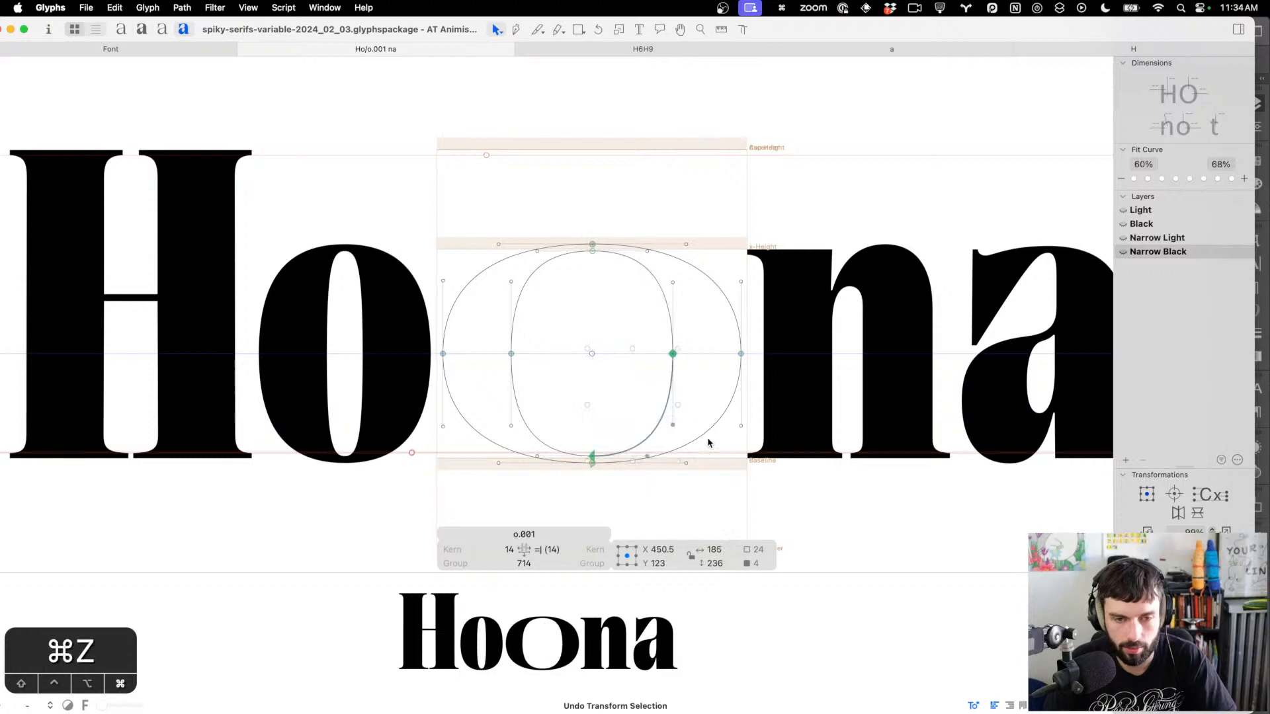
{"action": "left_click", "coordinate": [714, 526]}
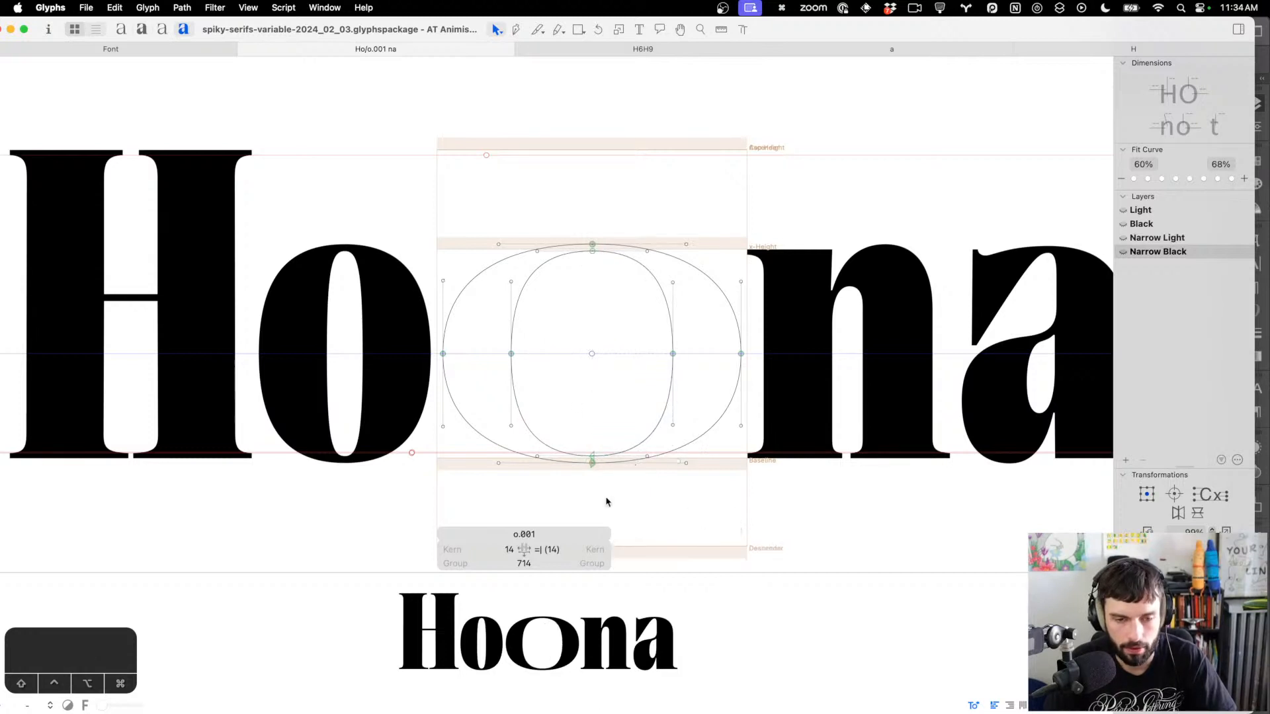
Try nudging the wide o's top and bottom extreme nodes between X 357 and X 359 with proportional handles, ending at X 358
{"action": "left_click_drag", "start_coordinate": [603, 500], "coordinate": [569, 417]}
{"action": "left_click_drag", "start_coordinate": [619, 197], "coordinate": [569, 283]}
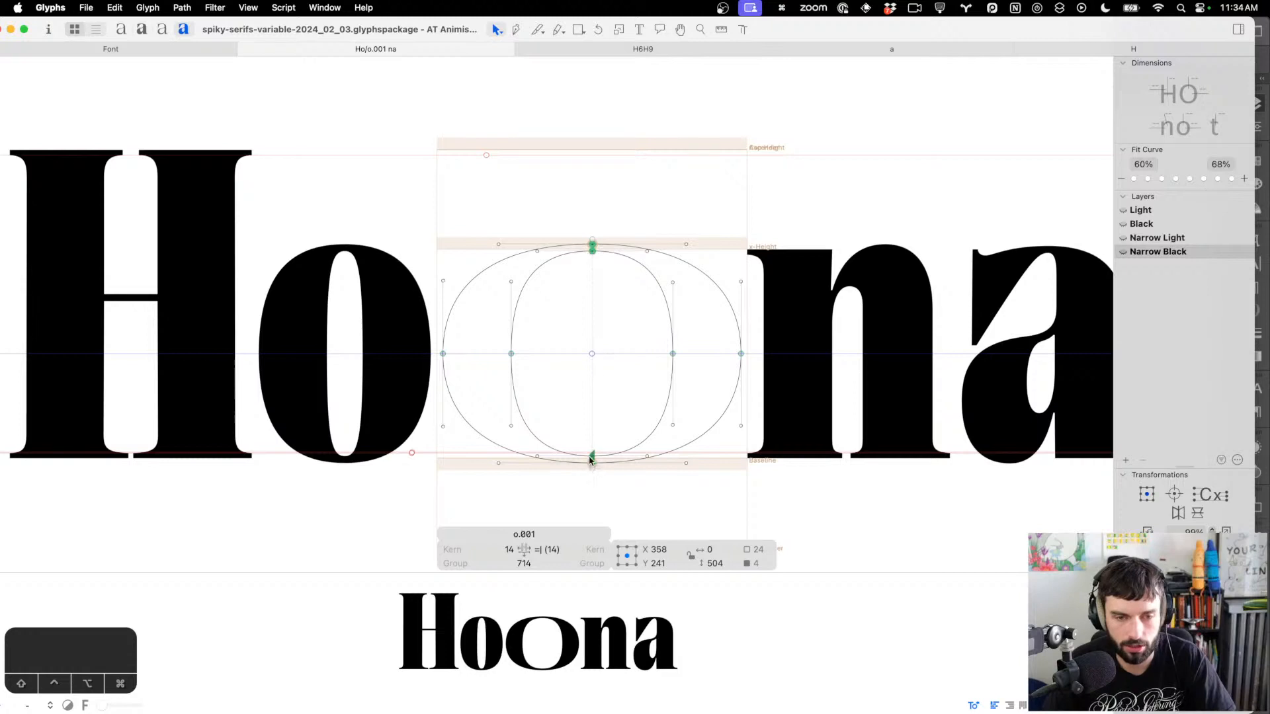
{"action": "scroll", "coordinate": [590, 458], "scroll_direction": "up", "scroll_amount": 5}
{"action": "scroll", "coordinate": [593, 136], "scroll_direction": "up", "scroll_amount": 5}
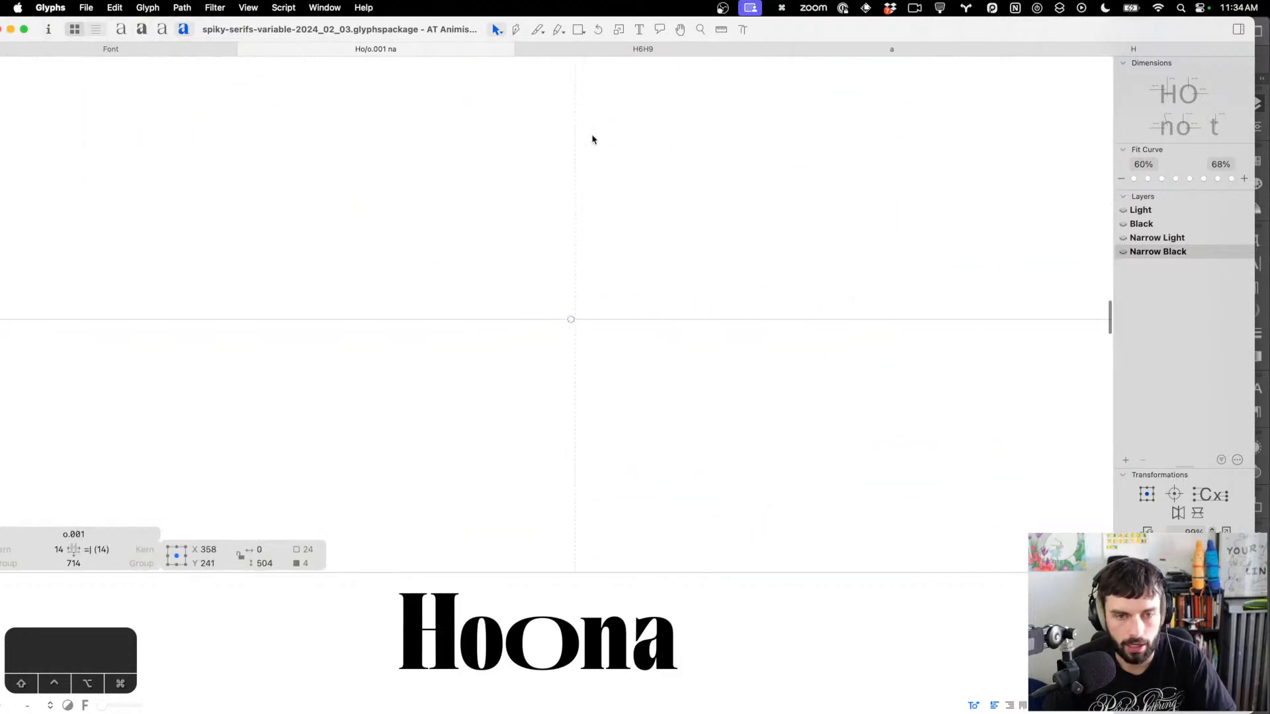
{"action": "scroll", "coordinate": [610, 162], "scroll_direction": "down", "scroll_amount": 4}
{"action": "key", "text": "ctrl+alt+Left"}
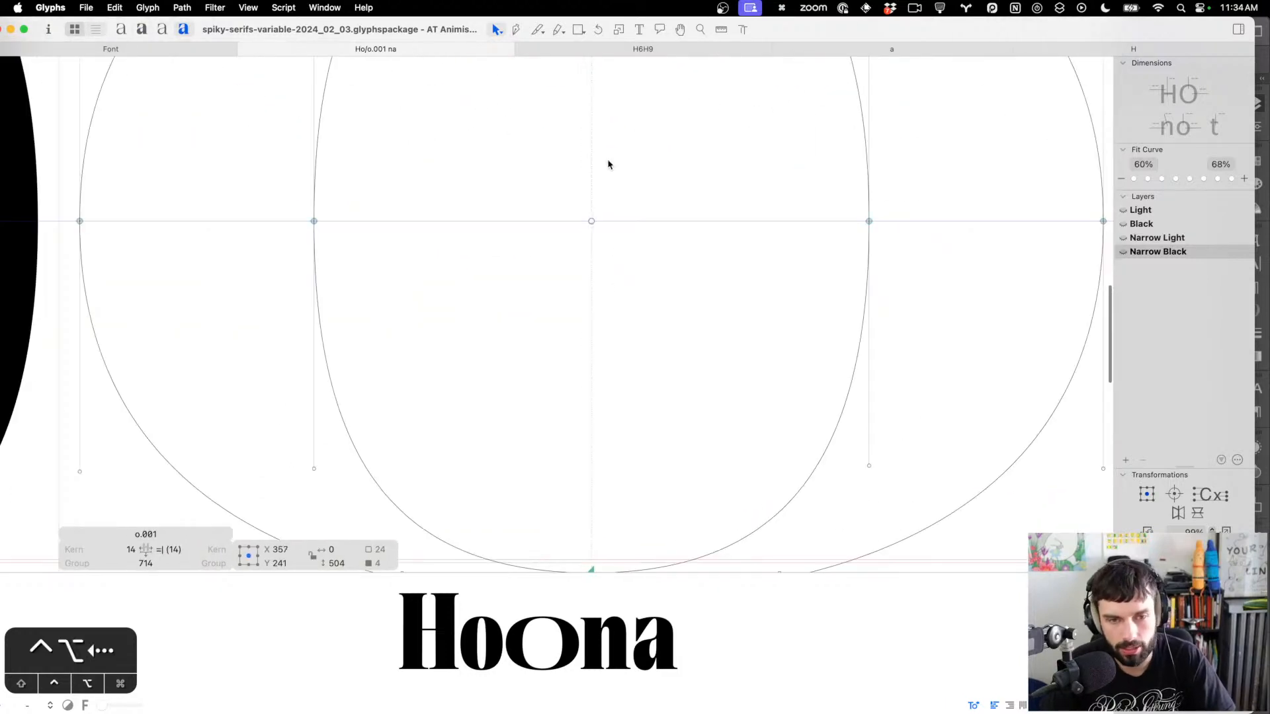
{"action": "scroll", "coordinate": [606, 202], "scroll_direction": "down", "scroll_amount": 5}
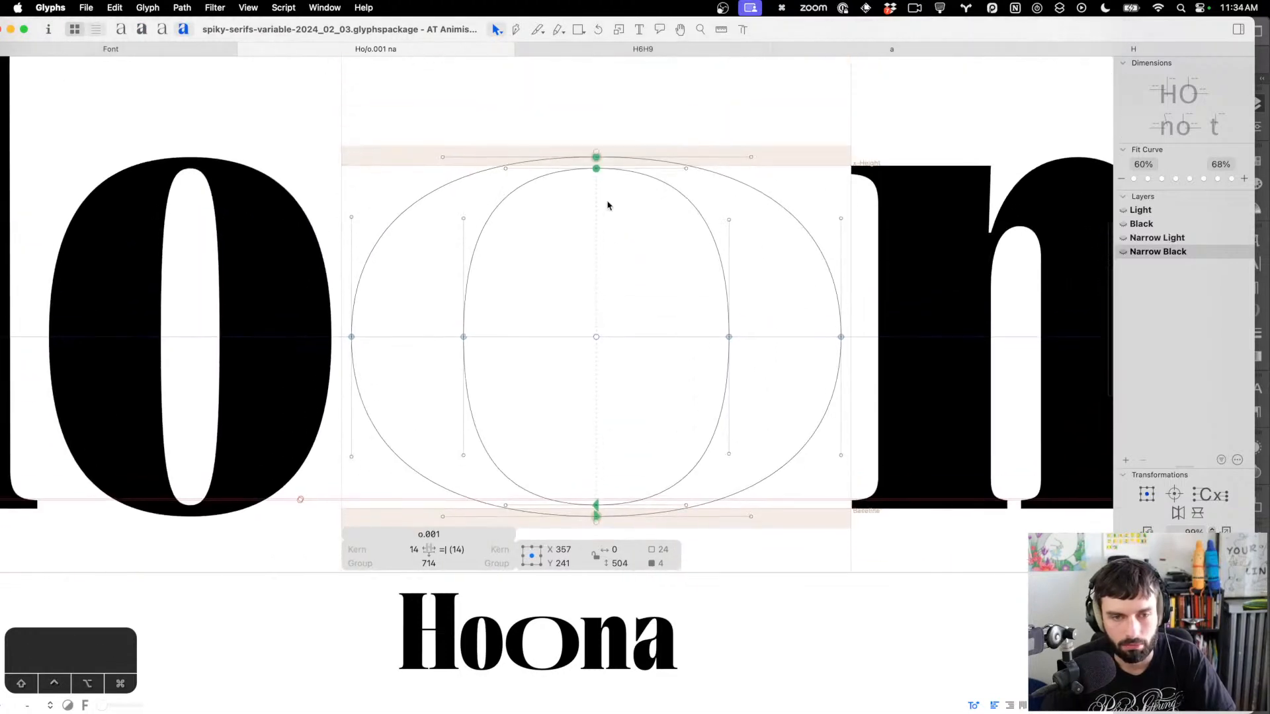
{"action": "key", "text": "ctrl+alt+Right"}
{"action": "key", "text": "ctrl+alt+Right"}
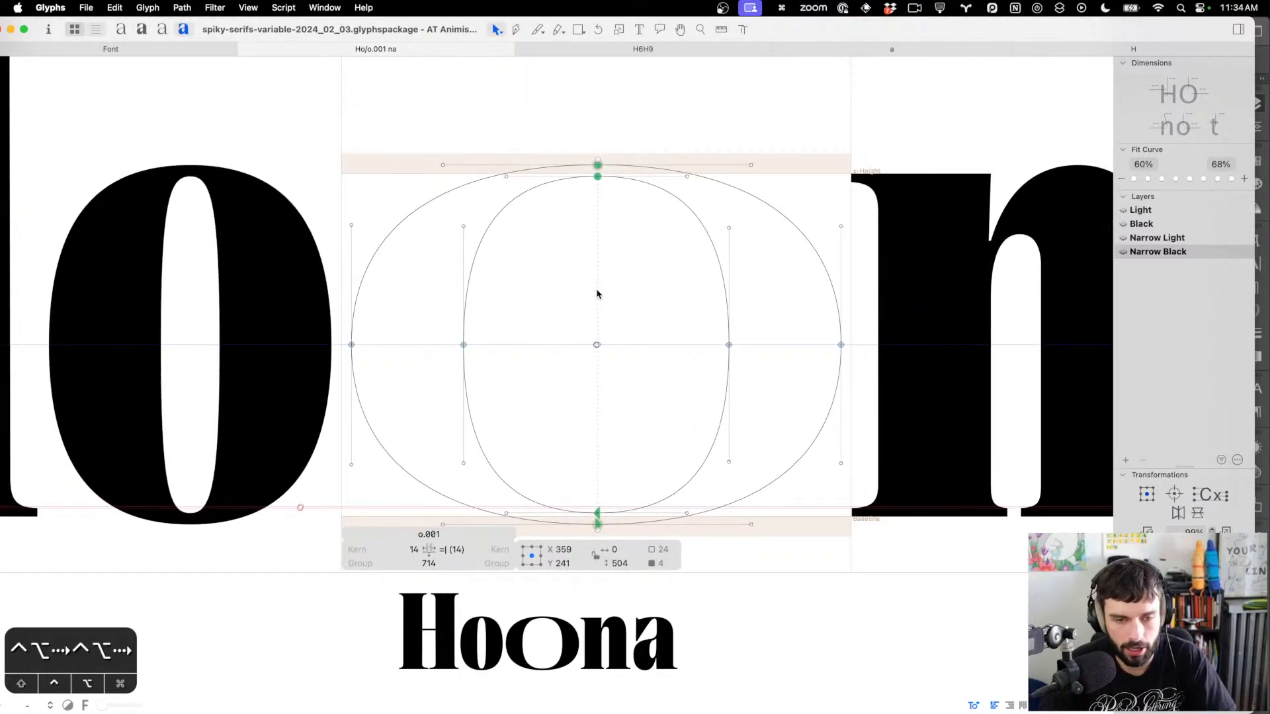
{"action": "key", "text": "ctrl+alt+Left"}
{"action": "key", "text": "ctrl+alt+Left"}
{"action": "key", "text": "ctrl+alt+Left"}
{"action": "key", "text": "ctrl+alt+Left"}
{"action": "key", "text": "ctrl+alt+Left"}
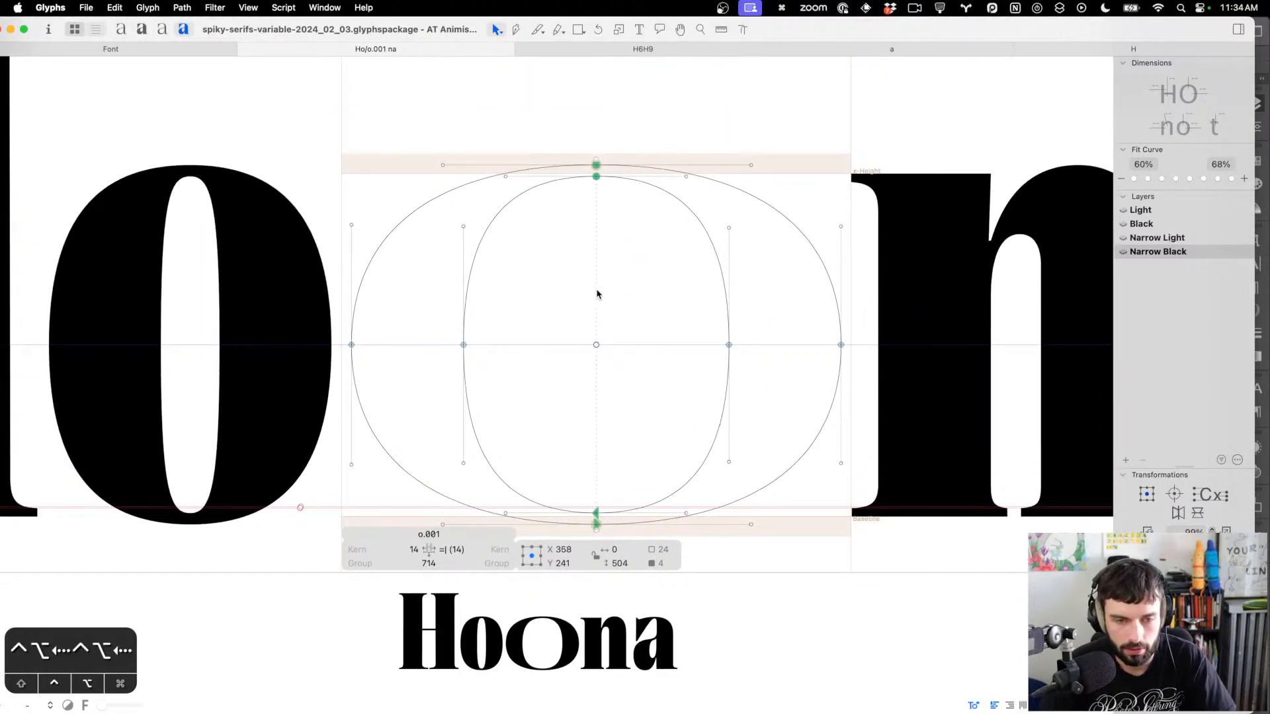
Save the font and remove the wide o from the word so that it reads Hona
{"action": "left_click", "coordinate": [659, 261]}
{"action": "key", "text": "super+s"}
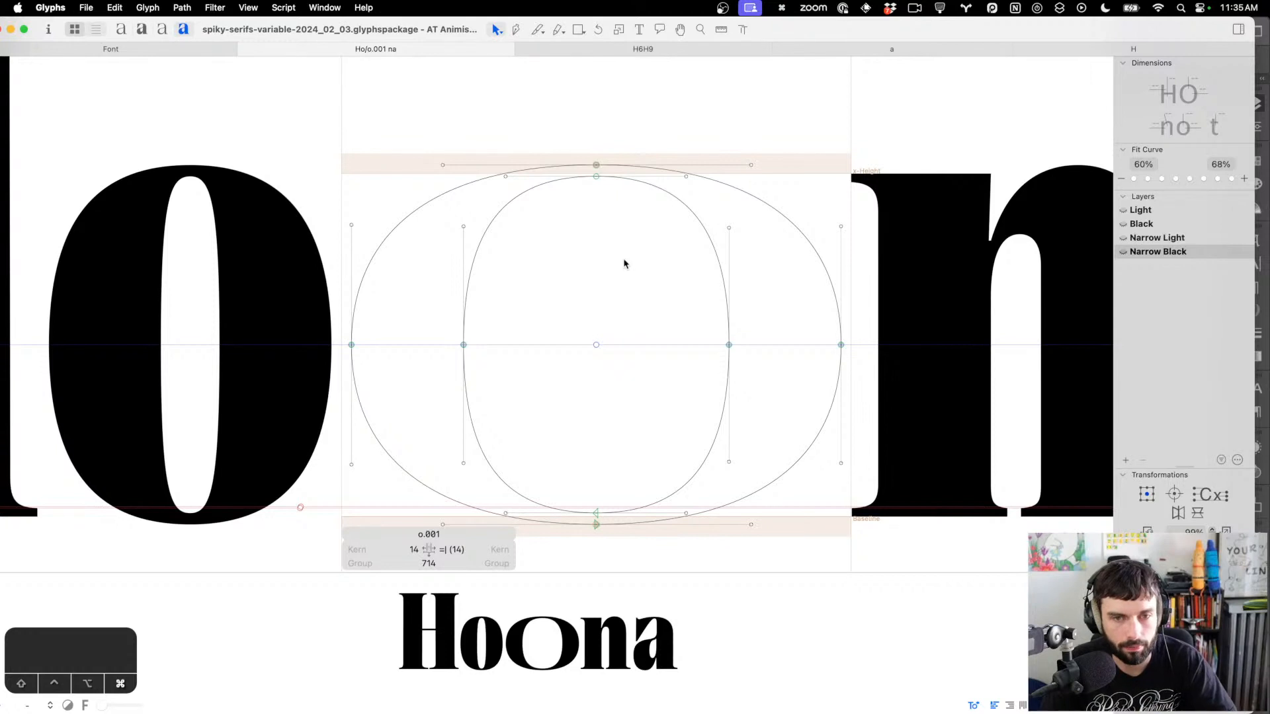
{"action": "key", "text": "t"}
{"action": "key", "text": "Right"}
{"action": "key", "text": "BackSpace"}
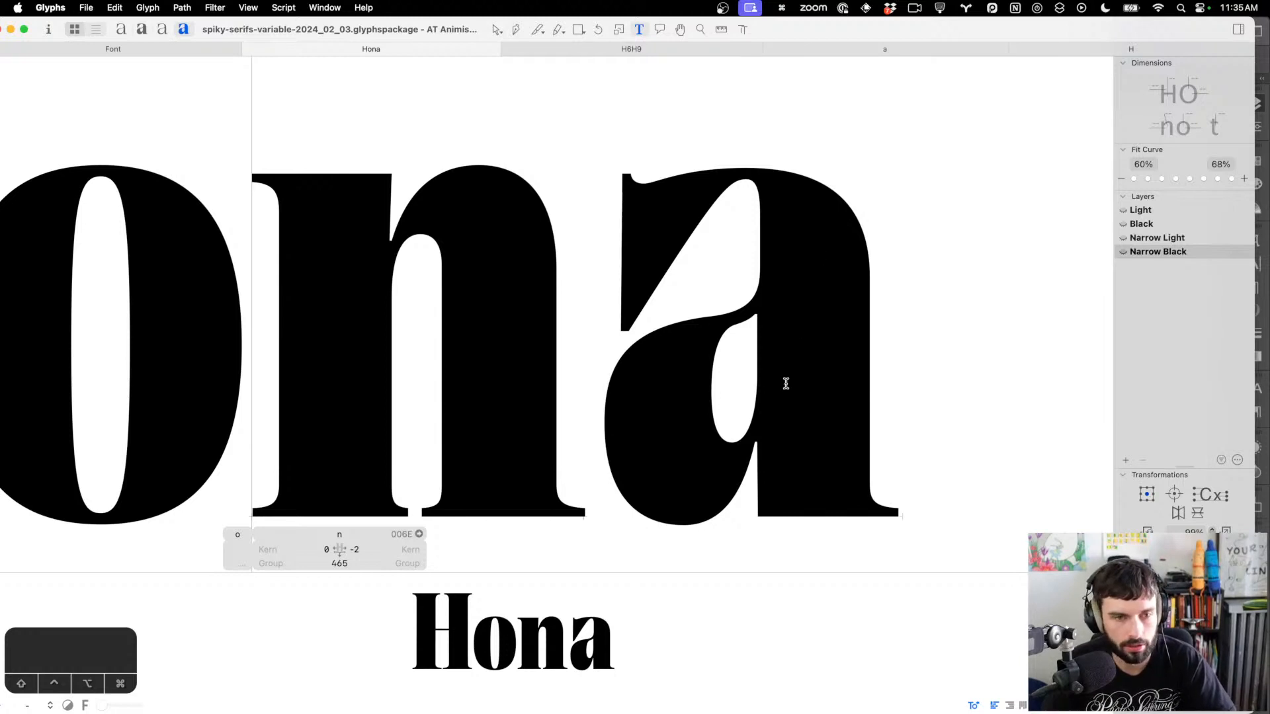
{"action": "scroll", "coordinate": [776, 403], "scroll_direction": "down", "scroll_amount": 5}
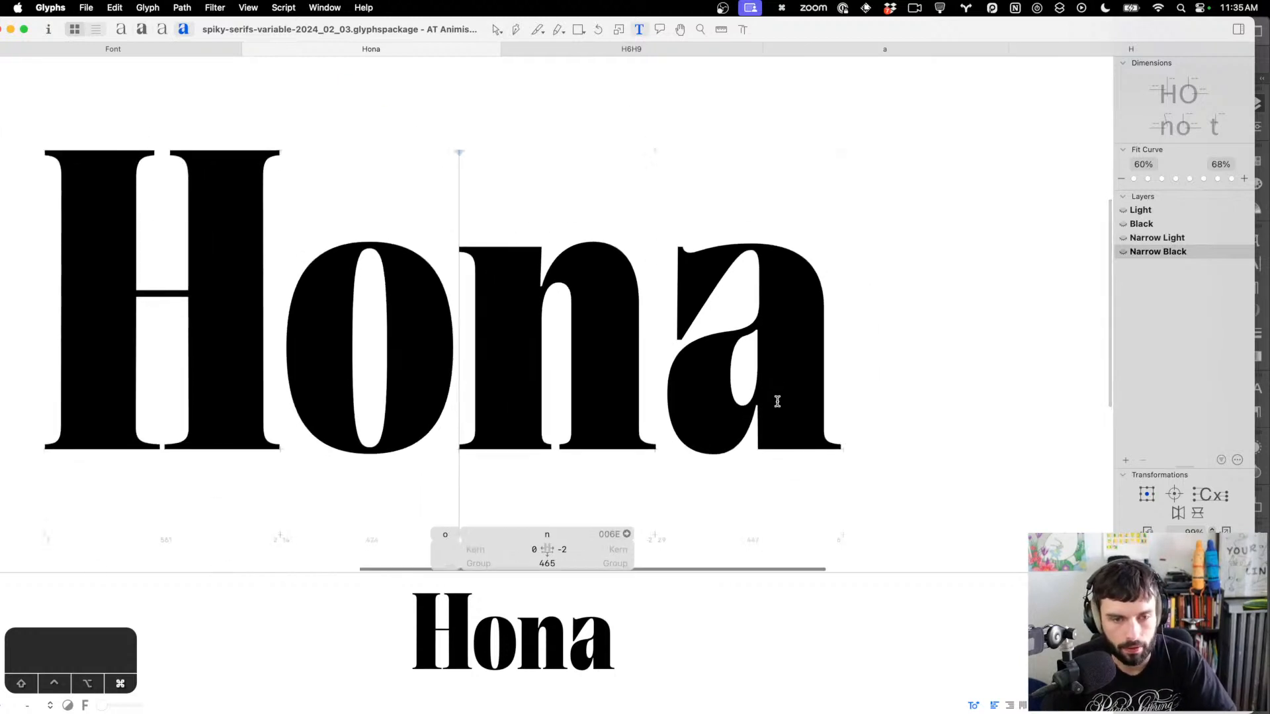
Open the Plugin Manager and search the plugins for "plumb"
{"action": "left_click", "coordinate": [317, 6]}
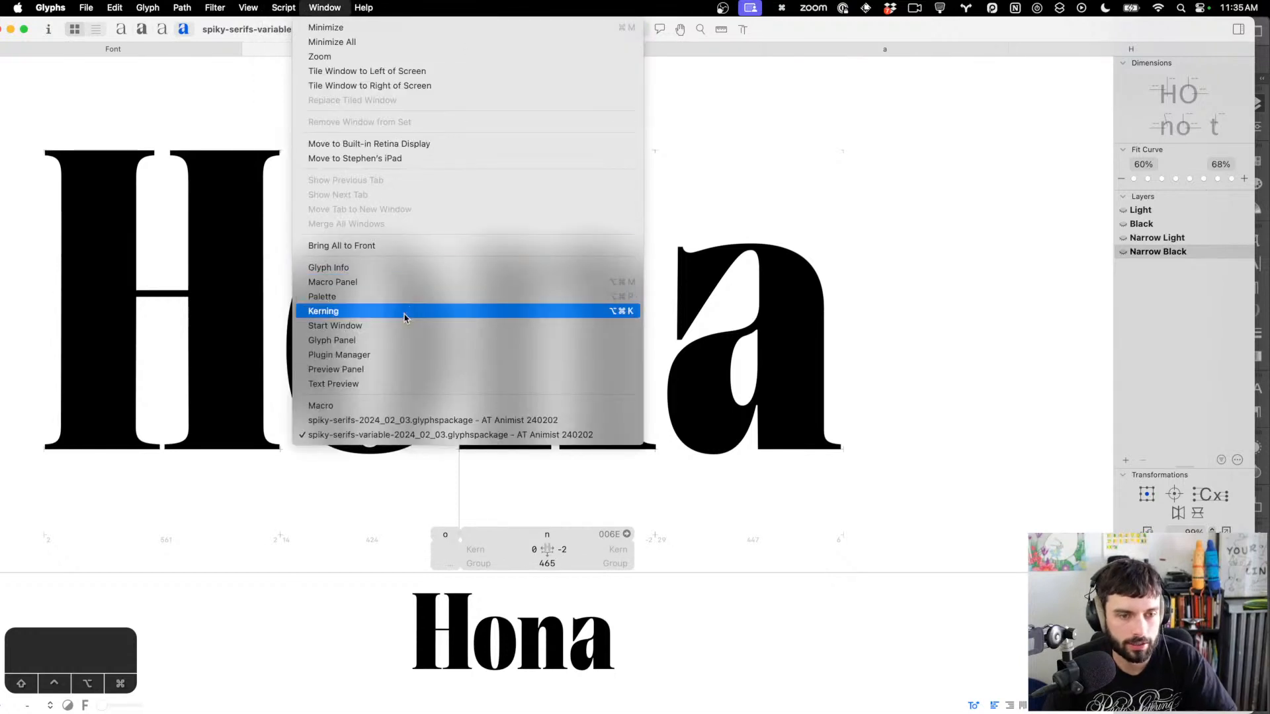
{"action": "left_click", "coordinate": [380, 354]}
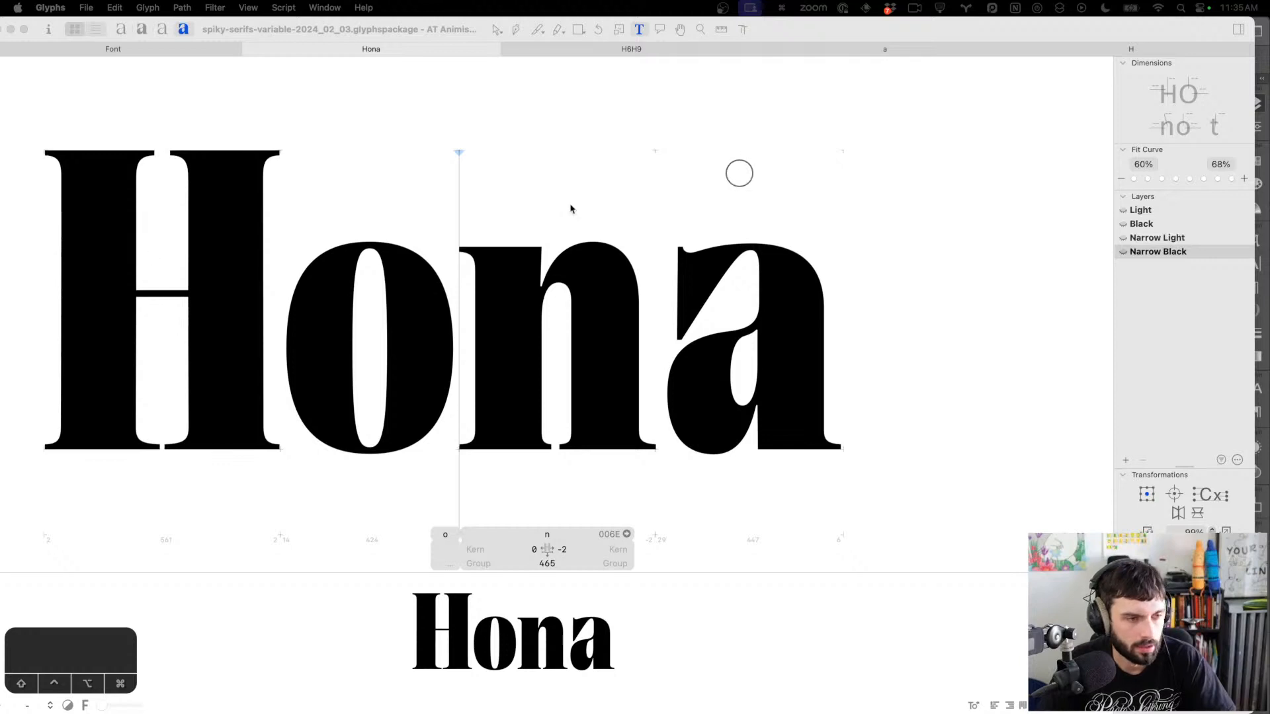
{"action": "left_click_drag", "start_coordinate": [405, 162], "coordinate": [471, 35]}
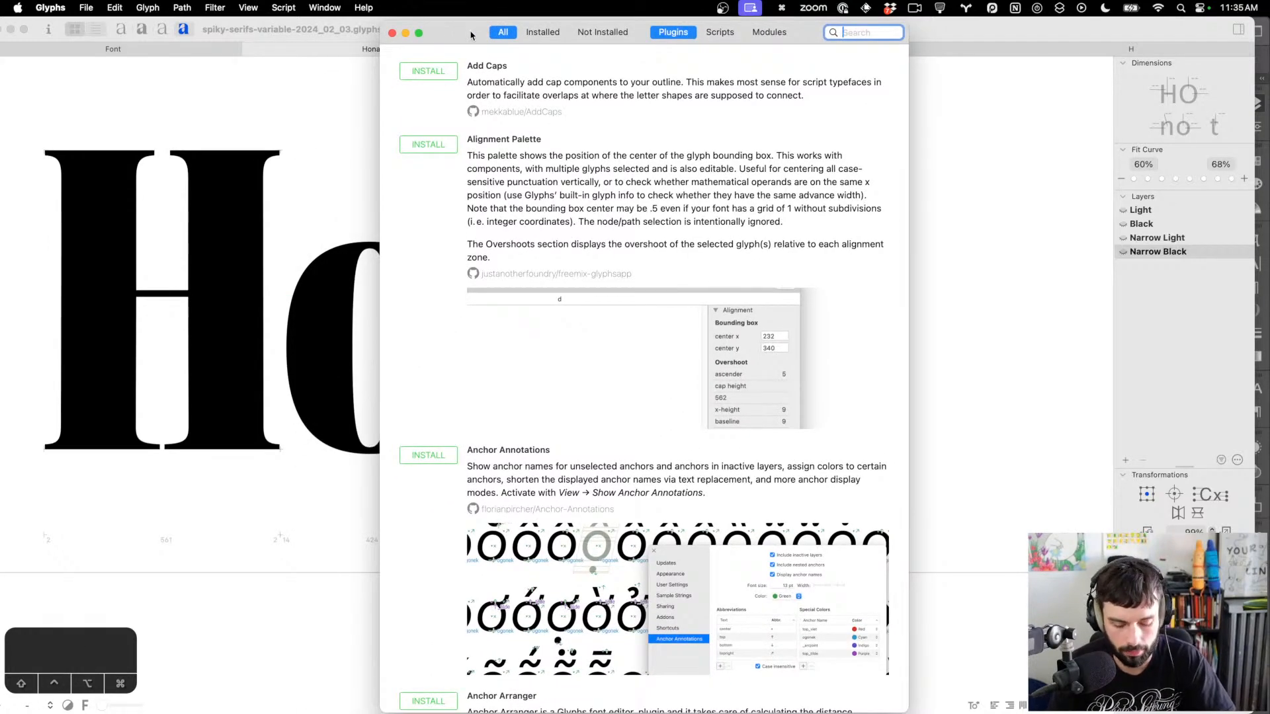
{"action": "type", "text": "plum"}
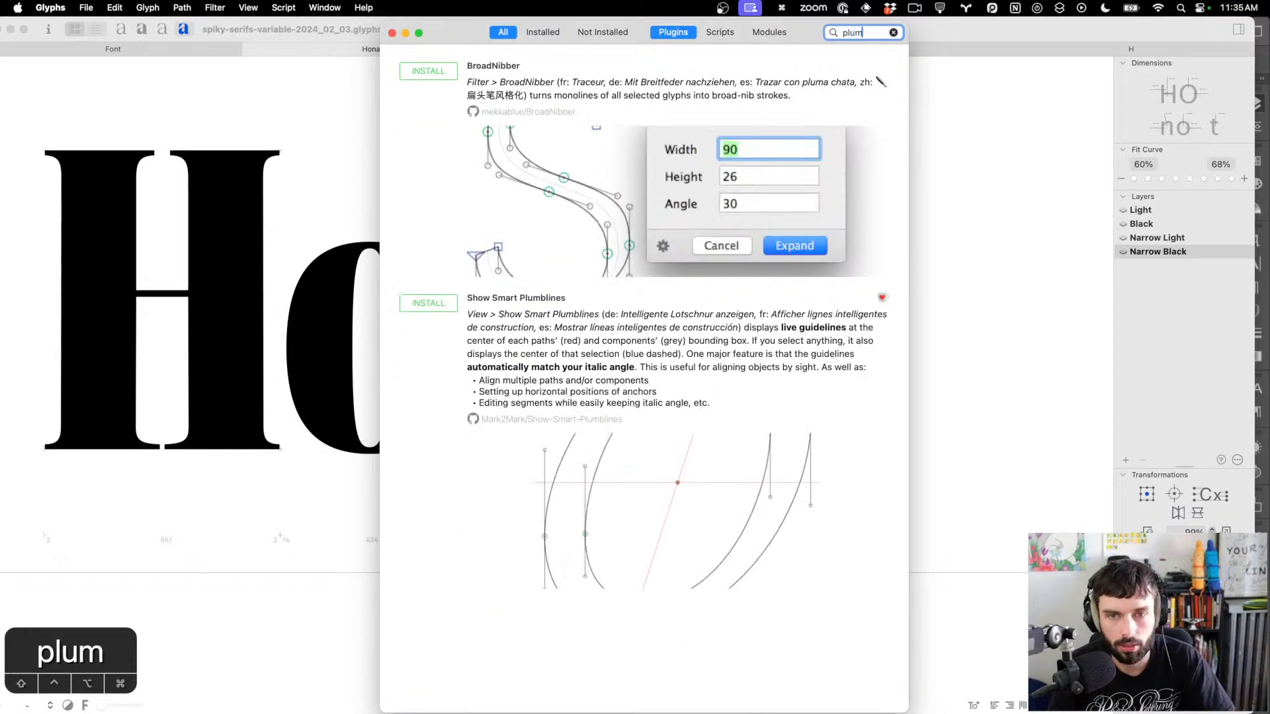
{"action": "type", "text": "b"}
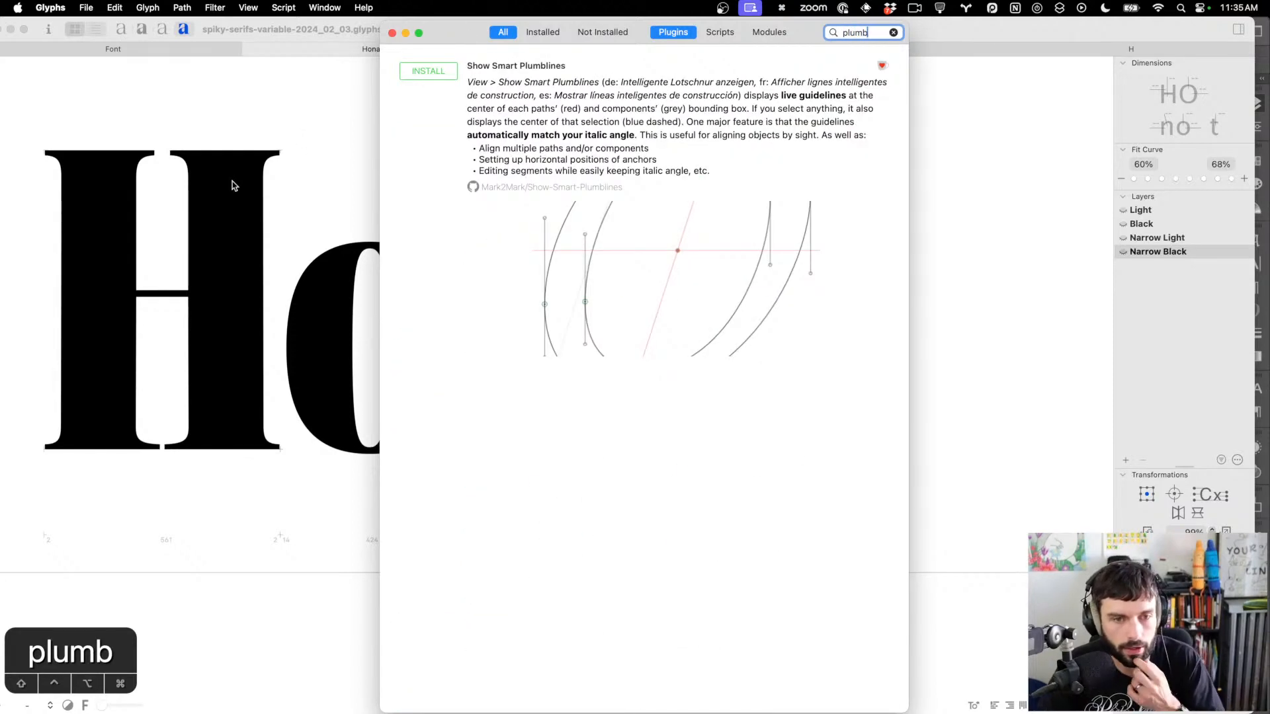
Install the Show Smart Plumblines plugin and restart Glyphs to load it
{"action": "left_click", "coordinate": [417, 74]}
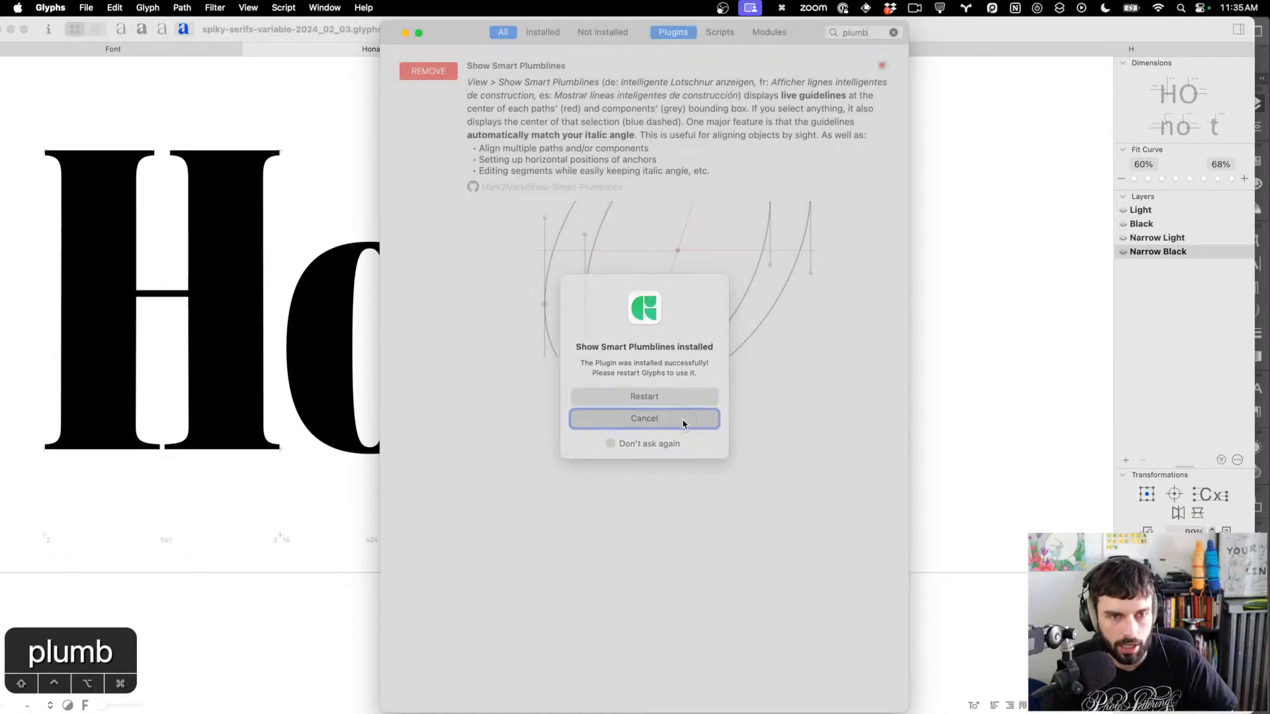
{"action": "left_click", "coordinate": [683, 420]}
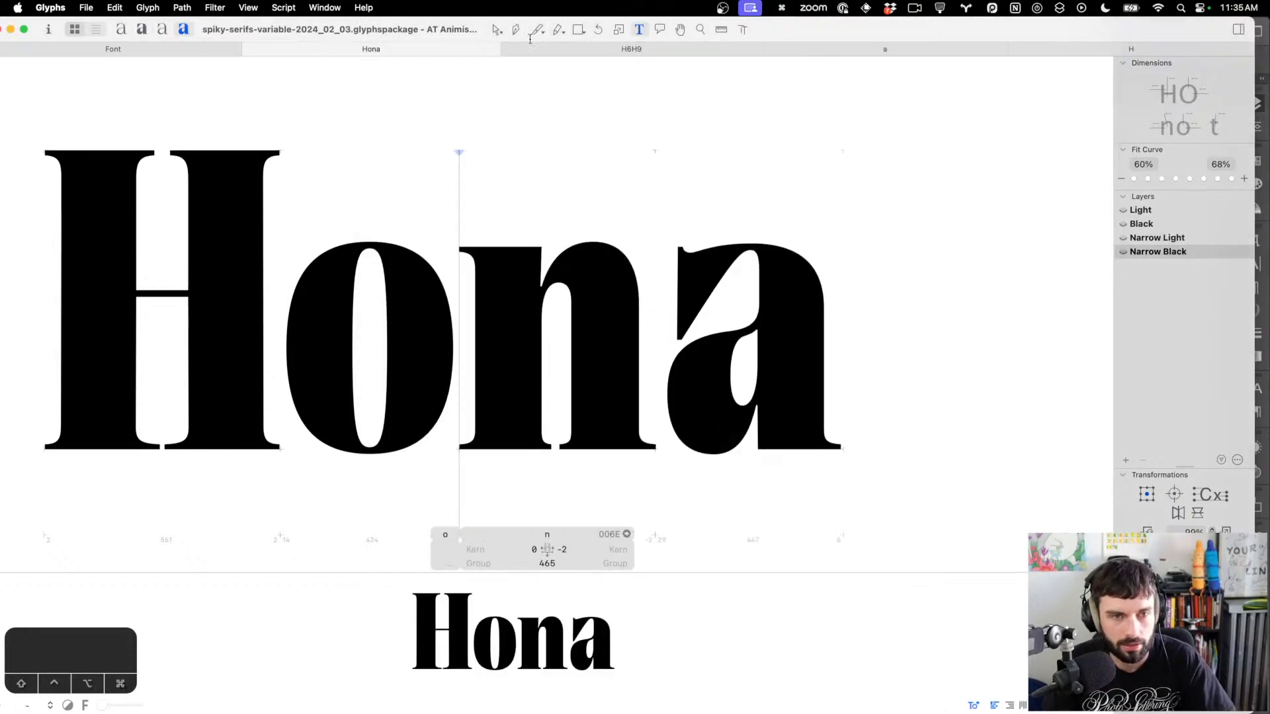
{"action": "key", "text": "ctrl+Up"}
{"action": "left_click", "coordinate": [531, 390]}
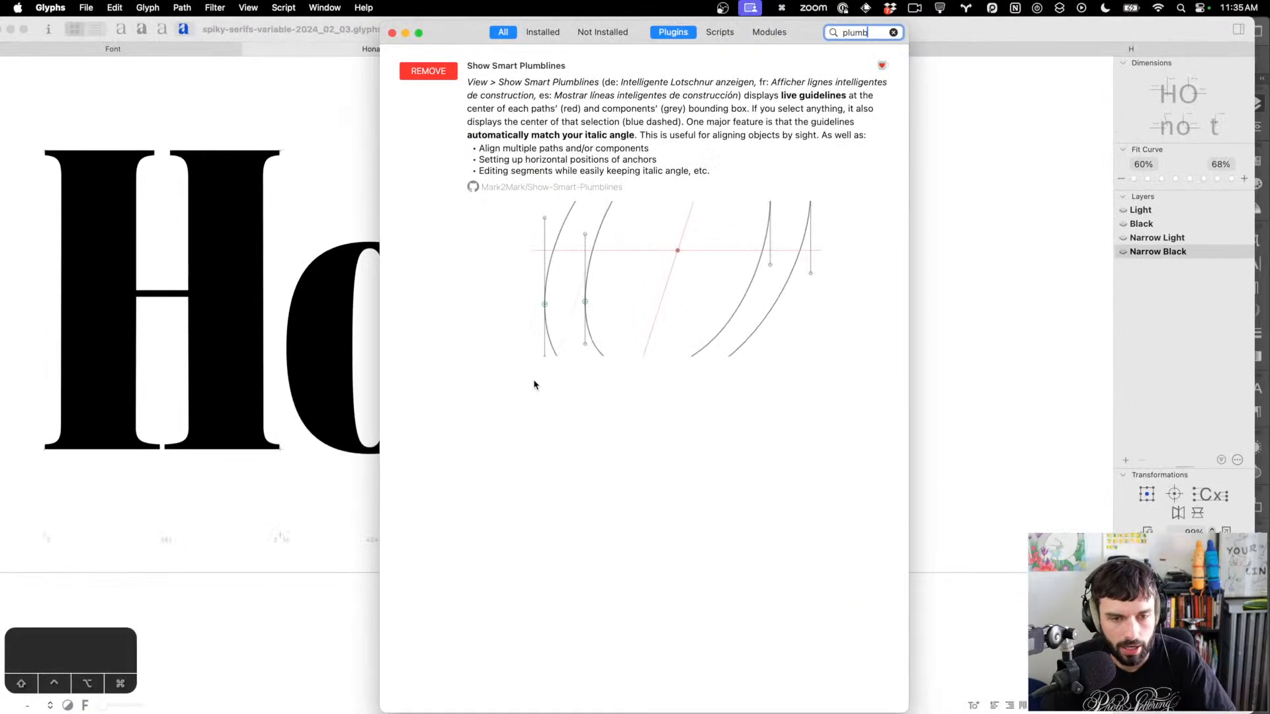
{"action": "left_click", "coordinate": [427, 72]}
{"action": "left_click", "coordinate": [426, 73]}
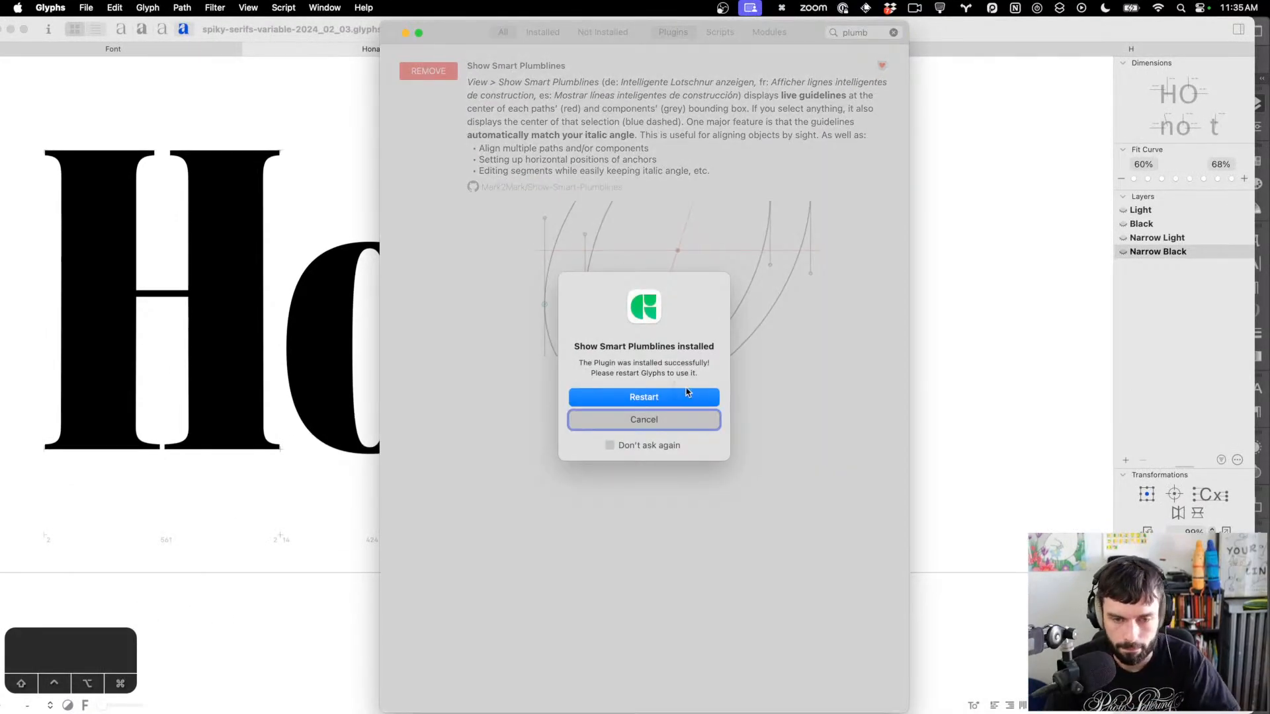
{"action": "left_click", "coordinate": [684, 395]}
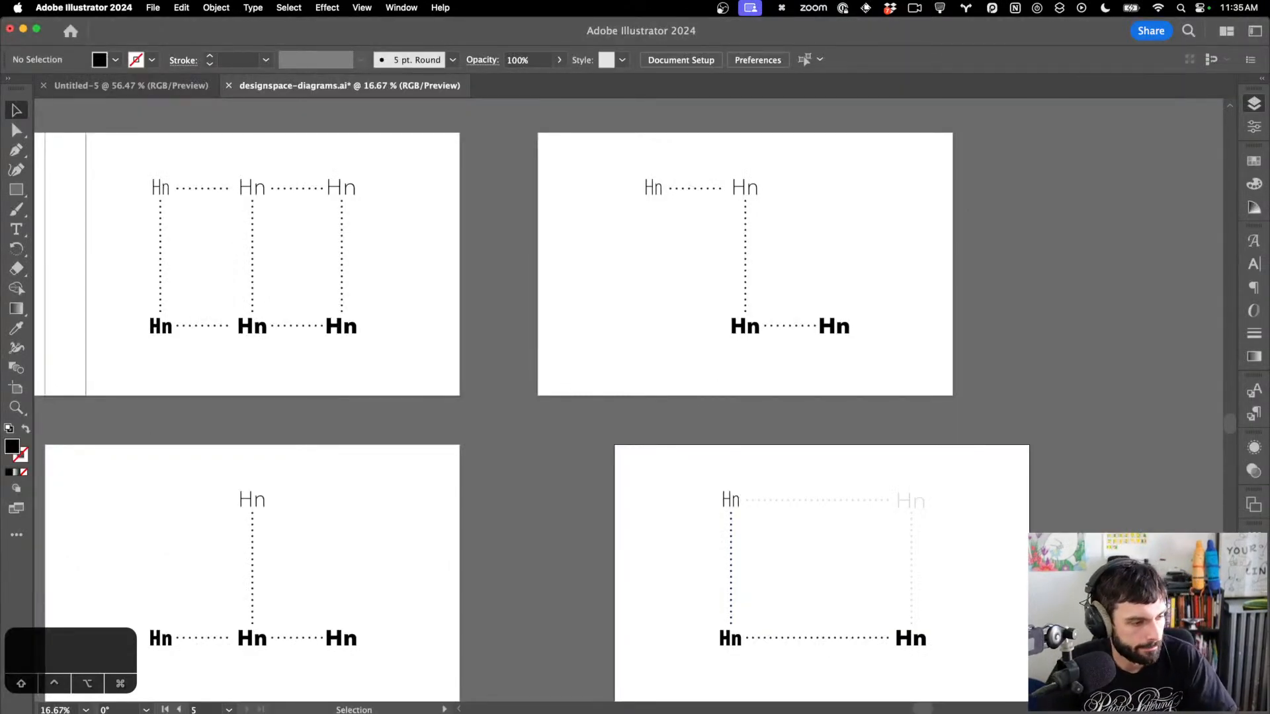
Relaunch Glyphs and enlarge the spiky-serifs font window to fill the screen
{"action": "key", "text": "super+space"}
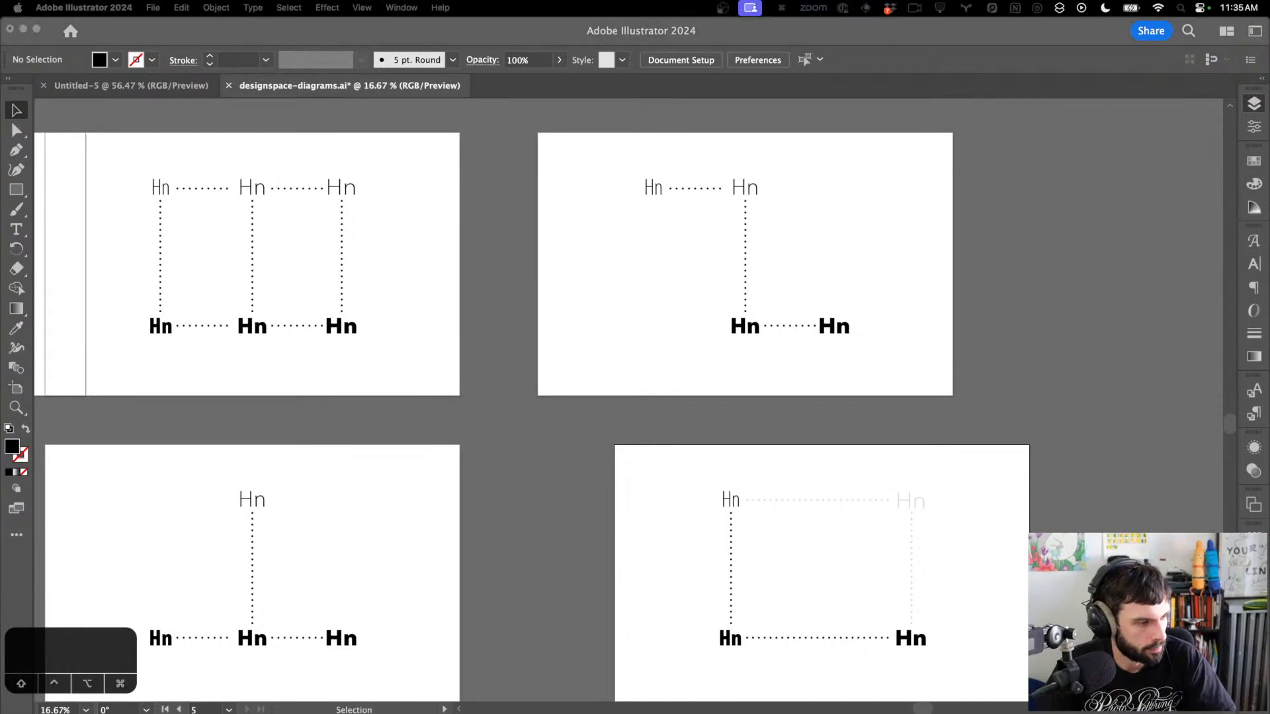
{"action": "type", "text": "glyph"}
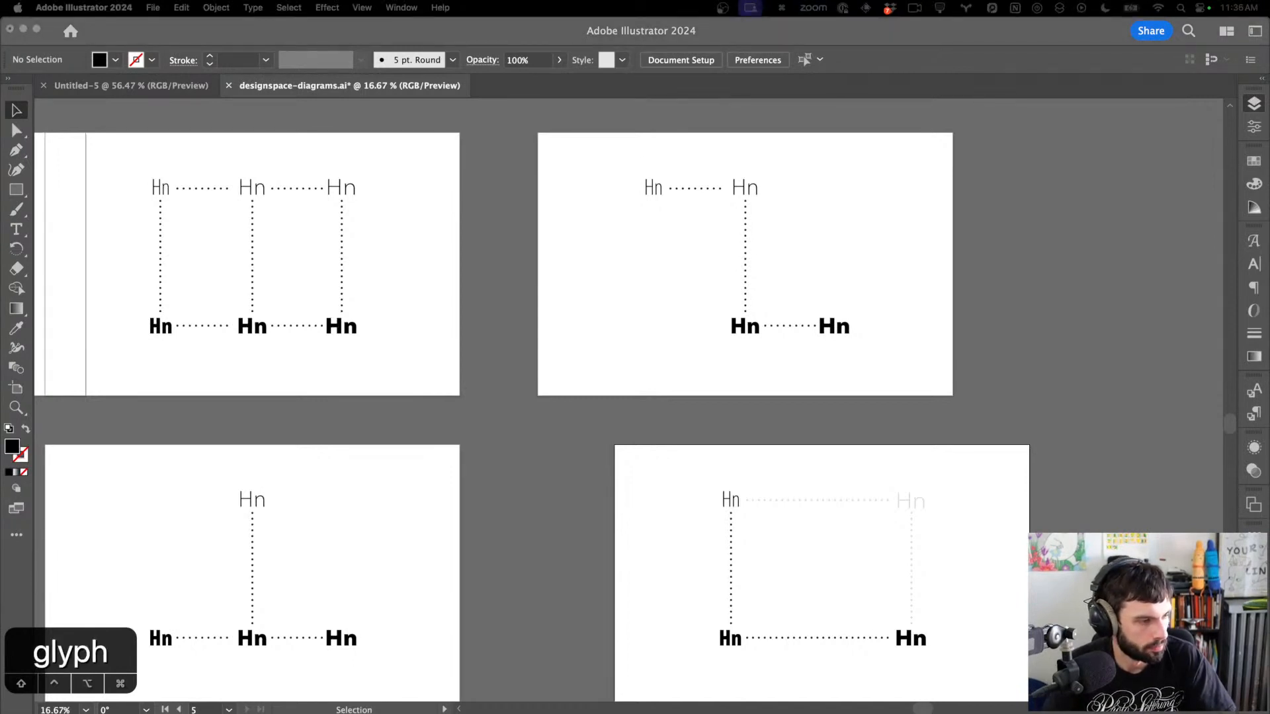
{"action": "key", "text": "Return"}
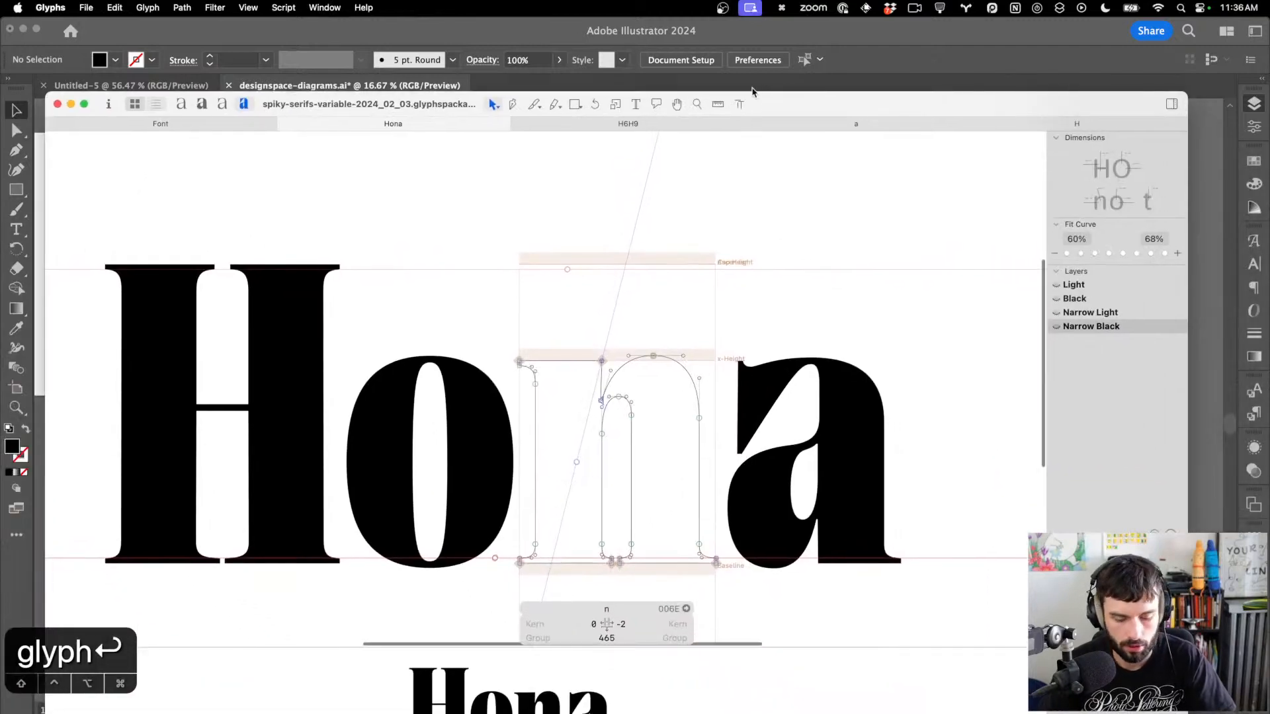
{"action": "key", "text": "ctrl+alt+super+8"}
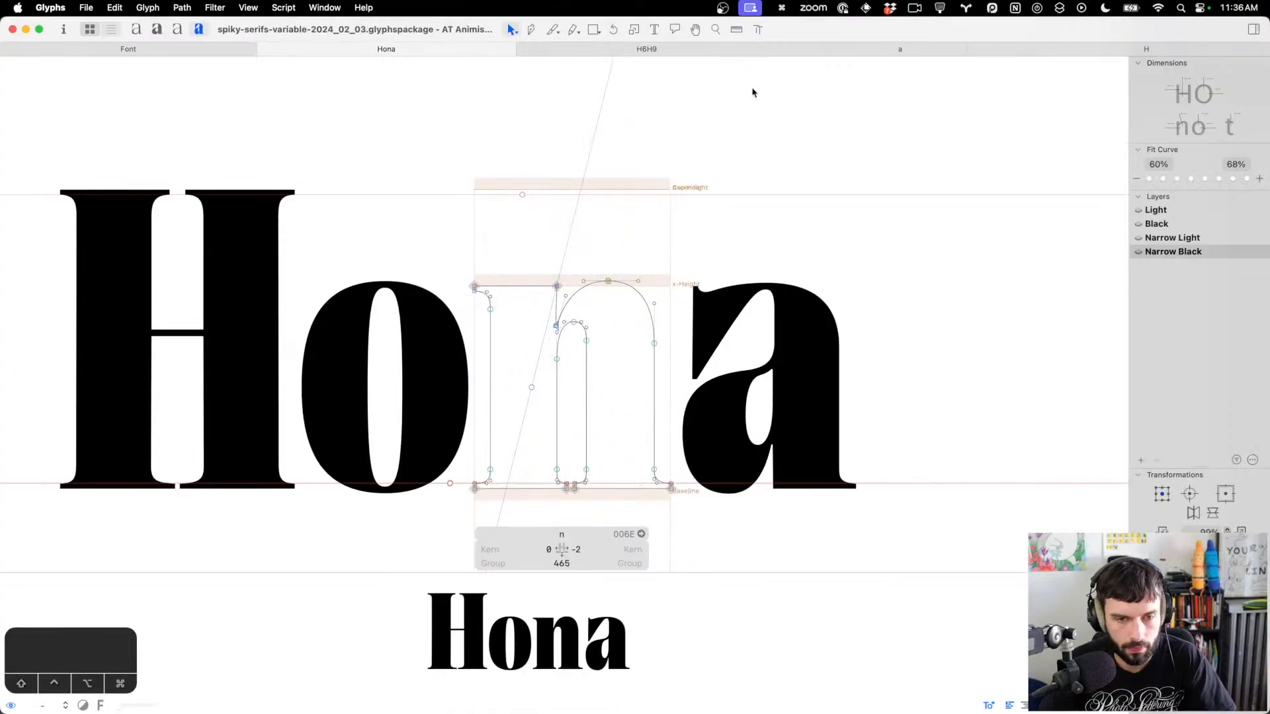
Insert the wide o.001 glyph after the o in Hona and open it for outline editing
{"action": "key", "text": "t"}
{"action": "key", "text": "super+f"}
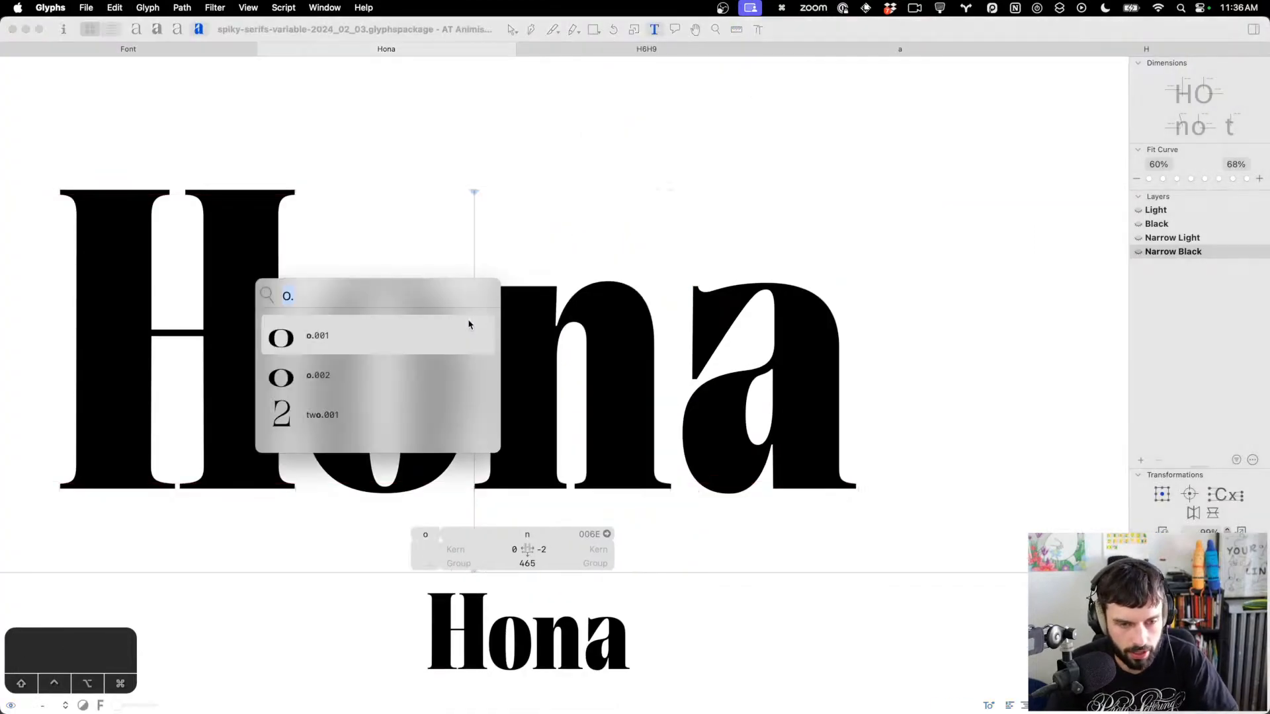
{"action": "type", "text": "o"}
{"action": "key", "text": "BackSpace"}
{"action": "type", "text": "o."}
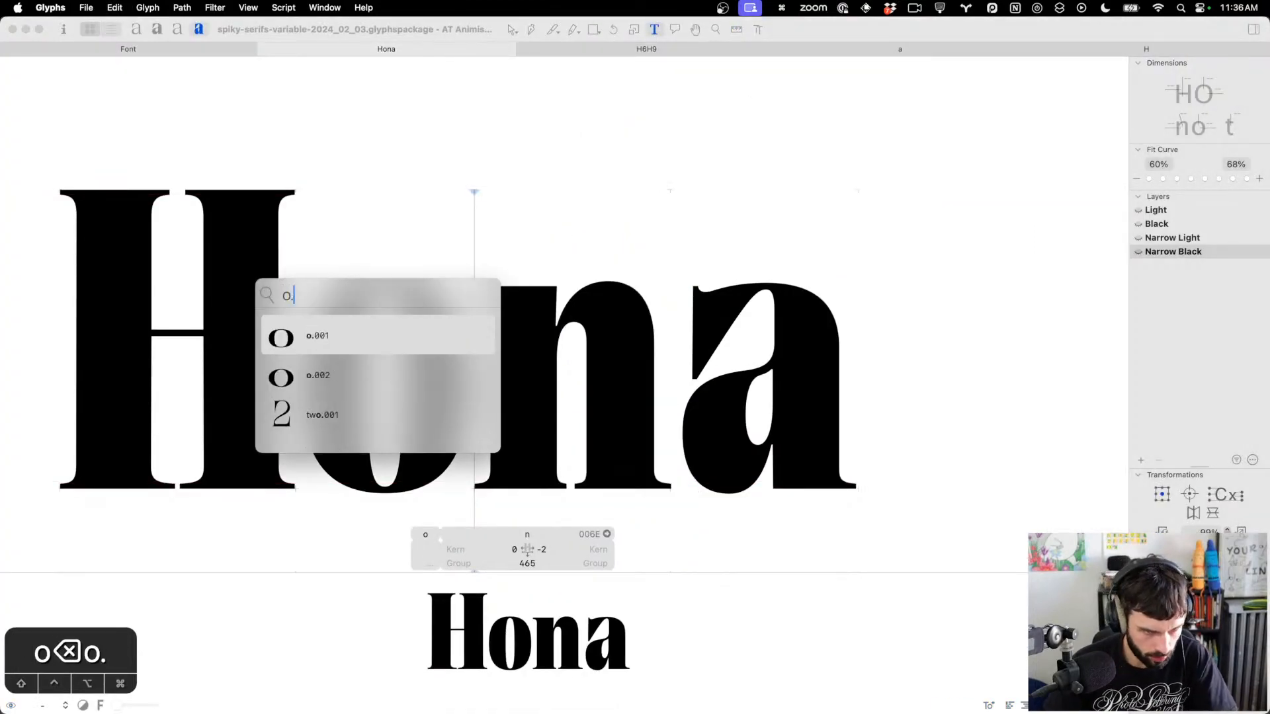
{"action": "key", "text": "Return"}
{"action": "double_click", "coordinate": [609, 366]}
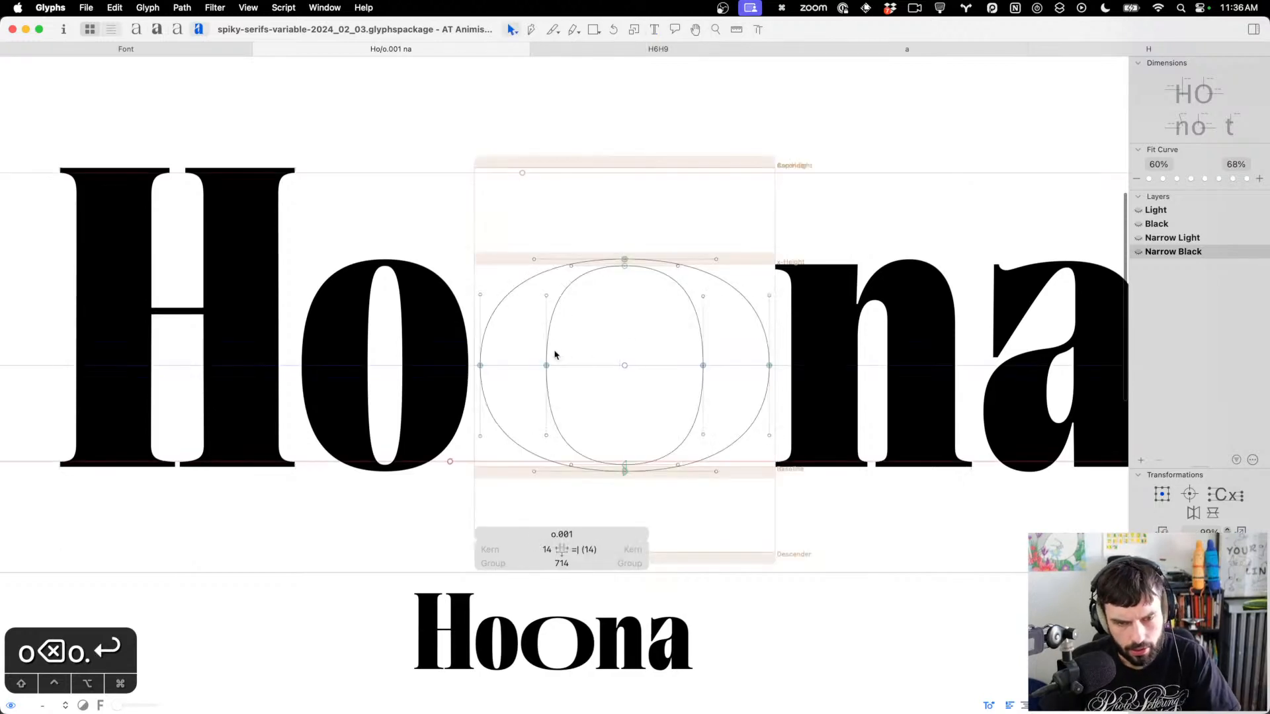
Select the wide o counter's left and right extreme nodes and turn on Show Smart Plumblines
{"action": "left_click_drag", "start_coordinate": [534, 345], "coordinate": [743, 388]}
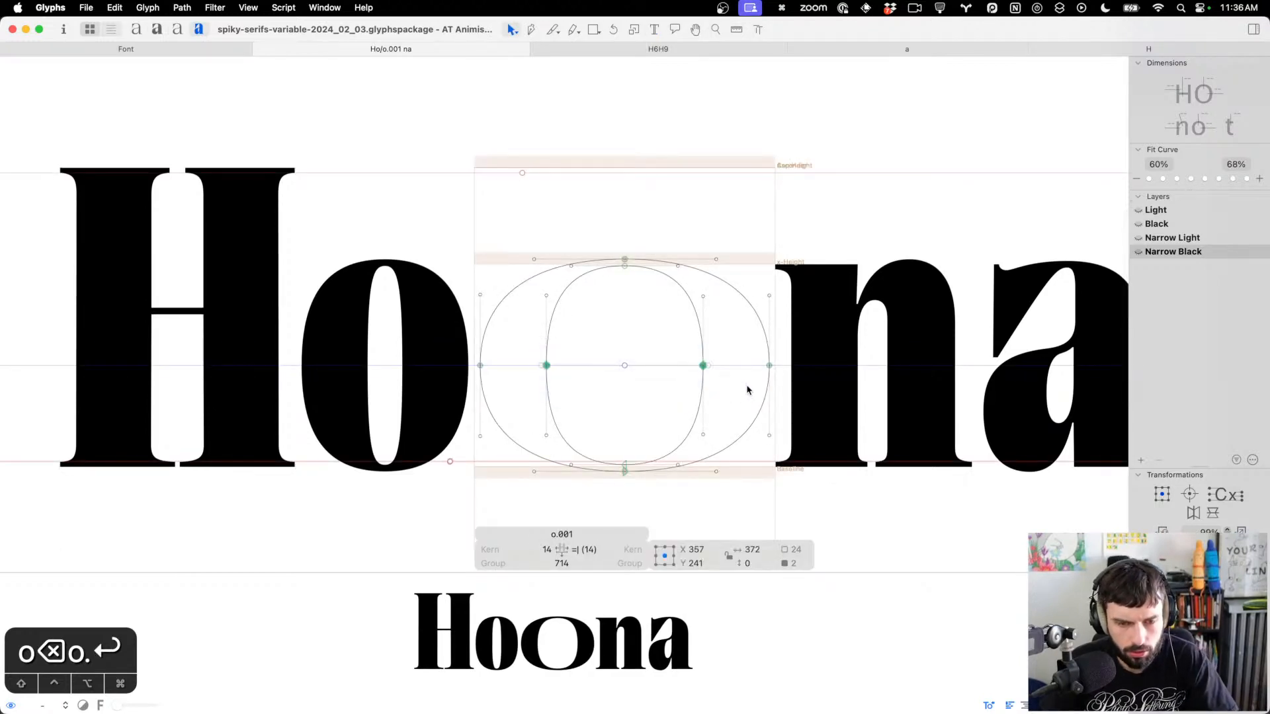
{"action": "left_click", "coordinate": [258, 5]}
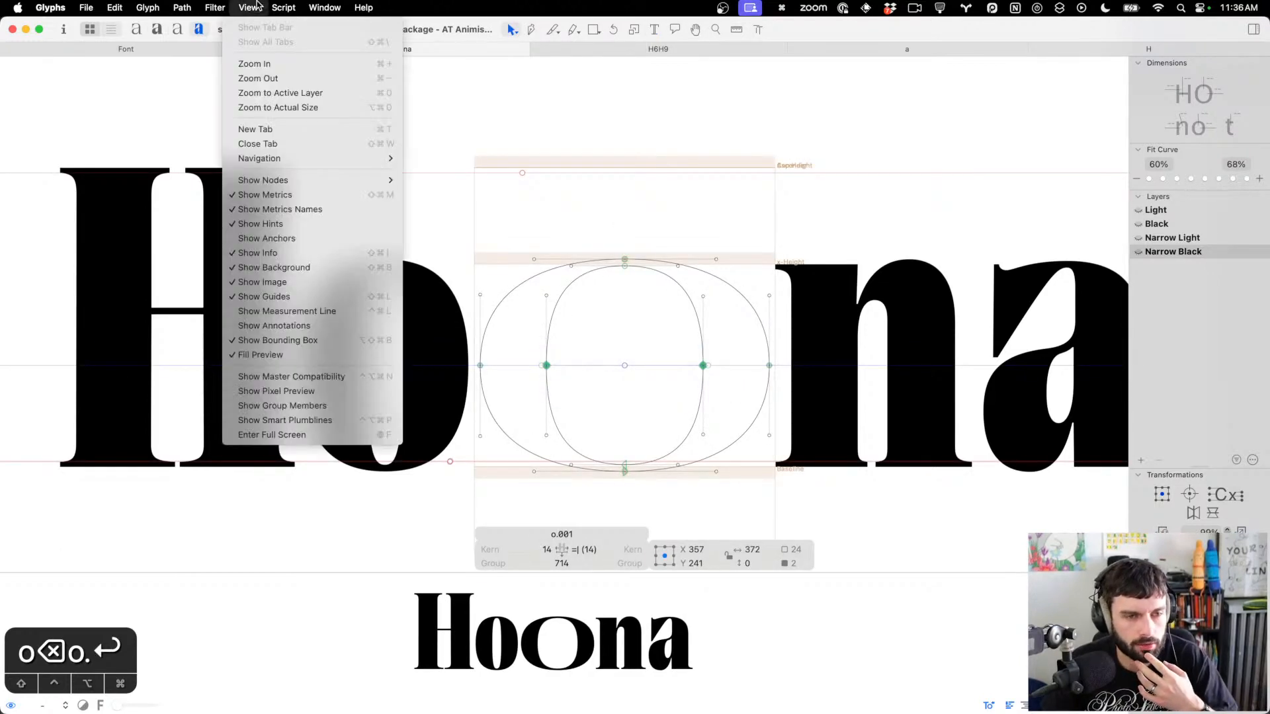
{"action": "mouse_move", "coordinate": [363, 8]}
{"action": "type", "text": "pu"}
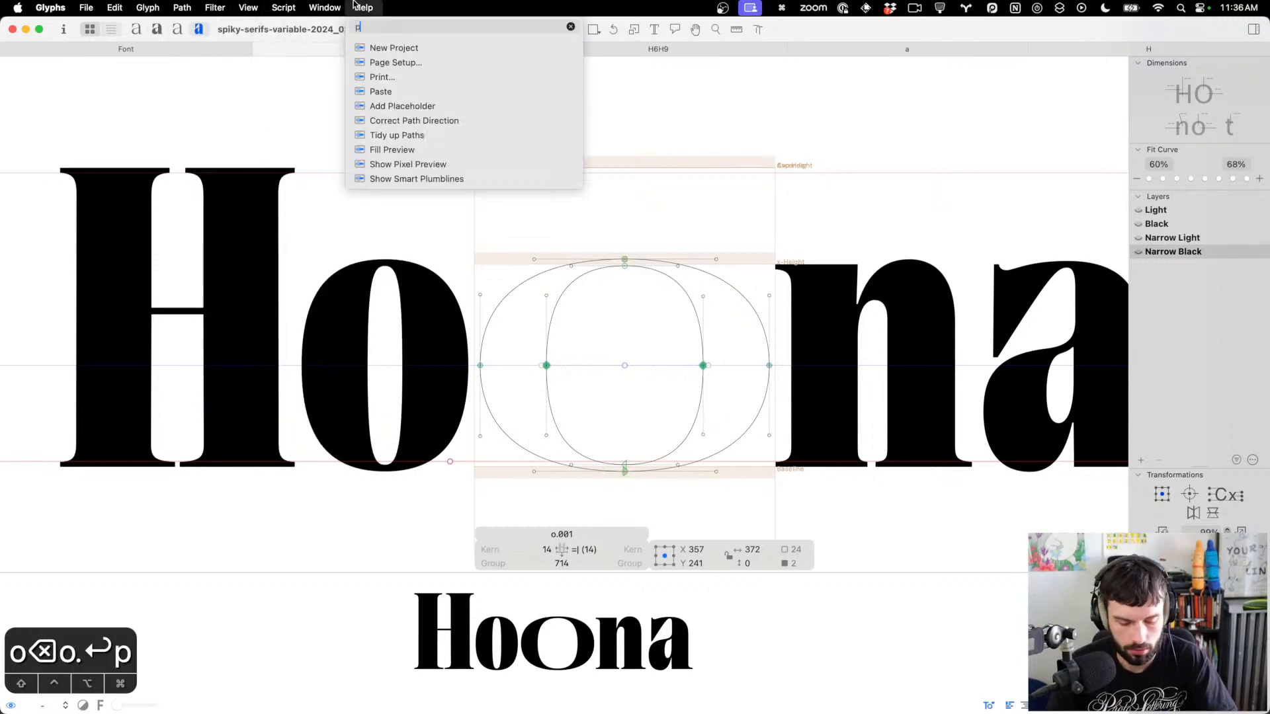
{"action": "key", "text": "BackSpace"}
{"action": "type", "text": "lum"}
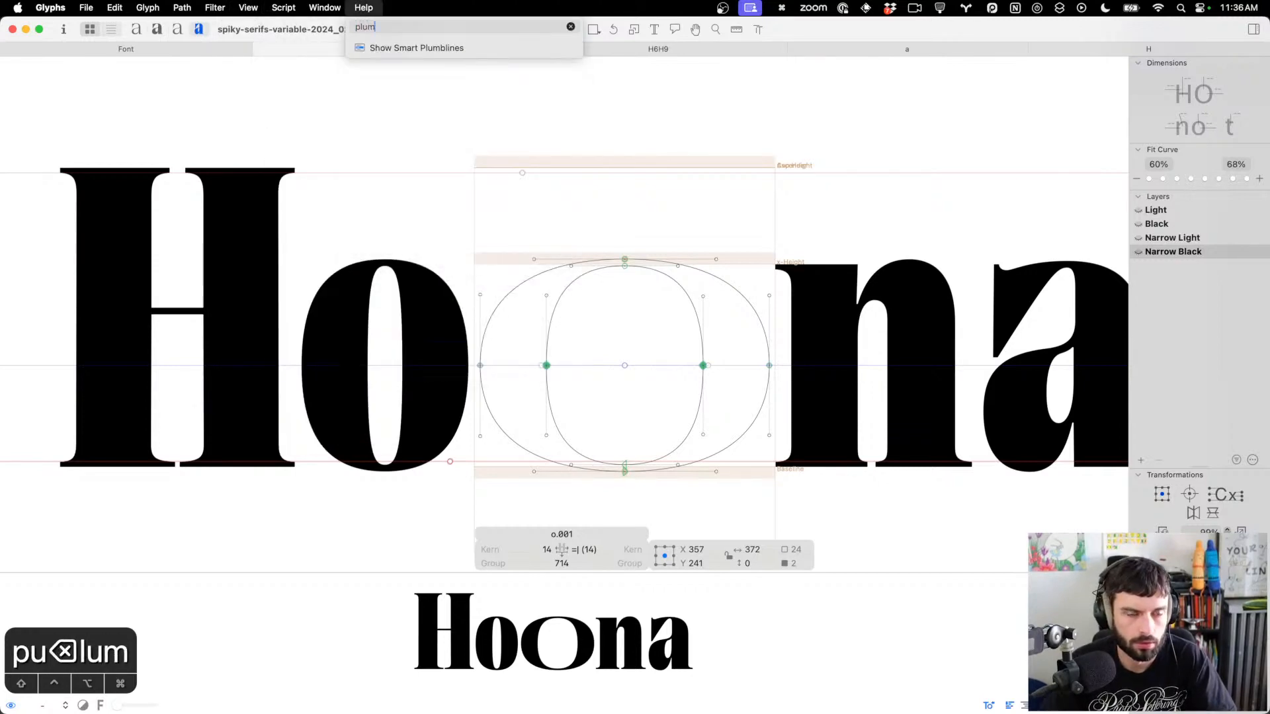
{"action": "key", "text": "Down"}
{"action": "key", "text": "Return"}
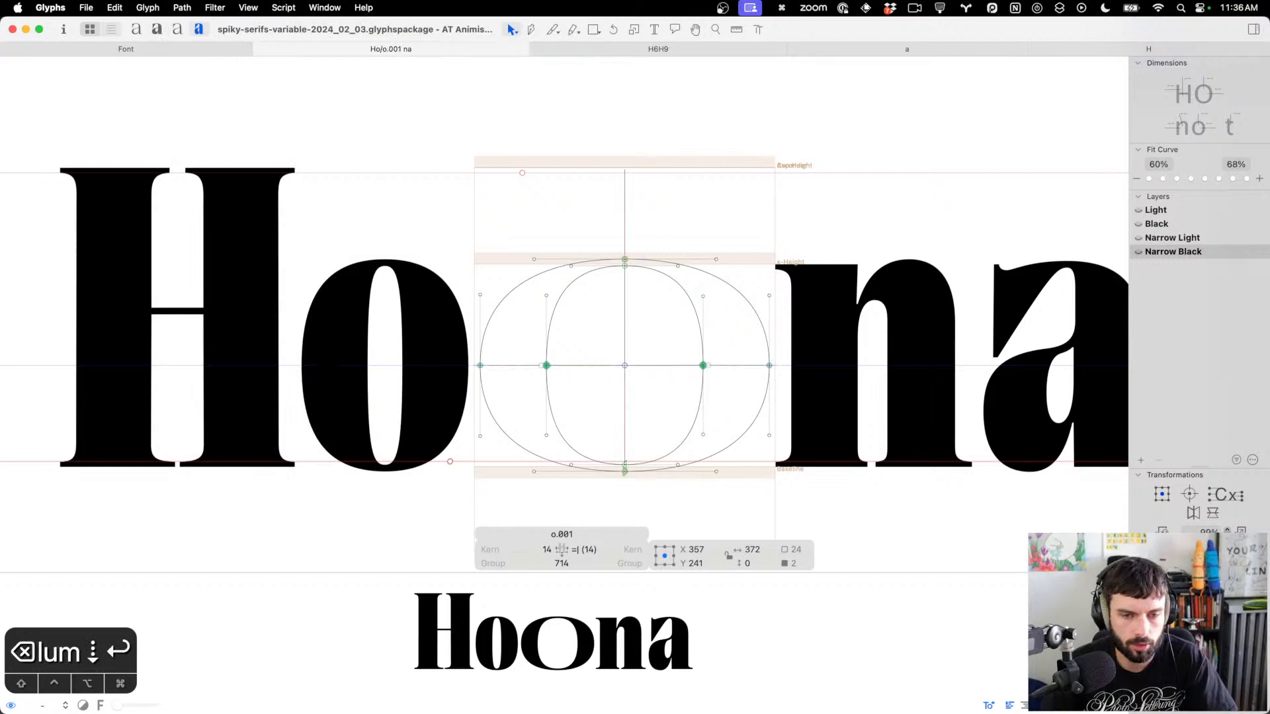
Open the narrow o for editing and examine the plumblines through the centers of both o shapes
{"action": "left_click", "coordinate": [675, 417]}
{"action": "scroll", "coordinate": [652, 416], "scroll_direction": "up", "scroll_amount": 3}
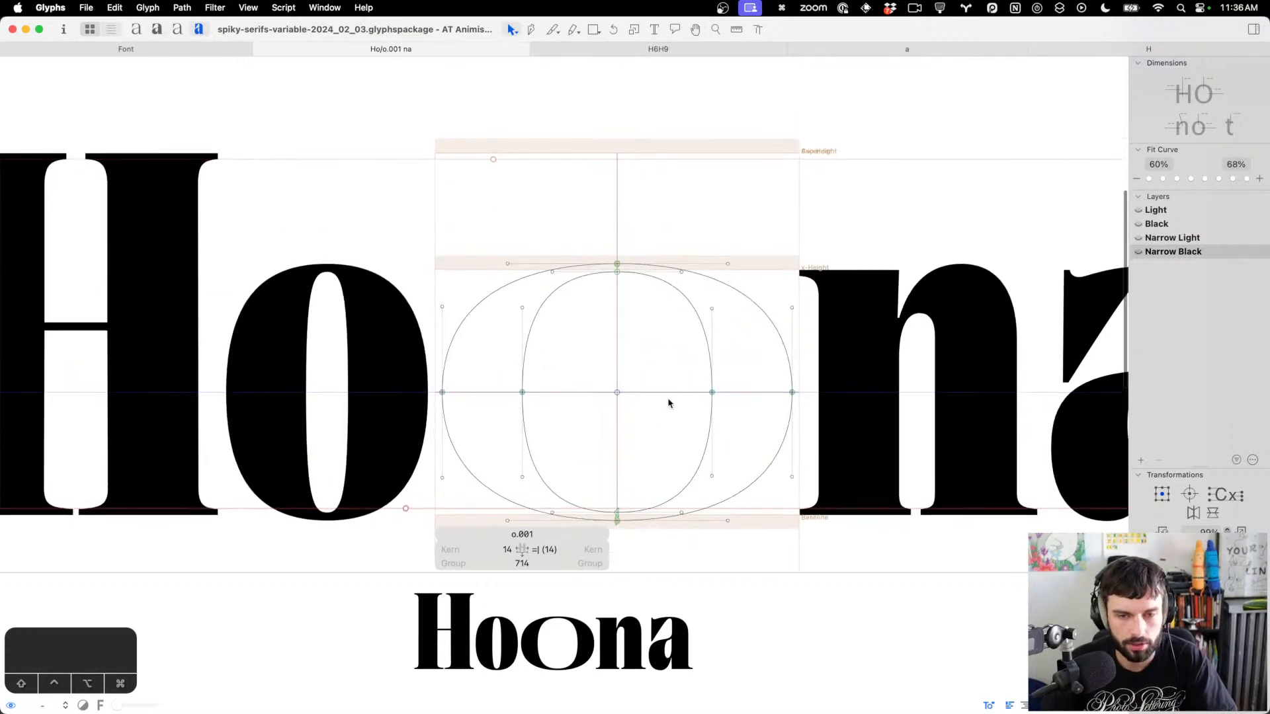
{"action": "double_click", "coordinate": [333, 437]}
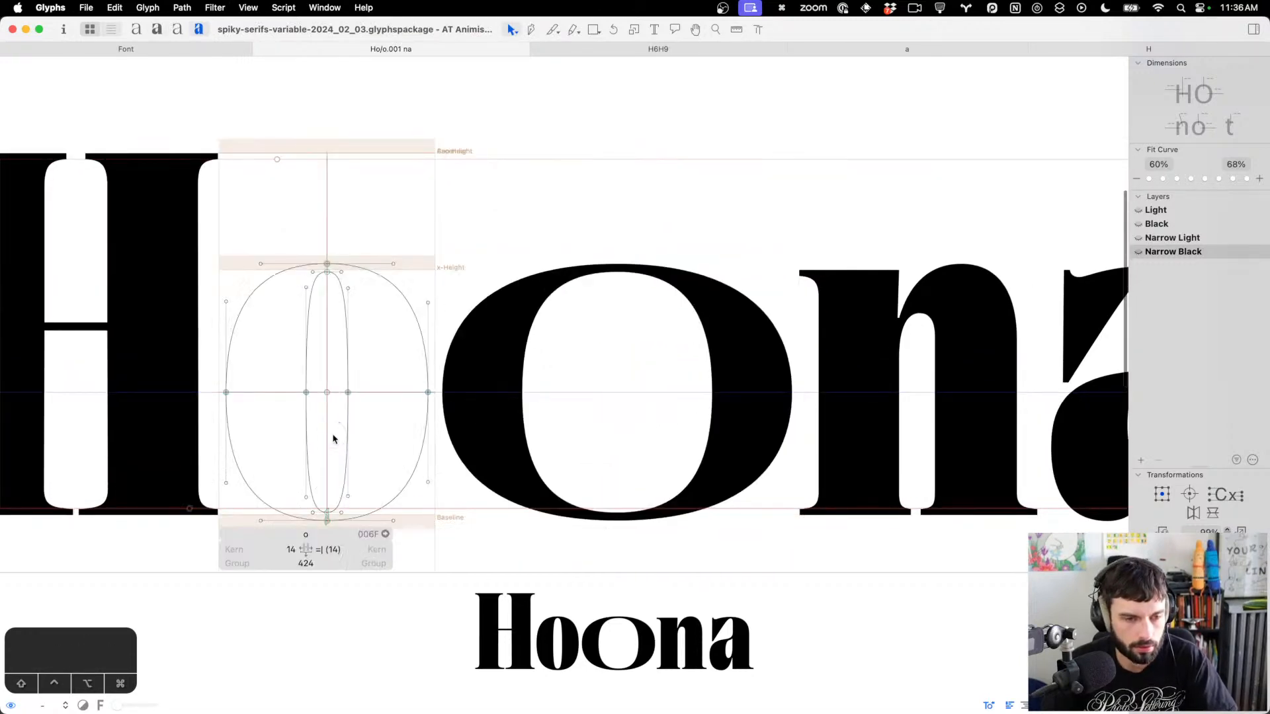
{"action": "scroll", "coordinate": [334, 436], "scroll_direction": "up", "scroll_amount": 5}
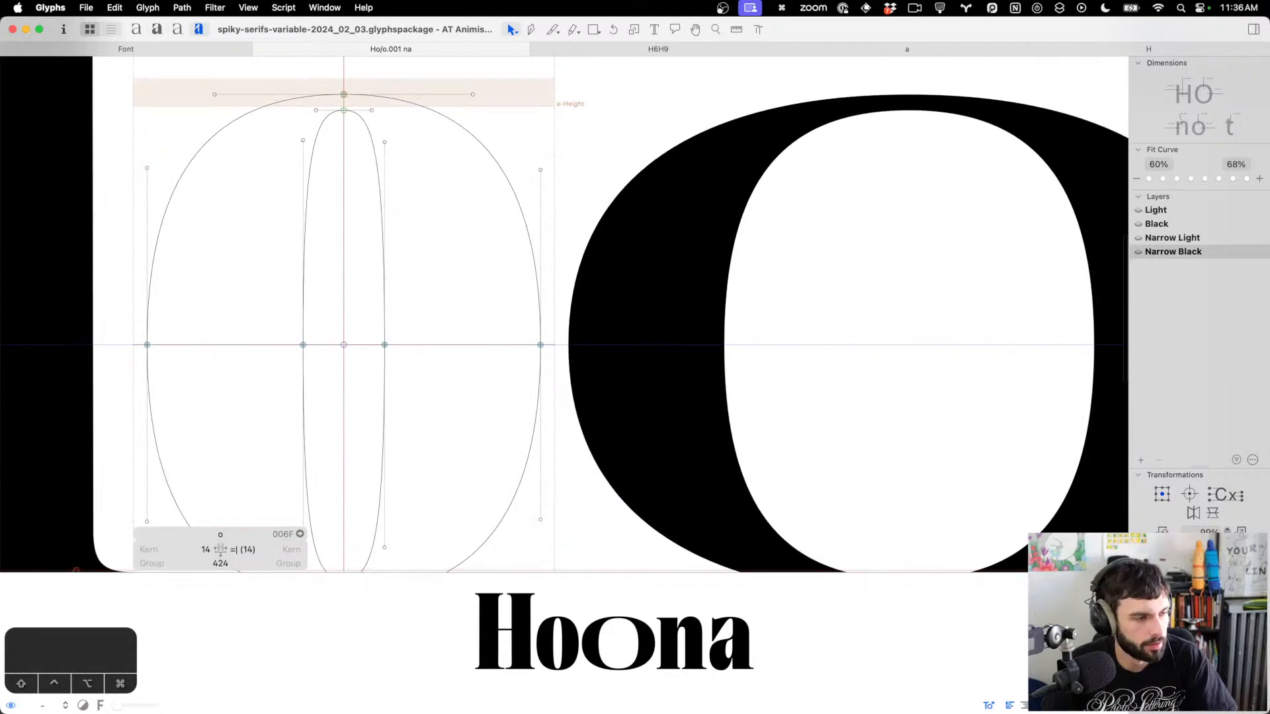
{"action": "key", "text": "ctrl+Up"}
{"action": "key", "text": "ctrl+Up"}
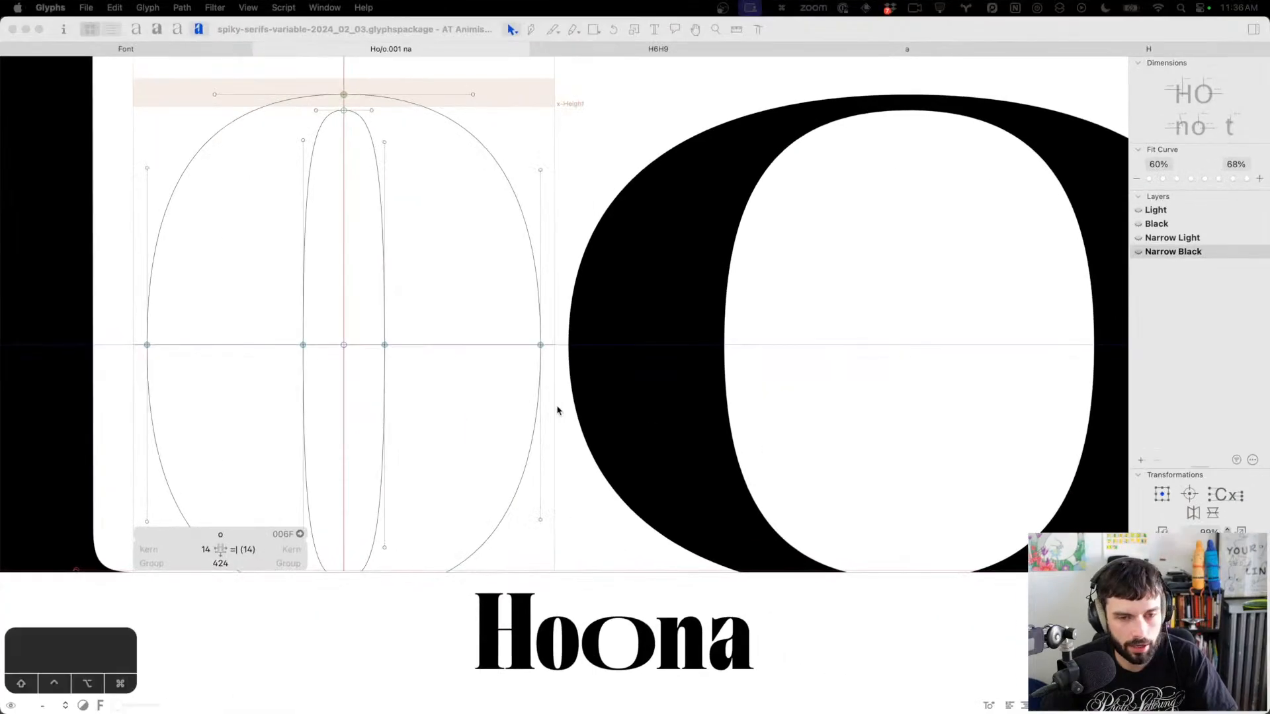
{"action": "scroll", "coordinate": [304, 357], "scroll_direction": "down", "scroll_amount": 3}
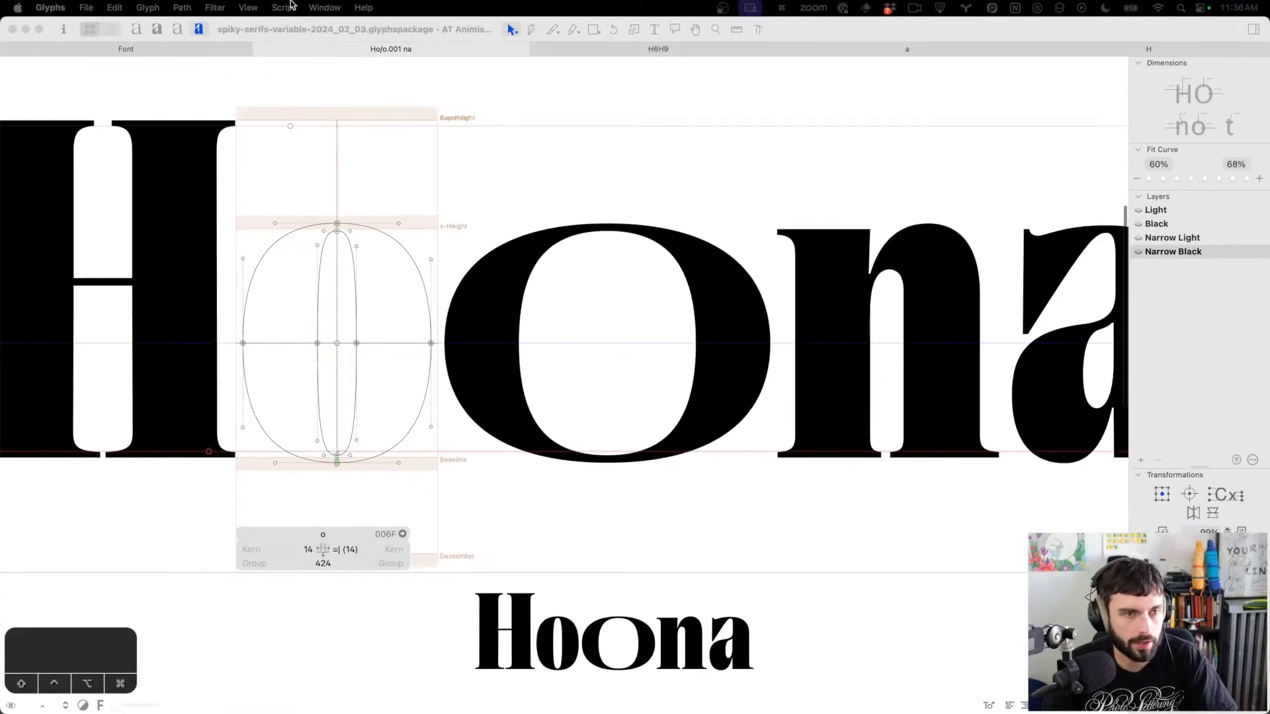
Look up the shortcut for Show Smart Plumblines and toggle the plumblines off and back on
{"action": "left_click", "coordinate": [250, 8]}
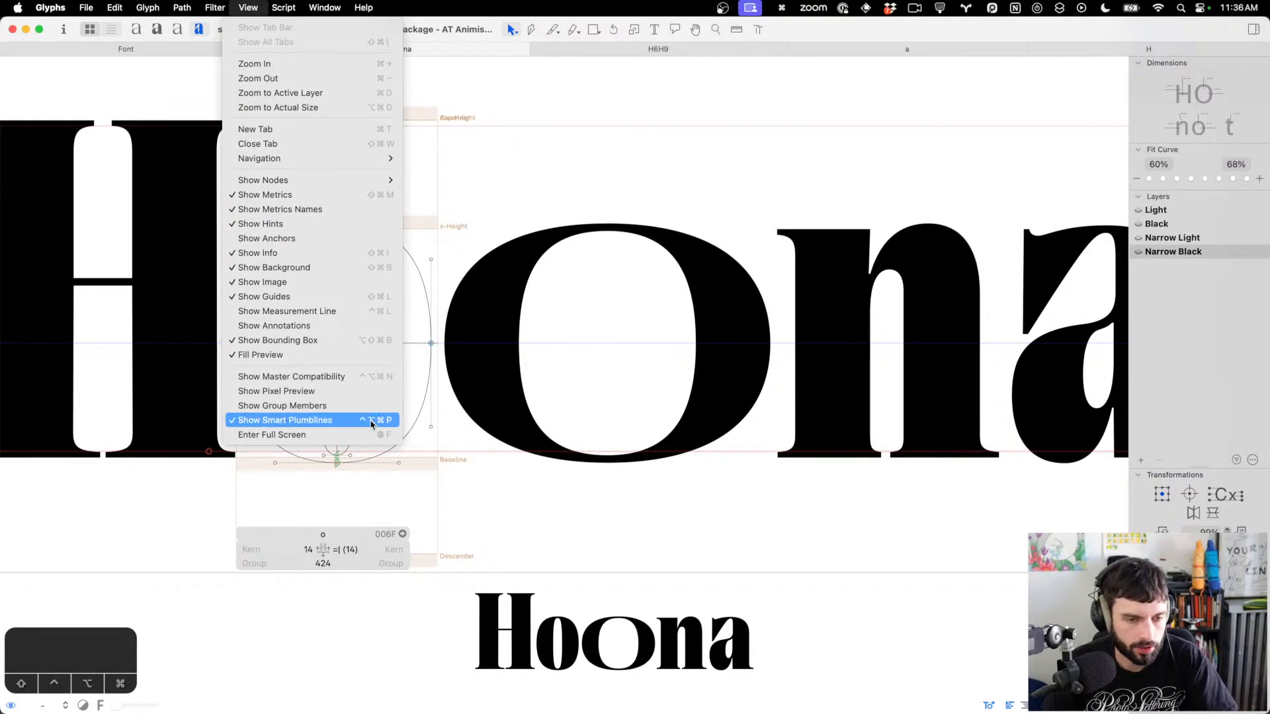
{"action": "left_click", "coordinate": [636, 312]}
{"action": "key", "text": "ctrl+alt+super+p"}
{"action": "key", "text": "ctrl+alt+super+p"}
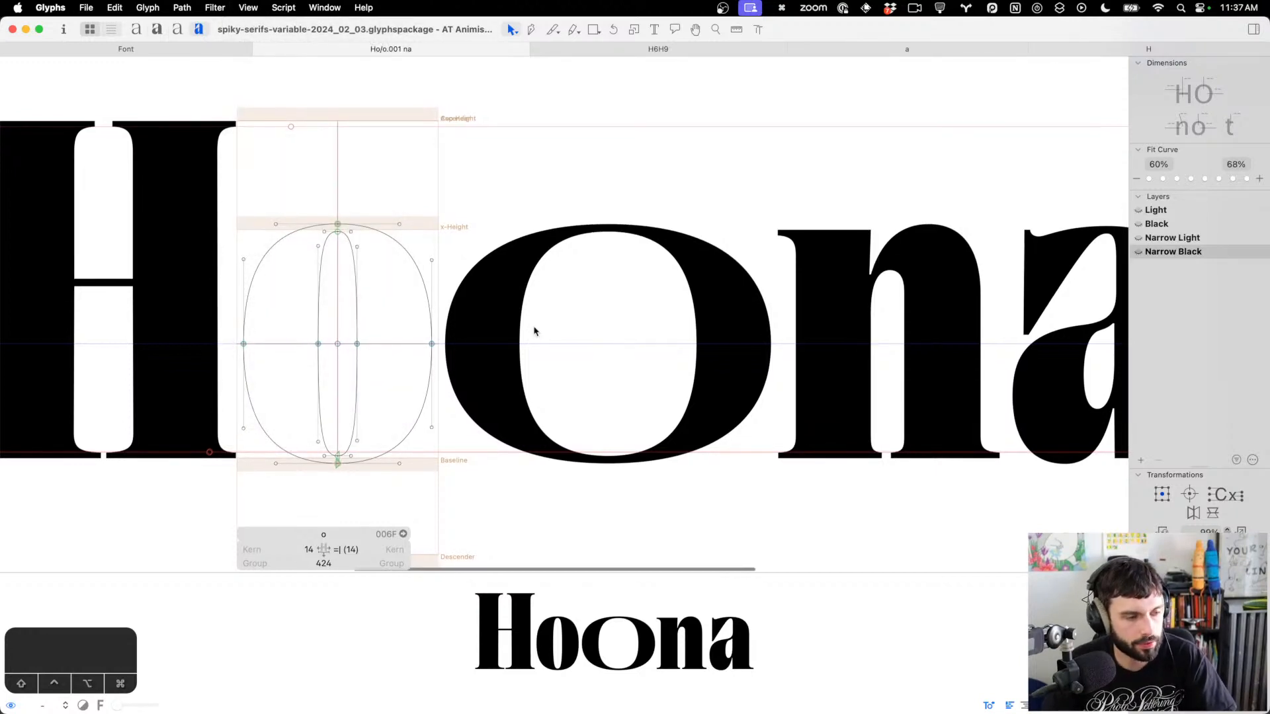
Hide the smart plumblines on the narrow o
{"action": "scroll", "coordinate": [533, 331], "scroll_direction": "right", "scroll_amount": 5}
{"action": "scroll", "coordinate": [531, 330], "scroll_direction": "left", "scroll_amount": 2}
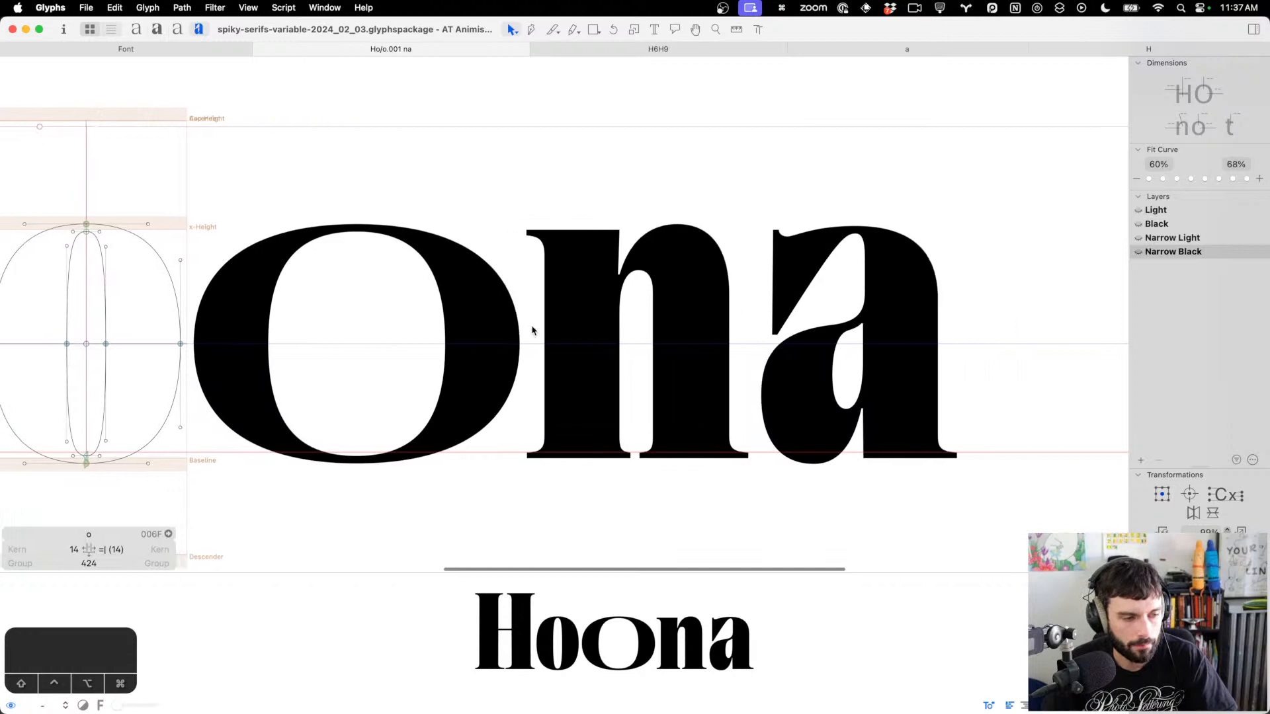
{"action": "scroll", "coordinate": [103, 471], "scroll_direction": "up", "scroll_amount": 5}
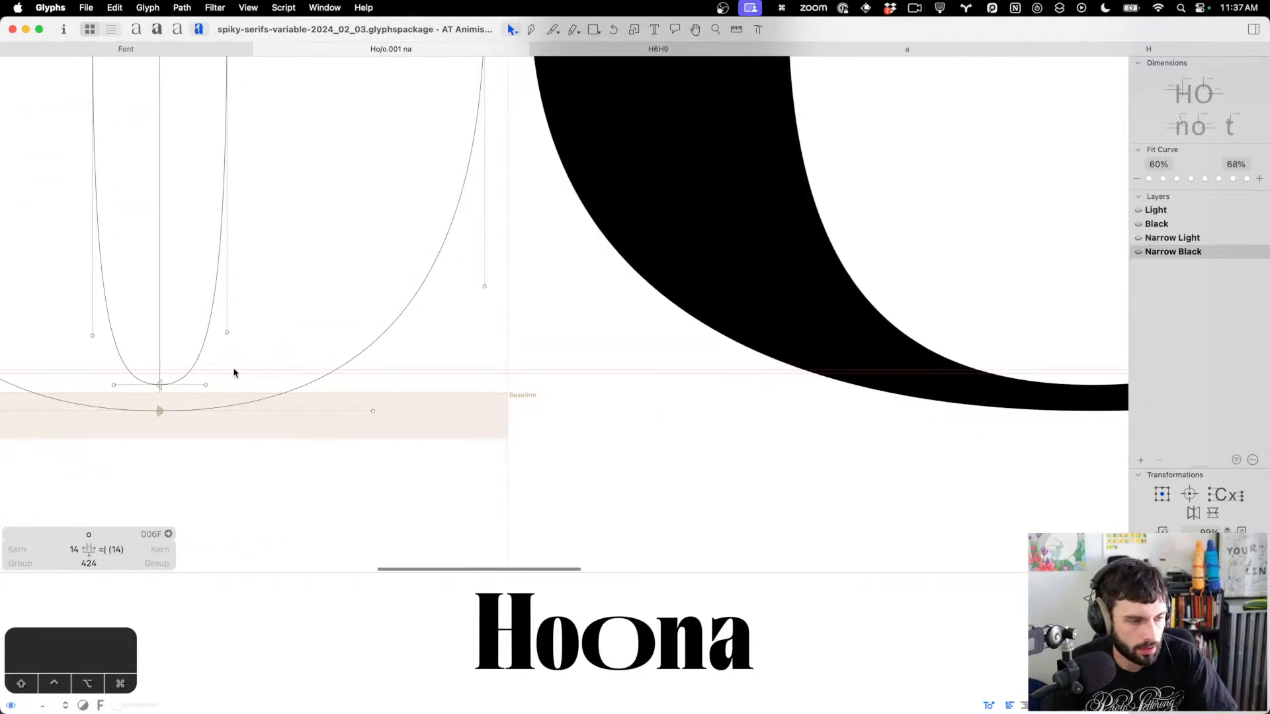
{"action": "scroll", "coordinate": [472, 368], "scroll_direction": "down", "scroll_amount": 5}
{"action": "scroll", "coordinate": [473, 367], "scroll_direction": "up", "scroll_amount": 2}
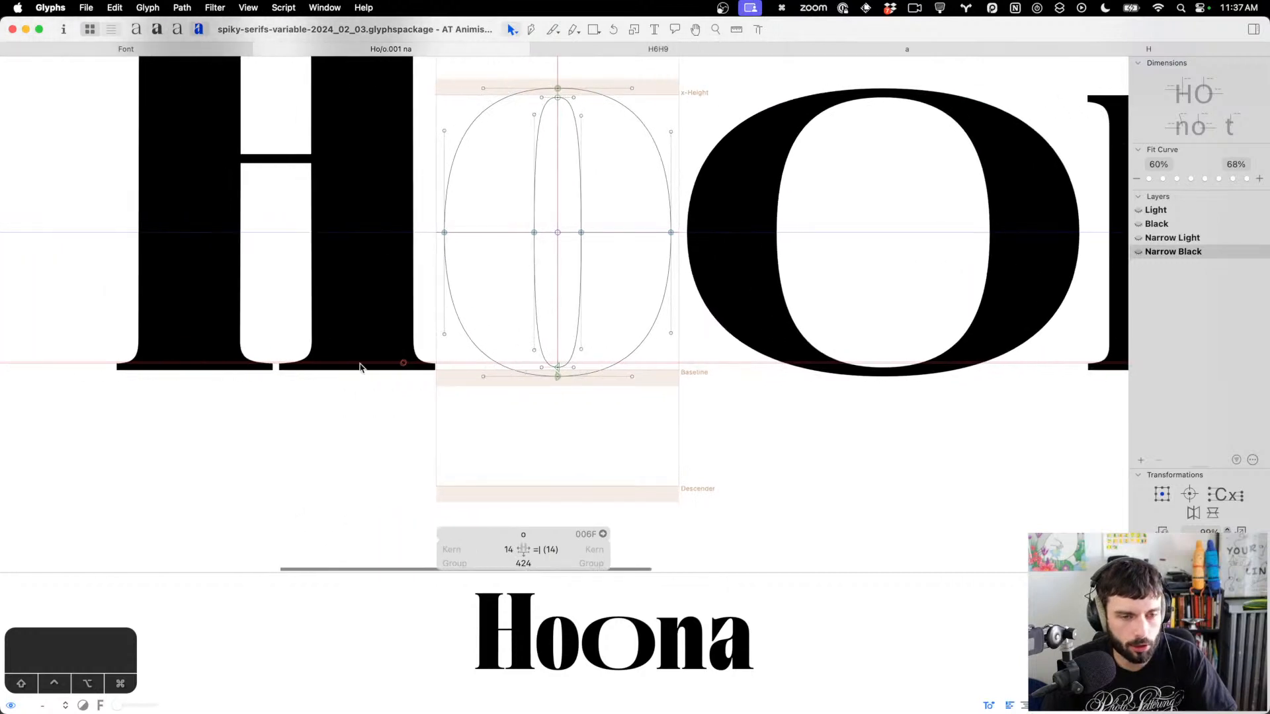
{"action": "scroll", "coordinate": [361, 369], "scroll_direction": "up", "scroll_amount": 4}
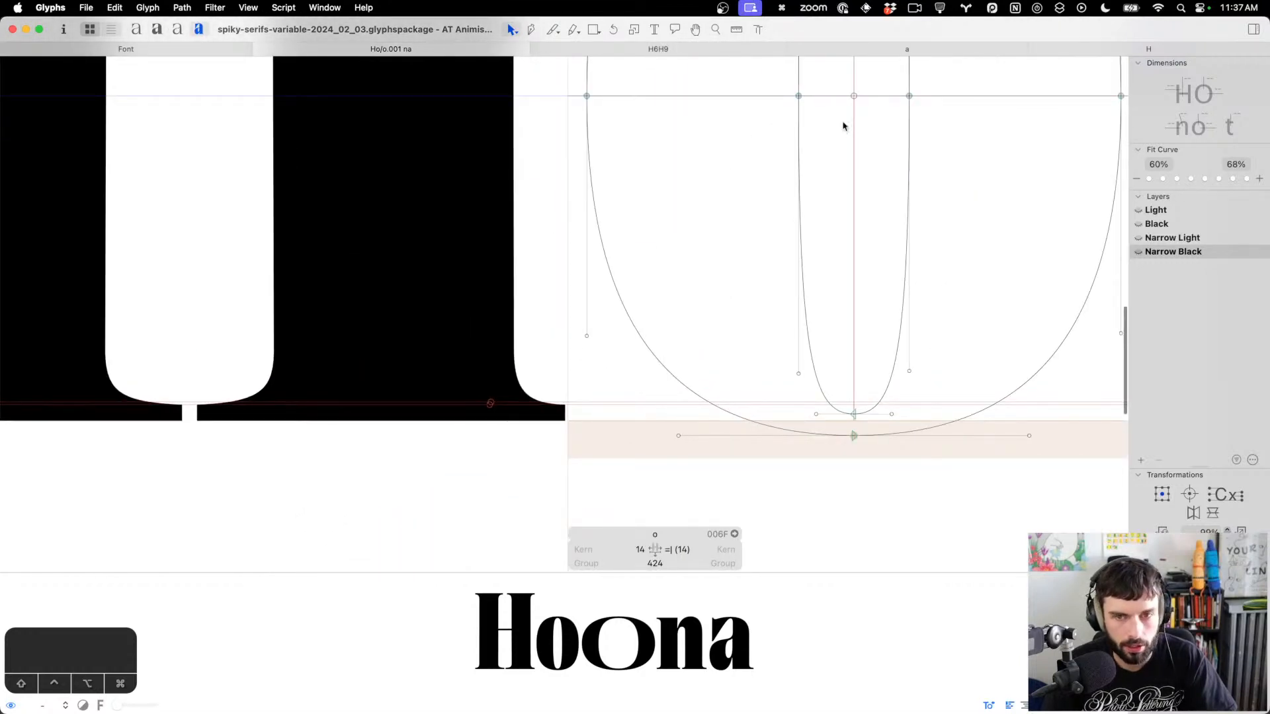
{"action": "left_click", "coordinate": [856, 96]}
{"action": "scroll", "coordinate": [856, 99], "scroll_direction": "up", "scroll_amount": 3}
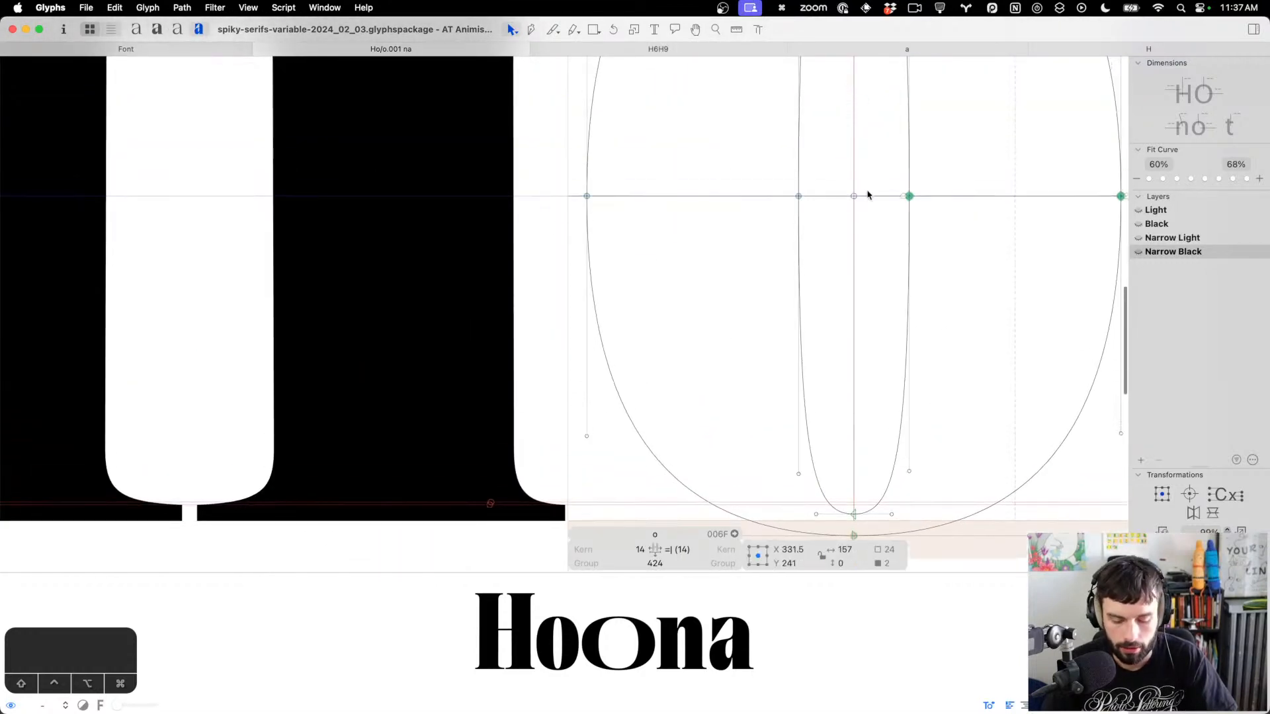
{"action": "key", "text": "ctrl+alt+super+p"}
Inspect the horizontal guide through the narrow o's center, its context options, and the guide near the baseline
{"action": "left_click", "coordinate": [854, 197]}
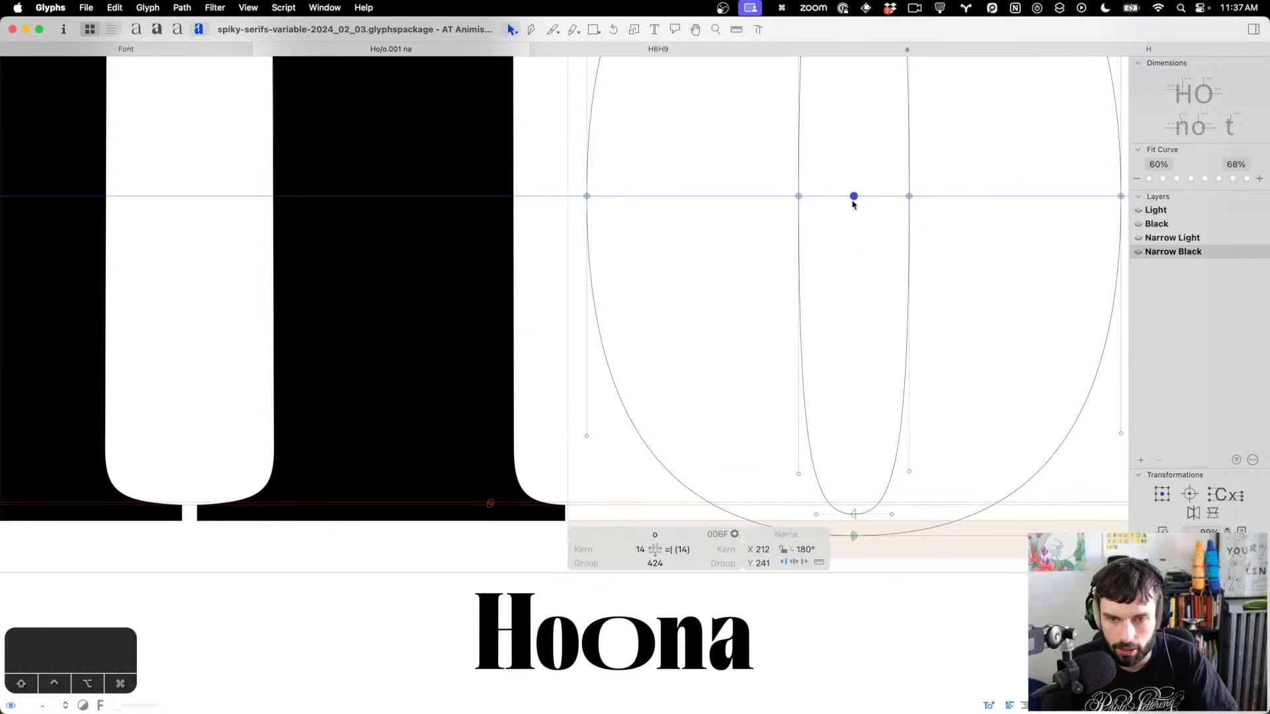
{"action": "right_click", "coordinate": [855, 197]}
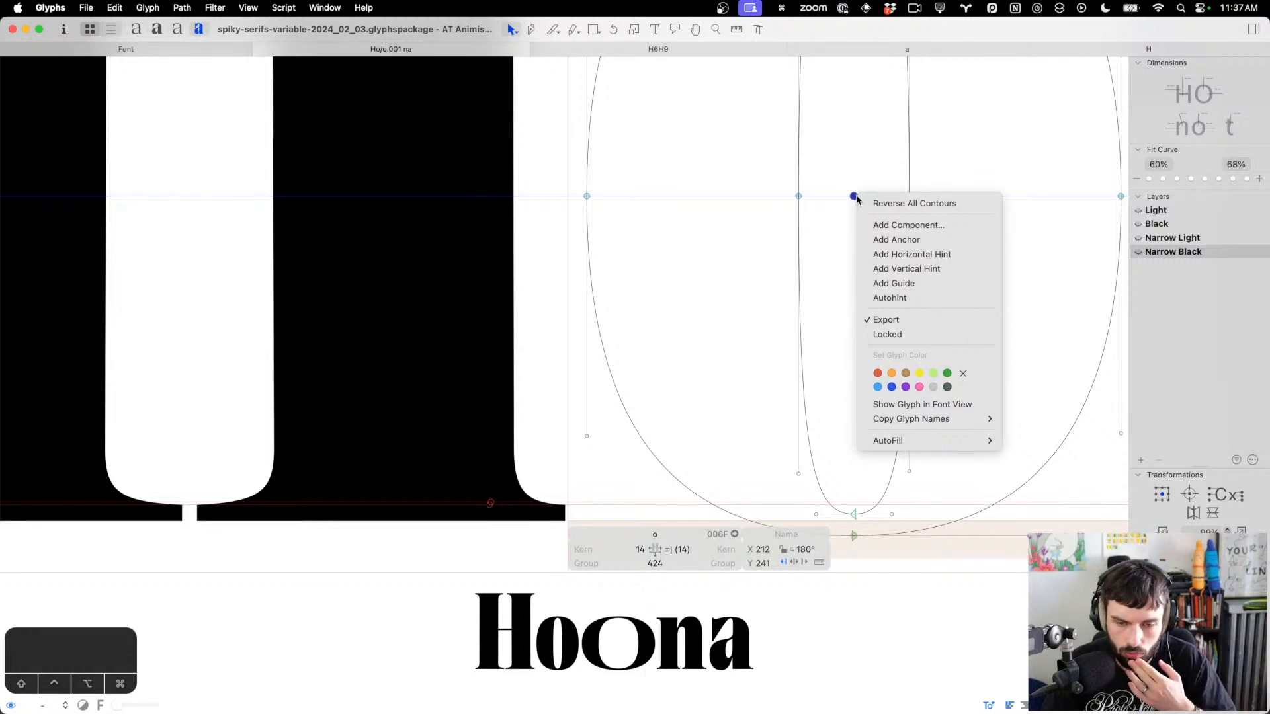
{"action": "left_click", "coordinate": [840, 260]}
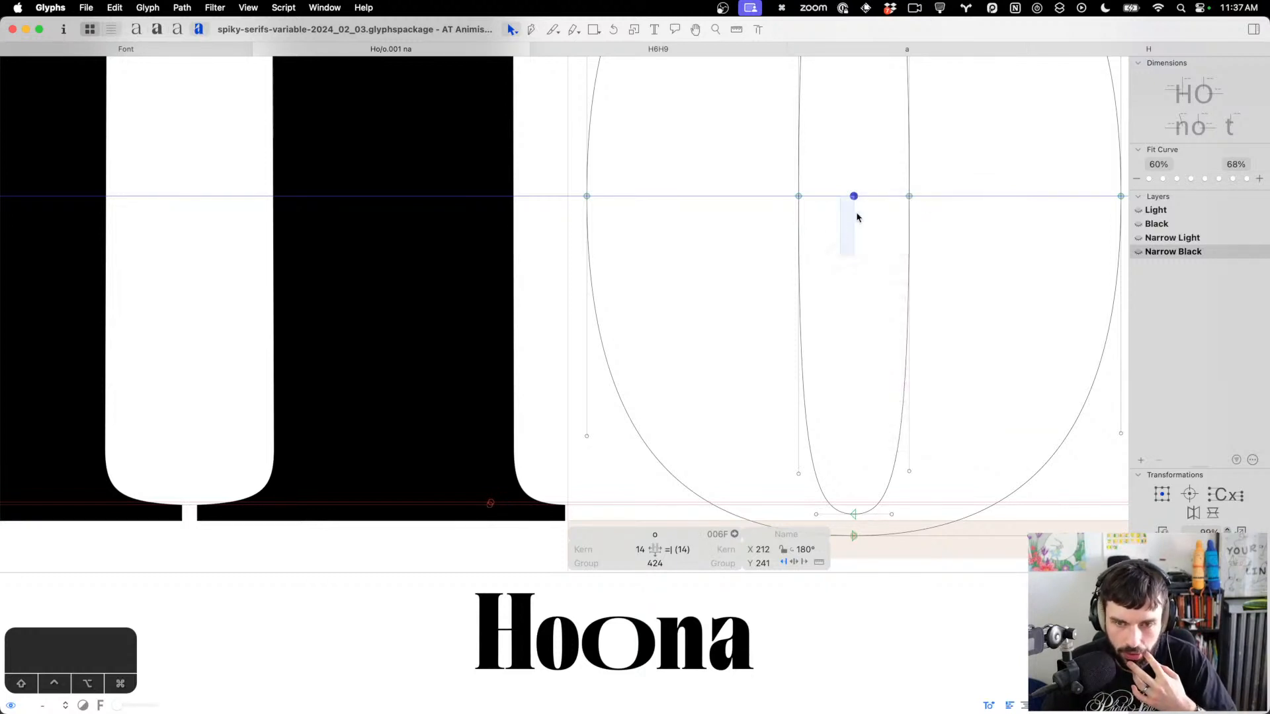
{"action": "left_click_drag", "start_coordinate": [848, 251], "coordinate": [850, 253]}
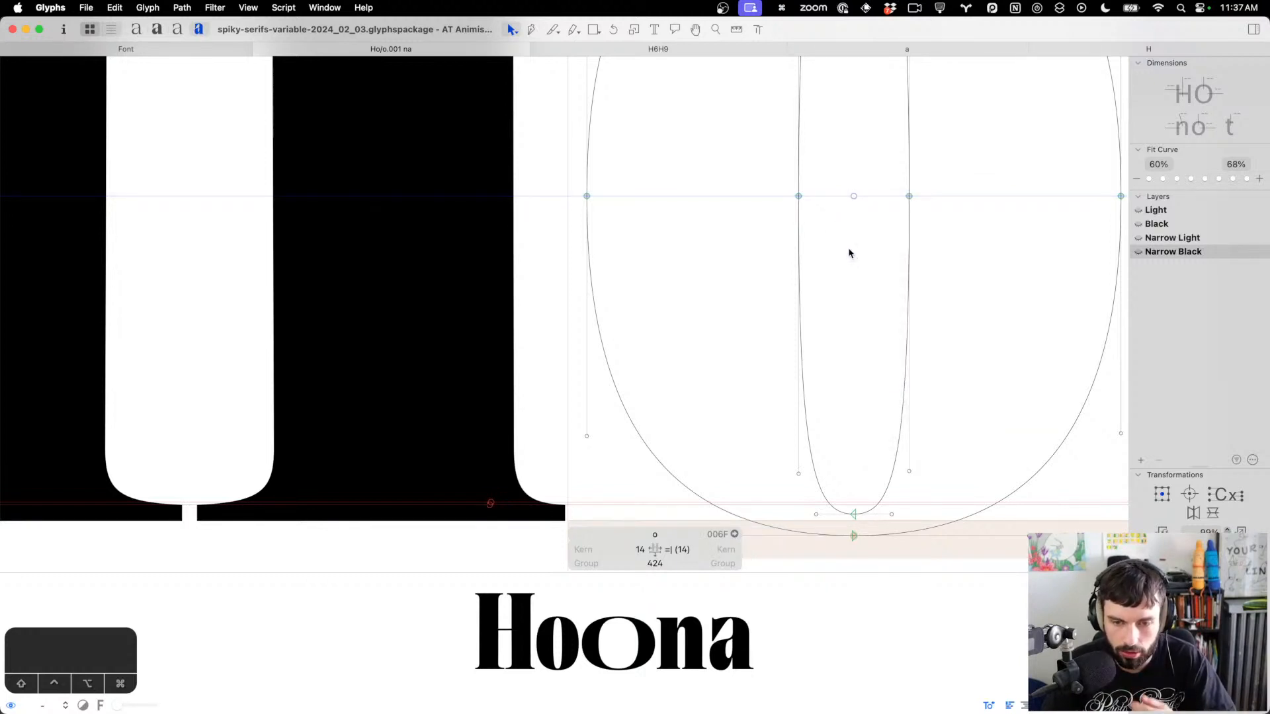
{"action": "left_click", "coordinate": [856, 512]}
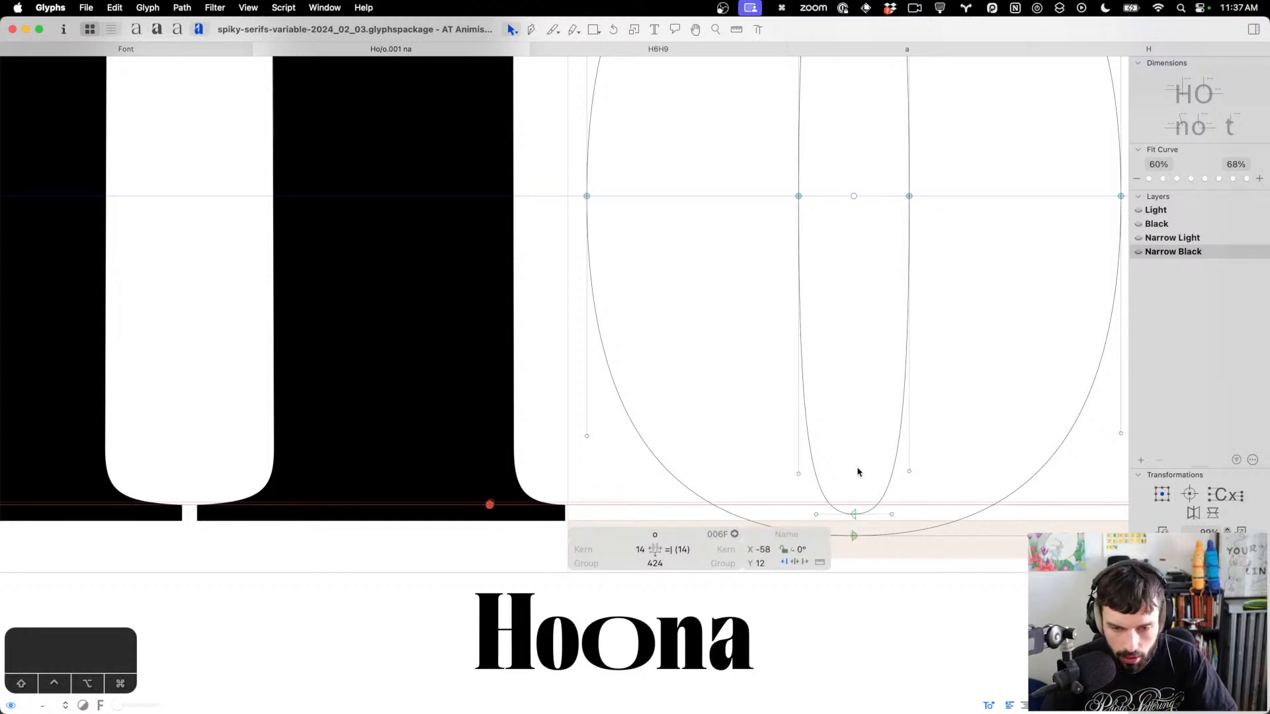
{"action": "left_click", "coordinate": [861, 443]}
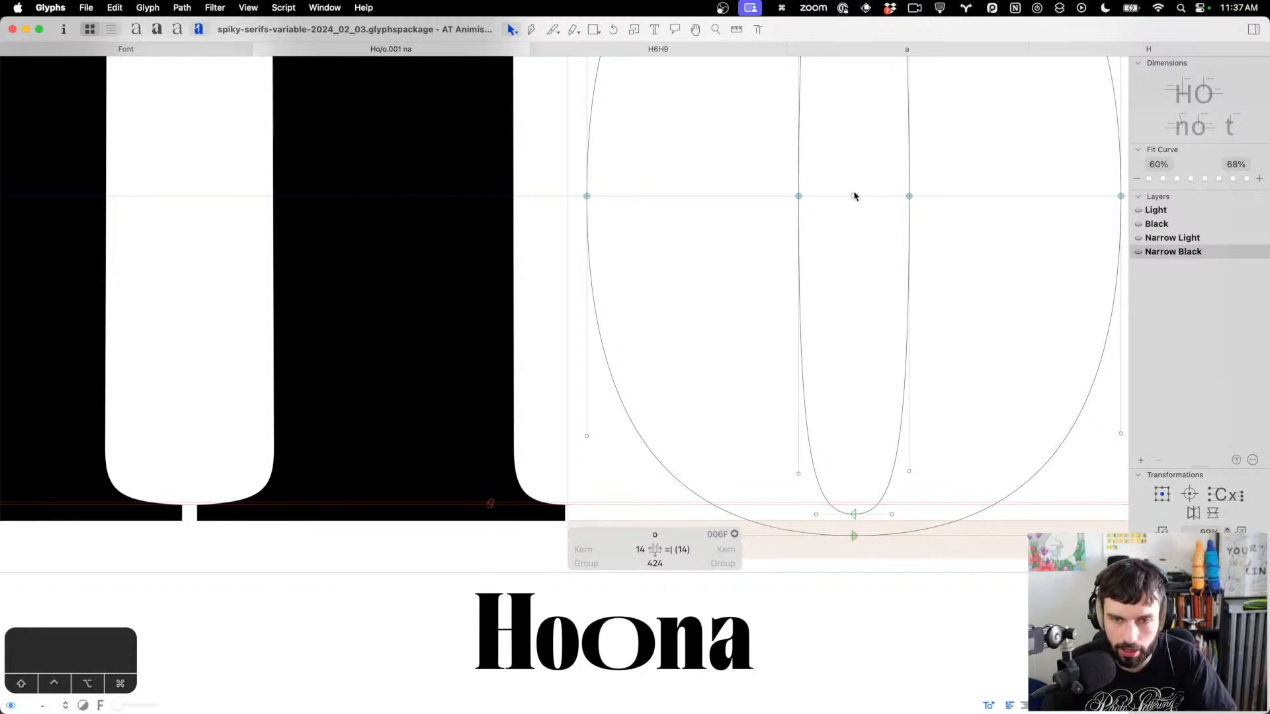
Select the horizontal guide through the narrow o's center and search the available commands for "global"
{"action": "left_click", "coordinate": [853, 196]}
{"action": "scroll", "coordinate": [828, 324], "scroll_direction": "right", "scroll_amount": 5}
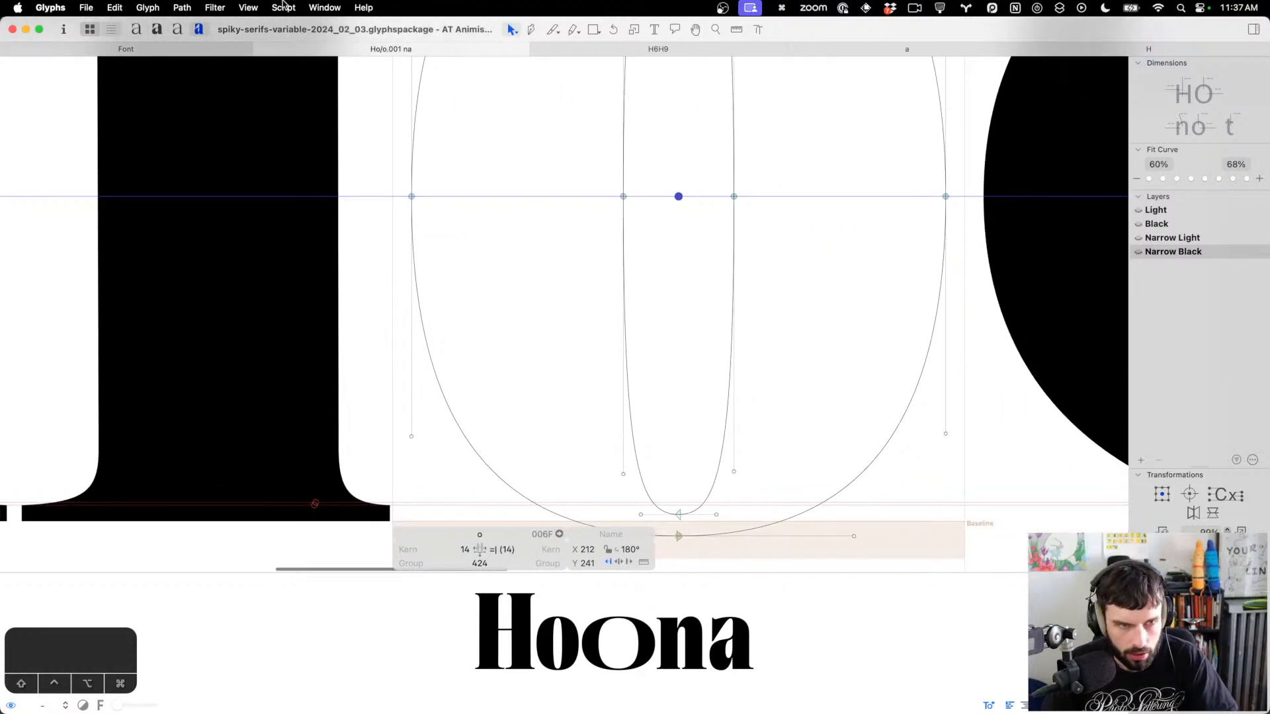
{"action": "left_click", "coordinate": [121, 6]}
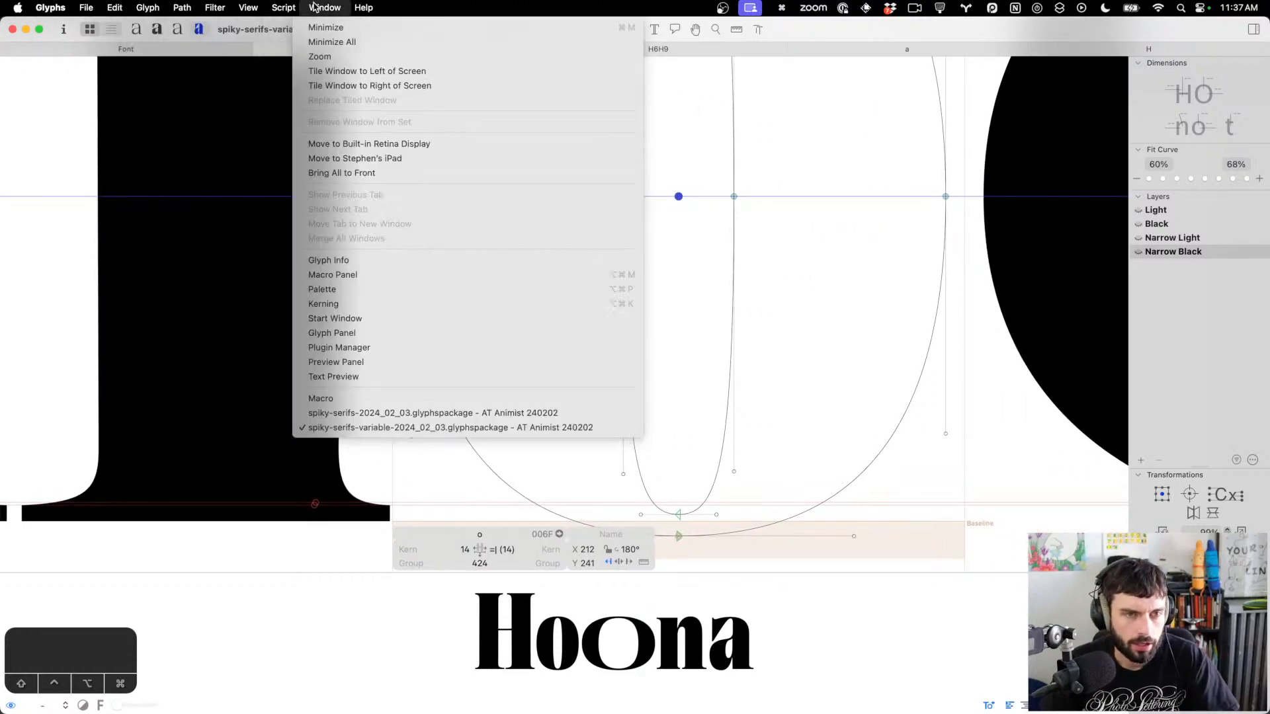
{"action": "mouse_move", "coordinate": [361, 6]}
{"action": "type", "text": "globla"}
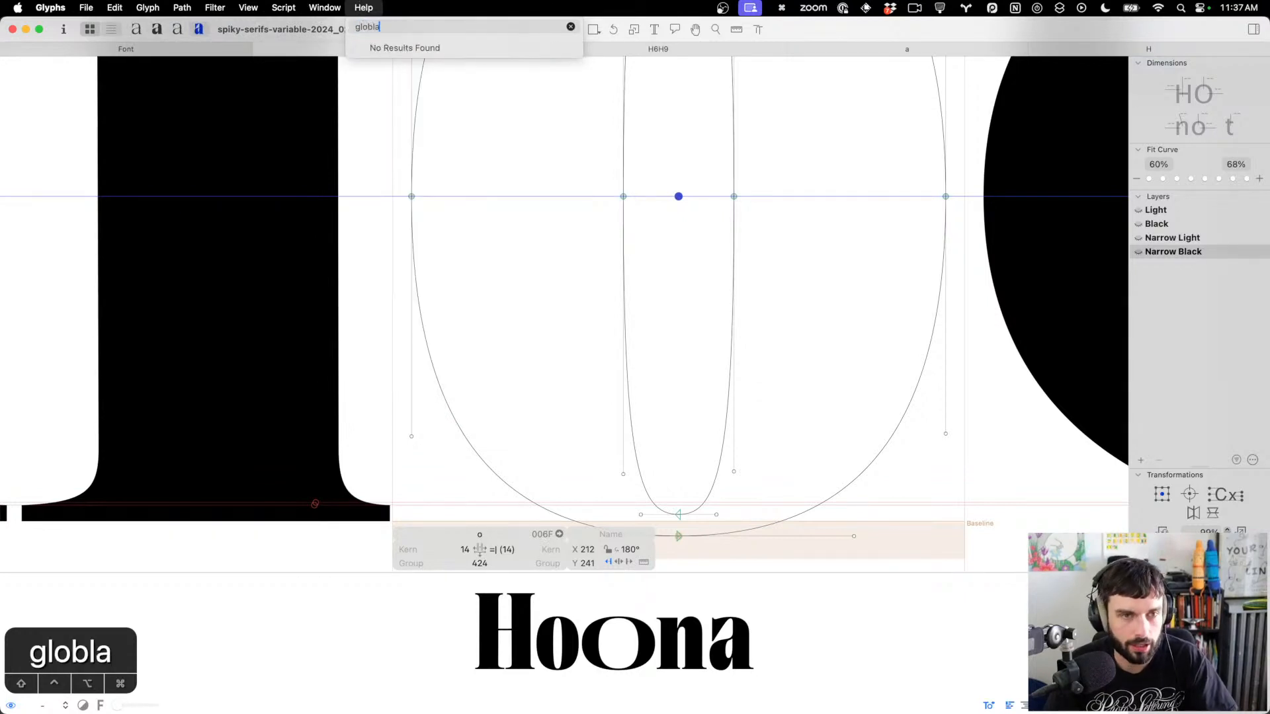
{"action": "key", "text": "Escape"}
{"action": "left_click", "coordinate": [358, 3]}
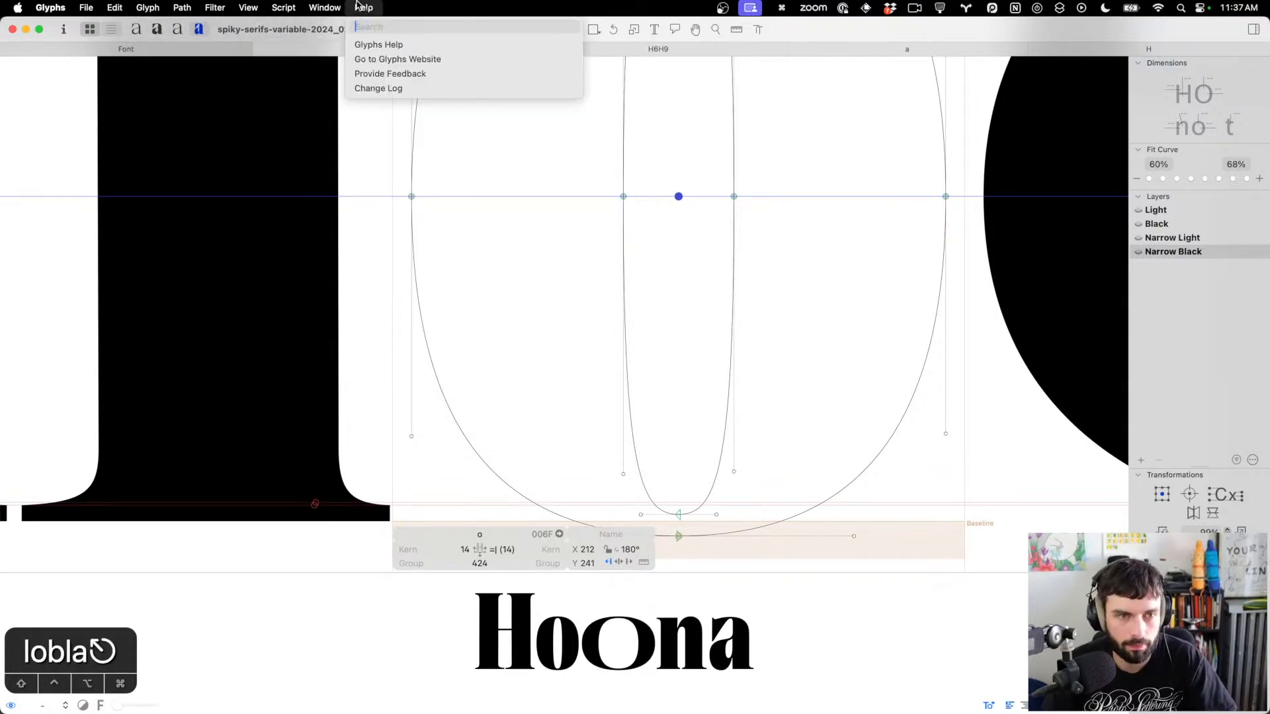
{"action": "left_click", "coordinate": [357, 3]}
{"action": "left_click", "coordinate": [358, 5]}
{"action": "type", "text": "gloa"}
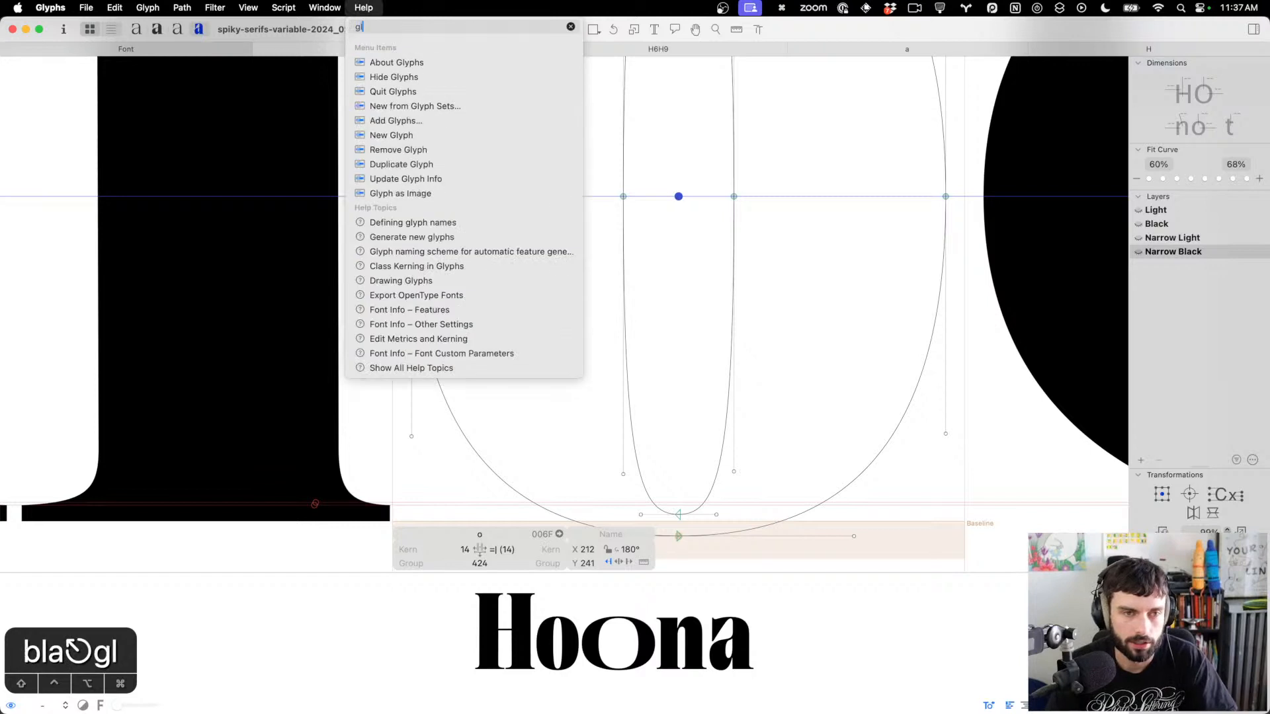
{"action": "key", "text": "BackSpace"}
{"action": "type", "text": "bal"}
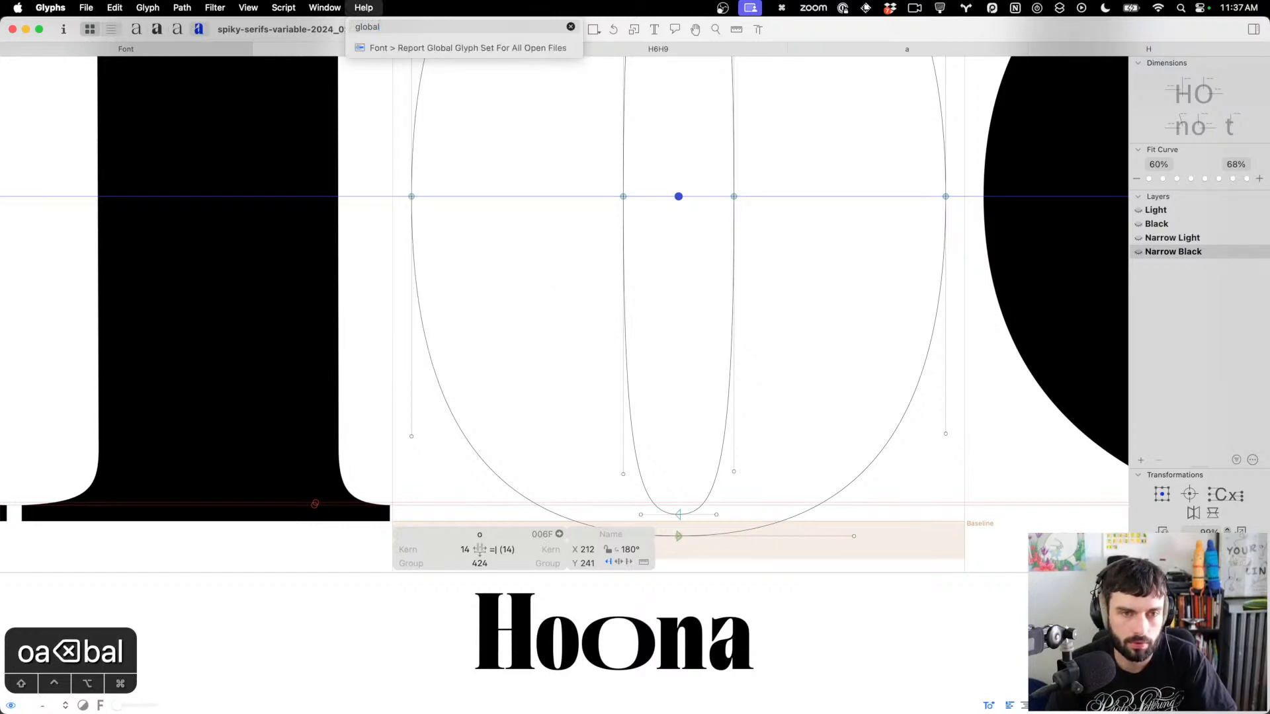
{"action": "key", "text": "Escape"}
{"action": "key", "text": "Escape"}
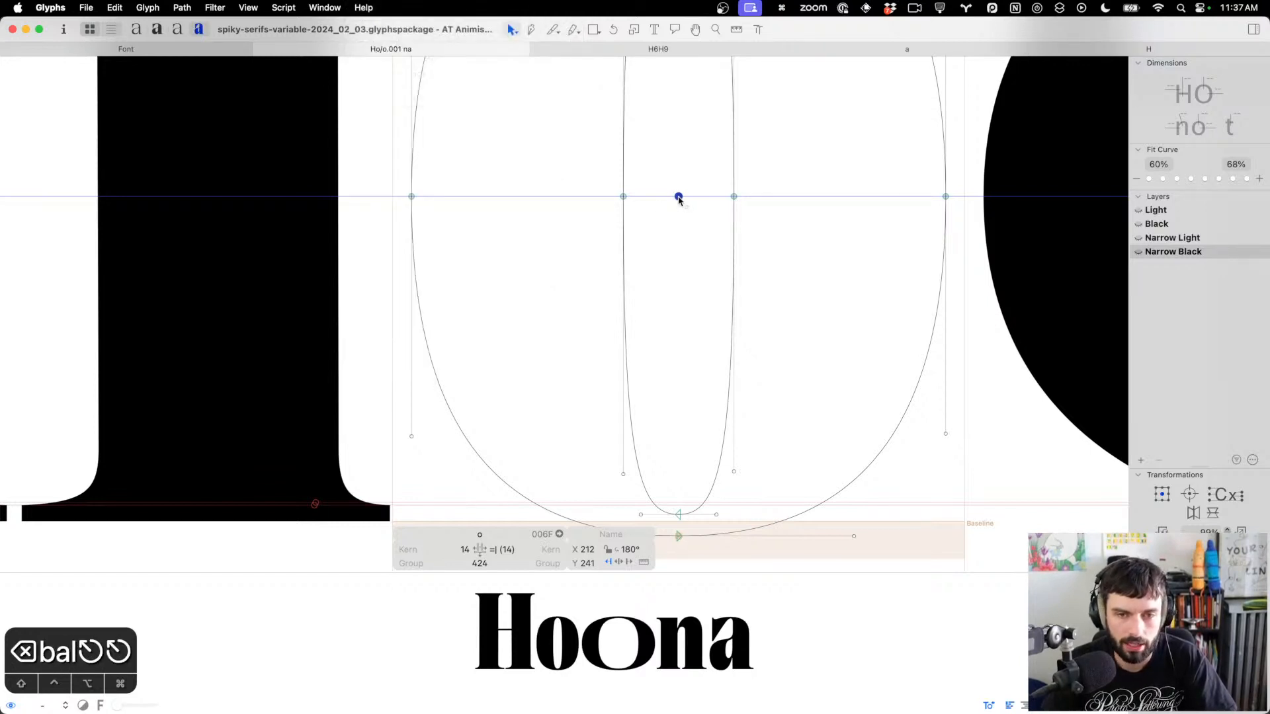
Convert the horizontal guide through the narrow o's center into a global guide
{"action": "right_click", "coordinate": [678, 199]}
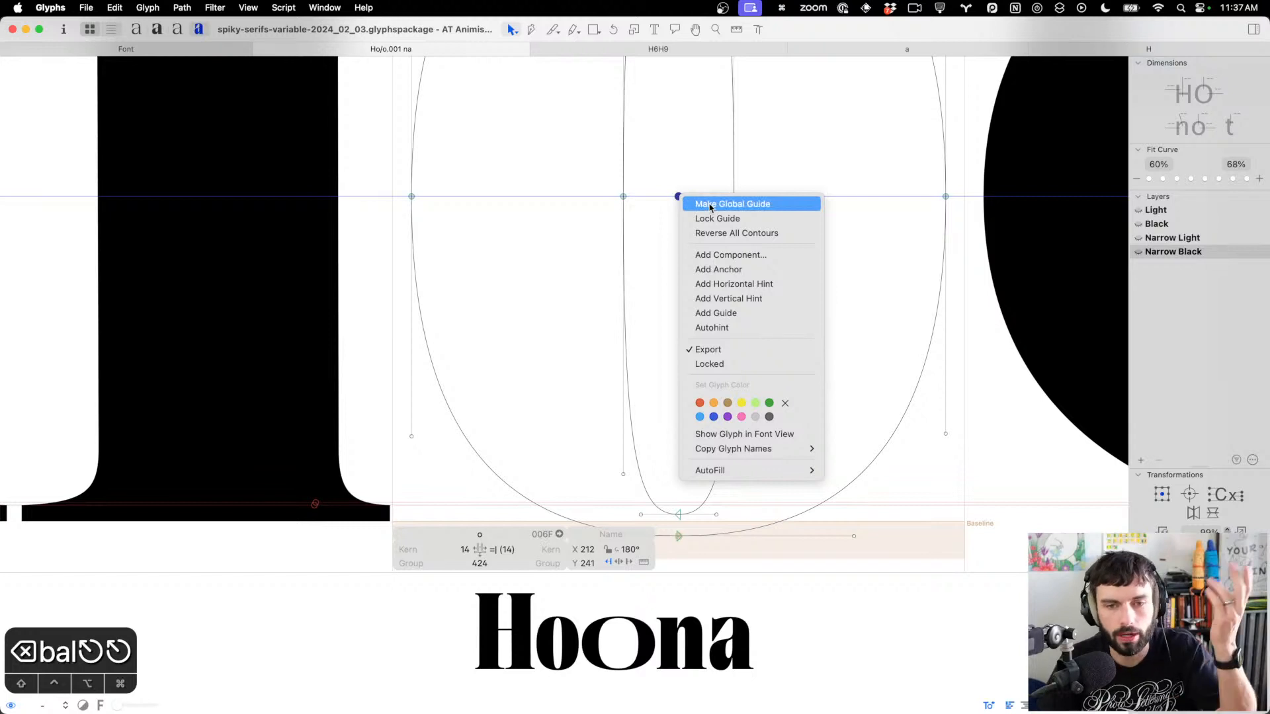
{"action": "left_click", "coordinate": [713, 207]}
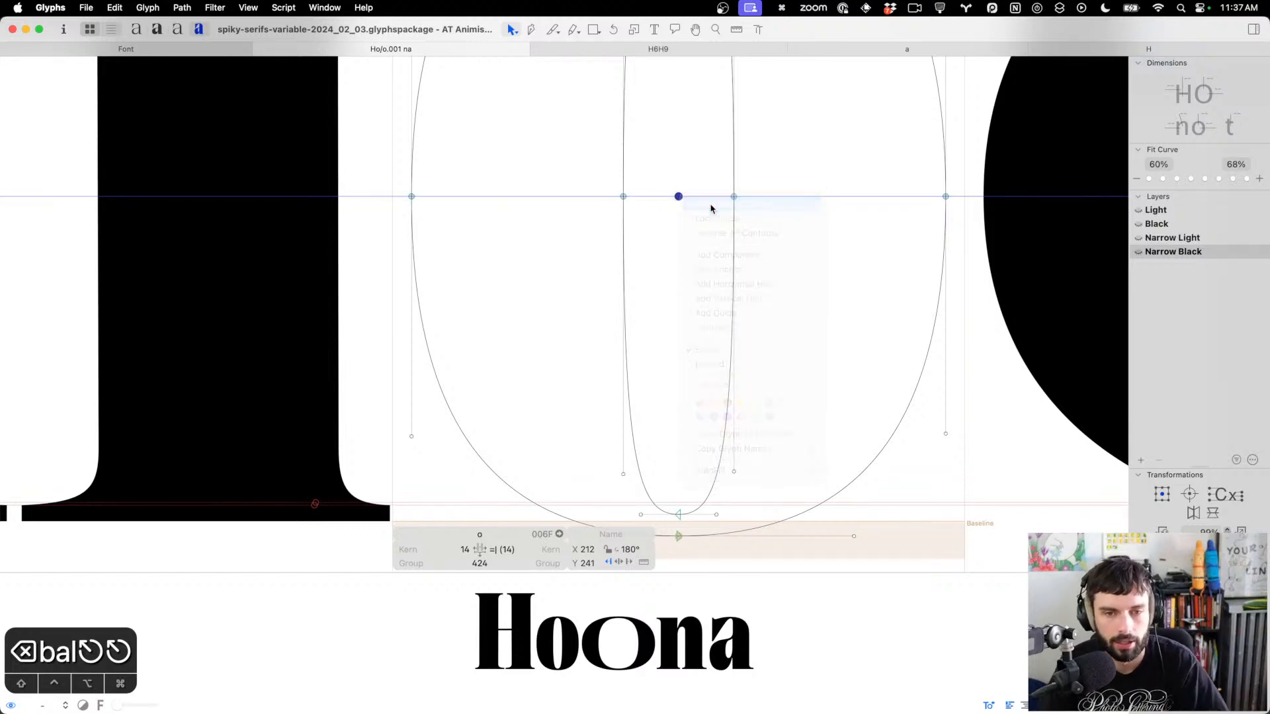
{"action": "scroll", "coordinate": [627, 258], "scroll_direction": "down", "scroll_amount": 5}
Open the H for editing and delete the global guide crossing the lower half of its stems
{"action": "double_click", "coordinate": [453, 278]}
{"action": "scroll", "coordinate": [463, 265], "scroll_direction": "down", "scroll_amount": 3}
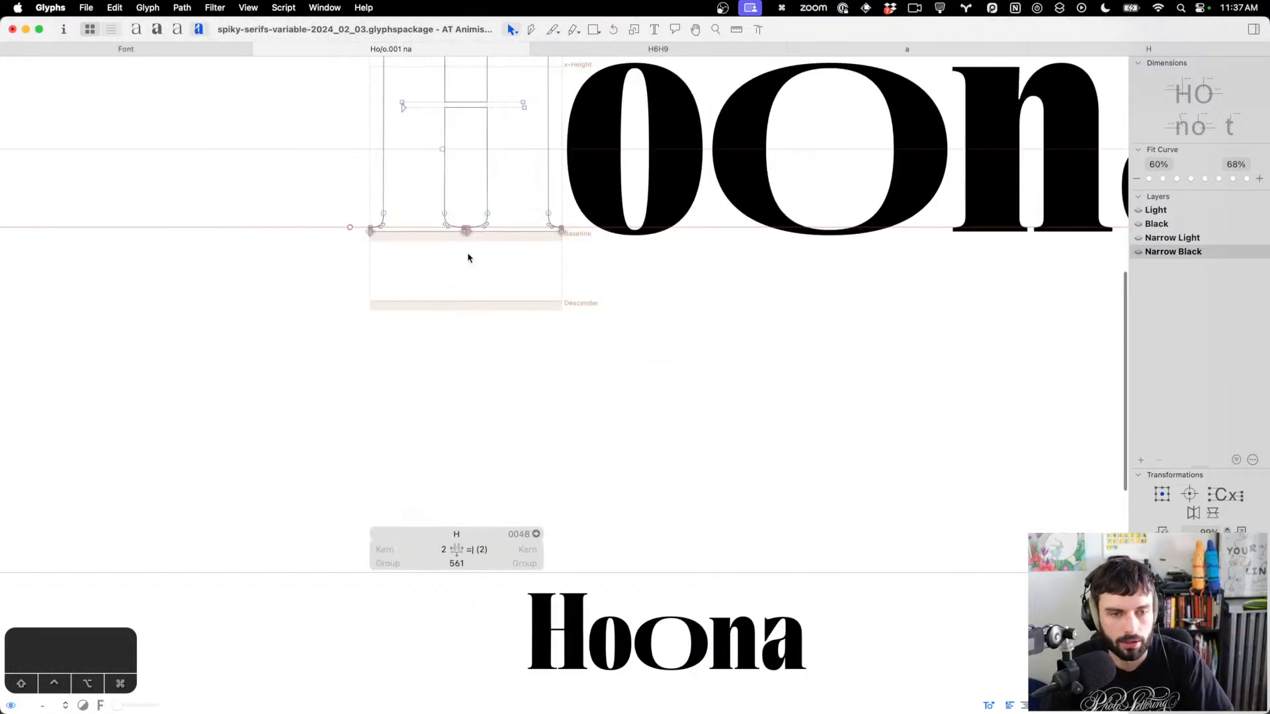
{"action": "left_click", "coordinate": [442, 153]}
{"action": "key", "text": "BackSpace"}
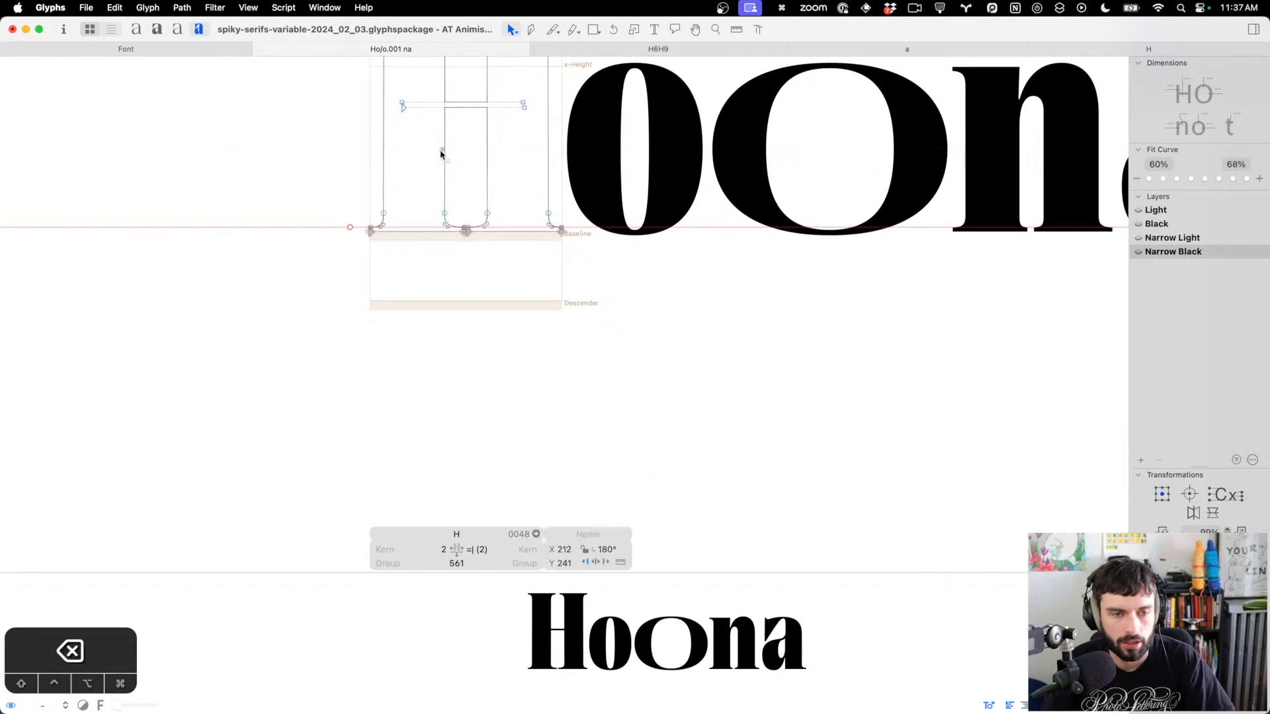
Nudge the horizontal curve handle of the H's outer-left foot serif vertically to Y 14
{"action": "scroll", "coordinate": [480, 181], "scroll_direction": "up", "scroll_amount": 4}
{"action": "scroll", "coordinate": [369, 381], "scroll_direction": "up", "scroll_amount": 6}
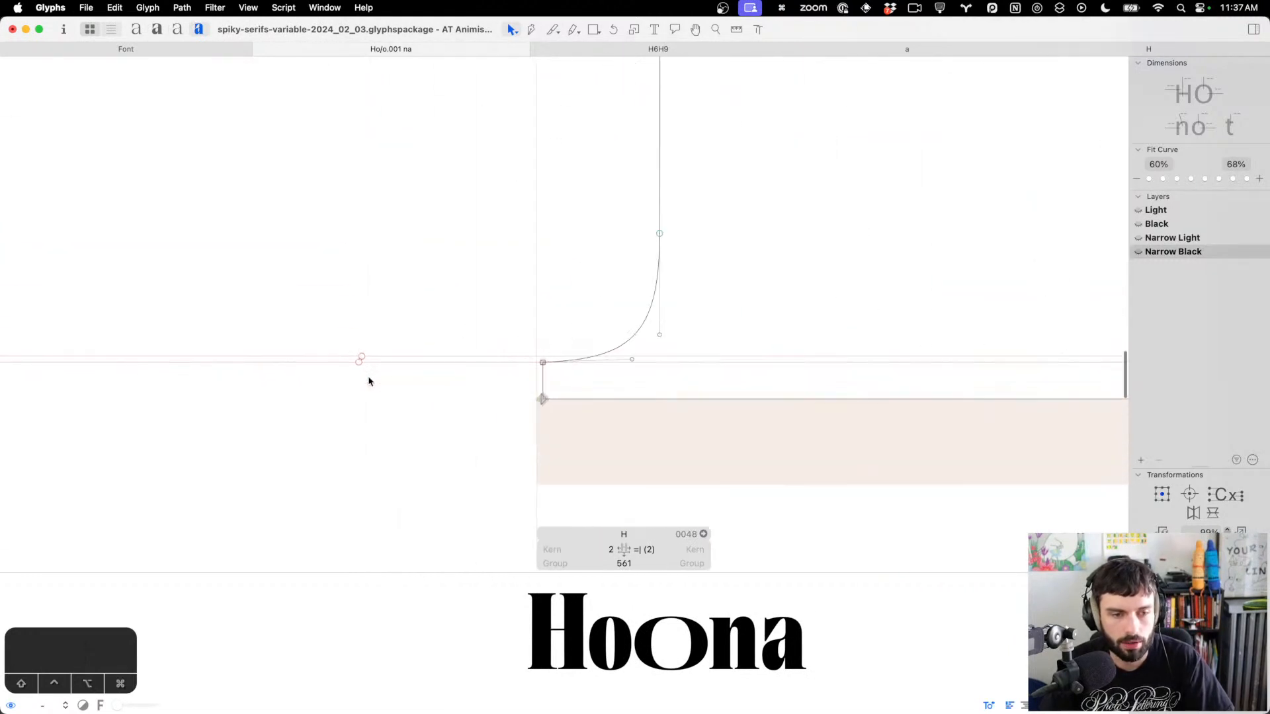
{"action": "scroll", "coordinate": [545, 385], "scroll_direction": "down", "scroll_amount": 5}
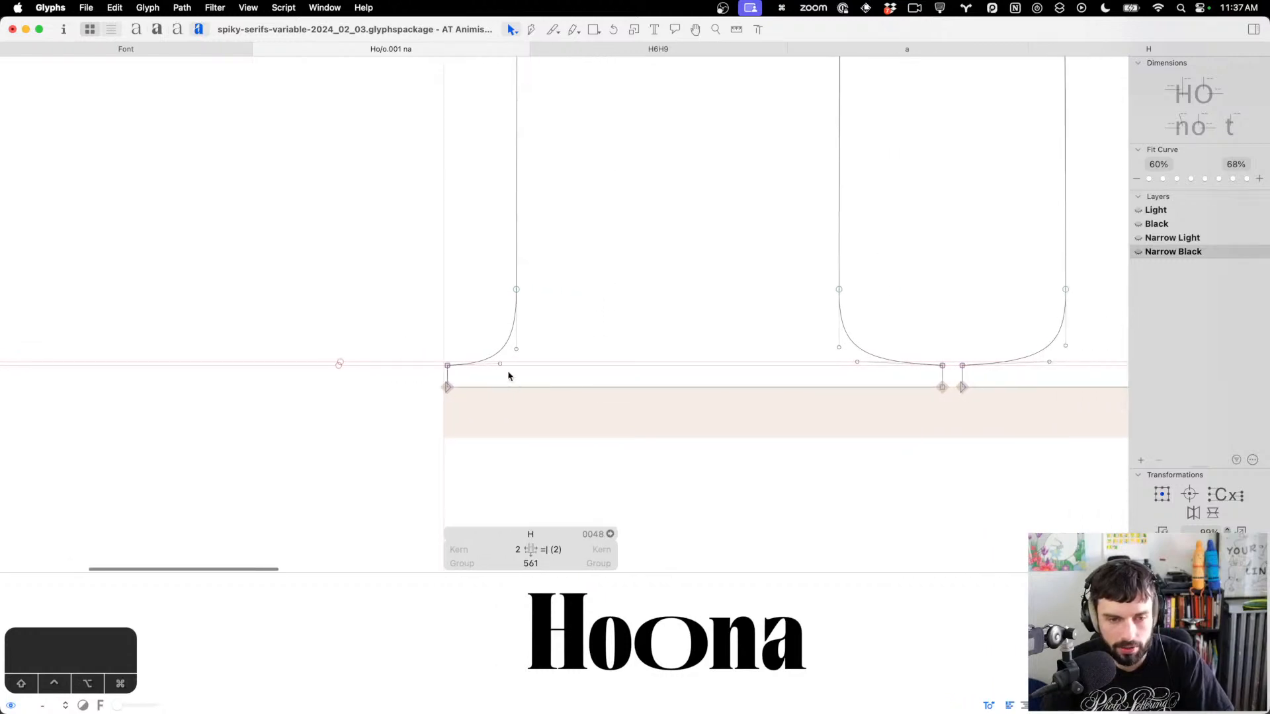
{"action": "left_click_drag", "start_coordinate": [508, 376], "coordinate": [488, 351]}
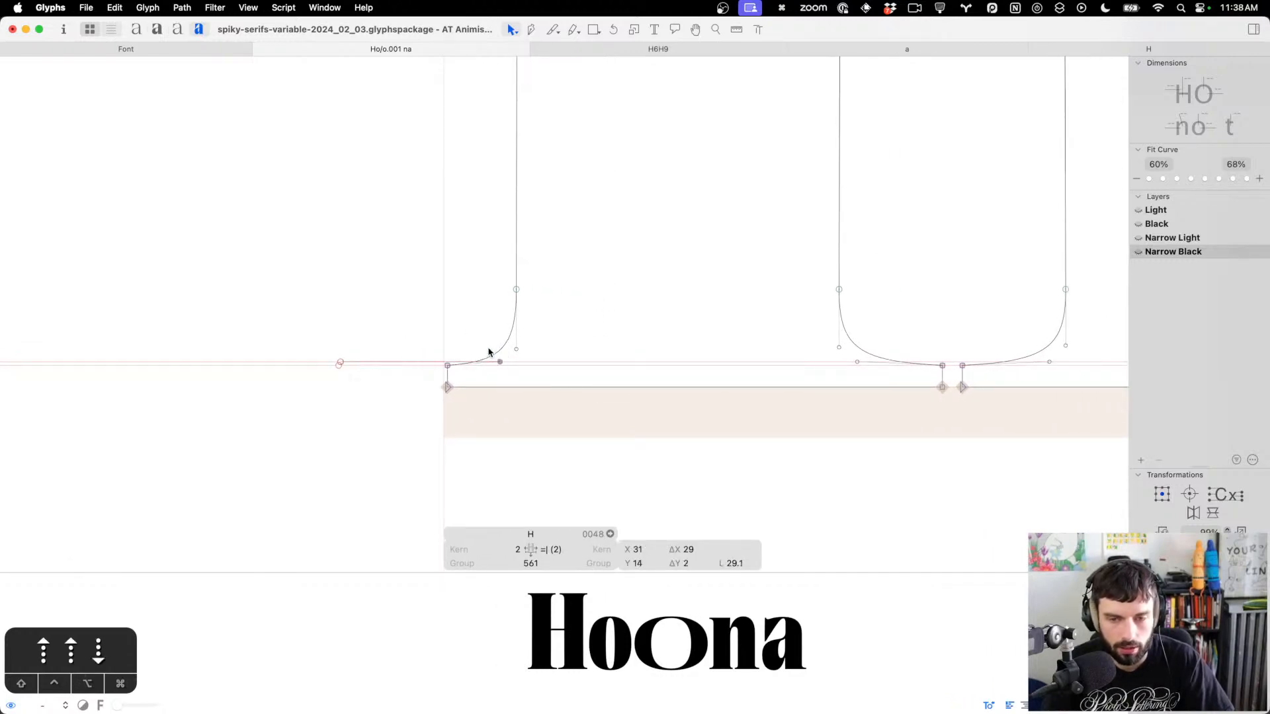
Inspect the nodes at the right and left ends of the H's crossbar
{"action": "scroll", "coordinate": [488, 352], "scroll_direction": "down", "scroll_amount": 5}
{"action": "scroll", "coordinate": [490, 353], "scroll_direction": "right", "scroll_amount": 4}
{"action": "scroll", "coordinate": [490, 353], "scroll_direction": "up", "scroll_amount": 4}
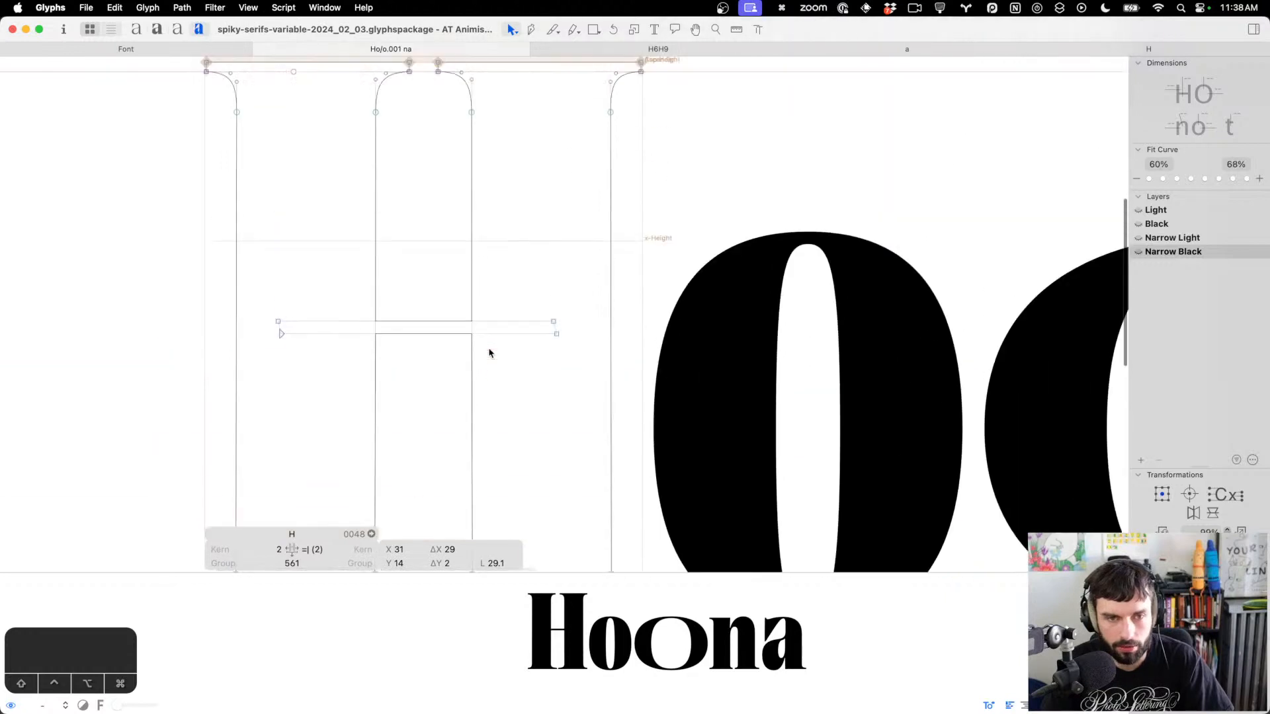
{"action": "scroll", "coordinate": [490, 353], "scroll_direction": "up", "scroll_amount": 2}
{"action": "left_click_drag", "start_coordinate": [529, 315], "coordinate": [587, 427]}
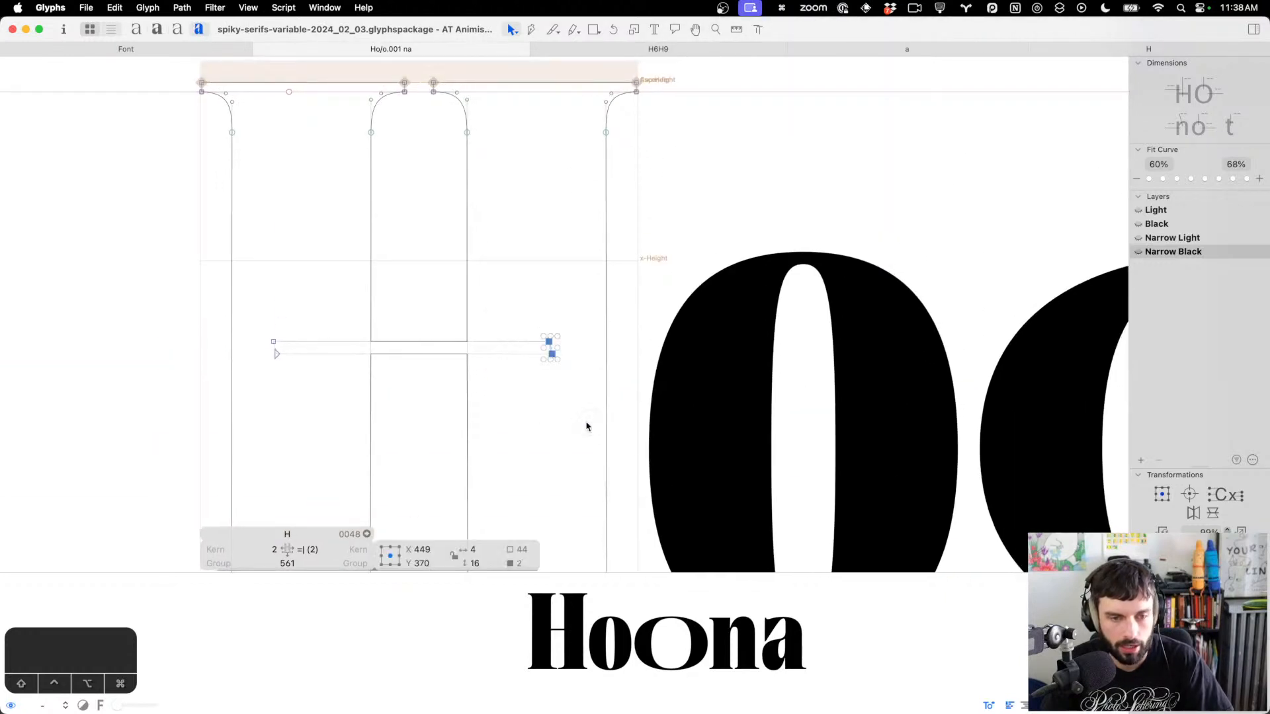
{"action": "left_click_drag", "start_coordinate": [312, 291], "coordinate": [215, 439]}
Remove the wide alternate o from the sample text so that it reads Hona
{"action": "key", "text": "t"}
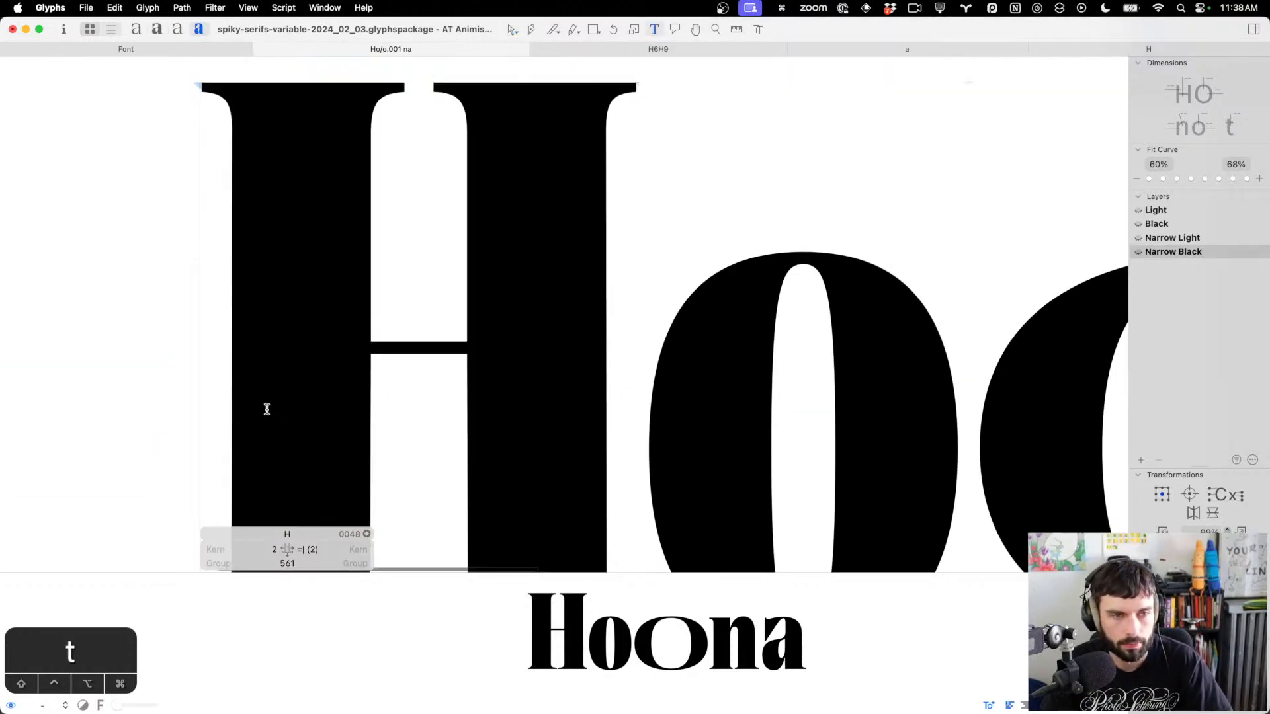
{"action": "scroll", "coordinate": [266, 410], "scroll_direction": "down", "scroll_amount": 5}
{"action": "scroll", "coordinate": [695, 419], "scroll_direction": "right", "scroll_amount": 4}
{"action": "left_click", "coordinate": [641, 415]}
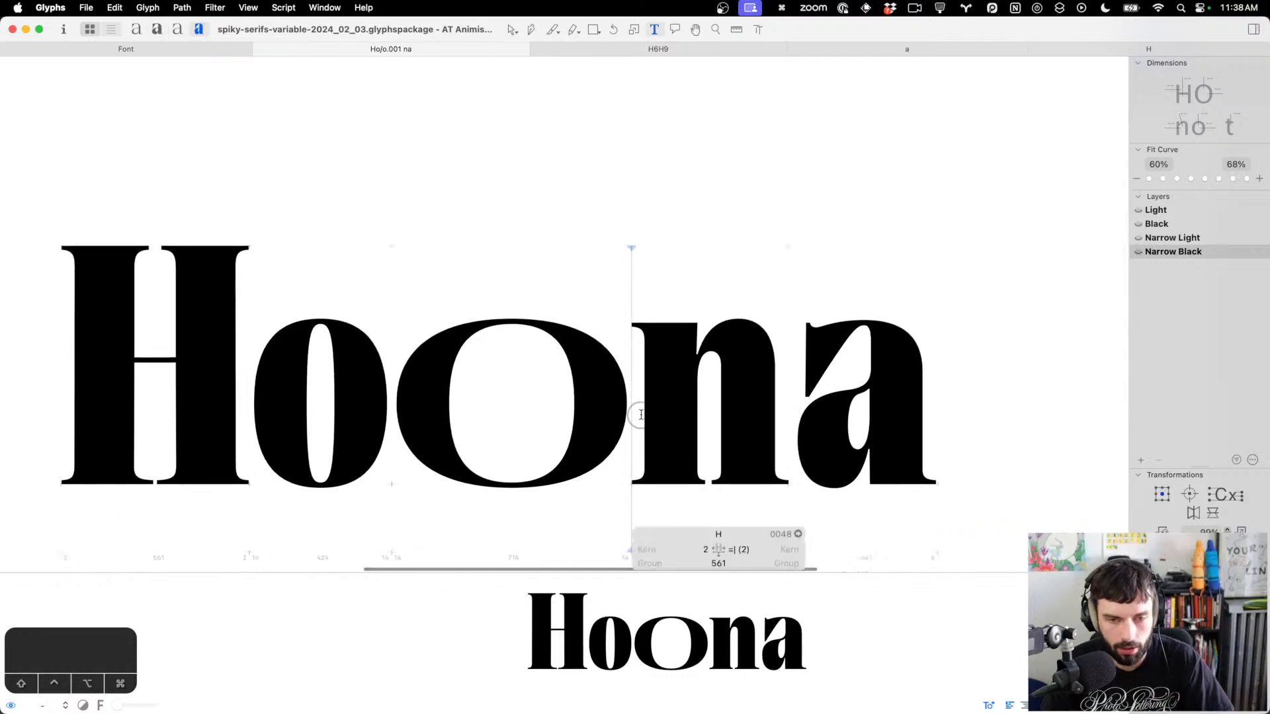
{"action": "key", "text": "BackSpace"}
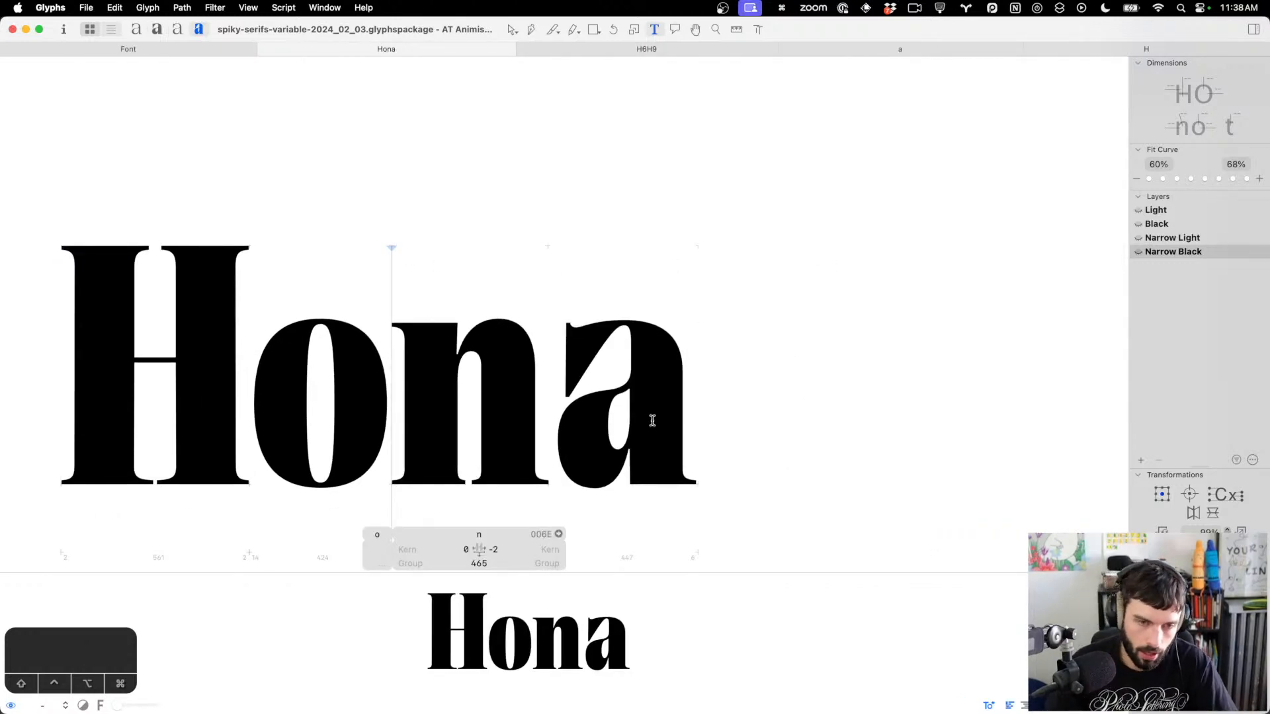
{"action": "scroll", "coordinate": [652, 420], "scroll_direction": "left", "scroll_amount": 1}
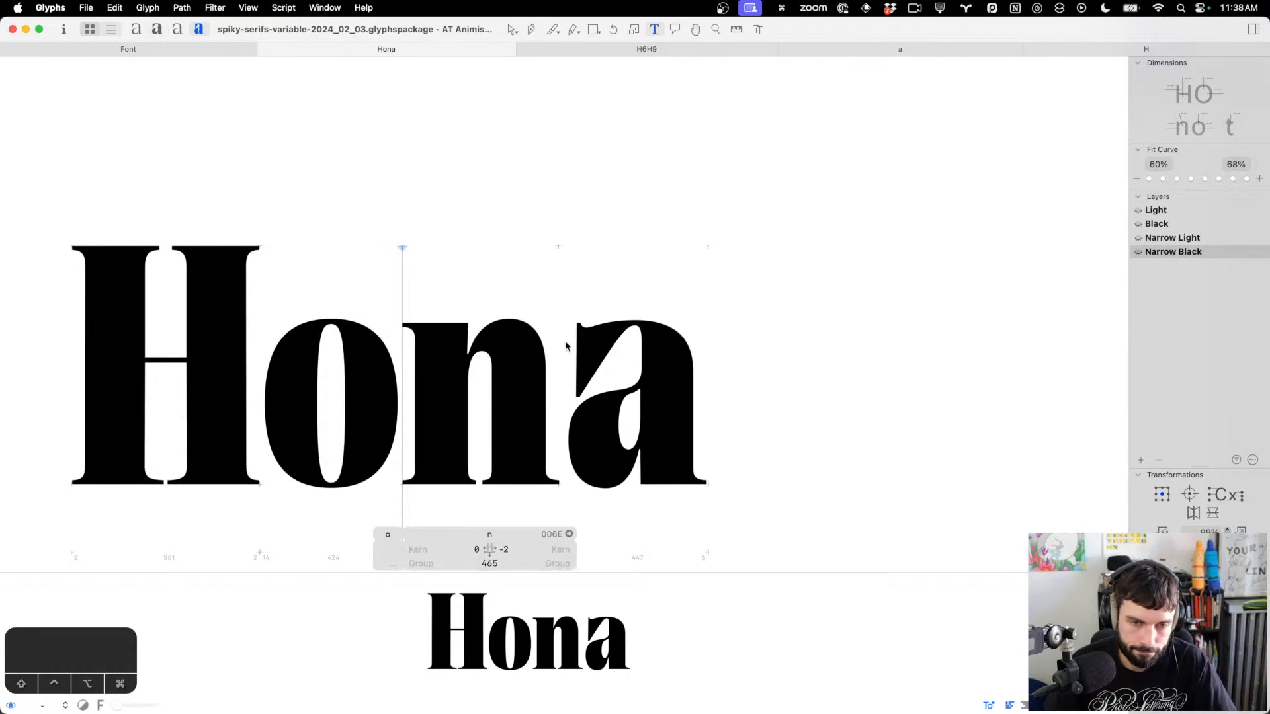
Open the a and adjust the outer curve handles between its top and the dip beside the upper-left terminal, lengthening the dip's right handle
{"action": "double_click", "coordinate": [612, 311]}
{"action": "scroll", "coordinate": [613, 334], "scroll_direction": "up", "scroll_amount": 8}
{"action": "left_click_drag", "start_coordinate": [588, 256], "coordinate": [539, 295]}
{"action": "key", "text": "t"}
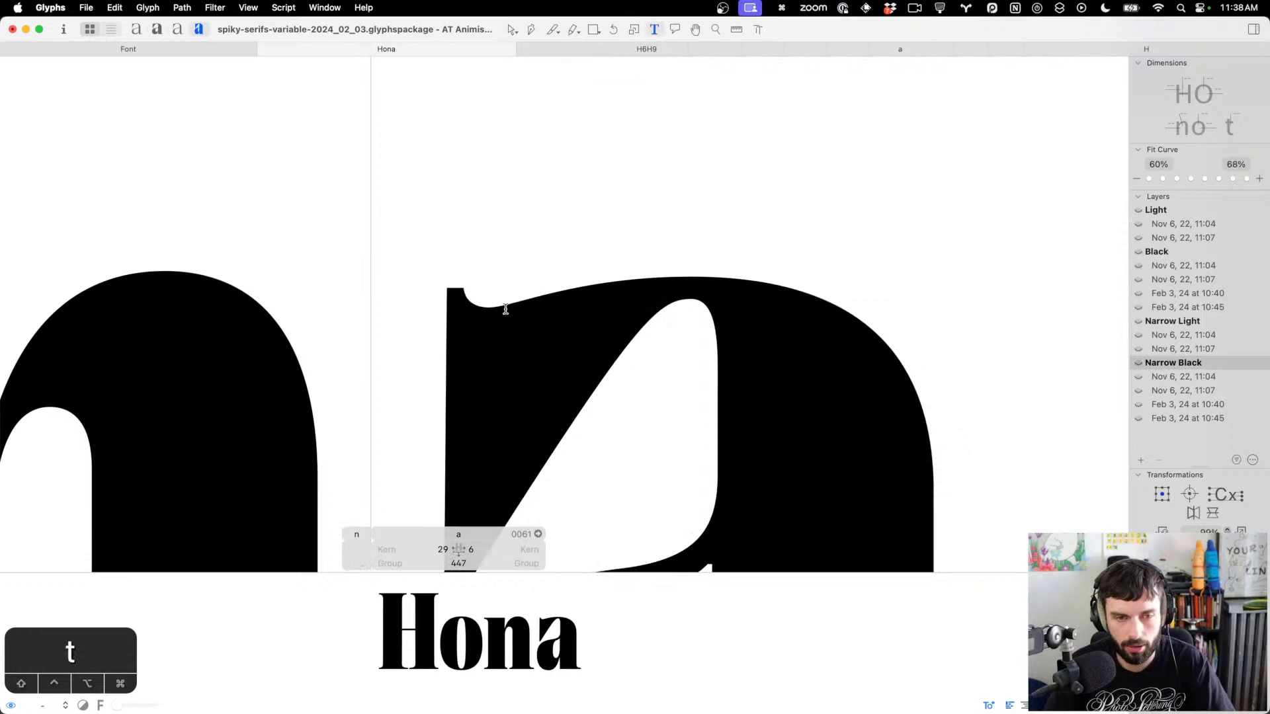
{"action": "double_click", "coordinate": [562, 325]}
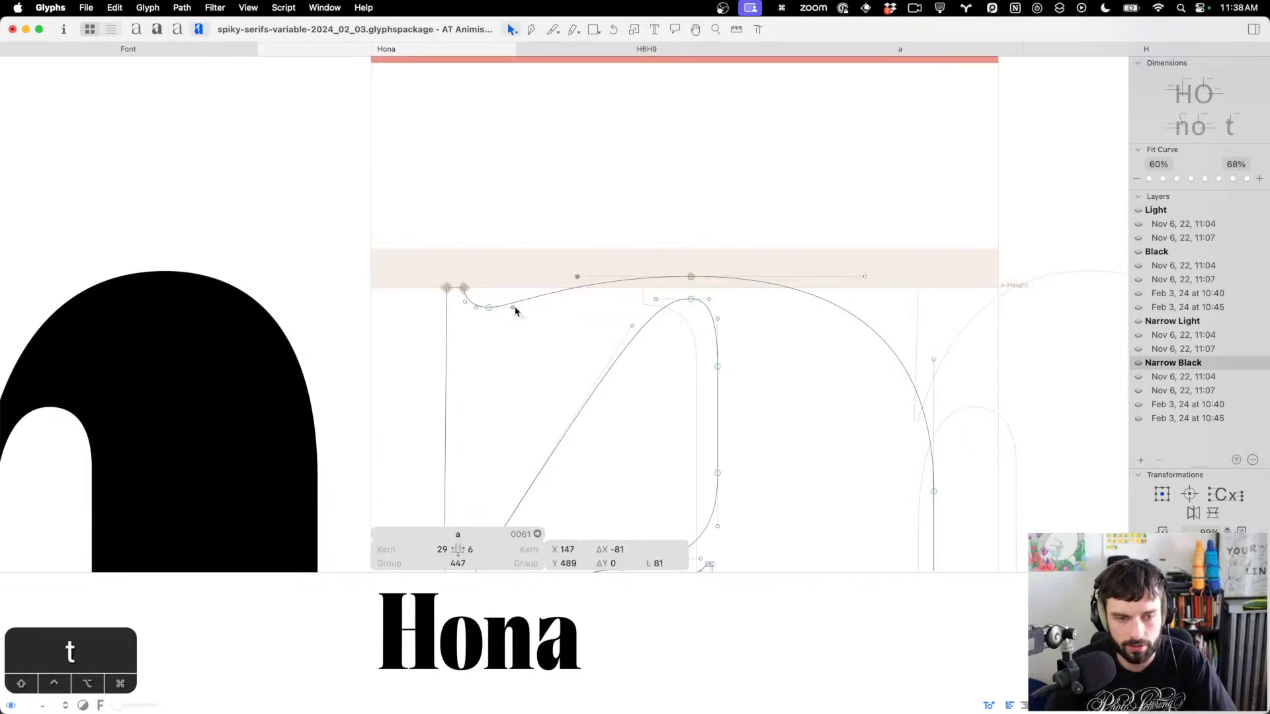
{"action": "key", "text": "t"}
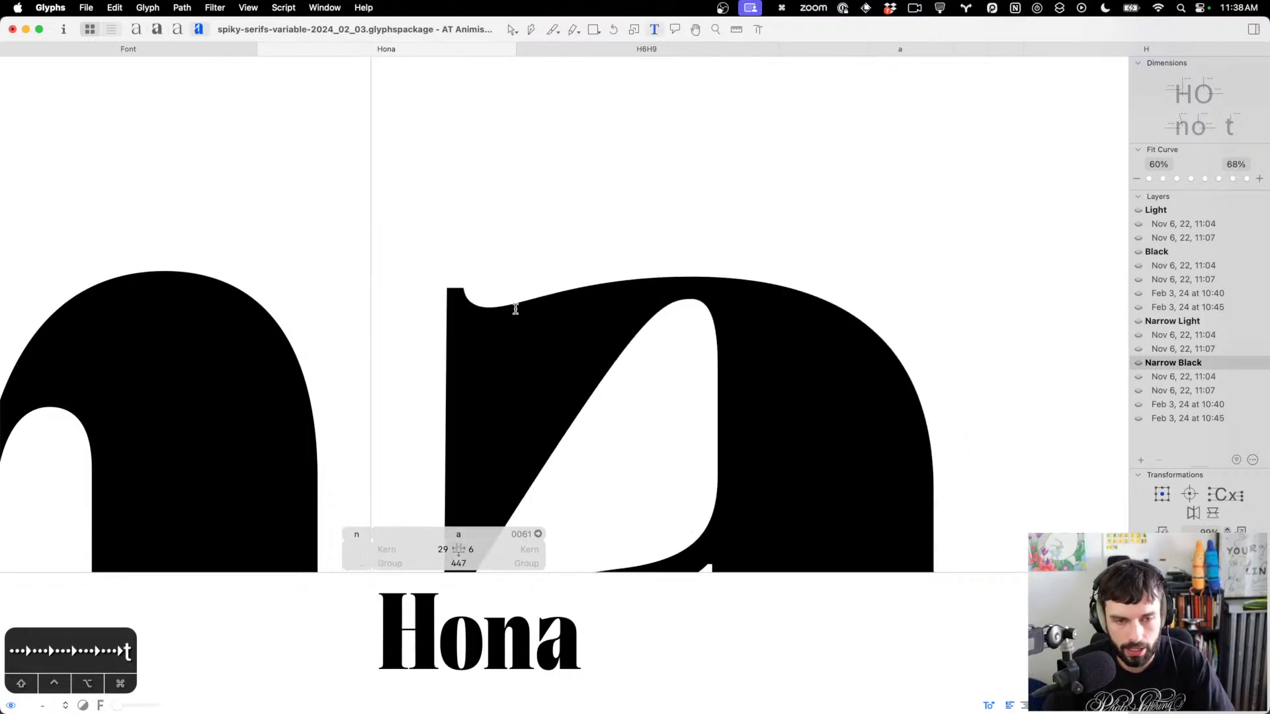
{"action": "scroll", "coordinate": [693, 282], "scroll_direction": "down", "scroll_amount": 5}
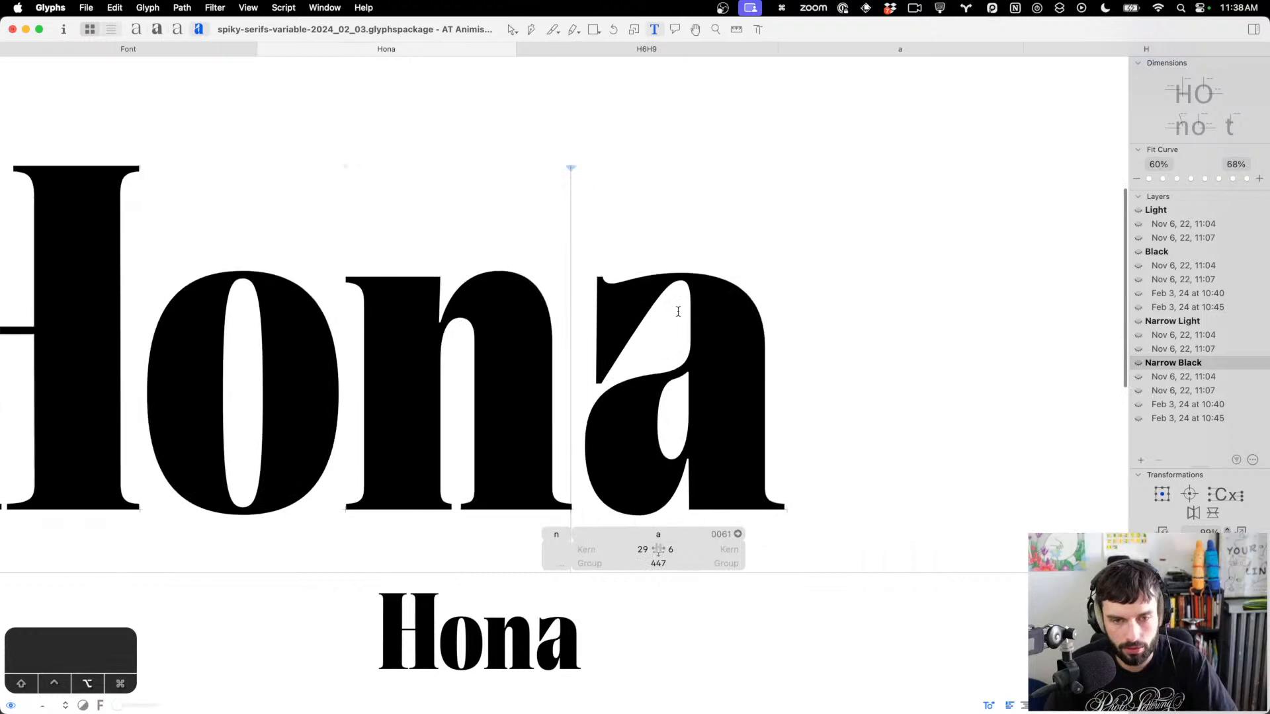
Nudge the top node of the a's upper counter left and raise the node on that counter's right side to Y 442
{"action": "scroll", "coordinate": [678, 312], "scroll_direction": "up", "scroll_amount": 4}
{"action": "double_click", "coordinate": [664, 273]}
{"action": "left_click", "coordinate": [672, 243]}
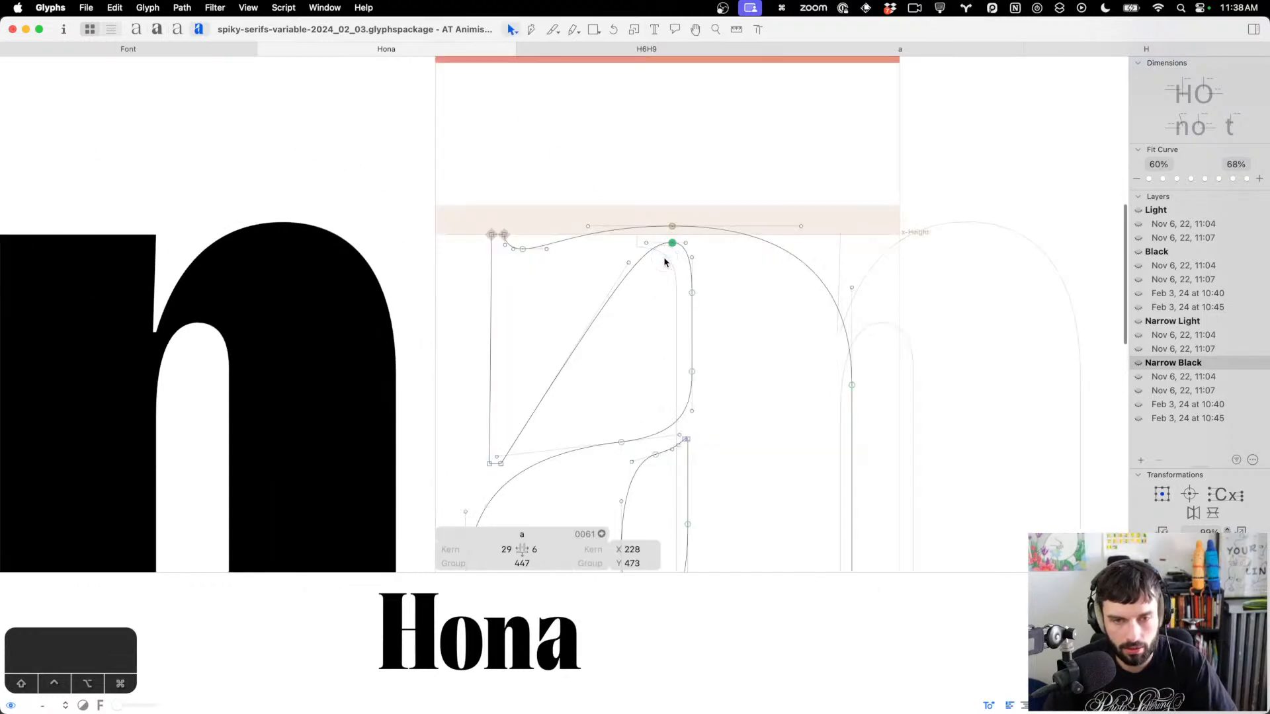
{"action": "key", "text": "alt+Left"}
{"action": "key", "text": "alt+Left"}
{"action": "key", "text": "alt+Left"}
{"action": "key", "text": "Tab"}
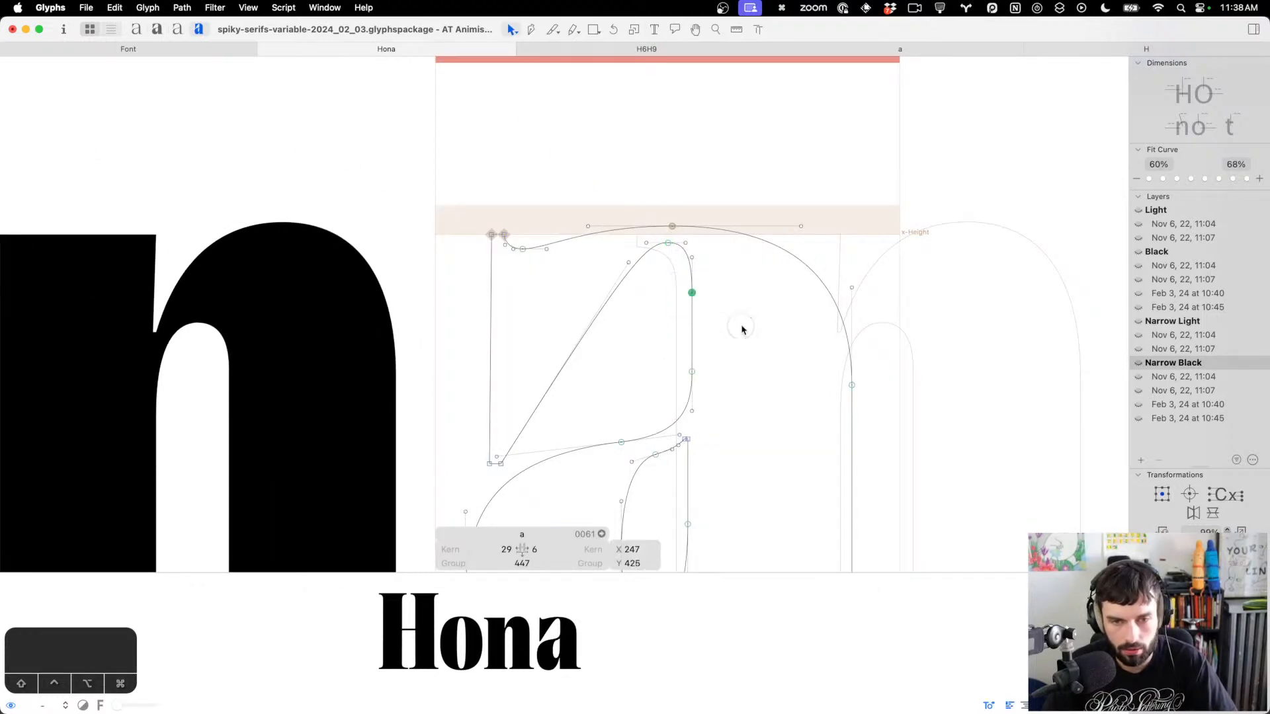
{"action": "key", "text": "t"}
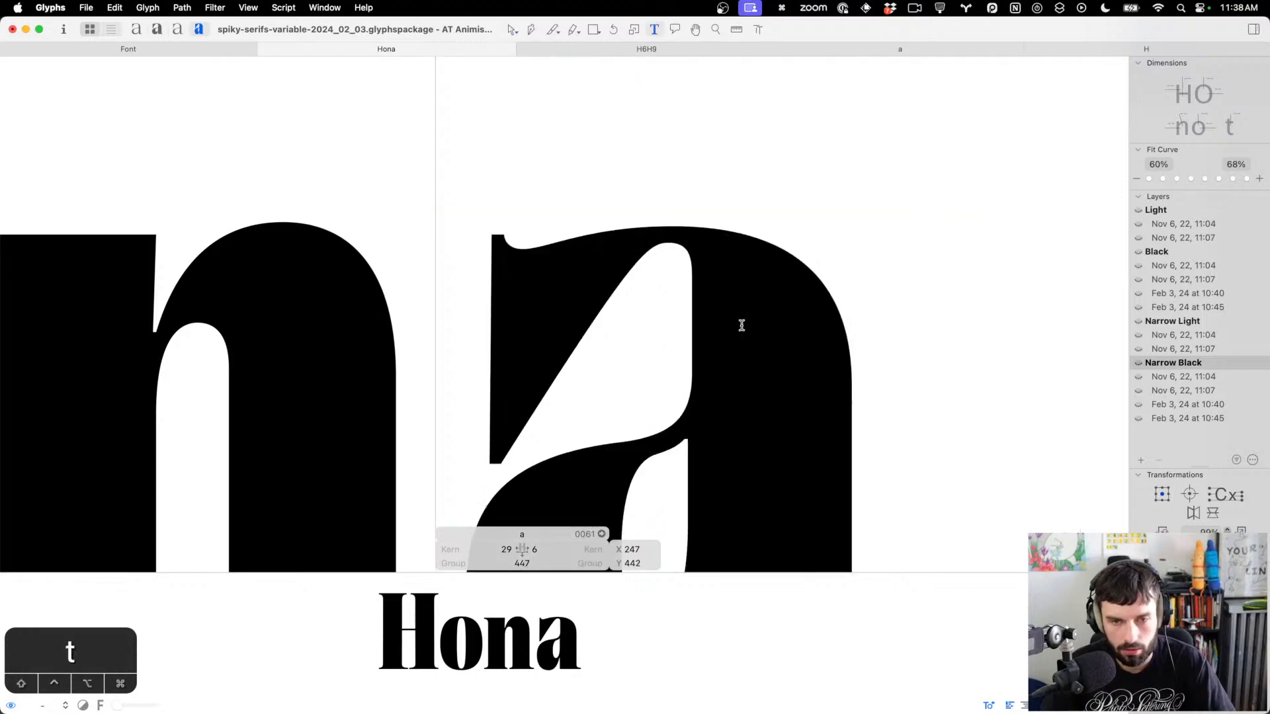
{"action": "scroll", "coordinate": [718, 325], "scroll_direction": "down", "scroll_amount": 2}
Extend the diagonal's upper curve handle in the a's upper counter farther toward the counter's top
{"action": "key", "text": "Escape"}
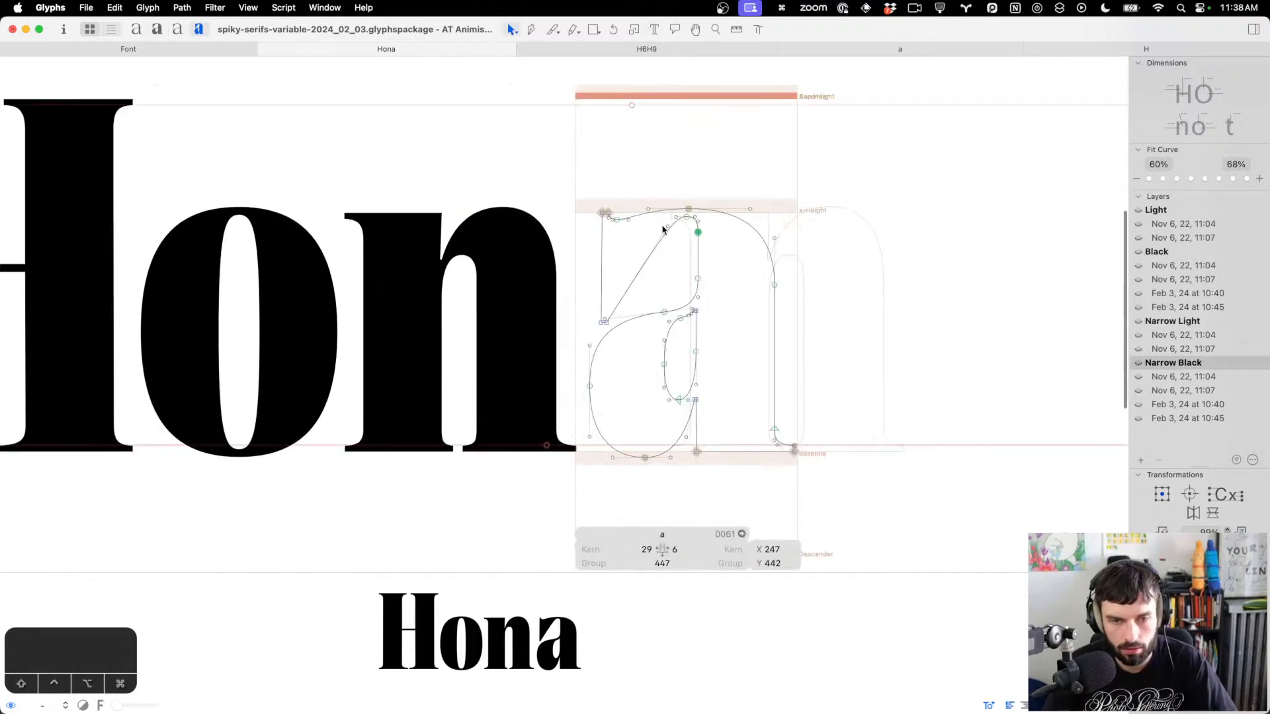
{"action": "scroll", "coordinate": [664, 232], "scroll_direction": "up", "scroll_amount": 3}
{"action": "left_click_drag", "start_coordinate": [679, 248], "coordinate": [682, 241]}
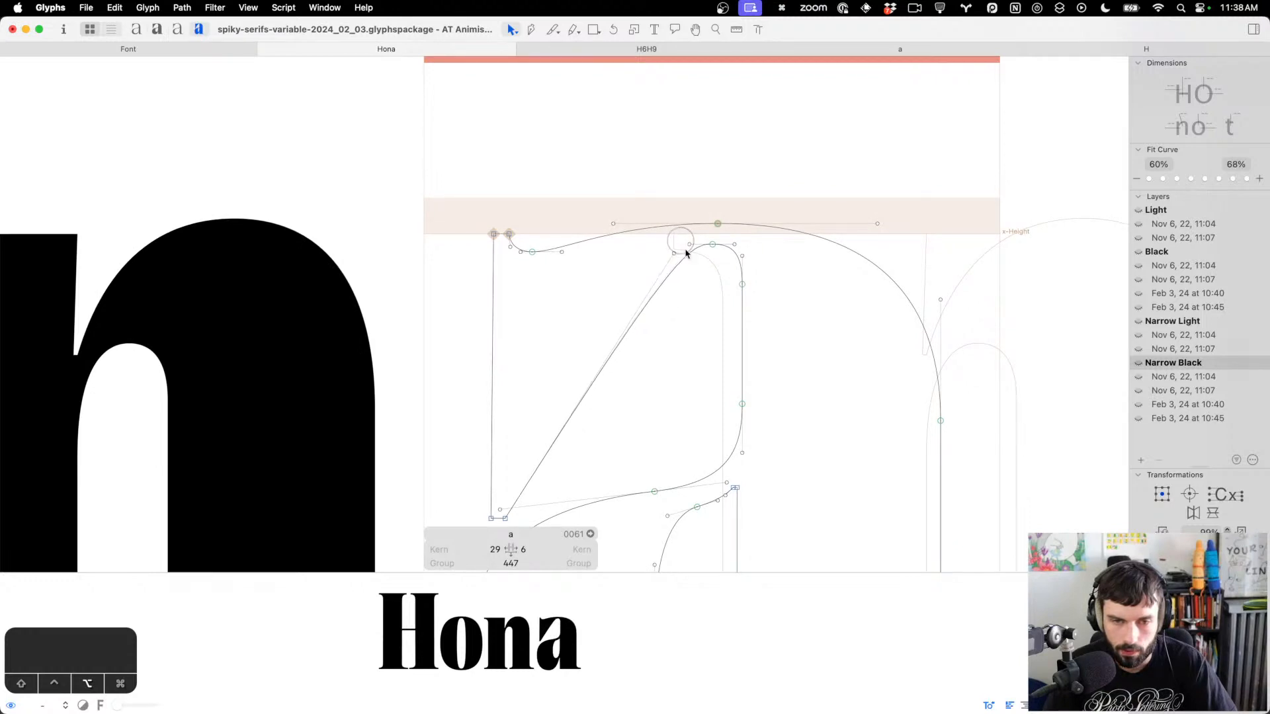
{"action": "key", "text": "t"}
{"action": "scroll", "coordinate": [701, 262], "scroll_direction": "down", "scroll_amount": 2}
Shift the top node of the a's upper counter horizontally to X 228, keeping the outline's curves smooth
{"action": "key", "text": "Escape"}
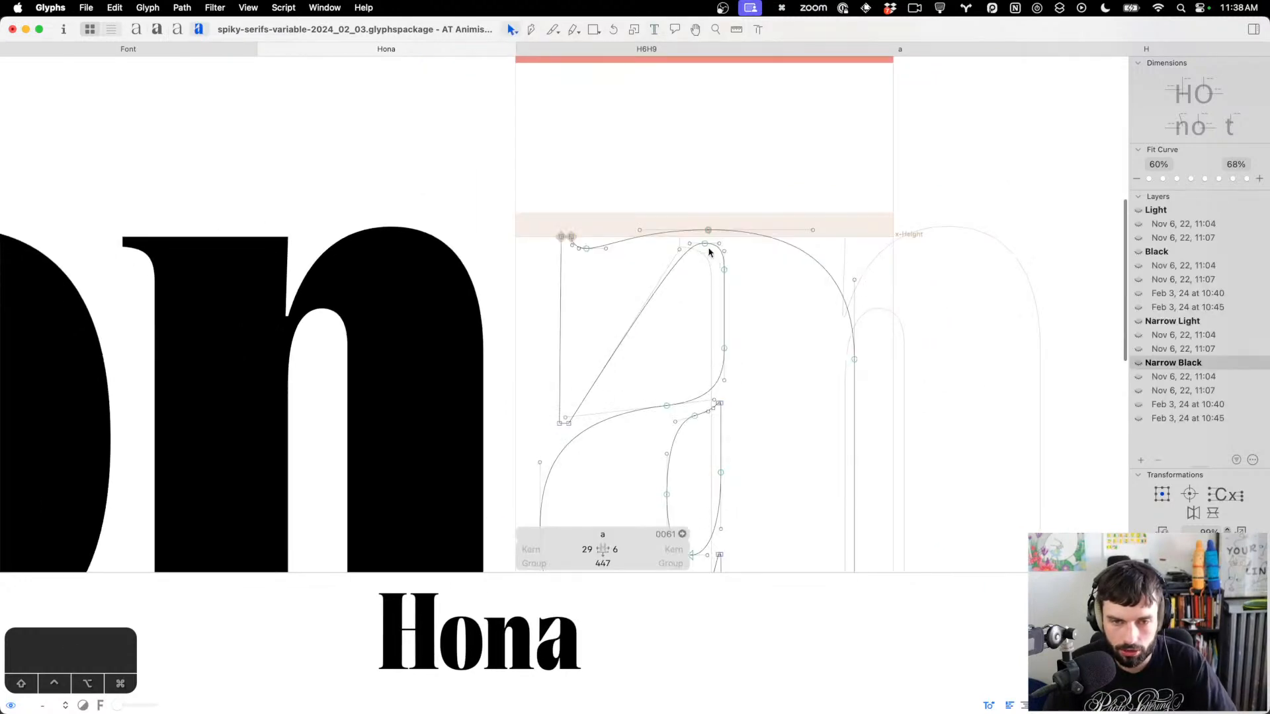
{"action": "left_click", "coordinate": [700, 237]}
{"action": "key", "text": "t"}
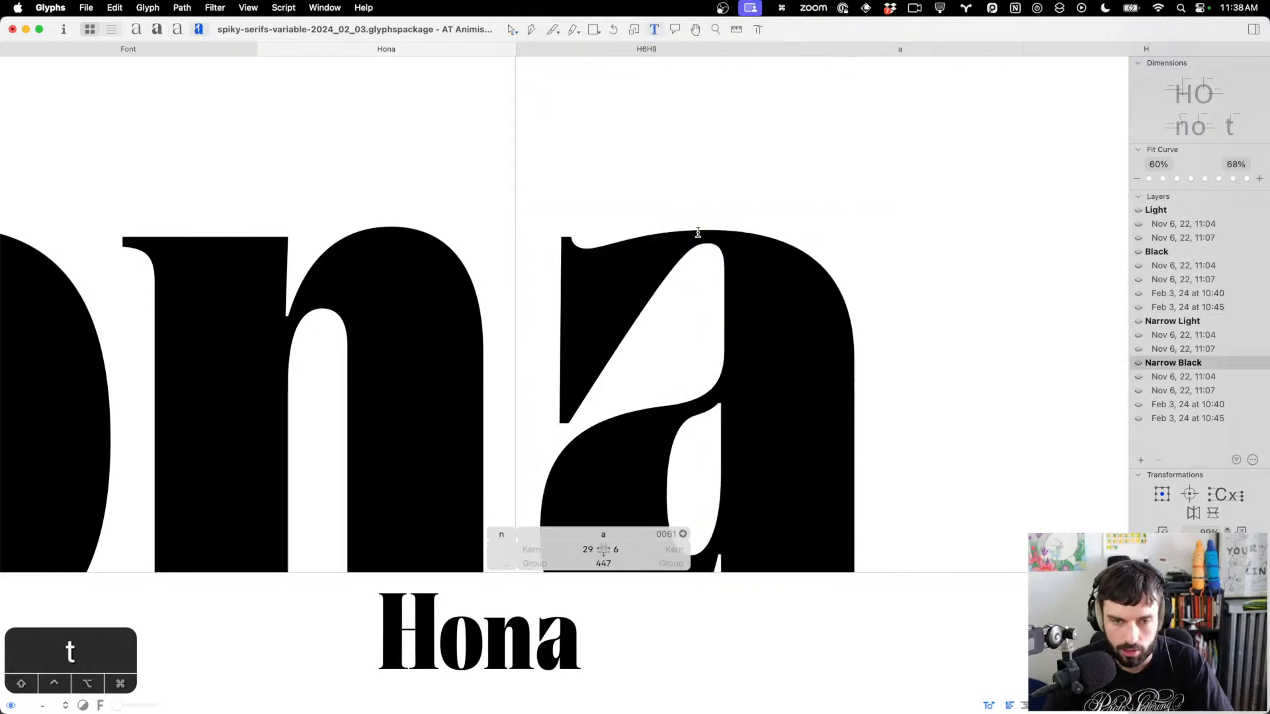
{"action": "double_click", "coordinate": [690, 284]}
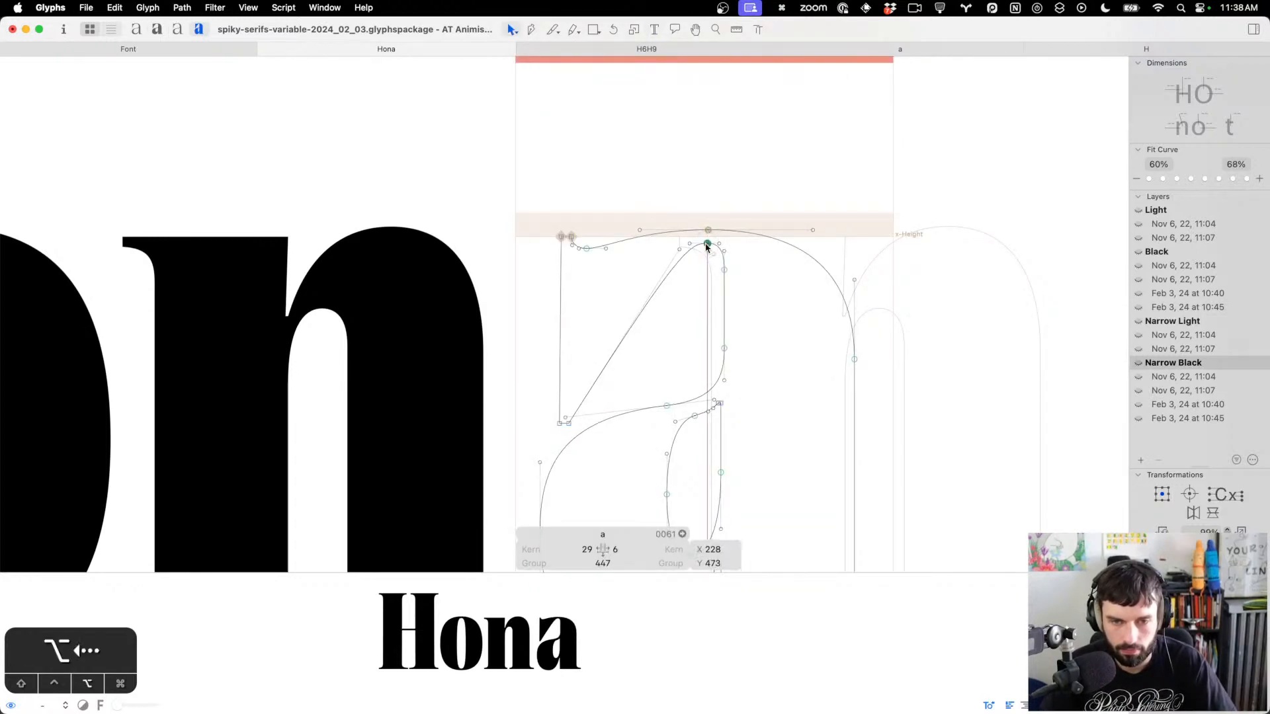
Insert a d between the n and the a so the sample text reads Honda
{"action": "key", "text": "t"}
{"action": "scroll", "coordinate": [687, 303], "scroll_direction": "down", "scroll_amount": 5}
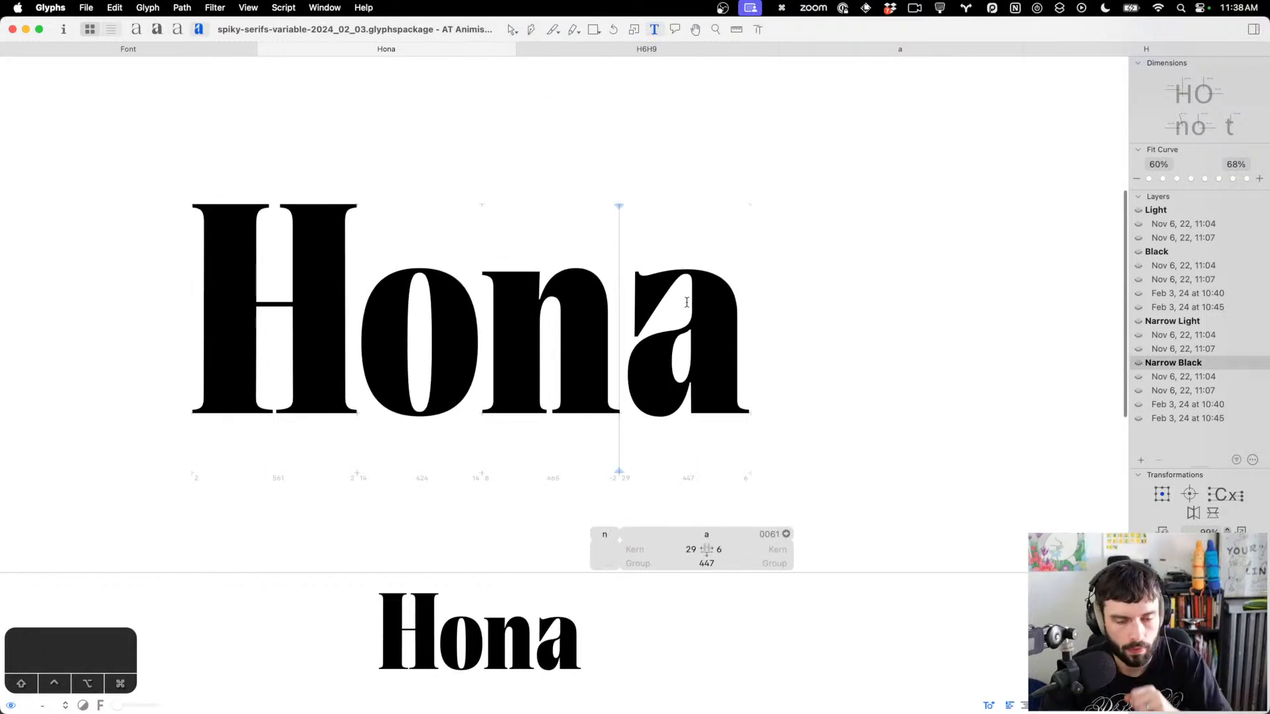
{"action": "type", "text": "d"}
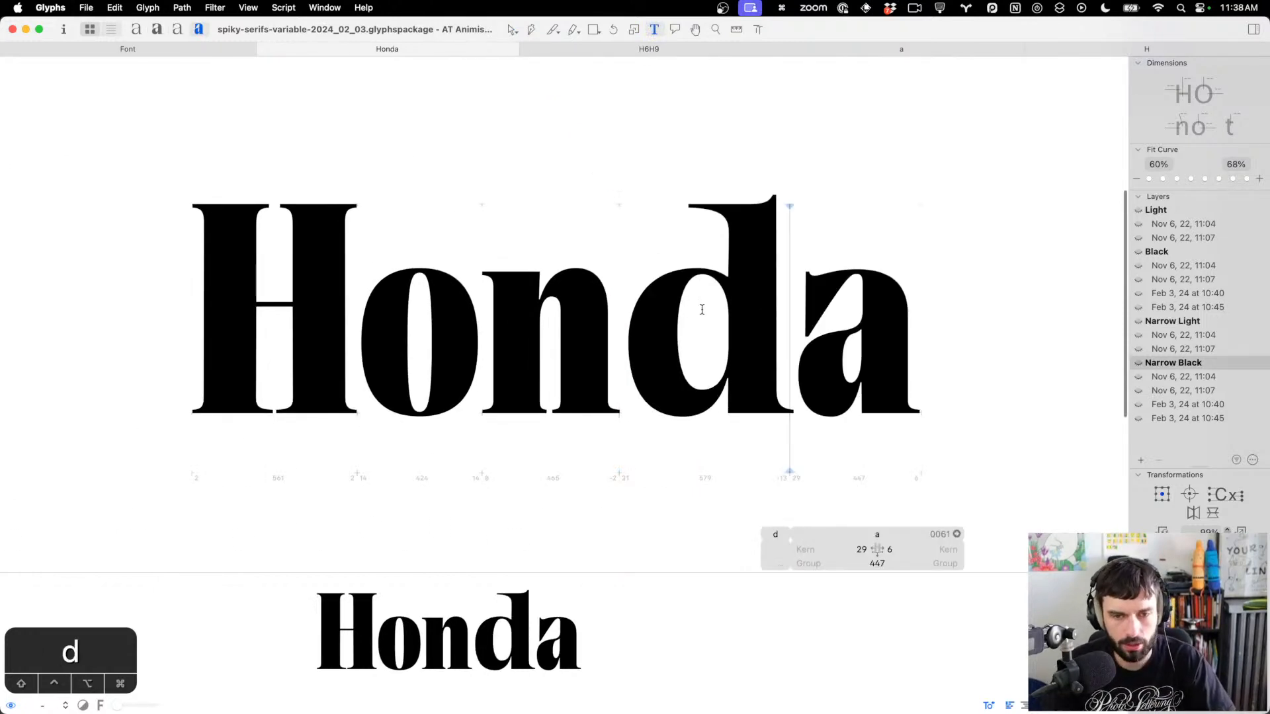
{"action": "scroll", "coordinate": [711, 362], "scroll_direction": "up", "scroll_amount": 2}
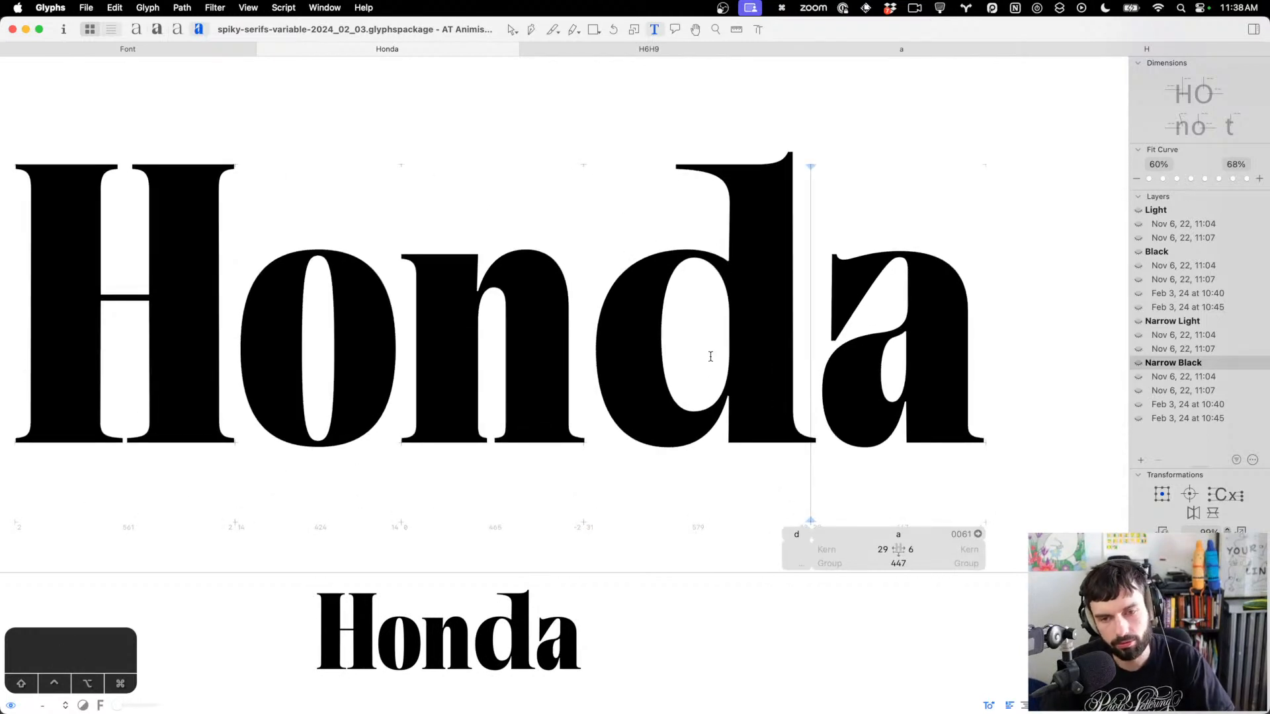
Open the d of Honda for outline editing and compare it against its background layer
{"action": "key", "text": "Escape"}
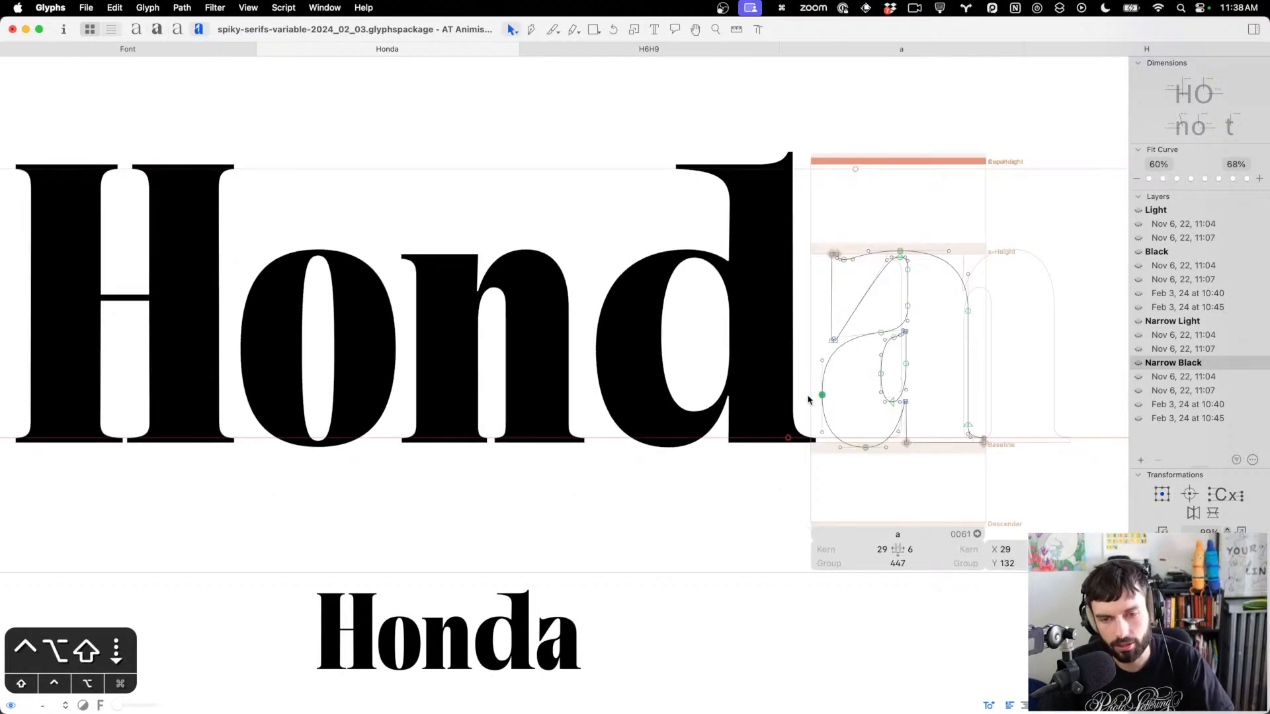
{"action": "double_click", "coordinate": [684, 341]}
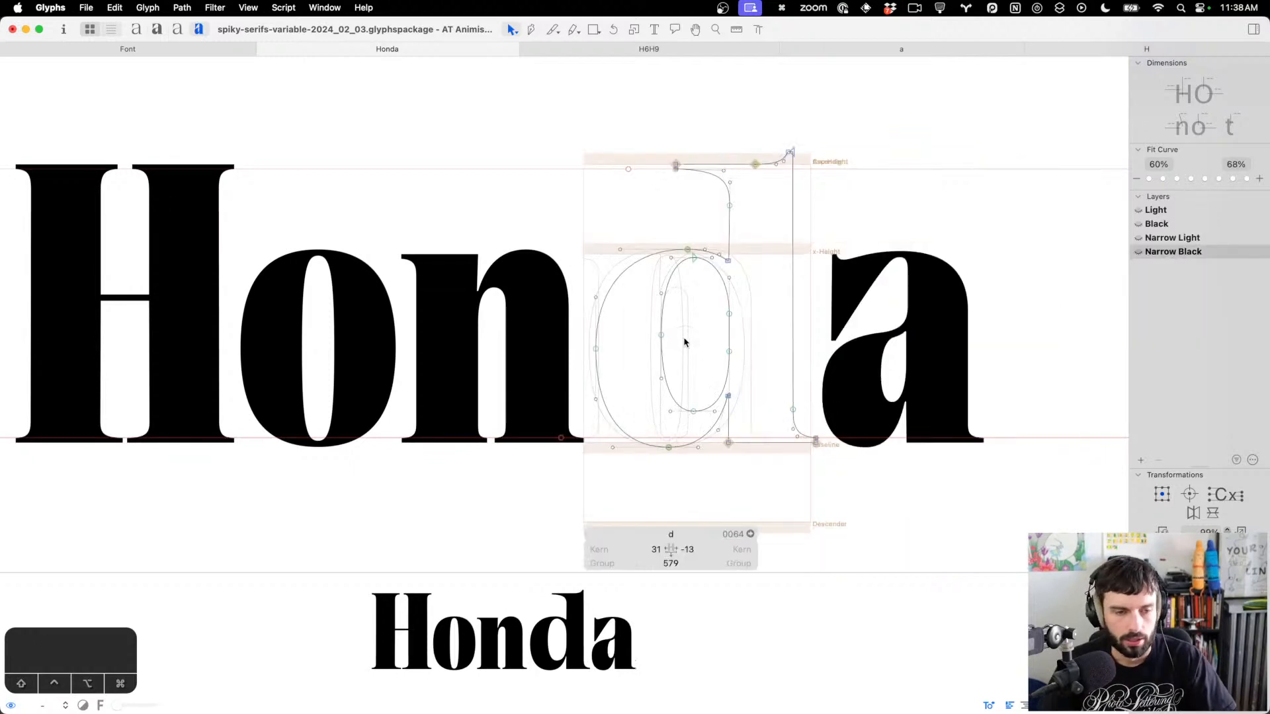
{"action": "key", "text": "super+b"}
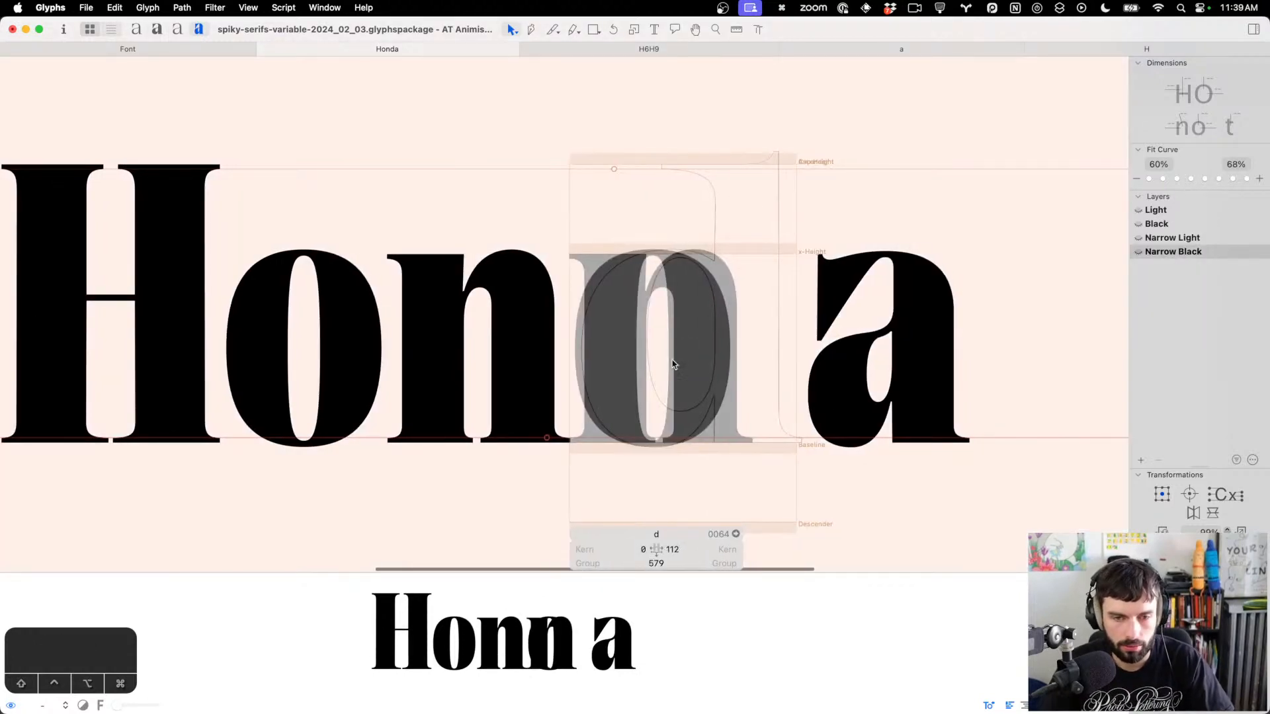
{"action": "scroll", "coordinate": [673, 359], "scroll_direction": "up", "scroll_amount": 2}
{"action": "key", "text": "super+b"}
Shift the whole d outline left to a left sidebearing of 15 and move the counter's left extreme node to X 172
{"action": "key", "text": "super+a"}
{"action": "key", "text": "shift+Left"}
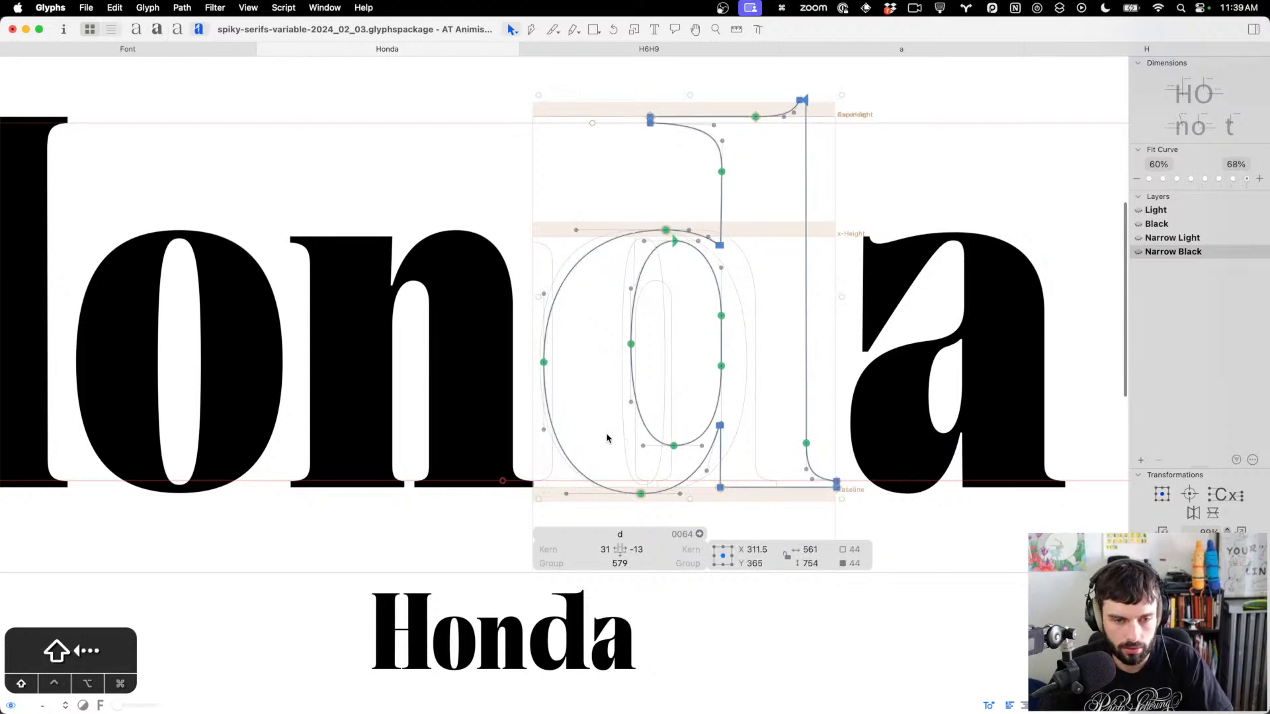
{"action": "key", "text": "shift+Left"}
{"action": "key", "text": "Right"}
{"action": "key", "text": "Right"}
{"action": "key", "text": "Right"}
{"action": "key", "text": "Right"}
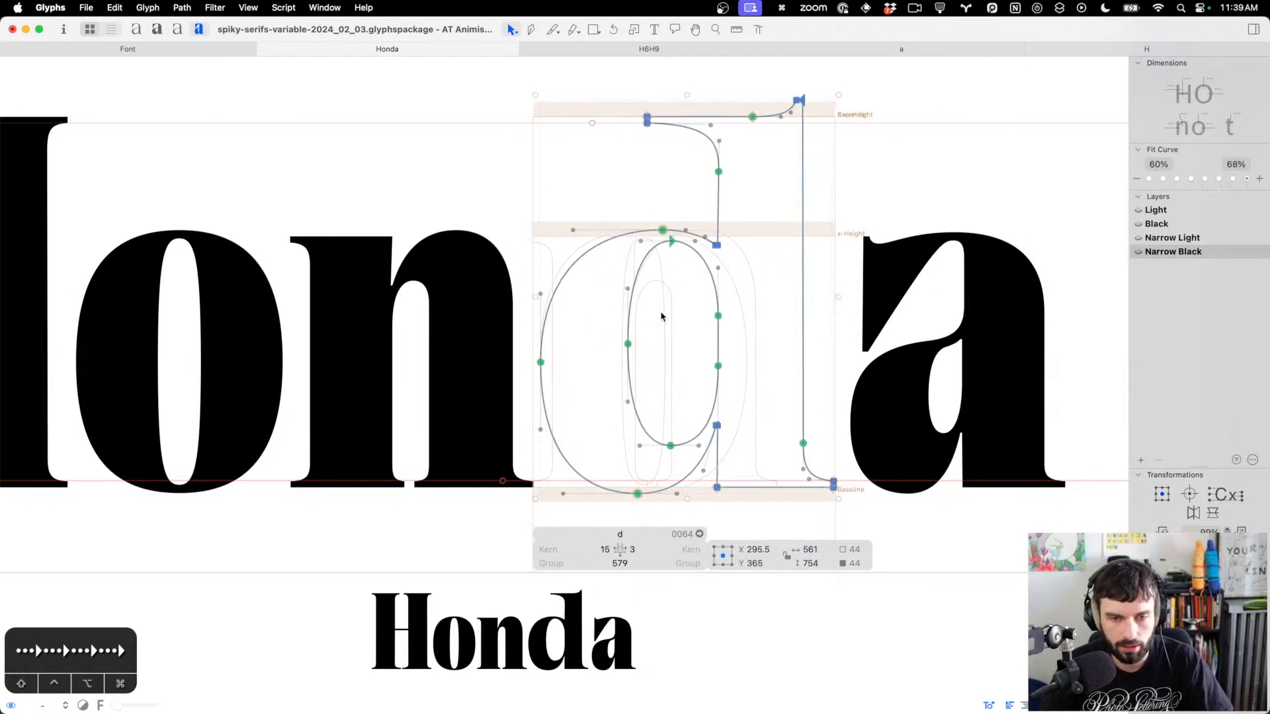
{"action": "left_click", "coordinate": [671, 325]}
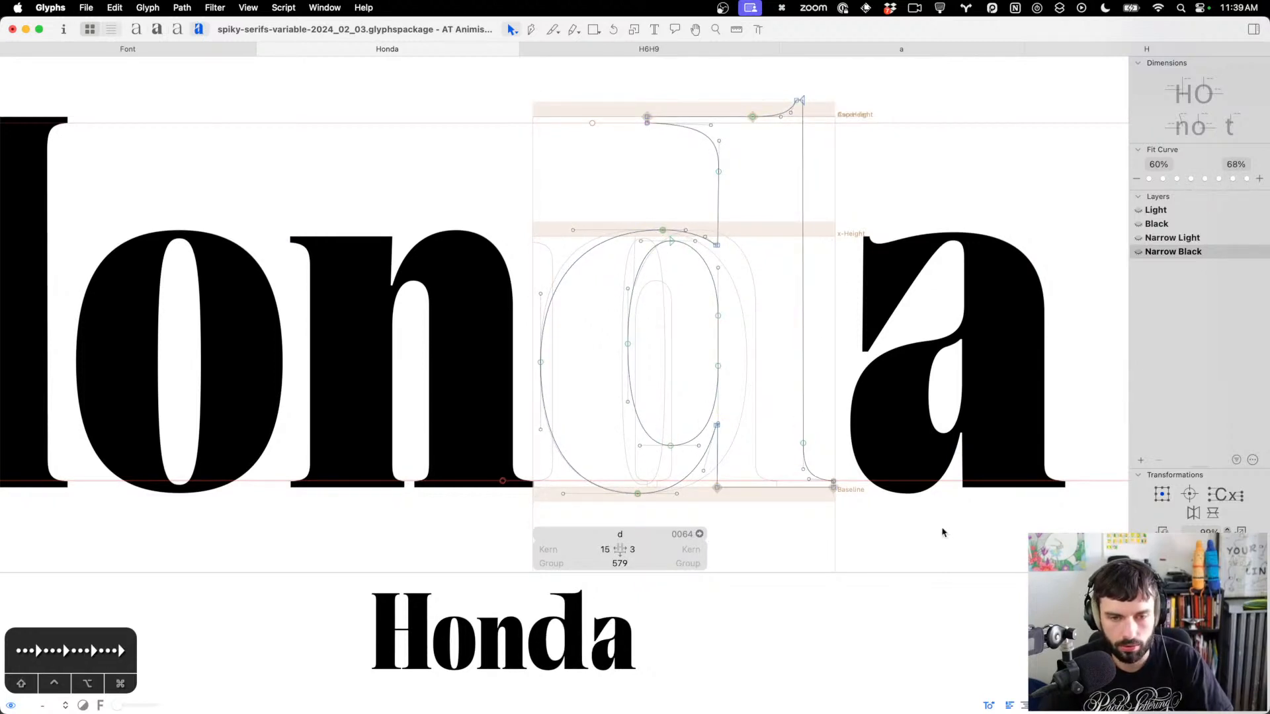
{"action": "left_click_drag", "start_coordinate": [682, 374], "coordinate": [574, 311]}
{"action": "key", "text": "ctrl+alt+shift+Left"}
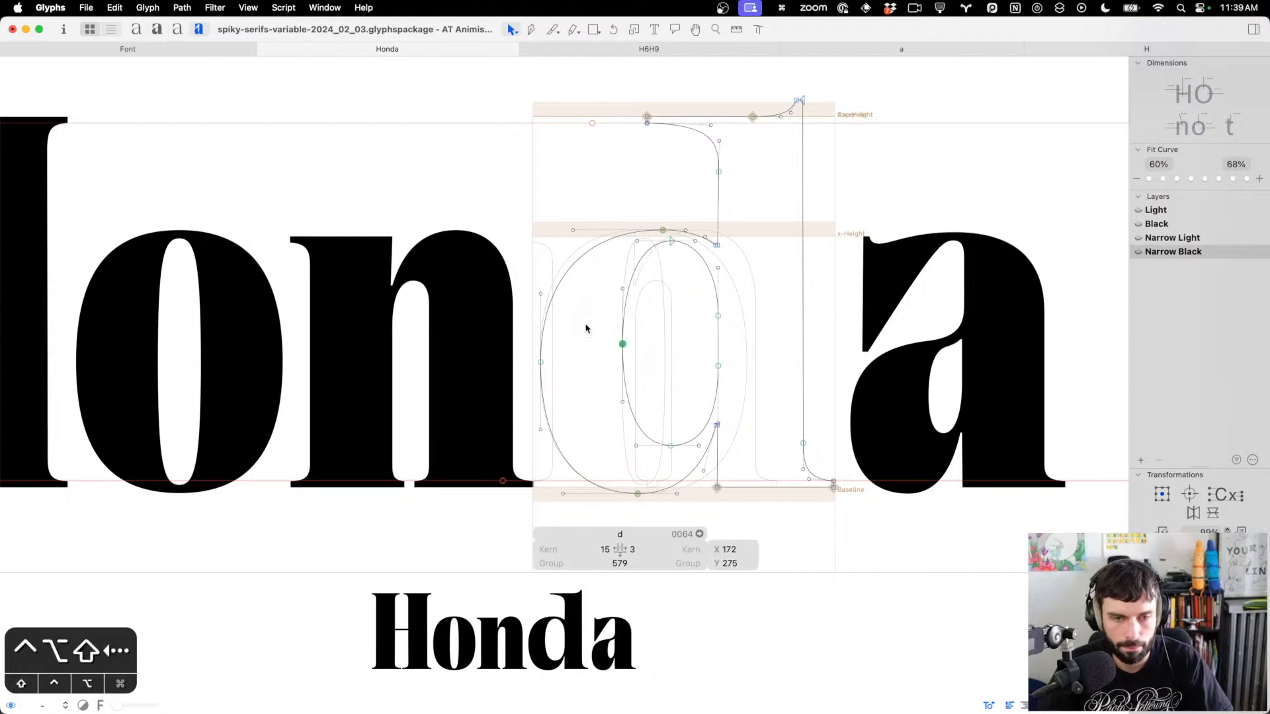
Move the d's stem and the bowl's joining nodes left together to a centre X of 357.5
{"action": "left_click_drag", "start_coordinate": [952, 522], "coordinate": [659, 232]}
{"action": "scroll", "coordinate": [712, 263], "scroll_direction": "down", "scroll_amount": 5}
{"action": "scroll", "coordinate": [578, 193], "scroll_direction": "down", "scroll_amount": 4}
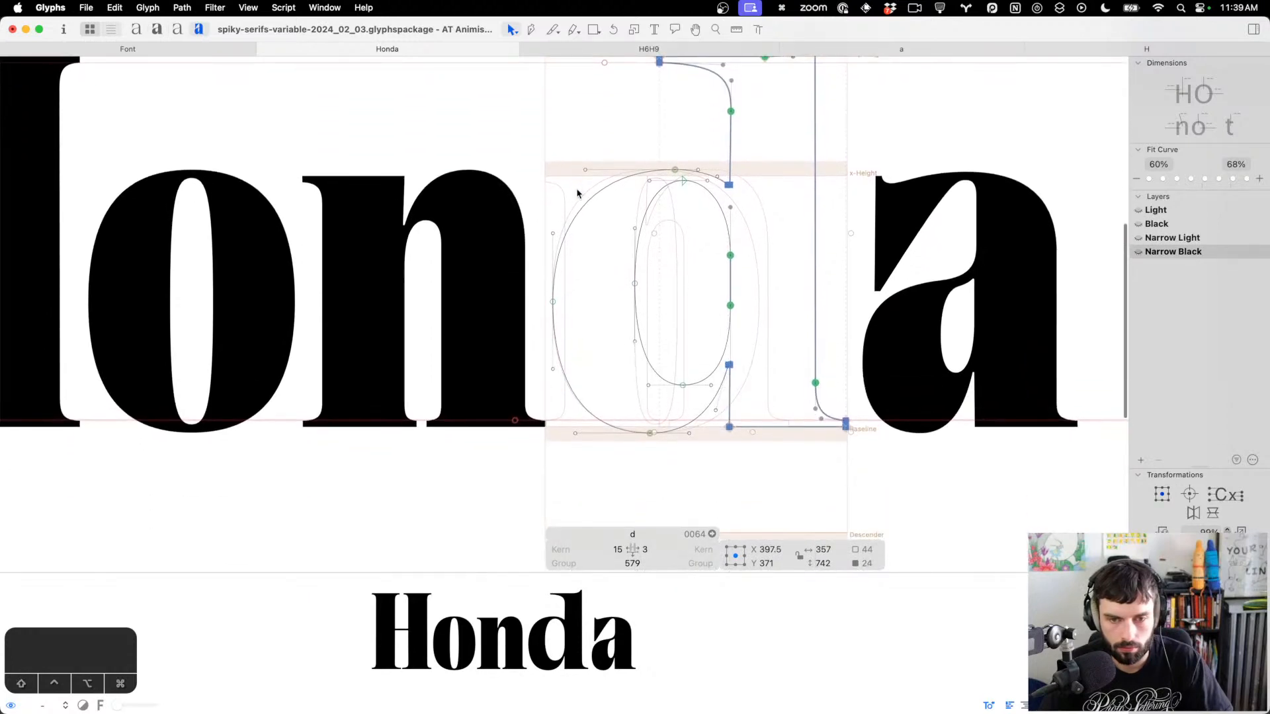
{"action": "key", "text": "shift+Left"}
{"action": "key", "text": "shift+Left"}
{"action": "key", "text": "shift+Left"}
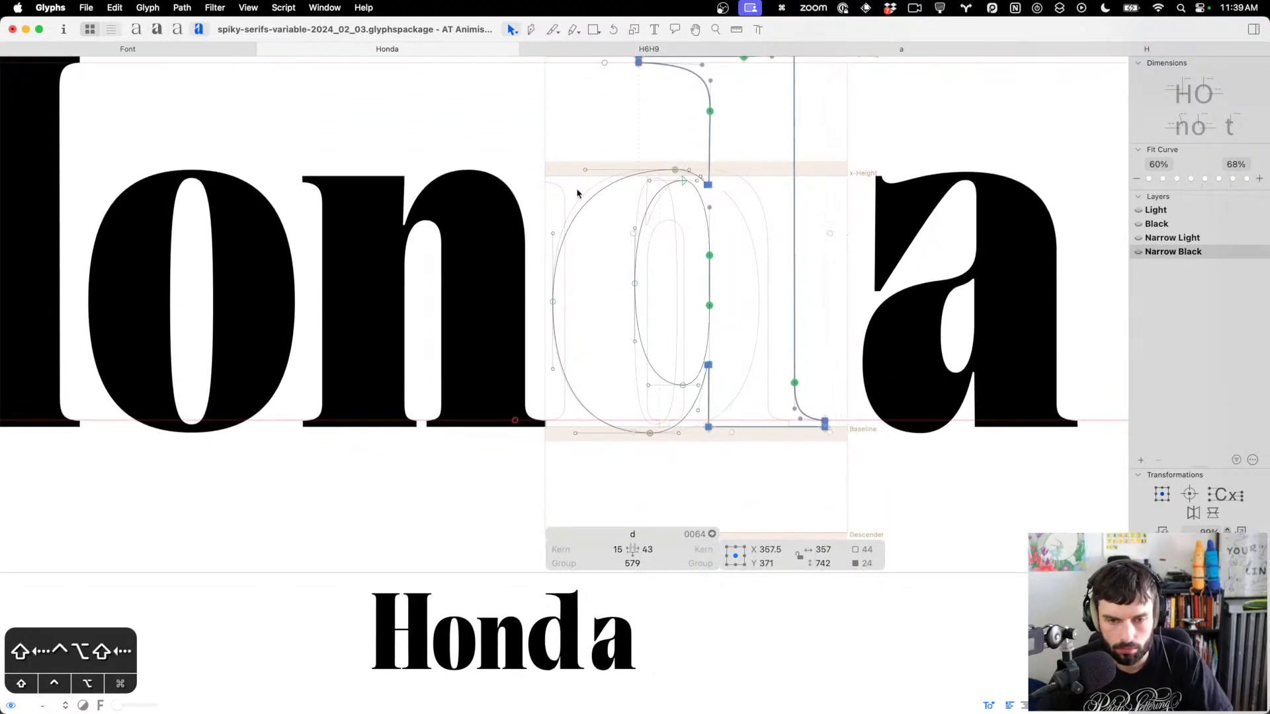
Try to shift the d's stem left together with the top and bottom nodes of its bowl and counter
{"action": "left_click", "coordinate": [674, 170], "text": "shift"}
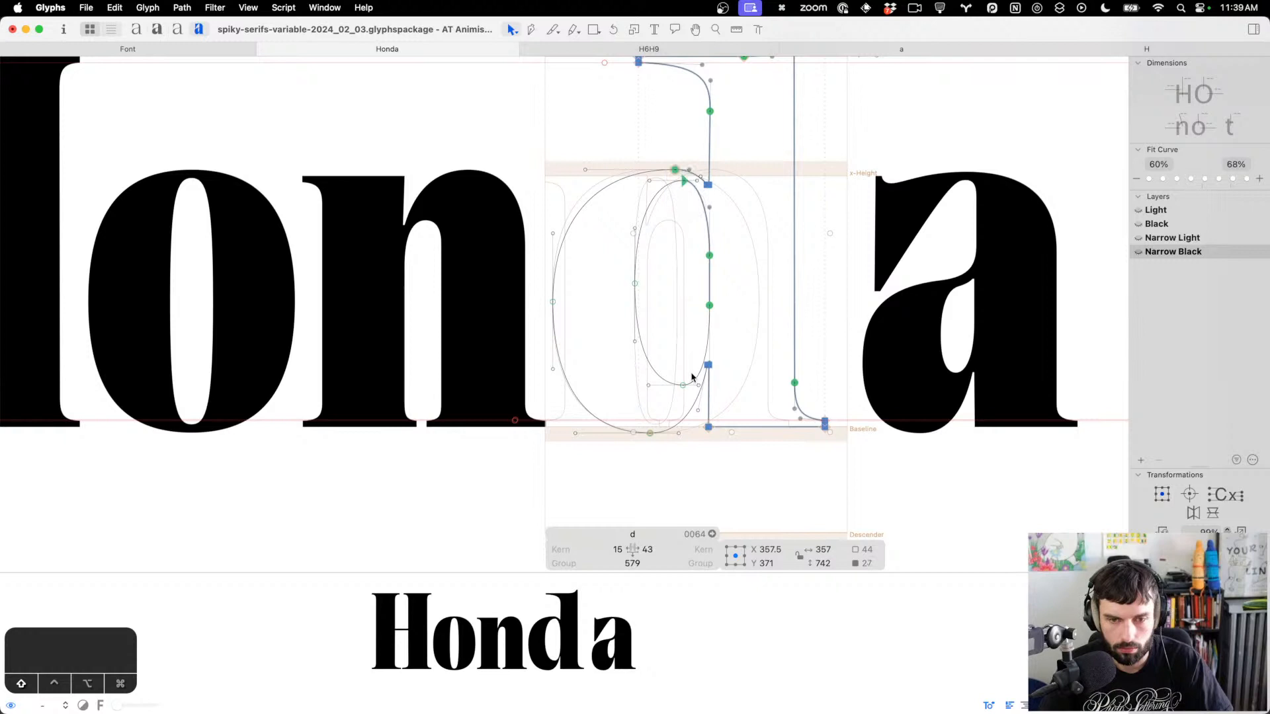
{"action": "left_click", "coordinate": [683, 385], "text": "shift"}
{"action": "left_click", "coordinate": [649, 434], "text": "shift"}
{"action": "key", "text": "shift+Left"}
{"action": "key", "text": "ctrl+alt+shift+Left"}
{"action": "key", "text": "ctrl+alt+shift+Left"}
{"action": "key", "text": "ctrl+alt+shift+Left"}
{"action": "key", "text": "ctrl+alt+shift+Left"}
{"action": "key", "text": "ctrl+alt+shift+Left"}
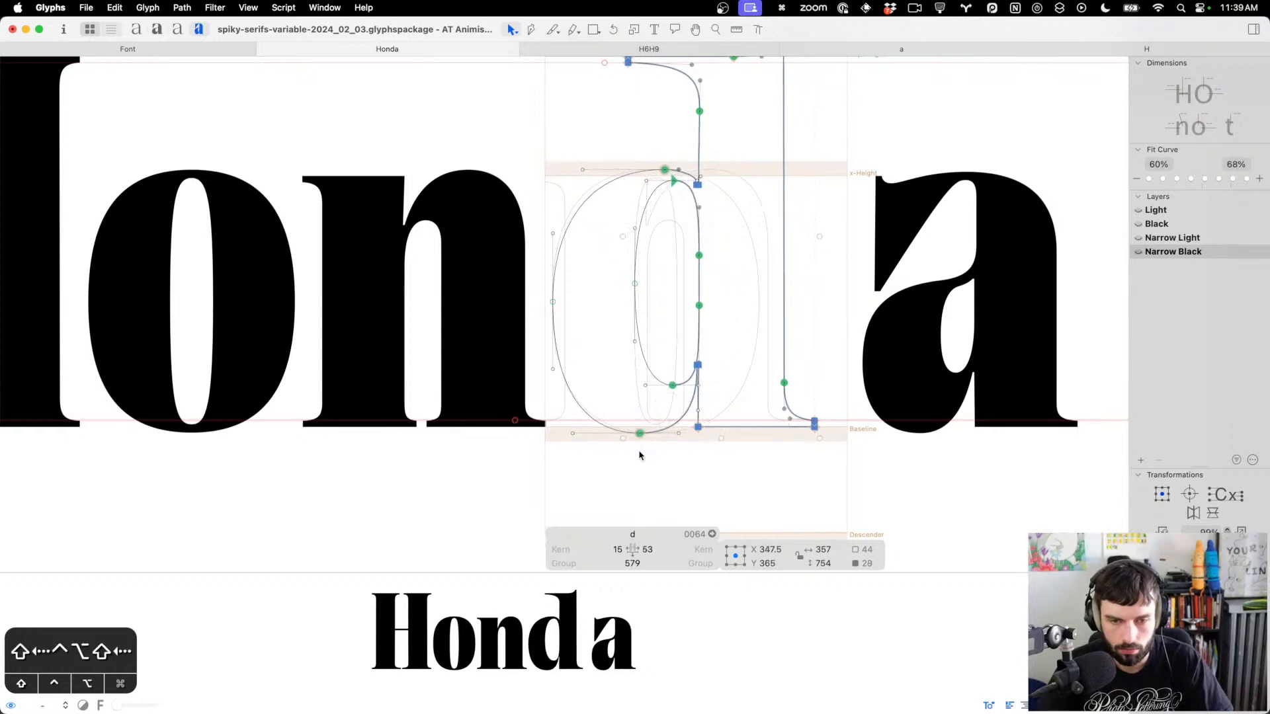
{"action": "key", "text": "ctrl+alt+Left"}
{"action": "key", "text": "ctrl+alt+Left"}
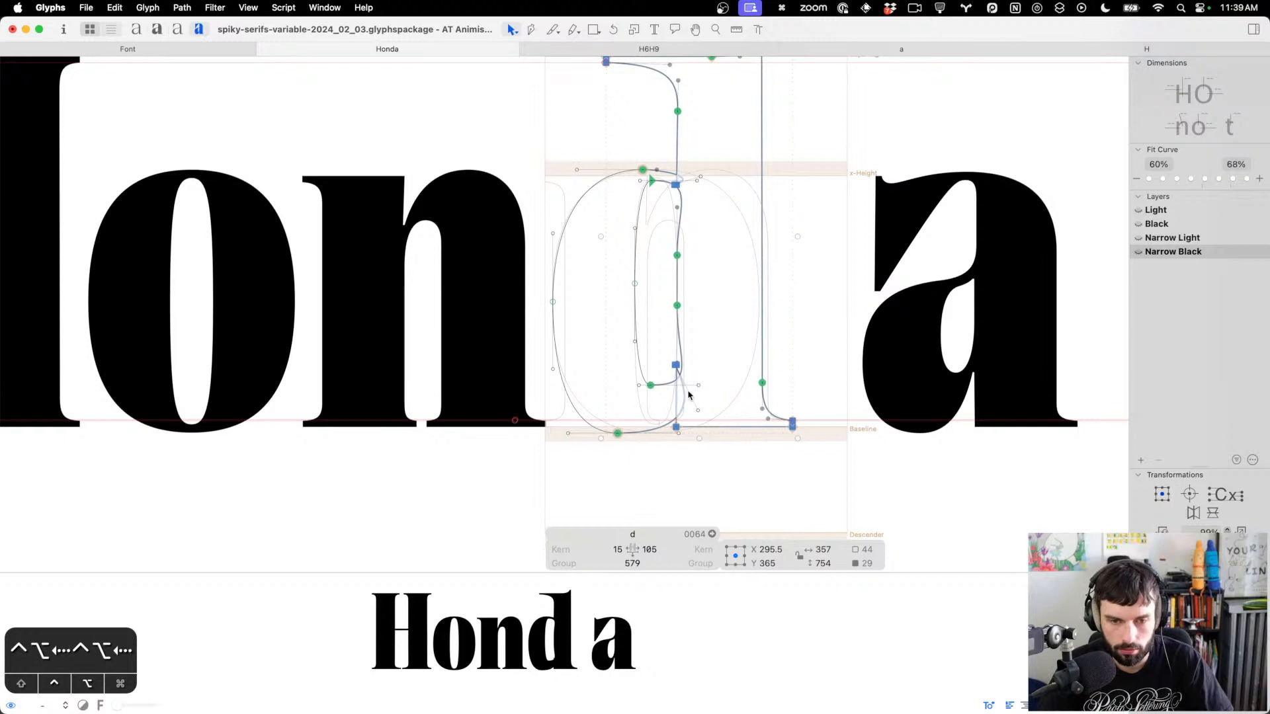
{"action": "scroll", "coordinate": [686, 398], "scroll_direction": "up", "scroll_amount": 3}
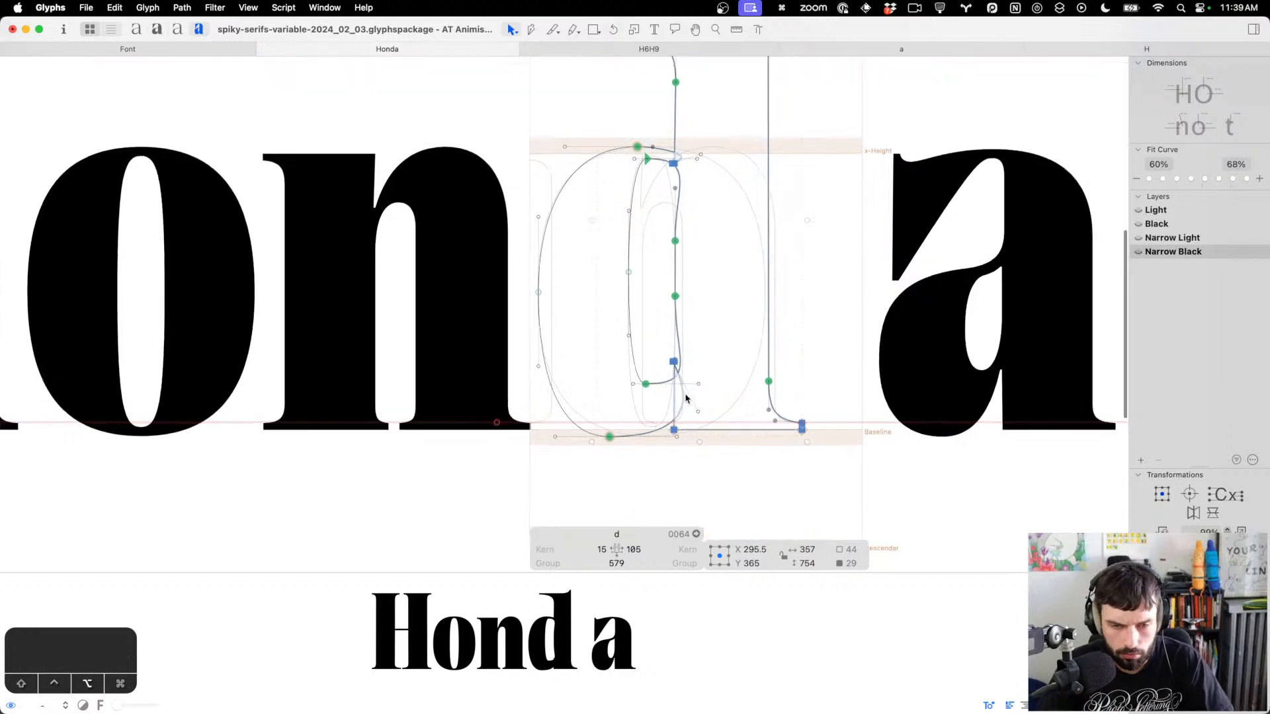
Undo the last leftward moves of the d's stem and bowl nodes
{"action": "key", "text": "super+z"}
{"action": "key", "text": "super+z"}
{"action": "key", "text": "super+z"}
{"action": "key", "text": "super+z"}
{"action": "key", "text": "super+z"}
{"action": "key", "text": "super+z"}
{"action": "key", "text": "super+z"}
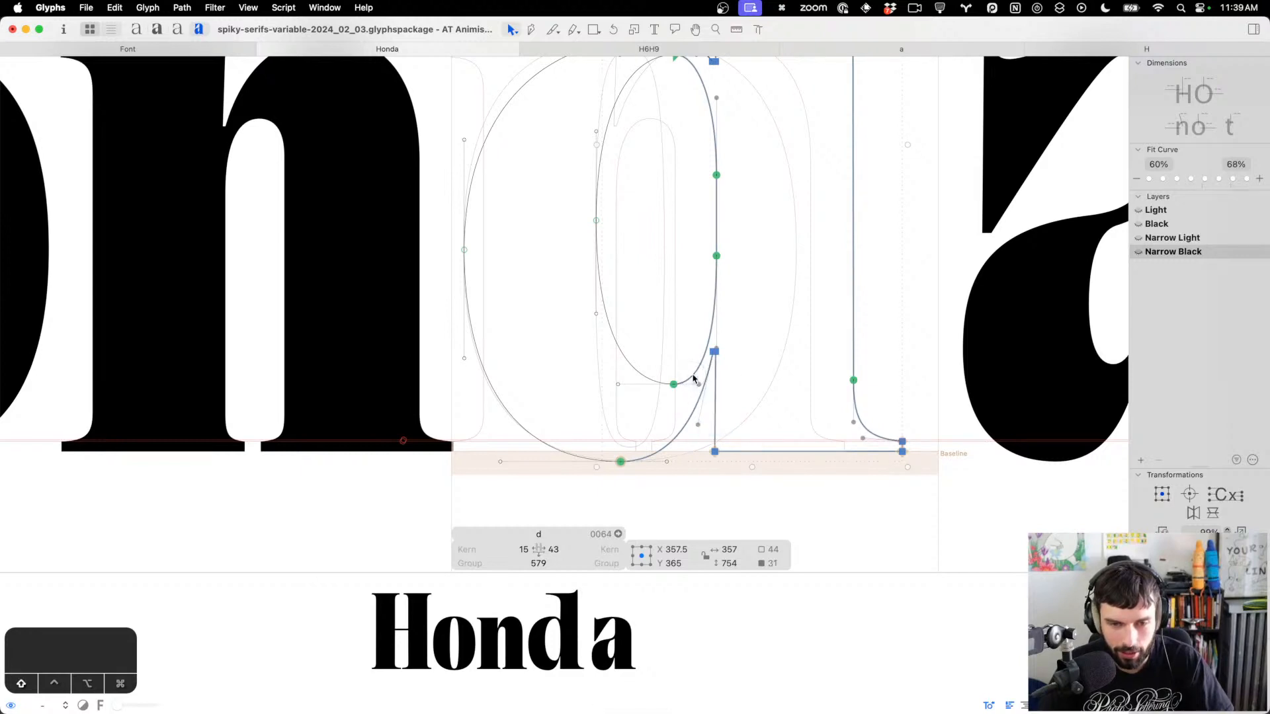
Move the d's stem and the bowl's and counter's top and bottom nodes left to a centre X of 297.5
{"action": "key", "text": "shift+Left"}
{"action": "key", "text": "shift+Left"}
{"action": "key", "text": "shift+Left"}
{"action": "key", "text": "shift+Left"}
{"action": "key", "text": "shift+Left"}
{"action": "key", "text": "shift+Left"}
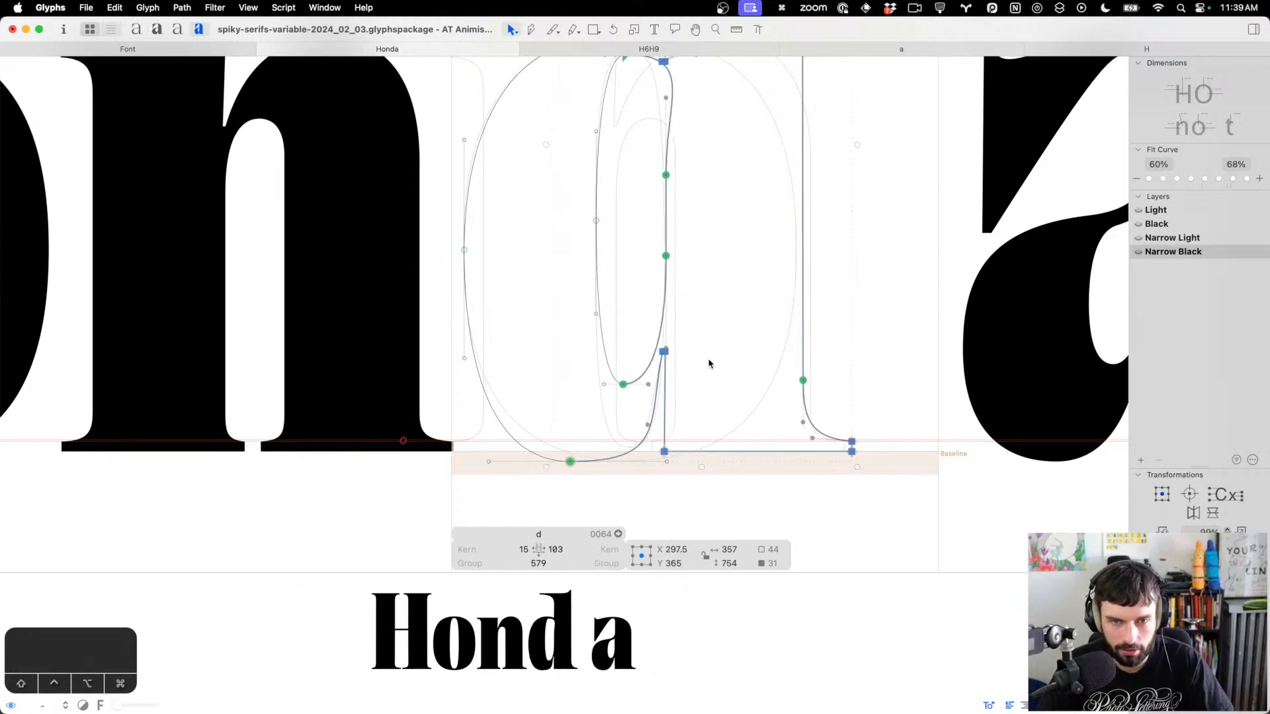
Pull in the d's upper curve handles, the outer bowl's to X 239, Y 486 and the counter's to X 233, Y 472
{"action": "scroll", "coordinate": [711, 364], "scroll_direction": "up", "scroll_amount": 6}
{"action": "left_click", "coordinate": [720, 358]}
{"action": "scroll", "coordinate": [675, 293], "scroll_direction": "up", "scroll_amount": 1}
{"action": "scroll", "coordinate": [678, 293], "scroll_direction": "up", "scroll_amount": 5}
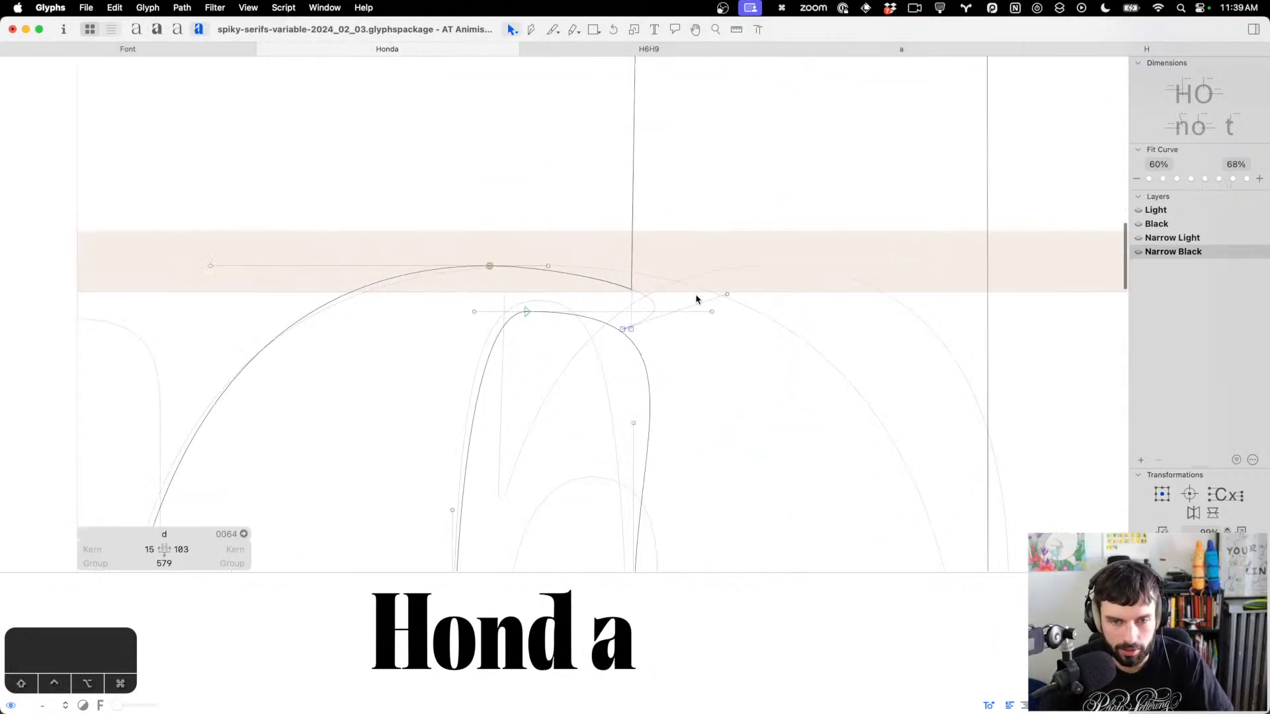
{"action": "scroll", "coordinate": [729, 295], "scroll_direction": "up", "scroll_amount": 4}
{"action": "left_click_drag", "start_coordinate": [727, 295], "coordinate": [599, 423]}
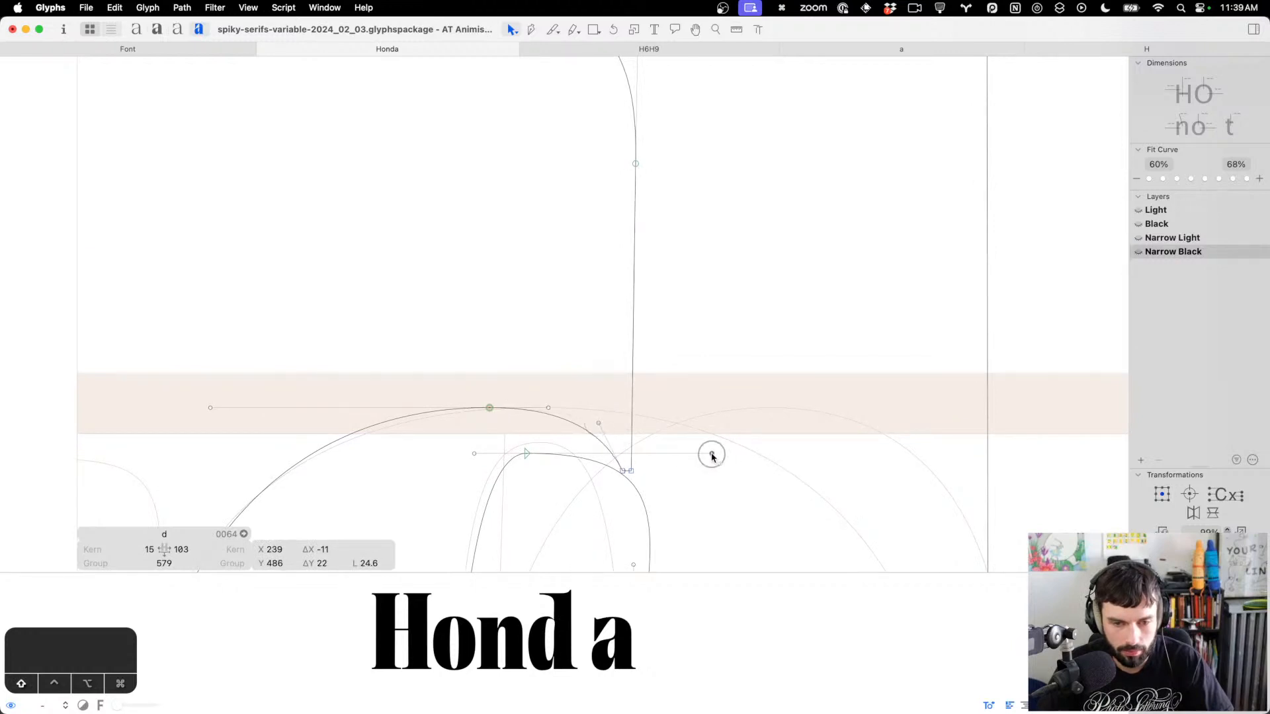
{"action": "left_click_drag", "start_coordinate": [711, 454], "coordinate": [587, 457]}
{"action": "scroll", "coordinate": [608, 455], "scroll_direction": "down", "scroll_amount": 8}
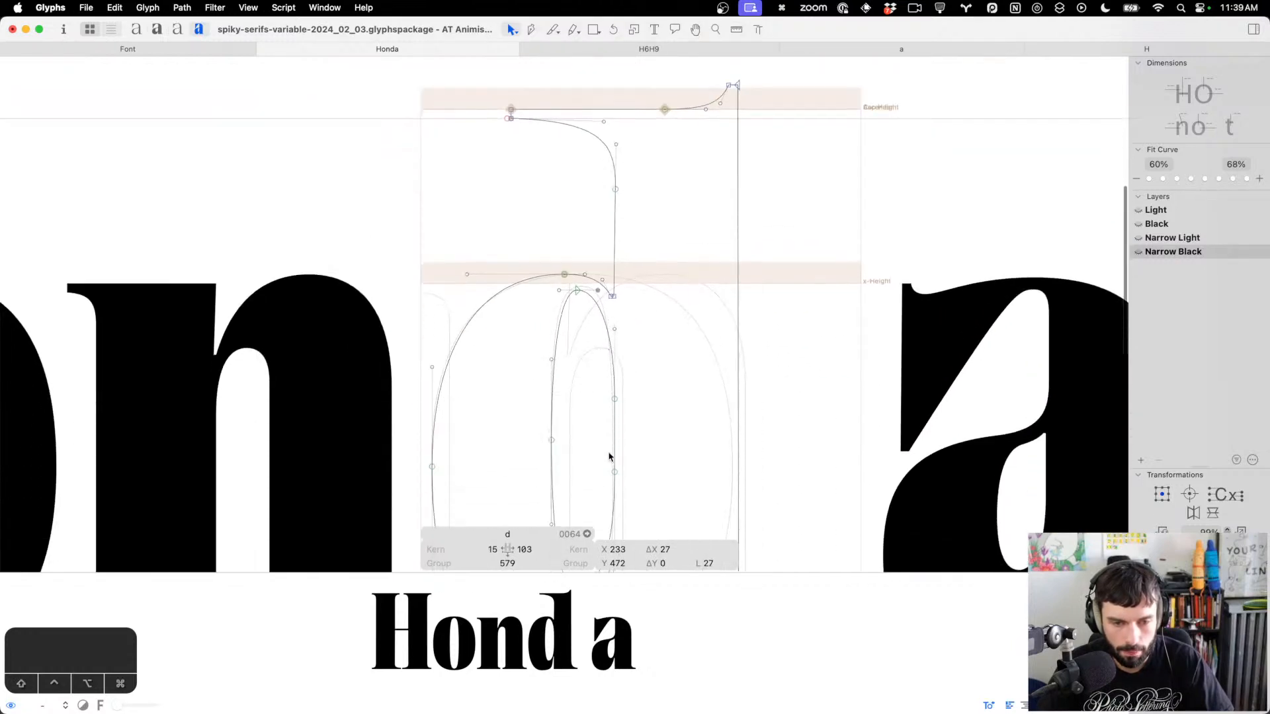
{"action": "scroll", "coordinate": [609, 455], "scroll_direction": "down", "scroll_amount": 5}
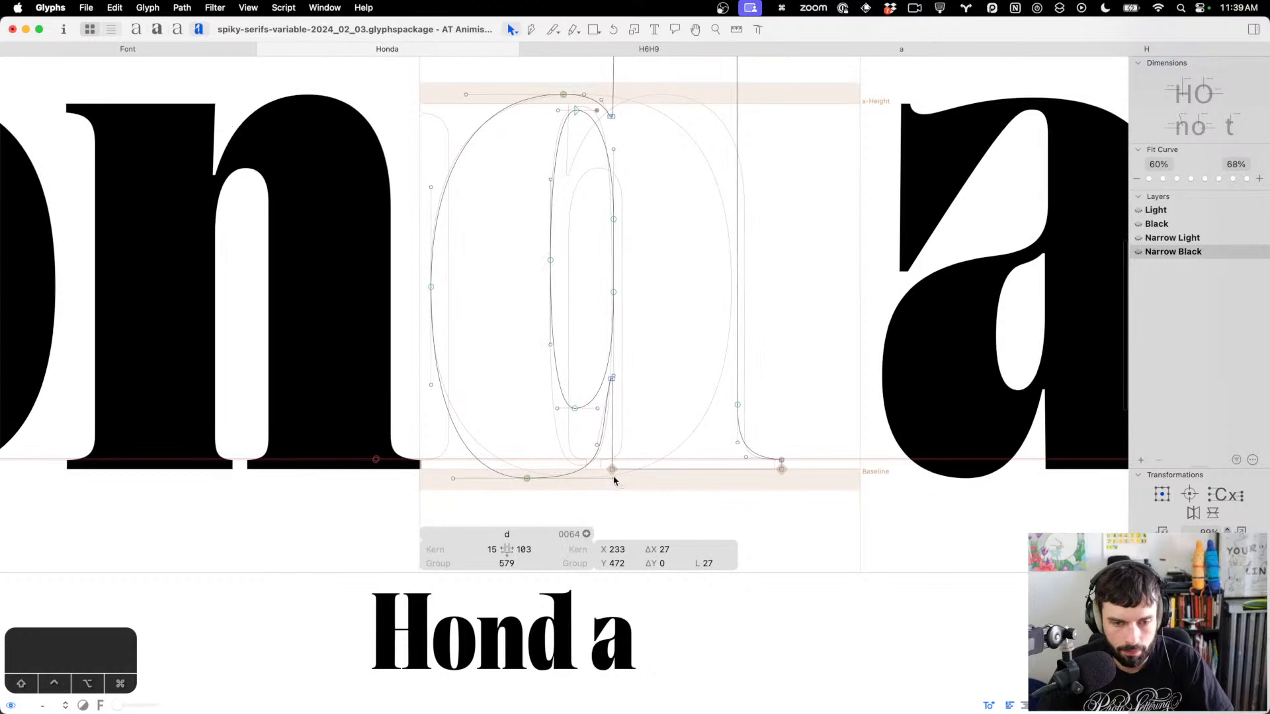
Preview the filled d in the word and shorten its foot serif by moving the end nodes left to X 466
{"action": "key", "text": "t"}
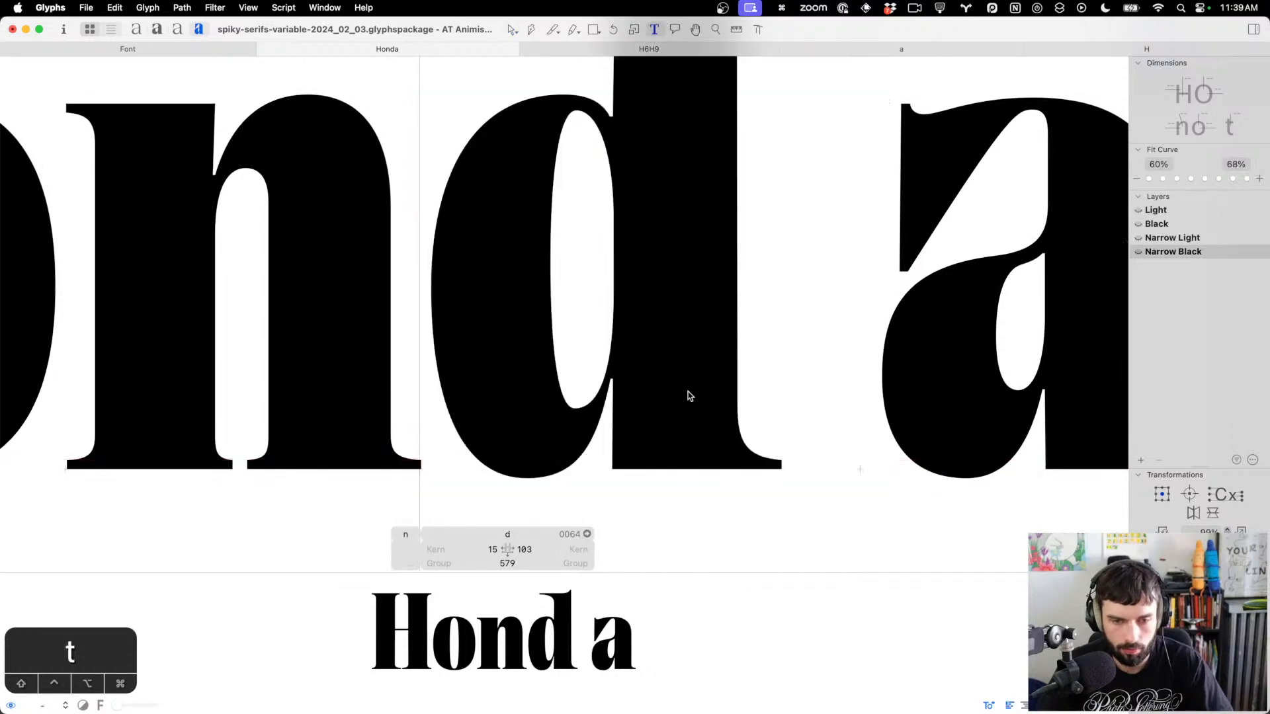
{"action": "scroll", "coordinate": [687, 396], "scroll_direction": "down", "scroll_amount": 5}
{"action": "scroll", "coordinate": [664, 357], "scroll_direction": "up", "scroll_amount": 5}
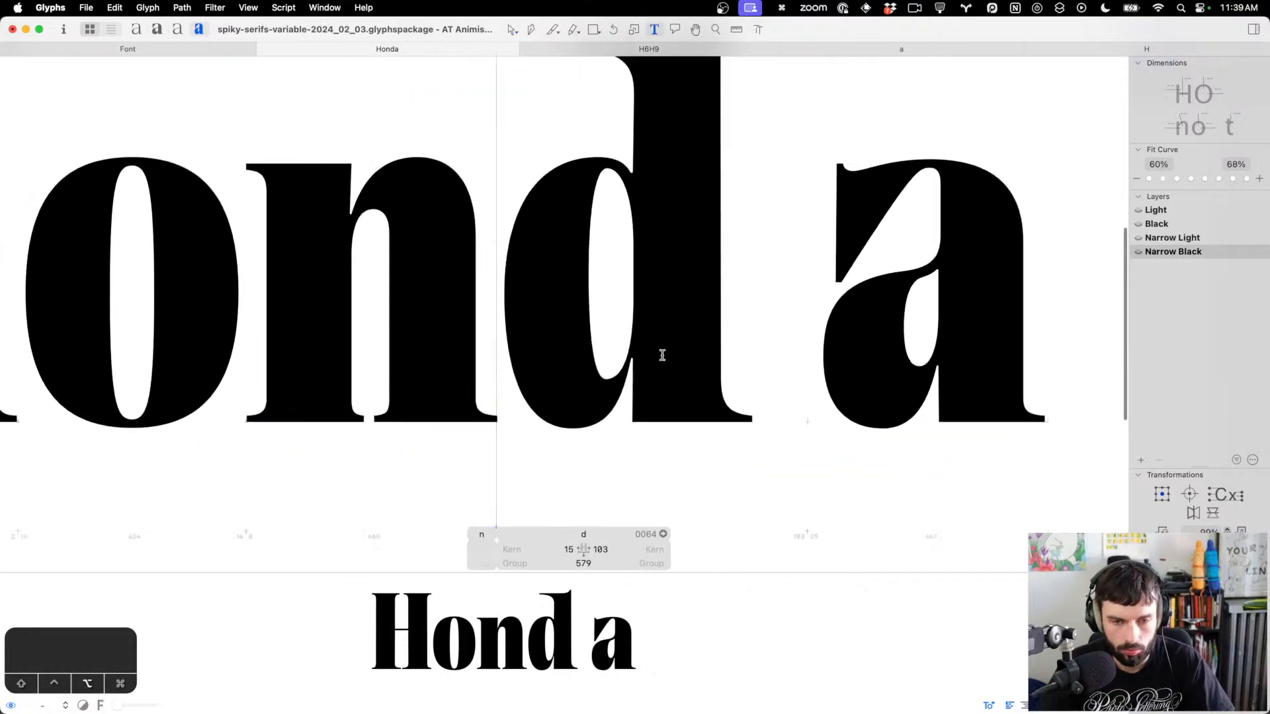
{"action": "key", "text": "Escape"}
{"action": "left_click_drag", "start_coordinate": [674, 426], "coordinate": [604, 499]}
{"action": "key", "text": "ctrl+alt+shift+Left"}
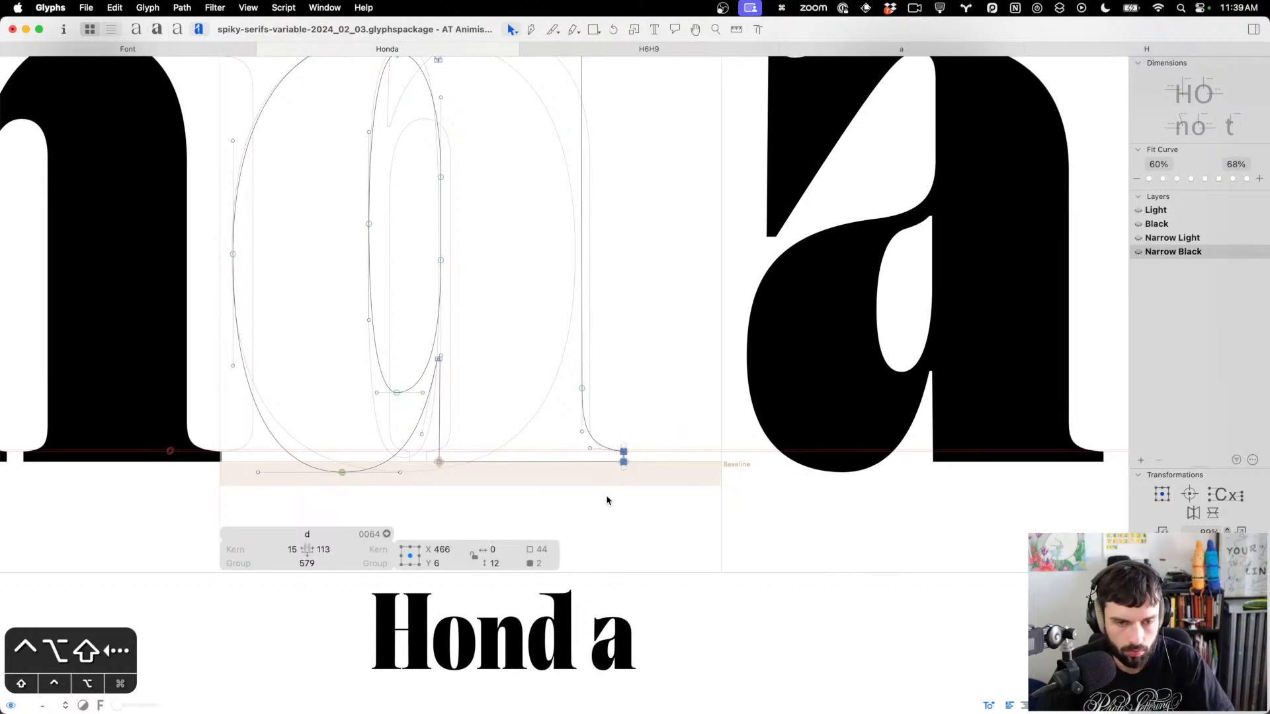
Narrow the d's stem by moving its outer edge and foot serif nodes left to a centre X of 383.5
{"action": "scroll", "coordinate": [627, 498], "scroll_direction": "down", "scroll_amount": 5}
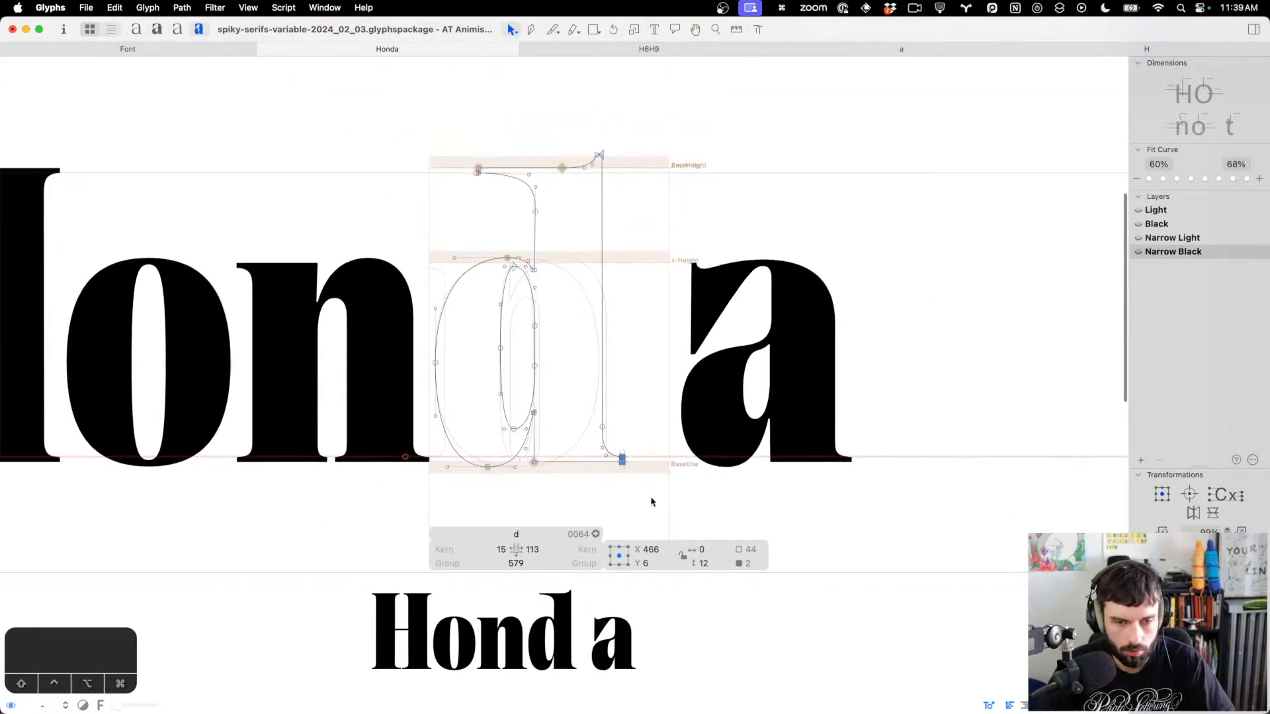
{"action": "left_click_drag", "start_coordinate": [652, 505], "coordinate": [557, 127]}
{"action": "key", "text": "ctrl+alt+shift+Left"}
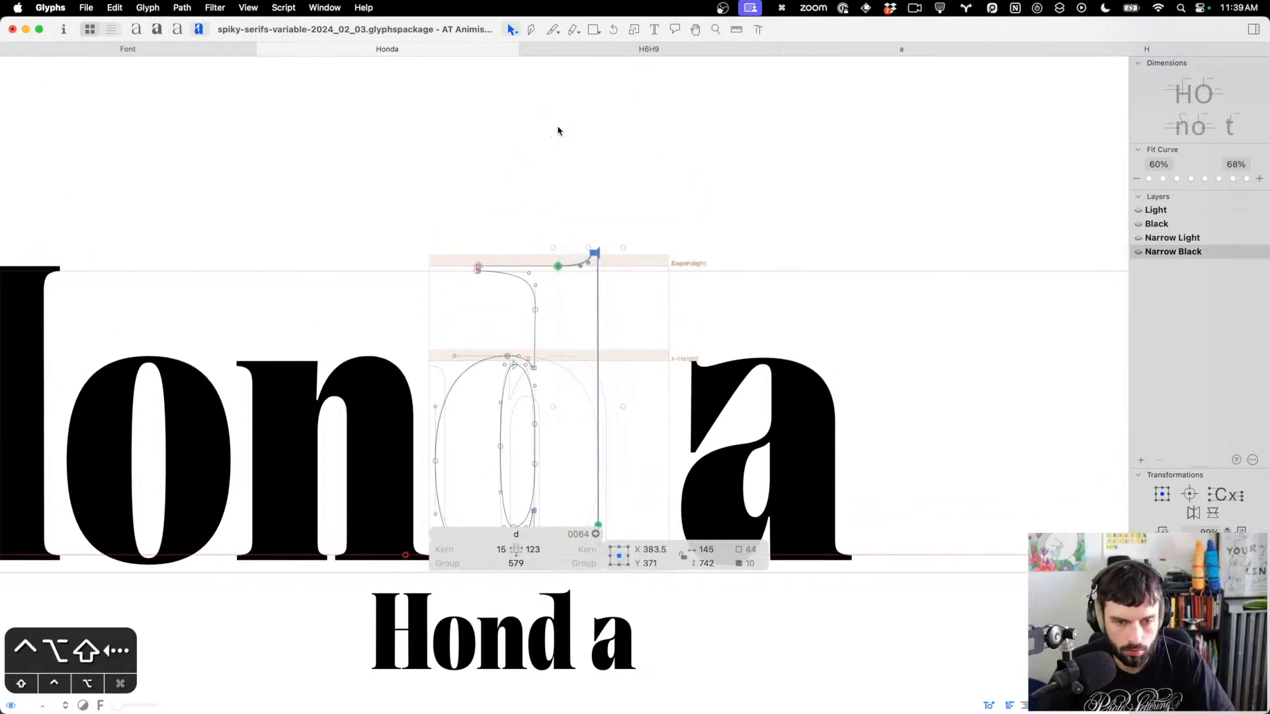
{"action": "scroll", "coordinate": [557, 133], "scroll_direction": "down", "scroll_amount": 3}
Match the d's right sidebearing to the n and replace it with a value of -2
{"action": "key", "text": "t"}
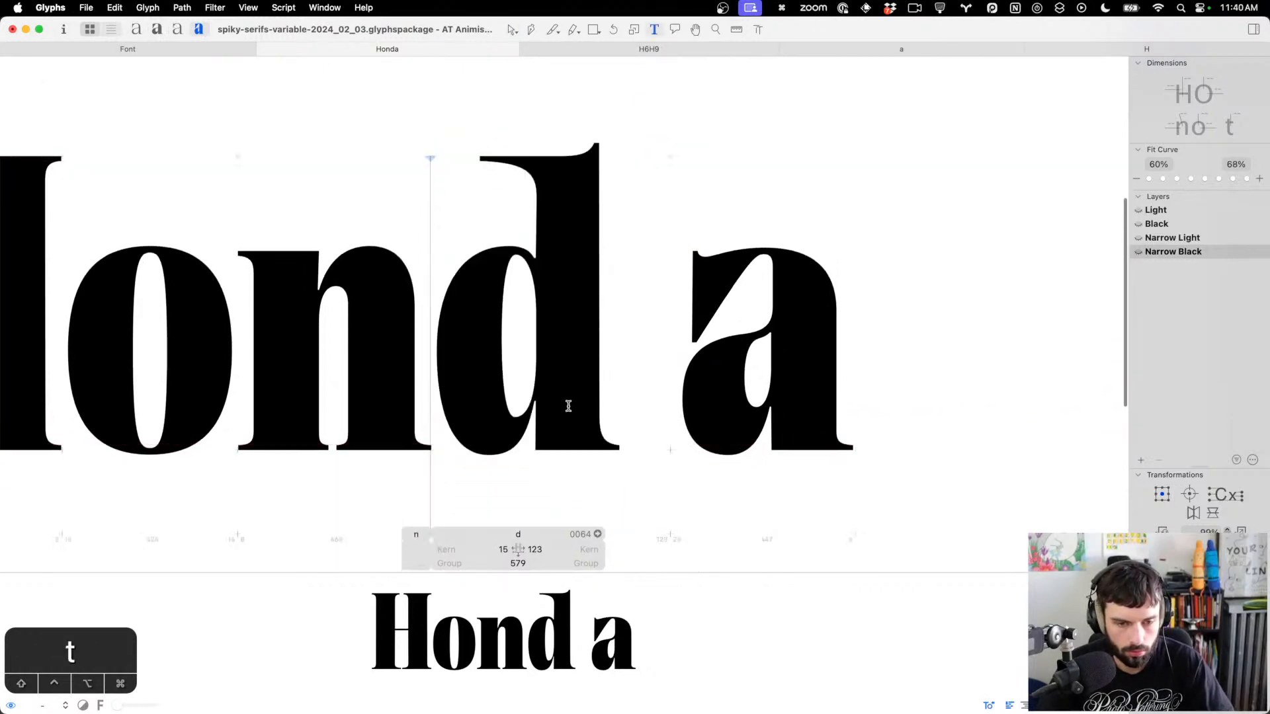
{"action": "scroll", "coordinate": [575, 340], "scroll_direction": "down", "scroll_amount": 2}
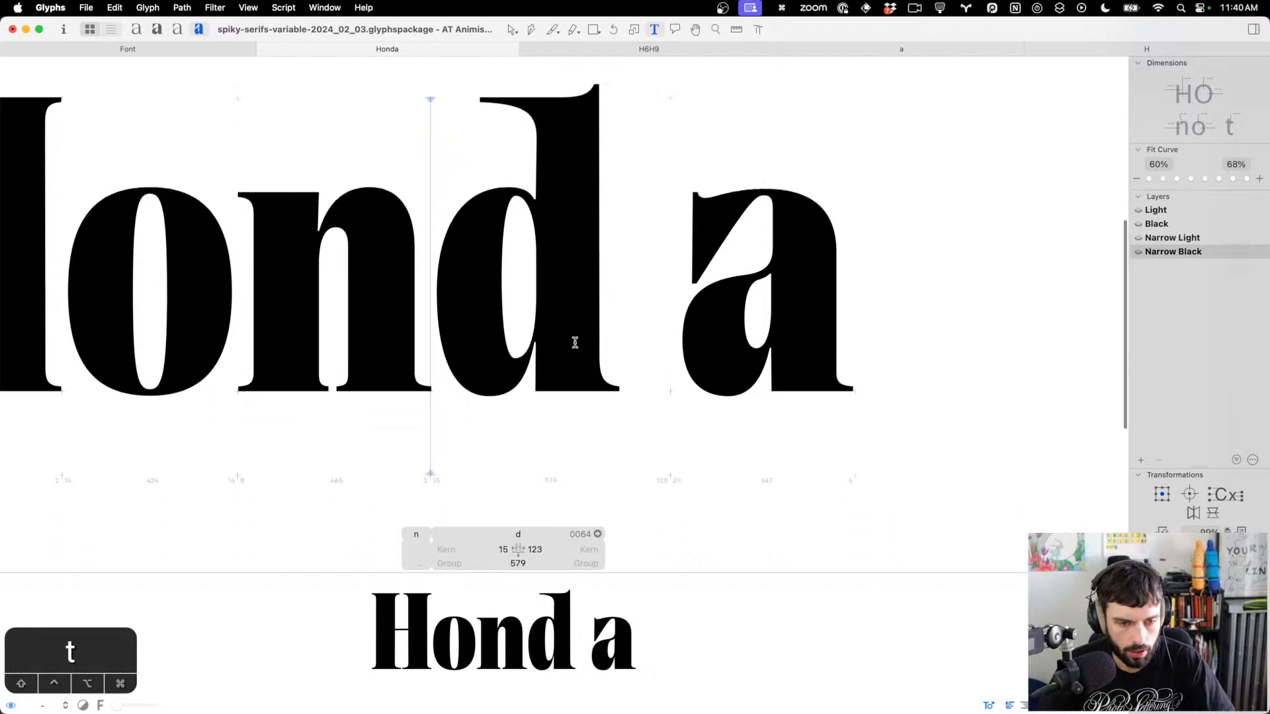
{"action": "double_click", "coordinate": [541, 549]}
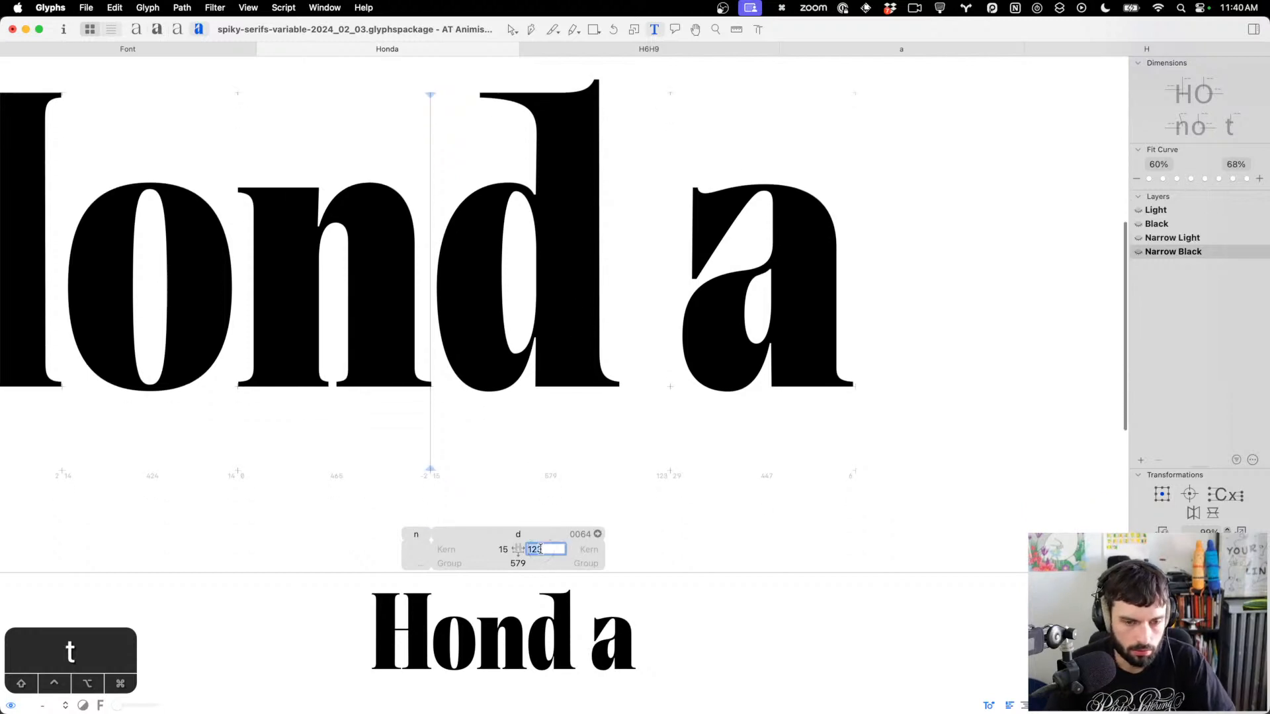
{"action": "type", "text": "n"}
{"action": "key", "text": "Tab"}
{"action": "double_click", "coordinate": [541, 549]}
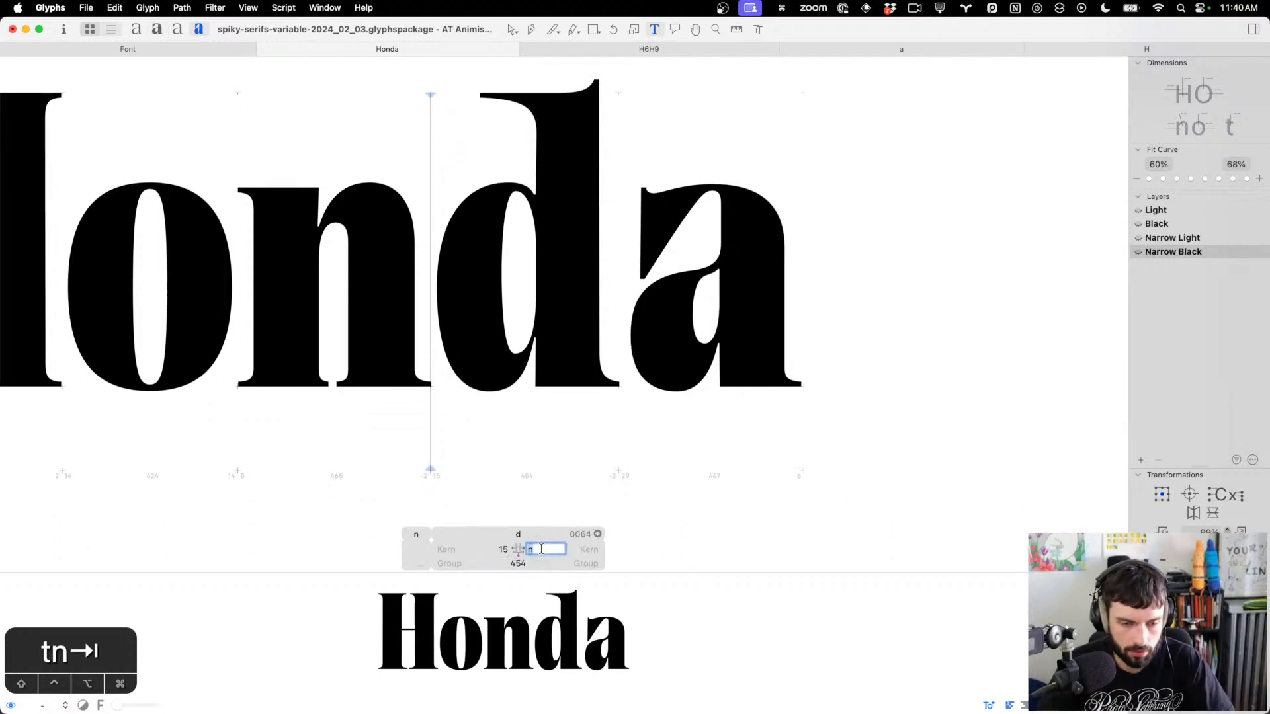
{"action": "type", "text": "-2"}
{"action": "key", "text": "Tab"}
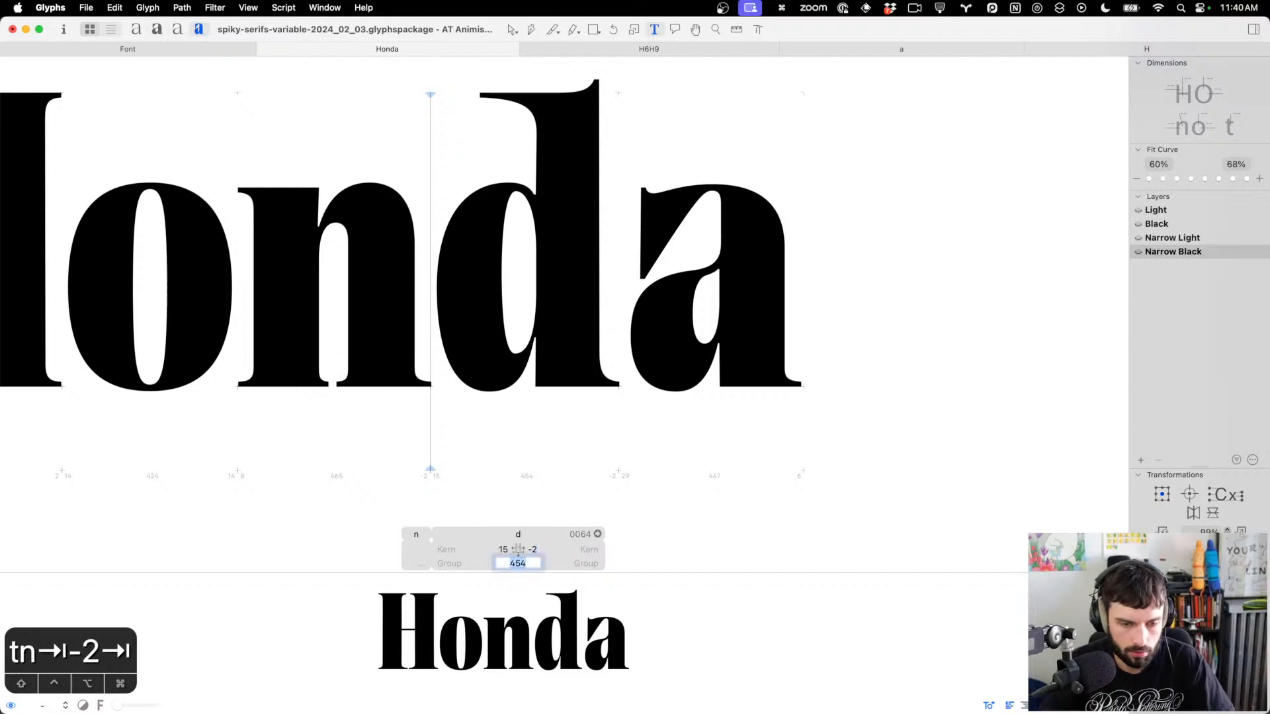
{"action": "left_click", "coordinate": [541, 482]}
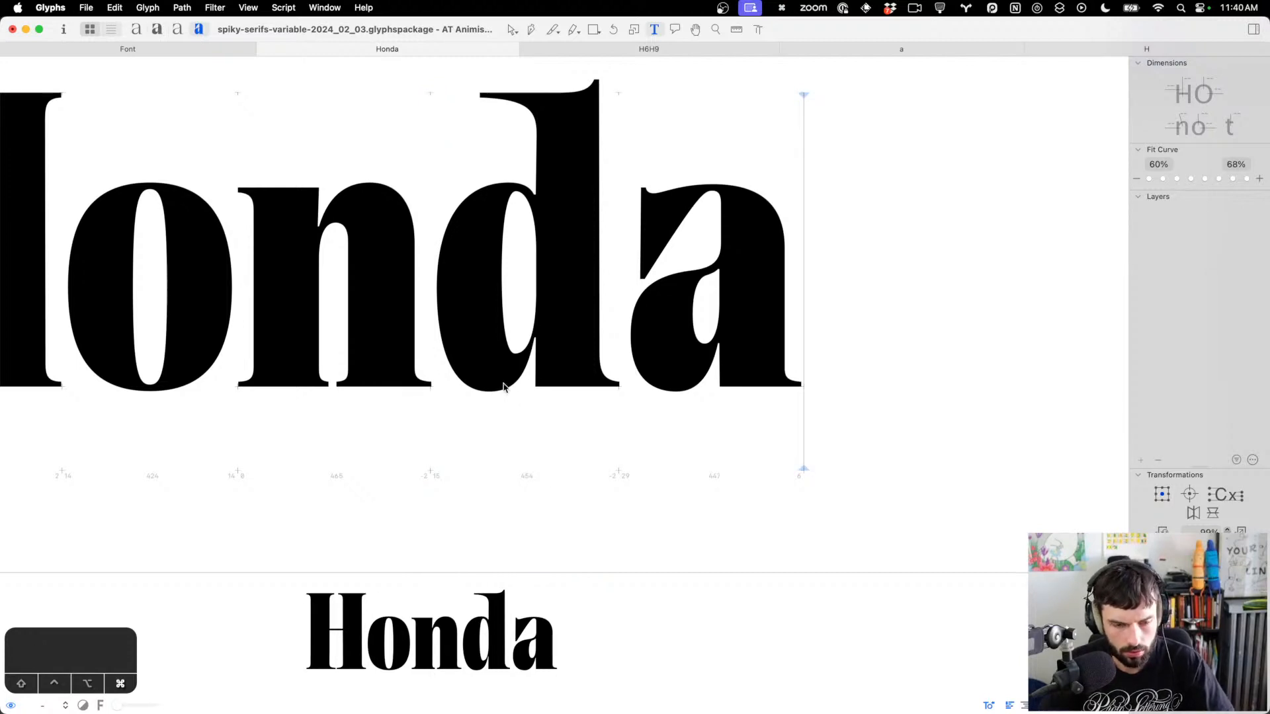
Switch to the Narrow Light master and adjust the d's right sidebearing to 3
{"action": "key", "text": "cmd+3"}
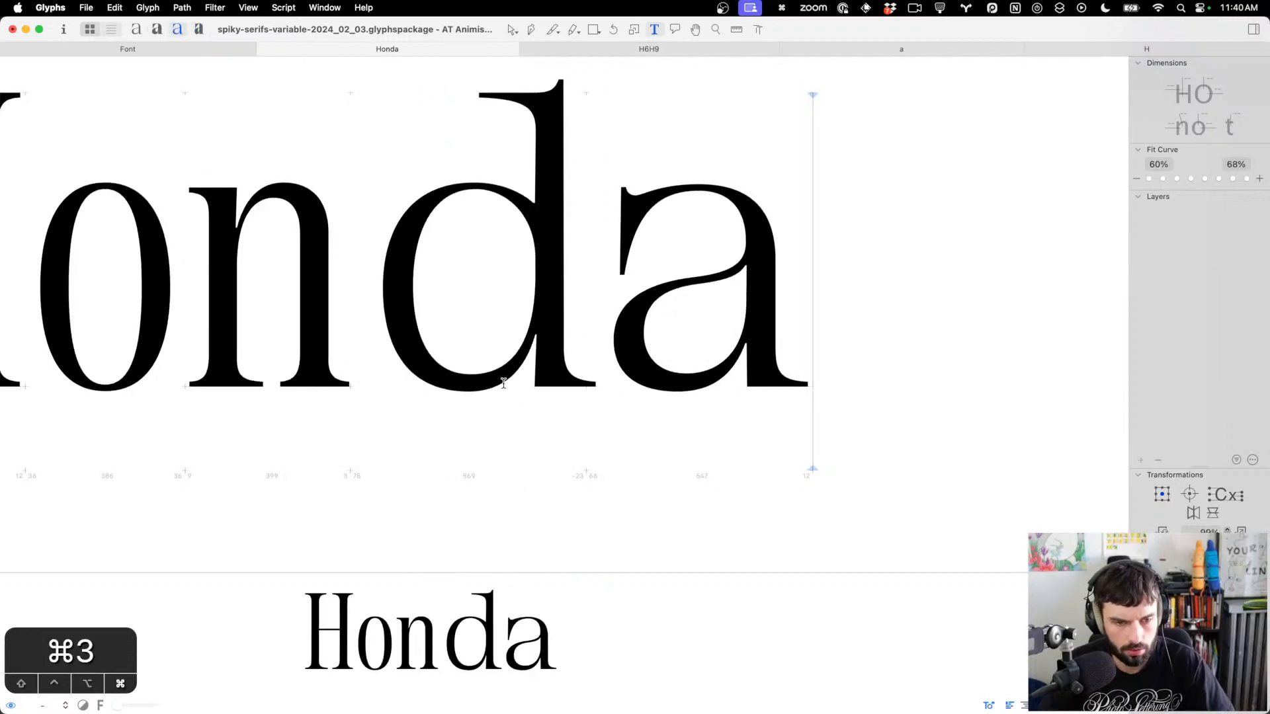
{"action": "left_click", "coordinate": [390, 277]}
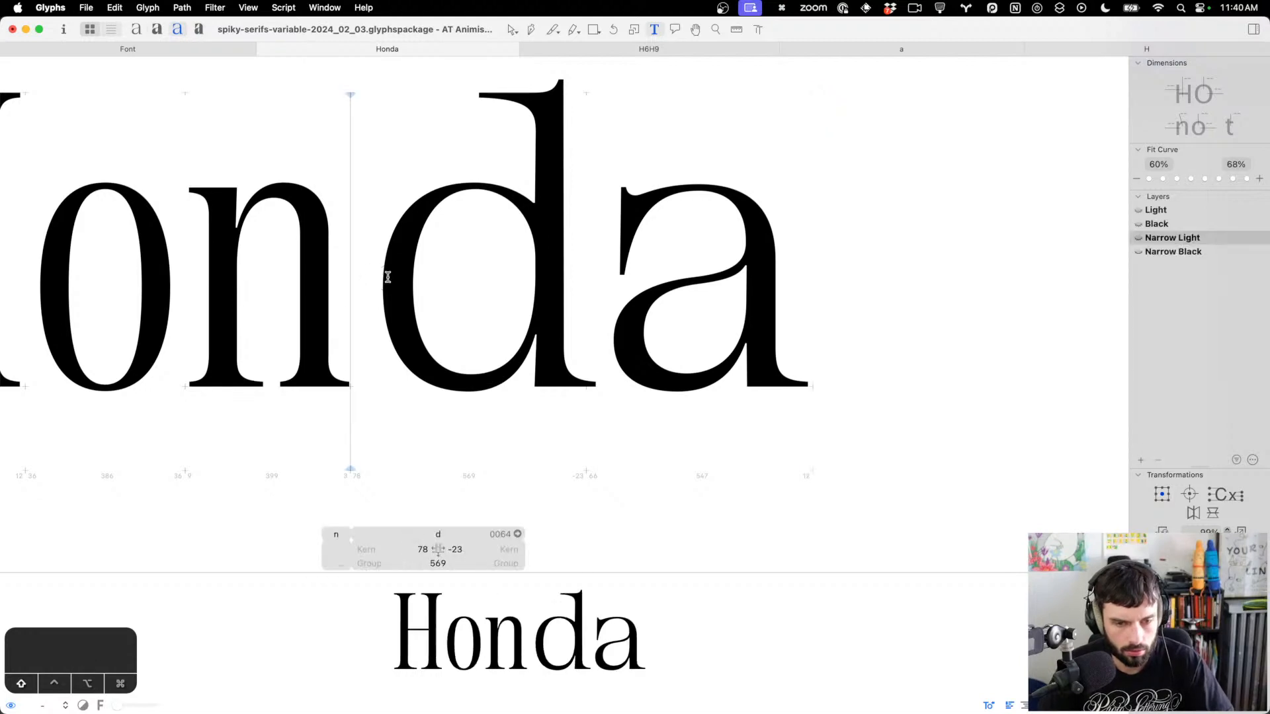
{"action": "key", "text": "shift+cmd+Right"}
{"action": "key", "text": "shift+cmd+Right"}
{"action": "key", "text": "super+Left"}
{"action": "key", "text": "super+Left"}
{"action": "key", "text": "super+Left"}
{"action": "key", "text": "super+Left"}
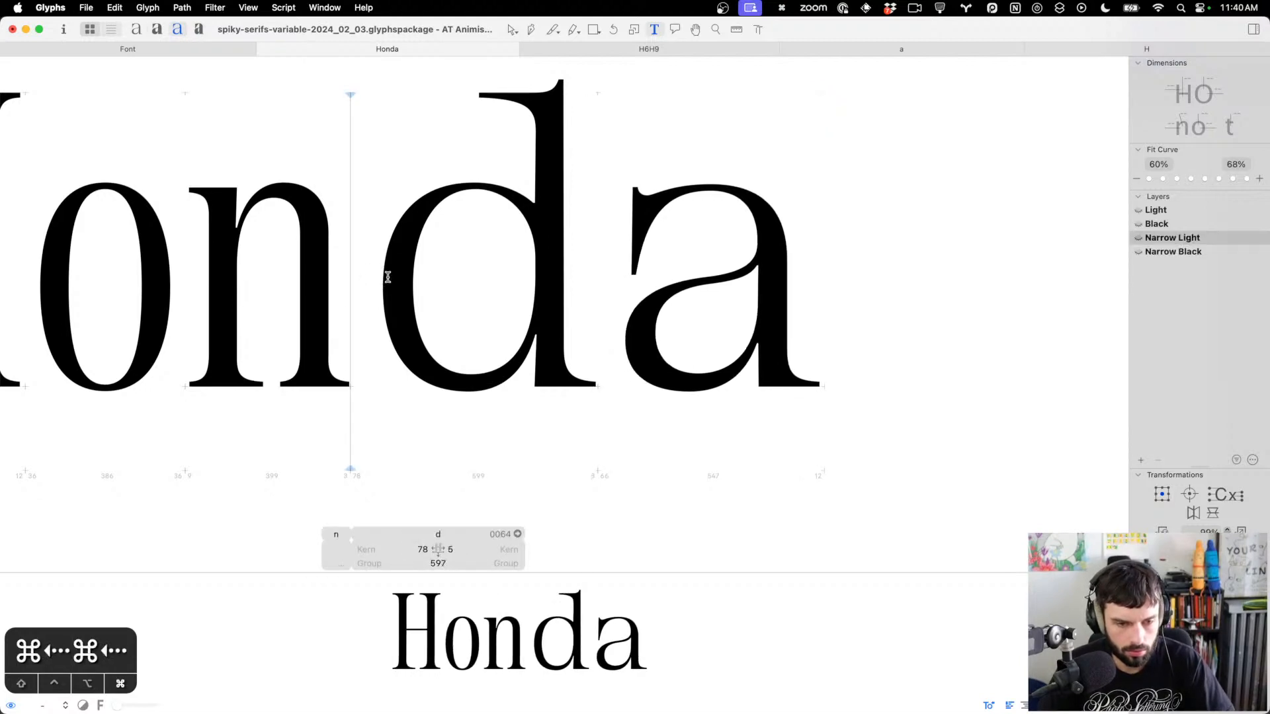
Copy the o and n reference shapes from the d's Narrow Black background into its Narrow Light background
{"action": "scroll", "coordinate": [388, 277], "scroll_direction": "left", "scroll_amount": 5}
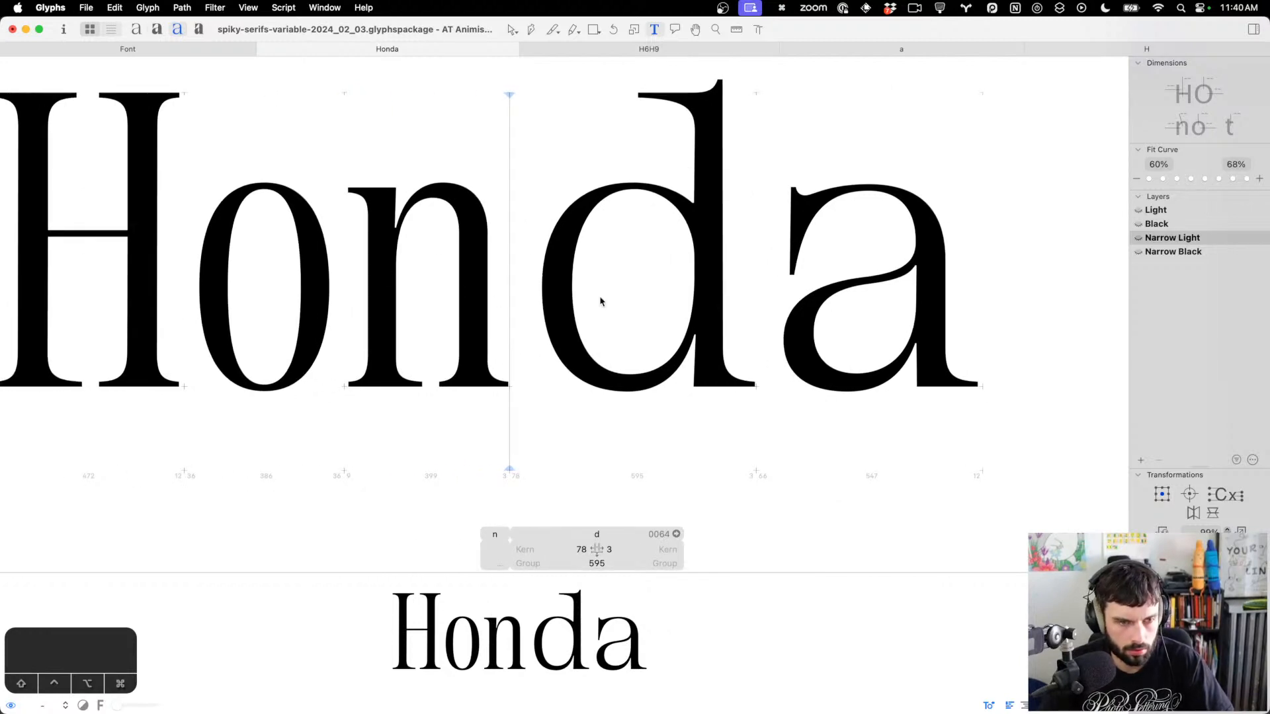
{"action": "double_click", "coordinate": [616, 363]}
{"action": "scroll", "coordinate": [617, 311], "scroll_direction": "up", "scroll_amount": 5}
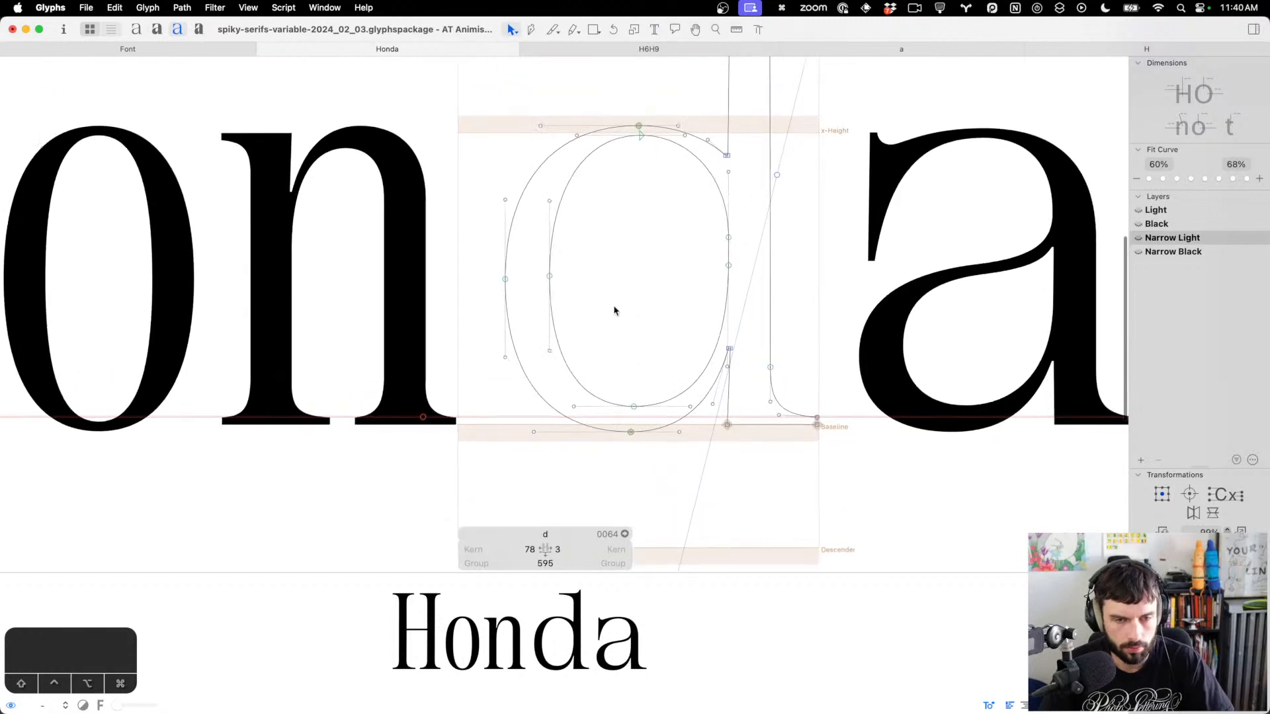
{"action": "scroll", "coordinate": [616, 337], "scroll_direction": "left", "scroll_amount": 2}
{"action": "key", "text": "super+b"}
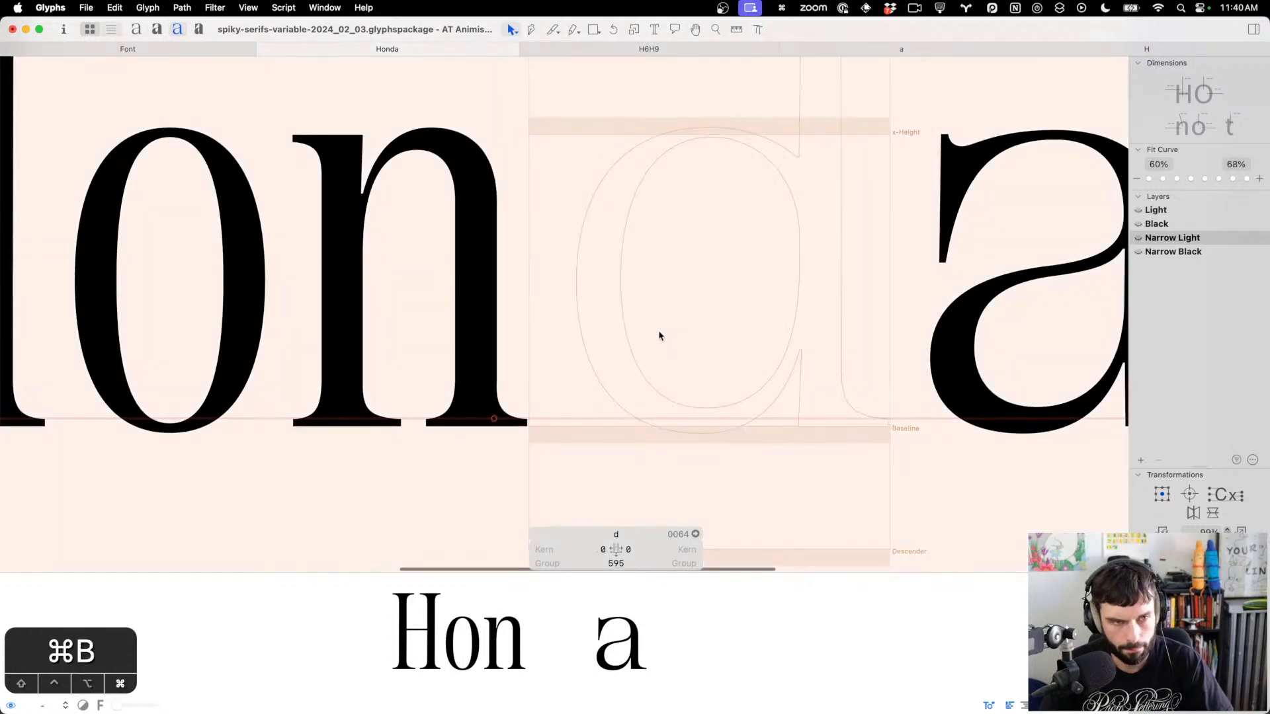
{"action": "key", "text": "super+4"}
{"action": "key", "text": "super+a"}
{"action": "key", "text": "super+a"}
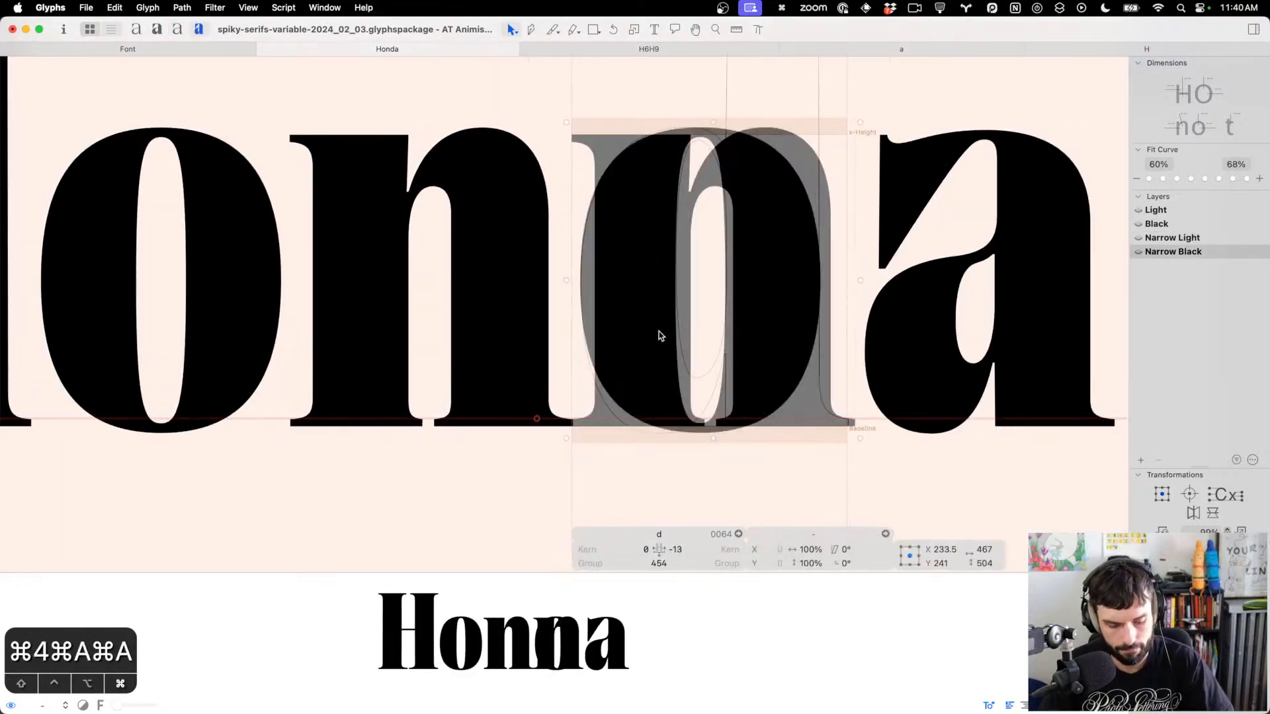
{"action": "key", "text": "super+c"}
{"action": "key", "text": "super+3"}
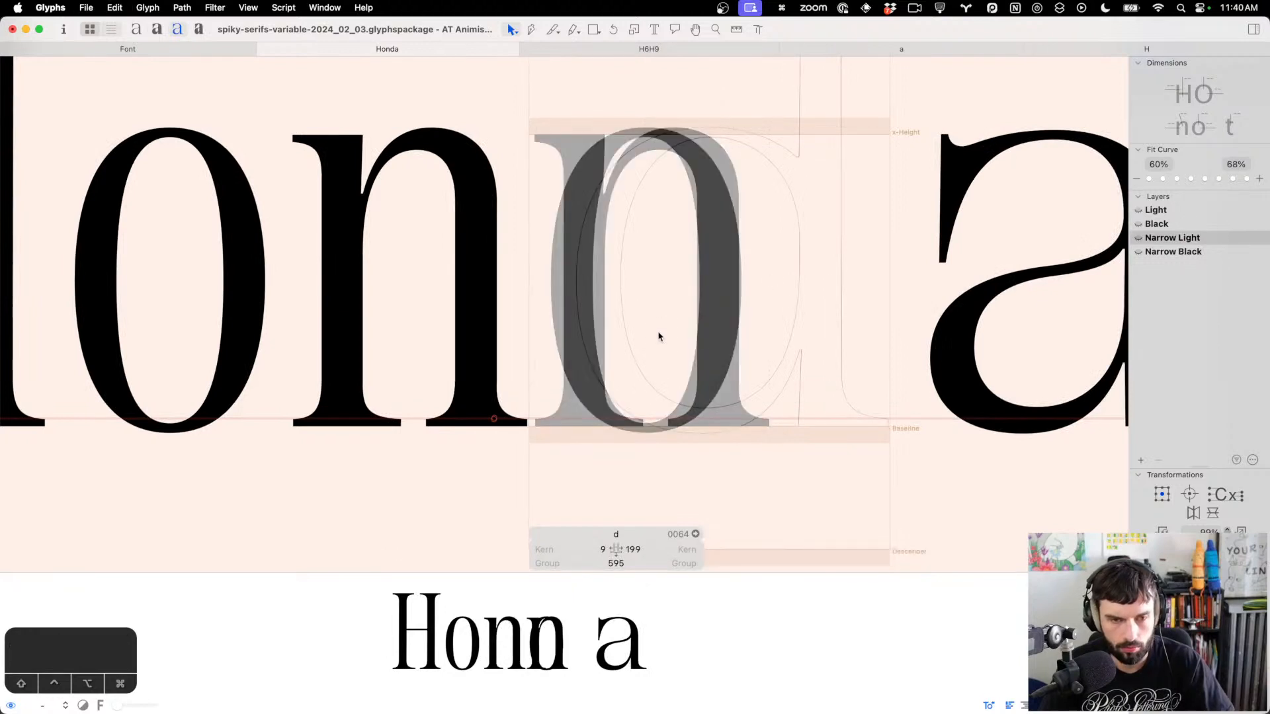
Return to the d's foreground and shift the whole outline until its left sidebearing is 36
{"action": "key", "text": "super+b"}
{"action": "key", "text": "super+a"}
{"action": "key", "text": "shift+super+Left"}
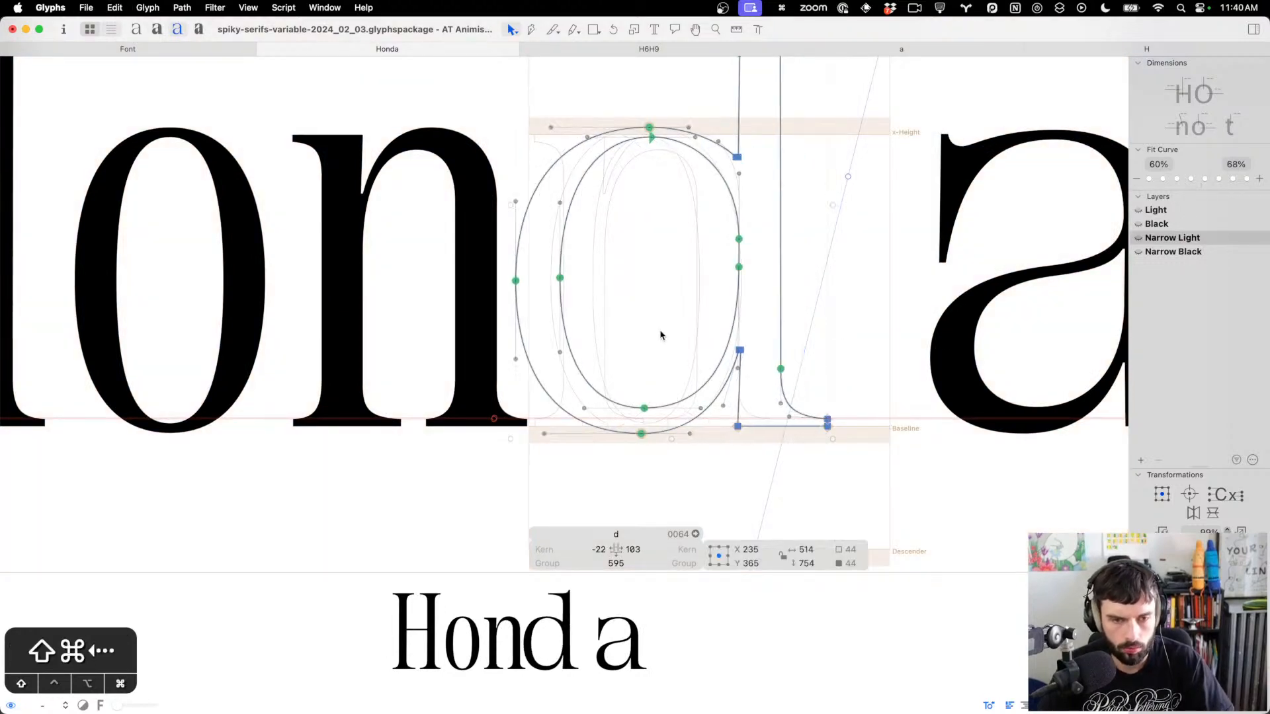
{"action": "key", "text": "Right"}
{"action": "key", "text": "Right"}
{"action": "key", "text": "Right"}
{"action": "key", "text": "Right"}
{"action": "key", "text": "Right"}
{"action": "key", "text": "Right"}
{"action": "key", "text": "Right"}
{"action": "key", "text": "Right"}
{"action": "key", "text": "Right"}
{"action": "key", "text": "Right"}
{"action": "key", "text": "Right"}
{"action": "key", "text": "Right"}
{"action": "key", "text": "Right"}
{"action": "key", "text": "Right"}
{"action": "key", "text": "Right"}
{"action": "key", "text": "Right"}
{"action": "key", "text": "Right"}
{"action": "key", "text": "Right"}
{"action": "key", "text": "Right"}
{"action": "key", "text": "Right"}
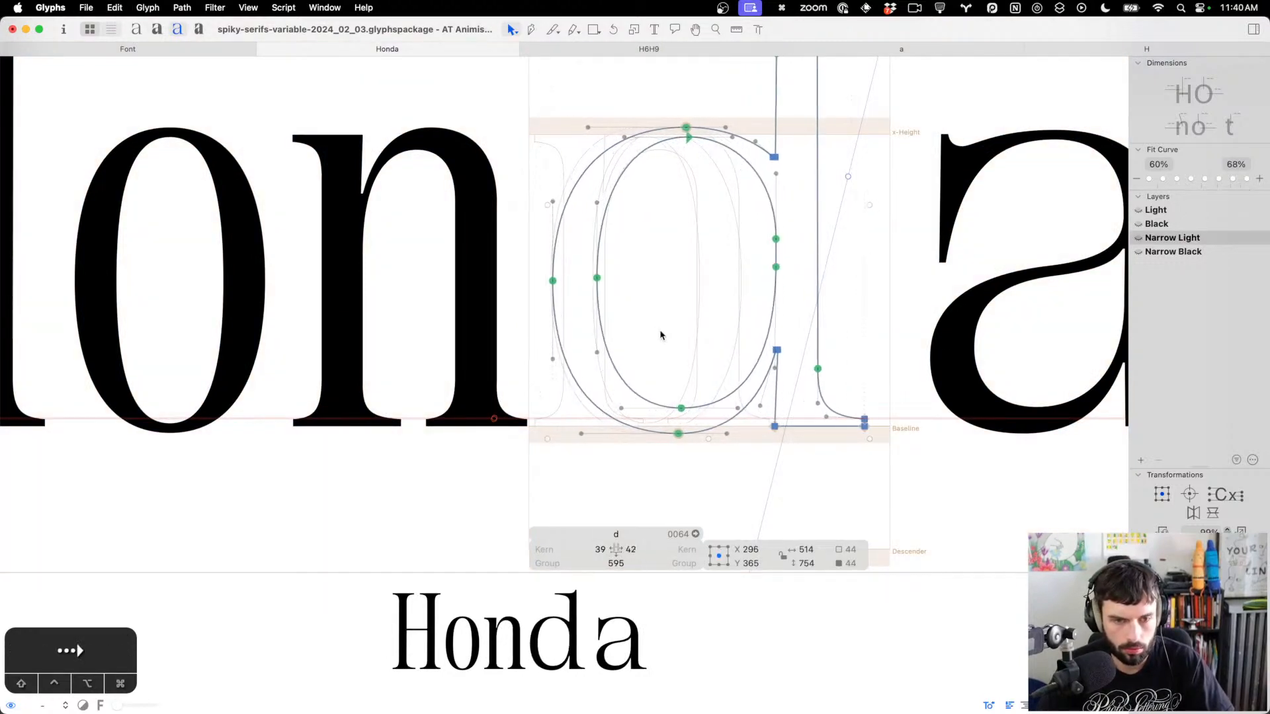
{"action": "key", "text": "Left"}
{"action": "key", "text": "Left"}
{"action": "left_click", "coordinate": [660, 332]}
Move the top and bottom extreme nodes of the d's bowl left to a centre X of 201.5
{"action": "scroll", "coordinate": [819, 431], "scroll_direction": "up", "scroll_amount": 5}
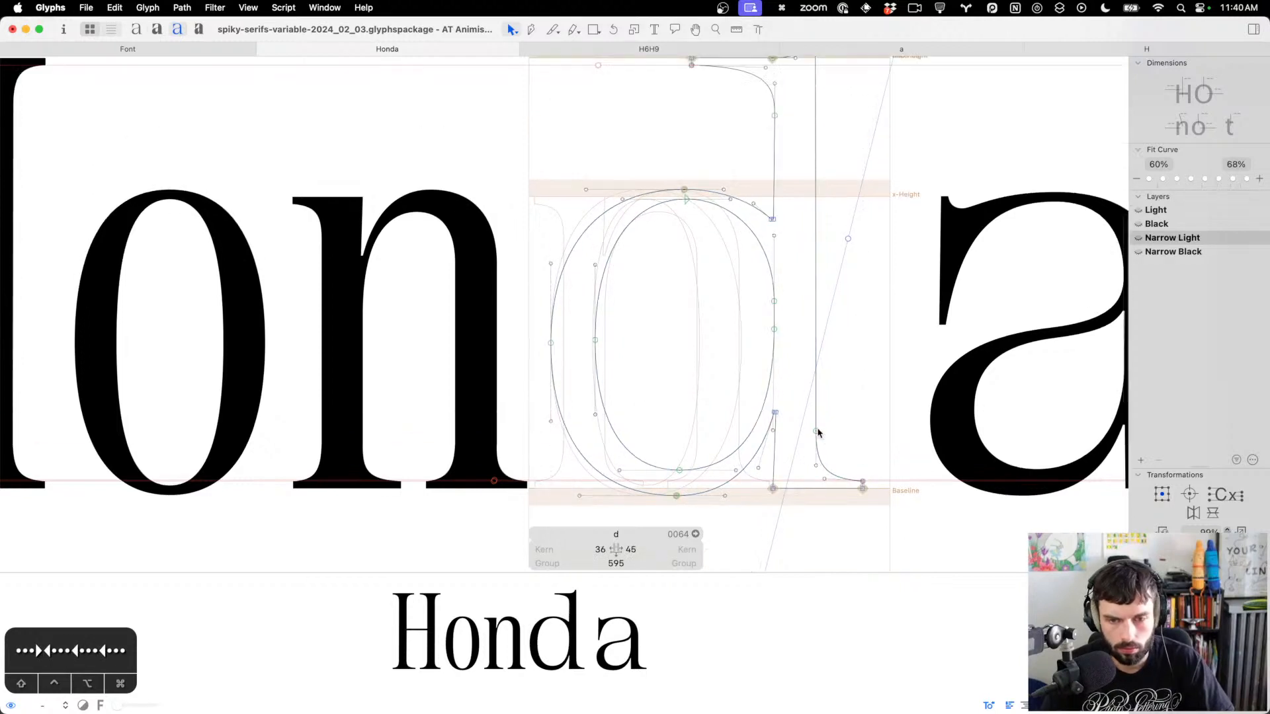
{"action": "scroll", "coordinate": [779, 370], "scroll_direction": "down", "scroll_amount": 1}
{"action": "scroll", "coordinate": [779, 372], "scroll_direction": "down", "scroll_amount": 3}
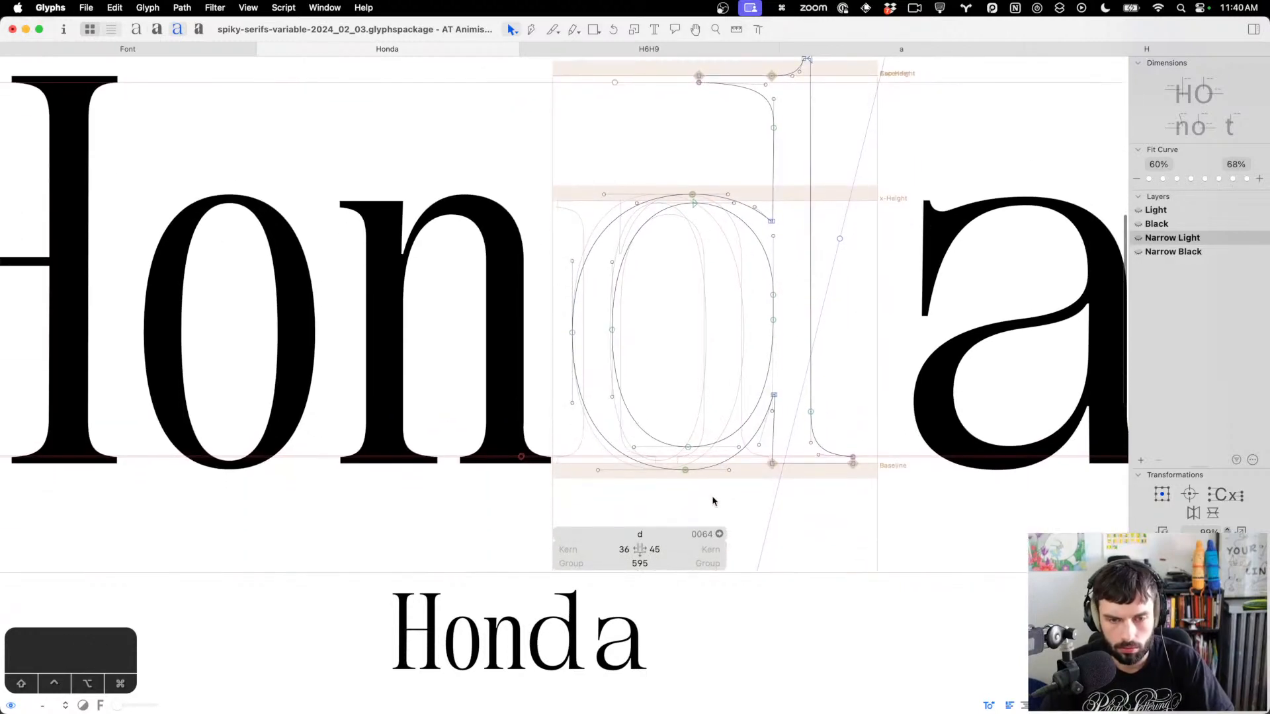
{"action": "left_click_drag", "start_coordinate": [711, 473], "coordinate": [674, 169]}
{"action": "key", "text": "shift+Left"}
{"action": "key", "text": "shift+Left"}
{"action": "key", "text": "shift+Left"}
{"action": "key", "text": "shift+Left"}
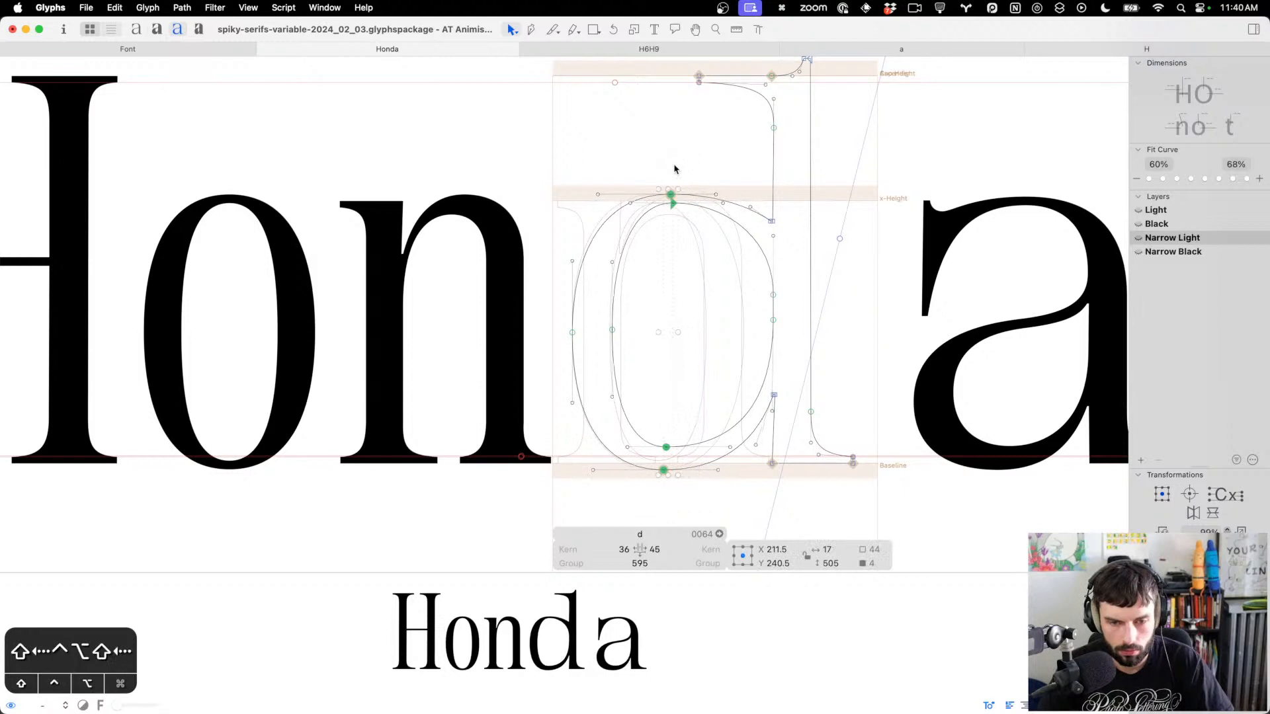
{"action": "key", "text": "shift+super+m"}
{"action": "key", "text": "ctrl+alt+shift+Left"}
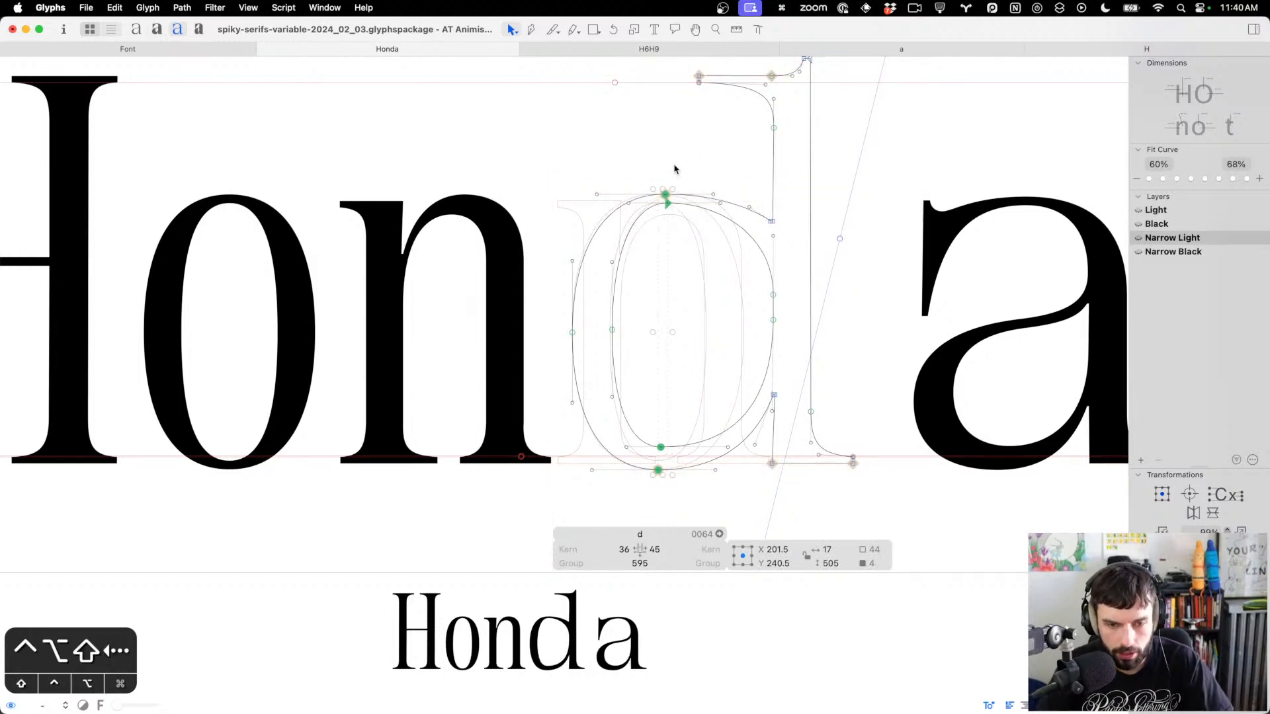
{"action": "key", "text": "shift+Left"}
{"action": "key", "text": "shift+Right"}
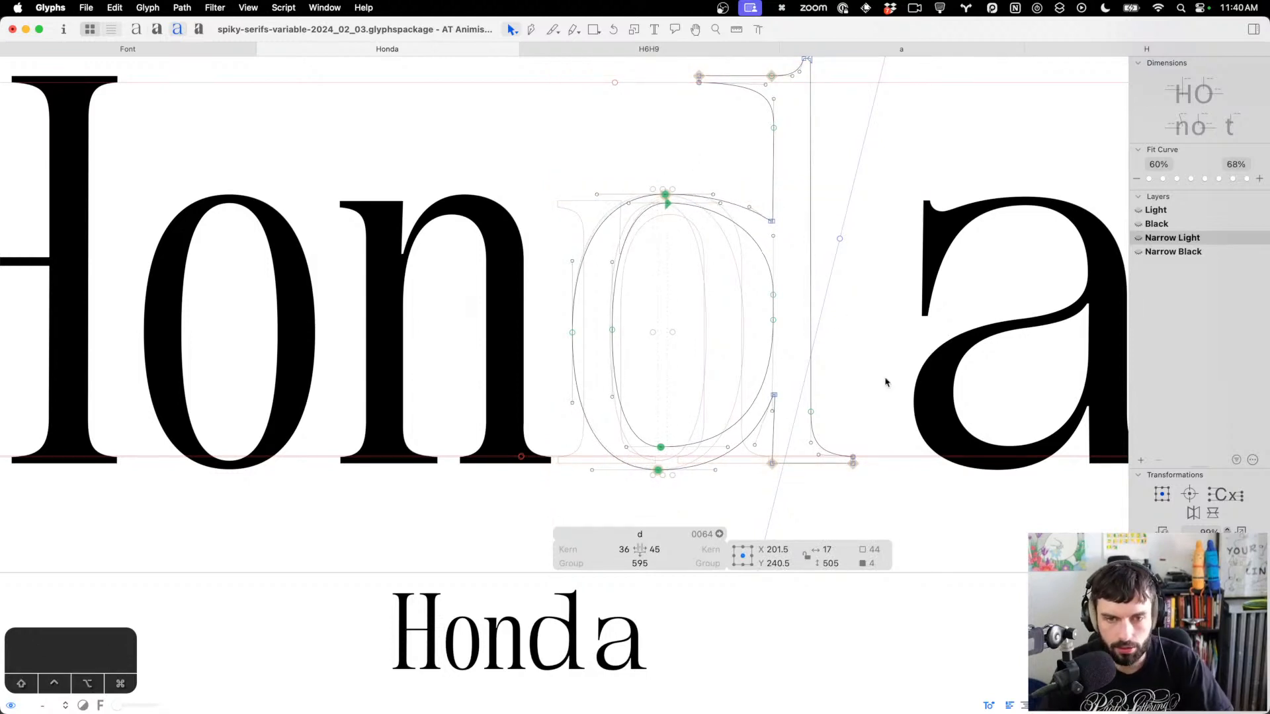
Narrow the d's bowl by moving the entire stem and its serifs left to a centre X of 283
{"action": "left_click_drag", "start_coordinate": [943, 493], "coordinate": [747, 79]}
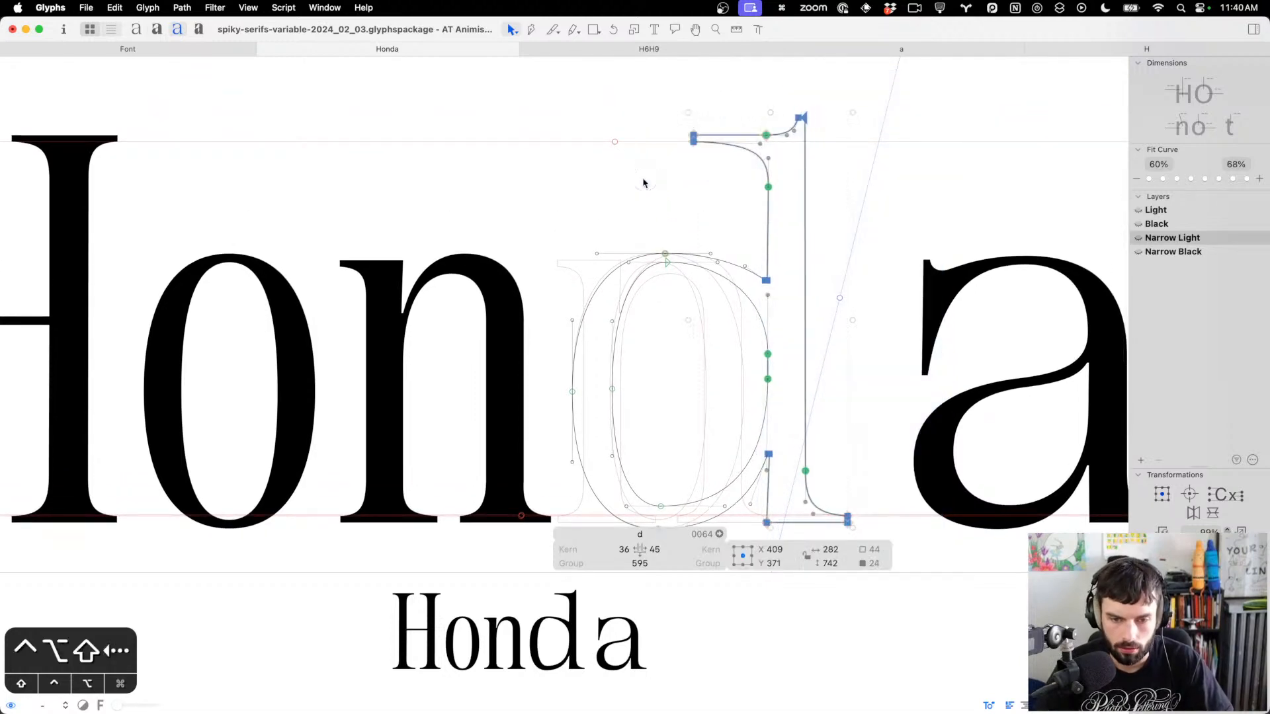
{"action": "key", "text": "shift+Left"}
{"action": "key", "text": "shift+Left"}
{"action": "key", "text": "shift+Left"}
{"action": "key", "text": "shift+Left"}
{"action": "key", "text": "shift+Left"}
{"action": "key", "text": "shift+Left"}
{"action": "key", "text": "shift+Left"}
{"action": "key", "text": "shift+Left"}
{"action": "key", "text": "shift+Left"}
{"action": "key", "text": "shift+Left"}
{"action": "key", "text": "shift+Left"}
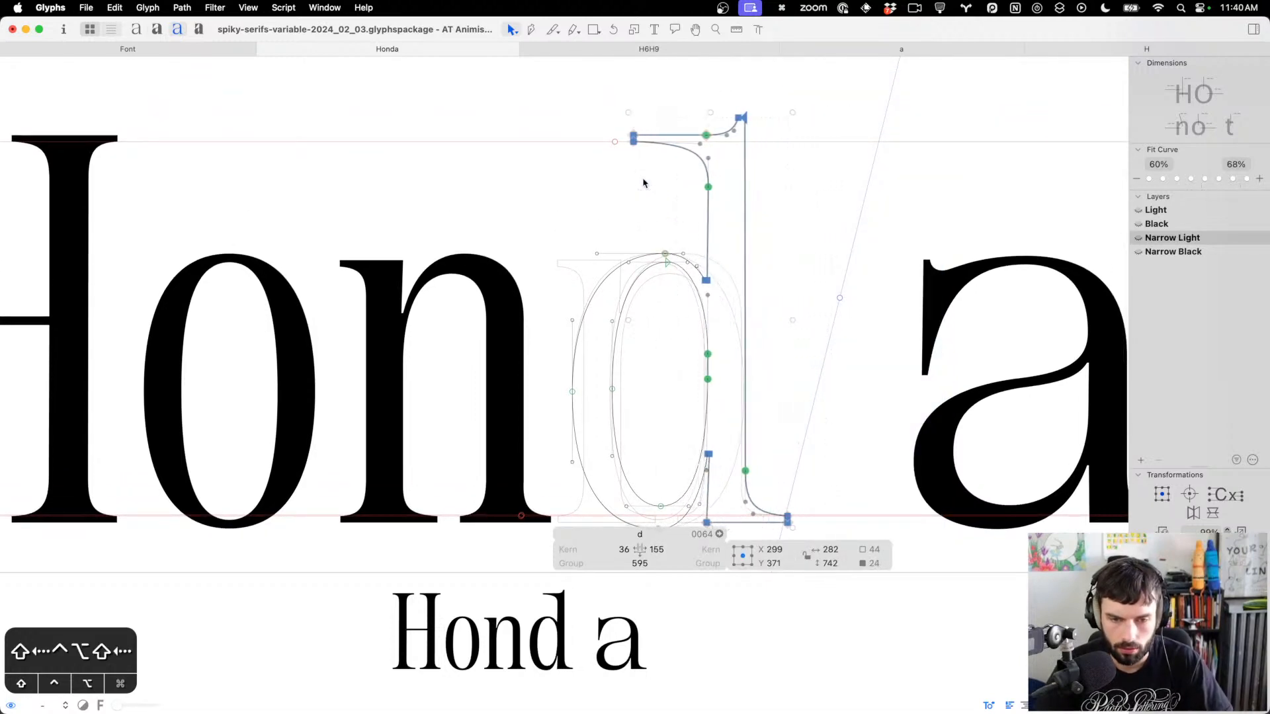
{"action": "key", "text": "ctrl+alt+shift+Left"}
{"action": "key", "text": "ctrl+alt+shift+Left"}
{"action": "key", "text": "ctrl+alt+Right"}
{"action": "key", "text": "ctrl+alt+Right"}
{"action": "key", "text": "ctrl+alt+Right"}
{"action": "key", "text": "ctrl+alt+Right"}
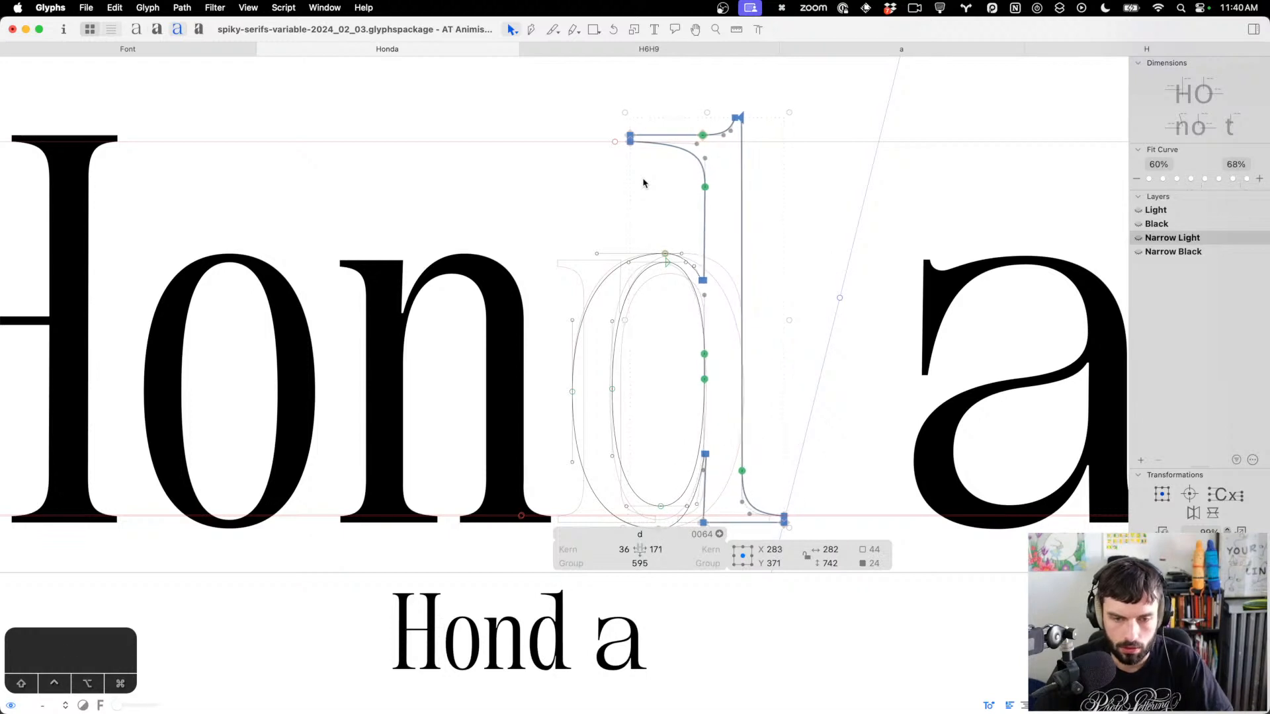
Shorten the d's foot serif and lower the node where its curve meets the stem to Y 65
{"action": "scroll", "coordinate": [847, 410], "scroll_direction": "down", "scroll_amount": 3}
{"action": "scroll", "coordinate": [769, 451], "scroll_direction": "up", "scroll_amount": 5}
{"action": "left_click_drag", "start_coordinate": [859, 383], "coordinate": [672, 194]}
{"action": "key", "text": "ctrl+alt+shift+Left"}
{"action": "key", "text": "ctrl+alt+Right"}
{"action": "key", "text": "ctrl+alt+Right"}
{"action": "key", "text": "ctrl+alt+shift+Down"}
{"action": "key", "text": "ctrl+alt+shift+Down"}
{"action": "key", "text": "ctrl+alt+shift+Down"}
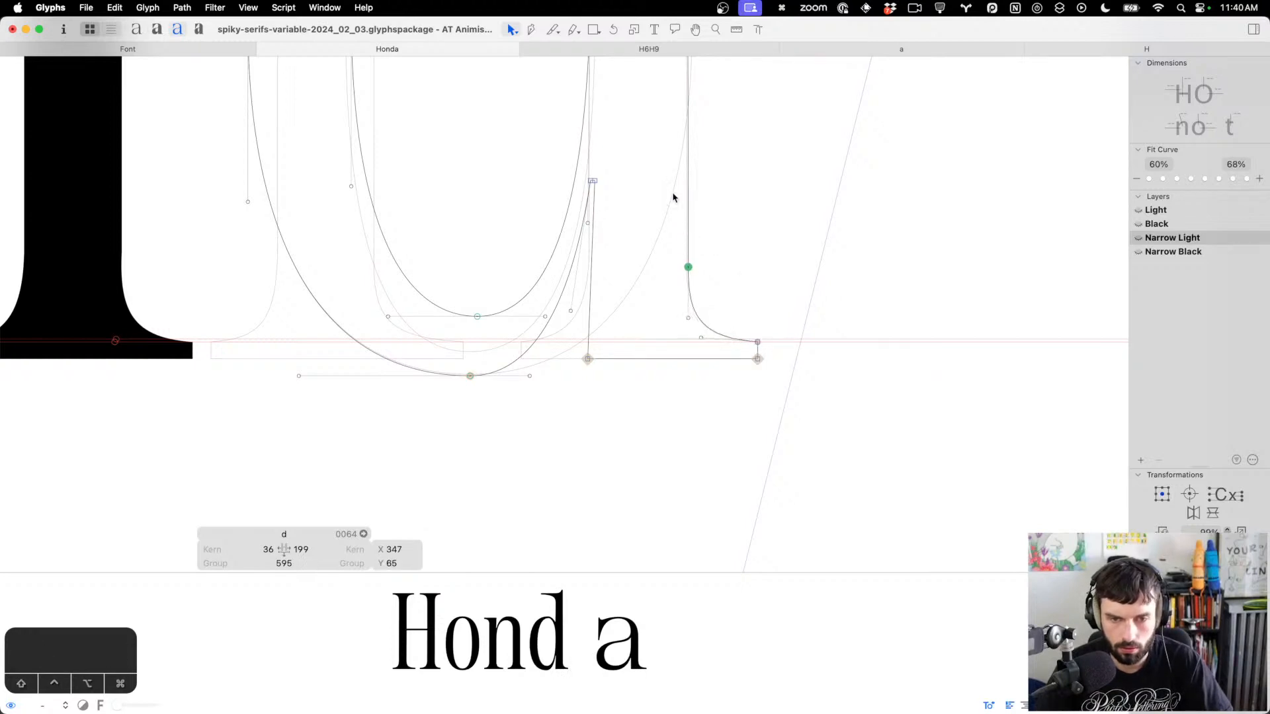
{"action": "scroll", "coordinate": [760, 311], "scroll_direction": "down", "scroll_amount": 5}
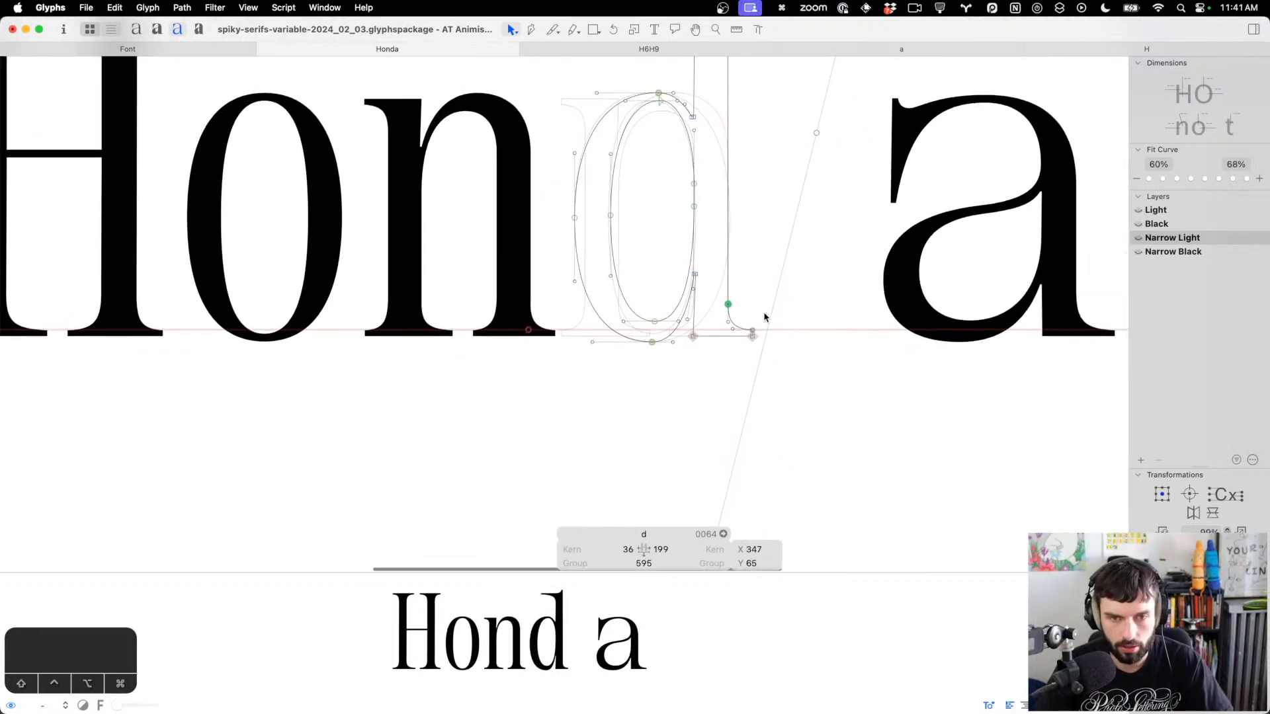
{"action": "scroll", "coordinate": [762, 309], "scroll_direction": "up", "scroll_amount": 1}
{"action": "scroll", "coordinate": [763, 307], "scroll_direction": "up", "scroll_amount": 2}
Preview the filled word and link the d's right sidebearing to the n
{"action": "key", "text": "t"}
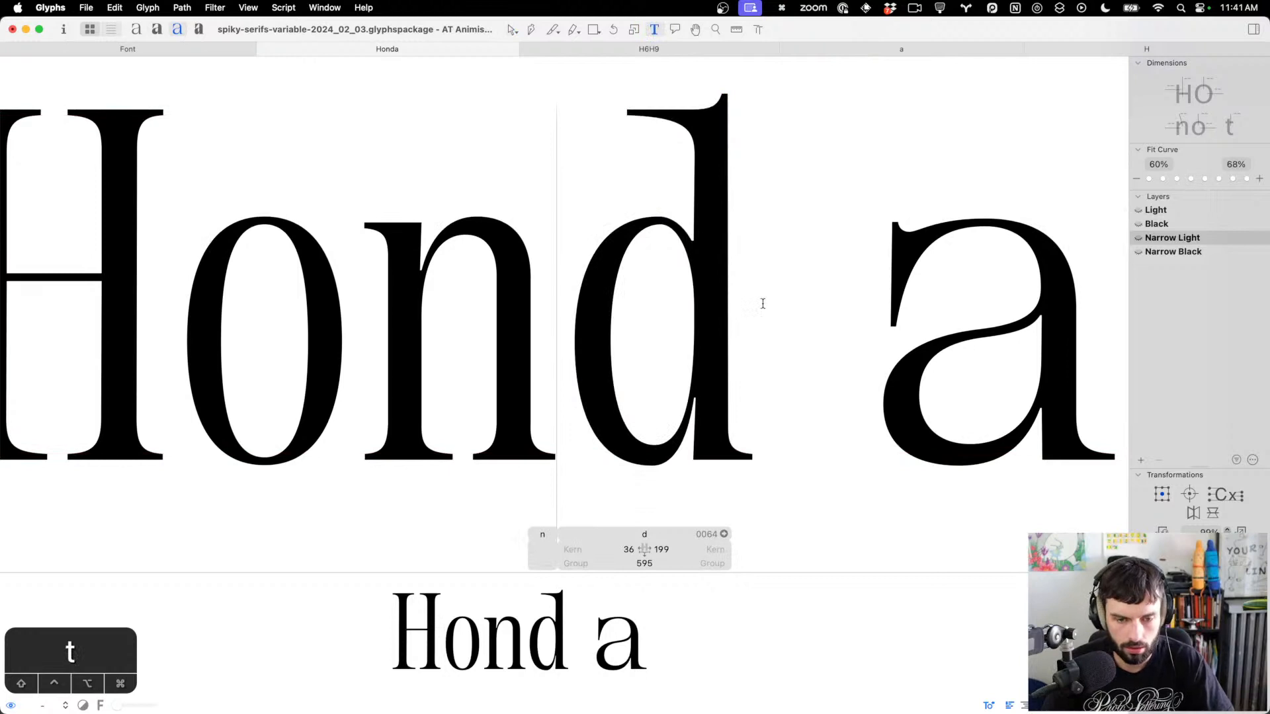
{"action": "left_click", "coordinate": [425, 350]}
{"action": "scroll", "coordinate": [425, 350], "scroll_direction": "down", "scroll_amount": 1}
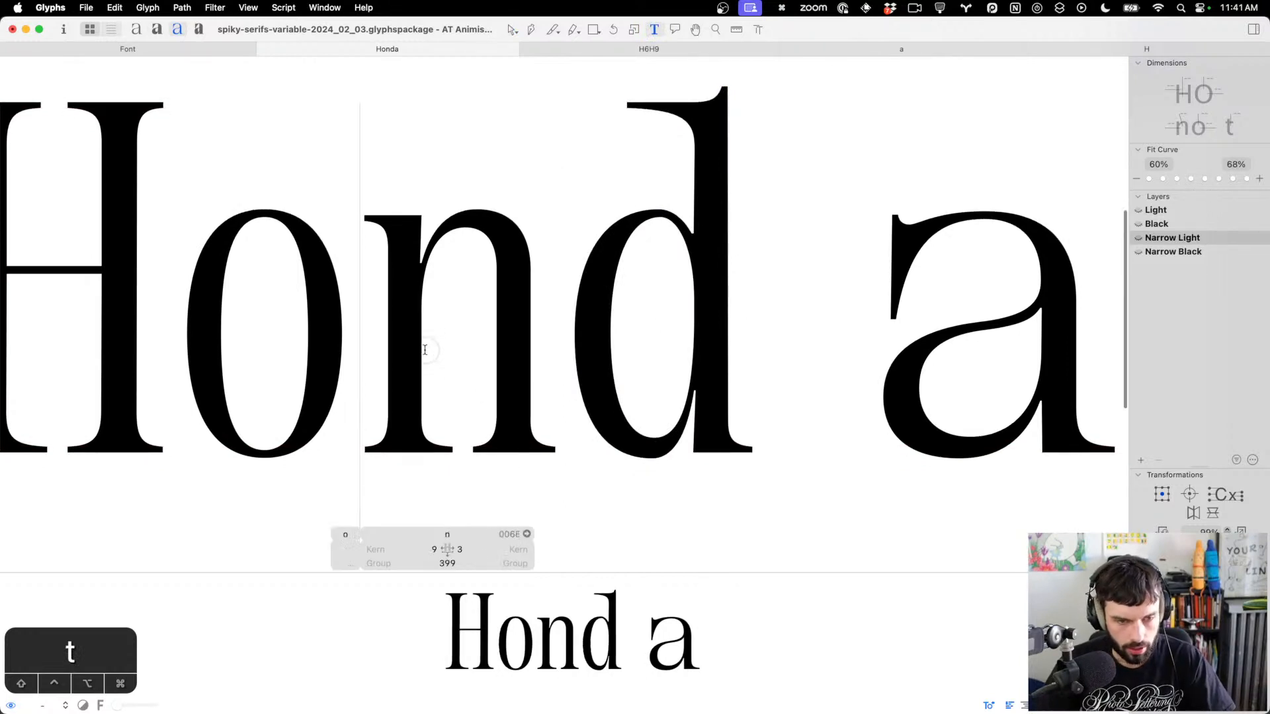
{"action": "left_click", "coordinate": [582, 414]}
{"action": "left_click", "coordinate": [666, 548]}
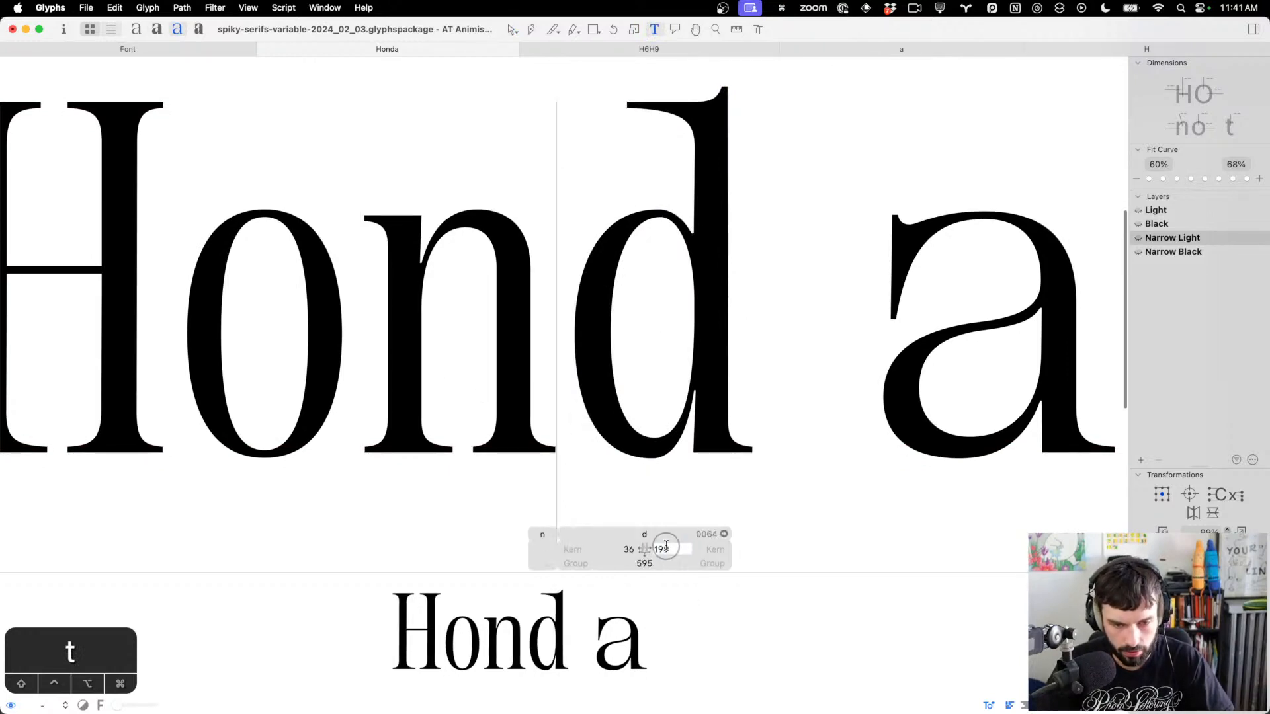
{"action": "type", "text": "n"}
{"action": "key", "text": "Tab"}
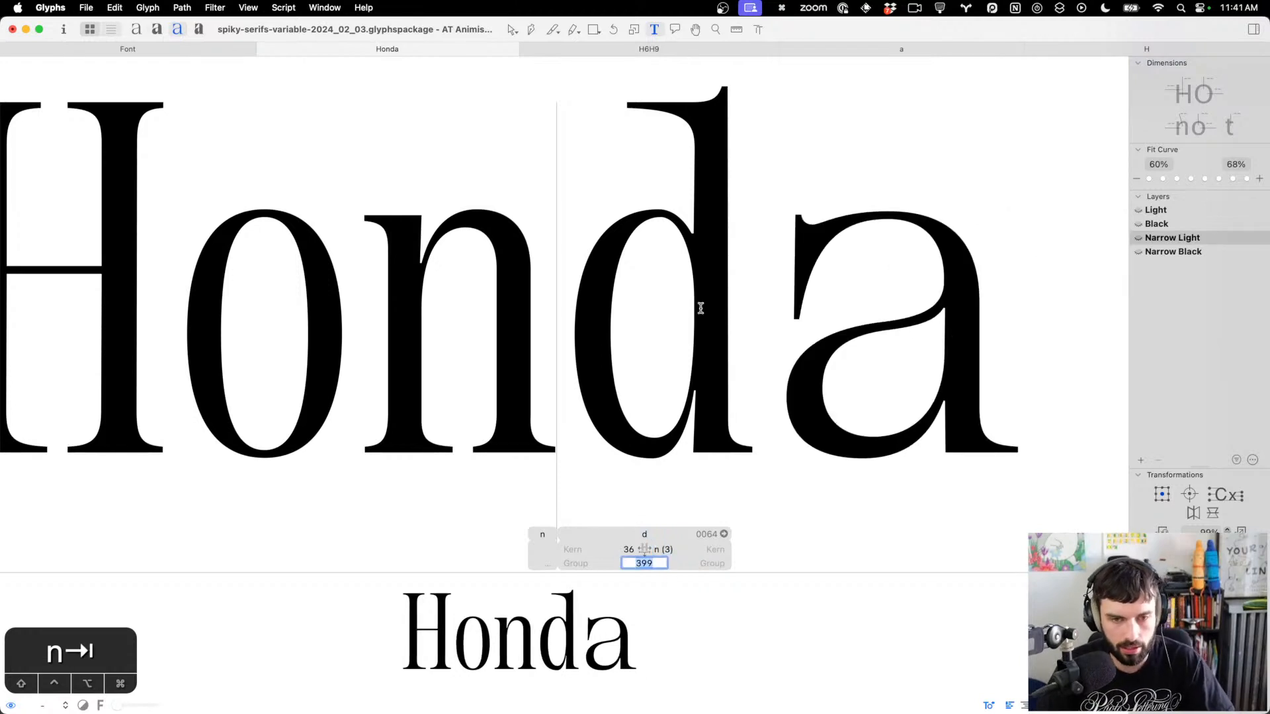
Move the d bowl's top nodes left to a centre X of 188 and its bottom nodes left to 175.5
{"action": "double_click", "coordinate": [653, 231]}
{"action": "left_click_drag", "start_coordinate": [666, 203], "coordinate": [649, 241]}
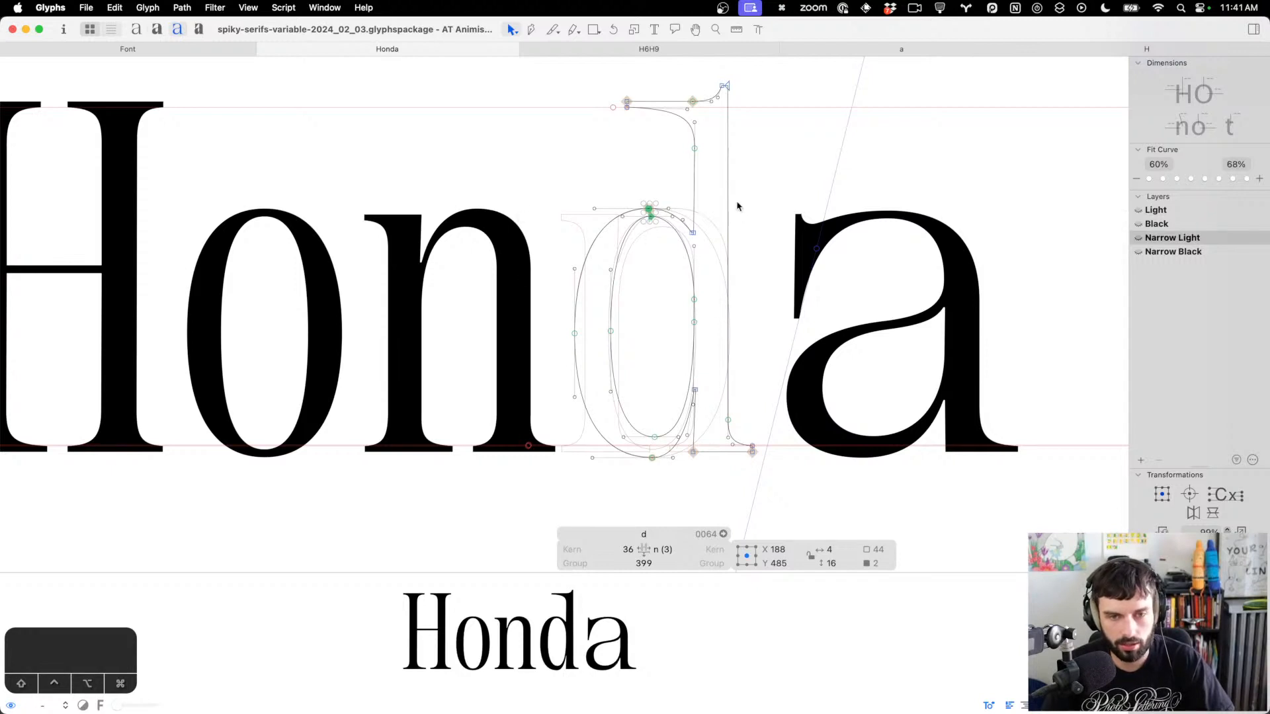
{"action": "key", "text": "t"}
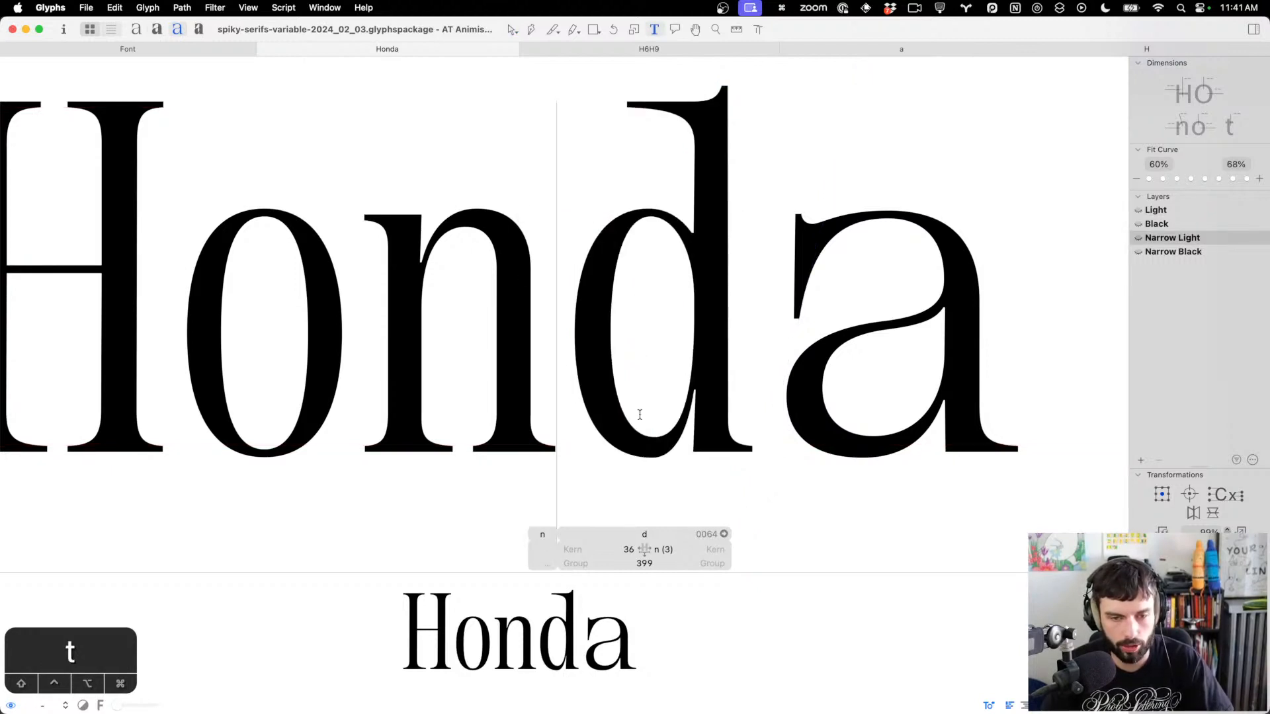
{"action": "double_click", "coordinate": [652, 386]}
{"action": "left_click_drag", "start_coordinate": [662, 425], "coordinate": [647, 474]}
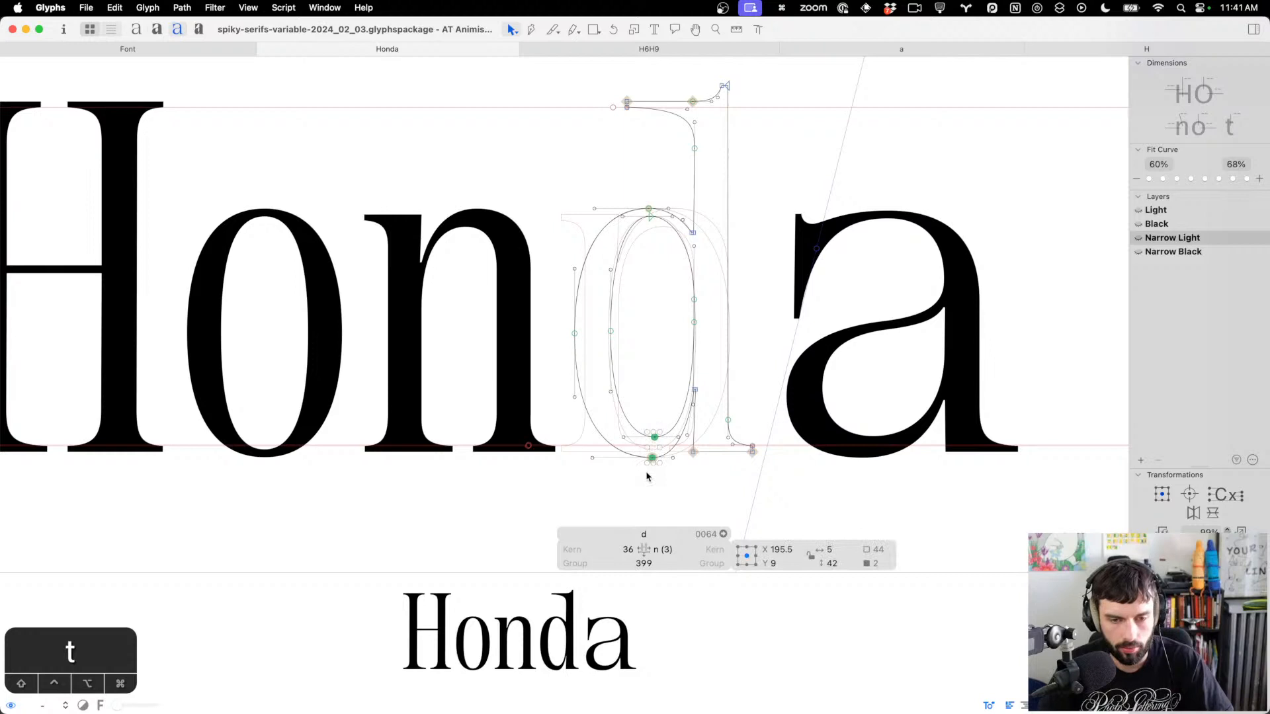
{"action": "key", "text": "shift+Left"}
{"action": "key", "text": "ctrl+alt+shift+Left"}
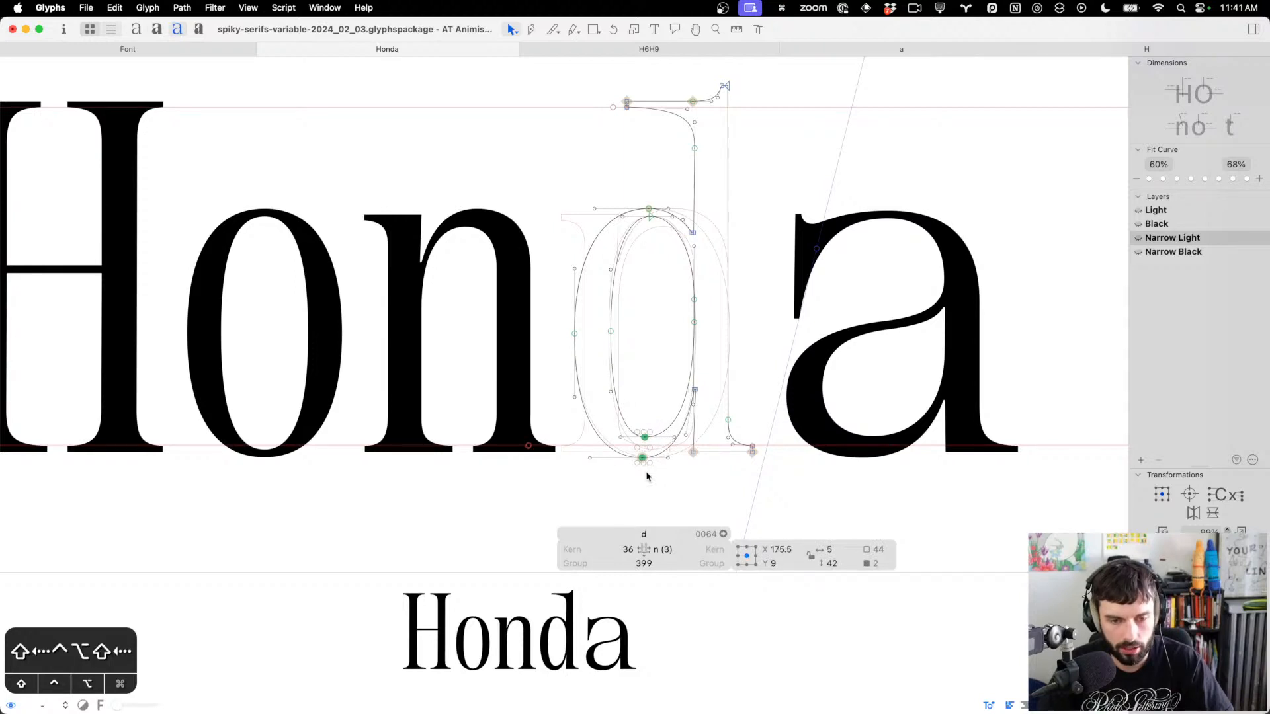
Link the d's left sidebearing to the o and preview the whole word
{"action": "left_click", "coordinate": [629, 550]}
{"action": "type", "text": "o"}
{"action": "key", "text": "Tab"}
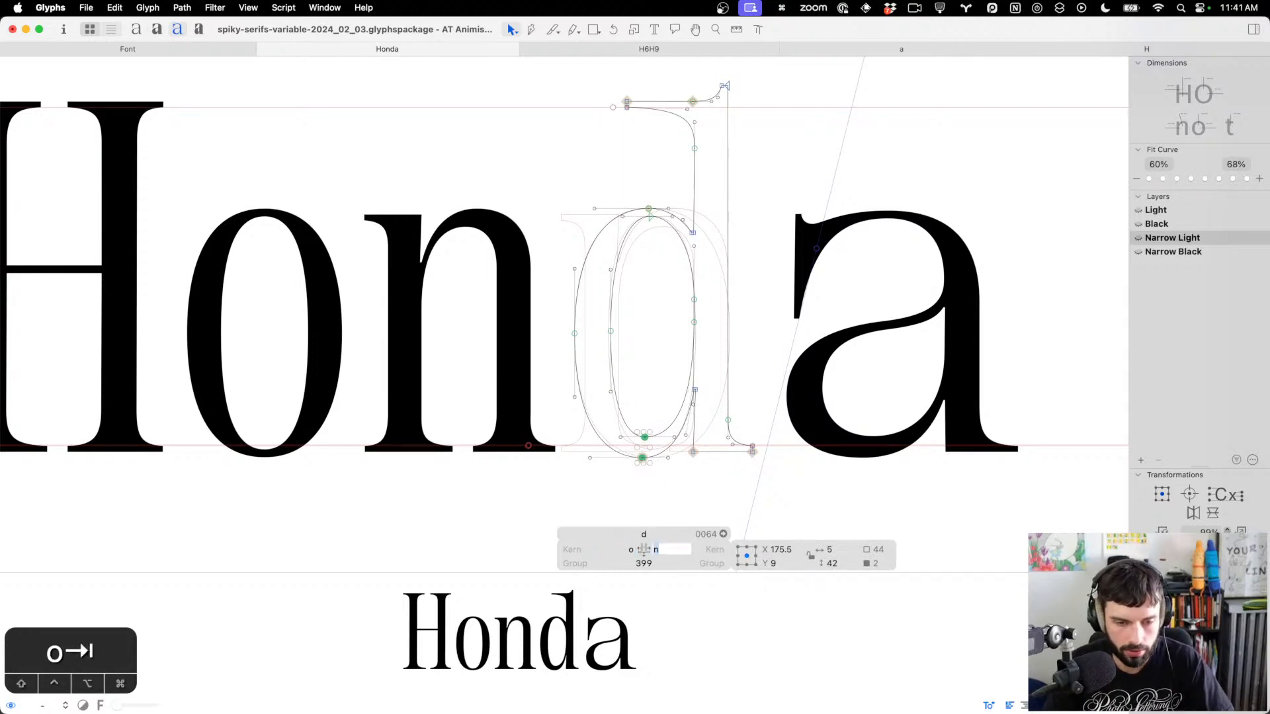
{"action": "left_click", "coordinate": [628, 301]}
{"action": "key", "text": "t"}
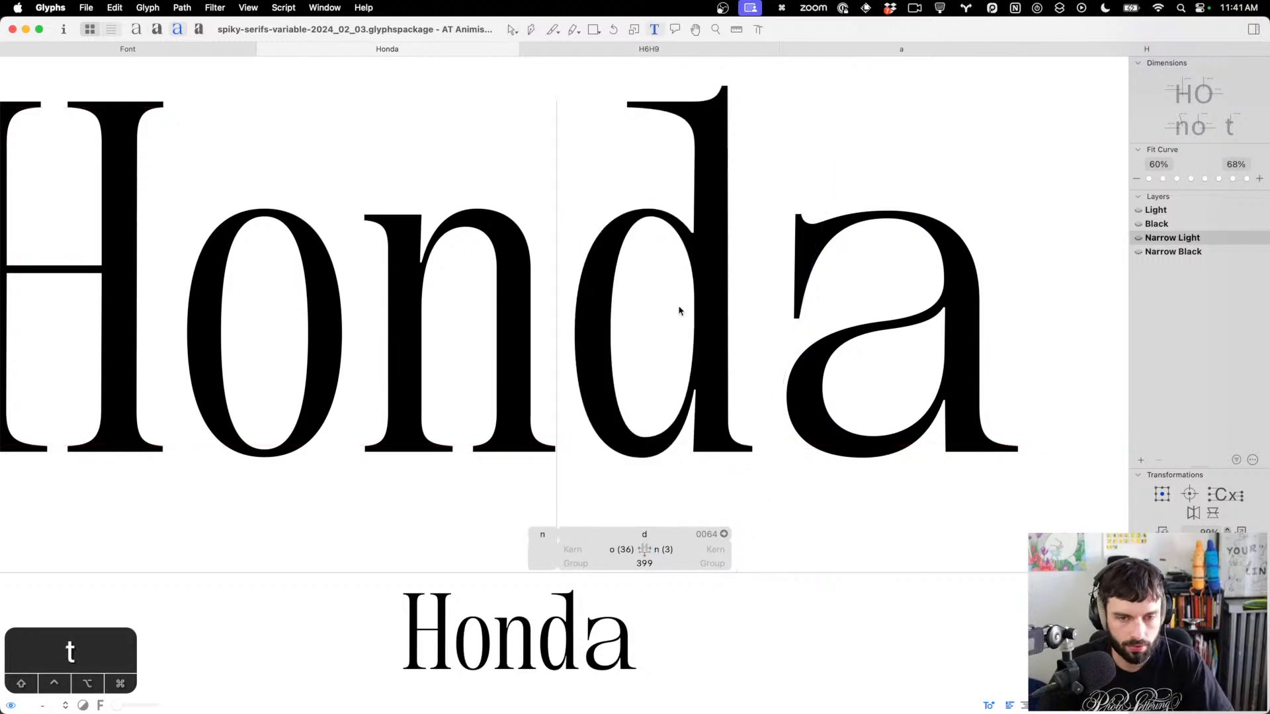
{"action": "scroll", "coordinate": [679, 311], "scroll_direction": "down", "scroll_amount": 10}
{"action": "scroll", "coordinate": [552, 326], "scroll_direction": "up", "scroll_amount": 6}
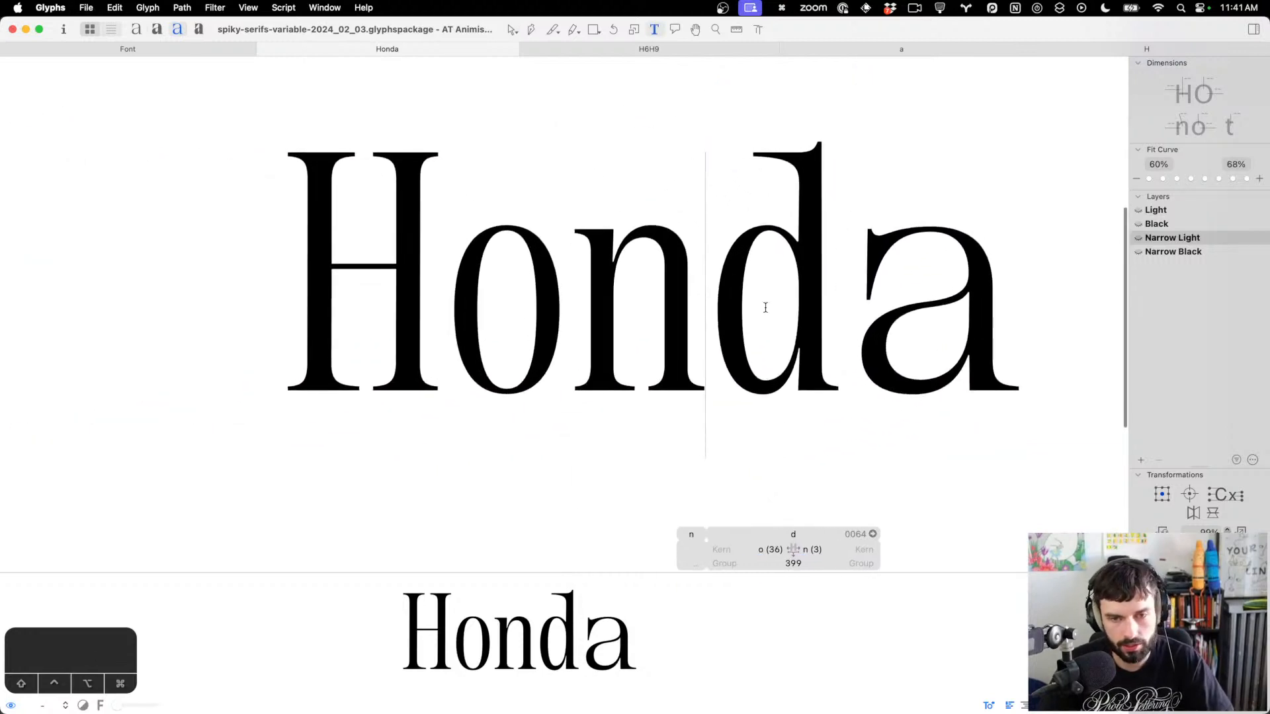
Raise the upper curve handle on the outer left side of the d's bowl and check the filled word
{"action": "key", "text": "Escape"}
{"action": "scroll", "coordinate": [760, 308], "scroll_direction": "up", "scroll_amount": 5}
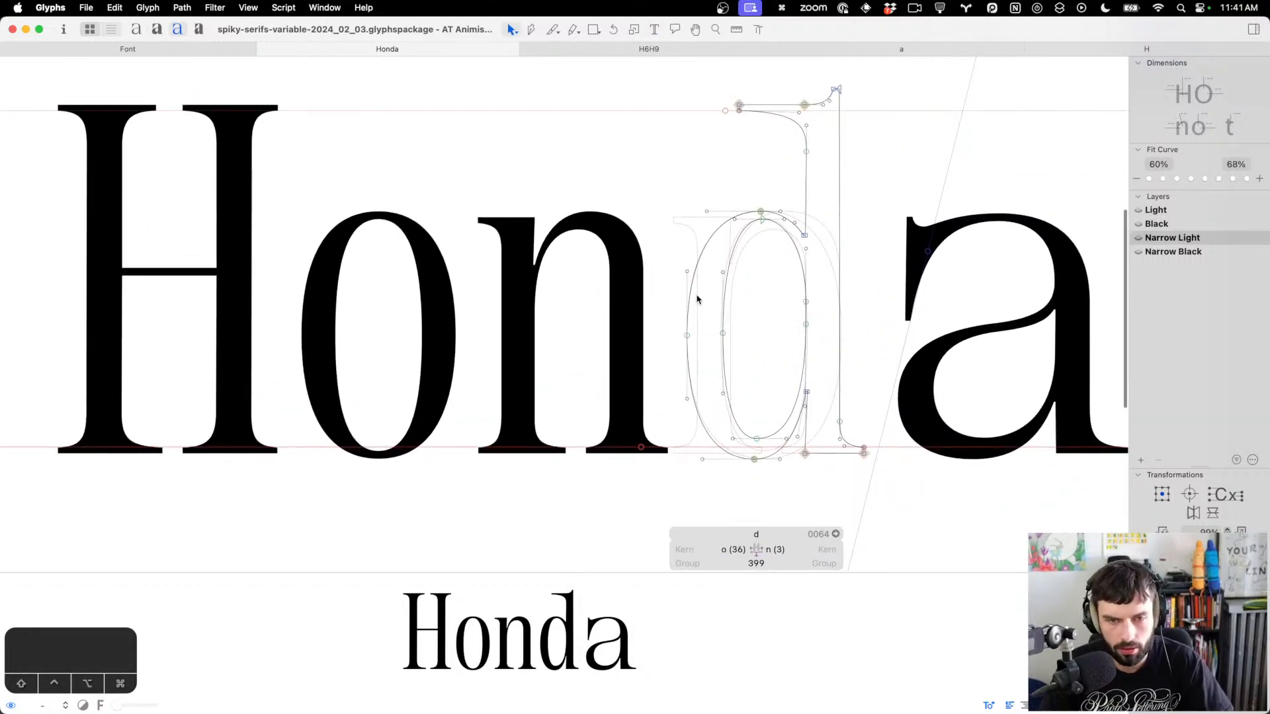
{"action": "left_click_drag", "start_coordinate": [696, 295], "coordinate": [638, 232]}
{"action": "key", "text": "ctrl+alt+shift+Up"}
{"action": "key", "text": "ctrl+alt+shift+Up"}
{"action": "key", "text": "ctrl+alt+shift+Up"}
{"action": "key", "text": "t"}
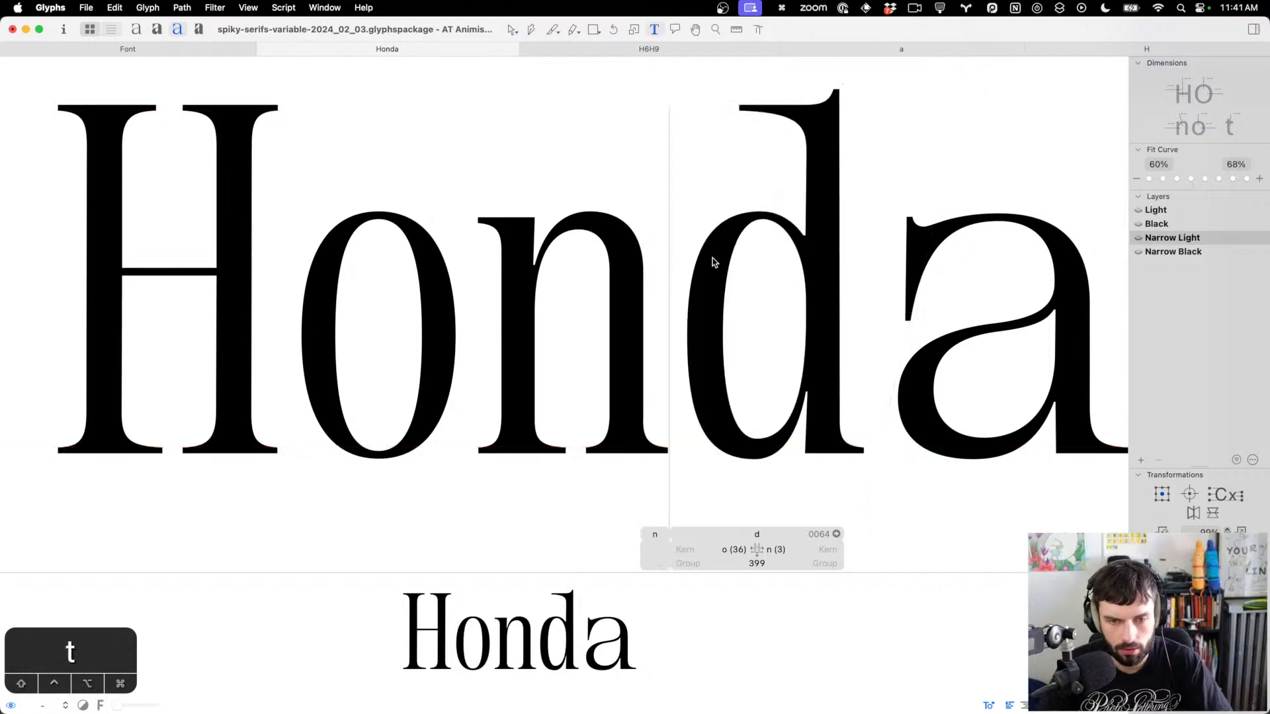
{"action": "scroll", "coordinate": [713, 257], "scroll_direction": "down", "scroll_amount": 4}
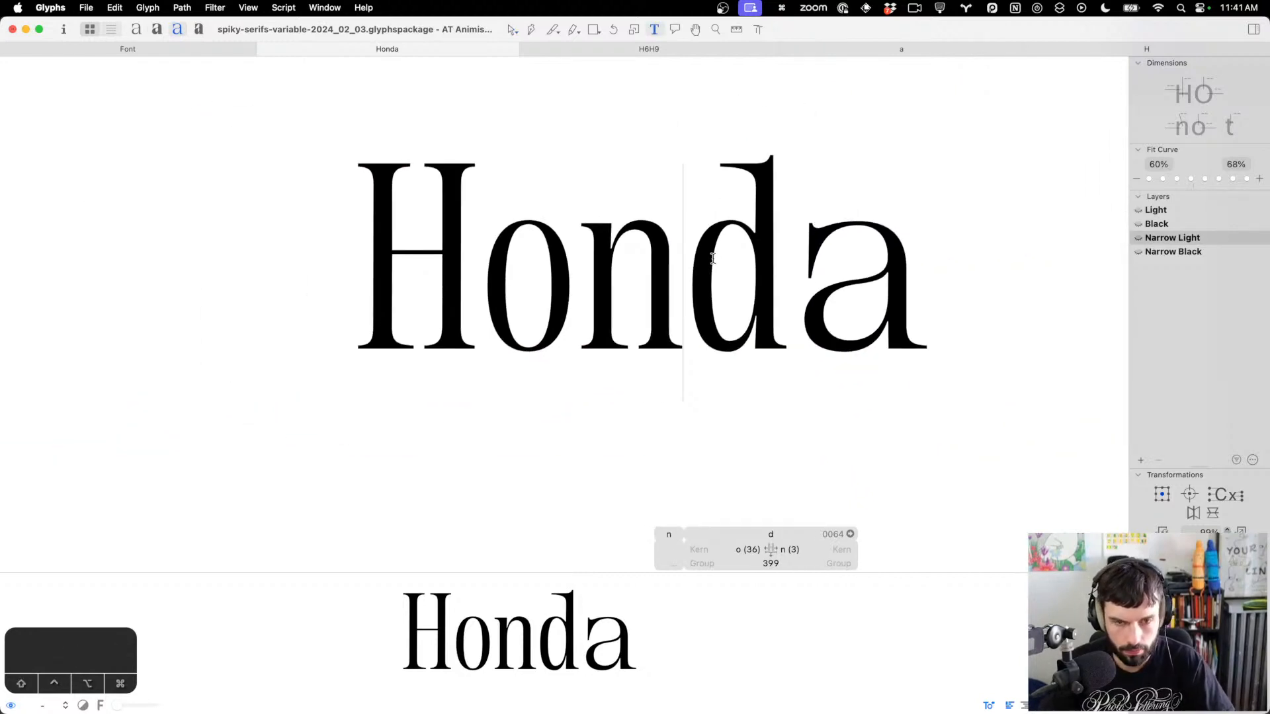
Narrow the a by moving its stem and foot serif nodes left to a centre X of 399.5
{"action": "double_click", "coordinate": [874, 257]}
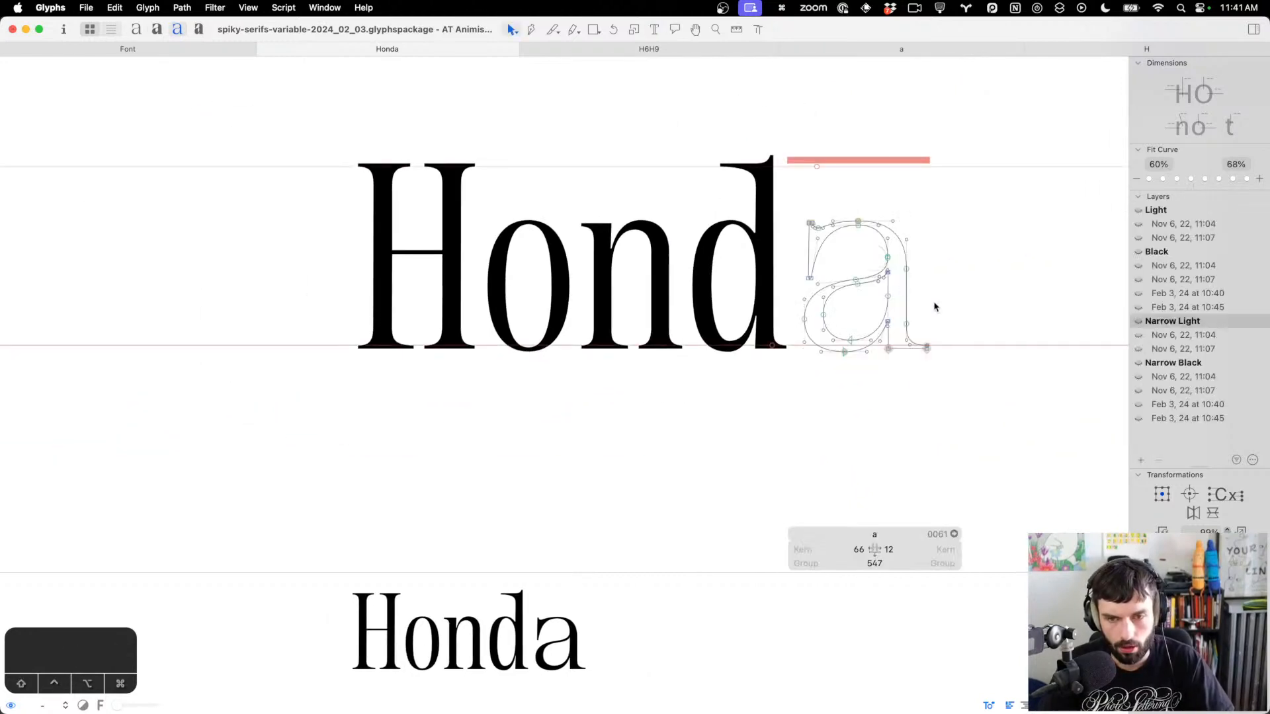
{"action": "scroll", "coordinate": [939, 330], "scroll_direction": "up", "scroll_amount": 3}
{"action": "scroll", "coordinate": [859, 397], "scroll_direction": "up", "scroll_amount": 4}
{"action": "left_click_drag", "start_coordinate": [943, 492], "coordinate": [800, 424]}
{"action": "scroll", "coordinate": [801, 424], "scroll_direction": "down", "scroll_amount": 6}
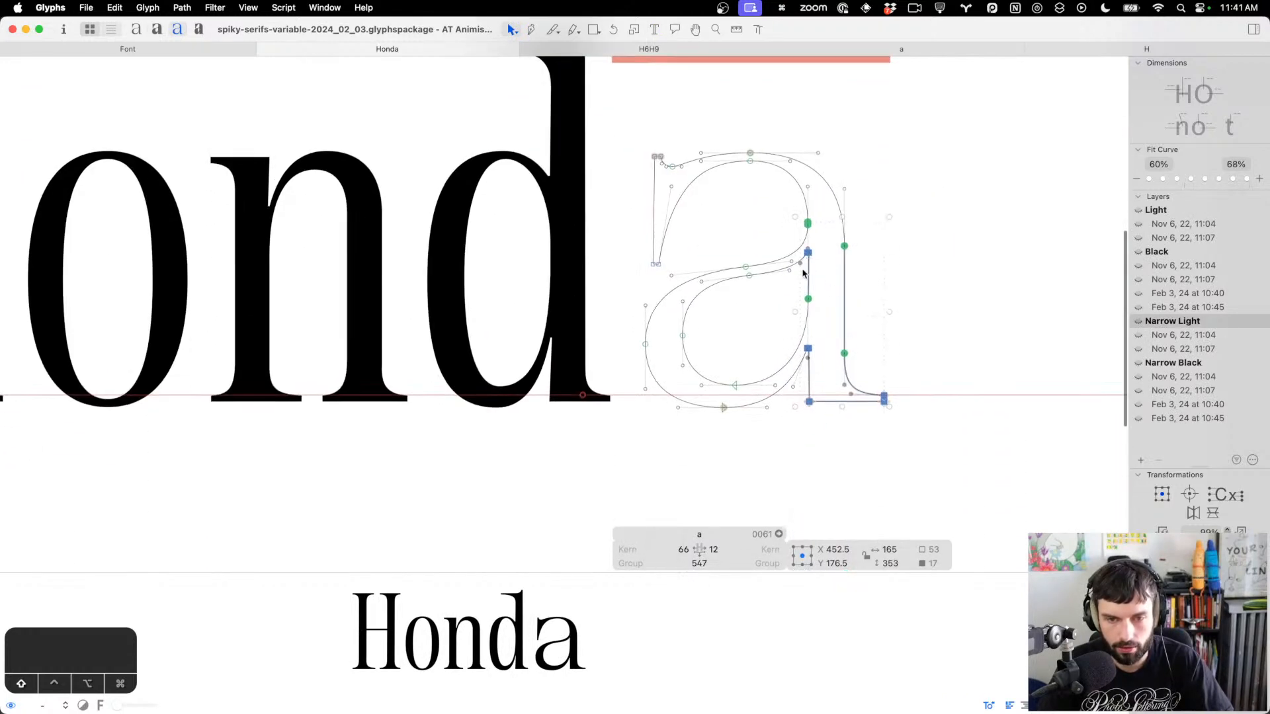
{"action": "key", "text": "ctrl+alt+shift+Left"}
{"action": "key", "text": "ctrl+alt+shift+Left"}
{"action": "key", "text": "ctrl+alt+shift+Left"}
{"action": "key", "text": "ctrl+alt+shift+Left"}
{"action": "key", "text": "ctrl+alt+shift+Left"}
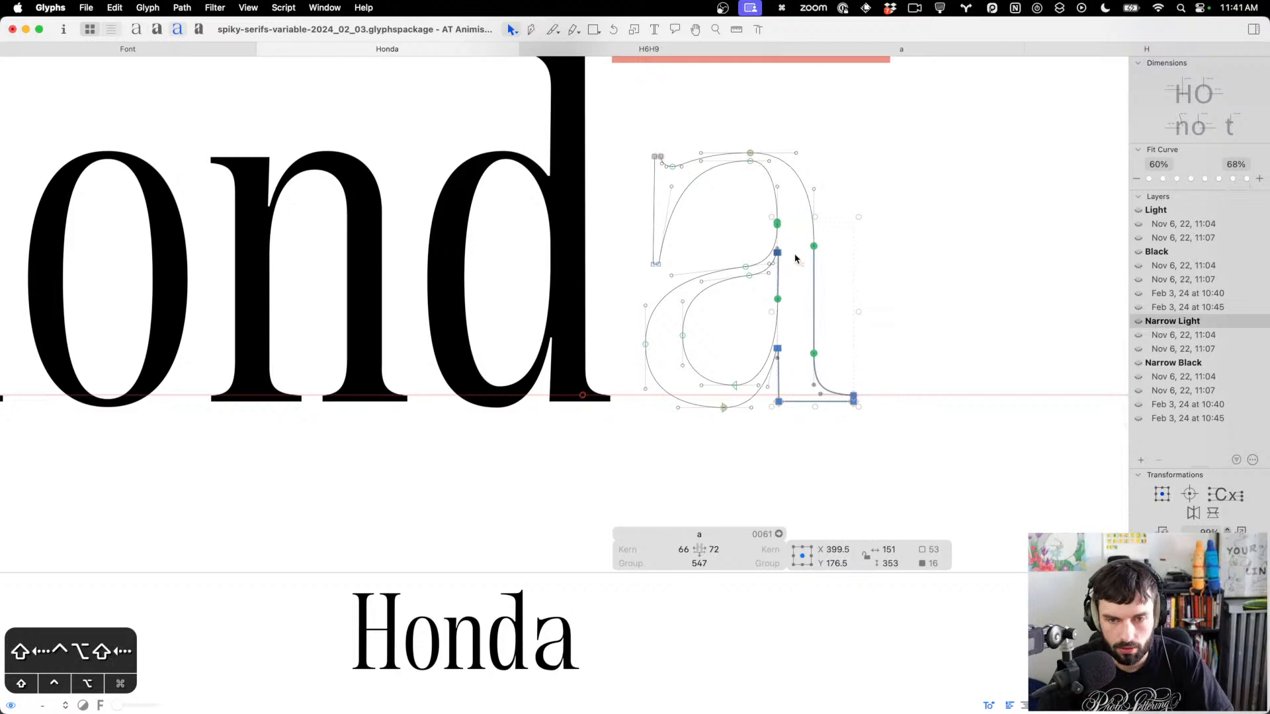
Narrow the a by moving its terminal and outer bowl nodes right until the left sidebearing is 121
{"action": "left_click_drag", "start_coordinate": [704, 355], "coordinate": [595, 315]}
{"action": "left_click_drag", "start_coordinate": [662, 279], "coordinate": [651, 126]}
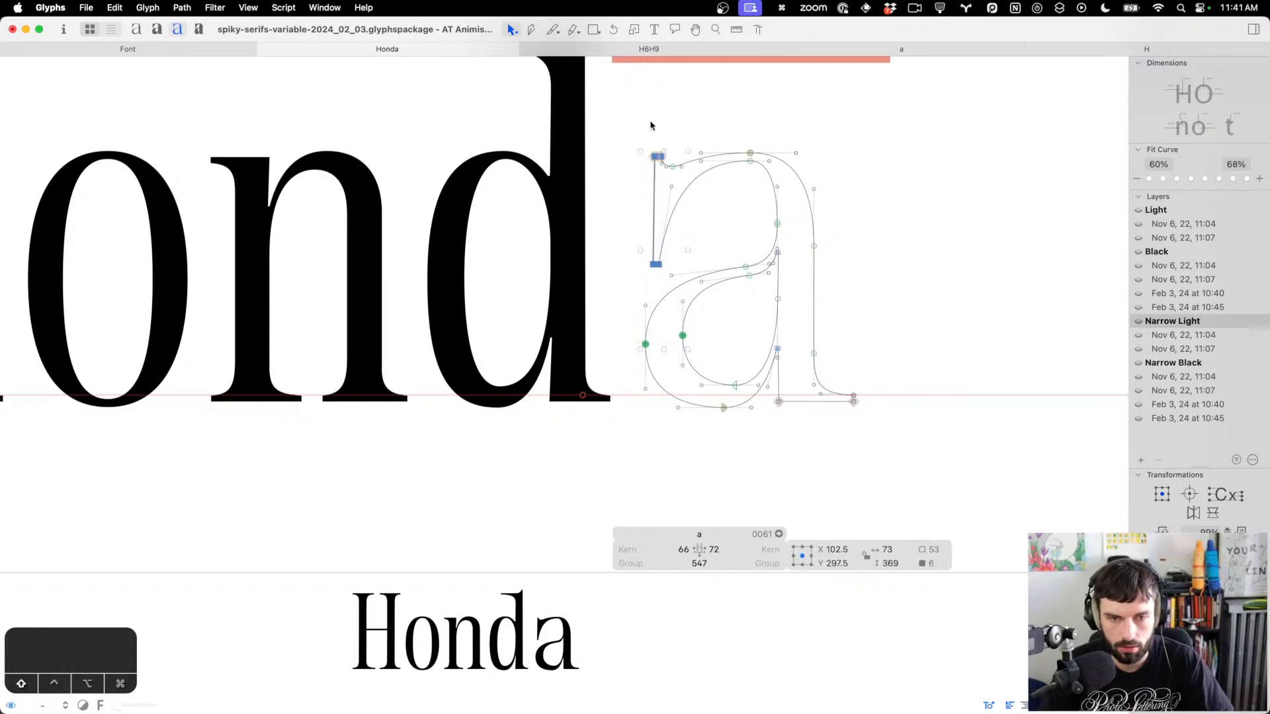
{"action": "left_click_drag", "start_coordinate": [674, 170], "coordinate": [655, 160]}
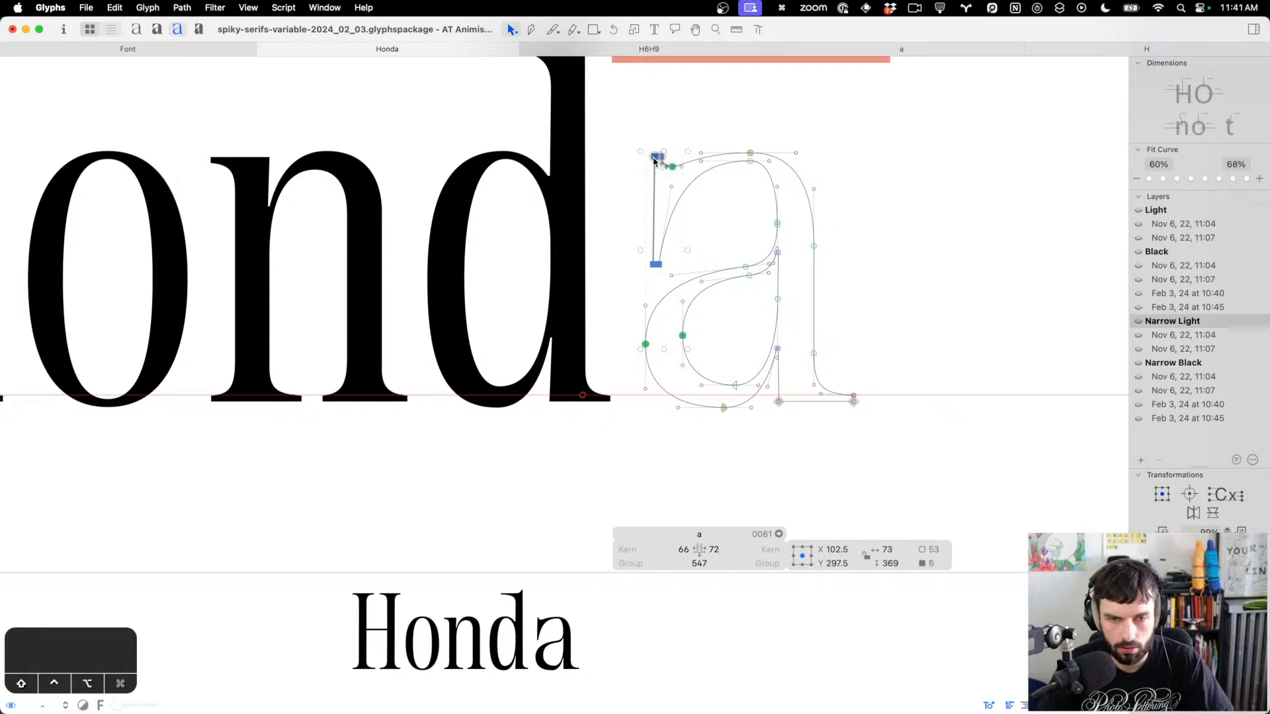
{"action": "key", "text": "ctrl+alt+shift+Right"}
{"action": "key", "text": "ctrl+alt+shift+Right"}
{"action": "key", "text": "ctrl+alt+shift+Right"}
{"action": "key", "text": "ctrl+alt+shift+Right"}
{"action": "key", "text": "ctrl+alt+shift+Right"}
{"action": "key", "text": "ctrl+alt+shift+Right"}
{"action": "key", "text": "ctrl+alt+shift+Right"}
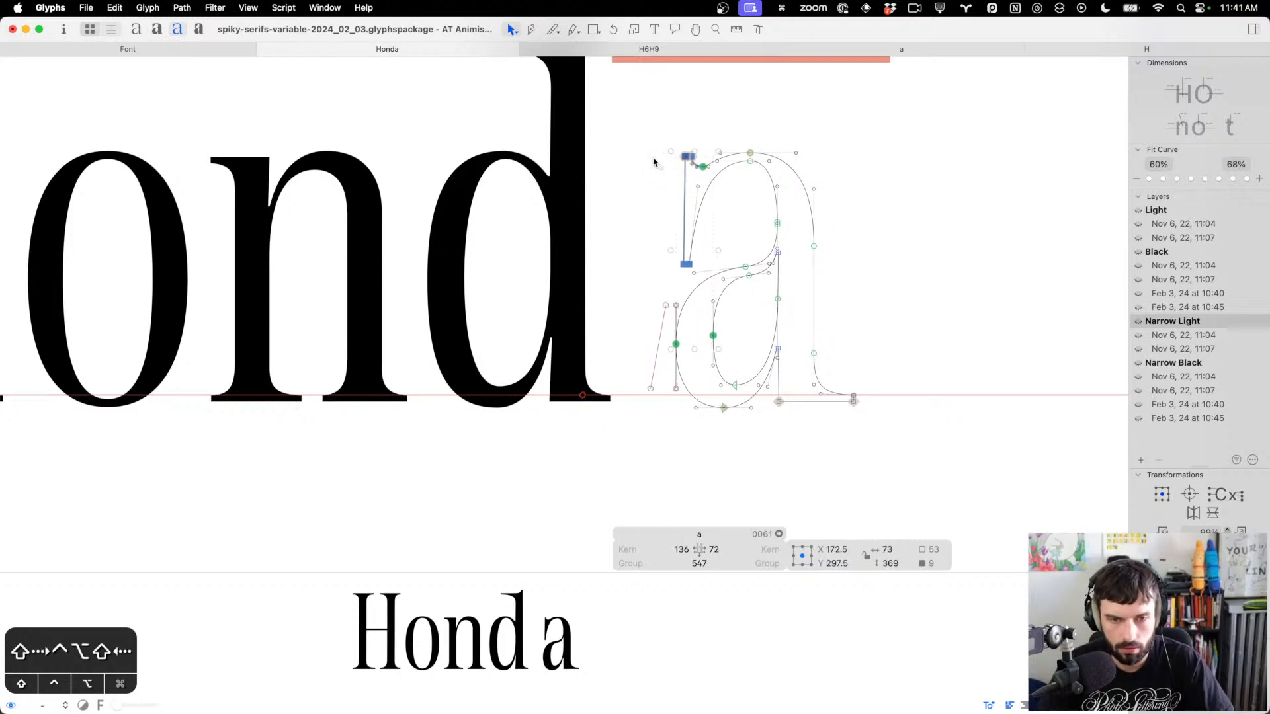
{"action": "key", "text": "ctrl+alt+Left"}
{"action": "key", "text": "ctrl+alt+Left"}
{"action": "key", "text": "ctrl+alt+Left"}
{"action": "key", "text": "ctrl+alt+Left"}
{"action": "key", "text": "ctrl+alt+Left"}
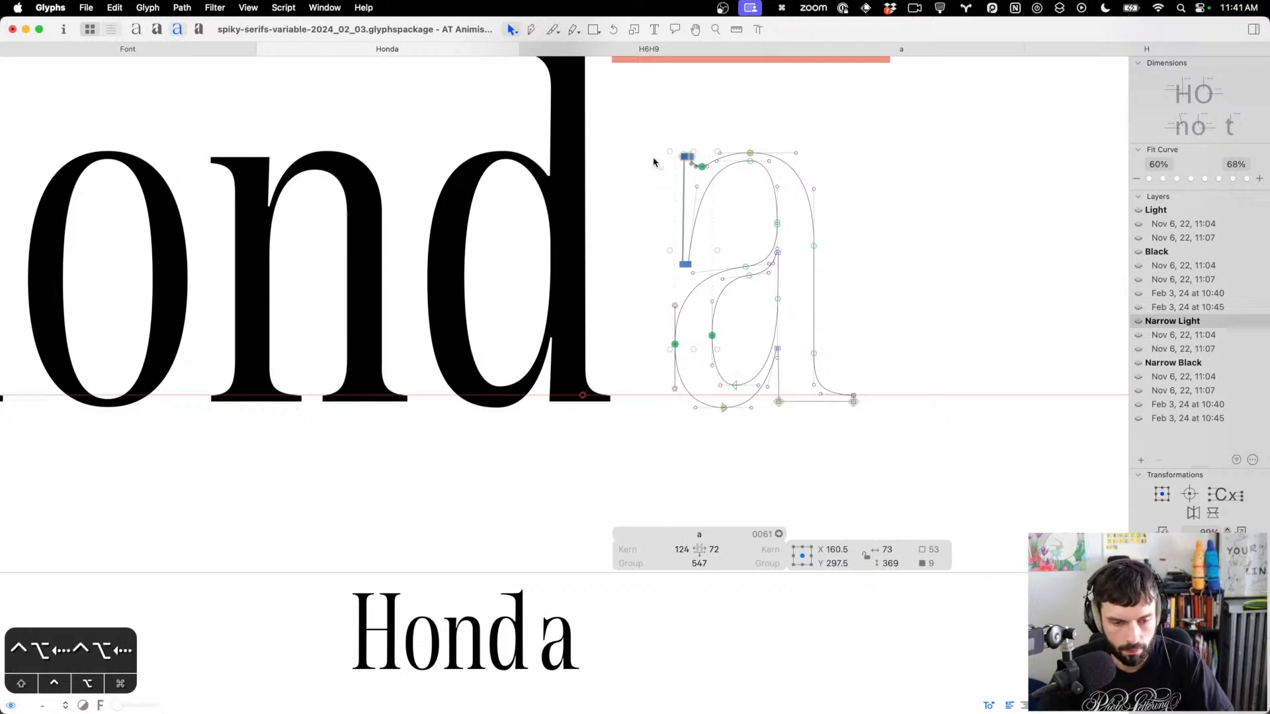
Move the a's top curve nodes left to X 262 and raise its shoulder nodes to a centre Y of 359.5
{"action": "left_click", "coordinate": [709, 239]}
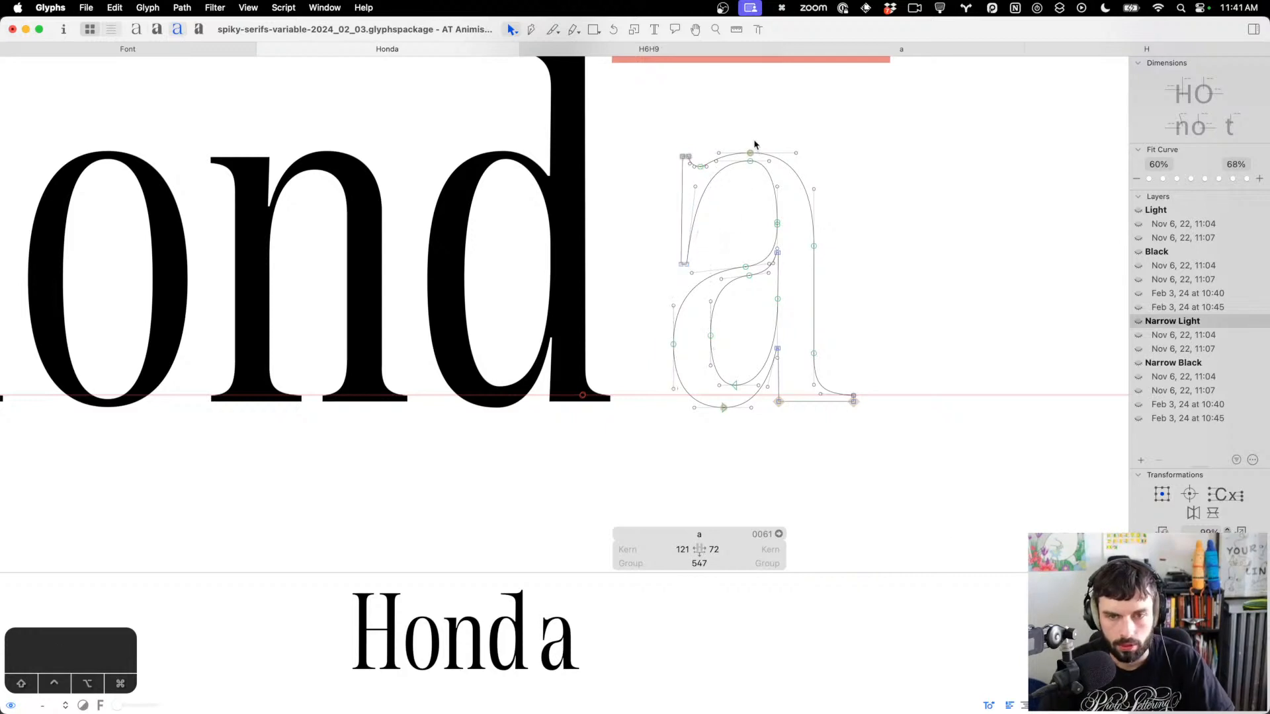
{"action": "left_click_drag", "start_coordinate": [754, 145], "coordinate": [731, 193]}
{"action": "key", "text": "ctrl+alt+shift+Left"}
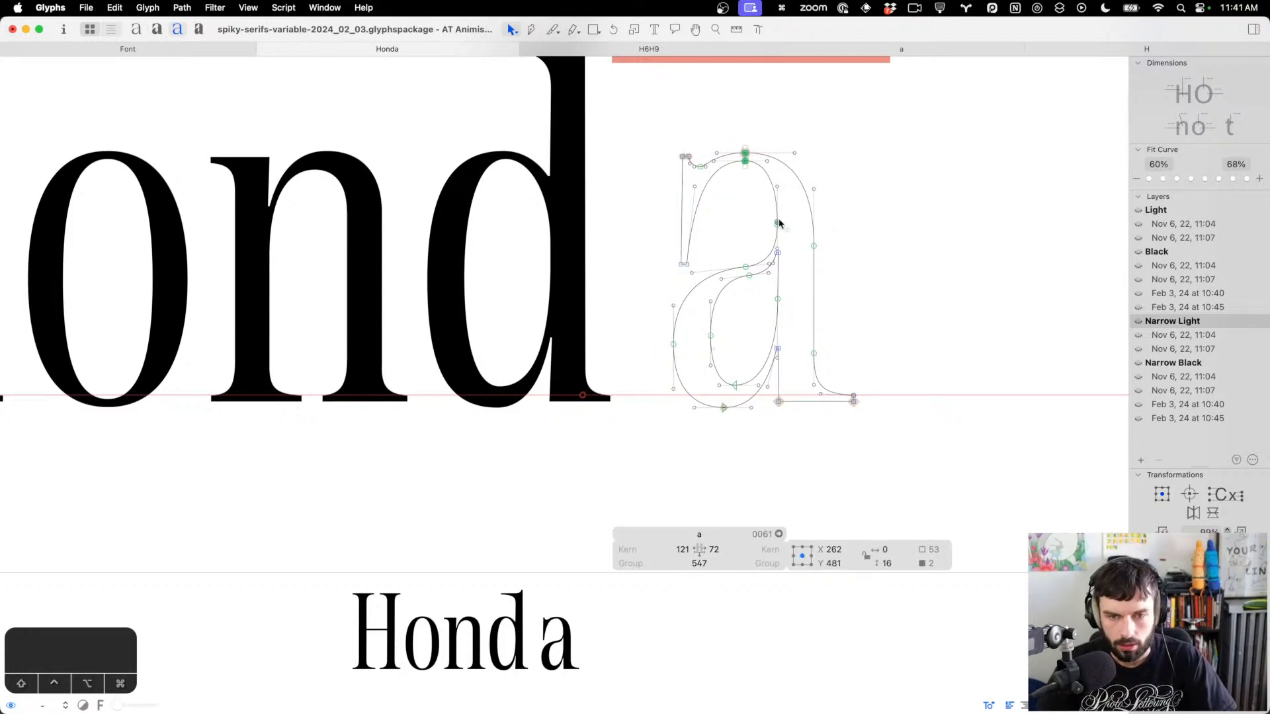
{"action": "left_click", "coordinate": [779, 223]}
{"action": "left_click_drag", "start_coordinate": [805, 229], "coordinate": [858, 291]}
{"action": "key", "text": "ctrl+alt+shift+Up"}
{"action": "key", "text": "ctrl+alt+shift+Up"}
{"action": "key", "text": "ctrl+alt+shift+Up"}
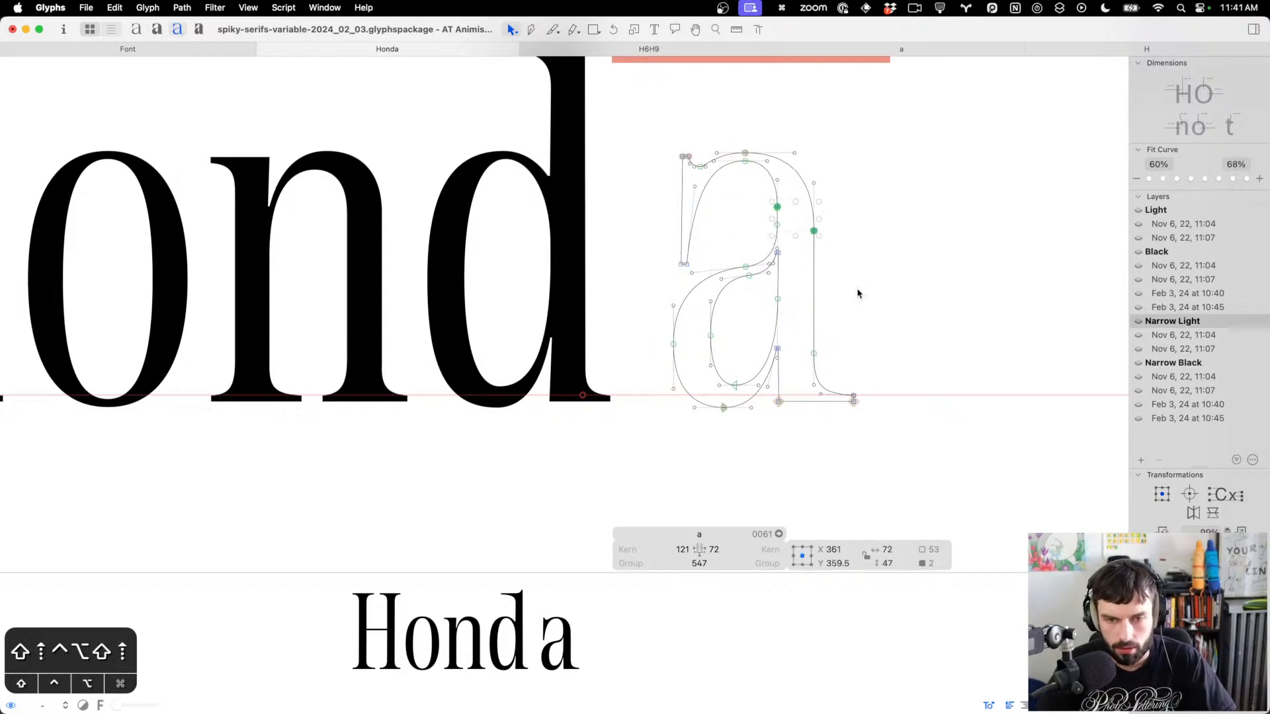
Set the a's left sidebearing to 41 in the Narrow Light master
{"action": "key", "text": "t"}
{"action": "key", "text": "ctrl+shift+Left"}
{"action": "key", "text": "ctrl+shift+Left"}
{"action": "key", "text": "ctrl+shift+Left"}
{"action": "key", "text": "ctrl+shift+Left"}
{"action": "key", "text": "ctrl+shift+Left"}
{"action": "key", "text": "ctrl+shift+Left"}
{"action": "key", "text": "ctrl+shift+Left"}
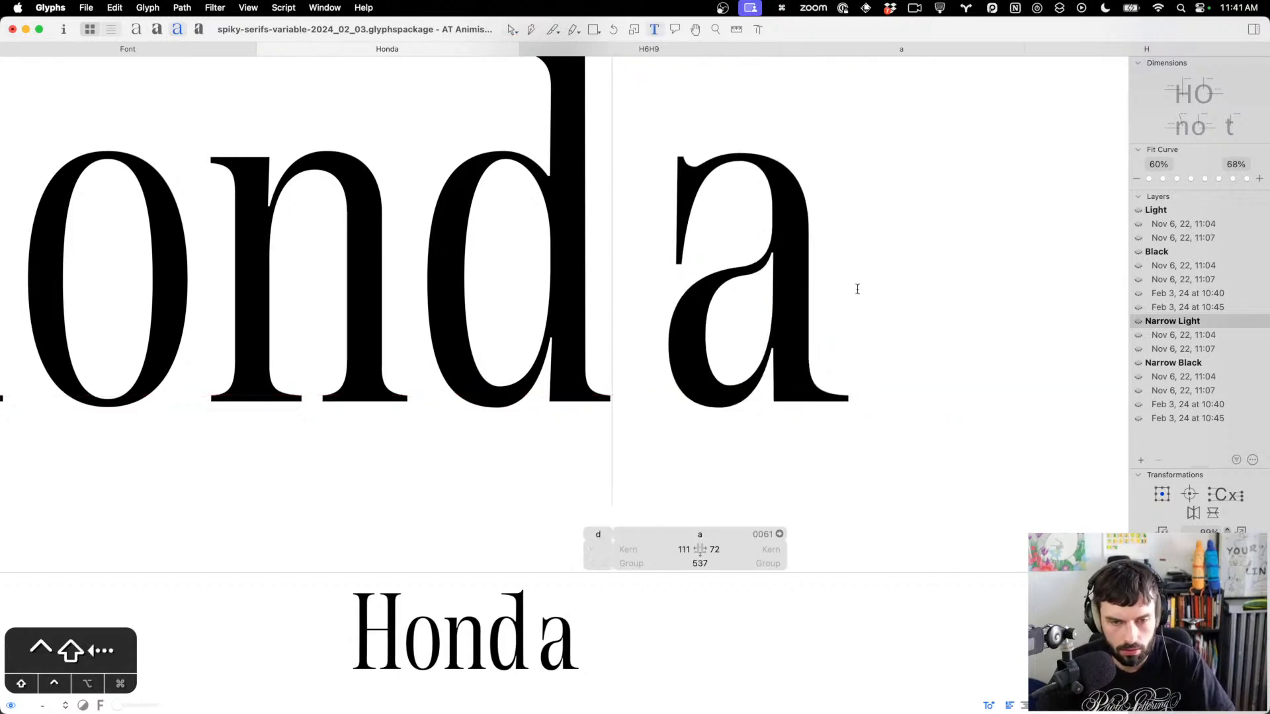
{"action": "key", "text": "ctrl+shift+Left"}
Show the spacing metrics below the word and set the a's right sidebearing to 22
{"action": "key", "text": "shift+super+m"}
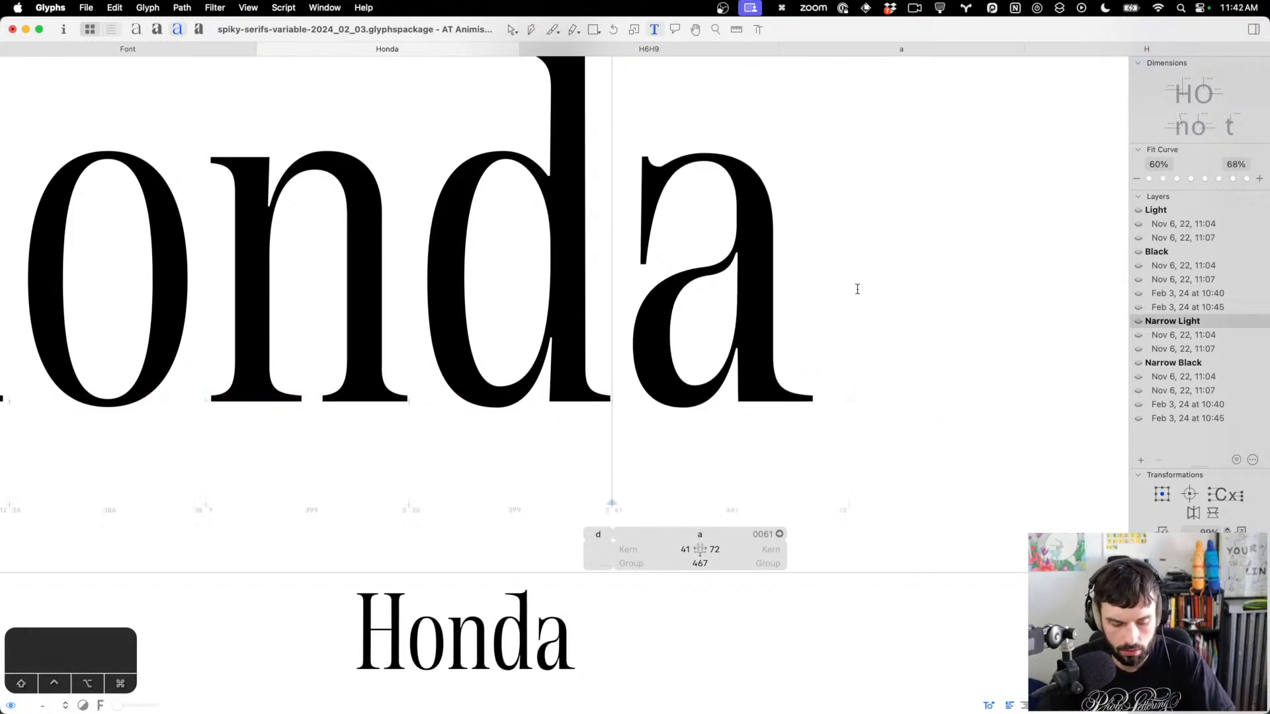
{"action": "key", "text": "ctrl+shift+super+Left"}
{"action": "key", "text": "ctrl+shift+super+Left"}
{"action": "key", "text": "ctrl+shift+super+Left"}
{"action": "key", "text": "ctrl+shift+super+Left"}
{"action": "key", "text": "ctrl+shift+super+Left"}
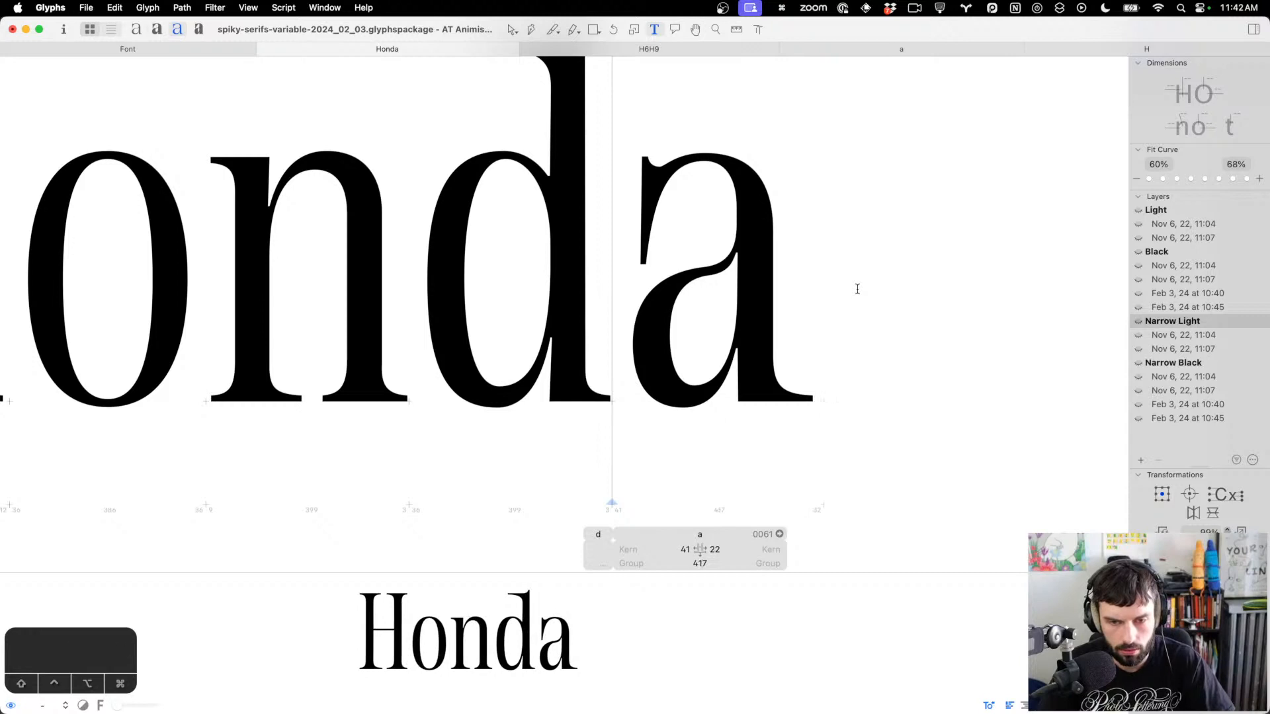
Shorten the a's foot serif to a right sidebearing of 62 and lower the stem's bracket node to Y 55
{"action": "double_click", "coordinate": [782, 296]}
{"action": "left_click_drag", "start_coordinate": [837, 467], "coordinate": [788, 376]}
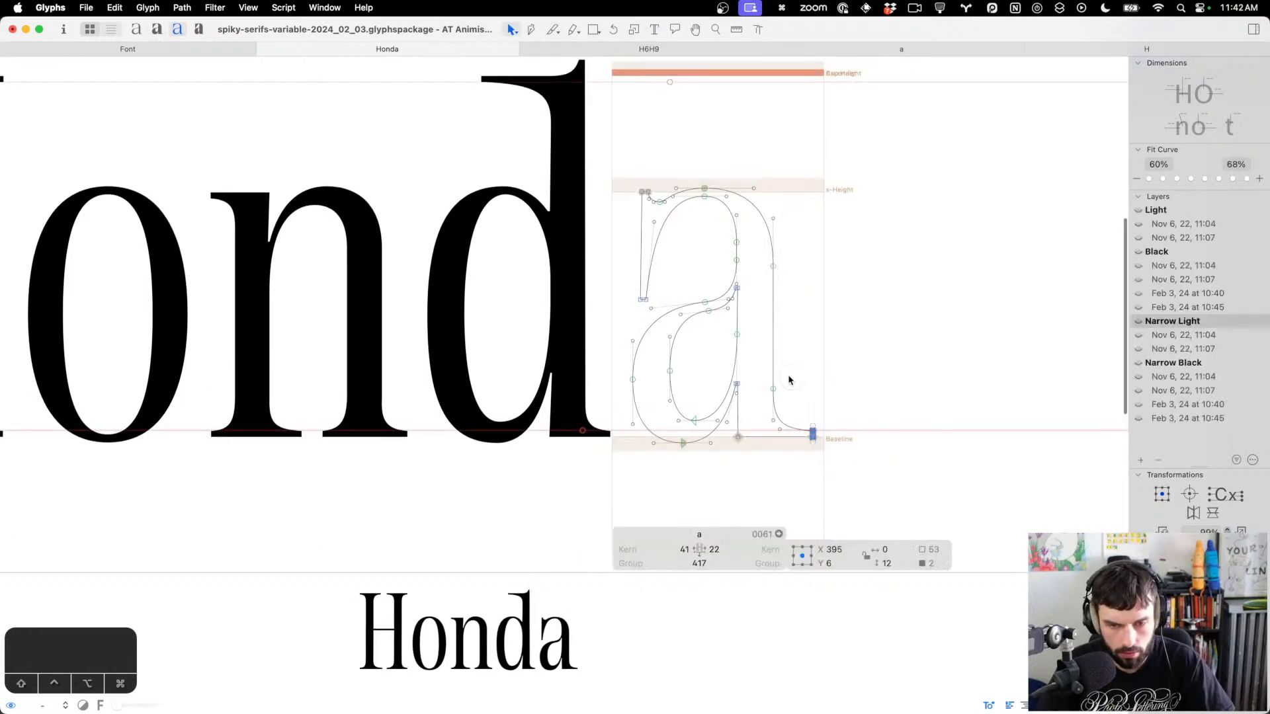
{"action": "key", "text": "ctrl+alt+shift+Left"}
{"action": "key", "text": "ctrl+alt+shift+Left"}
{"action": "key", "text": "ctrl+alt+shift+Left"}
{"action": "key", "text": "shift+Left"}
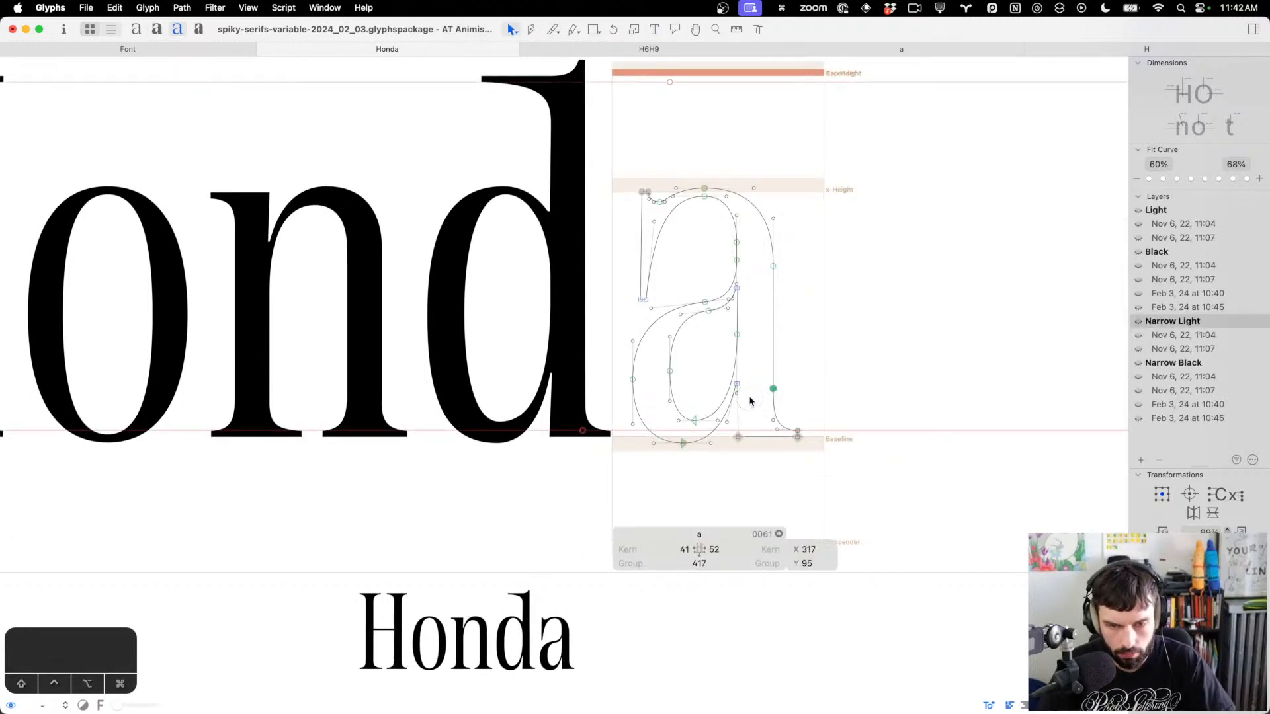
{"action": "key", "text": "t"}
{"action": "double_click", "coordinate": [780, 401]}
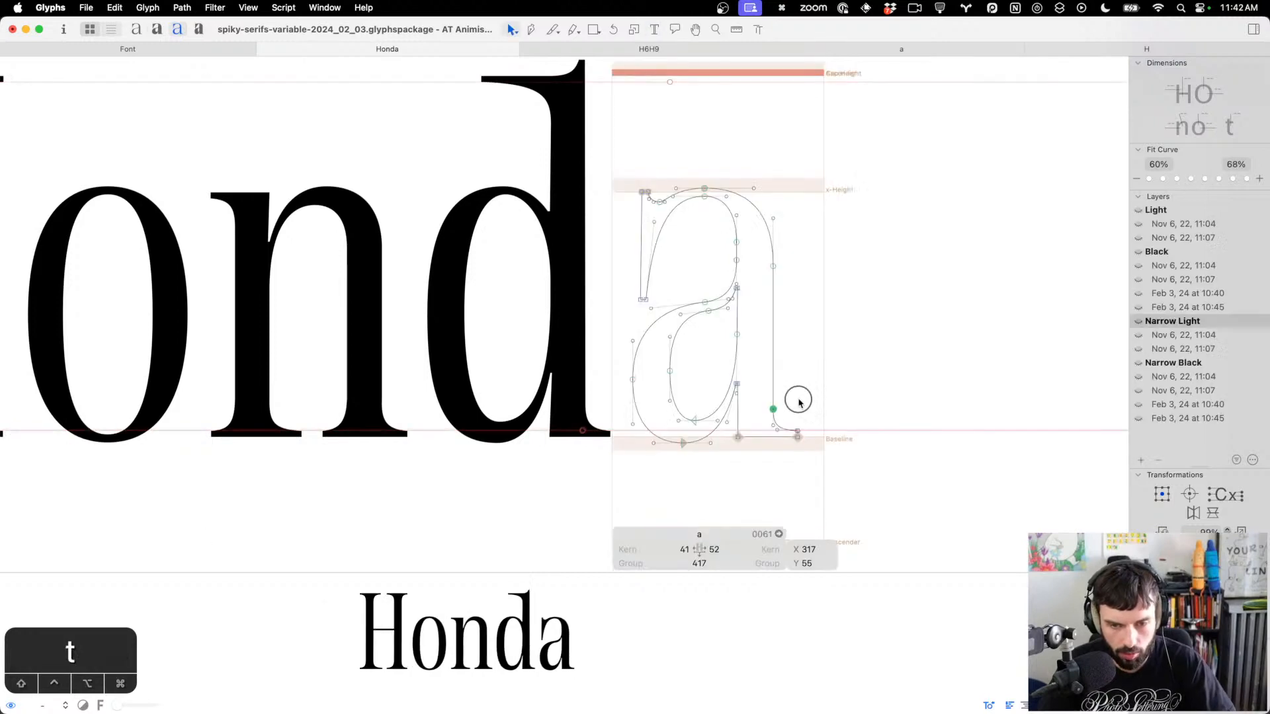
{"action": "left_click_drag", "start_coordinate": [800, 412], "coordinate": [793, 450]}
{"action": "key", "text": "t"}
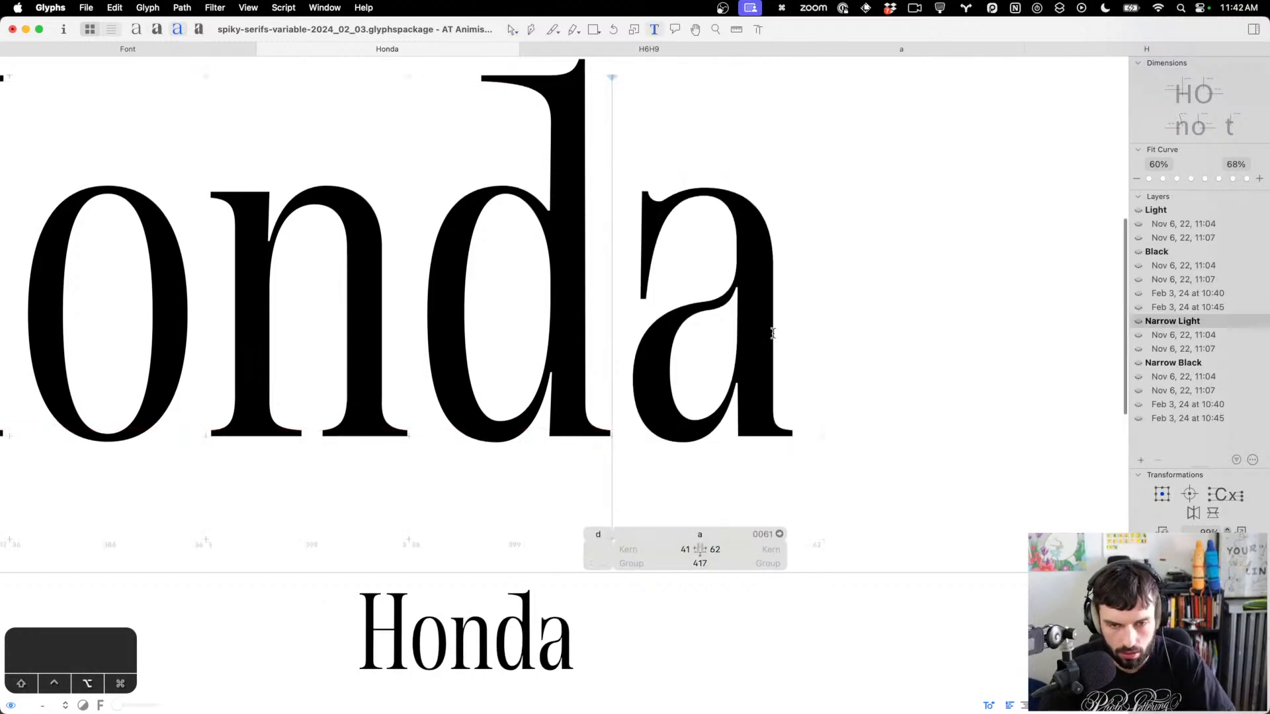
Move the outer bottom node of the d's bowl left to X 163 and preview the whole word
{"action": "scroll", "coordinate": [773, 326], "scroll_direction": "down", "scroll_amount": 5}
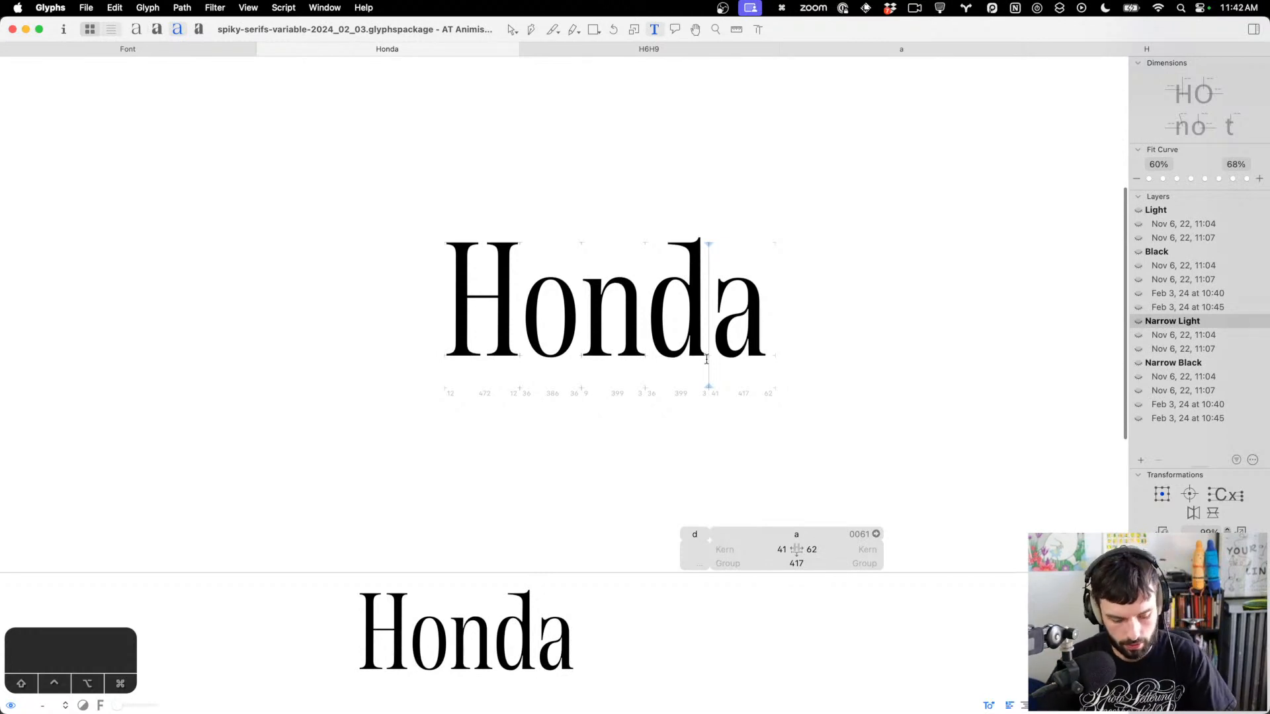
{"action": "scroll", "coordinate": [706, 359], "scroll_direction": "up", "scroll_amount": 5}
{"action": "left_click", "coordinate": [547, 359]}
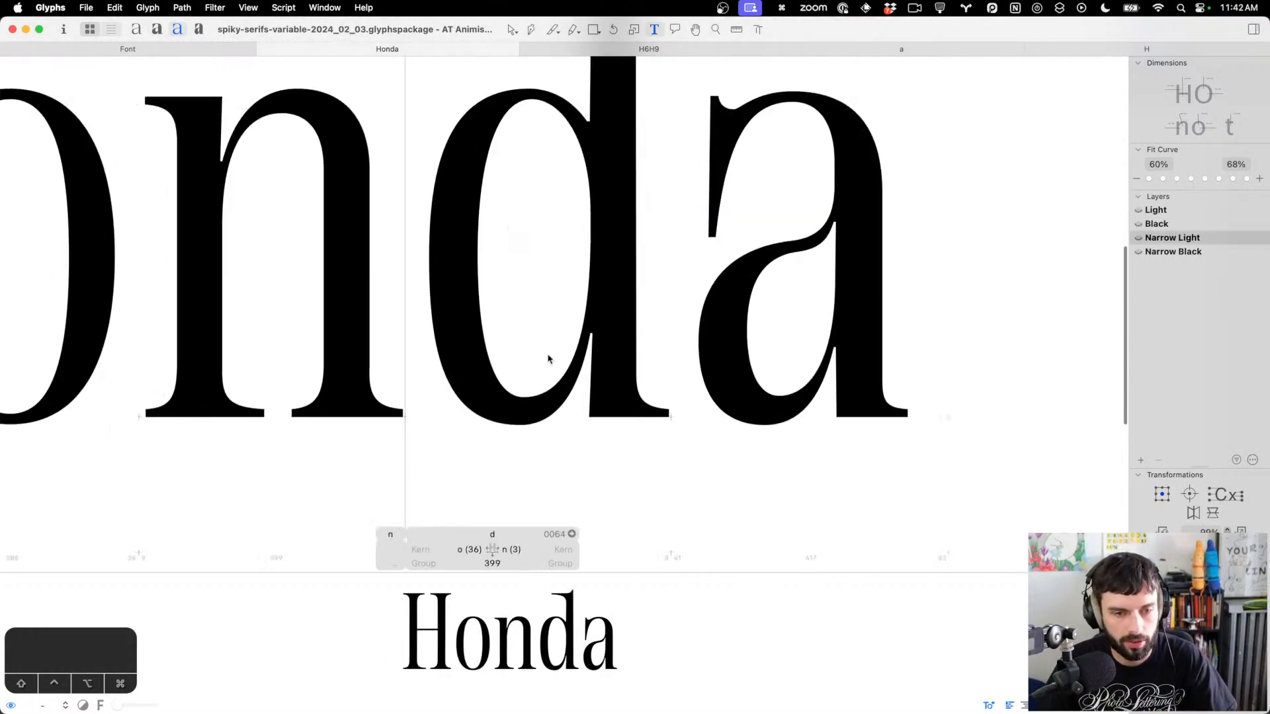
{"action": "double_click", "coordinate": [537, 423]}
{"action": "left_click", "coordinate": [514, 424]}
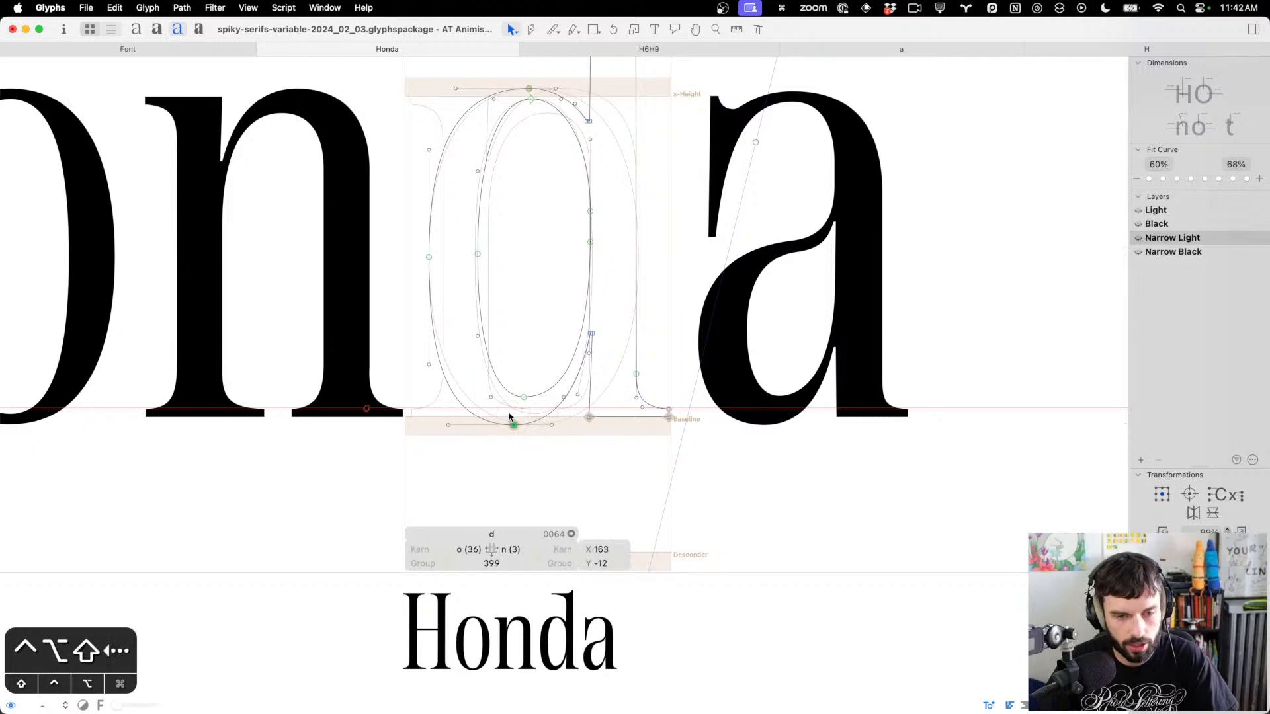
{"action": "key", "text": "t"}
{"action": "scroll", "coordinate": [582, 227], "scroll_direction": "down", "scroll_amount": 5}
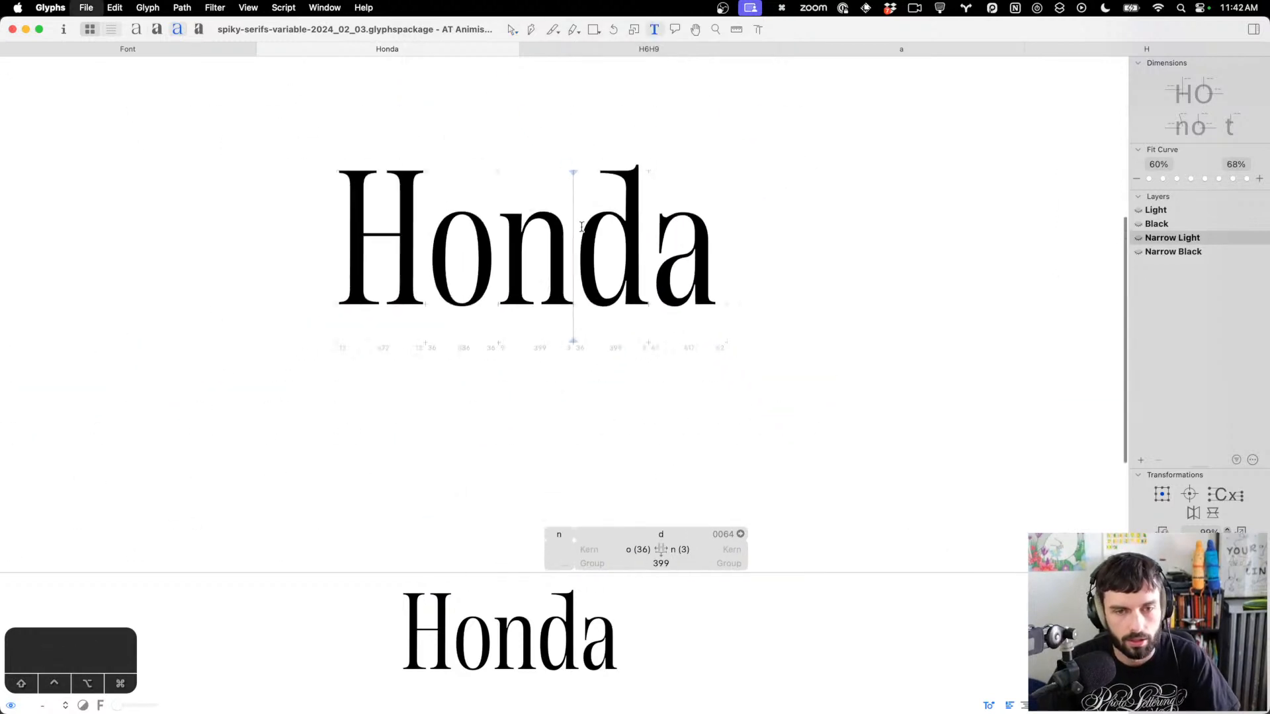
{"action": "scroll", "coordinate": [582, 226], "scroll_direction": "up", "scroll_amount": 5}
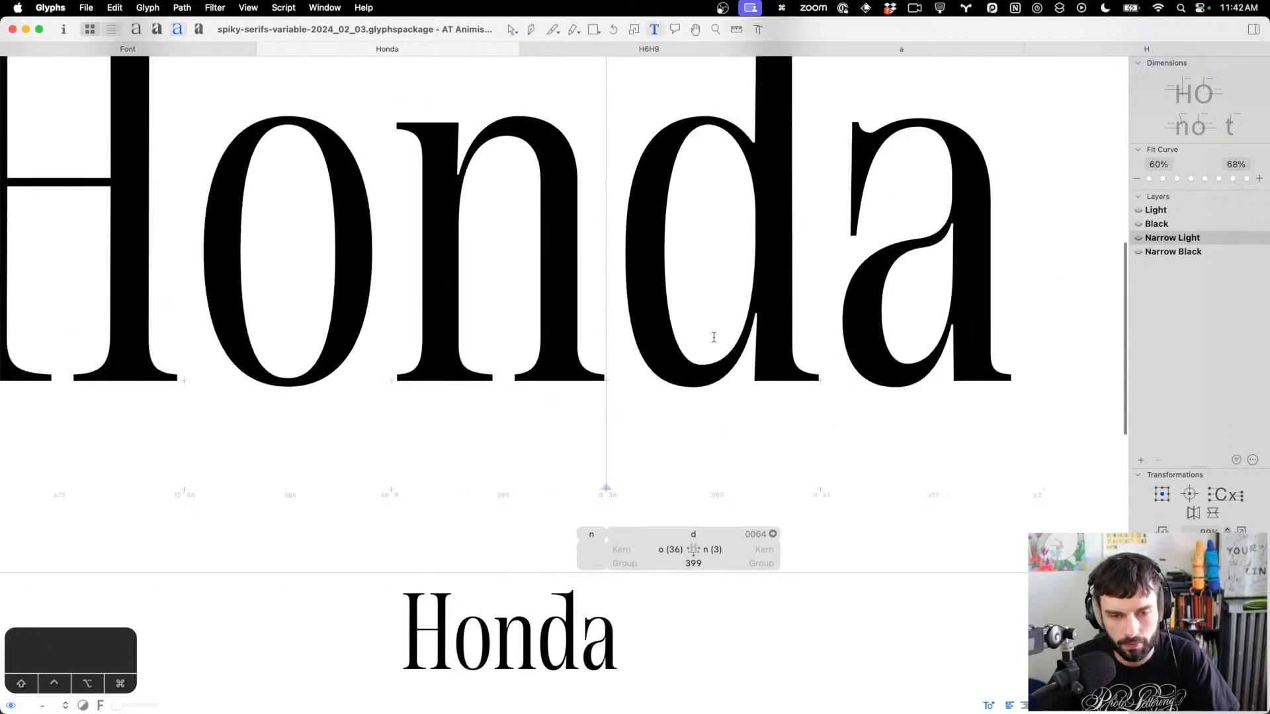
Move the inner bottom node of the d's bowl right to X 186 and lower the bowl-to-stem join nodes to Y 116
{"action": "scroll", "coordinate": [713, 338], "scroll_direction": "up", "scroll_amount": 2}
{"action": "double_click", "coordinate": [714, 339]}
{"action": "left_click_drag", "start_coordinate": [707, 389], "coordinate": [693, 440]}
{"action": "key", "text": "ctrl+alt+Right"}
{"action": "key", "text": "ctrl+alt+Right"}
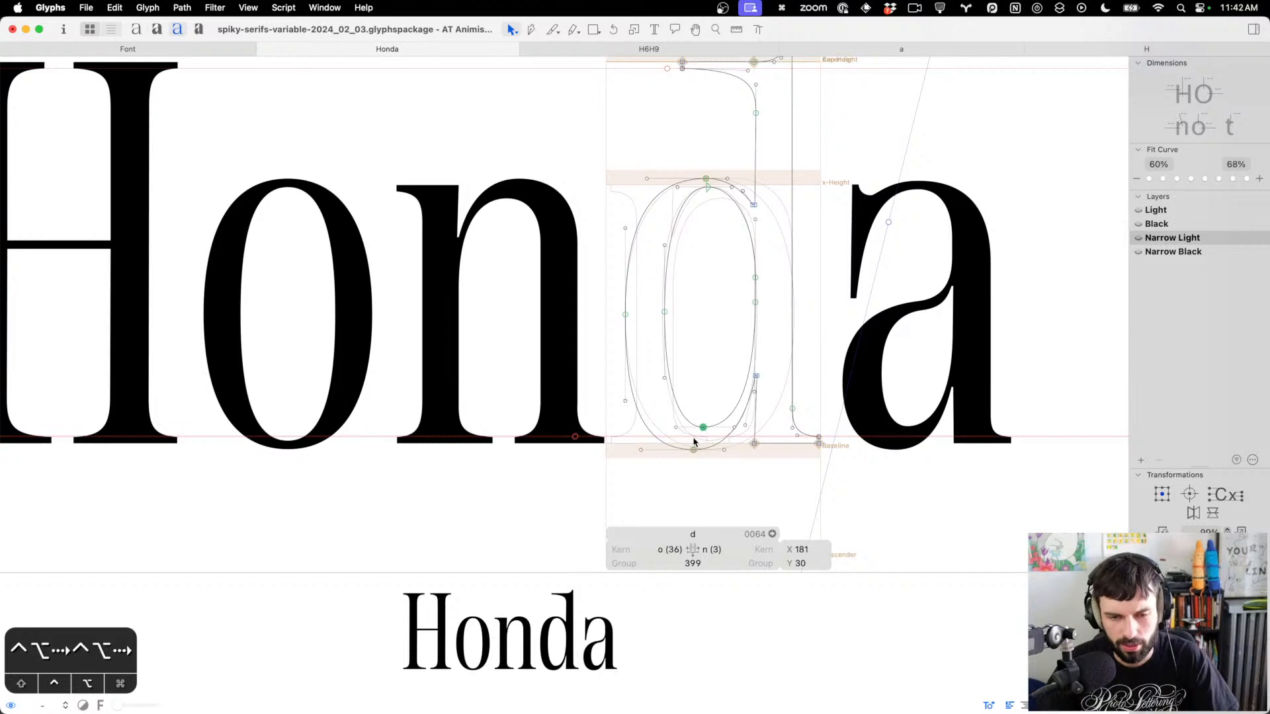
{"action": "key", "text": "ctrl+alt+Right"}
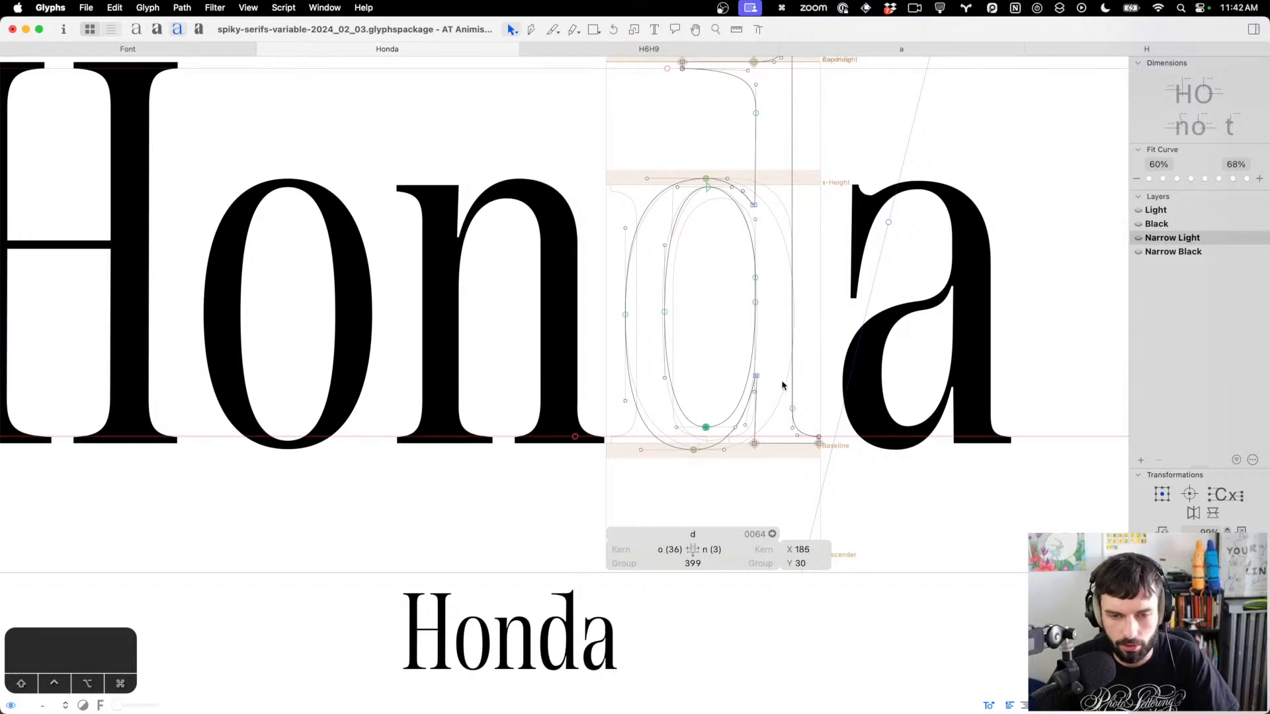
{"action": "left_click_drag", "start_coordinate": [781, 383], "coordinate": [728, 360]}
{"action": "key", "text": "ctrl+alt+shift+Down"}
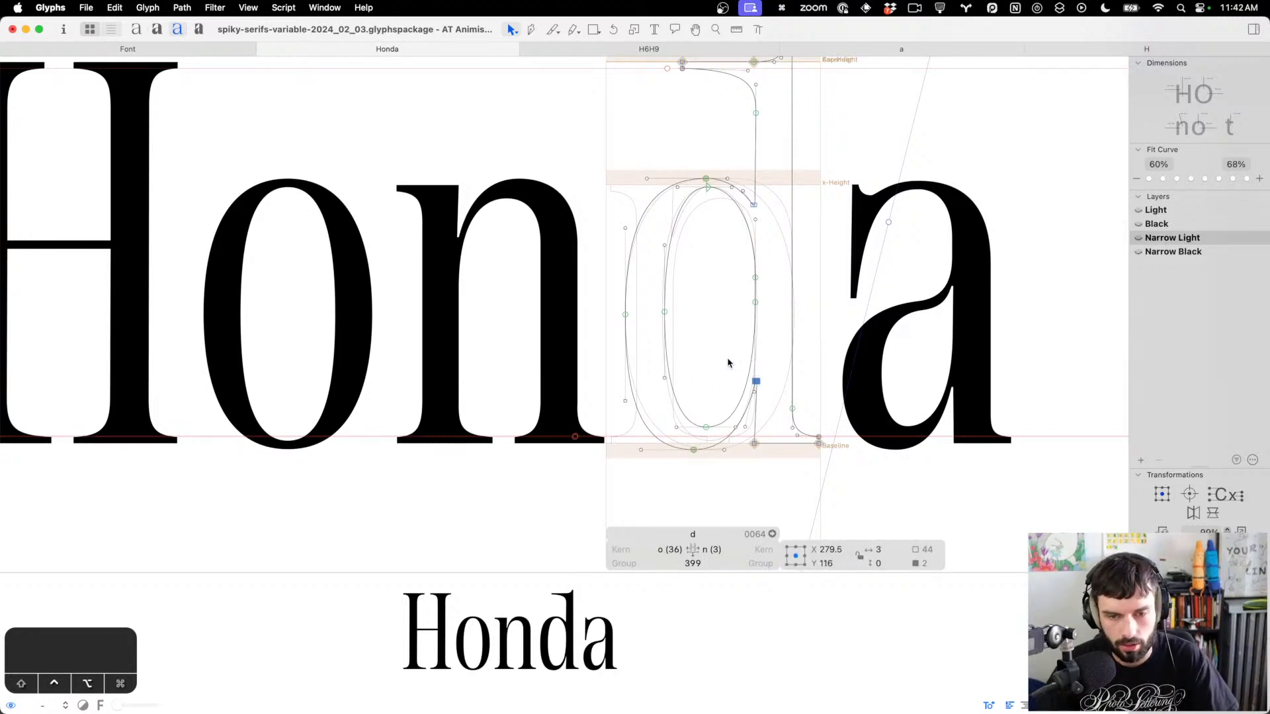
Lower the a's bottom bowl join nodes to Y 95 and its upper join nodes to Y 283
{"action": "double_click", "coordinate": [947, 343]}
{"action": "left_click_drag", "start_coordinate": [963, 376], "coordinate": [936, 393]}
{"action": "key", "text": "ctrl+alt+shift+Down"}
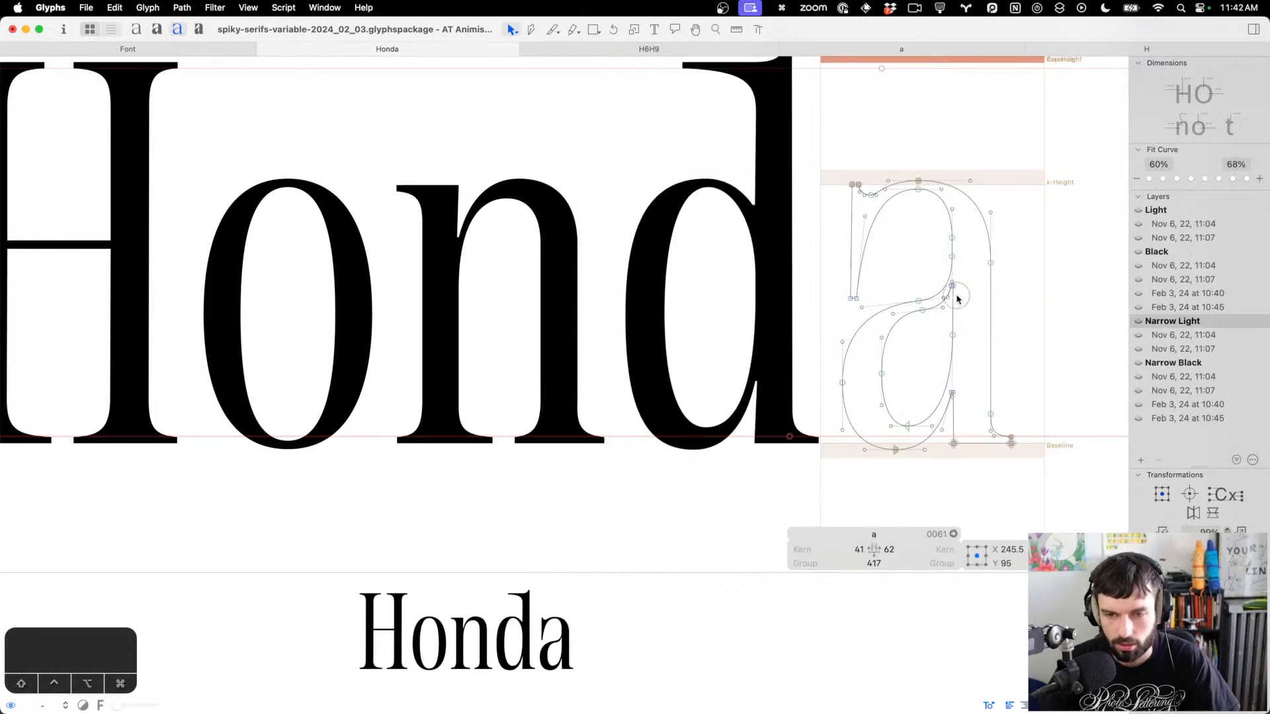
{"action": "left_click_drag", "start_coordinate": [956, 296], "coordinate": [945, 284]}
{"action": "key", "text": "ctrl+alt+shift+Down"}
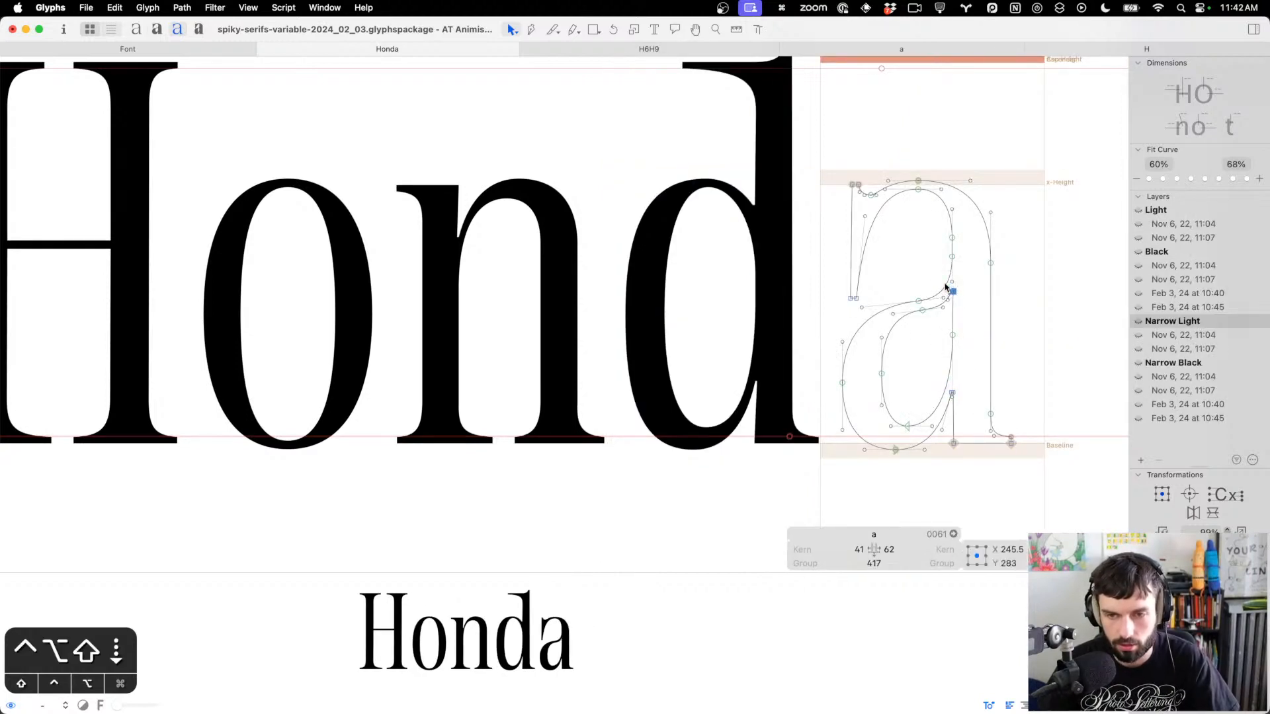
{"action": "key", "text": "t"}
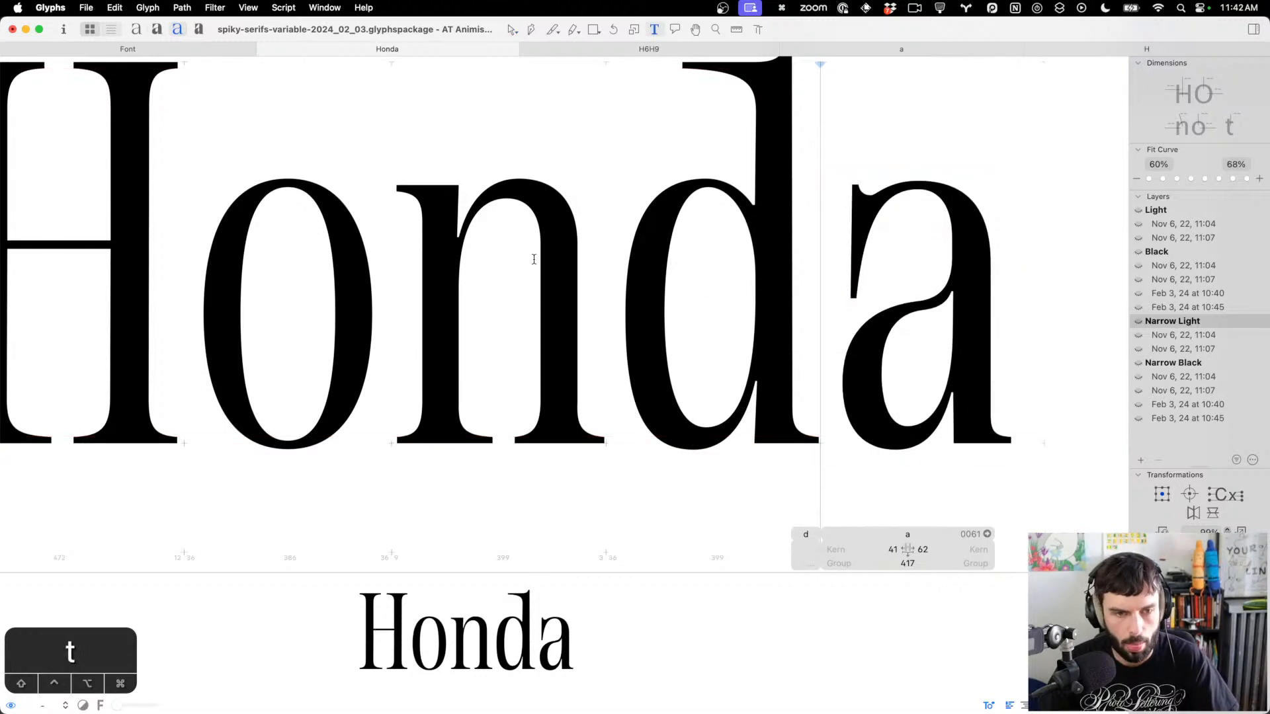
Raise the n's arch join nodes to Y 394 and preview the whole word
{"action": "double_click", "coordinate": [484, 254]}
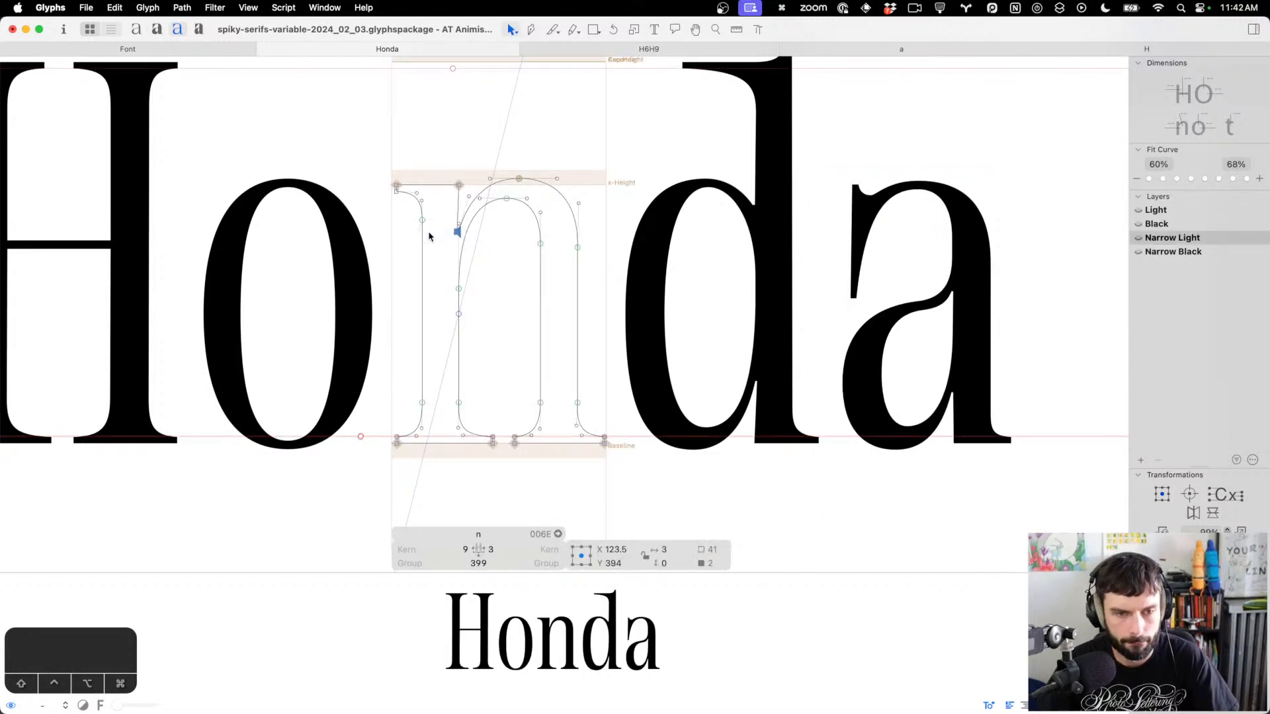
{"action": "key", "text": "t"}
{"action": "scroll", "coordinate": [623, 246], "scroll_direction": "down", "scroll_amount": 3}
{"action": "scroll", "coordinate": [623, 247], "scroll_direction": "down", "scroll_amount": 3}
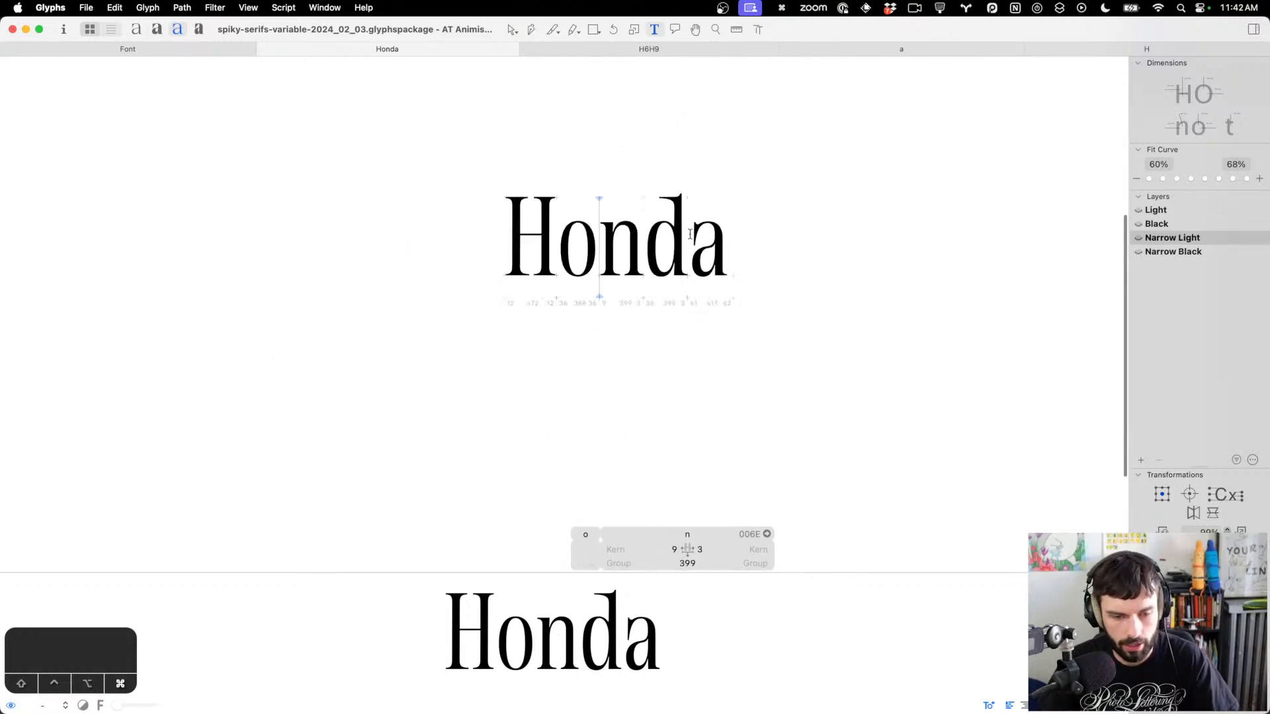
Switch to the Narrow Black master and set the a's left sidebearing to 13
{"action": "key", "text": "super+5"}
{"action": "key", "text": "super+4"}
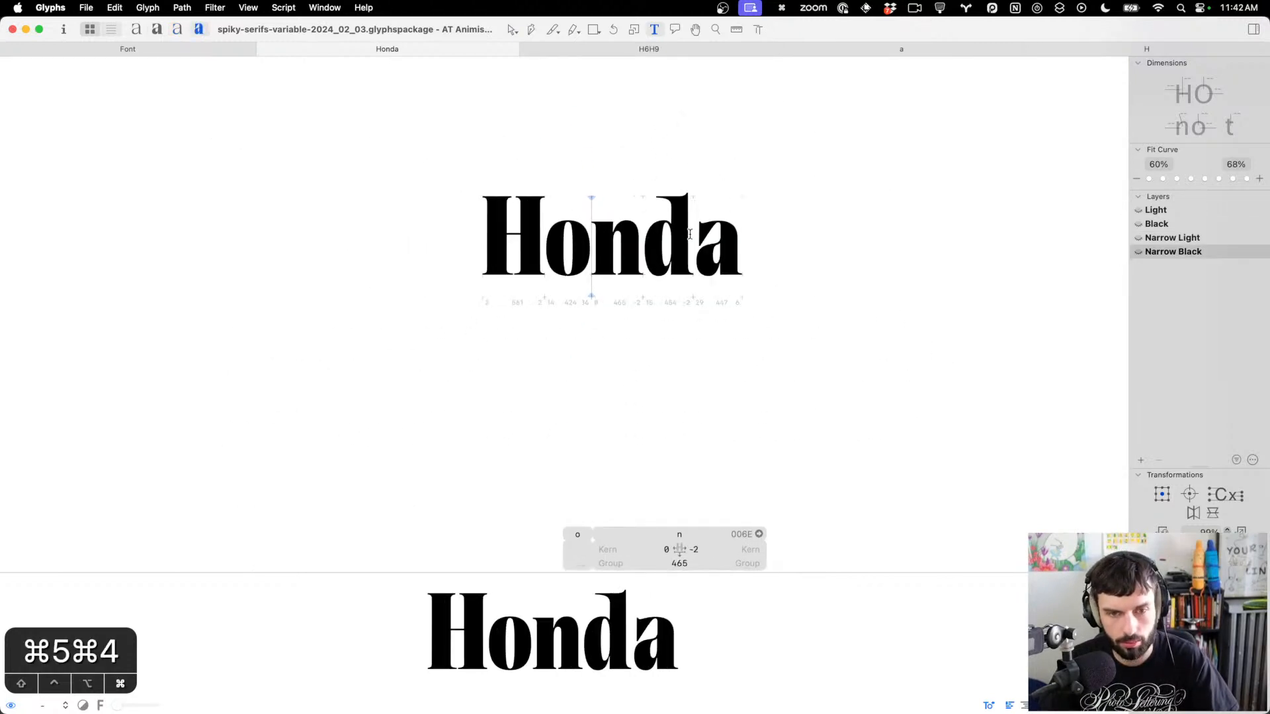
{"action": "left_click", "coordinate": [690, 233]}
{"action": "key", "text": "ctrl+shift+Left"}
{"action": "key", "text": "ctrl+shift+Left"}
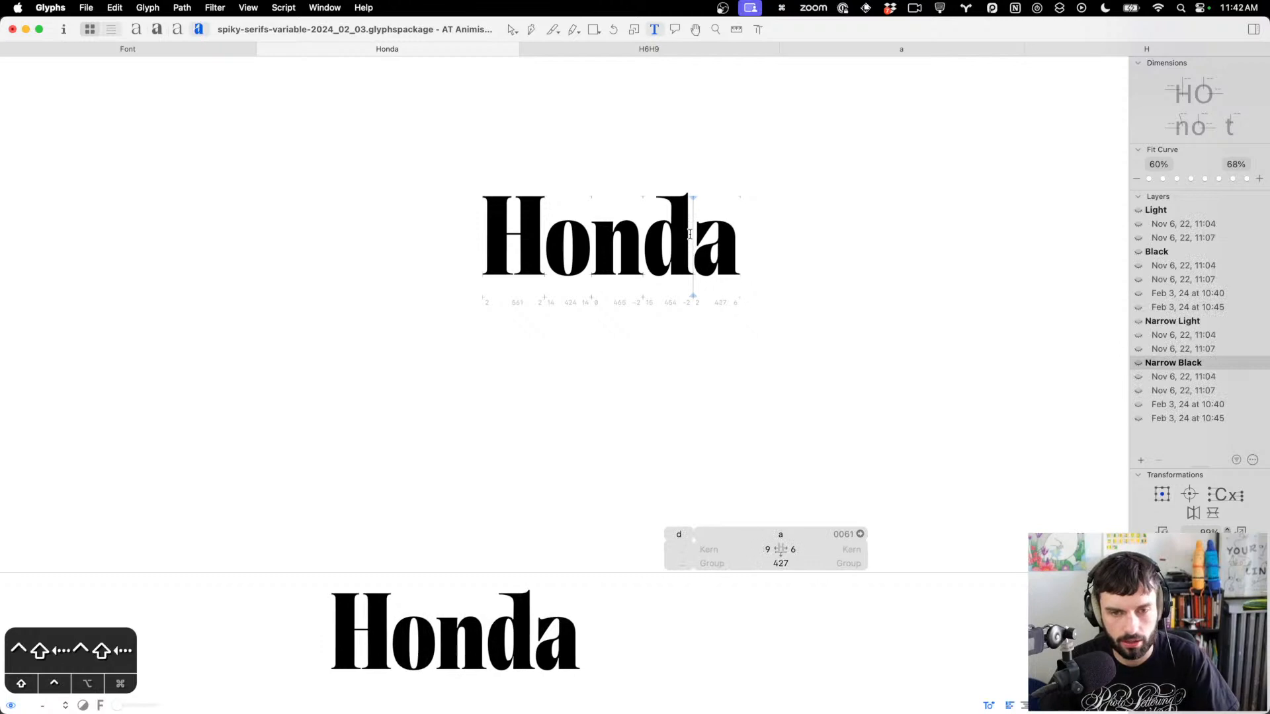
{"action": "key", "text": "ctrl+Right"}
{"action": "key", "text": "ctrl+Right"}
{"action": "key", "text": "ctrl+Right"}
{"action": "key", "text": "ctrl+Right"}
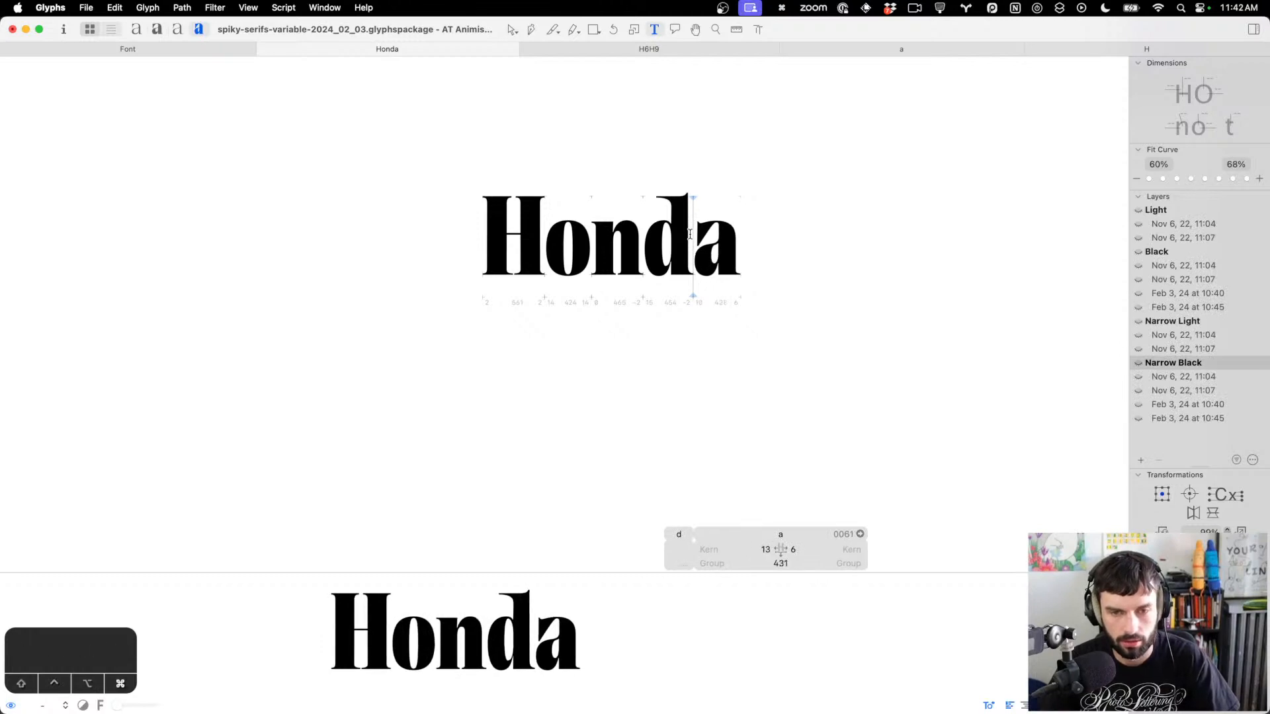
Set the a's right sidebearing to -2 in the Narrow Black master and save the font
{"action": "key", "text": "super+Left"}
{"action": "key", "text": "super+Left"}
{"action": "key", "text": "super+Left"}
{"action": "key", "text": "super+Left"}
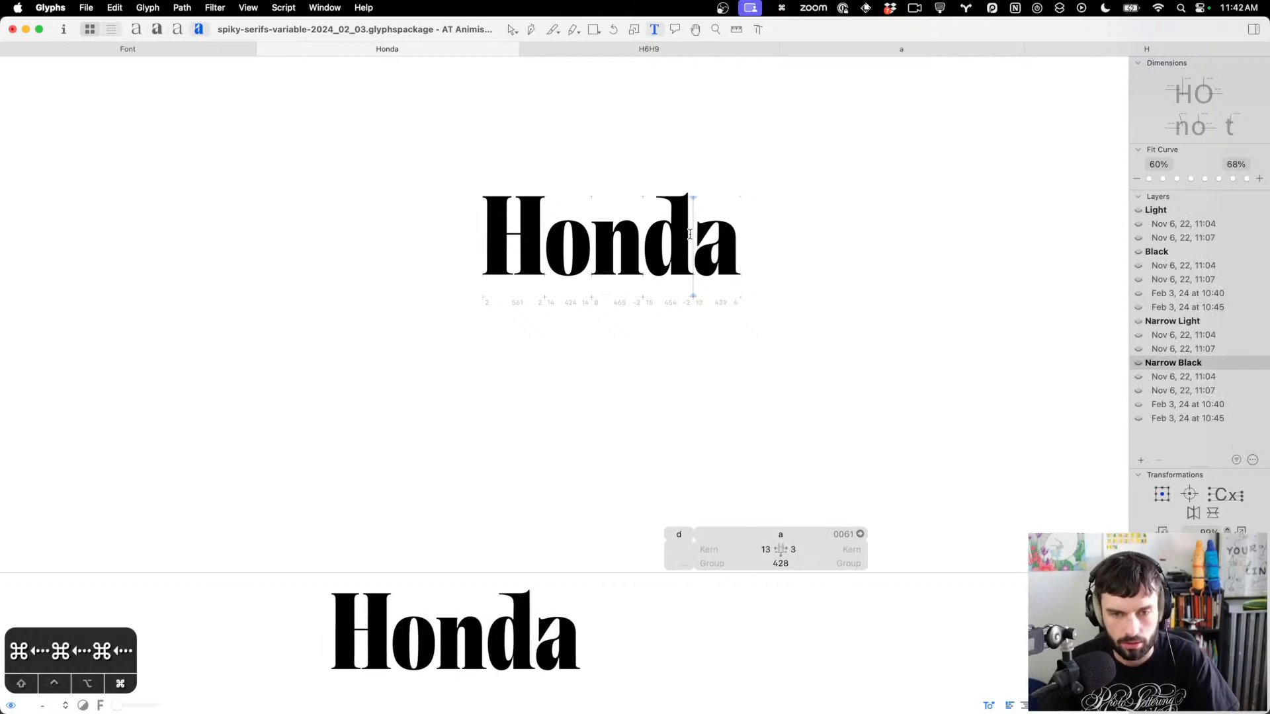
{"action": "key", "text": "super+s"}
{"action": "key", "text": "super+Left"}
{"action": "key", "text": "super+Left"}
{"action": "key", "text": "super+Left"}
{"action": "key", "text": "super+Left"}
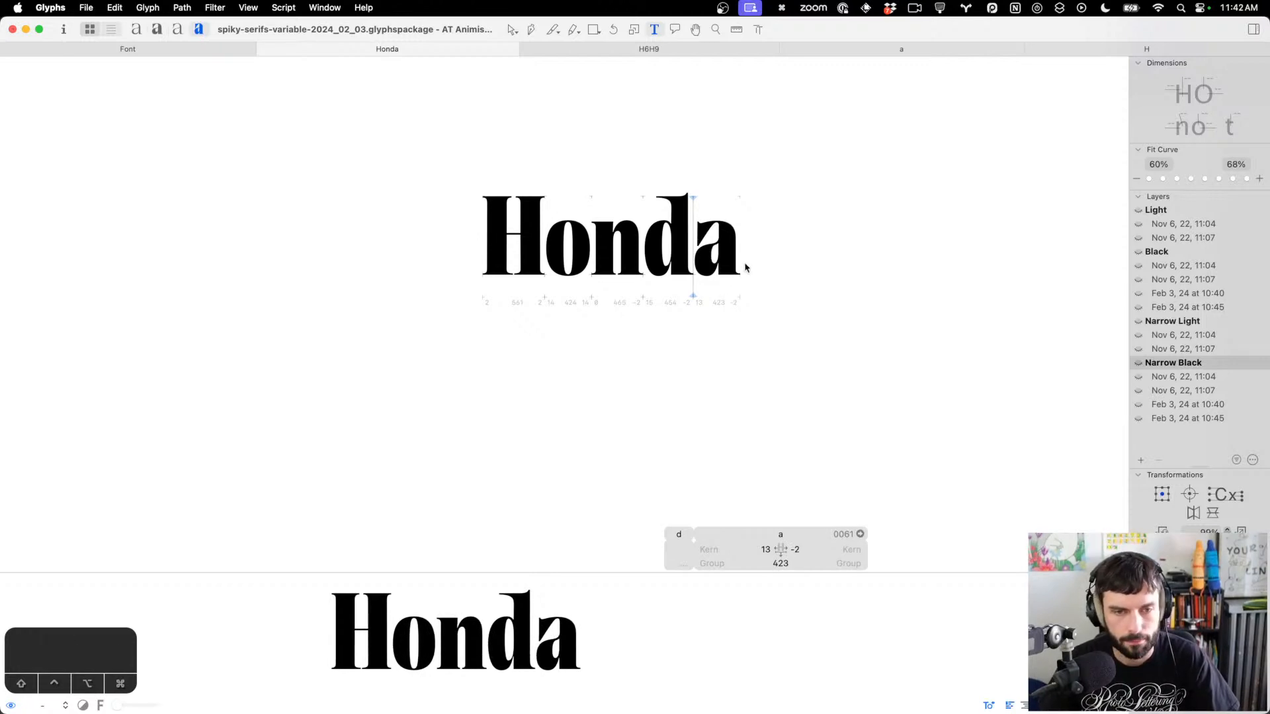
{"action": "key", "text": "super+s"}
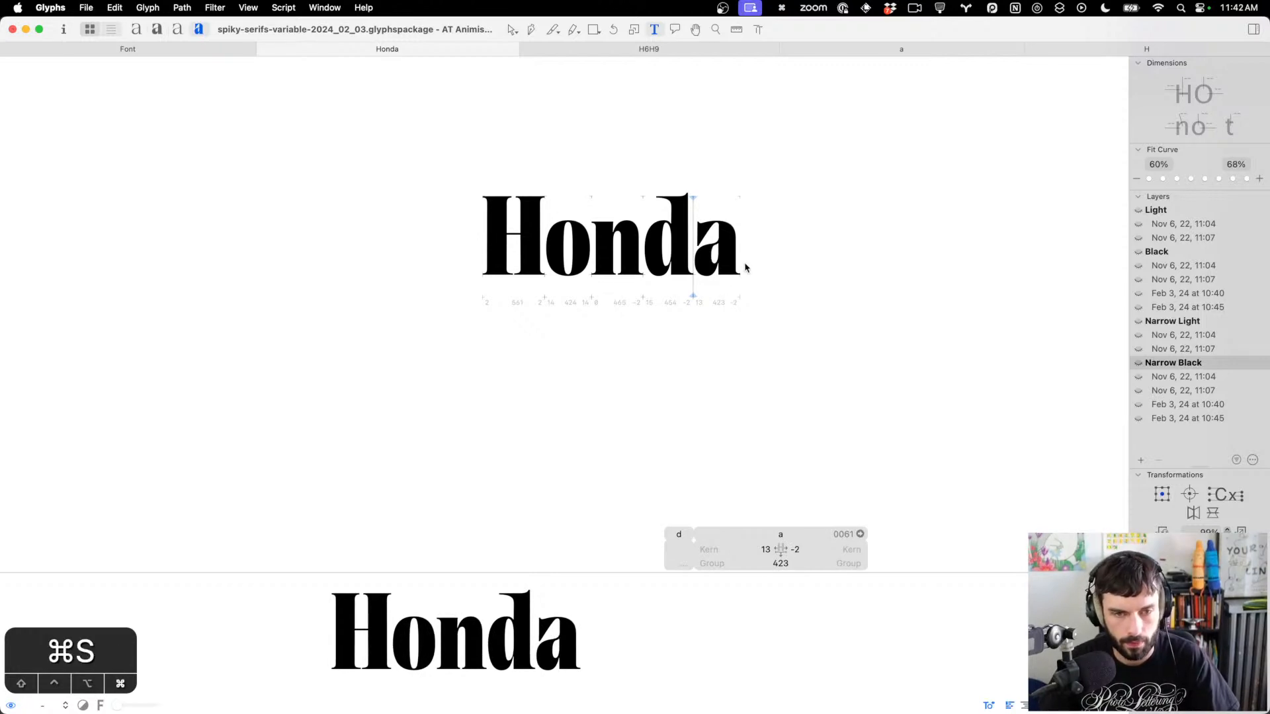
Filter the font overview to glyphs with incompatible masters and open the a for editing
{"action": "left_click", "coordinate": [114, 51]}
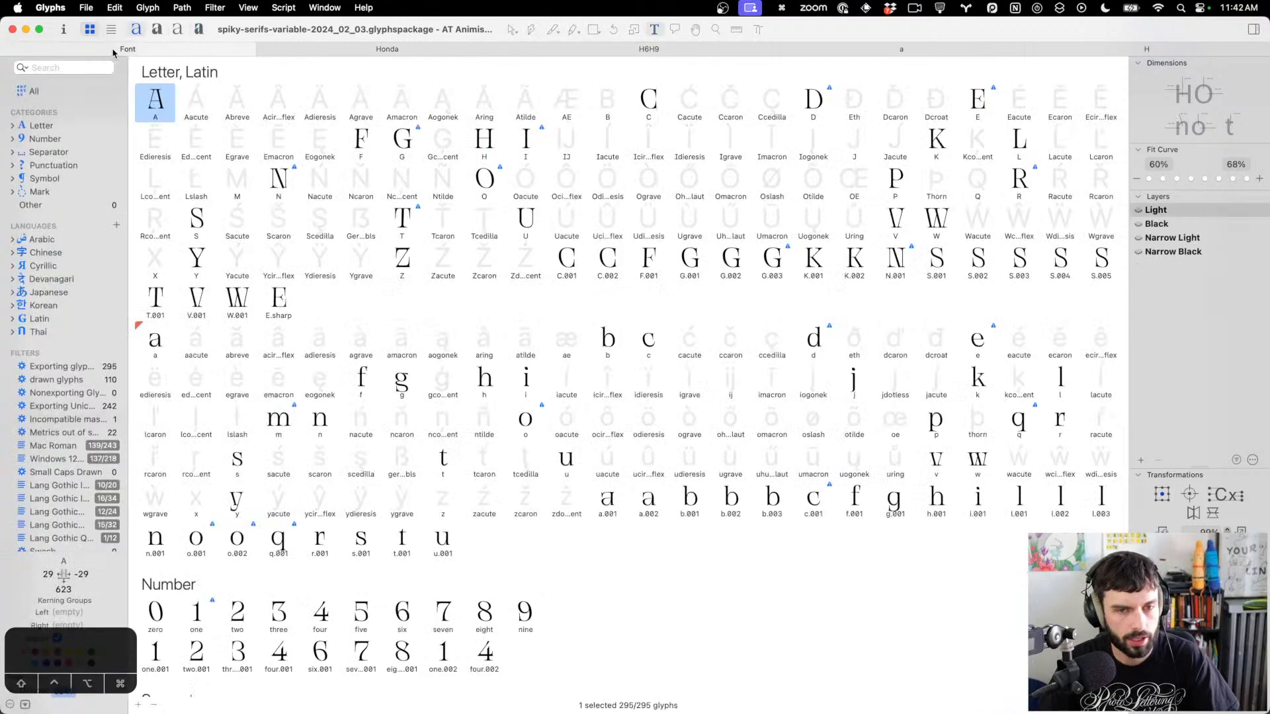
{"action": "left_click", "coordinate": [68, 421]}
{"action": "double_click", "coordinate": [154, 99]}
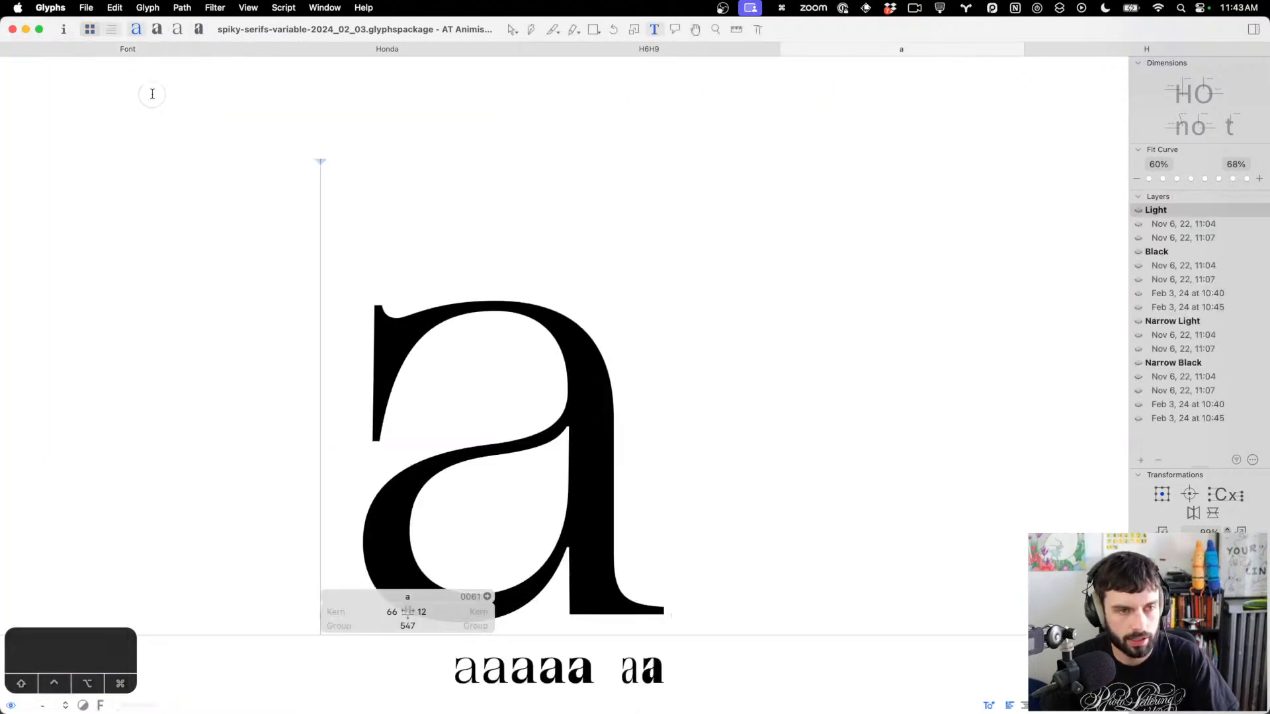
Display the a's outline with master compatibility shown alongside the other masters
{"action": "scroll", "coordinate": [413, 377], "scroll_direction": "down", "scroll_amount": 4}
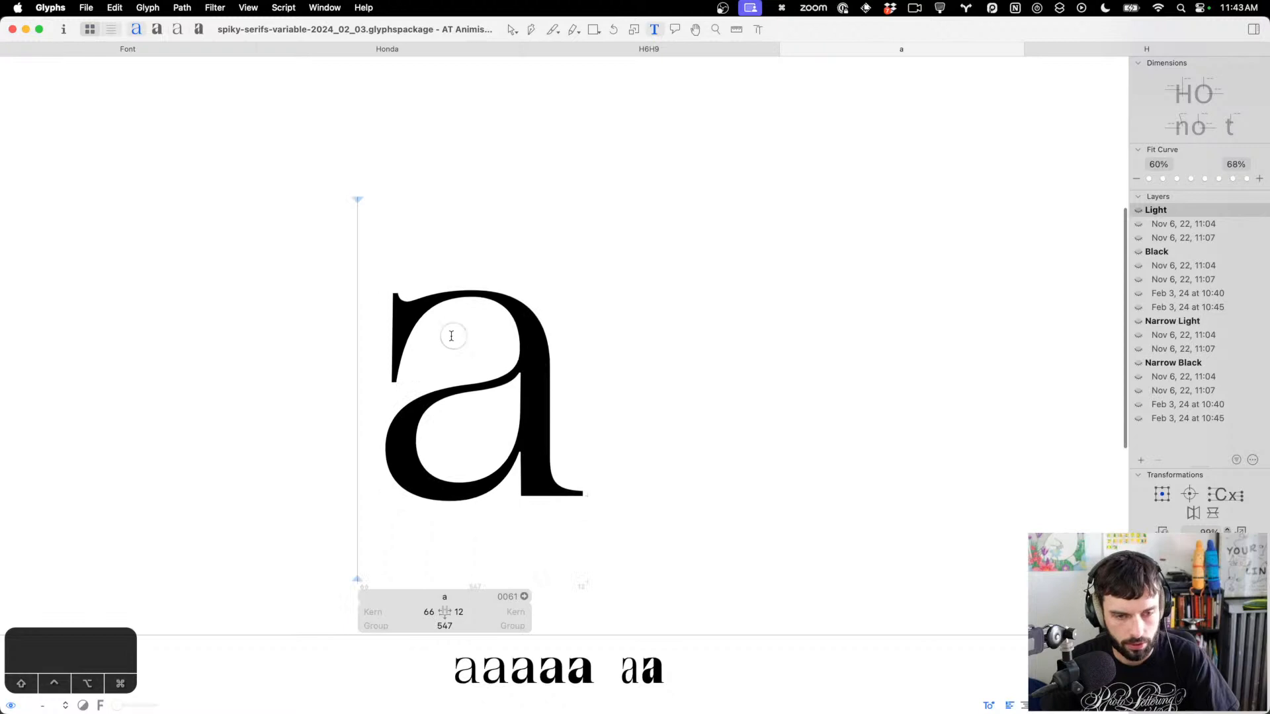
{"action": "key", "text": "Escape"}
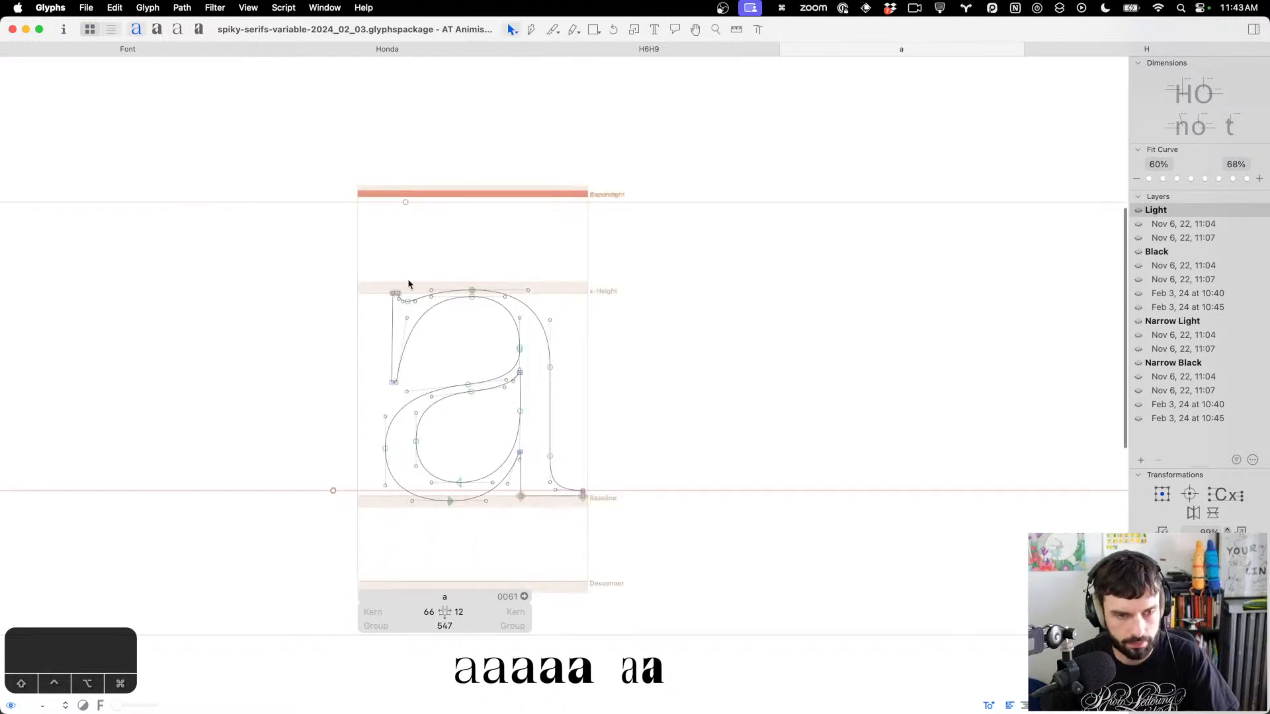
{"action": "left_click", "coordinate": [225, 7]}
{"action": "mouse_move", "coordinate": [248, 7]}
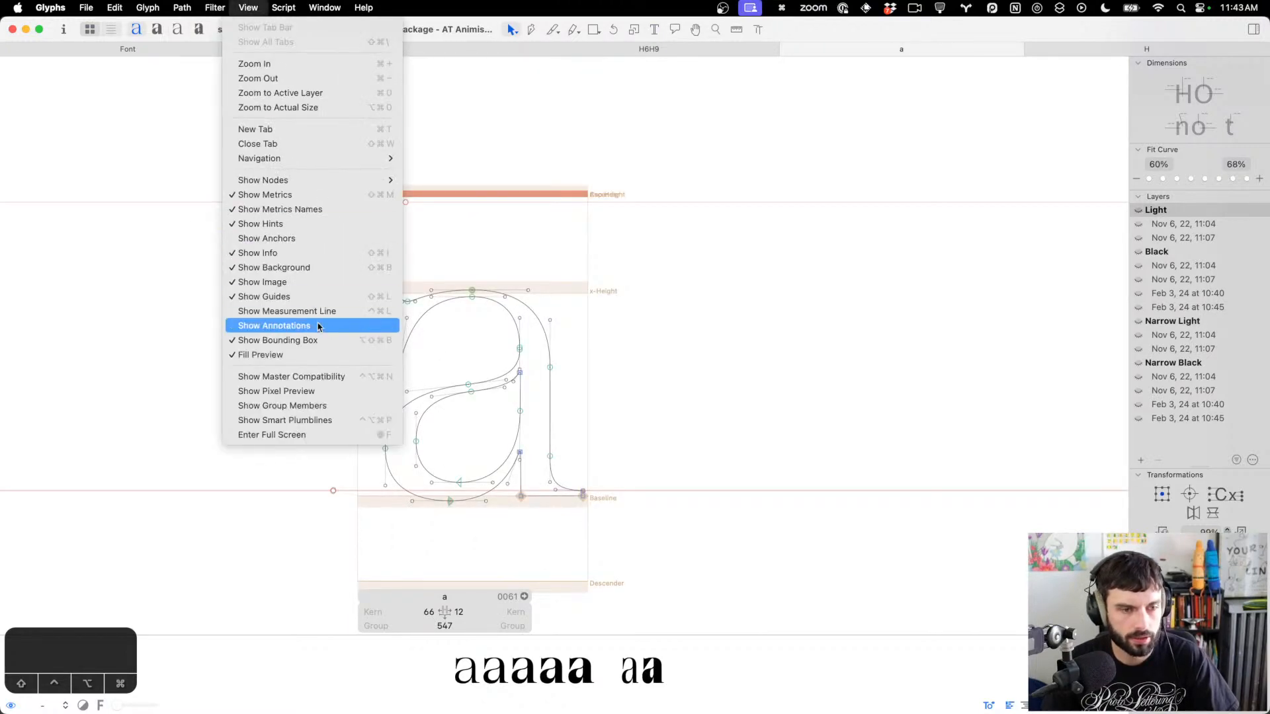
{"action": "left_click", "coordinate": [334, 376]}
{"action": "scroll", "coordinate": [486, 336], "scroll_direction": "down", "scroll_amount": 5}
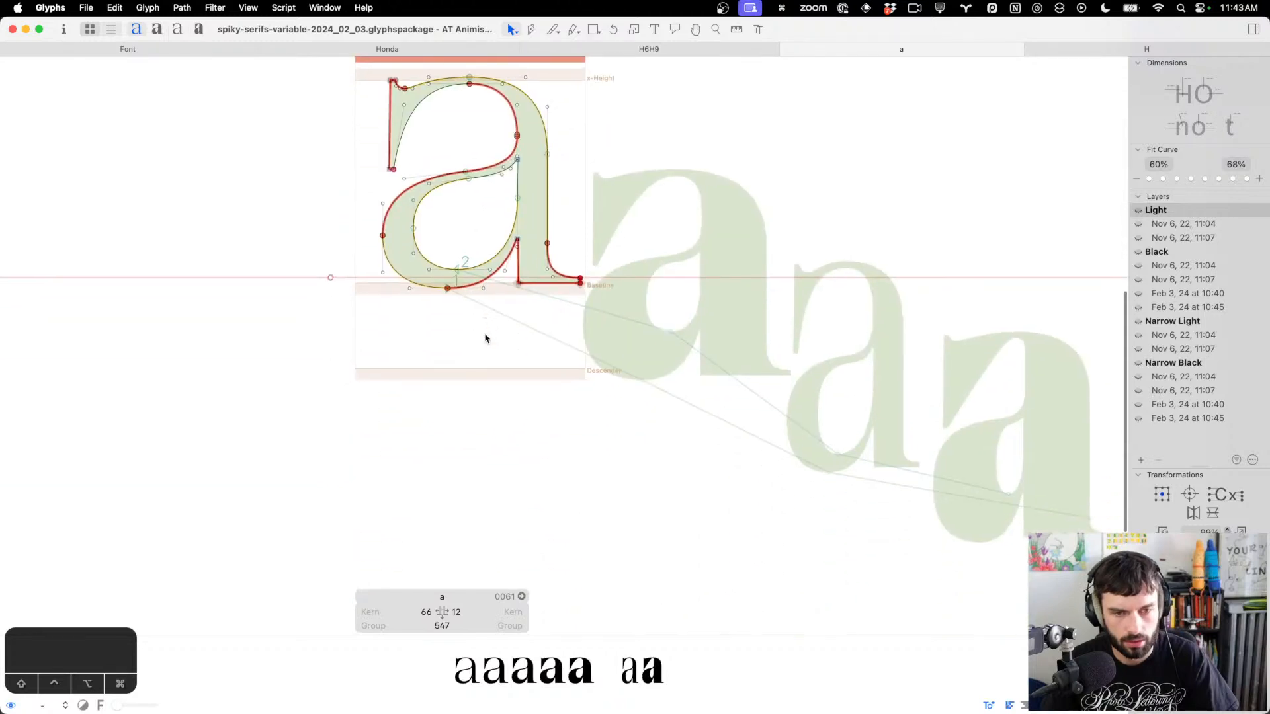
Compare the a across the Black, Narrow Black and Narrow Light masters, correct Narrow Black's mismatched path start point, and save
{"action": "key", "text": "super+2"}
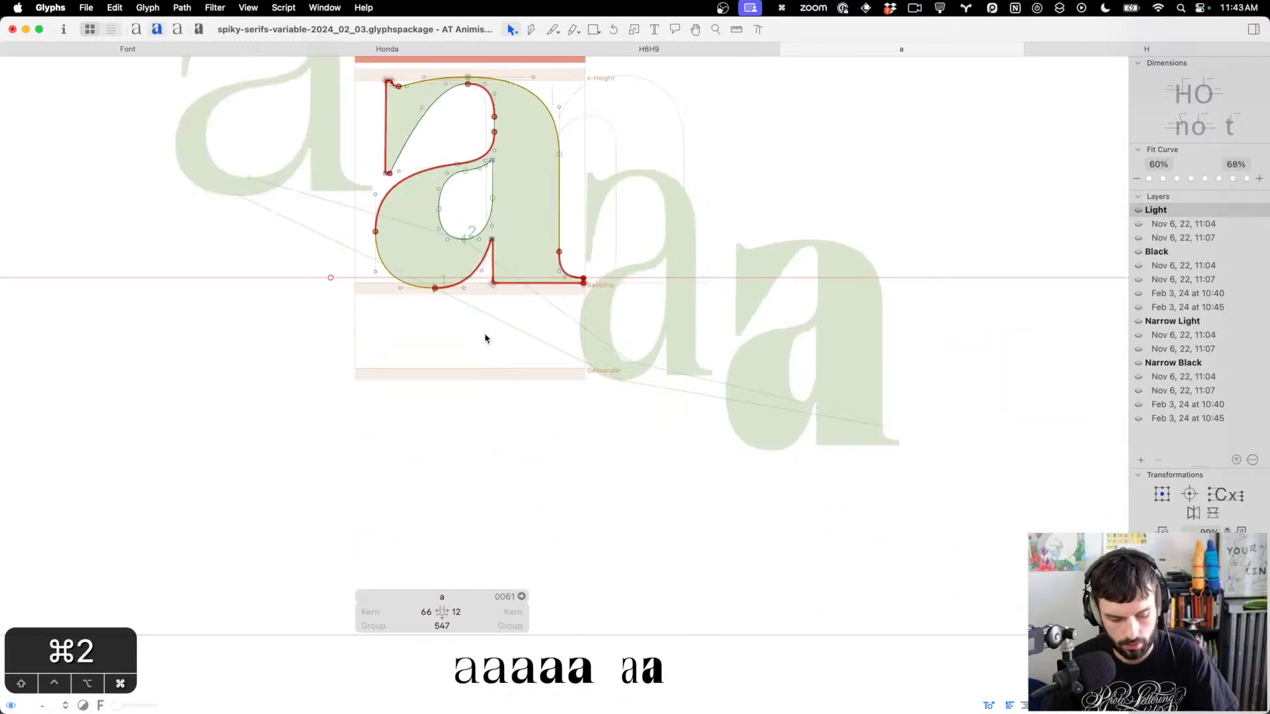
{"action": "key", "text": "super+4"}
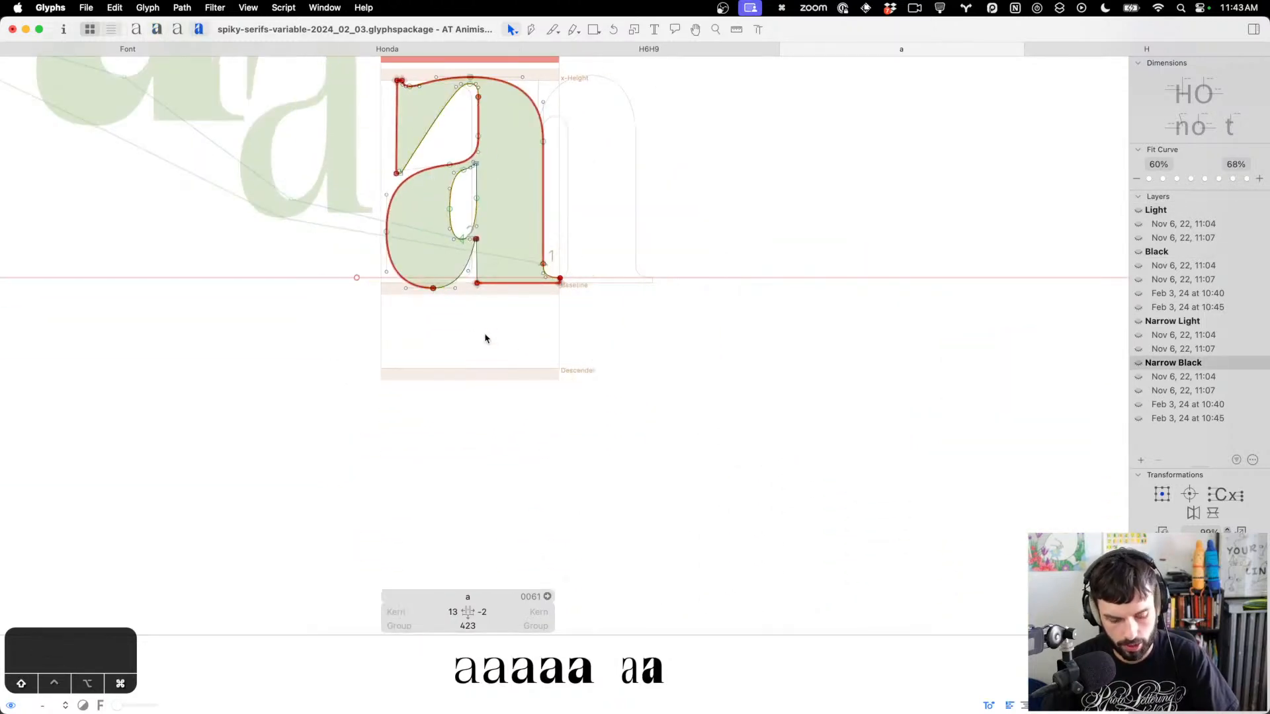
{"action": "key", "text": "super+3"}
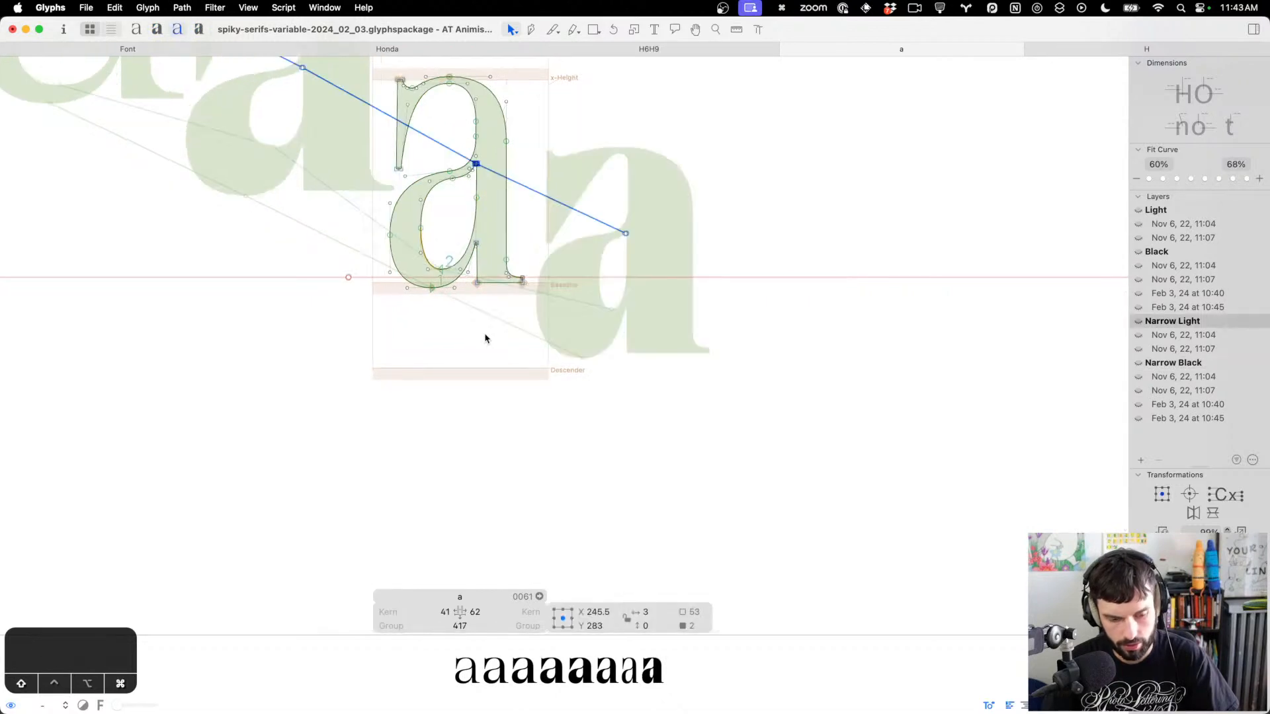
{"action": "left_click", "coordinate": [485, 339]}
{"action": "key", "text": "super+s"}
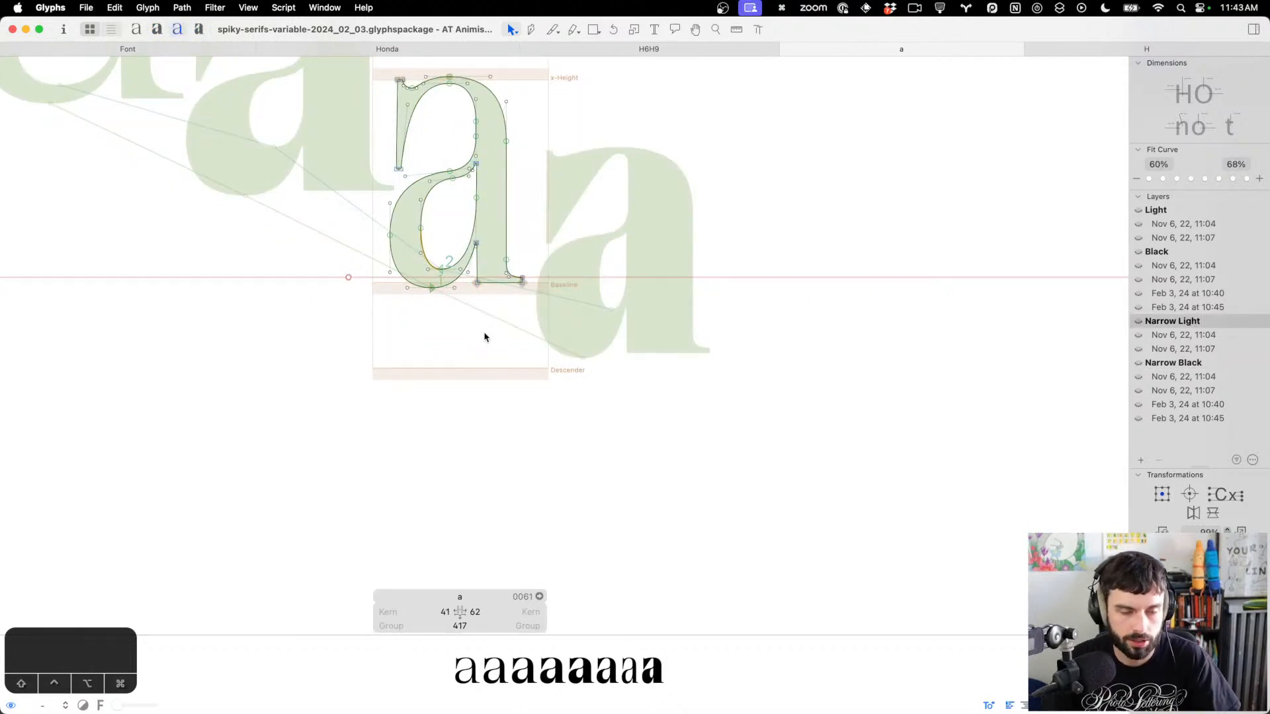
Inspect how all of the a's nodes connect across the four masters
{"action": "scroll", "coordinate": [485, 338], "scroll_direction": "left", "scroll_amount": 5}
{"action": "scroll", "coordinate": [485, 338], "scroll_direction": "up", "scroll_amount": 4}
{"action": "key", "text": "super+a"}
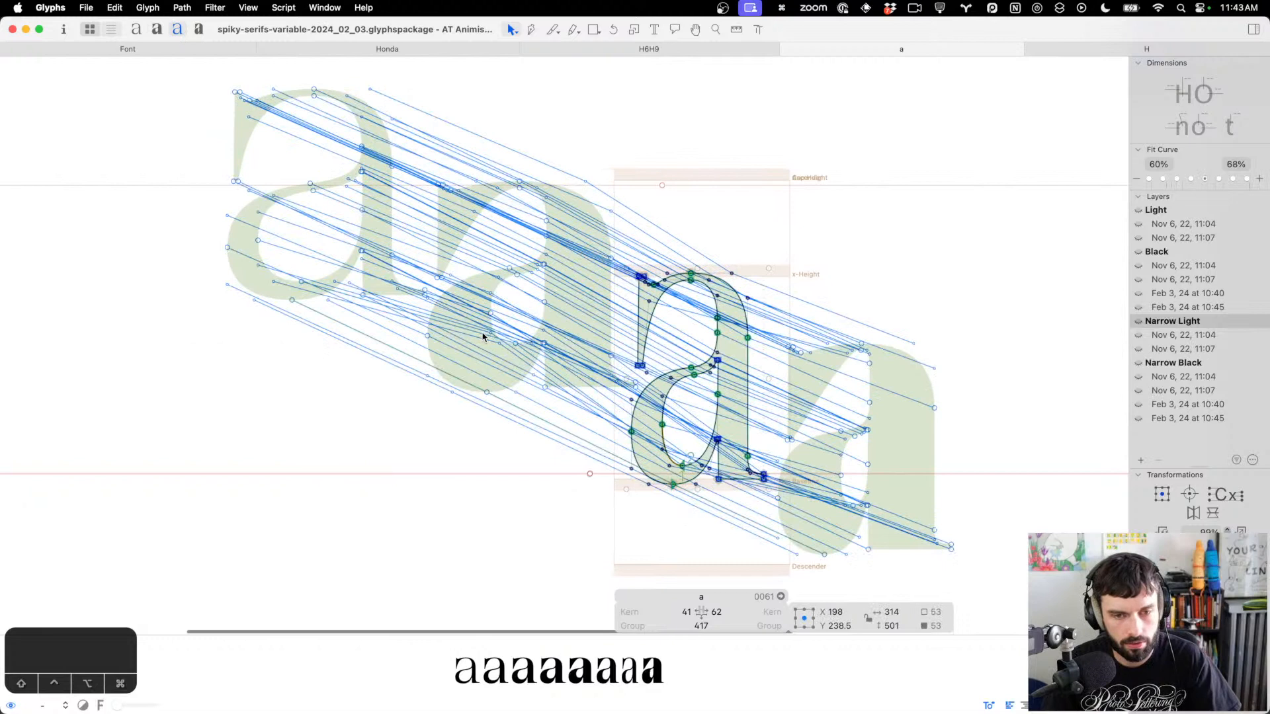
{"action": "left_click", "coordinate": [749, 177]}
Build spacing test lines "nnann" and "ooaoo" around the a in the Narrow Light master
{"action": "type", "text": "t"}
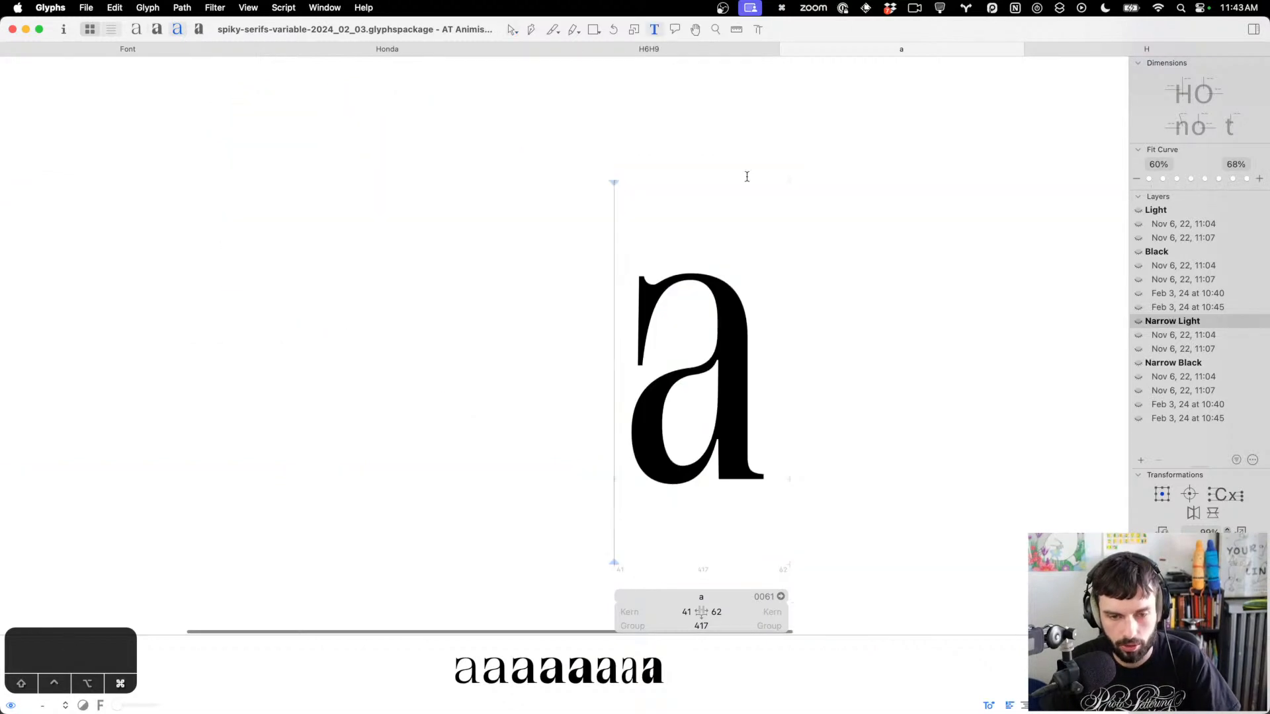
{"action": "type", "text": "nn"}
{"action": "key", "text": "Right"}
{"action": "key", "text": "Right"}
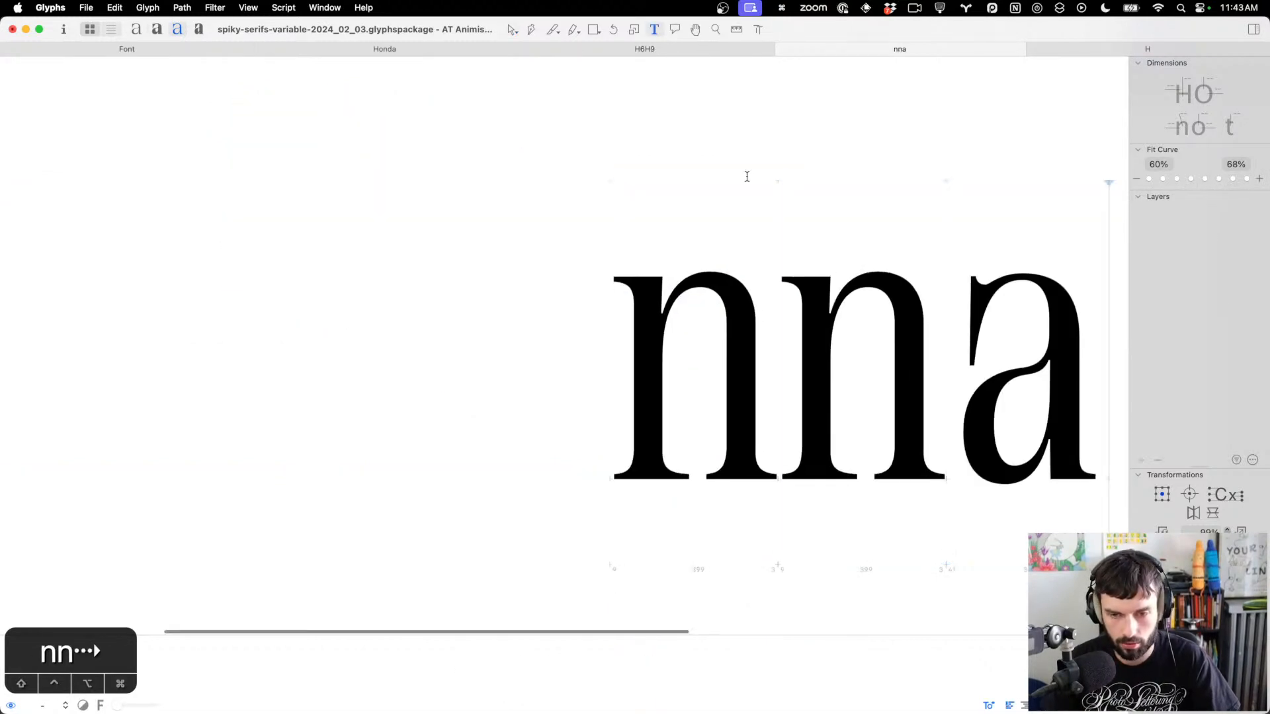
{"action": "type", "text": "nn"}
{"action": "scroll", "coordinate": [699, 178], "scroll_direction": "down", "scroll_amount": 3}
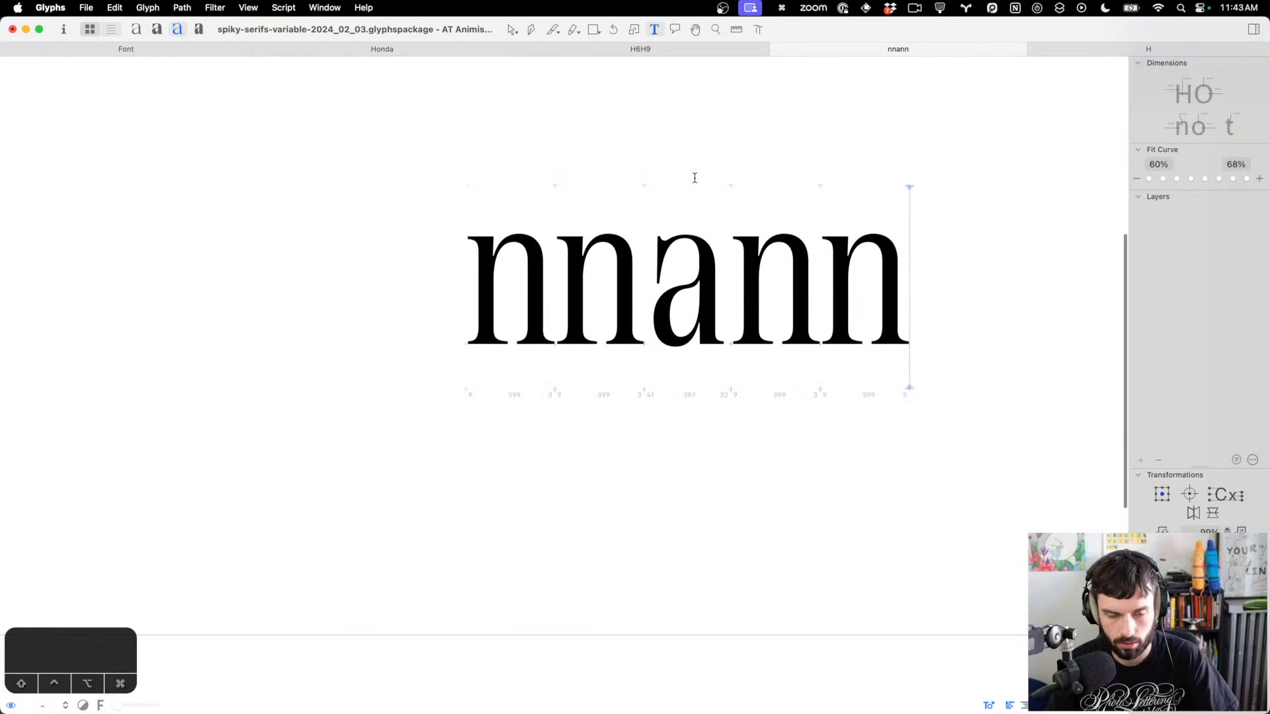
{"action": "key", "text": "Return"}
{"action": "type", "text": "ooaoo"}
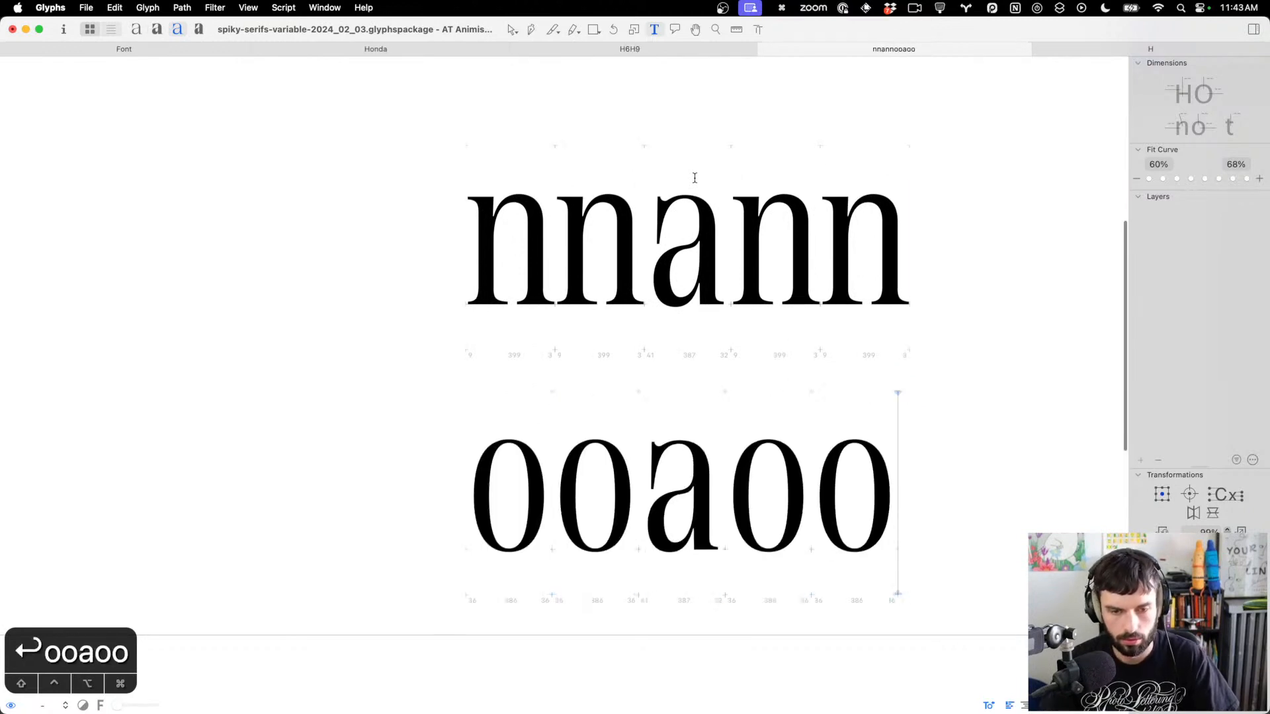
{"action": "scroll", "coordinate": [664, 278], "scroll_direction": "down", "scroll_amount": 2}
Set the a's left sidebearing to 25 in the Narrow Light master
{"action": "left_click", "coordinate": [653, 447]}
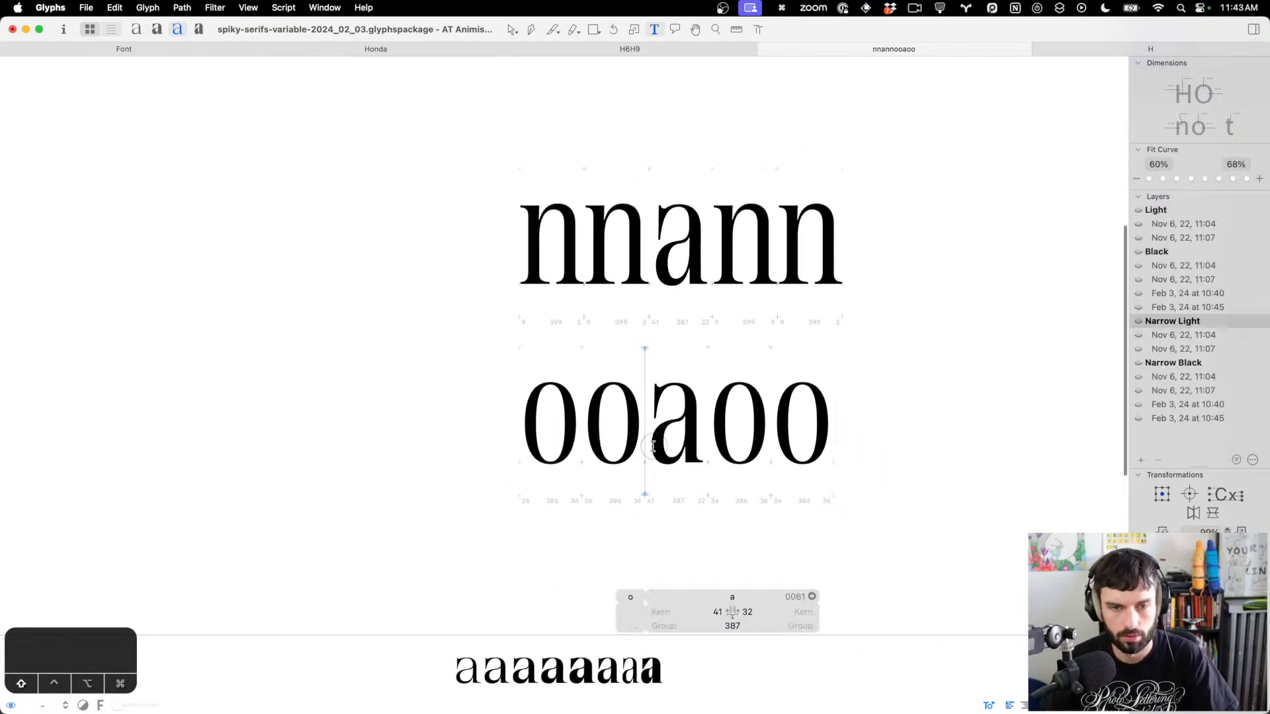
{"action": "key", "text": "ctrl+shift+Left"}
{"action": "key", "text": "ctrl+shift+Left"}
{"action": "key", "text": "ctrl+Right"}
{"action": "key", "text": "ctrl+Right"}
{"action": "key", "text": "ctrl+Right"}
{"action": "key", "text": "ctrl+Right"}
{"action": "key", "text": "ctrl+Right"}
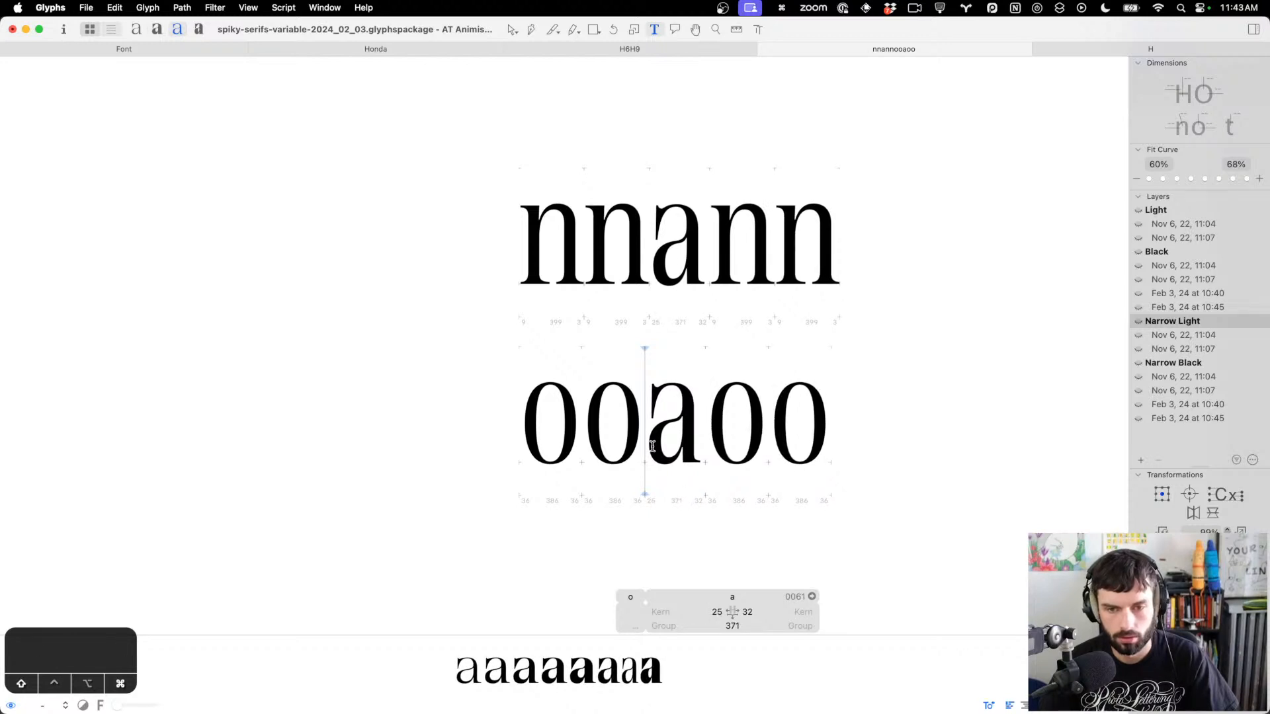
Tighten the a's right sidebearing to 3 in the Narrow Light master and save the font
{"action": "key", "text": "shift+super+Left"}
{"action": "key", "text": "shift+super+Left"}
{"action": "key", "text": "shift+super+Left"}
{"action": "key", "text": "super+Right"}
{"action": "key", "text": "super+s"}
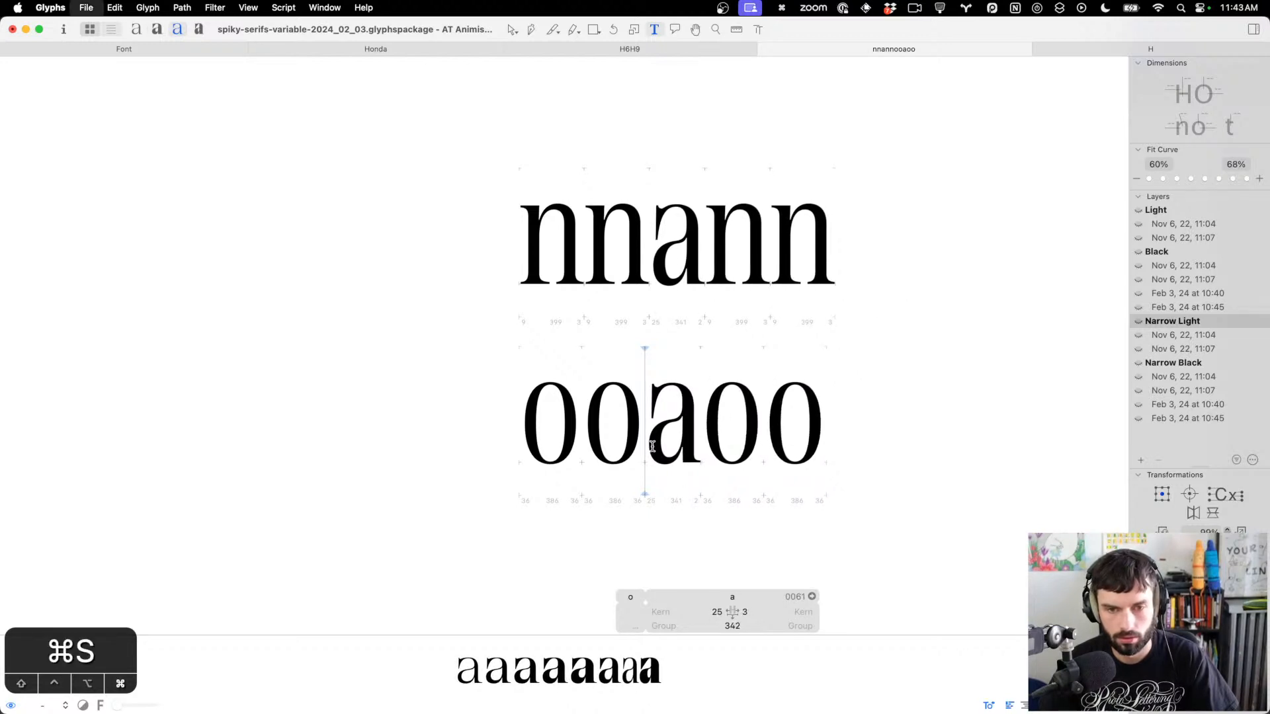
In the Narrow Black master, lower the two end nodes of the a's upper terminal to about Y 250 and review the test lines
{"action": "key", "text": "super+4"}
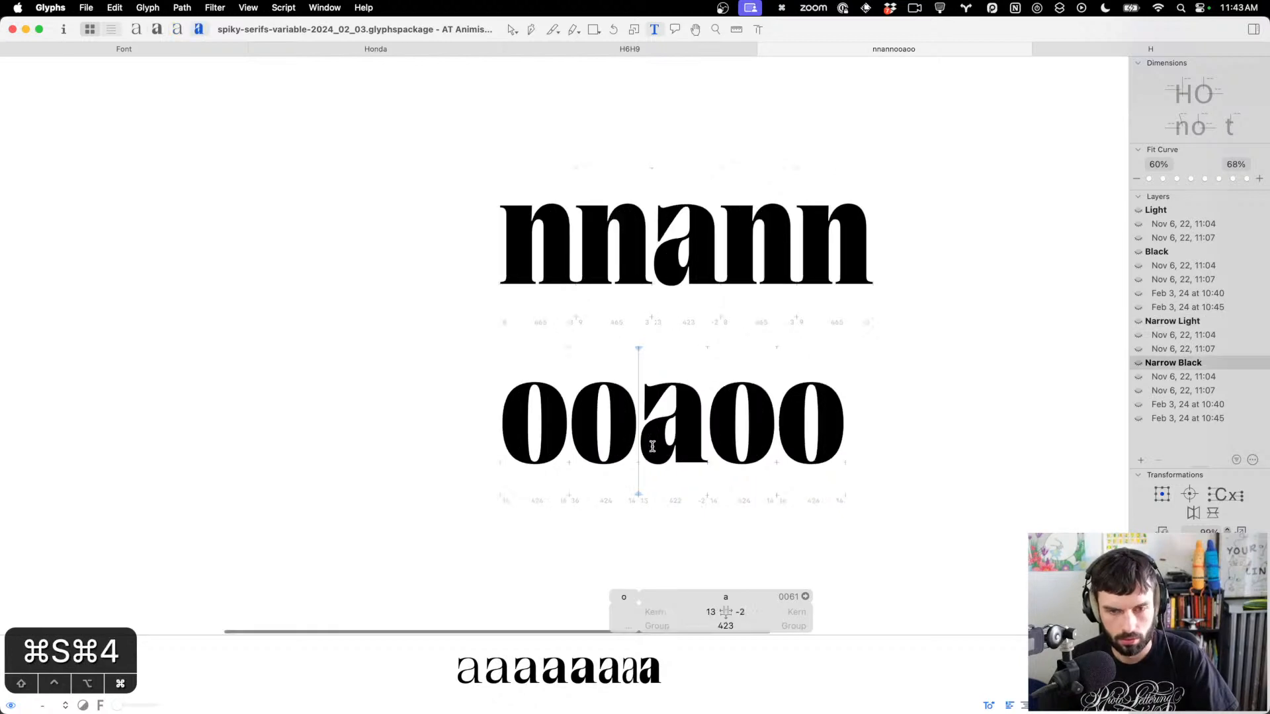
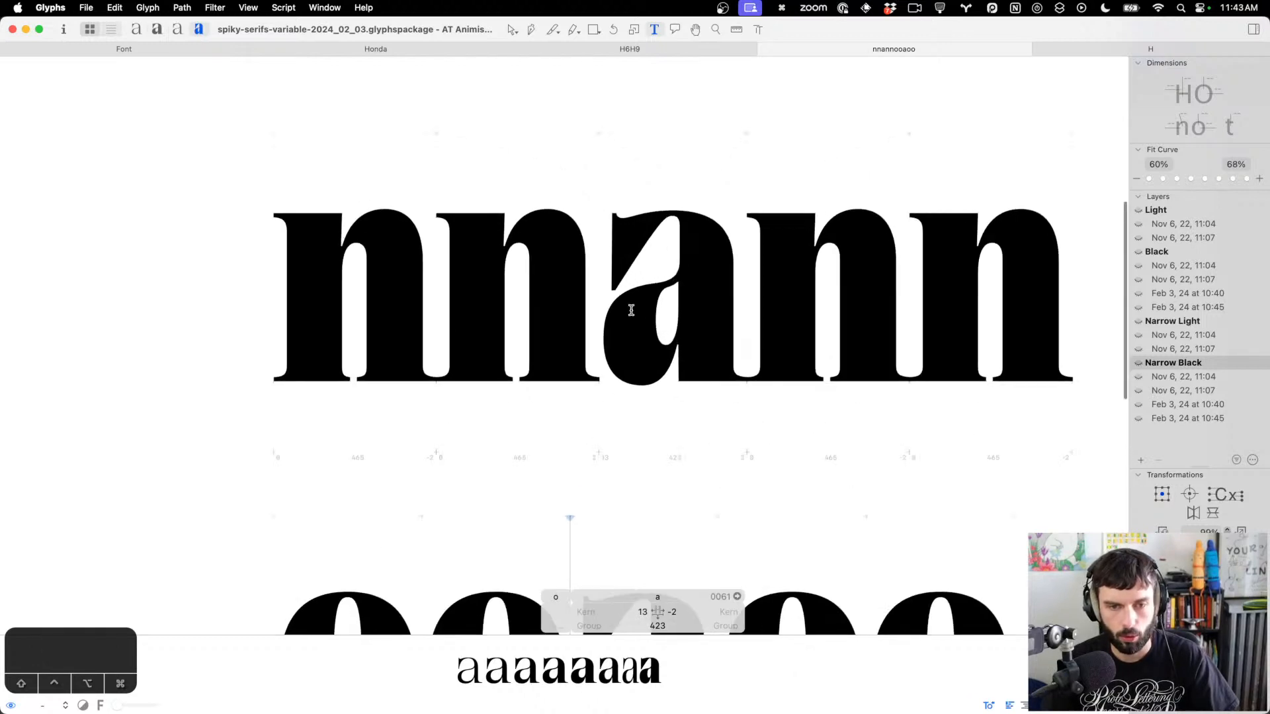
{"action": "key", "text": "Escape"}
{"action": "scroll", "coordinate": [630, 320], "scroll_direction": "up", "scroll_amount": 5}
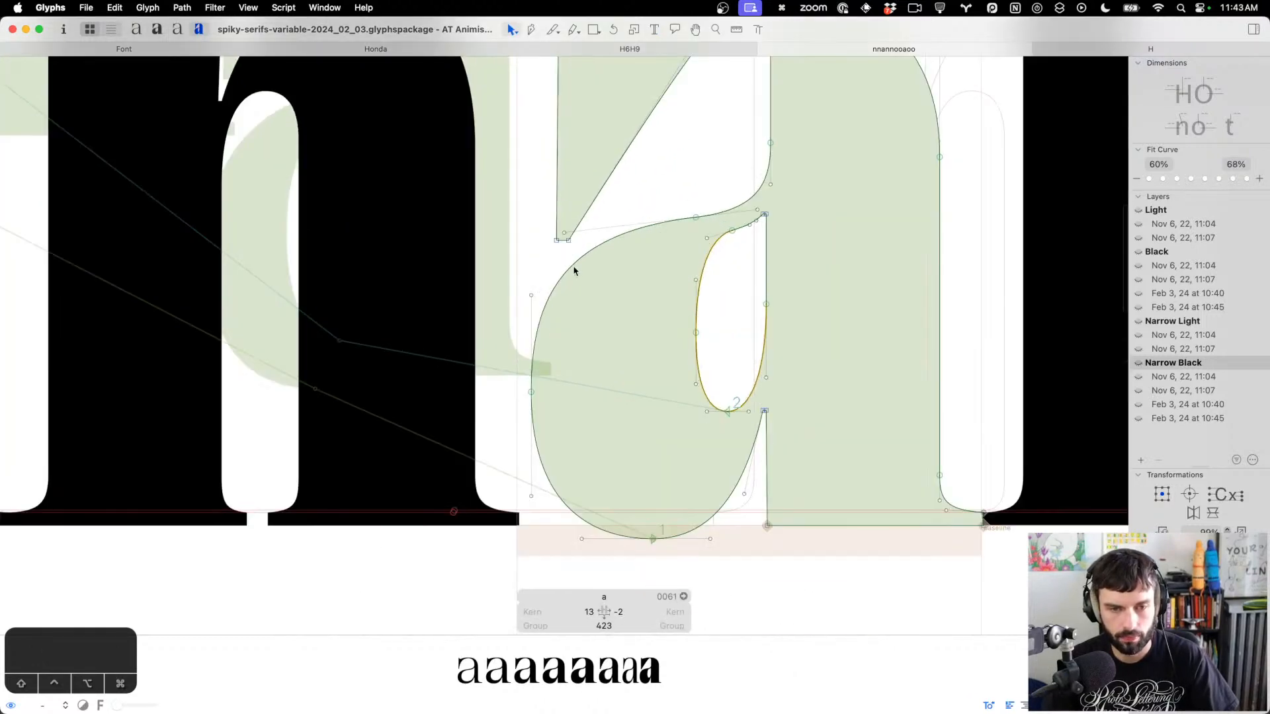
{"action": "mouse_move", "coordinate": [570, 270]}
{"action": "left_mouse_down"}
{"action": "mouse_move", "coordinate": [581, 275]}
{"action": "mouse_move", "coordinate": [541, 239]}
{"action": "left_mouse_up"}
{"action": "key", "text": "shift+Down"}
{"action": "key", "text": "shift+Down"}
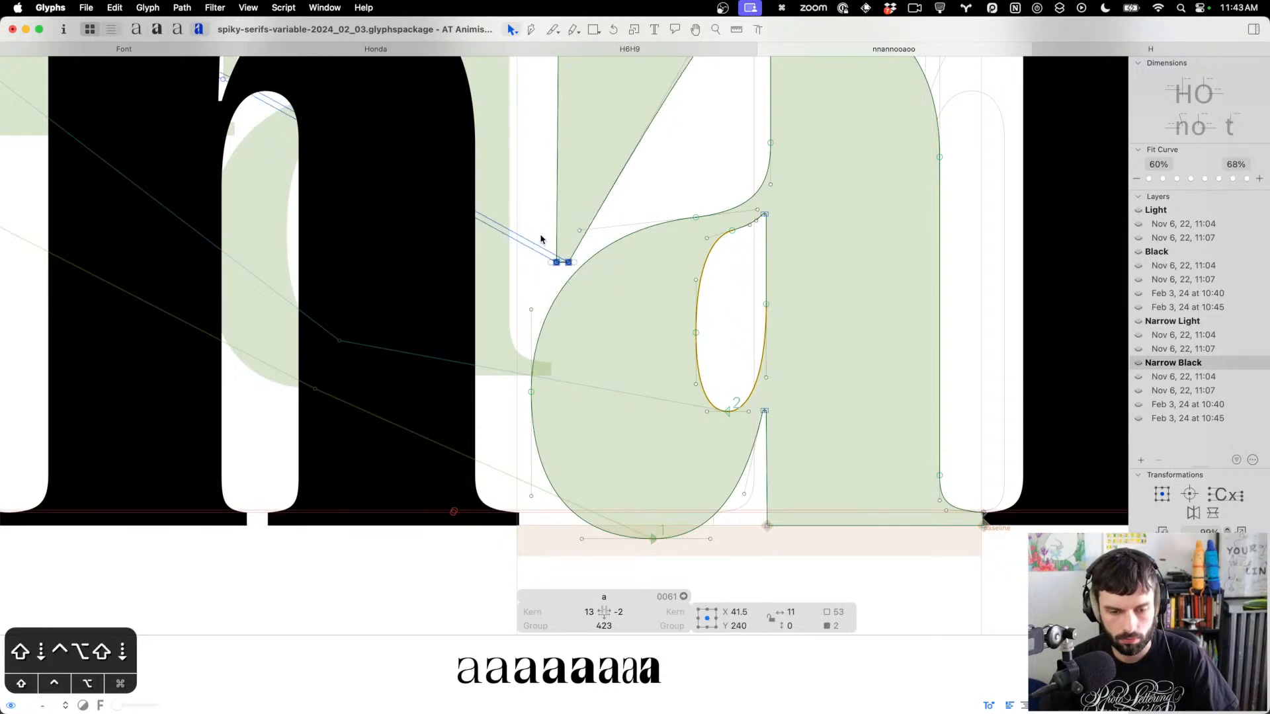
{"action": "key", "text": "shift+Up"}
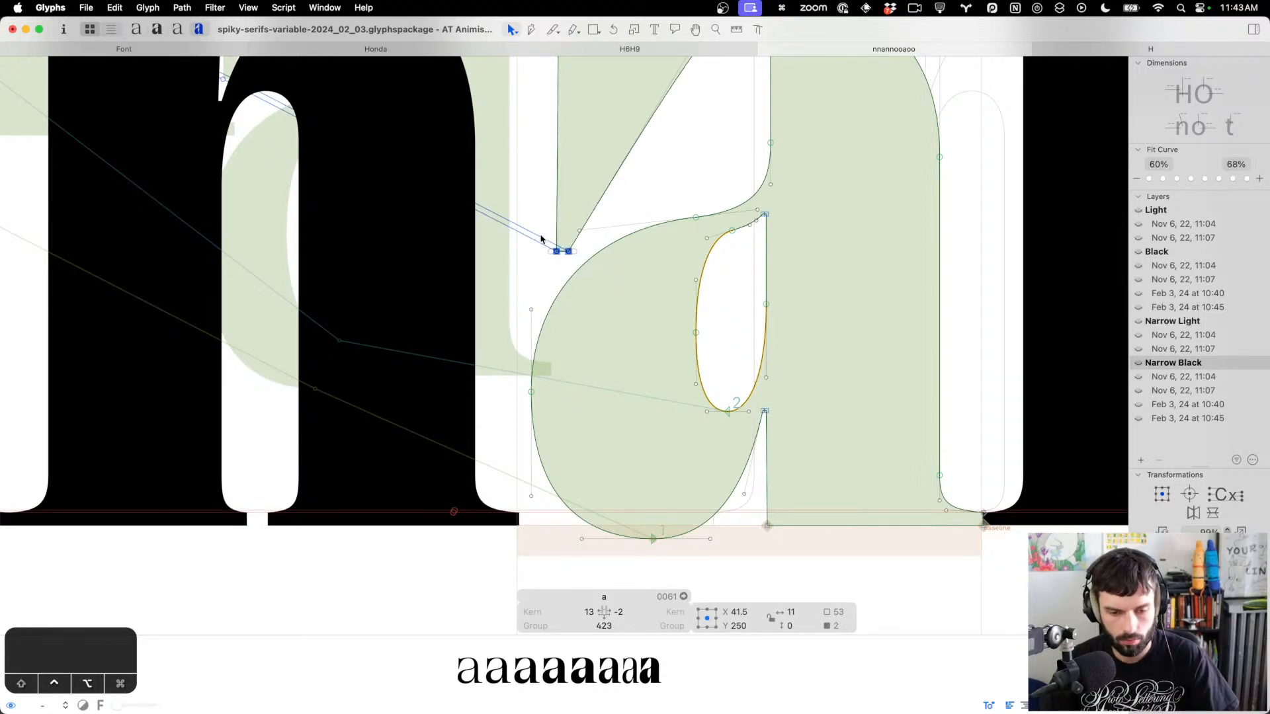
{"action": "key", "text": "ctrl+alt+Up"}
{"action": "key", "text": "ctrl+alt+Up"}
{"action": "key", "text": "ctrl+alt+Up"}
{"action": "scroll", "coordinate": [626, 261], "scroll_direction": "down", "scroll_amount": 3}
{"action": "scroll", "coordinate": [626, 262], "scroll_direction": "down", "scroll_amount": 5}
{"action": "key", "text": "t"}
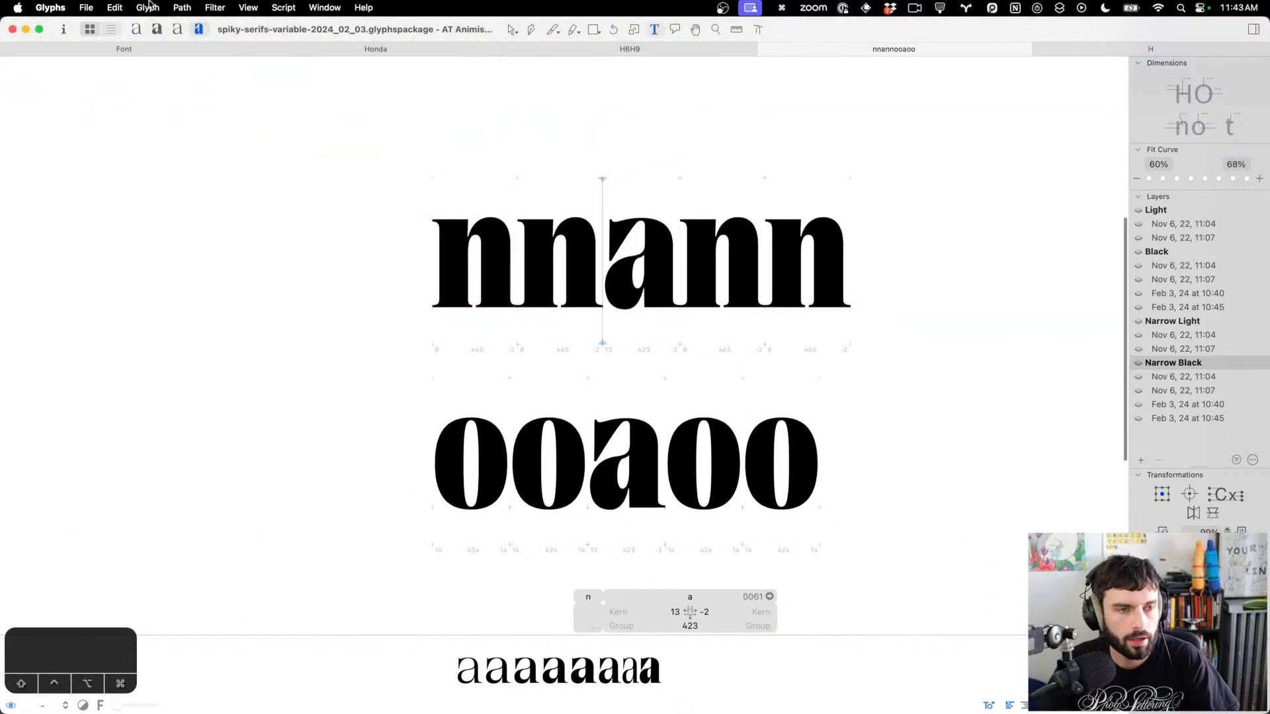
Change the font's family name to AT Animist 240203 and close the font info
{"action": "left_click", "coordinate": [86, 8]}
{"action": "left_click", "coordinate": [456, 130]}
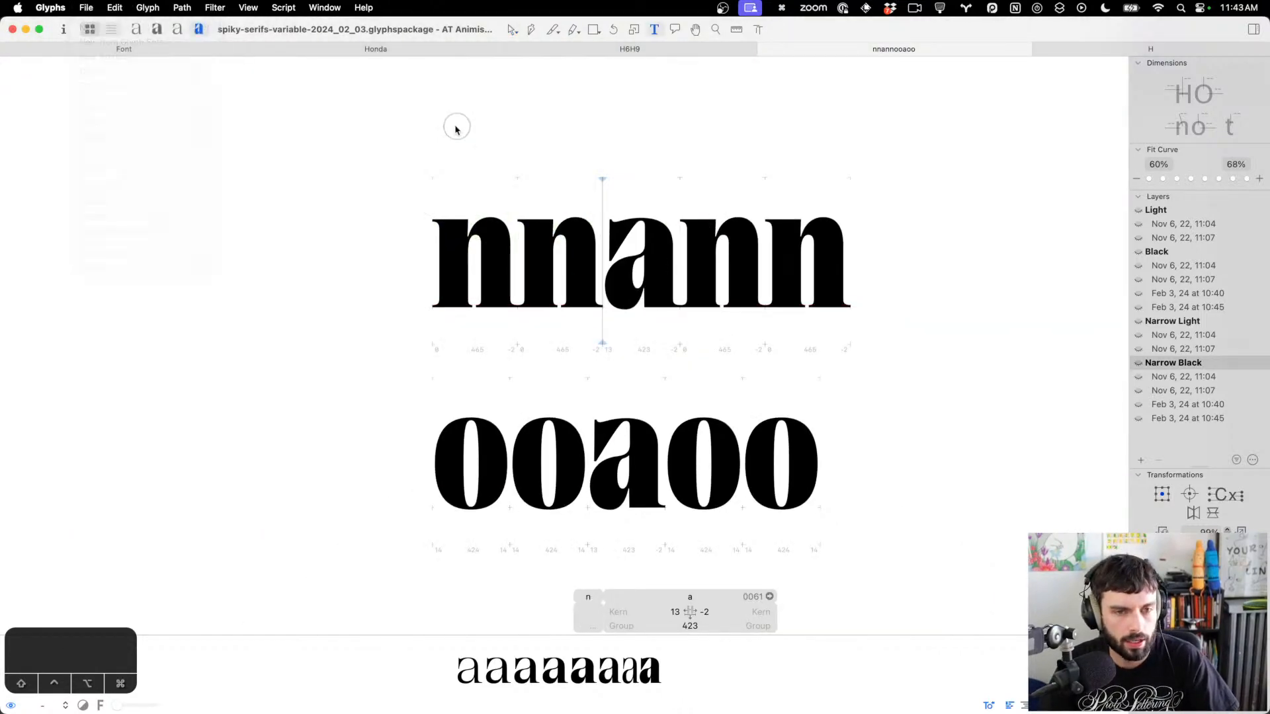
{"action": "key", "text": "super+i"}
{"action": "left_click", "coordinate": [763, 78]}
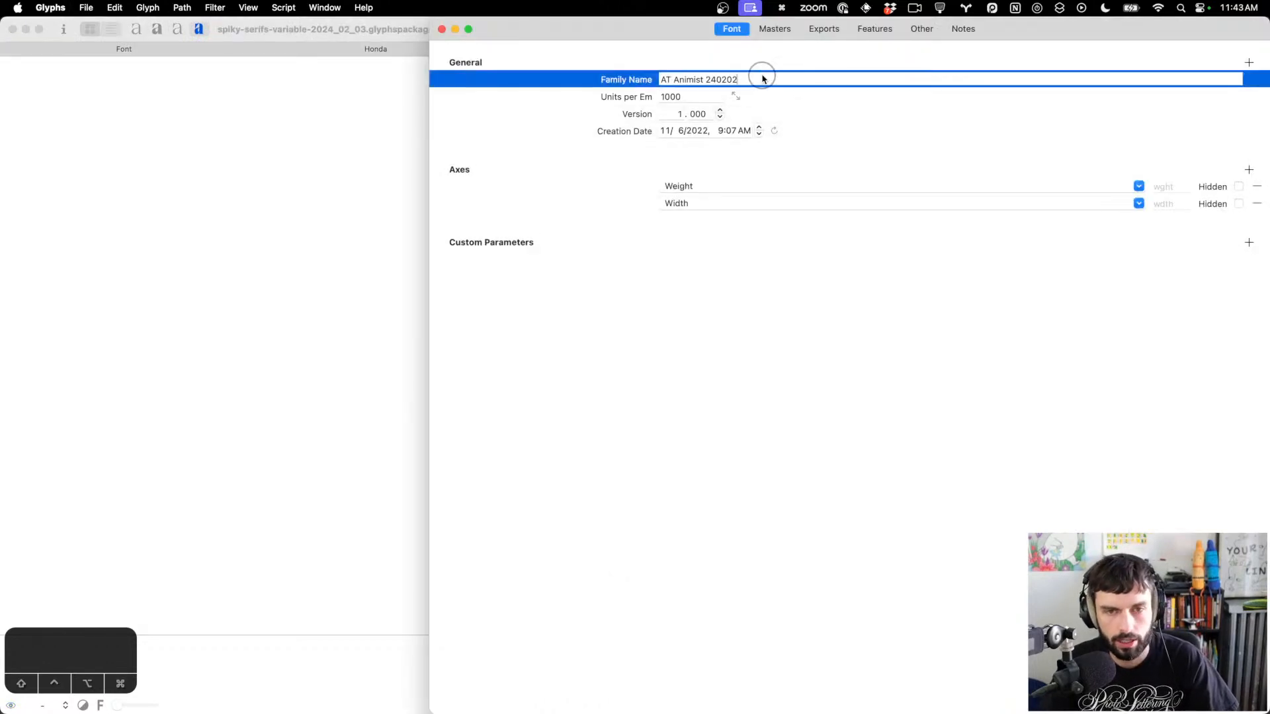
{"action": "key", "text": "BackSpace"}
{"action": "type", "text": "3"}
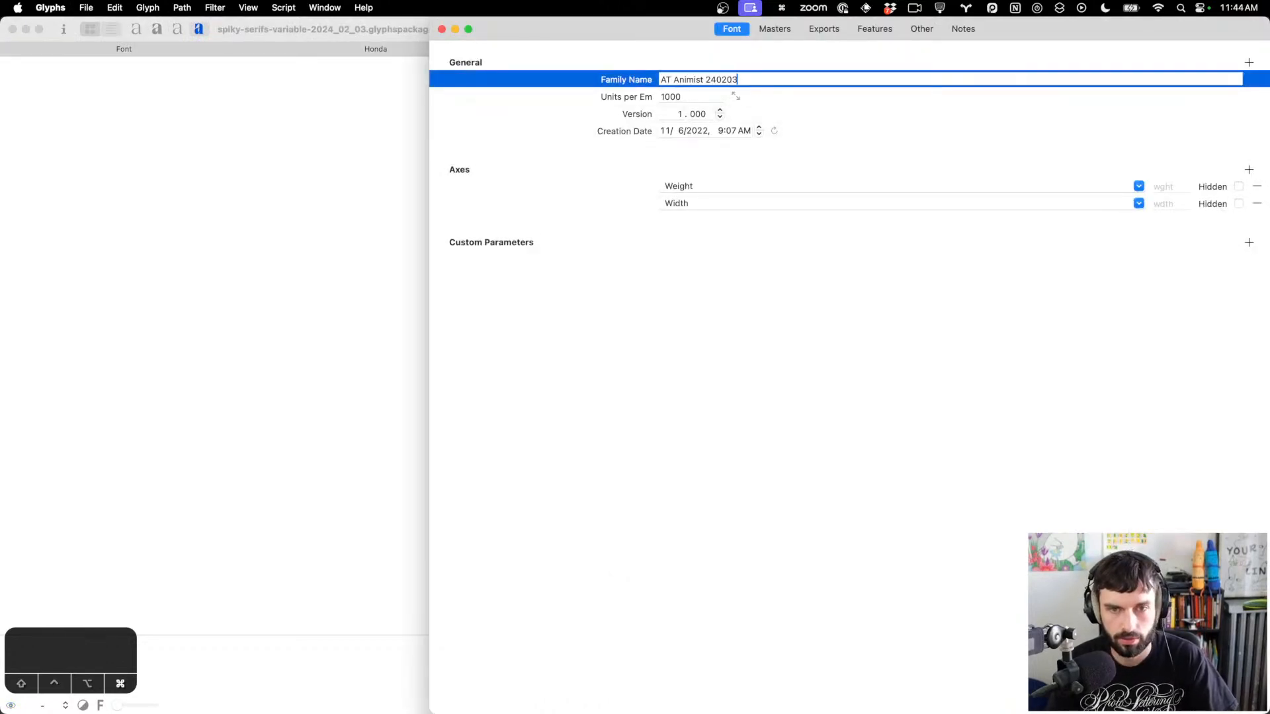
{"action": "key", "text": "super+s"}
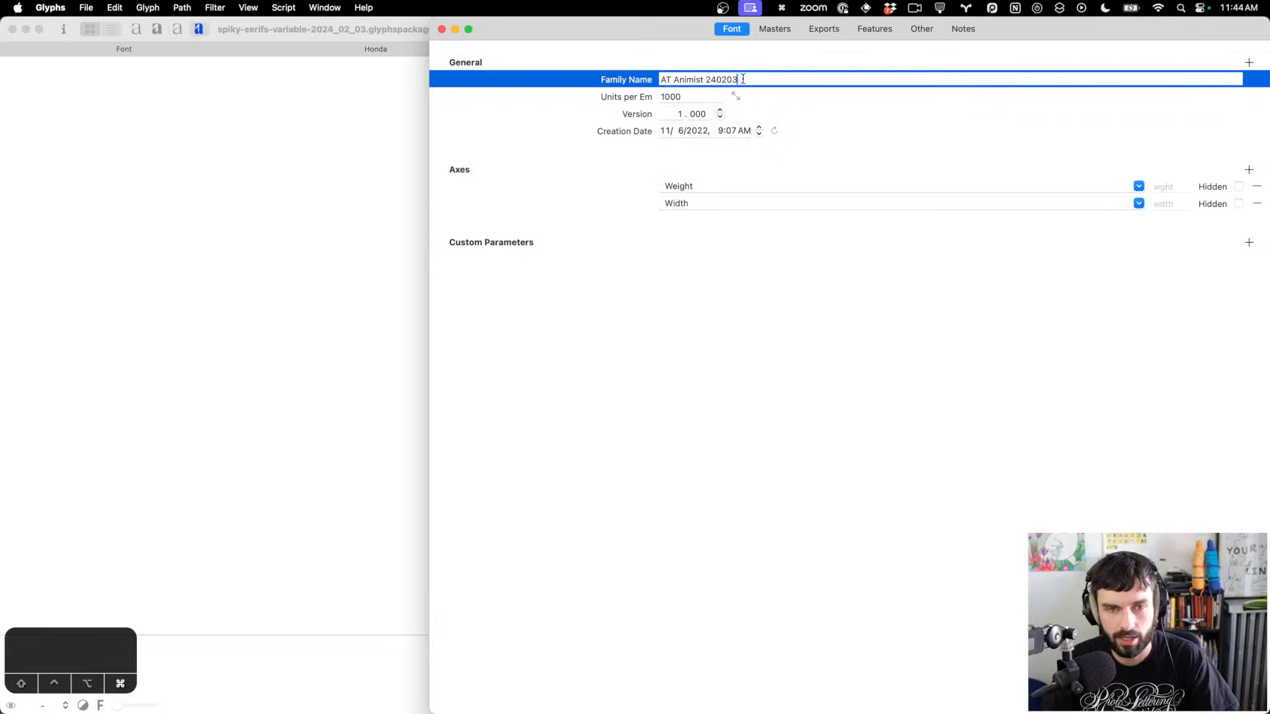
{"action": "key", "text": "super+shift+w"}
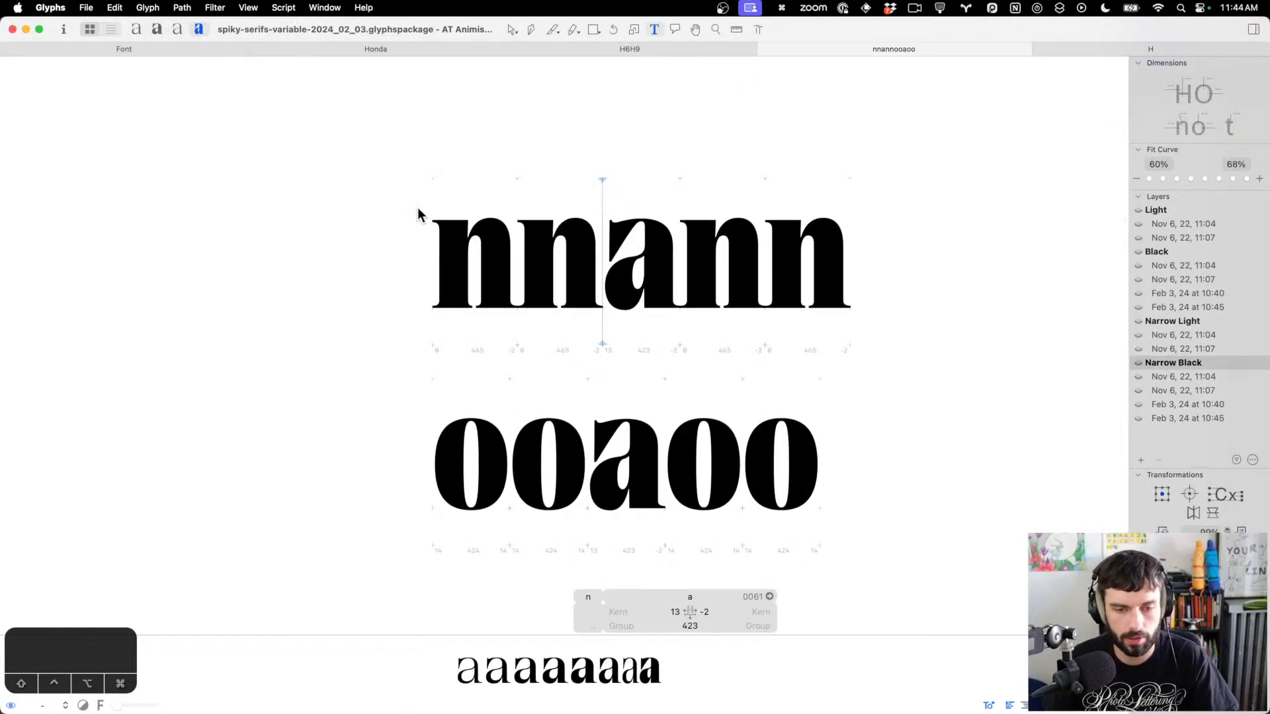
Save the font and export it as a variable .ttf to the test-2024_02_03 folder
{"action": "key", "text": "super+s"}
{"action": "key", "text": "super+shift+e"}
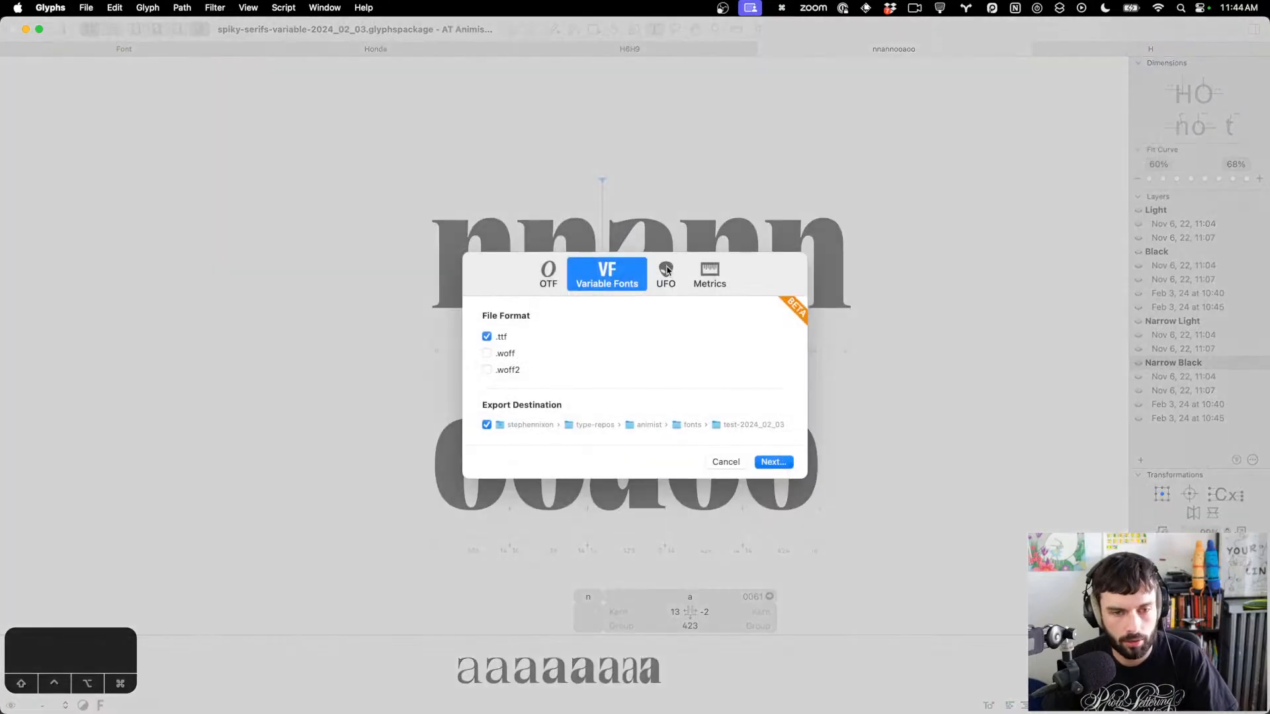
{"action": "left_click", "coordinate": [775, 462]}
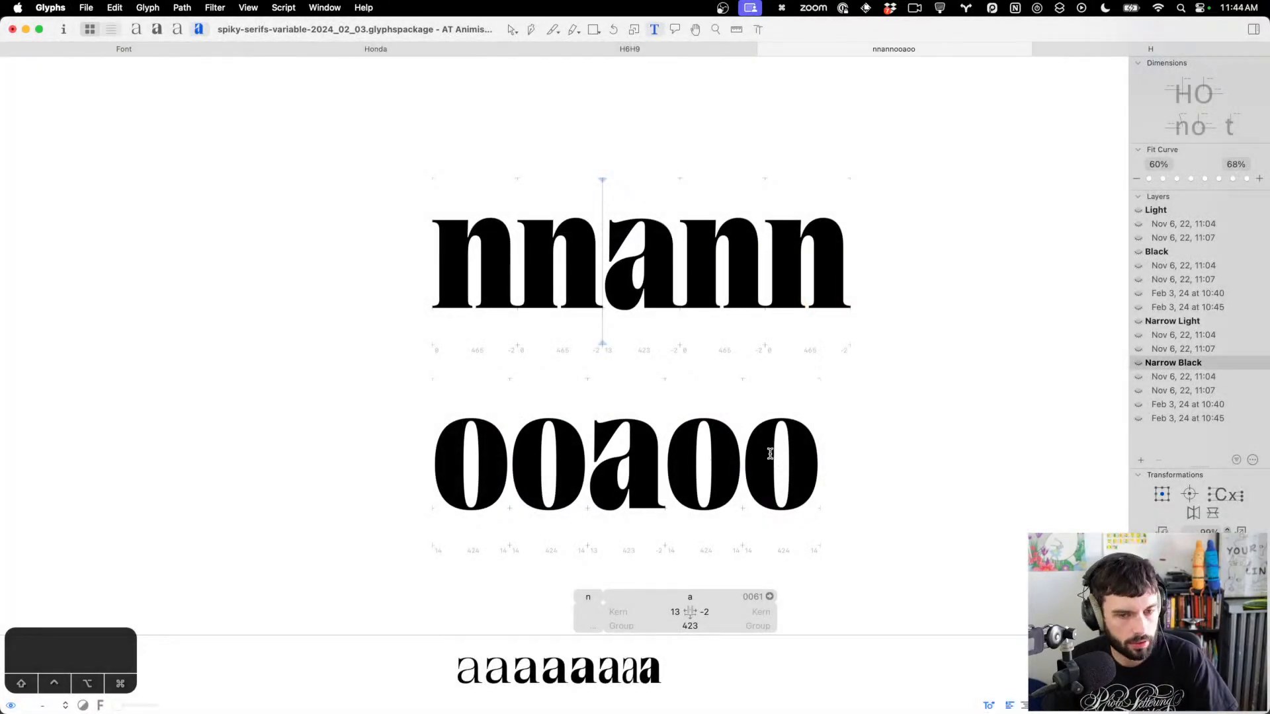
Switch to Finder and open the exported ATAnimist240203VF.ttf in FontGoggles
{"action": "key", "text": "super+Tab"}
{"action": "key", "text": "super+Tab"}
{"action": "key", "text": "super+Tab"}
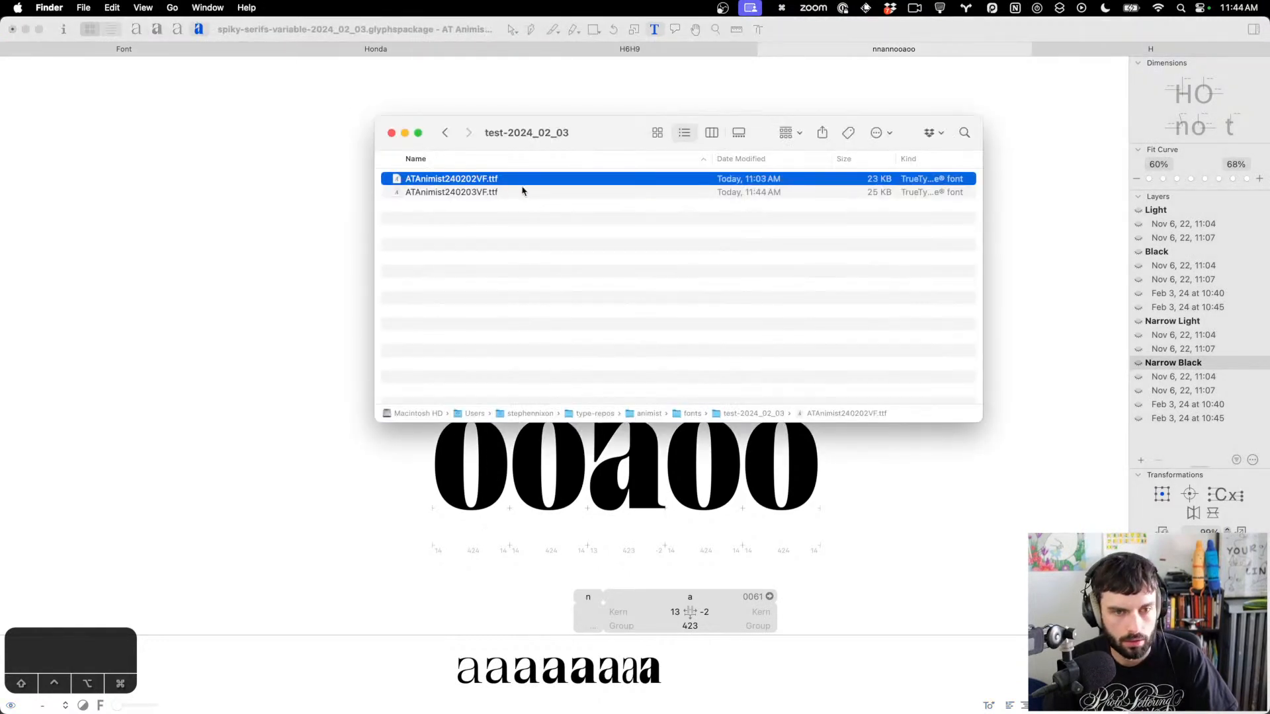
{"action": "left_click", "coordinate": [509, 192]}
{"action": "double_click", "coordinate": [508, 192]}
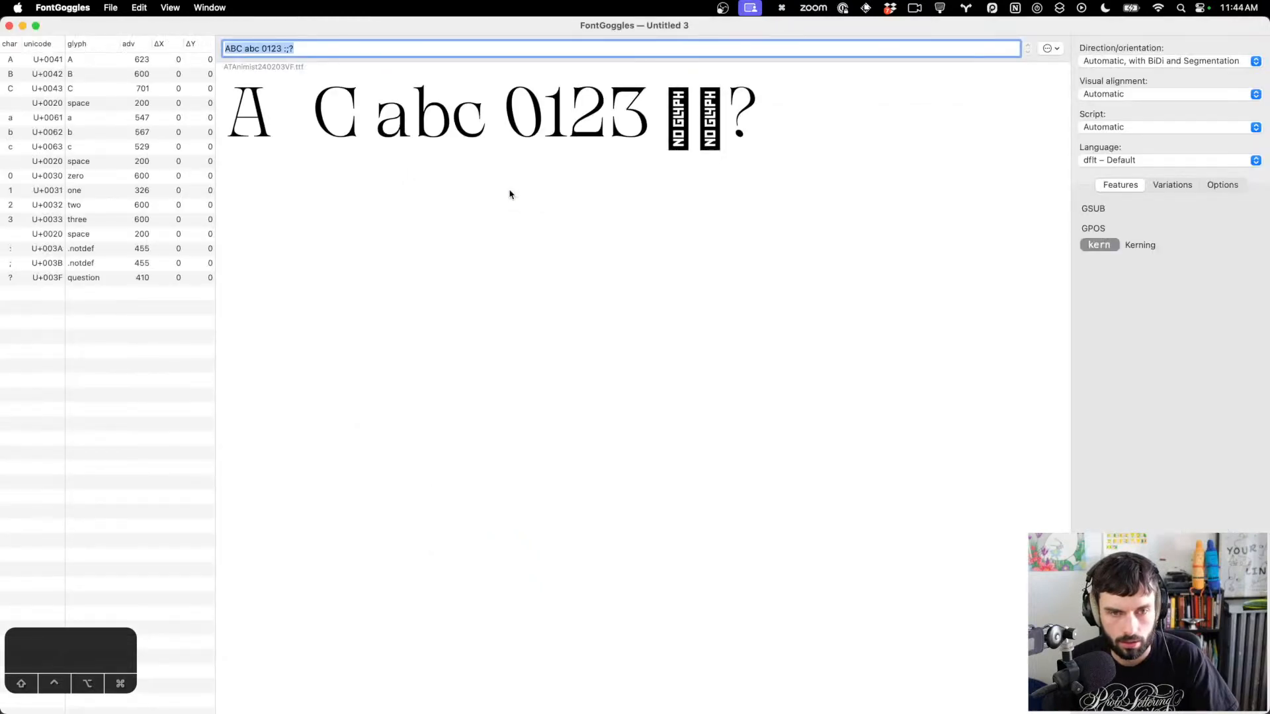
Preview the word "Honda" enlarged in the exported font and show its variation axes
{"action": "type", "text": "Honda"}
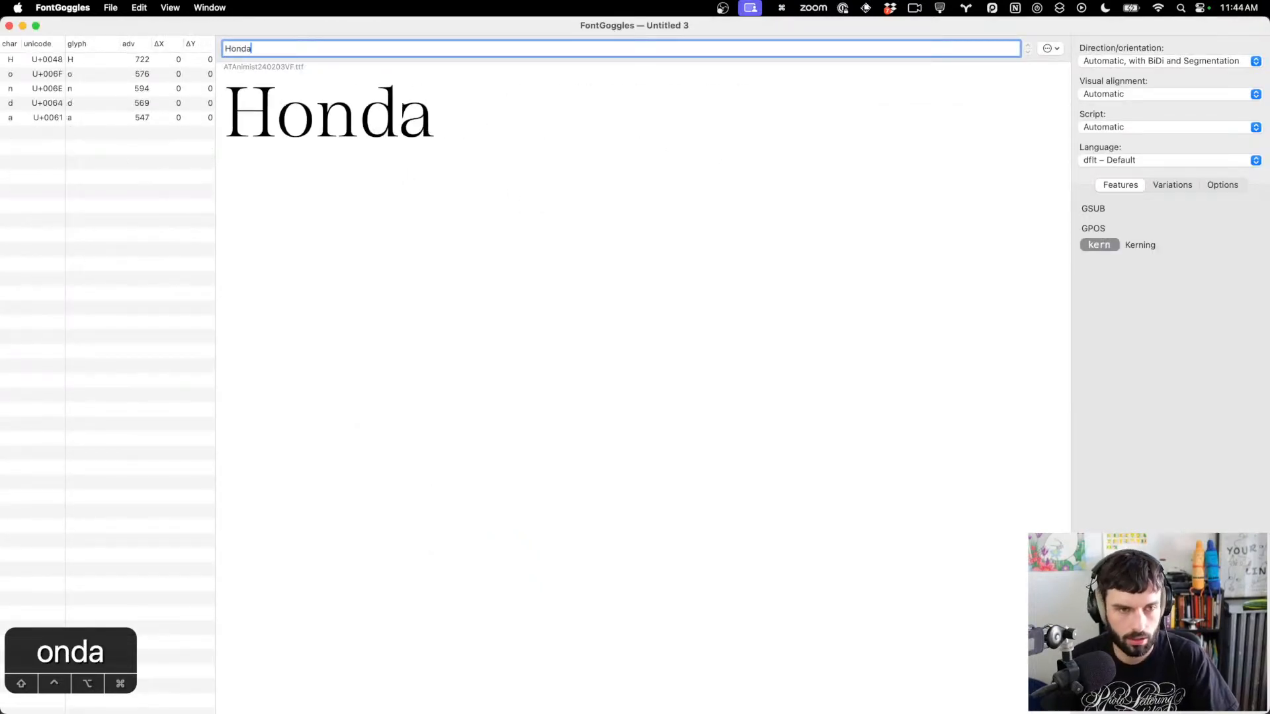
{"action": "scroll", "coordinate": [281, 106], "scroll_direction": "up", "scroll_amount": 5}
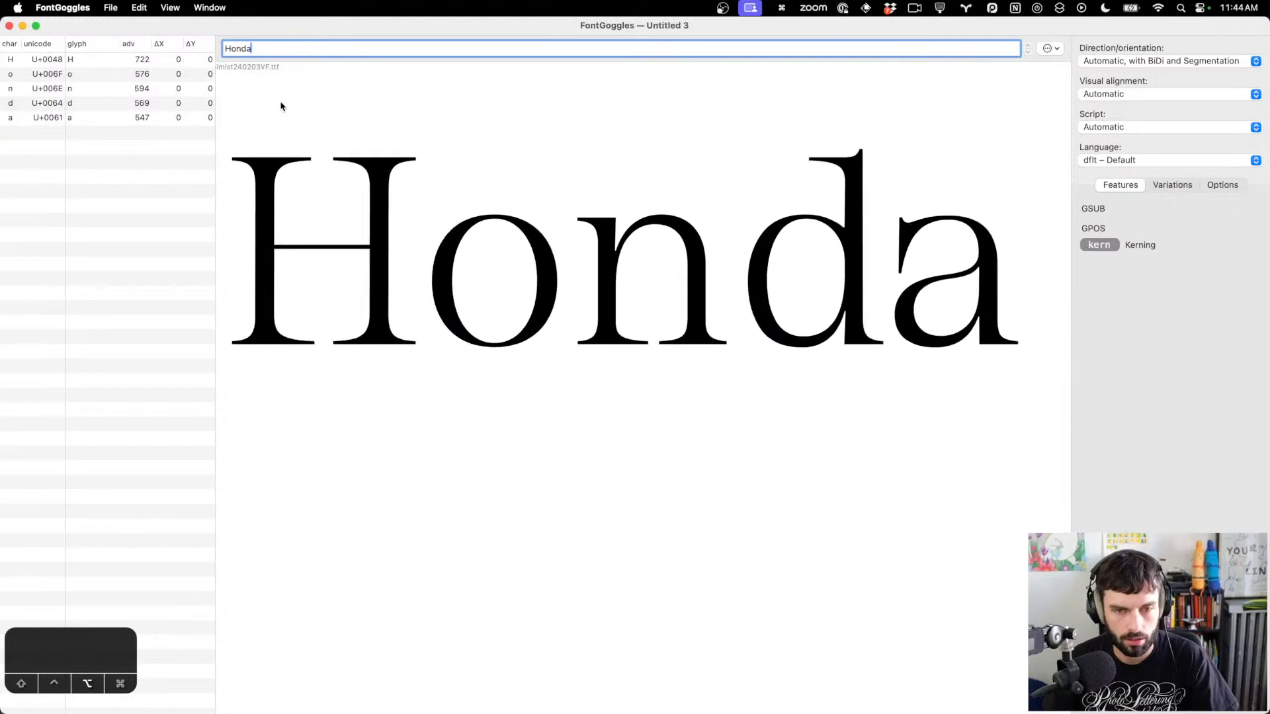
{"action": "scroll", "coordinate": [281, 106], "scroll_direction": "down", "scroll_amount": 3}
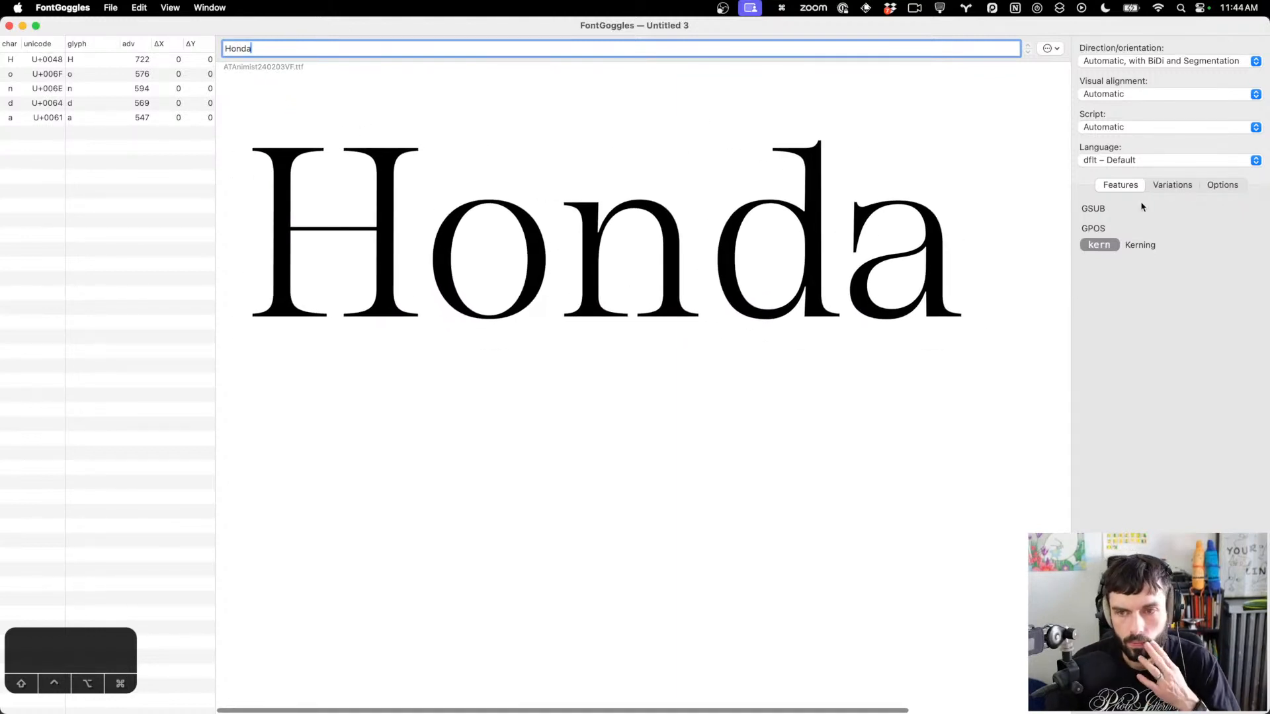
{"action": "left_click", "coordinate": [1172, 185]}
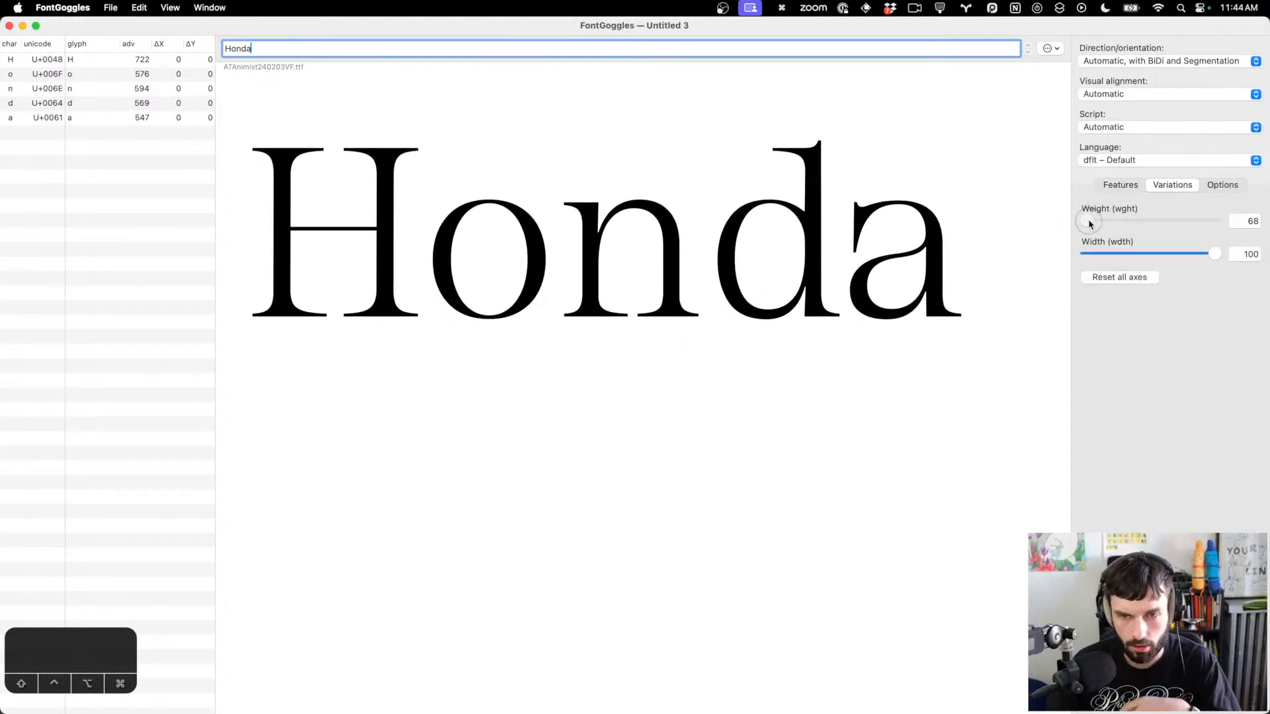
Preview "Honda" across the variation axes, reaching the black condensed extreme at weight 158 and width 60
{"action": "left_click_drag", "start_coordinate": [1090, 224], "coordinate": [1029, 255]}
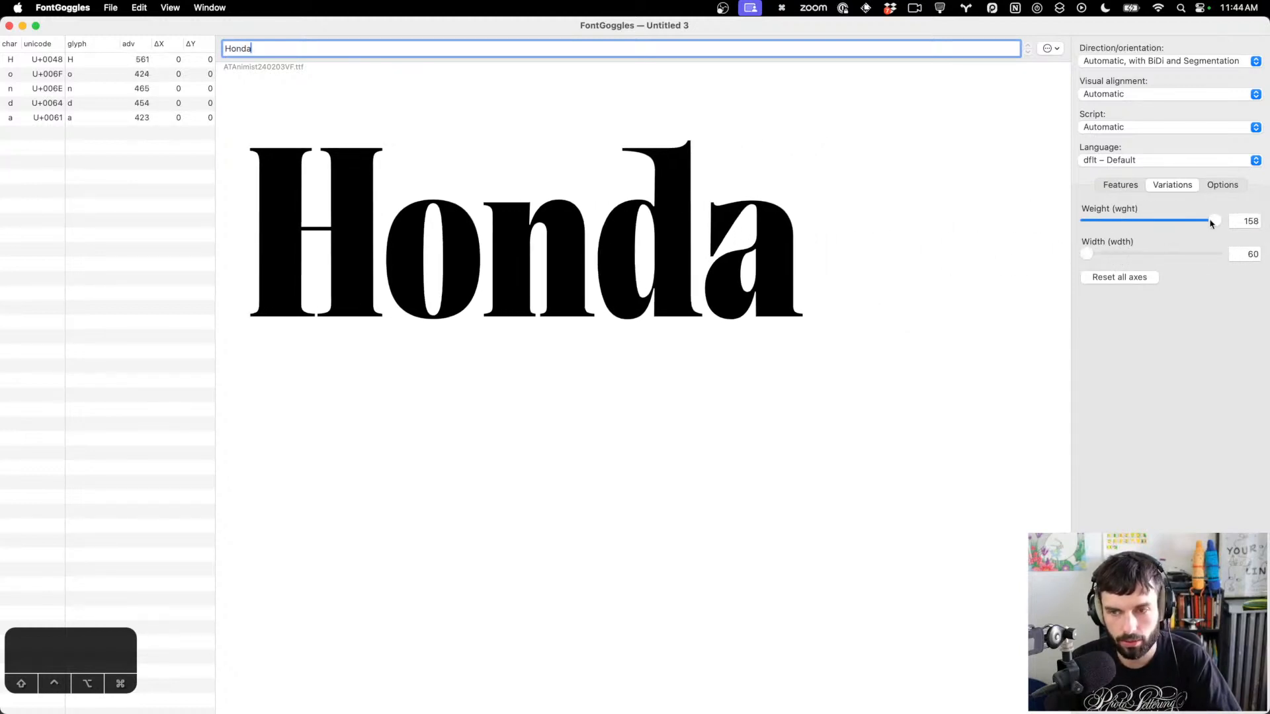
{"action": "left_click_drag", "start_coordinate": [1212, 223], "coordinate": [1264, 225]}
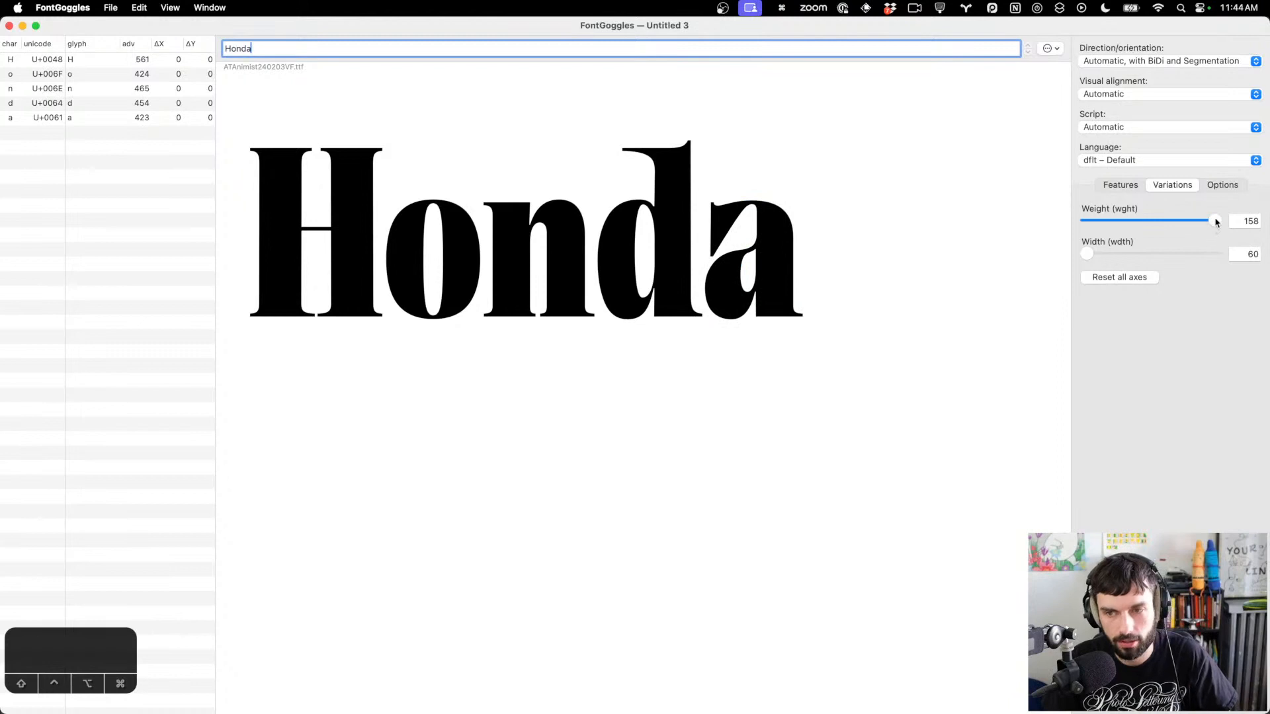
{"action": "left_click_drag", "start_coordinate": [1216, 223], "coordinate": [1260, 228]}
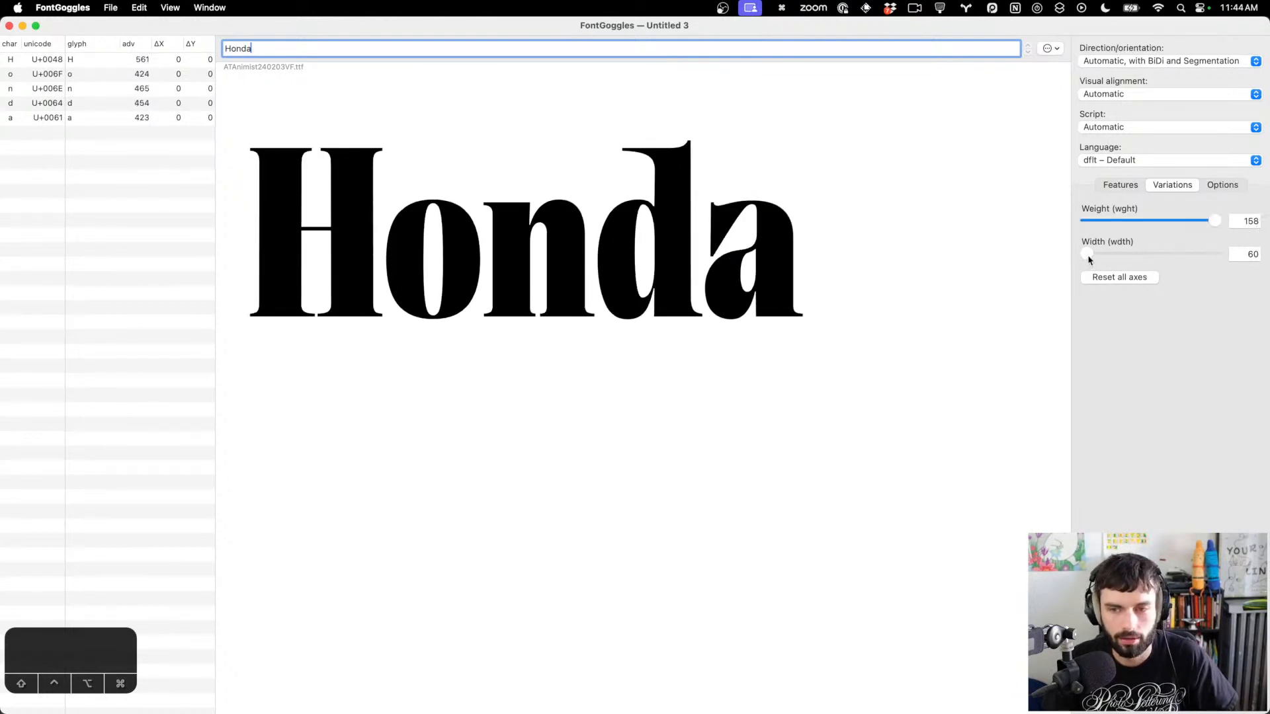
Compare the heavy "Honda" at width 100 and width 60, and preview the narrow version at weight 68
{"action": "left_click_drag", "start_coordinate": [1090, 260], "coordinate": [1261, 255]}
{"action": "scroll", "coordinate": [425, 176], "scroll_direction": "down", "scroll_amount": 3}
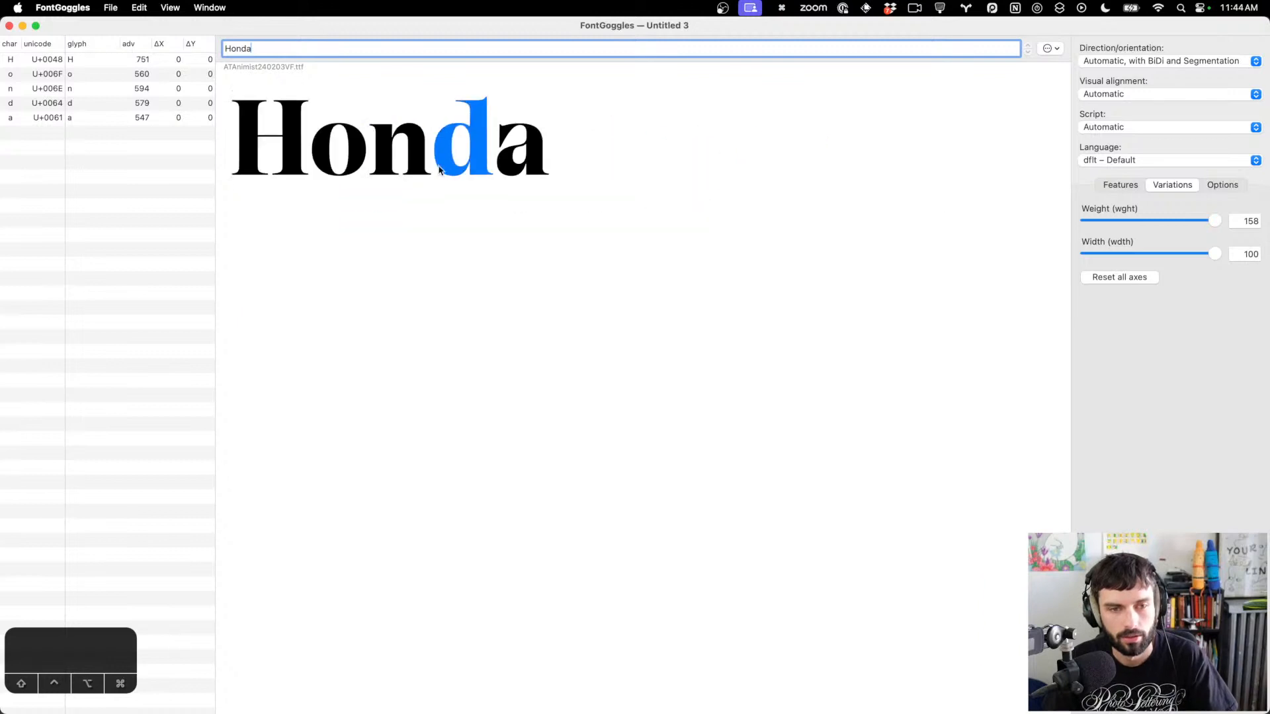
{"action": "left_click_drag", "start_coordinate": [1222, 254], "coordinate": [1085, 255]}
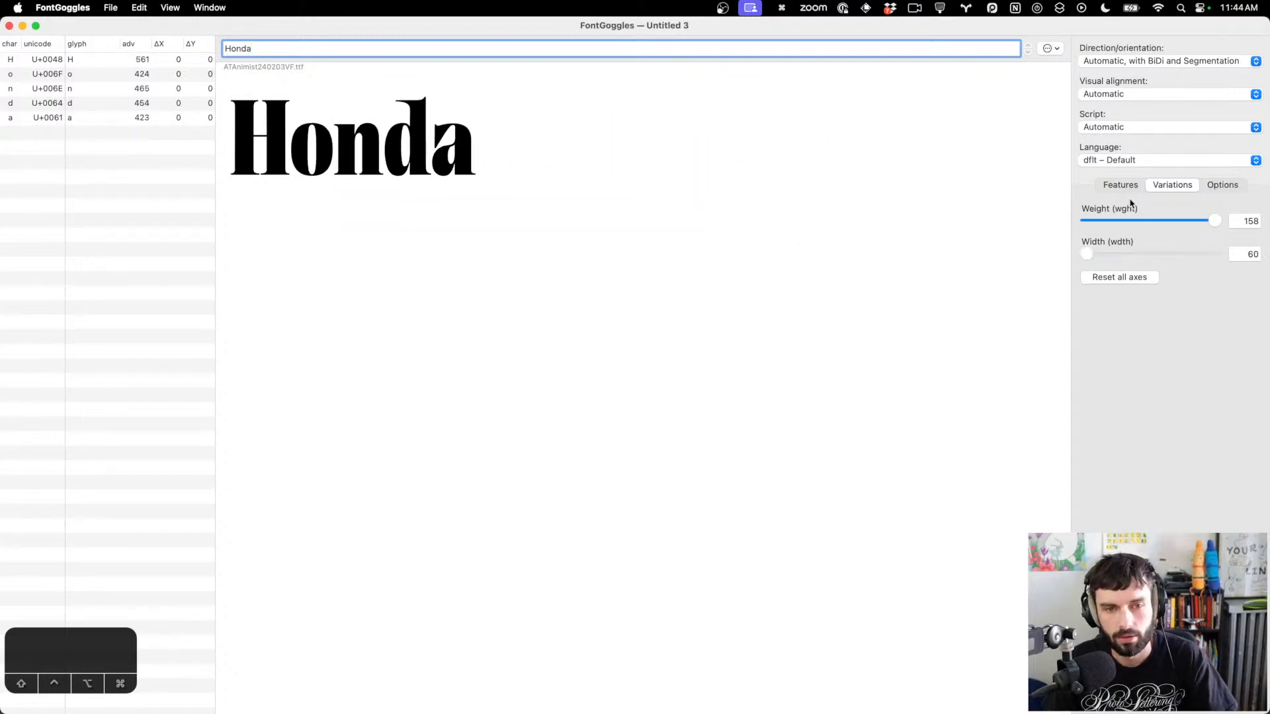
{"action": "left_click_drag", "start_coordinate": [1222, 226], "coordinate": [578, 212]}
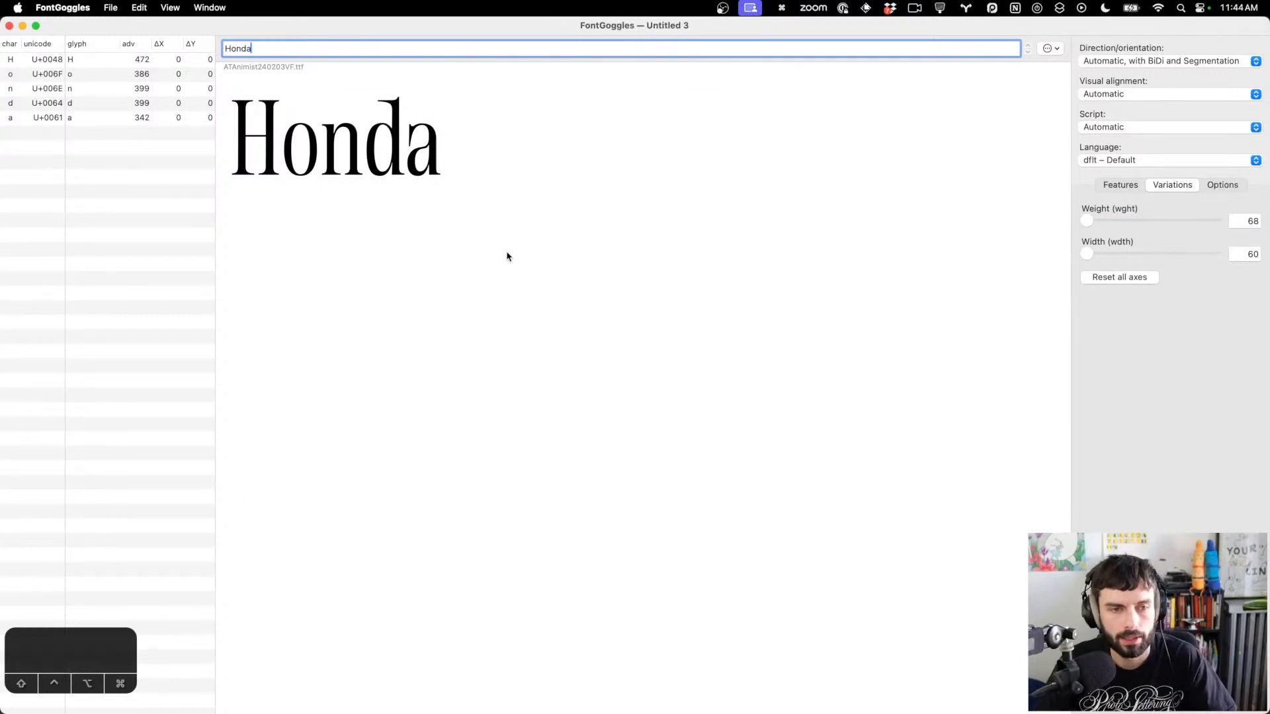
Switch to Glyphs with the spiky-serifs-variable-2024_02_03 font and show its file commands
{"action": "mouse_move", "coordinate": [559, 712]}
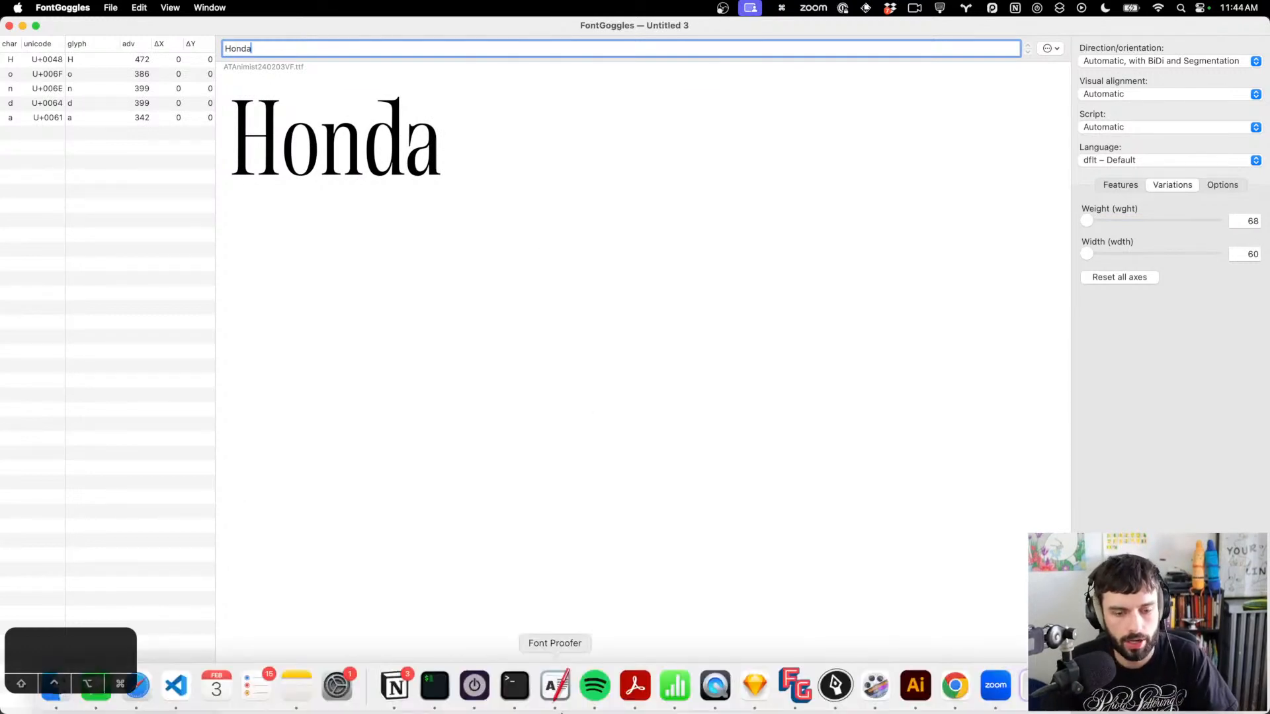
{"action": "left_click", "coordinate": [835, 685]}
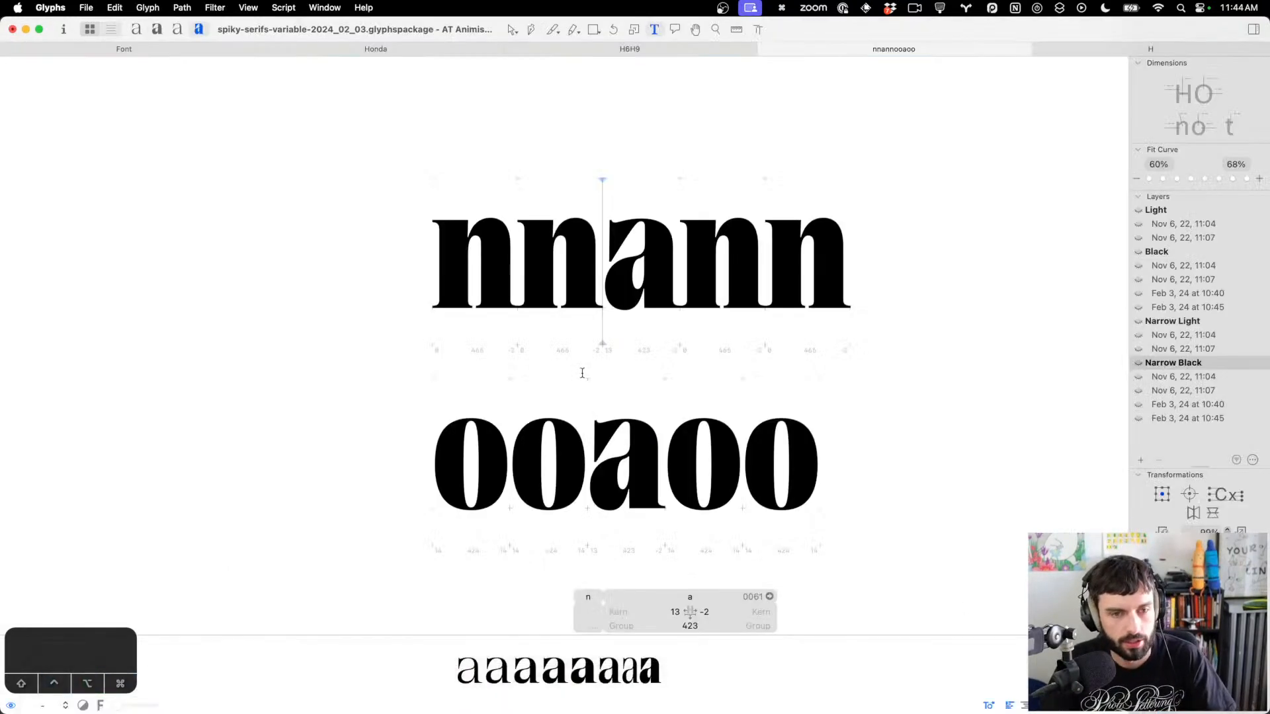
{"action": "left_click", "coordinate": [86, 8]}
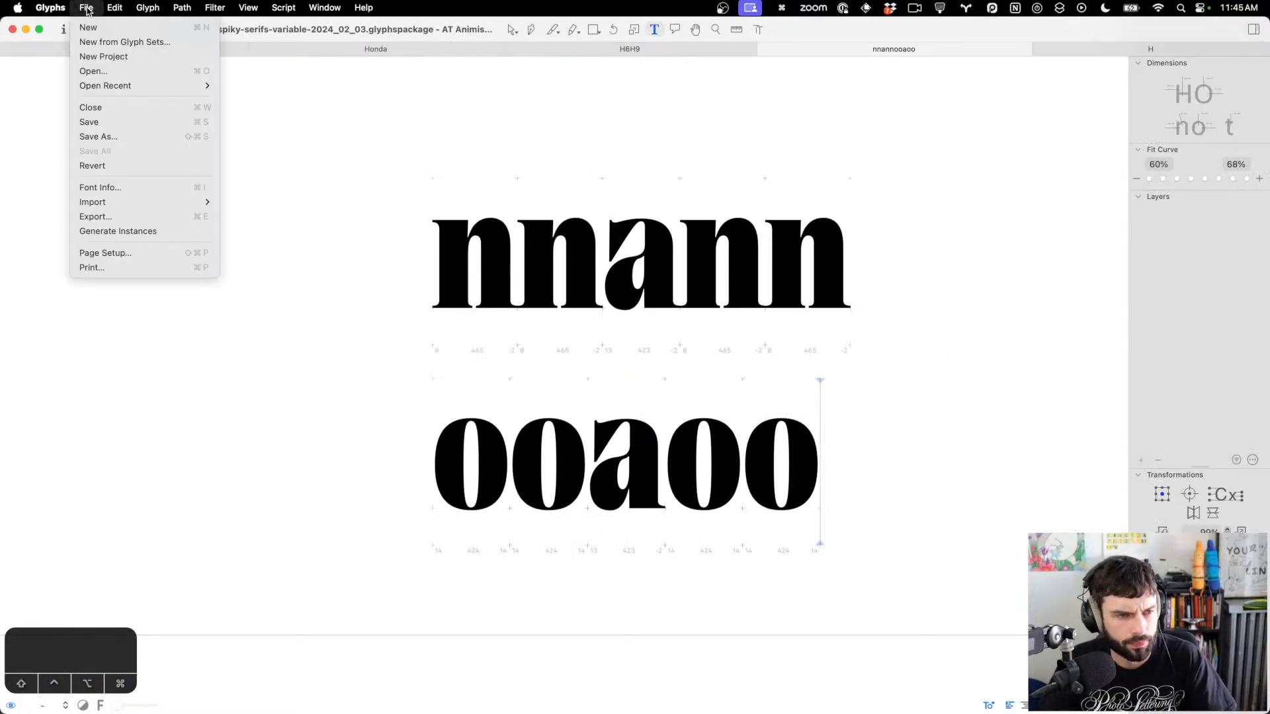
{"action": "left_click", "coordinate": [152, 215]}
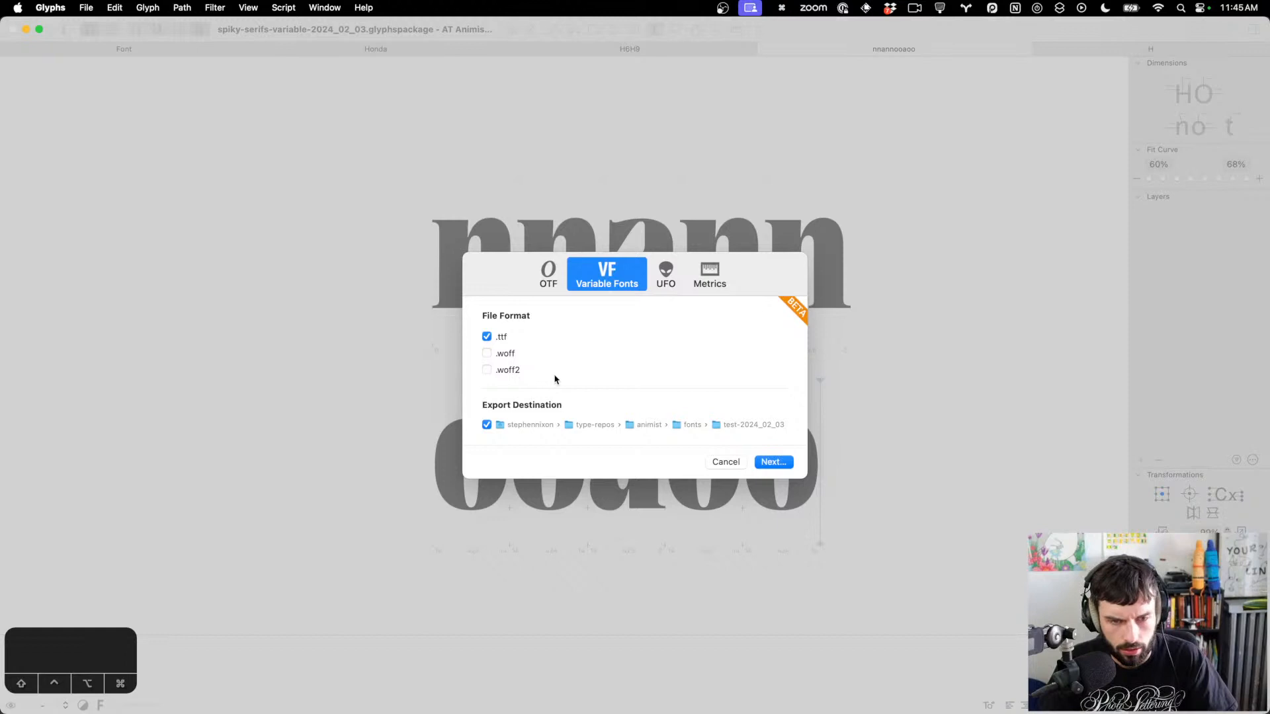
{"action": "left_click", "coordinate": [726, 461]}
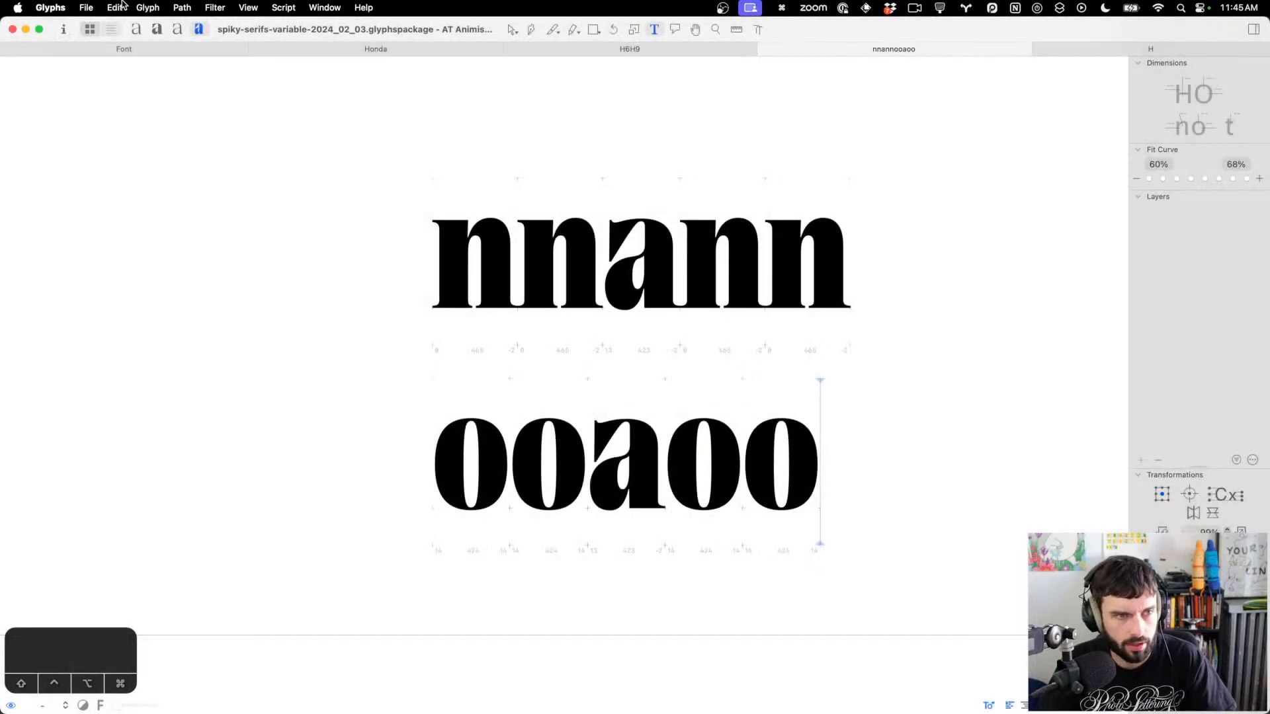
{"action": "left_click", "coordinate": [86, 8]}
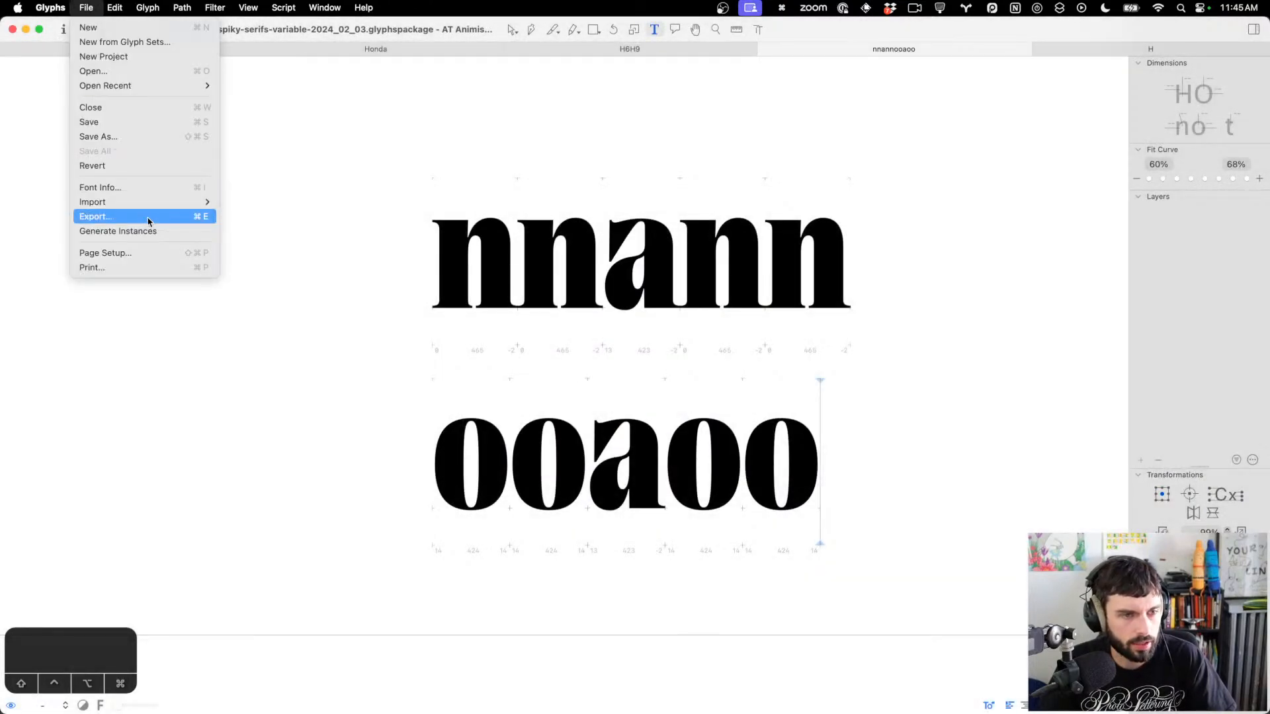
{"action": "mouse_move", "coordinate": [165, 202]}
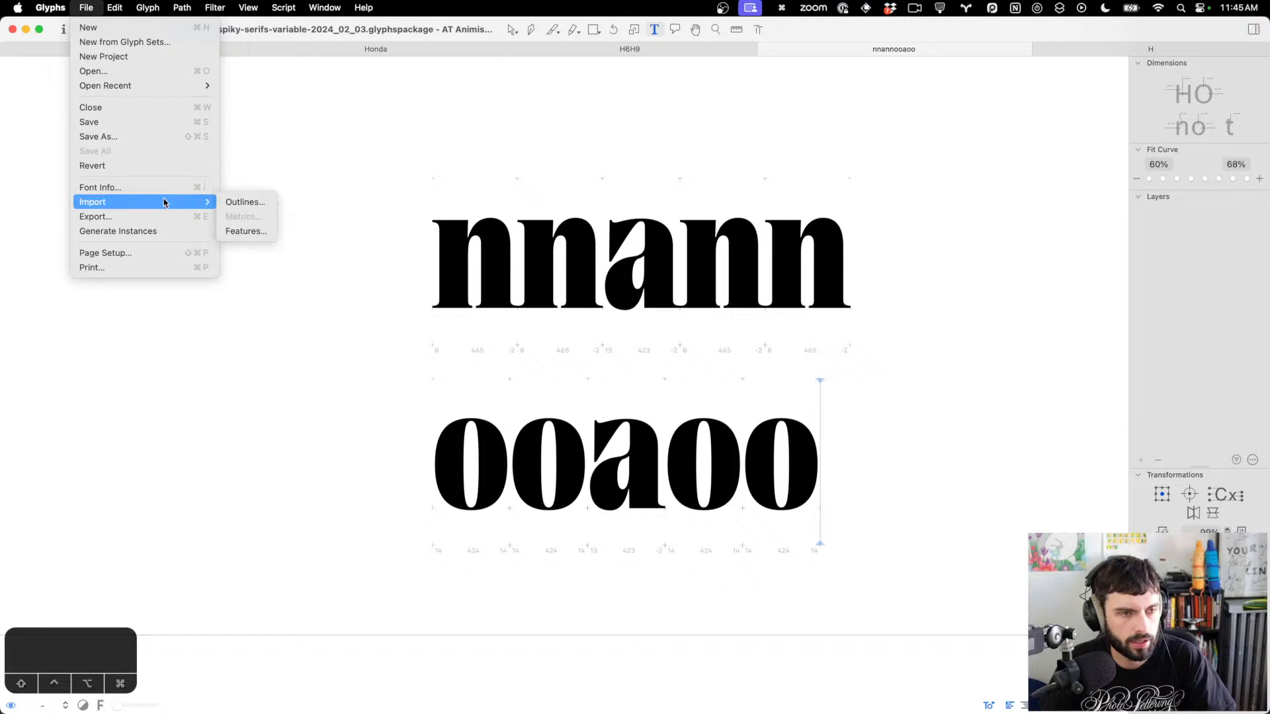
{"action": "left_click", "coordinate": [407, 192]}
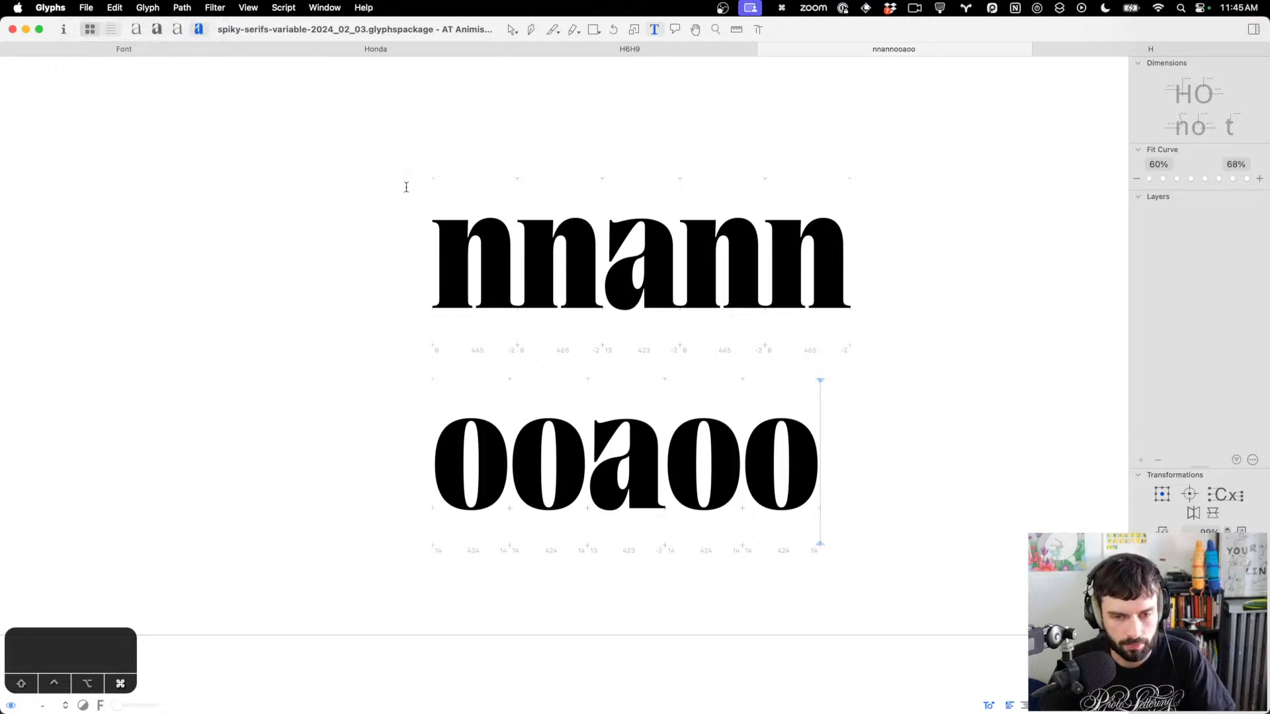
Switch to Finder and move ATAnimist240203VF.ttf from the test-2024_02_03 folder into the Fonts folder
{"action": "key", "text": "super+Tab"}
{"action": "key", "text": "super+Tab"}
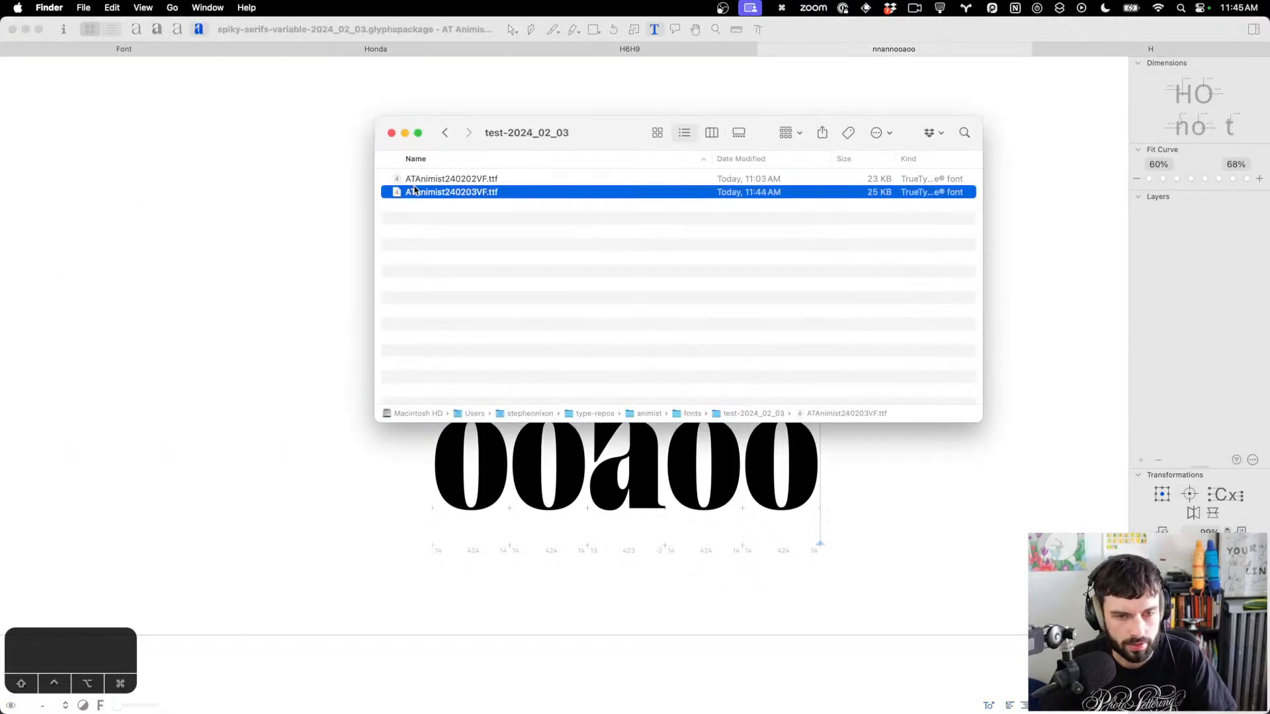
{"action": "key", "text": "super+alt+s"}
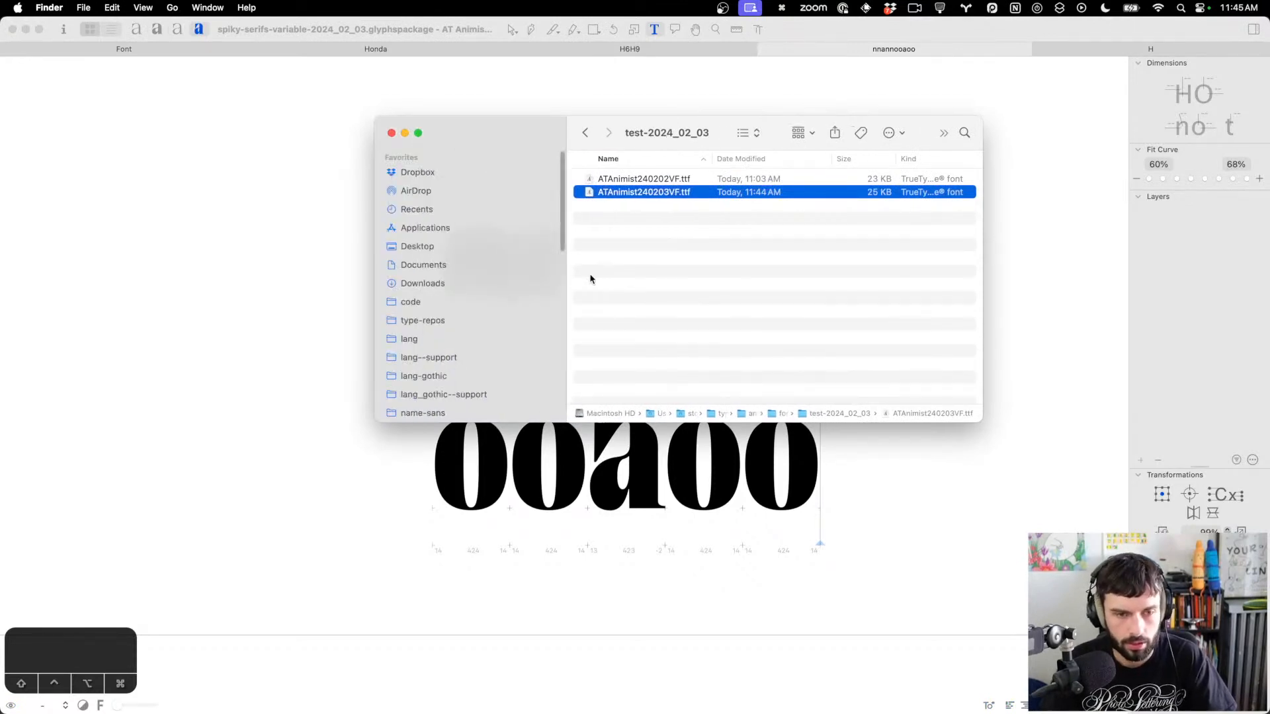
{"action": "scroll", "coordinate": [461, 324], "scroll_direction": "down", "scroll_amount": 10}
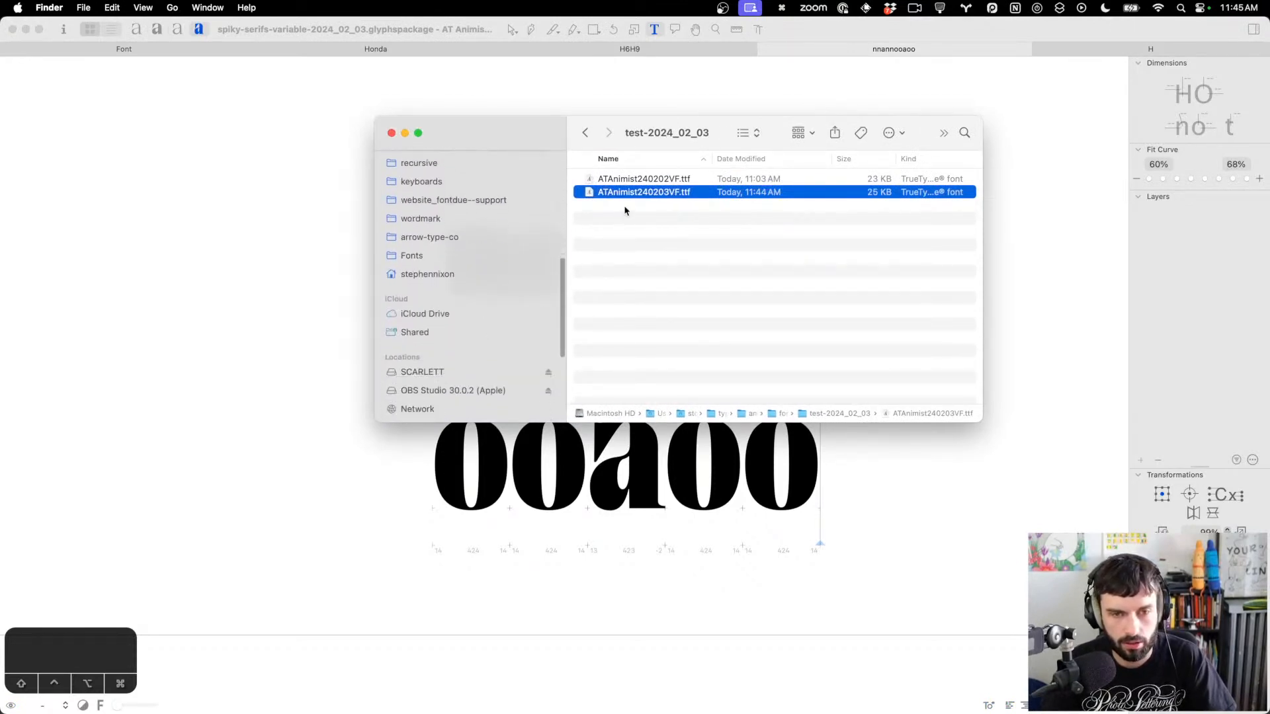
{"action": "left_click_drag", "start_coordinate": [678, 194], "coordinate": [427, 255]}
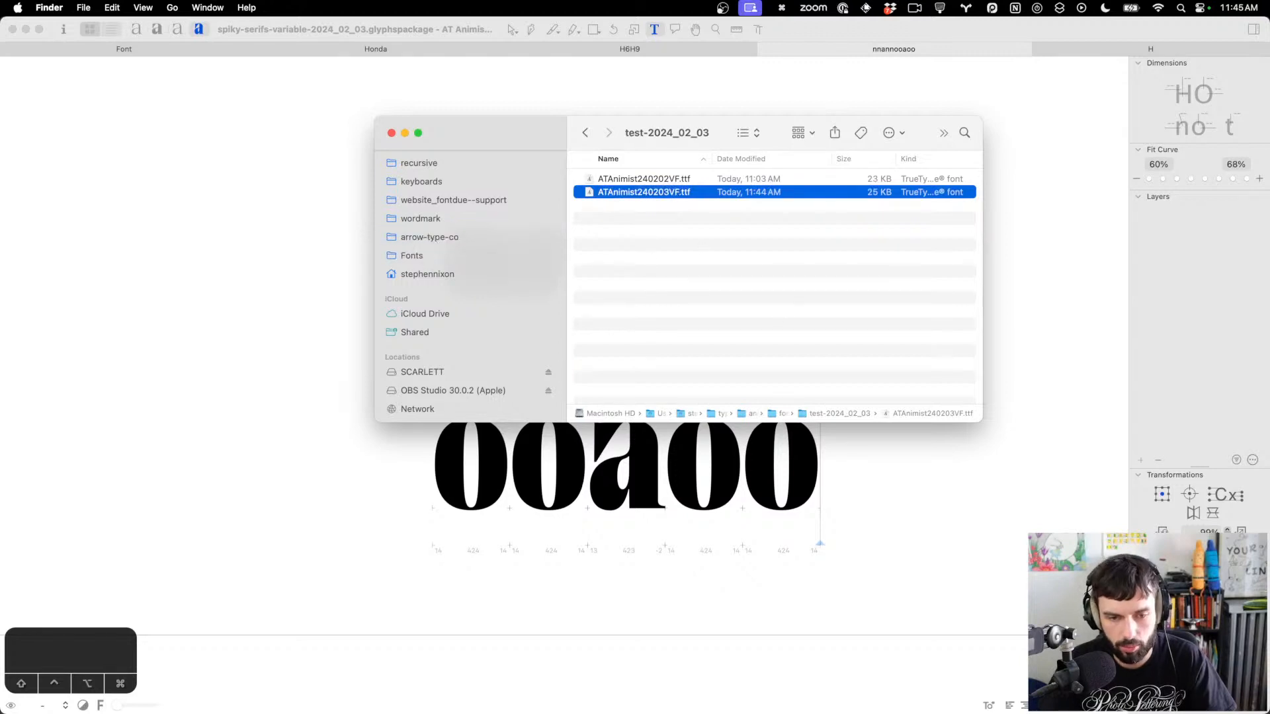
Switch to Adobe Illustrator and move the four-corner diagram's artboard left, clear of the overlapping Artboard 1
{"action": "left_click", "coordinate": [914, 694]}
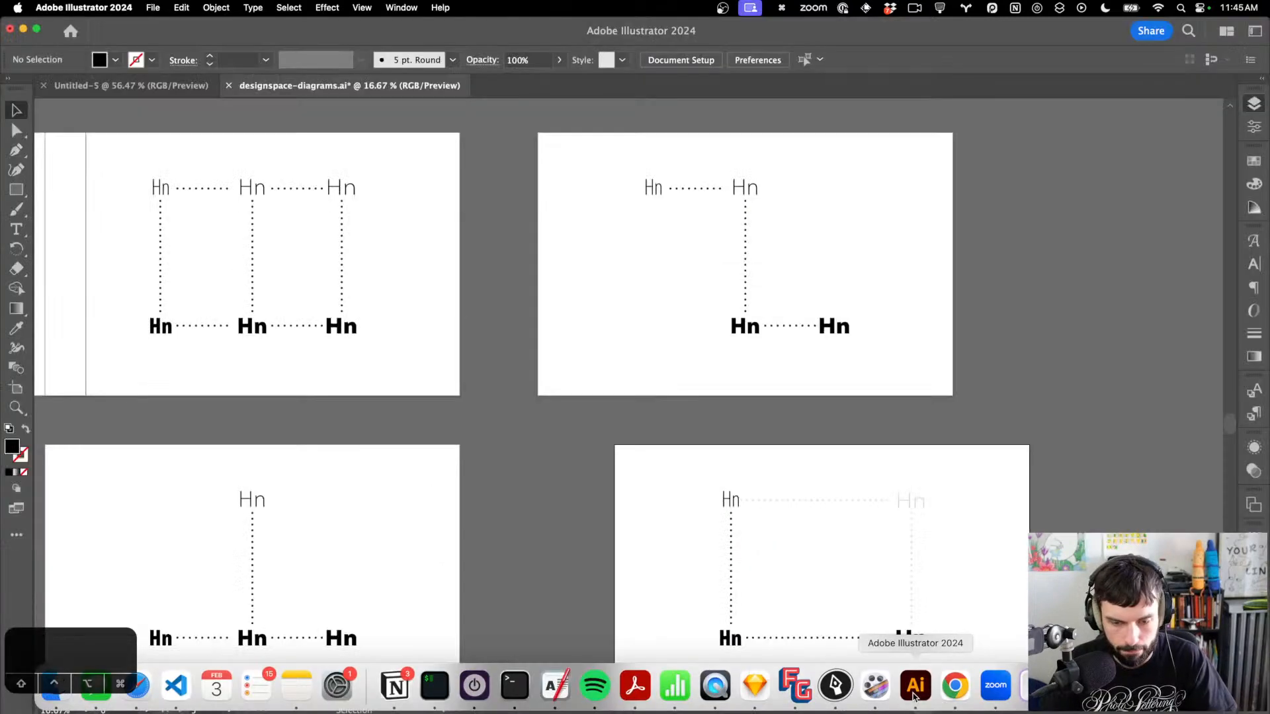
{"action": "scroll", "coordinate": [621, 212], "scroll_direction": "down", "scroll_amount": 2}
{"action": "scroll", "coordinate": [622, 214], "scroll_direction": "left", "scroll_amount": 5}
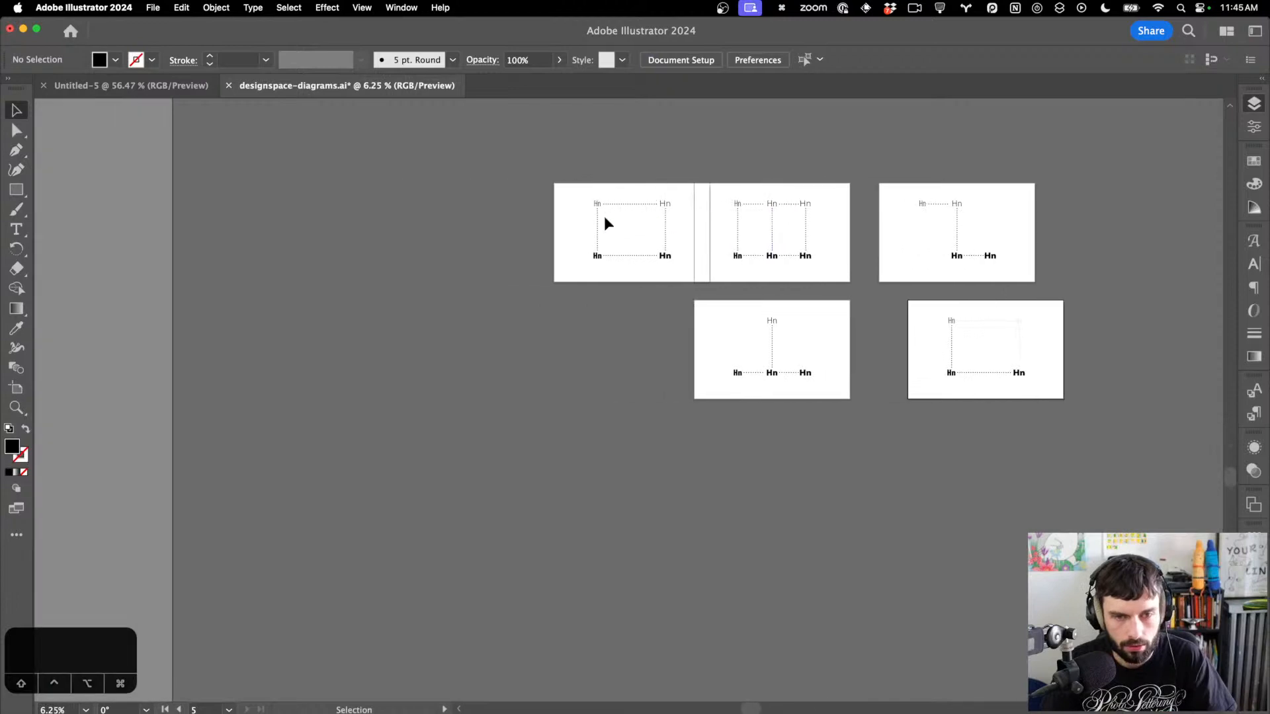
{"action": "scroll", "coordinate": [605, 217], "scroll_direction": "up", "scroll_amount": 5}
{"action": "scroll", "coordinate": [622, 226], "scroll_direction": "up", "scroll_amount": 1}
{"action": "scroll", "coordinate": [622, 226], "scroll_direction": "right", "scroll_amount": 2}
{"action": "scroll", "coordinate": [622, 227], "scroll_direction": "up", "scroll_amount": 2}
{"action": "key", "text": "shift+o"}
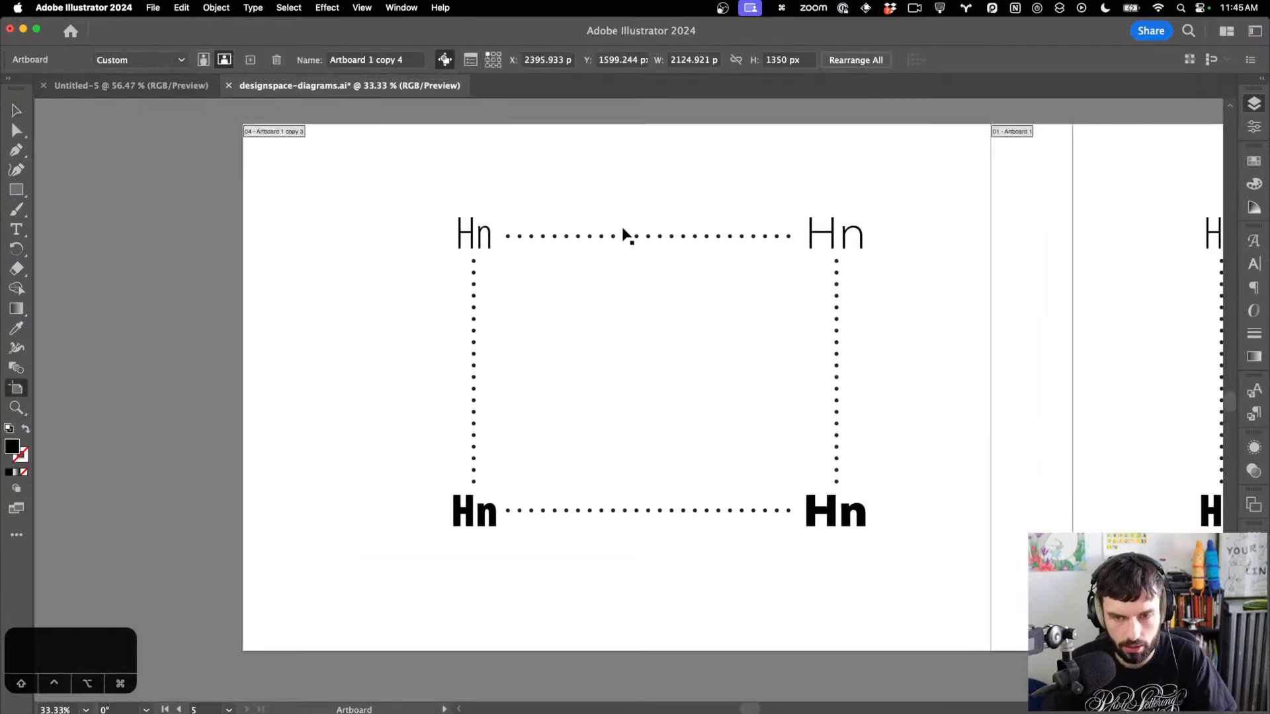
{"action": "left_click_drag", "start_coordinate": [723, 165], "coordinate": [477, 168]}
{"action": "scroll", "coordinate": [870, 207], "scroll_direction": "down", "scroll_amount": 4}
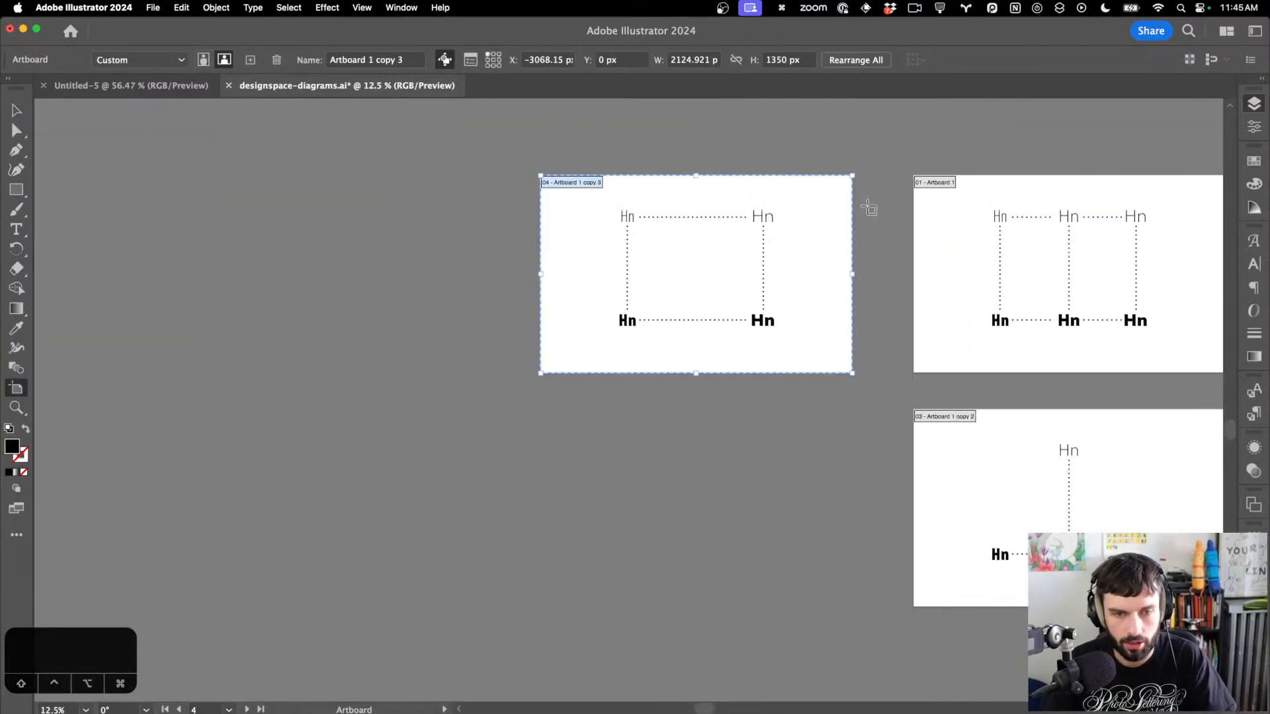
Duplicate the four-corner diagram's artboard with its contents and place the copy directly below the original
{"action": "scroll", "coordinate": [870, 207], "scroll_direction": "right", "scroll_amount": 3}
{"action": "left_click_drag", "start_coordinate": [656, 251], "coordinate": [663, 637]}
{"action": "scroll", "coordinate": [663, 635], "scroll_direction": "down", "scroll_amount": 3}
Set the font of all four Hn labels on the copied artboard to AT Animist 240203 Light
{"action": "key", "text": "v"}
{"action": "scroll", "coordinate": [553, 483], "scroll_direction": "up", "scroll_amount": 4}
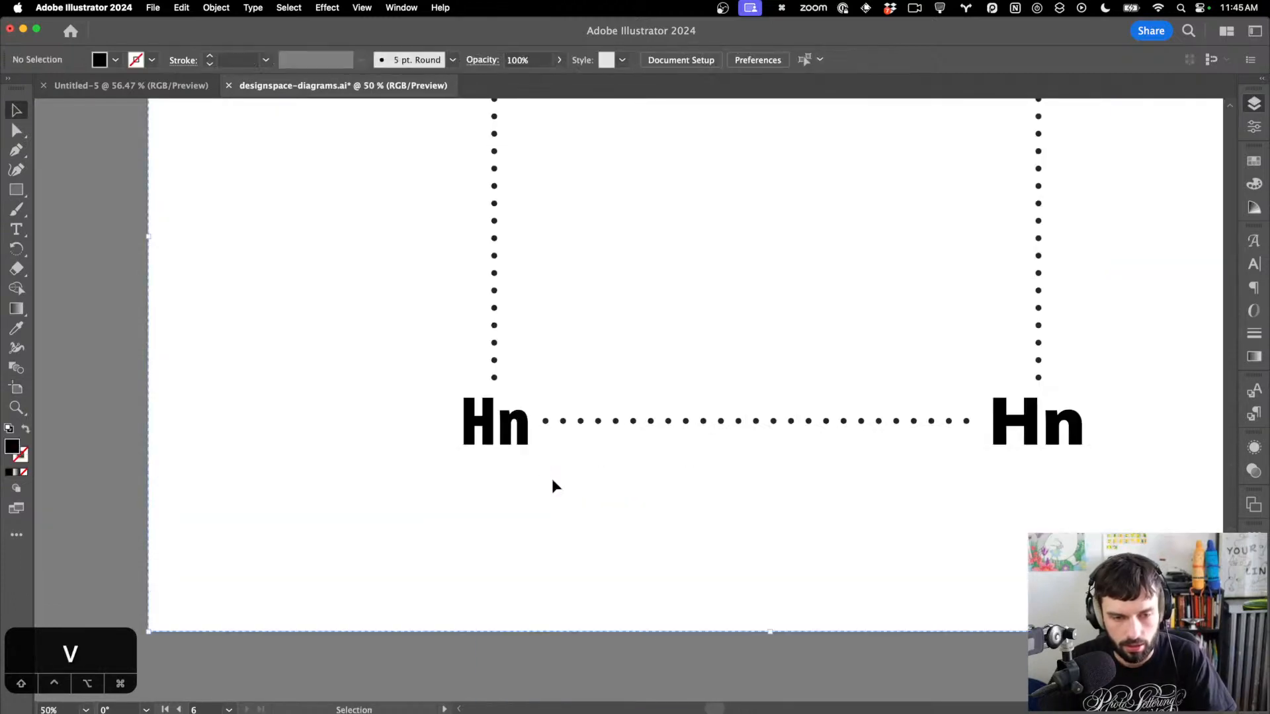
{"action": "left_click", "coordinate": [469, 453]}
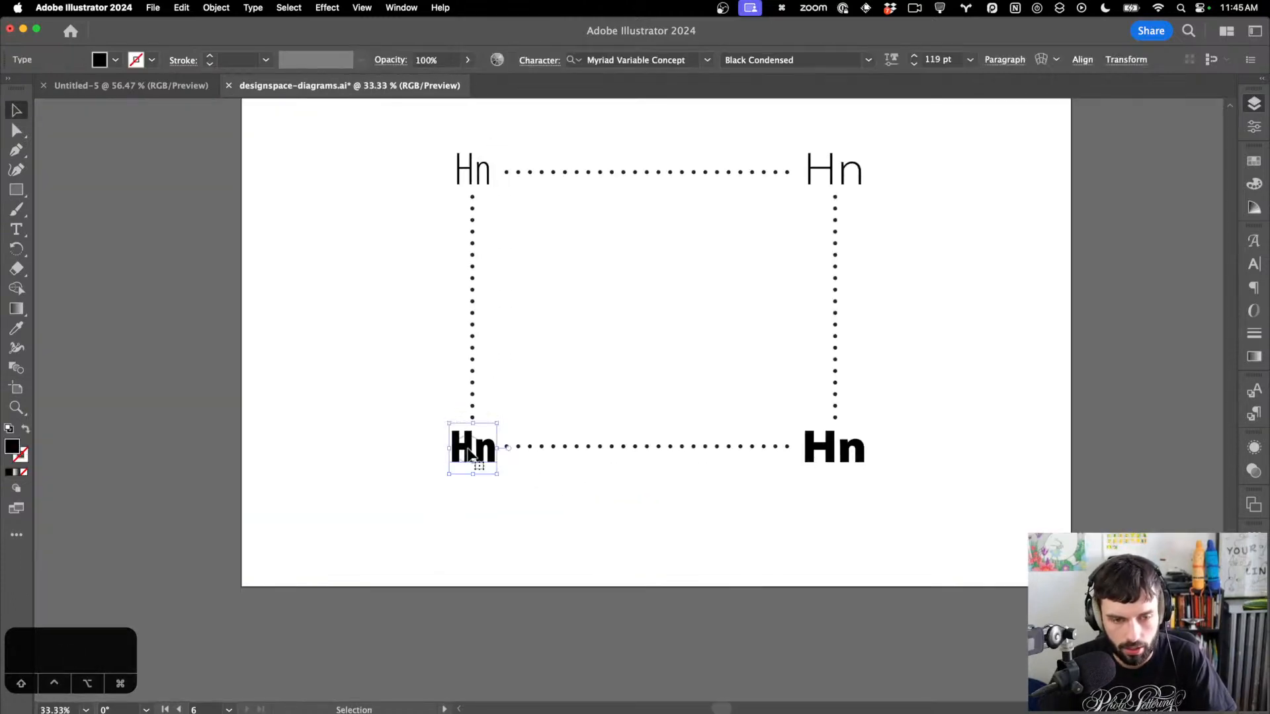
{"action": "left_click", "coordinate": [863, 456], "text": "shift"}
{"action": "left_click", "coordinate": [850, 162], "text": "shift"}
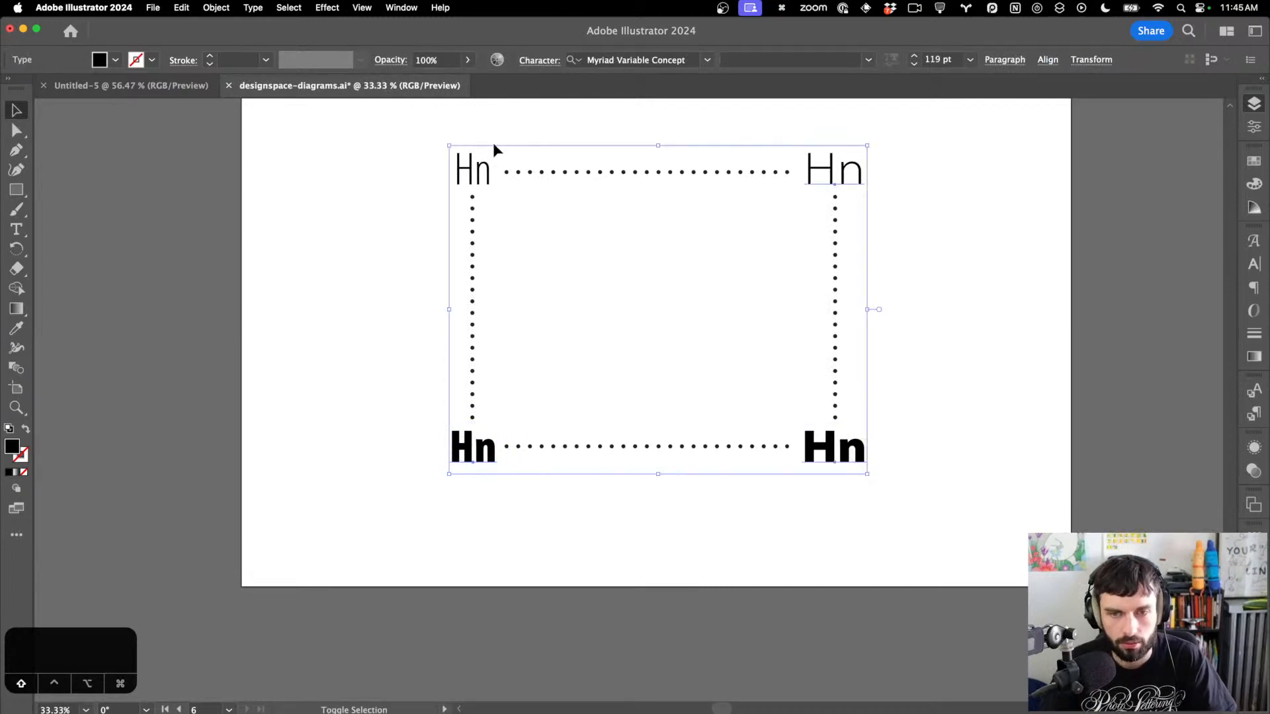
{"action": "left_click", "coordinate": [707, 61]}
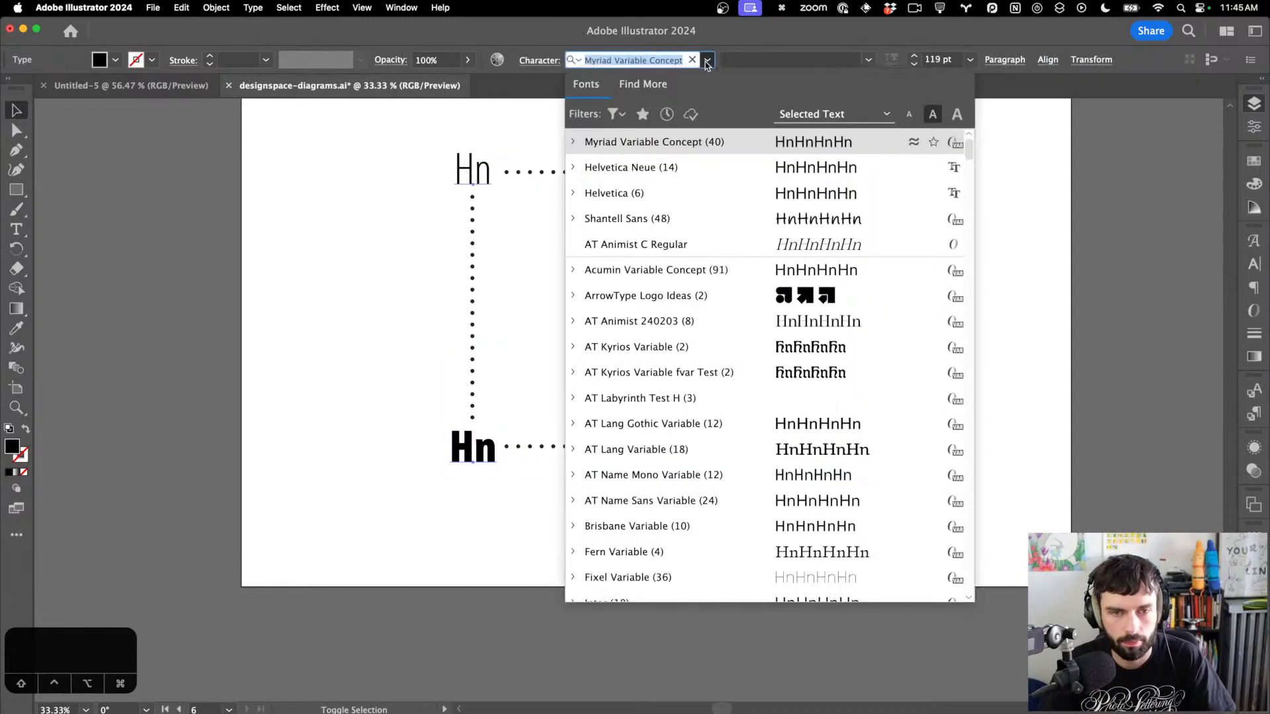
{"action": "type", "text": "at animi"}
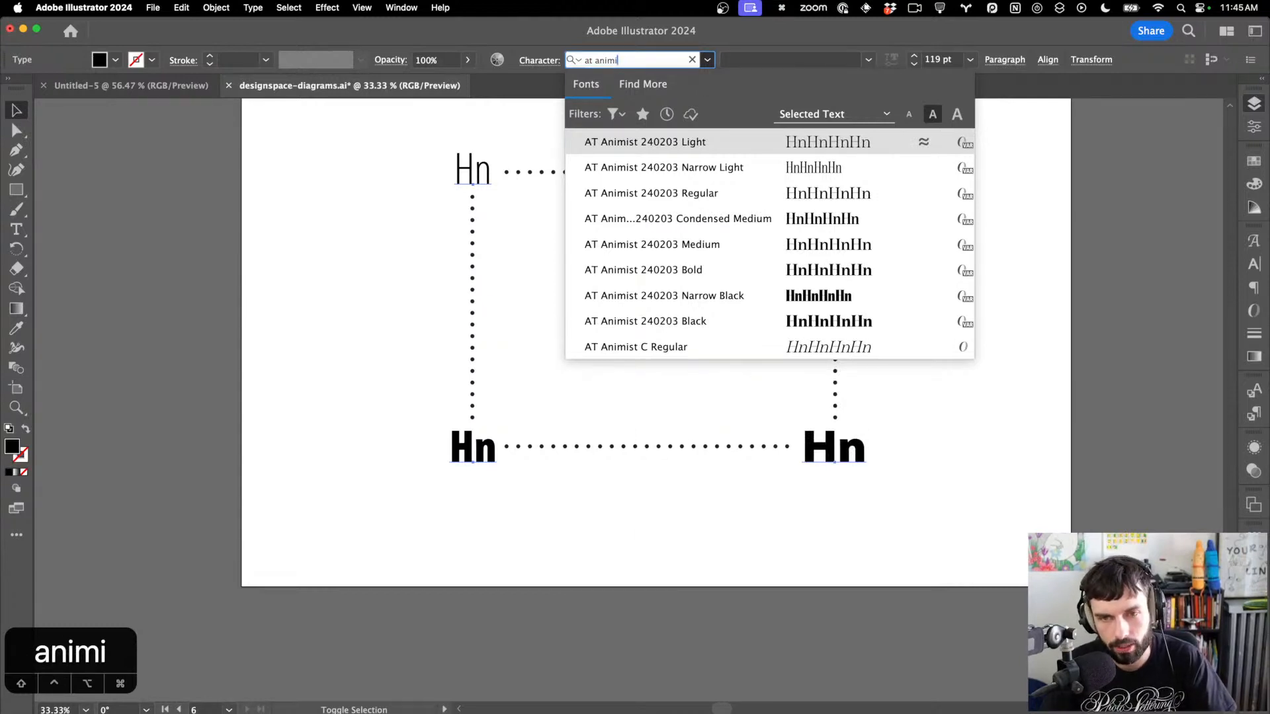
{"action": "key", "text": "Return"}
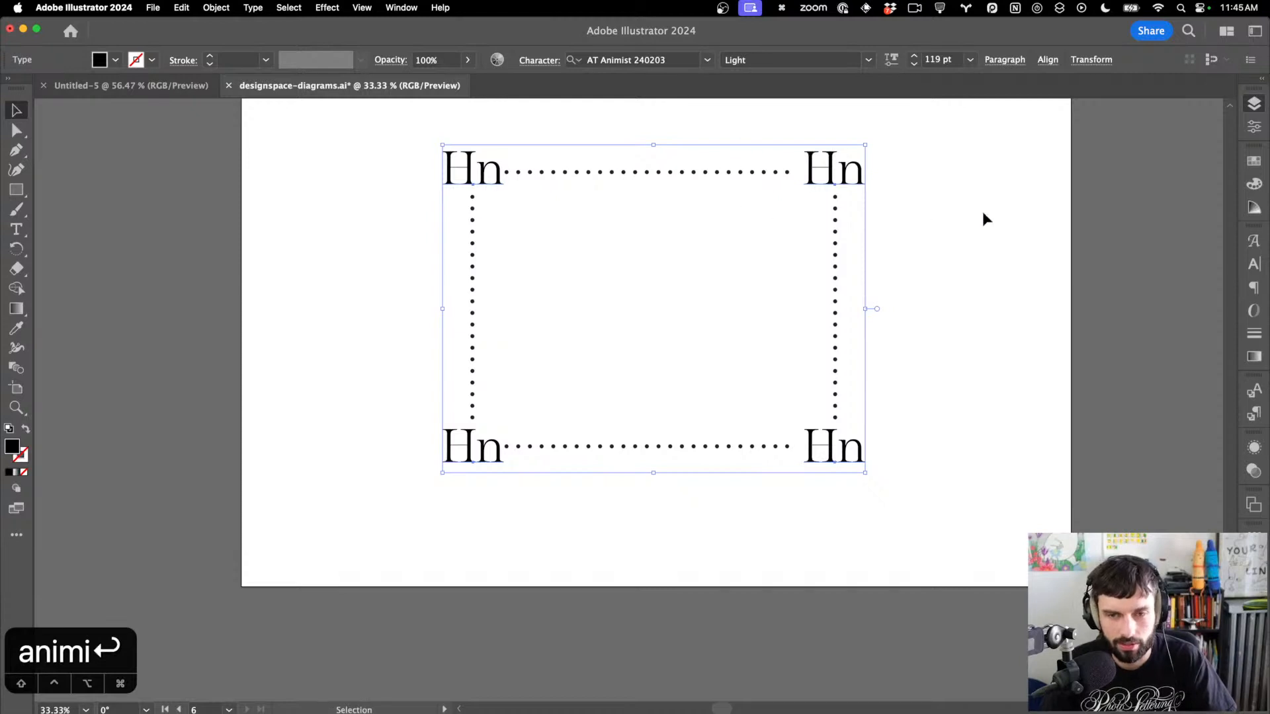
{"action": "left_click", "coordinate": [907, 212]}
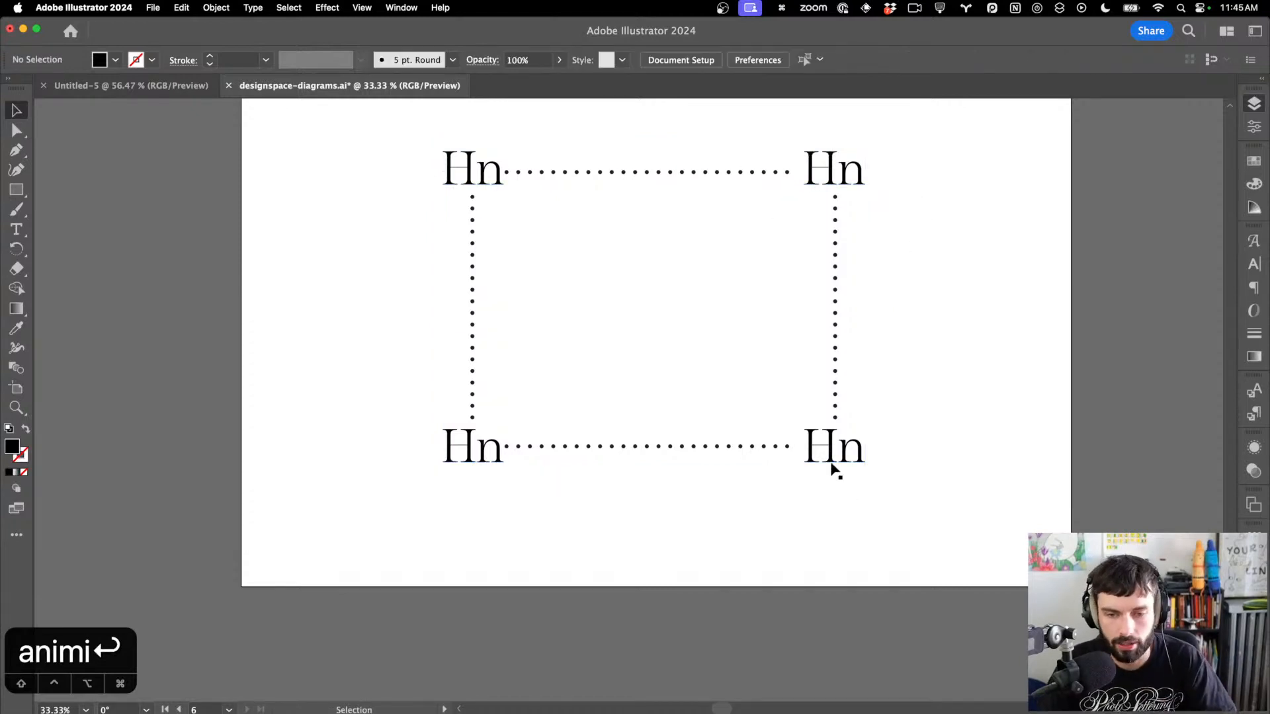
Set the lower-left Hn label's variable font width to 60
{"action": "left_click", "coordinate": [838, 457]}
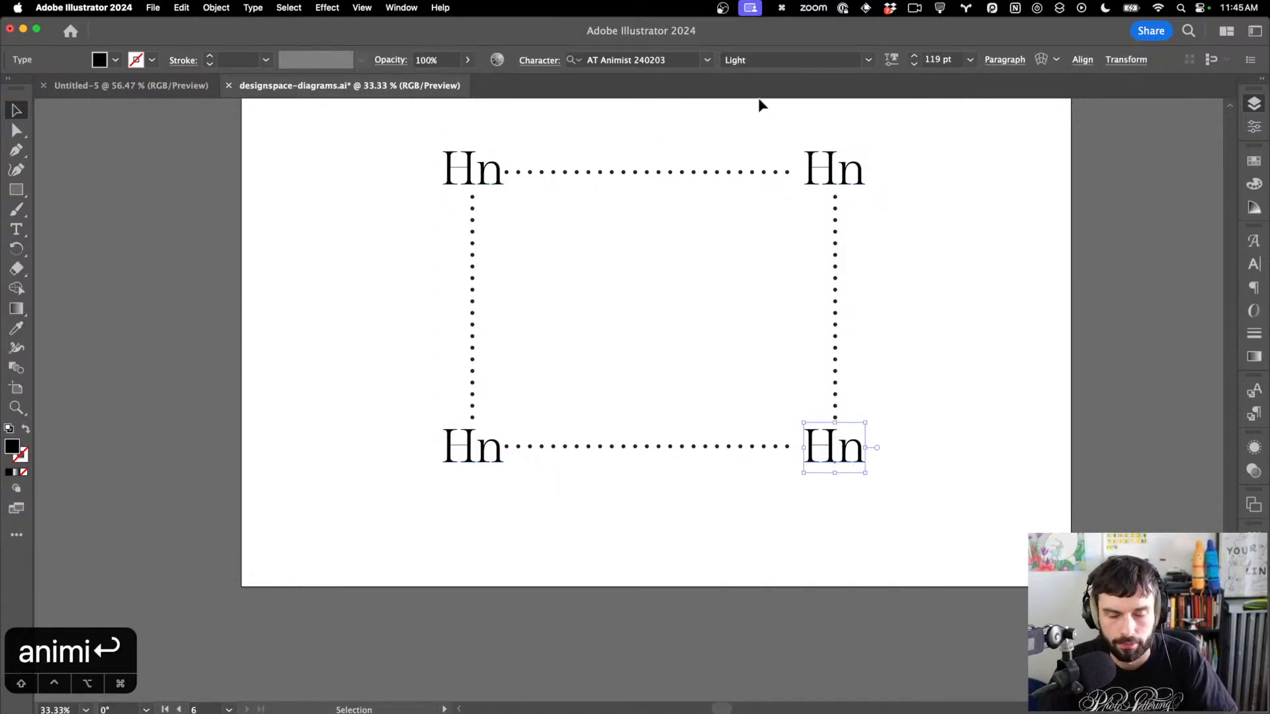
{"action": "left_click", "coordinate": [892, 60]}
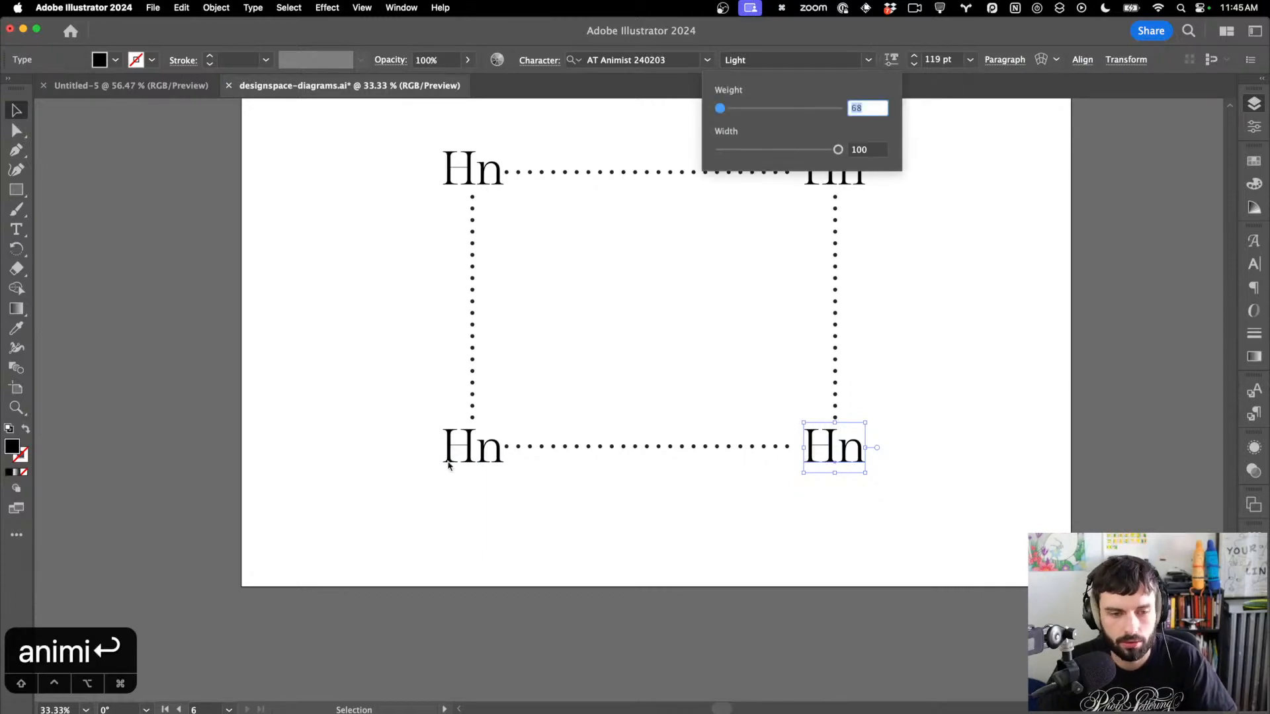
{"action": "left_click", "coordinate": [449, 465]}
{"action": "left_click", "coordinate": [466, 456]}
{"action": "left_click", "coordinate": [891, 60]}
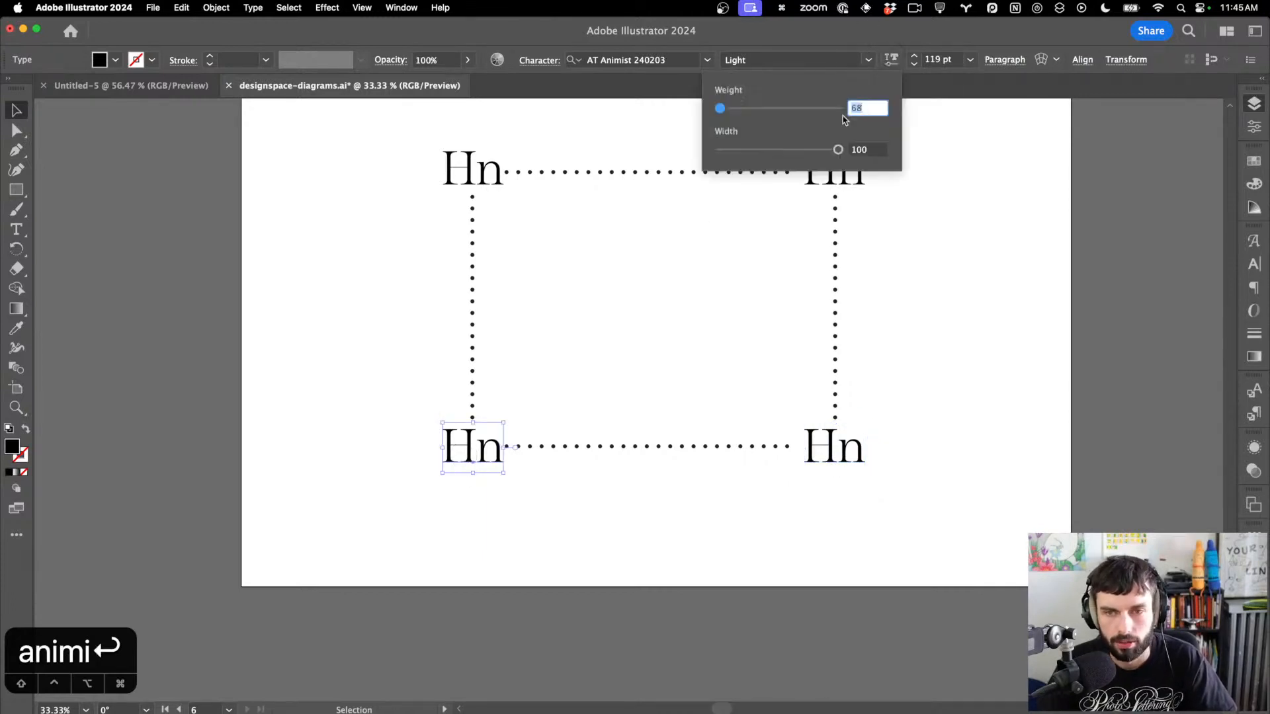
{"action": "left_click_drag", "start_coordinate": [838, 151], "coordinate": [514, 144]}
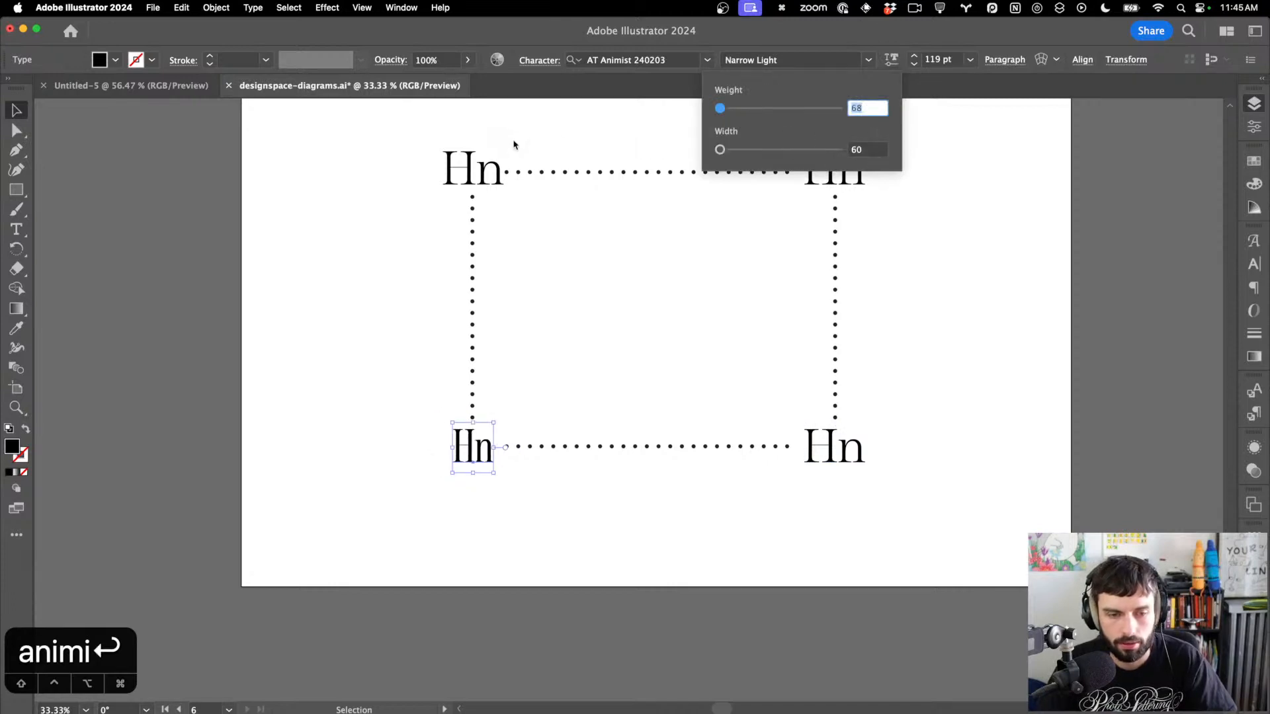
Set the upper-left Hn label's variable font width to 60
{"action": "left_click", "coordinate": [490, 171]}
{"action": "left_click", "coordinate": [476, 173]}
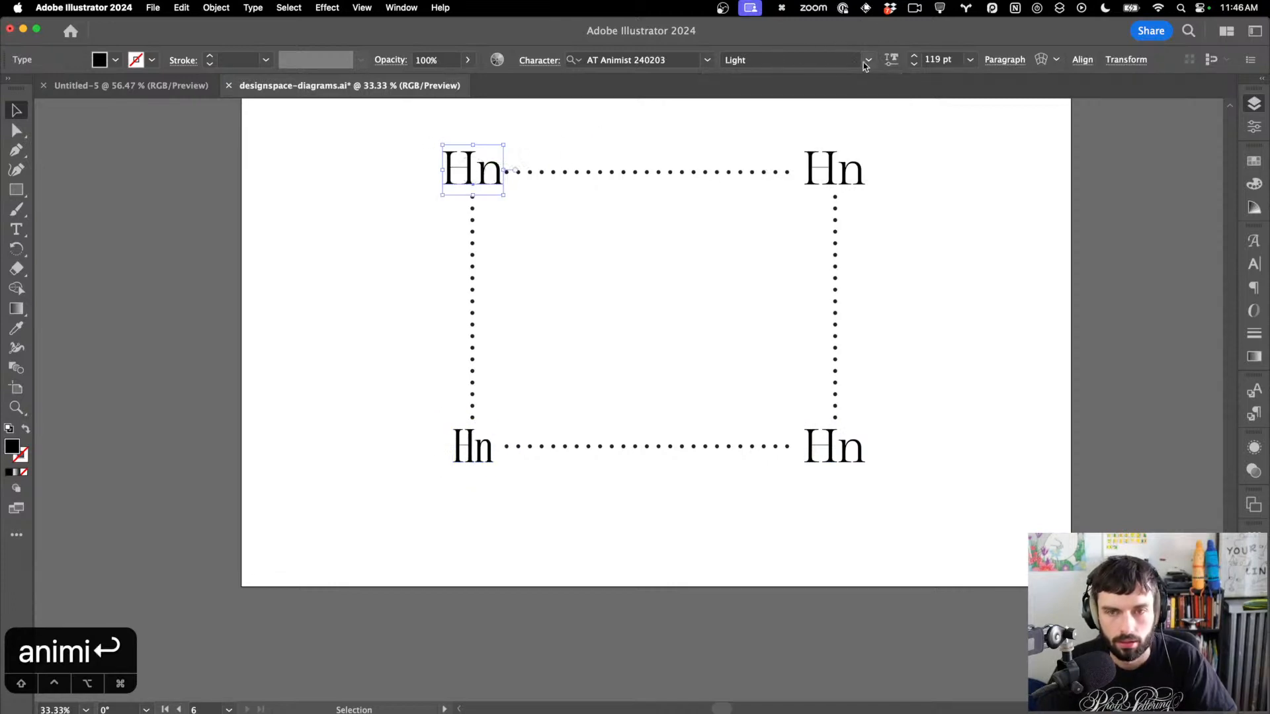
{"action": "left_click", "coordinate": [891, 60]}
{"action": "left_click_drag", "start_coordinate": [838, 150], "coordinate": [556, 142]}
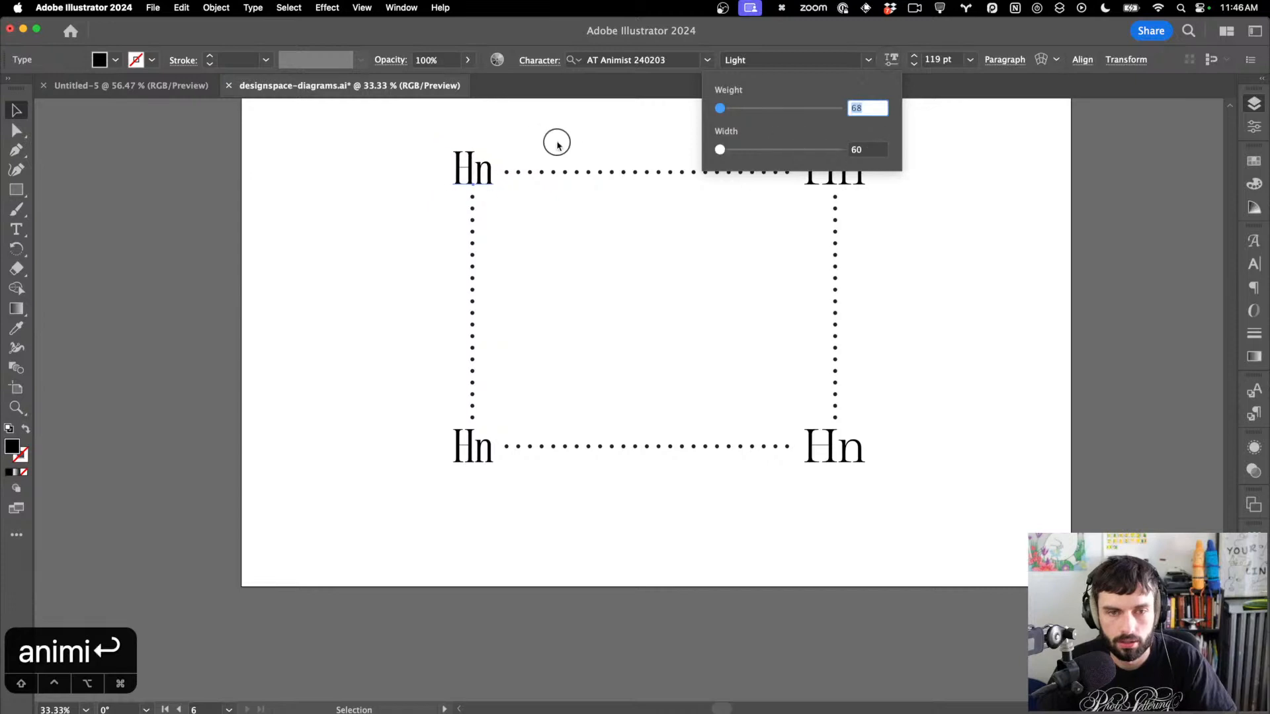
{"action": "left_click", "coordinate": [464, 466]}
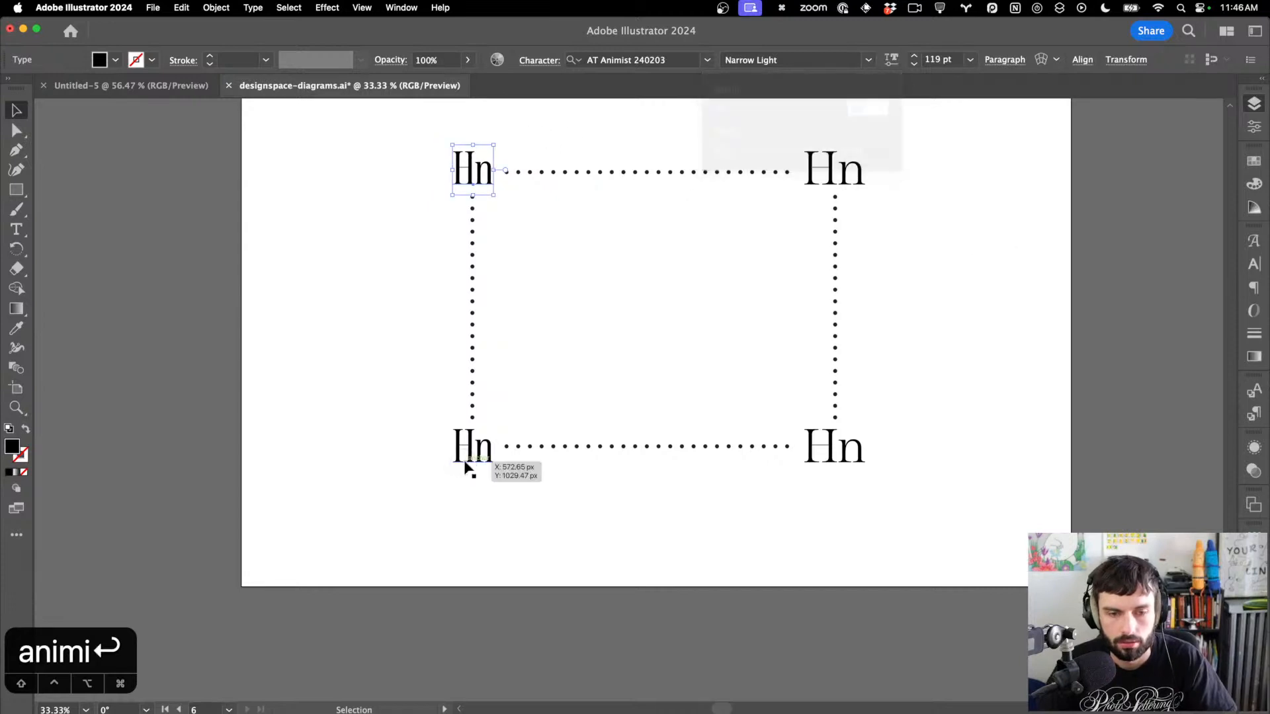
Raise the lower-left Hn label's variable font weight to its maximum, Narrow Black
{"action": "left_click", "coordinate": [470, 460]}
{"action": "left_click", "coordinate": [891, 60]}
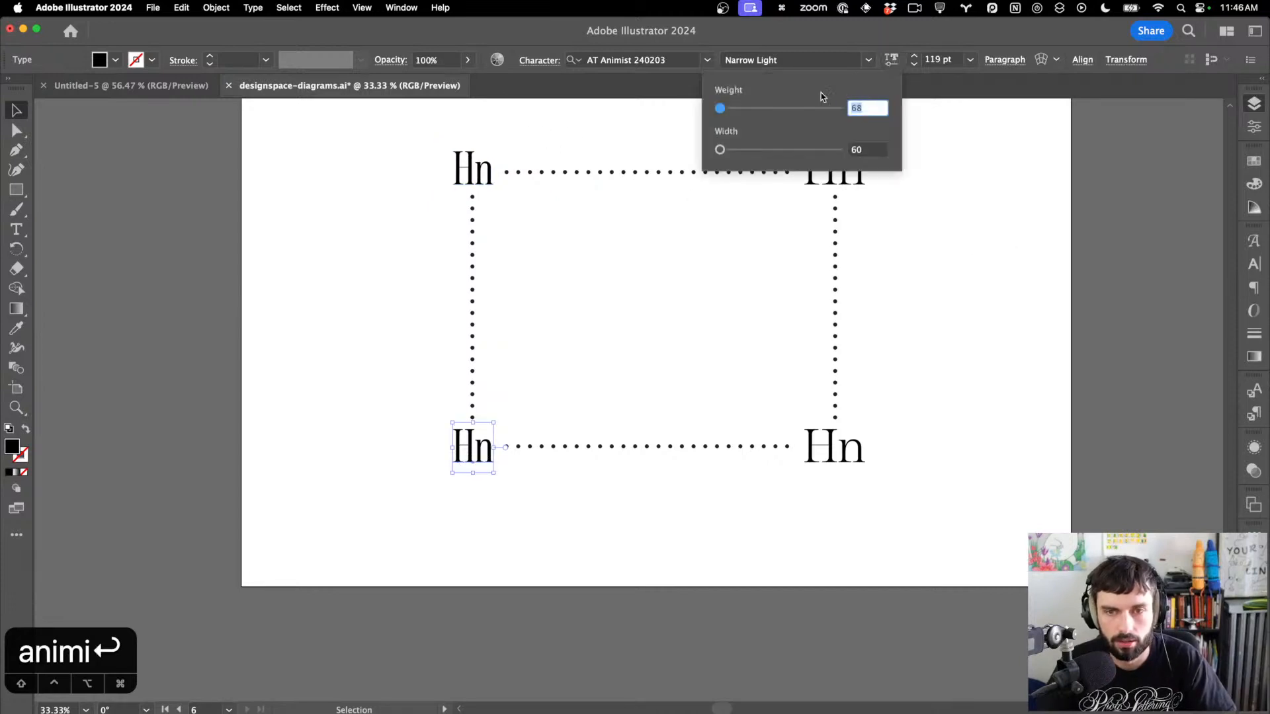
{"action": "left_click_drag", "start_coordinate": [733, 109], "coordinate": [986, 108]}
{"action": "left_click", "coordinate": [831, 445]}
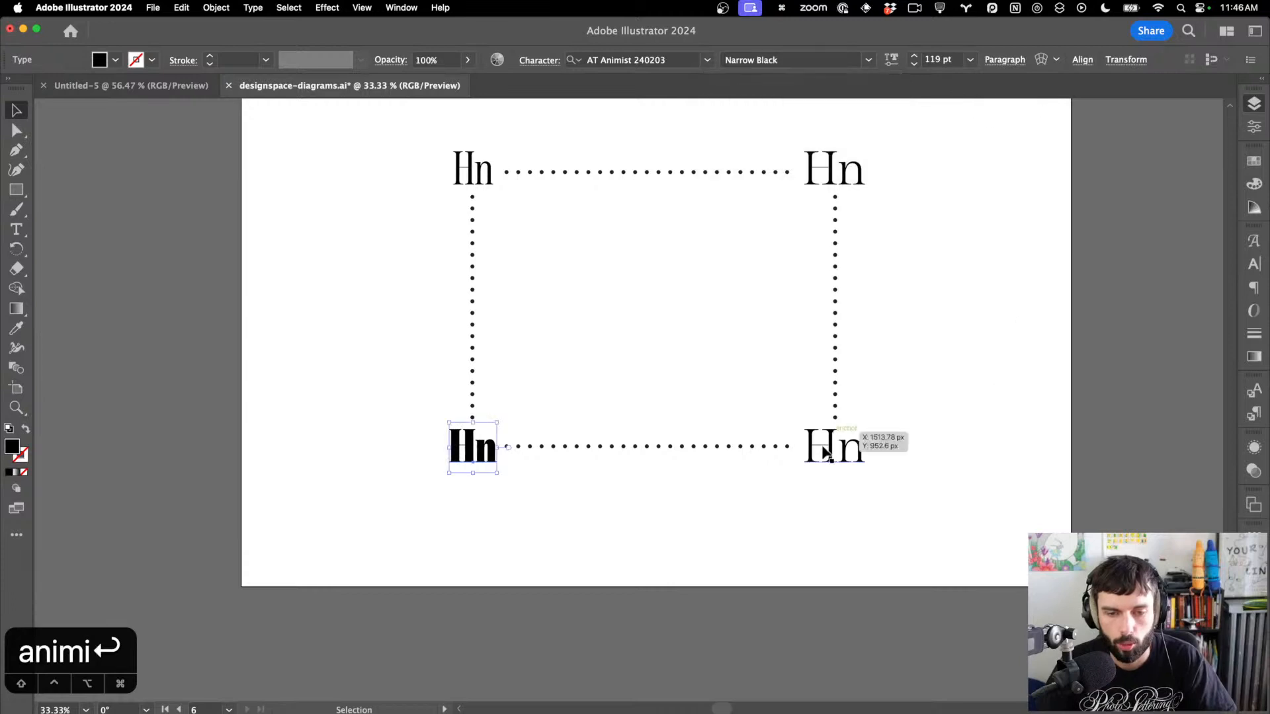
Set the lower-right Hn label's variable font weight to 158, deselect it and save the document
{"action": "left_click", "coordinate": [847, 437]}
{"action": "left_click", "coordinate": [892, 59]}
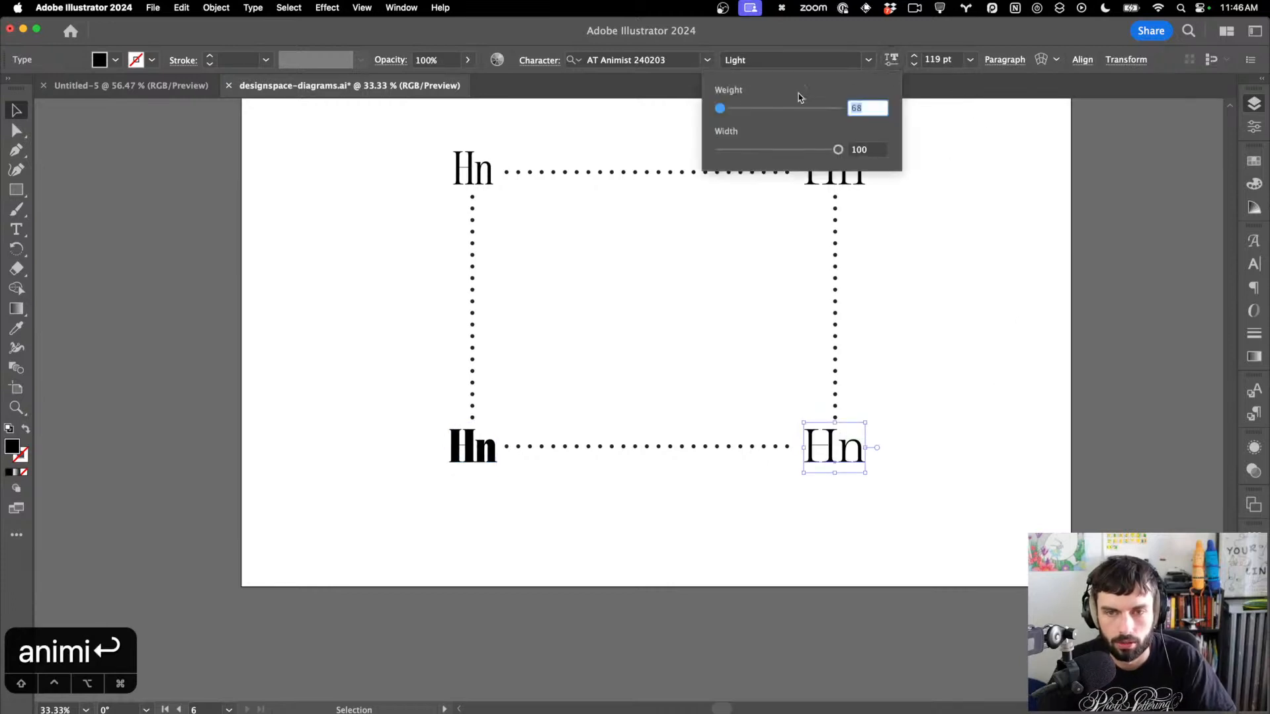
{"action": "left_click_drag", "start_coordinate": [763, 109], "coordinate": [1106, 128]}
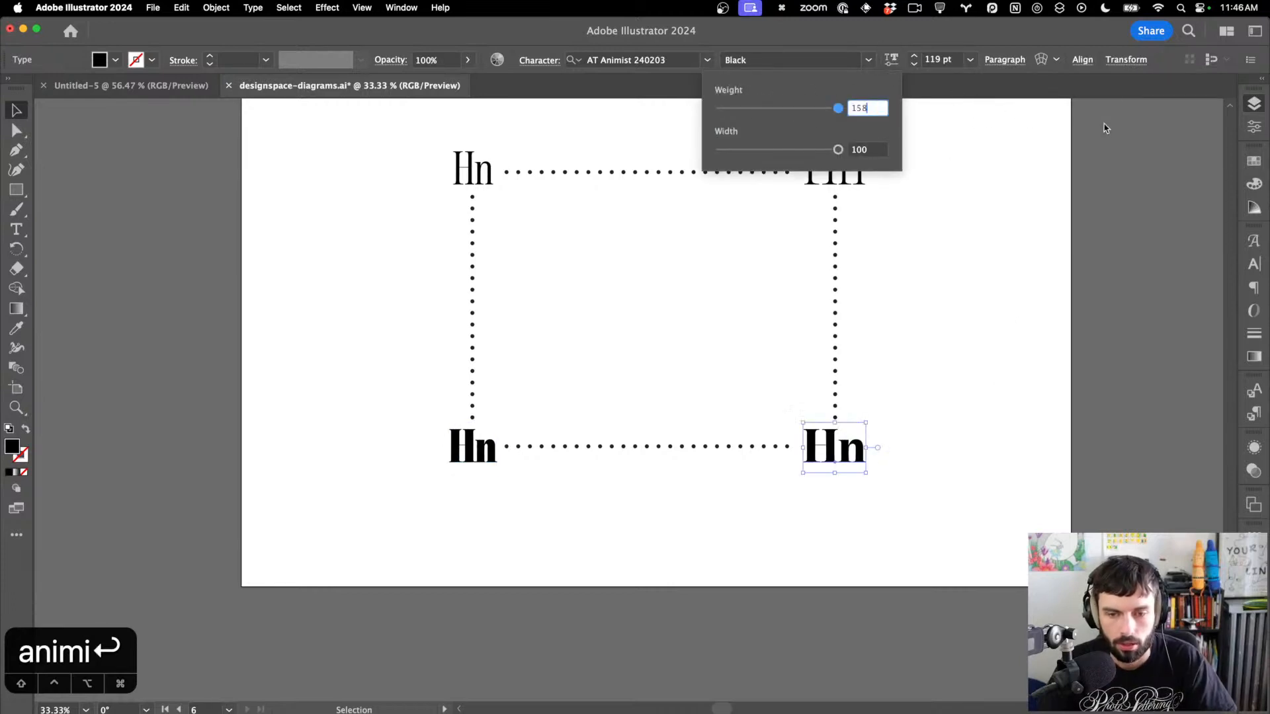
{"action": "left_click", "coordinate": [961, 299]}
{"action": "left_click", "coordinate": [960, 299]}
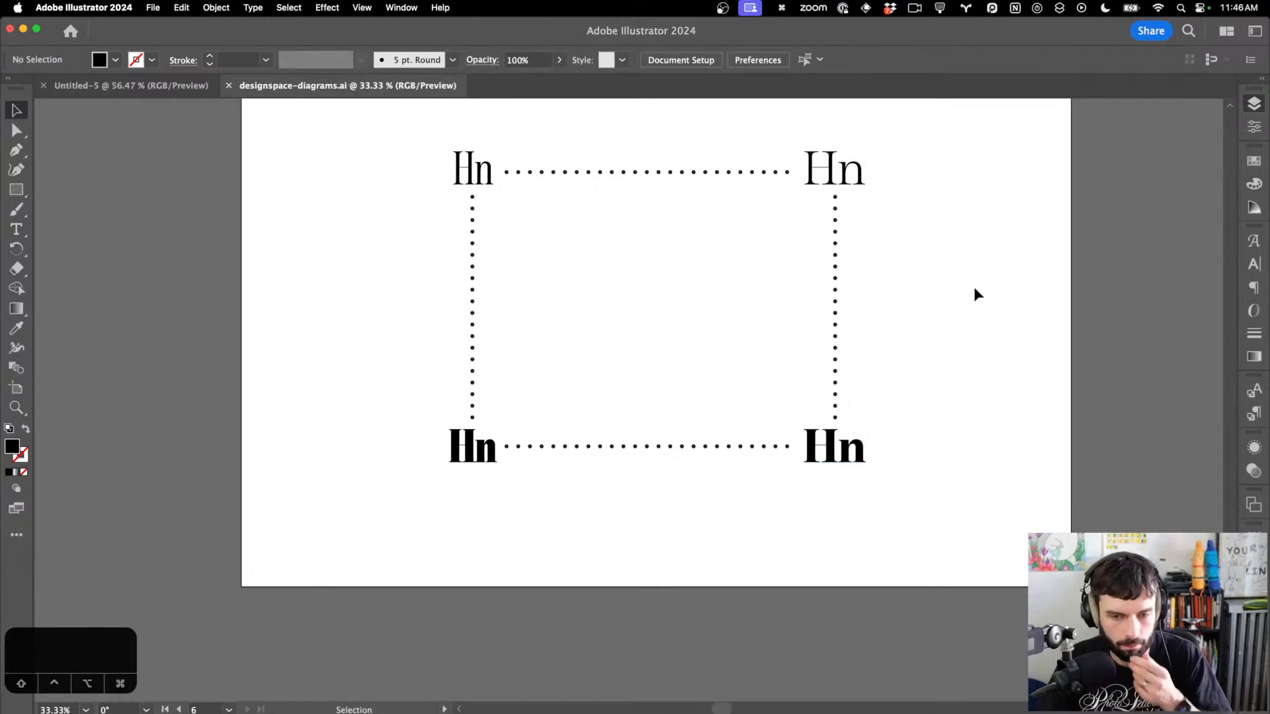
{"action": "key", "text": "ctrl+Up"}
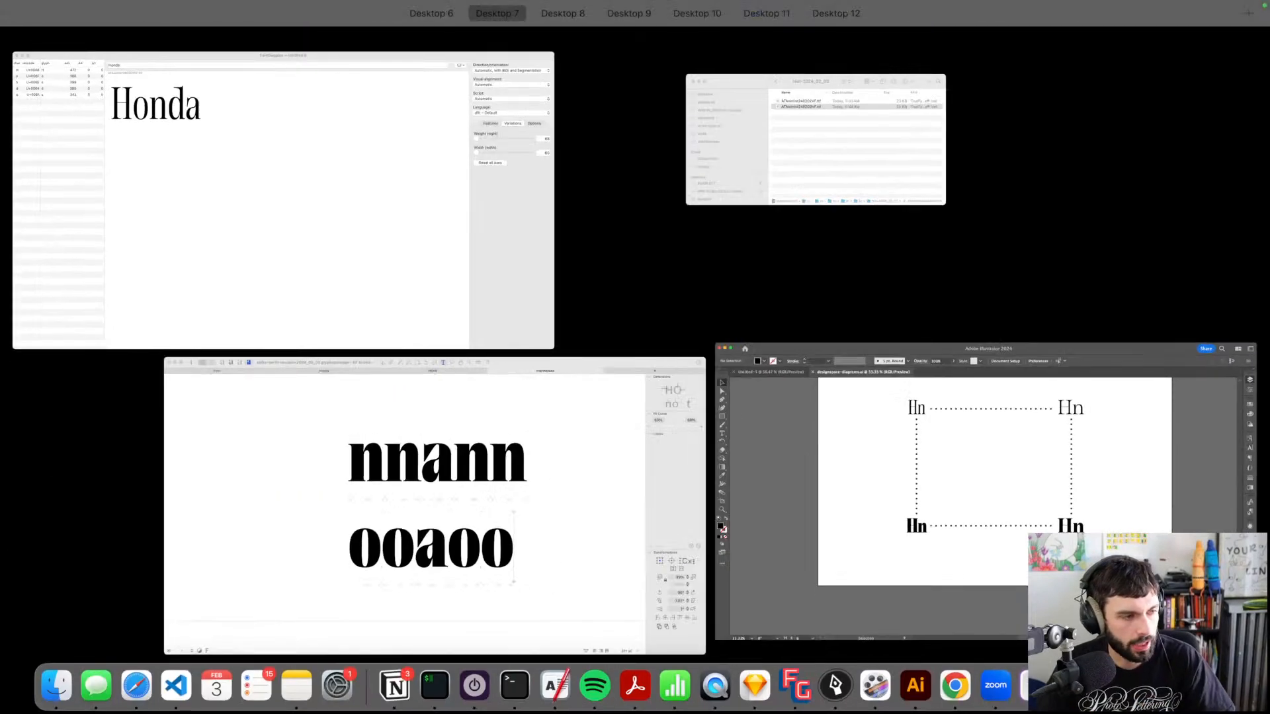
{"action": "key", "text": "ctrl+Up"}
{"action": "scroll", "coordinate": [477, 308], "scroll_direction": "down", "scroll_amount": 3}
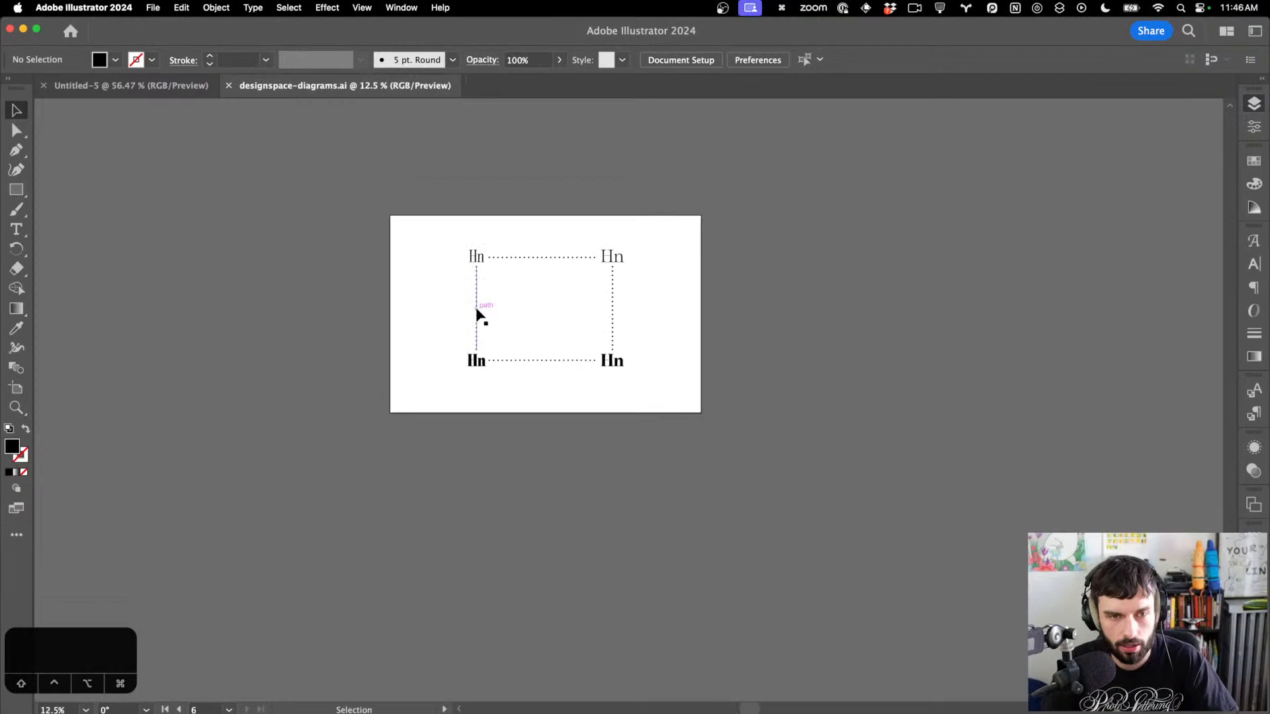
{"action": "scroll", "coordinate": [463, 274], "scroll_direction": "up", "scroll_amount": 2}
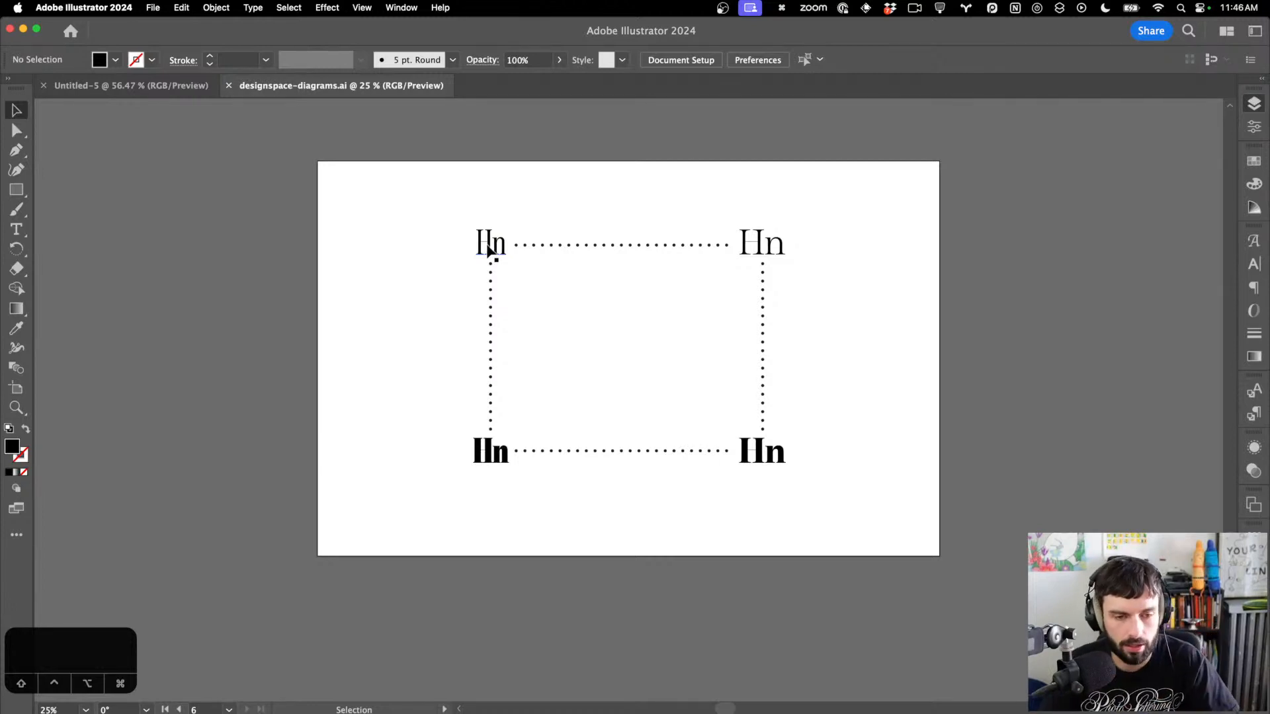
Draw a new artboard about 2367 × 1719 px beside the artboard holding the four-corner diagram
{"action": "key", "text": "d"}
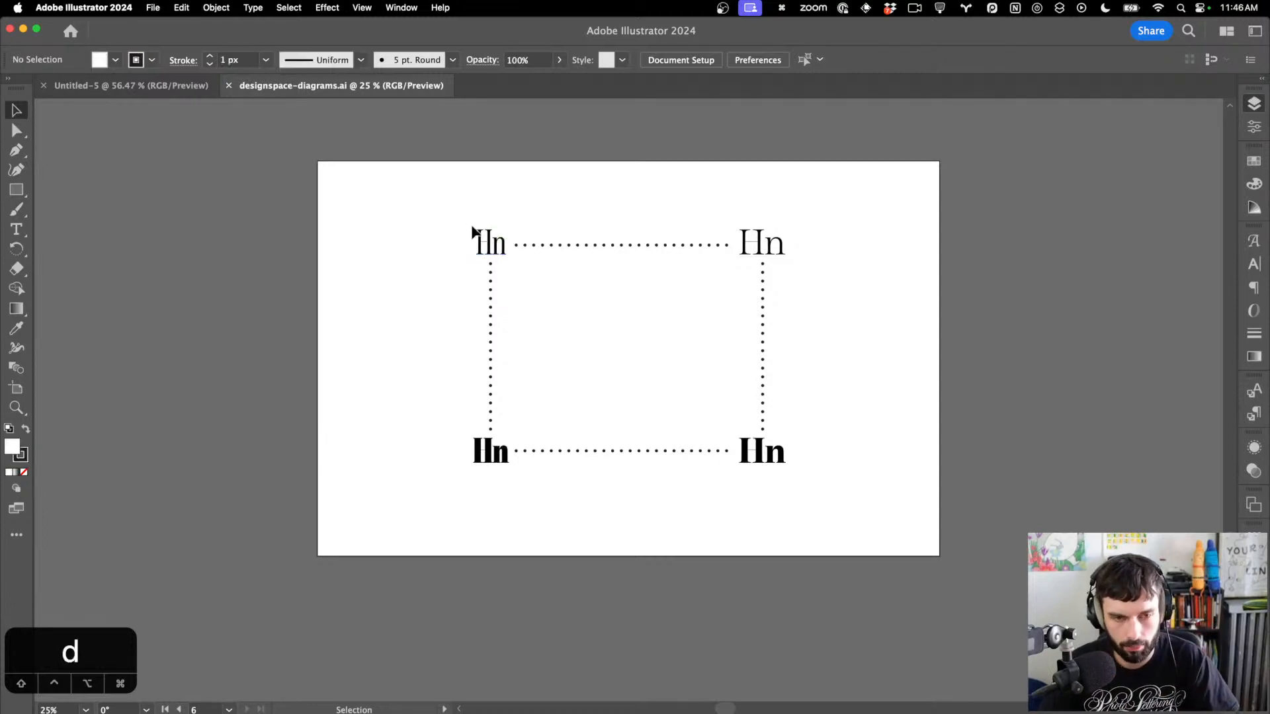
{"action": "scroll", "coordinate": [475, 228], "scroll_direction": "right", "scroll_amount": 6}
{"action": "key", "text": "shift+o"}
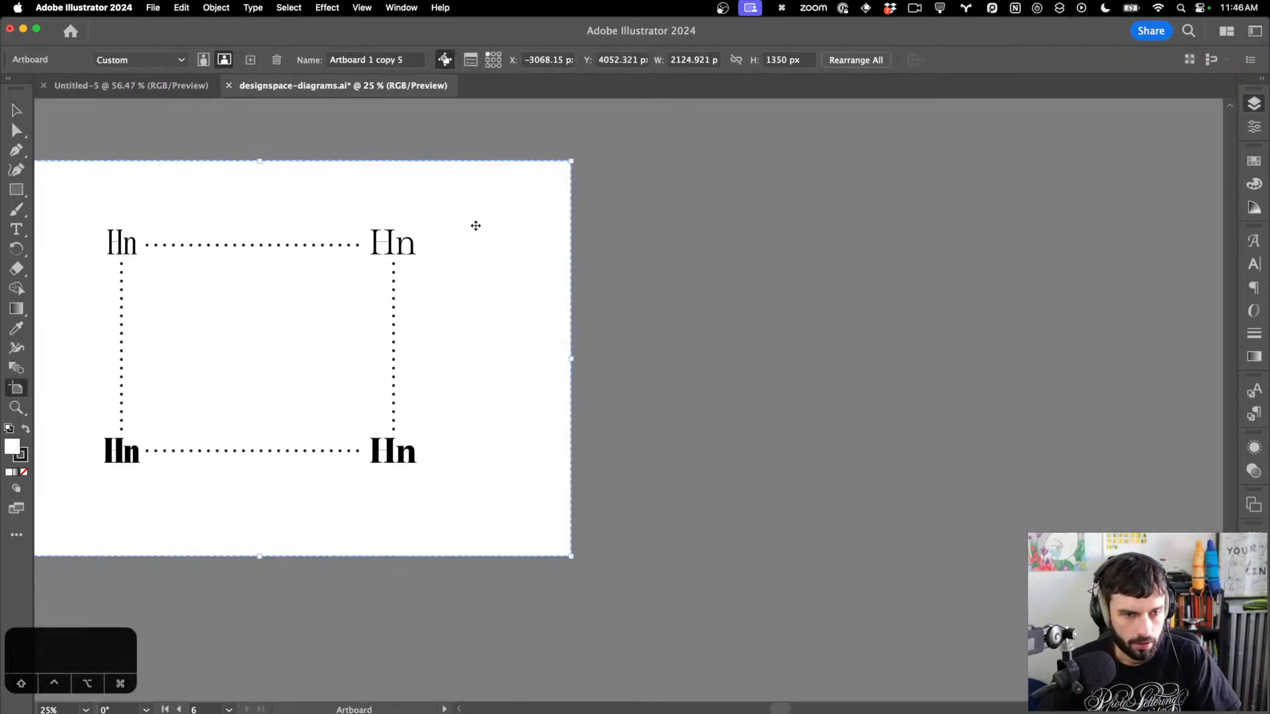
{"action": "left_click_drag", "start_coordinate": [613, 155], "coordinate": [1210, 656]}
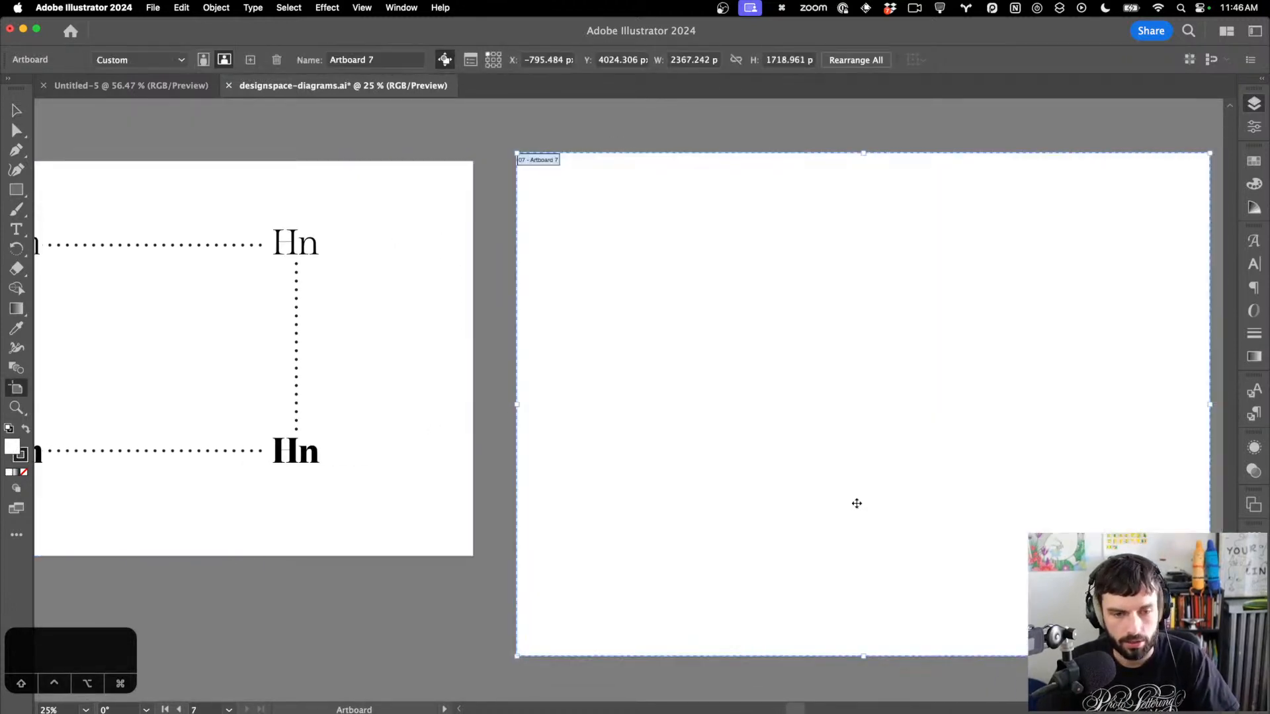
Copy the light, wide Hn label onto the new artboard and change its text to "Honda honda honda"
{"action": "key", "text": "v"}
{"action": "left_click_drag", "start_coordinate": [286, 240], "coordinate": [728, 255]}
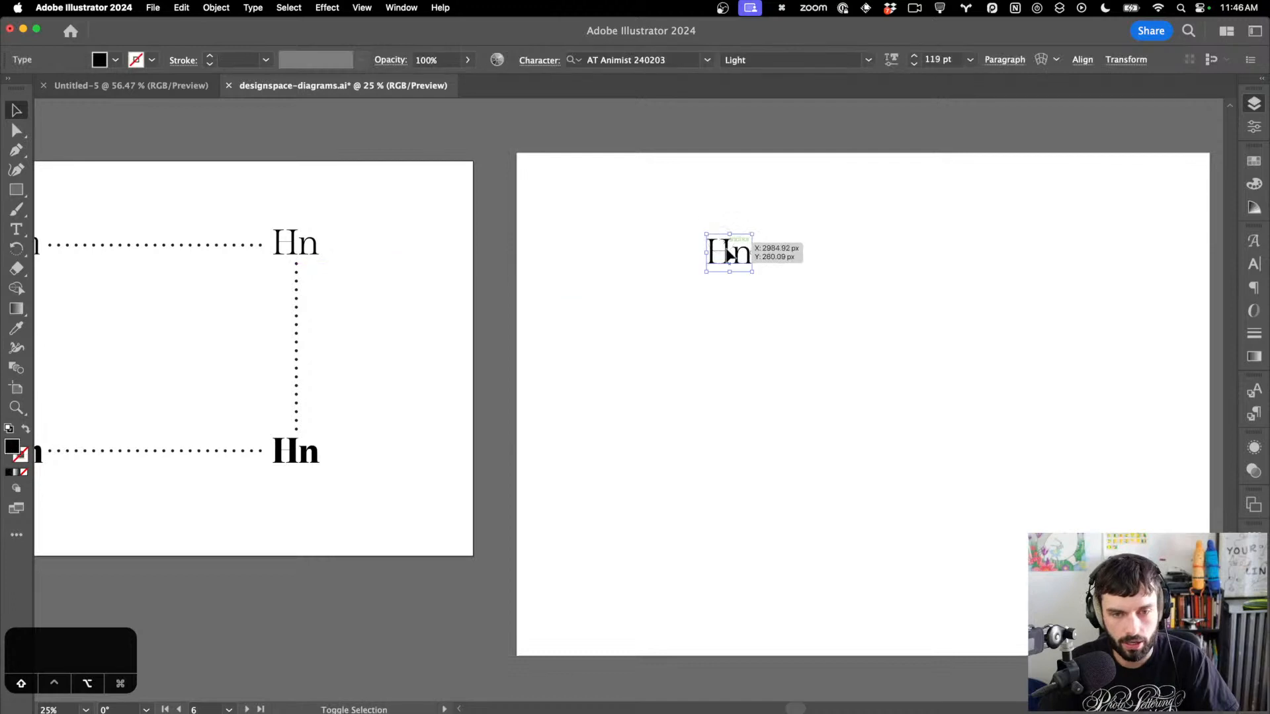
{"action": "double_click", "coordinate": [727, 255]}
{"action": "type", "text": "Hon"}
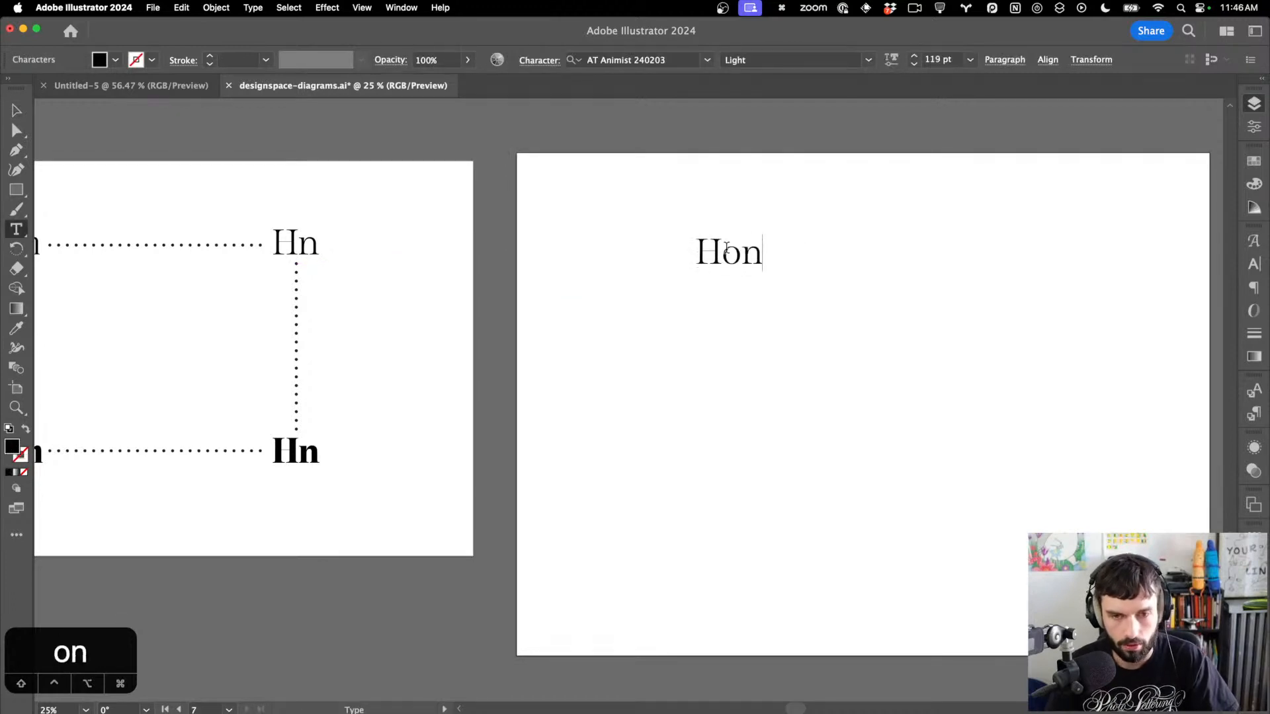
{"action": "type", "text": "da honda"}
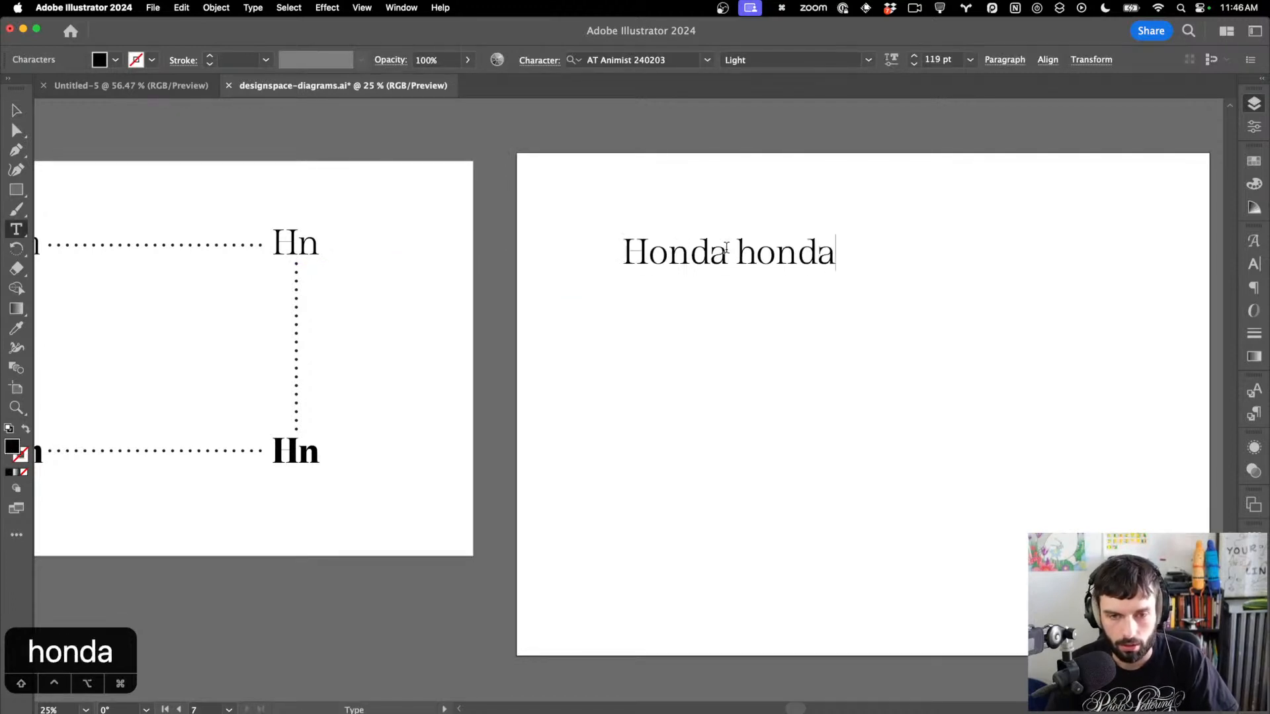
{"action": "type", "text": " honda"}
{"action": "key", "text": "Escape"}
Switch to Glyphs and filter the AT Animist font overview to the drawn glyphs
{"action": "key", "text": "super+Tab"}
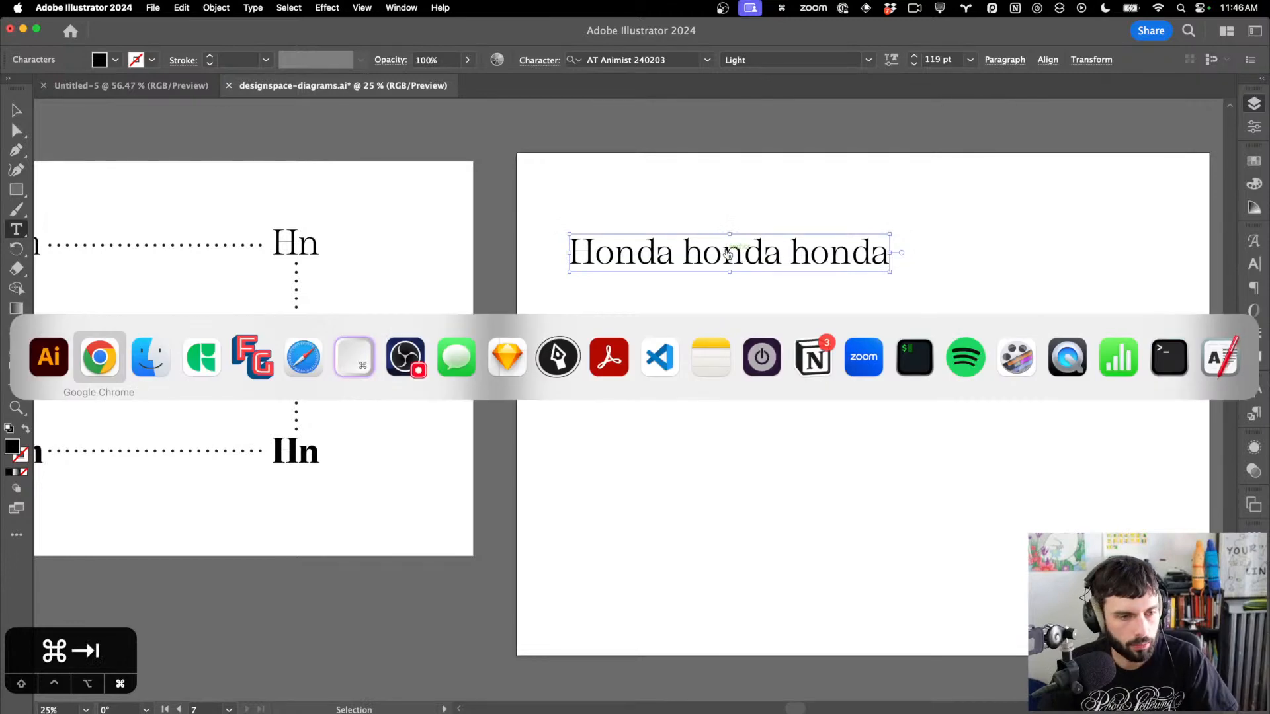
{"action": "key", "text": "super+Tab"}
{"action": "key", "text": "super+Tab"}
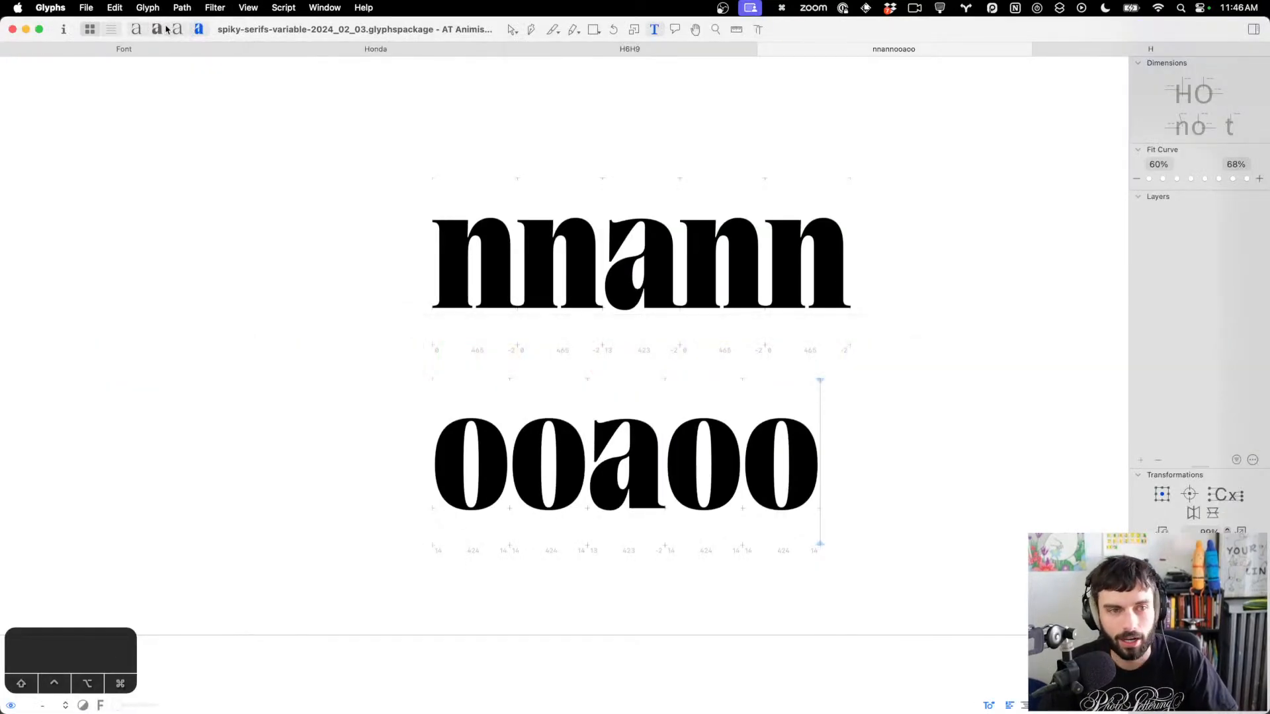
{"action": "left_click", "coordinate": [119, 49]}
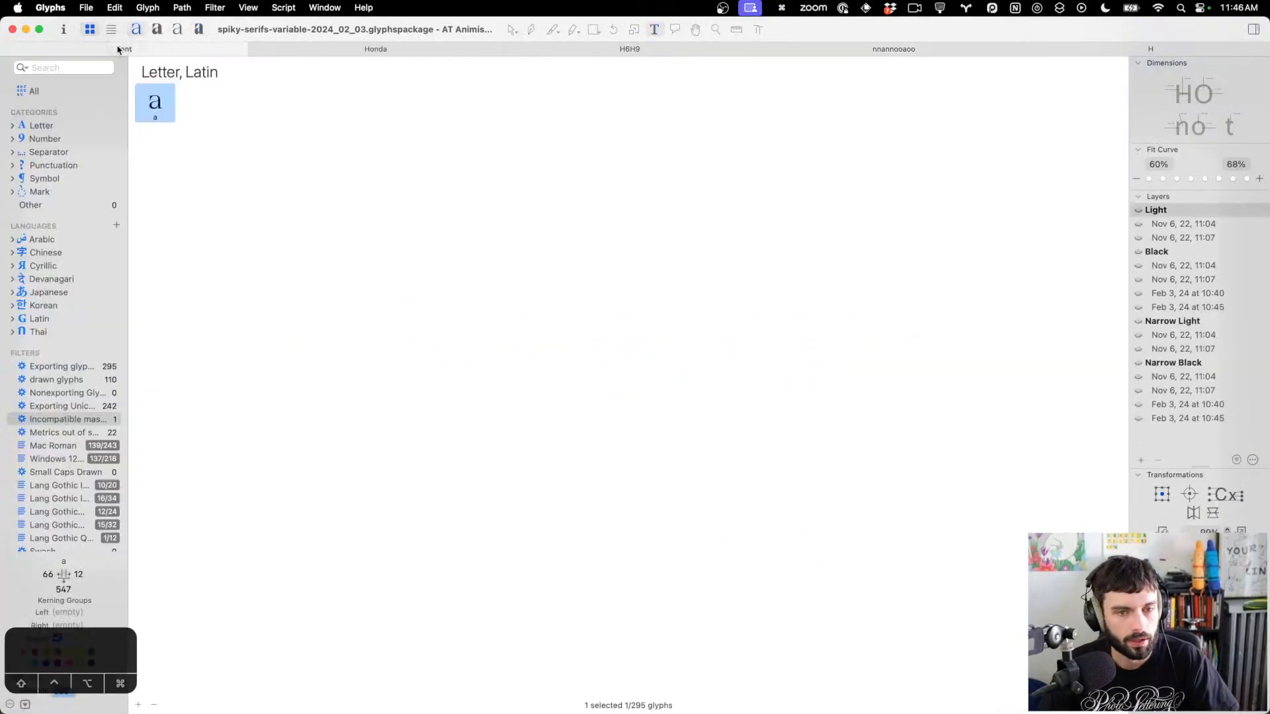
{"action": "left_click", "coordinate": [34, 92]}
{"action": "left_click", "coordinate": [63, 379]}
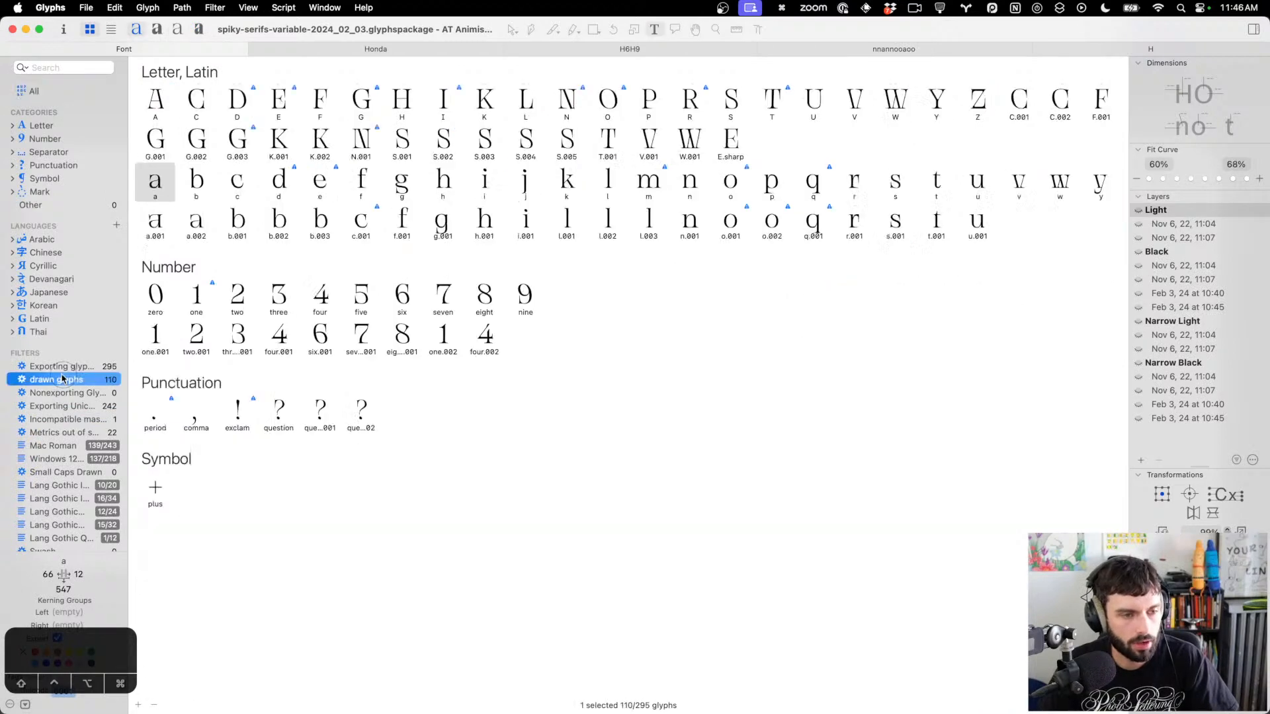
Show the Narrow Black master and select the glyphs H, a, d, n and o
{"action": "key", "text": "super+4"}
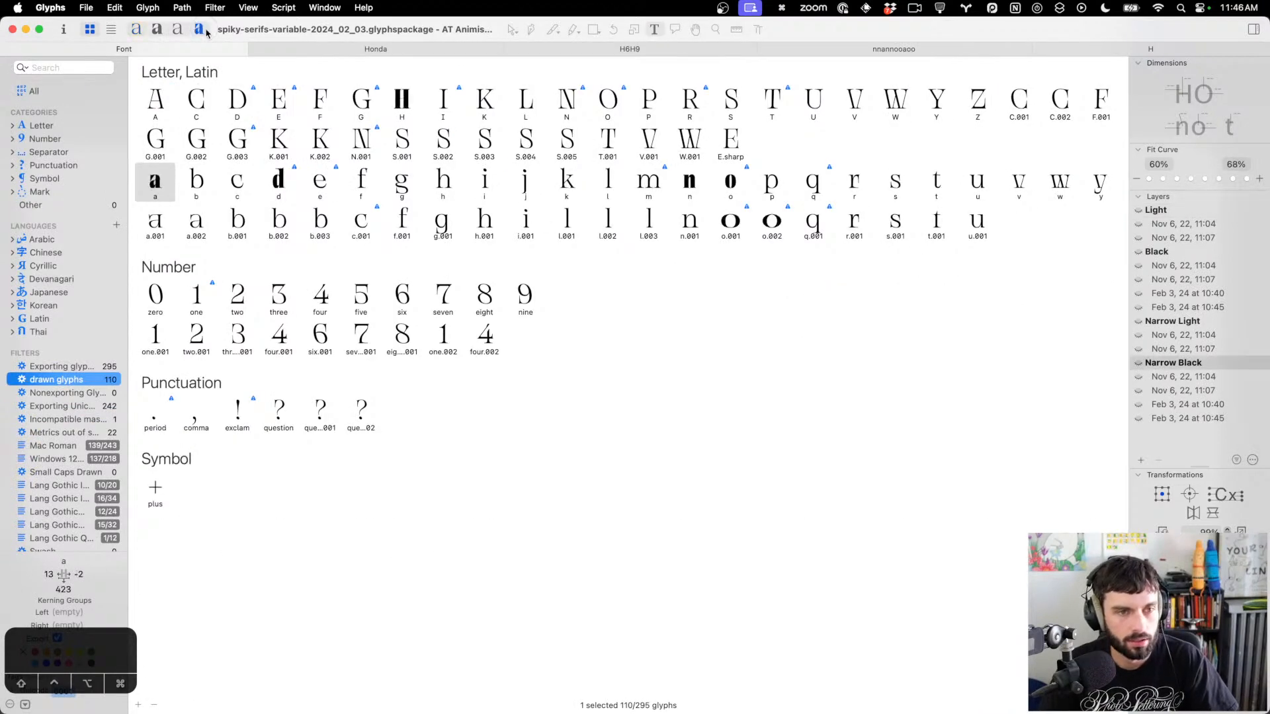
{"action": "left_click", "coordinate": [404, 104], "text": "super"}
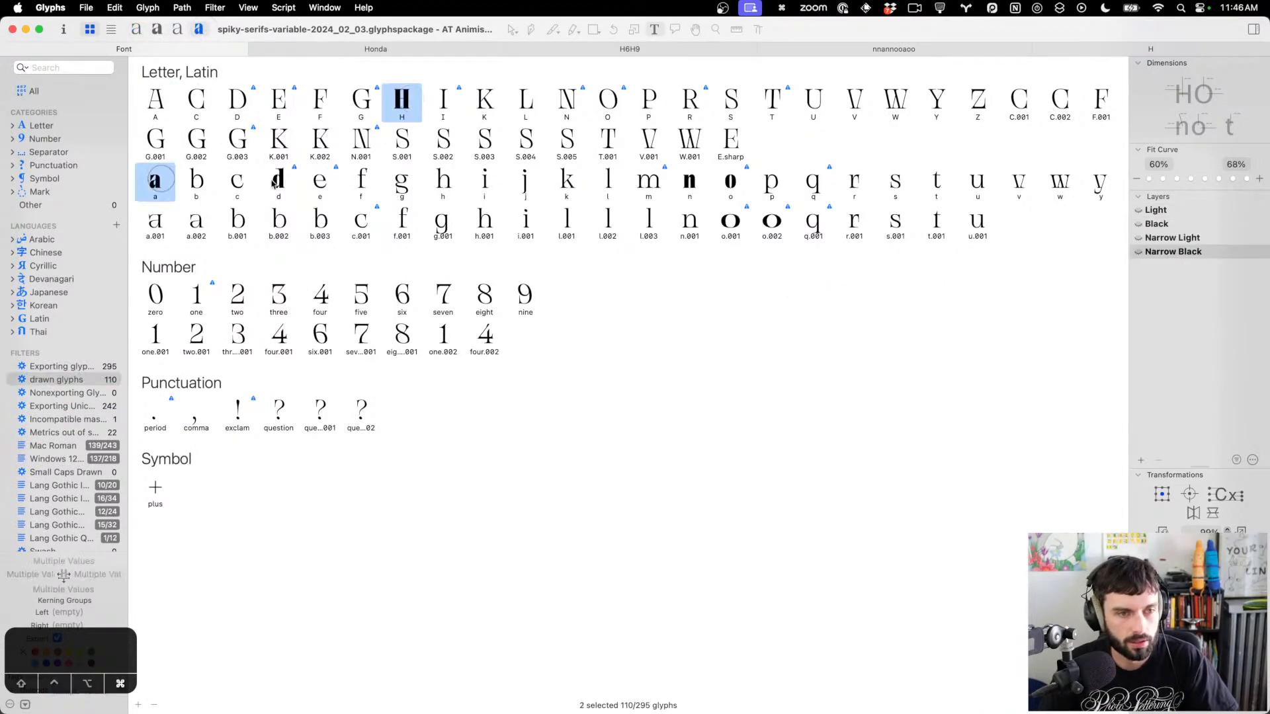
{"action": "left_click", "coordinate": [279, 185], "text": "super"}
{"action": "left_click", "coordinate": [696, 185], "text": "super"}
{"action": "left_click", "coordinate": [734, 185], "text": "super"}
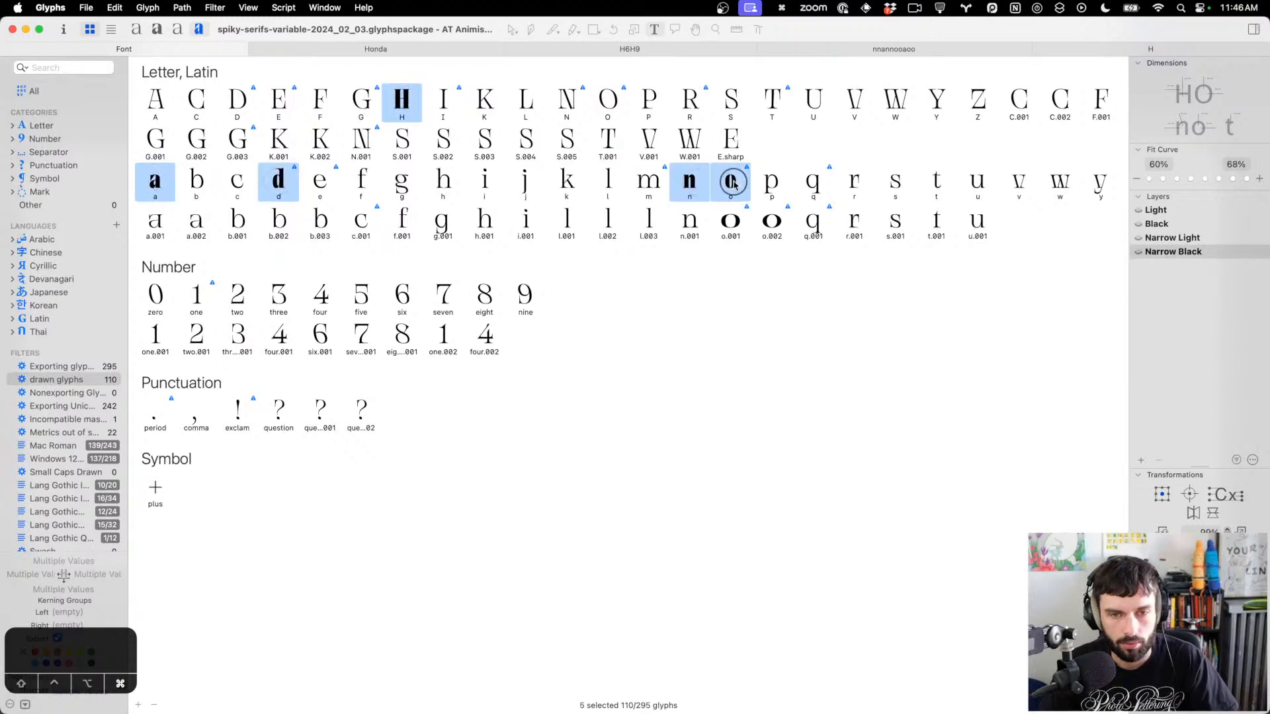
Generate words with word-o-mat using only the selected glyphs
{"action": "left_click", "coordinate": [115, 7]}
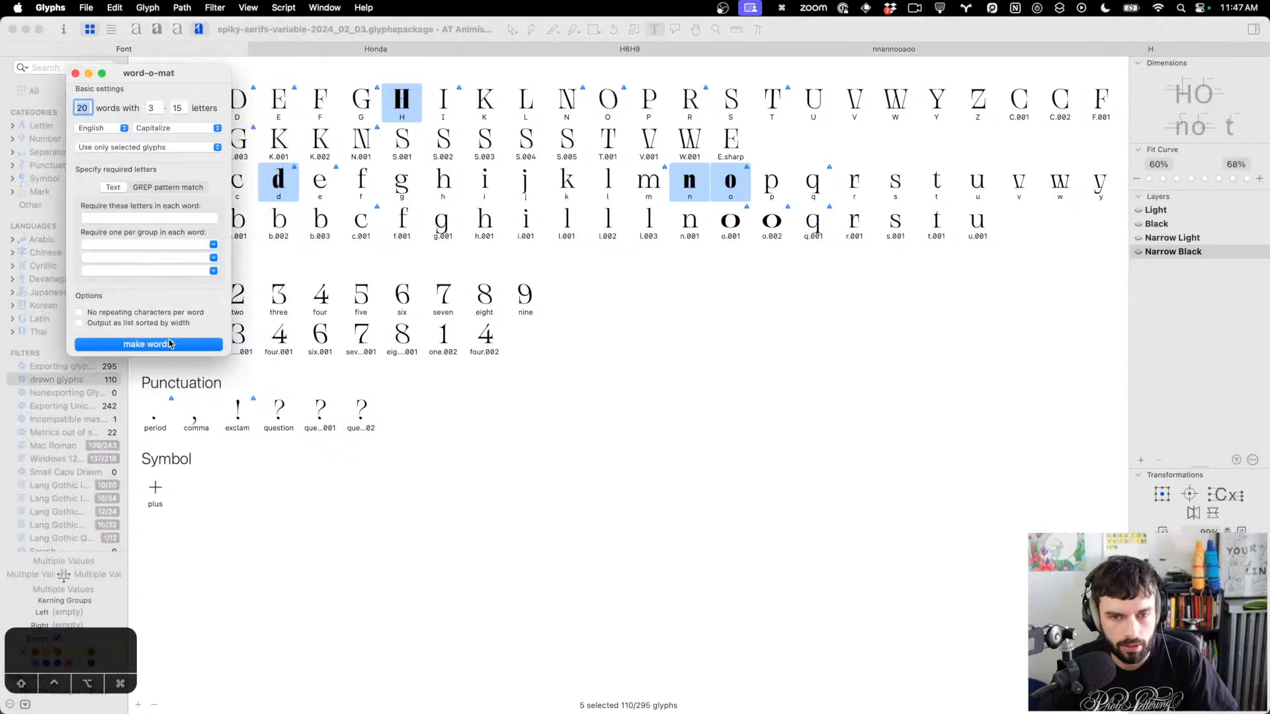
{"action": "left_click", "coordinate": [201, 344]}
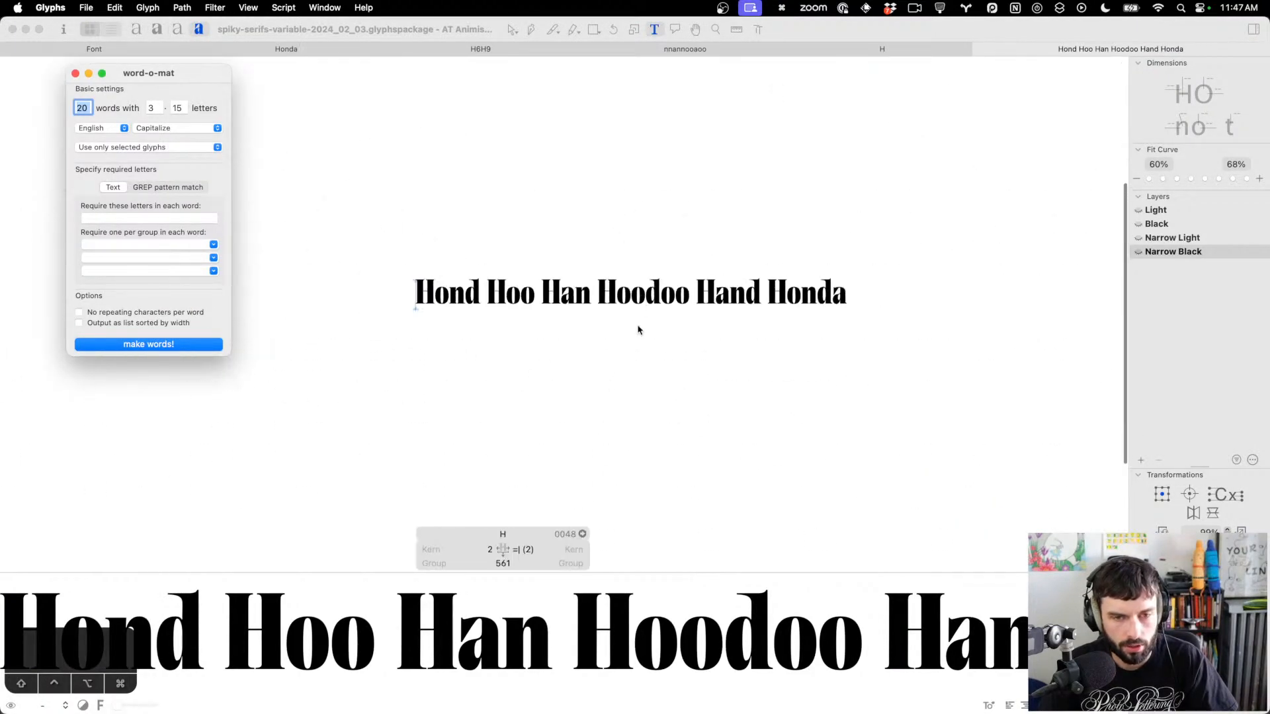
{"action": "left_click", "coordinate": [464, 314]}
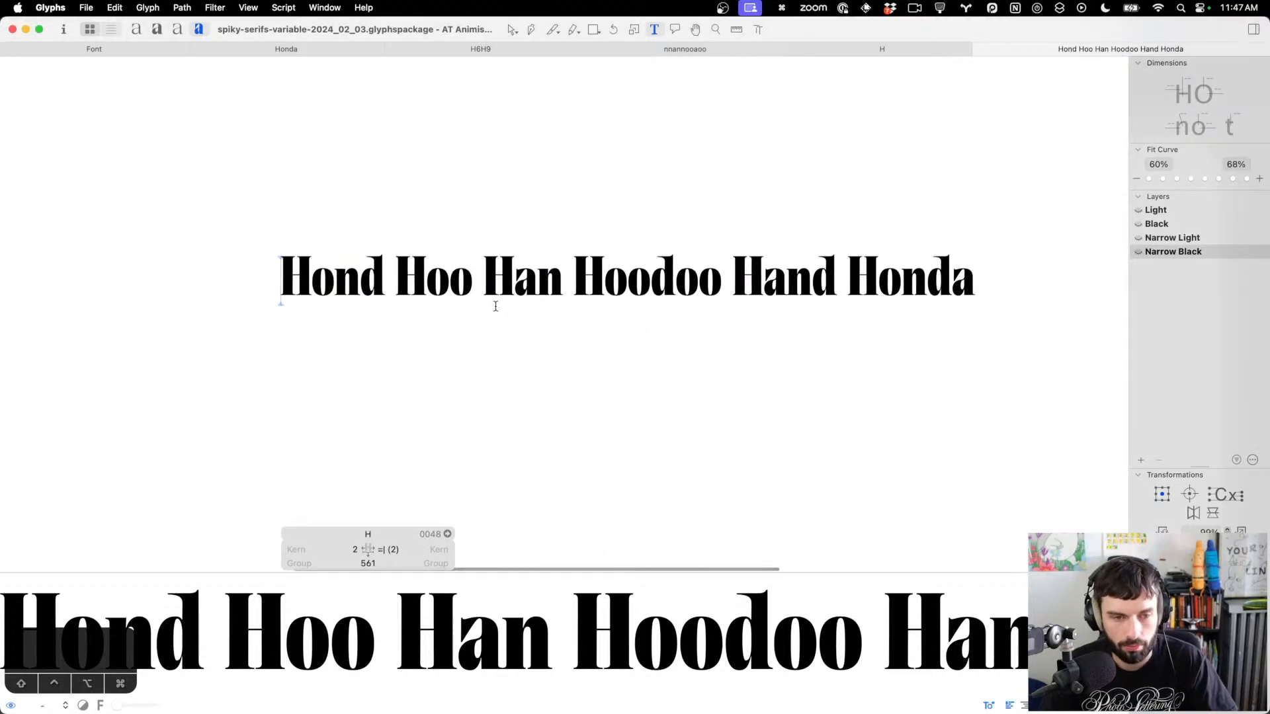
Copy all the generated words and paste them in Illustrator over the Honda text, giving "Hond Hoo Han Hoodoo Hand Honda"
{"action": "key", "text": "super+a"}
{"action": "key", "text": "super+c"}
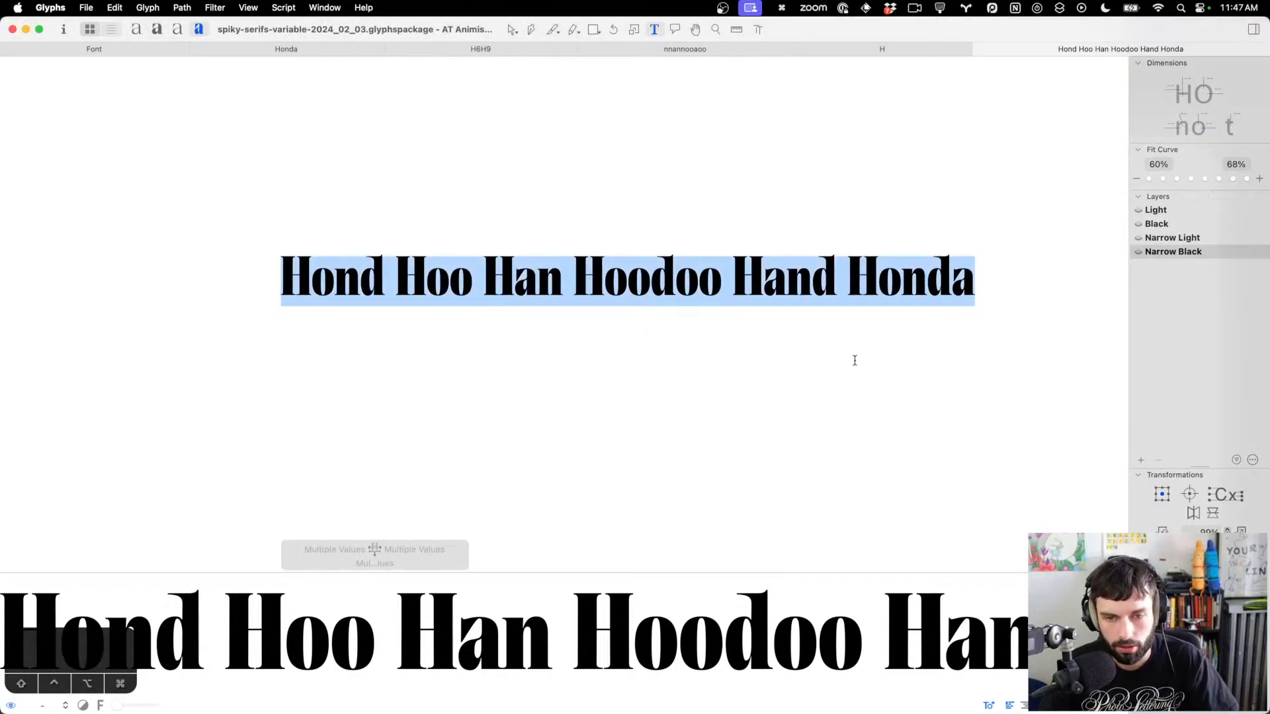
{"action": "key", "text": "super+Tab"}
{"action": "triple_click", "coordinate": [732, 242]}
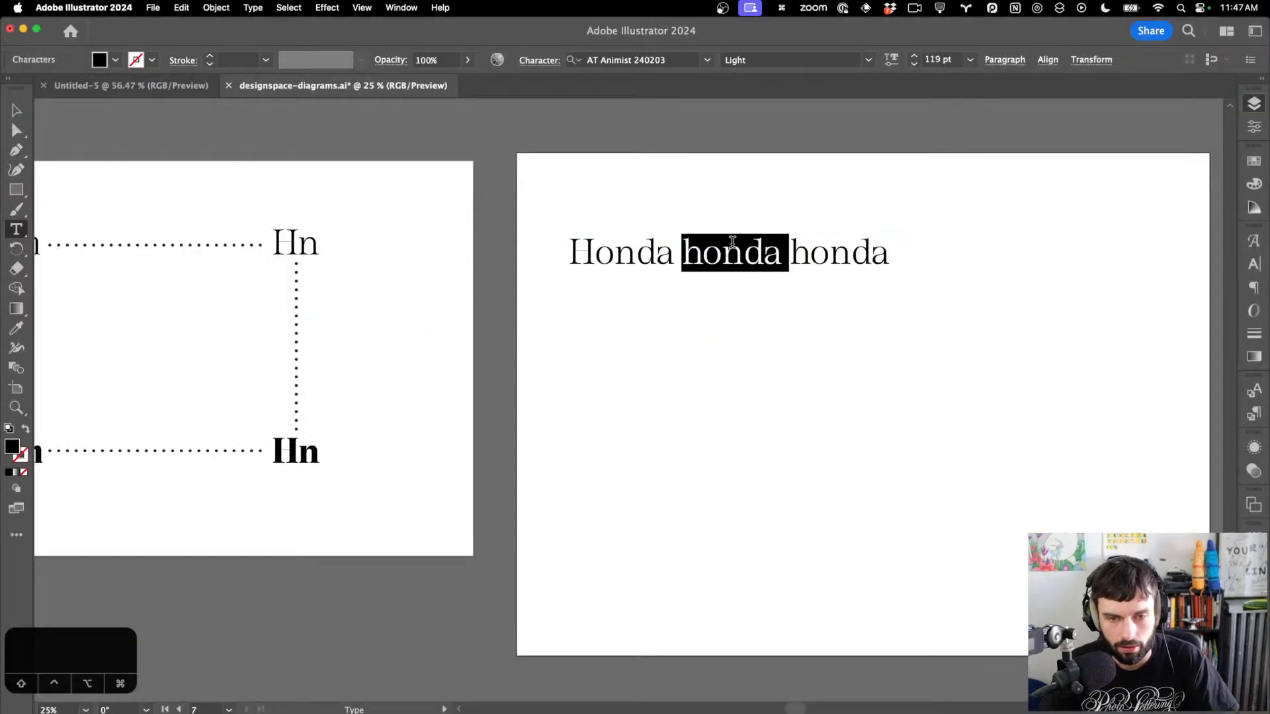
{"action": "key", "text": "super+v"}
{"action": "key", "text": "Escape"}
Duplicate the word line directly below the original and set the copy's variable font width to 60
{"action": "left_click_drag", "start_coordinate": [658, 260], "coordinate": [901, 295]}
{"action": "scroll", "coordinate": [852, 263], "scroll_direction": "right", "scroll_amount": 3}
{"action": "key", "text": "t"}
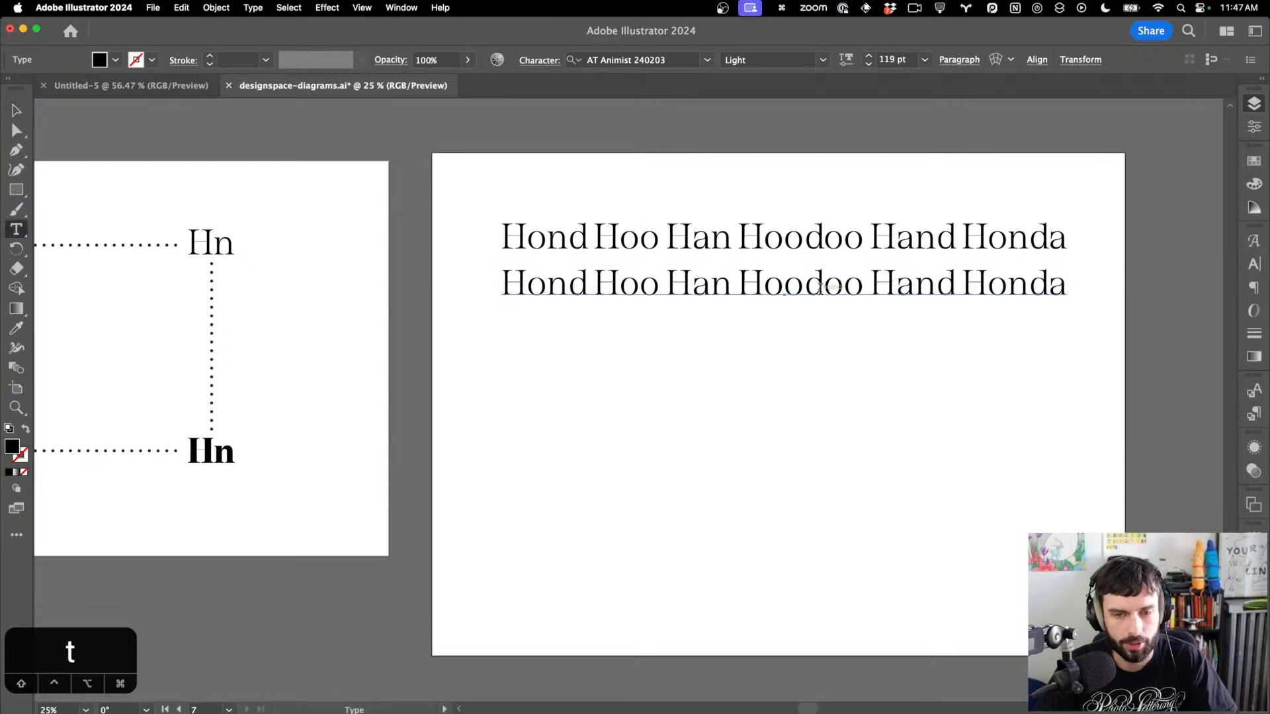
{"action": "triple_click", "coordinate": [822, 291]}
{"action": "left_click", "coordinate": [846, 60]}
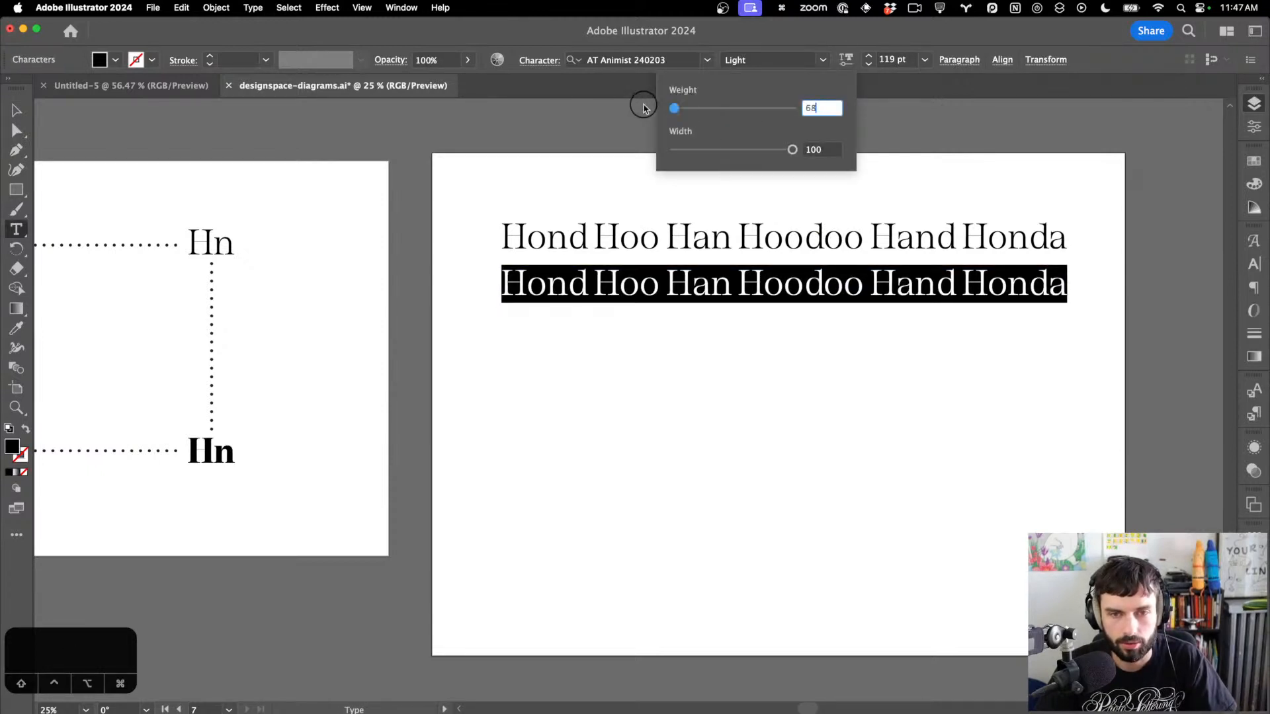
{"action": "left_click_drag", "start_coordinate": [793, 150], "coordinate": [479, 159]}
{"action": "left_click", "coordinate": [17, 109]}
{"action": "left_click", "coordinate": [705, 157]}
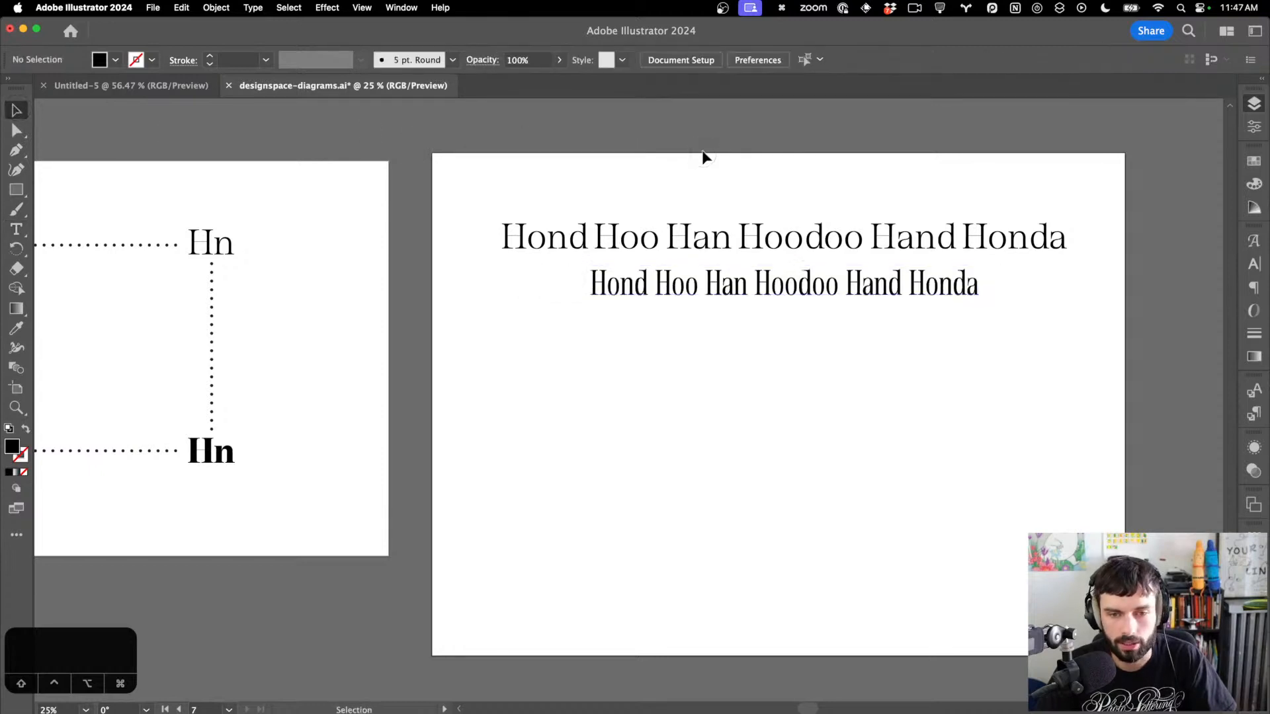
Move the narrow line slightly down, and duplicate the wide and narrow lines as a pair lower on the artboard
{"action": "left_click_drag", "start_coordinate": [938, 299], "coordinate": [939, 314]}
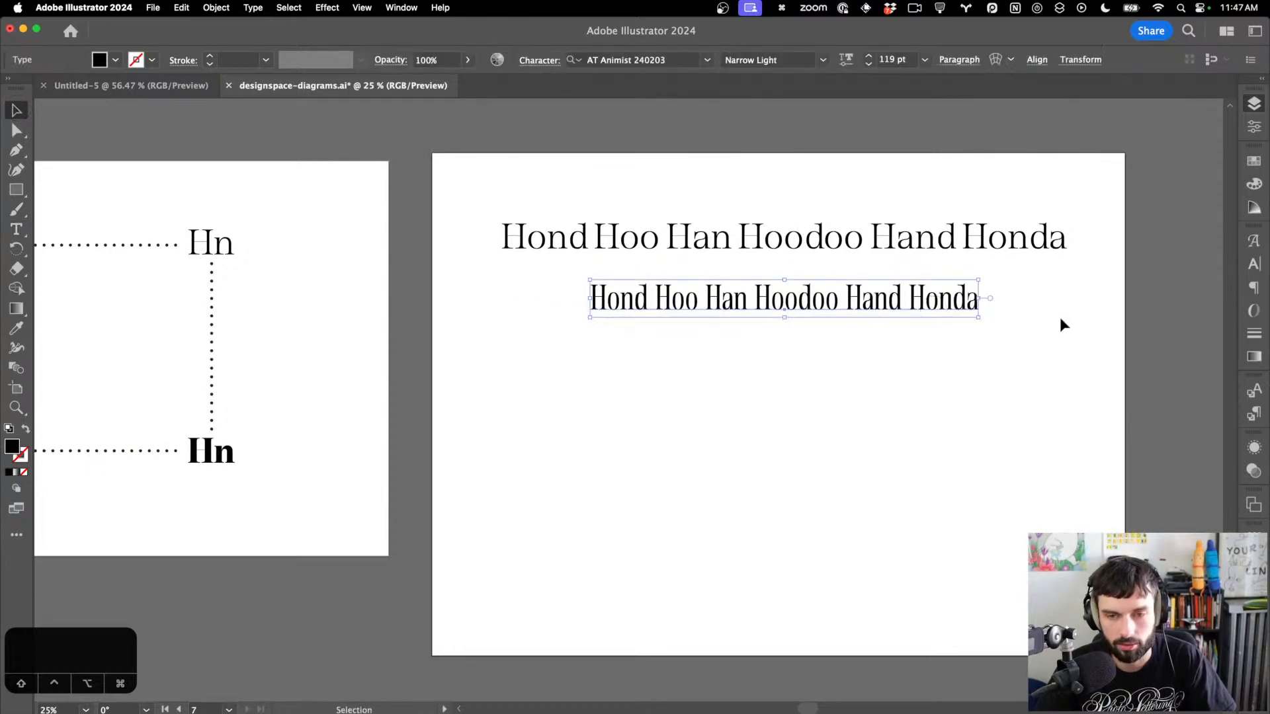
{"action": "left_click", "coordinate": [1060, 324]}
{"action": "scroll", "coordinate": [1060, 324], "scroll_direction": "right", "scroll_amount": 2}
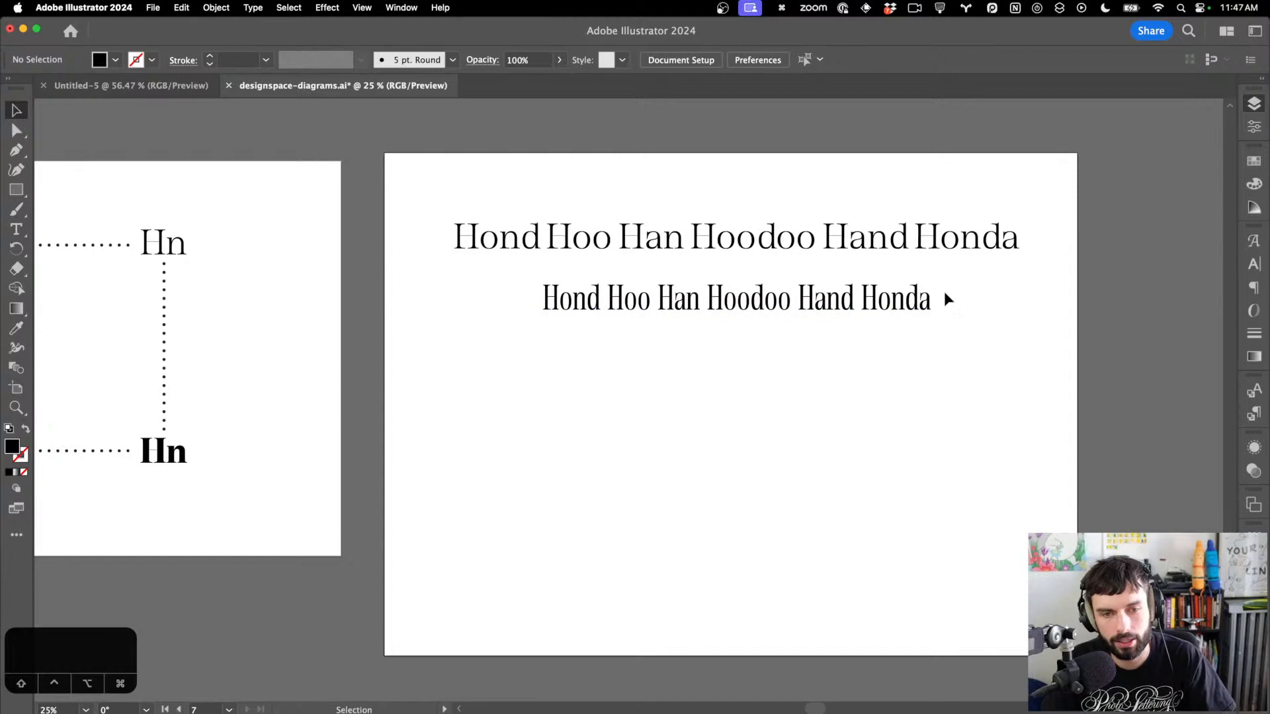
{"action": "left_click_drag", "start_coordinate": [1020, 335], "coordinate": [653, 174]}
{"action": "left_click_drag", "start_coordinate": [782, 249], "coordinate": [785, 391]}
{"action": "left_click", "coordinate": [819, 511]}
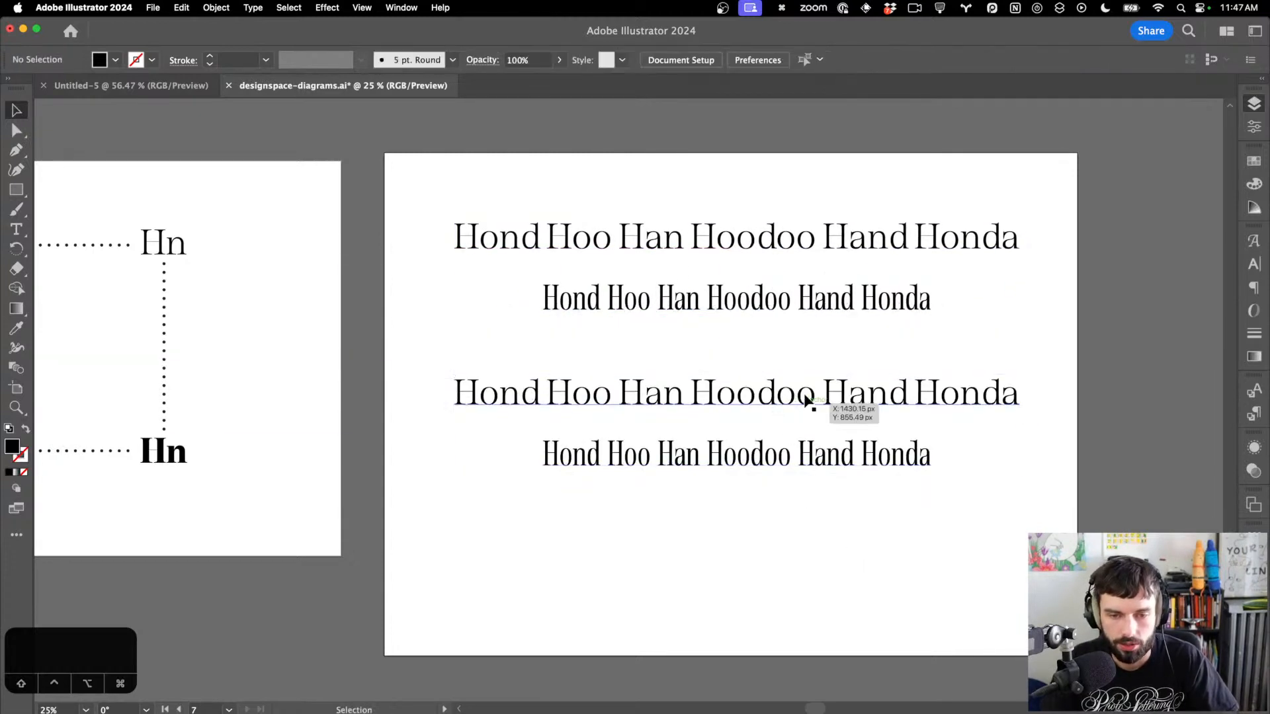
Raise the variable font weight of the duplicated wide line to its maximum
{"action": "left_click", "coordinate": [804, 390]}
{"action": "left_click", "coordinate": [846, 60]}
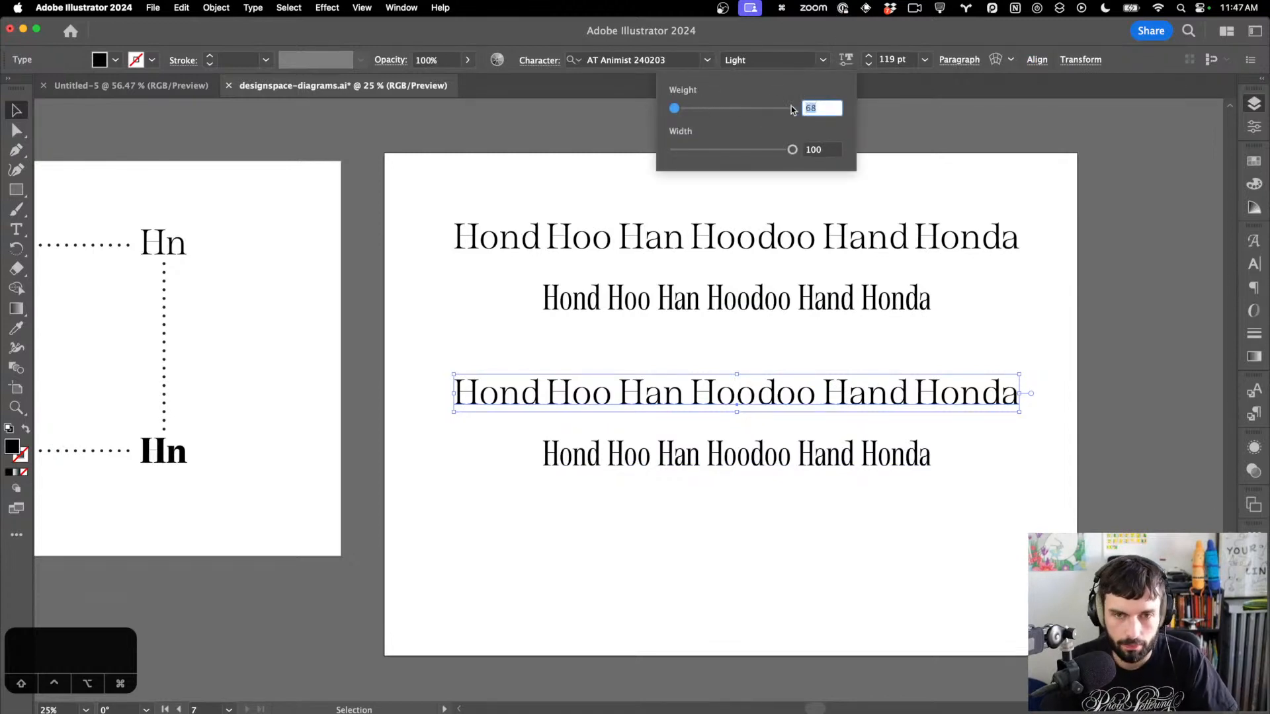
{"action": "left_click", "coordinate": [757, 110]}
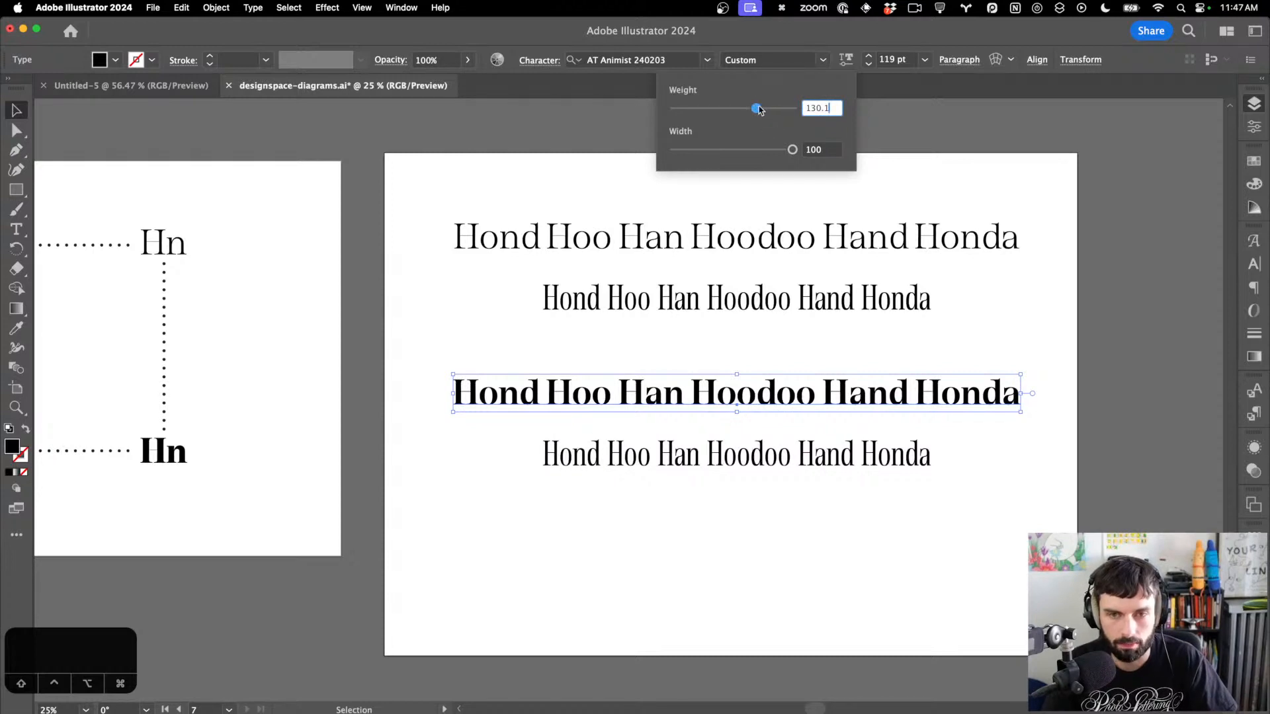
{"action": "left_click_drag", "start_coordinate": [759, 109], "coordinate": [922, 107]}
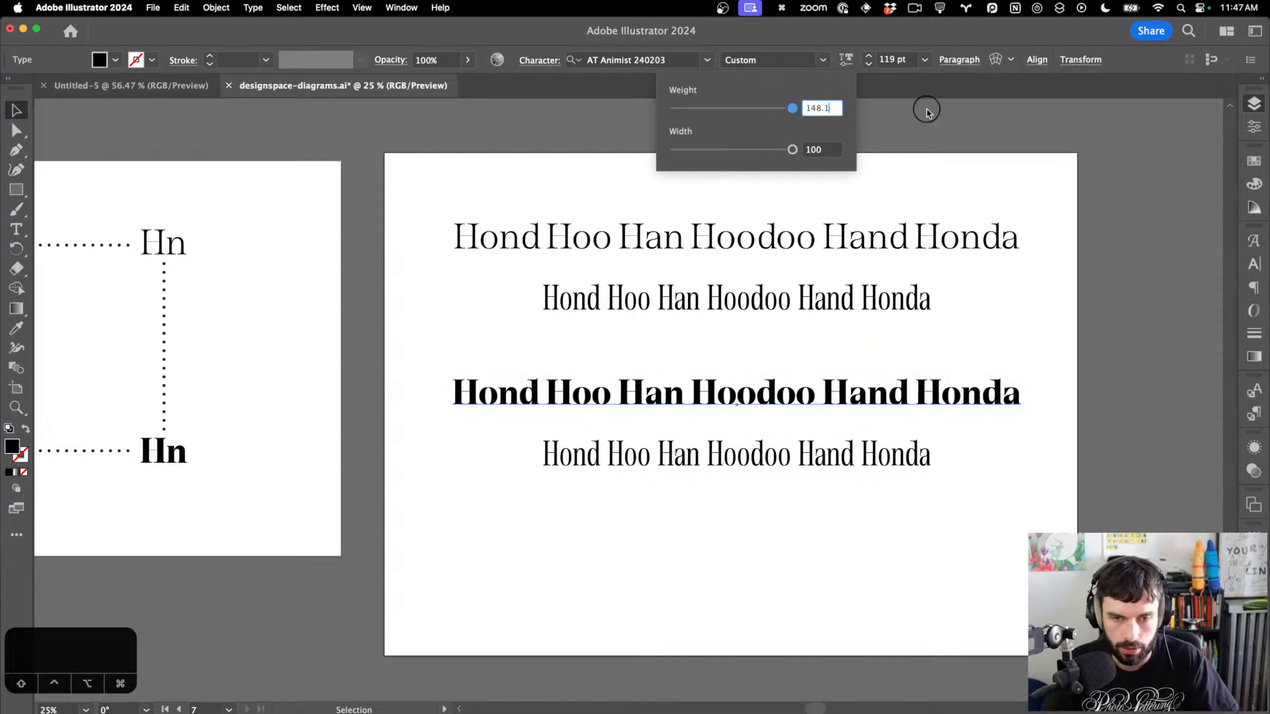
Set the duplicated narrow line's variable font weight to 158 and deselect it
{"action": "left_click", "coordinate": [820, 447]}
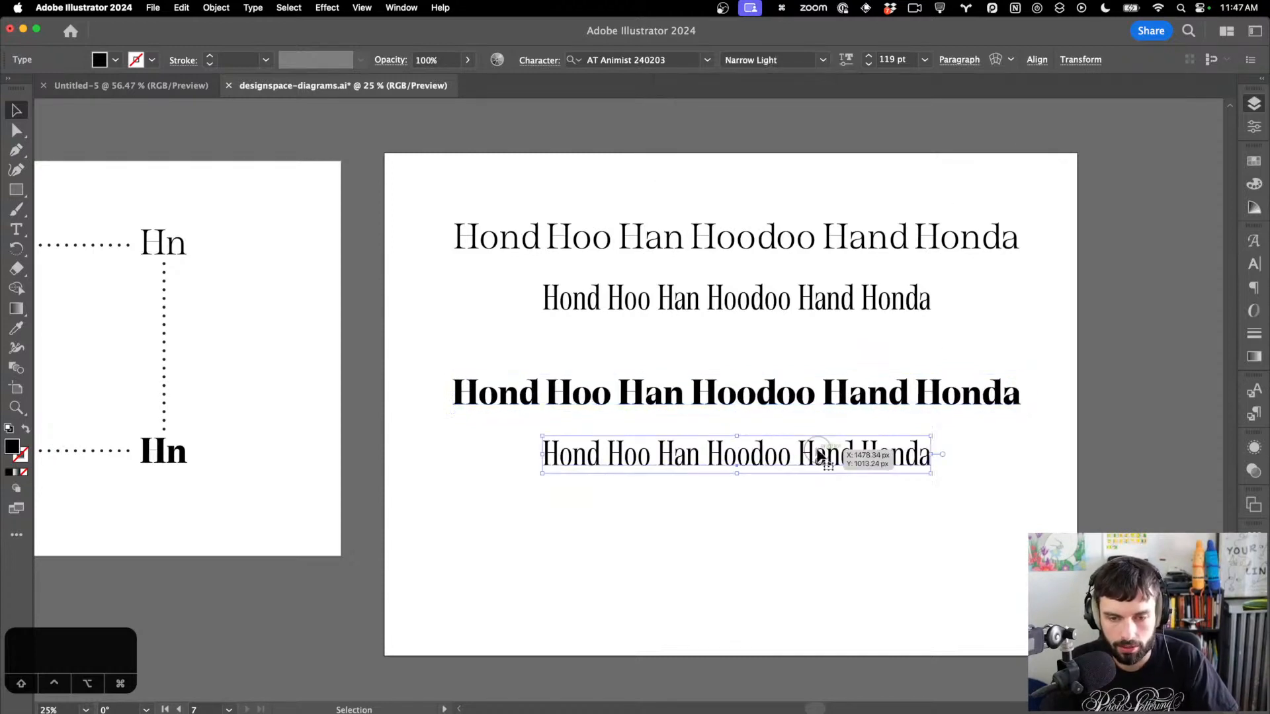
{"action": "left_click", "coordinate": [845, 61]}
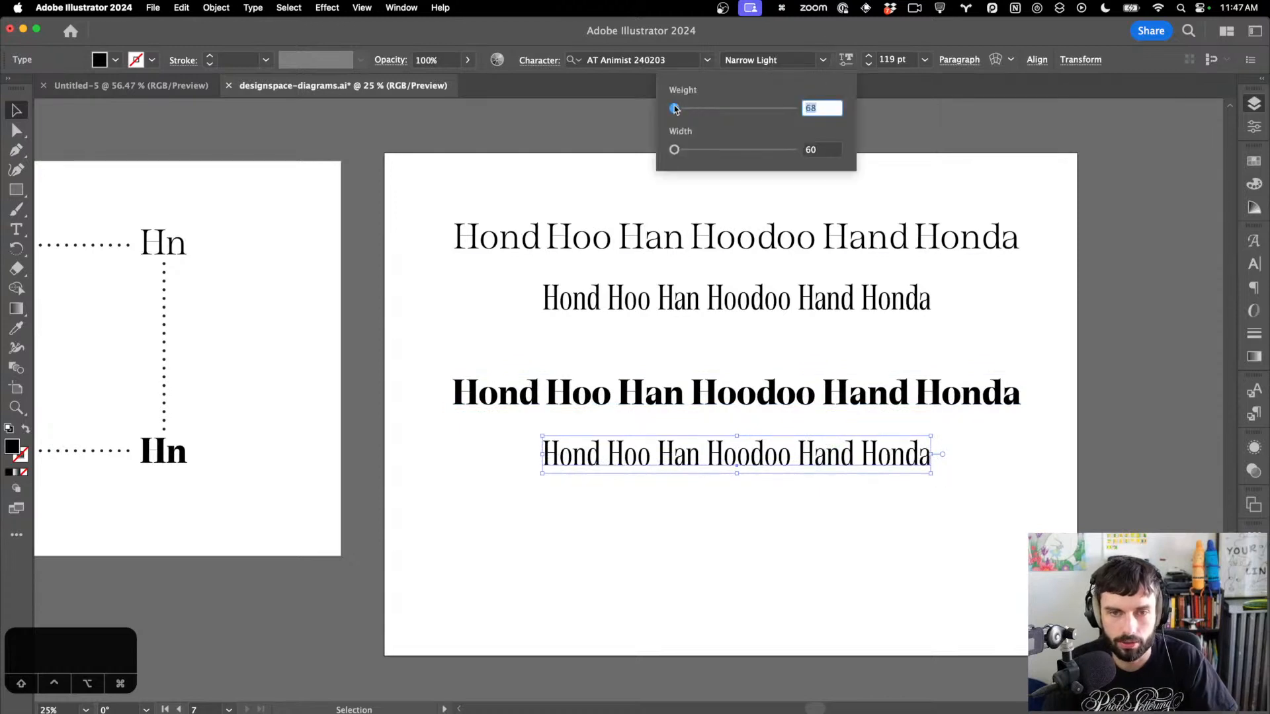
{"action": "left_click_drag", "start_coordinate": [675, 109], "coordinate": [1012, 105]}
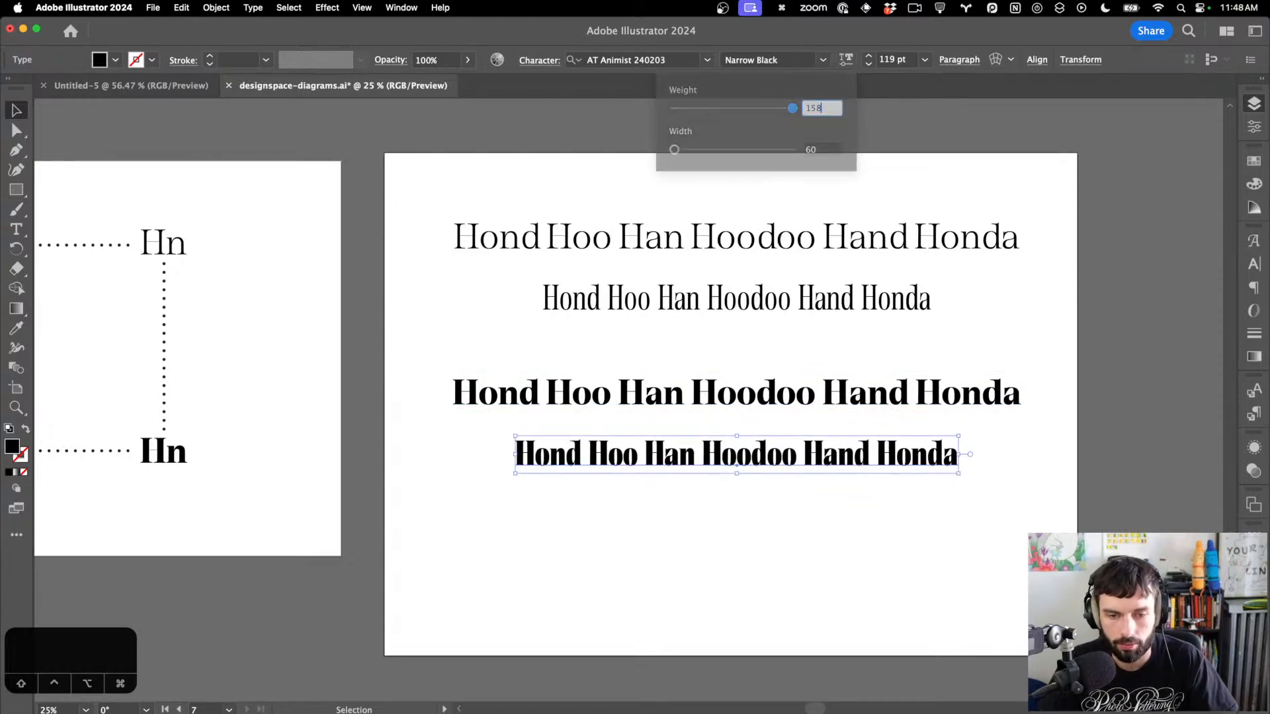
{"action": "left_click", "coordinate": [903, 514]}
Examine the four word lines up close and beside the designspace diagram to compare the light, black, wide and narrow styles
{"action": "scroll", "coordinate": [904, 515], "scroll_direction": "right", "scroll_amount": 3}
{"action": "scroll", "coordinate": [904, 515], "scroll_direction": "down", "scroll_amount": 2}
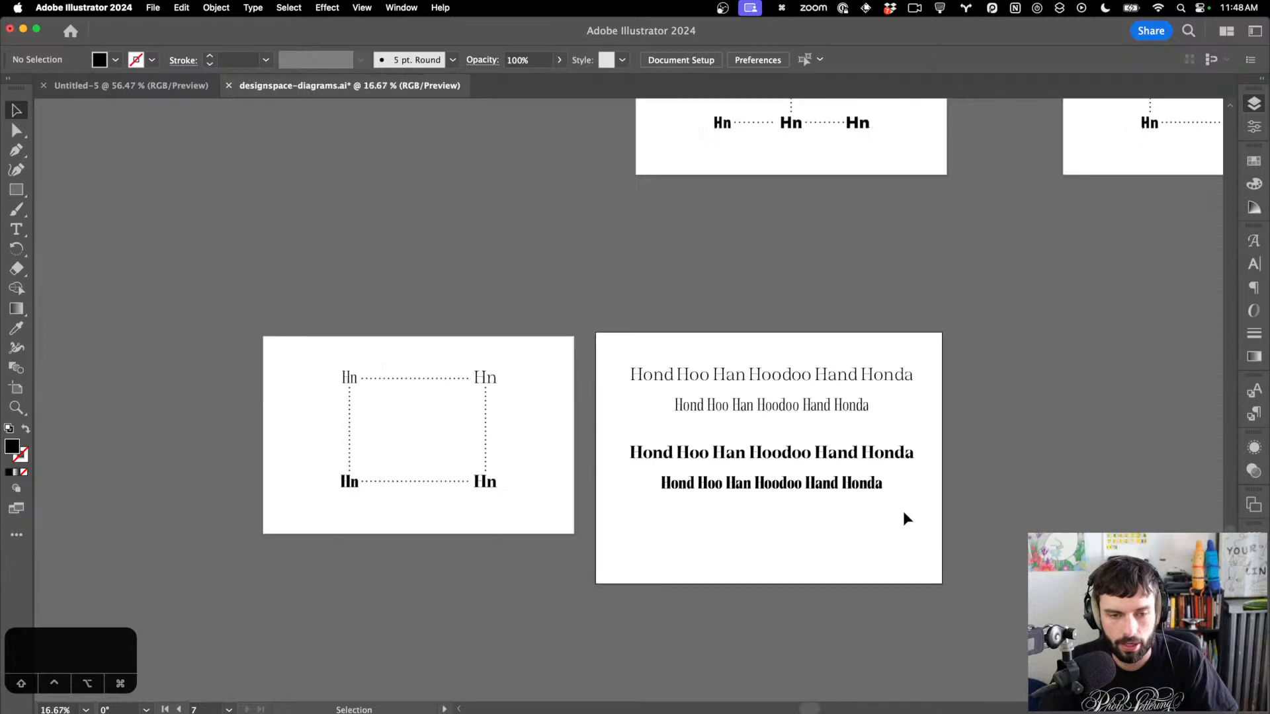
{"action": "scroll", "coordinate": [907, 520], "scroll_direction": "down", "scroll_amount": 1}
{"action": "scroll", "coordinate": [856, 519], "scroll_direction": "up", "scroll_amount": 3}
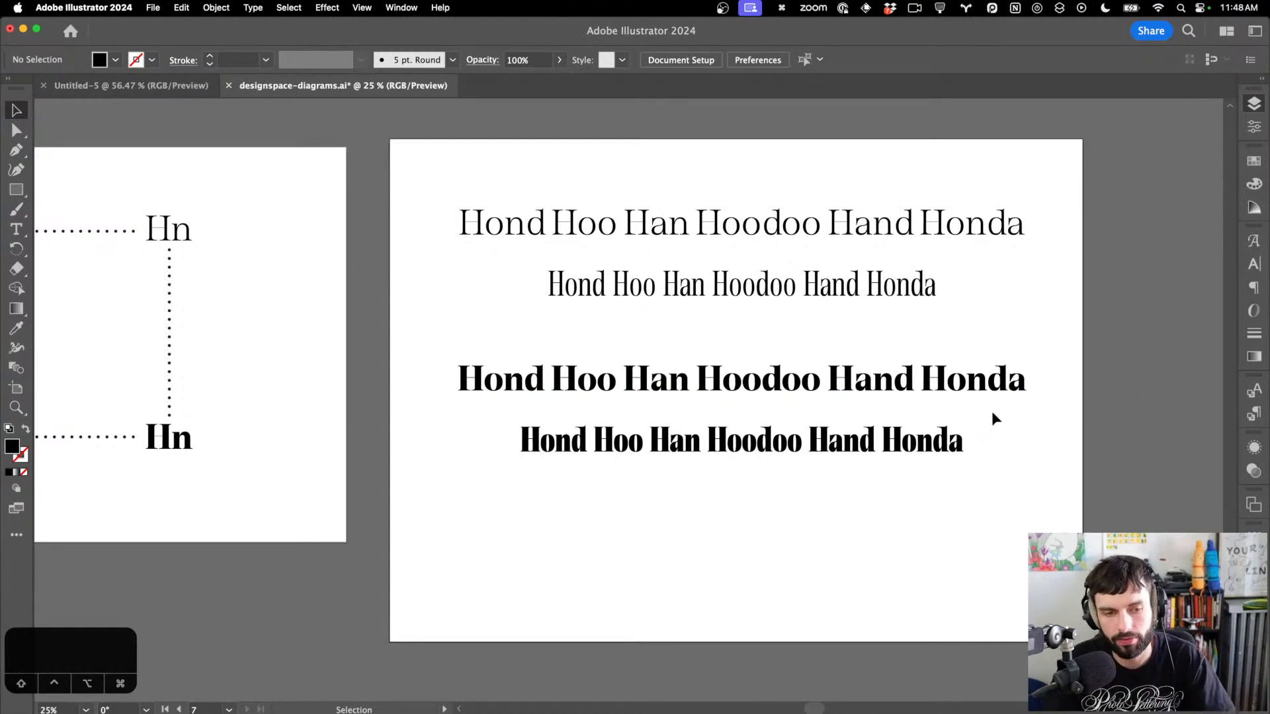
{"action": "scroll", "coordinate": [957, 412], "scroll_direction": "up", "scroll_amount": 2}
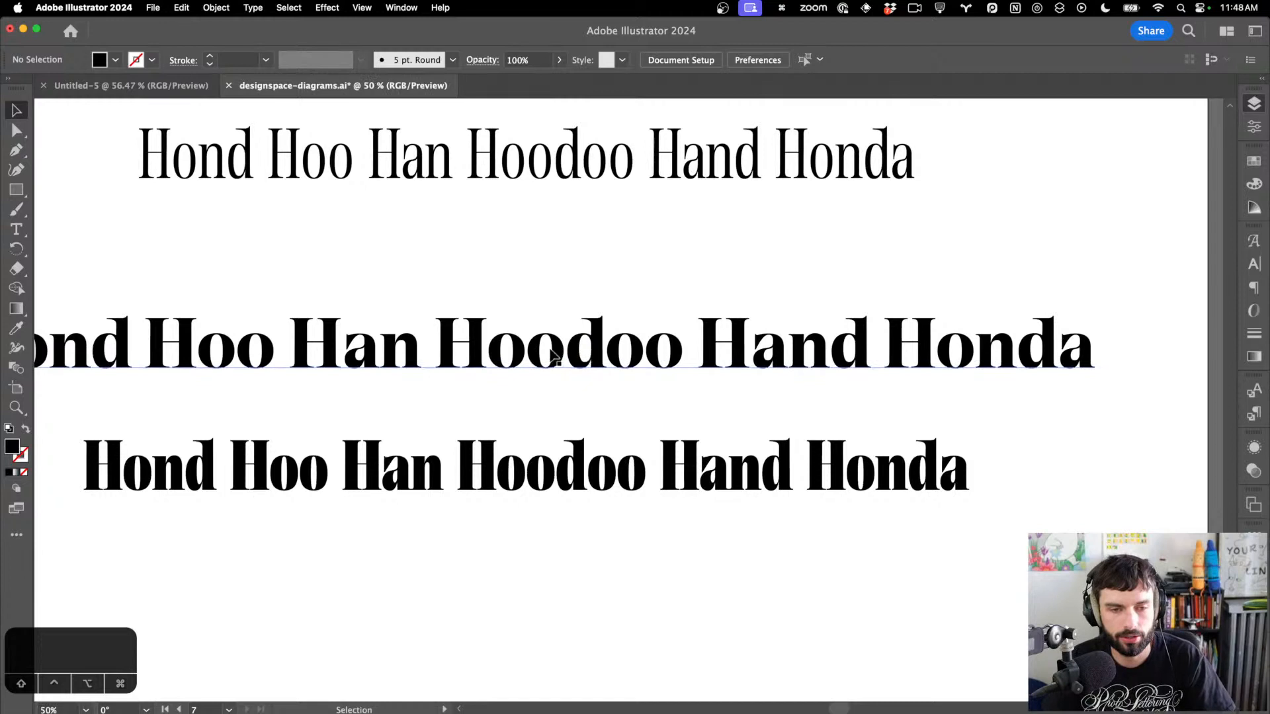
{"action": "scroll", "coordinate": [592, 345], "scroll_direction": "down", "scroll_amount": 2}
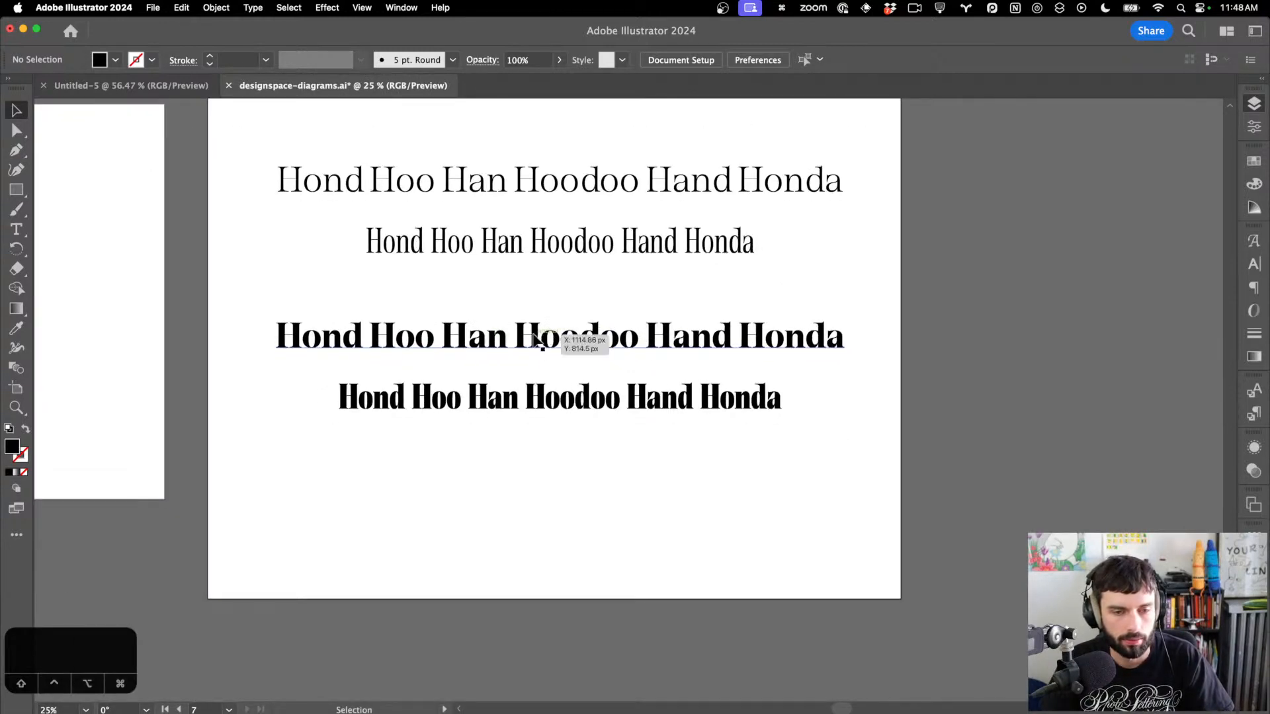
{"action": "scroll", "coordinate": [823, 445], "scroll_direction": "left", "scroll_amount": 5}
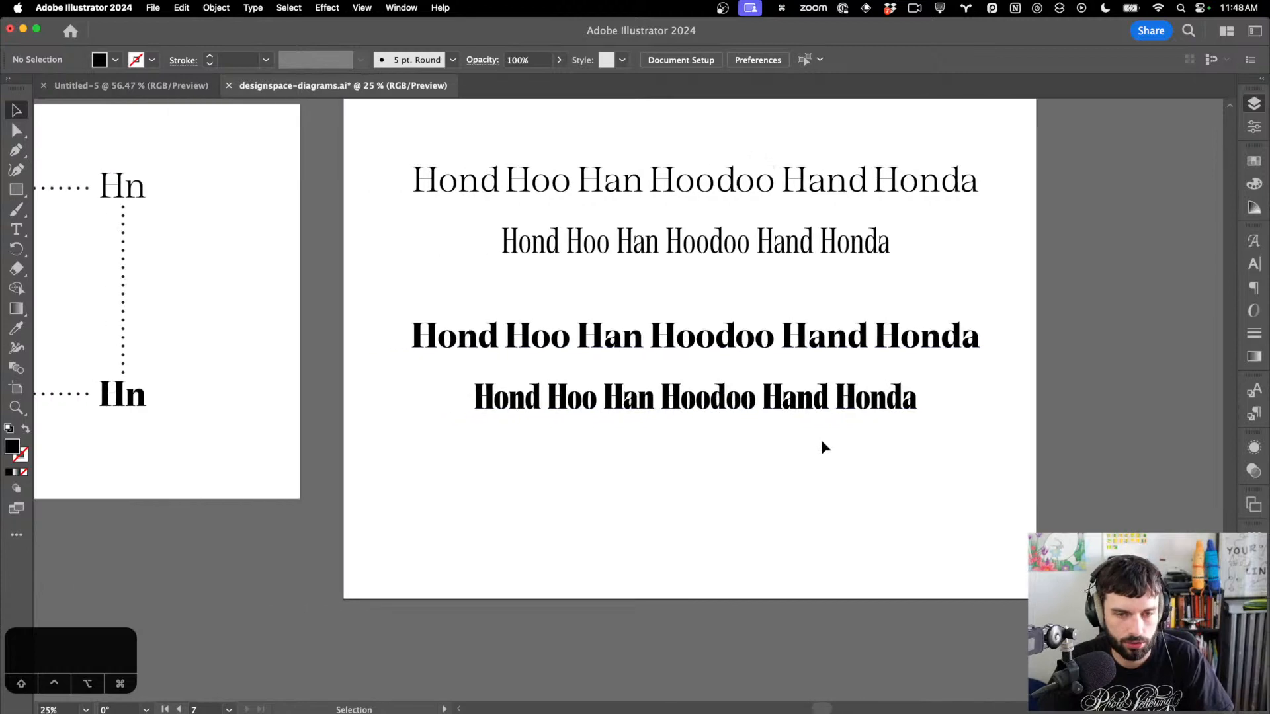
Inspect the narrow light line up close and review the spacing of all four word lines together on the artboard
{"action": "scroll", "coordinate": [822, 445], "scroll_direction": "up", "scroll_amount": 2}
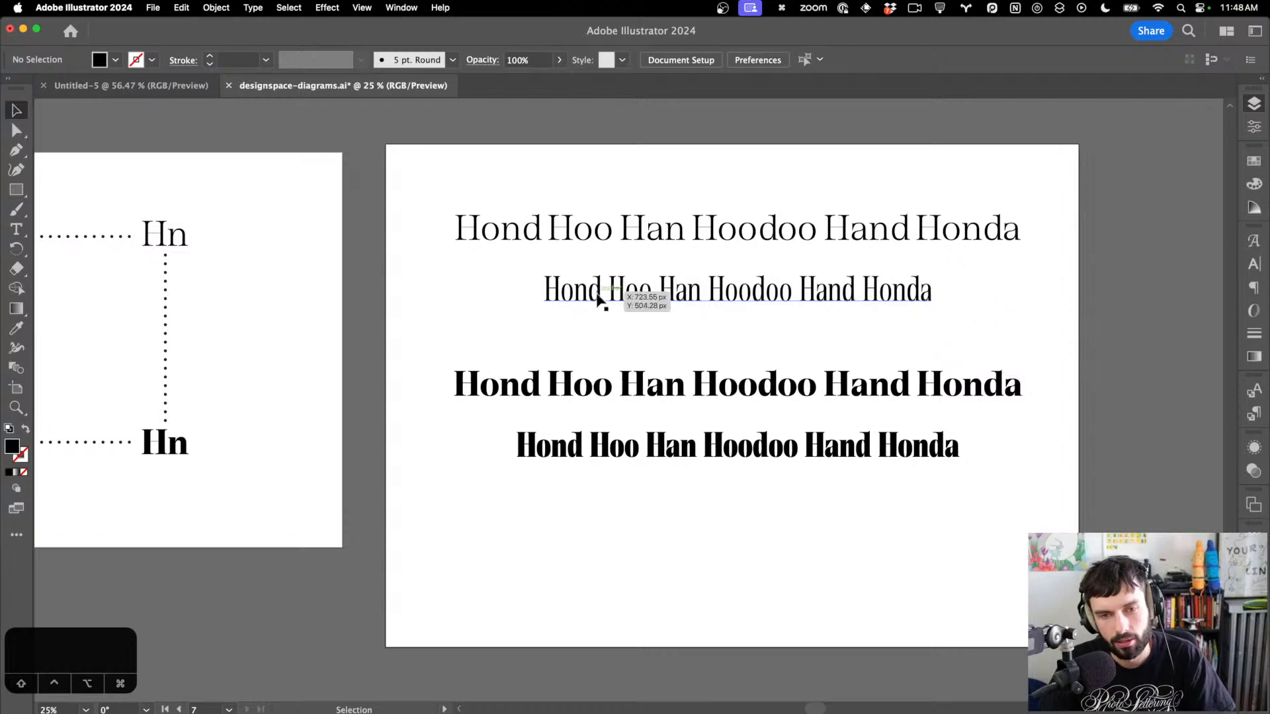
{"action": "scroll", "coordinate": [633, 292], "scroll_direction": "up", "scroll_amount": 1}
{"action": "scroll", "coordinate": [750, 320], "scroll_direction": "up", "scroll_amount": 5}
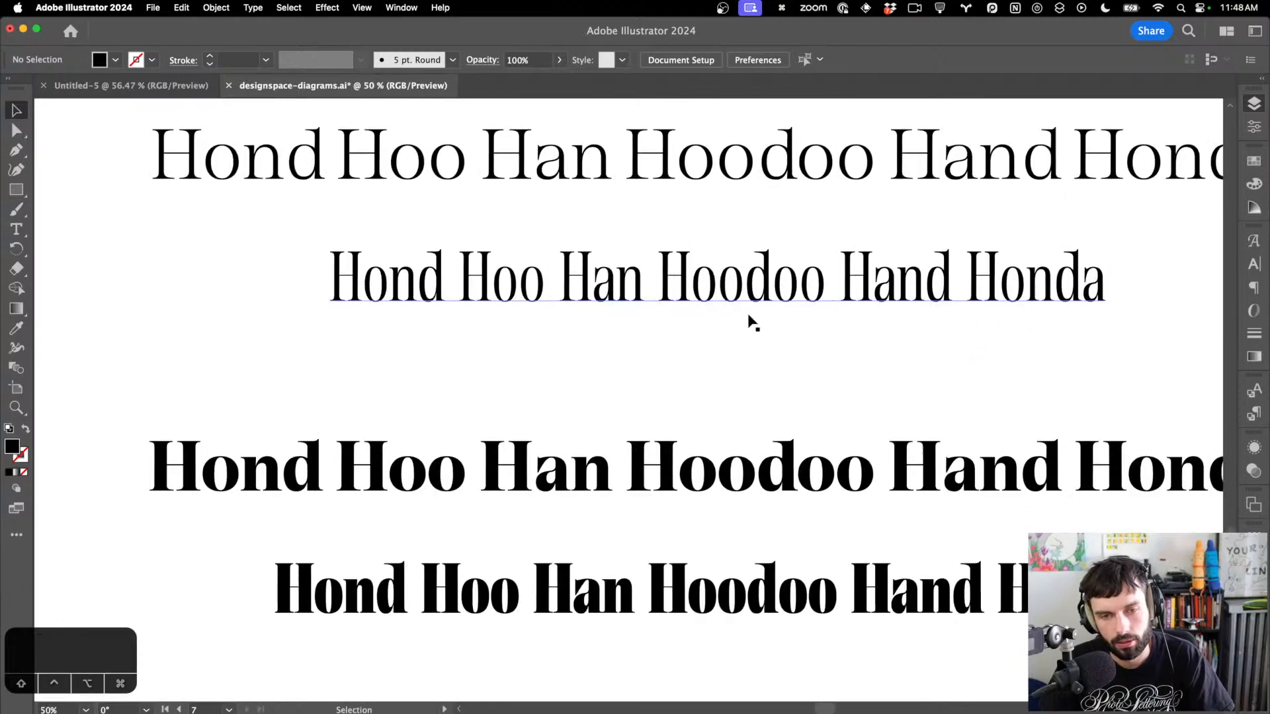
{"action": "scroll", "coordinate": [749, 316], "scroll_direction": "down", "scroll_amount": 5}
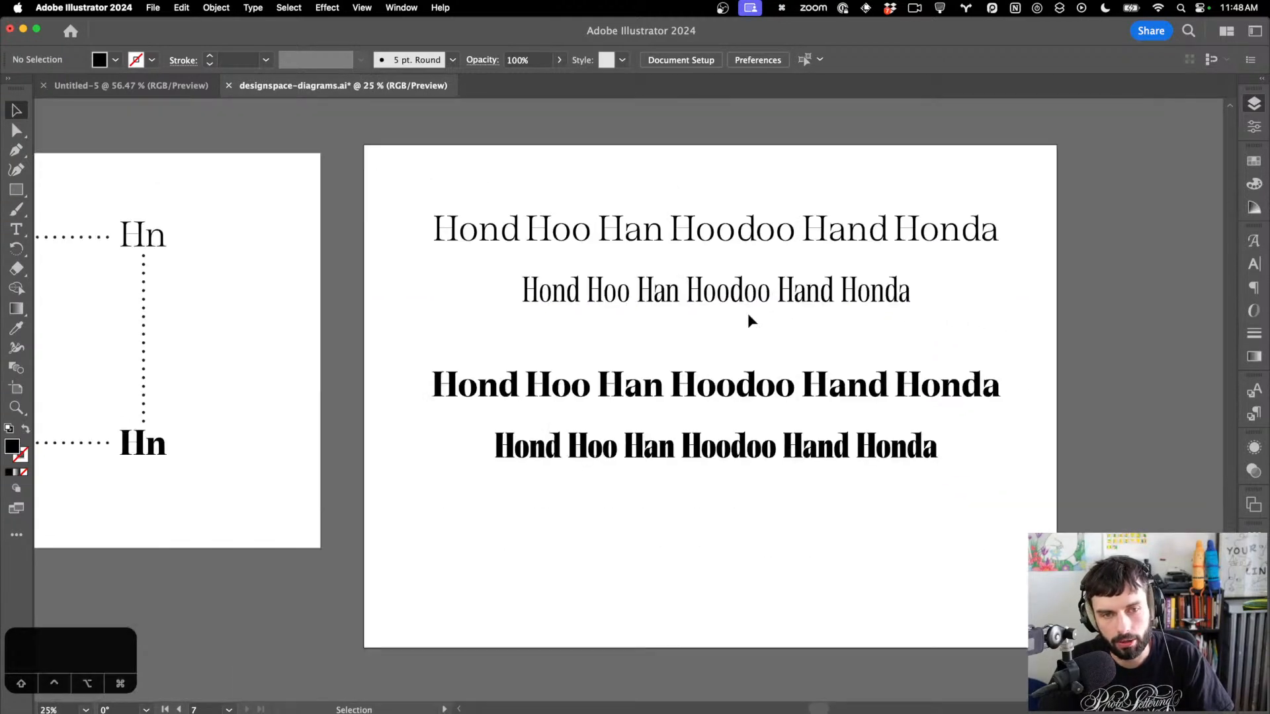
{"action": "scroll", "coordinate": [746, 315], "scroll_direction": "up", "scroll_amount": 2}
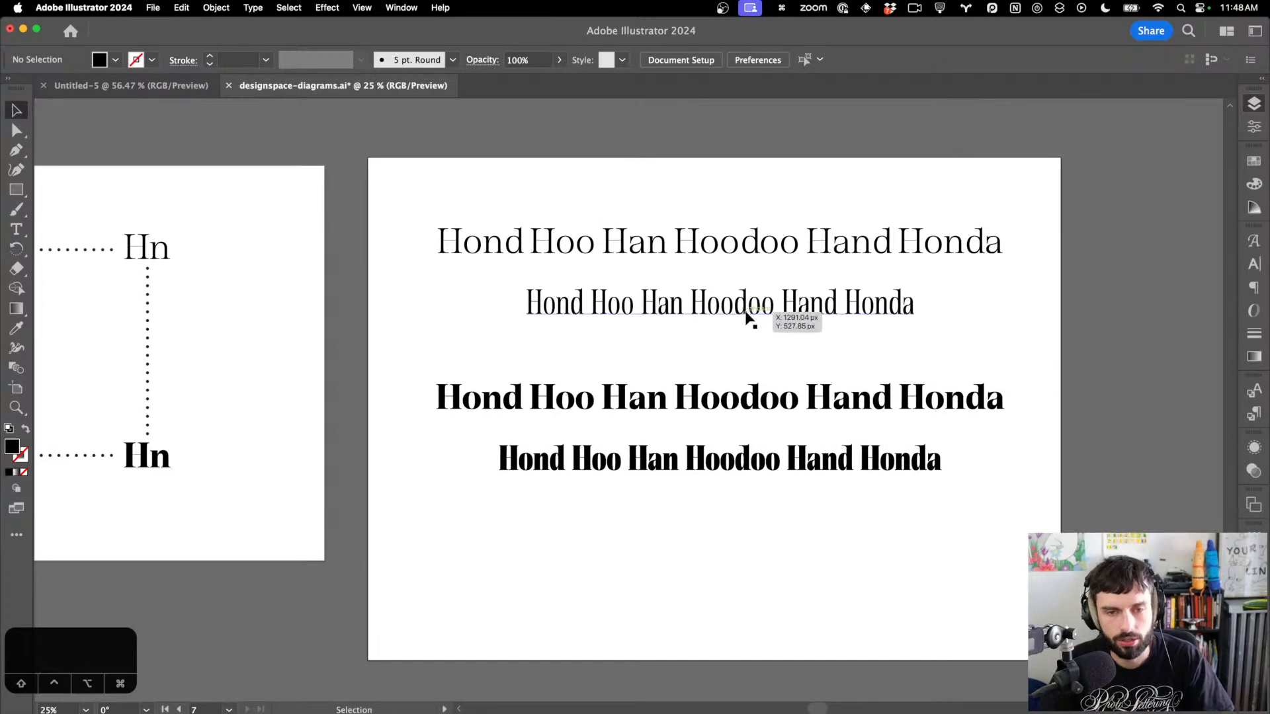
{"action": "scroll", "coordinate": [746, 316], "scroll_direction": "up", "scroll_amount": 1}
{"action": "scroll", "coordinate": [746, 316], "scroll_direction": "up", "scroll_amount": 1}
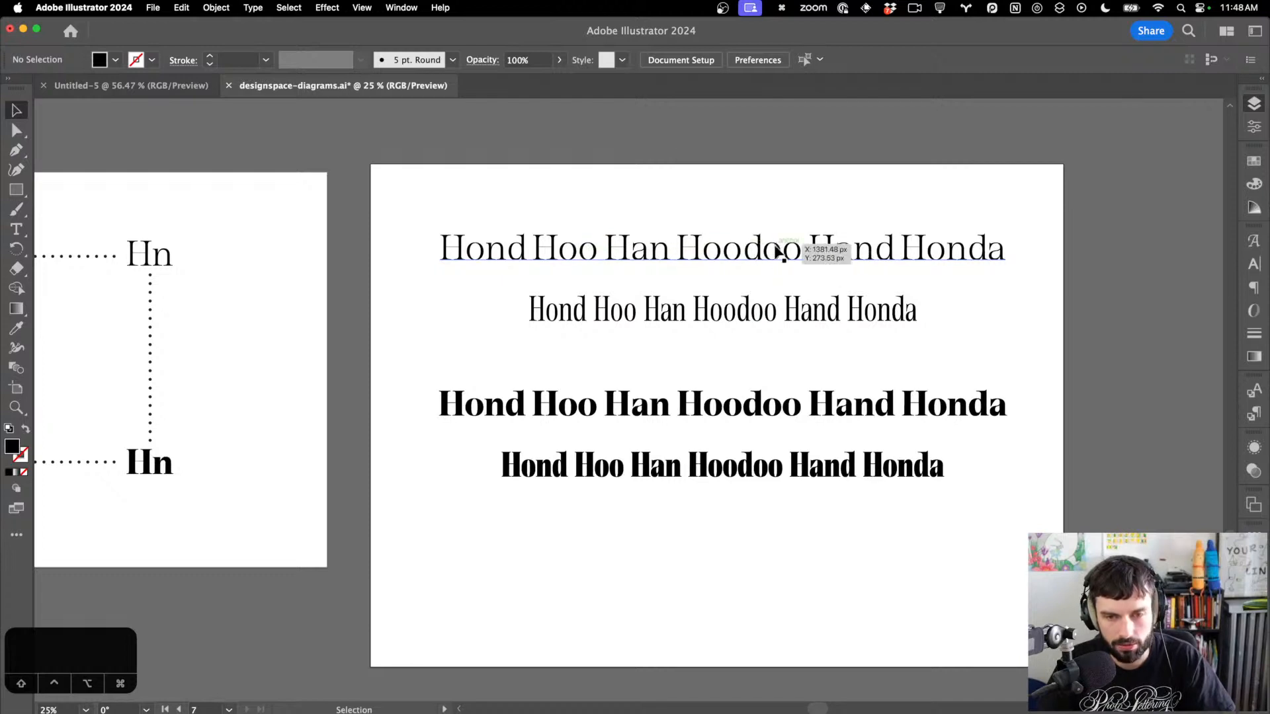
{"action": "scroll", "coordinate": [781, 252], "scroll_direction": "right", "scroll_amount": 1}
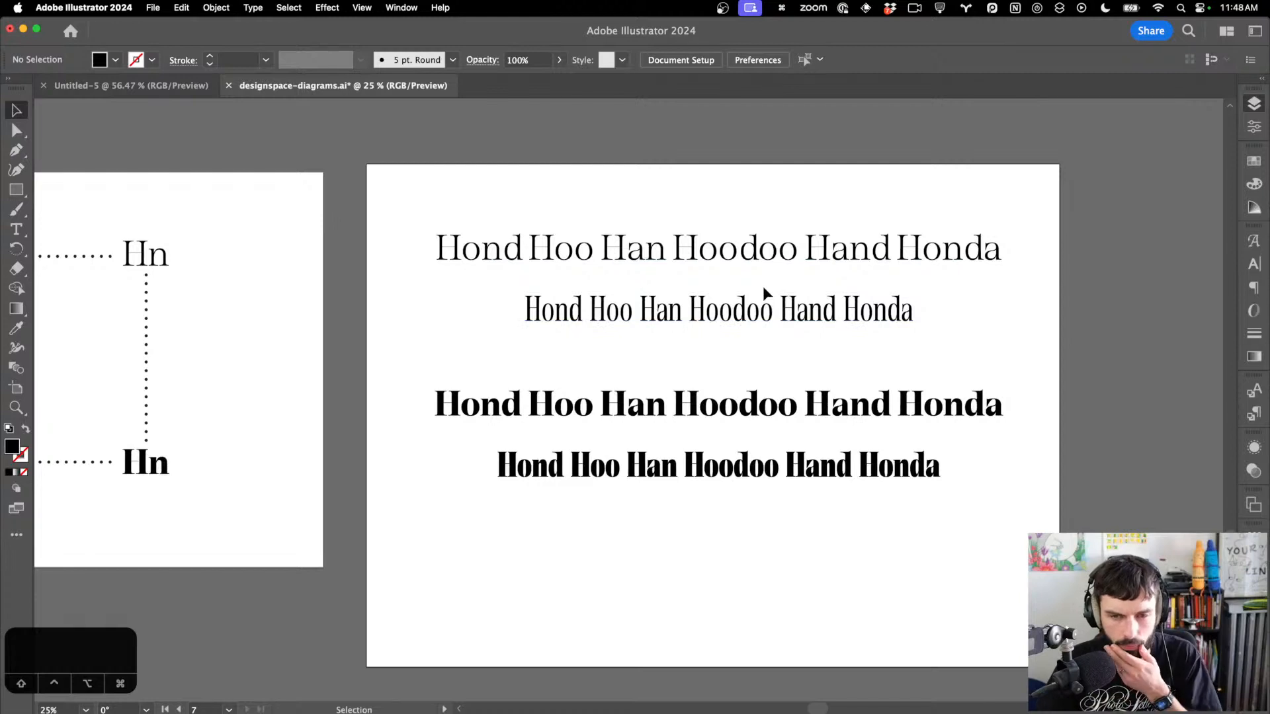
{"action": "scroll", "coordinate": [765, 289], "scroll_direction": "left", "scroll_amount": 1}
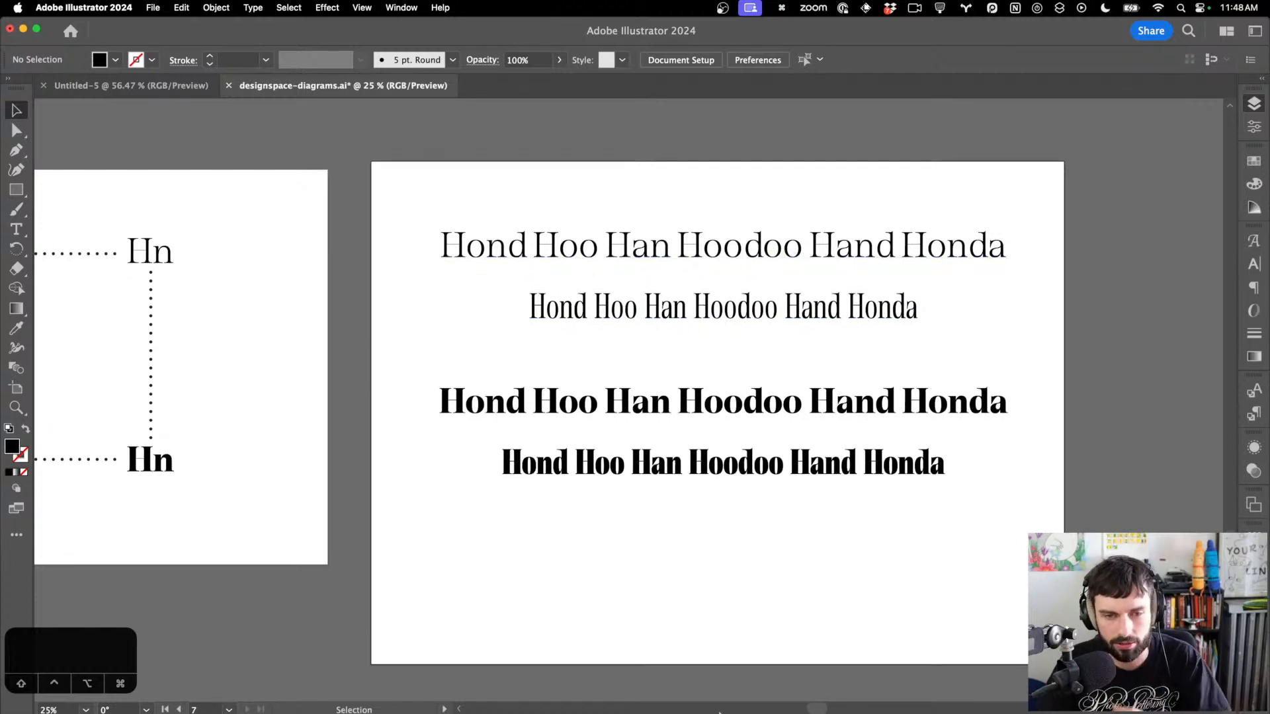
Switch to Glyphs and show the sample words in the Light master
{"action": "mouse_move", "coordinate": [790, 708]}
{"action": "left_click", "coordinate": [555, 686]}
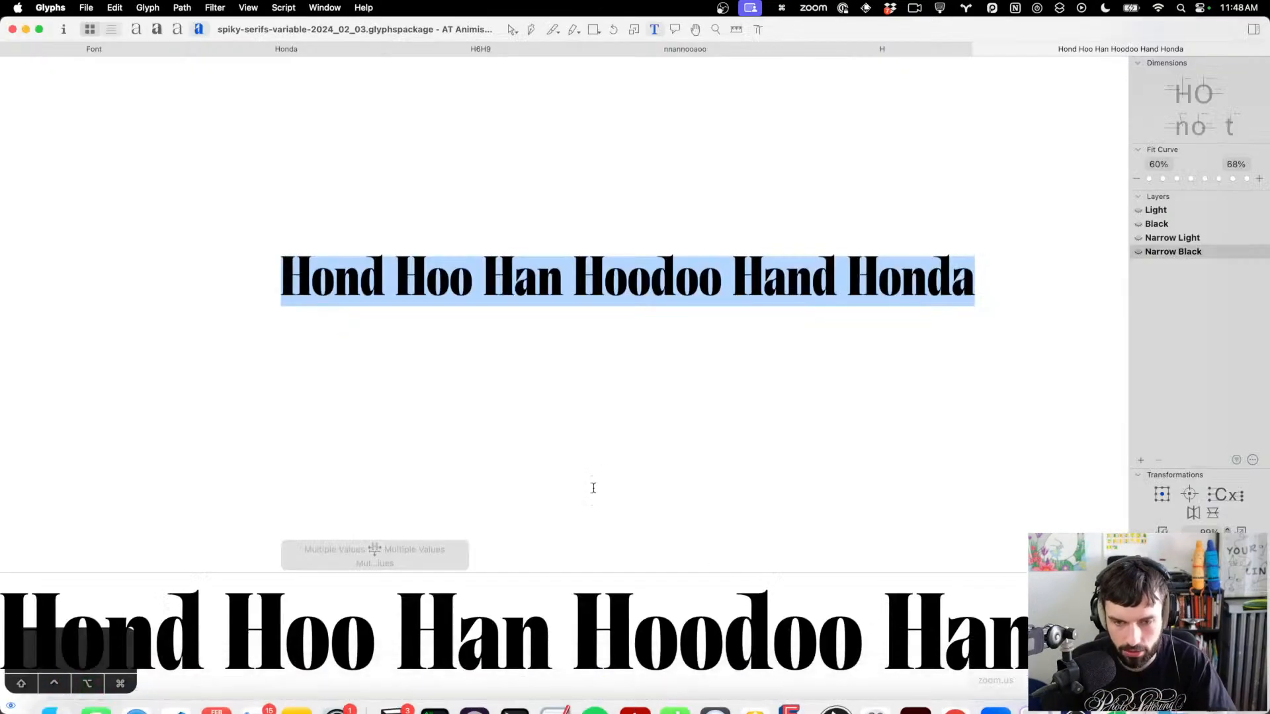
{"action": "key", "text": "cmd+1"}
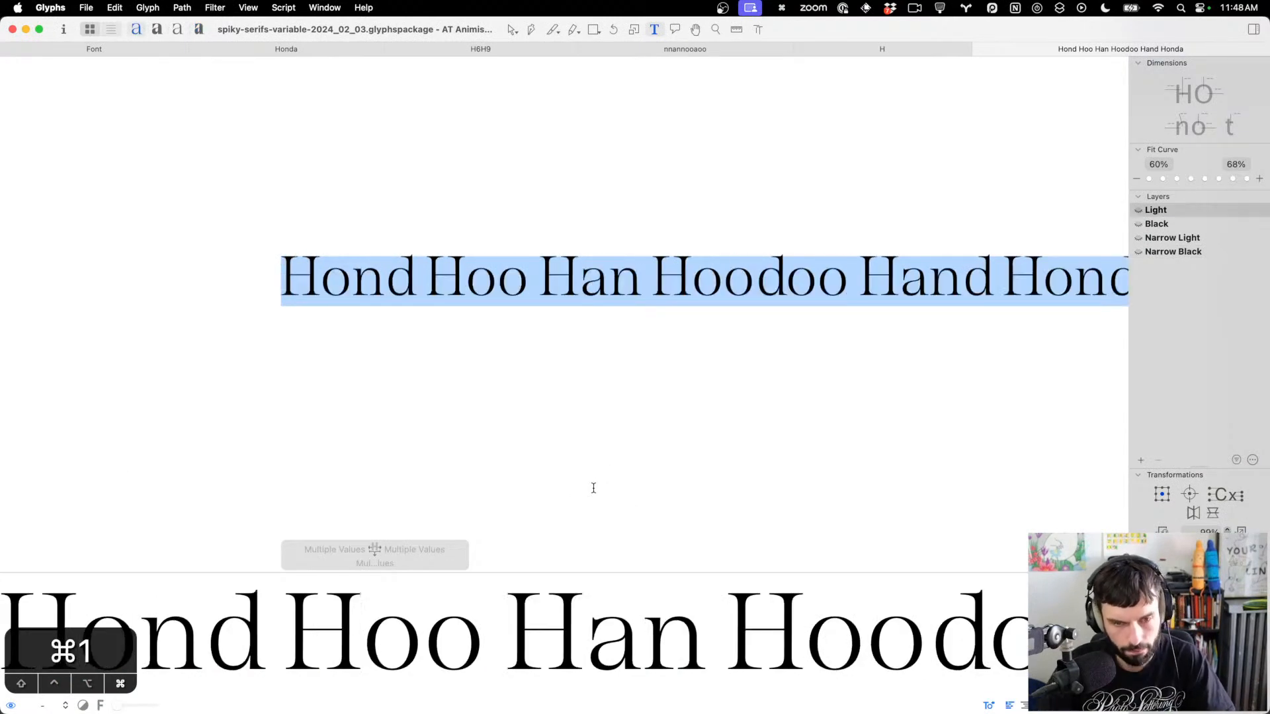
{"action": "key", "text": "Right"}
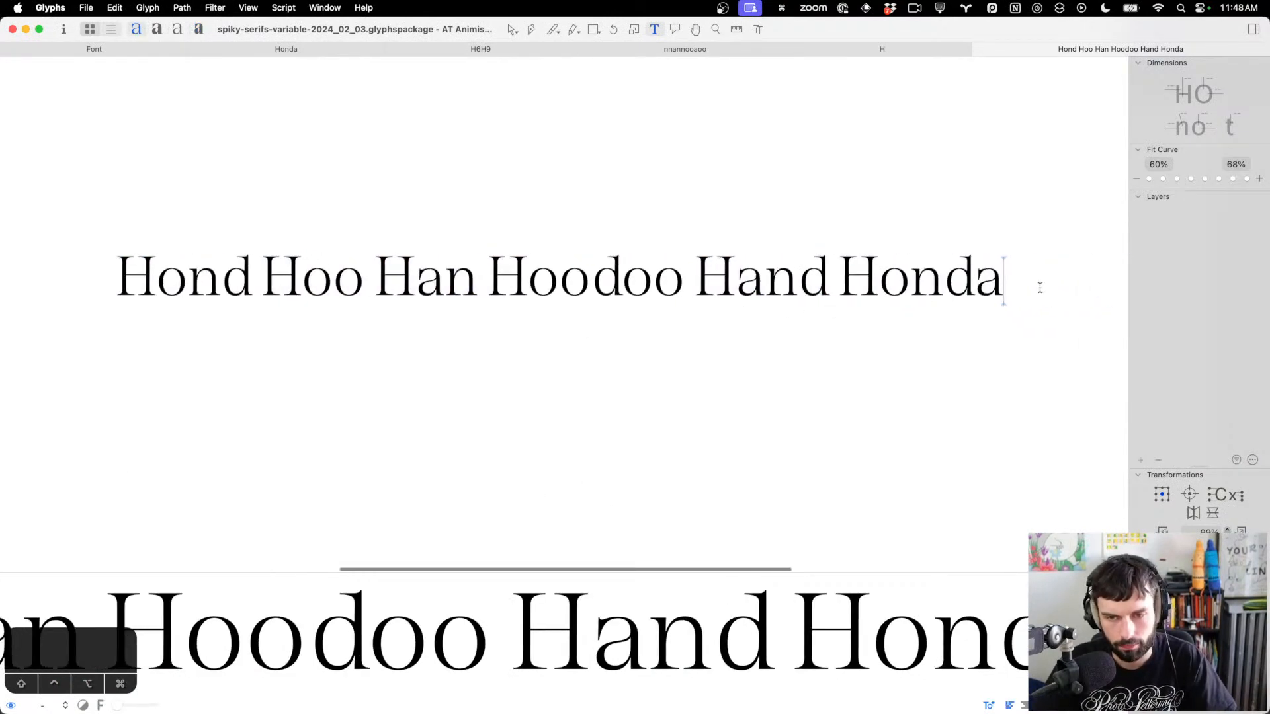
Add a spacing test line reading nndnnoodoo below the sample words, with an empty line between them
{"action": "key", "text": "Return"}
{"action": "key", "text": "Return"}
{"action": "type", "text": "nndnnnj"}
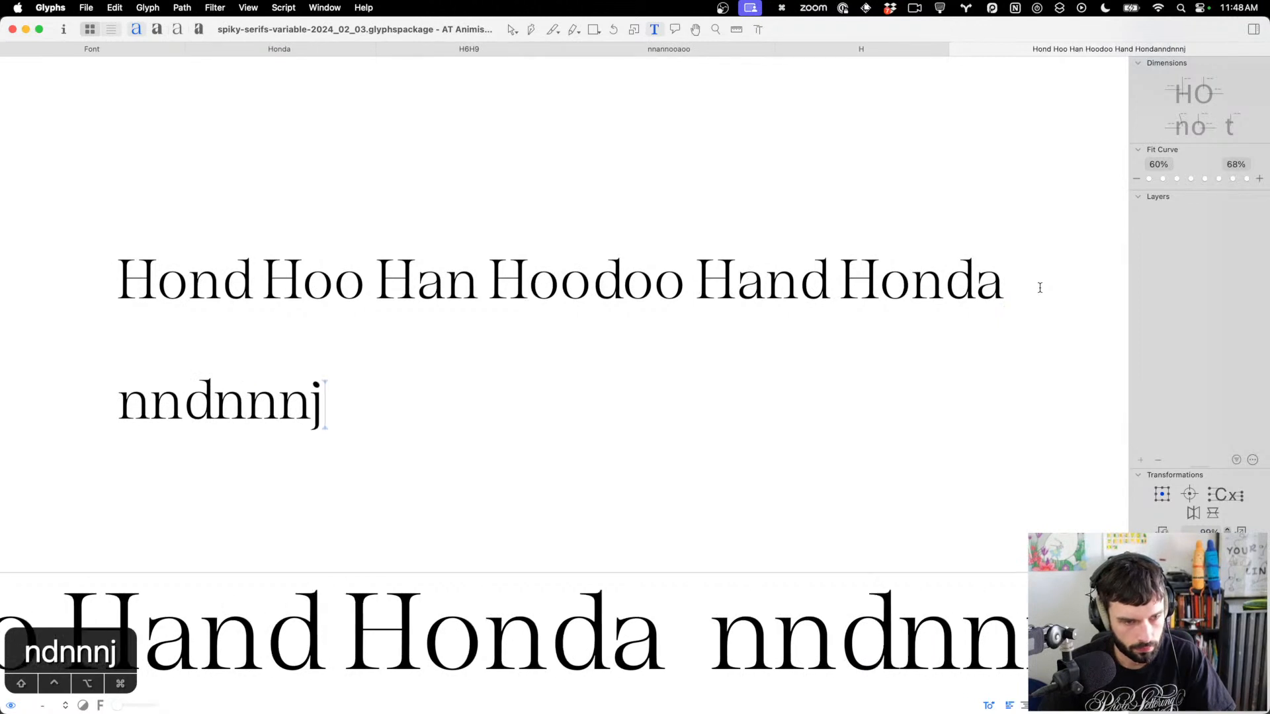
{"action": "key", "text": "BackSpace"}
{"action": "key", "text": "Return"}
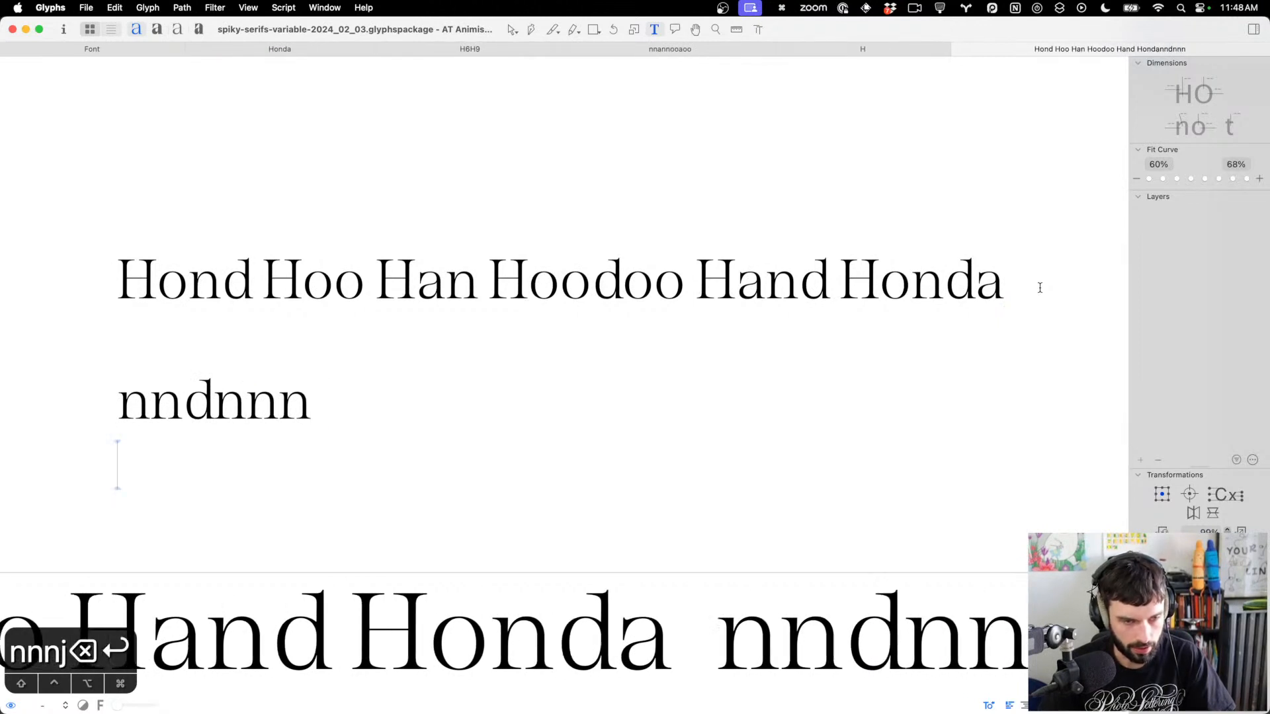
{"action": "key", "text": "BackSpace"}
{"action": "key", "text": "BackSpace"}
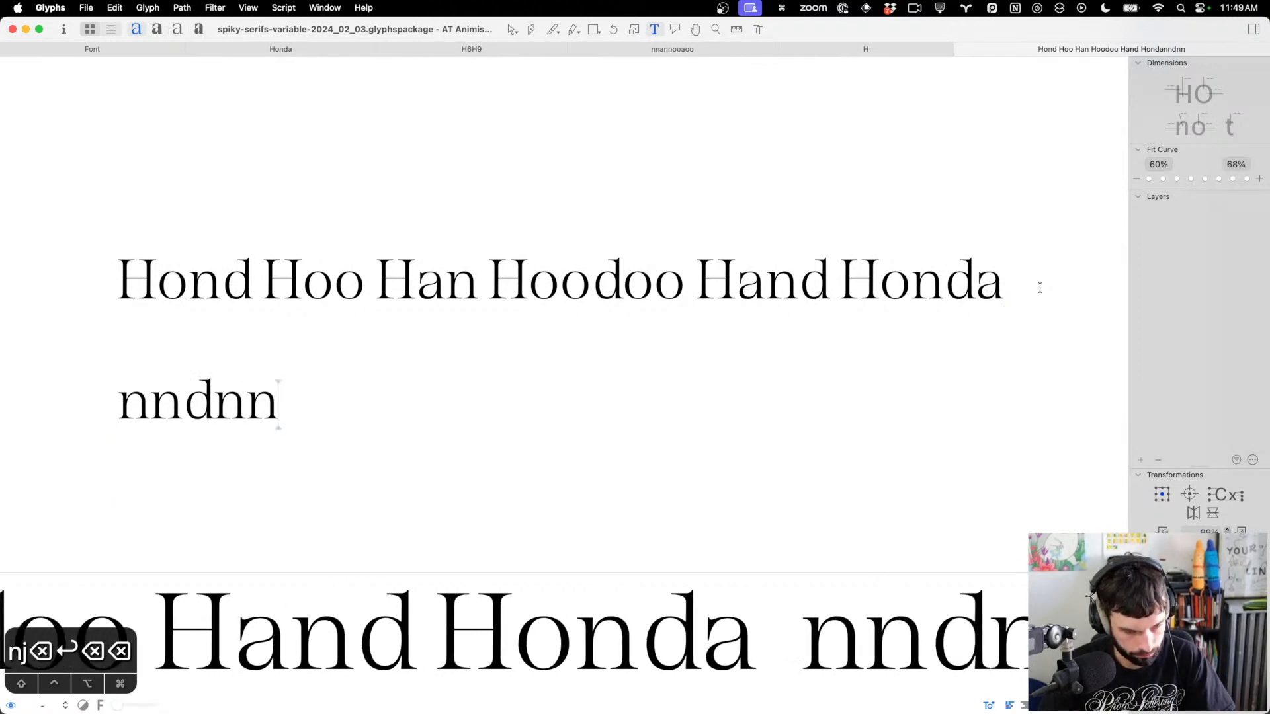
{"action": "type", "text": "oodoo"}
Adjust the right spacing of the light d in nndnnoodoo and update the glyph's sidebearings from its metrics keys
{"action": "scroll", "coordinate": [175, 424], "scroll_direction": "up", "scroll_amount": 3}
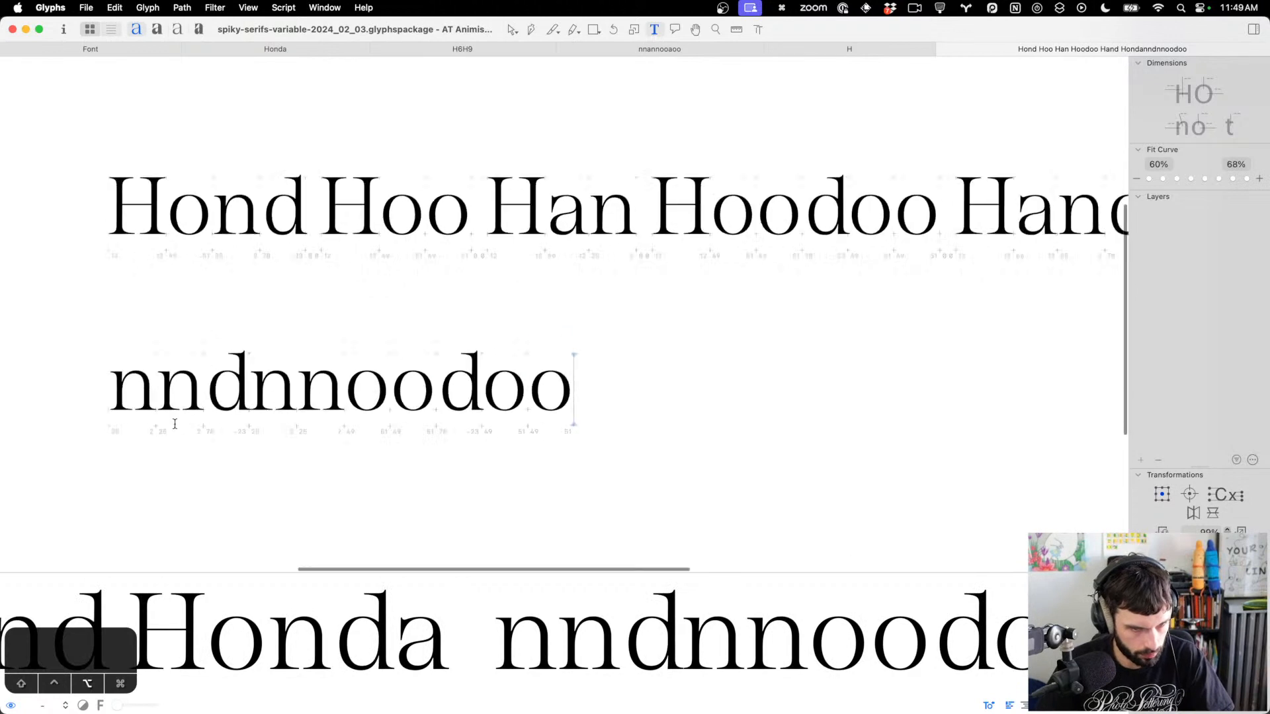
{"action": "scroll", "coordinate": [175, 424], "scroll_direction": "up", "scroll_amount": 2}
{"action": "left_click", "coordinate": [213, 389]}
{"action": "key", "text": "shift+super+Right"}
{"action": "key", "text": "shift+super+Right"}
{"action": "key", "text": "shift+super+Right"}
{"action": "key", "text": "shift+super+Right"}
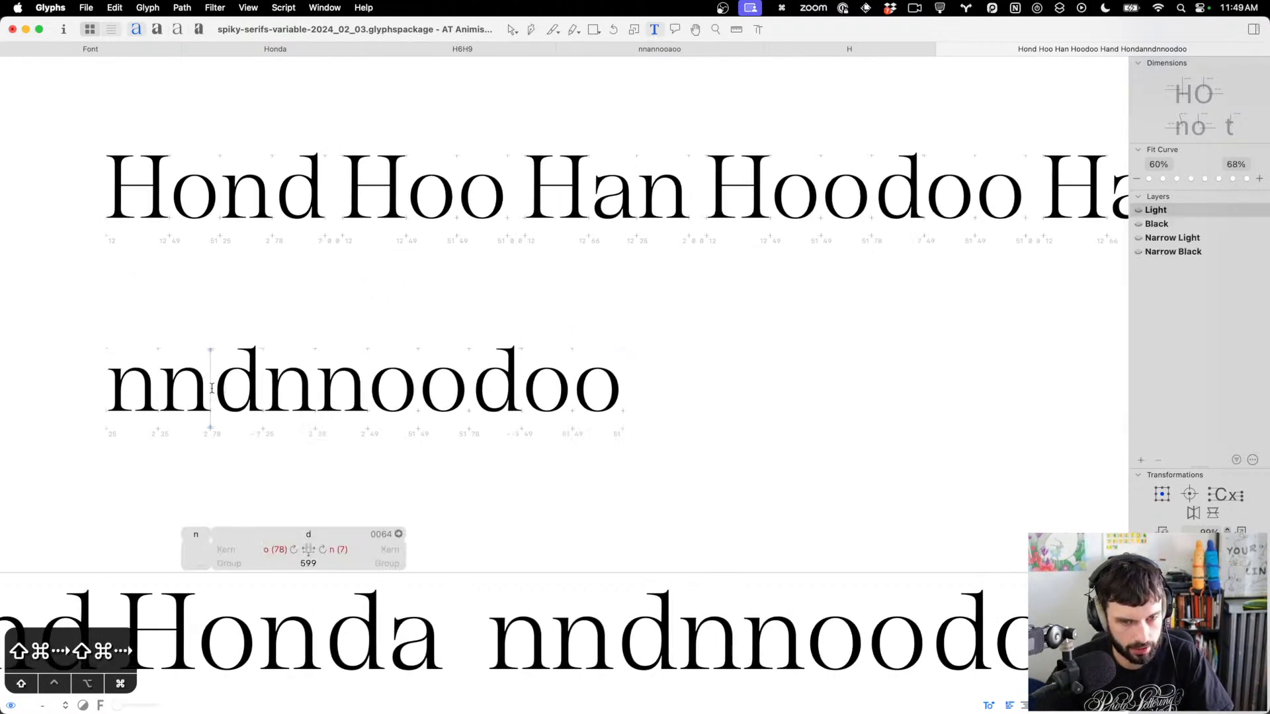
{"action": "key", "text": "ctrl+super+m"}
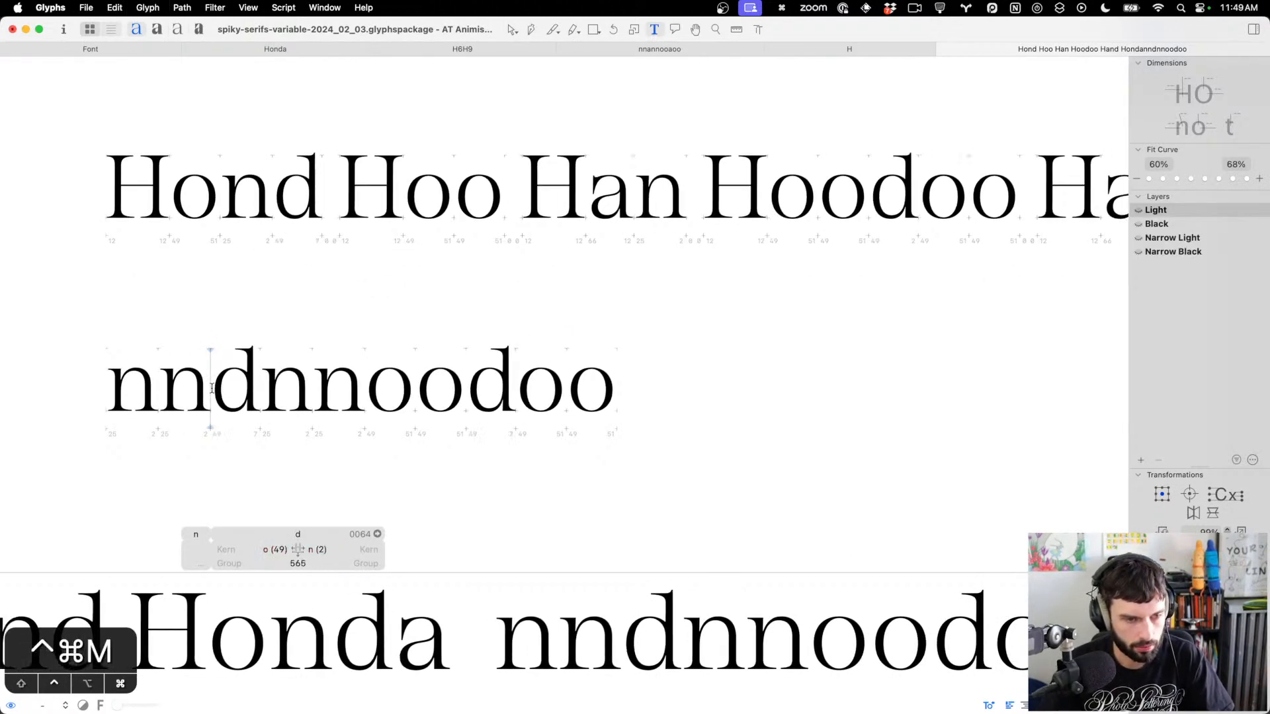
Remove the light d's right metrics key and set its right sidebearing to about 16 units
{"action": "scroll", "coordinate": [217, 391], "scroll_direction": "left", "scroll_amount": 4}
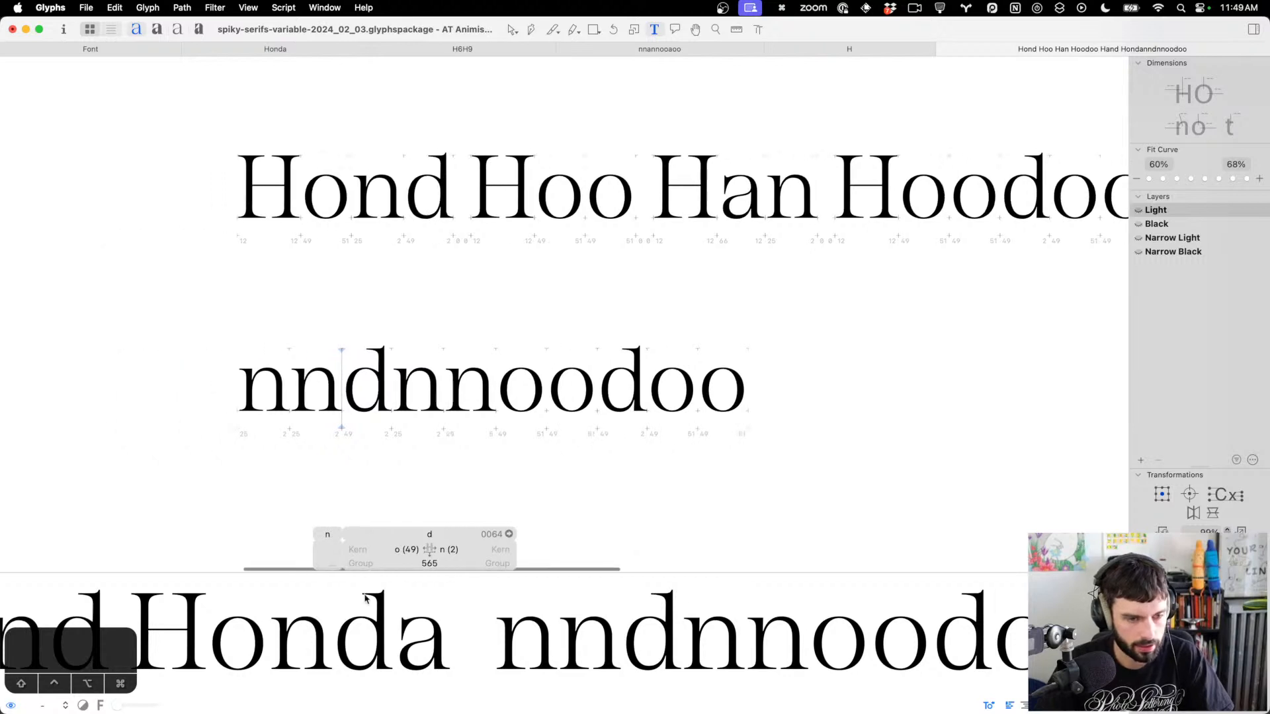
{"action": "left_click", "coordinate": [446, 549]}
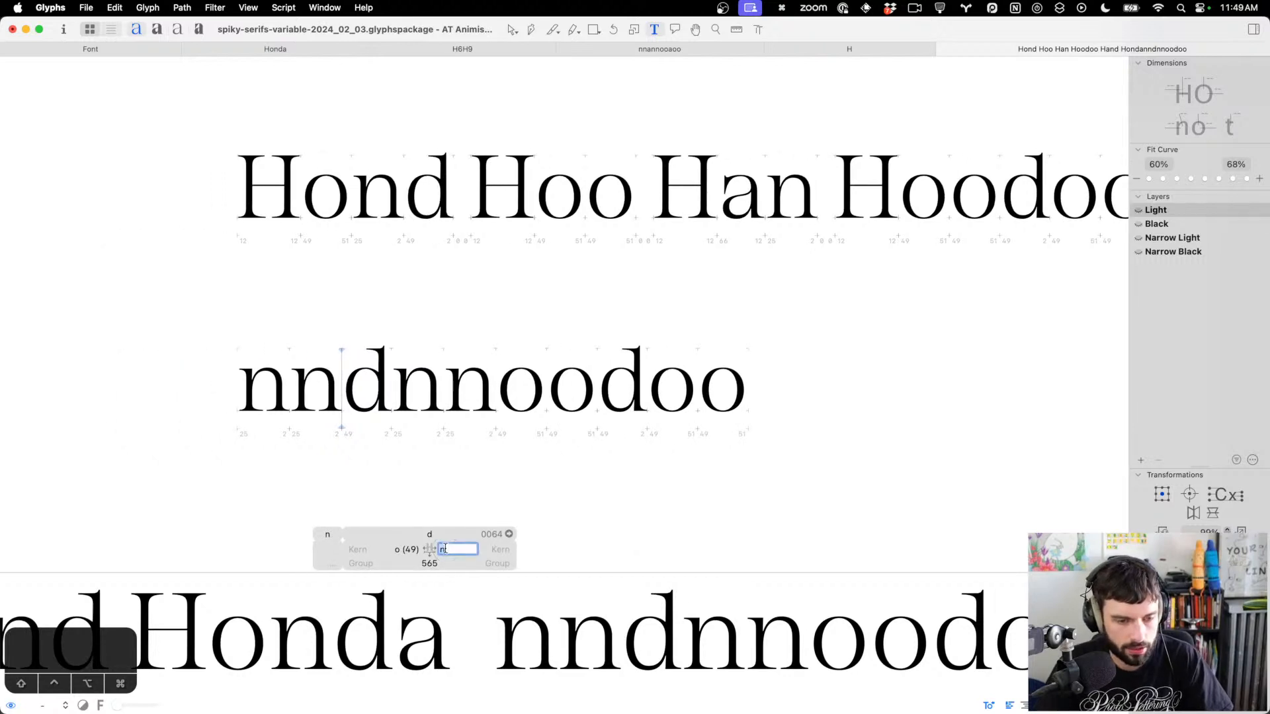
{"action": "key", "text": "BackSpace"}
{"action": "key", "text": "Tab"}
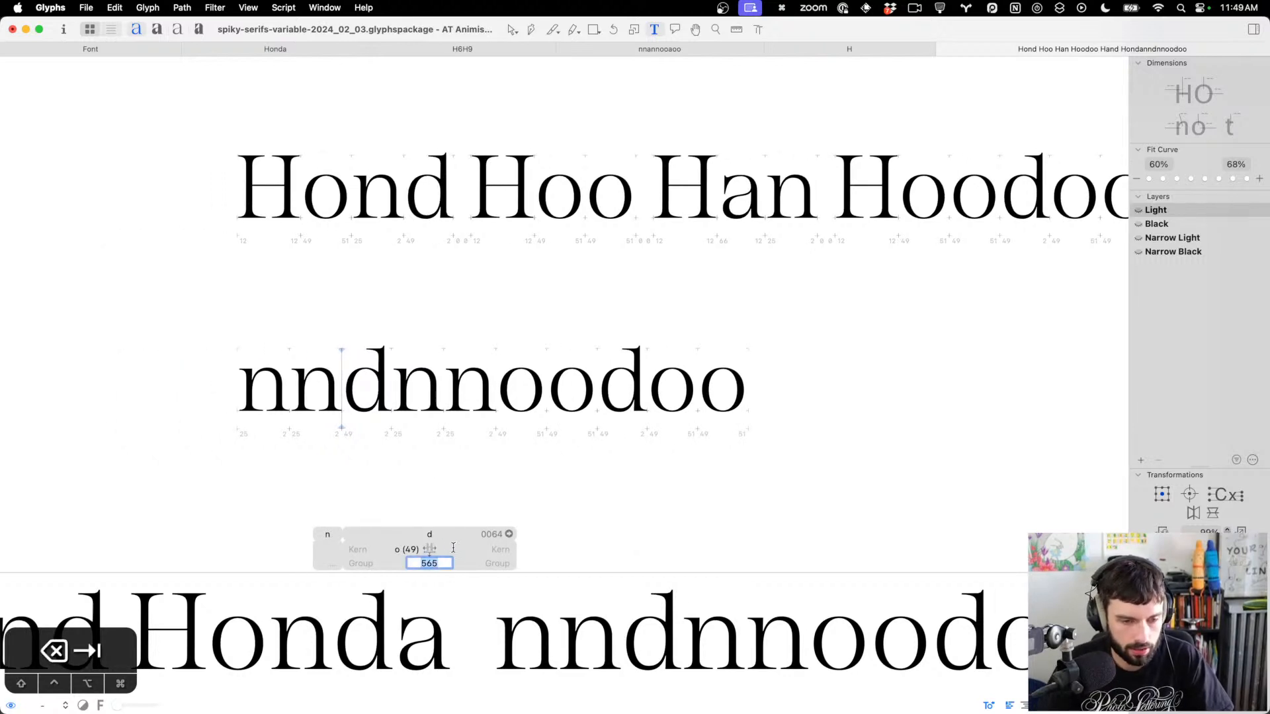
{"action": "left_click", "coordinate": [327, 379]}
{"action": "key", "text": "shift+super+Right"}
{"action": "key", "text": "shift+super+Right"}
{"action": "key", "text": "super+Left"}
{"action": "key", "text": "super+Left"}
{"action": "key", "text": "super+Left"}
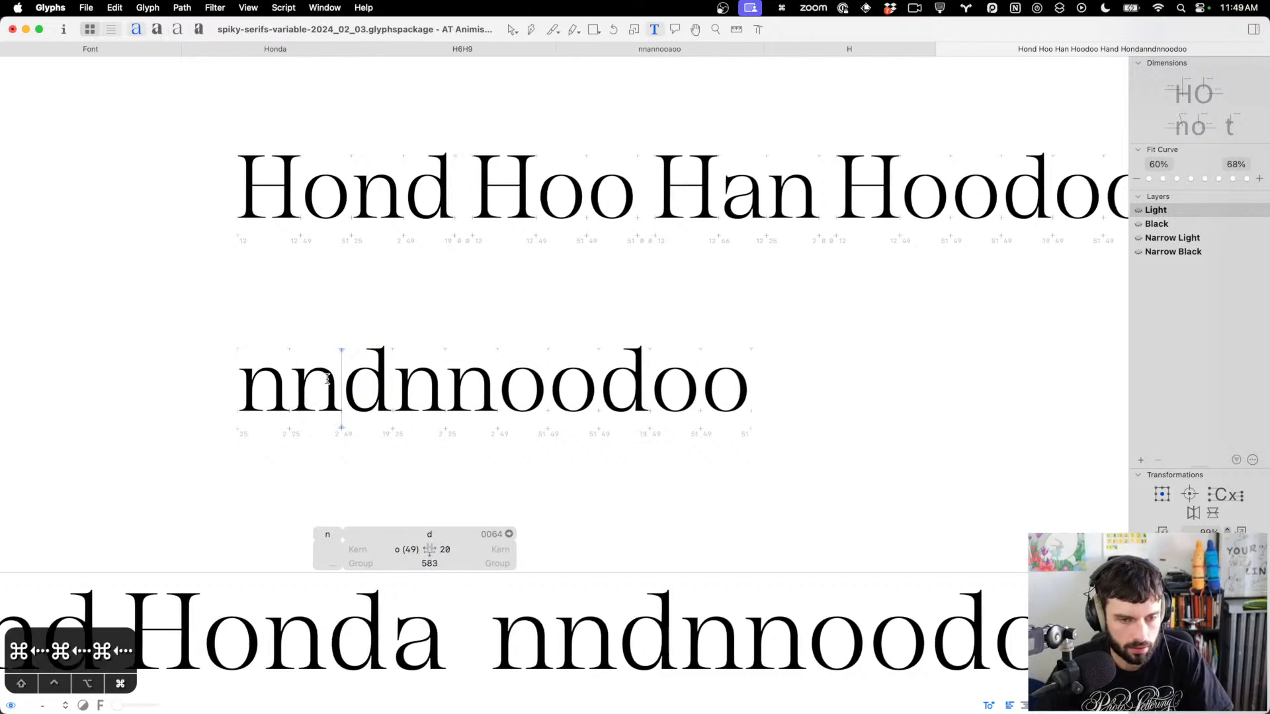
{"action": "left_click", "coordinate": [1083, 367]}
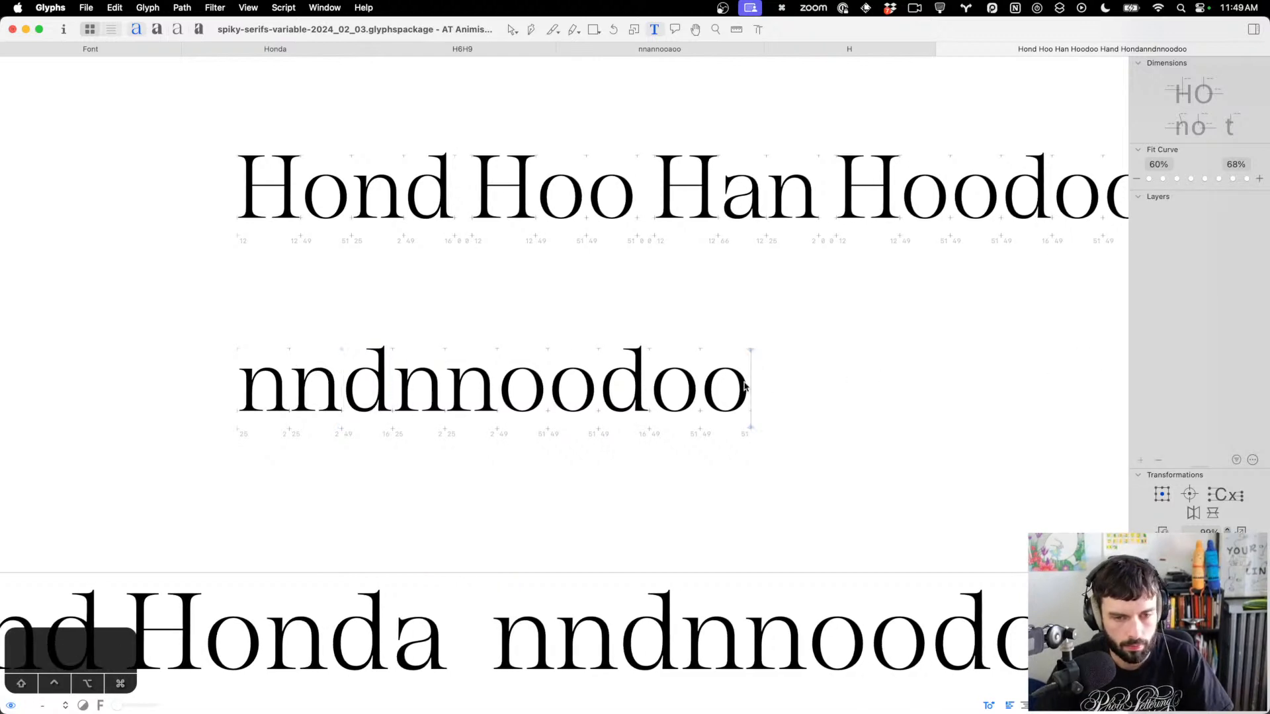
{"action": "scroll", "coordinate": [745, 387], "scroll_direction": "down", "scroll_amount": 5}
{"action": "scroll", "coordinate": [724, 389], "scroll_direction": "right", "scroll_amount": 5}
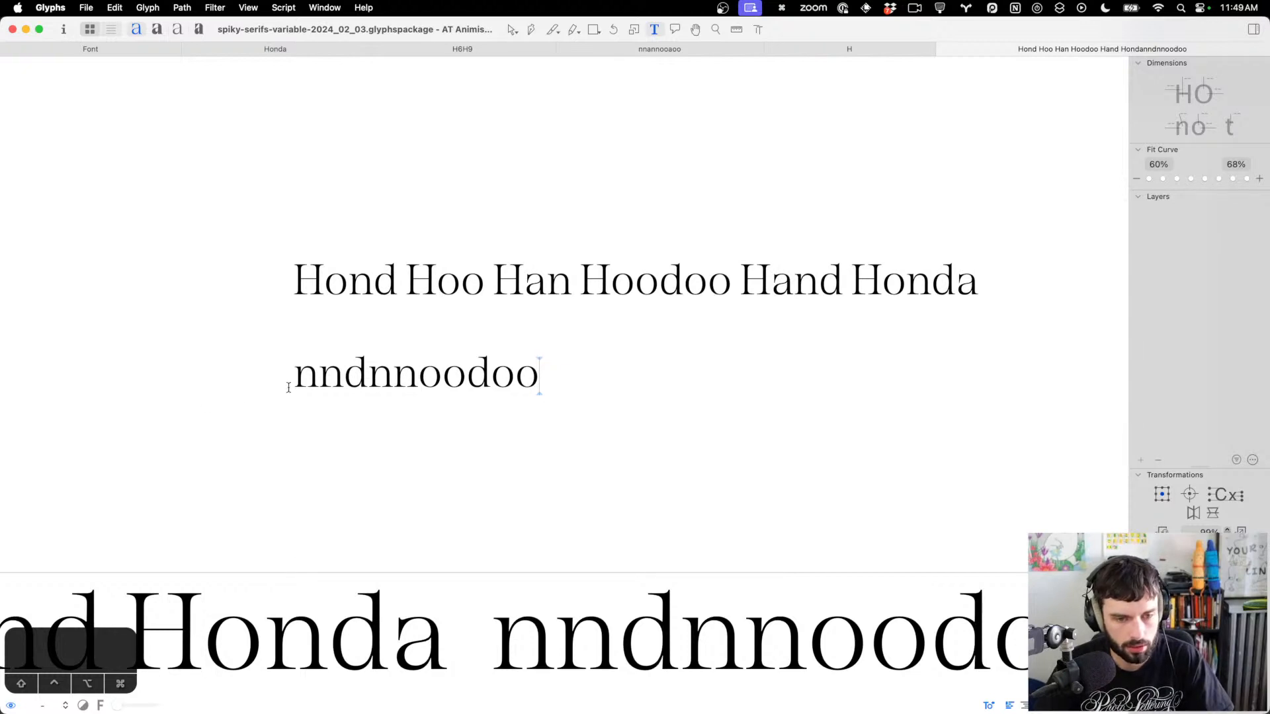
From the font overview, run the script "Make tab with spacing string for selected glyphs" on H, a, d, n and o
{"action": "left_click", "coordinate": [91, 50]}
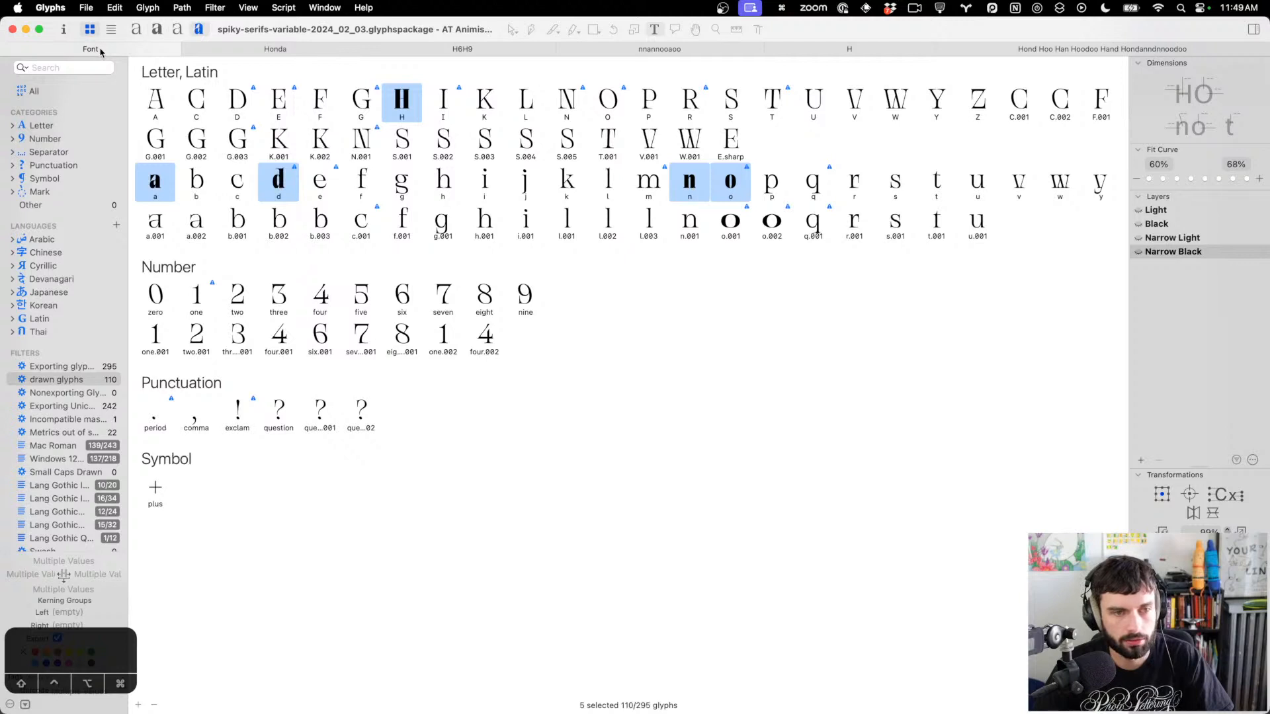
{"action": "left_click", "coordinate": [280, 8]}
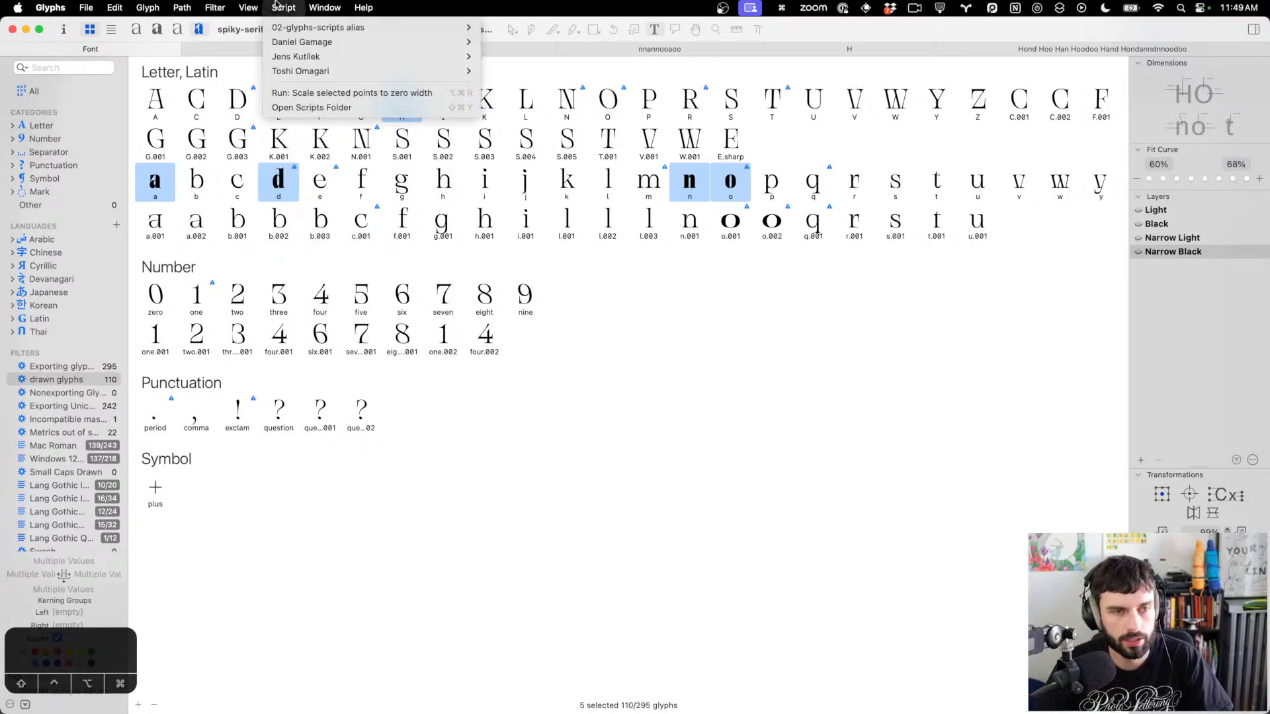
{"action": "mouse_move", "coordinate": [289, 28]}
{"action": "mouse_move", "coordinate": [588, 28]}
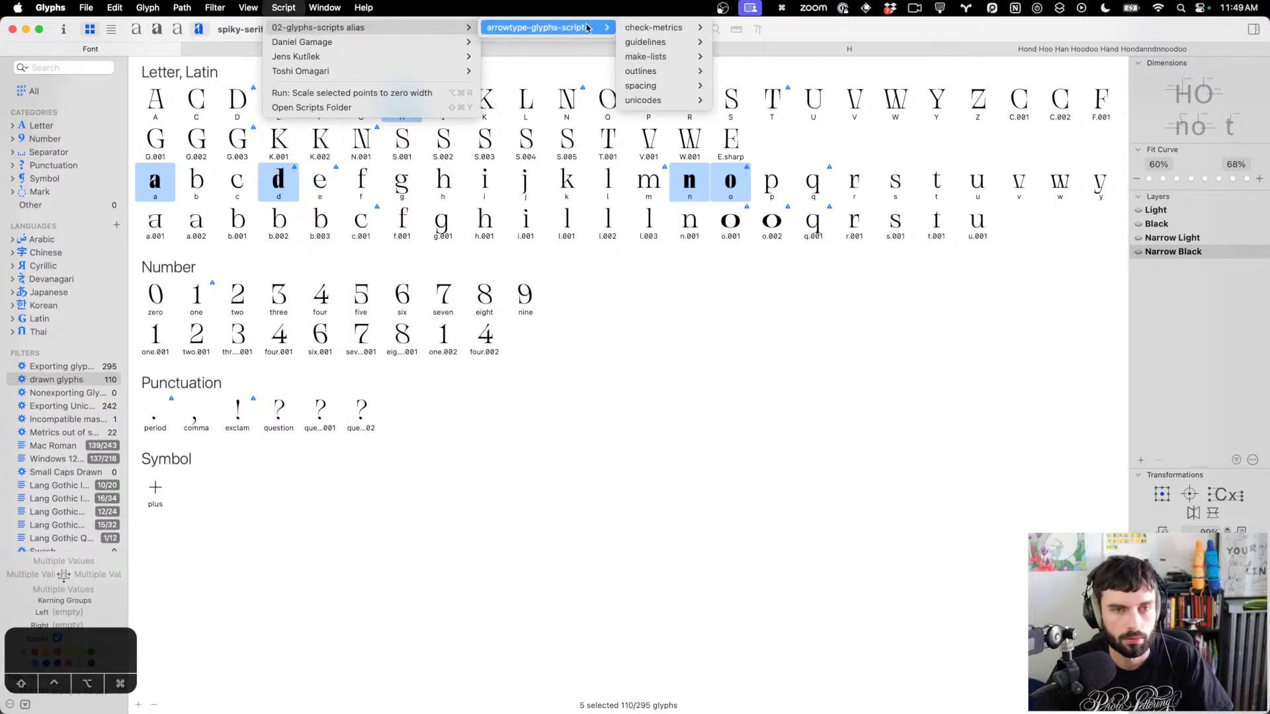
{"action": "mouse_move", "coordinate": [677, 85]}
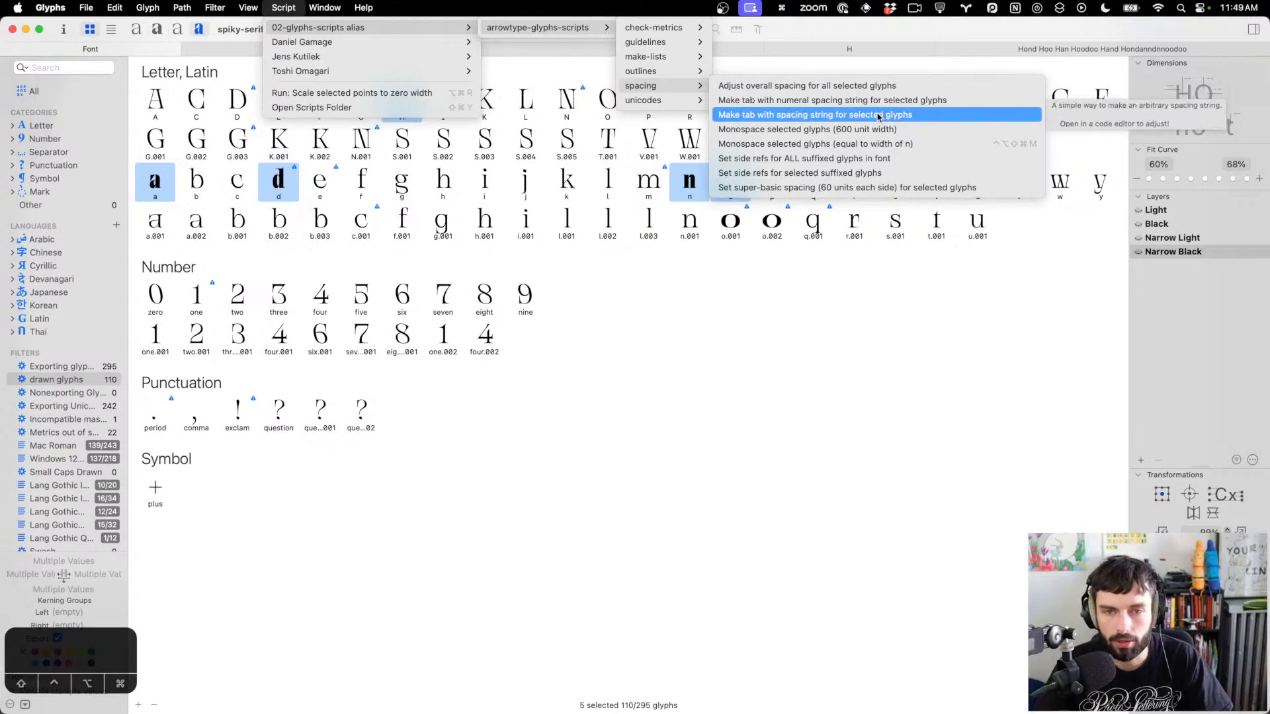
{"action": "left_click", "coordinate": [879, 117]}
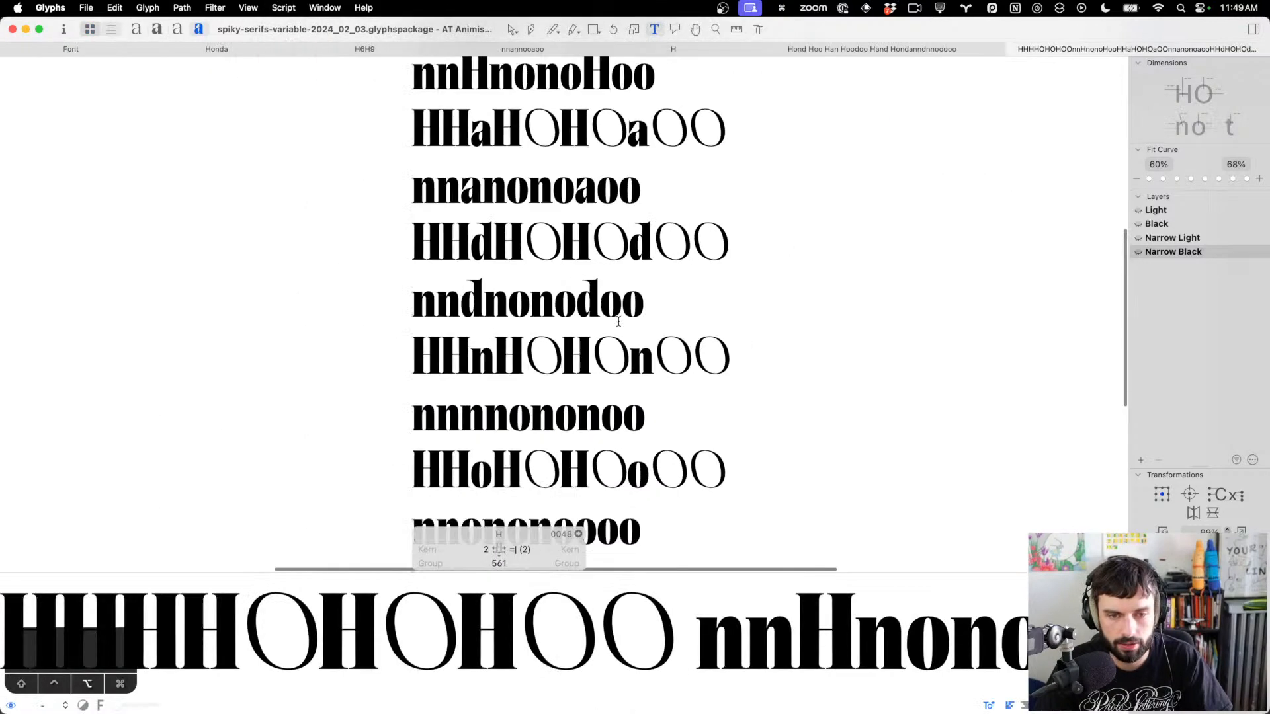
Show the new tab's spacing strings in the Light master, starting from the first row
{"action": "scroll", "coordinate": [609, 314], "scroll_direction": "up", "scroll_amount": 1}
{"action": "scroll", "coordinate": [562, 162], "scroll_direction": "up", "scroll_amount": 10}
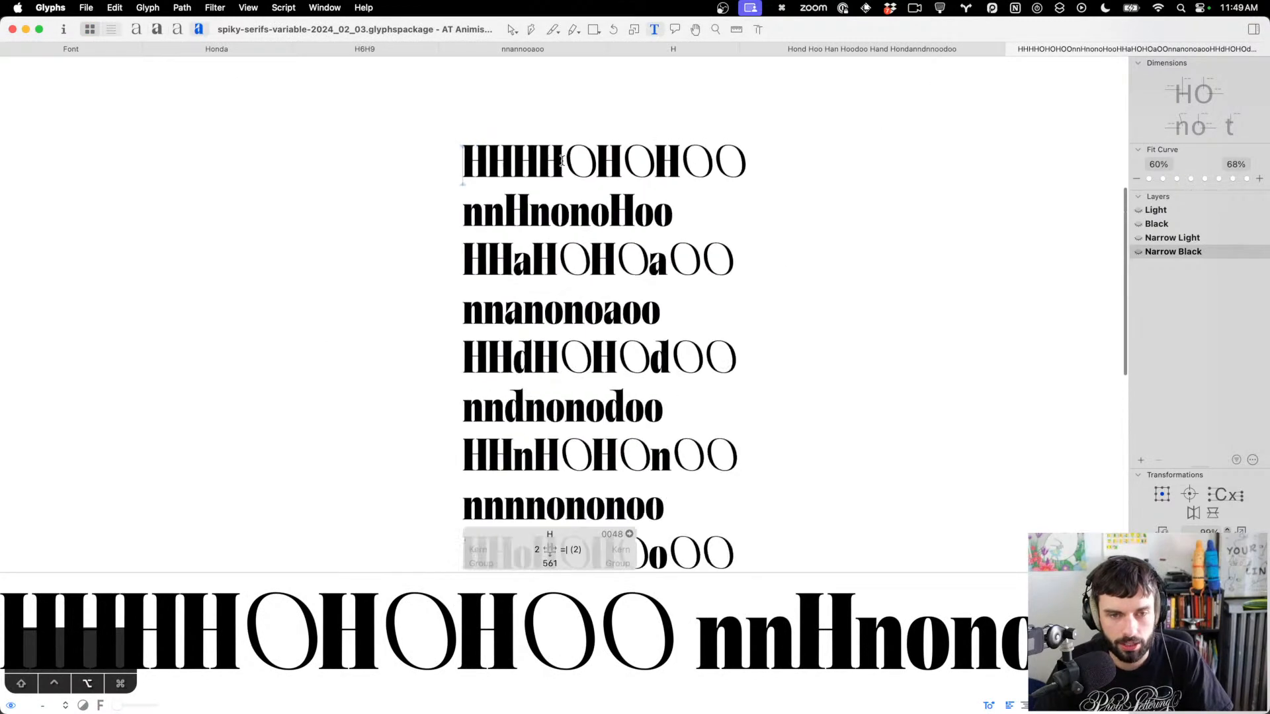
{"action": "scroll", "coordinate": [624, 169], "scroll_direction": "down", "scroll_amount": 2}
{"action": "key", "text": "ctrl+1"}
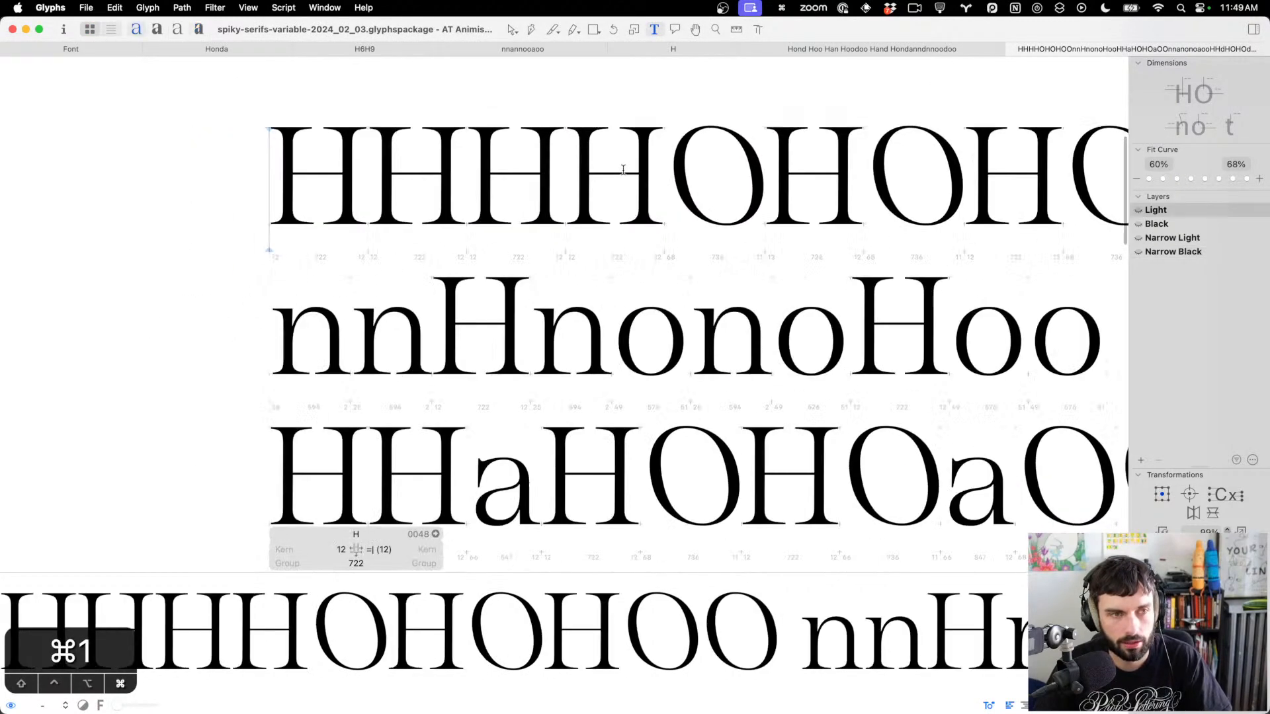
Open the first light capital O for editing, straighten its tilted outline and deselect its points
{"action": "left_click", "coordinate": [720, 168]}
{"action": "key", "text": "Escape"}
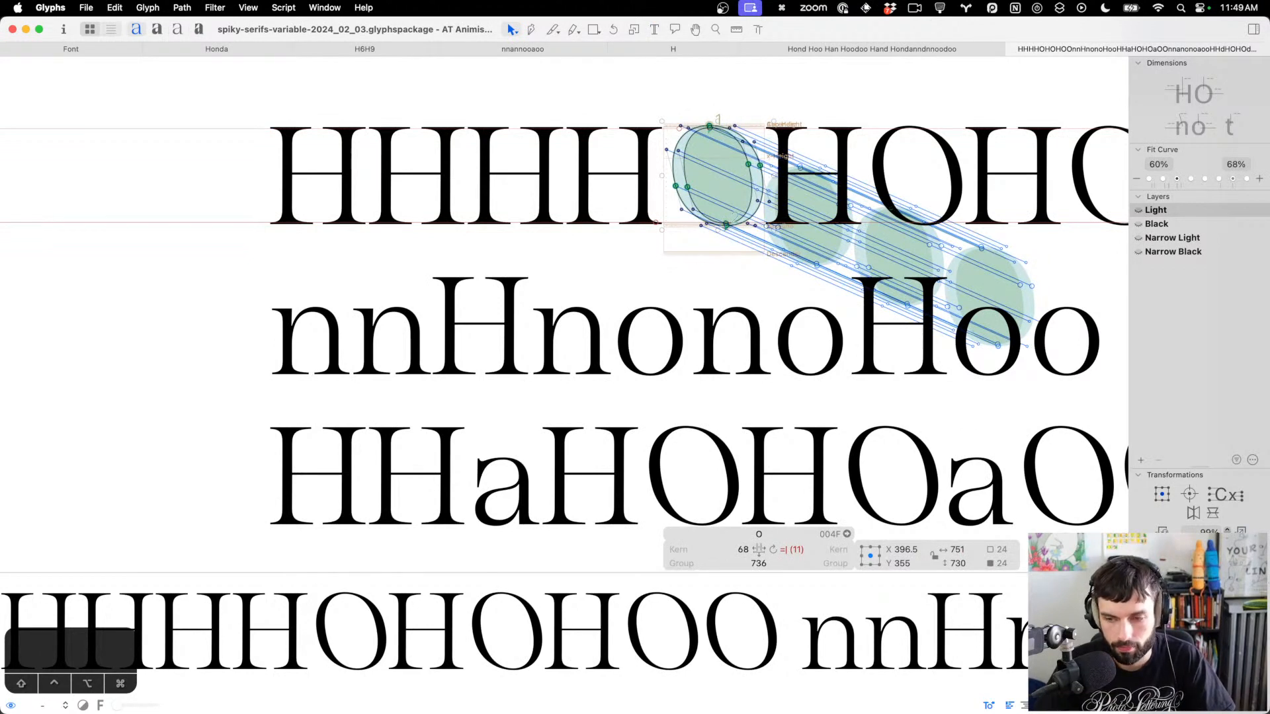
{"action": "key", "text": "super+z"}
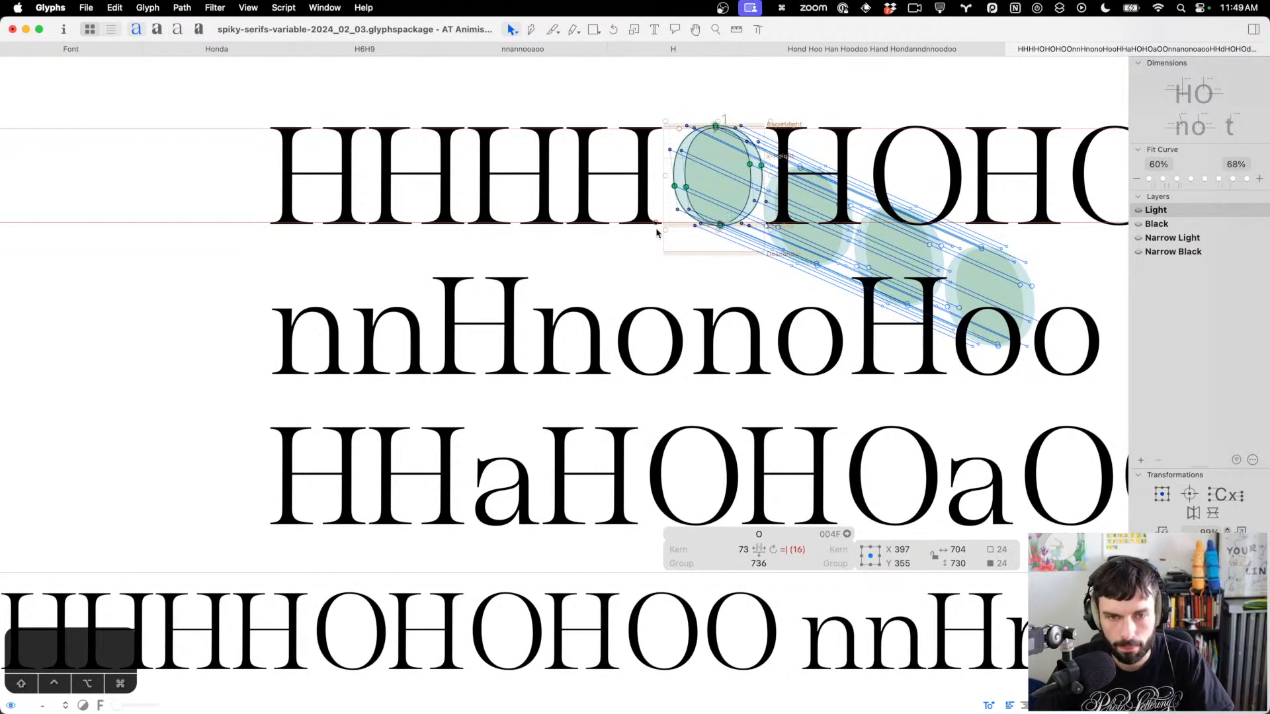
{"action": "left_click", "coordinate": [653, 251]}
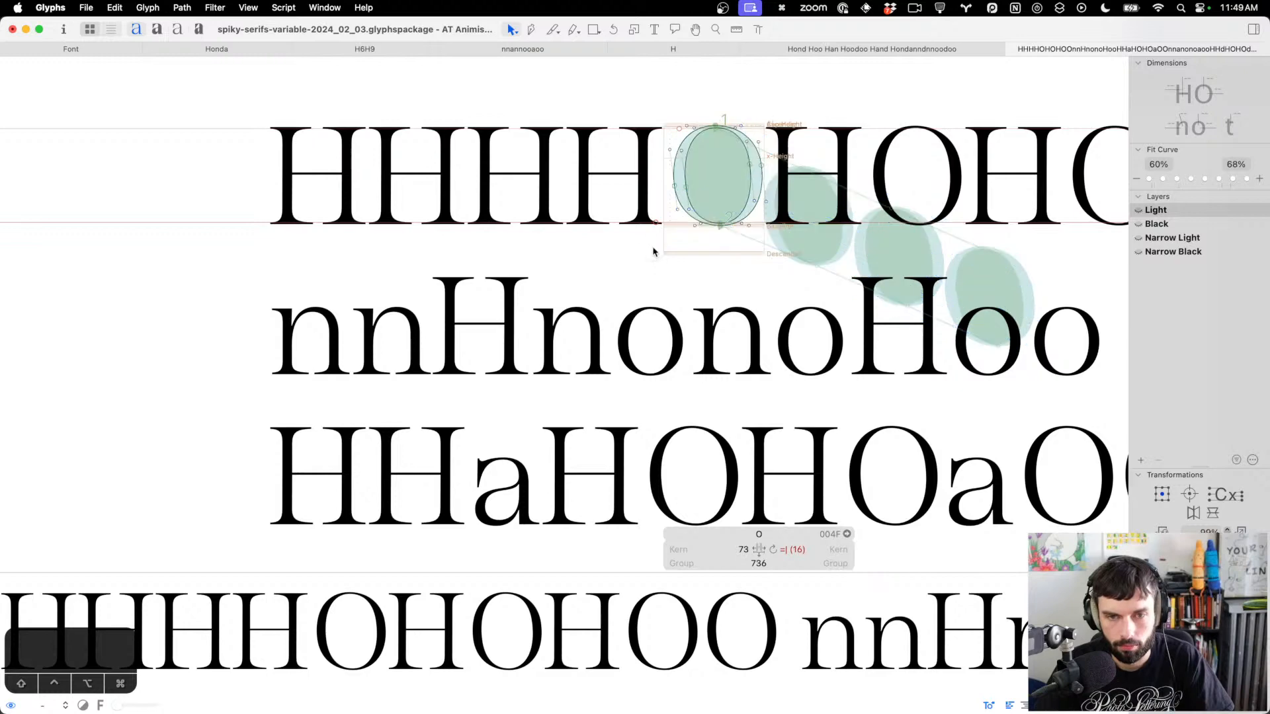
Return to text editing, check the spacing strings and open the first lowercase o in nnHnonoHoo for editing
{"action": "scroll", "coordinate": [603, 262], "scroll_direction": "down", "scroll_amount": 5}
{"action": "key", "text": "t"}
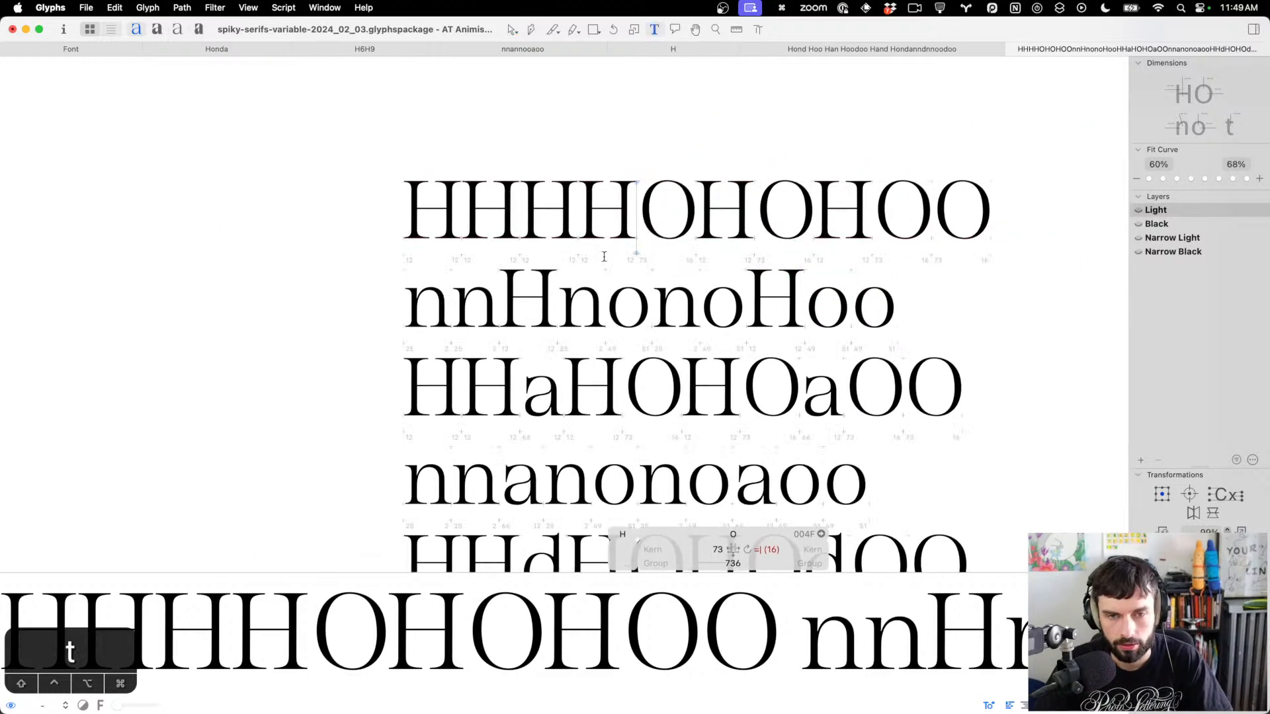
{"action": "scroll", "coordinate": [604, 256], "scroll_direction": "down", "scroll_amount": 5}
{"action": "scroll", "coordinate": [615, 225], "scroll_direction": "down", "scroll_amount": 1}
{"action": "scroll", "coordinate": [628, 188], "scroll_direction": "up", "scroll_amount": 5}
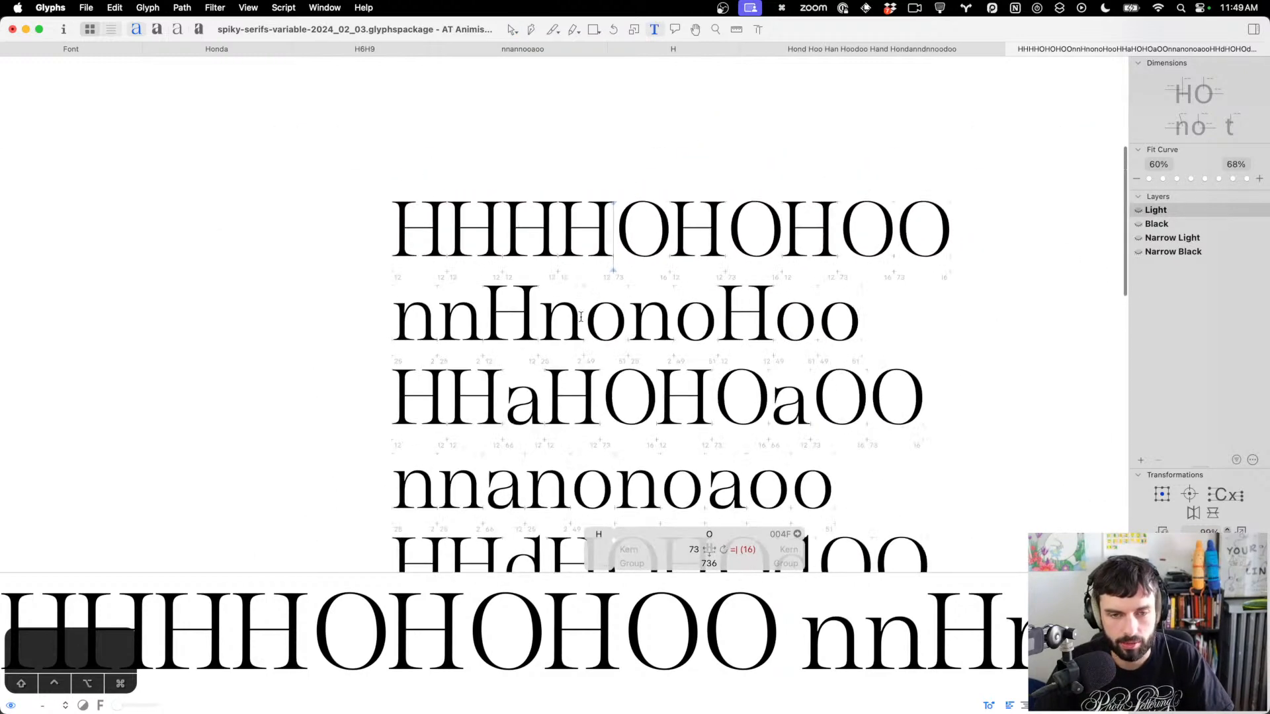
{"action": "scroll", "coordinate": [581, 317], "scroll_direction": "up", "scroll_amount": 5}
{"action": "double_click", "coordinate": [621, 319]}
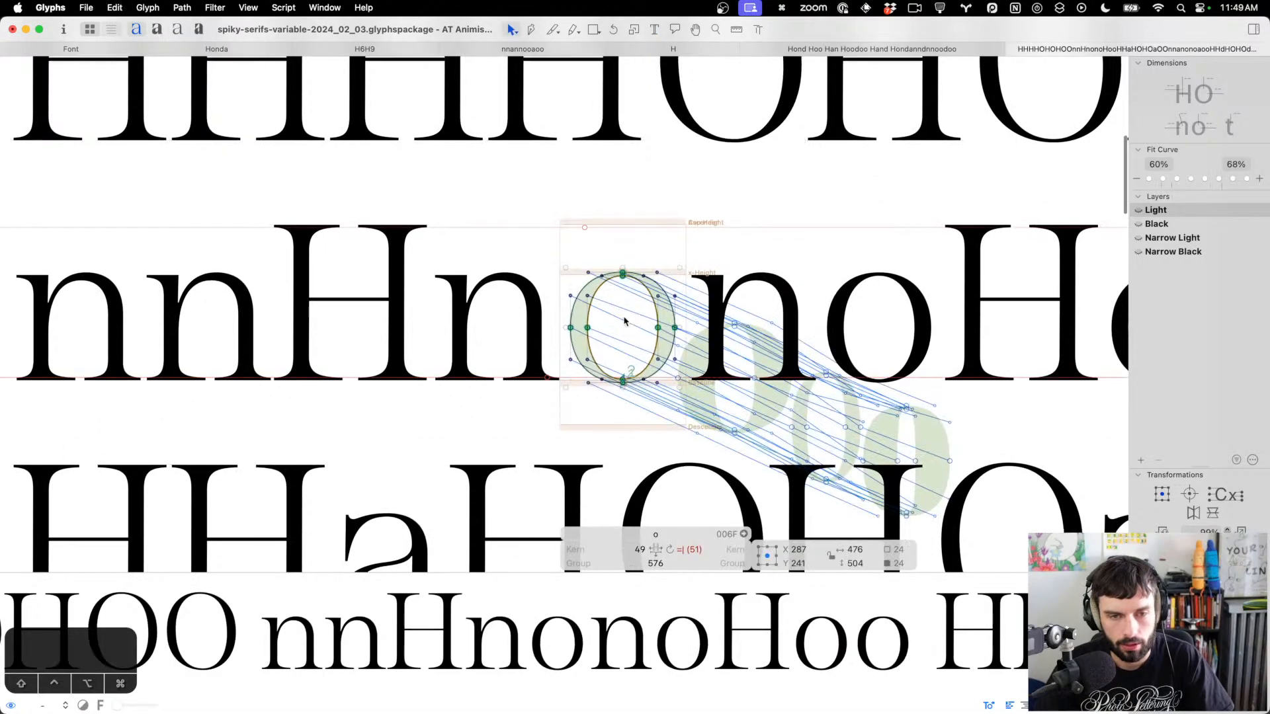
Return to the first row of spacing strings and open the first light capital O for editing
{"action": "scroll", "coordinate": [624, 321], "scroll_direction": "up", "scroll_amount": 5}
{"action": "key", "text": "ctrl+Up"}
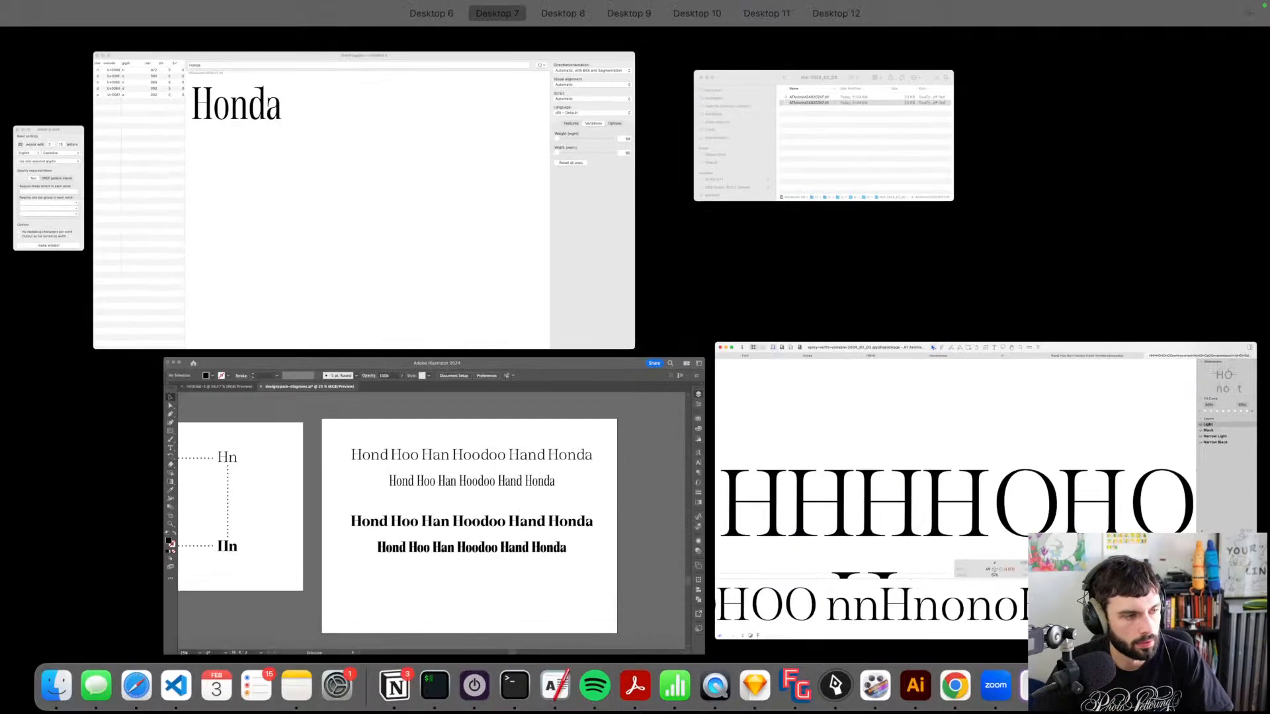
{"action": "left_click", "coordinate": [308, 434]}
{"action": "left_click", "coordinate": [729, 412]}
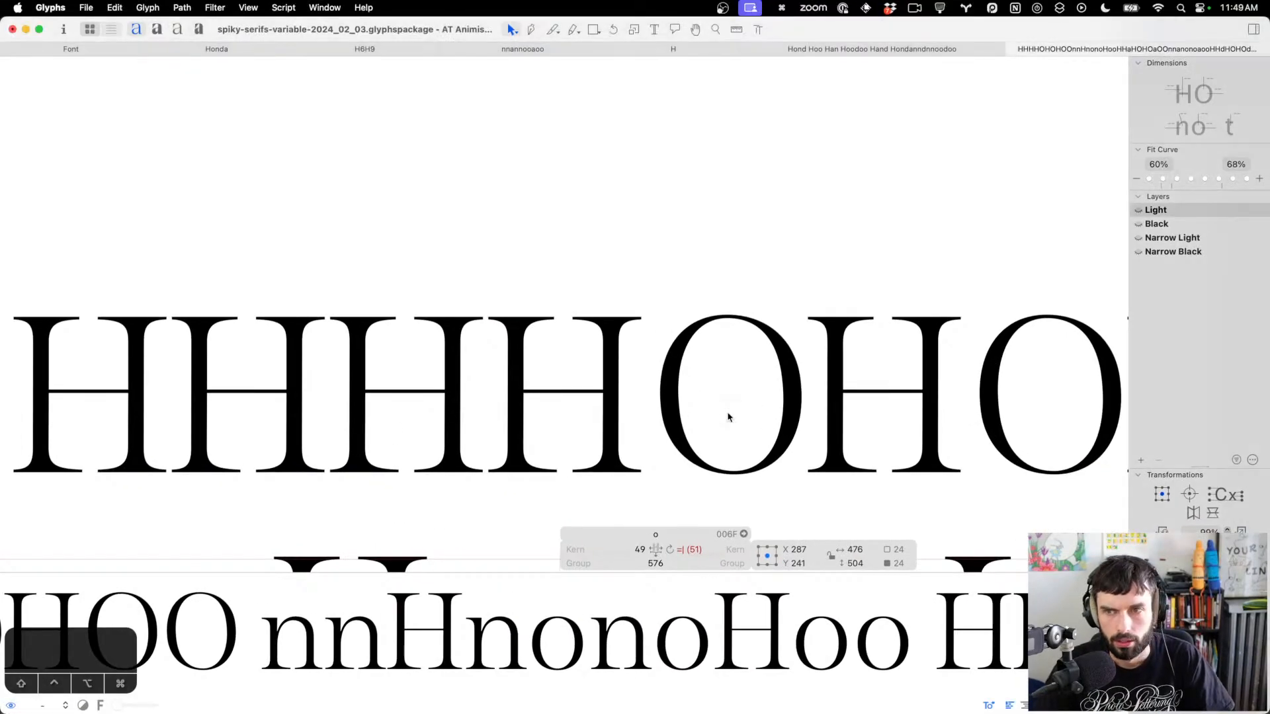
{"action": "scroll", "coordinate": [731, 416], "scroll_direction": "down", "scroll_amount": 3}
{"action": "scroll", "coordinate": [758, 352], "scroll_direction": "up", "scroll_amount": 2}
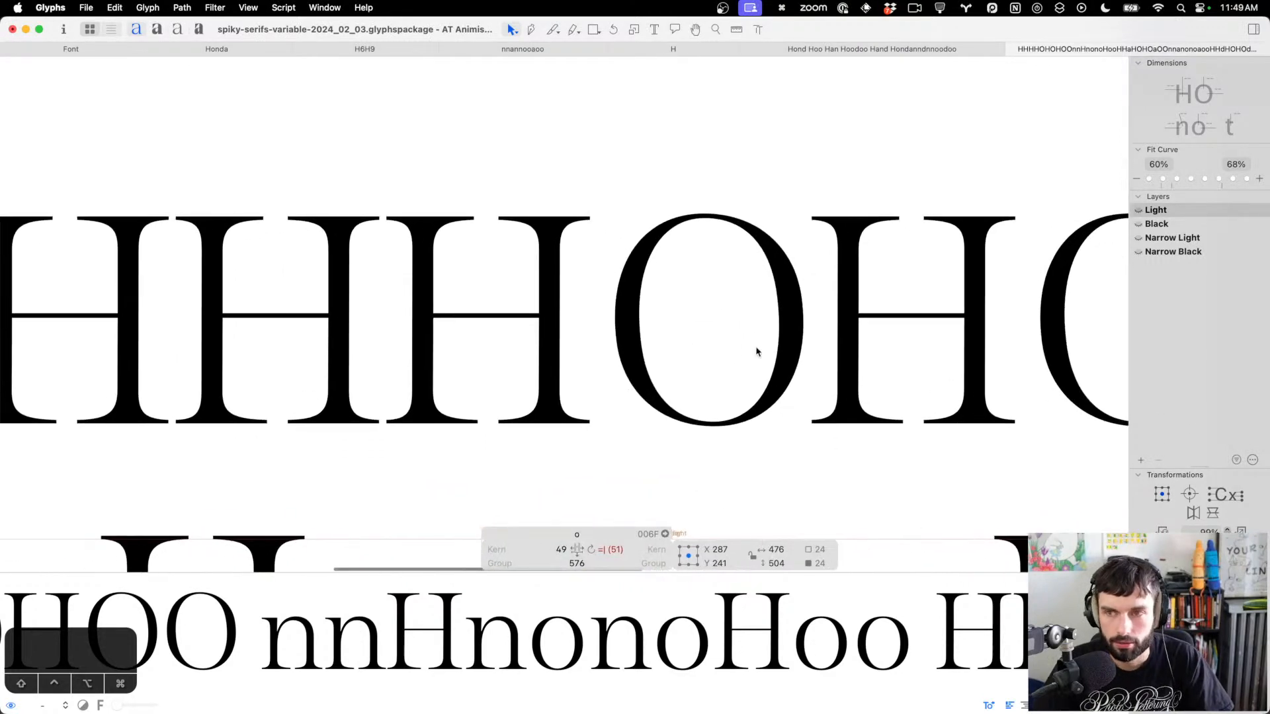
{"action": "scroll", "coordinate": [756, 348], "scroll_direction": "right", "scroll_amount": 2}
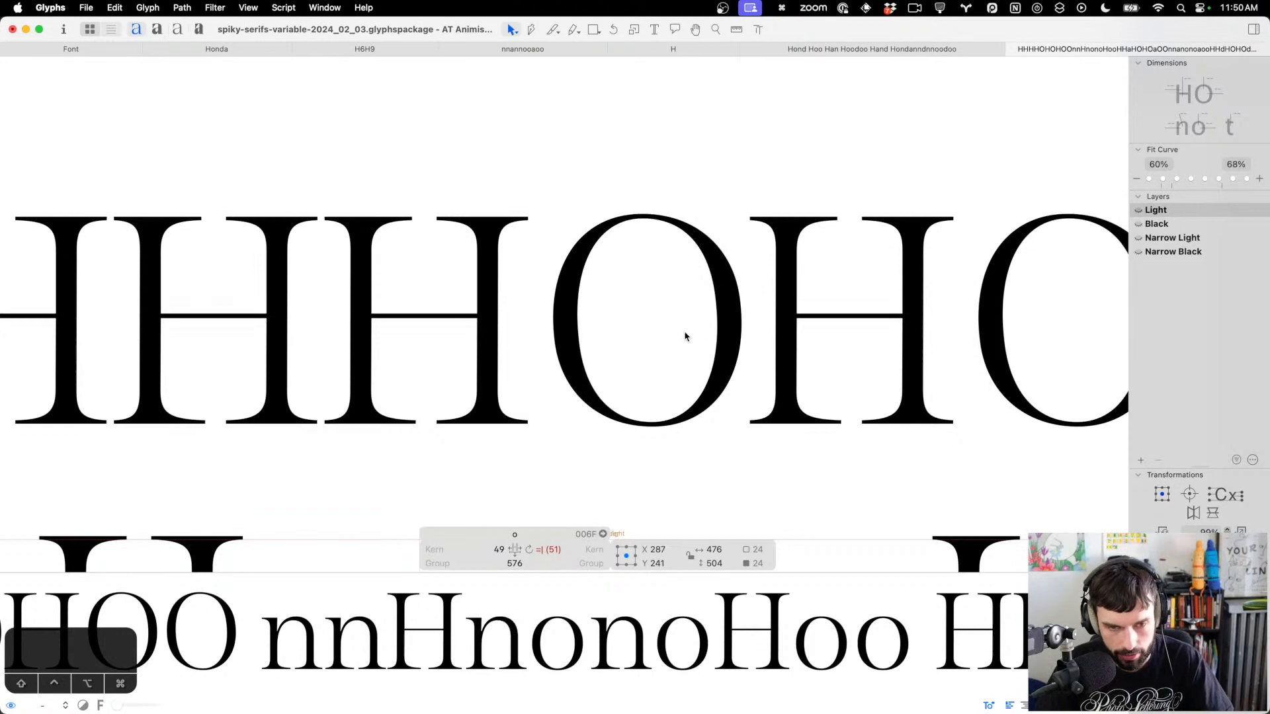
{"action": "double_click", "coordinate": [629, 332]}
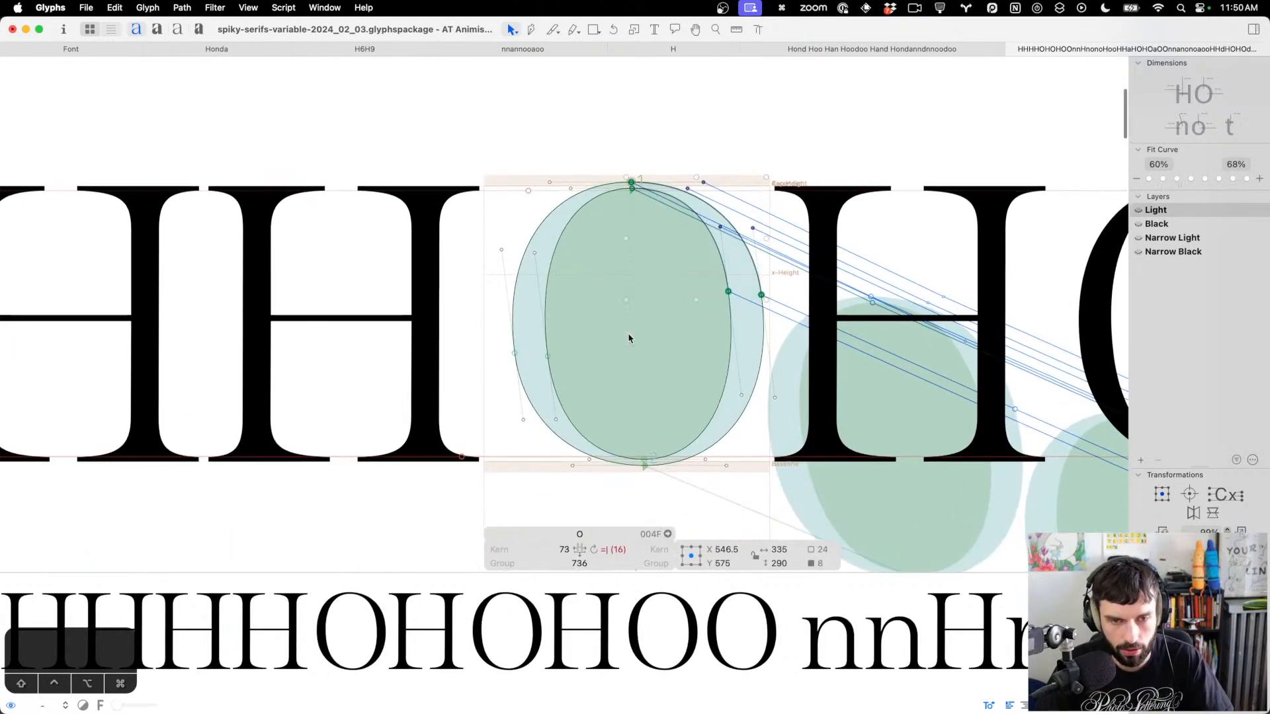
Back up the capital O's Light layer and replace its entire outline with the copied lowercase o
{"action": "key", "text": "super+a"}
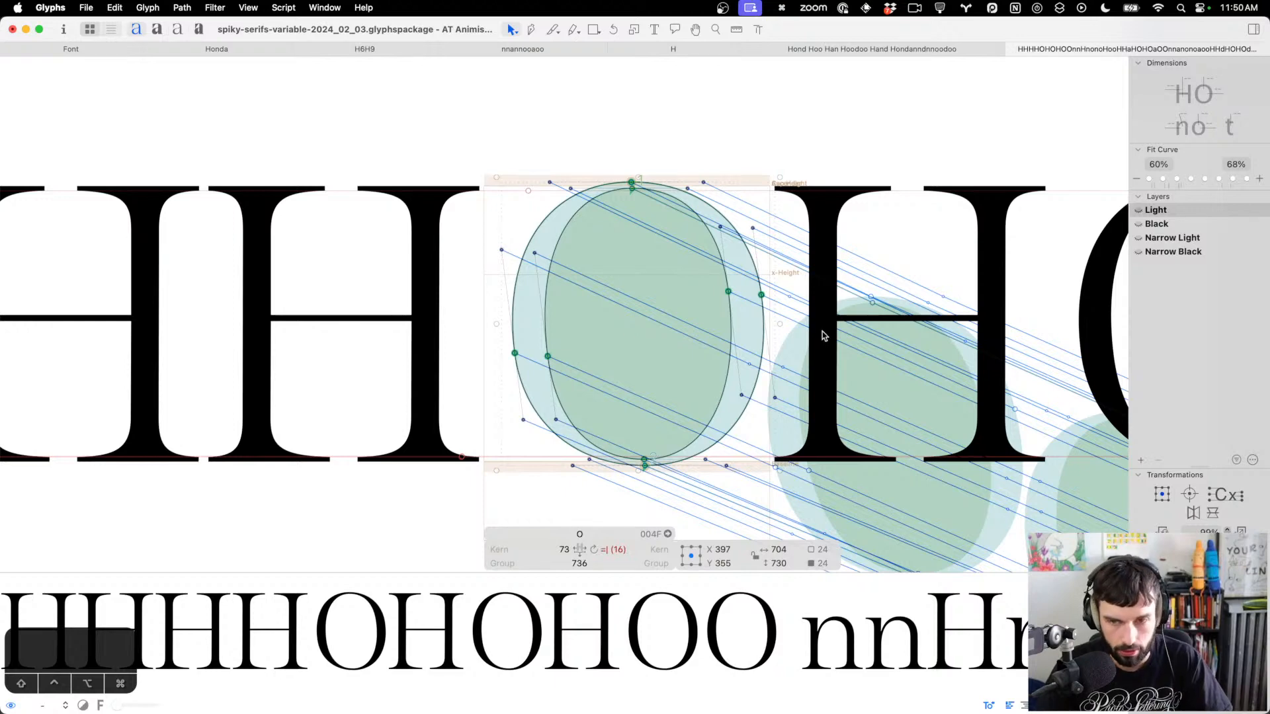
{"action": "left_click", "coordinate": [1142, 460]}
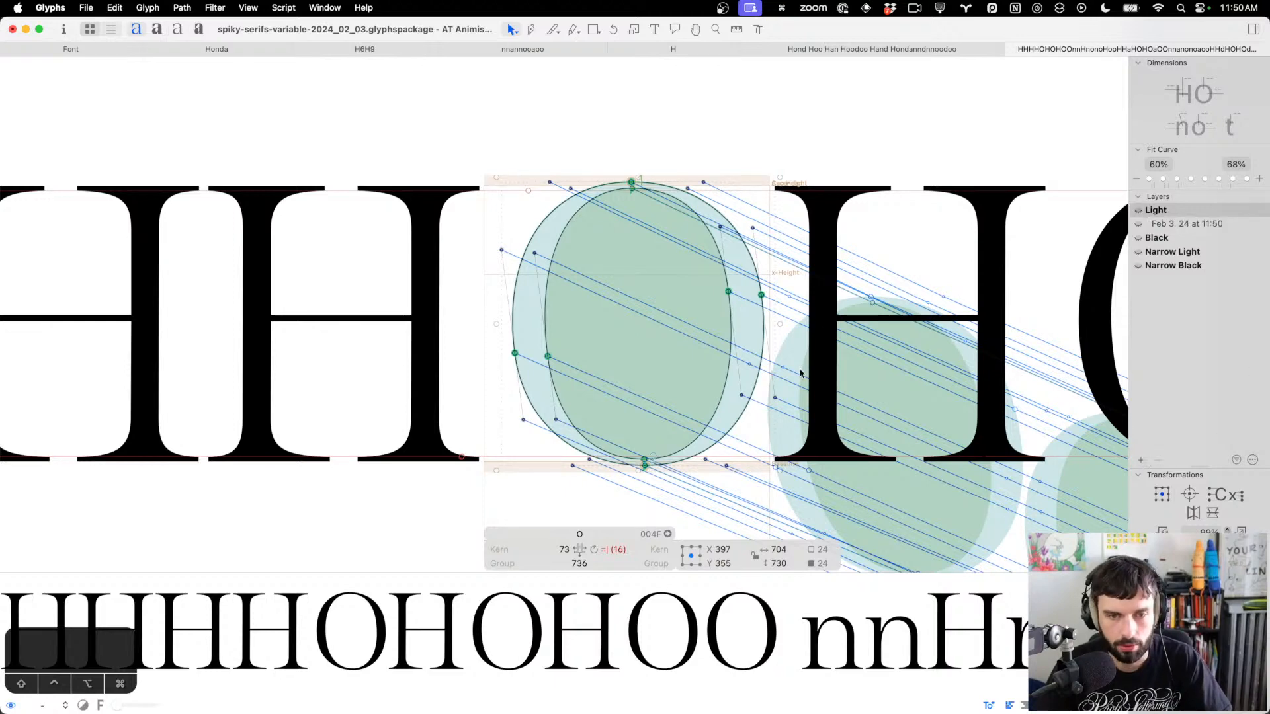
{"action": "key", "text": "BackSpace"}
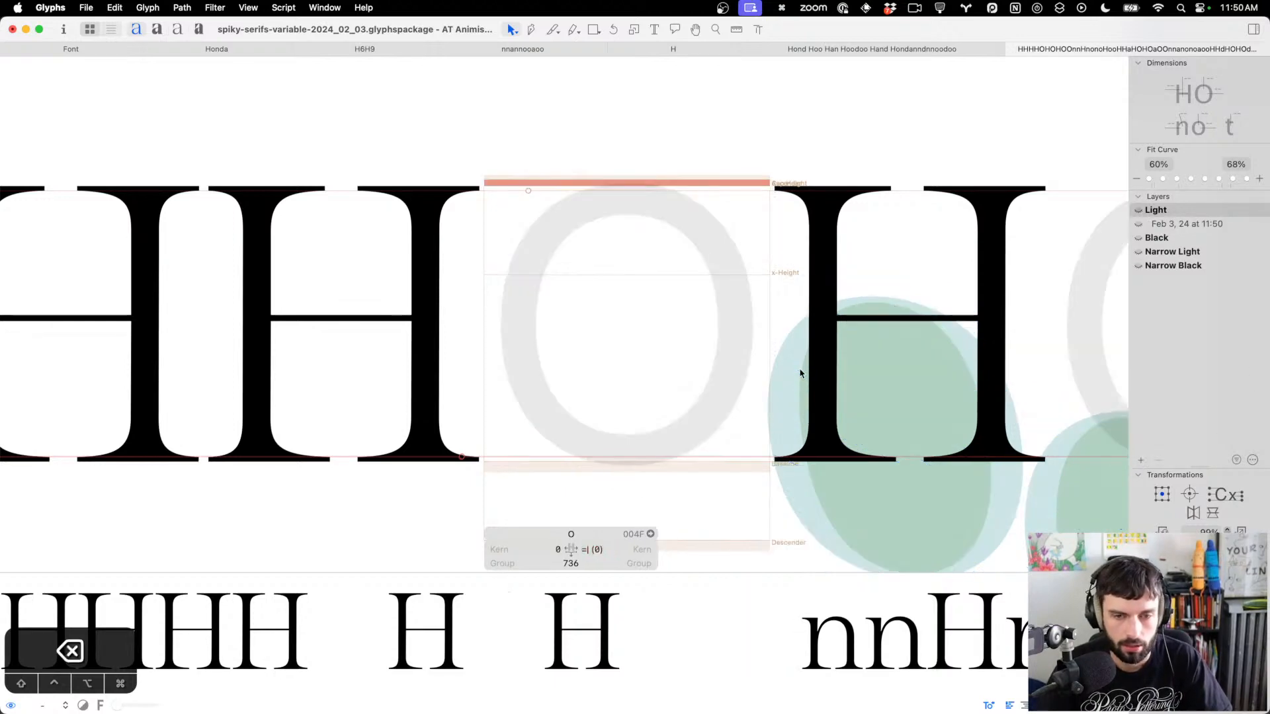
{"action": "key", "text": "super+v"}
Display the Feb 3, 24 at 11:50 backup layer as a background reference and return to the Light layer
{"action": "left_click", "coordinate": [1139, 210]}
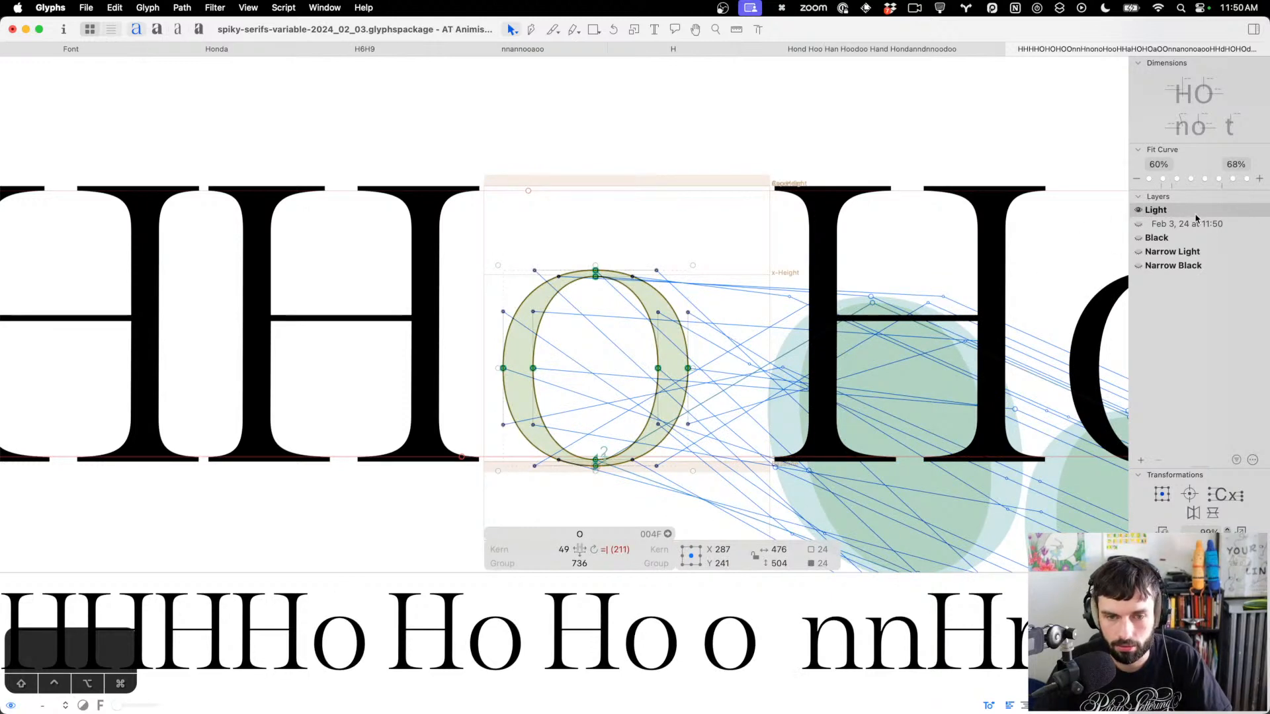
{"action": "left_click", "coordinate": [1138, 227]}
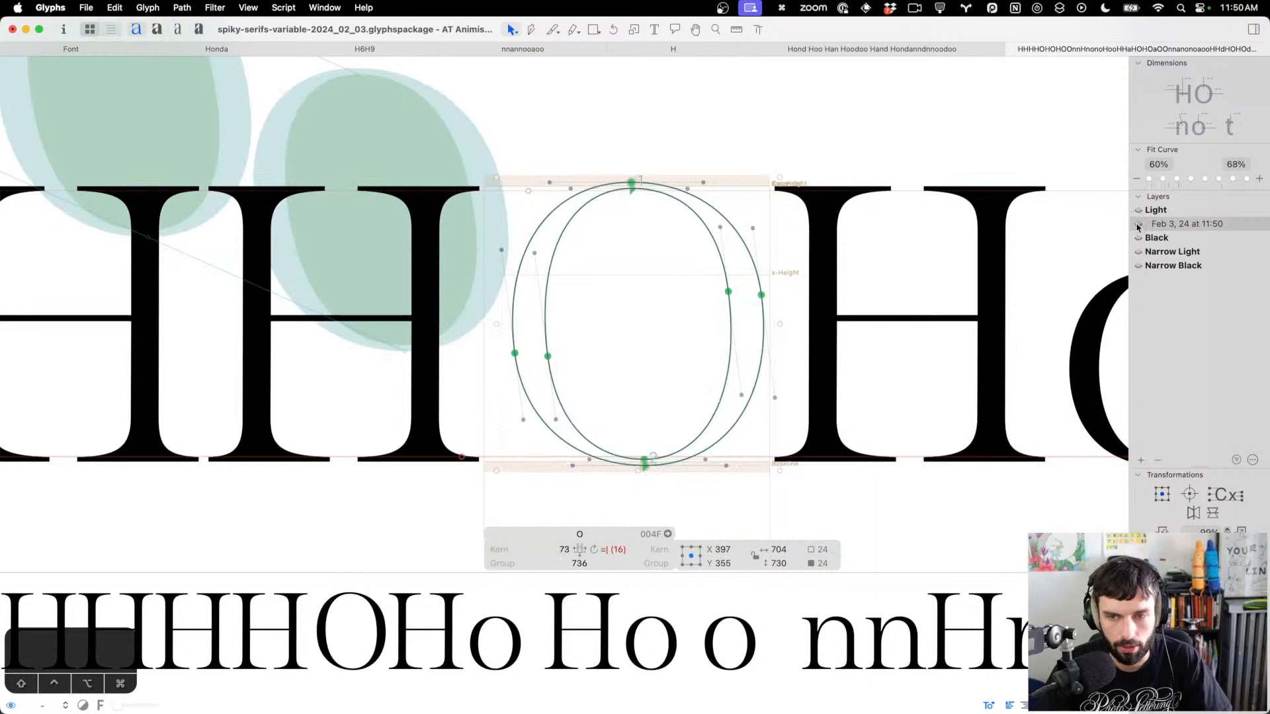
{"action": "left_click", "coordinate": [1153, 212]}
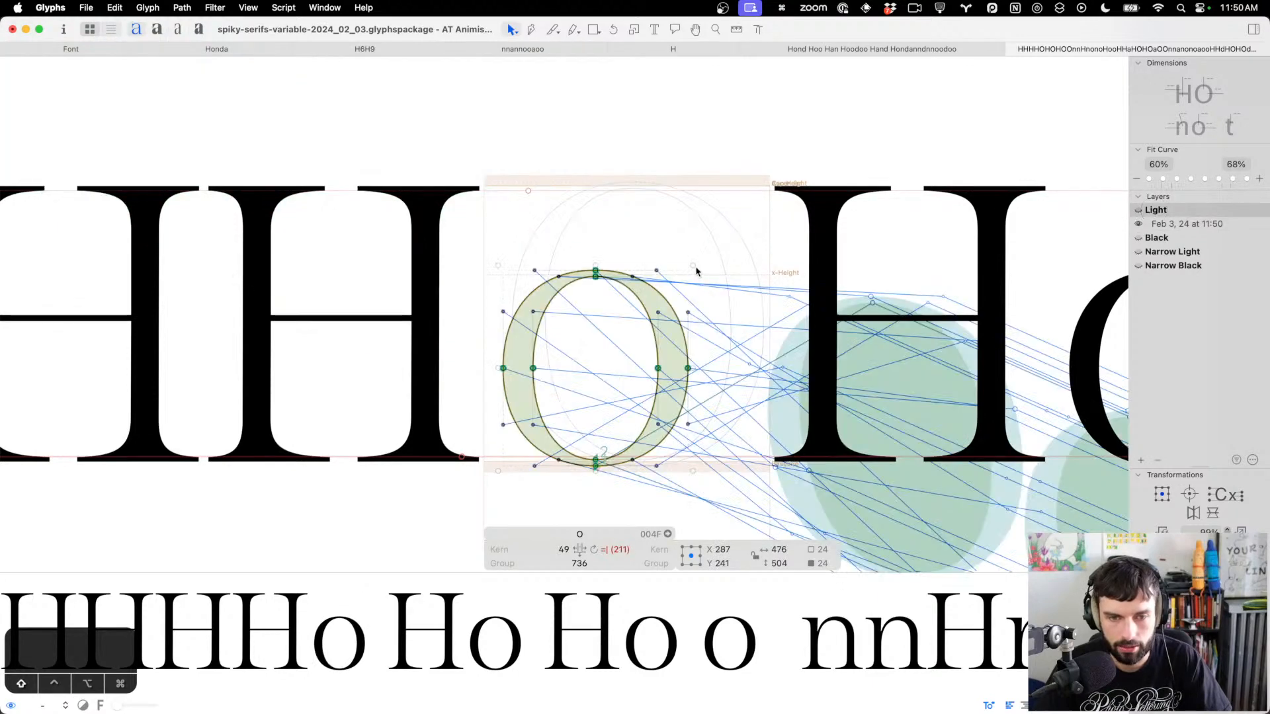
Scale the pasted o outline up to capital O size, about 690 units wide and 730 units high
{"action": "left_click_drag", "start_coordinate": [695, 267], "coordinate": [748, 226]}
{"action": "left_click_drag", "start_coordinate": [790, 205], "coordinate": [759, 190]}
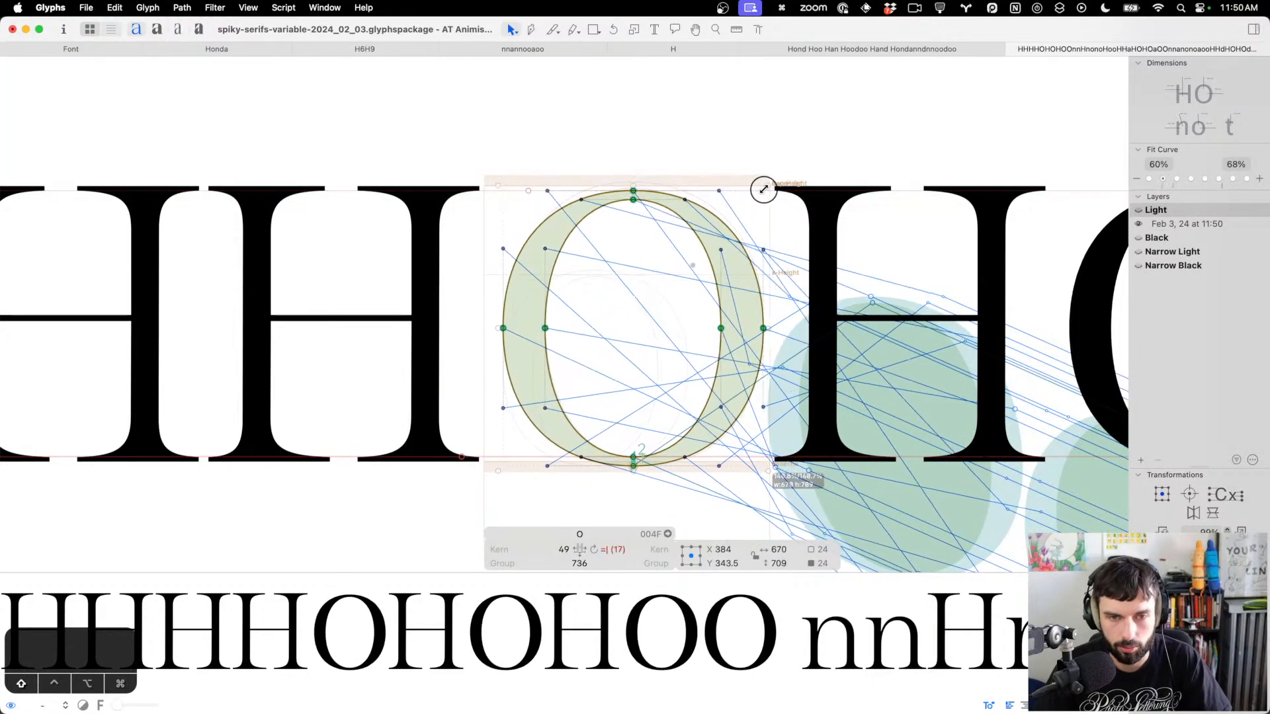
{"action": "scroll", "coordinate": [759, 190], "scroll_direction": "up", "scroll_amount": 5}
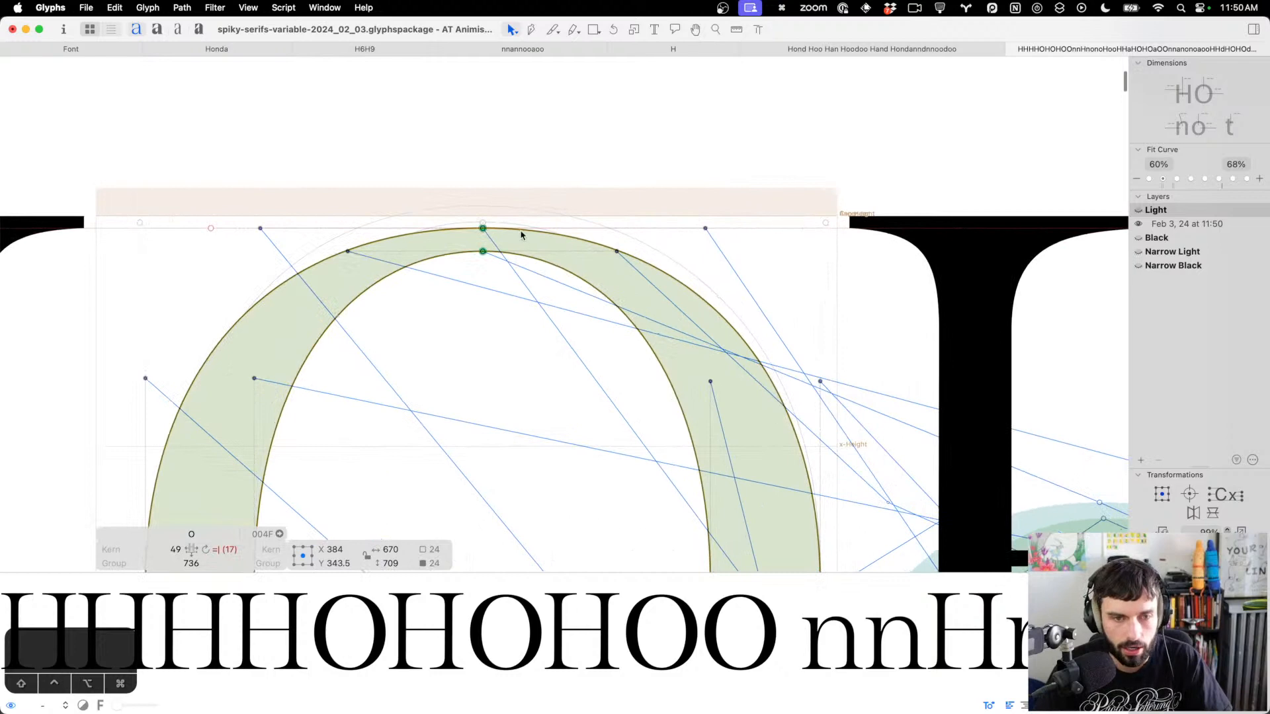
{"action": "left_click_drag", "start_coordinate": [483, 223], "coordinate": [489, 201]}
{"action": "scroll", "coordinate": [605, 225], "scroll_direction": "down", "scroll_amount": 5}
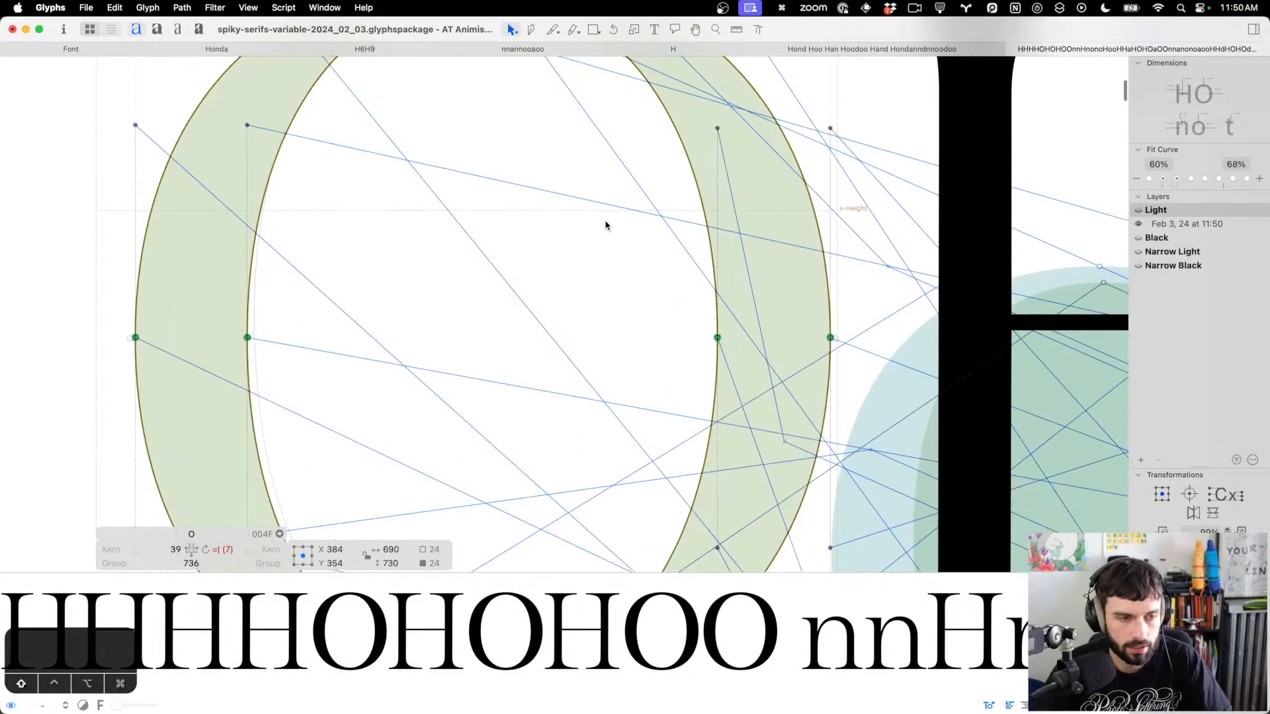
Shift the O outline 35 units right and narrow it to a width of 646 units around the backup's center
{"action": "key", "text": "shift+Right"}
{"action": "key", "text": "shift+Right"}
{"action": "key", "text": "shift+Right"}
{"action": "key", "text": "Right"}
{"action": "key", "text": "Right"}
{"action": "key", "text": "Right"}
{"action": "key", "text": "Right"}
{"action": "key", "text": "Right"}
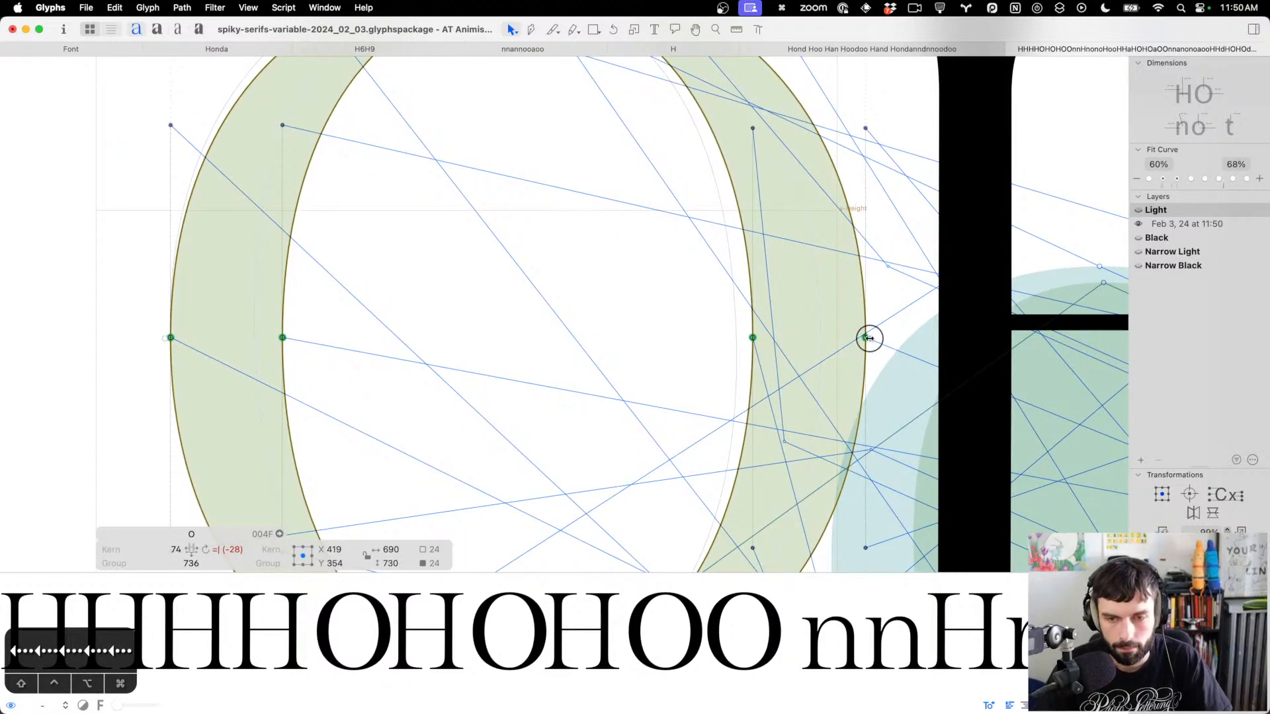
{"action": "left_click_drag", "start_coordinate": [869, 338], "coordinate": [827, 340]}
{"action": "scroll", "coordinate": [827, 340], "scroll_direction": "down", "scroll_amount": 5}
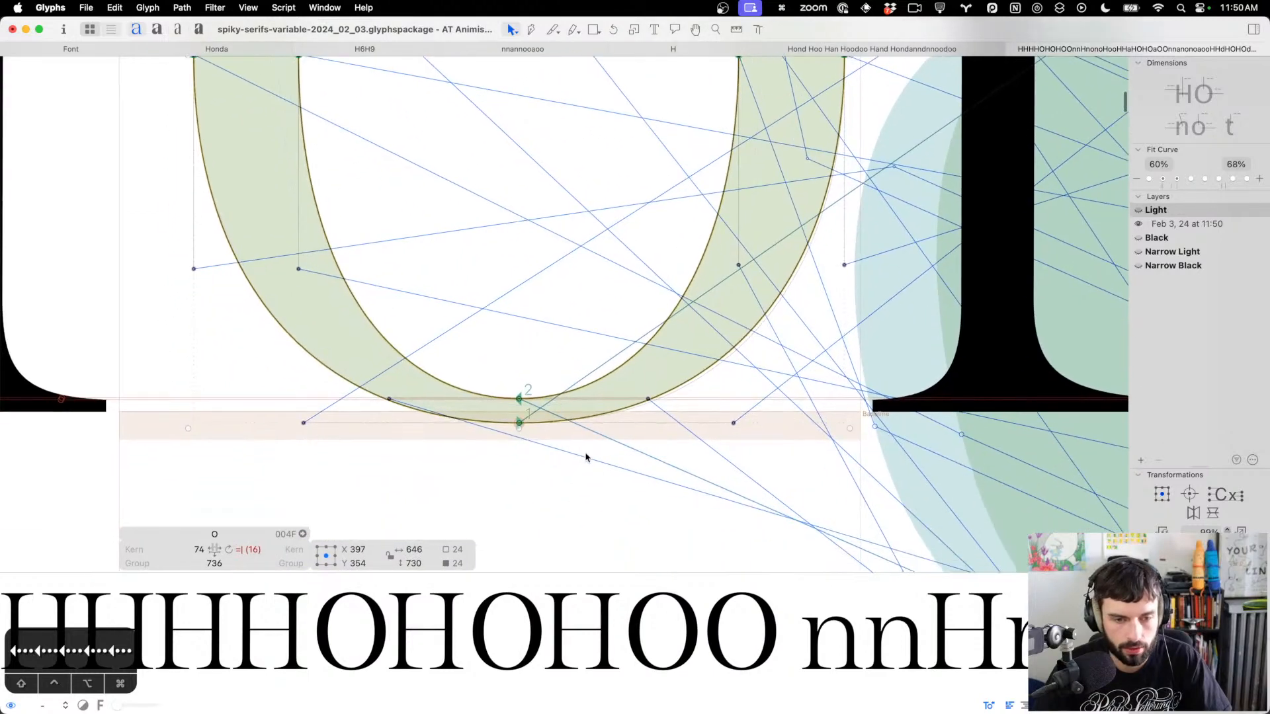
{"action": "scroll", "coordinate": [575, 456], "scroll_direction": "down", "scroll_amount": 5}
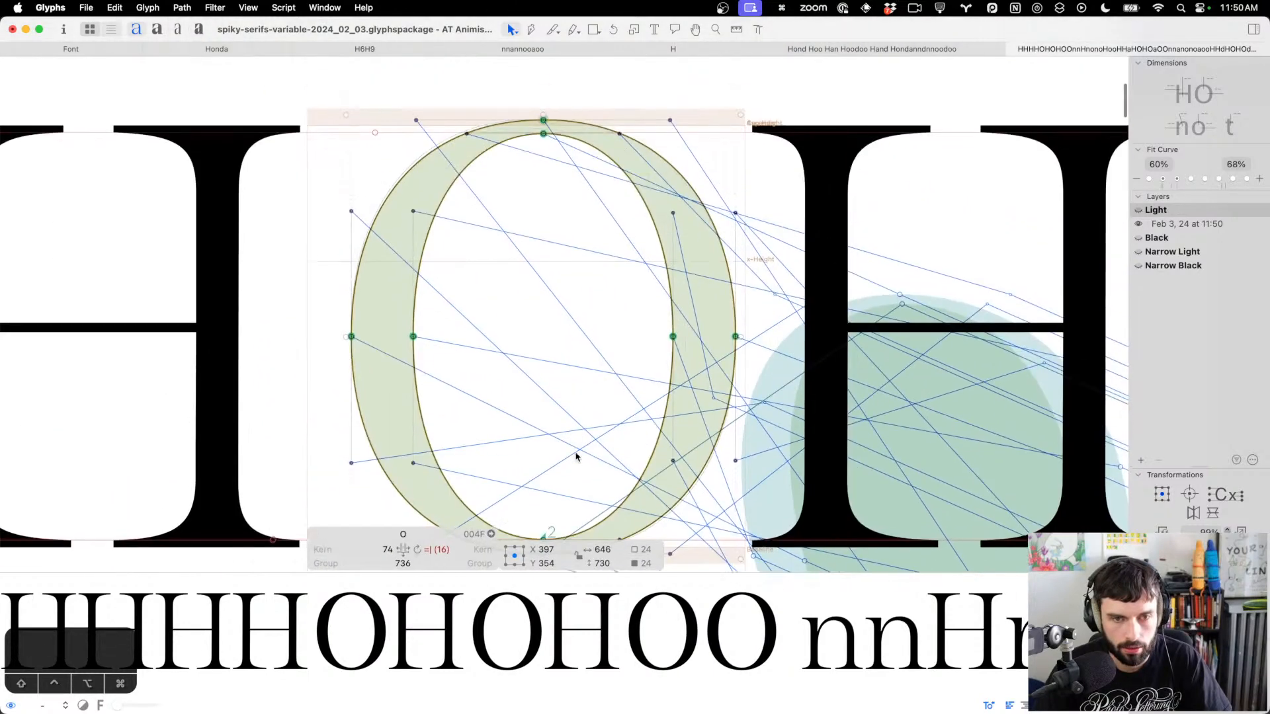
{"action": "scroll", "coordinate": [576, 456], "scroll_direction": "down", "scroll_amount": 1}
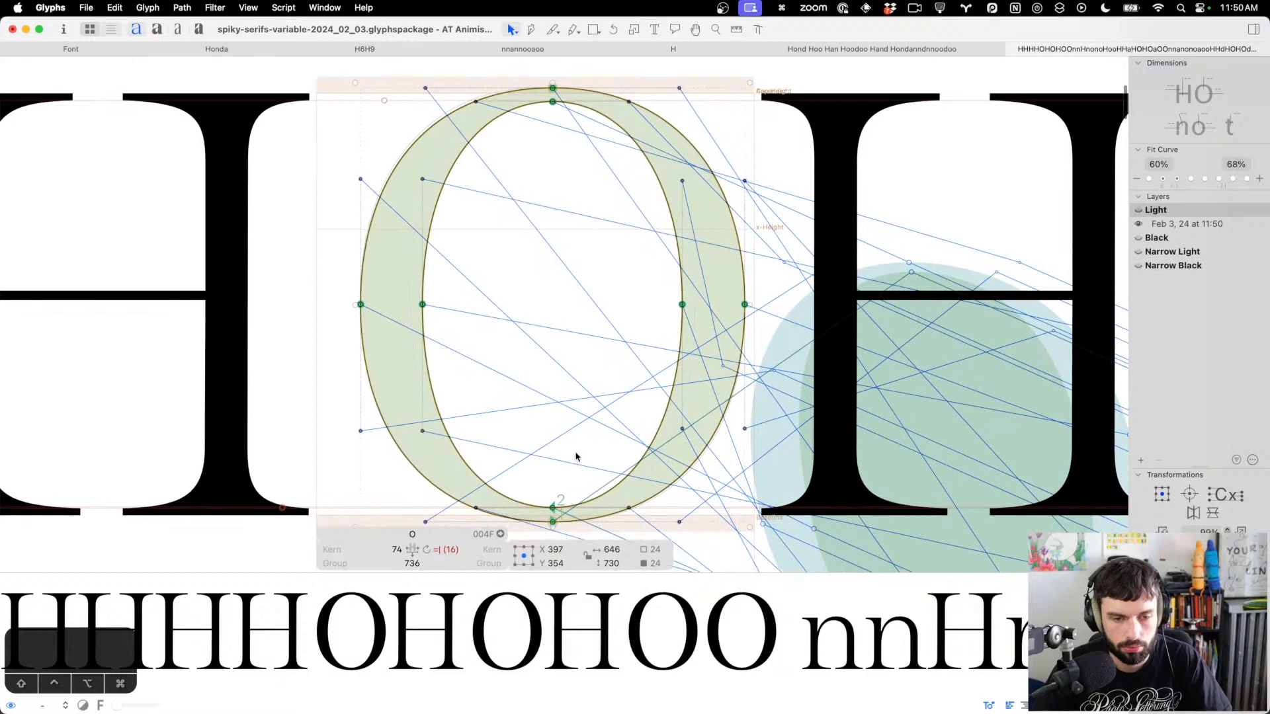
Widen the O's inner contour to about 479 units, reduce its height for thin horizontals, and check it between the Hs
{"action": "left_click", "coordinate": [592, 408]}
{"action": "double_click", "coordinate": [664, 375]}
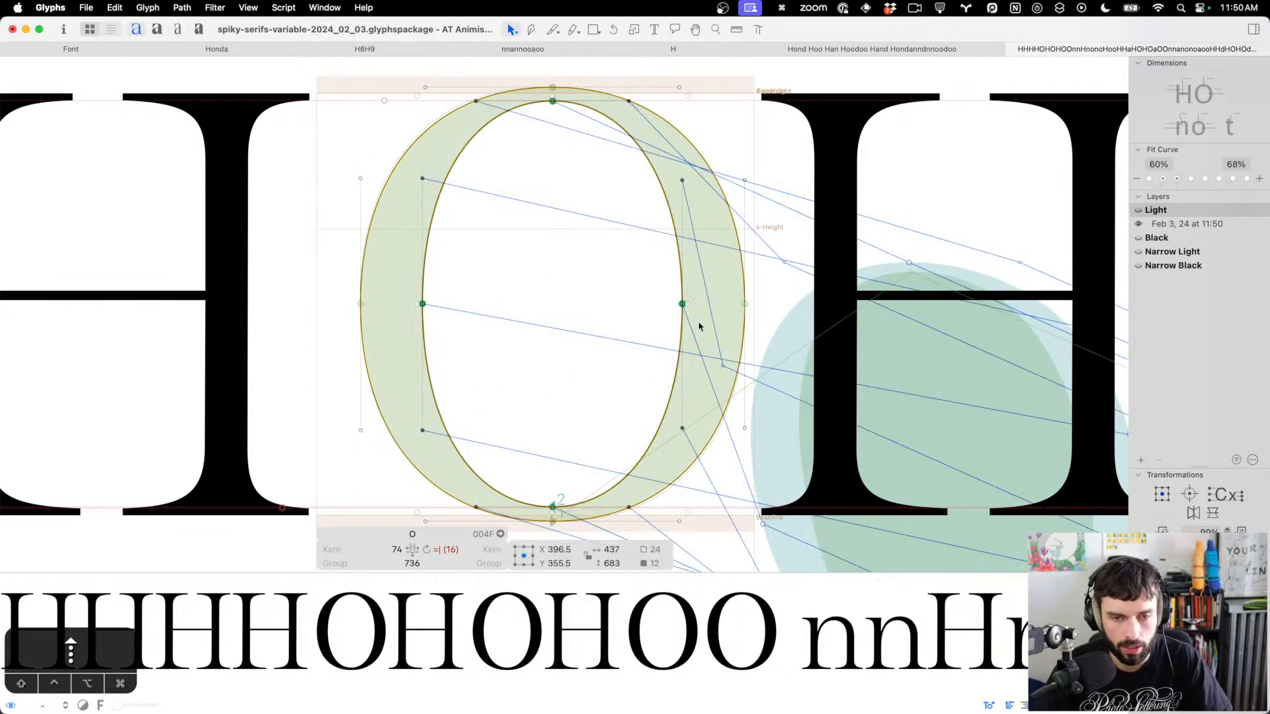
{"action": "scroll", "coordinate": [699, 326], "scroll_direction": "up", "scroll_amount": 5}
{"action": "scroll", "coordinate": [586, 357], "scroll_direction": "up", "scroll_amount": 2}
{"action": "left_click_drag", "start_coordinate": [584, 357], "coordinate": [637, 374]}
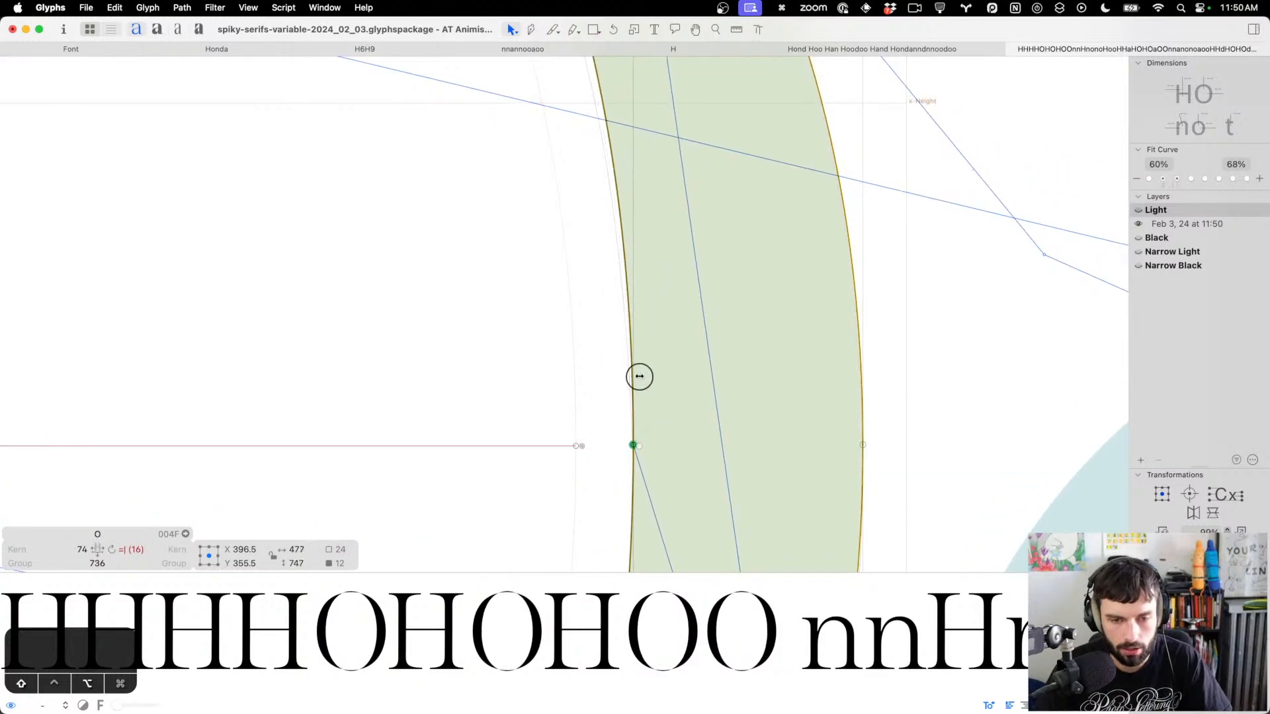
{"action": "scroll", "coordinate": [793, 403], "scroll_direction": "down", "scroll_amount": 6}
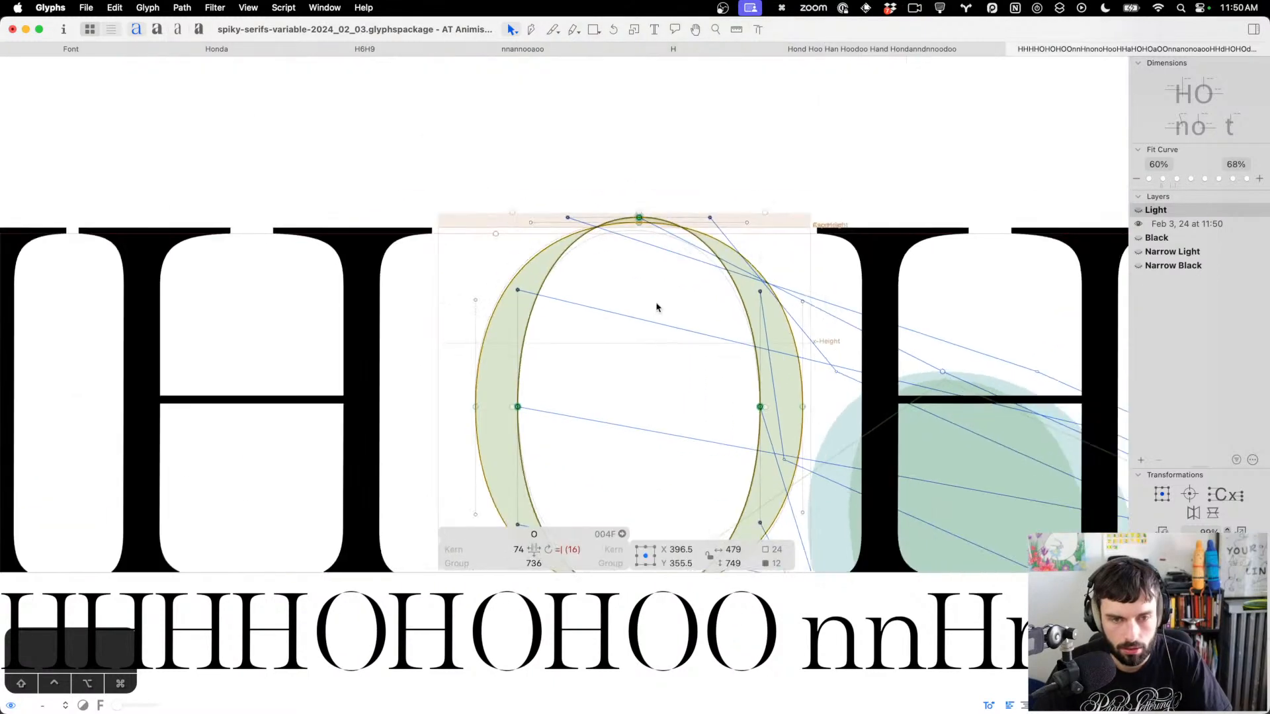
{"action": "scroll", "coordinate": [658, 306], "scroll_direction": "down", "scroll_amount": 1}
{"action": "scroll", "coordinate": [634, 192], "scroll_direction": "up", "scroll_amount": 5}
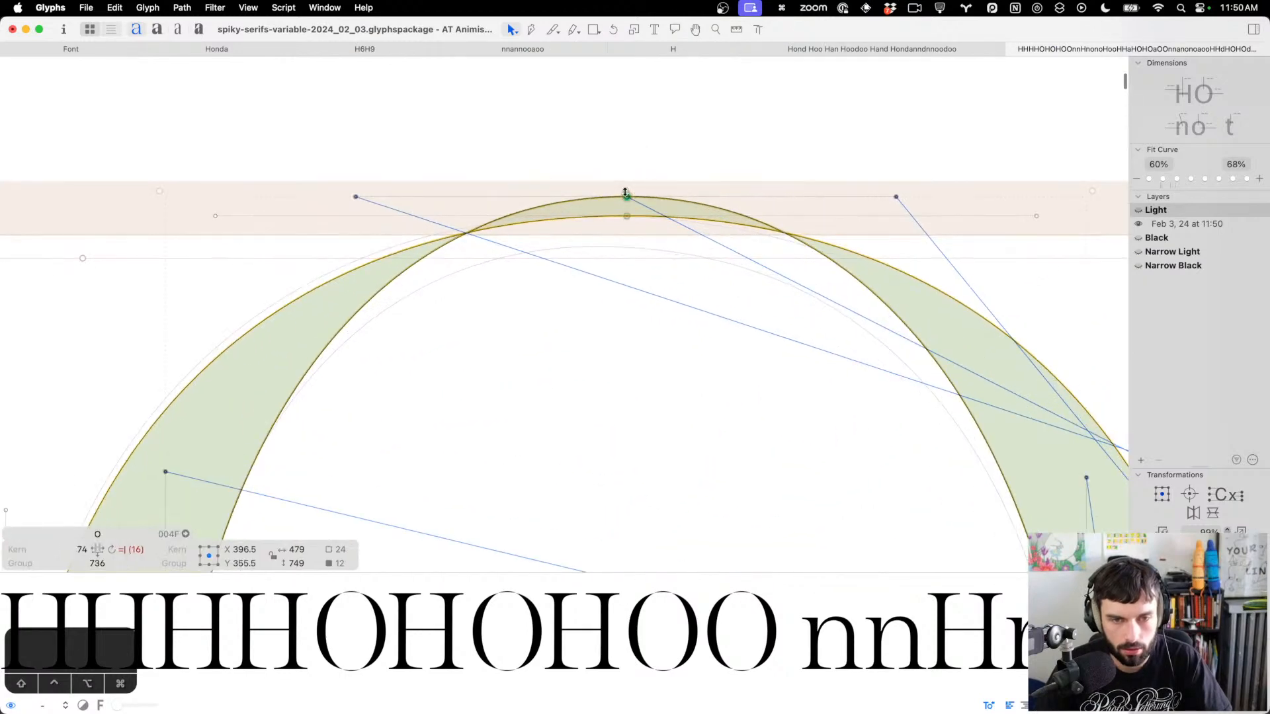
{"action": "left_click_drag", "start_coordinate": [625, 192], "coordinate": [633, 245]}
{"action": "scroll", "coordinate": [665, 252], "scroll_direction": "down", "scroll_amount": 5}
{"action": "key", "text": "t"}
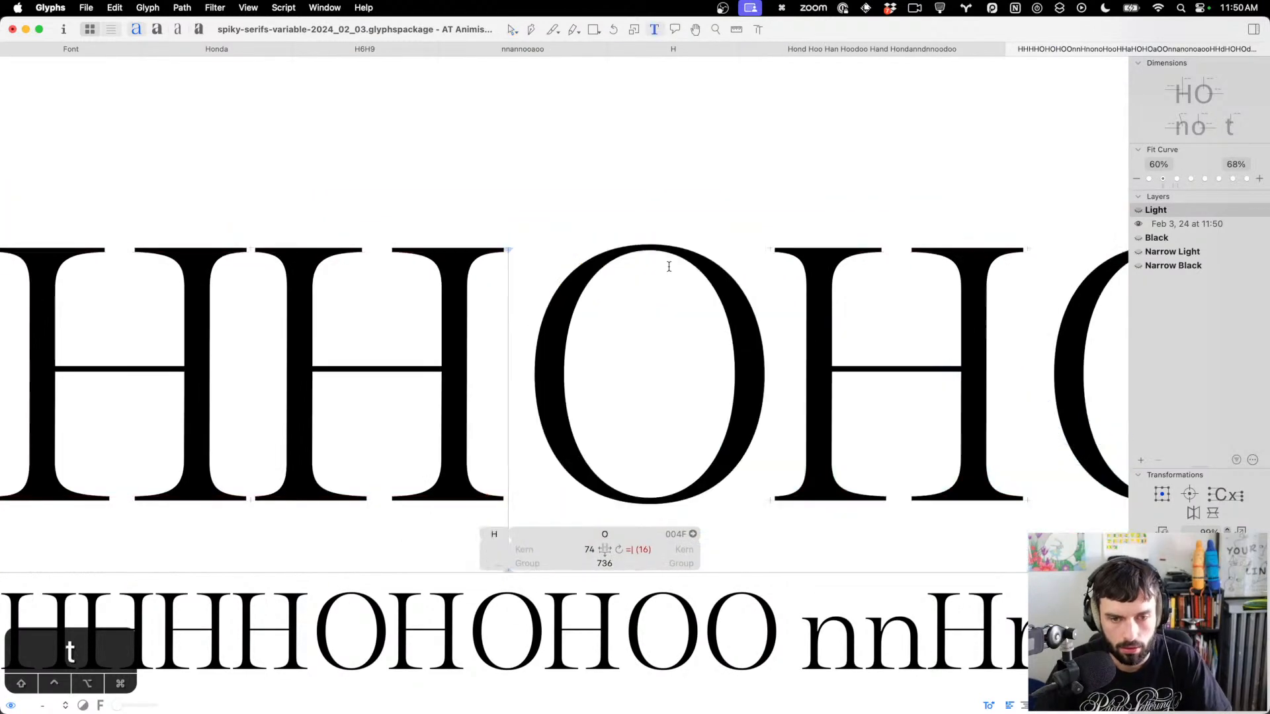
{"action": "scroll", "coordinate": [677, 248], "scroll_direction": "down", "scroll_amount": 3}
{"action": "scroll", "coordinate": [677, 249], "scroll_direction": "up", "scroll_amount": 3}
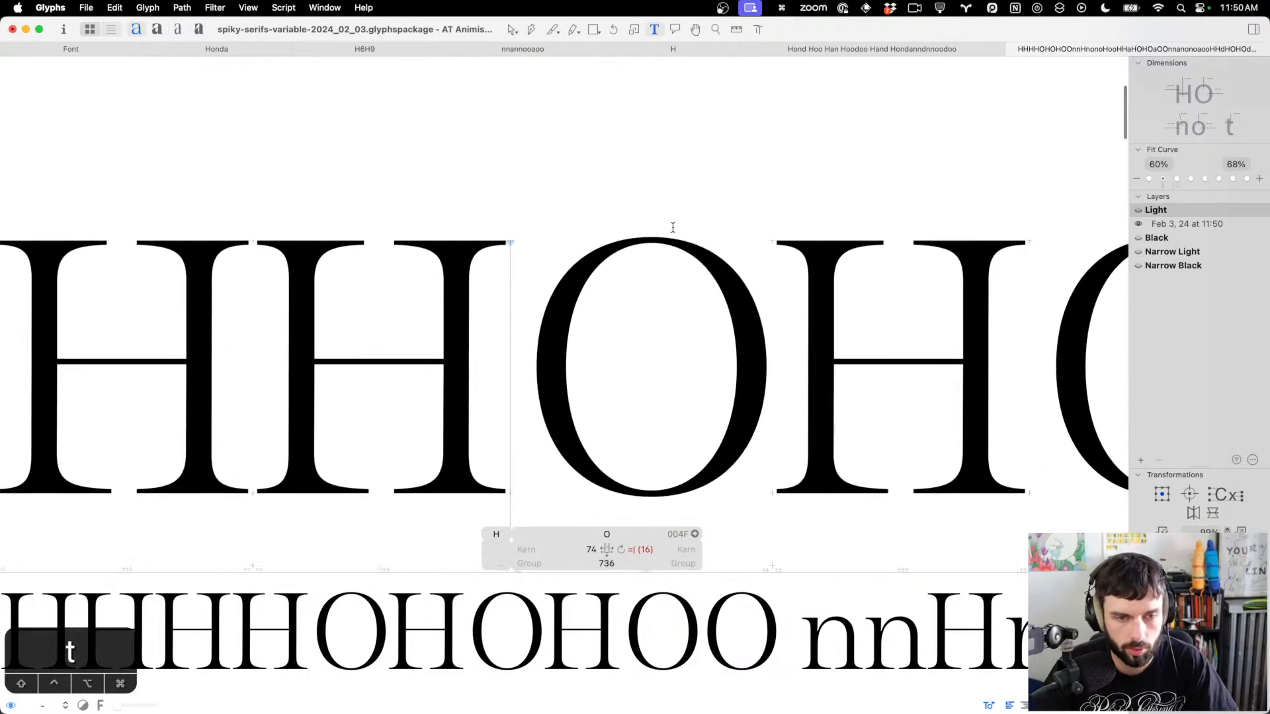
Reopen the O and nudge the inner contour's left extreme point outward to X 152
{"action": "double_click", "coordinate": [618, 335]}
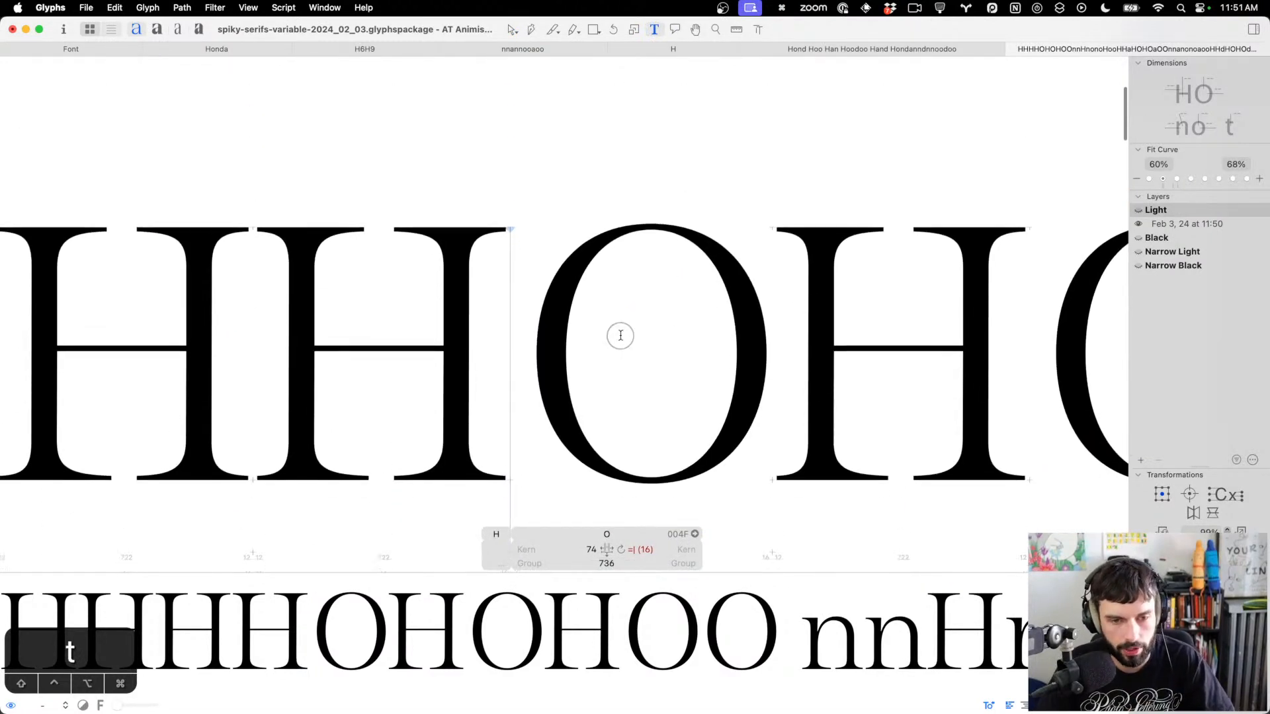
{"action": "left_click_drag", "start_coordinate": [612, 343], "coordinate": [547, 377]}
{"action": "key", "text": "ctrl+alt+Left"}
{"action": "key", "text": "ctrl+alt+Left"}
{"action": "key", "text": "ctrl+alt+Left"}
{"action": "key", "text": "ctrl+alt+Left"}
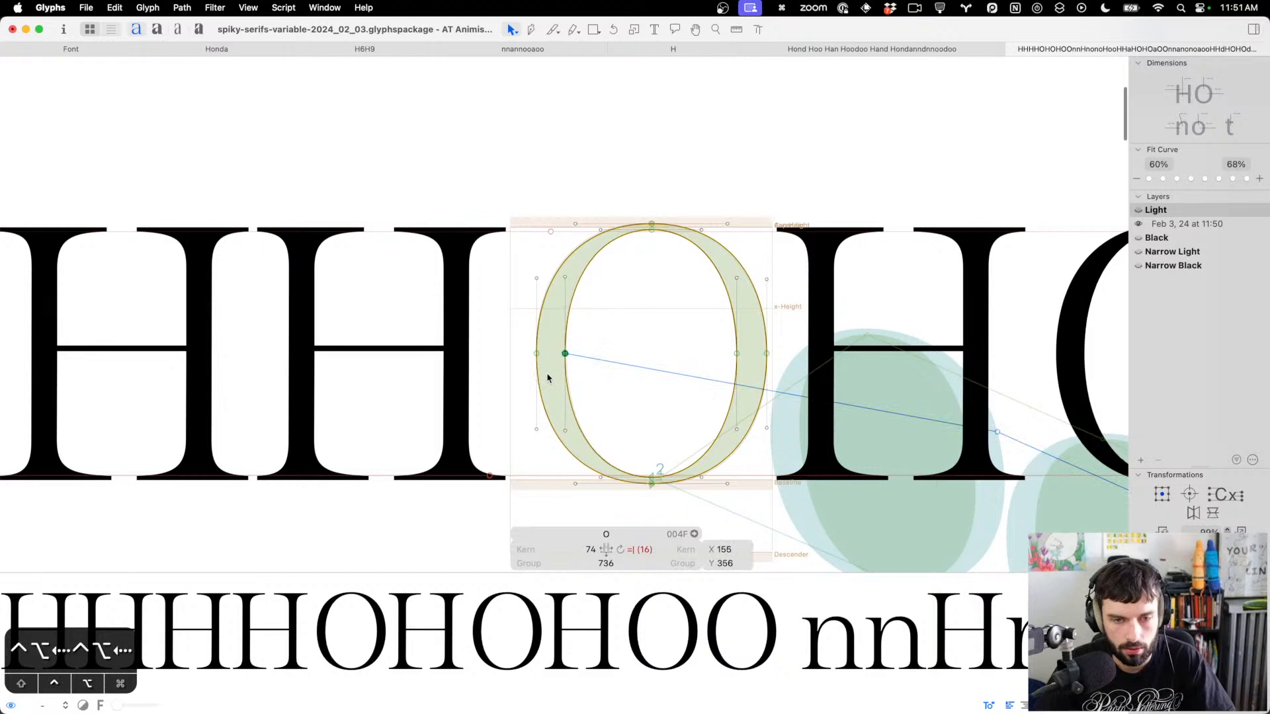
{"action": "key", "text": "ctrl+alt+Left"}
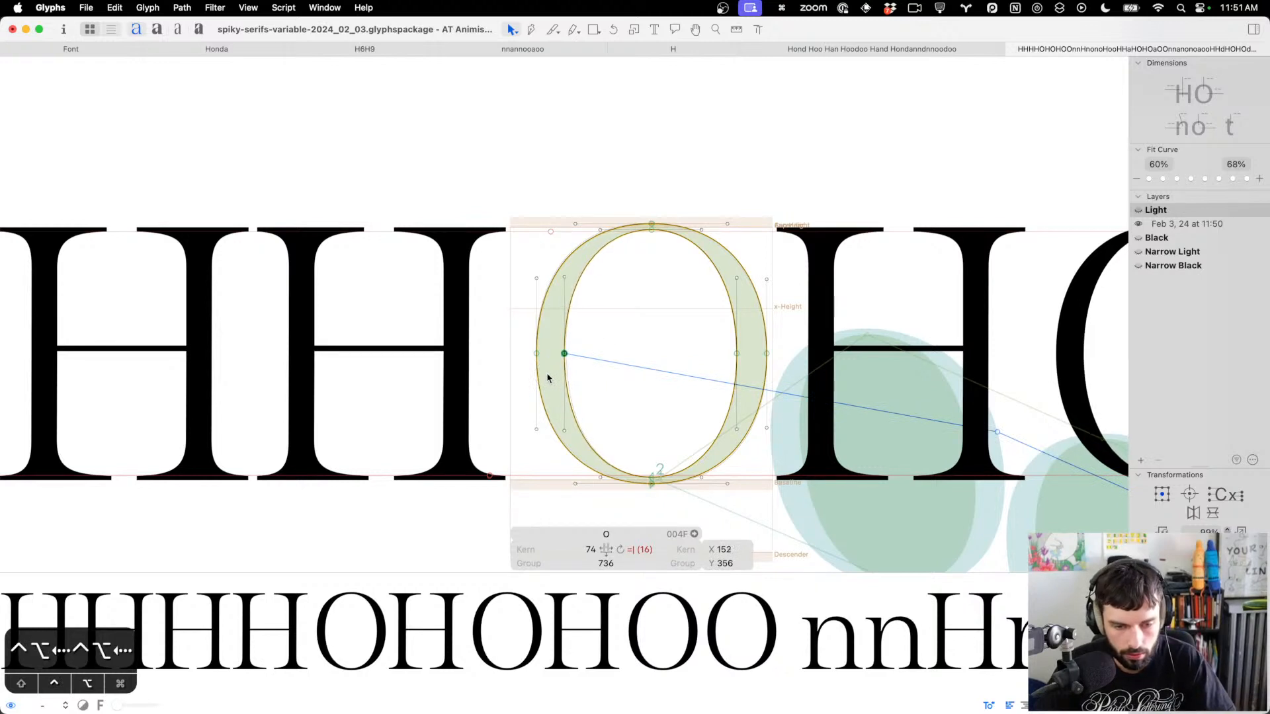
Nudge the inner contour's right extreme point outward to X 641
{"action": "left_click", "coordinate": [682, 340]}
{"action": "left_click_drag", "start_coordinate": [682, 340], "coordinate": [759, 382]}
{"action": "key", "text": "ctrl+alt+Right"}
{"action": "key", "text": "ctrl+alt+Right"}
{"action": "key", "text": "ctrl+alt+Right"}
{"action": "key", "text": "ctrl+alt+Right"}
{"action": "key", "text": "ctrl+alt+Right"}
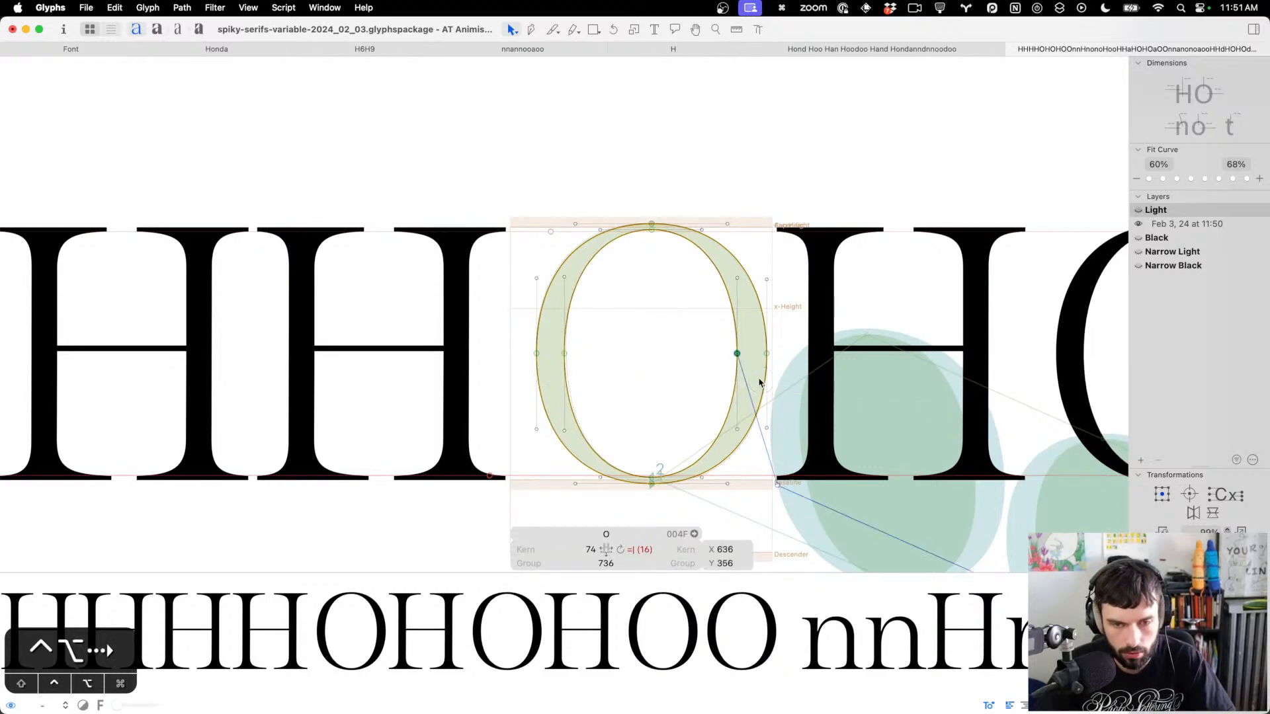
Show center lines over the O and check its inner side points against them
{"action": "key", "text": "ctrl+alt+super+p"}
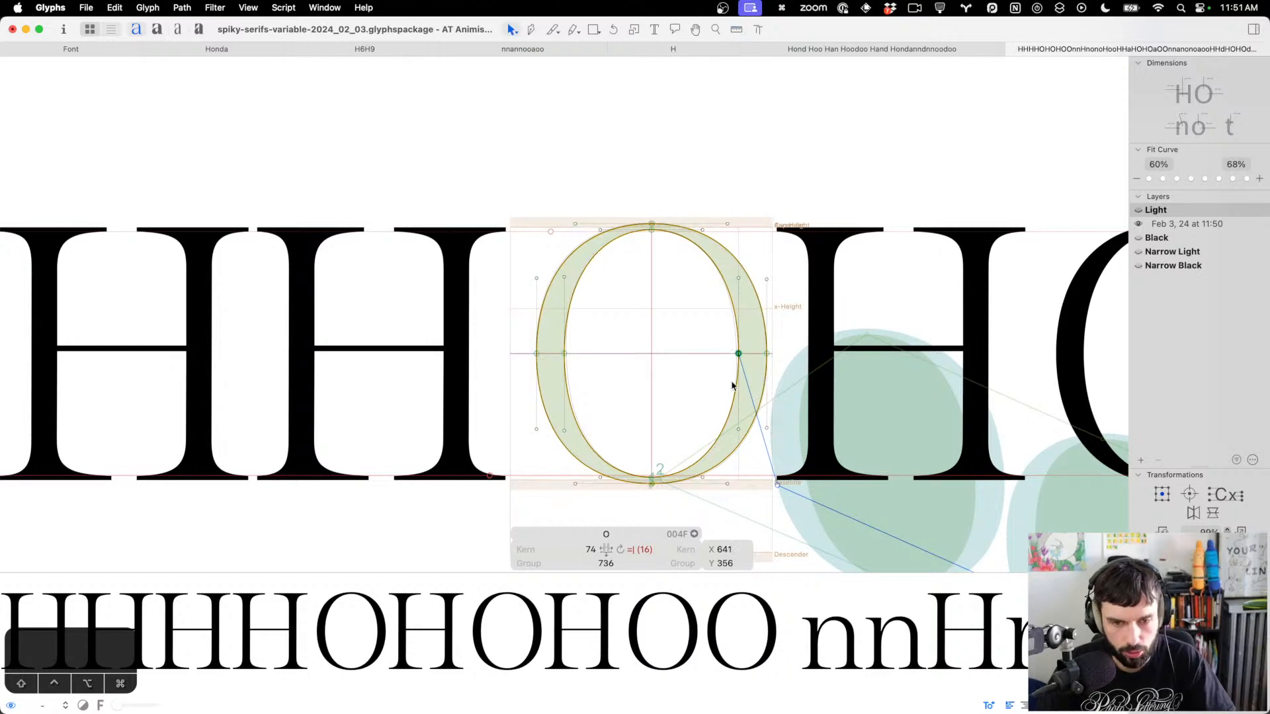
{"action": "scroll", "coordinate": [703, 389], "scroll_direction": "up", "scroll_amount": 5}
{"action": "left_click", "coordinate": [698, 388]}
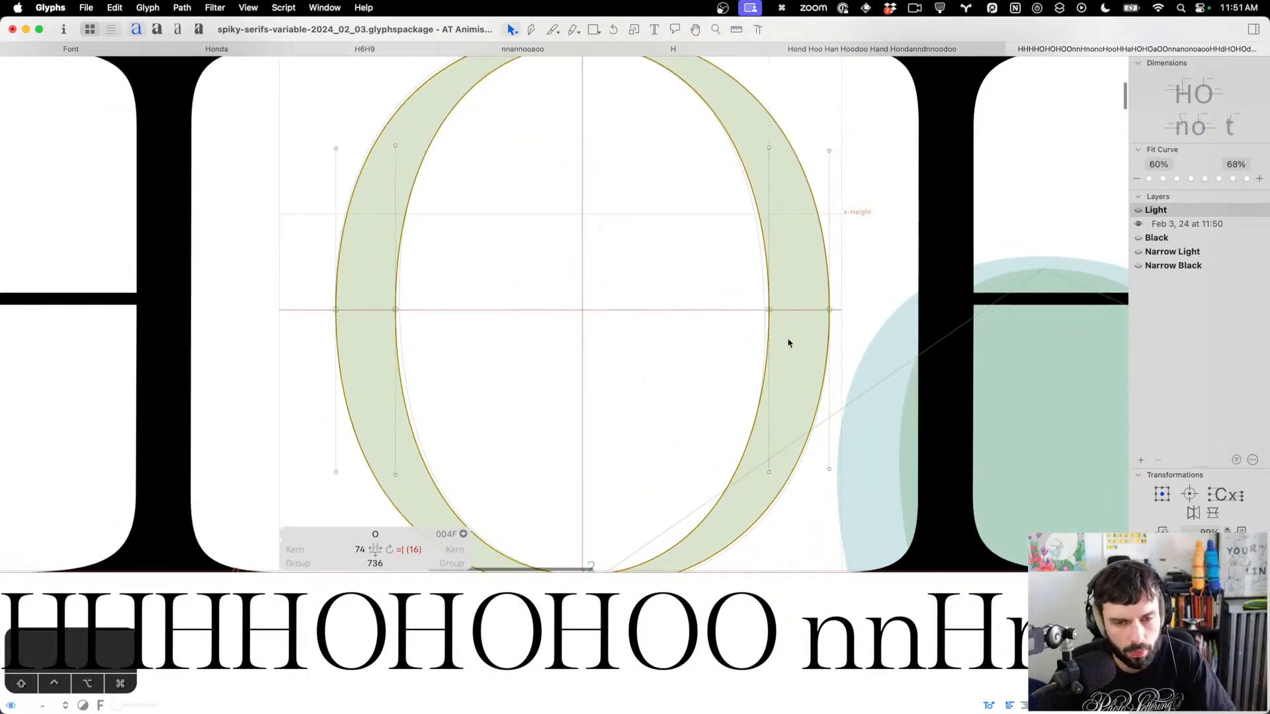
{"action": "left_click_drag", "start_coordinate": [771, 339], "coordinate": [382, 267]}
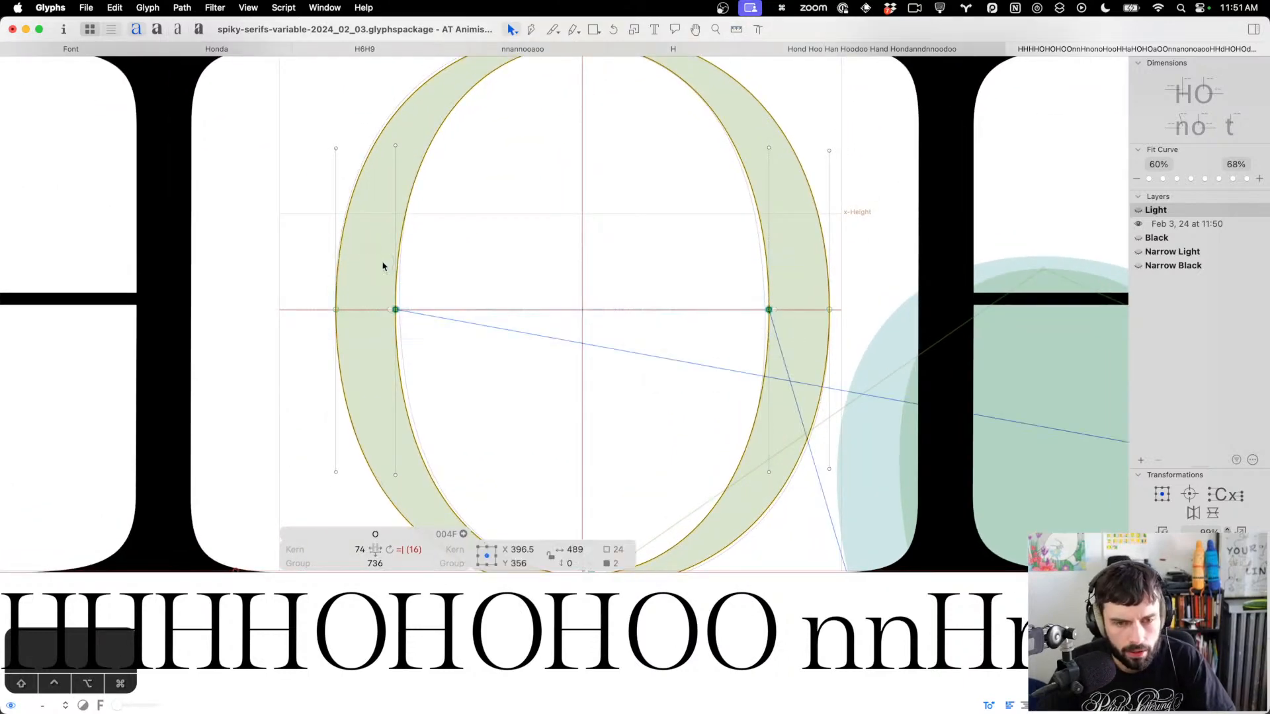
{"action": "left_click", "coordinate": [507, 300]}
{"action": "scroll", "coordinate": [610, 359], "scroll_direction": "down", "scroll_amount": 3}
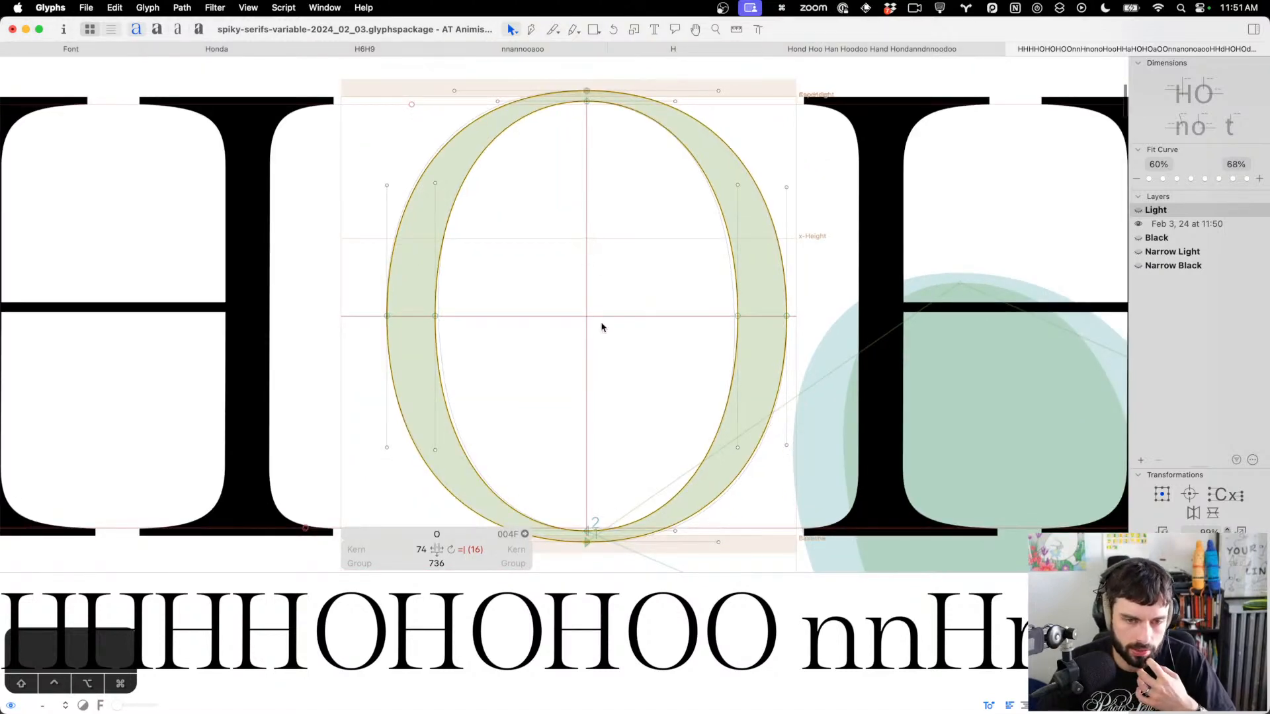
Add a horizontal guide through the O's two inner side points and check the crossbars of the neighbouring Hs against it
{"action": "left_click_drag", "start_coordinate": [754, 336], "coordinate": [415, 291]}
{"action": "right_click", "coordinate": [415, 291]}
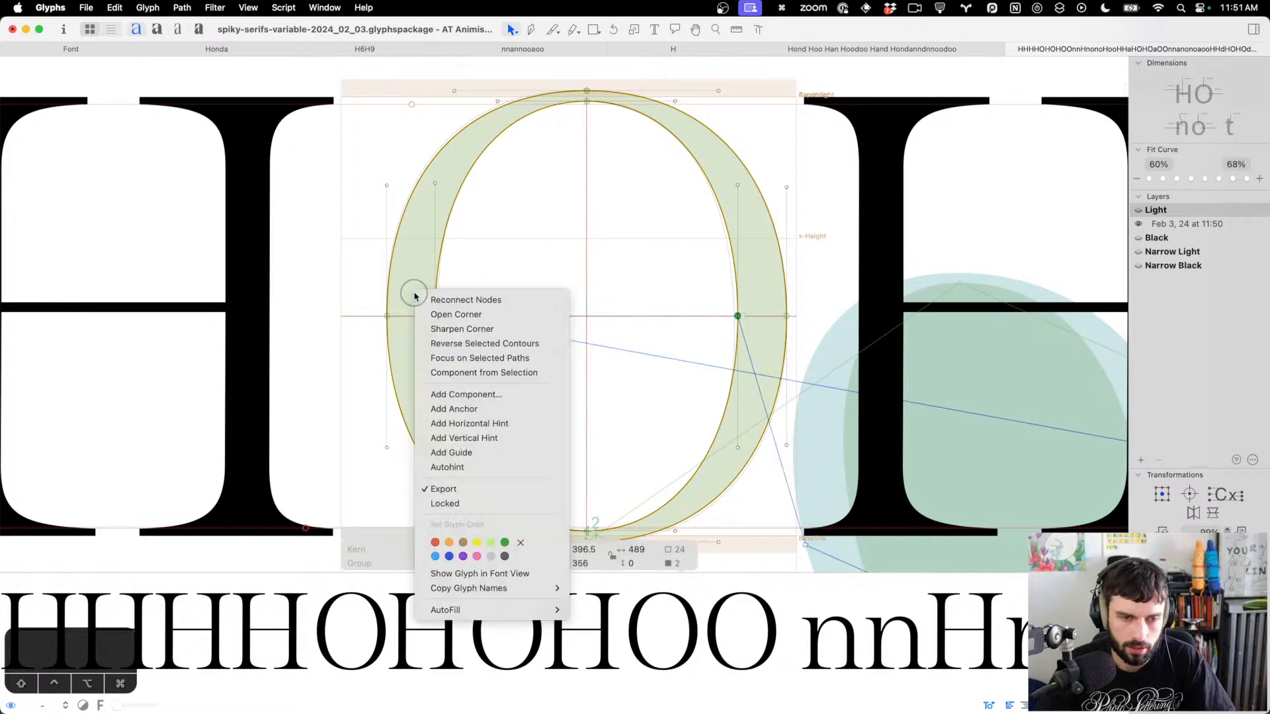
{"action": "left_click", "coordinate": [471, 453]}
{"action": "scroll", "coordinate": [603, 503], "scroll_direction": "down", "scroll_amount": 5}
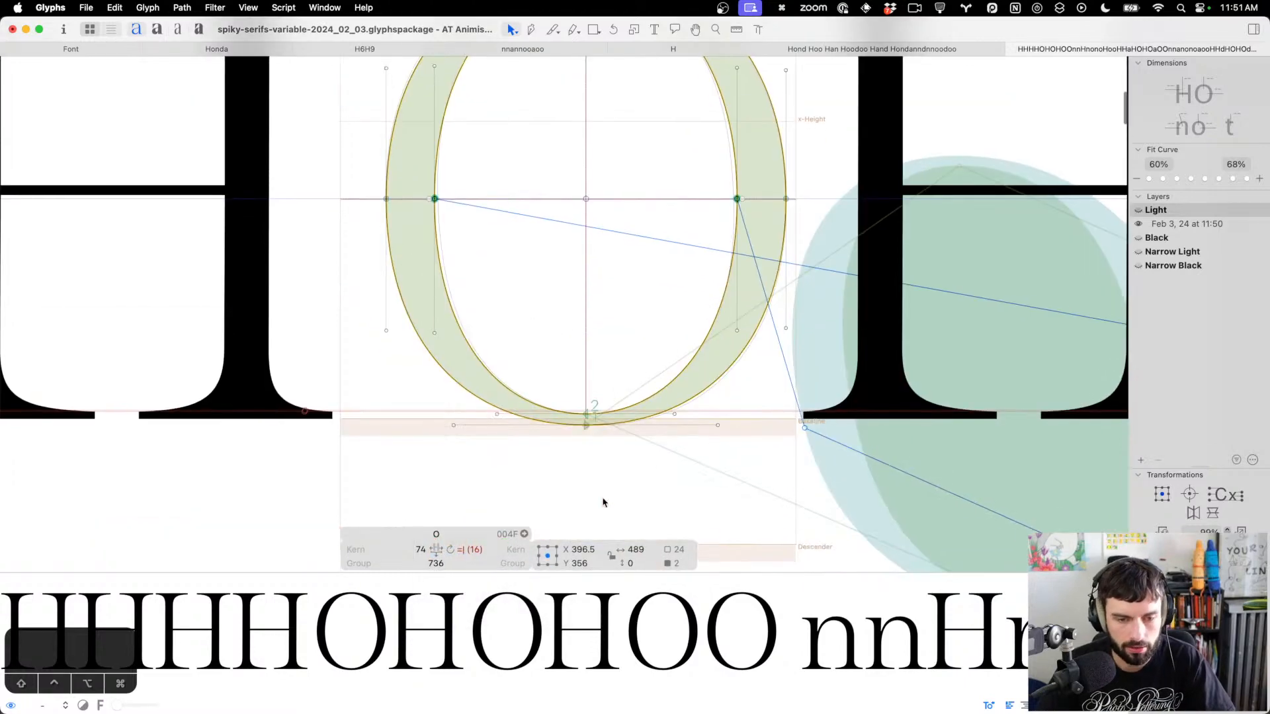
{"action": "scroll", "coordinate": [602, 493], "scroll_direction": "up", "scroll_amount": 4}
{"action": "scroll", "coordinate": [601, 488], "scroll_direction": "down", "scroll_amount": 2}
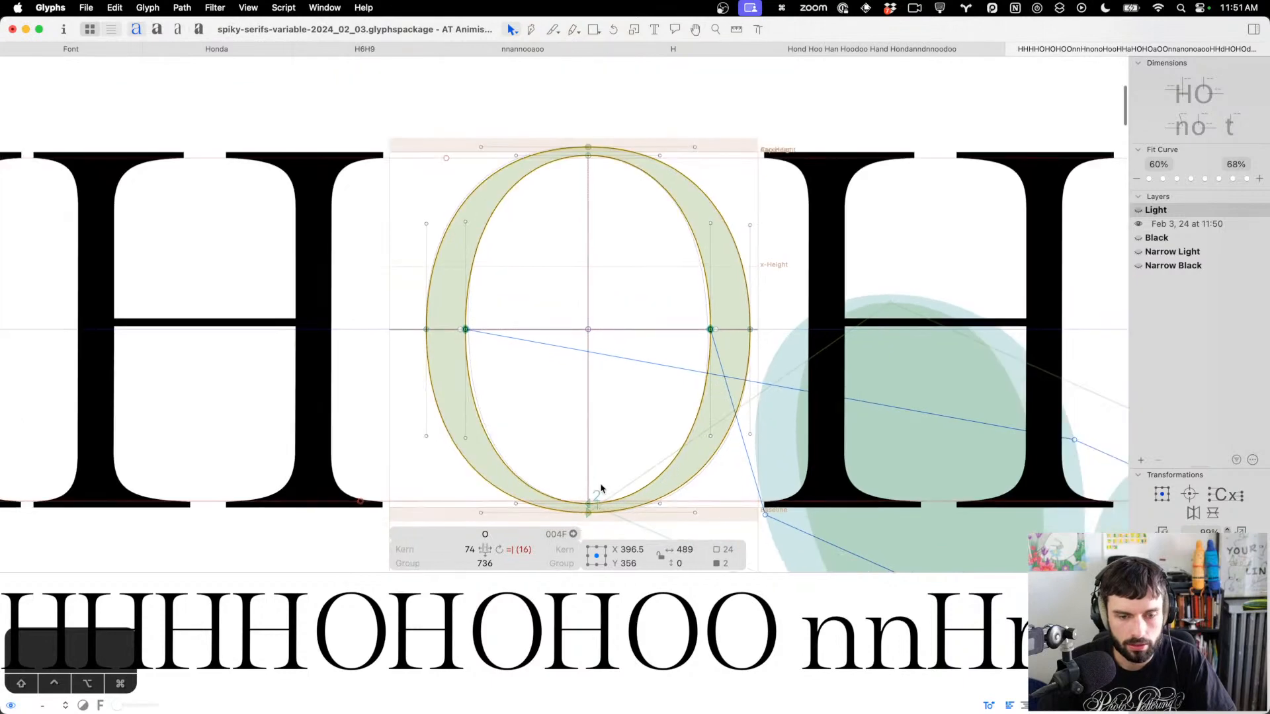
Check the O's top and bottom extreme points against the vertical center line
{"action": "left_click_drag", "start_coordinate": [601, 526], "coordinate": [559, 130]}
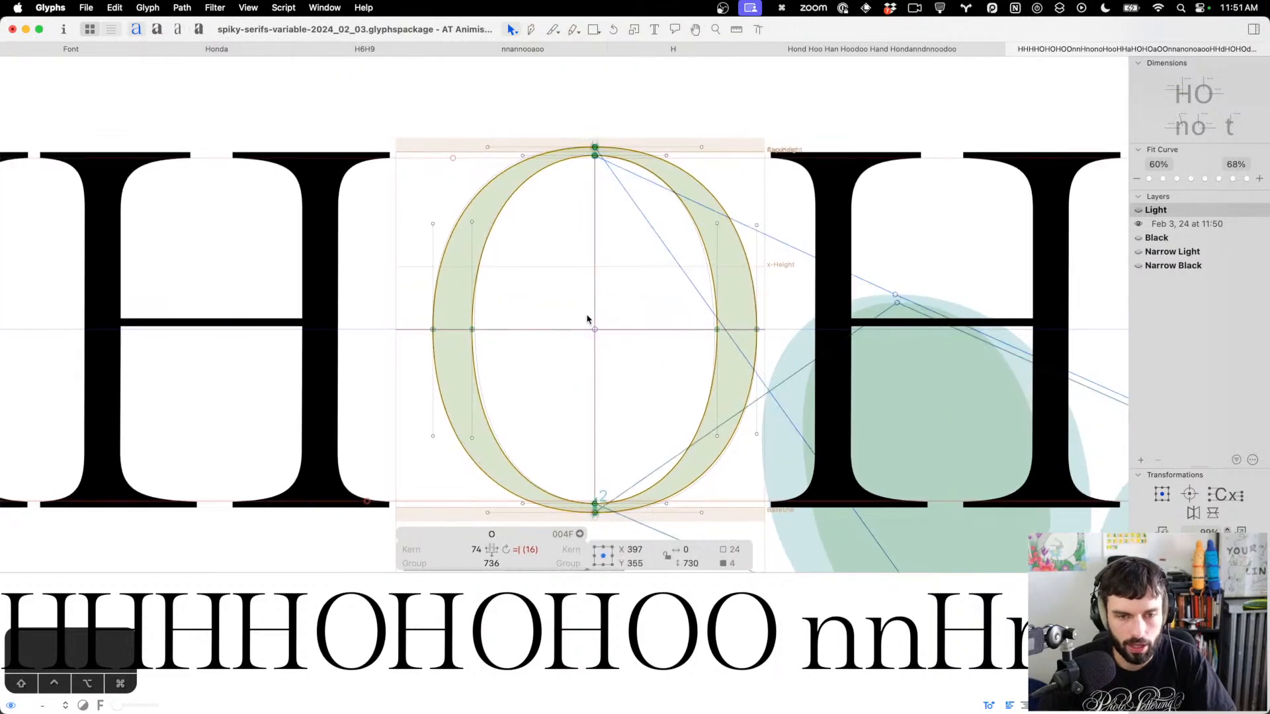
{"action": "scroll", "coordinate": [586, 319], "scroll_direction": "up", "scroll_amount": 3}
{"action": "key", "text": "Right"}
{"action": "key", "text": "Left"}
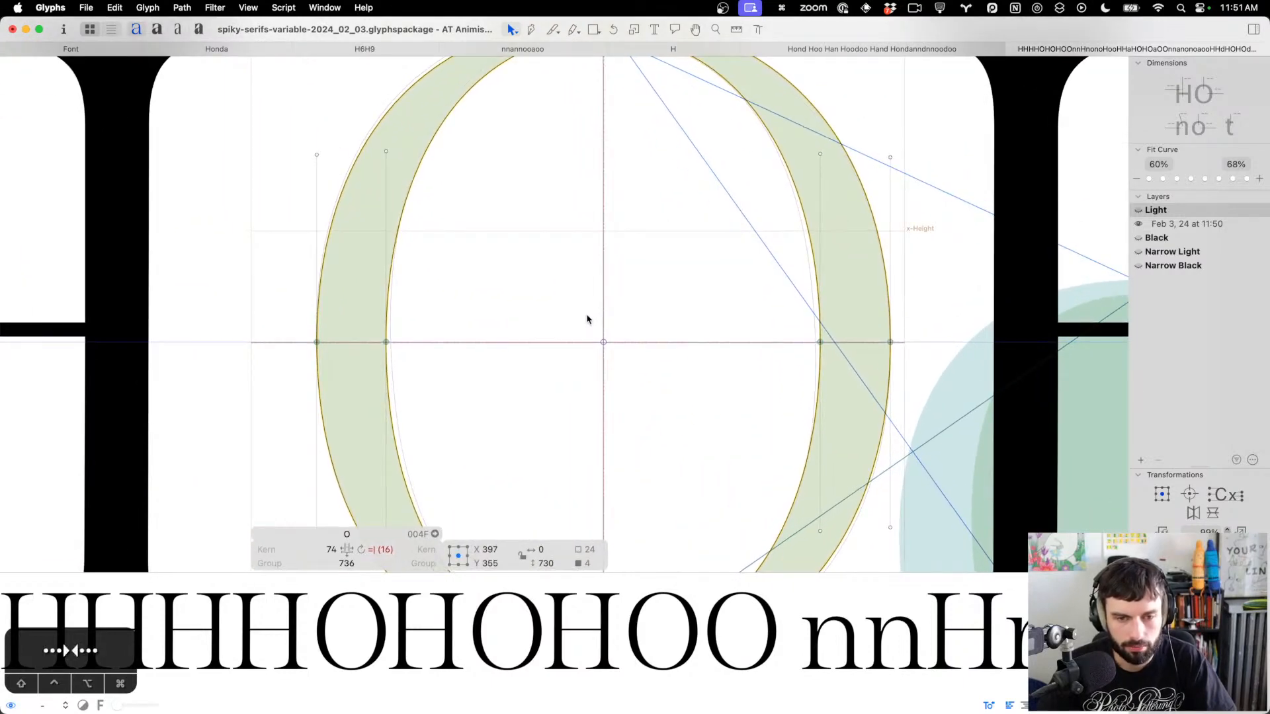
{"action": "left_click_drag", "start_coordinate": [985, 366], "coordinate": [22, 305]}
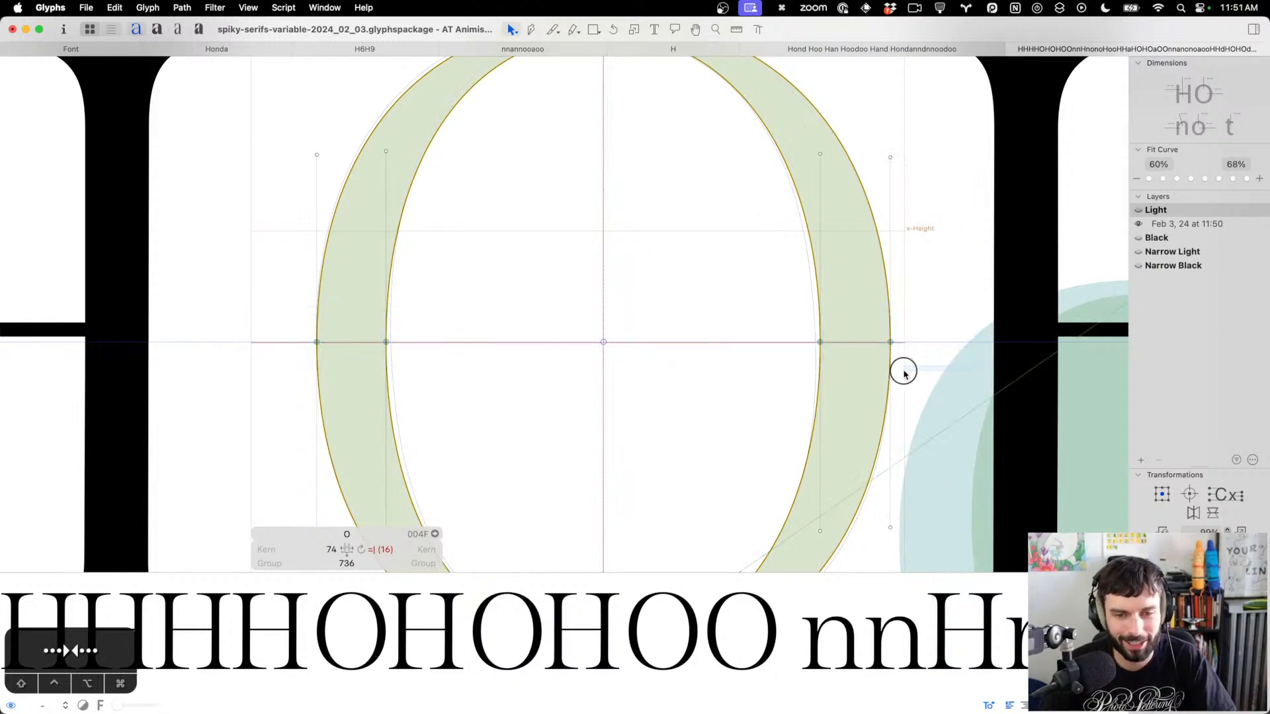
{"action": "scroll", "coordinate": [953, 363], "scroll_direction": "down", "scroll_amount": 5}
{"action": "left_click_drag", "start_coordinate": [712, 445], "coordinate": [614, 552]}
Equalize the Light O's sidebearings at 74 units and compare the spacing string with the Black master
{"action": "scroll", "coordinate": [581, 334], "scroll_direction": "down", "scroll_amount": 5}
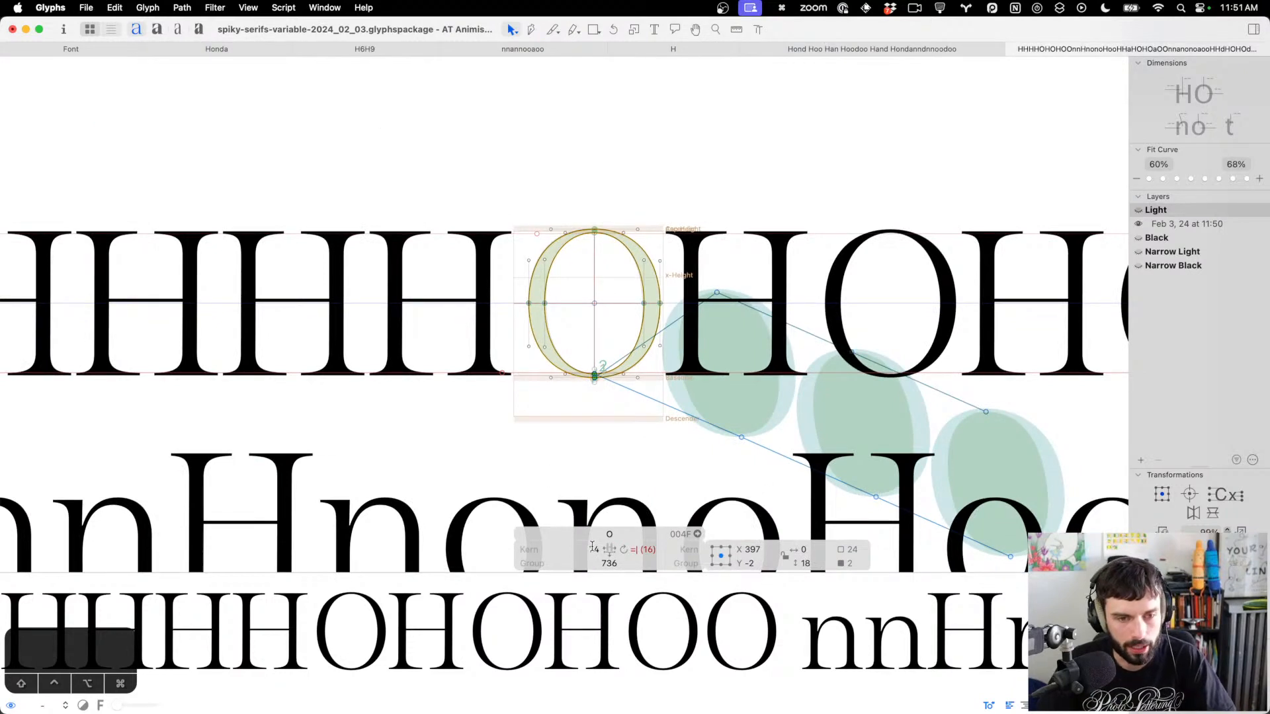
{"action": "key", "text": "t"}
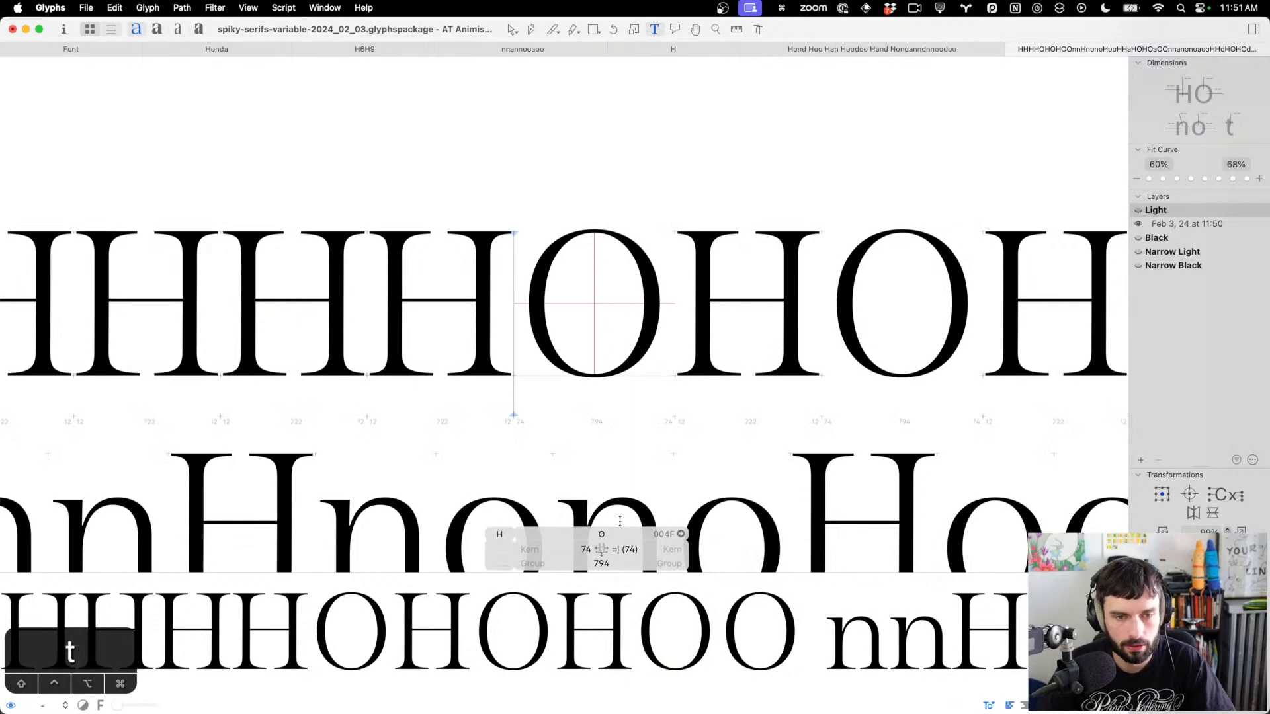
{"action": "scroll", "coordinate": [663, 308], "scroll_direction": "down", "scroll_amount": 5}
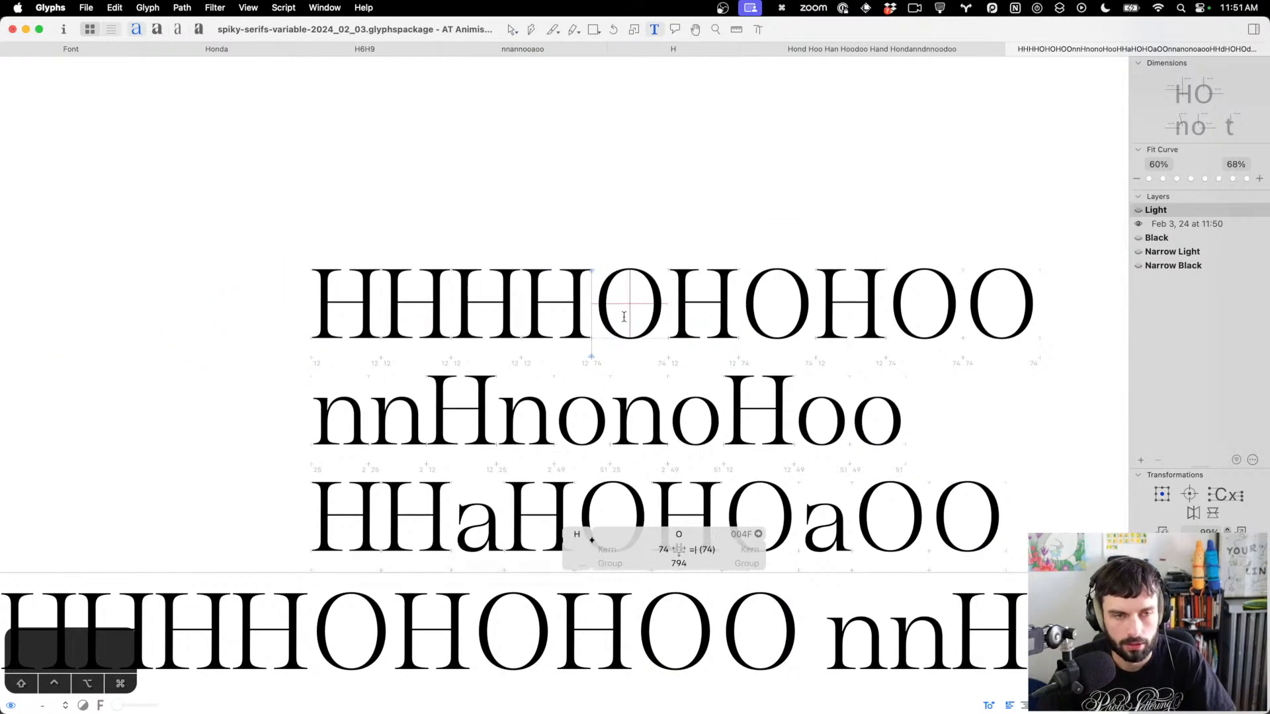
{"action": "key", "text": "cmd+2"}
{"action": "scroll", "coordinate": [612, 354], "scroll_direction": "up", "scroll_amount": 3}
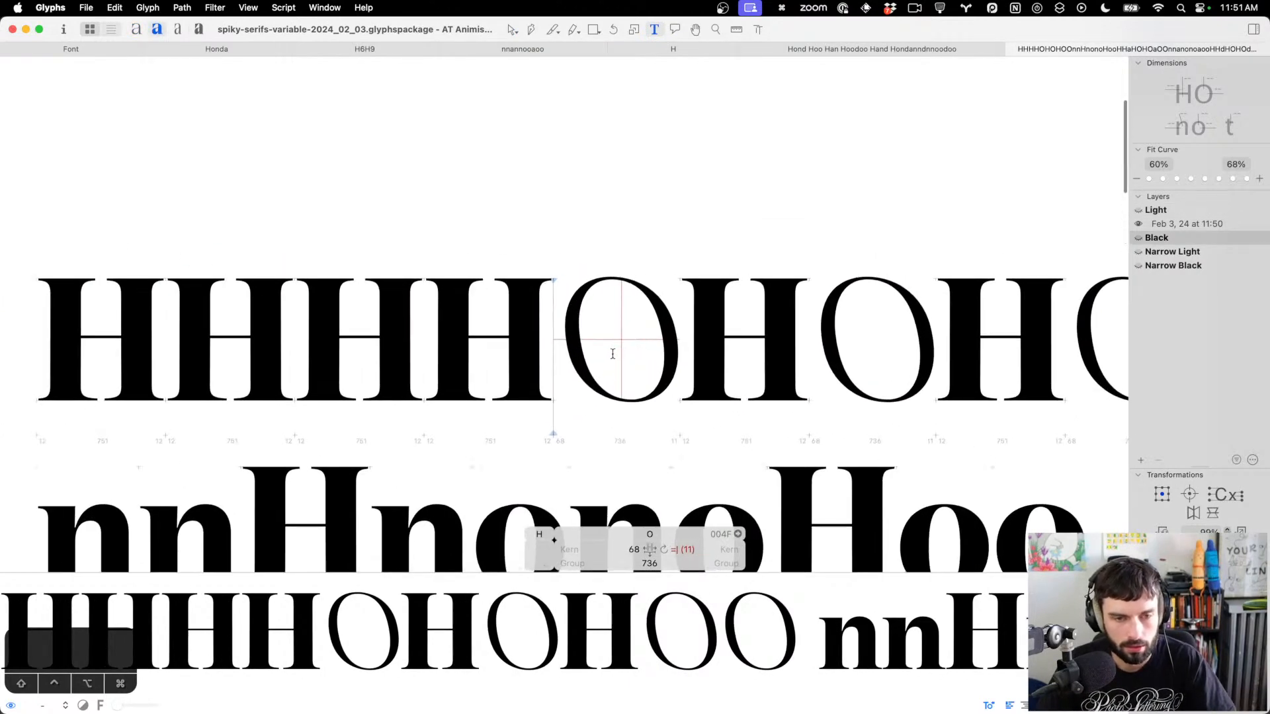
Replace the Black master's O outline with a copy of the Light O outline
{"action": "key", "text": "super+1"}
{"action": "key", "text": "super+a"}
{"action": "double_click", "coordinate": [623, 295]}
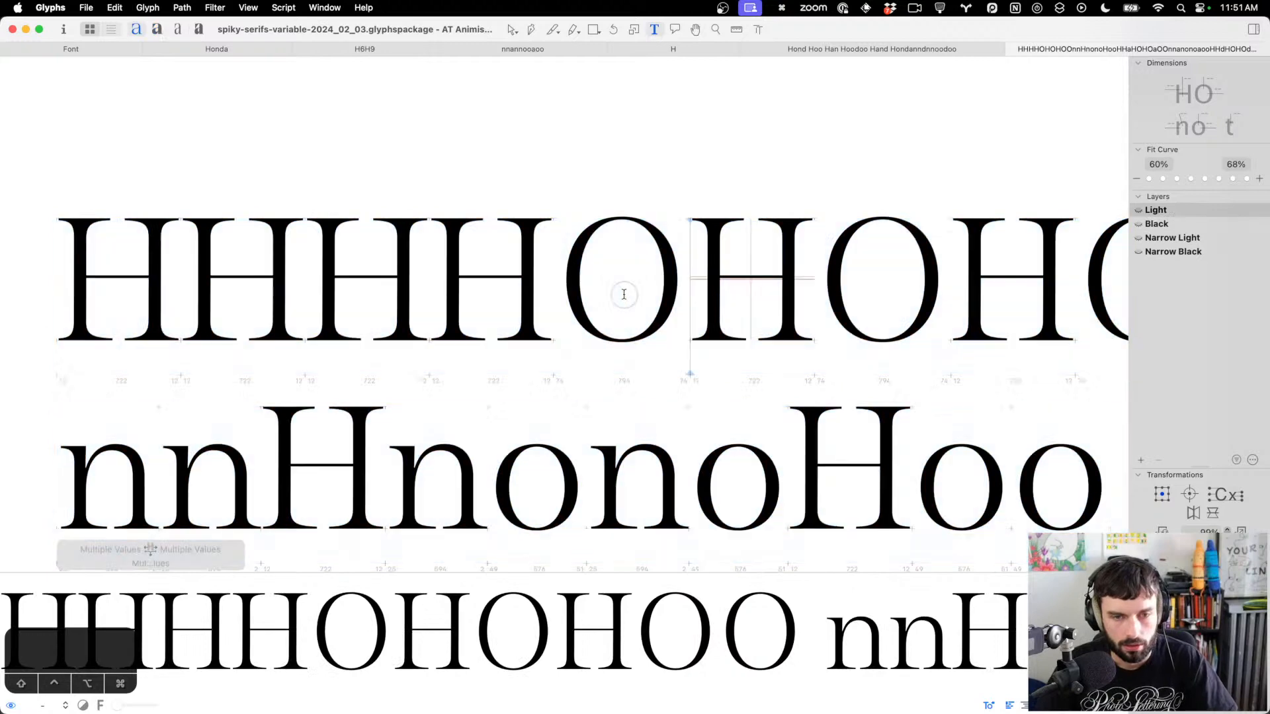
{"action": "key", "text": "super+a"}
{"action": "key", "text": "super+c"}
{"action": "key", "text": "super+2"}
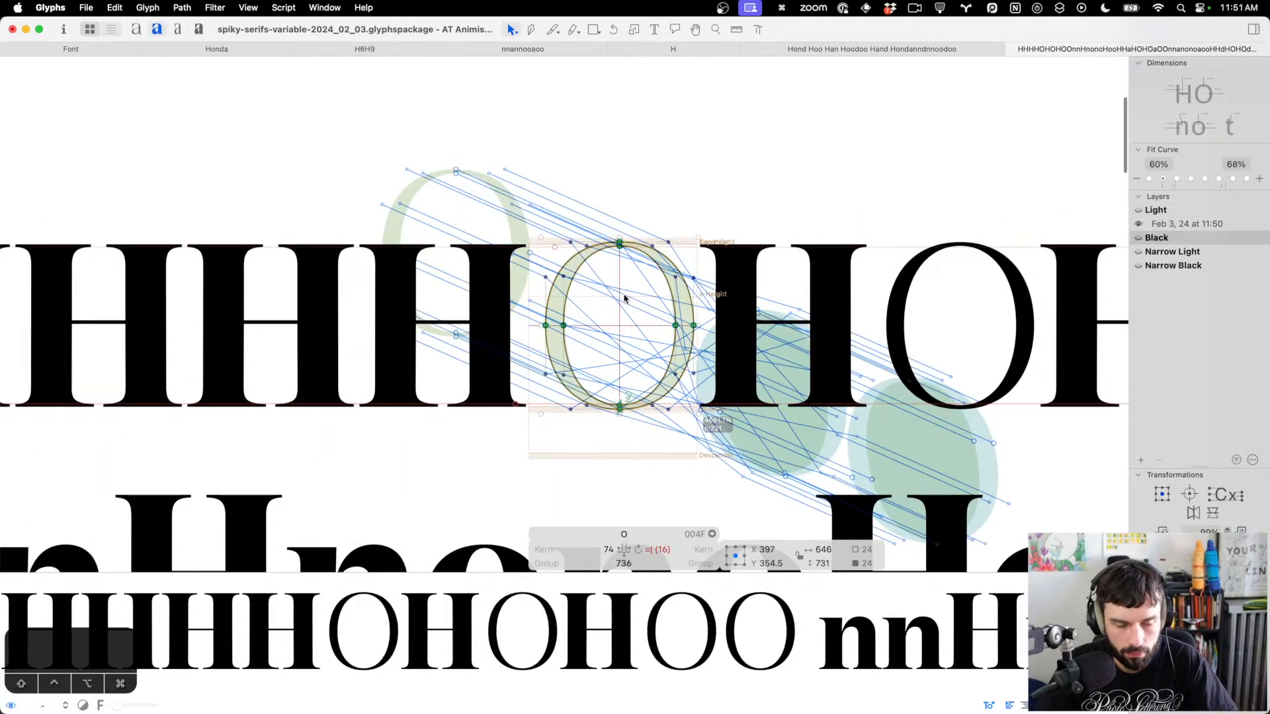
Hide the fill and master-connection overlay, and equalize the Black O's sidebearings at 74 units
{"action": "scroll", "coordinate": [627, 286], "scroll_direction": "down", "scroll_amount": 5}
{"action": "key", "text": "ctrl+alt+super+n"}
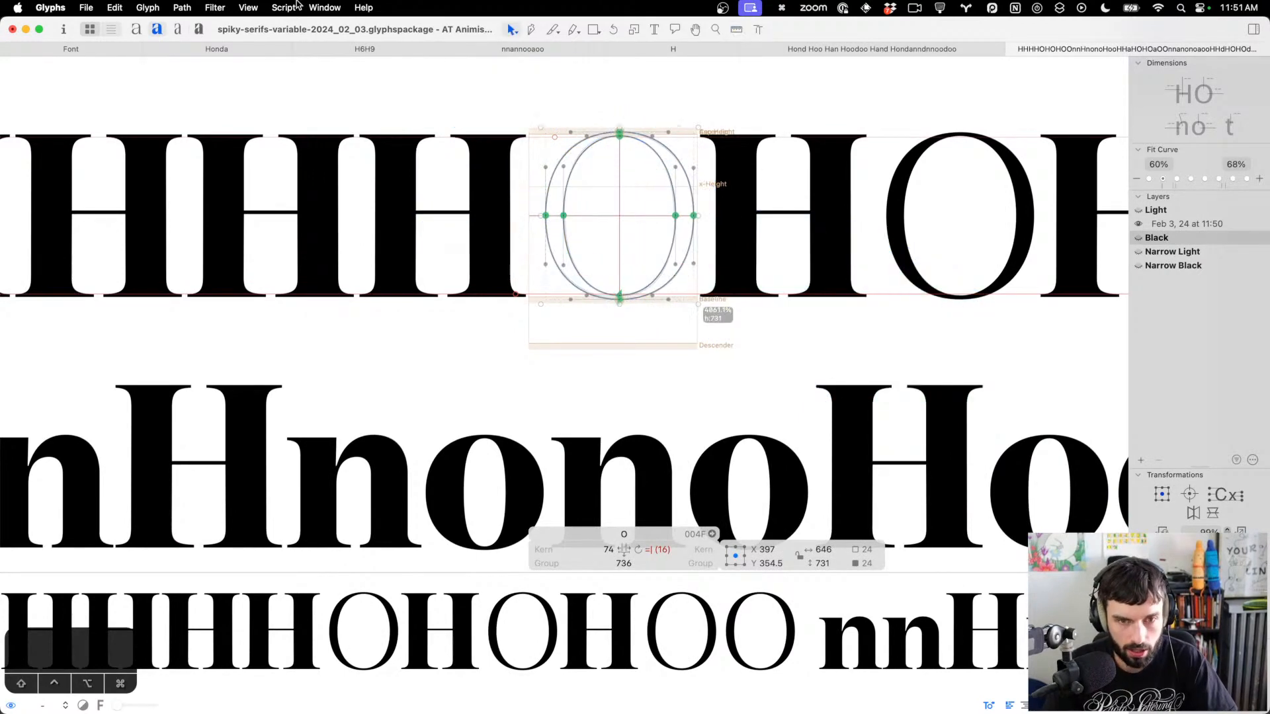
{"action": "double_click", "coordinate": [482, 493]}
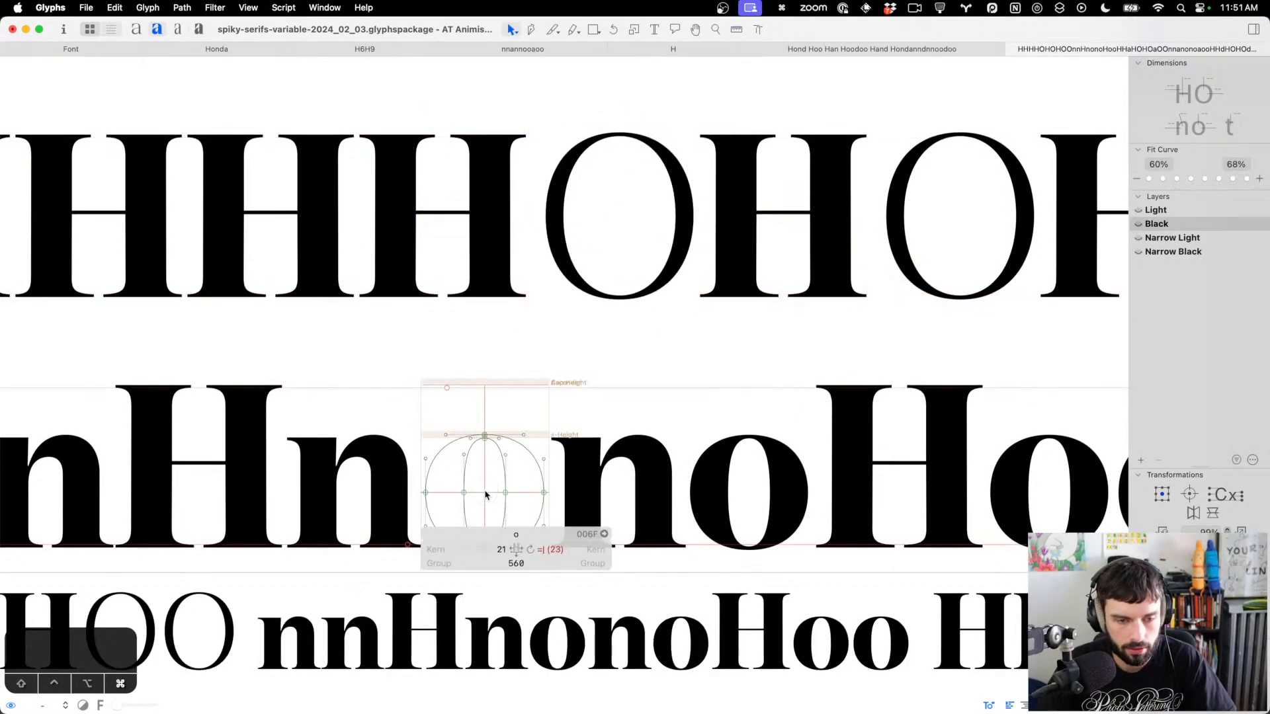
{"action": "double_click", "coordinate": [595, 193]}
{"action": "scroll", "coordinate": [615, 175], "scroll_direction": "up", "scroll_amount": 3}
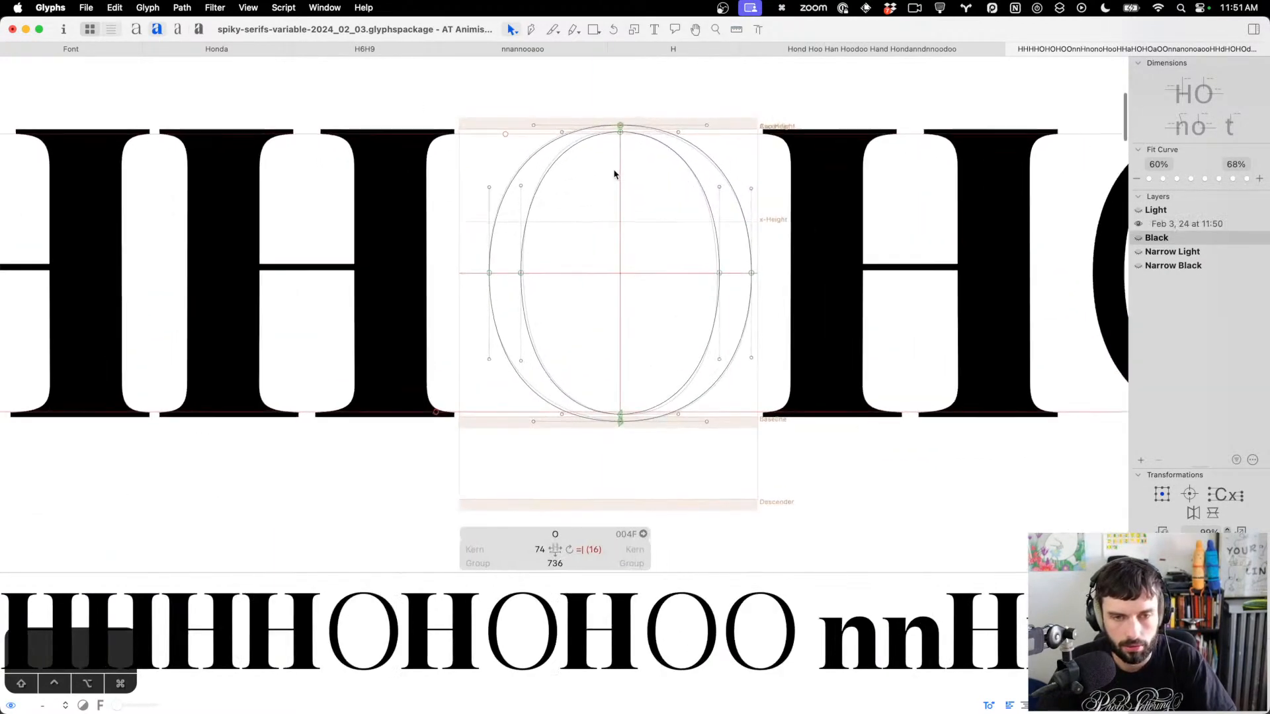
{"action": "key", "text": "ctrl+super+m"}
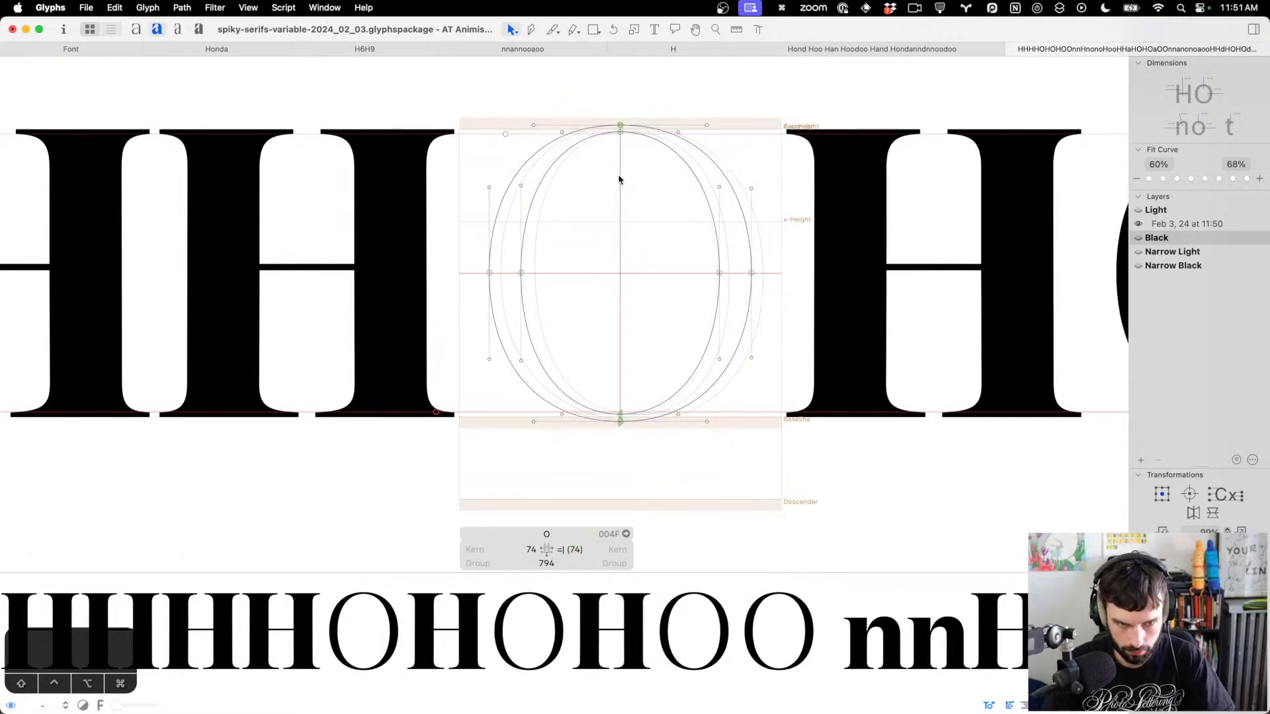
Move the Black O's outer left and right extremes outward, giving sidebearings of 64 units
{"action": "left_click_drag", "start_coordinate": [502, 261], "coordinate": [473, 298]}
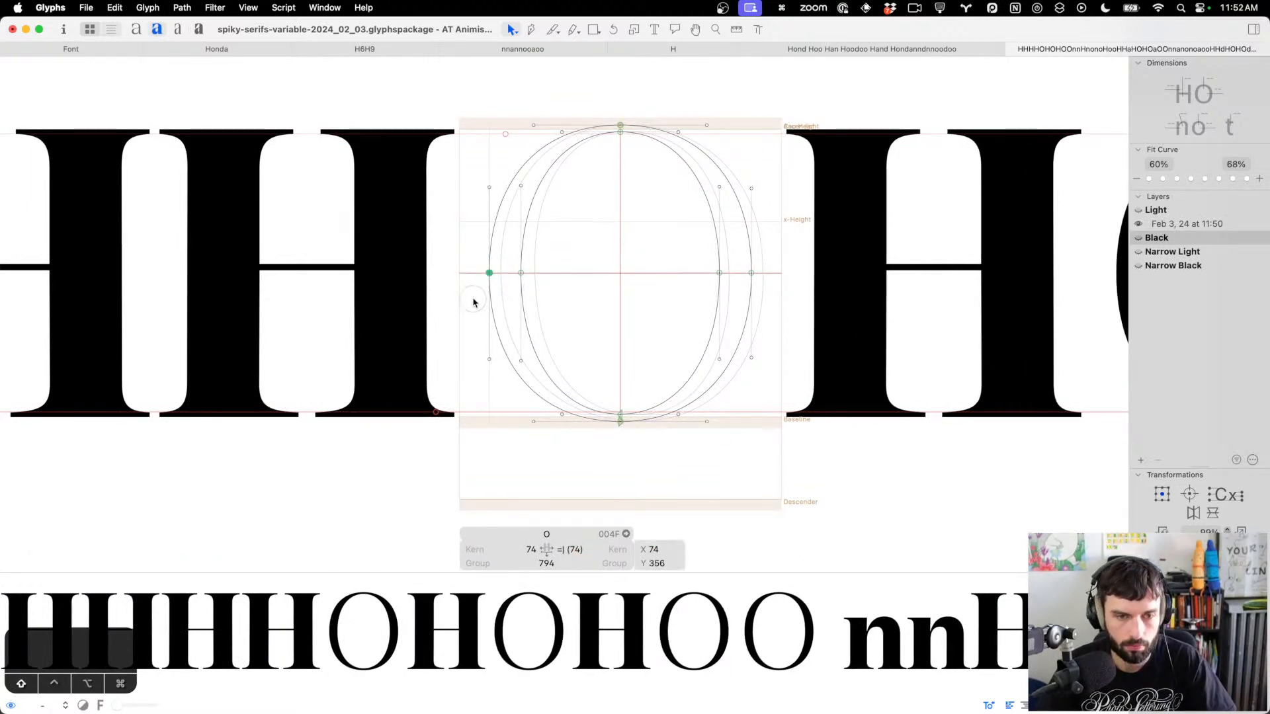
{"action": "key", "text": "ctrl+alt+shift+Left"}
{"action": "left_click_drag", "start_coordinate": [817, 244], "coordinate": [674, 241]}
{"action": "key", "text": "ctrl+alt+shift+Right"}
Move the inner contour's right extreme inward to X 561 to thicken the Black O's right side
{"action": "key", "text": "shift+Left"}
{"action": "key", "text": "shift+Left"}
{"action": "key", "text": "ctrl+alt+shift+Left"}
{"action": "key", "text": "ctrl+alt+shift+Left"}
{"action": "key", "text": "shift+Left"}
{"action": "key", "text": "shift+Left"}
{"action": "key", "text": "shift+Left"}
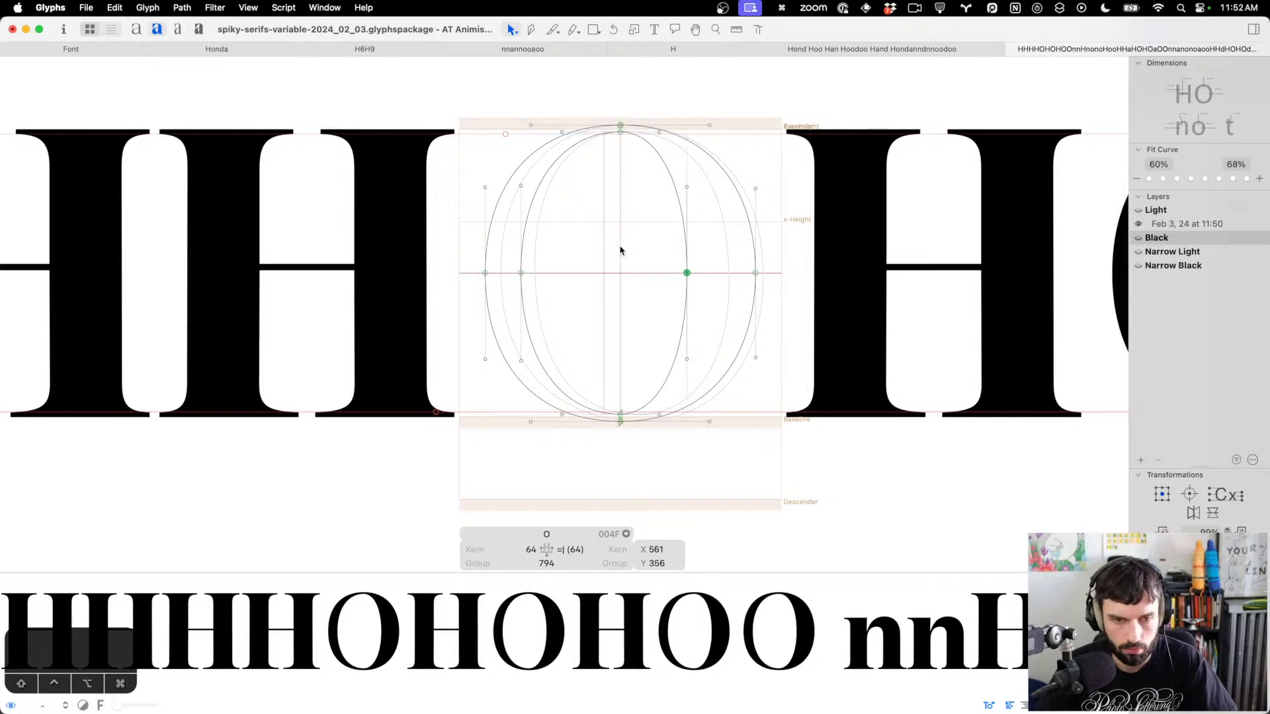
Move the inner contour's left extreme inward to X 232 to thicken the Black O's left side
{"action": "left_click_drag", "start_coordinate": [622, 249], "coordinate": [498, 305]}
{"action": "key", "text": "shift+Right"}
{"action": "key", "text": "shift+Right"}
{"action": "key", "text": "shift+Right"}
{"action": "key", "text": "shift+Right"}
{"action": "key", "text": "shift+Right"}
{"action": "key", "text": "shift+Right"}
{"action": "key", "text": "shift+Right"}
{"action": "key", "text": "shift+Right"}
{"action": "key", "text": "shift+Right"}
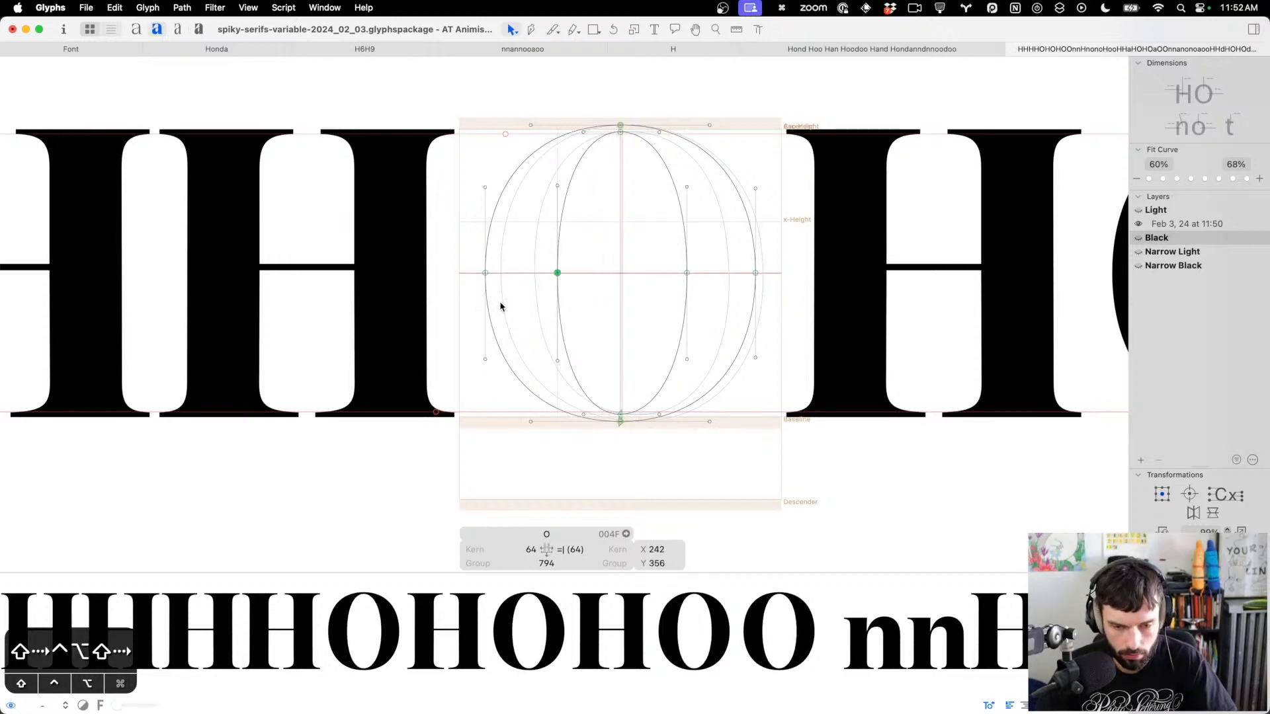
{"action": "key", "text": "shift+Left"}
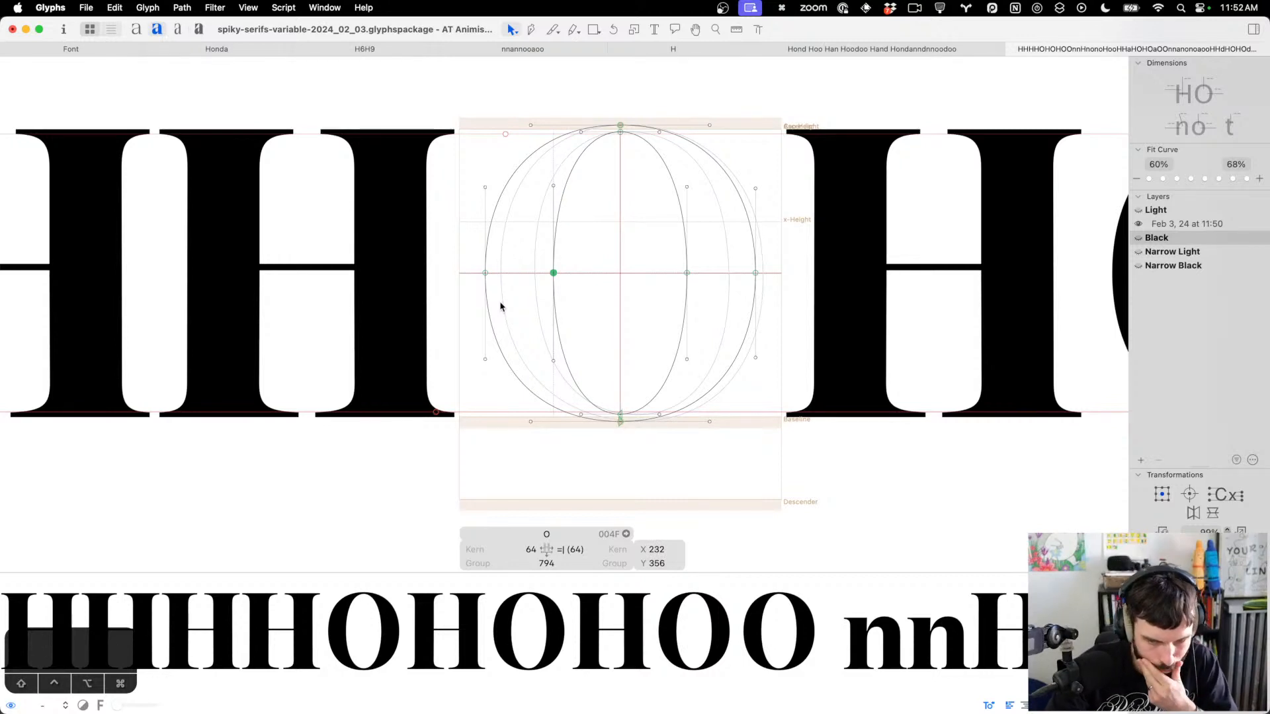
Lengthen the vertical handles at the Black O's side extremes and move the inner contour's right-hand top and bottom handles outward to X 503
{"action": "left_click_drag", "start_coordinate": [814, 233], "coordinate": [386, 165]}
{"action": "scroll", "coordinate": [387, 166], "scroll_direction": "up", "scroll_amount": 1}
{"action": "key", "text": "ctrl+alt+shift+Up"}
{"action": "key", "text": "ctrl+alt+shift+Up"}
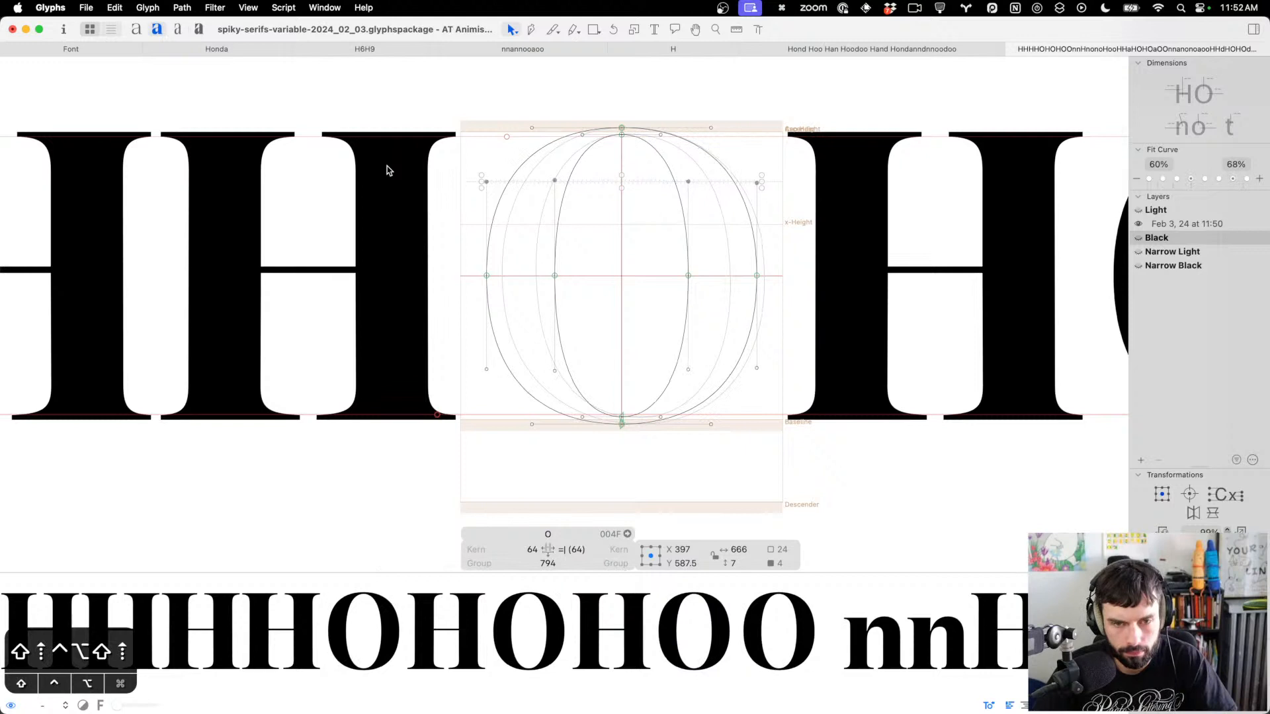
{"action": "left_click", "coordinate": [661, 307]}
{"action": "left_click_drag", "start_coordinate": [669, 438], "coordinate": [653, 114]}
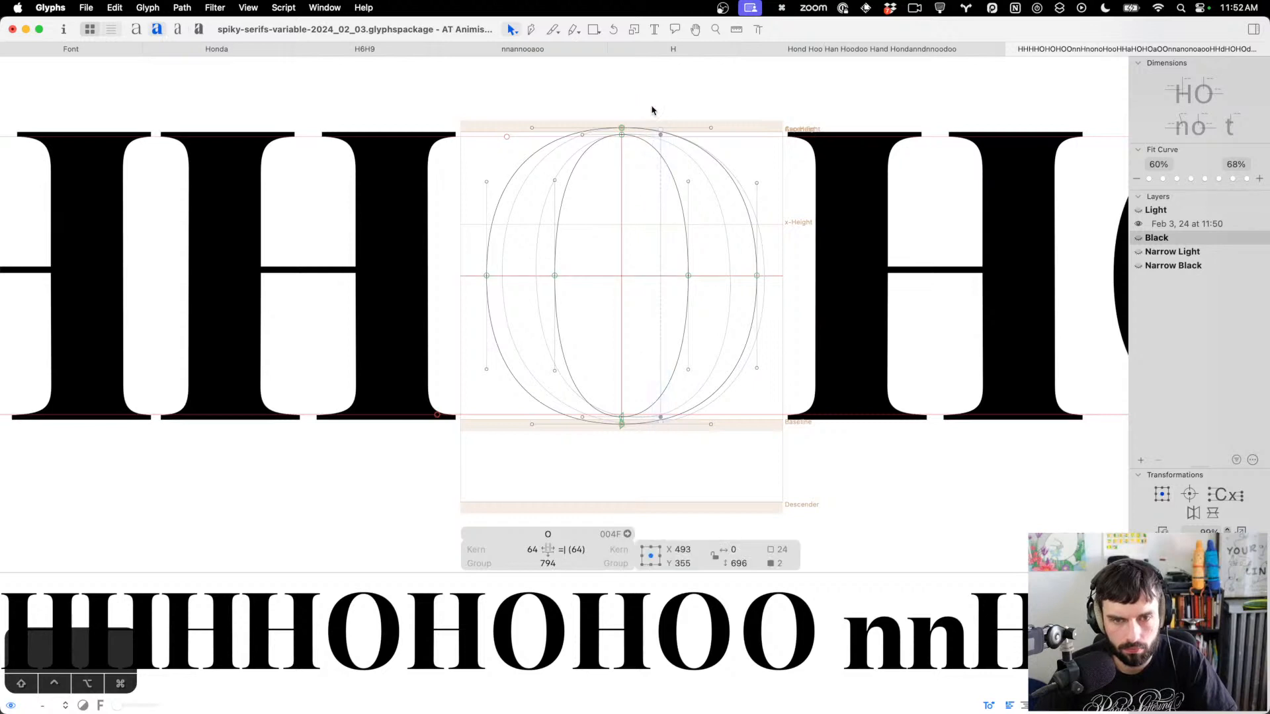
{"action": "key", "text": "ctrl+alt+shift+Right"}
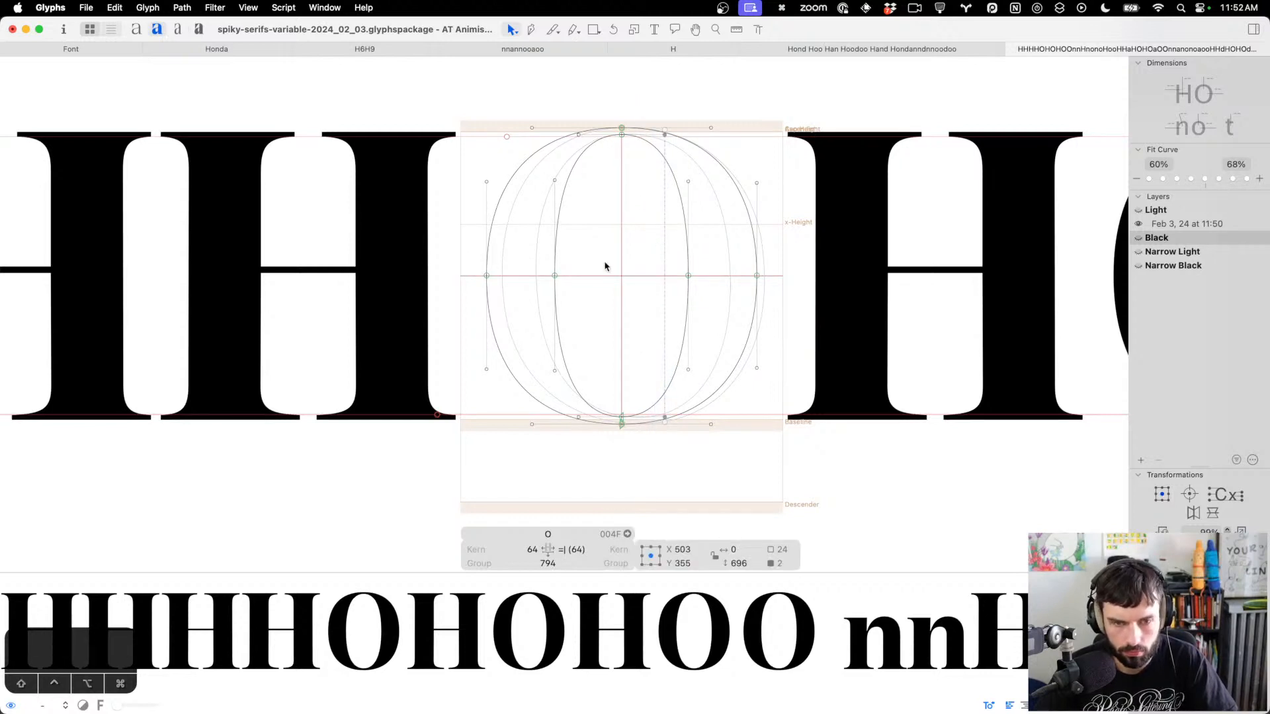
Push the Black O's outer side extremes outward, the left to X 44 and the right to X 750
{"action": "left_click_drag", "start_coordinate": [579, 253], "coordinate": [481, 283]}
{"action": "key", "text": "shift+Left"}
{"action": "left_click_drag", "start_coordinate": [715, 252], "coordinate": [813, 312]}
{"action": "key", "text": "shift+Right"}
{"action": "key", "text": "shift+Right"}
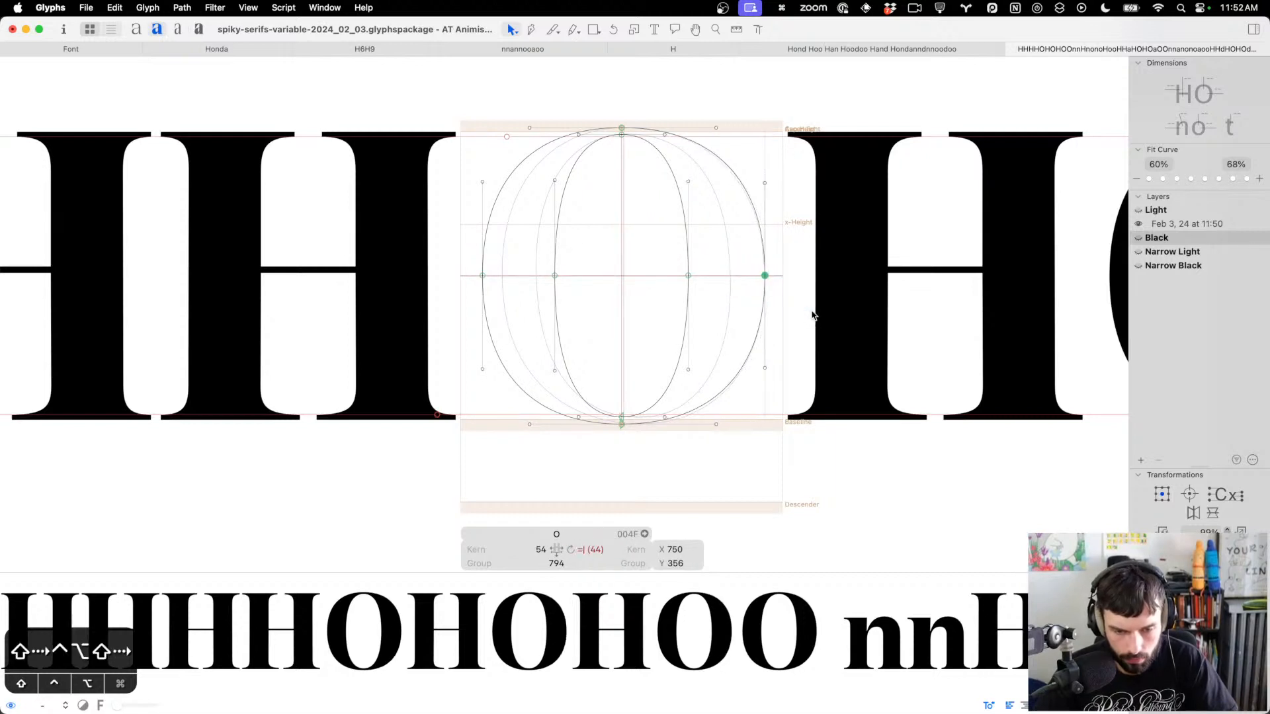
{"action": "left_click_drag", "start_coordinate": [508, 245], "coordinate": [428, 332]}
{"action": "key", "text": "ctrl+alt+shift+Left"}
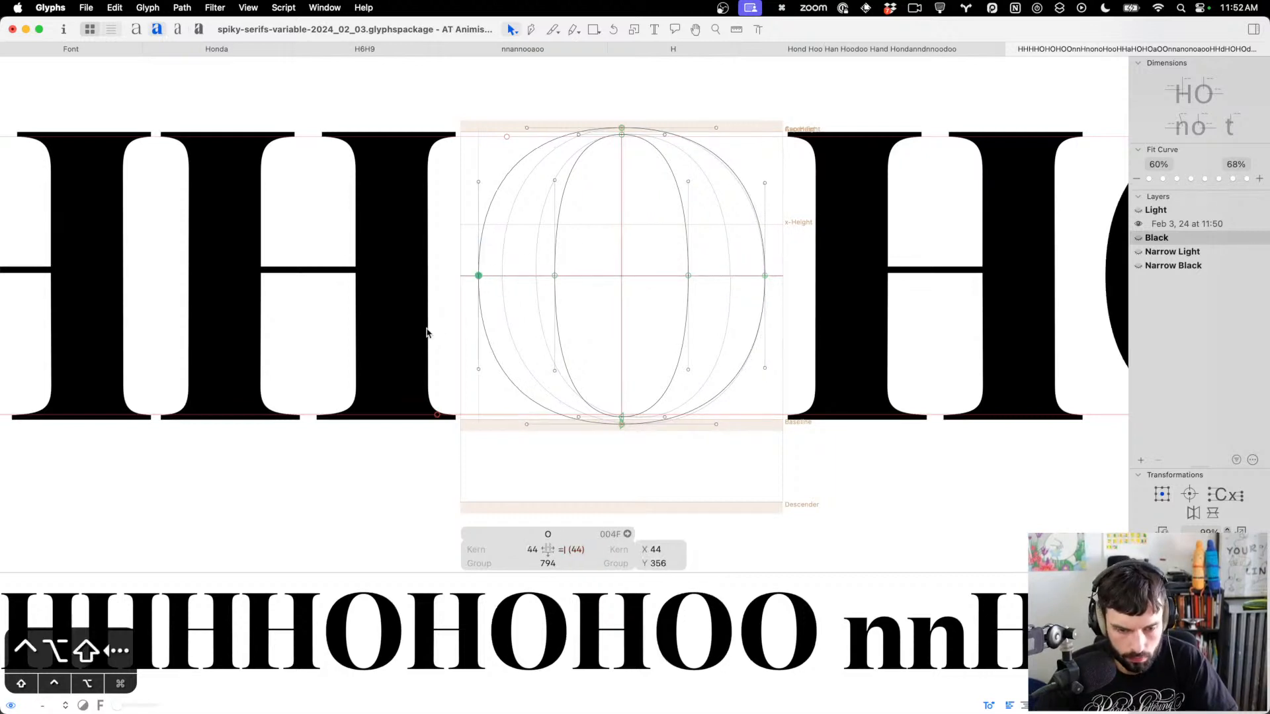
Pull the Black O's outer side extremes slightly back inward so both sidebearings are 48 units
{"action": "key", "text": "ctrl+alt+Right"}
{"action": "key", "text": "ctrl+alt+Right"}
{"action": "key", "text": "ctrl+alt+Right"}
{"action": "key", "text": "ctrl+alt+Right"}
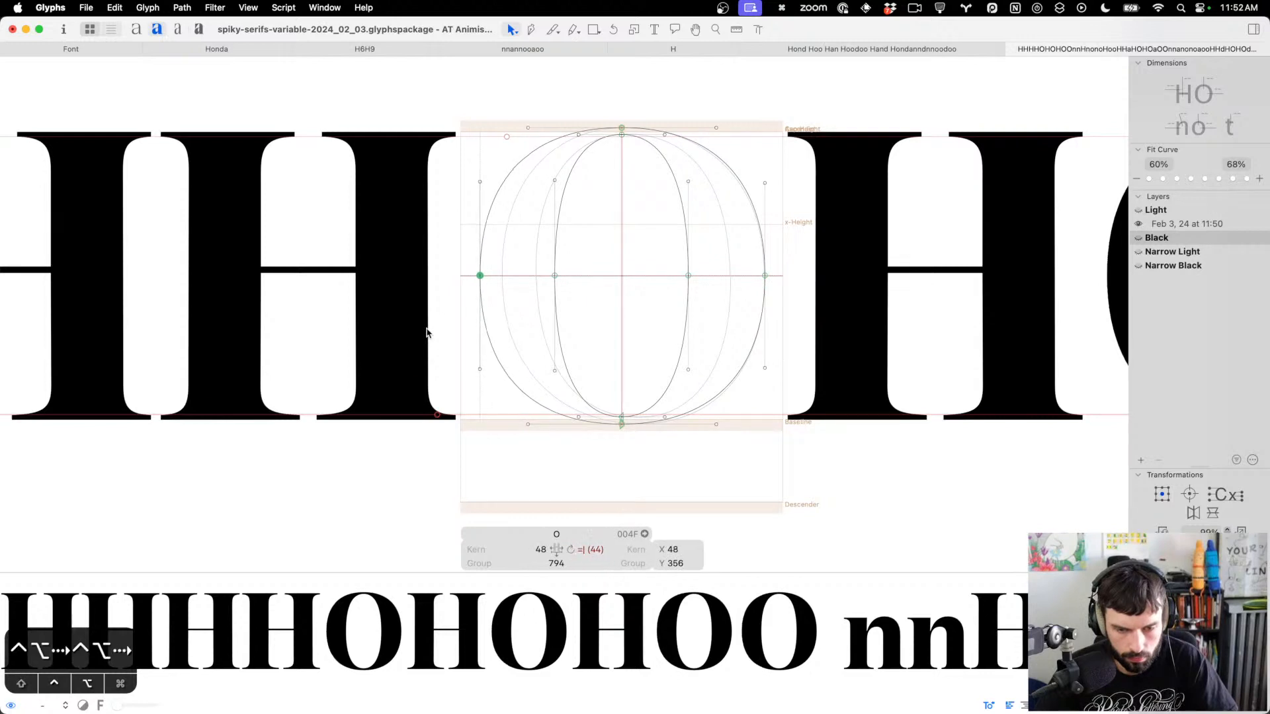
{"action": "left_click_drag", "start_coordinate": [865, 247], "coordinate": [725, 305]}
{"action": "key", "text": "ctrl+super+m"}
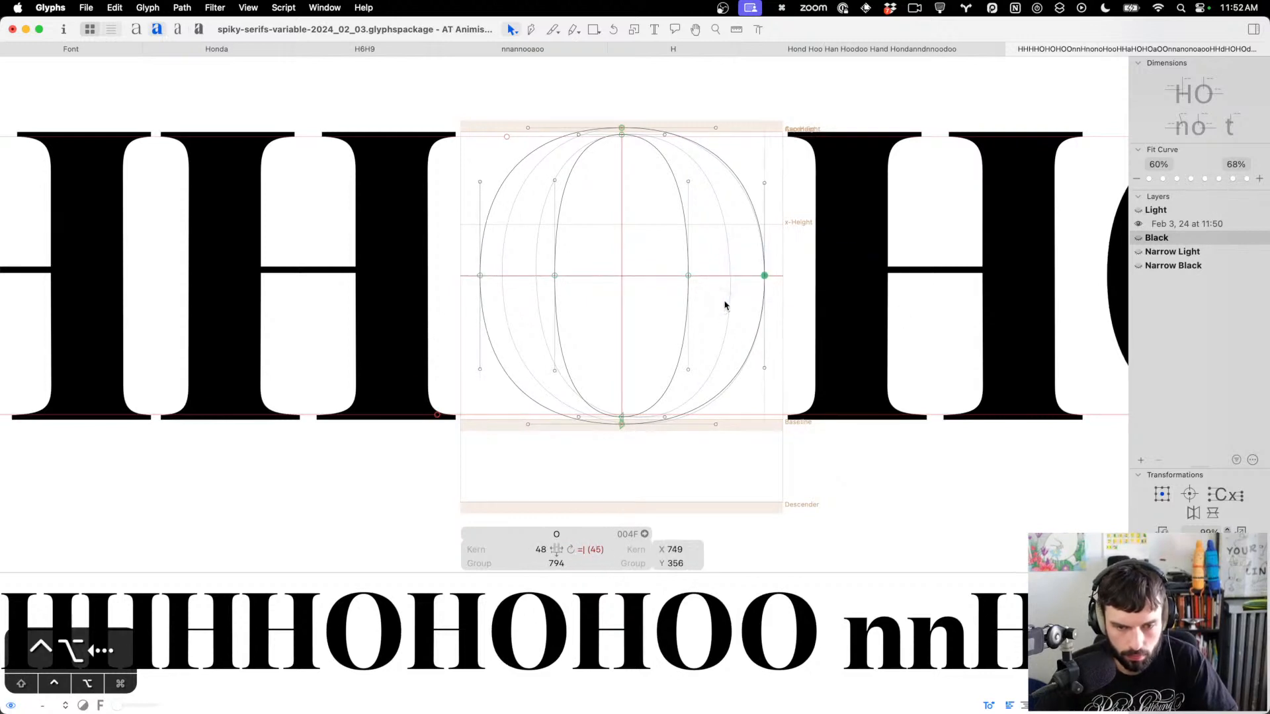
Check the reshaped Black O in the spacing string and save the file
{"action": "key", "text": "t"}
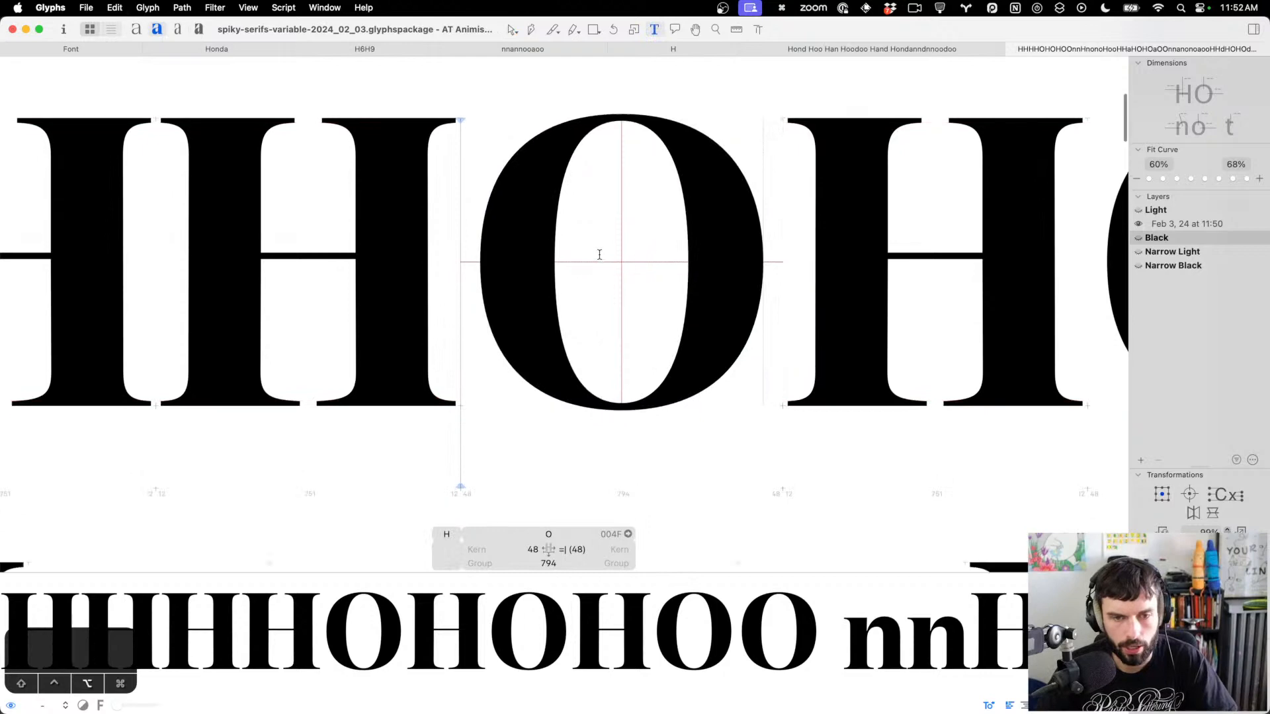
{"action": "scroll", "coordinate": [598, 255], "scroll_direction": "down", "scroll_amount": 10}
{"action": "key", "text": "super+s"}
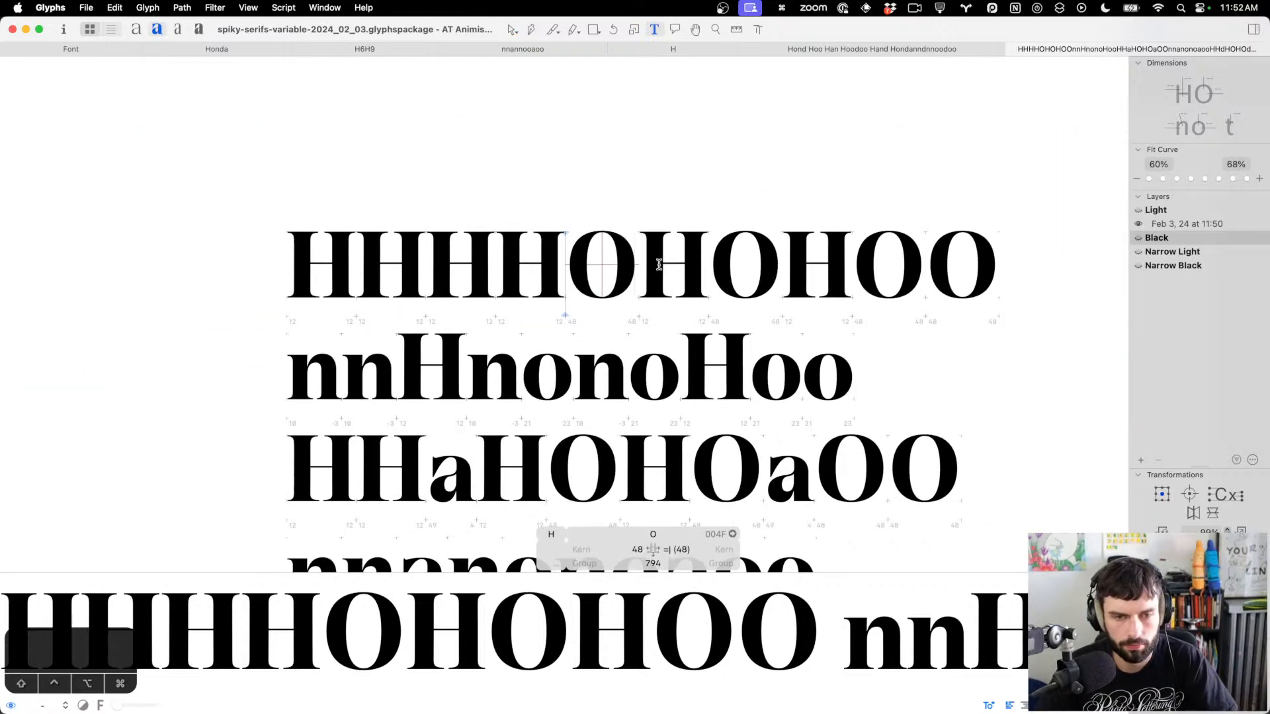
{"action": "scroll", "coordinate": [598, 266], "scroll_direction": "up", "scroll_amount": 5}
{"action": "key", "text": "super+s"}
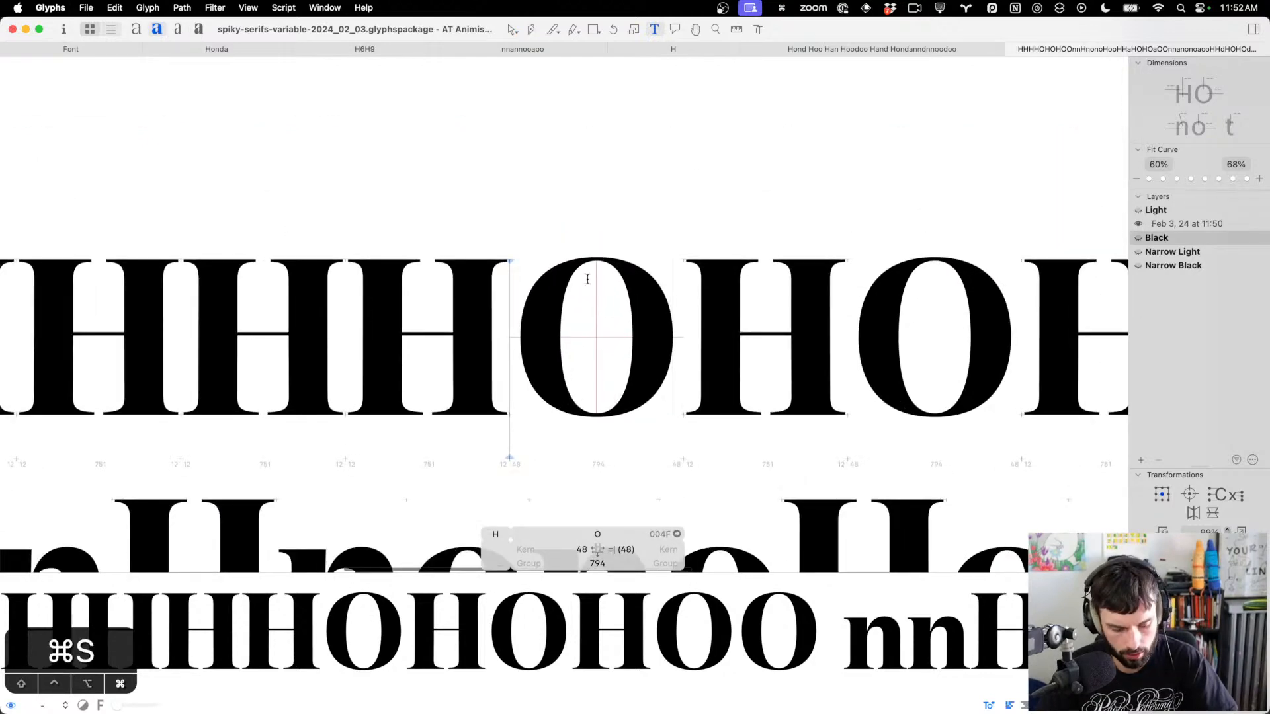
Replace the Narrow Light master's O outline with a copy of the Light O outline
{"action": "key", "text": "super+4"}
{"action": "key", "text": "super+1"}
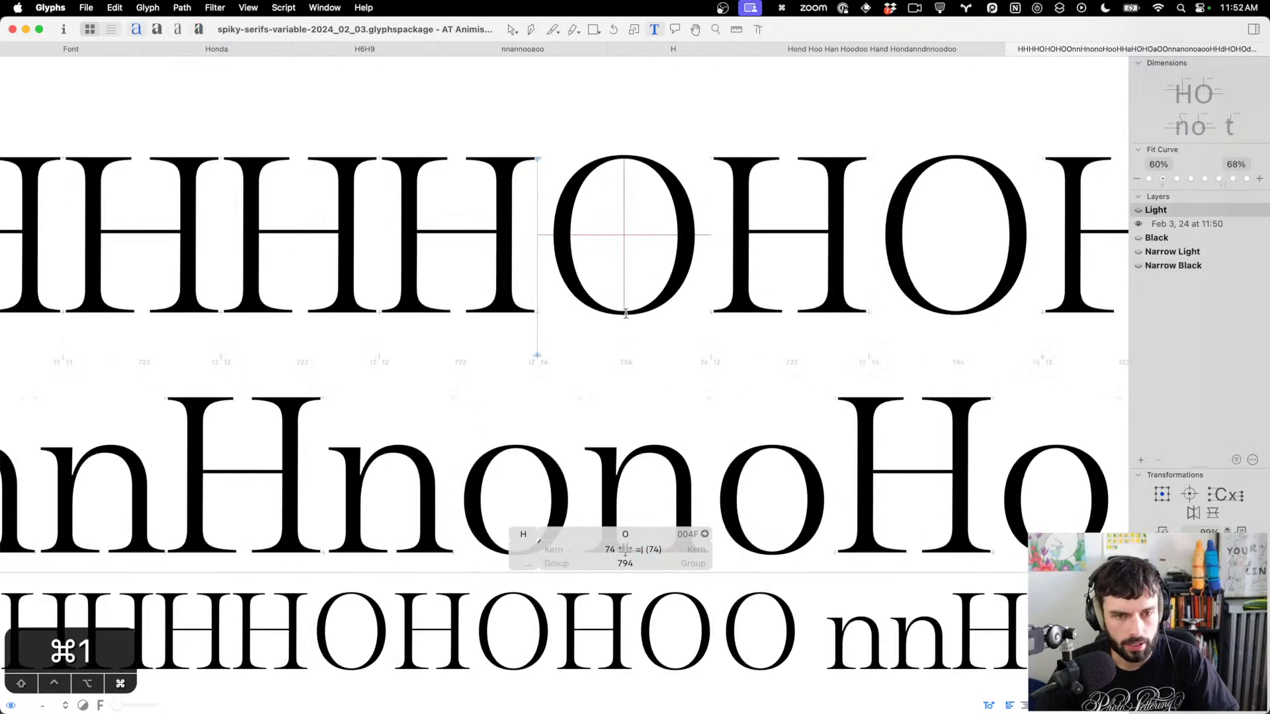
{"action": "key", "text": "Escape"}
{"action": "key", "text": "super+a"}
{"action": "key", "text": "super+c"}
{"action": "key", "text": "super+4"}
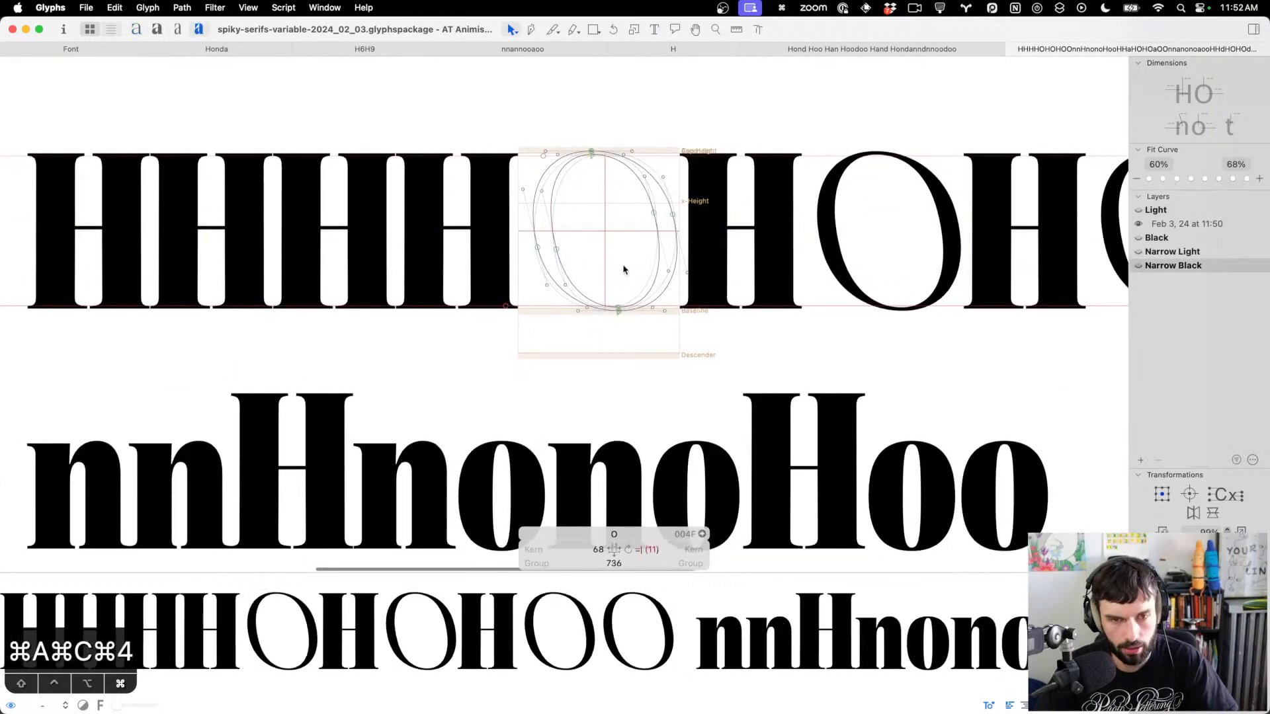
{"action": "key", "text": "super+v"}
{"action": "key", "text": "super+3"}
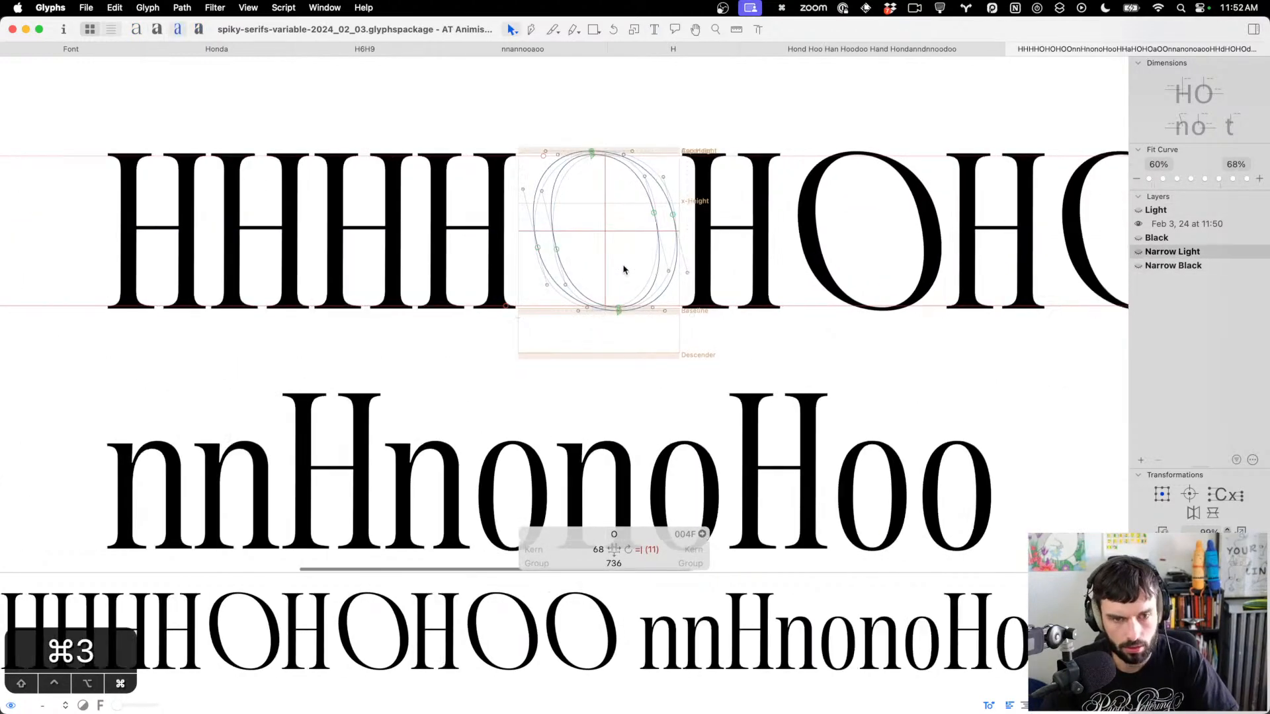
{"action": "key", "text": "super+a"}
{"action": "key", "text": "BackSpace"}
{"action": "key", "text": "super+v"}
Shift the right half of the Narrow Light O, including its top and bottom points, leftward until the selection centers on X 458.5
{"action": "scroll", "coordinate": [654, 250], "scroll_direction": "up", "scroll_amount": 3}
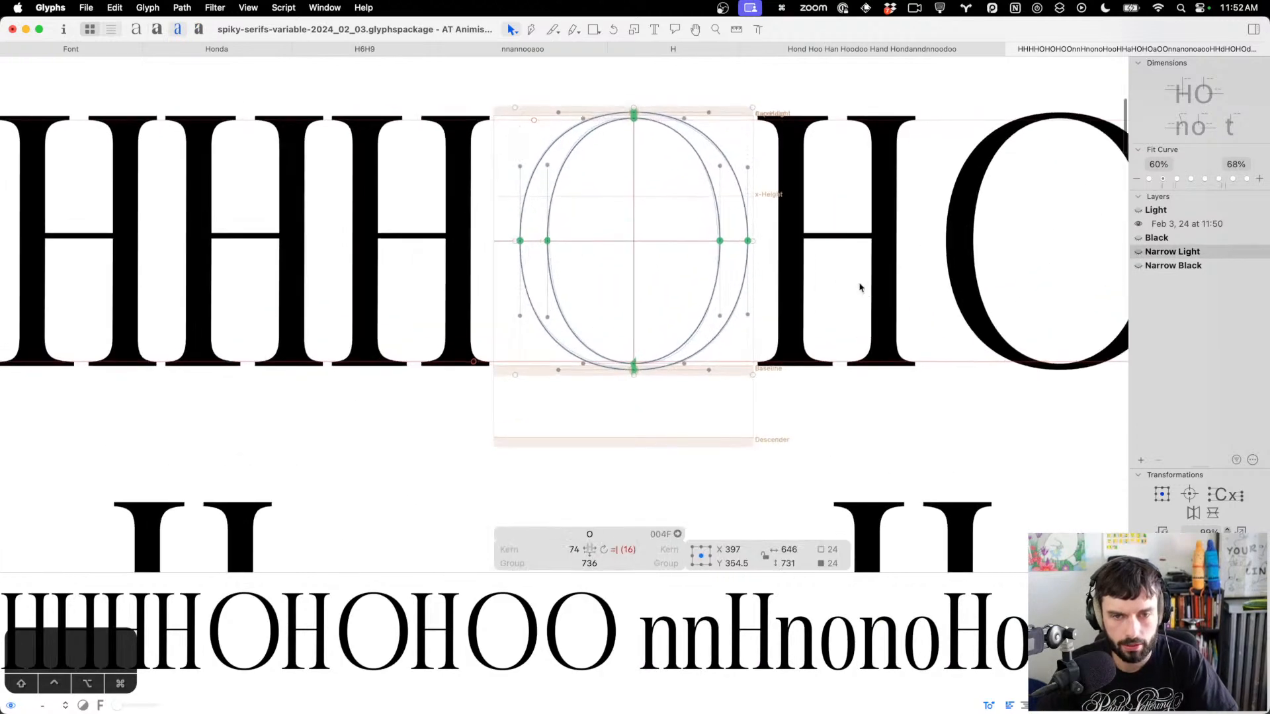
{"action": "left_click_drag", "start_coordinate": [859, 283], "coordinate": [663, 213]}
{"action": "left_click_drag", "start_coordinate": [869, 423], "coordinate": [618, 58]}
{"action": "key", "text": "shift+Left"}
{"action": "key", "text": "shift+Left"}
{"action": "key", "text": "ctrl+alt+shift+Left"}
{"action": "key", "text": "ctrl+alt+shift+Left"}
{"action": "key", "text": "ctrl+alt+shift+Left"}
{"action": "key", "text": "shift+Left"}
{"action": "key", "text": "shift+Left"}
{"action": "key", "text": "shift+Left"}
{"action": "key", "text": "shift+Left"}
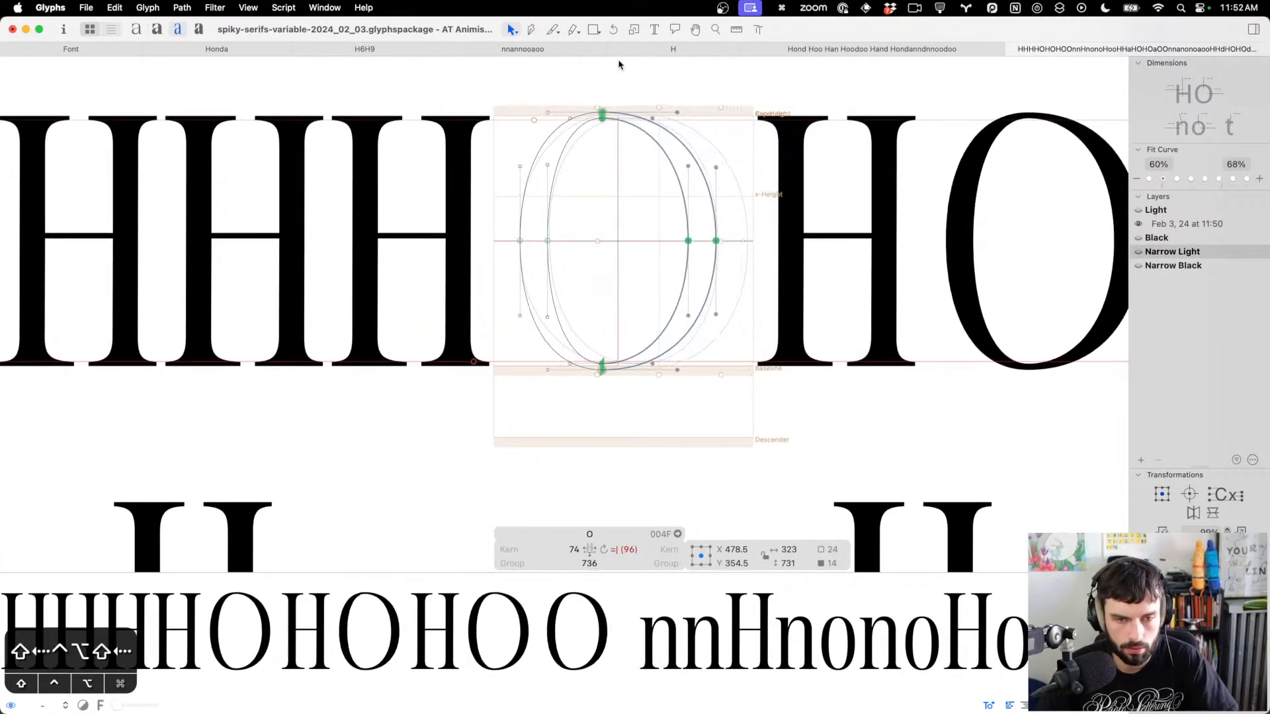
{"action": "key", "text": "shift+Left"}
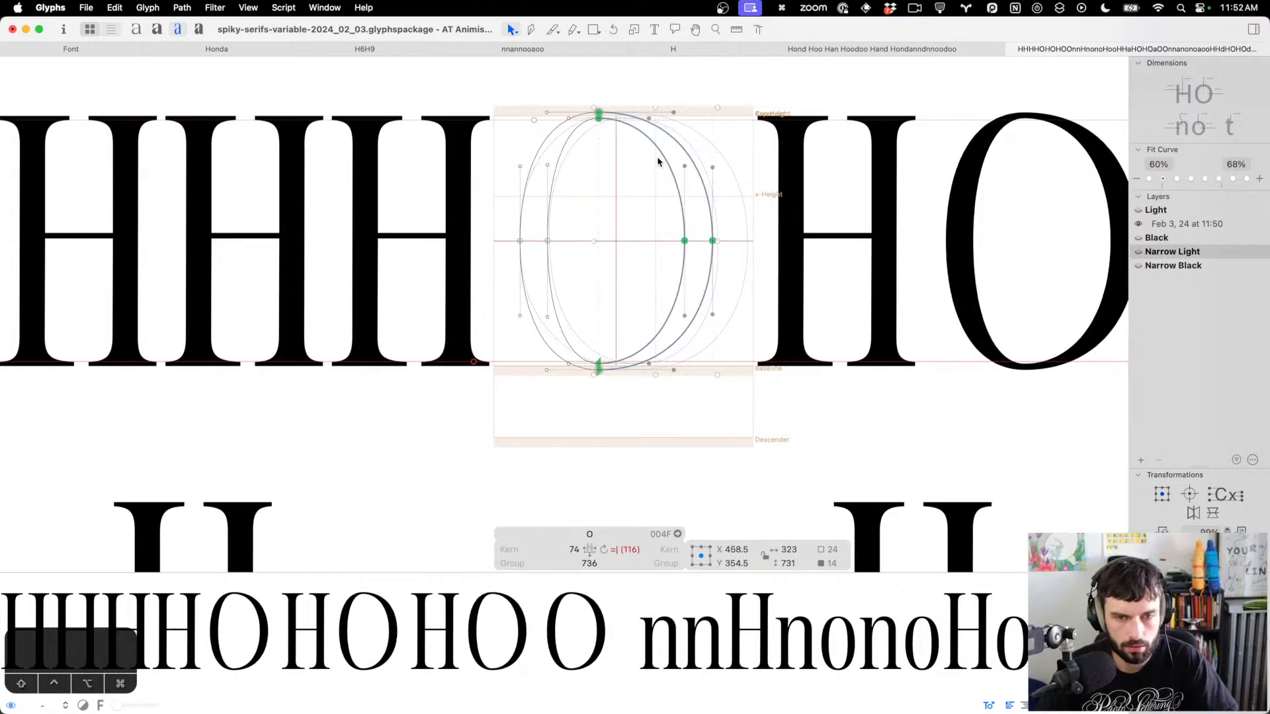
Move the Narrow Light O's right inner and outer extremes leftward together to a center of X 480.5 and check the point coordinates
{"action": "left_click_drag", "start_coordinate": [640, 200], "coordinate": [818, 288]}
{"action": "key", "text": "shift+Left"}
{"action": "key", "text": "shift+Left"}
{"action": "key", "text": "shift+Left"}
{"action": "key", "text": "shift+Left"}
{"action": "key", "text": "shift+Left"}
{"action": "key", "text": "shift+Left"}
{"action": "key", "text": "shift+Left"}
{"action": "key", "text": "shift+Left"}
{"action": "key", "text": "shift+Left"}
{"action": "key", "text": "shift+Left"}
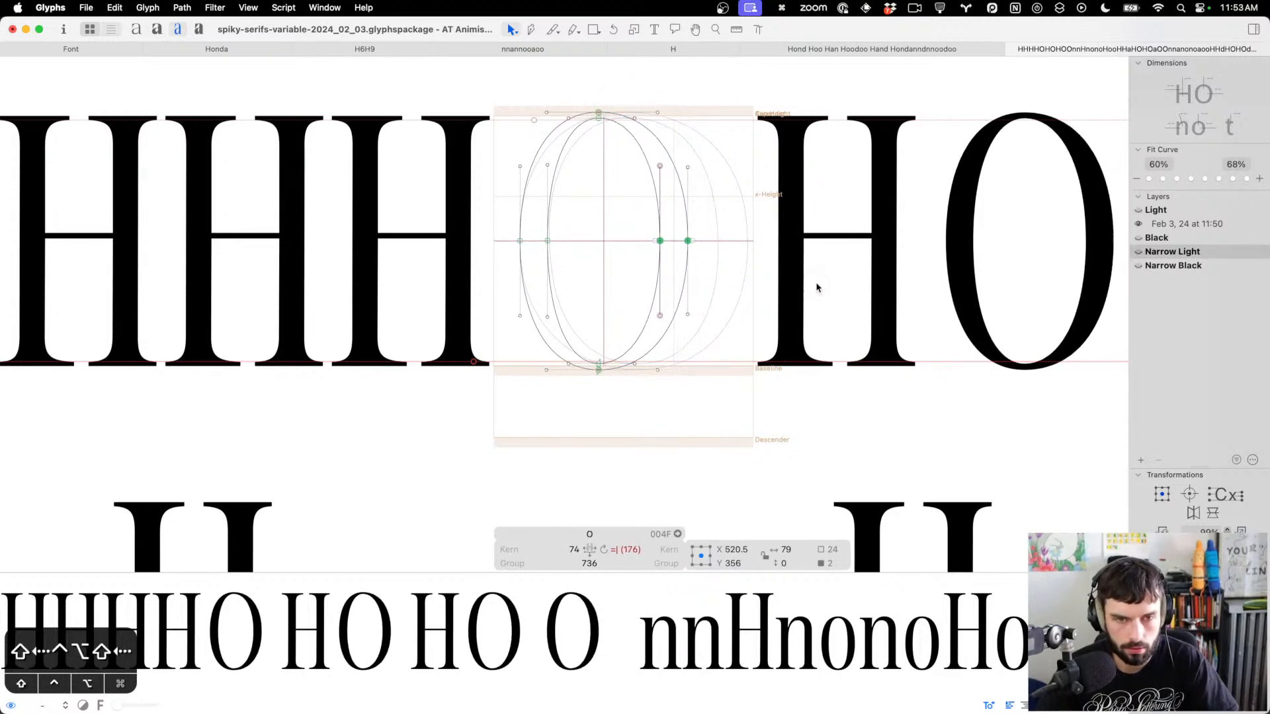
{"action": "key", "text": "ctrl+alt+shift+super"}
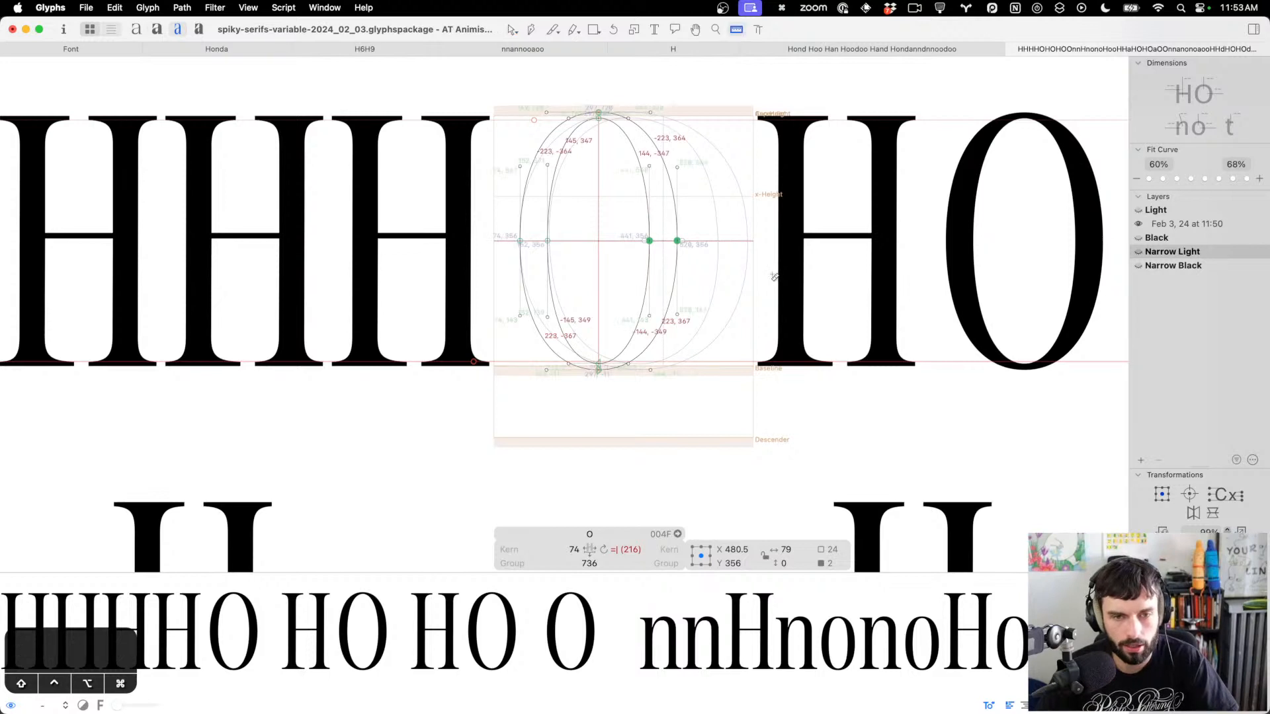
Try moving the Narrow Light O's right inner and outer extremes rightward to a center of X 560.5, and return them to X 480.5
{"action": "left_click_drag", "start_coordinate": [771, 275], "coordinate": [622, 222]}
{"action": "key", "text": "ctrl+alt+shift+Right"}
{"action": "key", "text": "ctrl+alt+shift+Right"}
{"action": "key", "text": "ctrl+alt+shift+Right"}
{"action": "key", "text": "ctrl+alt+shift+Right"}
{"action": "key", "text": "ctrl+alt+shift+Right"}
{"action": "key", "text": "ctrl+alt+shift+Right"}
{"action": "key", "text": "ctrl+alt+shift+Right"}
{"action": "key", "text": "ctrl+alt+shift+Right"}
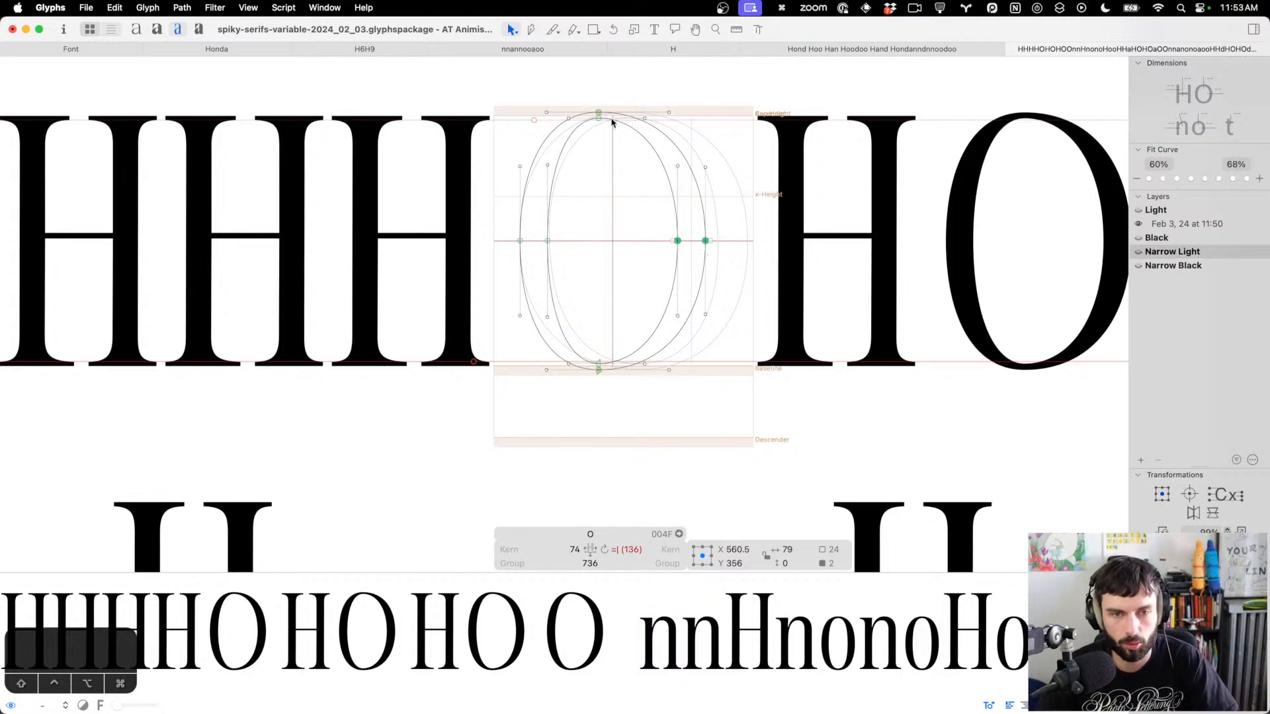
{"action": "scroll", "coordinate": [595, 124], "scroll_direction": "up", "scroll_amount": 3}
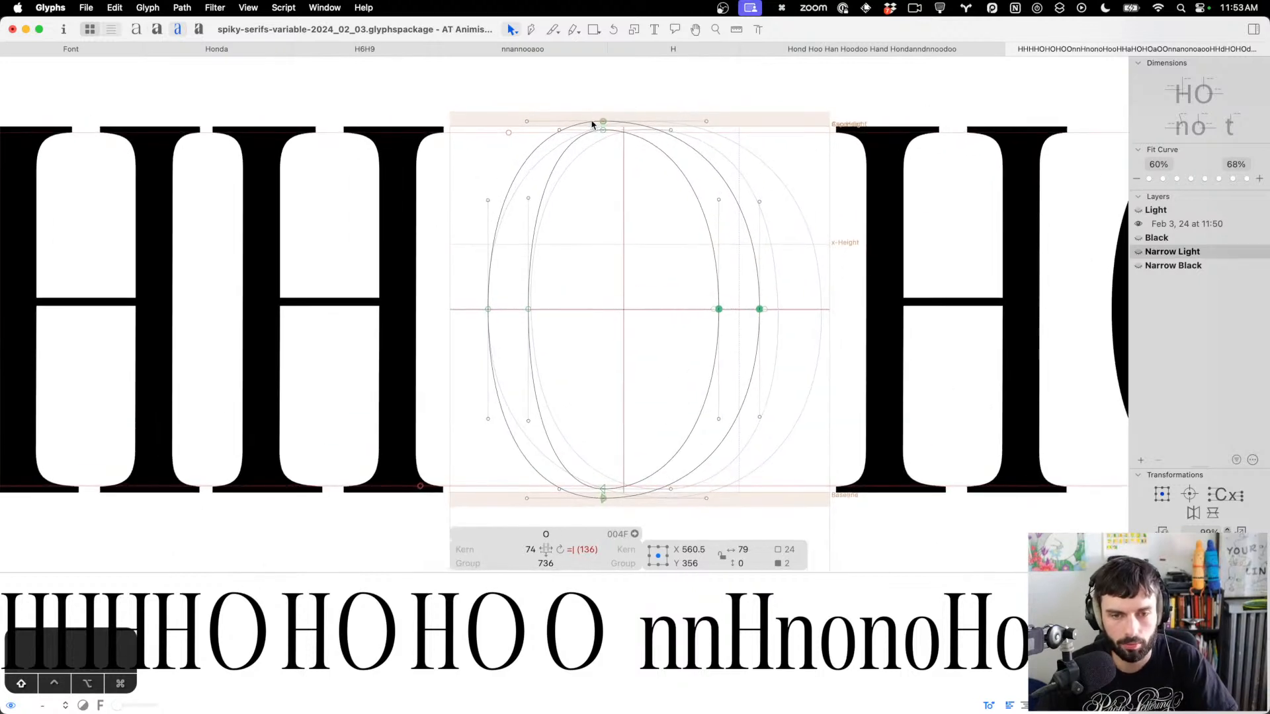
{"action": "key", "text": "shift+Left"}
{"action": "key", "text": "shift+Left"}
{"action": "key", "text": "shift+Left"}
{"action": "key", "text": "shift+Left"}
{"action": "key", "text": "shift+Left"}
{"action": "key", "text": "shift+Left"}
{"action": "key", "text": "shift+Left"}
{"action": "key", "text": "shift+Left"}
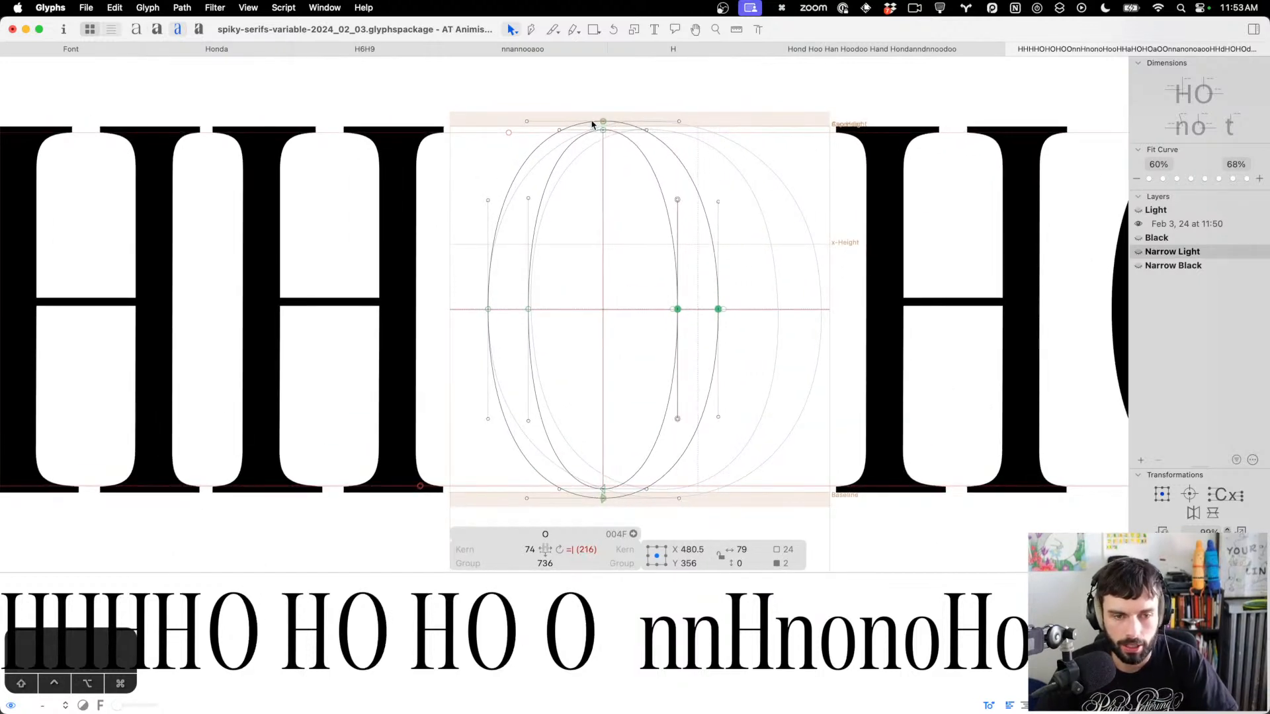
Tighten the Narrow Light O's spacing so both sidebearings are 64
{"action": "key", "text": "t"}
{"action": "key", "text": "ctrl+alt+shift+Left"}
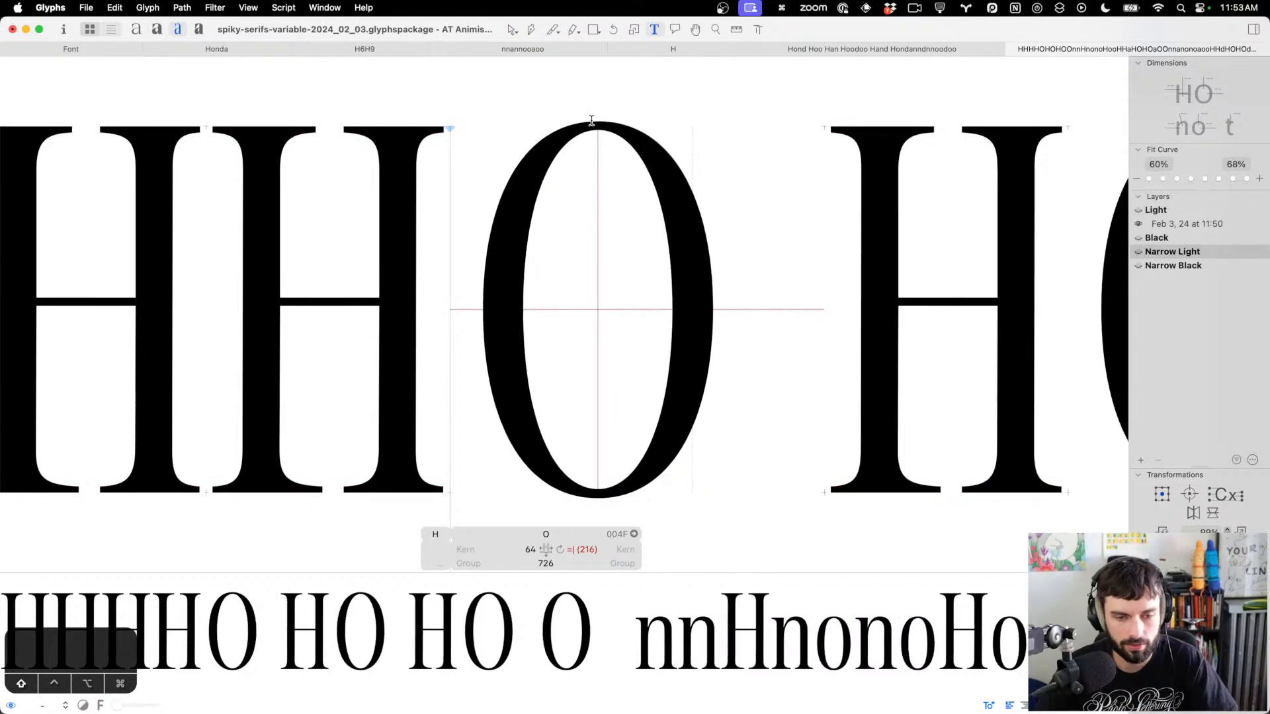
{"action": "type", "text": "t"}
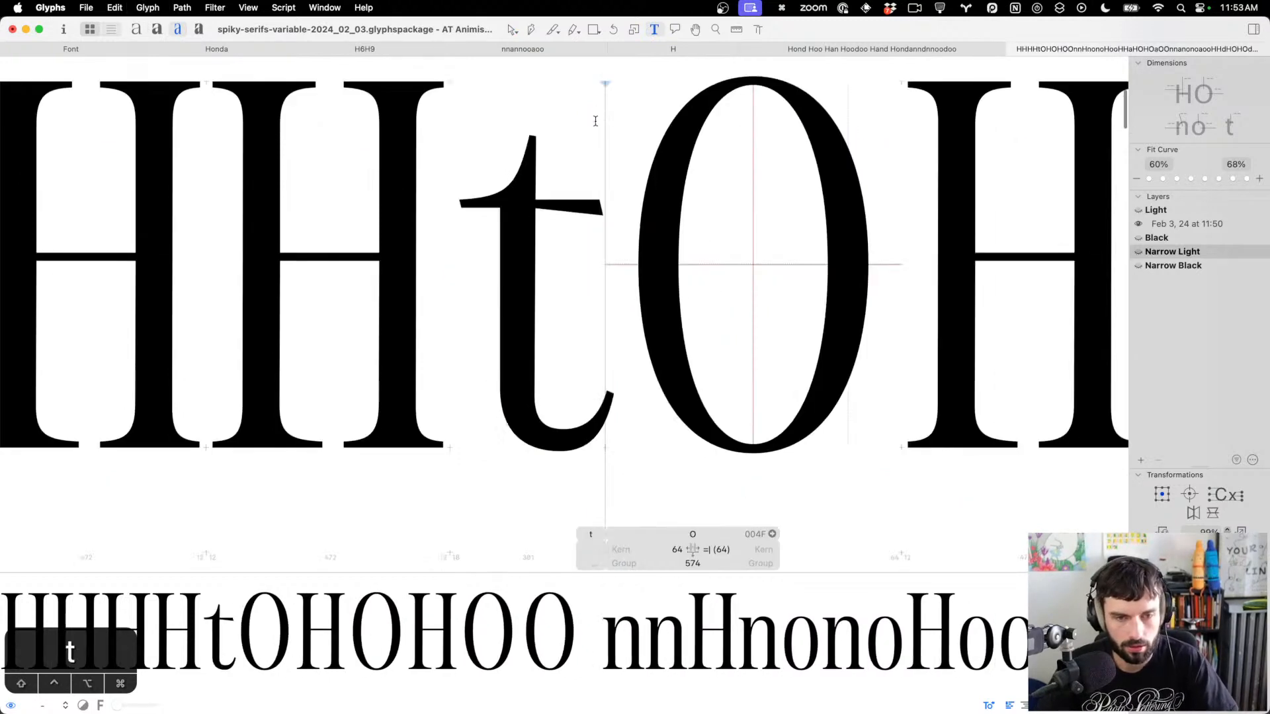
{"action": "key", "text": "BackSpace"}
{"action": "double_click", "coordinate": [595, 121]}
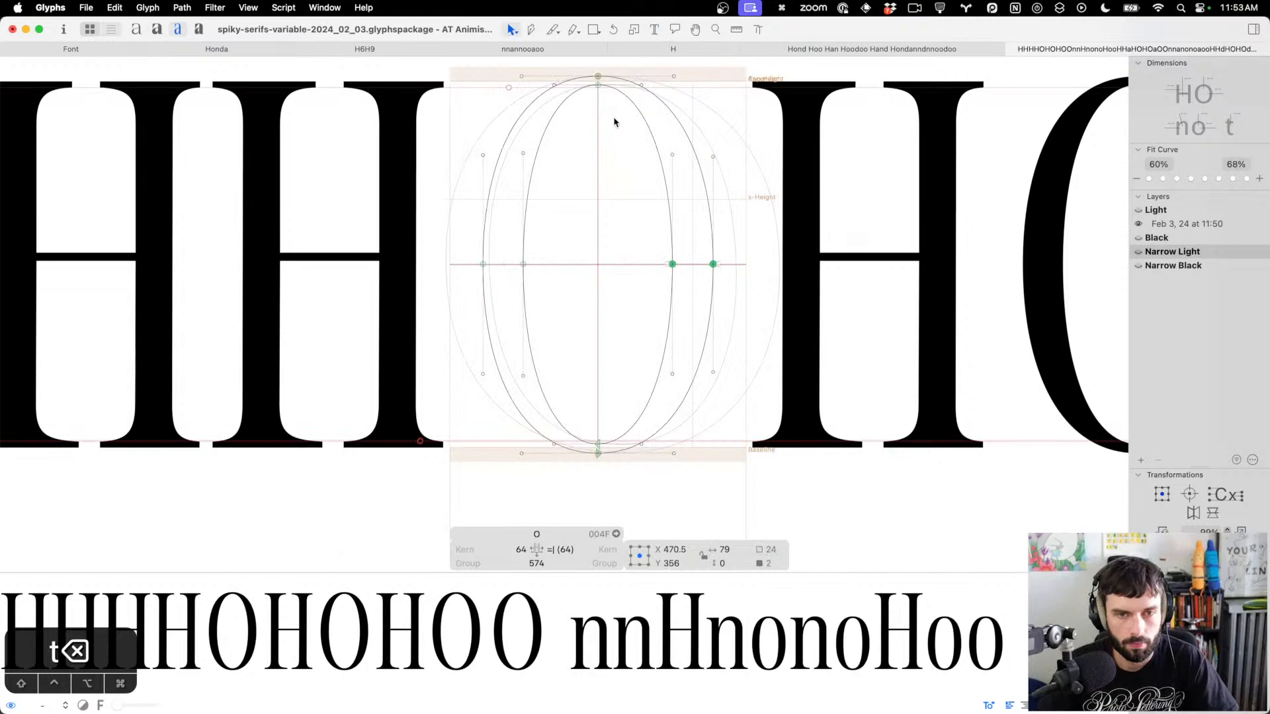
{"action": "scroll", "coordinate": [639, 155], "scroll_direction": "down", "scroll_amount": 5}
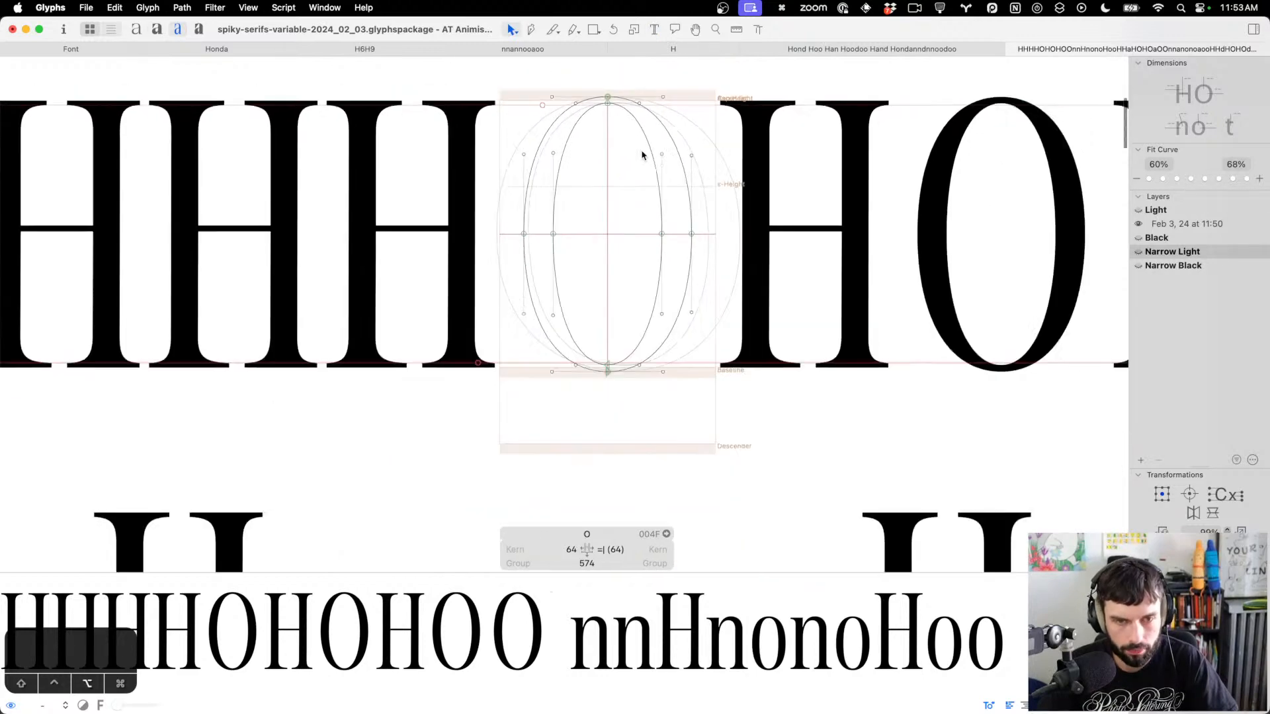
Lengthen the vertical handles on the sides of the Narrow Light O and check the shape in the spacing string
{"action": "left_click_drag", "start_coordinate": [702, 172], "coordinate": [463, 152]}
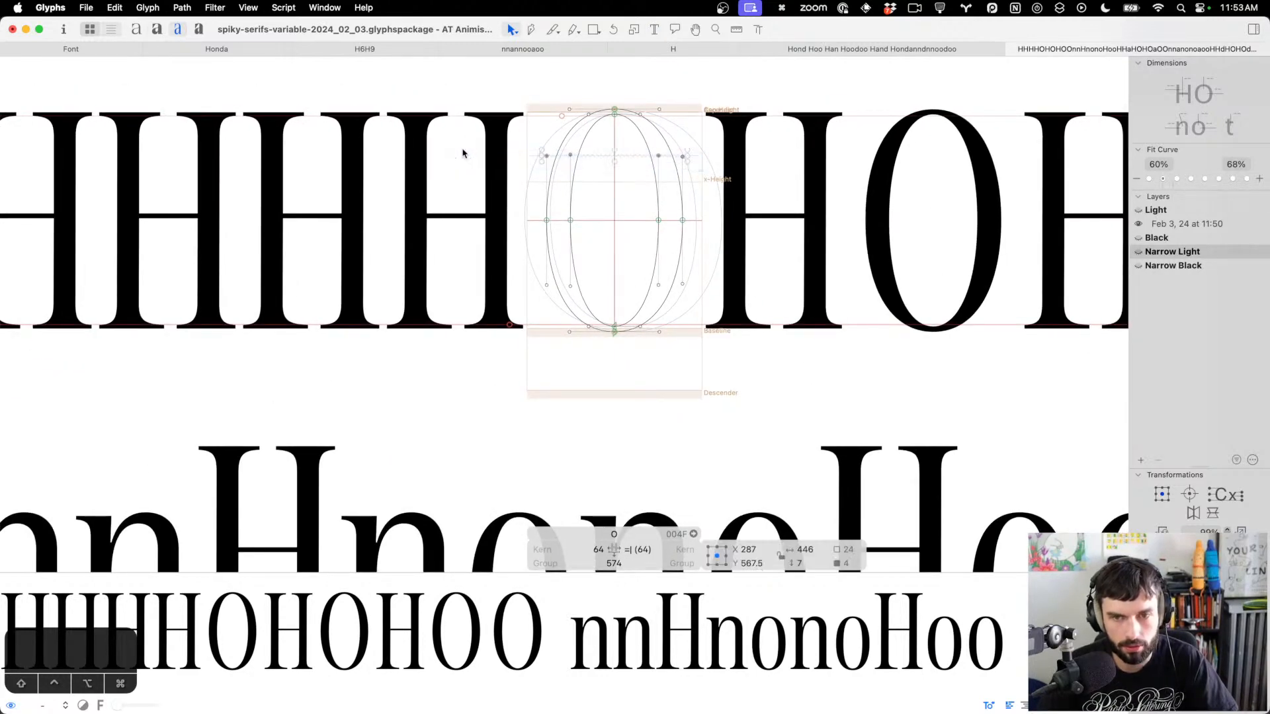
{"action": "key", "text": "ctrl+alt+shift+Up"}
{"action": "key", "text": "ctrl+alt+shift+Up"}
{"action": "key", "text": "t"}
{"action": "scroll", "coordinate": [589, 241], "scroll_direction": "down", "scroll_amount": 5}
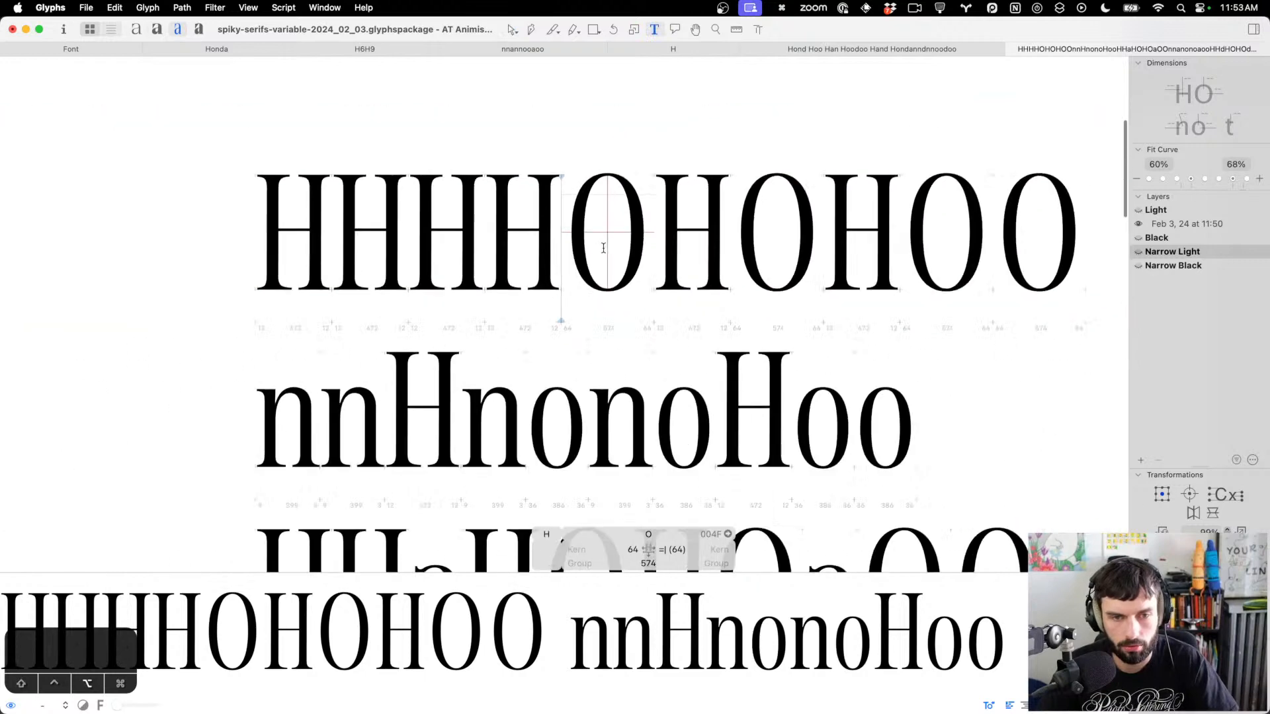
{"action": "scroll", "coordinate": [634, 247], "scroll_direction": "up", "scroll_amount": 5}
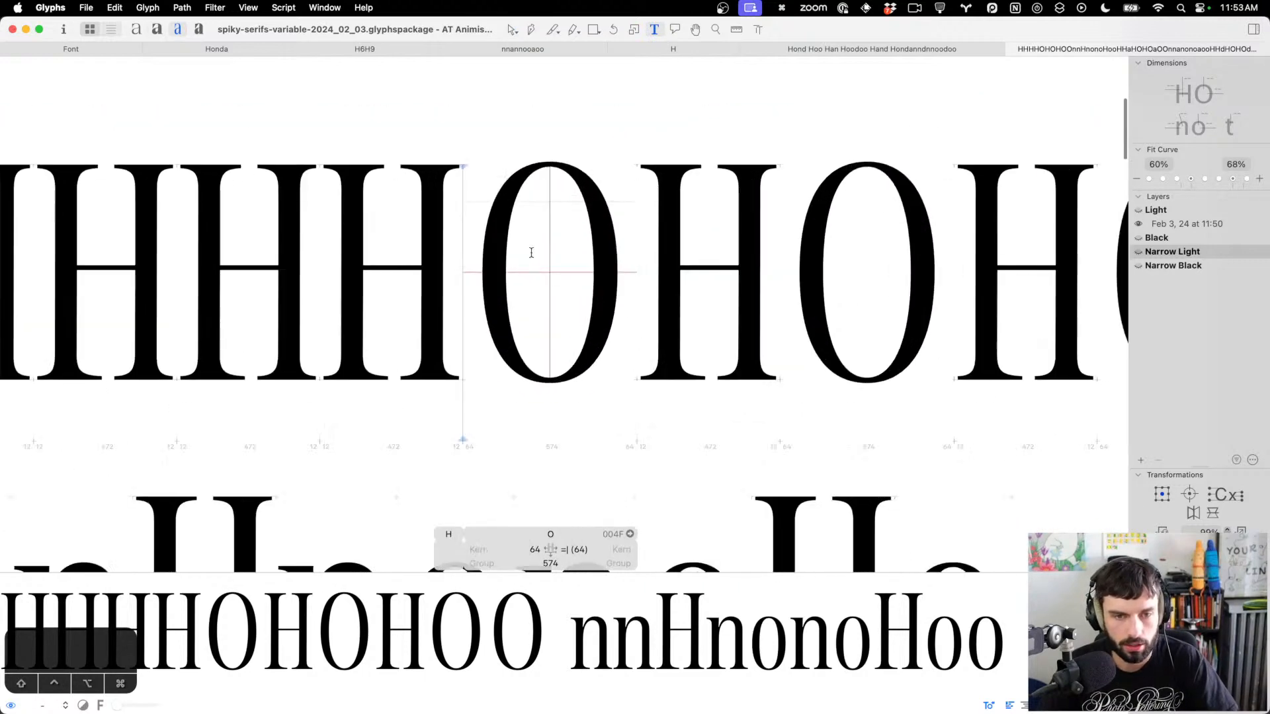
Narrow the Narrow Light O by moving its left extremes to a left sidebearing of 84 and its right extremes to center X 440.5
{"action": "double_click", "coordinate": [530, 252]}
{"action": "left_click_drag", "start_coordinate": [534, 266], "coordinate": [421, 309]}
{"action": "key", "text": "ctrl+alt+shift+Right"}
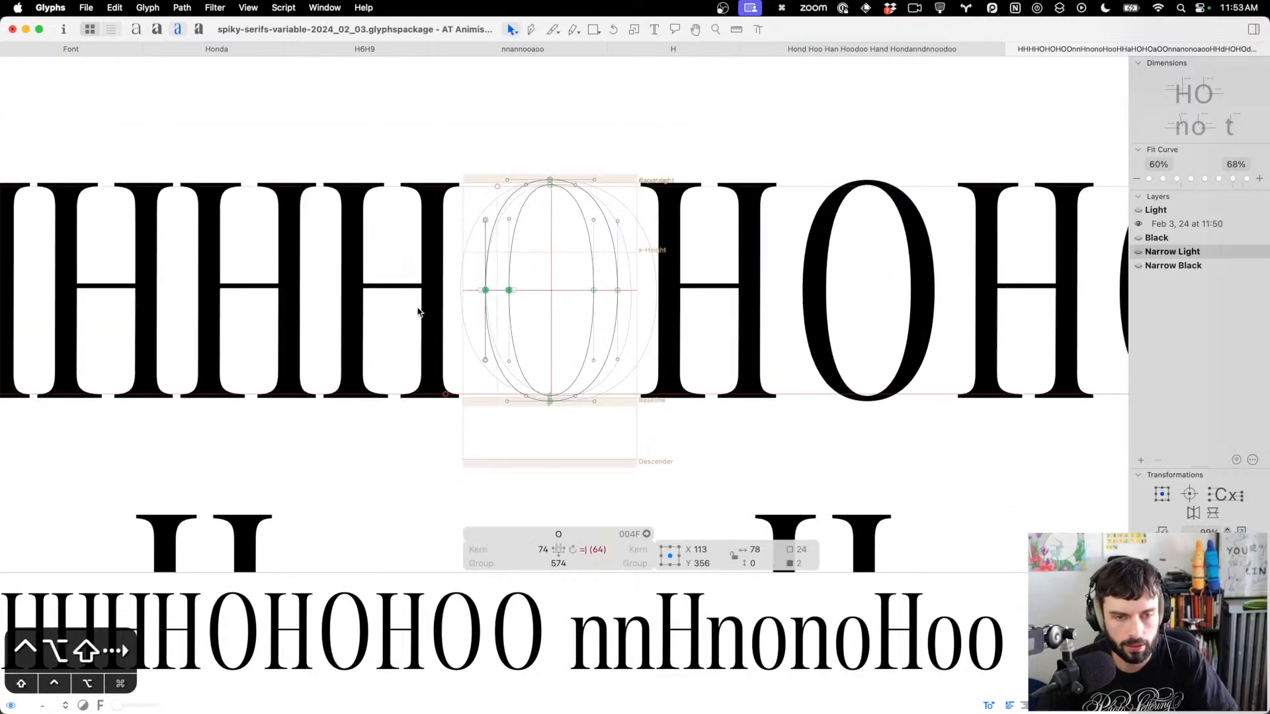
{"action": "key", "text": "ctrl+alt+shift+Right"}
{"action": "left_click_drag", "start_coordinate": [553, 269], "coordinate": [636, 306]}
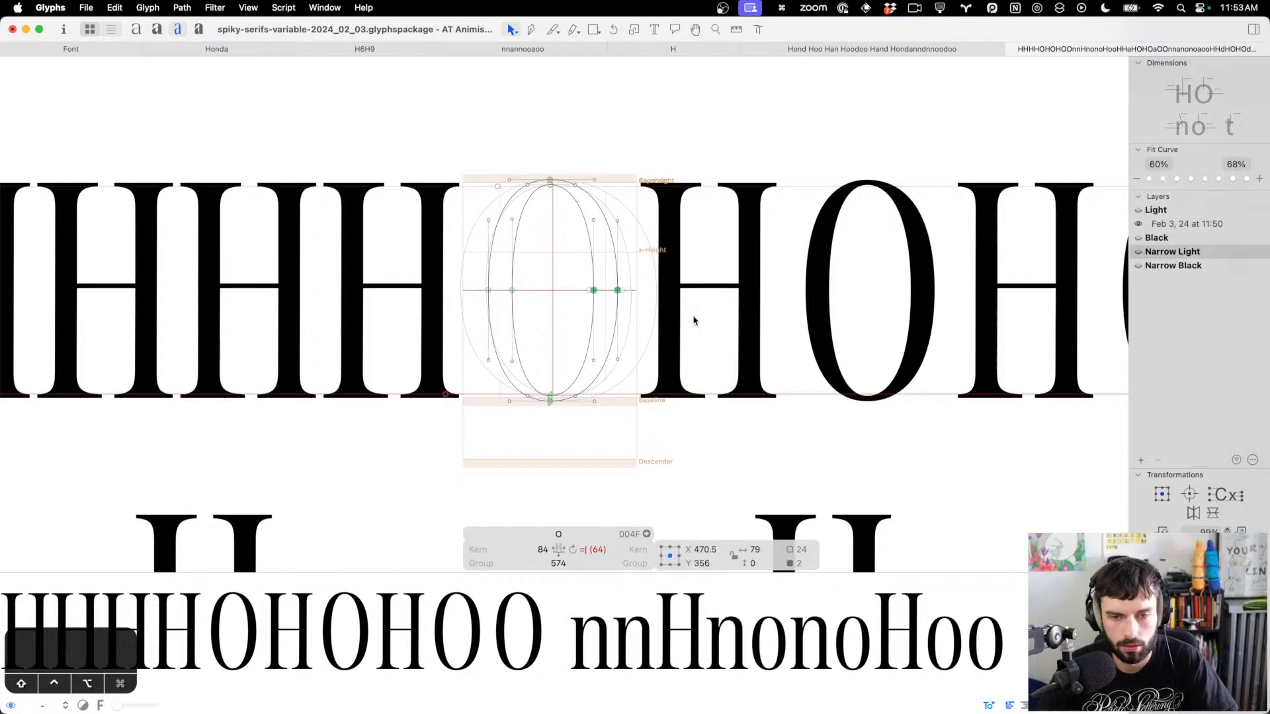
{"action": "key", "text": "shift+Left"}
{"action": "key", "text": "ctrl+alt+shift+Left"}
{"action": "key", "text": "shift+Left"}
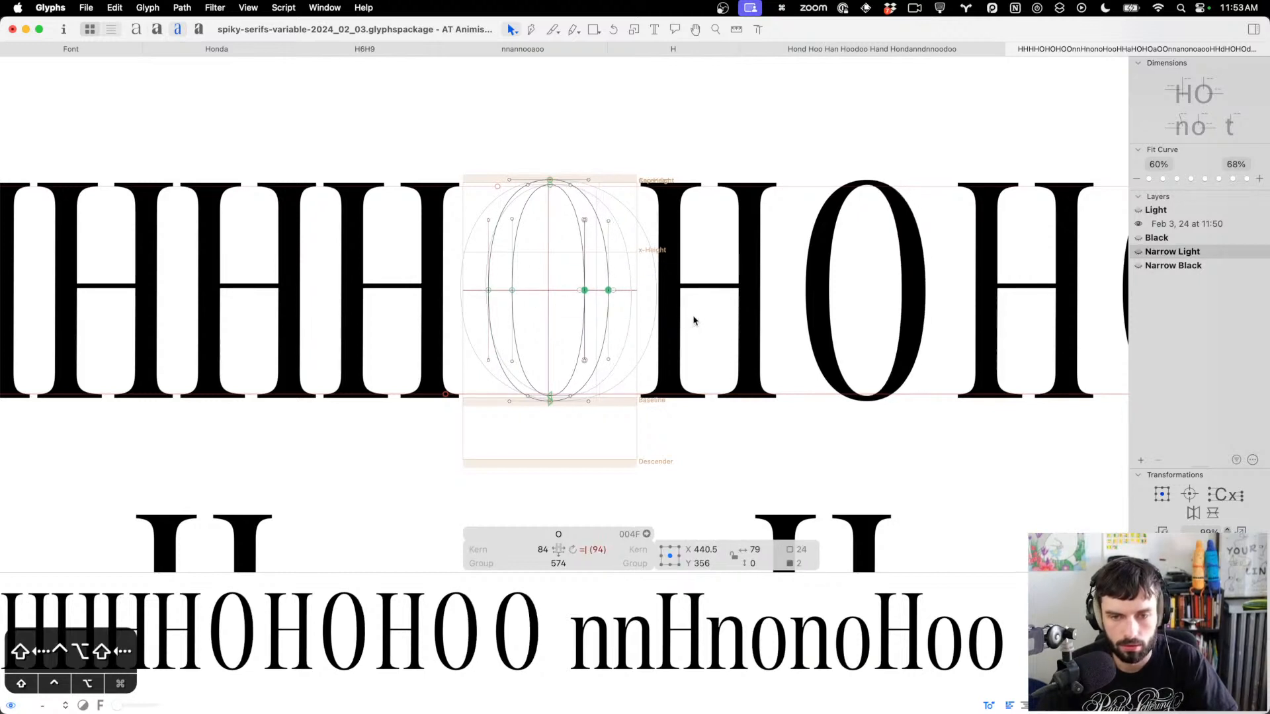
Center the Narrow Light O's top and bottom points on X 282 and lengthen the inner bottom curve's right handle to 80 units
{"action": "left_click_drag", "start_coordinate": [559, 425], "coordinate": [544, 133]}
{"action": "key", "text": "ctrl+alt+Left"}
{"action": "key", "text": "ctrl+alt+Left"}
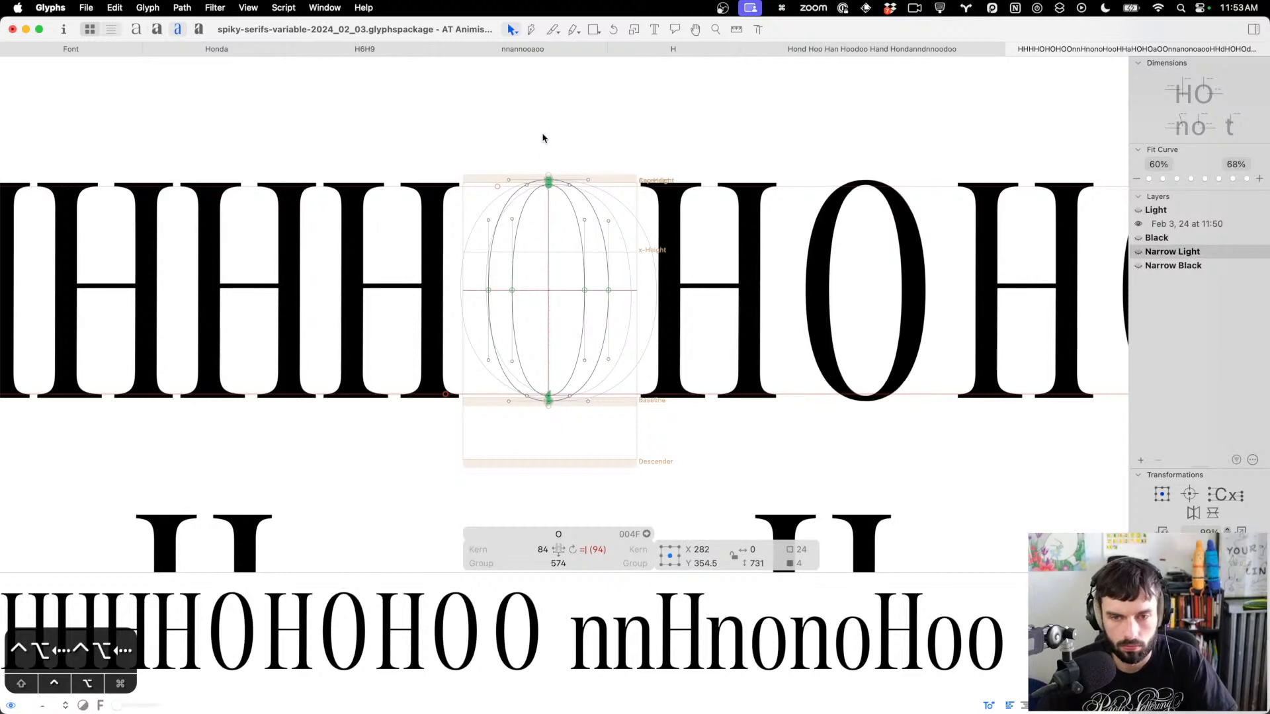
{"action": "left_click", "coordinate": [630, 373]}
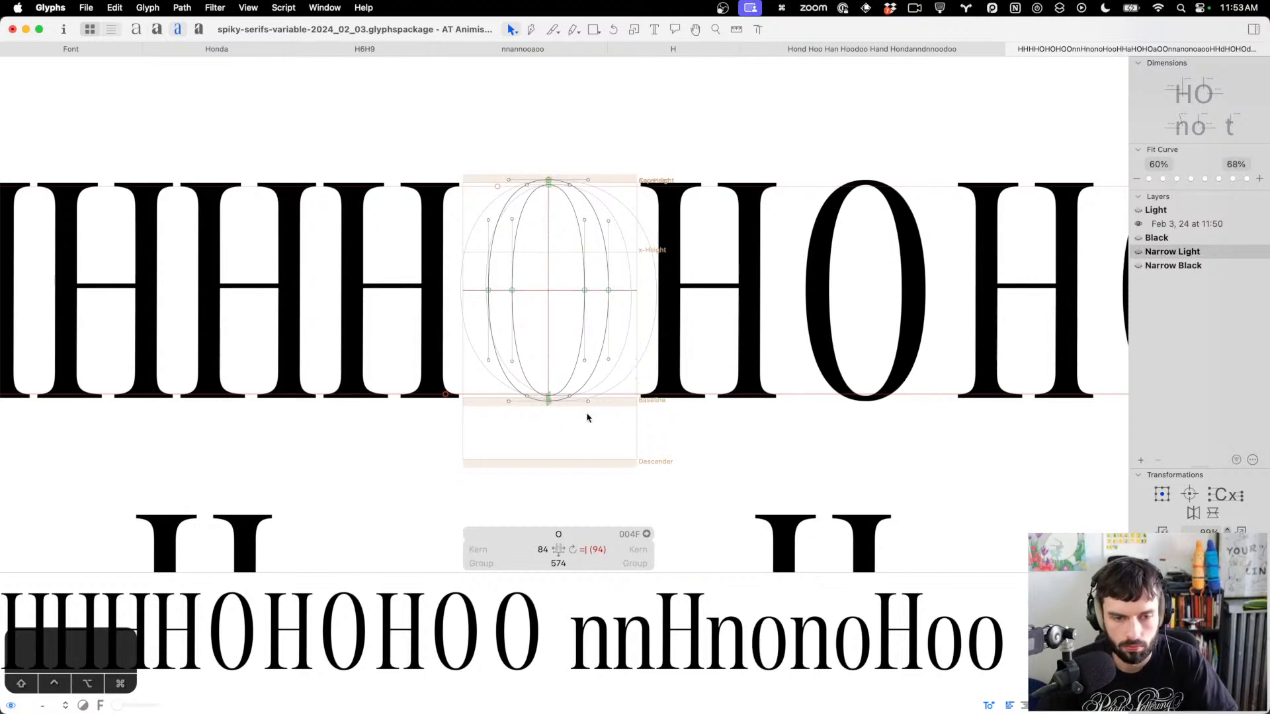
{"action": "left_click_drag", "start_coordinate": [587, 414], "coordinate": [563, 381]}
{"action": "key", "text": "ctrl+alt+shift+Right"}
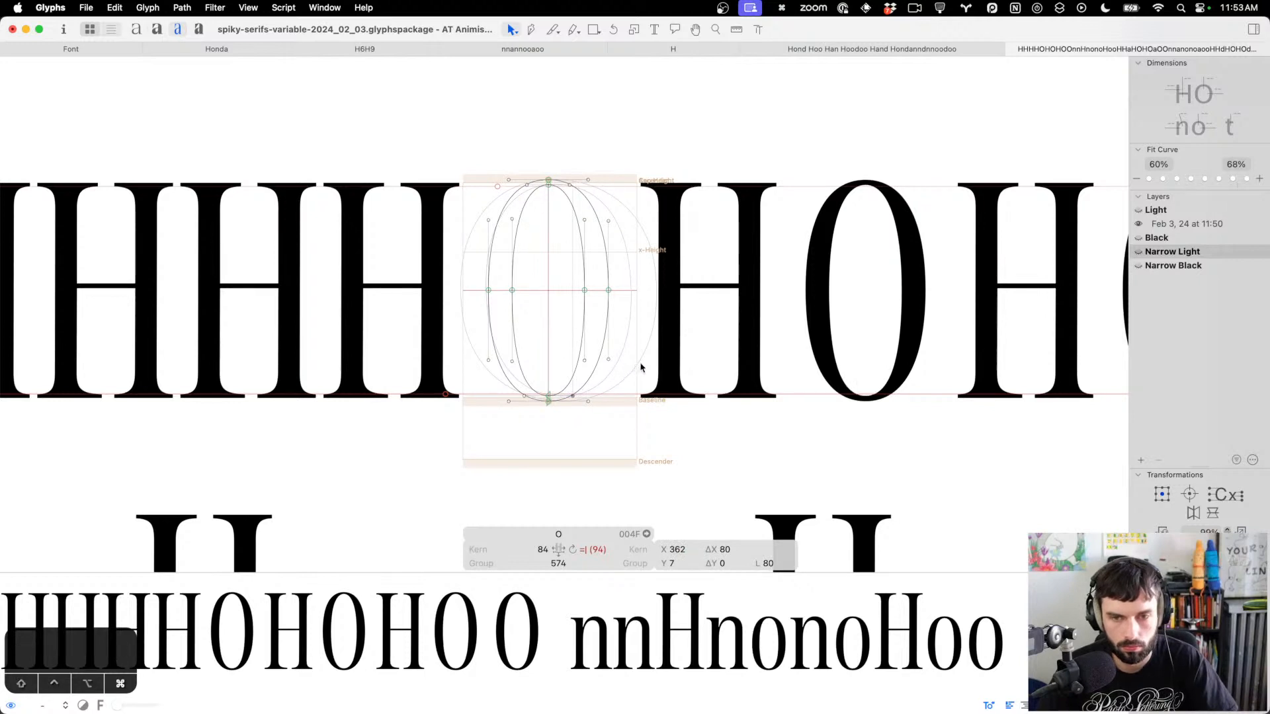
Set both sidebearings of the narrowed Narrow Light O to 54
{"action": "key", "text": "t"}
{"action": "key", "text": "ctrl+shift+Left"}
{"action": "key", "text": "ctrl+shift+Left"}
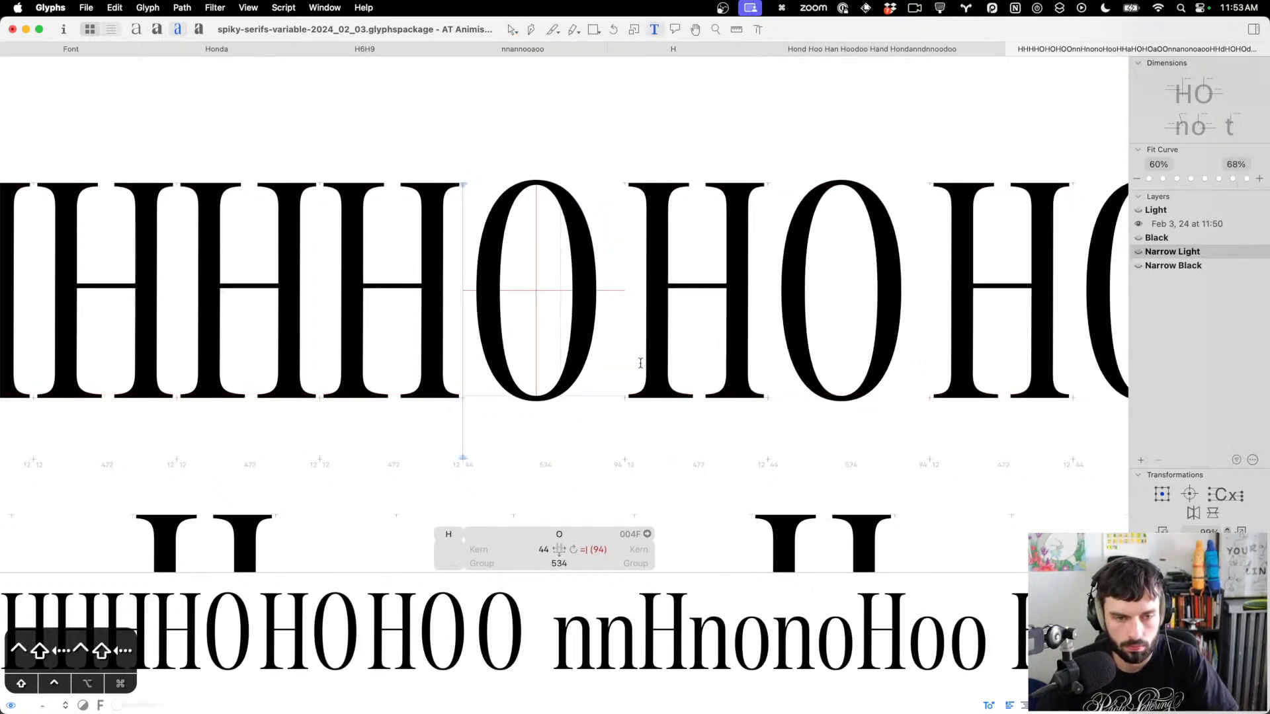
{"action": "key", "text": "super+shift+Left"}
{"action": "key", "text": "super+shift+Left"}
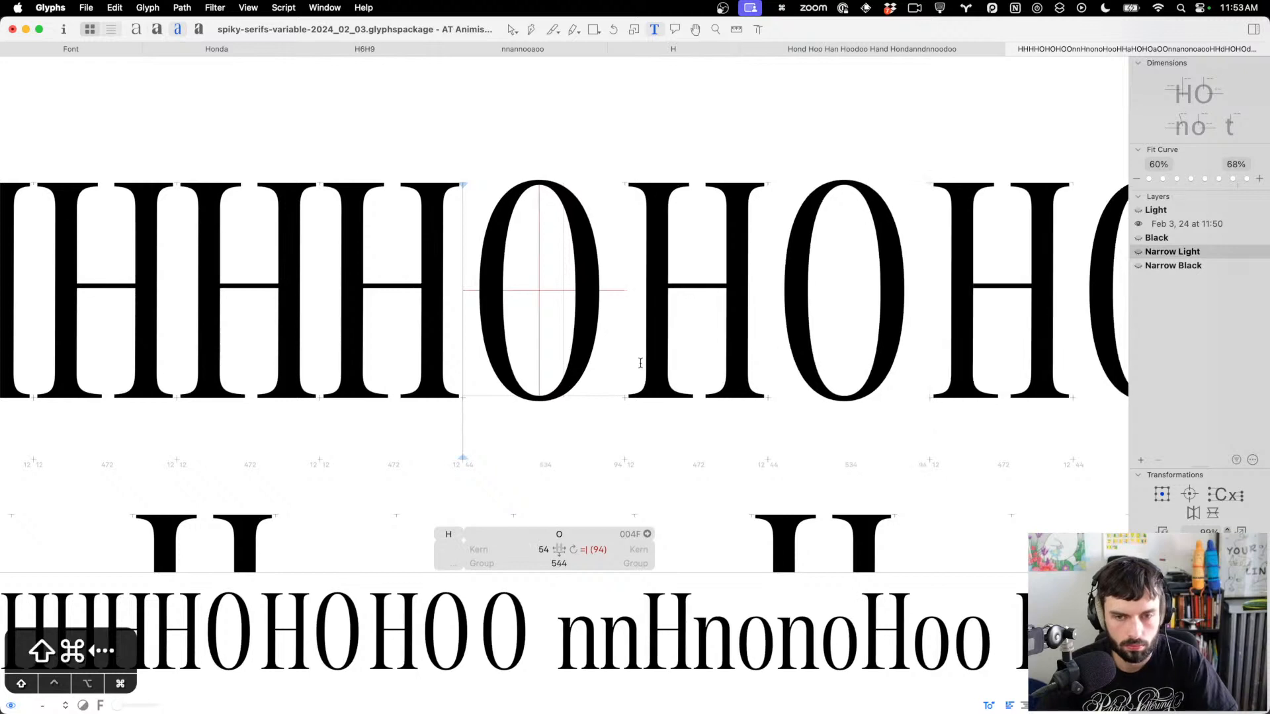
{"action": "scroll", "coordinate": [641, 363], "scroll_direction": "down", "scroll_amount": 5}
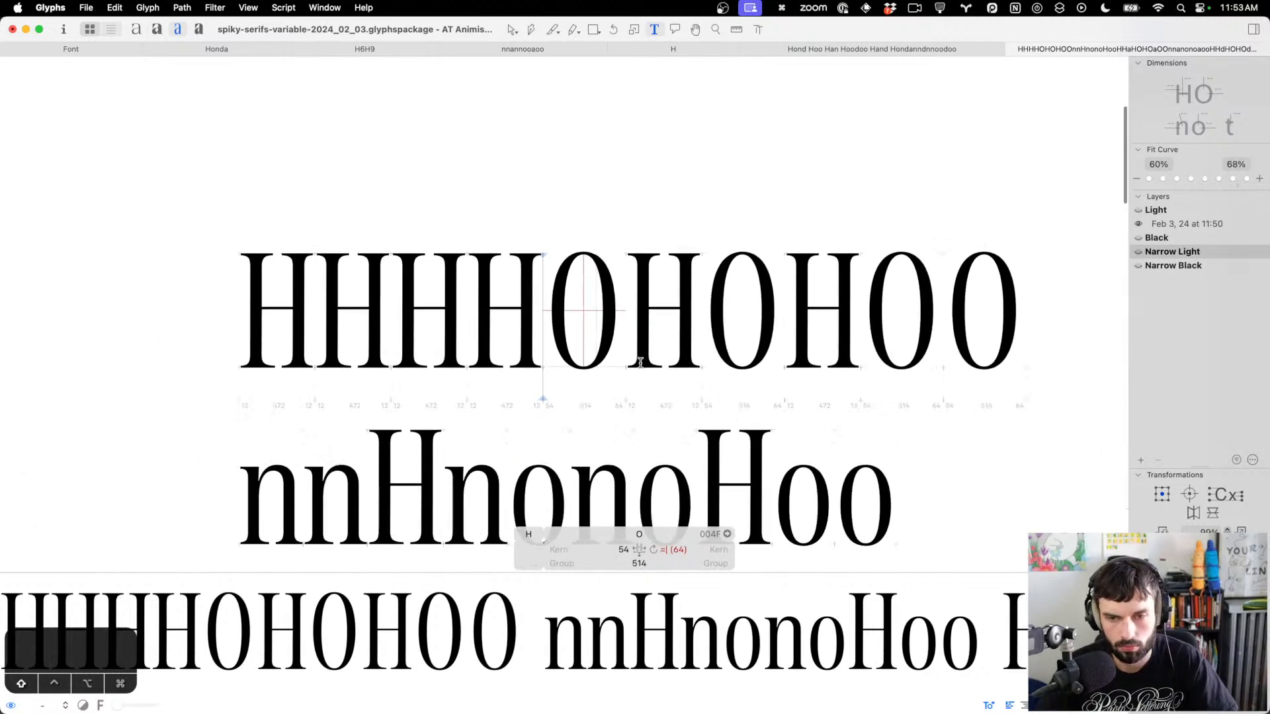
{"action": "key", "text": "super+shift+Left"}
{"action": "scroll", "coordinate": [640, 363], "scroll_direction": "down", "scroll_amount": 4}
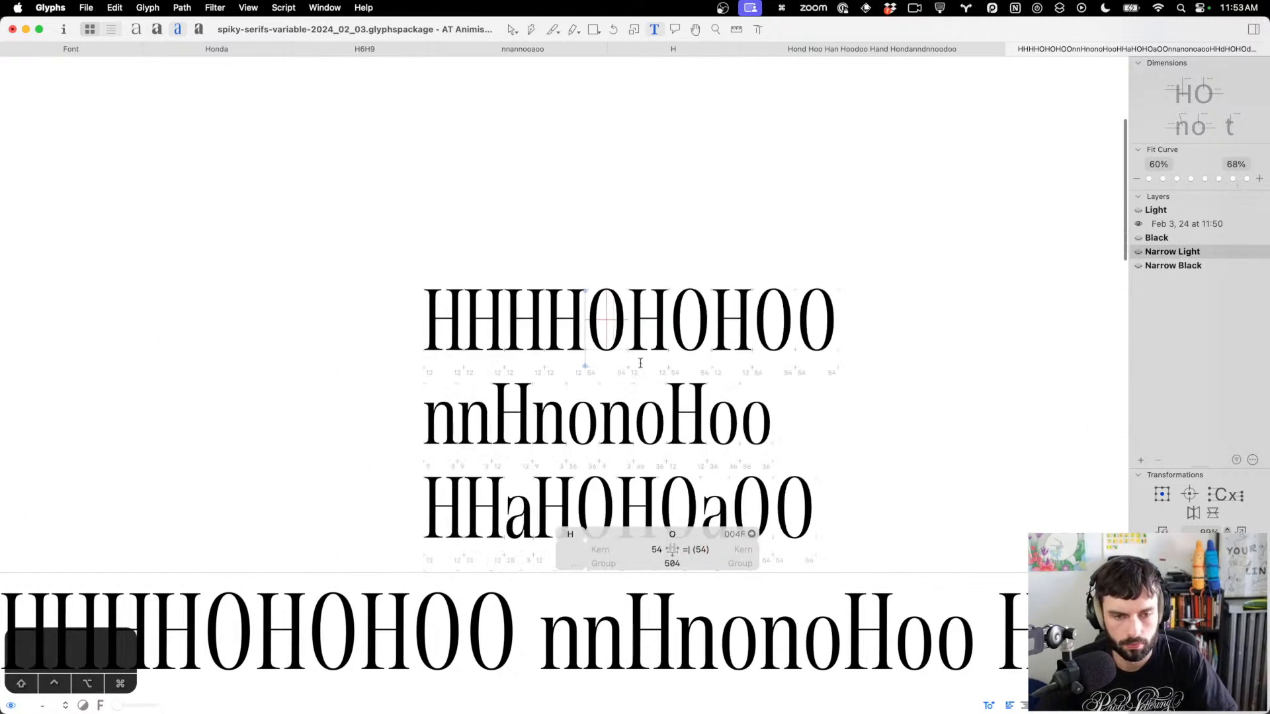
Add a new first line reading HHHOOO to the spacing text and place the cursor before its last O
{"action": "key", "text": "Up"}
{"action": "key", "text": "Return"}
{"action": "key", "text": "Up"}
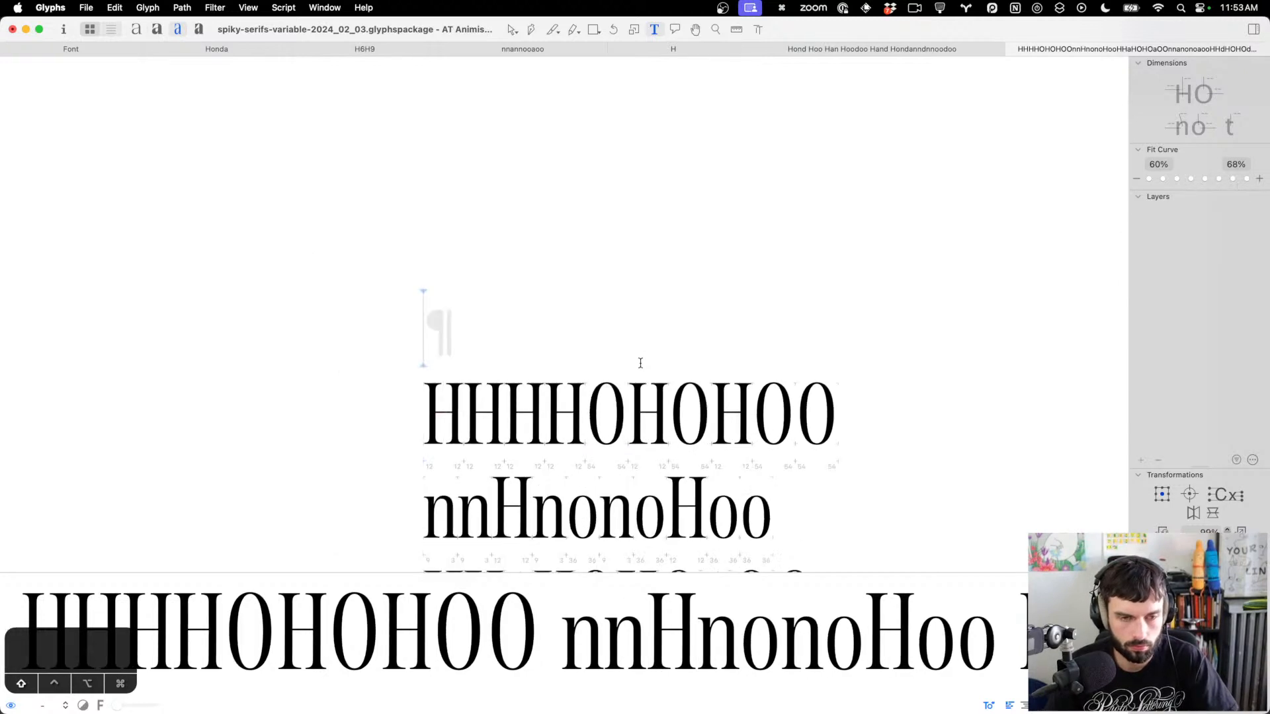
{"action": "type", "text": "HHHOOO"}
{"action": "key", "text": "Left"}
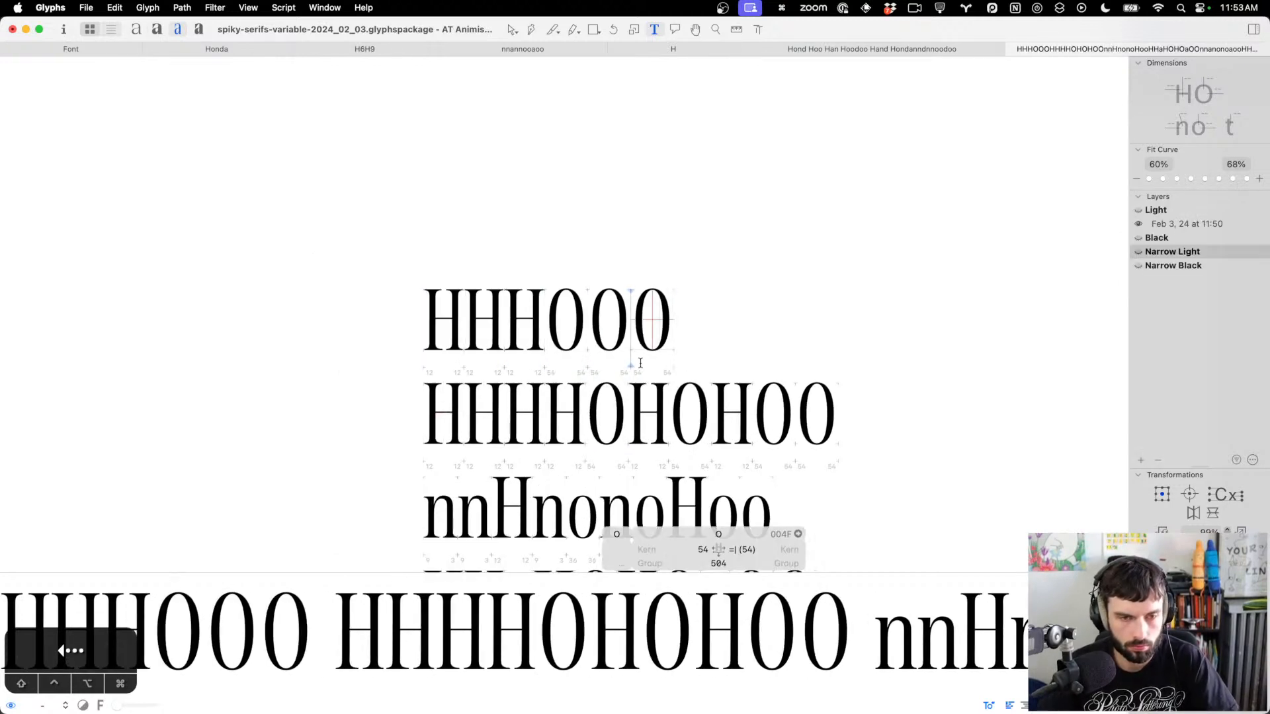
Set both sidebearings of the Narrow Light O to 47 and review the spacing across the test lines
{"action": "key", "text": "ctrl+shift+Left"}
{"action": "key", "text": "shift+super+Left"}
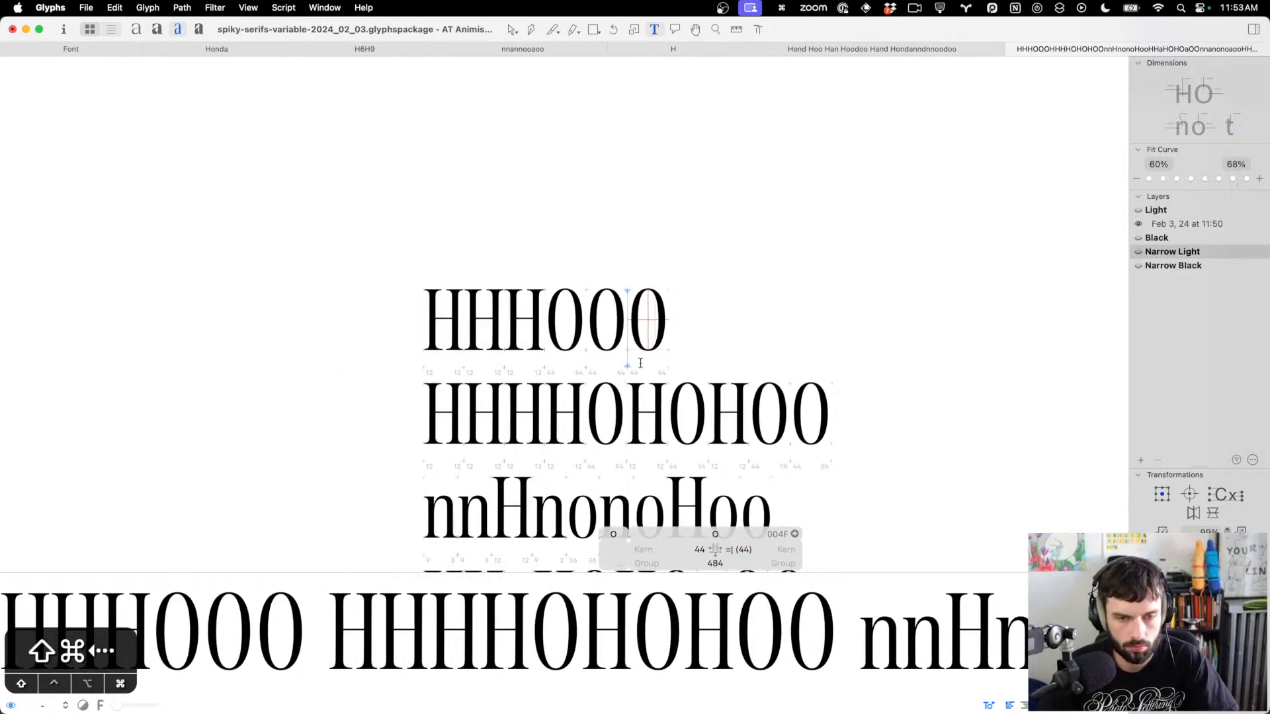
{"action": "key", "text": "ctrl+Right"}
{"action": "key", "text": "ctrl+Right"}
{"action": "key", "text": "ctrl+Right"}
{"action": "key", "text": "super+Right"}
{"action": "key", "text": "super+Right"}
{"action": "key", "text": "super+Right"}
{"action": "scroll", "coordinate": [643, 361], "scroll_direction": "down", "scroll_amount": 2}
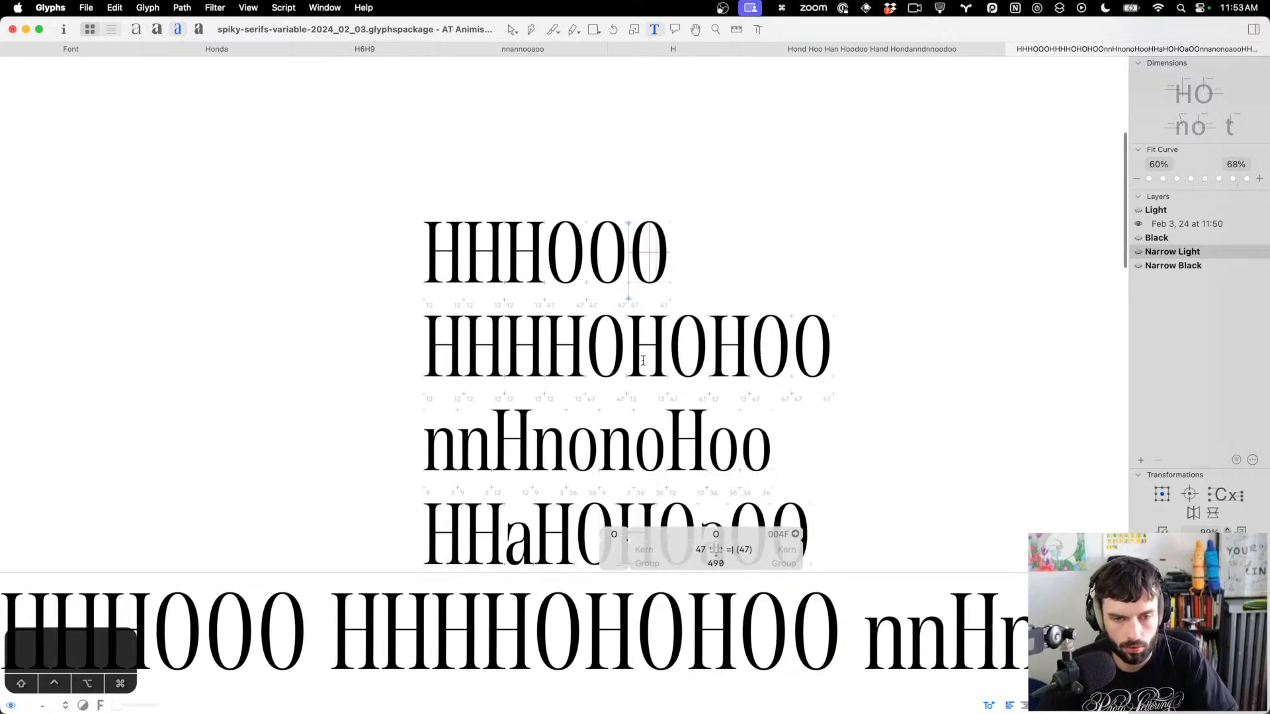
{"action": "scroll", "coordinate": [865, 321], "scroll_direction": "down", "scroll_amount": 5}
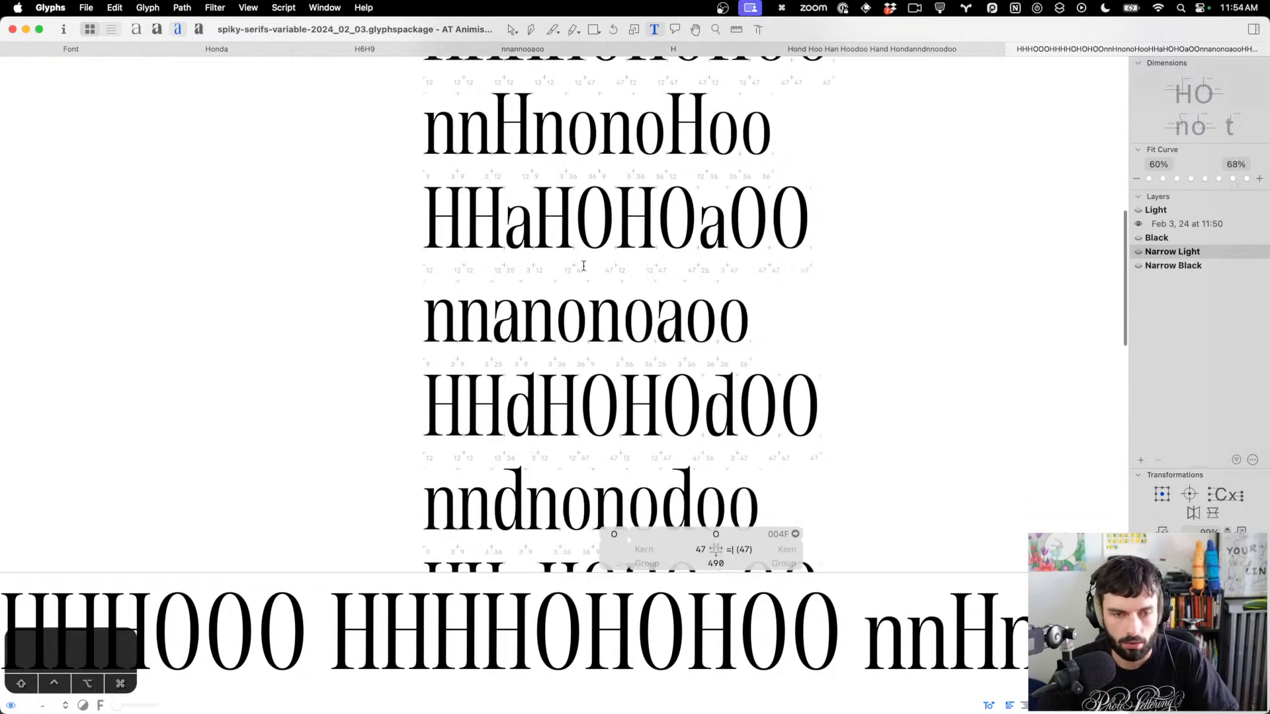
{"action": "scroll", "coordinate": [583, 266], "scroll_direction": "up", "scroll_amount": 5}
Replace the Narrow Black master's O outline with a copy of the Black O outline
{"action": "key", "text": "super+4"}
{"action": "scroll", "coordinate": [460, 246], "scroll_direction": "up", "scroll_amount": 2}
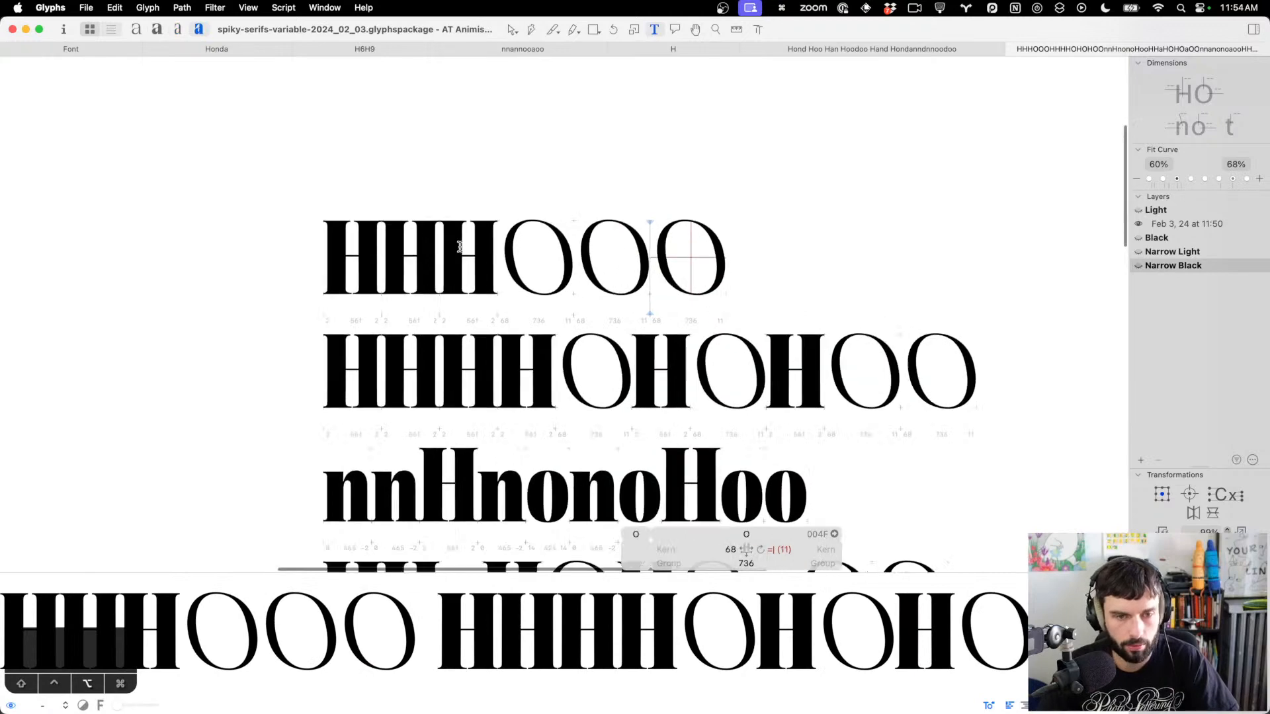
{"action": "scroll", "coordinate": [460, 246], "scroll_direction": "up", "scroll_amount": 2}
{"action": "double_click", "coordinate": [568, 258]}
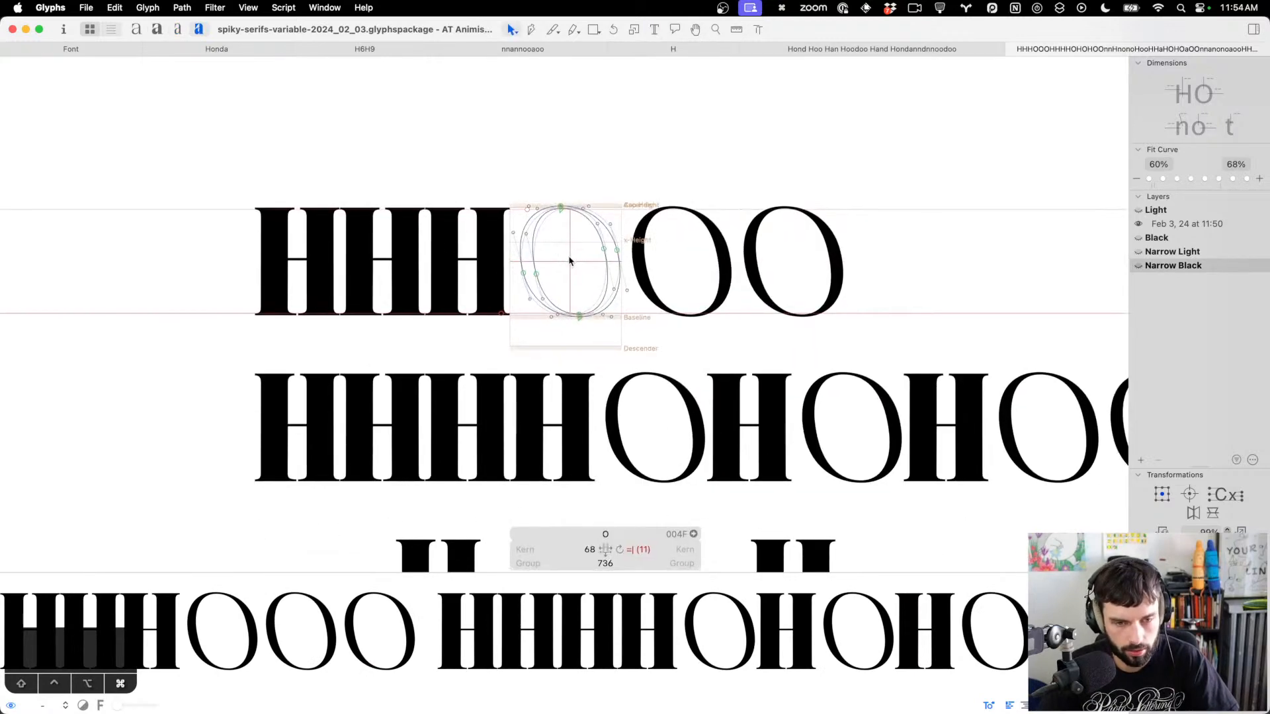
{"action": "key", "text": "super+alt+c"}
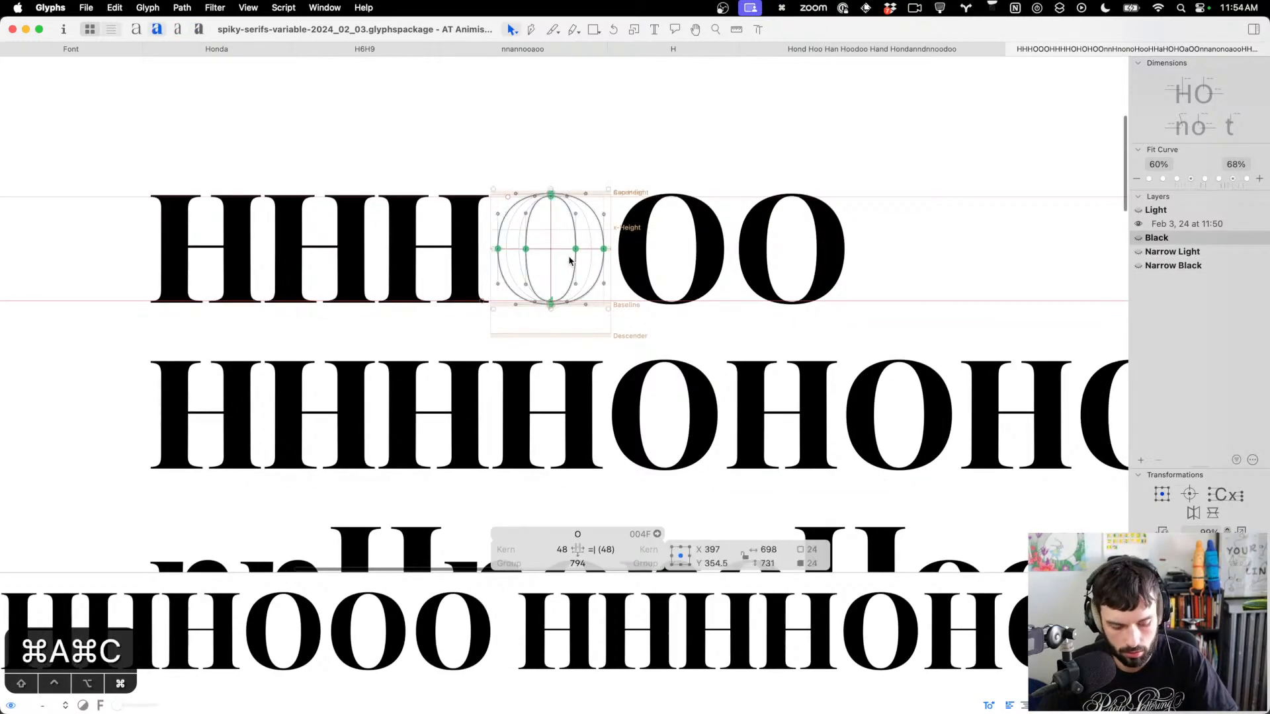
{"action": "scroll", "coordinate": [559, 271], "scroll_direction": "up", "scroll_amount": 4}
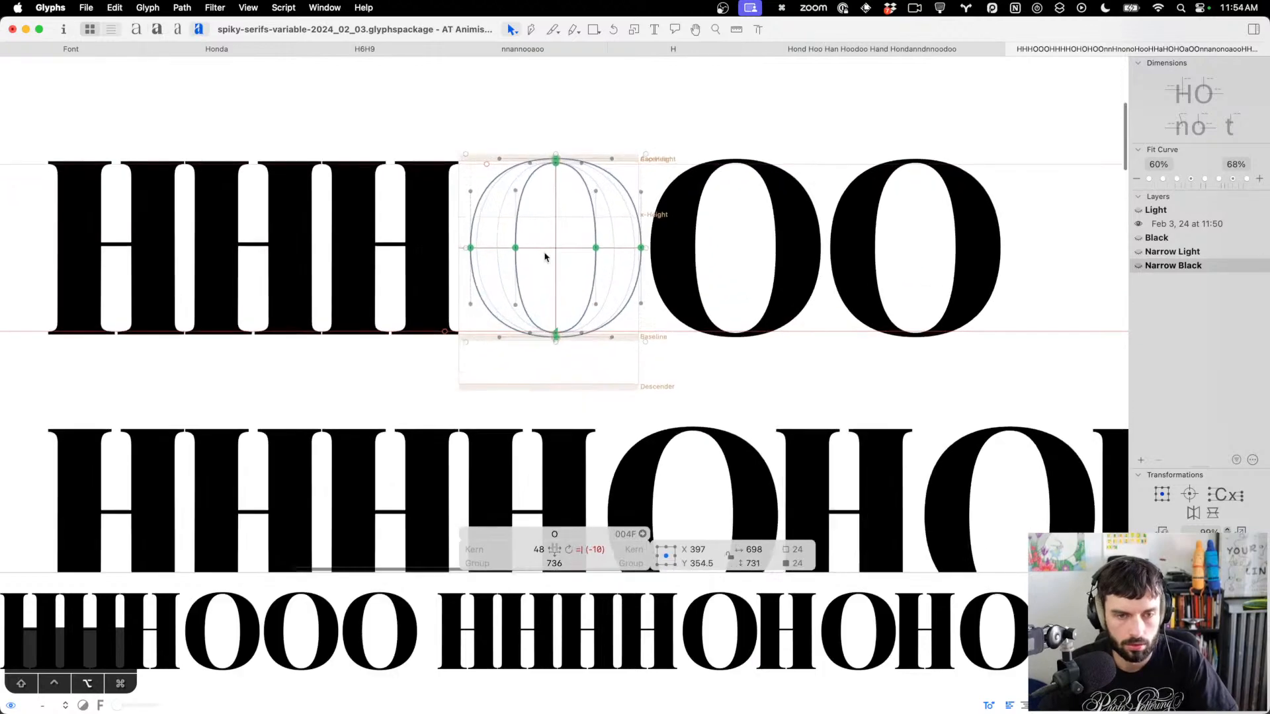
Move the Narrow Black O's left inner and outer extremes rightward to a left sidebearing of 98
{"action": "left_click_drag", "start_coordinate": [549, 283], "coordinate": [247, 201]}
{"action": "key", "text": "ctrl+alt+shift+Right"}
{"action": "key", "text": "ctrl+alt+shift+Right"}
{"action": "key", "text": "ctrl+alt+shift+Right"}
{"action": "key", "text": "ctrl+alt+shift+Right"}
{"action": "key", "text": "ctrl+alt+shift+Right"}
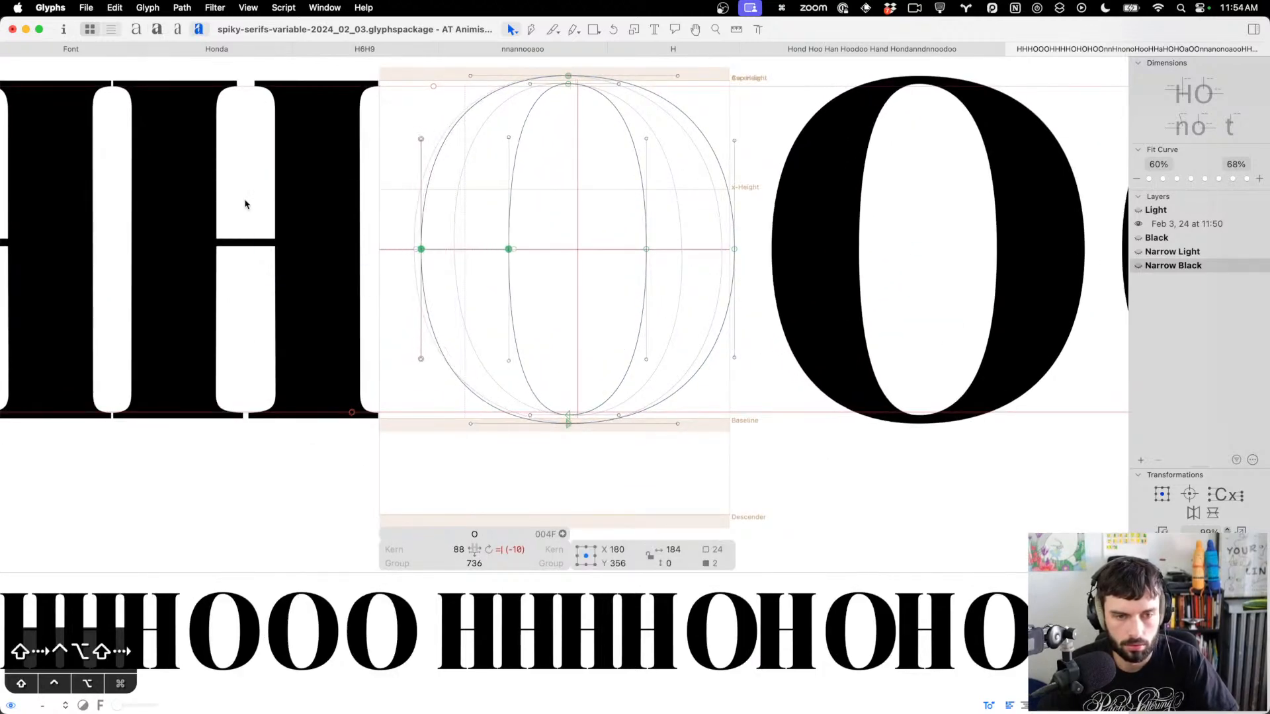
Move the Narrow Black O's right inner and outer extremes leftward together to a center of X 553.5
{"action": "left_click_drag", "start_coordinate": [586, 208], "coordinate": [907, 283]}
{"action": "key", "text": "shift+Left"}
{"action": "key", "text": "ctrl+alt+shift+Left"}
{"action": "key", "text": "ctrl+alt+shift+Left"}
{"action": "key", "text": "ctrl+alt+shift+Left"}
{"action": "key", "text": "ctrl+alt+shift+Left"}
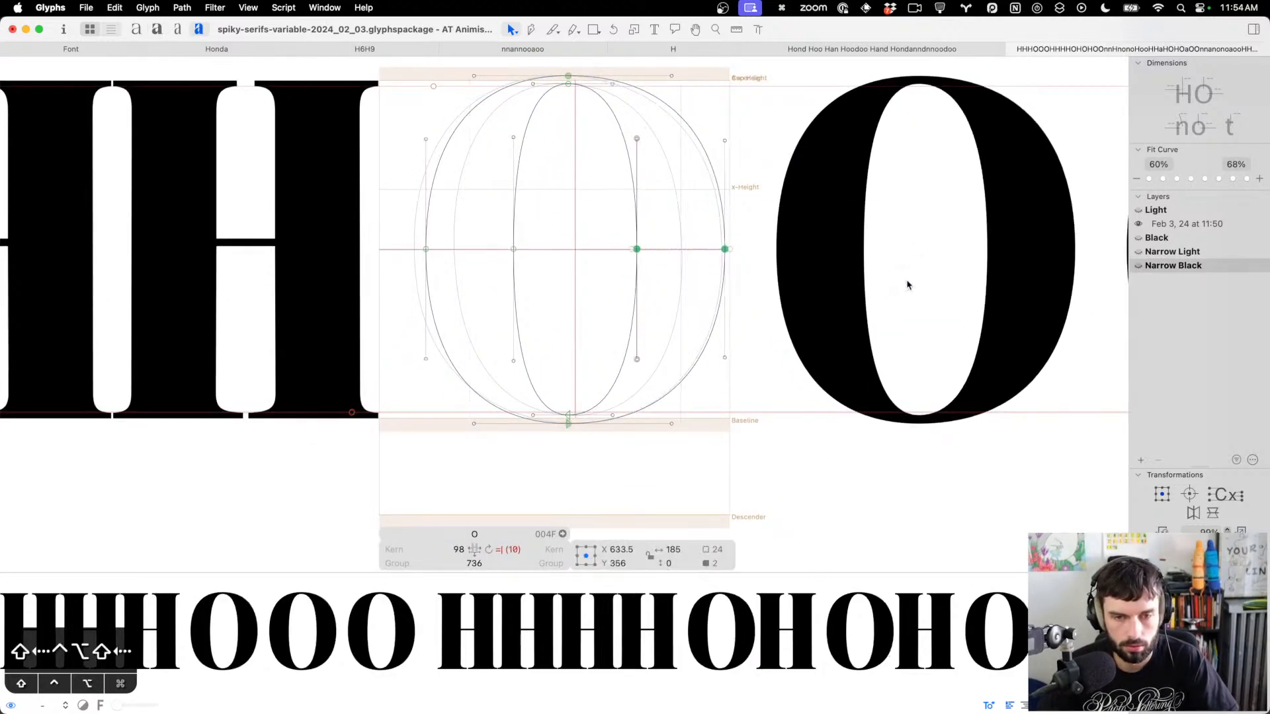
{"action": "key", "text": "ctrl+alt+shift+Left"}
{"action": "key", "text": "ctrl+alt+shift+Left"}
{"action": "key", "text": "ctrl+alt+shift+Left"}
{"action": "key", "text": "ctrl+alt+shift+Left"}
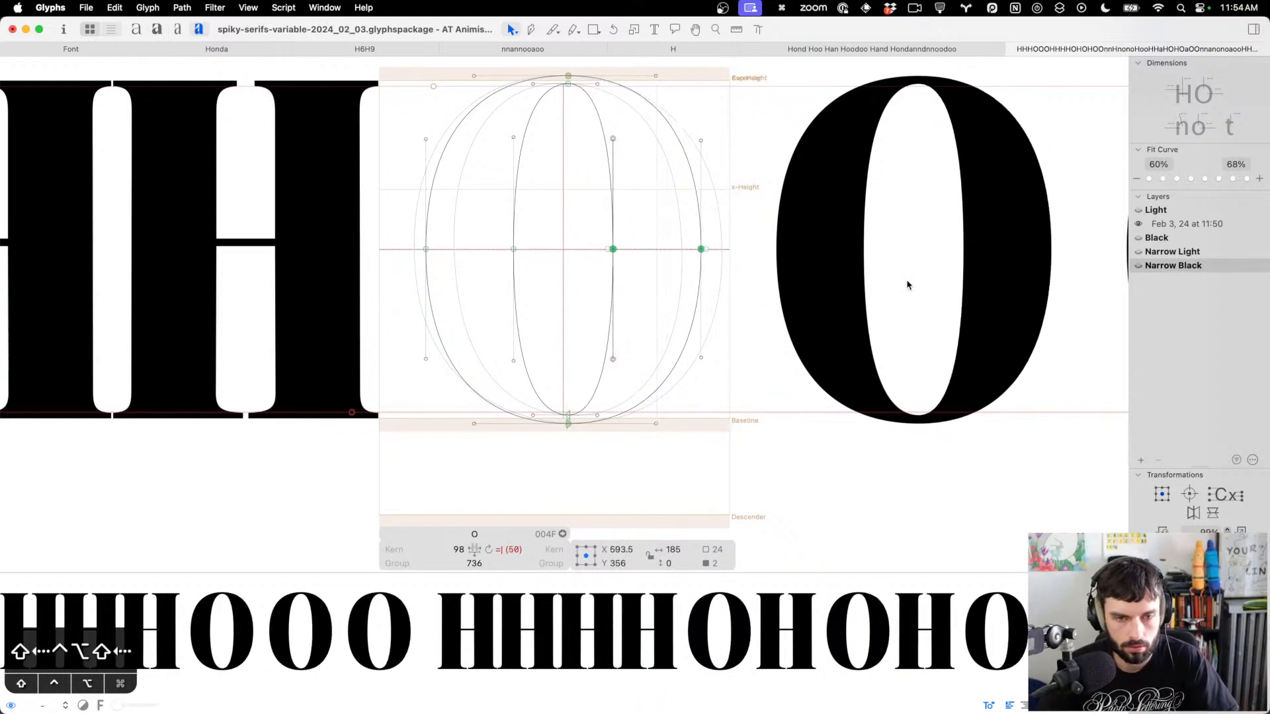
{"action": "key", "text": "ctrl+alt+shift+Left"}
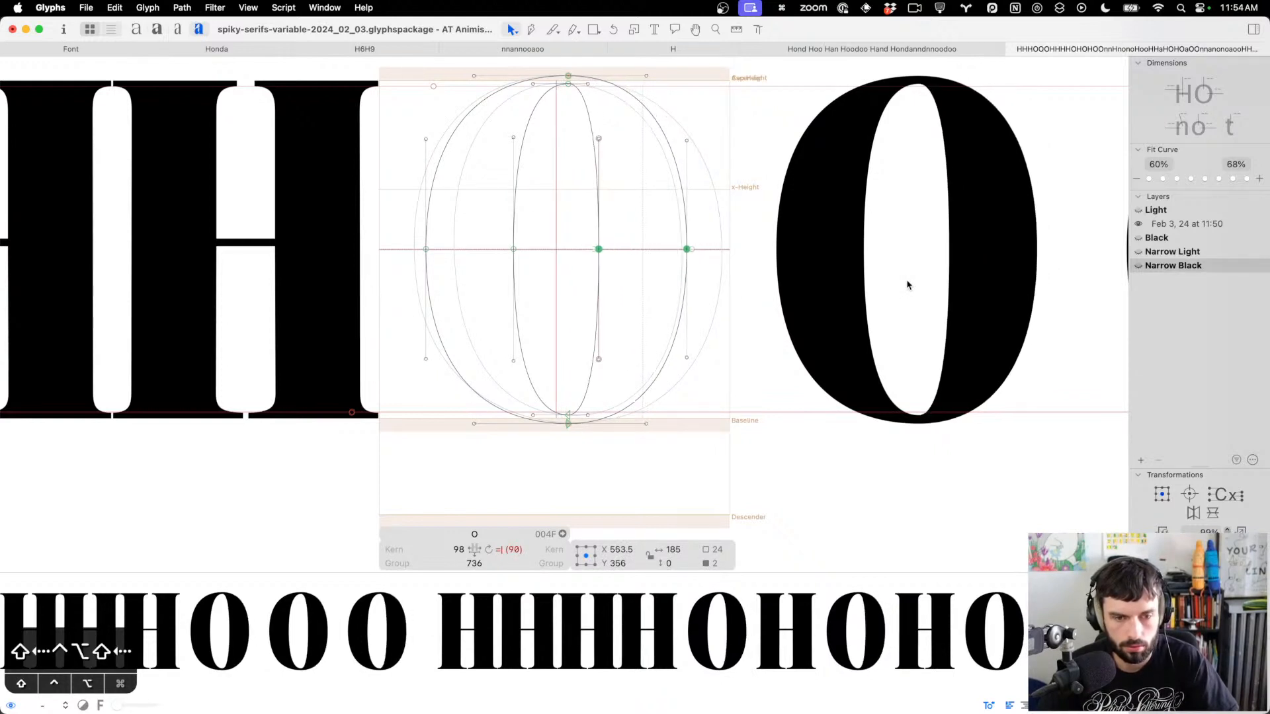
Shift the Narrow Black O's top and bottom points leftward to X 372 to center them between the sides
{"action": "left_click_drag", "start_coordinate": [580, 439], "coordinate": [555, 162]}
{"action": "key", "text": "shift+Left"}
{"action": "key", "text": "ctrl+alt+shift+Left"}
{"action": "key", "text": "ctrl+alt+Left"}
{"action": "key", "text": "ctrl+alt+Left"}
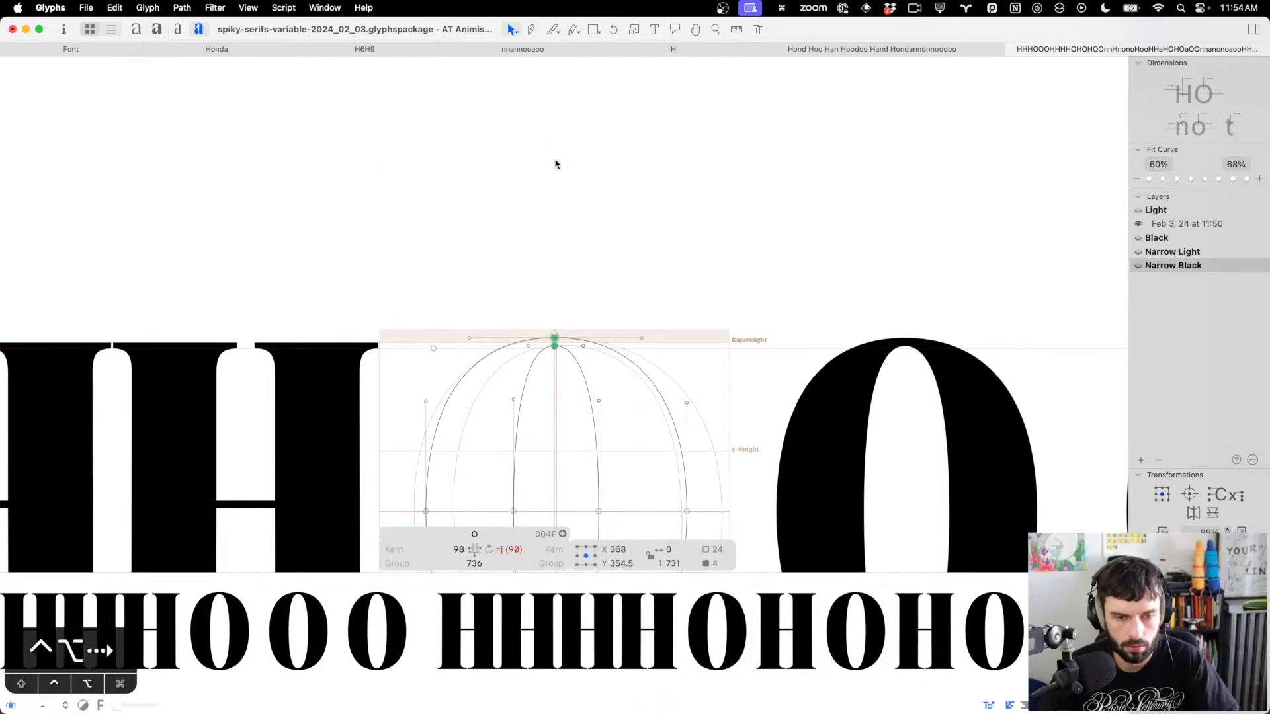
{"action": "scroll", "coordinate": [555, 165], "scroll_direction": "down", "scroll_amount": 3}
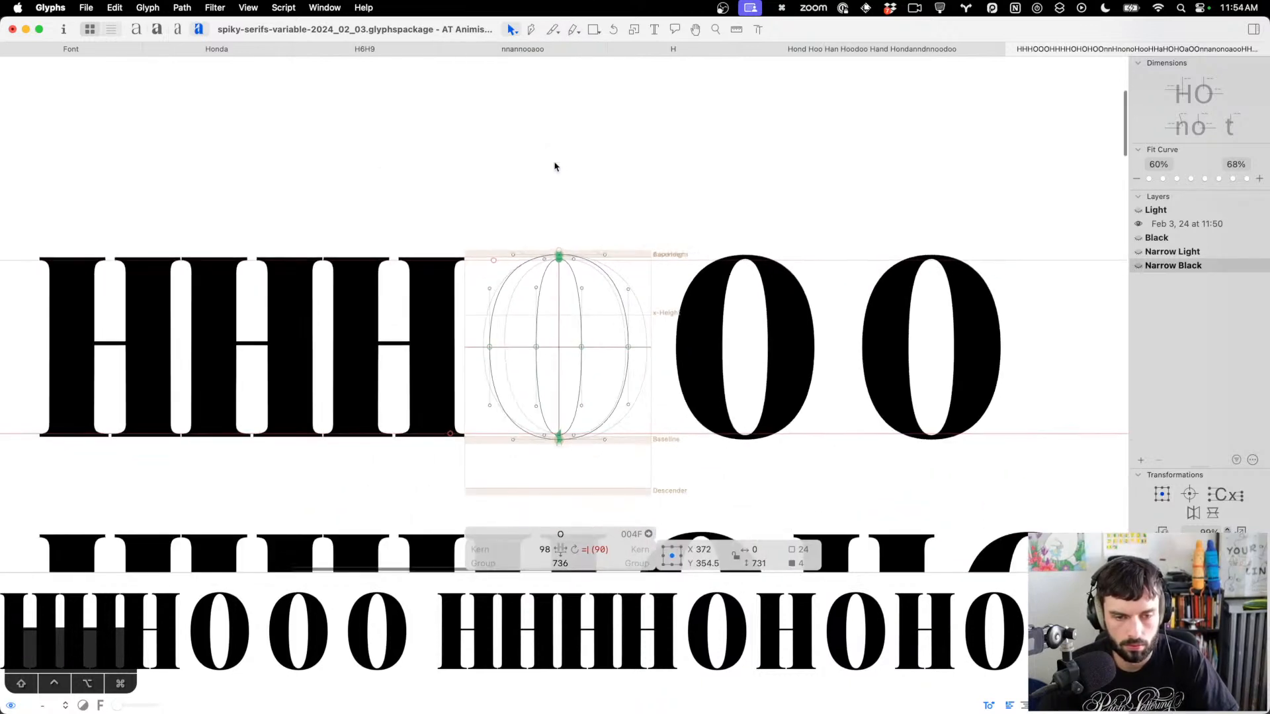
Narrow the Narrow Black O by moving its left extremes rightward to center X 210 and its right extremes leftward to center X 533.5
{"action": "left_click_drag", "start_coordinate": [556, 321], "coordinate": [424, 378]}
{"action": "key", "text": "shift+Right"}
{"action": "key", "text": "shift+Right"}
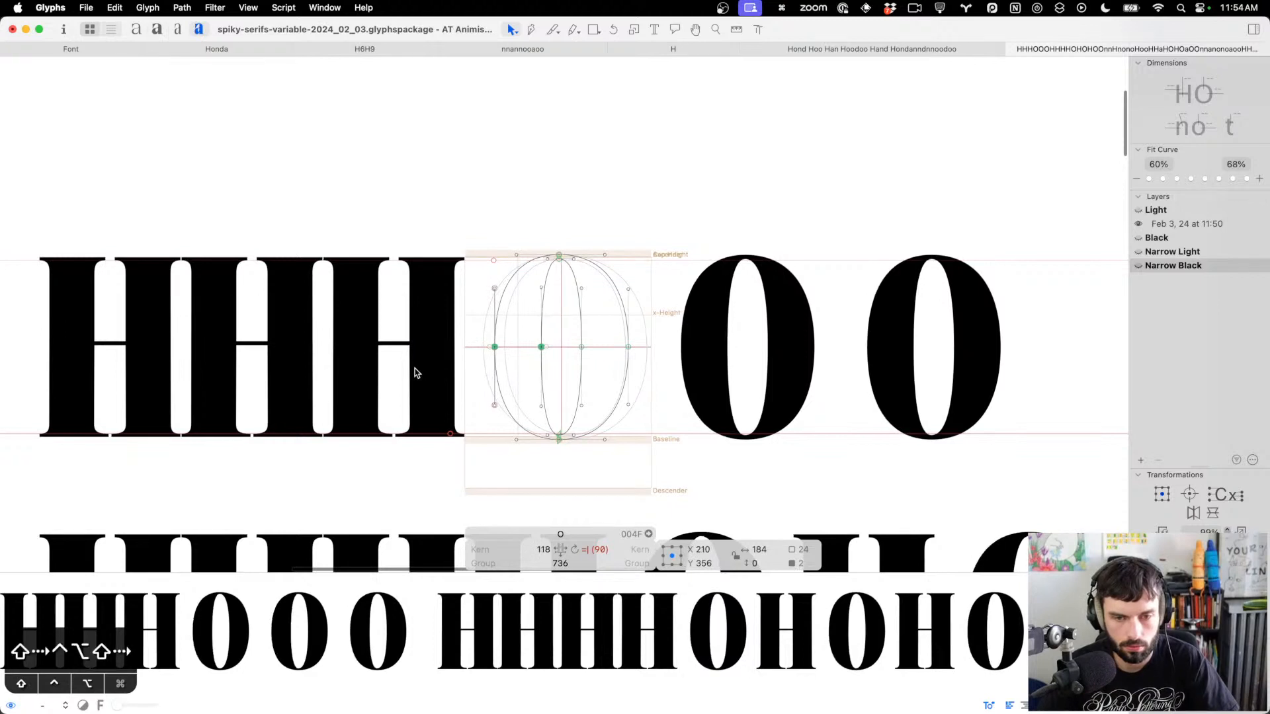
{"action": "left_click_drag", "start_coordinate": [733, 384], "coordinate": [555, 335]}
{"action": "key", "text": "shift+Left"}
{"action": "key", "text": "ctrl+alt+shift+Left"}
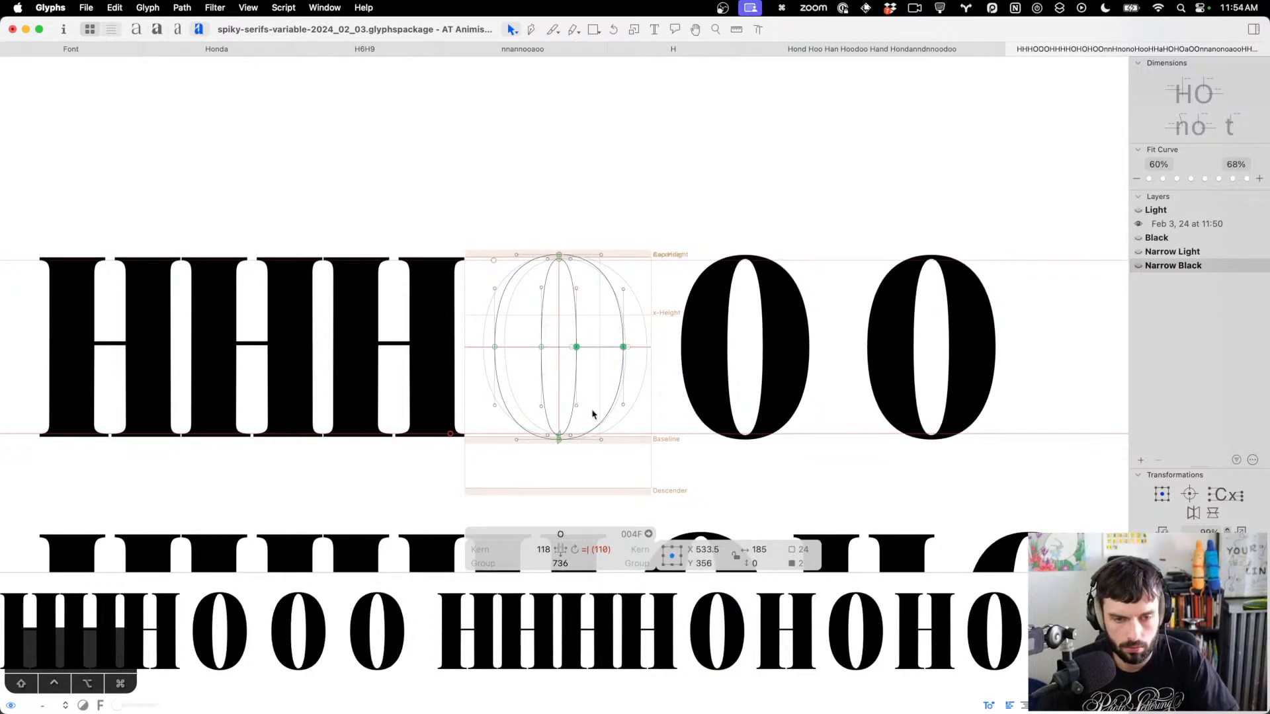
Lengthen the vertical side handles of the Narrow Black O, shifting the upper ones up and the lower ones down to center Y 114.5
{"action": "left_click_drag", "start_coordinate": [593, 411], "coordinate": [521, 395]}
{"action": "left_click_drag", "start_coordinate": [688, 411], "coordinate": [410, 389]}
{"action": "key", "text": "shift+Down"}
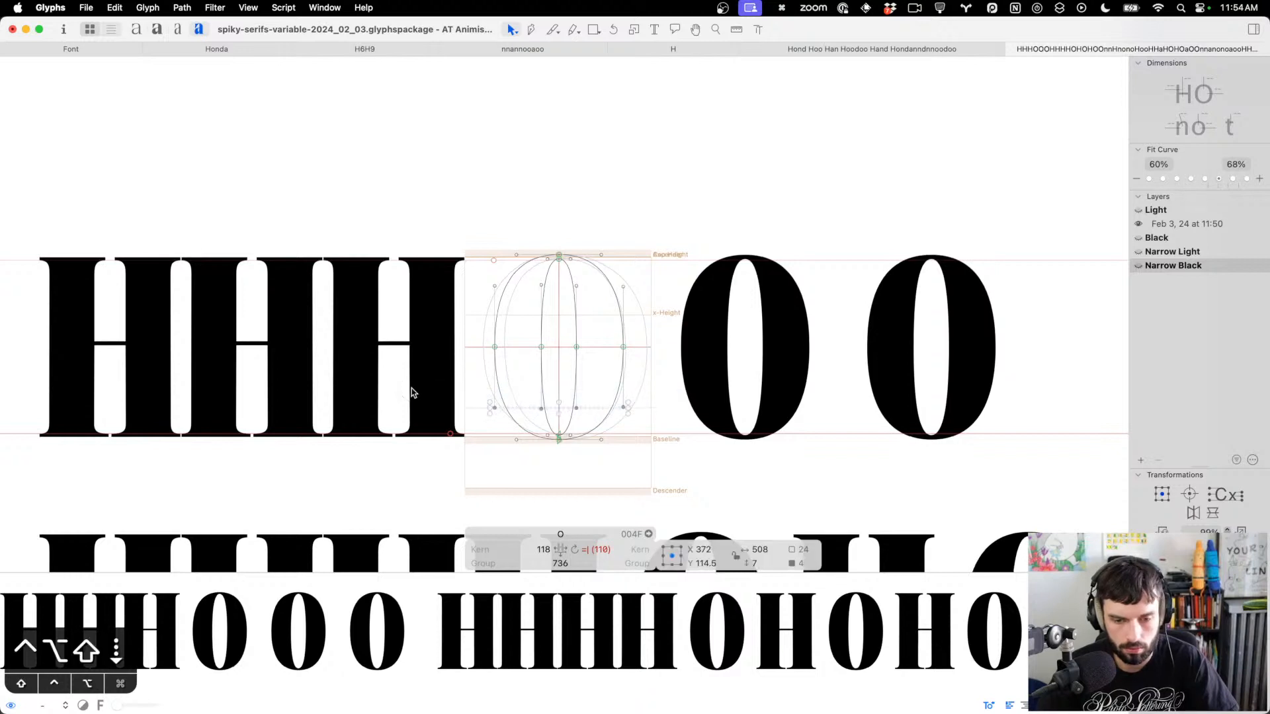
{"action": "key", "text": "ctrl+alt+shift+Down"}
Reduce the Narrow Black O's left sidebearing to 48
{"action": "key", "text": "t"}
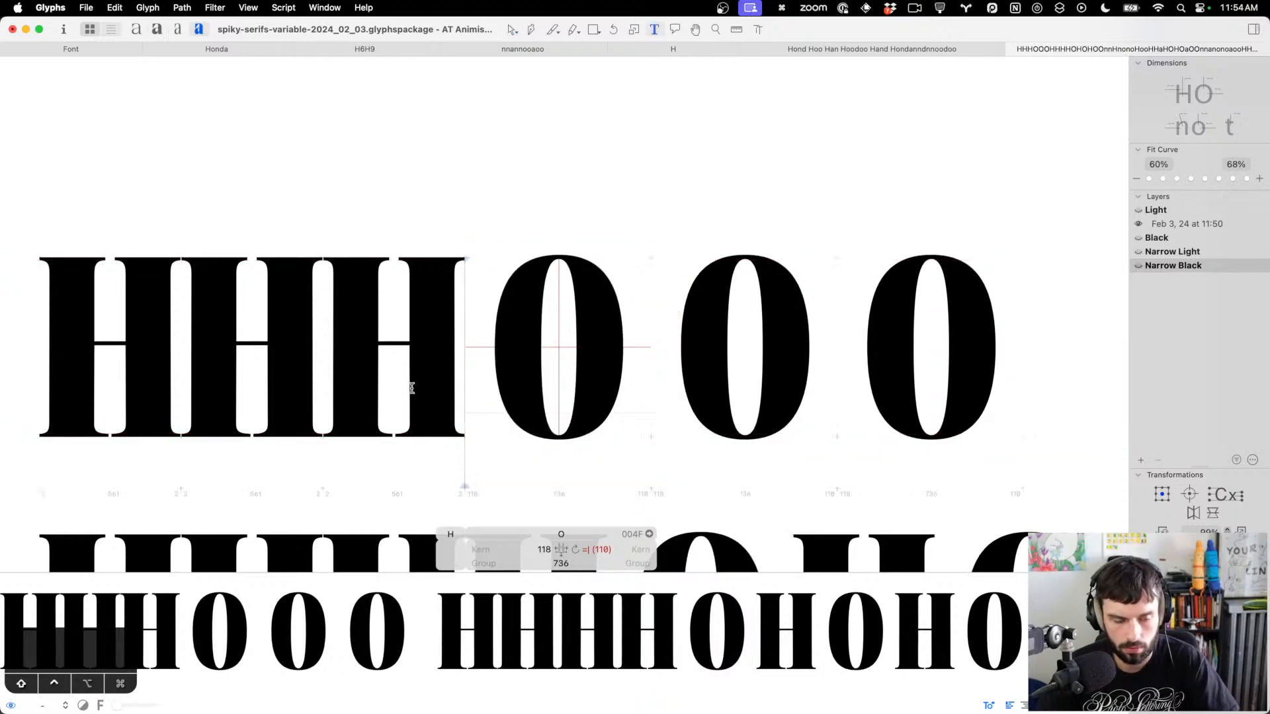
{"action": "key", "text": "ctrl+alt+shift+Left"}
{"action": "key", "text": "ctrl+alt+shift+Left"}
{"action": "key", "text": "ctrl+alt+shift+Left"}
{"action": "key", "text": "ctrl+alt+shift+Left"}
{"action": "key", "text": "ctrl+alt+shift+Left"}
{"action": "key", "text": "ctrl+alt+shift+Left"}
{"action": "key", "text": "ctrl+shift+Left"}
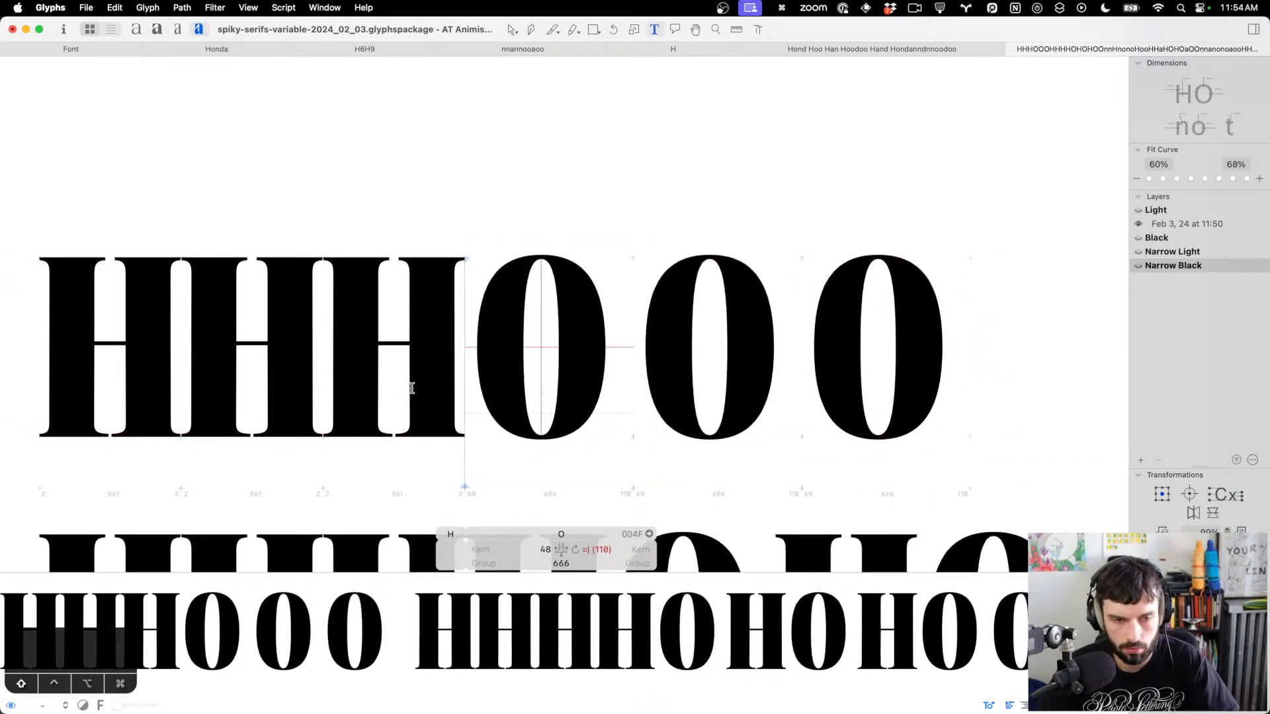
Adjust the Narrow Black O's right sidebearing to -4, giving the glyph an advance width of 552
{"action": "key", "text": "shift+super+Left"}
{"action": "key", "text": "shift+super+Left"}
{"action": "key", "text": "shift+super+Left"}
{"action": "key", "text": "shift+super+Left"}
{"action": "key", "text": "shift+super+Left"}
{"action": "key", "text": "shift+super+Left"}
{"action": "key", "text": "shift+super+Left"}
{"action": "key", "text": "shift+super+Left"}
{"action": "key", "text": "shift+super+Left"}
{"action": "key", "text": "shift+super+Left"}
{"action": "key", "text": "shift+super+Left"}
{"action": "key", "text": "shift+super+Left"}
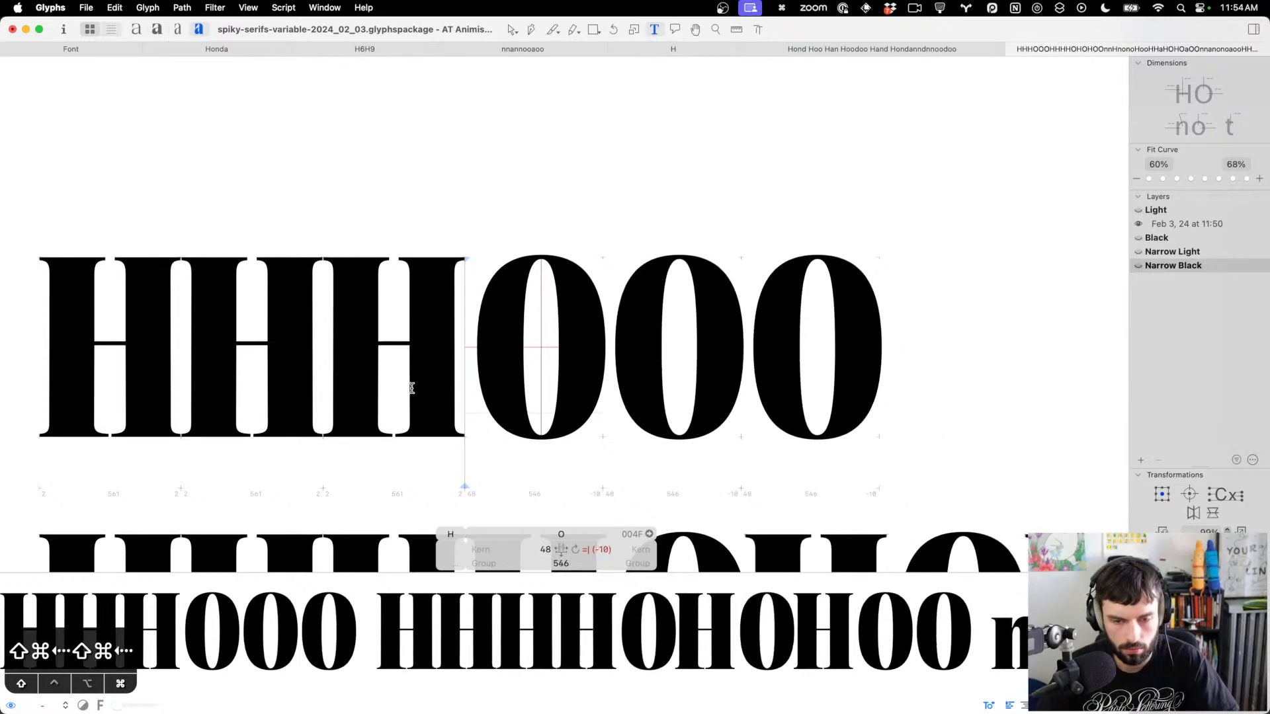
{"action": "key", "text": "super+Right"}
{"action": "key", "text": "super+Right"}
{"action": "key", "text": "super+Right"}
{"action": "scroll", "coordinate": [490, 371], "scroll_direction": "down", "scroll_amount": 10}
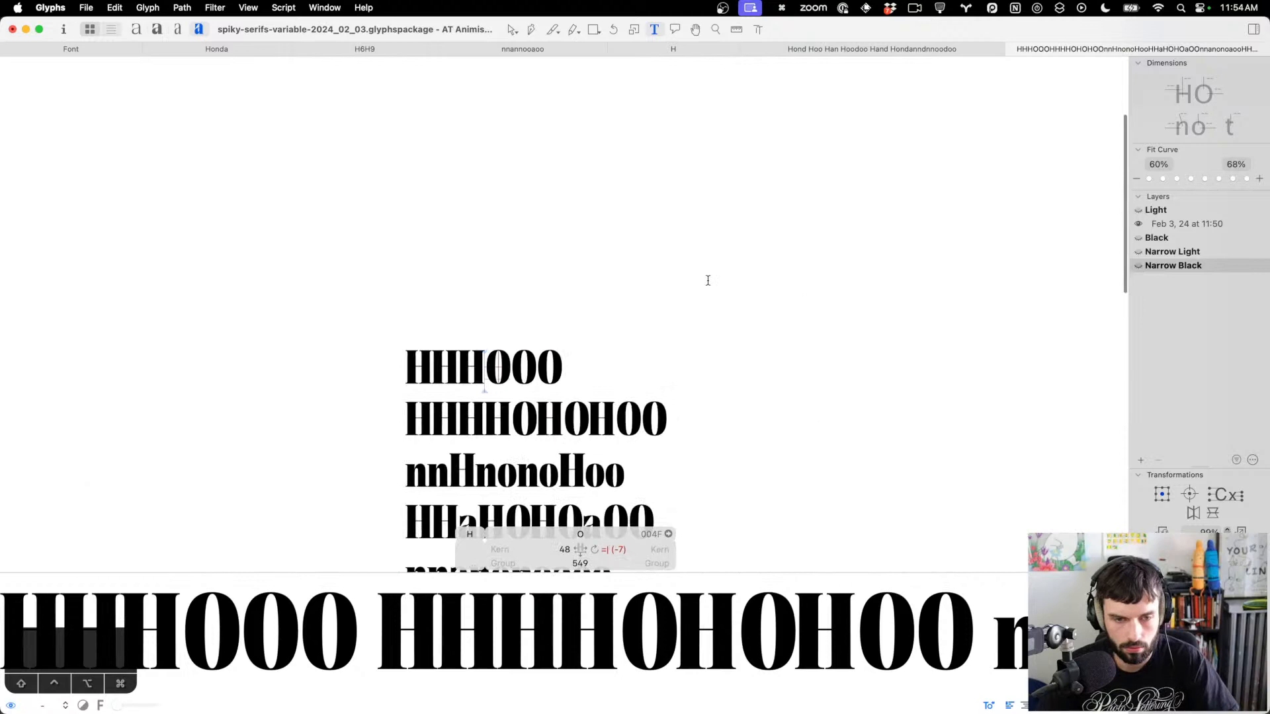
{"action": "key", "text": "super+Right"}
{"action": "key", "text": "super+Right"}
{"action": "key", "text": "super+Right"}
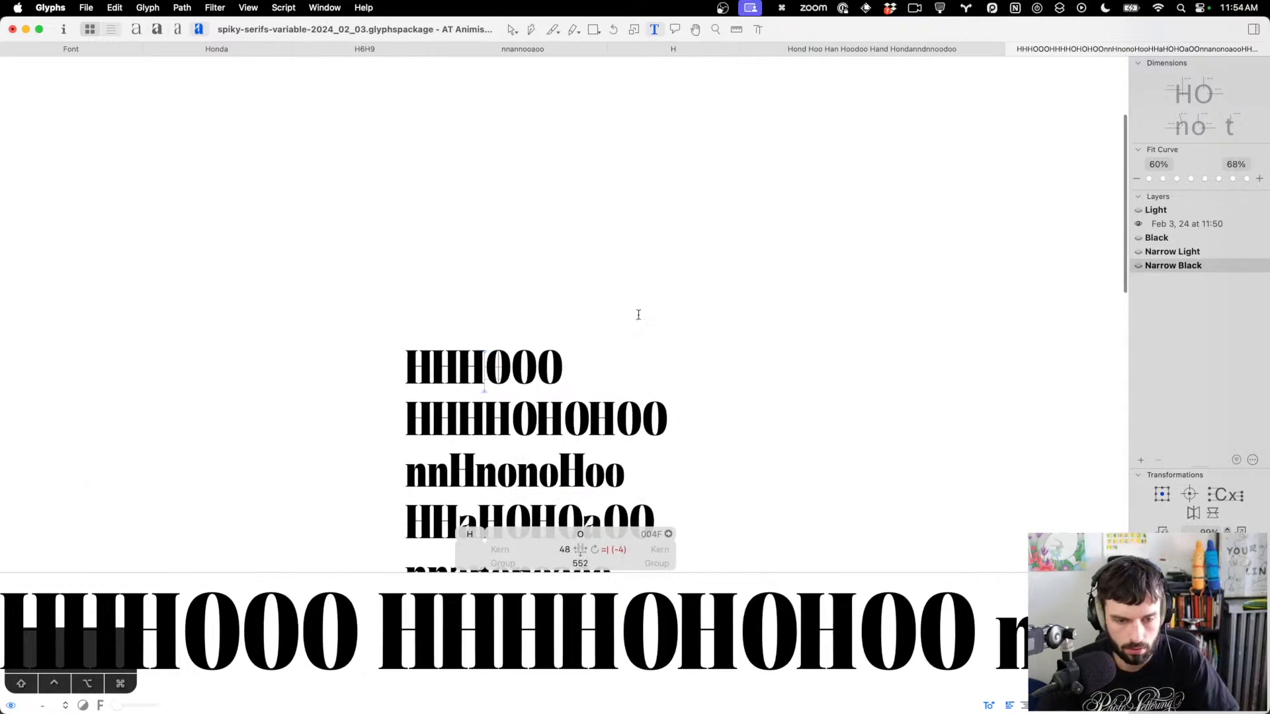
Shift the Narrow Black O leftward within its 552 width until both sidebearings equal 22
{"action": "scroll", "coordinate": [523, 380], "scroll_direction": "up", "scroll_amount": 5}
{"action": "key", "text": "ctrl+super+Left"}
{"action": "key", "text": "ctrl+super+Left"}
{"action": "key", "text": "ctrl+super+Left"}
{"action": "key", "text": "ctrl+super+Left"}
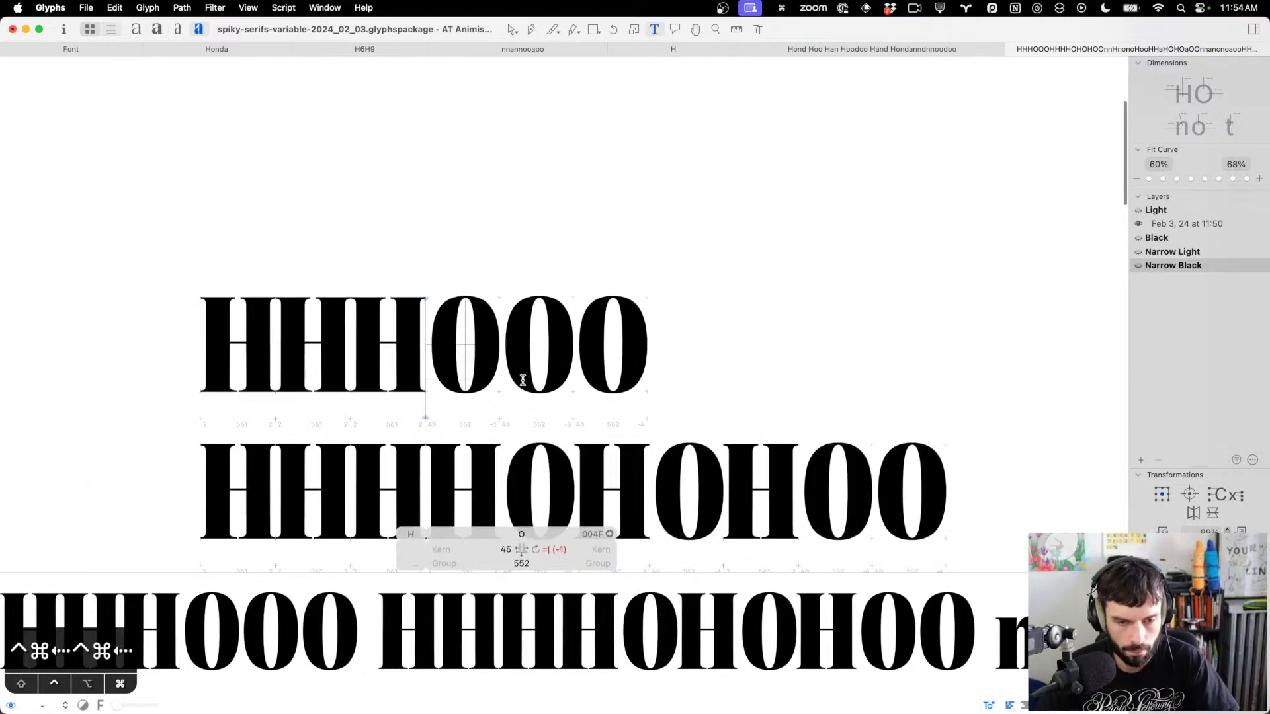
{"action": "key", "text": "ctrl+shift+super+Left"}
{"action": "key", "text": "ctrl+shift+super+Left"}
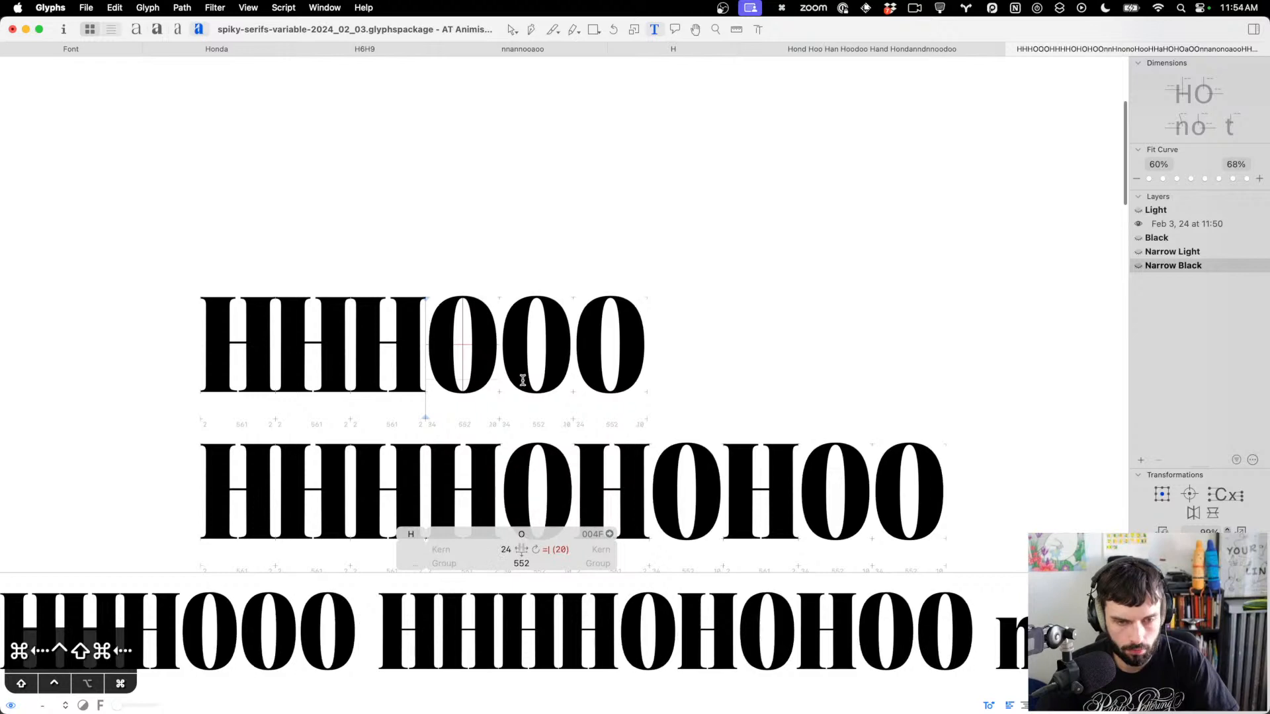
{"action": "key", "text": "ctrl+super+Left"}
{"action": "key", "text": "ctrl+super+Left"}
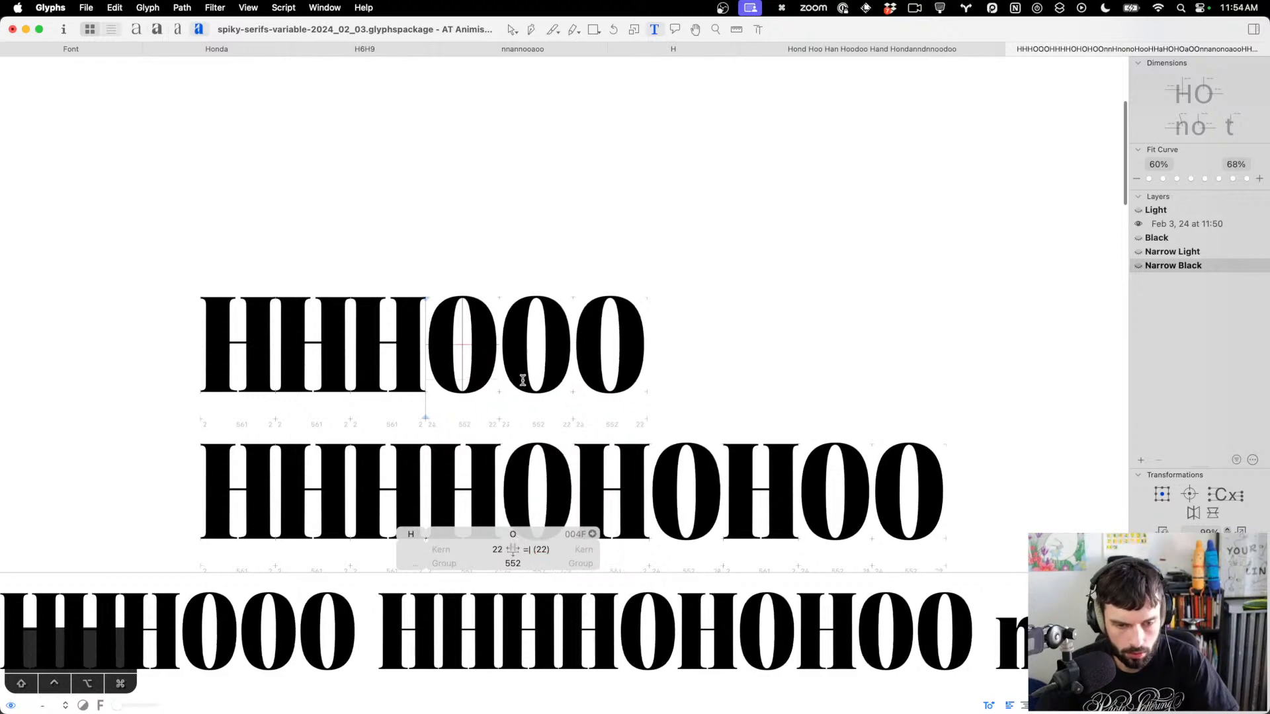
Examine the Narrow Black O's weight and spacing across the H, n and O test lines at different sizes
{"action": "left_click", "coordinate": [749, 291]}
{"action": "scroll", "coordinate": [754, 294], "scroll_direction": "down", "scroll_amount": 5}
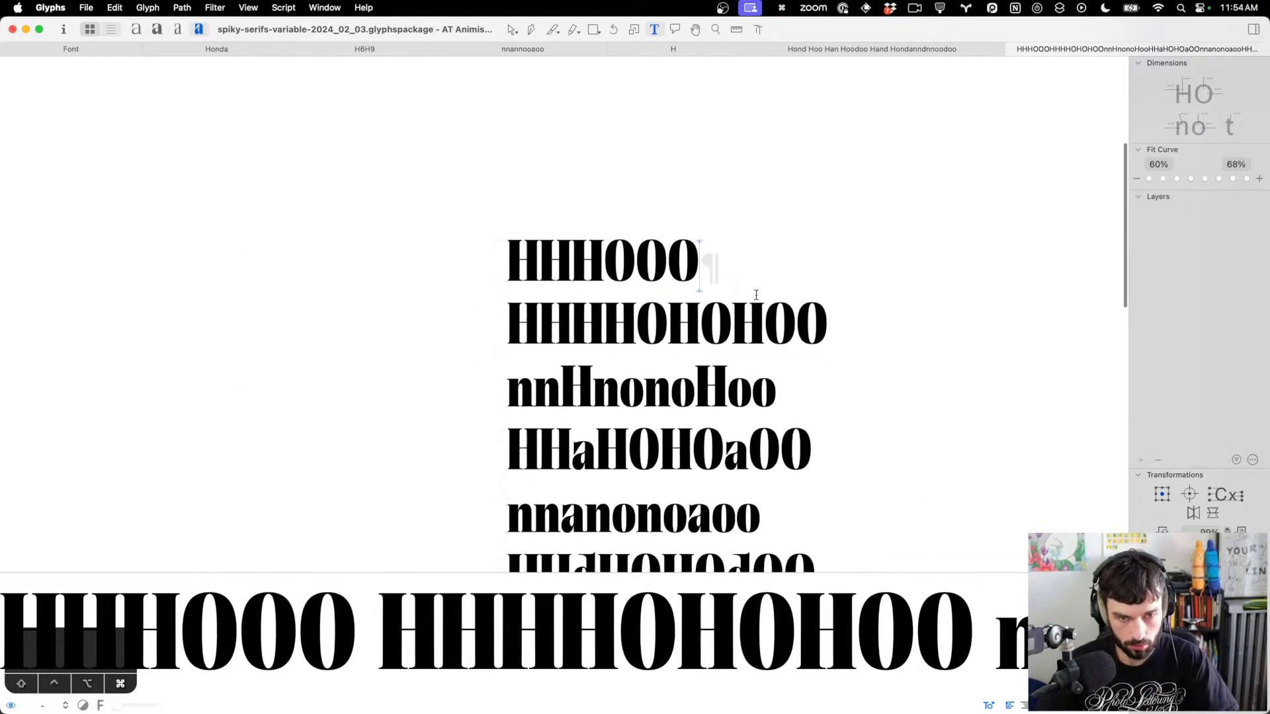
{"action": "scroll", "coordinate": [518, 250], "scroll_direction": "up", "scroll_amount": 10}
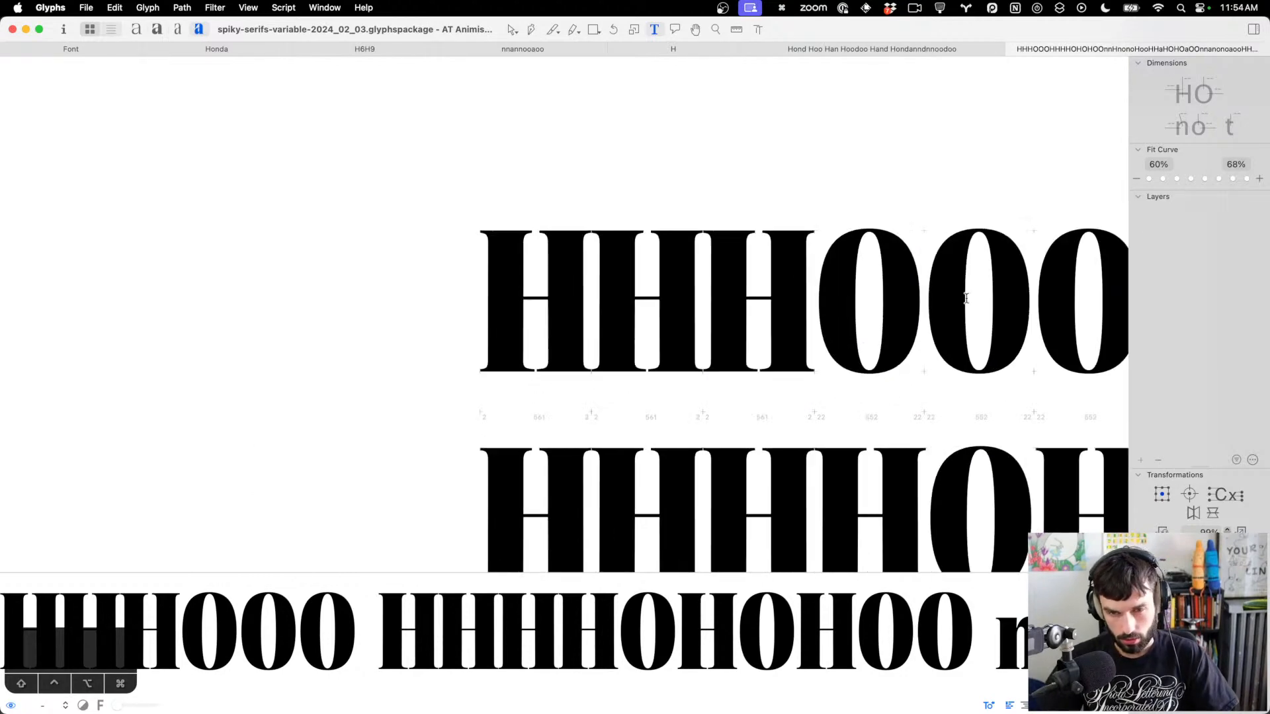
{"action": "scroll", "coordinate": [959, 299], "scroll_direction": "up", "scroll_amount": 5}
{"action": "scroll", "coordinate": [832, 348], "scroll_direction": "down", "scroll_amount": 10}
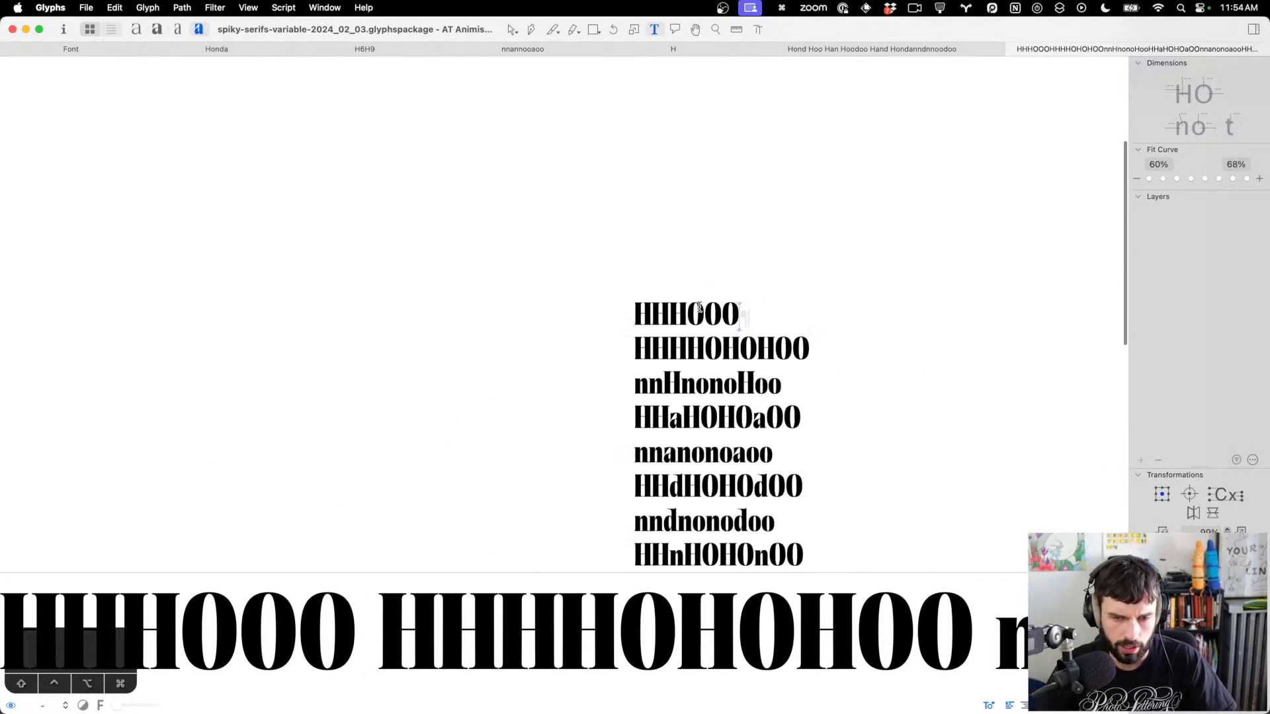
{"action": "scroll", "coordinate": [699, 310], "scroll_direction": "up", "scroll_amount": 5}
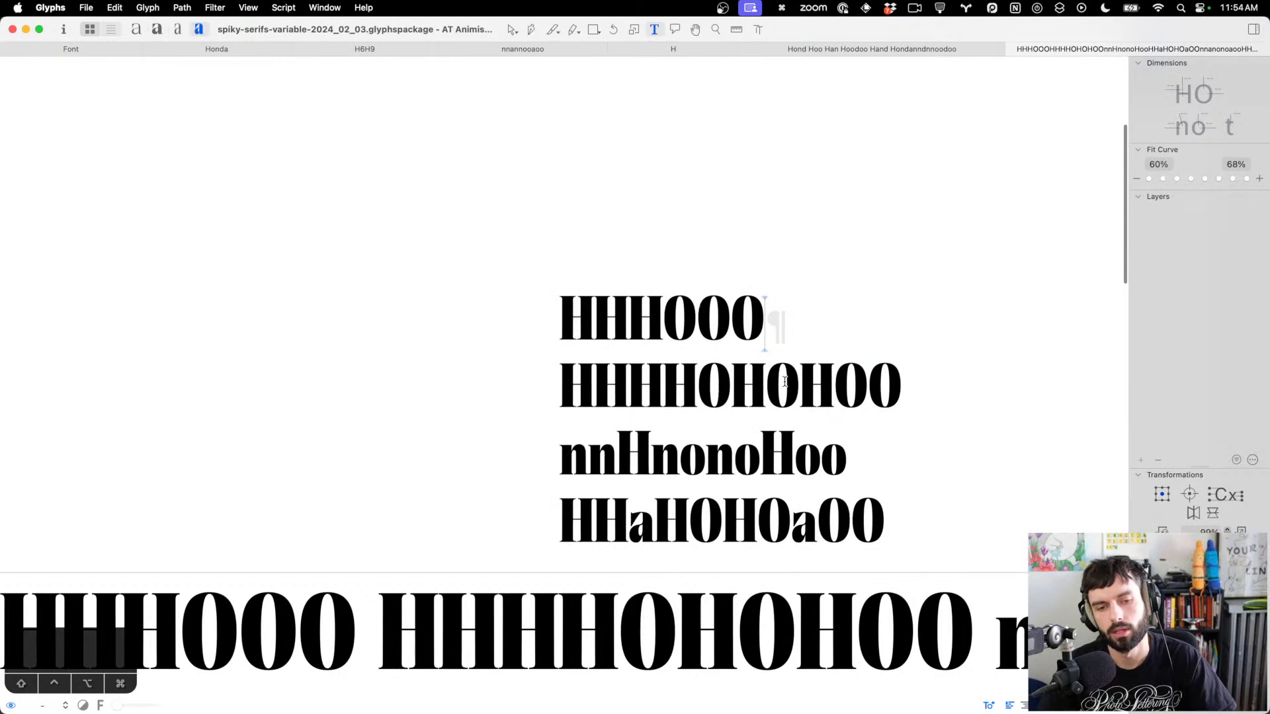
{"action": "scroll", "coordinate": [785, 381], "scroll_direction": "down", "scroll_amount": 5}
{"action": "scroll", "coordinate": [813, 286], "scroll_direction": "up", "scroll_amount": 3}
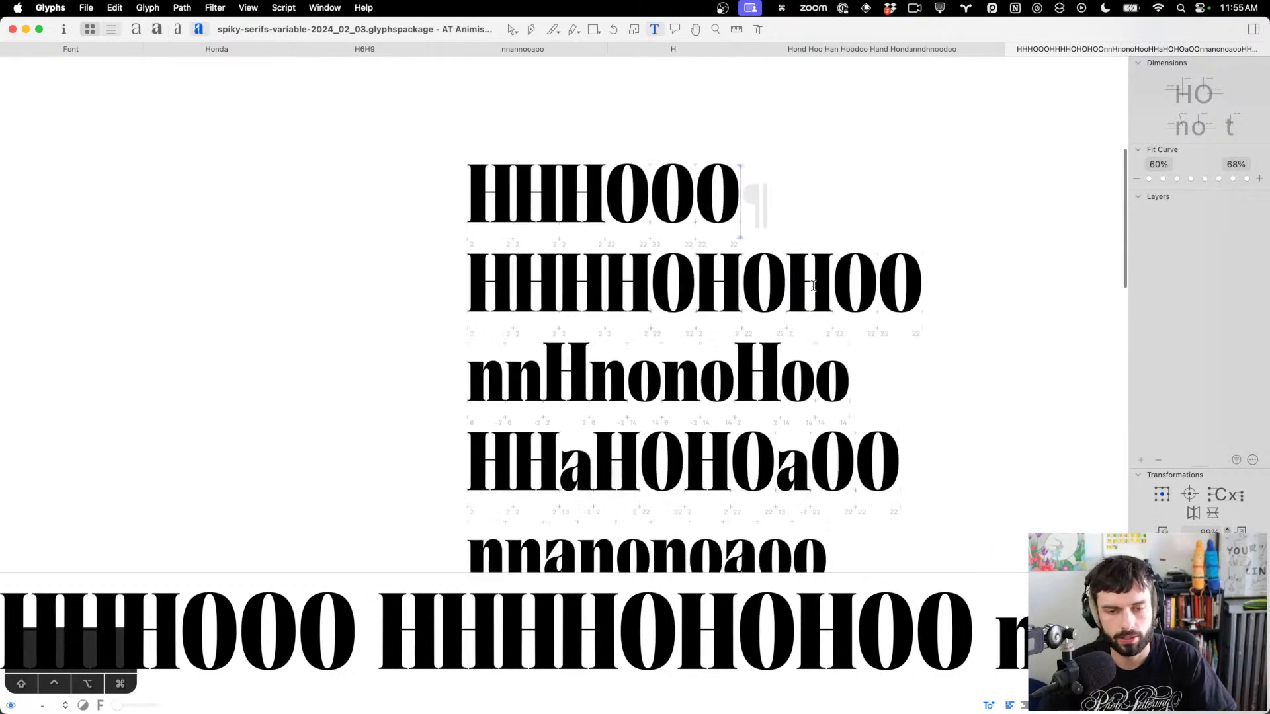
{"action": "scroll", "coordinate": [814, 286], "scroll_direction": "down", "scroll_amount": 3}
{"action": "scroll", "coordinate": [813, 368], "scroll_direction": "down", "scroll_amount": 3}
{"action": "scroll", "coordinate": [814, 367], "scroll_direction": "up", "scroll_amount": 3}
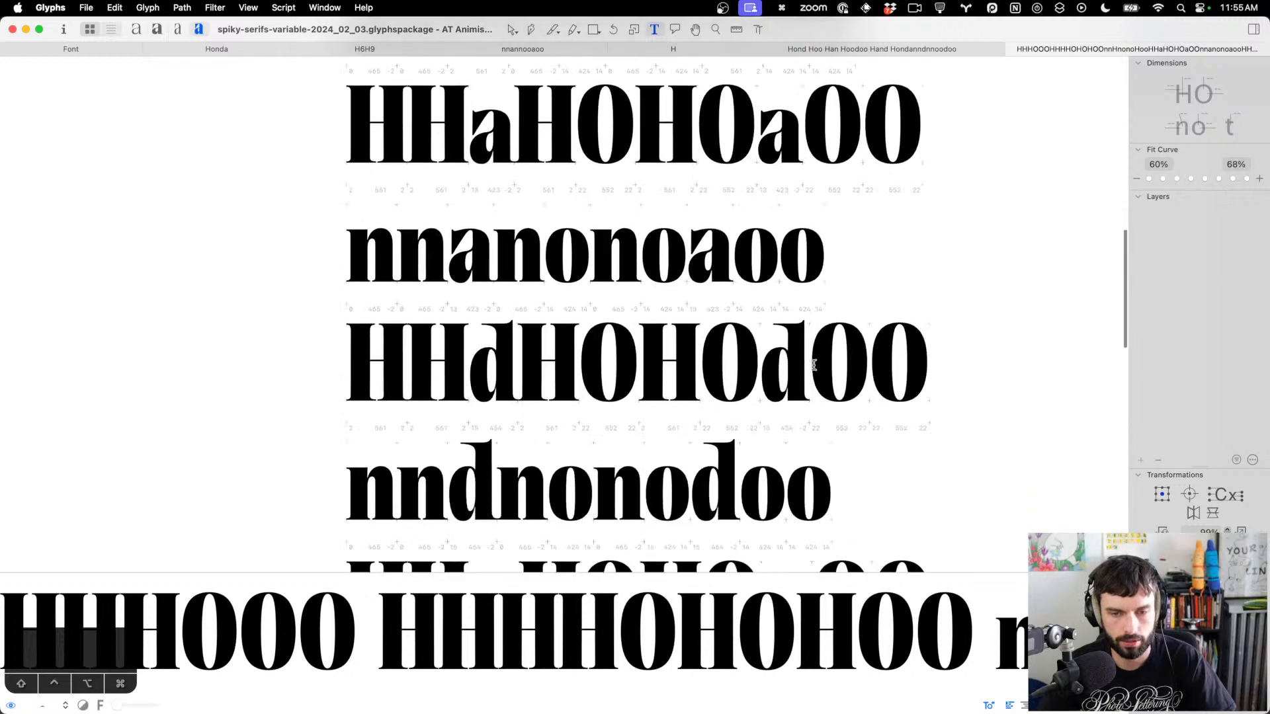
{"action": "scroll", "coordinate": [814, 365], "scroll_direction": "up", "scroll_amount": 5}
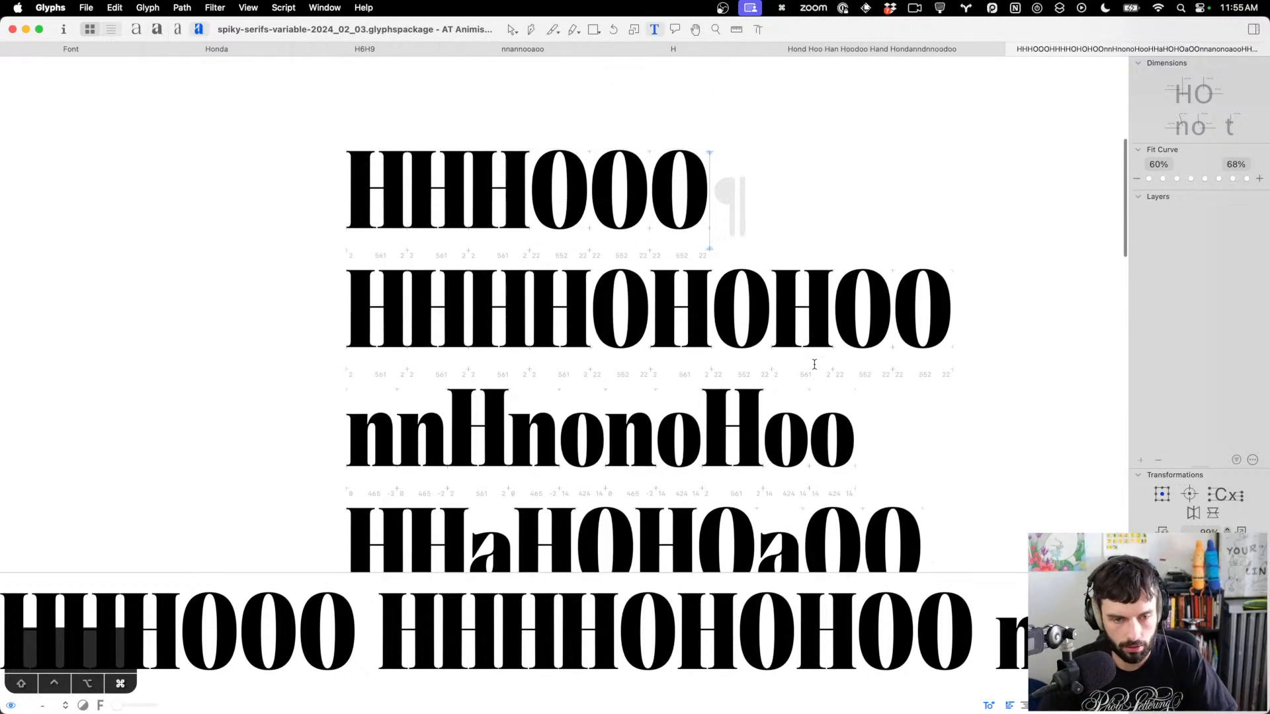
Compare the O's spacing in the Narrow Light, Black and Light masters
{"action": "key", "text": "super+3"}
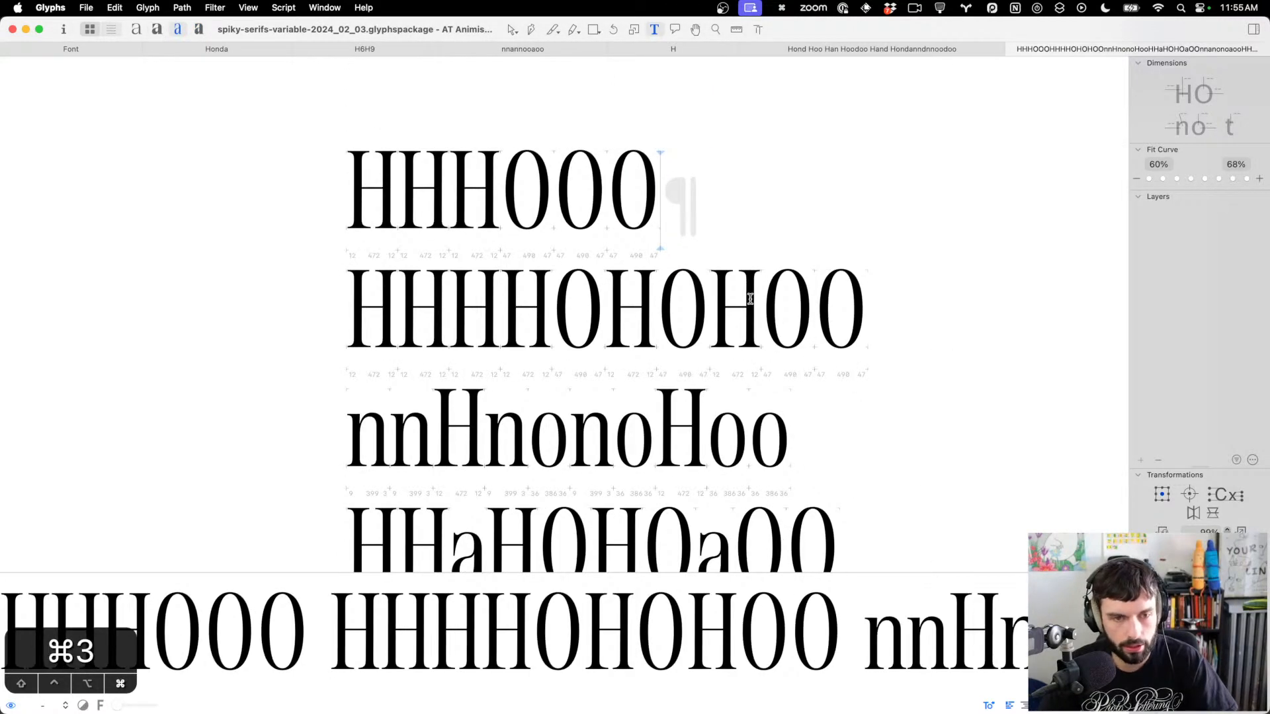
{"action": "key", "text": "super+2"}
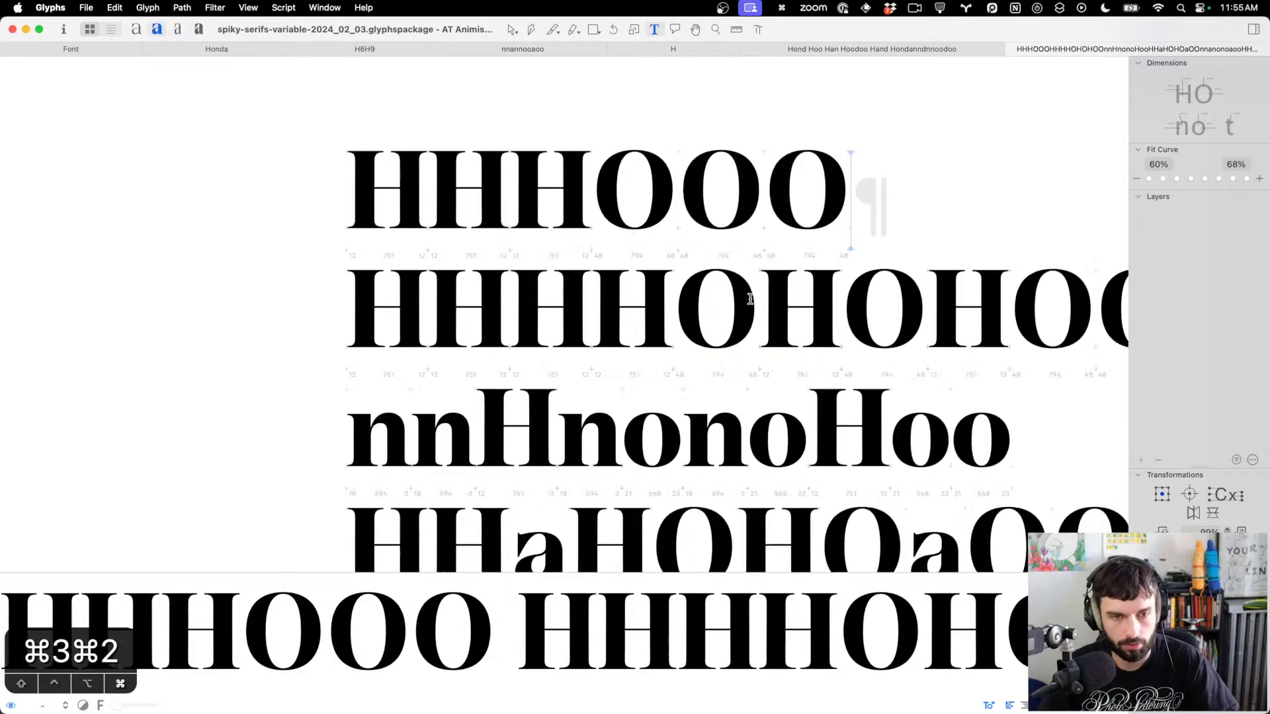
{"action": "key", "text": "super+1"}
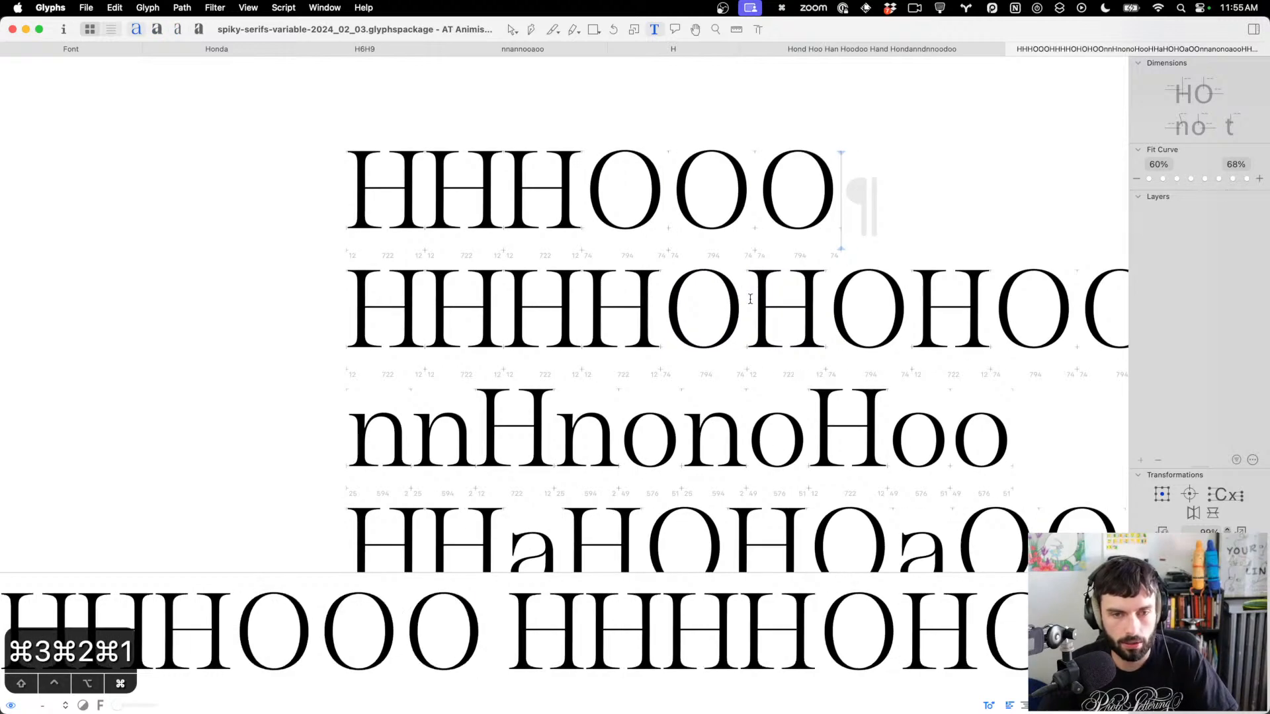
Try nudging the left inner handles at the top and bottom of the Light O's counter
{"action": "left_click", "coordinate": [592, 202]}
{"action": "scroll", "coordinate": [557, 146], "scroll_direction": "up", "scroll_amount": 5}
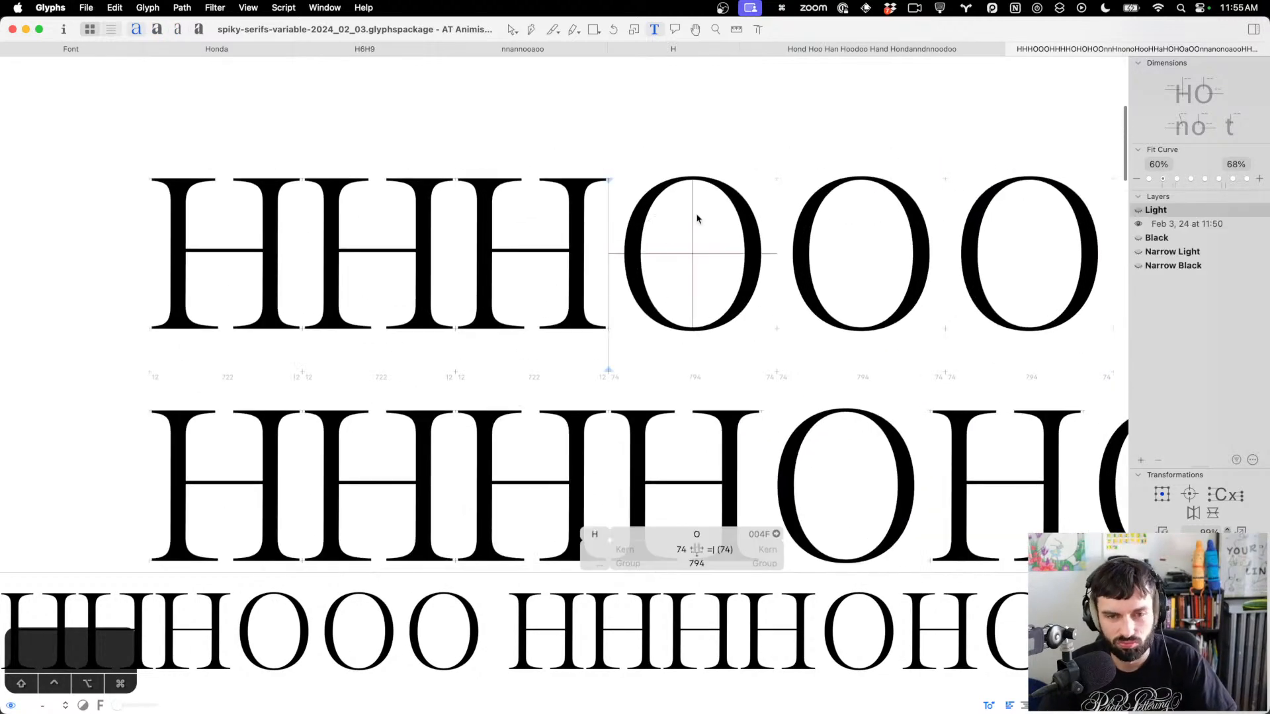
{"action": "double_click", "coordinate": [697, 218]}
{"action": "left_click_drag", "start_coordinate": [754, 225], "coordinate": [637, 200]}
{"action": "left_click_drag", "start_coordinate": [675, 163], "coordinate": [654, 352]}
{"action": "key", "text": "ctrl+alt+Left"}
{"action": "key", "text": "ctrl+alt+Left"}
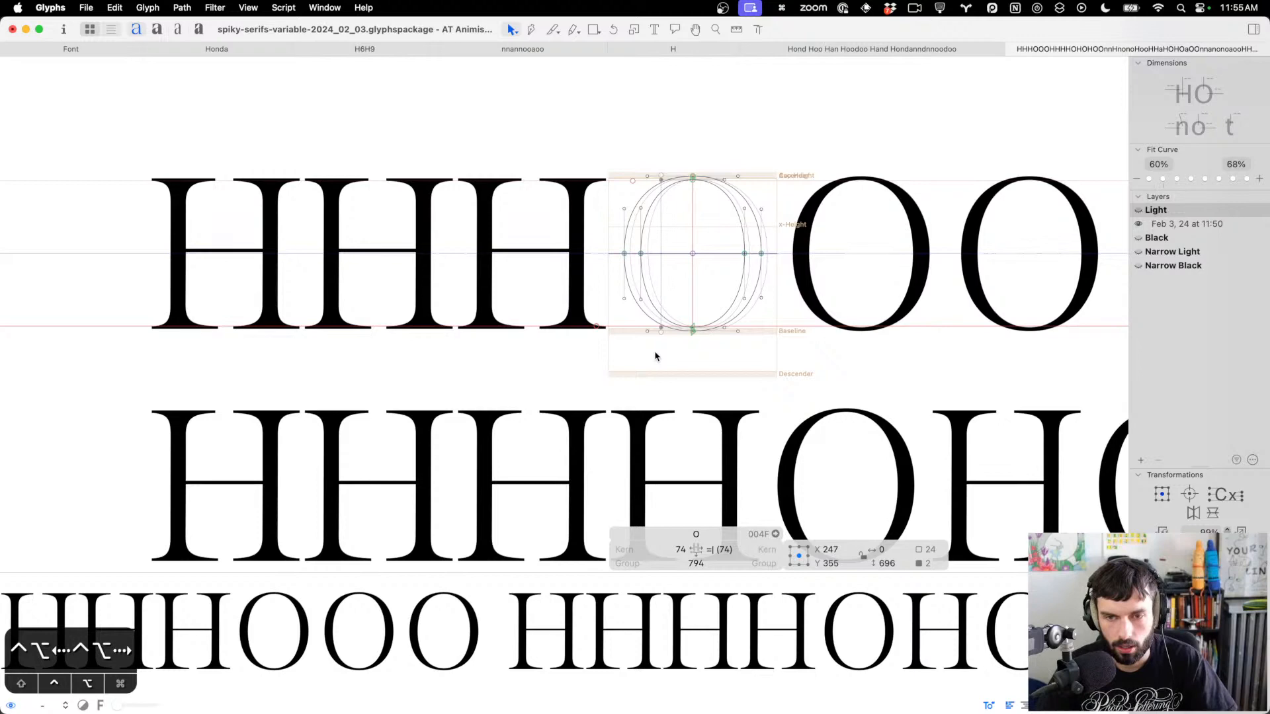
Reduce both sidebearings of the Light O to 64 and save the font file
{"action": "key", "text": "t"}
{"action": "scroll", "coordinate": [655, 355], "scroll_direction": "down", "scroll_amount": 5}
{"action": "scroll", "coordinate": [658, 349], "scroll_direction": "down", "scroll_amount": 5}
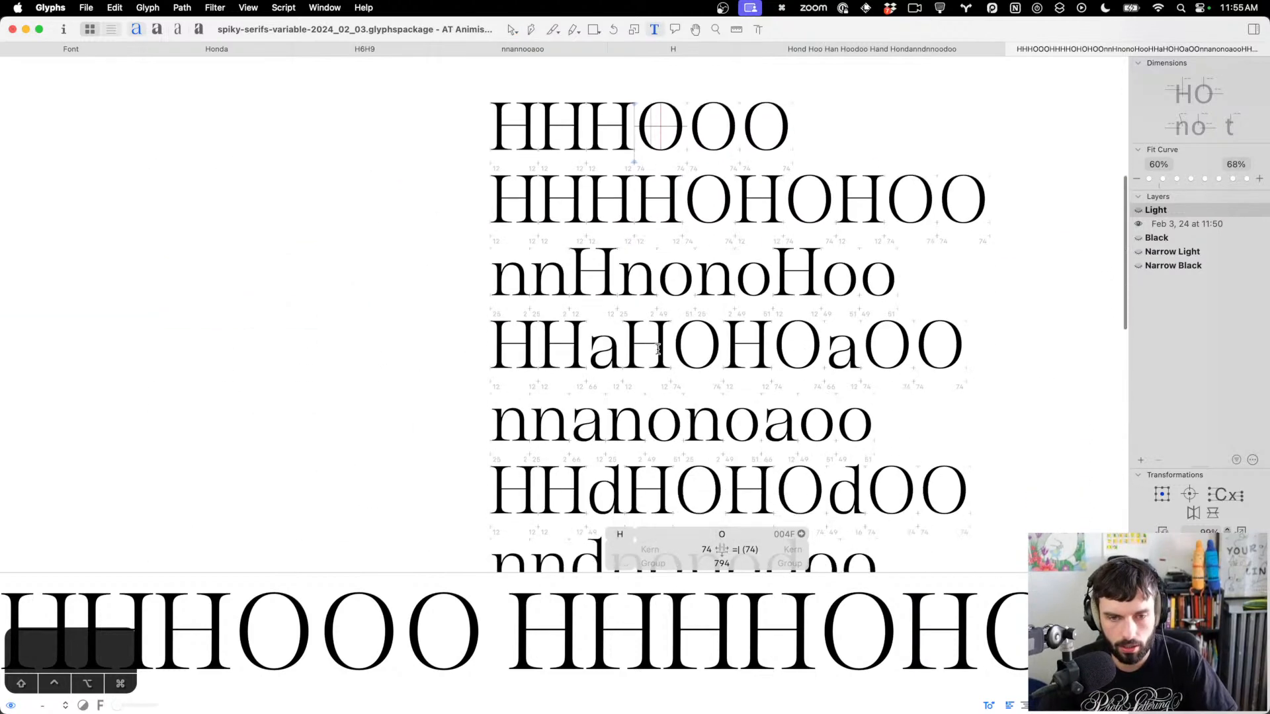
{"action": "key", "text": "Right"}
{"action": "key", "text": "Right"}
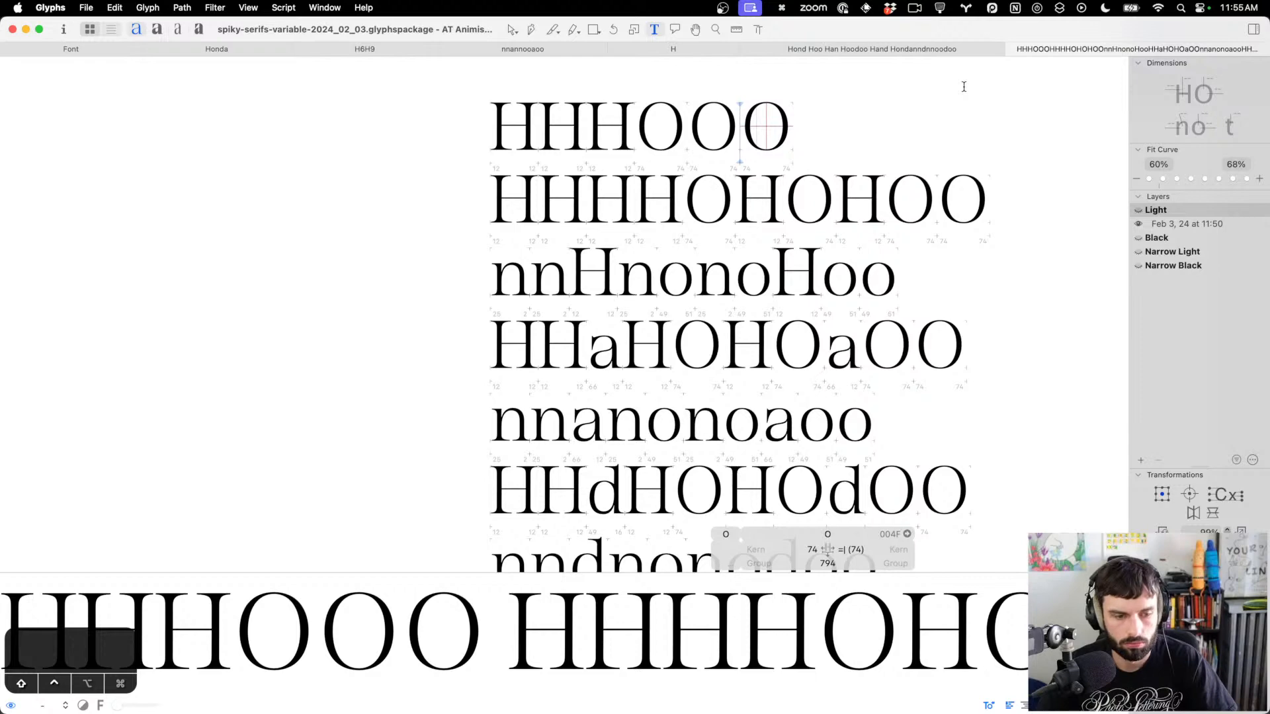
{"action": "key", "text": "ctrl+shift+Left"}
{"action": "key", "text": "shift+super+Left"}
{"action": "key", "text": "super+s"}
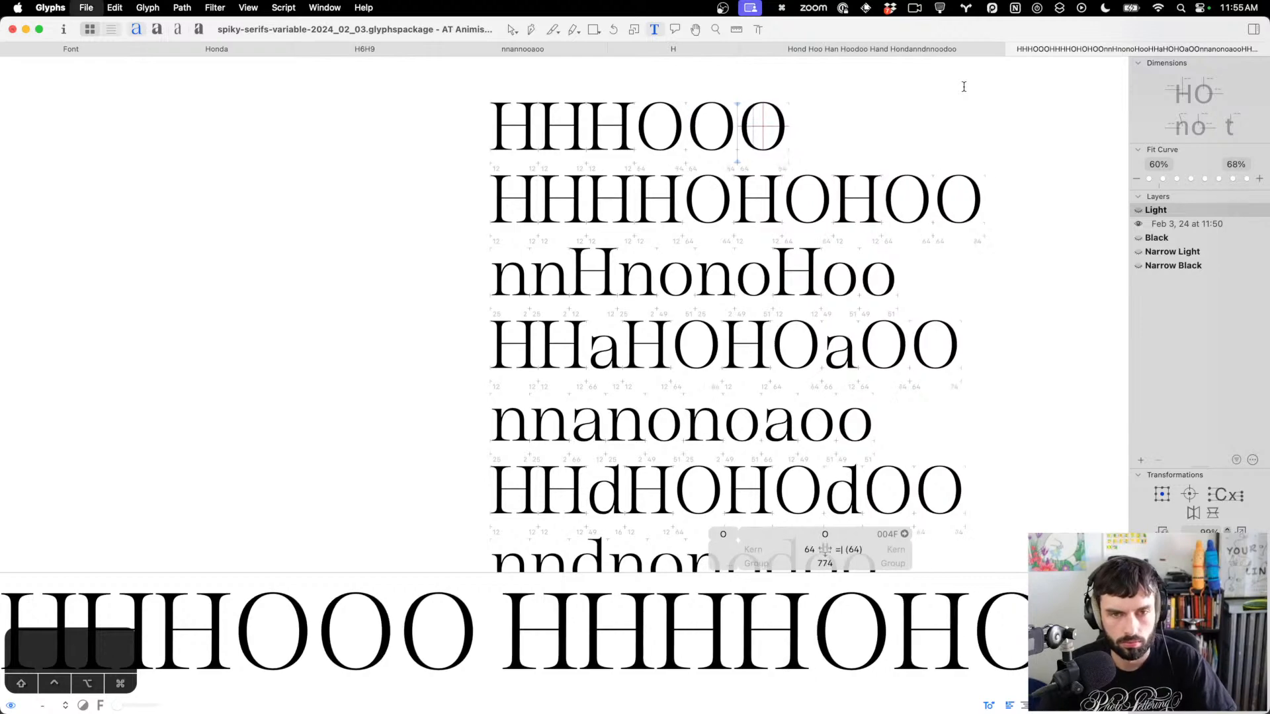
{"action": "scroll", "coordinate": [779, 145], "scroll_direction": "down", "scroll_amount": 5}
{"action": "left_click", "coordinate": [886, 223]}
{"action": "key", "text": "super+s"}
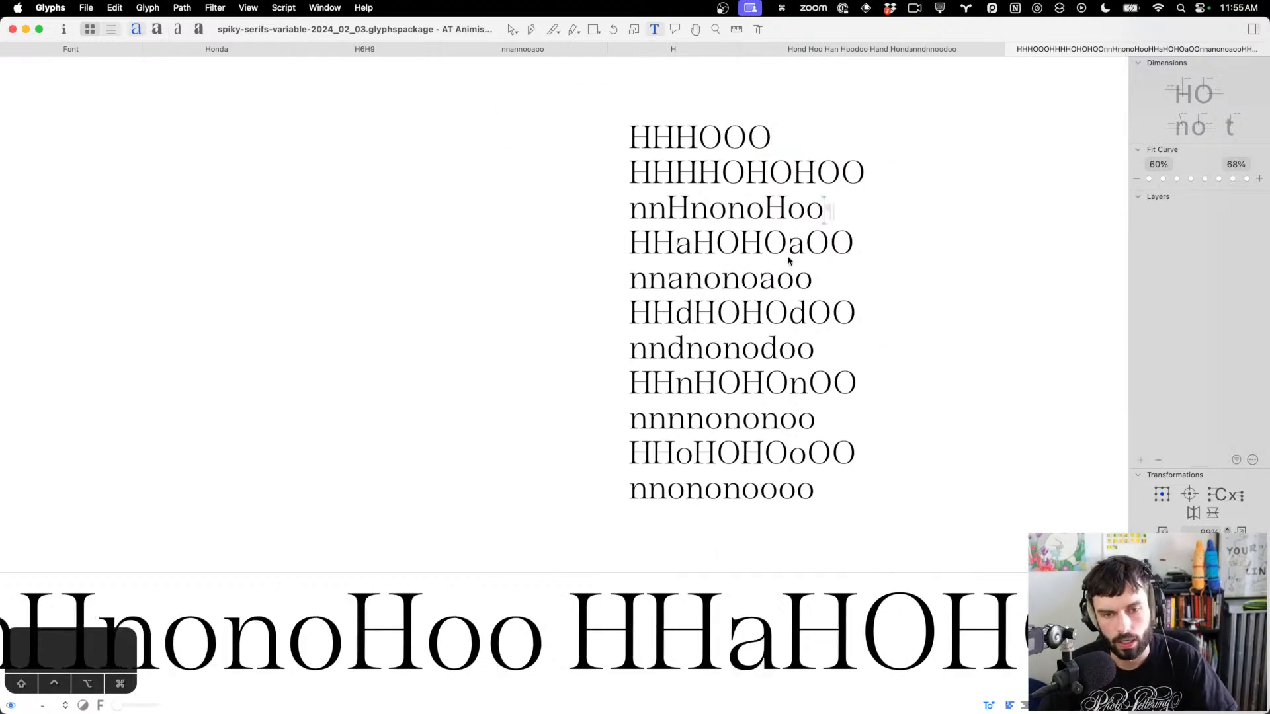
Insert blank lines after the HHHOOO and nnHnonoHoo lines of the test text
{"action": "scroll", "coordinate": [788, 261], "scroll_direction": "up", "scroll_amount": 5}
{"action": "scroll", "coordinate": [640, 307], "scroll_direction": "down", "scroll_amount": 3}
{"action": "scroll", "coordinate": [639, 307], "scroll_direction": "up", "scroll_amount": 6}
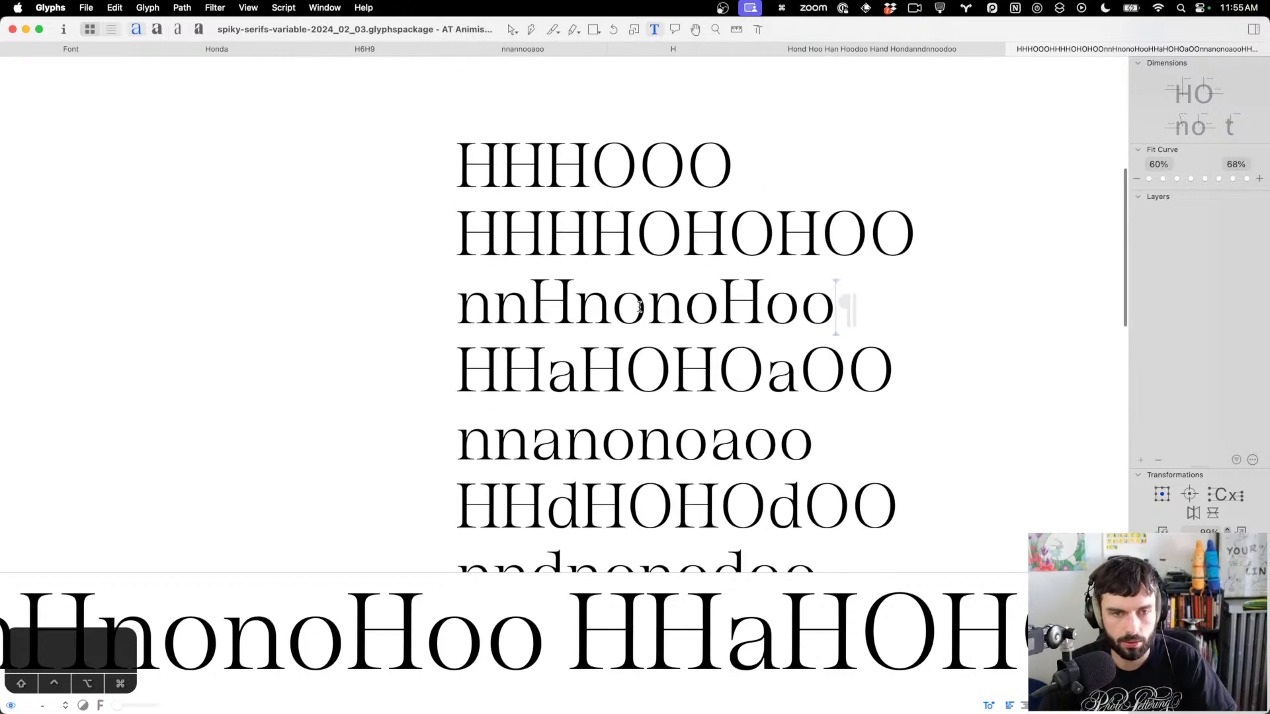
{"action": "left_click", "coordinate": [836, 148]}
{"action": "key", "text": "Return"}
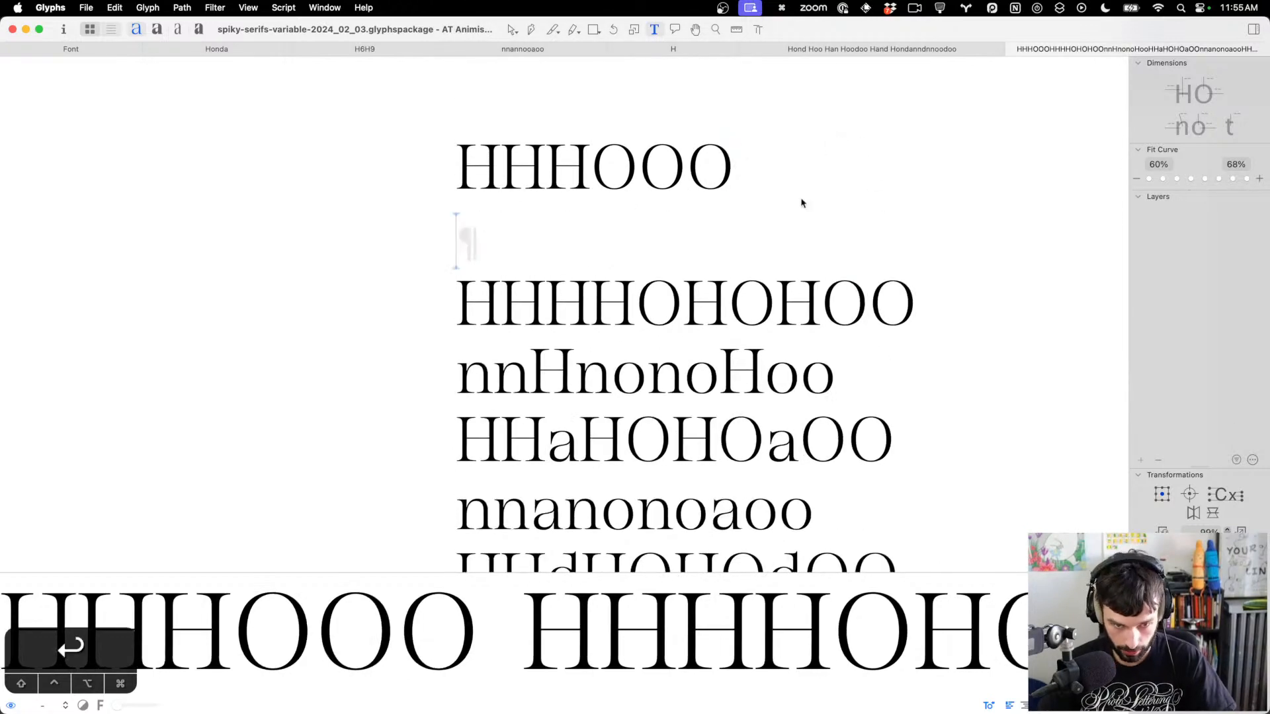
{"action": "left_click", "coordinate": [906, 366]}
{"action": "key", "text": "Return"}
{"action": "scroll", "coordinate": [905, 365], "scroll_direction": "down", "scroll_amount": 2}
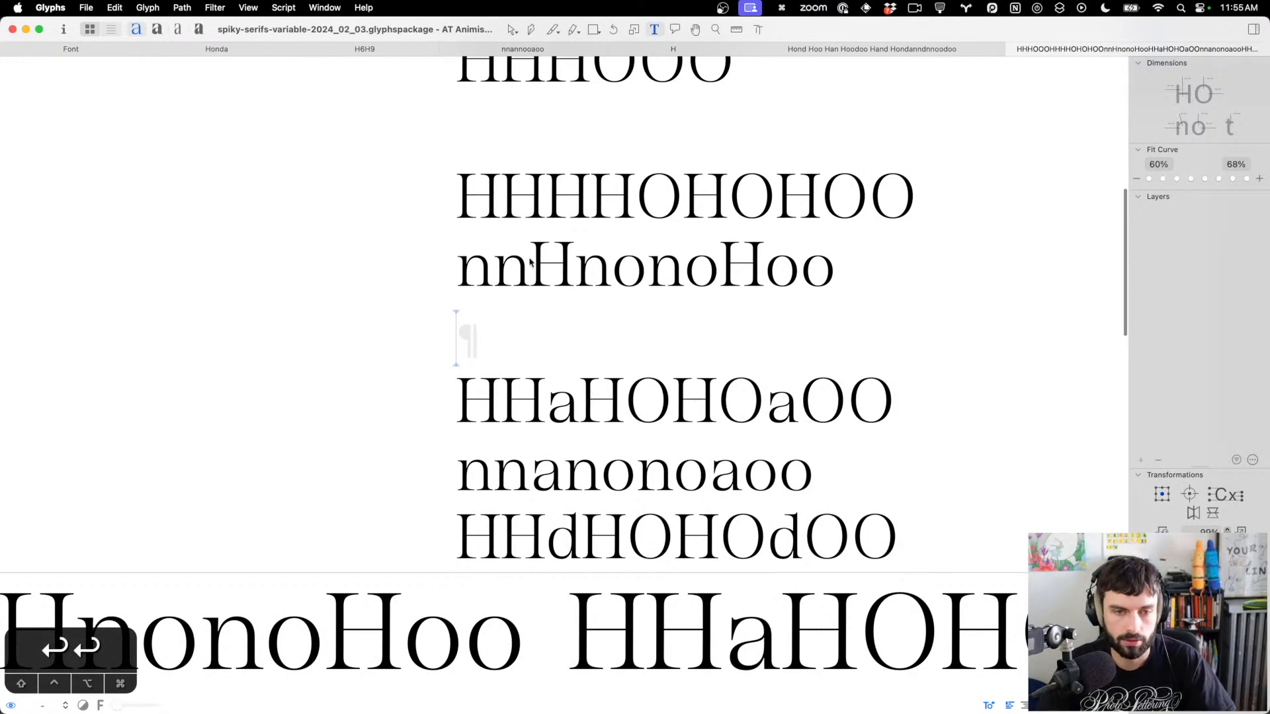
Insert blank lines after the nnanonoaoo and nndnonodoo lines of the test text
{"action": "left_click", "coordinate": [837, 470]}
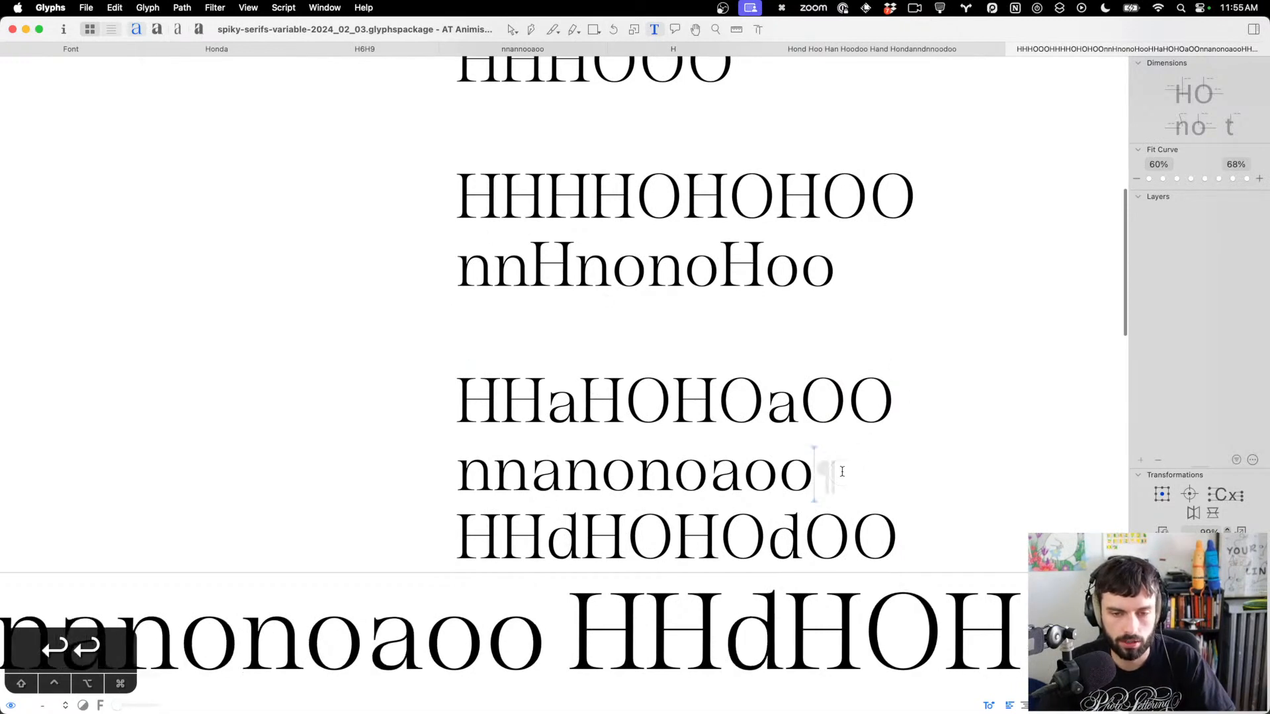
{"action": "key", "text": "Return"}
{"action": "scroll", "coordinate": [839, 468], "scroll_direction": "down", "scroll_amount": 4}
{"action": "left_click", "coordinate": [848, 444]}
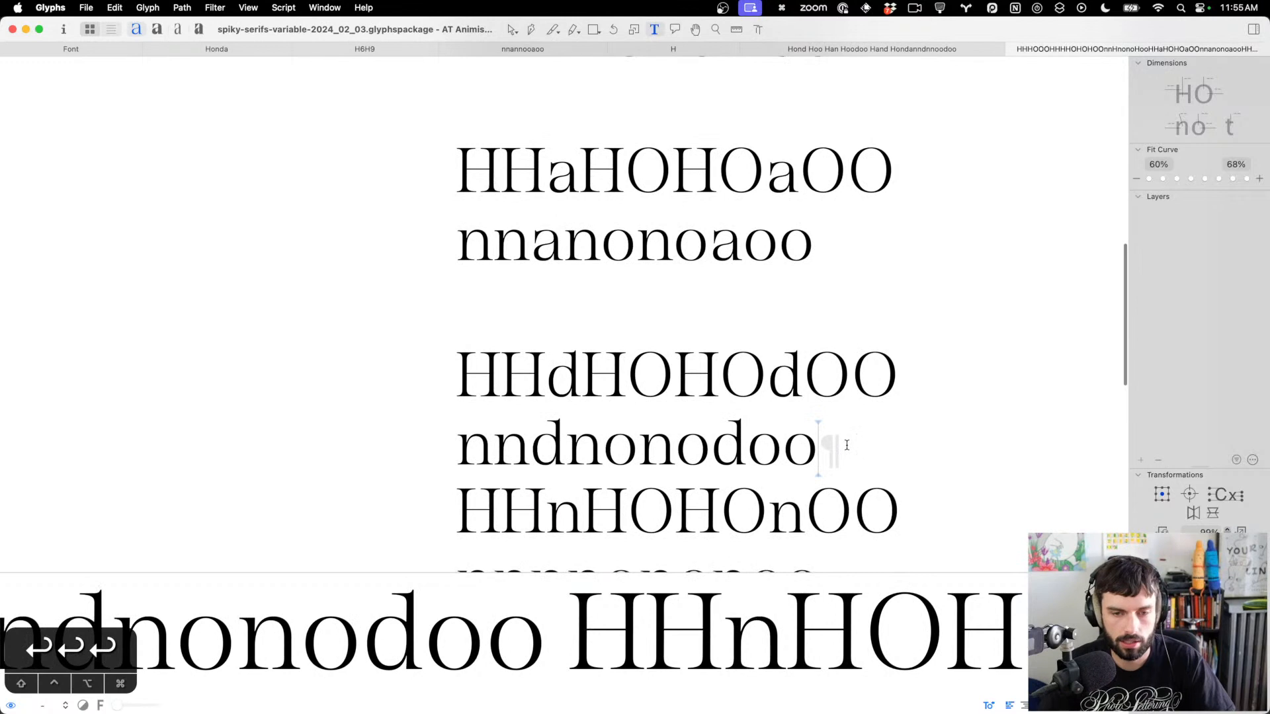
{"action": "key", "text": "Return"}
{"action": "scroll", "coordinate": [849, 444], "scroll_direction": "down", "scroll_amount": 3}
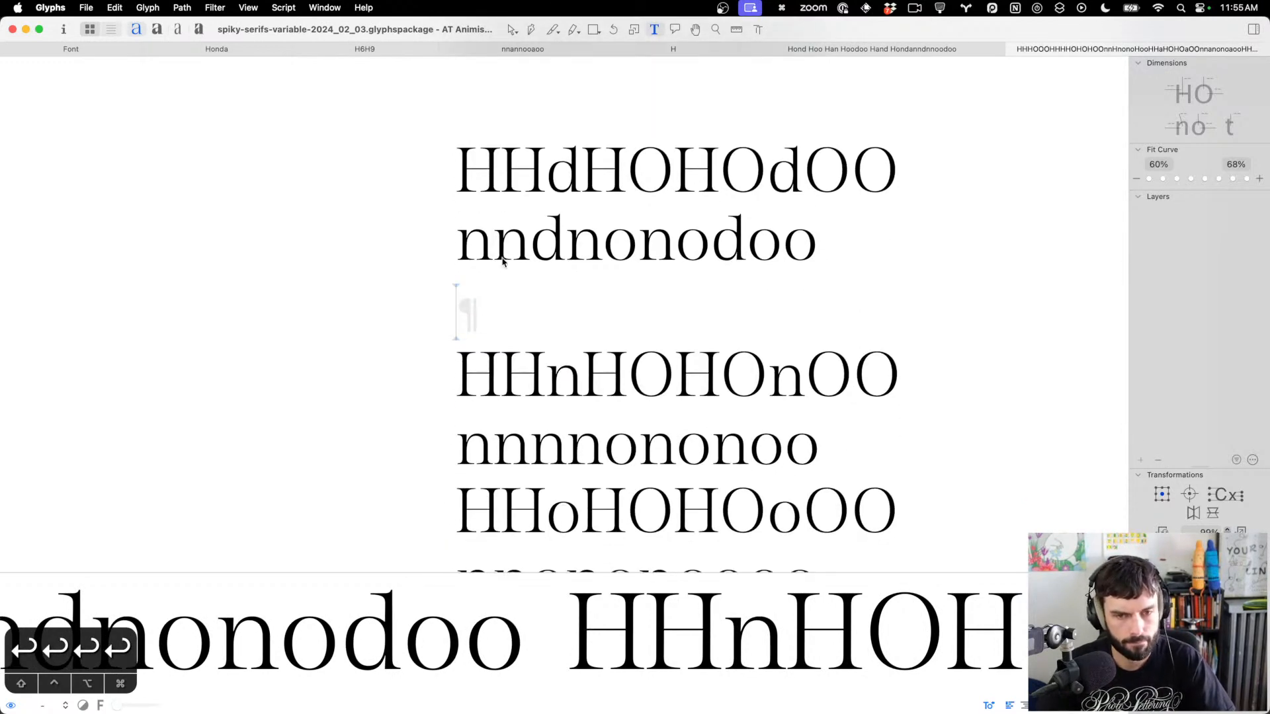
Set the right sidebearing of the Light d to 9
{"action": "left_click", "coordinate": [526, 238]}
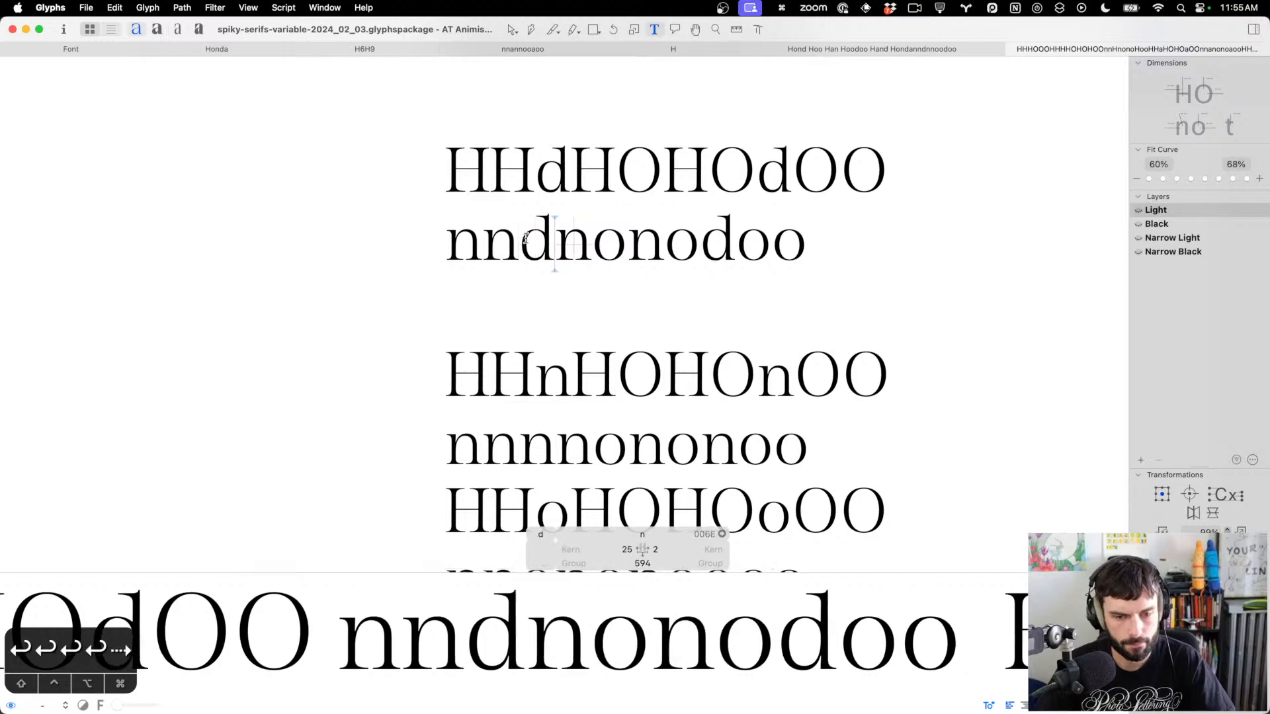
{"action": "key", "text": "shift+super+Left"}
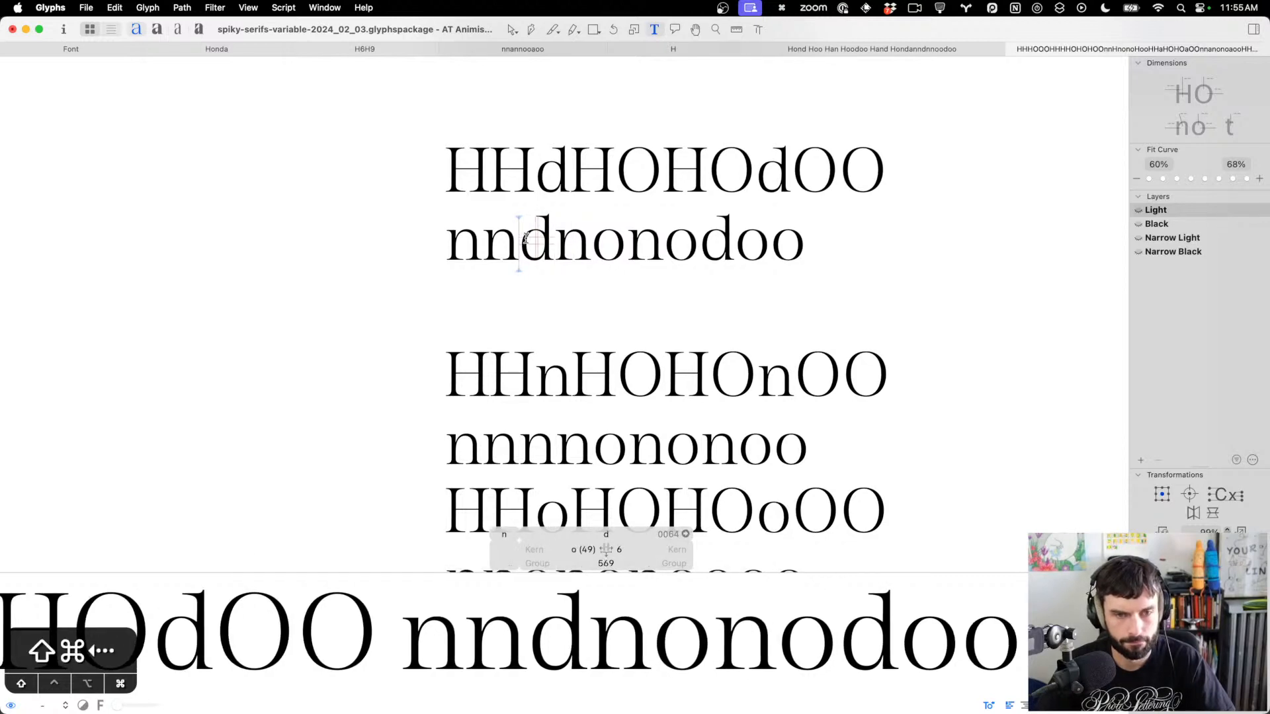
{"action": "key", "text": "super+Right"}
{"action": "key", "text": "super+Right"}
{"action": "key", "text": "super+Right"}
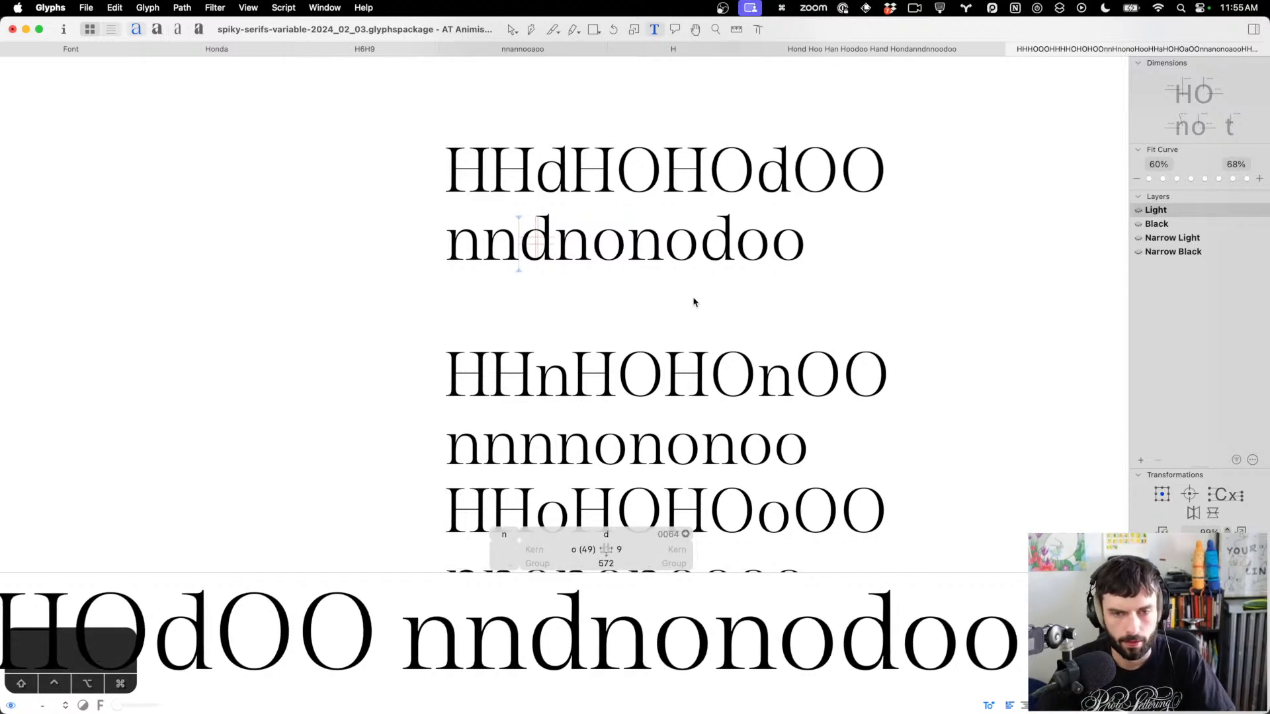
Update the metrics of the Light o in the nndnonodoo line so its right sidebearing matches its left
{"action": "key", "text": "Right"}
{"action": "key", "text": "Right"}
{"action": "key", "text": "Right"}
{"action": "key", "text": "Right"}
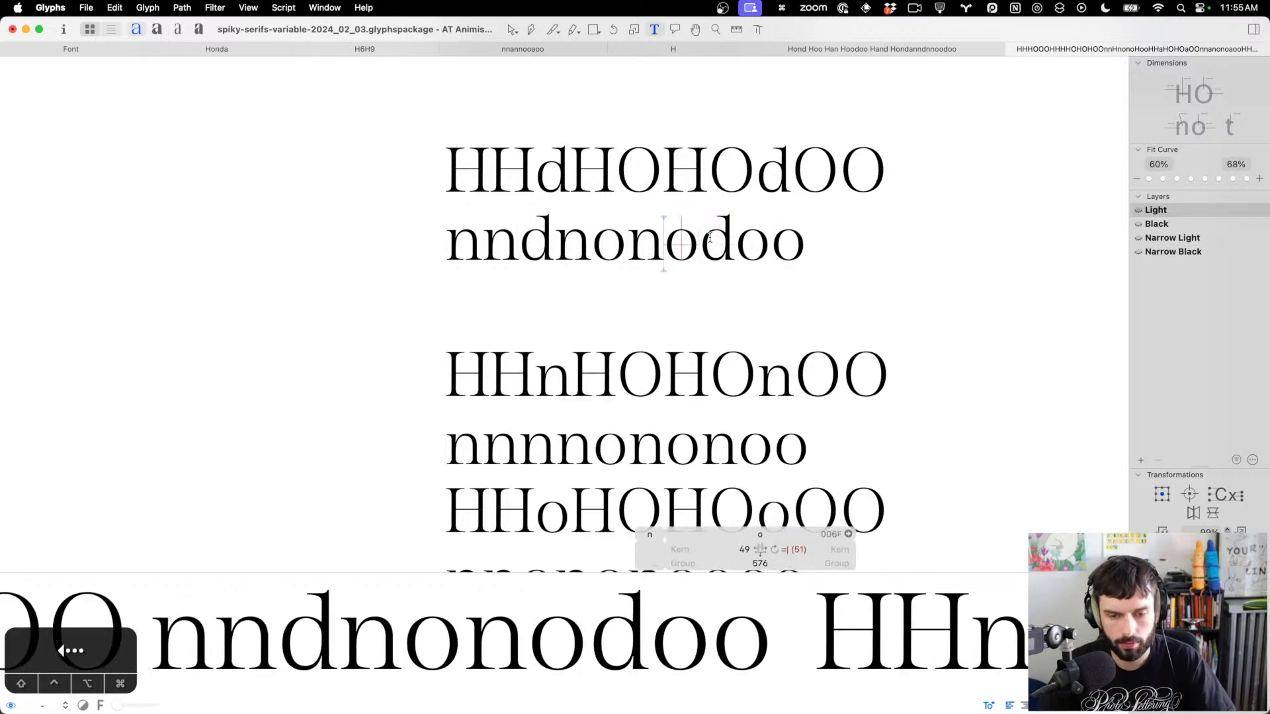
{"action": "key", "text": "ctrl+super+m"}
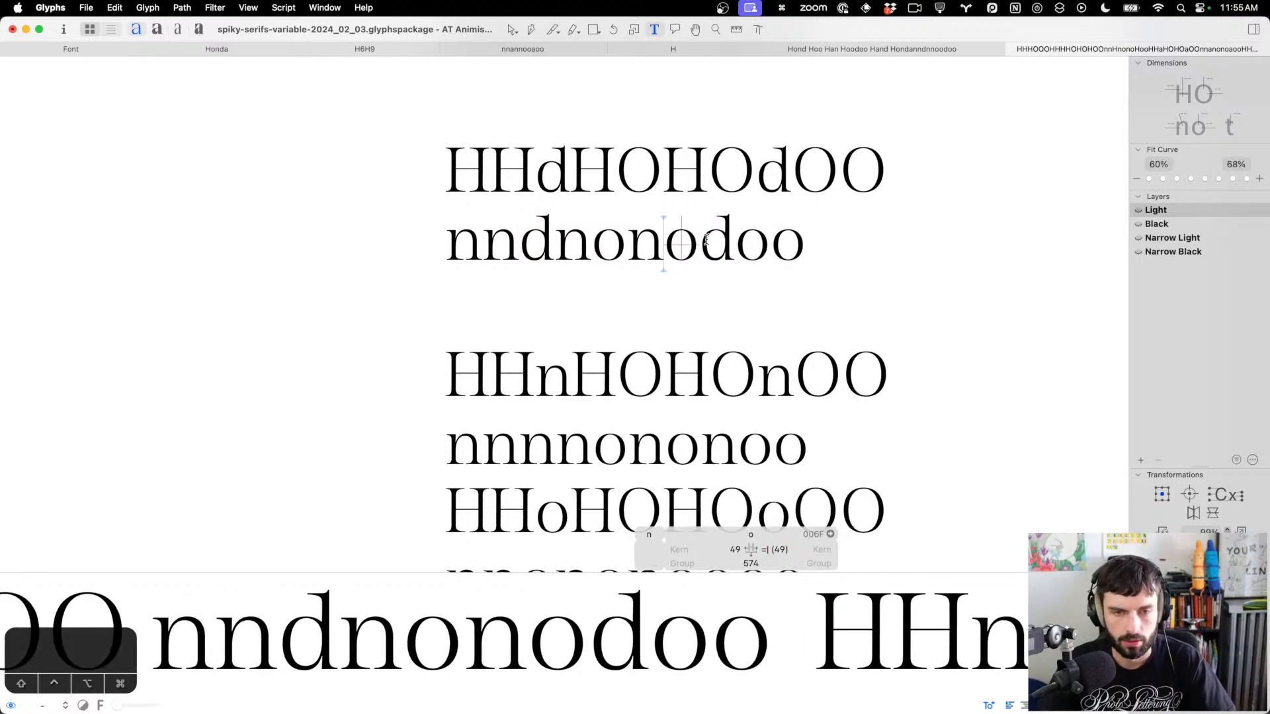
Insert a blank line after the nnnnononoo line of the test text
{"action": "left_click", "coordinate": [823, 232]}
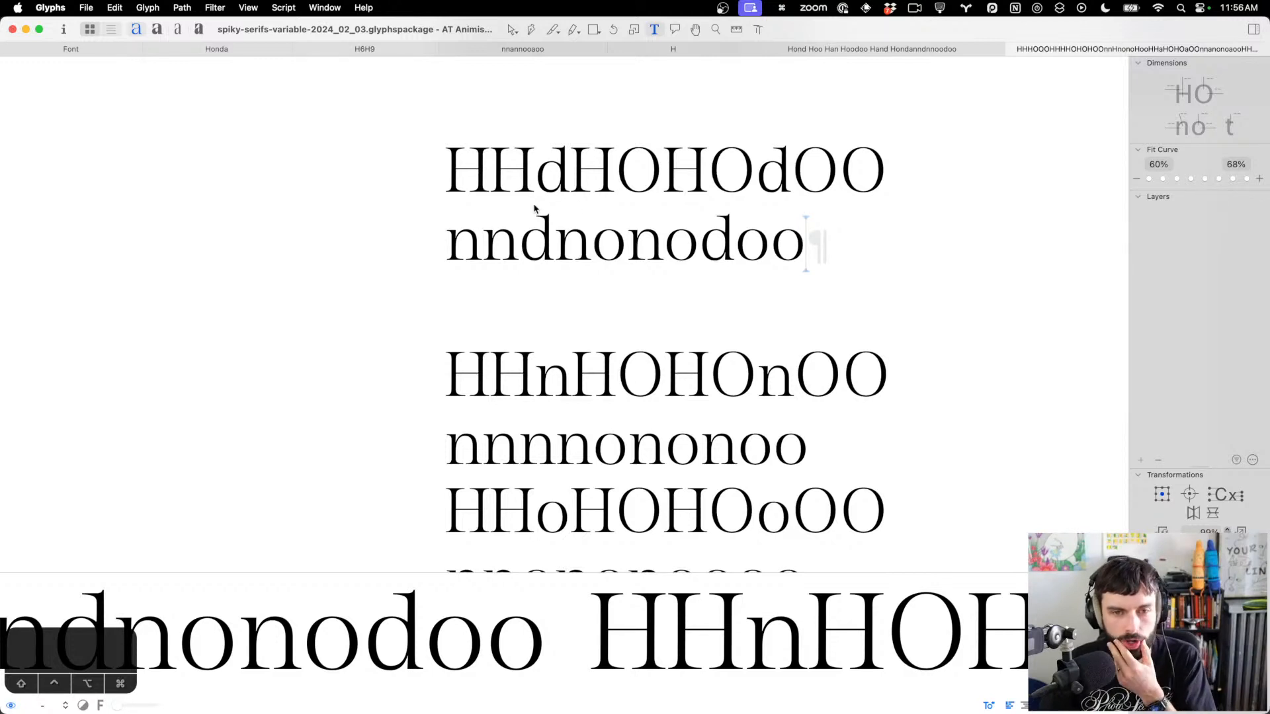
{"action": "scroll", "coordinate": [728, 265], "scroll_direction": "down", "scroll_amount": 4}
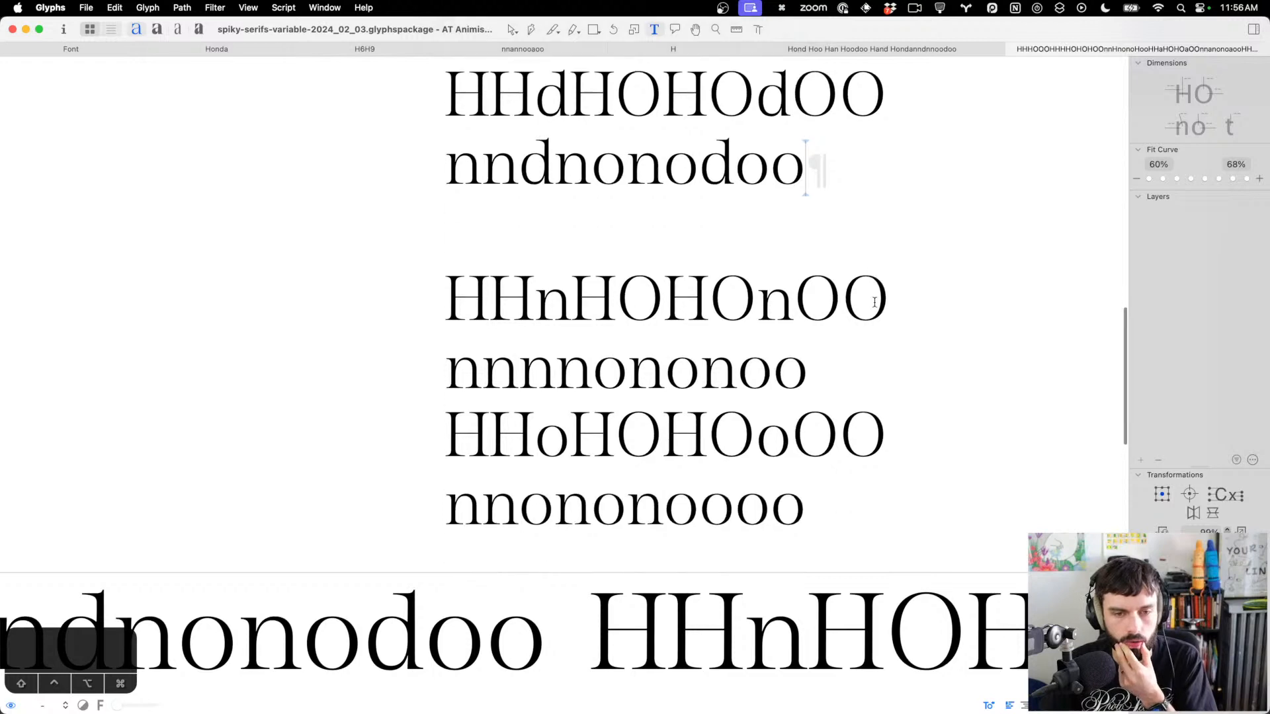
{"action": "left_click", "coordinate": [869, 303]}
{"action": "key", "text": "Return"}
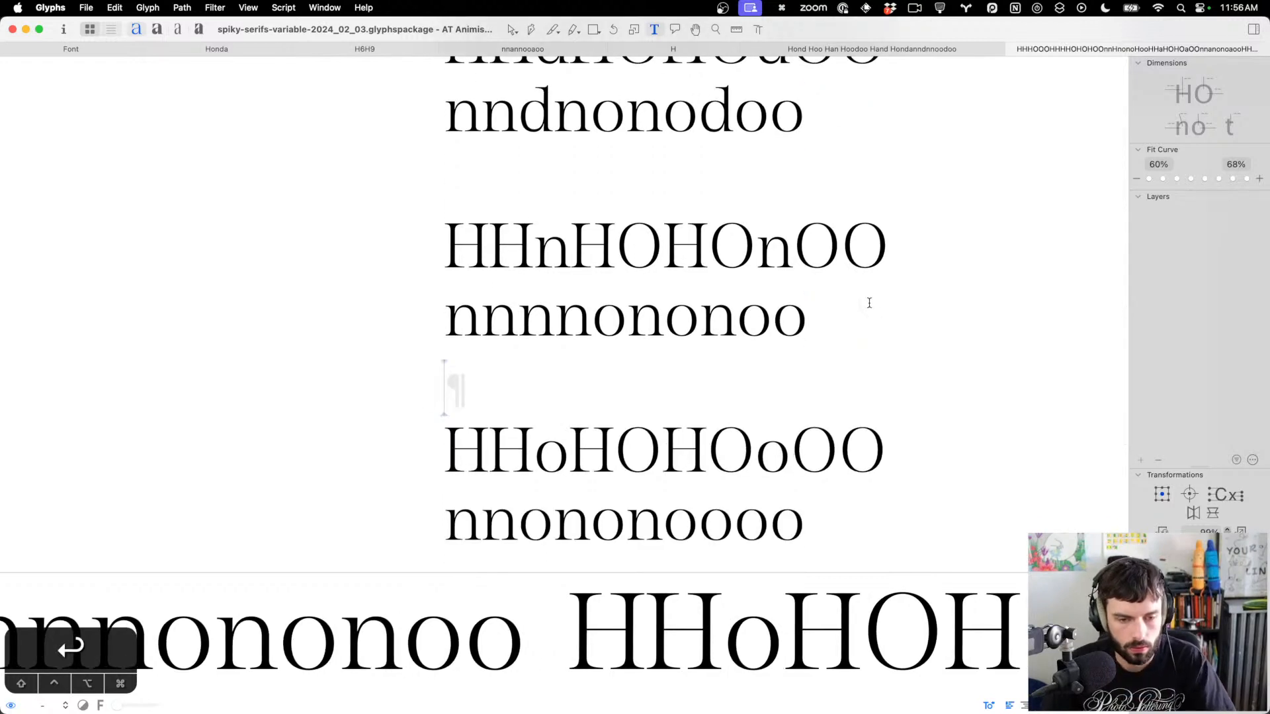
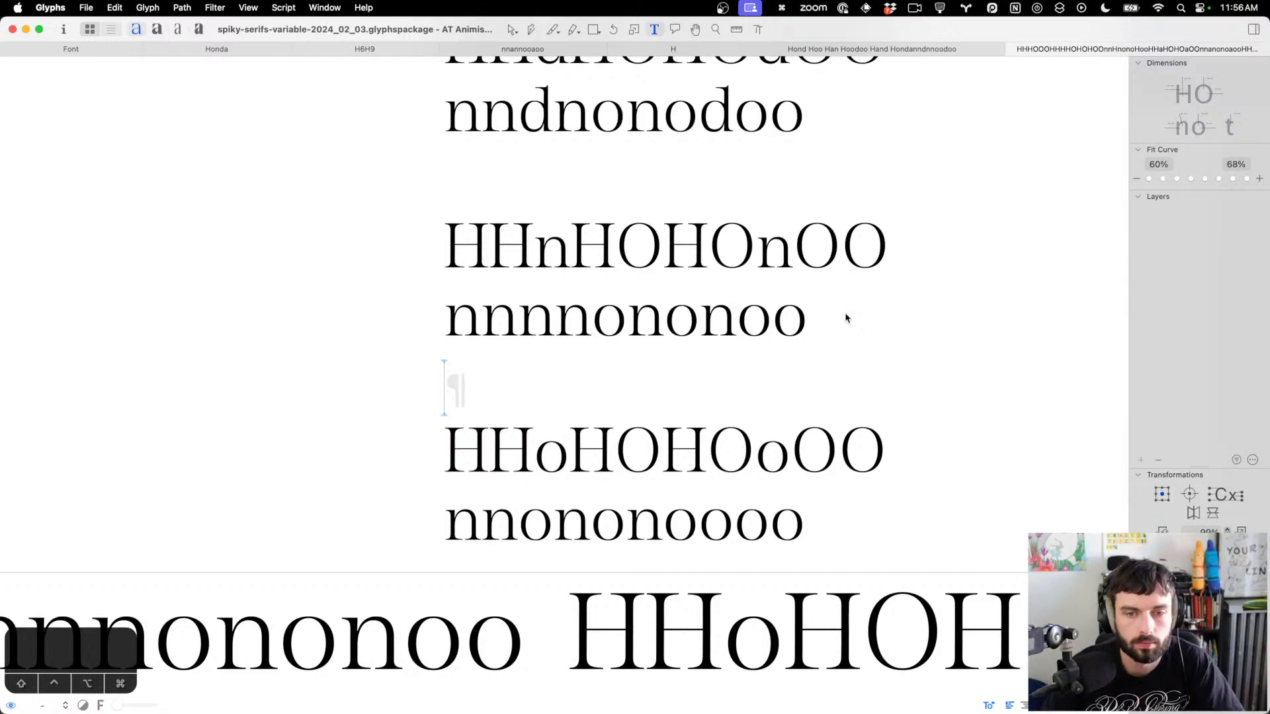
{"action": "scroll", "coordinate": [780, 331], "scroll_direction": "down", "scroll_amount": 5}
{"action": "scroll", "coordinate": [761, 330], "scroll_direction": "up", "scroll_amount": 5}
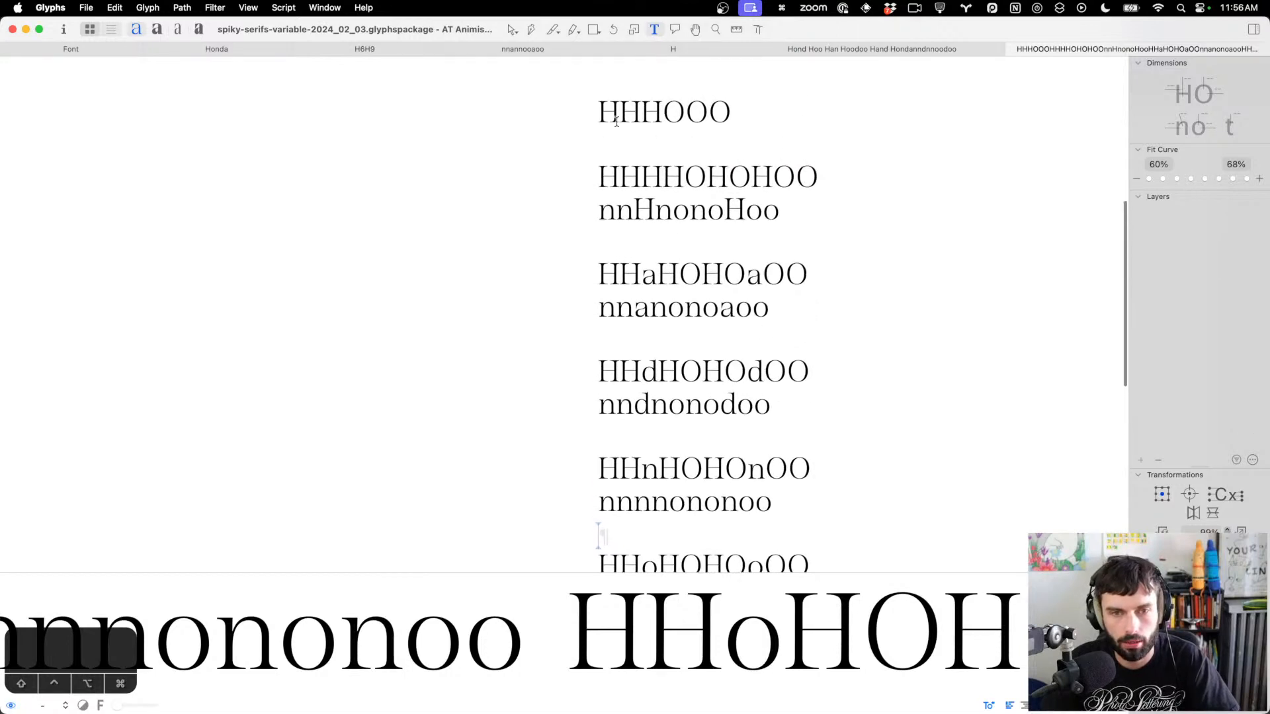
Add the capital O to the selected glyphs and generate capitalized English words from them with word-o-mat
{"action": "left_click", "coordinate": [67, 50]}
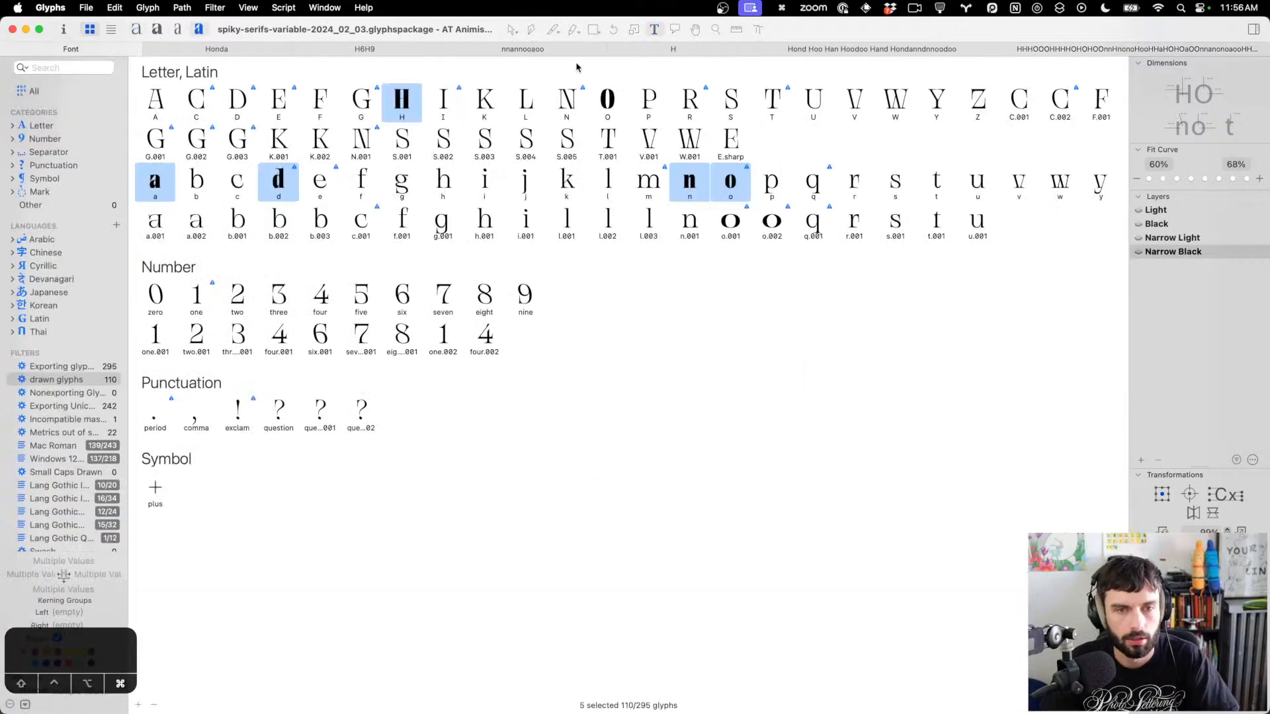
{"action": "left_click", "coordinate": [608, 101], "text": "super"}
{"action": "left_click", "coordinate": [115, 8]}
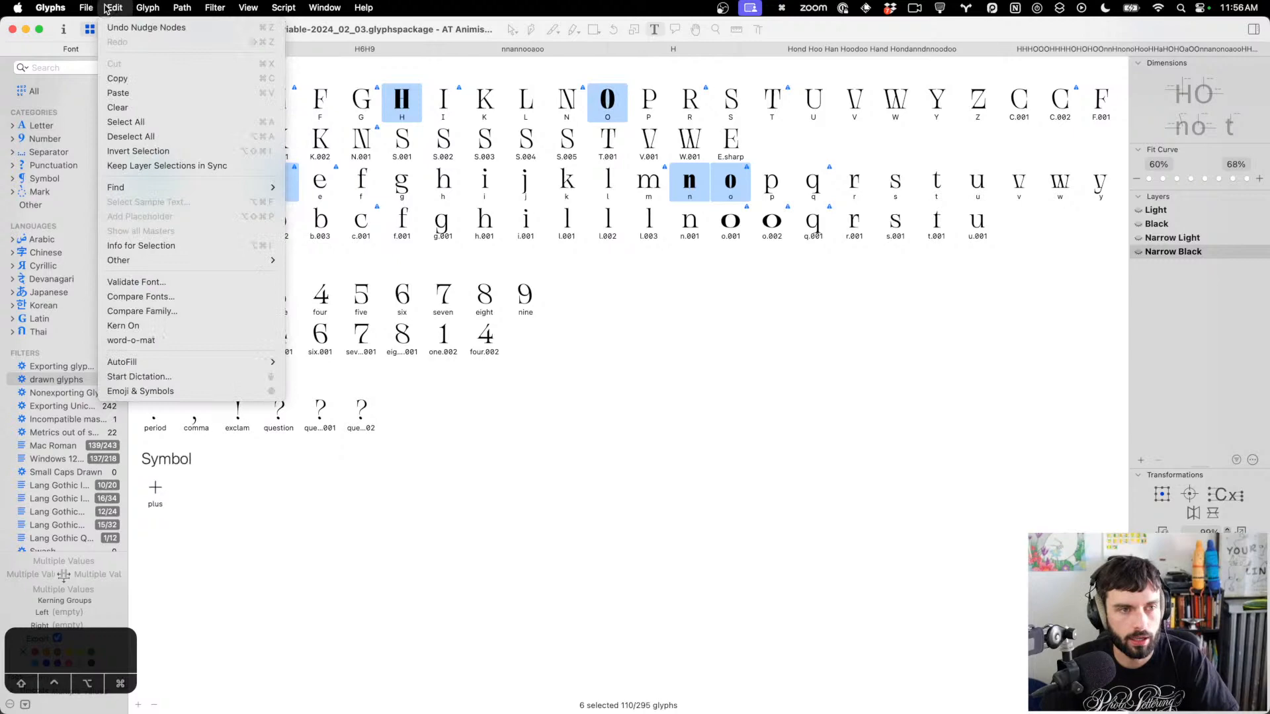
{"action": "left_click", "coordinate": [219, 342]}
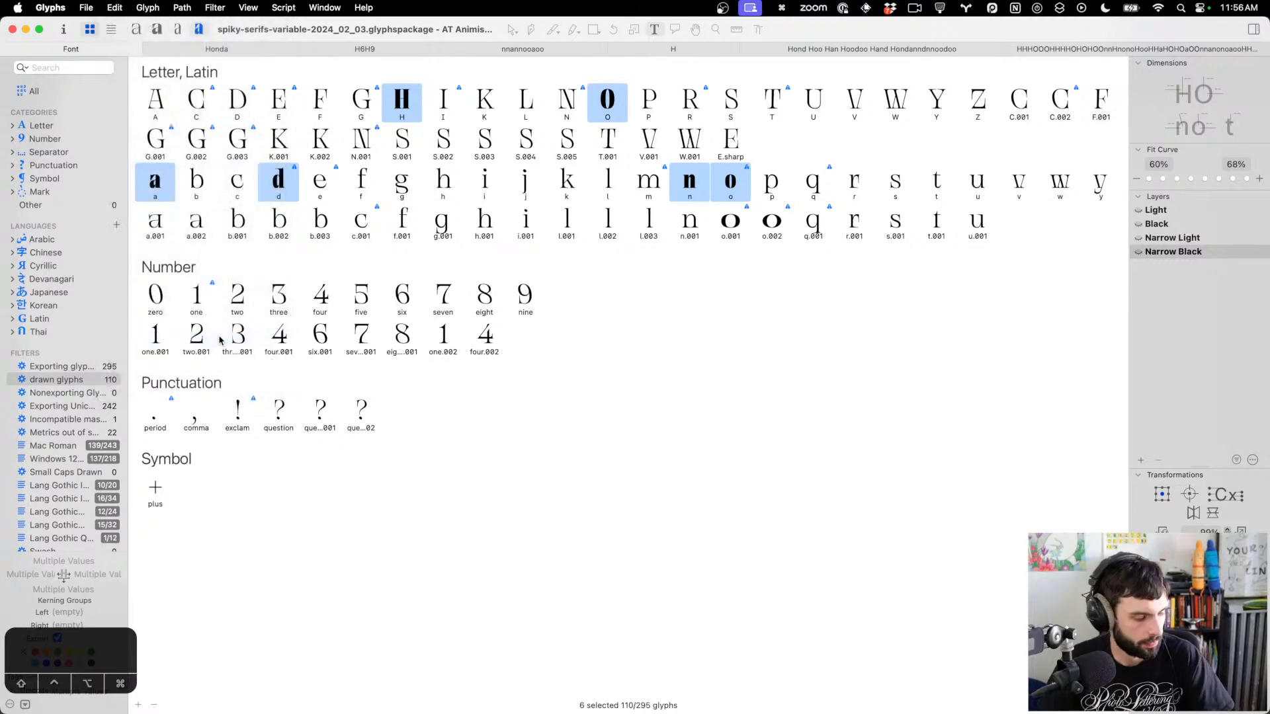
{"action": "left_click", "coordinate": [170, 346]}
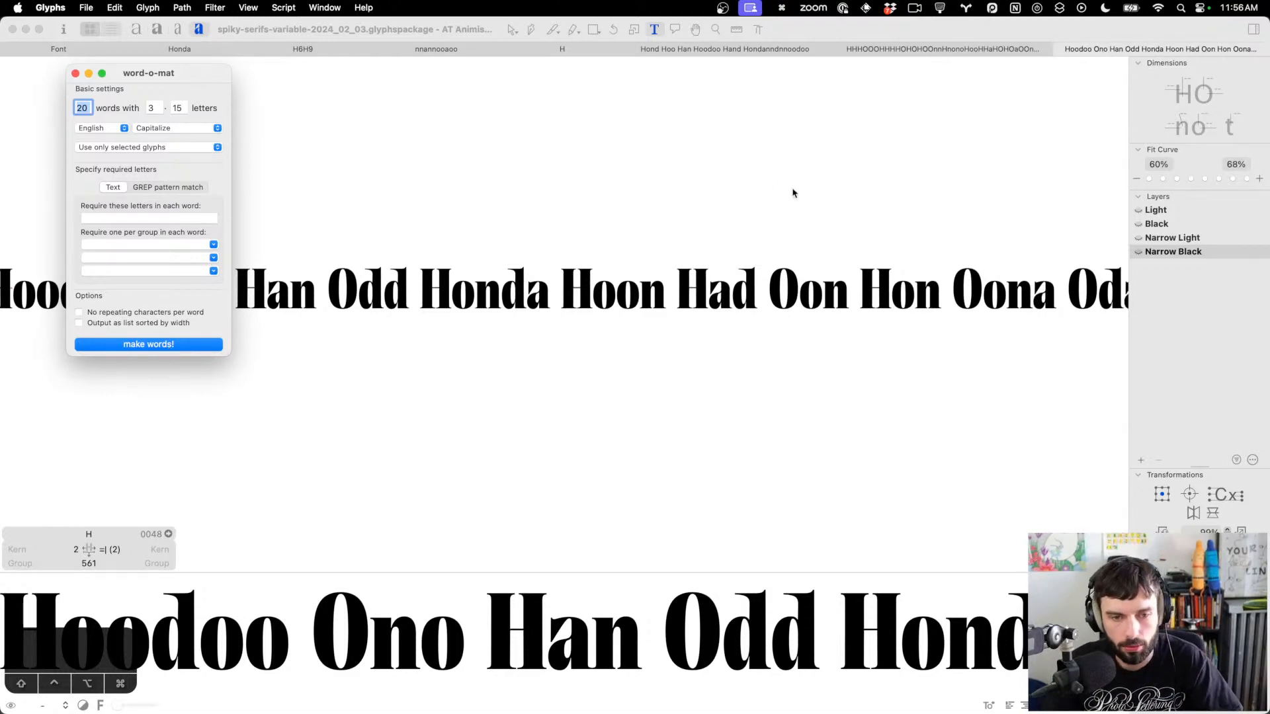
{"action": "scroll", "coordinate": [795, 193], "scroll_direction": "down", "scroll_amount": 5}
{"action": "scroll", "coordinate": [758, 222], "scroll_direction": "up", "scroll_amount": 4}
{"action": "scroll", "coordinate": [822, 234], "scroll_direction": "up", "scroll_amount": 2}
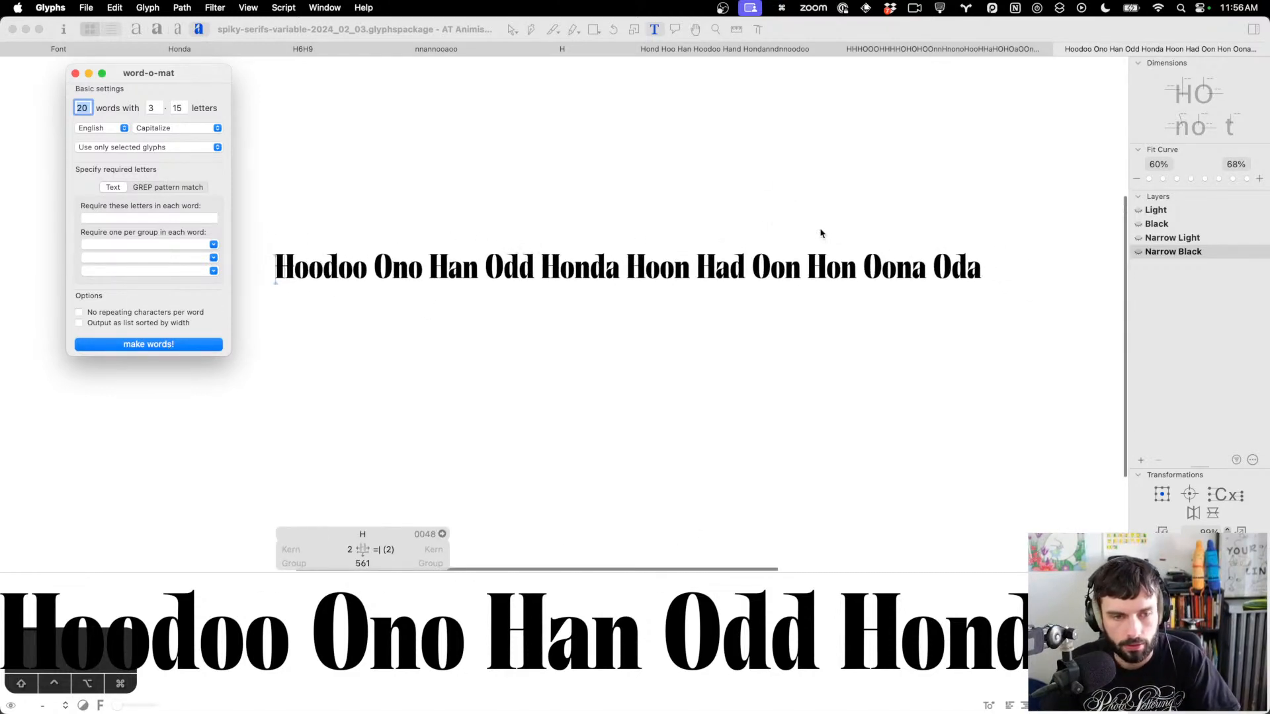
{"action": "left_click", "coordinate": [75, 72]}
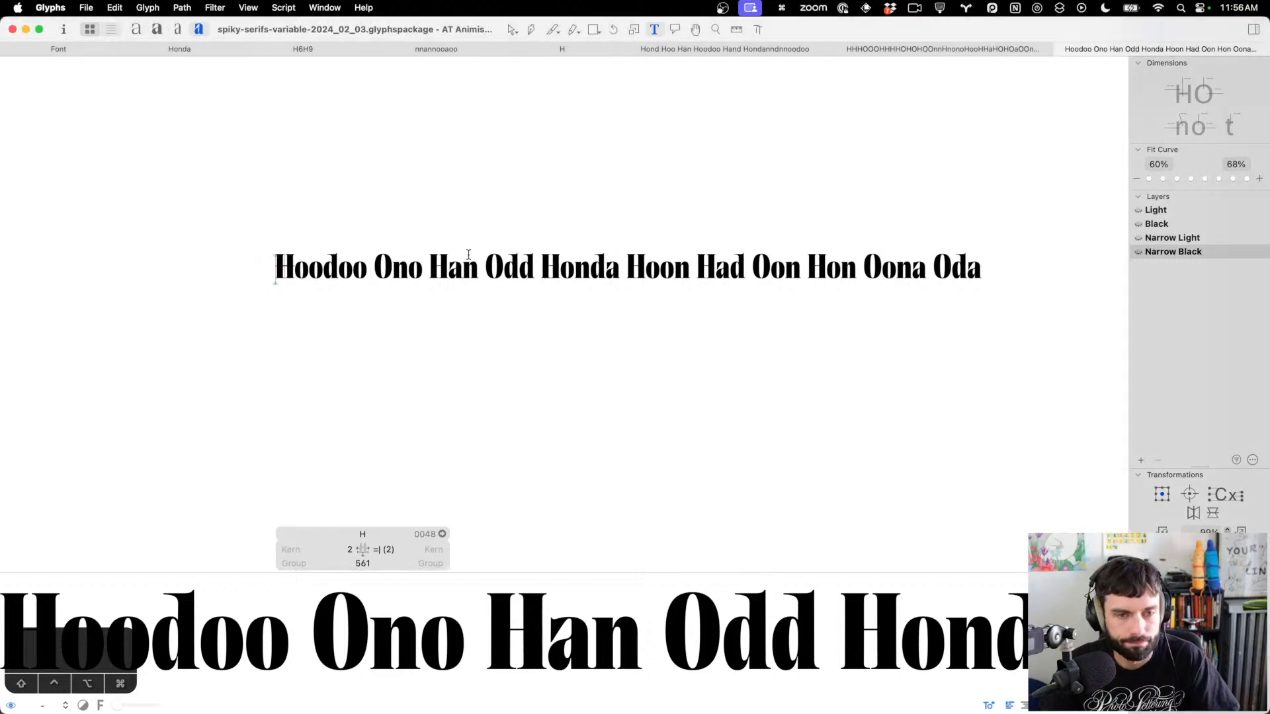
Nudge the left end nodes of the d's ascender serif to X 192 in the Narrow Light master
{"action": "scroll", "coordinate": [598, 266], "scroll_direction": "up", "scroll_amount": 6}
{"action": "double_click", "coordinate": [597, 267]}
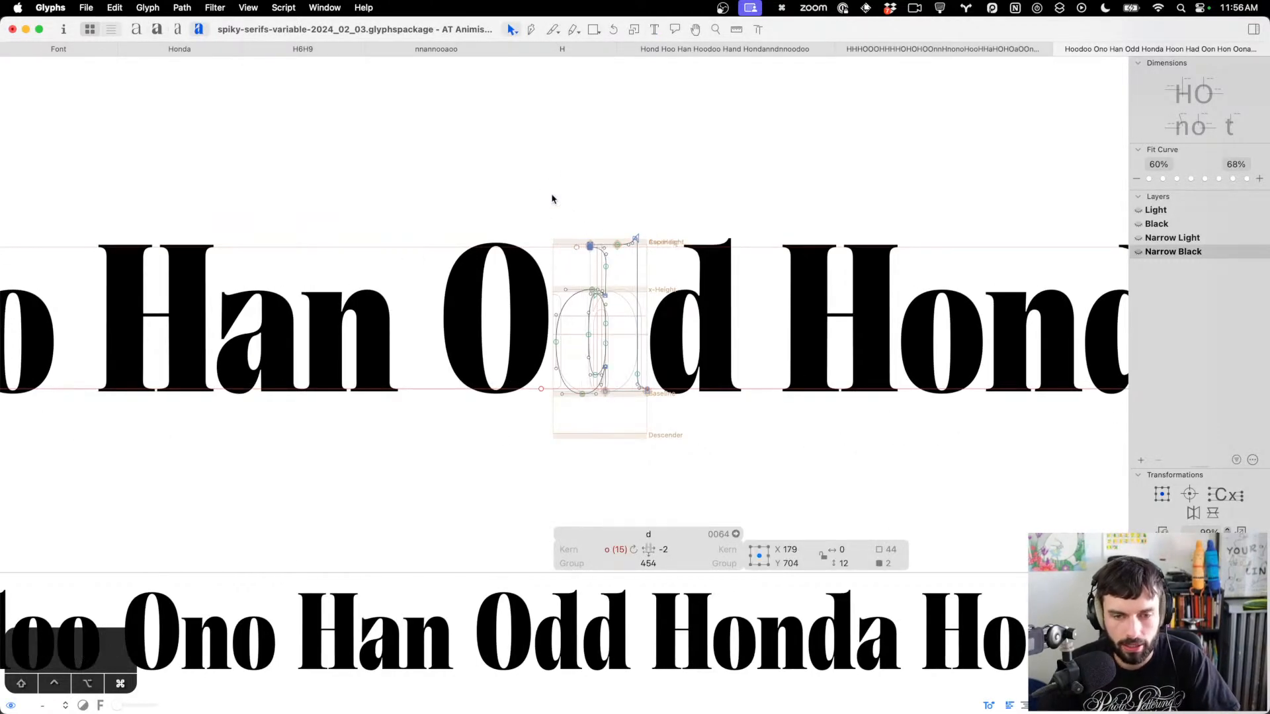
{"action": "key", "text": "super+4"}
{"action": "key", "text": "super+3"}
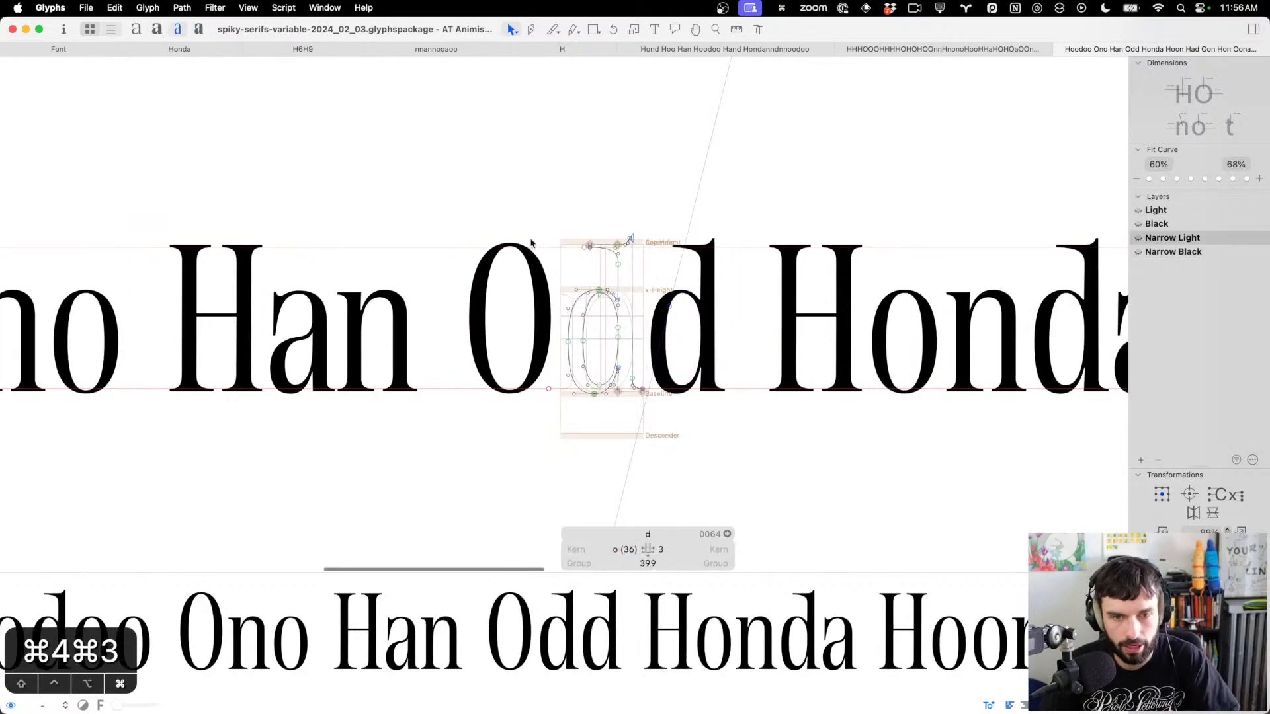
{"action": "key", "text": "ctrl+alt+shift+Right"}
{"action": "key", "text": "ctrl+alt+shift+Right"}
{"action": "key", "text": "ctrl+alt+shift+Right"}
{"action": "key", "text": "ctrl+alt+shift+Right"}
{"action": "key", "text": "ctrl+alt+shift+Right"}
{"action": "key", "text": "ctrl+alt+shift+Right"}
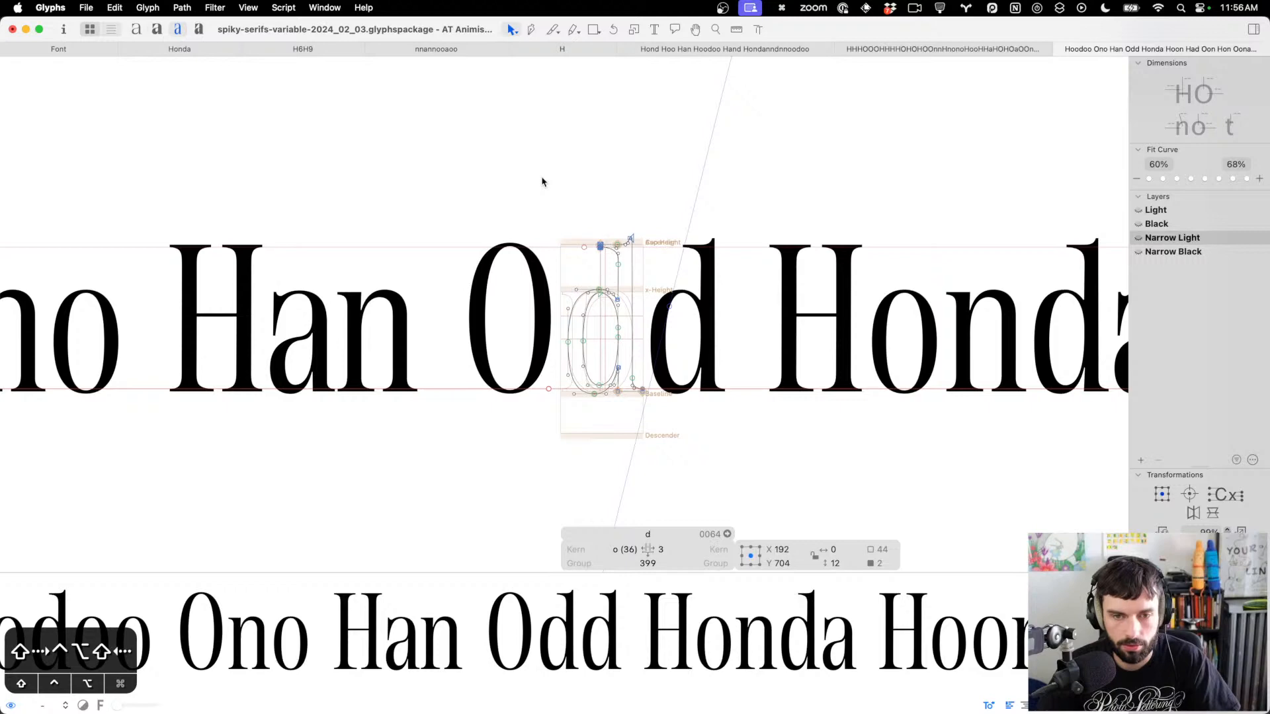
{"action": "key", "text": "t"}
Widen the Narrow Light n by nudging its arch and right stem outward until the right sidebearing is 6
{"action": "scroll", "coordinate": [540, 179], "scroll_direction": "down", "scroll_amount": 5}
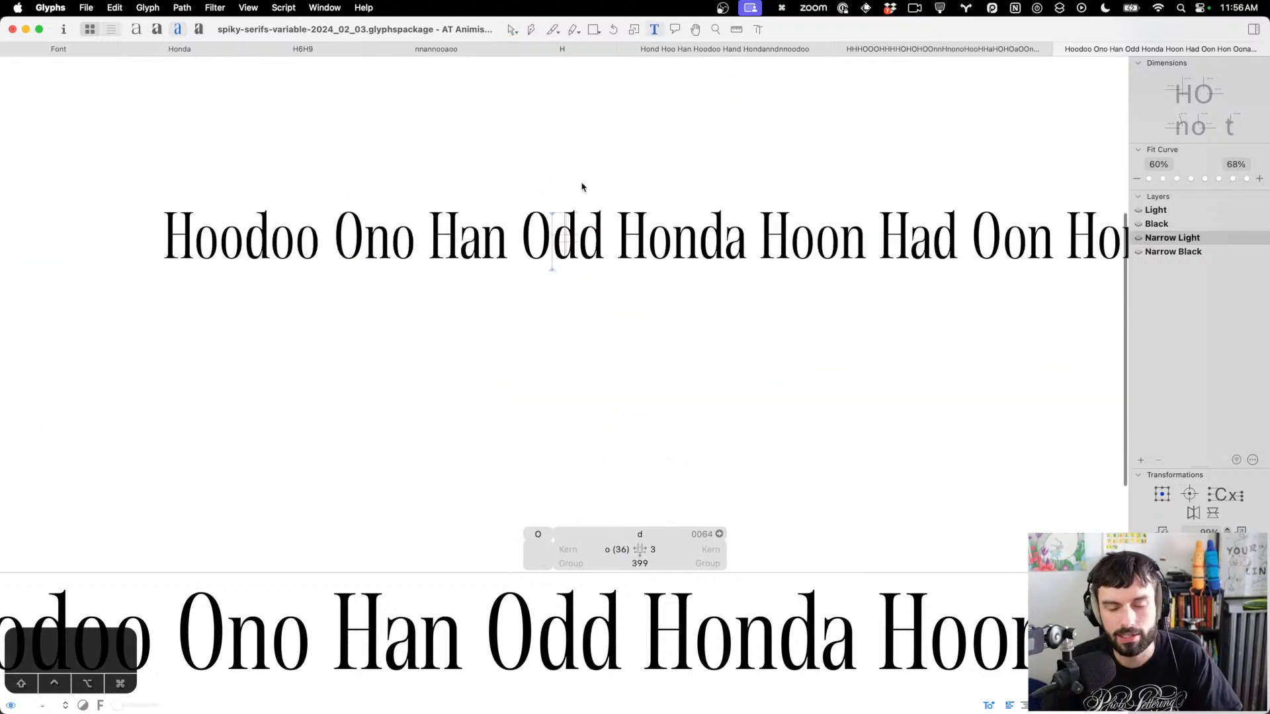
{"action": "scroll", "coordinate": [824, 246], "scroll_direction": "up", "scroll_amount": 5}
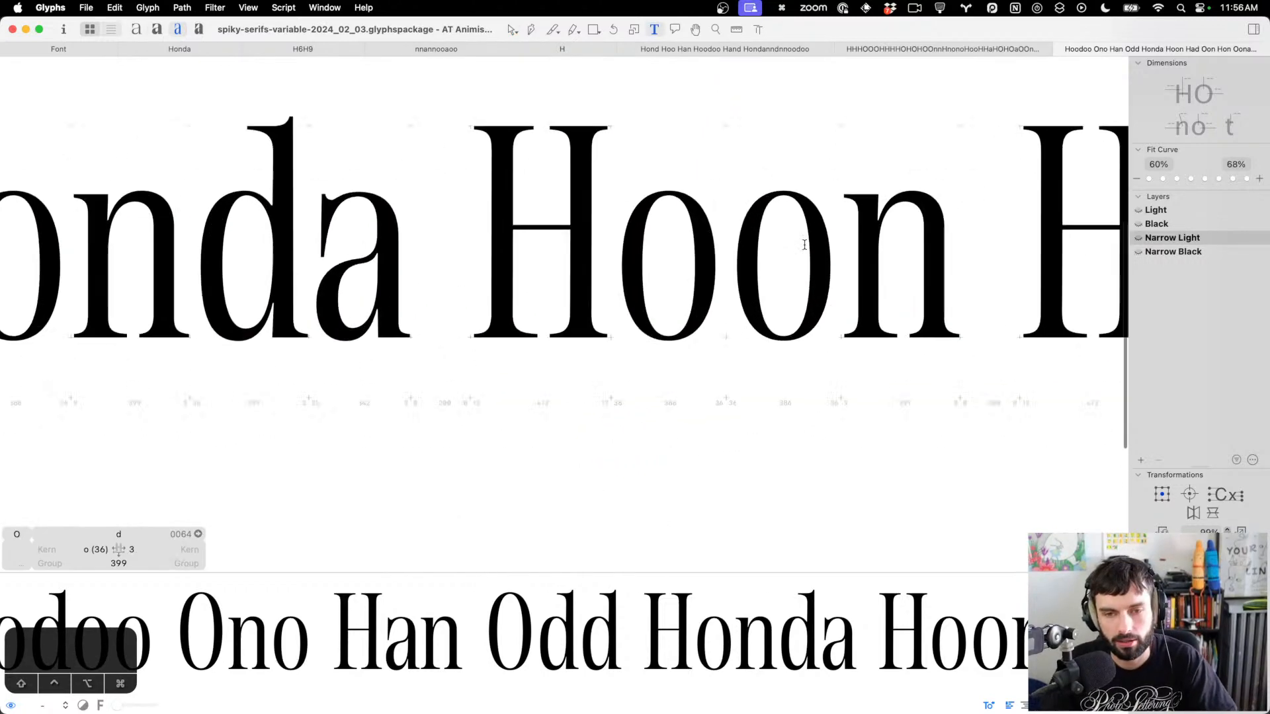
{"action": "double_click", "coordinate": [781, 246]}
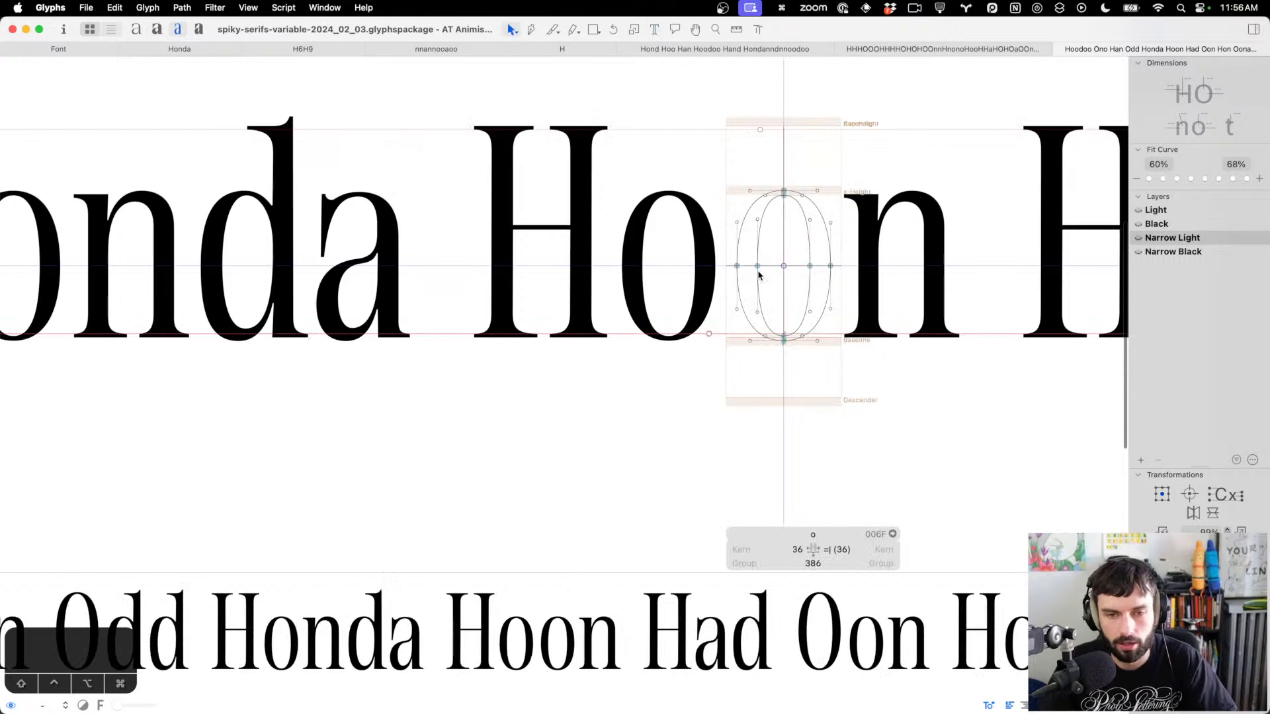
{"action": "scroll", "coordinate": [799, 282], "scroll_direction": "up", "scroll_amount": 2}
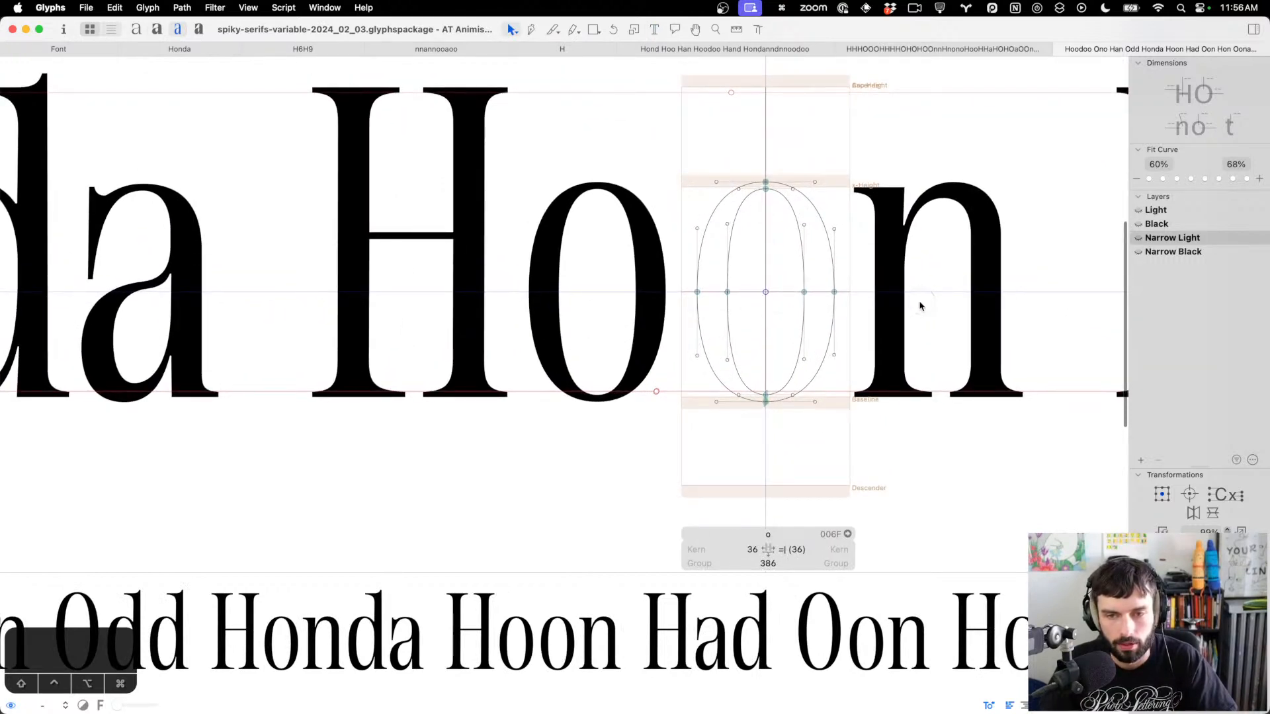
{"action": "double_click", "coordinate": [917, 344]}
{"action": "left_click_drag", "start_coordinate": [1081, 433], "coordinate": [893, 145]}
{"action": "key", "text": "shift+Left"}
{"action": "key", "text": "shift+Left"}
{"action": "key", "text": "shift+Right"}
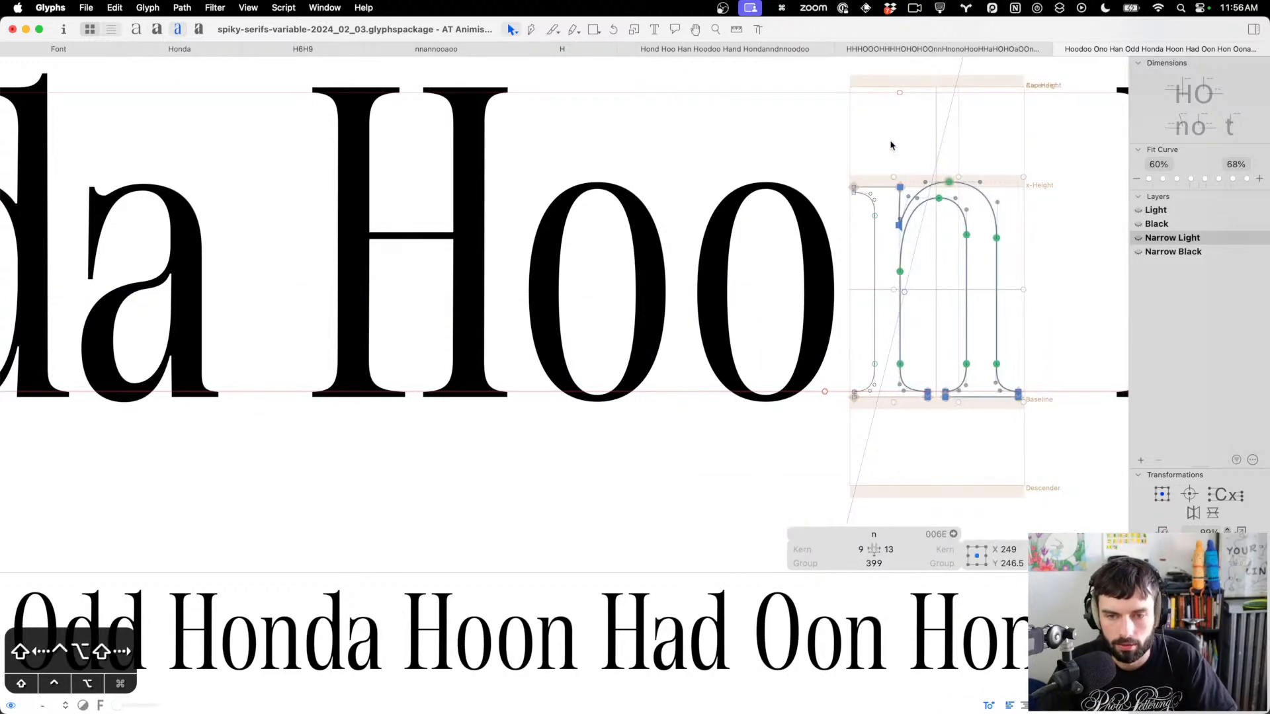
{"action": "key", "text": "ctrl+alt+Right"}
{"action": "key", "text": "ctrl+alt+Right"}
{"action": "key", "text": "ctrl+alt+Right"}
{"action": "key", "text": "ctrl+alt+Right"}
{"action": "key", "text": "ctrl+alt+Right"}
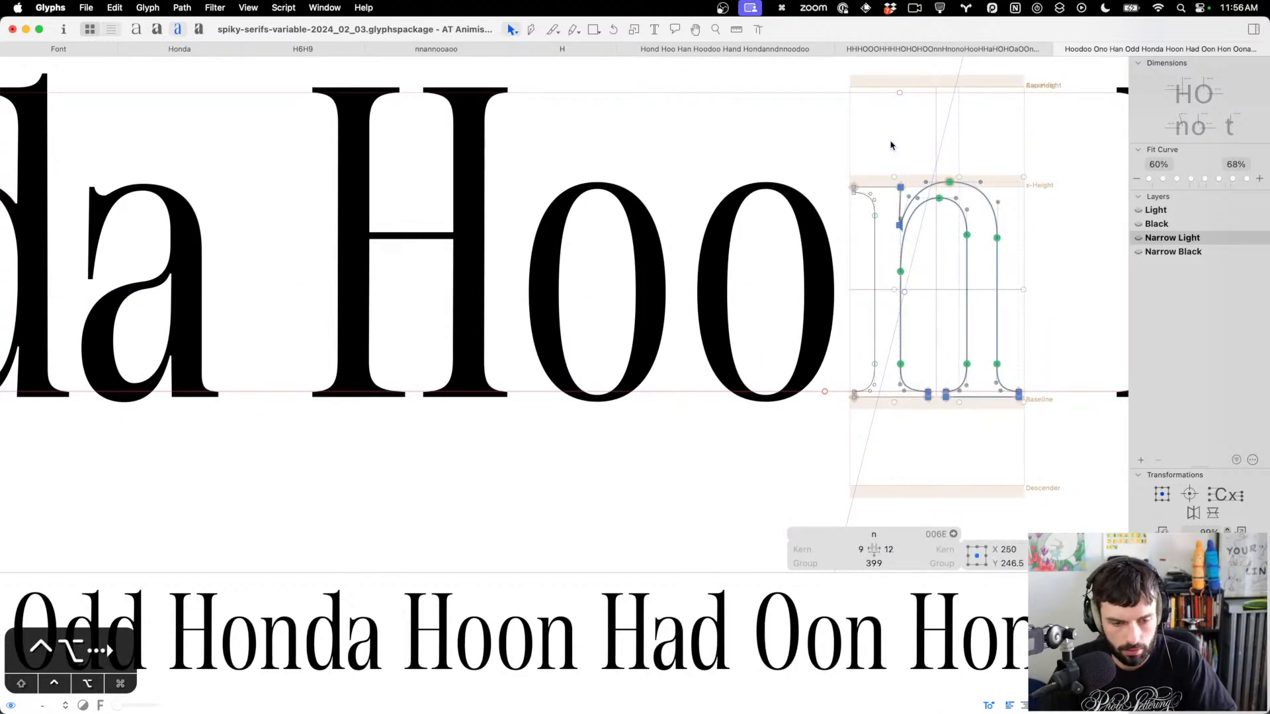
{"action": "key", "text": "ctrl+alt+Right"}
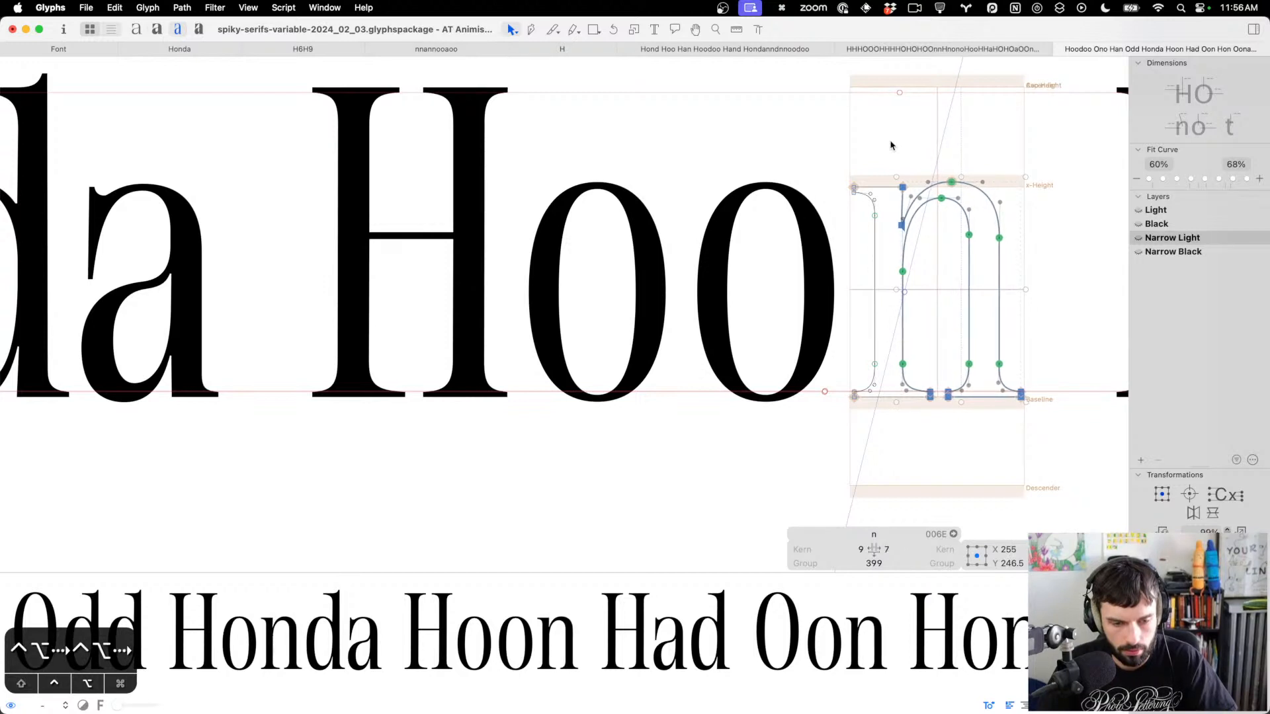
{"action": "key", "text": "ctrl+alt+Right"}
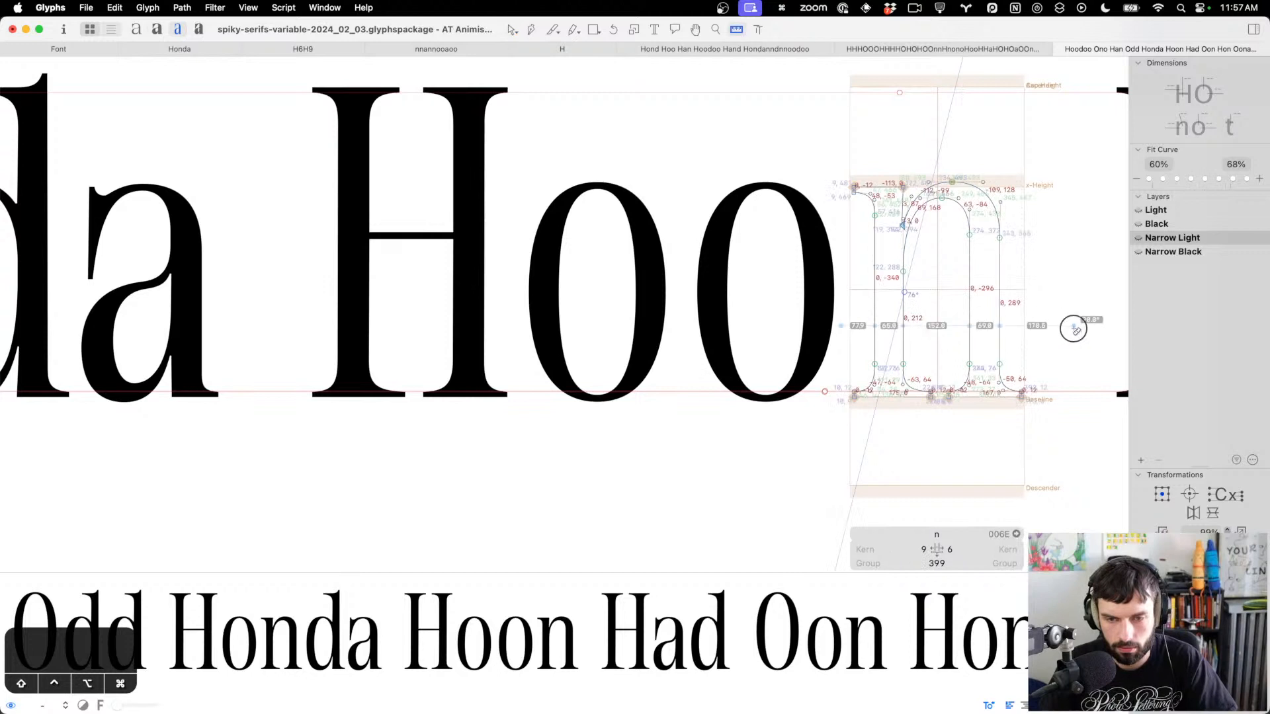
Thin the Narrow Light n's right stem by moving its outer edge 4 units inward, and set the right sidebearing to 6
{"action": "left_click_drag", "start_coordinate": [1080, 427], "coordinate": [982, 215]}
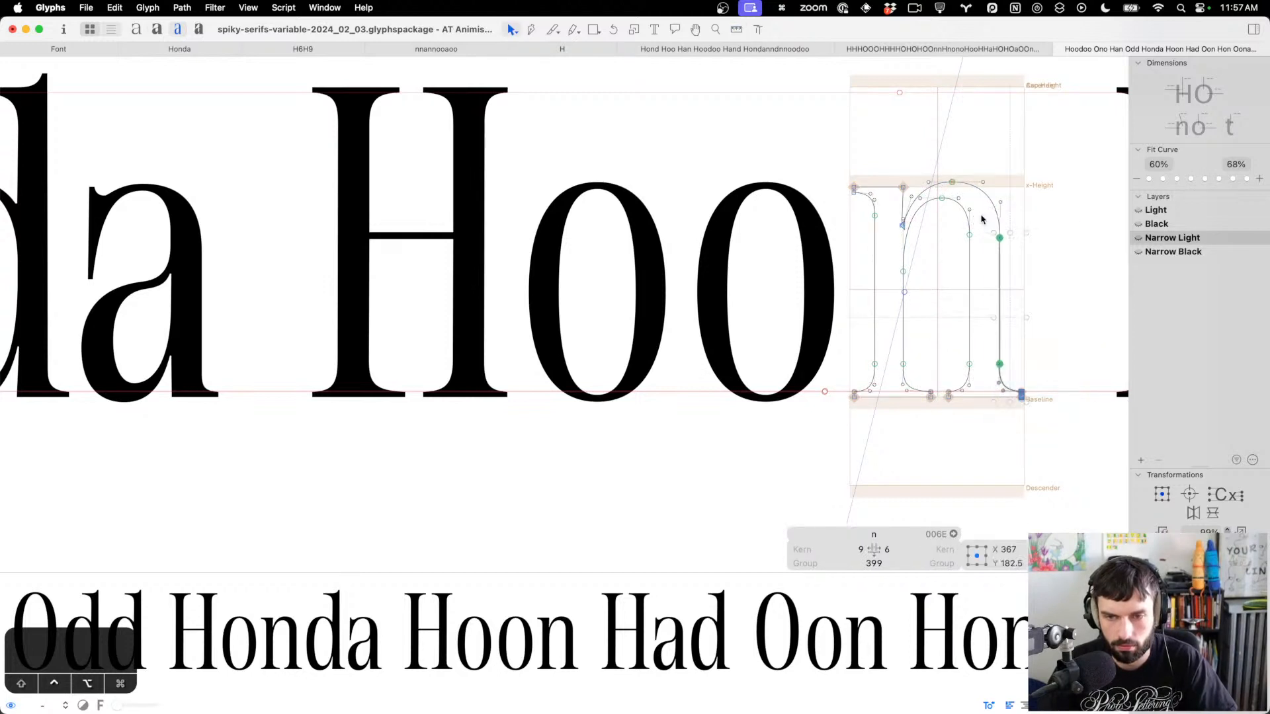
{"action": "key", "text": "ctrl+alt+Left"}
{"action": "key", "text": "ctrl+alt+Left"}
{"action": "key", "text": "ctrl+alt+Left"}
{"action": "key", "text": "ctrl+alt+Left"}
{"action": "key", "text": "t"}
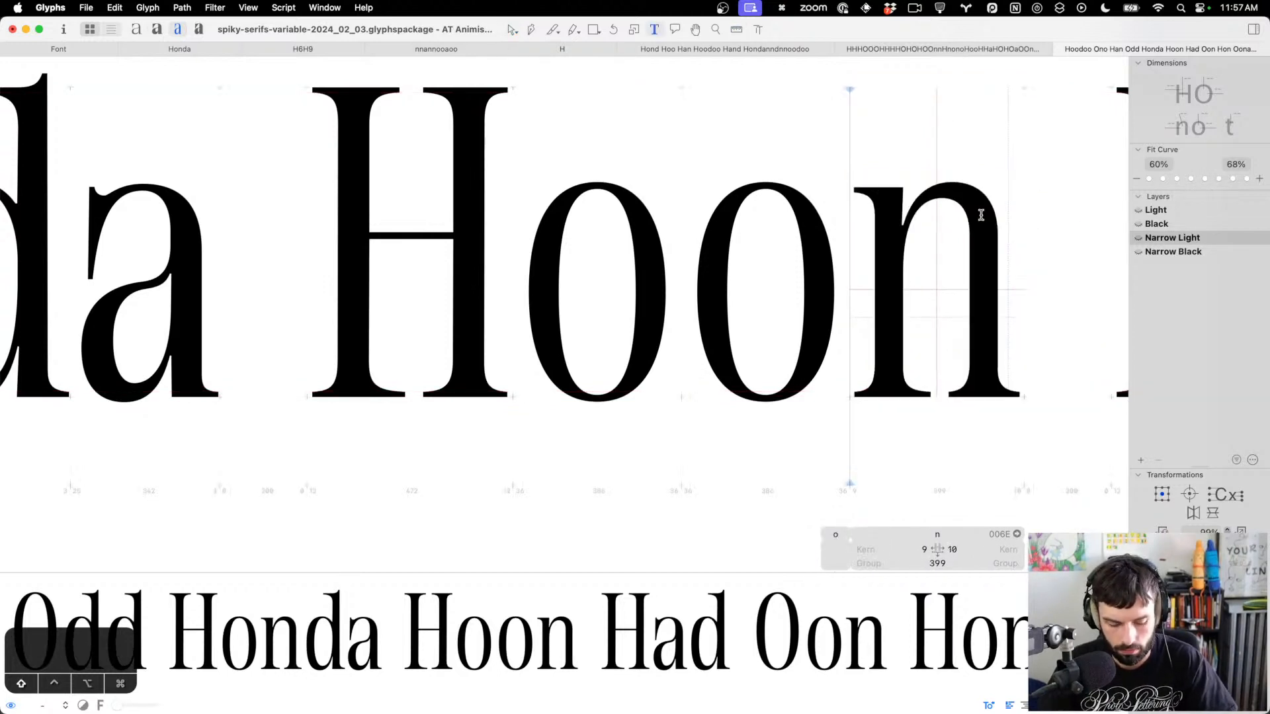
{"action": "key", "text": "super+Left"}
{"action": "key", "text": "super+Left"}
{"action": "key", "text": "super+Left"}
{"action": "key", "text": "super+Left"}
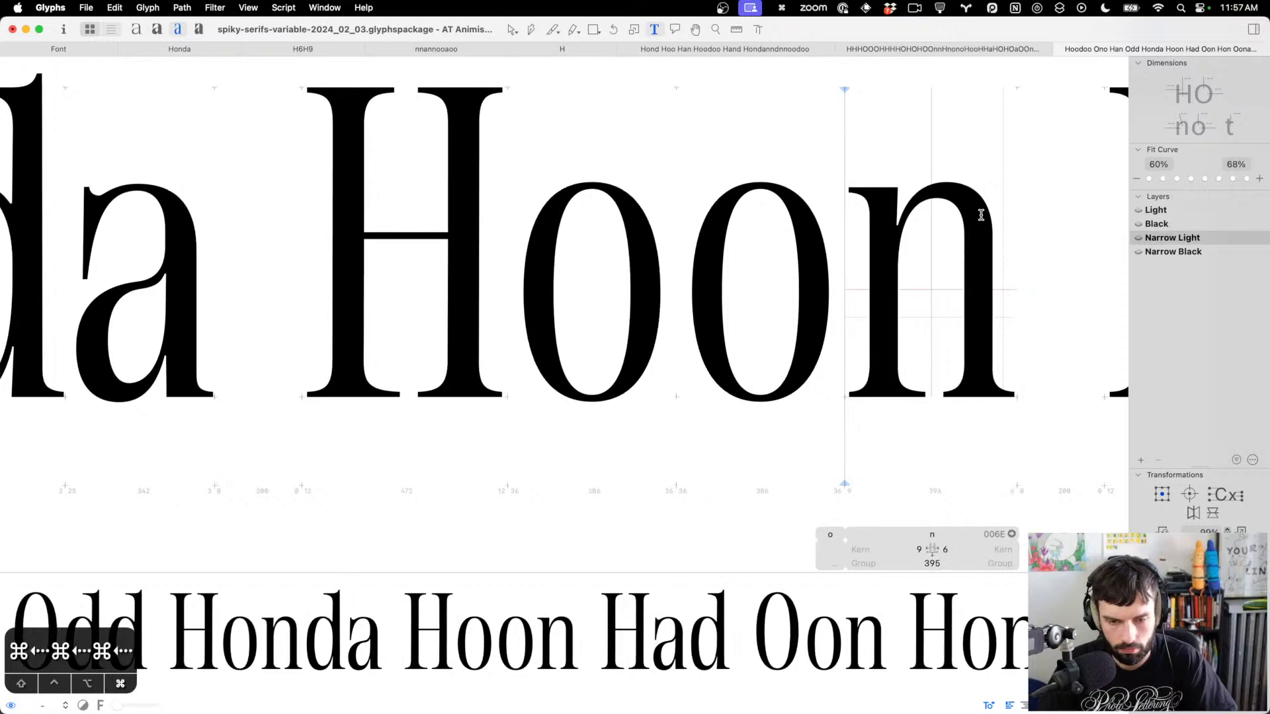
{"action": "type", "text": "st"}
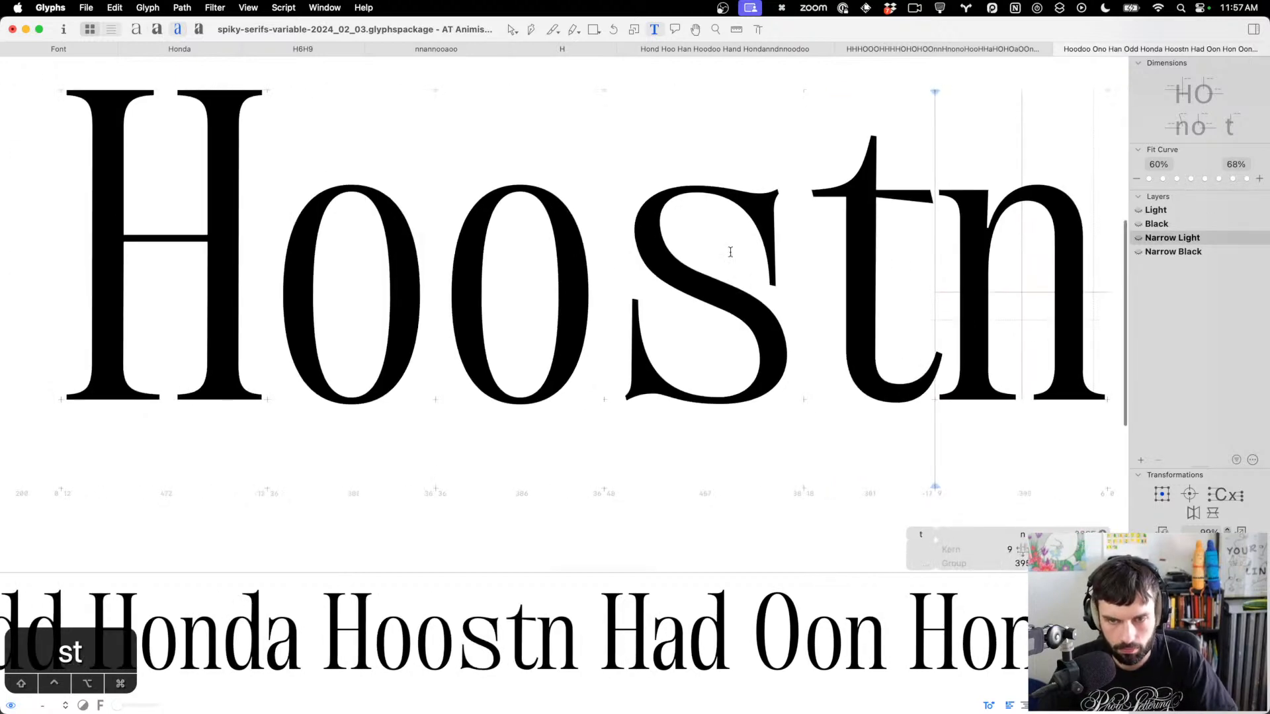
{"action": "key", "text": "BackSpace"}
{"action": "key", "text": "BackSpace"}
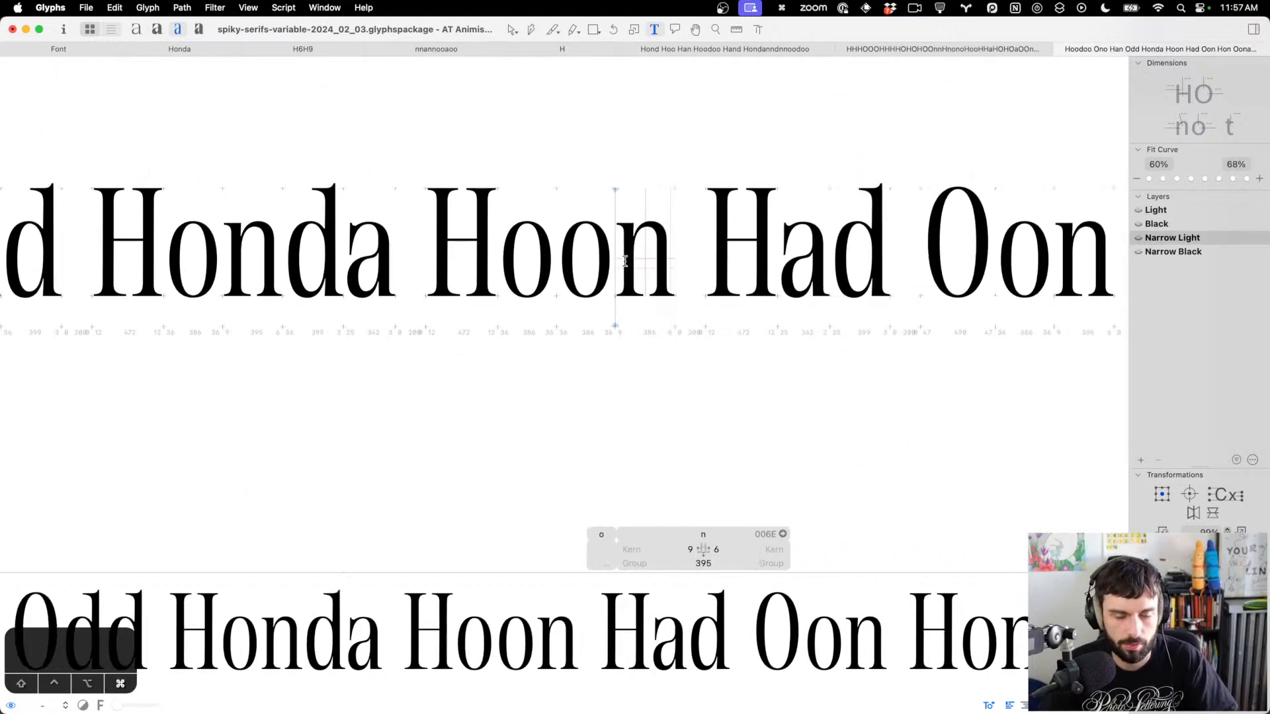
Replace the whole word list in the edit view with the text brb
{"action": "key", "text": "alt+super+0"}
{"action": "left_click", "coordinate": [1055, 251]}
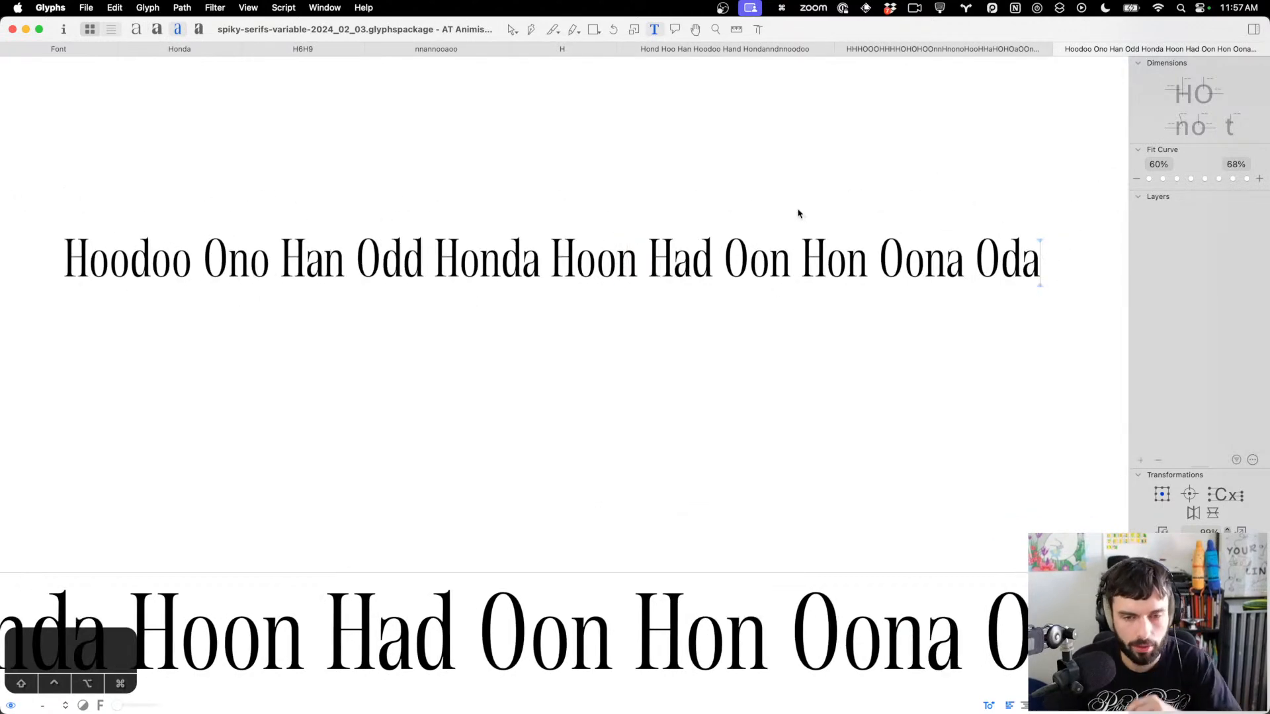
{"action": "key", "text": "super+a"}
{"action": "type", "text": "bnb"}
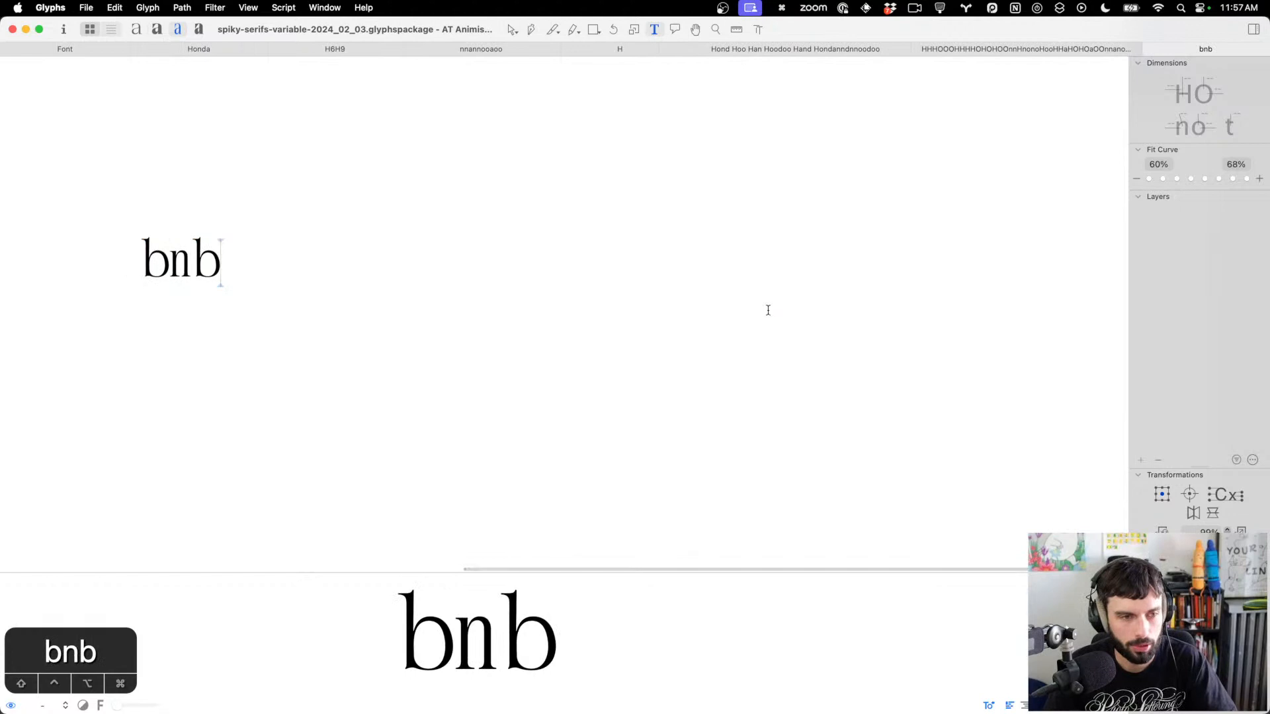
{"action": "key", "text": "BackSpace"}
{"action": "key", "text": "BackSpace"}
{"action": "type", "text": "rb"}
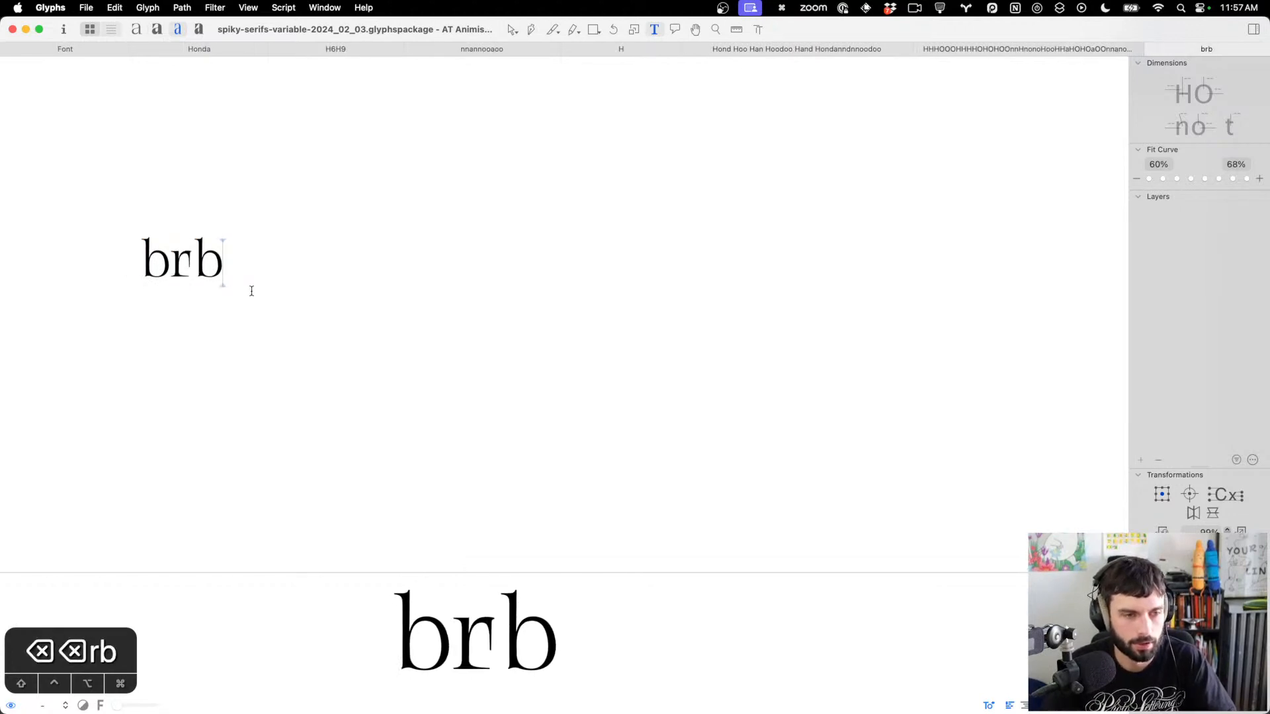
Open the second b of brb for editing in the Narrow Light master and delete the slanted guide beside its stem
{"action": "scroll", "coordinate": [152, 270], "scroll_direction": "up", "scroll_amount": 10}
{"action": "left_click", "coordinate": [151, 269]}
{"action": "scroll", "coordinate": [481, 278], "scroll_direction": "up", "scroll_amount": 4}
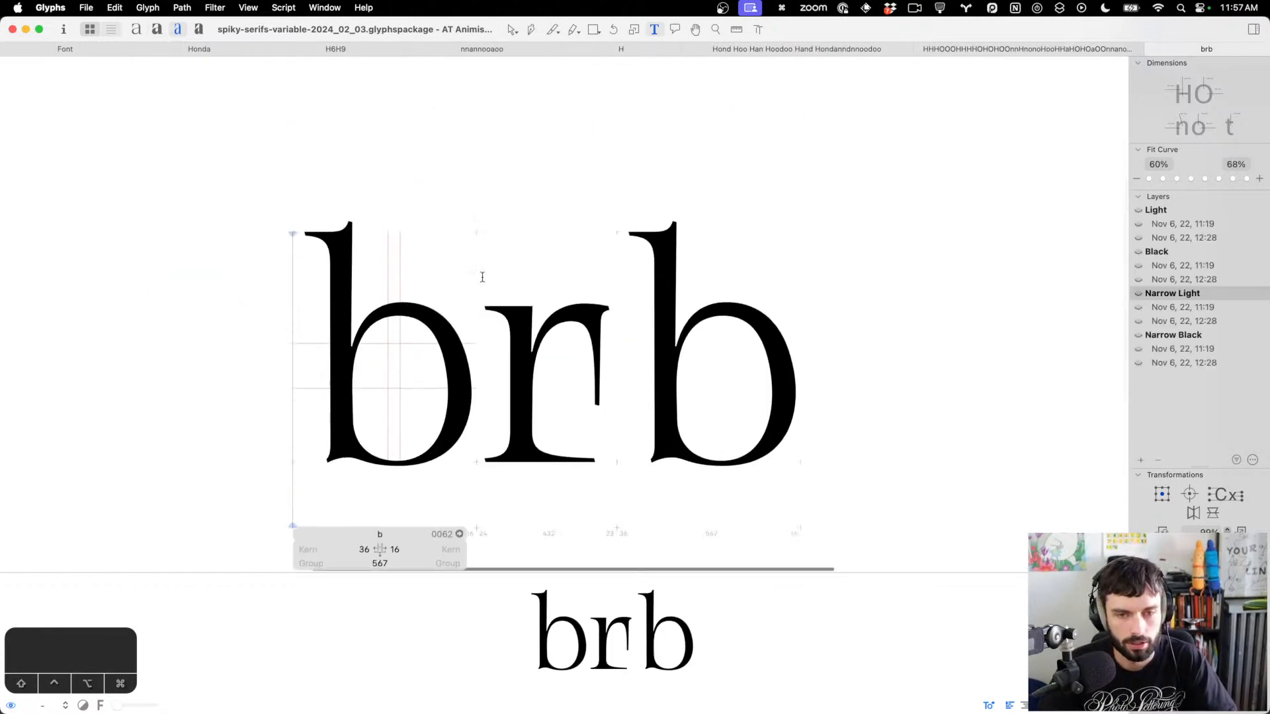
{"action": "scroll", "coordinate": [486, 278], "scroll_direction": "left", "scroll_amount": 3}
{"action": "scroll", "coordinate": [488, 278], "scroll_direction": "down", "scroll_amount": 5}
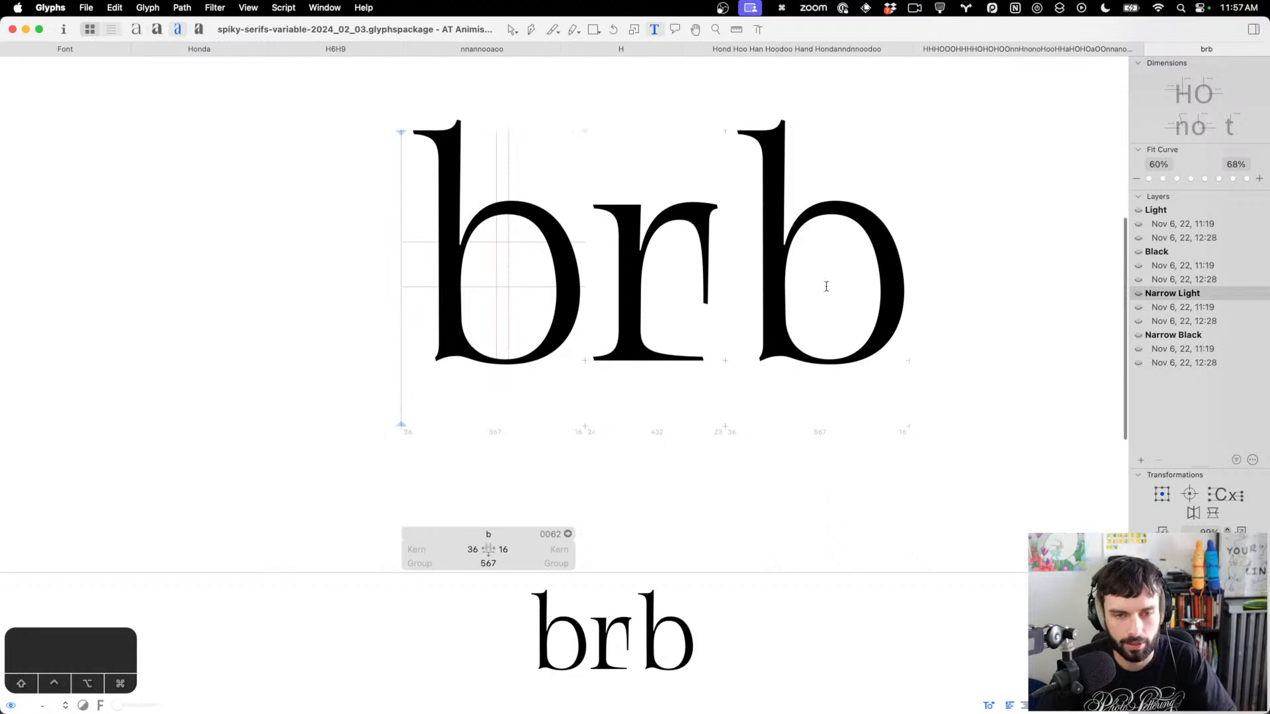
{"action": "left_click", "coordinate": [831, 283]}
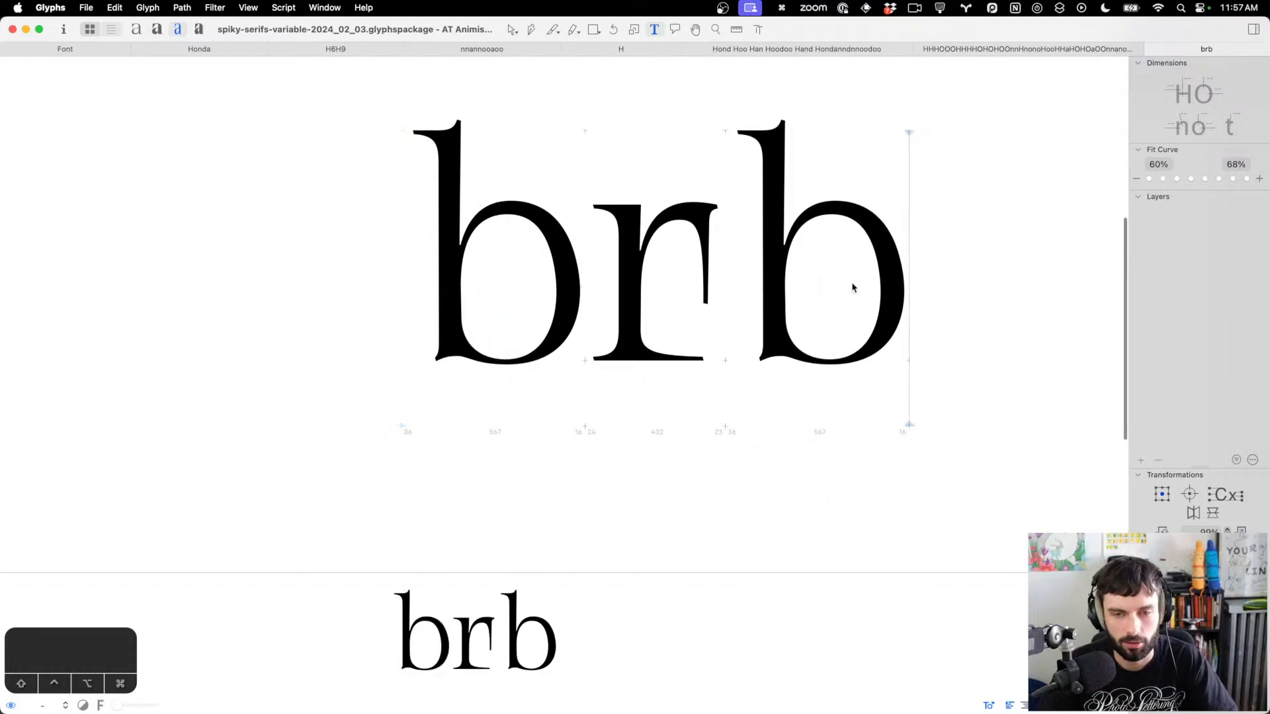
{"action": "key", "text": "Escape"}
{"action": "scroll", "coordinate": [969, 329], "scroll_direction": "right", "scroll_amount": 2}
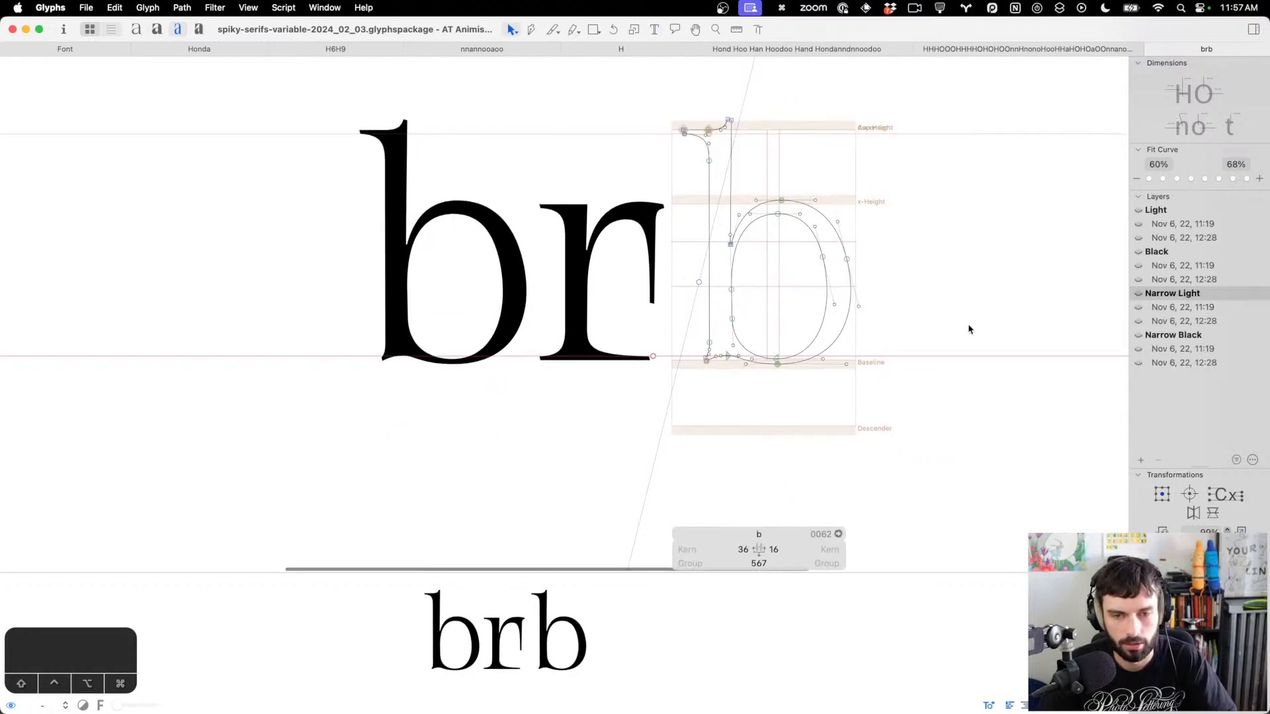
{"action": "left_click", "coordinate": [699, 283]}
{"action": "key", "text": "BackSpace"}
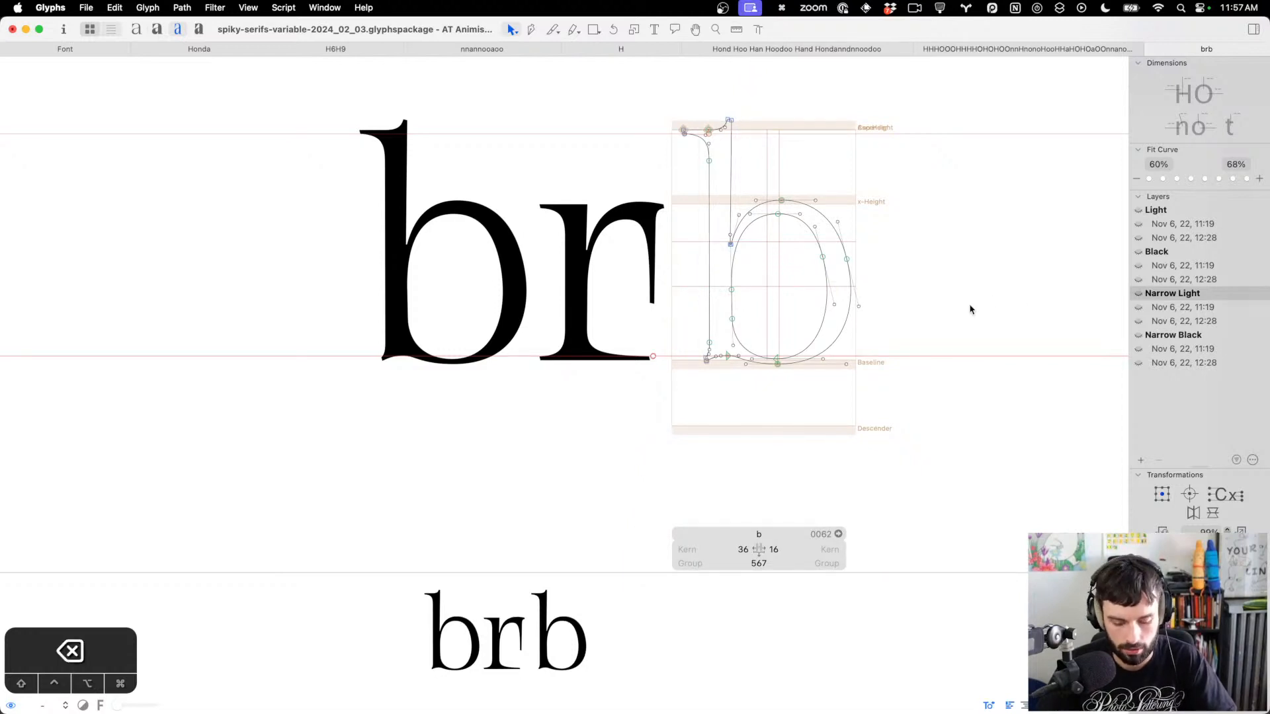
Reduce the height of the preview area to give the edit view more room
{"action": "key", "text": "ctrl+alt+super+p"}
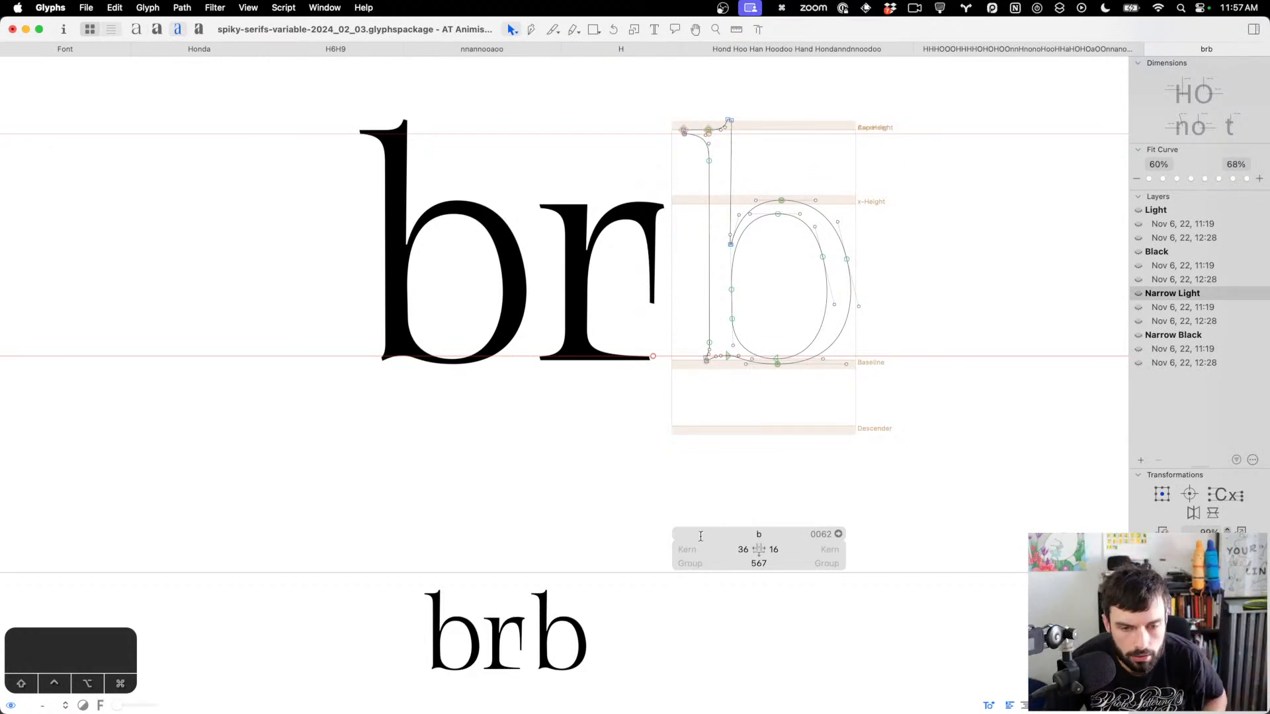
{"action": "left_click_drag", "start_coordinate": [639, 573], "coordinate": [635, 631]}
{"action": "scroll", "coordinate": [755, 394], "scroll_direction": "up", "scroll_amount": 3}
{"action": "scroll", "coordinate": [755, 395], "scroll_direction": "left", "scroll_amount": 1}
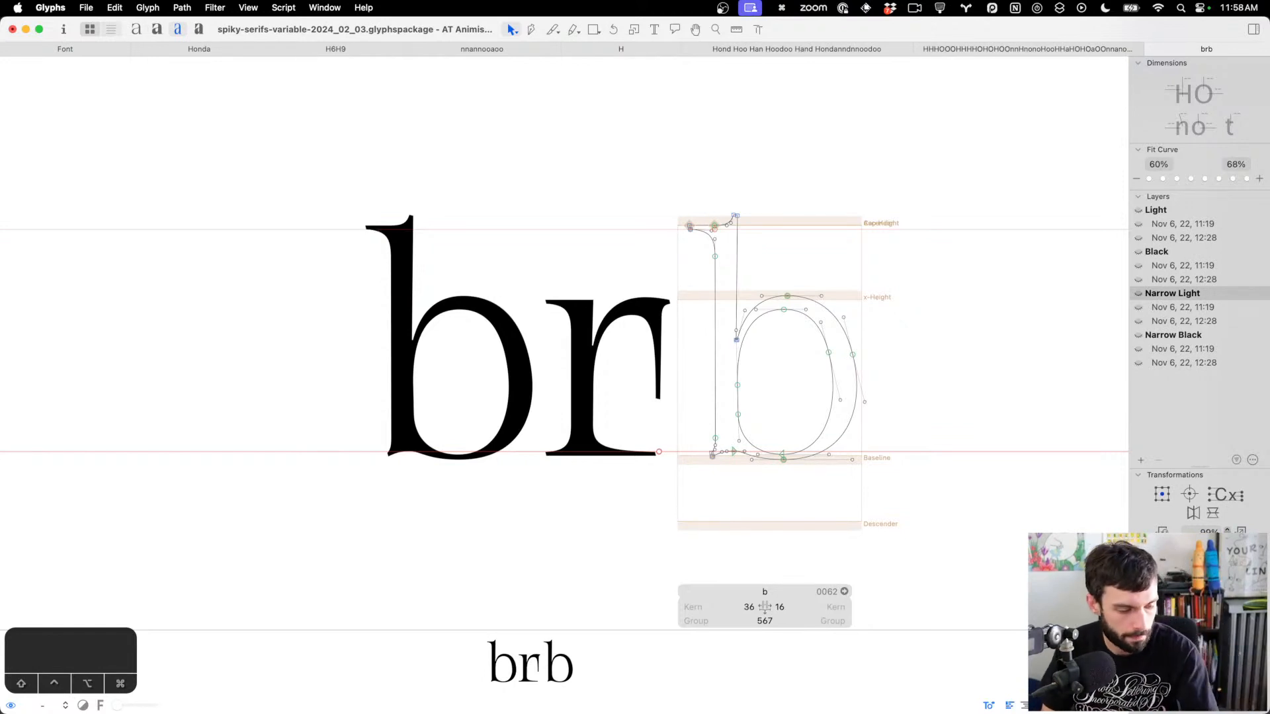
Replace the brb text with be back at, followed by 12 03 on a second line
{"action": "key", "text": "t"}
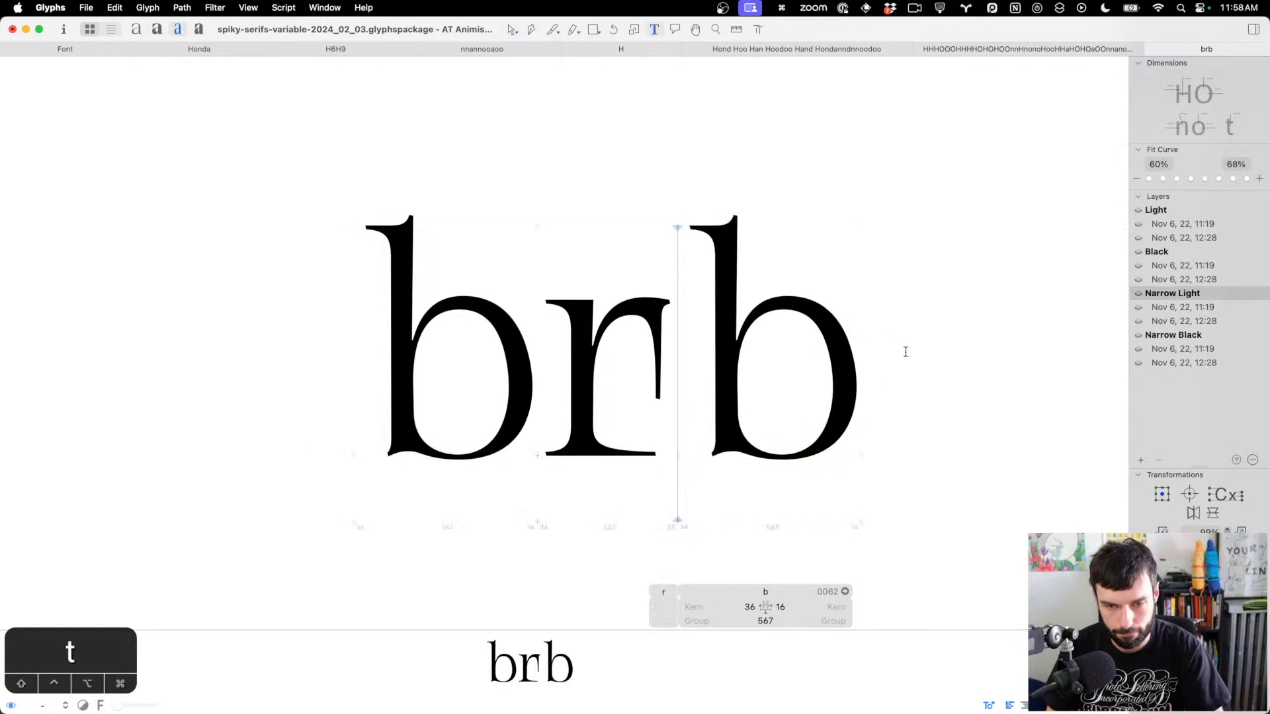
{"action": "key", "text": "super+a"}
{"action": "type", "text": "be back"}
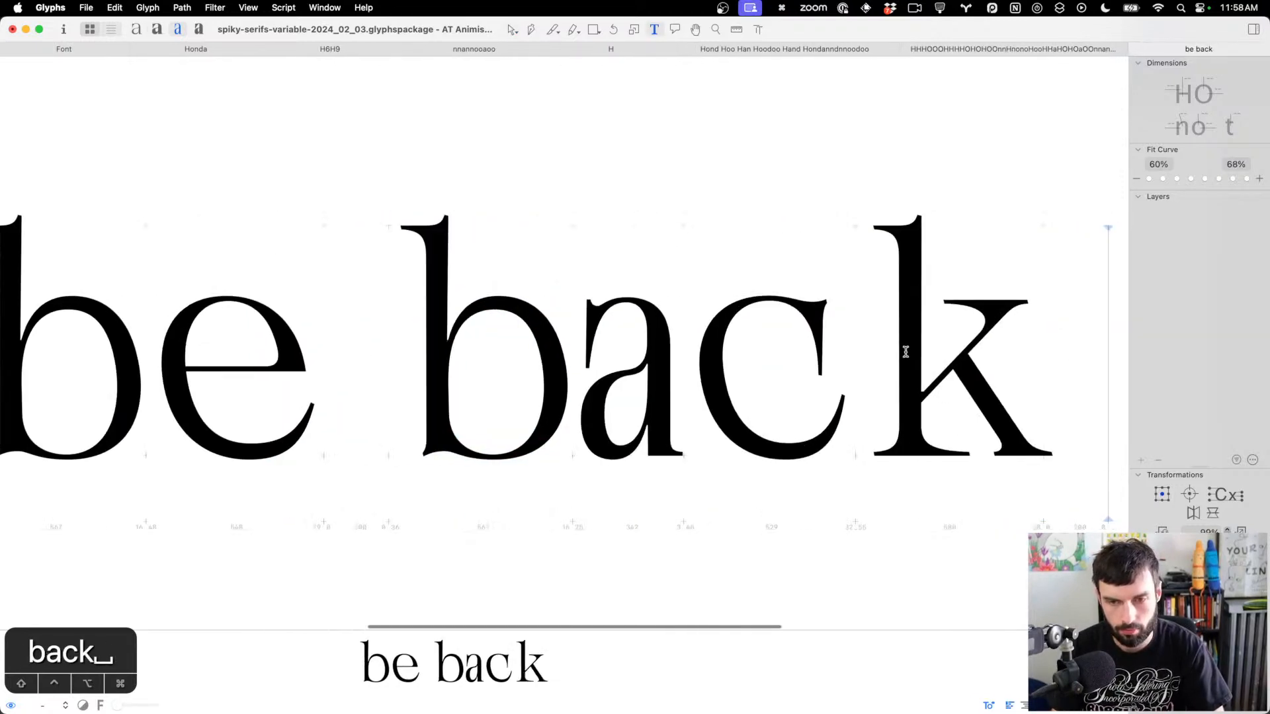
{"action": "scroll", "coordinate": [585, 307], "scroll_direction": "down", "scroll_amount": 5}
{"action": "type", "text": "at"}
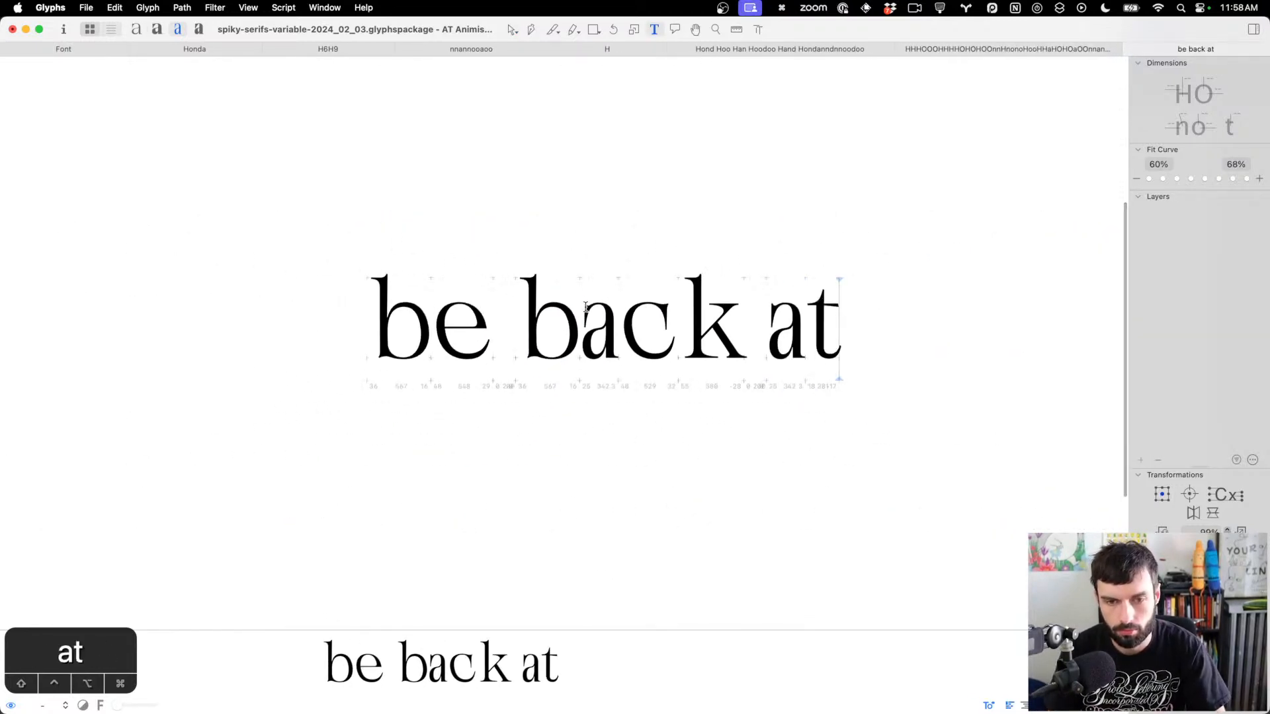
{"action": "key", "text": "Return"}
{"action": "type", "text": "12"}
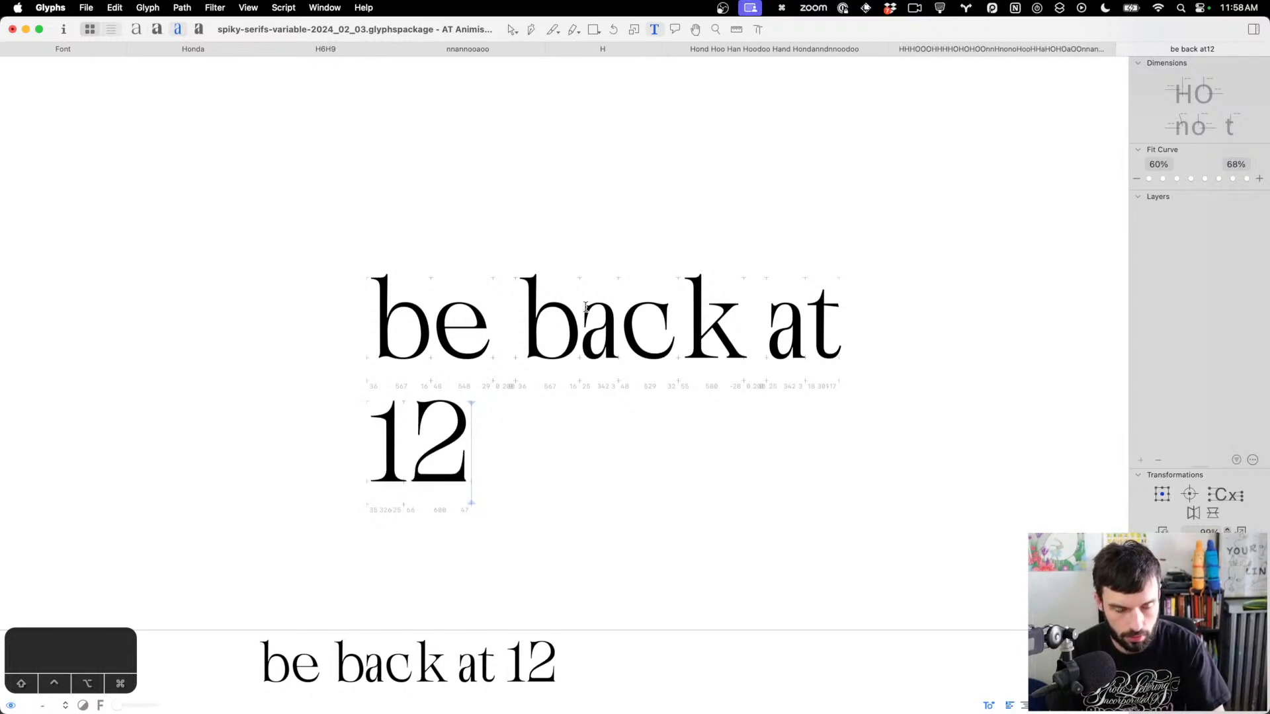
{"action": "type", "text": " 03"}
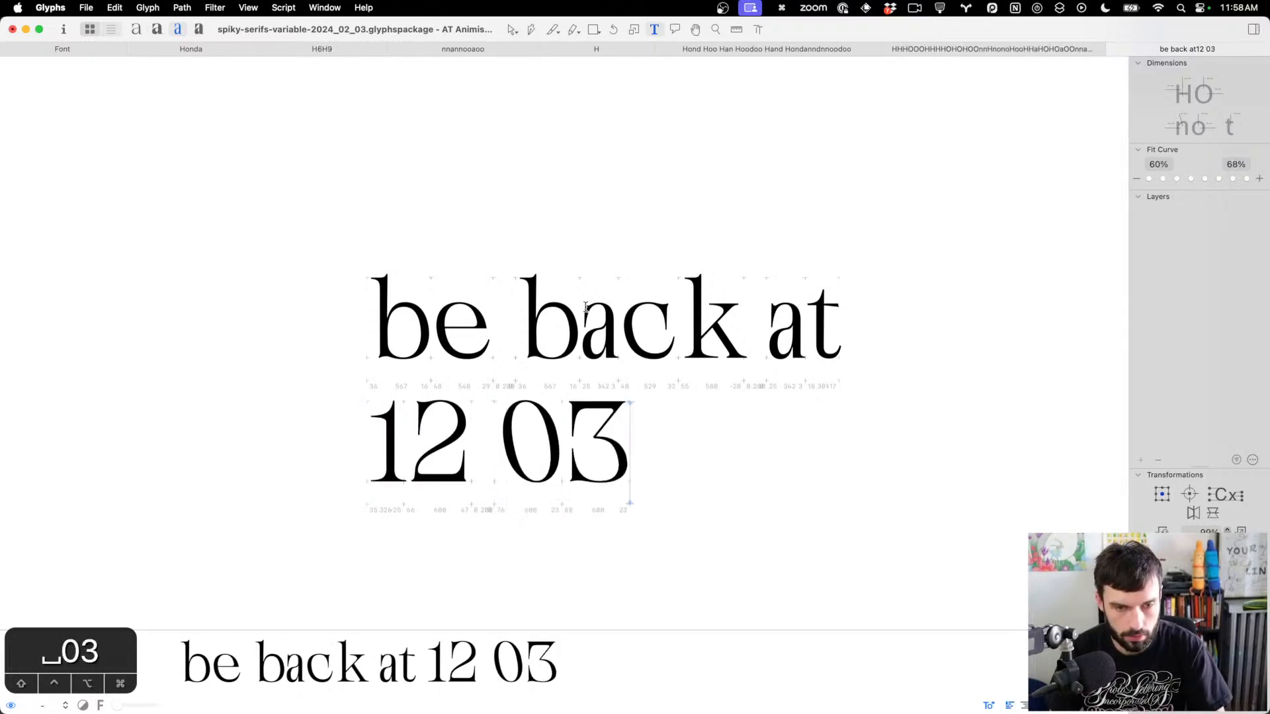
Preview the message in the Light and Black masters and leave it set to Light
{"action": "scroll", "coordinate": [585, 306], "scroll_direction": "down", "scroll_amount": 3}
{"action": "scroll", "coordinate": [775, 346], "scroll_direction": "up", "scroll_amount": 5}
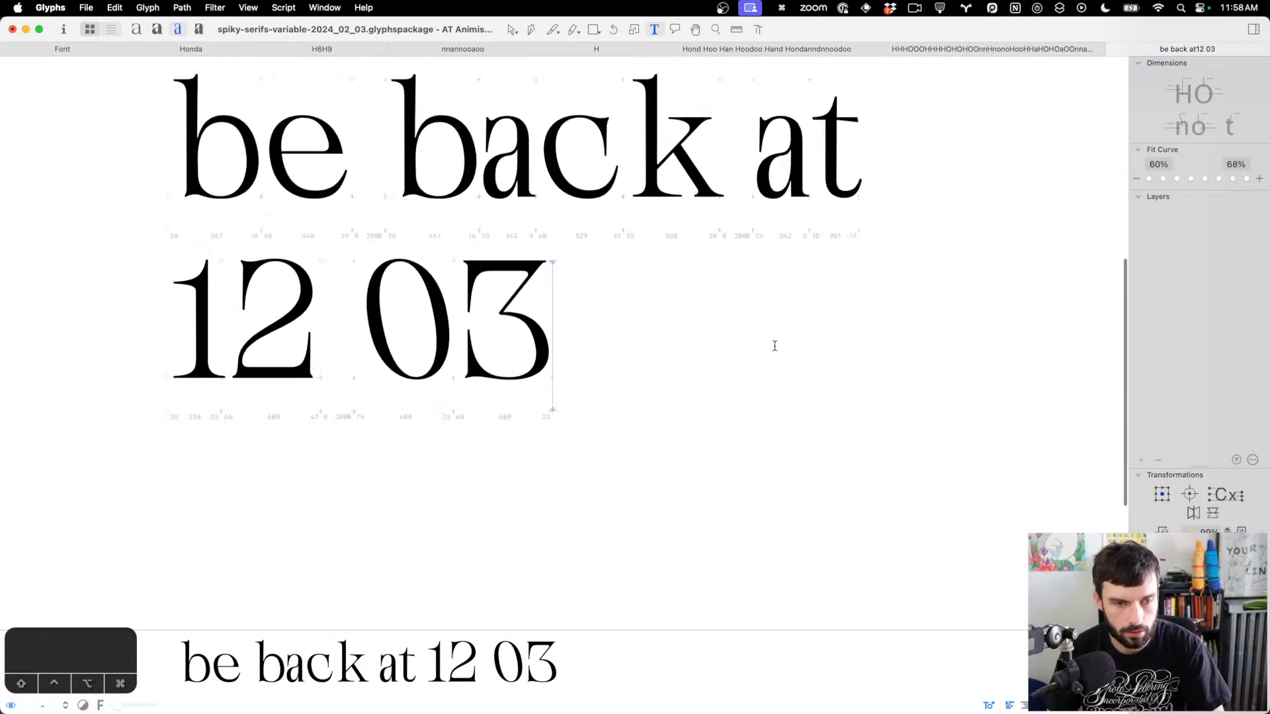
{"action": "scroll", "coordinate": [775, 346], "scroll_direction": "up", "scroll_amount": 3}
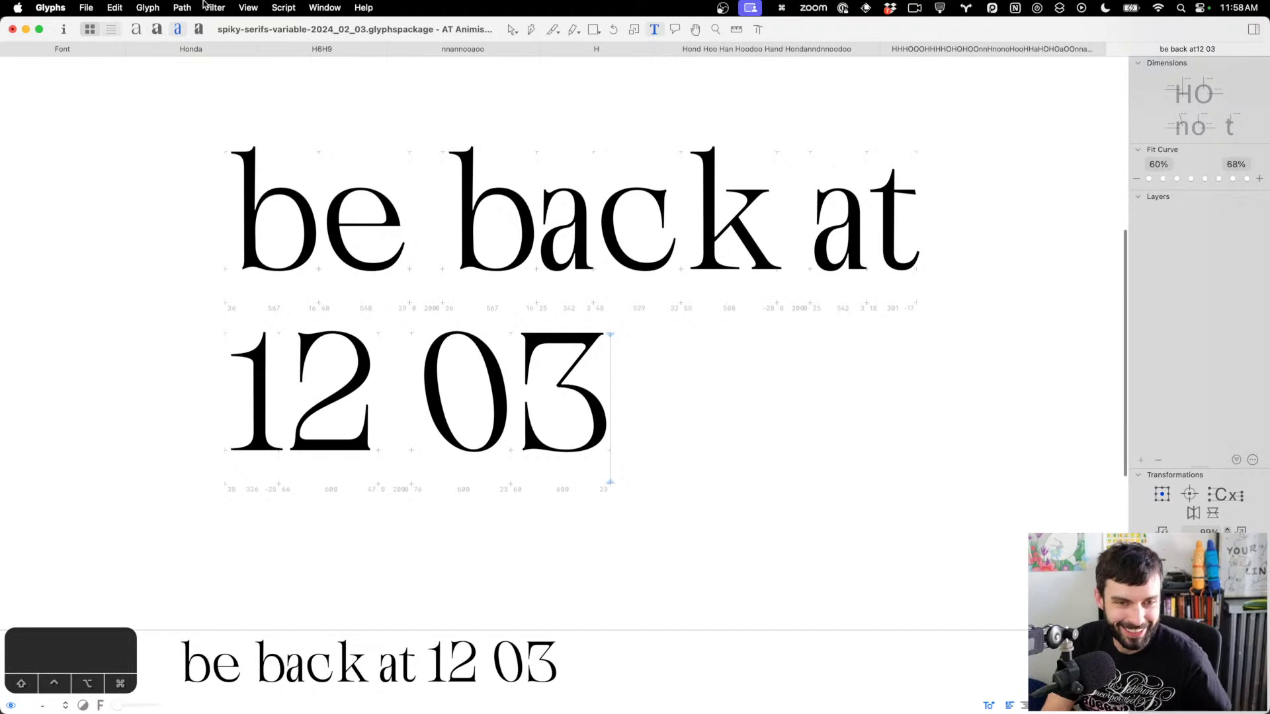
{"action": "left_click", "coordinate": [136, 30]}
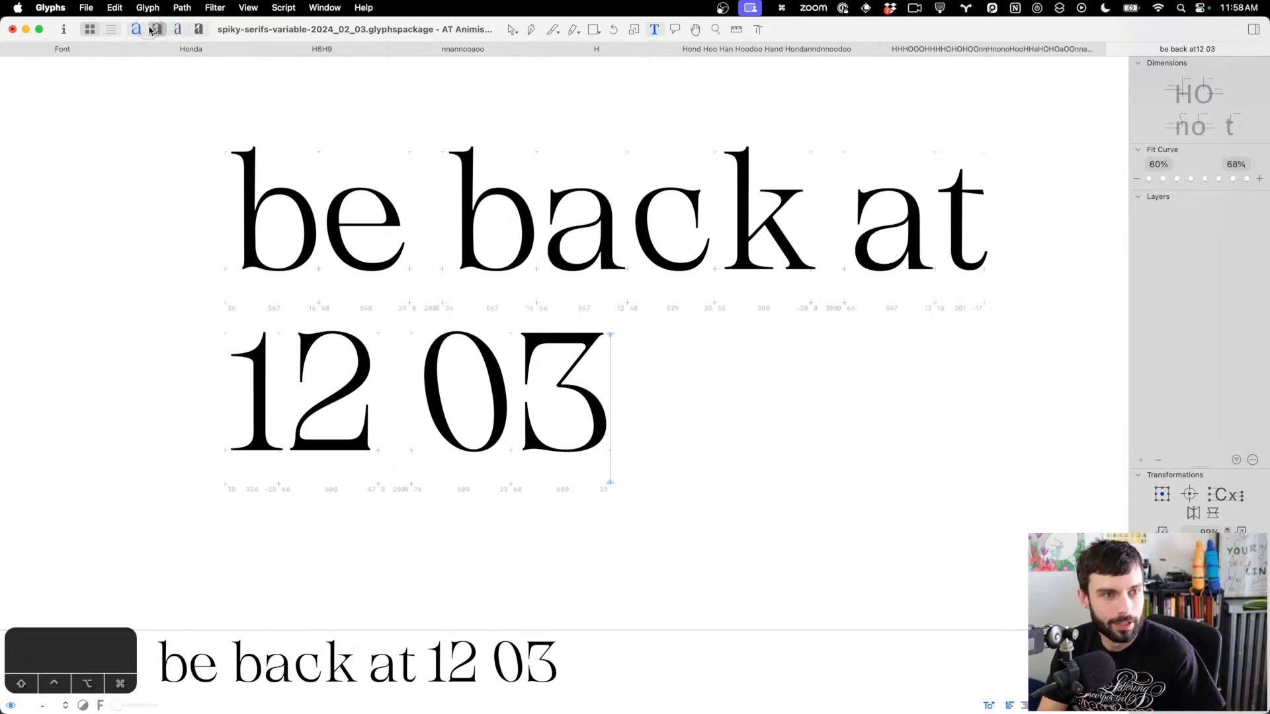
{"action": "left_click", "coordinate": [158, 31]}
{"action": "left_click", "coordinate": [139, 32]}
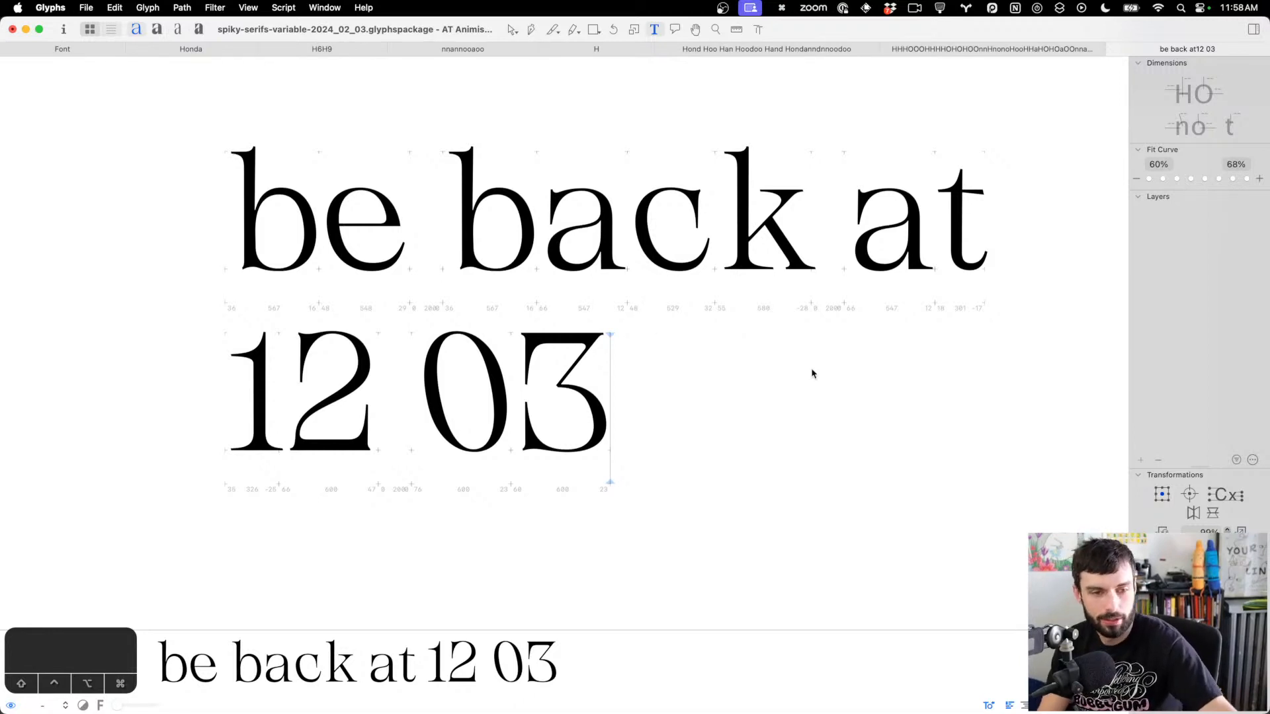
{"action": "left_click", "coordinate": [414, 405]}
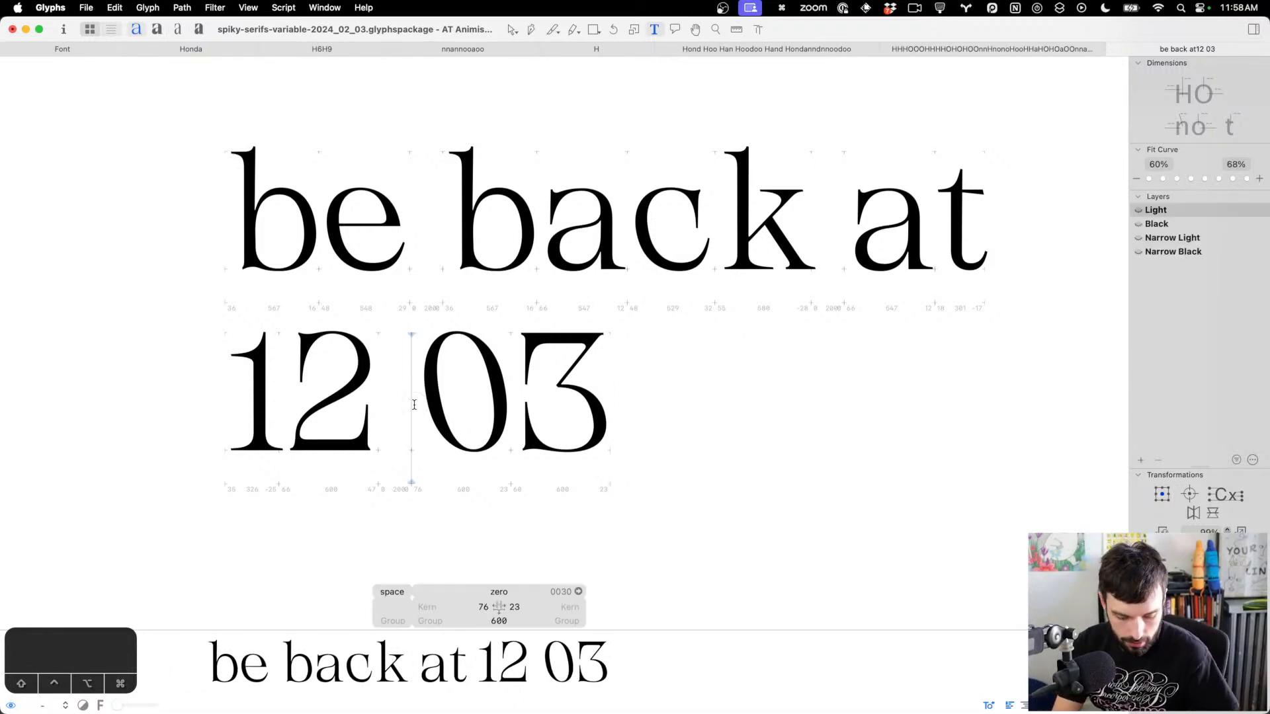
{"action": "type", "text": "p."}
{"action": "type", "text": "p"}
{"action": "key", "text": "BackSpace"}
{"action": "key", "text": "BackSpace"}
{"action": "key", "text": "BackSpace"}
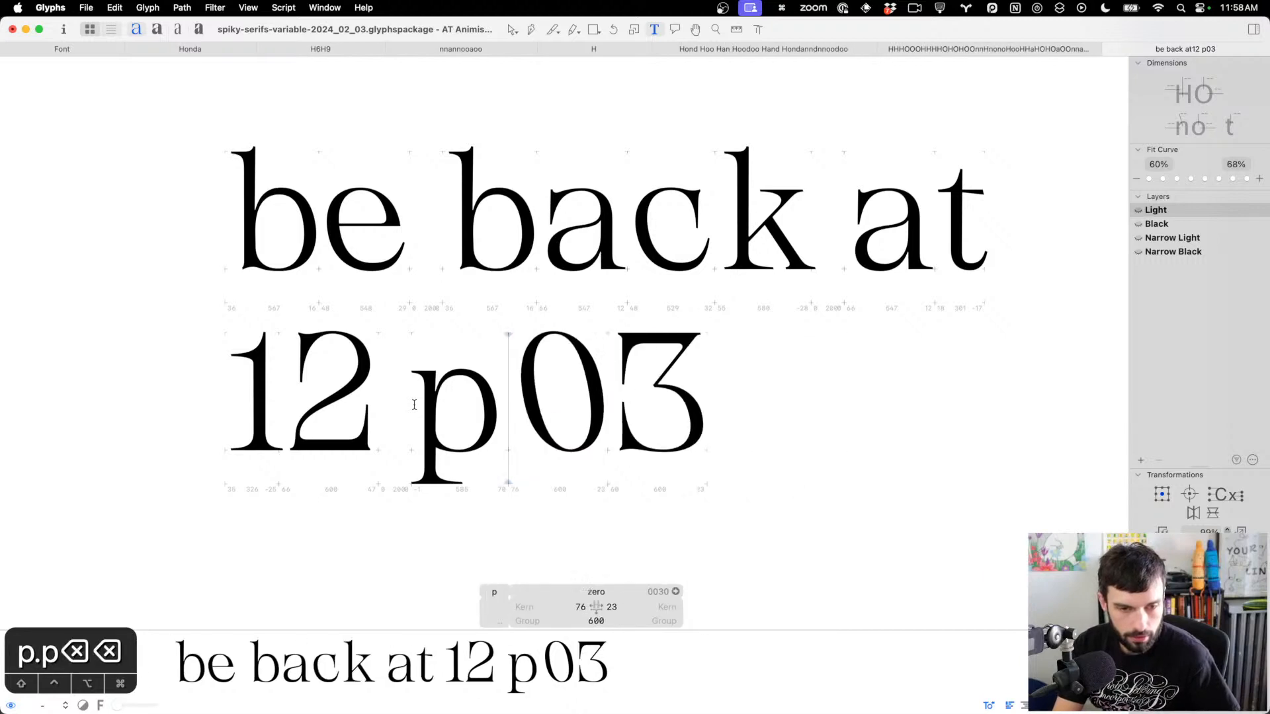
Replace the final digit of the message with 4 so the second line reads 12 04
{"action": "left_click", "coordinate": [771, 394]}
{"action": "key", "text": "BackSpace"}
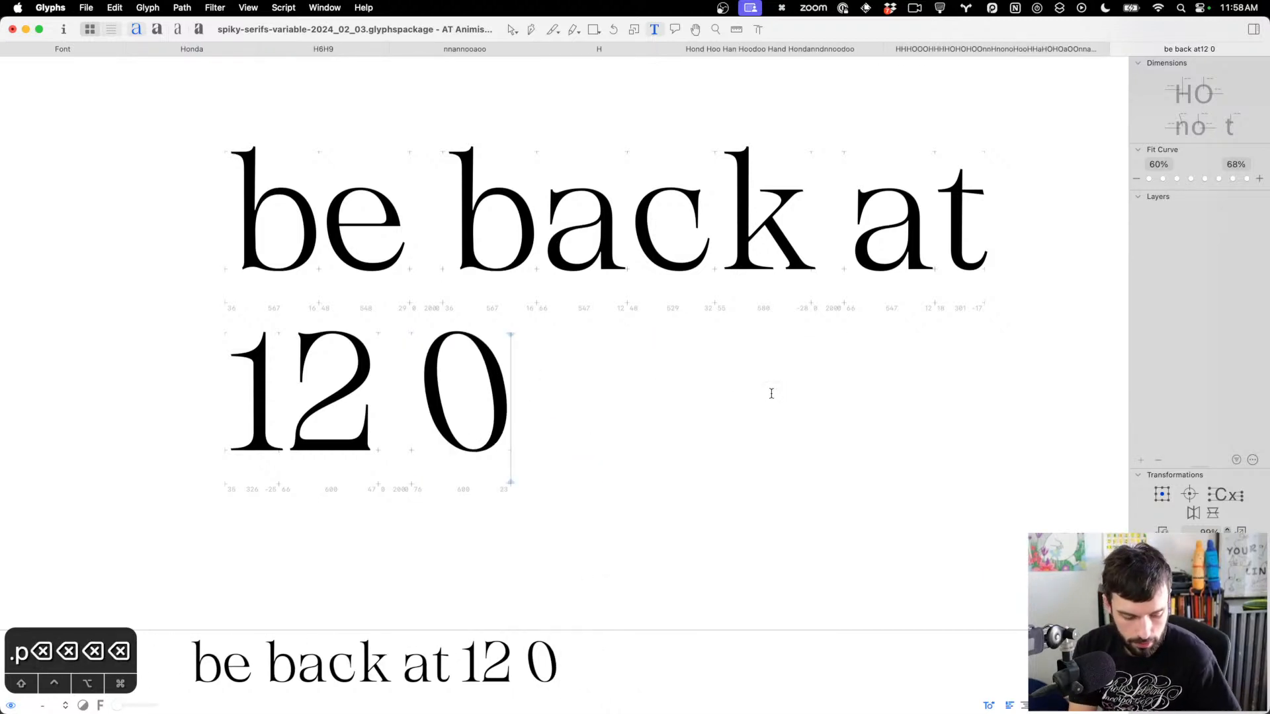
{"action": "type", "text": "4"}
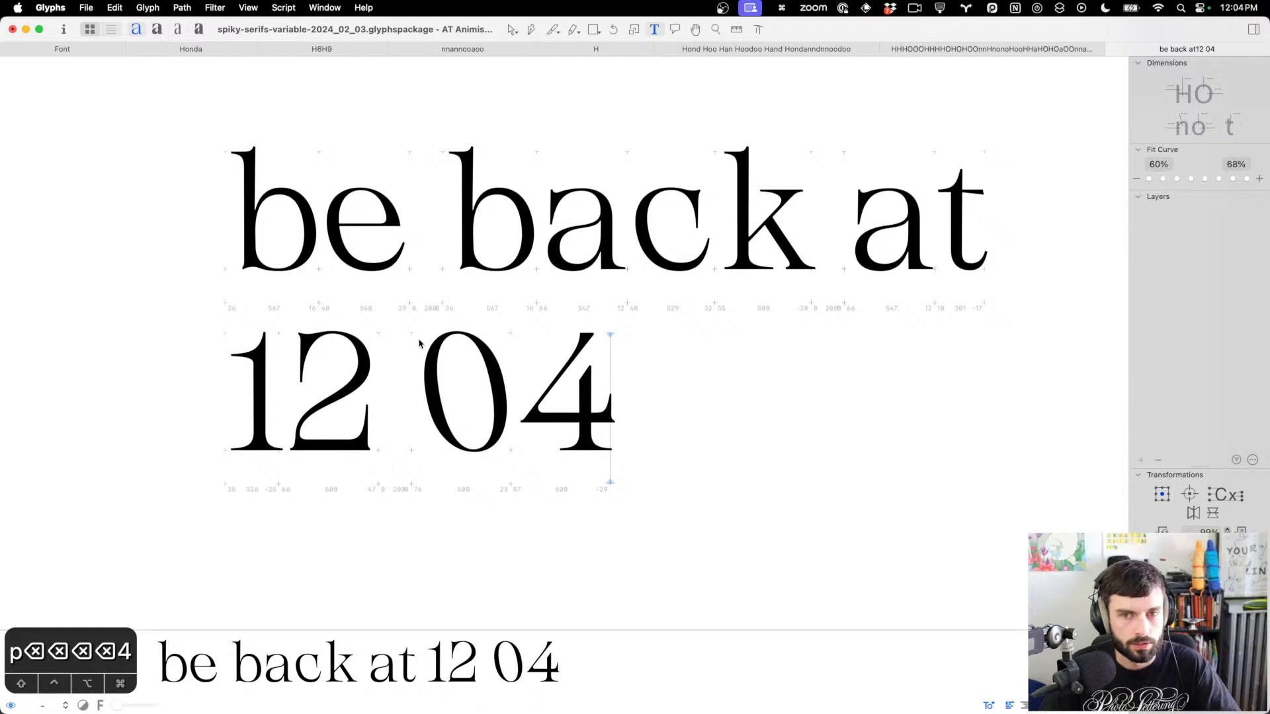
Move the AT Animist window out of the way, bring up the AT Lang file and clear its case search to list all glyphs
{"action": "left_click_drag", "start_coordinate": [1013, 26], "coordinate": [986, 713]}
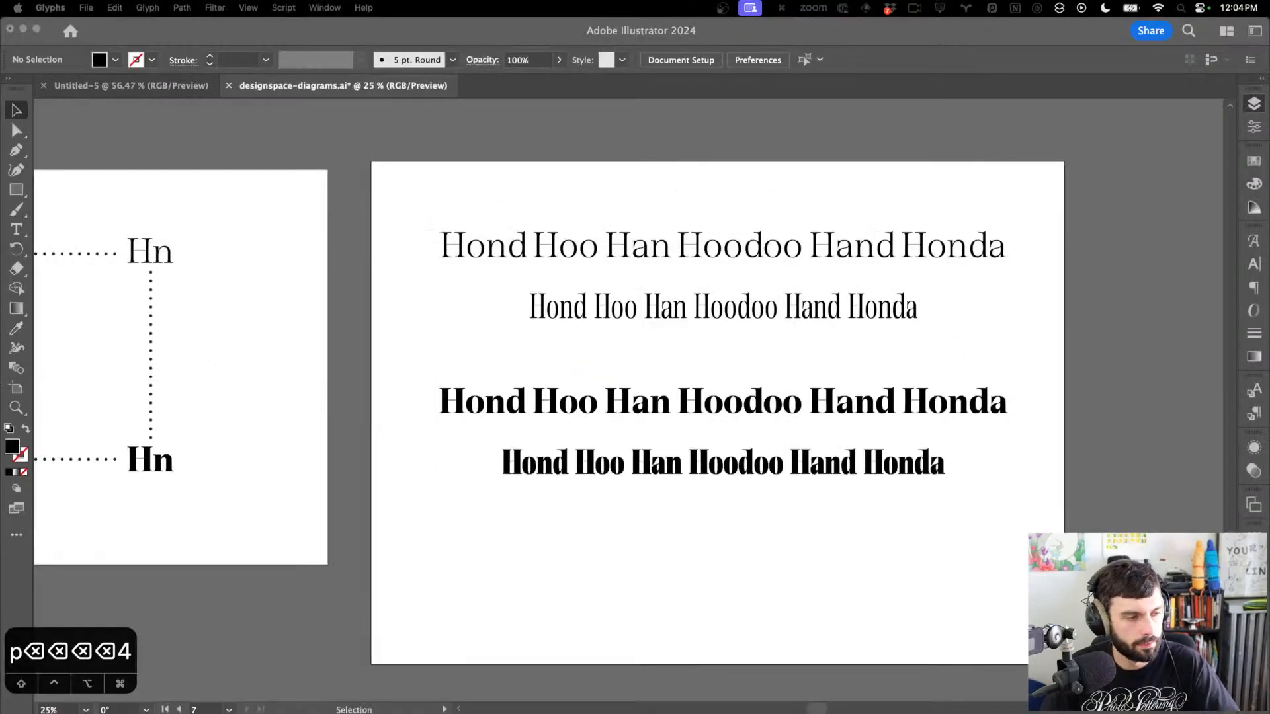
{"action": "key", "text": "ctrl+alt+super+8"}
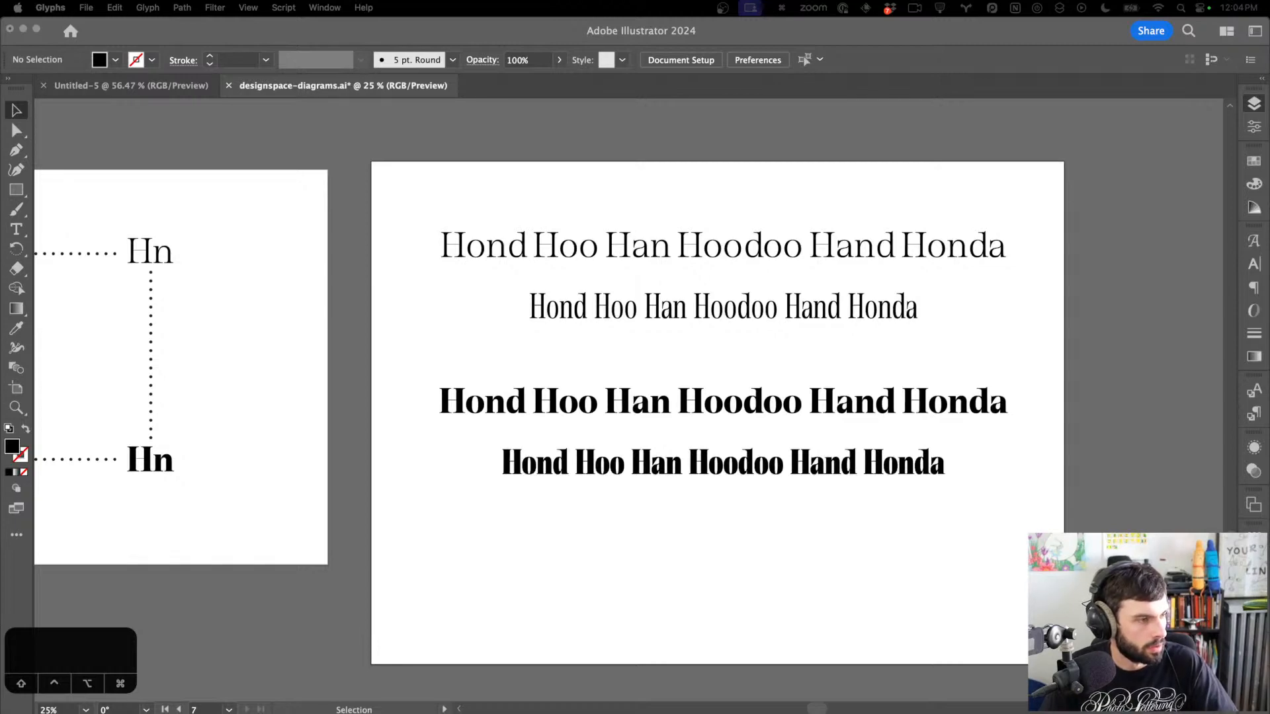
{"action": "key", "text": "ctrl+alt+super+8"}
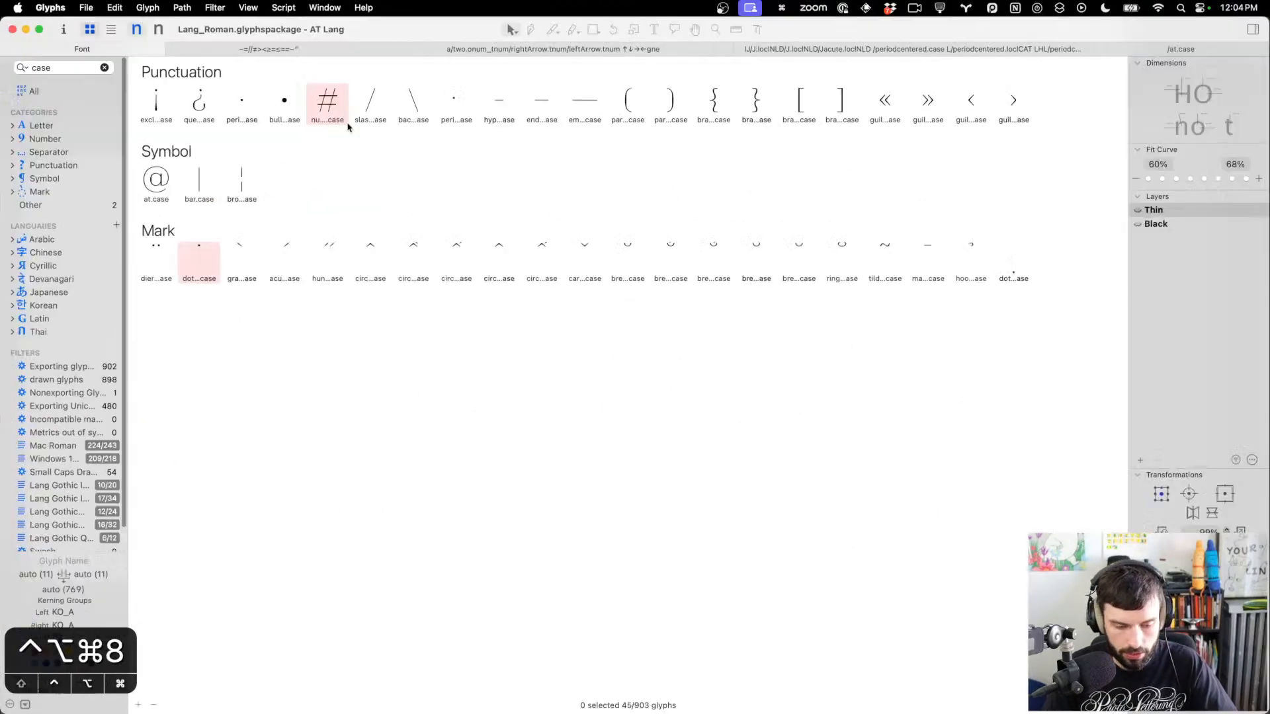
{"action": "left_click", "coordinate": [53, 92]}
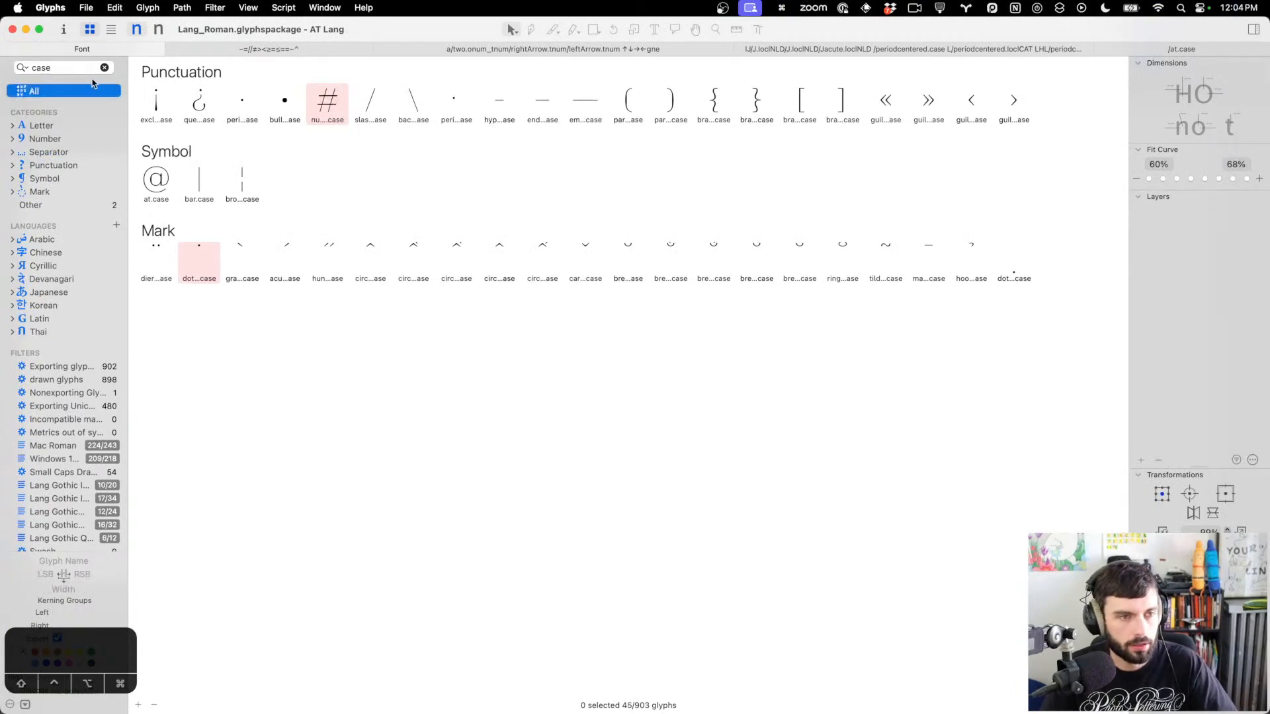
{"action": "left_click", "coordinate": [105, 67]}
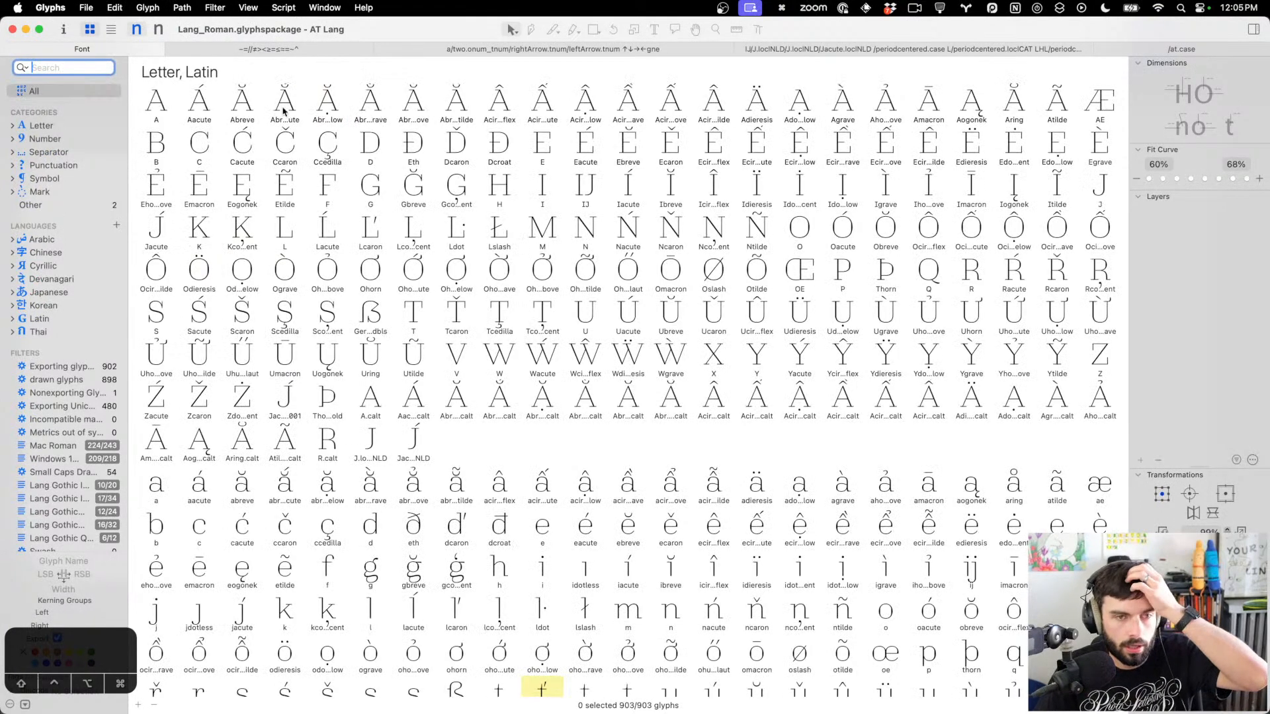
Switch AT Lang to the Black master and enter abcnx in a new edit tab
{"action": "left_click", "coordinate": [158, 30]}
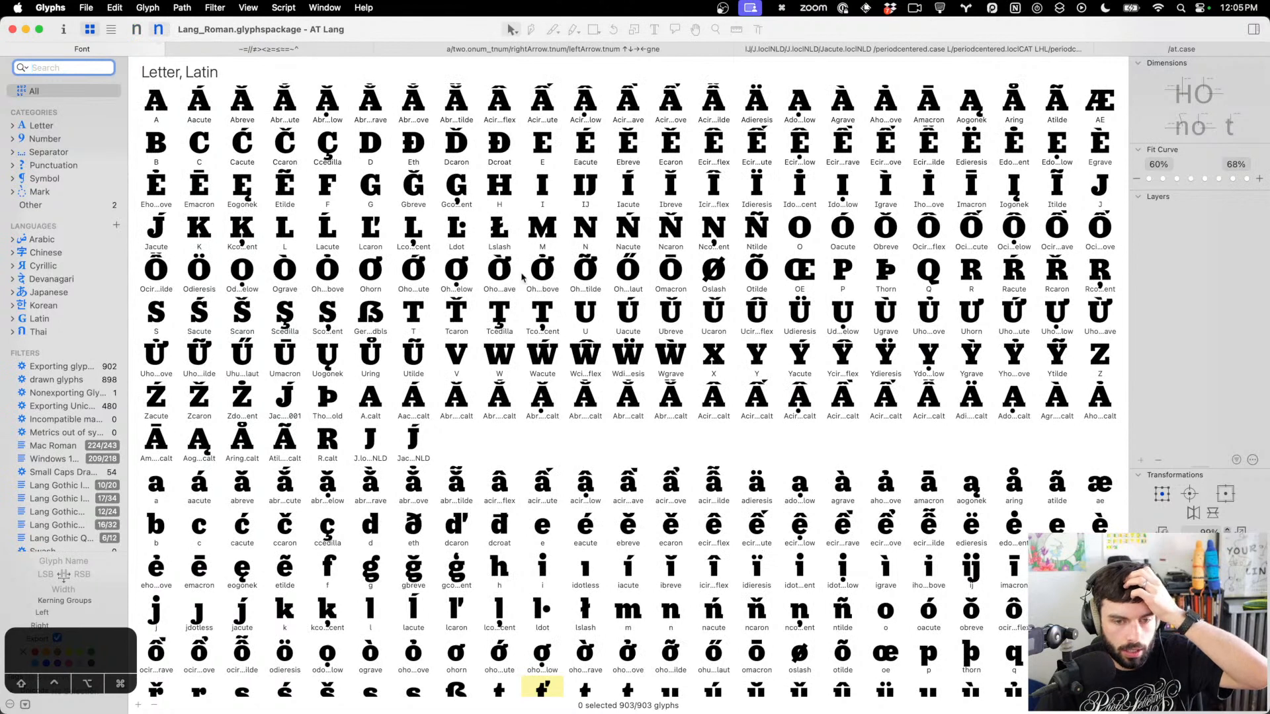
{"action": "scroll", "coordinate": [521, 277], "scroll_direction": "down", "scroll_amount": 3}
{"action": "key", "text": "super+t"}
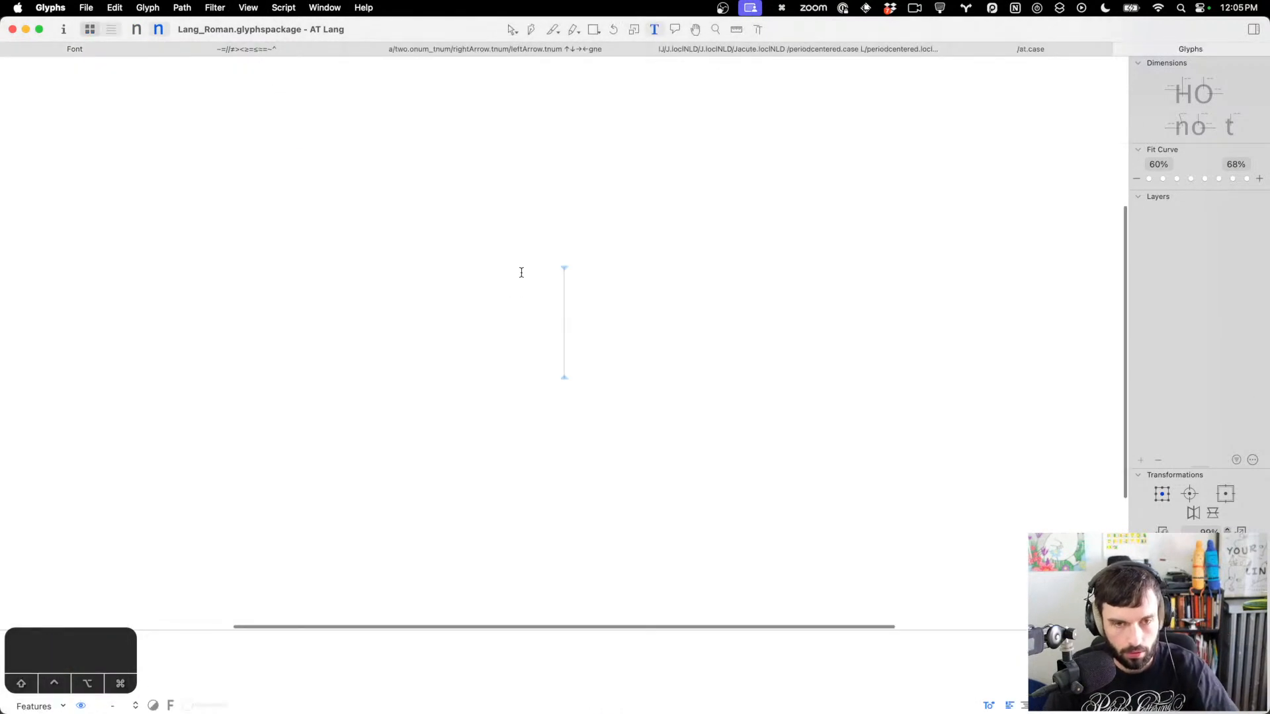
{"action": "type", "text": "abcn"}
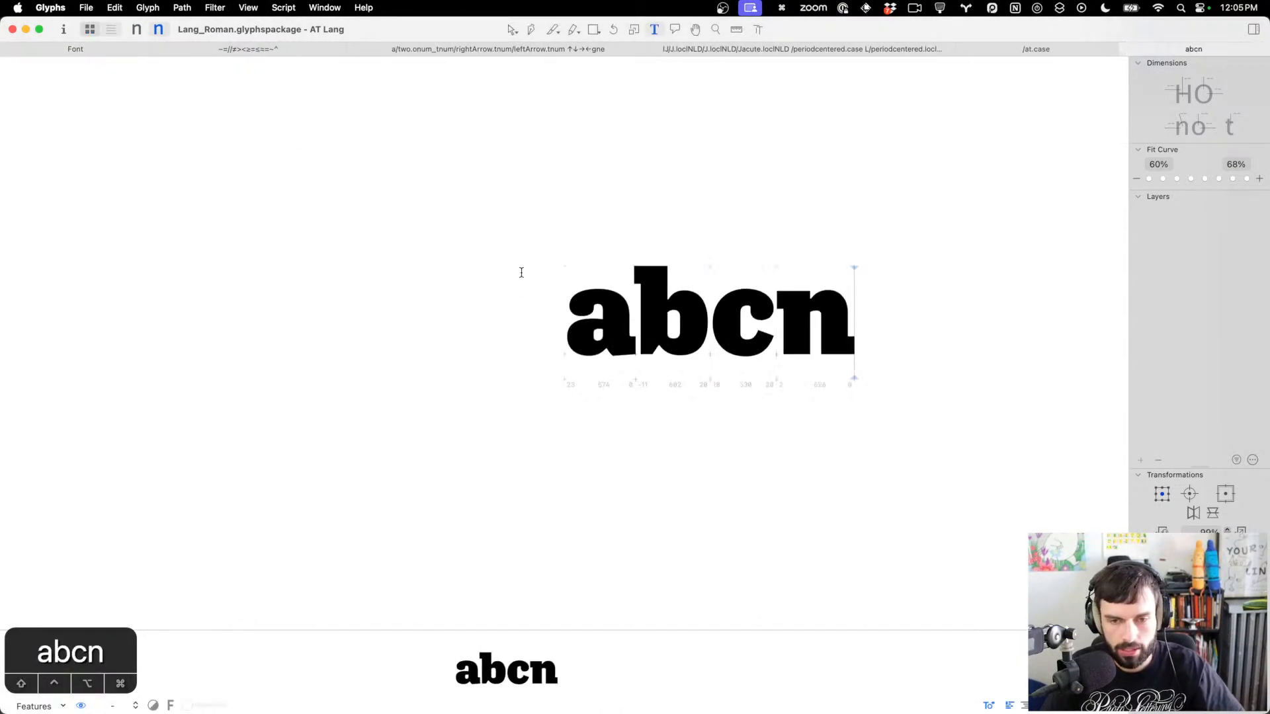
{"action": "type", "text": "x"}
Open AT Lang's lowercase a for editing and examine its outline construction in the Black and Thin masters
{"action": "double_click", "coordinate": [591, 334]}
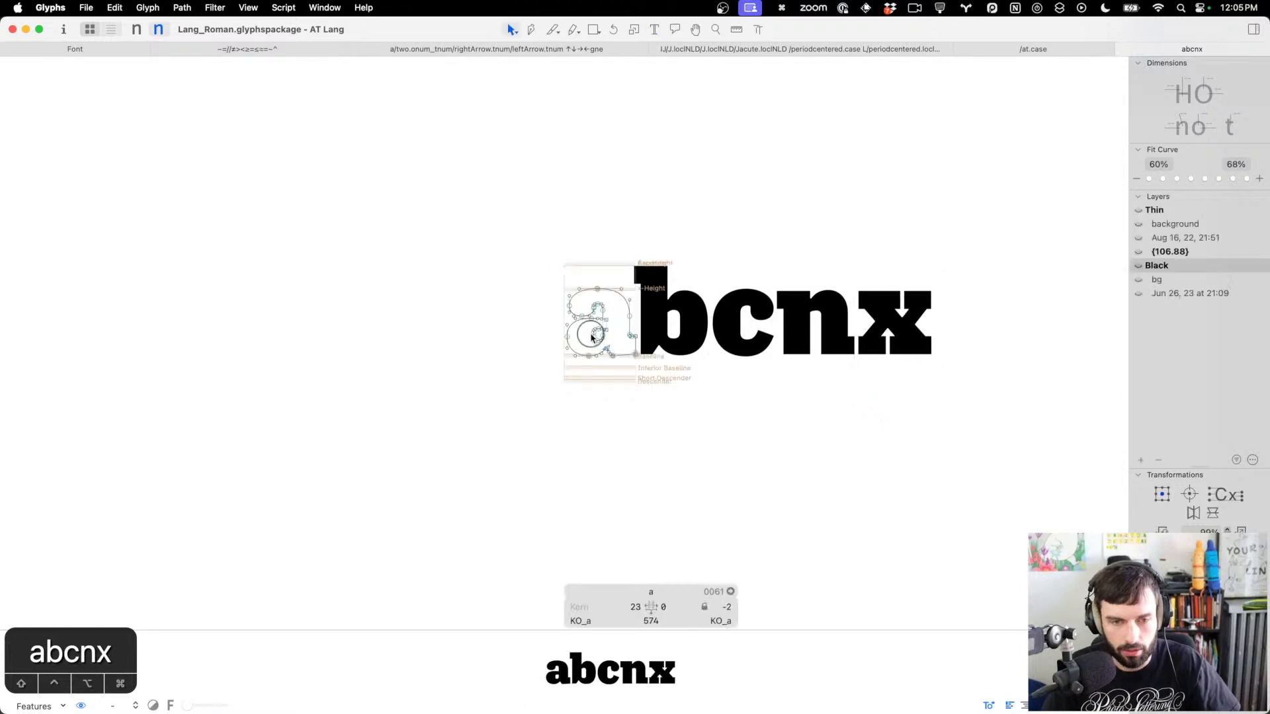
{"action": "scroll", "coordinate": [591, 338], "scroll_direction": "up", "scroll_amount": 10}
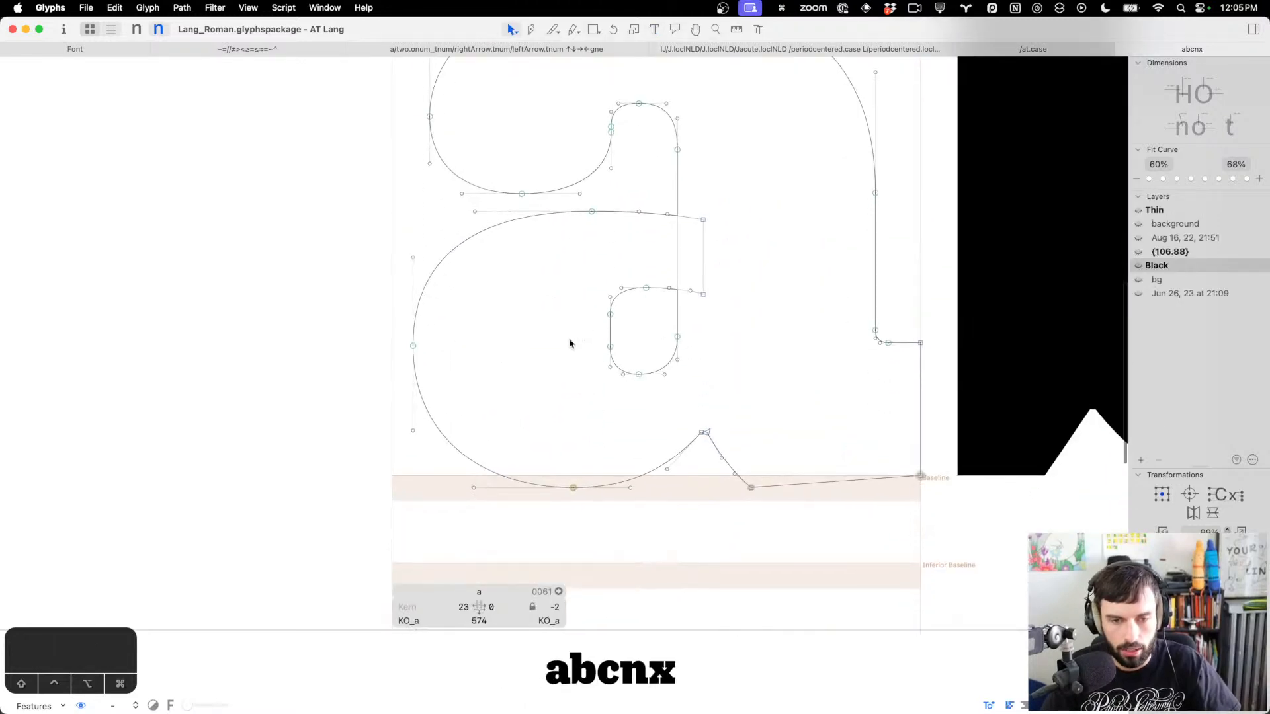
{"action": "scroll", "coordinate": [569, 343], "scroll_direction": "up", "scroll_amount": 4}
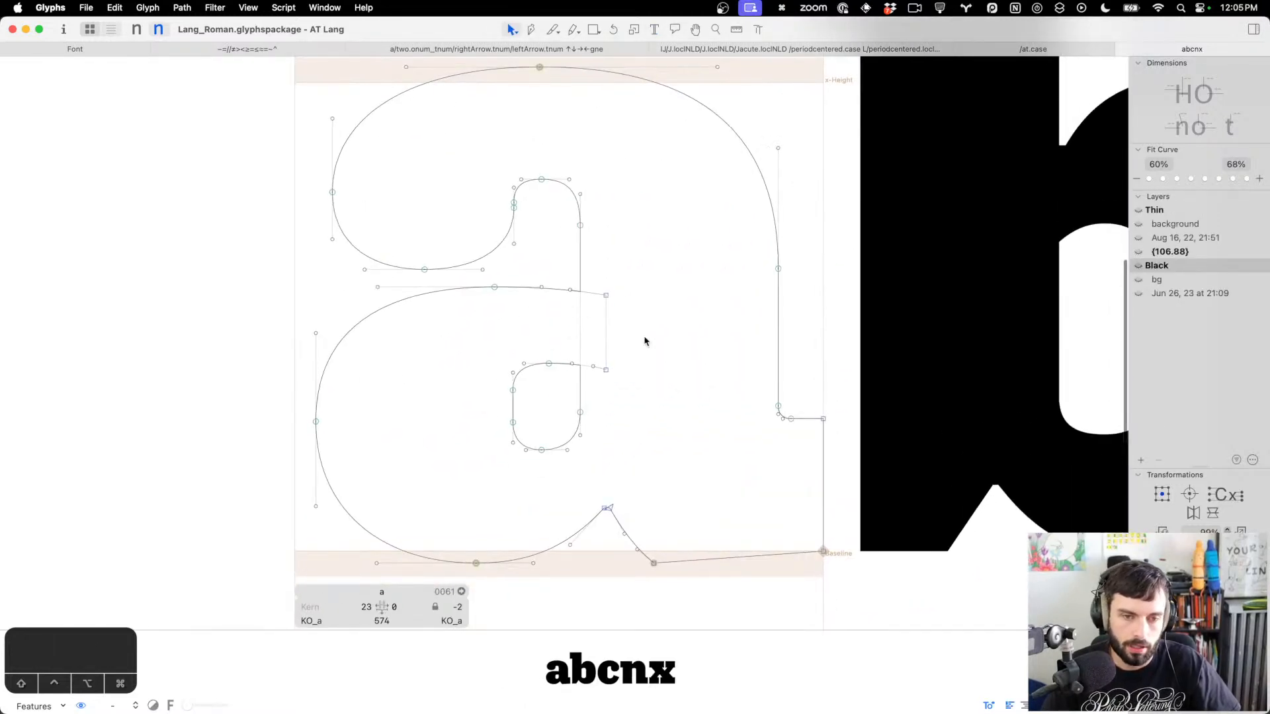
{"action": "scroll", "coordinate": [516, 316], "scroll_direction": "down", "scroll_amount": 3}
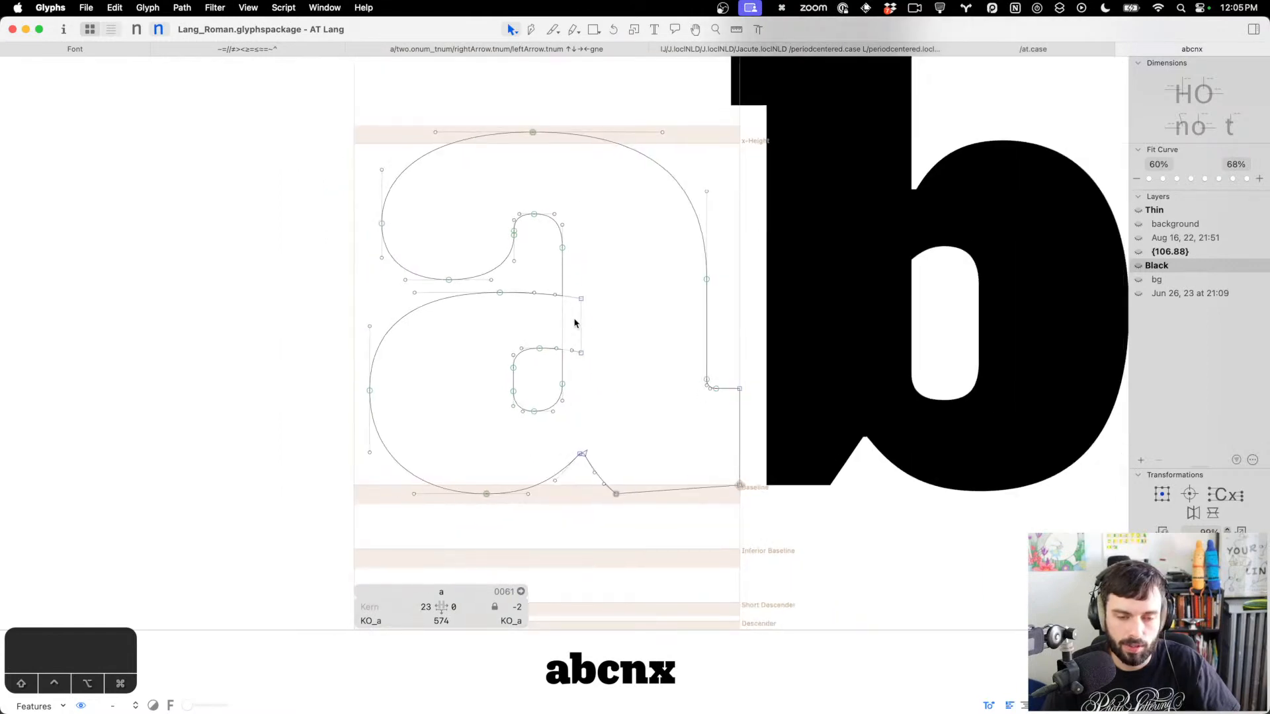
{"action": "key", "text": "super+1"}
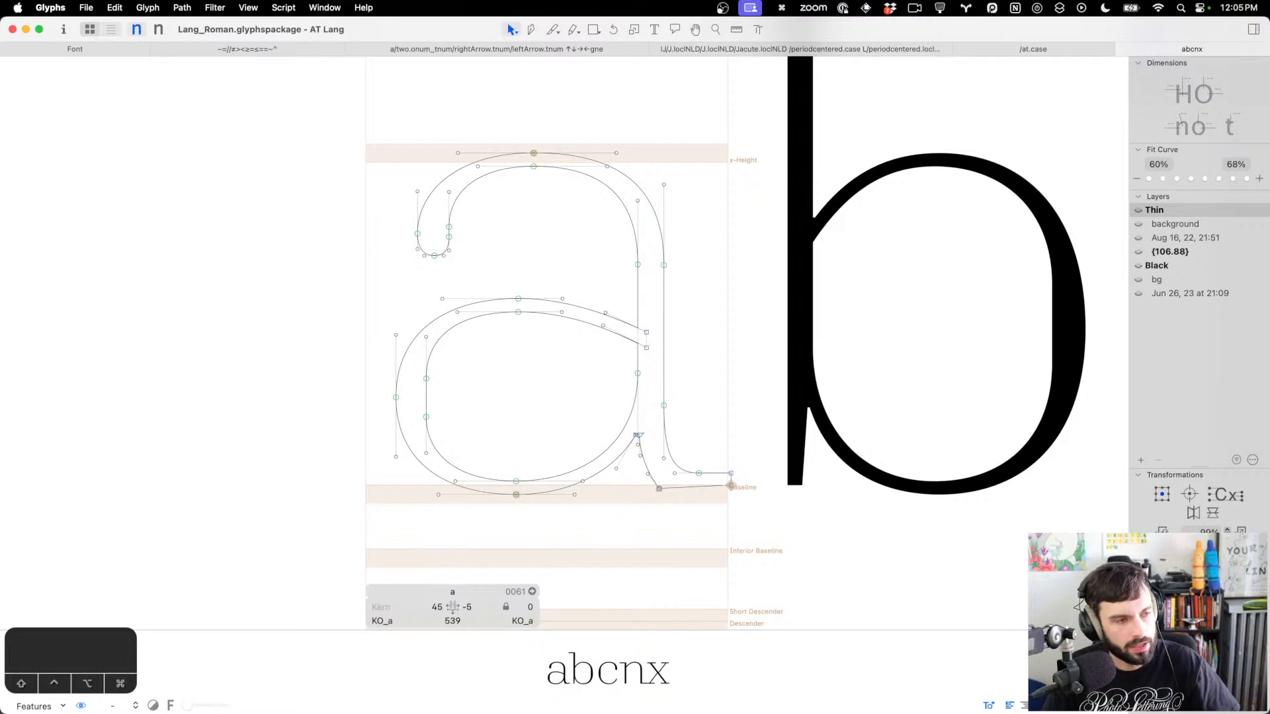
Bring the AT Animist window back into view and open the a of at for editing in the Light master
{"action": "left_click_drag", "start_coordinate": [886, 713], "coordinate": [831, 28]}
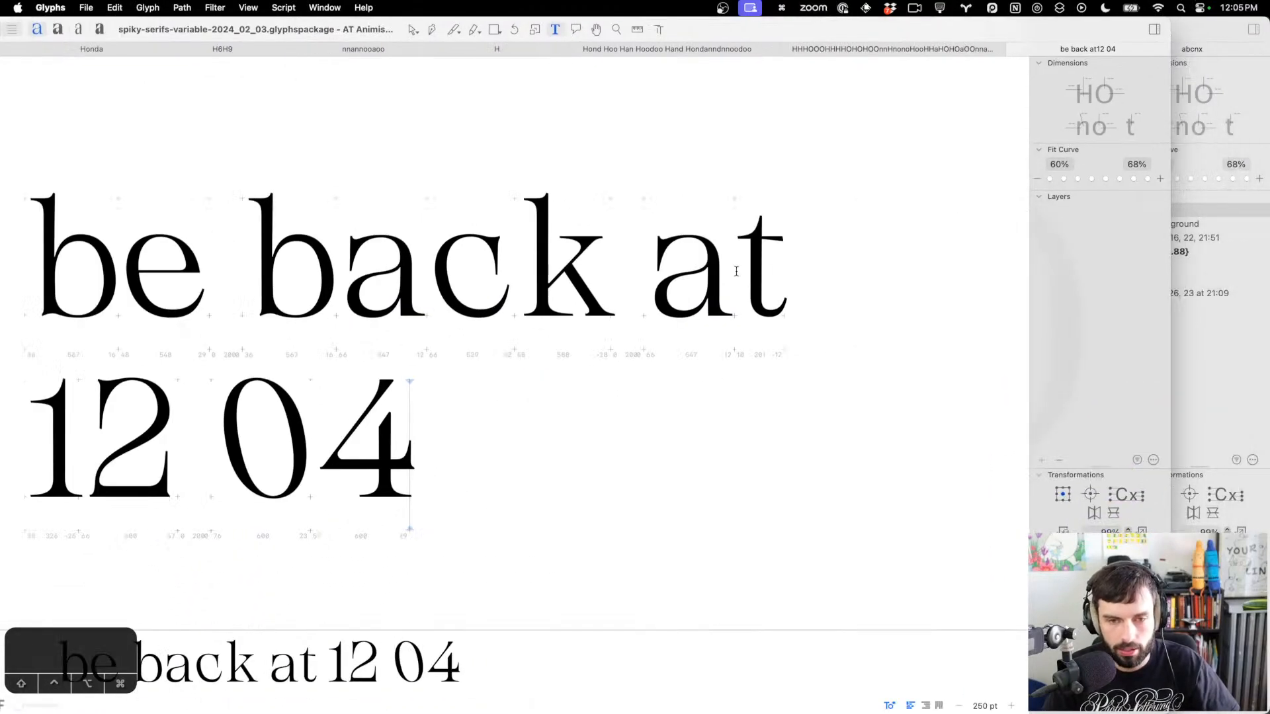
{"action": "scroll", "coordinate": [728, 271], "scroll_direction": "up", "scroll_amount": 10}
{"action": "key", "text": "Escape"}
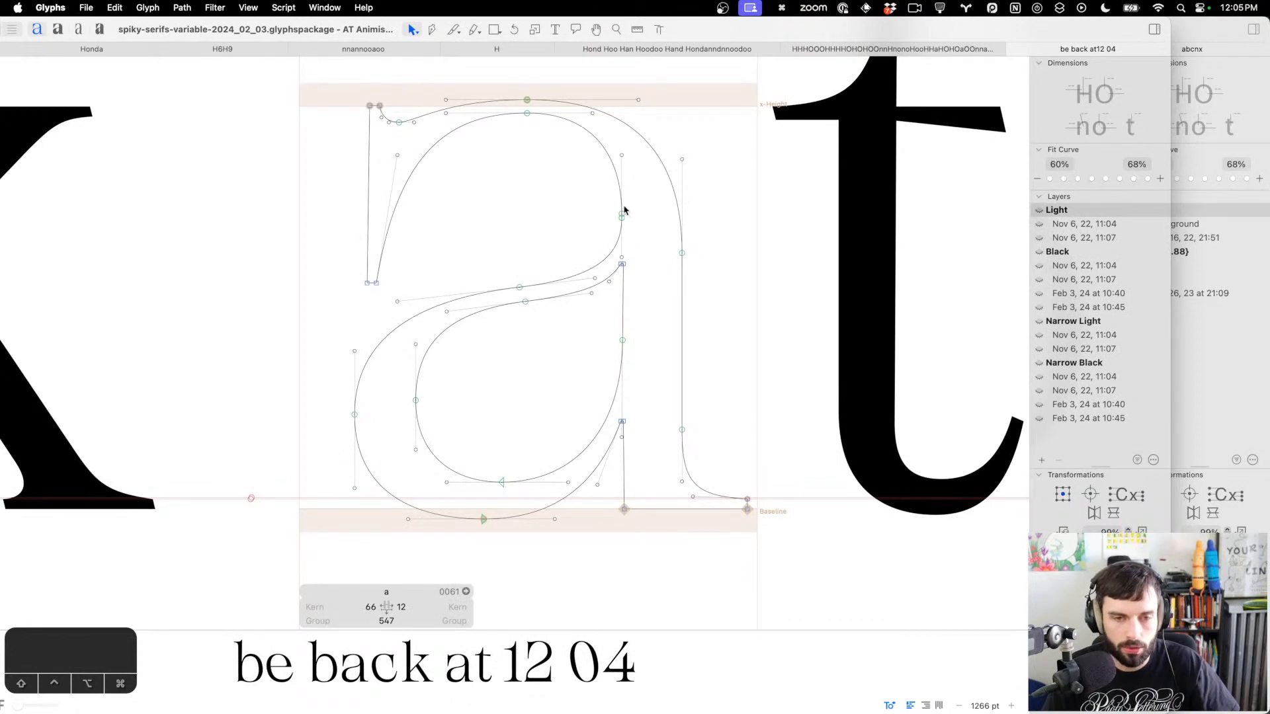
Try reconnecting the upper counter's inner curve node with the bowl-joint corner node on the Light a
{"action": "scroll", "coordinate": [608, 238], "scroll_direction": "left", "scroll_amount": 1}
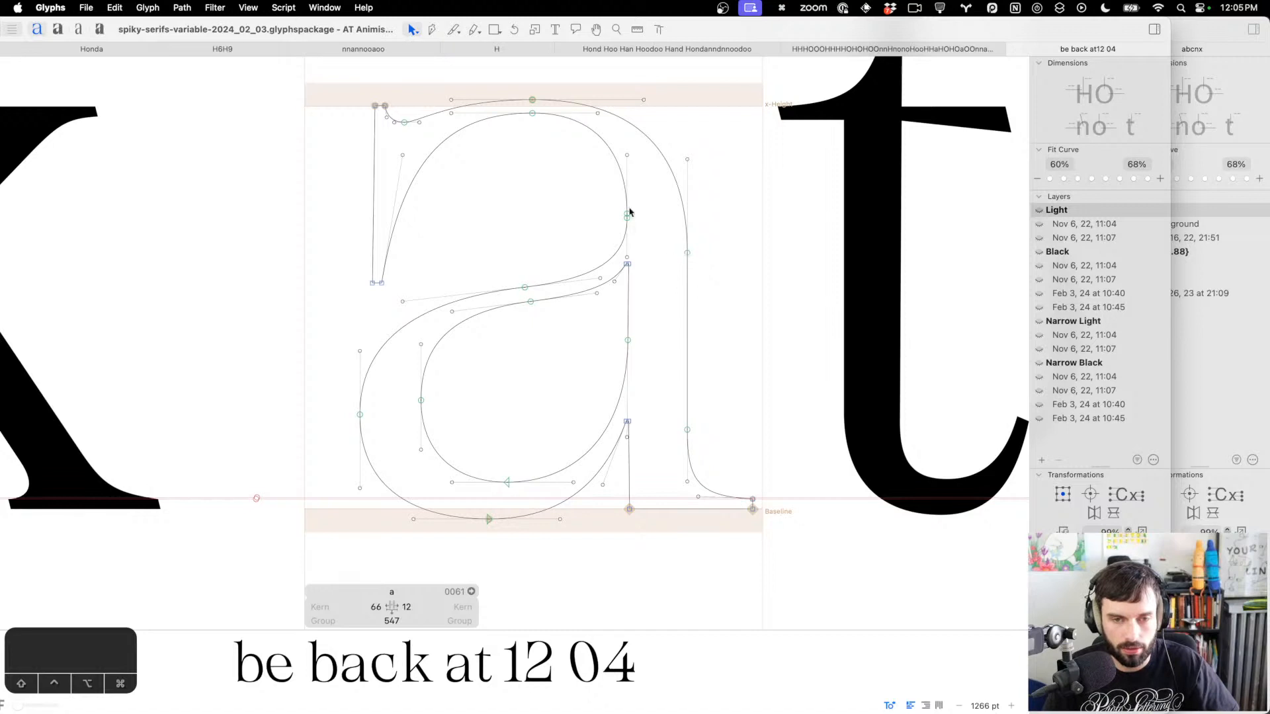
{"action": "scroll", "coordinate": [642, 249], "scroll_direction": "up", "scroll_amount": 3}
{"action": "left_click_drag", "start_coordinate": [607, 223], "coordinate": [545, 188]}
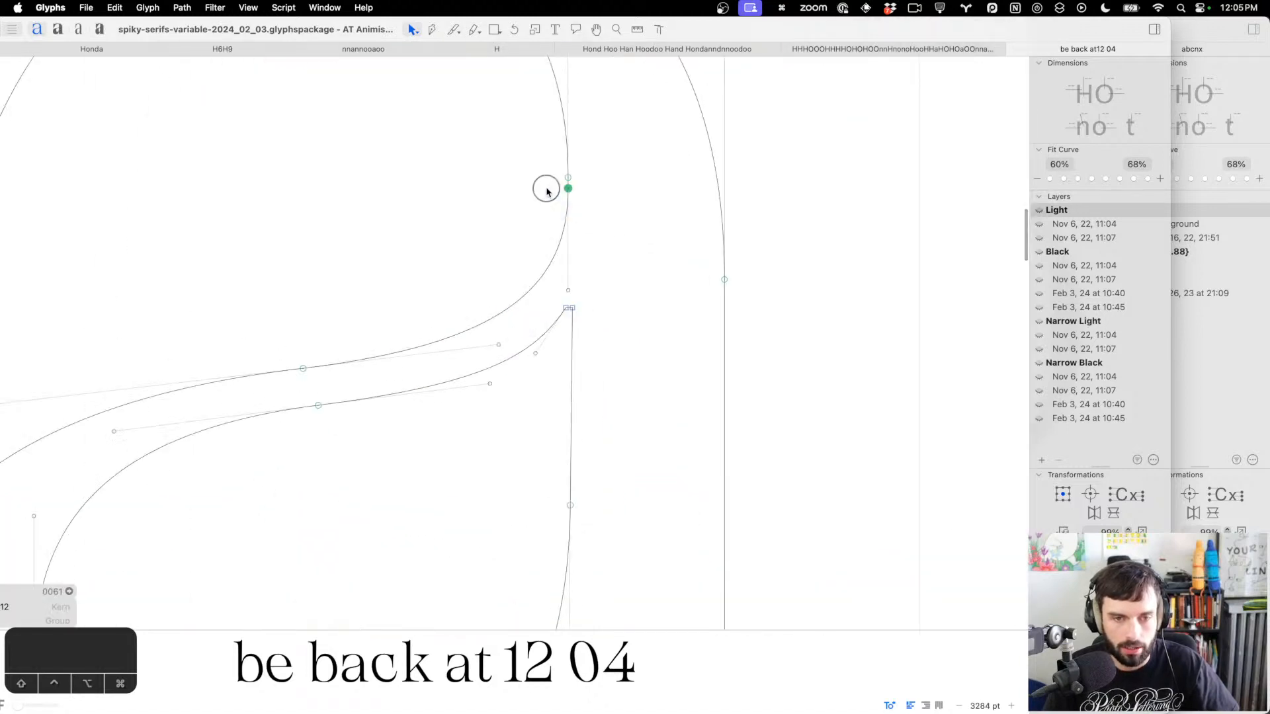
{"action": "left_click", "coordinate": [572, 316], "text": "shift"}
{"action": "right_click", "coordinate": [580, 323]}
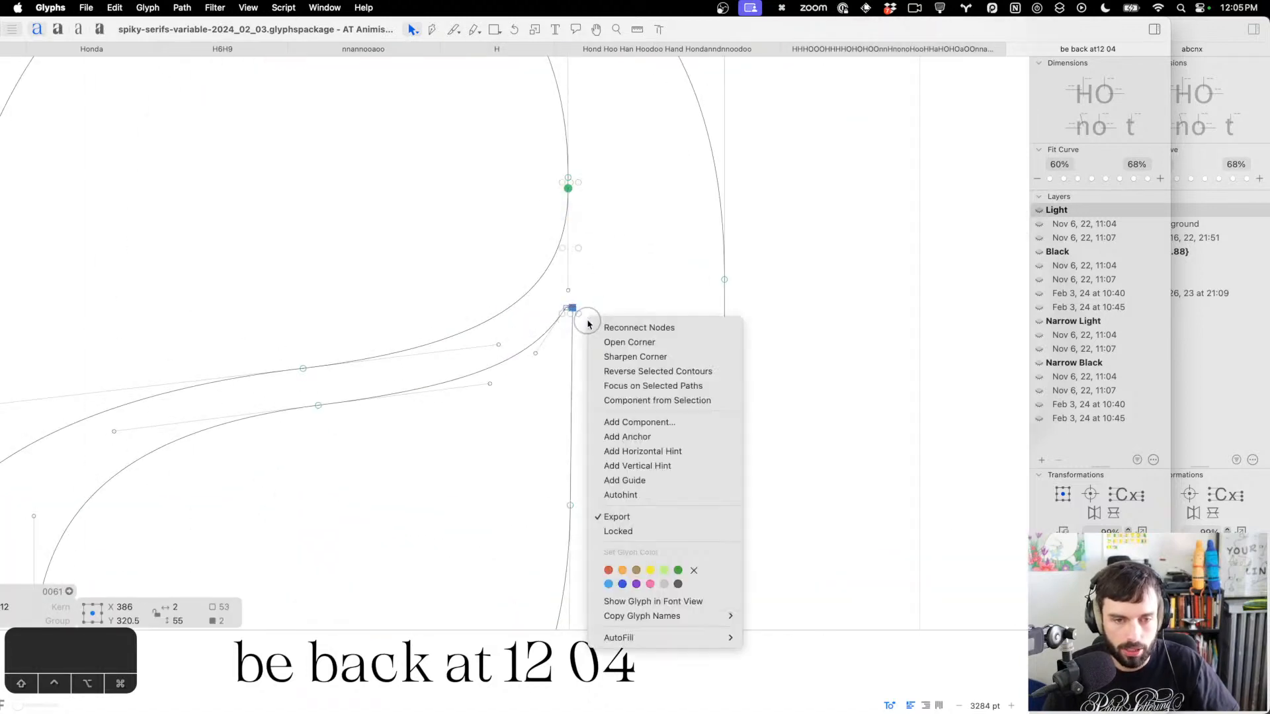
{"action": "left_click", "coordinate": [608, 329]}
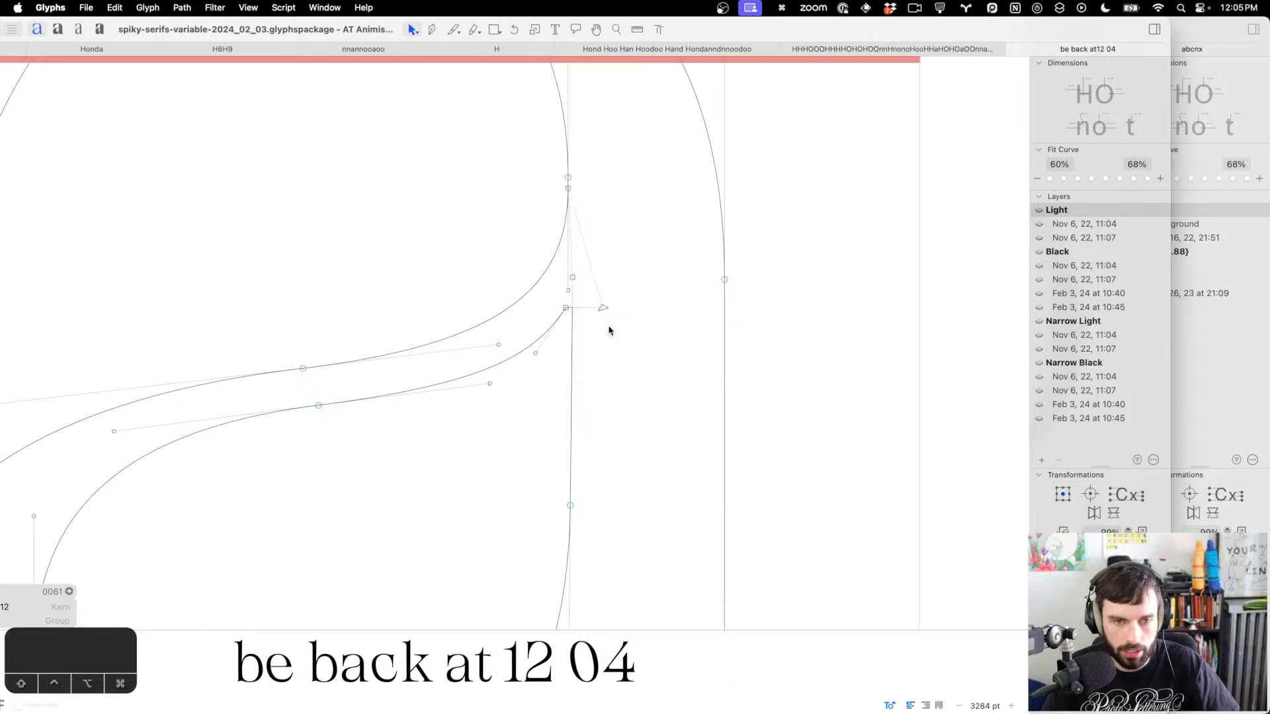
Try shifting the Light a's reconnected bowl-joint nodes down in 10-unit increments
{"action": "scroll", "coordinate": [628, 238], "scroll_direction": "down", "scroll_amount": 2}
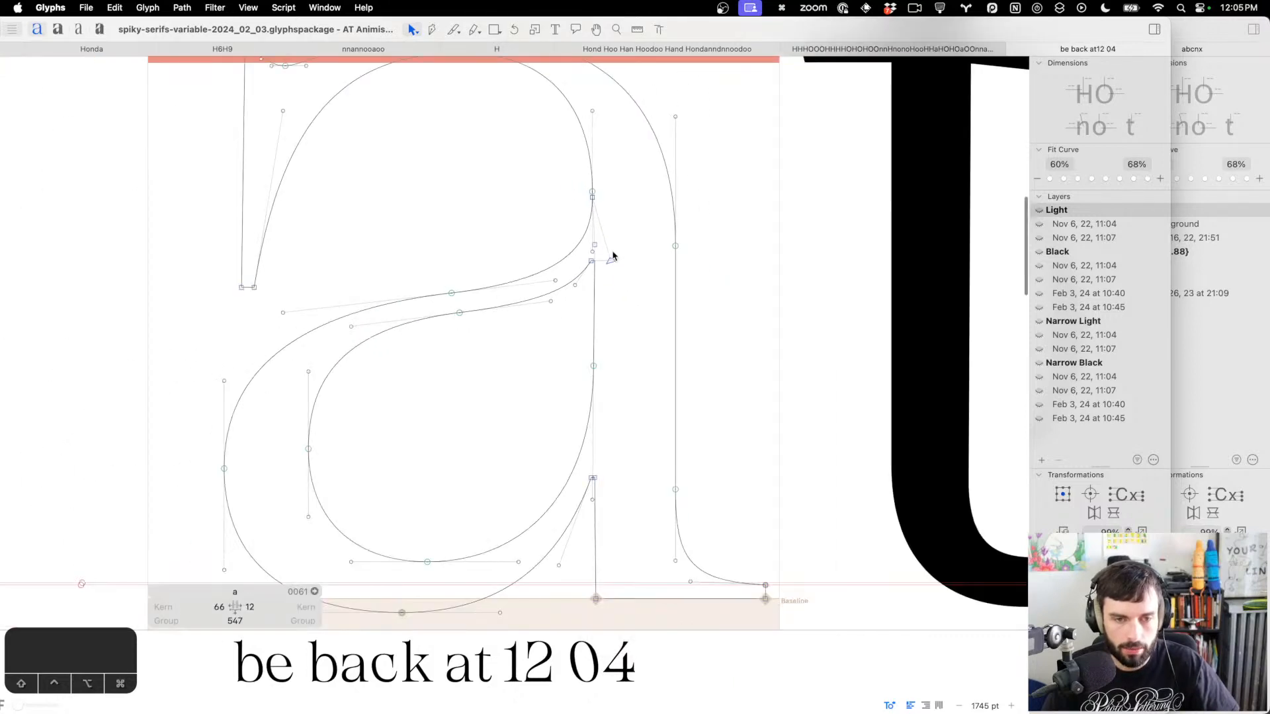
{"action": "left_click_drag", "start_coordinate": [621, 277], "coordinate": [561, 242]}
{"action": "left_click_drag", "start_coordinate": [599, 200], "coordinate": [581, 196]}
{"action": "key", "text": "ctrl+alt+shift+Down"}
{"action": "key", "text": "ctrl+alt+shift+Down"}
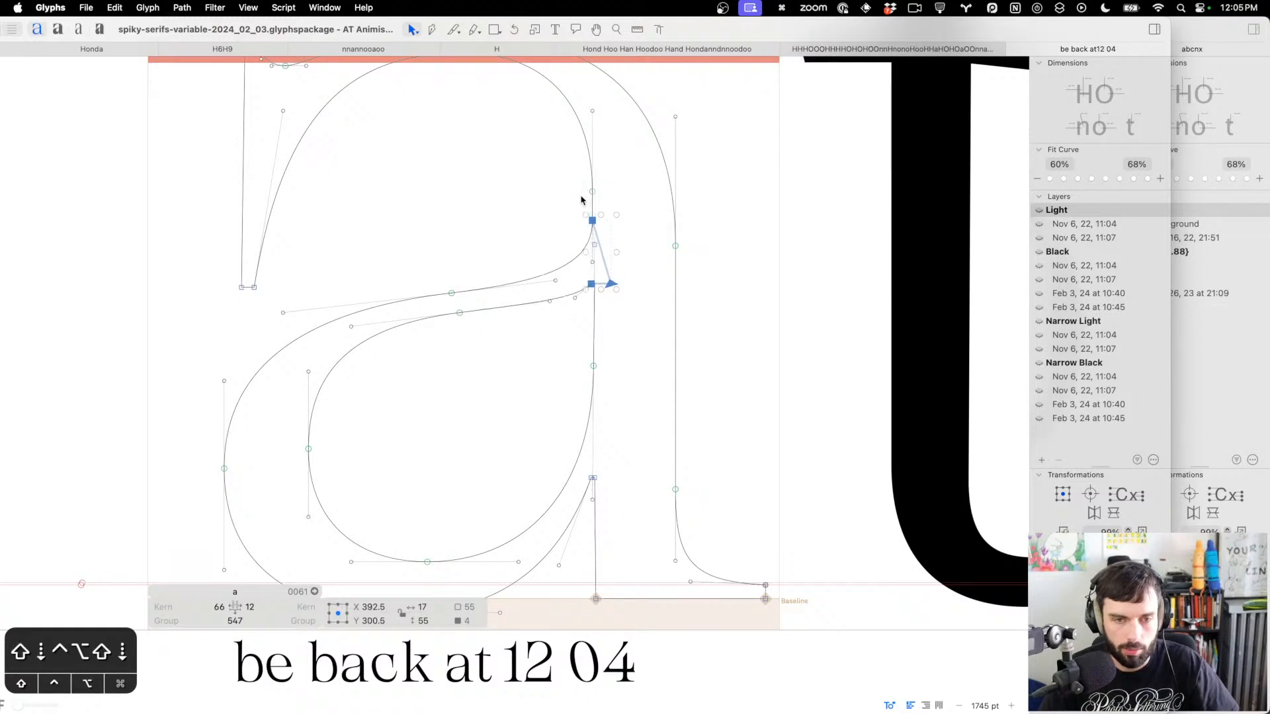
{"action": "key", "text": "shift+Down"}
Preview the Light a as filled text beside the t to judge its bowl joint
{"action": "key", "text": "t"}
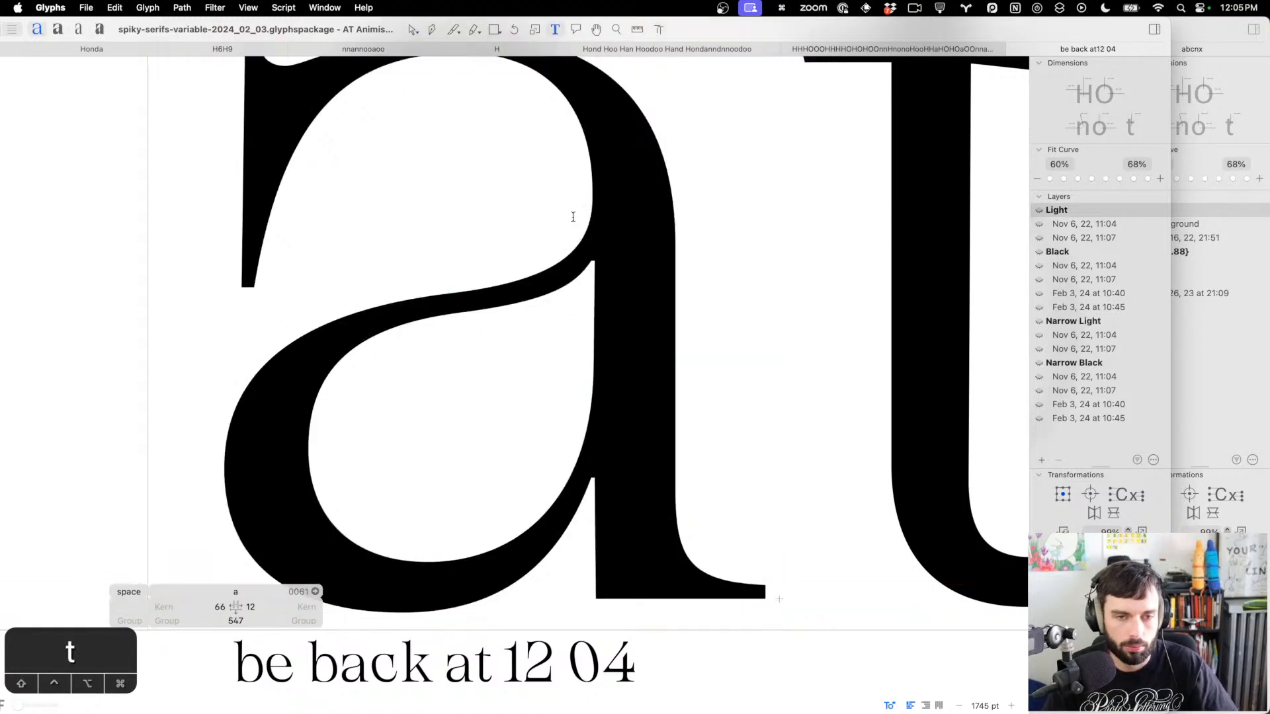
{"action": "scroll", "coordinate": [519, 222], "scroll_direction": "down", "scroll_amount": 2}
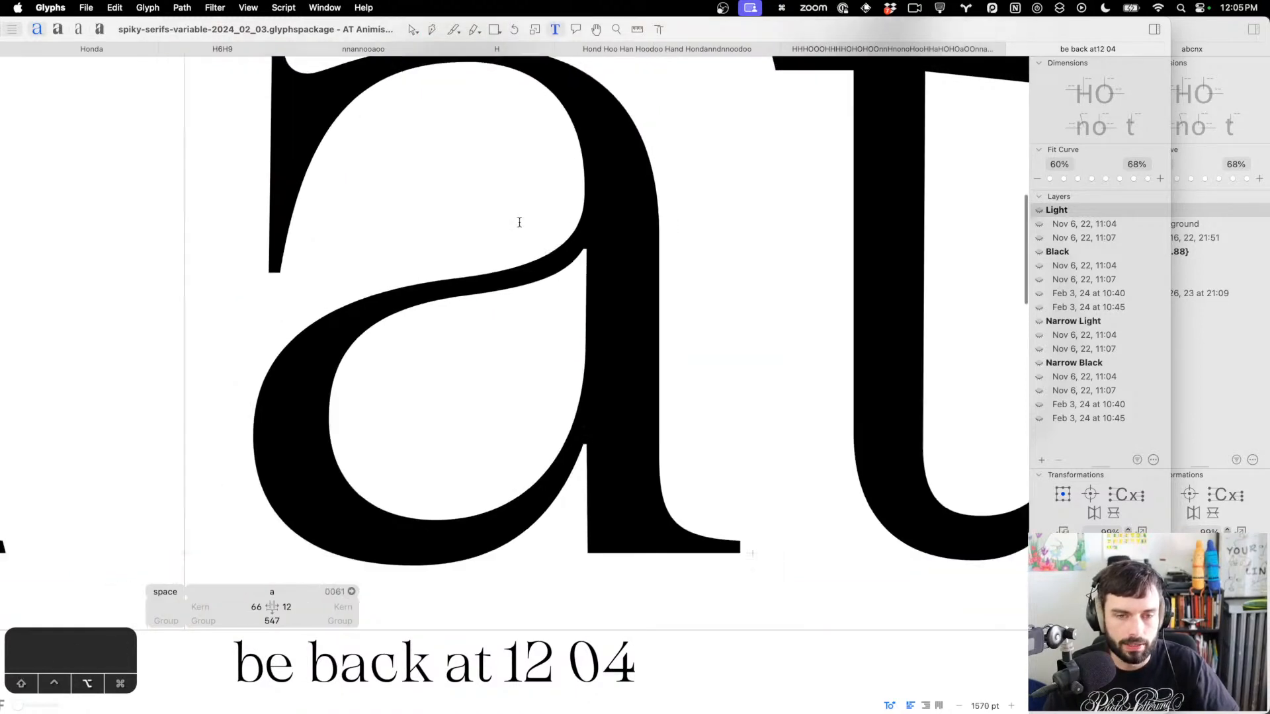
{"action": "scroll", "coordinate": [519, 222], "scroll_direction": "down", "scroll_amount": 4}
{"action": "scroll", "coordinate": [503, 218], "scroll_direction": "up", "scroll_amount": 2}
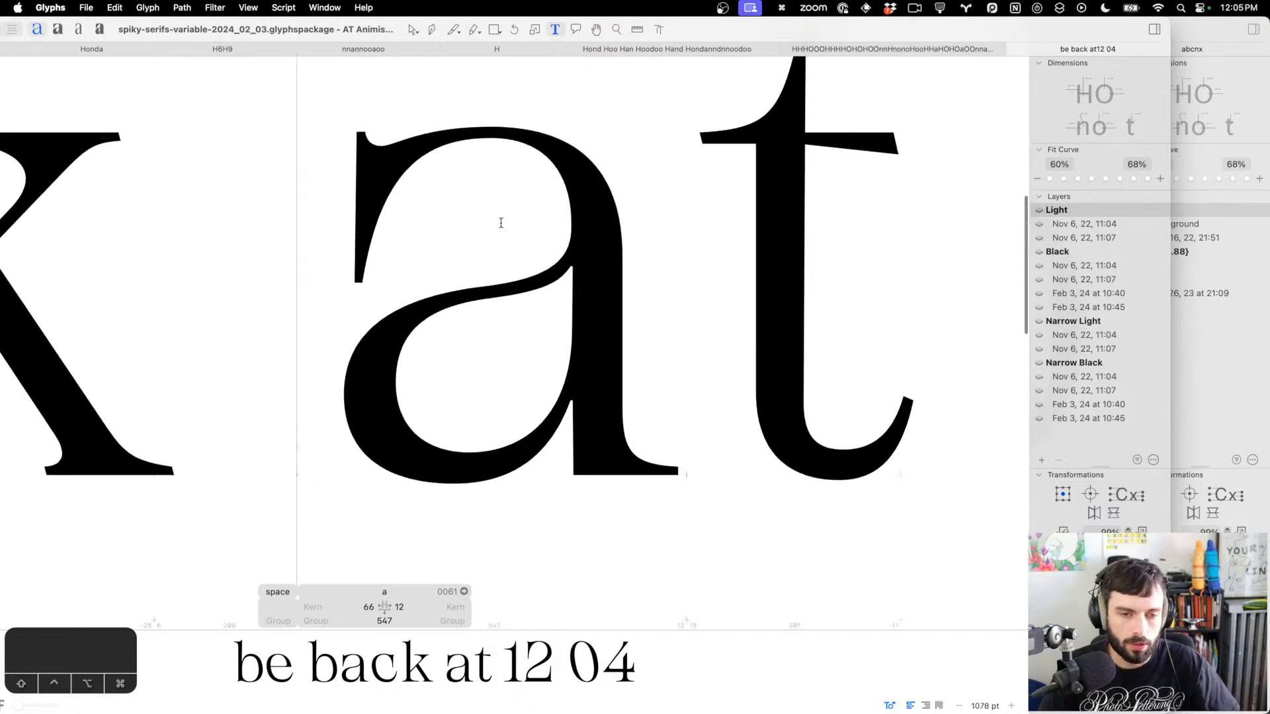
{"action": "scroll", "coordinate": [507, 240], "scroll_direction": "right", "scroll_amount": 1}
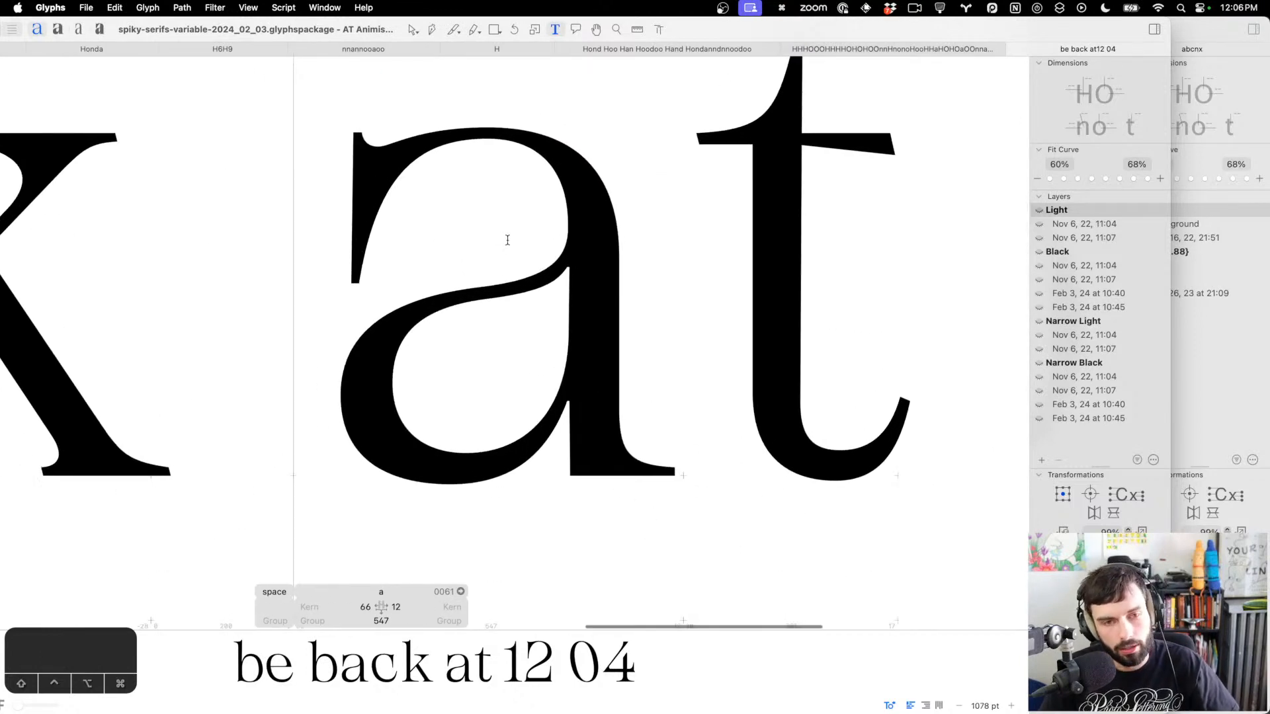
{"action": "scroll", "coordinate": [507, 239], "scroll_direction": "up", "scroll_amount": 1}
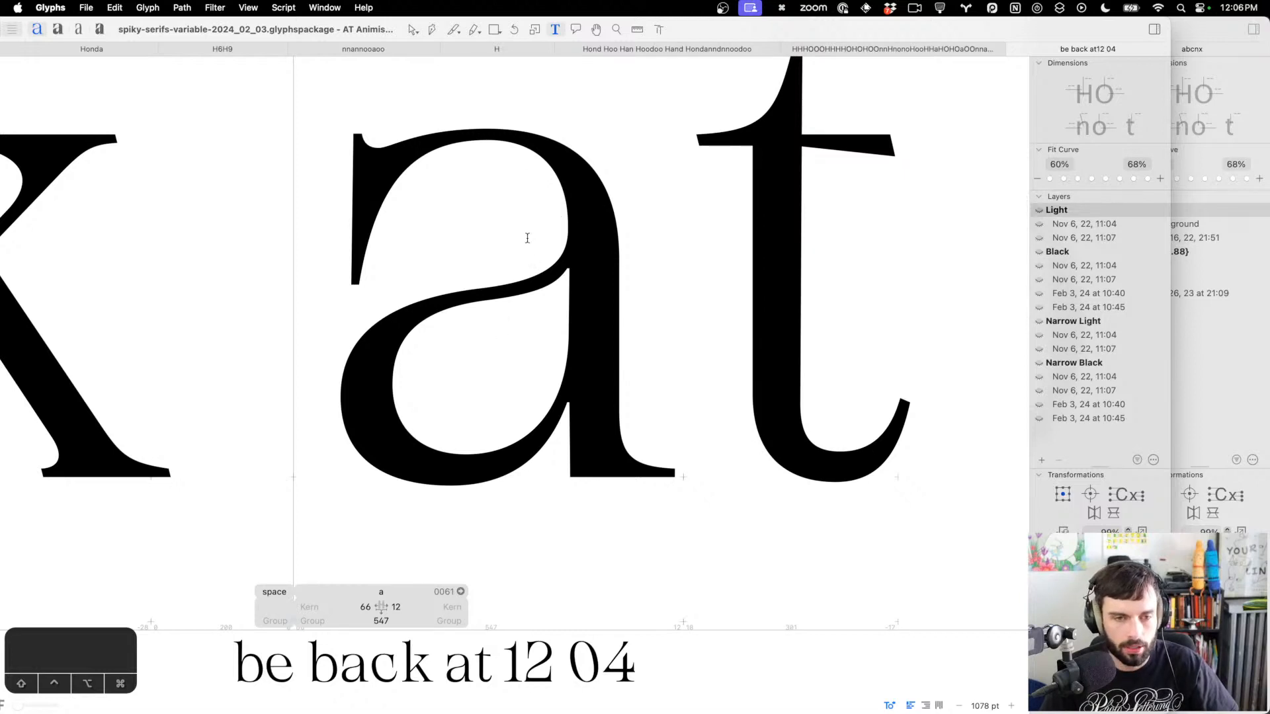
Examine the reconnected, overlapping outlines at the Light a's bowl joint, up close and in the whole letter
{"action": "key", "text": "Escape"}
{"action": "scroll", "coordinate": [528, 242], "scroll_direction": "up", "scroll_amount": 3}
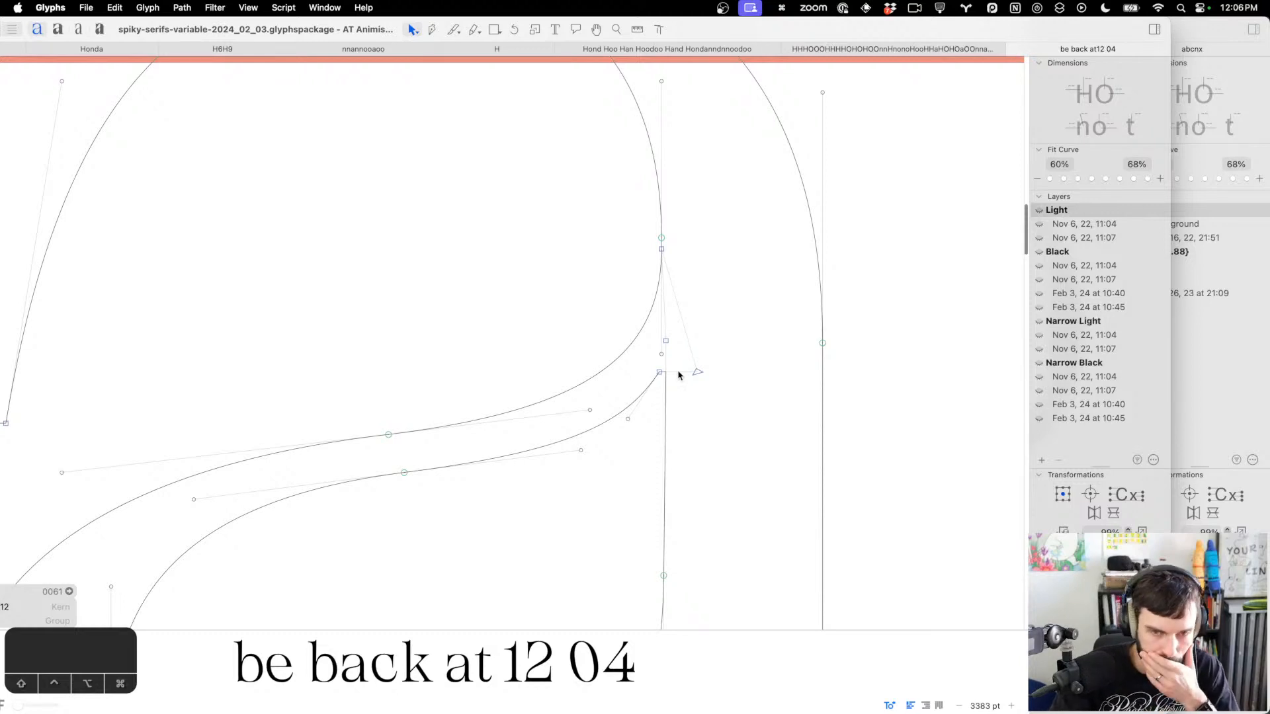
{"action": "scroll", "coordinate": [678, 375], "scroll_direction": "down", "scroll_amount": 3}
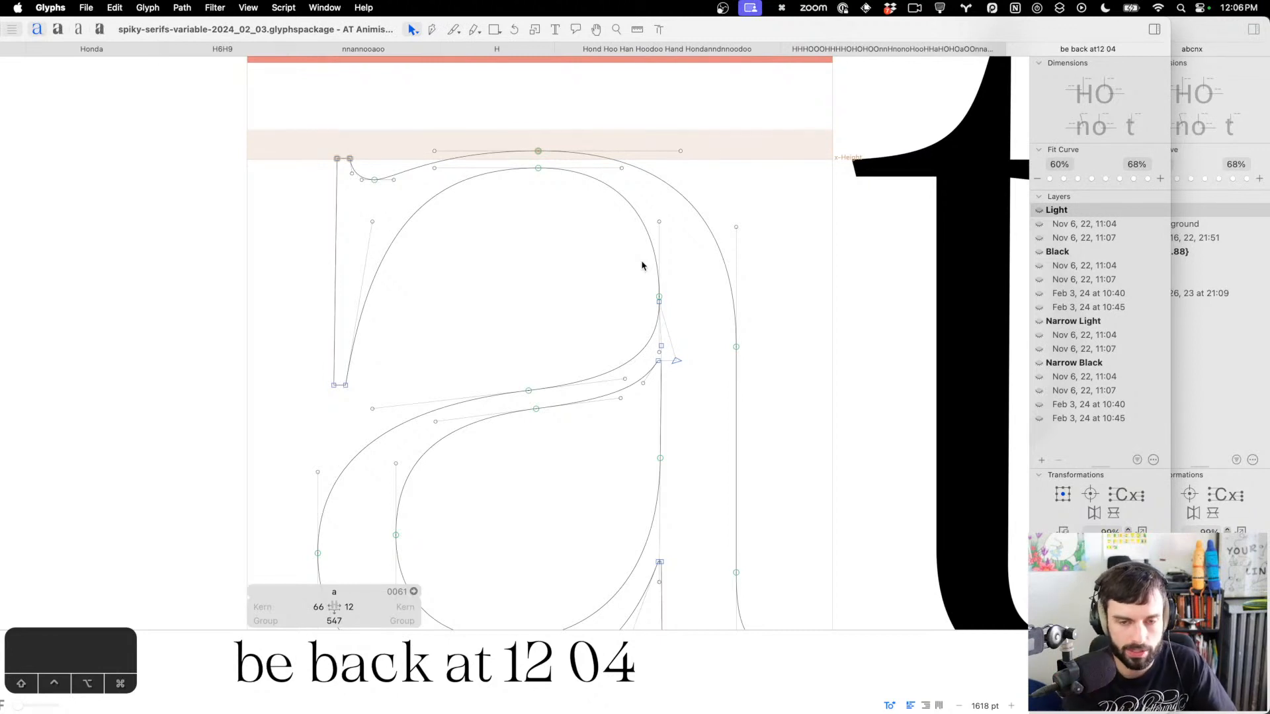
{"action": "scroll", "coordinate": [643, 264], "scroll_direction": "up", "scroll_amount": 6}
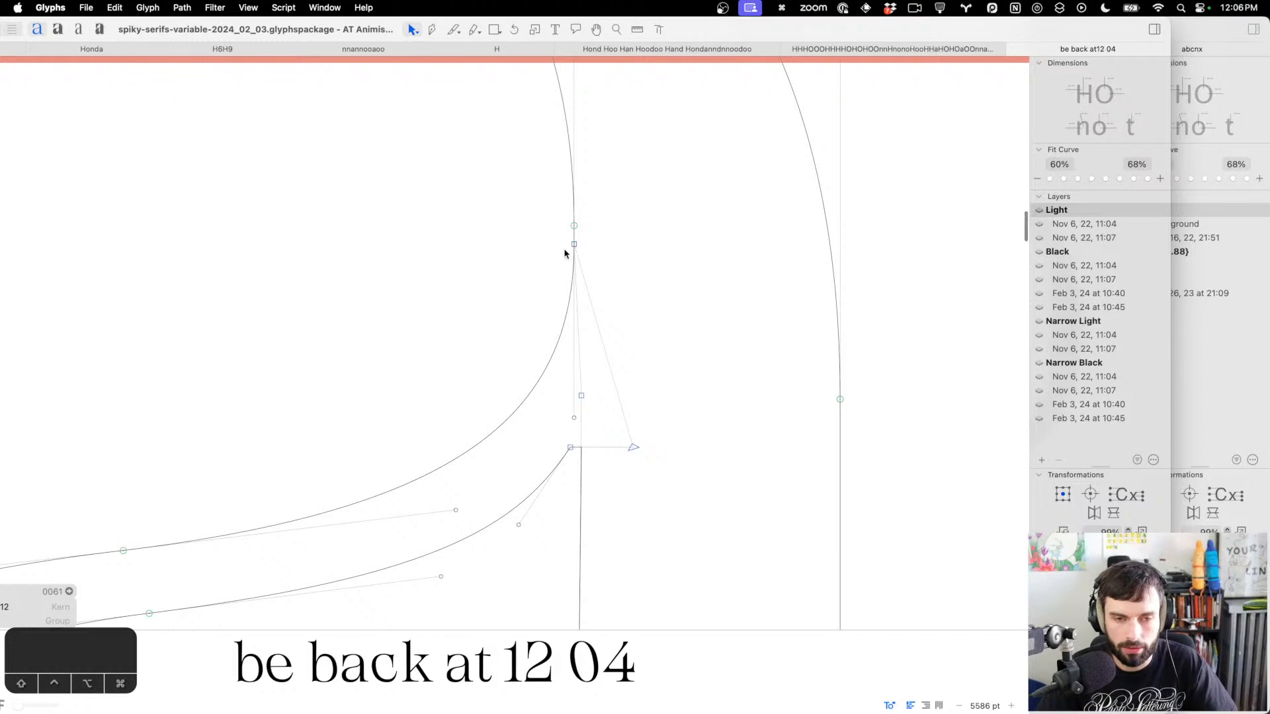
{"action": "scroll", "coordinate": [565, 253], "scroll_direction": "down", "scroll_amount": 4}
{"action": "scroll", "coordinate": [564, 254], "scroll_direction": "down", "scroll_amount": 5}
{"action": "scroll", "coordinate": [557, 254], "scroll_direction": "up", "scroll_amount": 3}
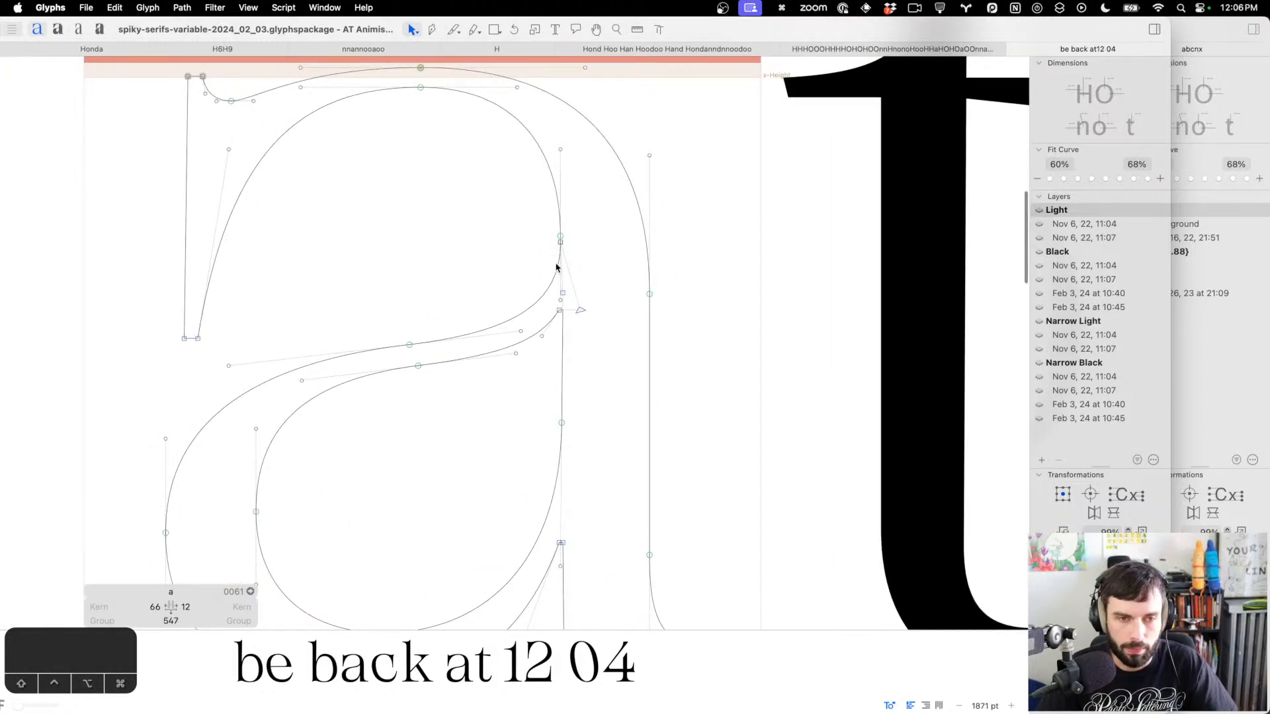
{"action": "scroll", "coordinate": [558, 254], "scroll_direction": "up", "scroll_amount": 4}
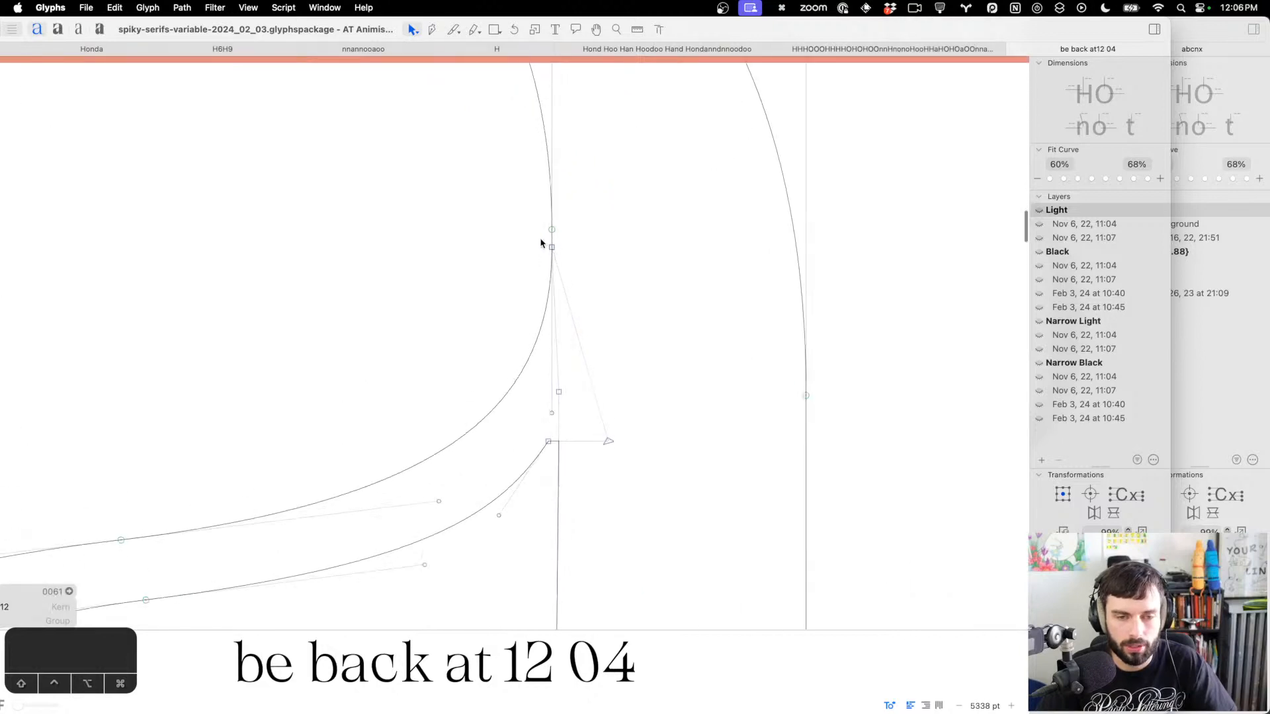
{"action": "scroll", "coordinate": [571, 261], "scroll_direction": "down", "scroll_amount": 6}
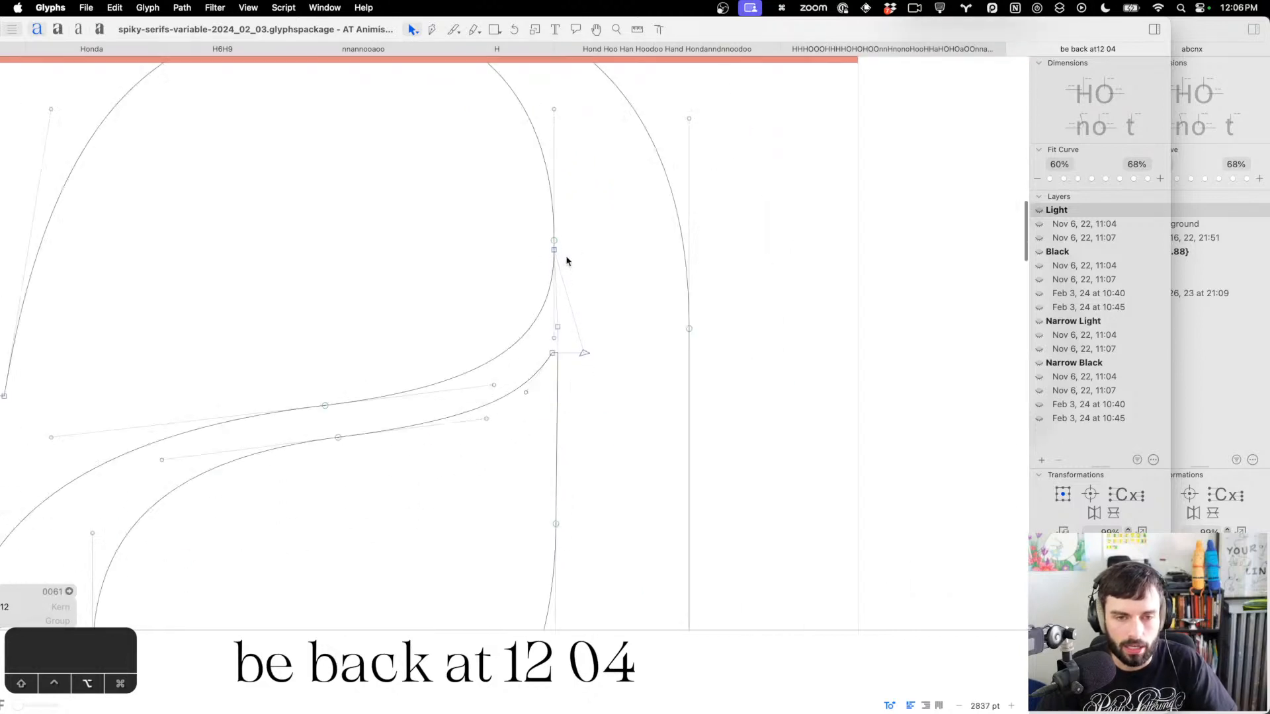
Undo the node reconnection at the Light a's bowl joint
{"action": "key", "text": "super+z"}
{"action": "key", "text": "super+z"}
{"action": "key", "text": "super+z"}
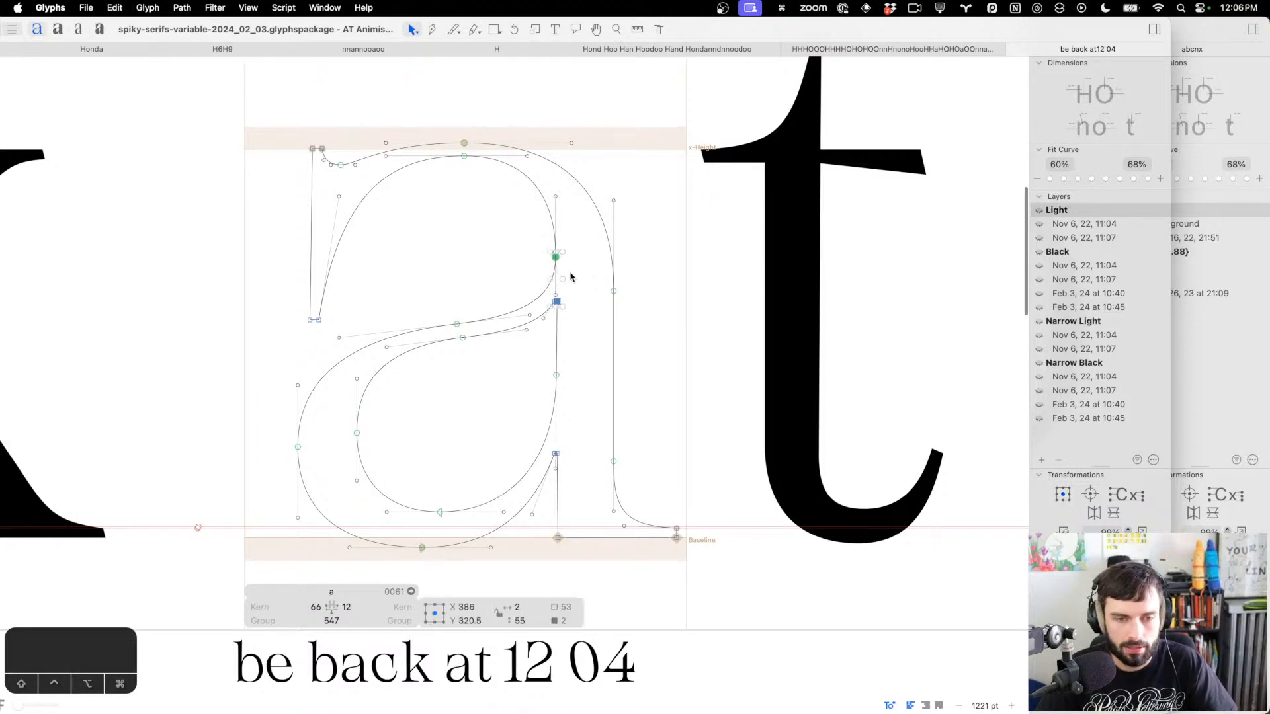
Inspect the two corner nodes forming the blunt notch where the Light a's bowl meets its stem
{"action": "scroll", "coordinate": [542, 283], "scroll_direction": "down", "scroll_amount": 2}
{"action": "scroll", "coordinate": [521, 291], "scroll_direction": "up", "scroll_amount": 4}
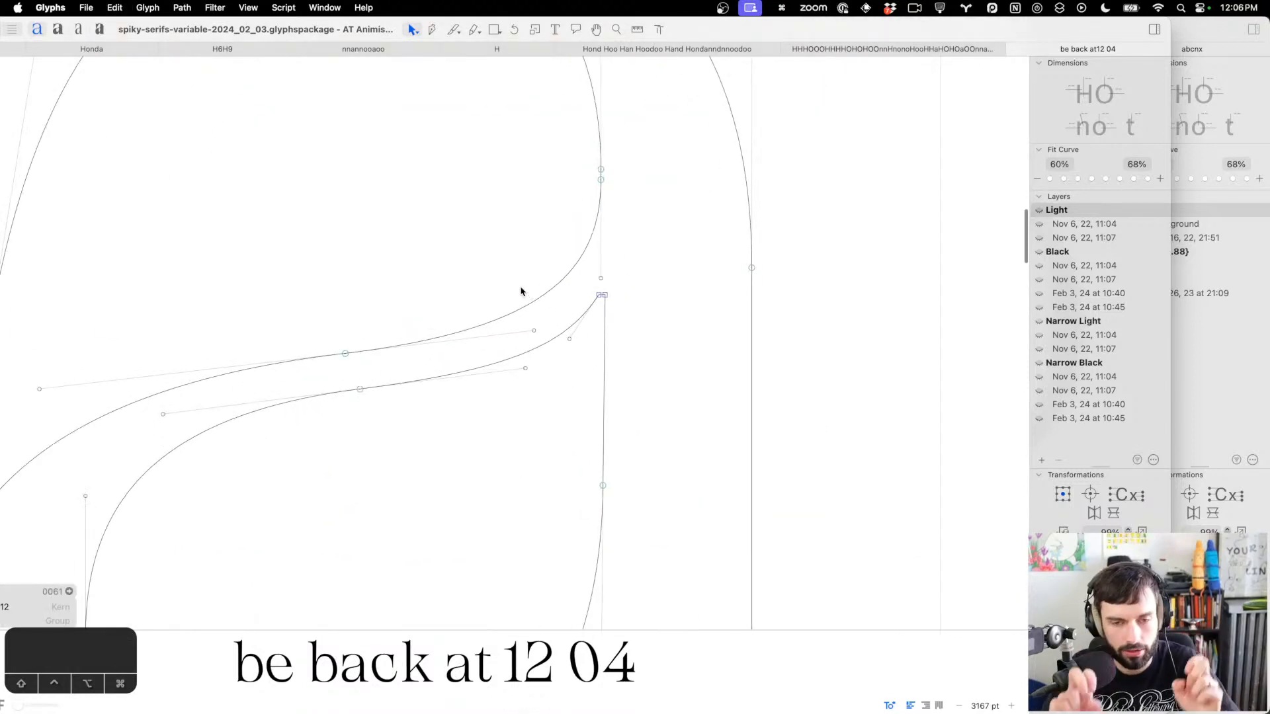
{"action": "scroll", "coordinate": [521, 291], "scroll_direction": "down", "scroll_amount": 5}
{"action": "scroll", "coordinate": [519, 289], "scroll_direction": "up", "scroll_amount": 8}
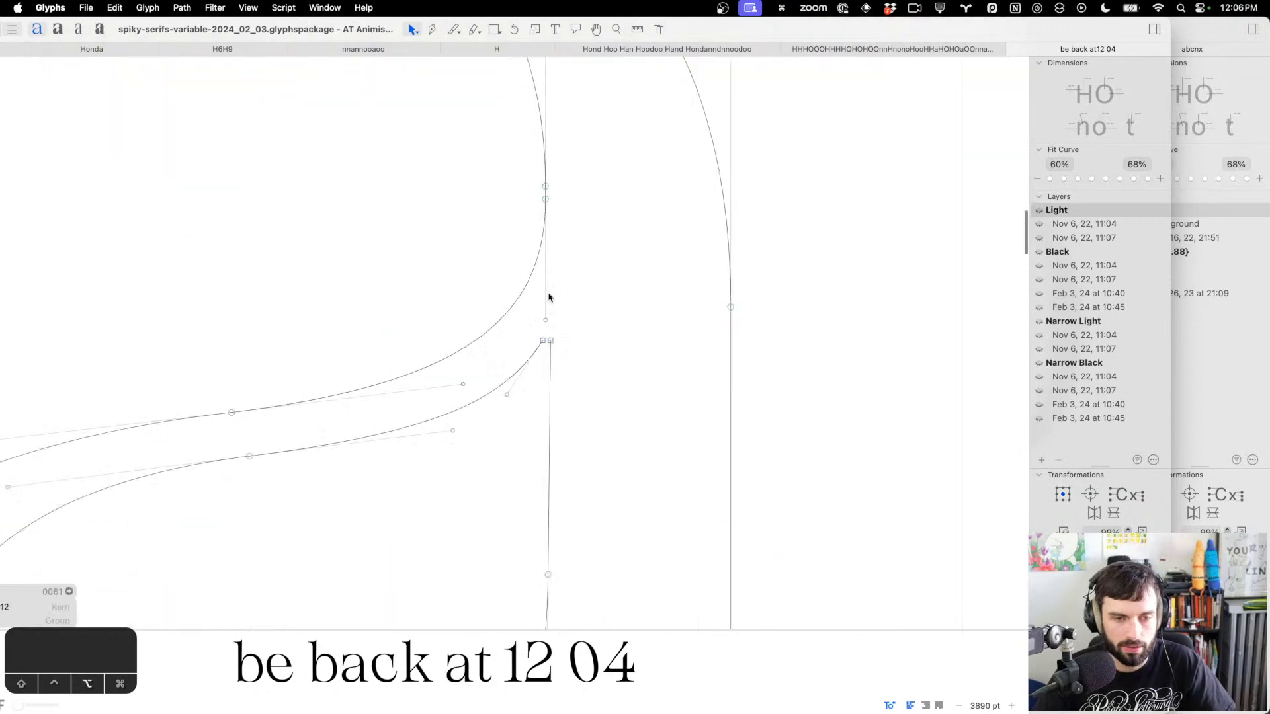
{"action": "scroll", "coordinate": [584, 428], "scroll_direction": "up", "scroll_amount": 2}
{"action": "left_click_drag", "start_coordinate": [579, 471], "coordinate": [456, 388]}
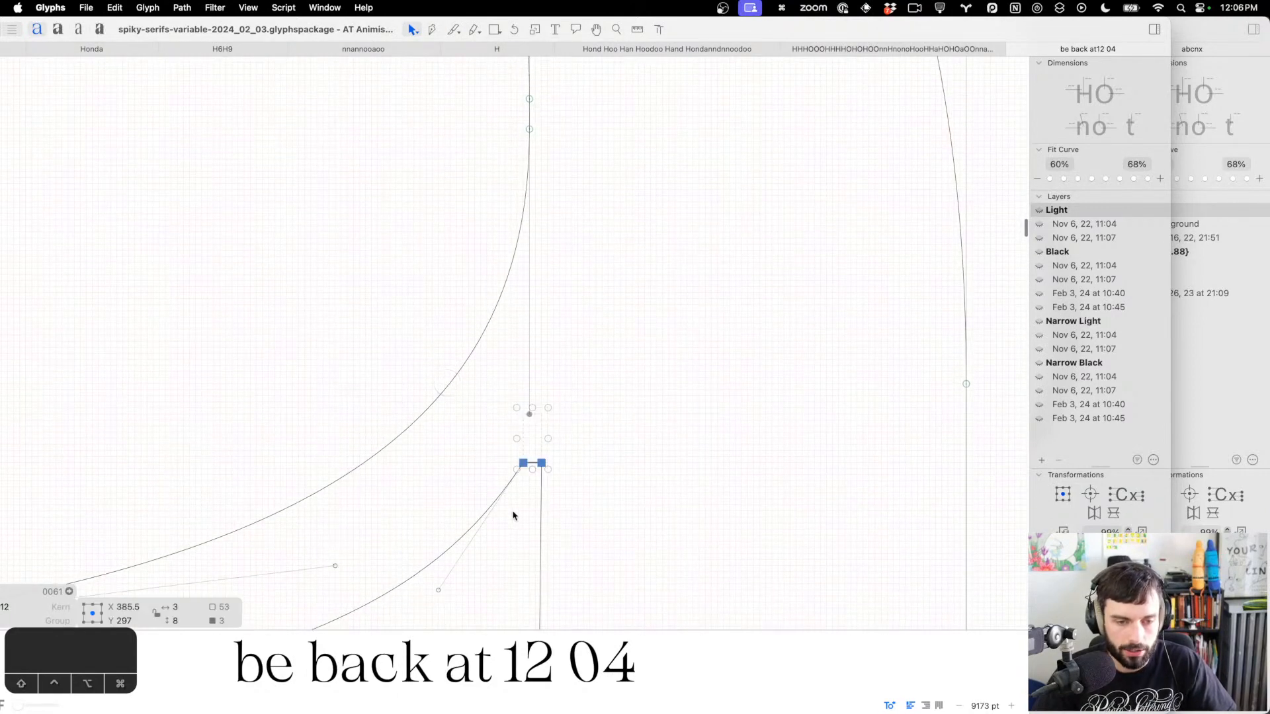
{"action": "left_click", "coordinate": [615, 464]}
{"action": "left_click_drag", "start_coordinate": [616, 464], "coordinate": [399, 500]}
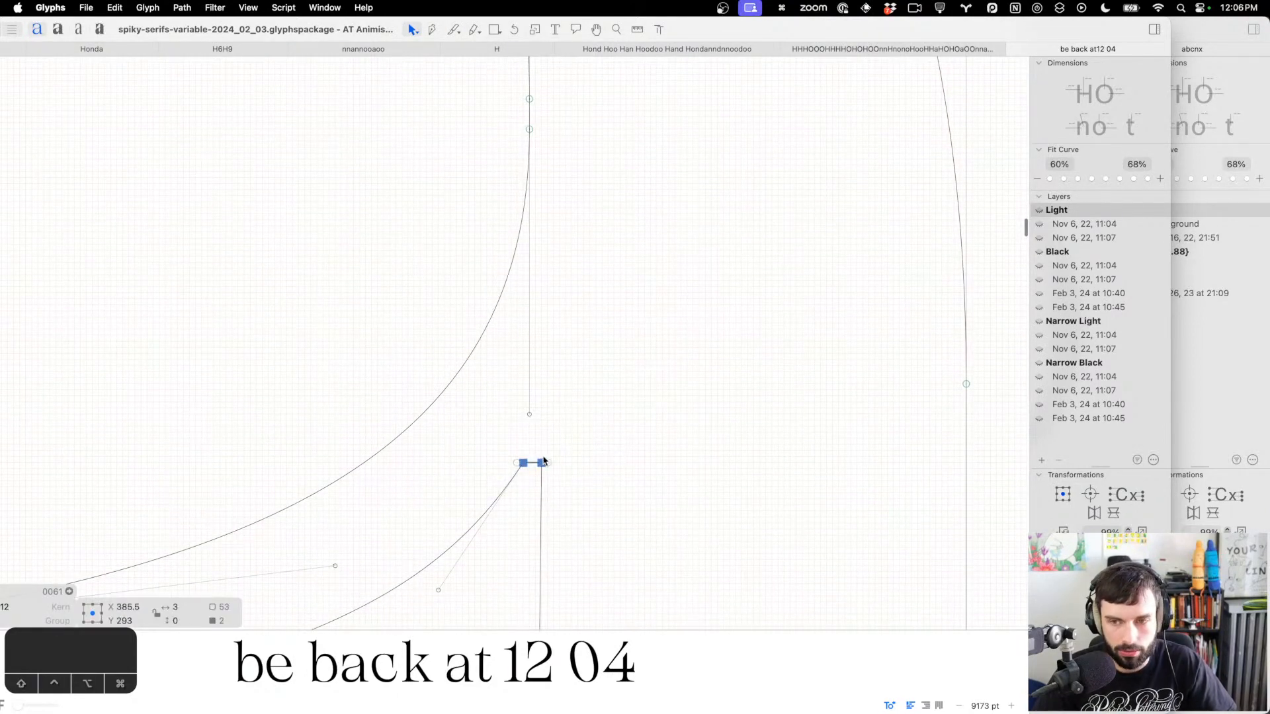
Switch to the AT Lang window, insert a w after the a in abcnx, and open the w for editing in Thin
{"action": "left_click", "coordinate": [1215, 40]}
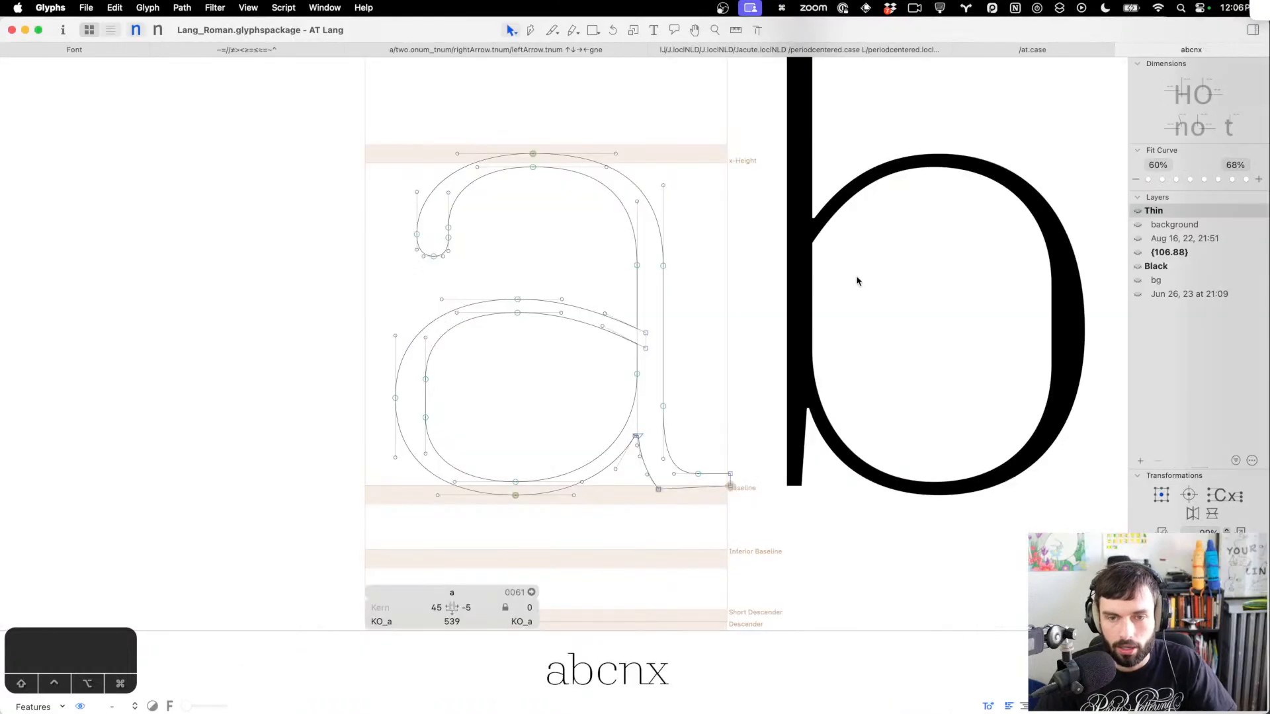
{"action": "key", "text": "t"}
{"action": "key", "text": "super+minus"}
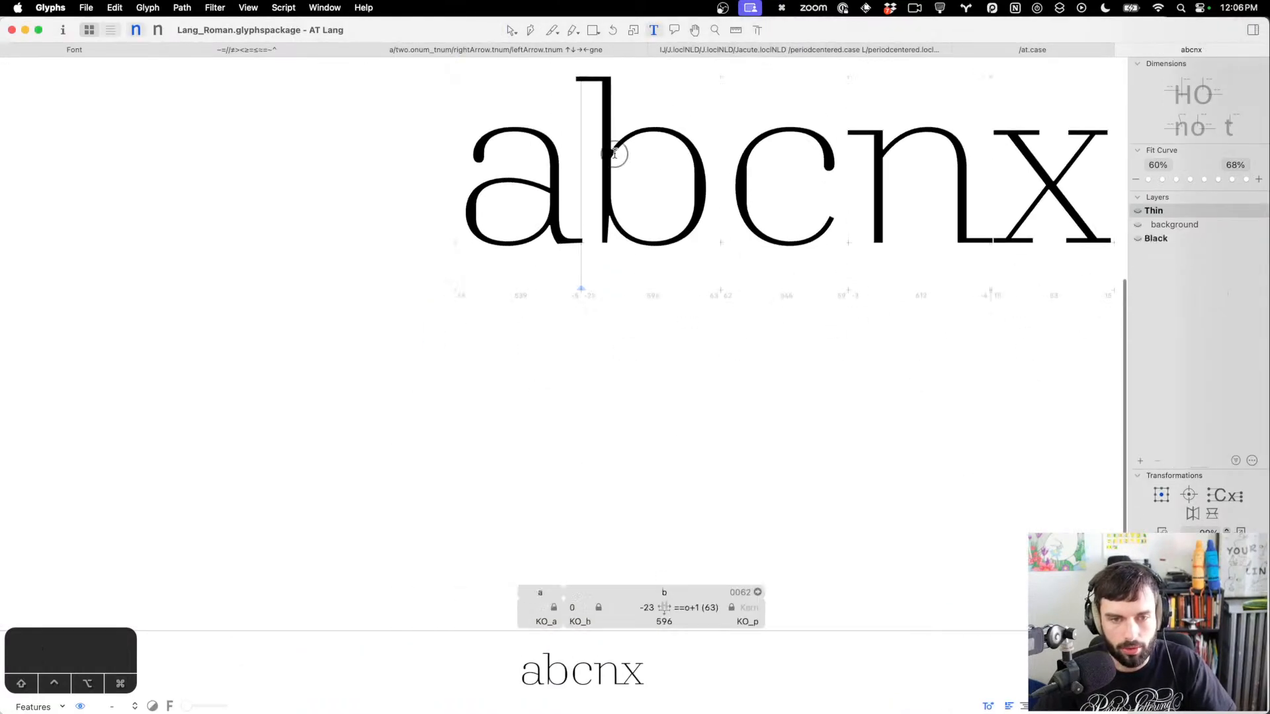
{"action": "type", "text": "w"}
{"action": "double_click", "coordinate": [646, 173]}
{"action": "scroll", "coordinate": [651, 171], "scroll_direction": "up", "scroll_amount": 5}
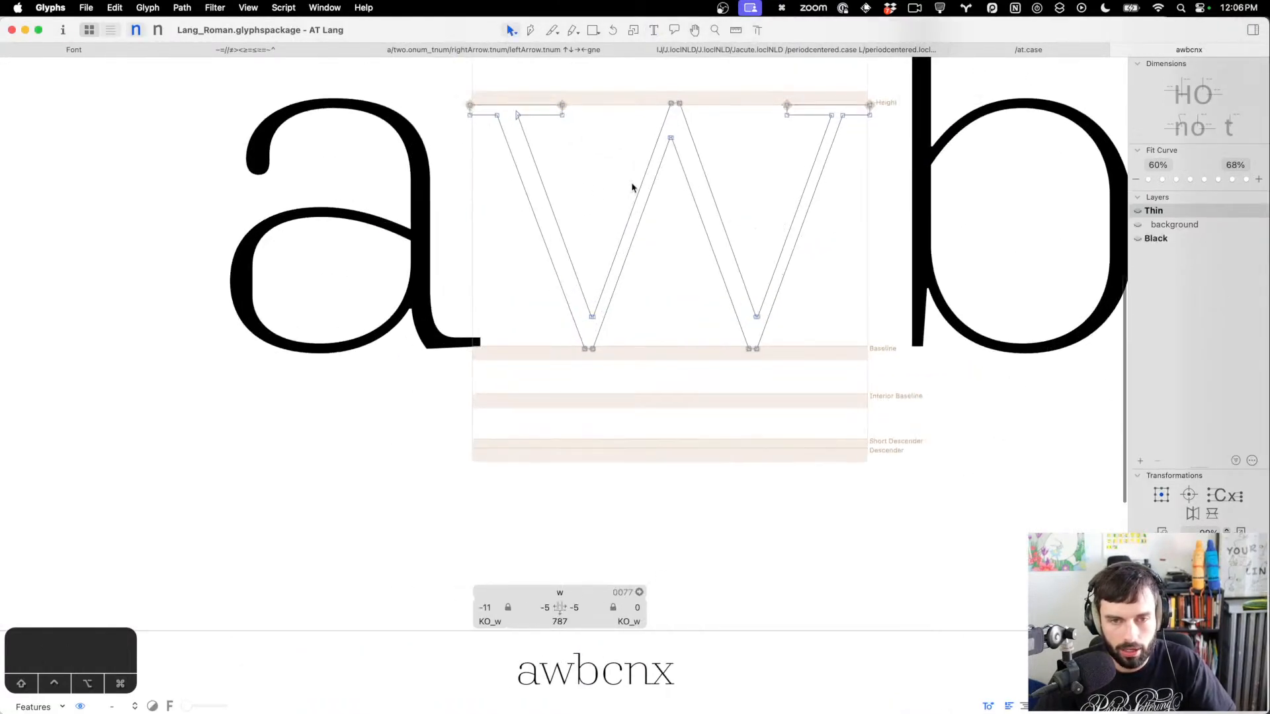
Open AT Lang's x for editing, switch to the Black master, and inspect the two nodes of its upper notch
{"action": "scroll", "coordinate": [631, 185], "scroll_direction": "down", "scroll_amount": 5}
{"action": "scroll", "coordinate": [625, 187], "scroll_direction": "right", "scroll_amount": 5}
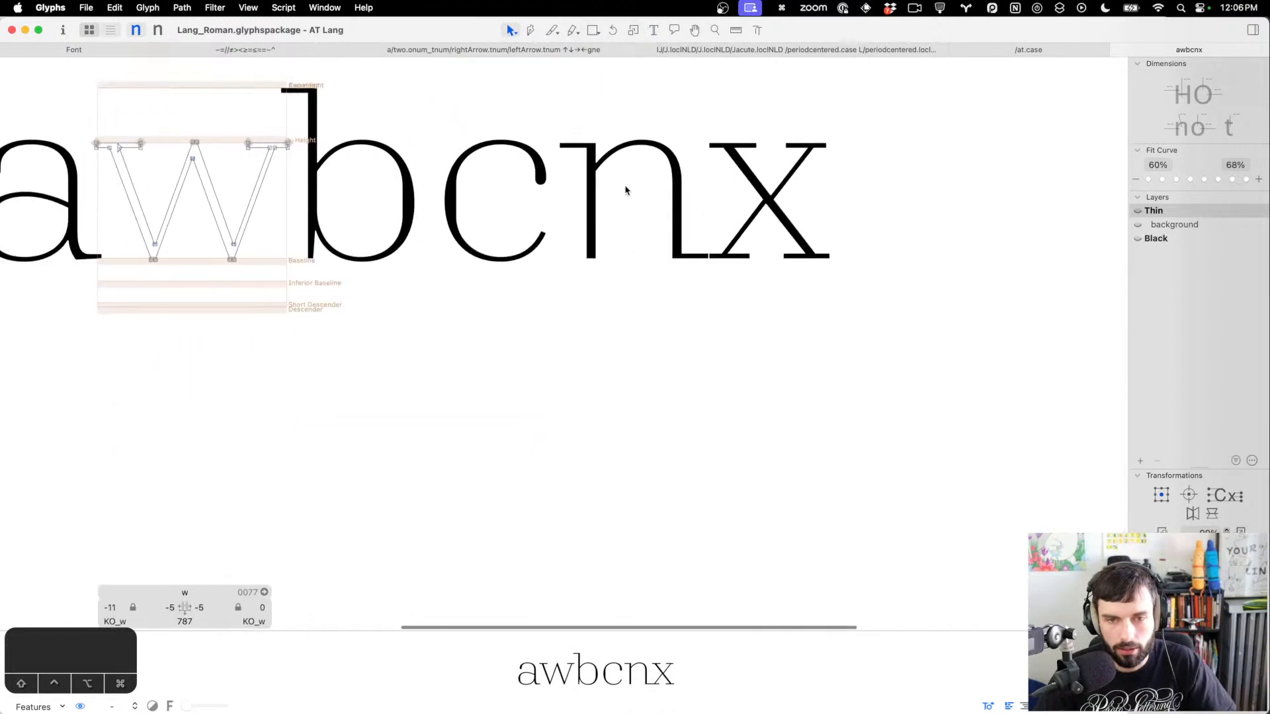
{"action": "double_click", "coordinate": [746, 197]}
{"action": "scroll", "coordinate": [747, 199], "scroll_direction": "up", "scroll_amount": 6}
{"action": "scroll", "coordinate": [750, 201], "scroll_direction": "down", "scroll_amount": 3}
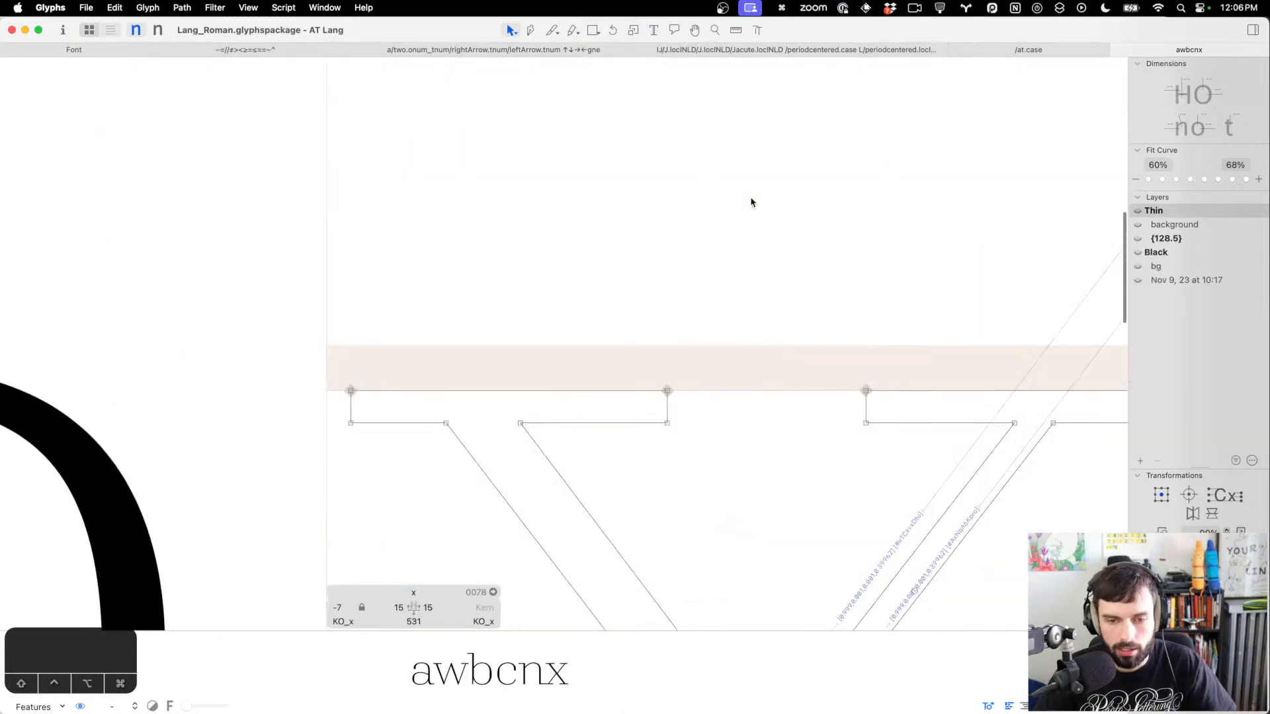
{"action": "key", "text": "cmd+2"}
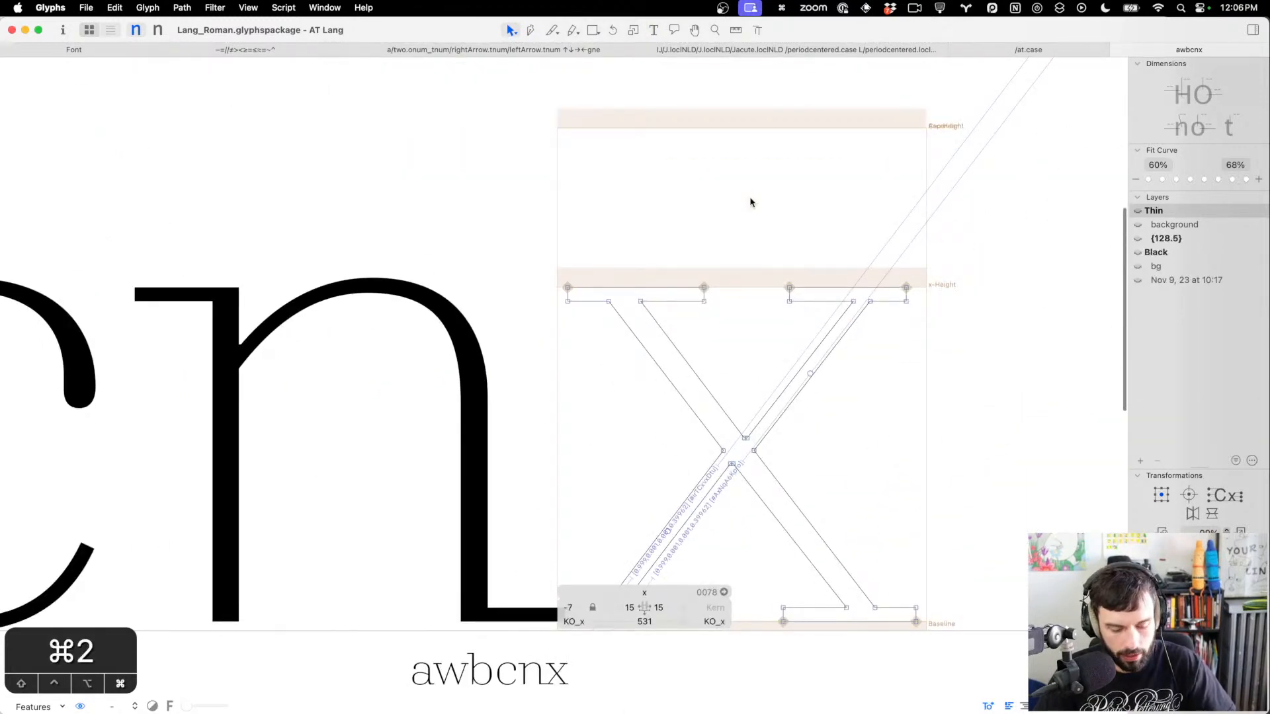
{"action": "scroll", "coordinate": [772, 348], "scroll_direction": "down", "scroll_amount": 5}
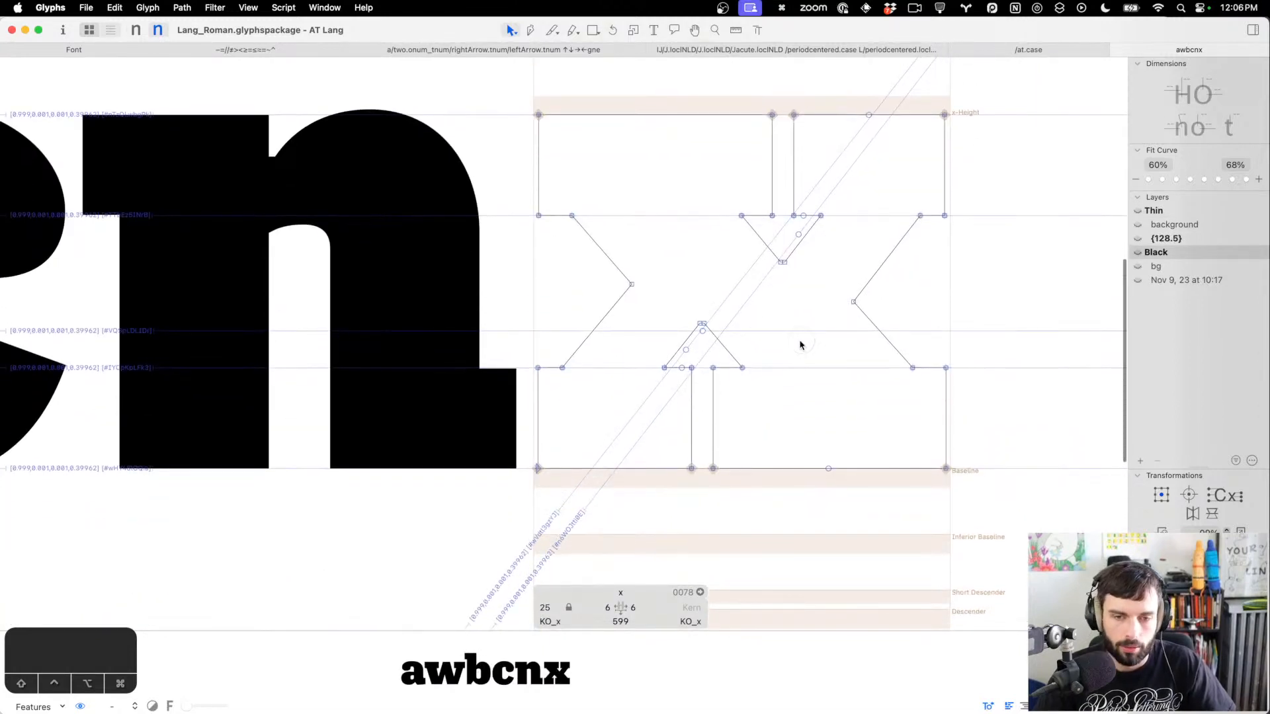
{"action": "left_click_drag", "start_coordinate": [808, 286], "coordinate": [725, 258]}
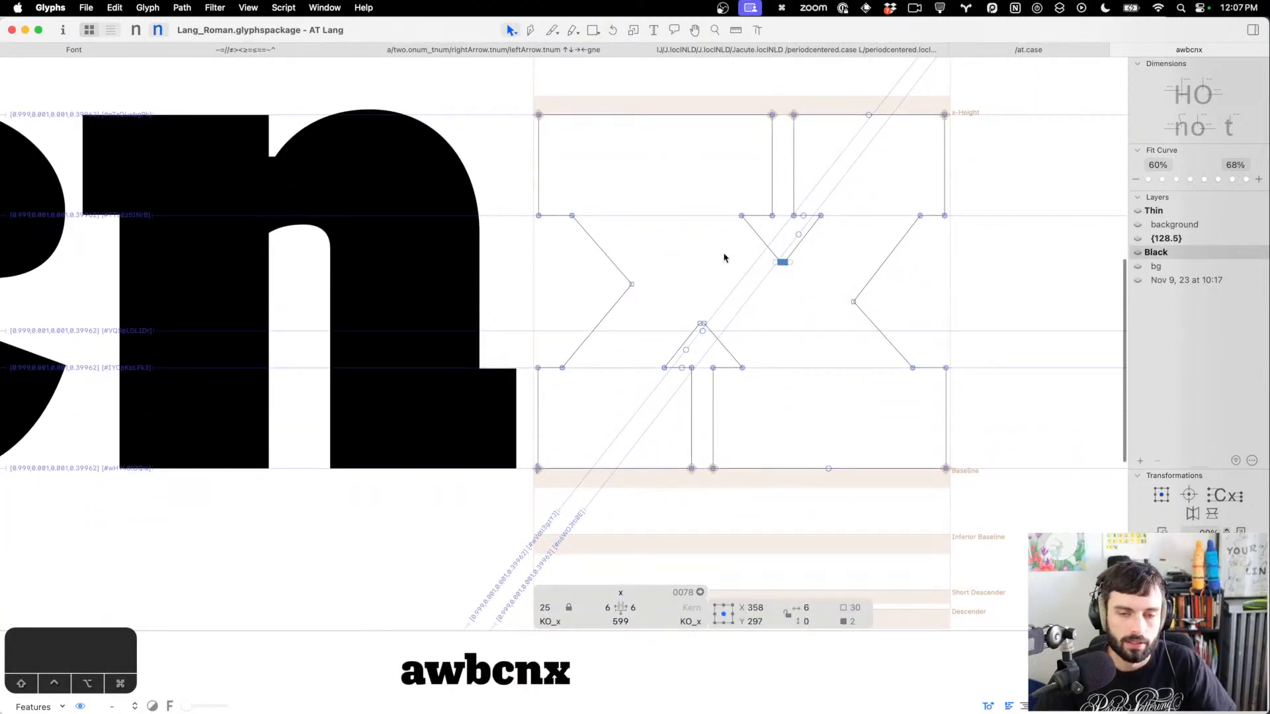
{"action": "left_click", "coordinate": [724, 258]}
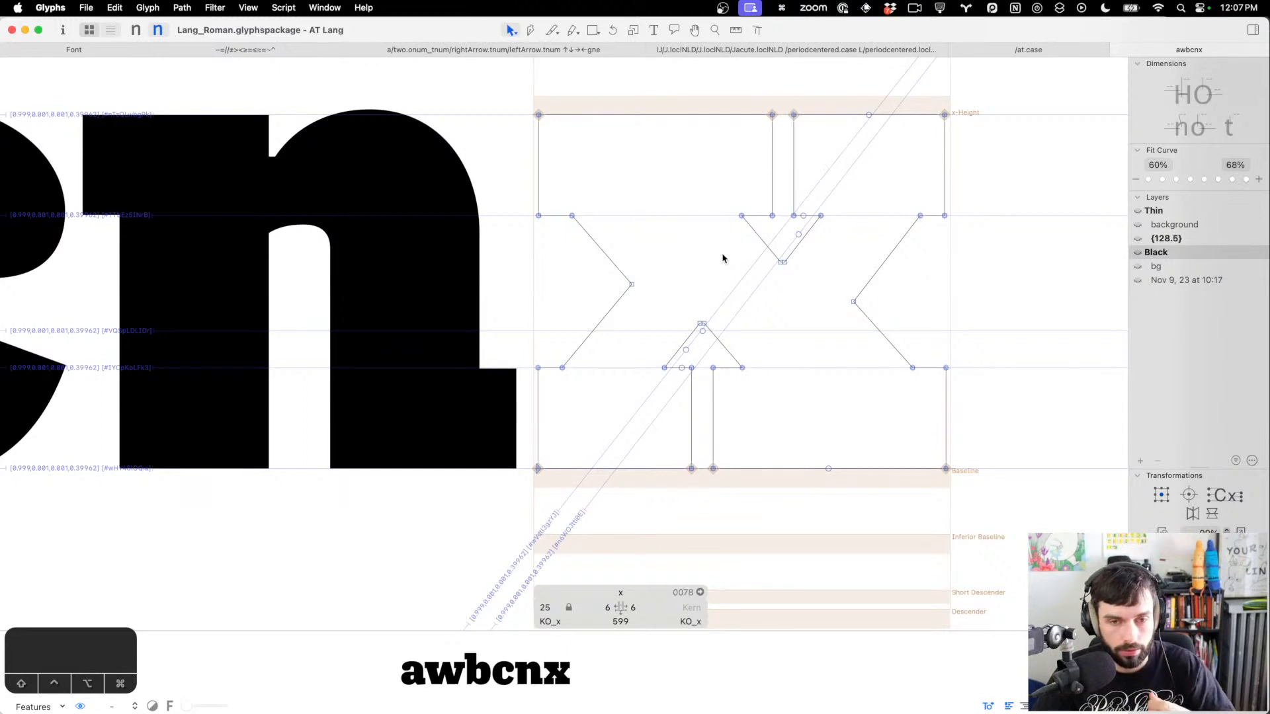
Preview AT Lang's Black x as filled text among its neighbours, and return to its outline to compare the notches
{"action": "key", "text": "t"}
{"action": "scroll", "coordinate": [787, 322], "scroll_direction": "down", "scroll_amount": 3}
{"action": "scroll", "coordinate": [787, 321], "scroll_direction": "down", "scroll_amount": 2}
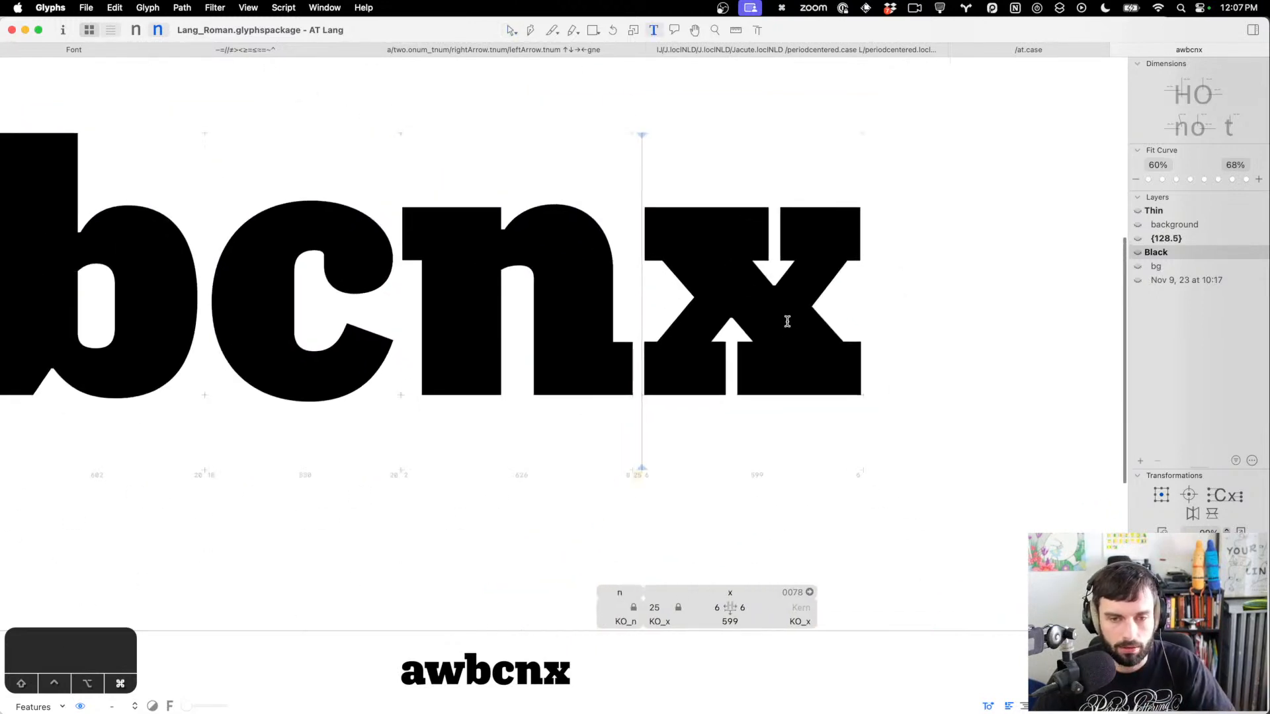
{"action": "scroll", "coordinate": [783, 326], "scroll_direction": "down", "scroll_amount": 2}
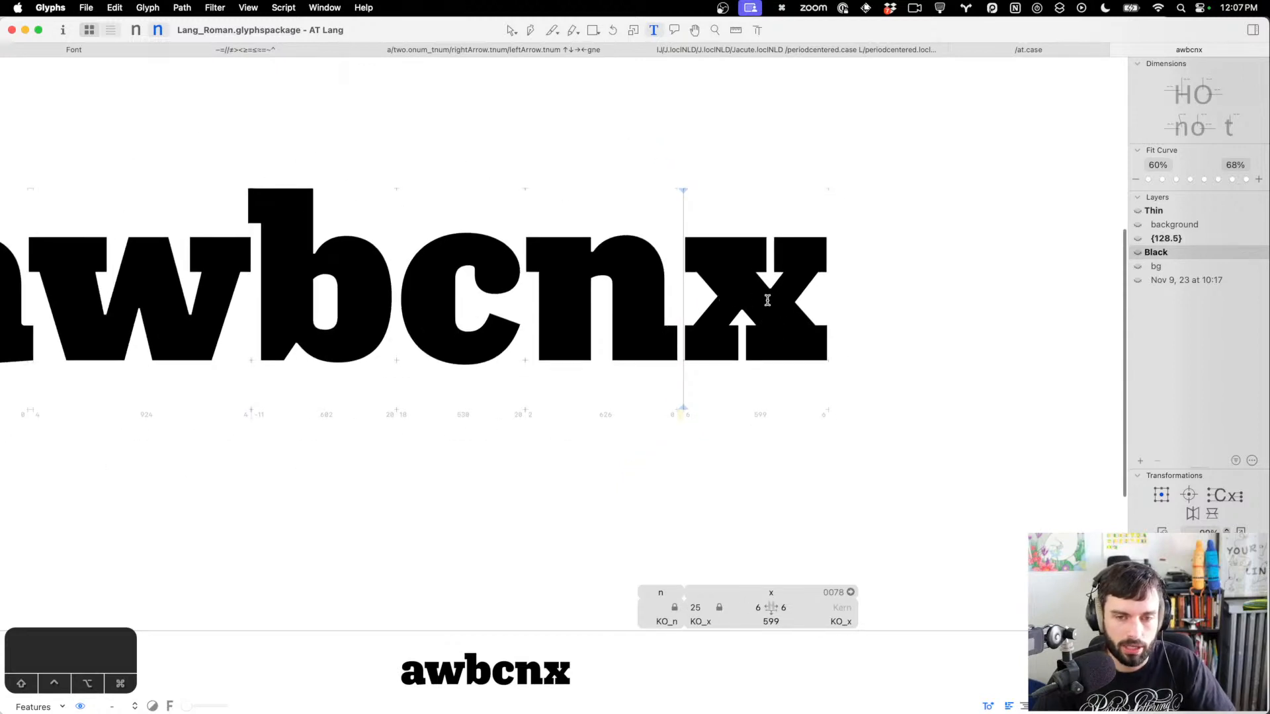
{"action": "scroll", "coordinate": [765, 292], "scroll_direction": "up", "scroll_amount": 4}
{"action": "scroll", "coordinate": [728, 362], "scroll_direction": "up", "scroll_amount": 2}
{"action": "key", "text": "v"}
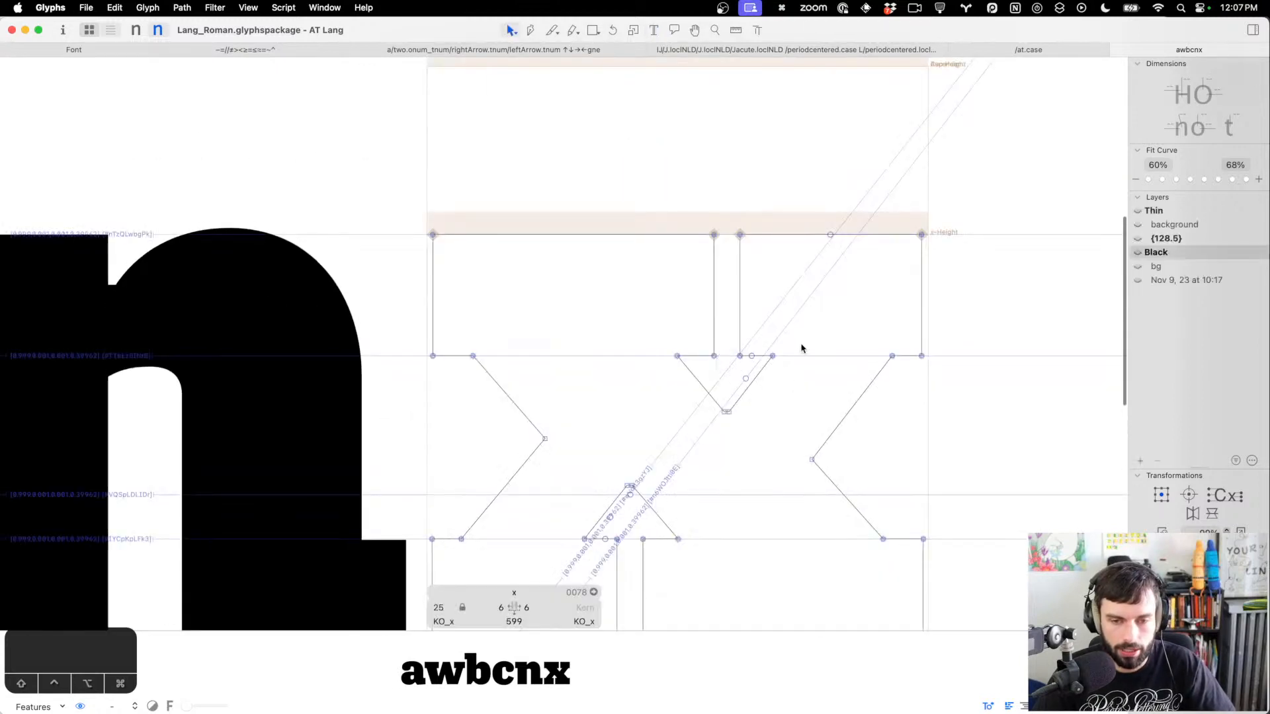
{"action": "scroll", "coordinate": [734, 381], "scroll_direction": "down", "scroll_amount": 2}
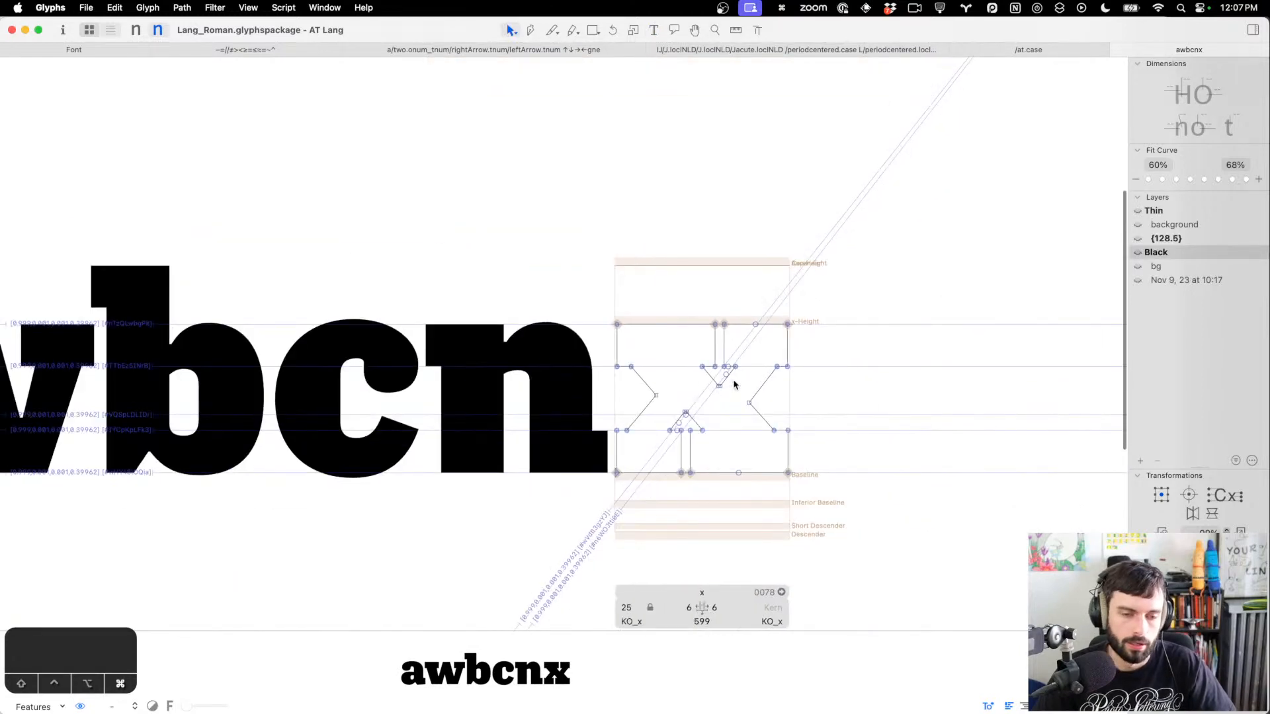
Open AT Lang's n for editing in the Black master and inspect the notch where its arch meets the stem
{"action": "scroll", "coordinate": [685, 383], "scroll_direction": "left", "scroll_amount": 2}
{"action": "double_click", "coordinate": [643, 384]}
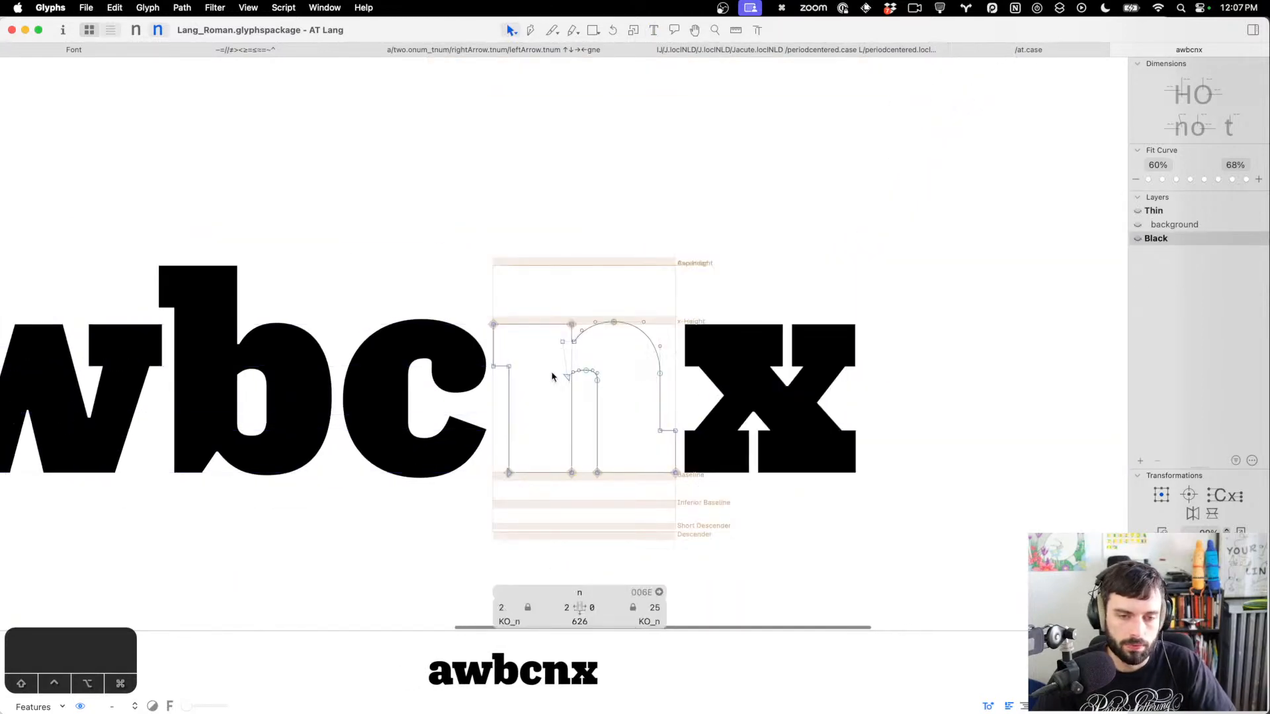
{"action": "scroll", "coordinate": [553, 377], "scroll_direction": "up", "scroll_amount": 4}
{"action": "scroll", "coordinate": [797, 237], "scroll_direction": "down", "scroll_amount": 3}
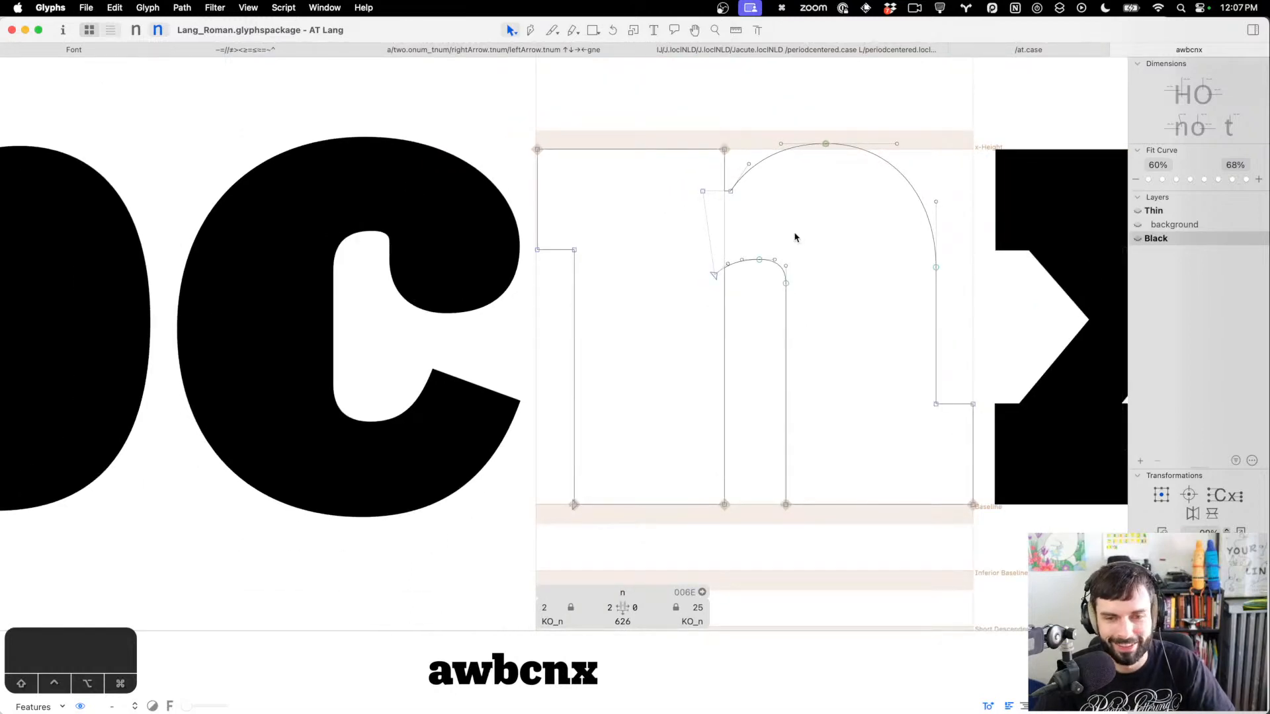
{"action": "scroll", "coordinate": [774, 271], "scroll_direction": "down", "scroll_amount": 2}
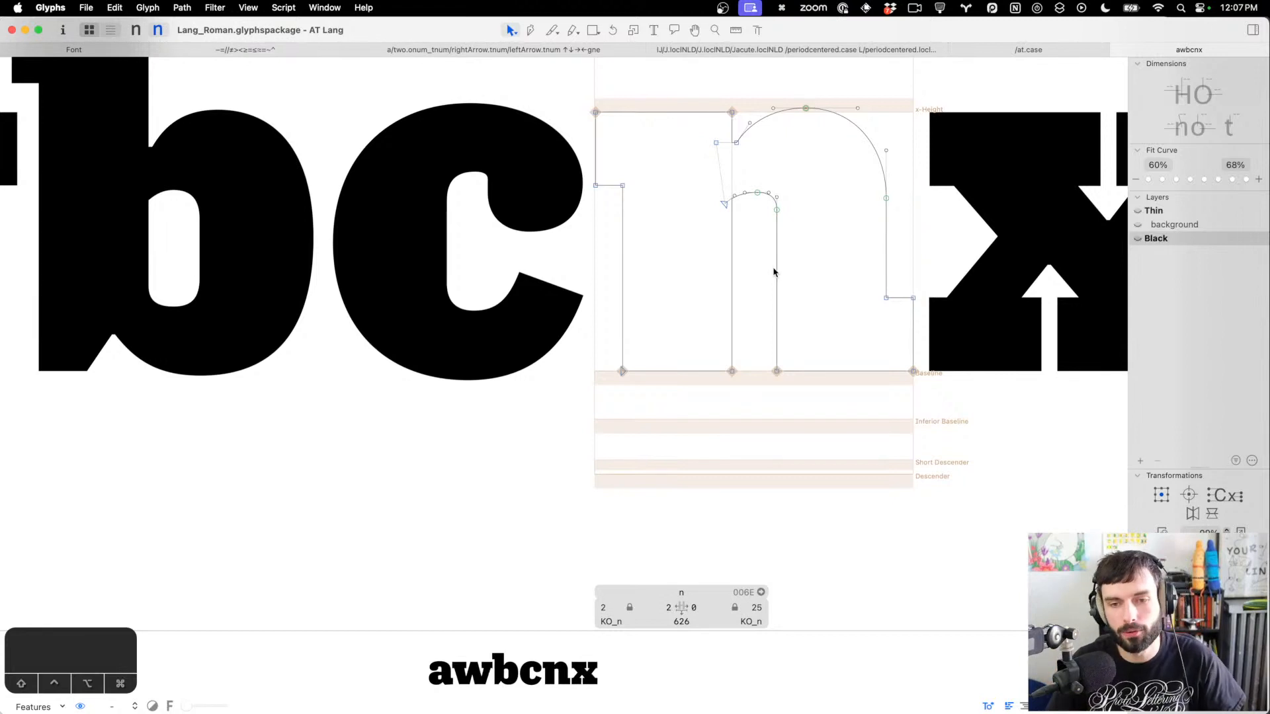
{"action": "scroll", "coordinate": [774, 271], "scroll_direction": "up", "scroll_amount": 1}
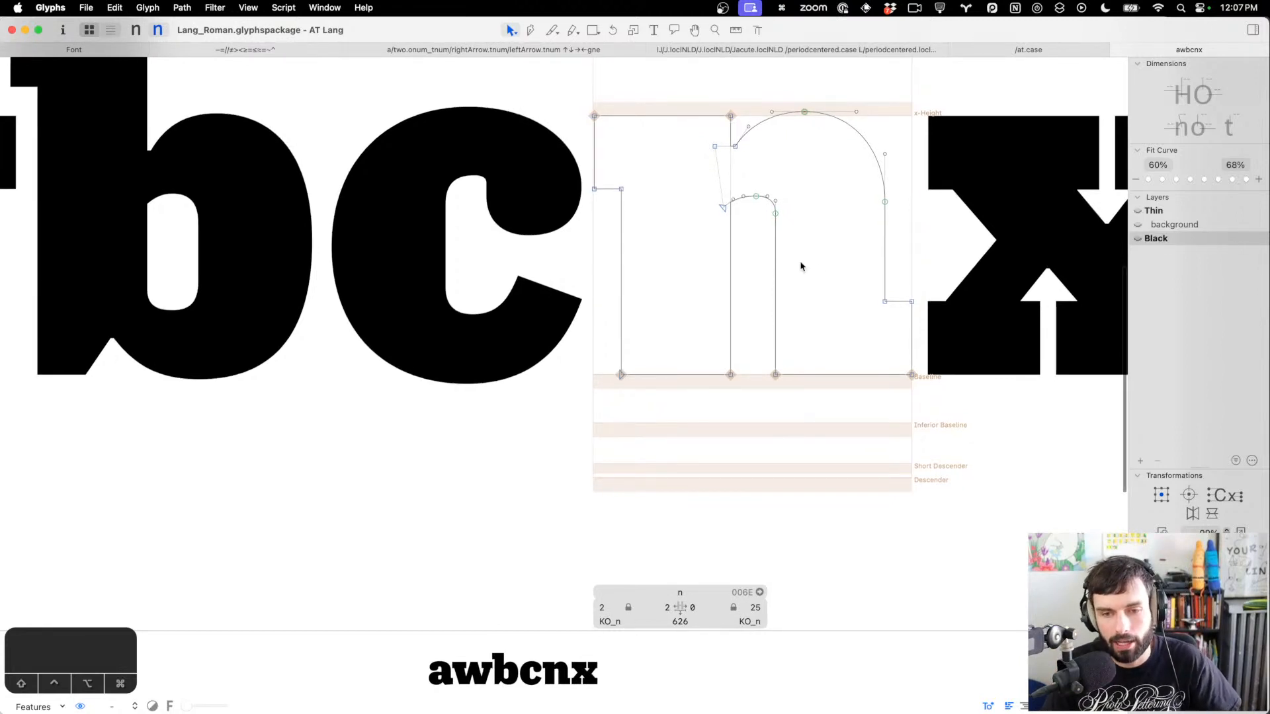
{"action": "scroll", "coordinate": [694, 320], "scroll_direction": "down", "scroll_amount": 2}
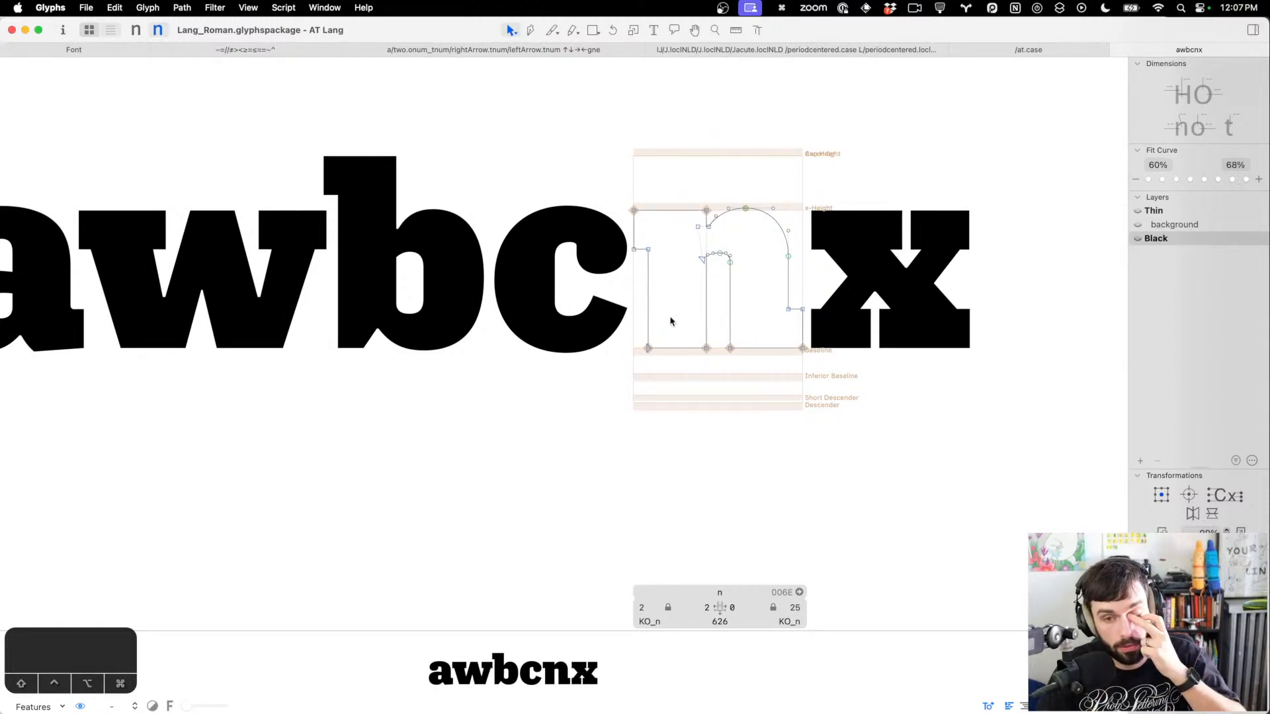
Compare the Black n's notch with the joints of its neighbours in awbcnx, and return the line to filled text
{"action": "scroll", "coordinate": [778, 299], "scroll_direction": "left", "scroll_amount": 5}
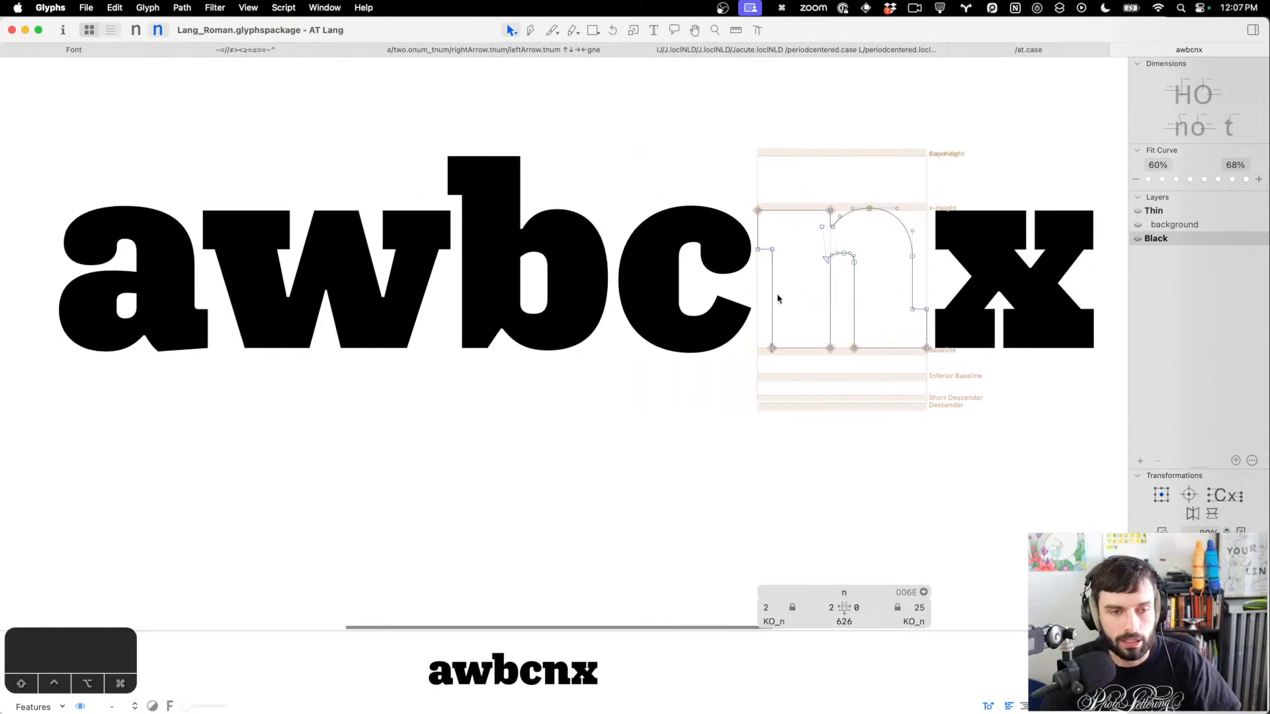
{"action": "scroll", "coordinate": [778, 299], "scroll_direction": "left", "scroll_amount": 1}
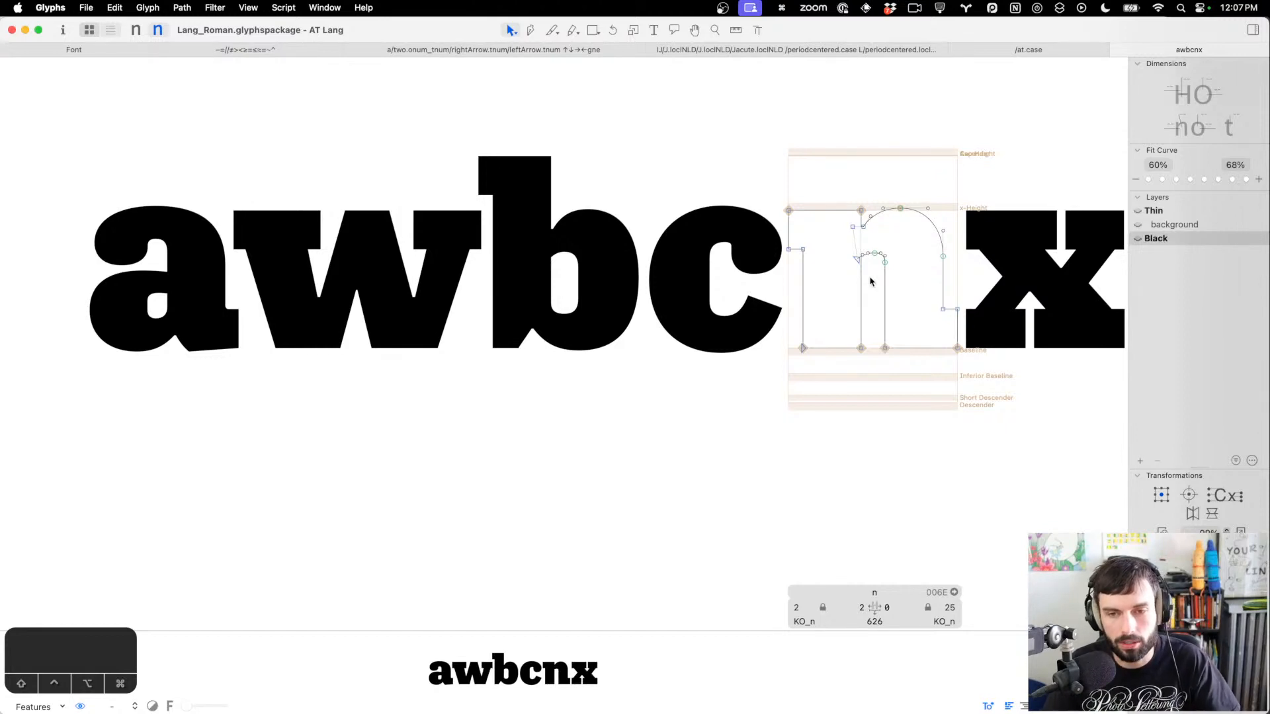
{"action": "scroll", "coordinate": [873, 280], "scroll_direction": "up", "scroll_amount": 3}
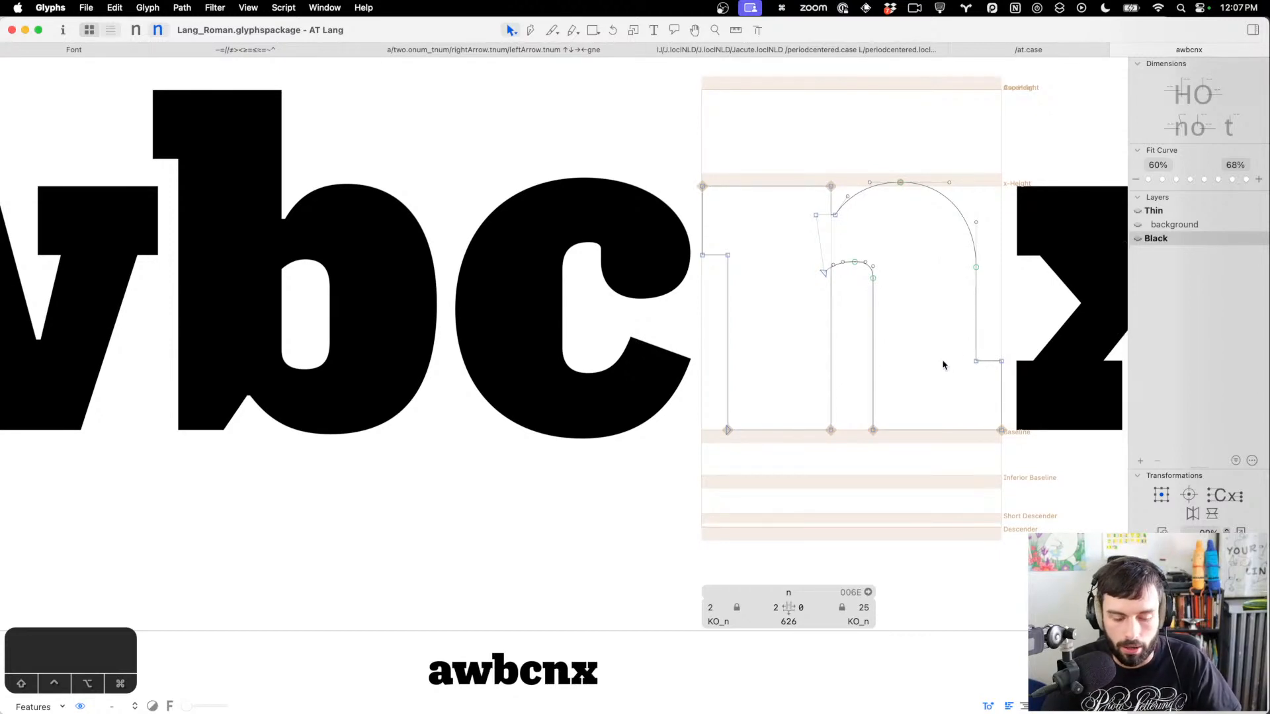
{"action": "scroll", "coordinate": [943, 366], "scroll_direction": "down", "scroll_amount": 2}
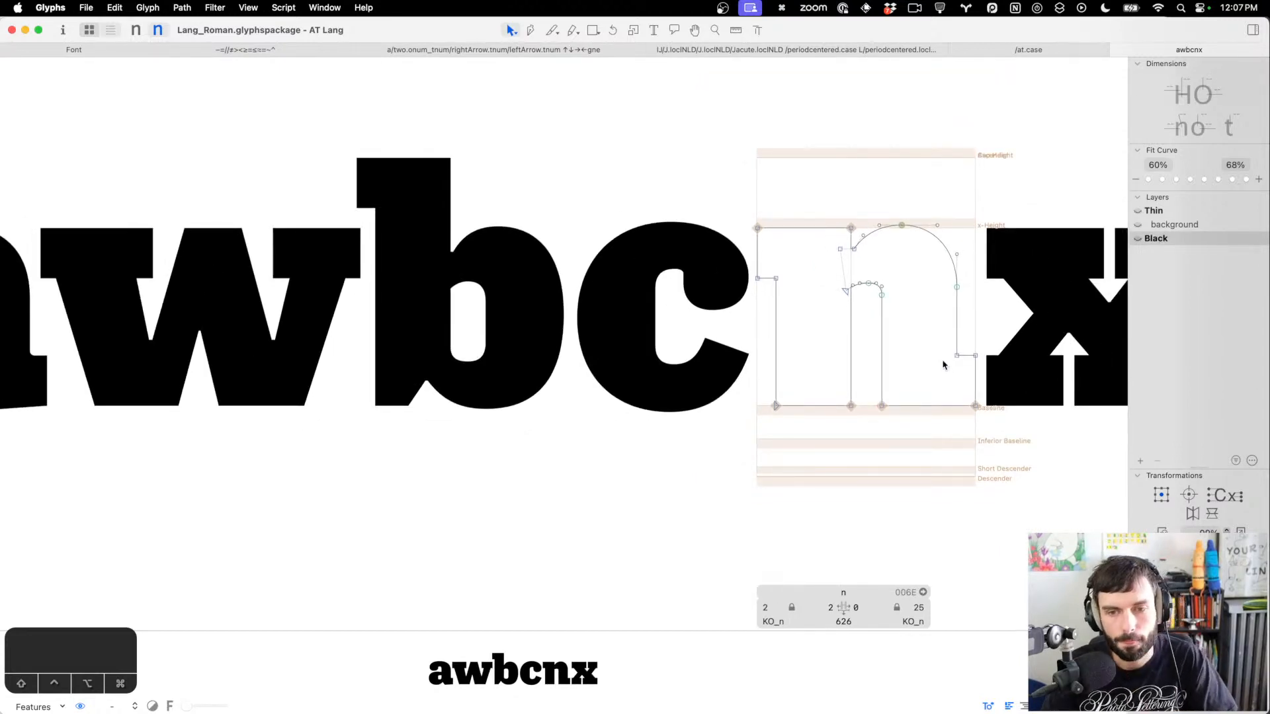
{"action": "scroll", "coordinate": [944, 365], "scroll_direction": "down", "scroll_amount": 1}
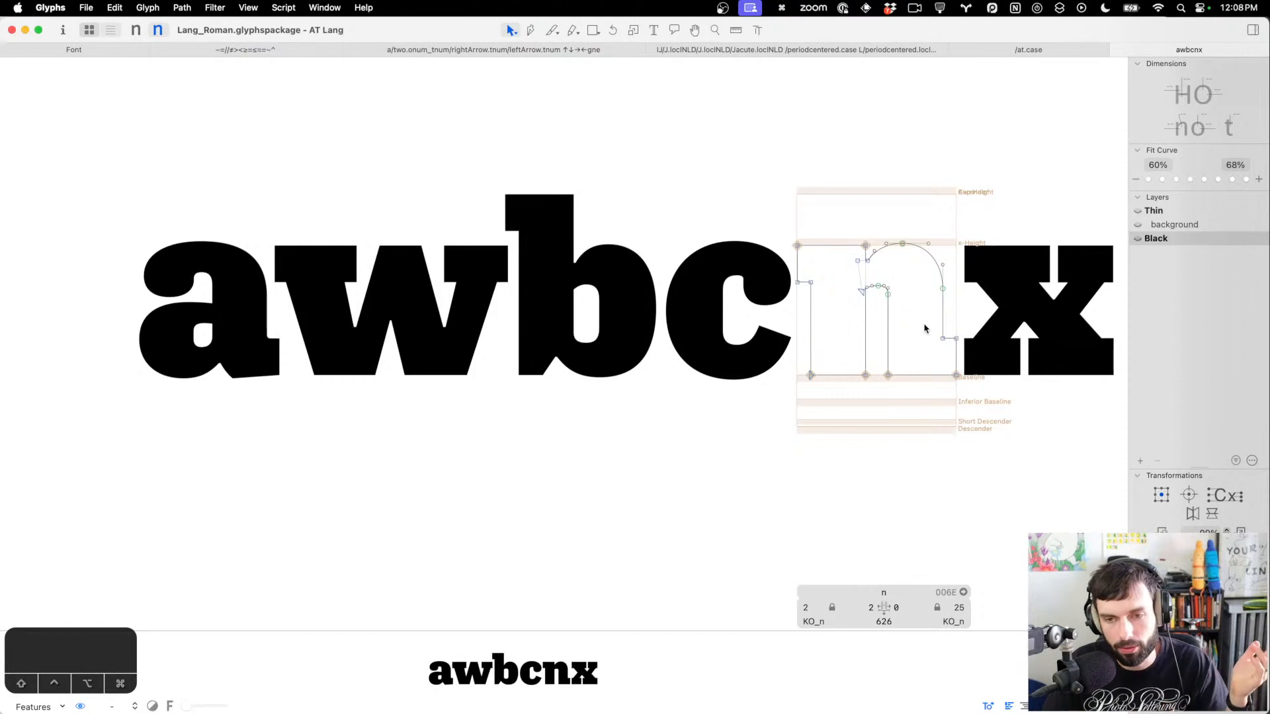
{"action": "scroll", "coordinate": [925, 328], "scroll_direction": "right", "scroll_amount": 2}
{"action": "scroll", "coordinate": [925, 328], "scroll_direction": "right", "scroll_amount": 1}
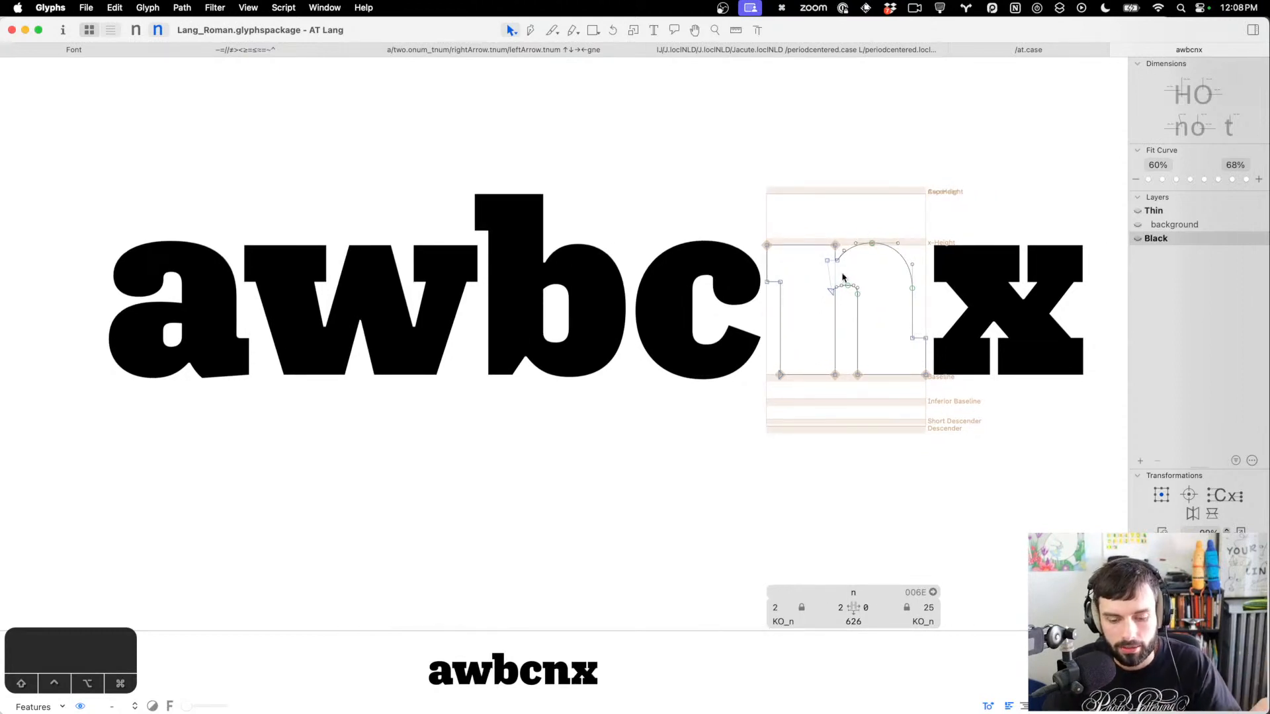
{"action": "scroll", "coordinate": [838, 281], "scroll_direction": "right", "scroll_amount": 6}
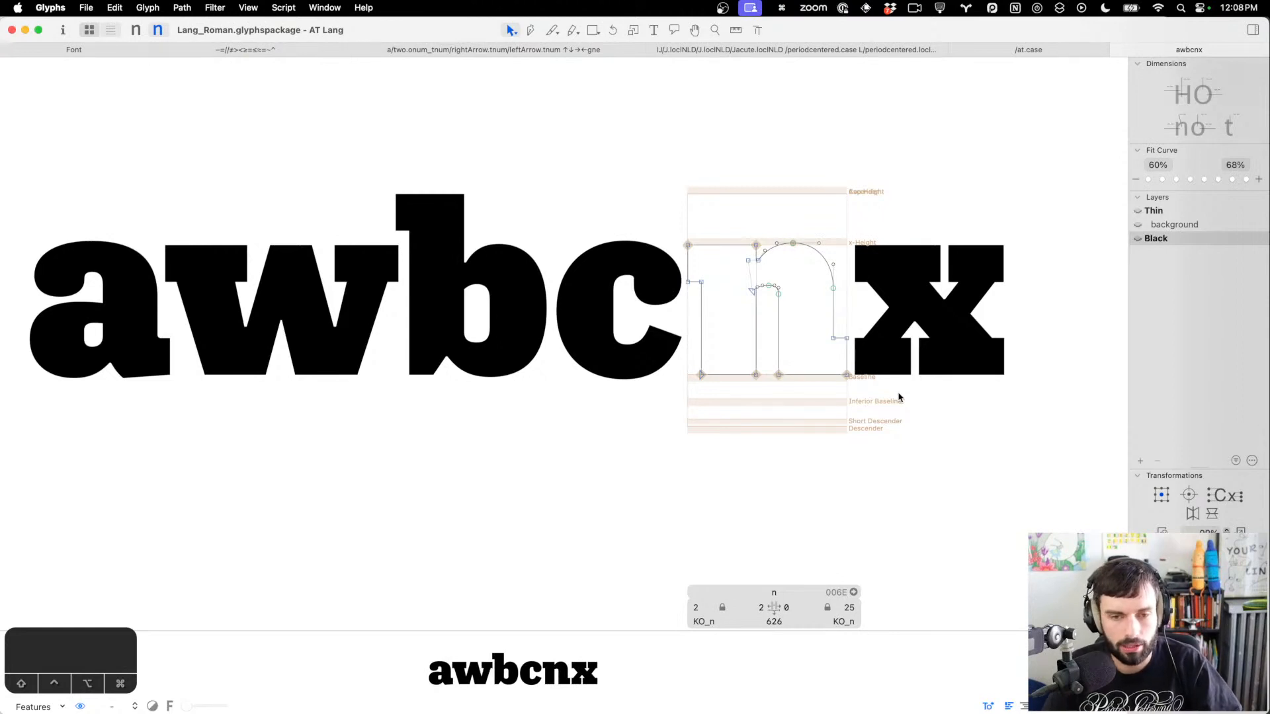
{"action": "scroll", "coordinate": [898, 397], "scroll_direction": "down", "scroll_amount": 3}
{"action": "key", "text": "t"}
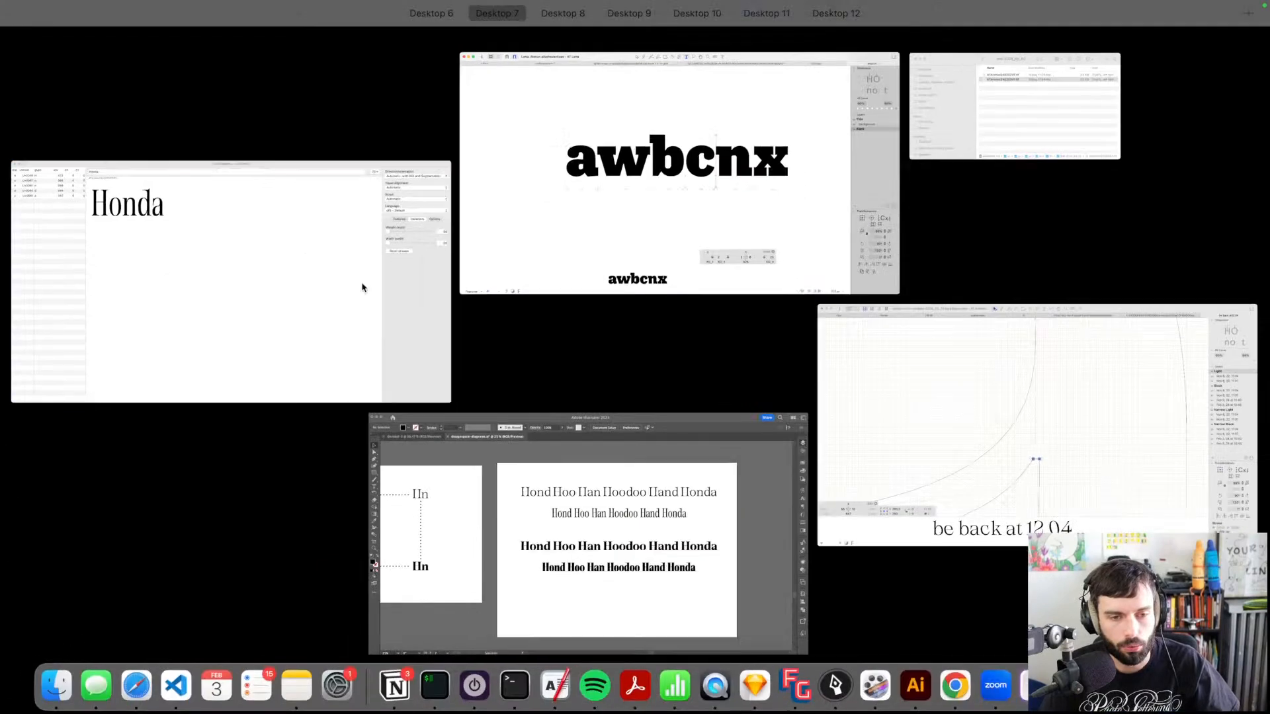
Compare AT Animist's Light a with AT Lang's awbcnx by switching between the two windows, finishing in AT Animist
{"action": "key", "text": "ctrl+Up"}
{"action": "left_click", "coordinate": [926, 495]}
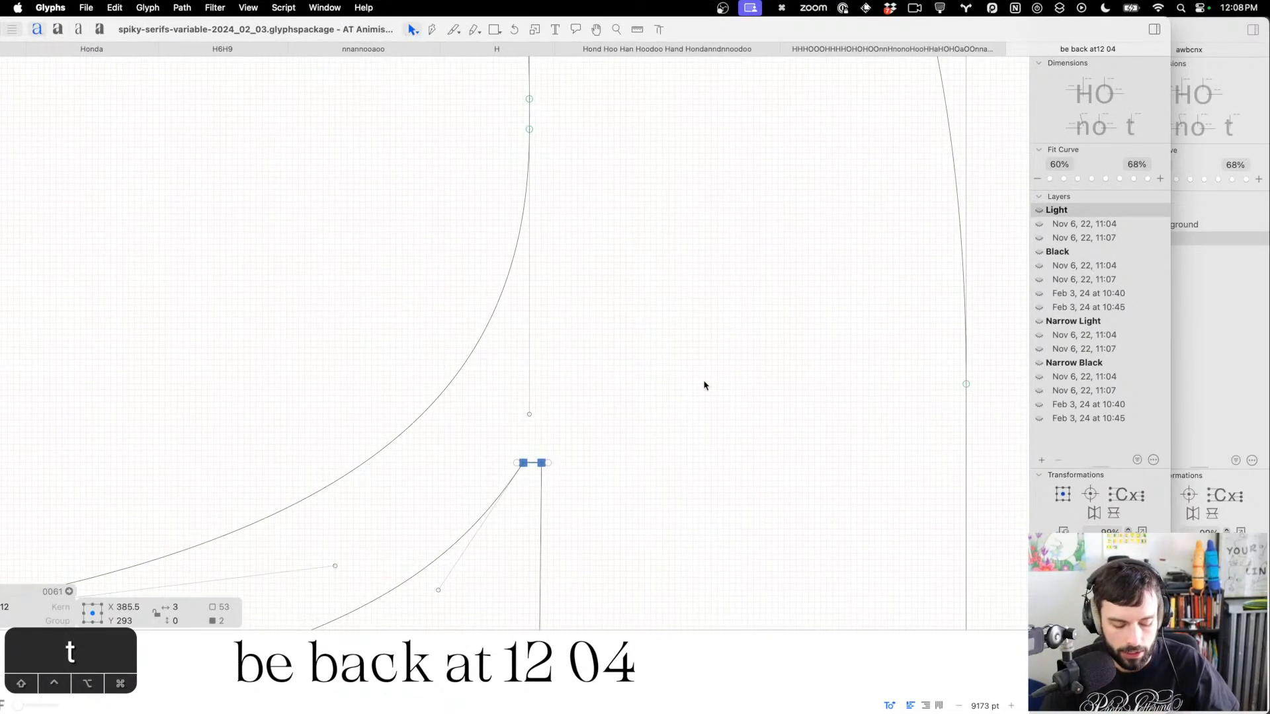
{"action": "scroll", "coordinate": [704, 385], "scroll_direction": "down", "scroll_amount": 10}
{"action": "key", "text": "ctrl+Up"}
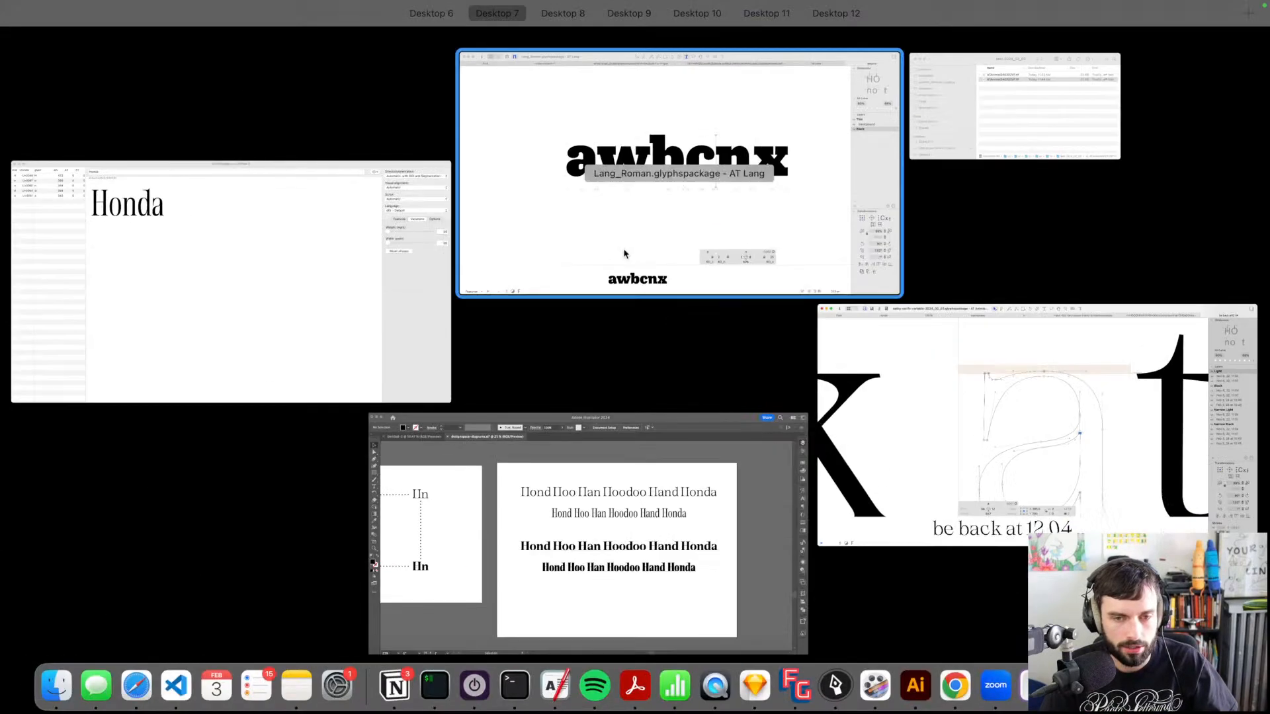
{"action": "left_click", "coordinate": [620, 230]}
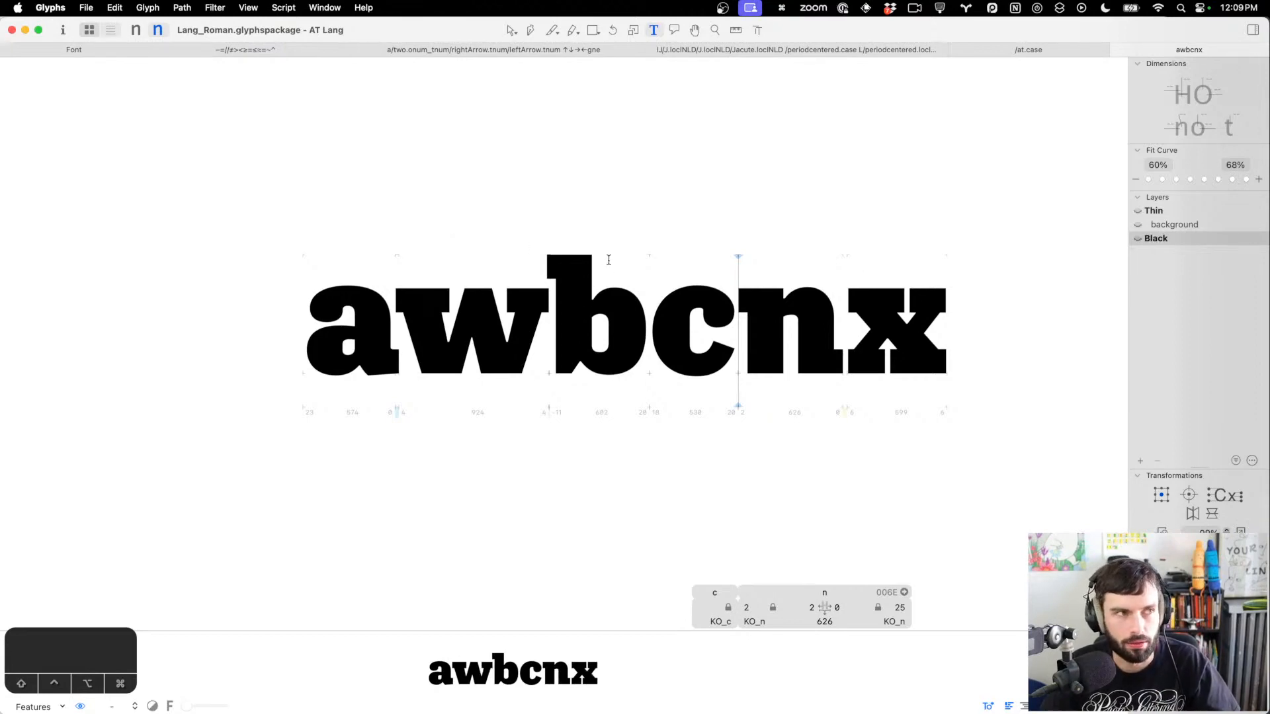
{"action": "key", "text": "ctrl+Up"}
{"action": "left_click", "coordinate": [1019, 375]}
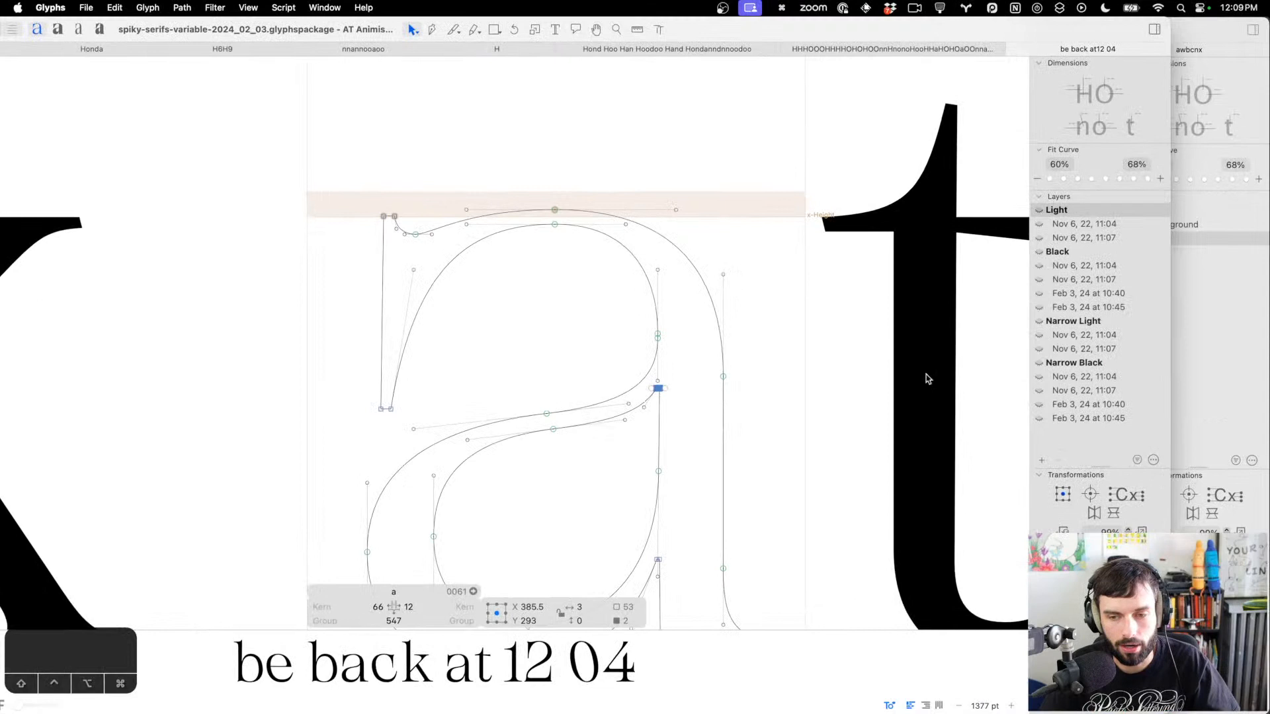
Show AT Animist's sample "be back at 12 04" as filled Light text and examine its letters and numerals
{"action": "key", "text": "t"}
{"action": "scroll", "coordinate": [520, 337], "scroll_direction": "down", "scroll_amount": 5}
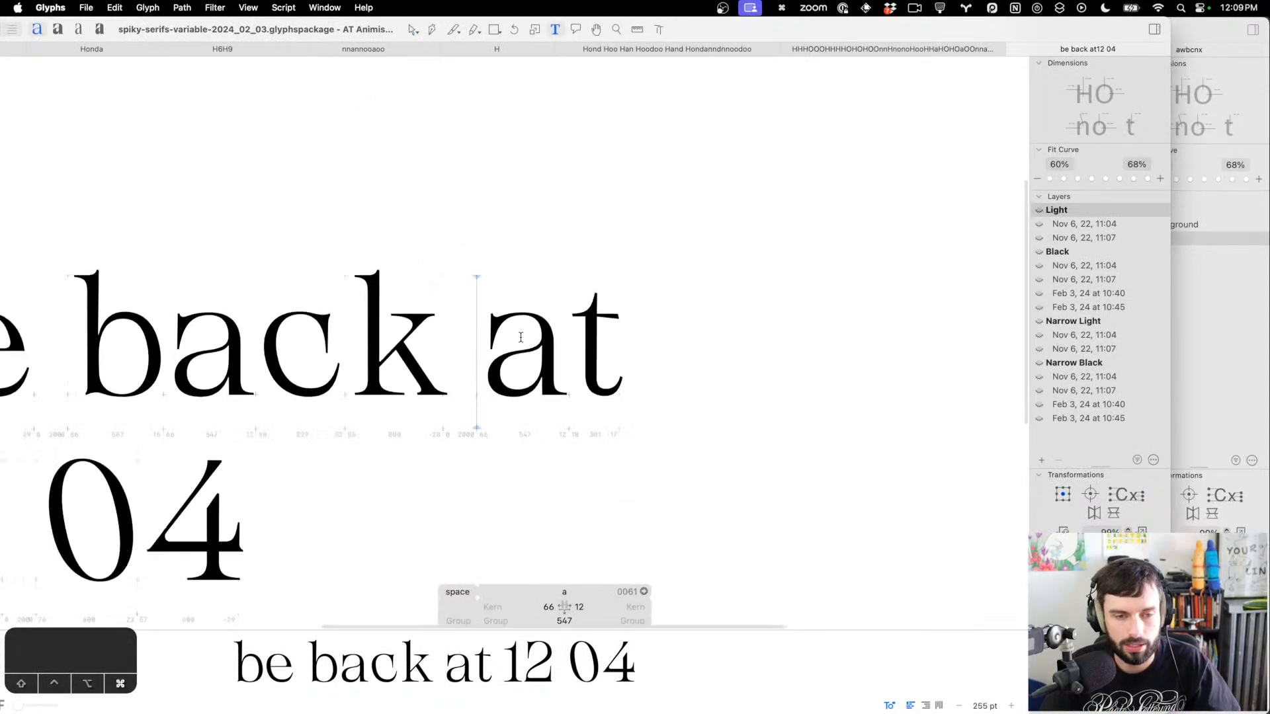
{"action": "scroll", "coordinate": [520, 338], "scroll_direction": "left", "scroll_amount": 8}
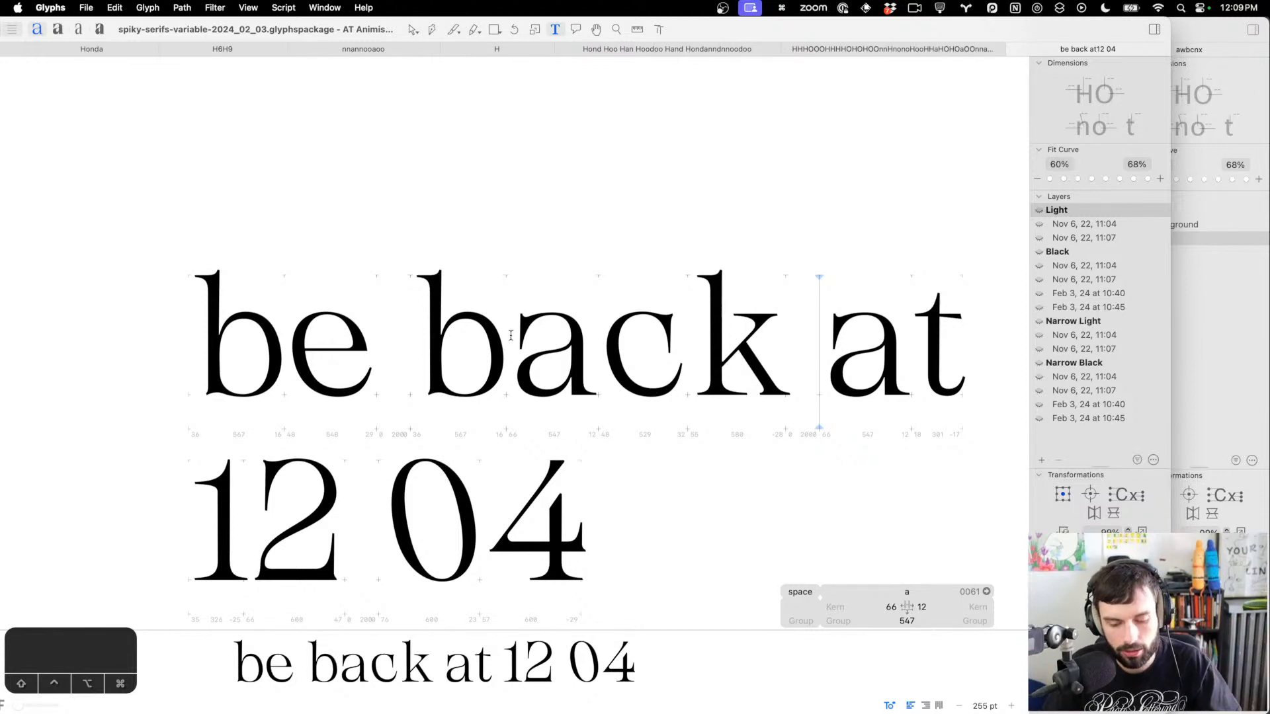
{"action": "scroll", "coordinate": [515, 338], "scroll_direction": "down", "scroll_amount": 3}
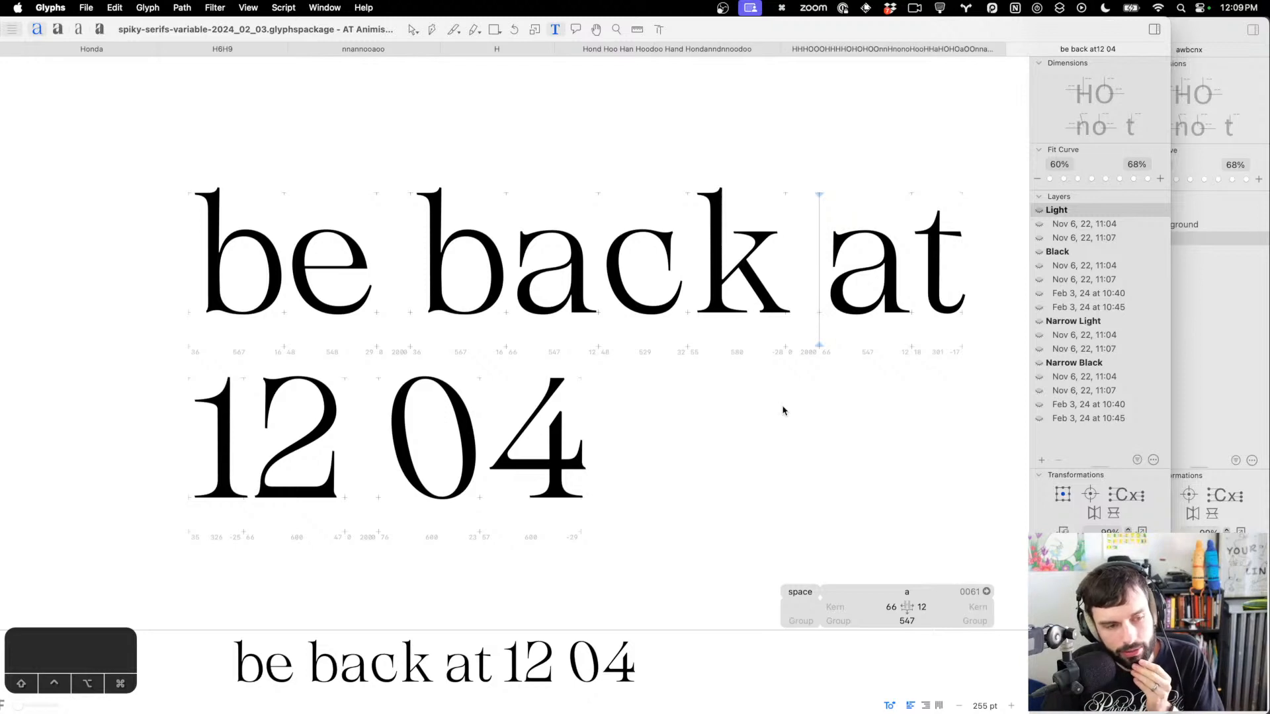
{"action": "scroll", "coordinate": [774, 407], "scroll_direction": "down", "scroll_amount": 1}
{"action": "scroll", "coordinate": [774, 407], "scroll_direction": "right", "scroll_amount": 1}
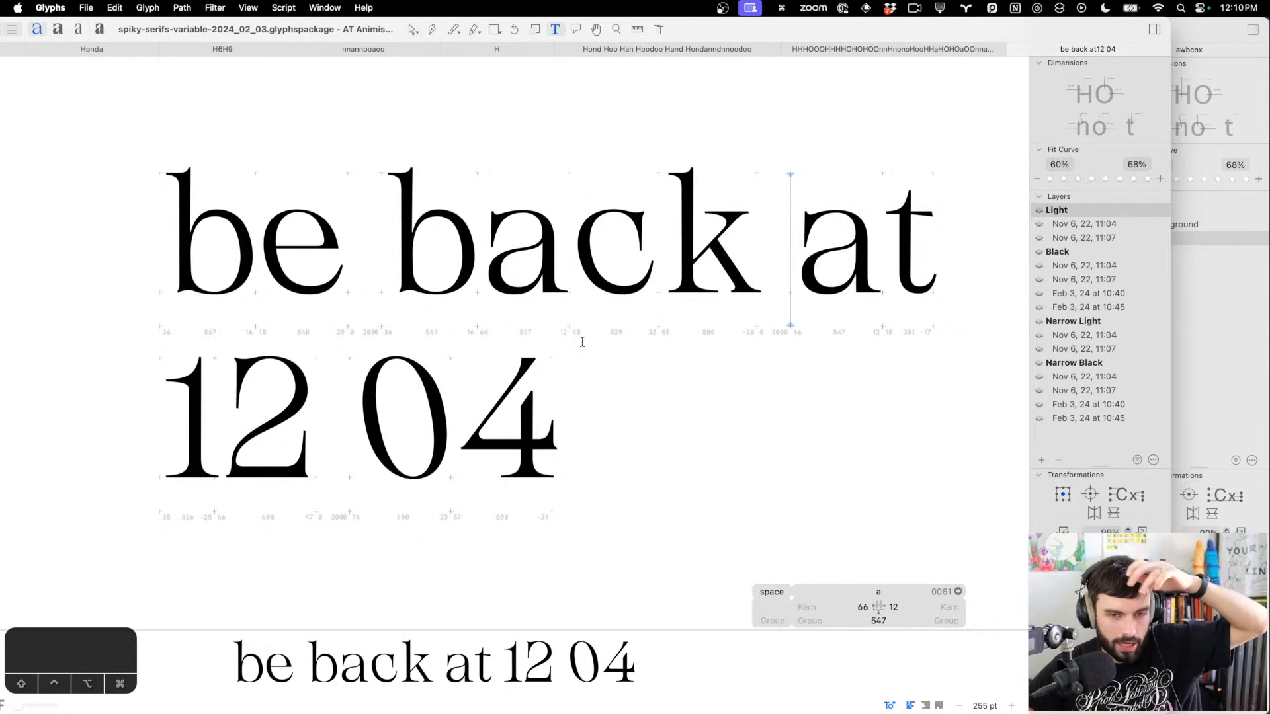
{"action": "scroll", "coordinate": [436, 476], "scroll_direction": "up", "scroll_amount": 1}
{"action": "scroll", "coordinate": [437, 477], "scroll_direction": "up", "scroll_amount": 1}
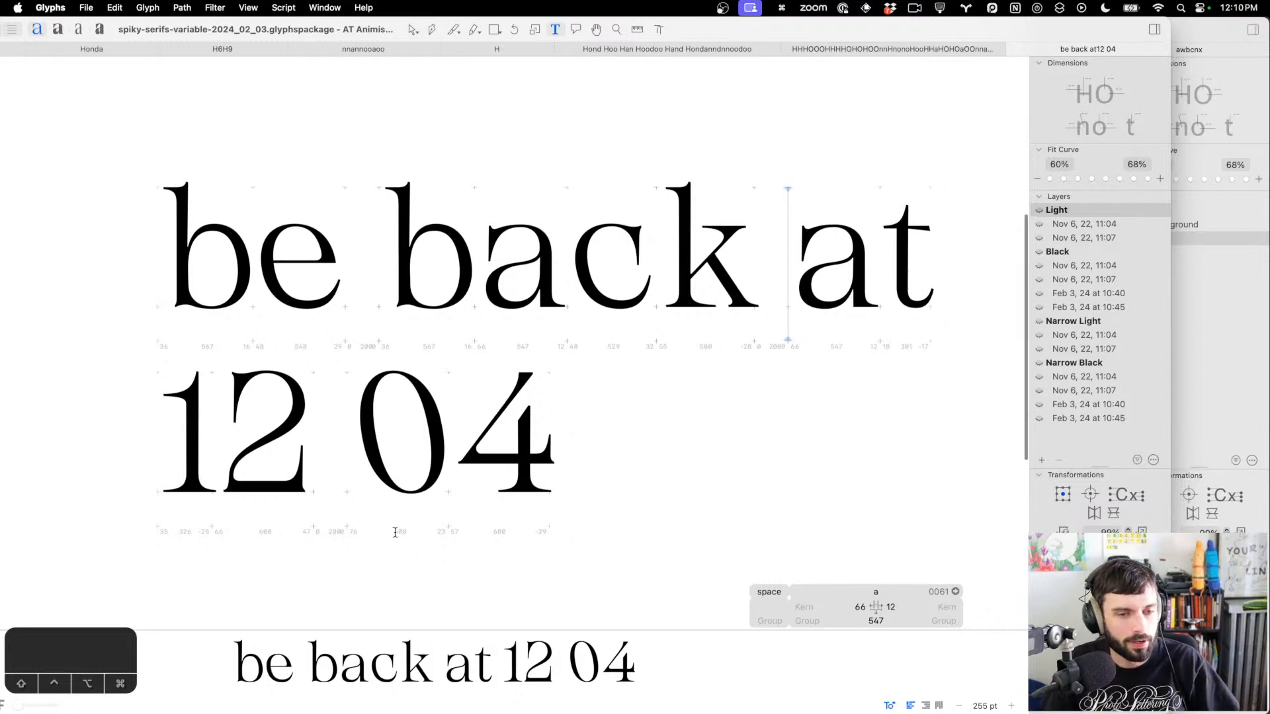
{"action": "left_click", "coordinate": [639, 440]}
{"action": "scroll", "coordinate": [640, 440], "scroll_direction": "right", "scroll_amount": 2}
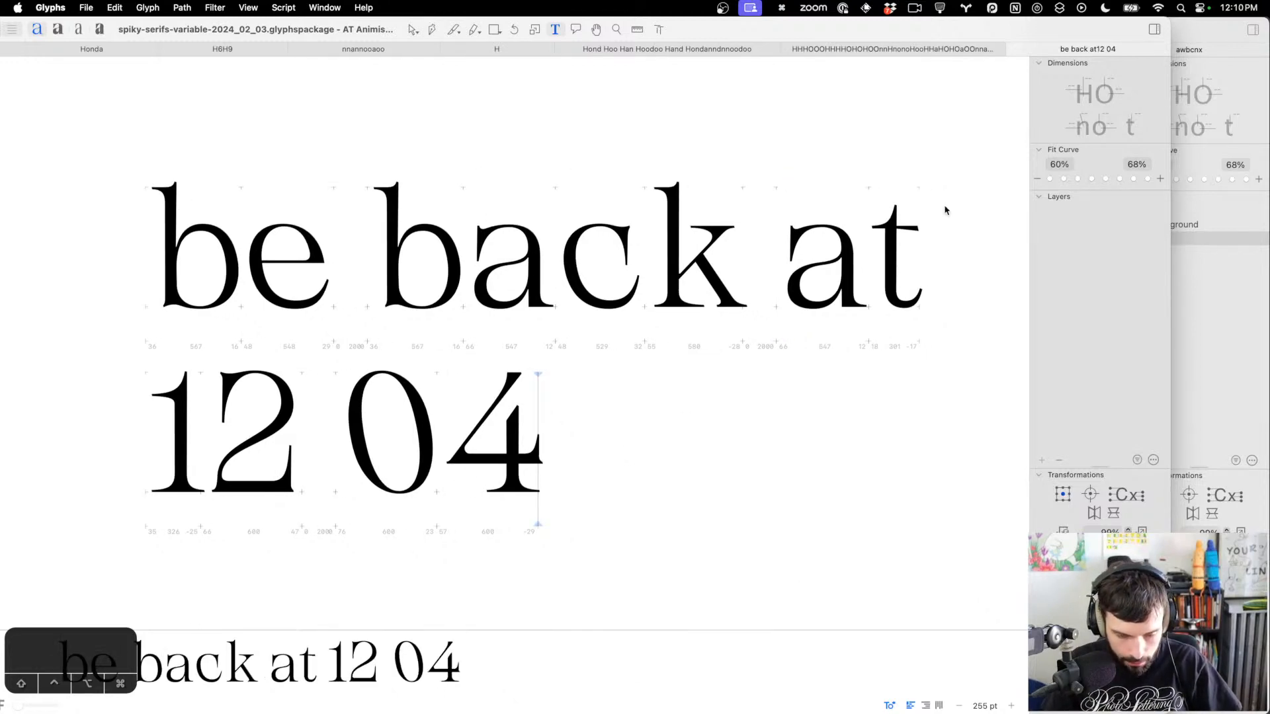
{"action": "left_click", "coordinate": [965, 229]}
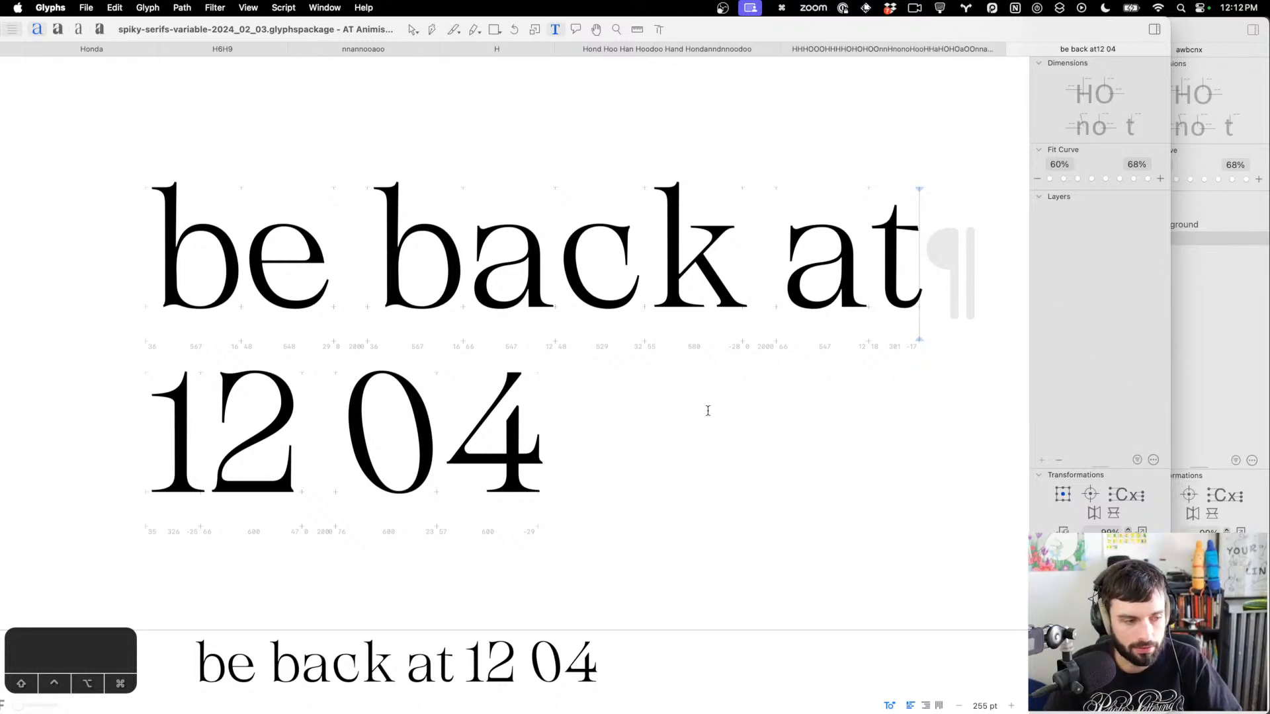
Close the AT Lang window and enlarge the AT Animist window to fill the screen
{"action": "left_click", "coordinate": [1263, 387]}
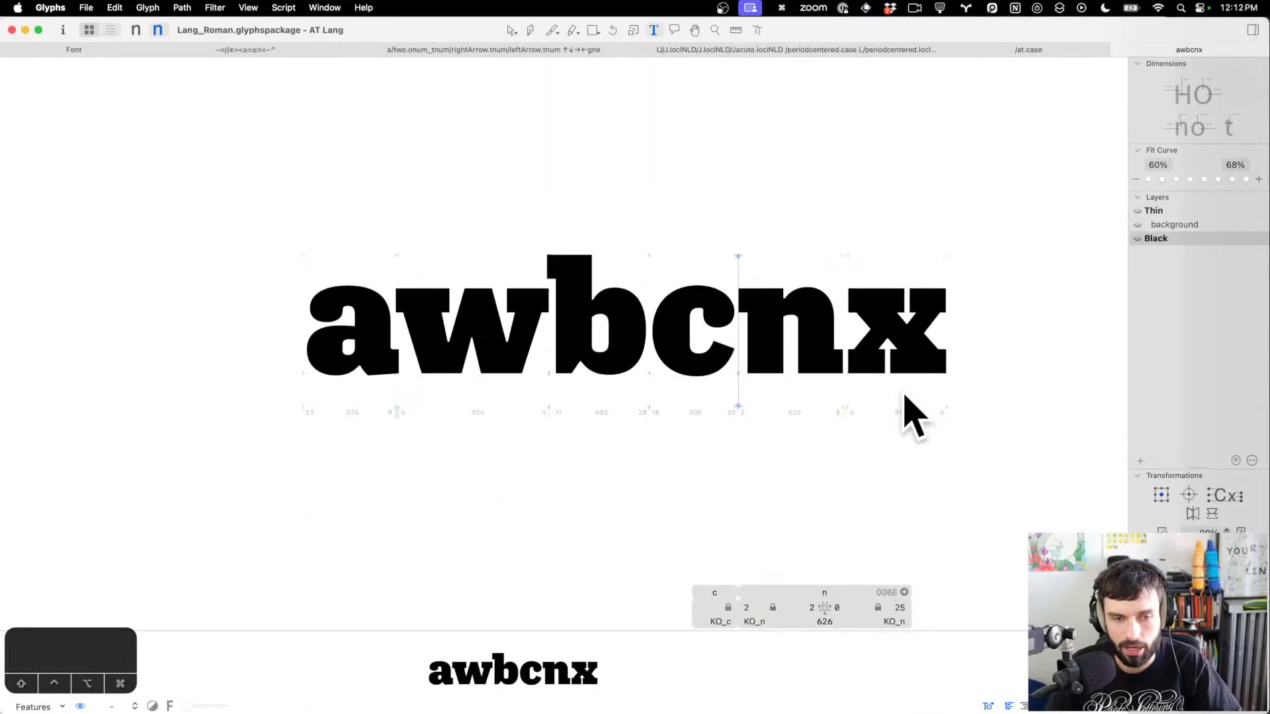
{"action": "left_click", "coordinate": [12, 30]}
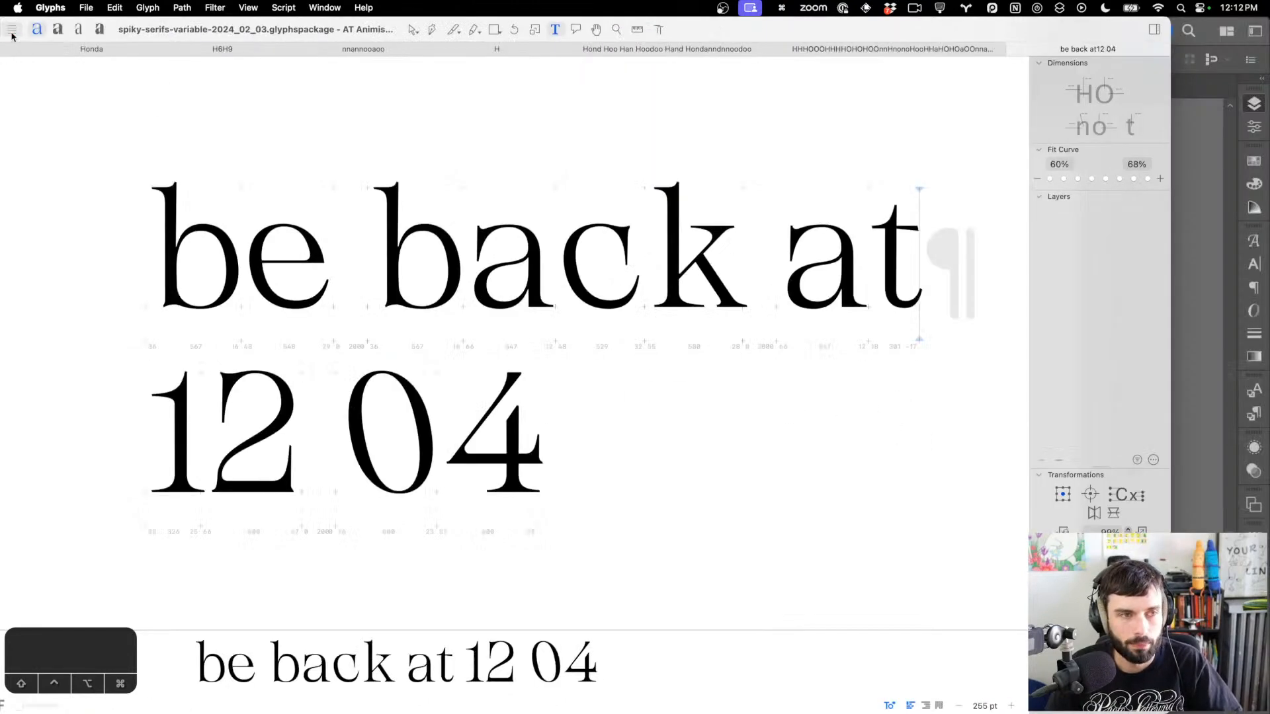
{"action": "double_click", "coordinate": [817, 33]}
{"action": "scroll", "coordinate": [723, 162], "scroll_direction": "right", "scroll_amount": 2}
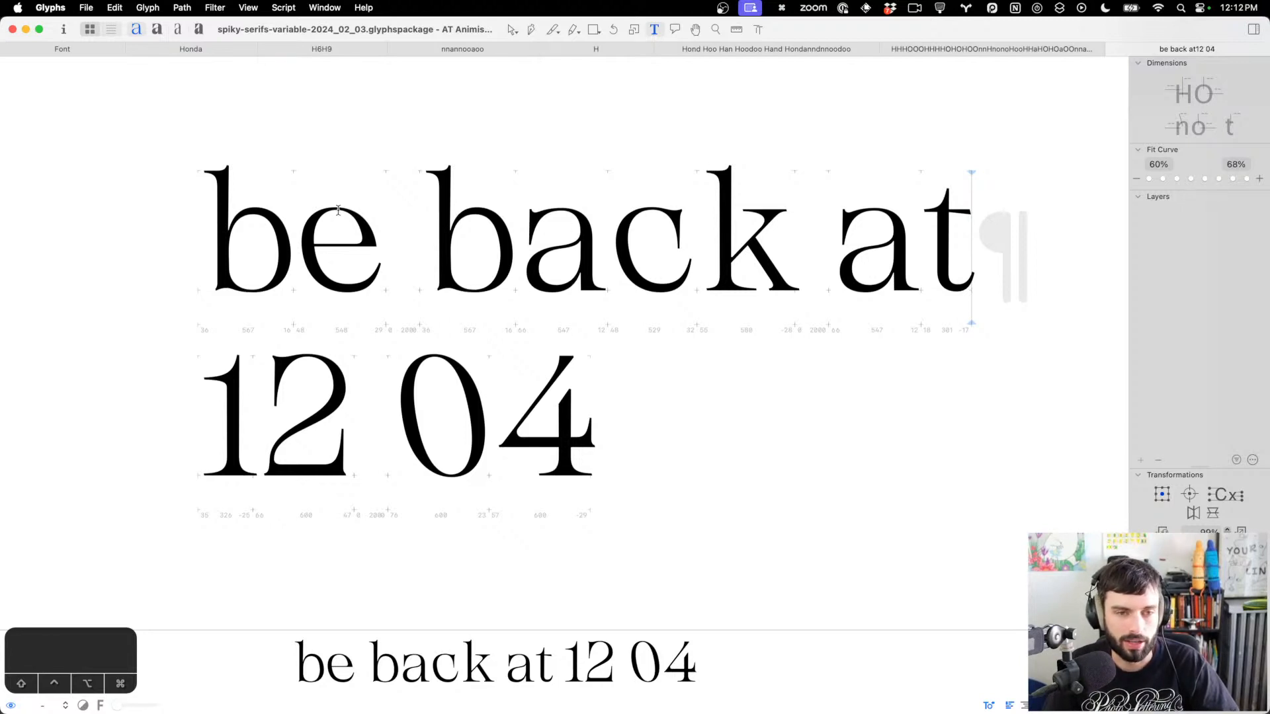
Open the b of "back" for editing in the Light master and examine its bowl and stem joint
{"action": "scroll", "coordinate": [339, 210], "scroll_direction": "up", "scroll_amount": 3}
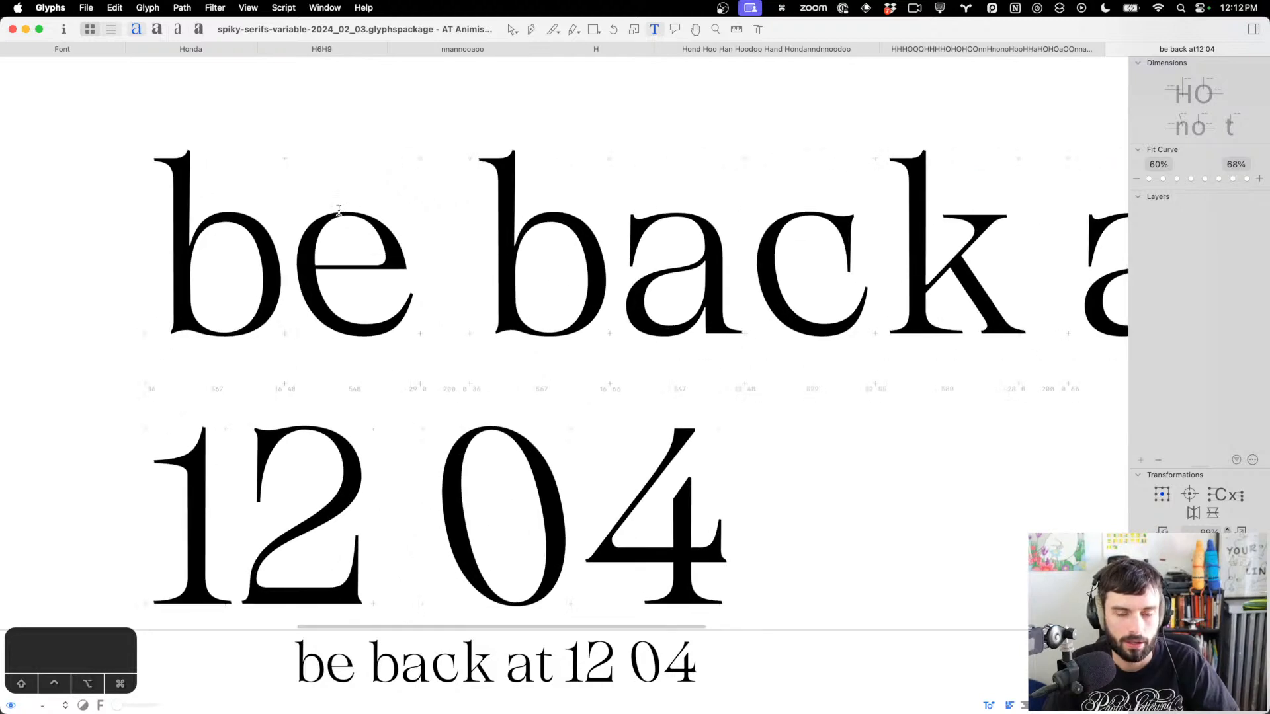
{"action": "scroll", "coordinate": [338, 211], "scroll_direction": "down", "scroll_amount": 2}
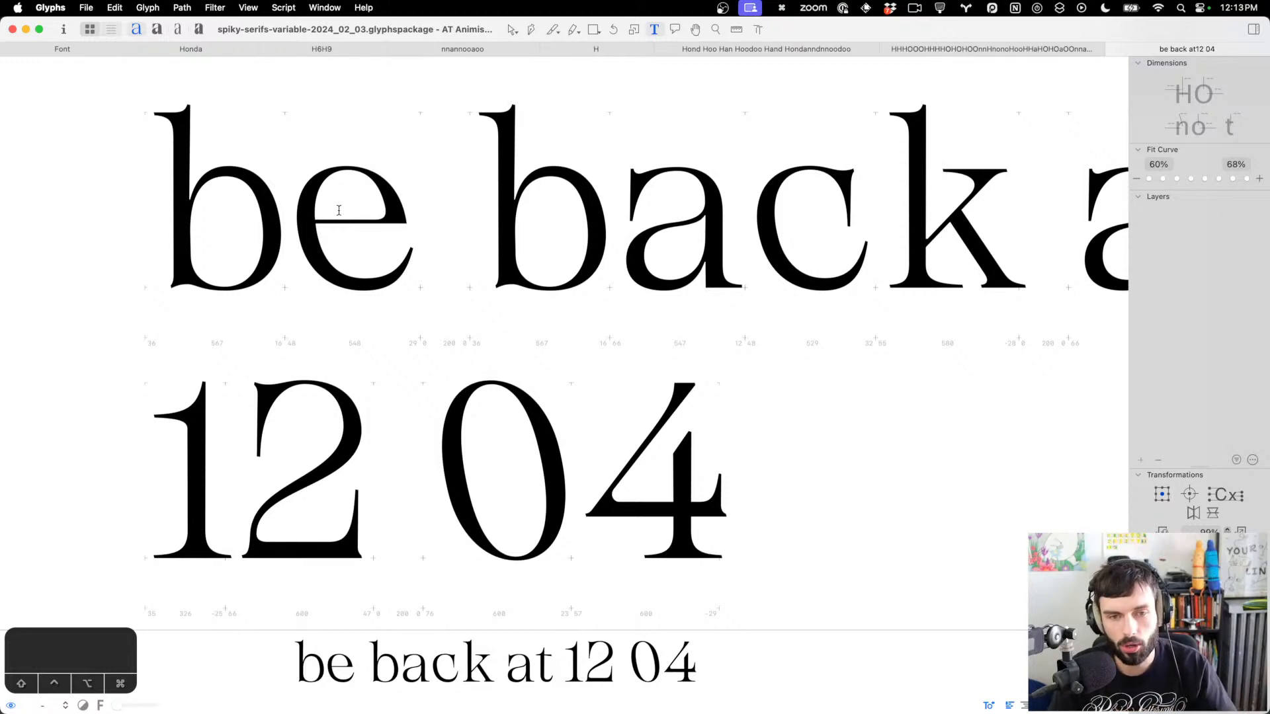
{"action": "scroll", "coordinate": [512, 154], "scroll_direction": "up", "scroll_amount": 5}
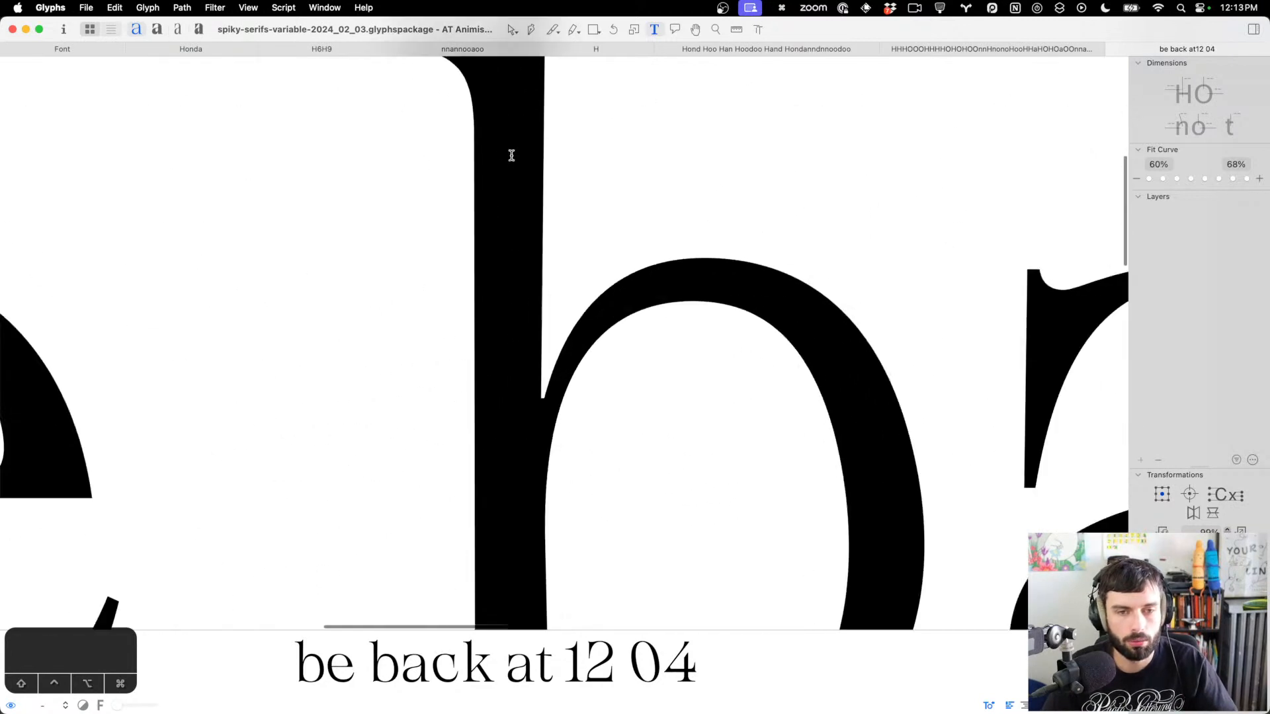
{"action": "scroll", "coordinate": [663, 320], "scroll_direction": "down", "scroll_amount": 3}
{"action": "key", "text": "Escape"}
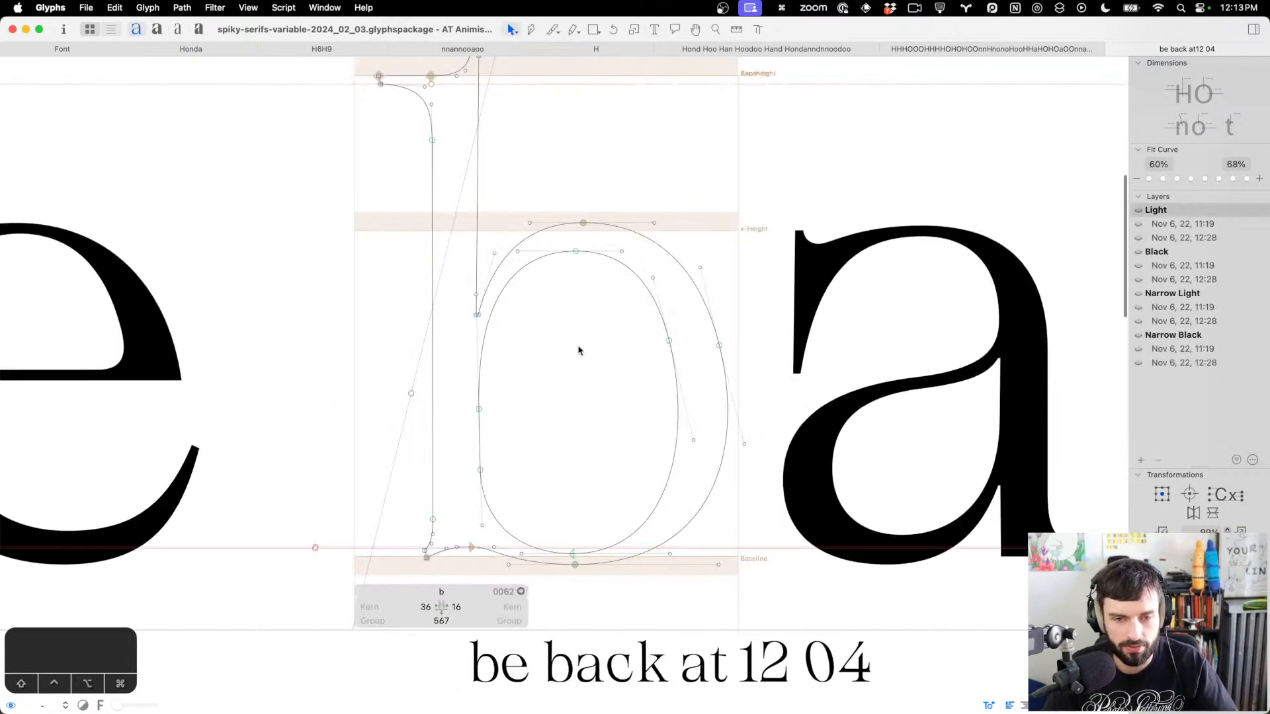
{"action": "scroll", "coordinate": [589, 338], "scroll_direction": "down", "scroll_amount": 2}
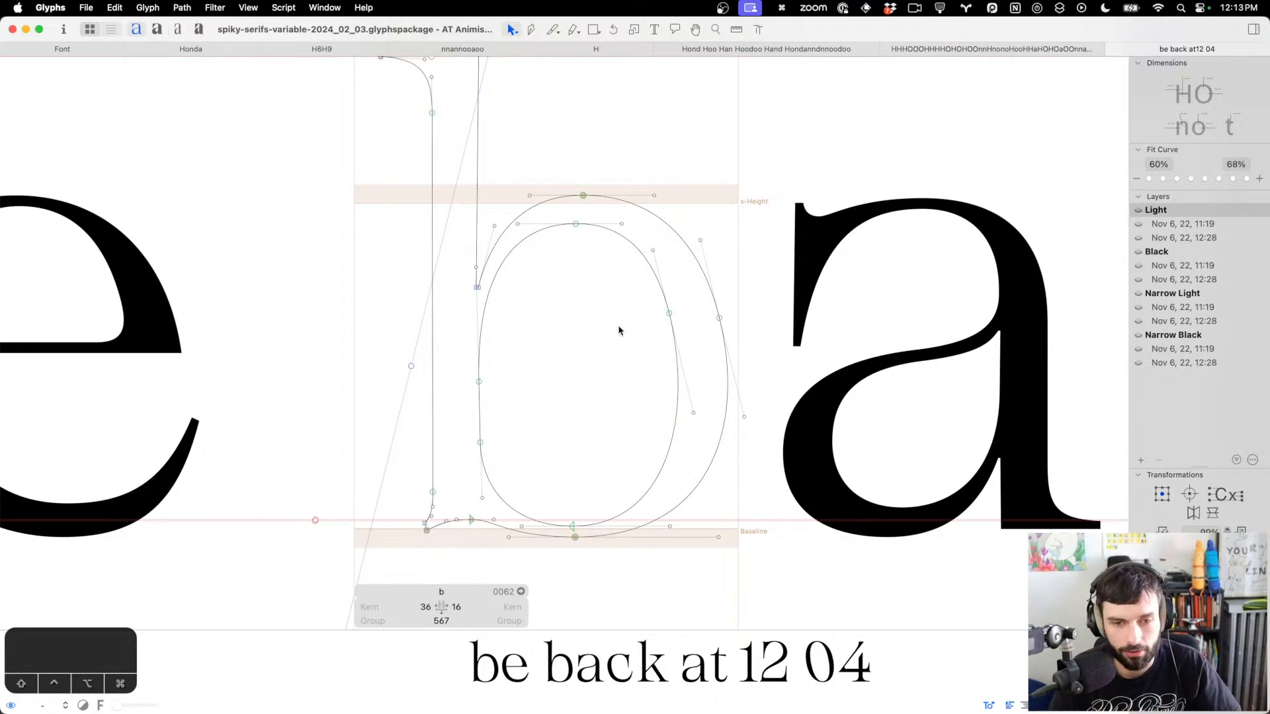
Insert extreme nodes on the right side of the b's inner and outer bowl curves and delete the two off-extreme nodes above them
{"action": "key", "text": "p"}
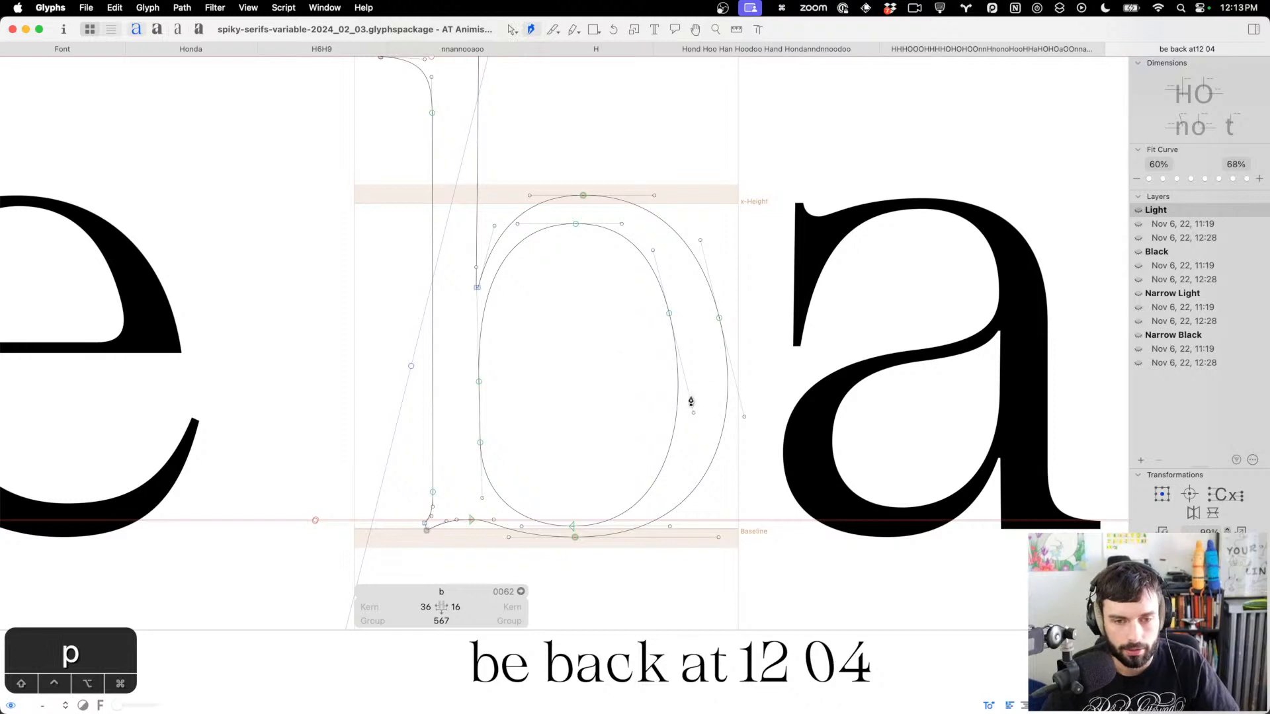
{"action": "left_click", "coordinate": [677, 382]}
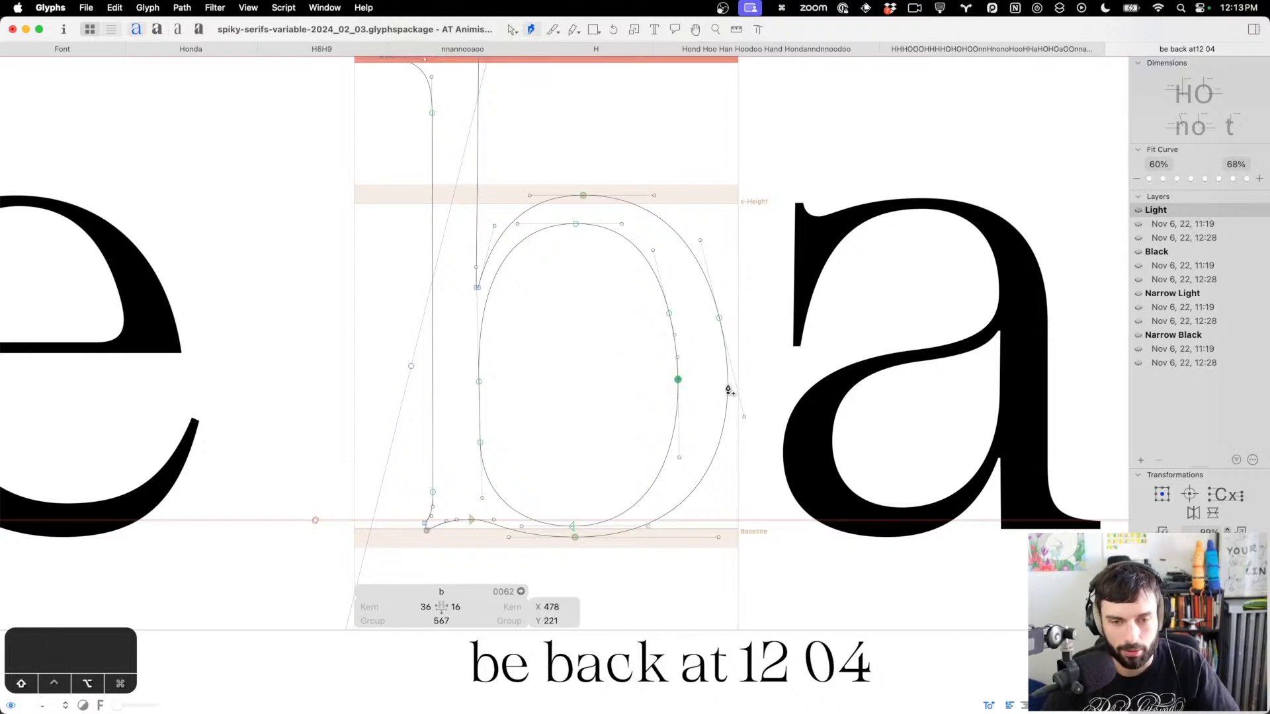
{"action": "left_click", "coordinate": [727, 383]}
{"action": "key", "text": "v"}
{"action": "left_click", "coordinate": [719, 319]}
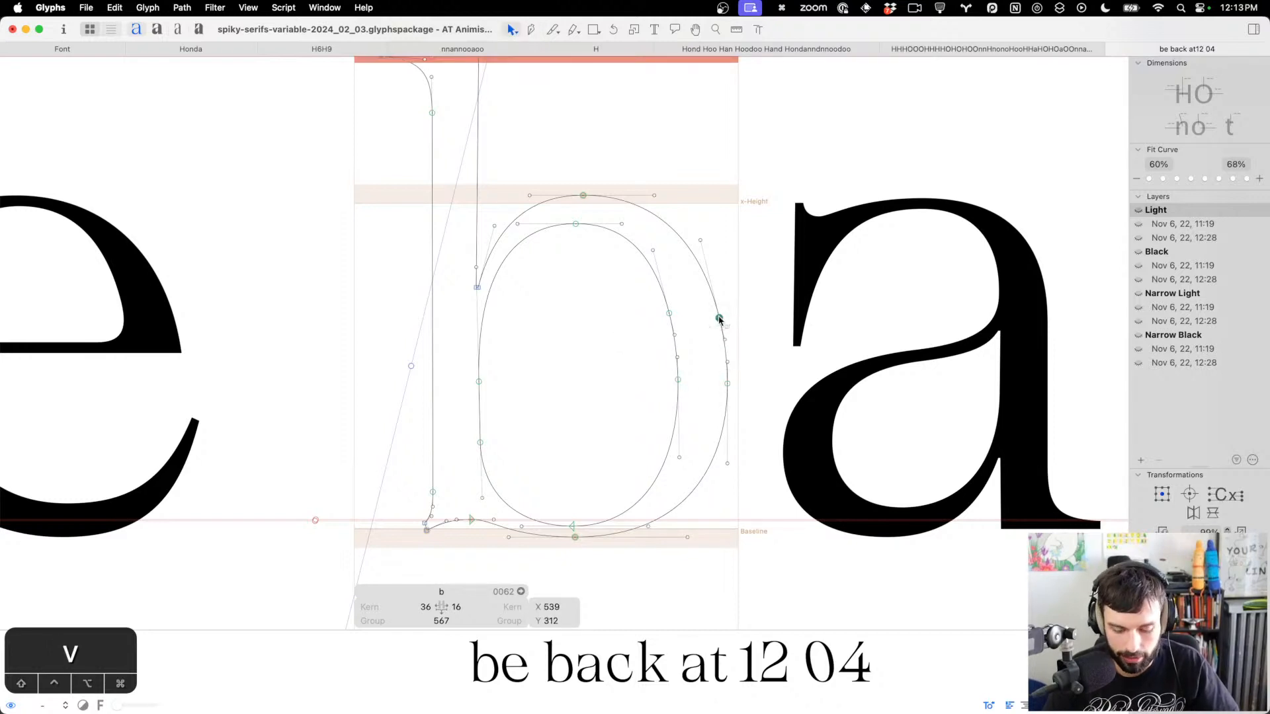
{"action": "key", "text": "BackSpace"}
{"action": "left_click", "coordinate": [689, 308]}
{"action": "left_click_drag", "start_coordinate": [689, 309], "coordinate": [632, 318]}
{"action": "key", "text": "BackSpace"}
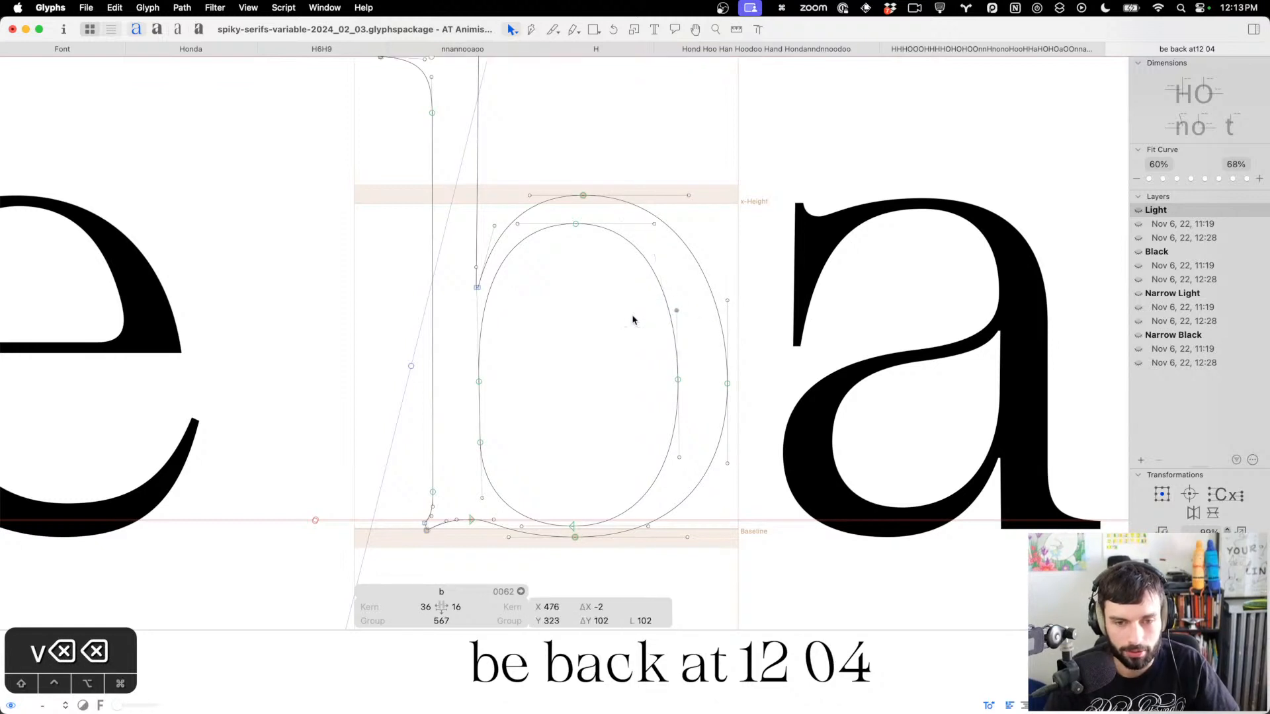
{"action": "left_click", "coordinate": [635, 322]}
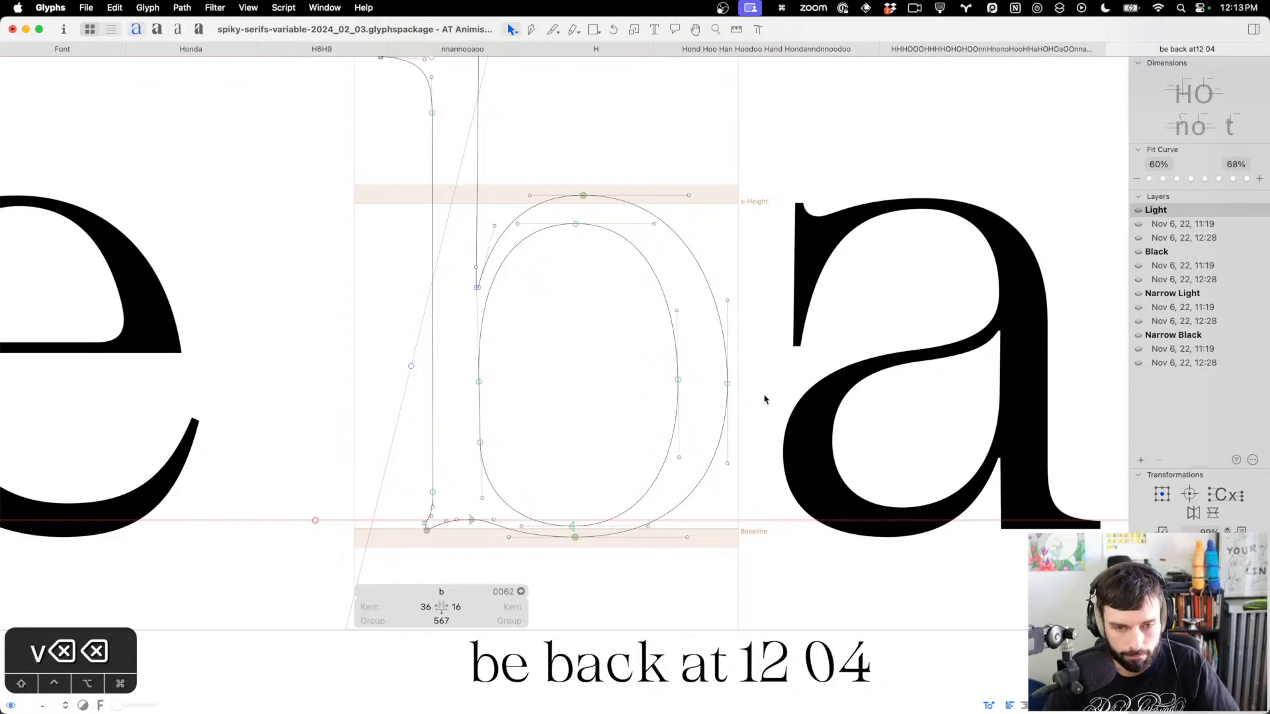
Raise the two right-hand extreme nodes of the b's bowl together, with their handles following, to about Y 255
{"action": "left_click_drag", "start_coordinate": [765, 397], "coordinate": [593, 361]}
{"action": "key", "text": "ctrl+alt+shift+Up"}
{"action": "key", "text": "ctrl+alt+shift+Up"}
{"action": "key", "text": "ctrl+alt+shift+Up"}
{"action": "key", "text": "ctrl+alt+shift+Up"}
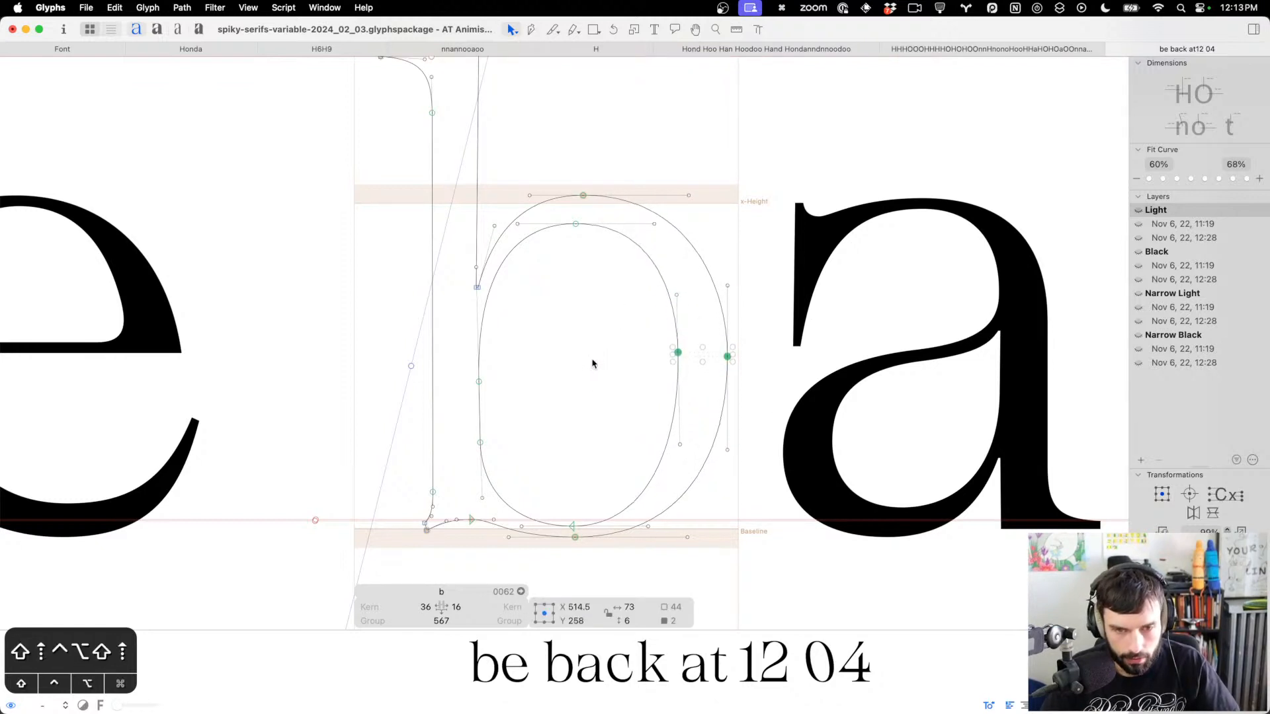
Insert a d after the b of "back" in the sample text for comparison
{"action": "key", "text": "t"}
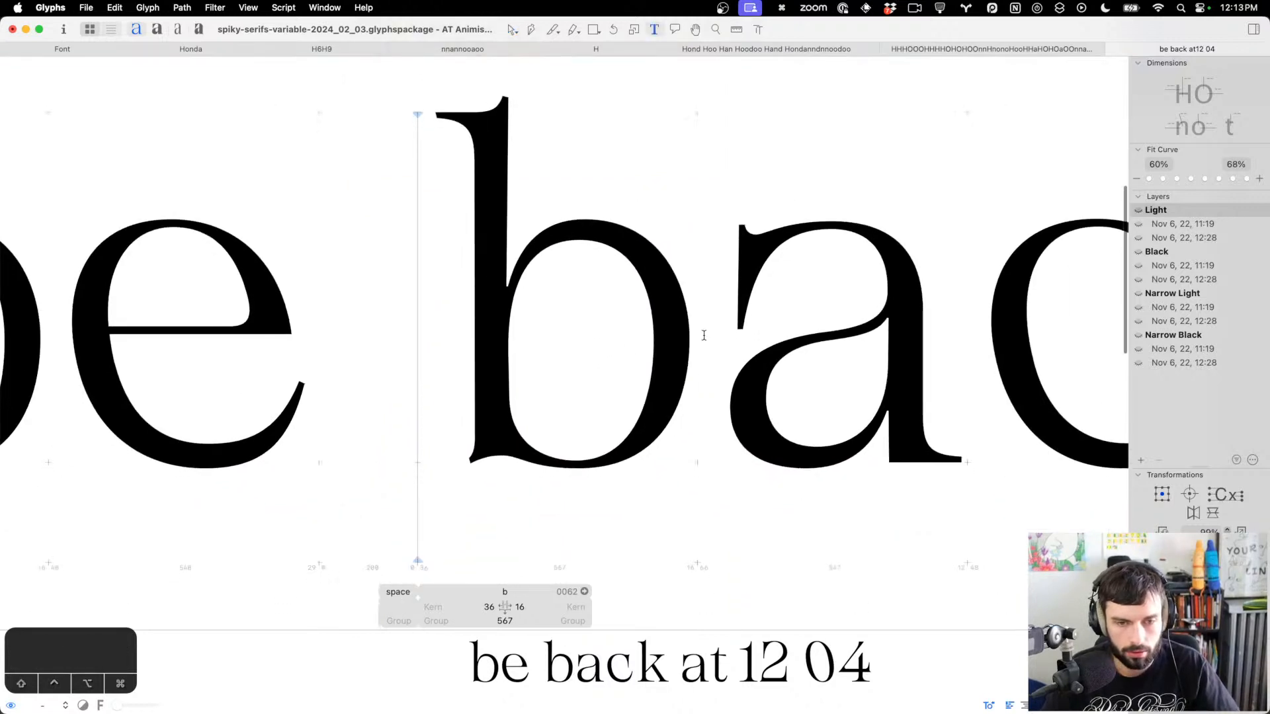
{"action": "left_click", "coordinate": [704, 336]}
{"action": "type", "text": "d"}
Align the nodes along the b's stem edges vertically so that each straight segment is exactly upright
{"action": "double_click", "coordinate": [416, 325]}
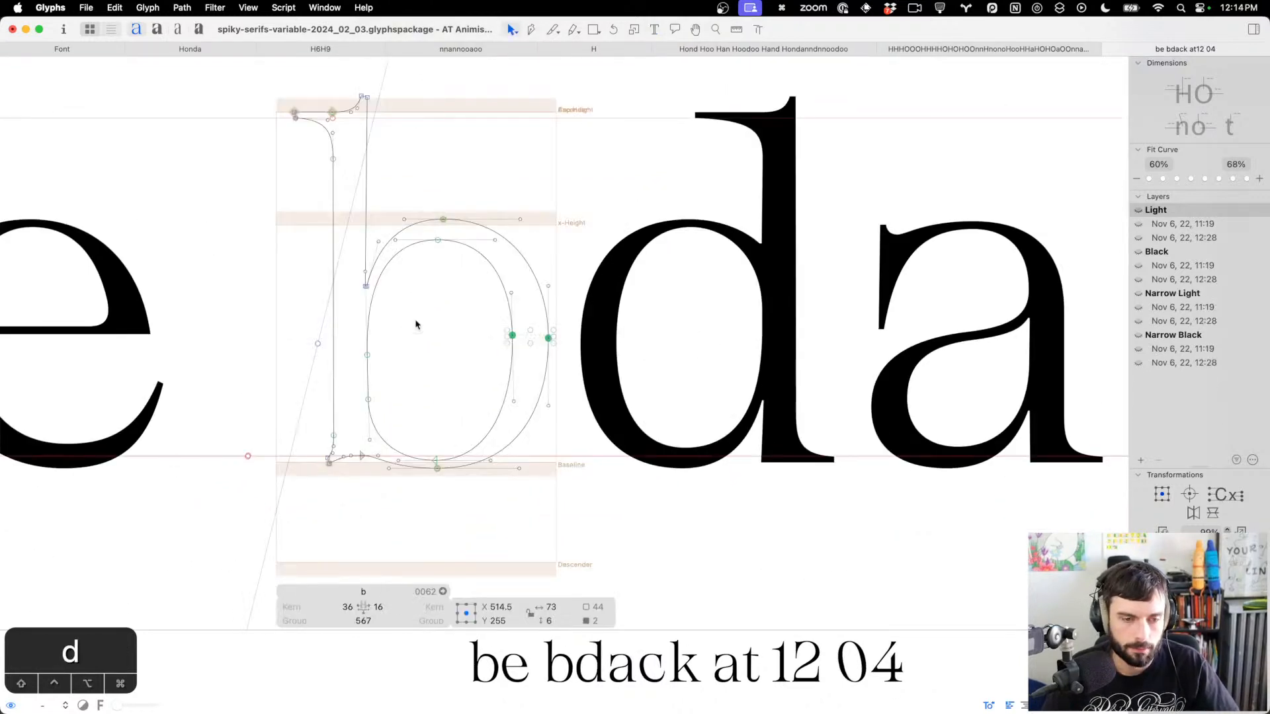
{"action": "left_click", "coordinate": [418, 325]}
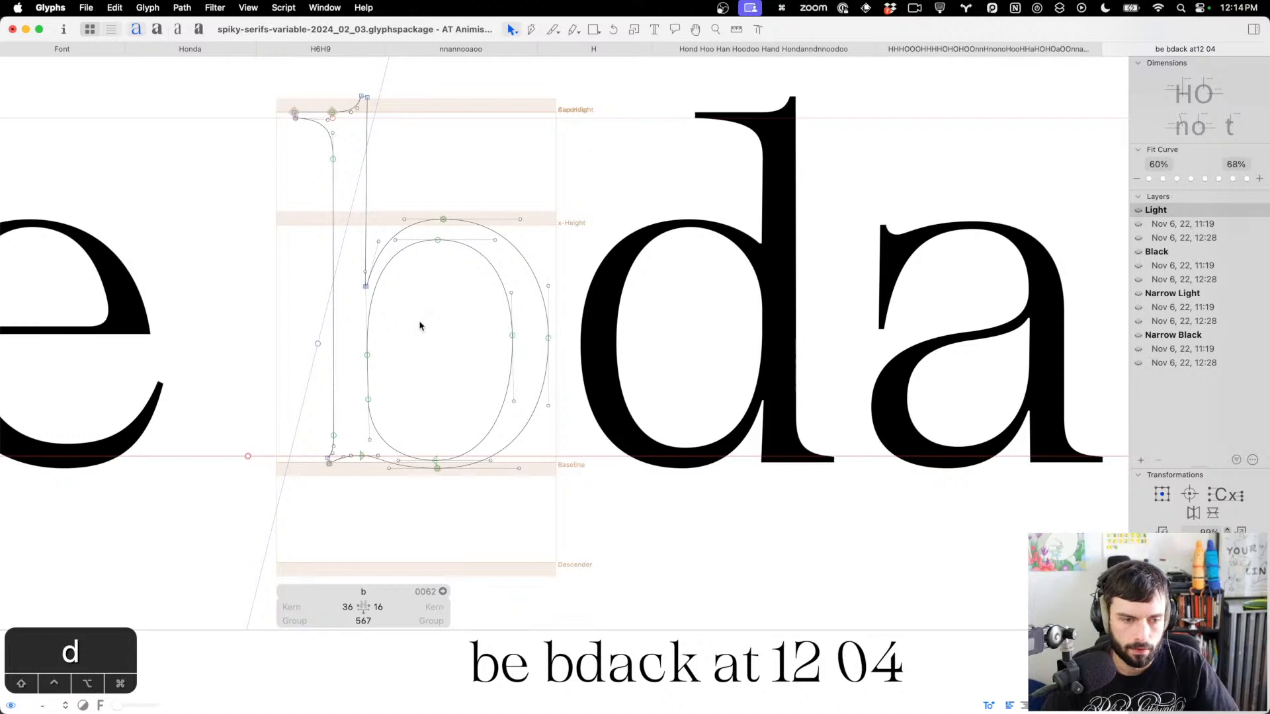
{"action": "left_click", "coordinate": [334, 397]}
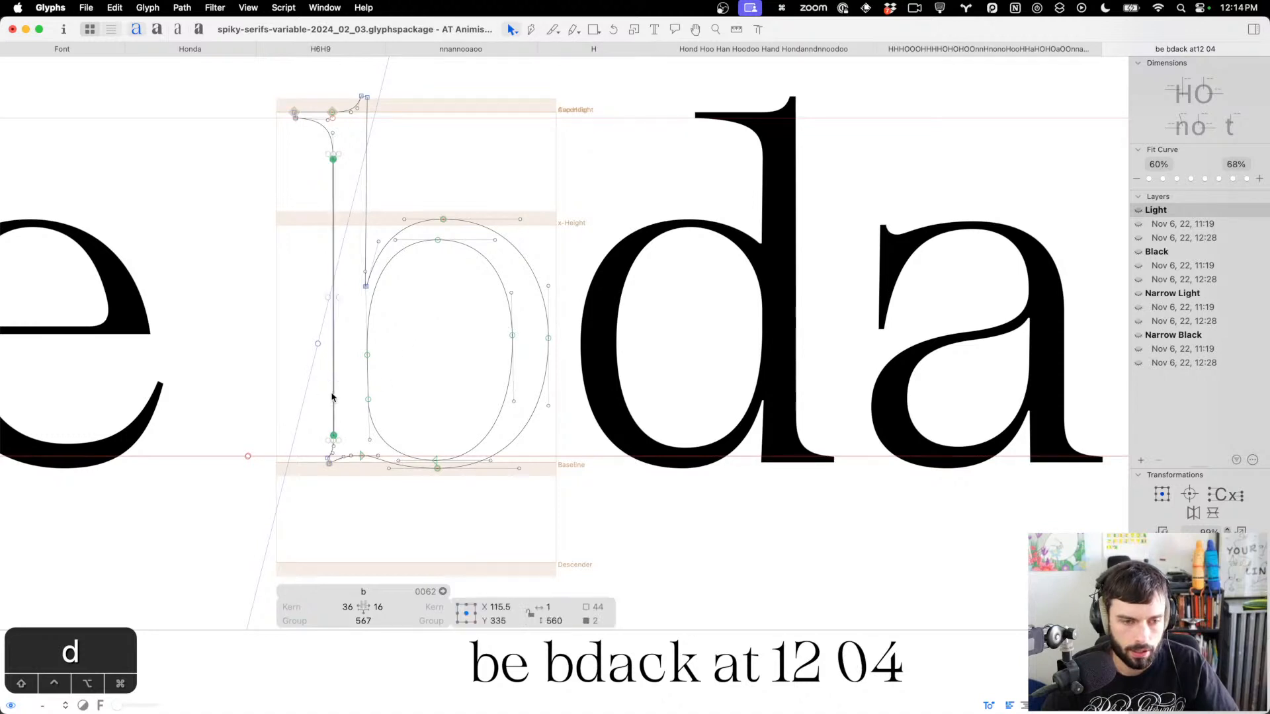
{"action": "left_click", "coordinate": [367, 375]}
{"action": "key", "text": "ctrl+alt+super+a"}
{"action": "left_click", "coordinate": [367, 154]}
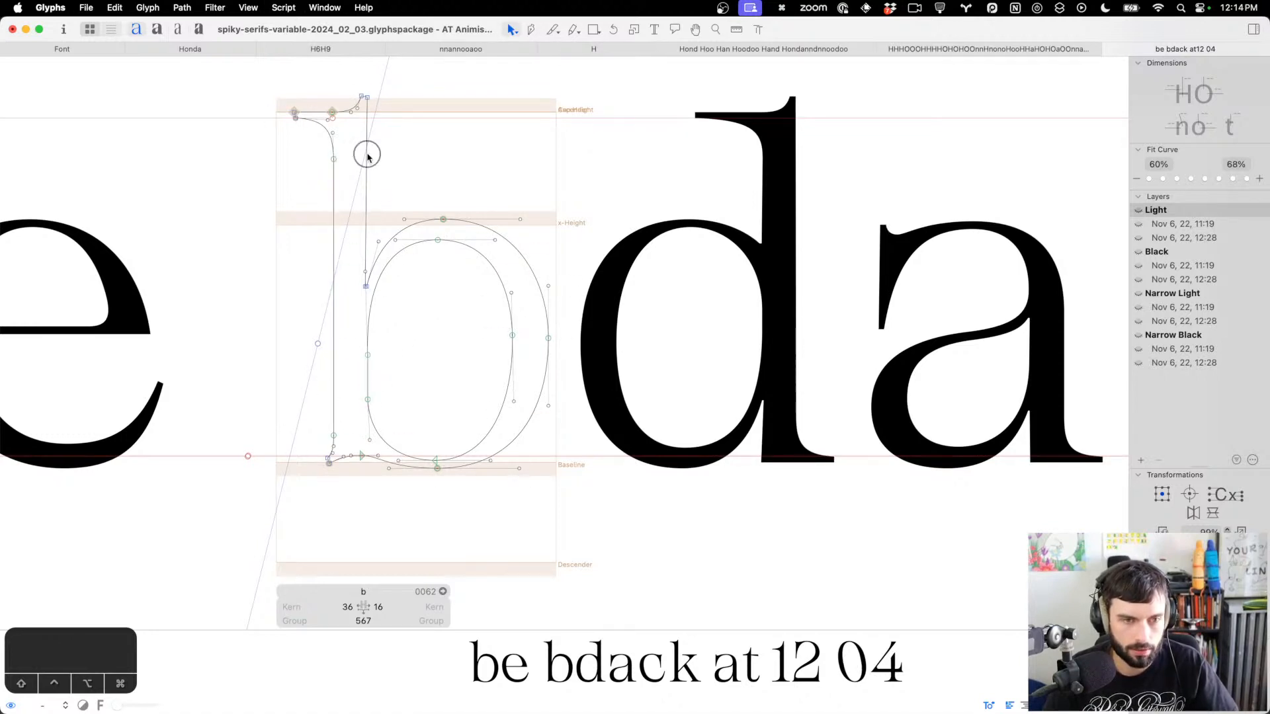
Nudge the end nodes of the b's upper-left serif slightly inward
{"action": "key", "text": "ctrl+alt+super+a"}
{"action": "left_click", "coordinate": [421, 161]}
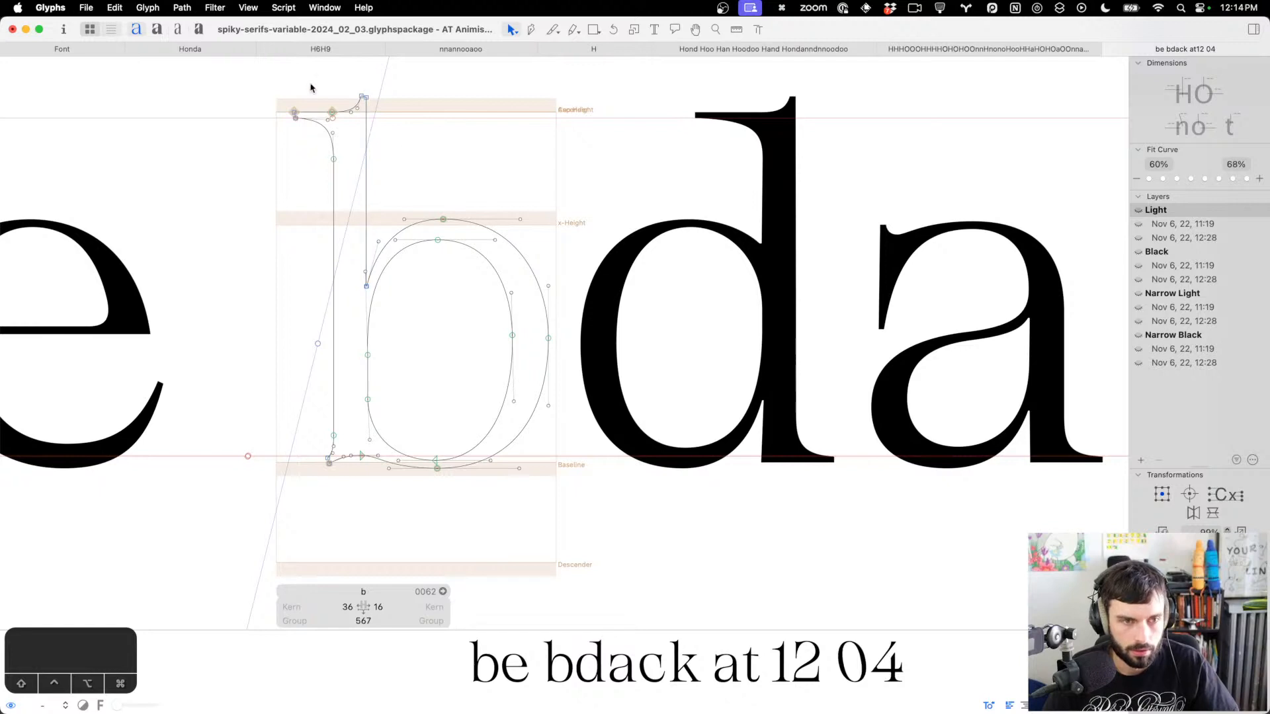
{"action": "left_click_drag", "start_coordinate": [308, 86], "coordinate": [273, 138]}
{"action": "key", "text": "ctrl+alt+super+a"}
Nudge the two end nodes of the b's lower-left spur left to X 104
{"action": "left_click_drag", "start_coordinate": [334, 472], "coordinate": [316, 458]}
{"action": "key", "text": "Left"}
{"action": "key", "text": "Left"}
{"action": "key", "text": "Left"}
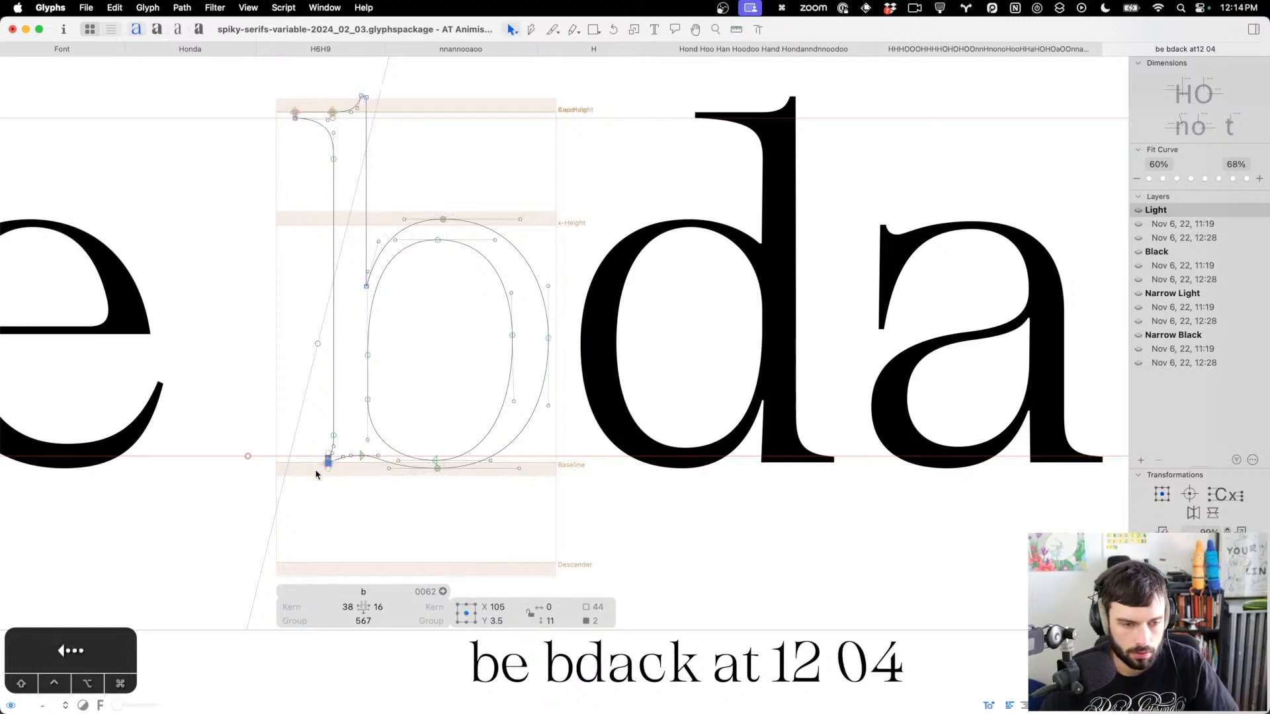
{"action": "key", "text": "ctrl+alt+super+a"}
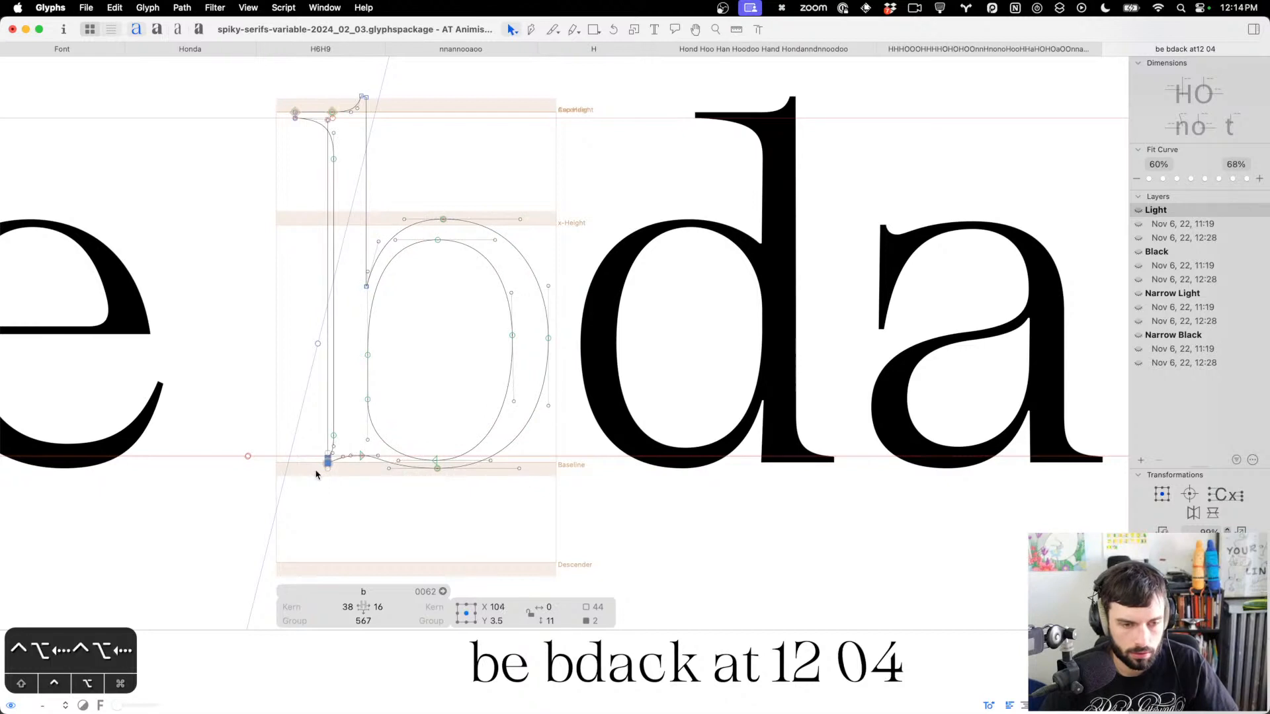
{"action": "left_click", "coordinate": [452, 383]}
Reduce the left sidebearing of the b to 8
{"action": "scroll", "coordinate": [460, 370], "scroll_direction": "left", "scroll_amount": 6}
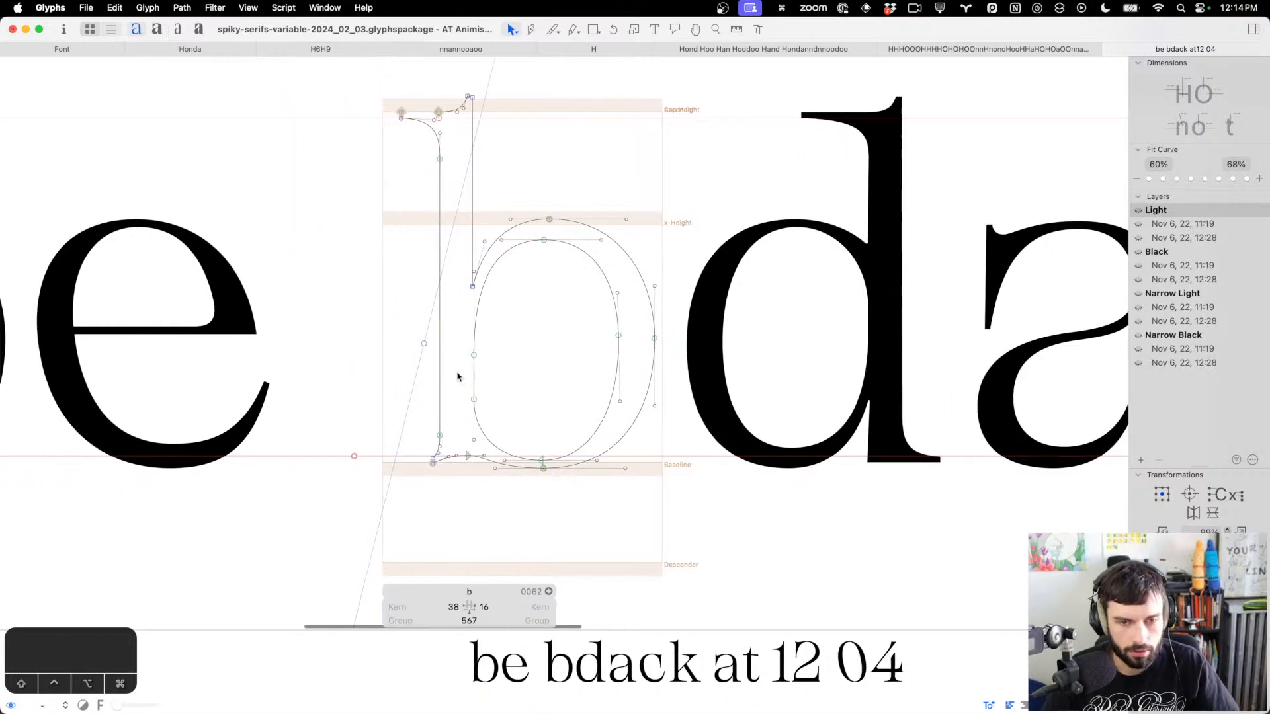
{"action": "key", "text": "t"}
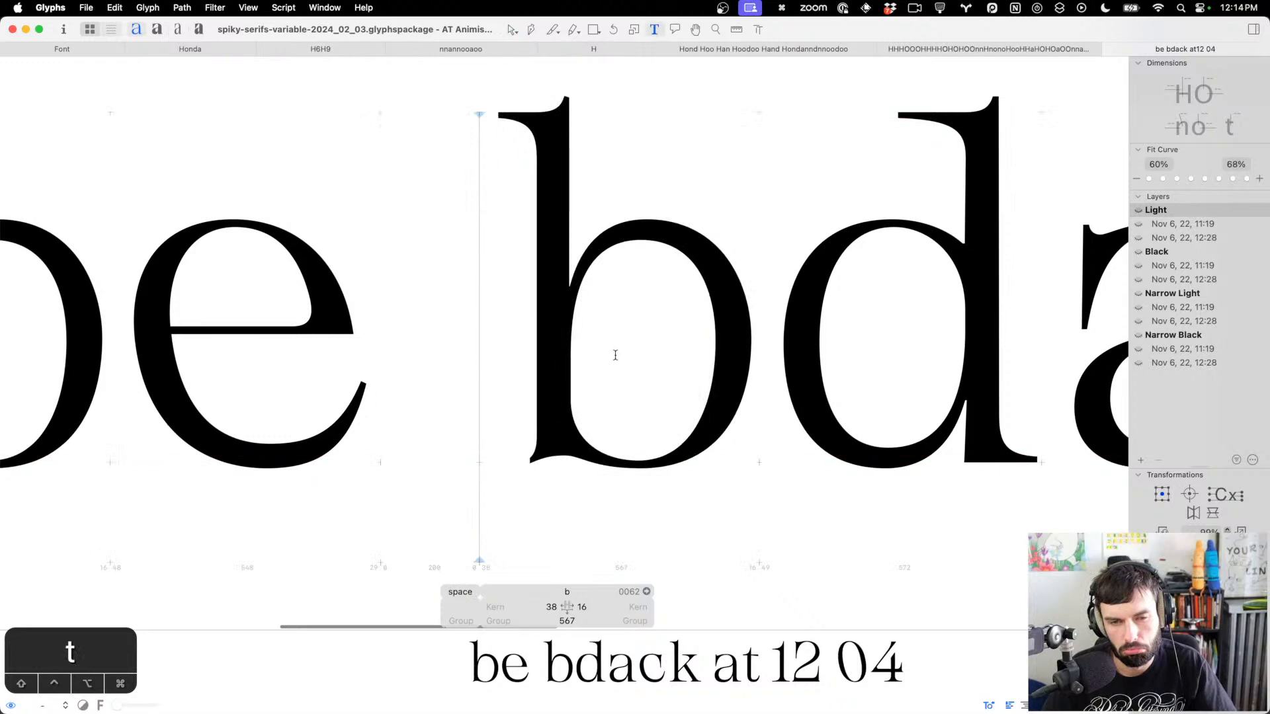
{"action": "scroll", "coordinate": [639, 358], "scroll_direction": "down", "scroll_amount": 3}
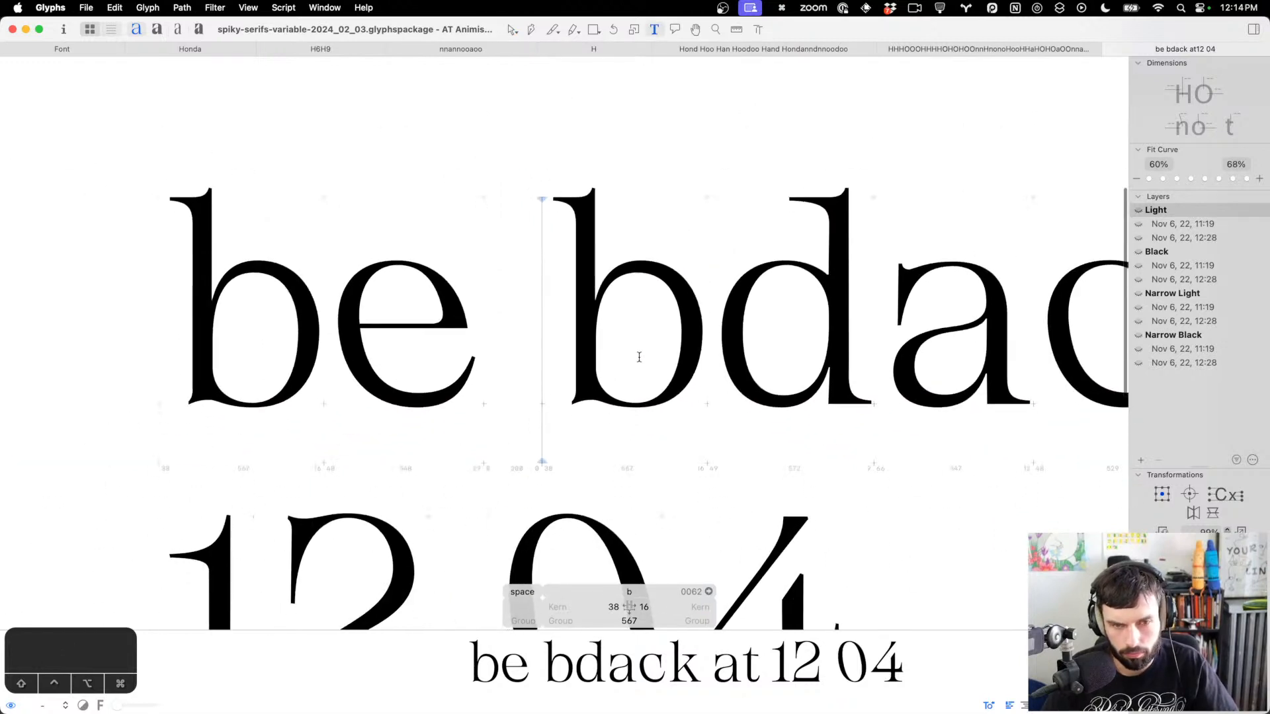
{"action": "key", "text": "ctrl+alt+shift+Left"}
{"action": "key", "text": "ctrl+alt+shift+Left"}
{"action": "key", "text": "ctrl+alt+shift+Left"}
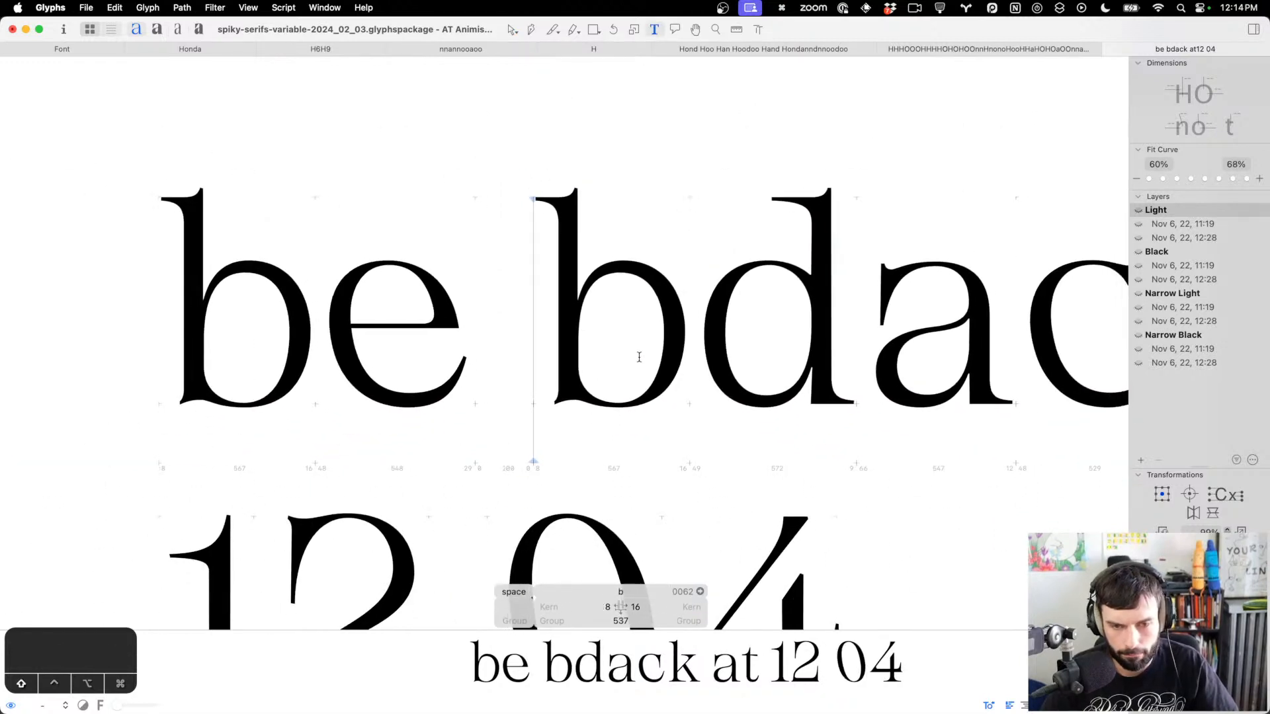
Link the b's right sidebearing to the o and save the font file
{"action": "left_click", "coordinate": [639, 607]}
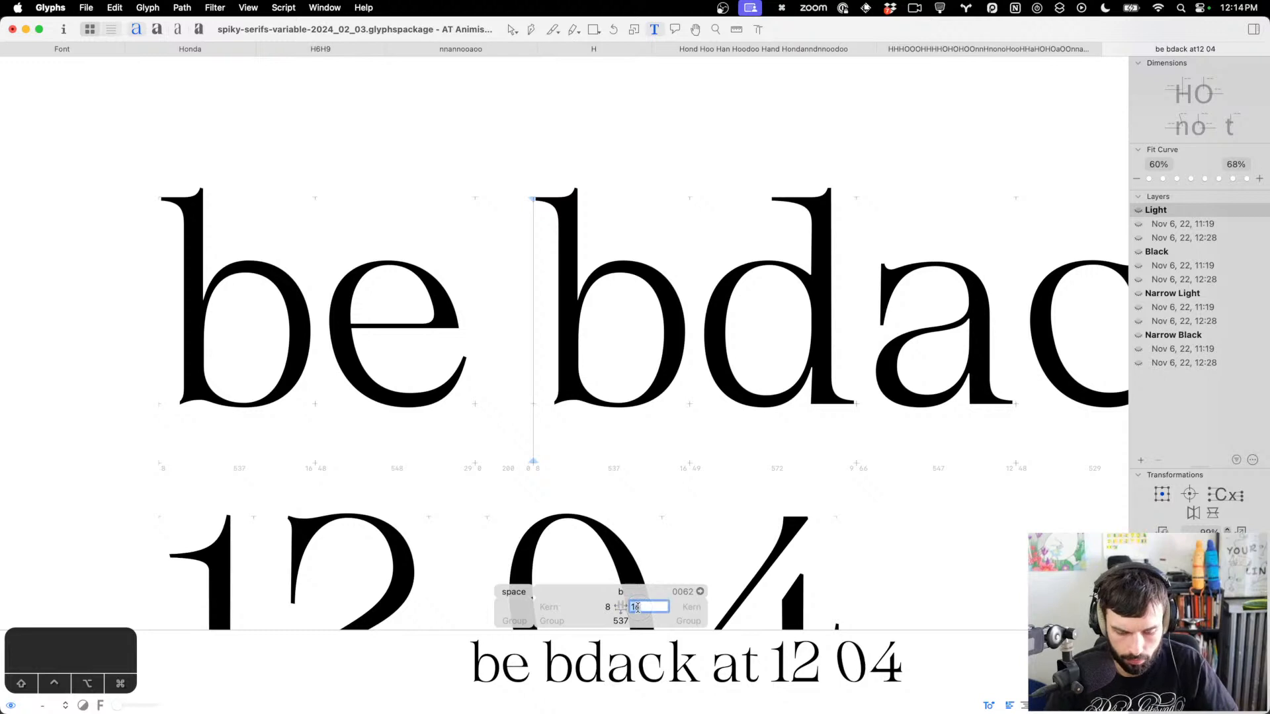
{"action": "type", "text": "o"}
{"action": "key", "text": "Tab"}
{"action": "scroll", "coordinate": [572, 295], "scroll_direction": "down", "scroll_amount": 3}
{"action": "key", "text": "cmd+s"}
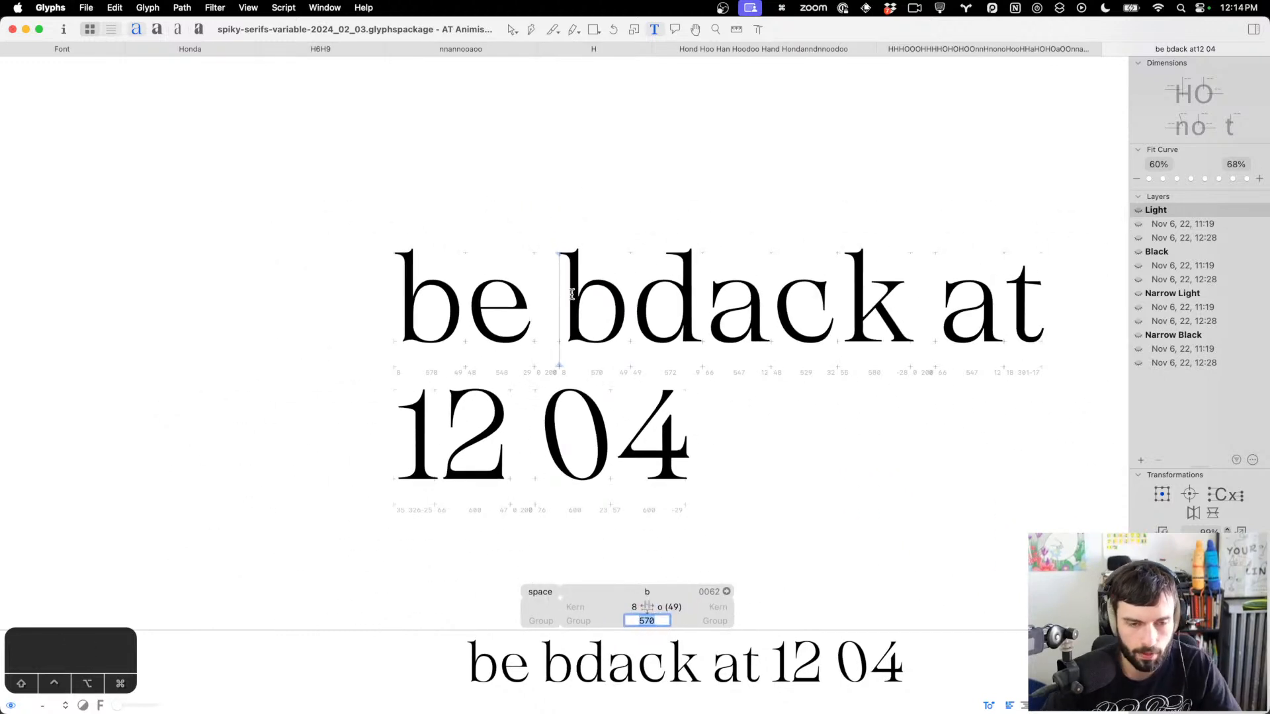
Slant the entire zero outline to straighten its backward tilt
{"action": "scroll", "coordinate": [593, 413], "scroll_direction": "up", "scroll_amount": 3}
{"action": "double_click", "coordinate": [556, 429]}
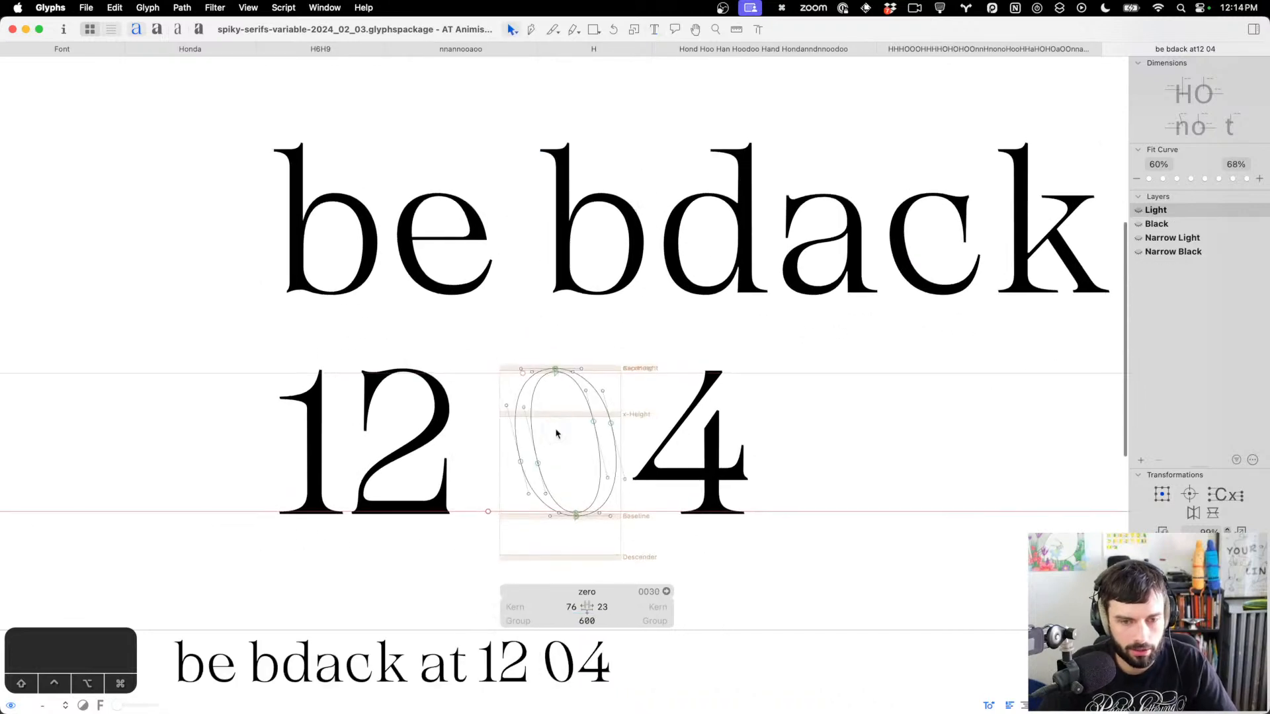
{"action": "key", "text": "cmd+a"}
{"action": "left_click", "coordinate": [1241, 568]}
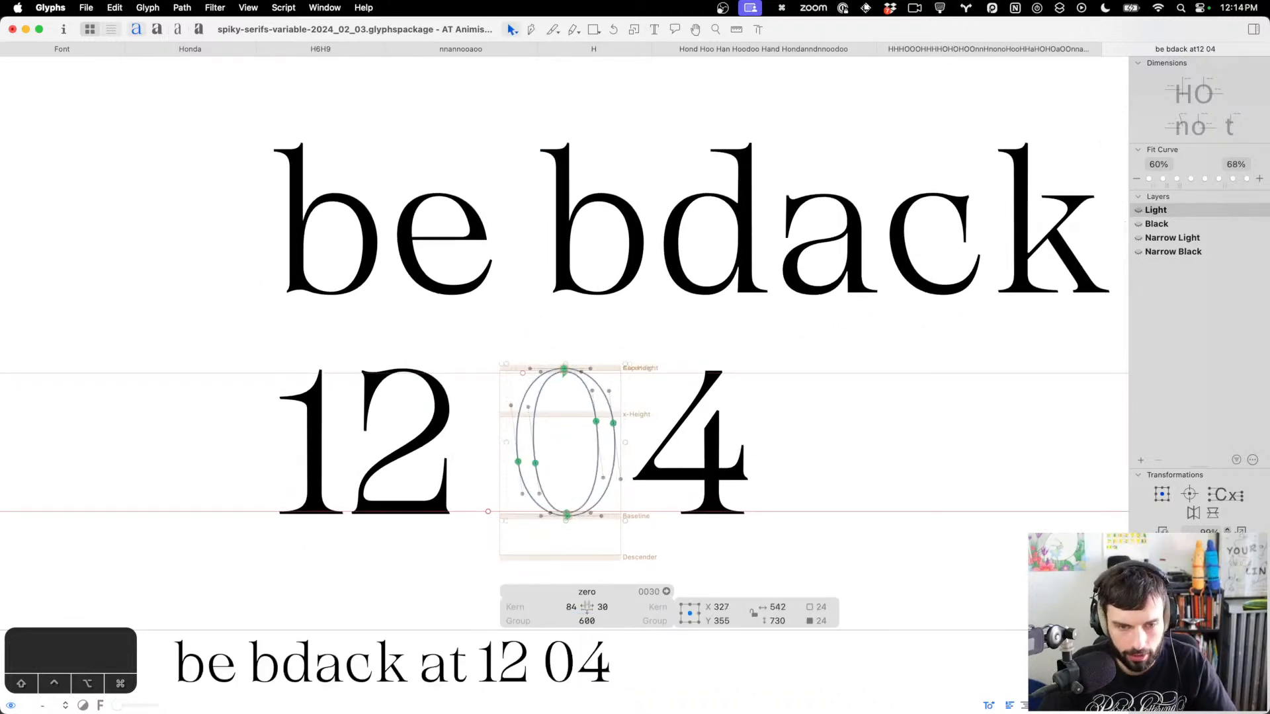
Insert a capital O before the zero in the sample text
{"action": "scroll", "coordinate": [507, 517], "scroll_direction": "up", "scroll_amount": 3}
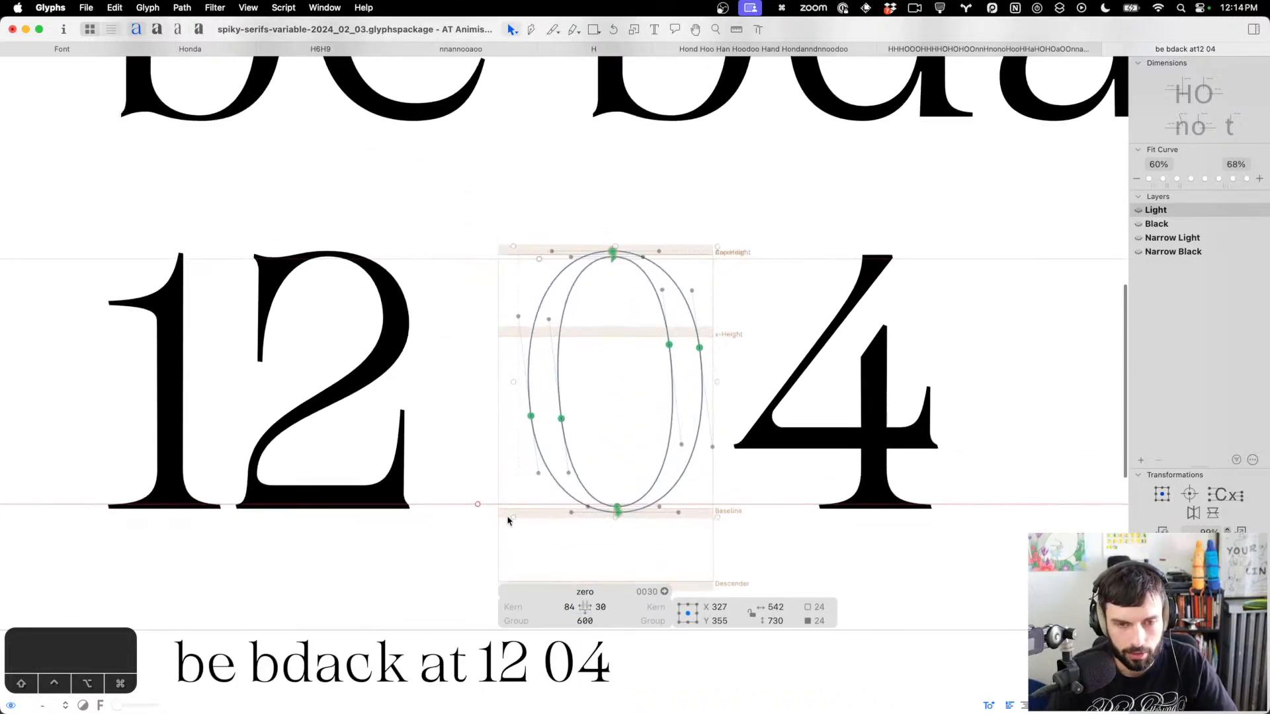
{"action": "type", "text": "t12 O"}
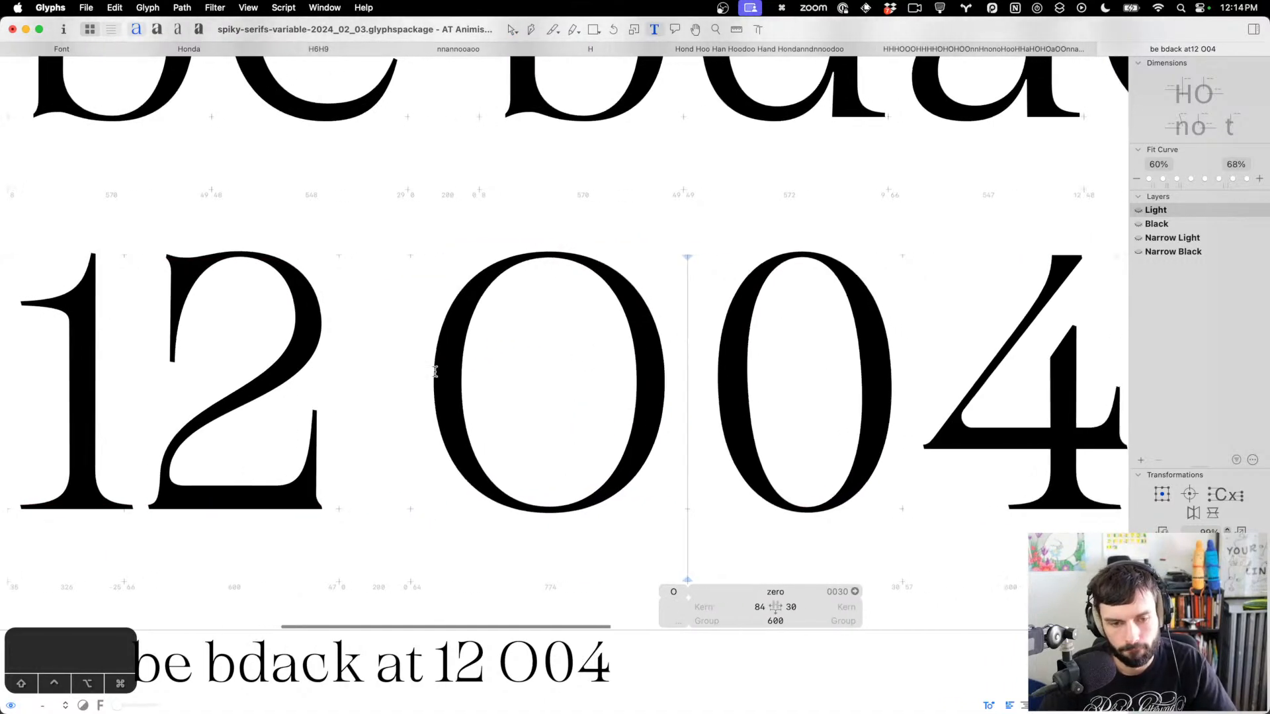
{"action": "key", "text": "Escape"}
Move the zero's outline from the foreground to its background layer
{"action": "double_click", "coordinate": [823, 374]}
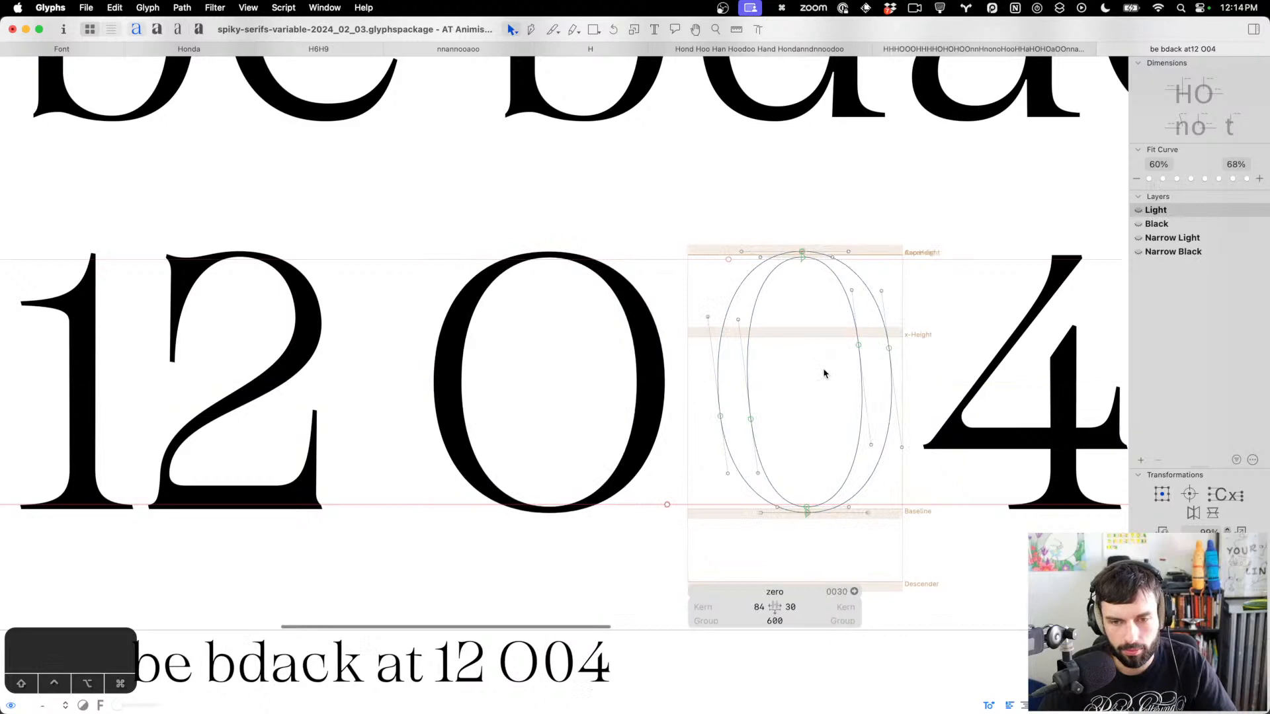
{"action": "key", "text": "cmd+a"}
{"action": "key", "text": "cmd+x"}
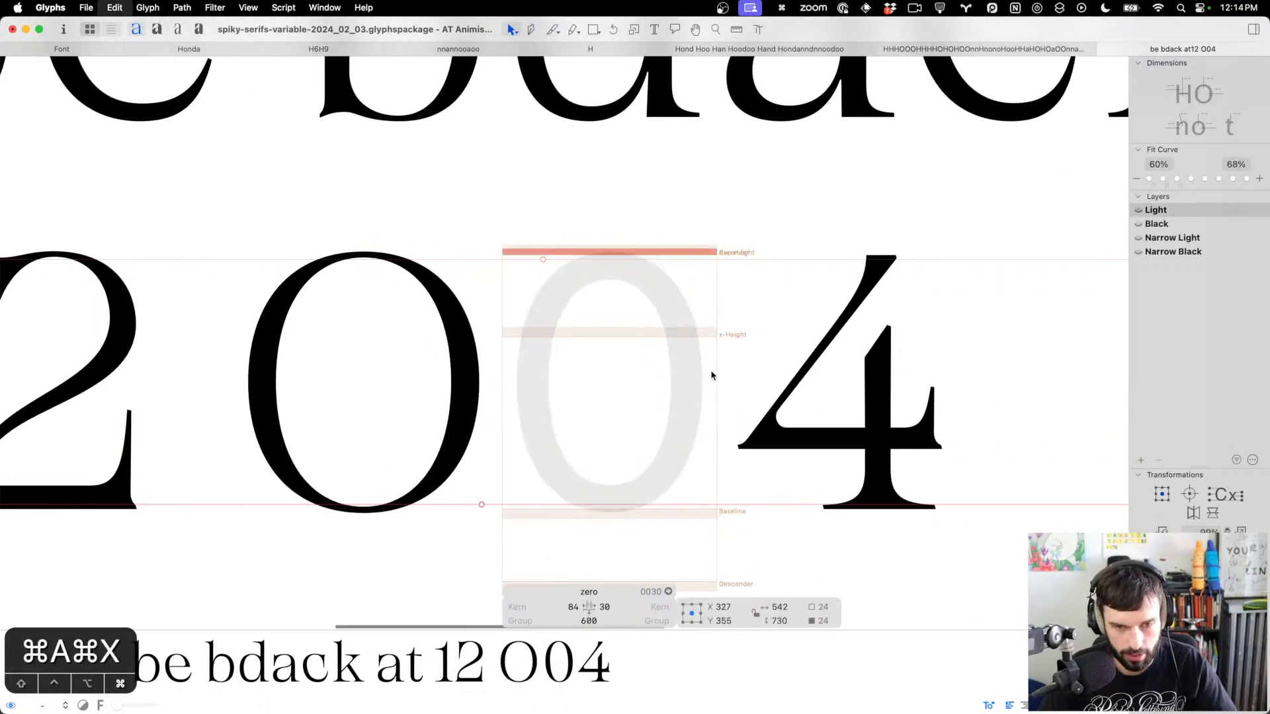
{"action": "key", "text": "super+b"}
{"action": "key", "text": "super+v"}
{"action": "key", "text": "super+b"}
Copy the capital O's outline into the zero glyph
{"action": "double_click", "coordinate": [336, 364]}
{"action": "key", "text": "super+a"}
{"action": "key", "text": "super+c"}
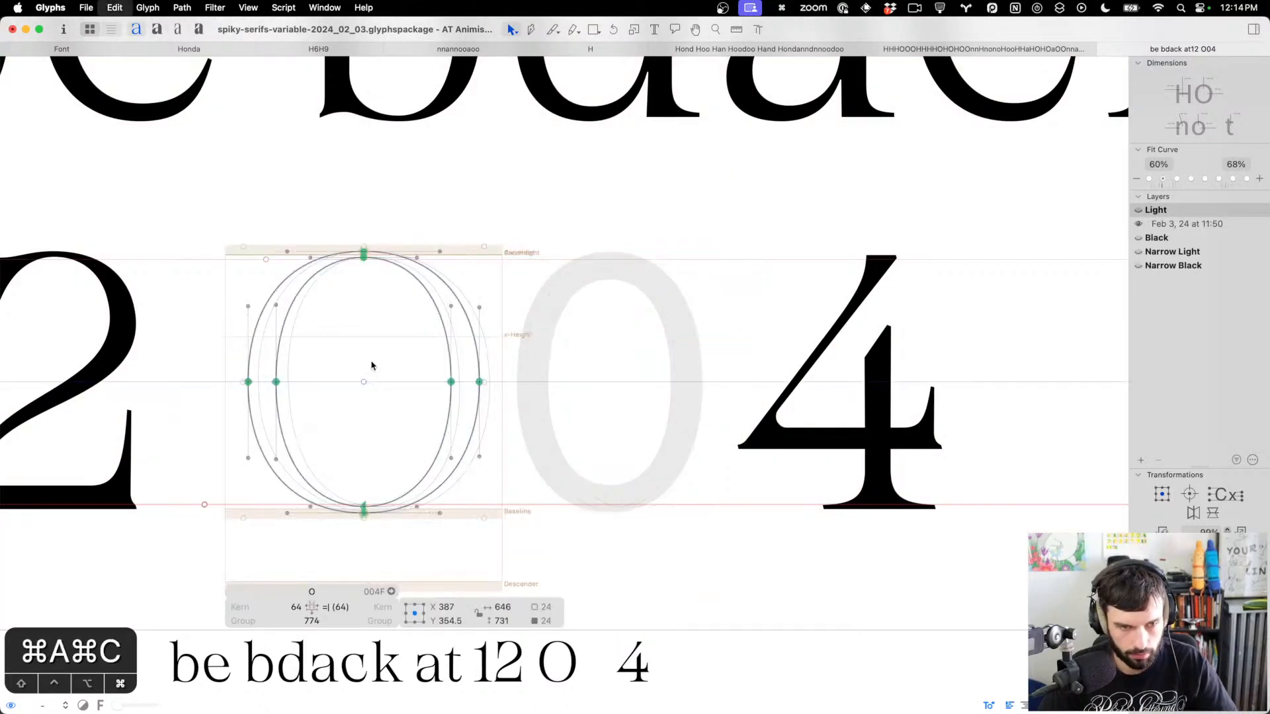
{"action": "double_click", "coordinate": [621, 362]}
{"action": "key", "text": "super+v"}
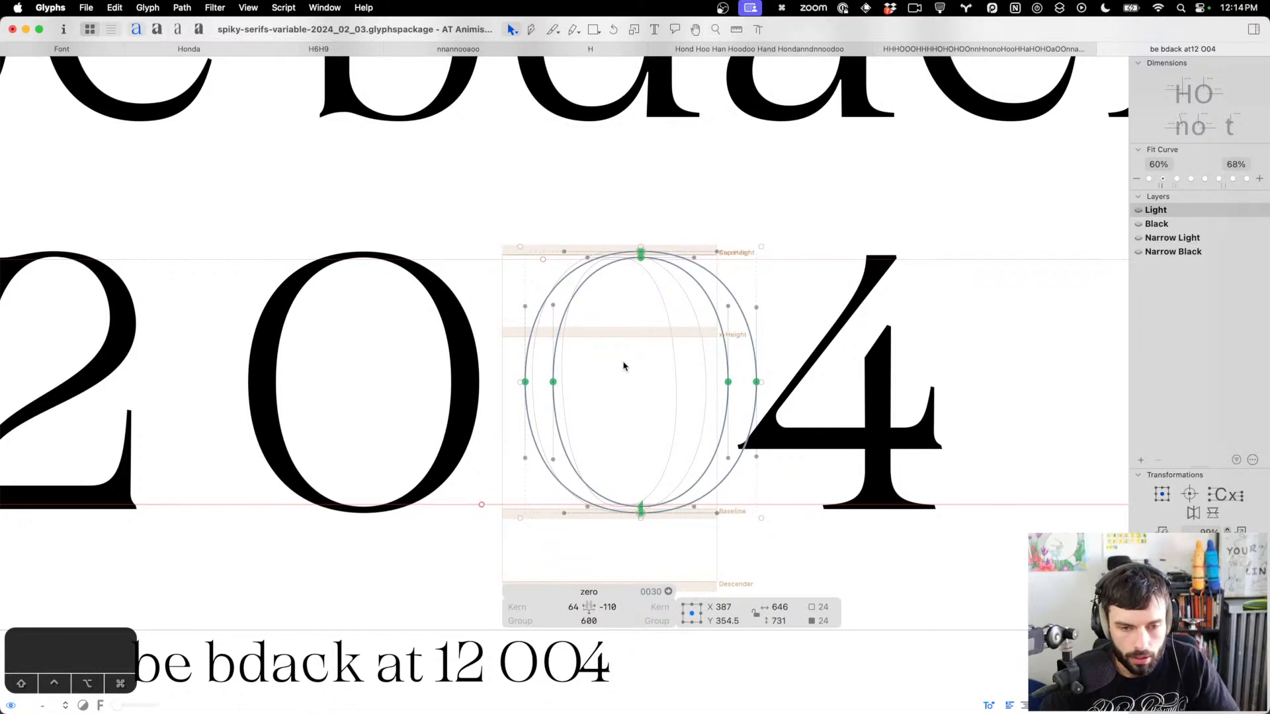
Shift the pasted outline right within the zero until its left sidebearing is 85
{"action": "key", "text": "shift+Right"}
{"action": "key", "text": "shift+Right"}
{"action": "key", "text": "Right"}
{"action": "key", "text": "Right"}
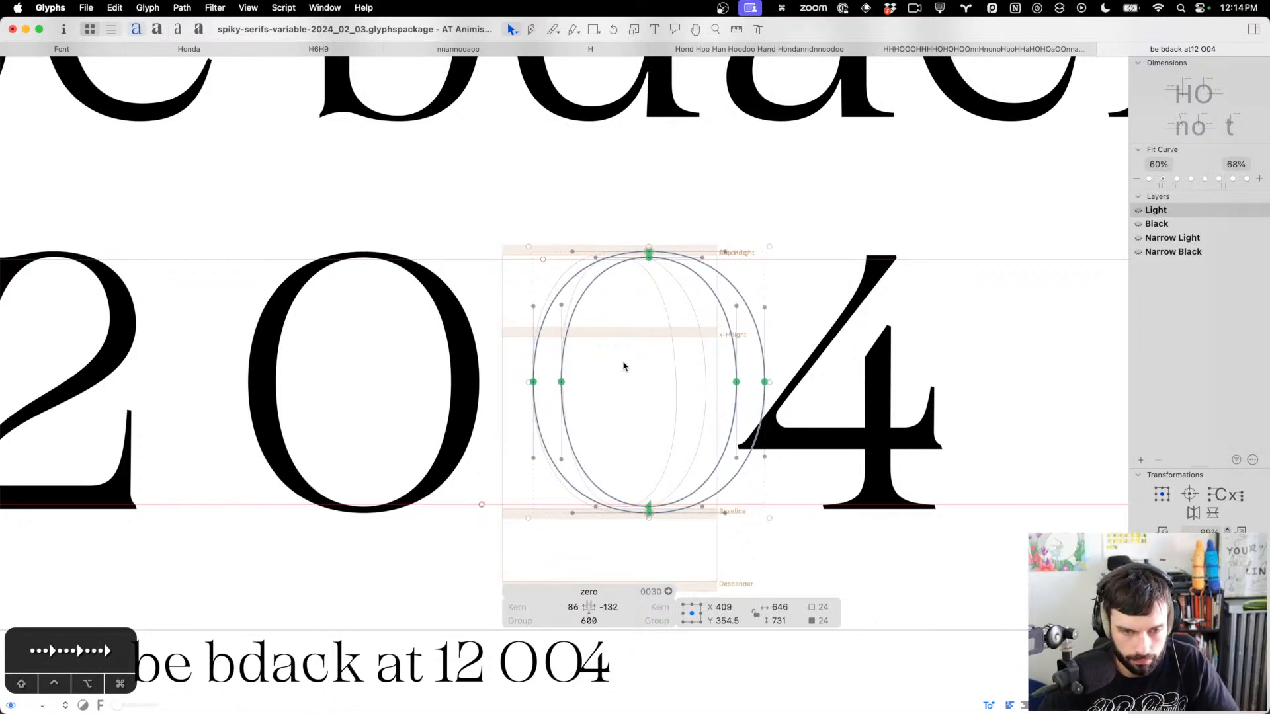
{"action": "key", "text": "Left"}
{"action": "left_click", "coordinate": [846, 418]}
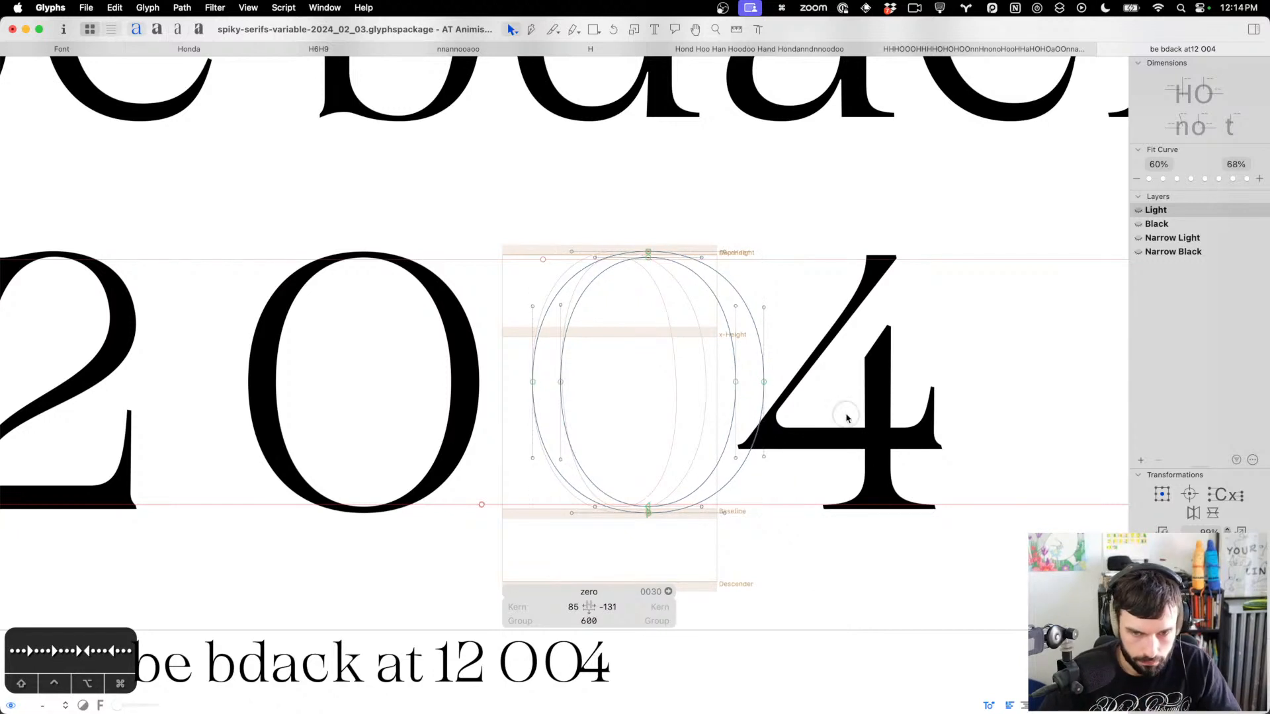
Narrow the zero by moving its inner and outer right-side extreme nodes left until the right sidebearing is 31
{"action": "left_click_drag", "start_coordinate": [847, 418], "coordinate": [672, 352]}
{"action": "key", "text": "ctrl+alt+super+p"}
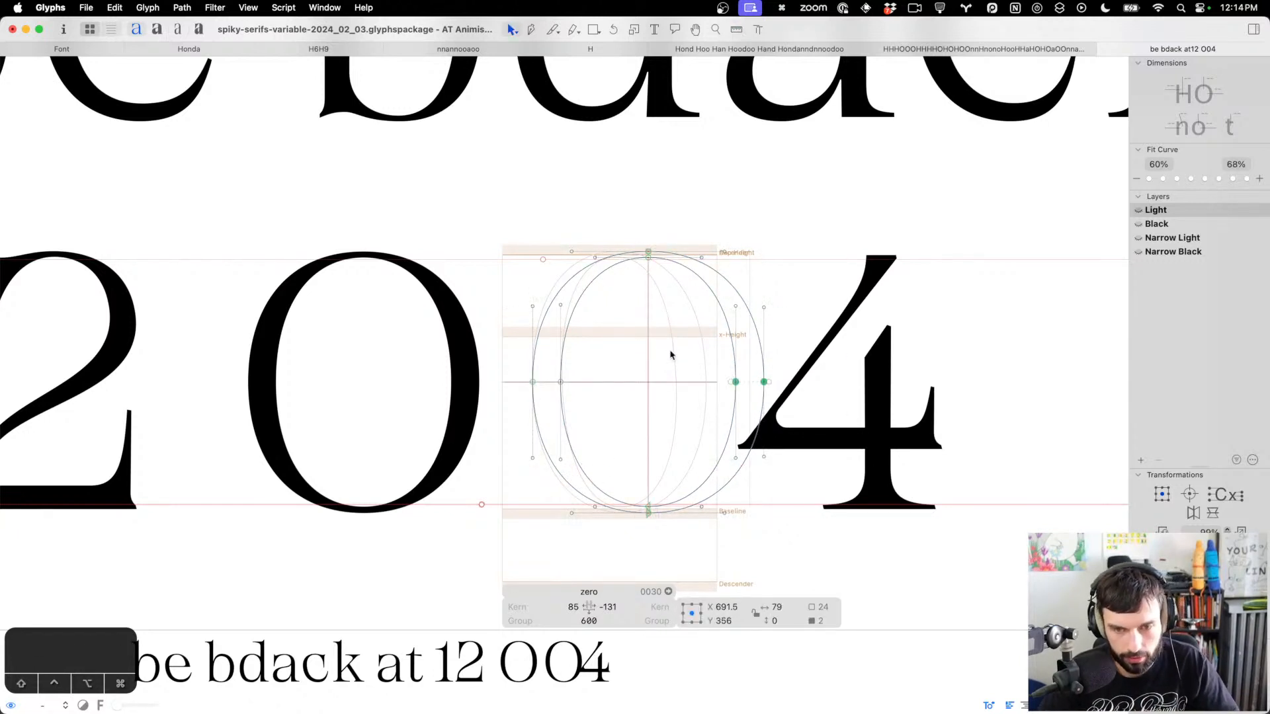
{"action": "key", "text": "ctrl+alt+shift+Left"}
{"action": "key", "text": "ctrl+alt+shift+Left"}
{"action": "key", "text": "ctrl+alt+shift+Left"}
{"action": "key", "text": "ctrl+alt+shift+Left"}
{"action": "key", "text": "ctrl+alt+shift+Left"}
{"action": "key", "text": "ctrl+alt+shift+Left"}
{"action": "key", "text": "ctrl+alt+shift+Left"}
{"action": "key", "text": "ctrl+alt+shift+Left"}
{"action": "key", "text": "ctrl+alt+shift+Left"}
{"action": "key", "text": "ctrl+alt+shift+Left"}
{"action": "key", "text": "ctrl+alt+shift+Left"}
{"action": "key", "text": "ctrl+alt+shift+Left"}
{"action": "key", "text": "ctrl+alt+shift+Left"}
{"action": "key", "text": "ctrl+alt+shift+Left"}
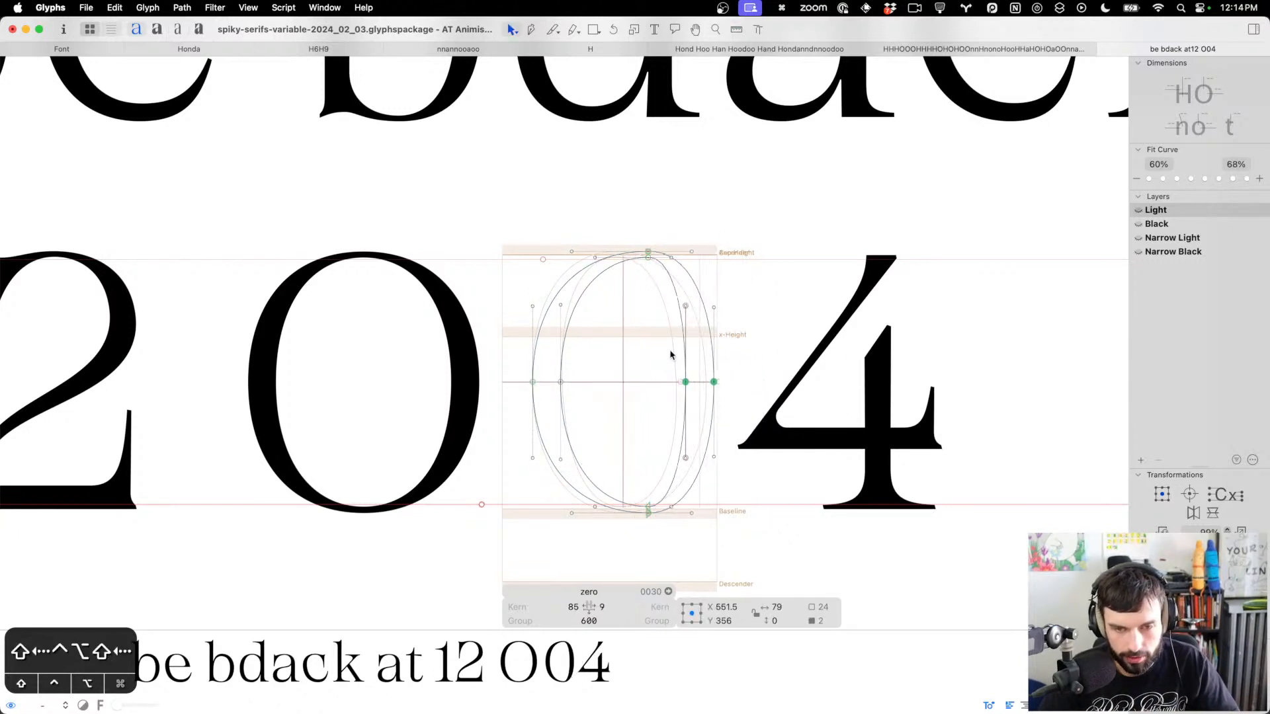
{"action": "key", "text": "ctrl+alt+shift+Left"}
{"action": "key", "text": "ctrl+alt+shift+Left"}
{"action": "key", "text": "ctrl+alt+shift+Left"}
{"action": "key", "text": "ctrl+alt+Right"}
{"action": "key", "text": "ctrl+alt+Right"}
{"action": "key", "text": "ctrl+alt+Right"}
{"action": "key", "text": "ctrl+alt+Right"}
{"action": "key", "text": "ctrl+alt+Right"}
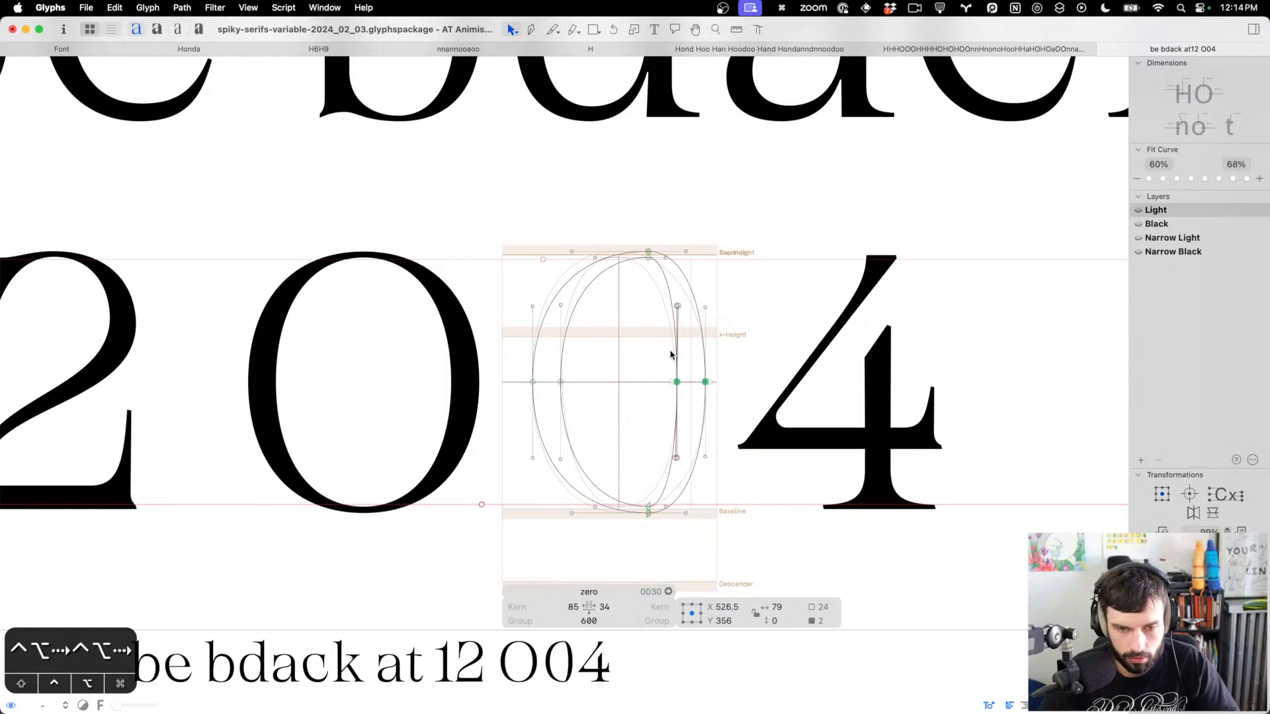
{"action": "key", "text": "ctrl+alt+Right"}
{"action": "key", "text": "ctrl+alt+Right"}
{"action": "key", "text": "ctrl+alt+Right"}
Move the zero's upper and lower extreme nodes left to X 327, keeping the adjoining curves proportional
{"action": "left_click_drag", "start_coordinate": [656, 220], "coordinate": [637, 585]}
{"action": "key", "text": "ctrl+alt+shift+Left"}
{"action": "key", "text": "ctrl+alt+shift+Left"}
{"action": "key", "text": "ctrl+alt+shift+Left"}
{"action": "key", "text": "ctrl+alt+shift+Left"}
{"action": "key", "text": "ctrl+alt+shift+Left"}
{"action": "key", "text": "ctrl+alt+shift+Left"}
{"action": "key", "text": "ctrl+alt+shift+Left"}
{"action": "key", "text": "ctrl+alt+shift+Left"}
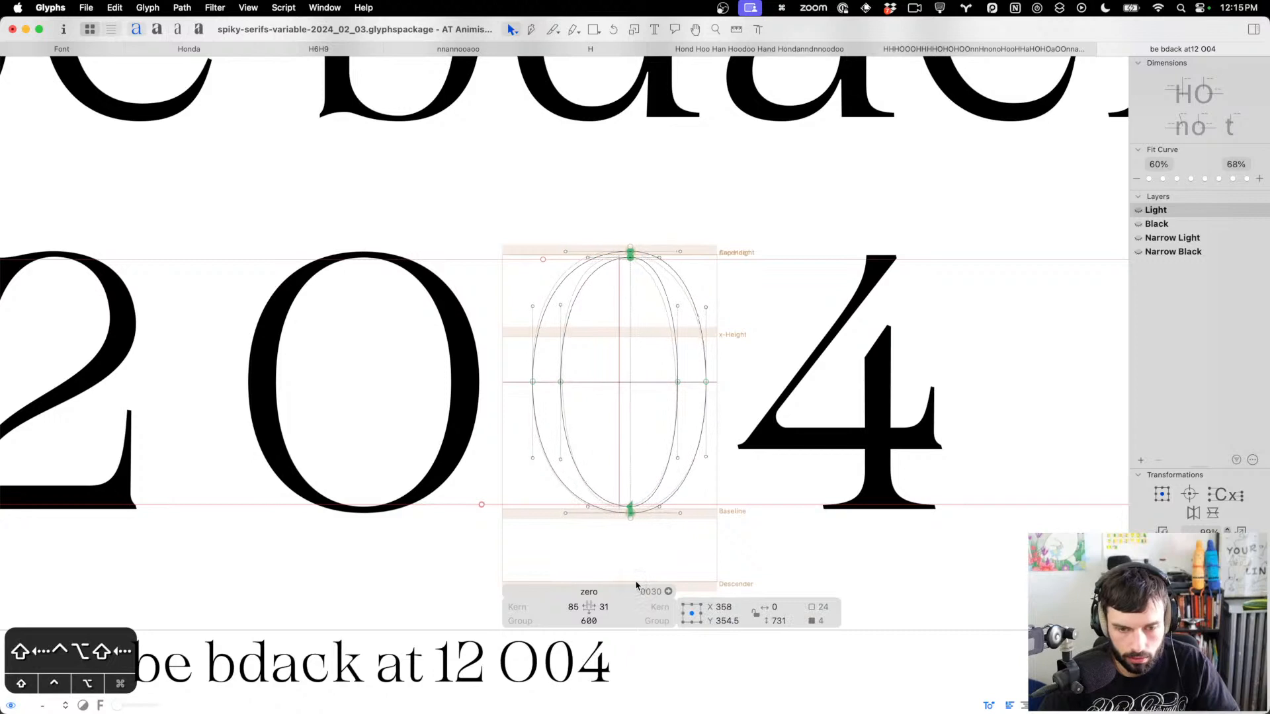
{"action": "key", "text": "ctrl+alt+Left"}
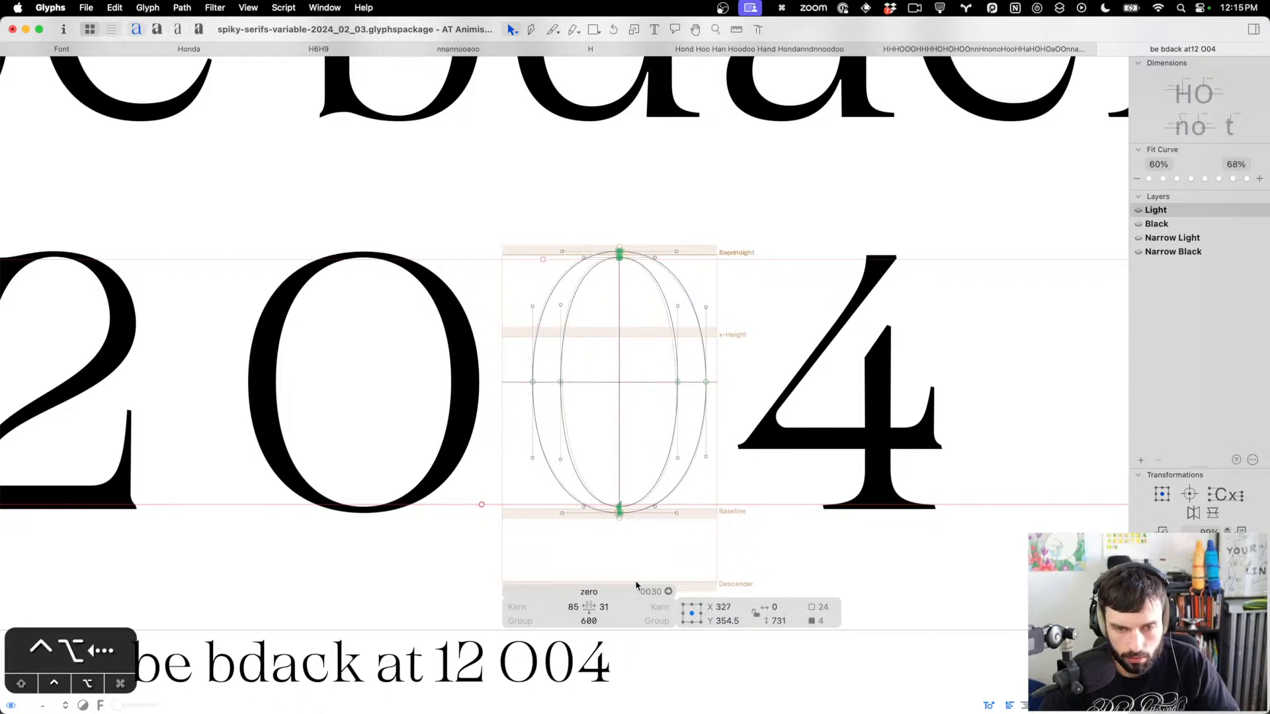
Set the zero's right sidebearing formula to =| and its width to 600
{"action": "key", "text": "t"}
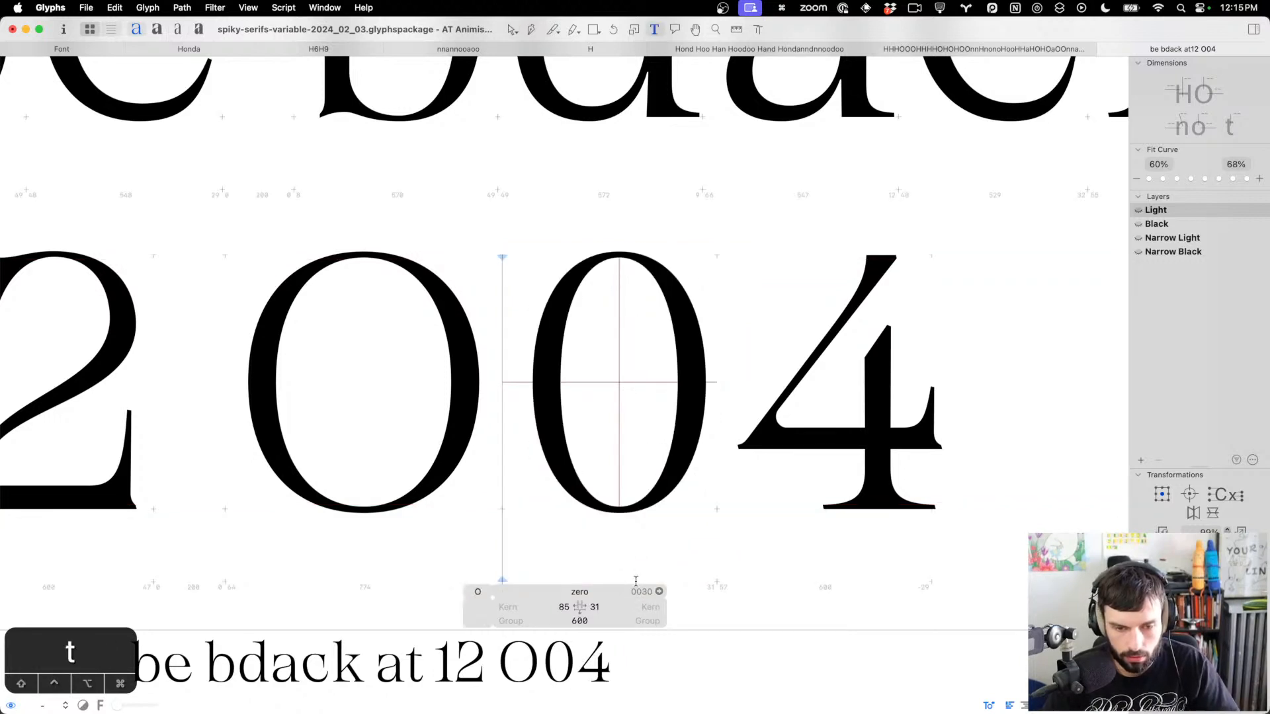
{"action": "left_click", "coordinate": [595, 608]}
{"action": "type", "text": "="}
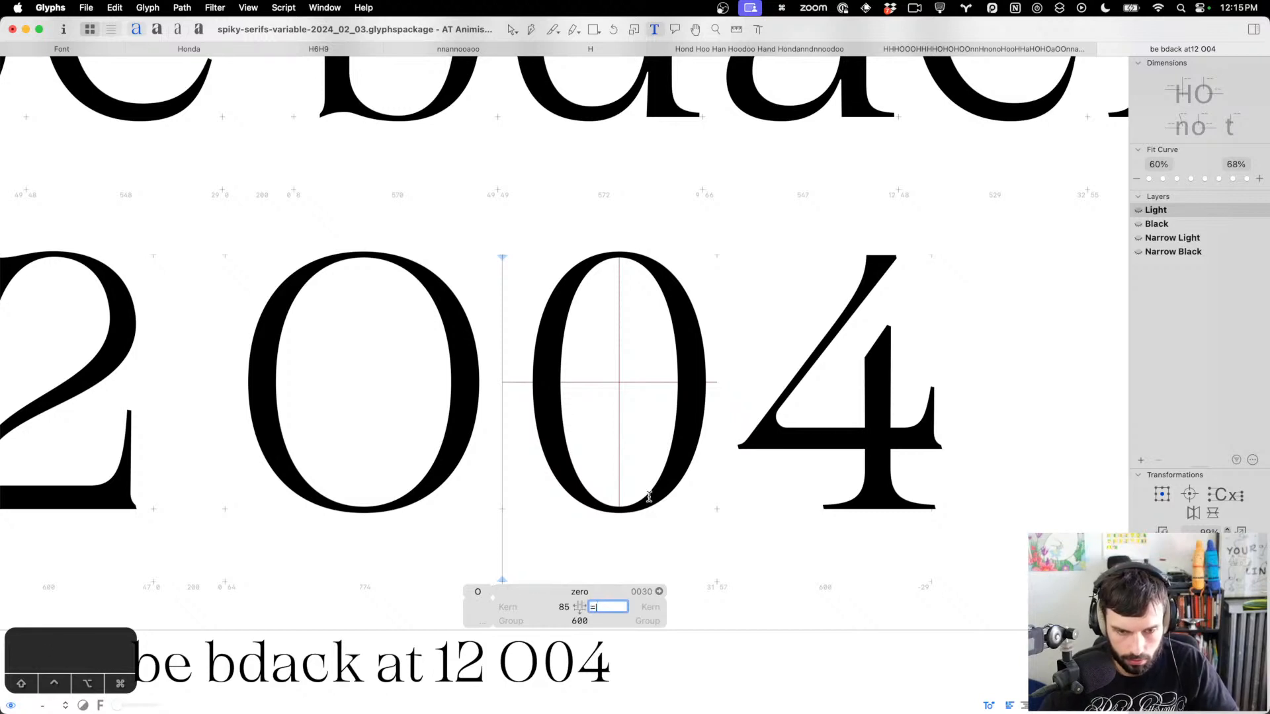
{"action": "type", "text": "|"}
{"action": "key", "text": "Tab"}
{"action": "type", "text": "600"}
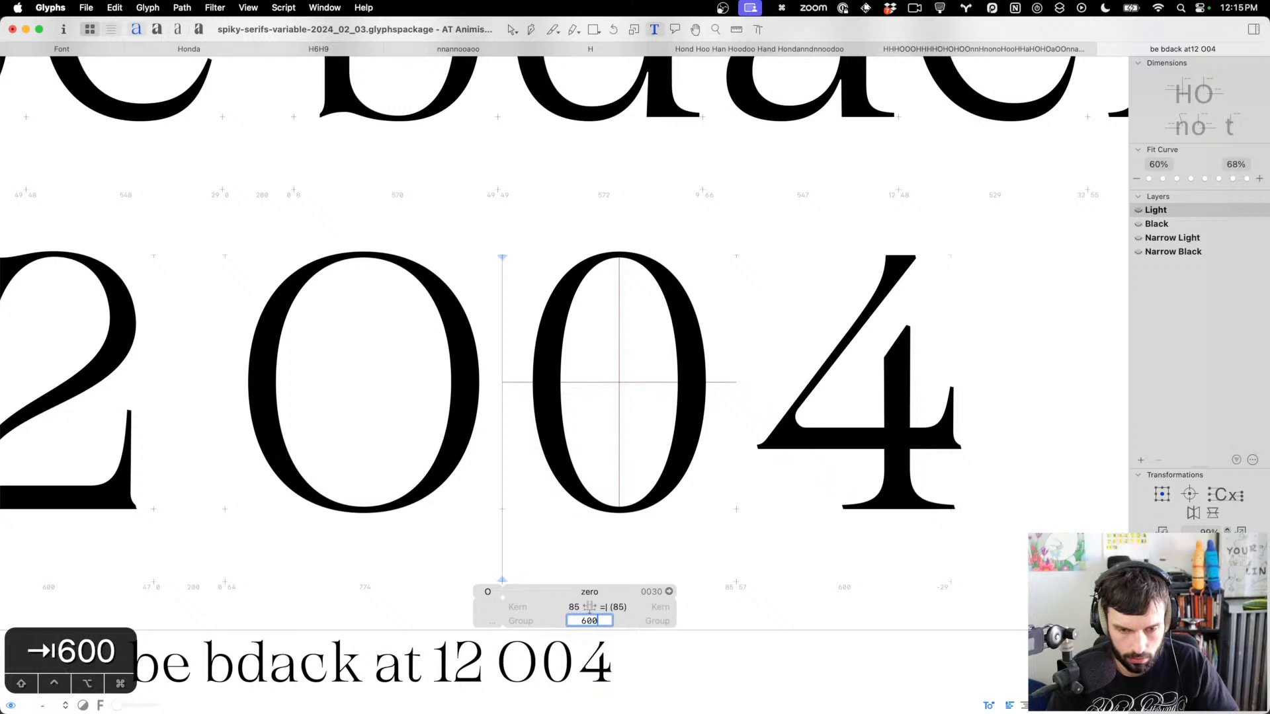
{"action": "key", "text": "Tab"}
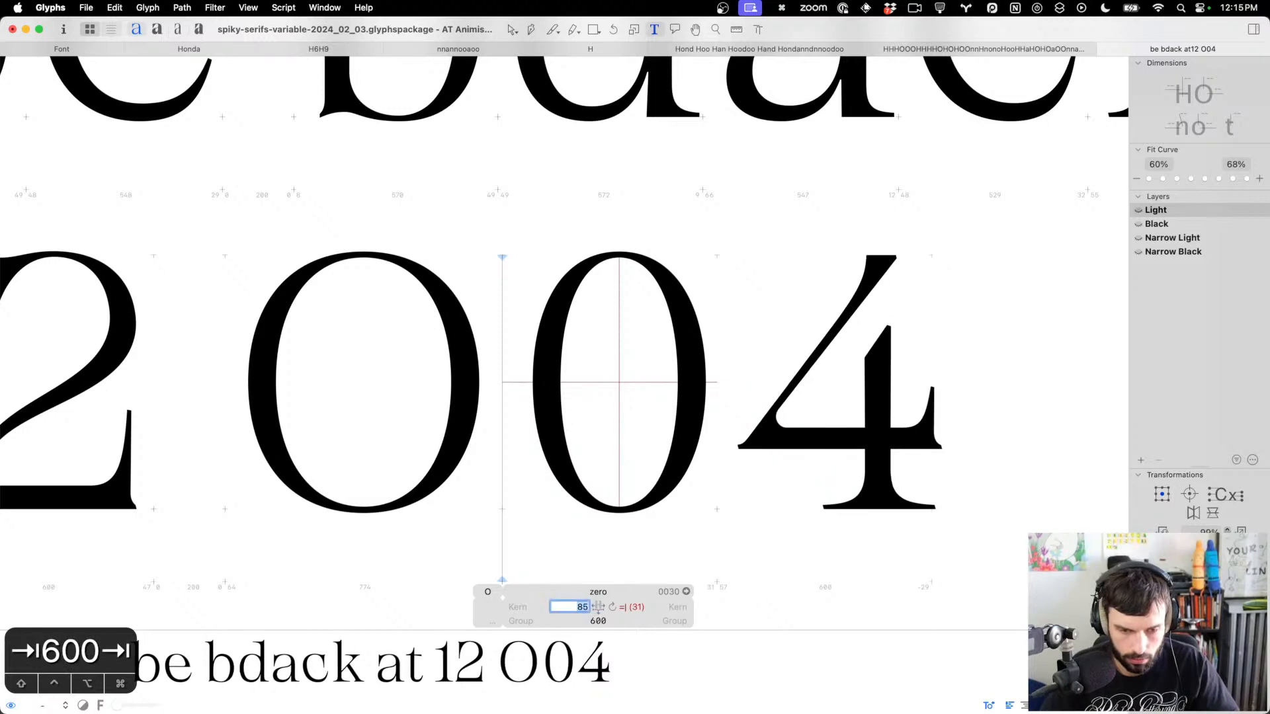
Centre the zero within its fixed width so both sidebearings are 58
{"action": "key", "text": "ctrl+shift+super+Left"}
{"action": "left_click", "coordinate": [596, 397]}
{"action": "key", "text": "ctrl+shift+super+Left"}
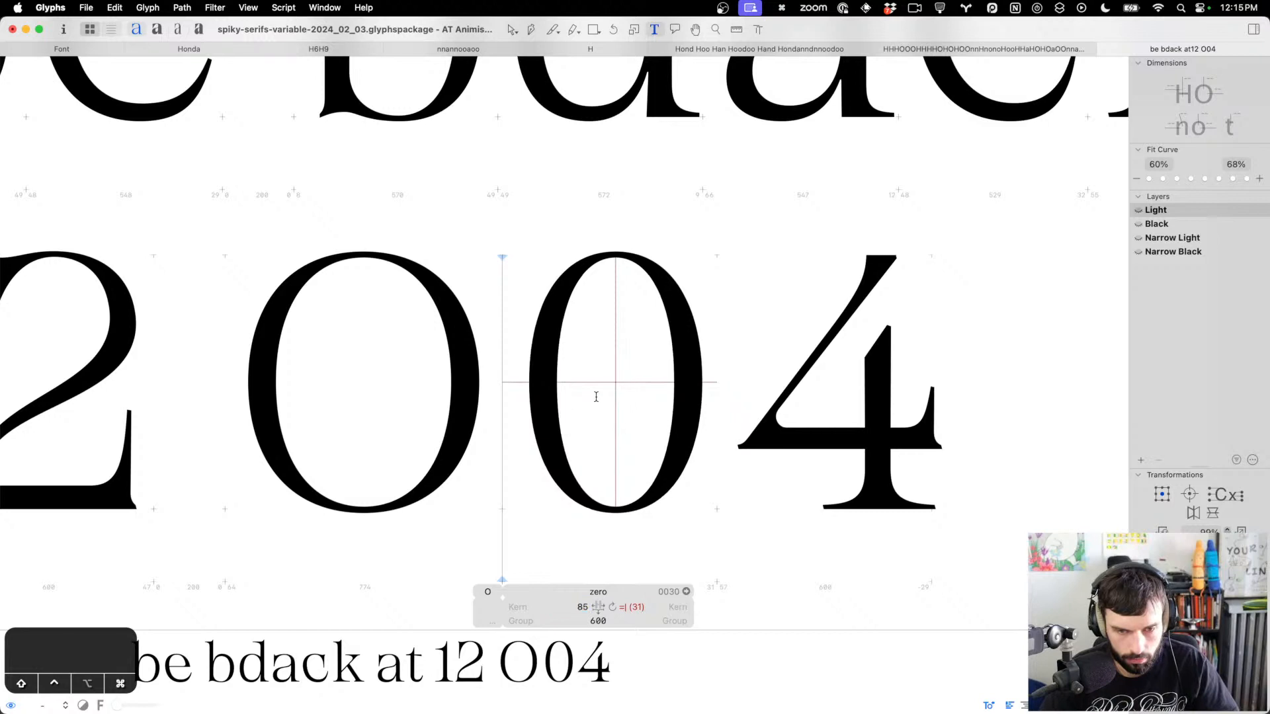
{"action": "key", "text": "ctrl+shift+super+Left"}
{"action": "key", "text": "ctrl+shift+super+Left"}
{"action": "key", "text": "ctrl+shift+super+Left"}
{"action": "key", "text": "ctrl+super+Right"}
{"action": "key", "text": "ctrl+super+Right"}
{"action": "key", "text": "ctrl+super+Right"}
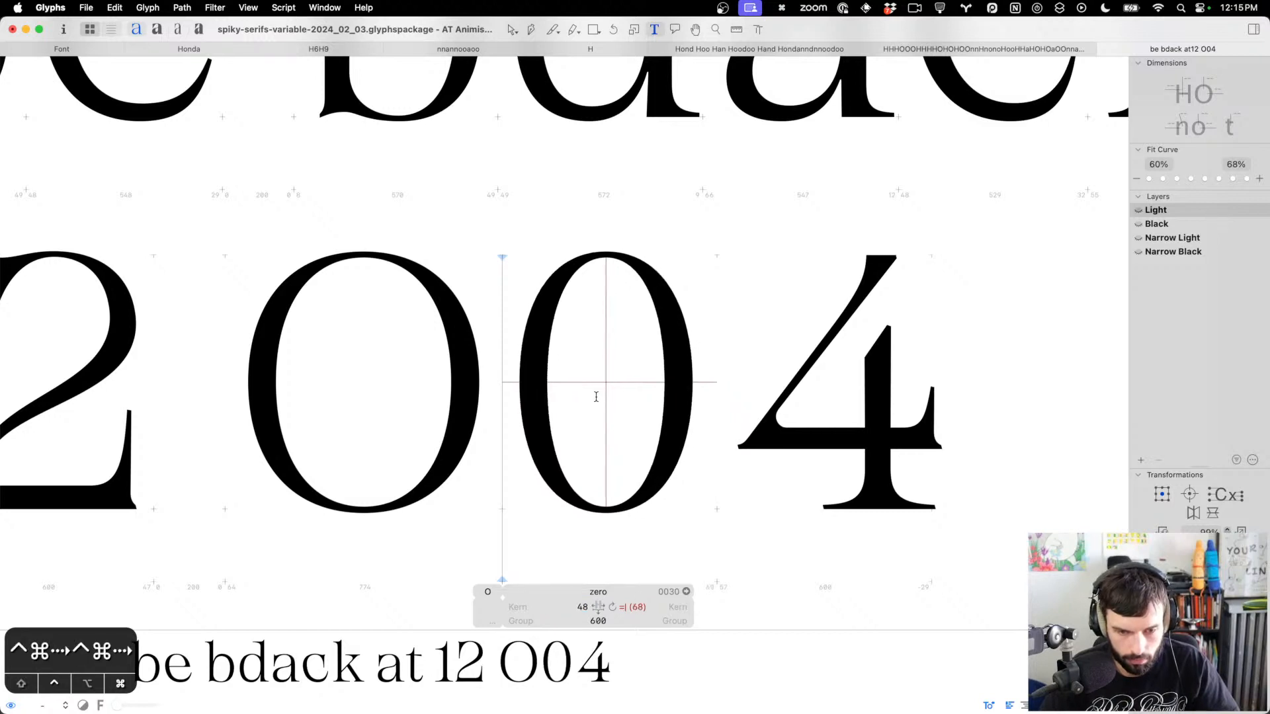
{"action": "key", "text": "ctrl+super+Right"}
{"action": "key", "text": "ctrl+super+Right"}
{"action": "key", "text": "ctrl+super+Right"}
{"action": "key", "text": "ctrl+super+Right"}
{"action": "key", "text": "ctrl+super+Right"}
{"action": "key", "text": "ctrl+super+Right"}
{"action": "key", "text": "ctrl+super+Right"}
{"action": "key", "text": "ctrl+super+Right"}
{"action": "key", "text": "ctrl+super+Right"}
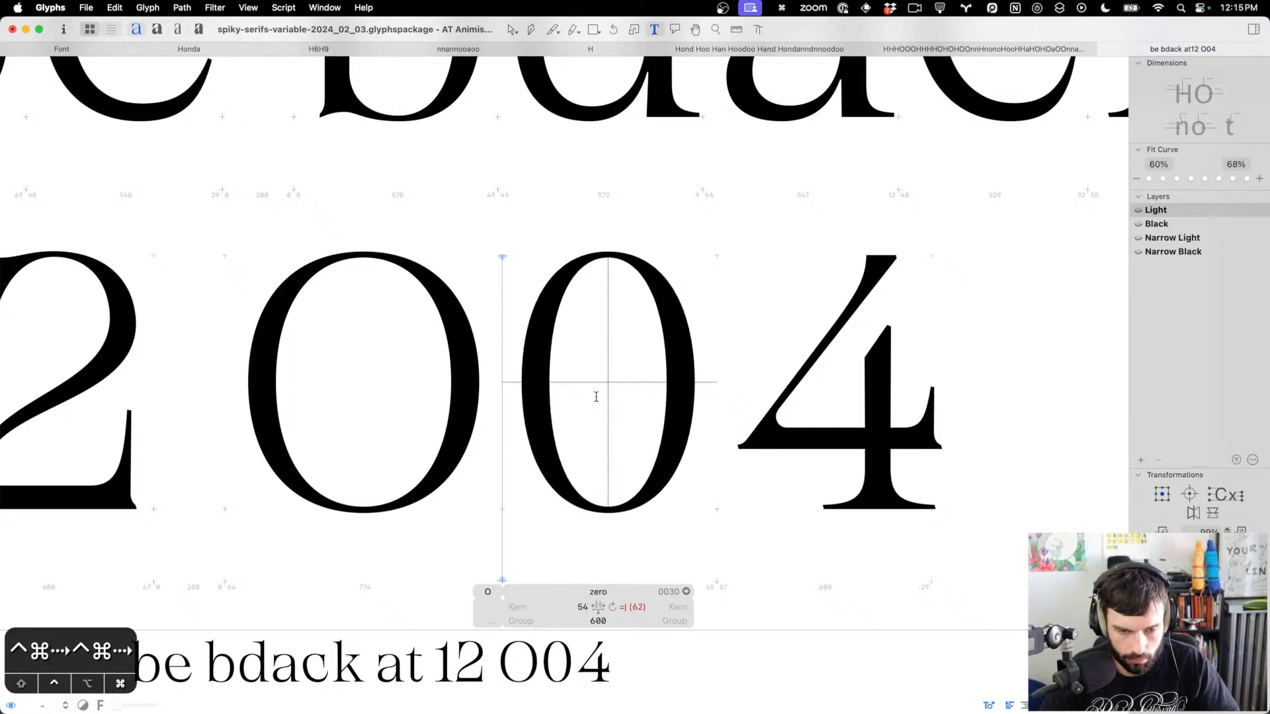
{"action": "key", "text": "ctrl+super+Right"}
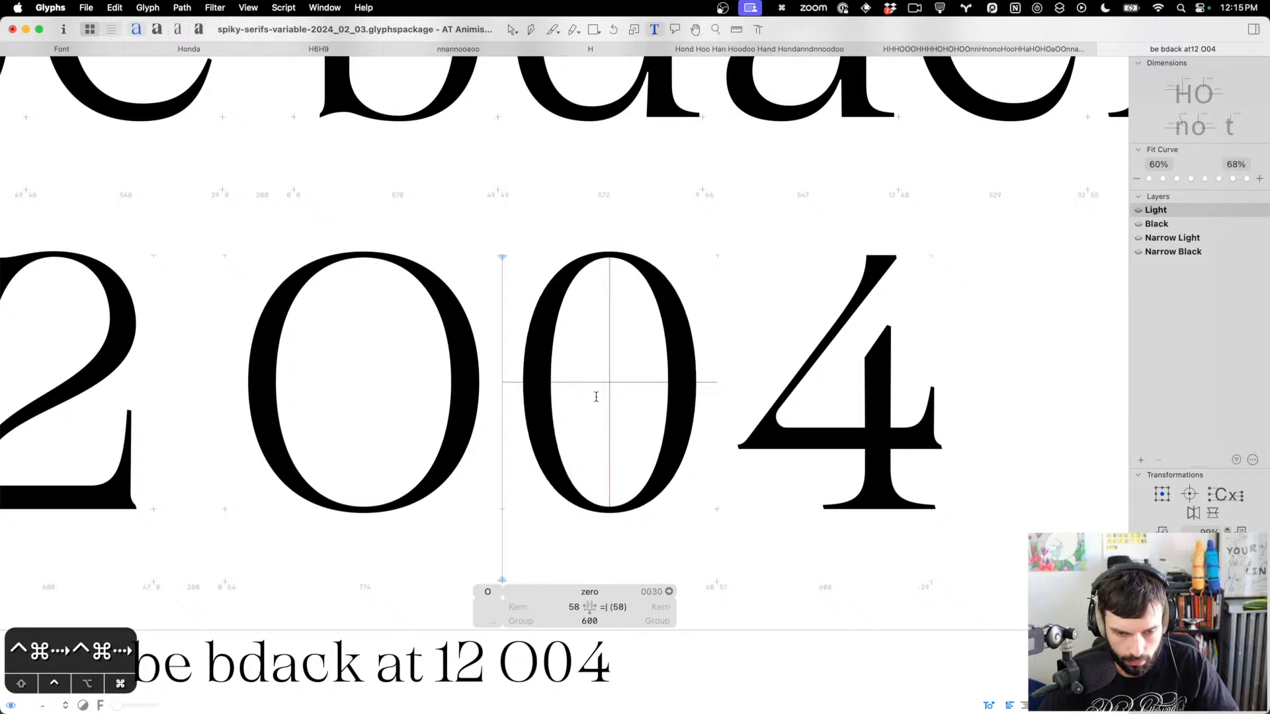
Remove the comparison capital O so the sample's second line reads 12 04
{"action": "type", "text": "t"}
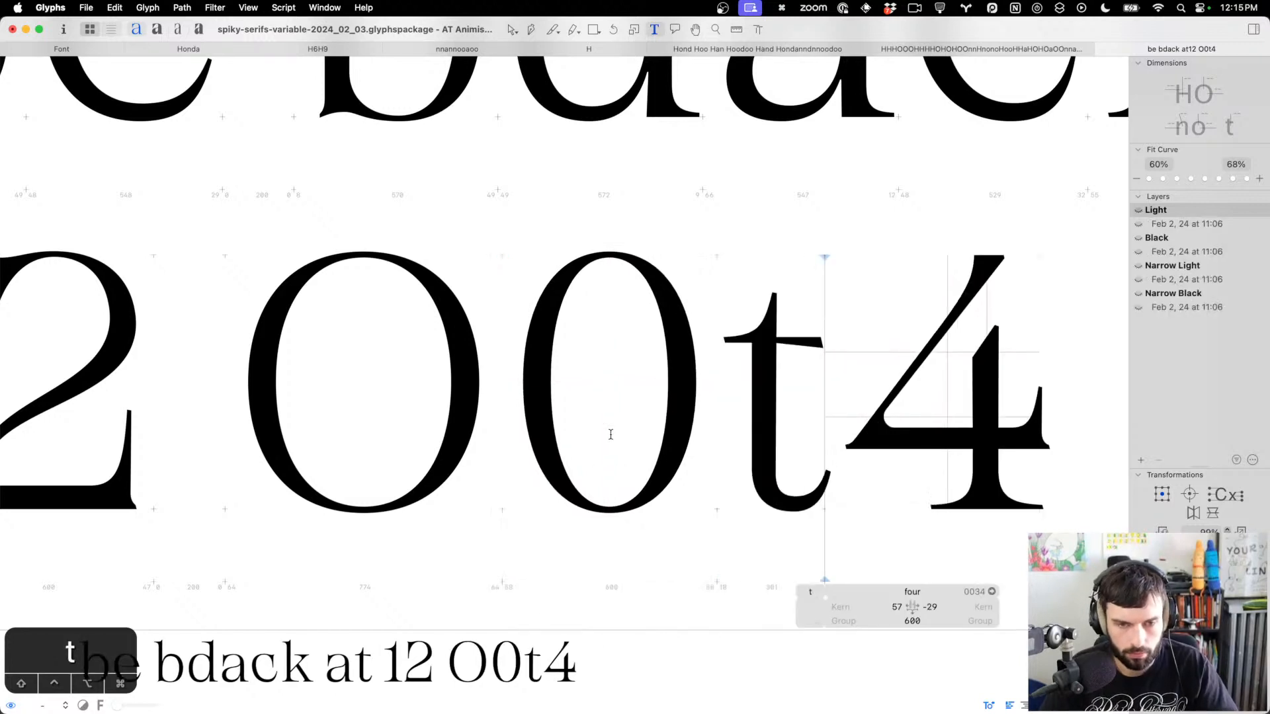
{"action": "scroll", "coordinate": [612, 463], "scroll_direction": "down", "scroll_amount": 5}
{"action": "key", "text": "BackSpace"}
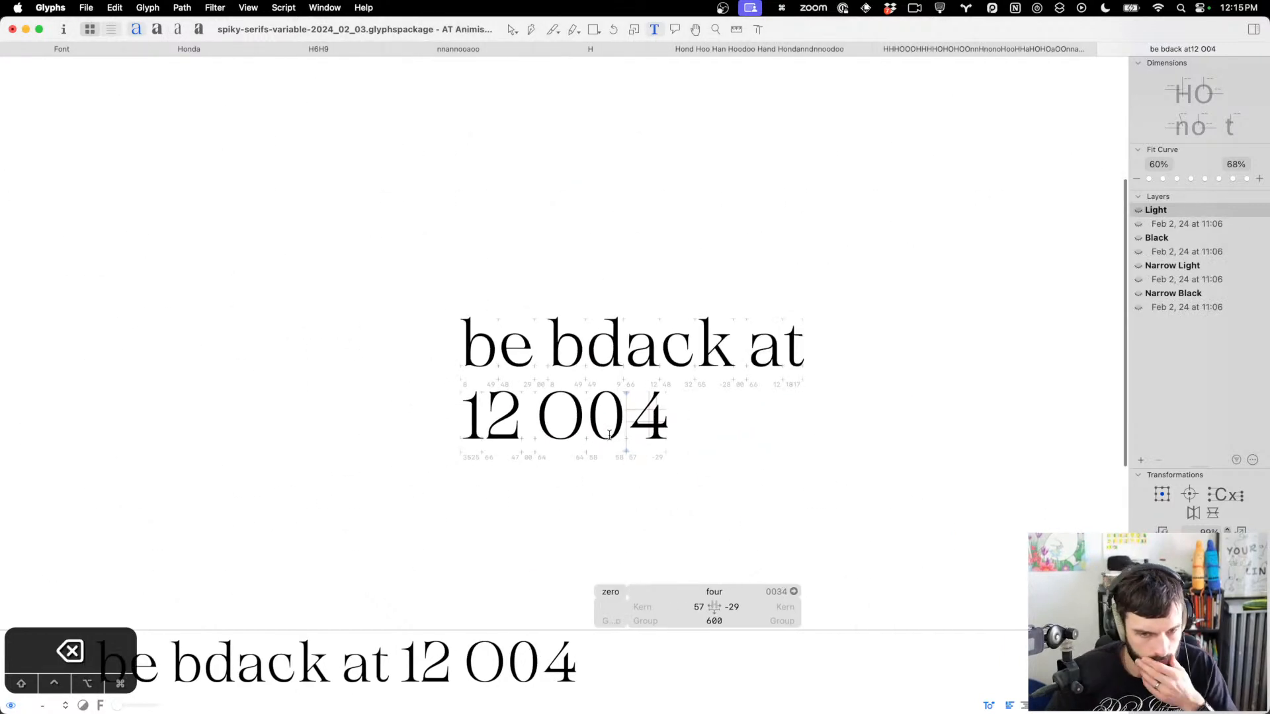
{"action": "key", "text": "BackSpace"}
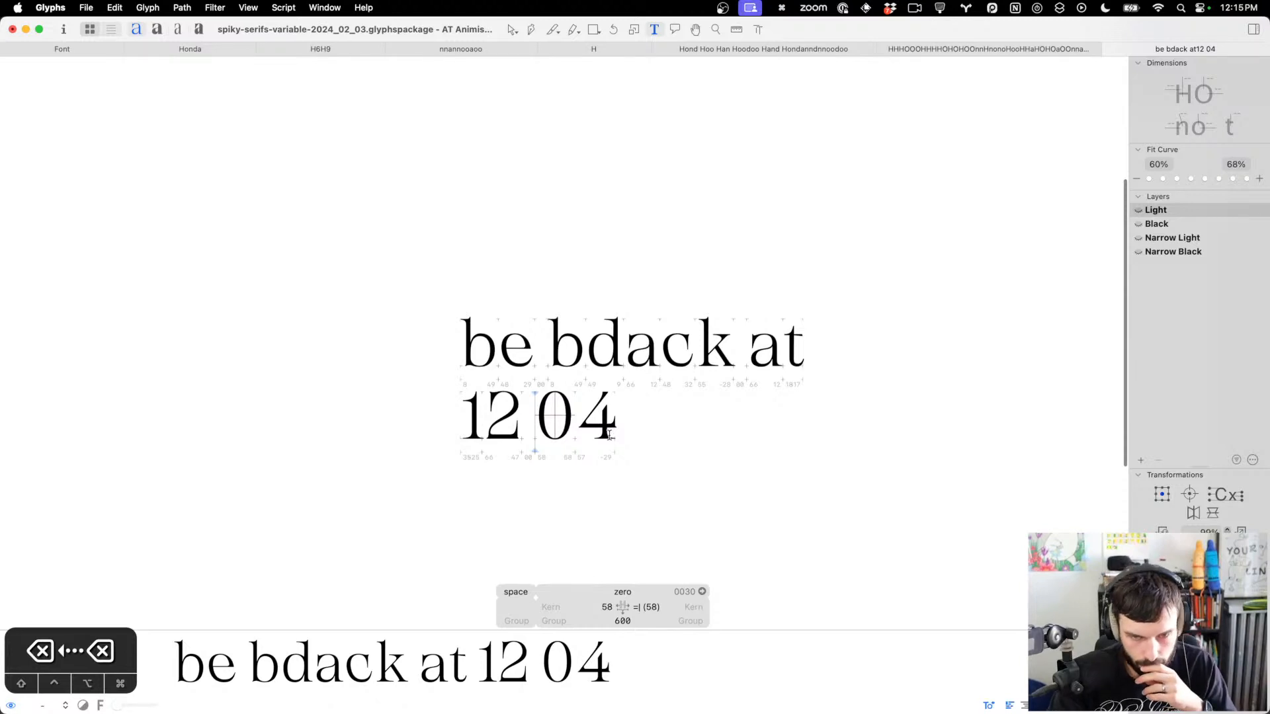
Insert a comparison o between the a and c of bdack and inspect the c's outline beside it
{"action": "scroll", "coordinate": [661, 329], "scroll_direction": "up", "scroll_amount": 5}
{"action": "left_click", "coordinate": [641, 364]}
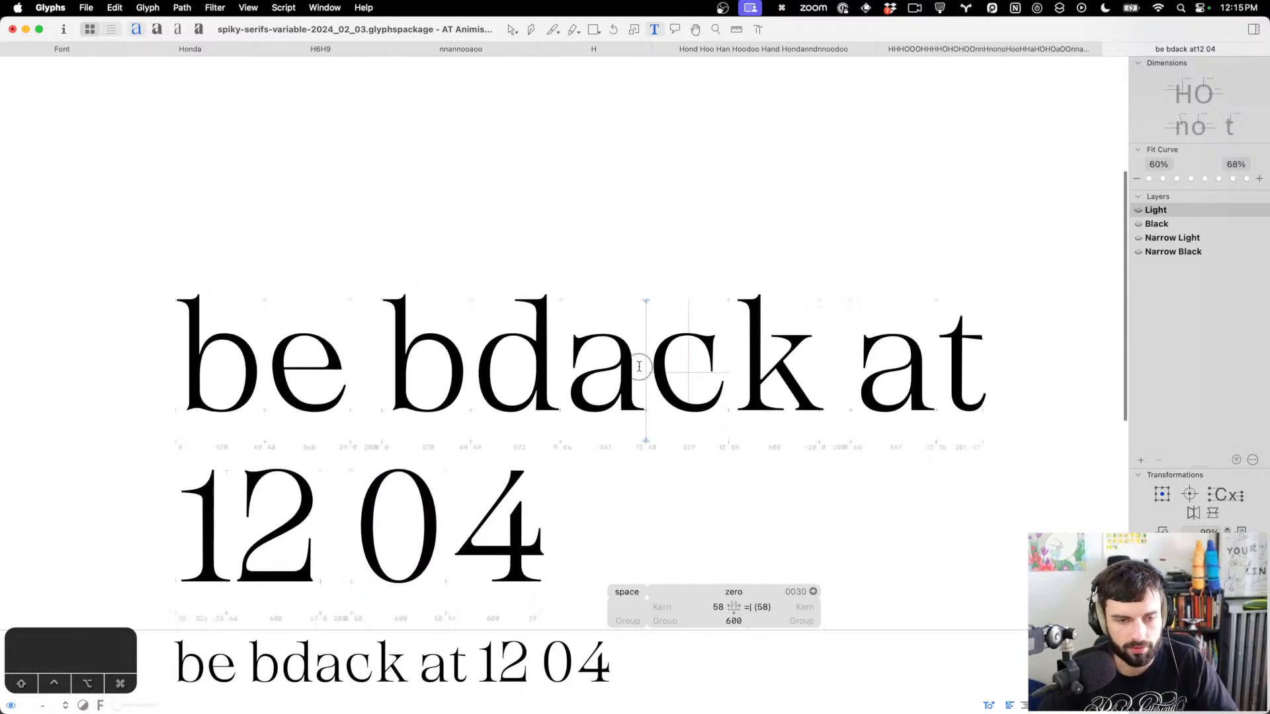
{"action": "type", "text": "o"}
{"action": "scroll", "coordinate": [730, 372], "scroll_direction": "up", "scroll_amount": 5}
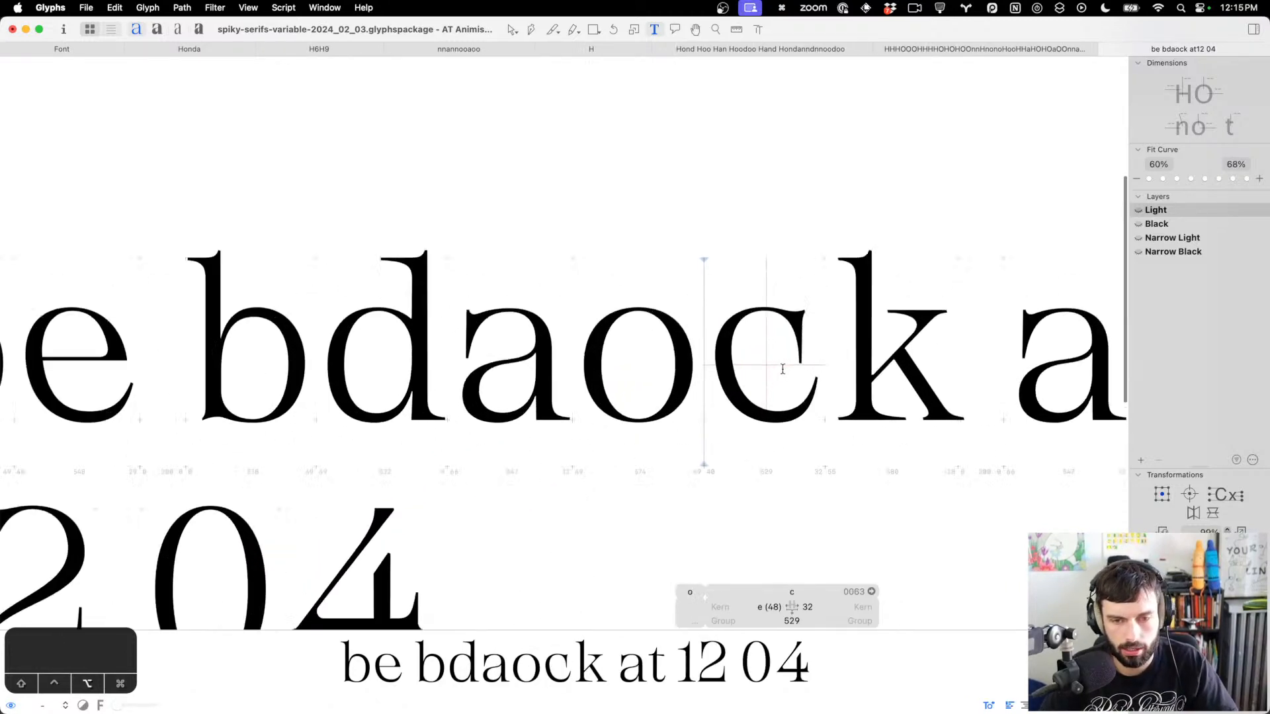
{"action": "key", "text": "Escape"}
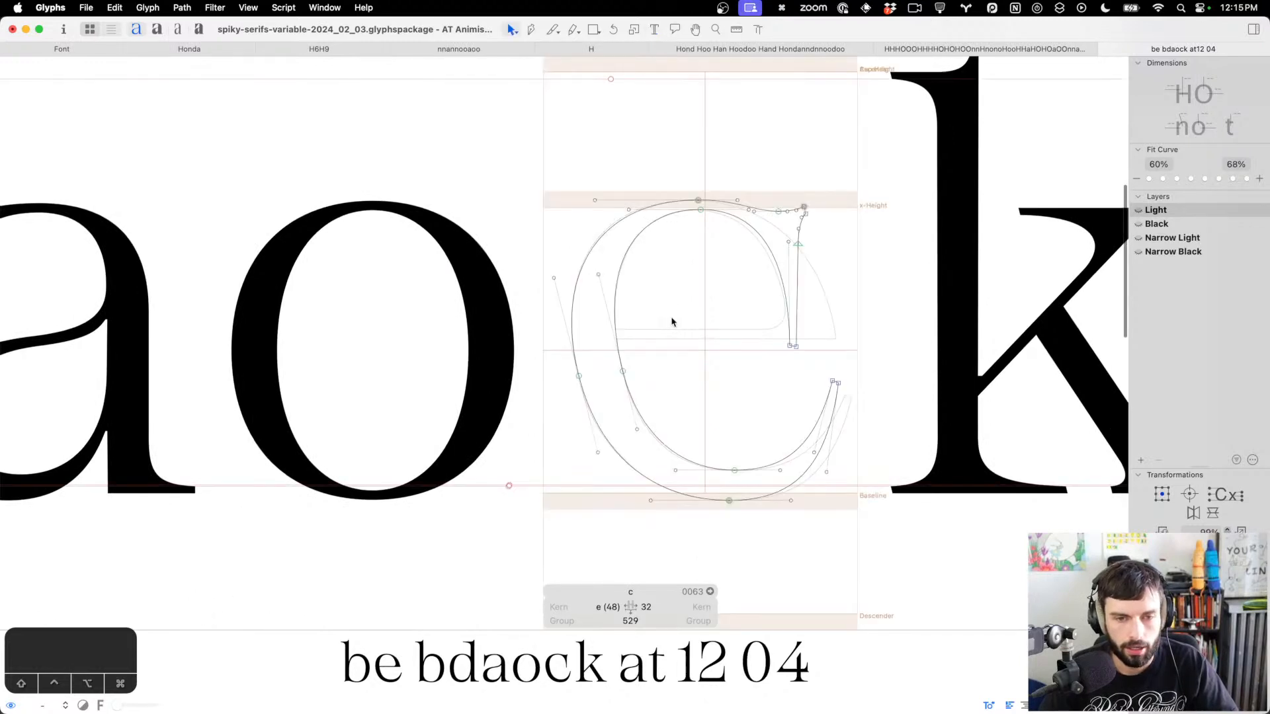
{"action": "key", "text": "t"}
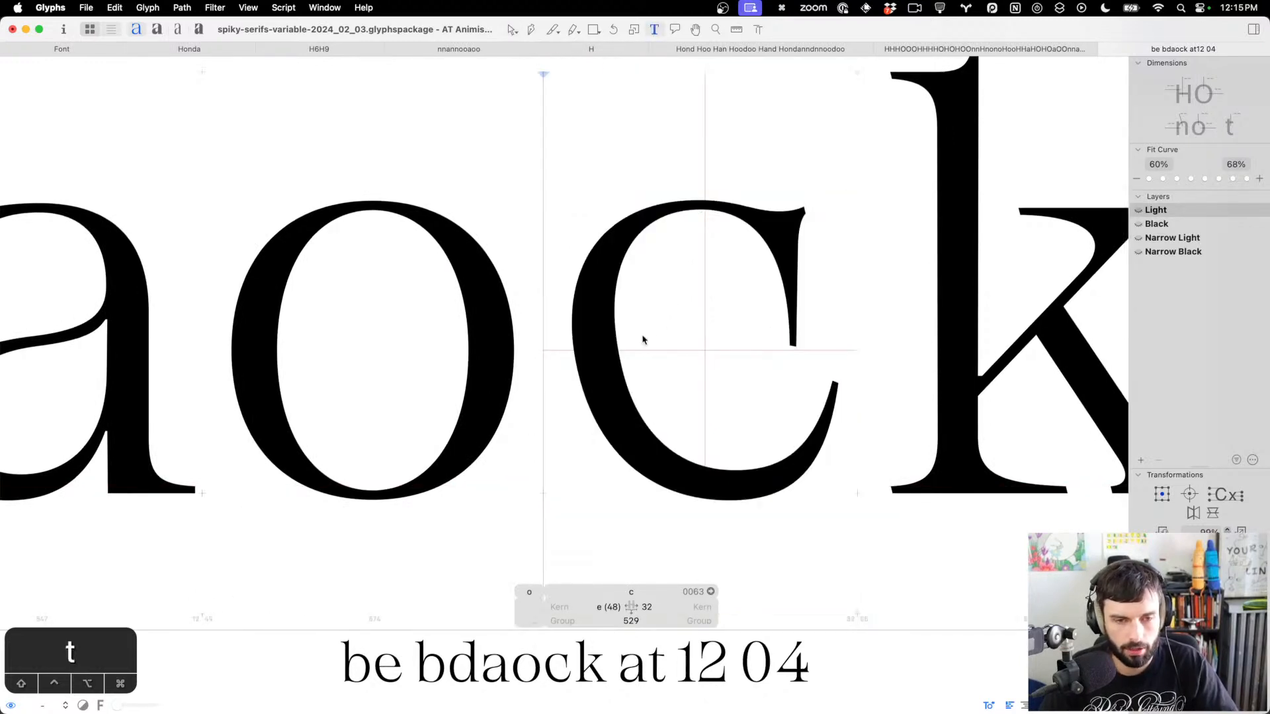
{"action": "key", "text": "Escape"}
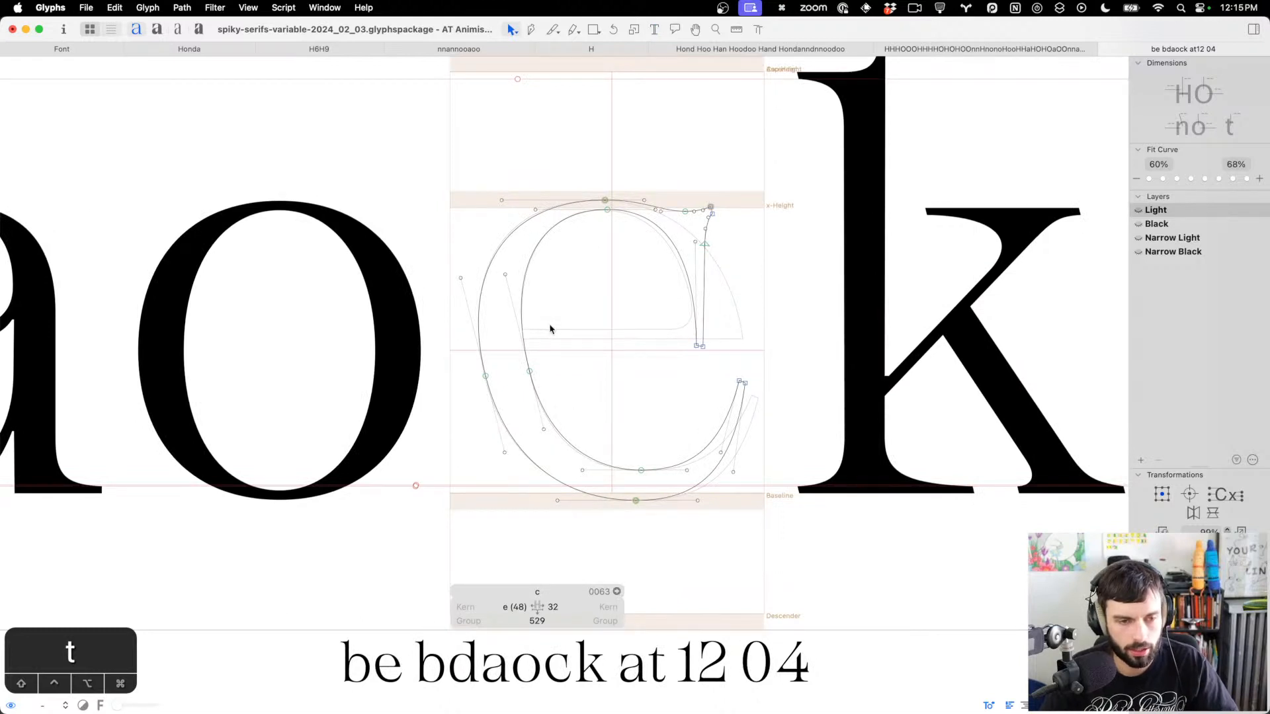
Open the lowercase o for editing and copy its entire outline
{"action": "double_click", "coordinate": [207, 304]}
{"action": "key", "text": "cmd+a"}
{"action": "key", "text": "cmd+c"}
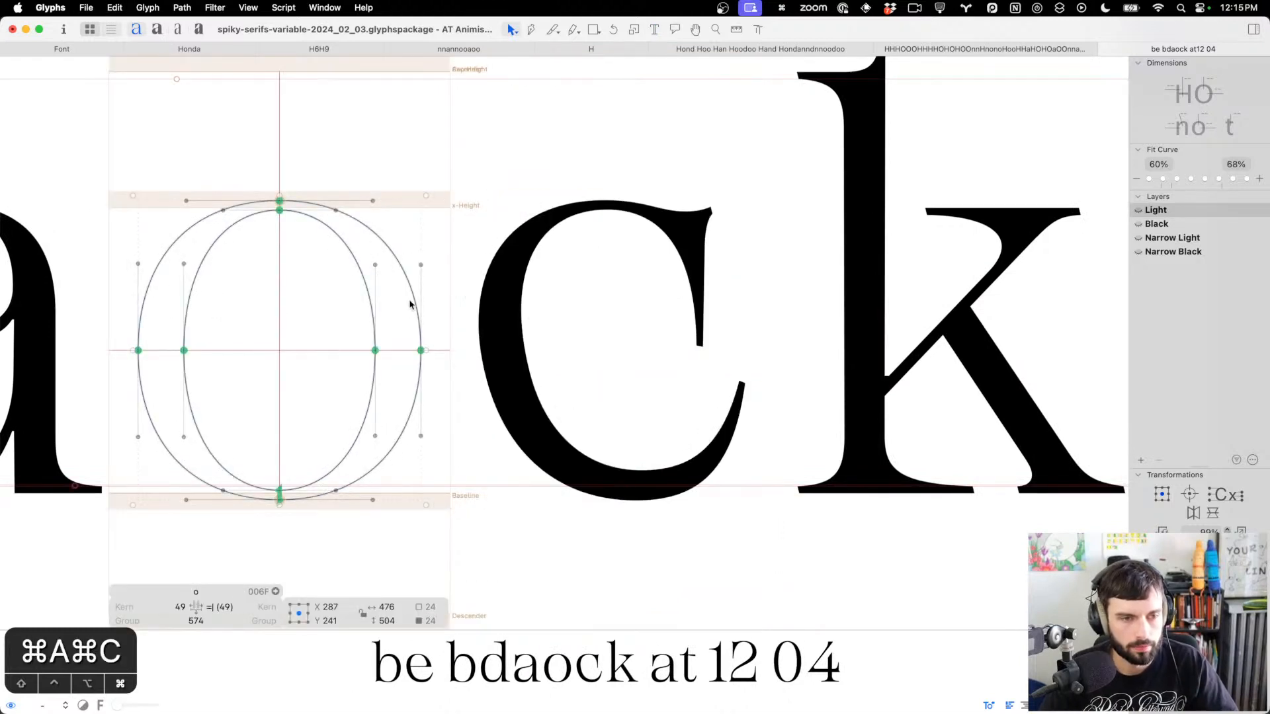
{"action": "left_click", "coordinate": [604, 321]}
{"action": "scroll", "coordinate": [503, 339], "scroll_direction": "left", "scroll_amount": 4}
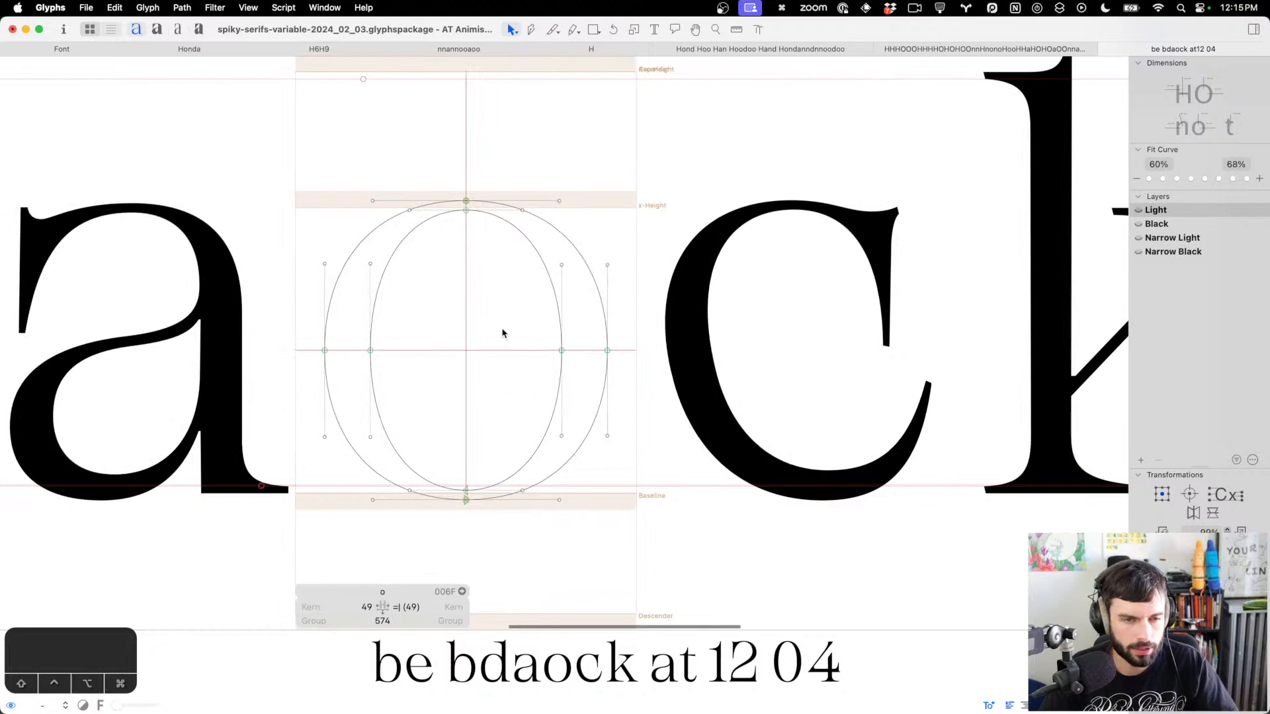
Nudge the upper and lower left handles of the o's counter left to X 192, keeping the curves proportional
{"action": "left_click_drag", "start_coordinate": [428, 182], "coordinate": [405, 517]}
{"action": "key", "text": "ctrl+alt+Left"}
{"action": "key", "text": "ctrl+alt+Left"}
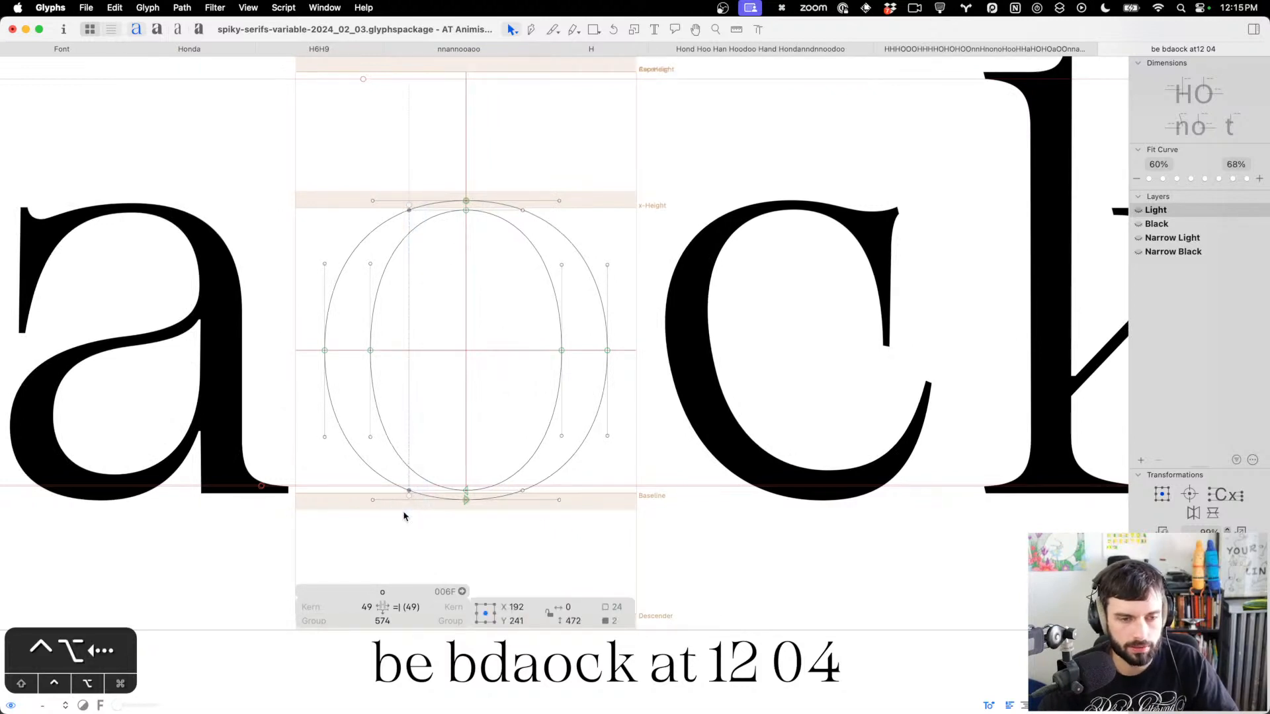
{"action": "key", "text": "t"}
{"action": "scroll", "coordinate": [445, 431], "scroll_direction": "down", "scroll_amount": 6}
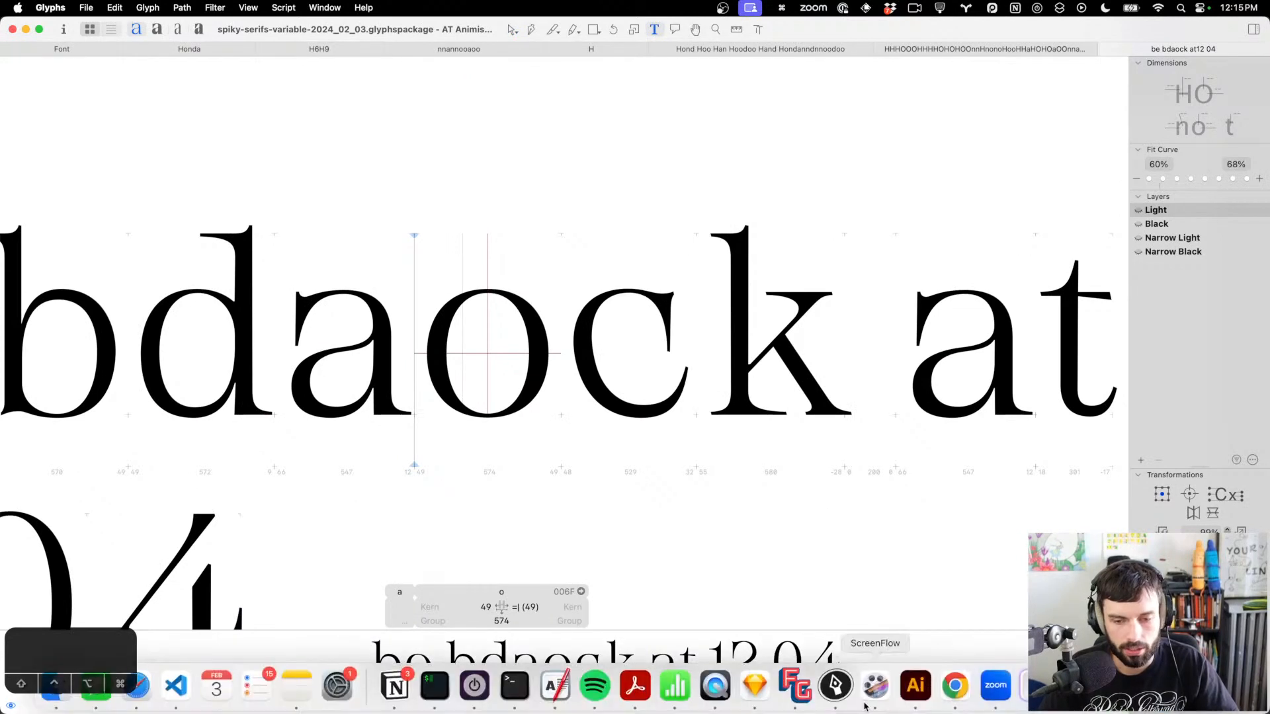
Switch to Adobe Illustrator and save the designspace-diagrams.ai document
{"action": "left_click", "coordinate": [916, 702]}
{"action": "scroll", "coordinate": [796, 529], "scroll_direction": "left", "scroll_amount": 10}
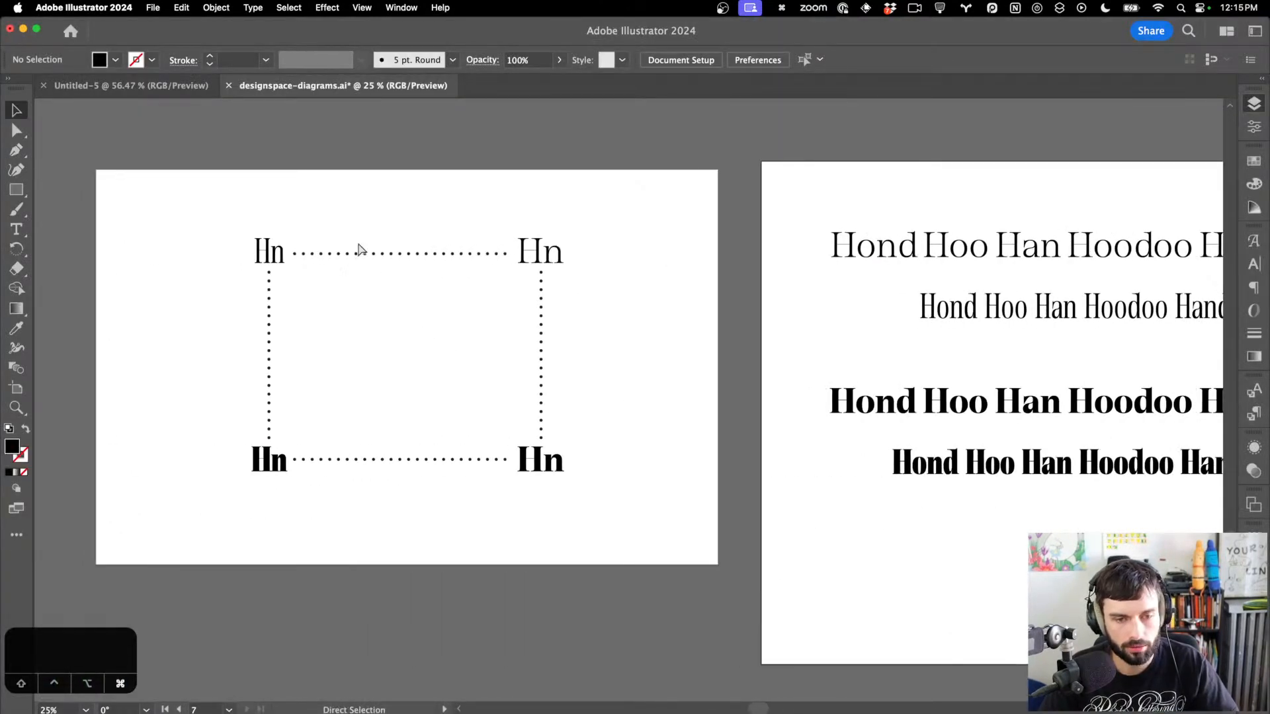
{"action": "key", "text": "super+s"}
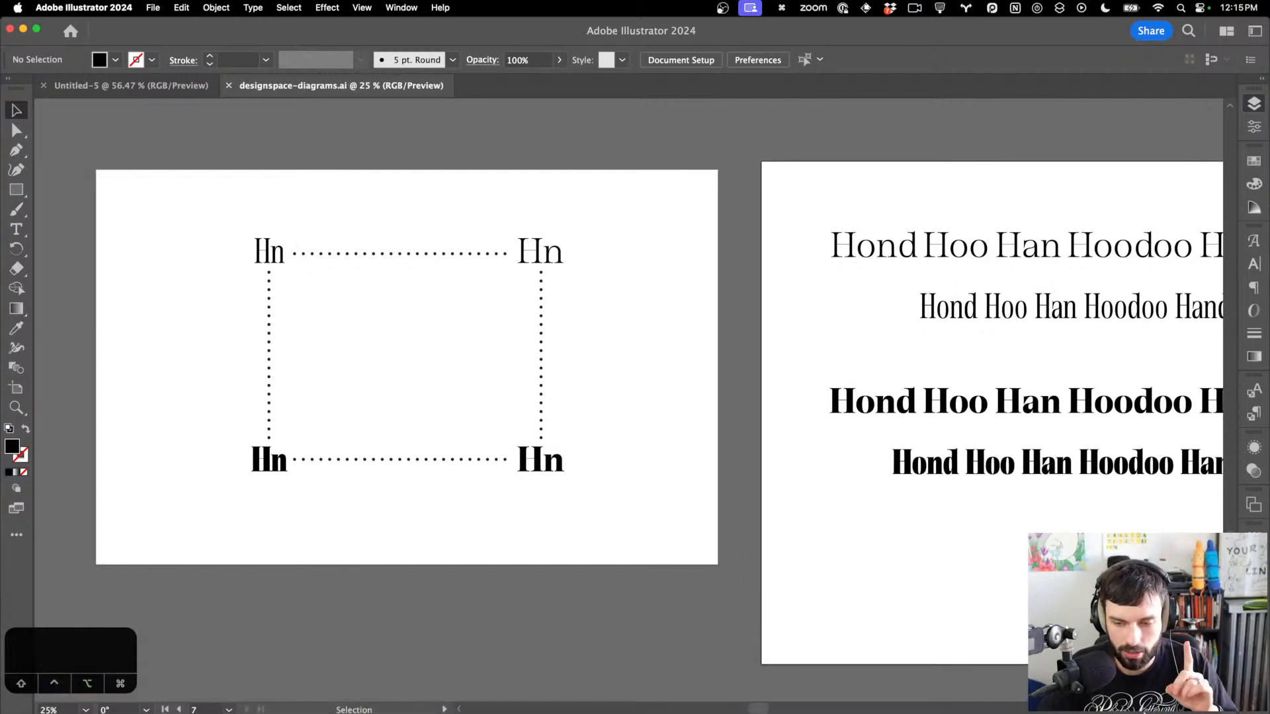
Return to Glyphs and save the spiky-serifs-variable font file
{"action": "left_click", "coordinate": [834, 688]}
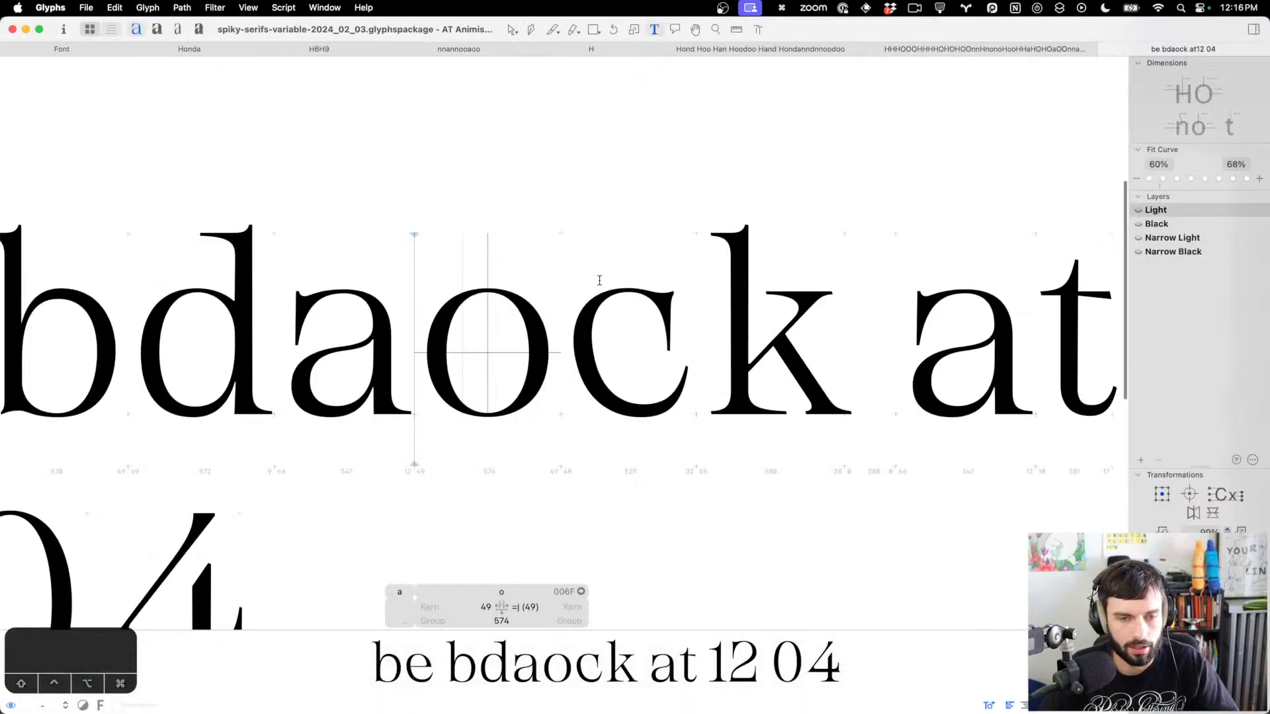
{"action": "scroll", "coordinate": [598, 281], "scroll_direction": "down", "scroll_amount": 5}
{"action": "key", "text": "super+s"}
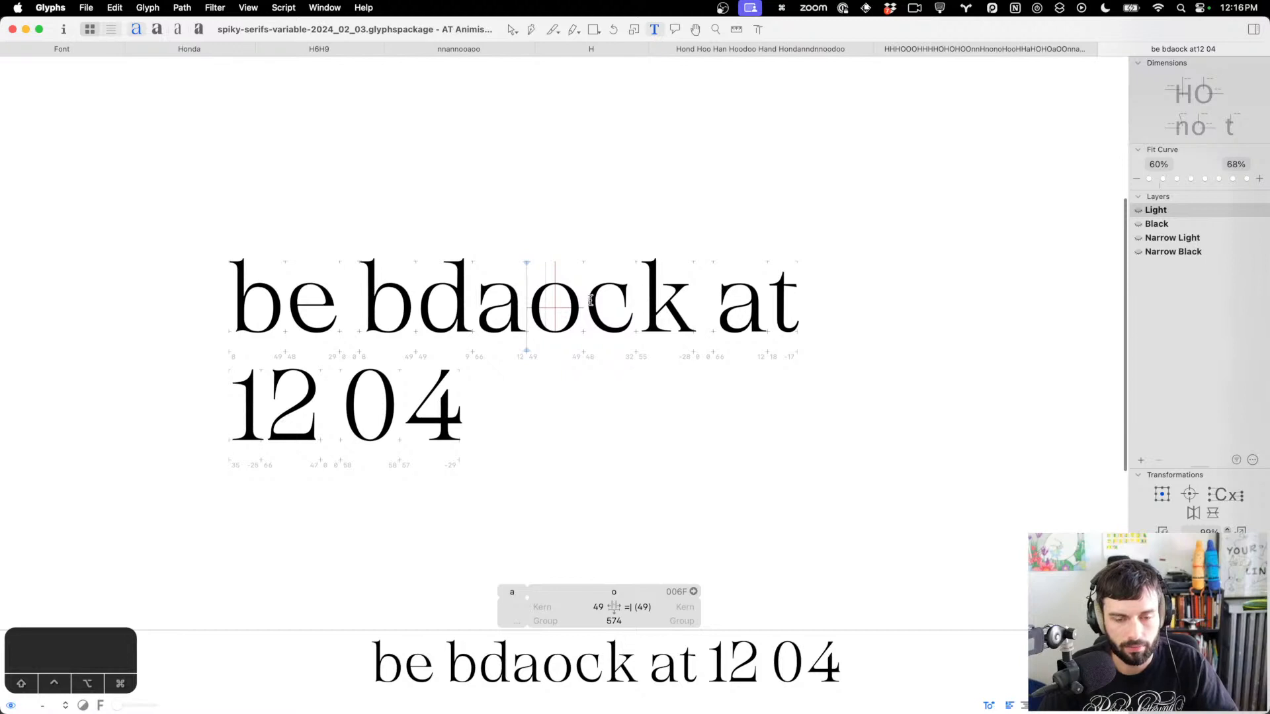
{"action": "scroll", "coordinate": [590, 301], "scroll_direction": "up", "scroll_amount": 2}
Open the font's info window, reposition it, and show the export settings of the Light instance
{"action": "key", "text": "super+i"}
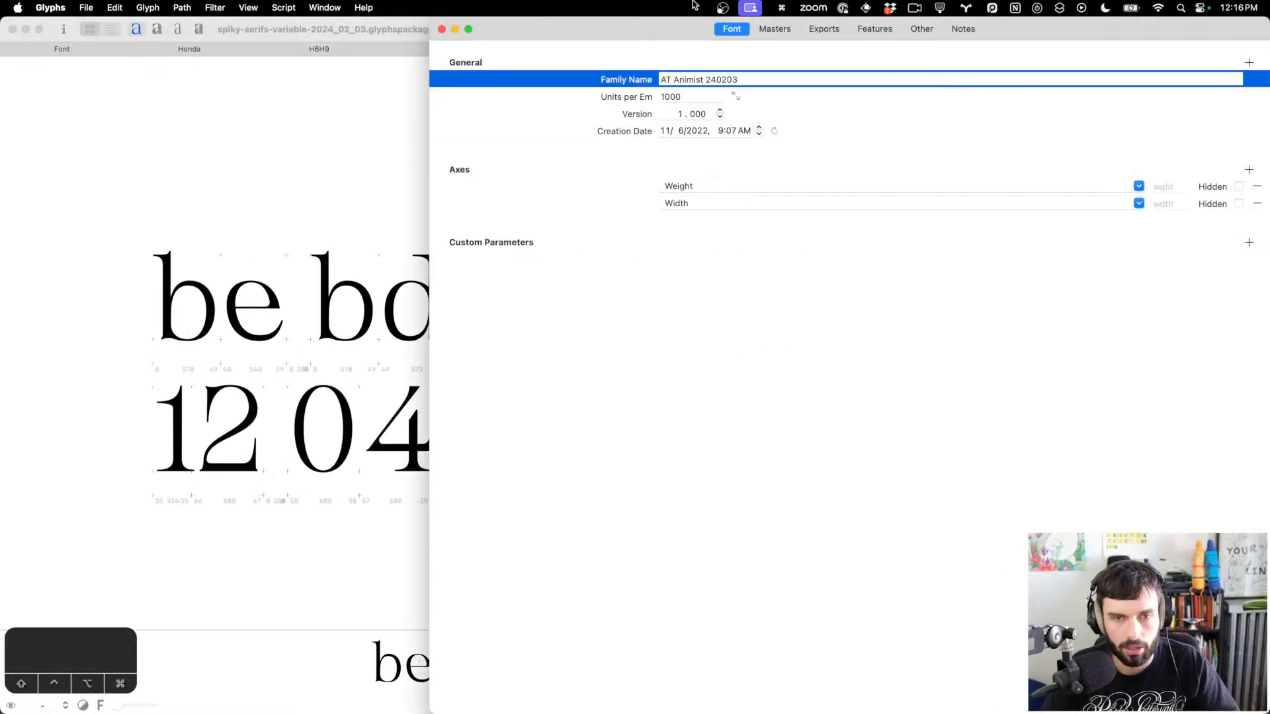
{"action": "left_click_drag", "start_coordinate": [627, 29], "coordinate": [352, 5]}
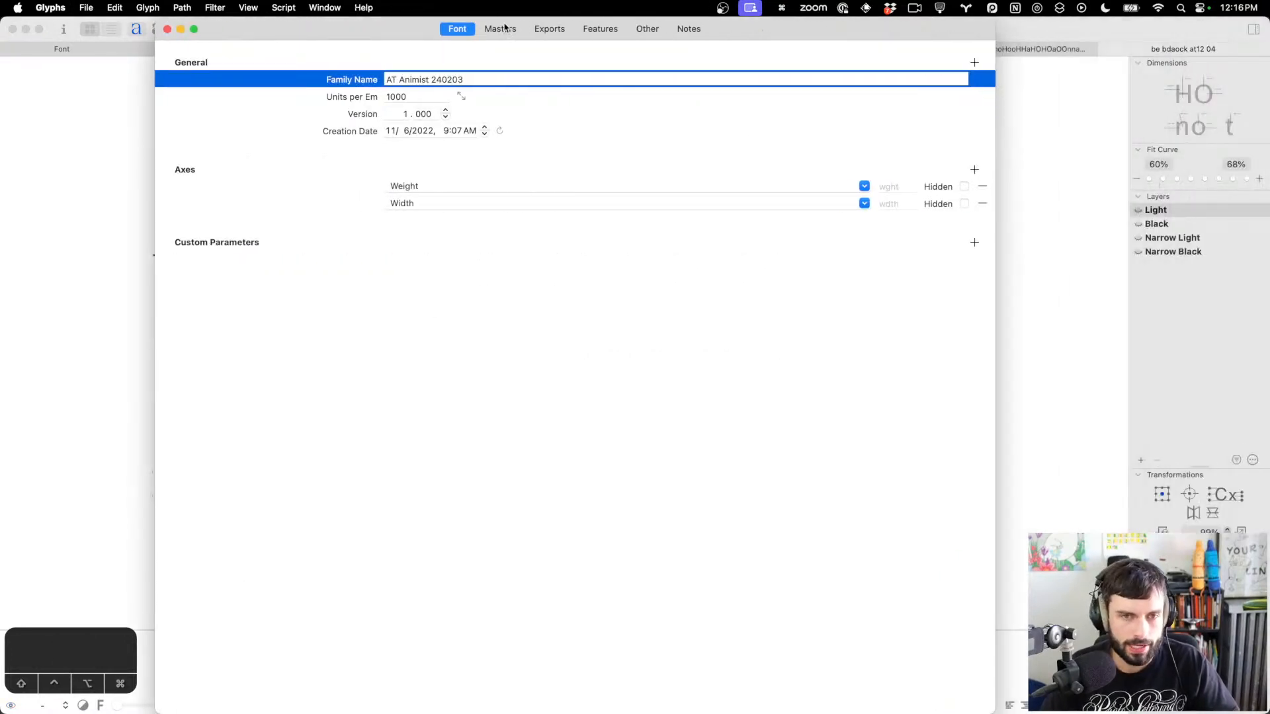
{"action": "left_click", "coordinate": [595, 31]}
{"action": "left_click", "coordinate": [559, 32]}
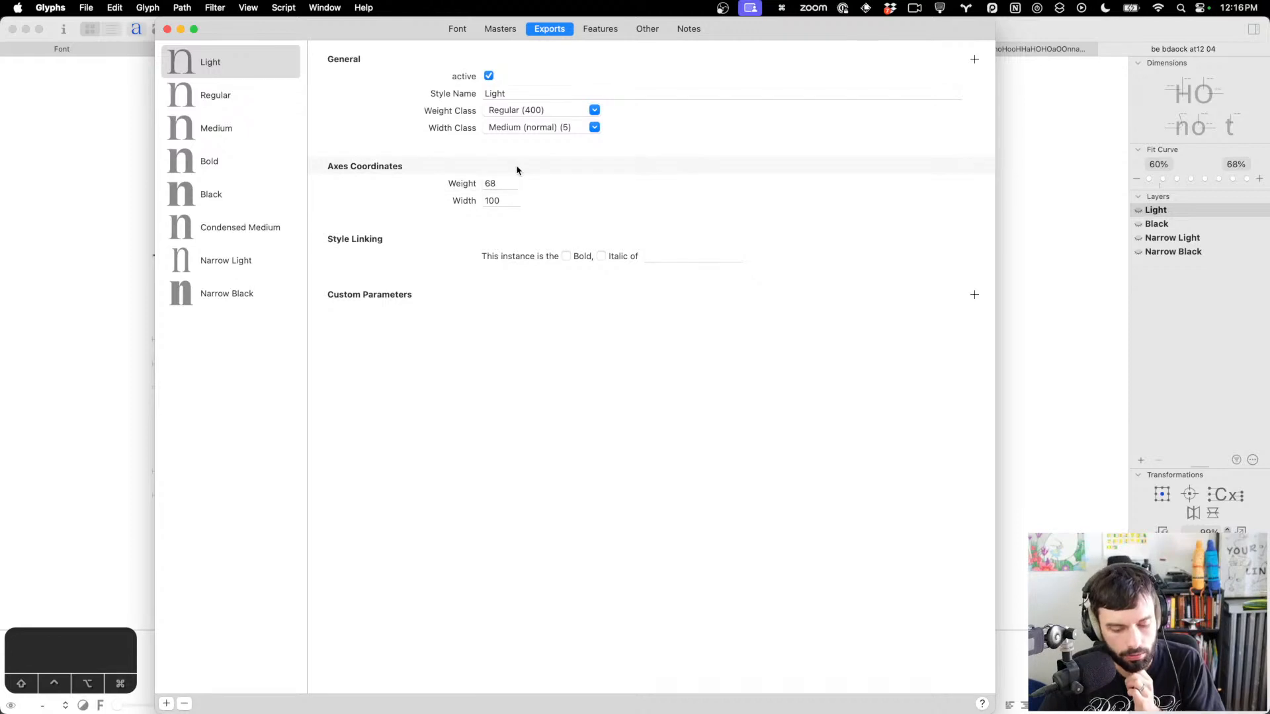
Switch to Safari and search the web for microsoft opentype variable axes
{"action": "mouse_move", "coordinate": [516, 708]}
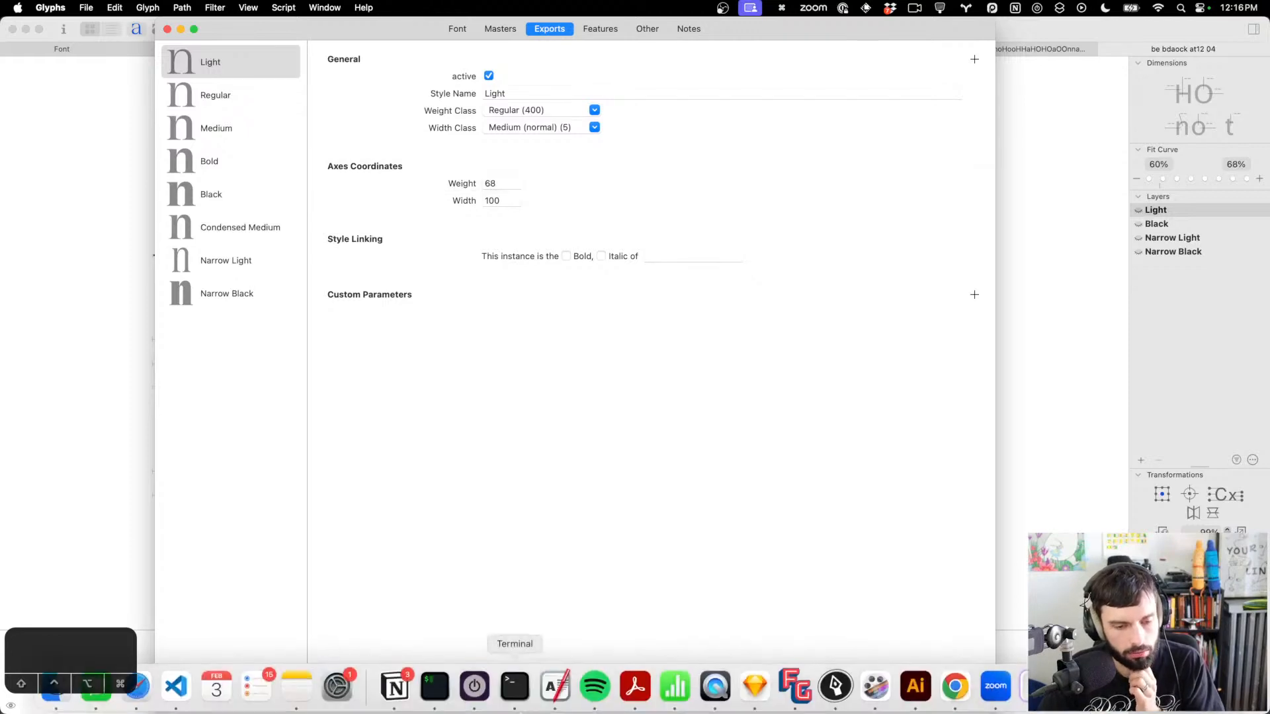
{"action": "left_click", "coordinate": [139, 691]}
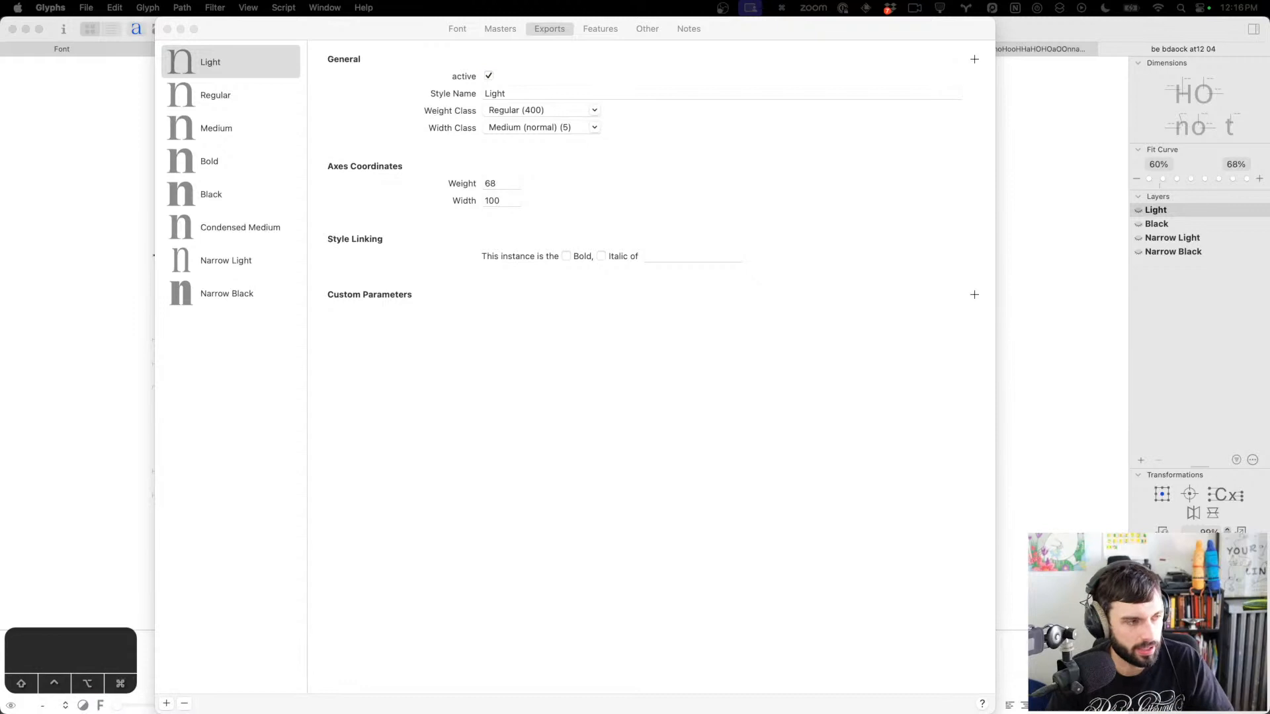
{"action": "type", "text": "microsoft"}
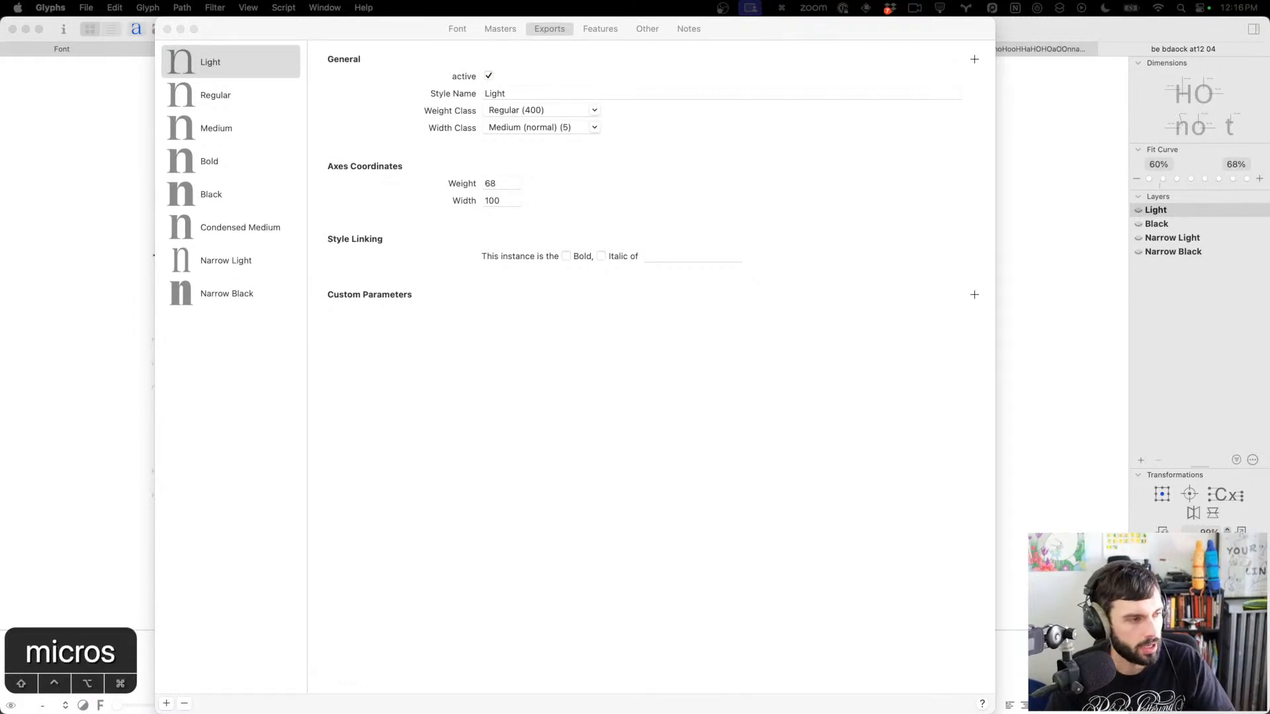
{"action": "type", "text": " opentype"}
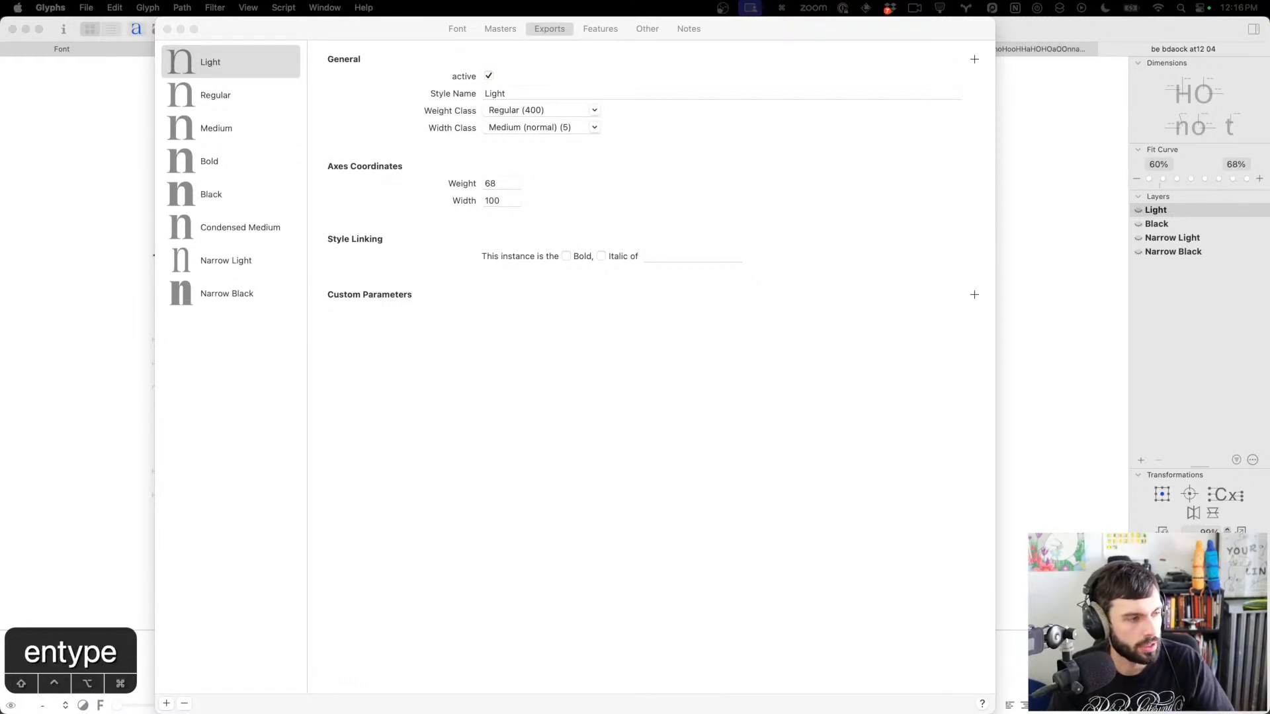
{"action": "type", "text": " variable axes"}
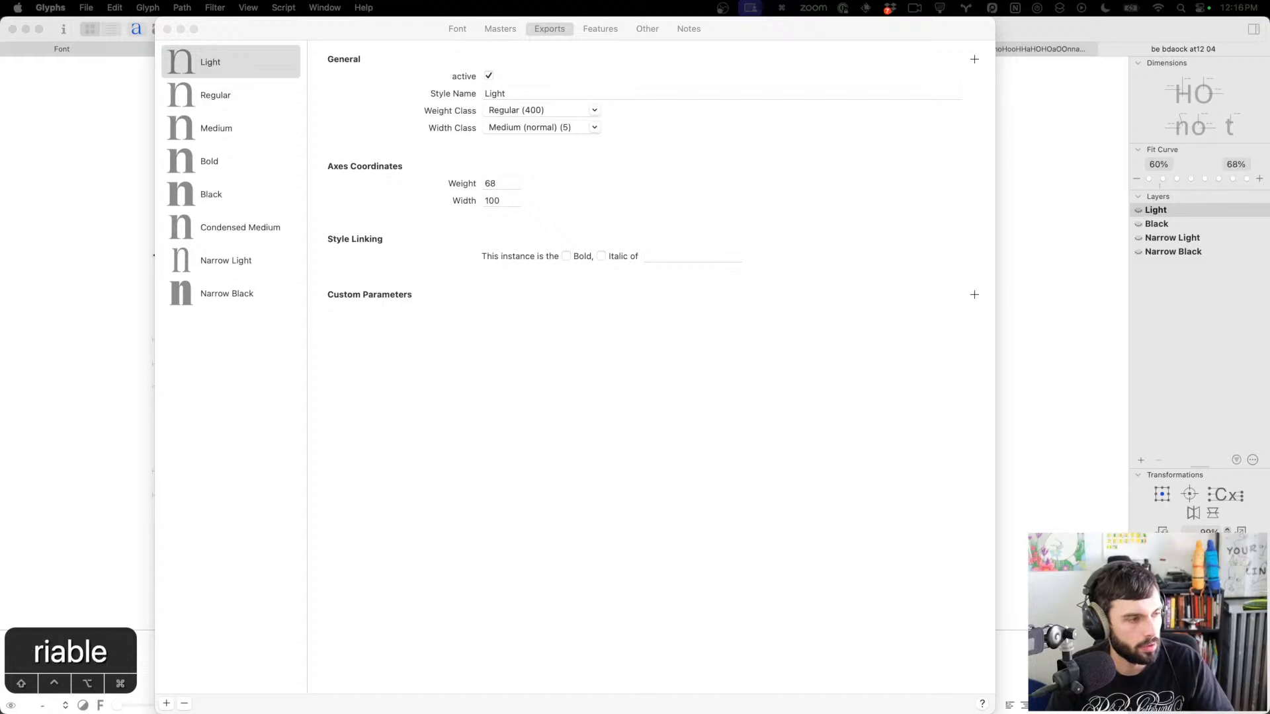
{"action": "key", "text": "Return"}
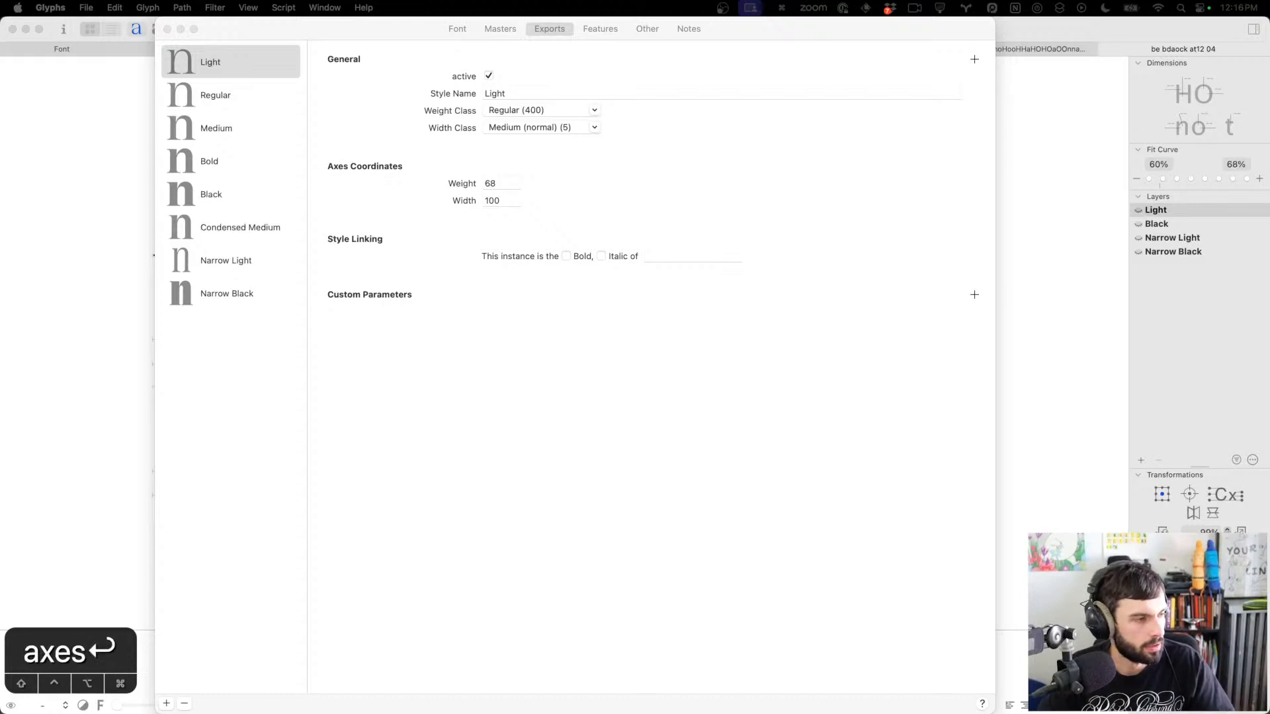
{"action": "left_click_drag", "start_coordinate": [0, 69], "coordinate": [869, 3]}
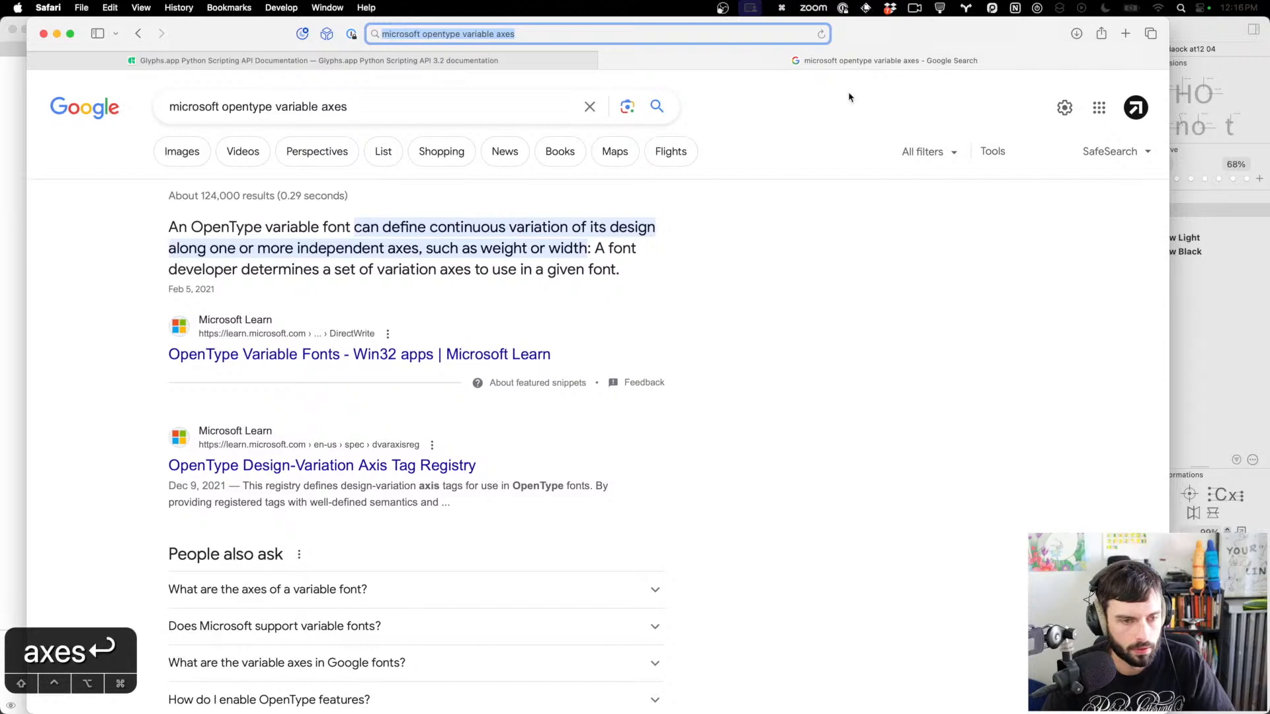
Open Microsoft's OpenType Design-Variation Axis Tag Registry and go to its wght axis page
{"action": "left_click", "coordinate": [427, 475]}
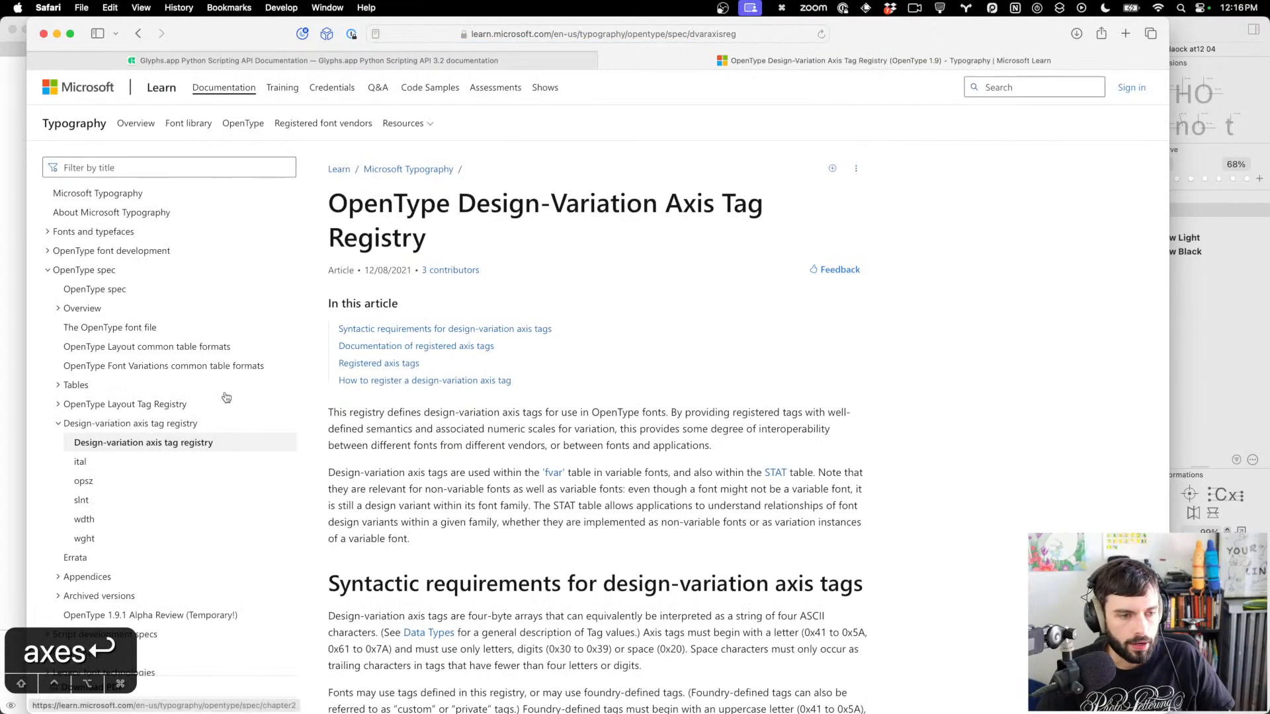
{"action": "scroll", "coordinate": [218, 402], "scroll_direction": "down", "scroll_amount": 1}
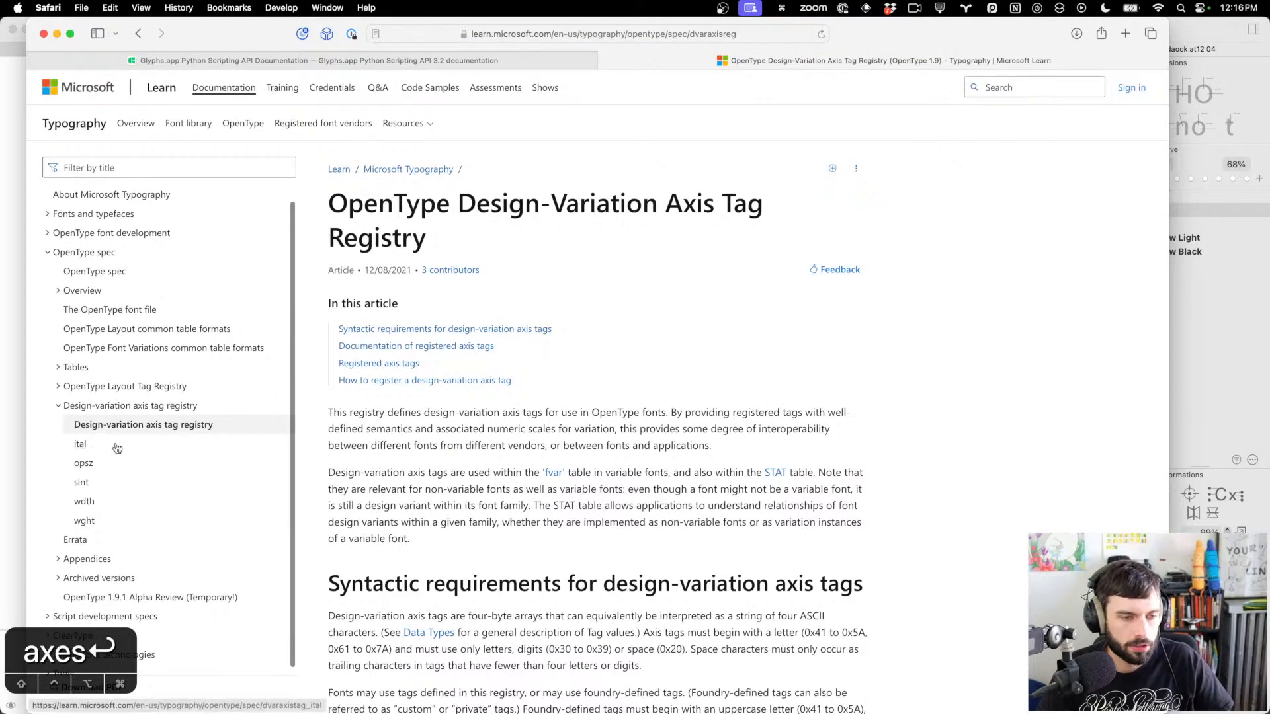
{"action": "left_click", "coordinate": [101, 520]}
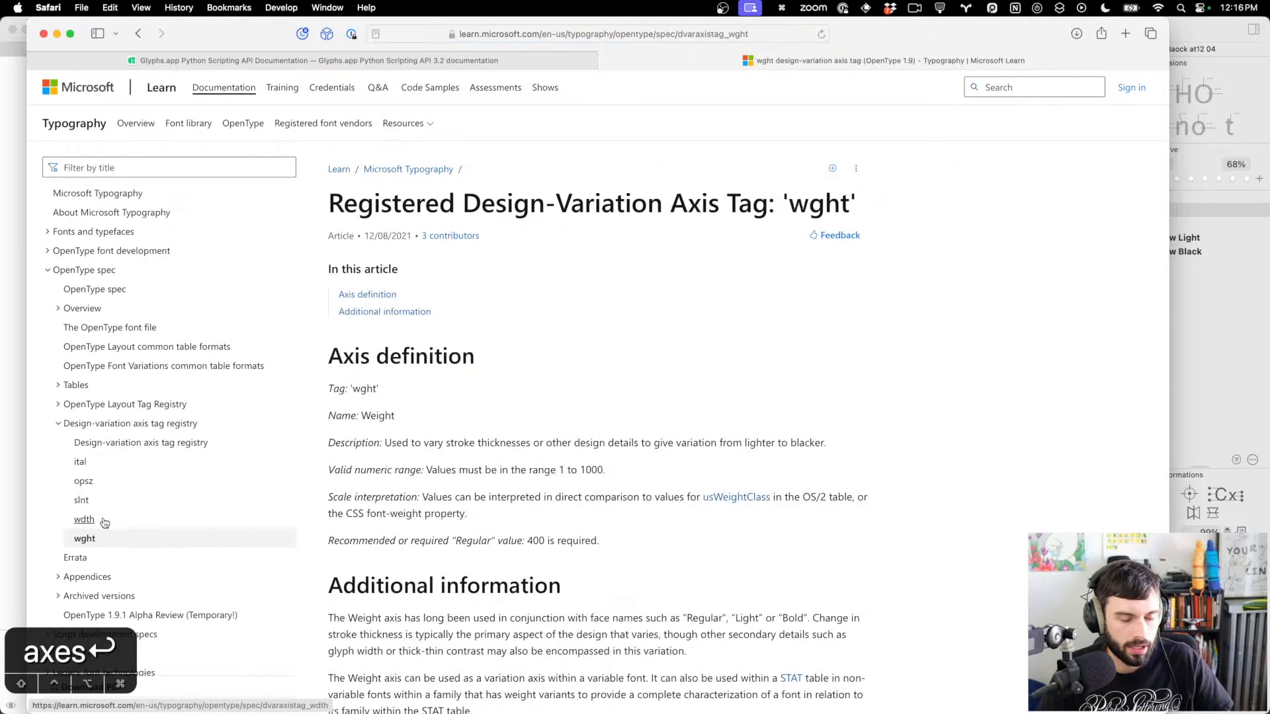
Read the wght axis definition, highlighting the valid numeric range and the scale interpretation
{"action": "scroll", "coordinate": [605, 373], "scroll_direction": "down", "scroll_amount": 5}
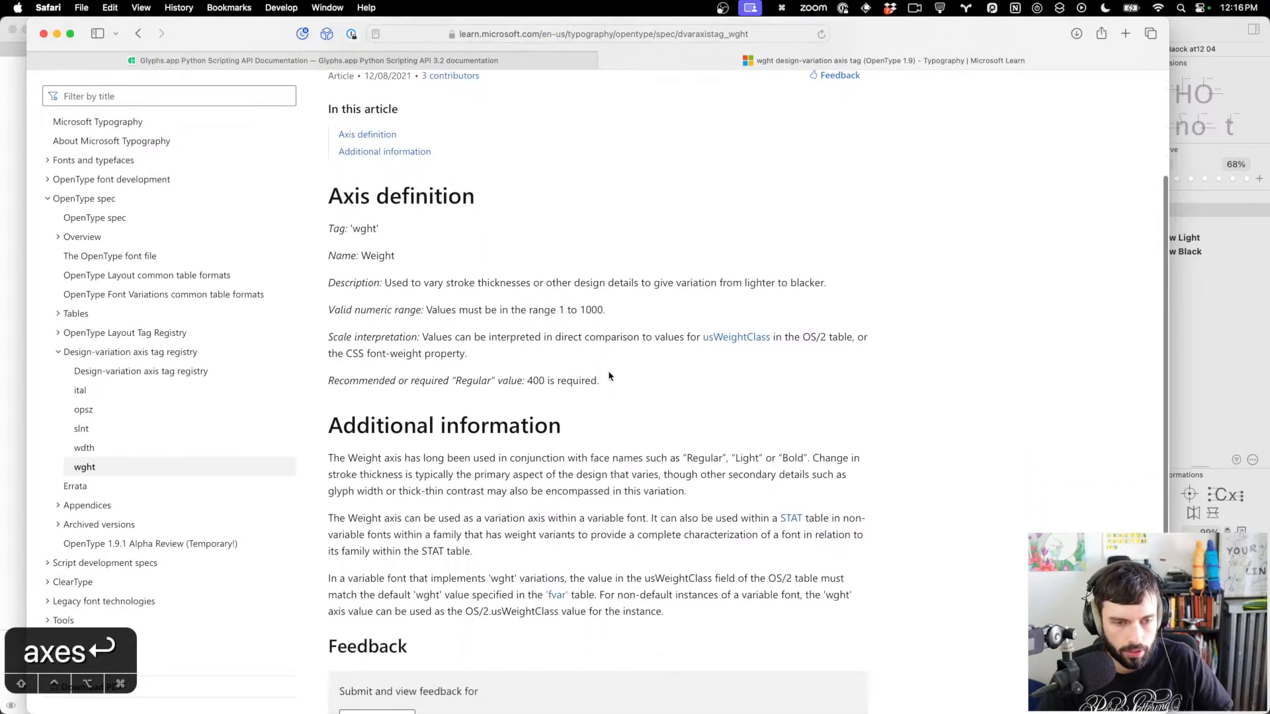
{"action": "left_click_drag", "start_coordinate": [623, 311], "coordinate": [317, 309]}
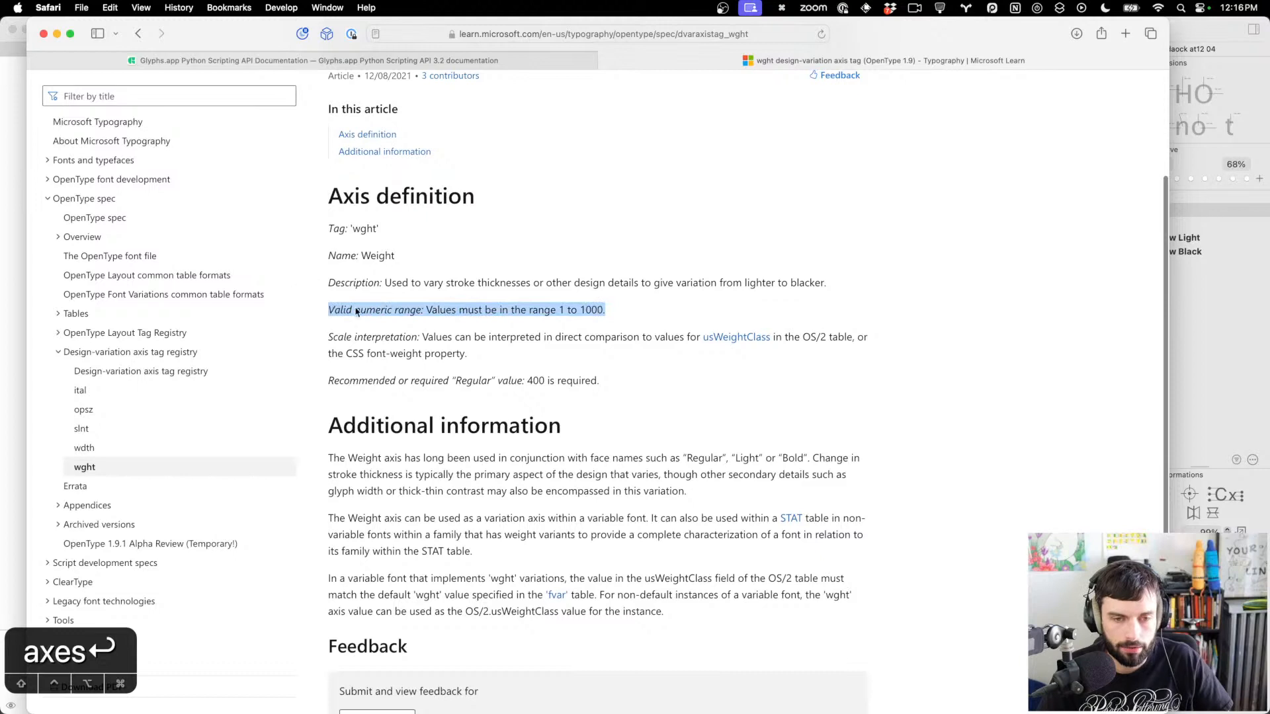
{"action": "scroll", "coordinate": [633, 328], "scroll_direction": "down", "scroll_amount": 2}
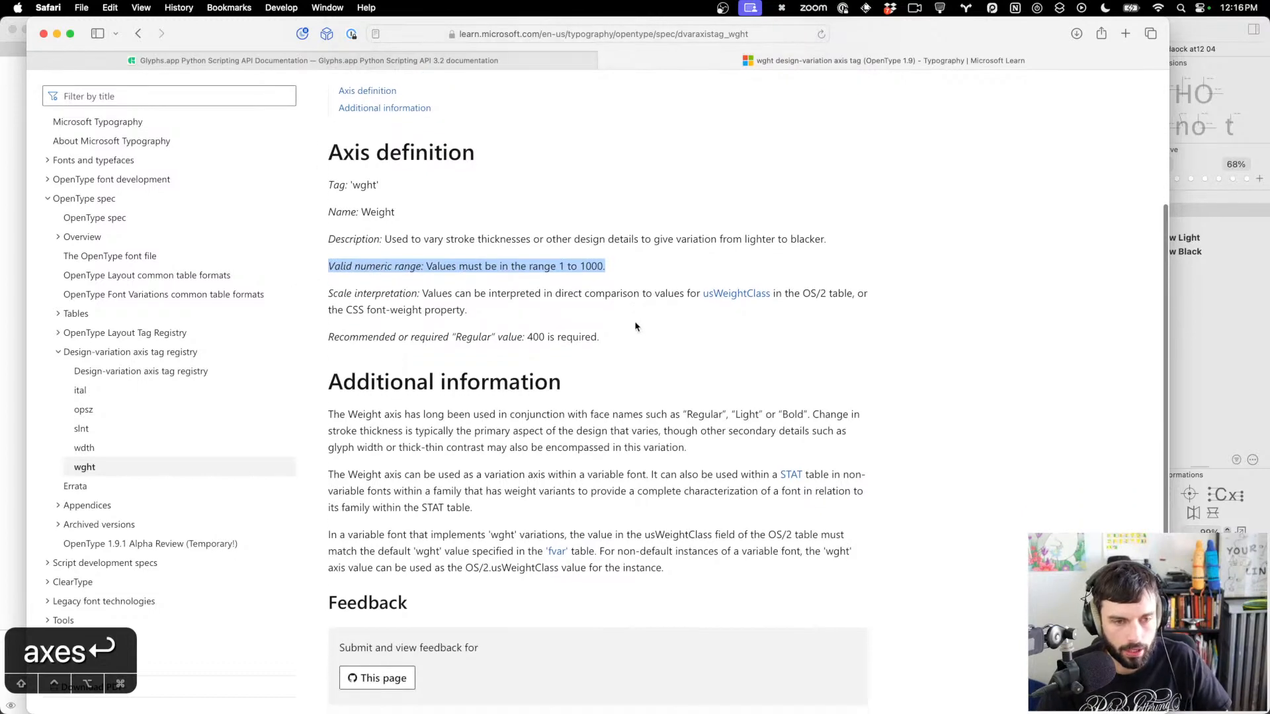
{"action": "left_click_drag", "start_coordinate": [469, 311], "coordinate": [318, 295]}
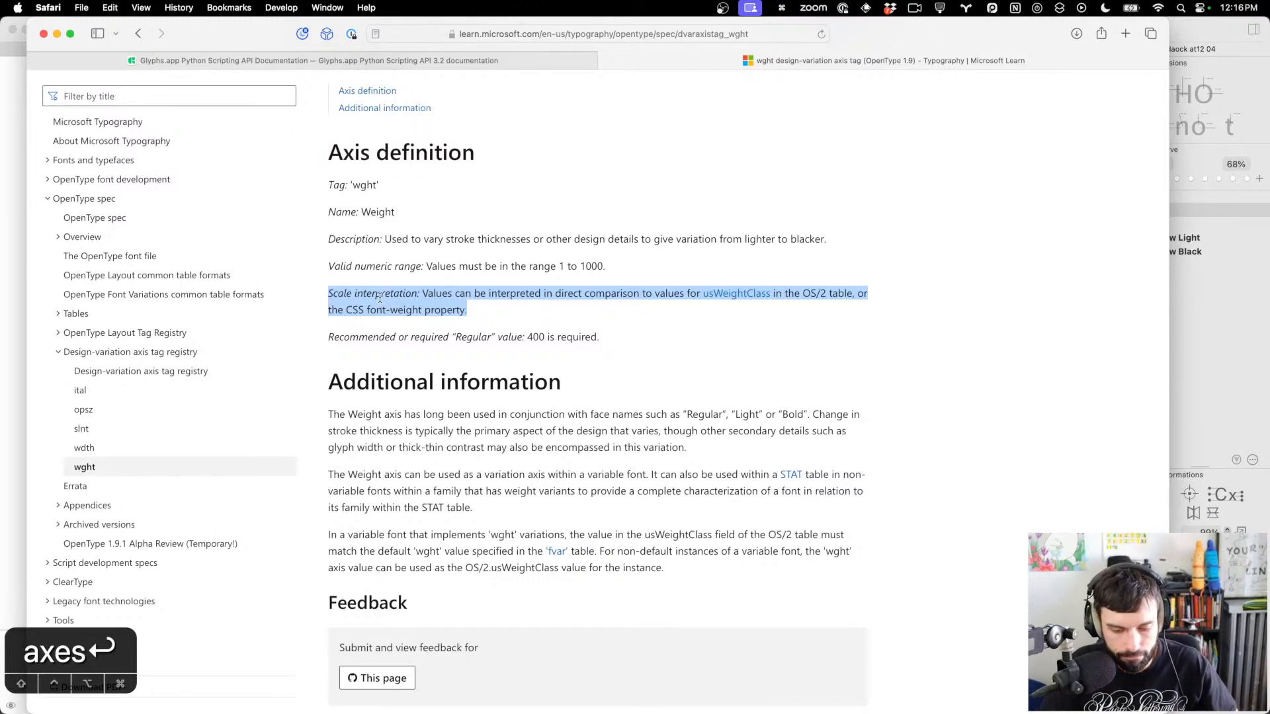
{"action": "left_click_drag", "start_coordinate": [467, 310], "coordinate": [304, 290]}
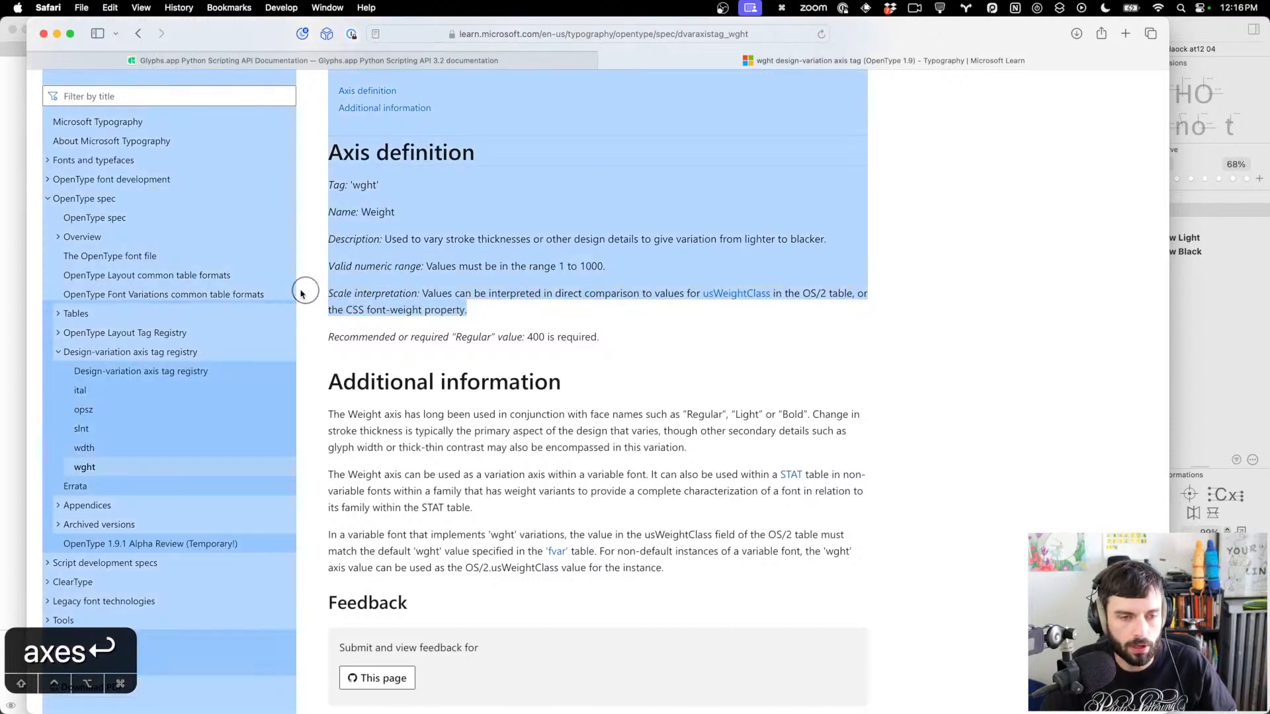
{"action": "left_click", "coordinate": [533, 305]}
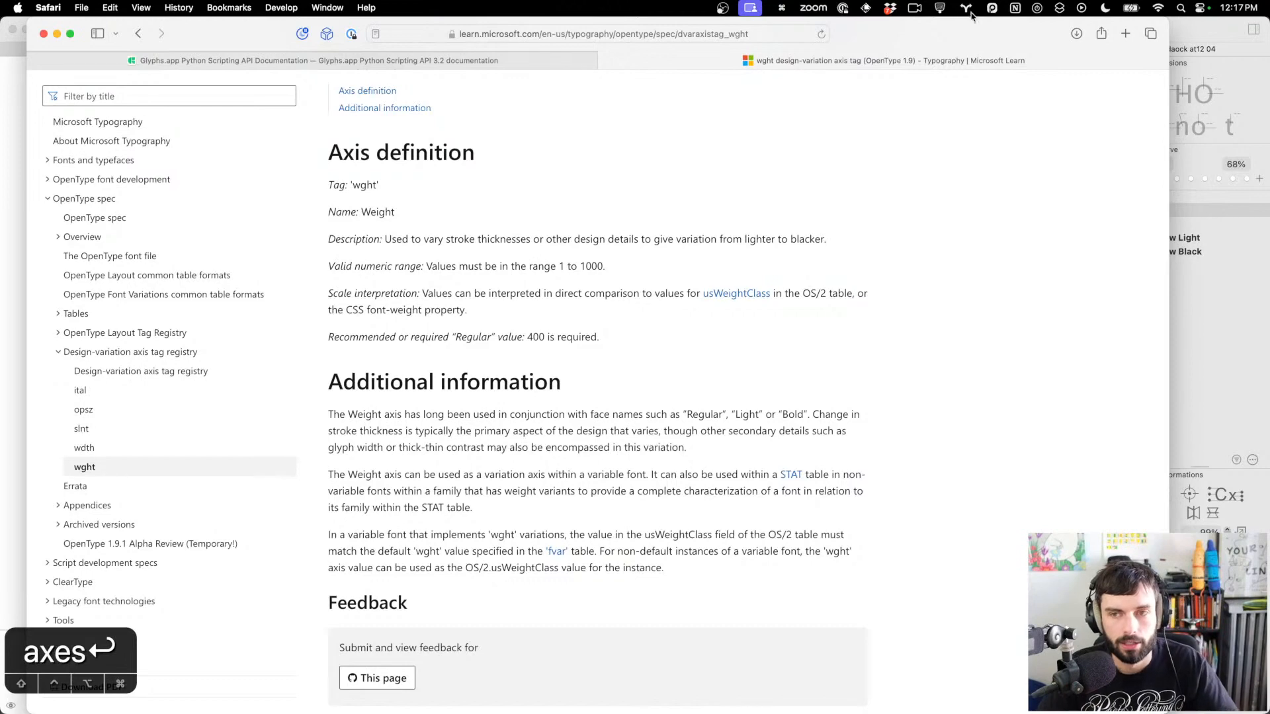
Return to the font info in Glyphs and check the axis coordinates of the Bold and Black export instances
{"action": "double_click", "coordinate": [938, 32]}
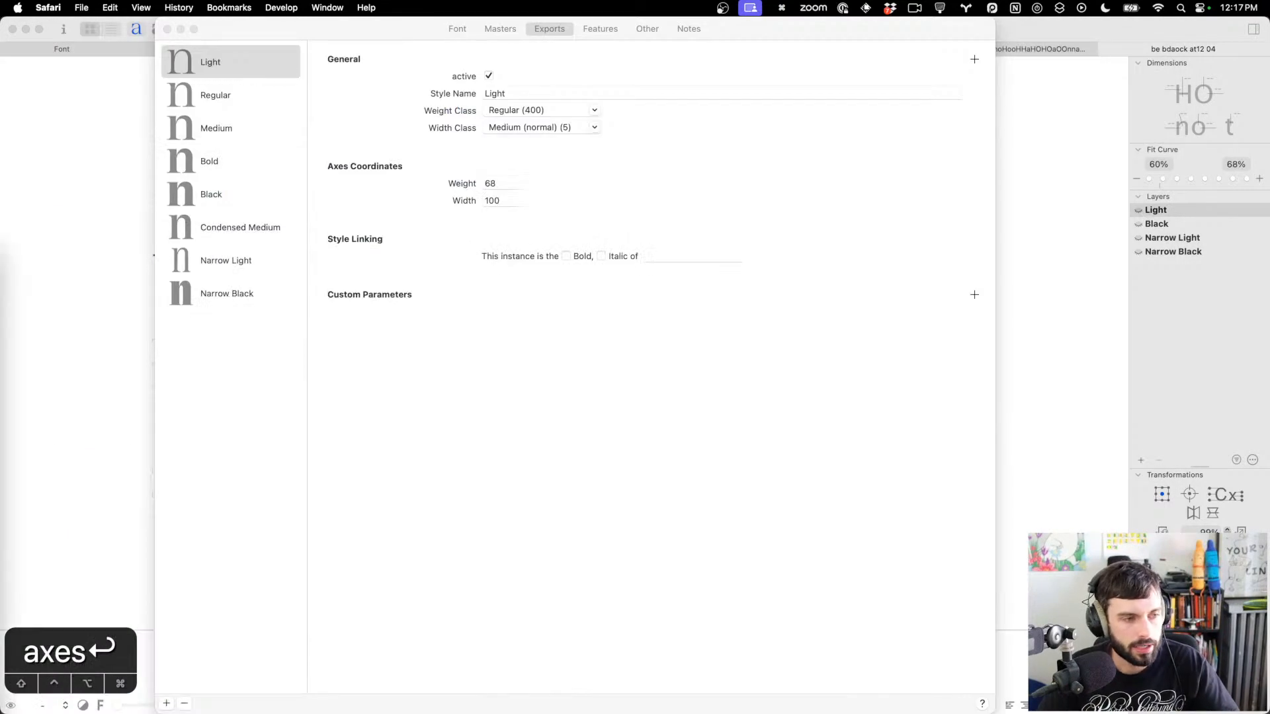
{"action": "left_click", "coordinate": [236, 163]}
{"action": "left_click", "coordinate": [237, 164]}
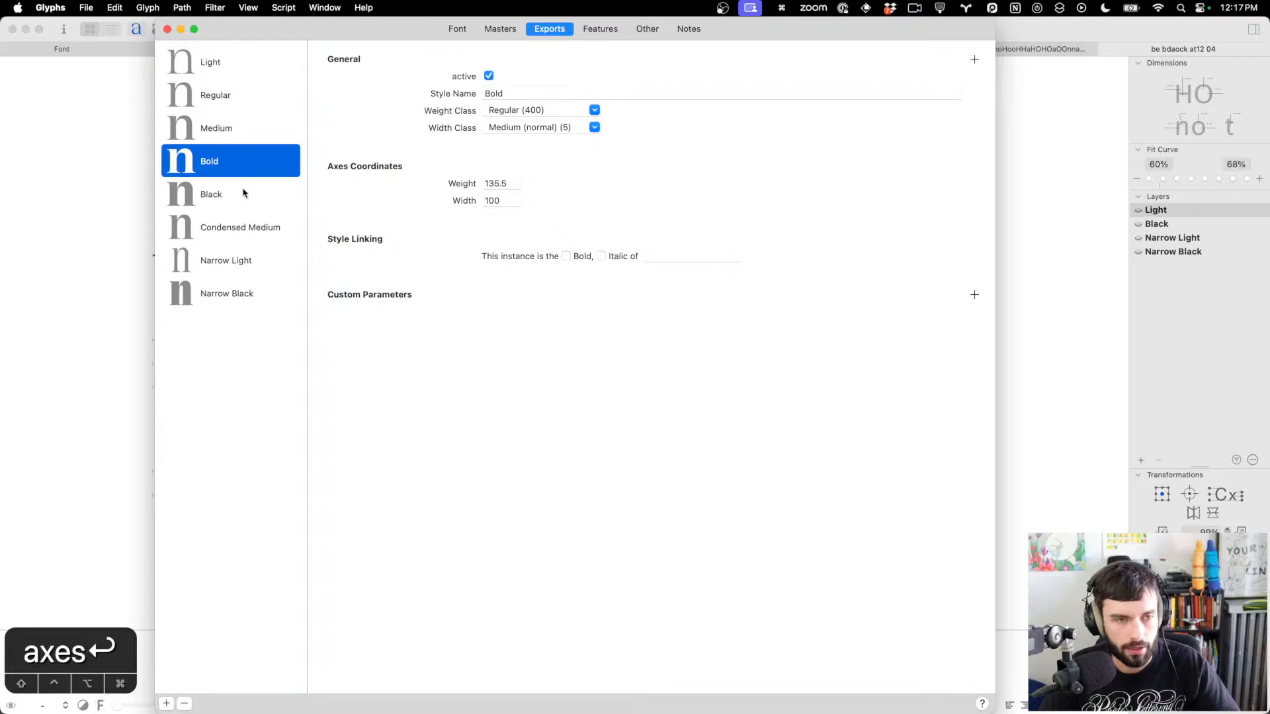
{"action": "left_click", "coordinate": [244, 190]}
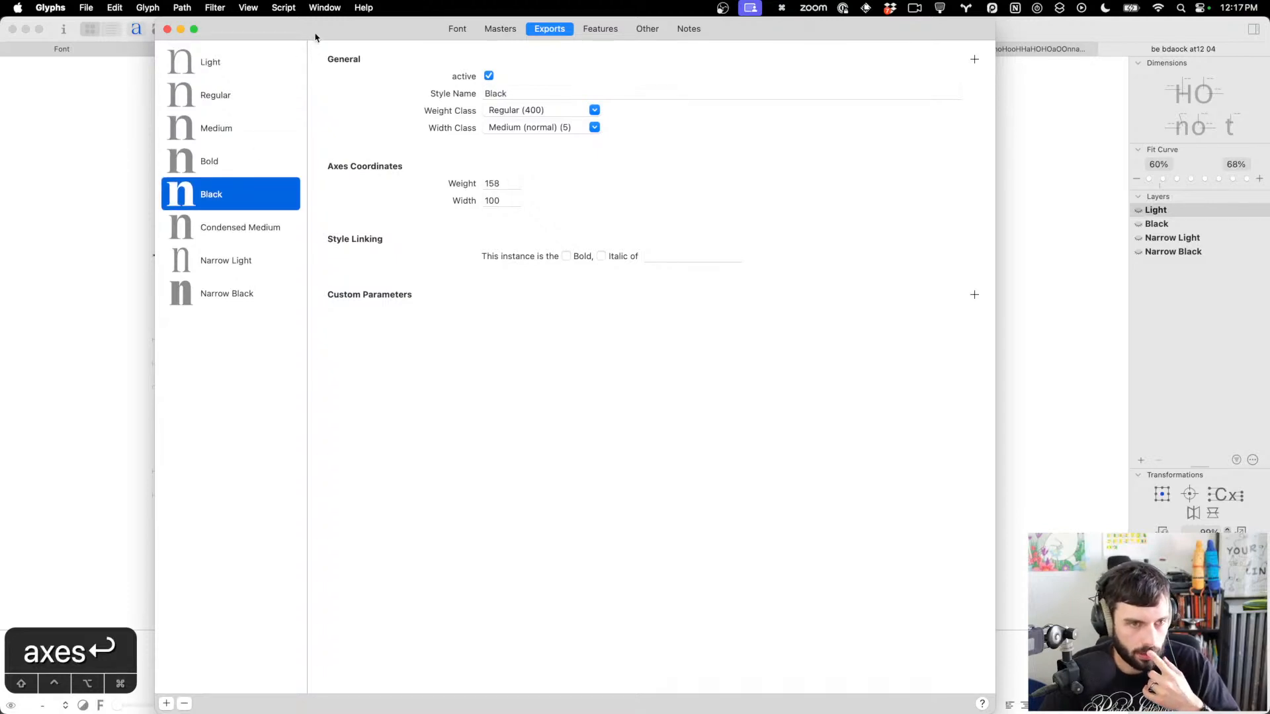
Add an Axis Mappings custom parameter to the font's general settings and open its mapping editor
{"action": "left_click_drag", "start_coordinate": [315, 34], "coordinate": [459, 37]}
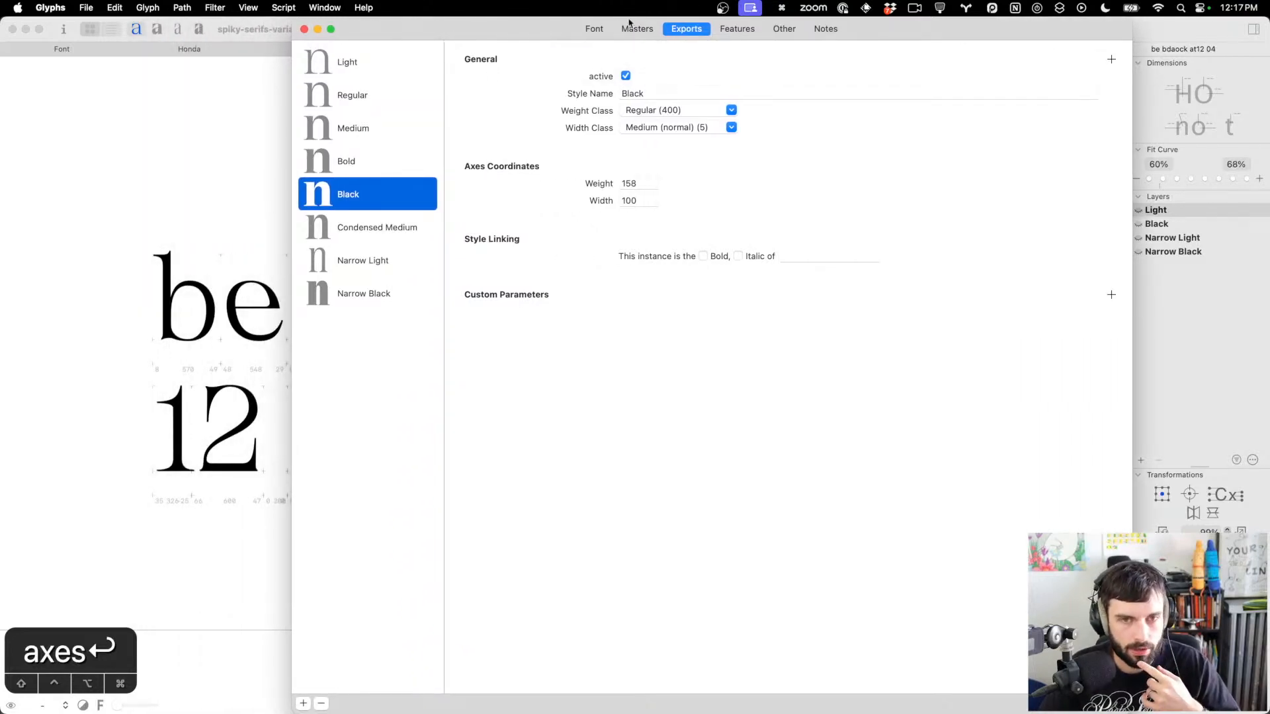
{"action": "left_click", "coordinate": [594, 29]}
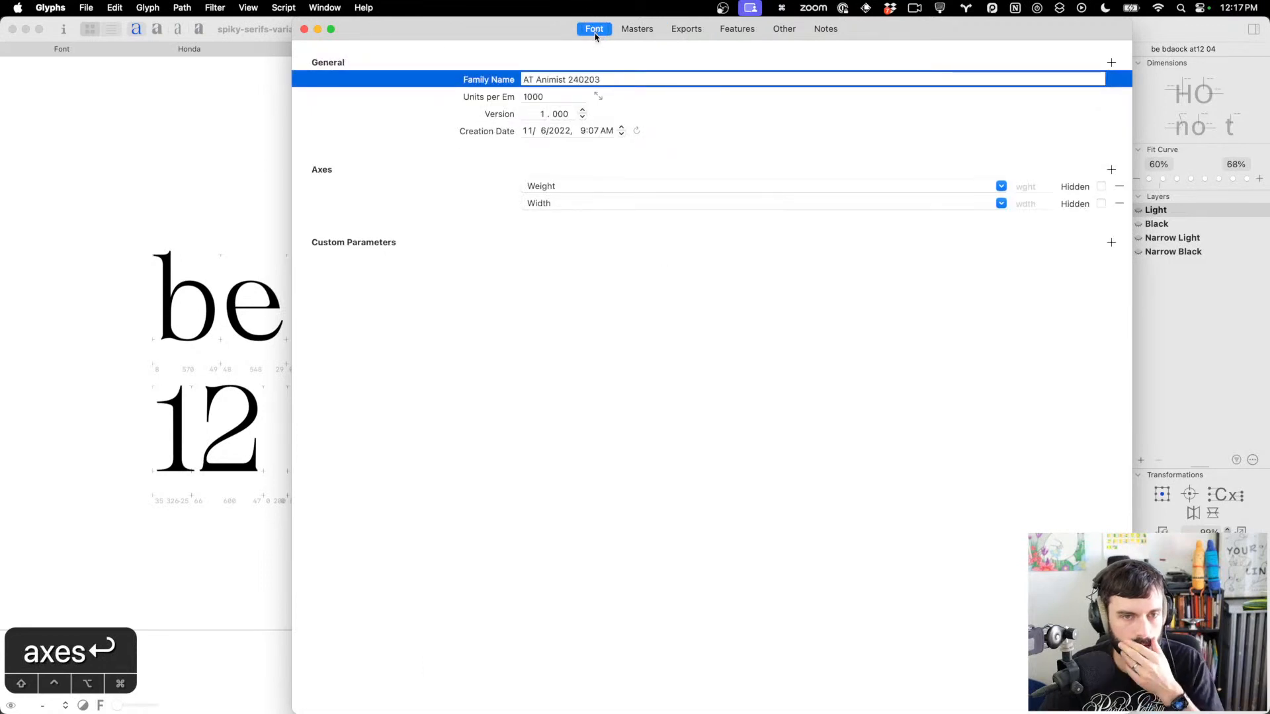
{"action": "left_click", "coordinate": [1111, 242]}
{"action": "type", "text": "mapping"}
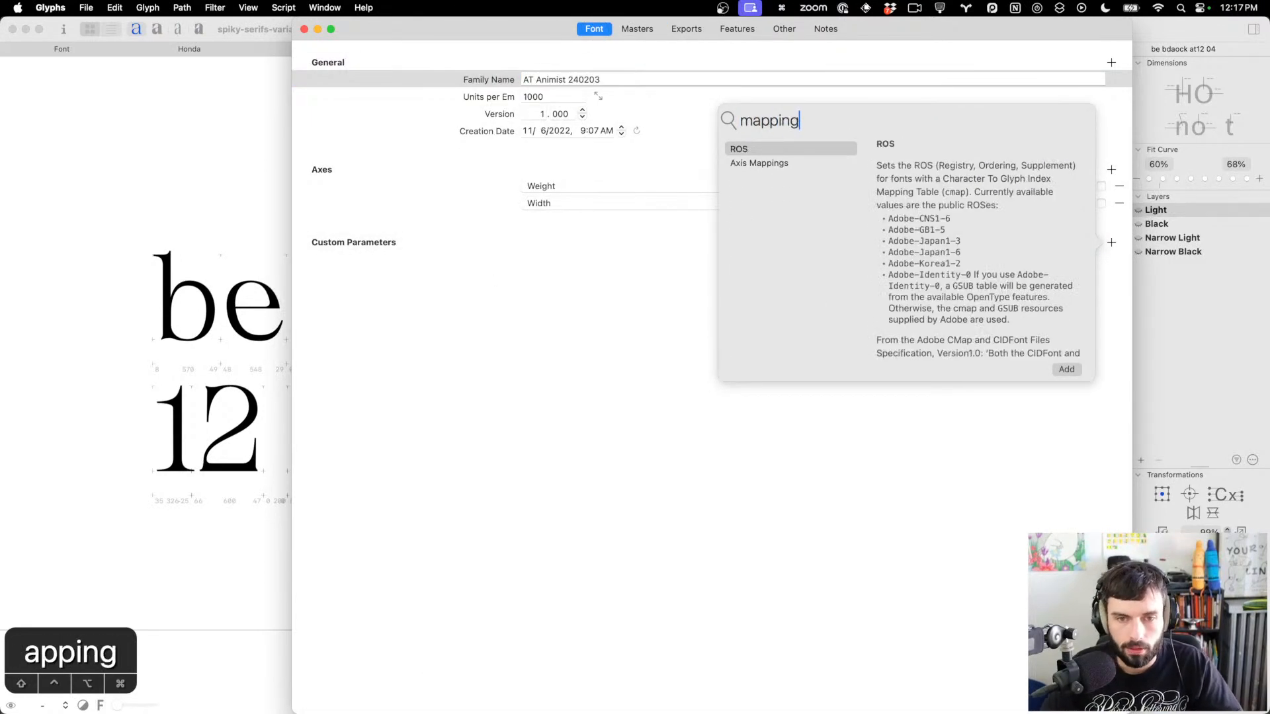
{"action": "key", "text": "Down"}
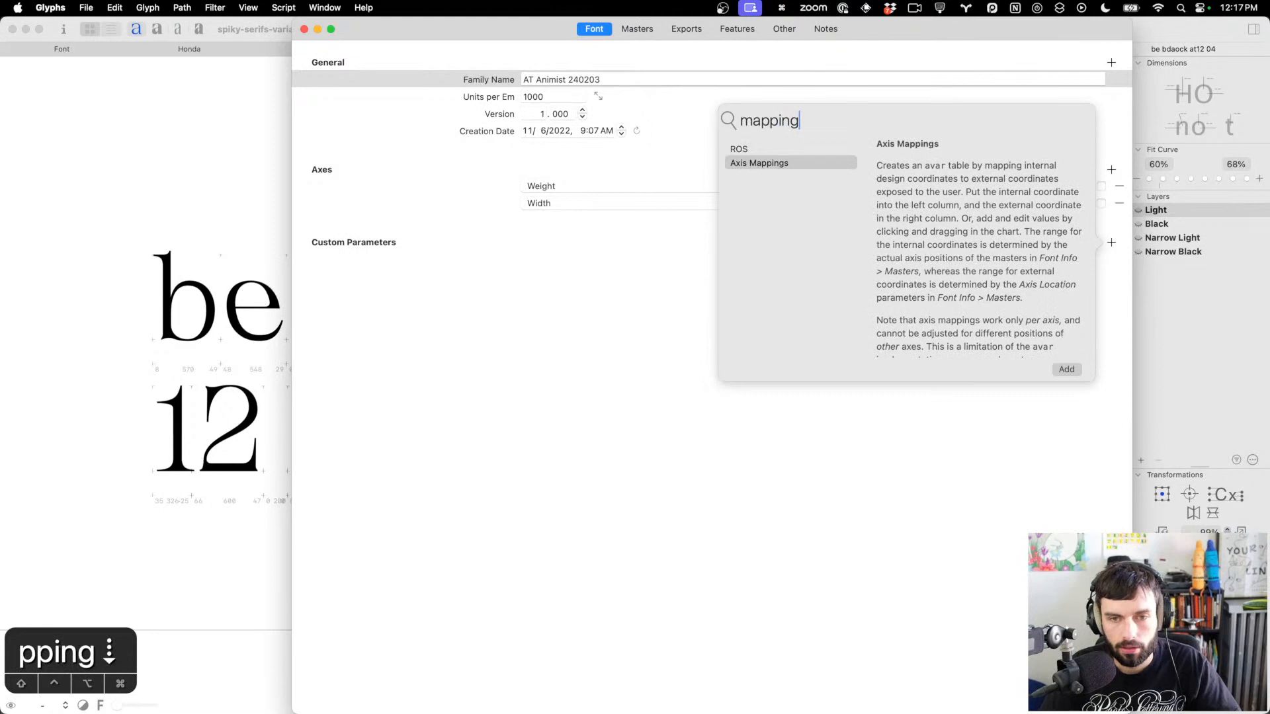
{"action": "key", "text": "Return"}
{"action": "left_click", "coordinate": [572, 262]}
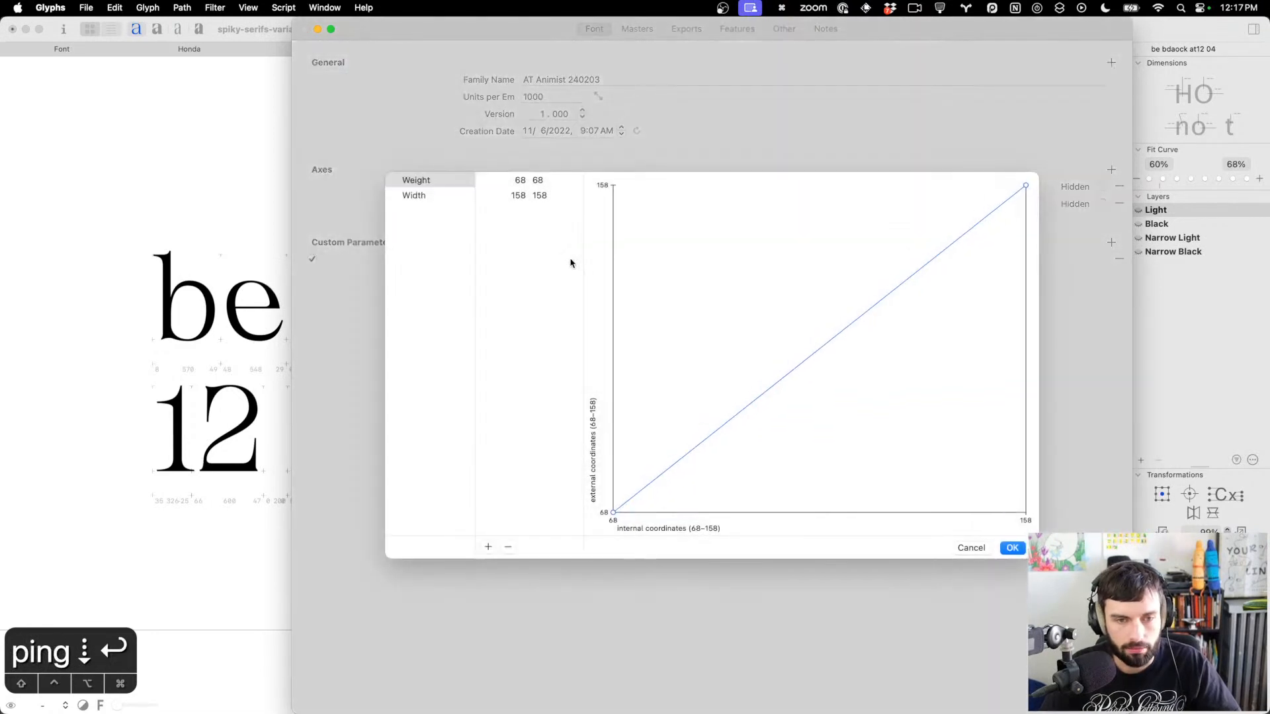
Try adding an intermediate point to the weight mapping, then remove the 68 entry and accept the mapping
{"action": "left_click", "coordinate": [487, 549]}
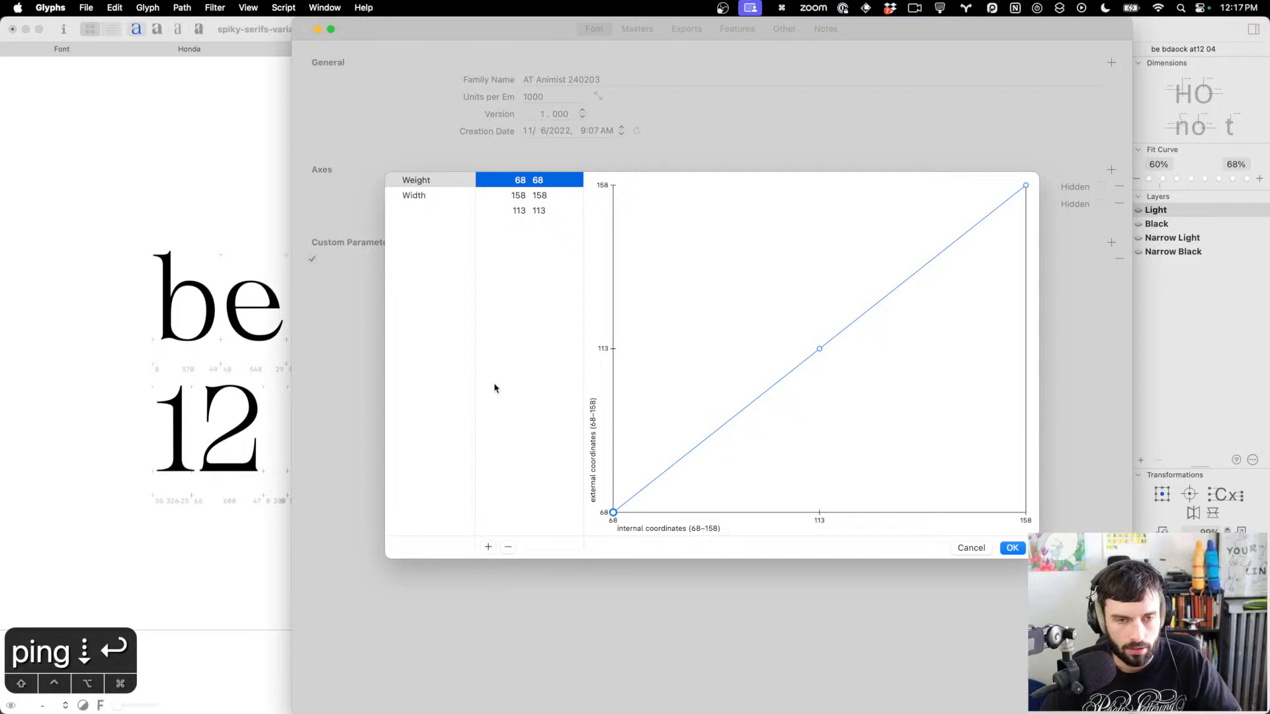
{"action": "key", "text": "super+z"}
{"action": "left_click", "coordinate": [509, 548]}
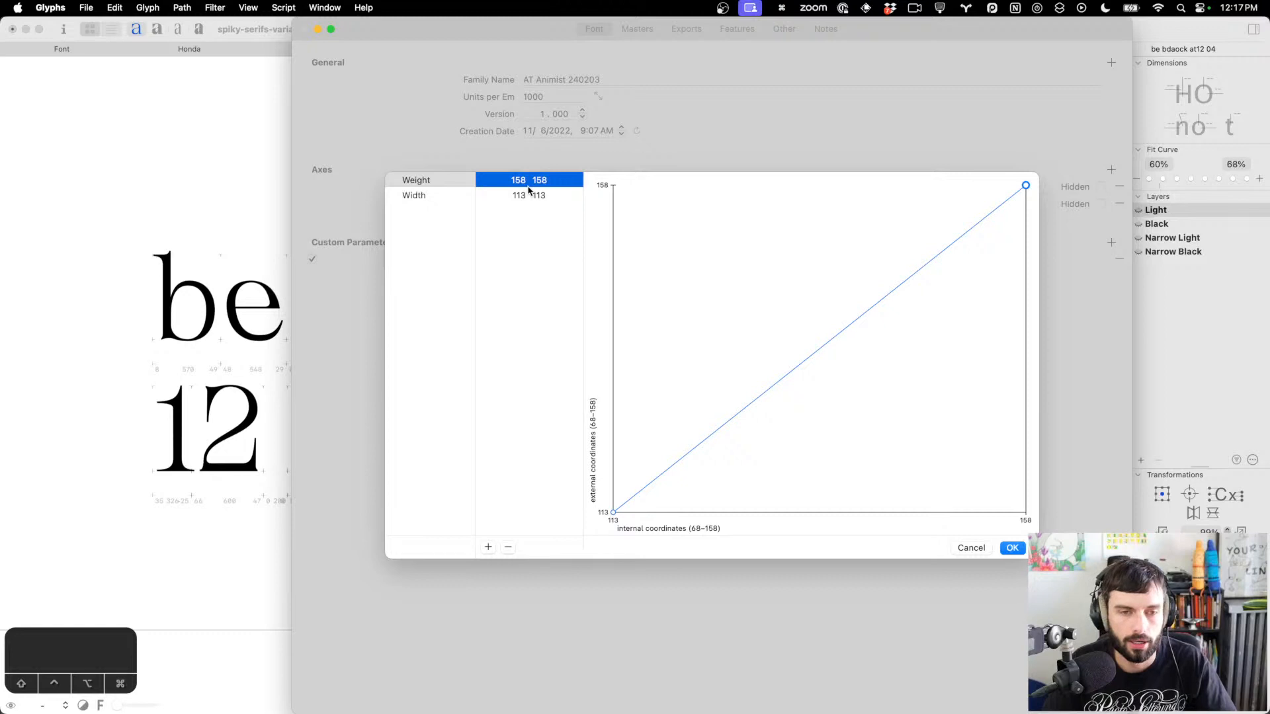
{"action": "scroll", "coordinate": [526, 190], "scroll_direction": "down", "scroll_amount": 1}
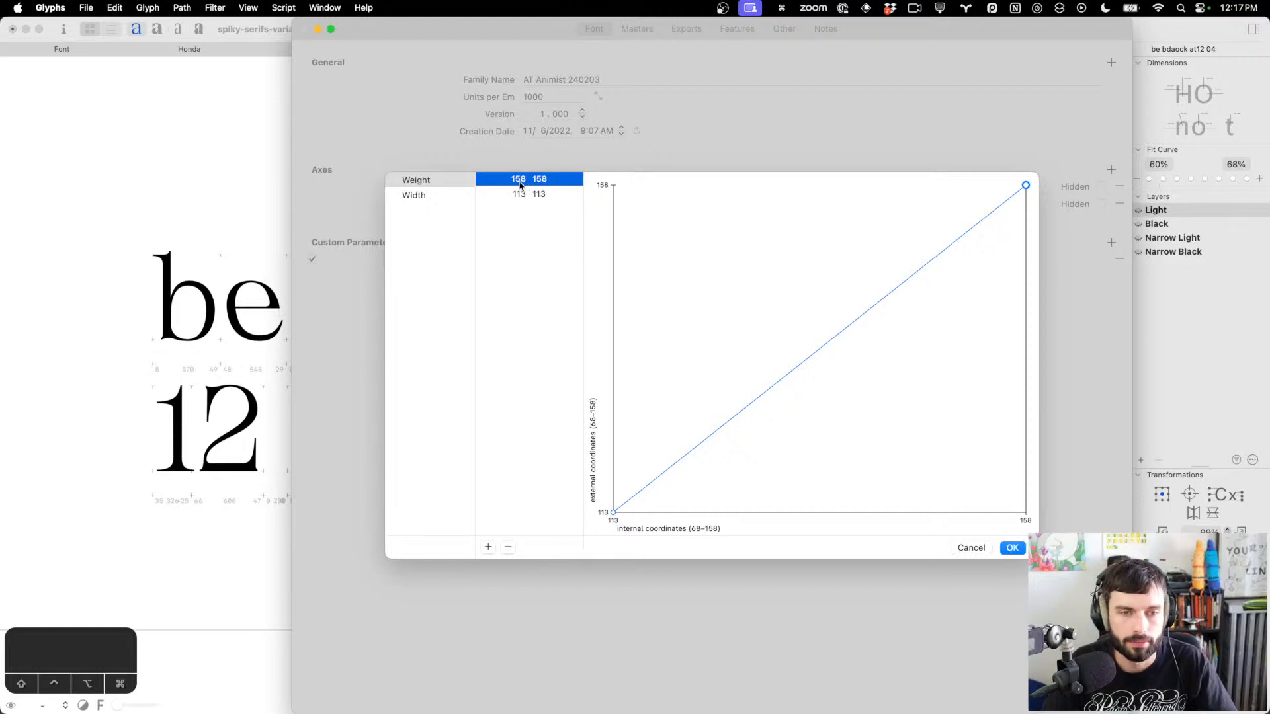
{"action": "left_click", "coordinate": [1012, 549]}
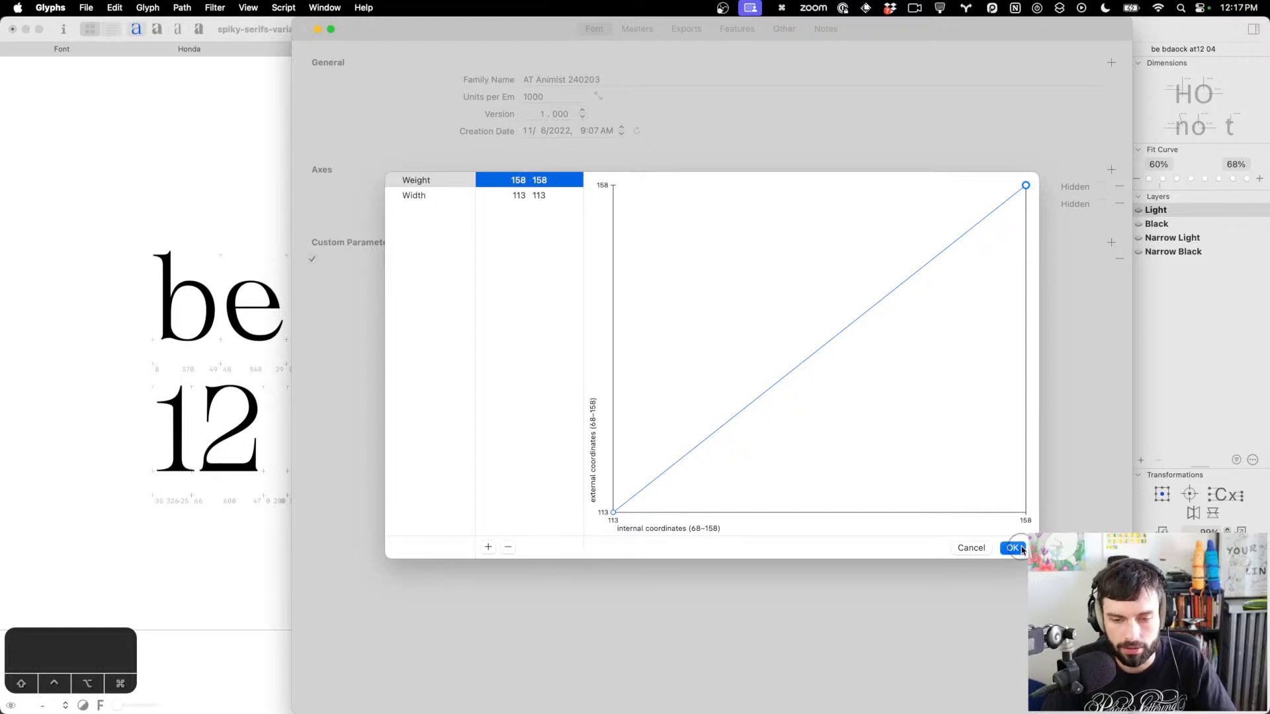
Check the weight coordinates of the Light master and the Light export instance
{"action": "left_click", "coordinate": [639, 29]}
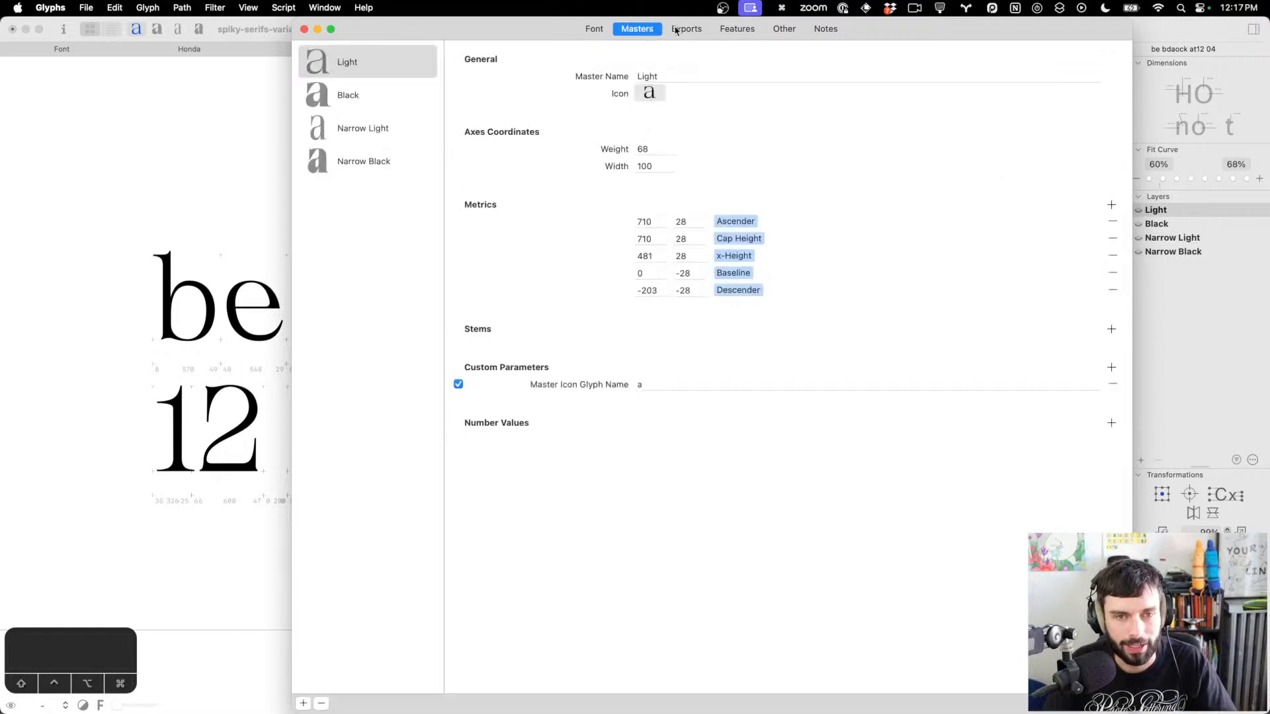
{"action": "left_click", "coordinate": [686, 30]}
{"action": "left_click", "coordinate": [374, 77]}
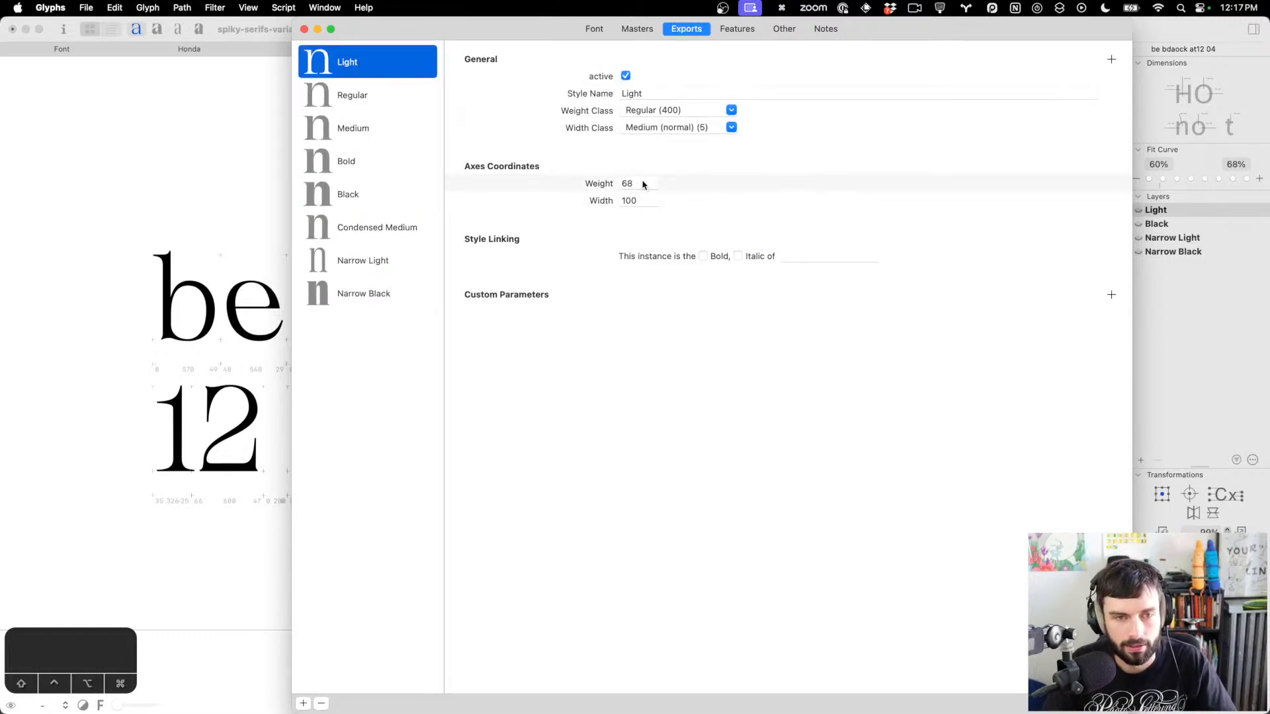
In the font's Axis Mappings, set the first weight entry to map internal 68 to external 300
{"action": "left_click", "coordinate": [594, 29]}
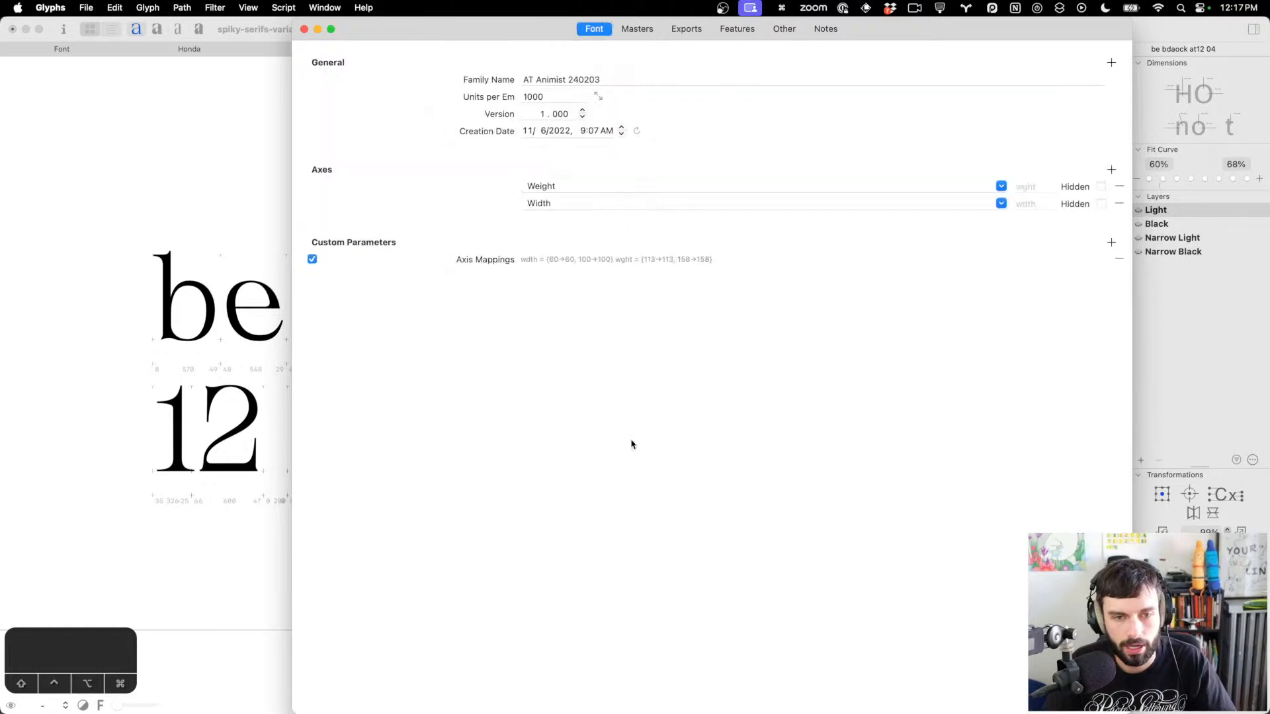
{"action": "left_click", "coordinate": [618, 259]}
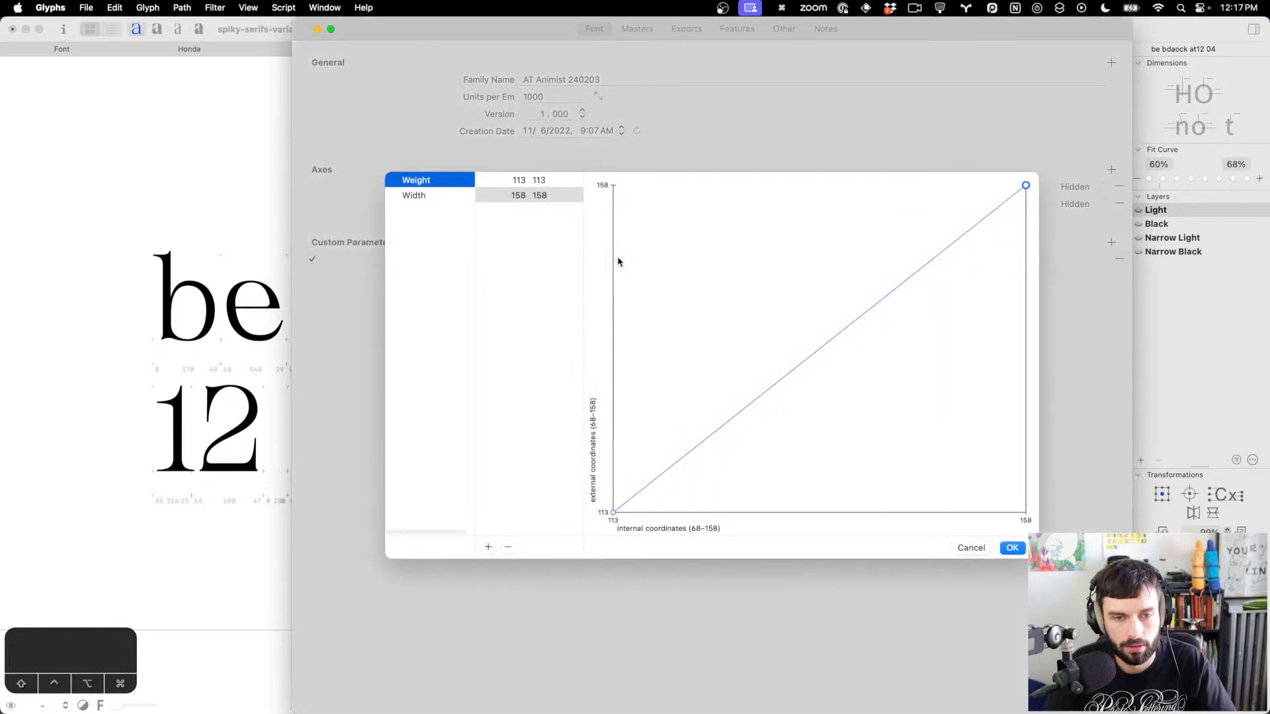
{"action": "double_click", "coordinate": [517, 182]}
{"action": "type", "text": "68"}
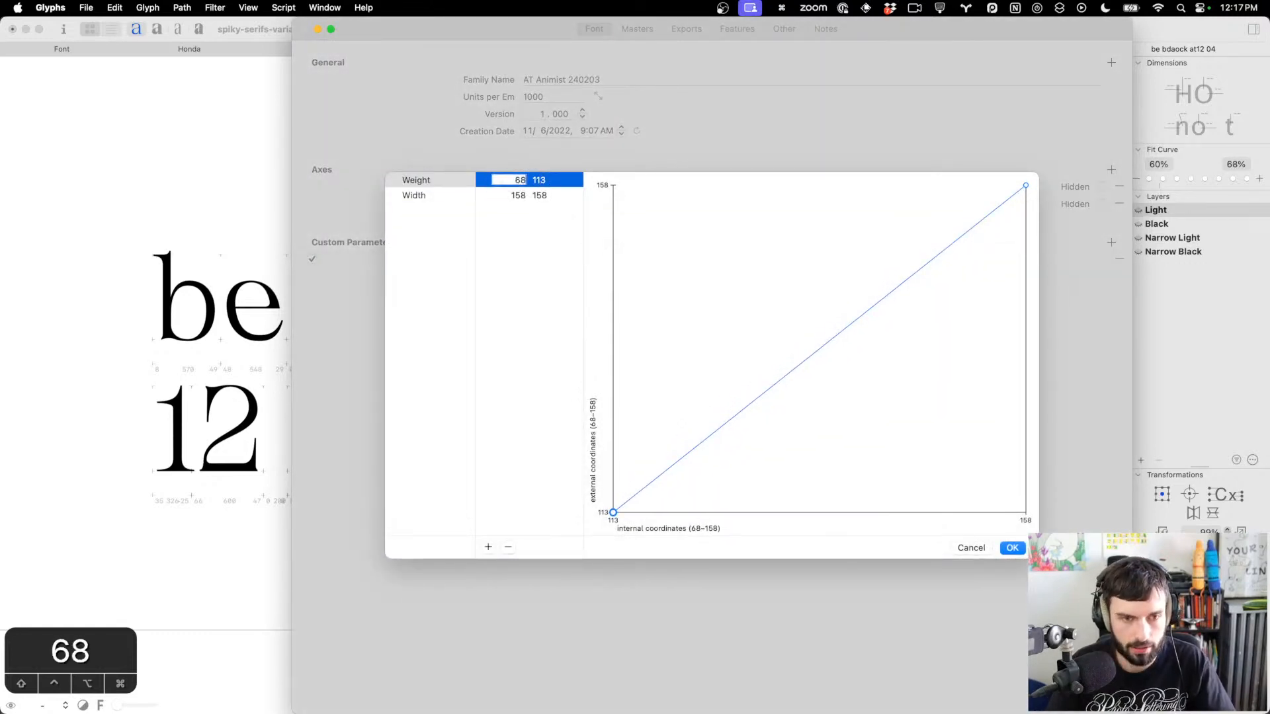
{"action": "key", "text": "Tab"}
{"action": "double_click", "coordinate": [538, 180]}
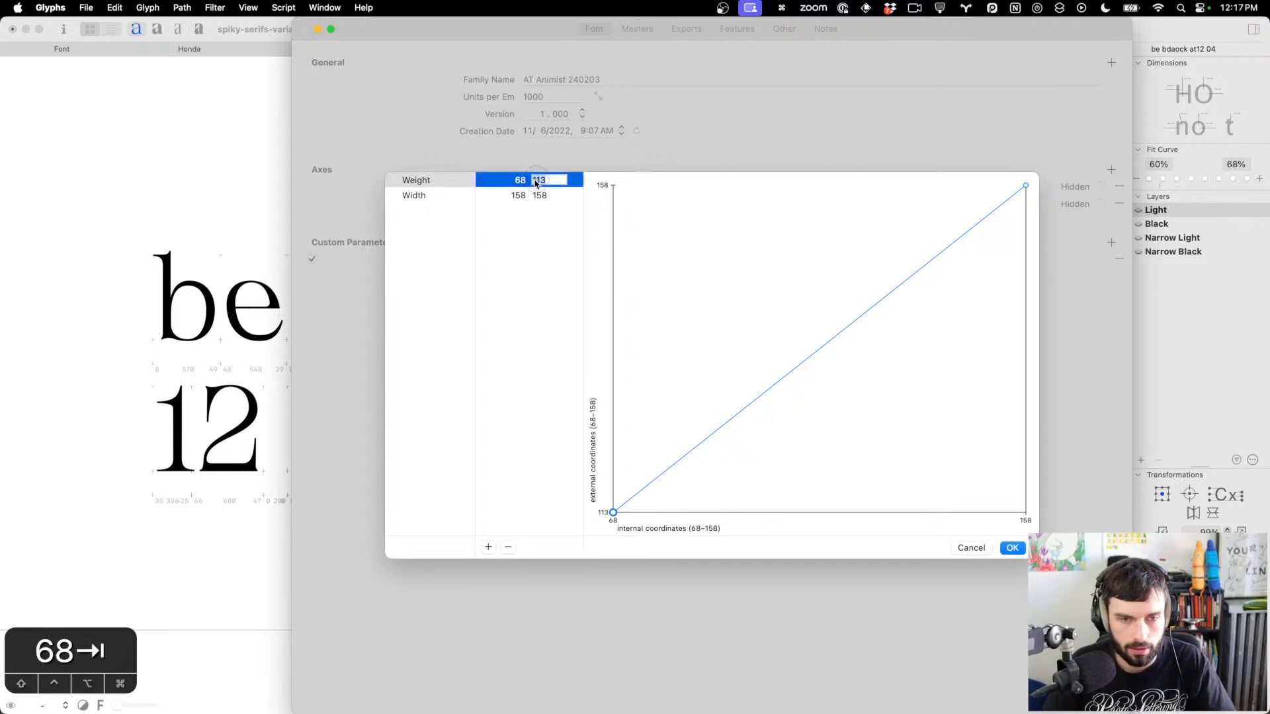
{"action": "type", "text": "300"}
{"action": "key", "text": "Tab"}
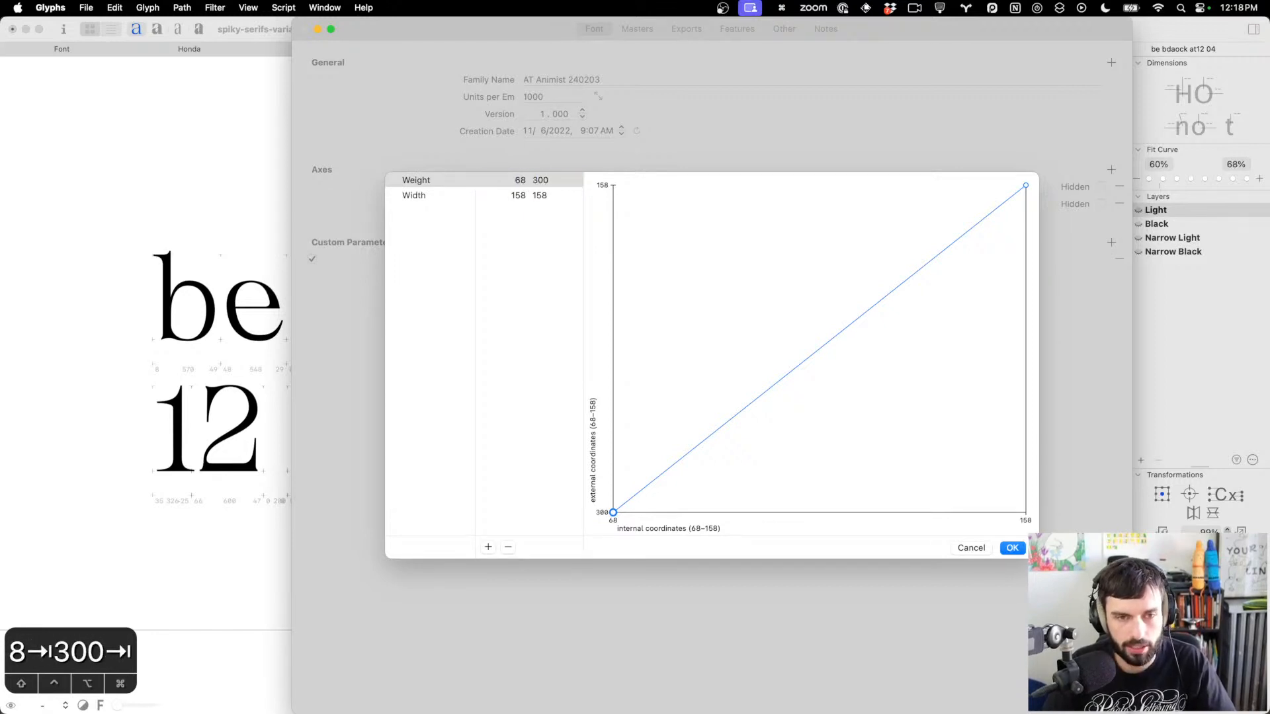
Map internal weight 158 to external 900, apply the axis mapping and recheck its weight curve
{"action": "double_click", "coordinate": [539, 196]}
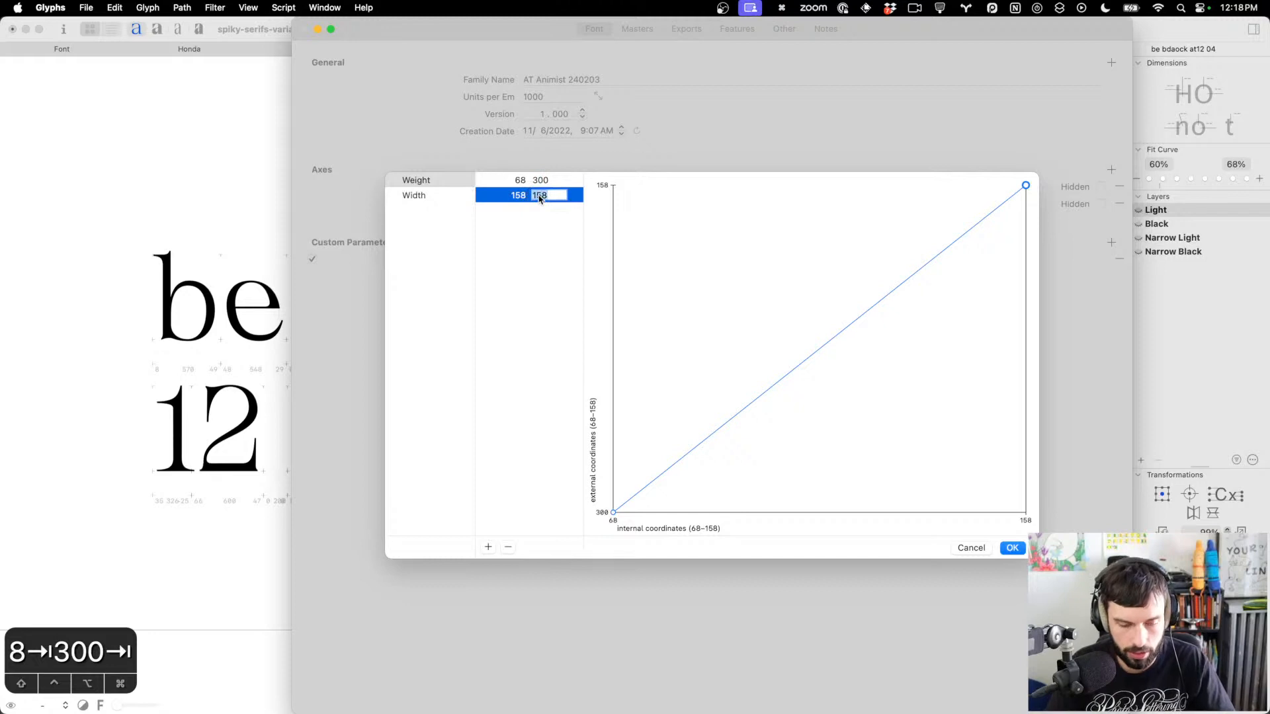
{"action": "type", "text": "900"}
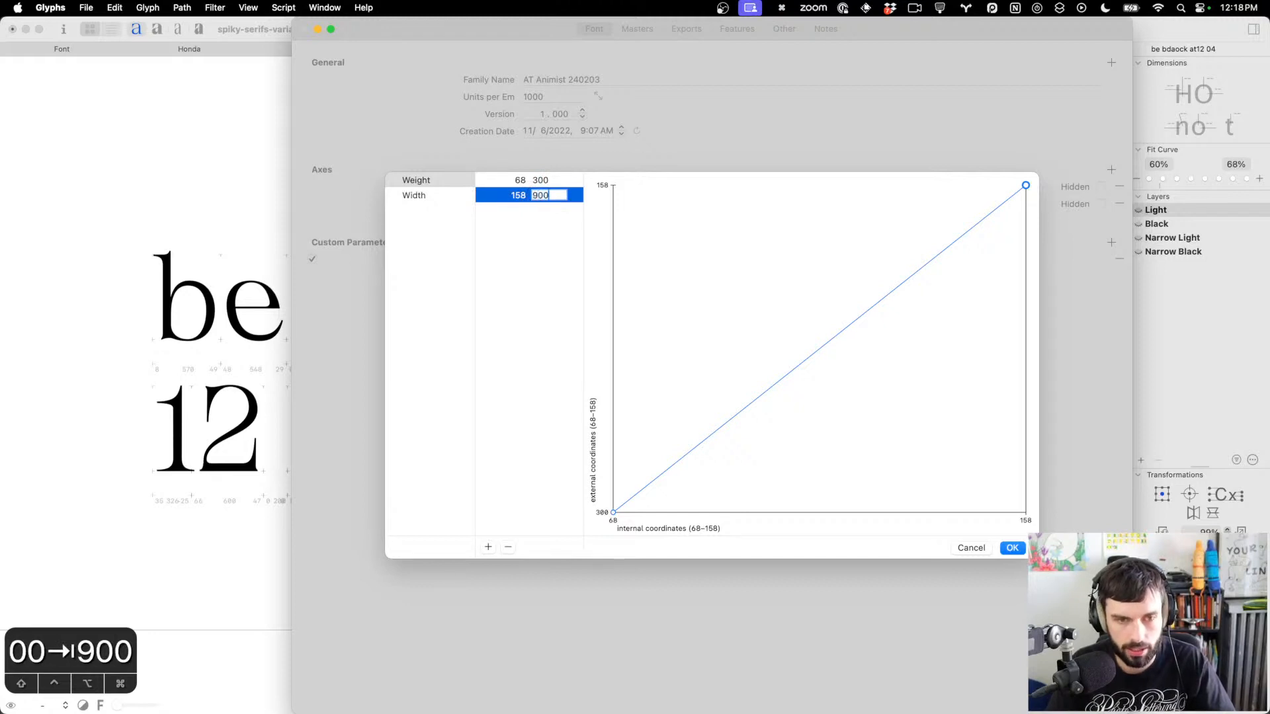
{"action": "key", "text": "Tab"}
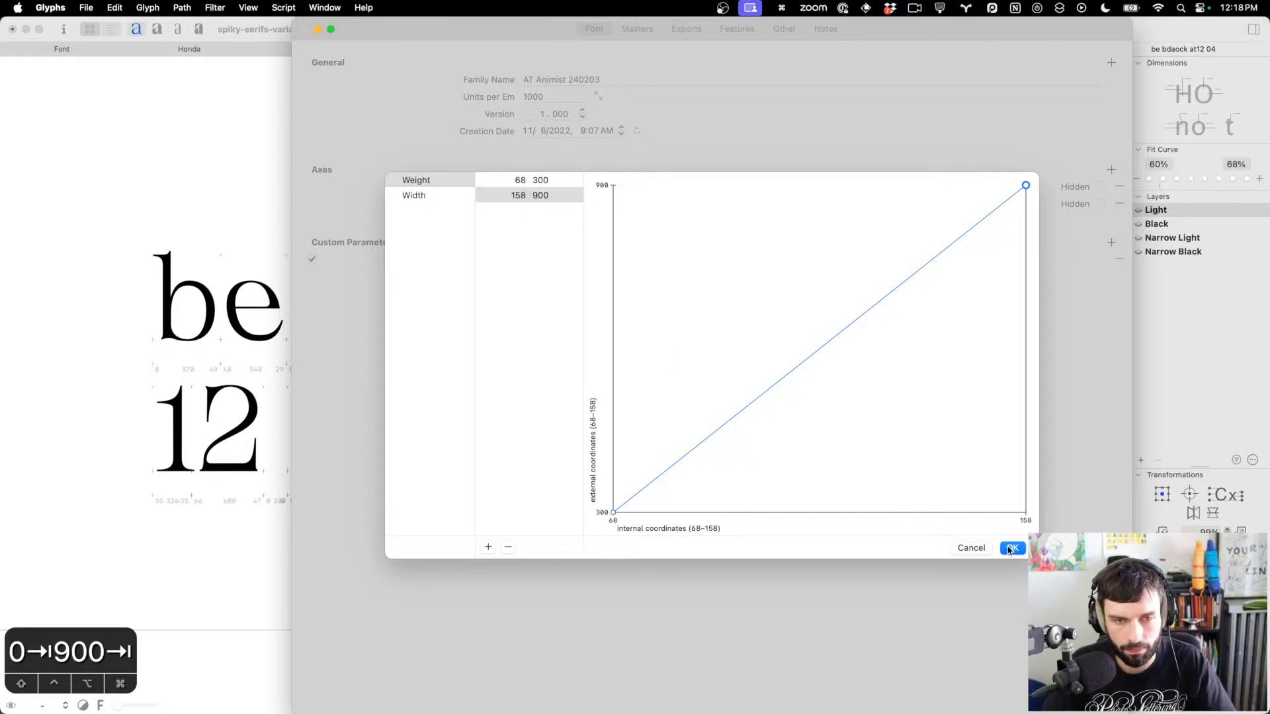
{"action": "left_click", "coordinate": [1010, 548]}
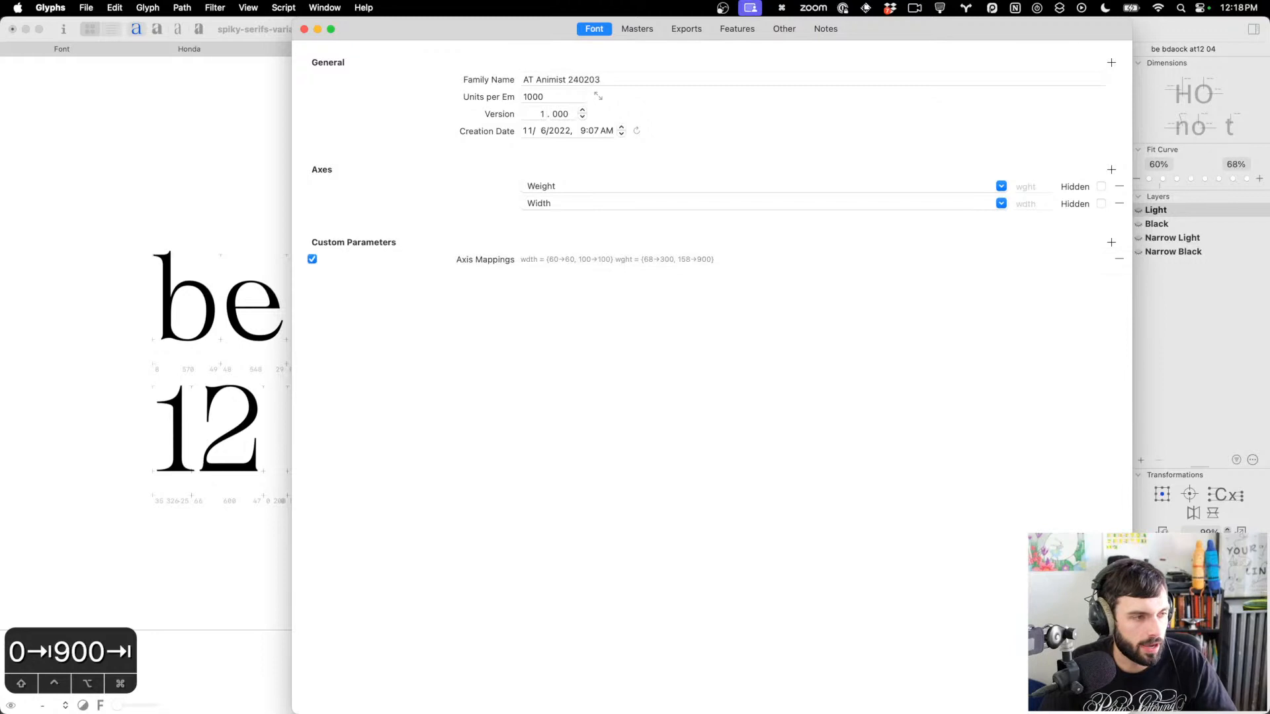
{"action": "double_click", "coordinate": [693, 265]}
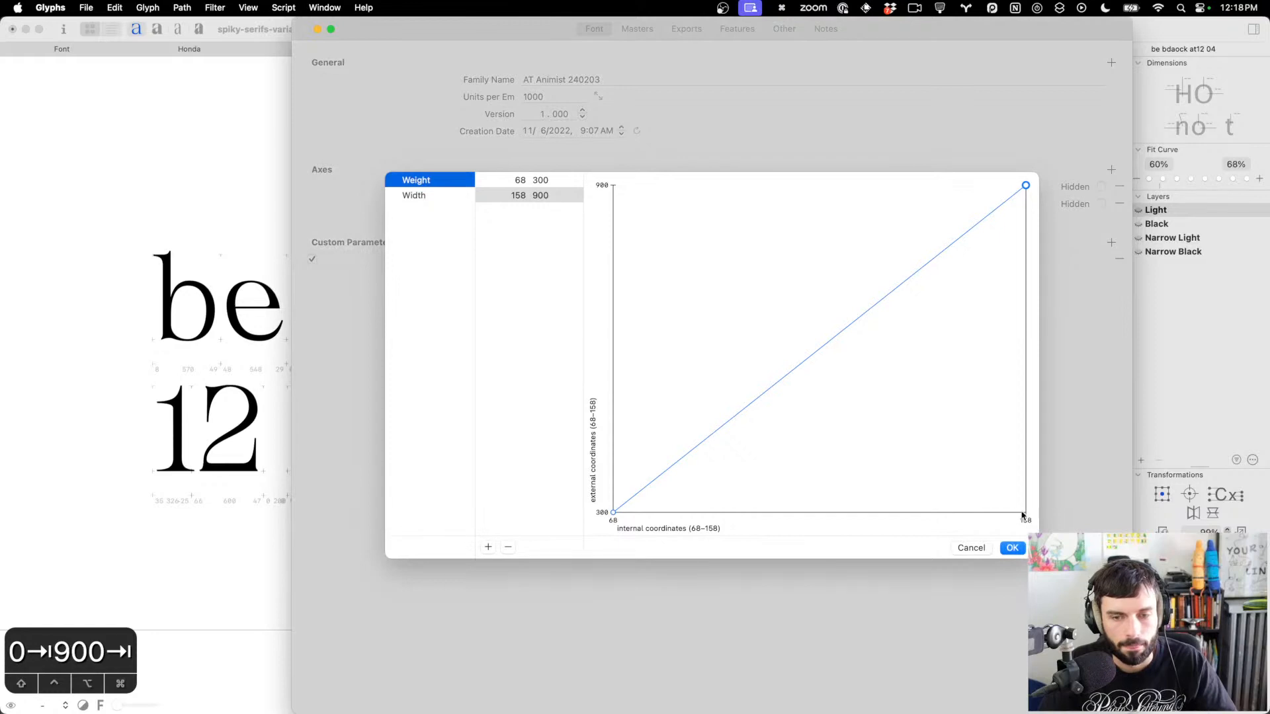
{"action": "left_click", "coordinate": [1013, 547]}
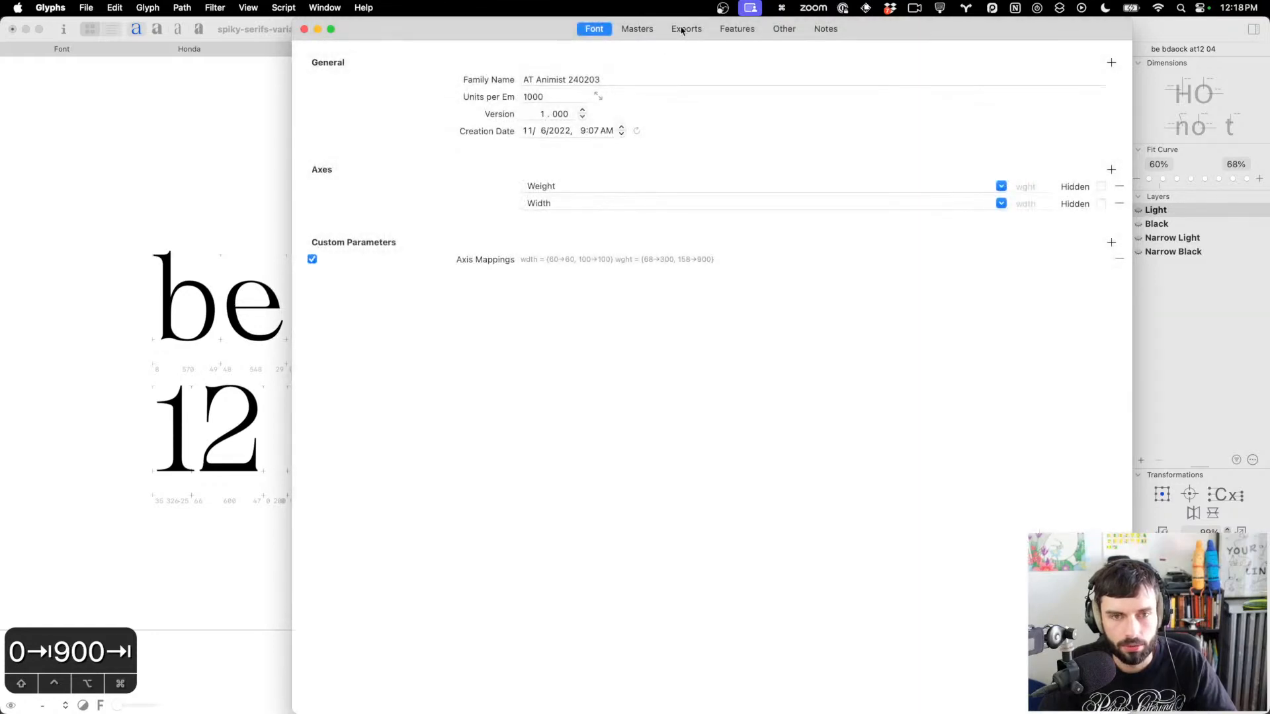
Rename the Black export instance as ExtraBold
{"action": "left_click", "coordinate": [682, 30]}
{"action": "left_click", "coordinate": [371, 170]}
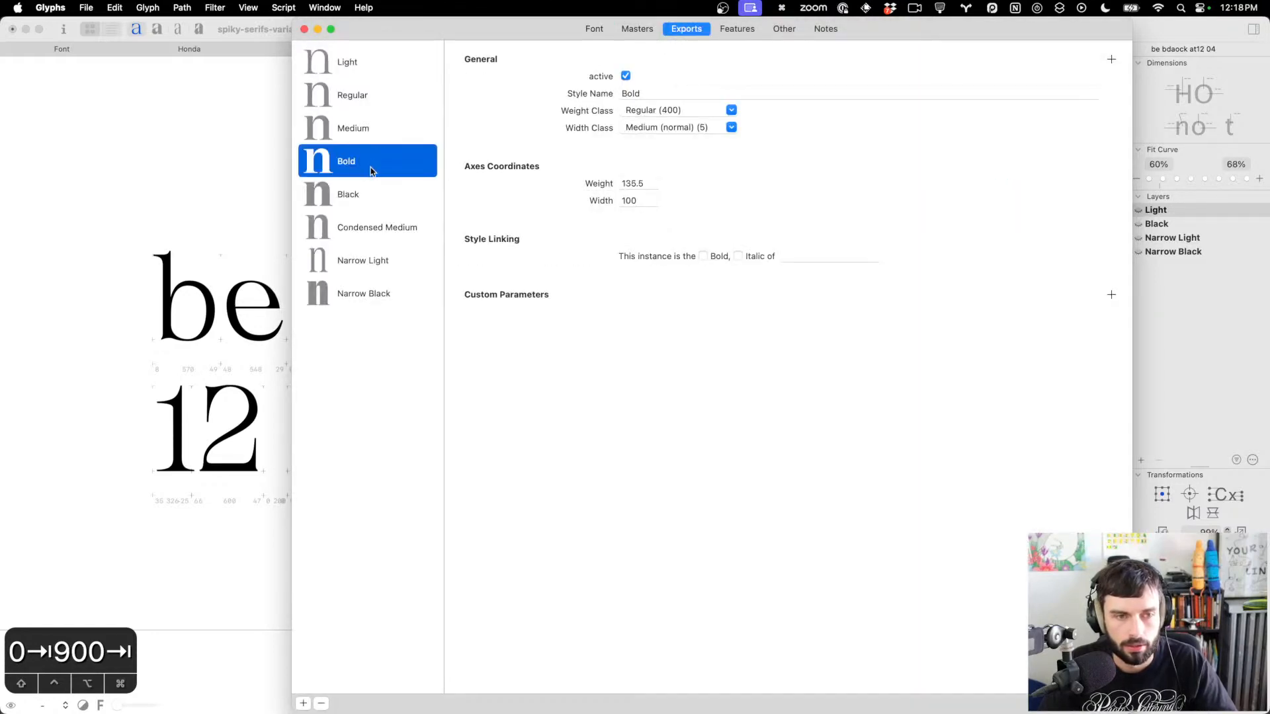
{"action": "left_click", "coordinate": [364, 199]}
{"action": "left_click", "coordinate": [662, 94]}
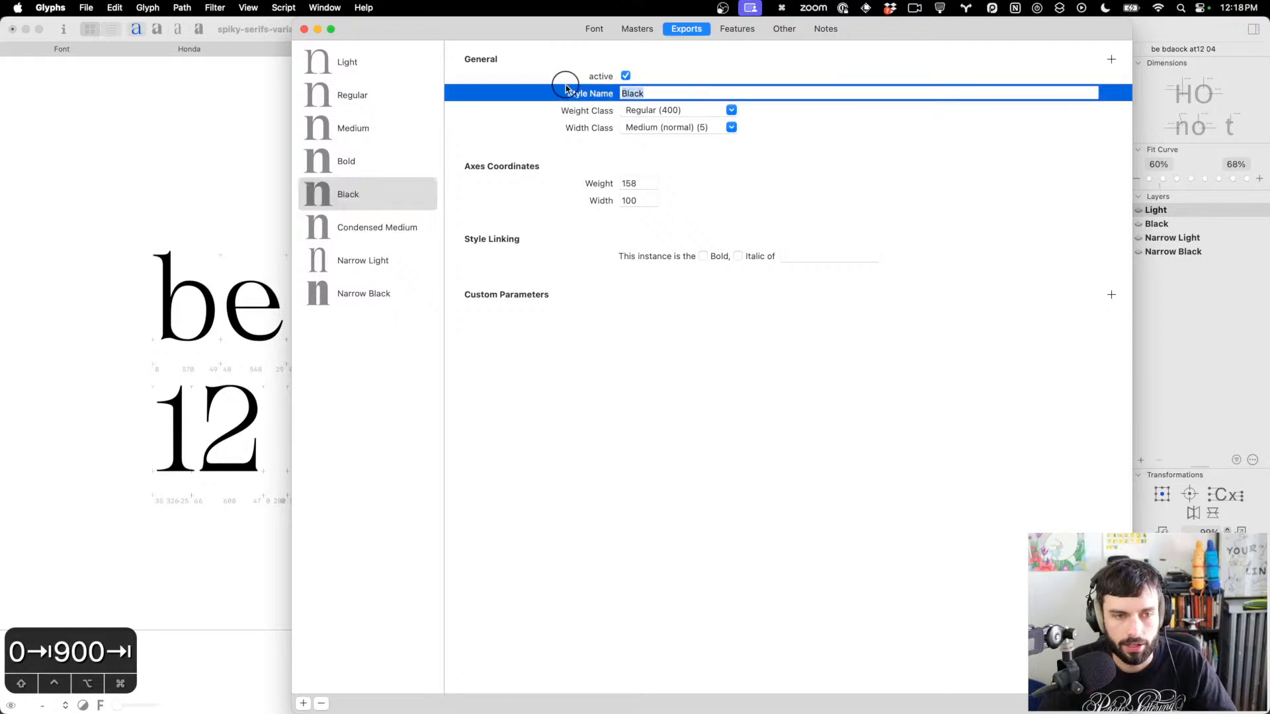
{"action": "type", "text": "ExtraBol"}
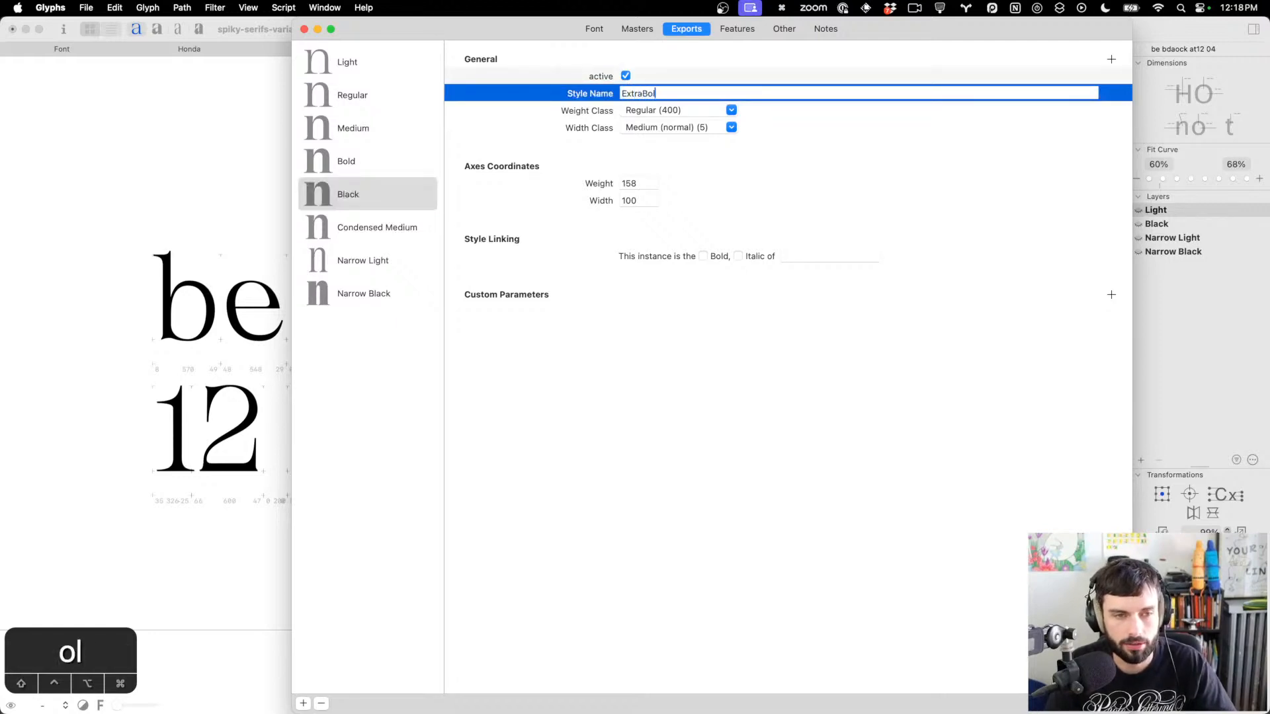
{"action": "type", "text": "d"}
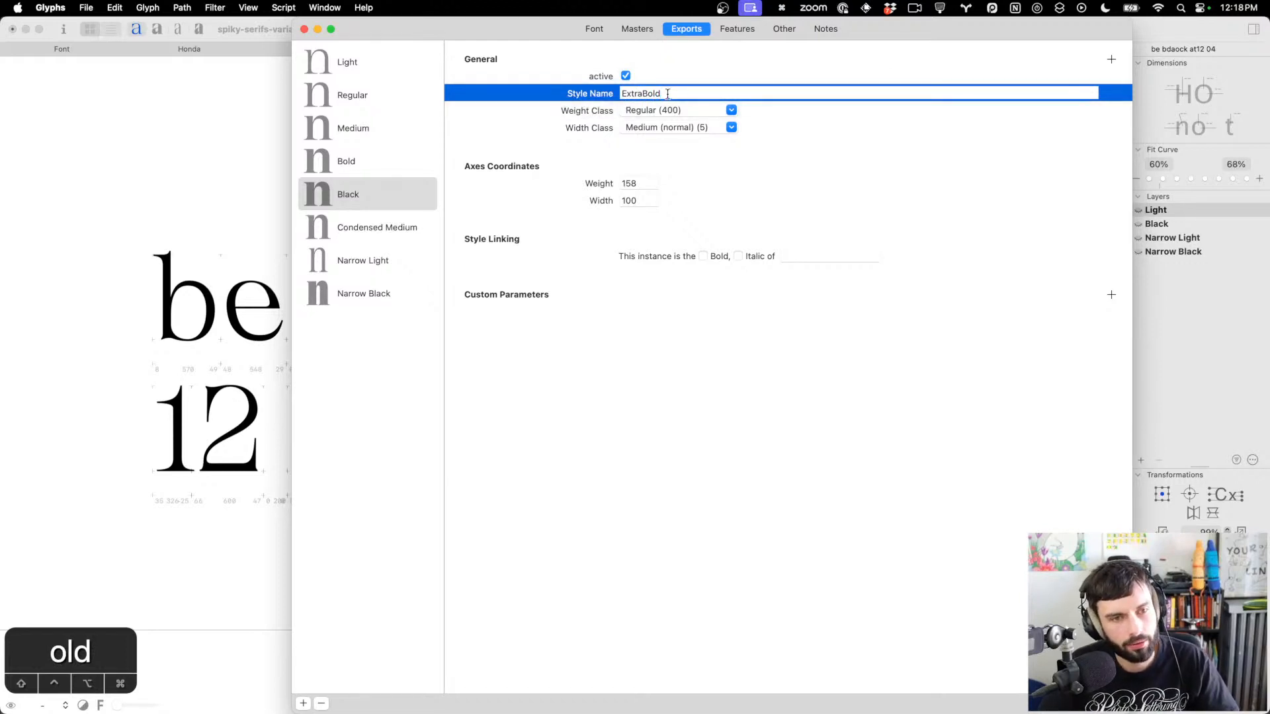
{"action": "left_click_drag", "start_coordinate": [667, 93], "coordinate": [553, 88]}
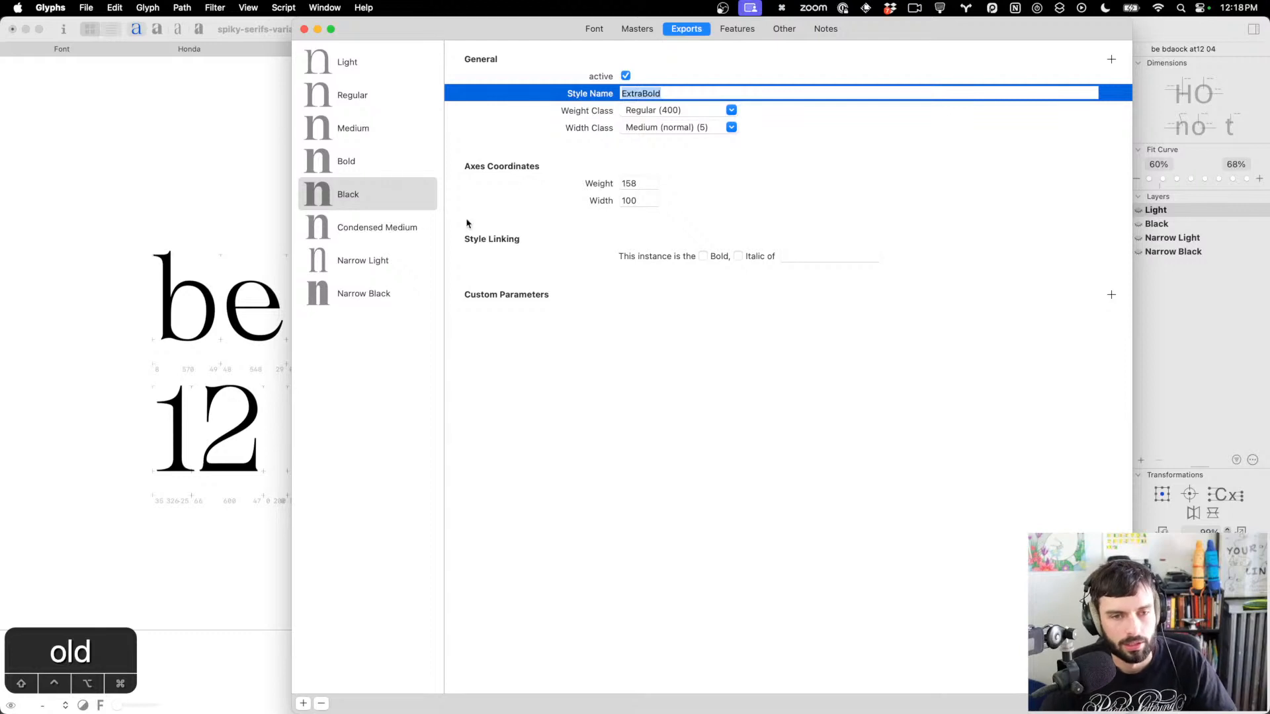
{"action": "key", "text": "Tab"}
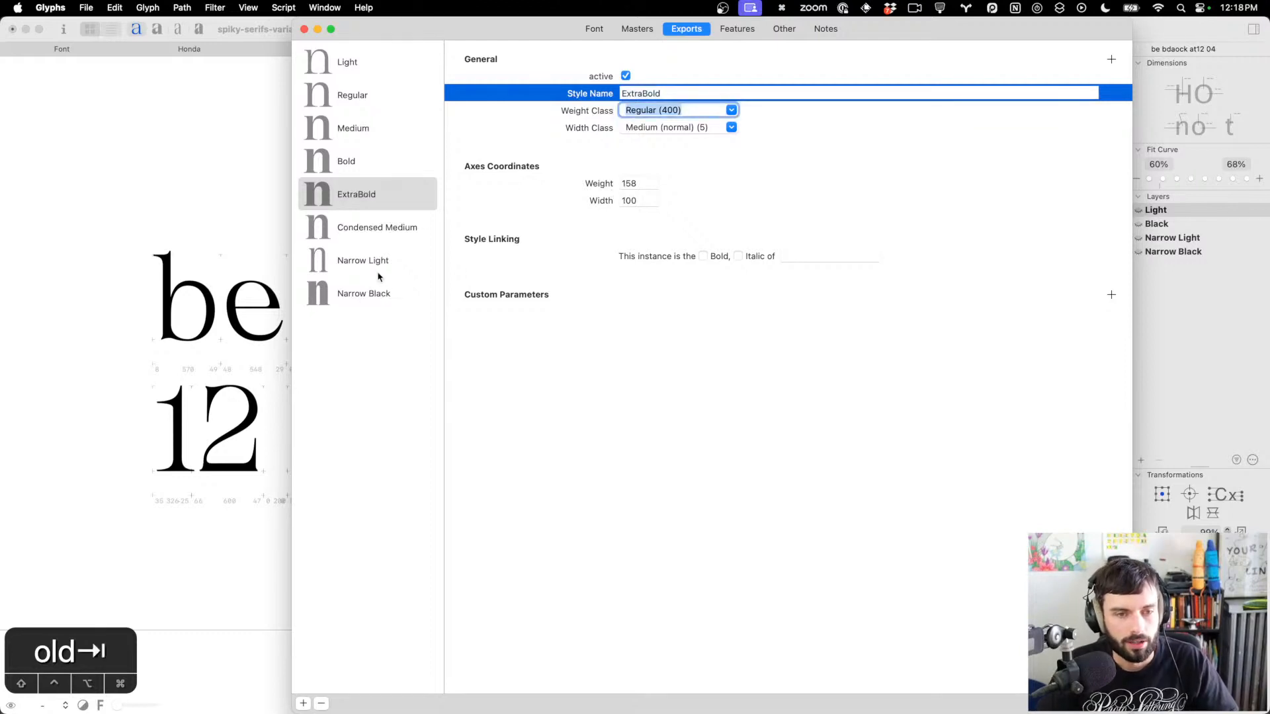
Compare the Narrow Light and Narrow Black instances, then rename the ExtraBold instance back to Black
{"action": "left_click", "coordinate": [376, 272]}
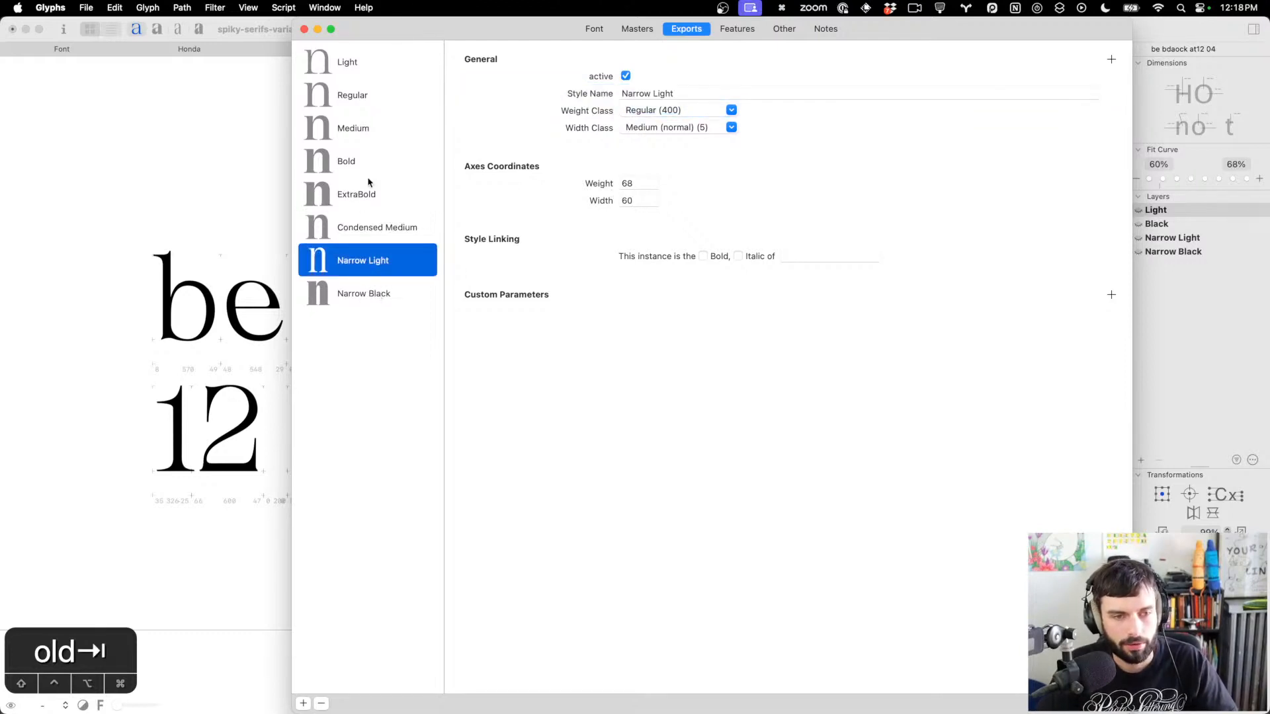
{"action": "left_click", "coordinate": [376, 292]}
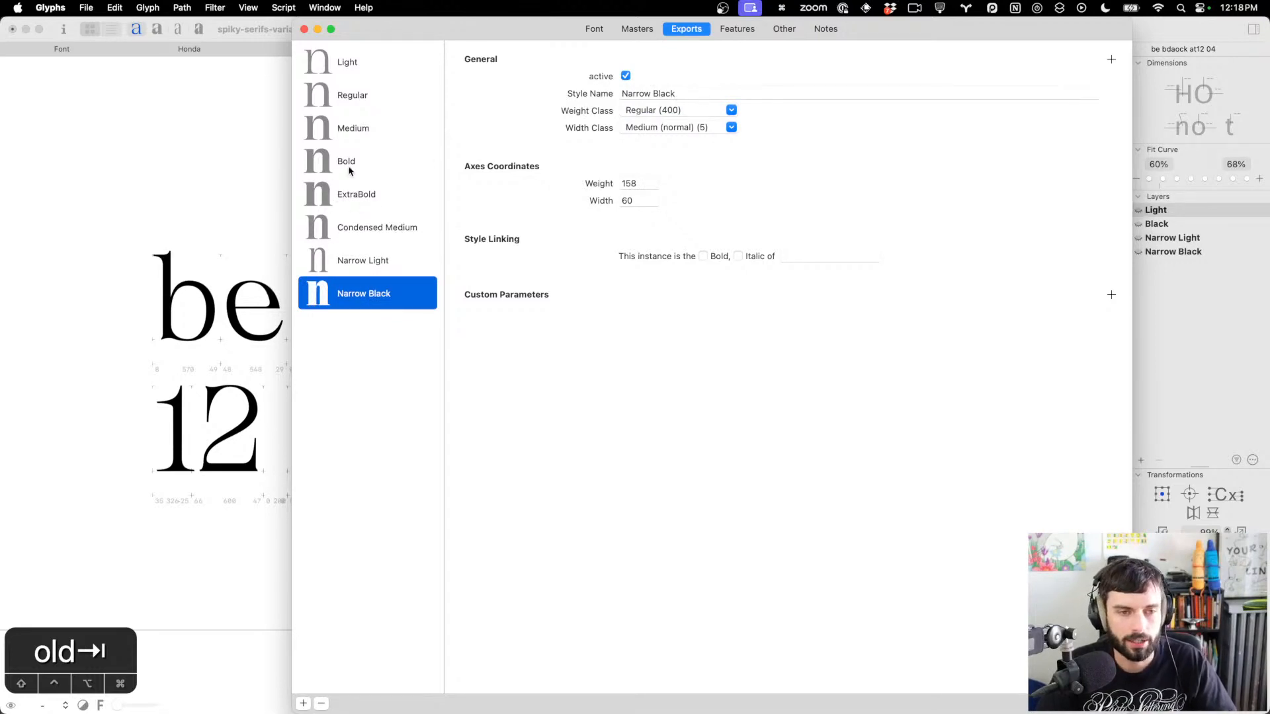
{"action": "left_click", "coordinate": [353, 197]}
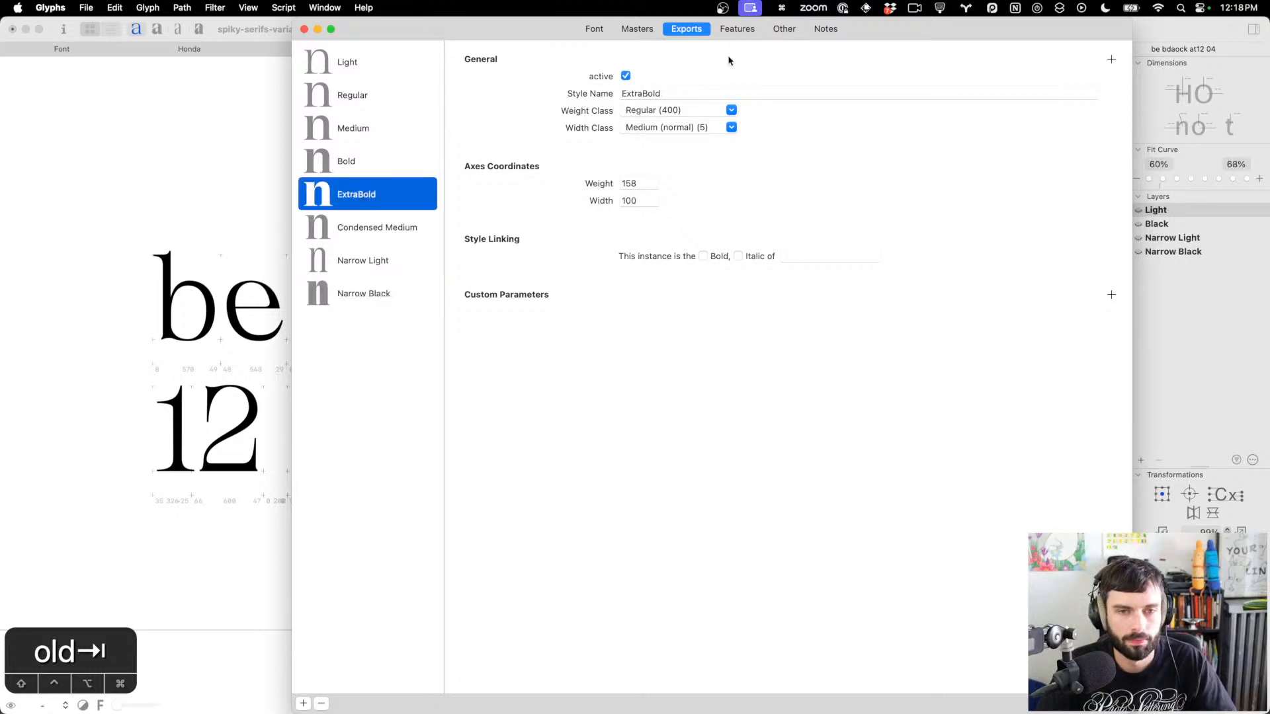
{"action": "key", "text": "Tab"}
{"action": "type", "text": "Black"}
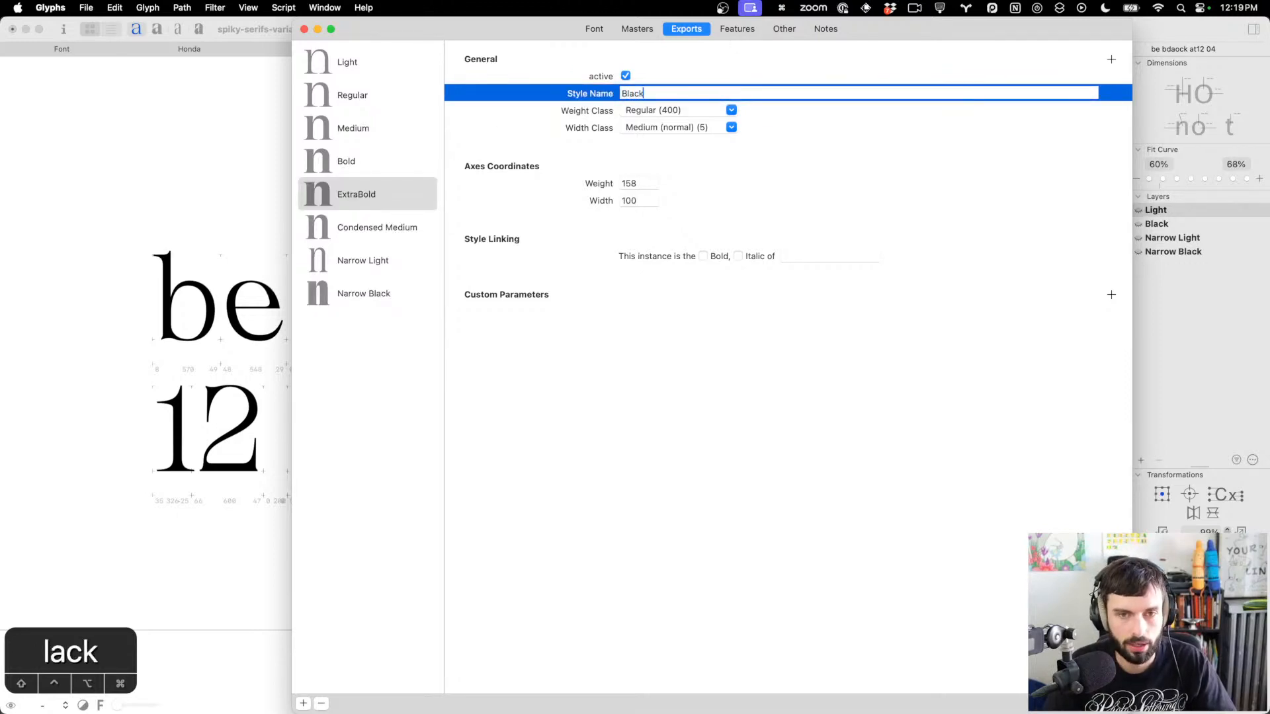
{"action": "key", "text": "Return"}
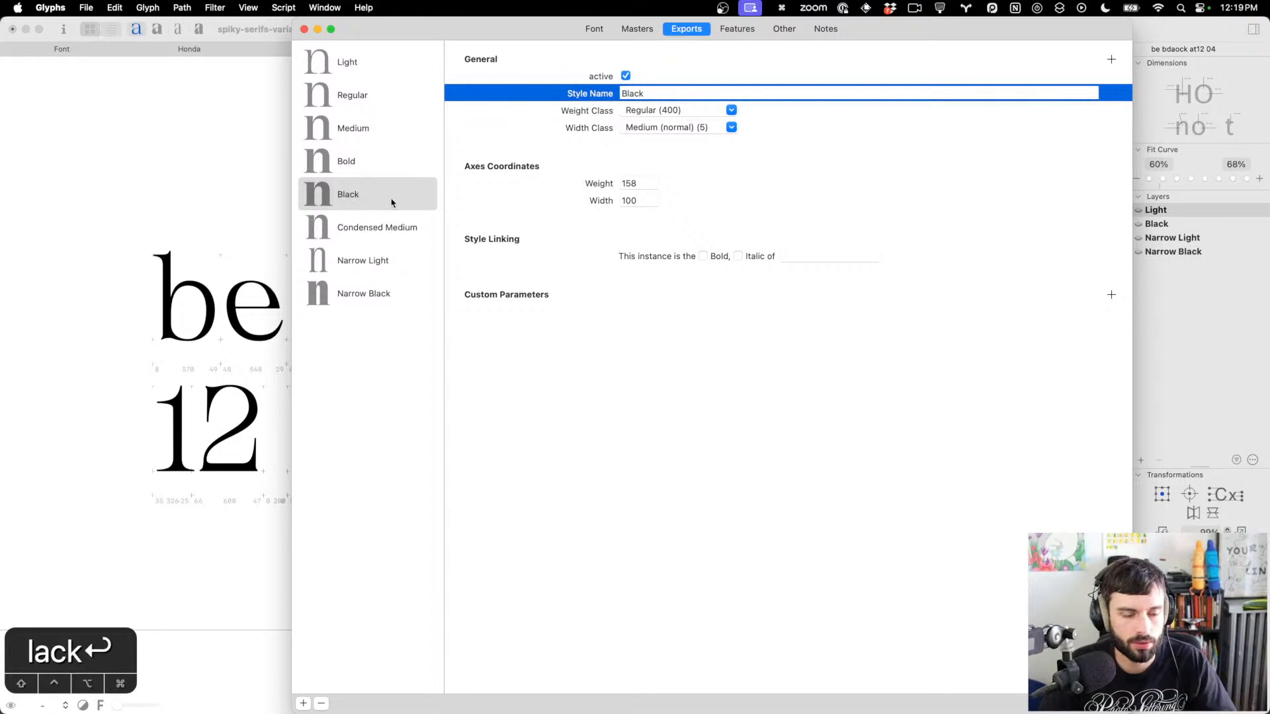
{"action": "left_click", "coordinate": [374, 185]}
{"action": "left_click", "coordinate": [372, 161]}
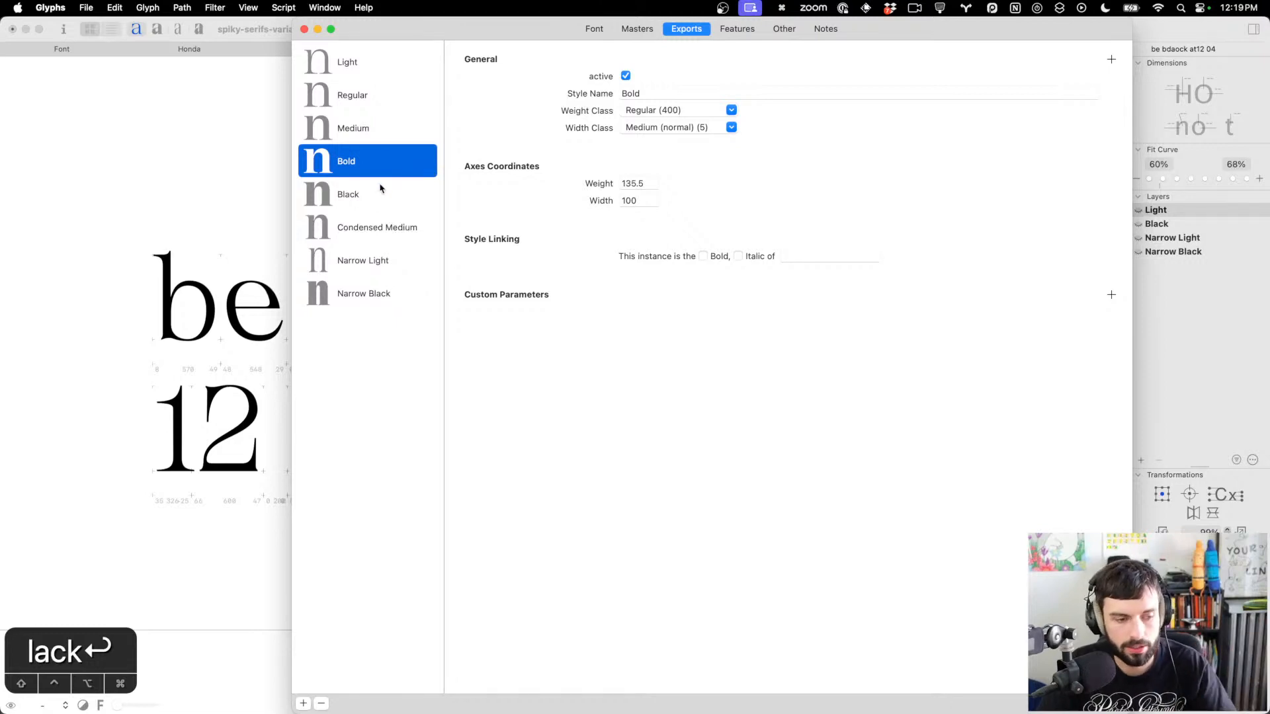
{"action": "left_click", "coordinate": [304, 705]}
{"action": "left_click", "coordinate": [365, 637]}
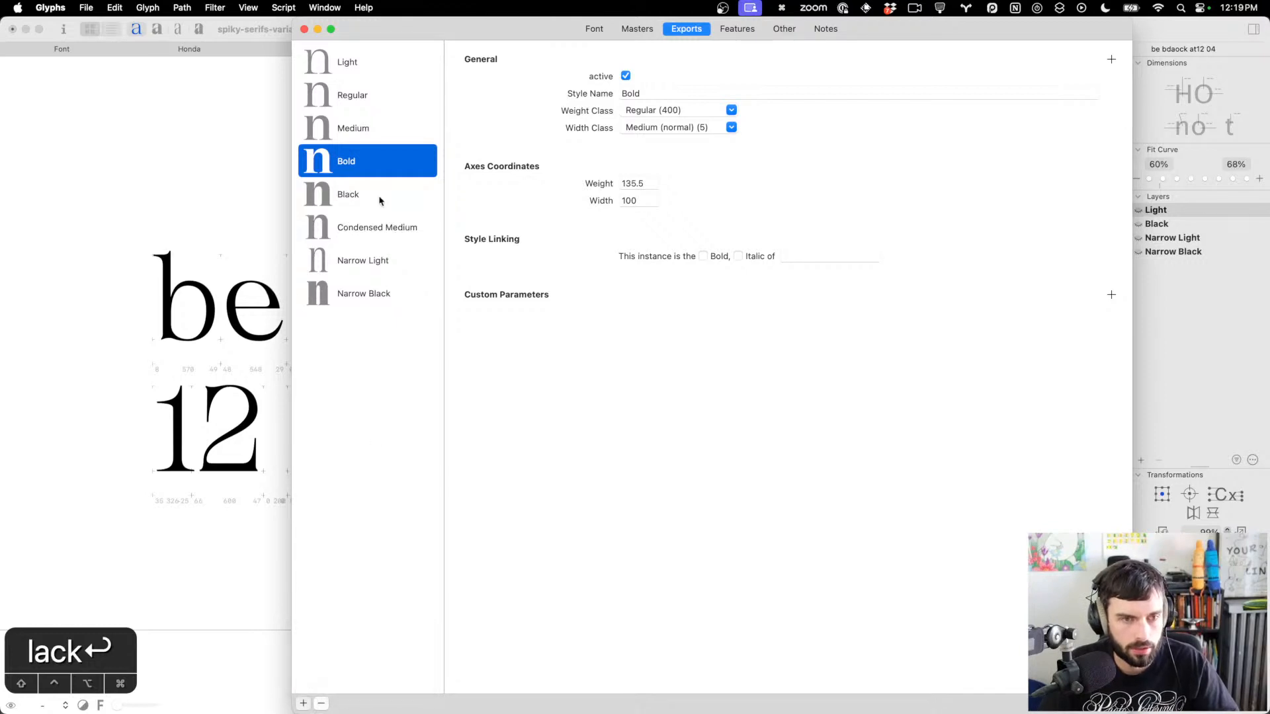
Add a new export instance between Bold and Black and name it ExtraBold
{"action": "left_click_drag", "start_coordinate": [357, 325], "coordinate": [352, 181]}
{"action": "left_click", "coordinate": [632, 93]}
{"action": "type", "text": "Ex"}
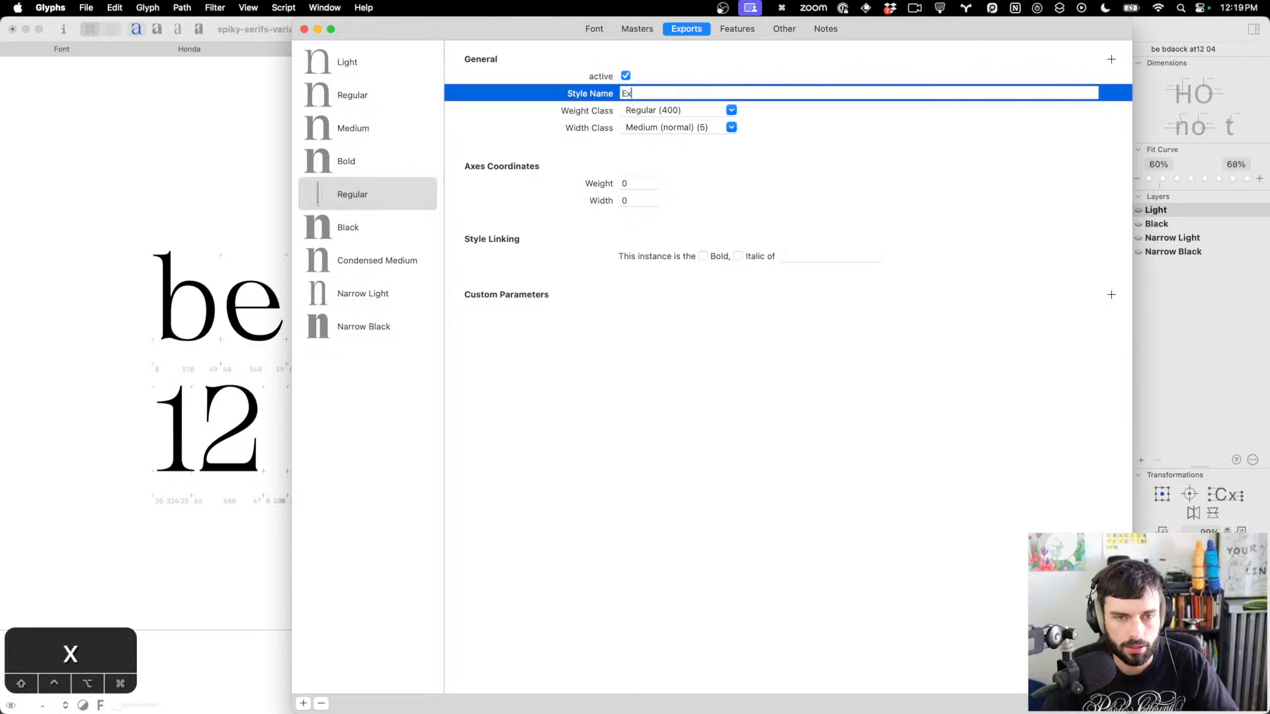
{"action": "type", "text": "traBold"}
{"action": "key", "text": "Return"}
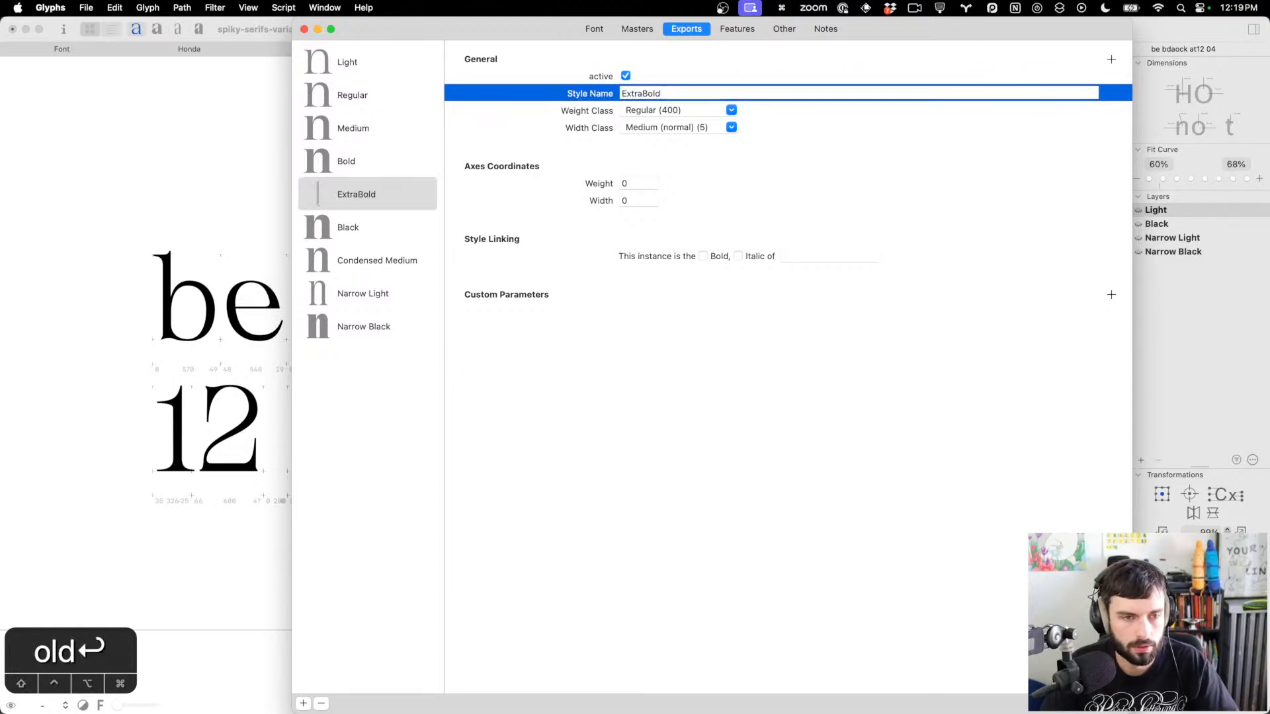
{"action": "left_click", "coordinate": [533, 177]}
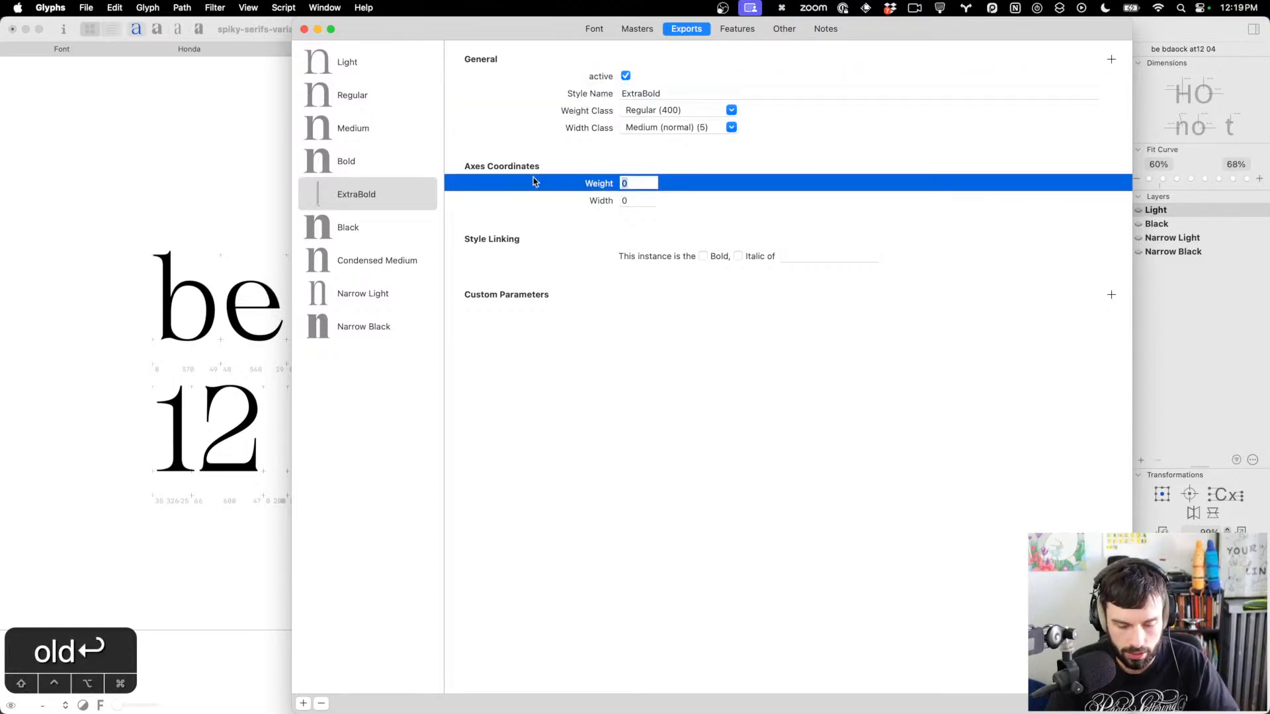
Compare the weight coordinates of the instances from Light through Black, including the new ExtraBold
{"action": "left_click", "coordinate": [362, 162]}
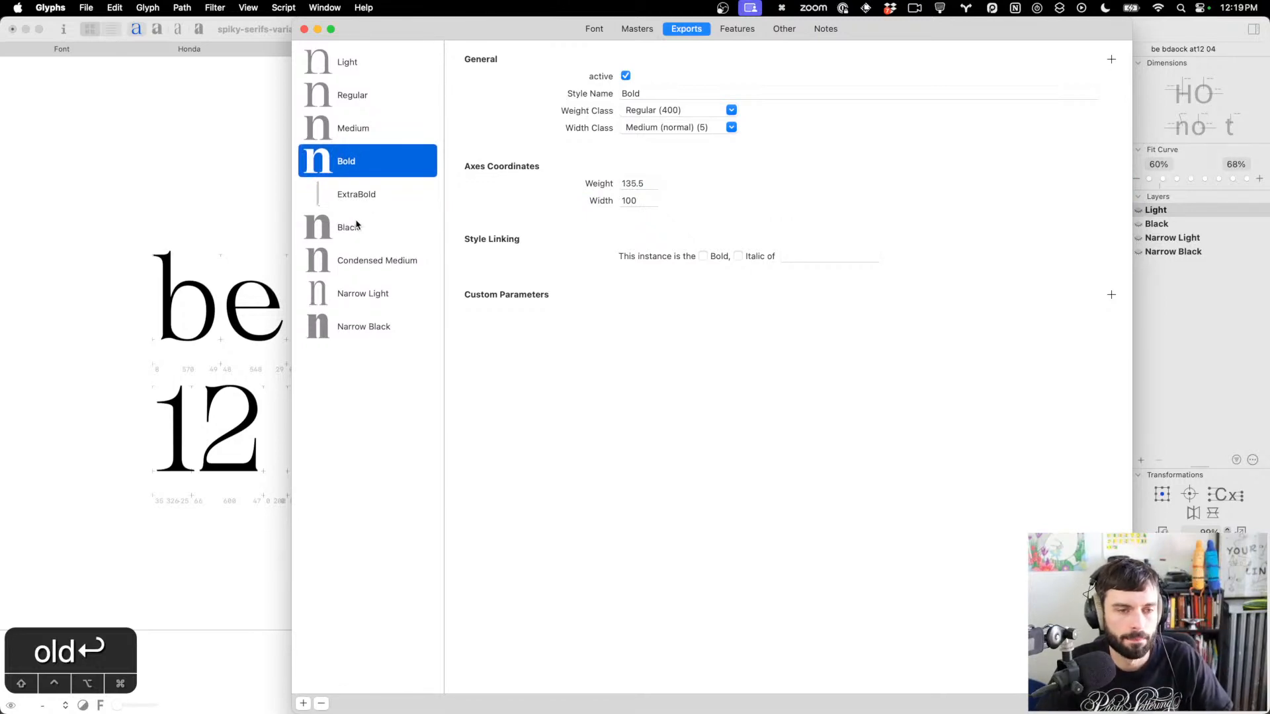
{"action": "left_click", "coordinate": [357, 225]}
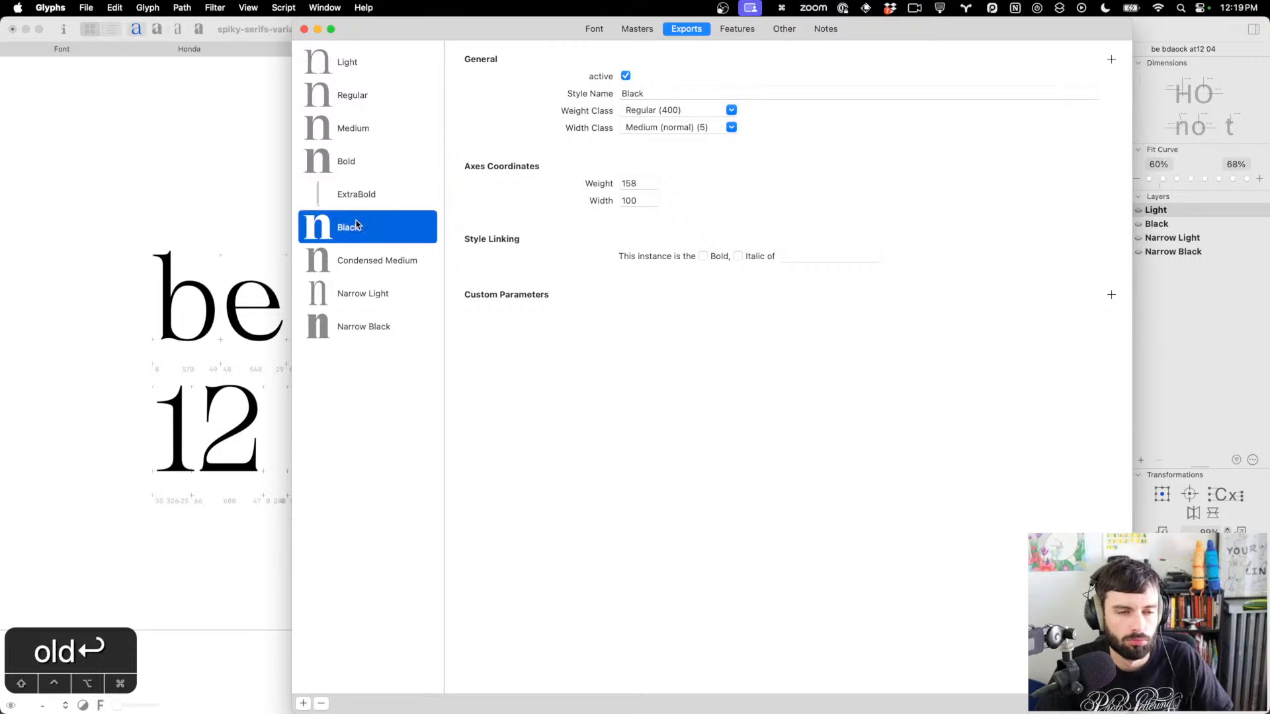
{"action": "left_click", "coordinate": [368, 175]}
{"action": "left_click", "coordinate": [364, 228]}
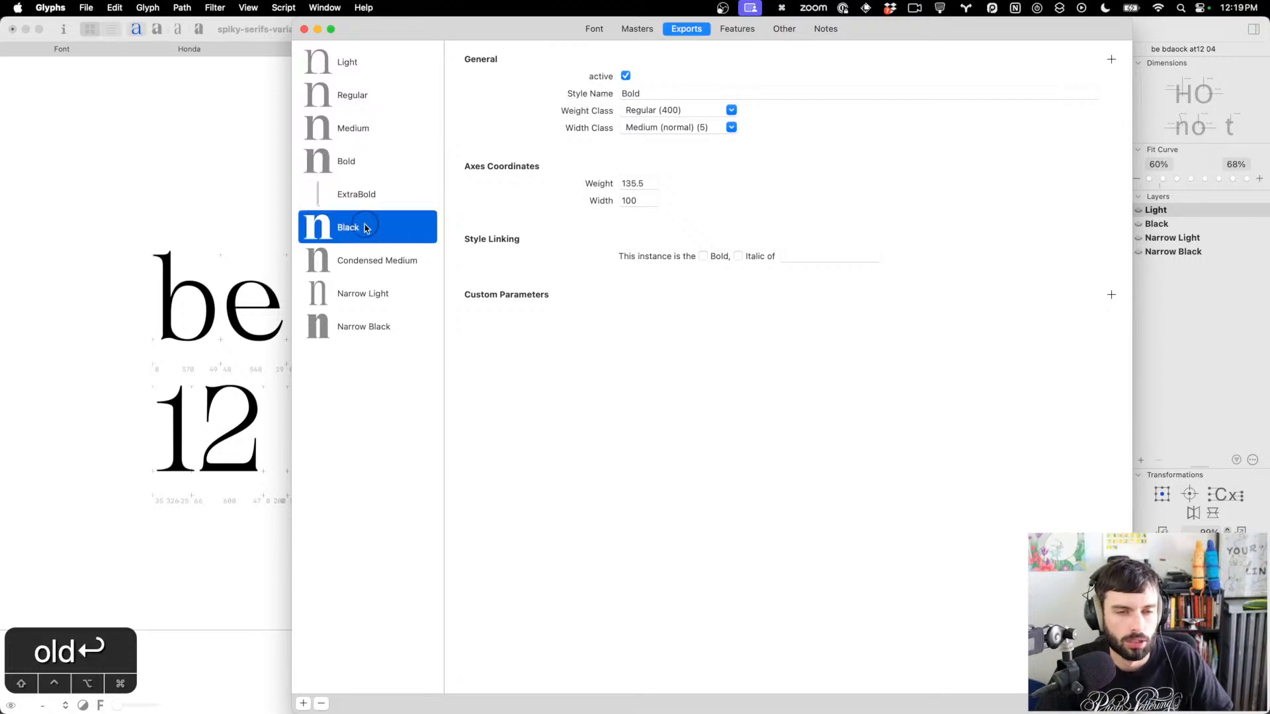
{"action": "left_click", "coordinate": [367, 194]}
{"action": "left_click", "coordinate": [368, 161]}
{"action": "left_click", "coordinate": [374, 134]}
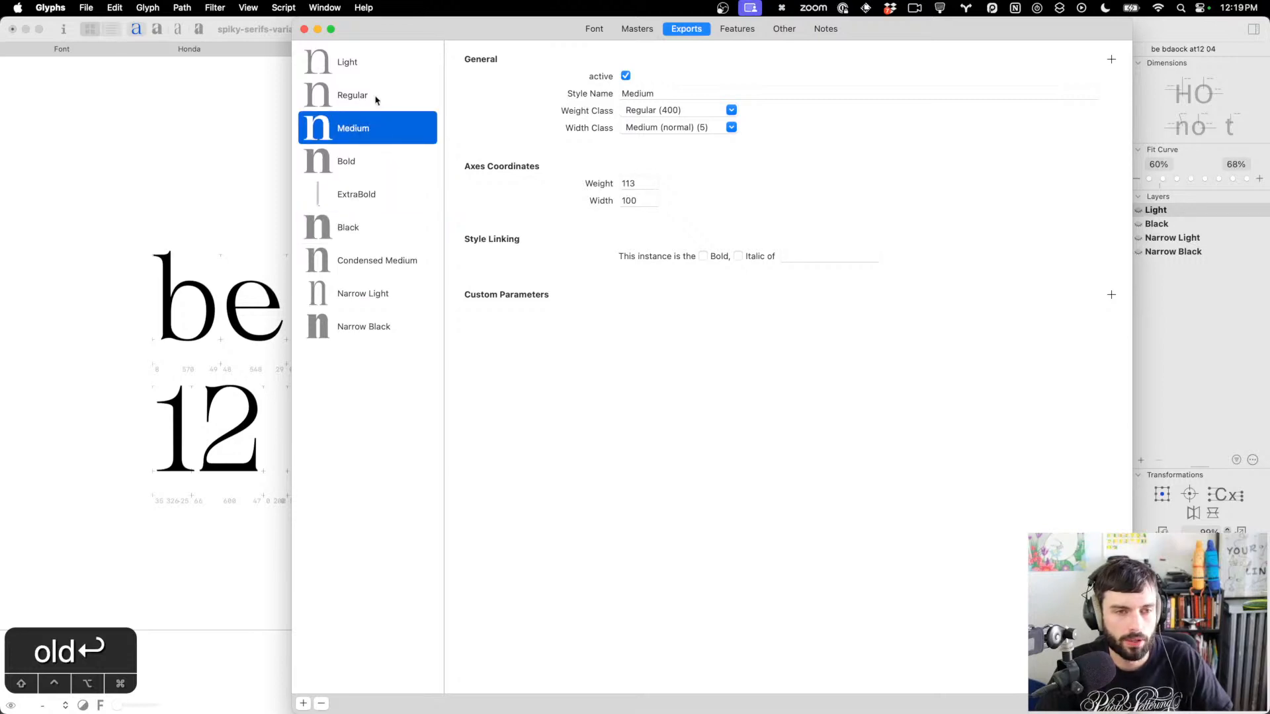
{"action": "left_click", "coordinate": [375, 99]}
{"action": "left_click", "coordinate": [374, 71]}
{"action": "left_click", "coordinate": [374, 160]}
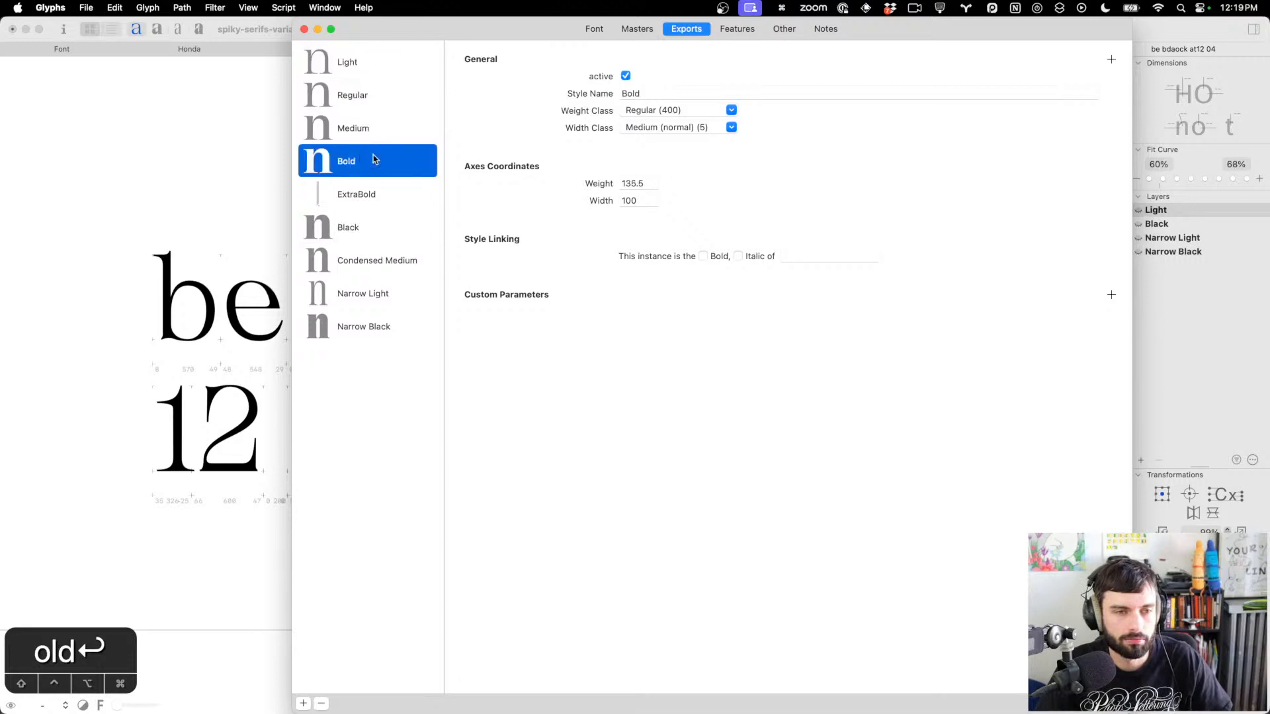
{"action": "left_click", "coordinate": [373, 96]}
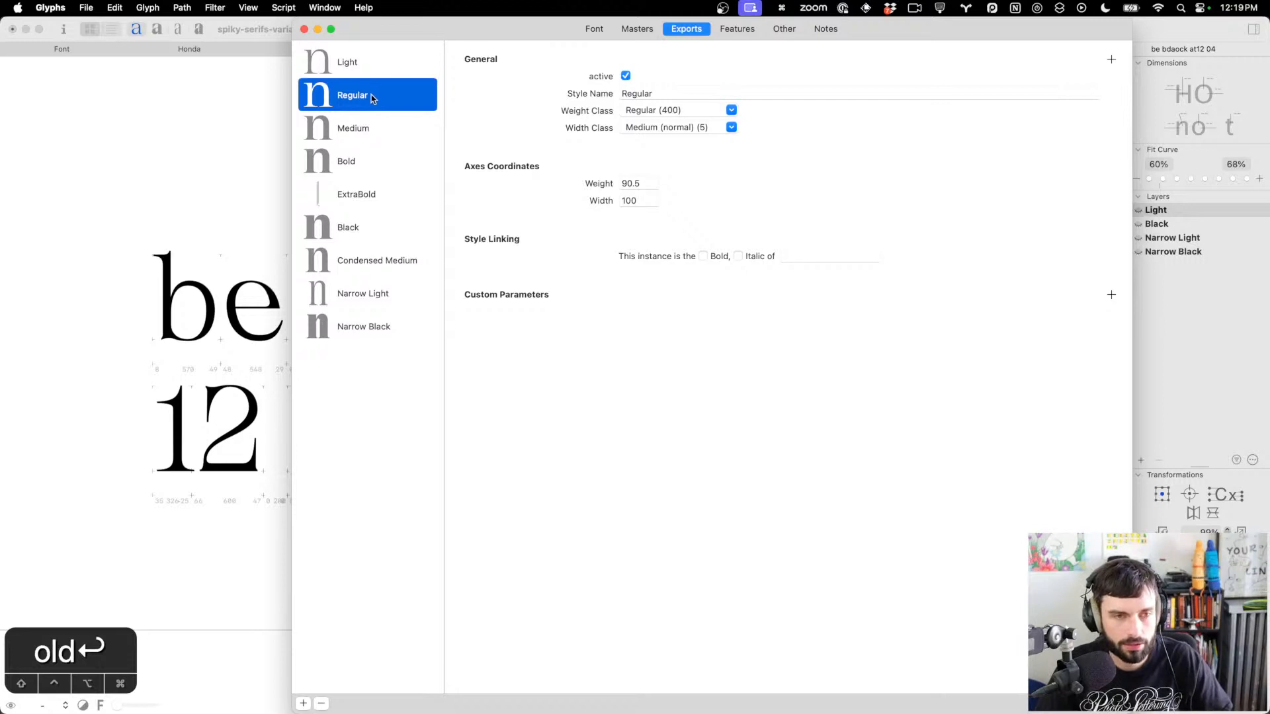
{"action": "left_click", "coordinate": [359, 226]}
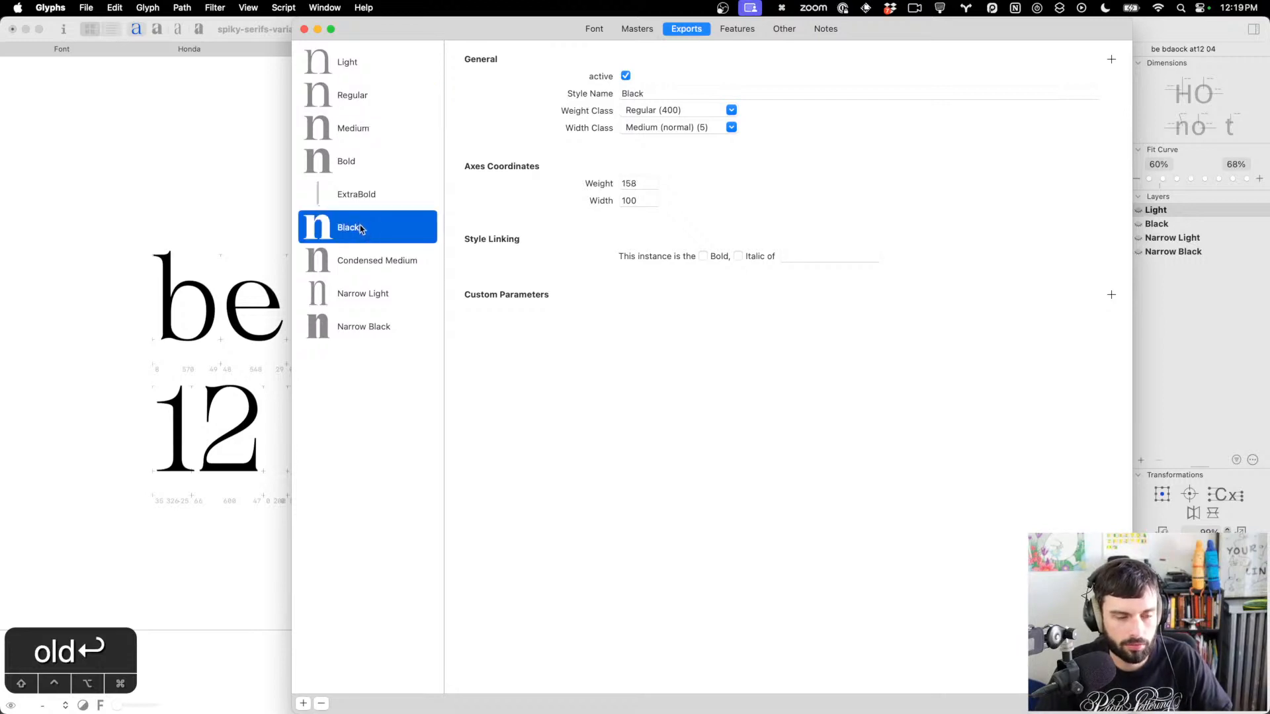
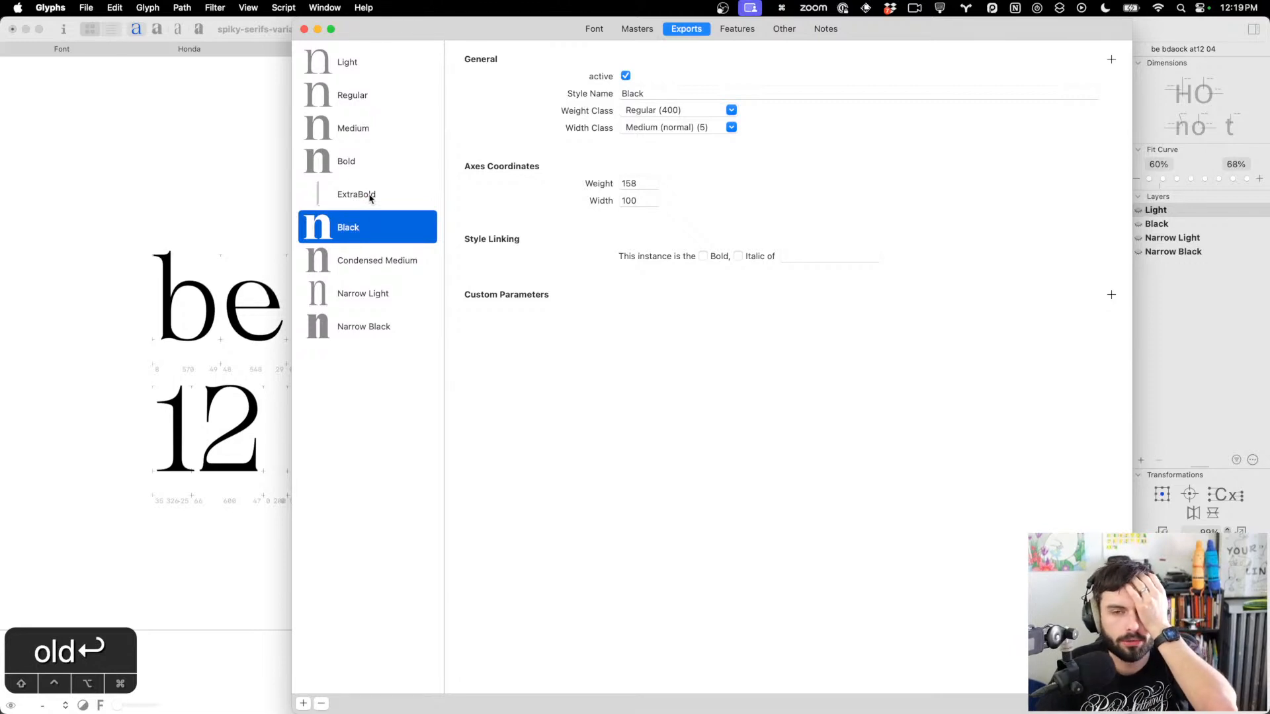
{"action": "left_click", "coordinate": [370, 198]}
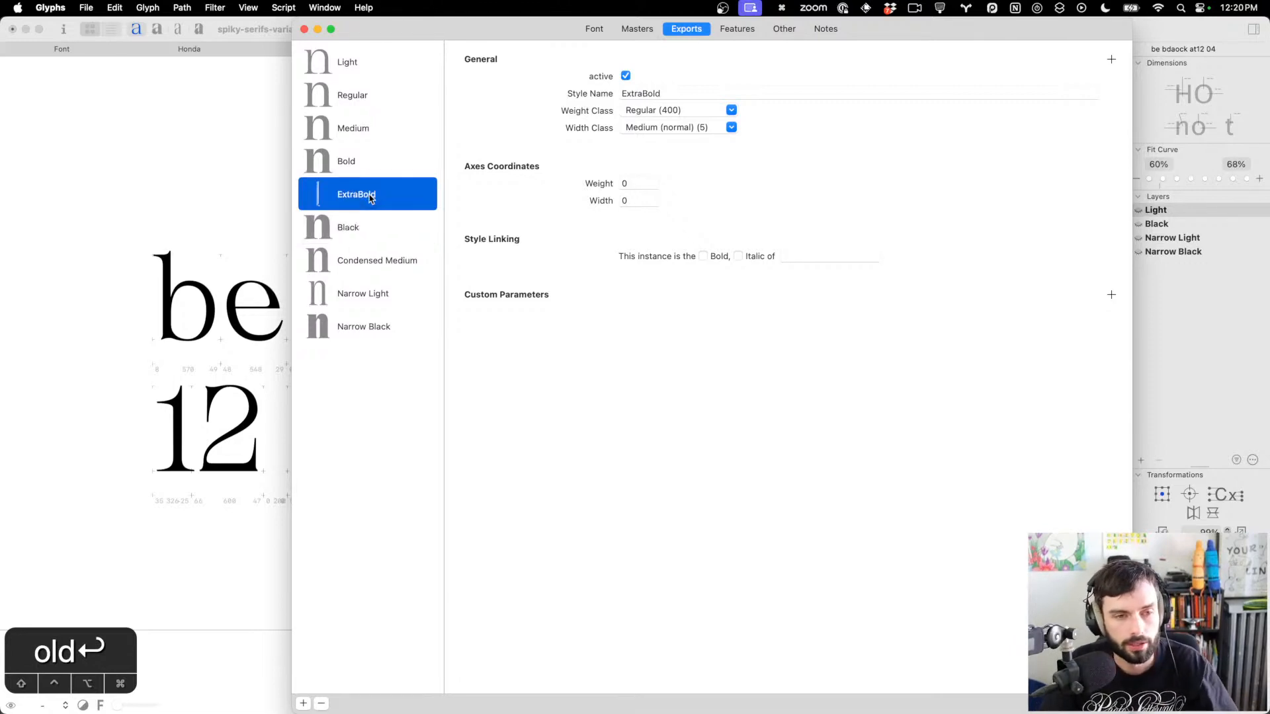
{"action": "left_click", "coordinate": [385, 160]}
{"action": "left_click", "coordinate": [382, 227]}
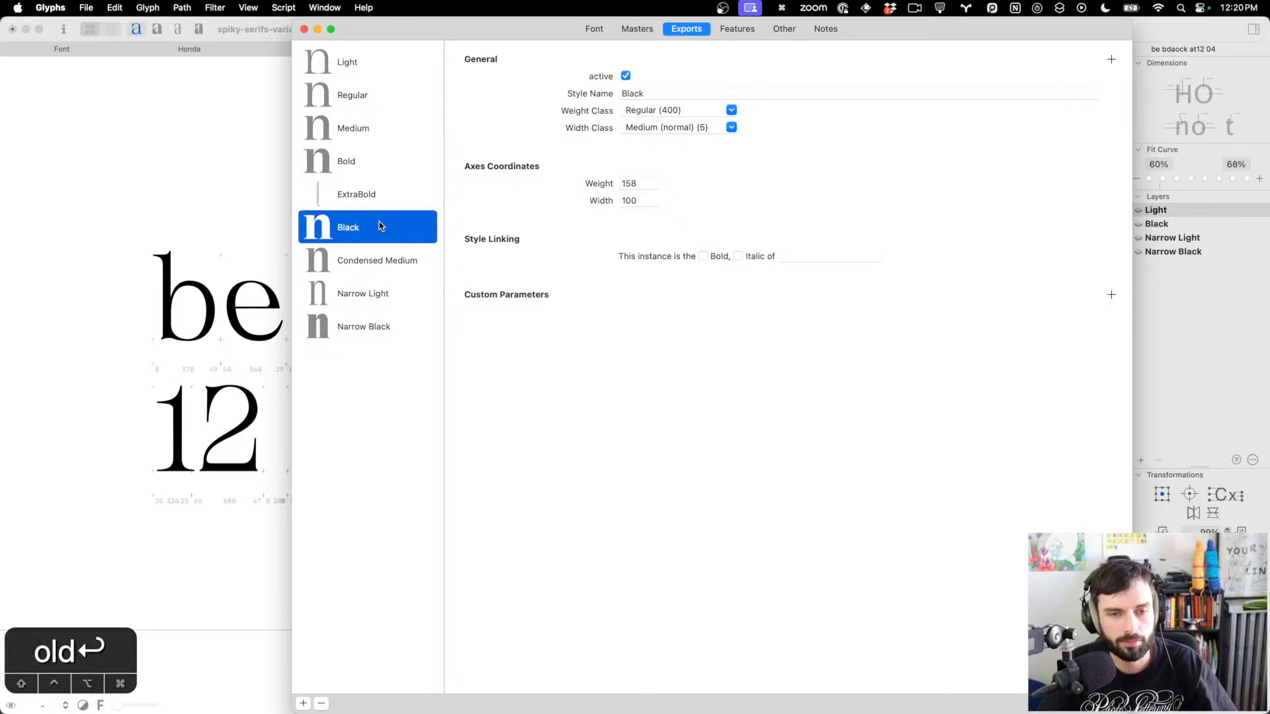
{"action": "left_click", "coordinate": [396, 193]}
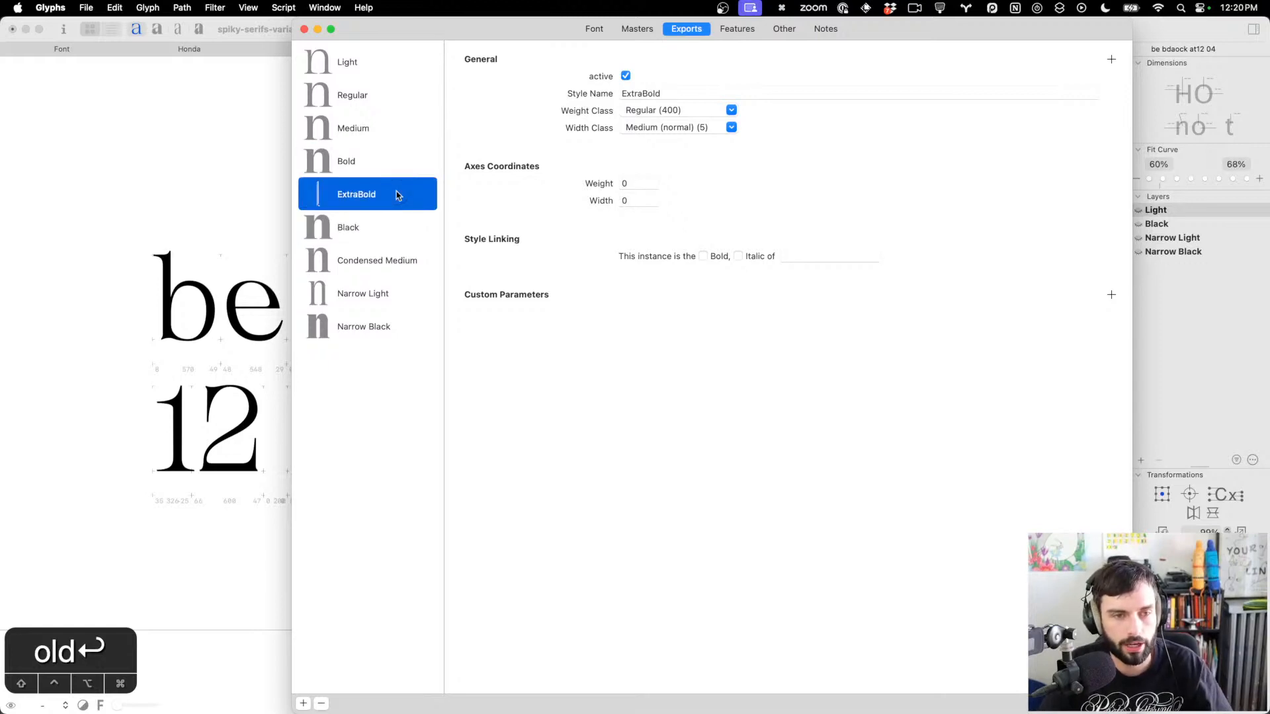
Give the ExtraBold instance the Bold instance's weight coordinate of 135.5 and a width of 100
{"action": "left_click", "coordinate": [391, 165]}
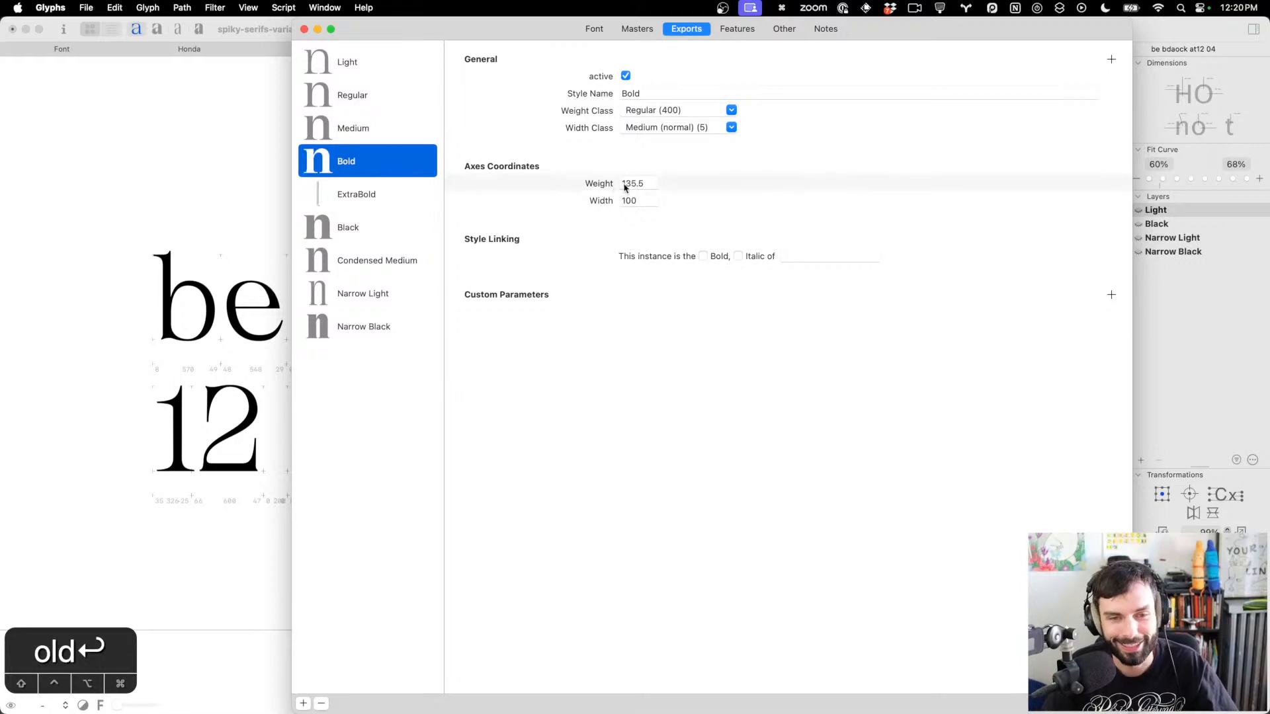
{"action": "left_click", "coordinate": [588, 183]}
{"action": "left_click", "coordinate": [415, 193]}
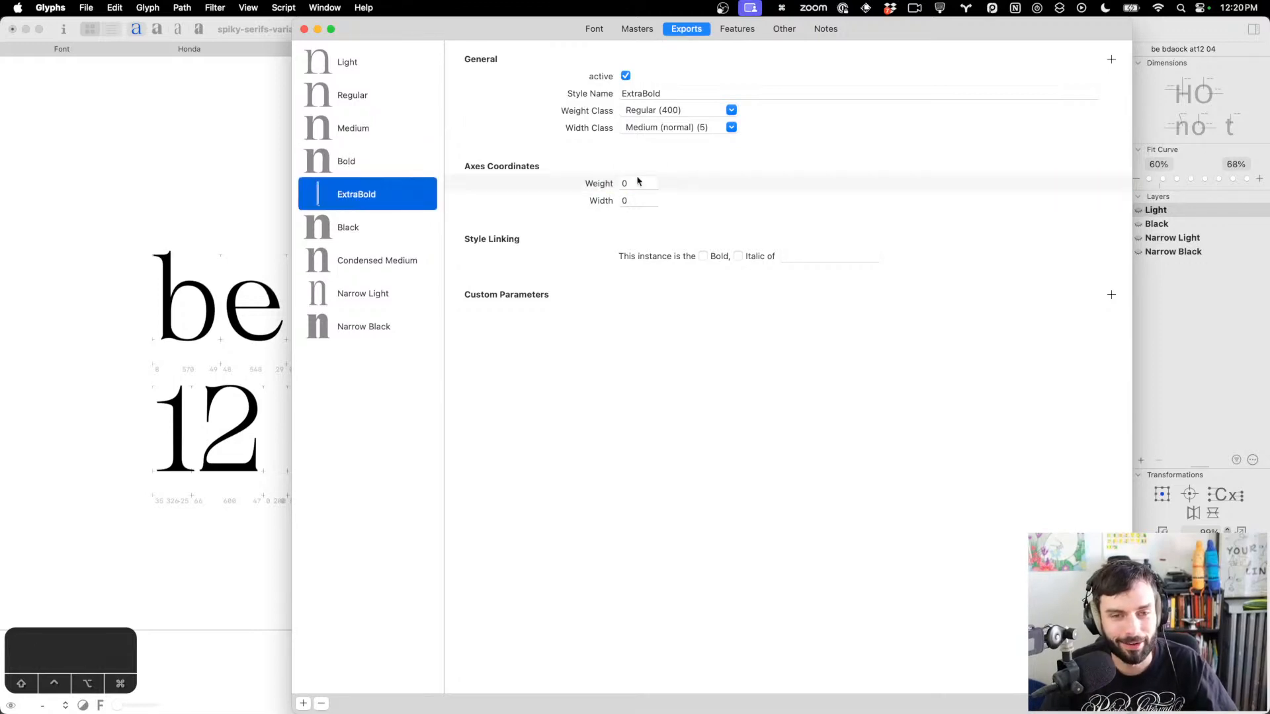
{"action": "double_click", "coordinate": [639, 182]}
{"action": "type", "text": "135.5"}
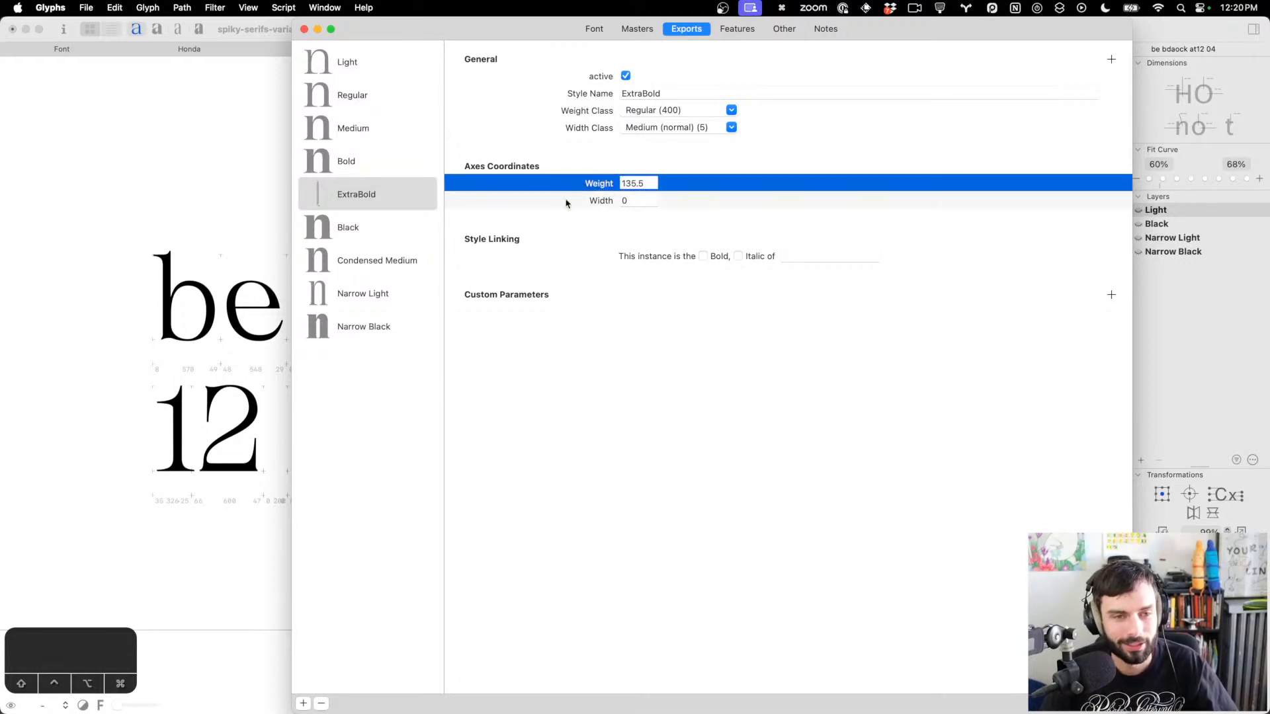
{"action": "left_click_drag", "start_coordinate": [632, 201], "coordinate": [558, 203]}
{"action": "type", "text": "100"}
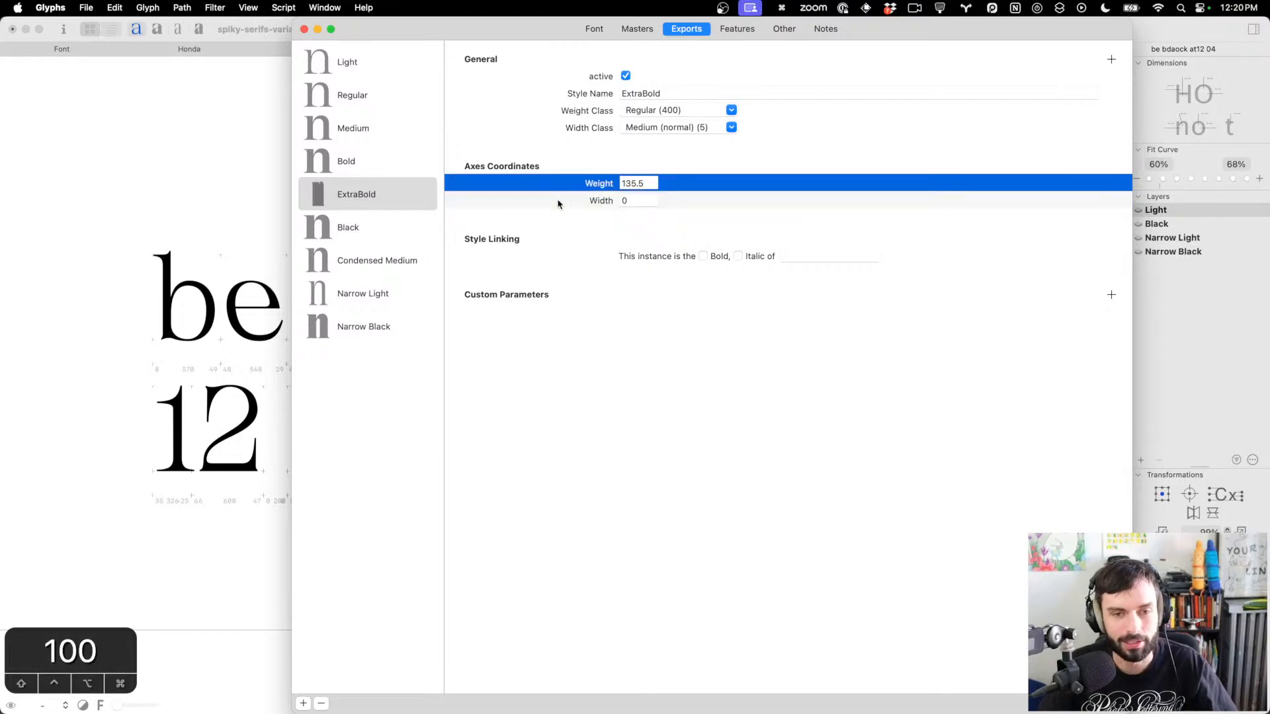
{"action": "double_click", "coordinate": [637, 200]}
{"action": "type", "text": "100"}
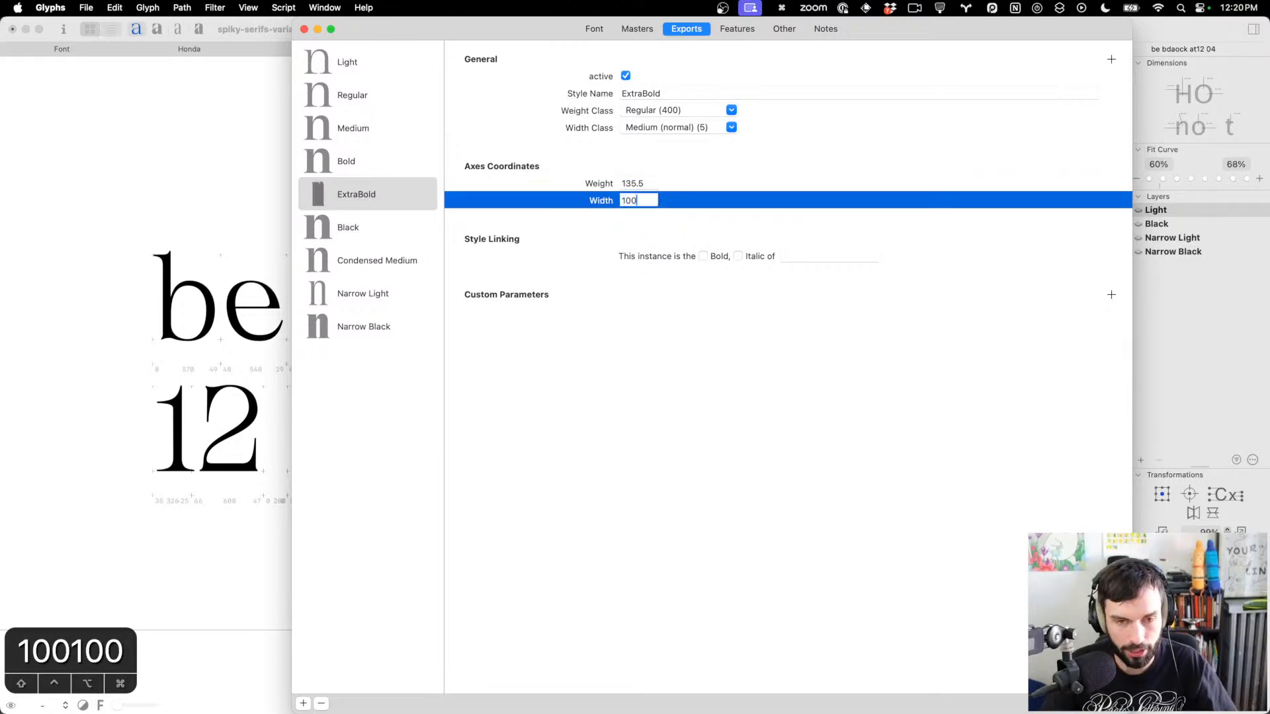
{"action": "key", "text": "Tab"}
{"action": "left_click", "coordinate": [376, 195]}
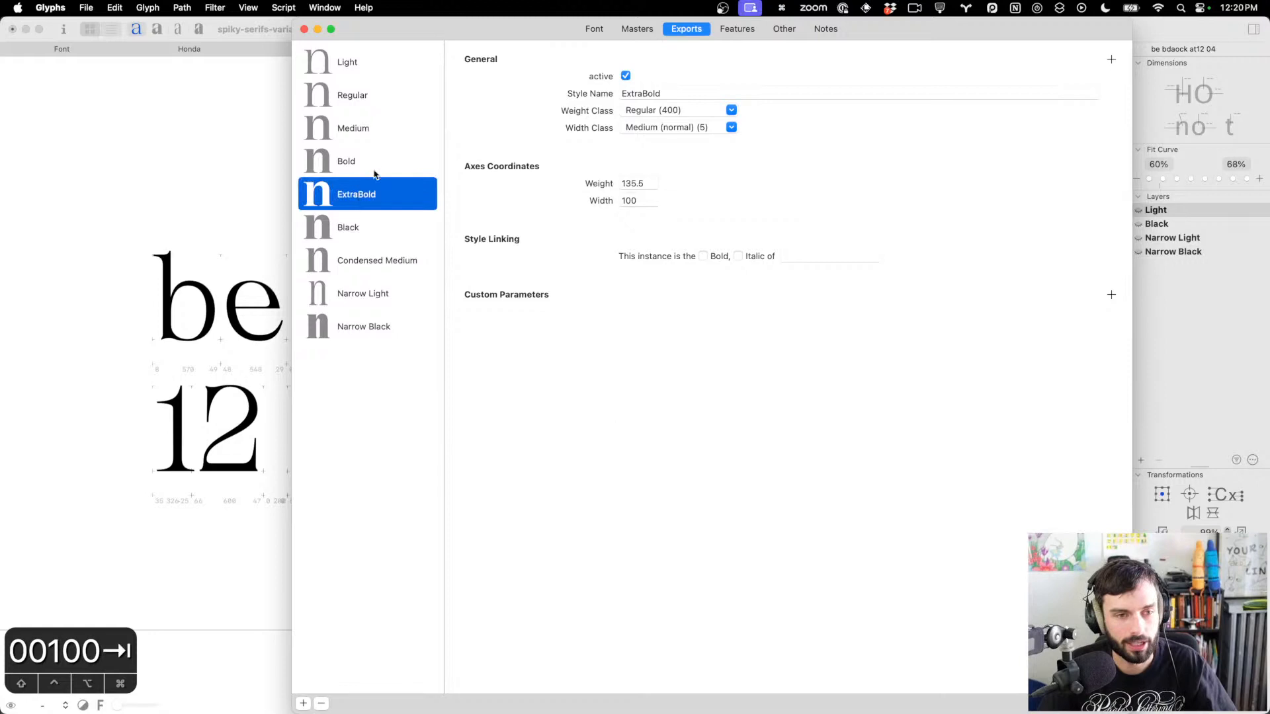
Calculate the midpoint between the Bold and Black weights in Raycast as (135.5+158)/2 and copy the answer
{"action": "left_click", "coordinate": [371, 164]}
{"action": "left_click", "coordinate": [360, 192]}
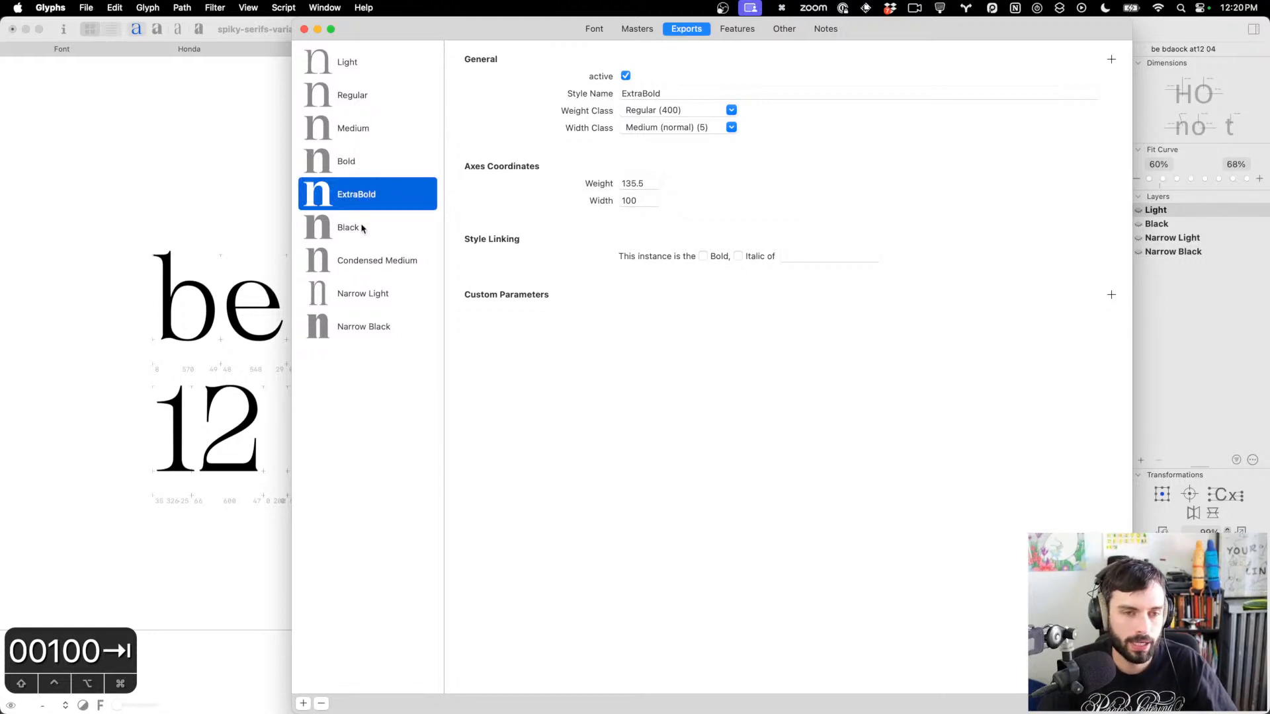
{"action": "left_click", "coordinate": [362, 227]}
{"action": "left_click", "coordinate": [378, 171]}
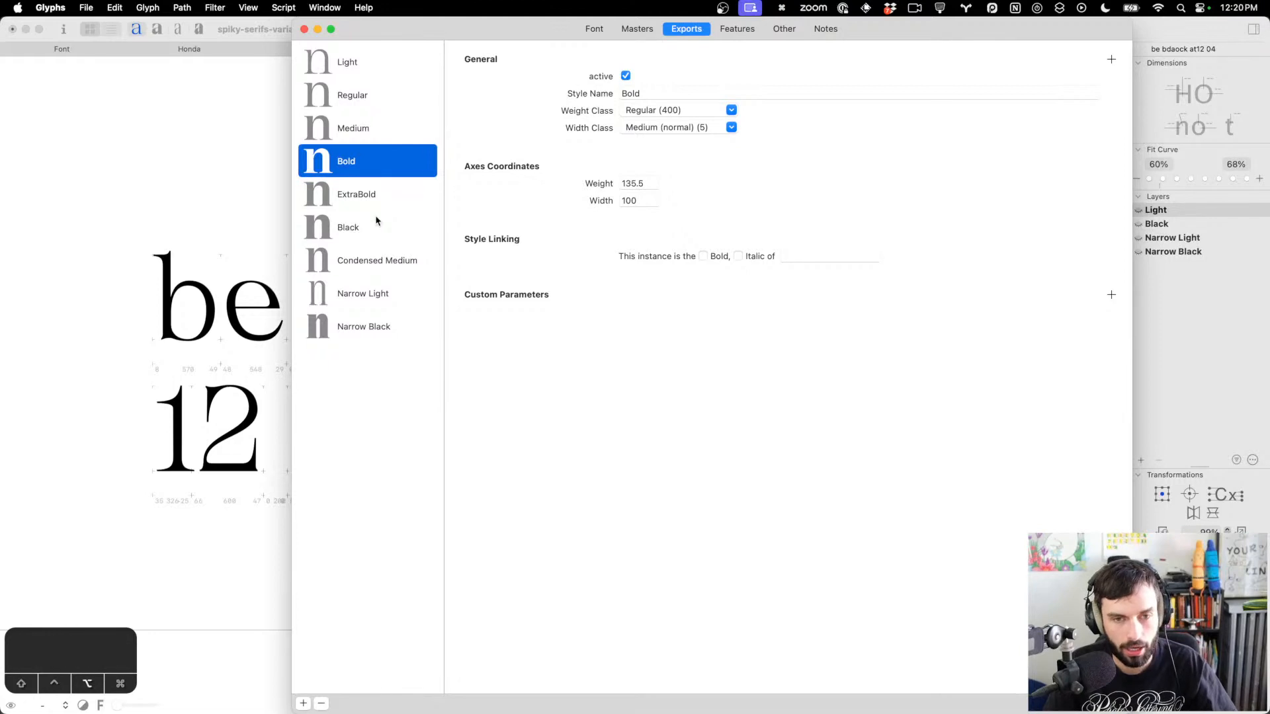
{"action": "key", "text": "super+space"}
{"action": "type", "text": "135.5"}
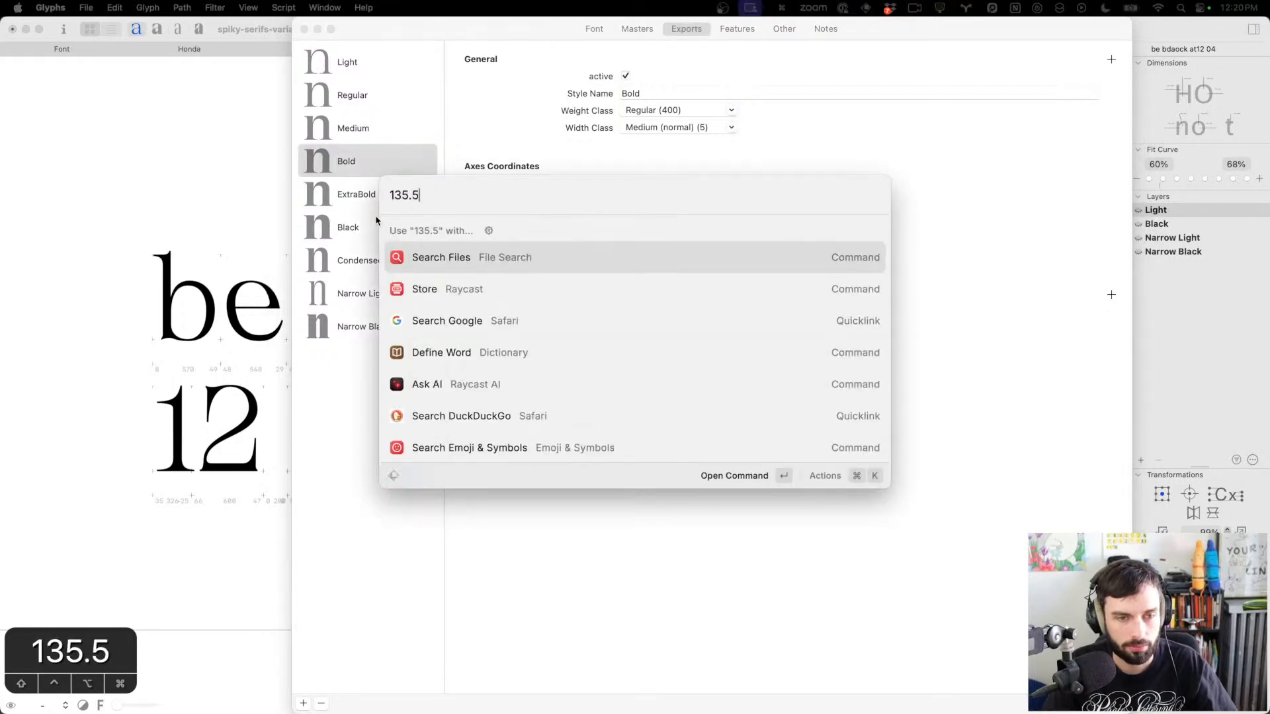
{"action": "type", "text": "+"}
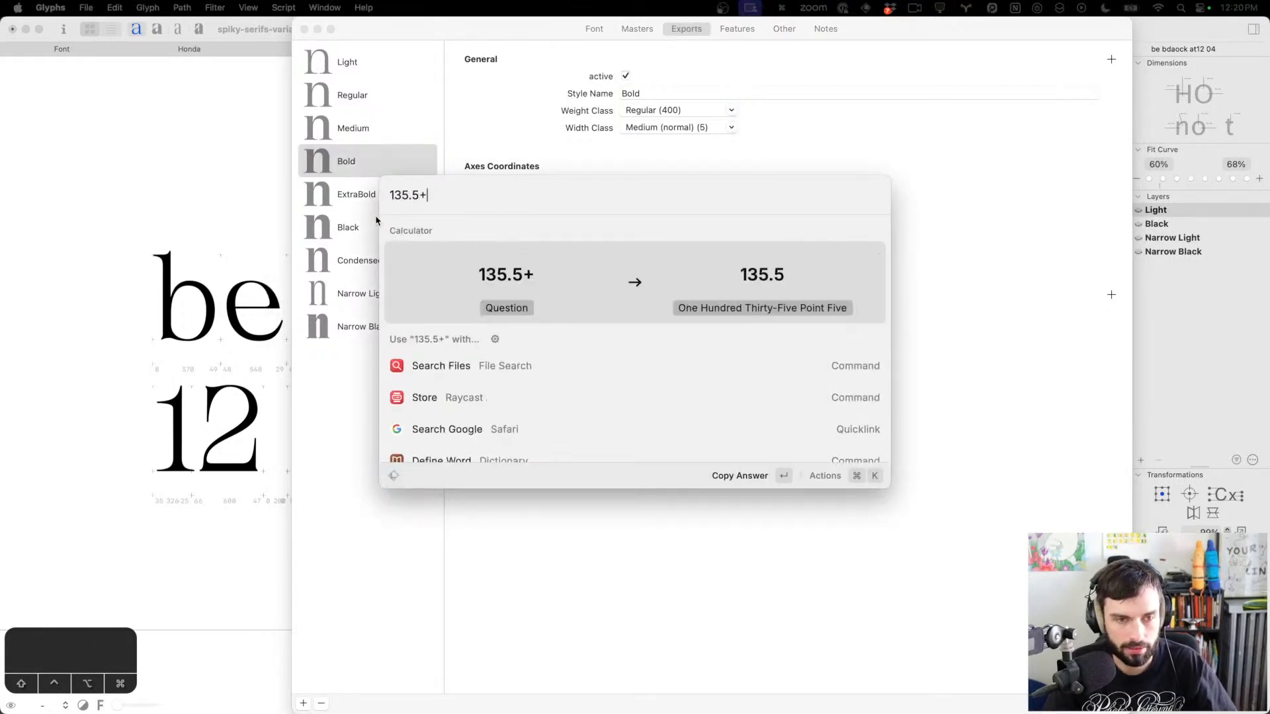
{"action": "type", "text": "158)"}
{"action": "key", "text": "super+Left"}
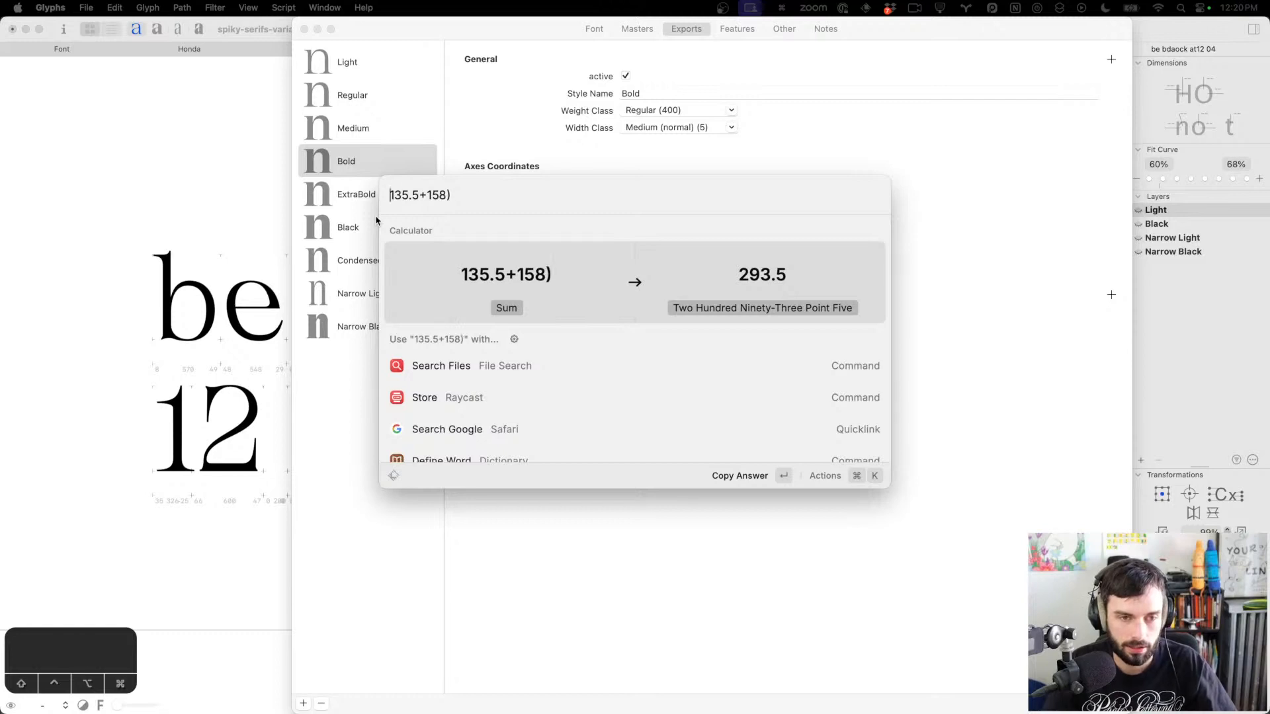
{"action": "type", "text": "("}
{"action": "key", "text": "super+Right"}
{"action": "type", "text": "/2"}
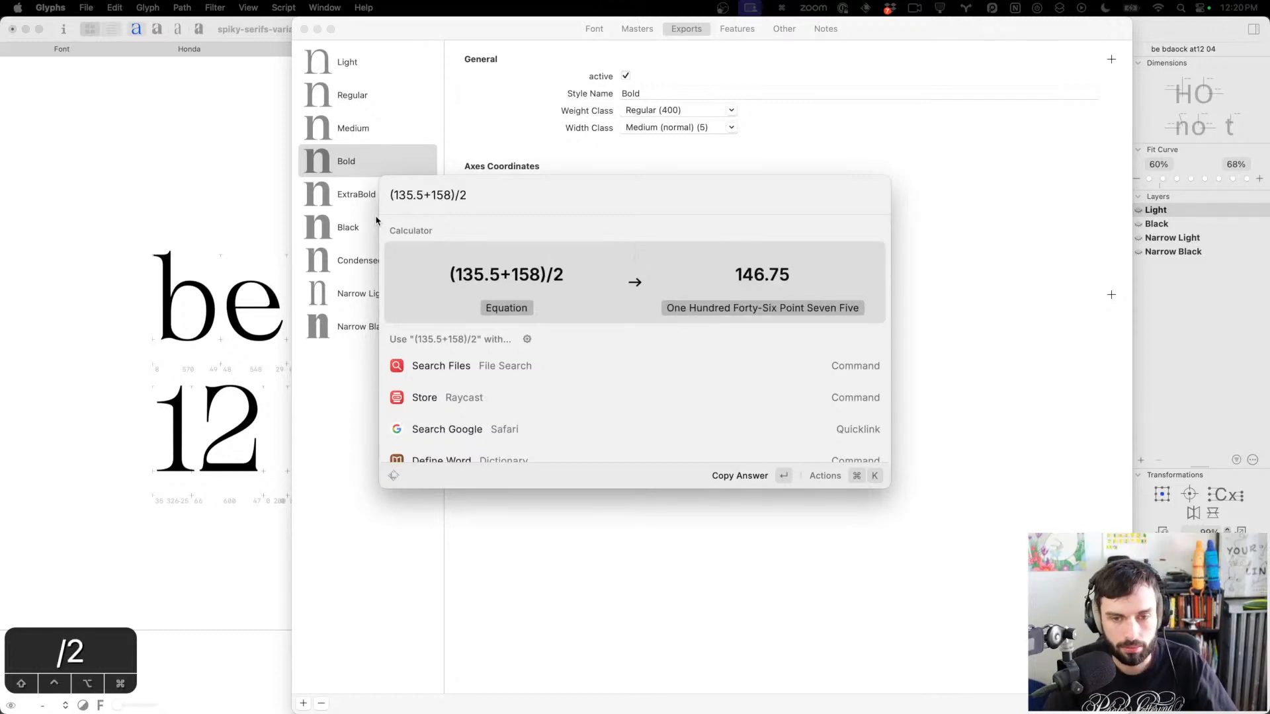
{"action": "key", "text": "Return"}
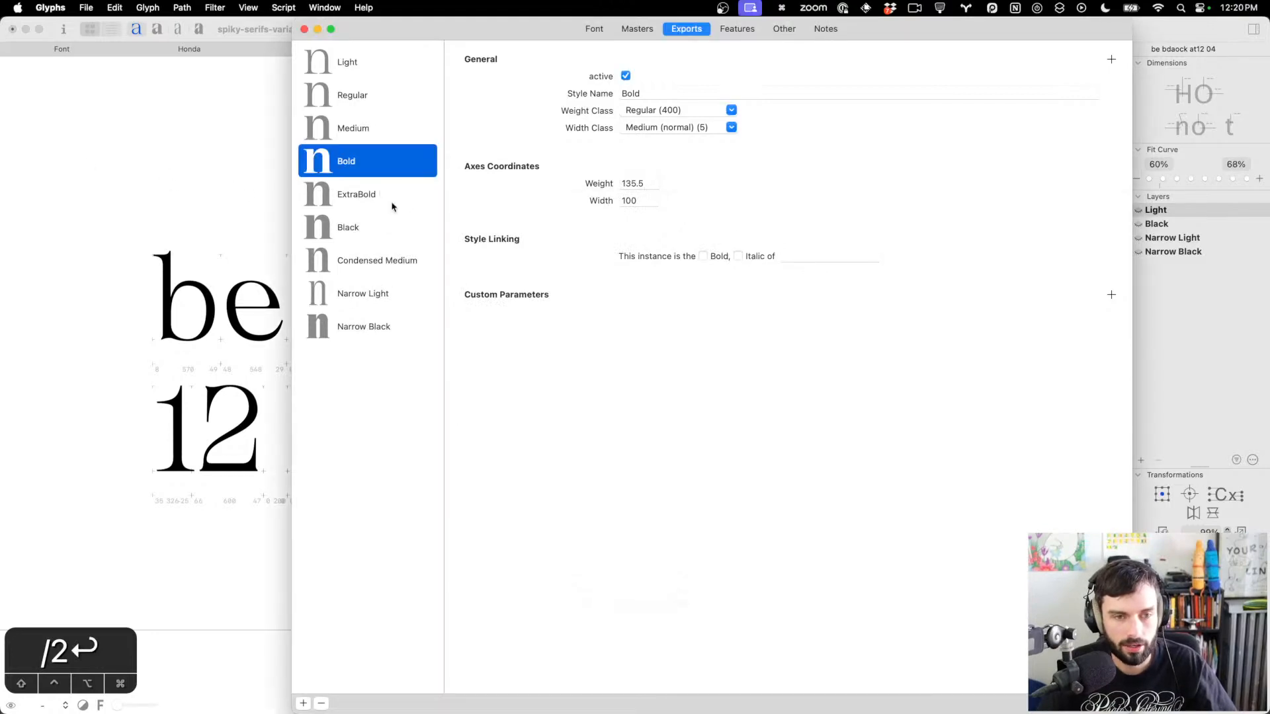
Set the ExtraBold instance's weight coordinate to the copied midpoint, 146.75
{"action": "left_click", "coordinate": [390, 198]}
{"action": "left_click", "coordinate": [630, 185]}
{"action": "key", "text": "super+v"}
{"action": "key", "text": "Tab"}
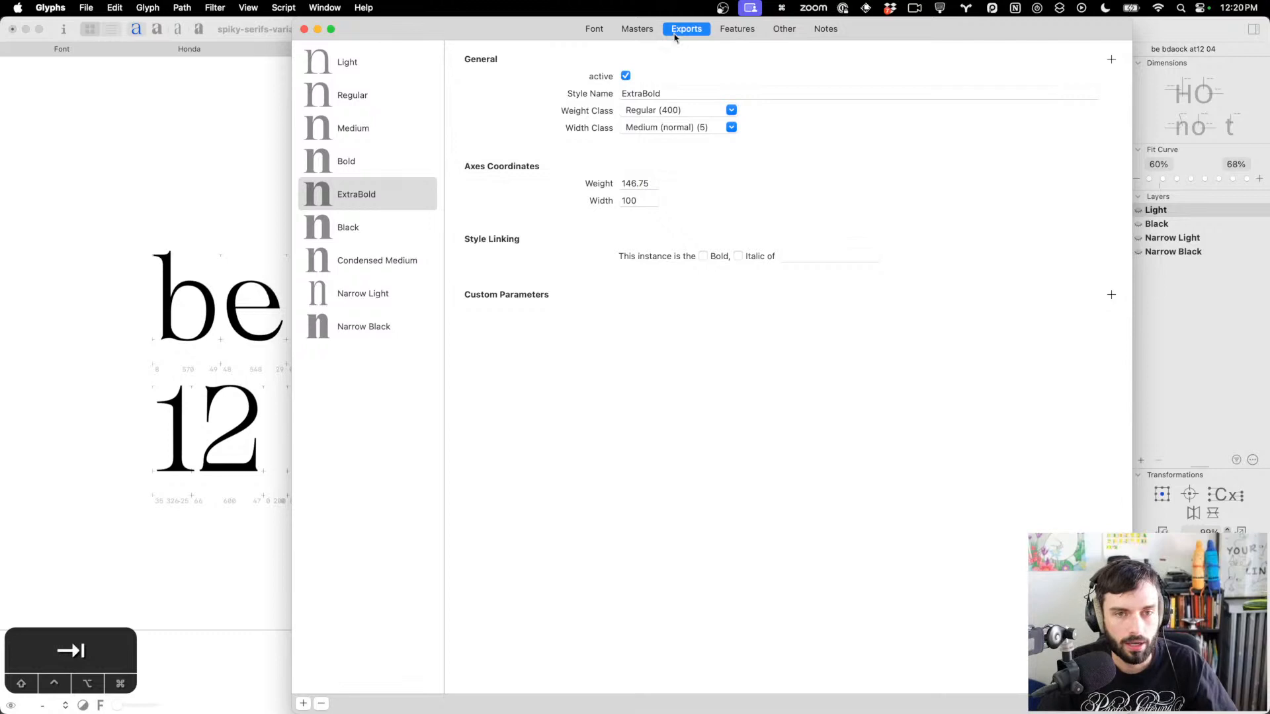
Check the weight coordinates of the Light, Regular and Bold instances
{"action": "left_click", "coordinate": [351, 73]}
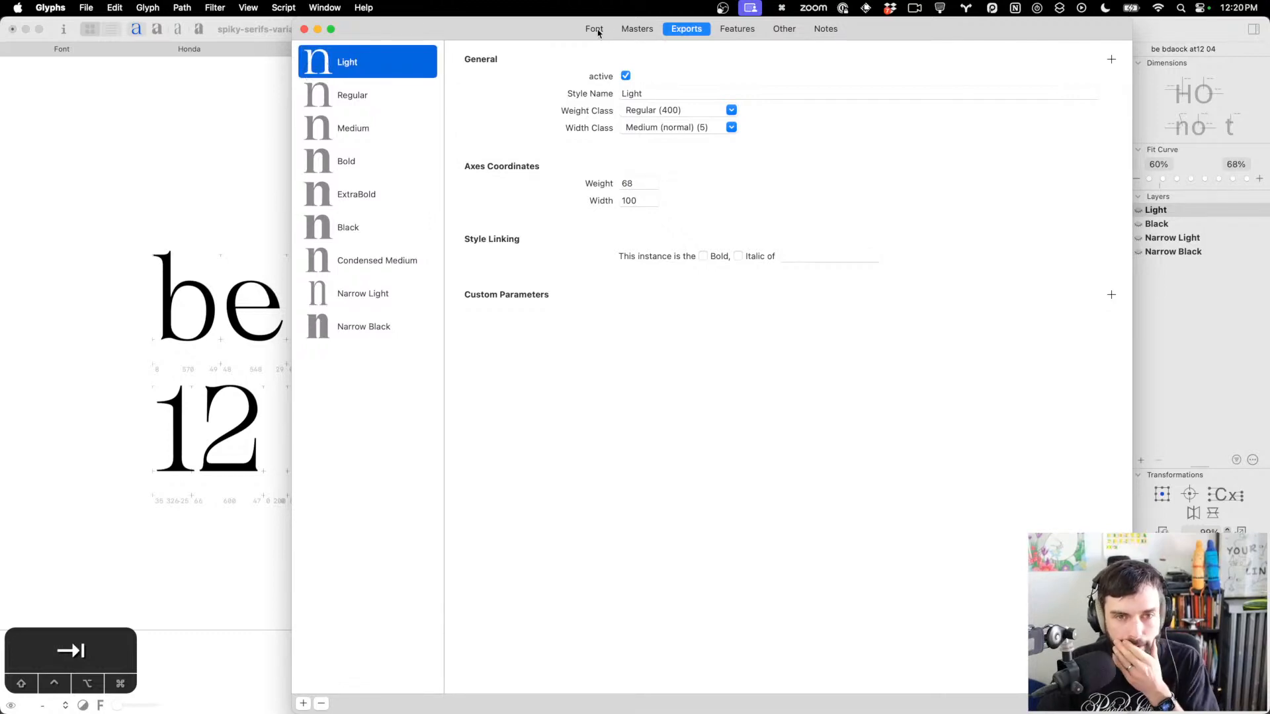
{"action": "left_click", "coordinate": [358, 98]}
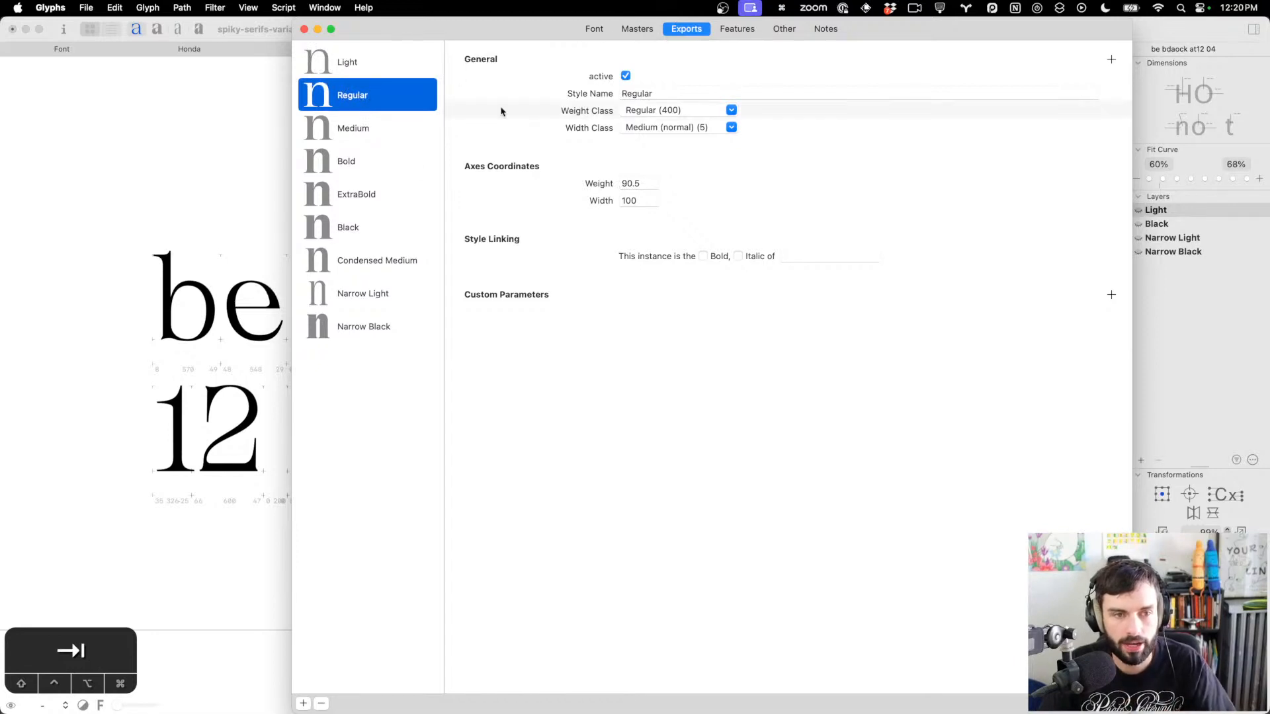
{"action": "left_click", "coordinate": [409, 163]}
Add a point to the Weight axis mapping that maps internal 90.5 to external 400
{"action": "left_click", "coordinate": [599, 29]}
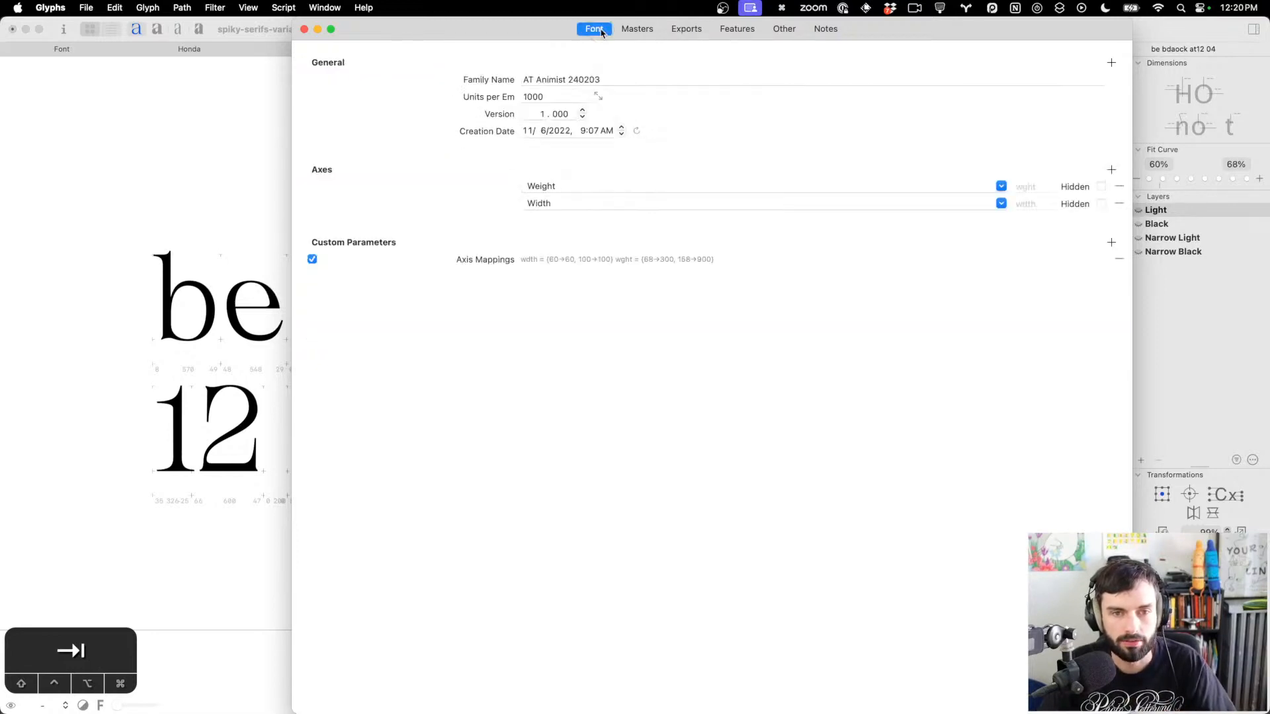
{"action": "double_click", "coordinate": [555, 260]}
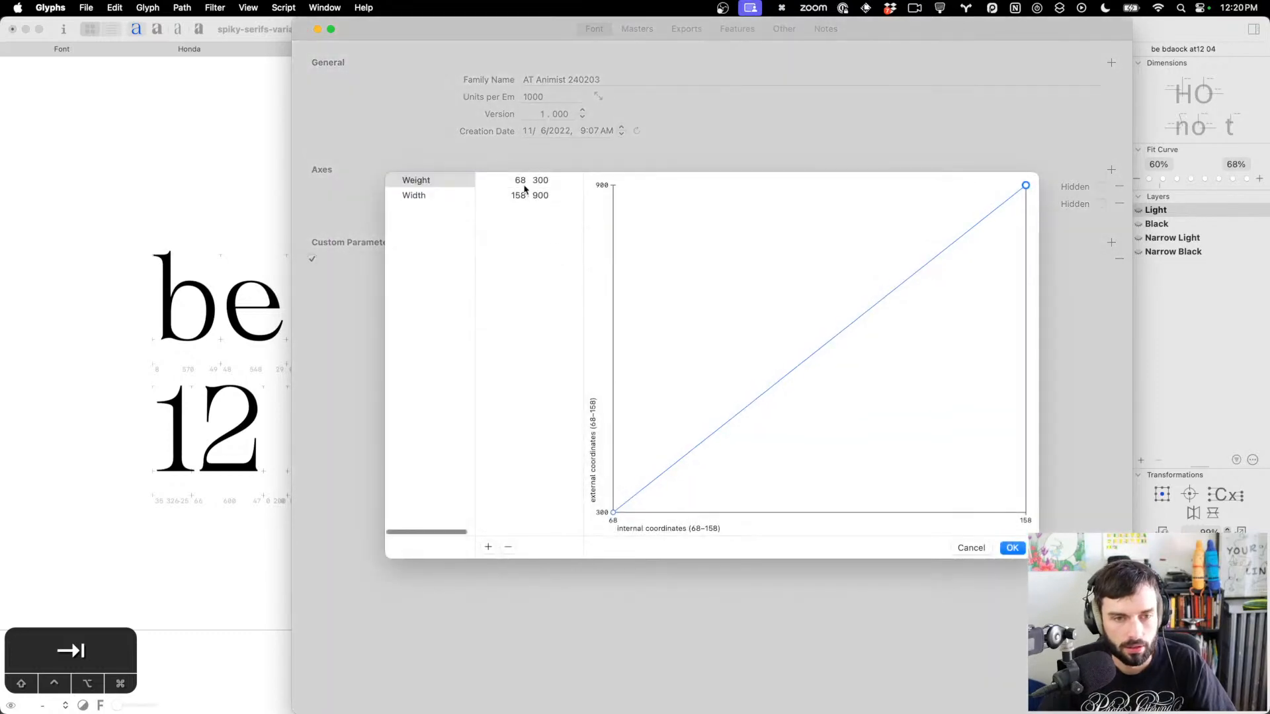
{"action": "double_click", "coordinate": [520, 182]}
{"action": "left_click", "coordinate": [488, 548]}
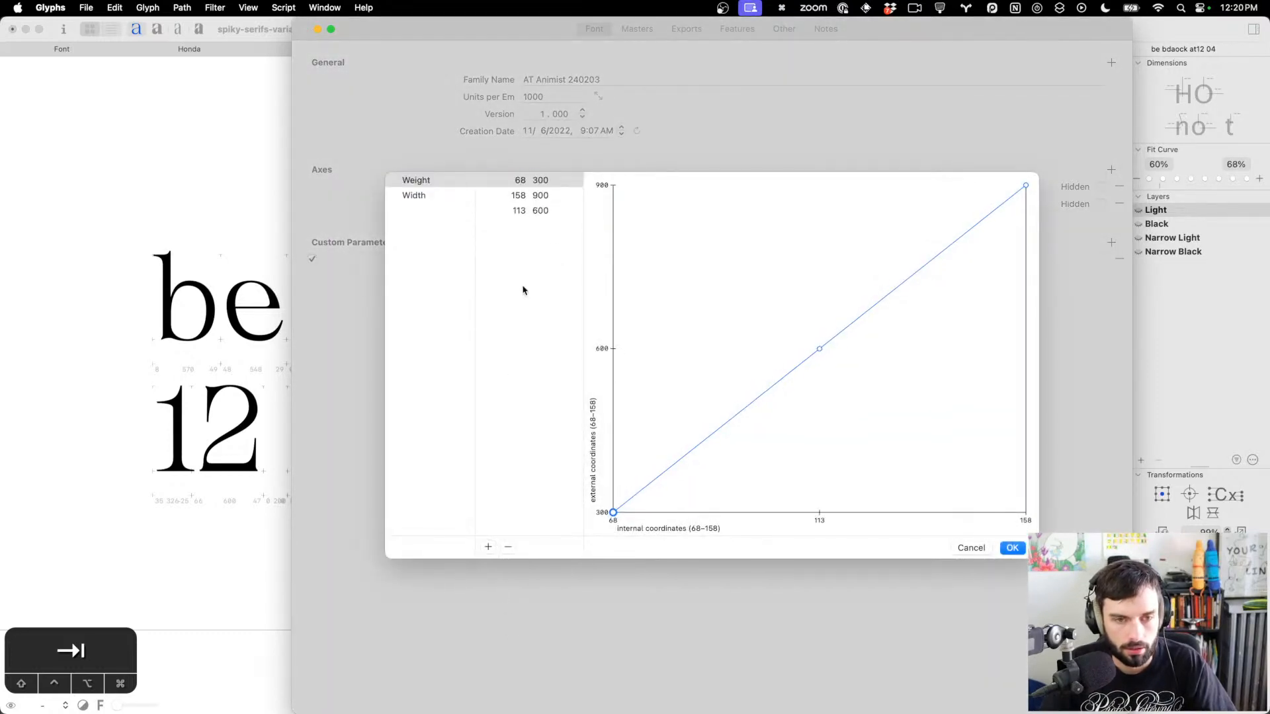
{"action": "left_click_drag", "start_coordinate": [512, 210], "coordinate": [508, 195]}
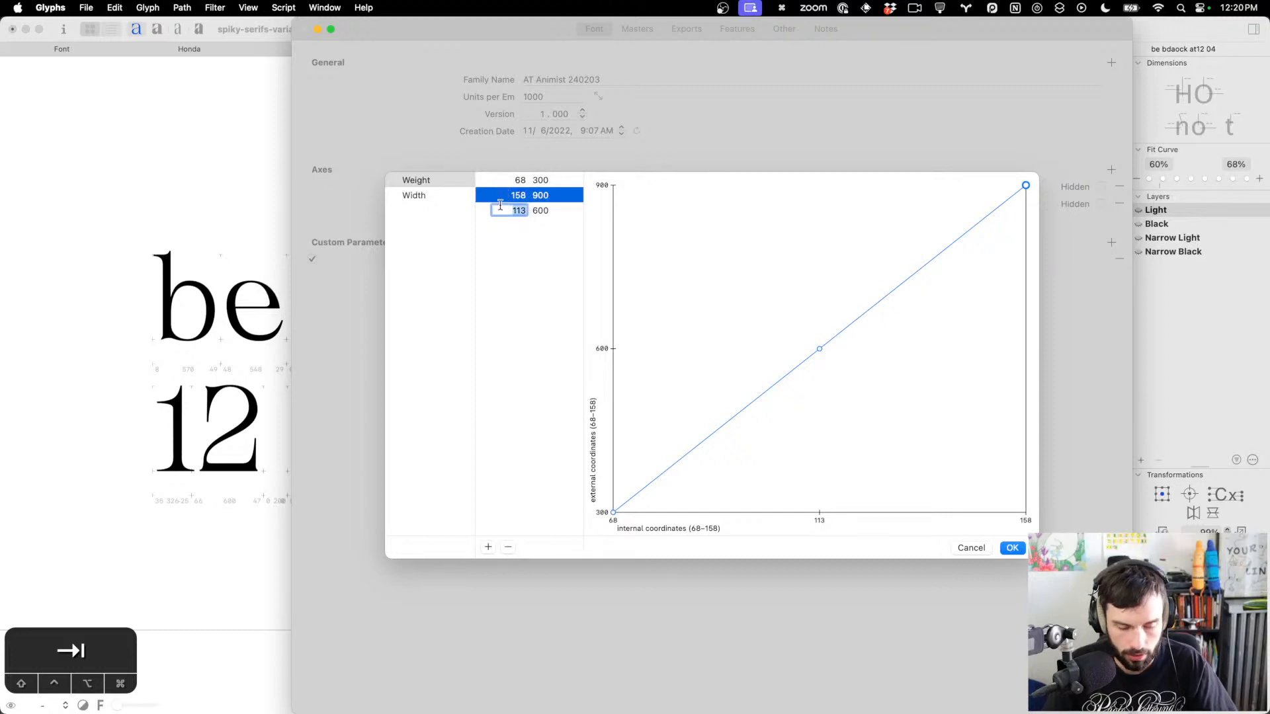
{"action": "type", "text": "90.5"}
{"action": "key", "text": "Tab"}
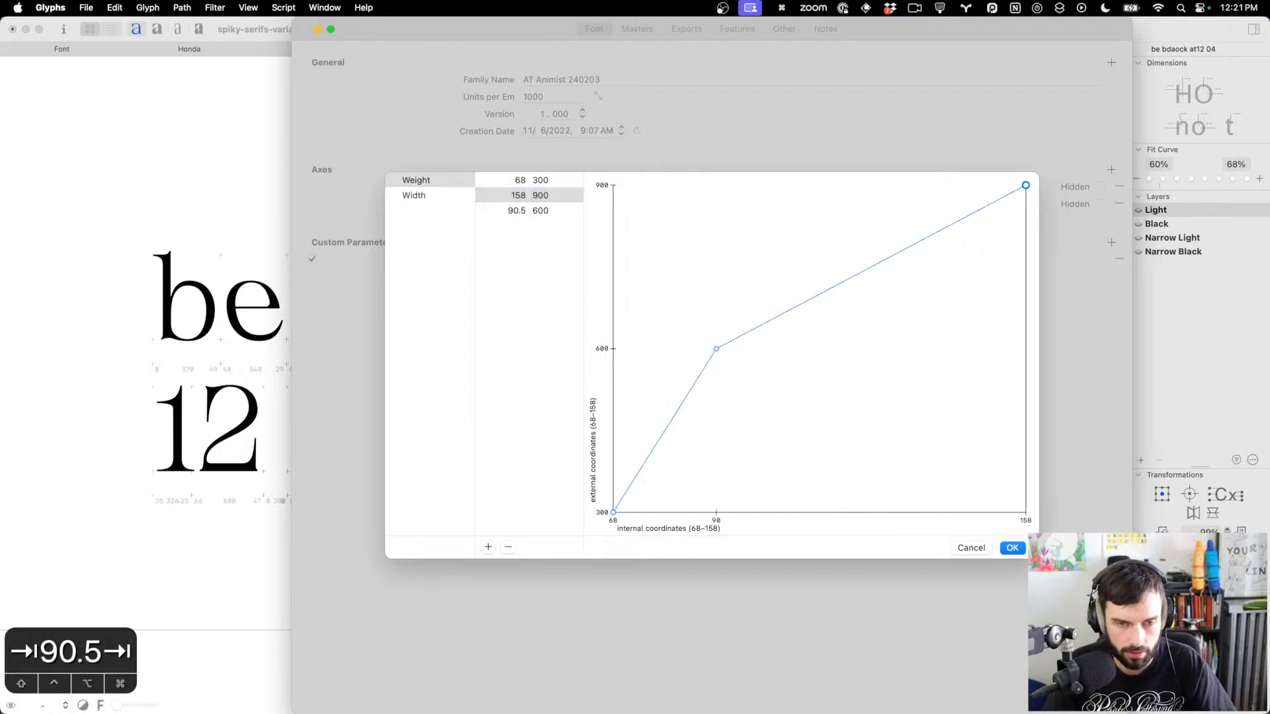
{"action": "double_click", "coordinate": [549, 211]}
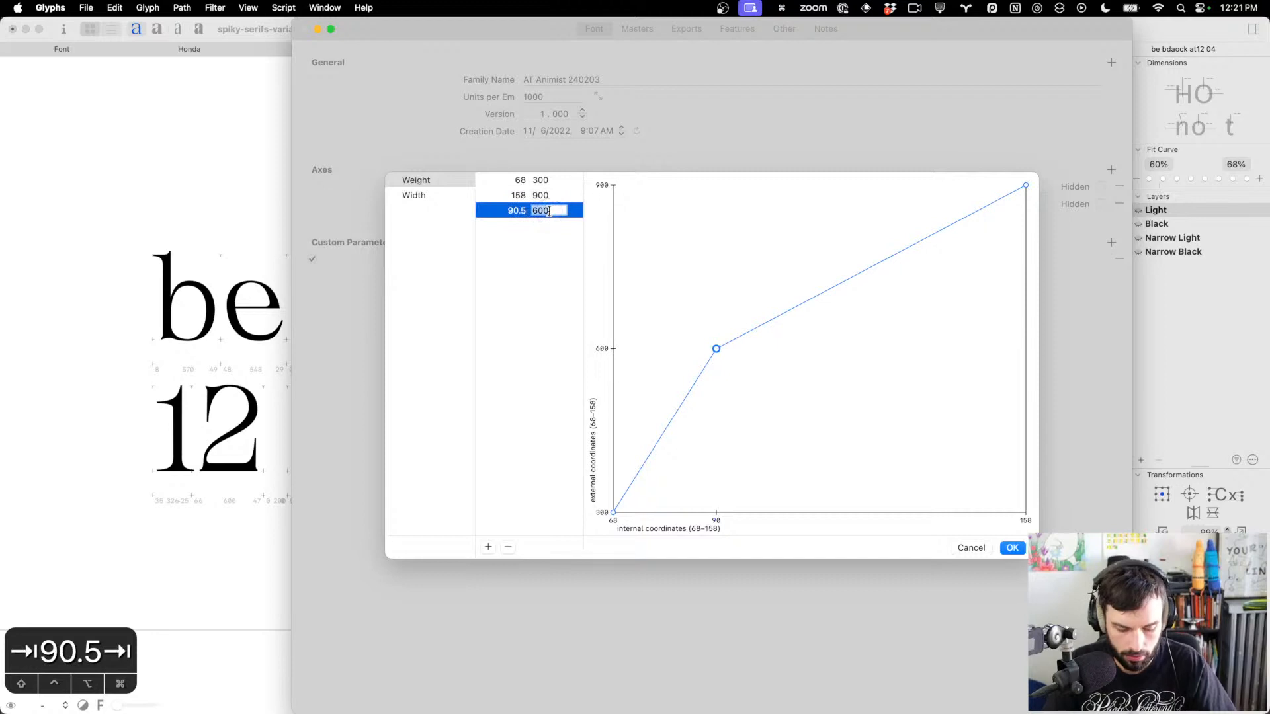
{"action": "type", "text": "400"}
{"action": "key", "text": "Tab"}
{"action": "left_click", "coordinate": [544, 229]}
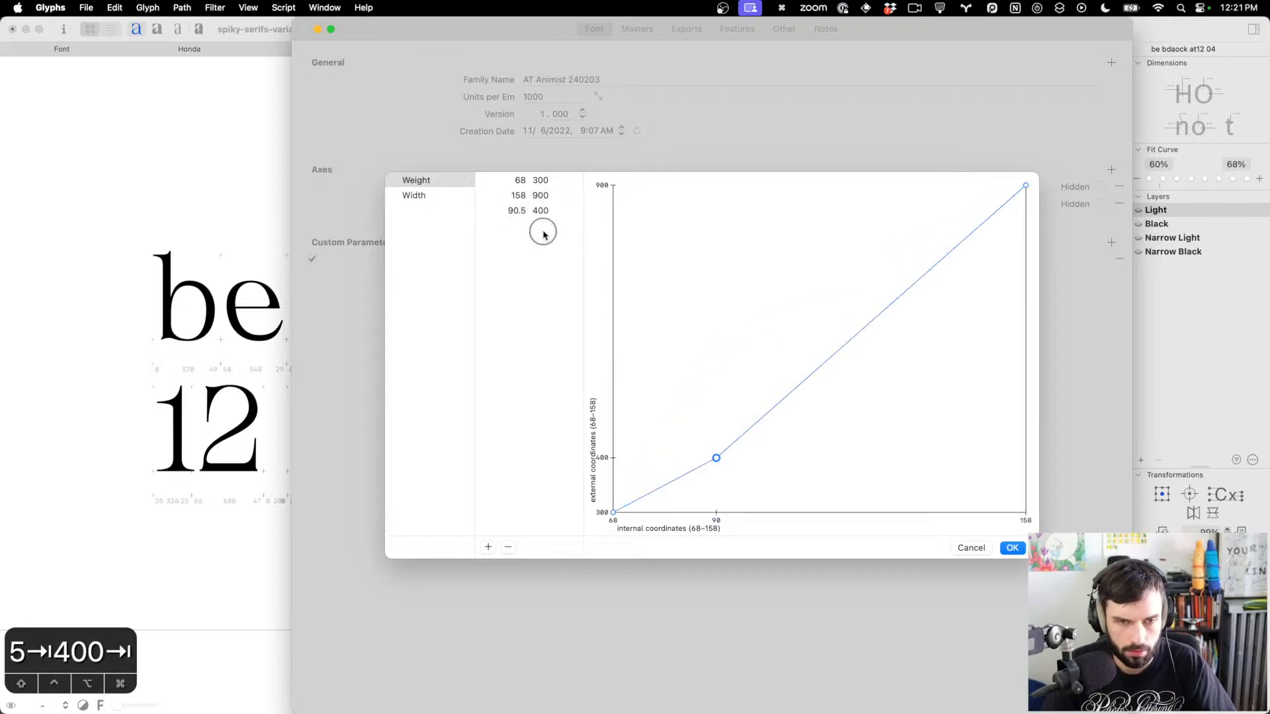
{"action": "double_click", "coordinate": [496, 211]}
{"action": "left_click", "coordinate": [559, 197]}
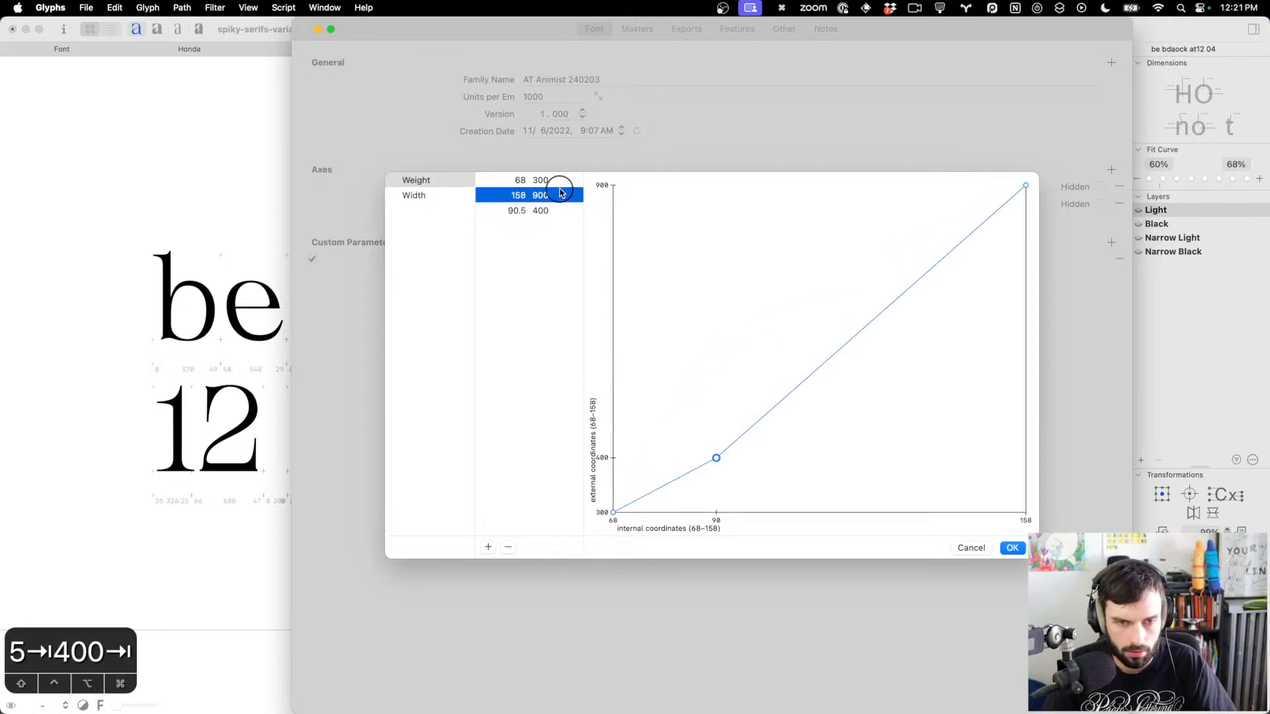
{"action": "left_click", "coordinate": [527, 201]}
{"action": "left_click", "coordinate": [532, 230]}
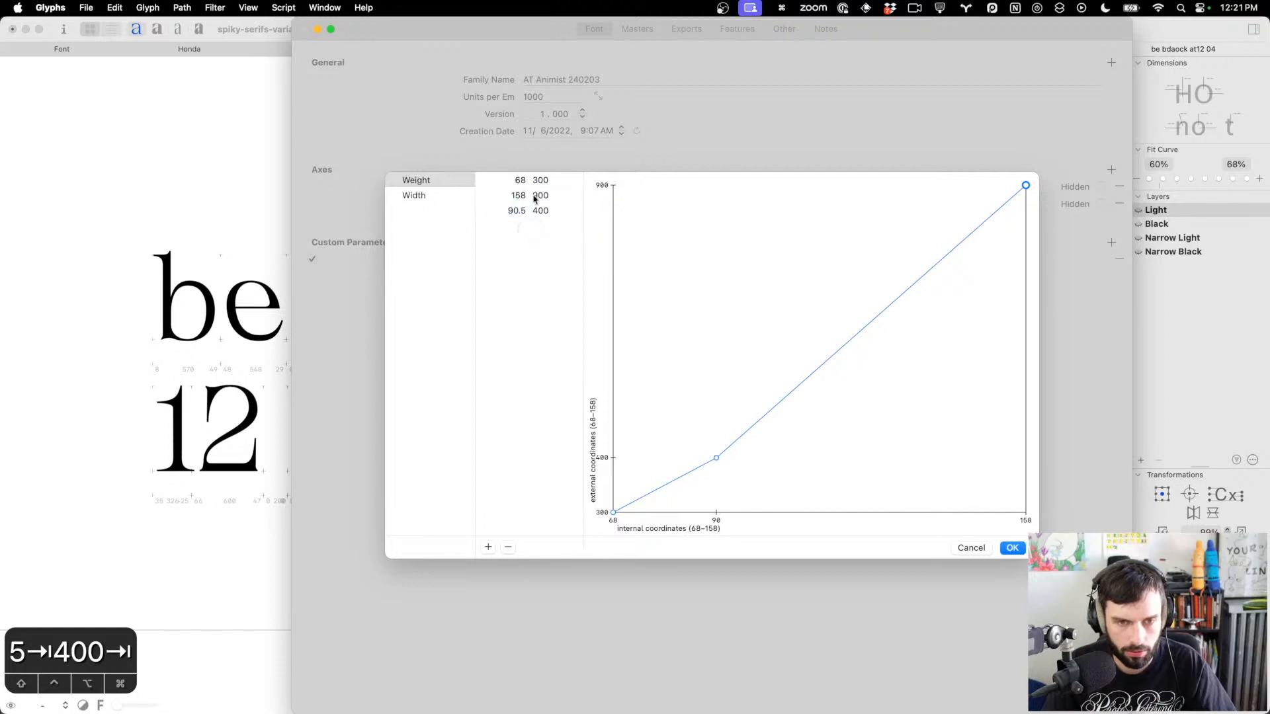
{"action": "left_click", "coordinate": [553, 207]}
{"action": "left_click", "coordinate": [547, 265]}
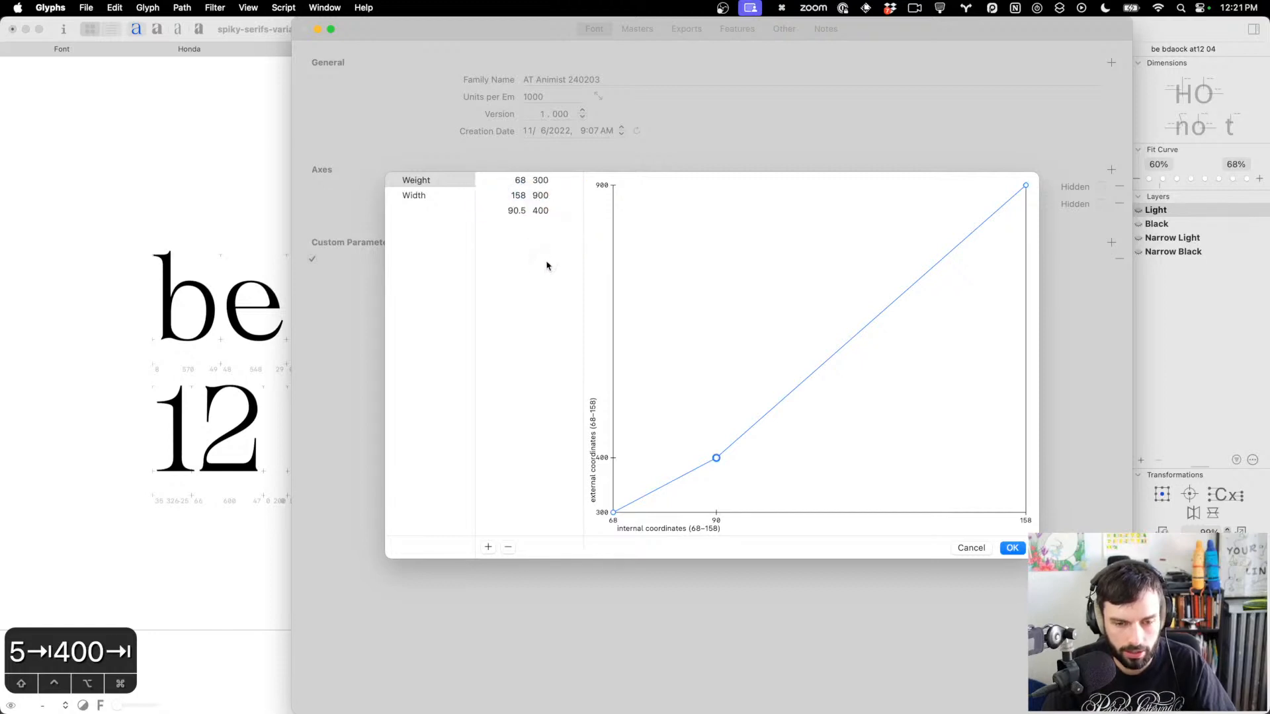
Add another Weight mapping point from internal 135.5 to external 700 and apply the axis mappings
{"action": "left_click", "coordinate": [486, 547]}
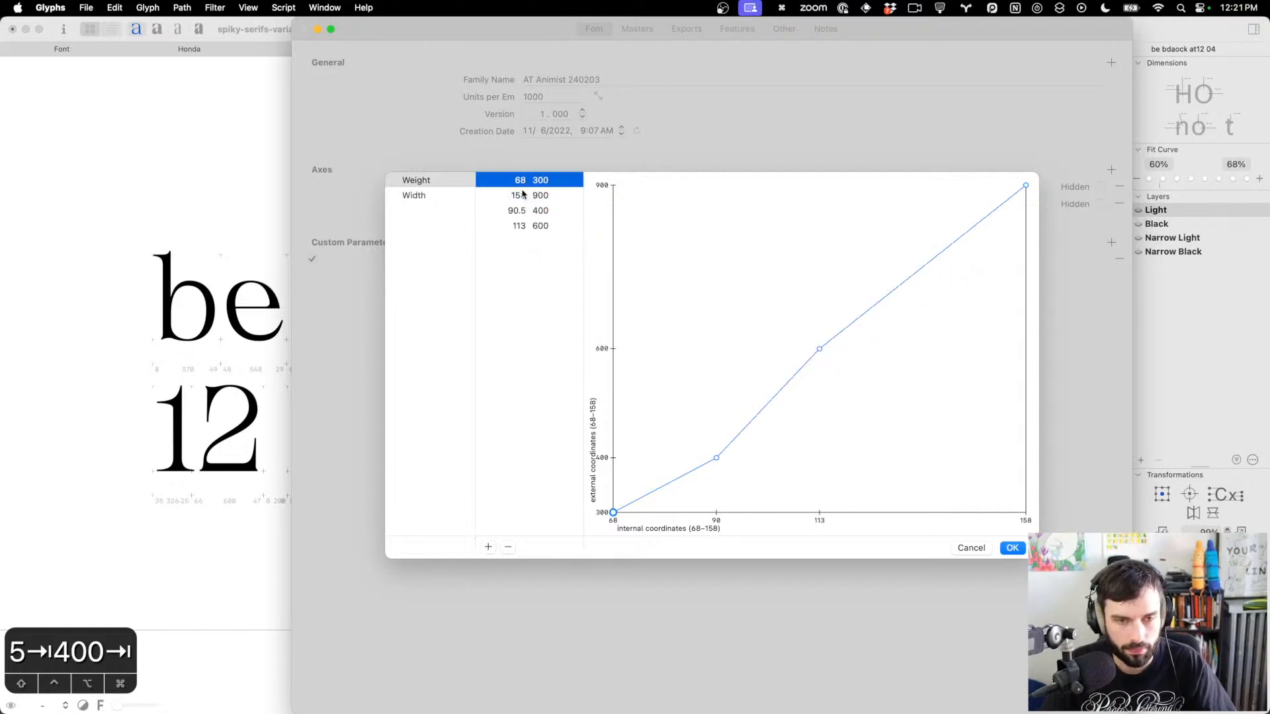
{"action": "left_click", "coordinate": [520, 225]}
{"action": "left_click", "coordinate": [519, 225]}
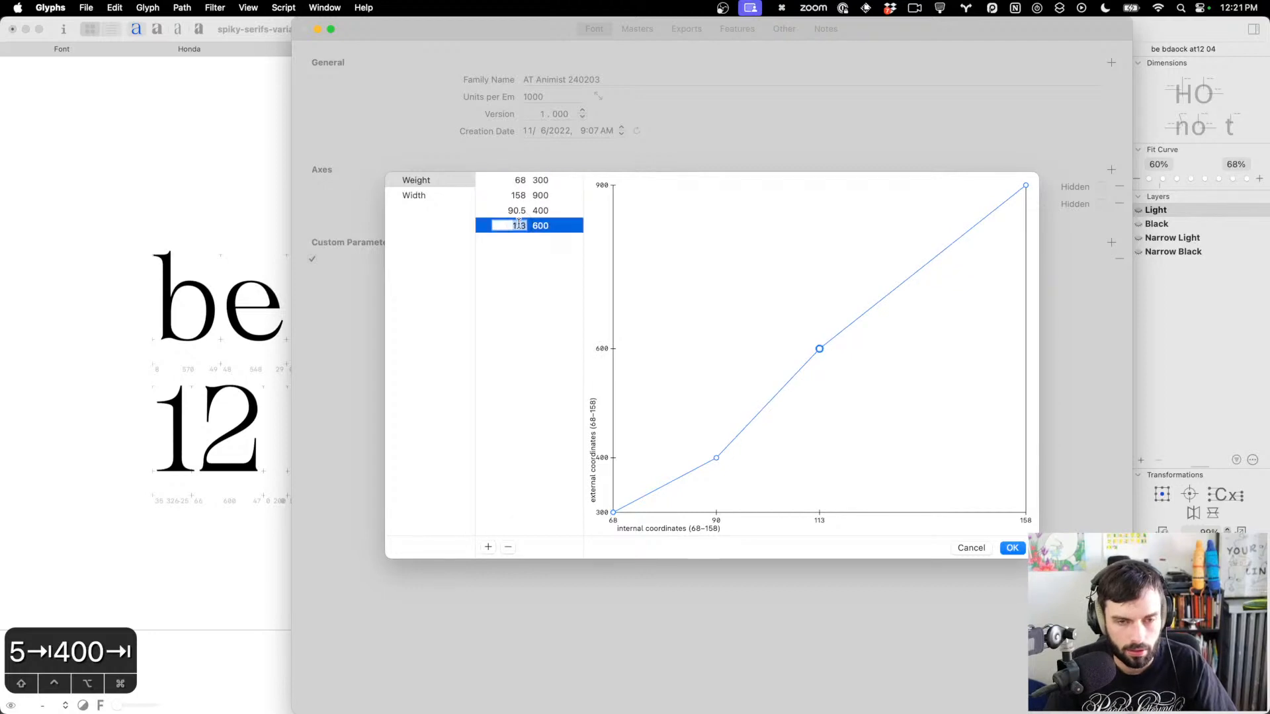
{"action": "type", "text": "135.5"}
{"action": "key", "text": "Tab"}
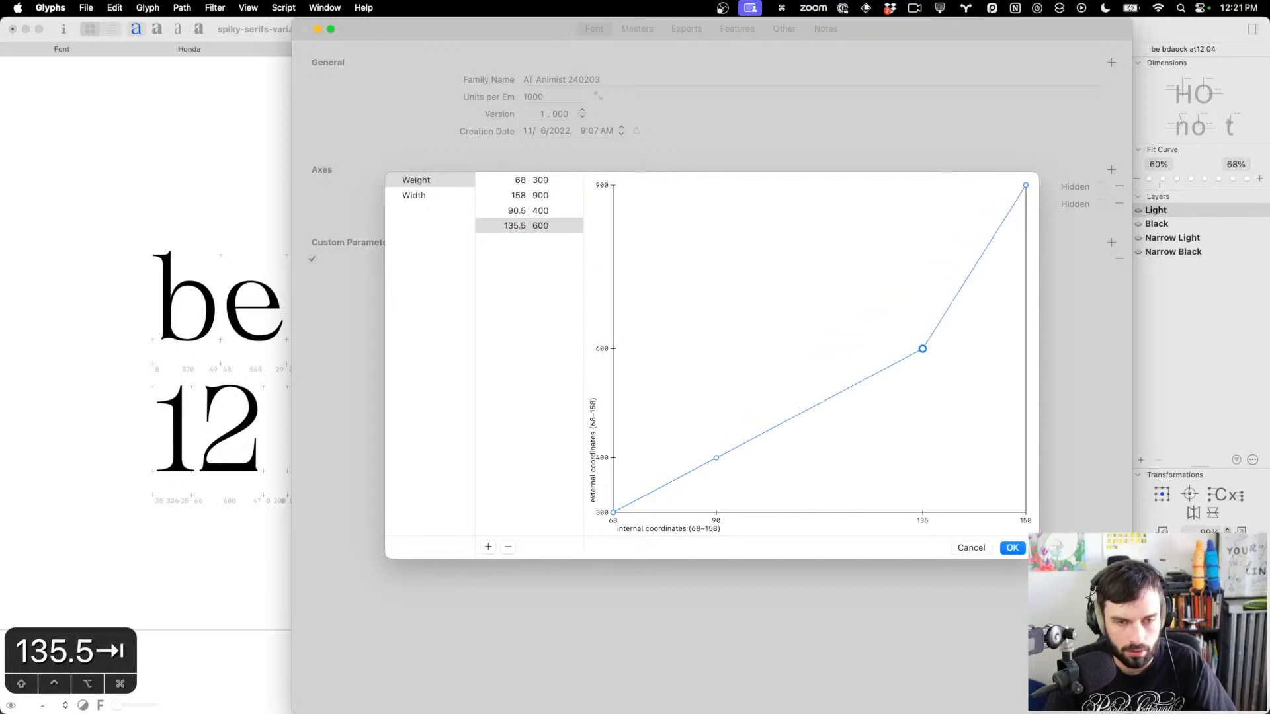
{"action": "type", "text": "700"}
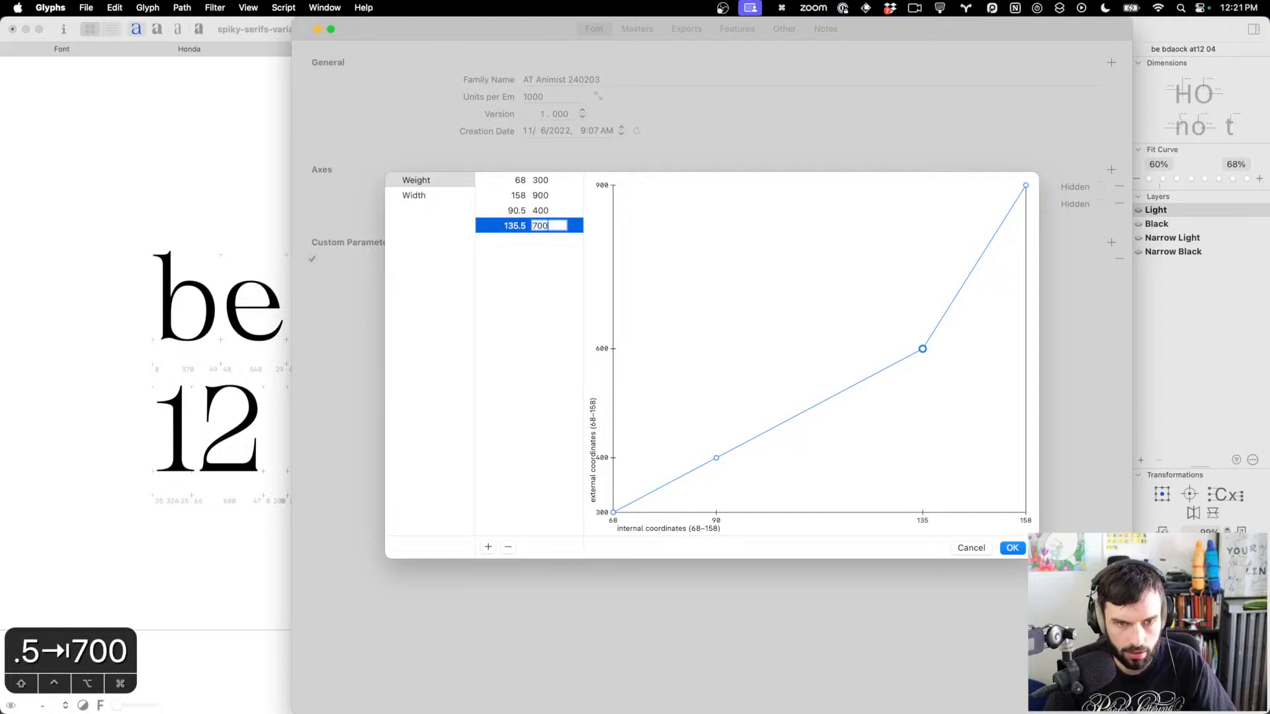
{"action": "key", "text": "Tab"}
{"action": "left_click", "coordinate": [526, 329]}
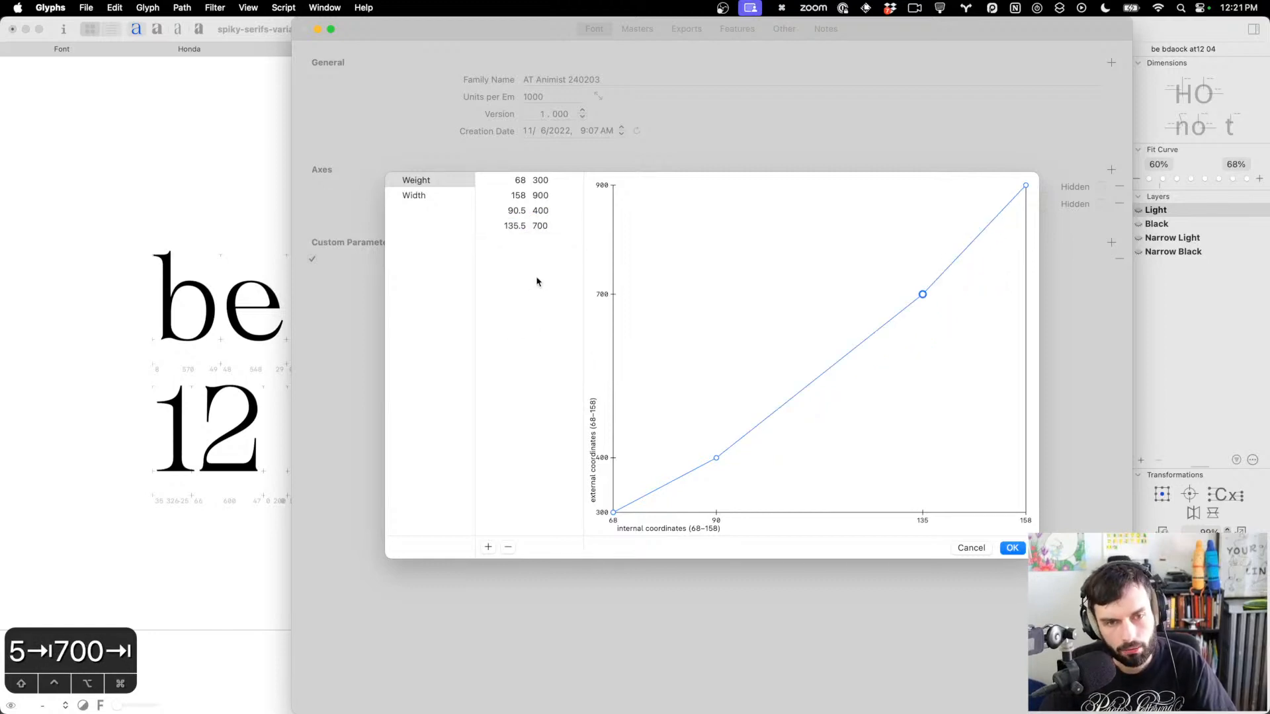
{"action": "left_click", "coordinate": [1008, 548]}
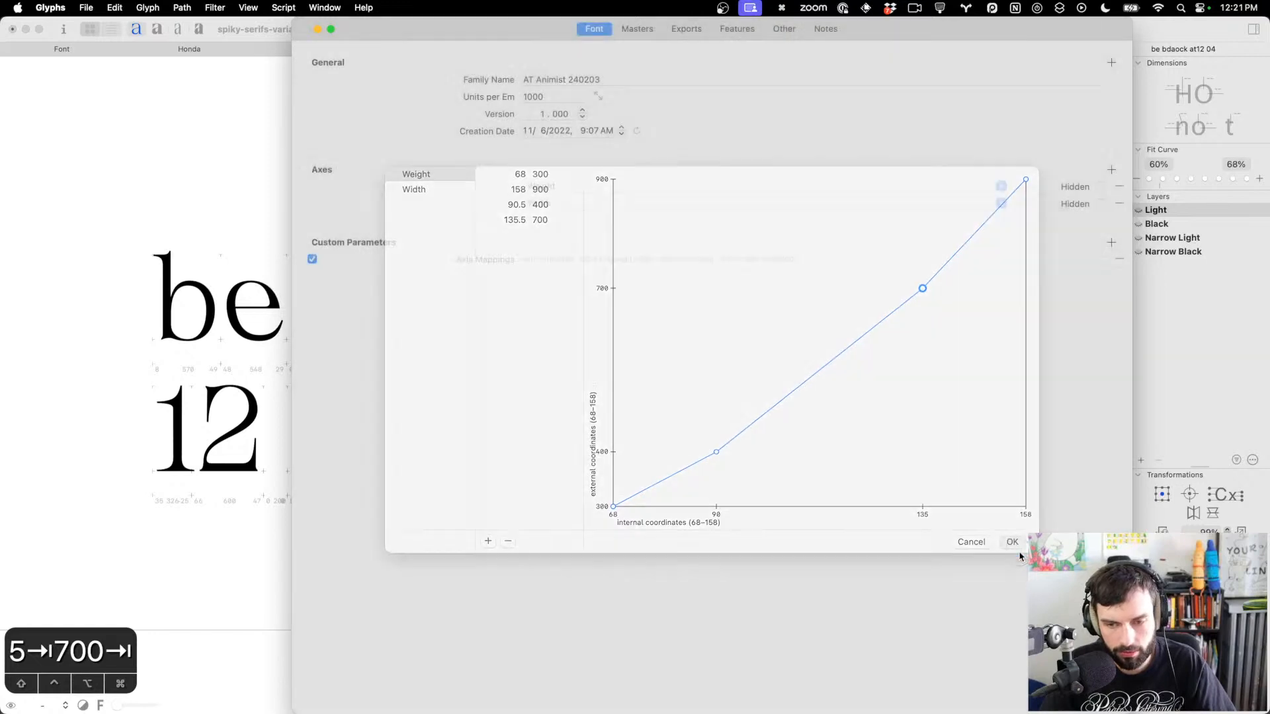
Recheck the Bold and Regular instances and rename the font family as AT Animist 240203a
{"action": "left_click", "coordinate": [668, 32]}
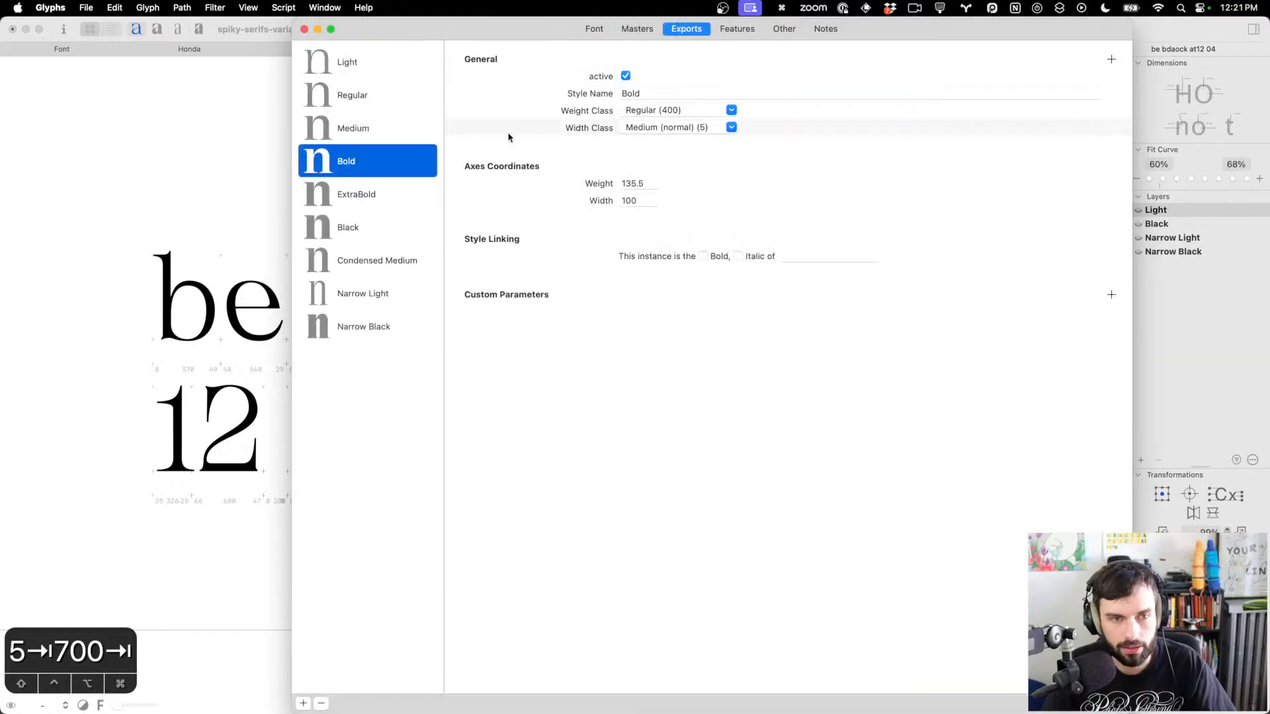
{"action": "left_click", "coordinate": [372, 103]}
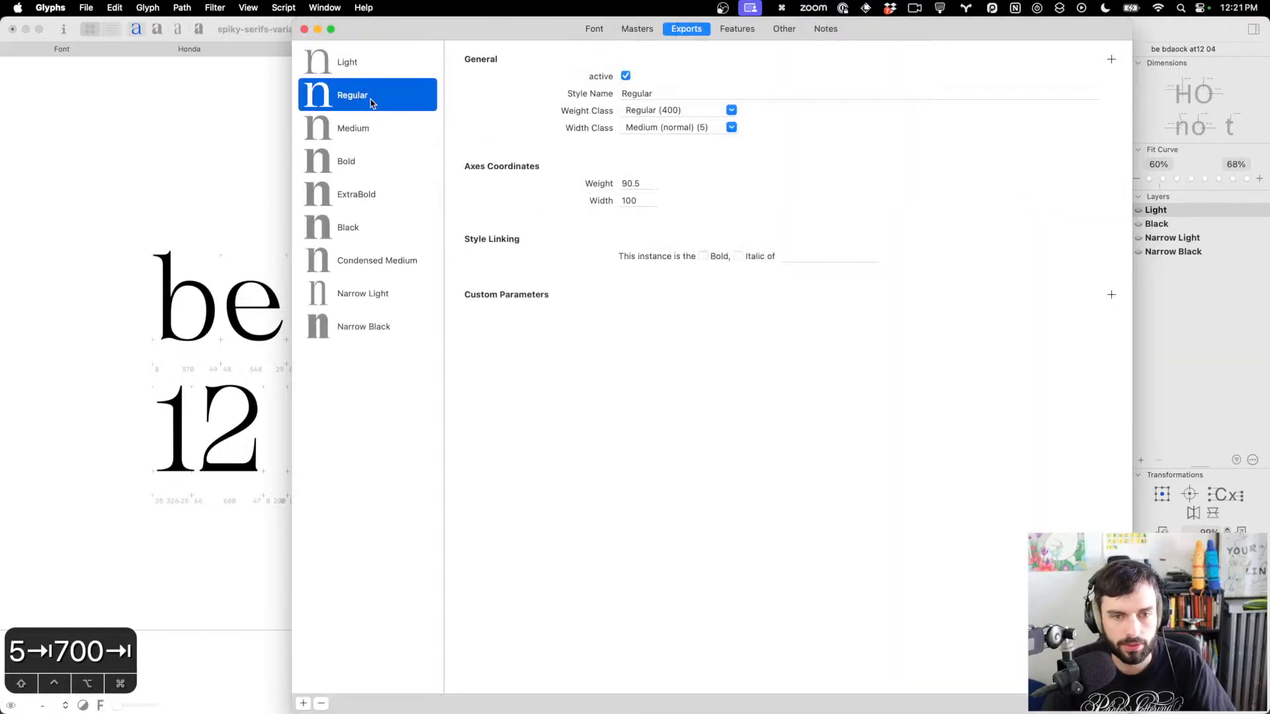
{"action": "left_click", "coordinate": [602, 30]}
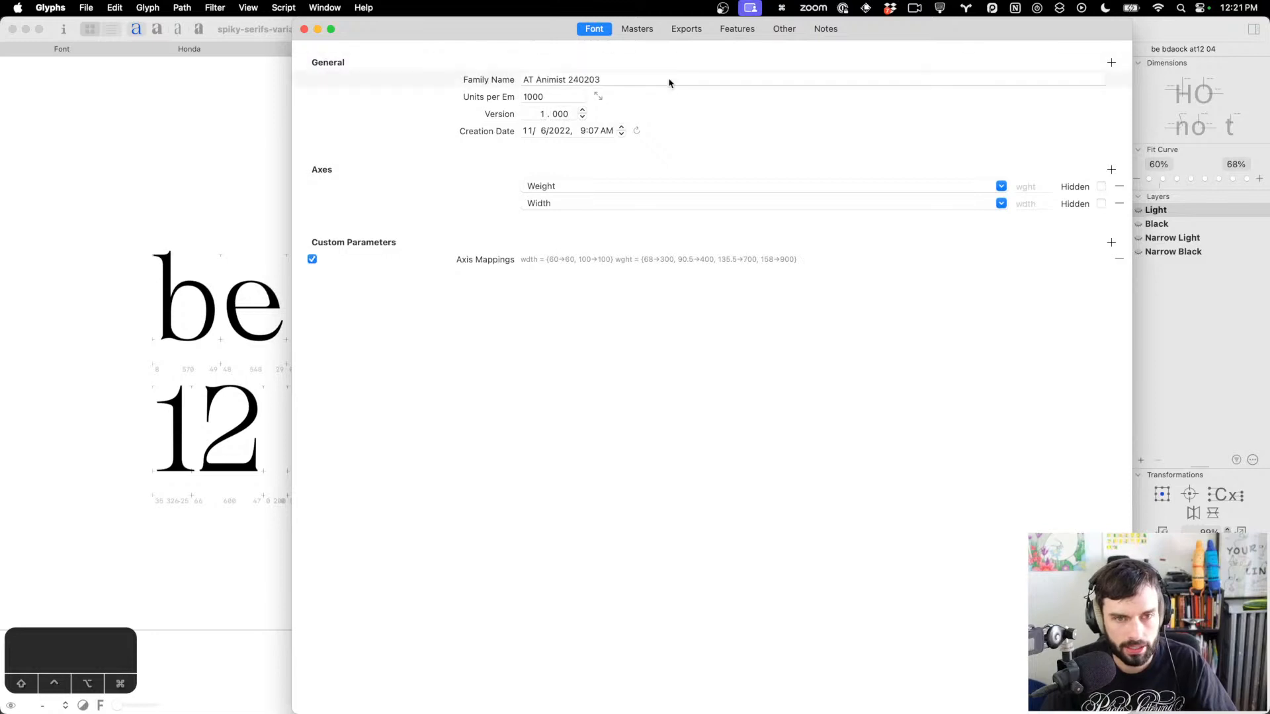
{"action": "left_click", "coordinate": [619, 84]}
{"action": "type", "text": "b"}
{"action": "key", "text": "super+w"}
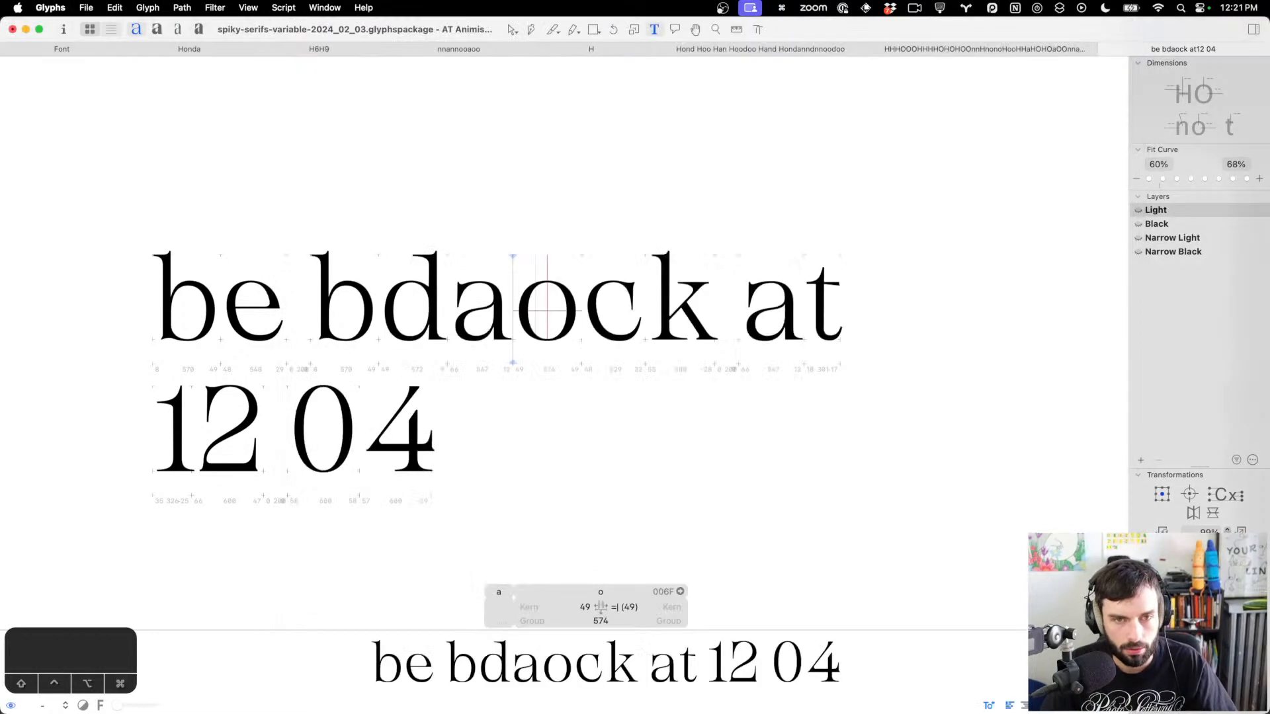
Save the font file and export it as a .ttf variable font to the test-2024_02_03 folder
{"action": "key", "text": "super+s"}
{"action": "key", "text": "super+e"}
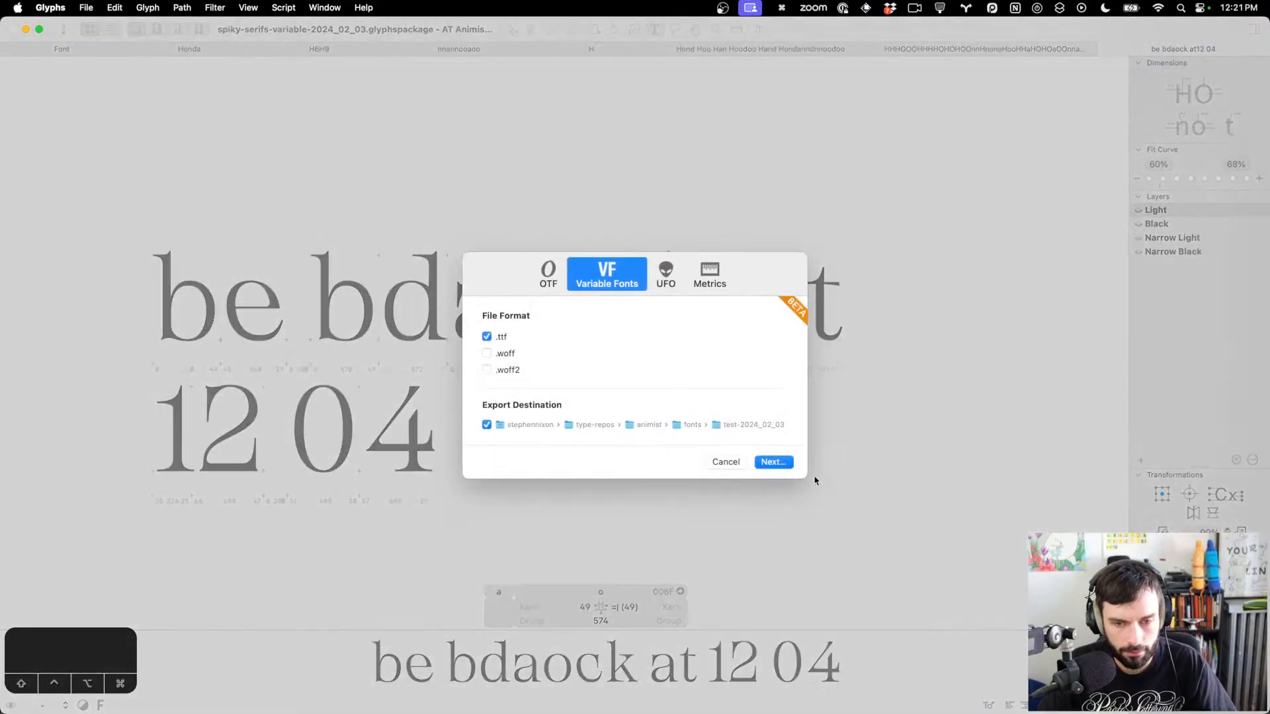
{"action": "left_click", "coordinate": [774, 462]}
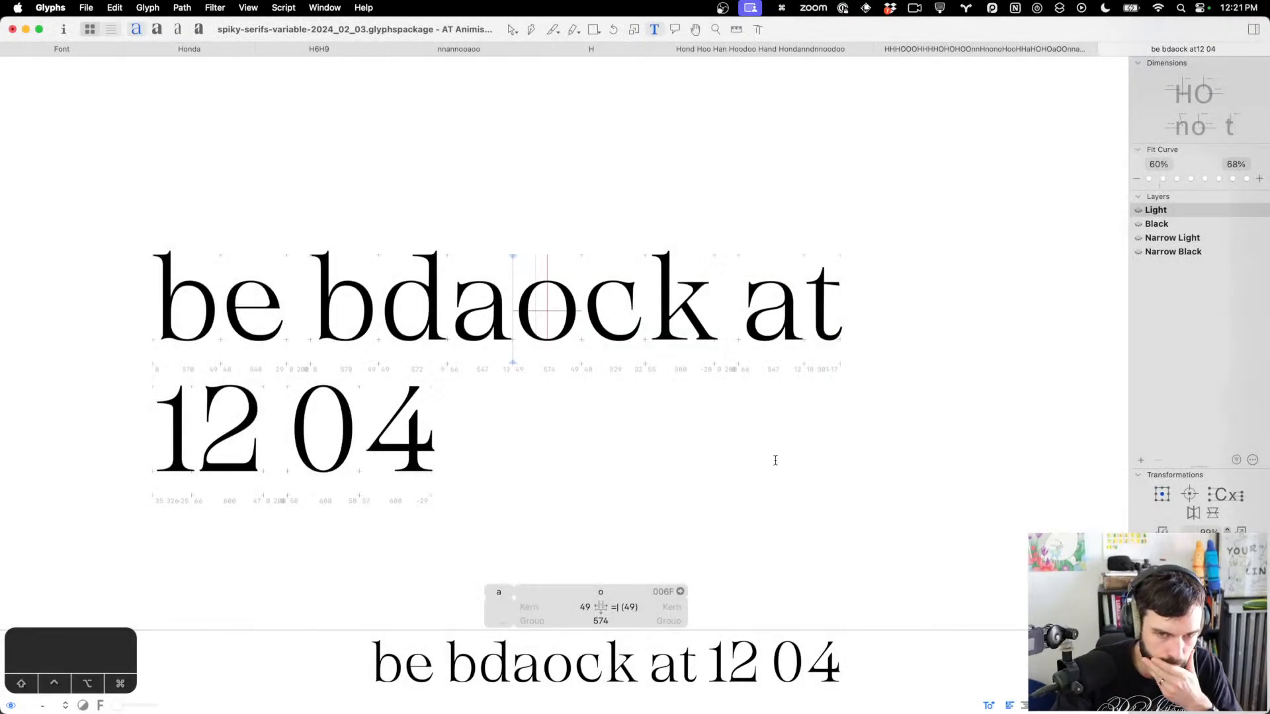
In Finder, sort the test-2024_02_03 folder by modification date and copy ATAnimist240203aVF.ttf into the Fonts folder
{"action": "key", "text": "super+Tab"}
{"action": "key", "text": "super+Tab"}
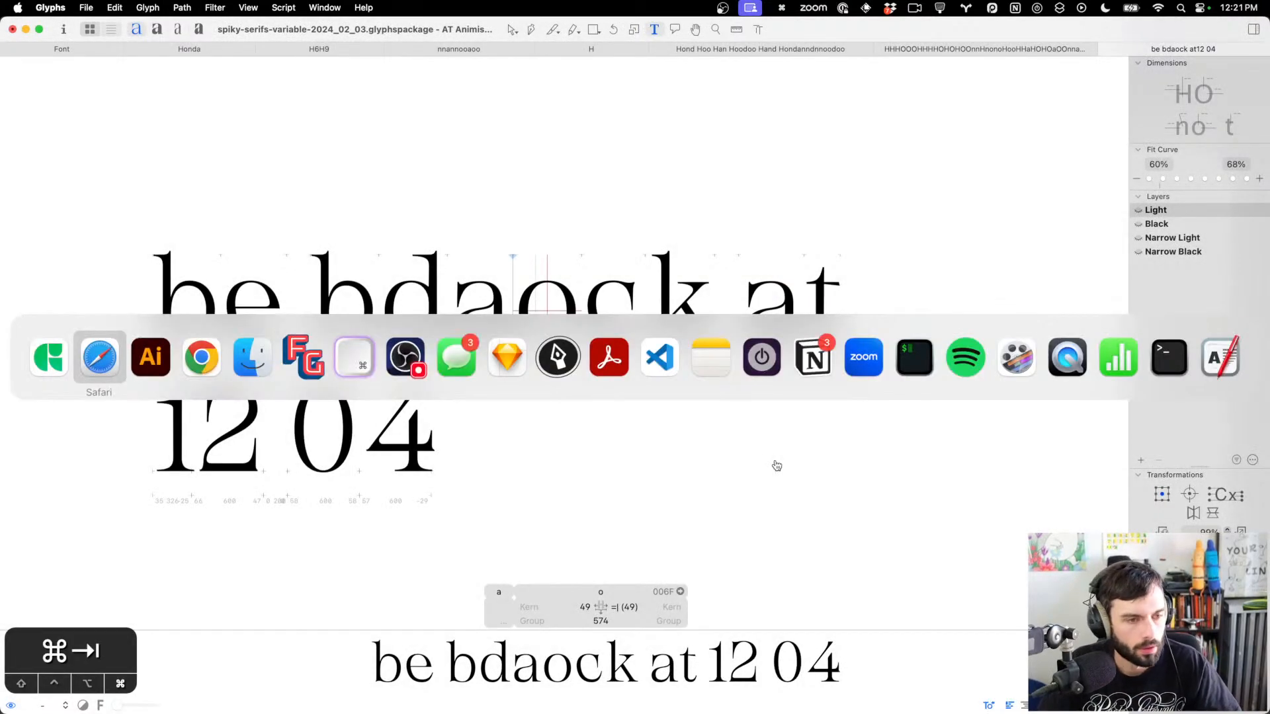
{"action": "key", "text": "super+Tab"}
{"action": "key", "text": "super+Tab"}
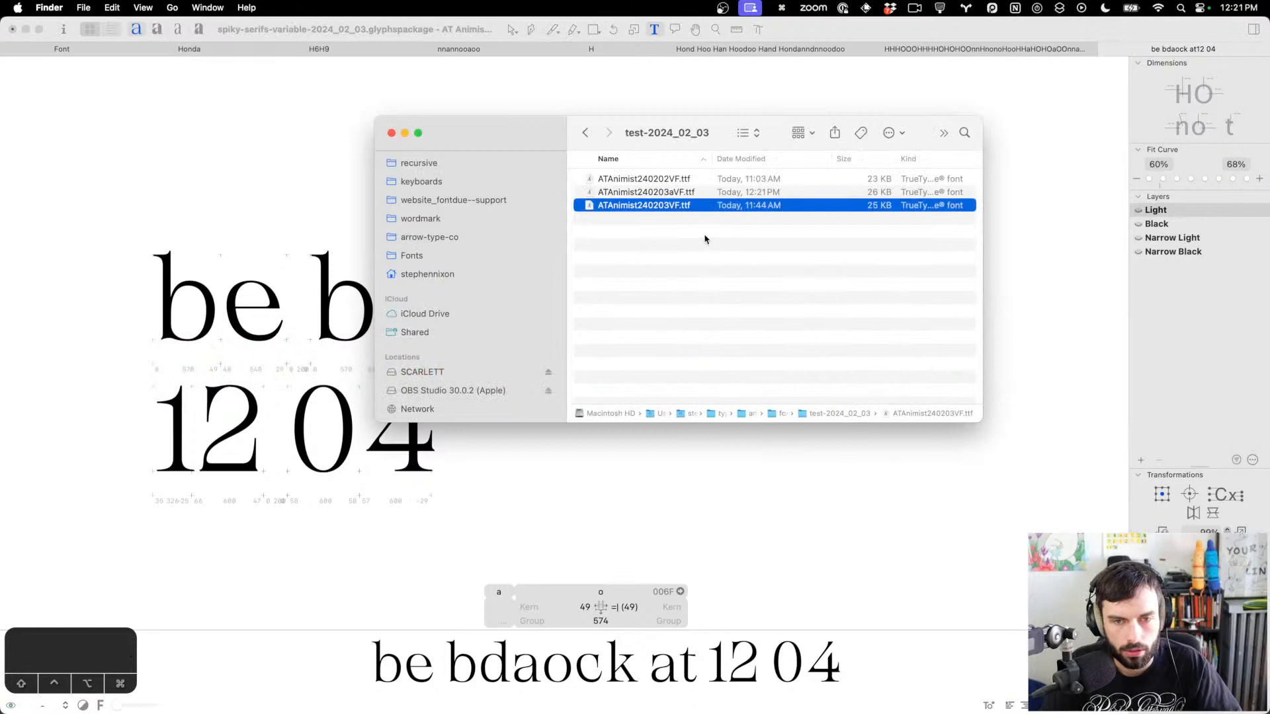
{"action": "left_click", "coordinate": [678, 180]}
{"action": "left_click", "coordinate": [675, 192]}
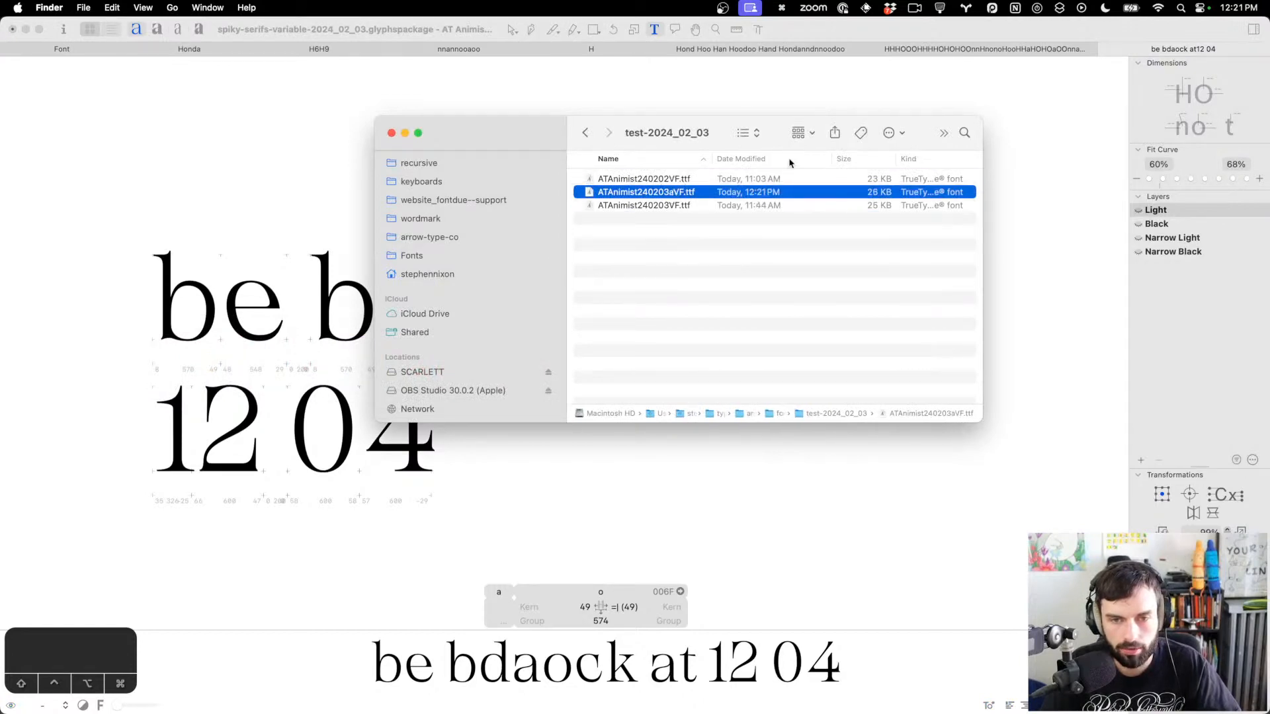
{"action": "left_click", "coordinate": [791, 160]}
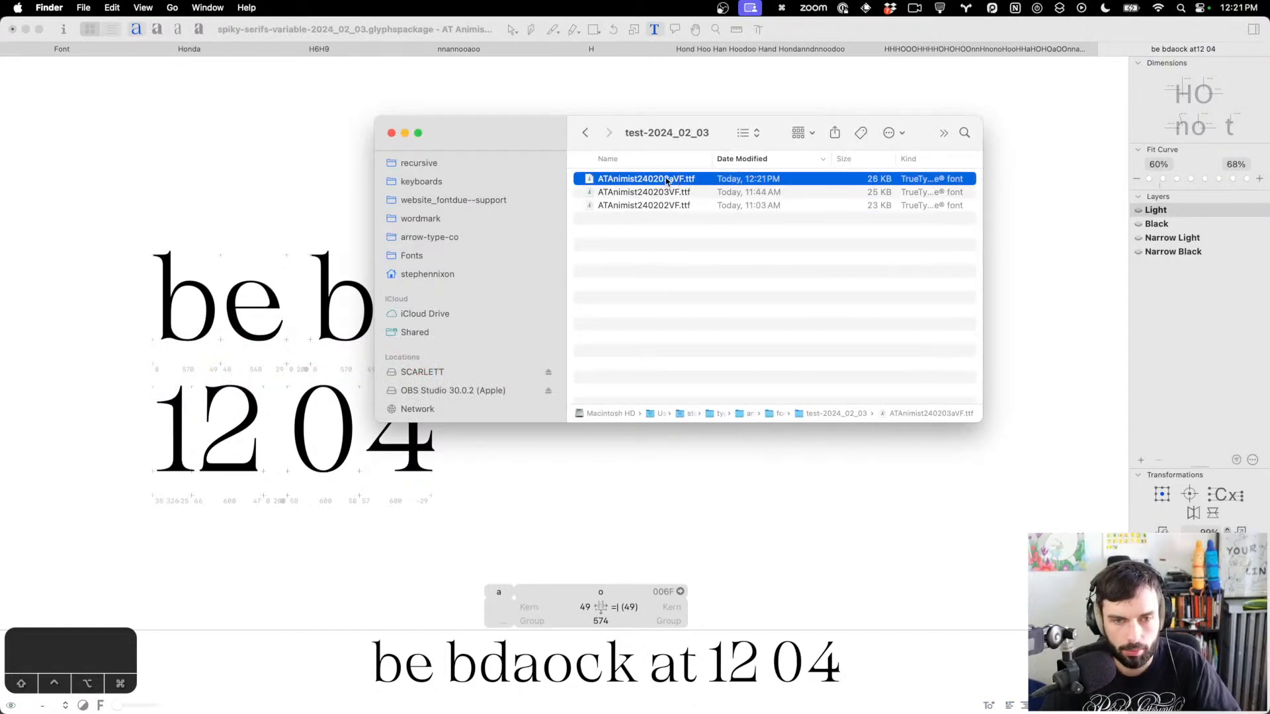
{"action": "left_click_drag", "start_coordinate": [666, 180], "coordinate": [435, 257]}
Switch to Illustrator and check which font the wide Black Hn sample uses in the designspace diagram
{"action": "mouse_move", "coordinate": [955, 702]}
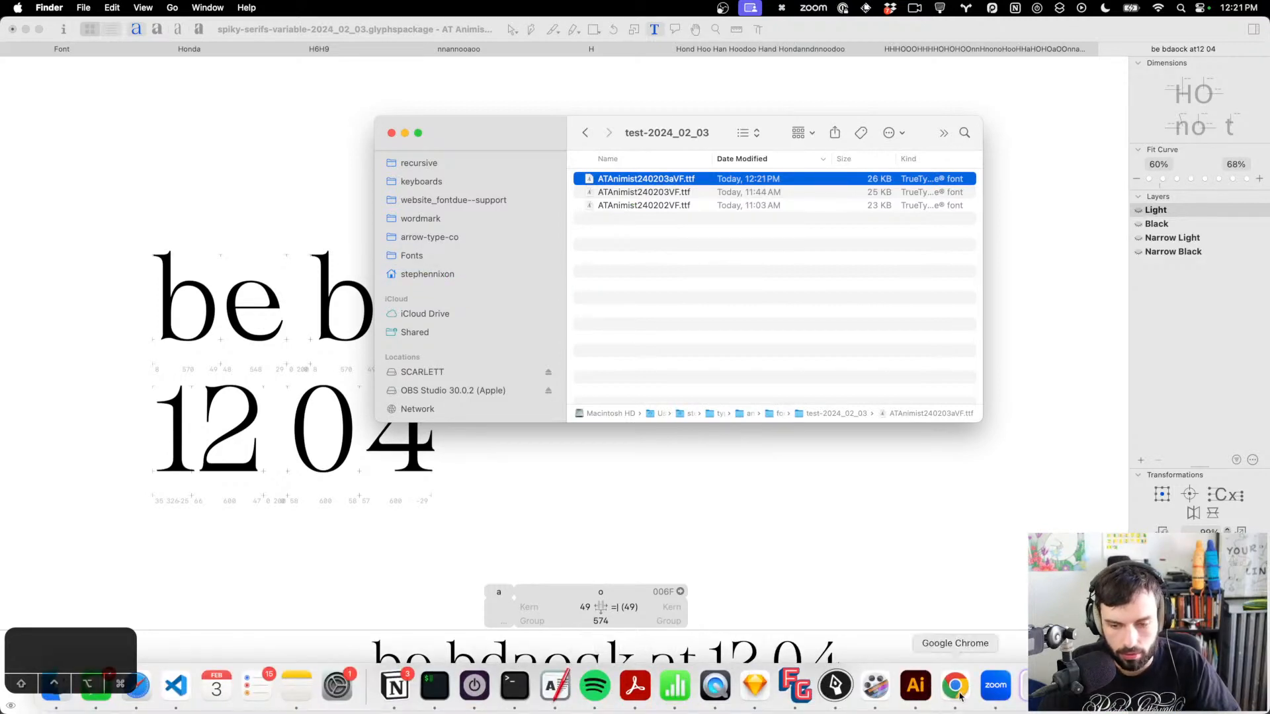
{"action": "left_click", "coordinate": [918, 691]}
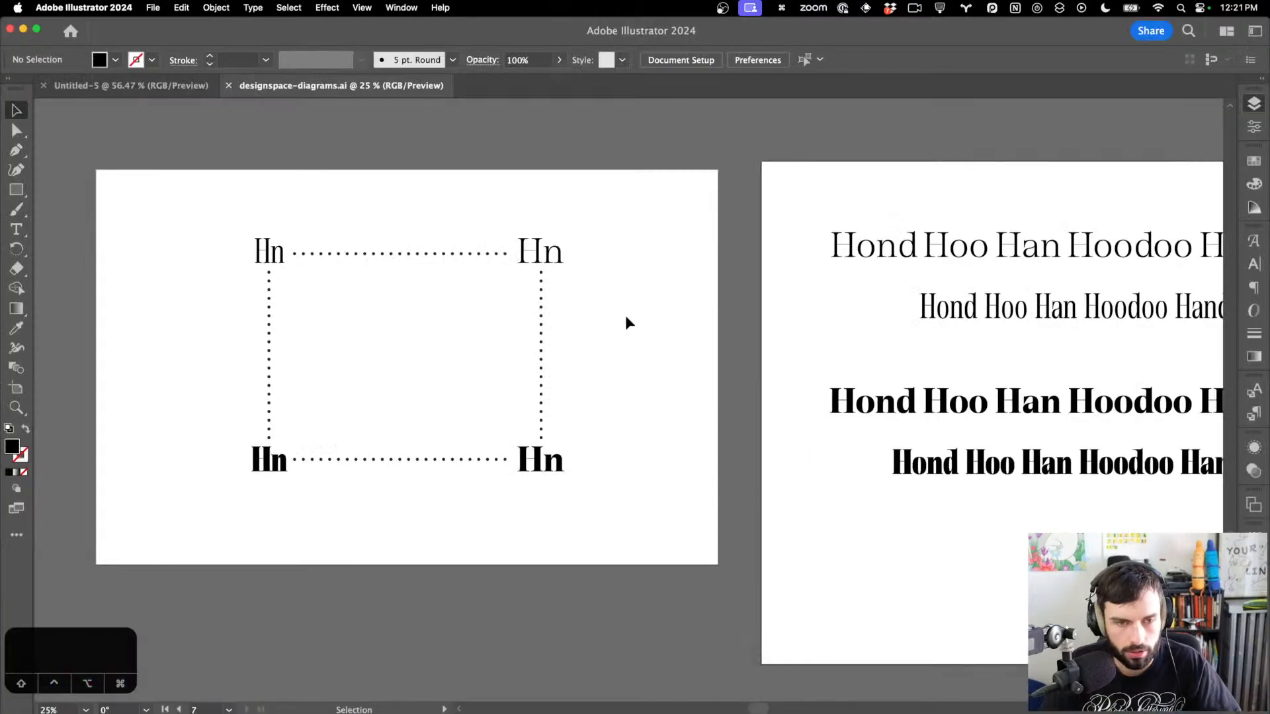
{"action": "scroll", "coordinate": [625, 315], "scroll_direction": "left", "scroll_amount": 5}
{"action": "scroll", "coordinate": [623, 316], "scroll_direction": "right", "scroll_amount": 3}
{"action": "scroll", "coordinate": [622, 317], "scroll_direction": "down", "scroll_amount": 2}
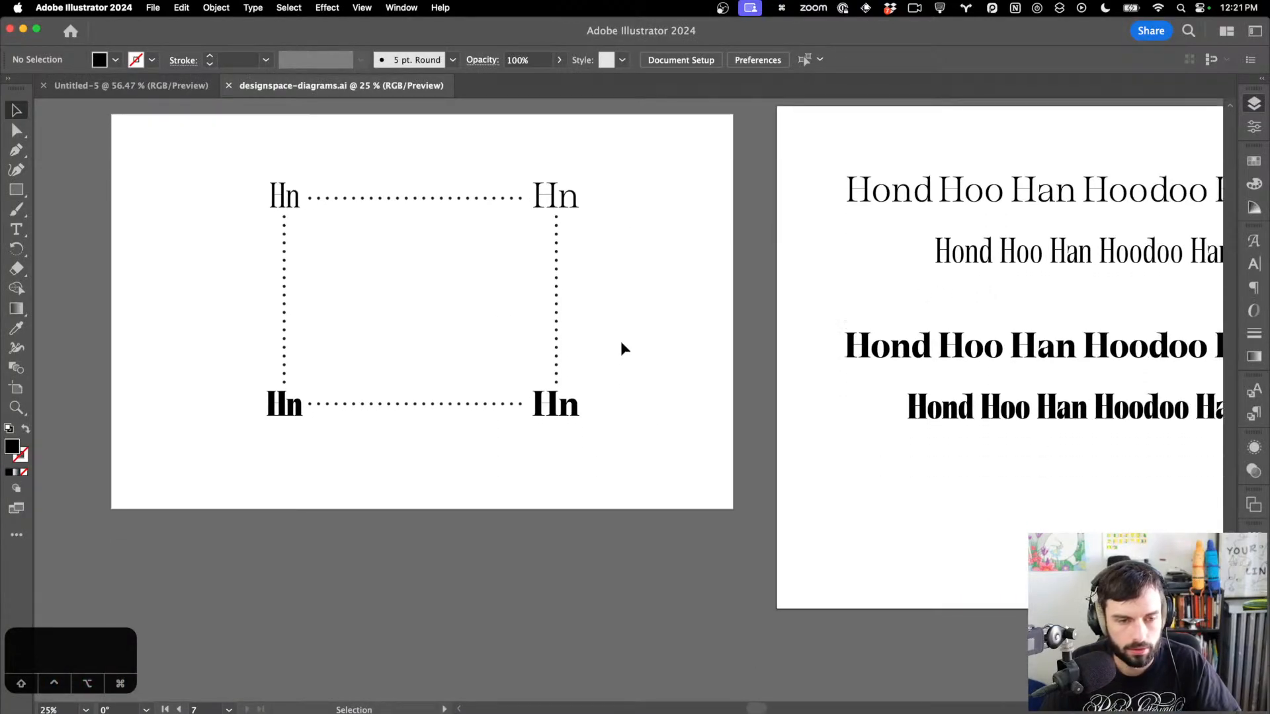
{"action": "left_click", "coordinate": [573, 410]}
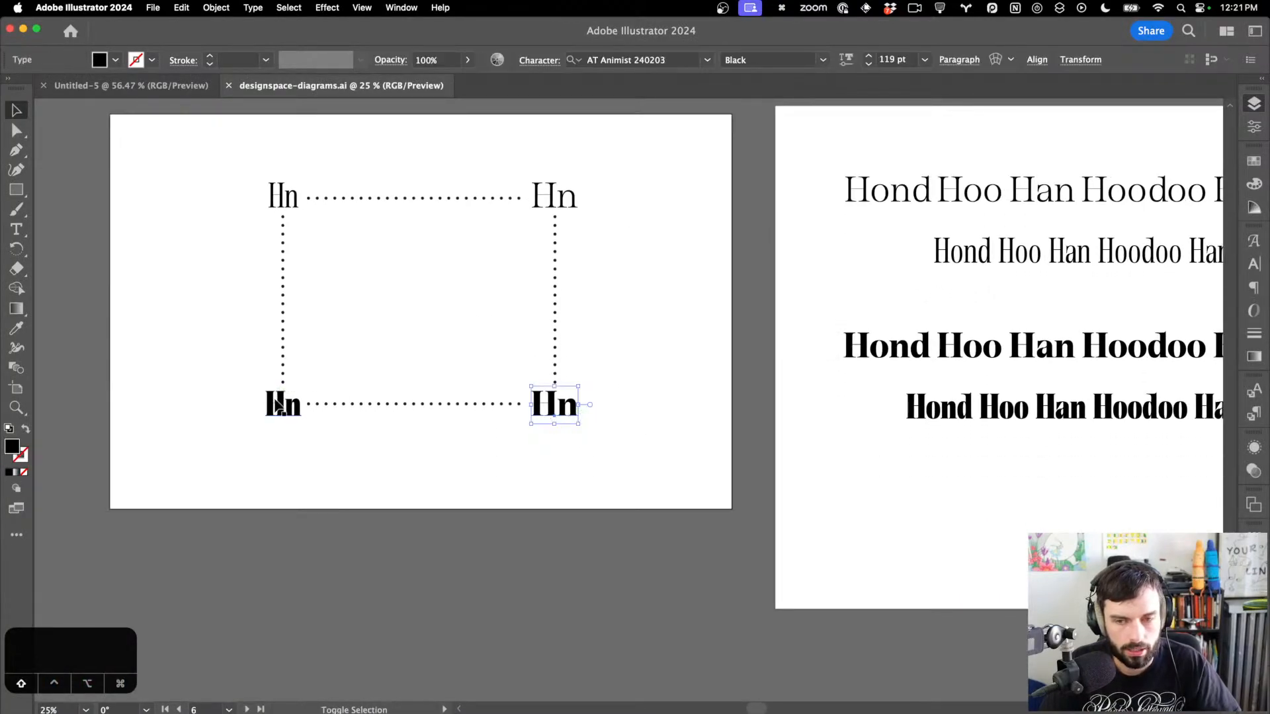
{"action": "left_click", "coordinate": [594, 324]}
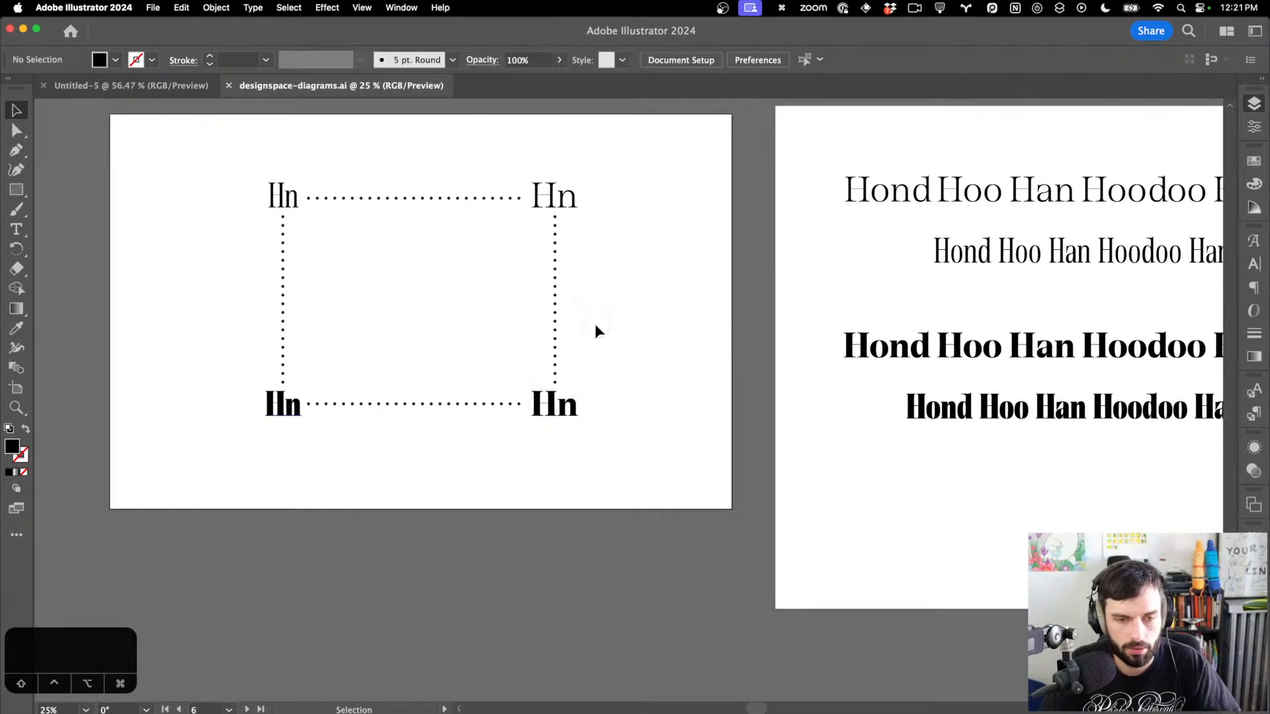
Change the lowest Narrow Black sample line to AT Animist 240203a Light and move it further down the artboard
{"action": "scroll", "coordinate": [594, 323], "scroll_direction": "down", "scroll_amount": 2}
{"action": "left_click", "coordinate": [929, 371]}
{"action": "scroll", "coordinate": [961, 397], "scroll_direction": "up", "scroll_amount": 5}
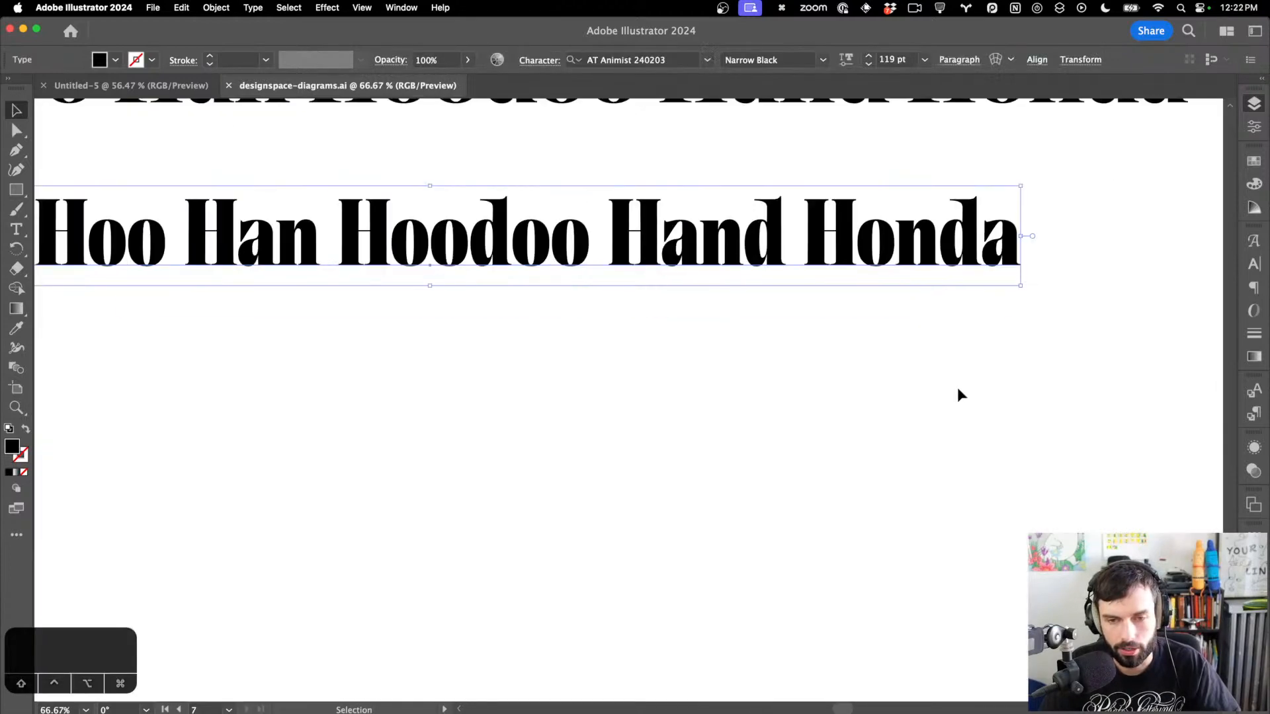
{"action": "left_click", "coordinate": [707, 60]}
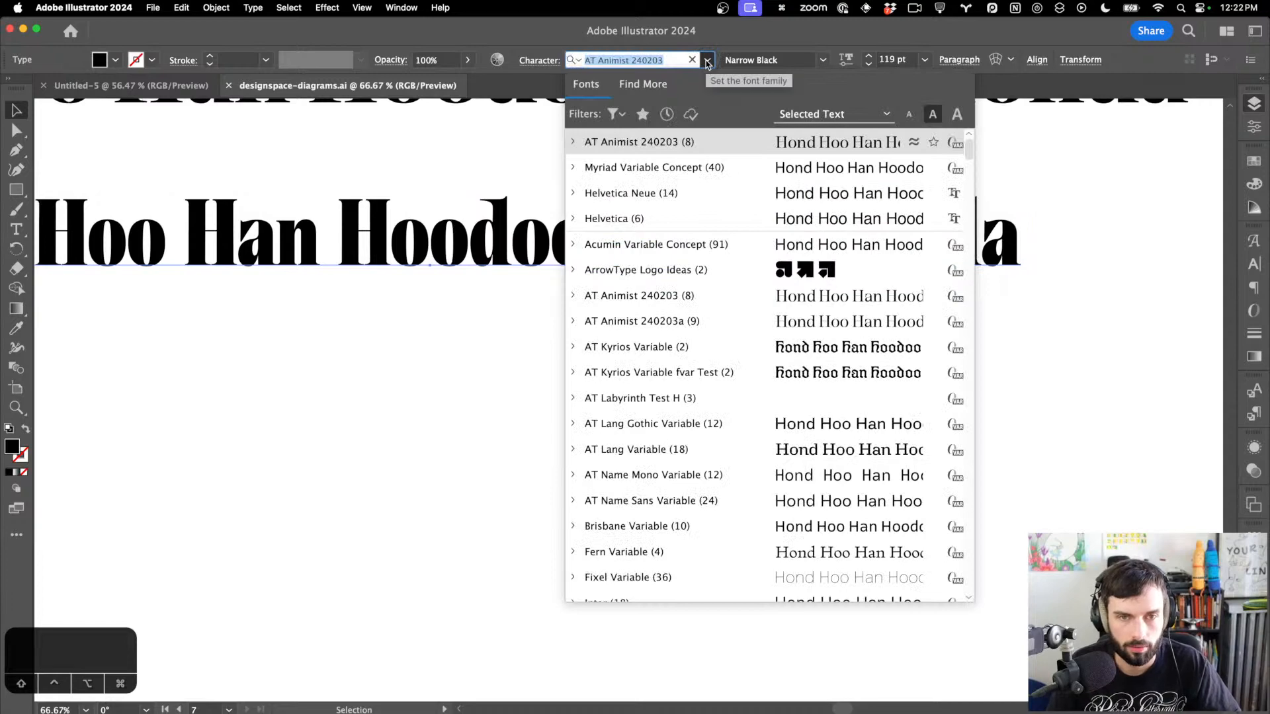
{"action": "type", "text": "anima"}
{"action": "key", "text": "BackSpace"}
{"action": "type", "text": "ist"}
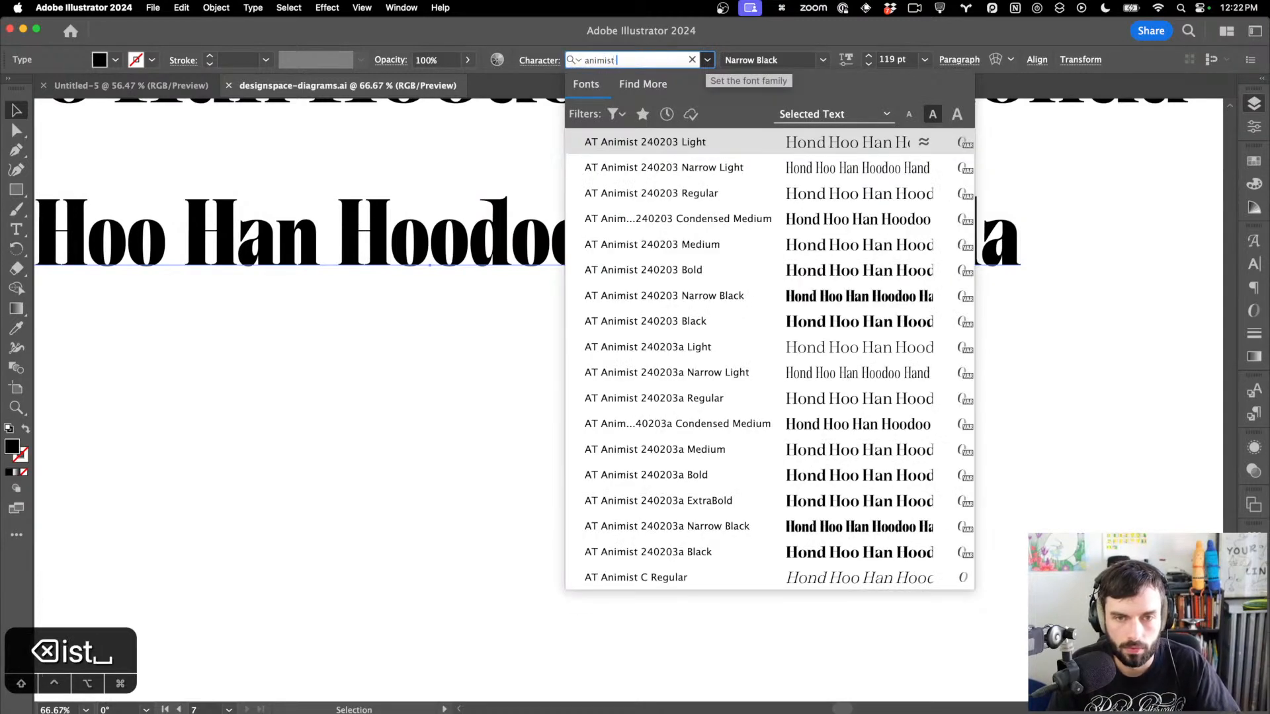
{"action": "left_click", "coordinate": [718, 346]}
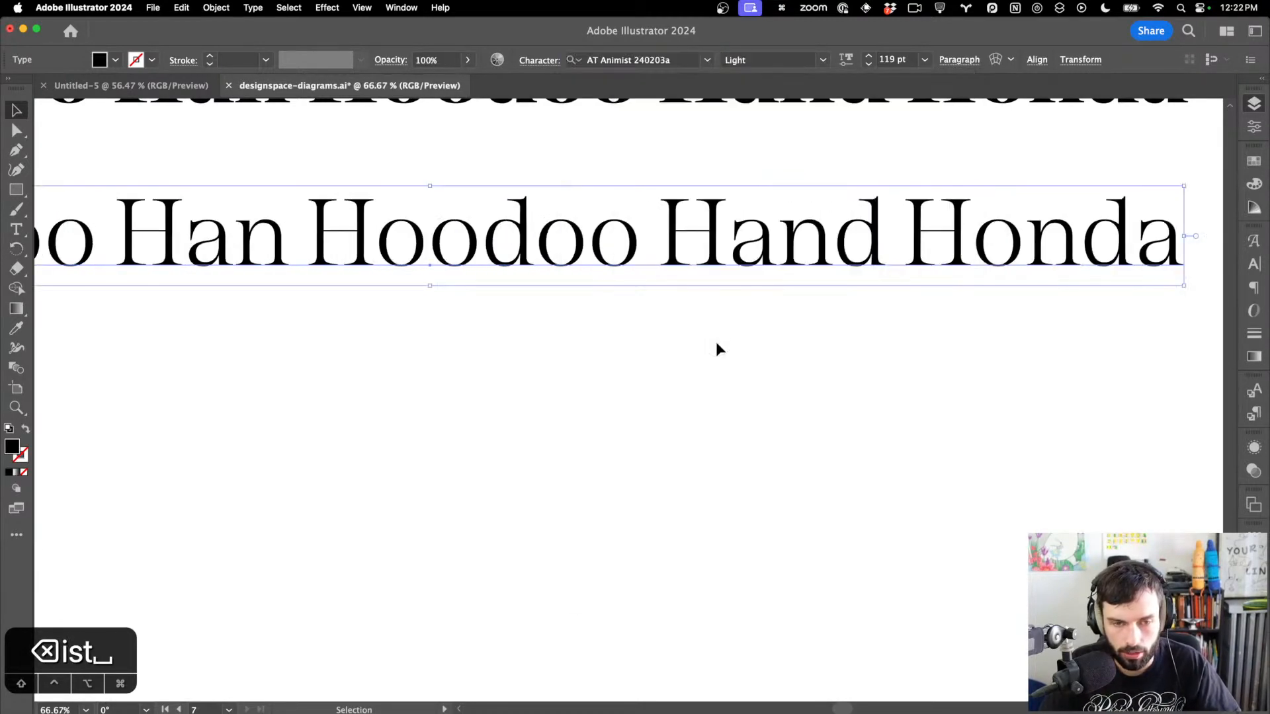
{"action": "key", "text": "super+minus"}
{"action": "left_click_drag", "start_coordinate": [718, 344], "coordinate": [717, 446]}
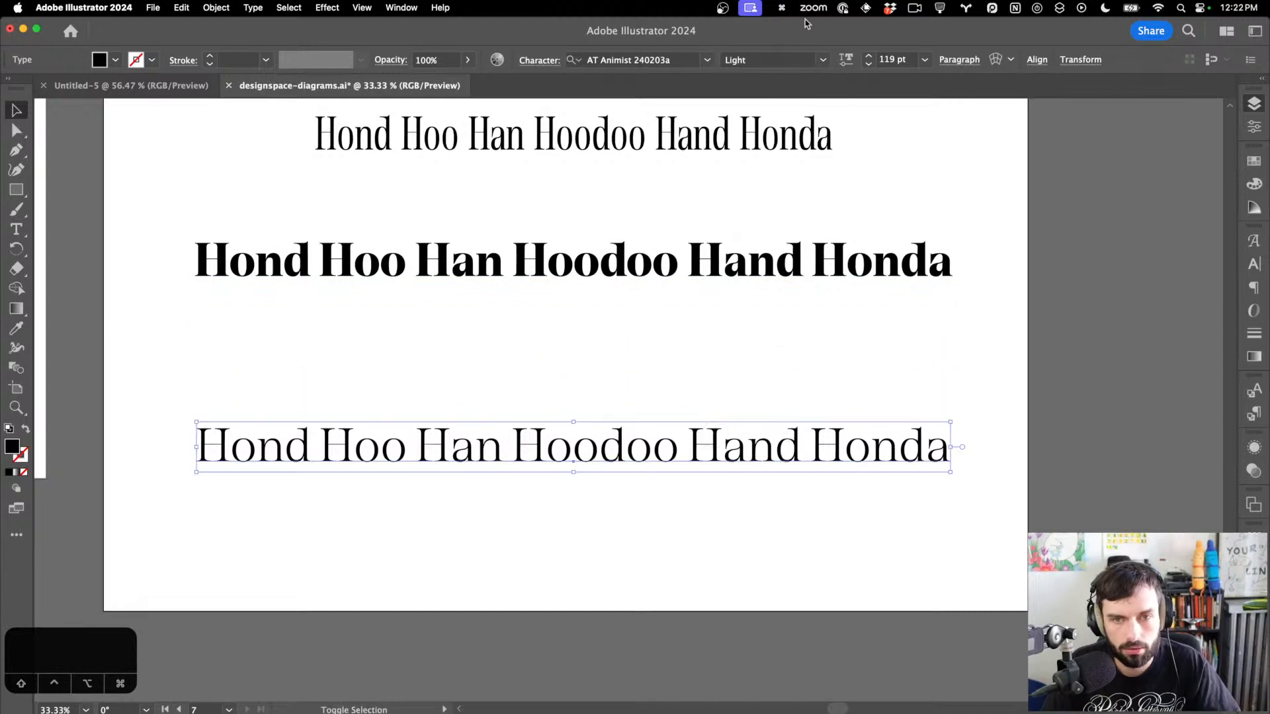
Test the sample's variable weight axis from Light up to Black at 158 and return it to Light
{"action": "left_click", "coordinate": [842, 60]}
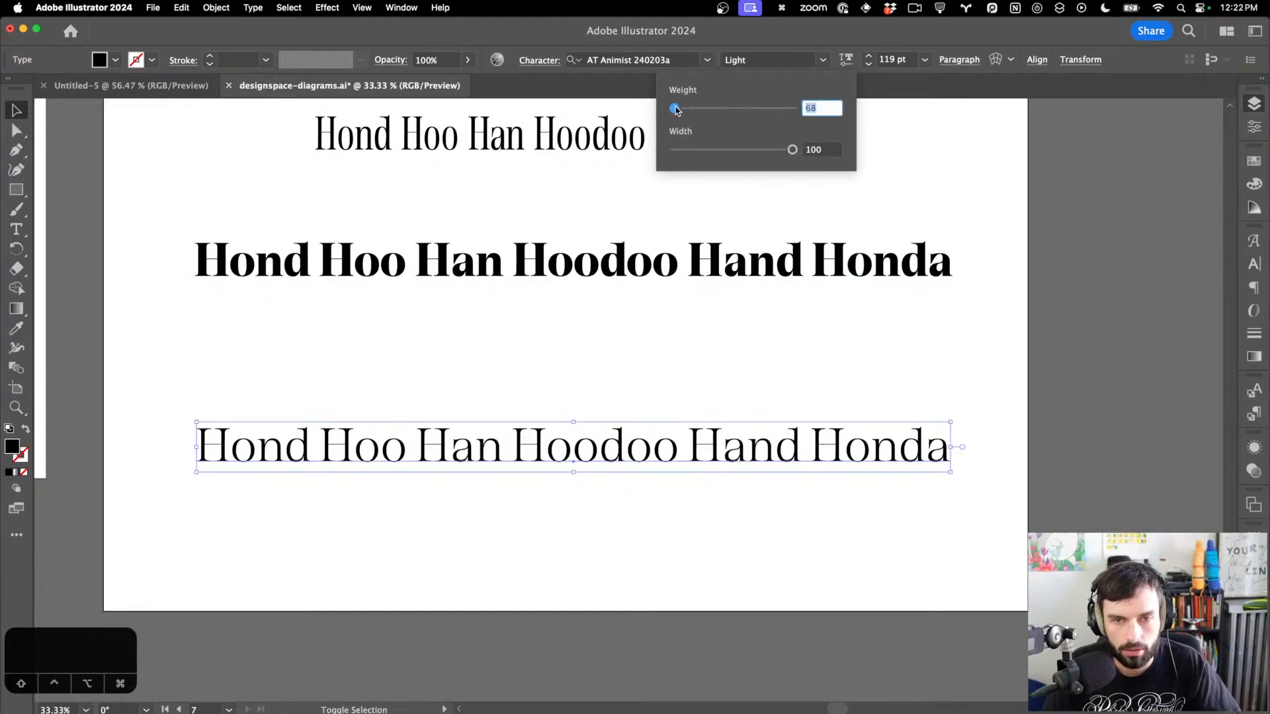
{"action": "left_click_drag", "start_coordinate": [676, 109], "coordinate": [421, 105]}
{"action": "left_click_drag", "start_coordinate": [673, 110], "coordinate": [993, 113]}
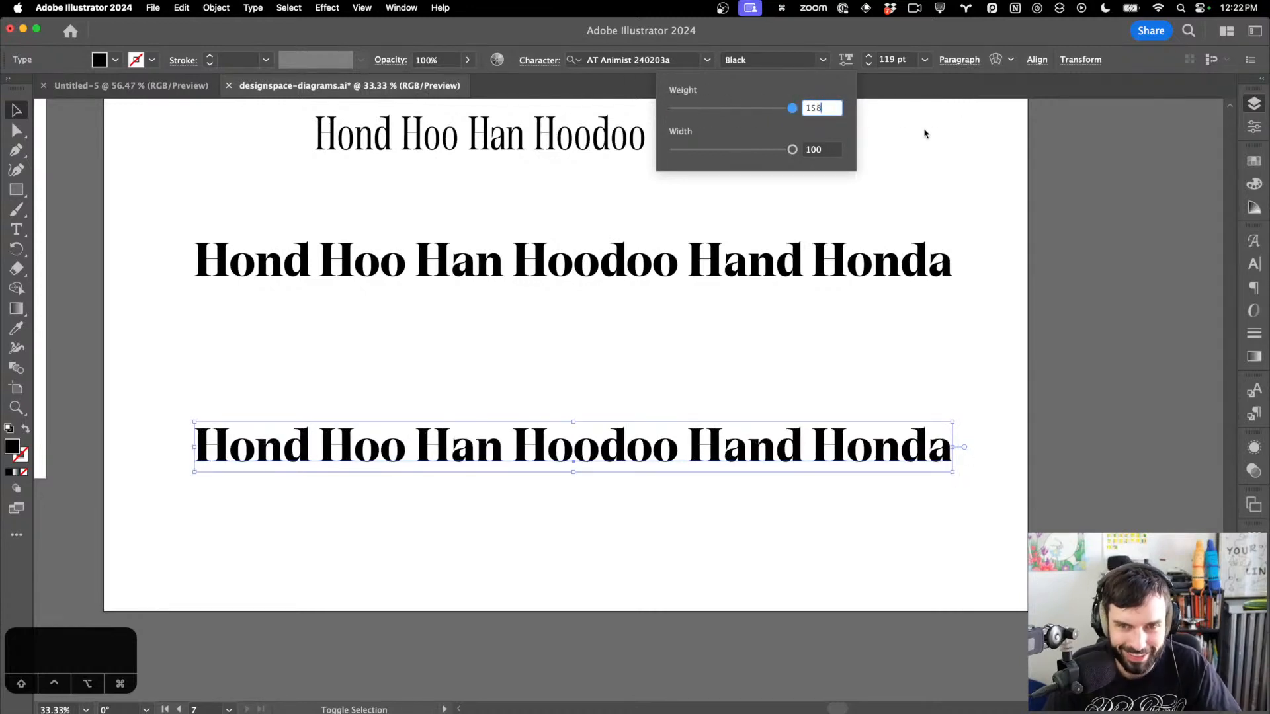
{"action": "left_click_drag", "start_coordinate": [792, 112], "coordinate": [665, 116]}
{"action": "left_click", "coordinate": [1170, 264]}
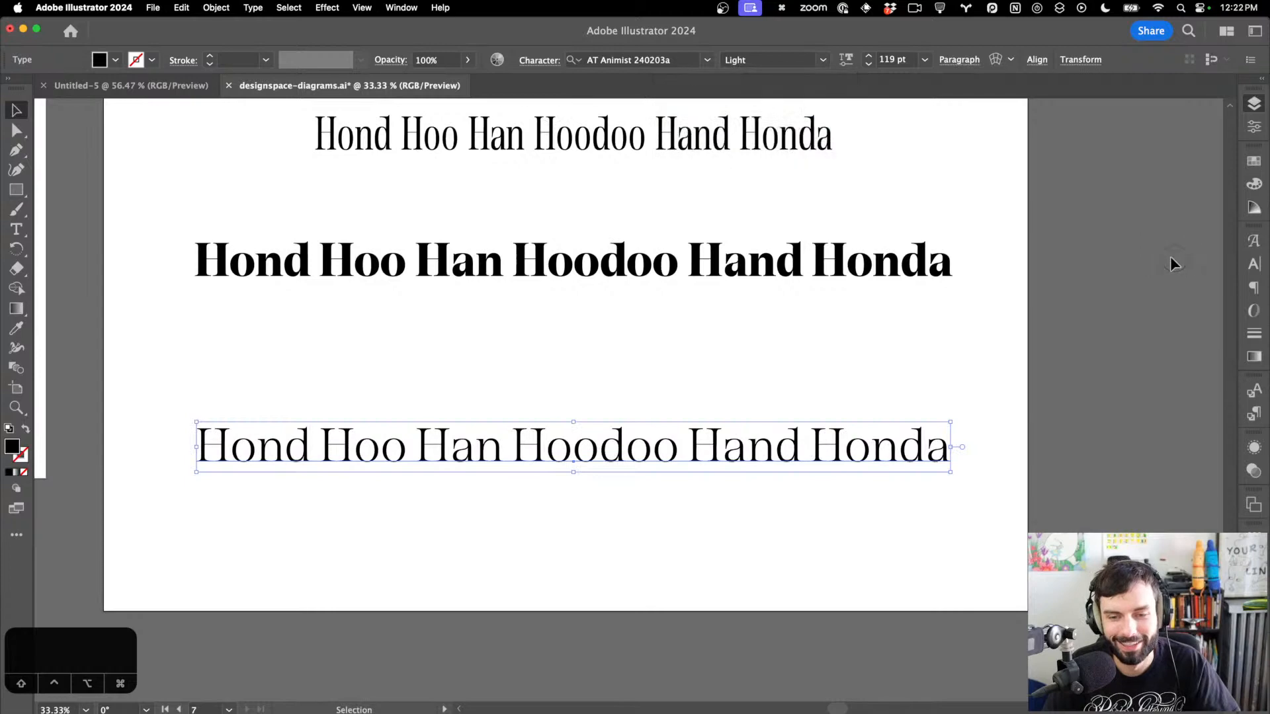
Switch to Glyphs and review the Weight axis mapping curve in the font info
{"action": "key", "text": "super+Tab"}
{"action": "key", "text": "super+Tab"}
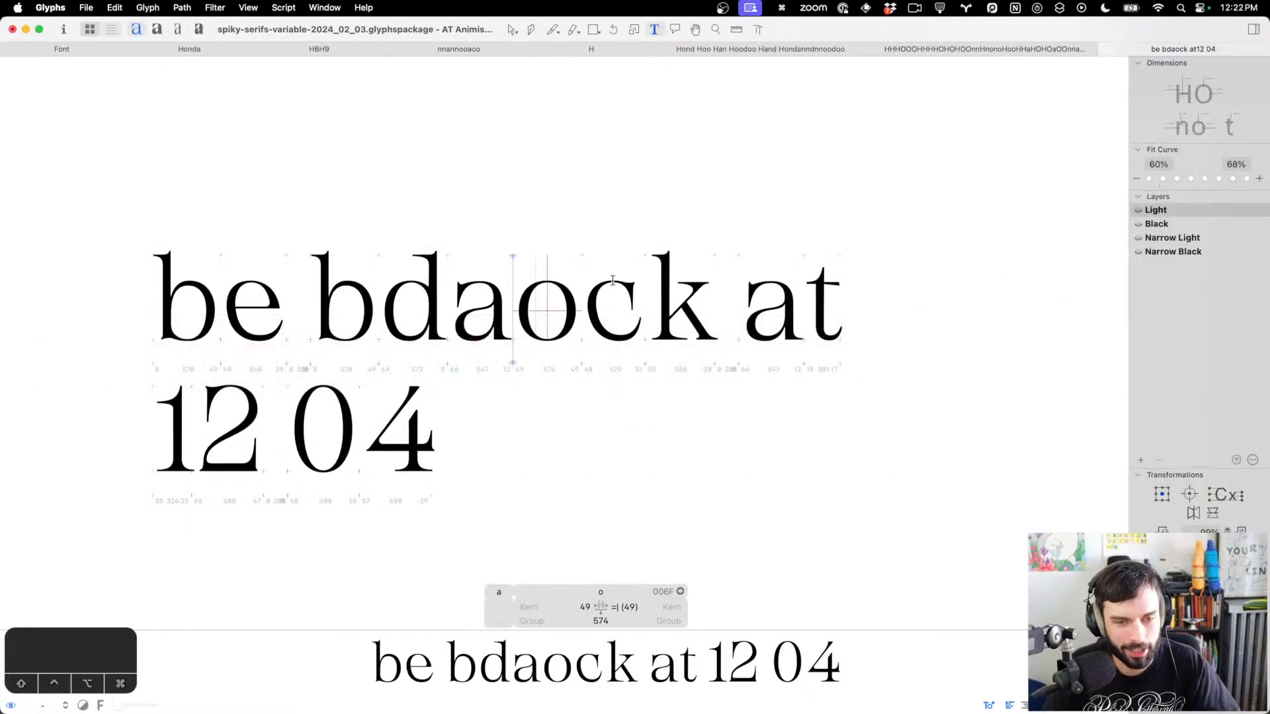
{"action": "key", "text": "super+i"}
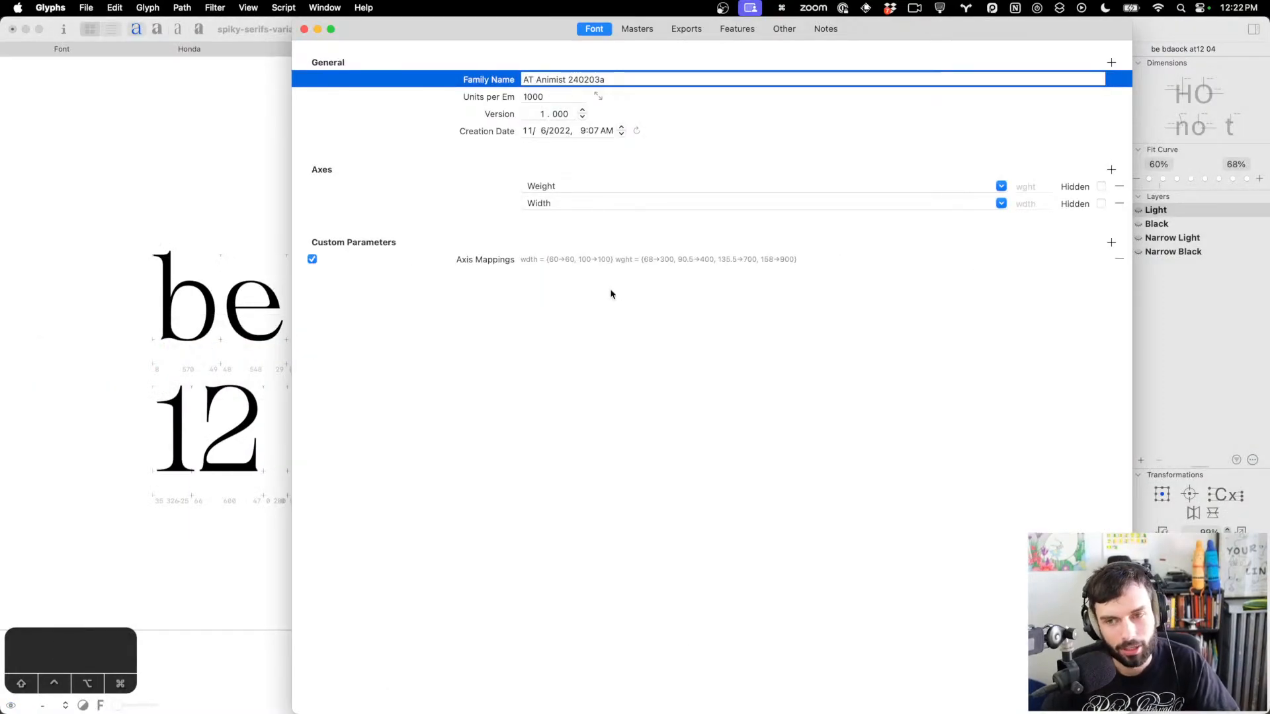
{"action": "double_click", "coordinate": [769, 258]}
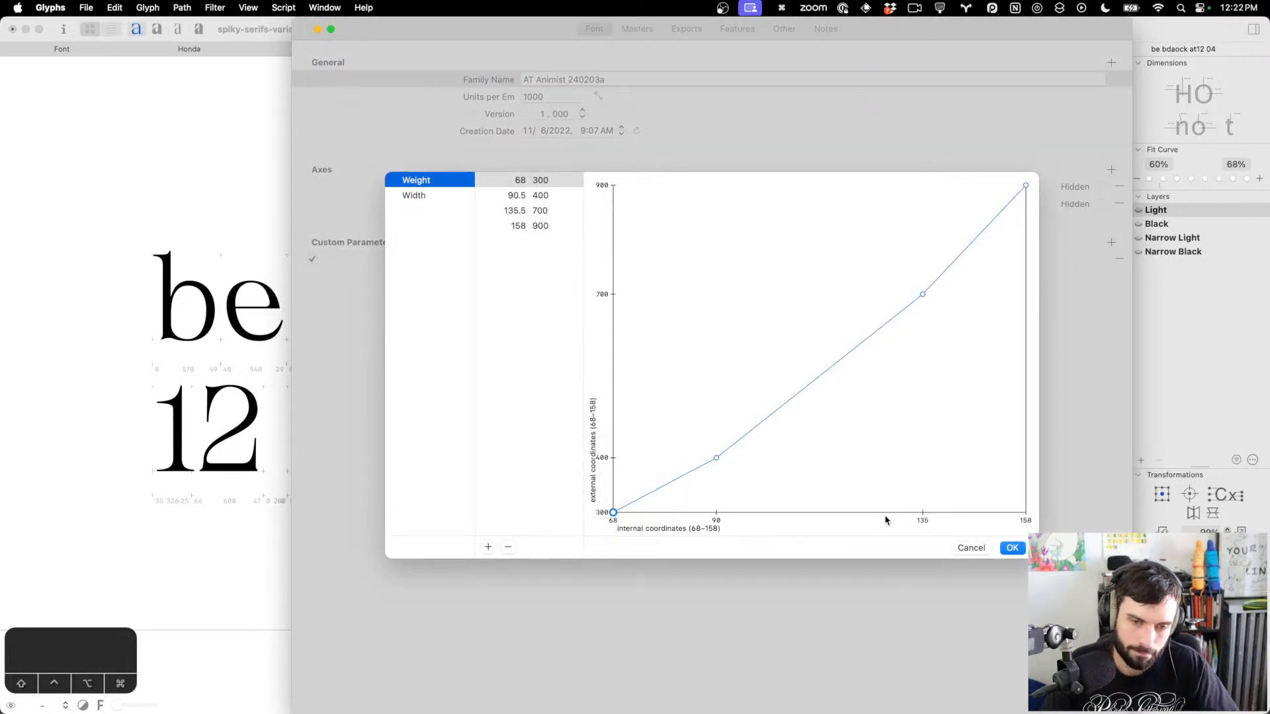
{"action": "left_click", "coordinate": [594, 444]}
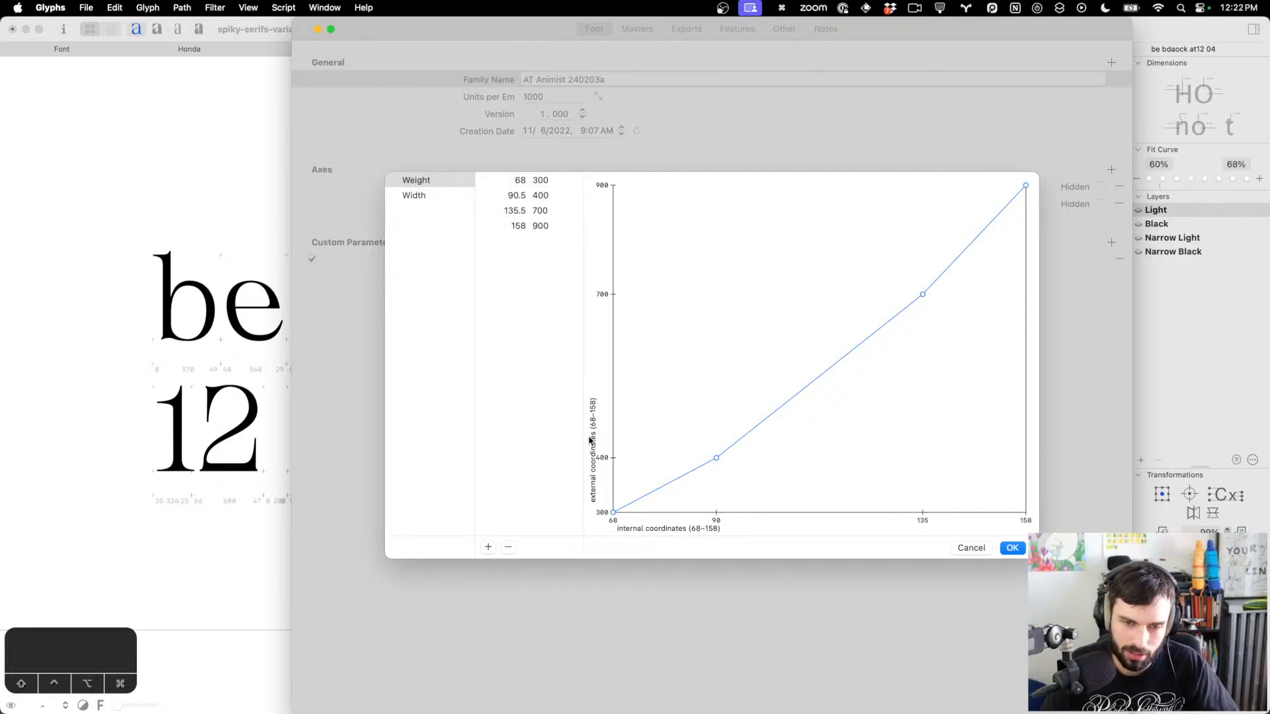
{"action": "left_click", "coordinate": [1010, 548]}
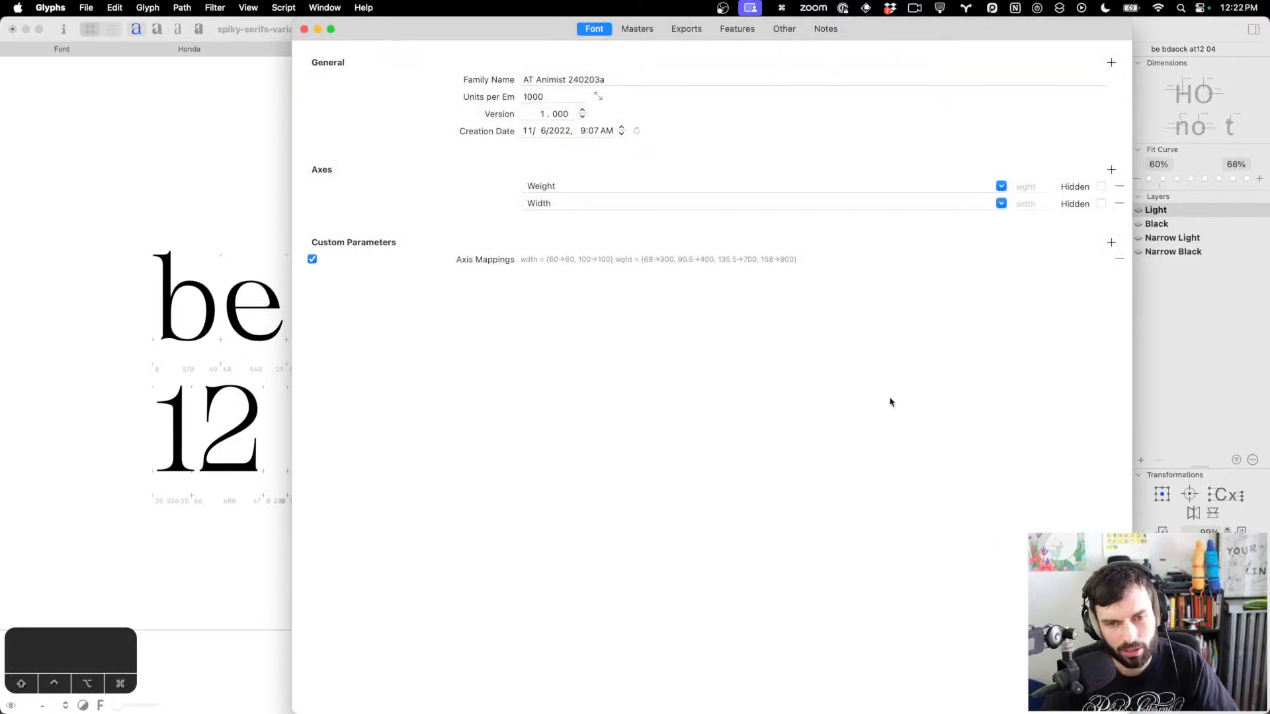
Compare Illustrator's Light sample with the Axis Mappings parameter's enabled state in Glyphs, and check the variable font export settings
{"action": "key", "text": "super+Tab"}
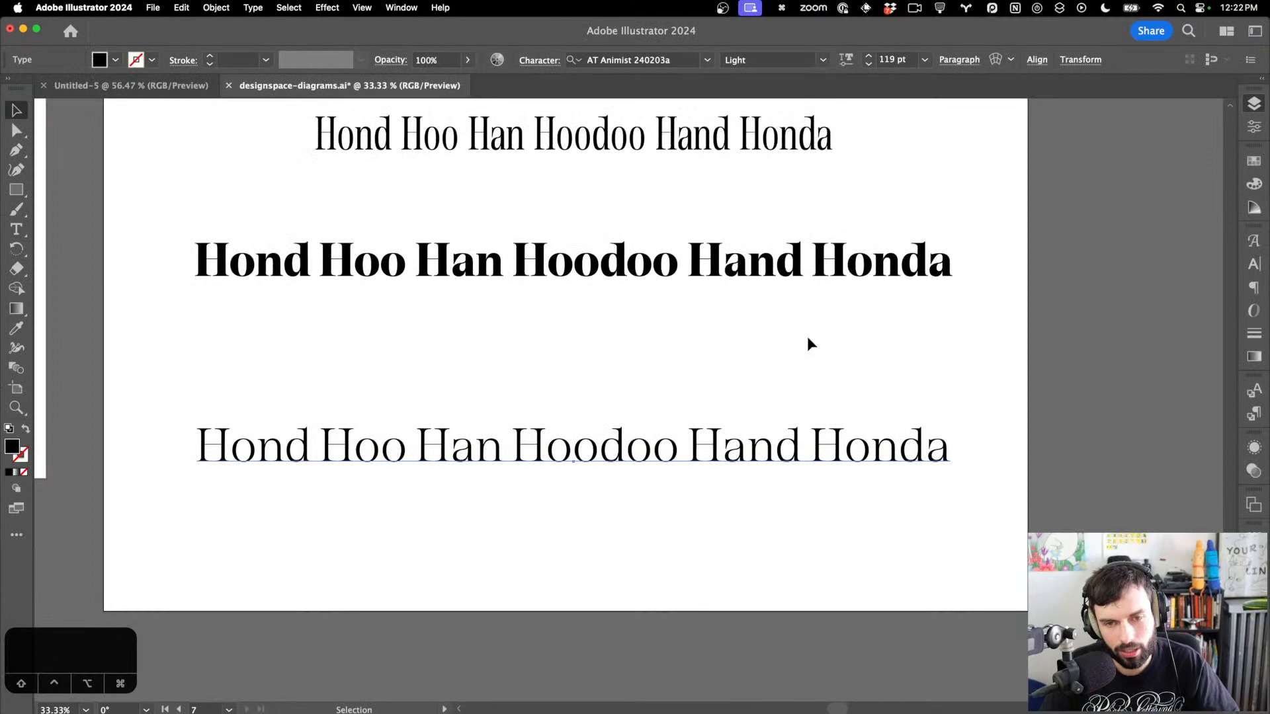
{"action": "scroll", "coordinate": [839, 438], "scroll_direction": "left", "scroll_amount": 2}
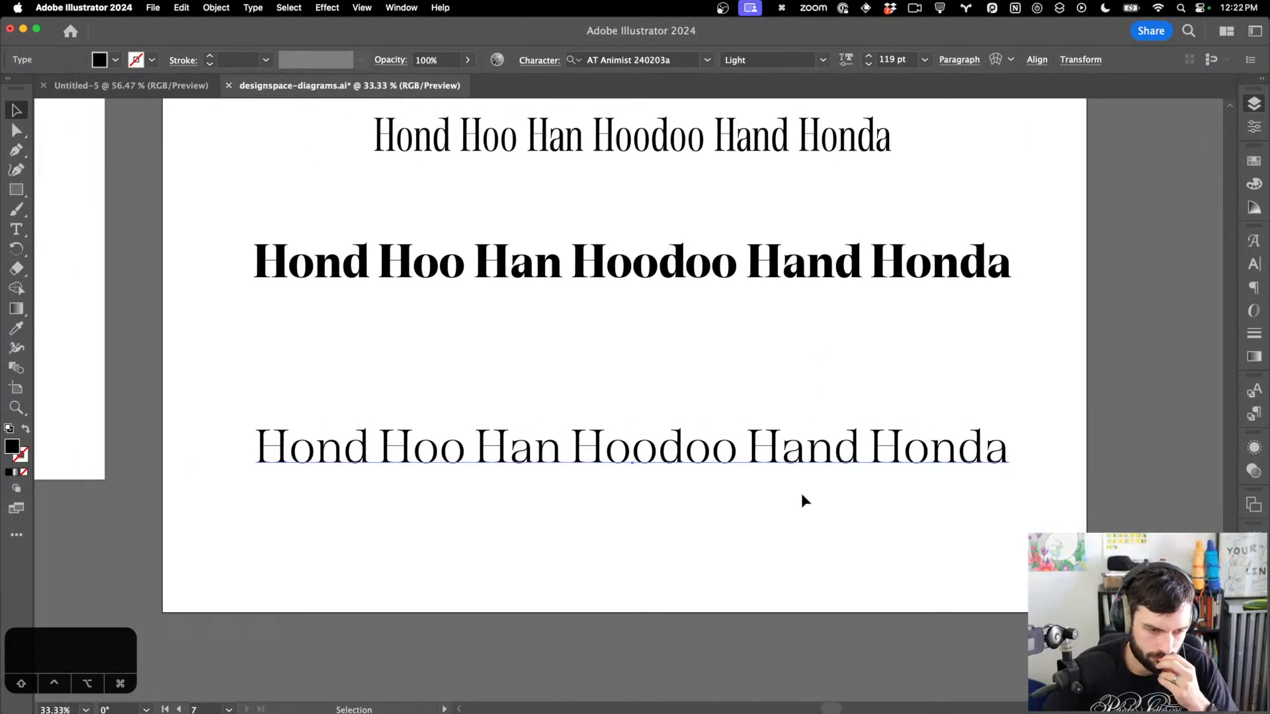
{"action": "key", "text": "super+Tab"}
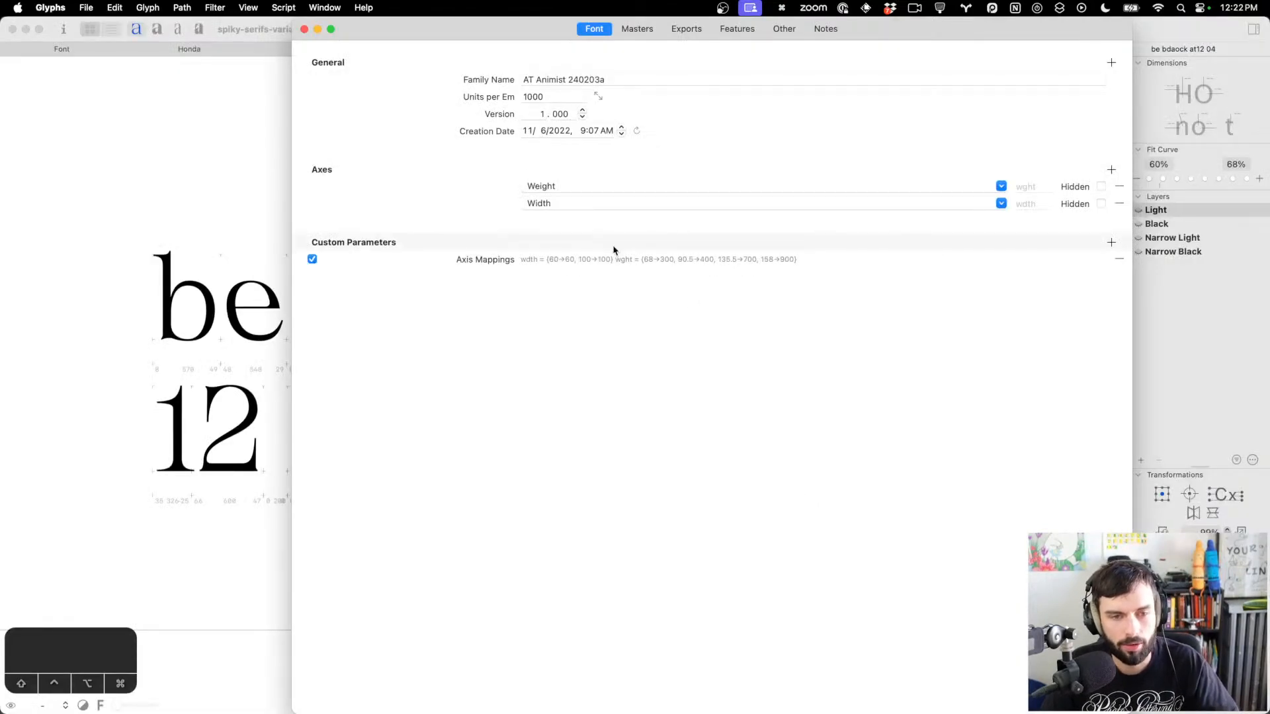
{"action": "left_click", "coordinate": [312, 259]}
{"action": "left_click", "coordinate": [312, 259]}
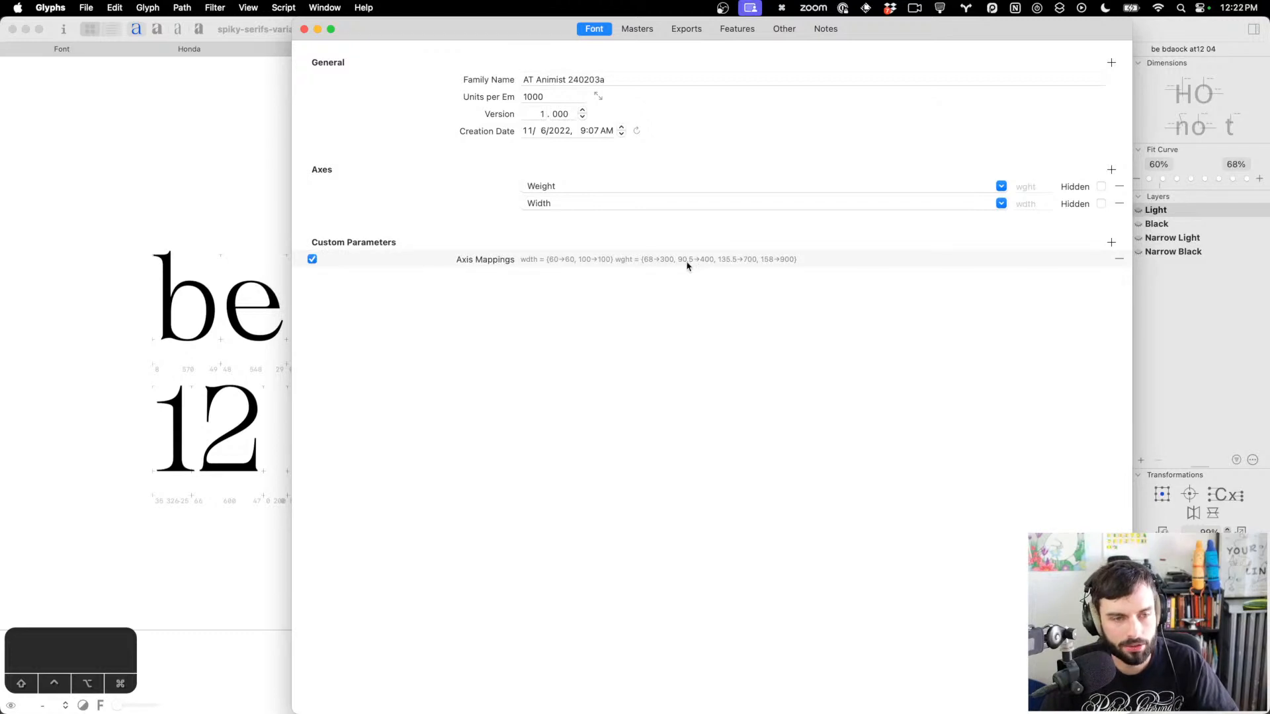
{"action": "left_click", "coordinate": [304, 29]}
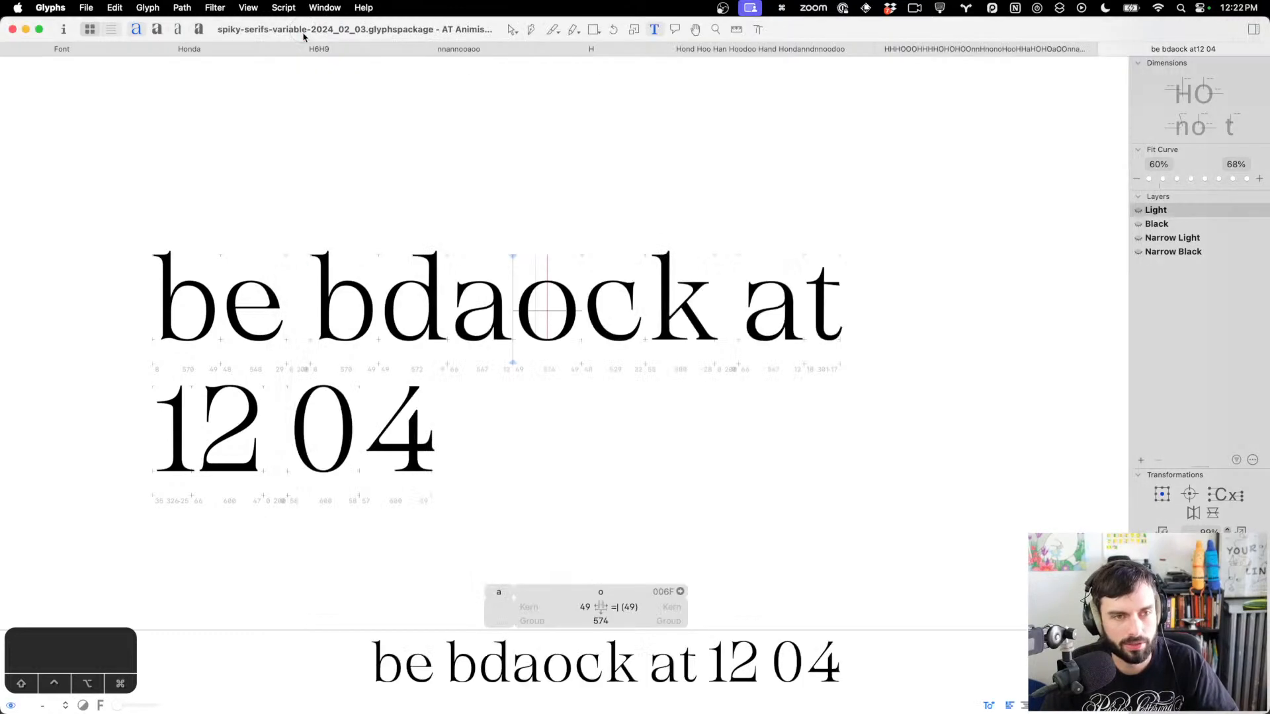
{"action": "key", "text": "super+e"}
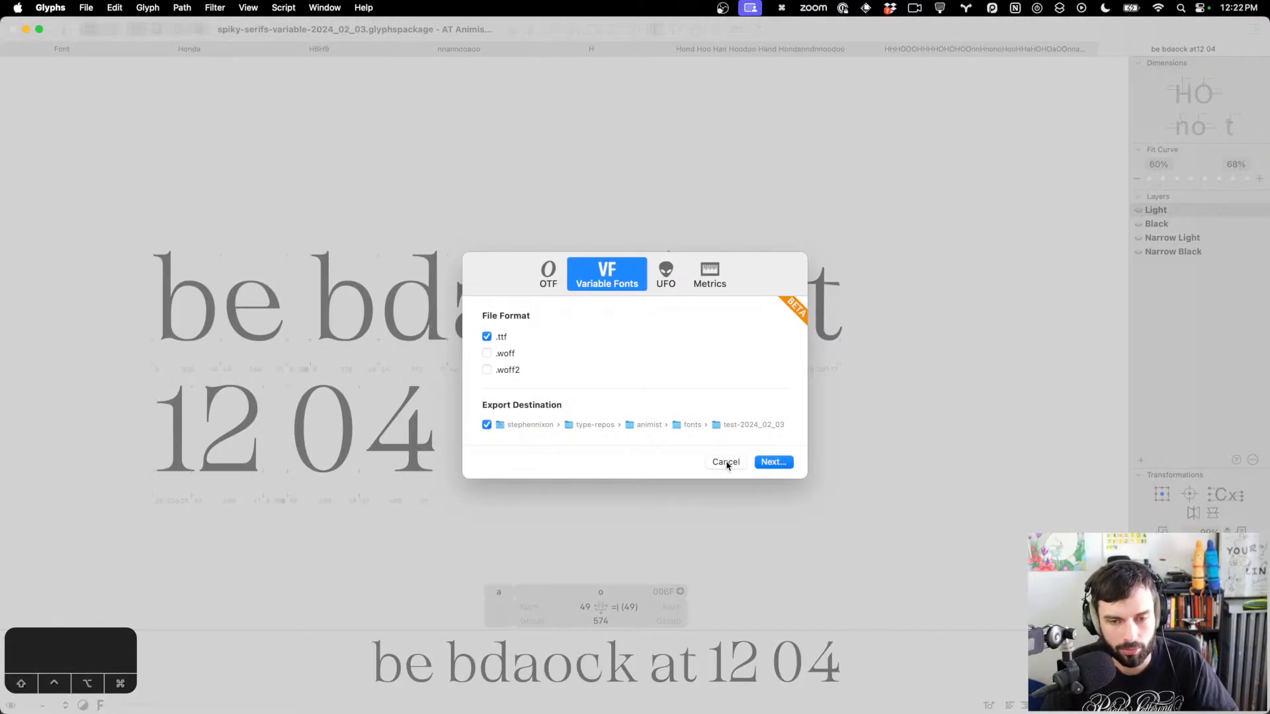
{"action": "left_click", "coordinate": [726, 463]}
Switch to Illustrator, set the lowest sample line to the Regular style and check its variable weight value
{"action": "key", "text": "super+Tab"}
{"action": "left_click", "coordinate": [741, 456]}
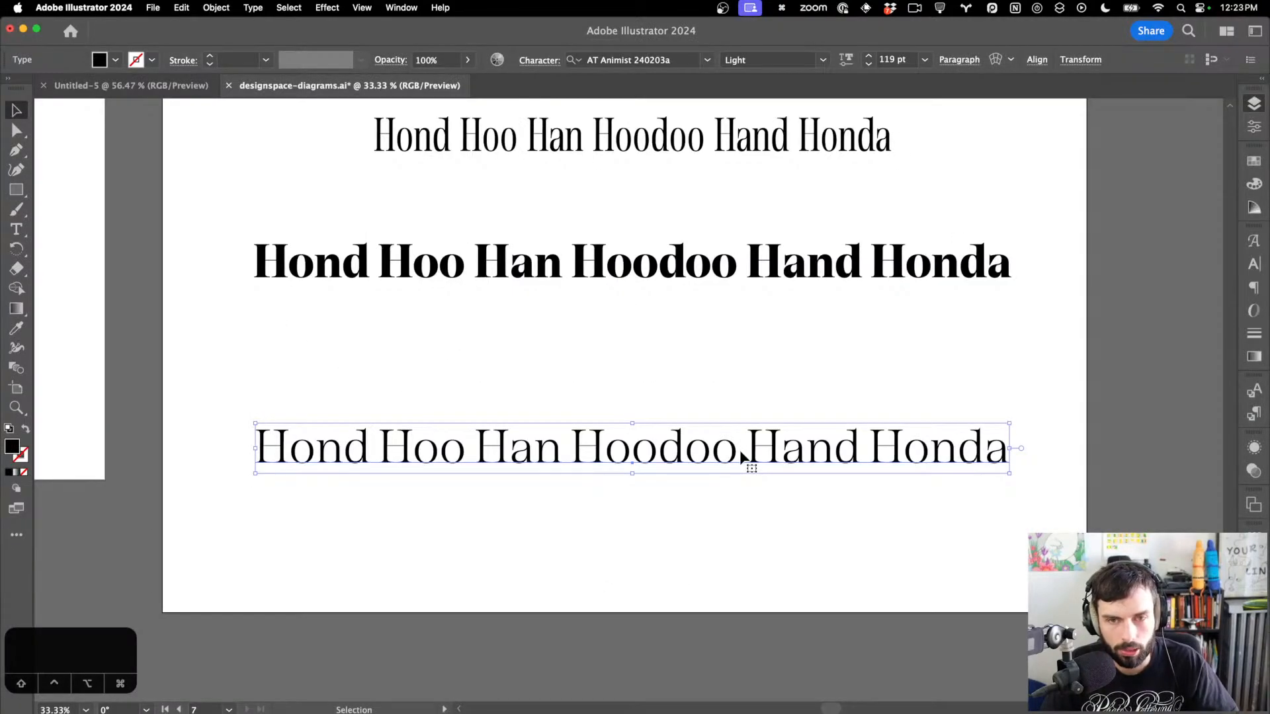
{"action": "left_click", "coordinate": [728, 282]}
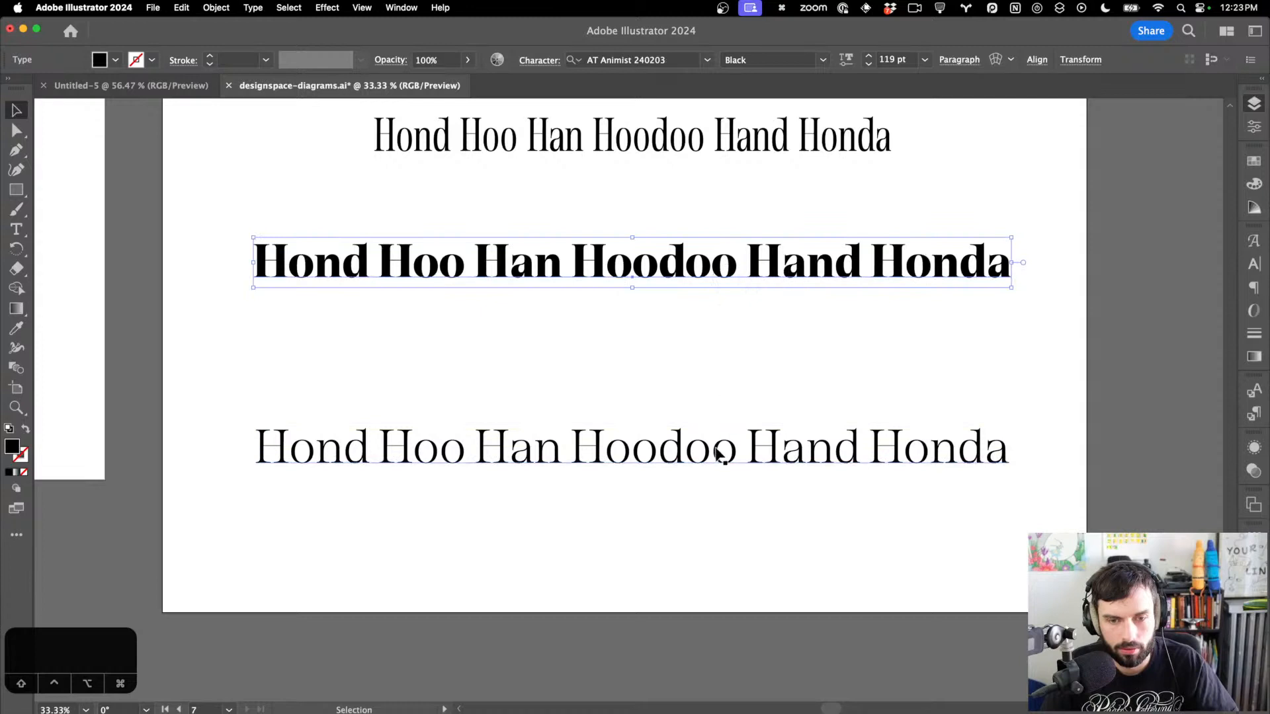
{"action": "left_click", "coordinate": [721, 455]}
{"action": "left_click", "coordinate": [823, 60]}
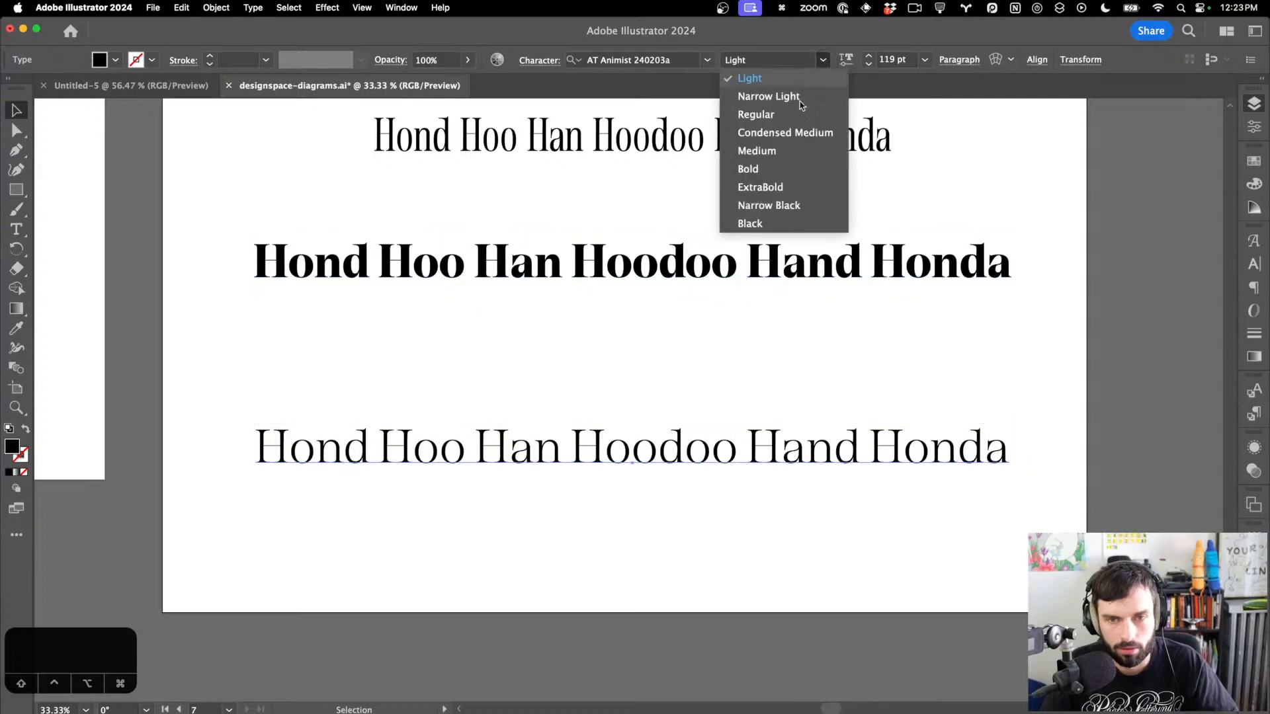
{"action": "left_click", "coordinate": [799, 114]}
{"action": "left_click", "coordinate": [842, 62]}
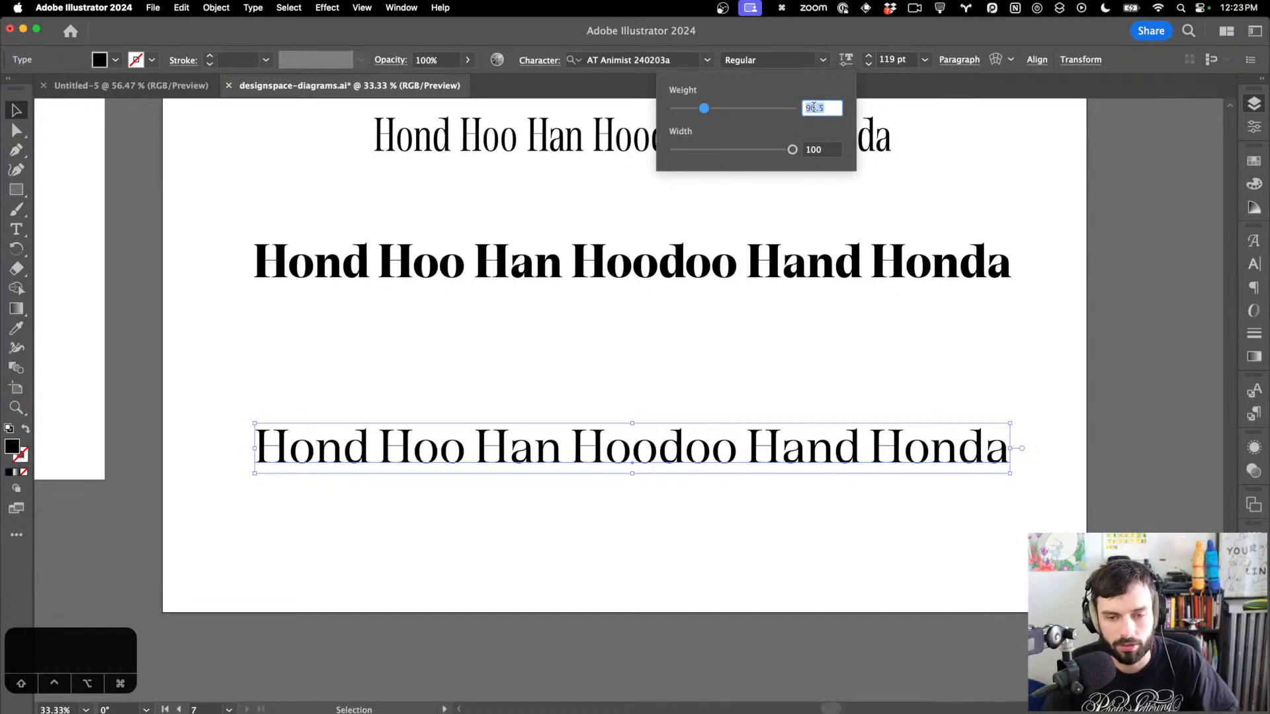
Return to Glyphs and recheck the internal and external Weight mapping values without changing them
{"action": "mouse_move", "coordinate": [336, 702]}
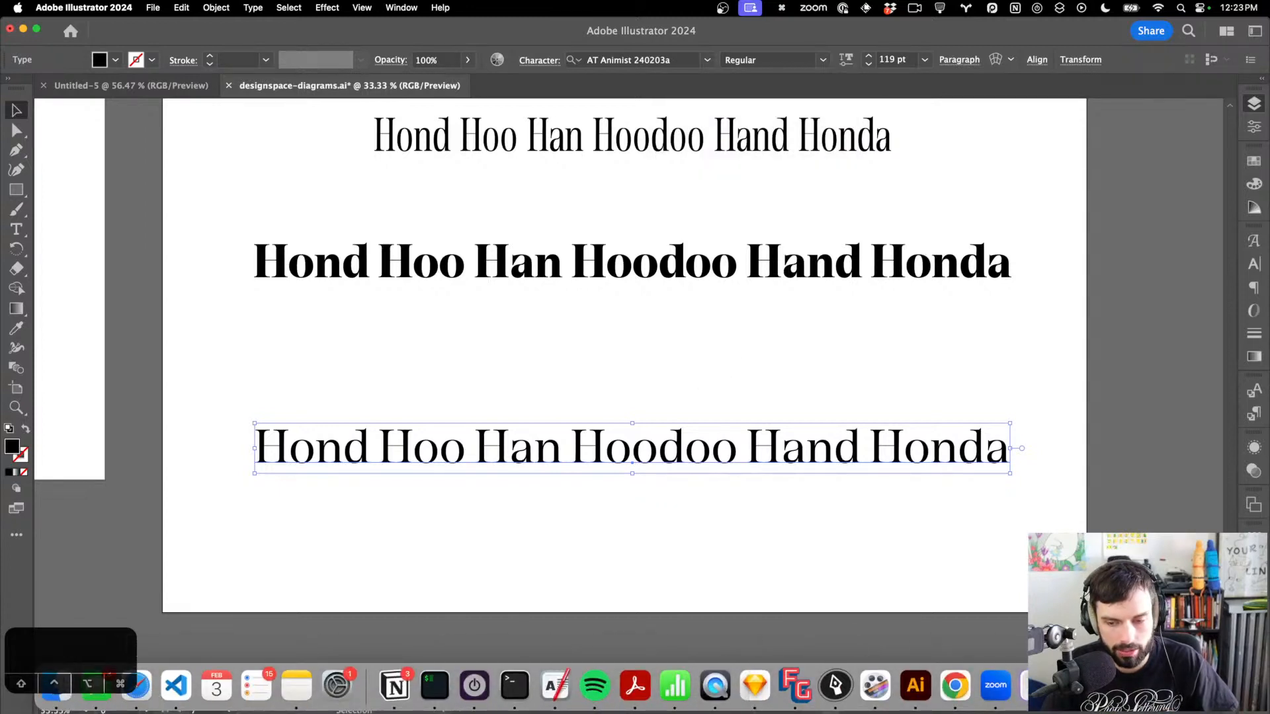
{"action": "left_click", "coordinate": [556, 686]}
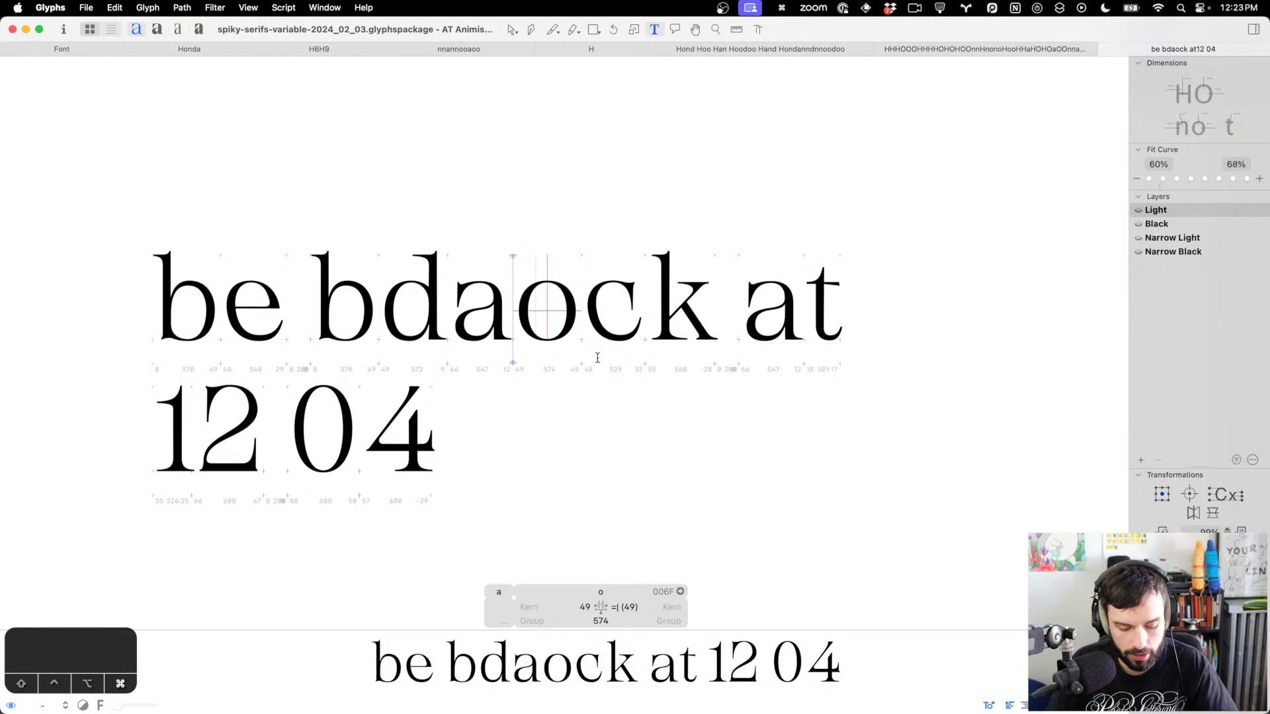
{"action": "key", "text": "super+i"}
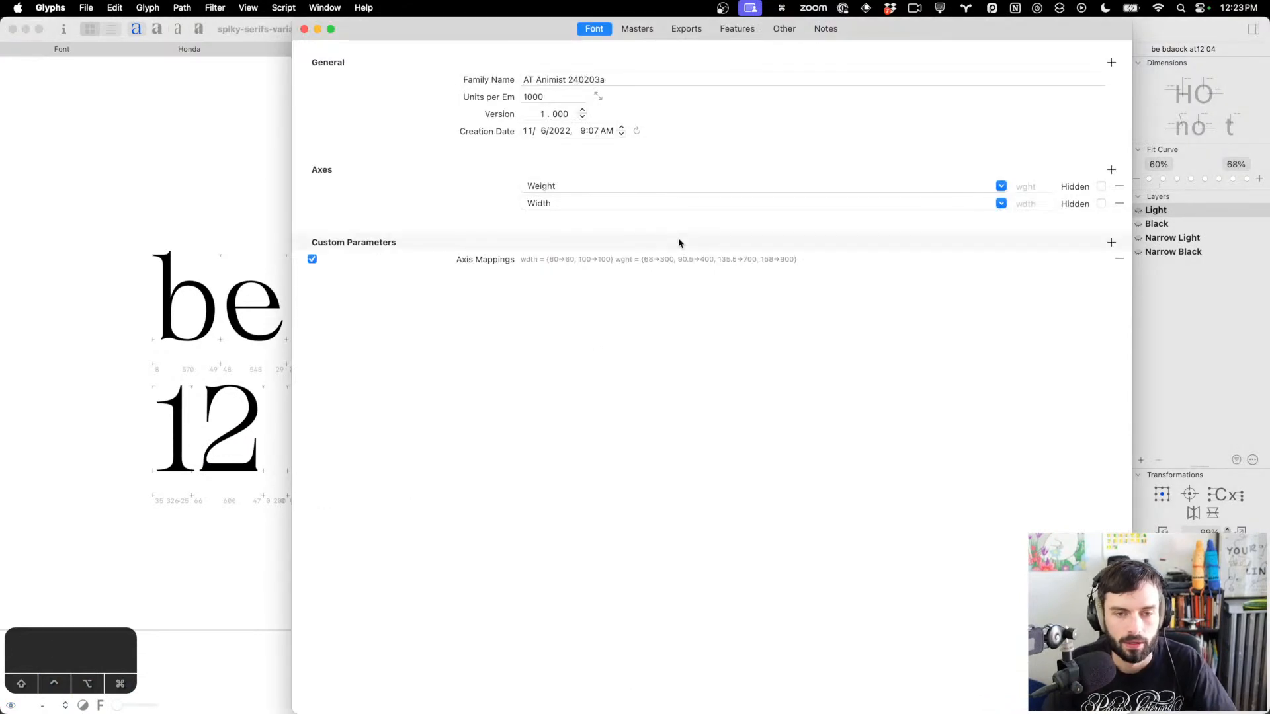
{"action": "left_click", "coordinate": [676, 263]}
{"action": "left_click", "coordinate": [676, 262]}
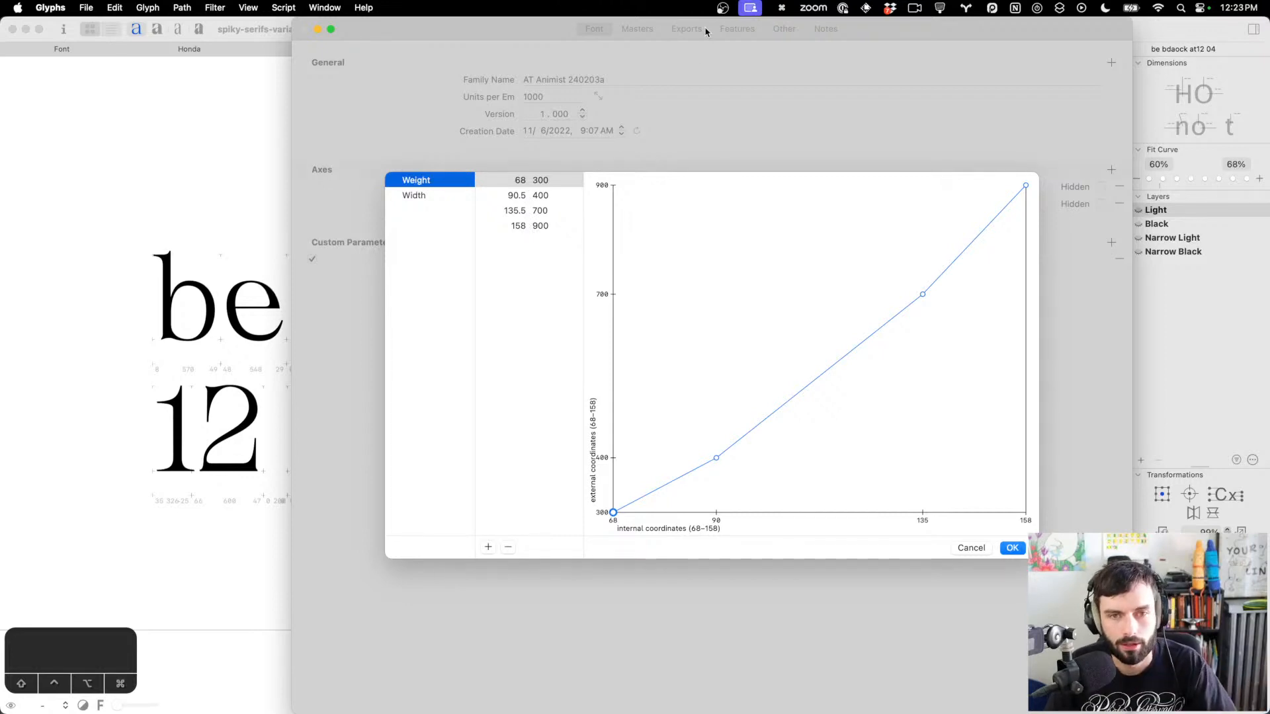
{"action": "left_click", "coordinate": [982, 547]}
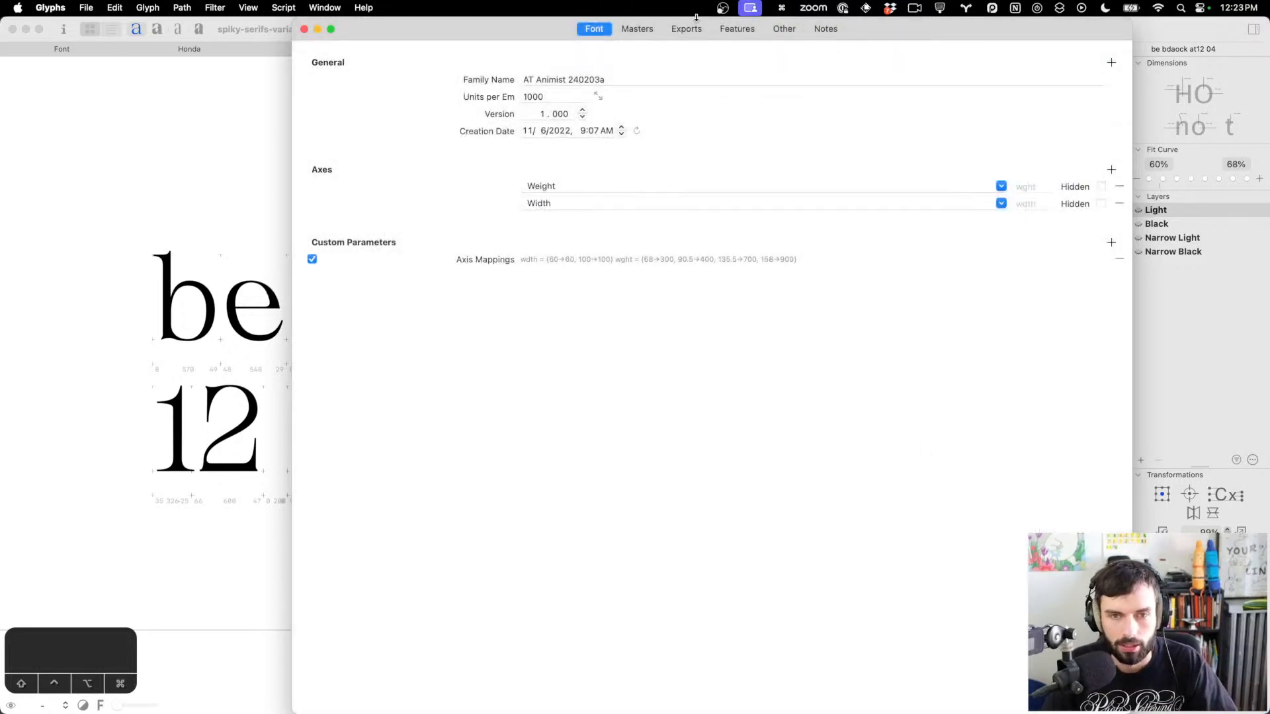
Set the weight class of the Light export instance to Light (300)
{"action": "left_click", "coordinate": [735, 30]}
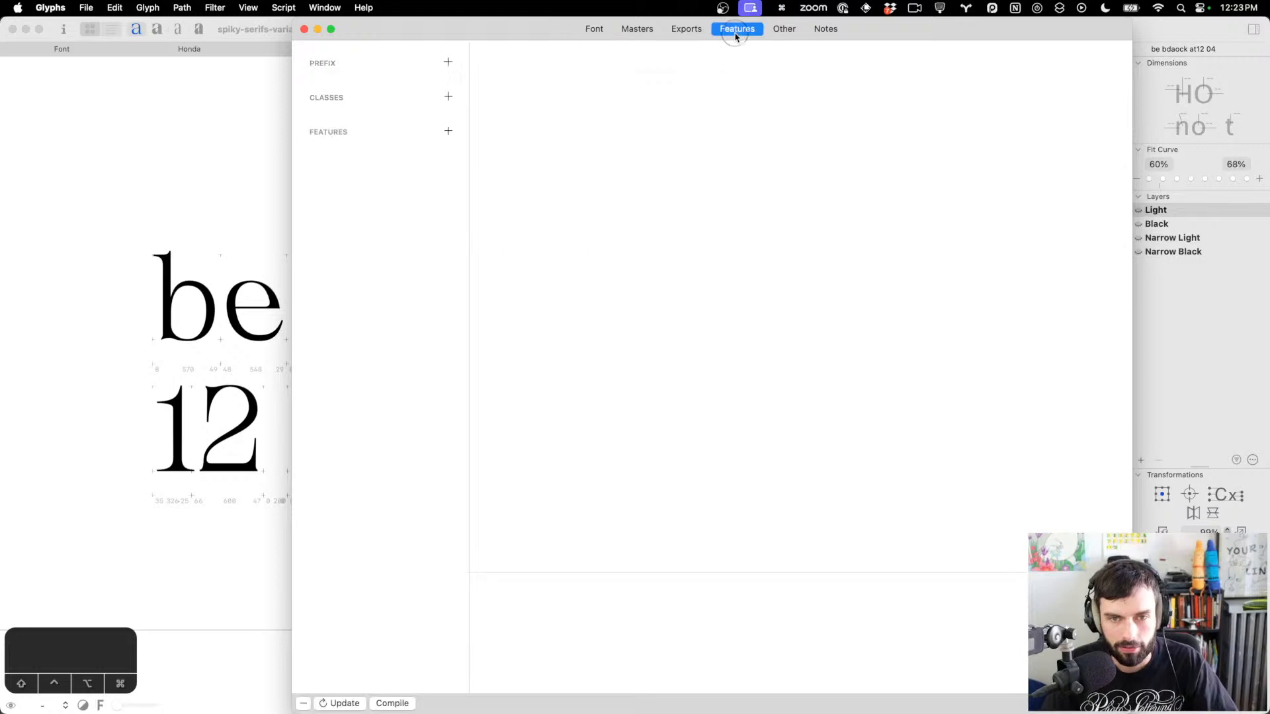
{"action": "left_click", "coordinate": [680, 30]}
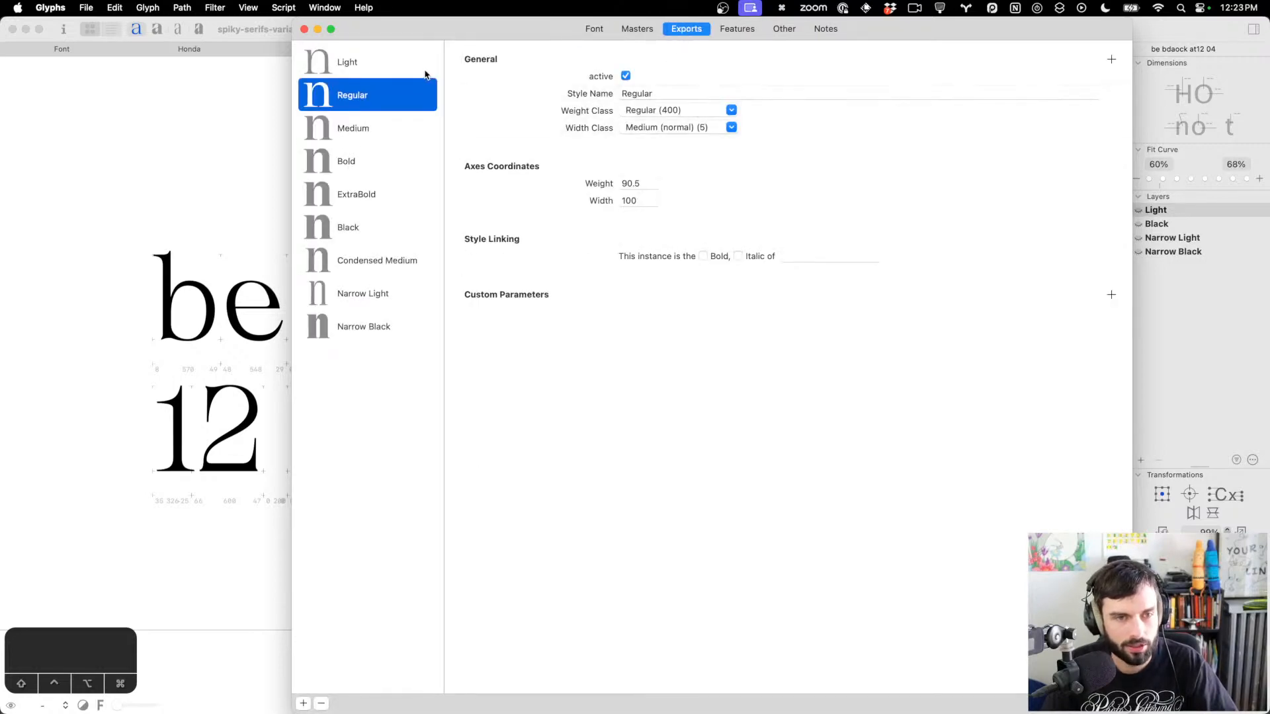
{"action": "left_click", "coordinate": [396, 69]}
{"action": "left_click", "coordinate": [680, 110]}
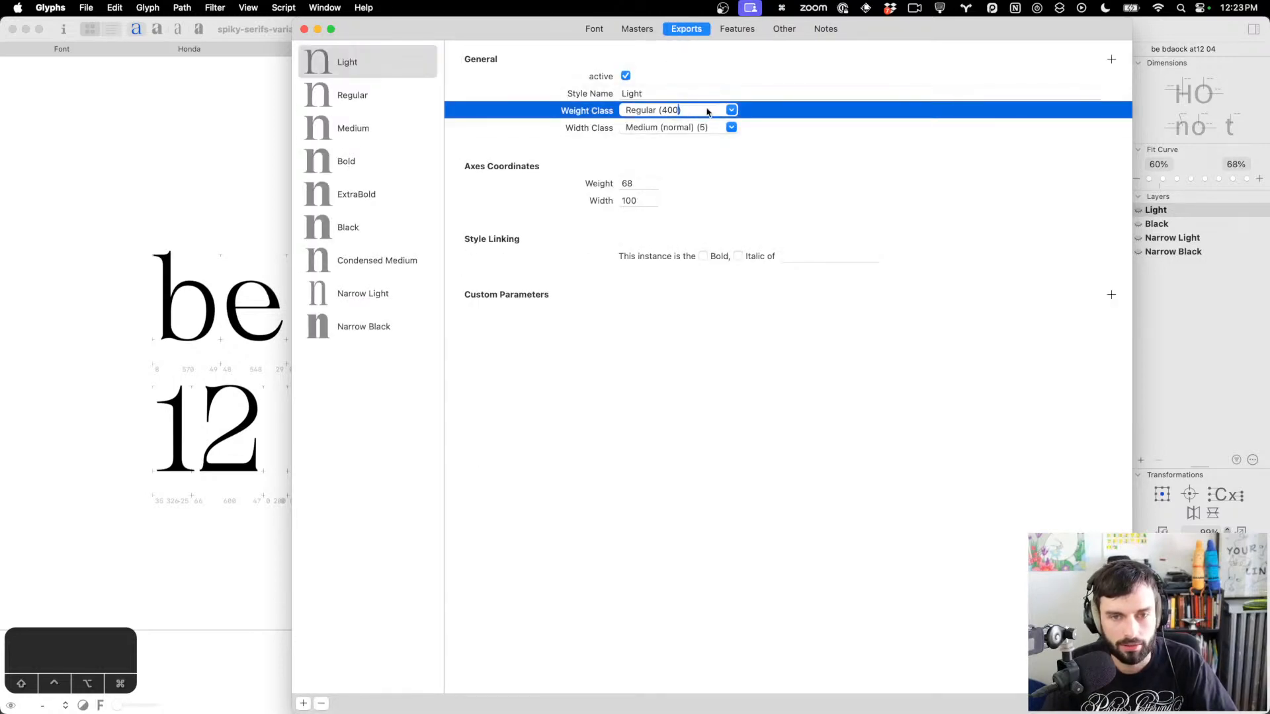
{"action": "left_click", "coordinate": [731, 109]}
{"action": "left_click", "coordinate": [684, 163]}
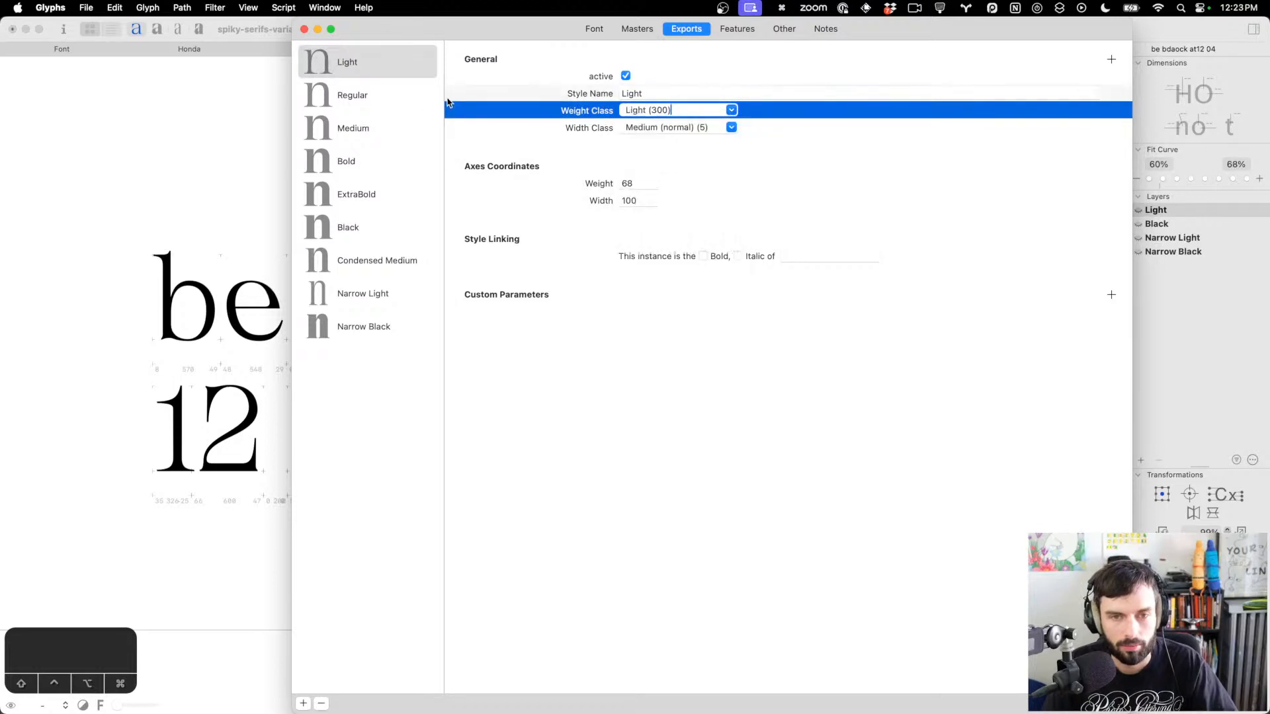
Set the weight class of the Medium export instance to Medium (500)
{"action": "left_click", "coordinate": [384, 125]}
{"action": "left_click", "coordinate": [730, 111]}
{"action": "left_click", "coordinate": [730, 110]}
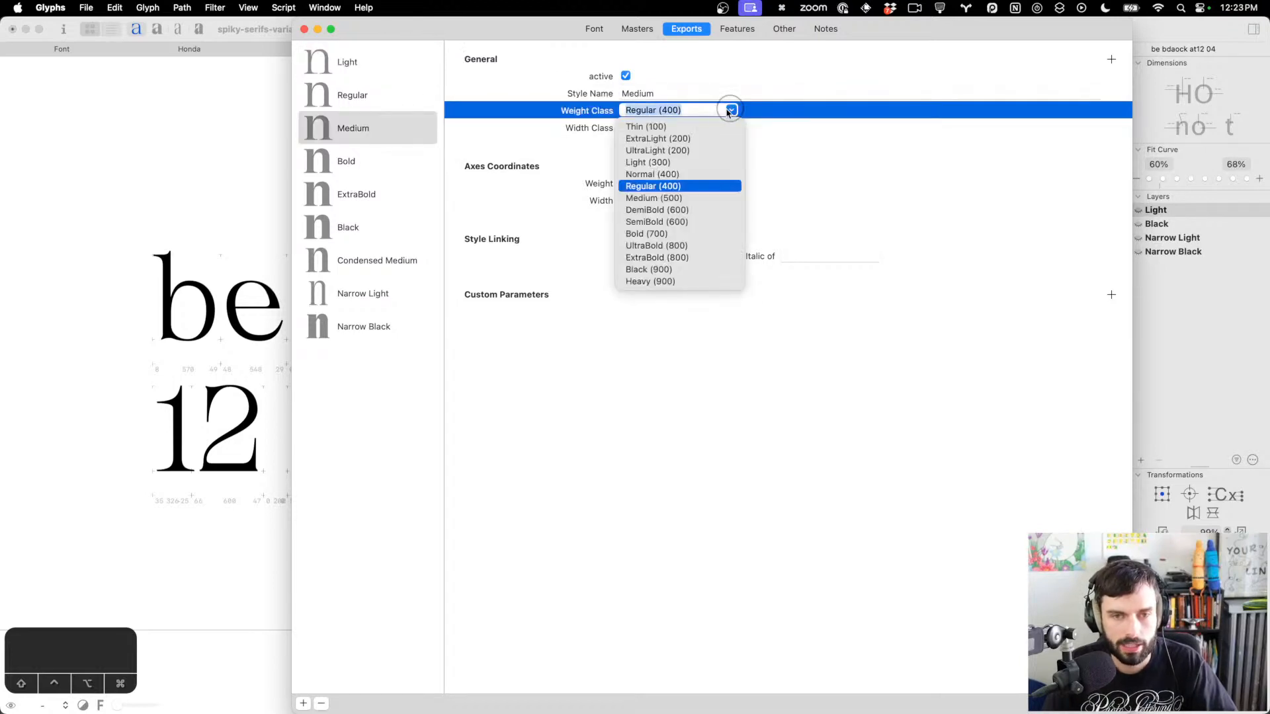
{"action": "left_click", "coordinate": [674, 199]}
{"action": "left_click", "coordinate": [400, 139]}
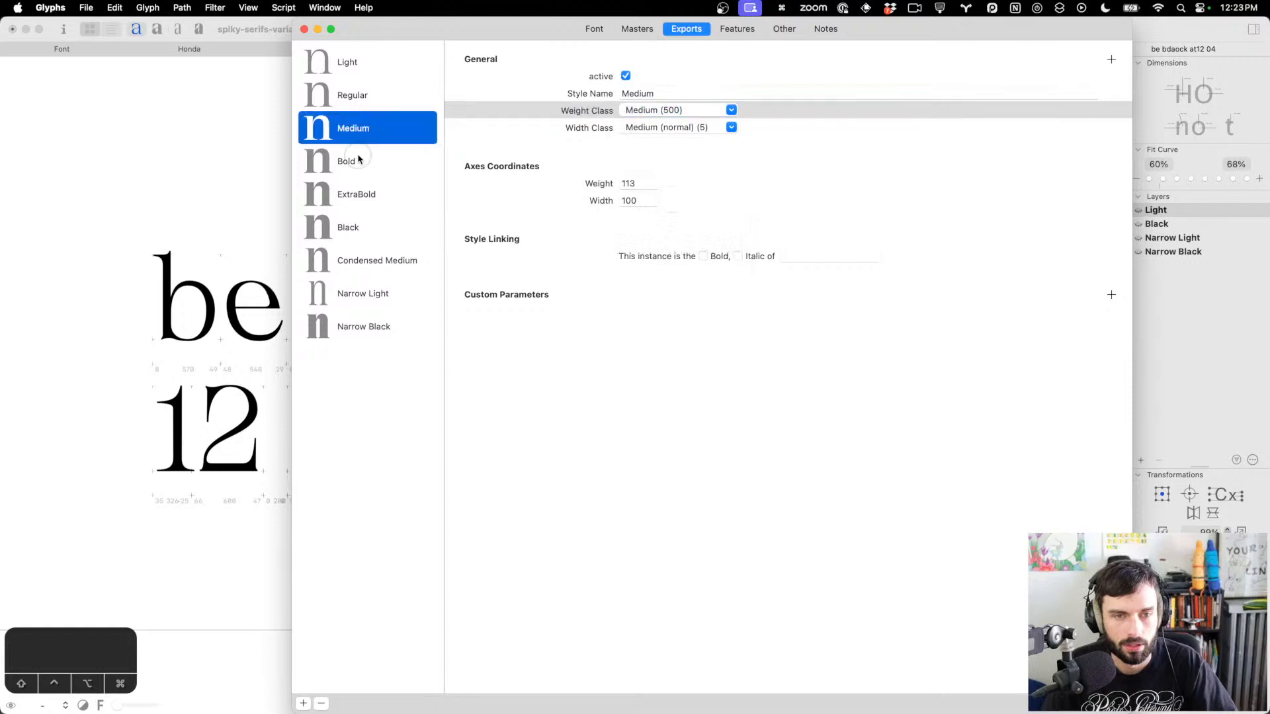
Set the weight class of the Bold export instance to Bold (700)
{"action": "left_click", "coordinate": [360, 162]}
{"action": "left_click", "coordinate": [732, 111]}
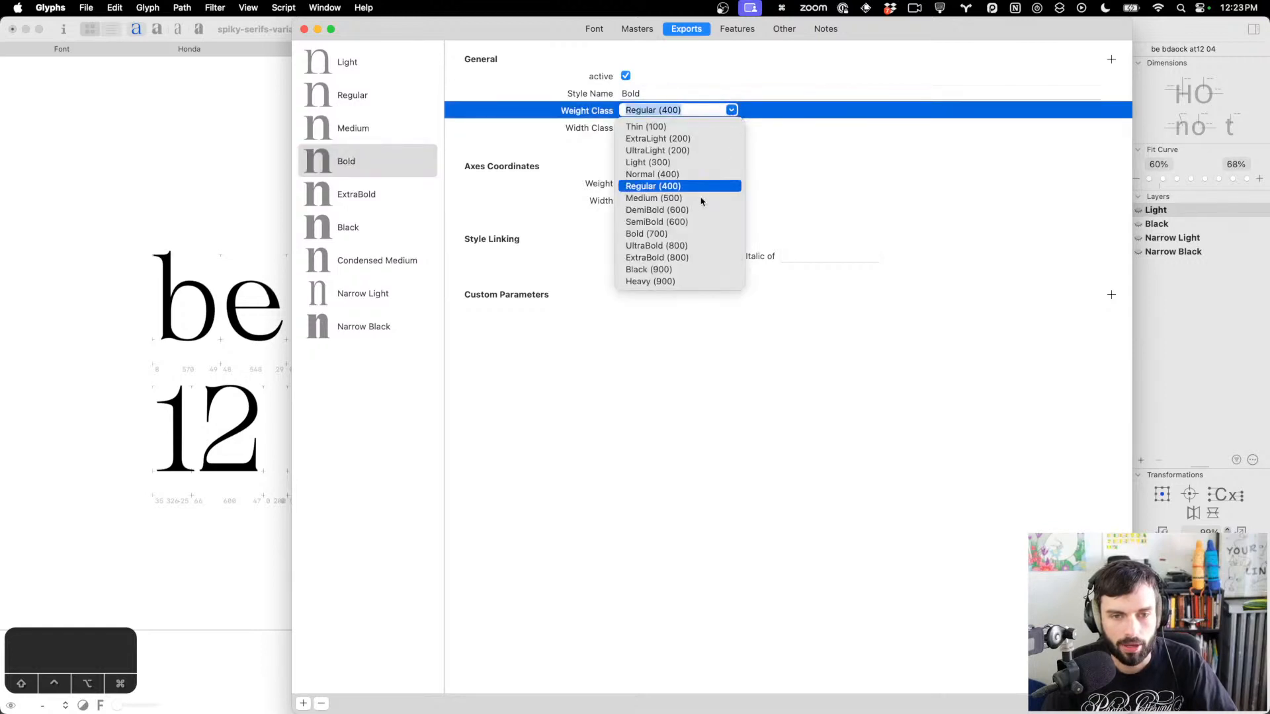
{"action": "left_click", "coordinate": [682, 234]}
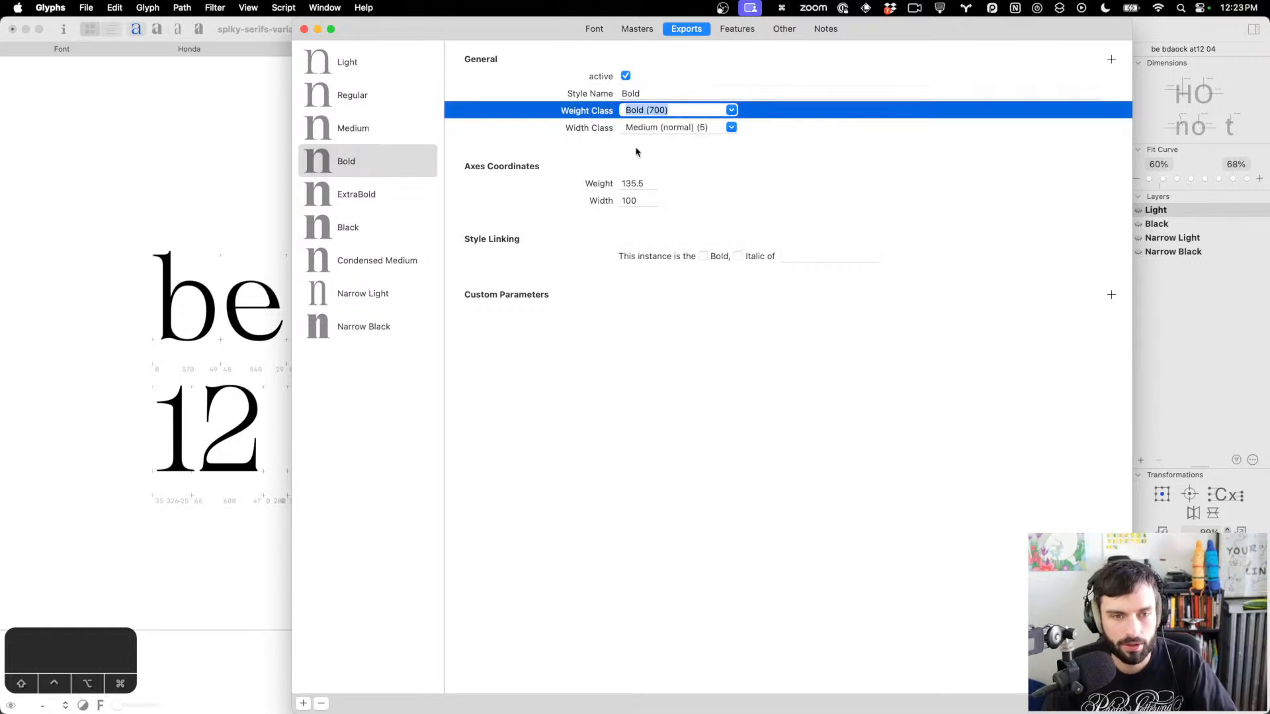
Set the weight class of the ExtraBold export instance to ExtraBold (800)
{"action": "left_click", "coordinate": [320, 185]}
{"action": "left_click", "coordinate": [731, 110]}
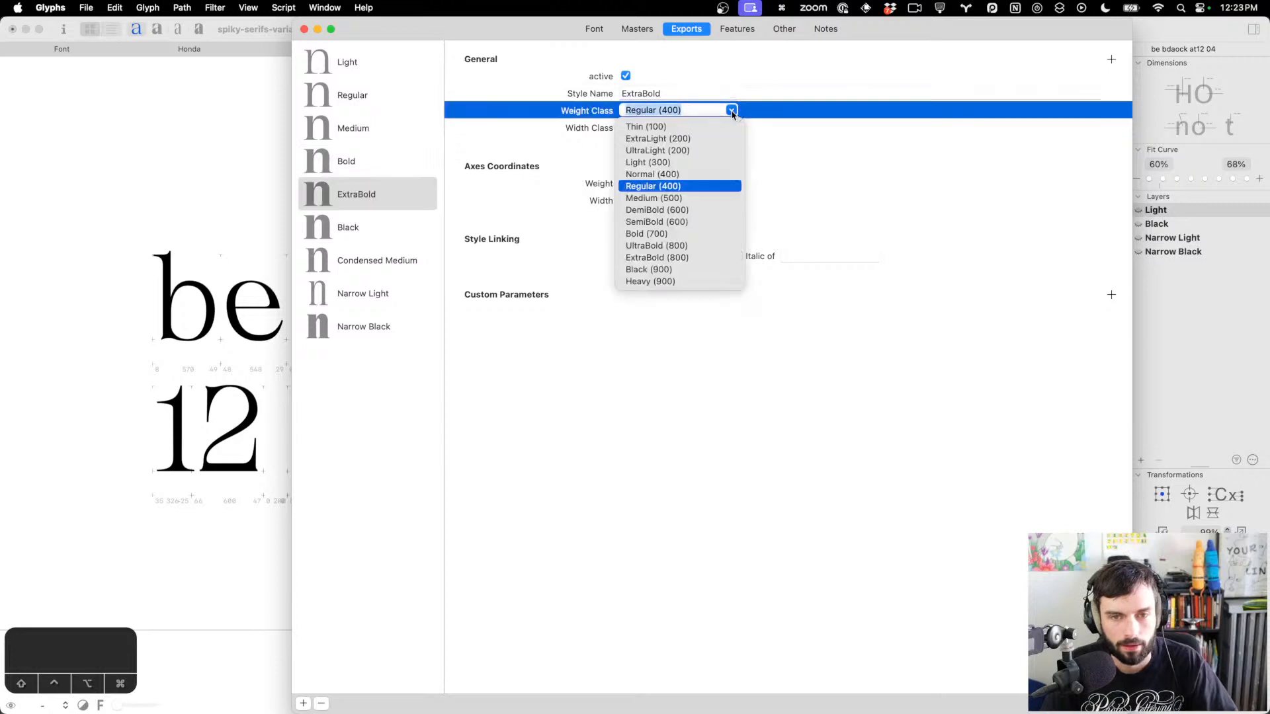
{"action": "left_click", "coordinate": [678, 246]}
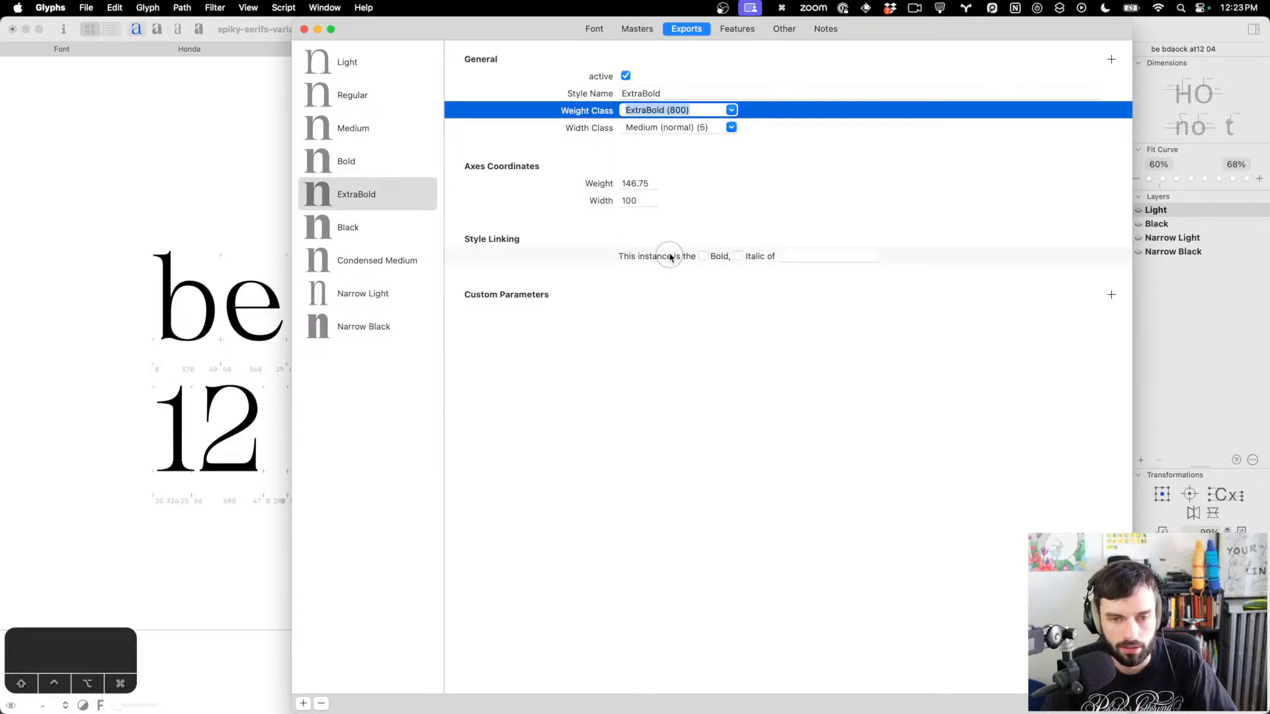
Set the weight class of the Black export instance to Black (900)
{"action": "left_click", "coordinate": [347, 227]}
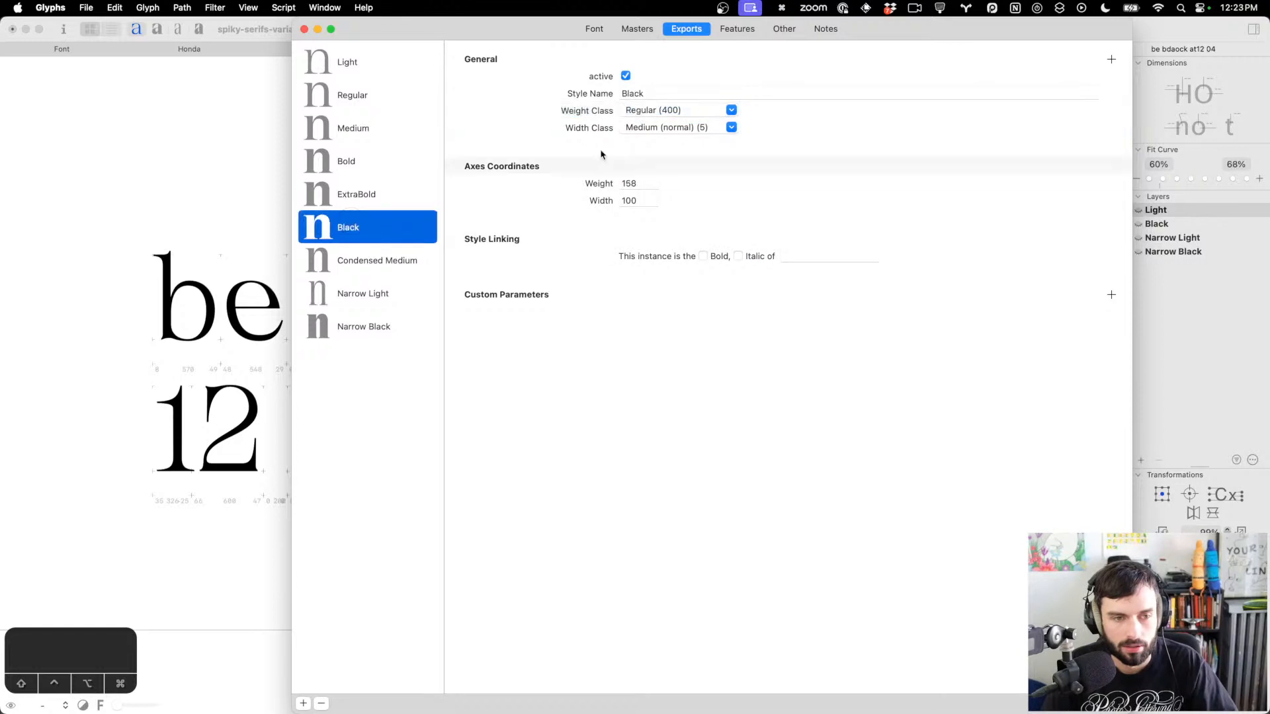
{"action": "left_click", "coordinate": [731, 112]}
{"action": "left_click", "coordinate": [652, 269]}
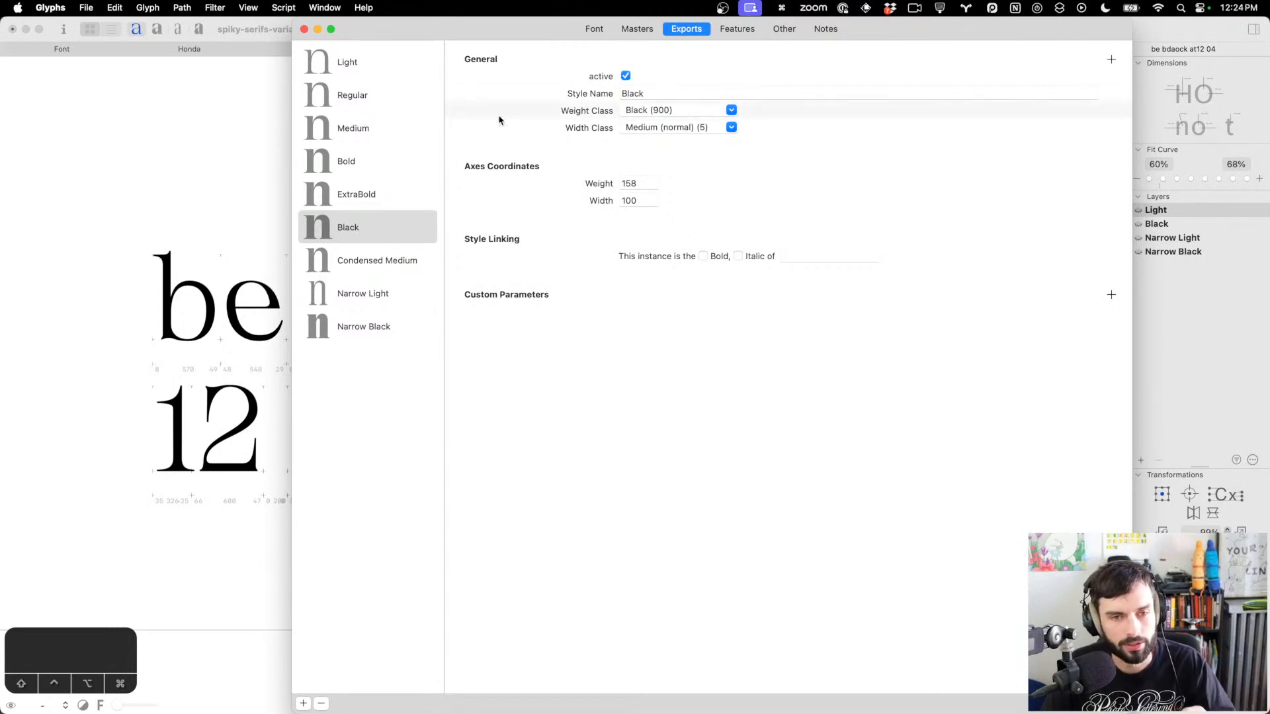
{"action": "left_click", "coordinate": [731, 112]}
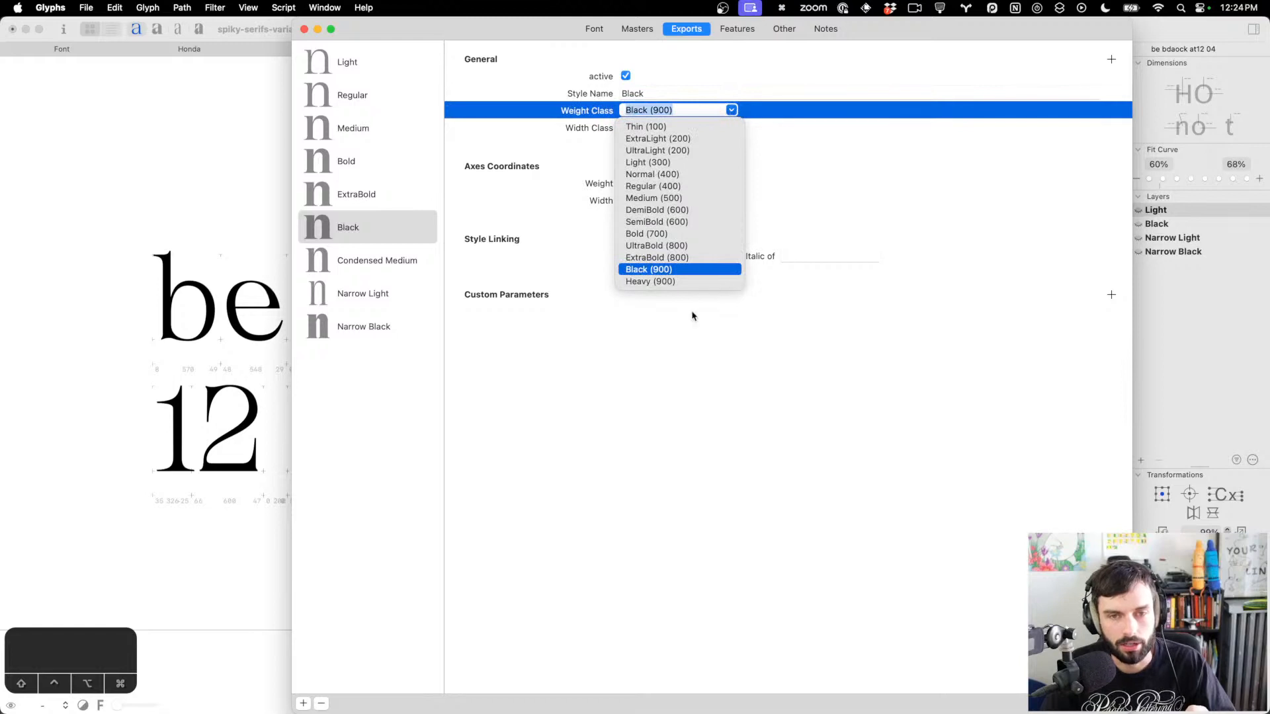
{"action": "left_click", "coordinate": [694, 436]}
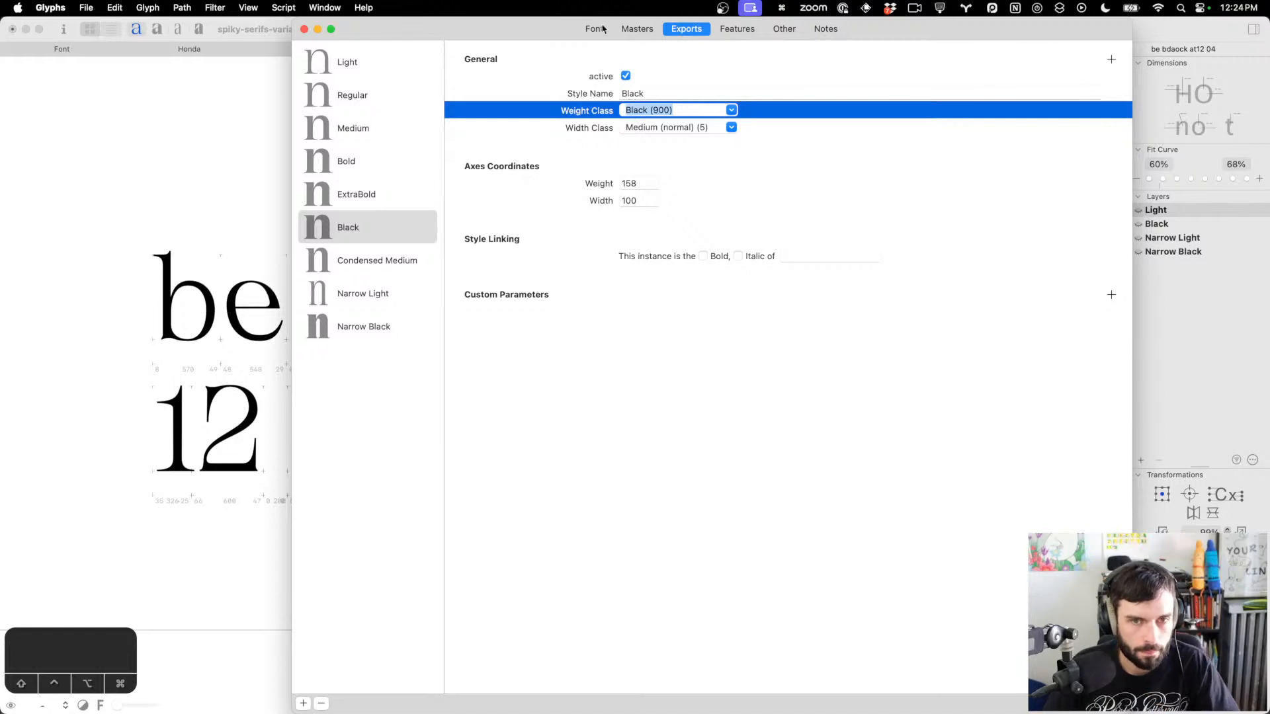
Check the Medium instance's weight coordinate, then add a Weight axis mapping point at internal 113 and enter 500 as its external value
{"action": "left_click", "coordinate": [387, 100]}
{"action": "left_click", "coordinate": [367, 136]}
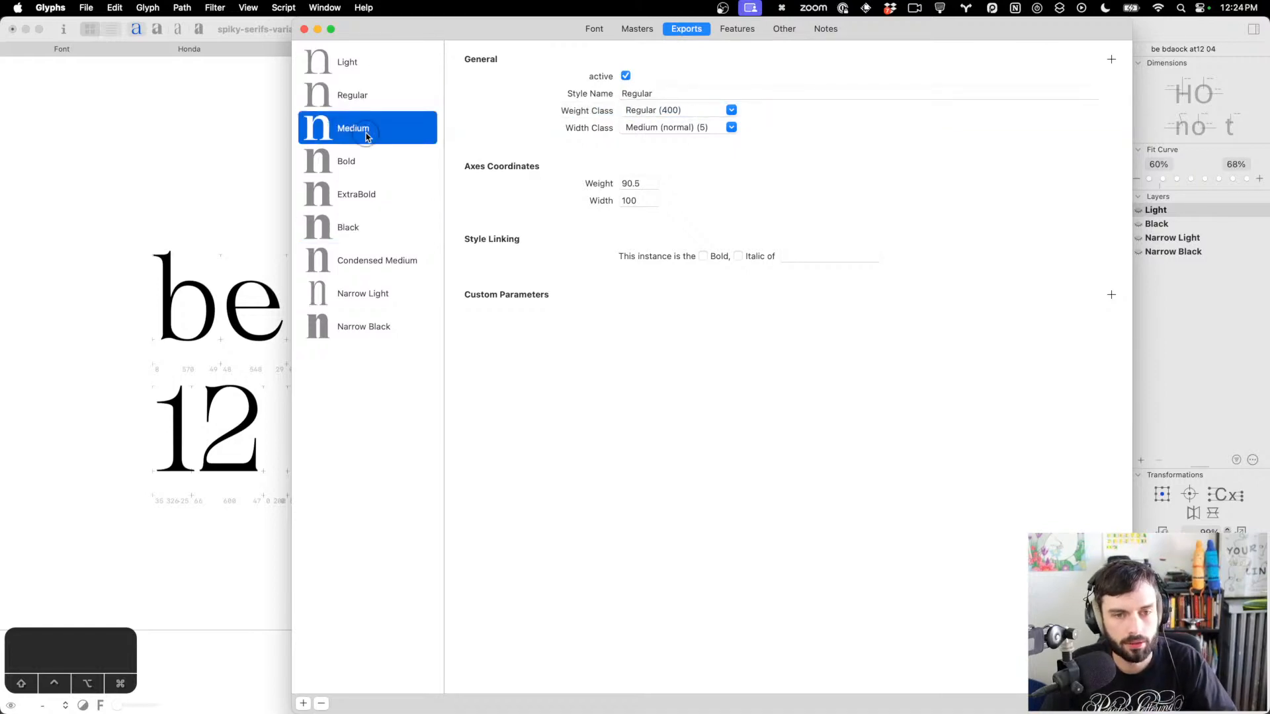
{"action": "left_click", "coordinate": [588, 29]}
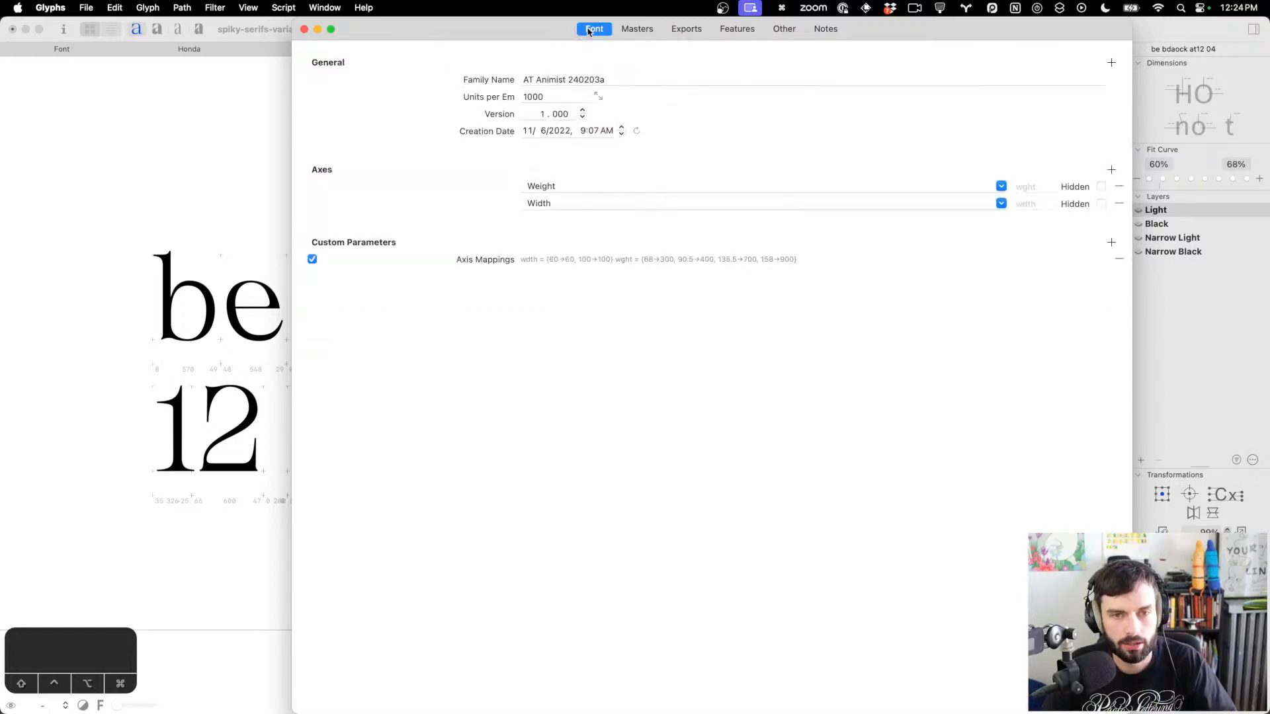
{"action": "double_click", "coordinate": [577, 262]}
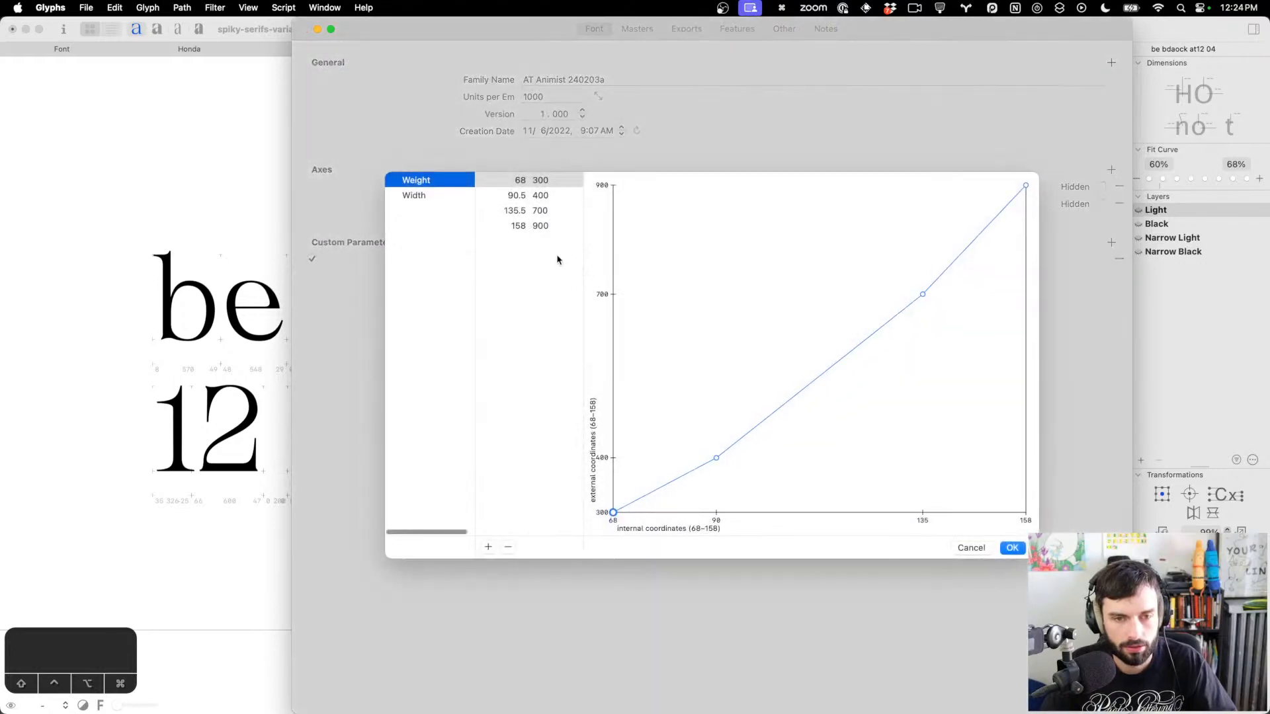
{"action": "left_click", "coordinate": [515, 482]}
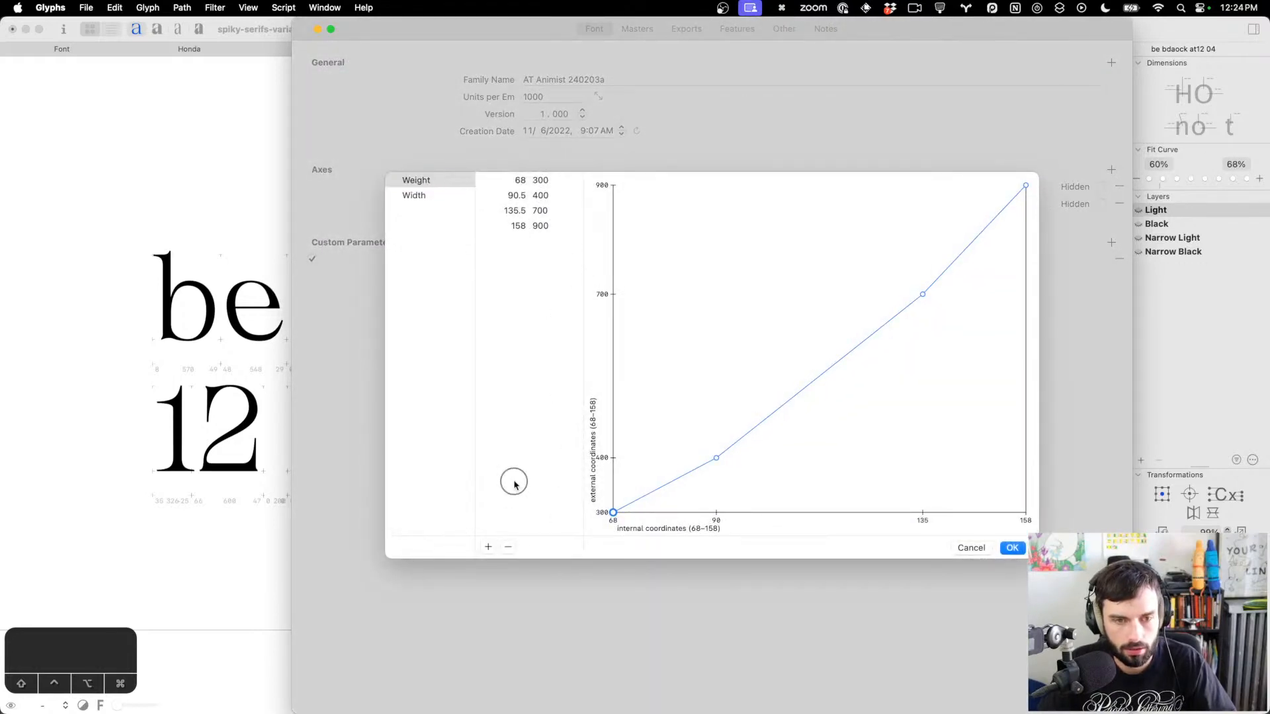
{"action": "left_click", "coordinate": [488, 546]}
{"action": "double_click", "coordinate": [541, 240]}
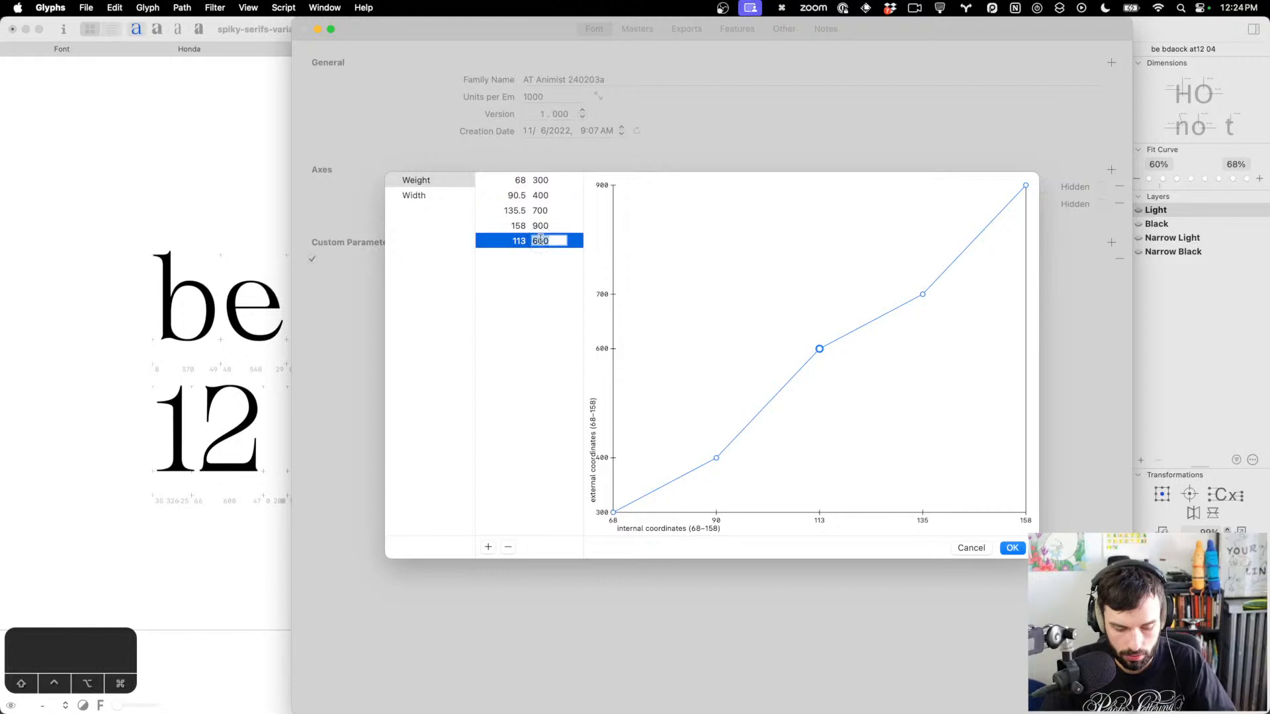
{"action": "type", "text": "500"}
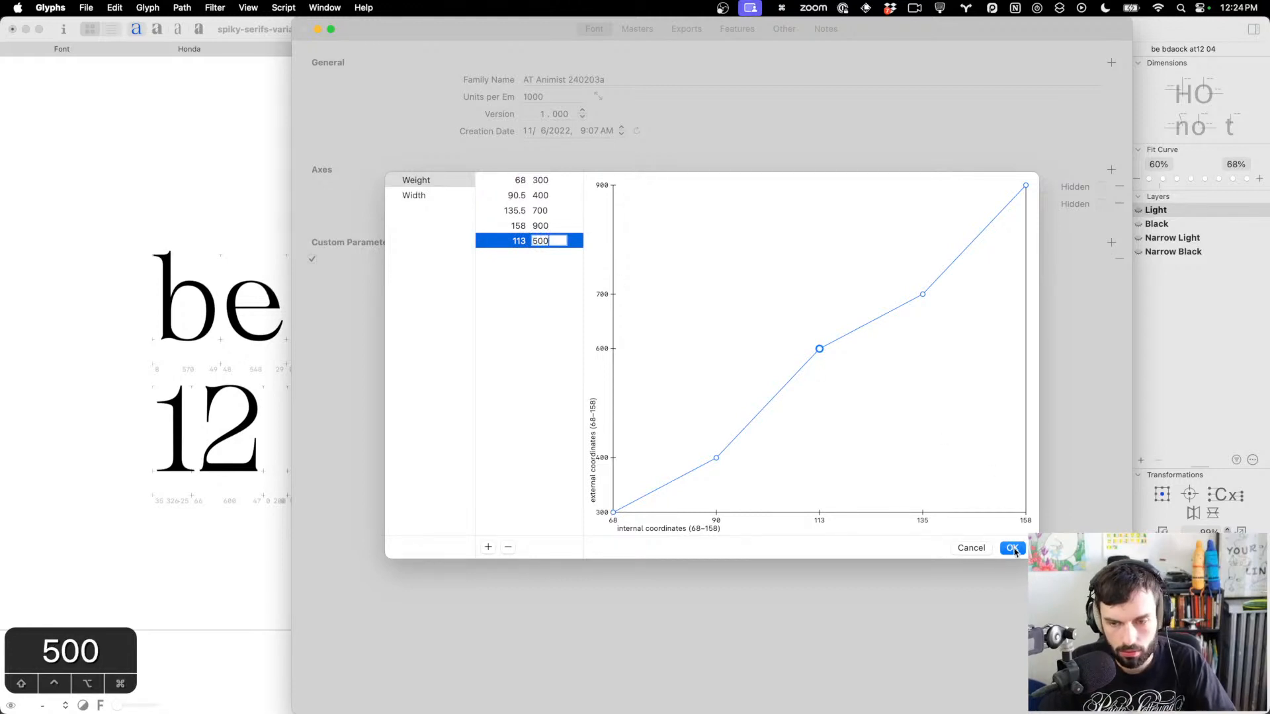
{"action": "left_click", "coordinate": [1013, 548]}
Check the Bold export instance's weight coordinate against the Weight axis mapping
{"action": "left_click", "coordinate": [686, 28]}
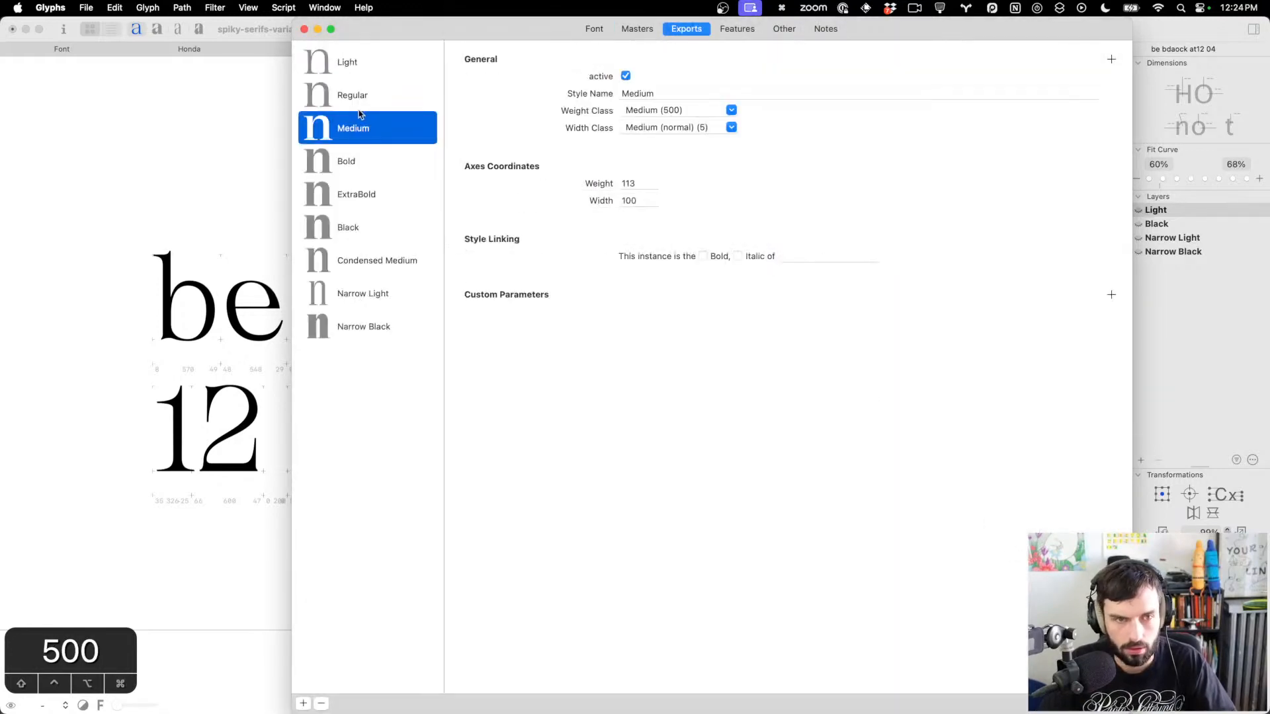
{"action": "left_click", "coordinate": [367, 166]}
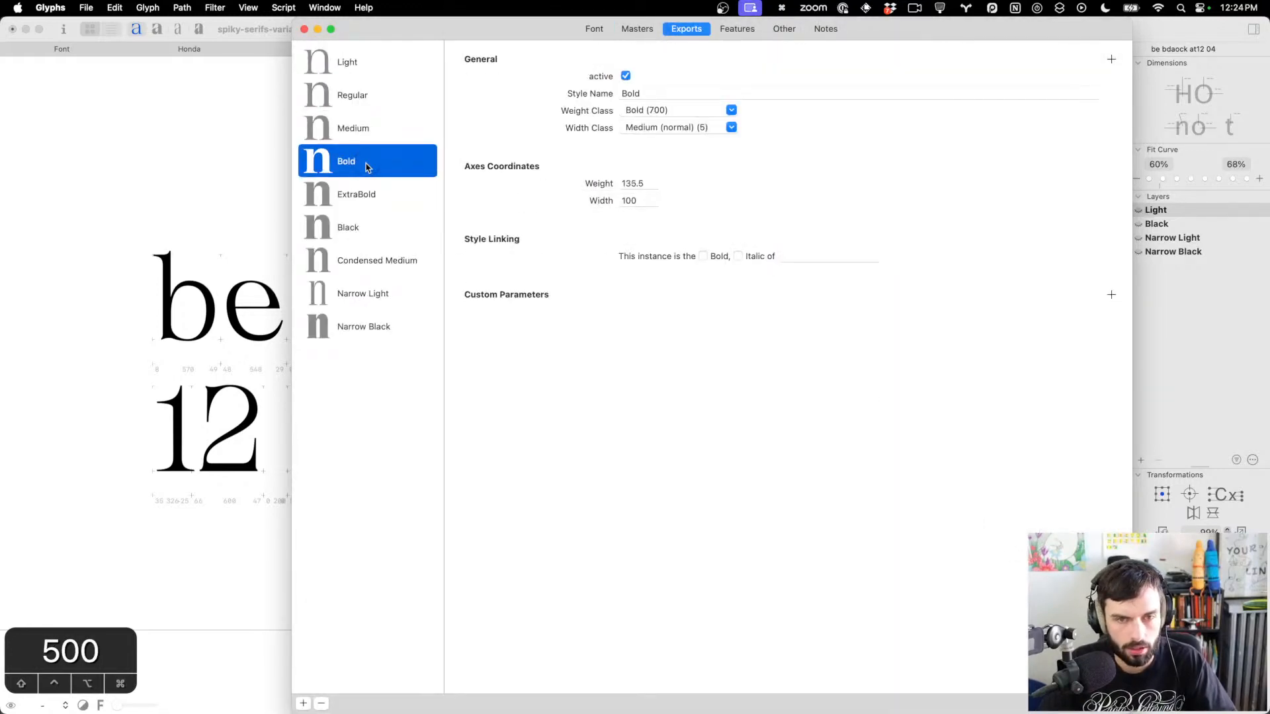
{"action": "left_click", "coordinate": [596, 28]}
{"action": "double_click", "coordinate": [606, 261]}
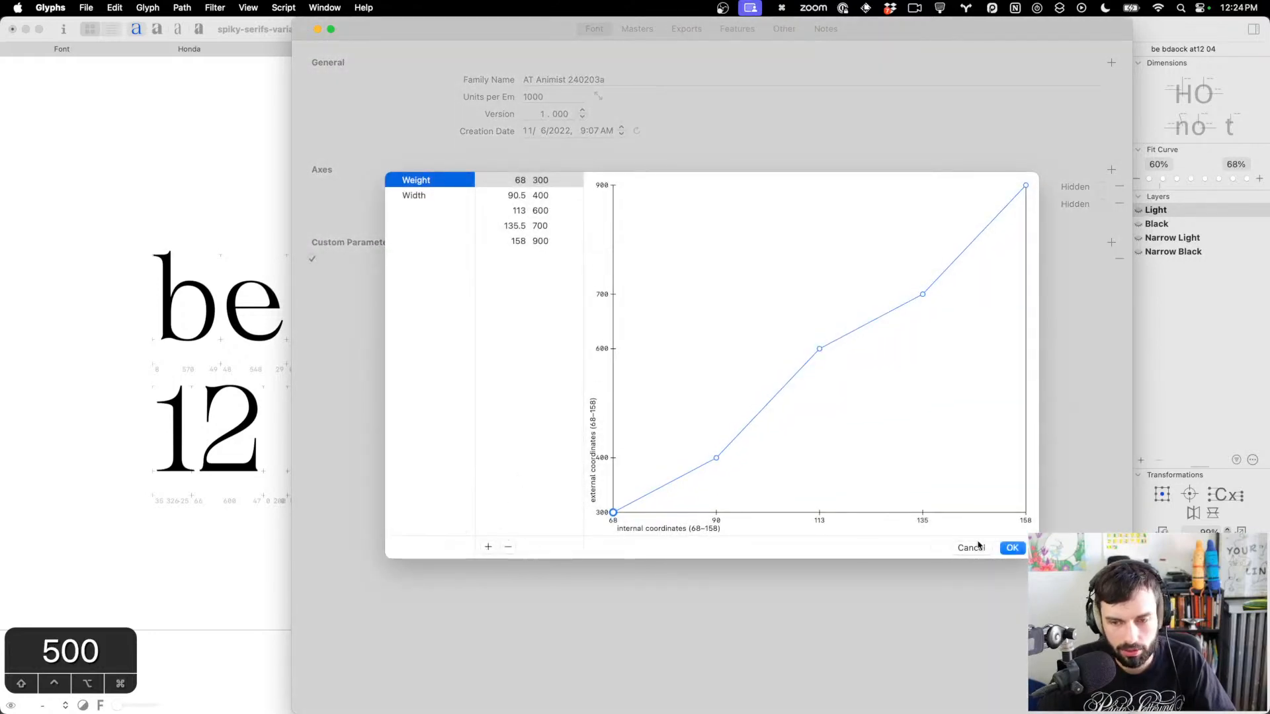
{"action": "left_click", "coordinate": [1014, 548]}
Copy the ExtraBold export instance's weight coordinate and enter 146.75 as the internal value of a new Weight axis mapping point
{"action": "left_click", "coordinate": [688, 29]}
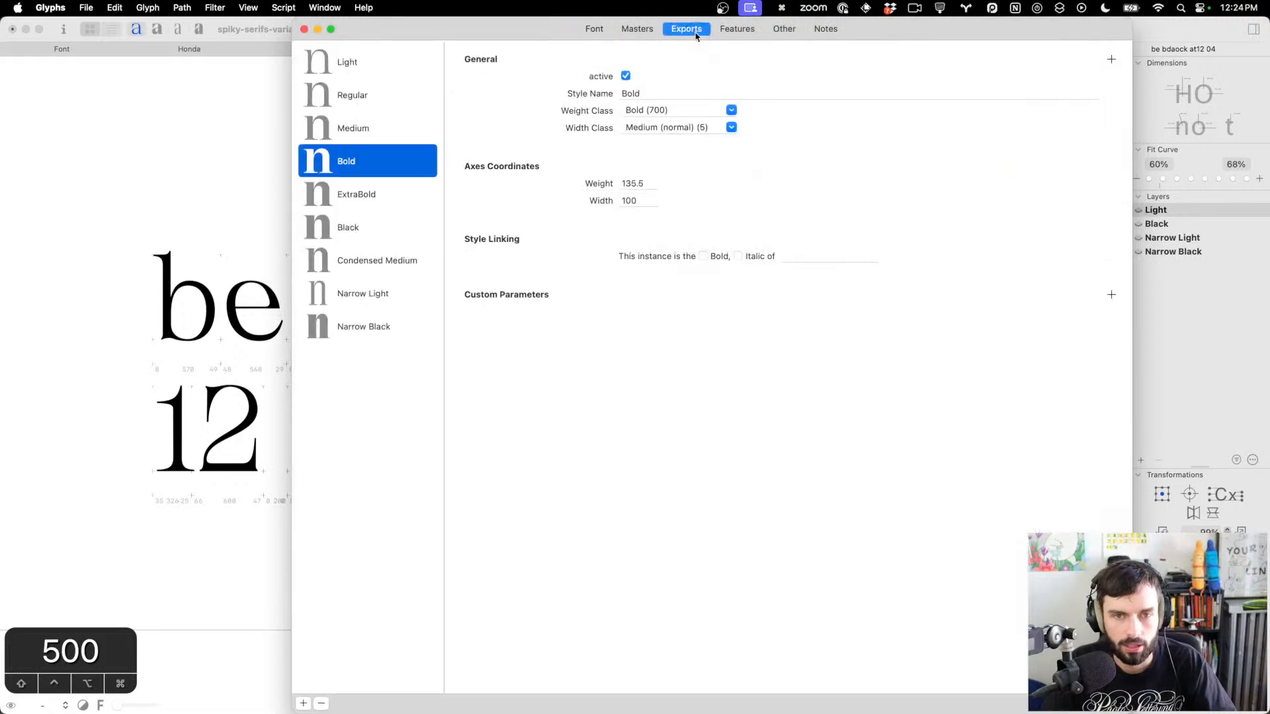
{"action": "left_click", "coordinate": [378, 198]}
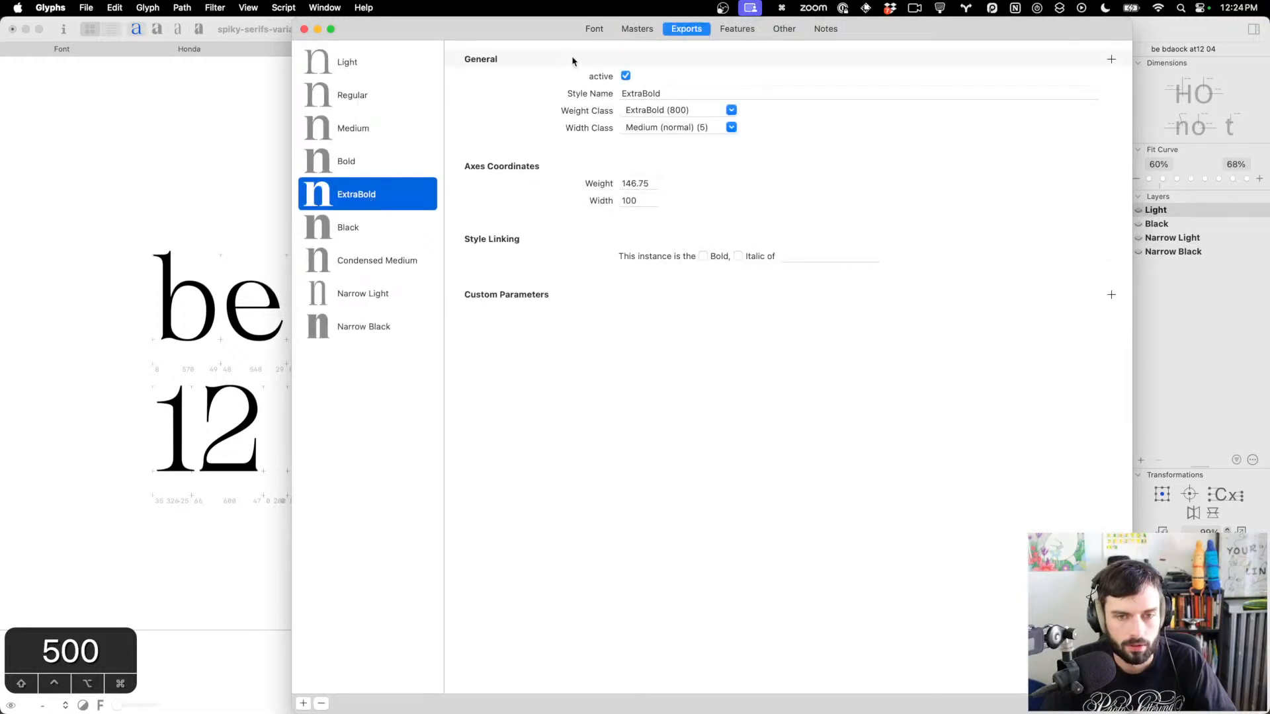
{"action": "left_click", "coordinate": [650, 184]}
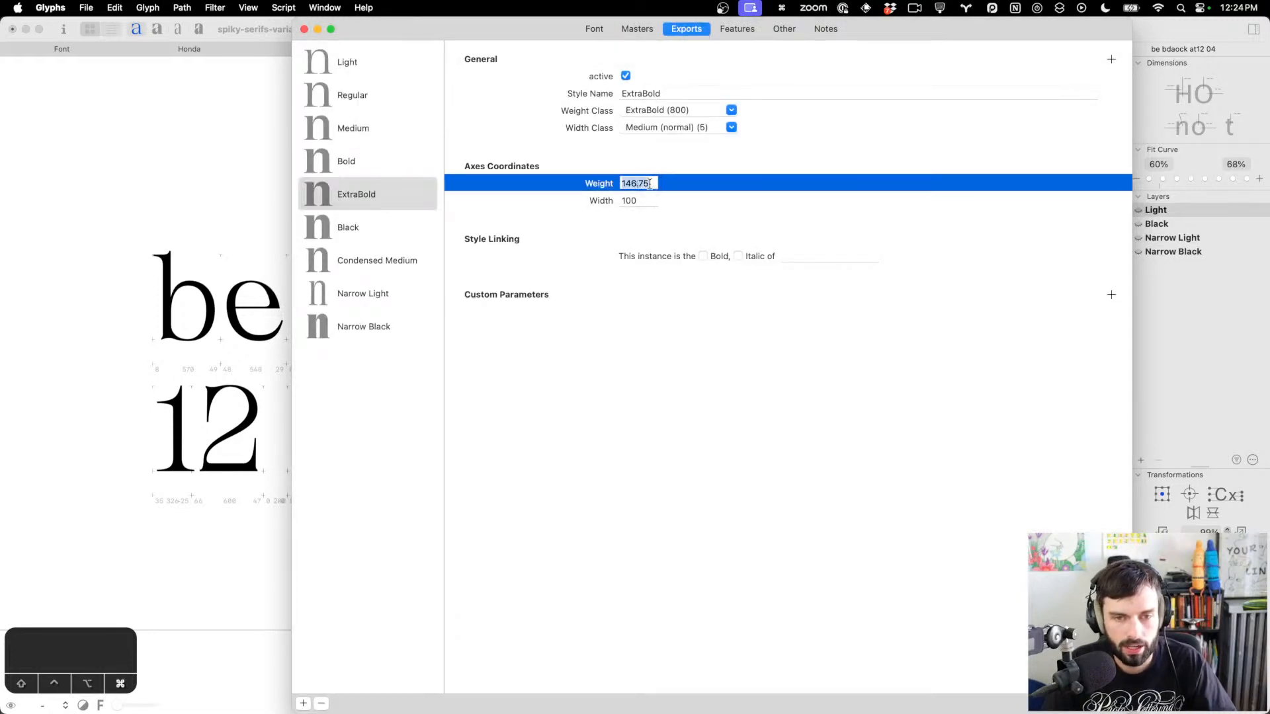
{"action": "left_click", "coordinate": [594, 29]}
{"action": "left_click", "coordinate": [545, 259]}
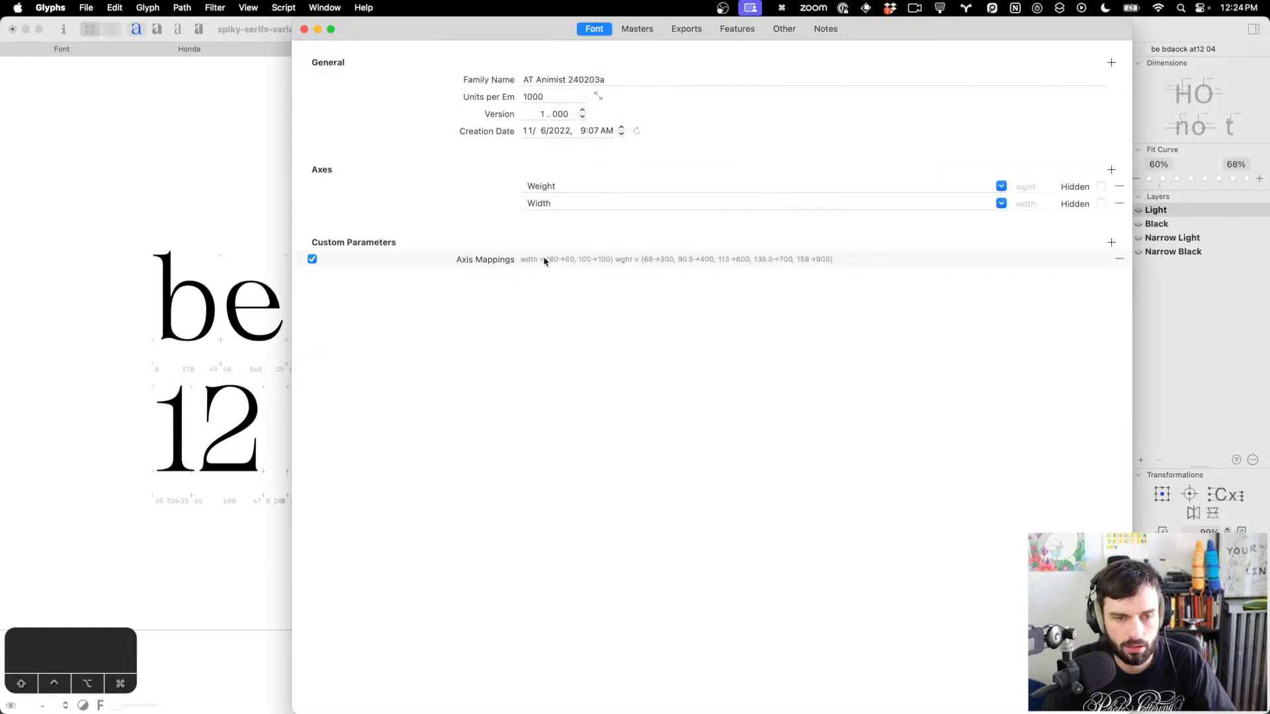
{"action": "left_click", "coordinate": [544, 259]}
{"action": "left_click", "coordinate": [487, 547]}
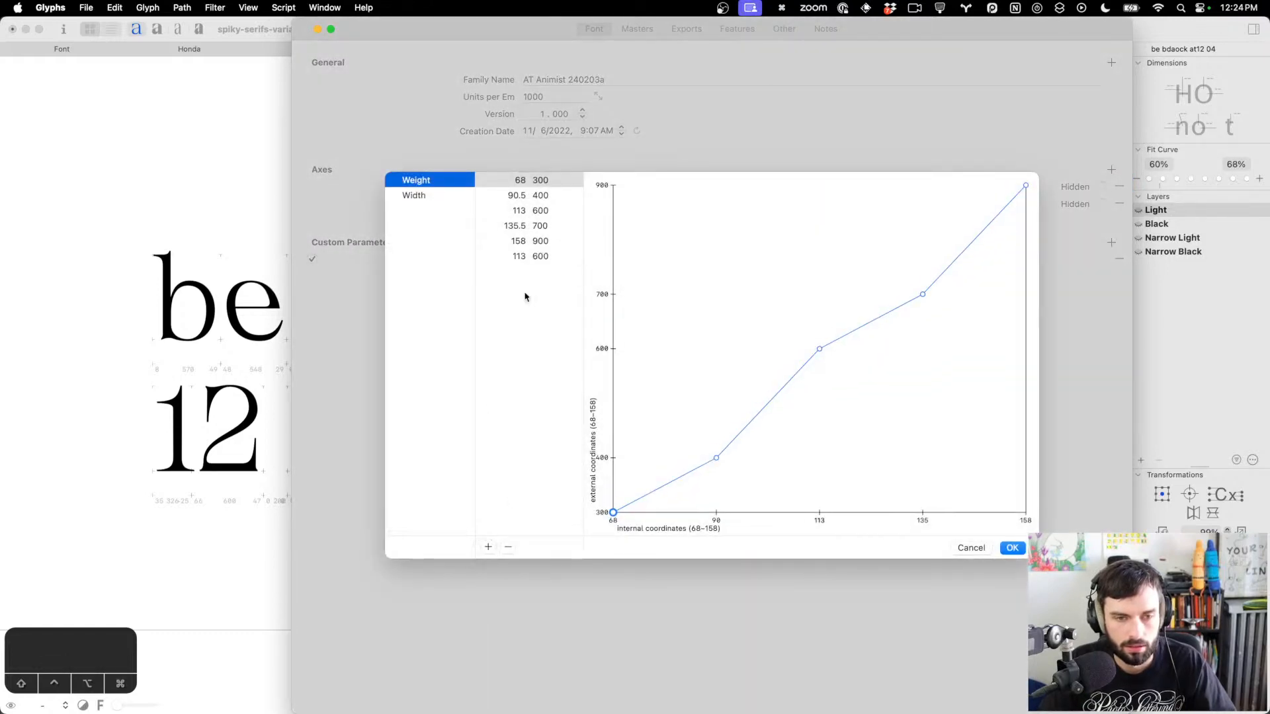
{"action": "double_click", "coordinate": [522, 256]}
{"action": "type", "text": "146.8"}
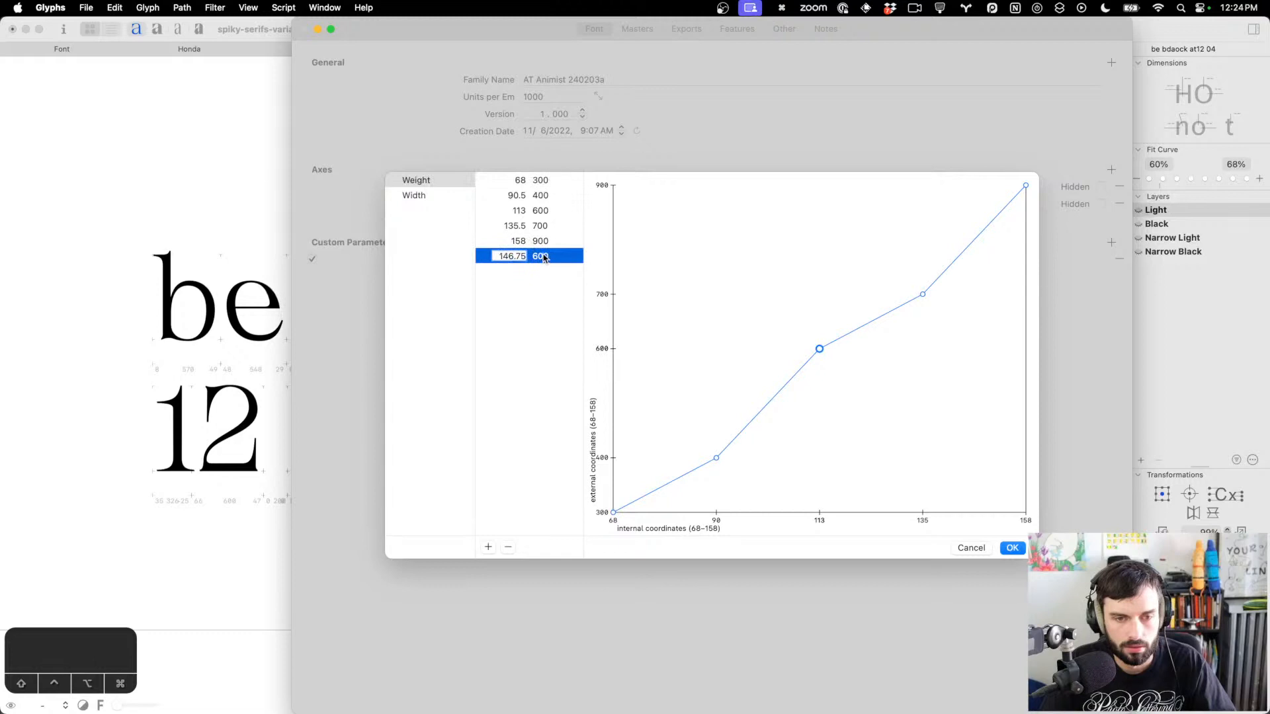
Set the external value of the new ExtraBold mapping point to 800
{"action": "left_click", "coordinate": [543, 258]}
{"action": "type", "text": "9."}
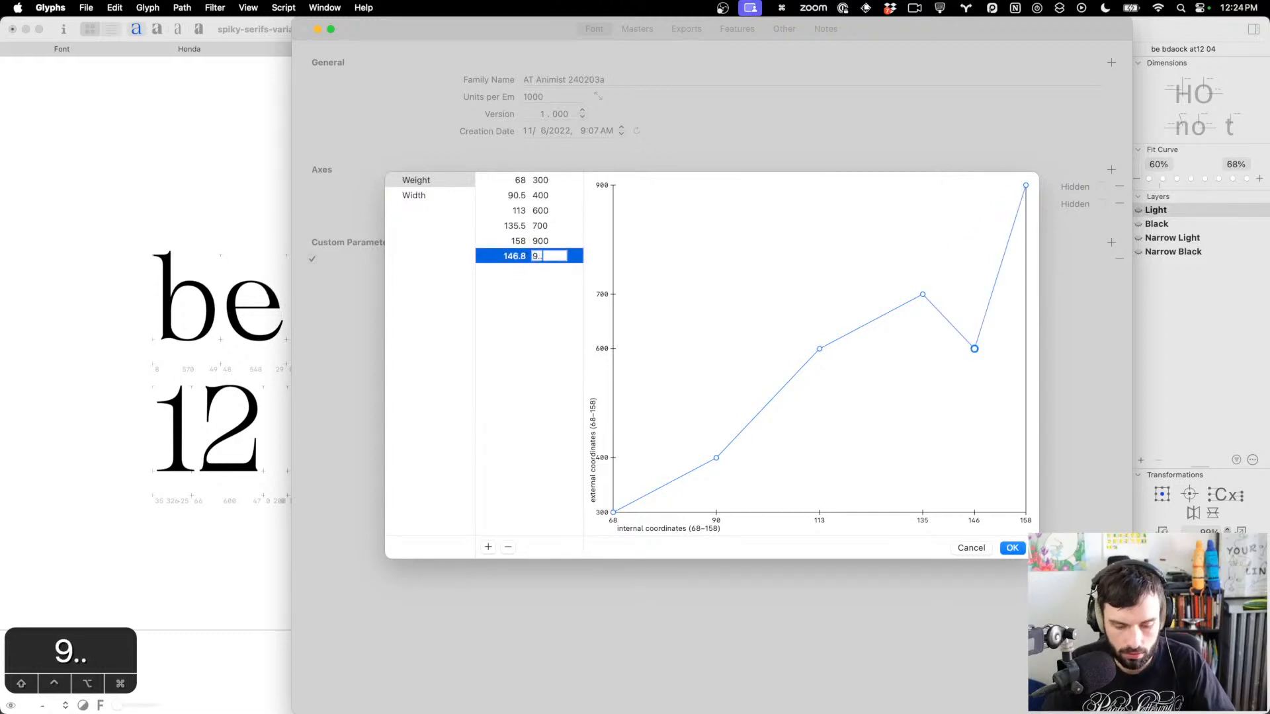
{"action": "type", "text": "800"}
{"action": "key", "text": "Tab"}
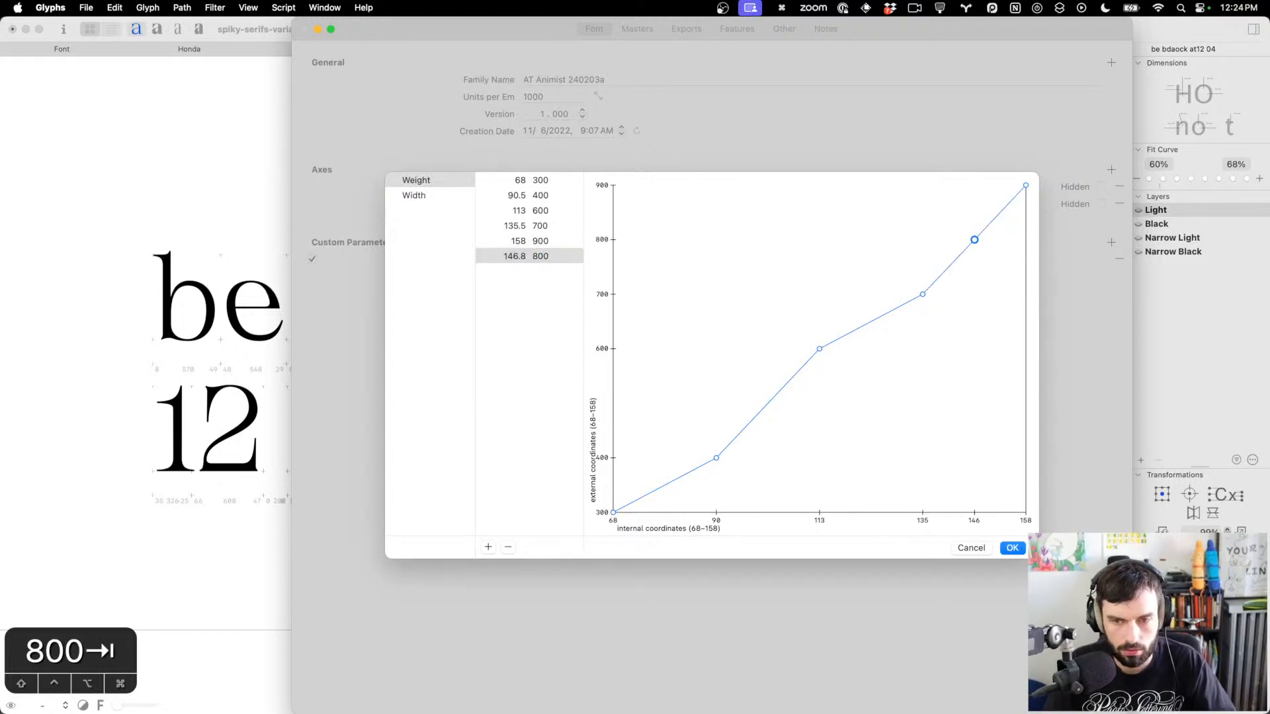
{"action": "left_click", "coordinate": [819, 347]}
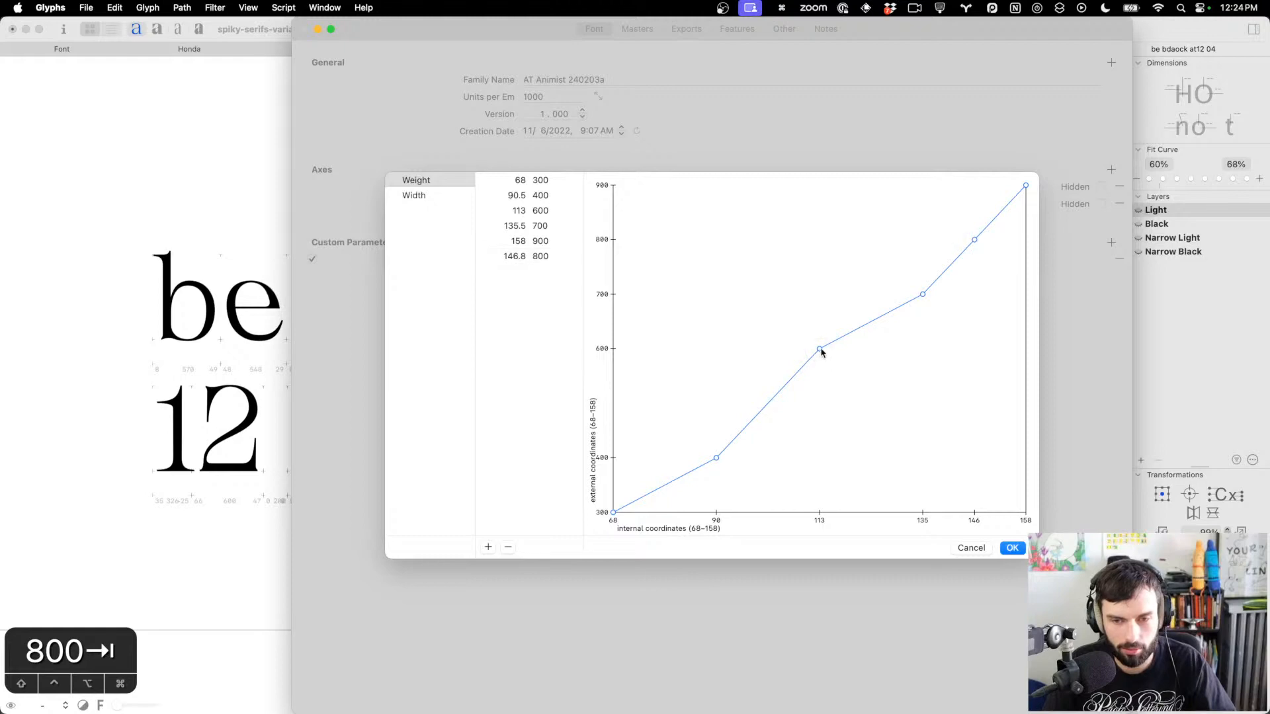
{"action": "left_click", "coordinate": [820, 365]}
{"action": "left_click", "coordinate": [818, 348]}
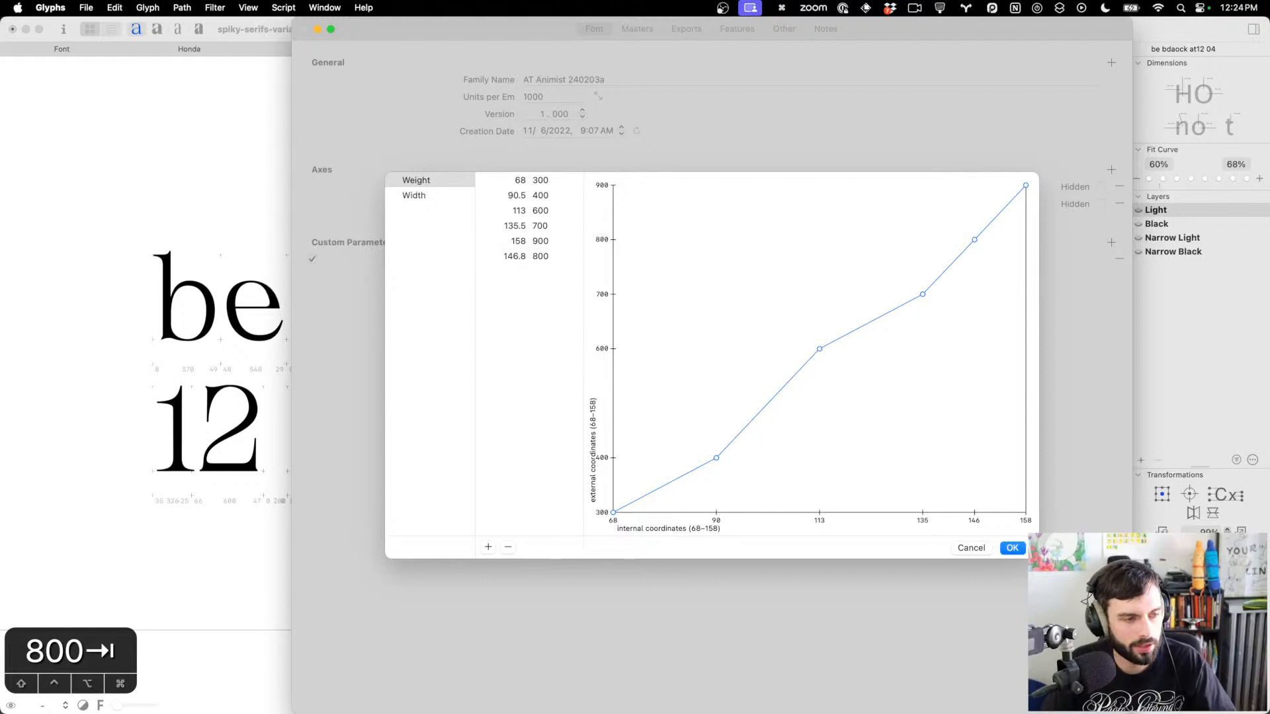
{"action": "key", "text": "ctrl+Up"}
{"action": "key", "text": "ctrl+Up"}
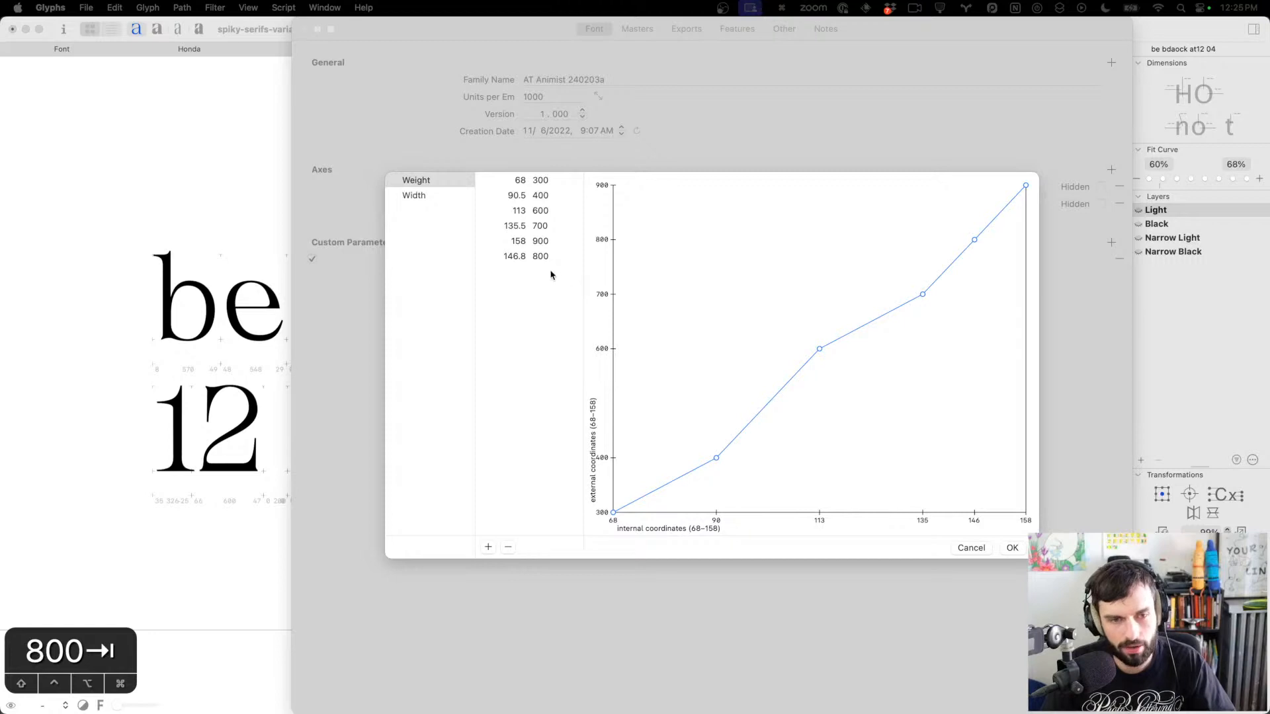
Set the external value of the Weight mapping point at internal 113 to 500
{"action": "double_click", "coordinate": [537, 211]}
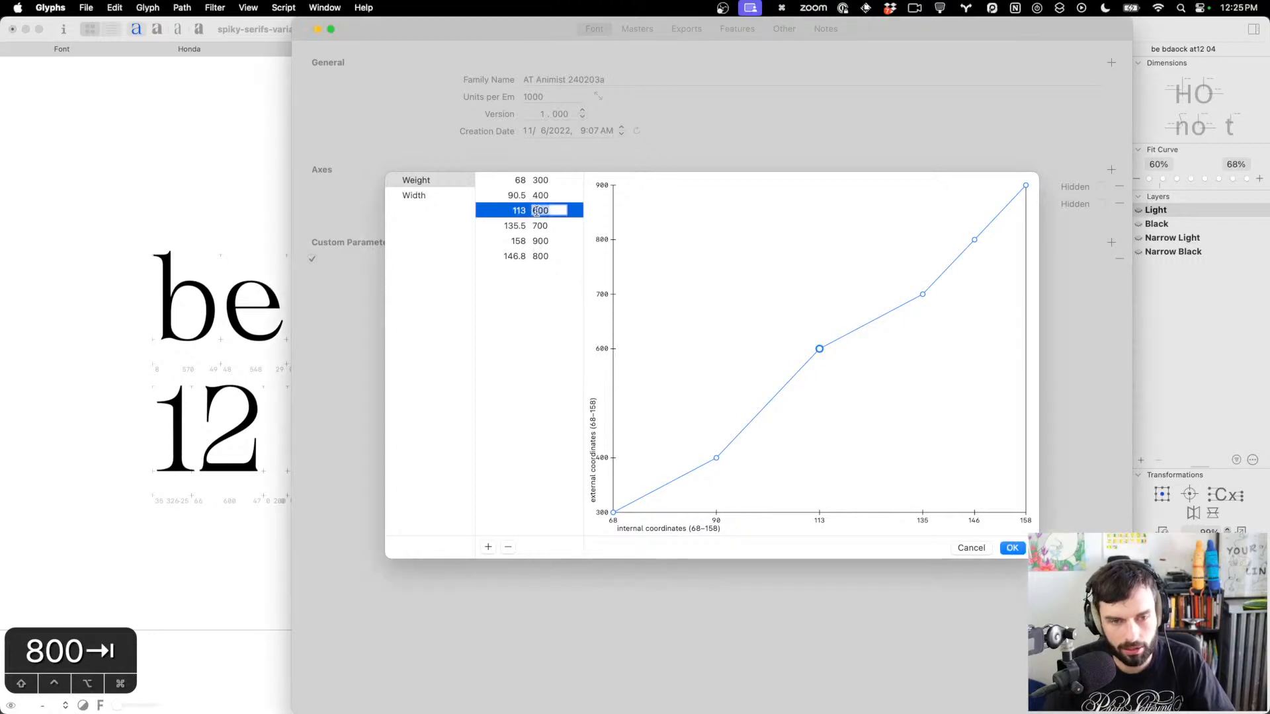
{"action": "type", "text": "500"}
{"action": "key", "text": "Tab"}
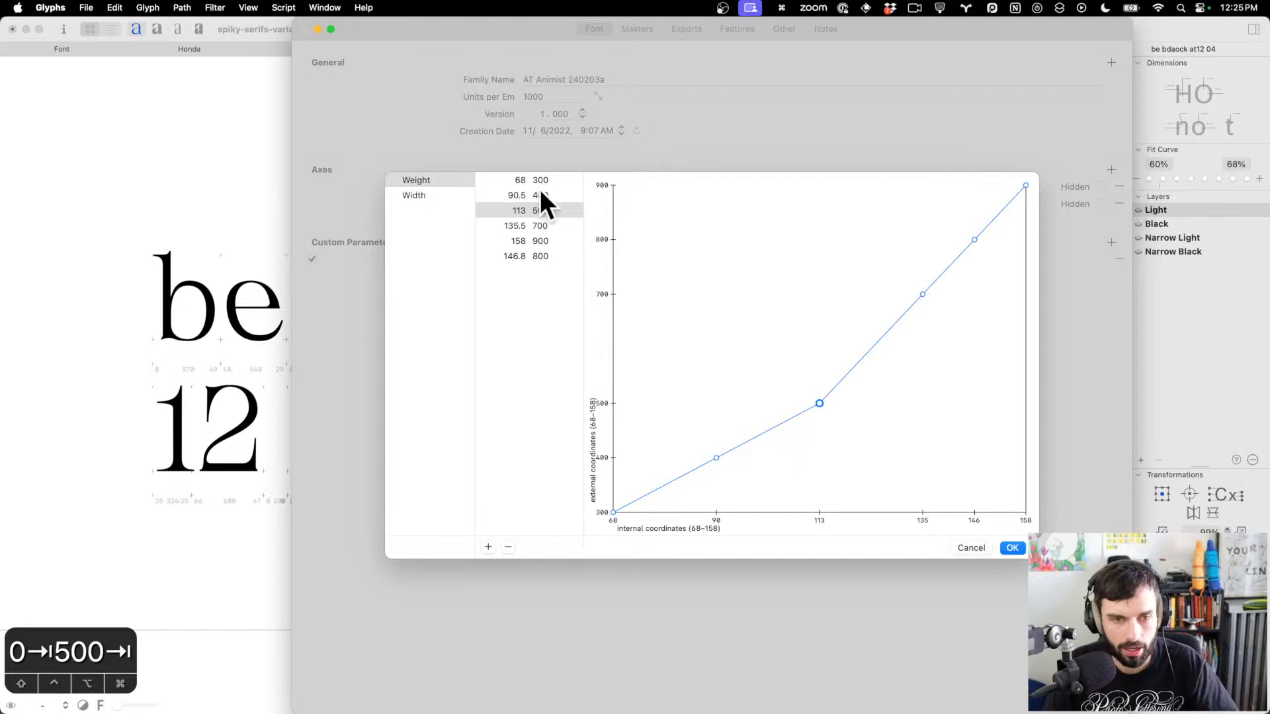
Try to reorder the Weight mapping rows by moving the 146.8 row above the 158 row
{"action": "left_click", "coordinate": [495, 257]}
{"action": "left_click", "coordinate": [500, 241]}
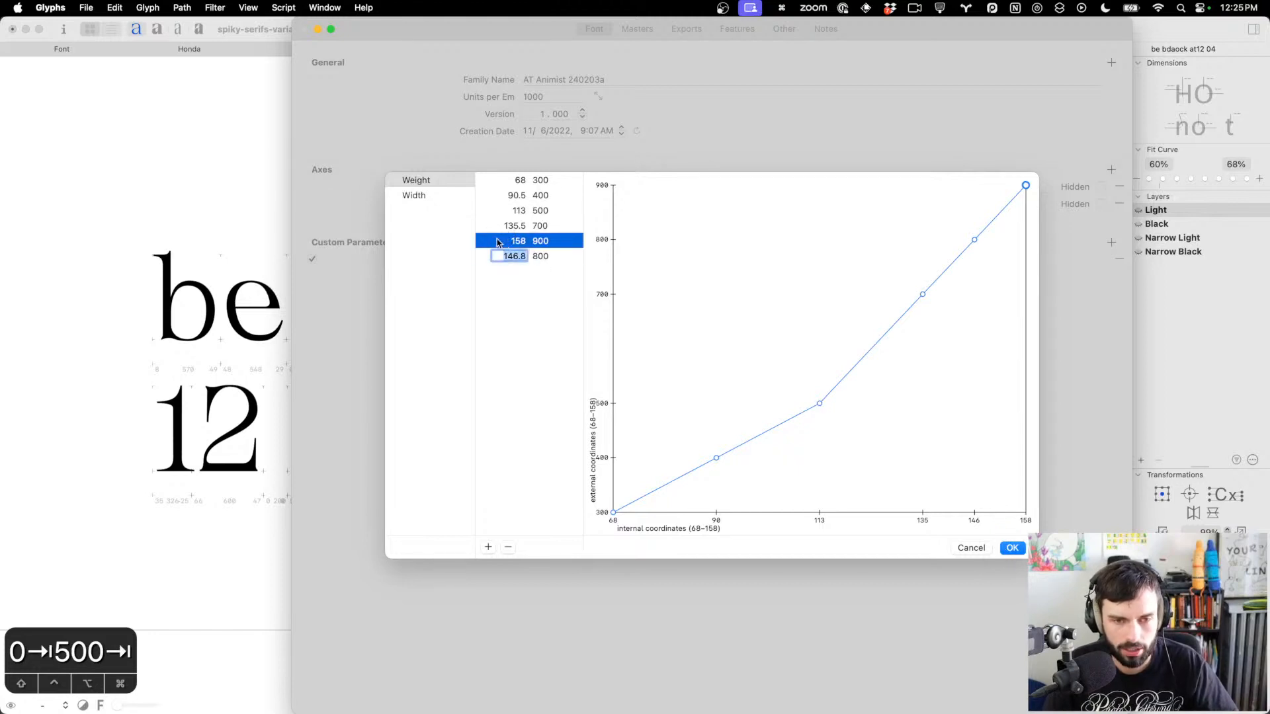
{"action": "left_click", "coordinate": [522, 256]}
{"action": "left_click", "coordinate": [520, 285]}
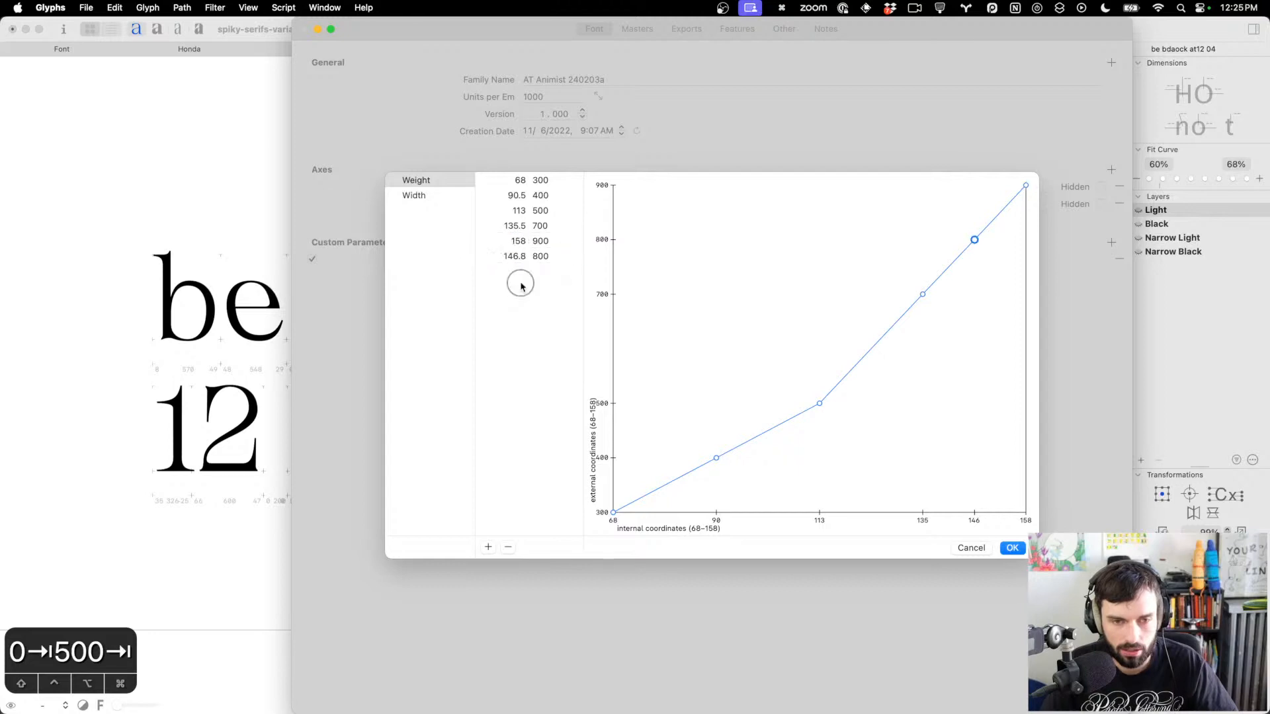
{"action": "left_click_drag", "start_coordinate": [564, 258], "coordinate": [578, 235]}
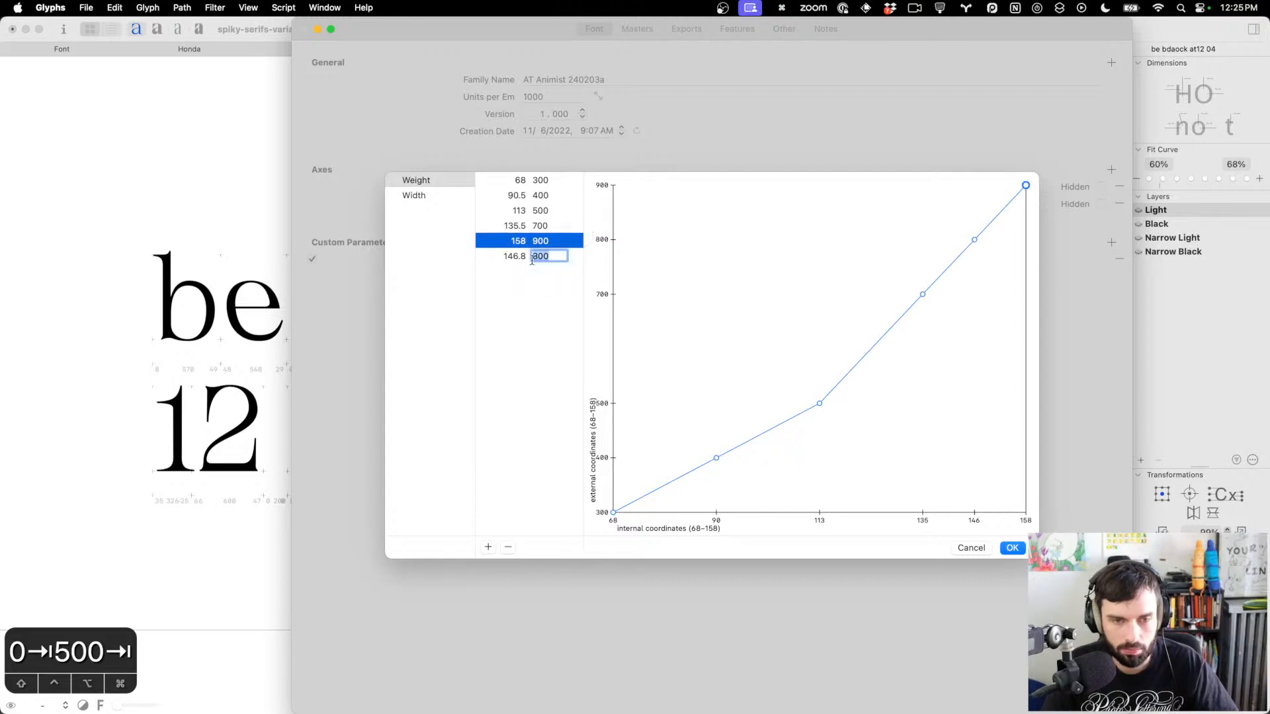
{"action": "left_click", "coordinate": [484, 256]}
{"action": "left_click_drag", "start_coordinate": [489, 256], "coordinate": [500, 239]}
{"action": "left_click", "coordinate": [494, 257]}
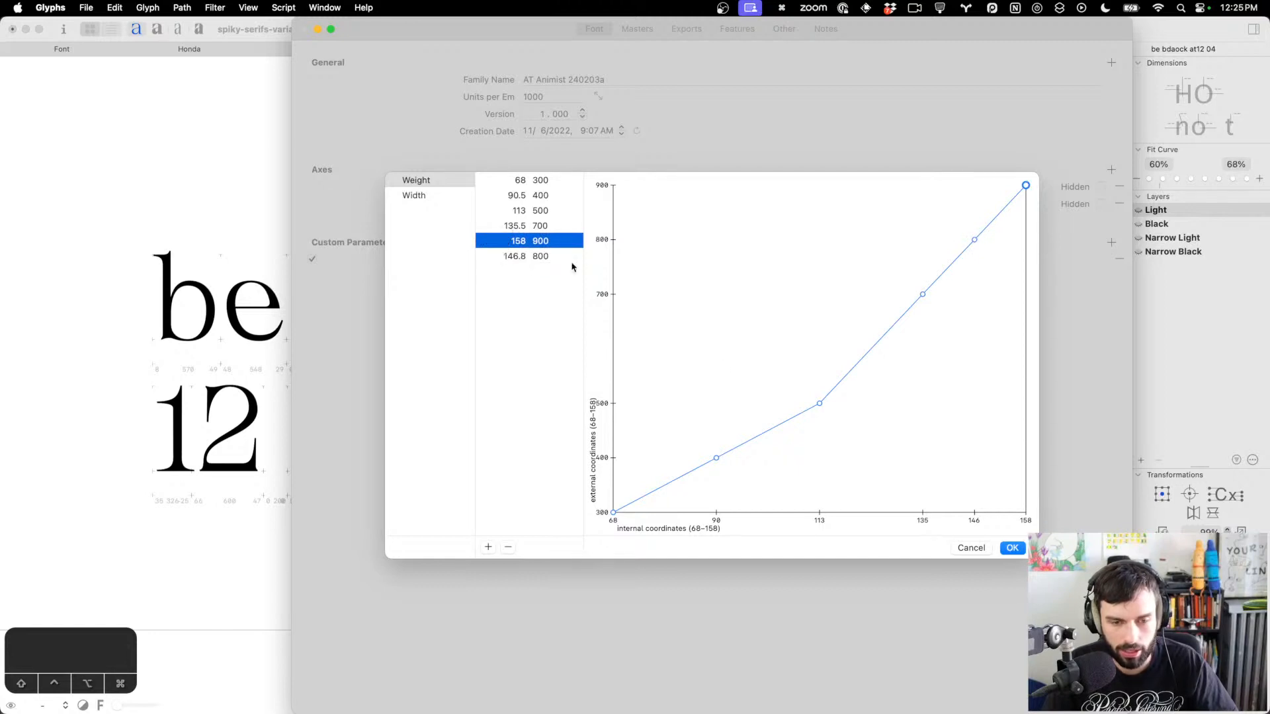
Apply the axis mappings, change the family name to AT Animist 240203b in the font info, and save the font
{"action": "left_click", "coordinate": [1013, 548]}
{"action": "key", "text": "super+e"}
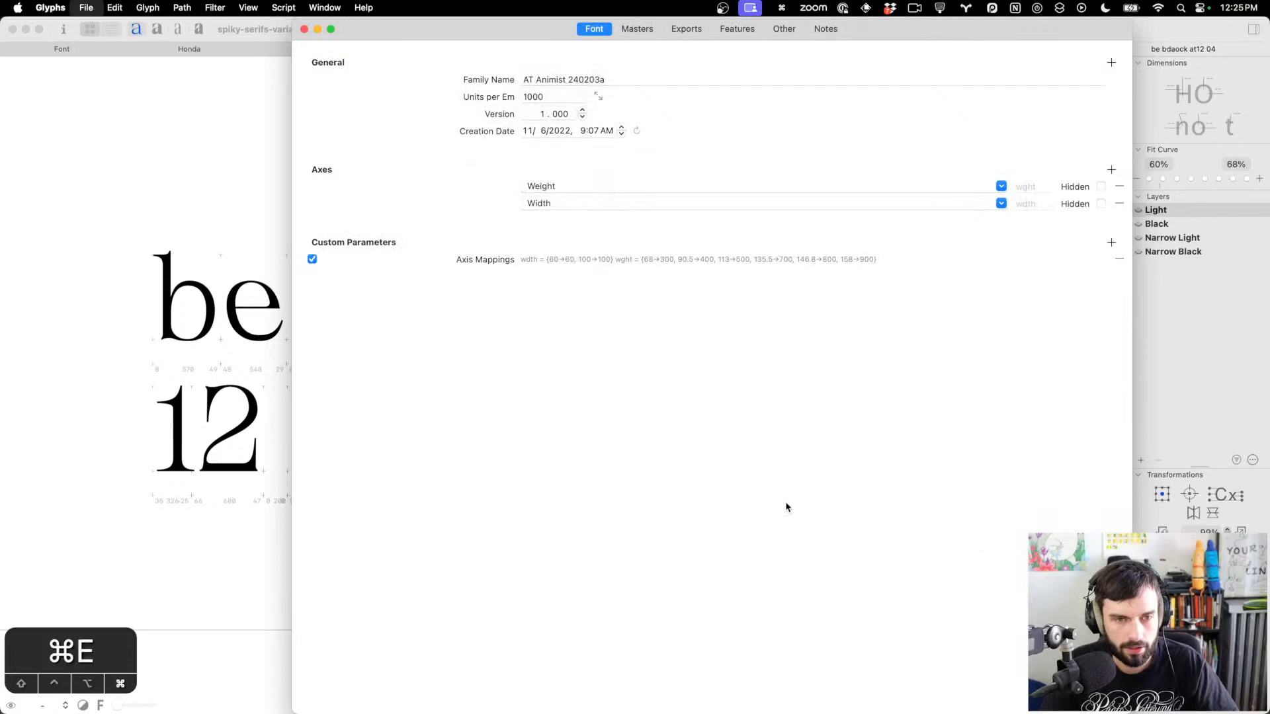
{"action": "left_click", "coordinate": [724, 462]}
{"action": "key", "text": "super+i"}
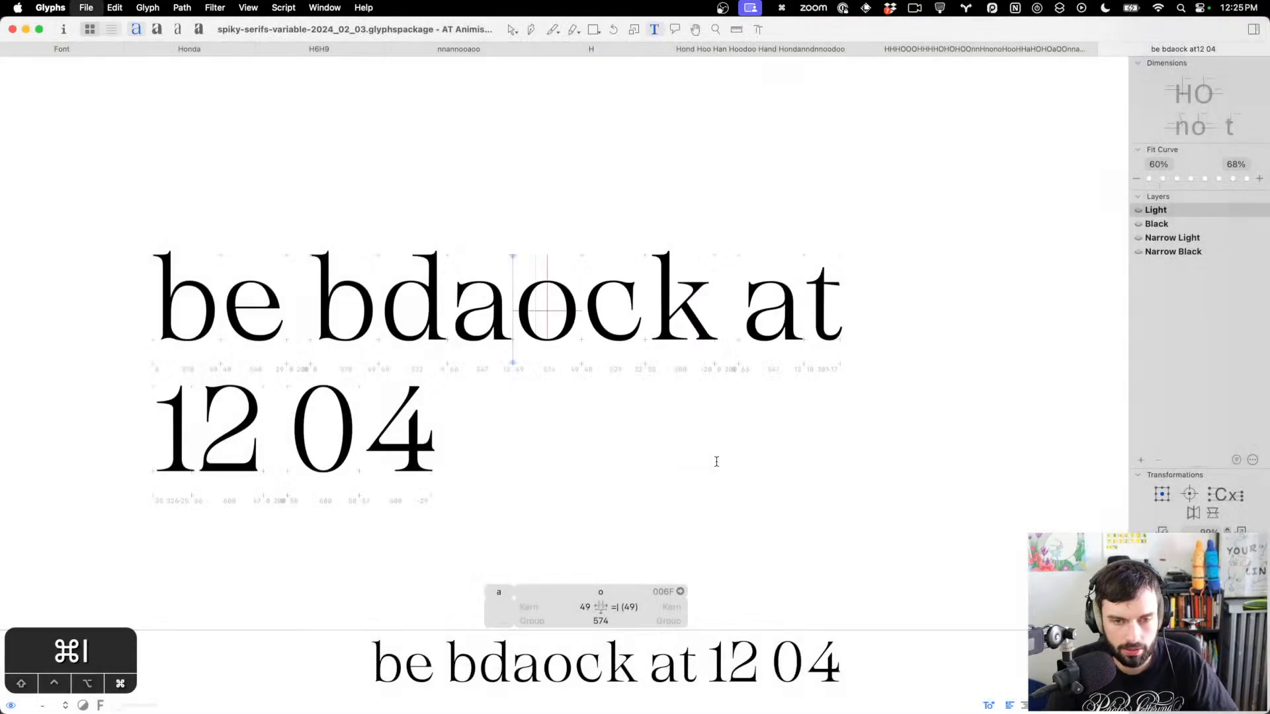
{"action": "left_click", "coordinate": [629, 80]}
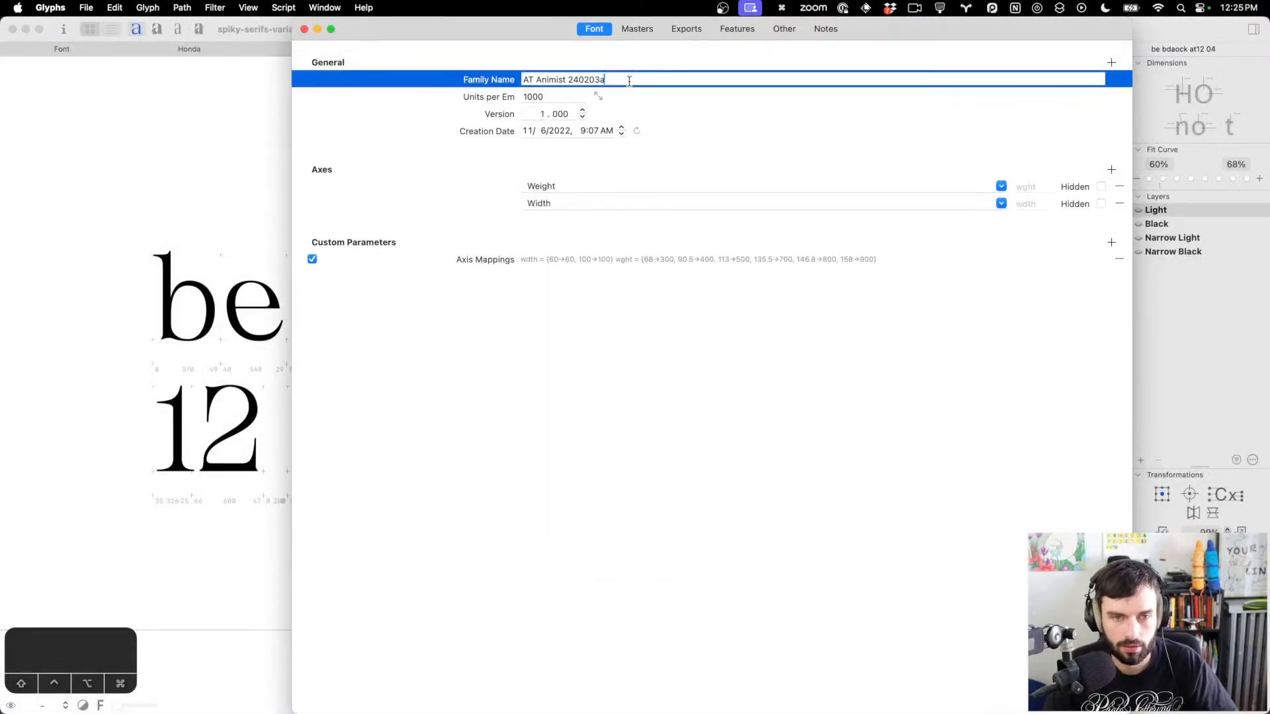
{"action": "key", "text": "BackSpace"}
{"action": "type", "text": "b"}
{"action": "key", "text": "super+s"}
{"action": "key", "text": "super+w"}
Export the variable font as .ttf, then switch to Finder and add ATAnimist240203bVF.ttf to the Fonts folder
{"action": "key", "text": "super+e"}
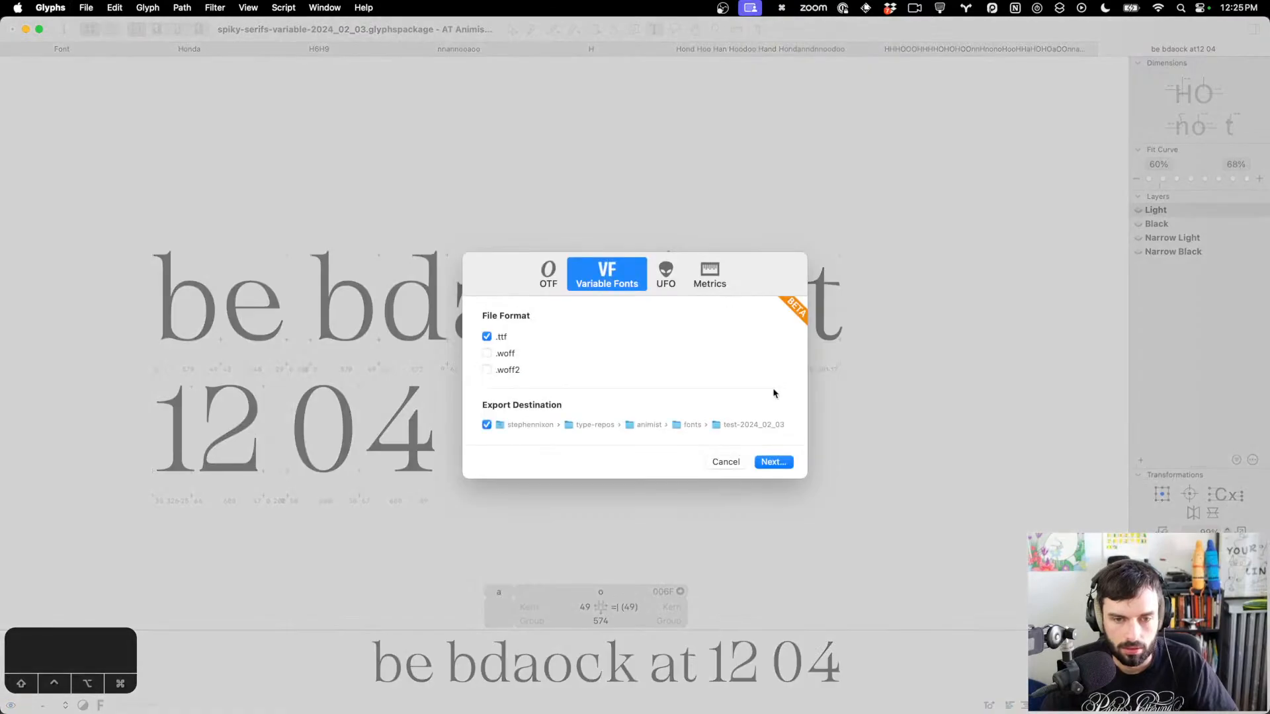
{"action": "left_click", "coordinate": [771, 462]}
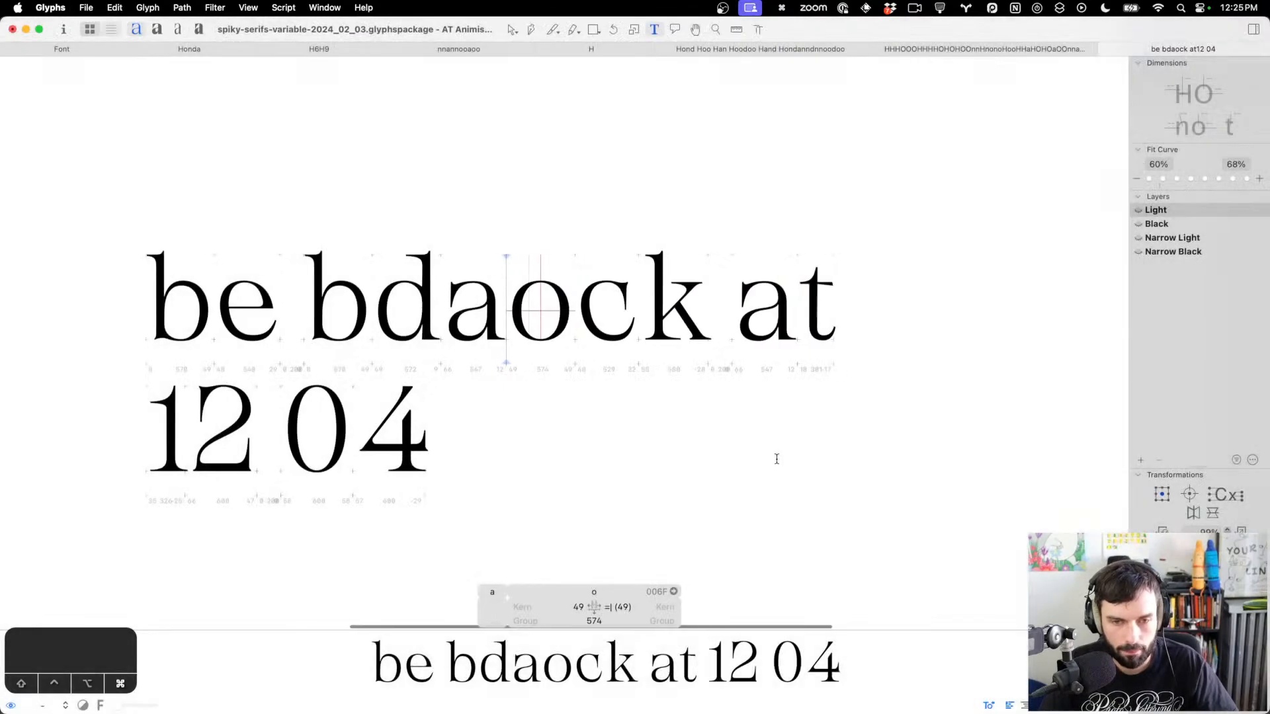
{"action": "key", "text": "super+Tab"}
{"action": "key", "text": "super+Tab"}
{"action": "key", "text": "super+Tab"}
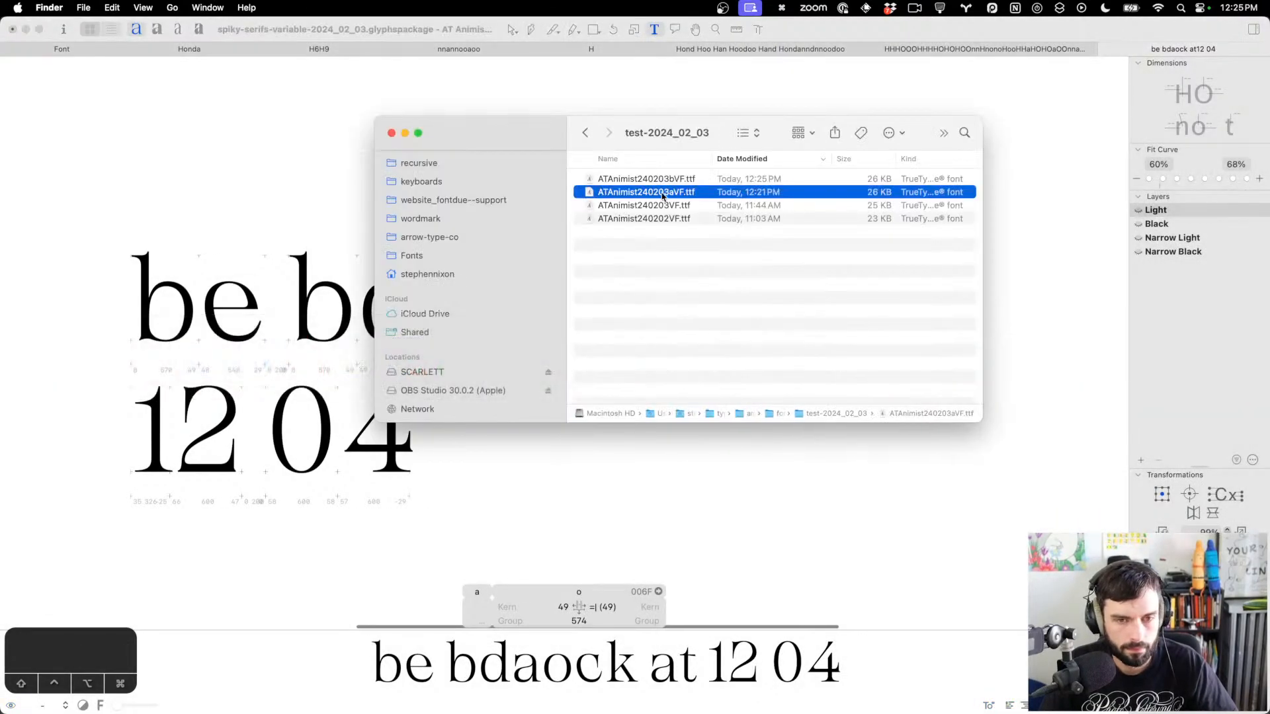
{"action": "left_click_drag", "start_coordinate": [651, 179], "coordinate": [421, 261]}
Switch to Illustrator and apply AT Animist 240203b Light to the lowest Hond Hoo Han text line
{"action": "key", "text": "super+Tab"}
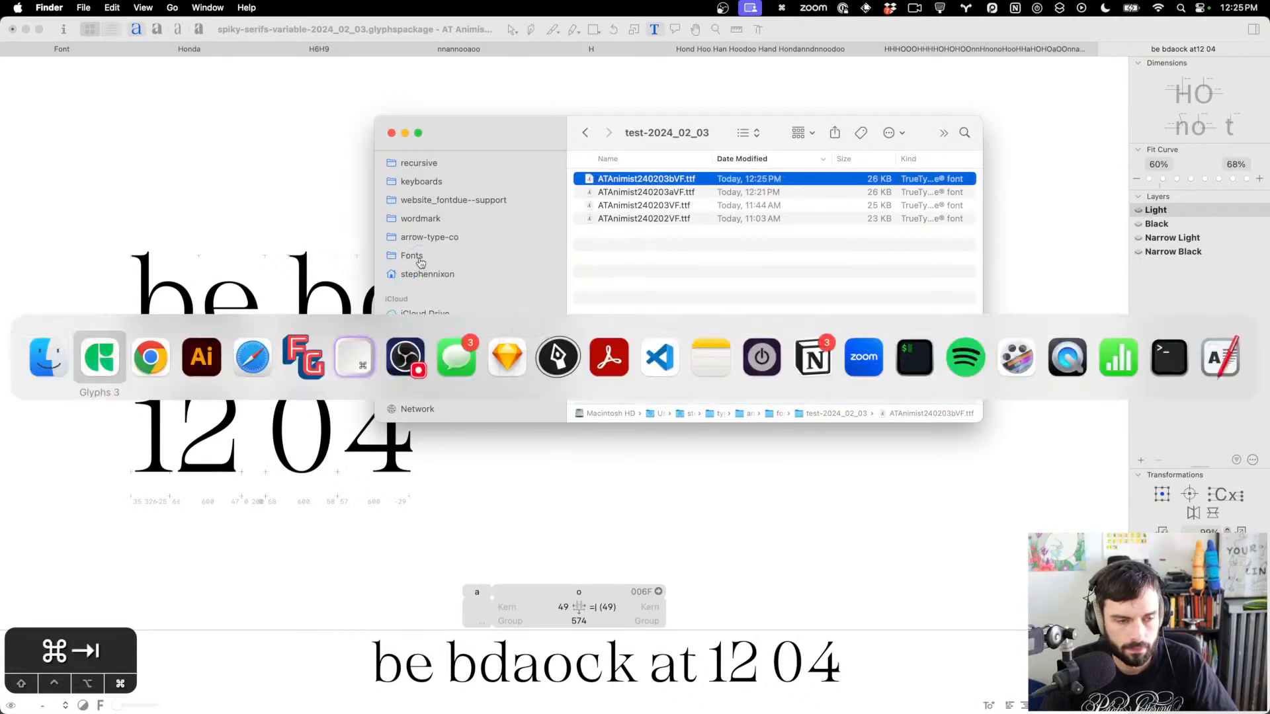
{"action": "key", "text": "super+Tab"}
{"action": "key", "text": "super+Tab"}
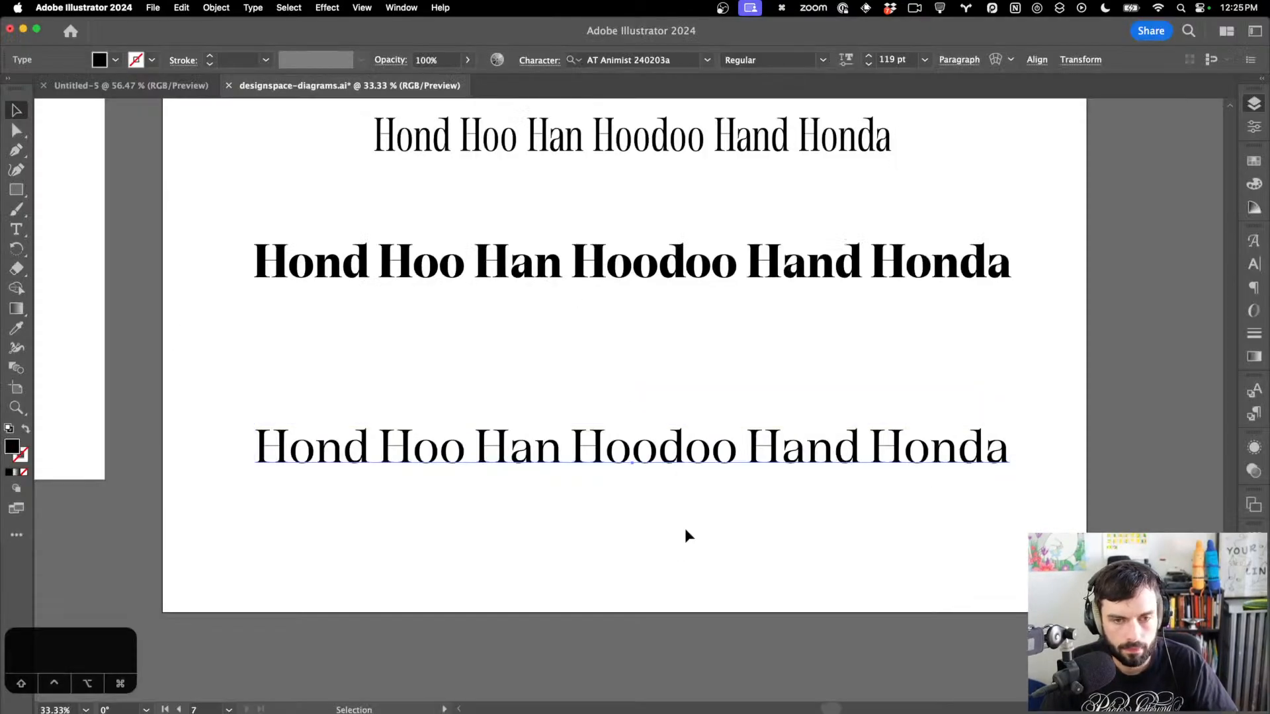
{"action": "left_click", "coordinate": [620, 468]}
{"action": "left_click", "coordinate": [675, 60]}
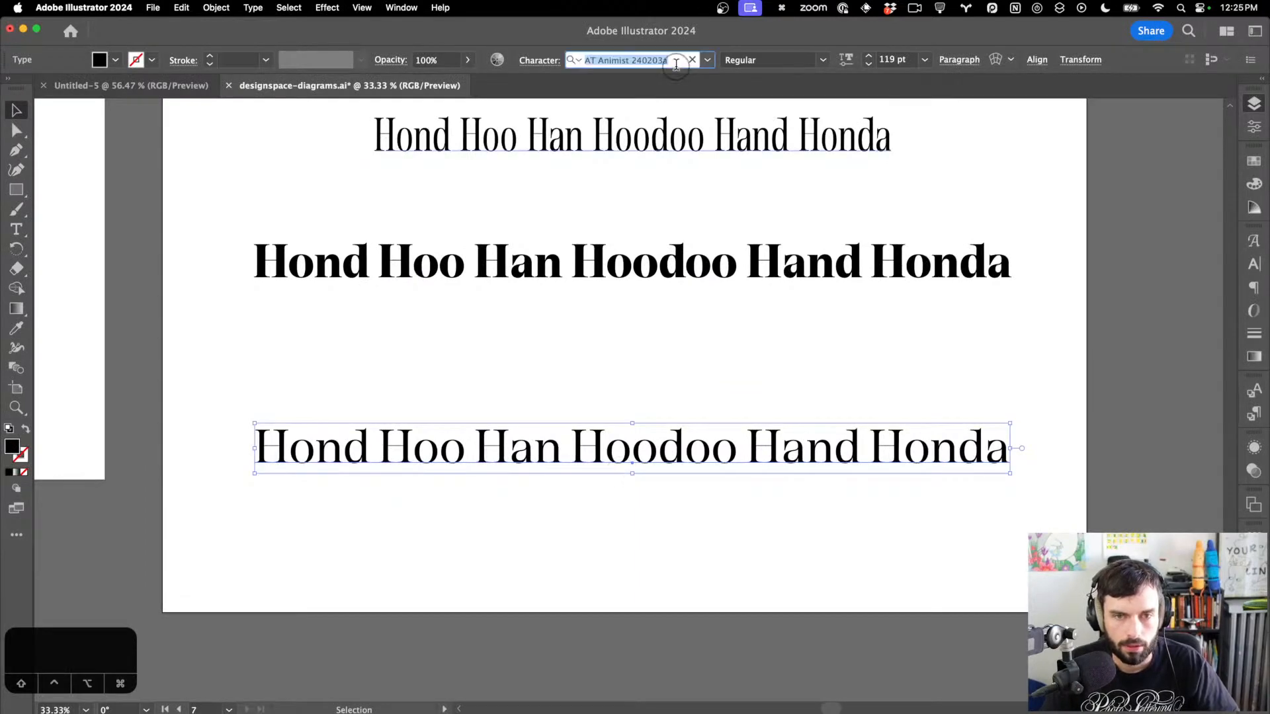
{"action": "key", "text": "Right"}
{"action": "key", "text": "BackSpace"}
{"action": "type", "text": "b"}
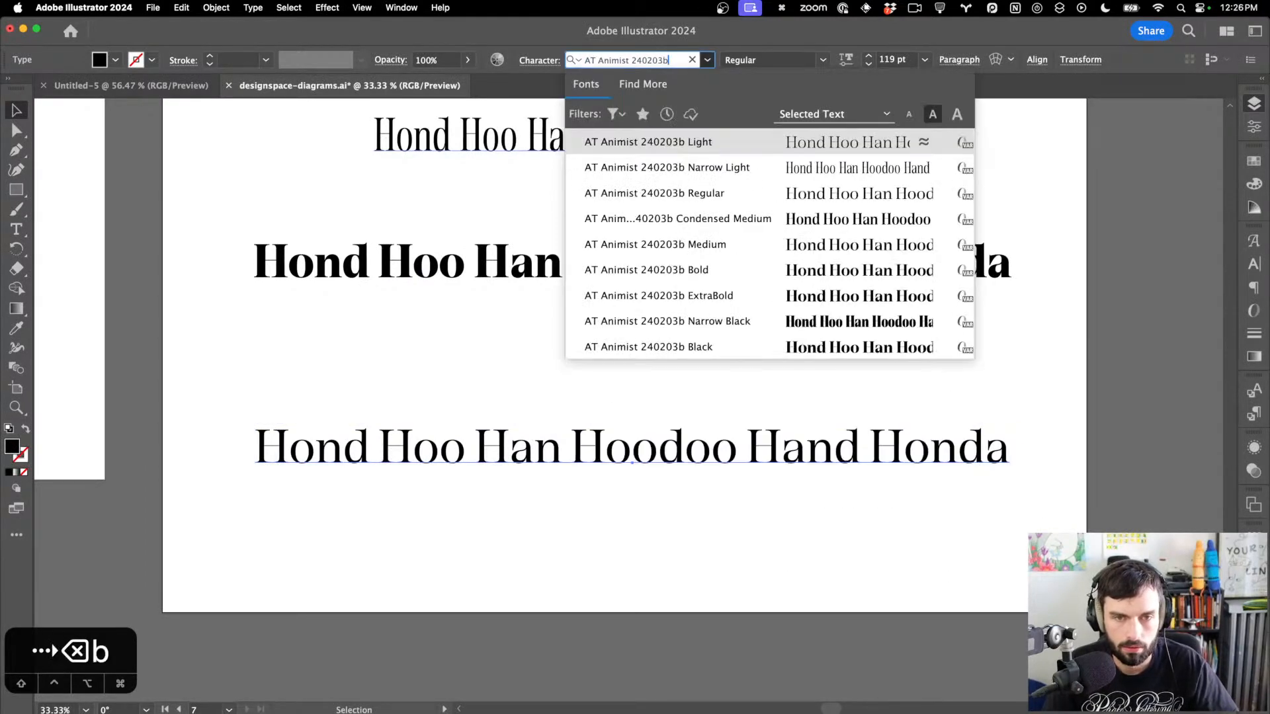
{"action": "key", "text": "Return"}
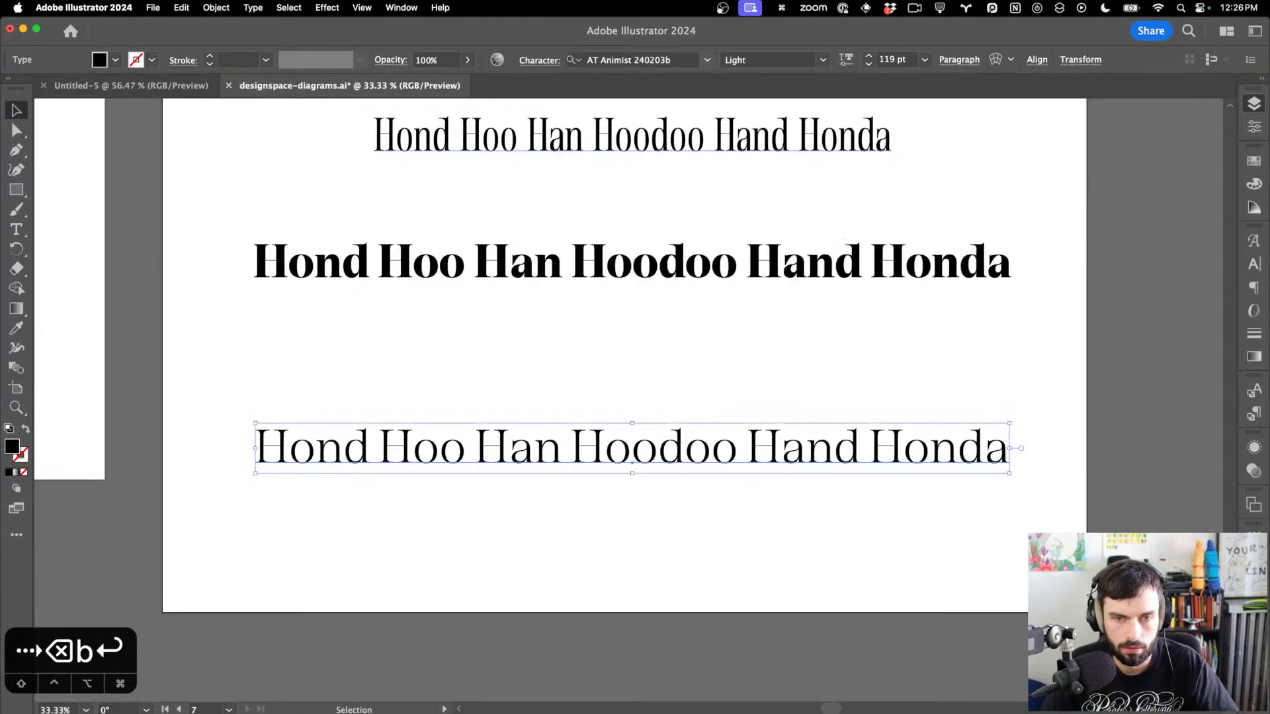
Set the lowest text line's variable Weight axis to its maximum, 158
{"action": "left_click", "coordinate": [845, 61]}
{"action": "left_click_drag", "start_coordinate": [675, 109], "coordinate": [1082, 105]}
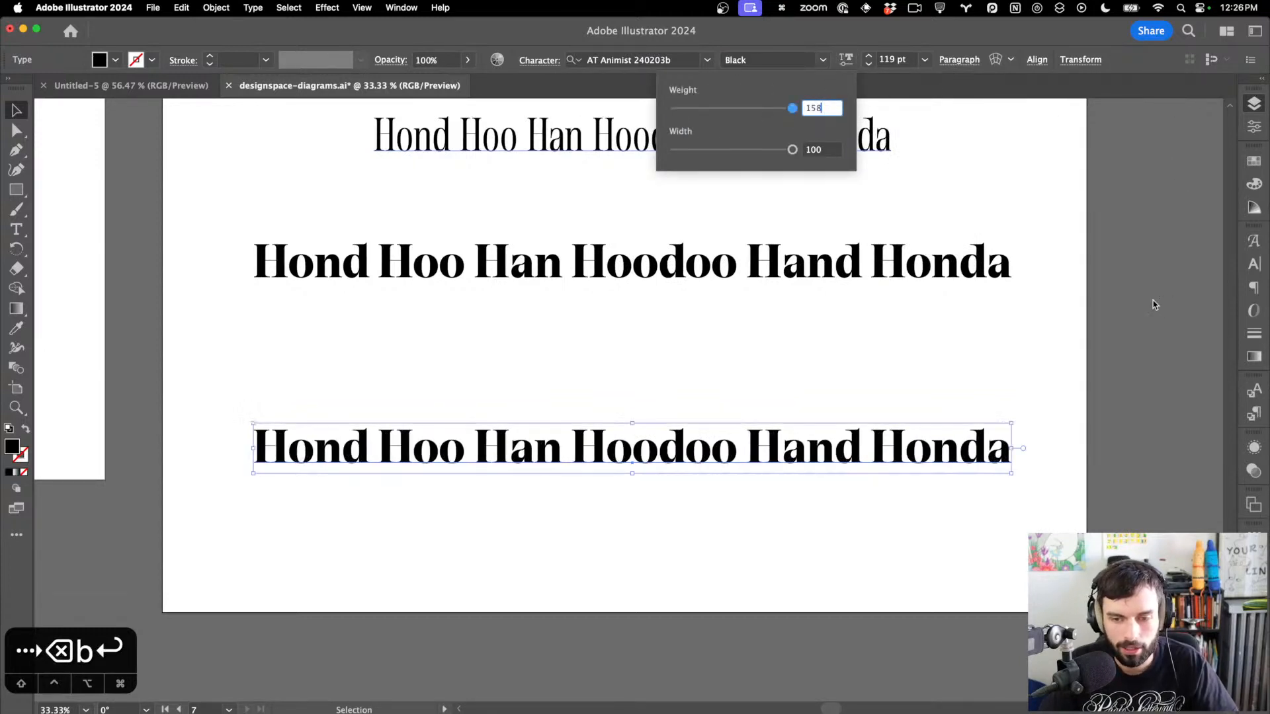
{"action": "left_click", "coordinate": [1152, 302]}
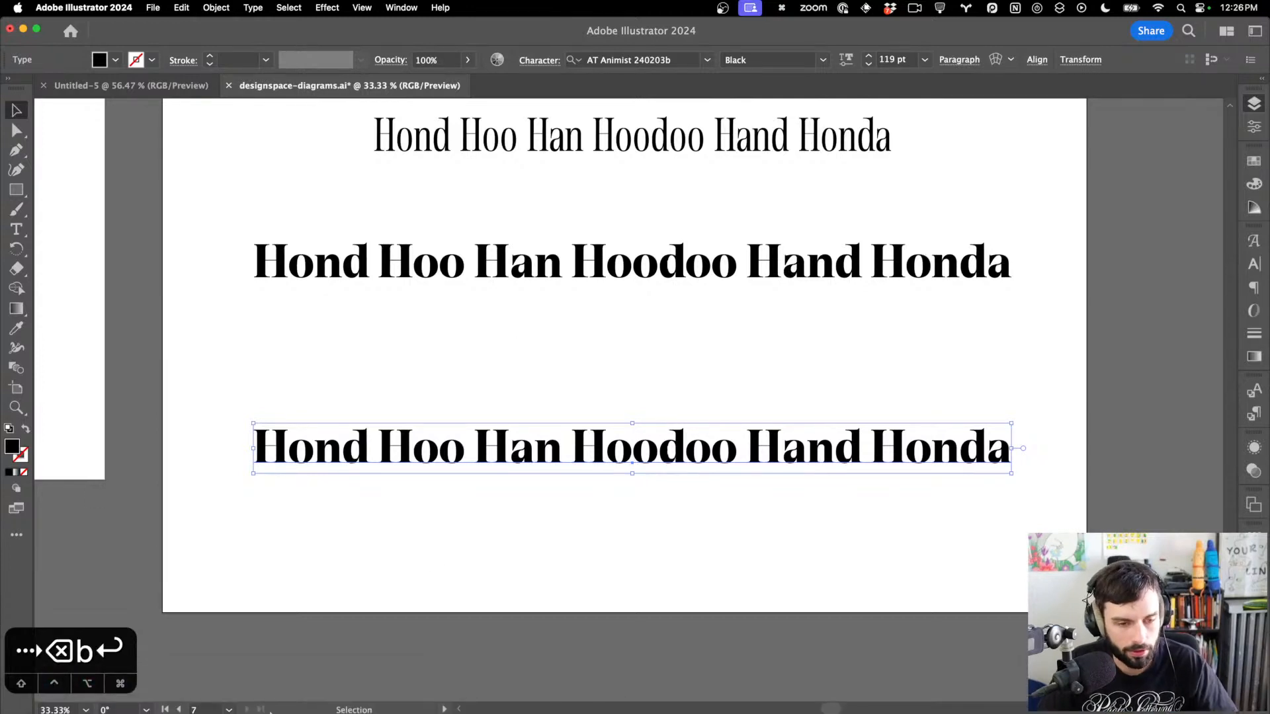
Switch to Safari, search for "glyphsapp variable fonts tutorial mapping", and open the Creating a variable font tutorial
{"action": "left_click", "coordinate": [135, 702]}
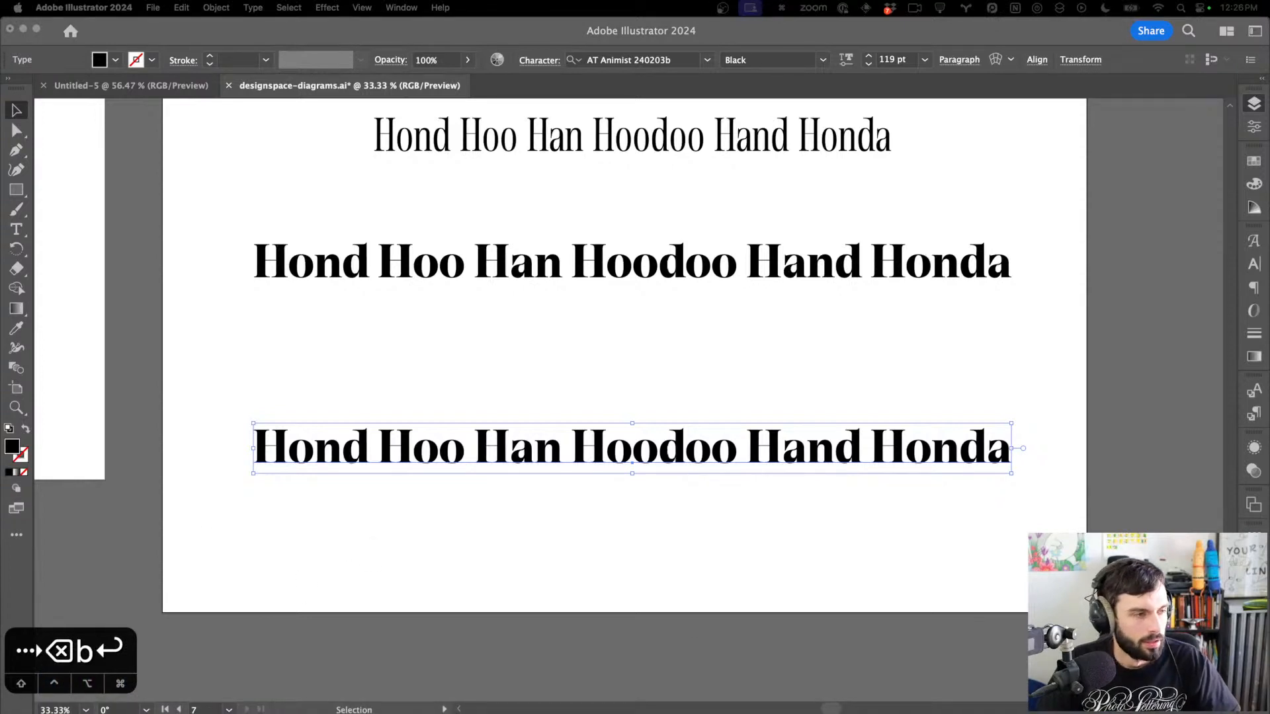
{"action": "type", "text": "glyphsapp va"}
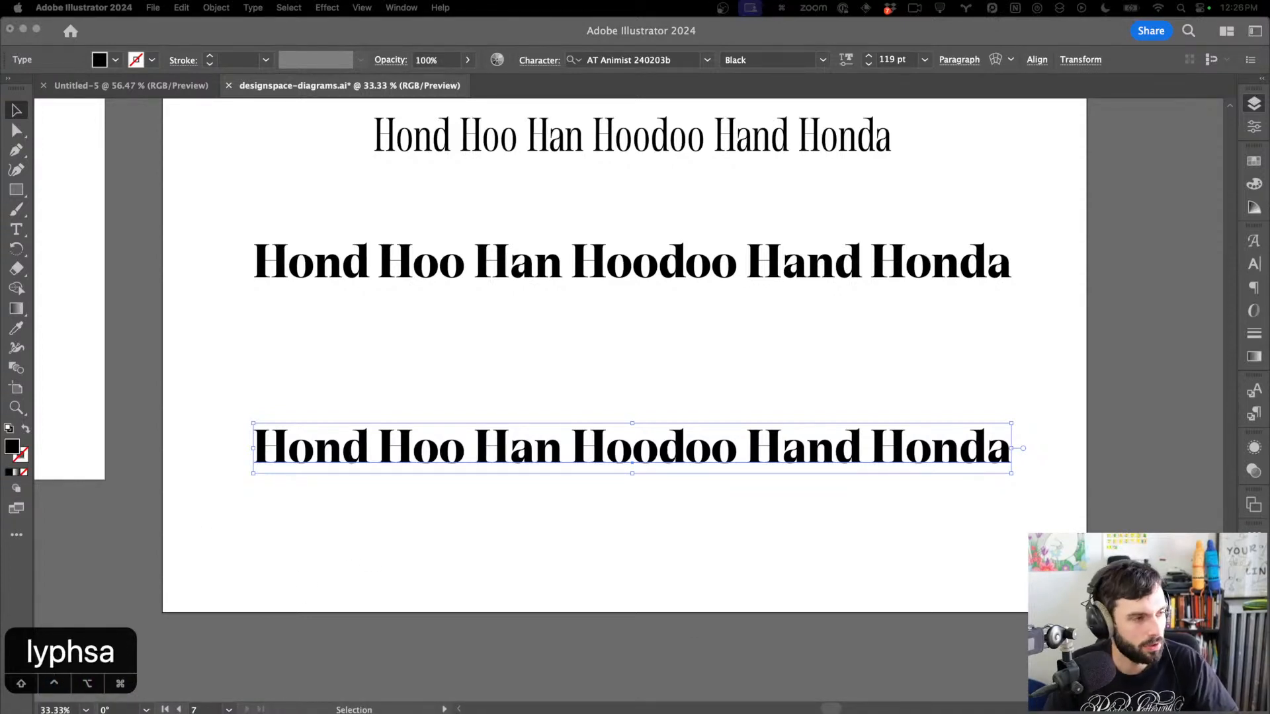
{"action": "type", "text": "riable fonts tutoria"}
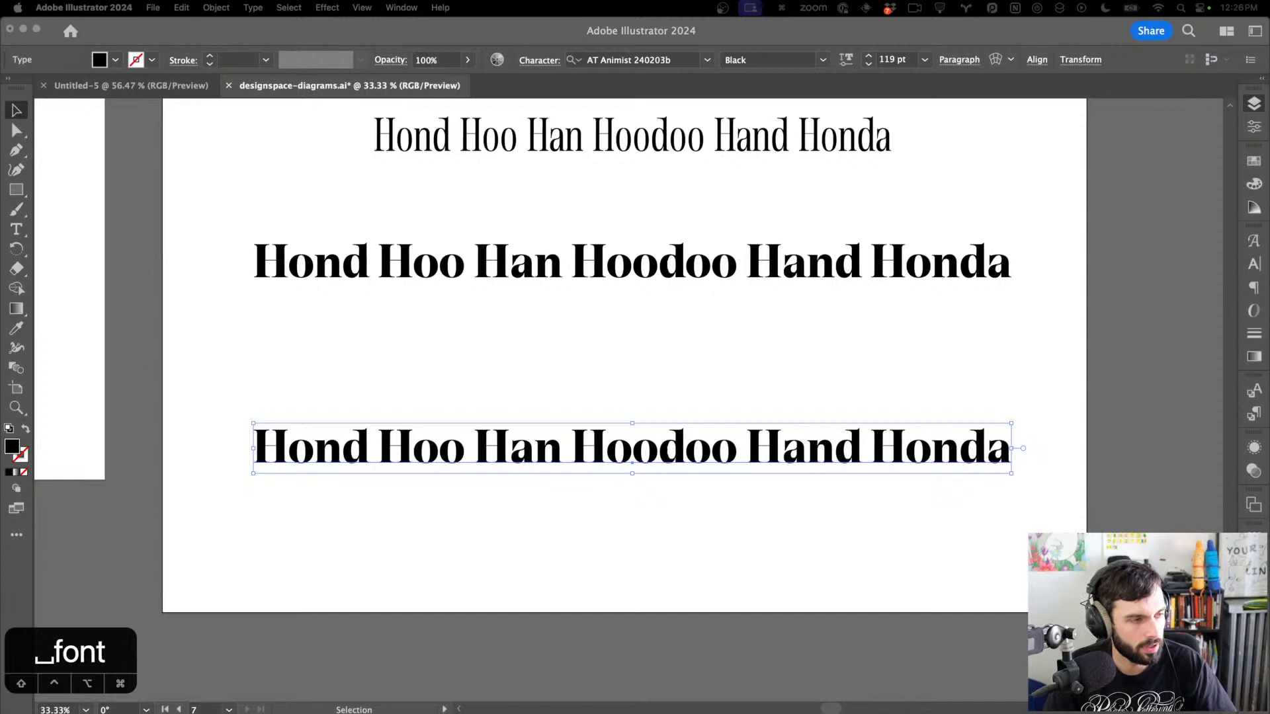
{"action": "type", "text": "l mapping"}
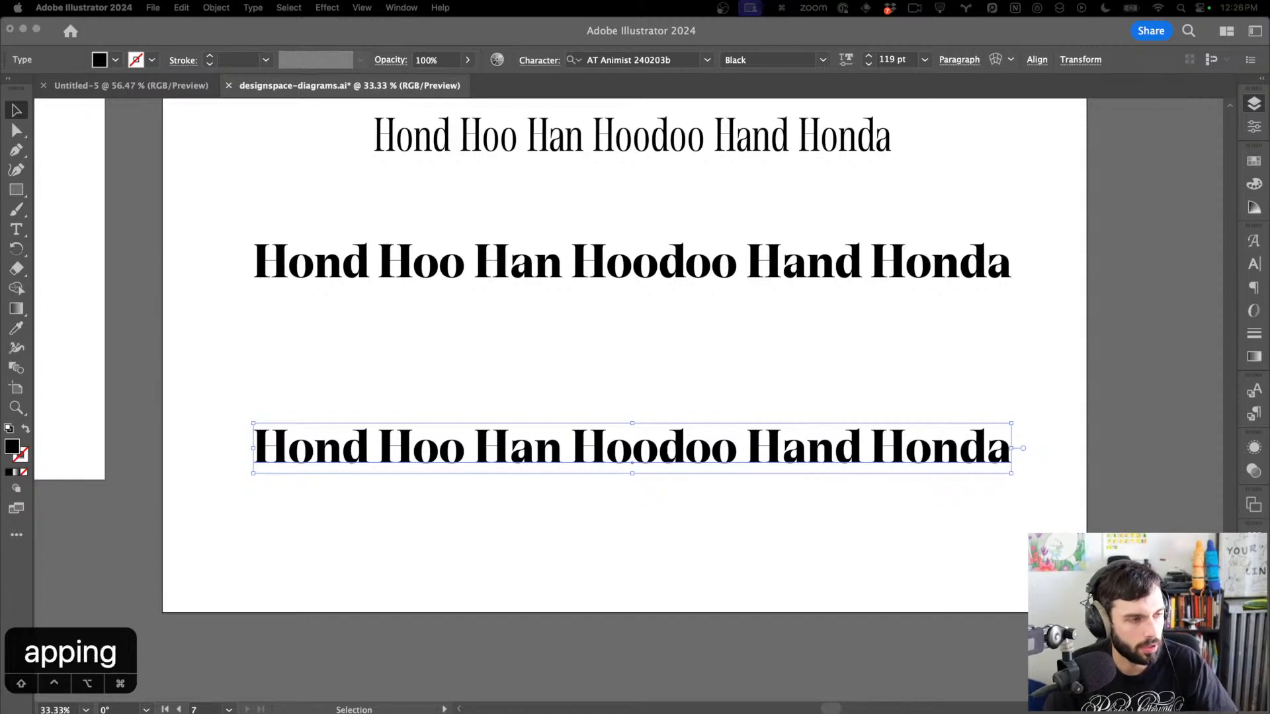
{"action": "key", "text": "BackSpace"}
{"action": "key", "text": "Return"}
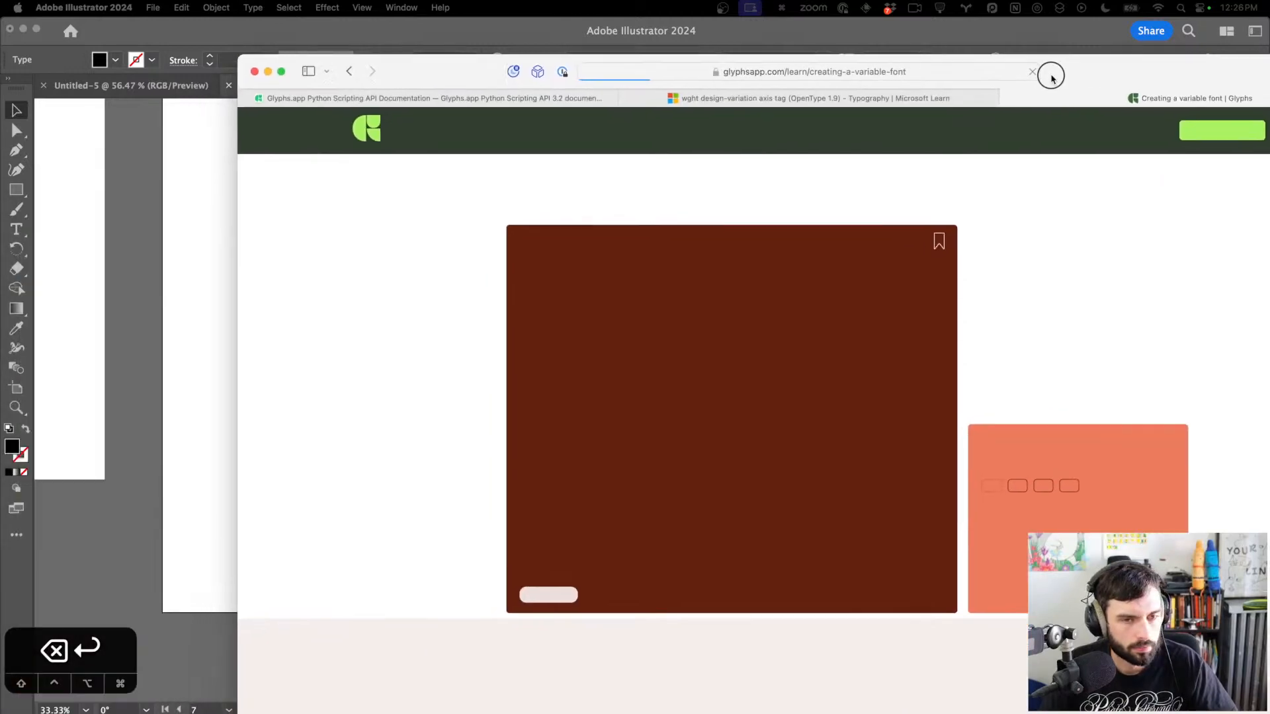
Find "mapping" in the tutorial page and go to its Axis mappings and locations section
{"action": "scroll", "coordinate": [1114, 377], "scroll_direction": "down", "scroll_amount": 3}
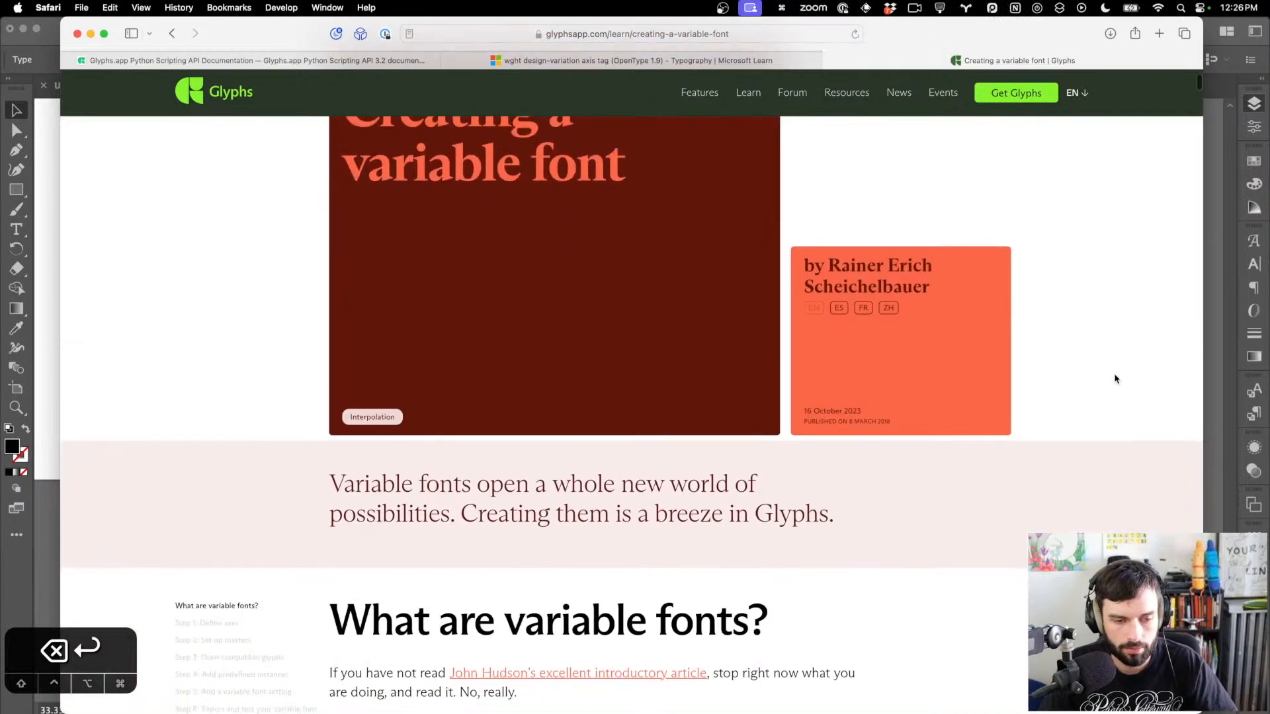
{"action": "key", "text": "super+f"}
{"action": "type", "text": "mapping"}
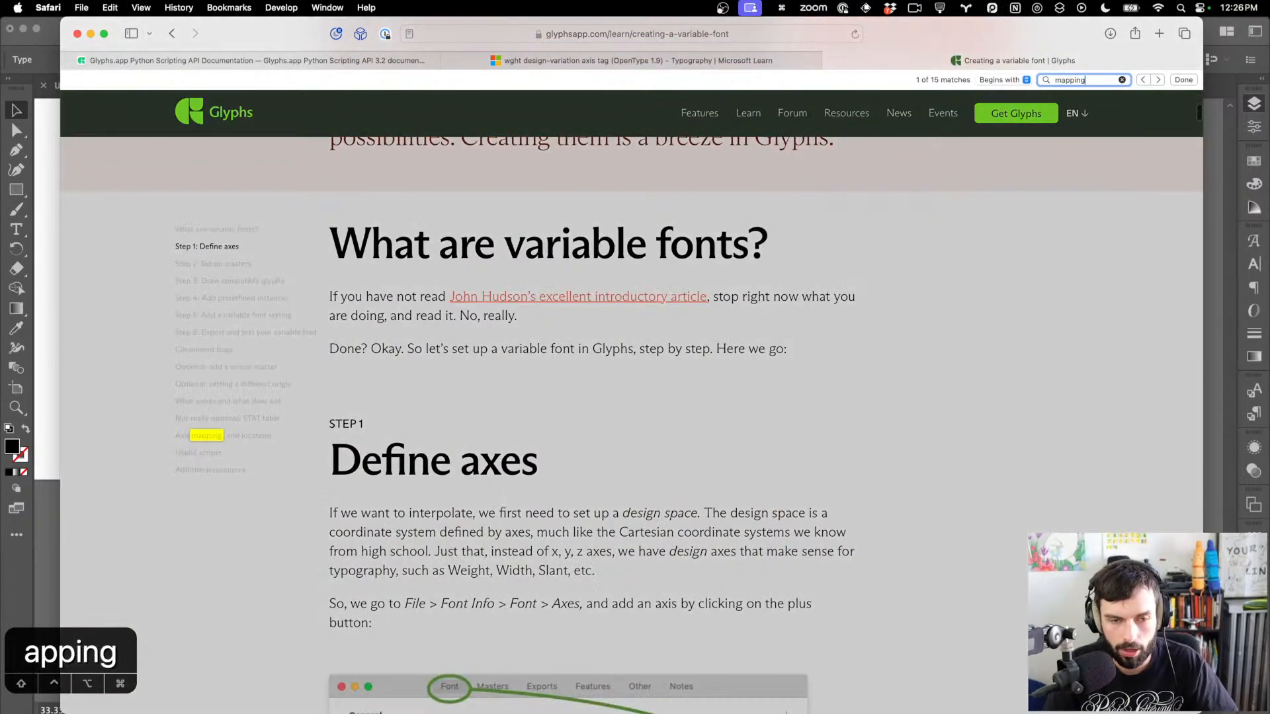
{"action": "left_click", "coordinate": [202, 435]}
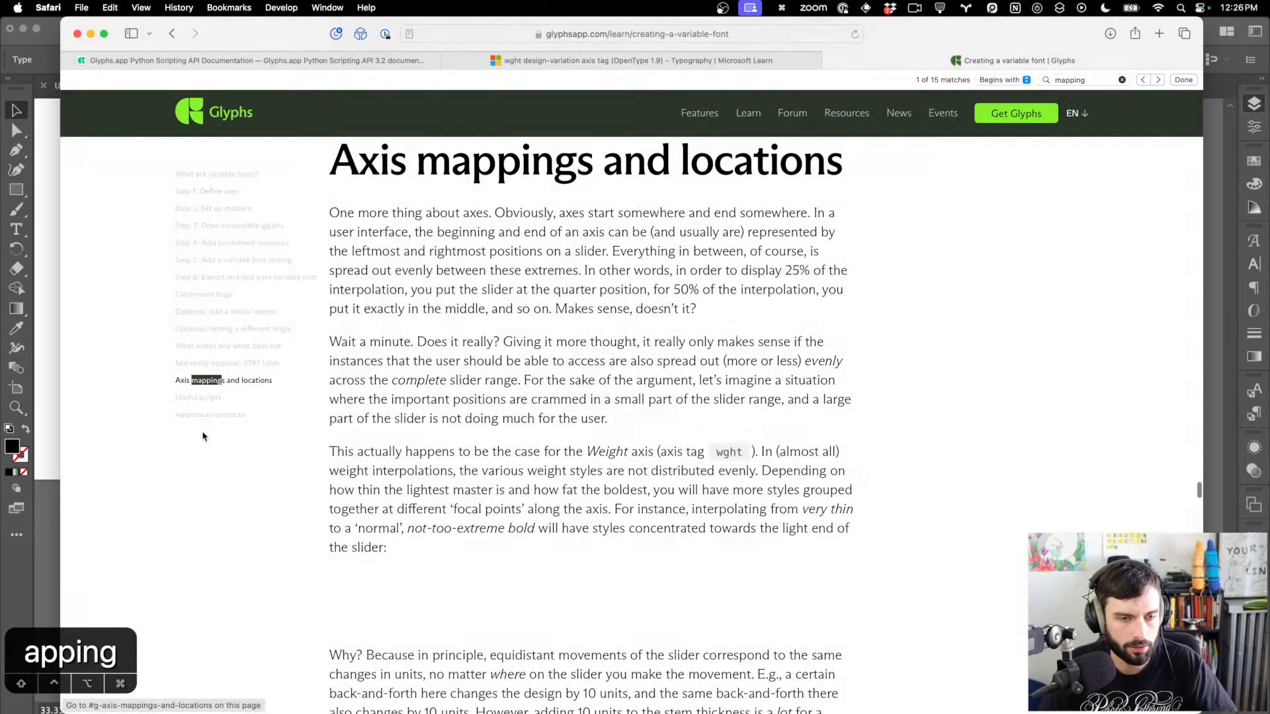
Read the guidance on external axis coordinates, Axis Location parameters and setting up the Axis Mappings parameter, including its Weight example
{"action": "scroll", "coordinate": [895, 298], "scroll_direction": "down", "scroll_amount": 10}
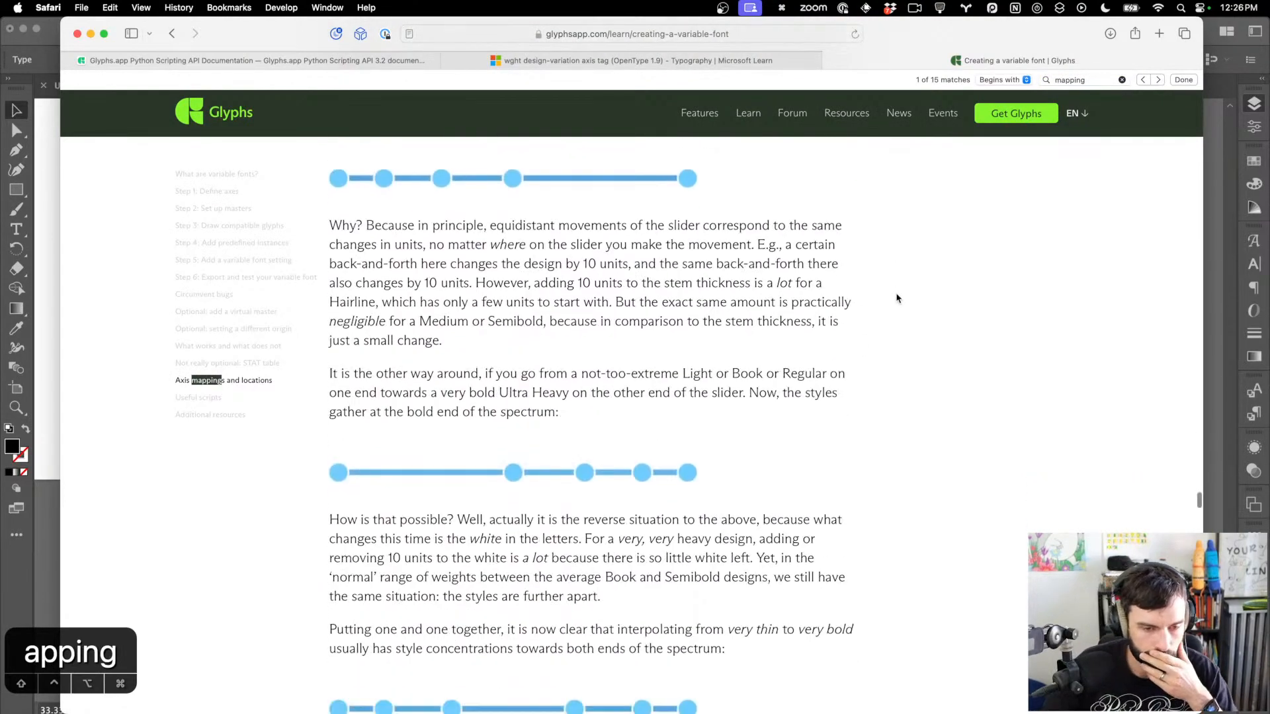
{"action": "scroll", "coordinate": [897, 301], "scroll_direction": "down", "scroll_amount": 15}
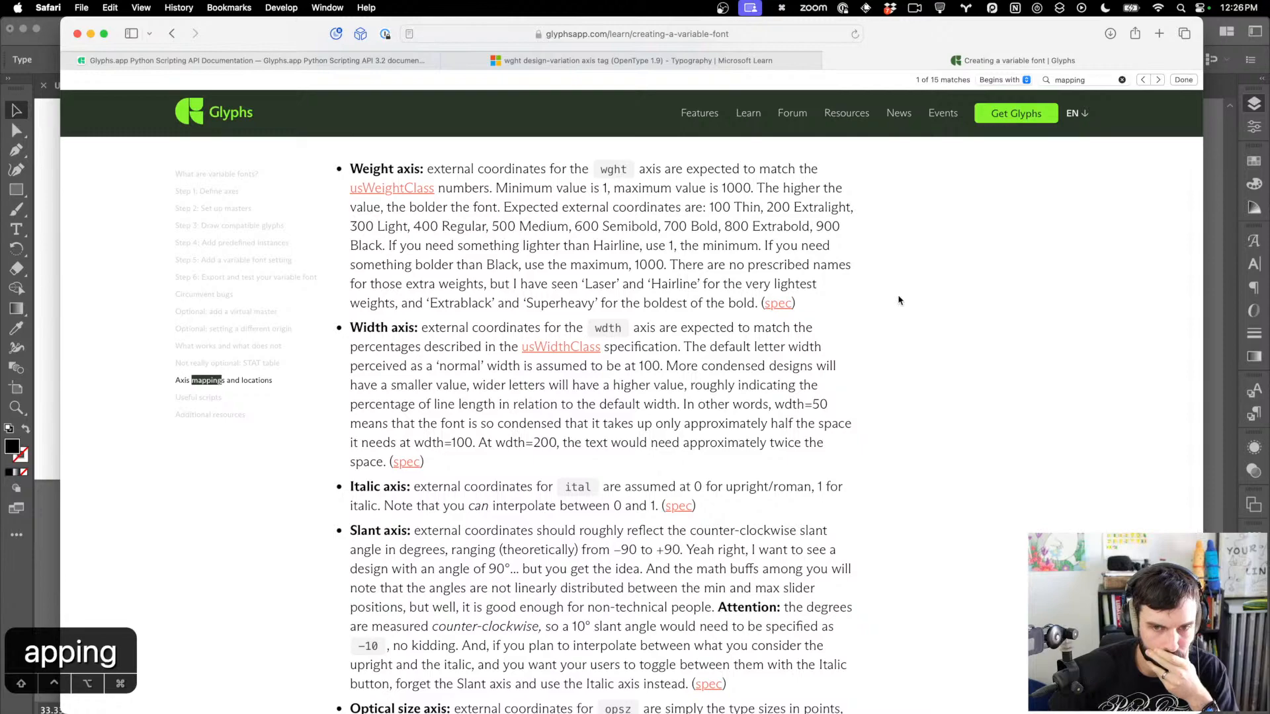
{"action": "scroll", "coordinate": [897, 301], "scroll_direction": "down", "scroll_amount": 8}
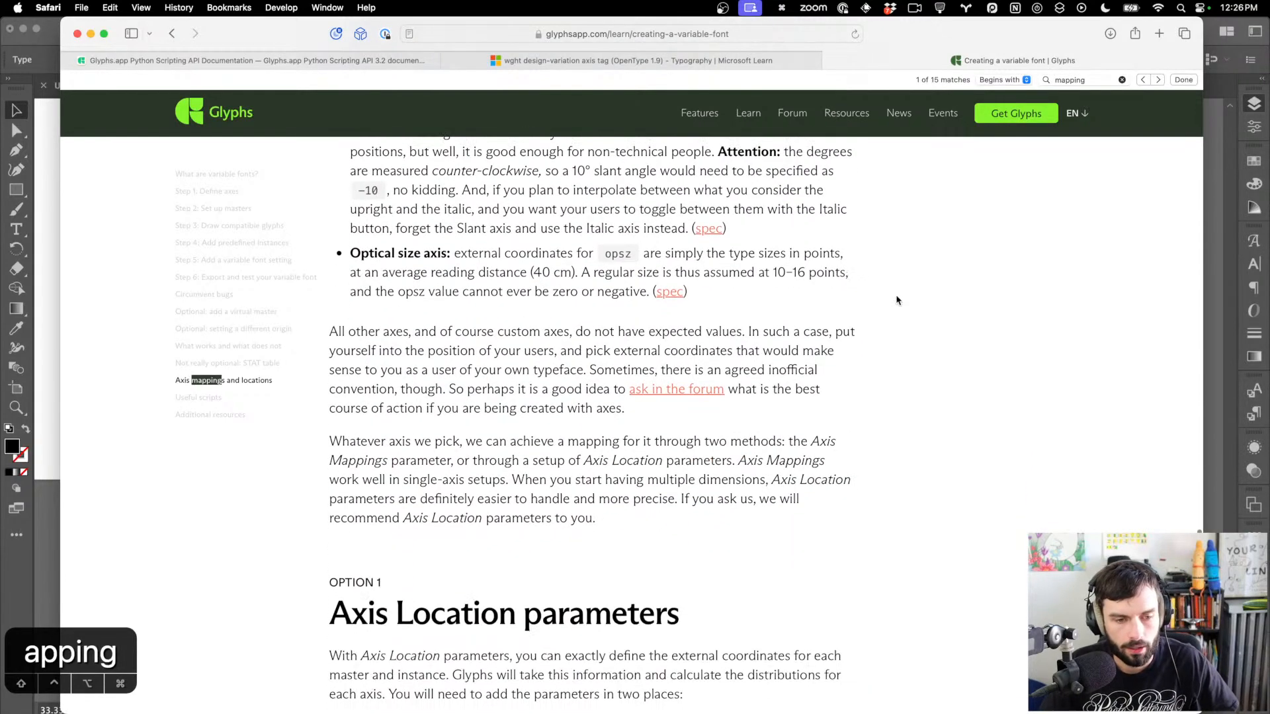
{"action": "scroll", "coordinate": [897, 301], "scroll_direction": "down", "scroll_amount": 15}
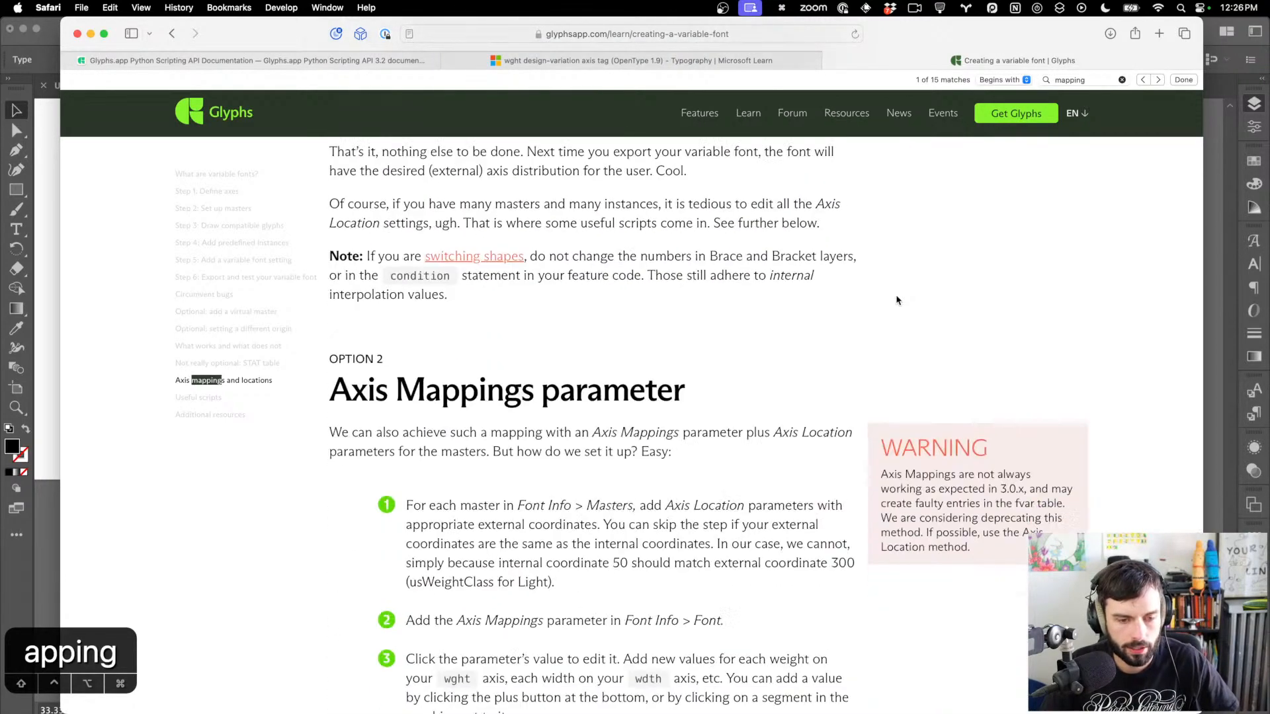
{"action": "scroll", "coordinate": [897, 300], "scroll_direction": "down", "scroll_amount": 4}
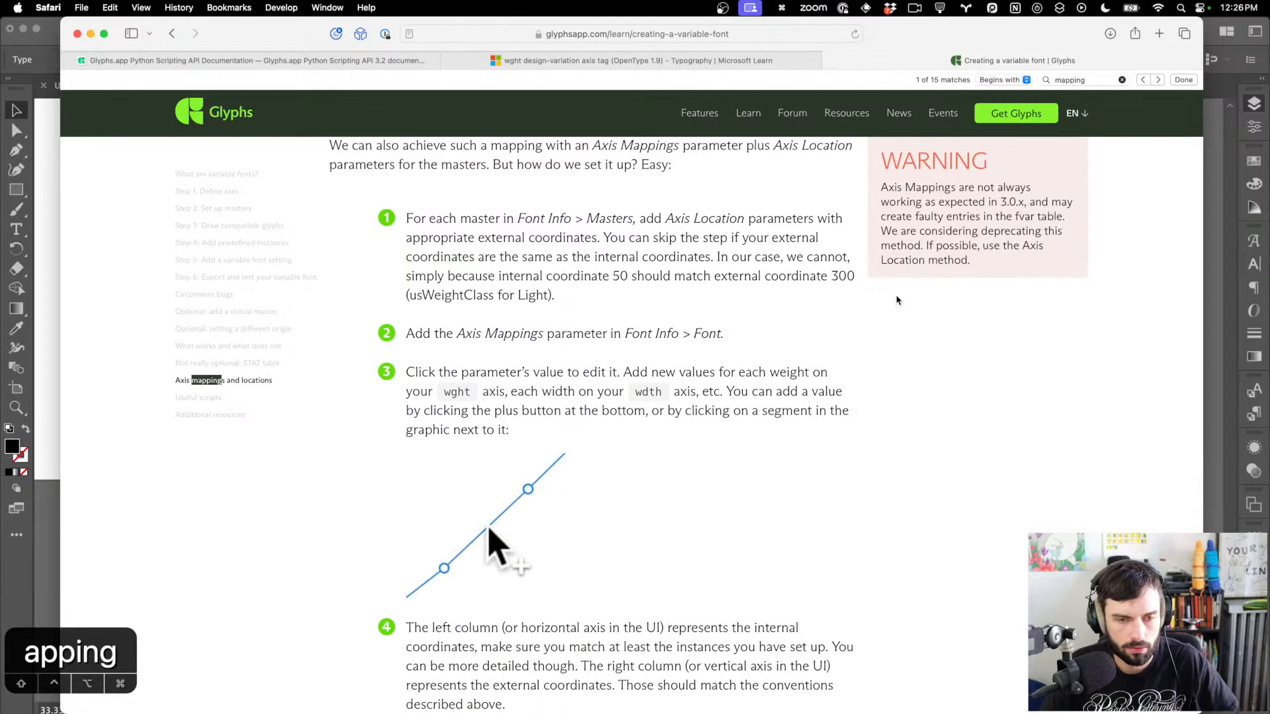
{"action": "scroll", "coordinate": [897, 300], "scroll_direction": "down", "scroll_amount": 1}
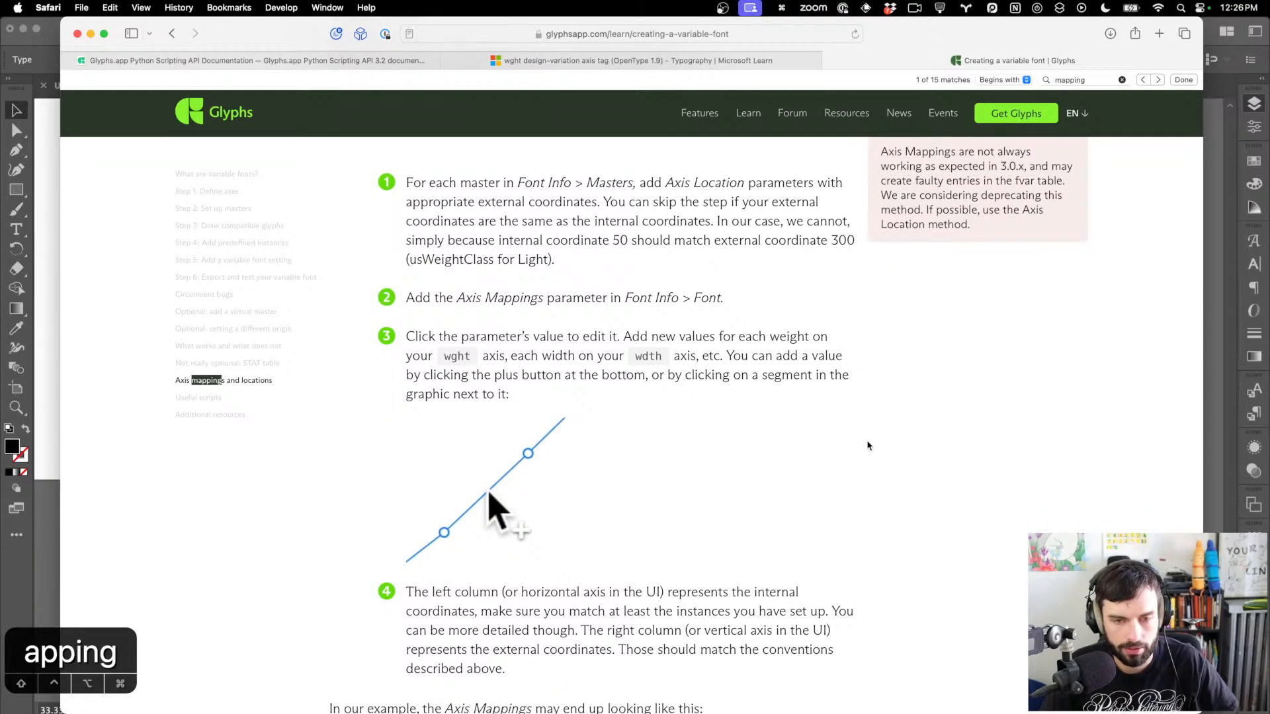
{"action": "scroll", "coordinate": [868, 446], "scroll_direction": "down", "scroll_amount": 2}
{"action": "scroll", "coordinate": [868, 446], "scroll_direction": "down", "scroll_amount": 4}
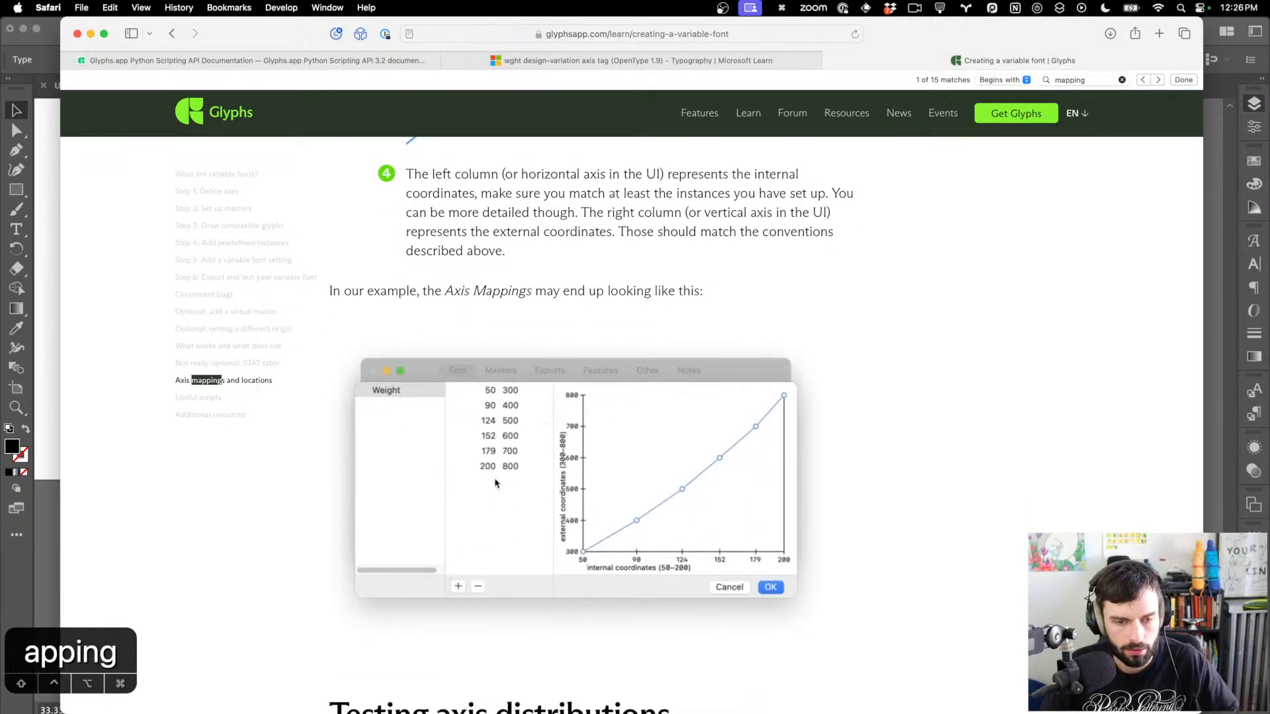
{"action": "scroll", "coordinate": [497, 480], "scroll_direction": "down", "scroll_amount": 4}
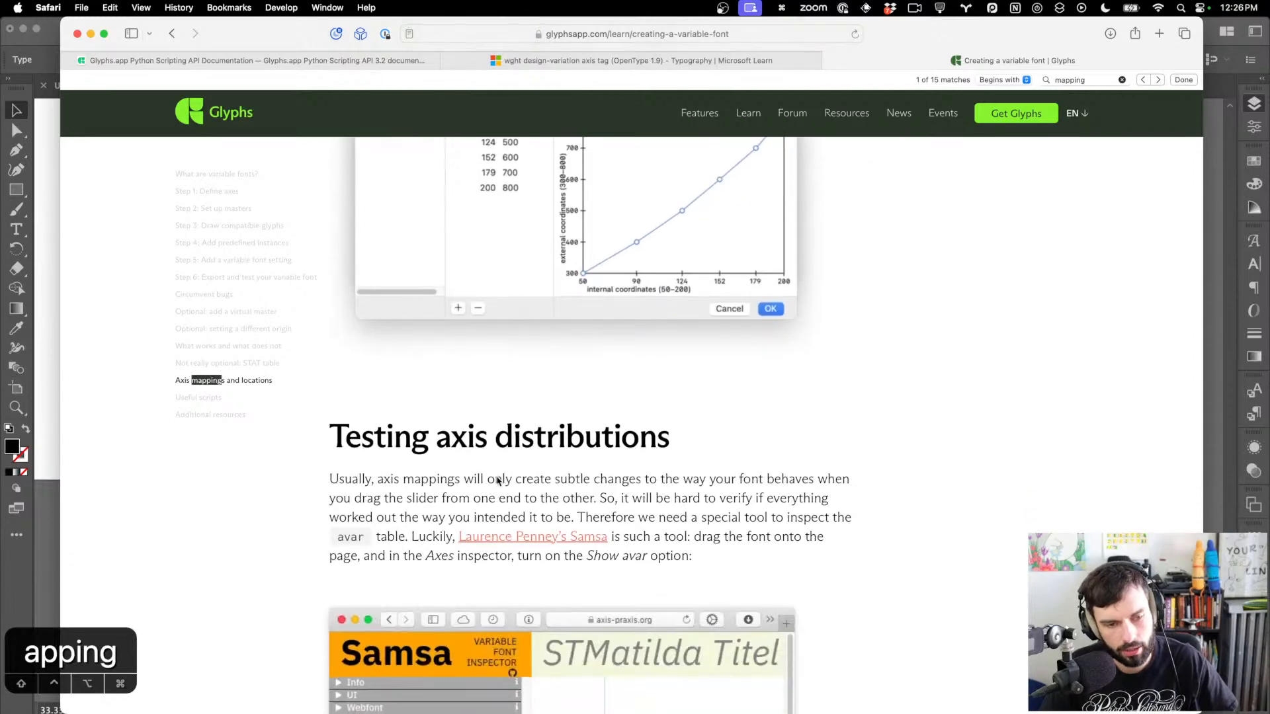
{"action": "scroll", "coordinate": [497, 480], "scroll_direction": "up", "scroll_amount": 8}
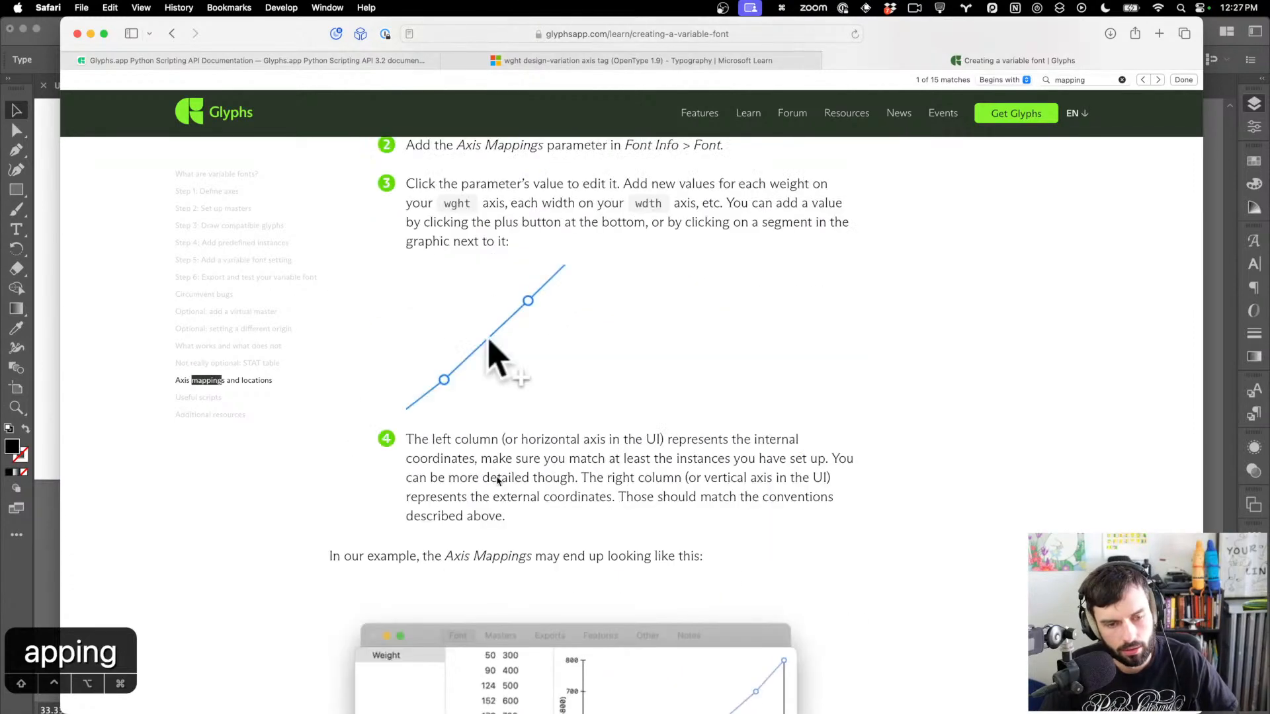
{"action": "scroll", "coordinate": [497, 481], "scroll_direction": "down", "scroll_amount": 4}
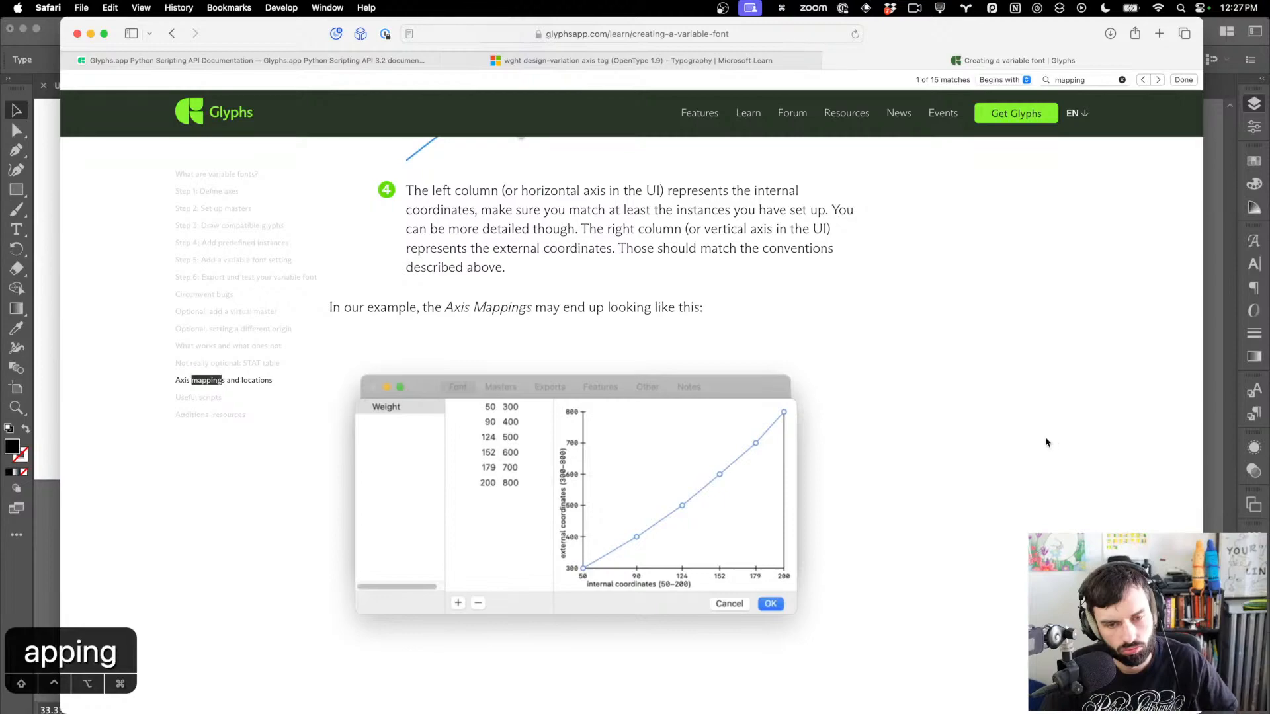
Look back through the tutorial's axis coordinate conventions, STAT table and virtual master sections
{"action": "scroll", "coordinate": [1037, 445], "scroll_direction": "up", "scroll_amount": 15}
{"action": "scroll", "coordinate": [1036, 445], "scroll_direction": "up", "scroll_amount": 10}
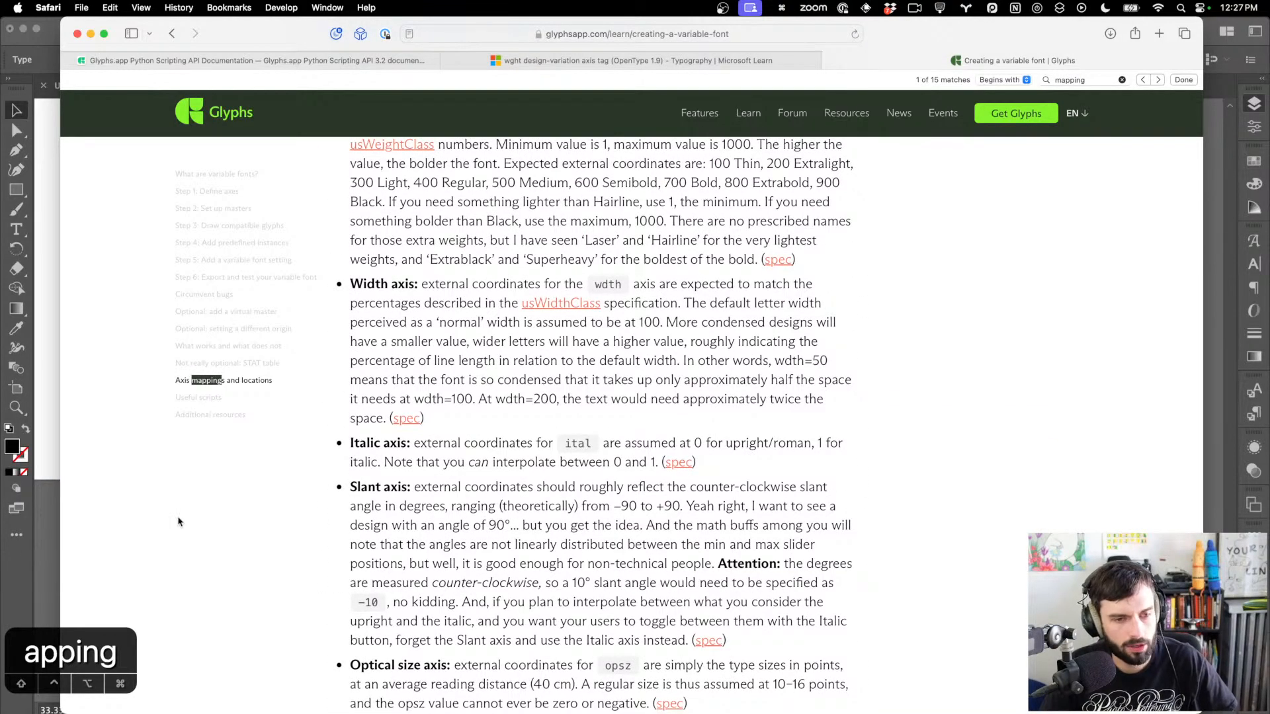
{"action": "scroll", "coordinate": [663, 529], "scroll_direction": "up", "scroll_amount": 20}
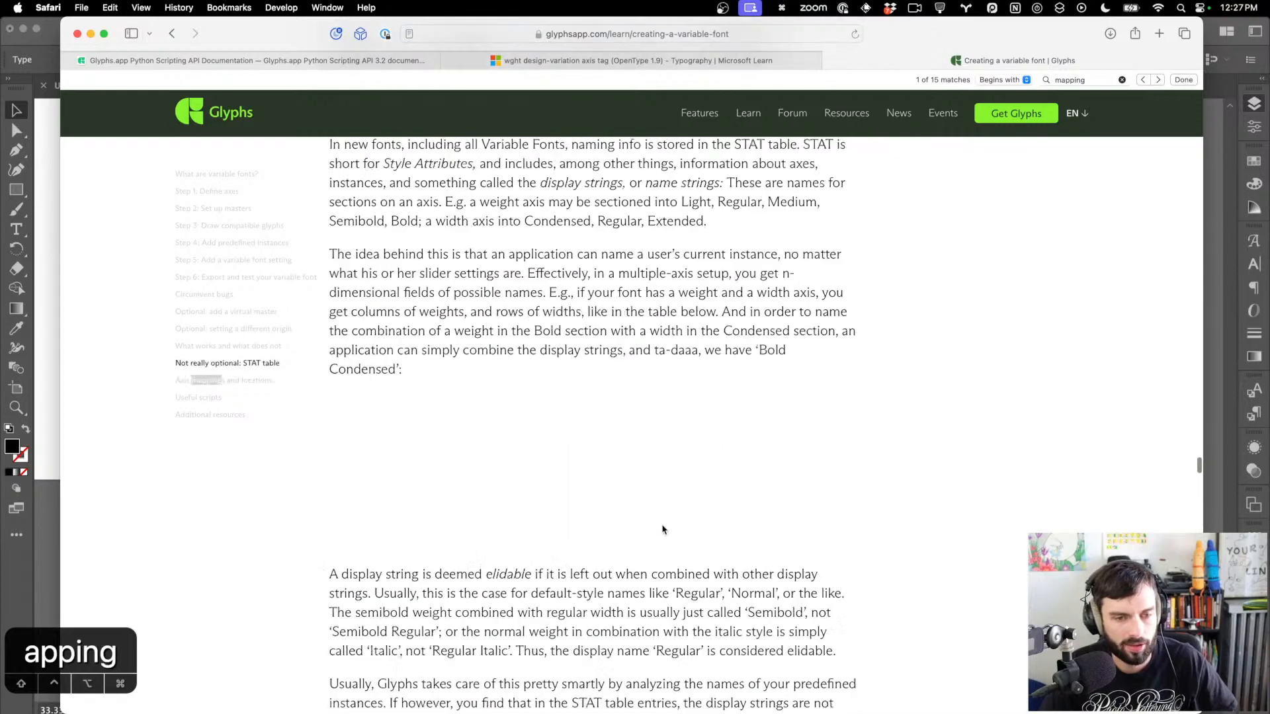
{"action": "scroll", "coordinate": [664, 529], "scroll_direction": "up", "scroll_amount": 20}
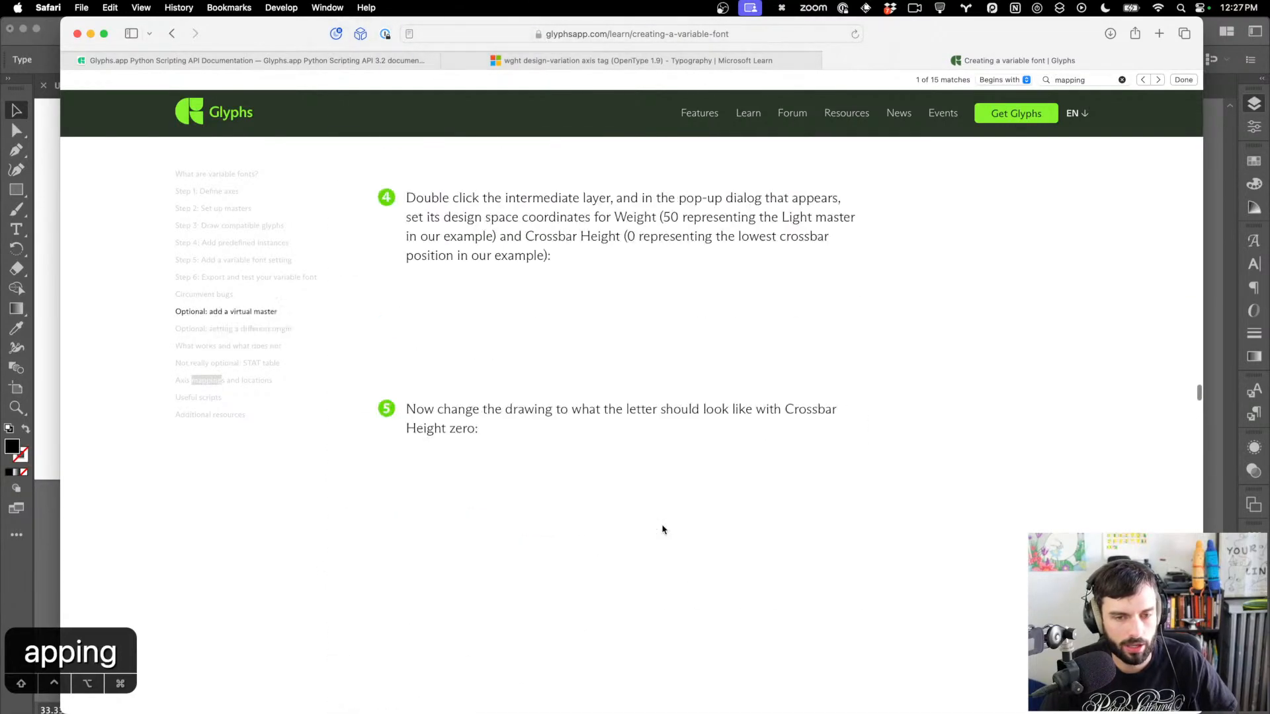
{"action": "scroll", "coordinate": [664, 529], "scroll_direction": "up", "scroll_amount": 10}
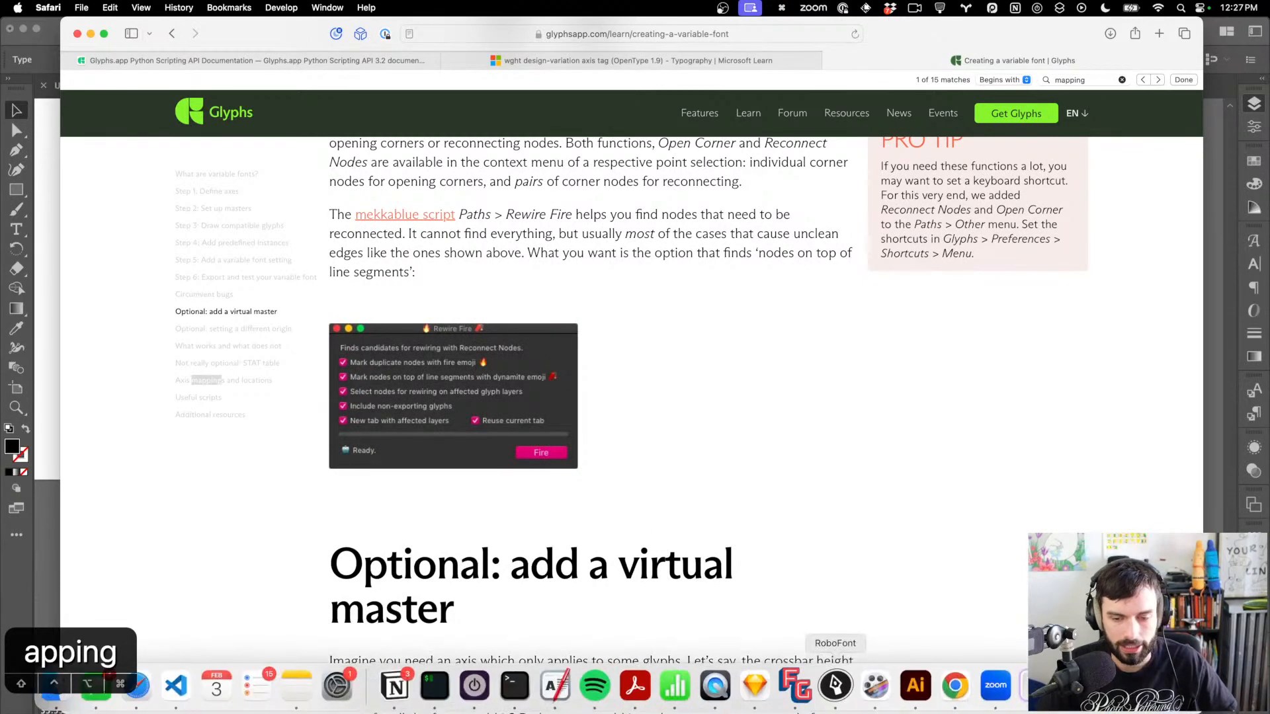
Switch to Glyphs and open the lowercase c in "be bdaock at 12 04" for outline editing in the Light master
{"action": "left_click", "coordinate": [836, 687]}
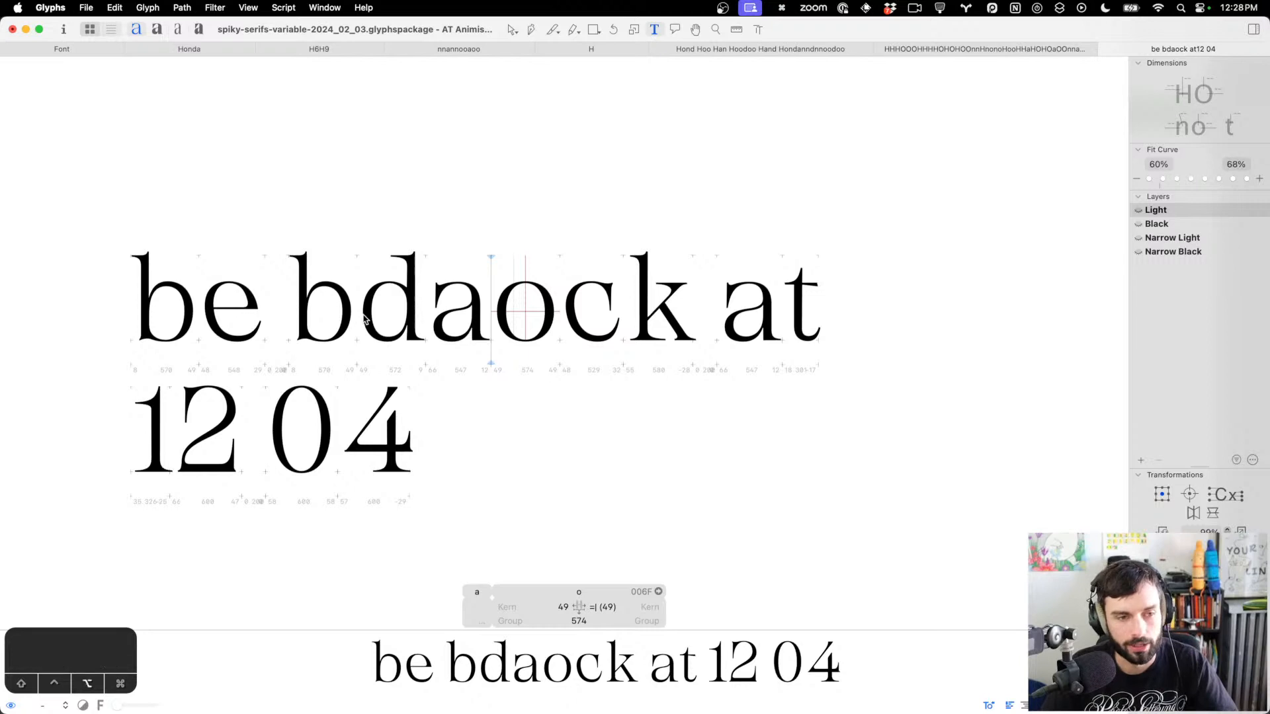
{"action": "scroll", "coordinate": [364, 319], "scroll_direction": "up", "scroll_amount": 3}
{"action": "scroll", "coordinate": [743, 298], "scroll_direction": "up", "scroll_amount": 5}
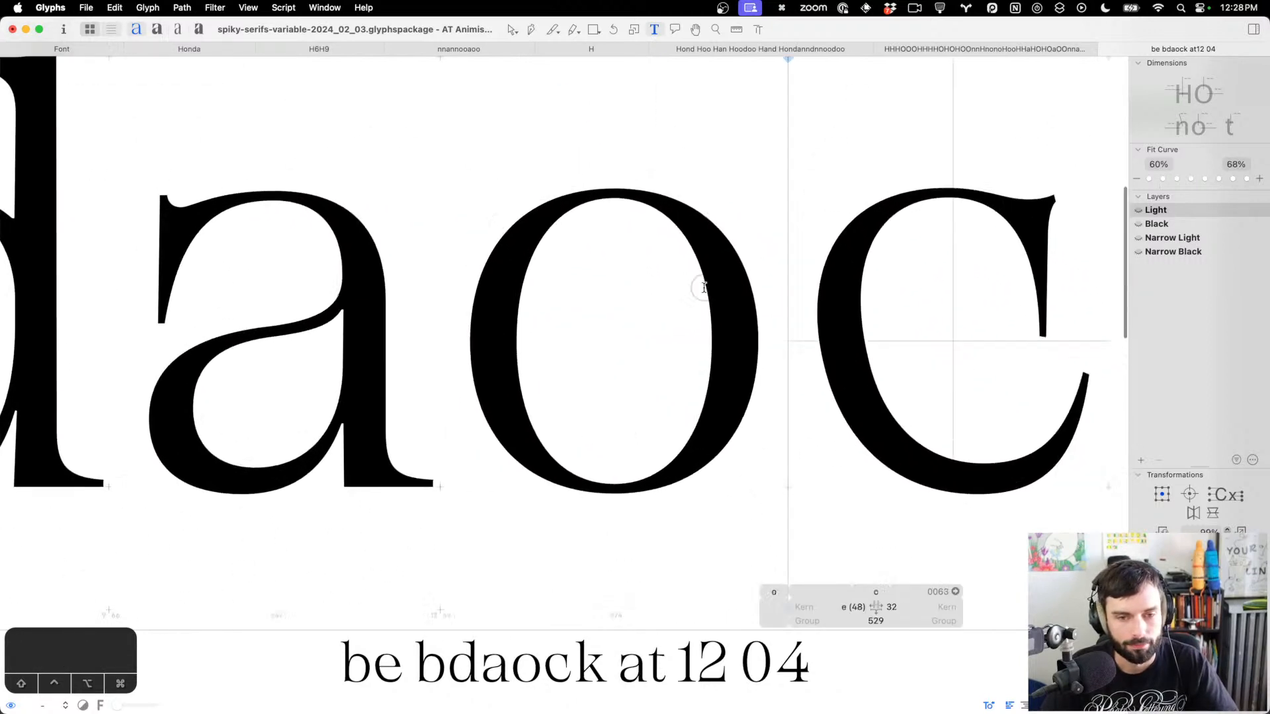
{"action": "double_click", "coordinate": [704, 288]}
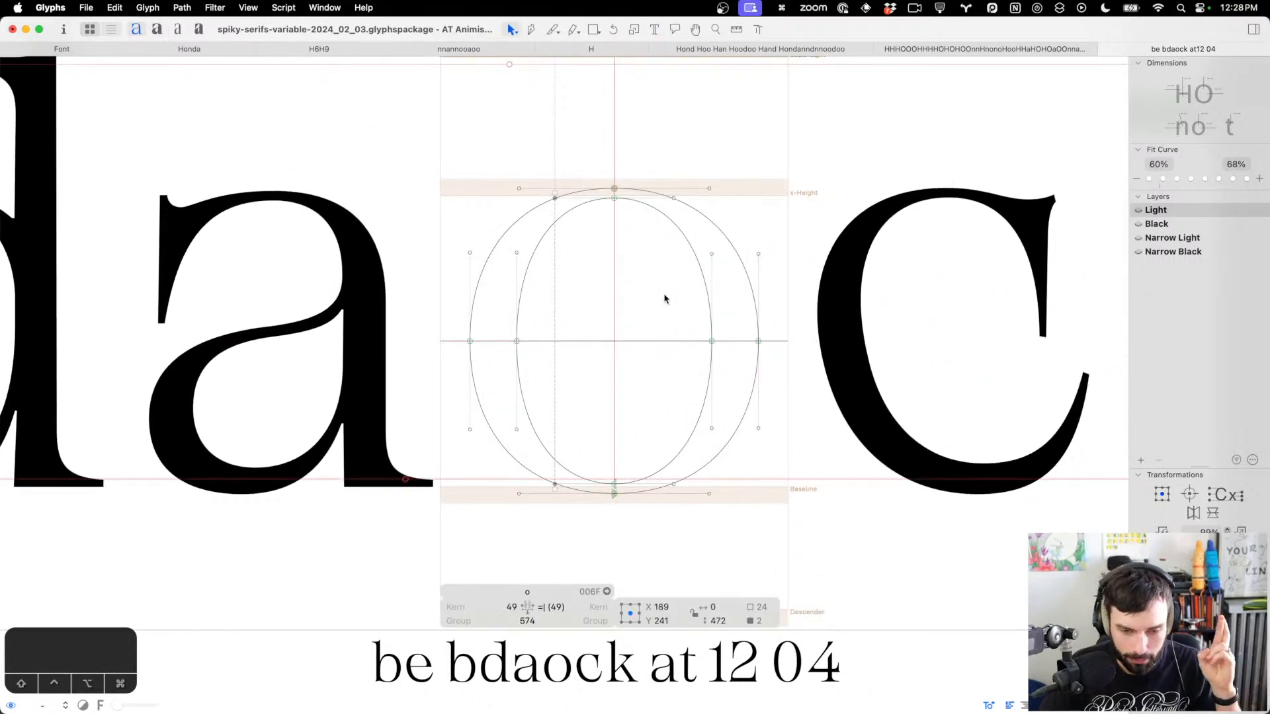
{"action": "scroll", "coordinate": [667, 301], "scroll_direction": "down", "scroll_amount": 3}
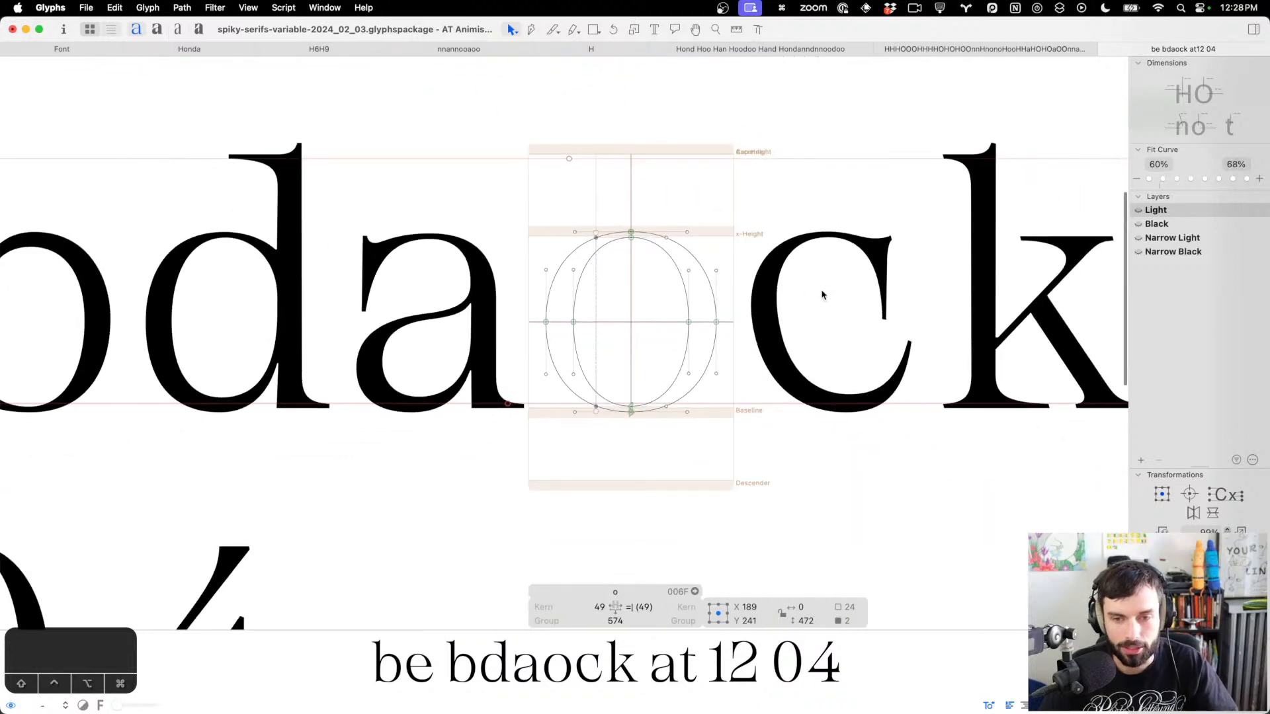
{"action": "scroll", "coordinate": [856, 303], "scroll_direction": "up", "scroll_amount": 2}
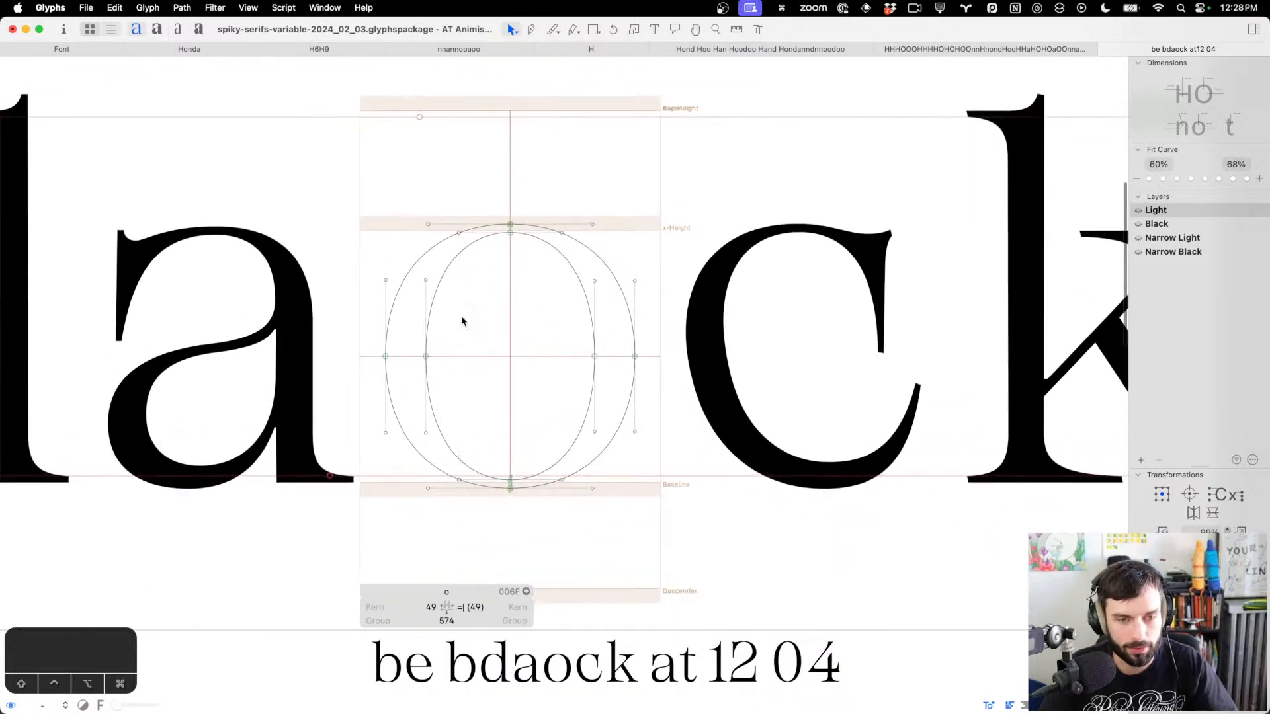
{"action": "double_click", "coordinate": [812, 318]}
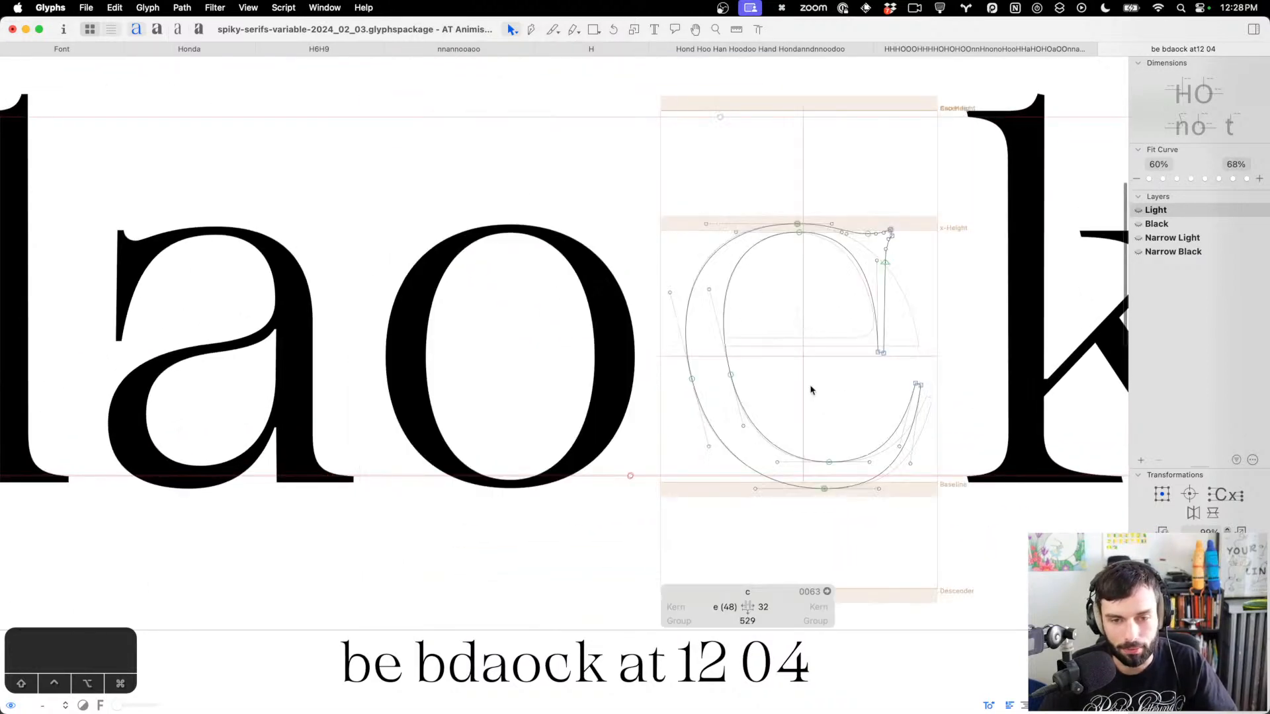
Add extreme nodes to the c's outer and inner left curves and delete the old off-extreme nodes below them
{"action": "key", "text": "p"}
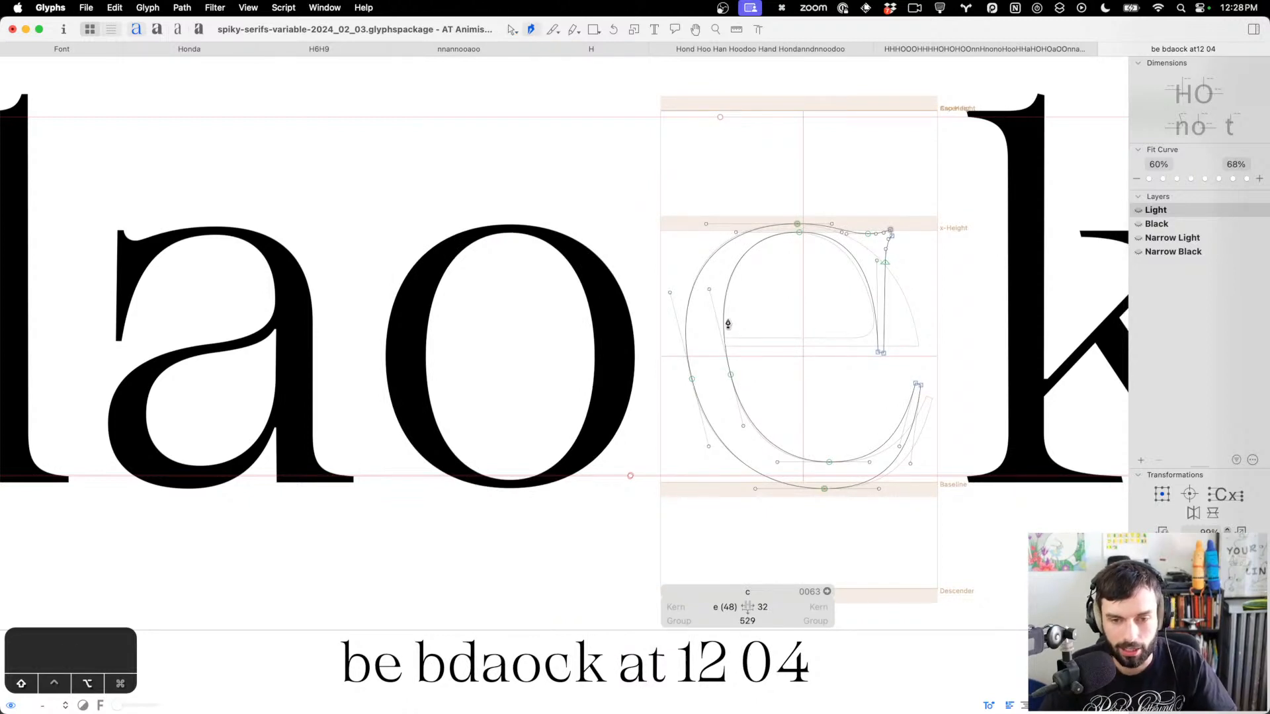
{"action": "left_click", "coordinate": [686, 331]}
{"action": "key", "text": "v"}
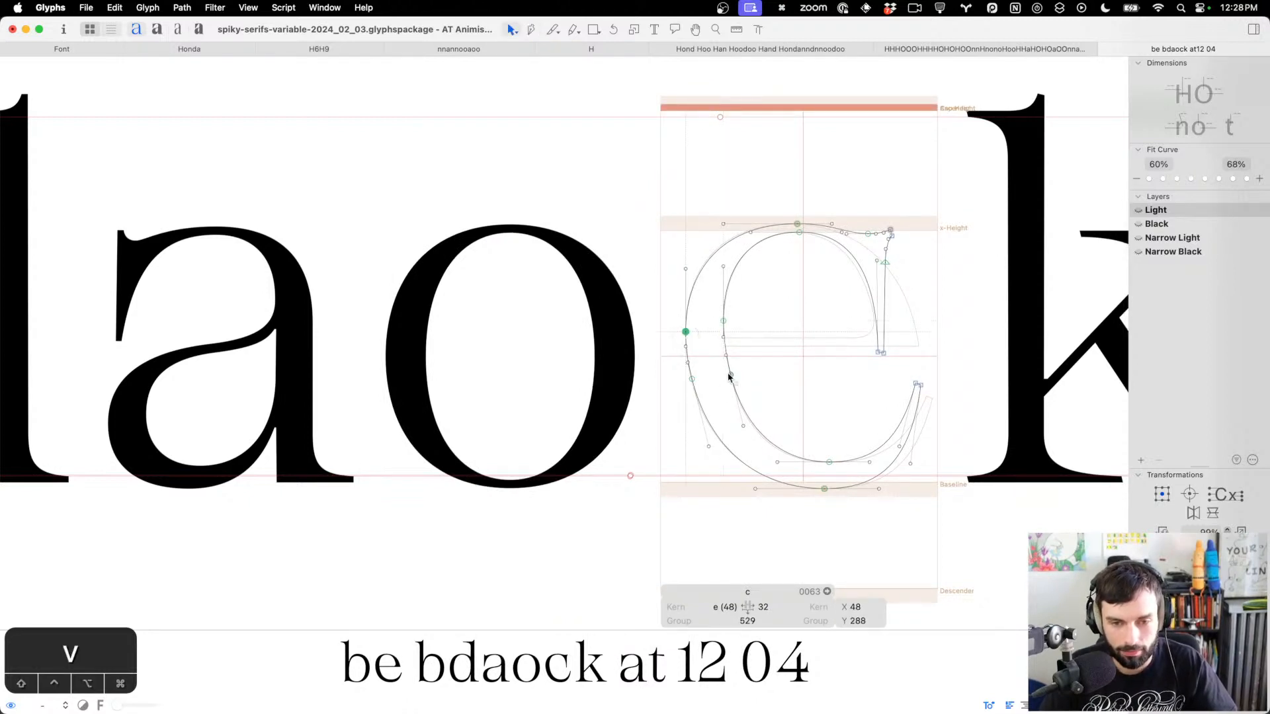
{"action": "key", "text": "BackSpace"}
{"action": "key", "text": "BackSpace"}
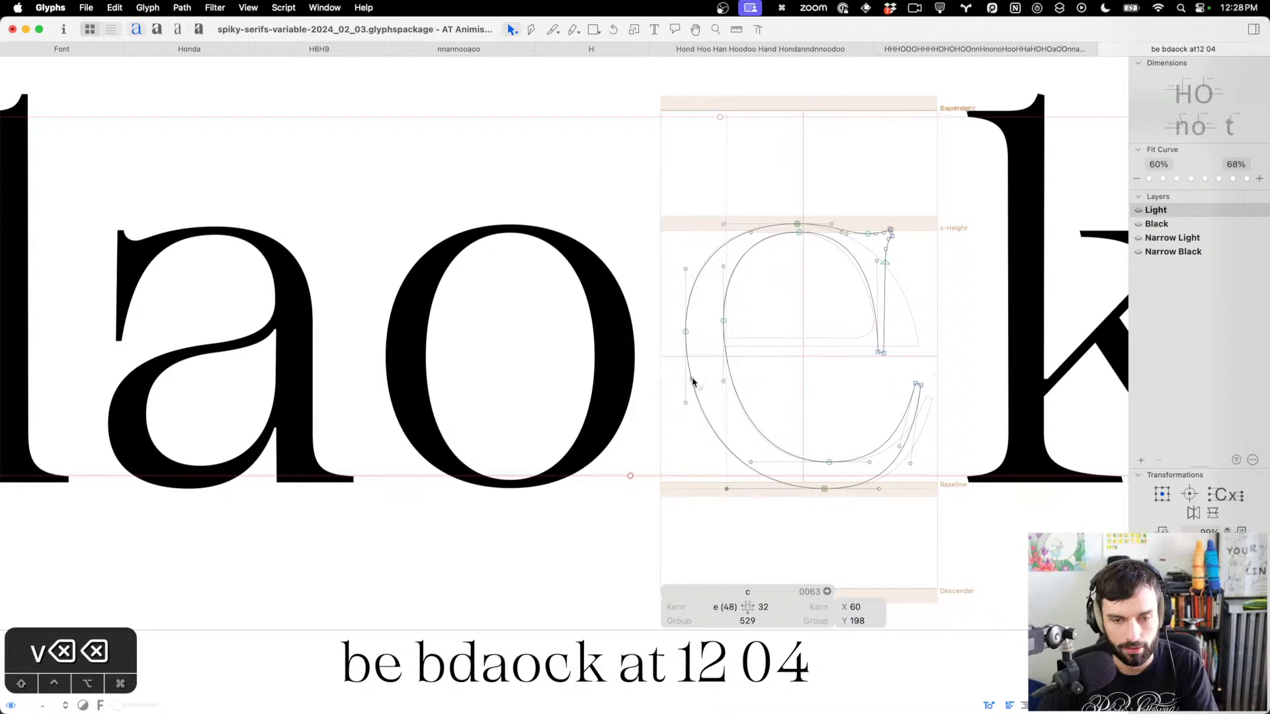
Lower the c's two left extreme nodes together, moving them 100 units down and 40 units back up
{"action": "scroll", "coordinate": [692, 381], "scroll_direction": "right", "scroll_amount": 4}
{"action": "left_click_drag", "start_coordinate": [668, 296], "coordinate": [535, 355]}
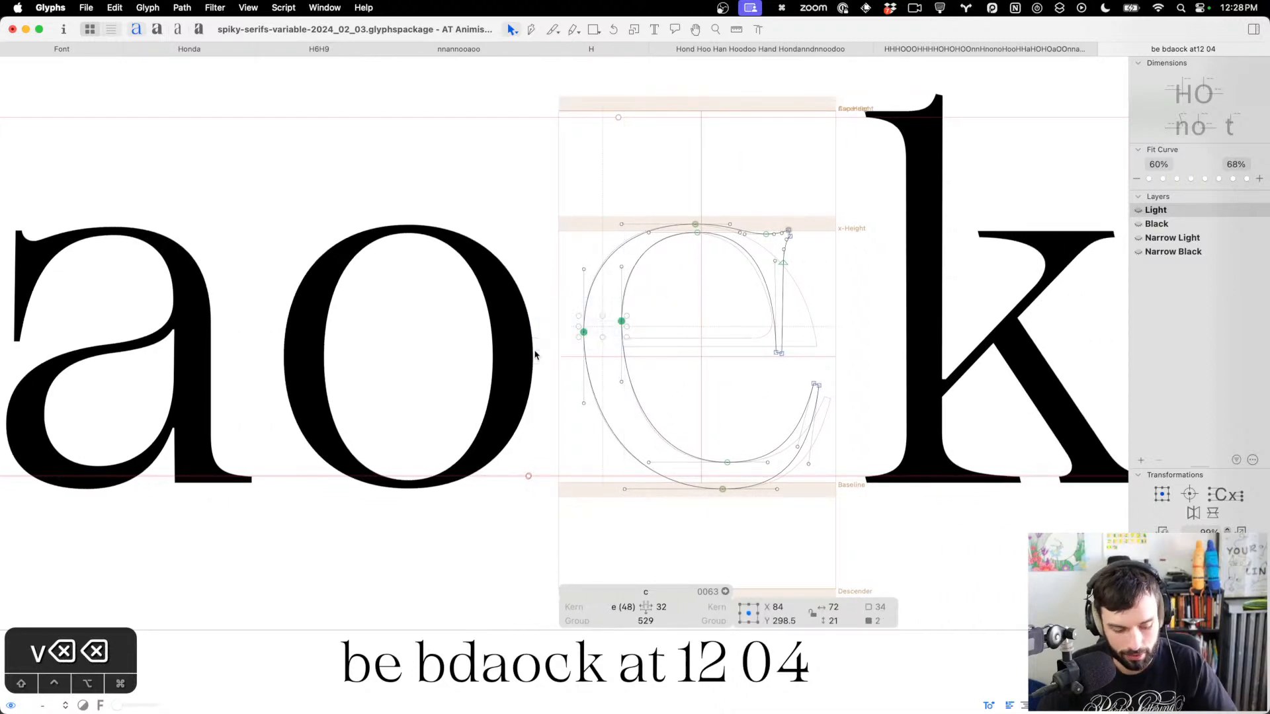
{"action": "key", "text": "super+Down"}
{"action": "key", "text": "alt+shift+super+Down"}
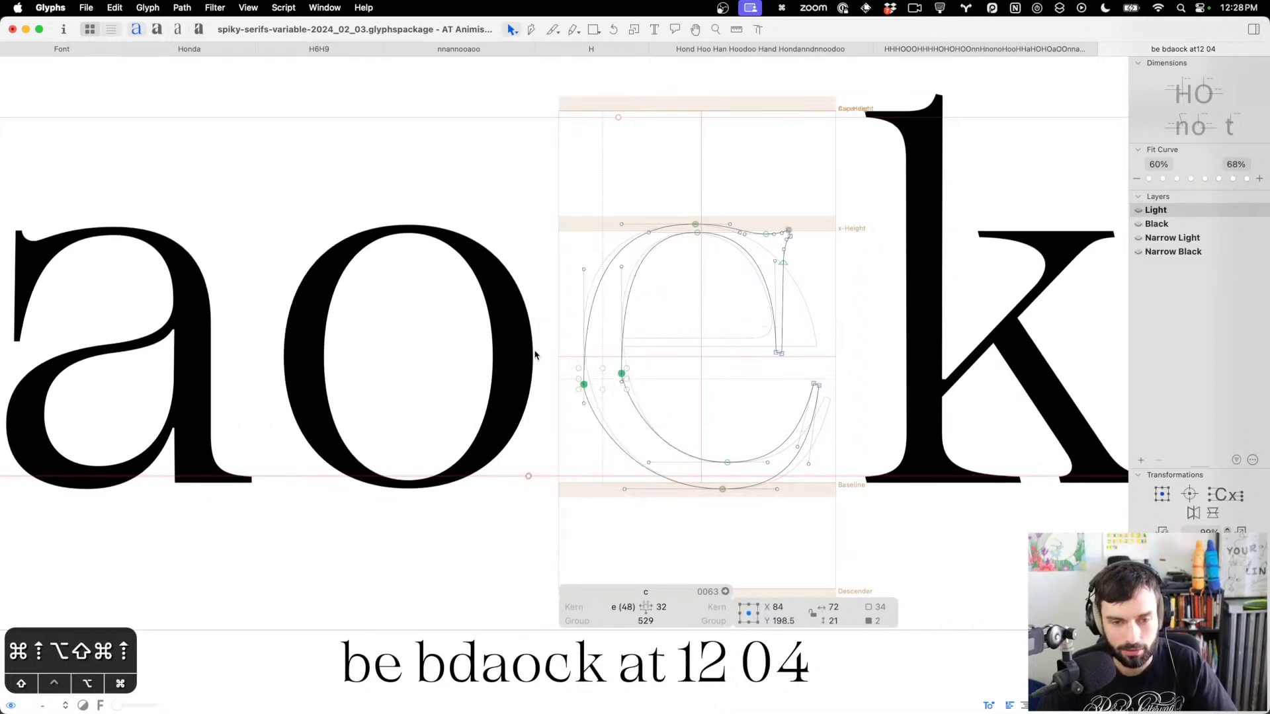
{"action": "key", "text": "shift+Up"}
{"action": "key", "text": "shift+Up"}
{"action": "key", "text": "shift+Up"}
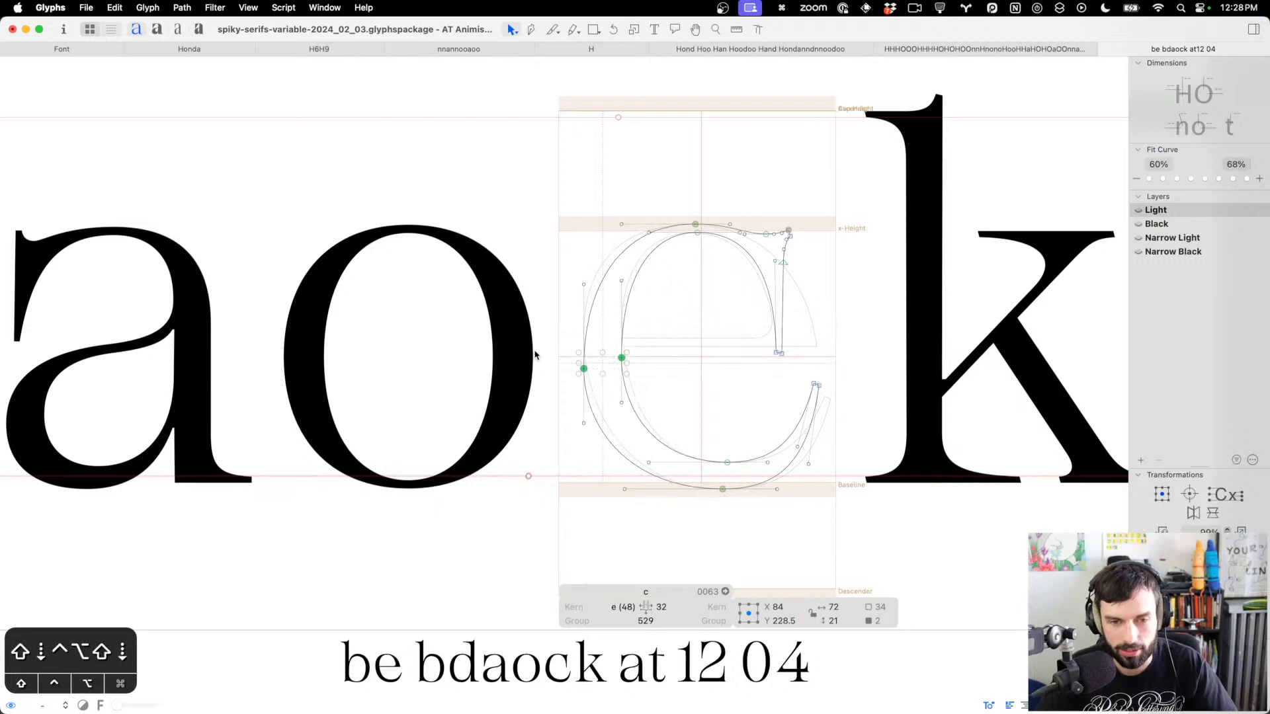
{"action": "key", "text": "shift+Up"}
Shift the c's two bottom curve nodes left to about X 287.5 with their handles adjusting proportionally
{"action": "left_click_drag", "start_coordinate": [742, 421], "coordinate": [694, 513]}
{"action": "key", "text": "ctrl+alt+shift+Left"}
{"action": "key", "text": "ctrl+alt+shift+Left"}
{"action": "key", "text": "ctrl+alt+shift+Left"}
{"action": "key", "text": "ctrl+alt+shift+Left"}
{"action": "key", "text": "ctrl+alt+shift+Right"}
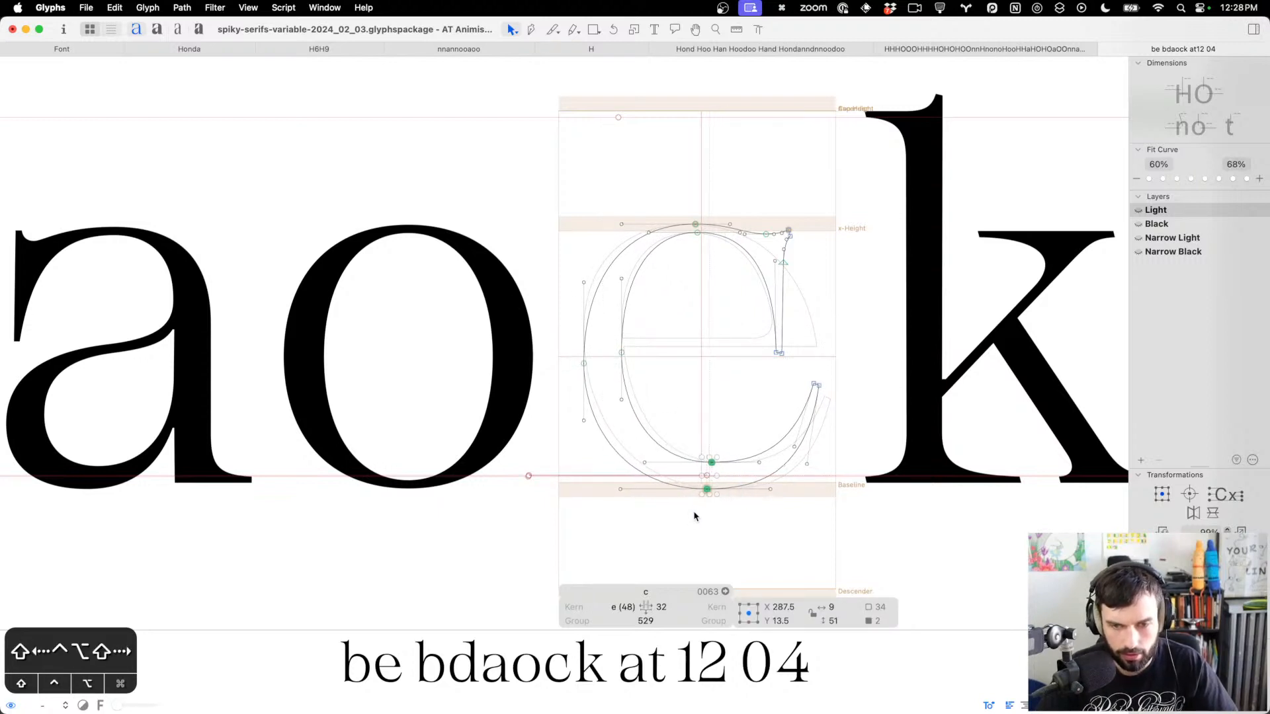
Align the two end nodes of the c's upper serif spike horizontally
{"action": "left_click", "coordinate": [751, 384]}
{"action": "left_click_drag", "start_coordinate": [798, 364], "coordinate": [737, 331]}
{"action": "key", "text": "ctrl+alt+super"}
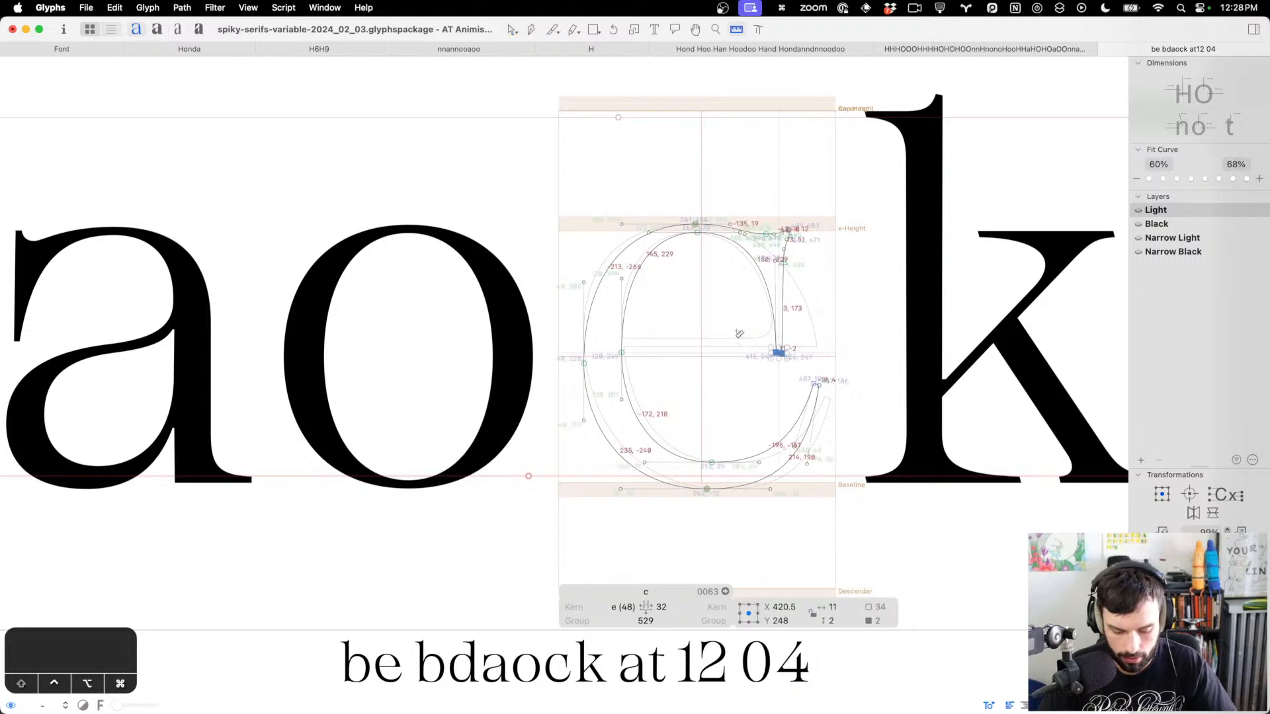
{"action": "key", "text": "super+shift+a"}
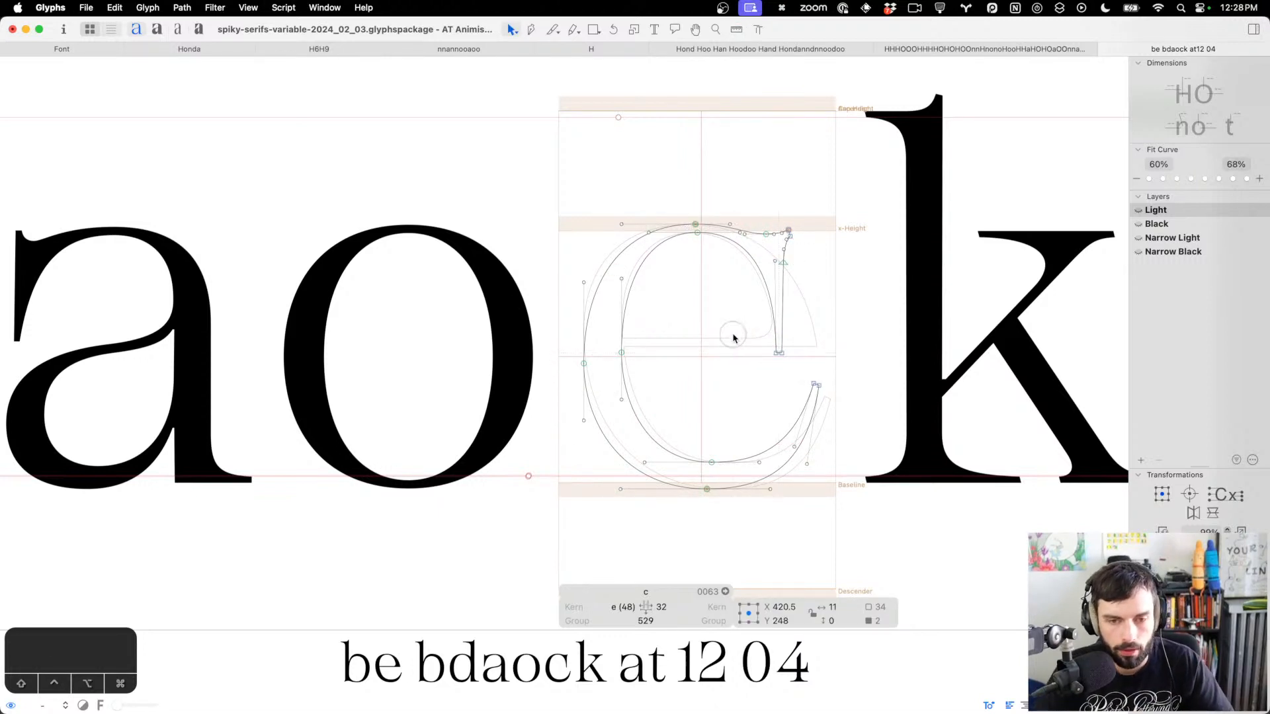
Nudge the c's two left extreme nodes left and up to about X 77, Y 245.5
{"action": "key", "text": "t"}
{"action": "double_click", "coordinate": [732, 324]}
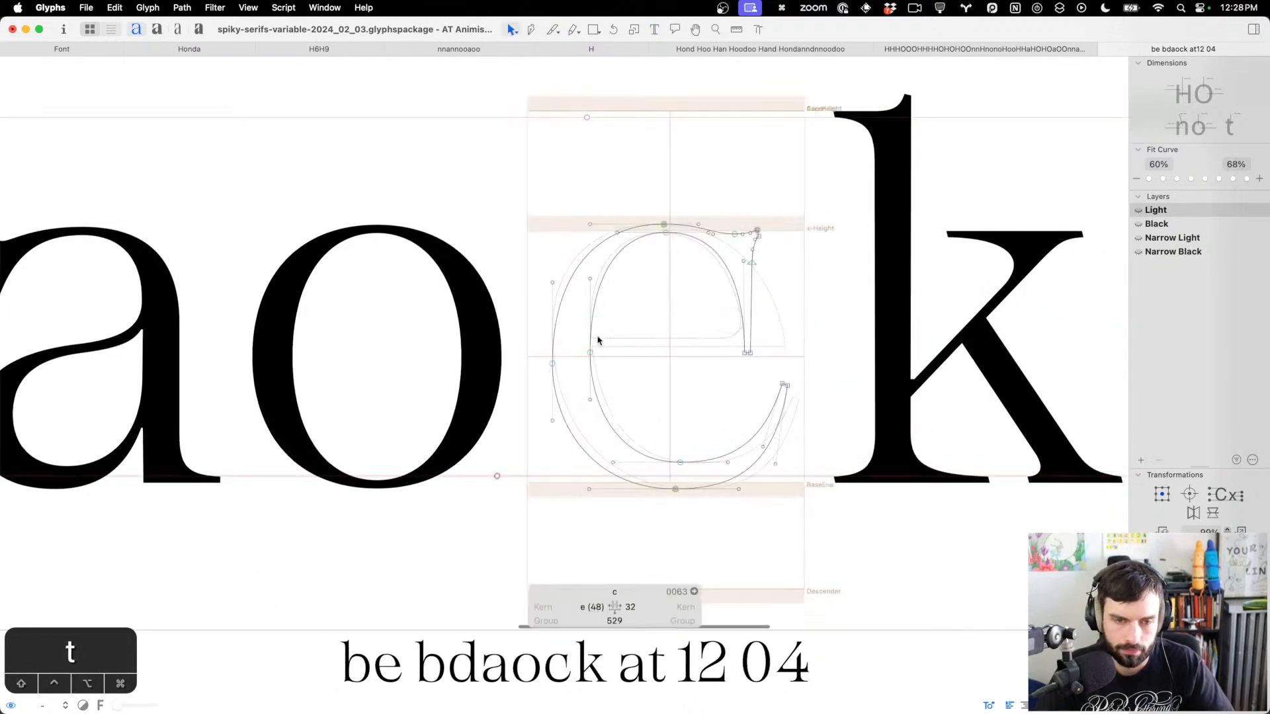
{"action": "left_click_drag", "start_coordinate": [608, 379], "coordinate": [519, 345]}
{"action": "key", "text": "ctrl+alt+Left"}
{"action": "key", "text": "ctrl+alt+Up"}
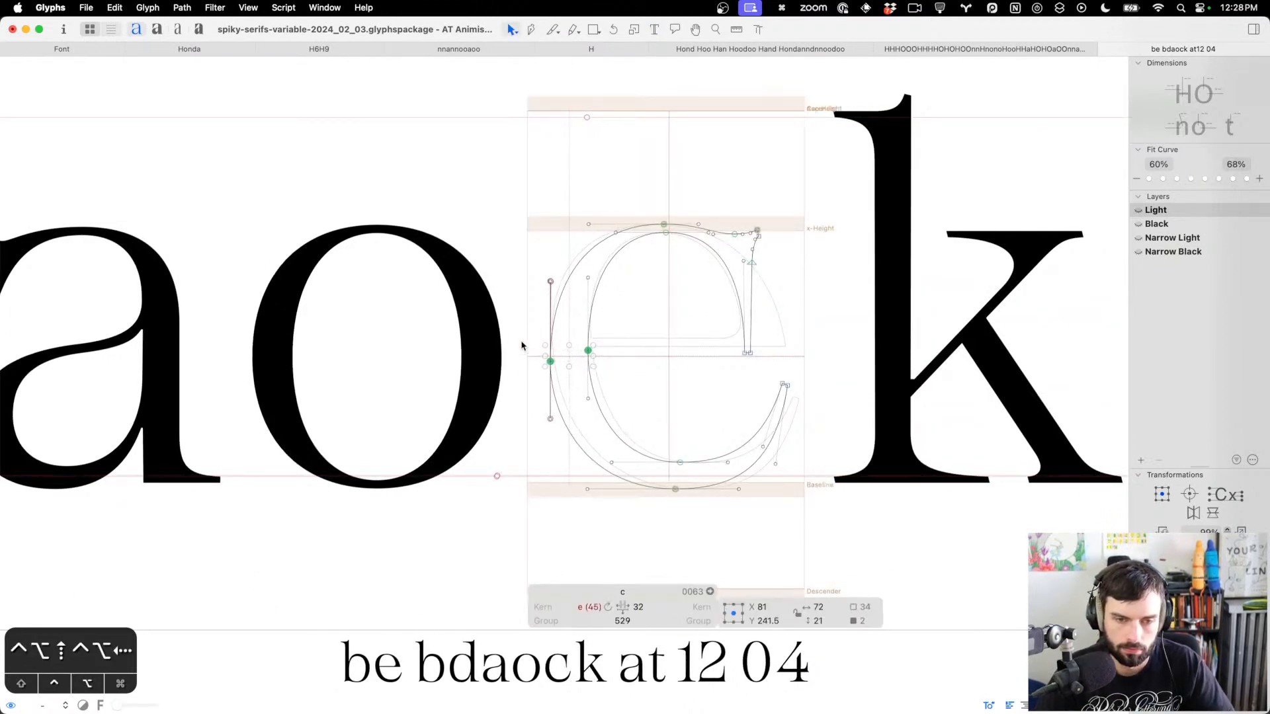
Delete the e outline from the c's background layer and return to the foreground
{"action": "key", "text": "super+b"}
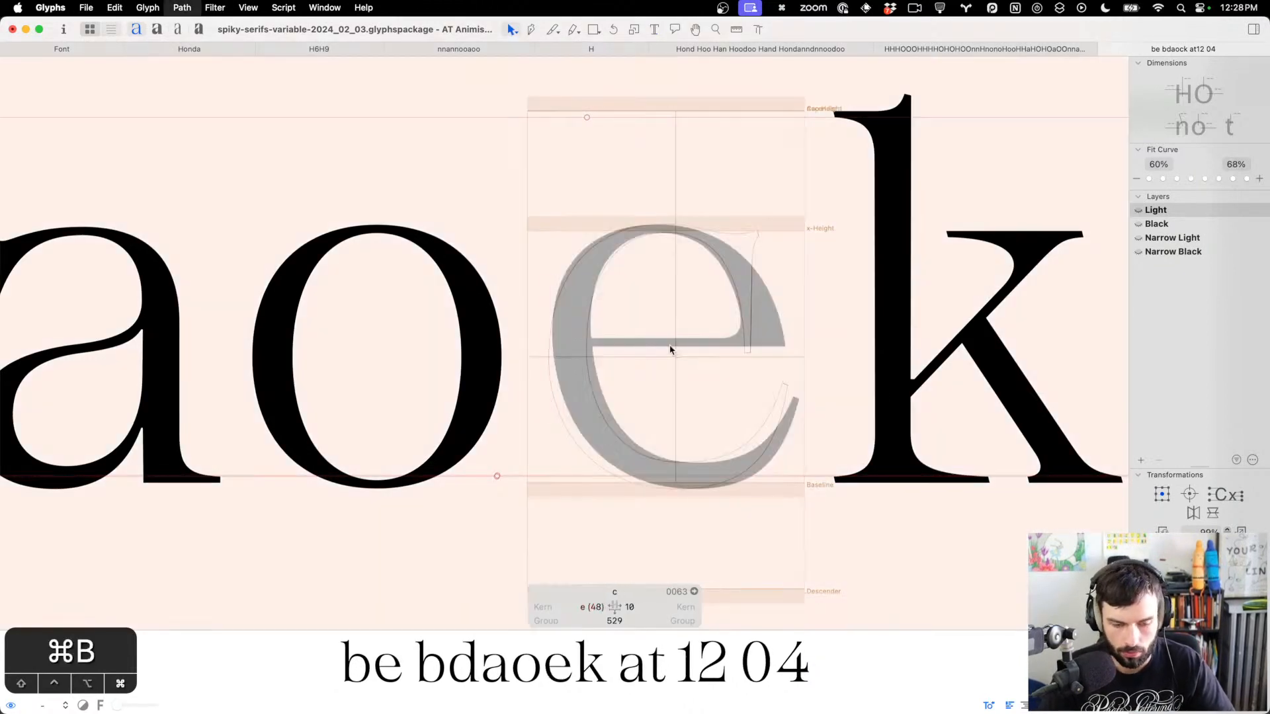
{"action": "left_click", "coordinate": [756, 311]}
{"action": "key", "text": "BackSpace"}
{"action": "key", "text": "super+b"}
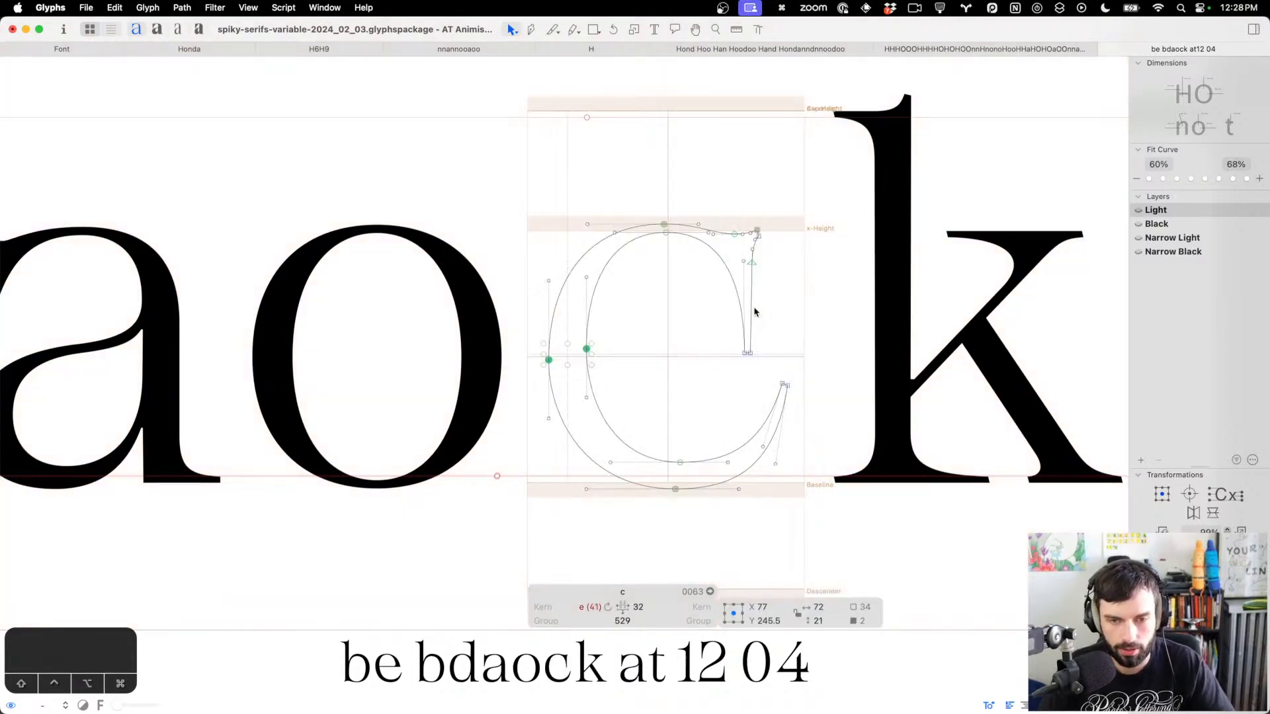
Nudge the inner tip node of the c's lower terminal down to Y 188
{"action": "key", "text": "t"}
{"action": "double_click", "coordinate": [754, 390]}
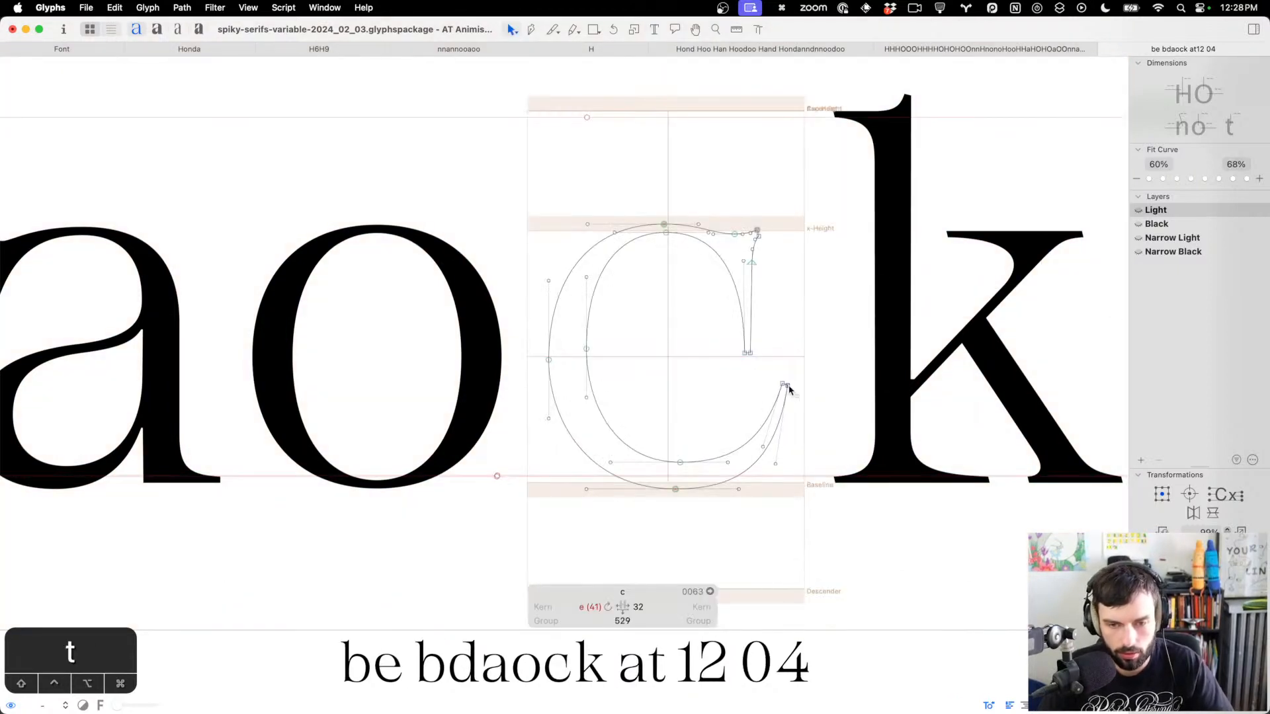
{"action": "left_click", "coordinate": [783, 385]}
{"action": "key", "text": "ctrl+alt+Down"}
{"action": "key", "text": "ctrl+alt+Down"}
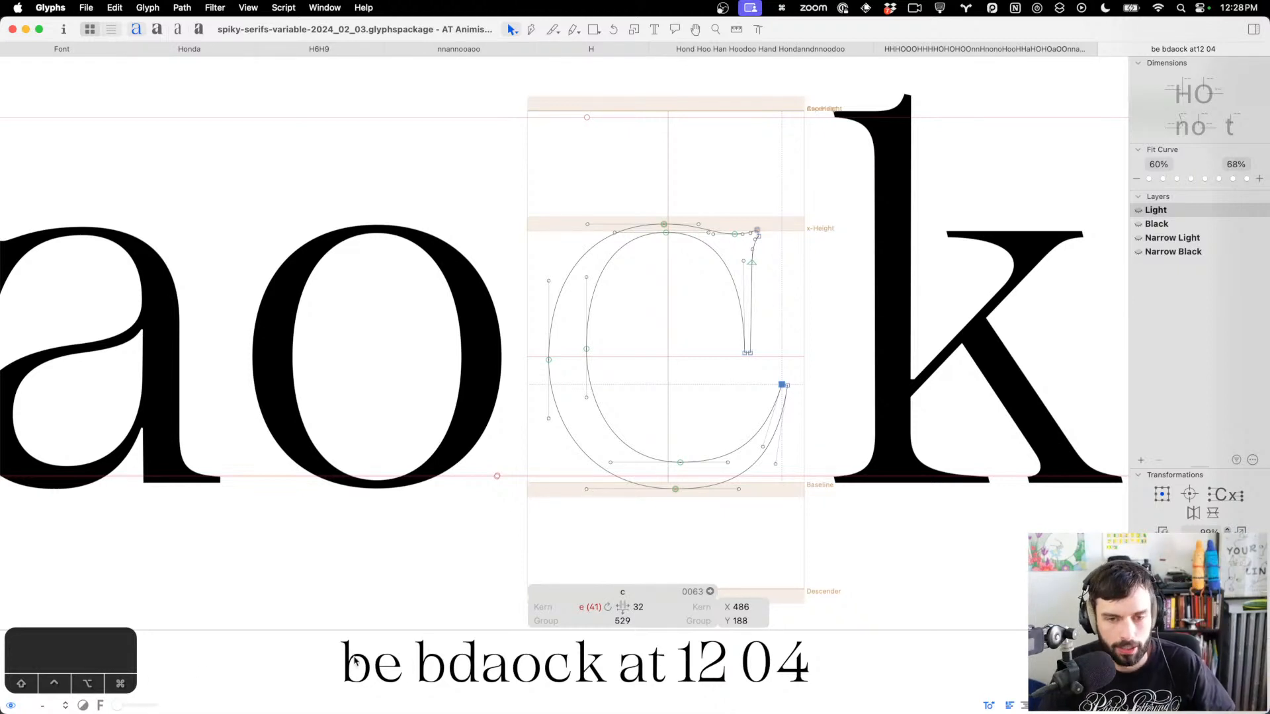
{"action": "left_click", "coordinate": [678, 310]}
Push out the c's lower-left inner and outer curves slightly and save the font
{"action": "scroll", "coordinate": [679, 312], "scroll_direction": "right", "scroll_amount": 2}
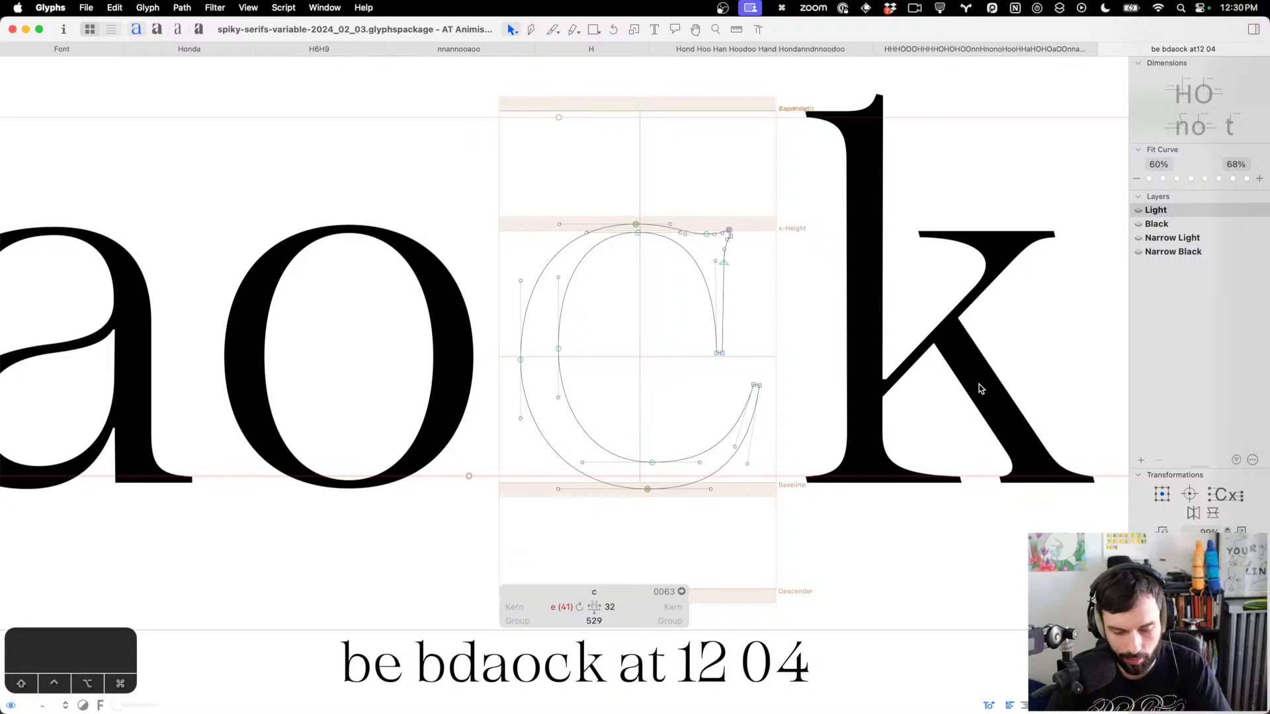
{"action": "mouse_move", "coordinate": [385, 692]}
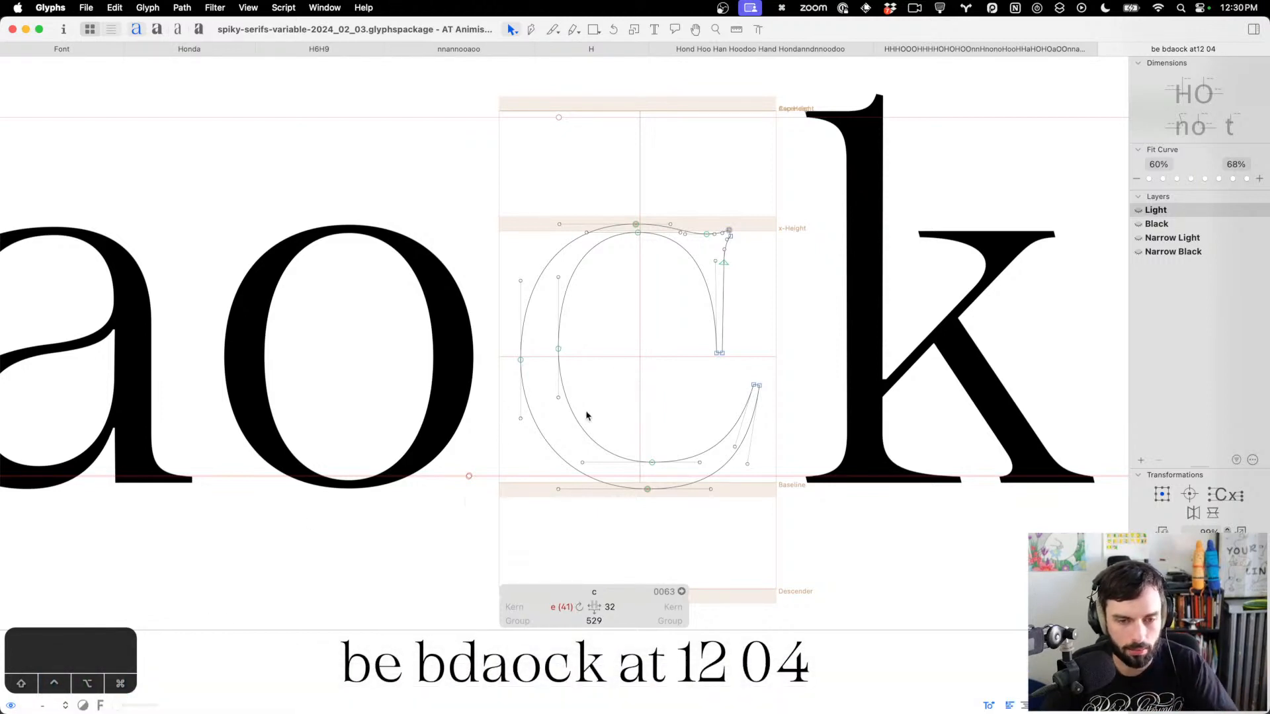
{"action": "left_click", "coordinate": [578, 426], "text": "alt"}
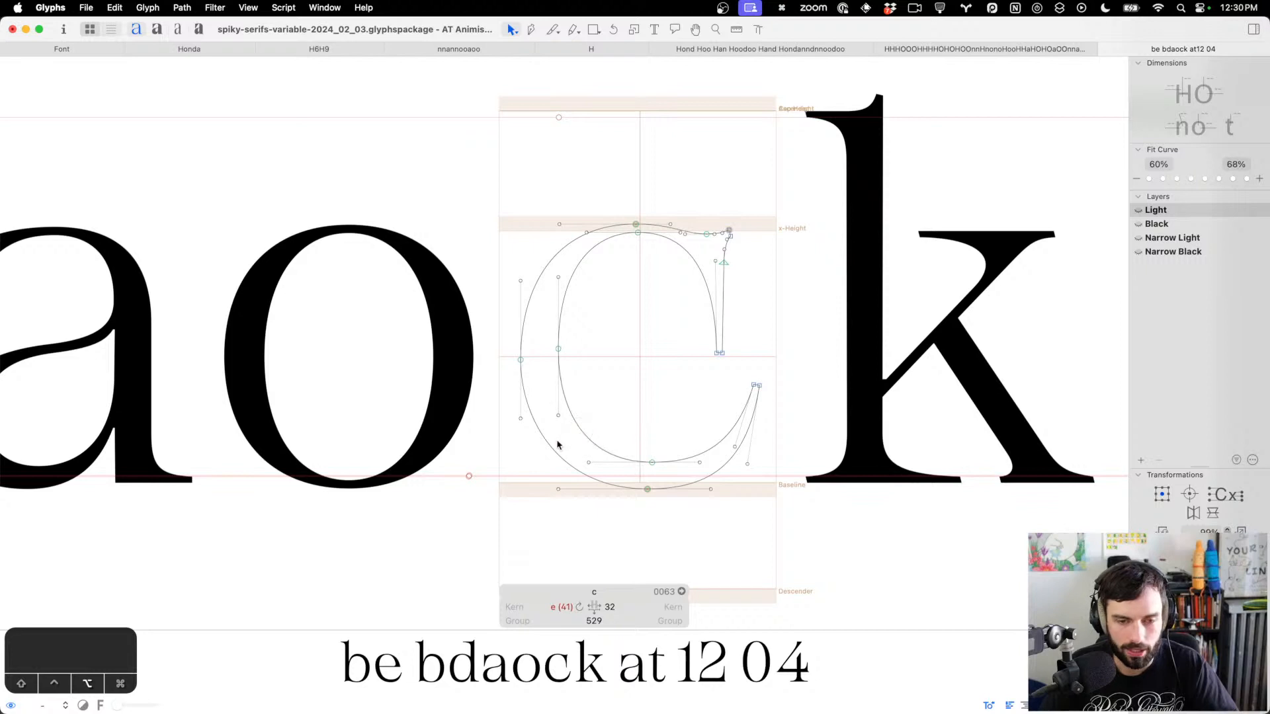
{"action": "left_click_drag", "start_coordinate": [549, 452], "coordinate": [552, 454]}
{"action": "key", "text": "super+s"}
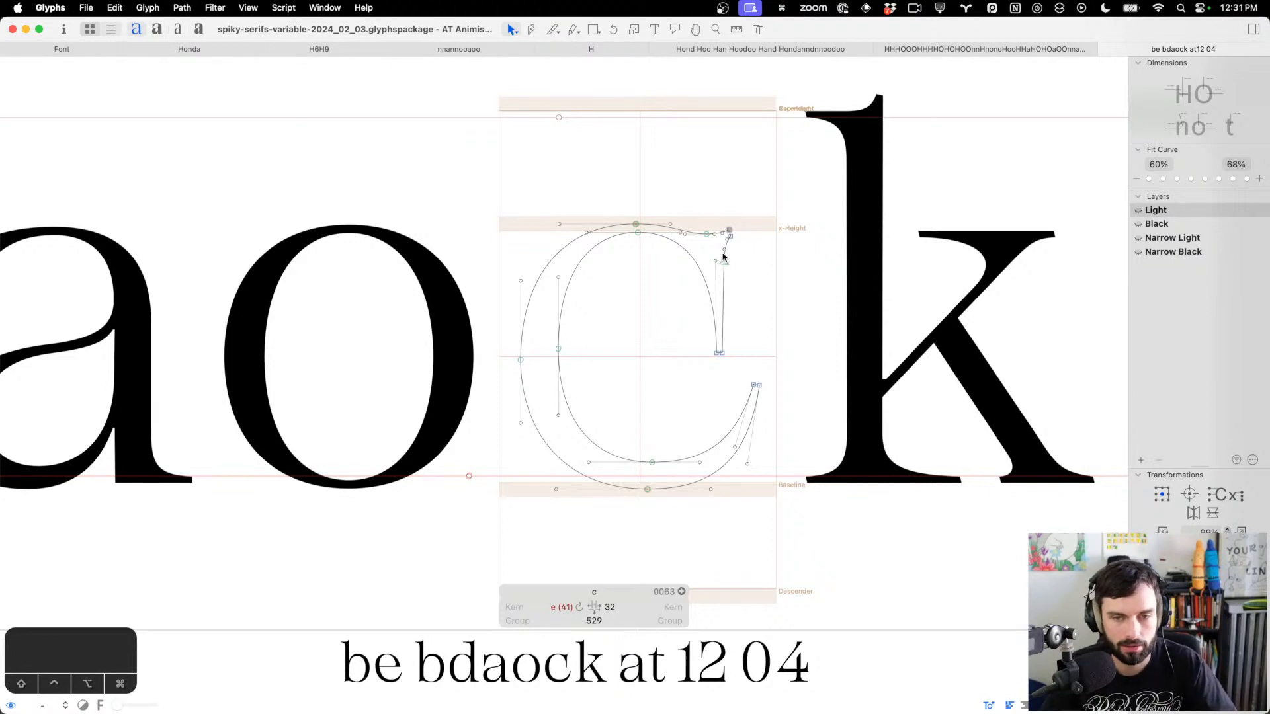
Align the two tip nodes of the c's upper serif vertically and nudge them right to X 443
{"action": "scroll", "coordinate": [724, 241], "scroll_direction": "up", "scroll_amount": 5}
{"action": "left_click_drag", "start_coordinate": [747, 256], "coordinate": [702, 209]}
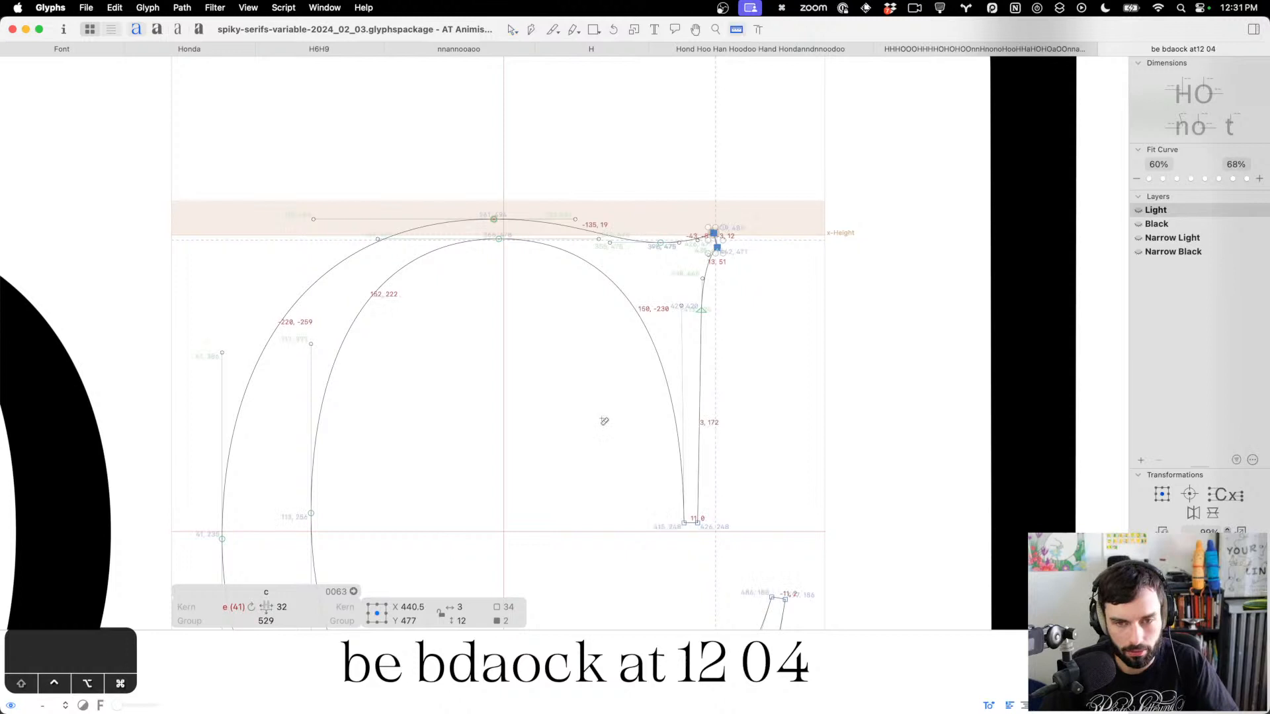
{"action": "key", "text": "super+shift+a"}
{"action": "key", "text": "ctrl+alt+Right"}
{"action": "key", "text": "ctrl+alt+Right"}
{"action": "key", "text": "ctrl+alt+Right"}
{"action": "key", "text": "ctrl+alt+Right"}
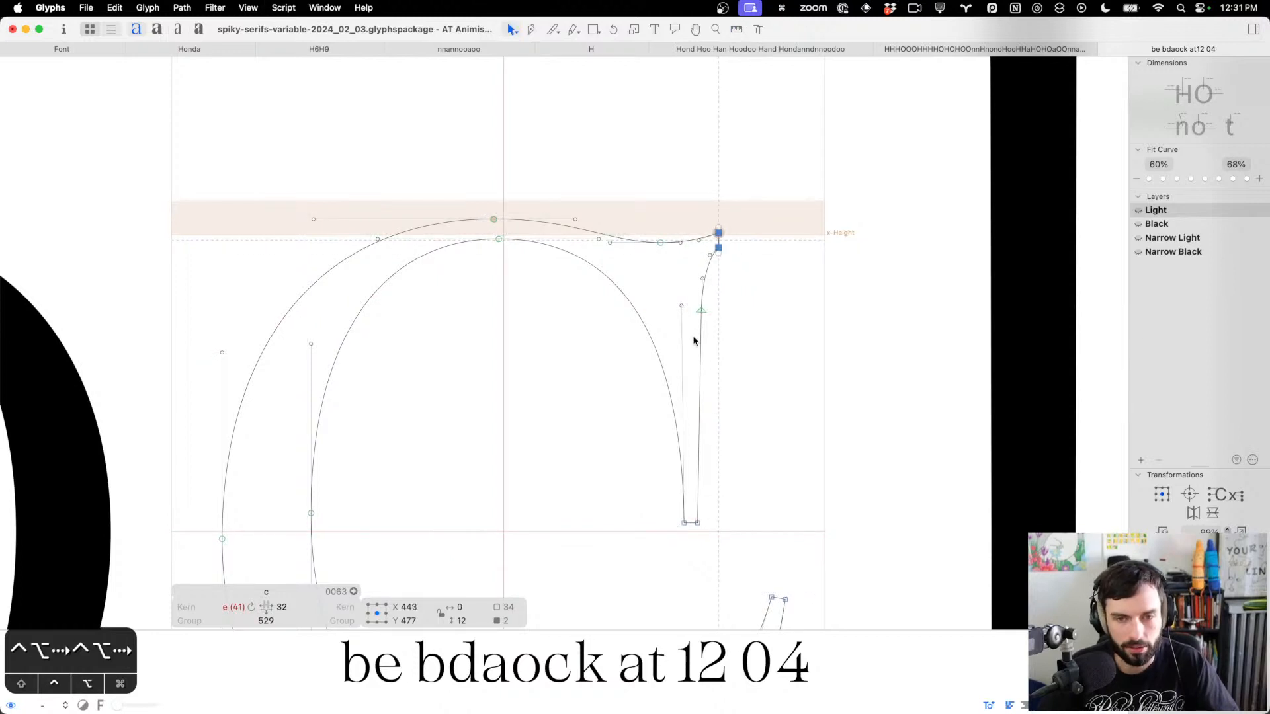
Adjust the outer curve of the c's lower terminal slightly upward and save the font
{"action": "key", "text": "t"}
{"action": "scroll", "coordinate": [692, 344], "scroll_direction": "down", "scroll_amount": 5}
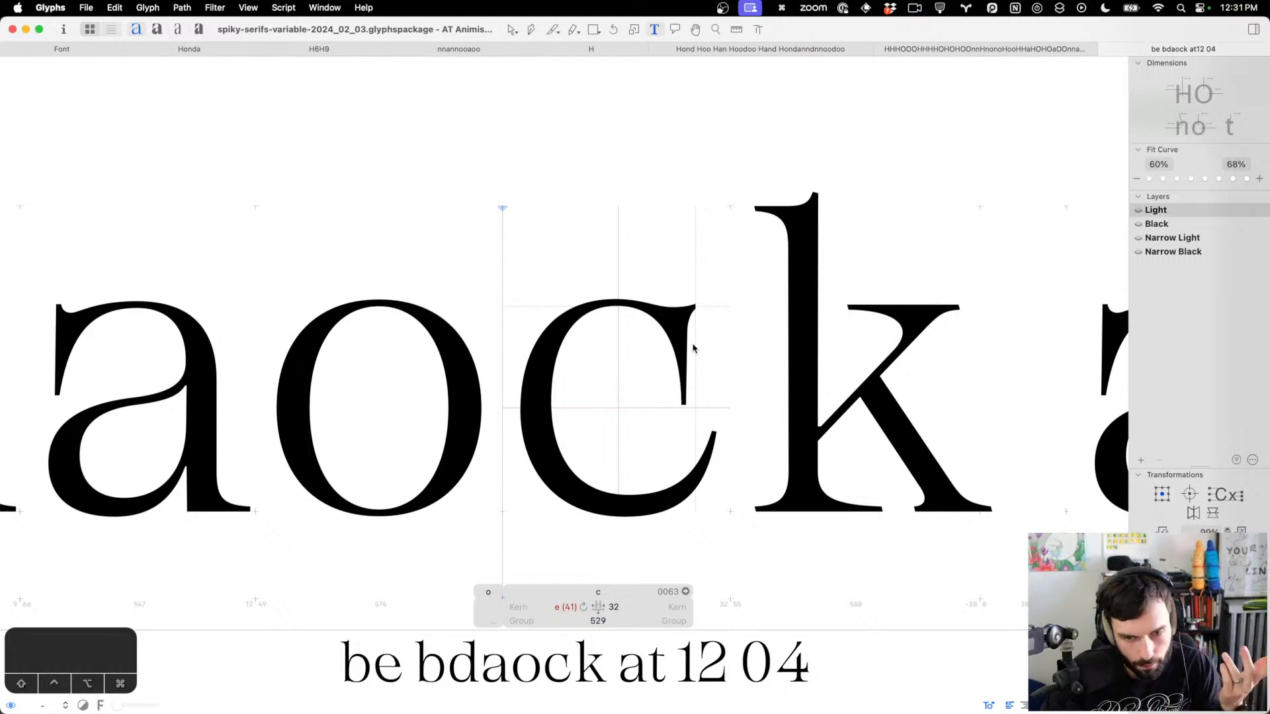
{"action": "key", "text": "Escape"}
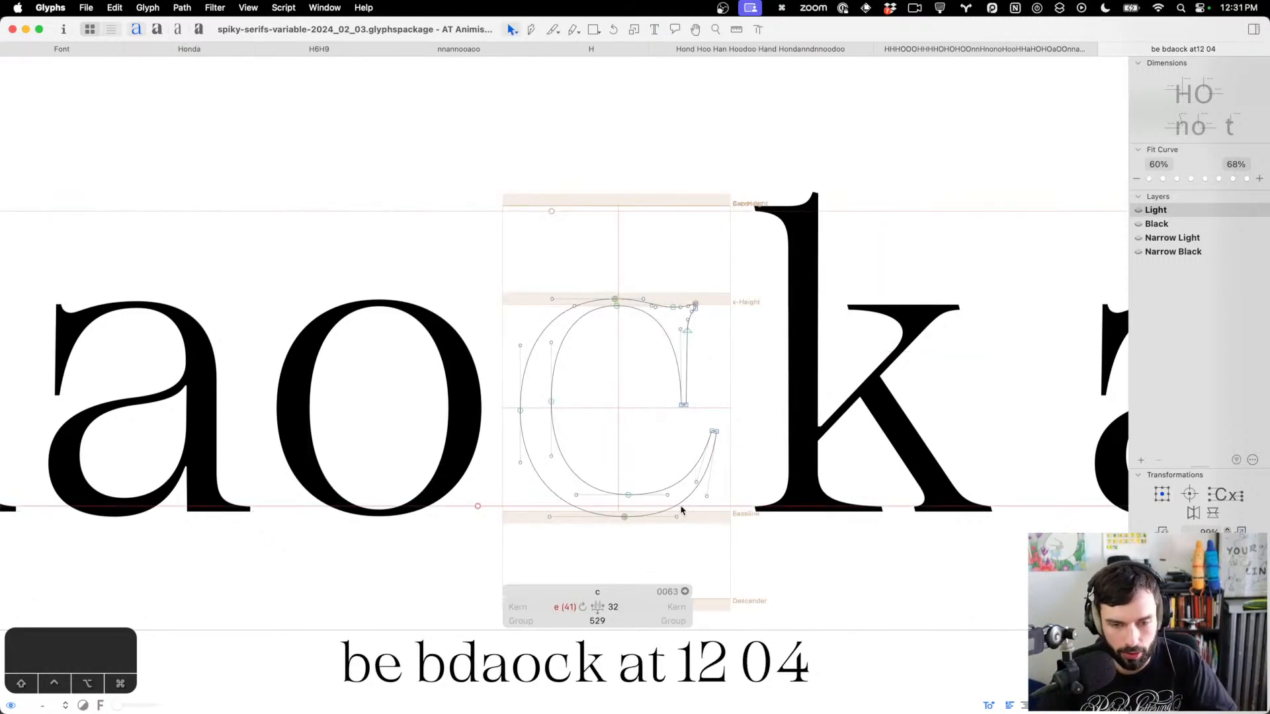
{"action": "left_click_drag", "start_coordinate": [687, 499], "coordinate": [687, 494]}
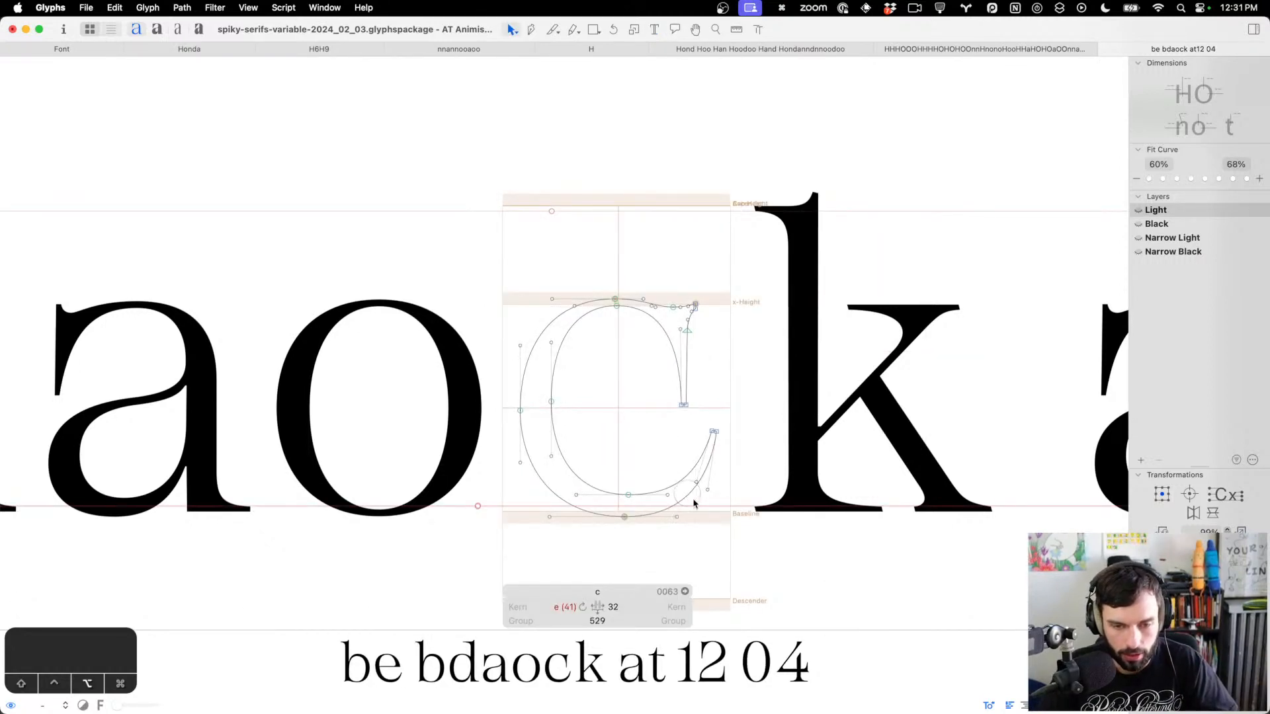
{"action": "left_click", "coordinate": [717, 510]}
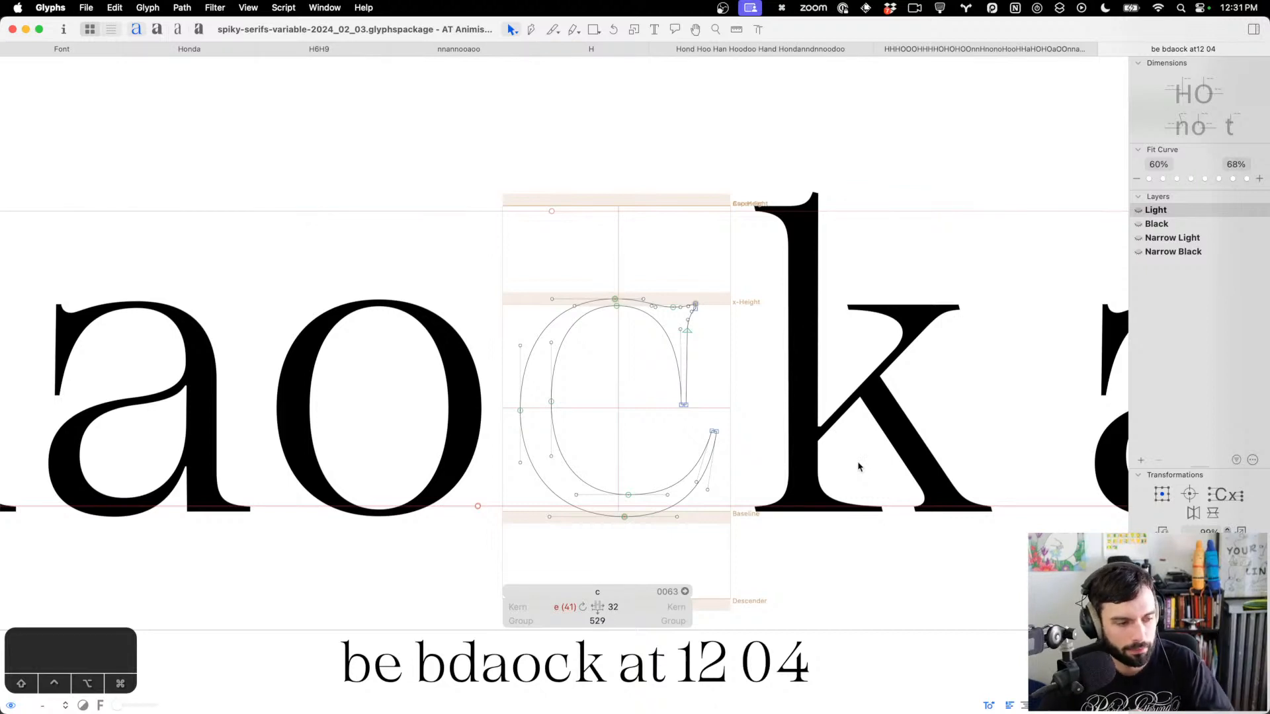
{"action": "scroll", "coordinate": [835, 453], "scroll_direction": "left", "scroll_amount": 5}
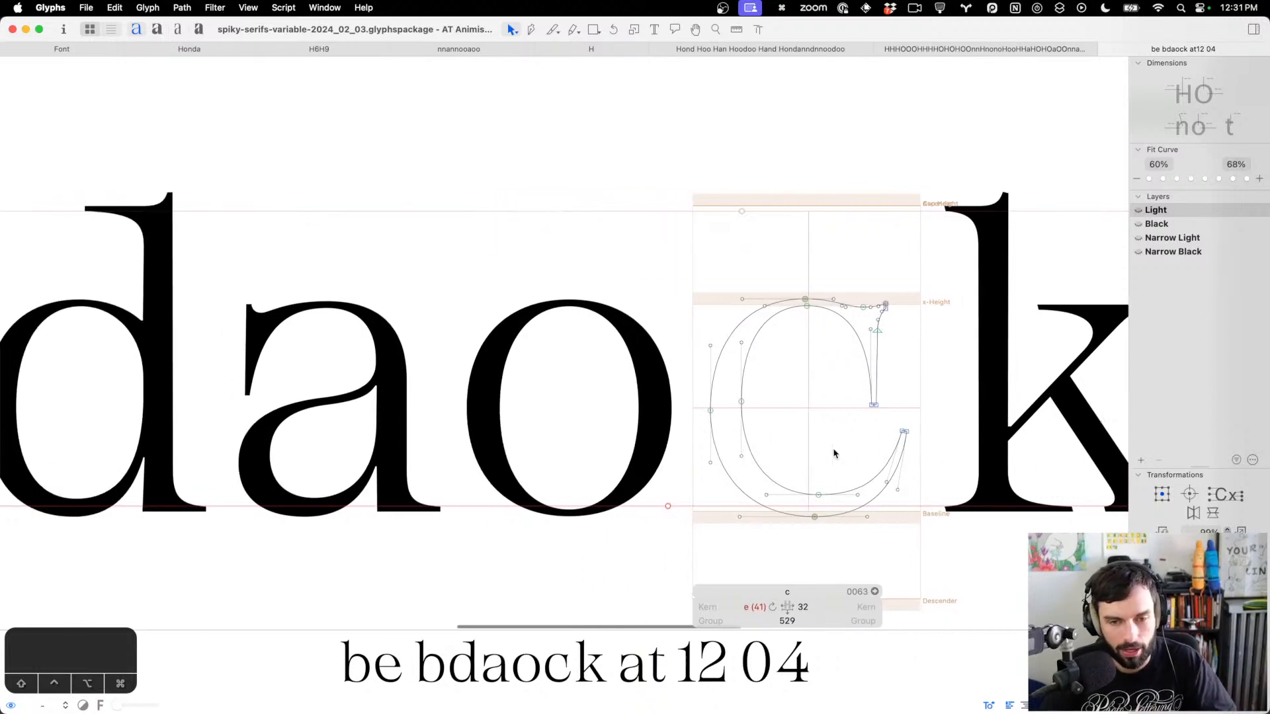
{"action": "key", "text": "super+s"}
Straighten the outer edge of the c's upper terminal so that its two end nodes align vertically
{"action": "key", "text": "t"}
{"action": "scroll", "coordinate": [820, 383], "scroll_direction": "up", "scroll_amount": 6}
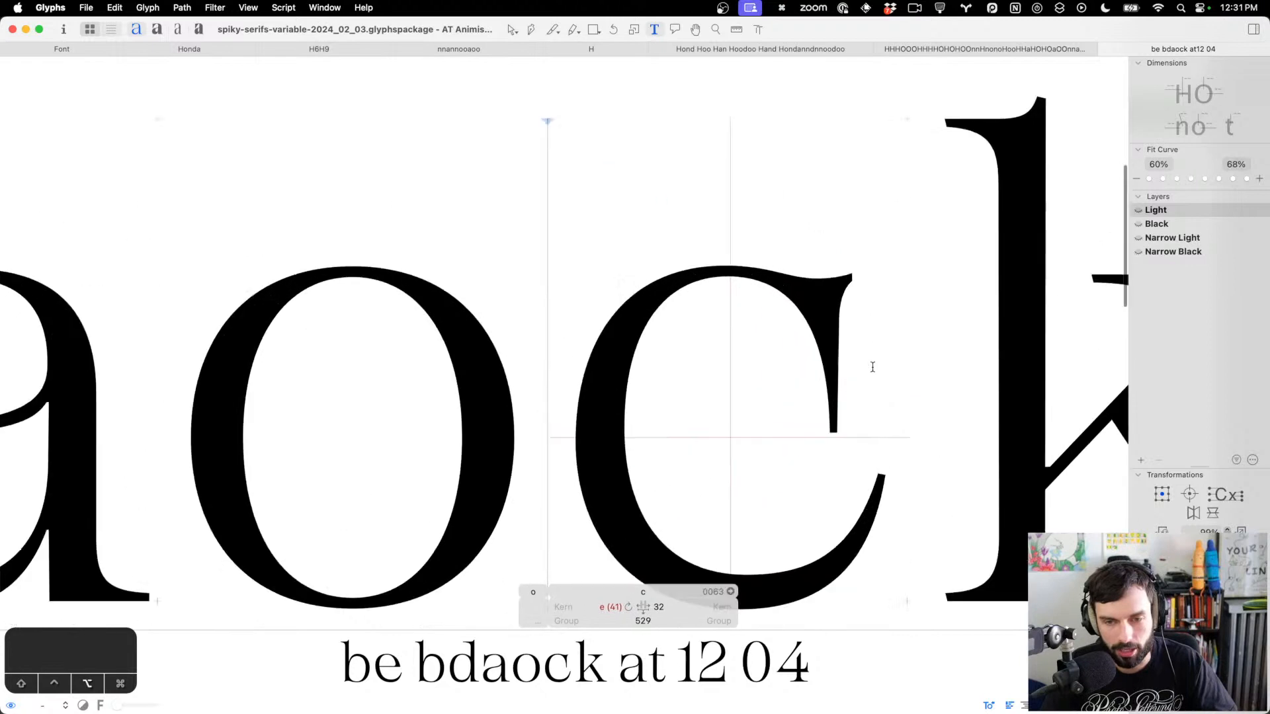
{"action": "double_click", "coordinate": [817, 370]}
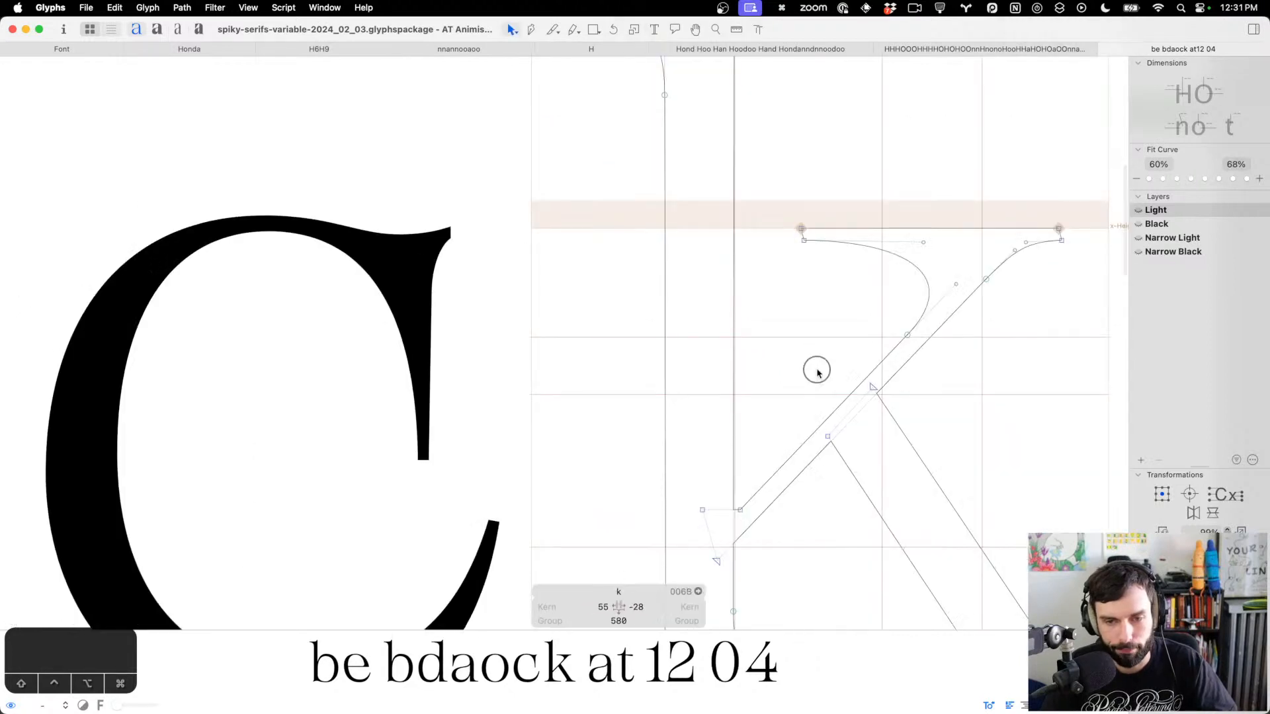
{"action": "left_click", "coordinate": [496, 394]}
{"action": "double_click", "coordinate": [433, 379]}
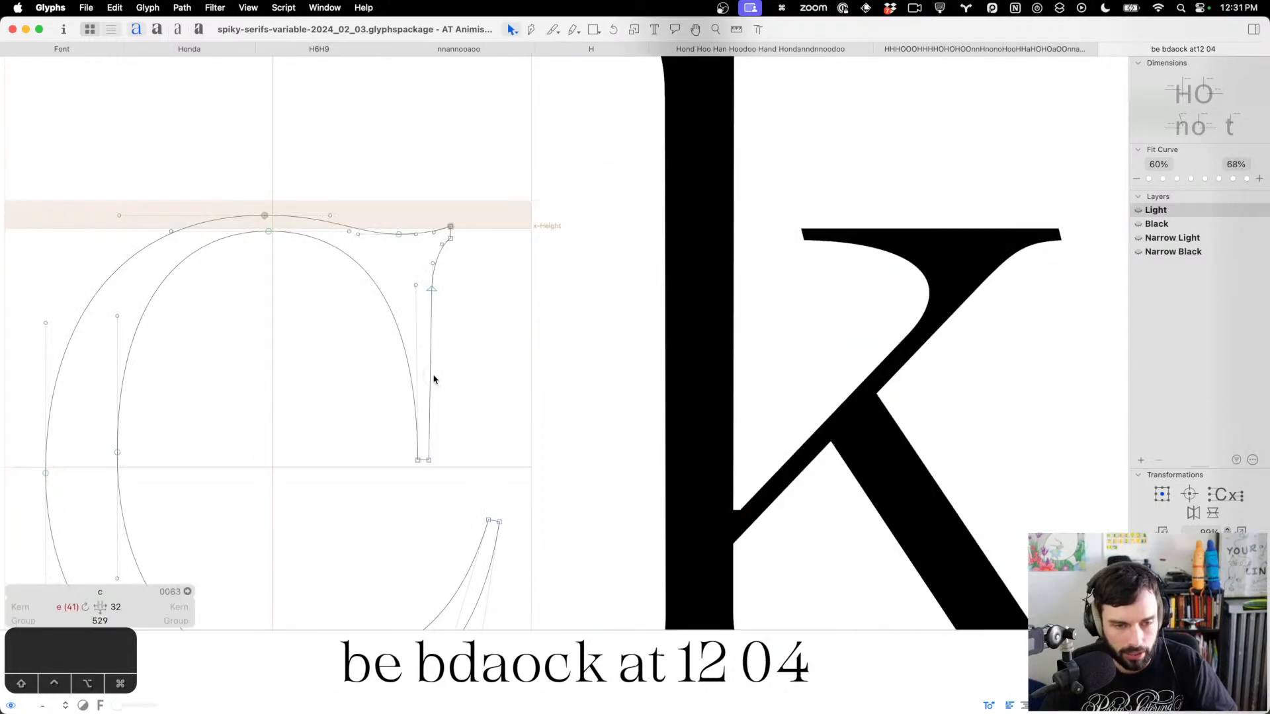
{"action": "left_click", "coordinate": [430, 380]}
{"action": "key", "text": "super+shift+a"}
{"action": "left_click", "coordinate": [482, 367]}
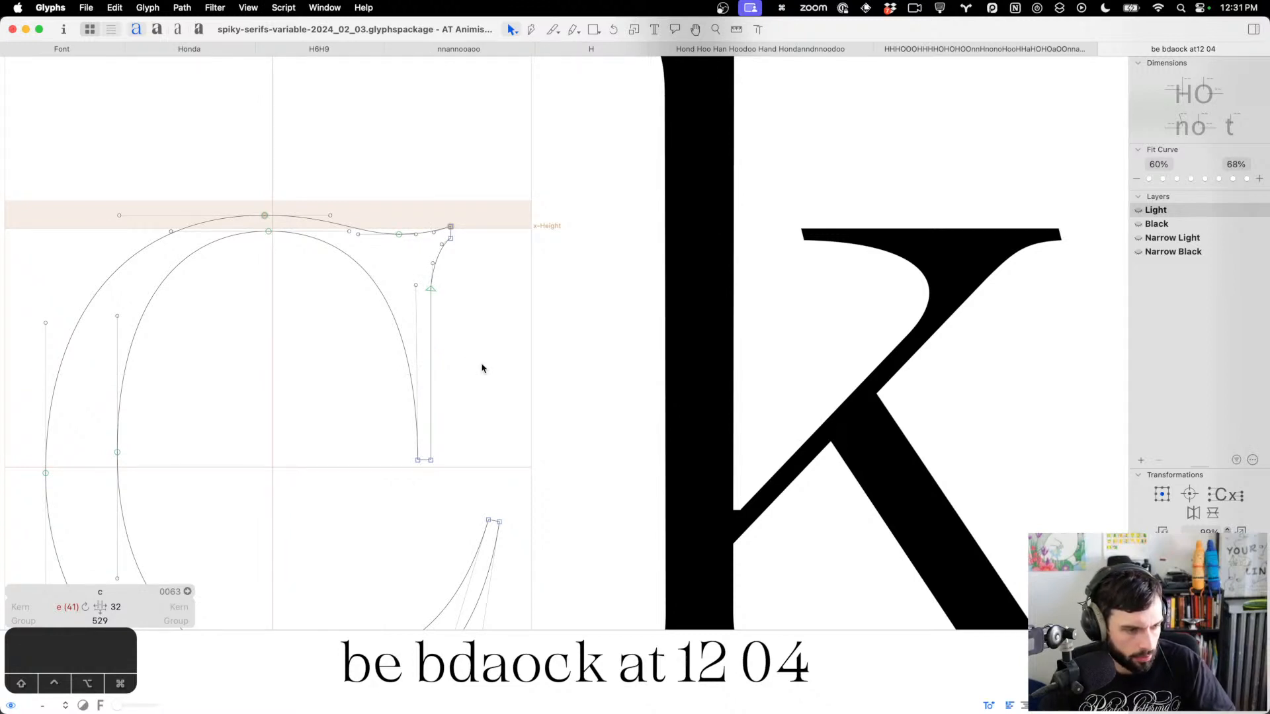
Nudge the inner and outer top curve nodes of the b's bowl right to X 310.5
{"action": "scroll", "coordinate": [482, 367], "scroll_direction": "left", "scroll_amount": 5}
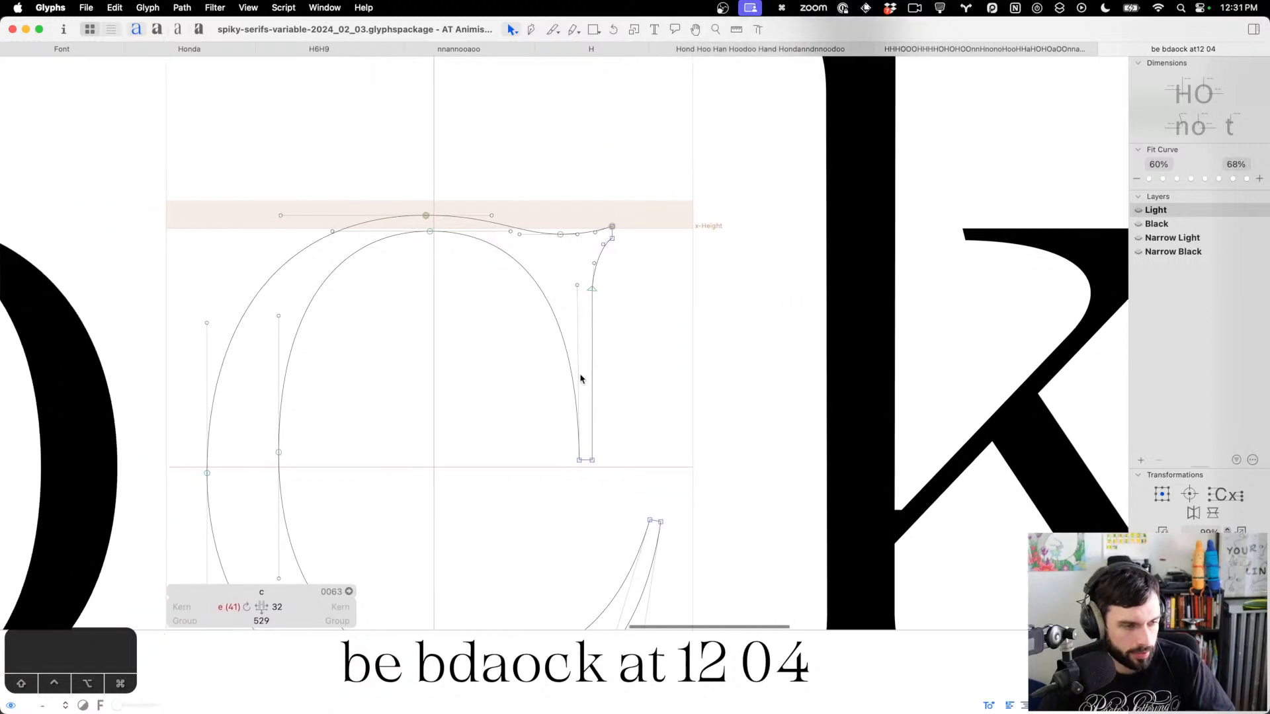
{"action": "scroll", "coordinate": [713, 388], "scroll_direction": "down", "scroll_amount": 5}
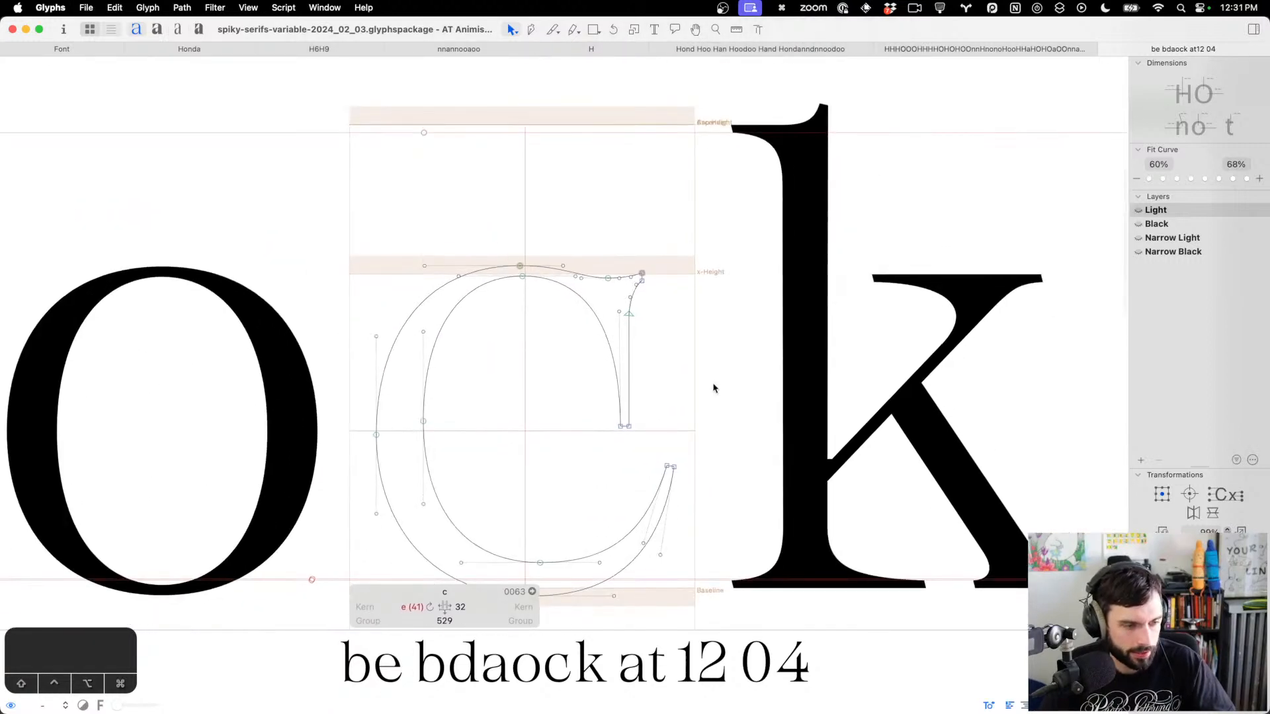
{"action": "scroll", "coordinate": [713, 388], "scroll_direction": "left", "scroll_amount": 3}
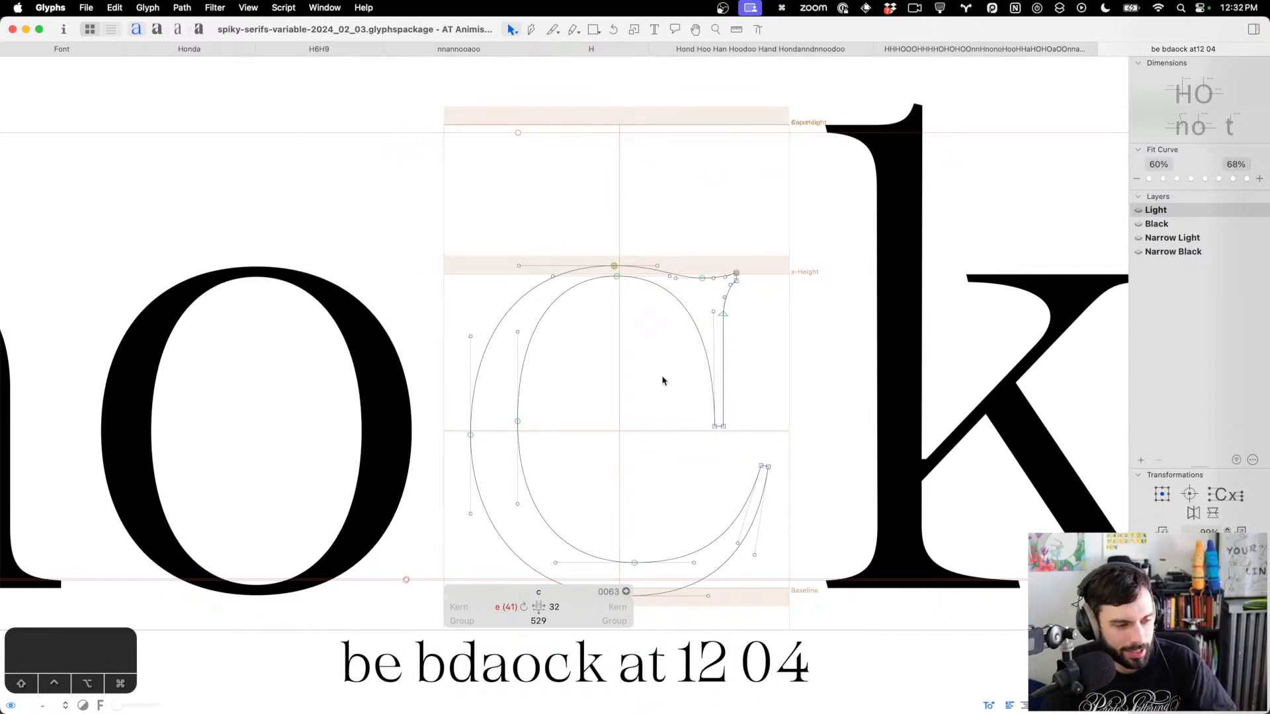
{"action": "scroll", "coordinate": [679, 381], "scroll_direction": "down", "scroll_amount": 3}
{"action": "scroll", "coordinate": [672, 376], "scroll_direction": "left", "scroll_amount": 3}
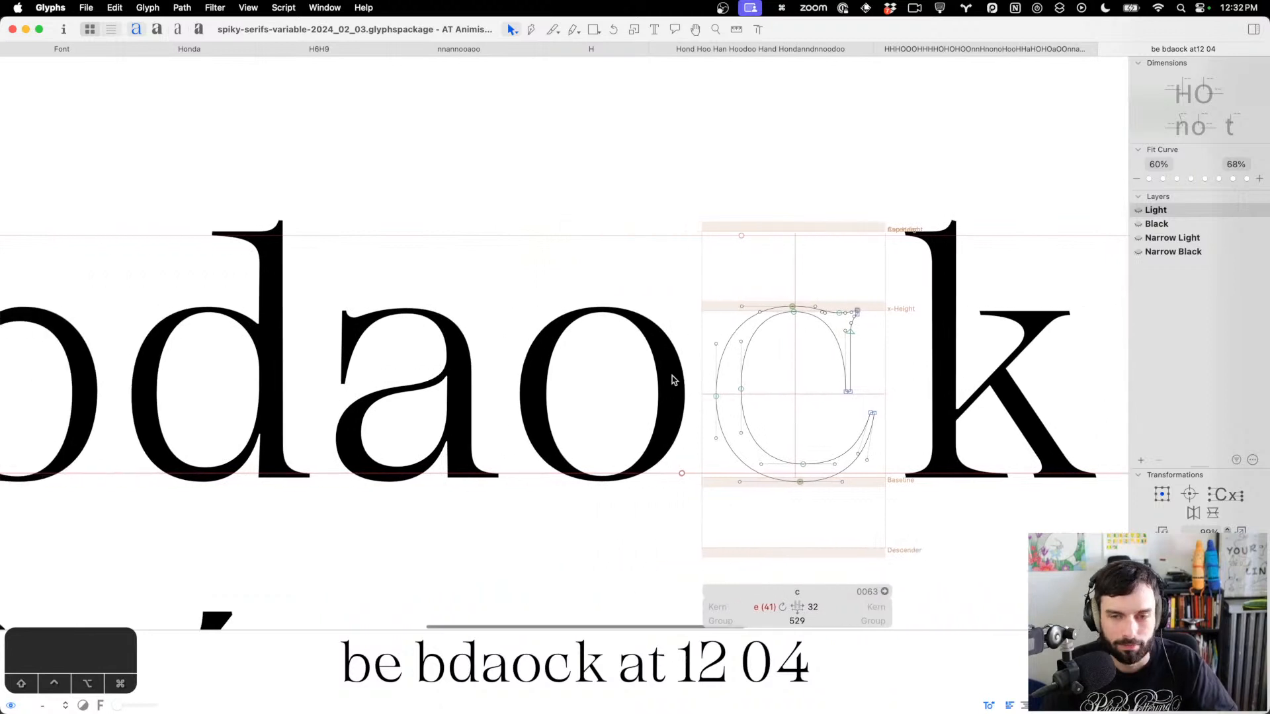
{"action": "scroll", "coordinate": [655, 382], "scroll_direction": "left", "scroll_amount": 4}
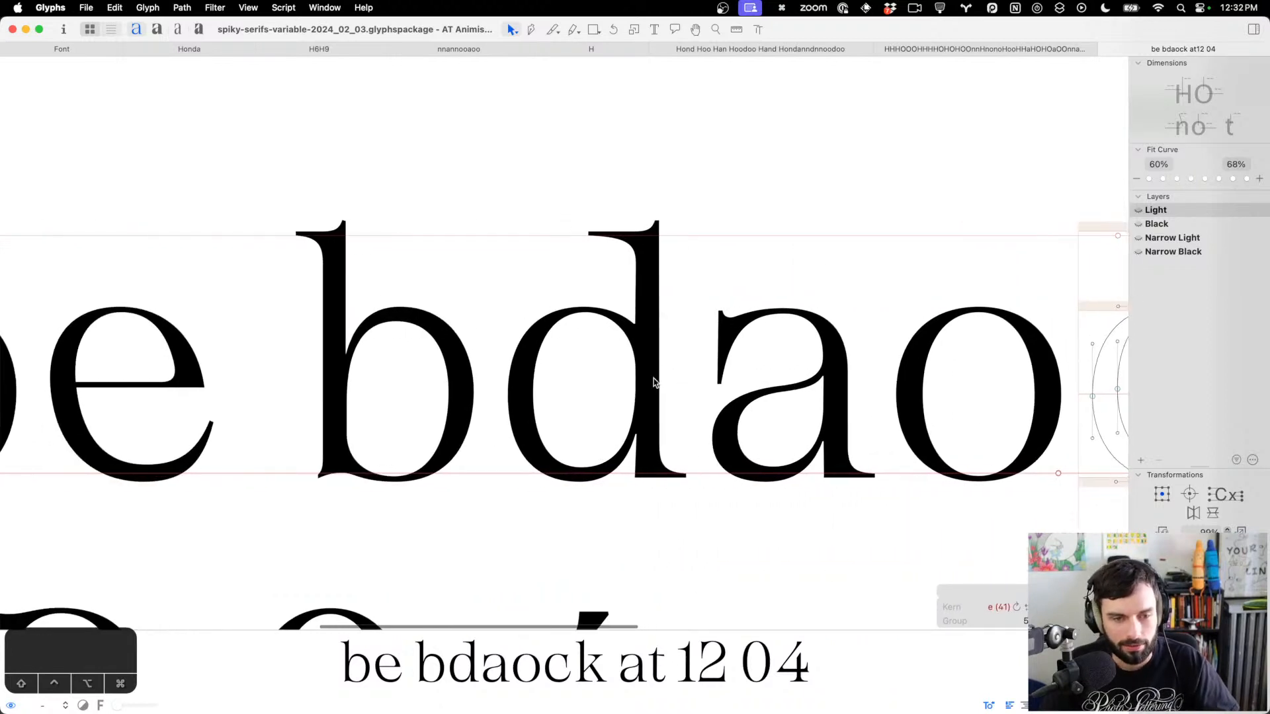
{"action": "scroll", "coordinate": [471, 369], "scroll_direction": "down", "scroll_amount": 2}
{"action": "scroll", "coordinate": [472, 369], "scroll_direction": "up", "scroll_amount": 3}
{"action": "double_click", "coordinate": [504, 320]}
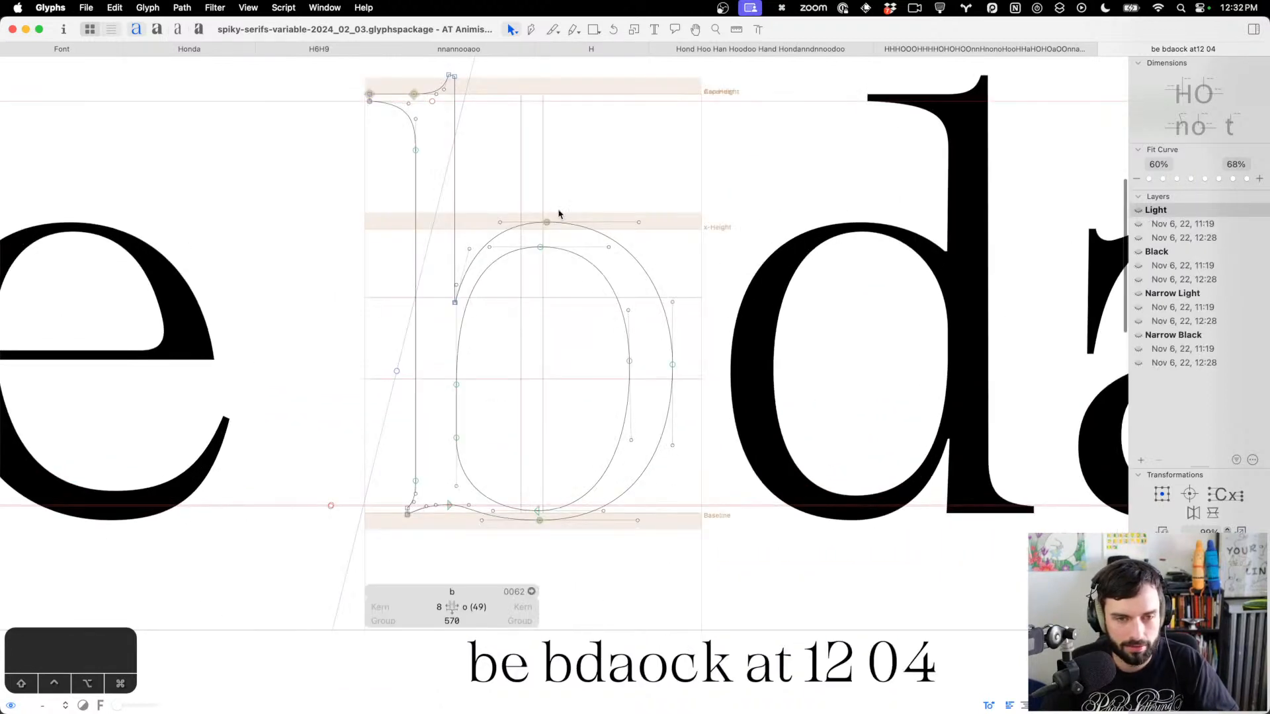
{"action": "left_click_drag", "start_coordinate": [559, 216], "coordinate": [522, 280]}
{"action": "key", "text": "ctrl+alt+Right"}
{"action": "key", "text": "ctrl+alt+Right"}
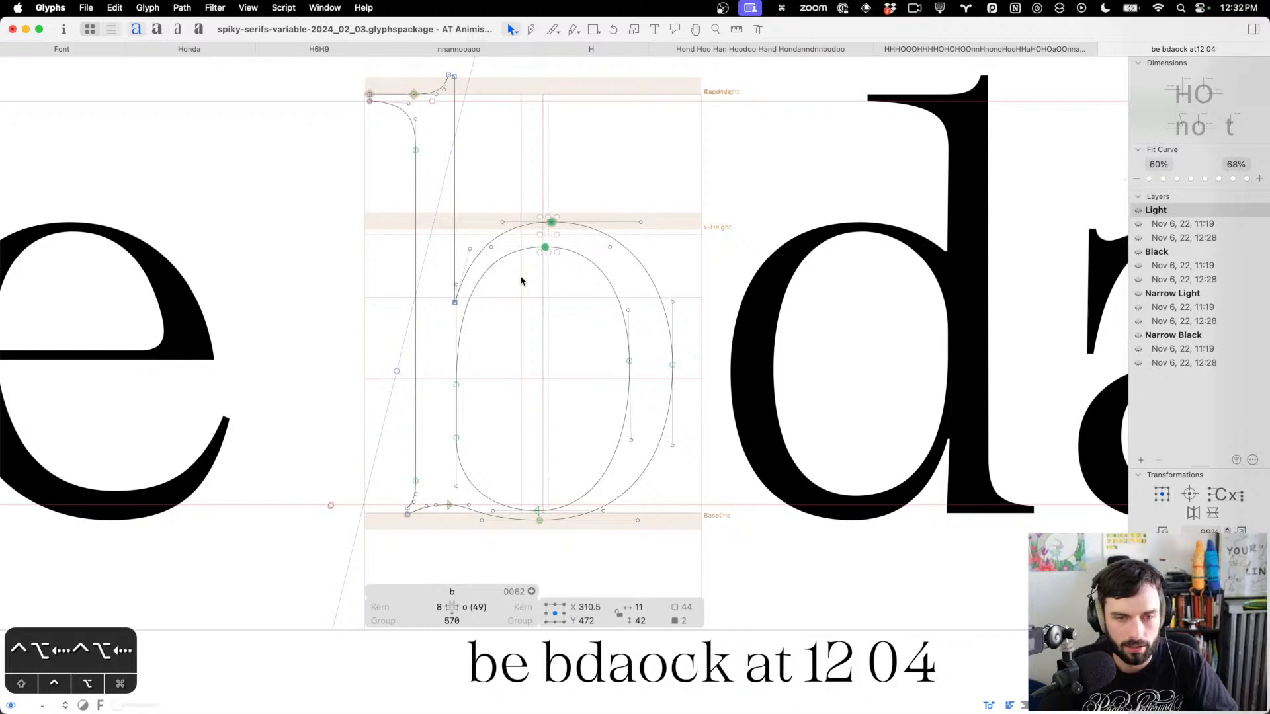
Nudge the arch node between the b's foot spur and bowl left and down to X 133, Y 12
{"action": "key", "text": "t"}
{"action": "scroll", "coordinate": [562, 284], "scroll_direction": "left", "scroll_amount": 5}
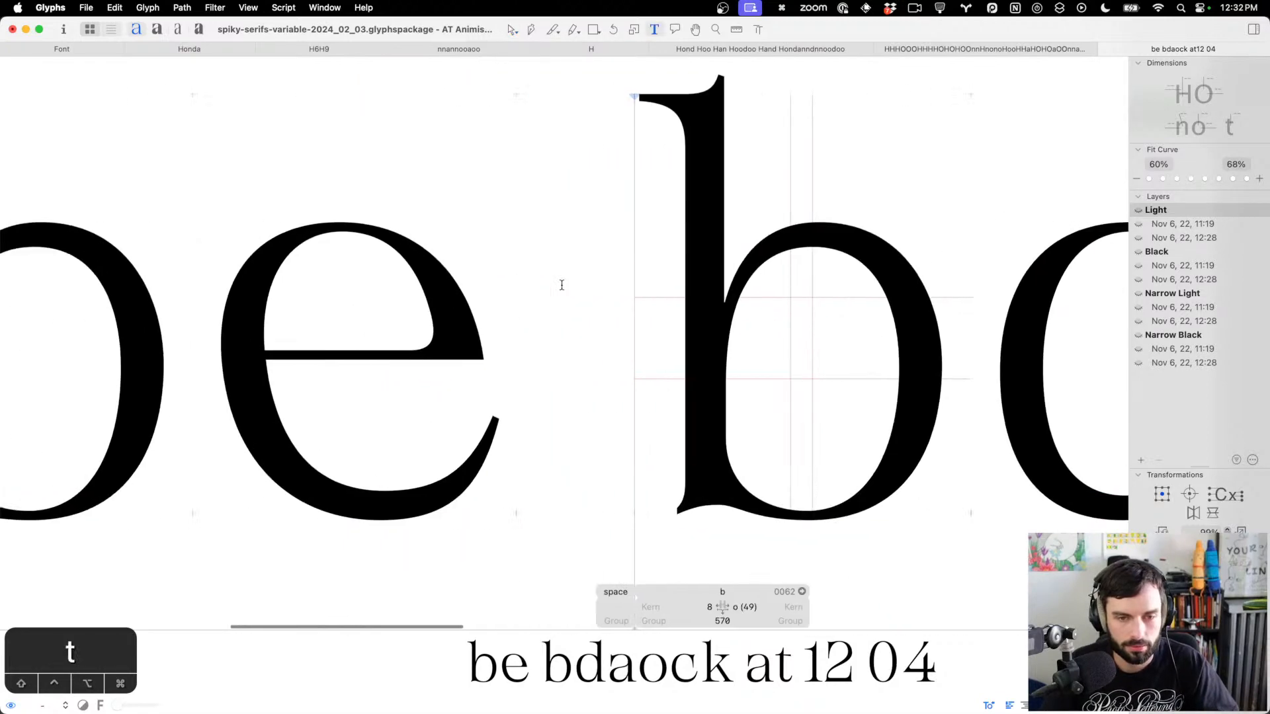
{"action": "scroll", "coordinate": [628, 294], "scroll_direction": "down", "scroll_amount": 3}
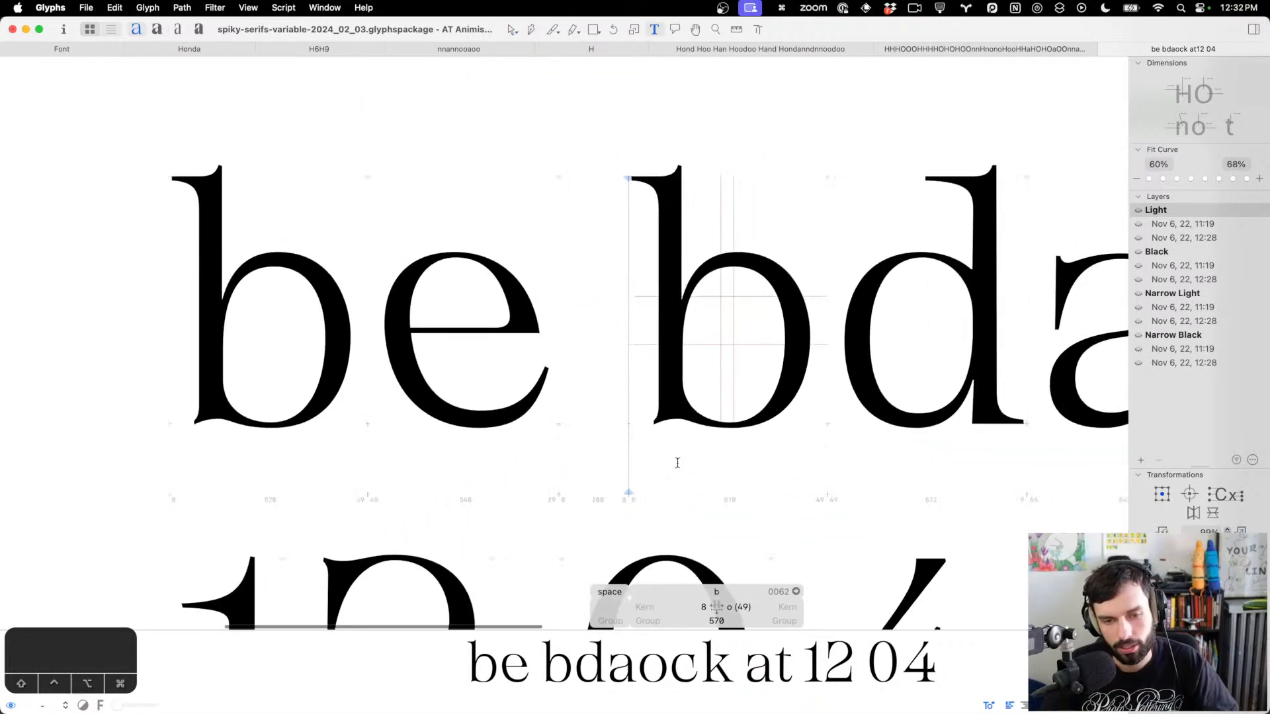
{"action": "scroll", "coordinate": [692, 422], "scroll_direction": "up", "scroll_amount": 5}
{"action": "key", "text": "Escape"}
{"action": "left_click_drag", "start_coordinate": [656, 396], "coordinate": [637, 430]}
{"action": "key", "text": "ctrl+alt+Left"}
{"action": "key", "text": "ctrl+alt+Left"}
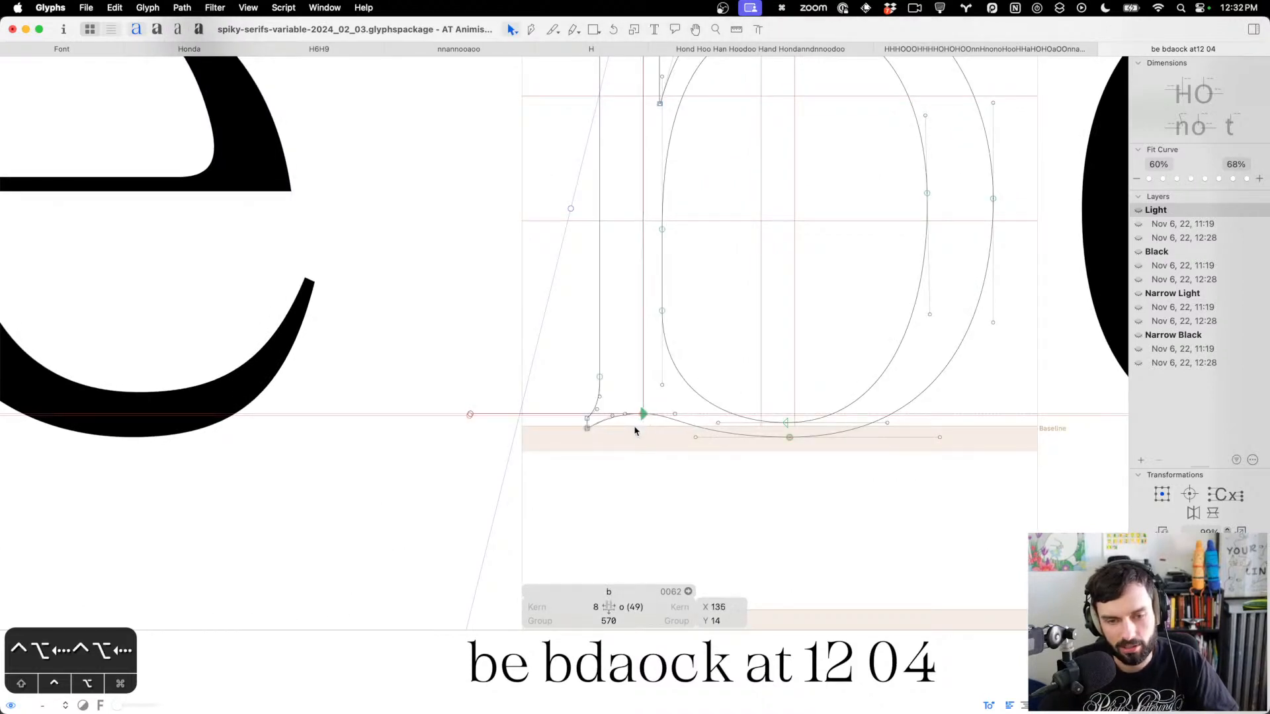
{"action": "key", "text": "ctrl+alt+Left"}
{"action": "key", "text": "ctrl+alt+Left"}
{"action": "key", "text": "ctrl+alt+Down"}
{"action": "key", "text": "ctrl+alt+Down"}
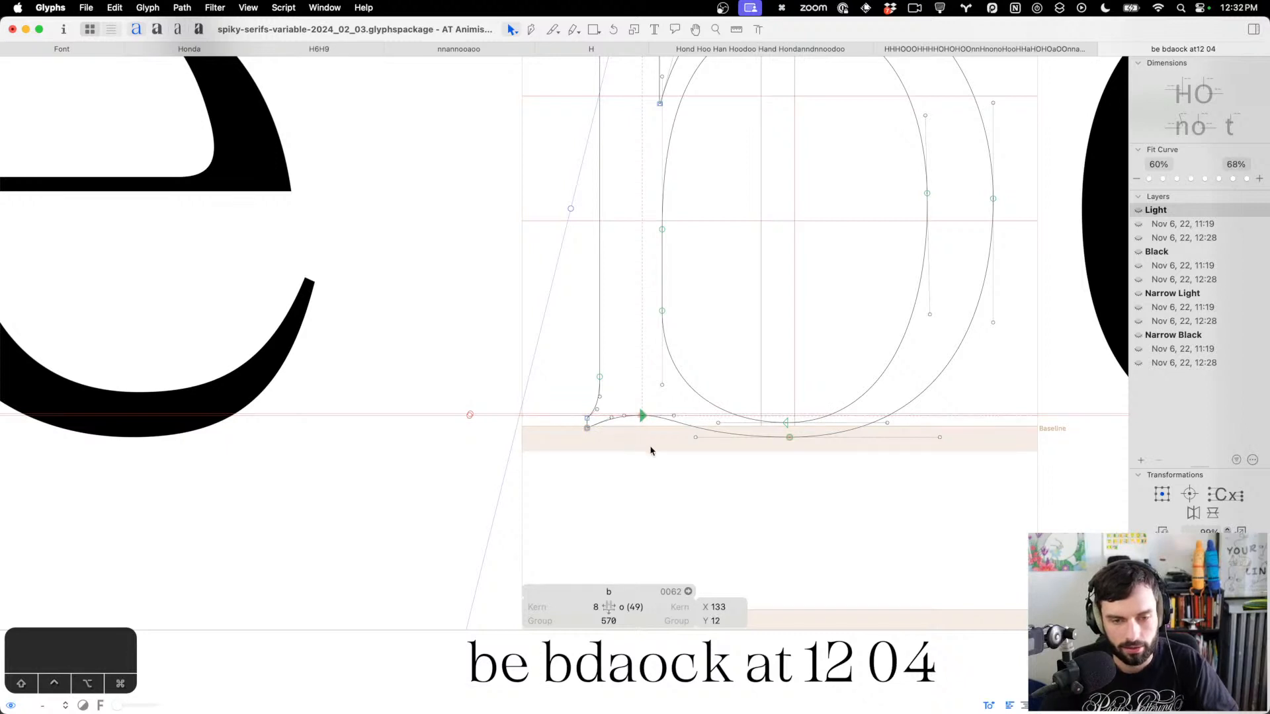
Select all the nodes of the spur at the foot of the b's stem and nudge them down slightly
{"action": "left_click_drag", "start_coordinate": [651, 444], "coordinate": [497, 328]}
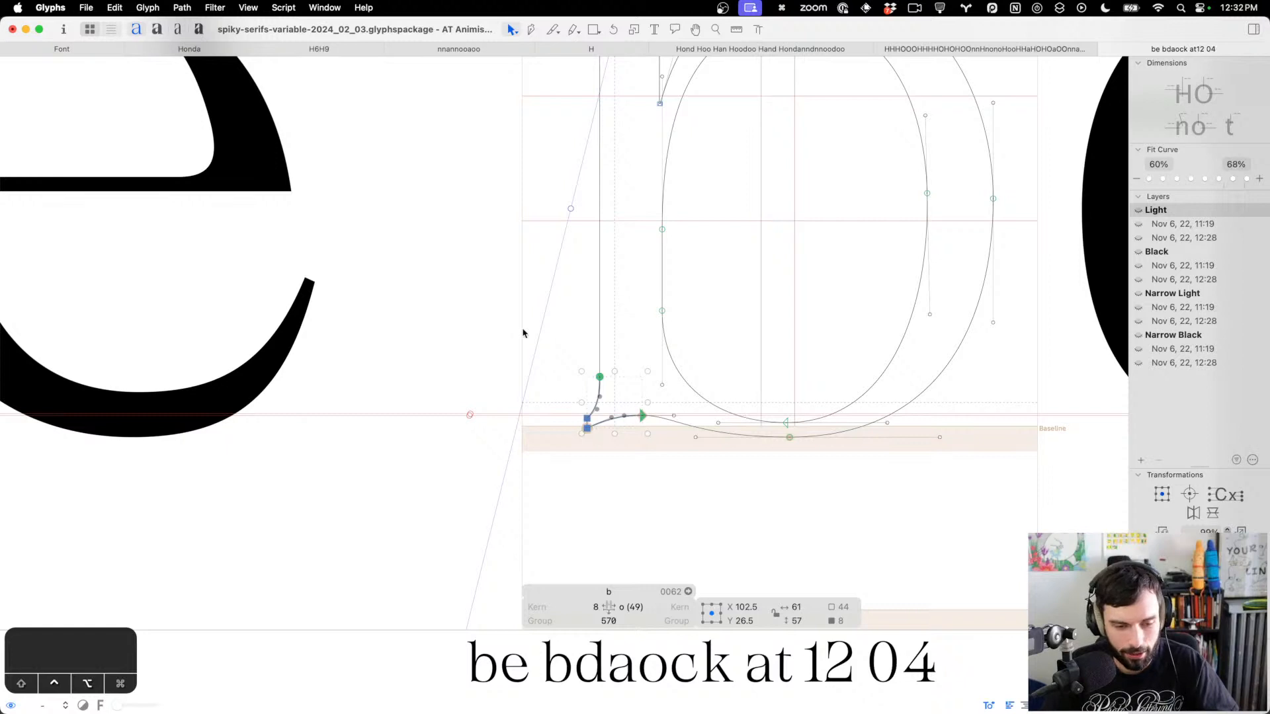
{"action": "key", "text": "ctrl+alt+Down"}
{"action": "key", "text": "ctrl+alt+Down"}
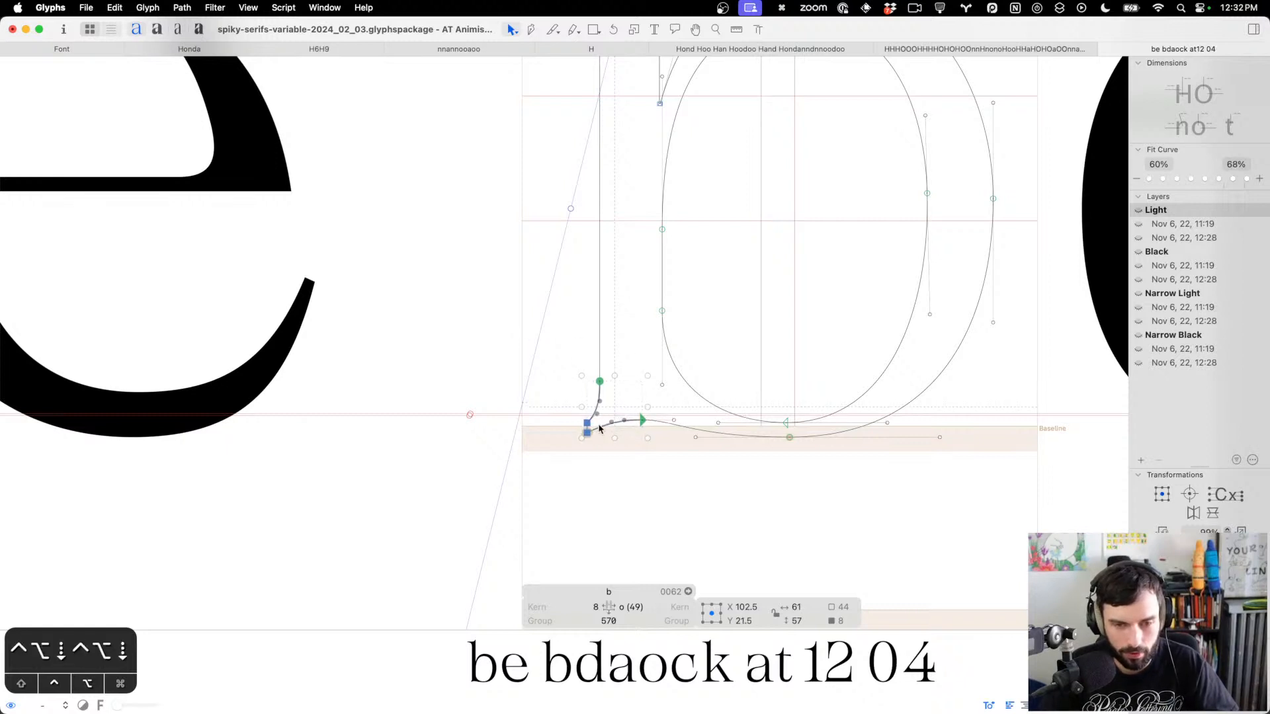
{"action": "left_click", "coordinate": [597, 456]}
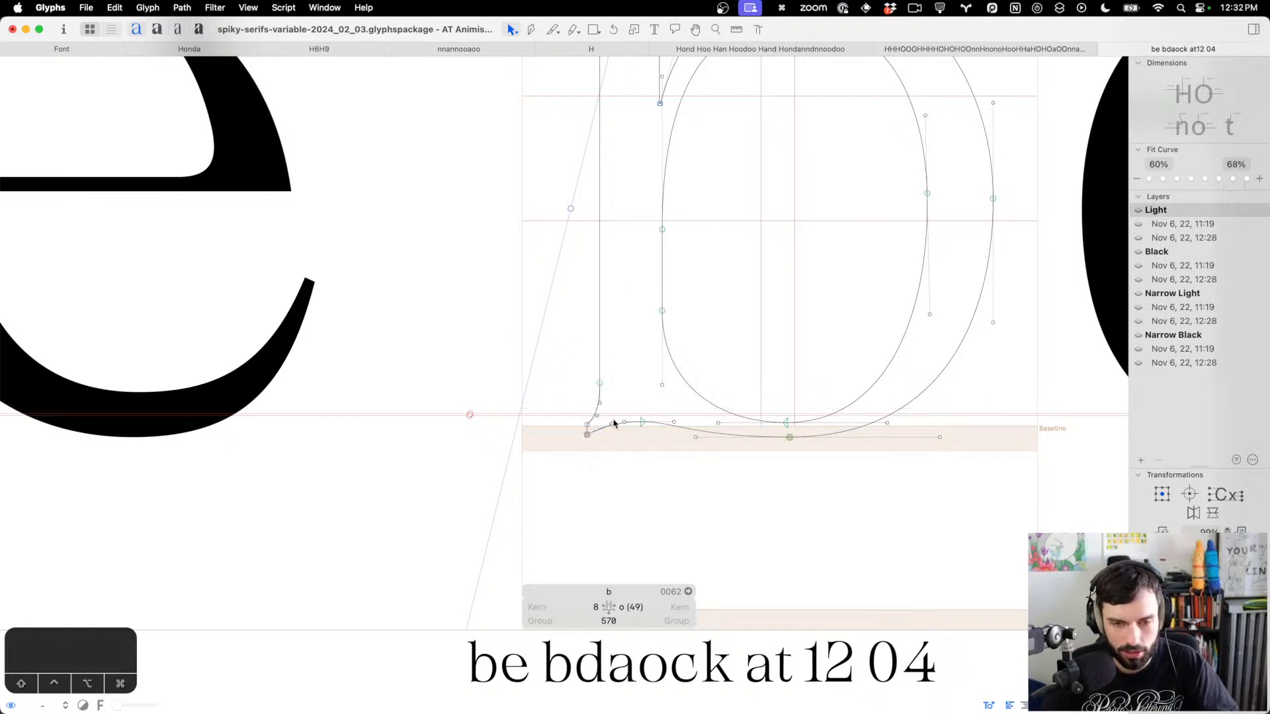
{"action": "key", "text": "t"}
{"action": "key", "text": "Escape"}
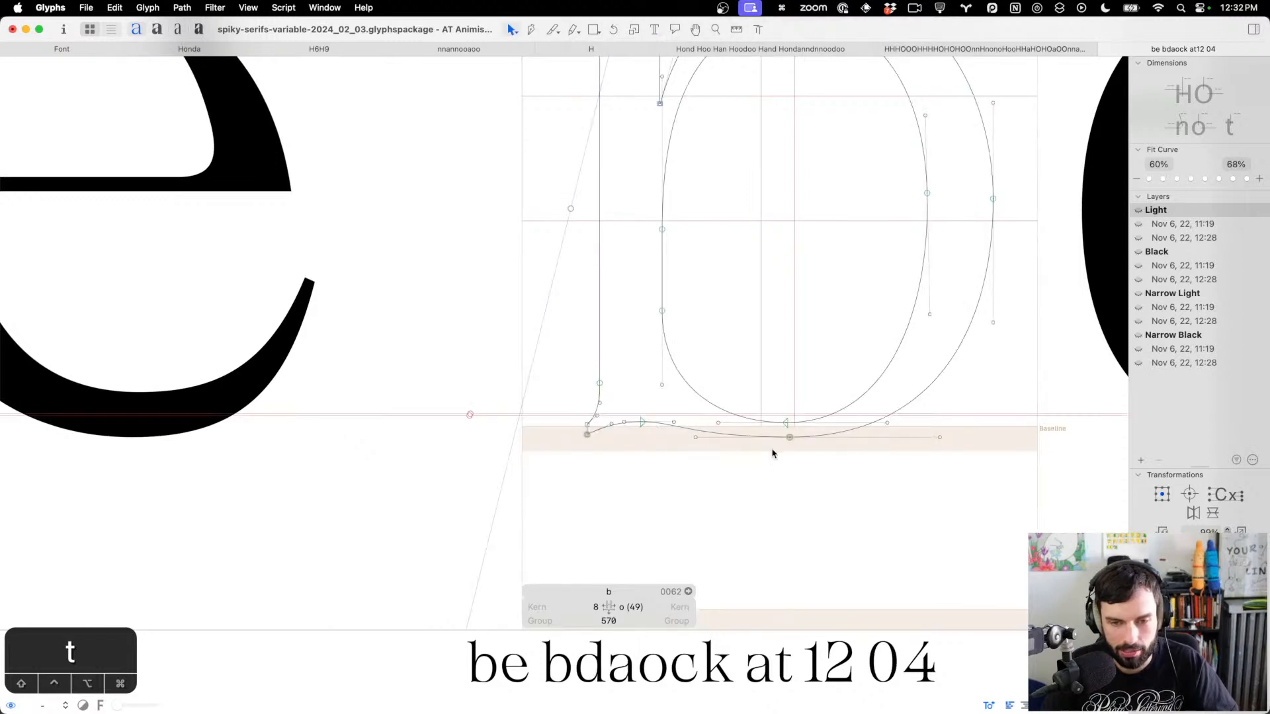
Nudge the two bottom curve nodes of the b's bowl down and left to X 293, Y -7, and save the font
{"action": "scroll", "coordinate": [807, 454], "scroll_direction": "down", "scroll_amount": 5}
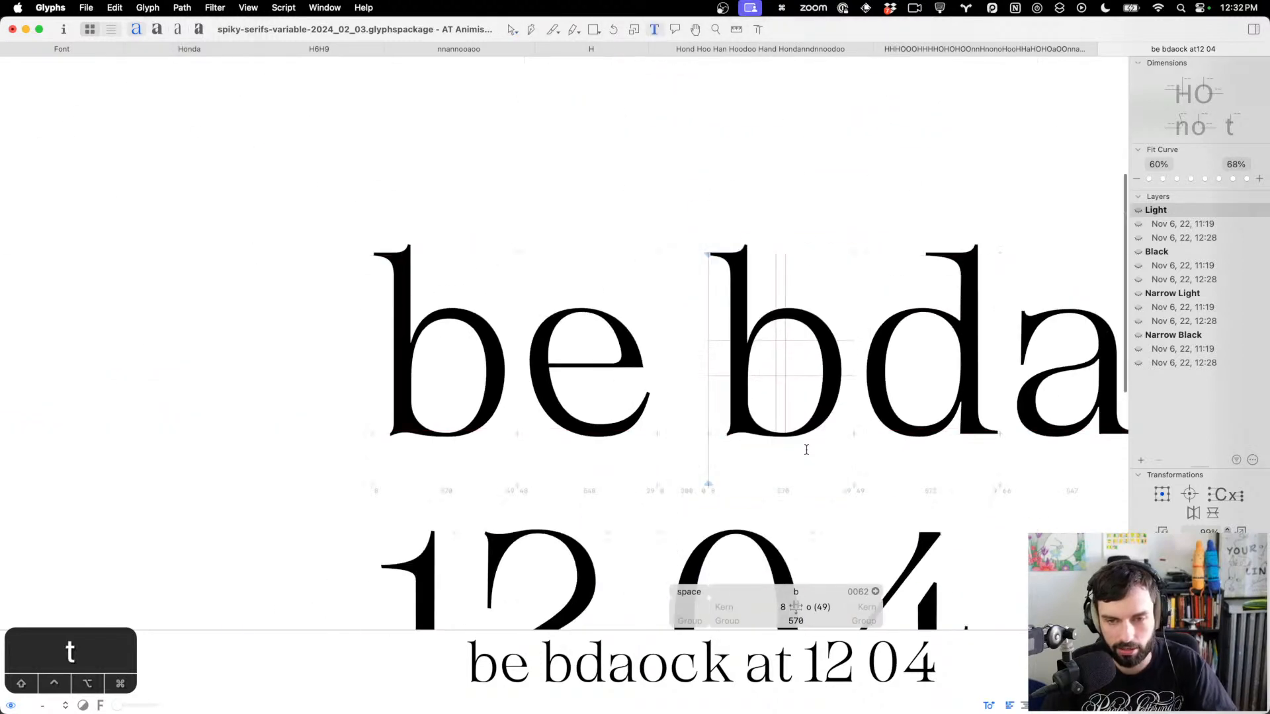
{"action": "scroll", "coordinate": [800, 410], "scroll_direction": "up", "scroll_amount": 1}
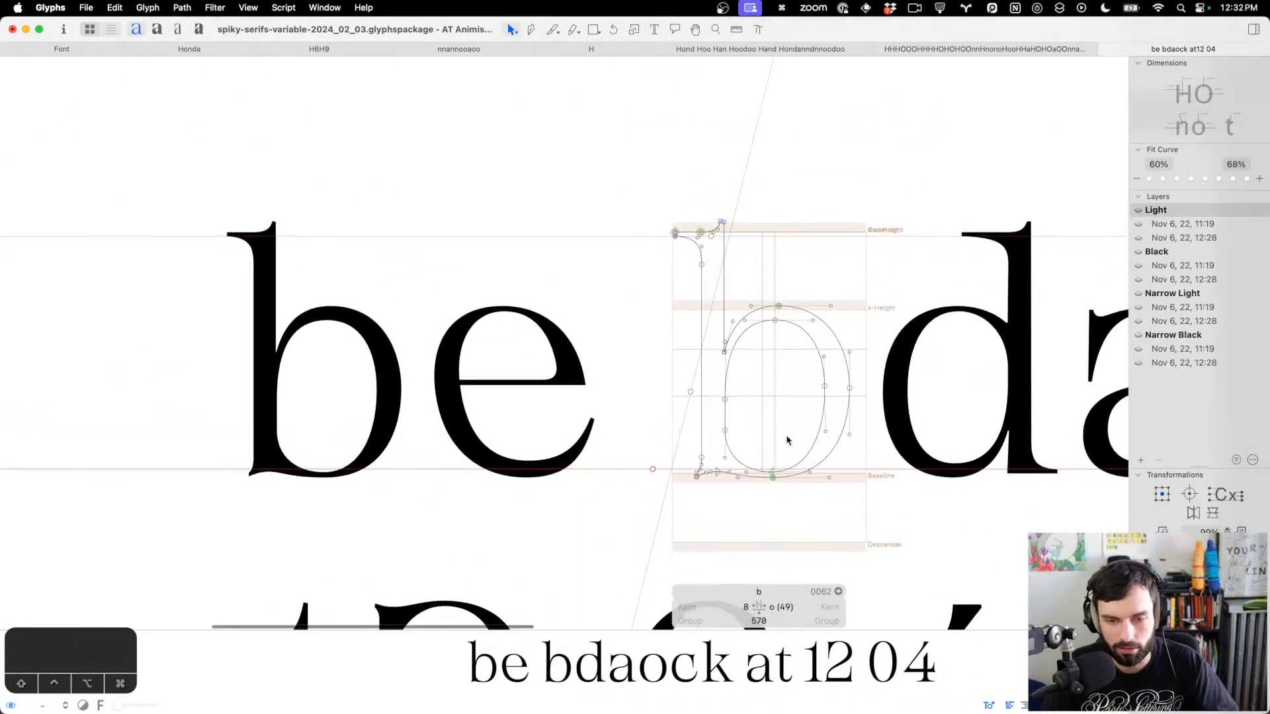
{"action": "left_click_drag", "start_coordinate": [786, 439], "coordinate": [759, 508]}
{"action": "key", "text": "ctrl+alt+Down"}
{"action": "key", "text": "ctrl+alt+Left"}
{"action": "key", "text": "ctrl+alt+Down"}
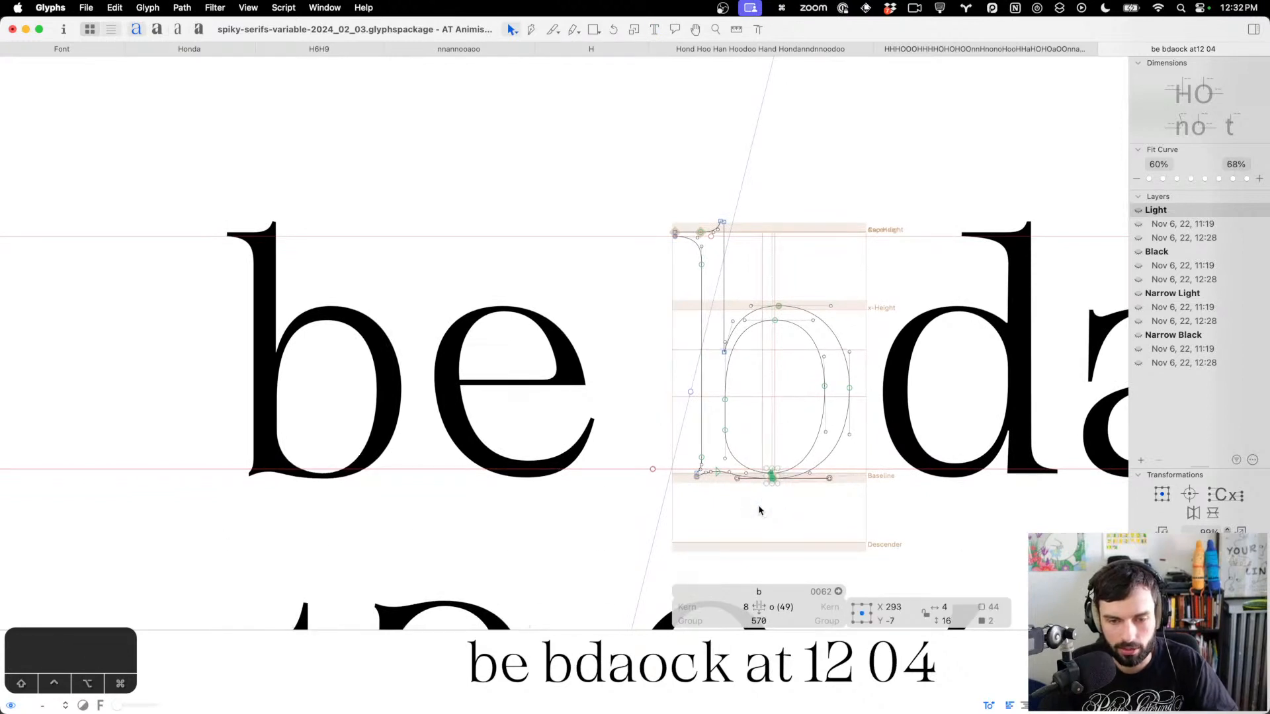
{"action": "key", "text": "t"}
{"action": "key", "text": "super+s"}
{"action": "scroll", "coordinate": [731, 506], "scroll_direction": "left", "scroll_amount": 4}
{"action": "left_click", "coordinate": [635, 393]}
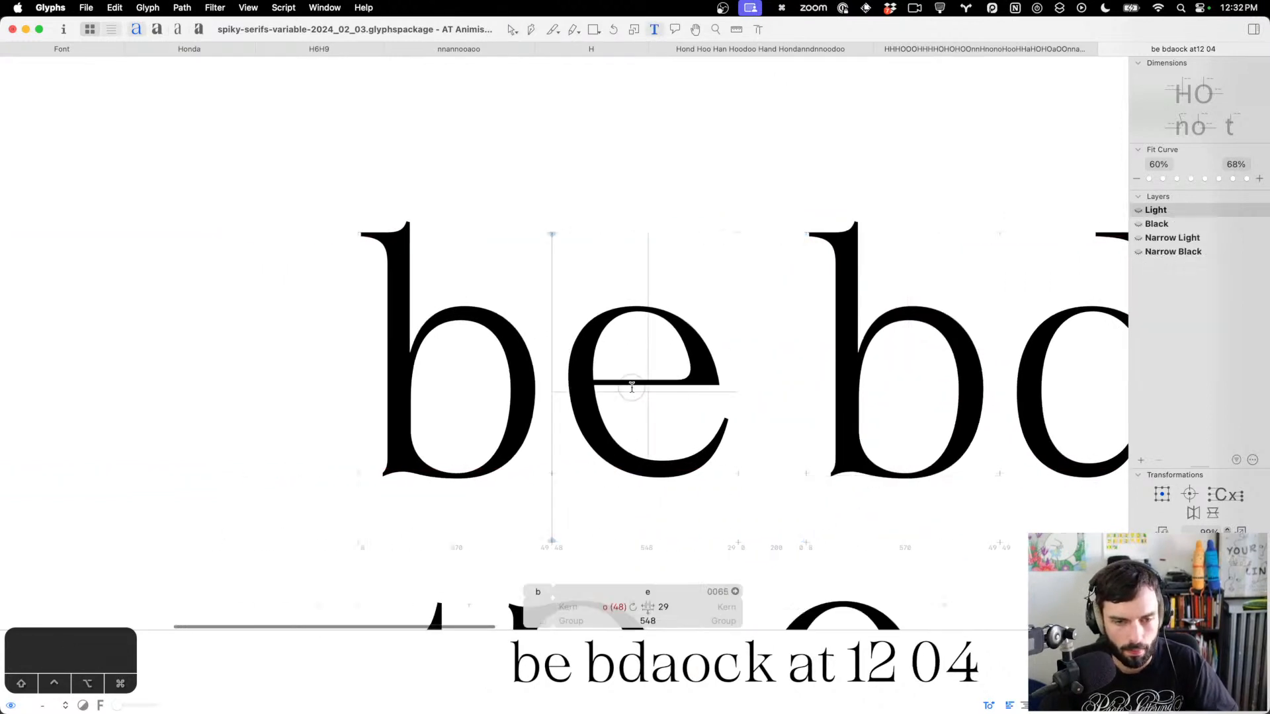
{"action": "key", "text": "Escape"}
{"action": "scroll", "coordinate": [653, 430], "scroll_direction": "up", "scroll_amount": 4}
{"action": "key", "text": "super+a"}
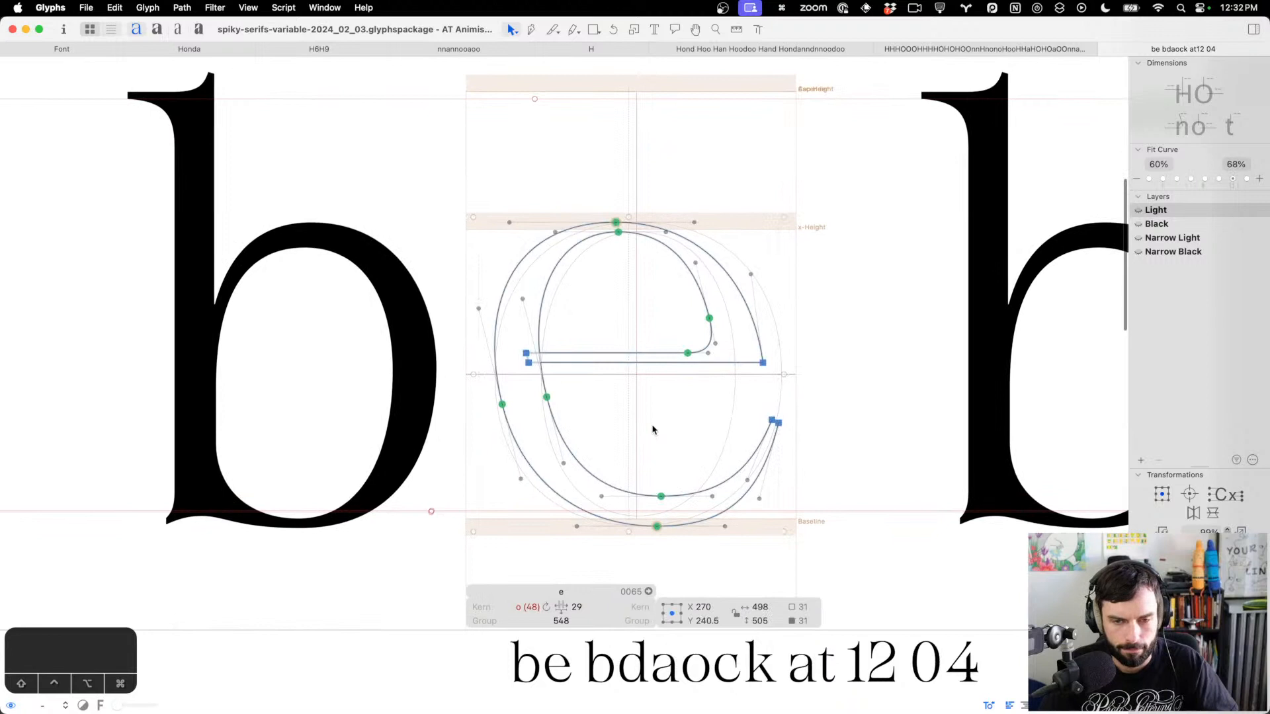
{"action": "left_click", "coordinate": [668, 422]}
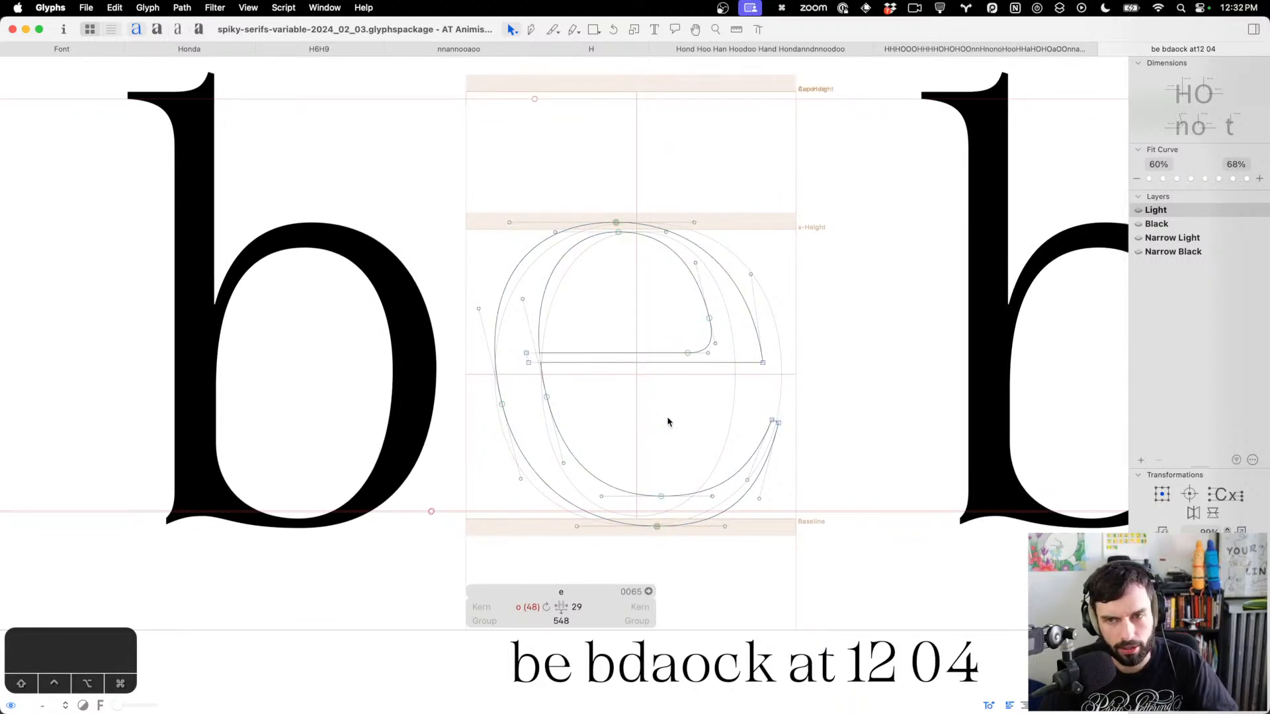
Level the two tip nodes at the top of the b's ascender serif
{"action": "double_click", "coordinate": [1040, 126]}
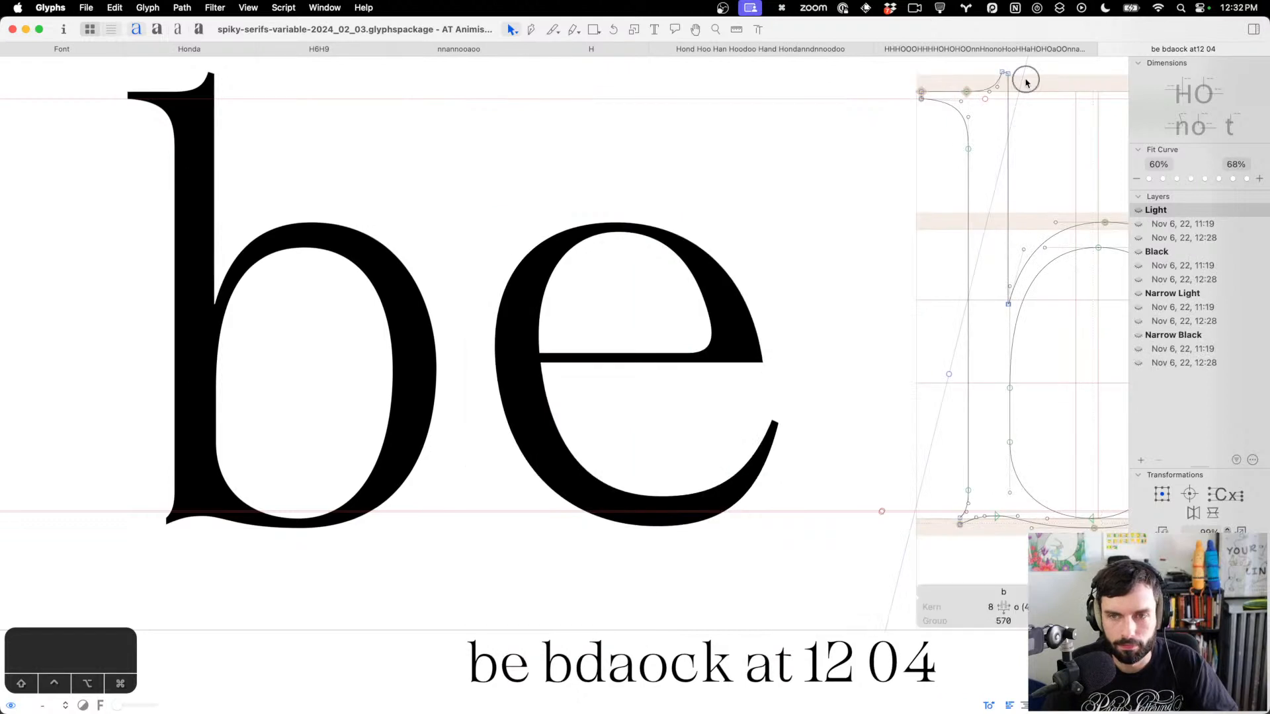
{"action": "left_click_drag", "start_coordinate": [1027, 81], "coordinate": [995, 59]}
{"action": "key", "text": "ctrl+alt+super+period"}
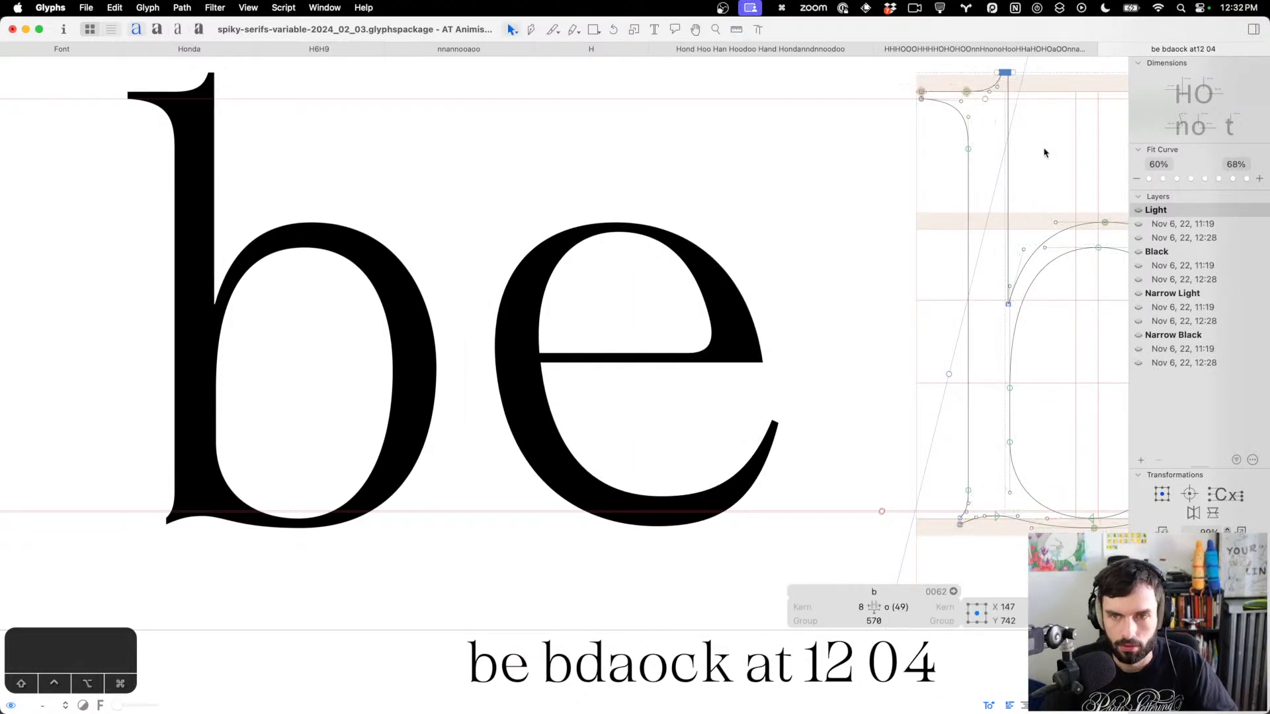
Insert a c between the b and the e at the start of the sample text
{"action": "key", "text": "t"}
{"action": "double_click", "coordinate": [629, 411]}
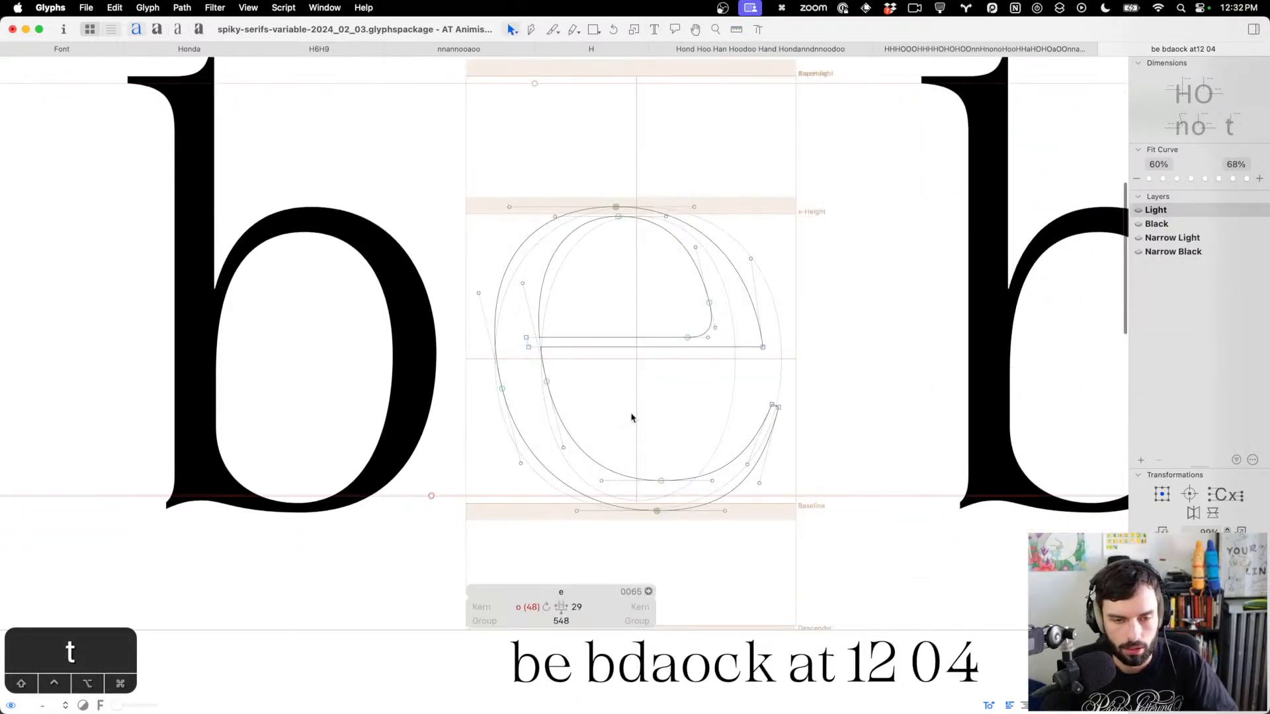
{"action": "type", "text": "tc"}
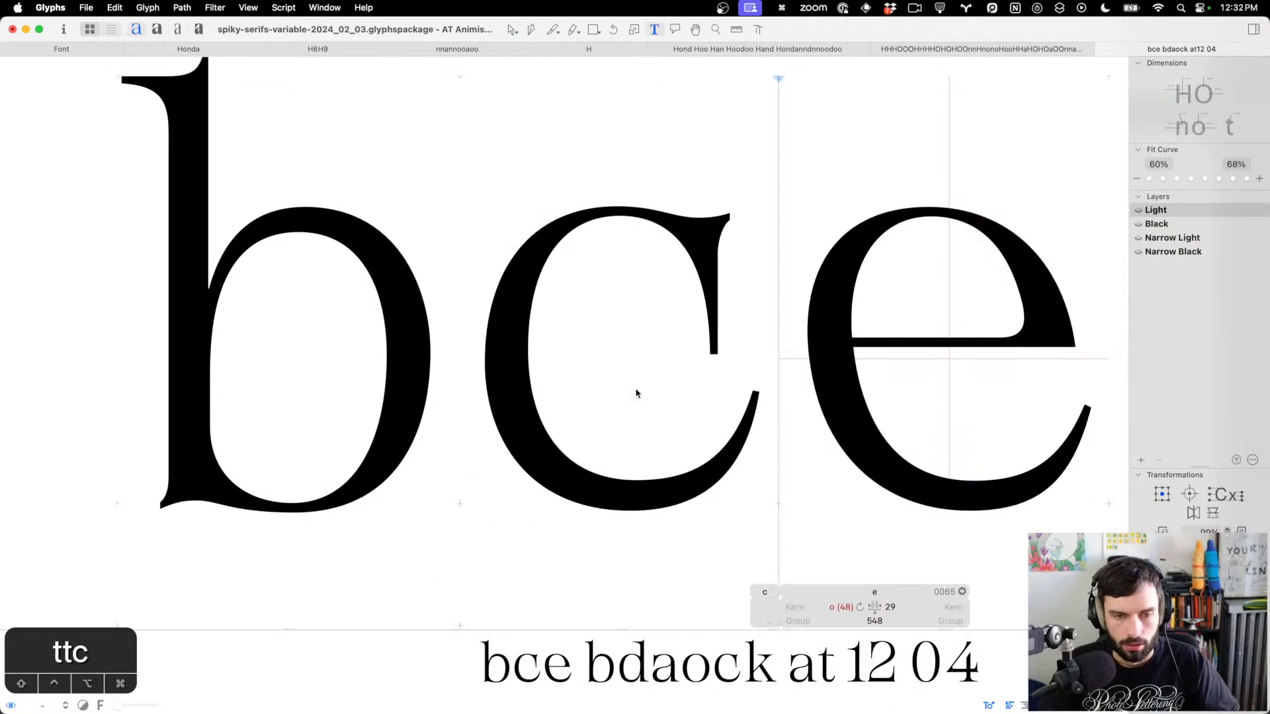
Nudge the inner and outer left extreme nodes of the c up to Y 250.5
{"action": "double_click", "coordinate": [636, 394]}
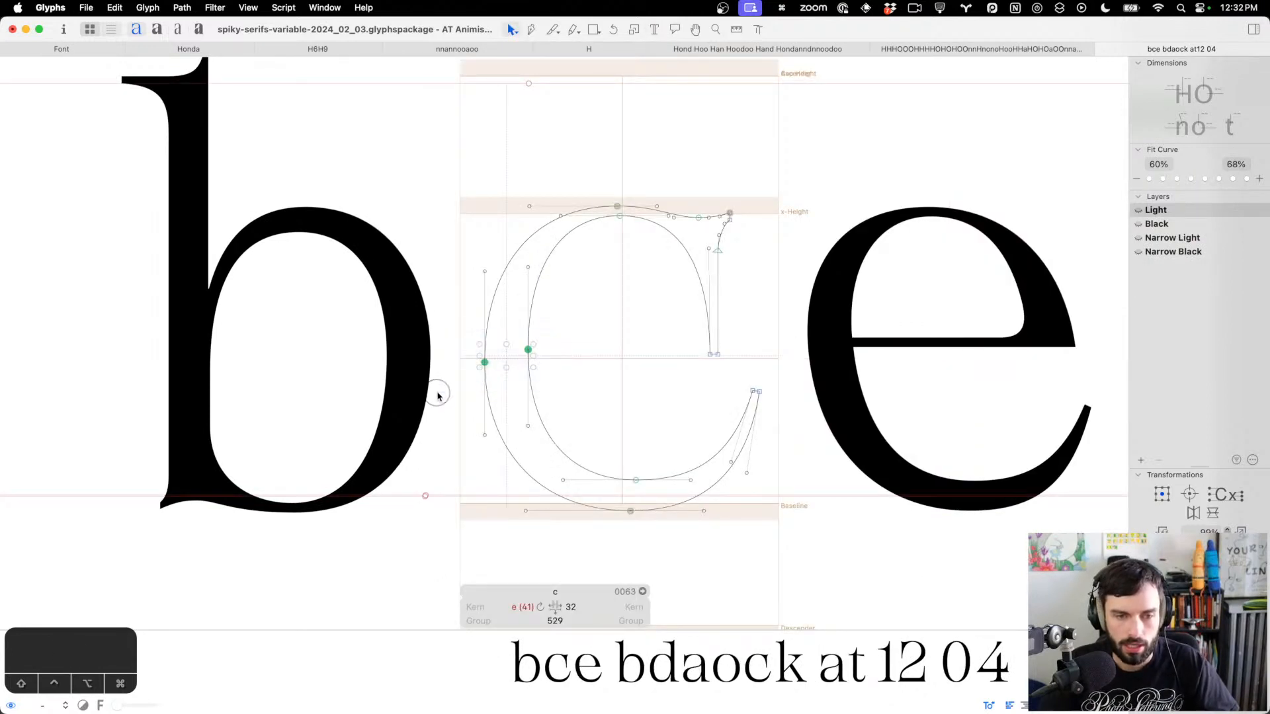
{"action": "key", "text": "ctrl+alt+Up"}
{"action": "key", "text": "ctrl+alt+Up"}
{"action": "key", "text": "ctrl+alt+Up"}
{"action": "key", "text": "ctrl+alt+Up"}
{"action": "key", "text": "ctrl+alt+Up"}
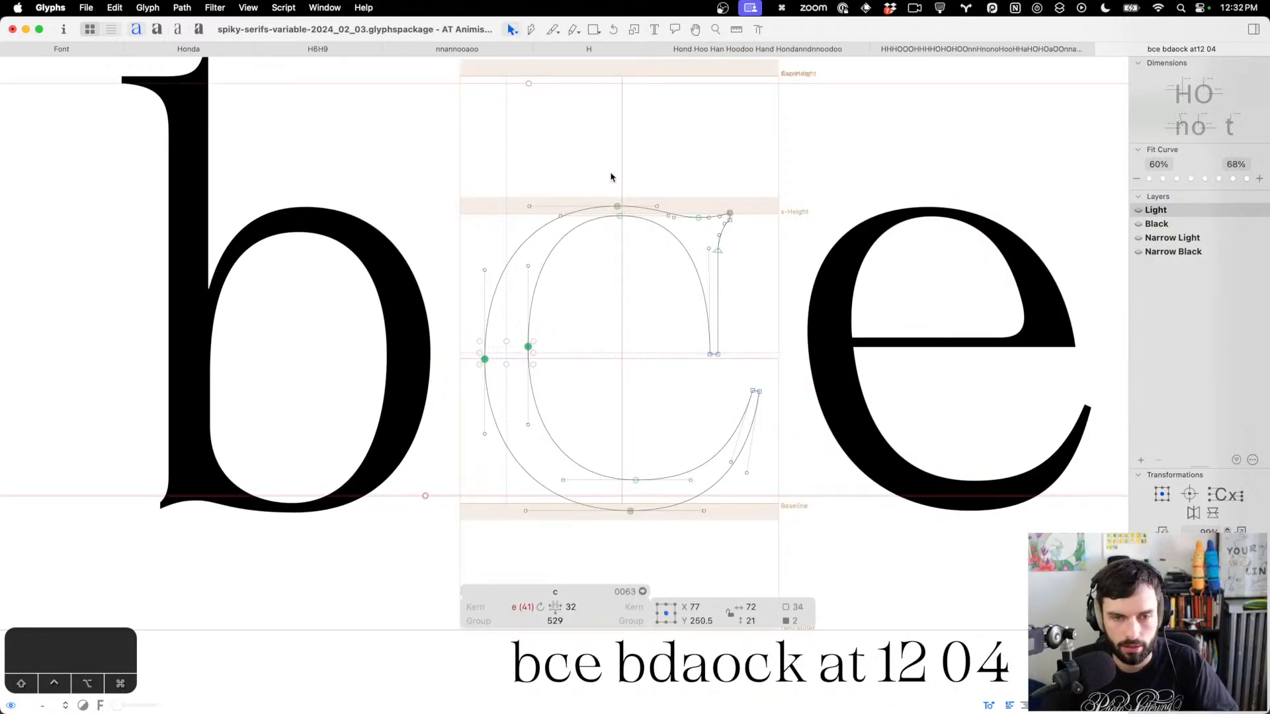
Select the curve nodes on the left side of the c's bowl and copy them
{"action": "left_click_drag", "start_coordinate": [649, 179], "coordinate": [463, 598]}
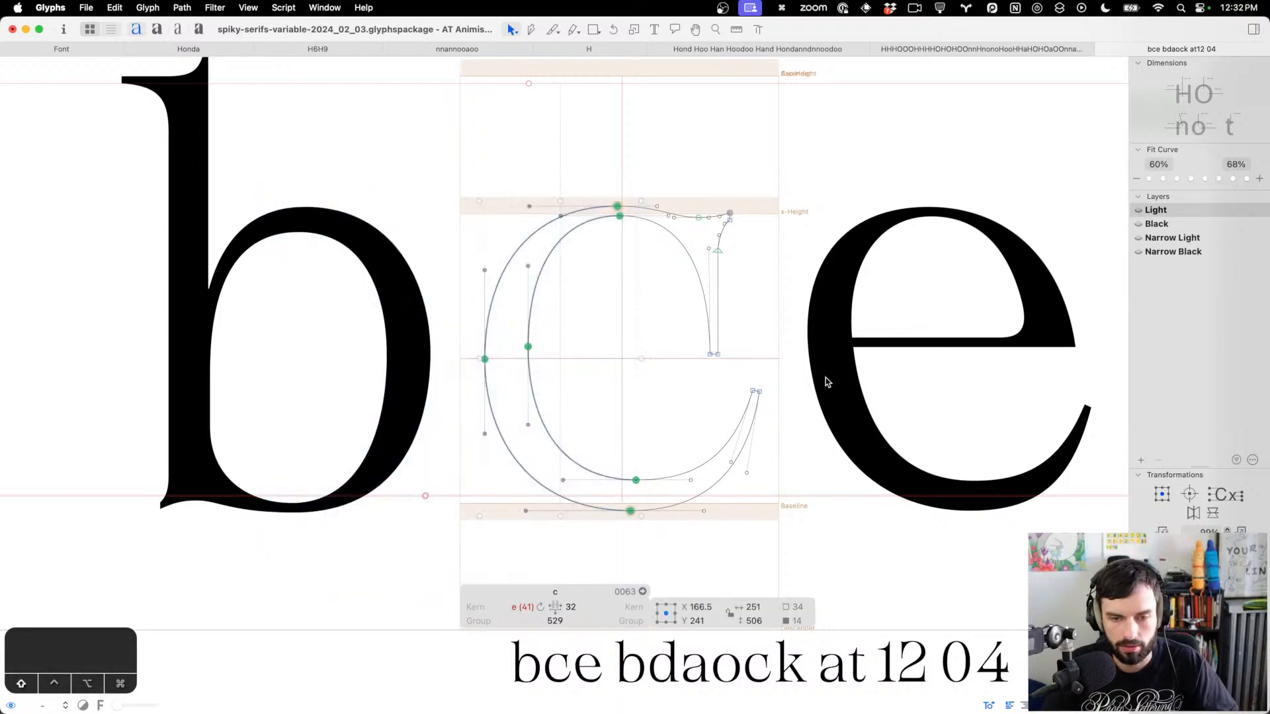
{"action": "left_click_drag", "start_coordinate": [826, 382], "coordinate": [665, 566]}
{"action": "key", "text": "cmd+c"}
Slant the entire outline of the e beside the c to the right to reduce its backward lean
{"action": "double_click", "coordinate": [935, 431]}
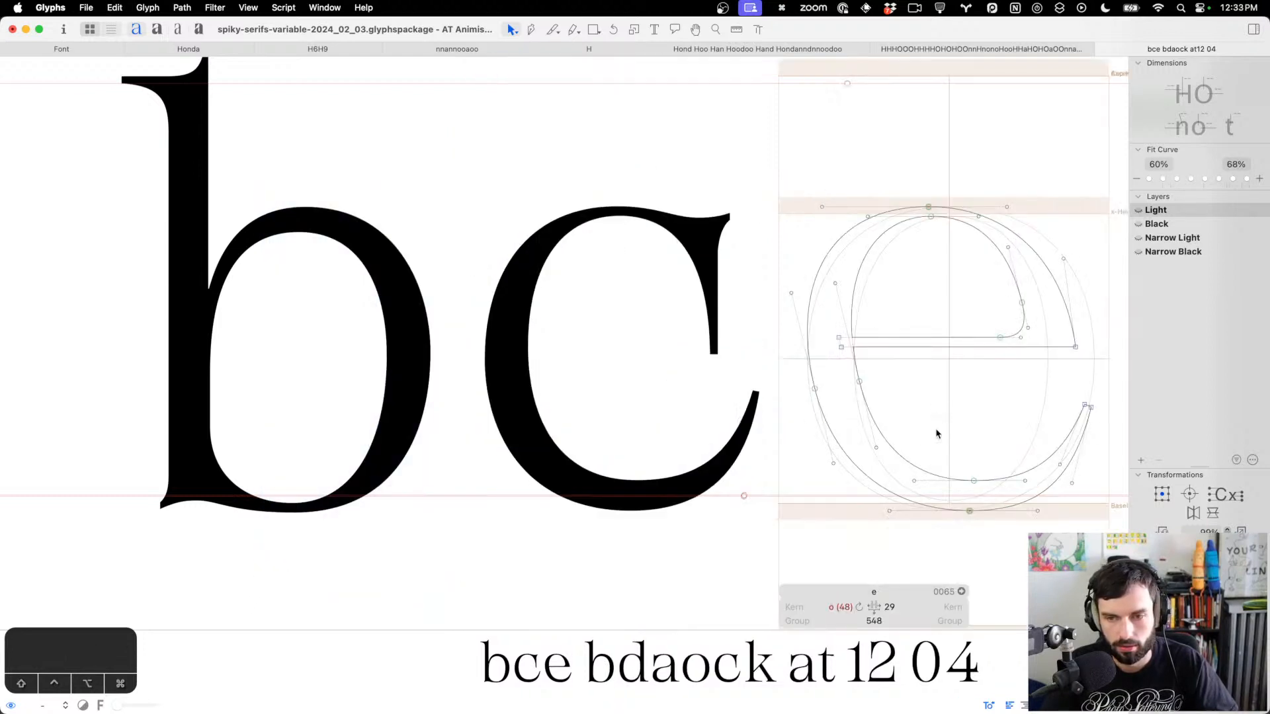
{"action": "scroll", "coordinate": [936, 434], "scroll_direction": "right", "scroll_amount": 5}
{"action": "key", "text": "super+a"}
{"action": "left_click", "coordinate": [1242, 570]}
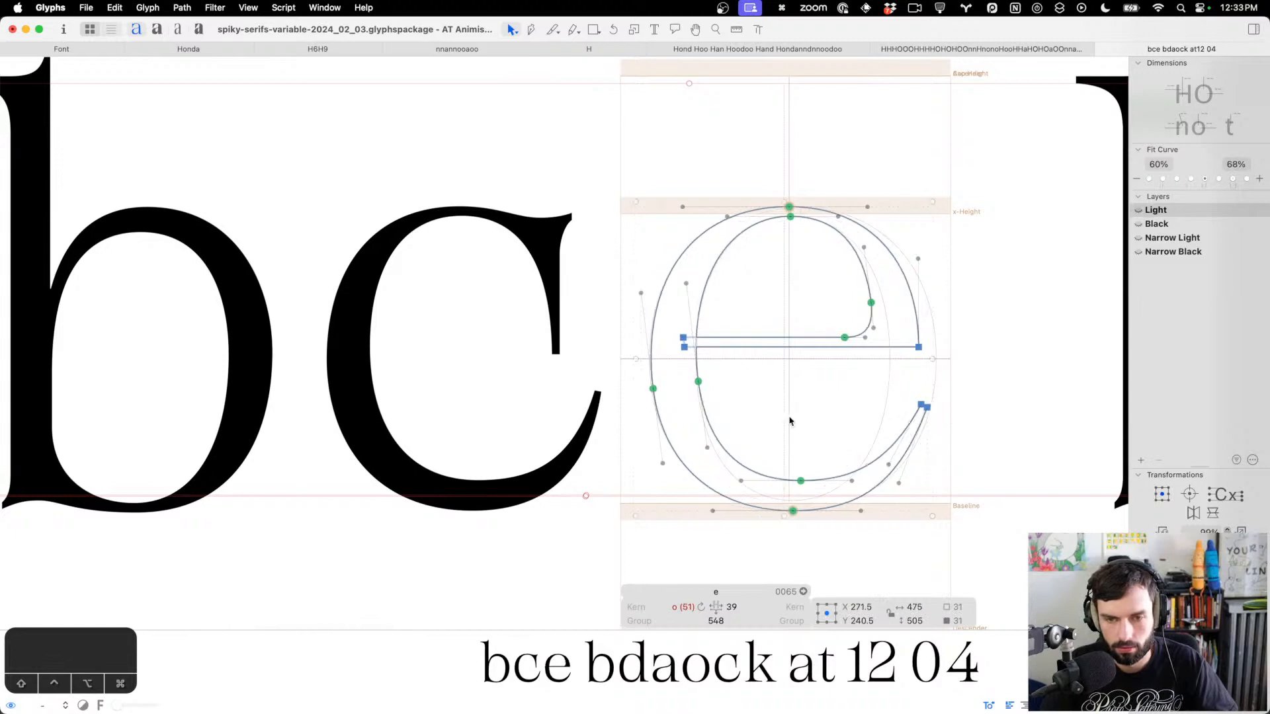
{"action": "key", "text": "shift+Right"}
{"action": "key", "text": "shift+Left"}
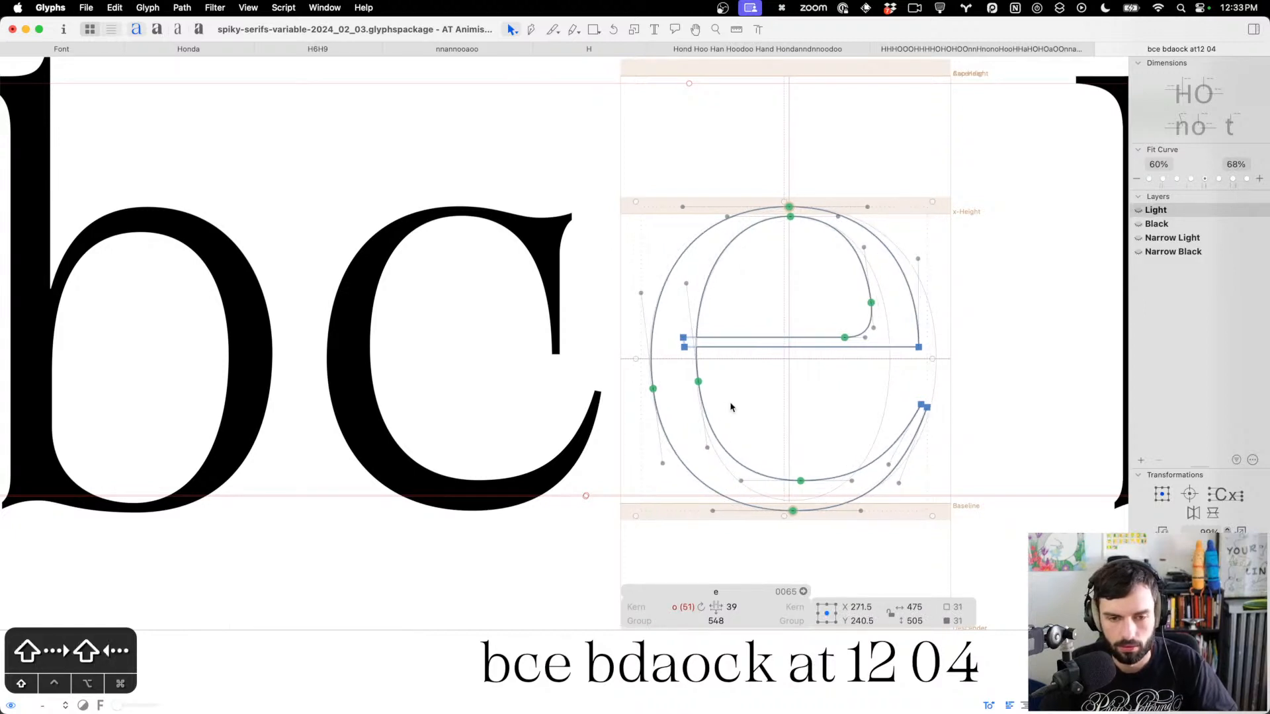
Paste the copied c curves over the e, shift them 10 units right for comparison, and cut them out again
{"action": "left_click", "coordinate": [732, 408]}
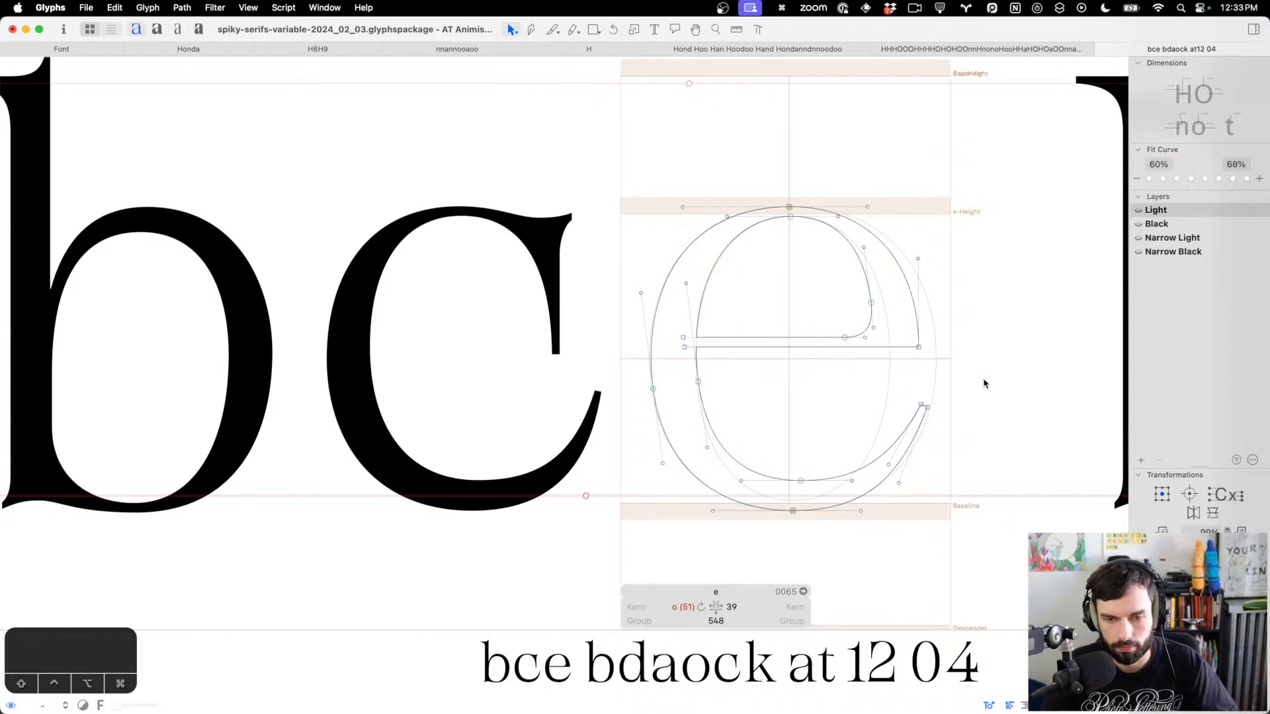
{"action": "key", "text": "super+v"}
{"action": "scroll", "coordinate": [990, 542], "scroll_direction": "right", "scroll_amount": 1}
{"action": "key", "text": "shift+Right"}
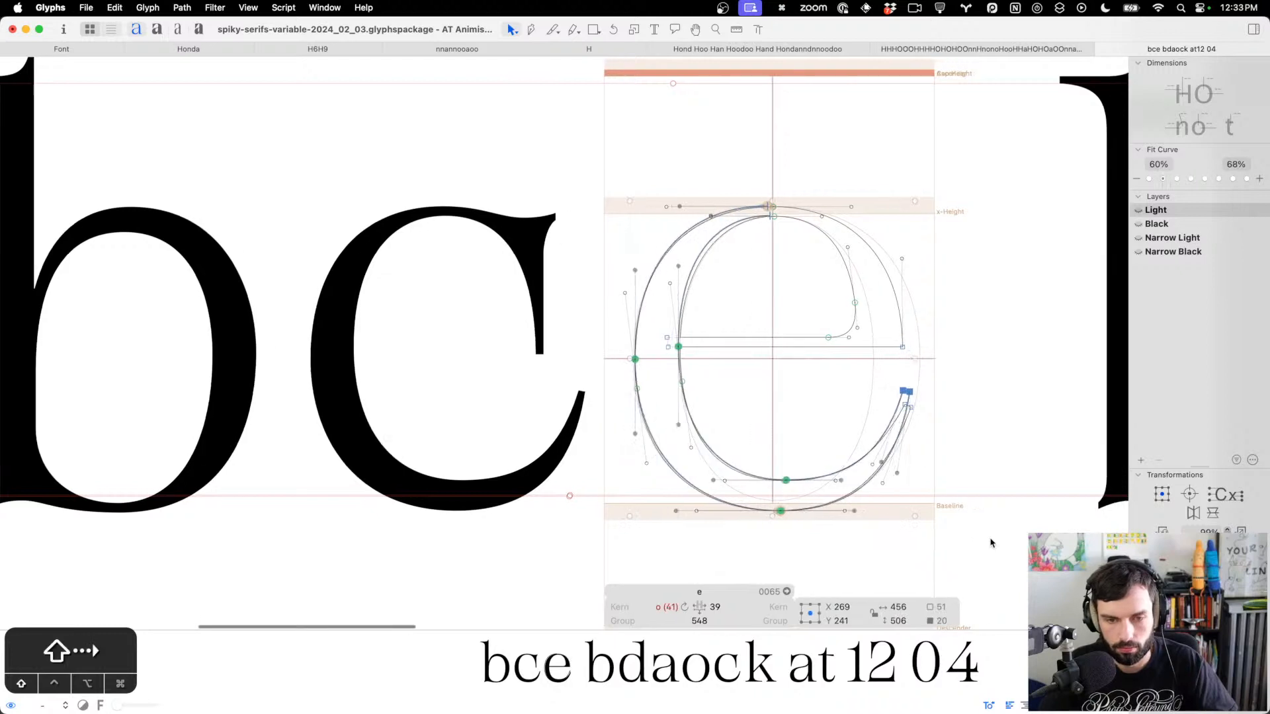
{"action": "scroll", "coordinate": [990, 542], "scroll_direction": "right", "scroll_amount": 1}
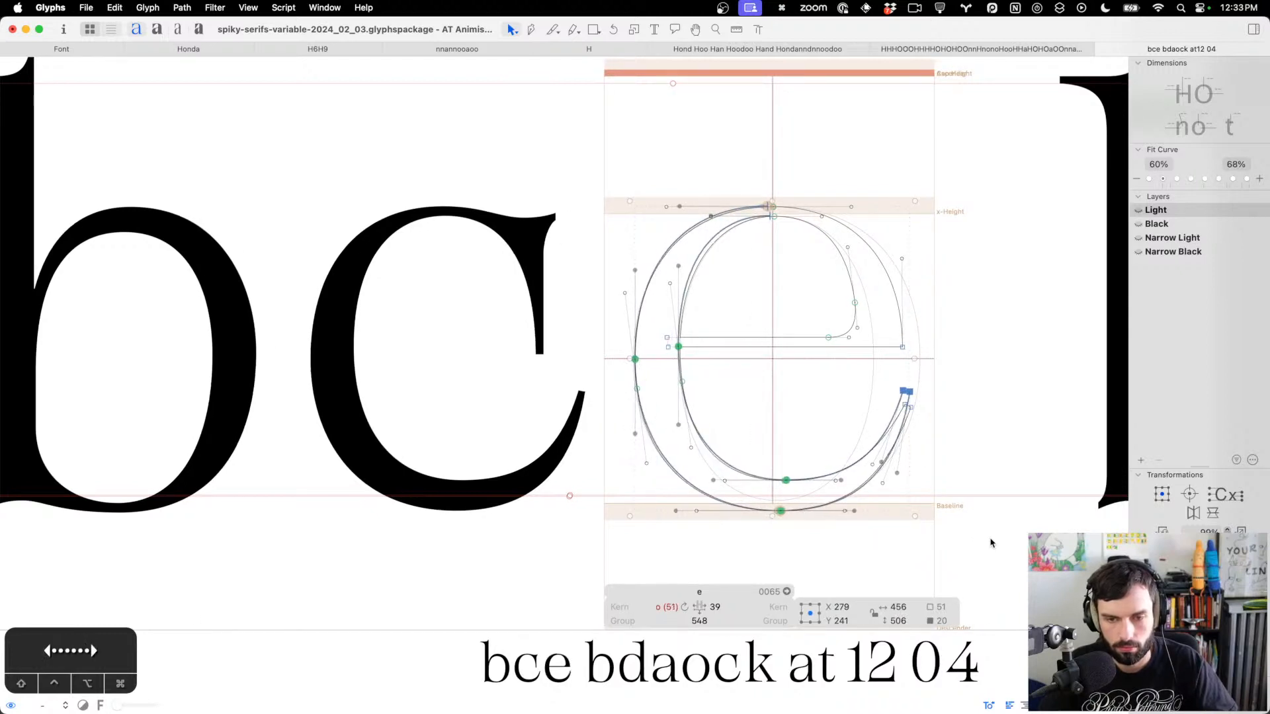
{"action": "key", "text": "super+x"}
{"action": "left_click_drag", "start_coordinate": [997, 560], "coordinate": [1043, 513]}
{"action": "key", "text": "t"}
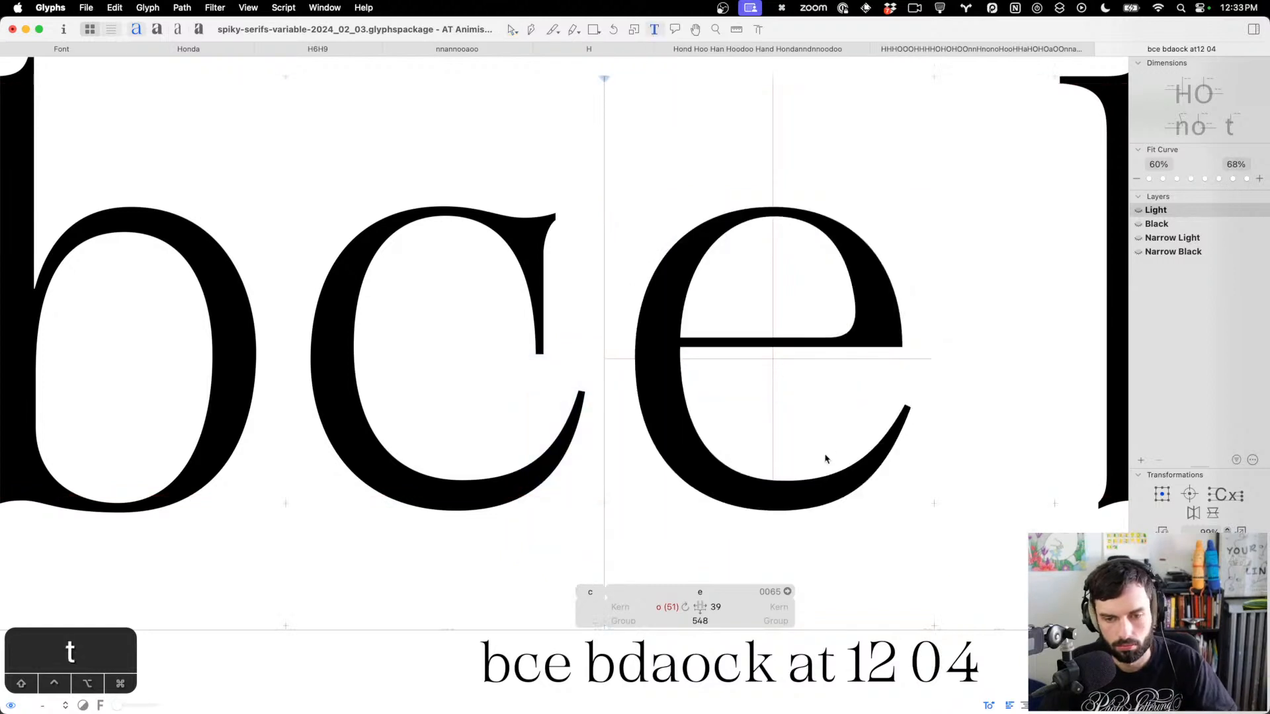
Add extreme nodes on the inner and outer left curves of the e and delete the old off-extreme nodes beneath them
{"action": "double_click", "coordinate": [757, 387]}
{"action": "key", "text": "p"}
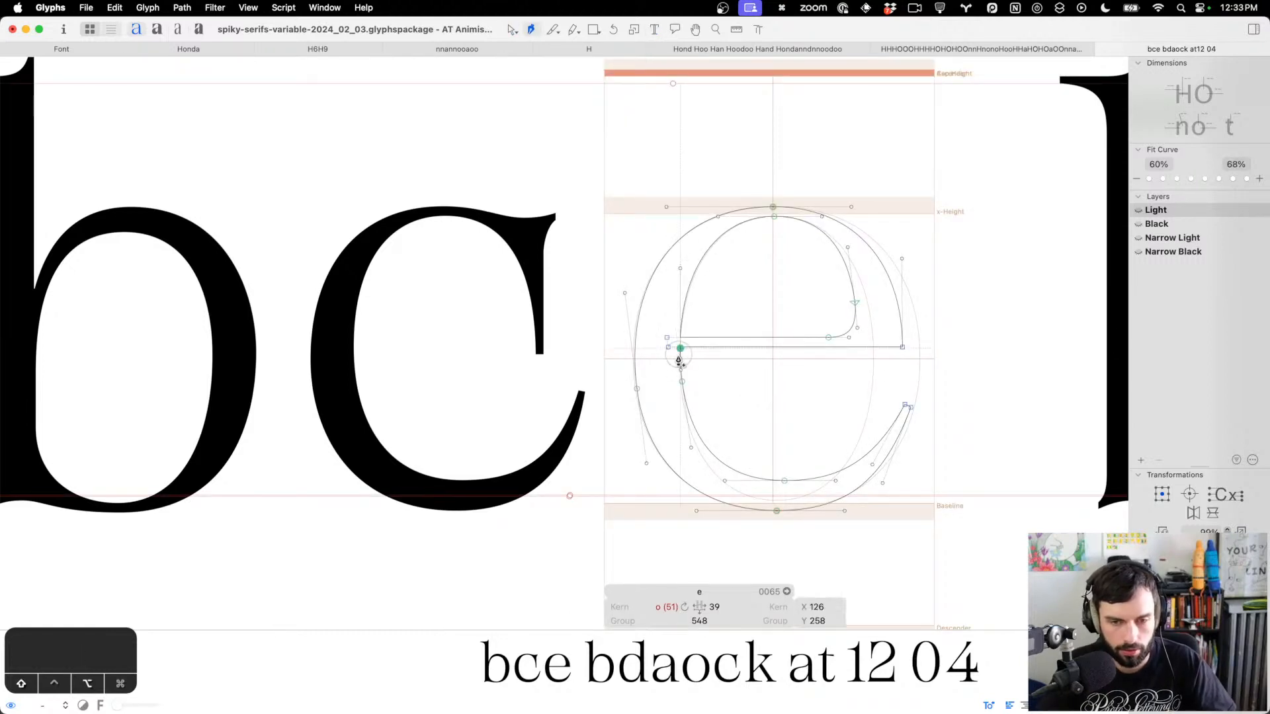
{"action": "left_click", "coordinate": [635, 357]}
{"action": "key", "text": "v"}
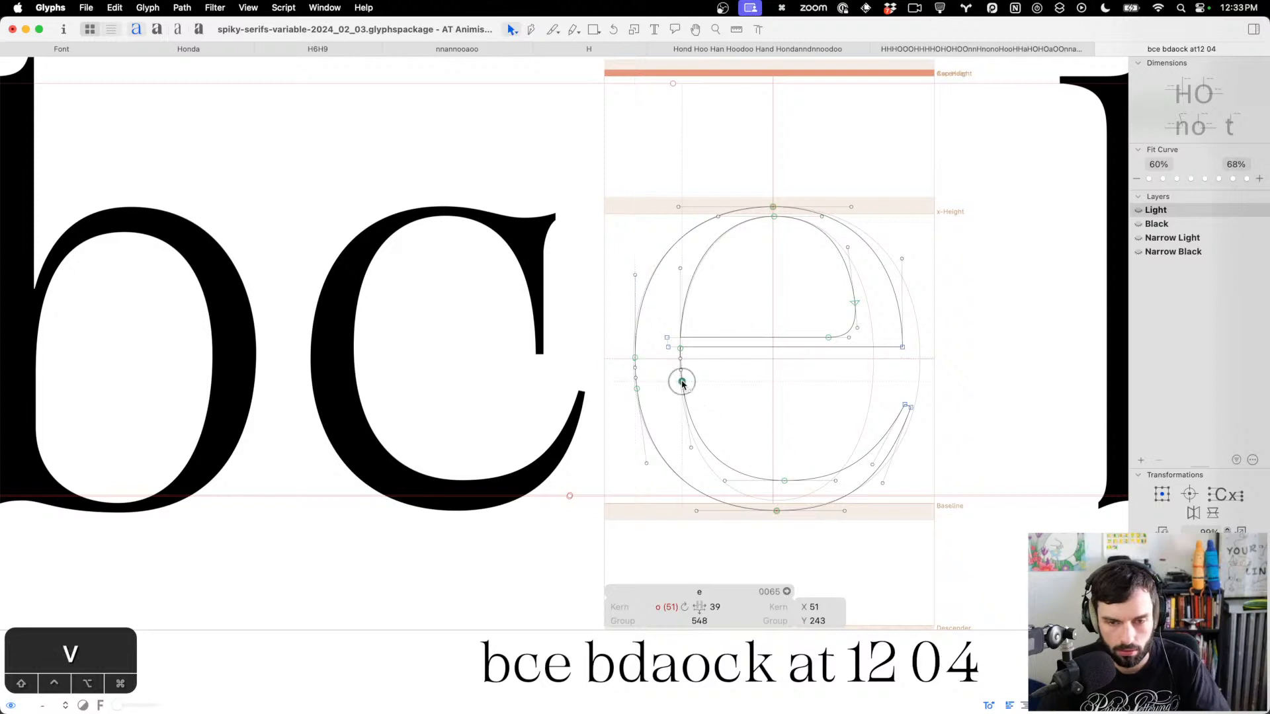
{"action": "key", "text": "BackSpace"}
{"action": "key", "text": "BackSpace"}
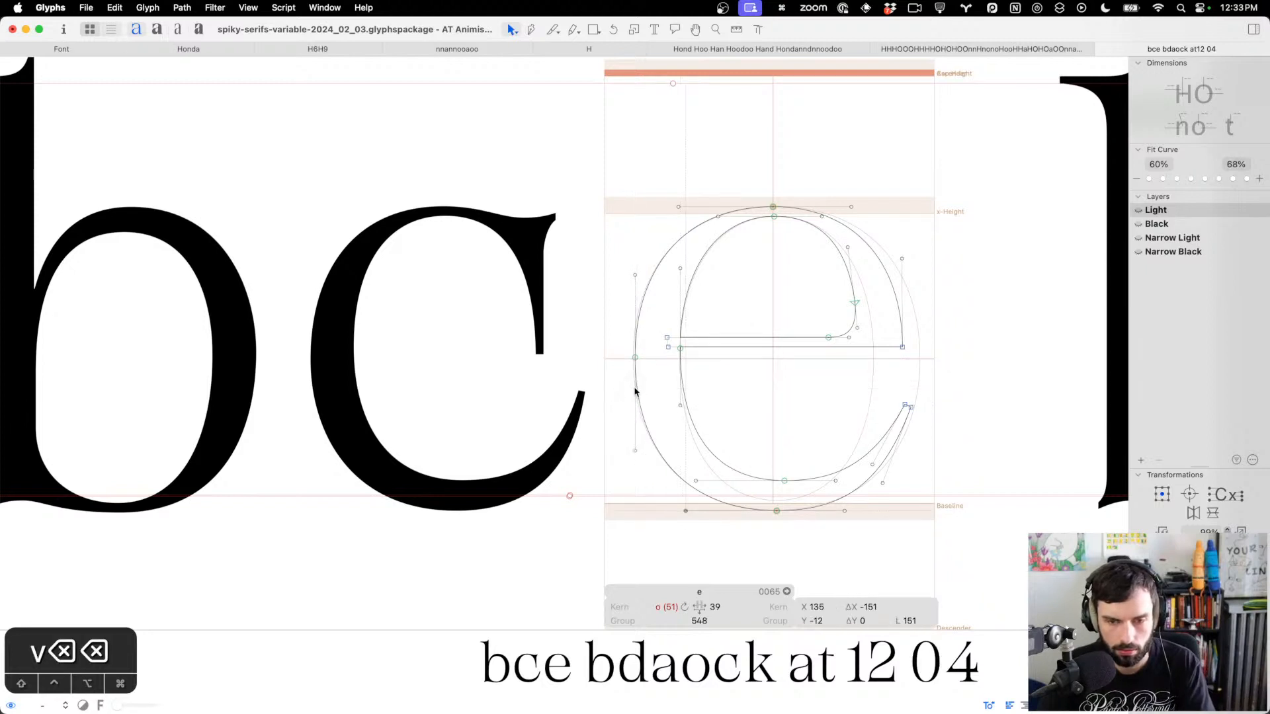
{"action": "left_click", "coordinate": [794, 420]}
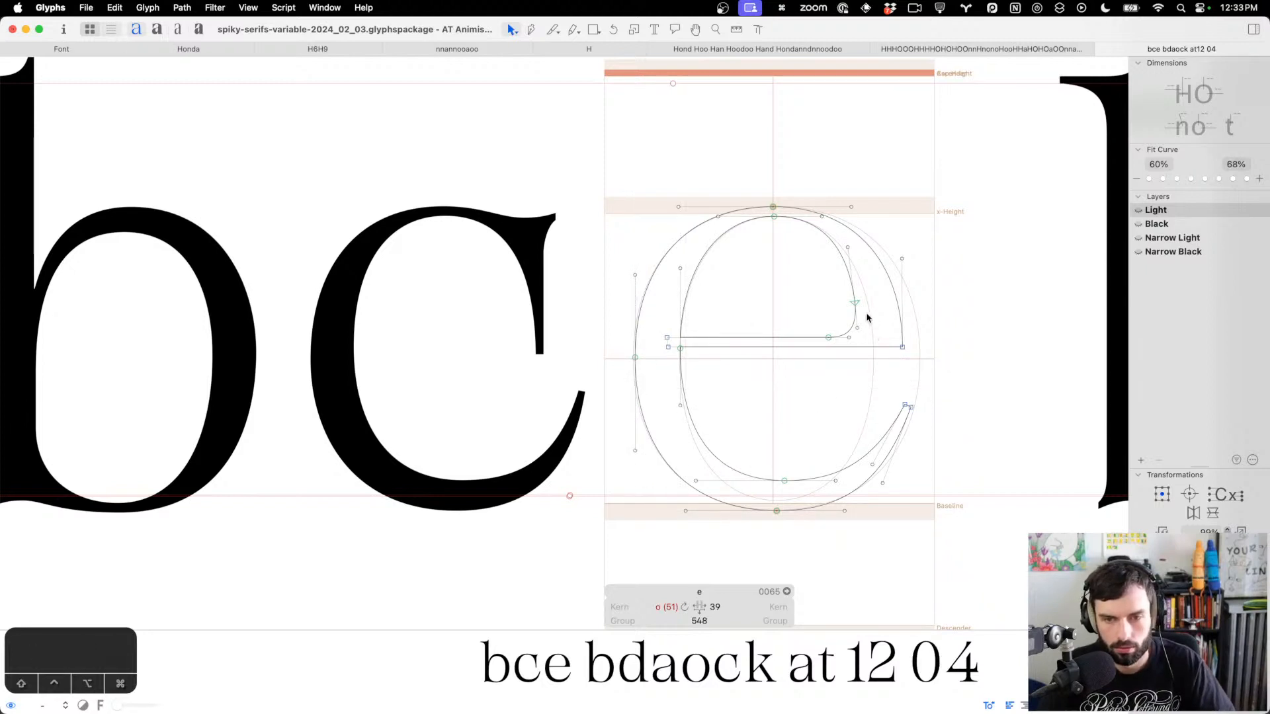
Add an extreme node on the right side of the e's counter and delete the off-extreme node just above it
{"action": "key", "text": "p"}
{"action": "scroll", "coordinate": [870, 320], "scroll_direction": "up", "scroll_amount": 10}
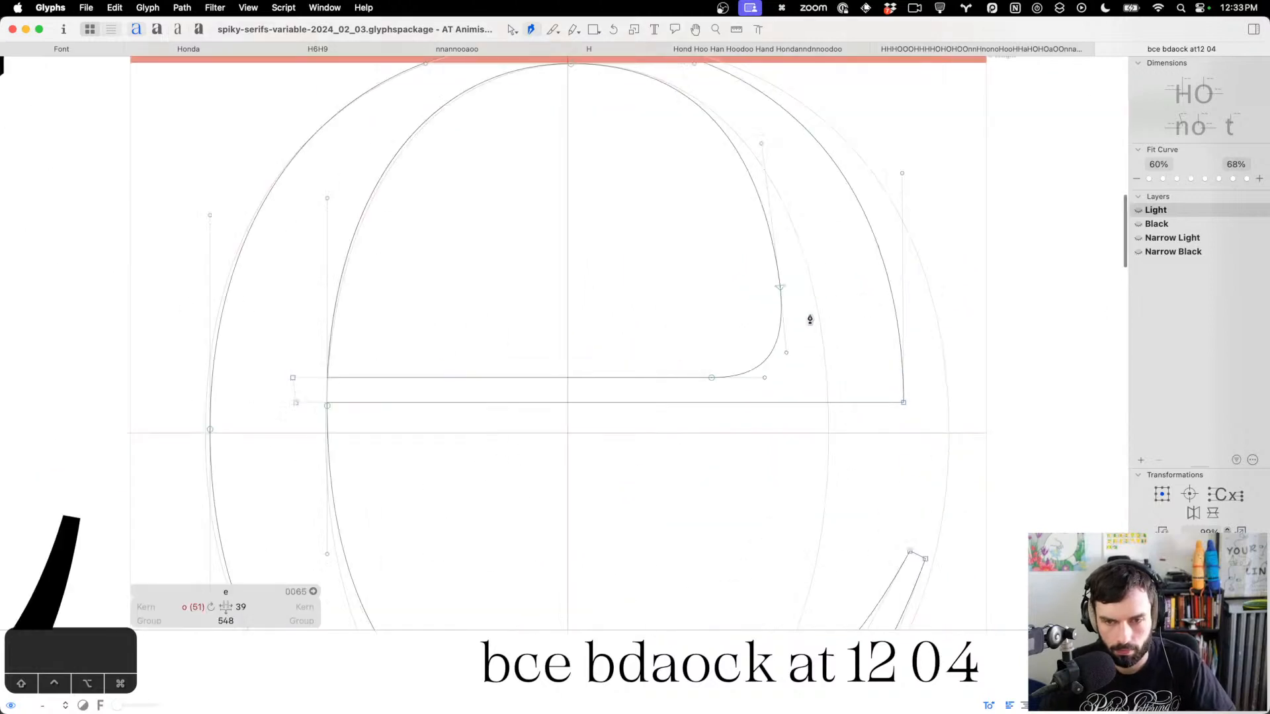
{"action": "left_click", "coordinate": [780, 309], "text": "alt+shift"}
{"action": "key", "text": "v"}
{"action": "left_click", "coordinate": [781, 288]}
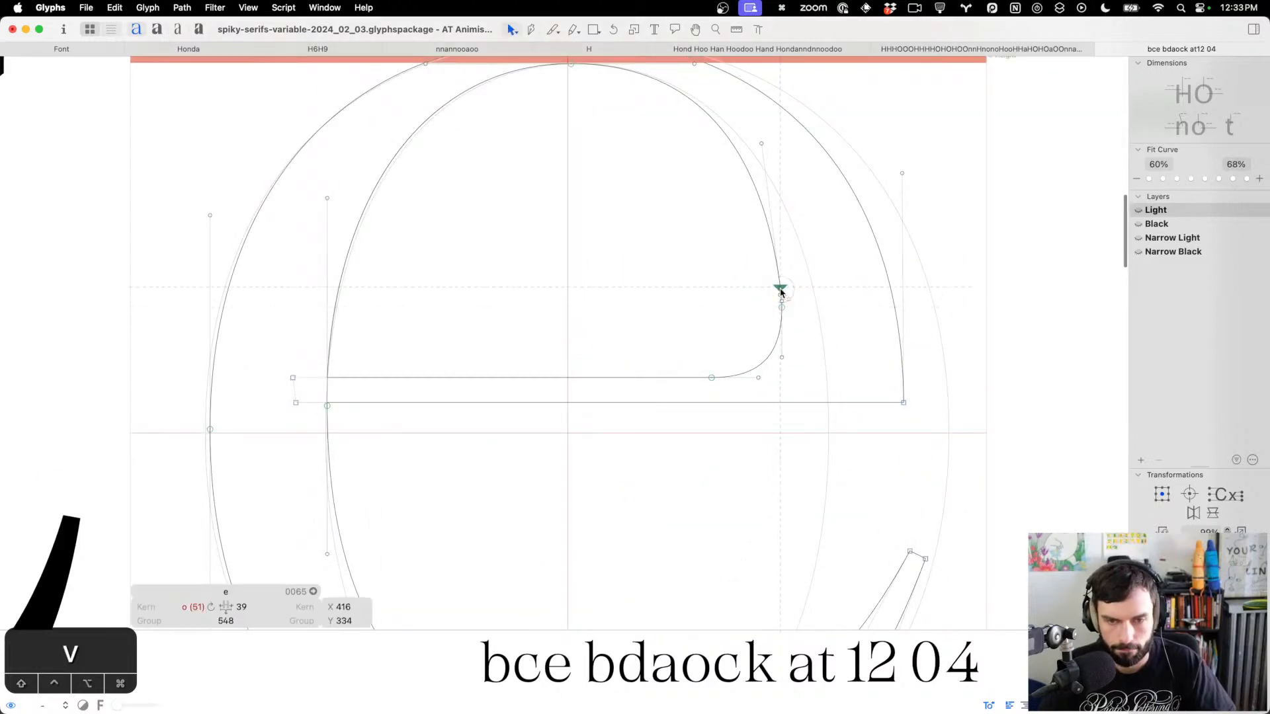
{"action": "key", "text": "BackSpace"}
{"action": "scroll", "coordinate": [781, 293], "scroll_direction": "down", "scroll_amount": 10}
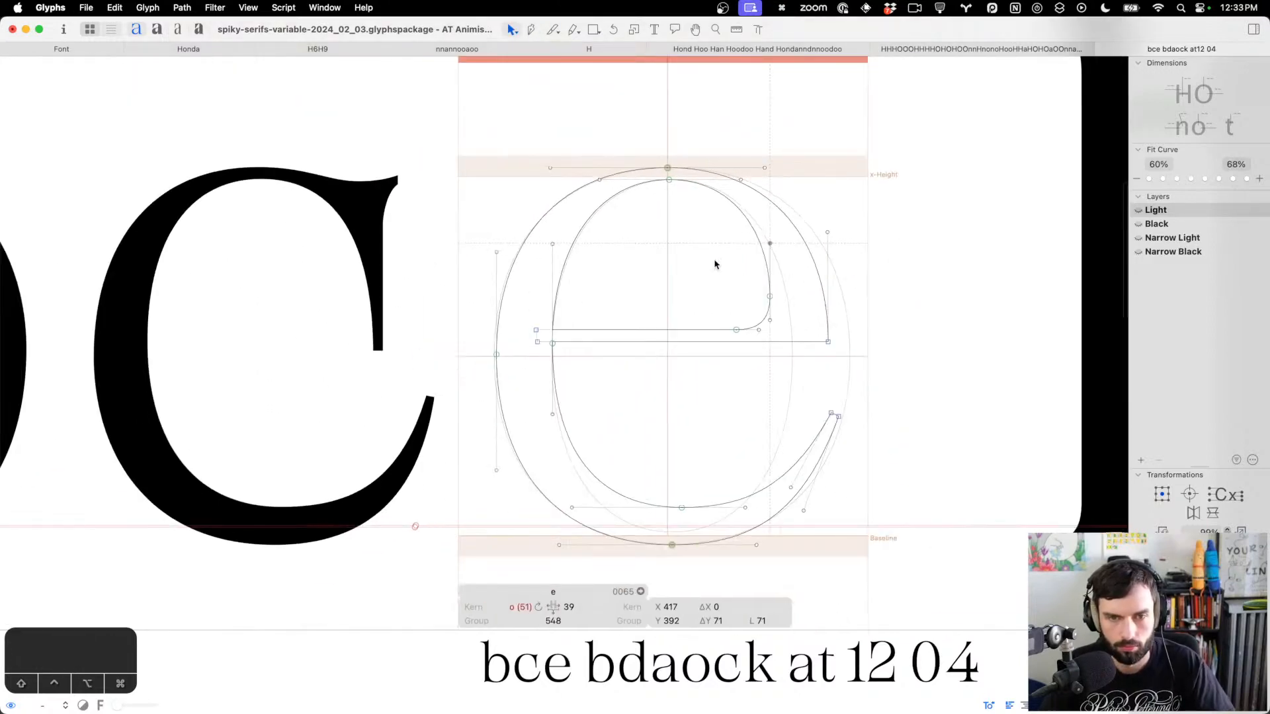
Nudge the top inner curve node of the e left to X 280
{"action": "left_click", "coordinate": [669, 180]}
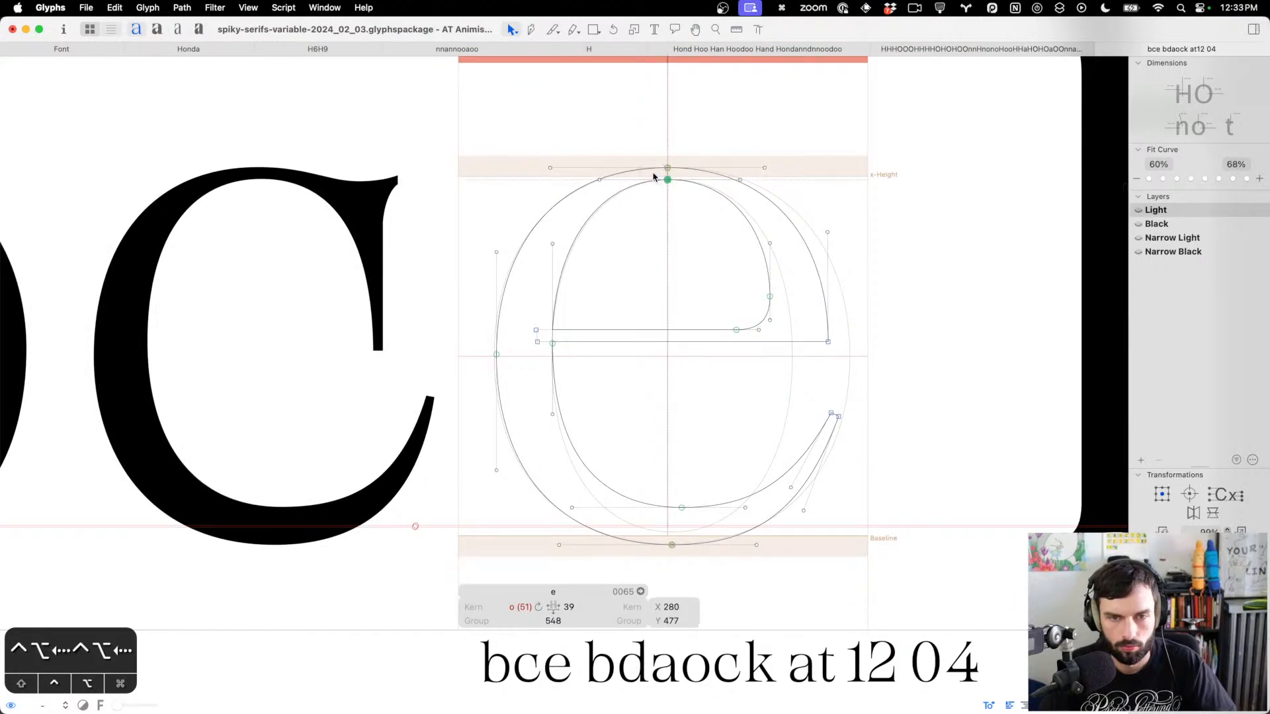
{"action": "left_click", "coordinate": [707, 241]}
{"action": "scroll", "coordinate": [707, 241], "scroll_direction": "right", "scroll_amount": 1}
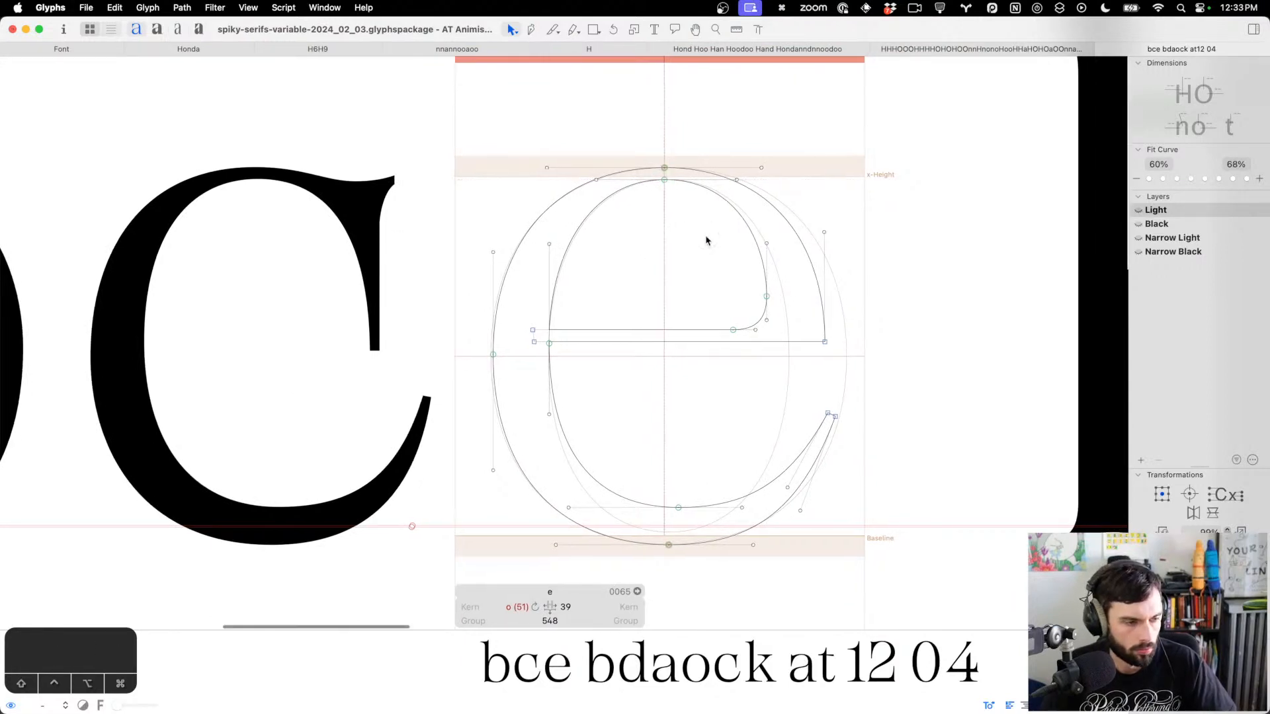
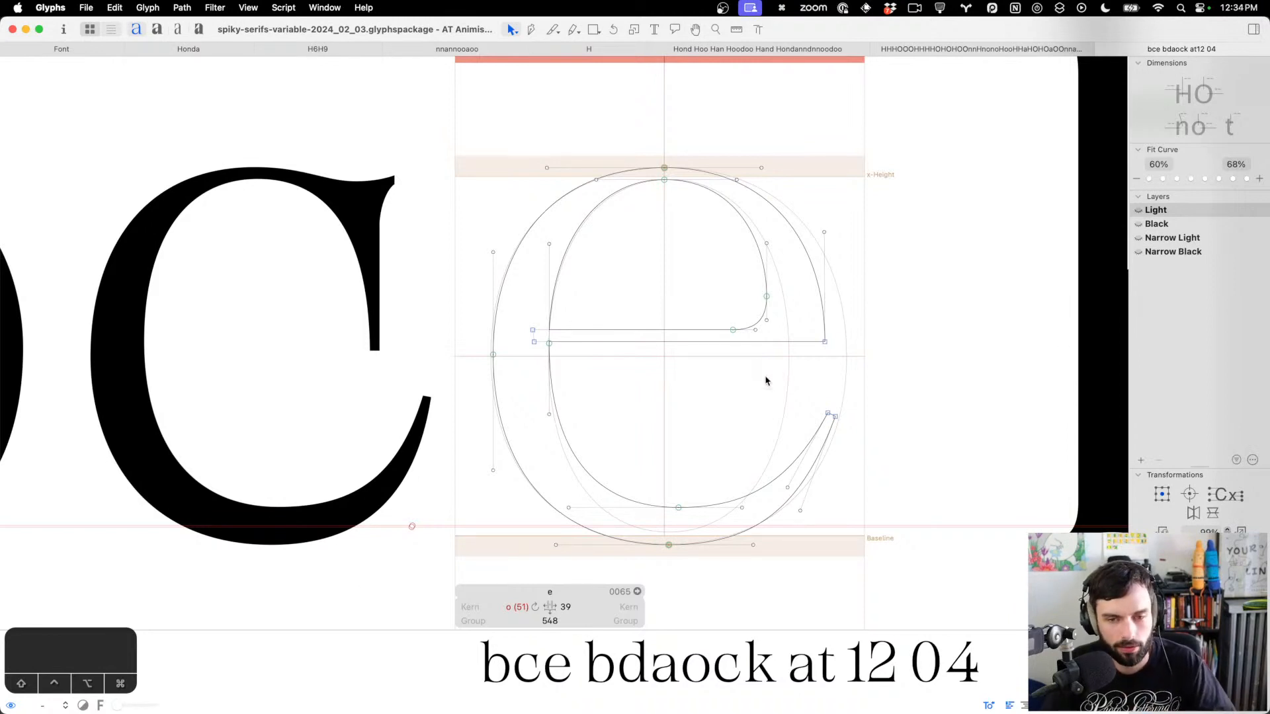
Nudge the inner left extreme node of the c slightly to the right and preview the word
{"action": "scroll", "coordinate": [769, 379], "scroll_direction": "down", "scroll_amount": 5}
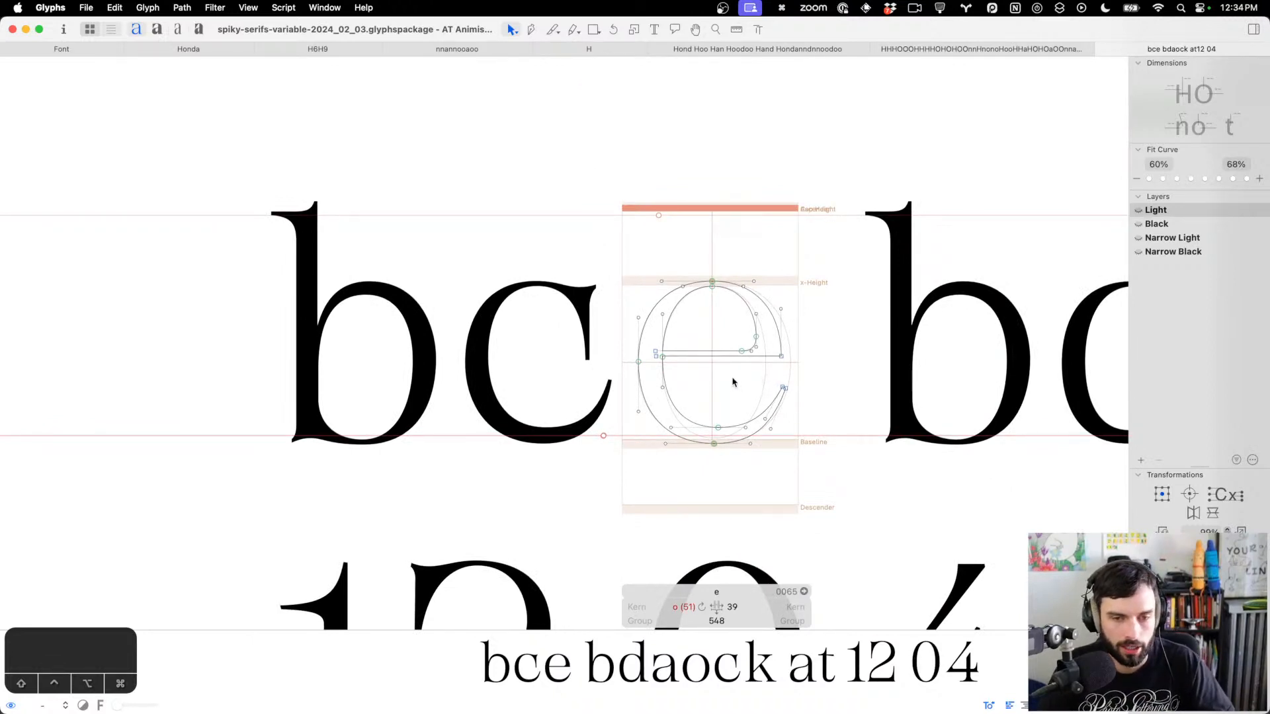
{"action": "scroll", "coordinate": [733, 382], "scroll_direction": "right", "scroll_amount": 3}
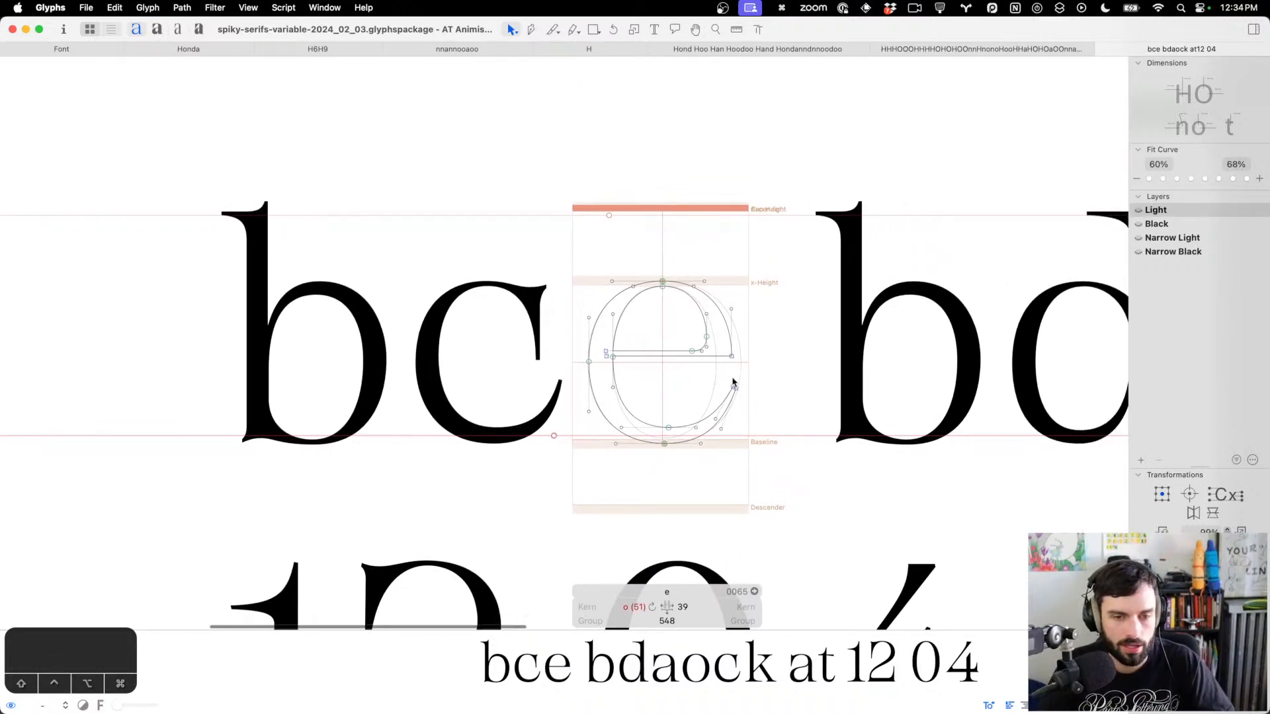
{"action": "double_click", "coordinate": [488, 389]}
{"action": "left_click_drag", "start_coordinate": [454, 365], "coordinate": [418, 331]}
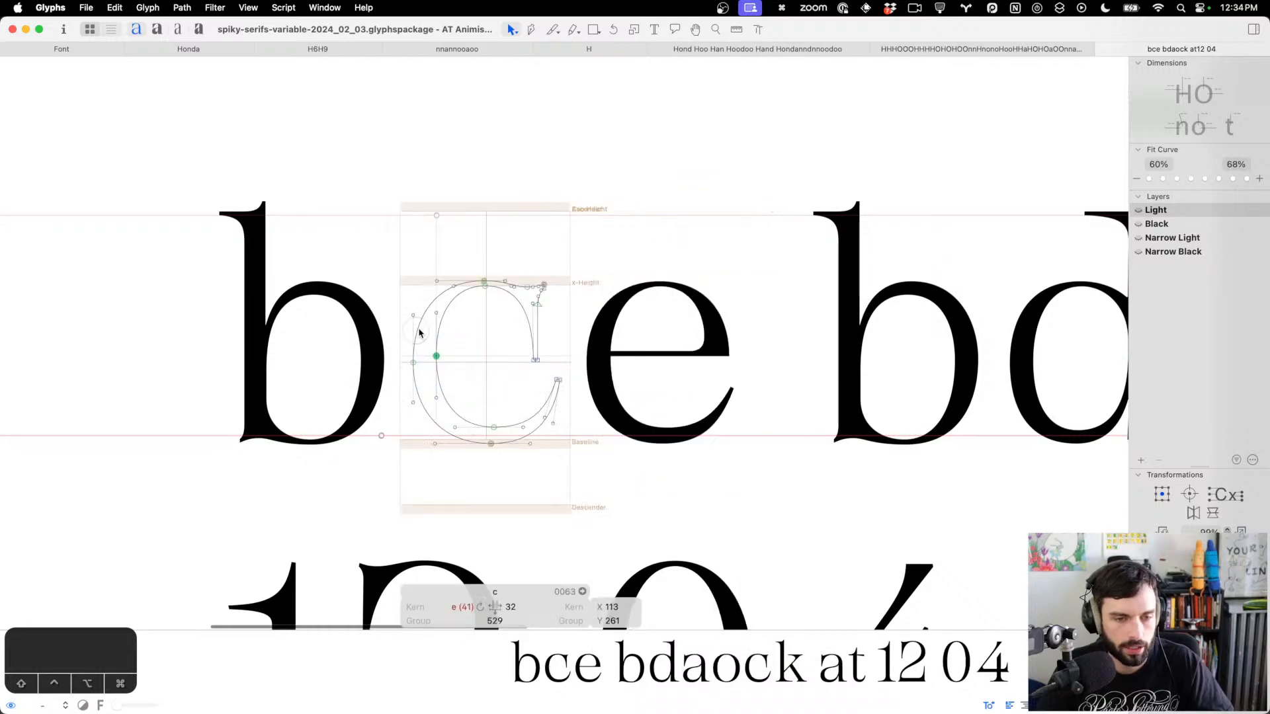
{"action": "key", "text": "ctrl+alt+Right"}
{"action": "key", "text": "ctrl+alt+Right"}
{"action": "key", "text": "t"}
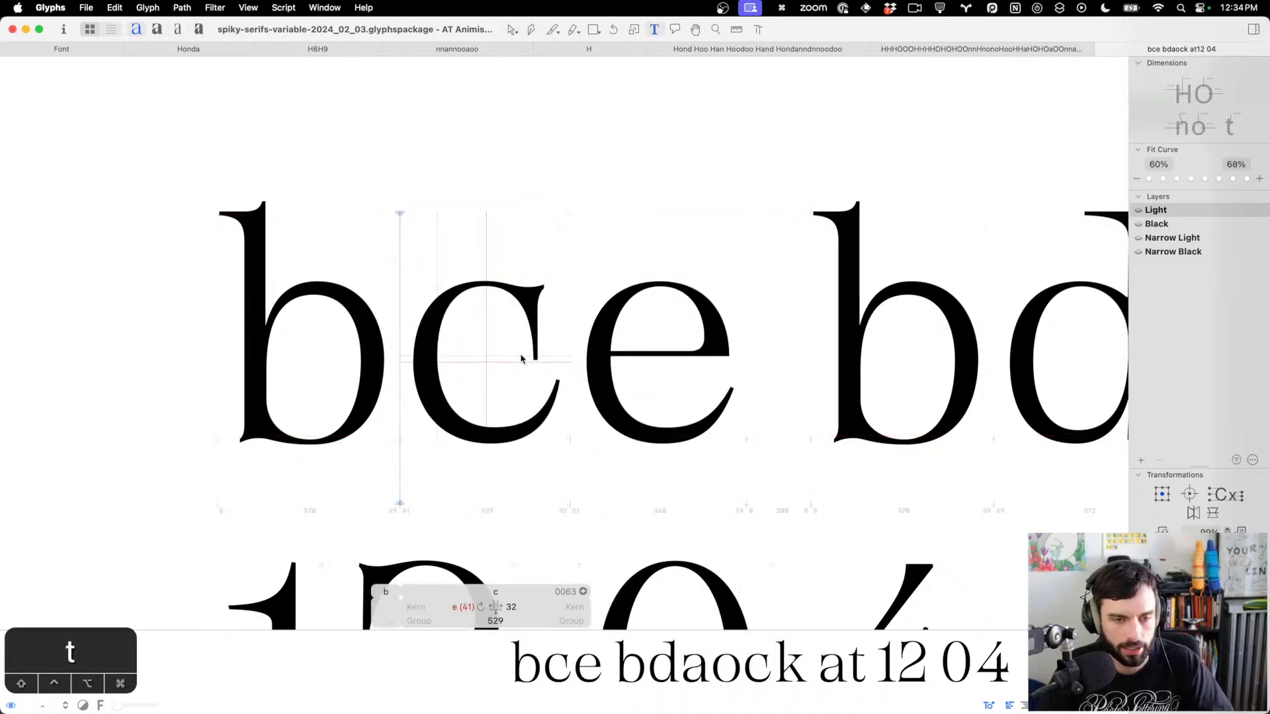
Open the first b for editing and nudge the top outer node of its bowl right to X 314
{"action": "scroll", "coordinate": [520, 355], "scroll_direction": "down", "scroll_amount": 2}
{"action": "scroll", "coordinate": [586, 292], "scroll_direction": "up", "scroll_amount": 3}
{"action": "double_click", "coordinate": [579, 291]}
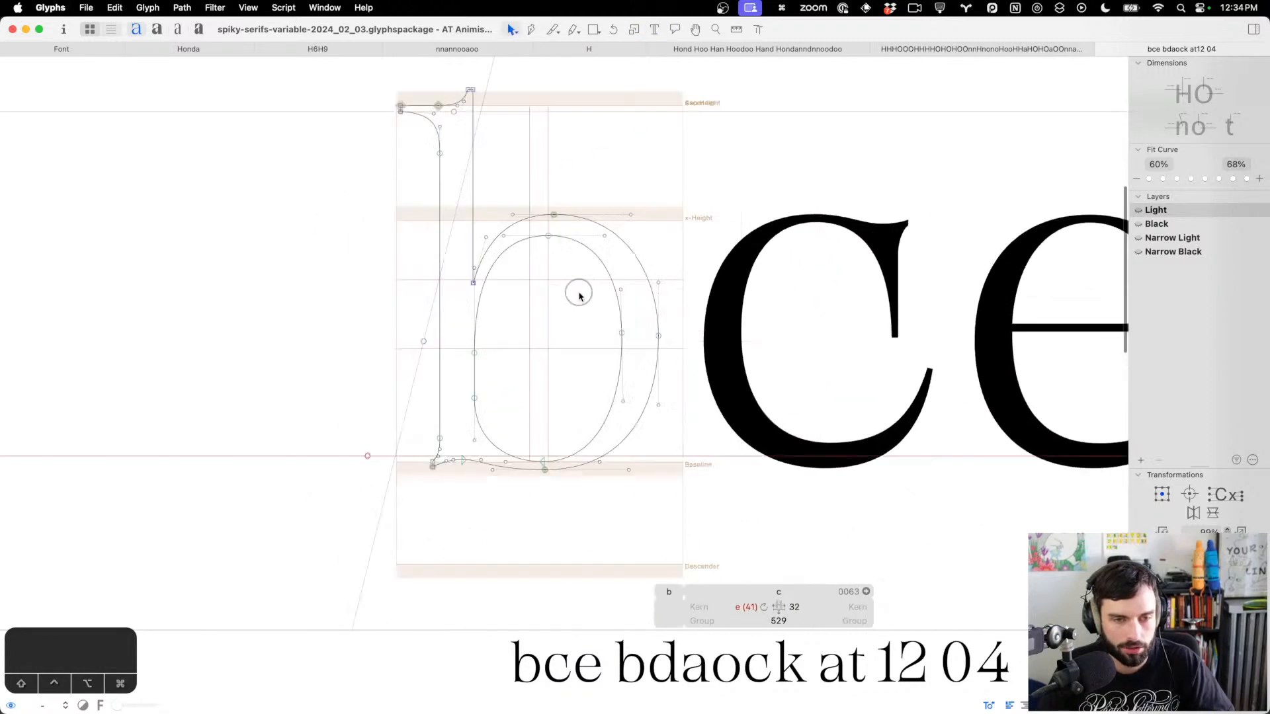
{"action": "left_click_drag", "start_coordinate": [566, 185], "coordinate": [533, 223]}
{"action": "key", "text": "ctrl+alt+Right"}
{"action": "key", "text": "ctrl+alt+Right"}
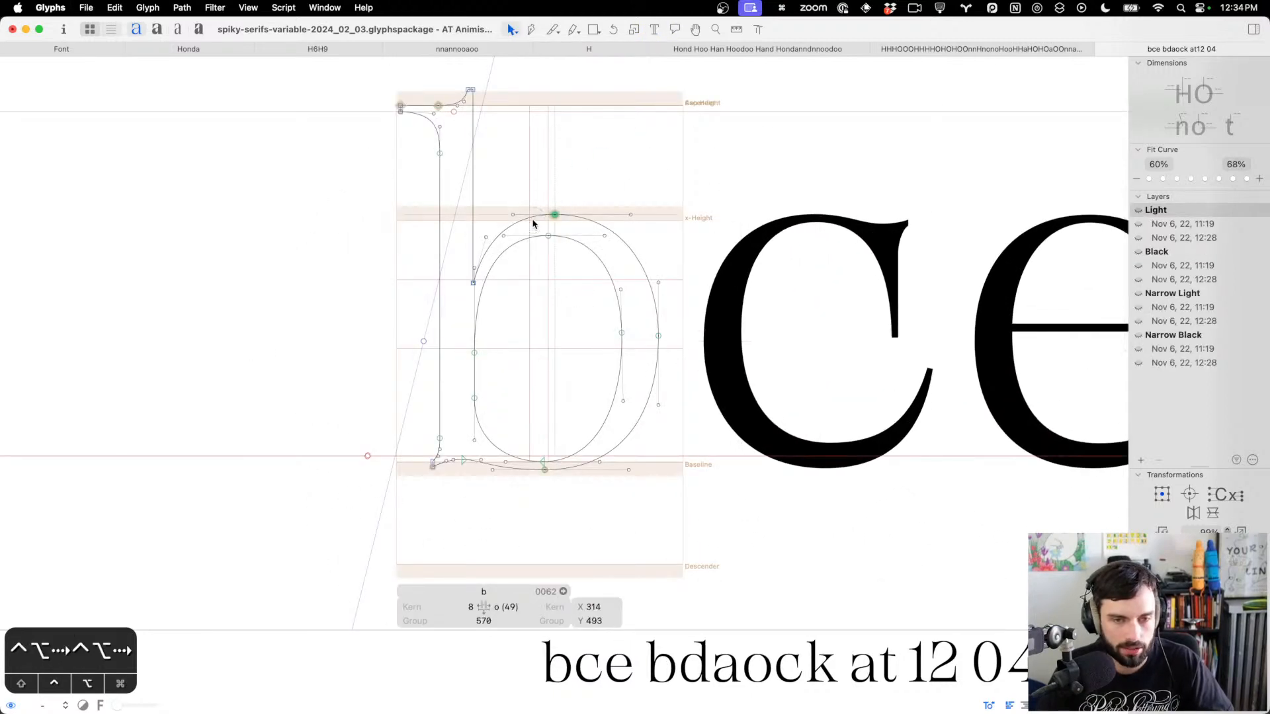
{"action": "scroll", "coordinate": [615, 271], "scroll_direction": "right", "scroll_amount": 1}
Rebalance the handles of the inner and outer upper-right curves of the b's bowl, and save the font
{"action": "left_click", "coordinate": [640, 271]}
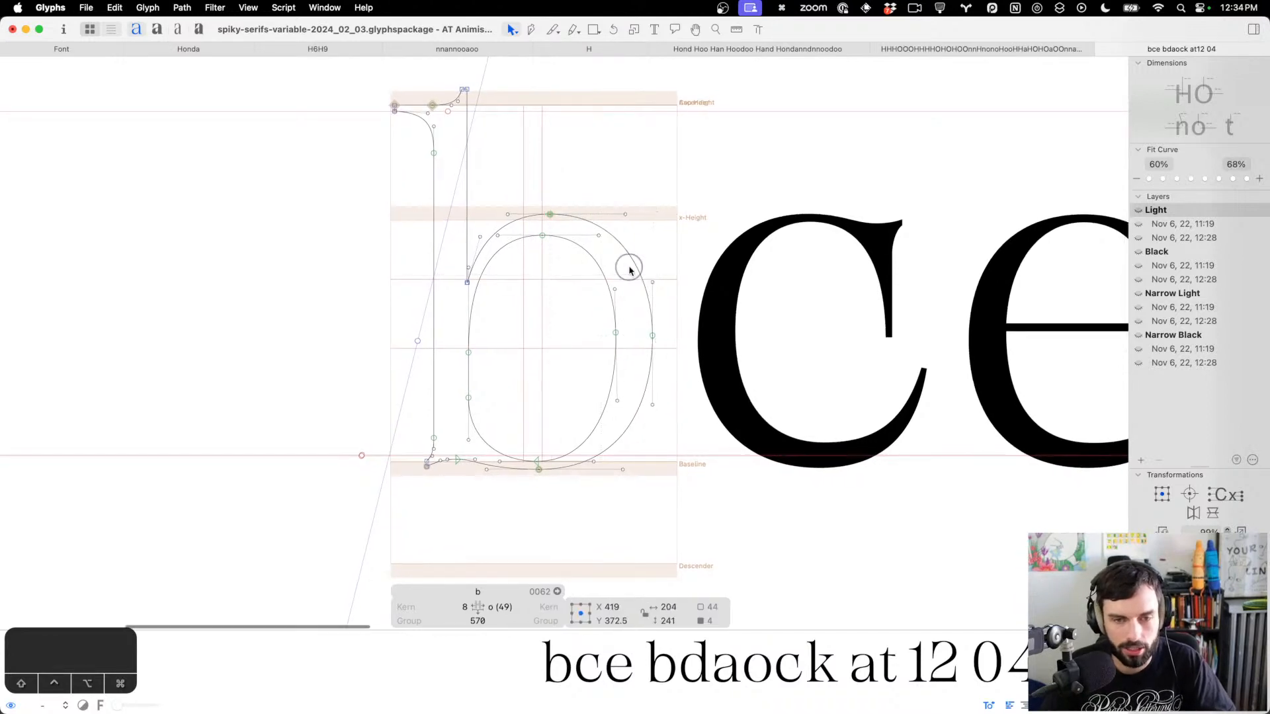
{"action": "left_click", "coordinate": [619, 268]}
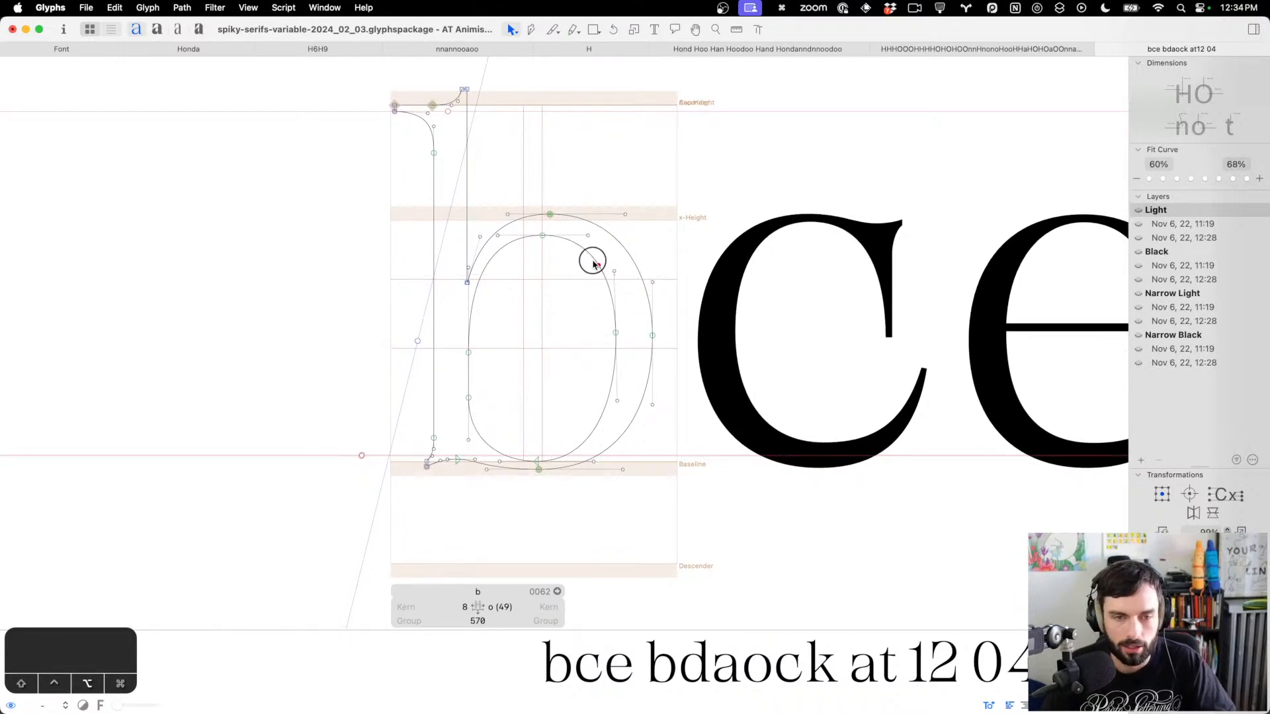
{"action": "left_click", "coordinate": [635, 263]}
{"action": "left_click_drag", "start_coordinate": [634, 262], "coordinate": [629, 256]}
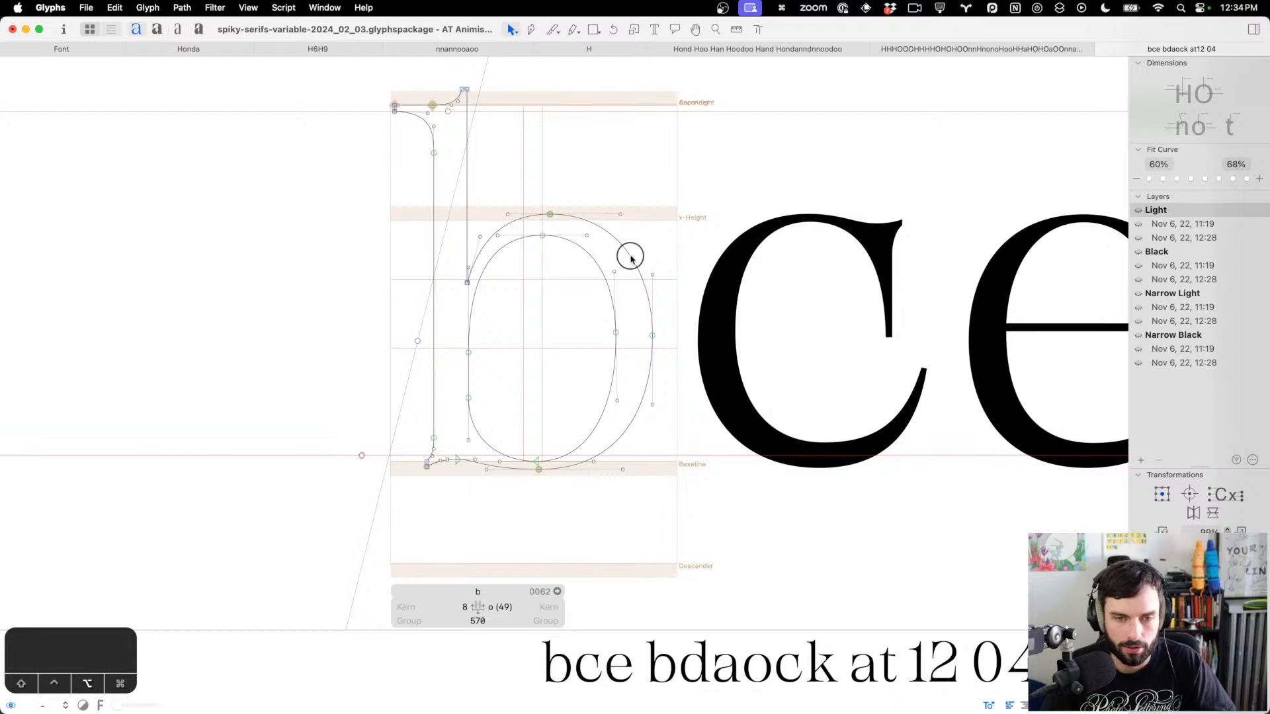
{"action": "key", "text": "super+s"}
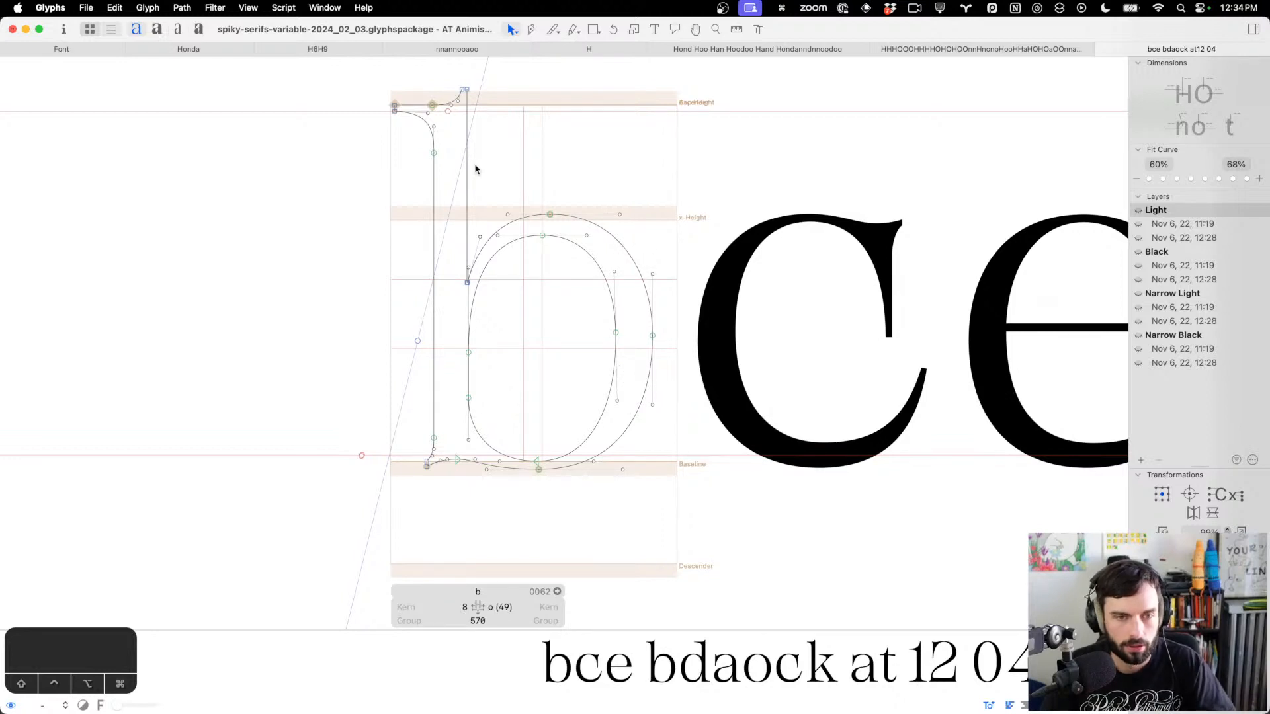
Add a vertical guide along the straight left segment of the b's counter
{"action": "key", "text": "t"}
{"action": "scroll", "coordinate": [483, 180], "scroll_direction": "down", "scroll_amount": 2}
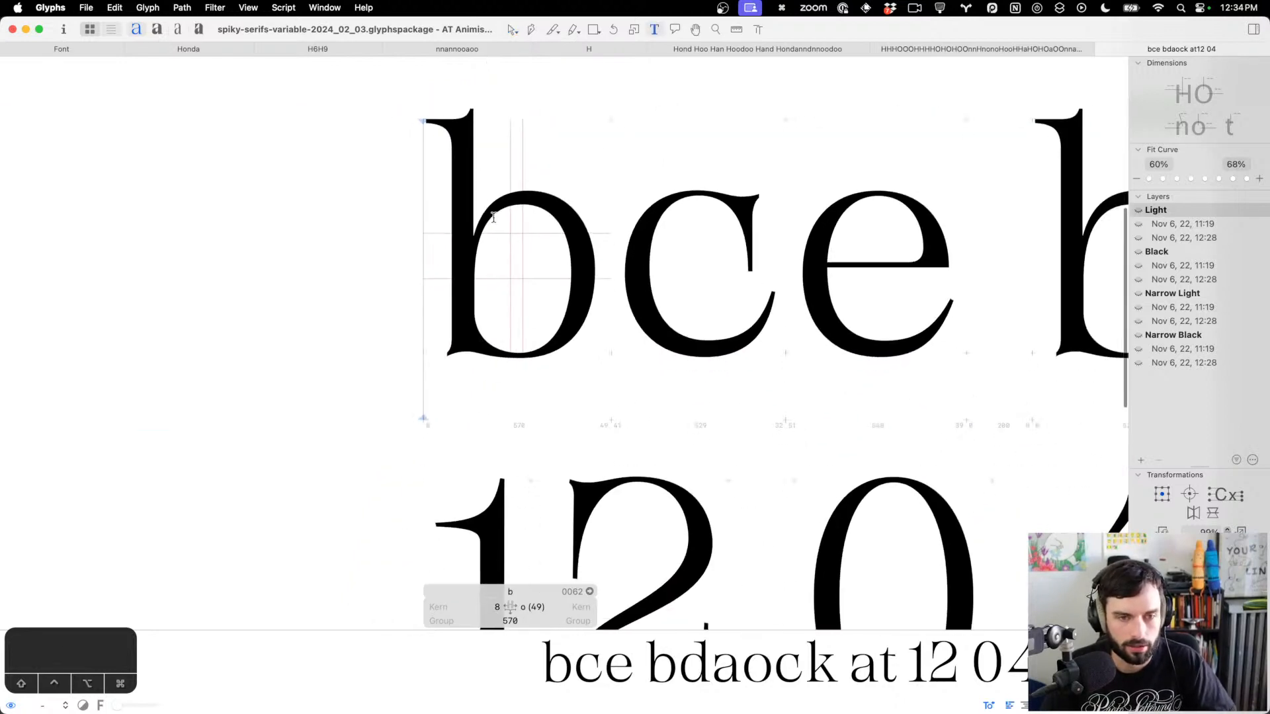
{"action": "scroll", "coordinate": [542, 234], "scroll_direction": "up", "scroll_amount": 5}
{"action": "key", "text": "Escape"}
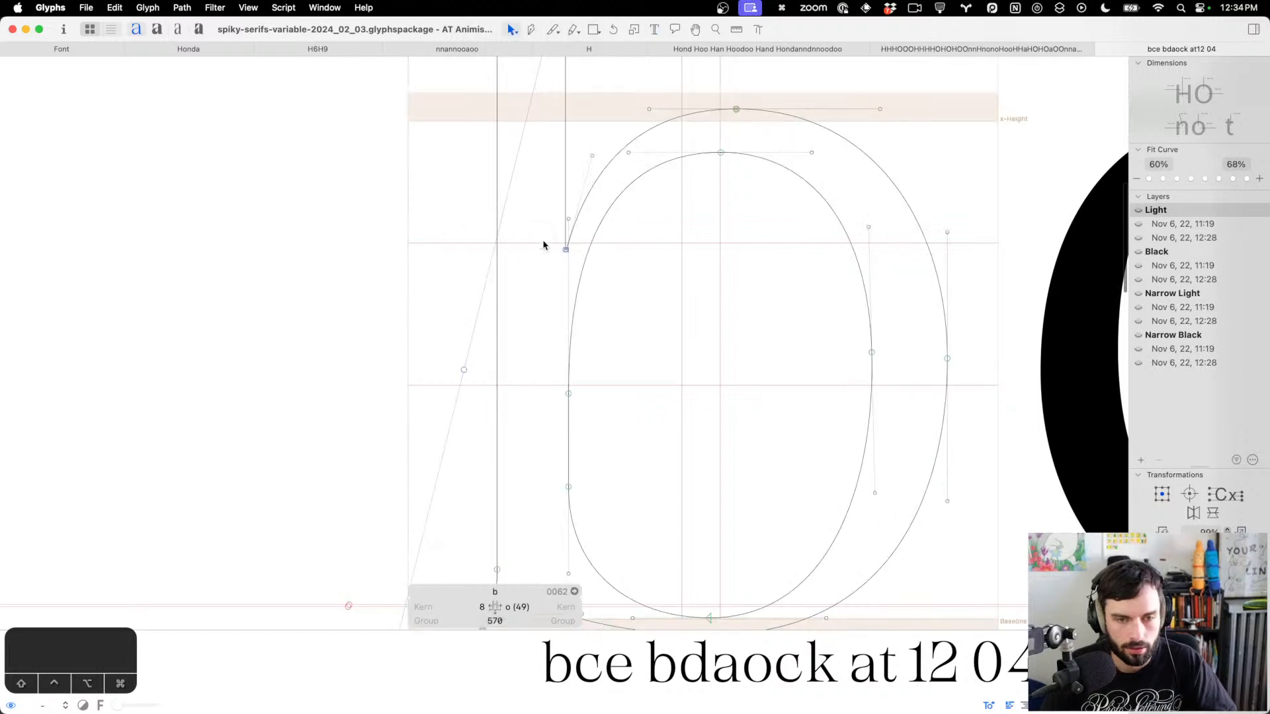
{"action": "left_click", "coordinate": [569, 431]}
{"action": "right_click", "coordinate": [569, 431]}
{"action": "left_click", "coordinate": [605, 543]}
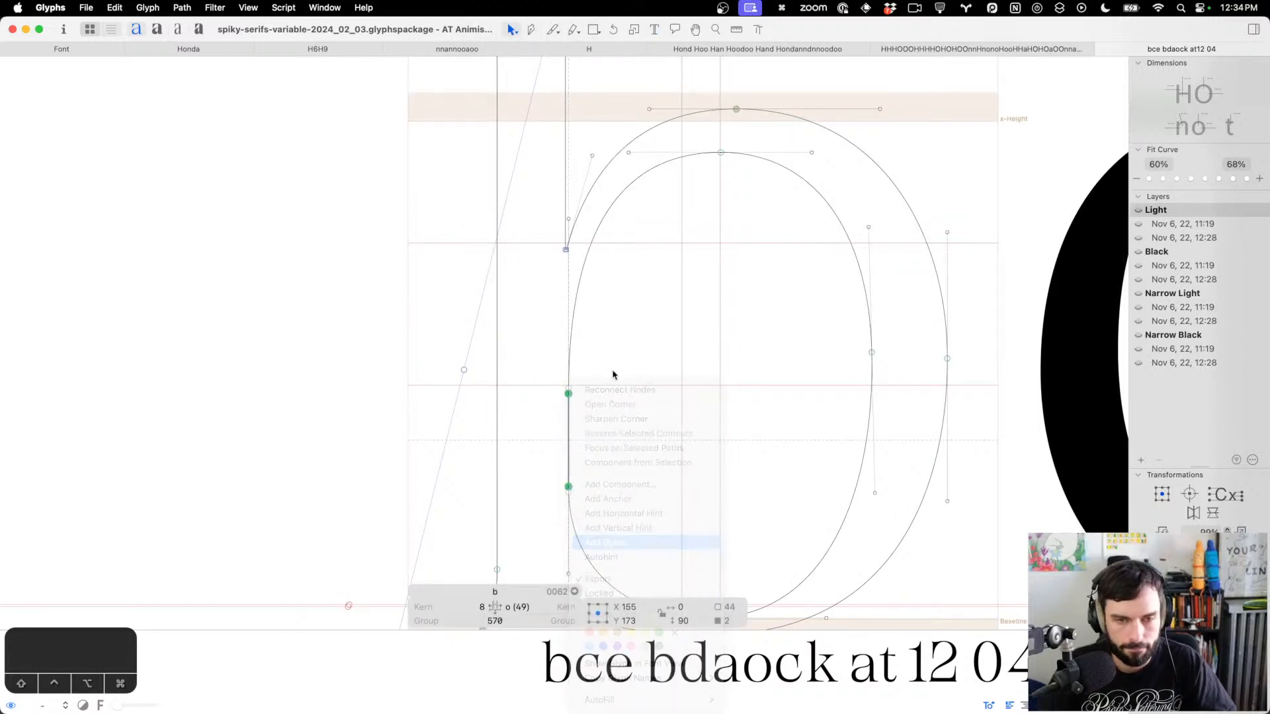
Move the right edge of the b's stem, including the bowl join and top serif nodes, 3 units right to the guide
{"action": "scroll", "coordinate": [595, 331], "scroll_direction": "up", "scroll_amount": 5}
{"action": "left_click", "coordinate": [565, 429]}
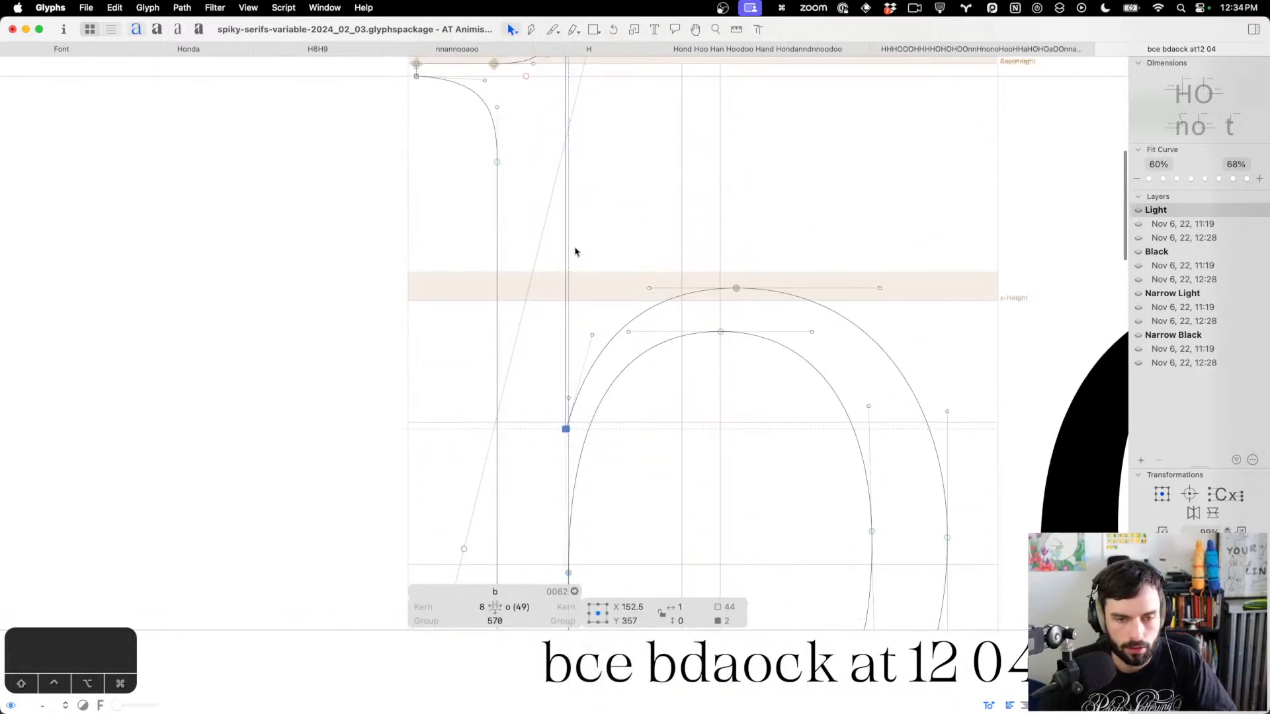
{"action": "scroll", "coordinate": [582, 219], "scroll_direction": "up", "scroll_amount": 4}
{"action": "left_click_drag", "start_coordinate": [599, 206], "coordinate": [497, 194]}
{"action": "key", "text": "ctrl+alt+Right"}
{"action": "key", "text": "ctrl+alt+Right"}
{"action": "key", "text": "ctrl+alt+Right"}
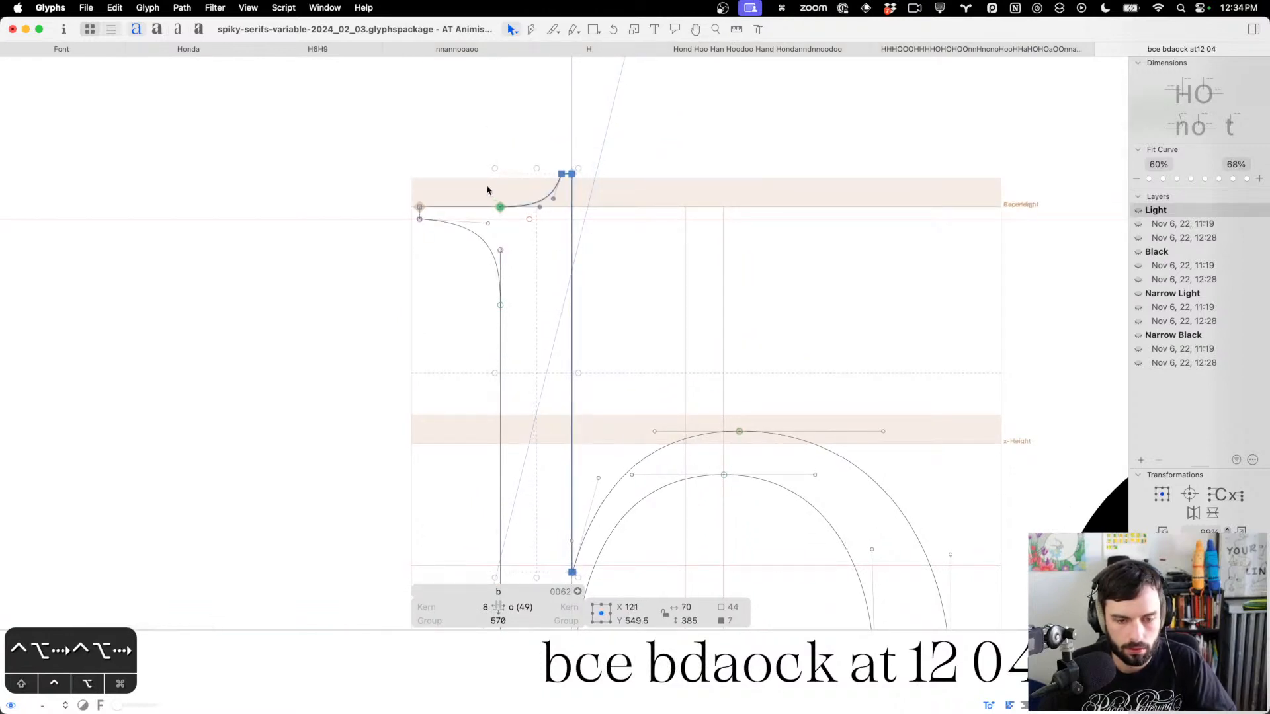
{"action": "scroll", "coordinate": [530, 254], "scroll_direction": "down", "scroll_amount": 5}
{"action": "left_click", "coordinate": [611, 401]}
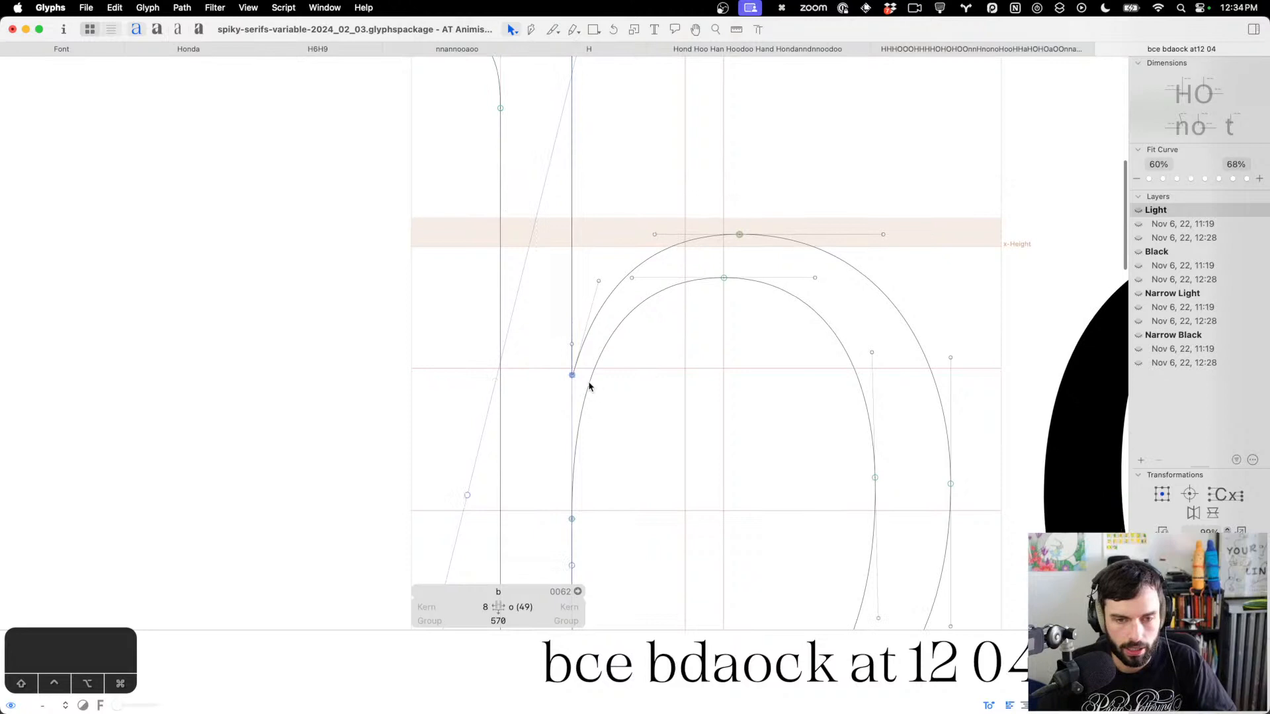
Raise the two nodes where the b's bowl joins the stem to Y 363 and hide the guides
{"action": "scroll", "coordinate": [589, 386], "scroll_direction": "up", "scroll_amount": 4}
{"action": "left_click", "coordinate": [546, 358]}
{"action": "key", "text": "ctrl+alt+Up"}
{"action": "key", "text": "ctrl+alt+Up"}
{"action": "key", "text": "ctrl+alt+Up"}
{"action": "key", "text": "ctrl+alt+Up"}
{"action": "key", "text": "ctrl+alt+Up"}
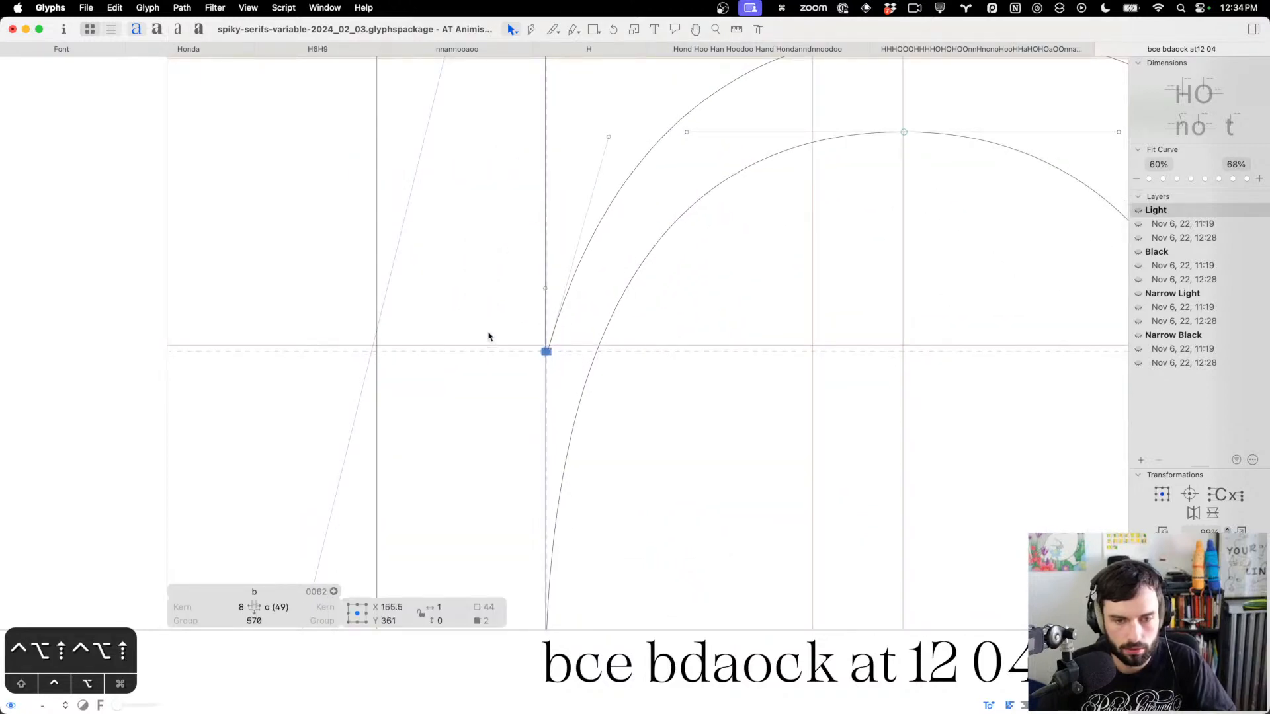
{"action": "key", "text": "l"}
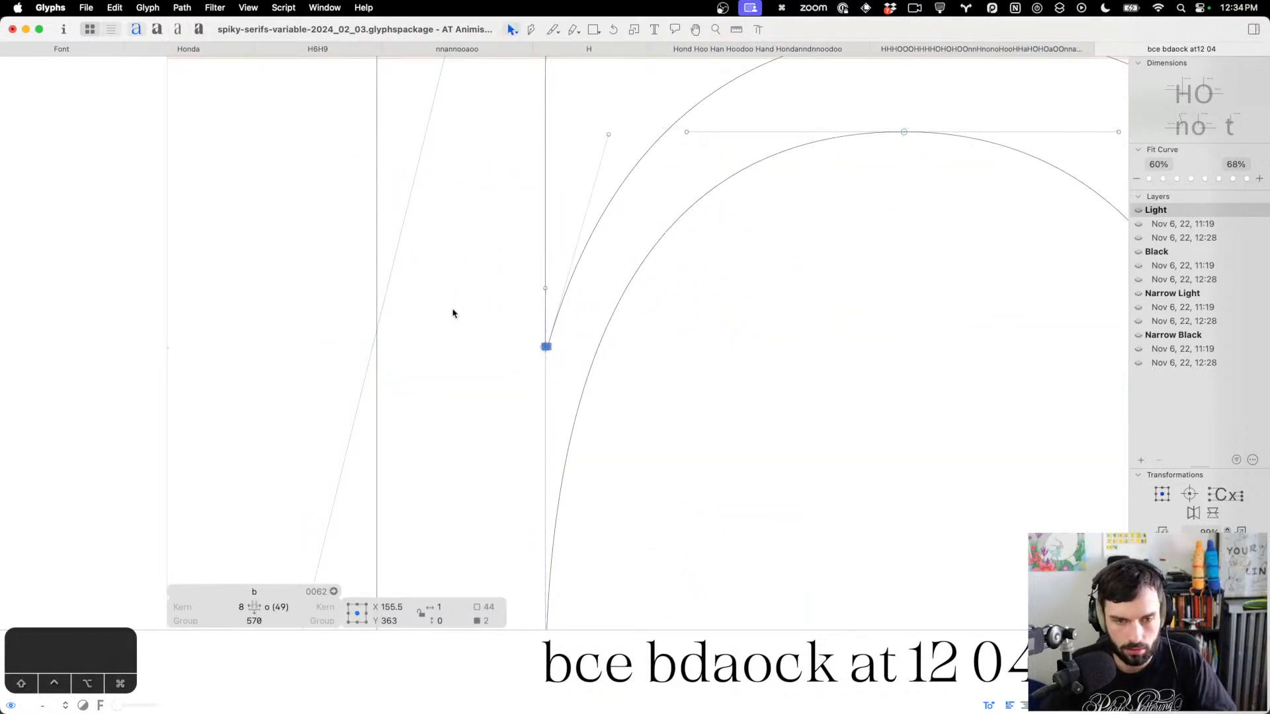
Insert an n before the b at the start of the sample text
{"action": "scroll", "coordinate": [455, 311], "scroll_direction": "down", "scroll_amount": 6}
{"action": "key", "text": "t"}
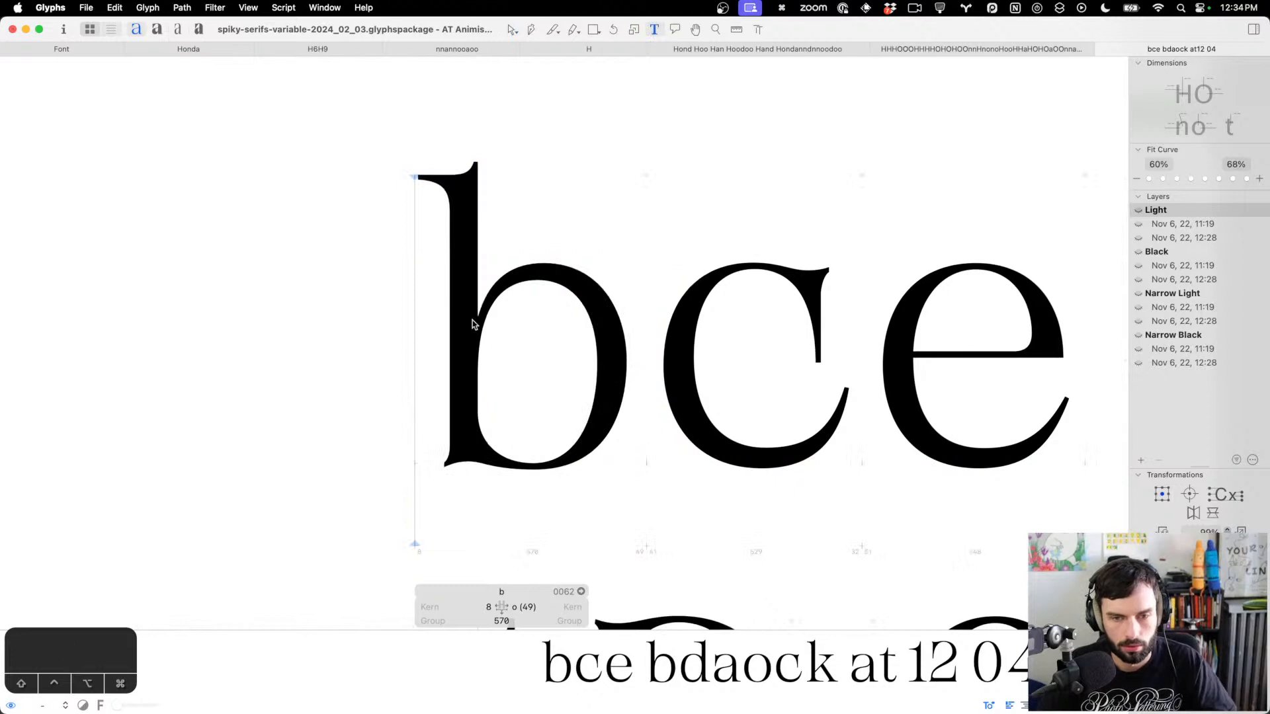
{"action": "scroll", "coordinate": [474, 320], "scroll_direction": "up", "scroll_amount": 3}
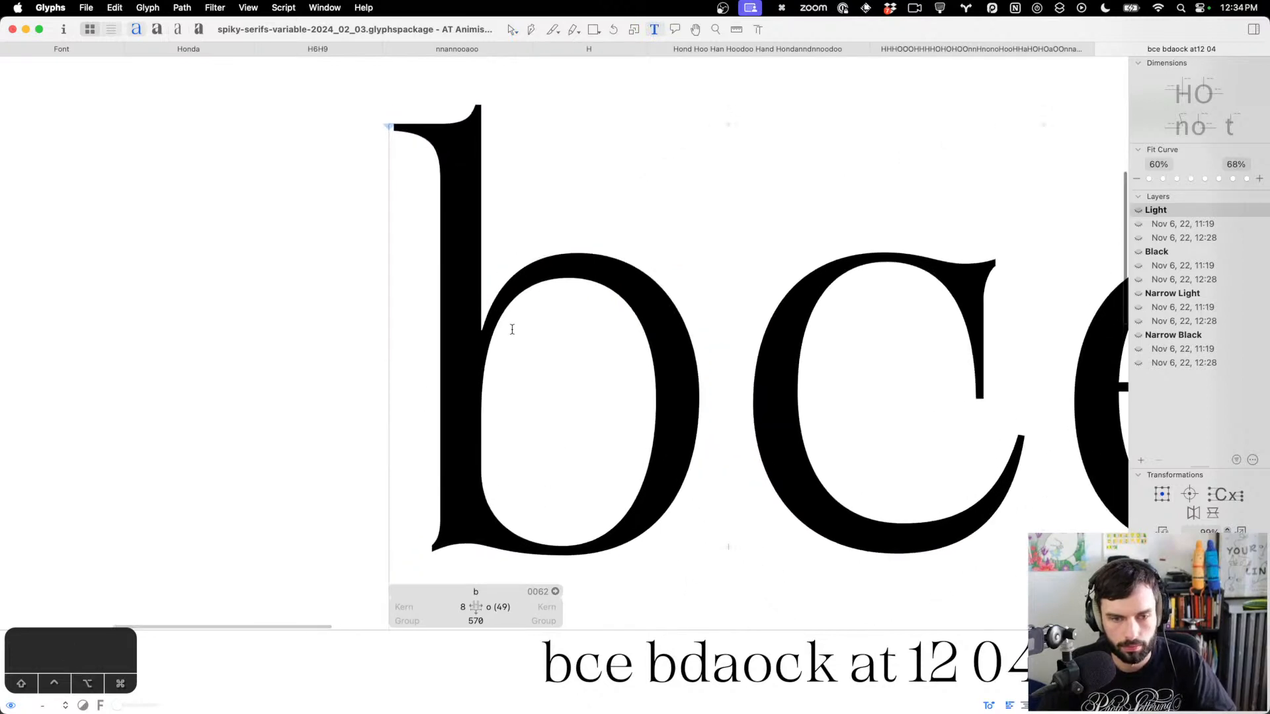
{"action": "type", "text": "n"}
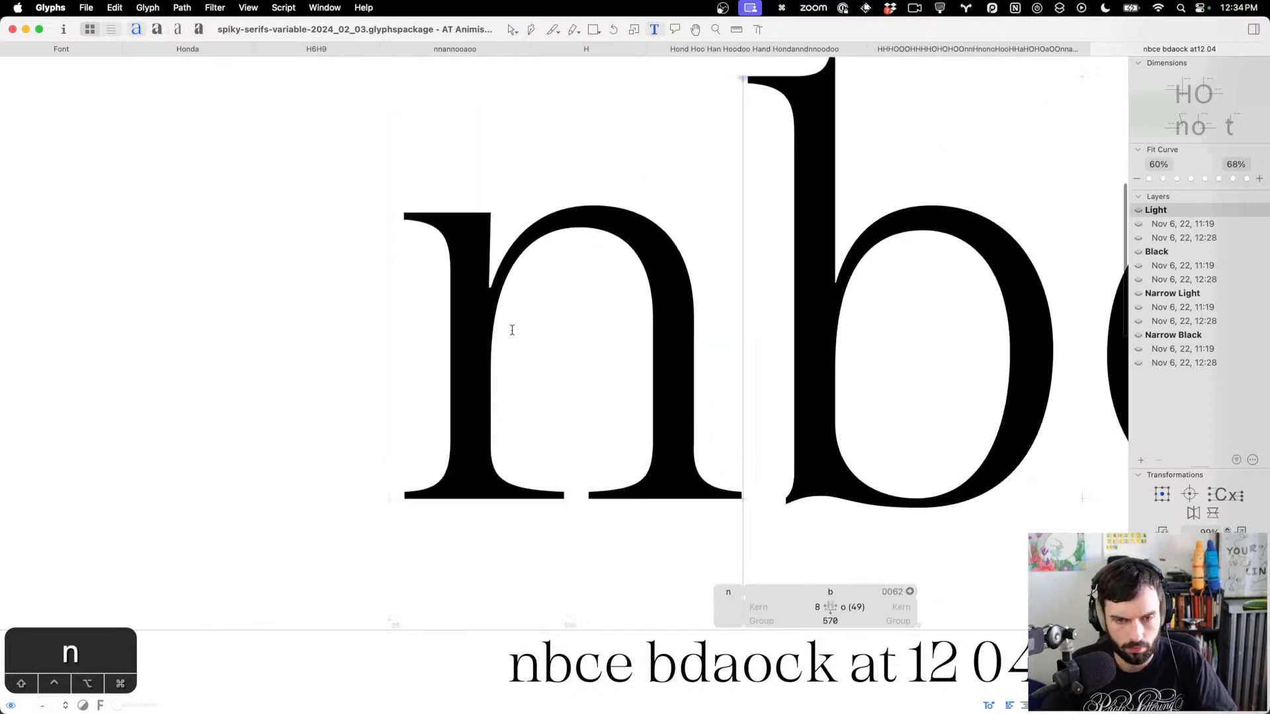
Raise the two nodes where the b's bowl joins the stem to Y 370, spaced 2 units apart
{"action": "double_click", "coordinate": [886, 312]}
{"action": "scroll", "coordinate": [862, 295], "scroll_direction": "up", "scroll_amount": 5}
{"action": "key", "text": "ctrl+alt+super"}
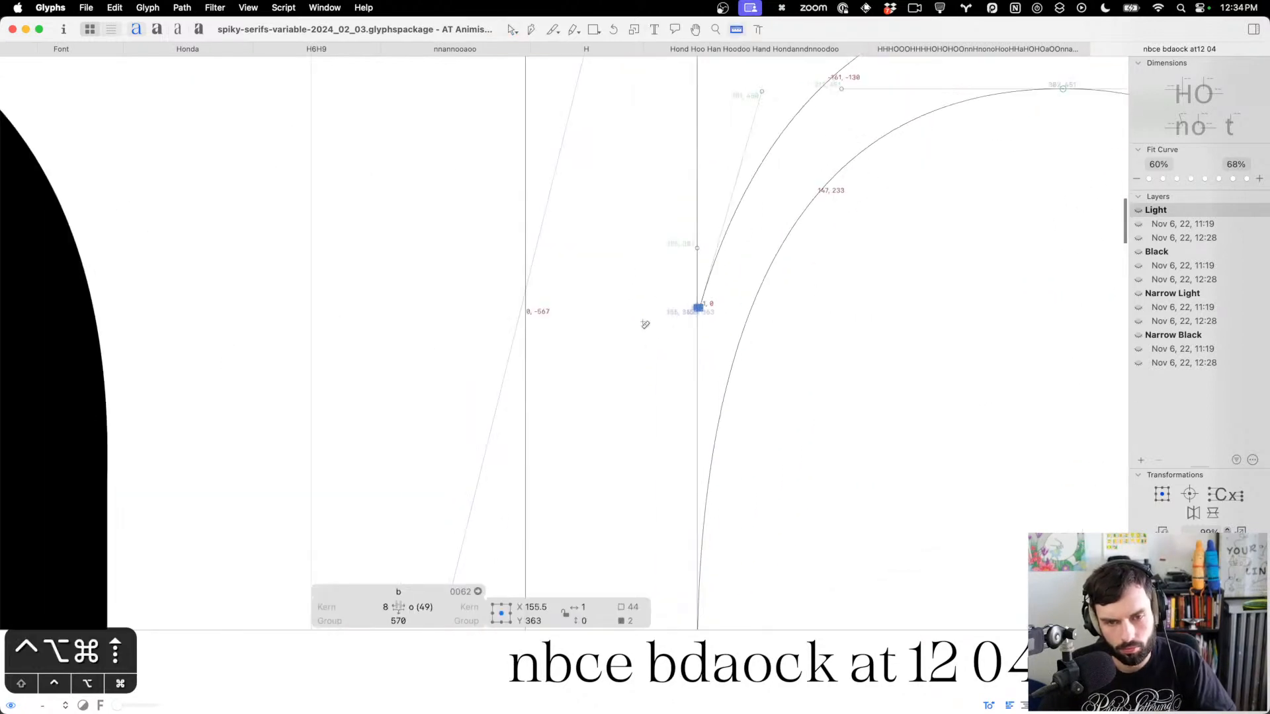
{"action": "key", "text": "v"}
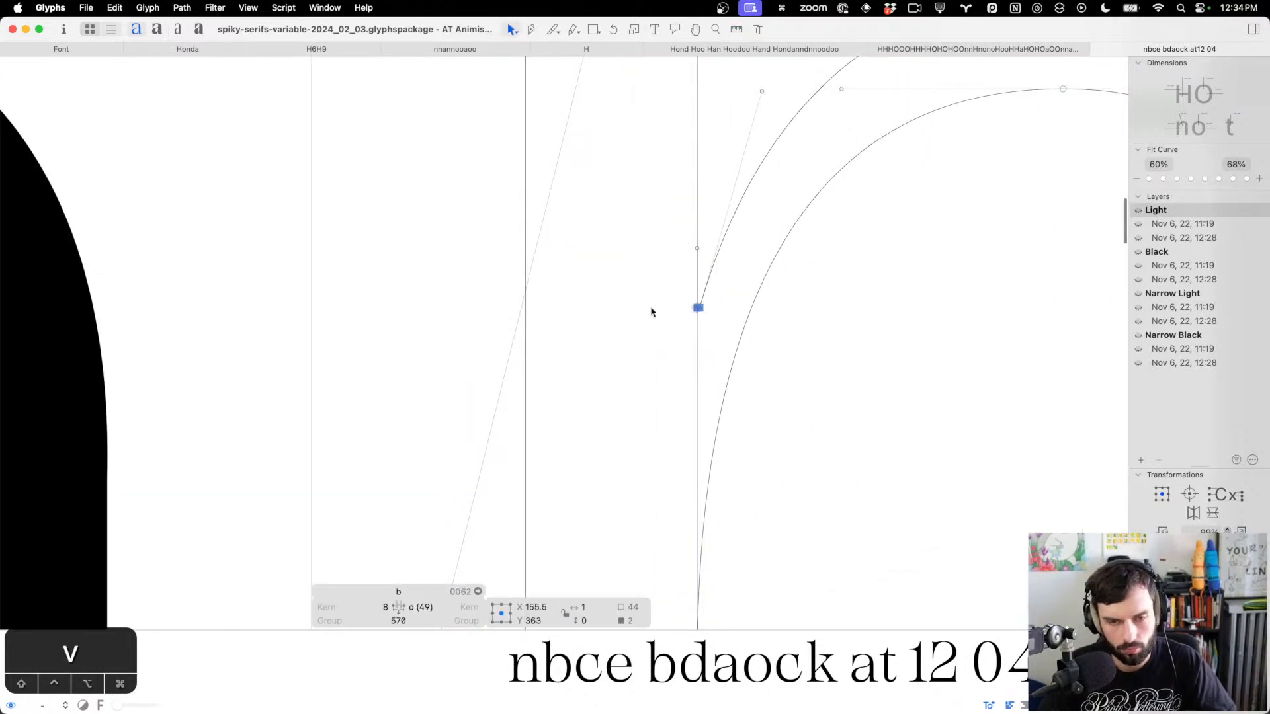
{"action": "scroll", "coordinate": [652, 311], "scroll_direction": "up", "scroll_amount": 1}
{"action": "left_click_drag", "start_coordinate": [651, 360], "coordinate": [608, 314]}
{"action": "key", "text": "ctrl+alt+Up"}
{"action": "key", "text": "ctrl+alt+Up"}
{"action": "key", "text": "ctrl+alt+Up"}
{"action": "key", "text": "e"}
{"action": "key", "text": "v"}
{"action": "double_click", "coordinate": [710, 327]}
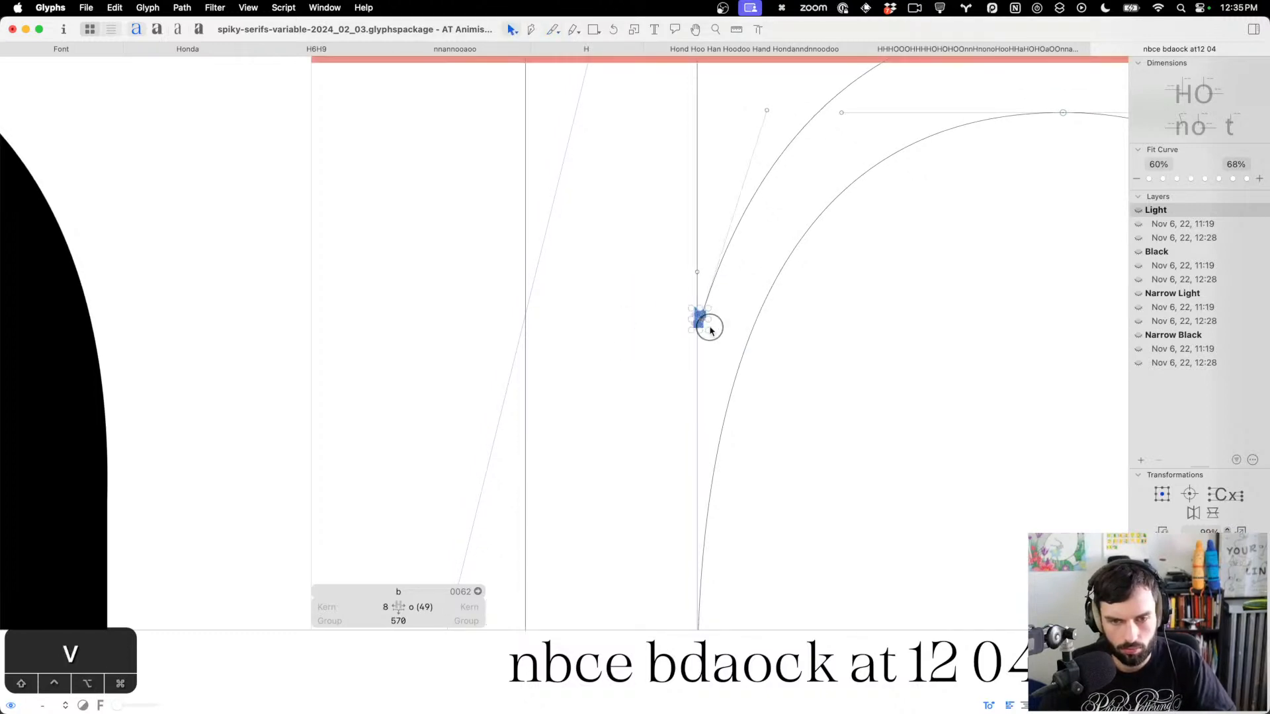
{"action": "key", "text": "BackSpace"}
{"action": "key", "text": "t"}
{"action": "scroll", "coordinate": [710, 331], "scroll_direction": "down", "scroll_amount": 5}
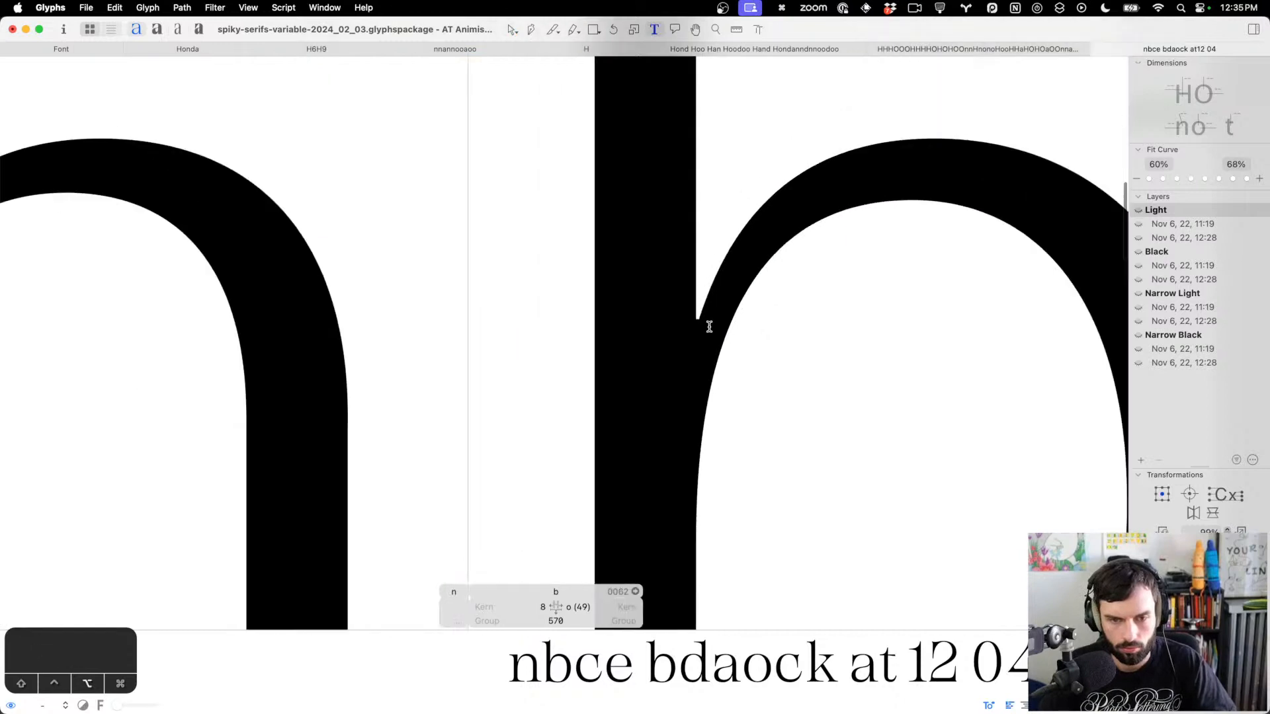
Move the left node of the b's bowl join to X 154, keeping it at Y 370
{"action": "key", "text": "Escape"}
{"action": "left_click_drag", "start_coordinate": [261, 352], "coordinate": [128, 336]}
{"action": "double_click", "coordinate": [782, 318]}
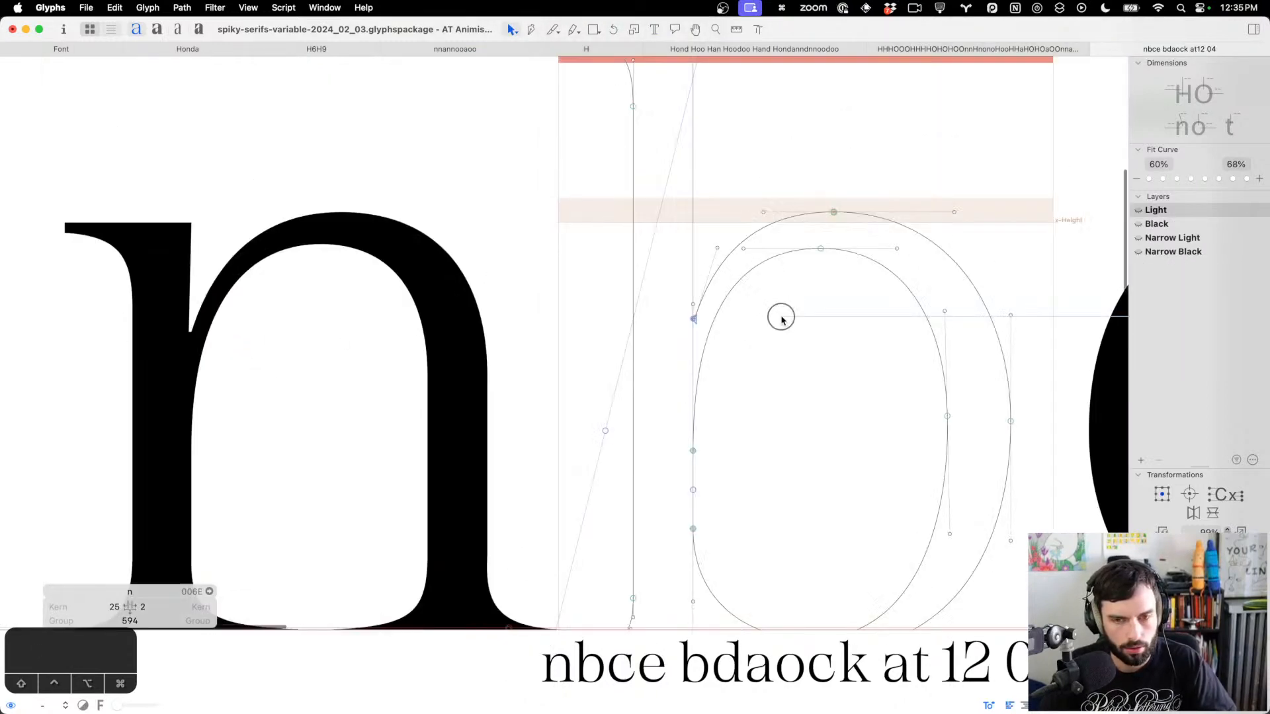
{"action": "left_click_drag", "start_coordinate": [750, 348], "coordinate": [650, 314]}
{"action": "scroll", "coordinate": [719, 336], "scroll_direction": "up", "scroll_amount": 5}
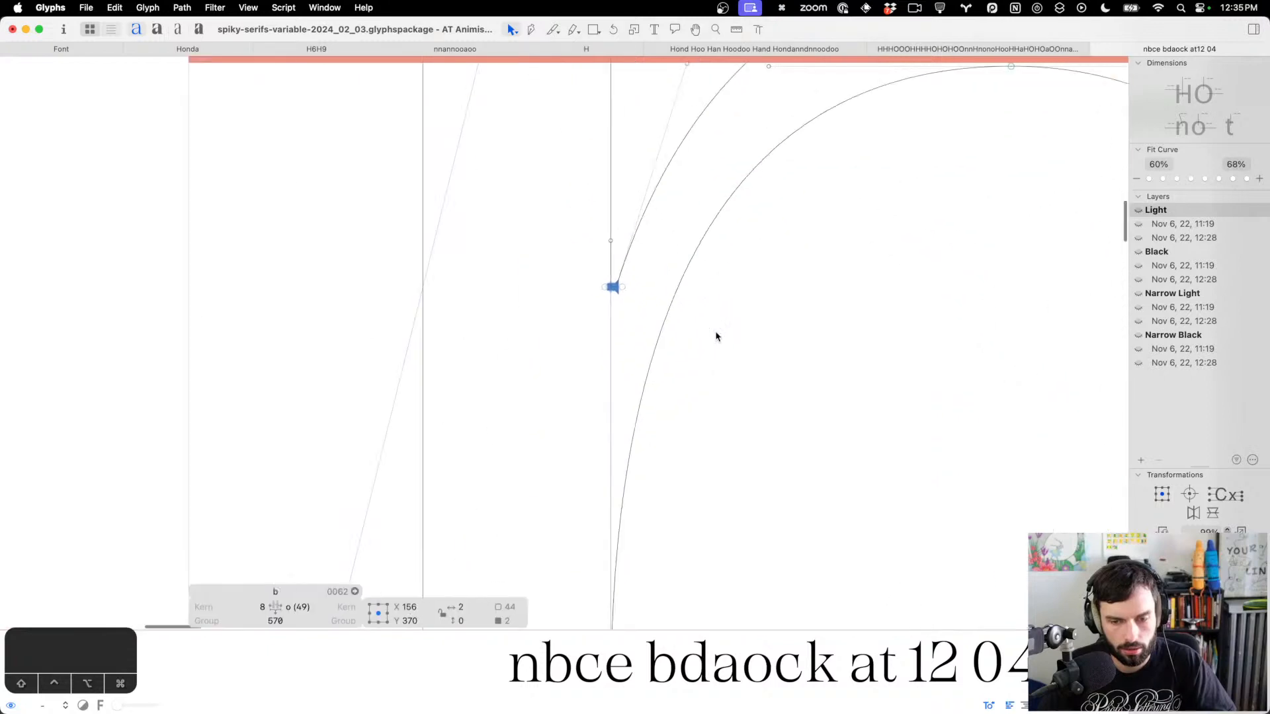
{"action": "left_click", "coordinate": [628, 304]}
{"action": "left_click_drag", "start_coordinate": [617, 296], "coordinate": [579, 271]}
{"action": "key", "text": "Left"}
{"action": "scroll", "coordinate": [579, 271], "scroll_direction": "down", "scroll_amount": 5}
{"action": "scroll", "coordinate": [579, 270], "scroll_direction": "down", "scroll_amount": 3}
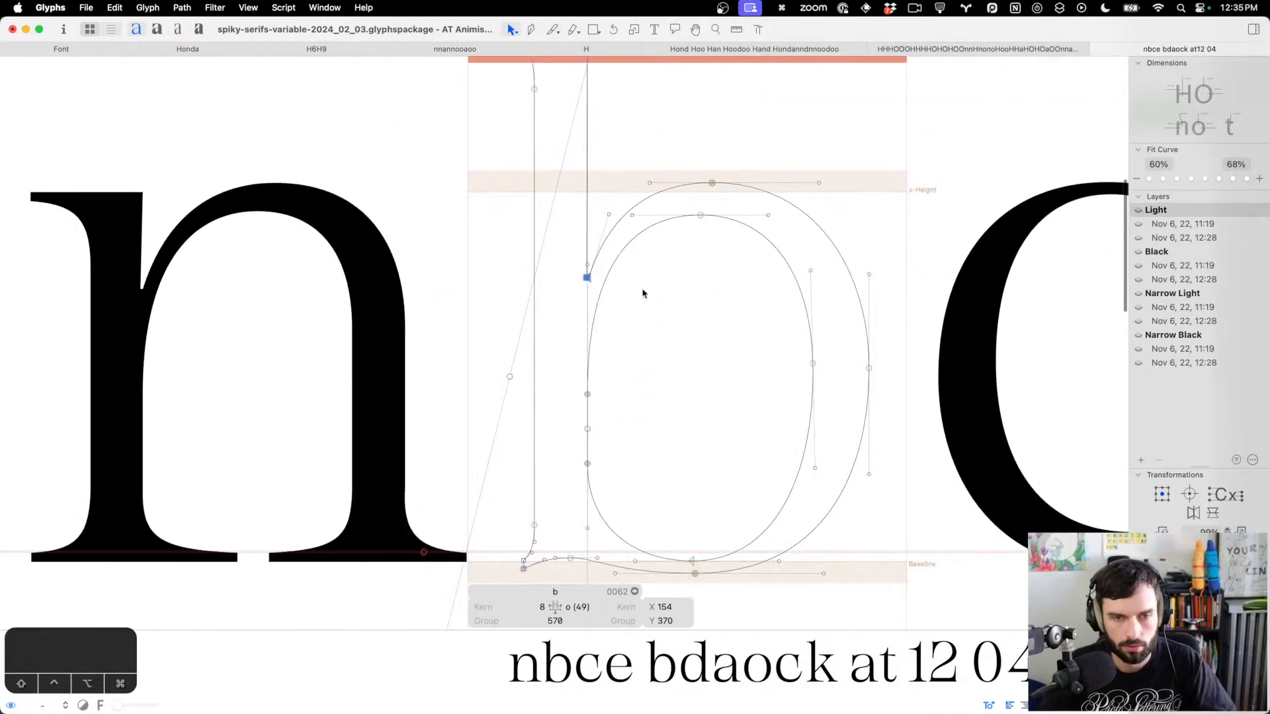
{"action": "key", "text": "t"}
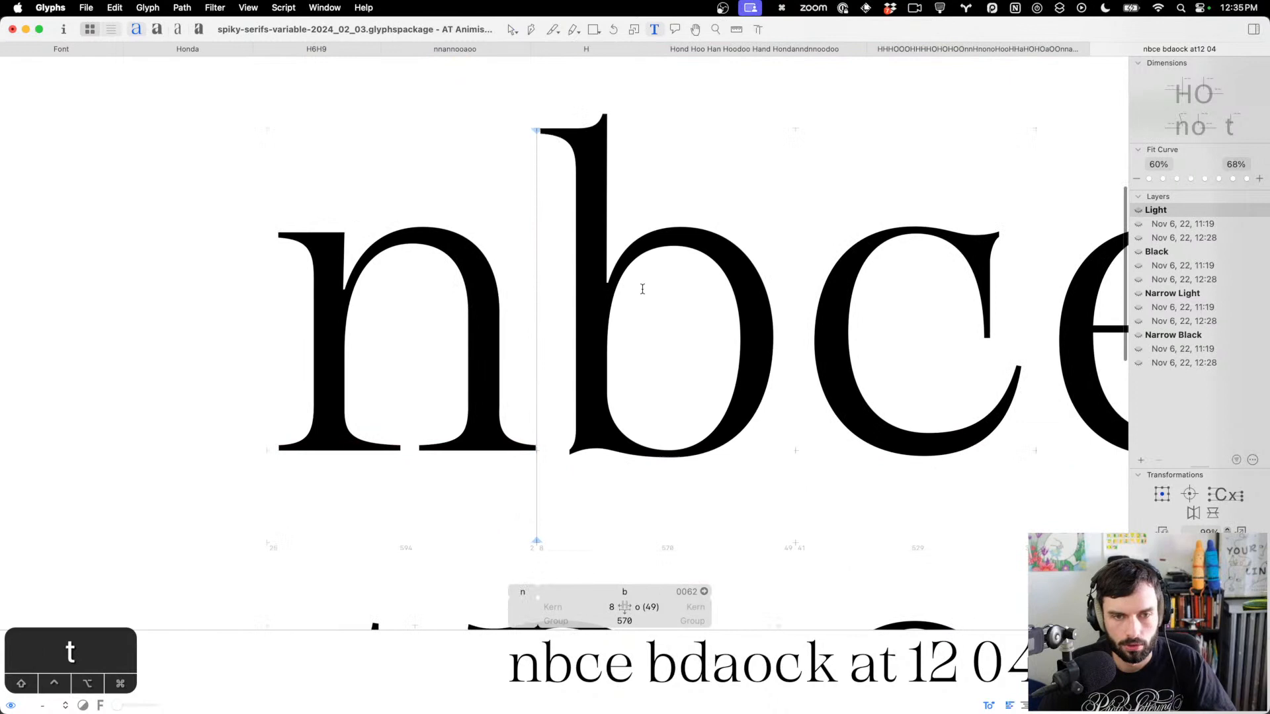
Add a node on the right edge of the b's stem at the x-height, Y 481, and move it to X 155
{"action": "double_click", "coordinate": [650, 189]}
{"action": "scroll", "coordinate": [605, 225], "scroll_direction": "up", "scroll_amount": 5}
{"action": "key", "text": "p"}
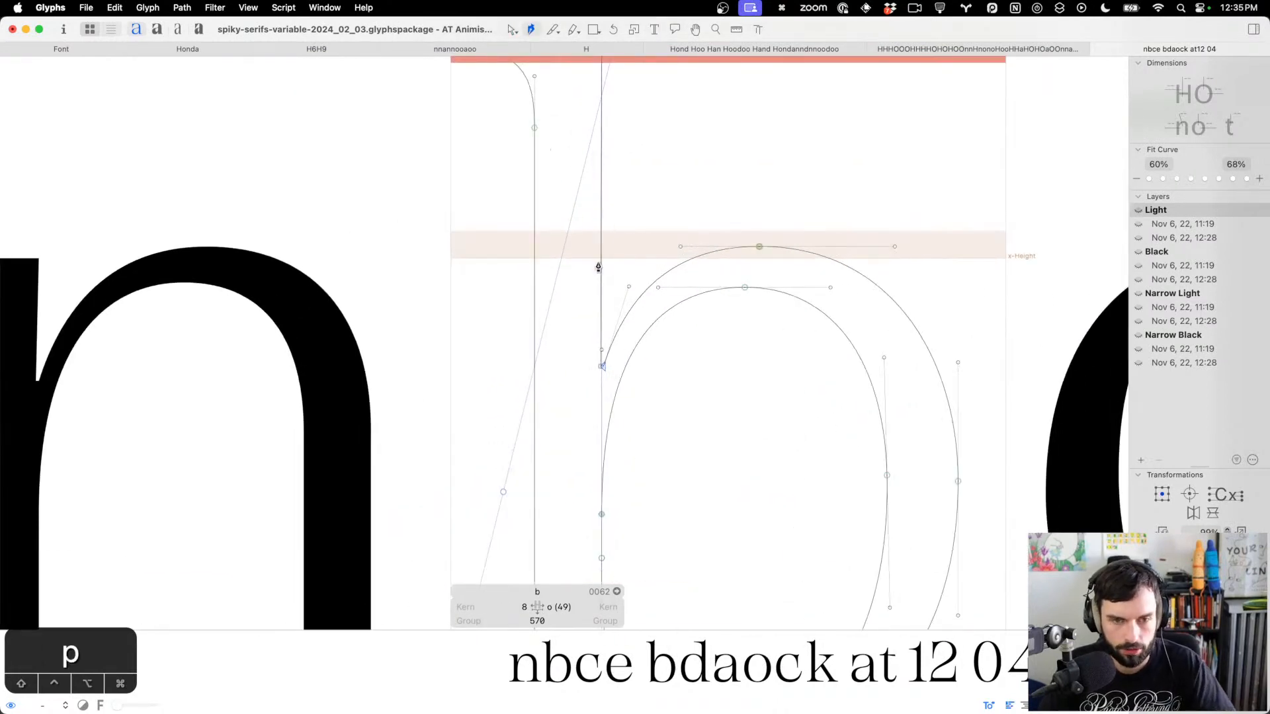
{"action": "key", "text": "v"}
{"action": "scroll", "coordinate": [603, 267], "scroll_direction": "up", "scroll_amount": 5}
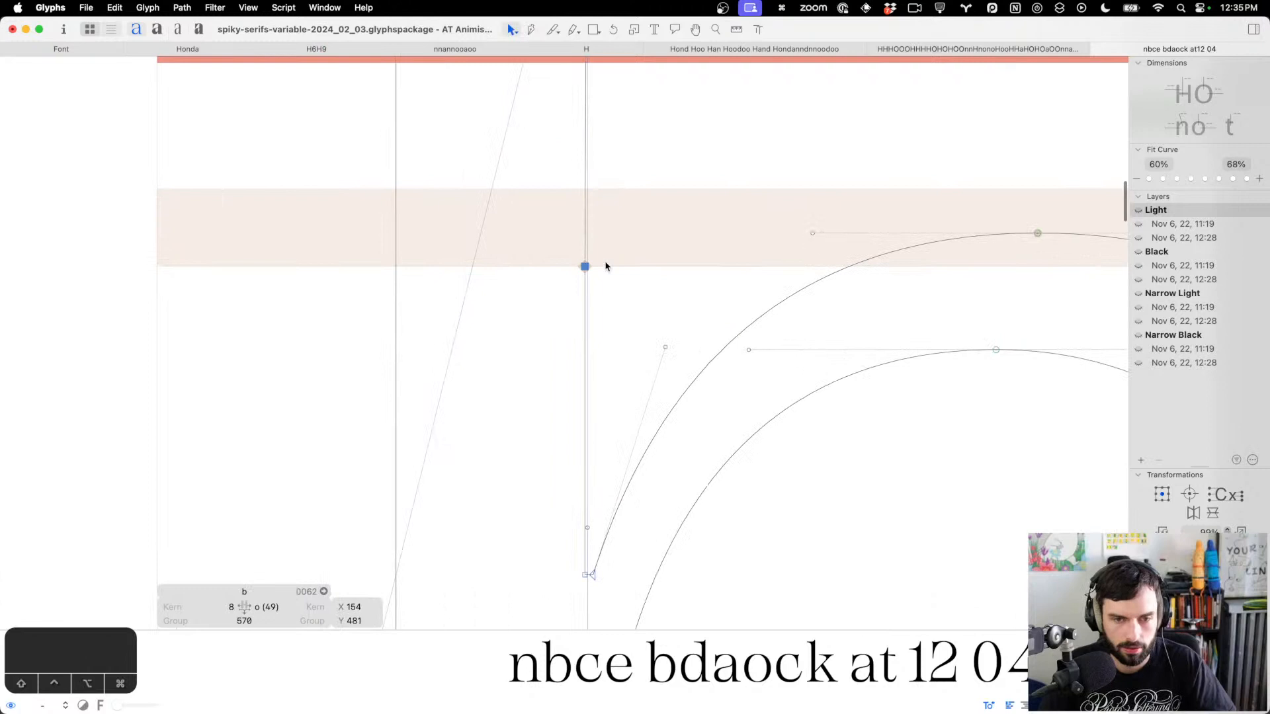
{"action": "key", "text": "Right"}
{"action": "scroll", "coordinate": [649, 488], "scroll_direction": "down", "scroll_amount": 8}
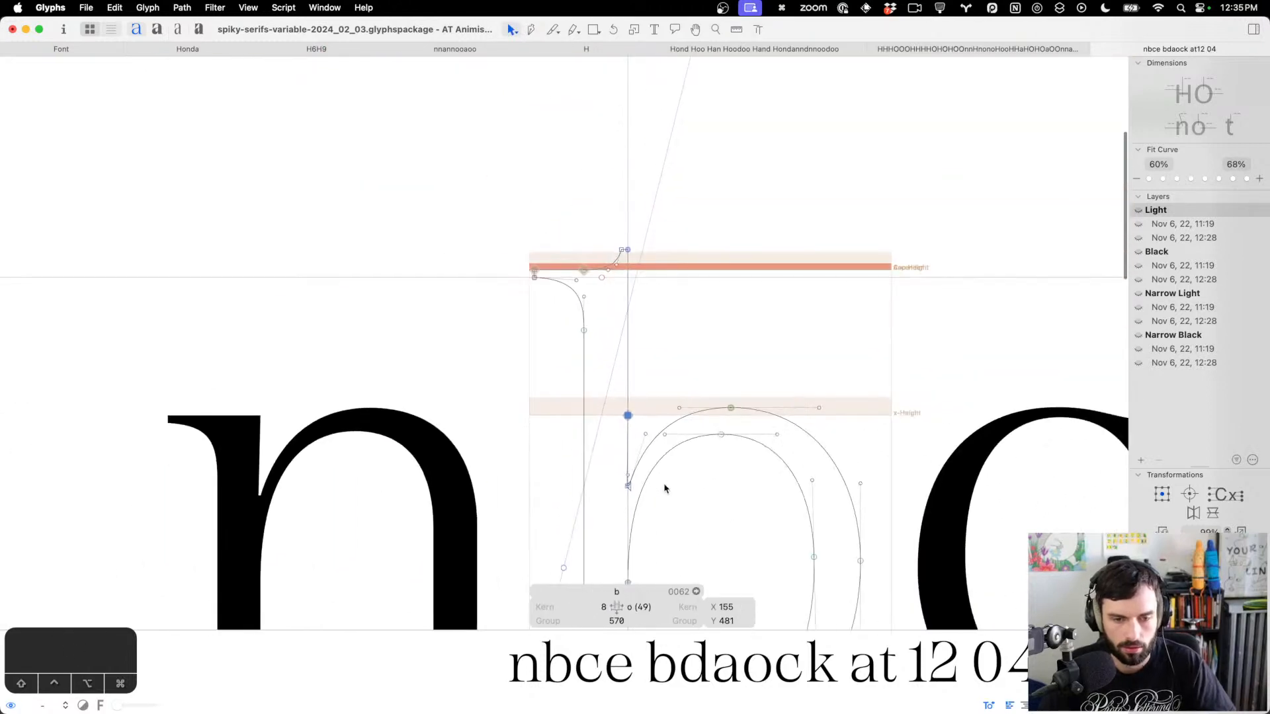
{"action": "key", "text": "t"}
Move the two nodes of the b's bowl join 3 units left and 3 units down to Y 367
{"action": "double_click", "coordinate": [682, 515]}
{"action": "left_click_drag", "start_coordinate": [666, 309], "coordinate": [604, 293]}
{"action": "key", "text": "ctrl+alt+Left"}
{"action": "key", "text": "ctrl+alt+Down"}
{"action": "key", "text": "ctrl+alt+Left"}
{"action": "key", "text": "ctrl+alt+Left"}
{"action": "key", "text": "ctrl+alt+Down"}
{"action": "key", "text": "ctrl+alt+Down"}
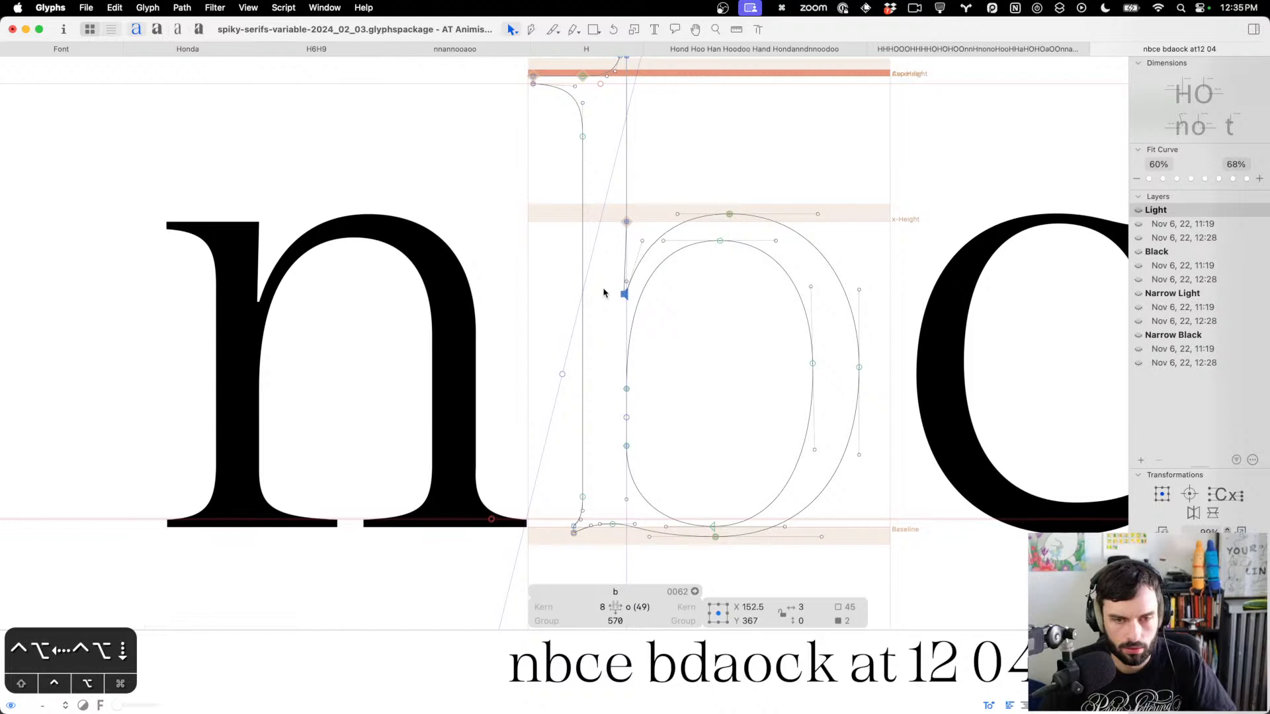
{"action": "key", "text": "t"}
{"action": "scroll", "coordinate": [593, 324], "scroll_direction": "down", "scroll_amount": 5}
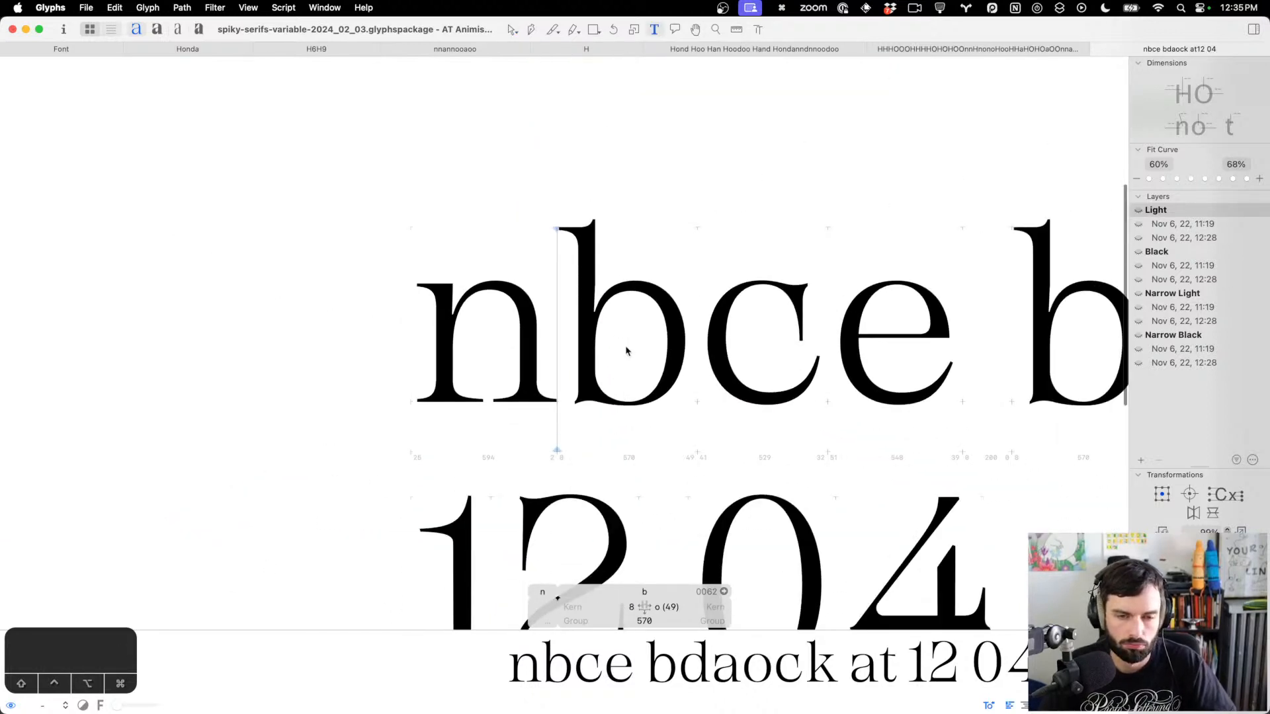
{"action": "scroll", "coordinate": [627, 351], "scroll_direction": "right", "scroll_amount": 3}
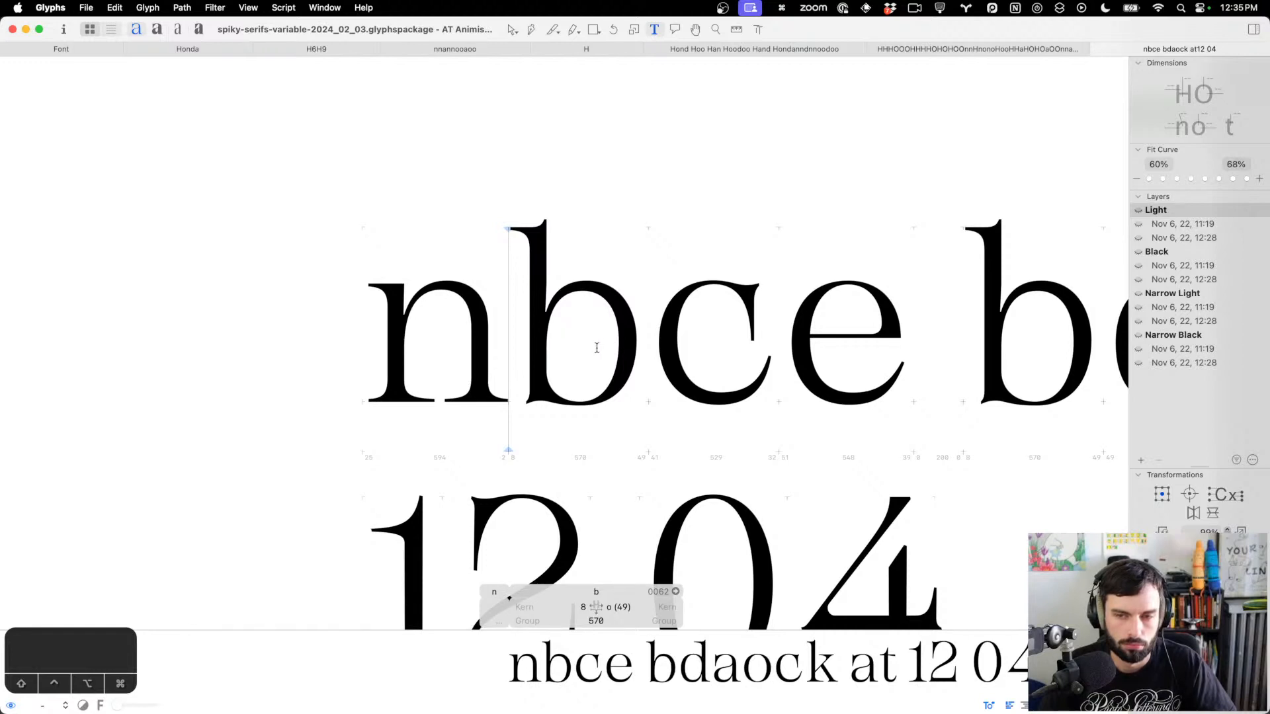
Check the b in the Black master and copy the complete b outline from the Light master
{"action": "key", "text": "cmd+2"}
{"action": "scroll", "coordinate": [596, 347], "scroll_direction": "up", "scroll_amount": 4}
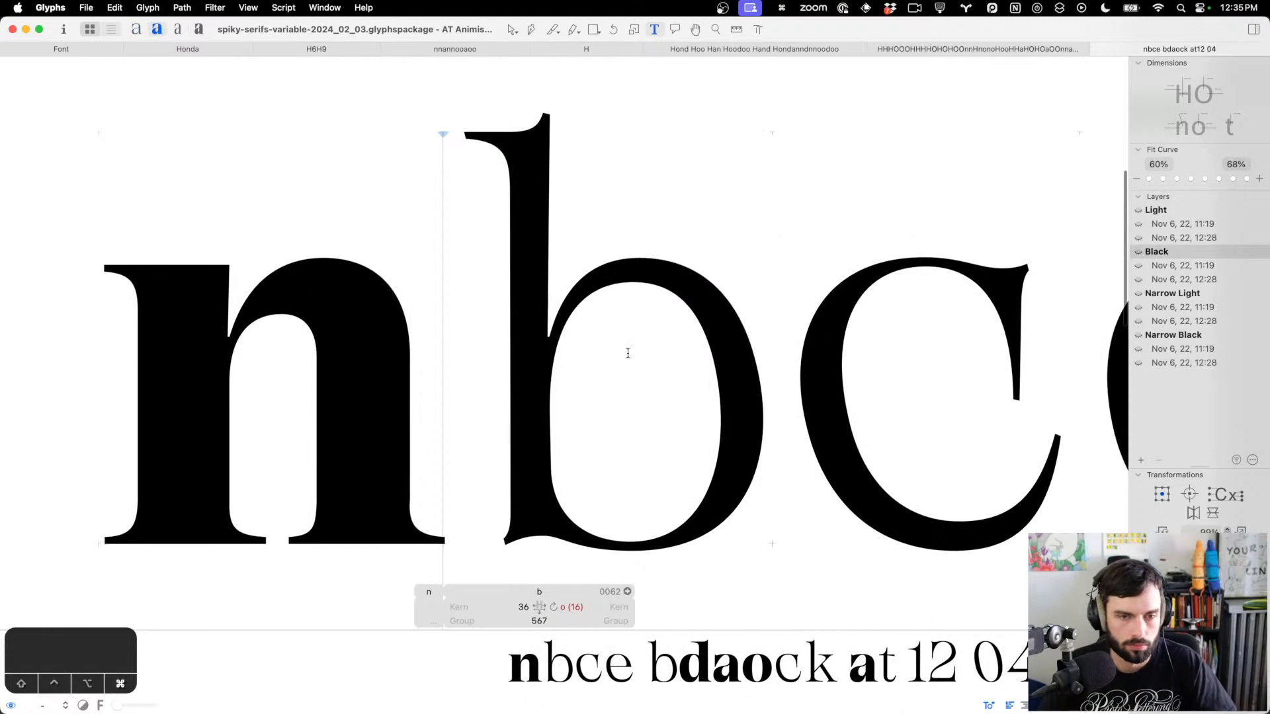
{"action": "key", "text": "super+1"}
{"action": "key", "text": "Escape"}
{"action": "key", "text": "super+a"}
{"action": "key", "text": "super+c"}
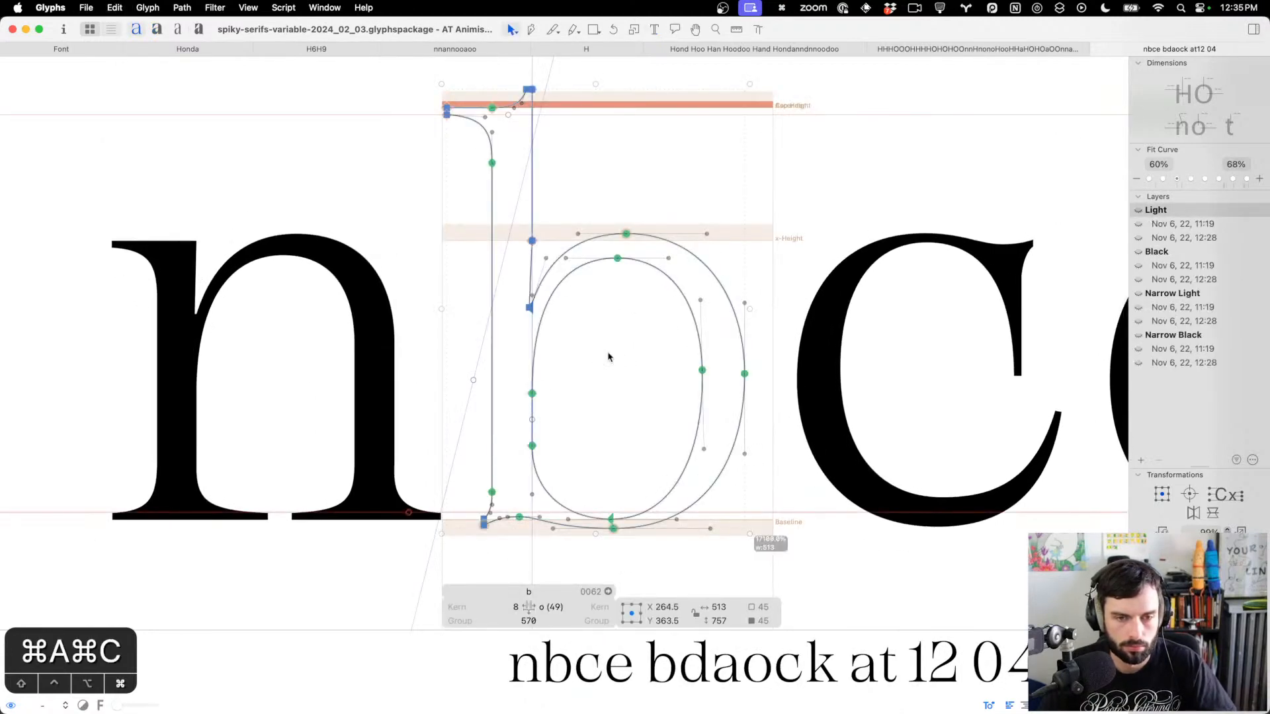
Replace the Black master's b outline with the copied Light outline
{"action": "key", "text": "super+2"}
{"action": "key", "text": "super+a"}
{"action": "key", "text": "BackSpace"}
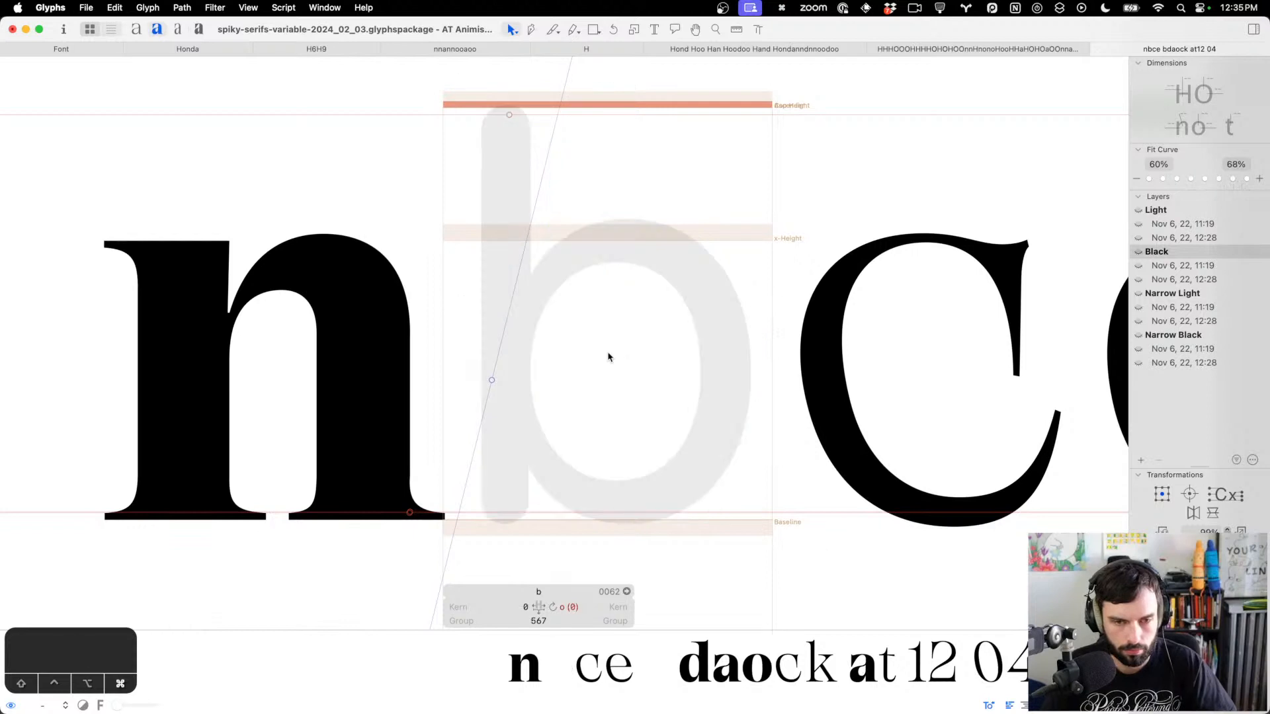
{"action": "key", "text": "super+v"}
{"action": "left_click", "coordinate": [608, 357]}
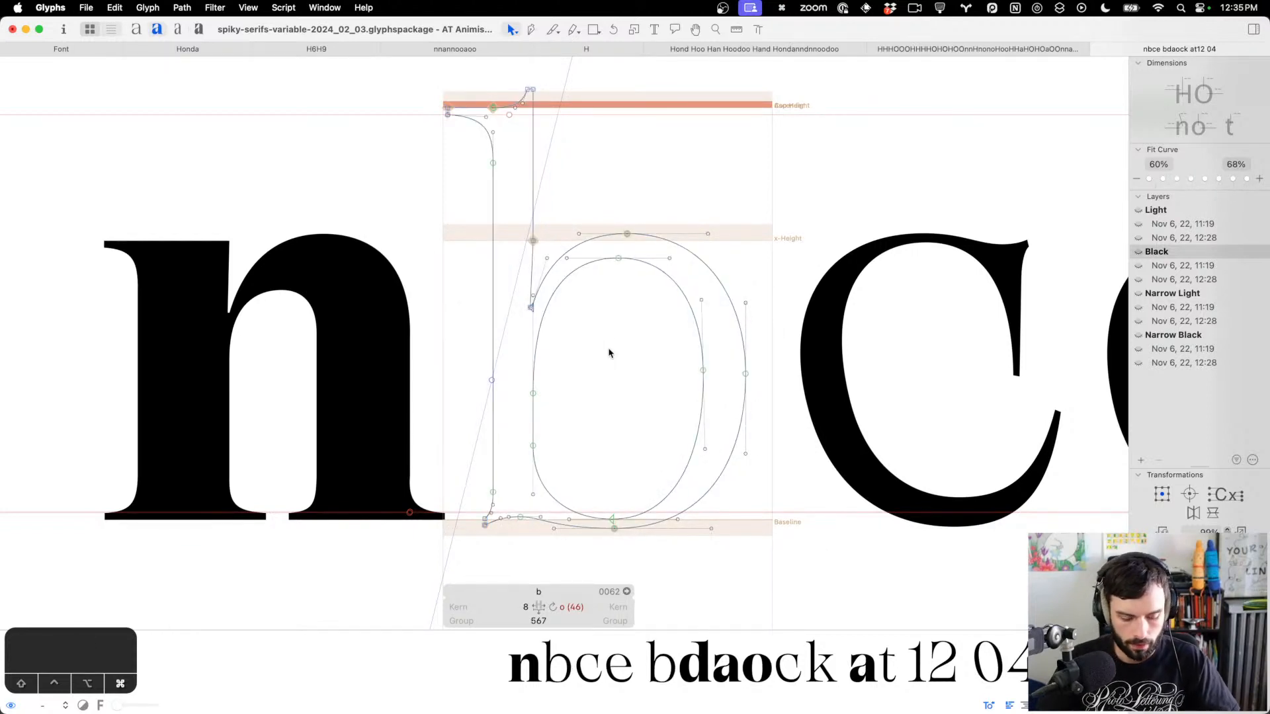
Replace the Narrow Light master's b outline with the copied Light outline
{"action": "key", "text": "super+3"}
{"action": "key", "text": "super+a"}
{"action": "key", "text": "BackSpace"}
{"action": "key", "text": "super+v"}
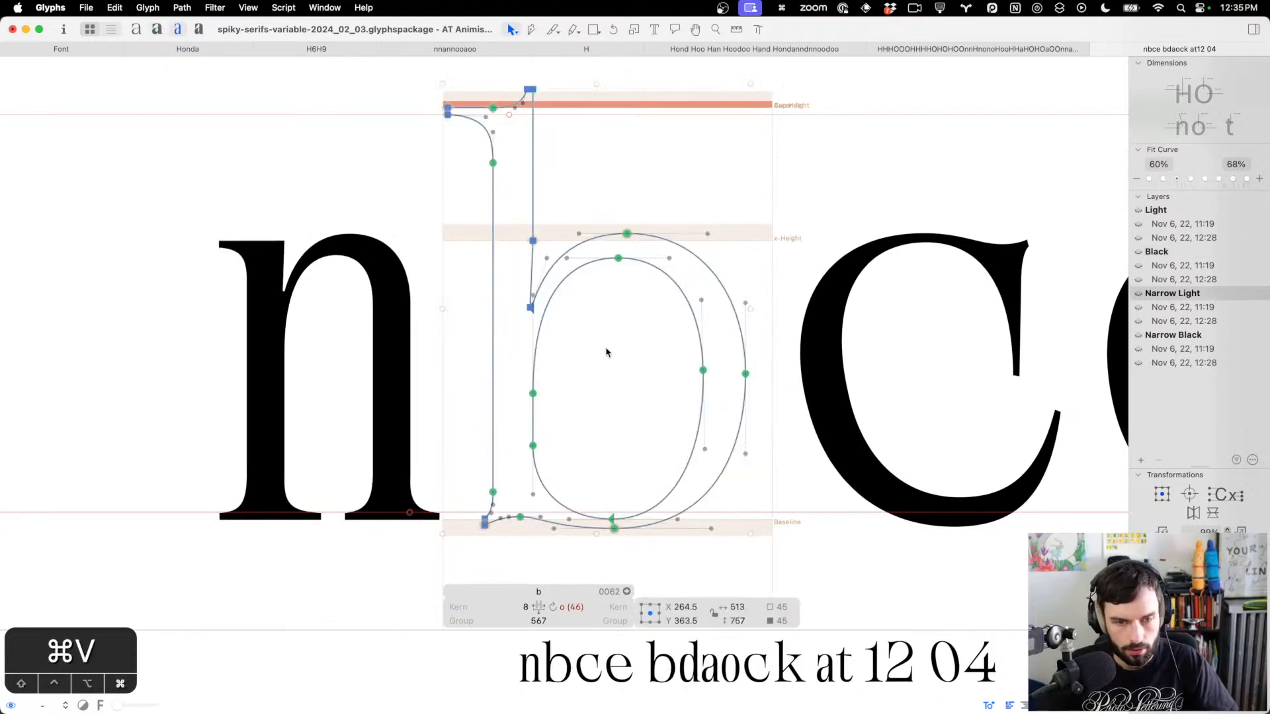
Replace the lowercase b's outlines in the Narrow Black master with the copied b outlines
{"action": "key", "text": "super+4"}
{"action": "key", "text": "super+a"}
{"action": "key", "text": "BackSpace"}
{"action": "key", "text": "super+v"}
{"action": "left_click", "coordinate": [607, 352]}
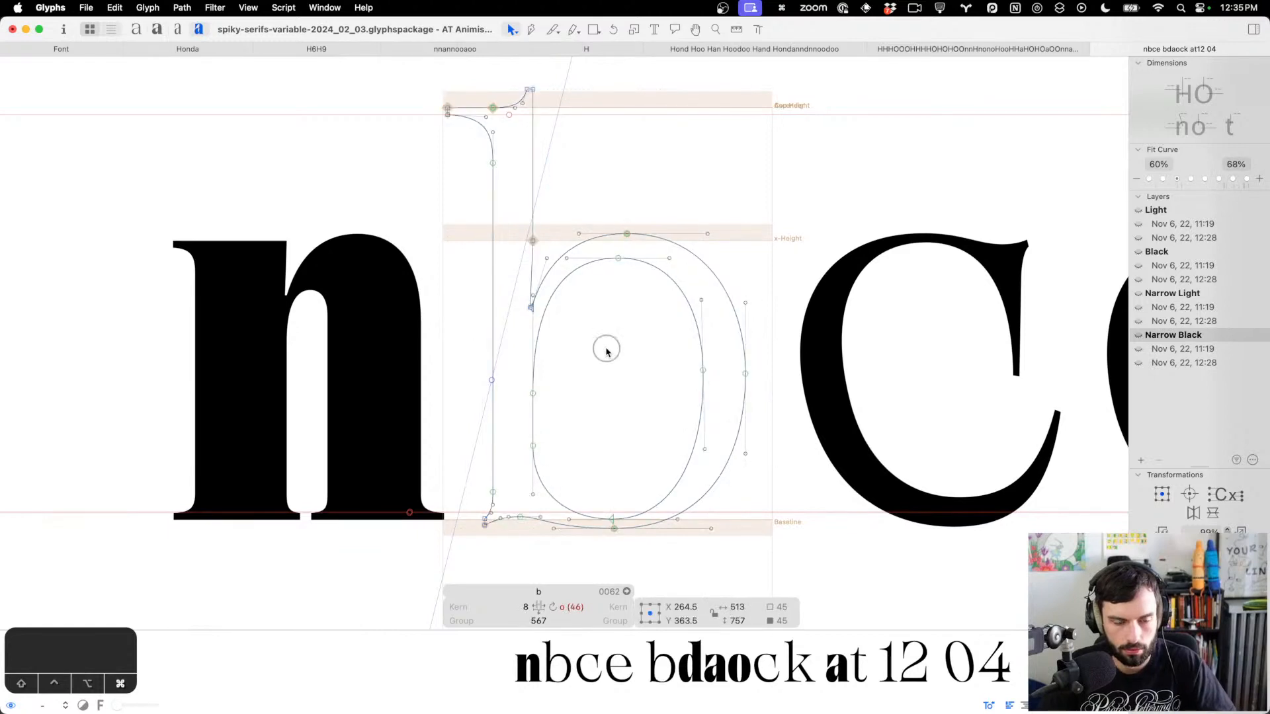
Switch the sample text from Narrow Black to the Light master
{"action": "key", "text": "super+1"}
{"action": "key", "text": "super+1"}
{"action": "left_click", "coordinate": [606, 353]}
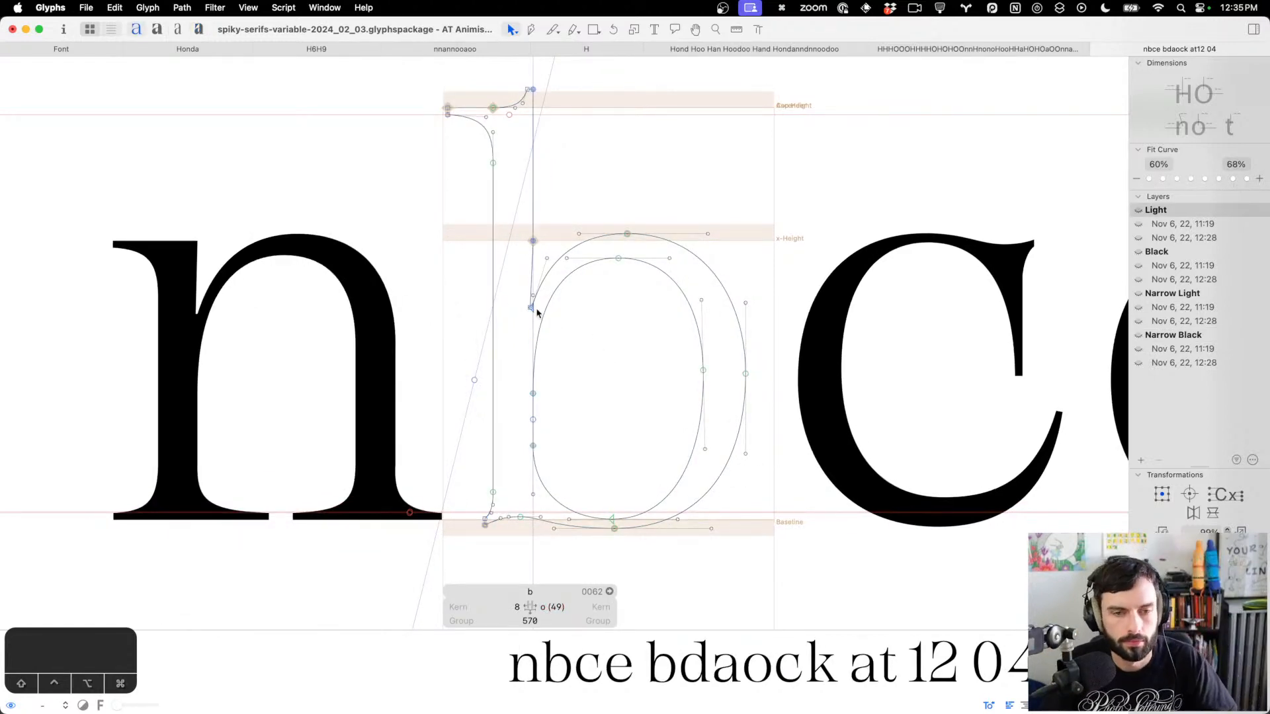
{"action": "scroll", "coordinate": [537, 312], "scroll_direction": "down", "scroll_amount": 10}
{"action": "scroll", "coordinate": [537, 312], "scroll_direction": "right", "scroll_amount": 5}
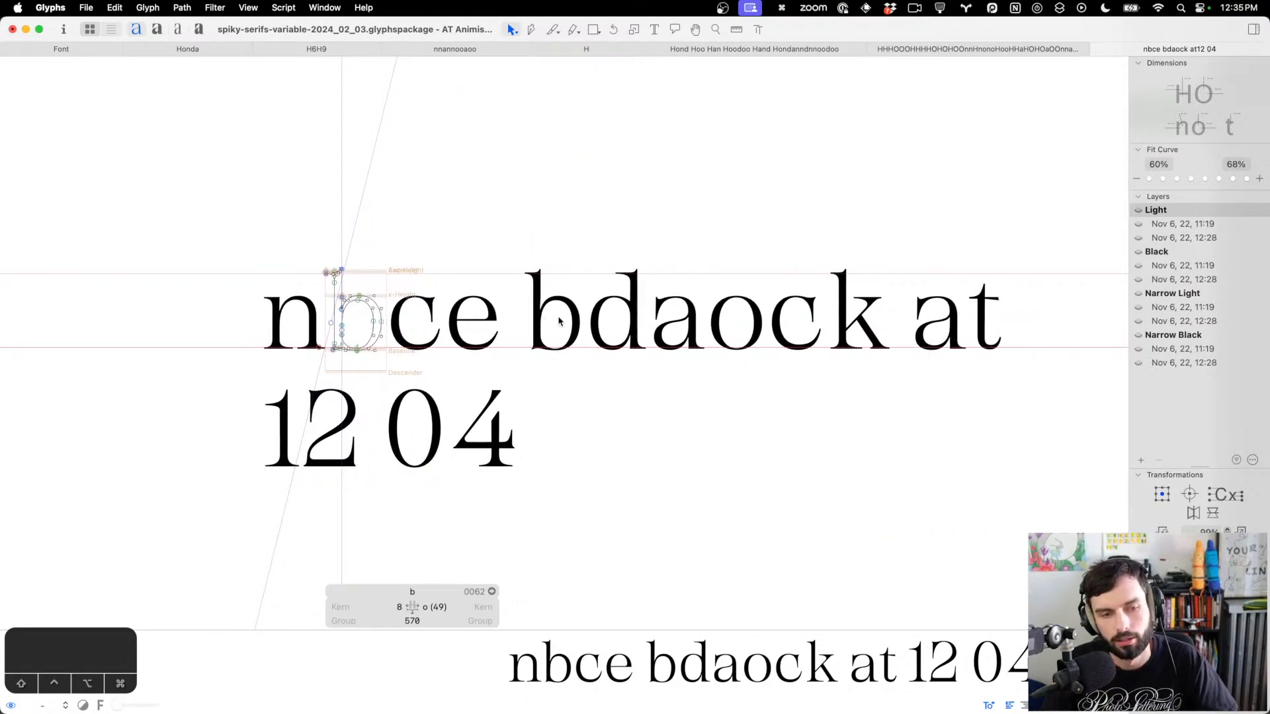
{"action": "key", "text": "super+1"}
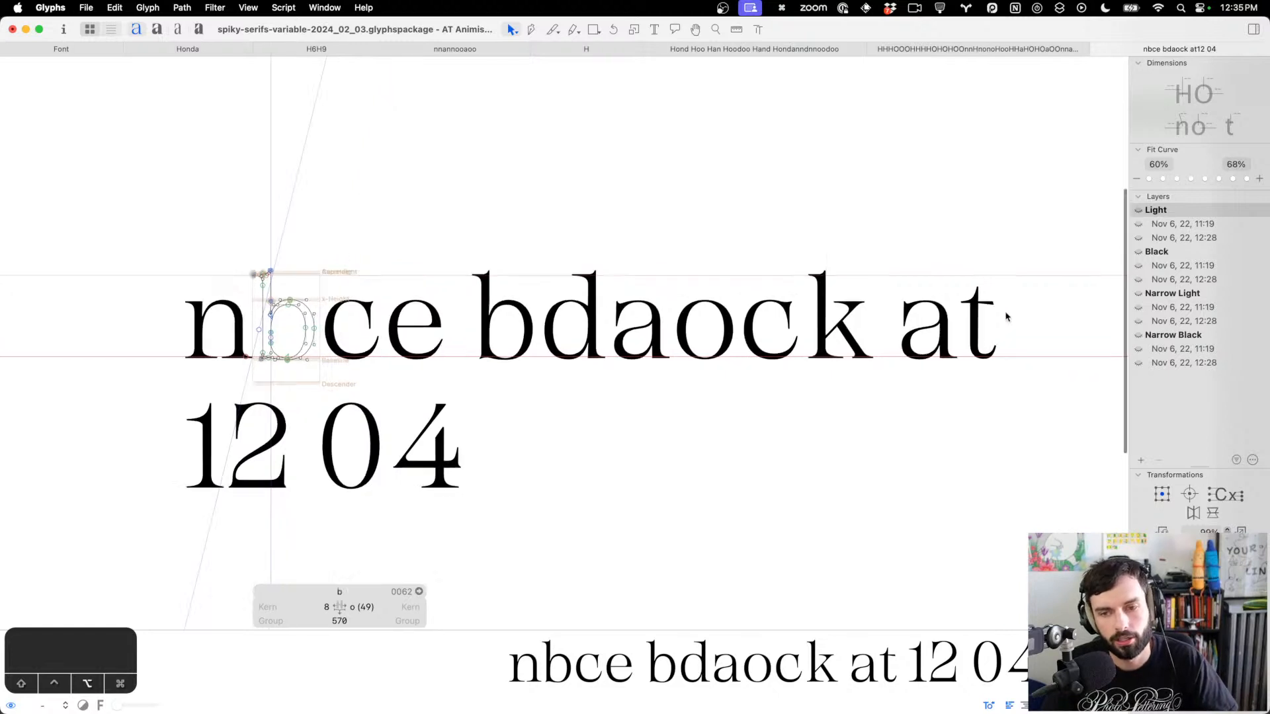
Open the lowercase t for editing and align the node pairs at both crossbar ends and at the top tip
{"action": "double_click", "coordinate": [804, 313]}
{"action": "left_click_drag", "start_coordinate": [658, 259], "coordinate": [620, 314]}
{"action": "left_click_drag", "start_coordinate": [764, 199], "coordinate": [660, 148]}
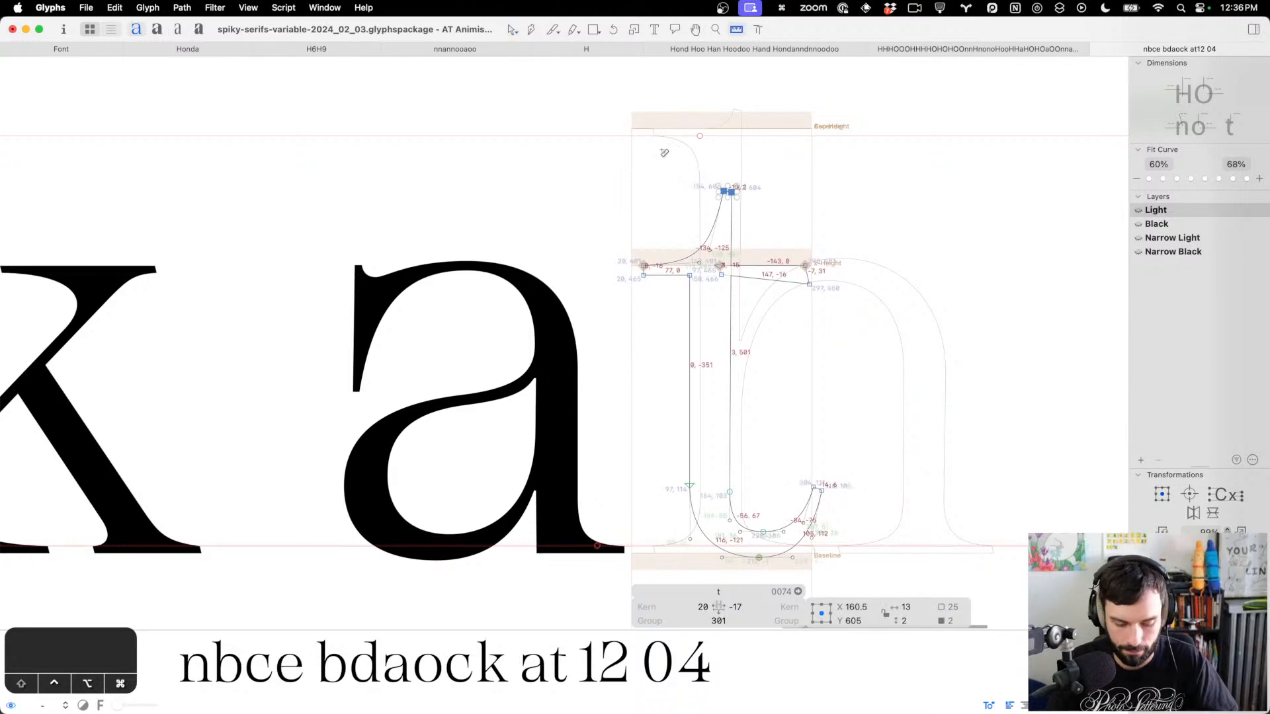
{"action": "left_click_drag", "start_coordinate": [763, 231], "coordinate": [922, 396]}
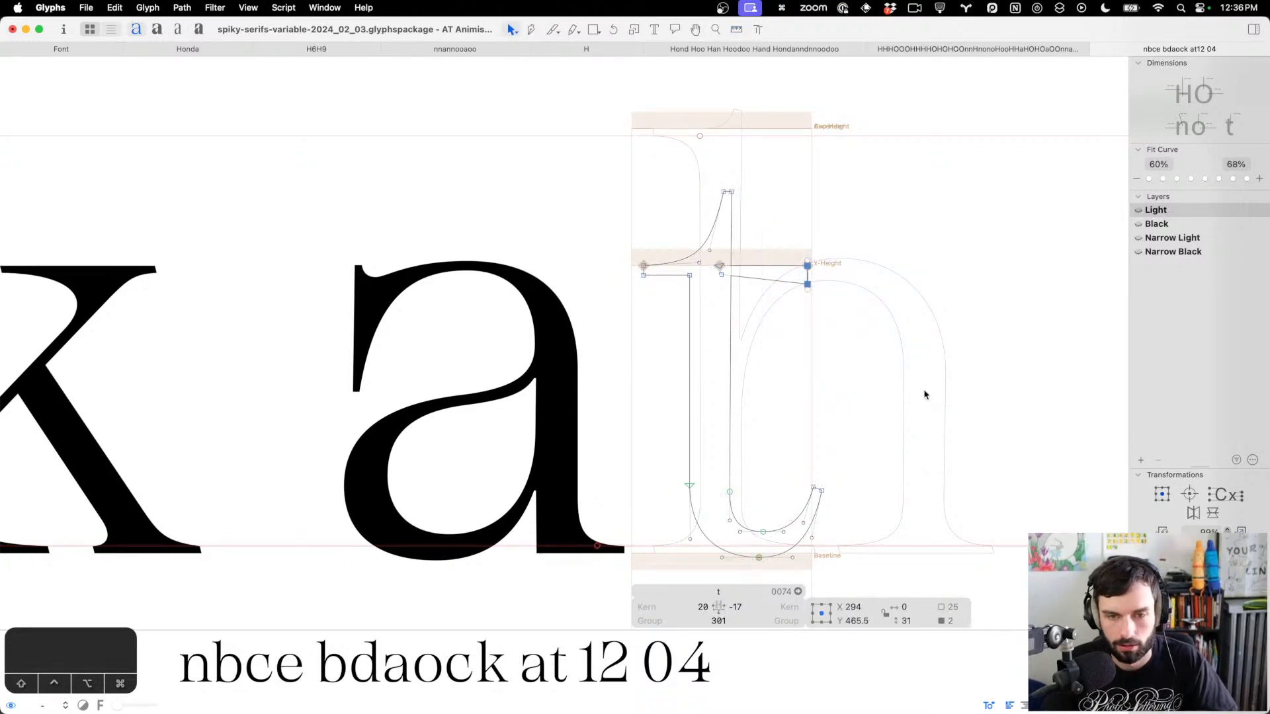
Nudge the extreme nodes at the base of the t's bottom curve slightly to the left
{"action": "scroll", "coordinate": [893, 416], "scroll_direction": "down", "scroll_amount": 3}
{"action": "left_click_drag", "start_coordinate": [764, 481], "coordinate": [732, 485]}
{"action": "left_click", "coordinate": [754, 422]}
{"action": "key", "text": "ctrl+alt+Left"}
{"action": "key", "text": "ctrl+alt+Left"}
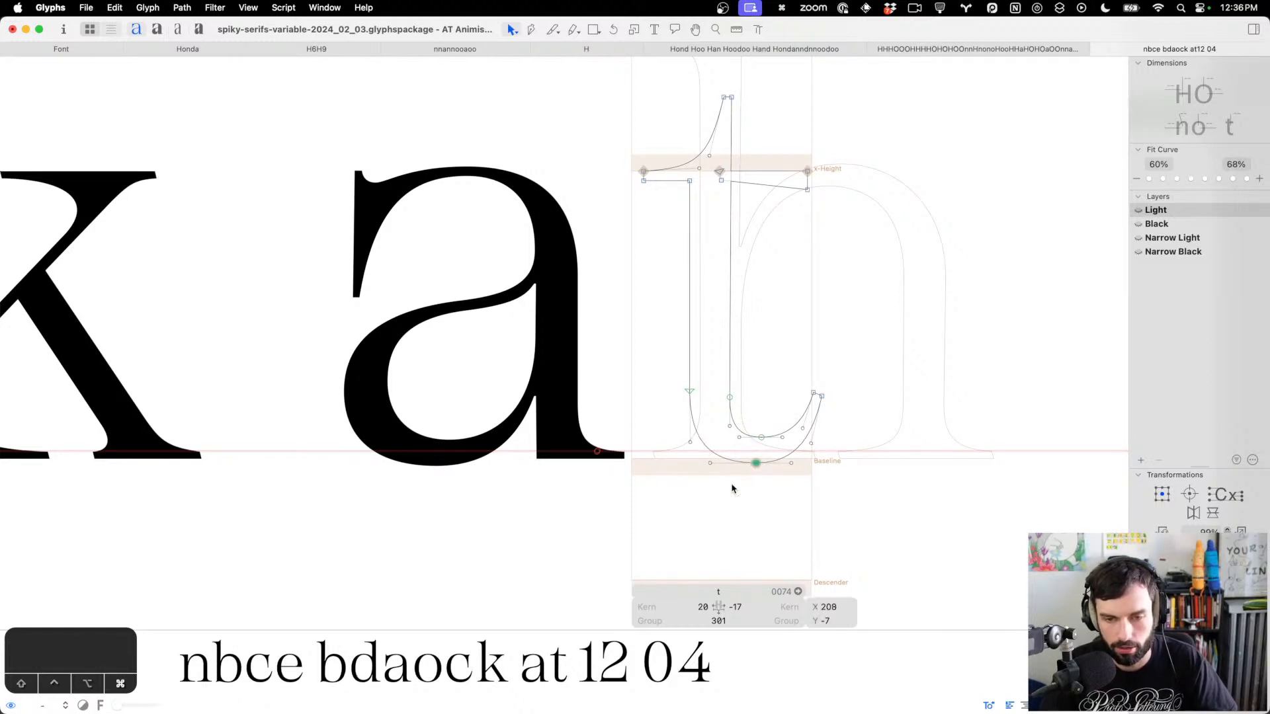
Nudge the inner corner node of the t's lower terminal left and down, and return to text editing
{"action": "left_click", "coordinate": [813, 392]}
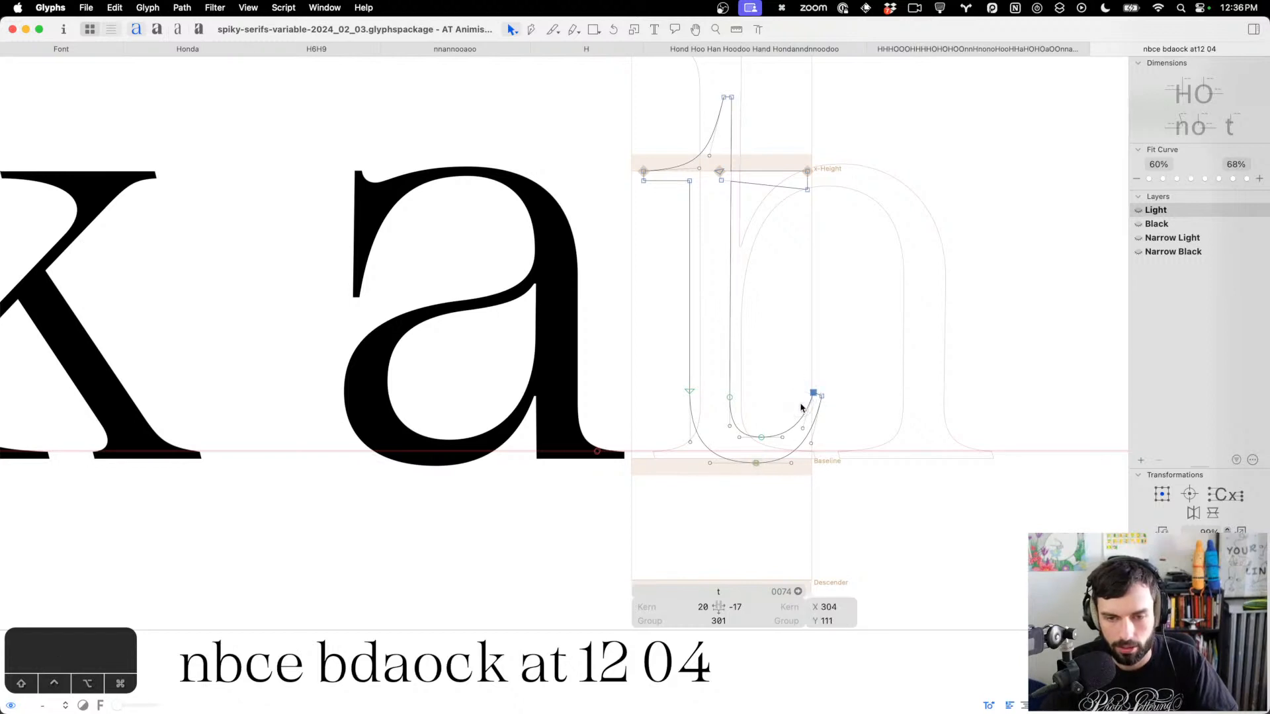
{"action": "key", "text": "ctrl+alt+Left"}
{"action": "key", "text": "ctrl+alt+Down"}
{"action": "key", "text": "t"}
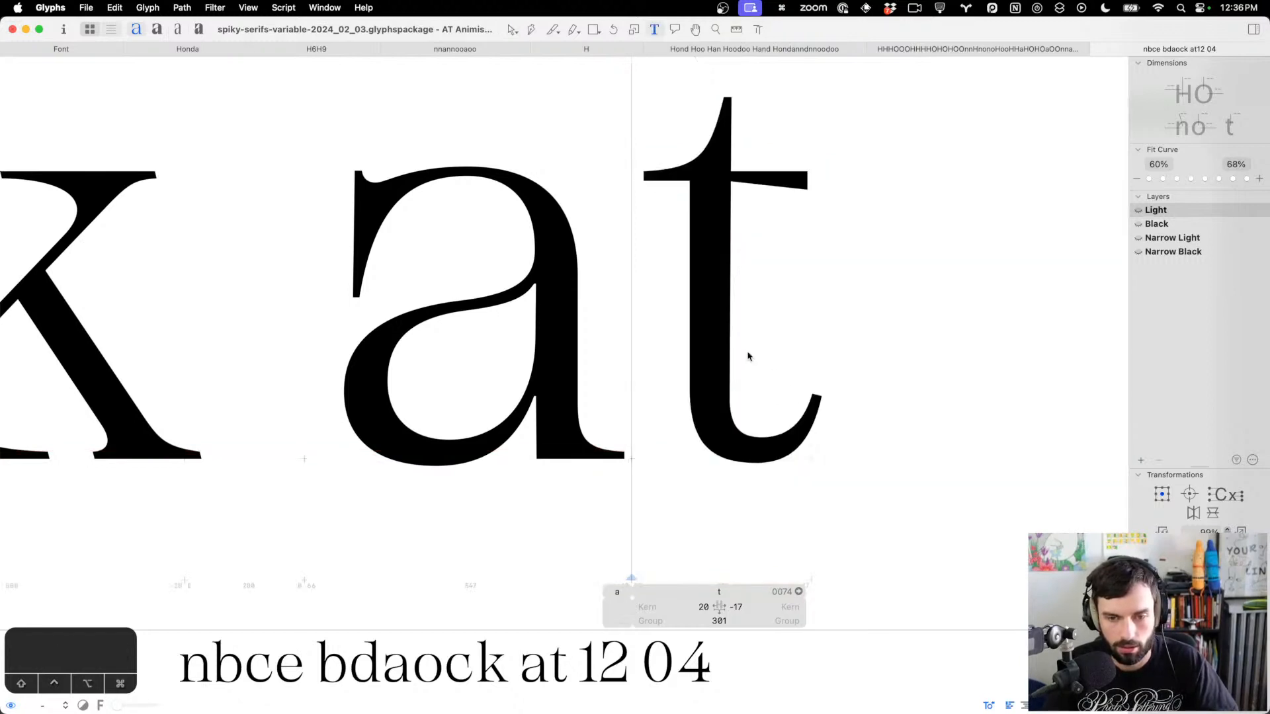
Open a new edit tab and enter the sample word "Hangloves"
{"action": "scroll", "coordinate": [747, 352], "scroll_direction": "down", "scroll_amount": 3}
{"action": "scroll", "coordinate": [746, 351], "scroll_direction": "left", "scroll_amount": 2}
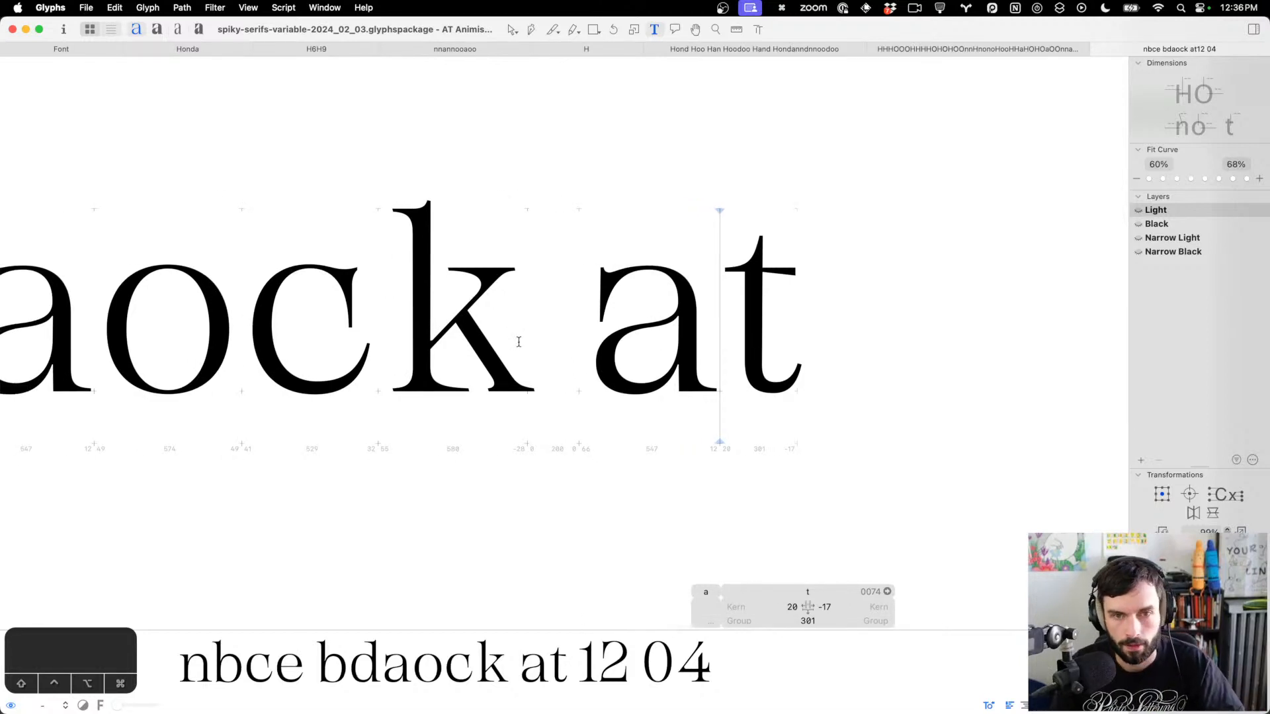
{"action": "key", "text": "super+t"}
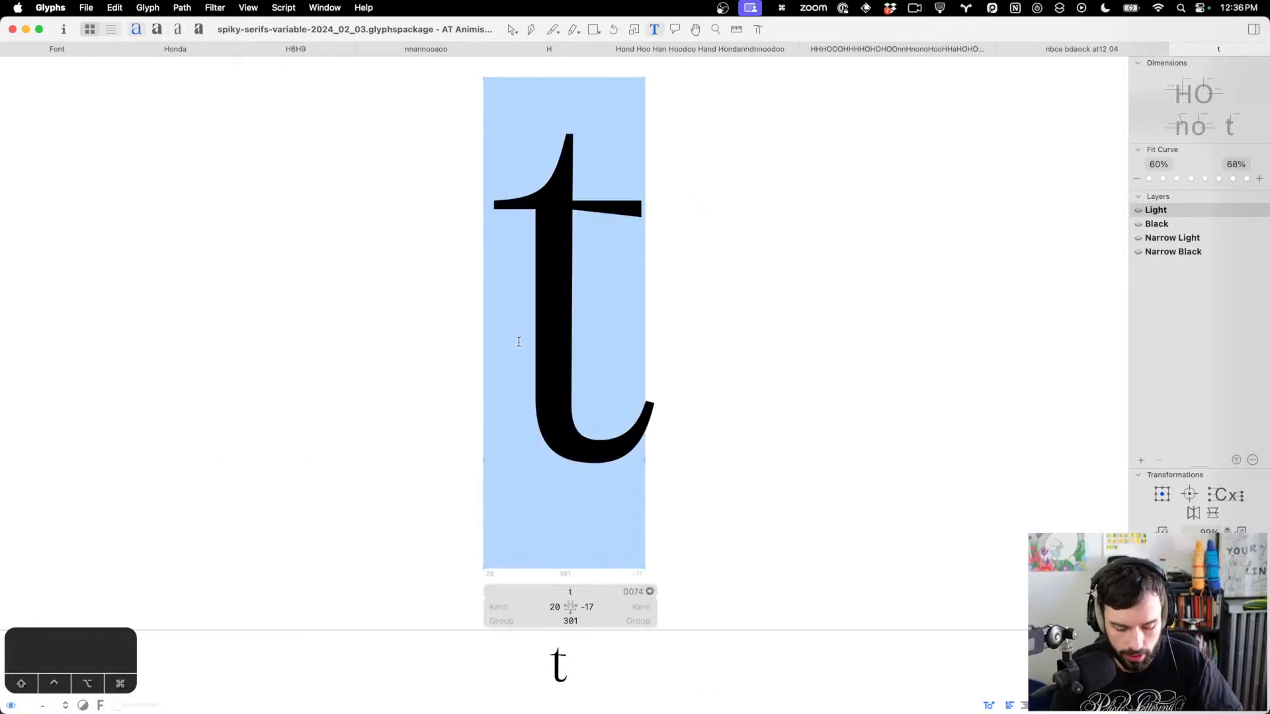
{"action": "type", "text": "Hanglove"}
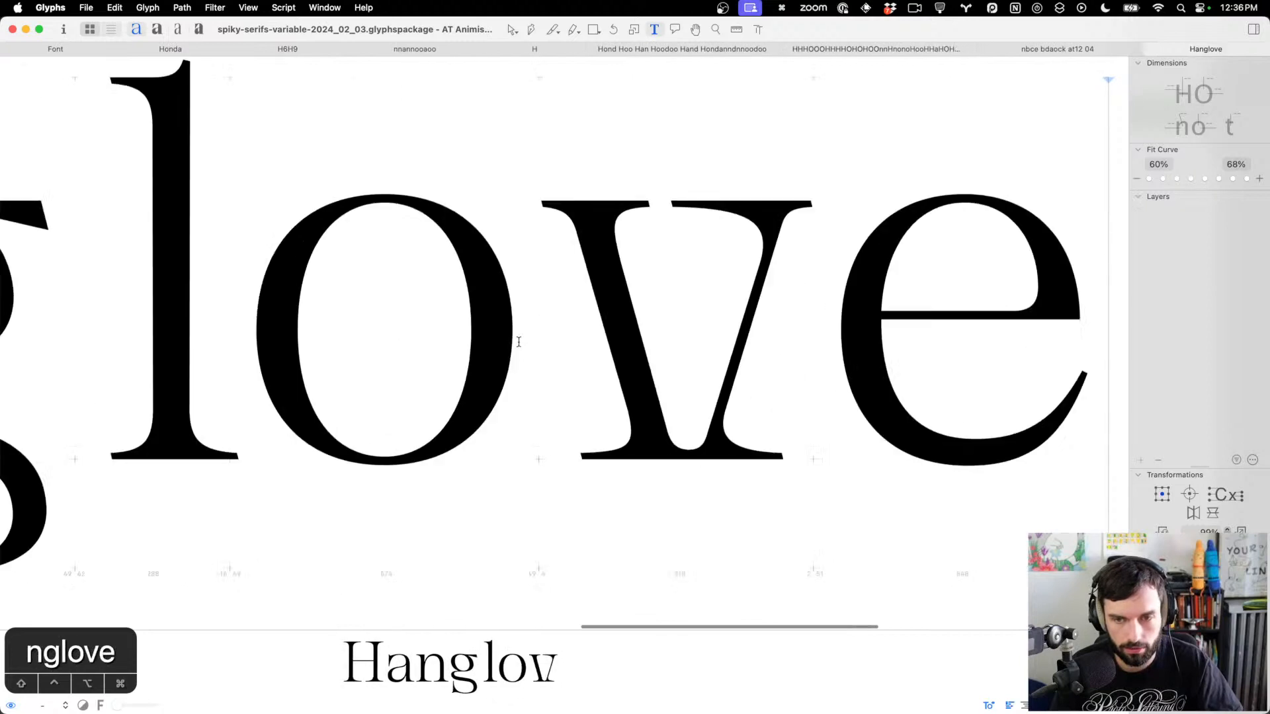
{"action": "type", "text": "s"}
{"action": "scroll", "coordinate": [519, 341], "scroll_direction": "down", "scroll_amount": 5}
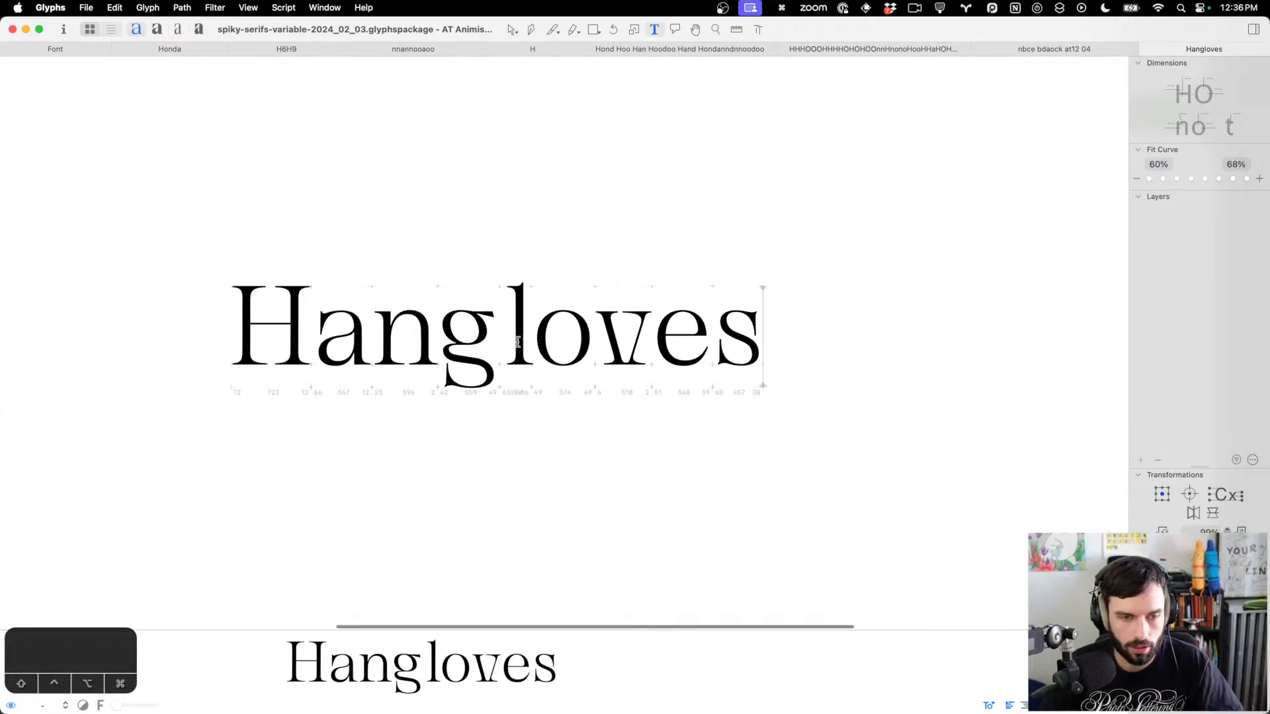
Add the lines "Hamburgerfontsiv" and "Fishtacoburg" below the first sample word
{"action": "key", "text": "Return"}
{"action": "type", "text": "Hamburg"}
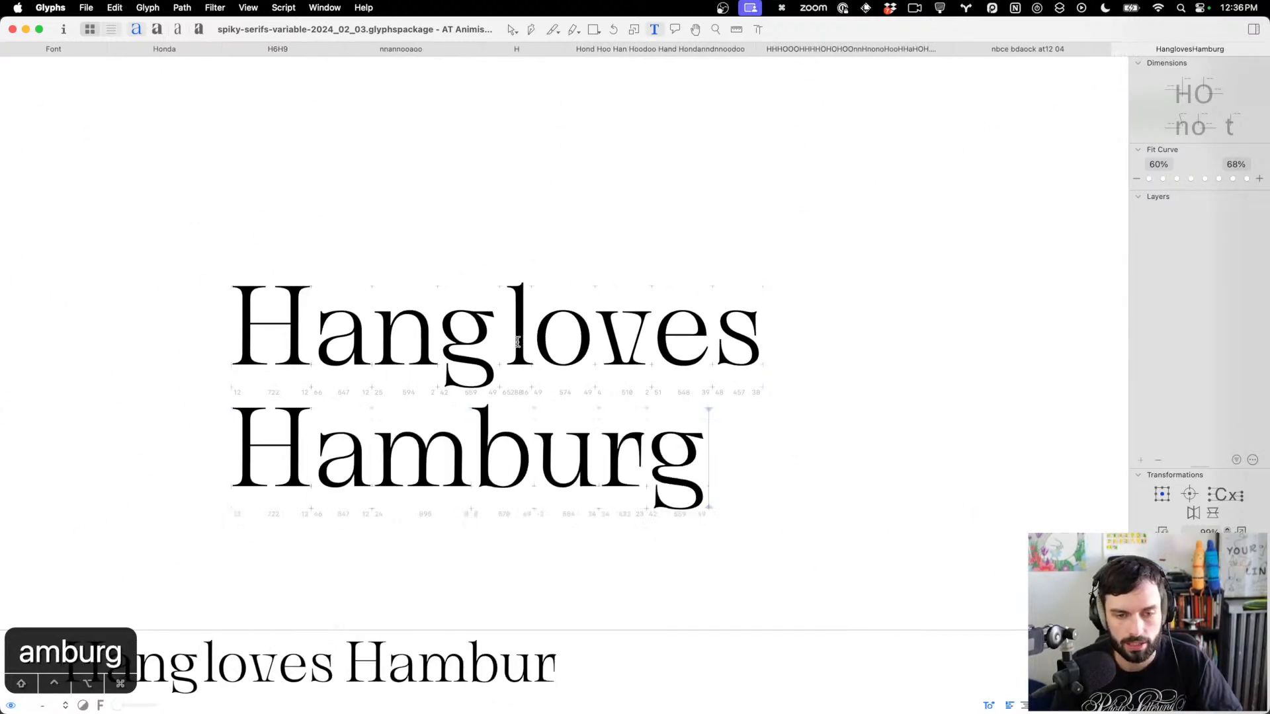
{"action": "type", "text": "erfontsiv"}
{"action": "key", "text": "Return"}
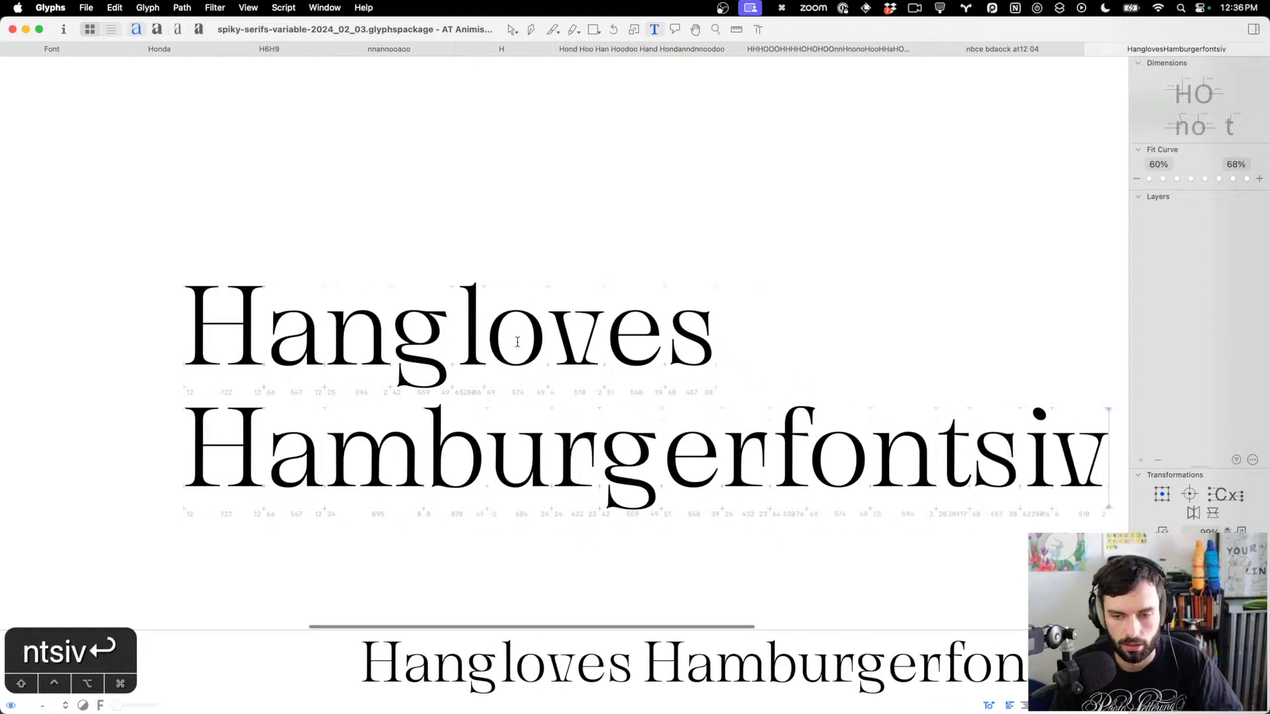
{"action": "type", "text": "Fishtac"}
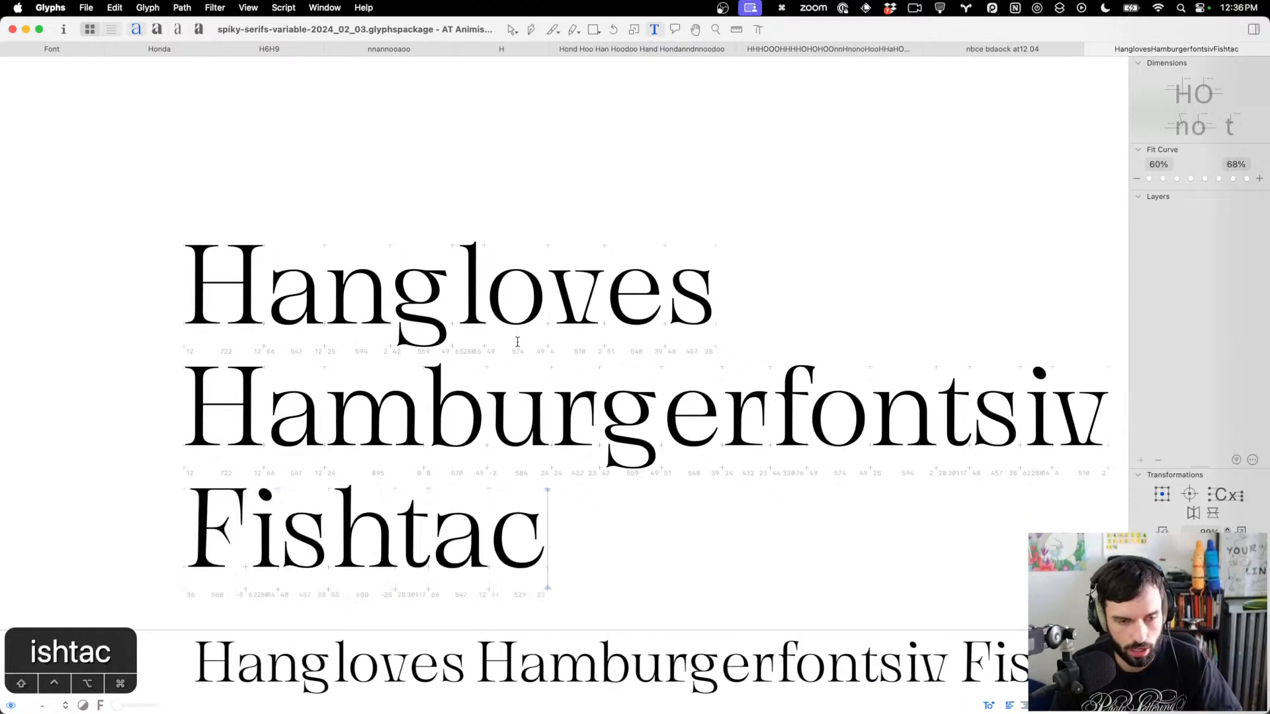
{"action": "type", "text": "o"}
{"action": "key", "text": "BackSpace"}
{"action": "type", "text": "burg"}
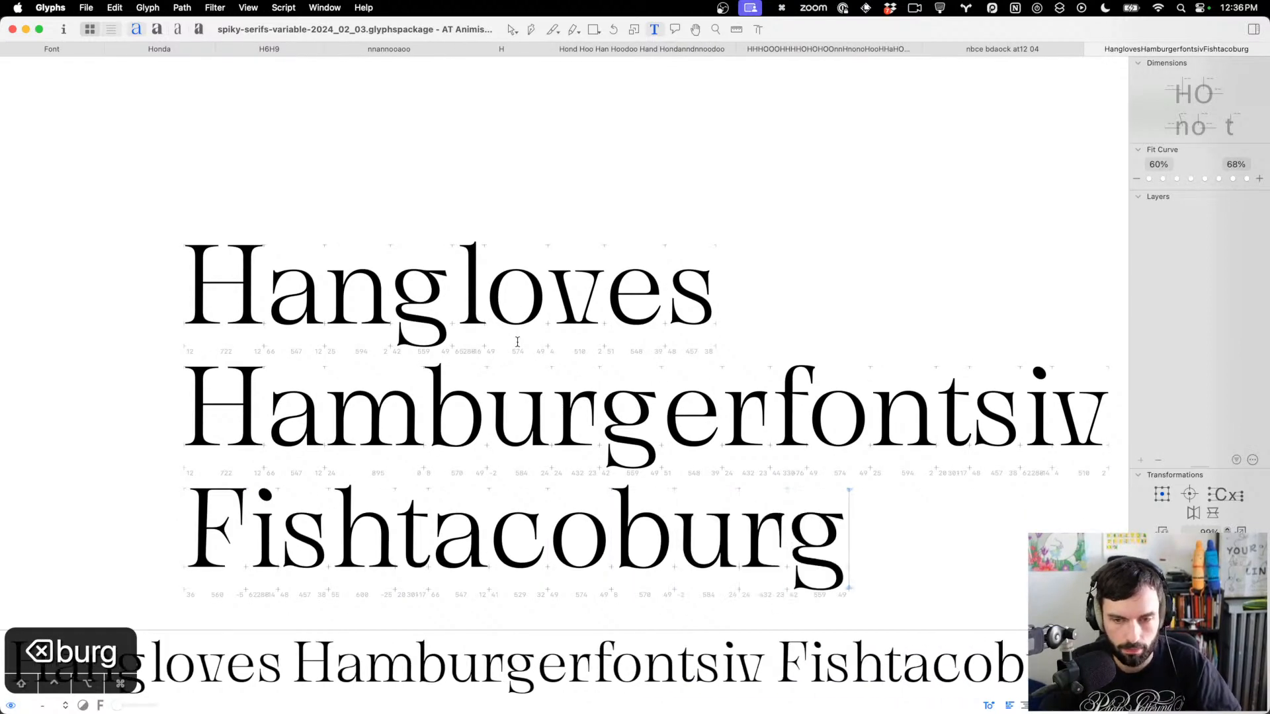
Examine the letterforms and spacing across the three sample lines in the Light master
{"action": "scroll", "coordinate": [517, 342], "scroll_direction": "down", "scroll_amount": 3}
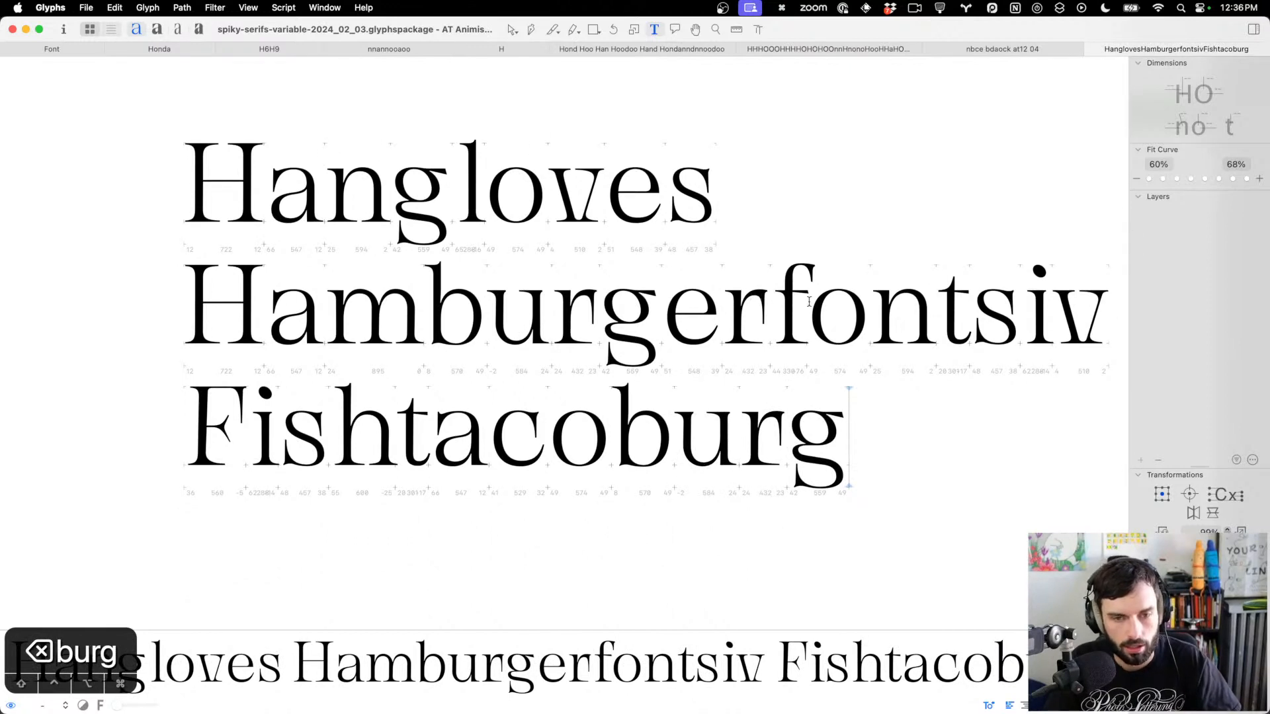
{"action": "scroll", "coordinate": [804, 438], "scroll_direction": "right", "scroll_amount": 1}
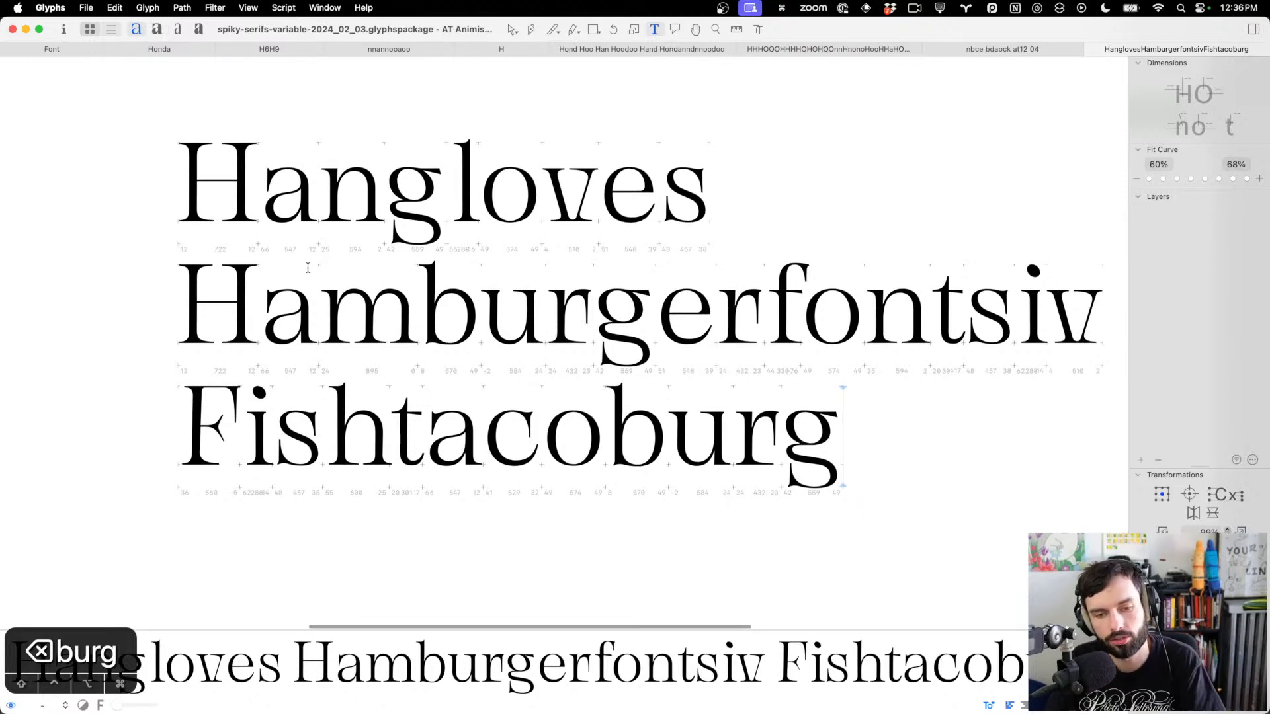
{"action": "scroll", "coordinate": [308, 268], "scroll_direction": "right", "scroll_amount": 3}
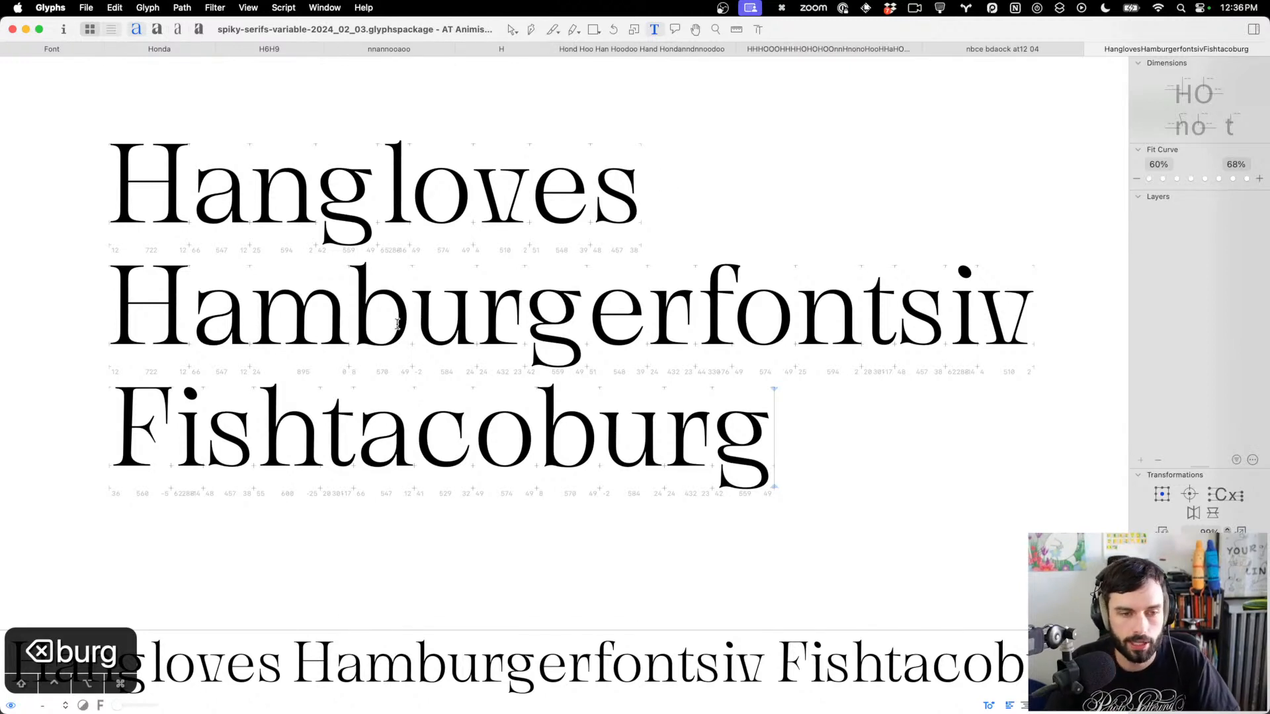
{"action": "scroll", "coordinate": [397, 324], "scroll_direction": "left", "scroll_amount": 2}
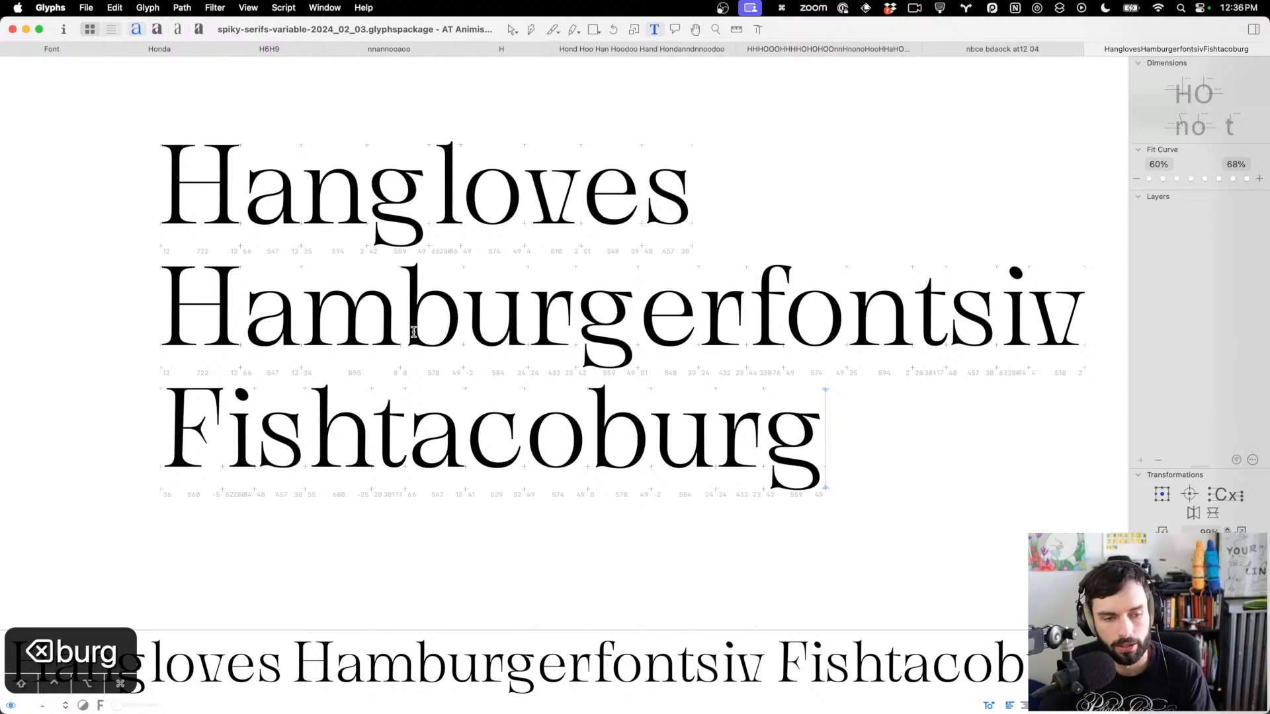
{"action": "scroll", "coordinate": [414, 331], "scroll_direction": "left", "scroll_amount": 1}
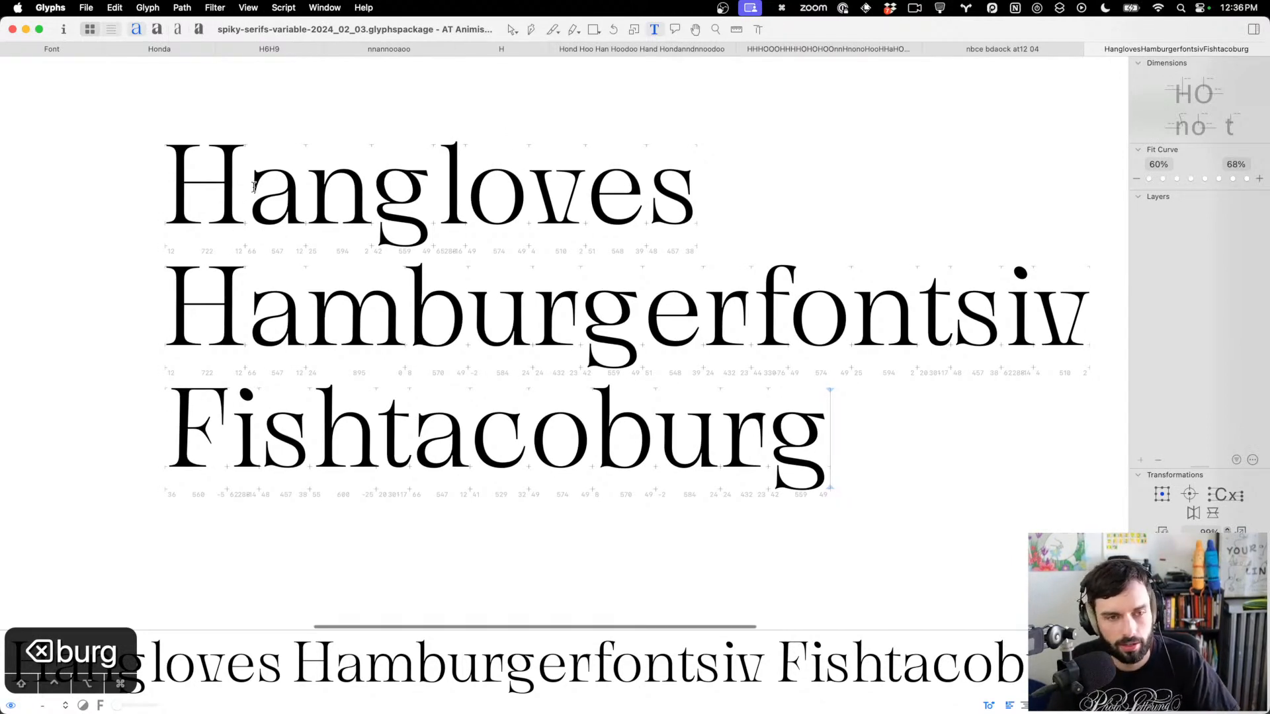
{"action": "scroll", "coordinate": [253, 186], "scroll_direction": "up", "scroll_amount": 3}
{"action": "scroll", "coordinate": [413, 178], "scroll_direction": "up", "scroll_amount": 2}
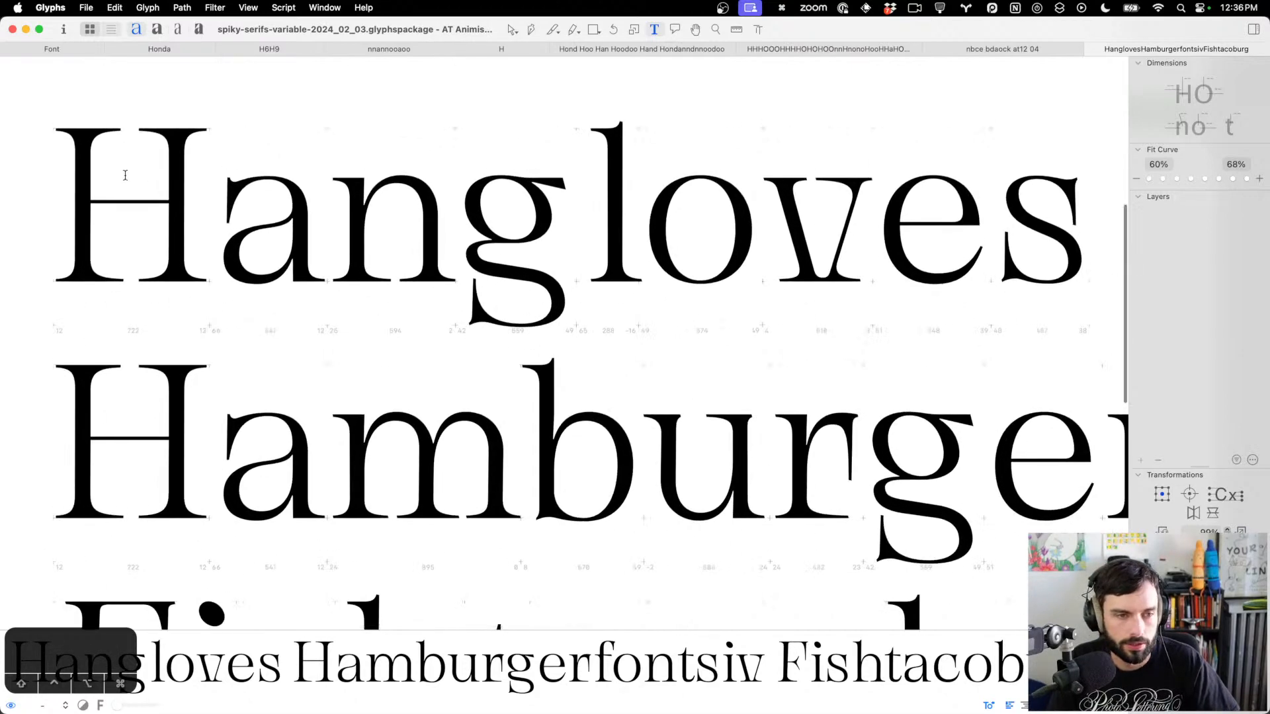
Insert a capital O before "Hangloves" in the first sample line
{"action": "left_click", "coordinate": [124, 175]}
{"action": "type", "text": "O"}
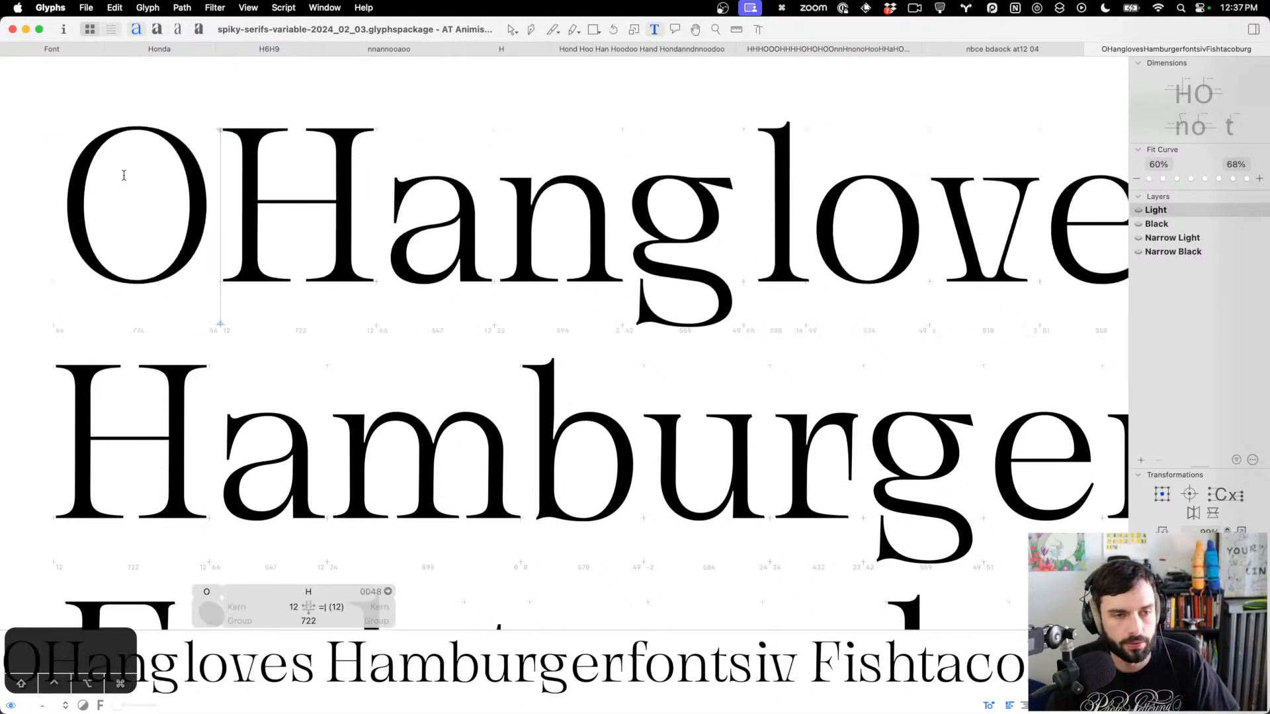
{"action": "scroll", "coordinate": [281, 191], "scroll_direction": "down", "scroll_amount": 2}
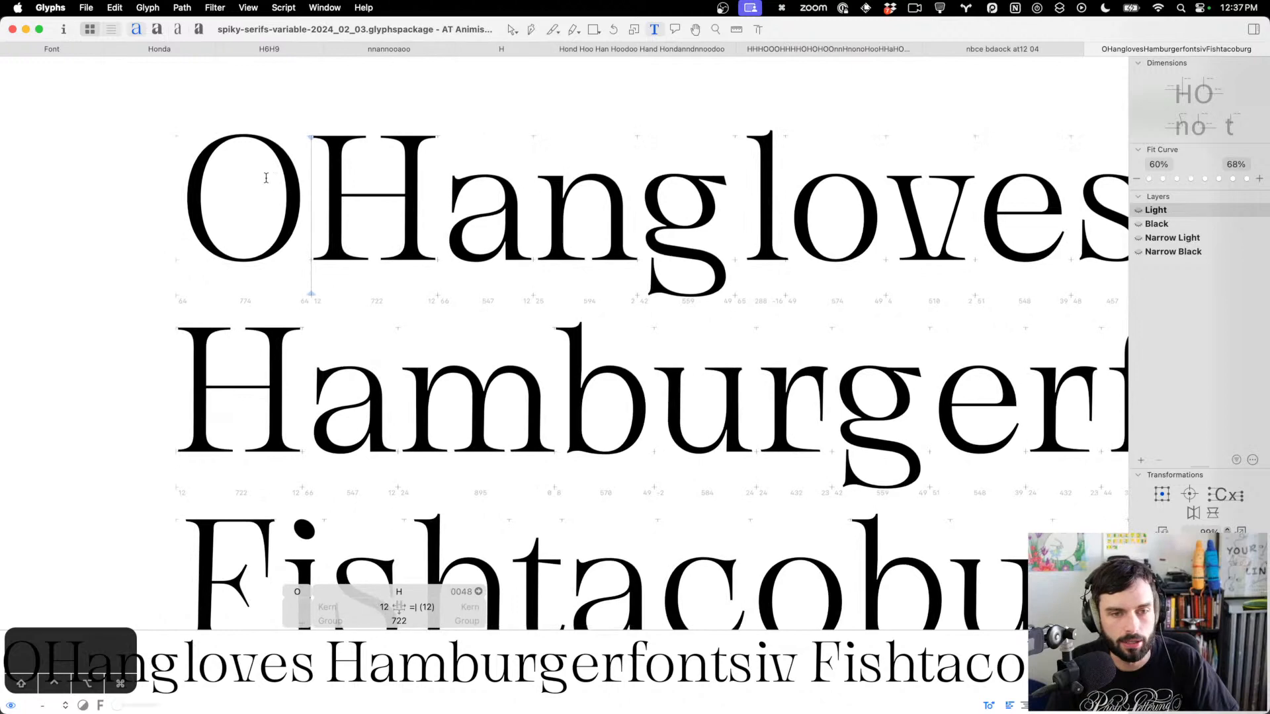
{"action": "scroll", "coordinate": [167, 183], "scroll_direction": "right", "scroll_amount": 4}
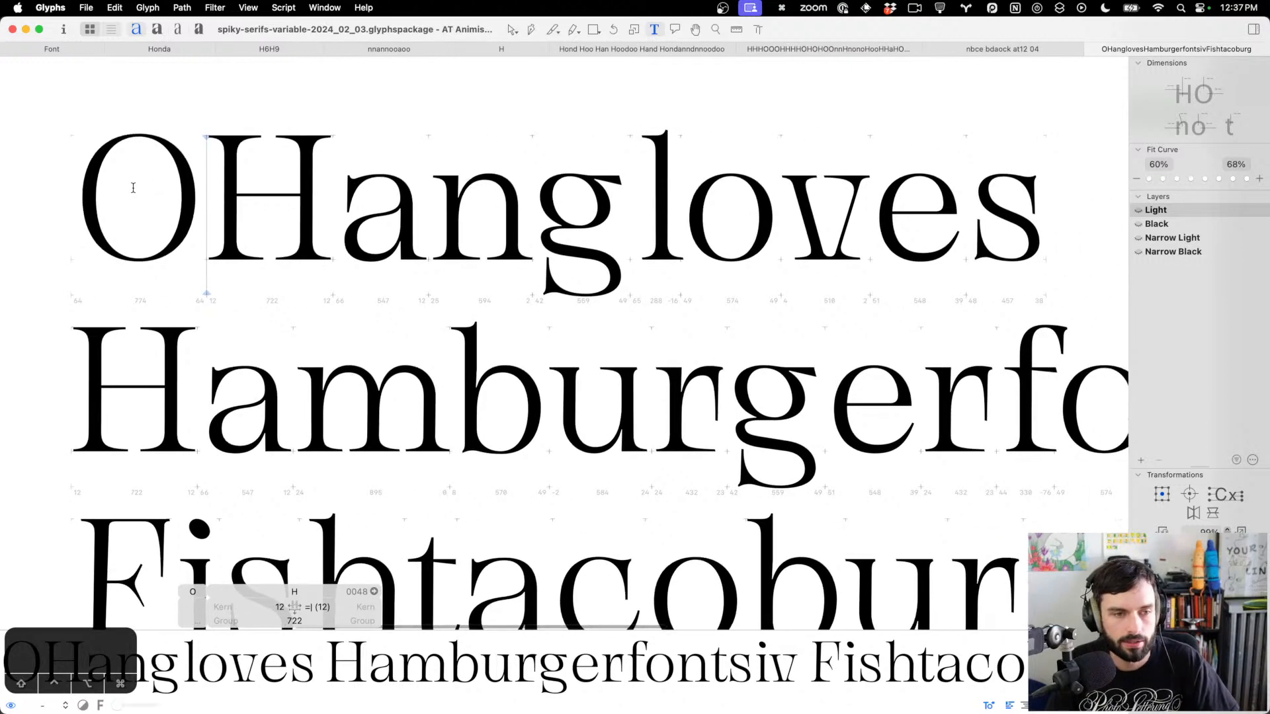
Insert "no H" after "OH" so the first line reads "OHno Hangloves"
{"action": "left_click", "coordinate": [369, 192]}
{"action": "type", "text": "m"}
{"action": "key", "text": "BackSpace"}
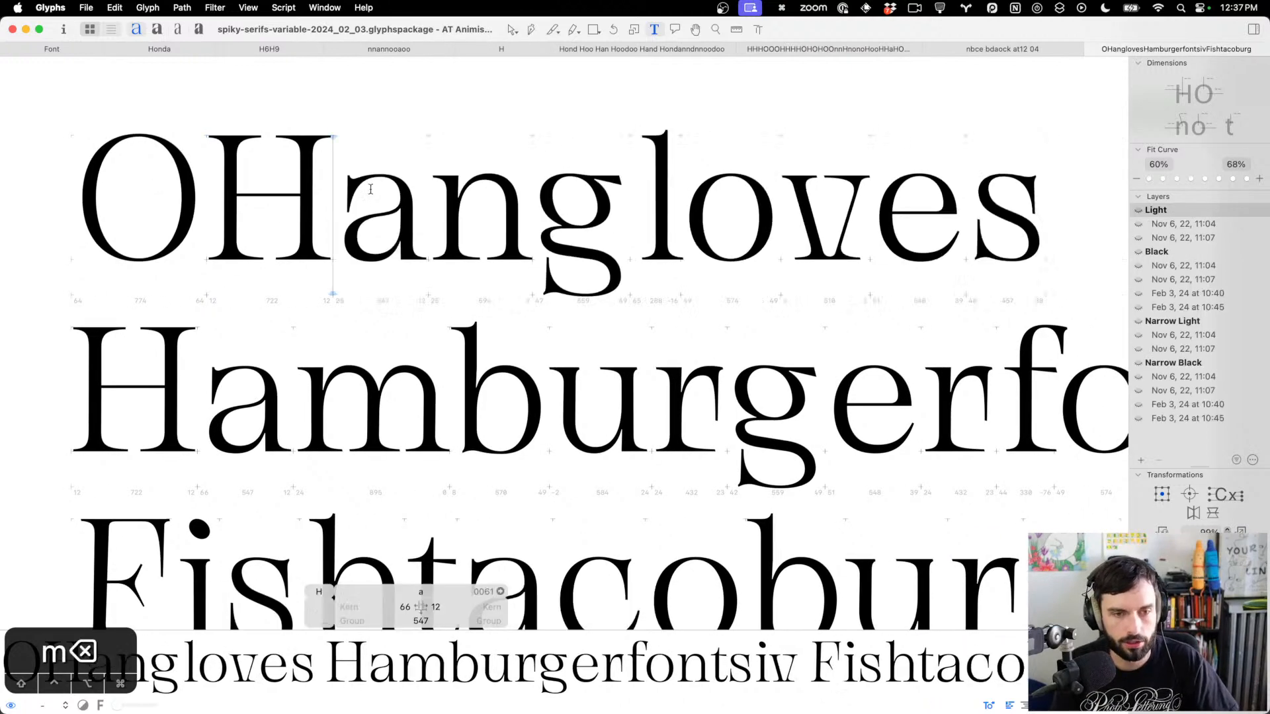
{"action": "type", "text": "no"}
{"action": "scroll", "coordinate": [371, 190], "scroll_direction": "down", "scroll_amount": 3}
{"action": "scroll", "coordinate": [336, 198], "scroll_direction": "right", "scroll_amount": 5}
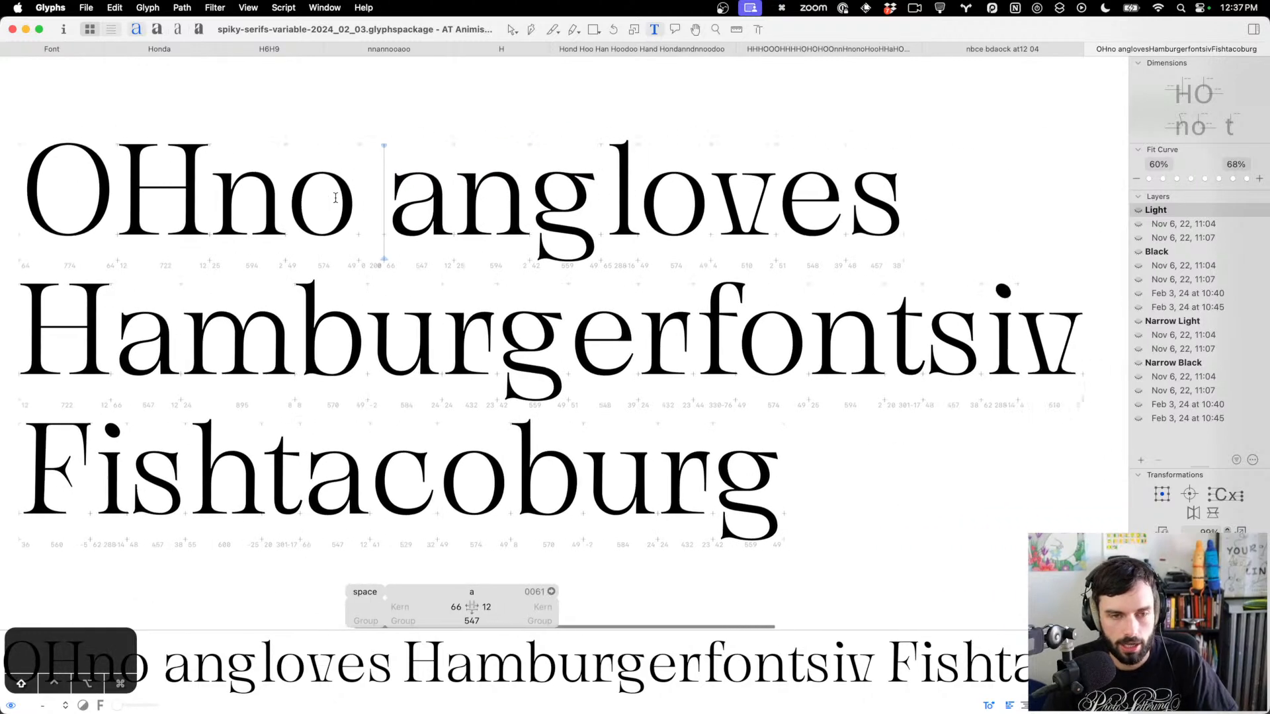
{"action": "type", "text": "H"}
{"action": "scroll", "coordinate": [336, 197], "scroll_direction": "right", "scroll_amount": 3}
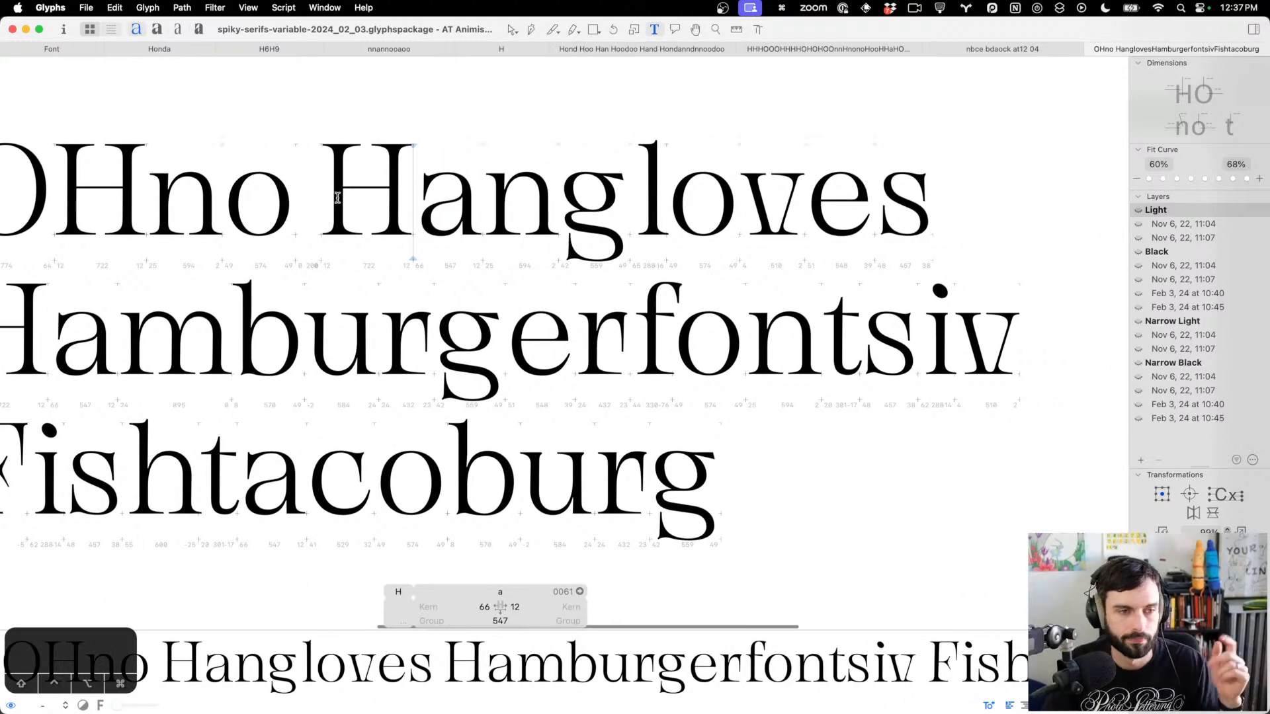
Insert a d before the g so the word in the first line reads "Handgloves"
{"action": "scroll", "coordinate": [336, 198], "scroll_direction": "left", "scroll_amount": 5}
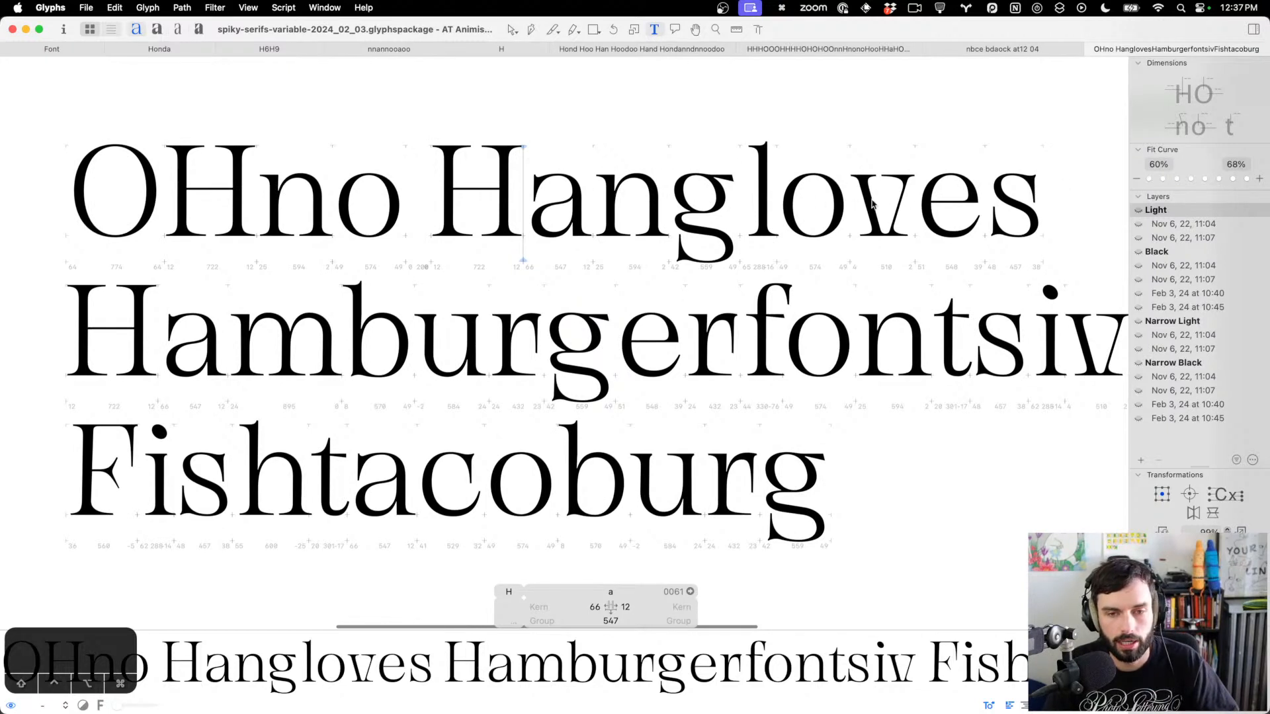
{"action": "scroll", "coordinate": [915, 211], "scroll_direction": "right", "scroll_amount": 3}
{"action": "left_click", "coordinate": [612, 198]}
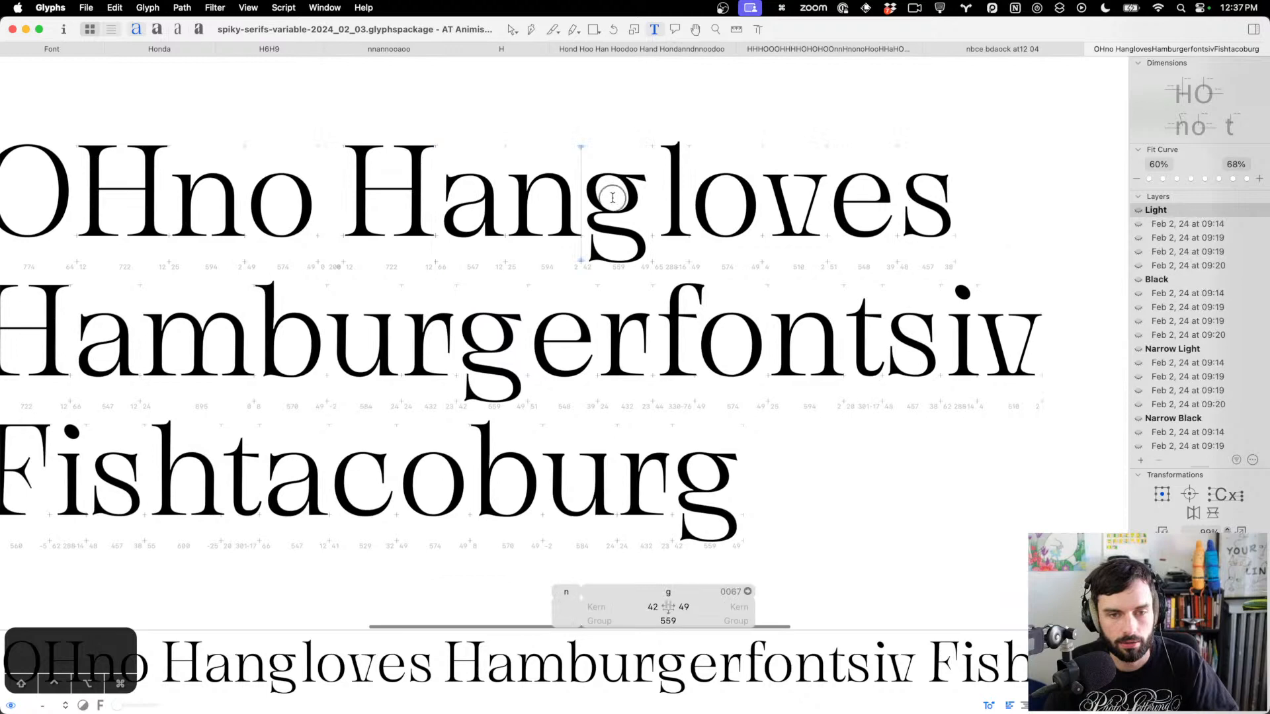
{"action": "type", "text": "d"}
{"action": "scroll", "coordinate": [630, 205], "scroll_direction": "right", "scroll_amount": 3}
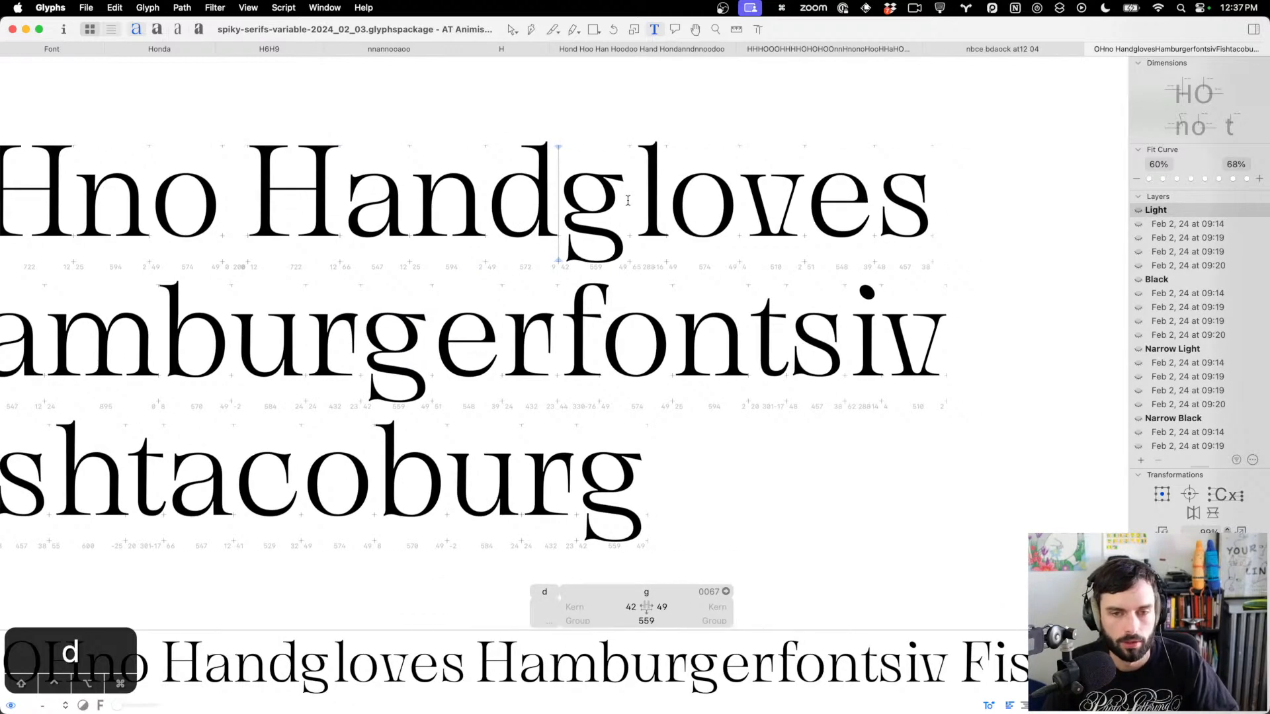
Open the lowercase l of "Handgloves" for editing and vertically align the end nodes of its top-left and bottom-left serifs
{"action": "scroll", "coordinate": [627, 199], "scroll_direction": "up", "scroll_amount": 4}
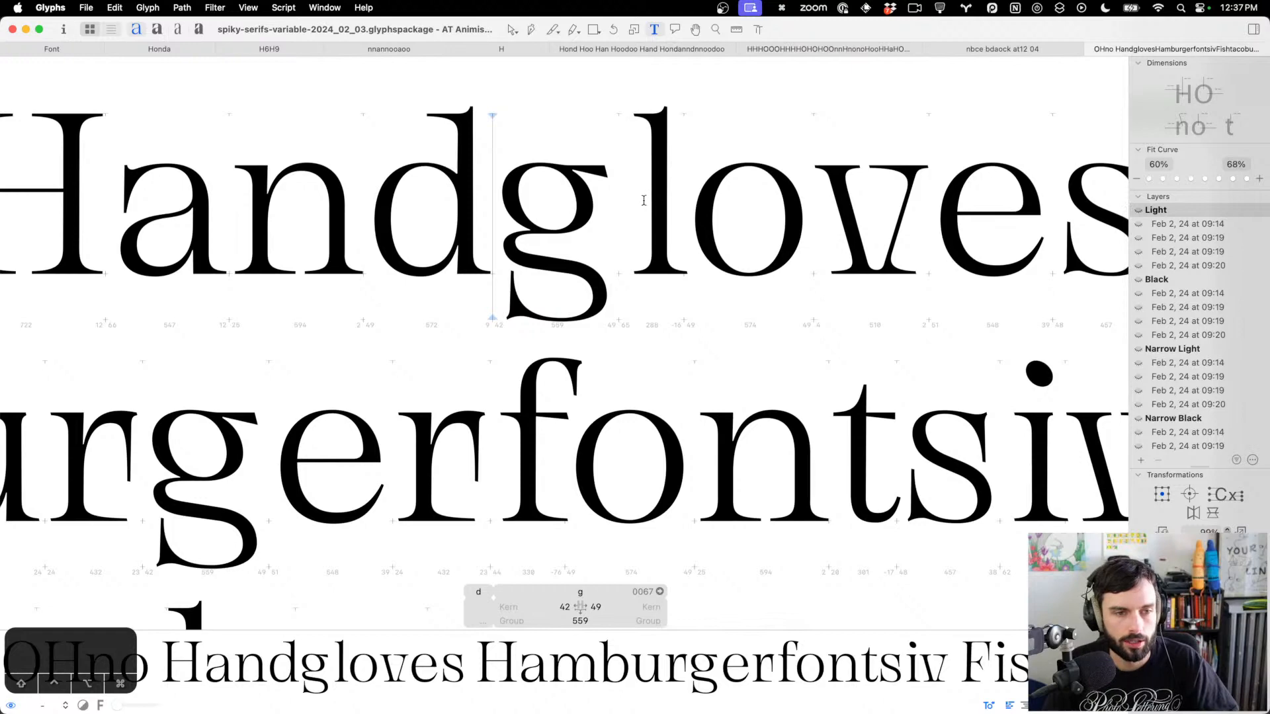
{"action": "double_click", "coordinate": [643, 200]}
{"action": "scroll", "coordinate": [640, 110], "scroll_direction": "up", "scroll_amount": 4}
{"action": "left_click_drag", "start_coordinate": [632, 119], "coordinate": [598, 175]}
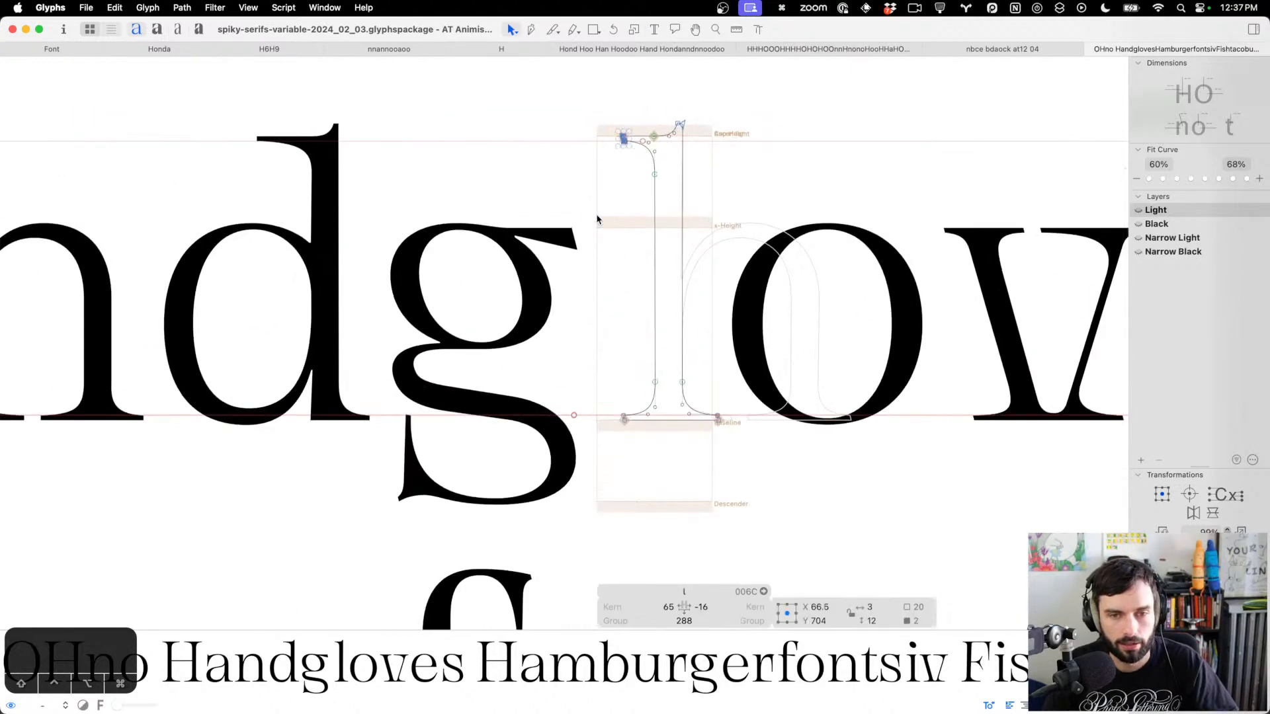
{"action": "key", "text": "shift+super+a"}
{"action": "left_click_drag", "start_coordinate": [631, 395], "coordinate": [586, 455]}
{"action": "key", "text": "shift+super+a"}
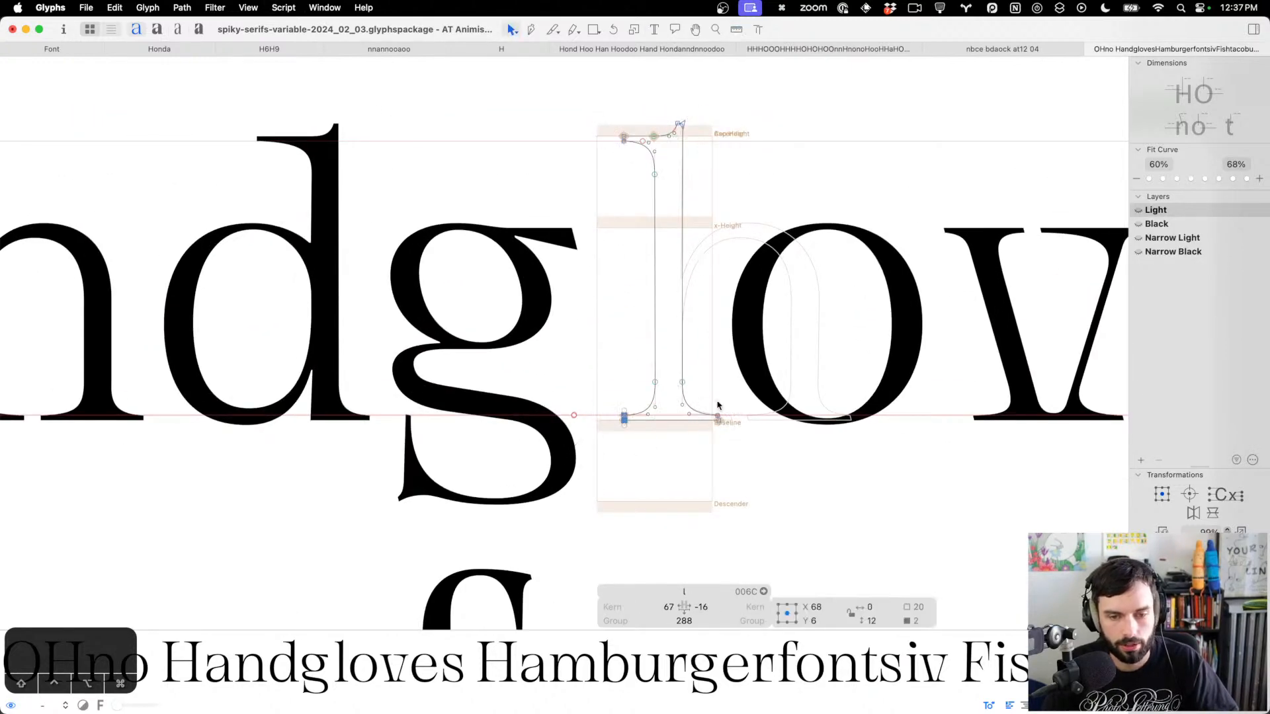
Vertically align the end nodes of the lowercase l's bottom-right serif
{"action": "left_click_drag", "start_coordinate": [718, 404], "coordinate": [698, 457]}
{"action": "key", "text": "shift+super+a"}
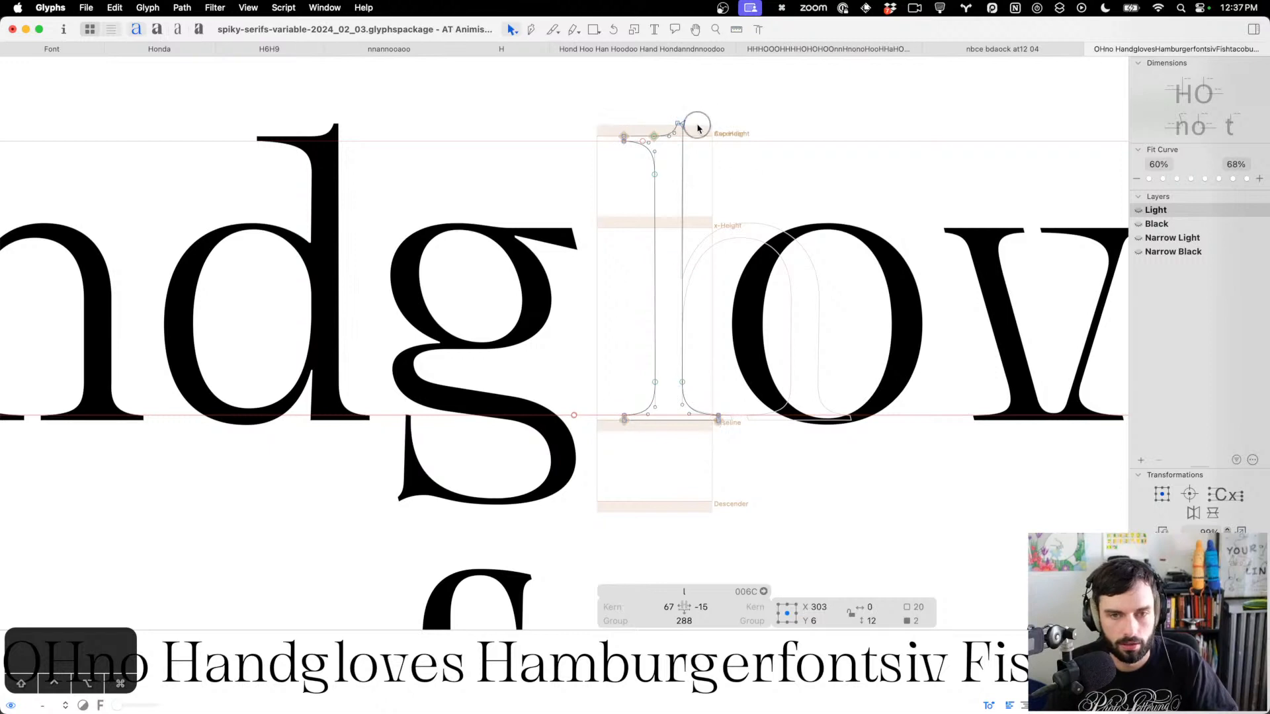
{"action": "left_click_drag", "start_coordinate": [702, 134], "coordinate": [638, 108]}
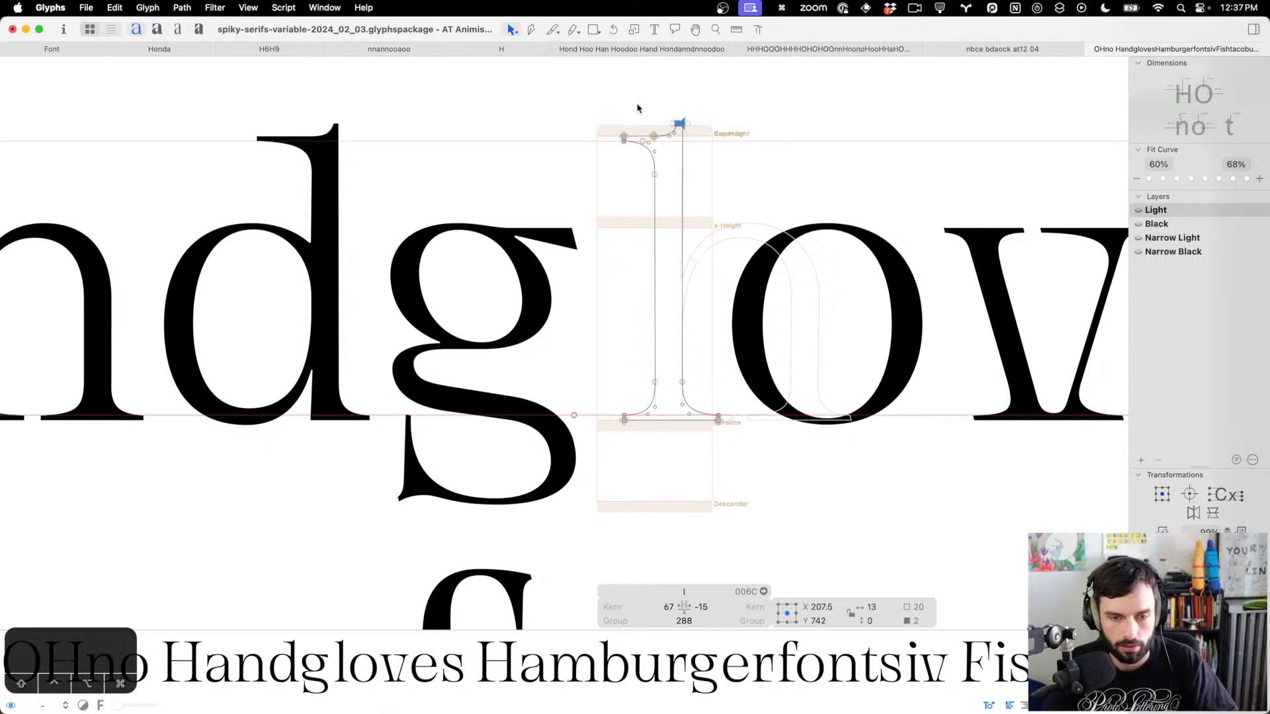
Set the lowercase l's left sidebearing to 25 and its right sidebearing to 9
{"action": "key", "text": "t"}
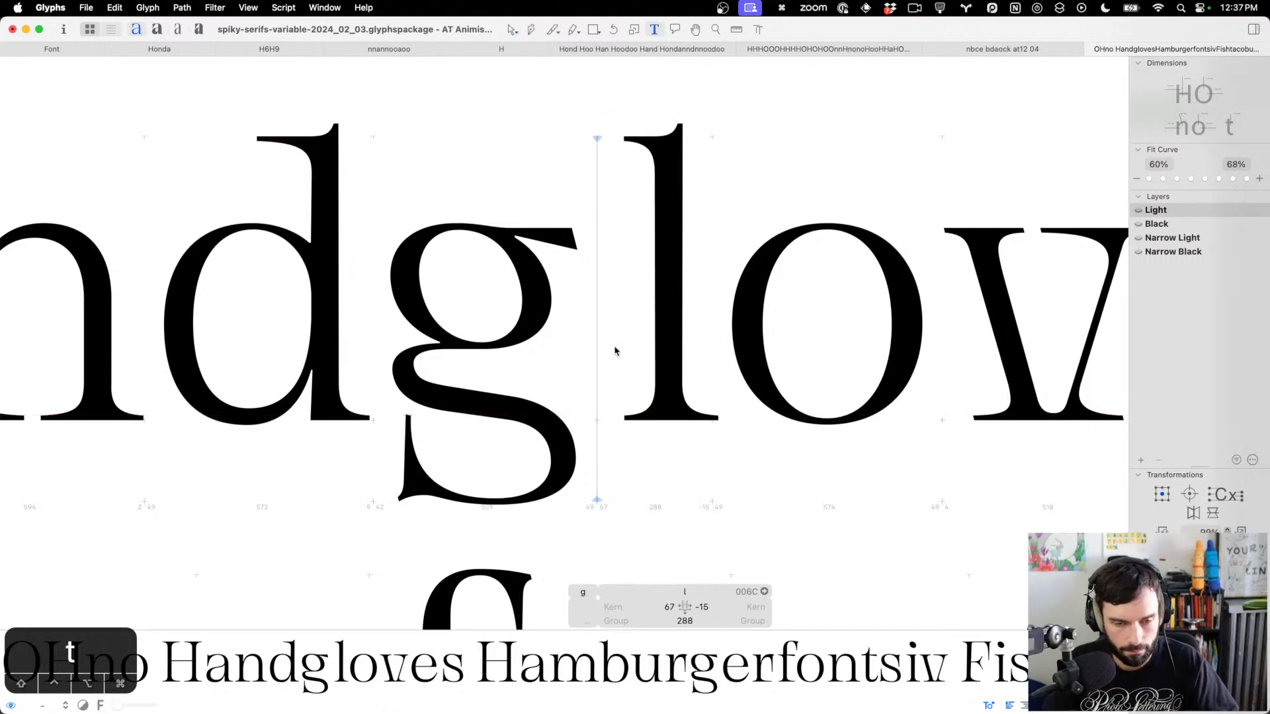
{"action": "scroll", "coordinate": [614, 350], "scroll_direction": "down", "scroll_amount": 3}
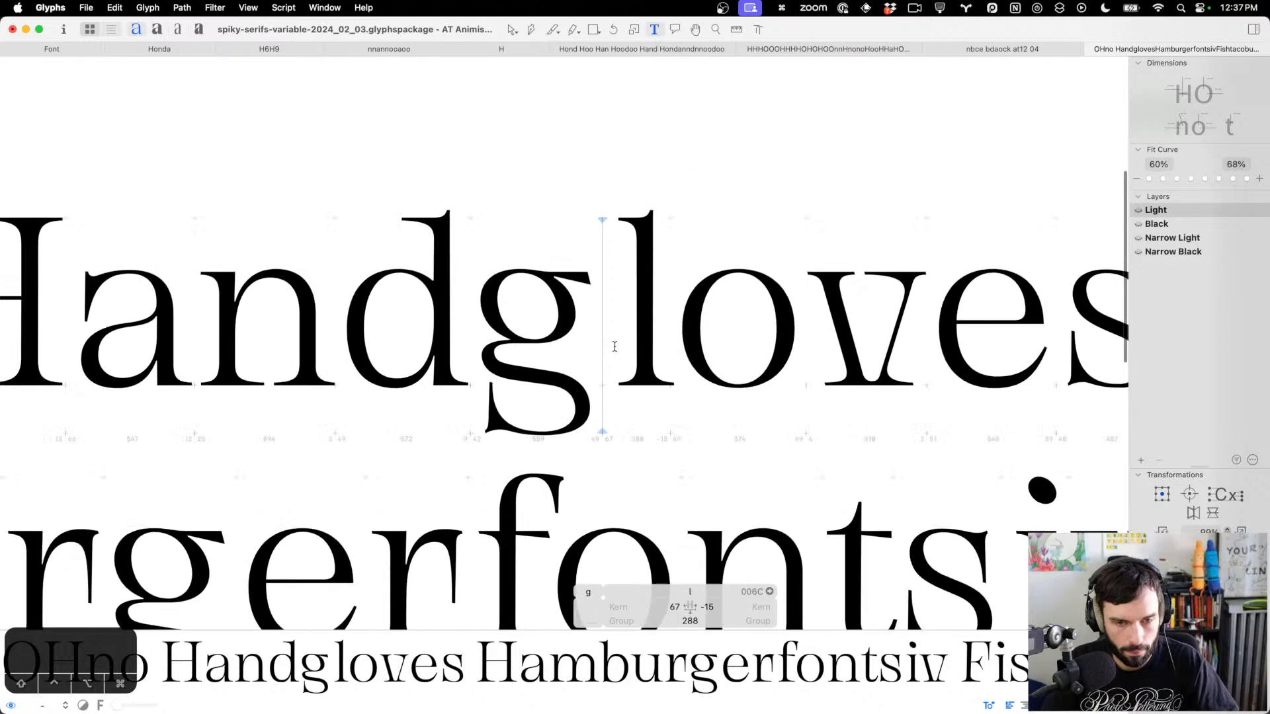
{"action": "left_click", "coordinate": [679, 607]}
{"action": "type", "text": "25"}
{"action": "key", "text": "Tab"}
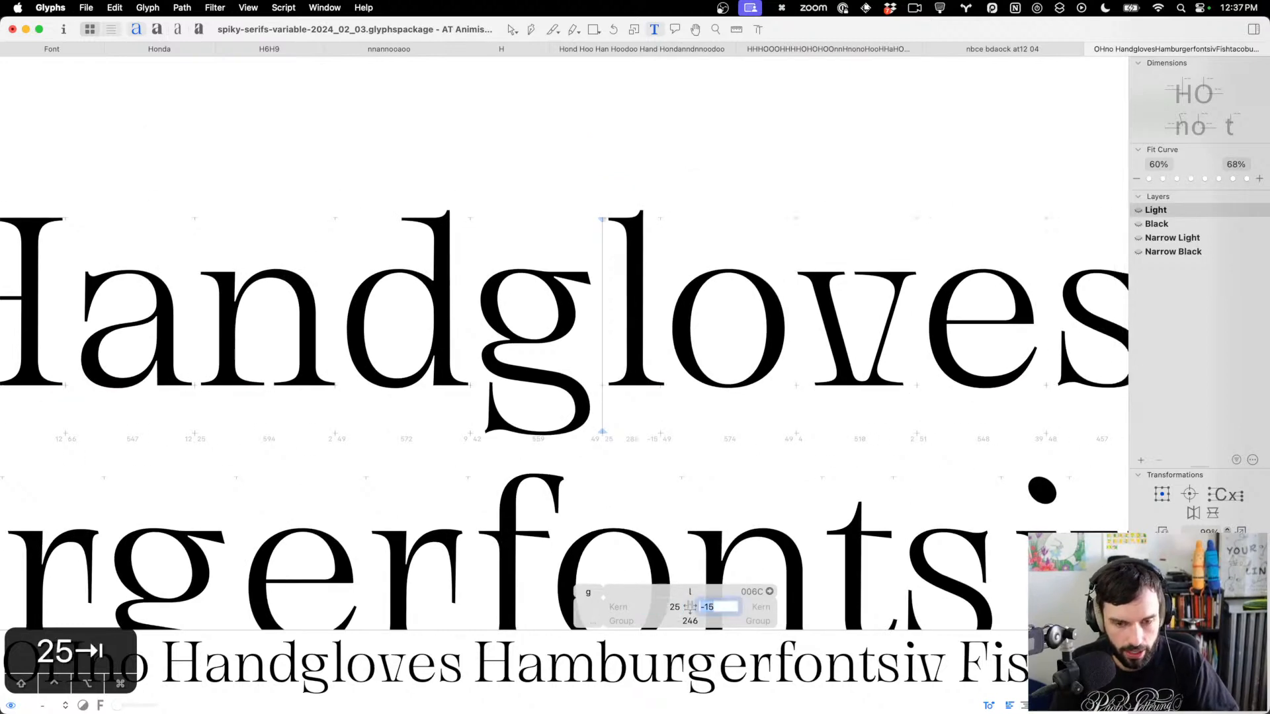
{"action": "type", "text": "2"}
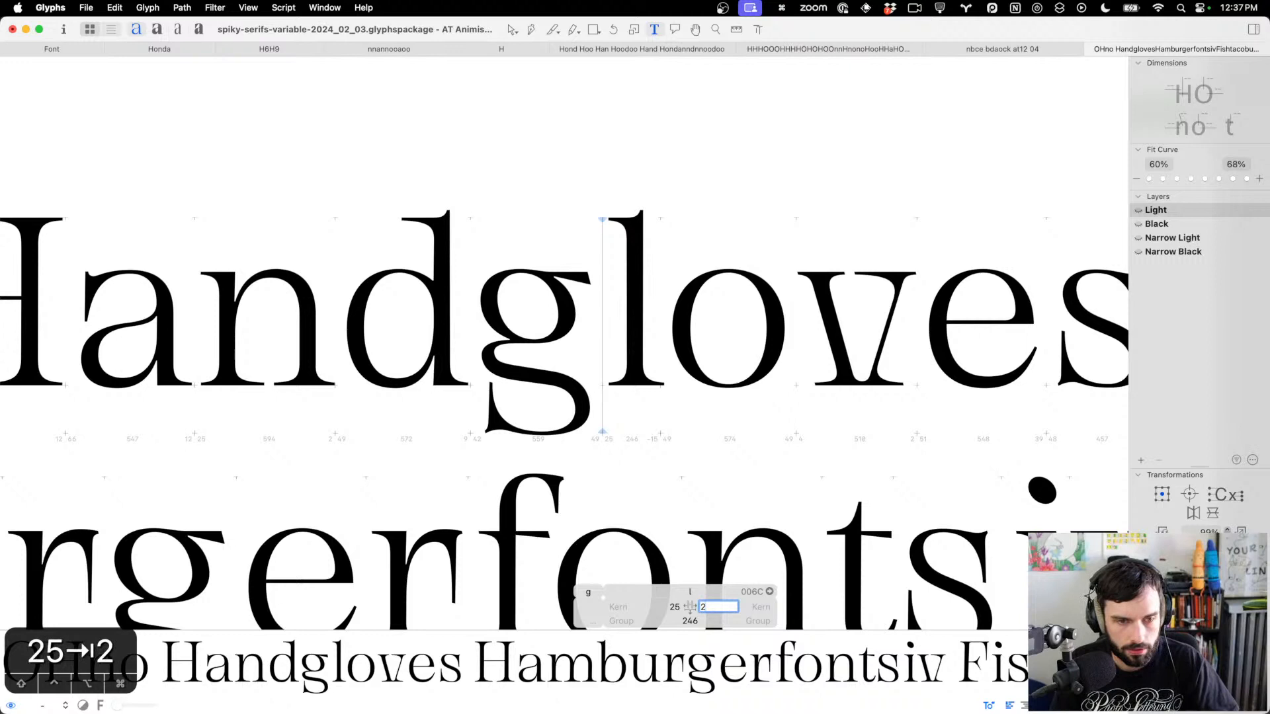
{"action": "key", "text": "BackSpace"}
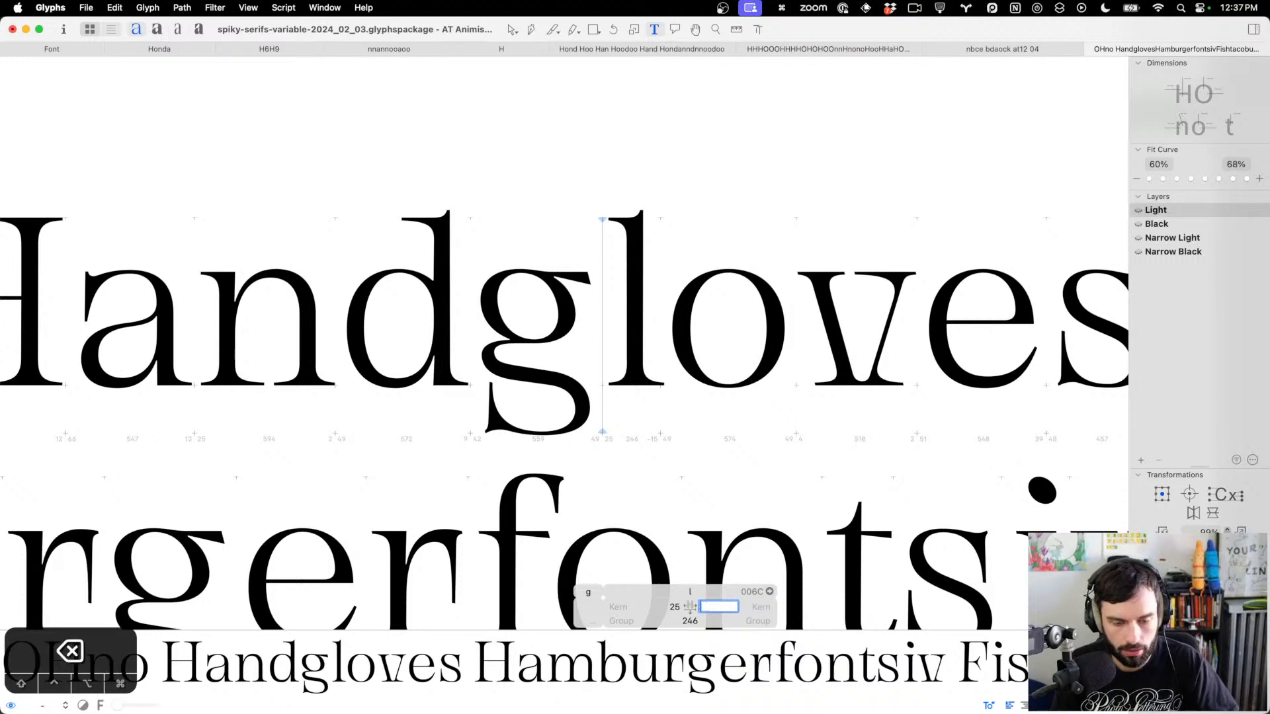
{"action": "type", "text": "9"}
{"action": "key", "text": "Tab"}
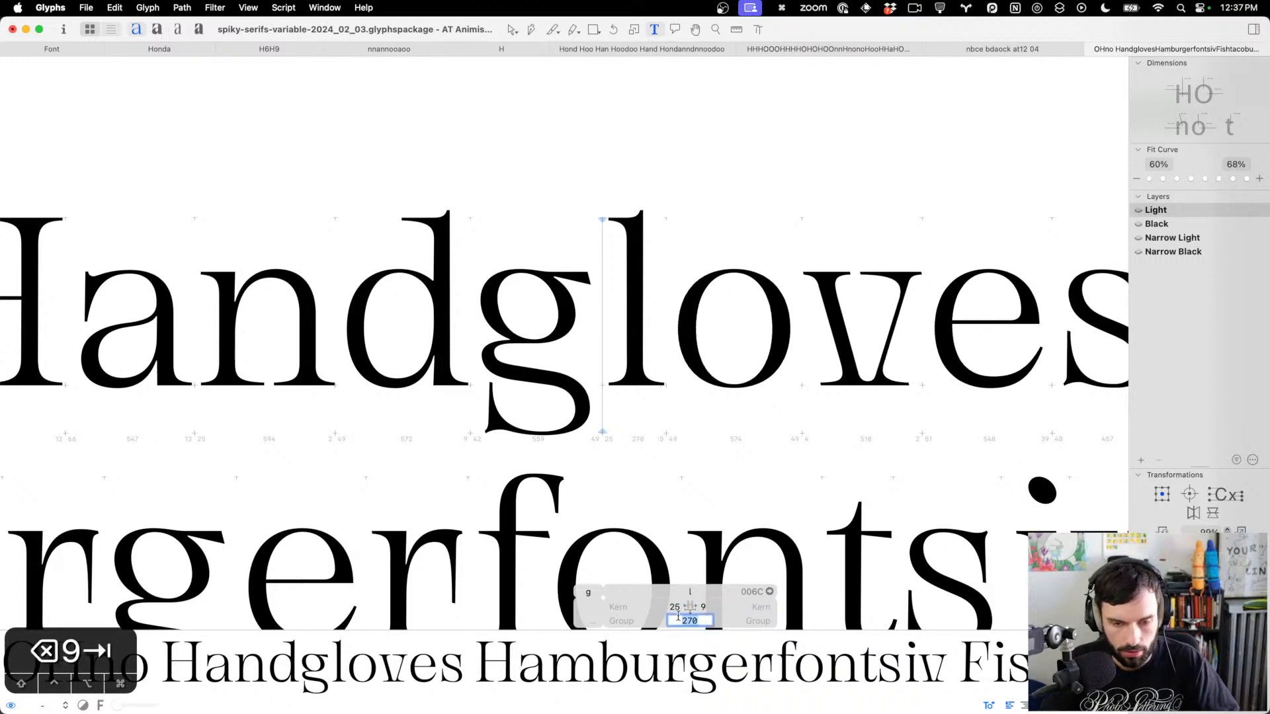
Undo the last right-sidebearing change on the d in "Handgloves" and enter d as its right sidebearing key
{"action": "left_click", "coordinate": [343, 316]}
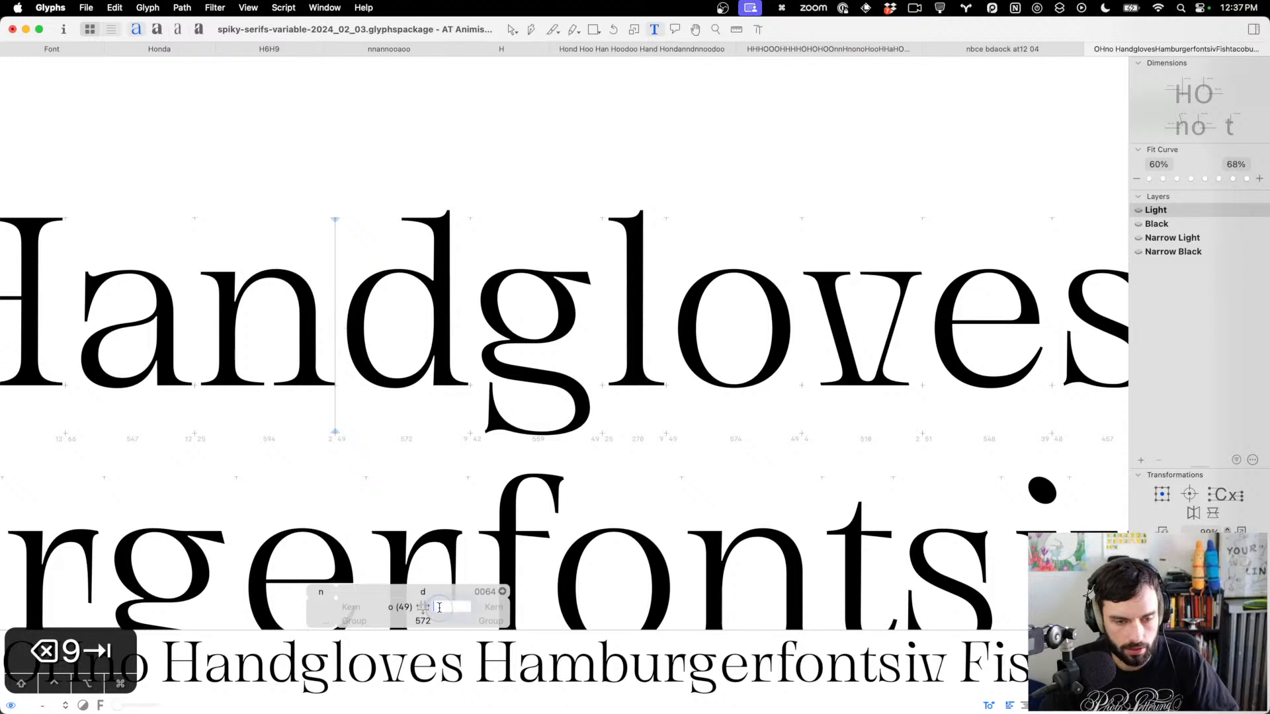
{"action": "key", "text": "Tab"}
{"action": "key", "text": "cmd+z"}
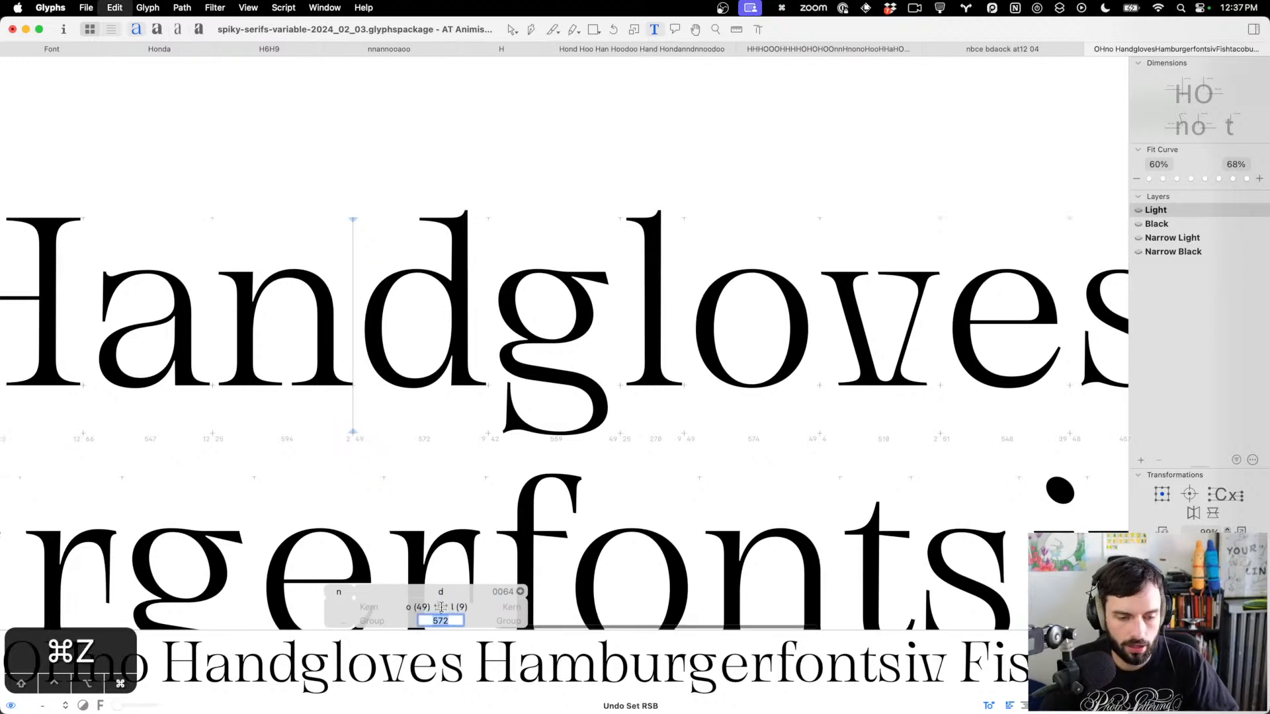
{"action": "left_click", "coordinate": [454, 606]}
{"action": "type", "text": "d"}
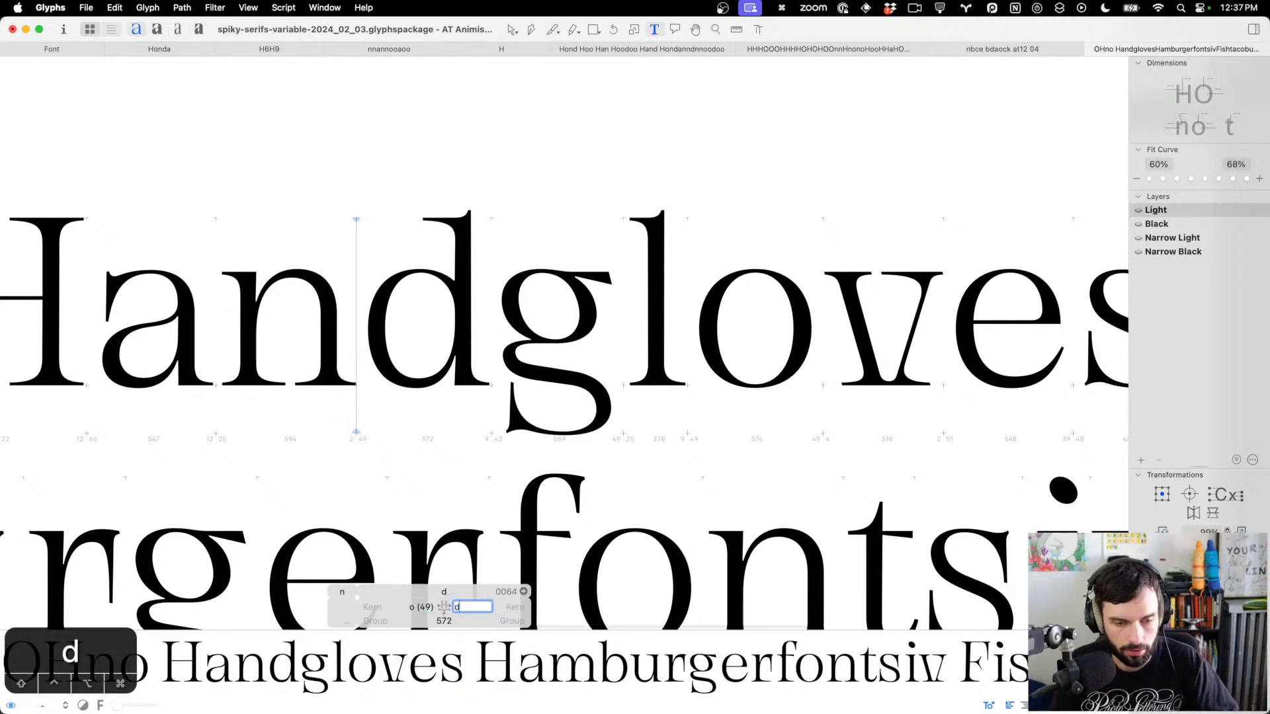
{"action": "key", "text": "Tab"}
{"action": "left_click", "coordinate": [616, 242]}
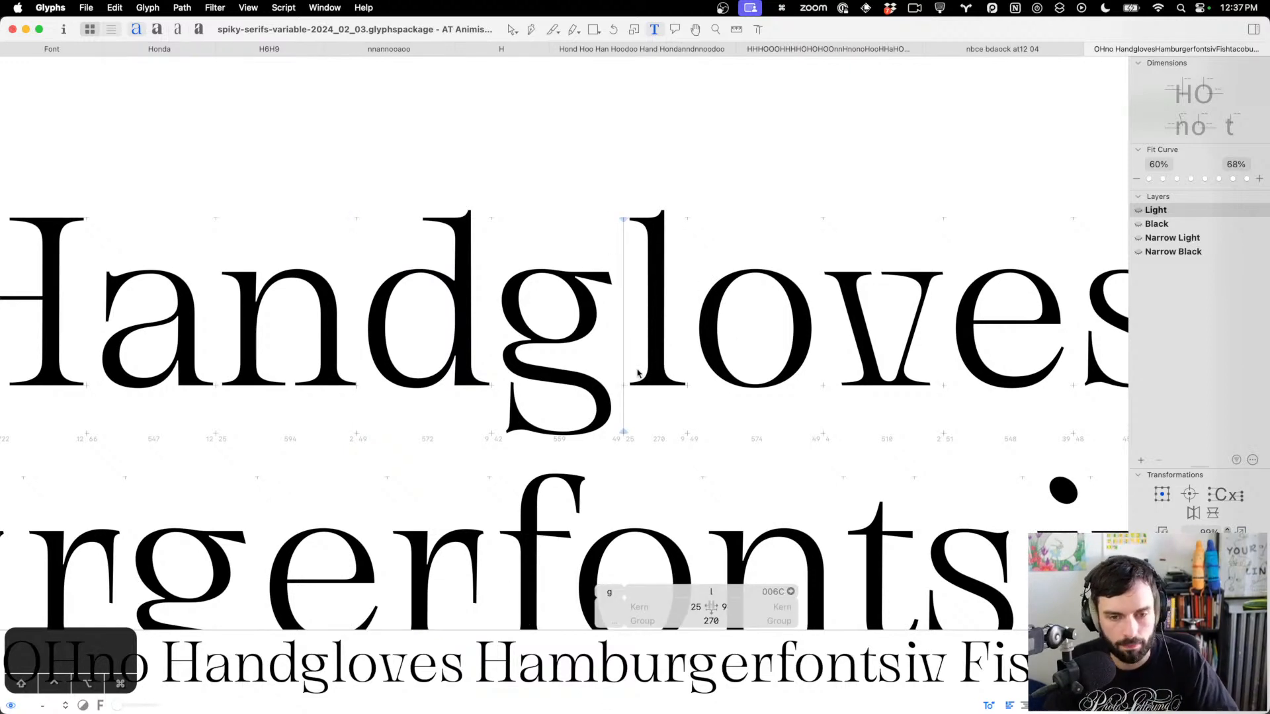
Open the v of "Handgloves" for editing and vertically align the end nodes of its top-left and top inner serifs
{"action": "scroll", "coordinate": [618, 325], "scroll_direction": "up", "scroll_amount": 2}
{"action": "double_click", "coordinate": [763, 324]}
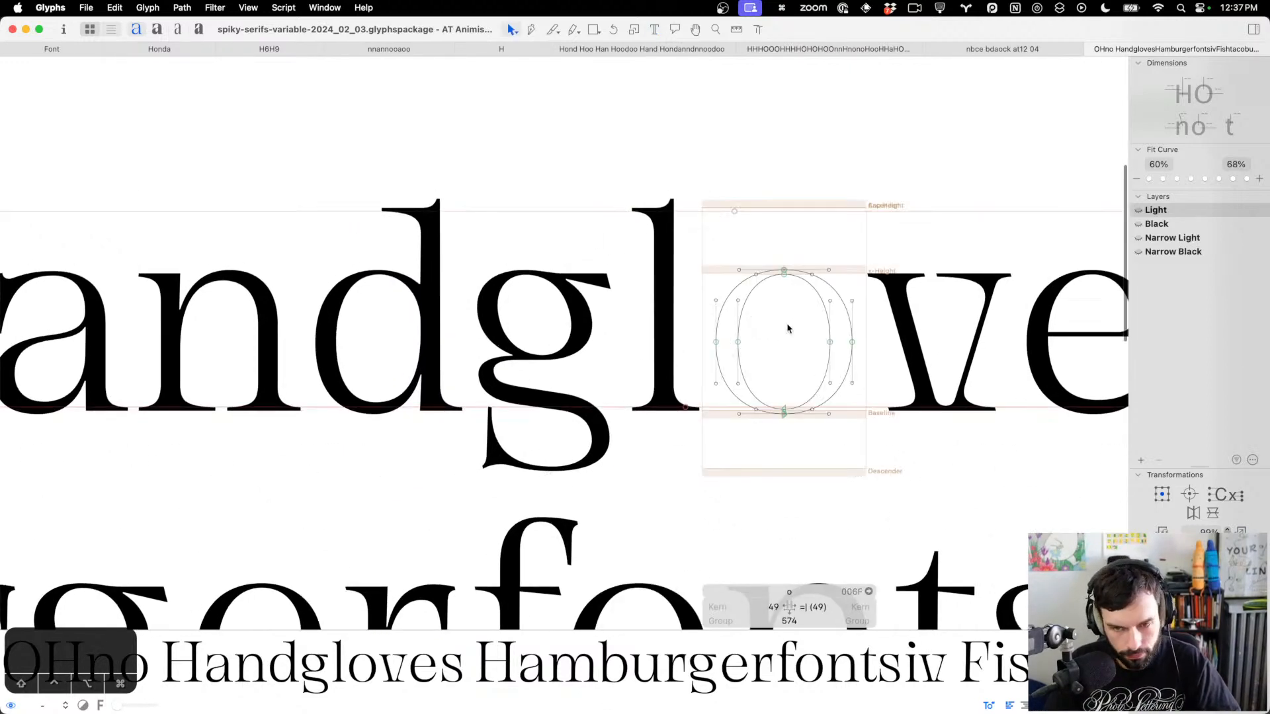
{"action": "scroll", "coordinate": [787, 328], "scroll_direction": "right", "scroll_amount": 4}
{"action": "double_click", "coordinate": [725, 312]}
{"action": "scroll", "coordinate": [684, 297], "scroll_direction": "up", "scroll_amount": 3}
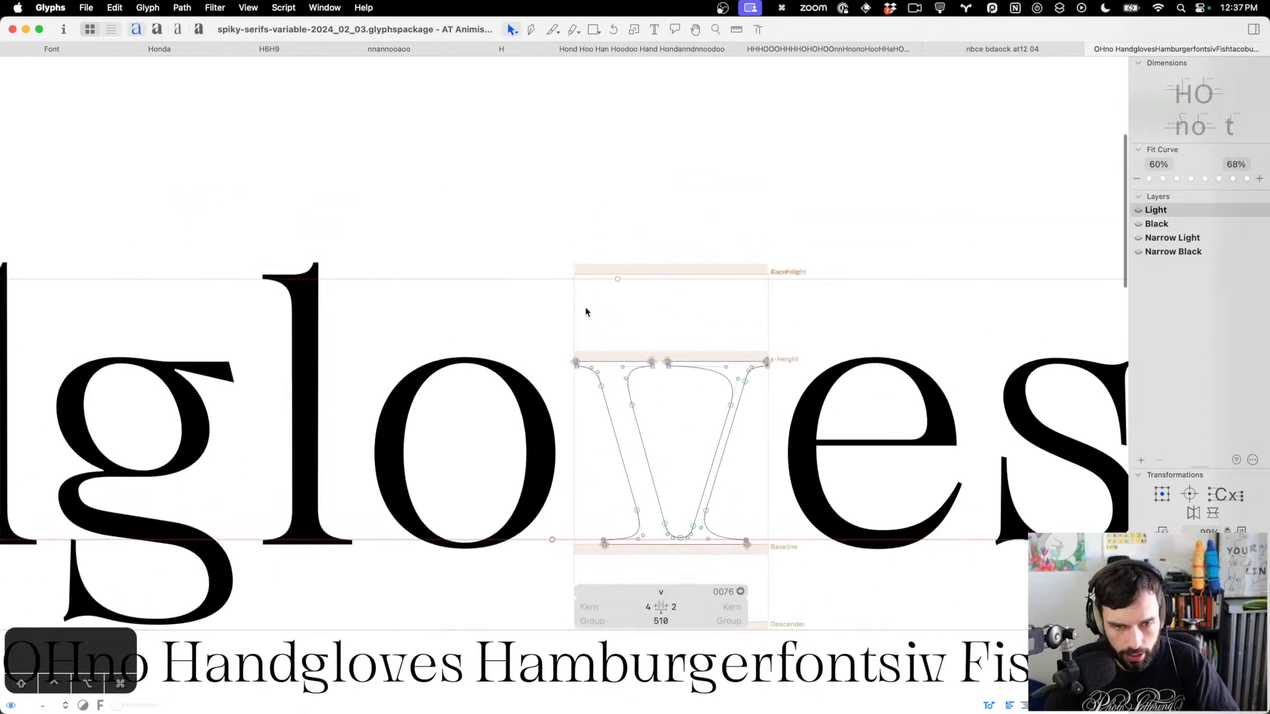
{"action": "left_click_drag", "start_coordinate": [584, 312], "coordinate": [542, 442]}
{"action": "key", "text": "super+shift+a"}
{"action": "mouse_move", "coordinate": [660, 354]}
{"action": "left_mouse_down"}
{"action": "mouse_move", "coordinate": [645, 389]}
{"action": "mouse_move", "coordinate": [659, 328]}
{"action": "left_mouse_up"}
{"action": "key", "text": "super+shift+a"}
{"action": "key", "text": "super+shift+a"}
Vertically align the end nodes of the v's top-right and bottom-right serifs
{"action": "left_click_drag", "start_coordinate": [783, 343], "coordinate": [757, 386]}
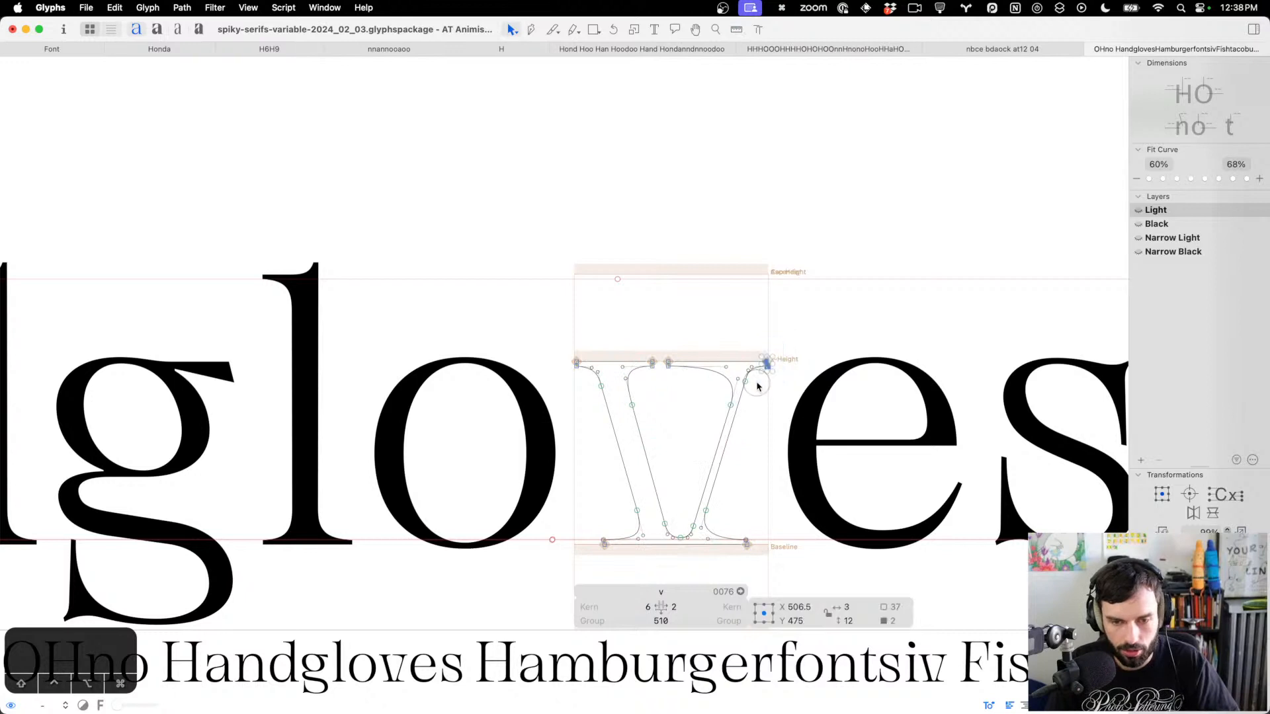
{"action": "key", "text": "super+shift+a"}
{"action": "left_click_drag", "start_coordinate": [756, 519], "coordinate": [726, 563]}
{"action": "key", "text": "super+shift+a"}
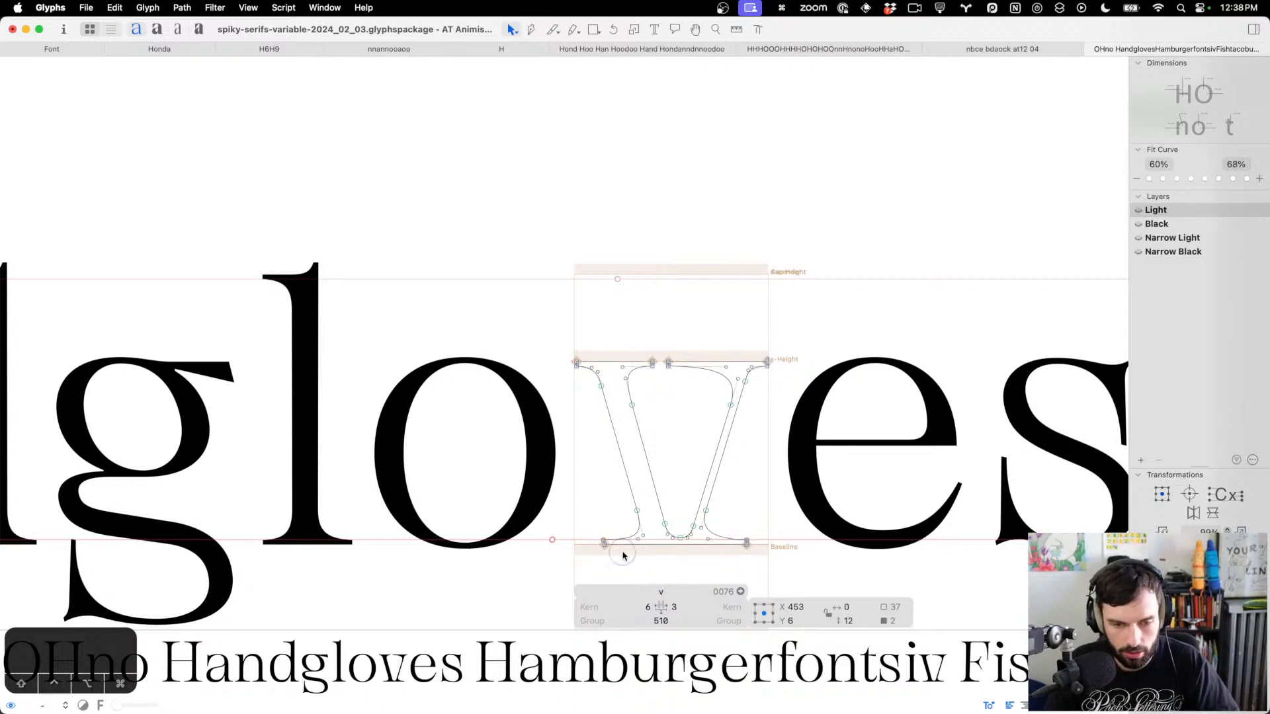
{"action": "left_click_drag", "start_coordinate": [633, 564], "coordinate": [572, 508]}
{"action": "key", "text": "s"}
{"action": "key", "text": "d"}
{"action": "key", "text": "f"}
{"action": "key", "text": "space"}
{"action": "left_click", "coordinate": [680, 567], "text": "super"}
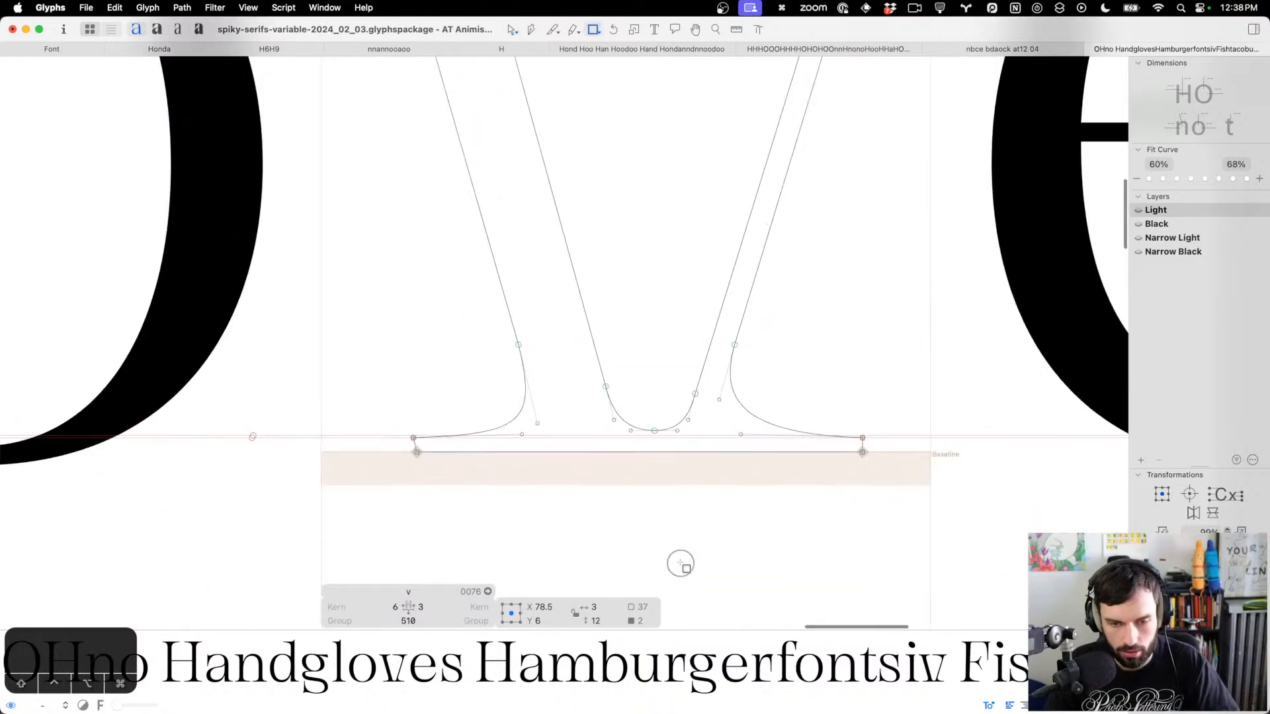
{"action": "key", "text": "t"}
{"action": "double_click", "coordinate": [643, 470]}
{"action": "double_click", "coordinate": [238, 476]}
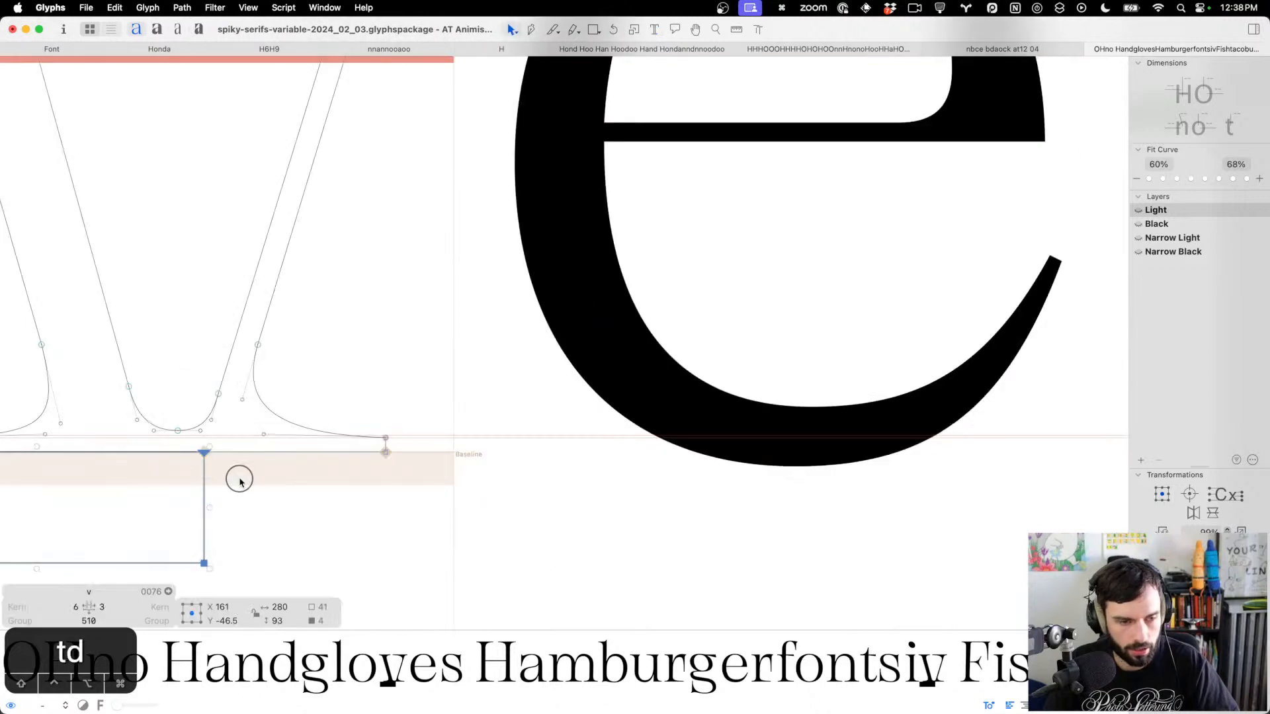
{"action": "key", "text": "BackSpace"}
Open the s of "Handgloves" for editing and narrow its spine and bowl curves horizontally to 335 units wide
{"action": "scroll", "coordinate": [211, 488], "scroll_direction": "down", "scroll_amount": 5}
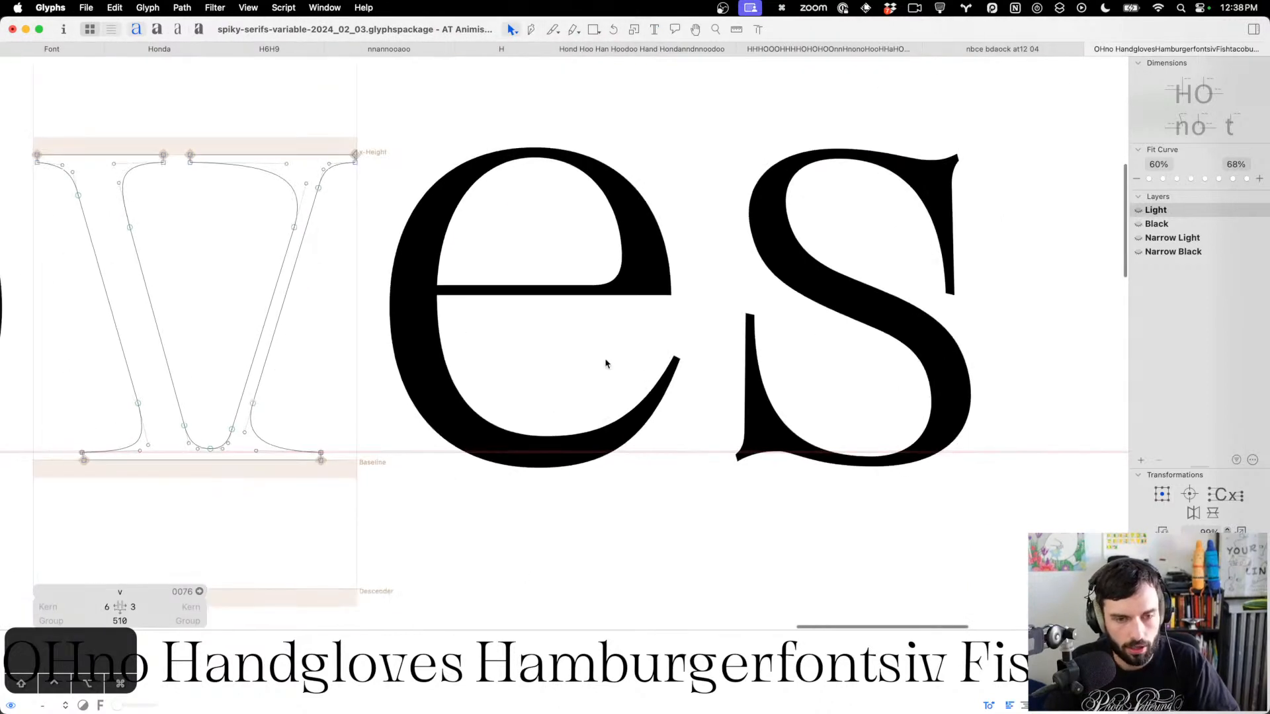
{"action": "double_click", "coordinate": [854, 377]}
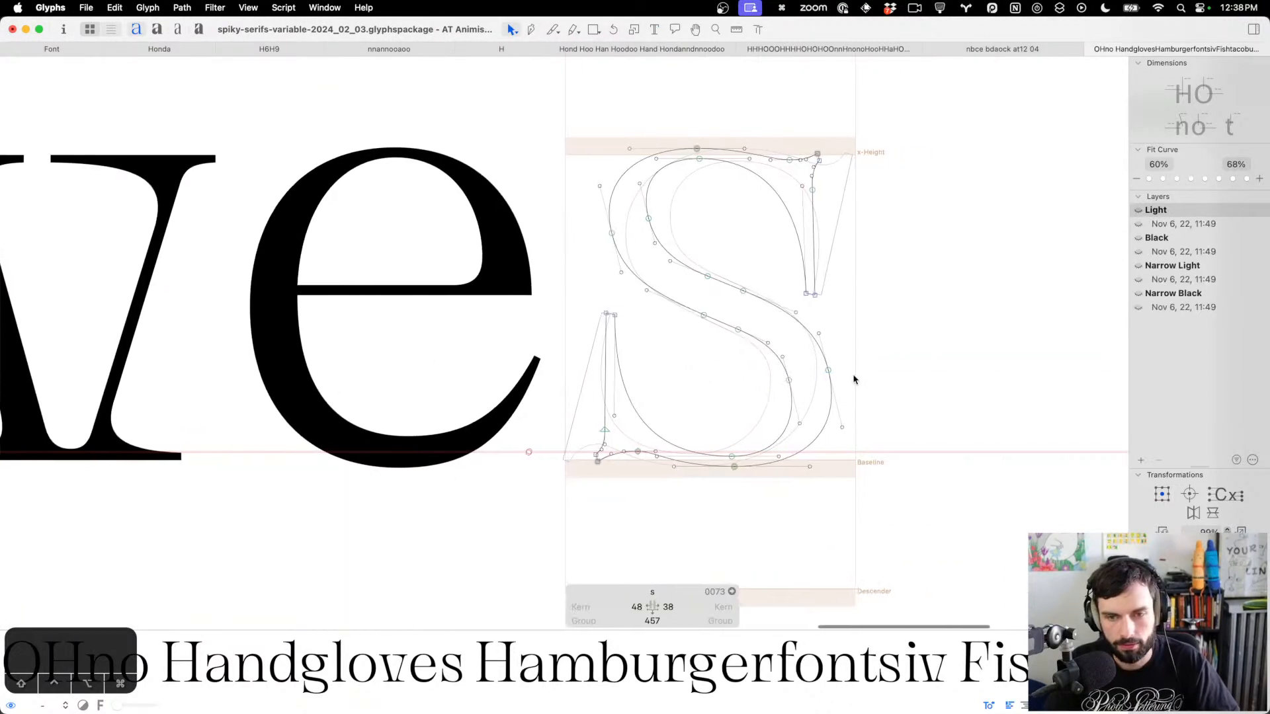
{"action": "left_click_drag", "start_coordinate": [851, 398], "coordinate": [758, 369]}
{"action": "left_click_drag", "start_coordinate": [855, 437], "coordinate": [661, 303]}
{"action": "left_click_drag", "start_coordinate": [802, 322], "coordinate": [530, 179]}
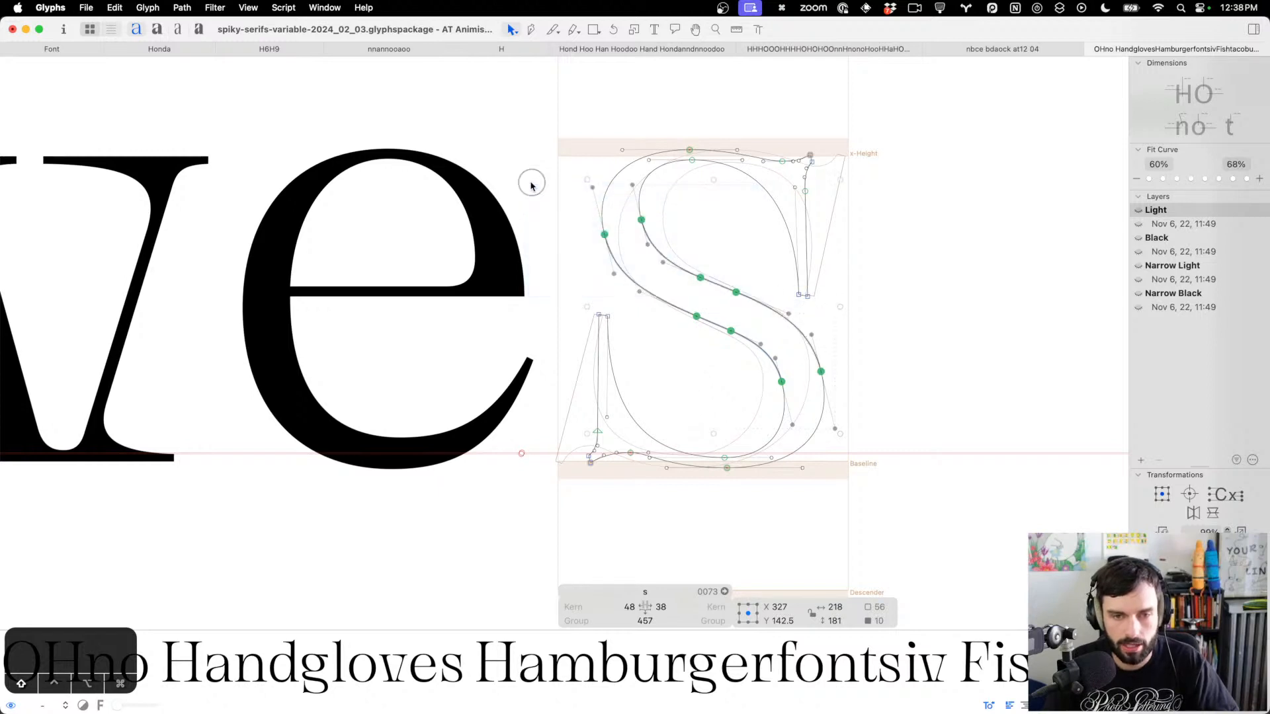
{"action": "left_click_drag", "start_coordinate": [750, 136], "coordinate": [602, 228]}
{"action": "left_click_drag", "start_coordinate": [834, 497], "coordinate": [661, 449]}
{"action": "scroll", "coordinate": [677, 454], "scroll_direction": "right", "scroll_amount": 3}
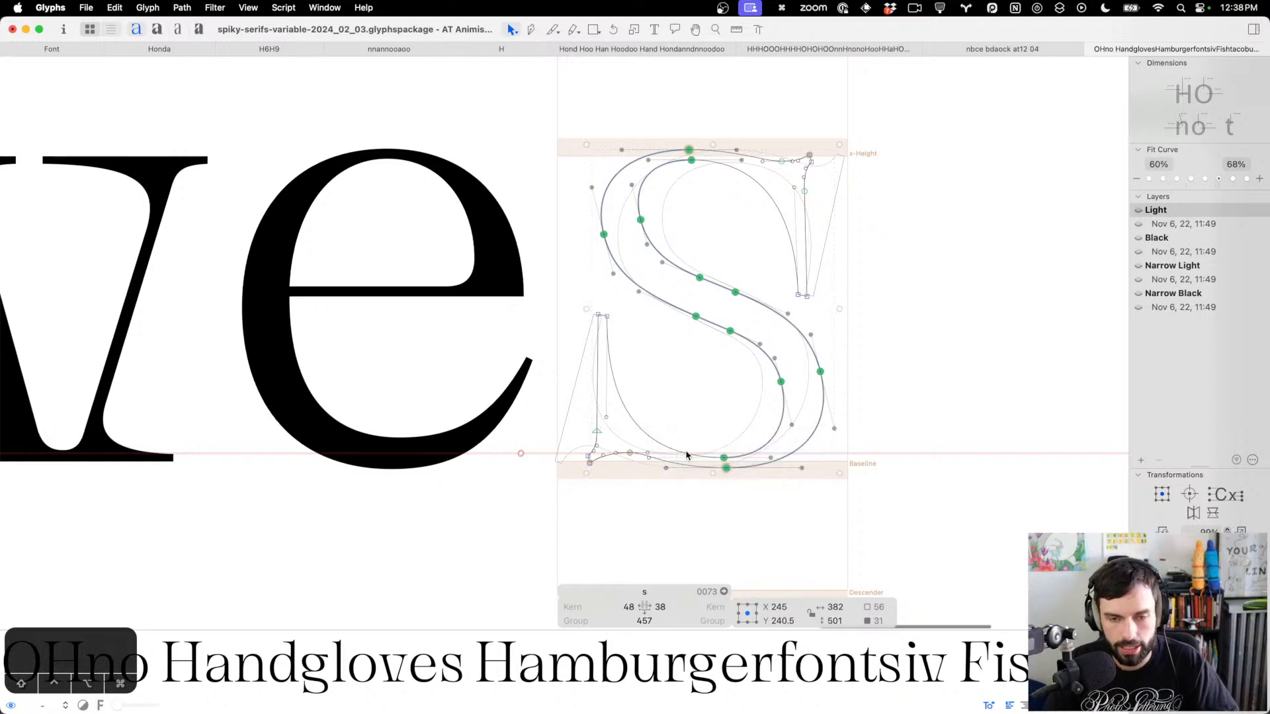
{"action": "left_click", "coordinate": [1240, 570]}
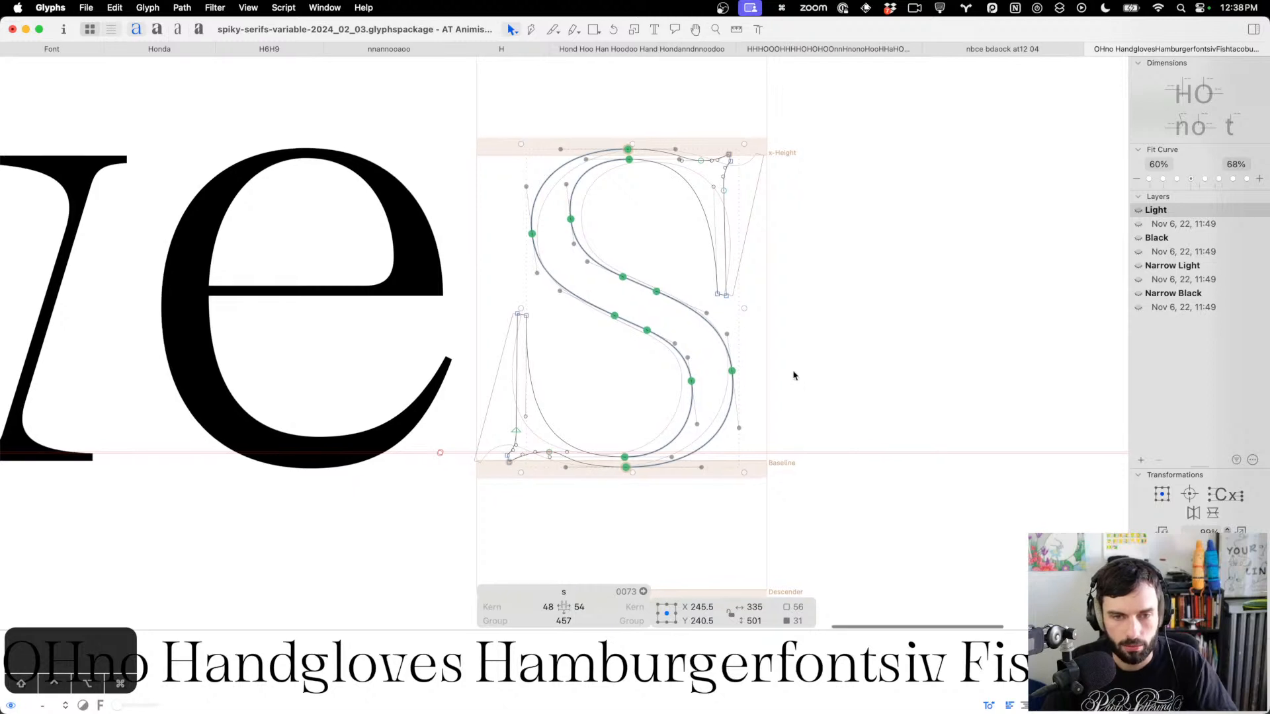
Add nodes at the horizontal extremes of the s's outer and inner curves on both its upper and lower bowls
{"action": "key", "text": "t"}
{"action": "scroll", "coordinate": [710, 272], "scroll_direction": "down", "scroll_amount": 5}
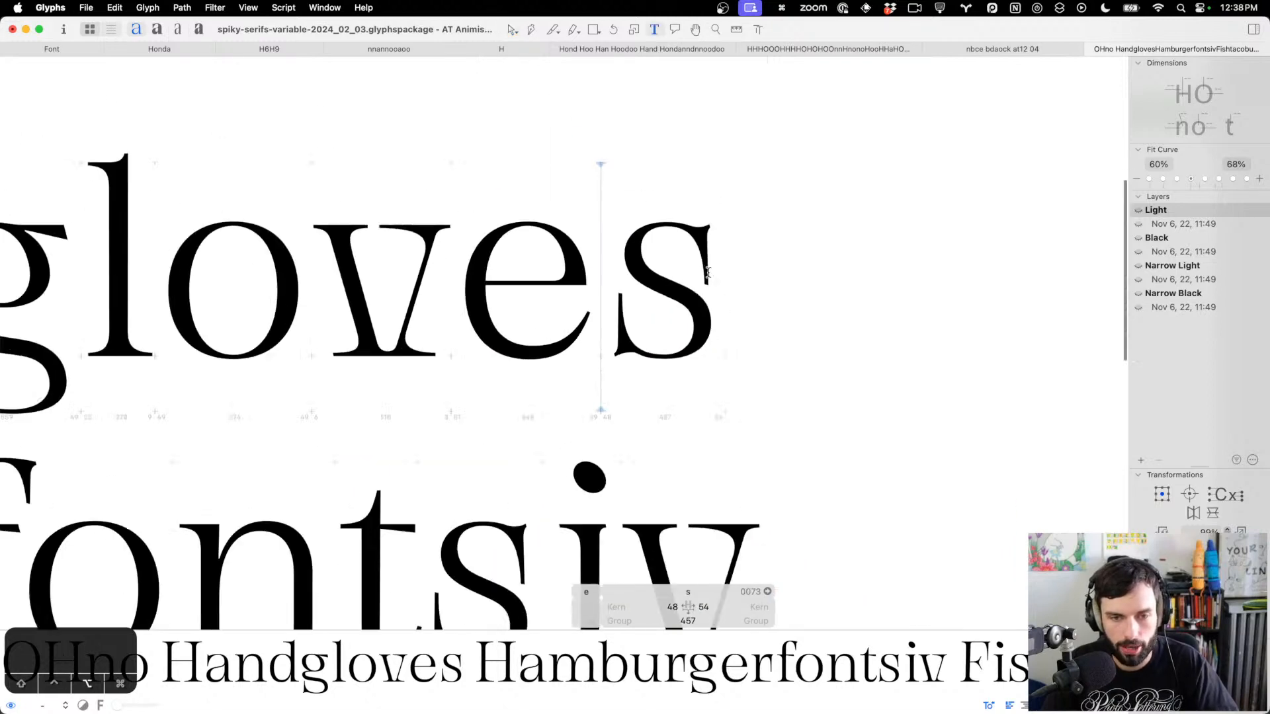
{"action": "scroll", "coordinate": [676, 284], "scroll_direction": "up", "scroll_amount": 3}
{"action": "key", "text": "Escape"}
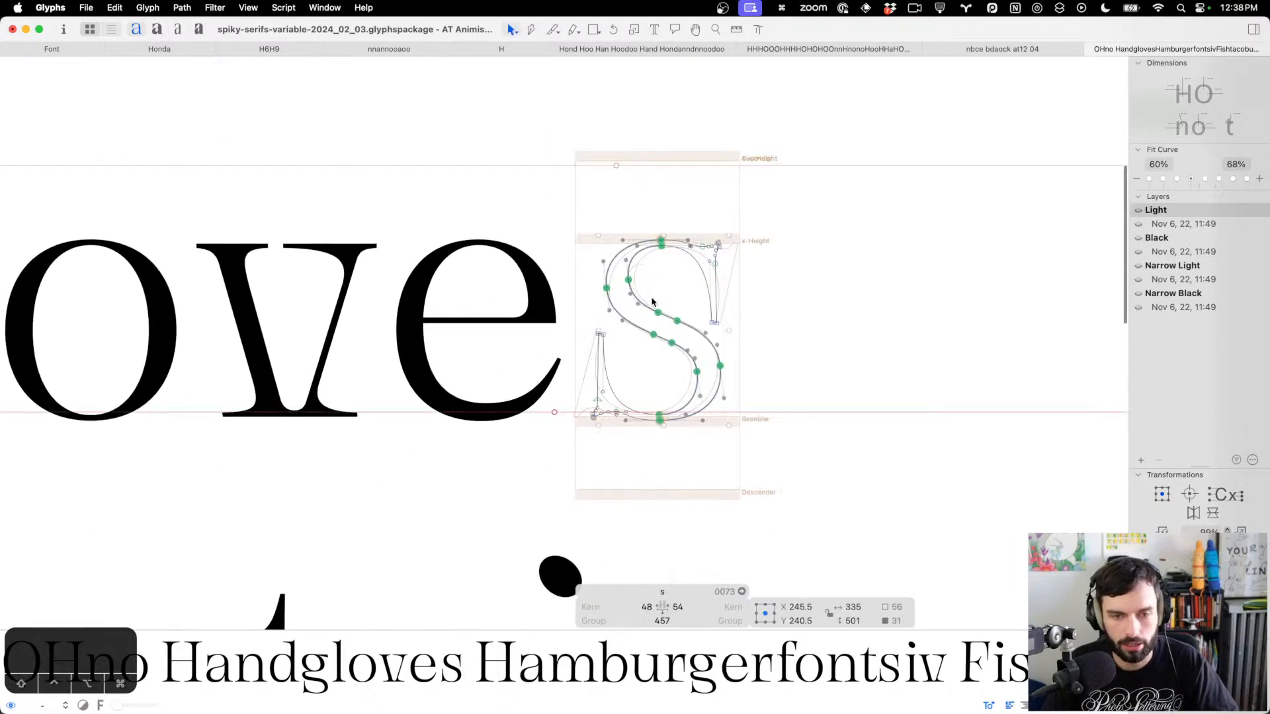
{"action": "scroll", "coordinate": [645, 279], "scroll_direction": "up", "scroll_amount": 2}
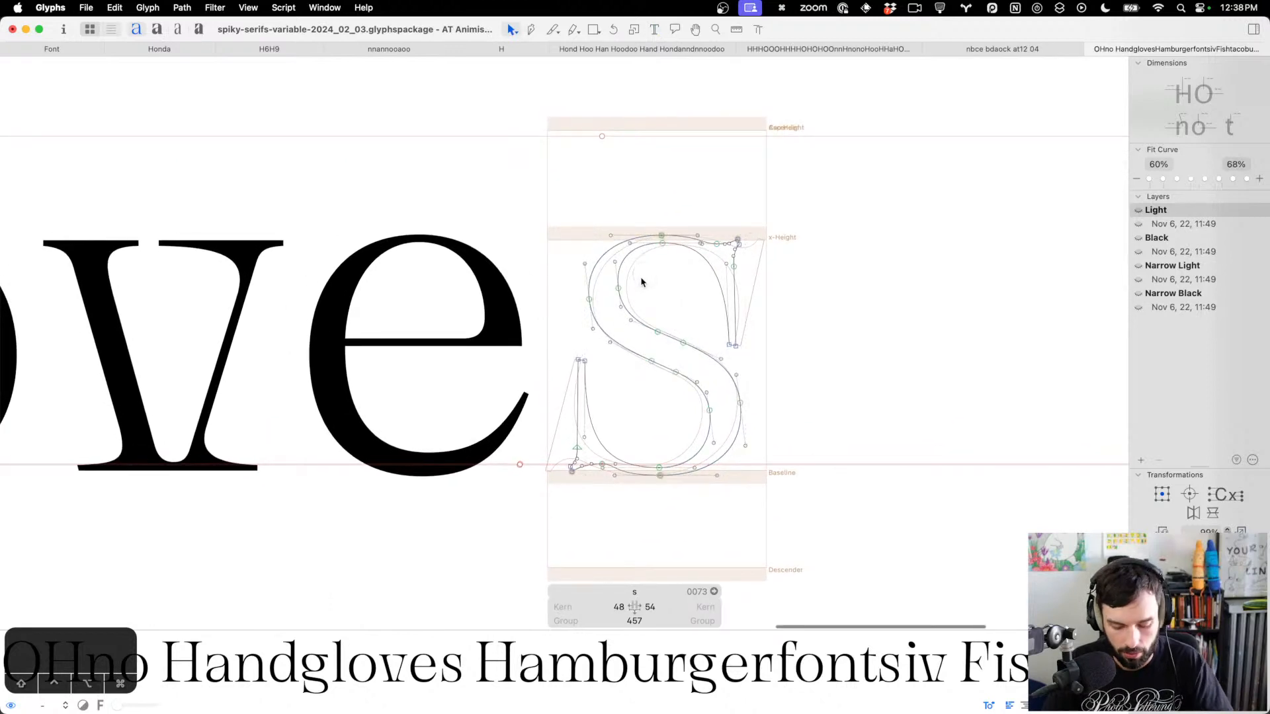
{"action": "key", "text": "p"}
{"action": "left_click", "coordinate": [586, 281]}
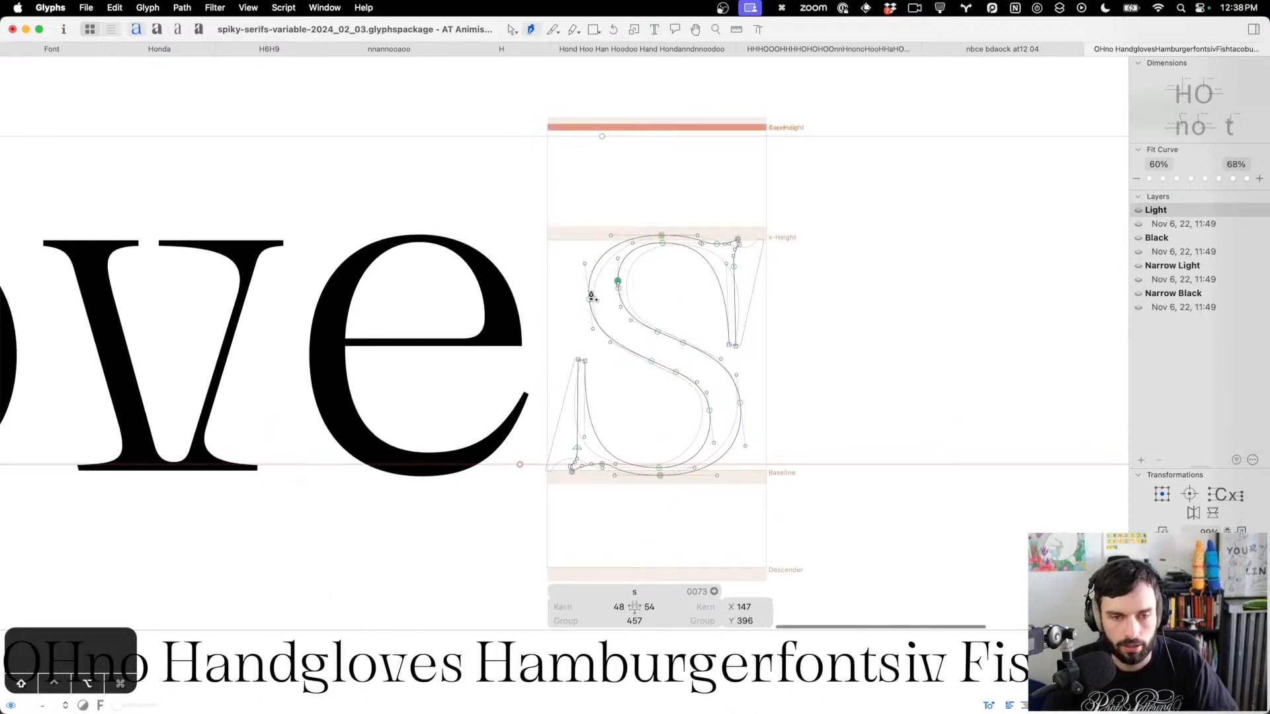
{"action": "key", "text": "super+z"}
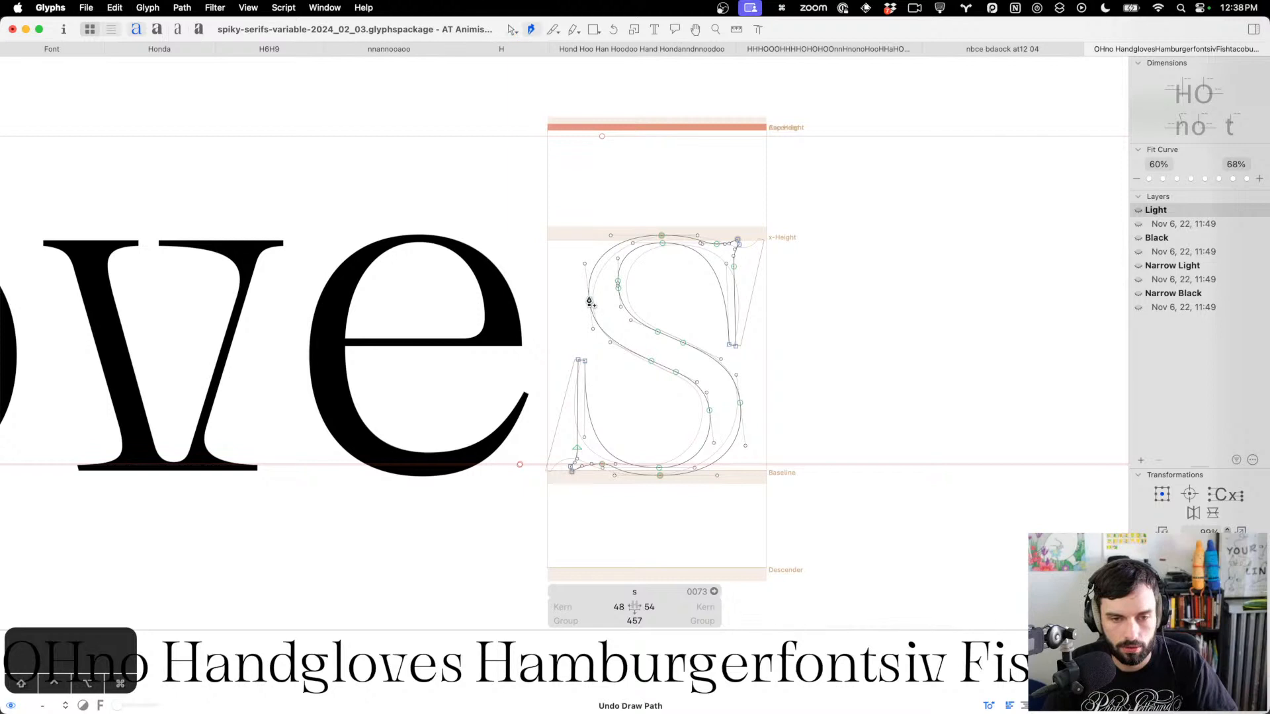
{"action": "left_click", "coordinate": [588, 292]}
{"action": "left_click", "coordinate": [709, 420]}
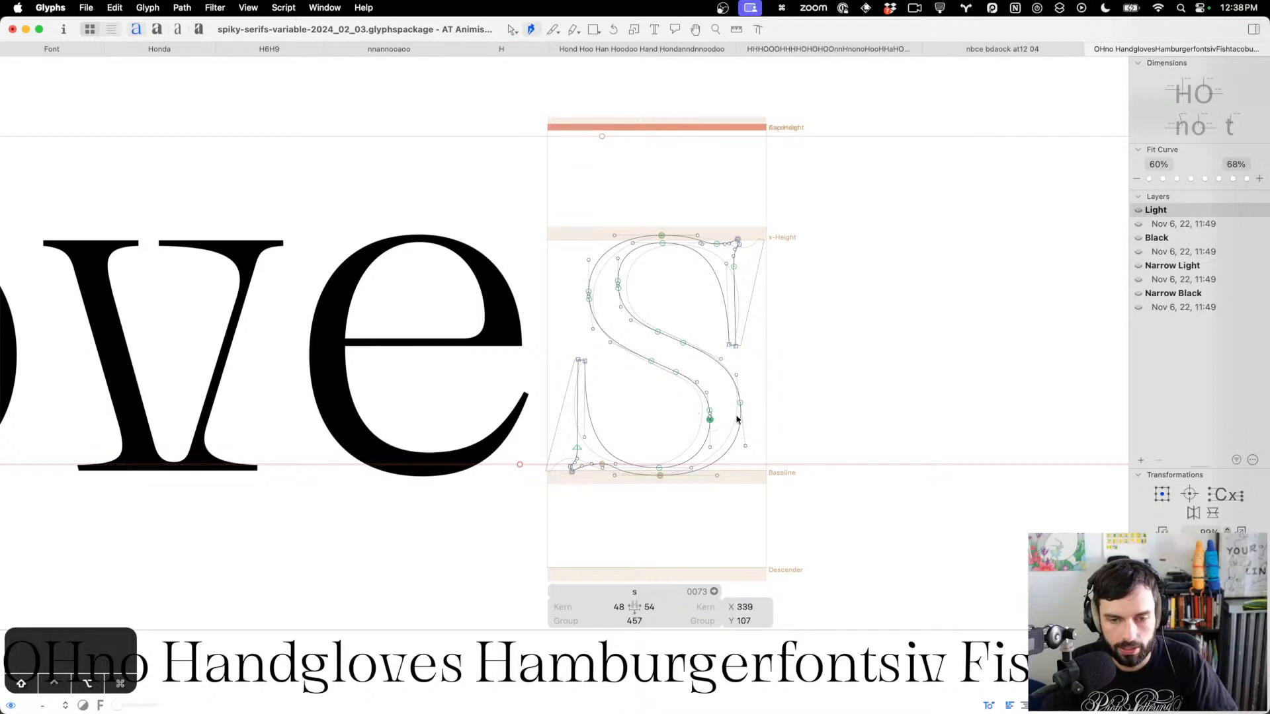
{"action": "left_click", "coordinate": [741, 416]}
Delete the old off-extreme nodes beside the new extreme nodes on both bowls of the s
{"action": "key", "text": "v"}
{"action": "key", "text": "BackSpace"}
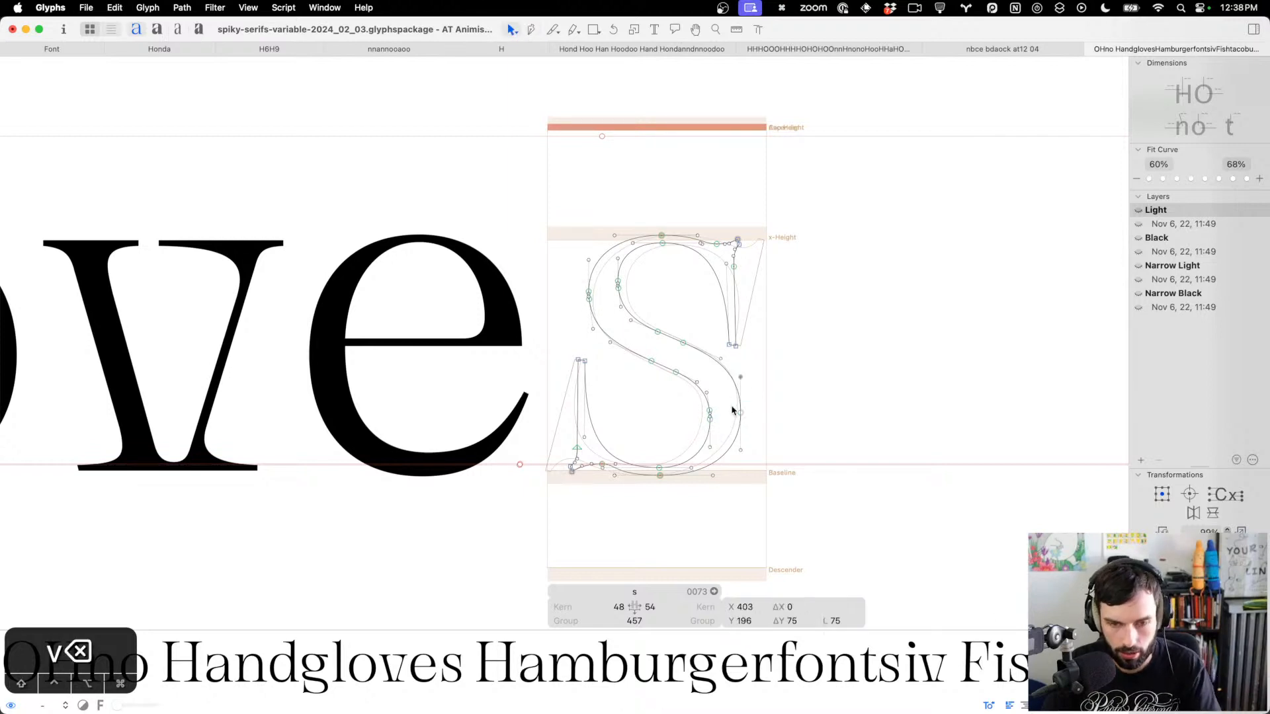
{"action": "key", "text": "BackSpace"}
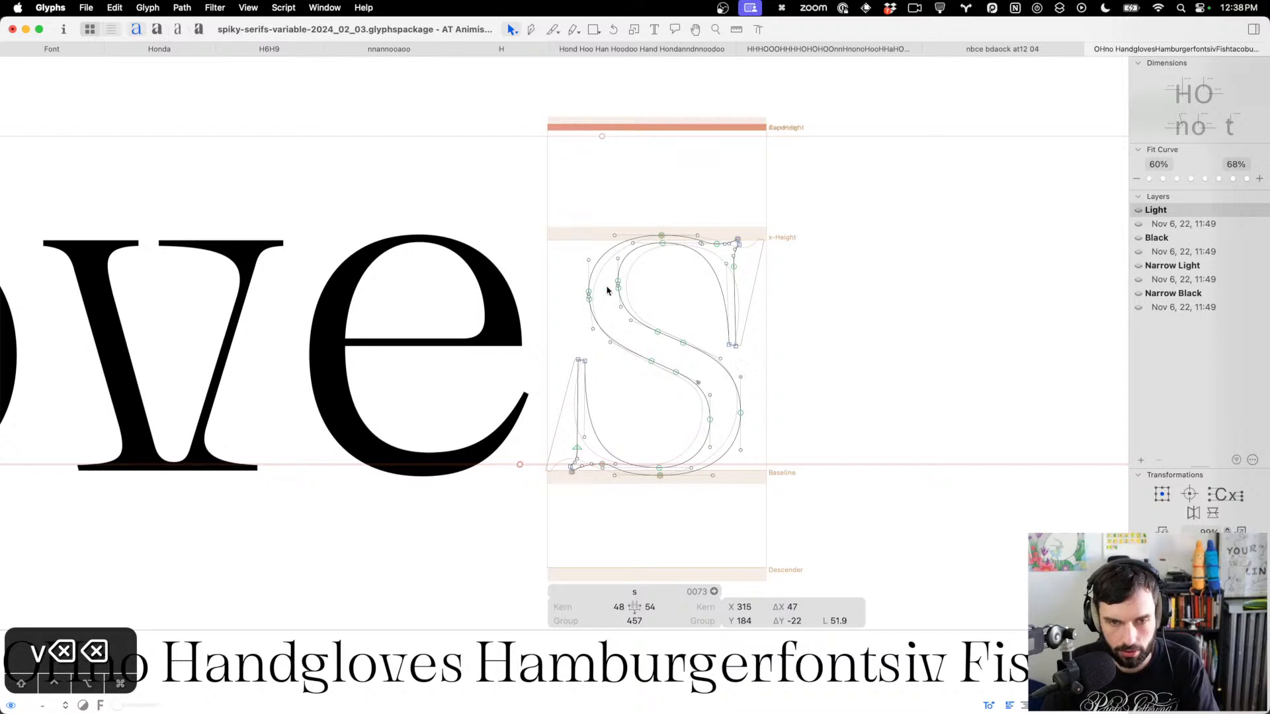
{"action": "key", "text": "BackSpace"}
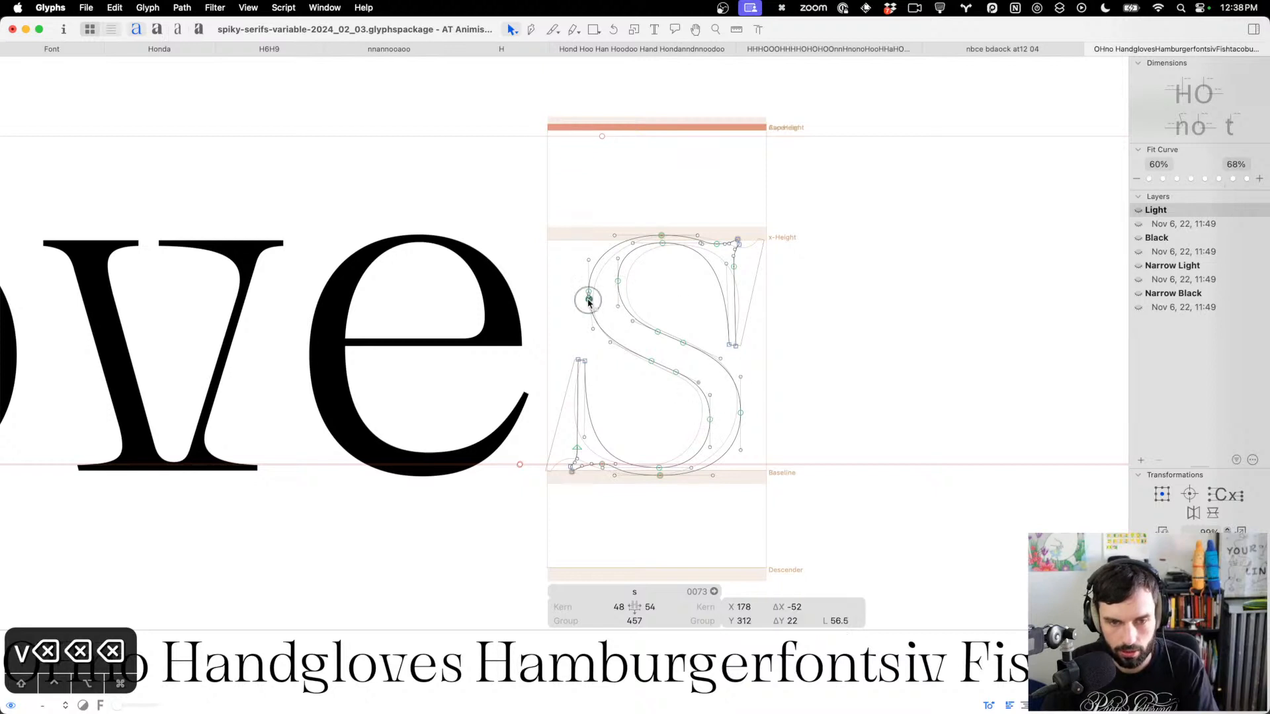
{"action": "left_click_drag", "start_coordinate": [622, 271], "coordinate": [544, 308]}
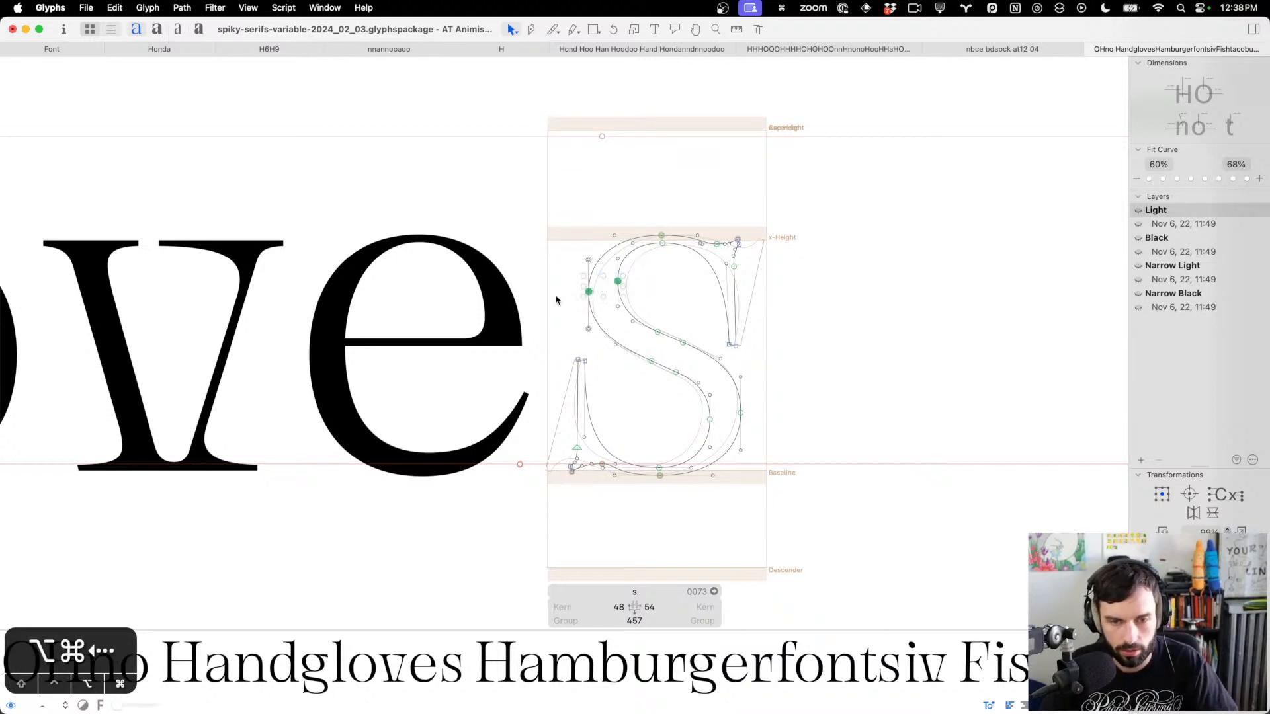
Set the kerning between the e and s of "Handgloves" to -10
{"action": "key", "text": "z"}
{"action": "key", "text": "t"}
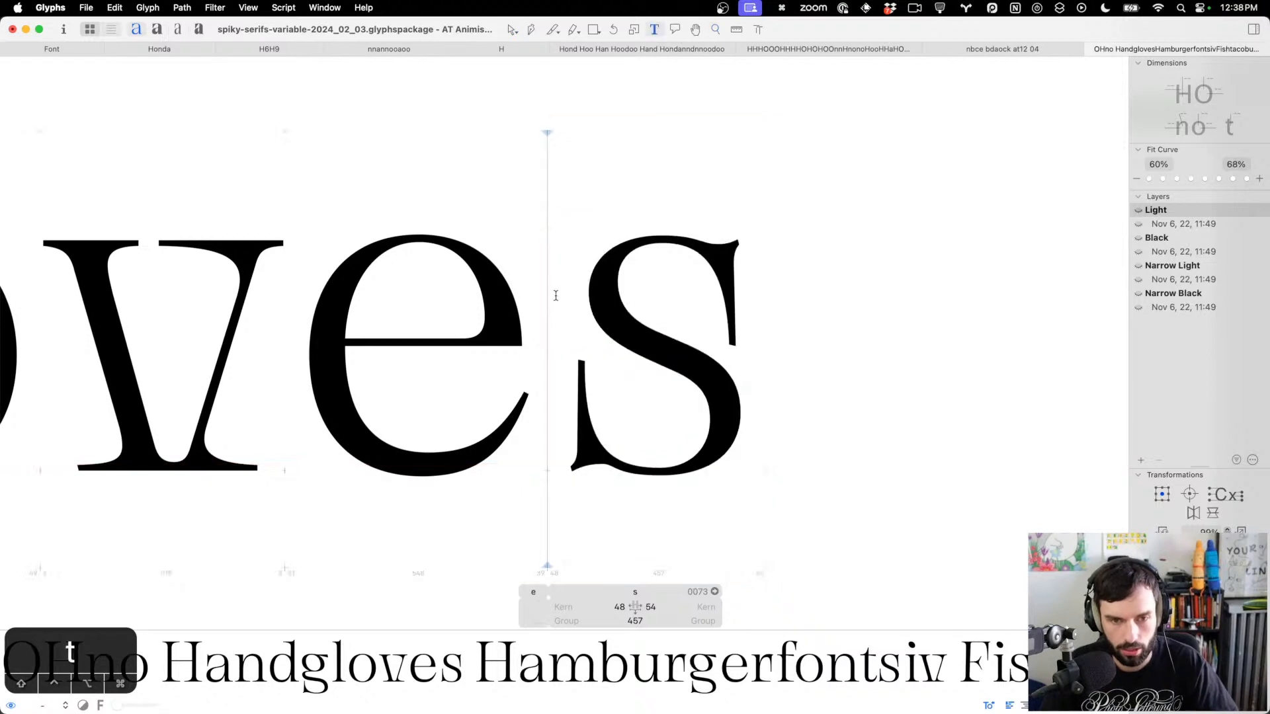
{"action": "key", "text": "ctrl+alt+Left"}
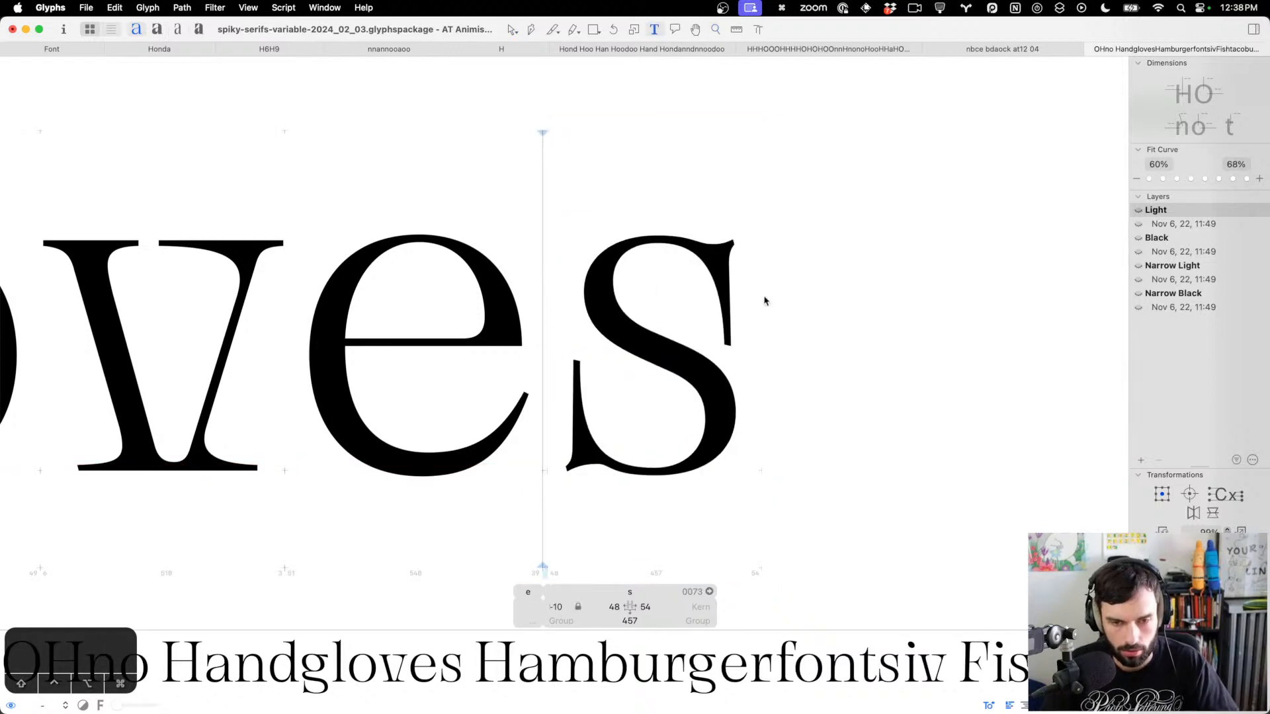
Add a second s after "Handgloves" and level the end nodes of both vertical serifs on the first s
{"action": "type", "text": "s"}
{"action": "double_click", "coordinate": [694, 329]}
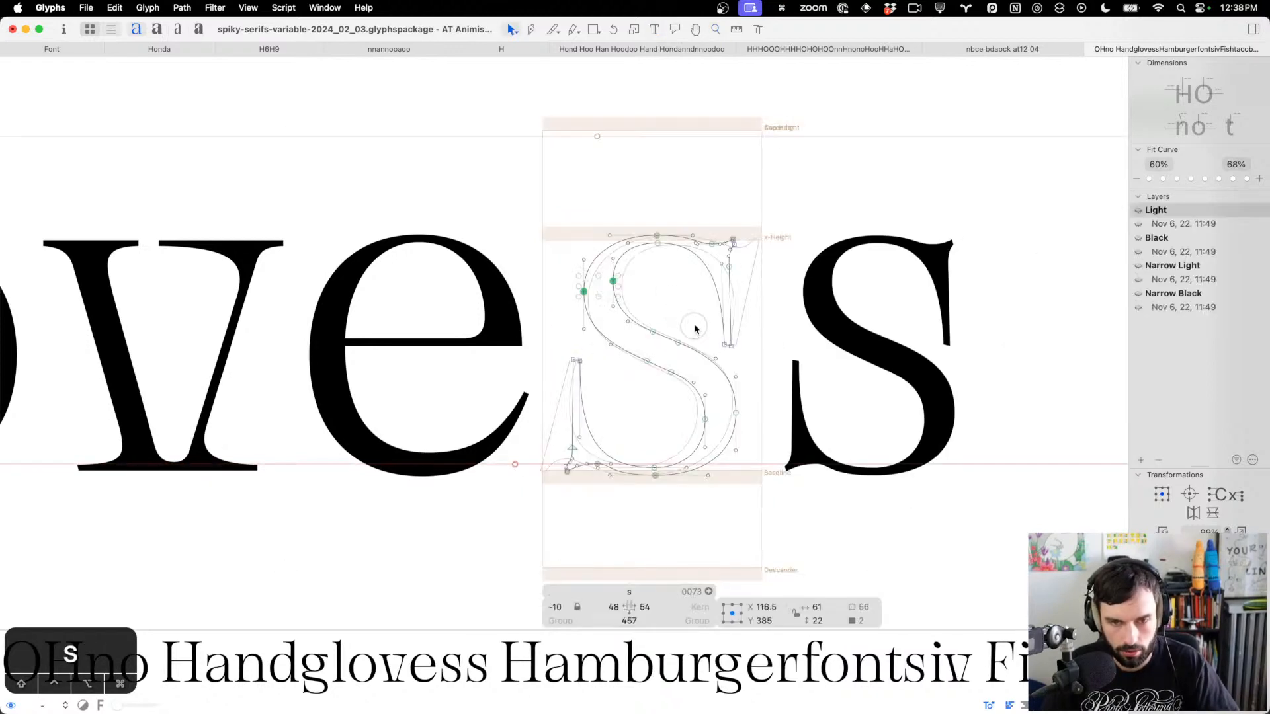
{"action": "left_click_drag", "start_coordinate": [695, 329], "coordinate": [751, 351]}
{"action": "key", "text": "ctrl+alt+super"}
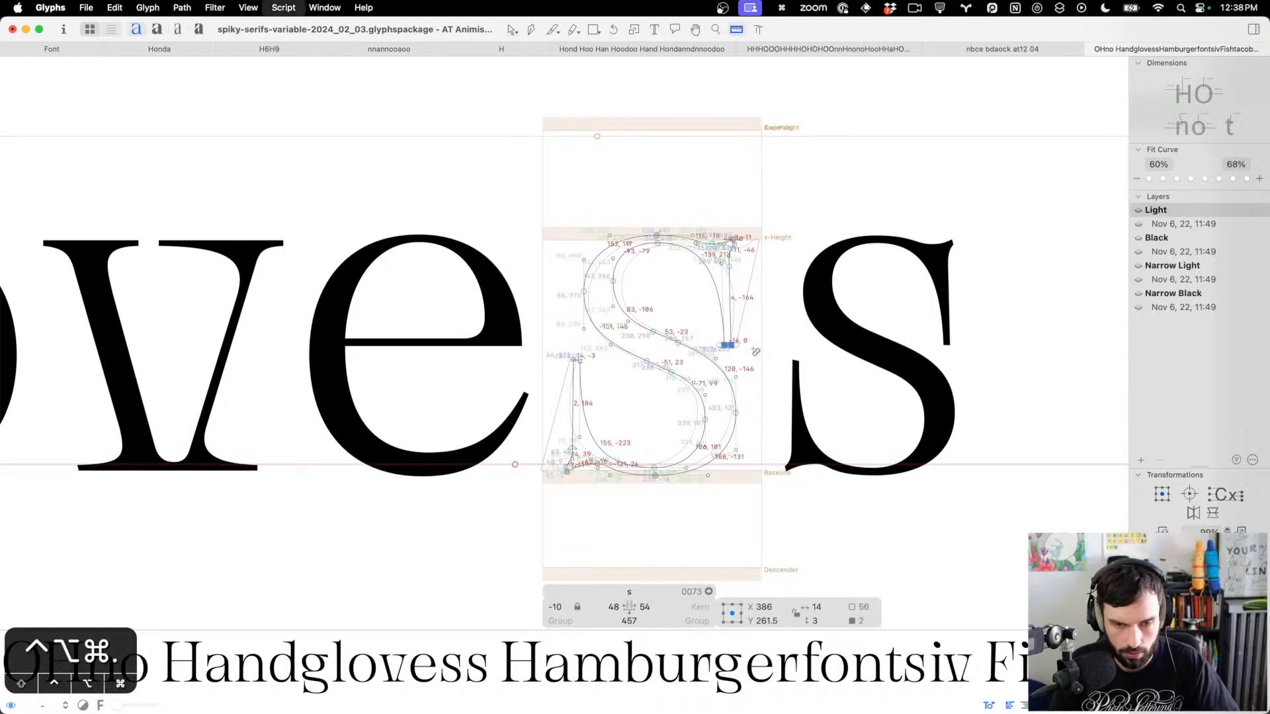
{"action": "key", "text": "ctrl+alt+super+period"}
{"action": "left_click_drag", "start_coordinate": [603, 377], "coordinate": [532, 335]}
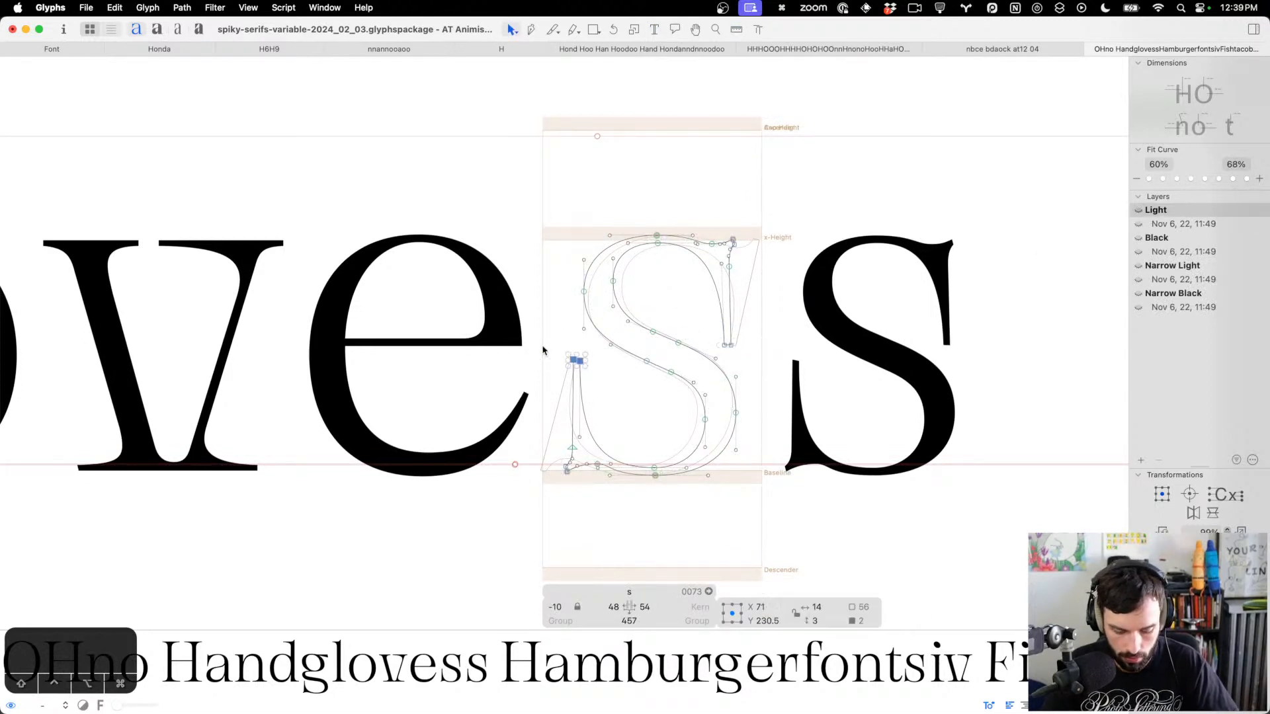
{"action": "key", "text": "ctrl+alt+super+period"}
Align the paired corner nodes vertically at the tips of the s's upper and lower serifs
{"action": "left_click", "coordinate": [731, 244]}
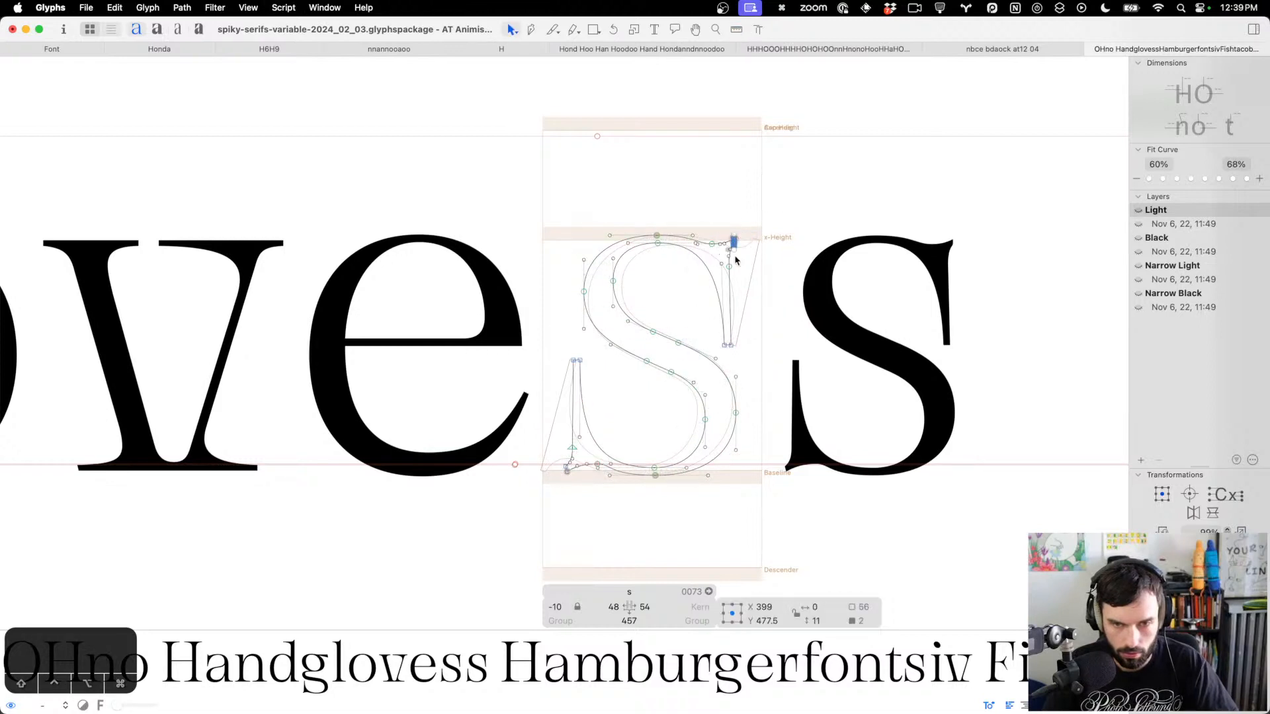
{"action": "left_click_drag", "start_coordinate": [572, 482], "coordinate": [543, 462]}
{"action": "key", "text": "ctrl+alt+super+period"}
{"action": "left_click", "coordinate": [628, 433]}
Straighten the outer edges of the s's upper and lower serifs so that both run exactly vertical
{"action": "scroll", "coordinate": [681, 445], "scroll_direction": "right", "scroll_amount": 2}
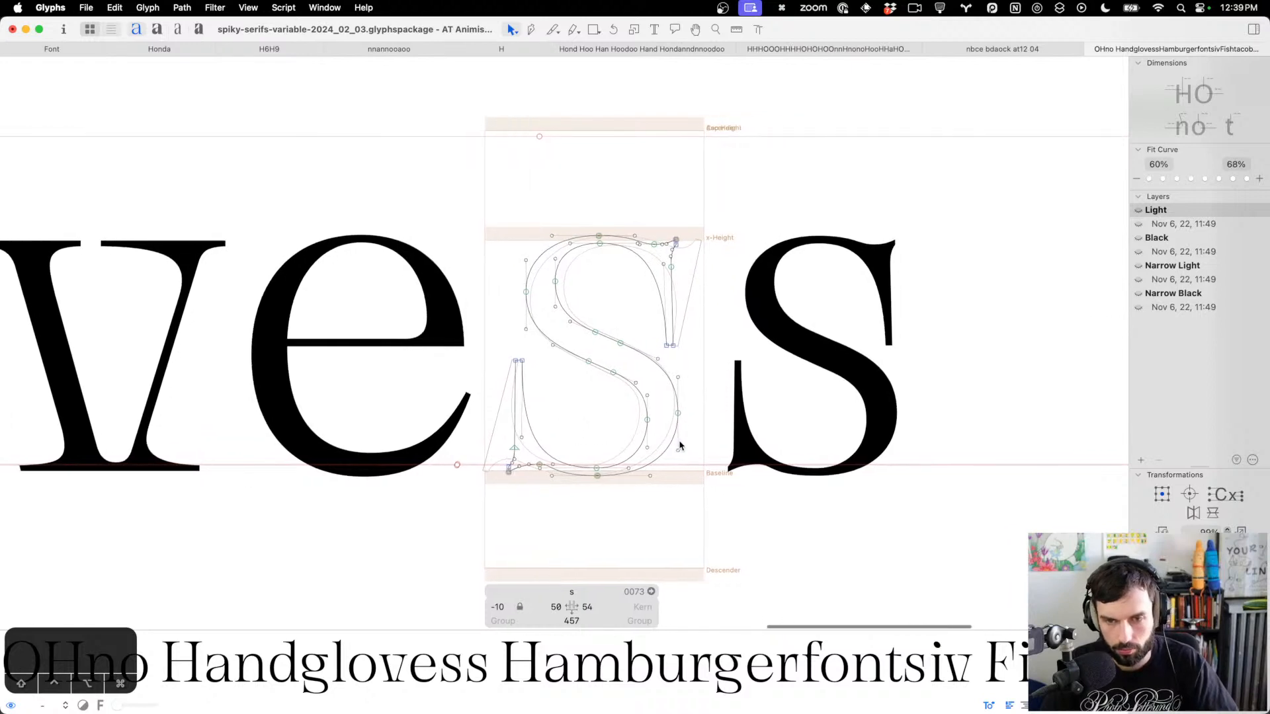
{"action": "scroll", "coordinate": [681, 445], "scroll_direction": "up", "scroll_amount": 4}
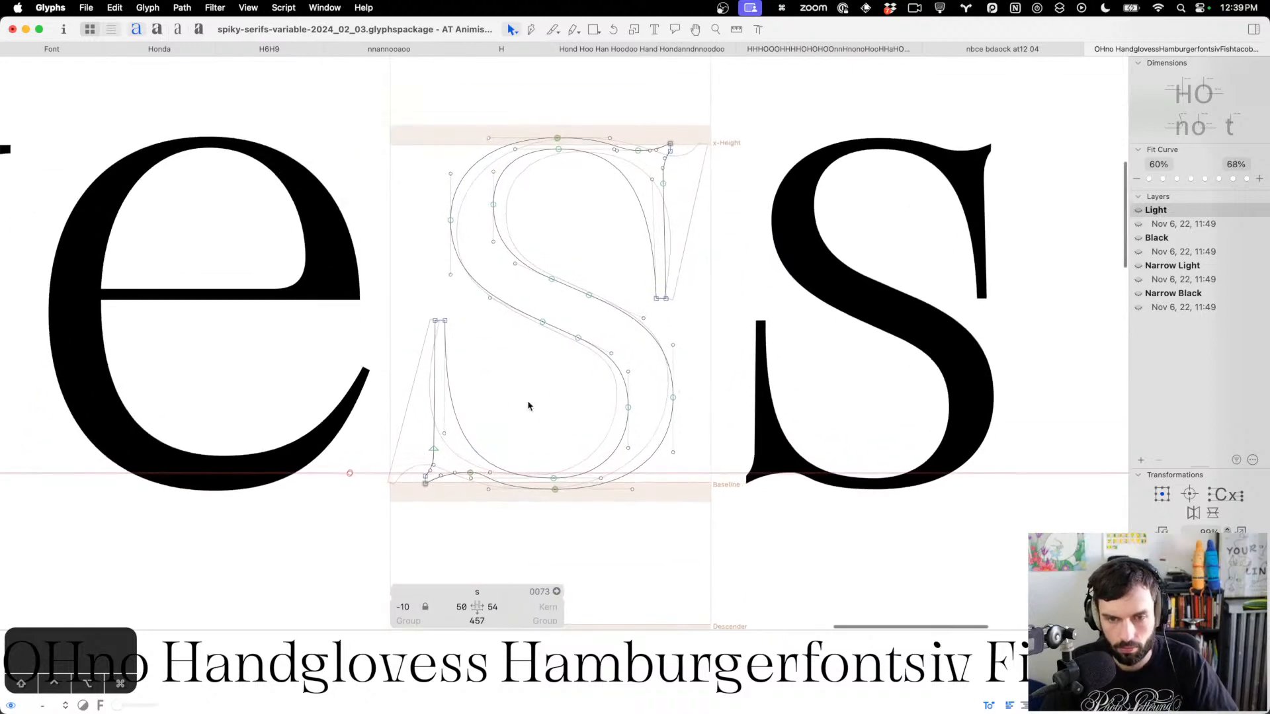
{"action": "left_click", "coordinate": [664, 218]}
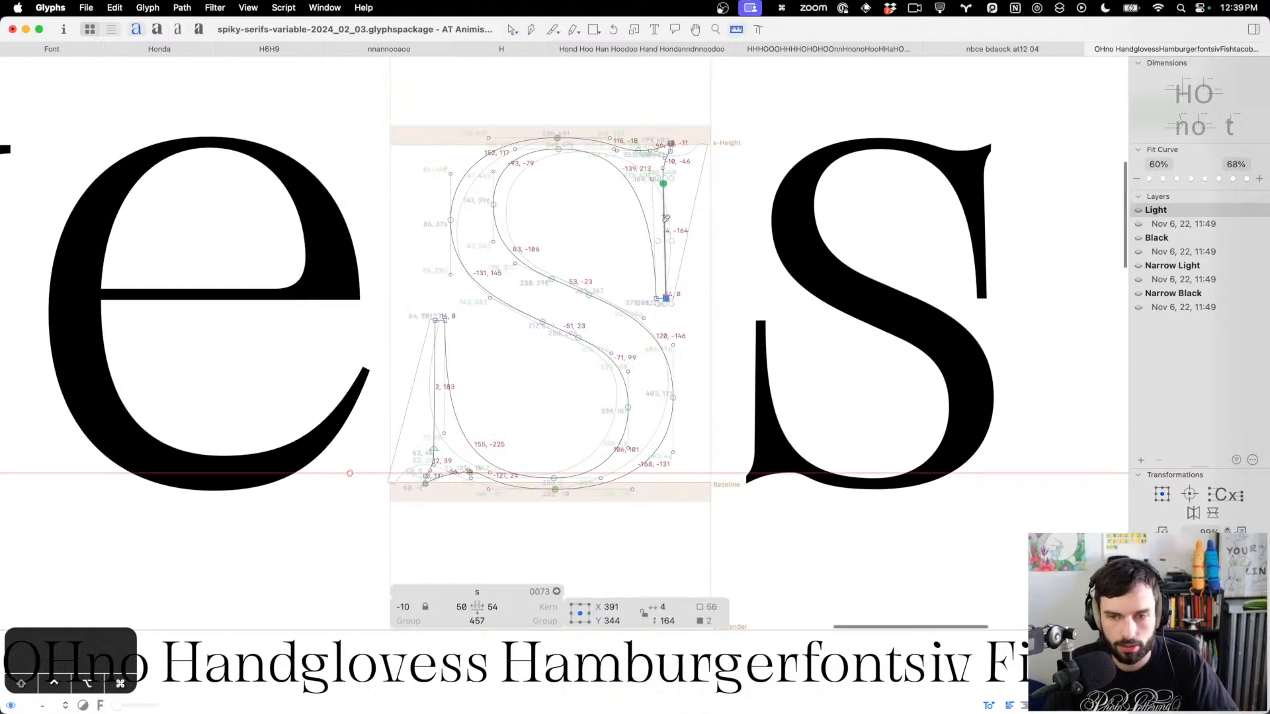
{"action": "left_click", "coordinate": [434, 420]}
{"action": "left_click", "coordinate": [501, 377]}
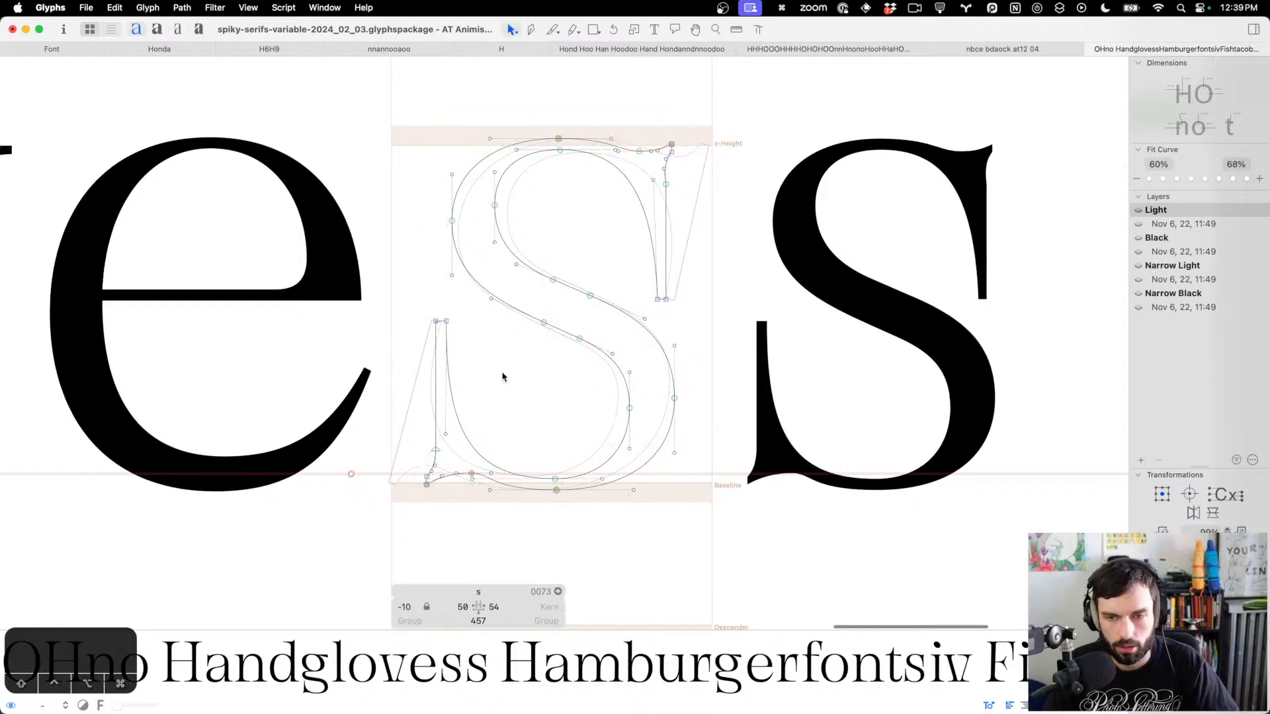
Nudge the inner end node of the s's lower serif left and raise the lower bowl's right extreme nodes
{"action": "left_click_drag", "start_coordinate": [451, 353], "coordinate": [439, 307]}
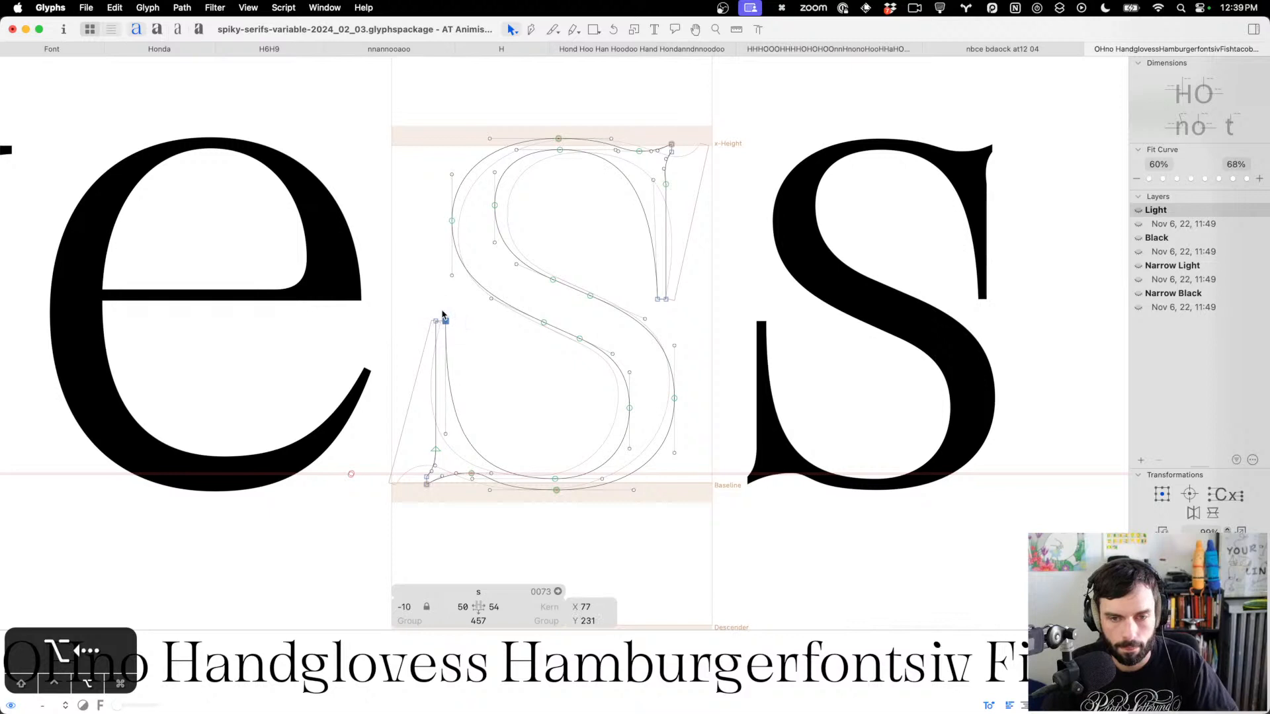
{"action": "left_click_drag", "start_coordinate": [704, 415], "coordinate": [605, 385]}
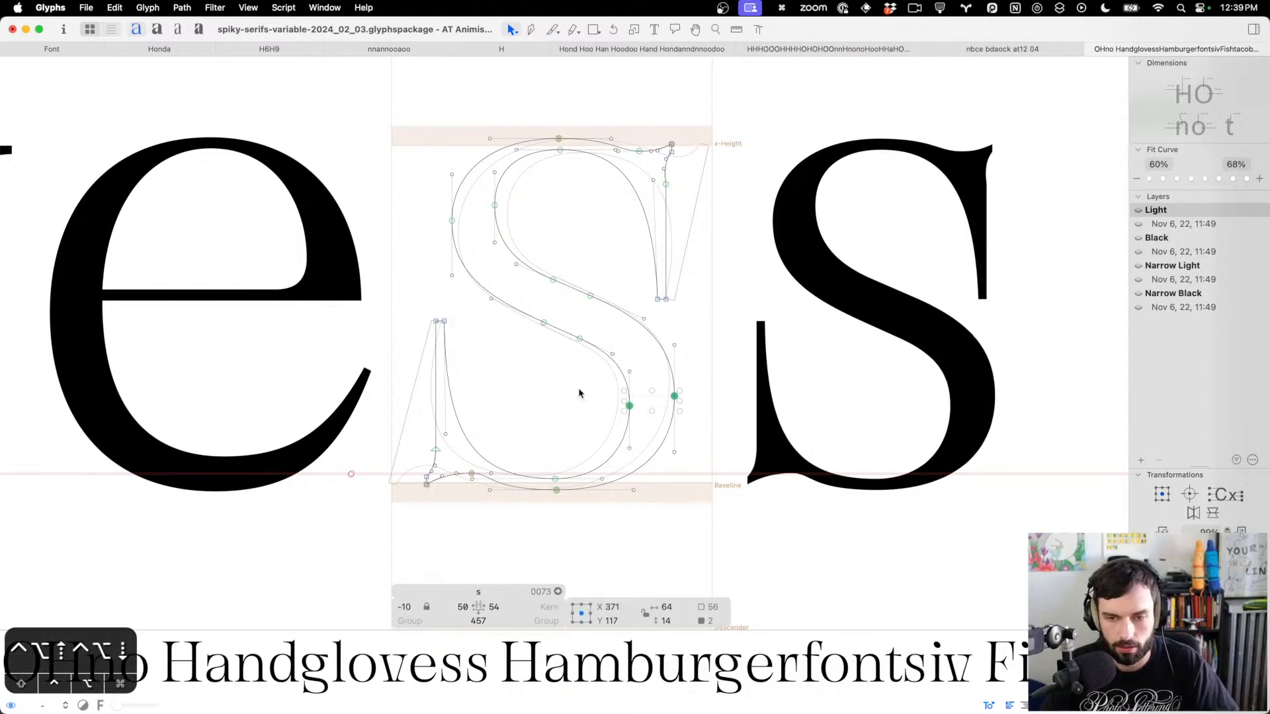
{"action": "left_click_drag", "start_coordinate": [513, 188], "coordinate": [405, 246]}
Insert n before the first s and nm between the two s's to make the sample word "Handglovensnms"
{"action": "scroll", "coordinate": [611, 209], "scroll_direction": "down", "scroll_amount": 6}
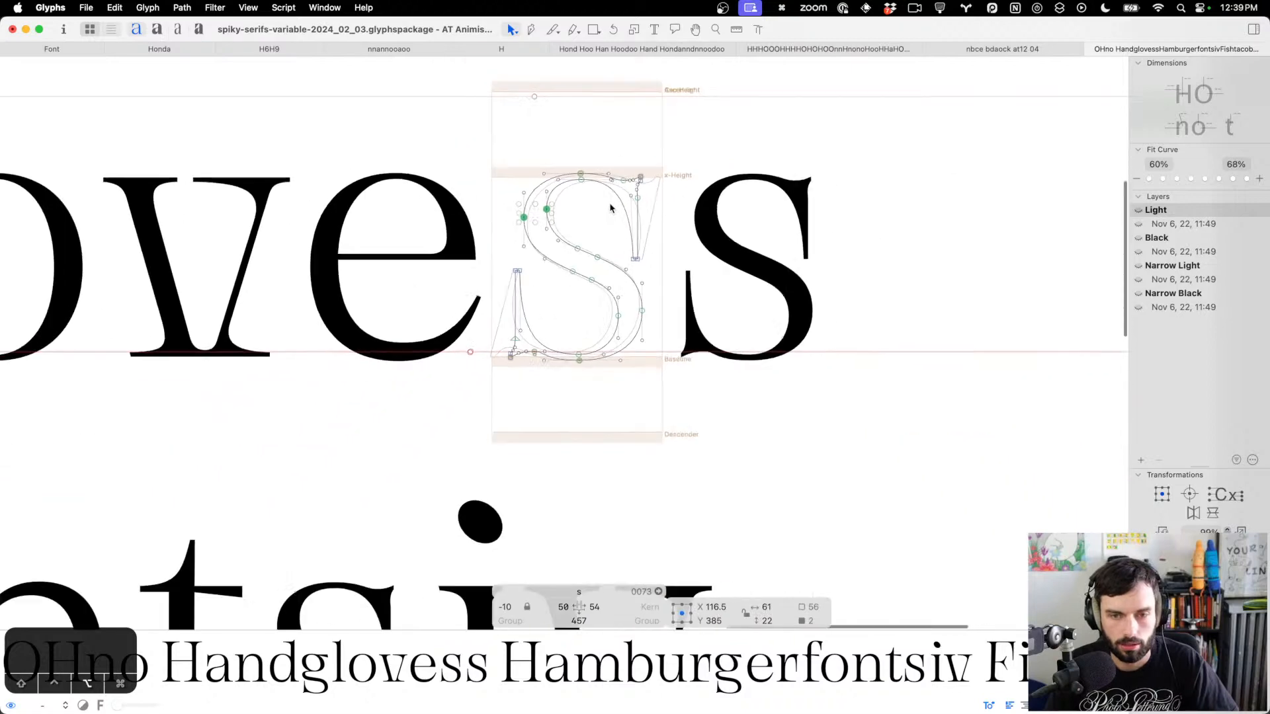
{"action": "type", "text": "t"}
{"action": "type", "text": "n"}
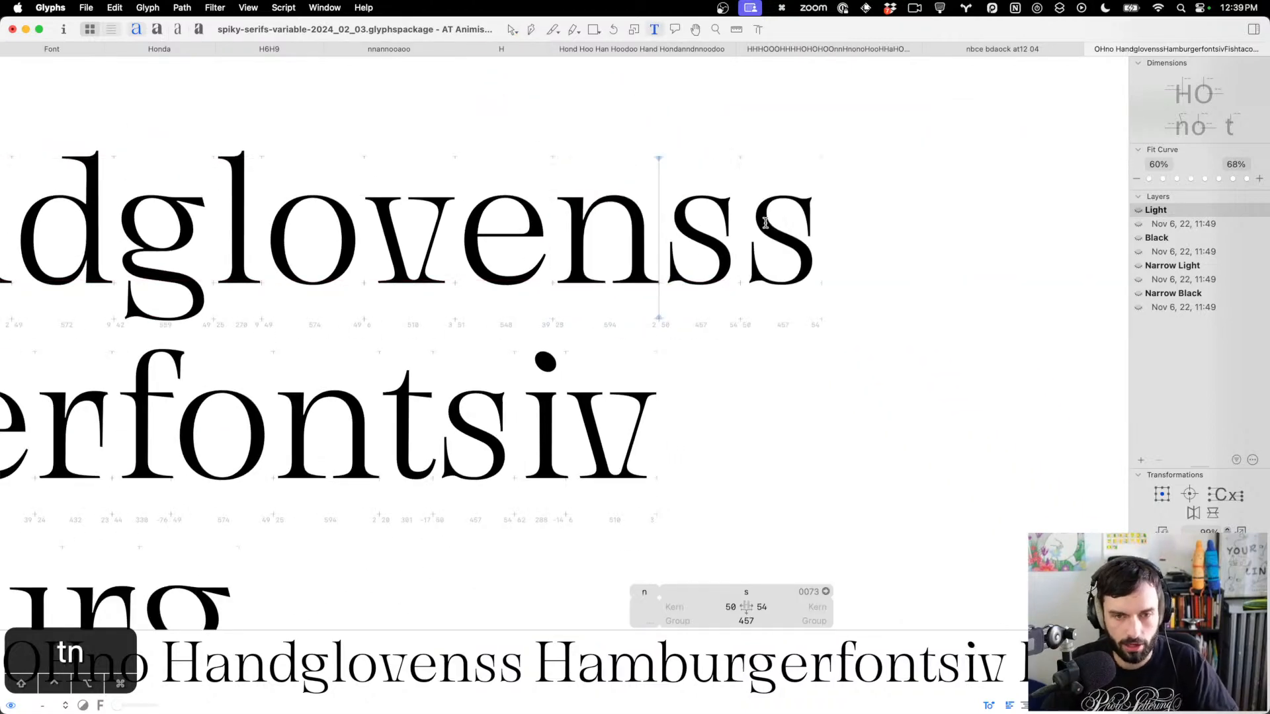
{"action": "key", "text": "Right"}
{"action": "type", "text": "nm"}
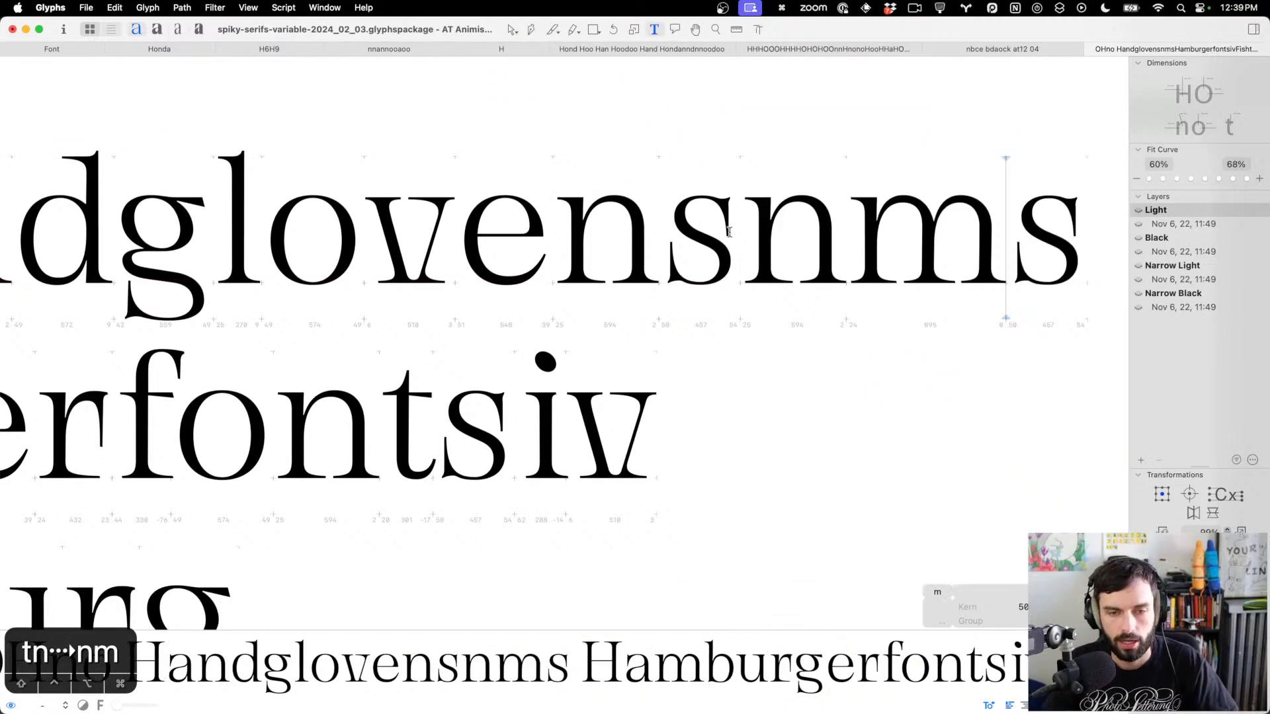
{"action": "scroll", "coordinate": [729, 232], "scroll_direction": "down", "scroll_amount": 5}
{"action": "scroll", "coordinate": [697, 228], "scroll_direction": "up", "scroll_amount": 8}
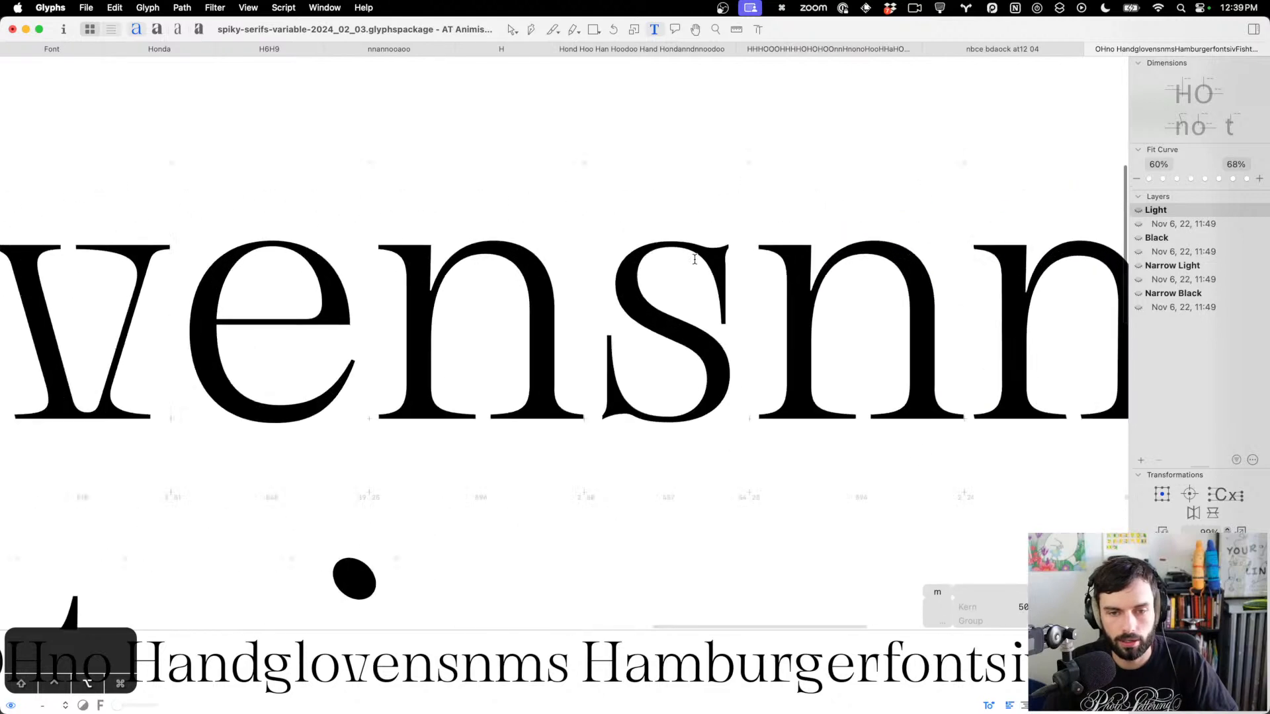
Lower the s's upper-bowl left extreme nodes to Y 381, and shift them left together with the spine nodes
{"action": "key", "text": "Escape"}
{"action": "key", "text": "Down"}
{"action": "key", "text": "Down"}
{"action": "key", "text": "Down"}
{"action": "key", "text": "Down"}
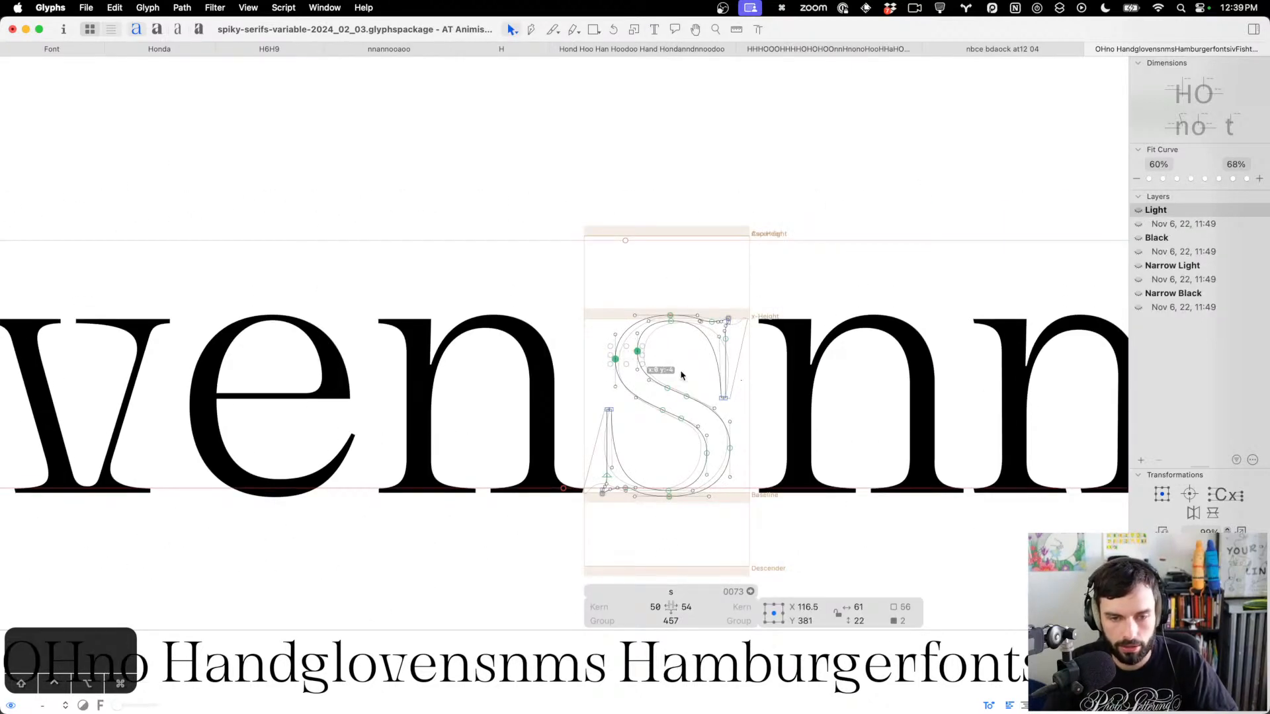
{"action": "left_click_drag", "start_coordinate": [691, 434], "coordinate": [602, 354]}
{"action": "key", "text": "shift+Left"}
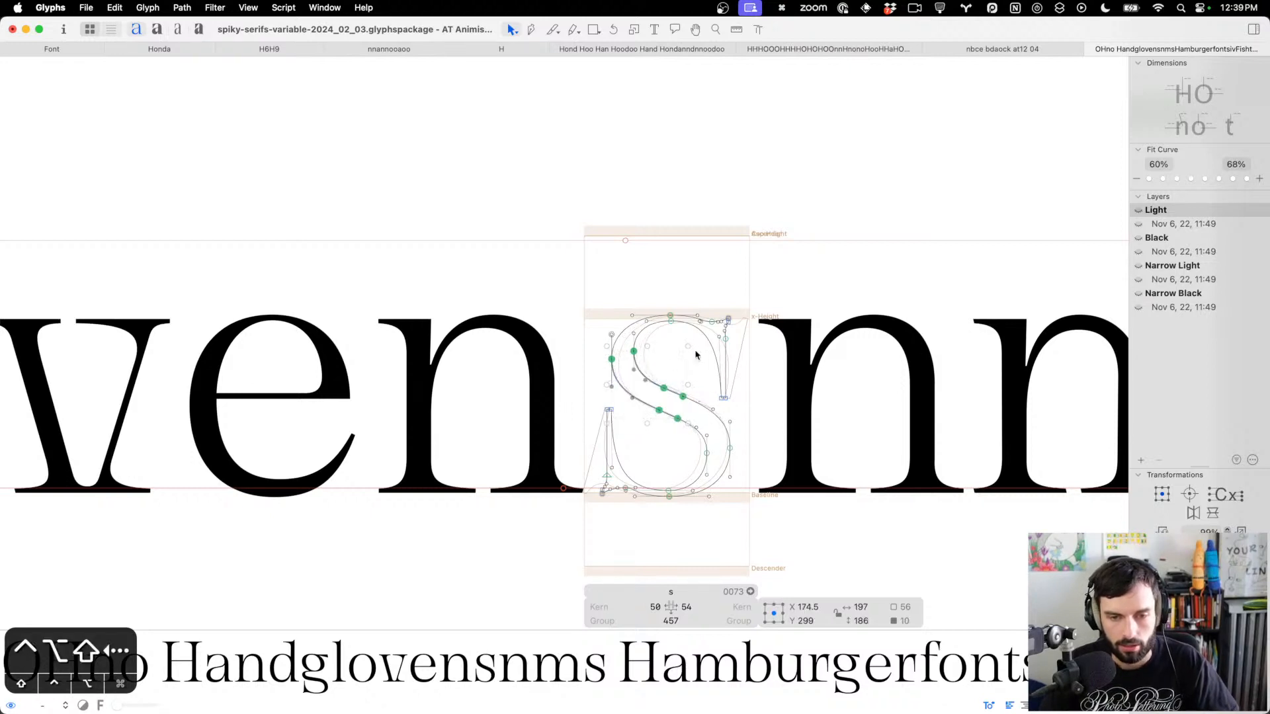
Move the s's whole upper-right serif left to X 368 while keeping its adjoining curves smooth, and save the file
{"action": "scroll", "coordinate": [696, 355], "scroll_direction": "down", "scroll_amount": 4}
{"action": "scroll", "coordinate": [695, 355], "scroll_direction": "right", "scroll_amount": 3}
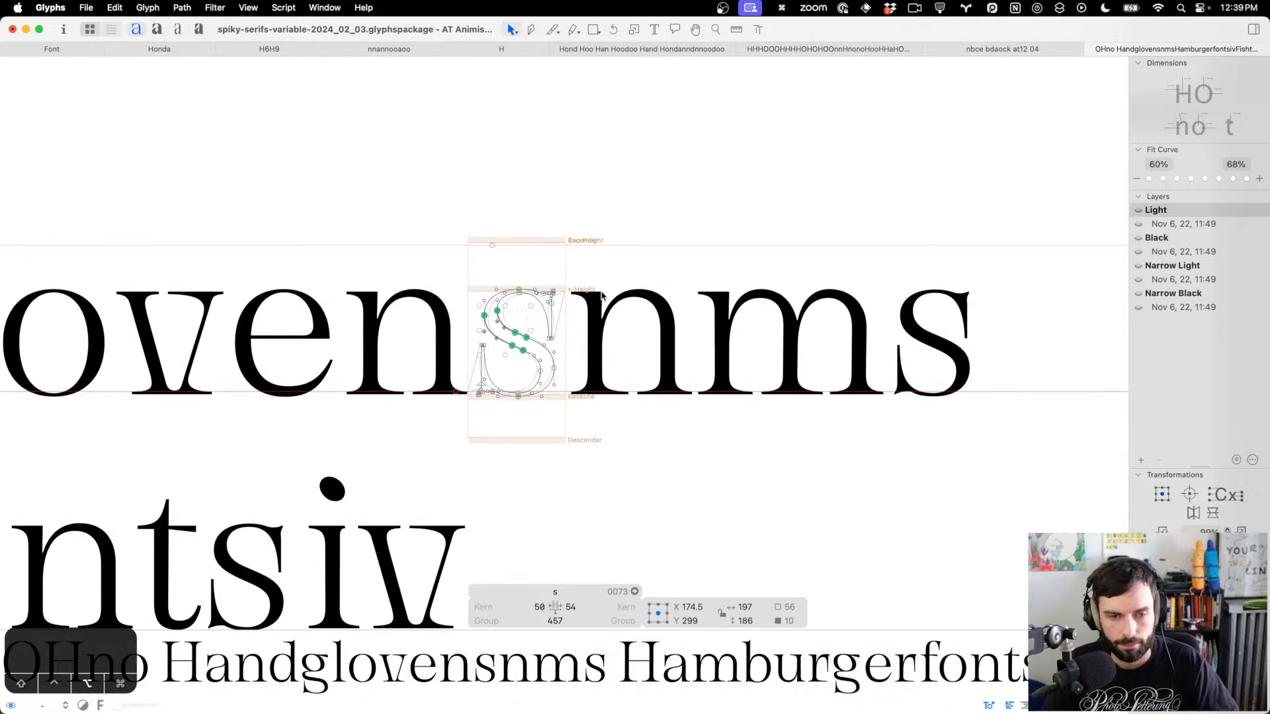
{"action": "scroll", "coordinate": [601, 295], "scroll_direction": "up", "scroll_amount": 2}
{"action": "left_click_drag", "start_coordinate": [546, 369], "coordinate": [517, 295]}
{"action": "key", "text": "ctrl+alt+Left"}
{"action": "key", "text": "ctrl+alt+Left"}
{"action": "key", "text": "ctrl+alt+Left"}
{"action": "key", "text": "ctrl+alt+Left"}
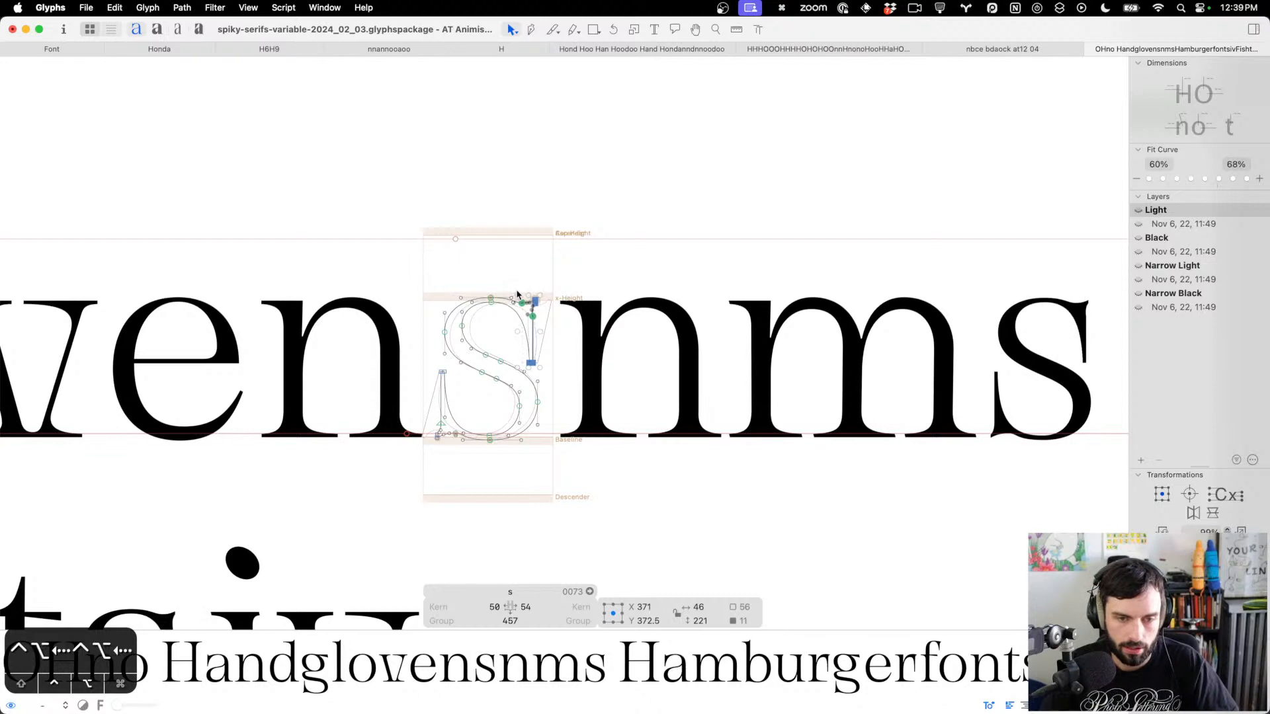
{"action": "key", "text": "ctrl+alt+Left"}
{"action": "key", "text": "ctrl+alt+Right"}
{"action": "key", "text": "super+s"}
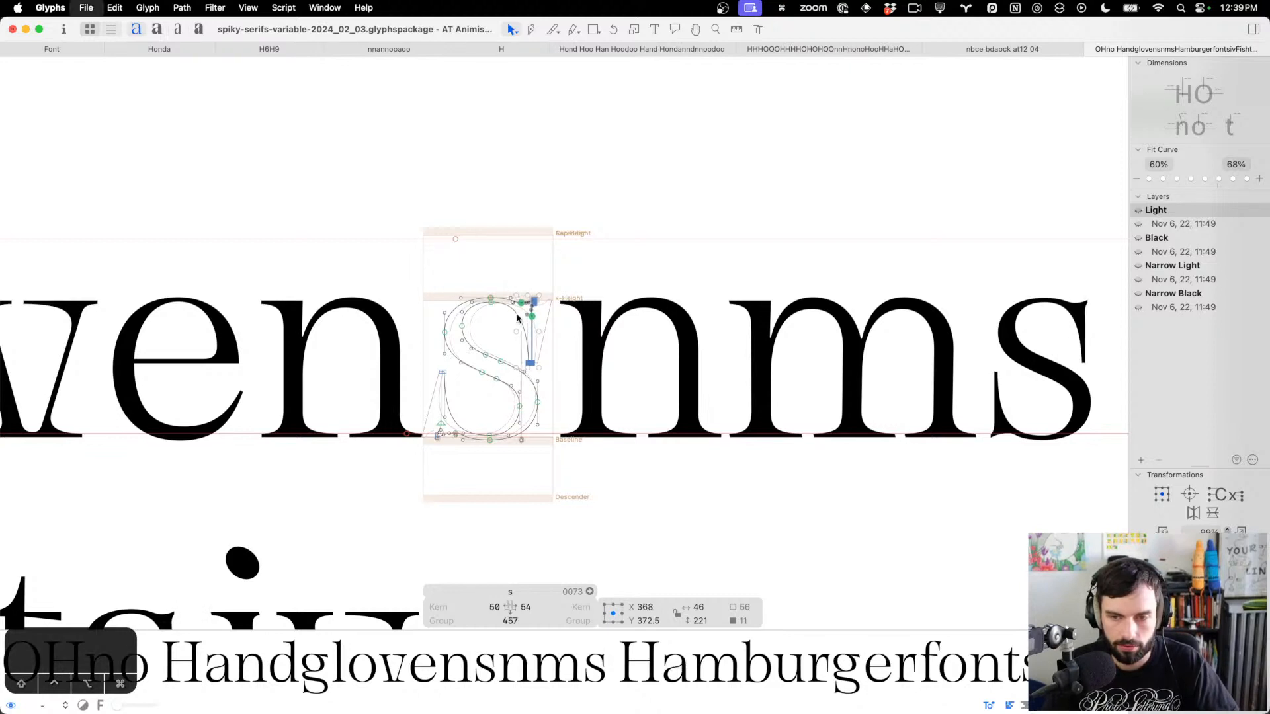
Compare the s's upper serif tip and its spacing with the neighbouring n in "Handglovensnms"
{"action": "key", "text": "t"}
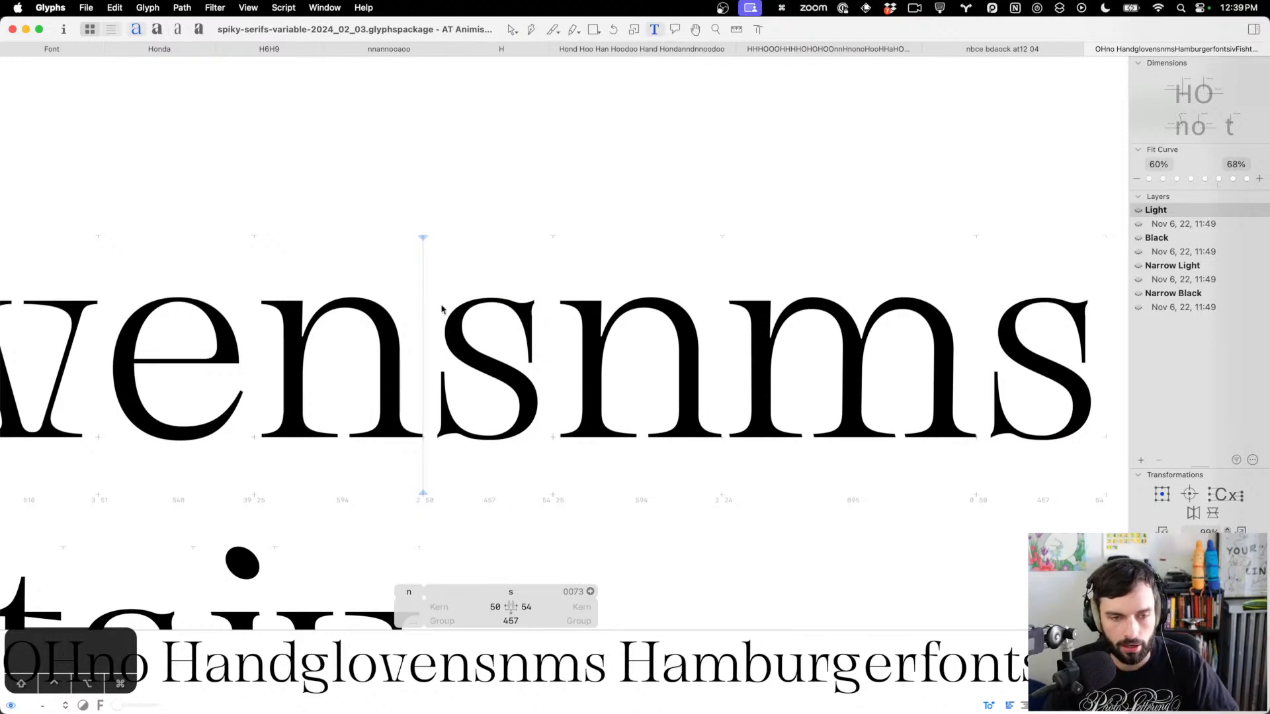
{"action": "scroll", "coordinate": [450, 336], "scroll_direction": "up", "scroll_amount": 10}
{"action": "scroll", "coordinate": [676, 353], "scroll_direction": "right", "scroll_amount": 7}
{"action": "double_click", "coordinate": [678, 356]}
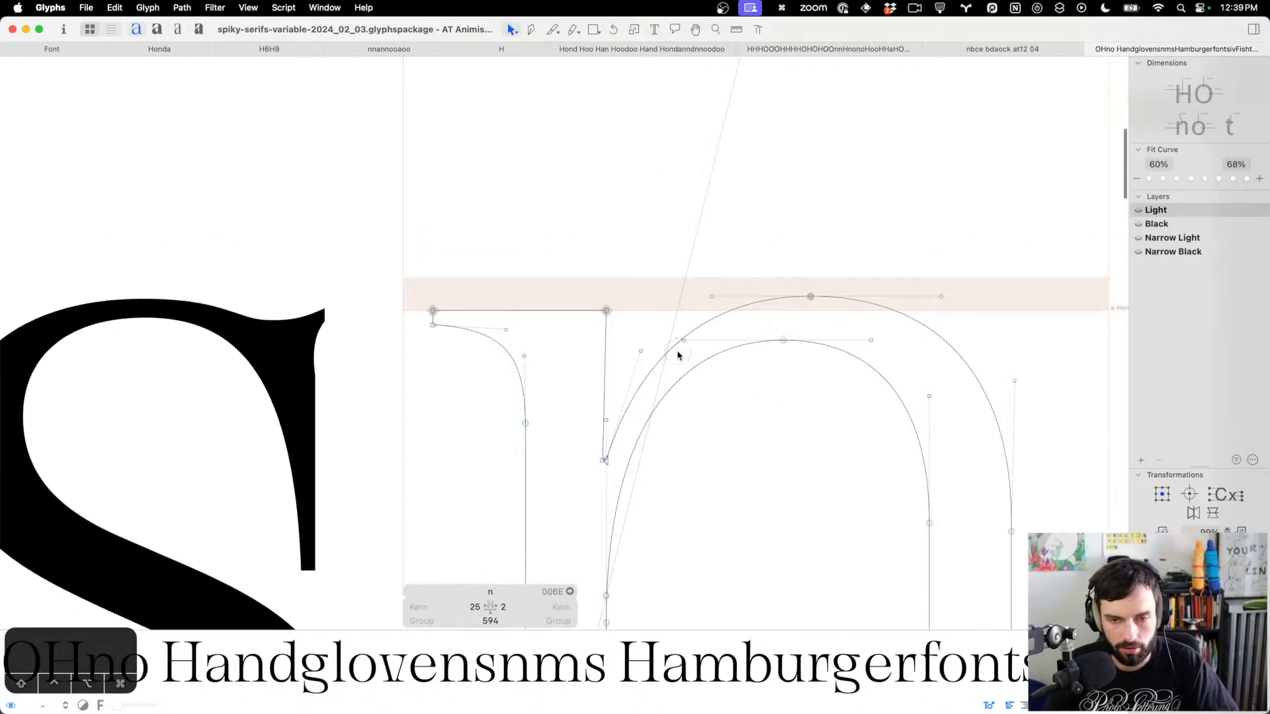
{"action": "double_click", "coordinate": [364, 372]}
{"action": "left_click_drag", "start_coordinate": [358, 384], "coordinate": [319, 284]}
{"action": "scroll", "coordinate": [320, 285], "scroll_direction": "down", "scroll_amount": 5}
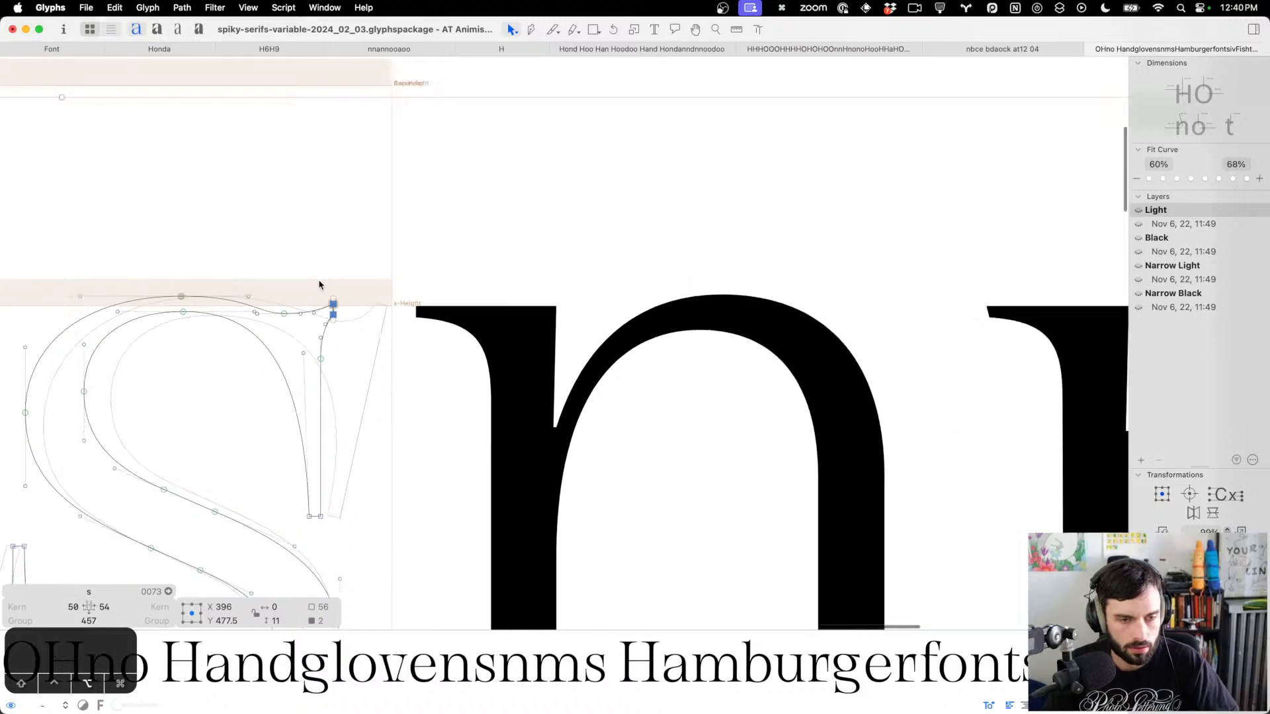
{"action": "key", "text": "t"}
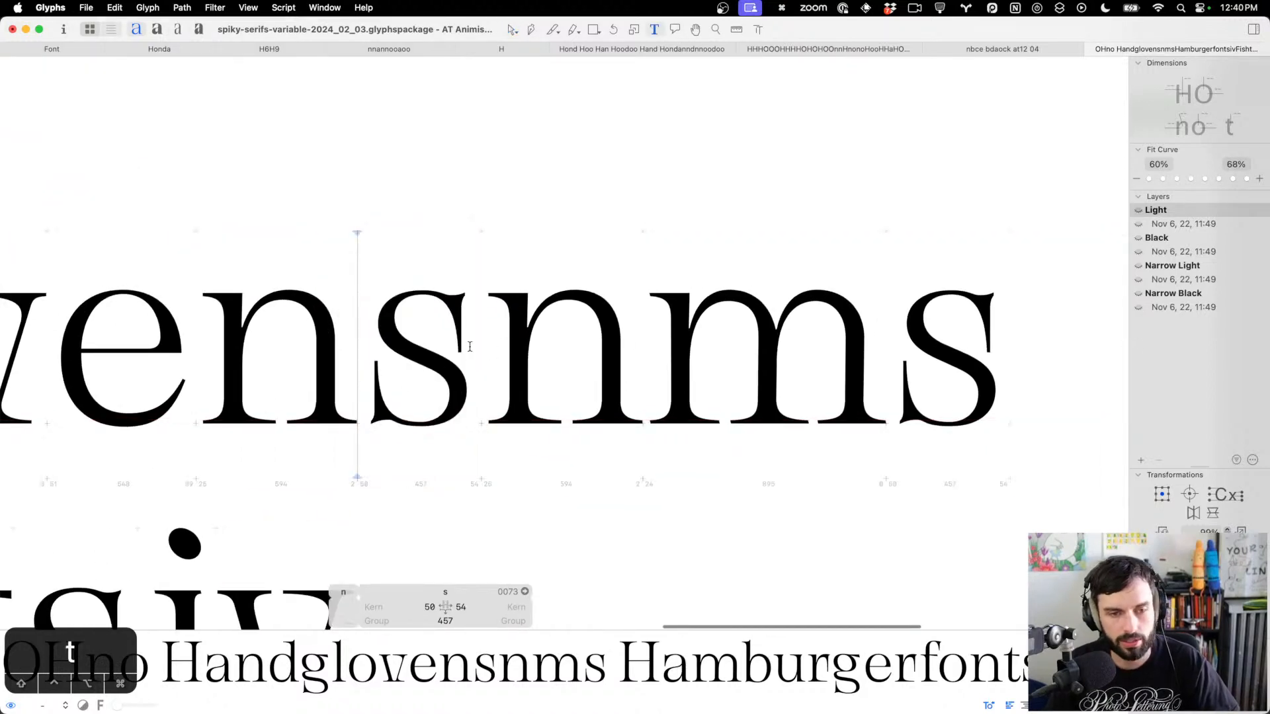
{"action": "scroll", "coordinate": [456, 331], "scroll_direction": "up", "scroll_amount": 2}
{"action": "scroll", "coordinate": [451, 351], "scroll_direction": "up", "scroll_amount": 2}
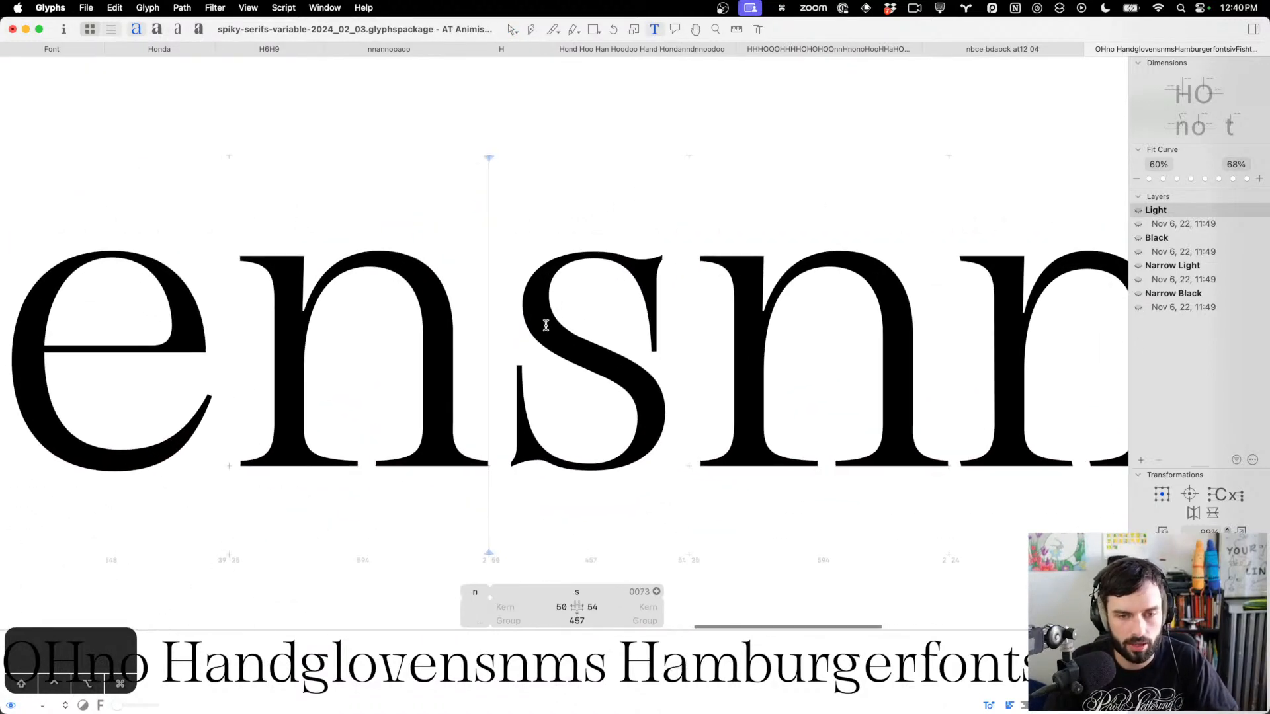
Shift the top extreme nodes of the s's outer and inner curves slightly left
{"action": "double_click", "coordinate": [561, 299]}
{"action": "left_click", "coordinate": [593, 253]}
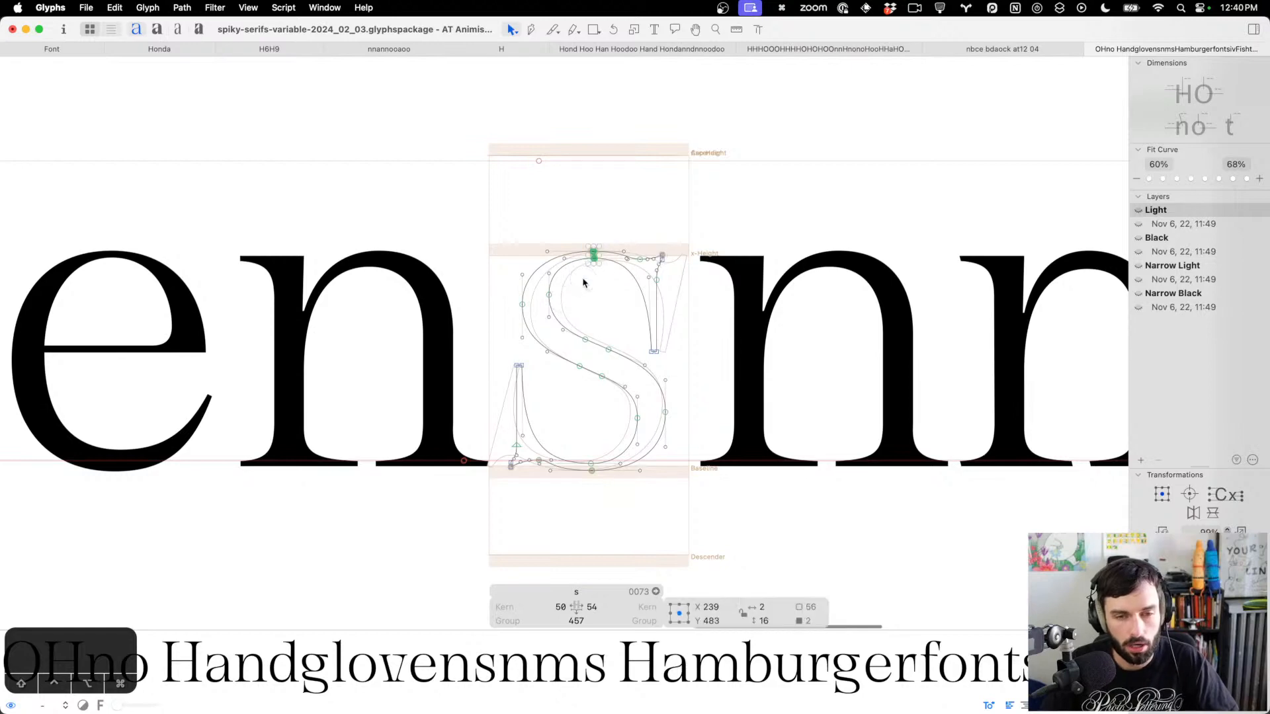
{"action": "key", "text": "ctrl+alt+Left"}
{"action": "key", "text": "ctrl+alt+Left"}
{"action": "key", "text": "t"}
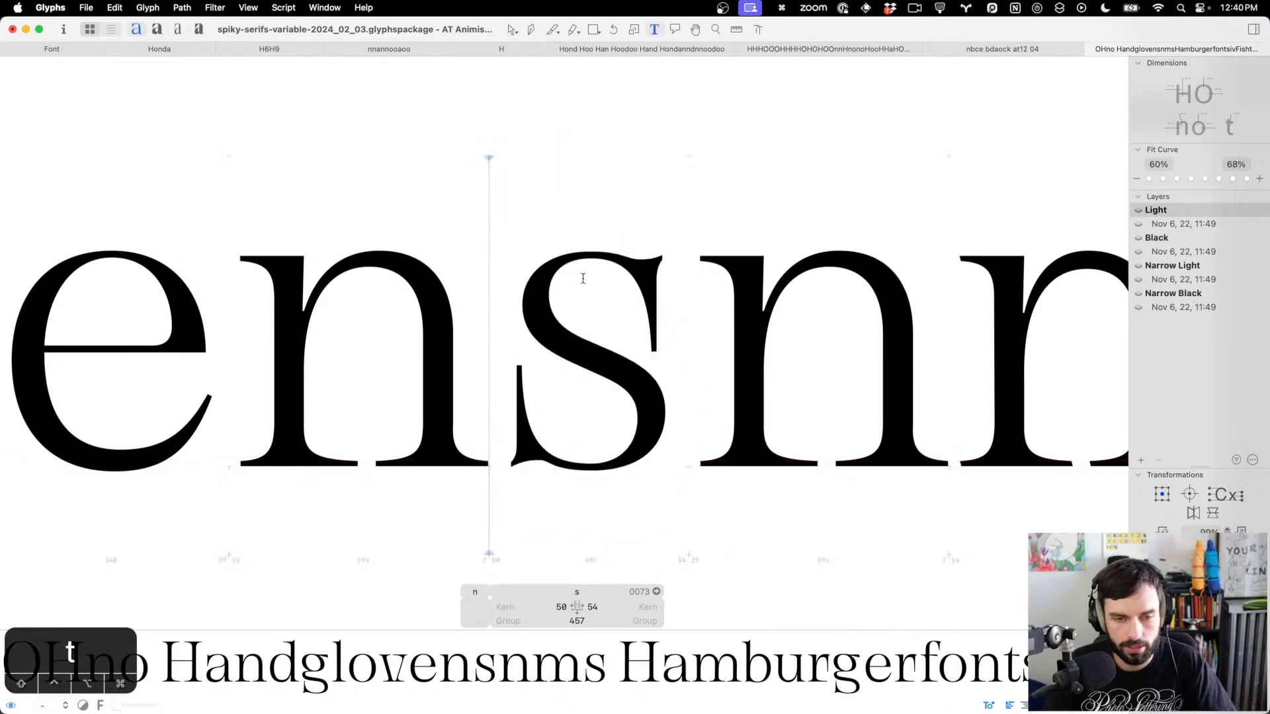
Open the g of "Handglovensnms" for editing and slant its inner bowl contour to make the counter more upright
{"action": "scroll", "coordinate": [582, 284], "scroll_direction": "down", "scroll_amount": 2}
{"action": "scroll", "coordinate": [583, 286], "scroll_direction": "down", "scroll_amount": 3}
{"action": "scroll", "coordinate": [967, 354], "scroll_direction": "down", "scroll_amount": 3}
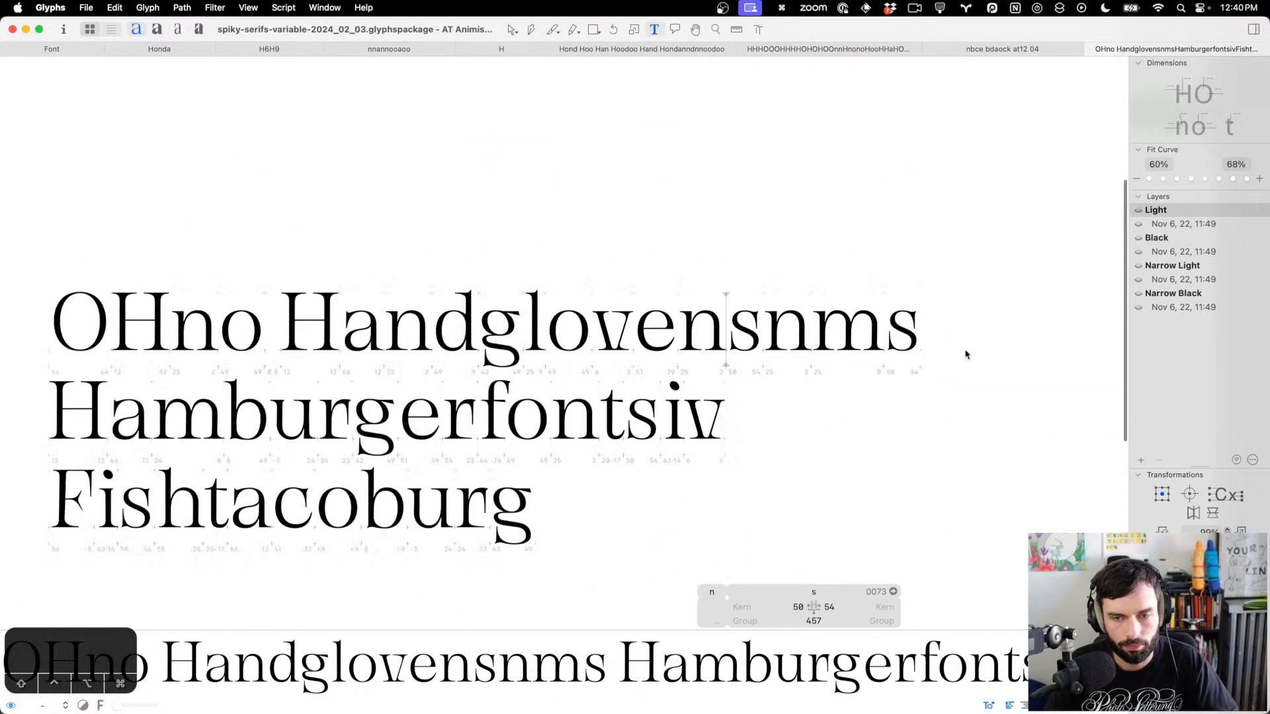
{"action": "scroll", "coordinate": [442, 322], "scroll_direction": "up", "scroll_amount": 4}
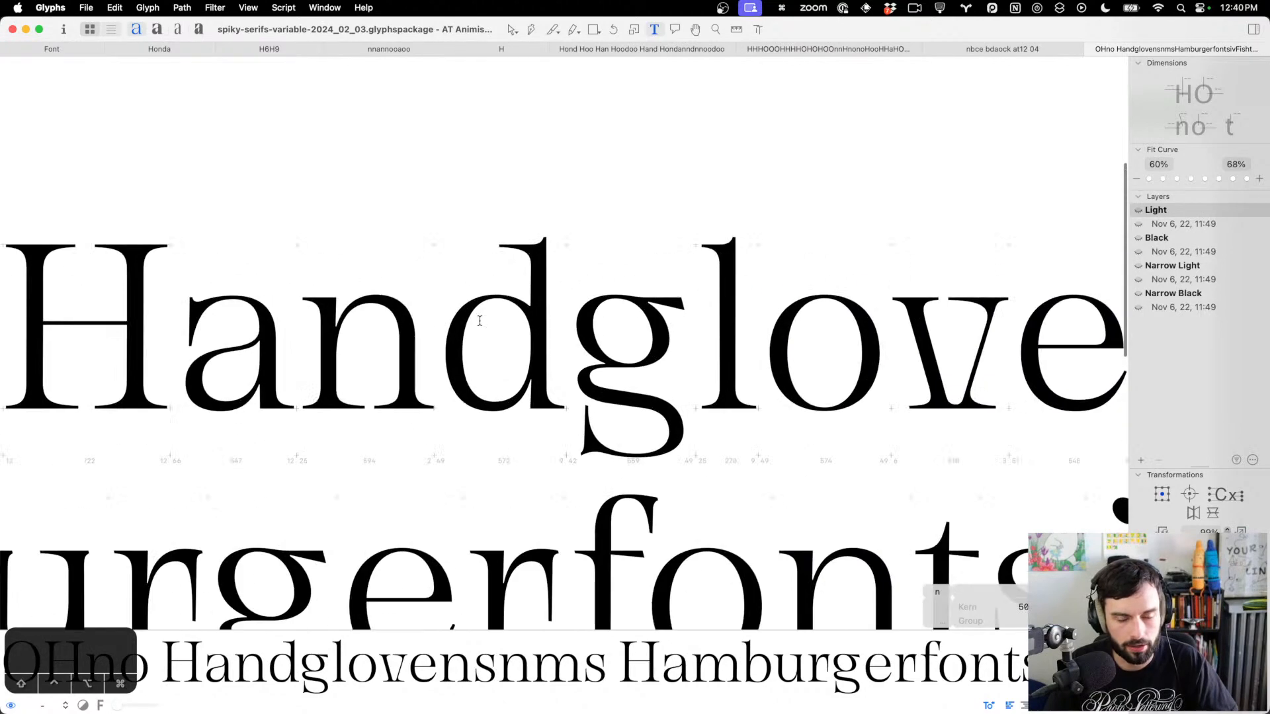
{"action": "double_click", "coordinate": [625, 325]}
{"action": "scroll", "coordinate": [625, 344], "scroll_direction": "up", "scroll_amount": 3}
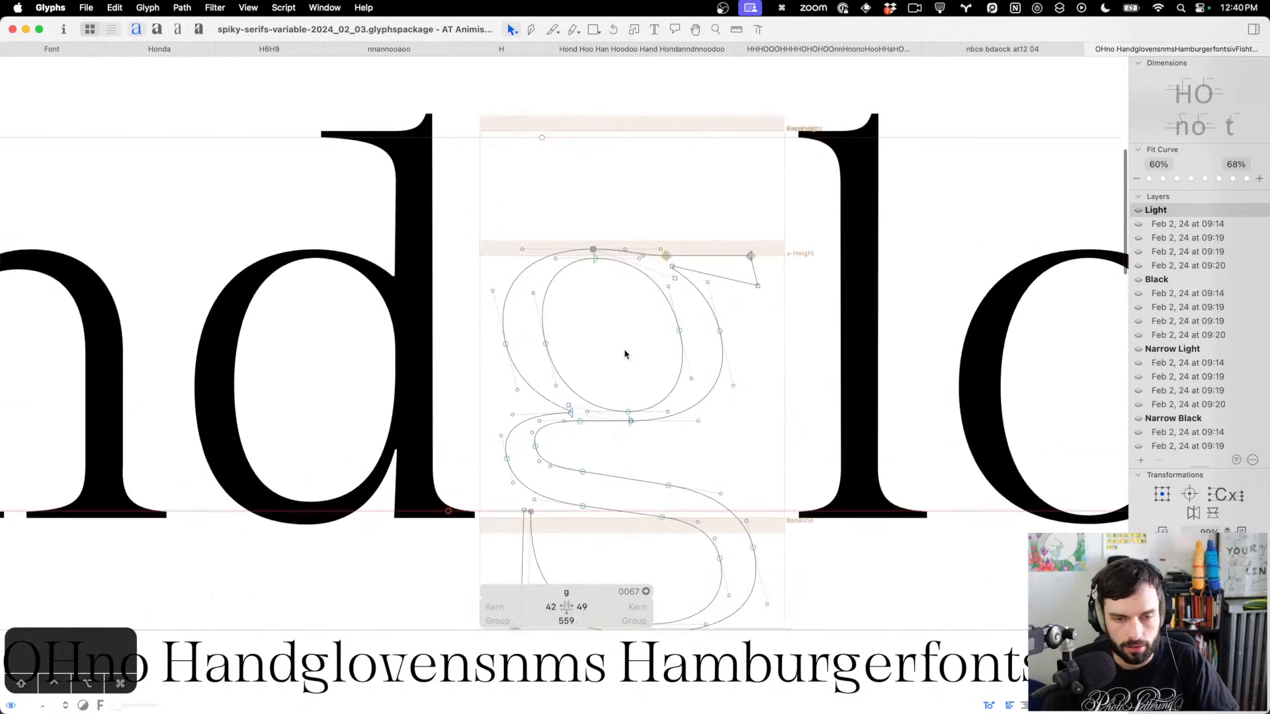
{"action": "double_click", "coordinate": [670, 388]}
{"action": "scroll", "coordinate": [669, 388], "scroll_direction": "up", "scroll_amount": 2}
{"action": "scroll", "coordinate": [636, 443], "scroll_direction": "up", "scroll_amount": 3}
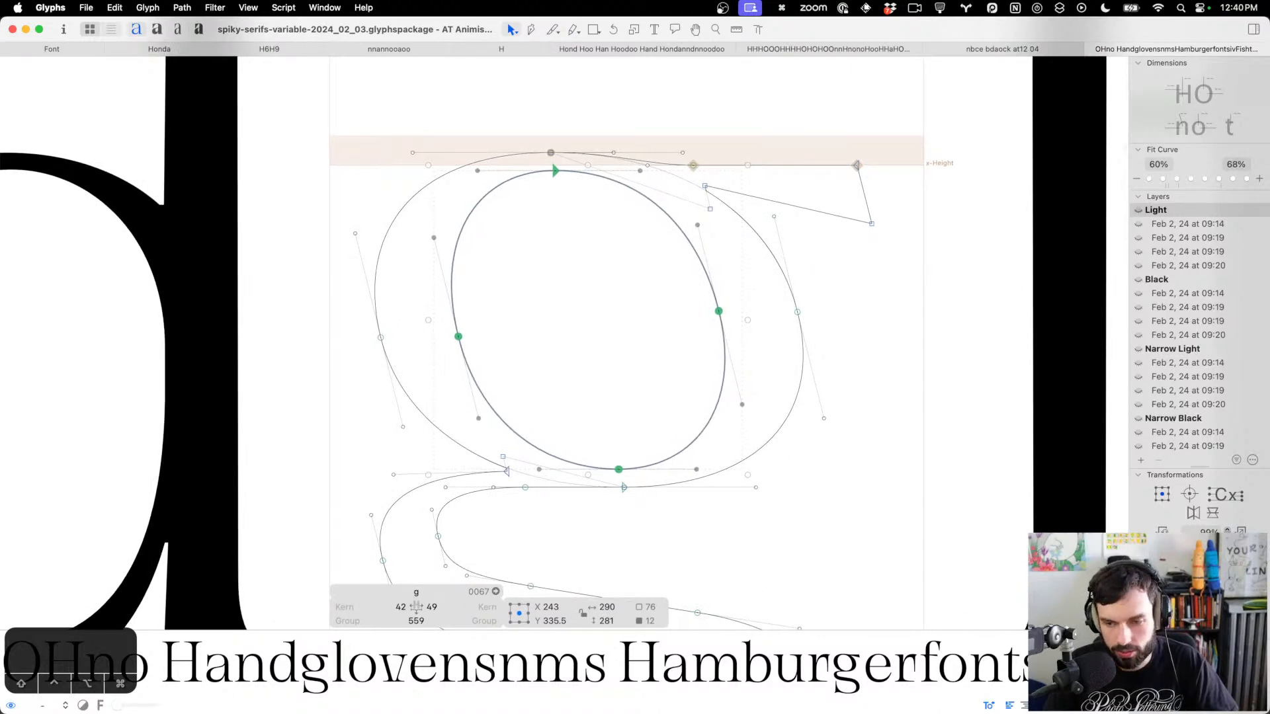
{"action": "left_click", "coordinate": [1241, 565]}
{"action": "scroll", "coordinate": [1240, 565], "scroll_direction": "down", "scroll_amount": 1}
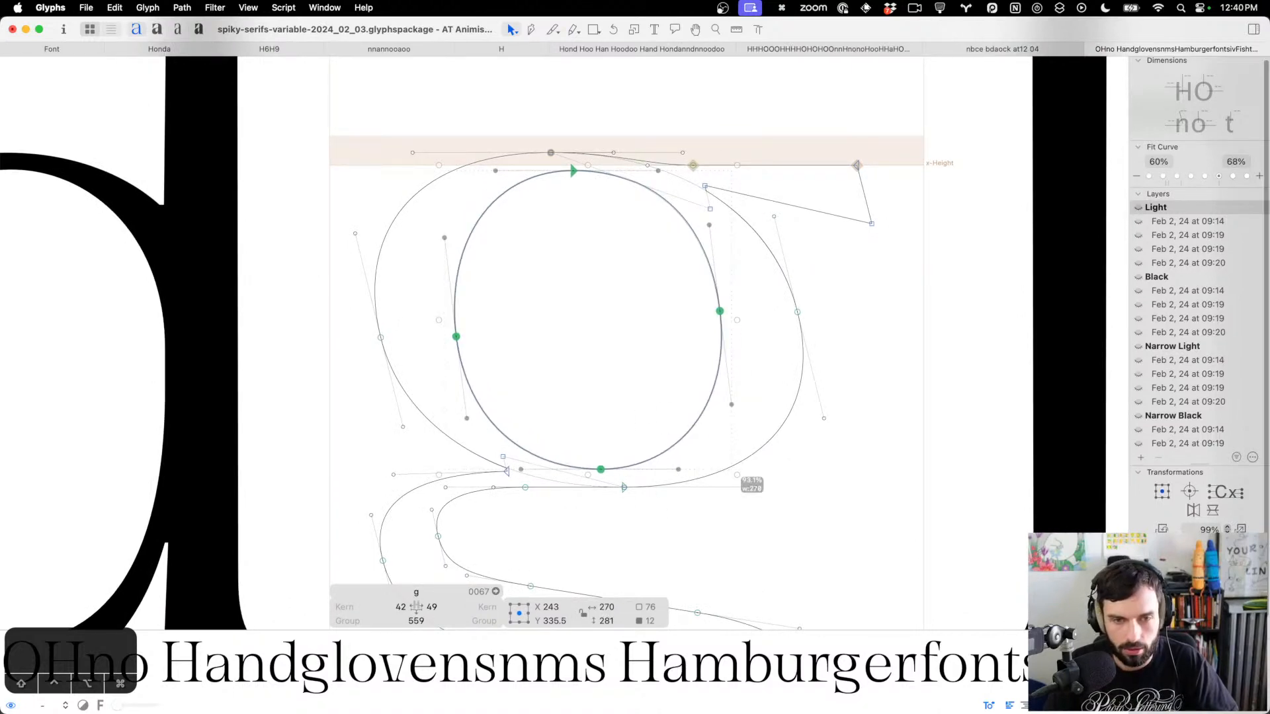
Slant the g's outer bowl contour to make it more upright, matching the counter
{"action": "left_click", "coordinate": [810, 349]}
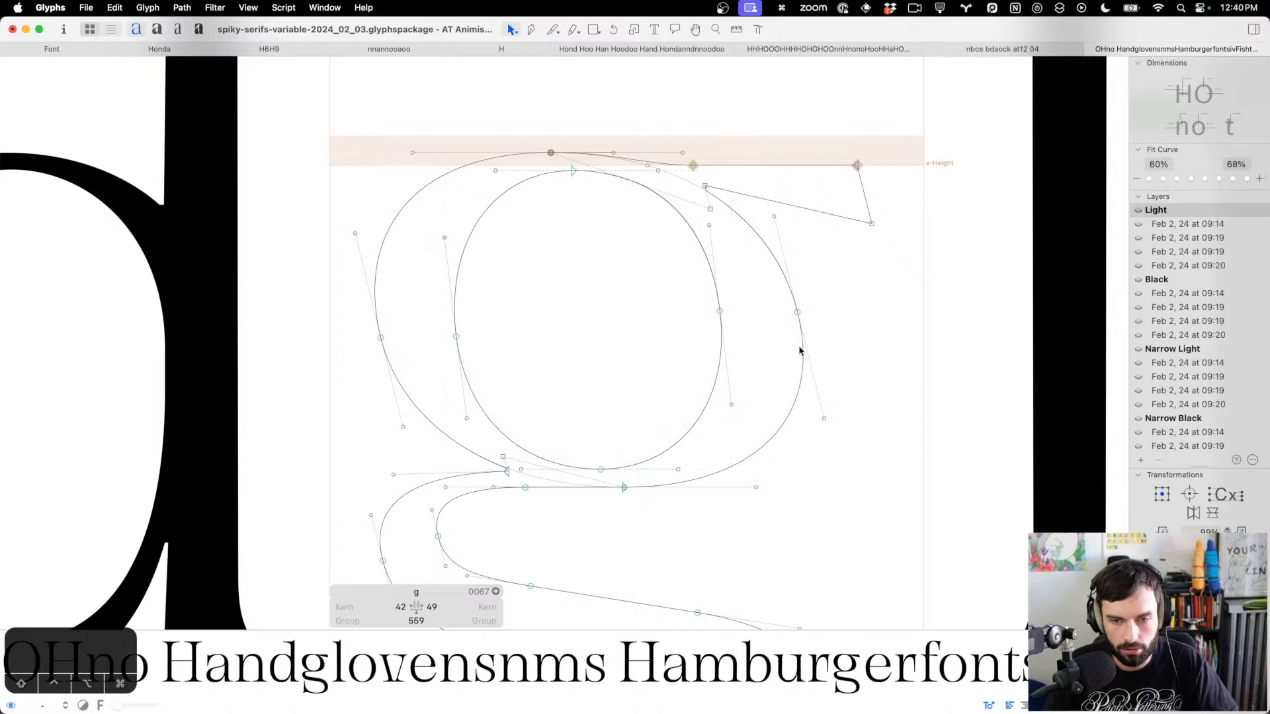
{"action": "double_click", "coordinate": [799, 351]}
{"action": "left_click", "coordinate": [1241, 566]}
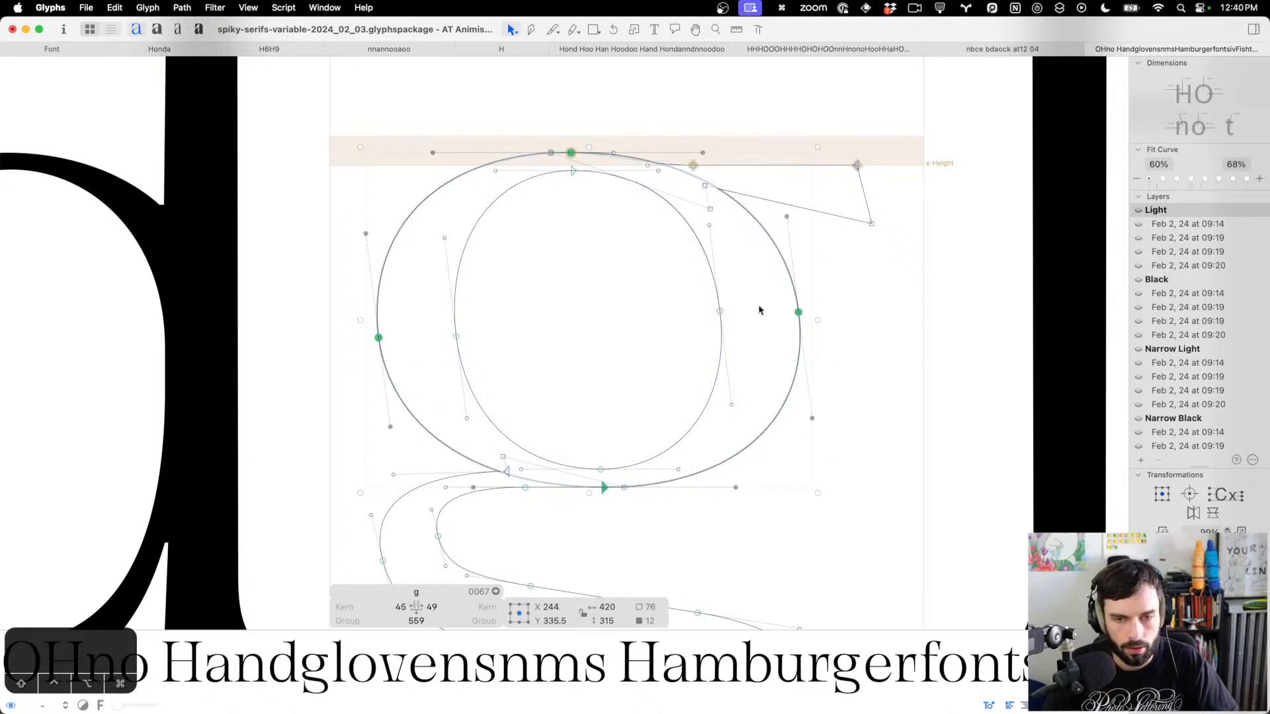
Try to slant the g's inner and outer bowl contours together
{"action": "double_click", "coordinate": [716, 296], "text": "shift"}
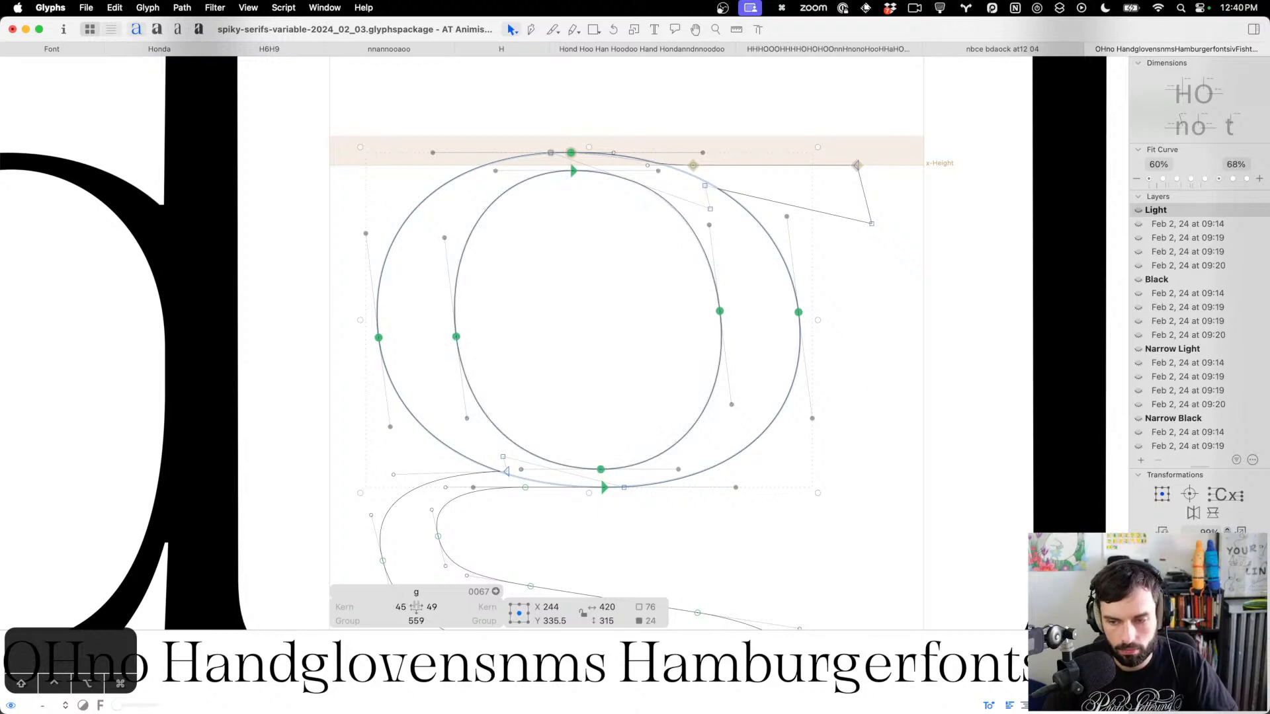
{"action": "left_click", "coordinate": [1241, 566]}
{"action": "key", "text": "super+z"}
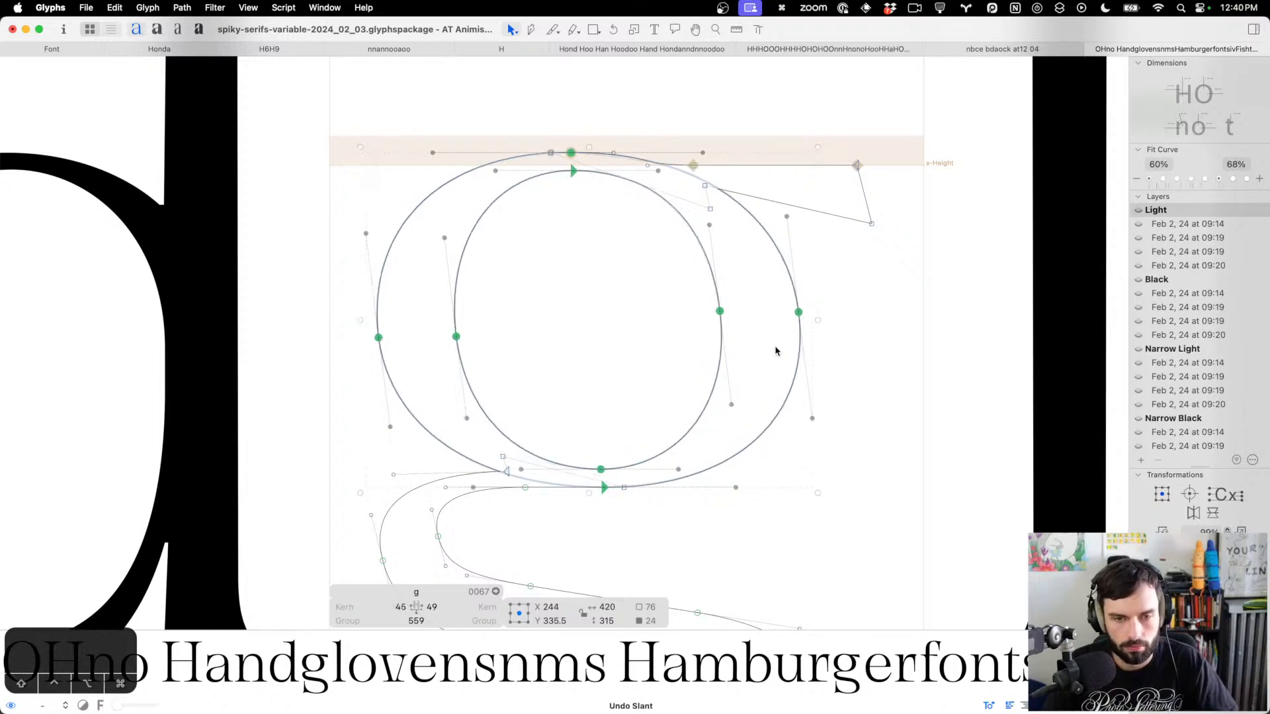
Slant the g's spine together with its link and lower-loop curve nodes so the curves stand more upright
{"action": "left_click", "coordinate": [852, 352]}
{"action": "scroll", "coordinate": [799, 342], "scroll_direction": "down", "scroll_amount": 5}
{"action": "key", "text": "t"}
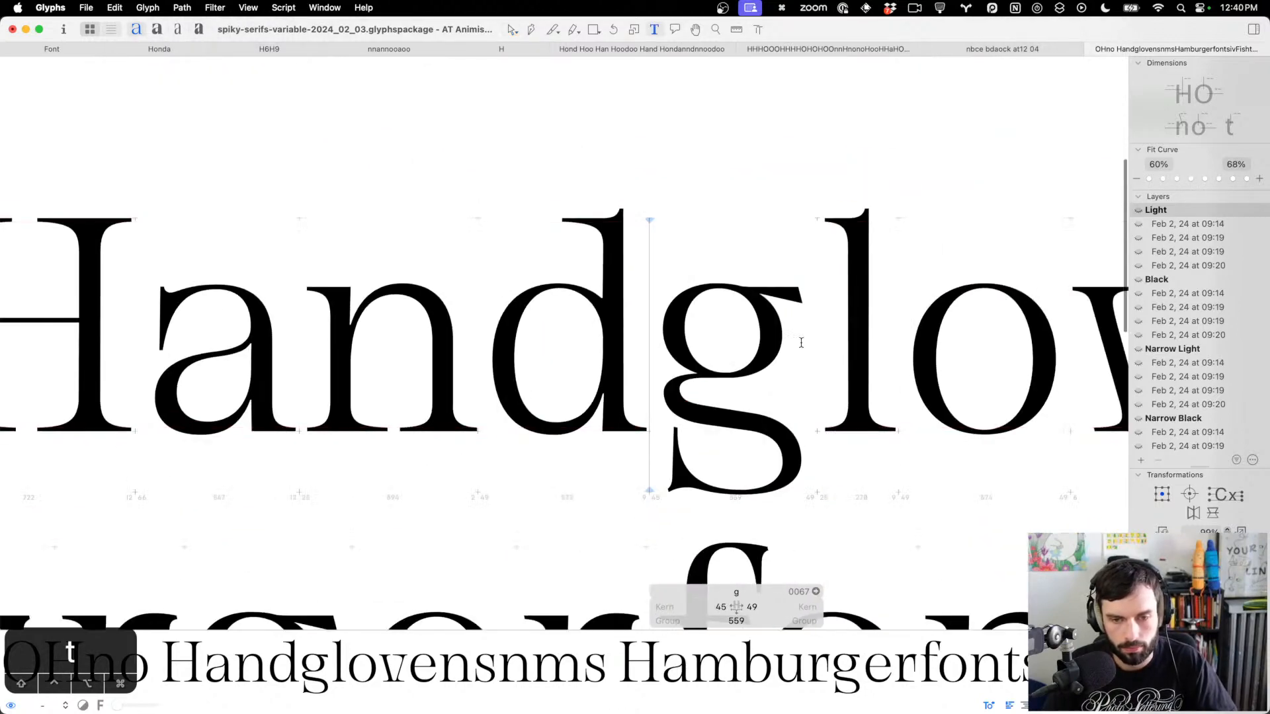
{"action": "scroll", "coordinate": [761, 390], "scroll_direction": "up", "scroll_amount": 5}
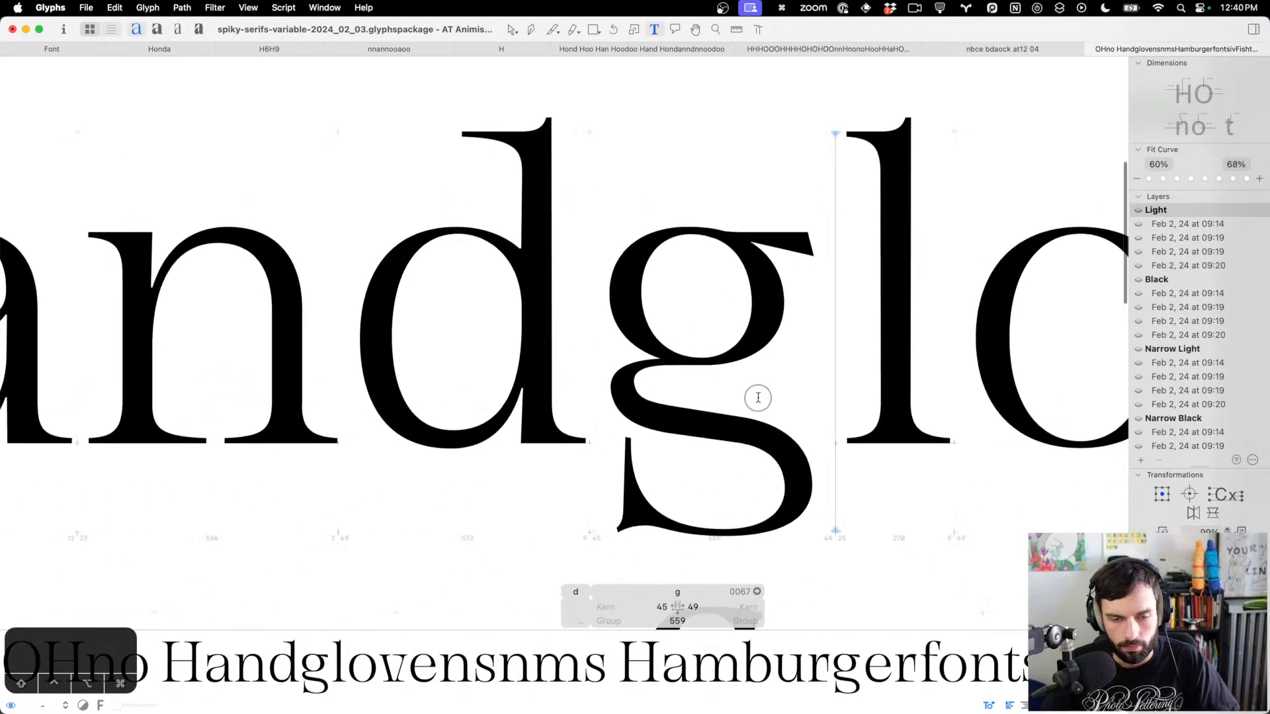
{"action": "key", "text": "Escape"}
{"action": "mouse_move", "coordinate": [851, 518]}
{"action": "left_mouse_down"}
{"action": "mouse_move", "coordinate": [683, 427]}
{"action": "mouse_move", "coordinate": [661, 393]}
{"action": "left_mouse_up"}
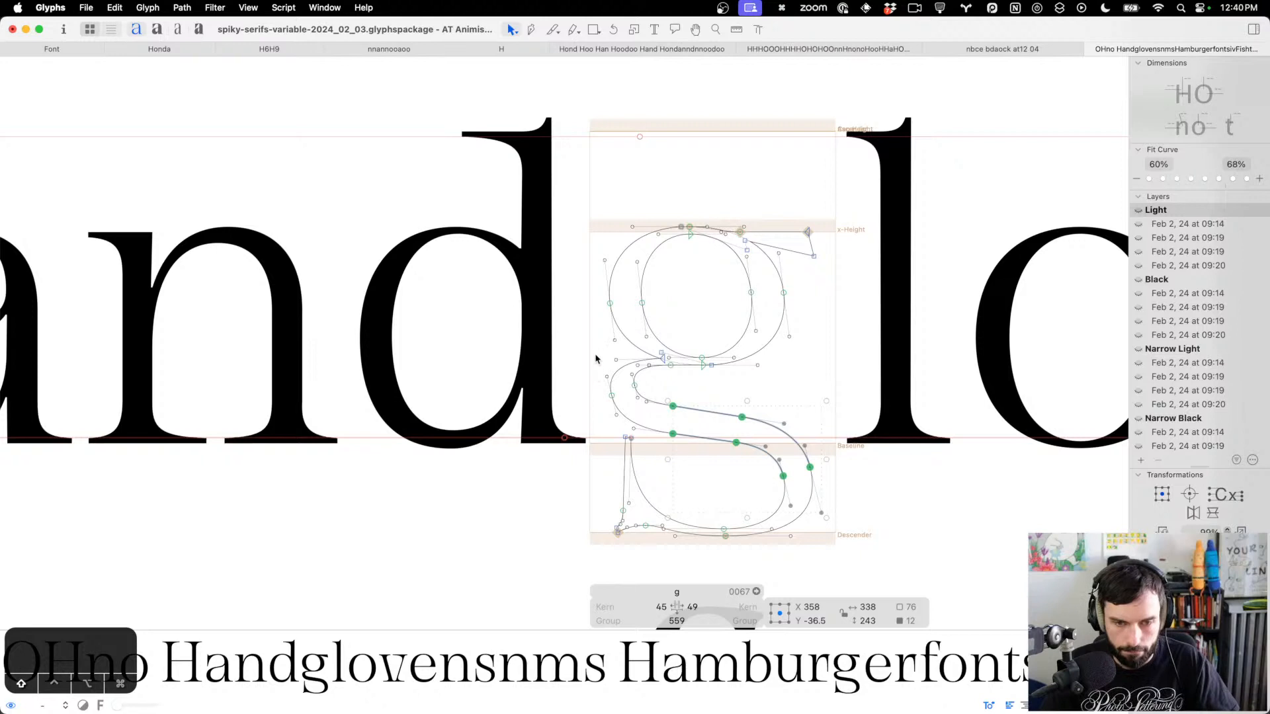
{"action": "left_click_drag", "start_coordinate": [596, 358], "coordinate": [647, 433]}
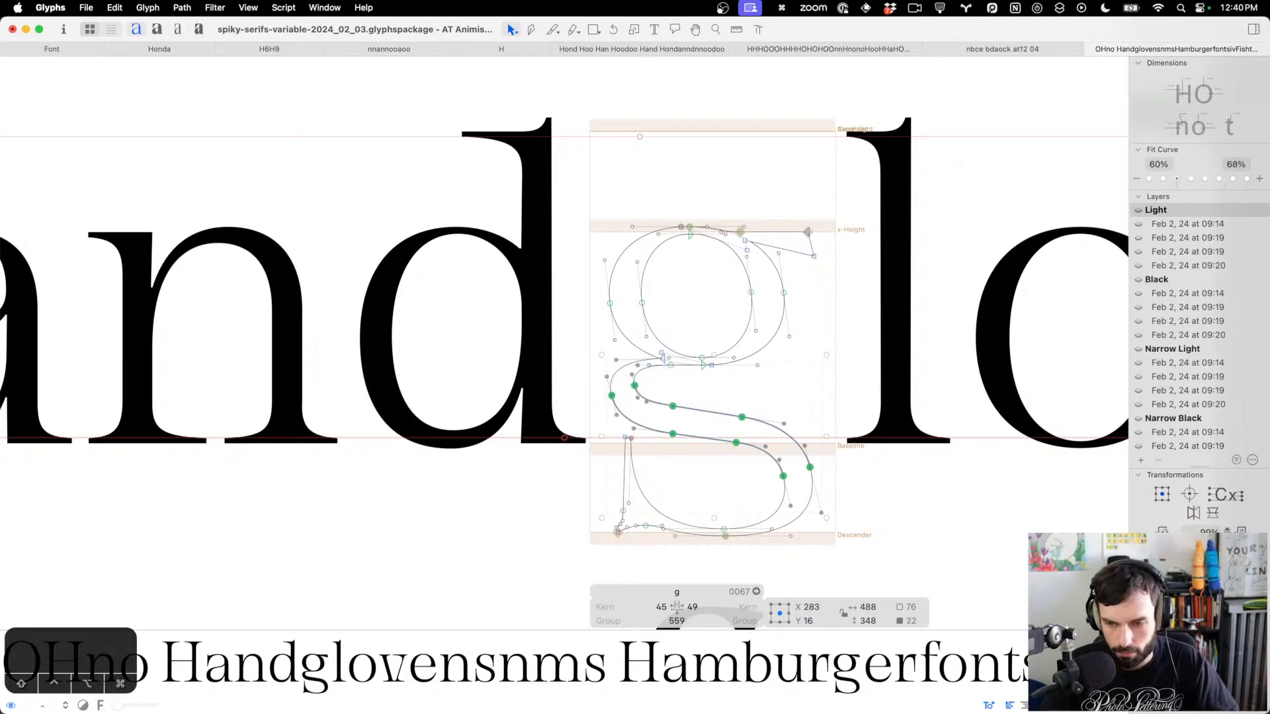
{"action": "left_click", "coordinate": [1241, 574]}
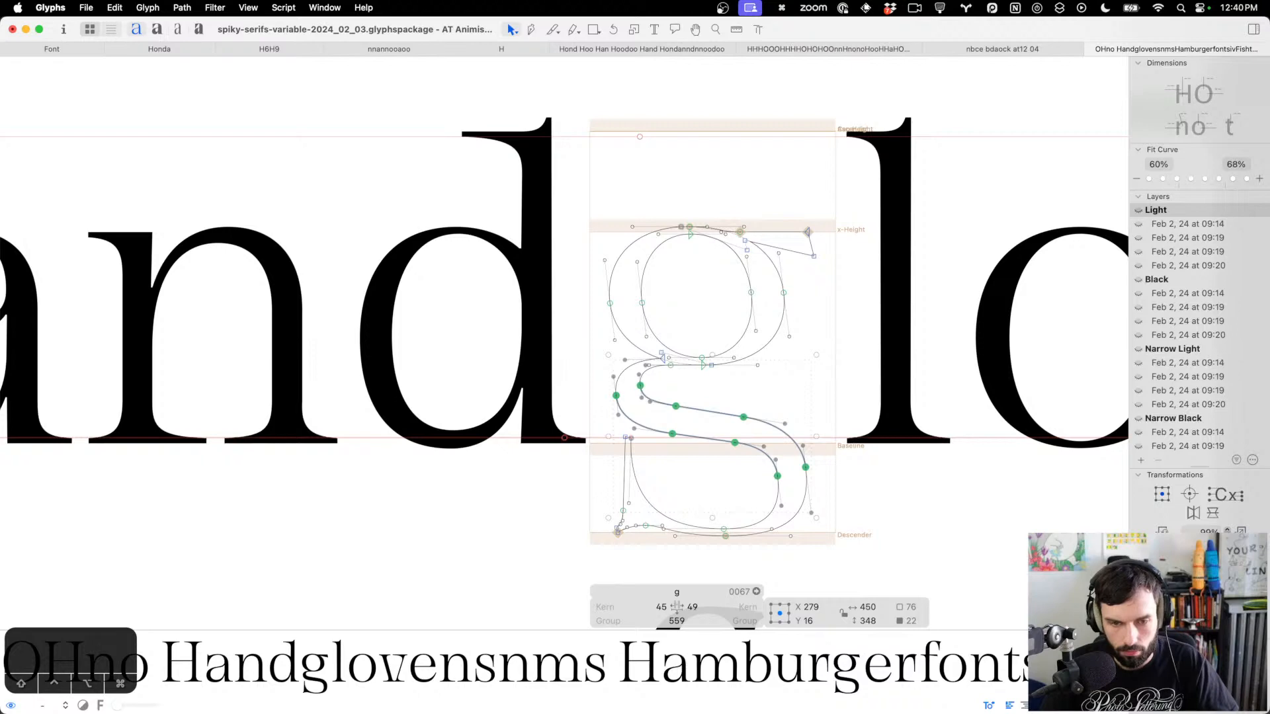
{"action": "left_click", "coordinate": [842, 476]}
Insert extreme nodes on the inner and outer curves at the right of the g's lower loop and the left of its link
{"action": "scroll", "coordinate": [794, 530], "scroll_direction": "up", "scroll_amount": 3}
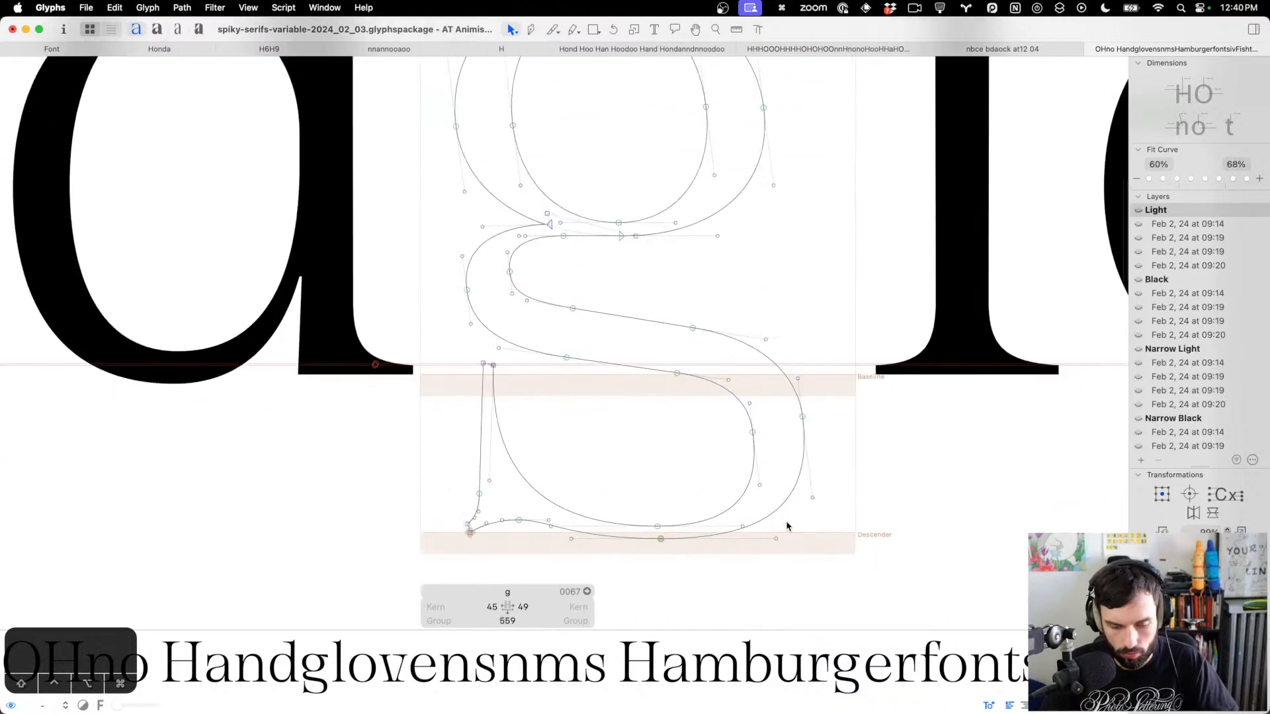
{"action": "key", "text": "p"}
{"action": "left_click", "coordinate": [754, 452]}
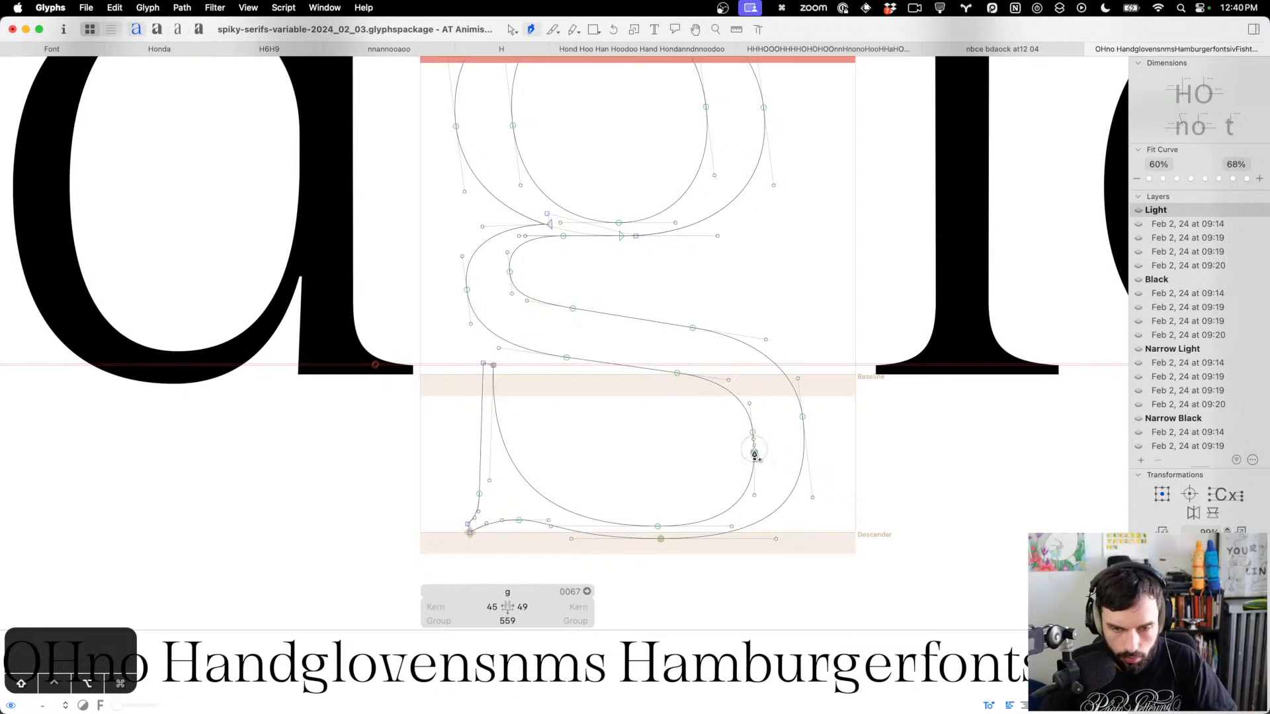
{"action": "left_click", "coordinate": [804, 443]}
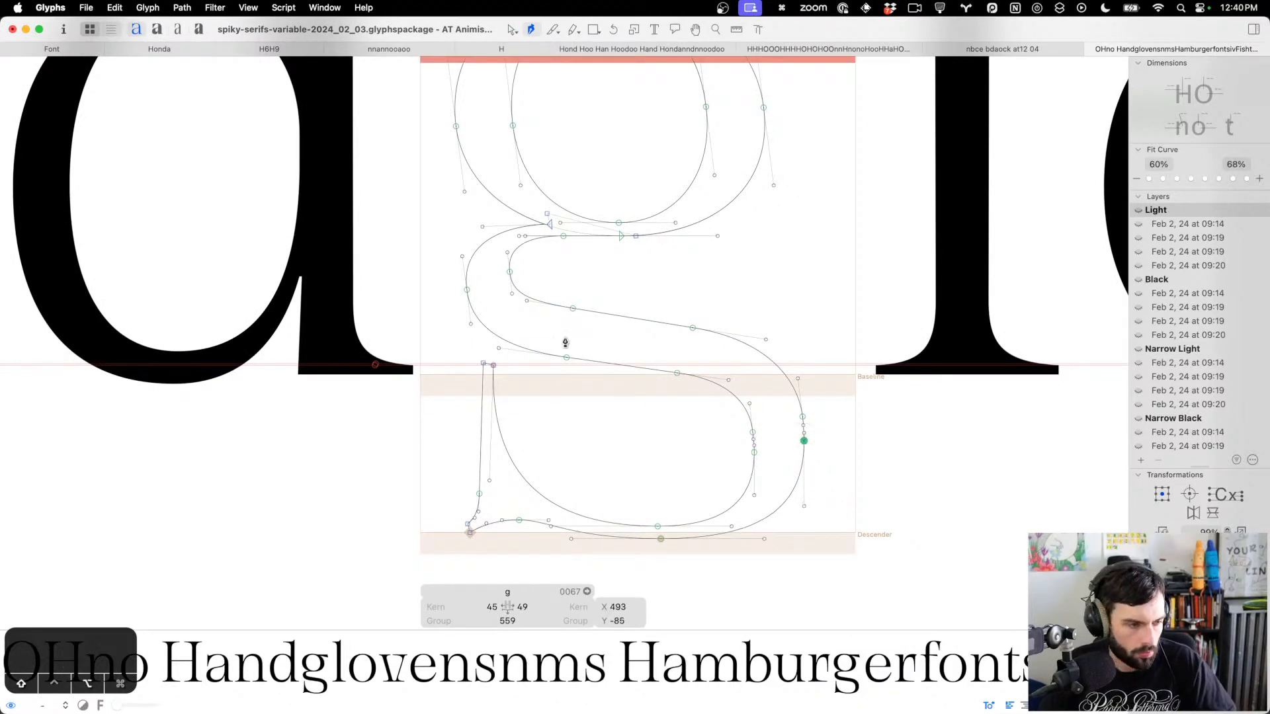
{"action": "left_click", "coordinate": [508, 267]}
{"action": "left_click", "coordinate": [467, 281]}
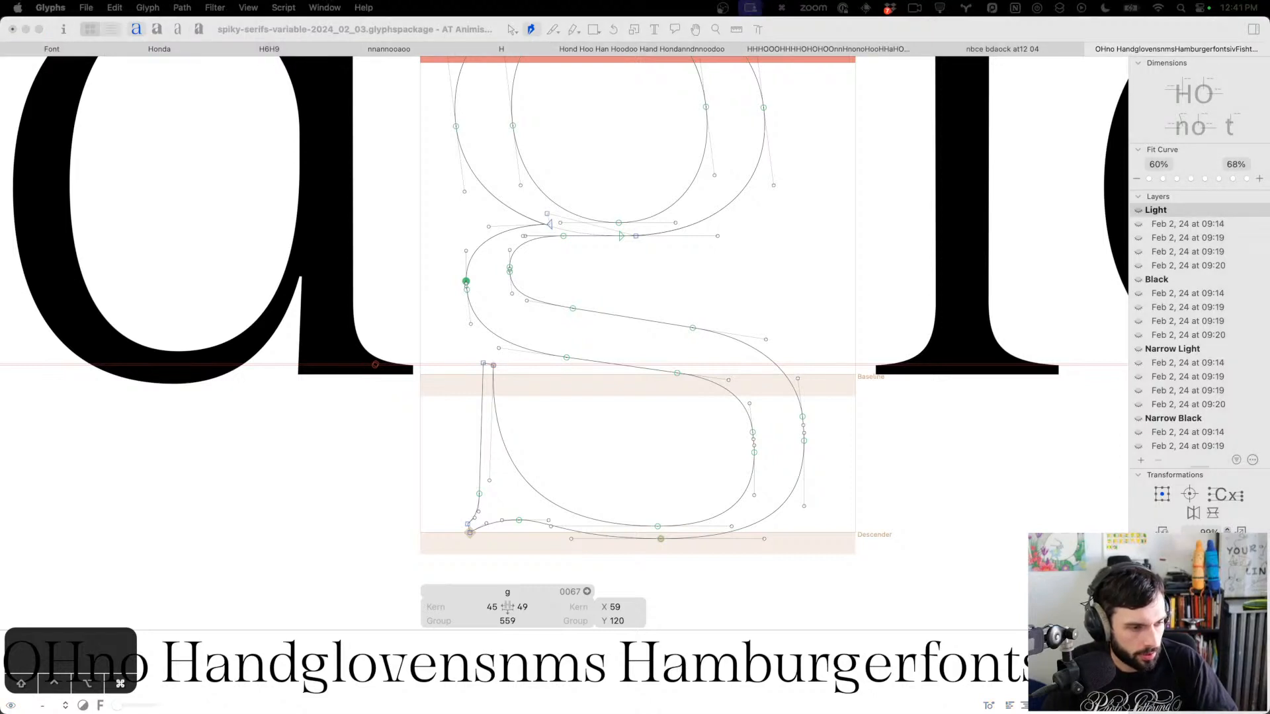
Switch to Safari and open the FontMakeExportPlugin repository on GitHub
{"action": "key", "text": "super+c"}
{"action": "type", "text": "git"}
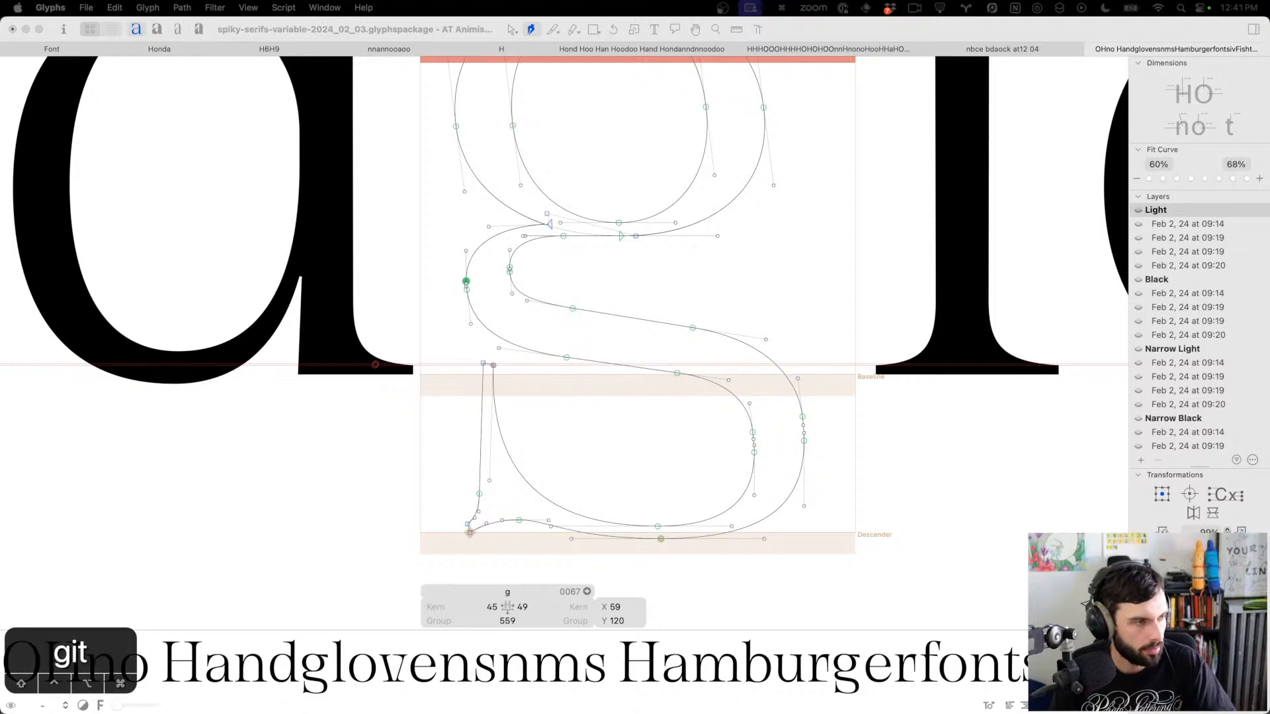
{"action": "key", "text": "super+Tab"}
{"action": "key", "text": "super+Tab"}
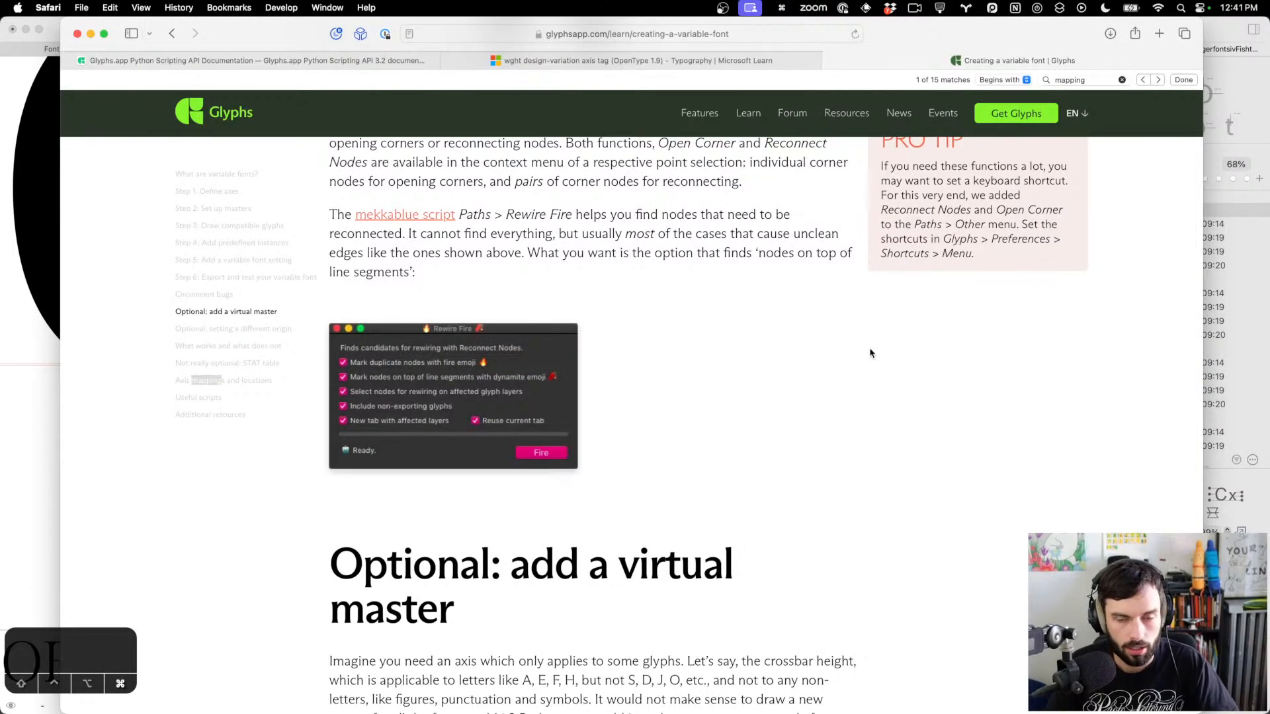
{"action": "key", "text": "super+Tab"}
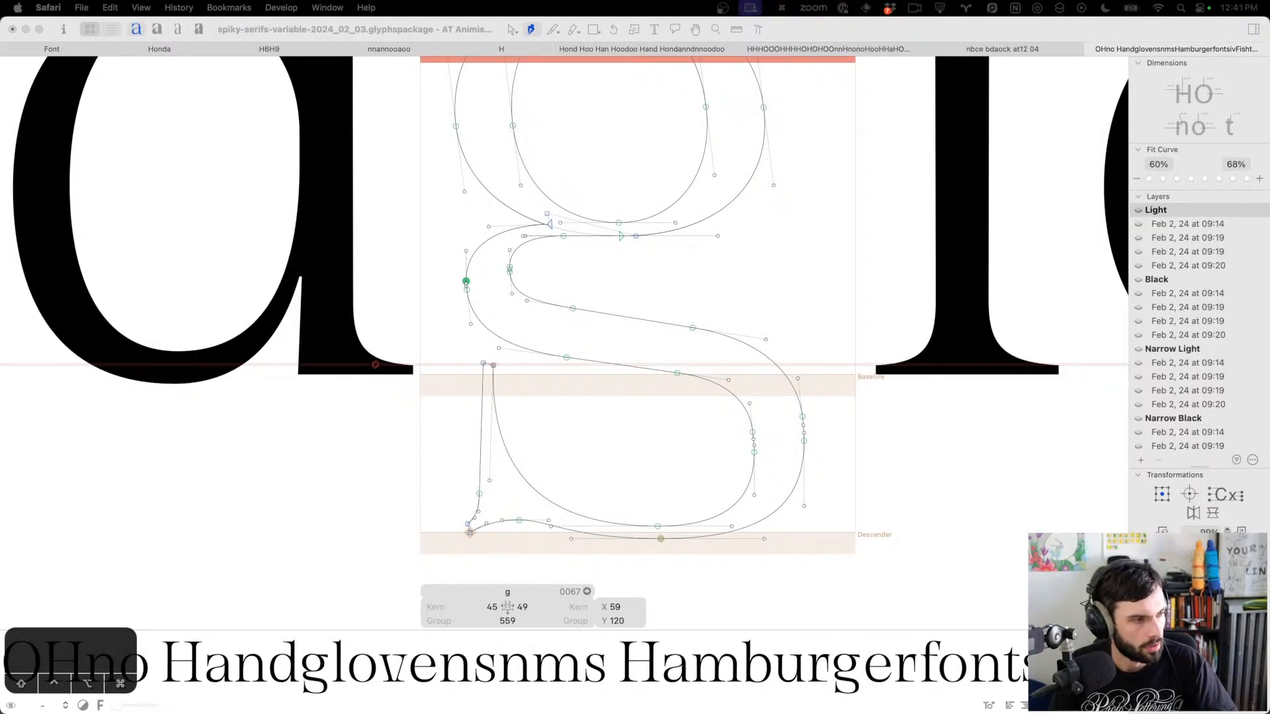
{"action": "type", "text": "github."}
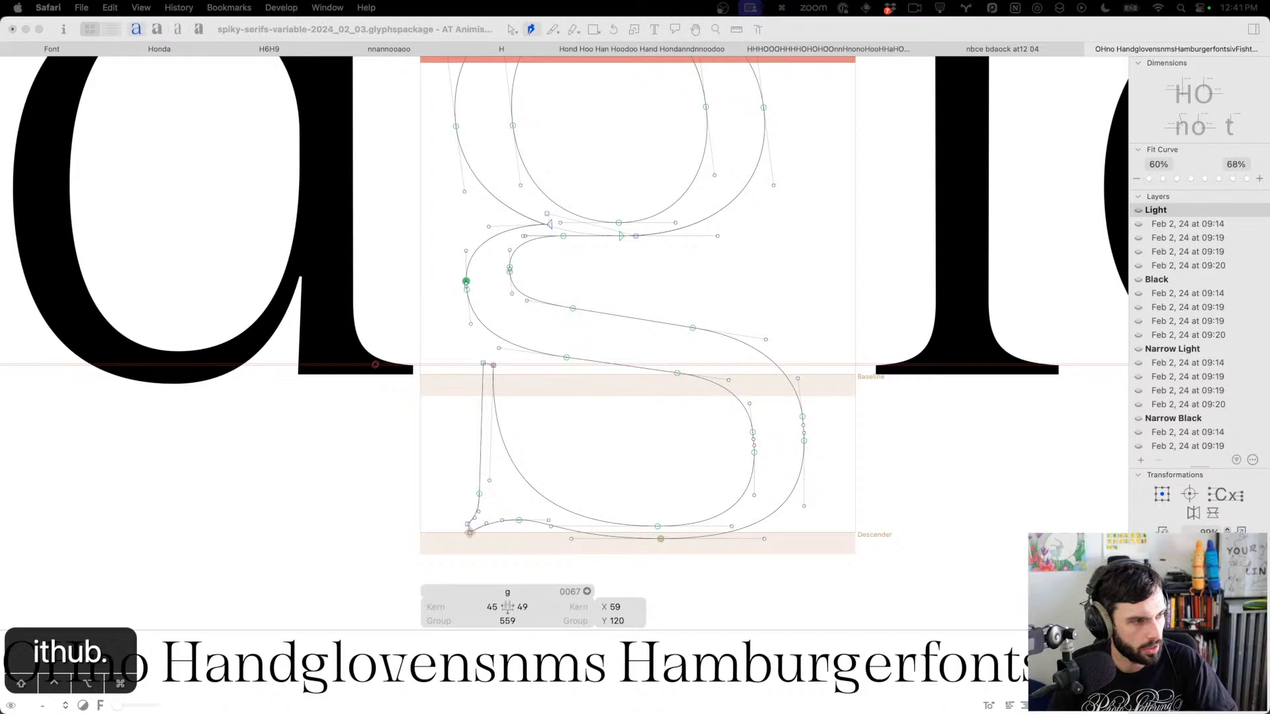
{"action": "key", "text": "Right"}
{"action": "key", "text": "Return"}
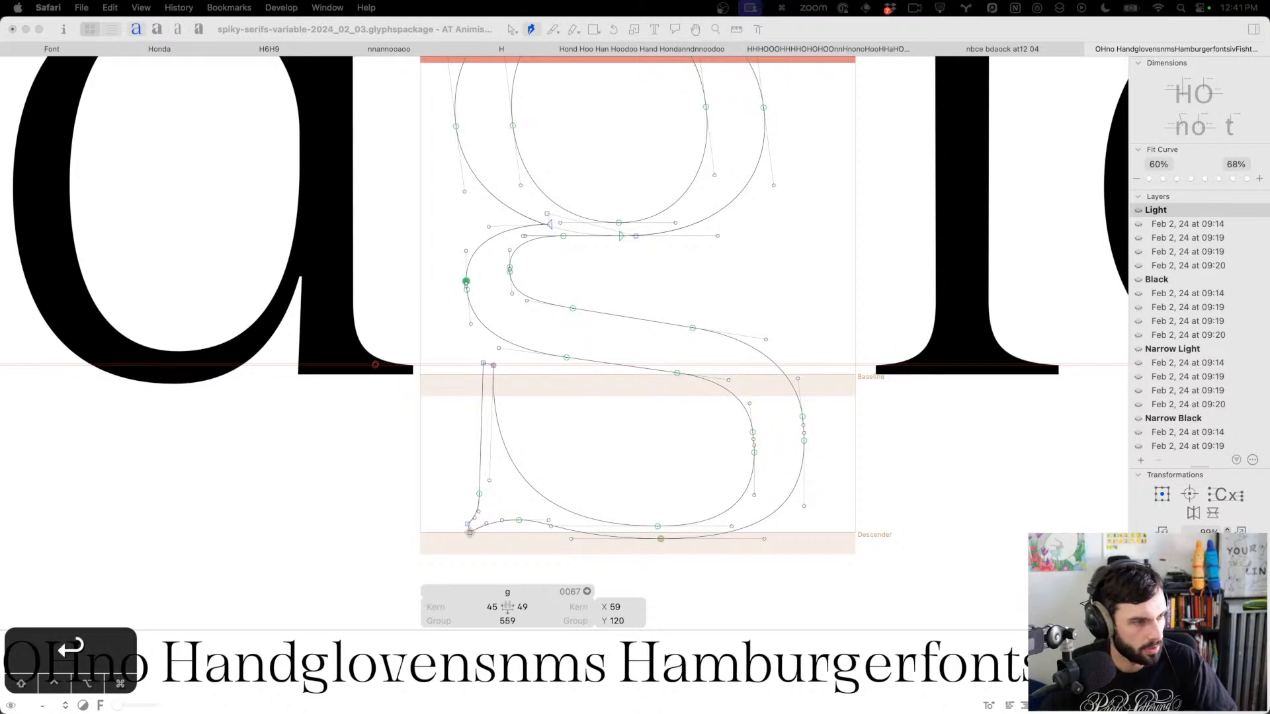
{"action": "left_click_drag", "start_coordinate": [54, 226], "coordinate": [1007, 8]}
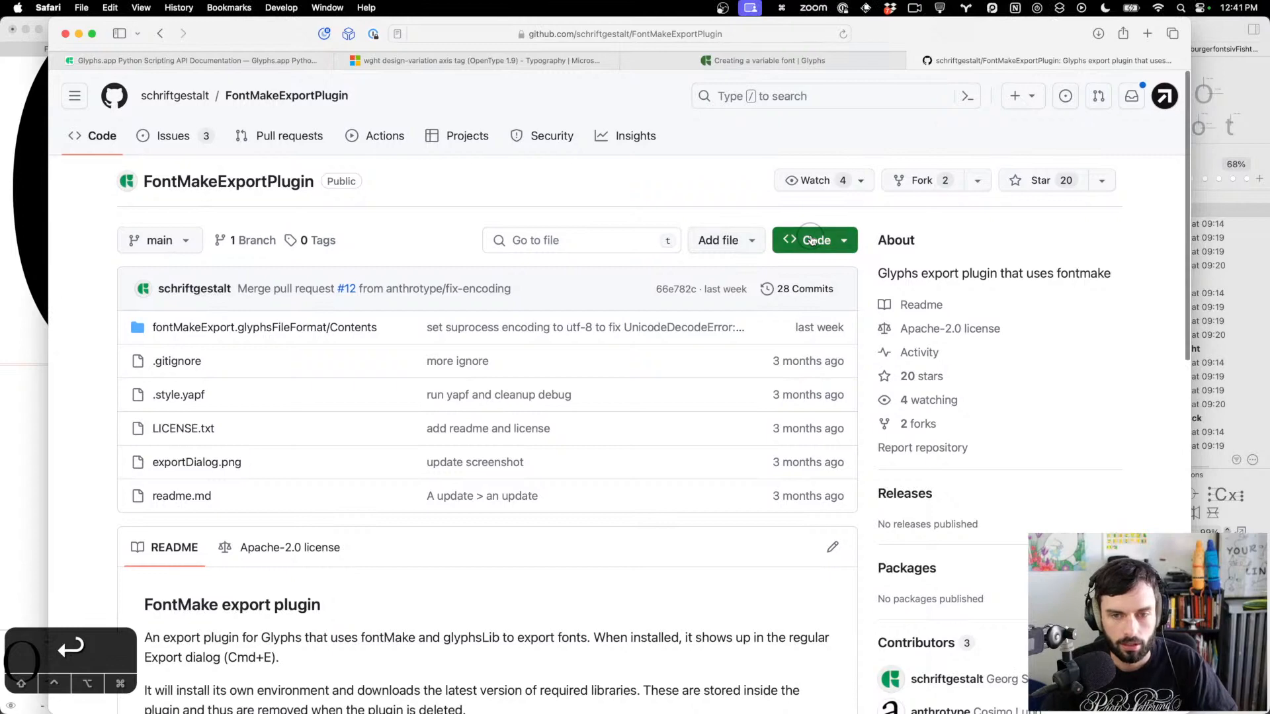
Download the FontMakeExportPlugin repository as a ZIP archive
{"action": "left_click", "coordinate": [813, 240]}
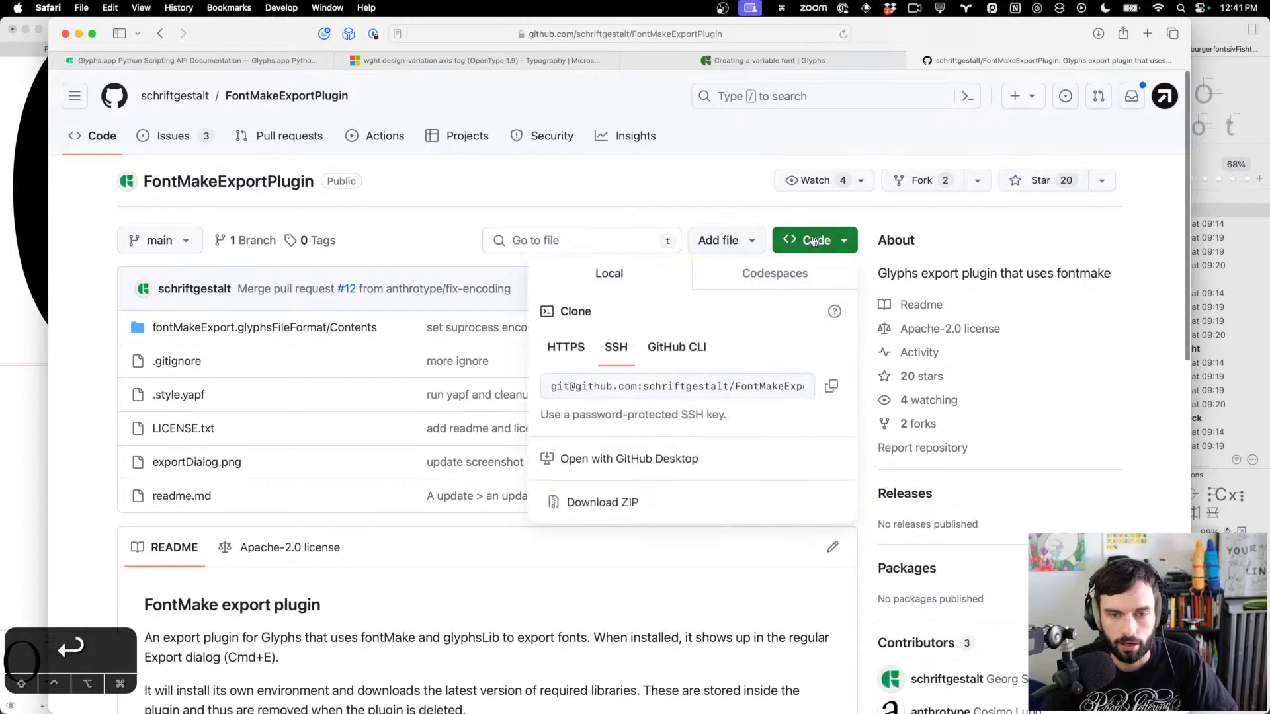
{"action": "left_click", "coordinate": [1072, 467]}
{"action": "scroll", "coordinate": [1068, 467], "scroll_direction": "down", "scroll_amount": 2}
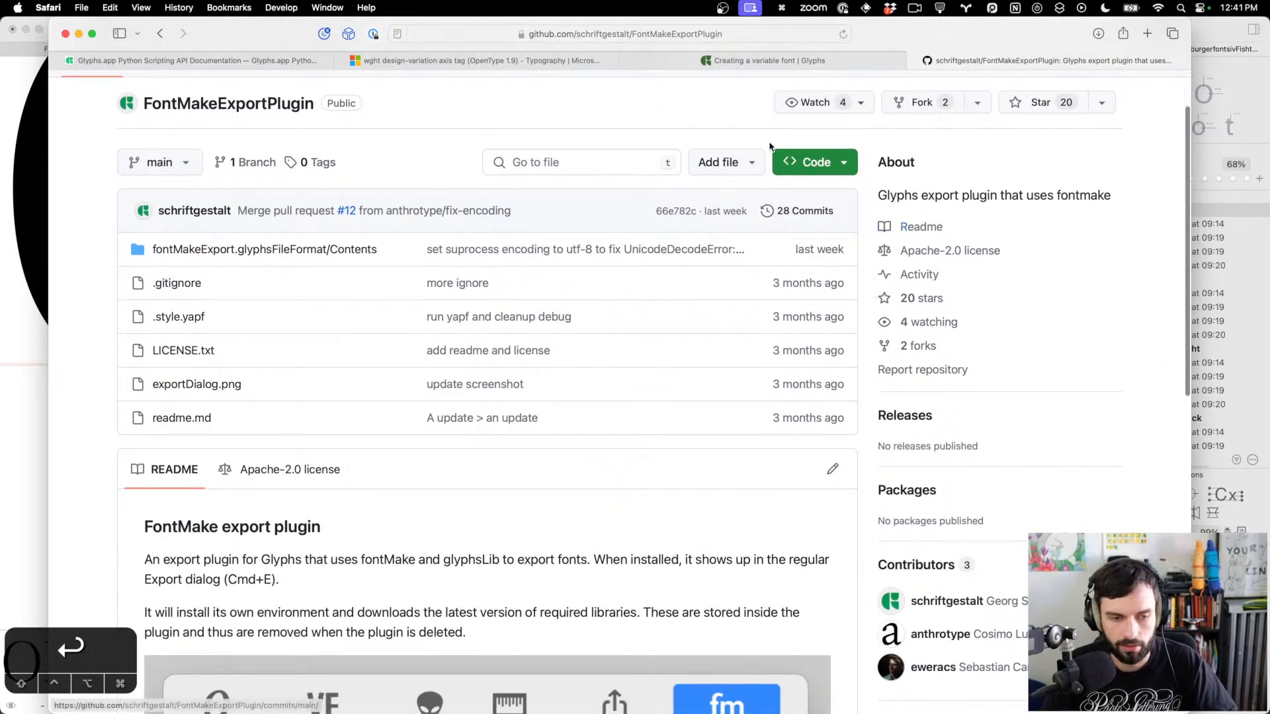
{"action": "left_click", "coordinate": [808, 173]}
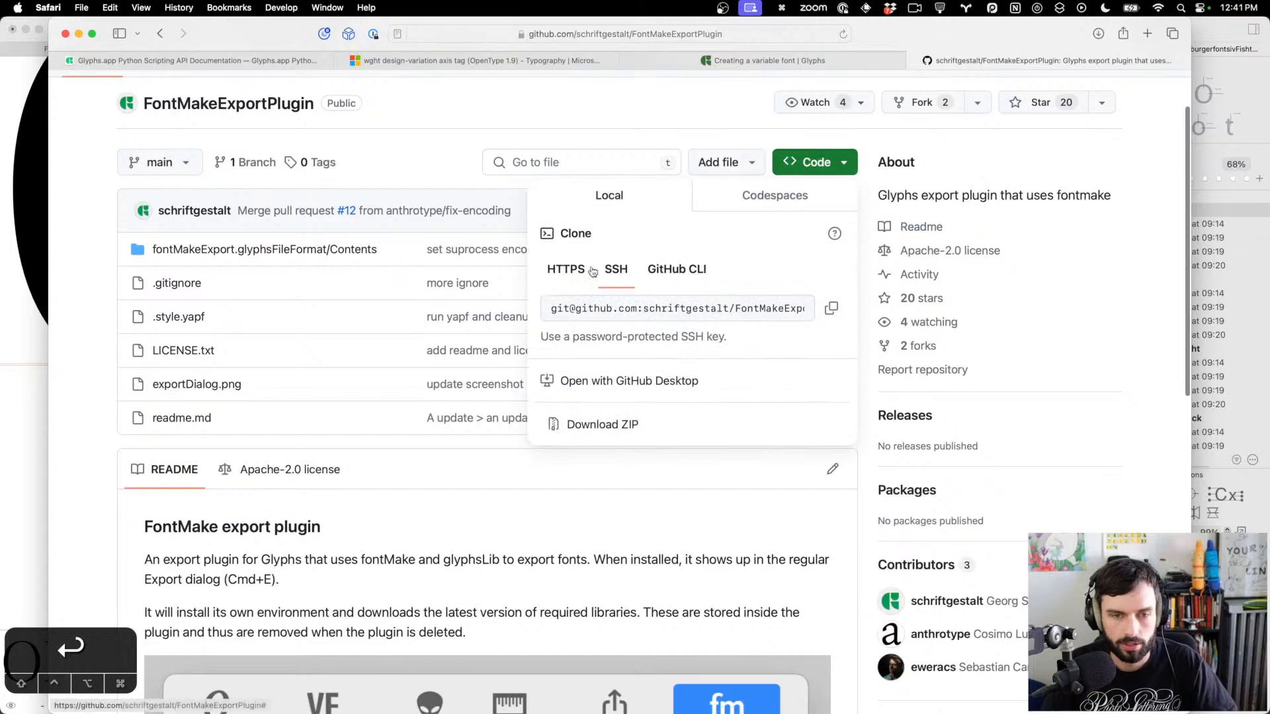
{"action": "left_click", "coordinate": [602, 436]}
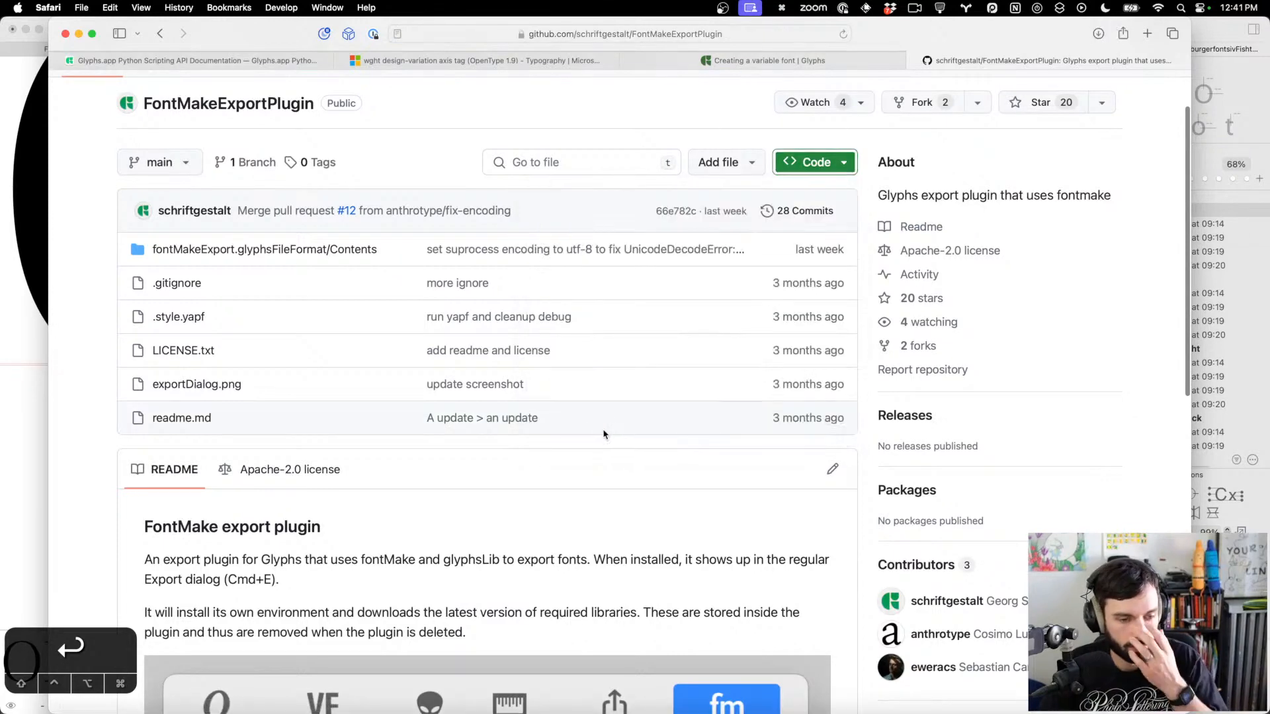
Read through the plugin's readme, open the downloaded folder in Finder and install fontMakeExport.glyphsFileFormat in Glyphs
{"action": "scroll", "coordinate": [604, 434], "scroll_direction": "down", "scroll_amount": 10}
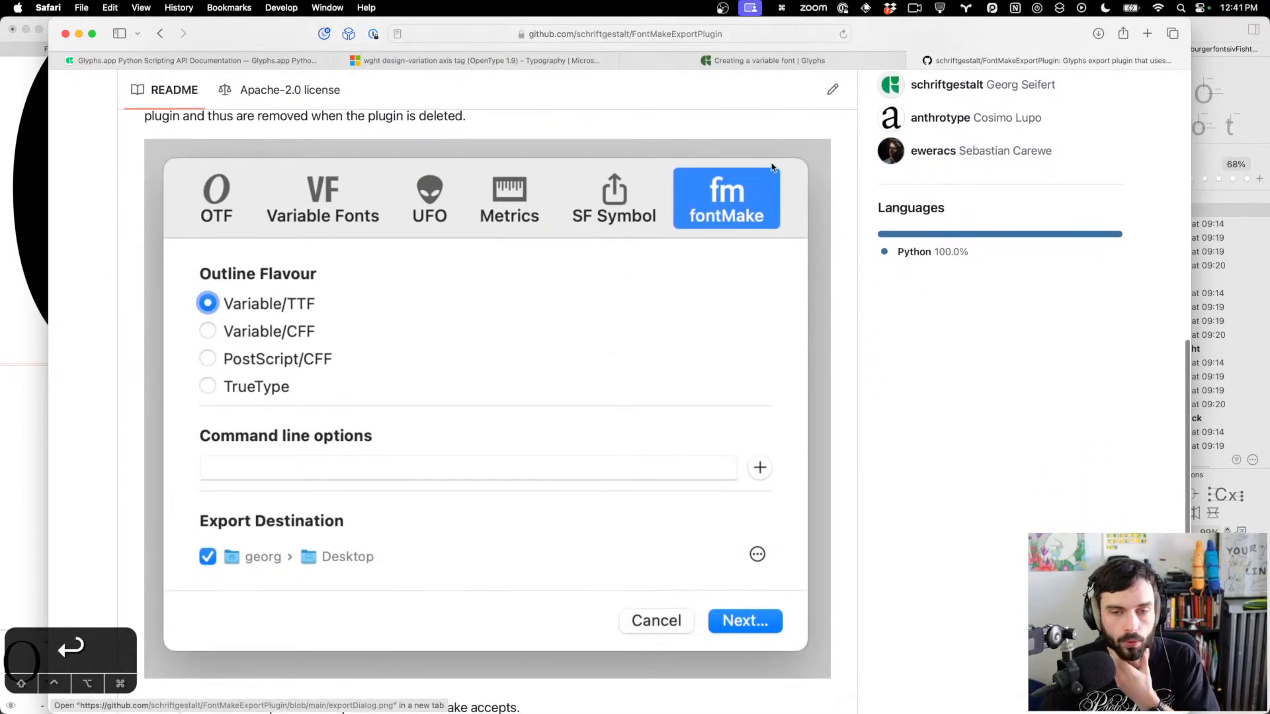
{"action": "scroll", "coordinate": [739, 211], "scroll_direction": "down", "scroll_amount": 5}
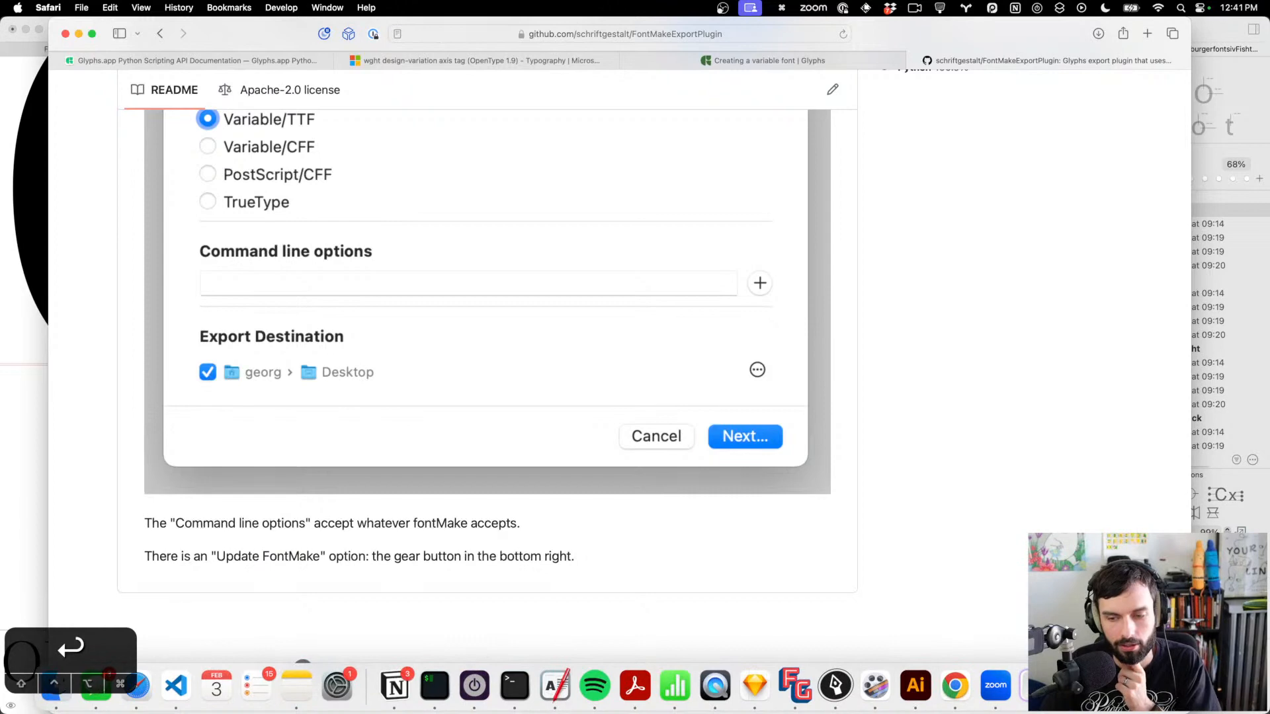
{"action": "left_click_drag", "start_coordinate": [998, 42], "coordinate": [1269, 46]}
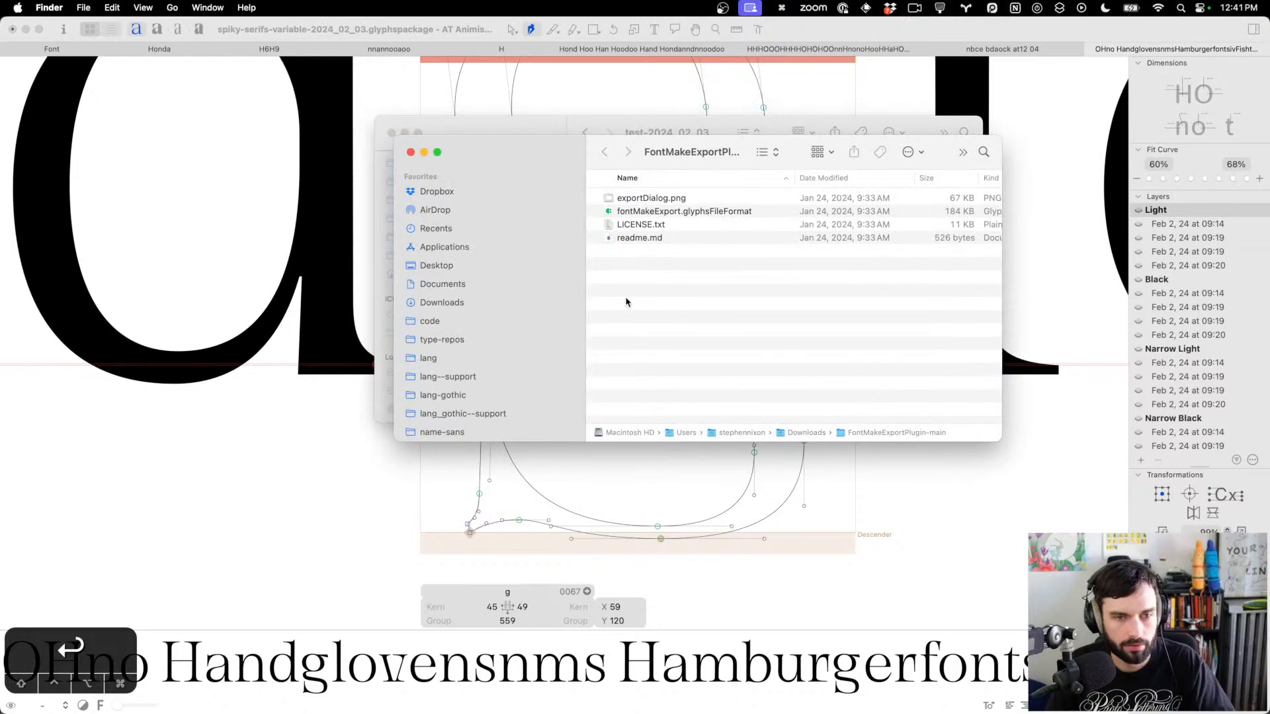
{"action": "double_click", "coordinate": [707, 213]}
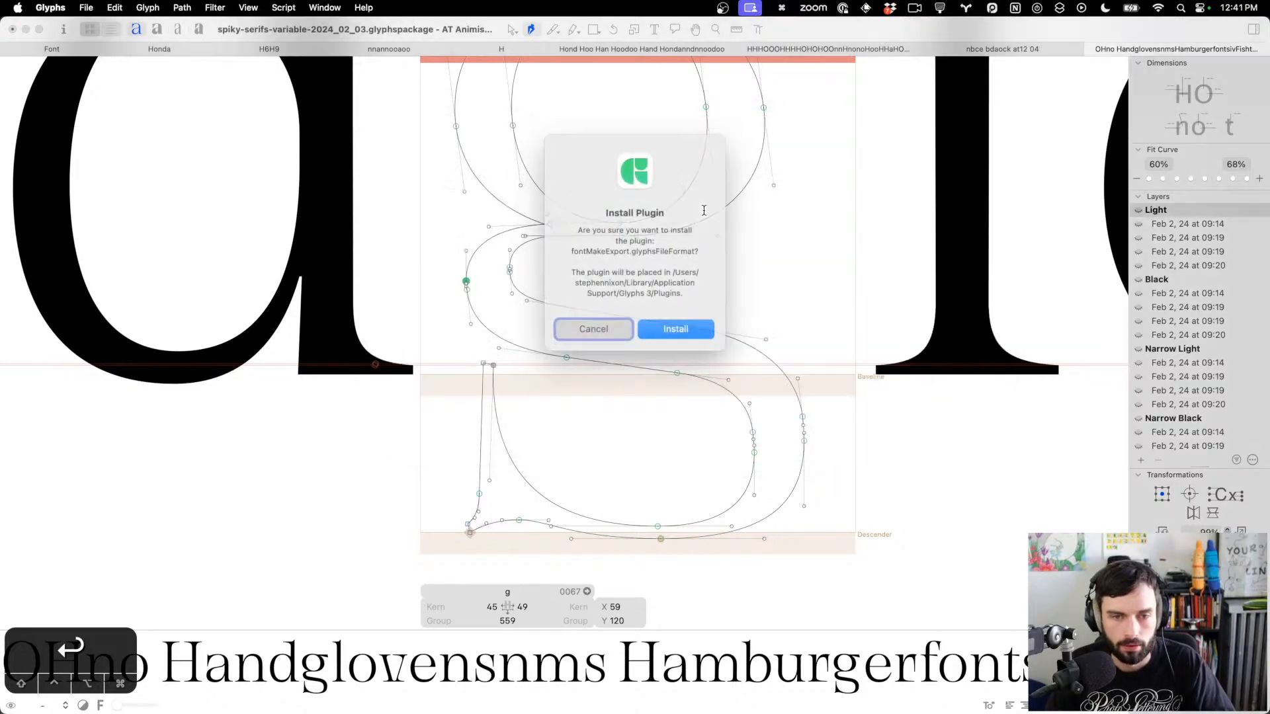
{"action": "left_click", "coordinate": [673, 324]}
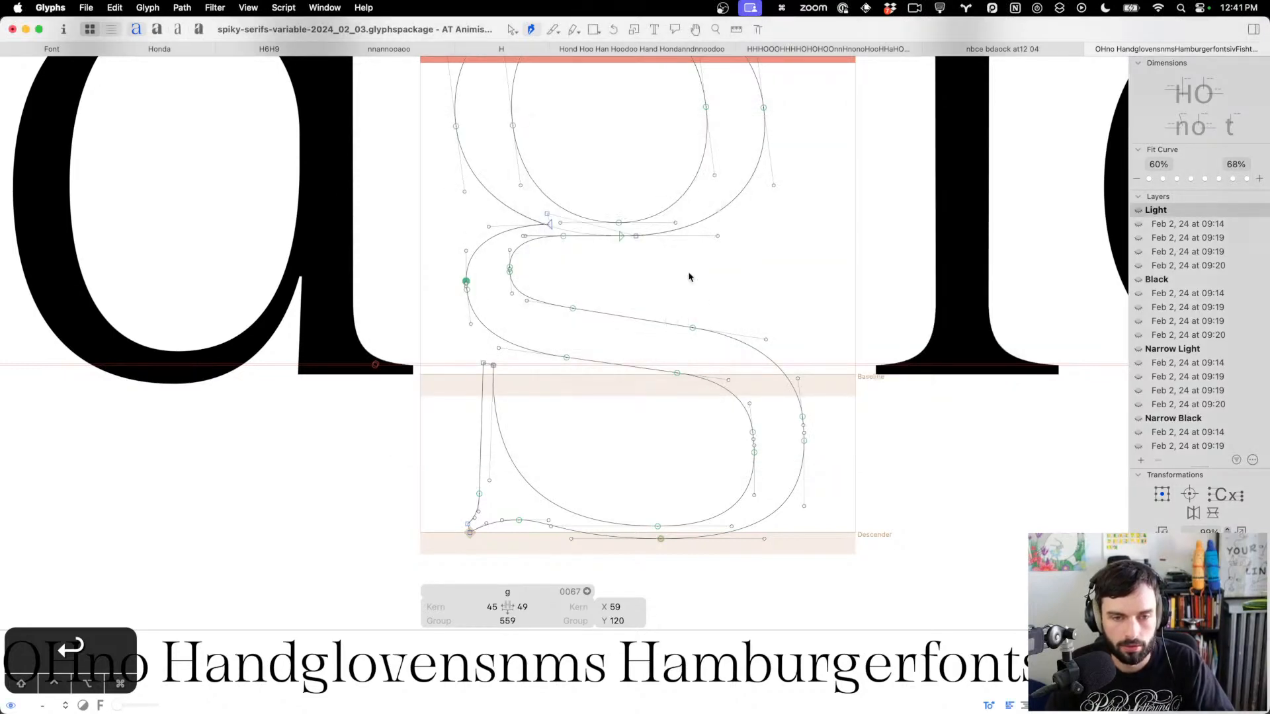
{"action": "left_click", "coordinate": [689, 273]}
{"action": "scroll", "coordinate": [689, 274], "scroll_direction": "down", "scroll_amount": 5}
{"action": "key", "text": "v"}
{"action": "scroll", "coordinate": [692, 318], "scroll_direction": "up", "scroll_amount": 3}
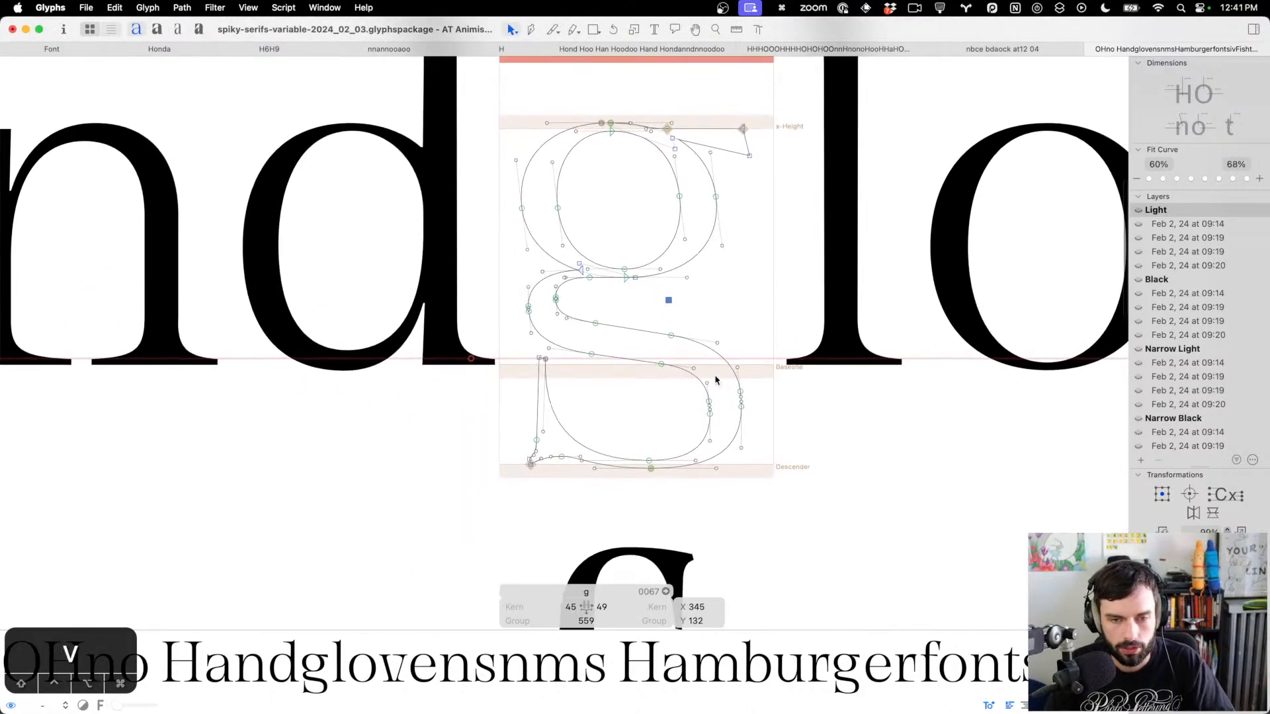
{"action": "scroll", "coordinate": [718, 384], "scroll_direction": "up", "scroll_amount": 2}
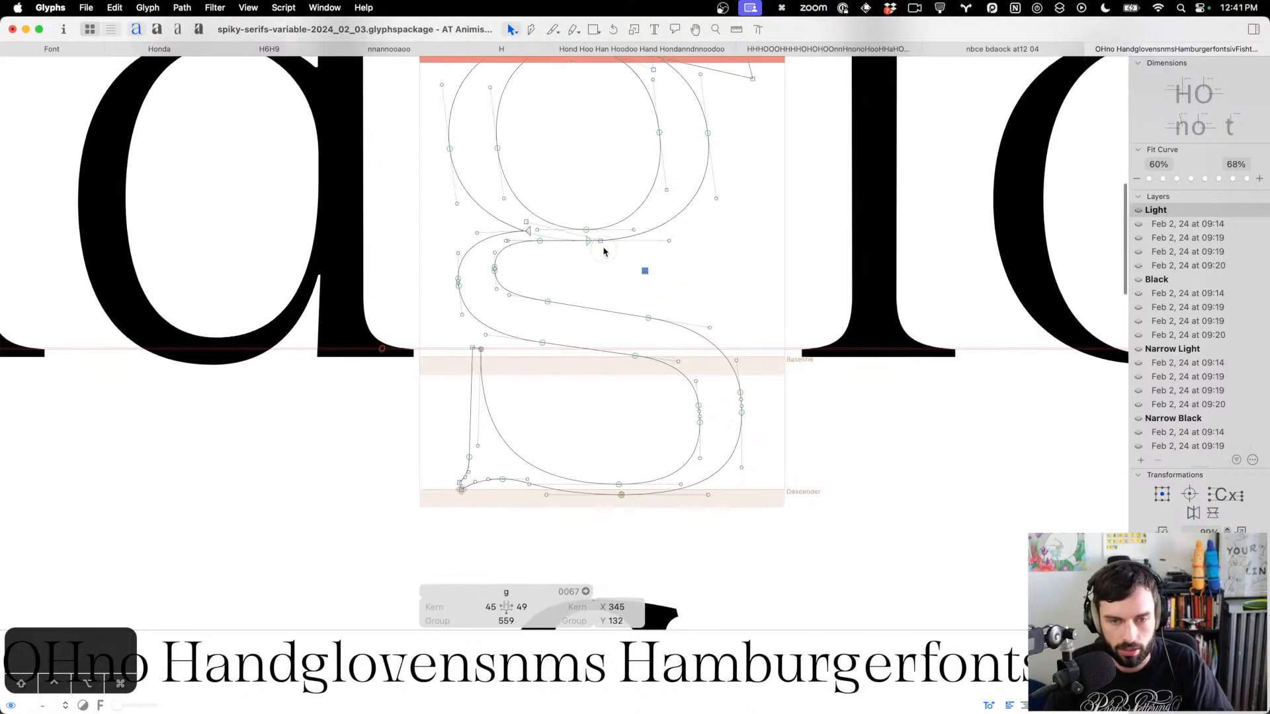
{"action": "key", "text": "BackSpace"}
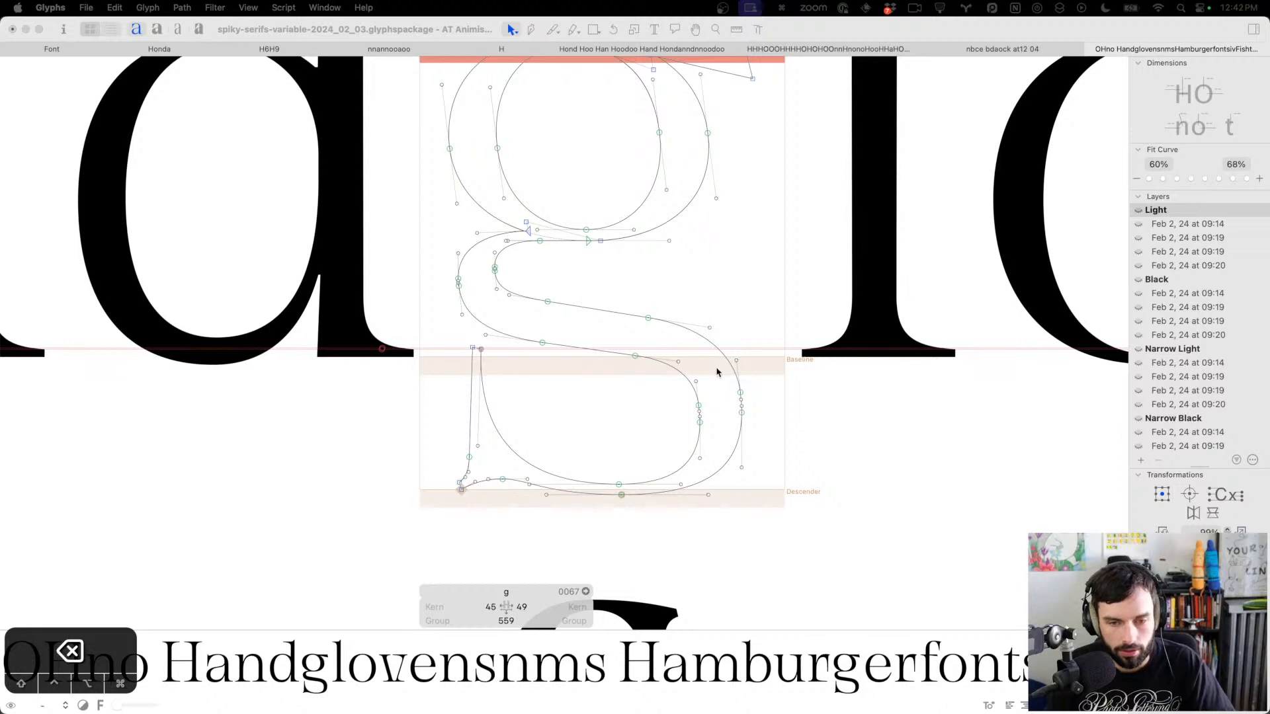
Delete the old off-extreme nodes beside the new extremes on the g's lower-loop and link curves, inner and outer
{"action": "left_click", "coordinate": [705, 390]}
{"action": "left_click", "coordinate": [699, 406]}
{"action": "scroll", "coordinate": [699, 408], "scroll_direction": "right", "scroll_amount": 1}
{"action": "key", "text": "BackSpace"}
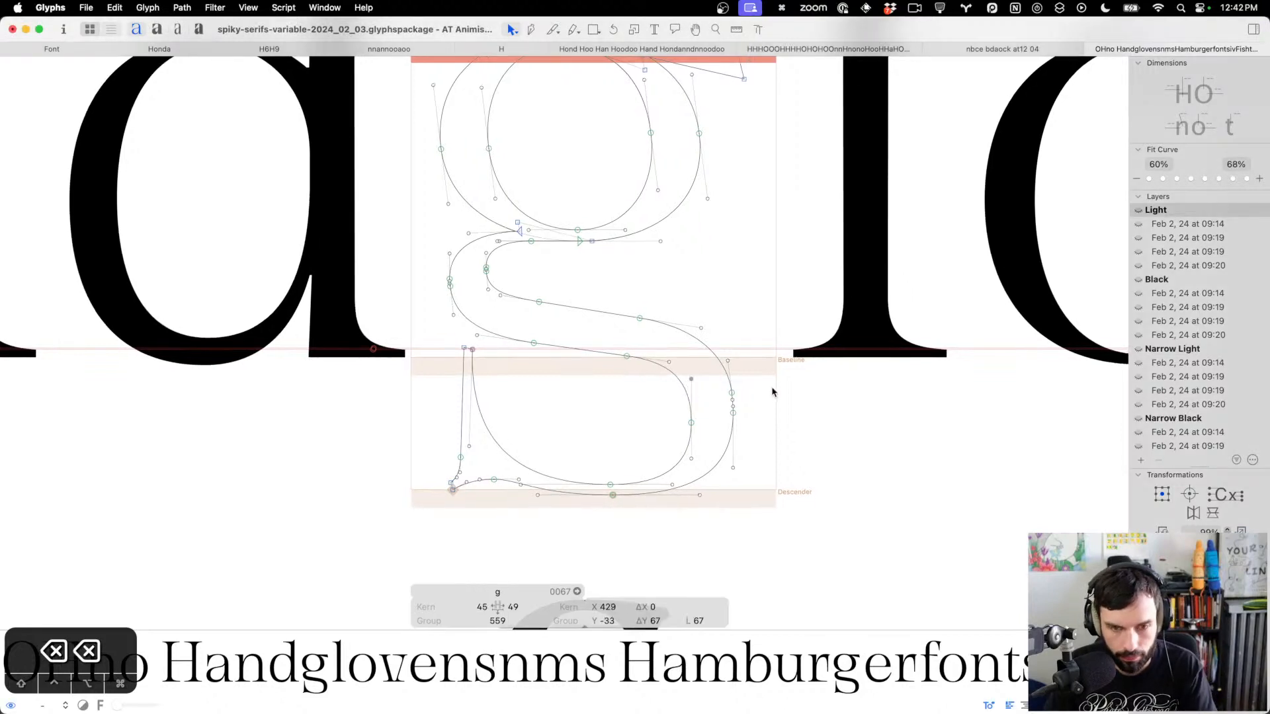
{"action": "key", "text": "BackSpace"}
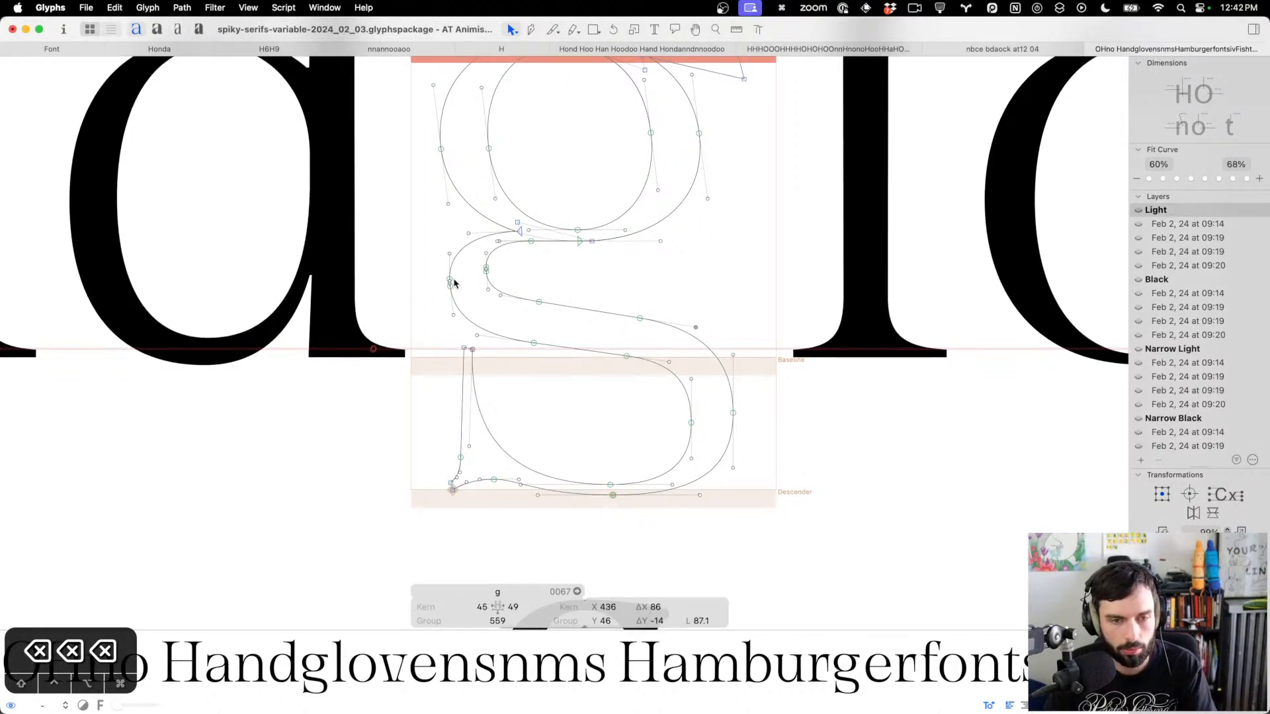
{"action": "left_click", "coordinate": [486, 272]}
{"action": "key", "text": "BackSpace"}
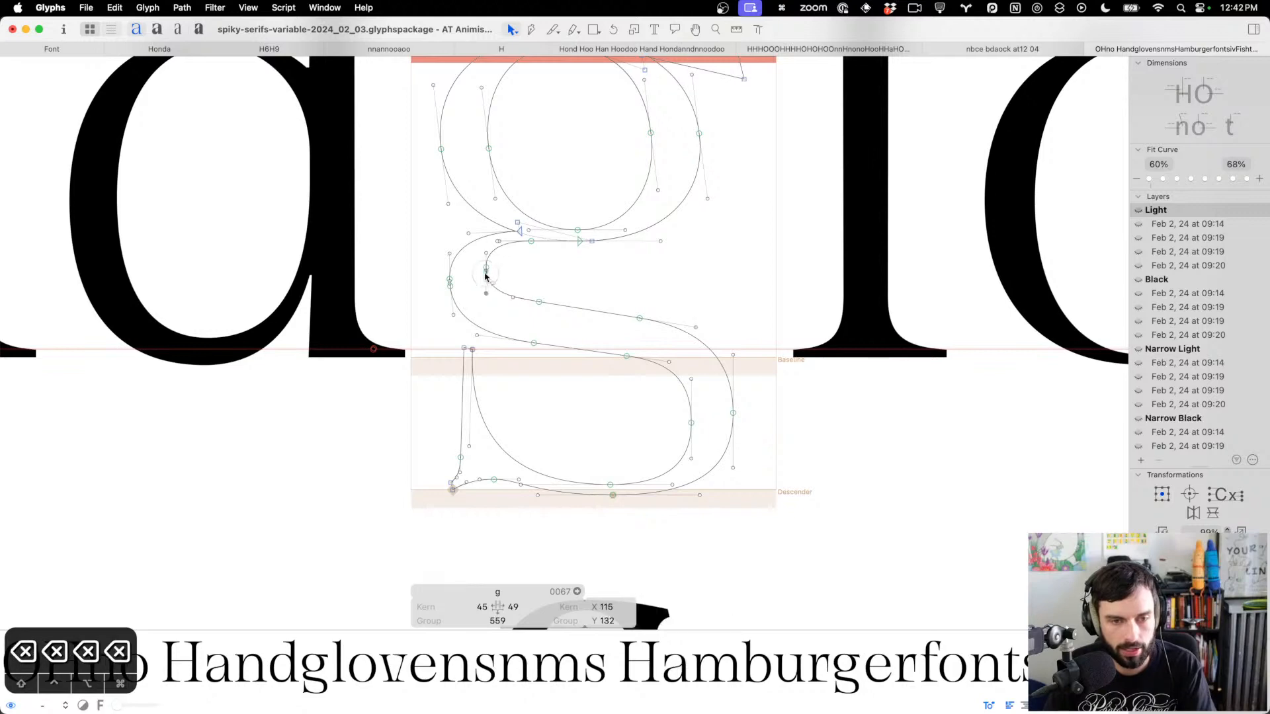
{"action": "left_click", "coordinate": [450, 286]}
{"action": "key", "text": "BackSpace"}
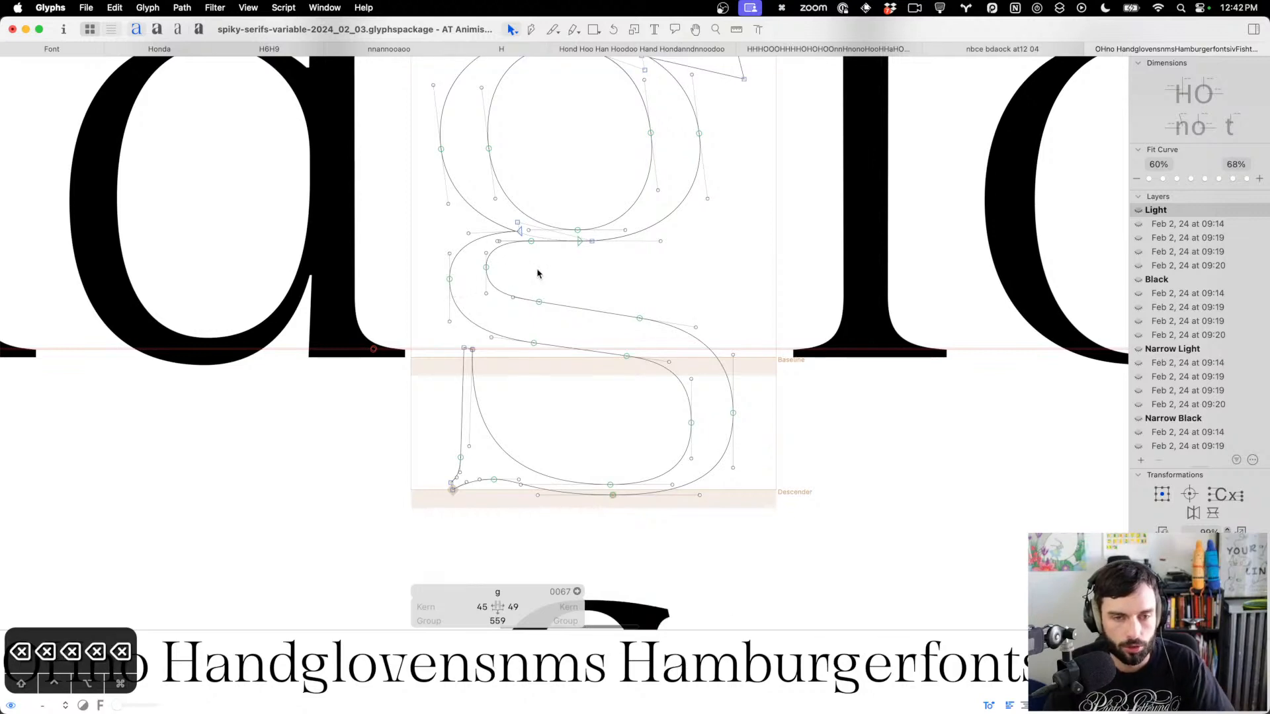
Shift the two corner nodes where the g's bowl meets the link slightly left and check the filled junction in the word
{"action": "scroll", "coordinate": [499, 227], "scroll_direction": "up", "scroll_amount": 5}
{"action": "left_click", "coordinate": [585, 284]}
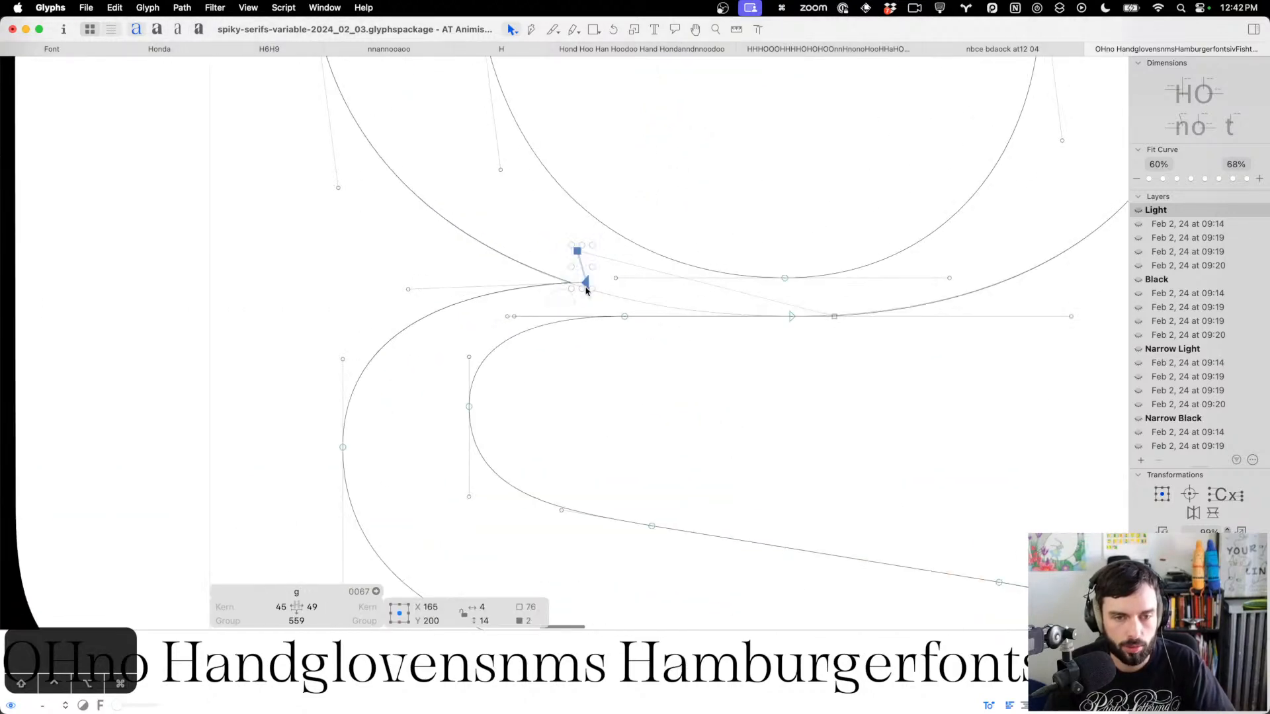
{"action": "left_click_drag", "start_coordinate": [586, 288], "coordinate": [567, 256]}
{"action": "left_click", "coordinate": [567, 236]}
{"action": "key", "text": "t"}
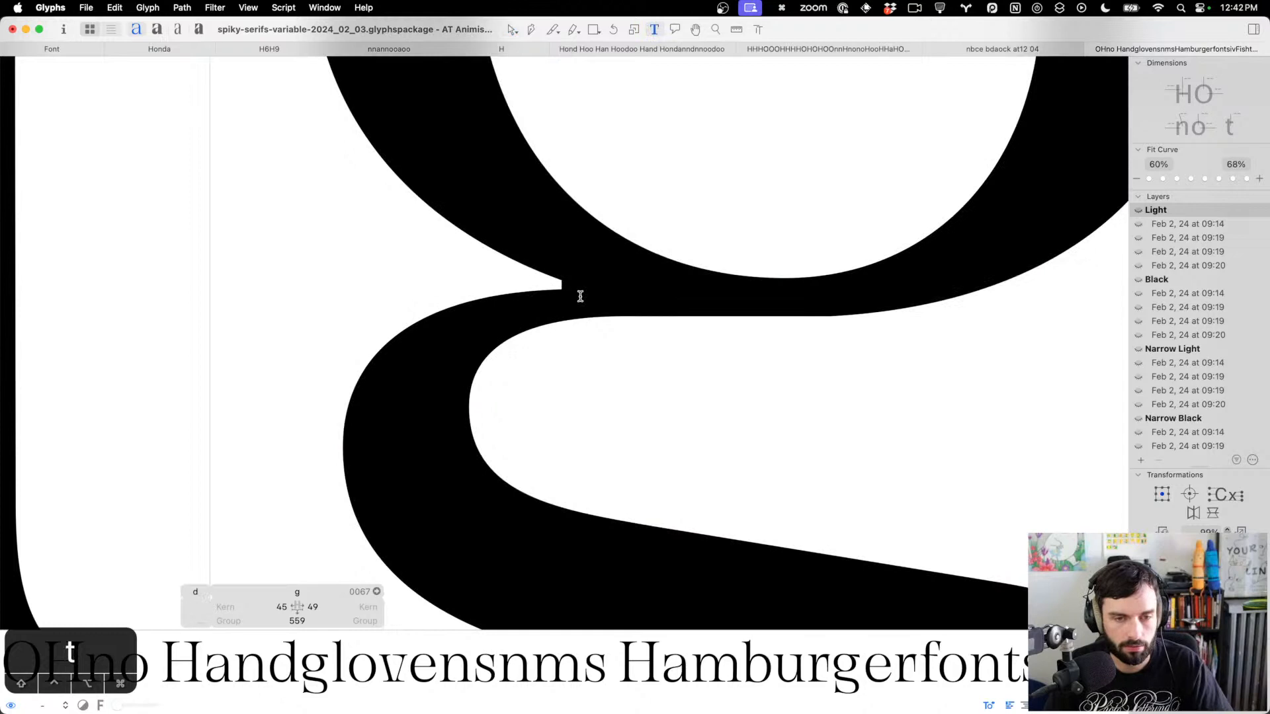
{"action": "key", "text": "super+minus"}
{"action": "key", "text": "super+minus"}
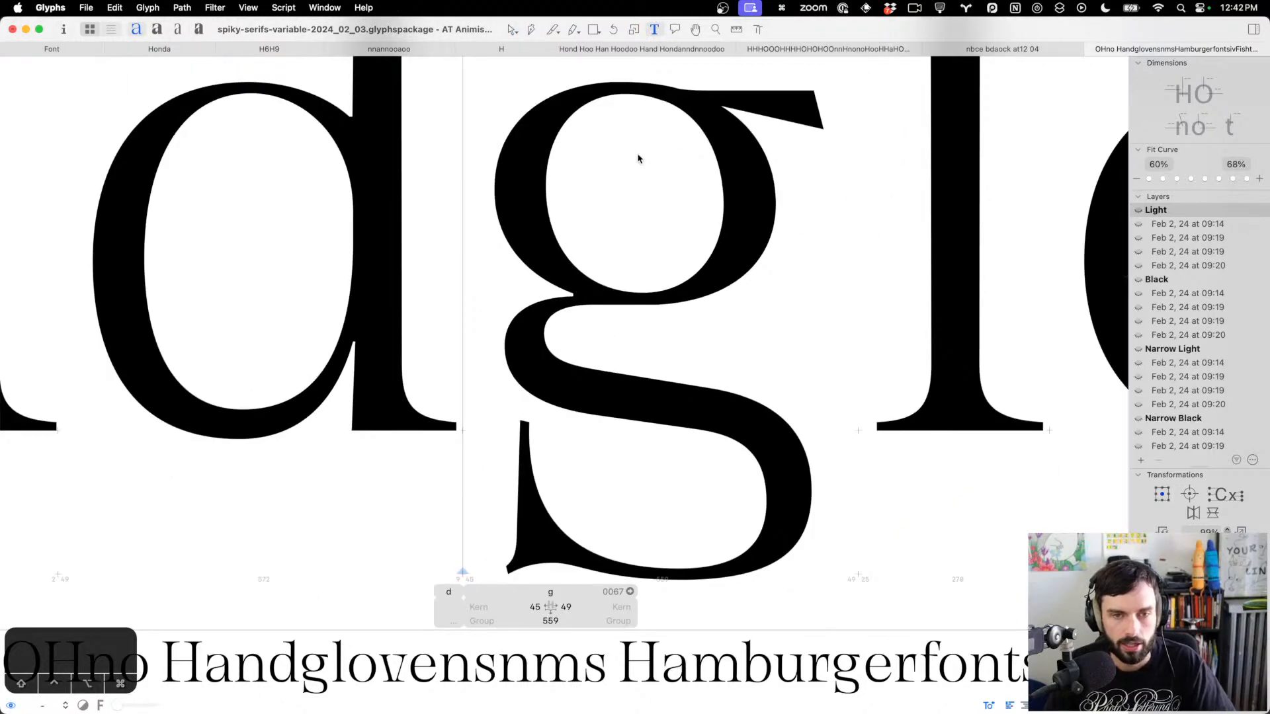
Shift the g's ear joint slightly right and move the two ear-tip nodes into line so the ear ends in a vertical cut
{"action": "key", "text": "Escape"}
{"action": "left_click", "coordinate": [715, 141]}
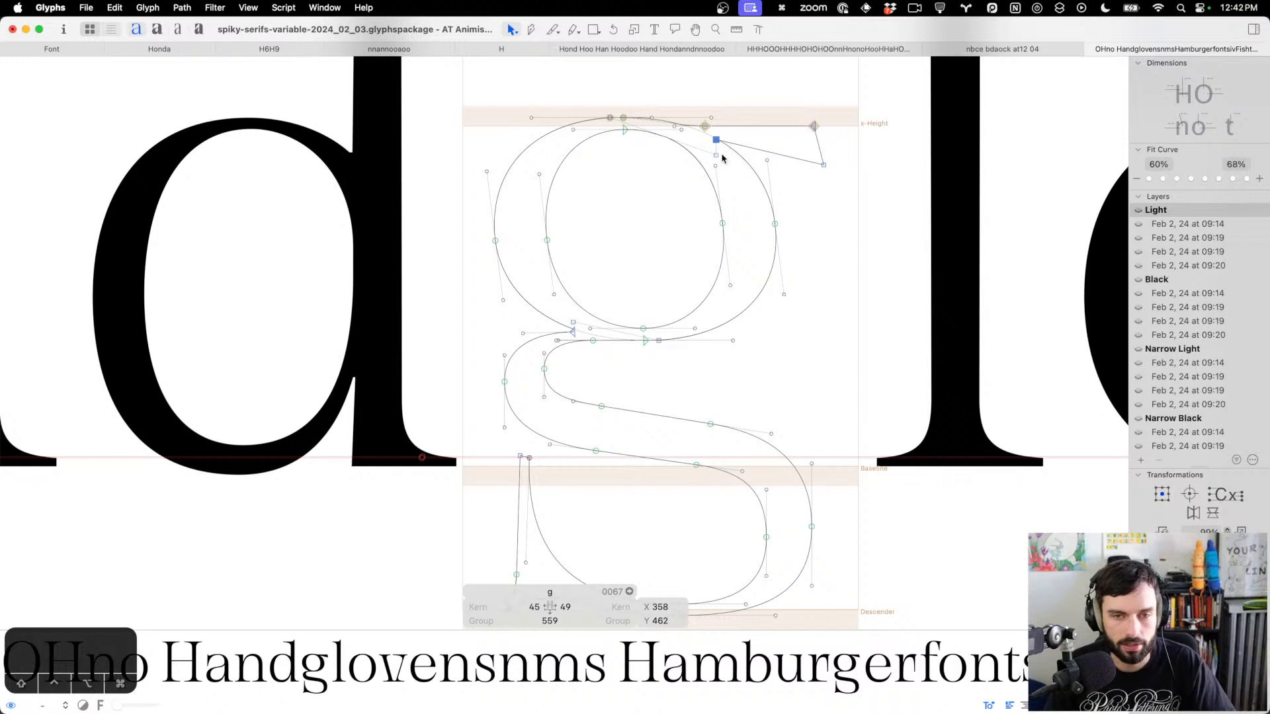
{"action": "left_click_drag", "start_coordinate": [722, 159], "coordinate": [699, 121]}
{"action": "key", "text": "ctrl+alt+shift+Right"}
{"action": "key", "text": "ctrl+alt+shift+Right"}
{"action": "key", "text": "ctrl+alt+Left"}
{"action": "key", "text": "ctrl+alt+Left"}
{"action": "key", "text": "ctrl+alt+Left"}
{"action": "key", "text": "ctrl+alt+Left"}
{"action": "key", "text": "ctrl+alt+Left"}
{"action": "key", "text": "ctrl+alt+Left"}
{"action": "key", "text": "ctrl+alt+Left"}
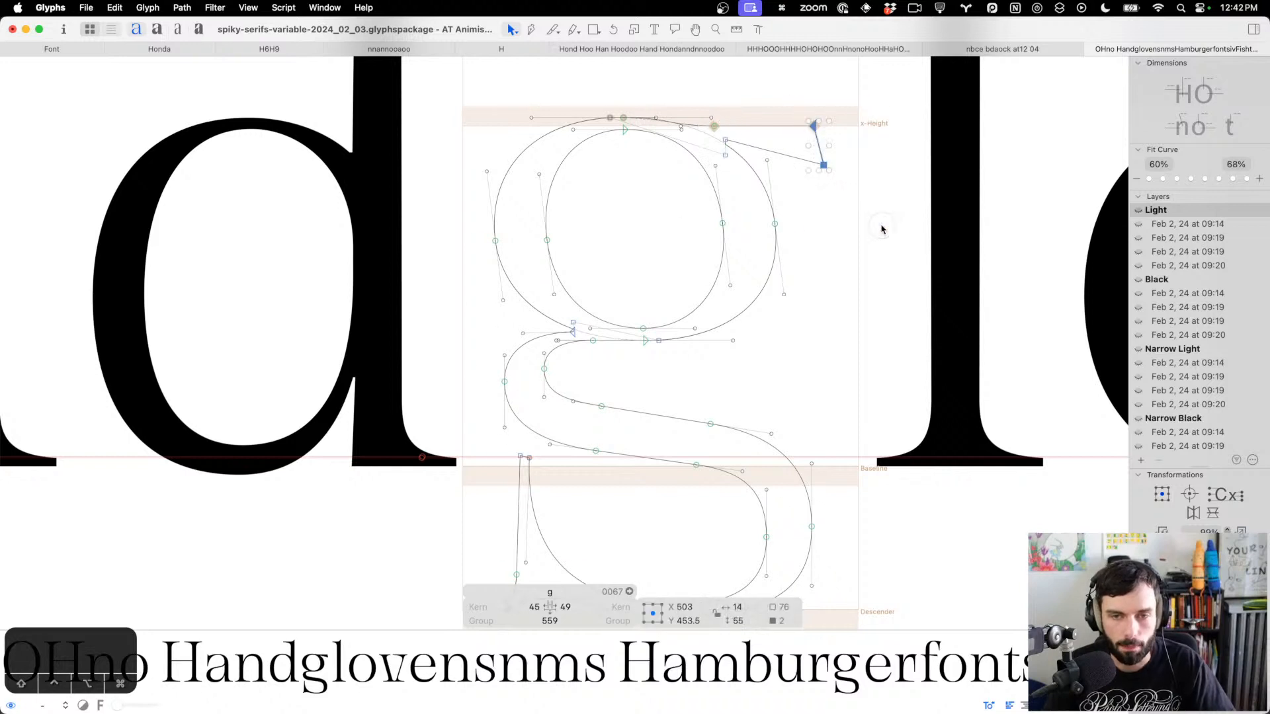
{"action": "key", "text": "t"}
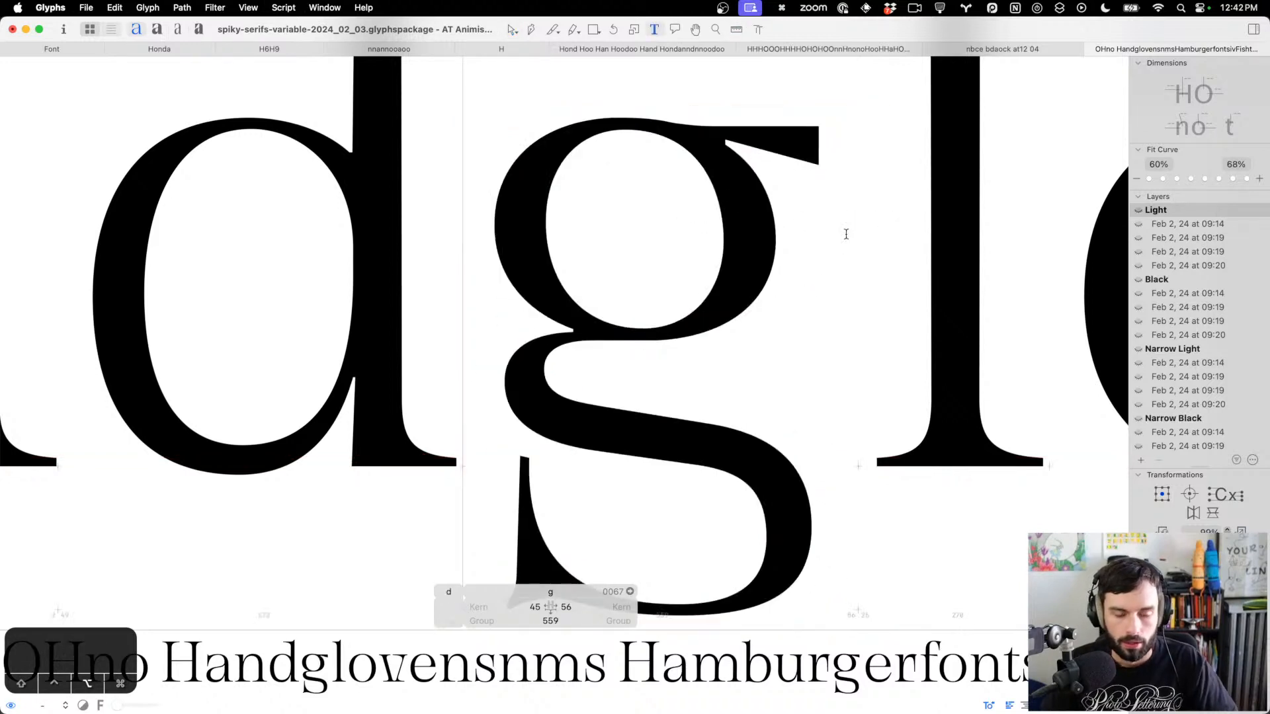
Add extreme nodes on both sides of the g's upper bowl, on the outer and inner contours
{"action": "double_click", "coordinate": [652, 206]}
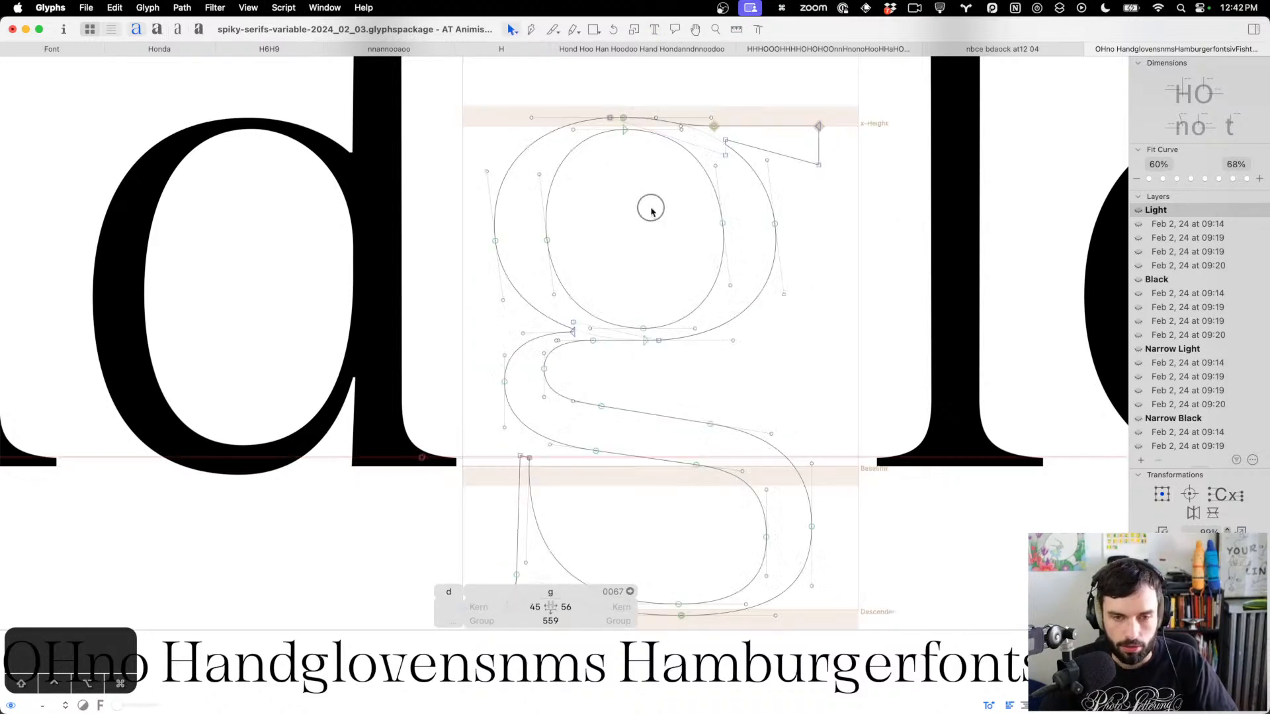
{"action": "double_click", "coordinate": [722, 242]}
{"action": "left_click", "coordinate": [739, 242]}
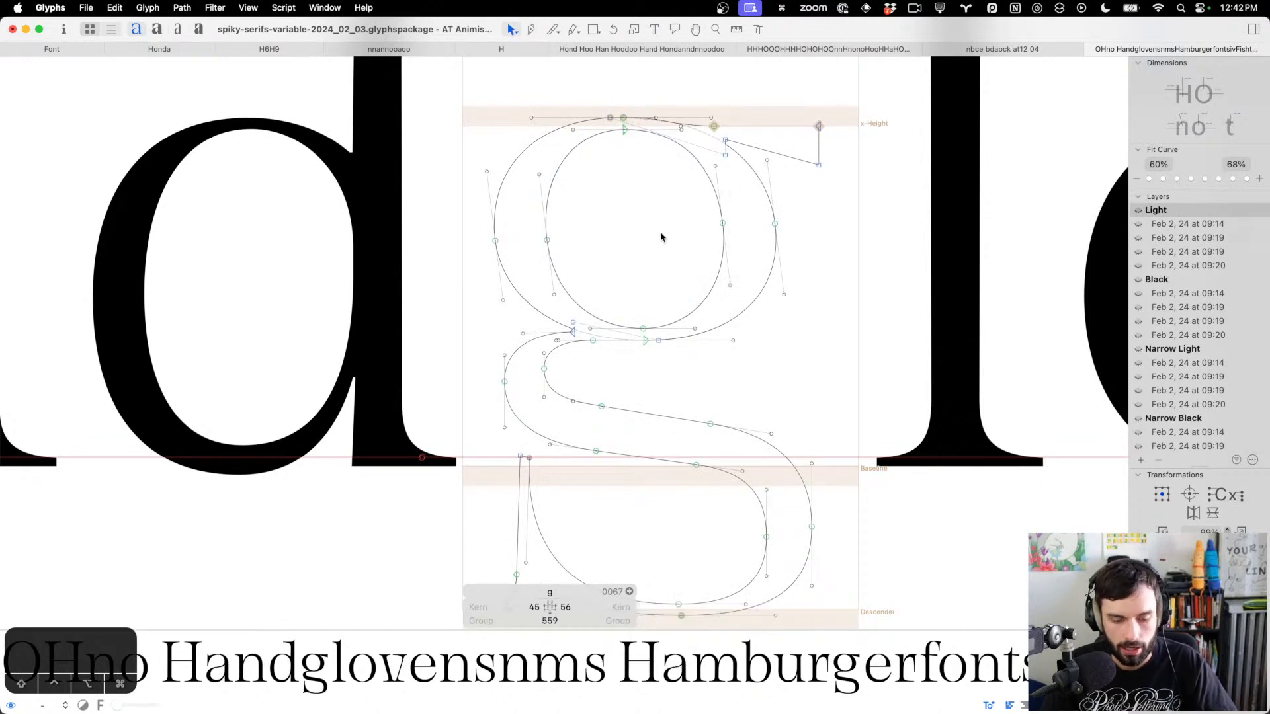
{"action": "key", "text": "p"}
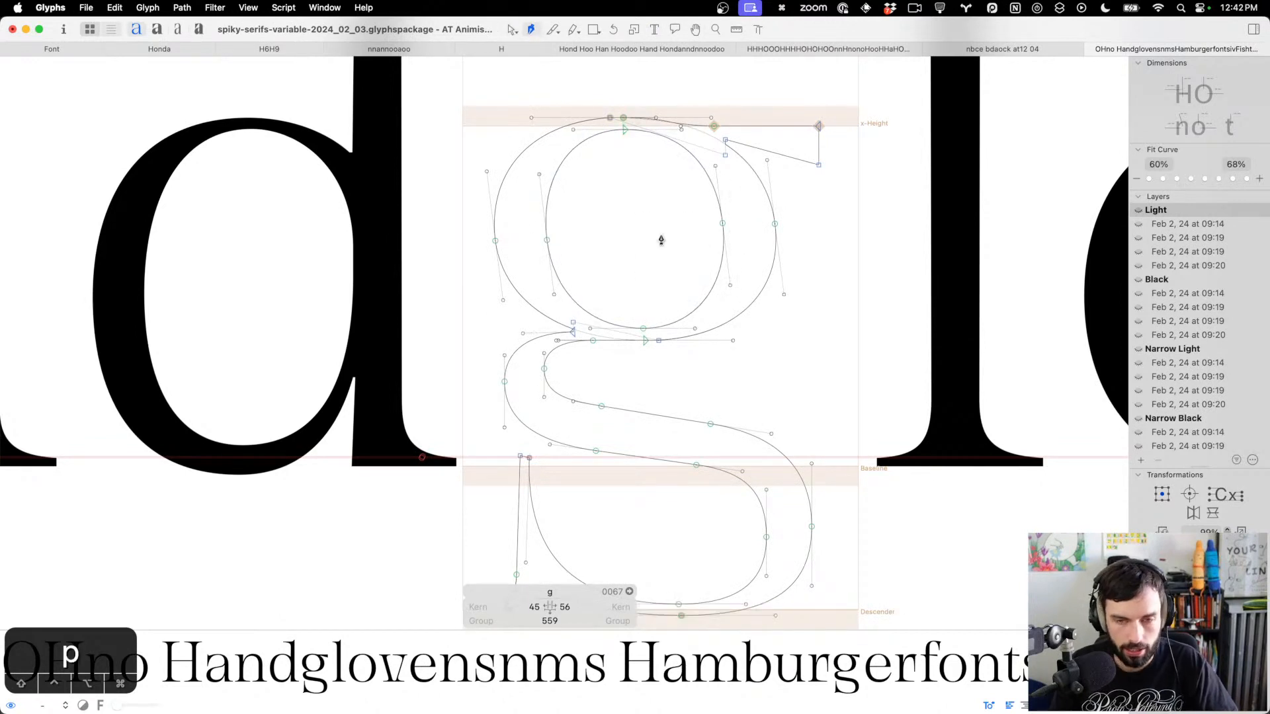
{"action": "left_click", "coordinate": [495, 226]}
{"action": "left_click", "coordinate": [776, 240]}
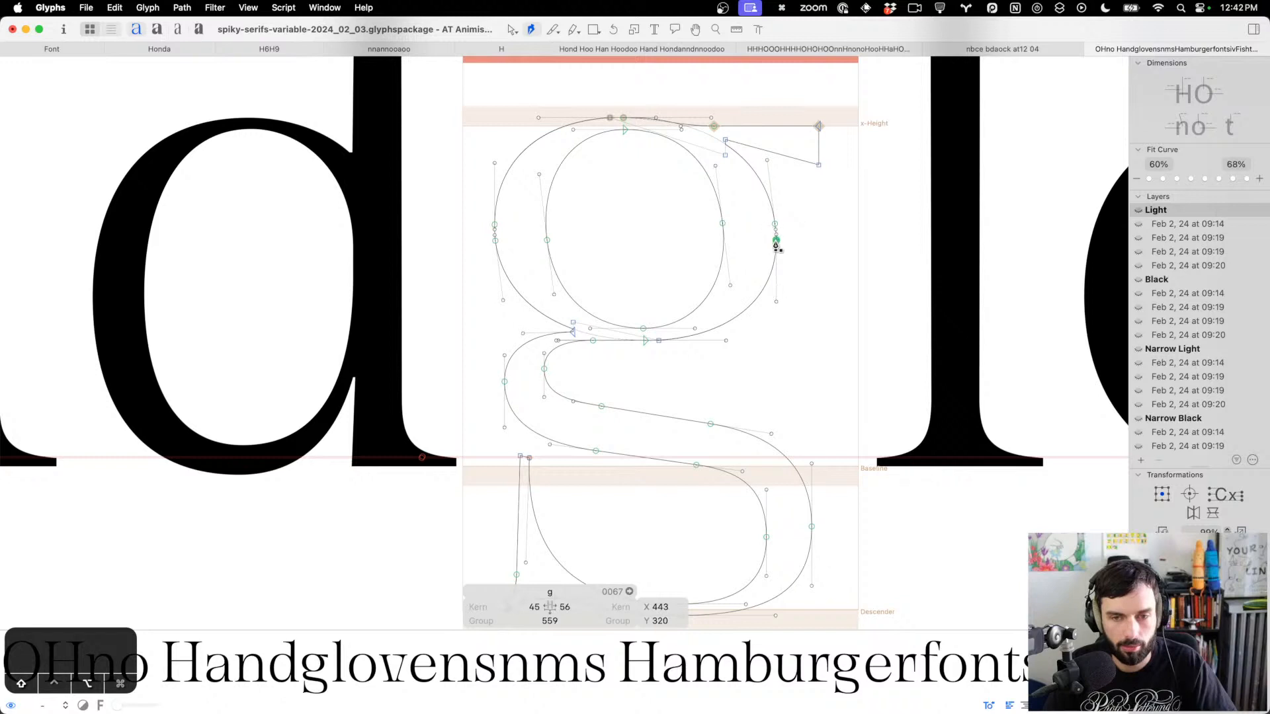
{"action": "left_click", "coordinate": [724, 240]}
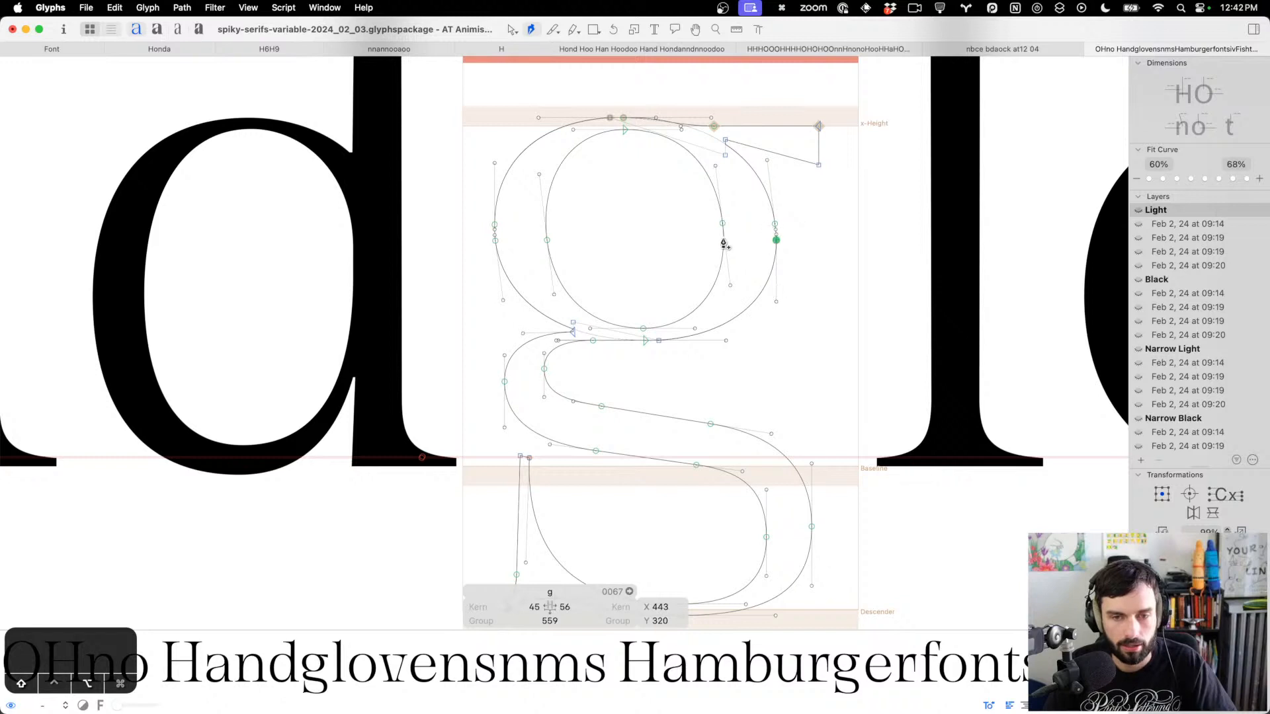
{"action": "left_click", "coordinate": [547, 231]}
Delete the old off-extreme nodes beside the new side extremes on the g's upper bowl, inner and outer
{"action": "key", "text": "v"}
{"action": "key", "text": "BackSpace"}
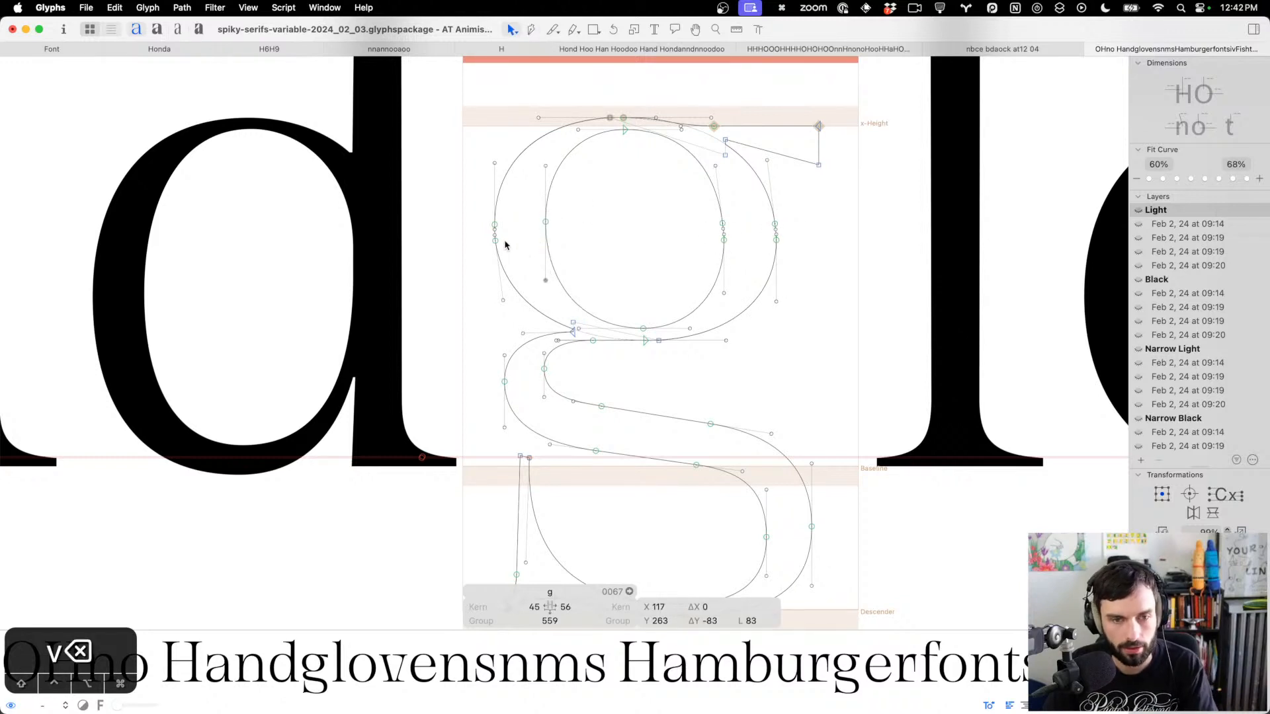
{"action": "key", "text": "BackSpace"}
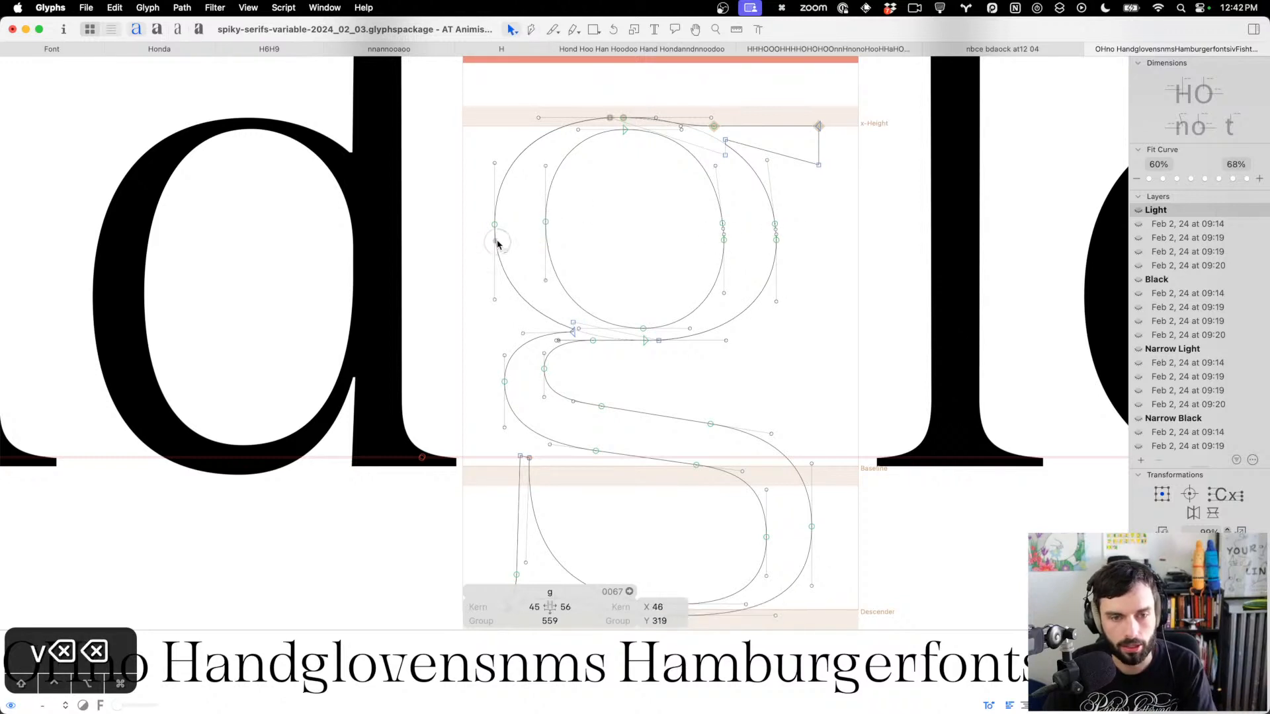
{"action": "left_click", "coordinate": [722, 224]}
{"action": "key", "text": "BackSpace"}
{"action": "left_click", "coordinate": [775, 224]}
{"action": "key", "text": "BackSpace"}
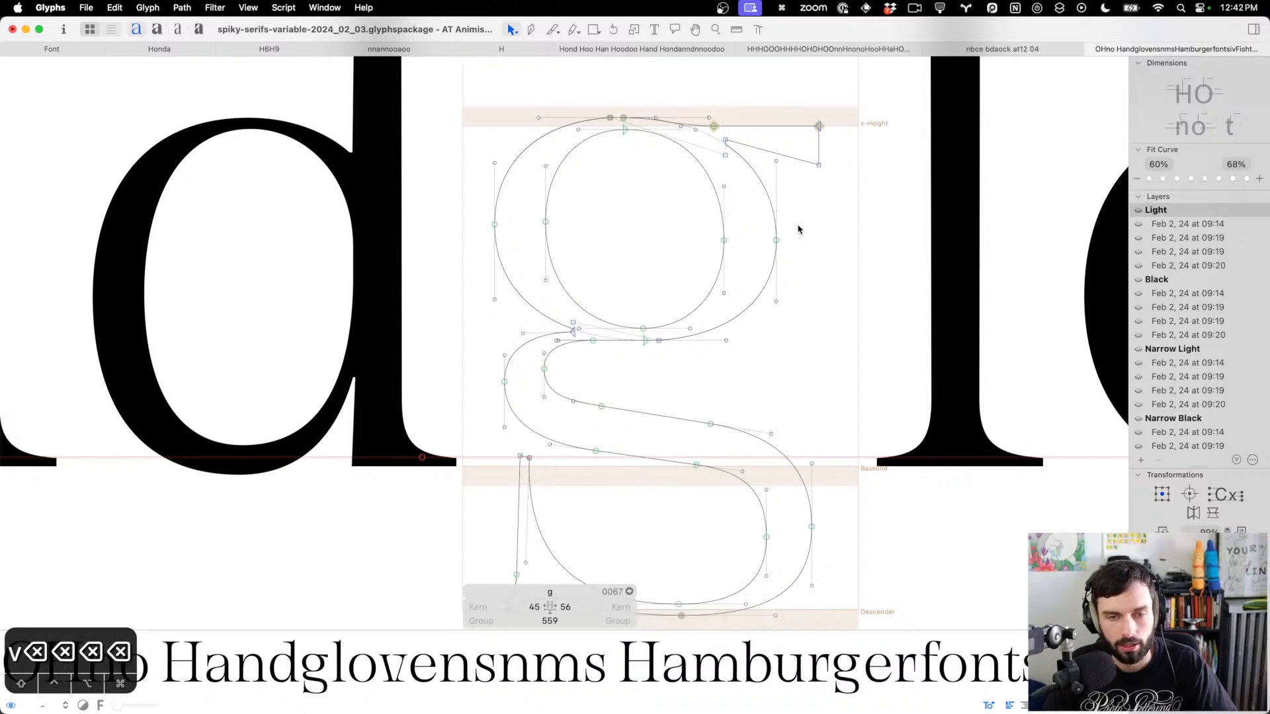
Lower the left pair of side extremes on the g's upper bowl by 10 units and raise the right pair by 10
{"action": "left_click_drag", "start_coordinate": [654, 239], "coordinate": [453, 208]}
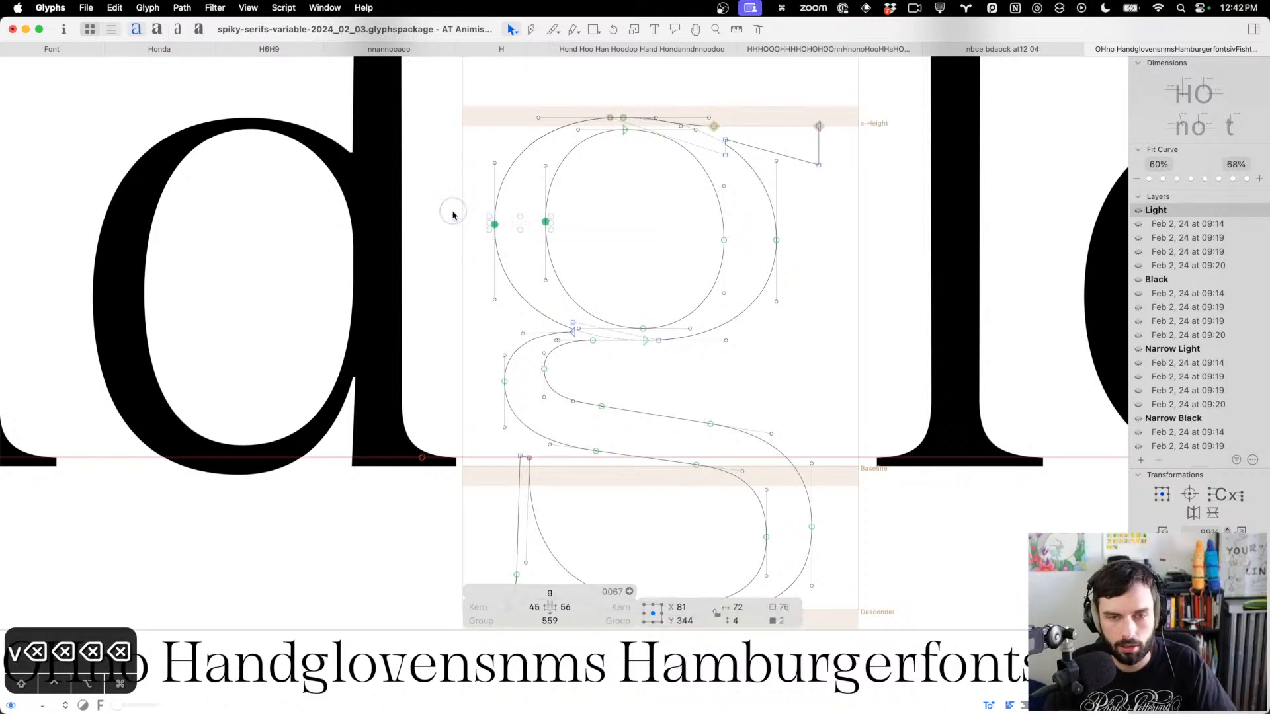
{"action": "key", "text": "shift+Down"}
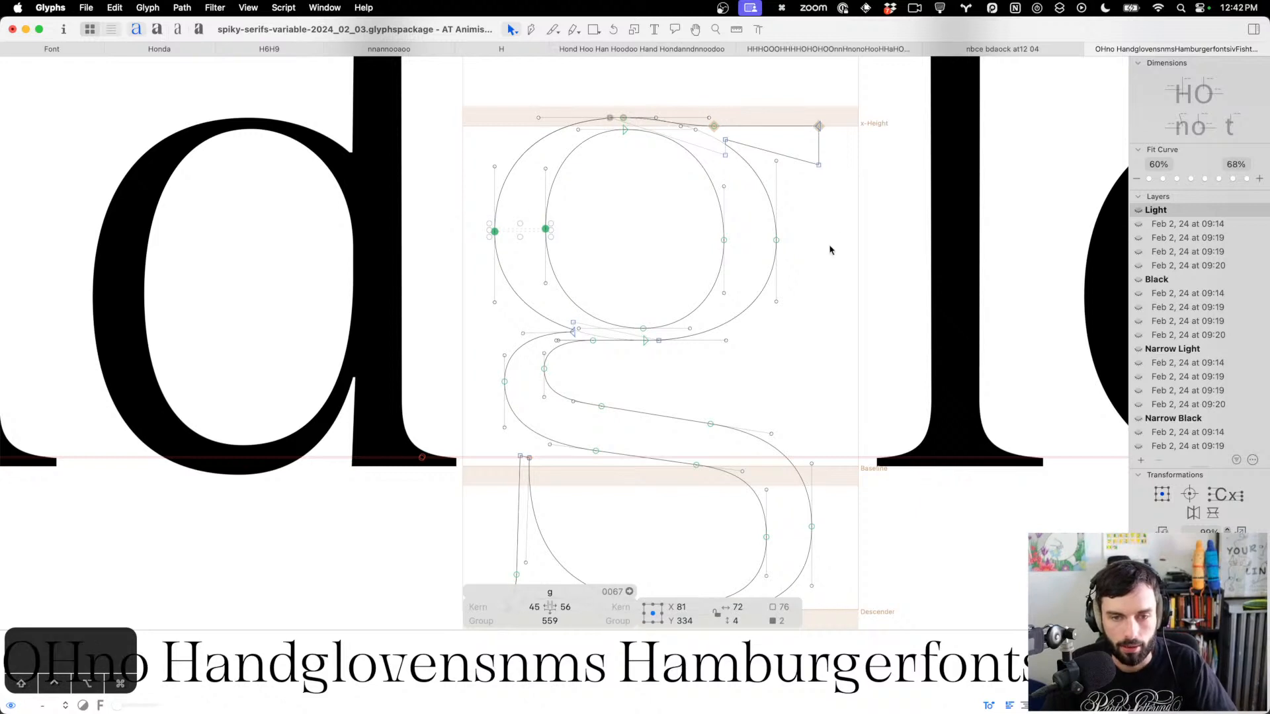
{"action": "left_click_drag", "start_coordinate": [831, 250], "coordinate": [675, 222]}
{"action": "key", "text": "shift+Up"}
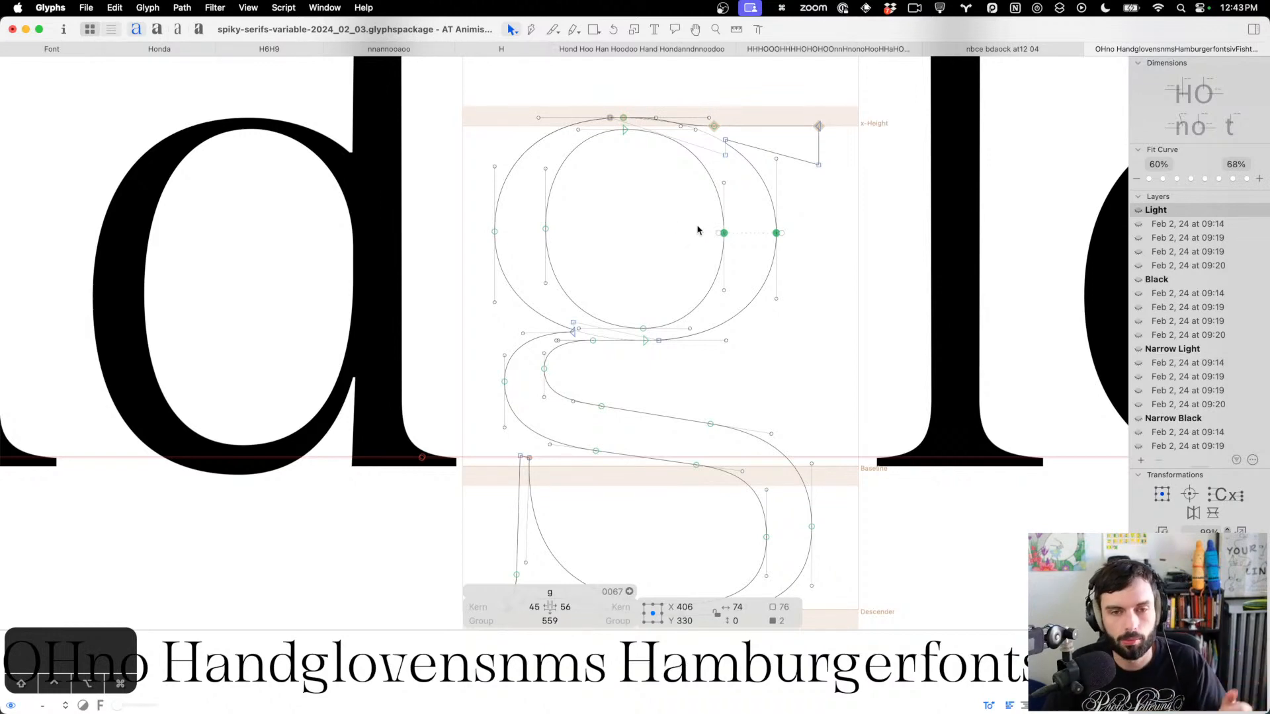
{"action": "left_click", "coordinate": [698, 228]}
Move the stray corner node at the top of the g's bowl onto the top extreme at X 227, Y 493
{"action": "scroll", "coordinate": [648, 127], "scroll_direction": "up", "scroll_amount": 6}
{"action": "scroll", "coordinate": [536, 134], "scroll_direction": "up", "scroll_amount": 1}
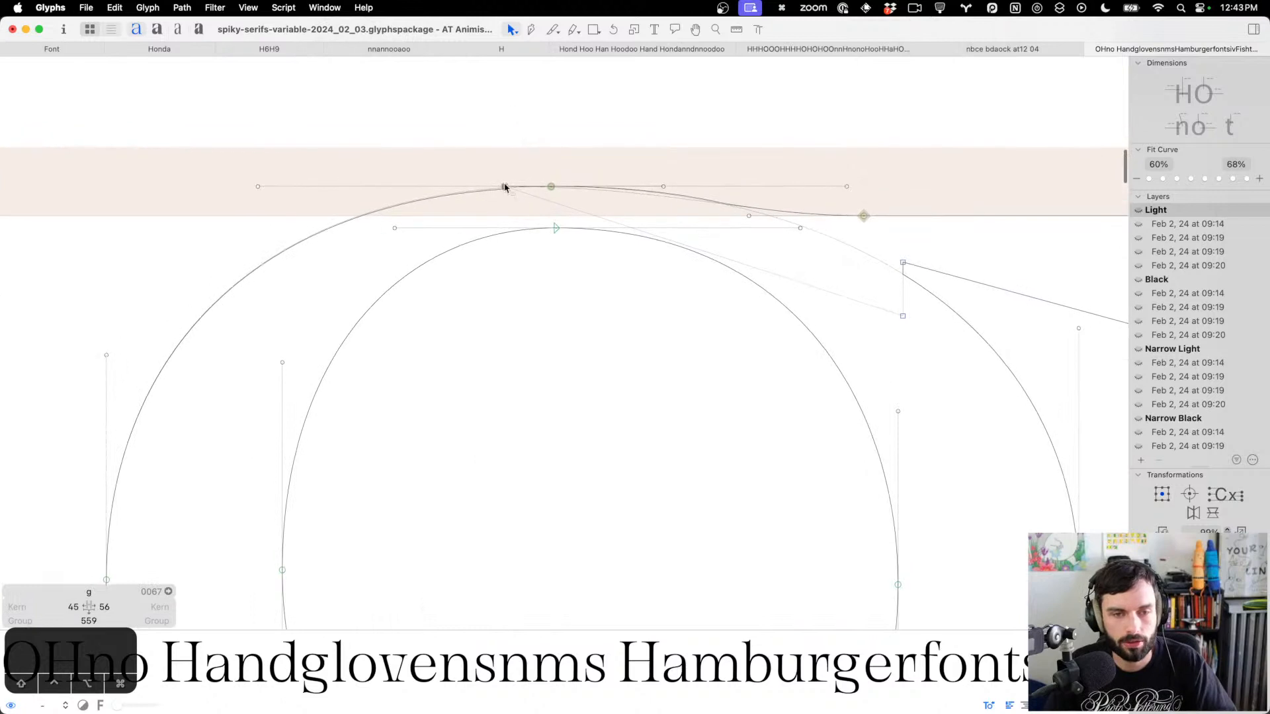
{"action": "left_click_drag", "start_coordinate": [505, 187], "coordinate": [552, 191]}
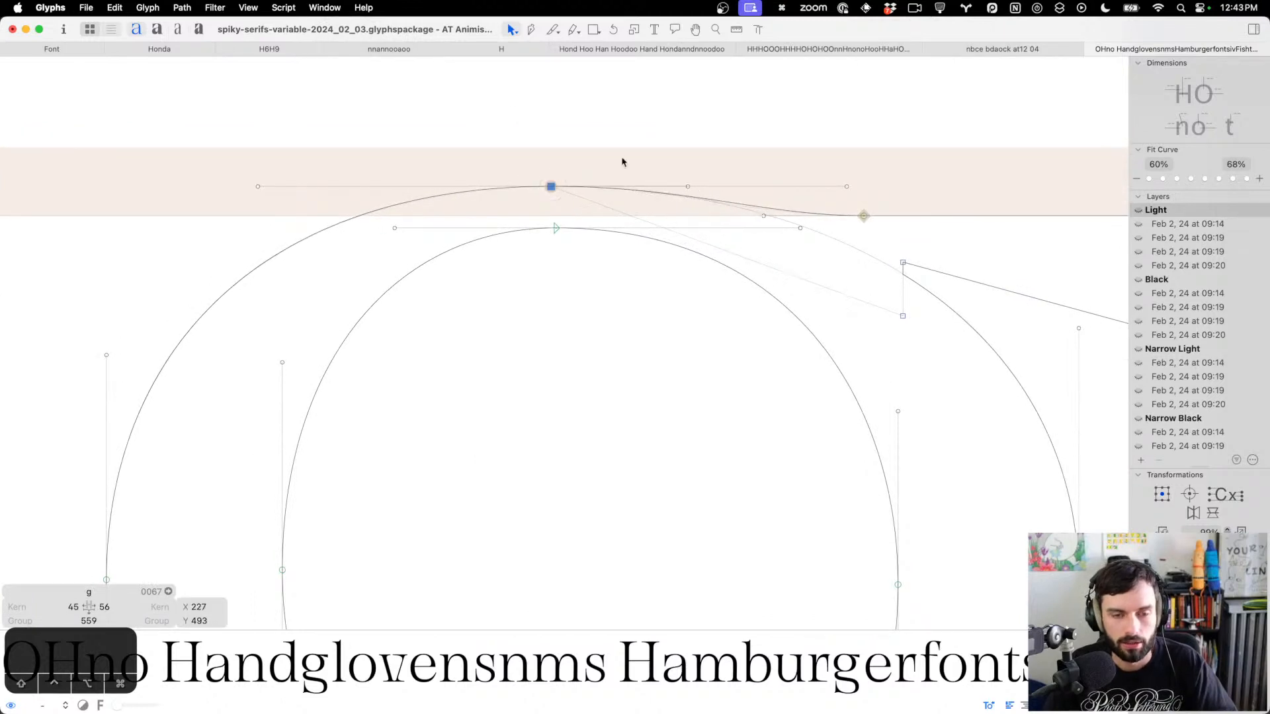
{"action": "scroll", "coordinate": [636, 161], "scroll_direction": "down", "scroll_amount": 5}
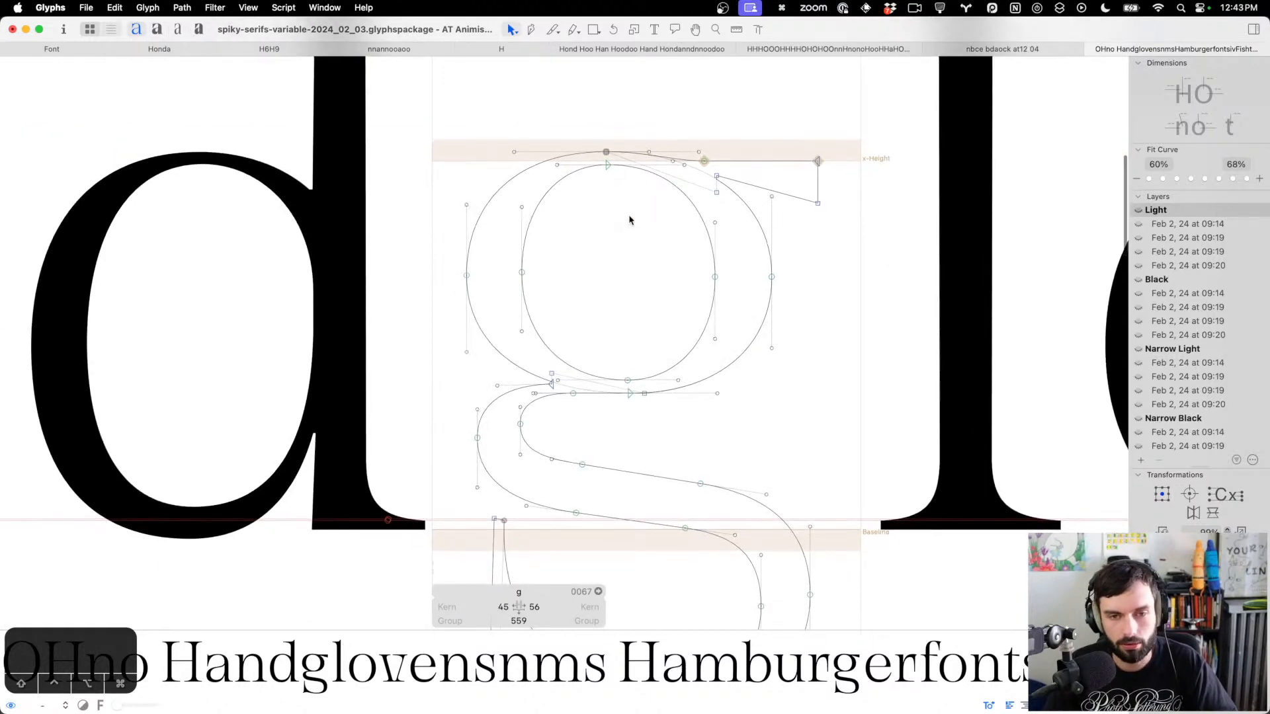
{"action": "scroll", "coordinate": [629, 219], "scroll_direction": "down", "scroll_amount": 3}
{"action": "key", "text": "t"}
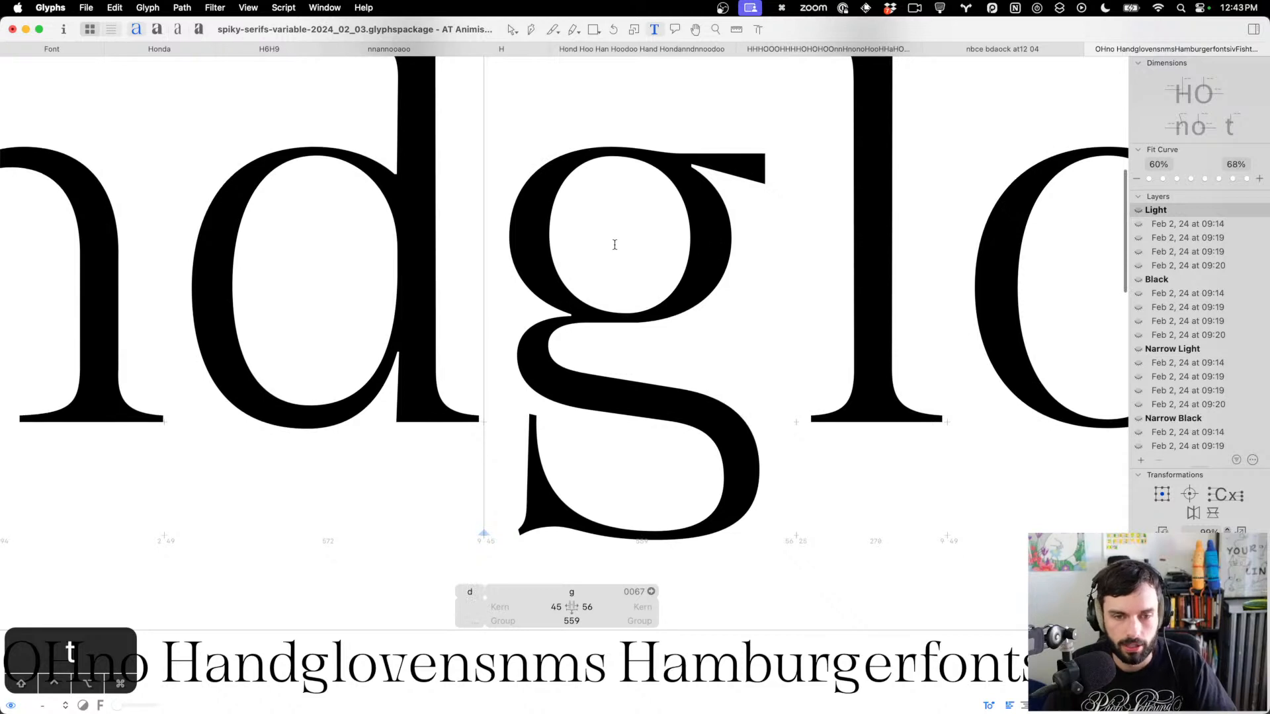
{"action": "scroll", "coordinate": [619, 243], "scroll_direction": "up", "scroll_amount": 2}
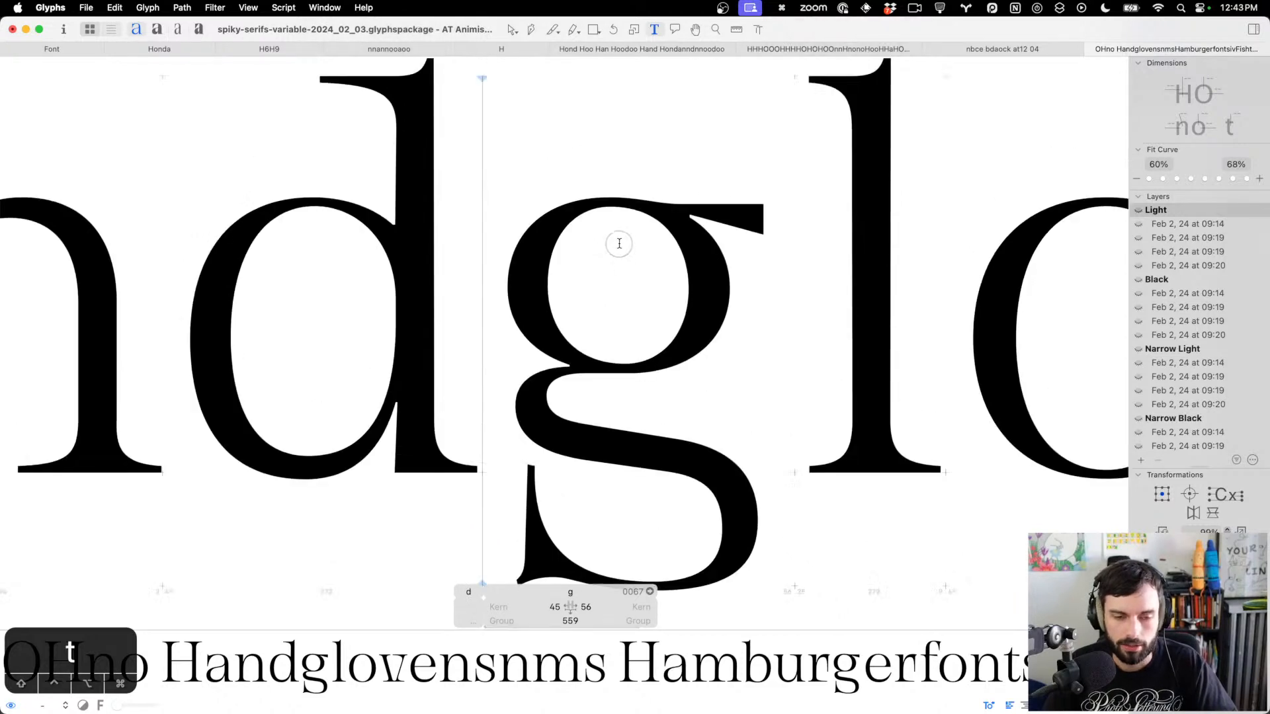
Align the end nodes of the g's lower-left spike, making the top pair level and the foot pair vertical
{"action": "double_click", "coordinate": [619, 244]}
{"action": "left_click_drag", "start_coordinate": [540, 480], "coordinate": [509, 461]}
{"action": "key", "text": "ctrl+alt+super+period"}
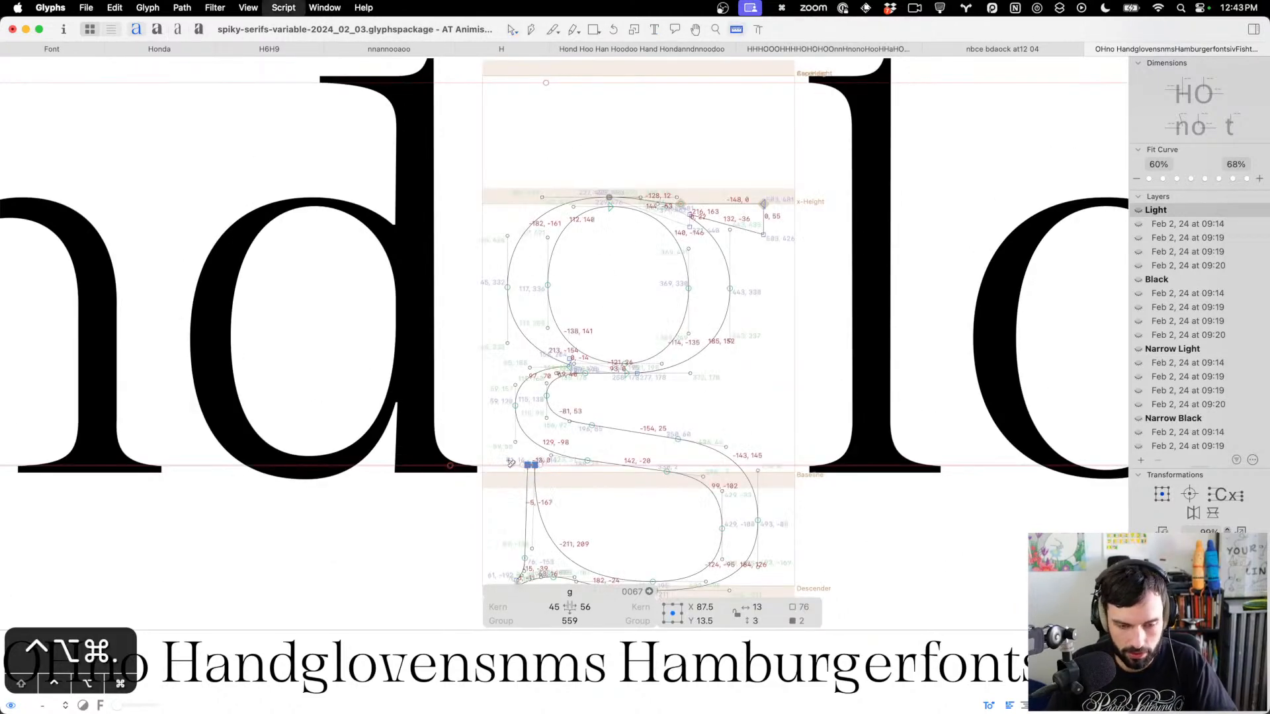
{"action": "scroll", "coordinate": [519, 463], "scroll_direction": "up", "scroll_amount": 5}
{"action": "left_click_drag", "start_coordinate": [516, 401], "coordinate": [537, 456]}
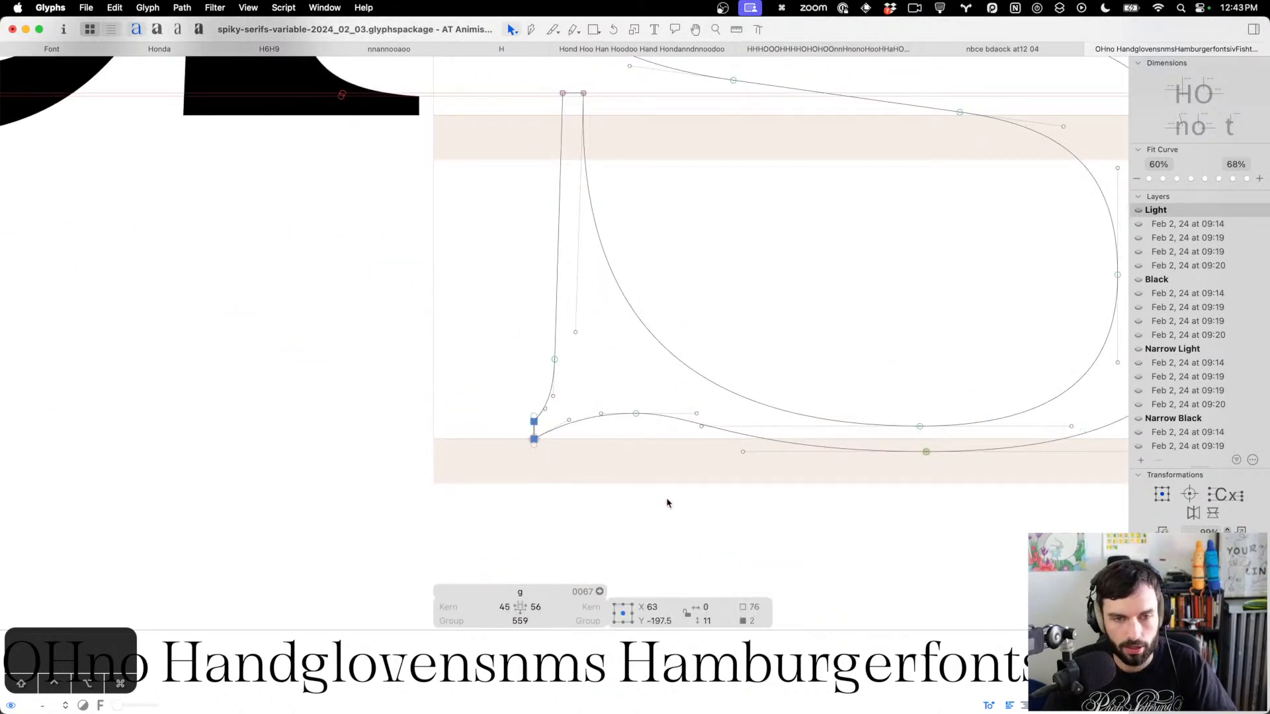
Shift the top pair of nodes on the g's lower-left spike left until the spike's outer edge is vertical
{"action": "left_click_drag", "start_coordinate": [598, 128], "coordinate": [513, 66]}
{"action": "key", "text": "Left"}
{"action": "key", "text": "Left"}
{"action": "key", "text": "Left"}
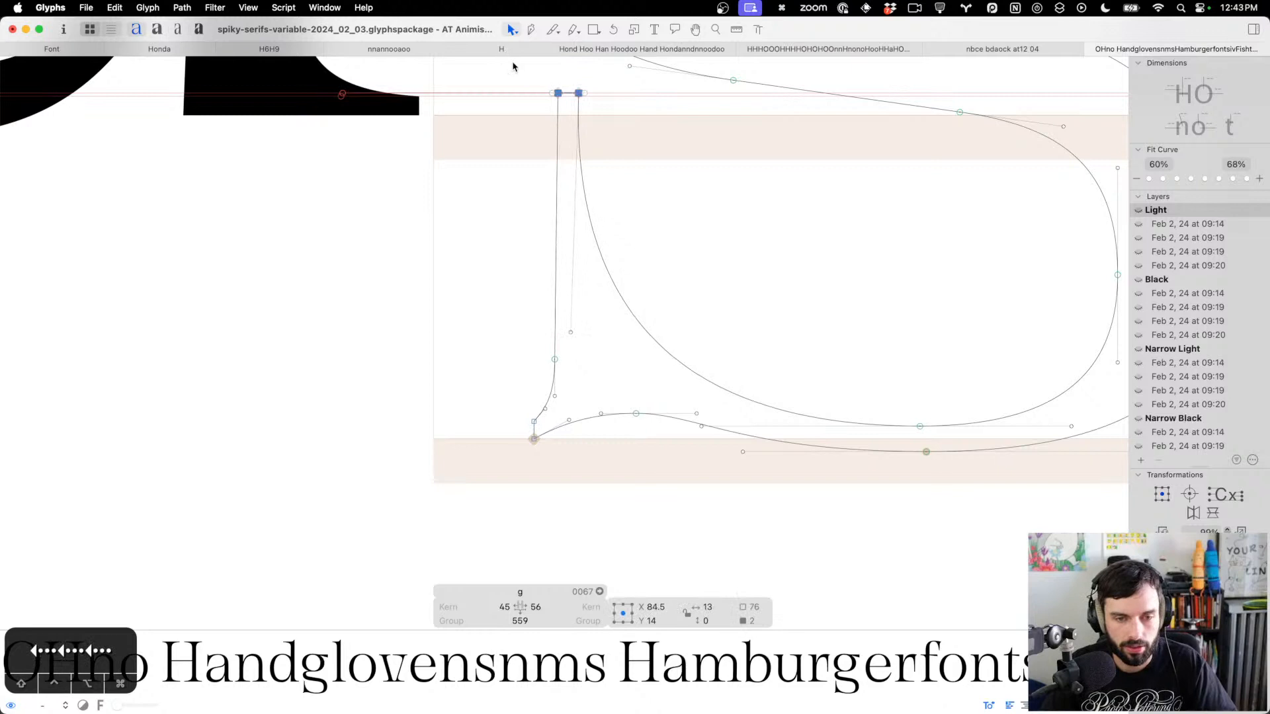
{"action": "key", "text": "Left"}
{"action": "key", "text": "Left"}
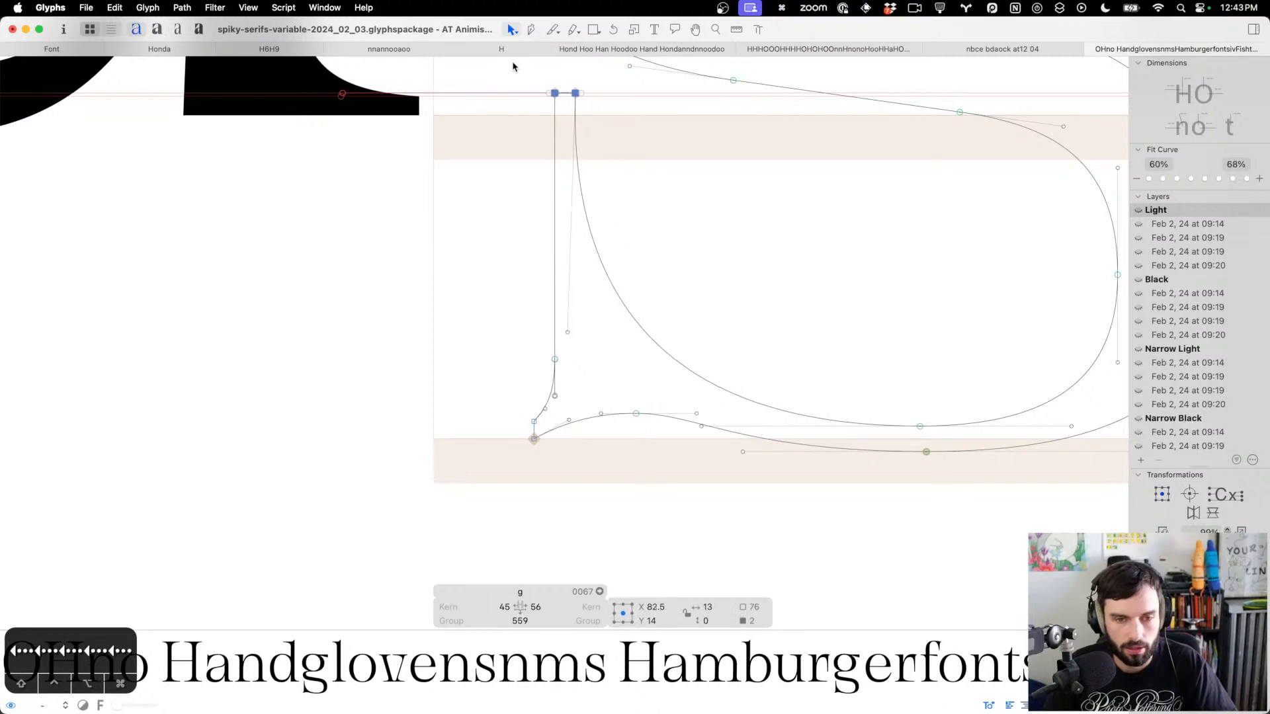
{"action": "left_click", "coordinate": [782, 275]}
Move the whole lower-left spike of the g 8 units left and 8 units down, keeping the adjoining curves smooth
{"action": "left_click_drag", "start_coordinate": [683, 473], "coordinate": [447, 88]}
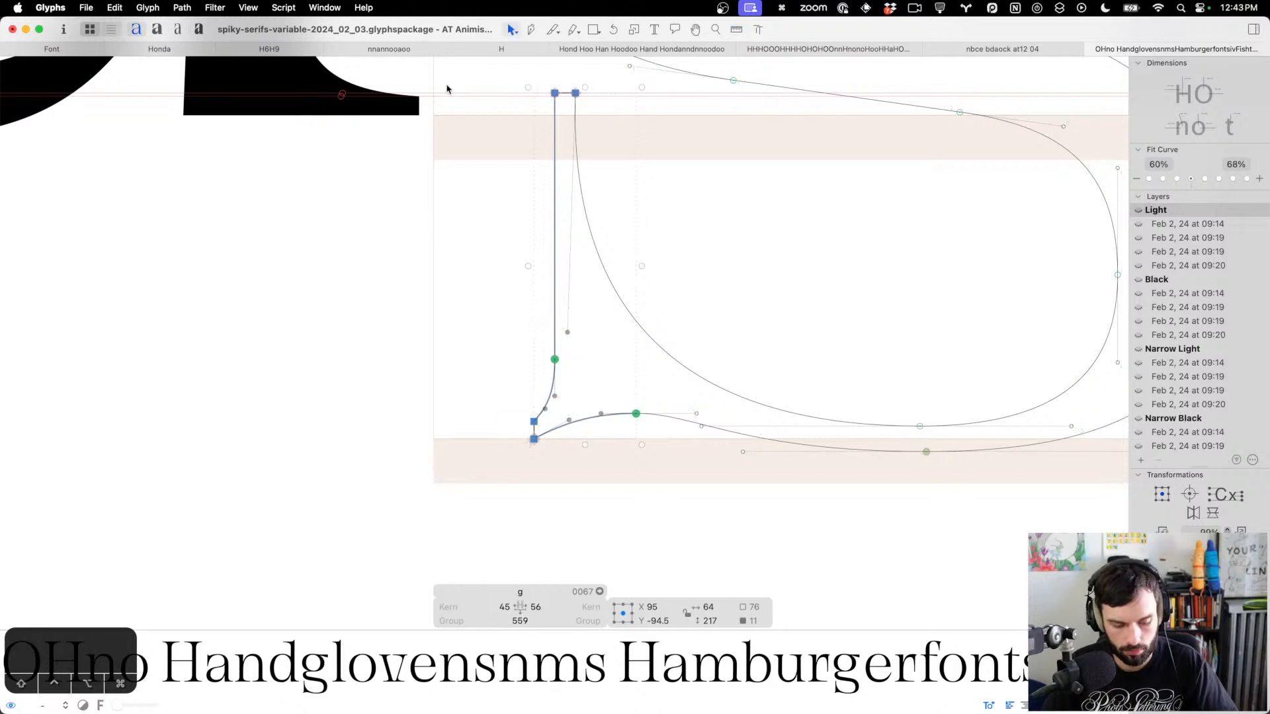
{"action": "key", "text": "ctrl+alt+Left"}
{"action": "key", "text": "ctrl+alt+Left"}
{"action": "key", "text": "ctrl+alt+Left"}
{"action": "key", "text": "ctrl+alt+Left"}
{"action": "key", "text": "ctrl+alt+Left"}
{"action": "key", "text": "ctrl+alt+Left"}
{"action": "key", "text": "ctrl+alt+Left"}
{"action": "key", "text": "ctrl+alt+Left"}
{"action": "key", "text": "ctrl+alt+Down"}
{"action": "key", "text": "ctrl+alt+Down"}
{"action": "key", "text": "ctrl+alt+Down"}
{"action": "key", "text": "ctrl+alt+Down"}
{"action": "key", "text": "ctrl+alt+Down"}
{"action": "key", "text": "ctrl+alt+Down"}
{"action": "key", "text": "ctrl+alt+Down"}
{"action": "key", "text": "ctrl+alt+Down"}
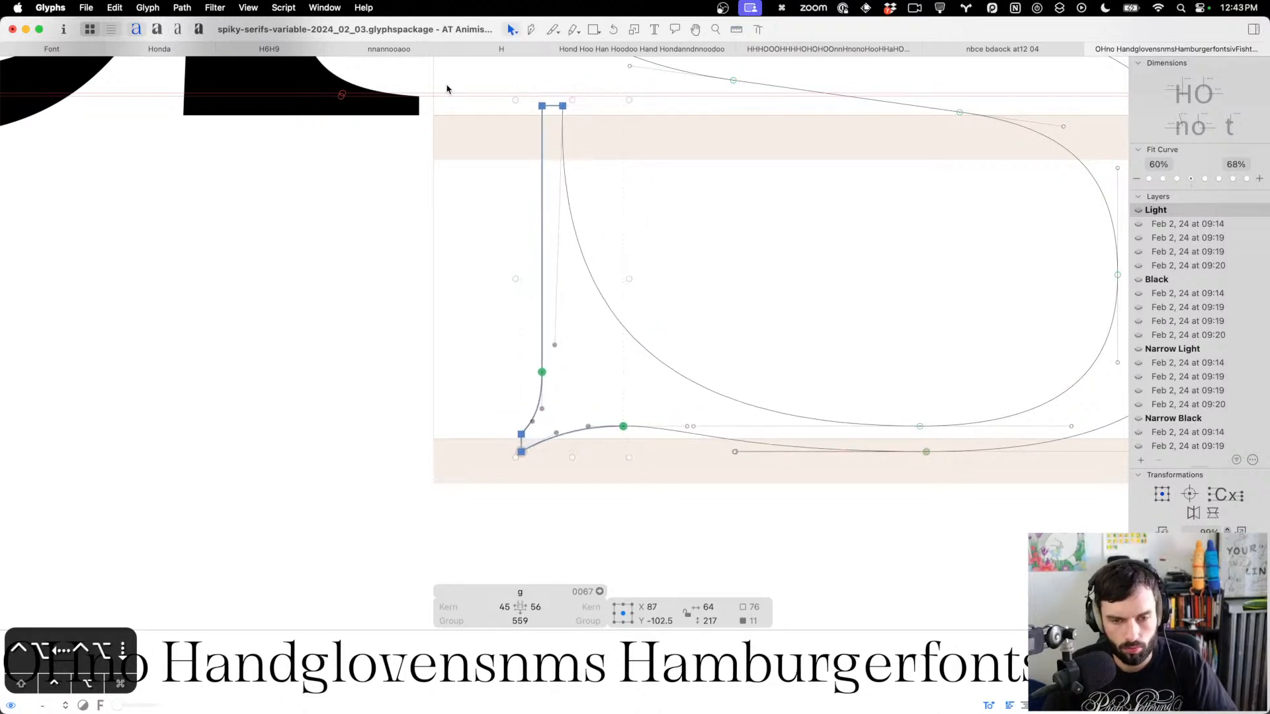
Nudge the curve node beneath the g's spike left and down to X 117, Y -197 and check the filled shape
{"action": "left_click_drag", "start_coordinate": [650, 411], "coordinate": [594, 463]}
{"action": "key", "text": "ctrl+alt+Left"}
{"action": "key", "text": "ctrl+alt+Down"}
{"action": "key", "text": "ctrl+alt+Left"}
{"action": "key", "text": "ctrl+alt+Down"}
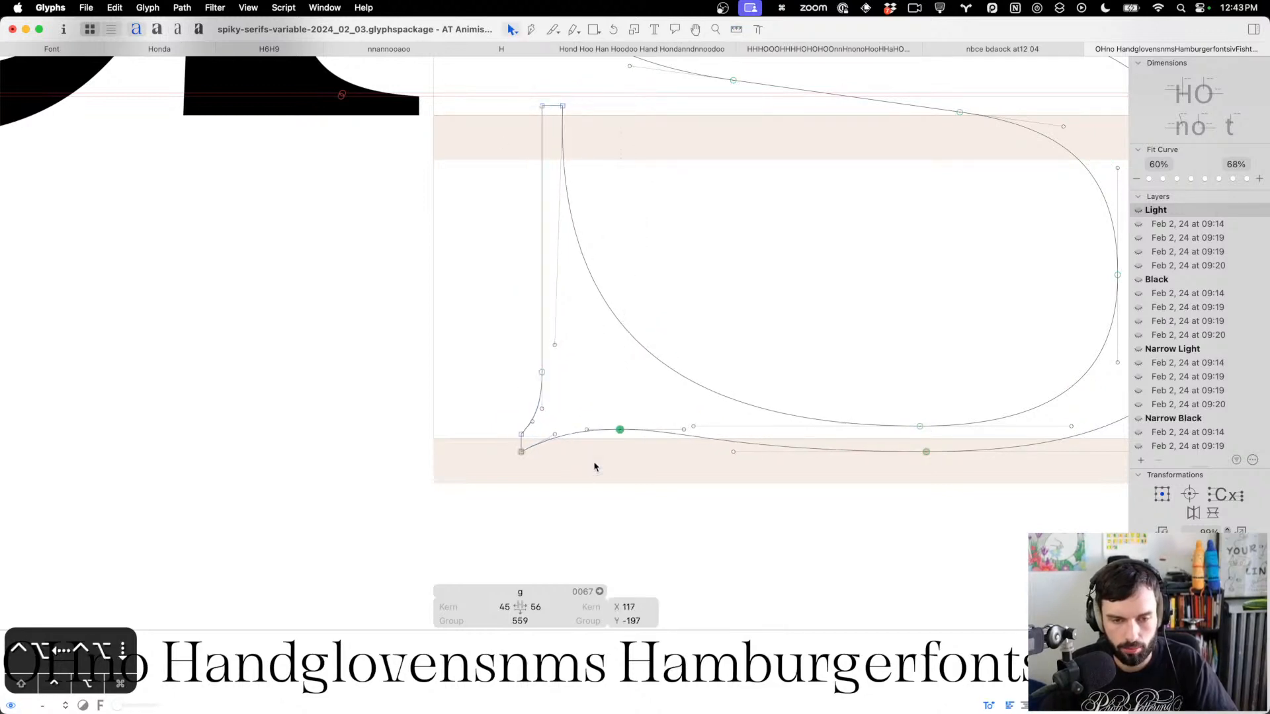
{"action": "key", "text": "t"}
{"action": "scroll", "coordinate": [592, 461], "scroll_direction": "down", "scroll_amount": 5}
{"action": "scroll", "coordinate": [683, 384], "scroll_direction": "up", "scroll_amount": 4}
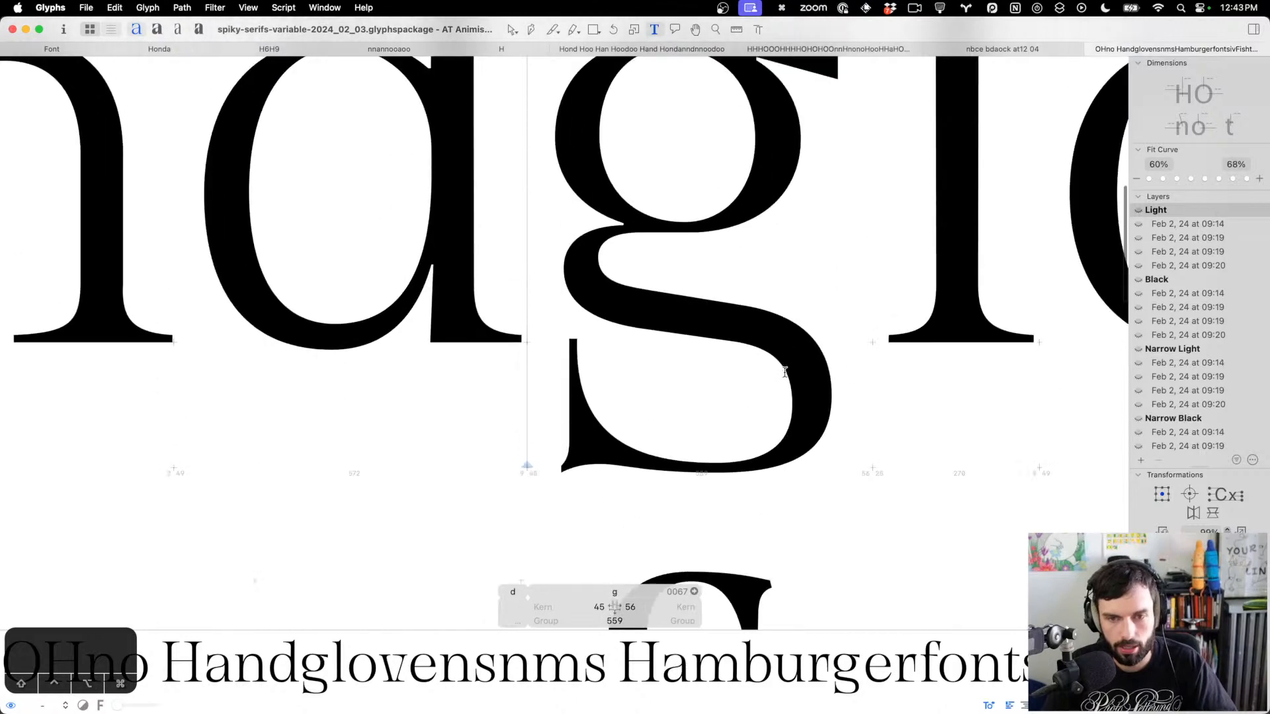
Raise the inner and outer right-side extremes of the g's lower loop by 10 units and check them in the word
{"action": "key", "text": "Escape"}
{"action": "scroll", "coordinate": [785, 373], "scroll_direction": "up", "scroll_amount": 3}
{"action": "left_click_drag", "start_coordinate": [770, 525], "coordinate": [869, 567]}
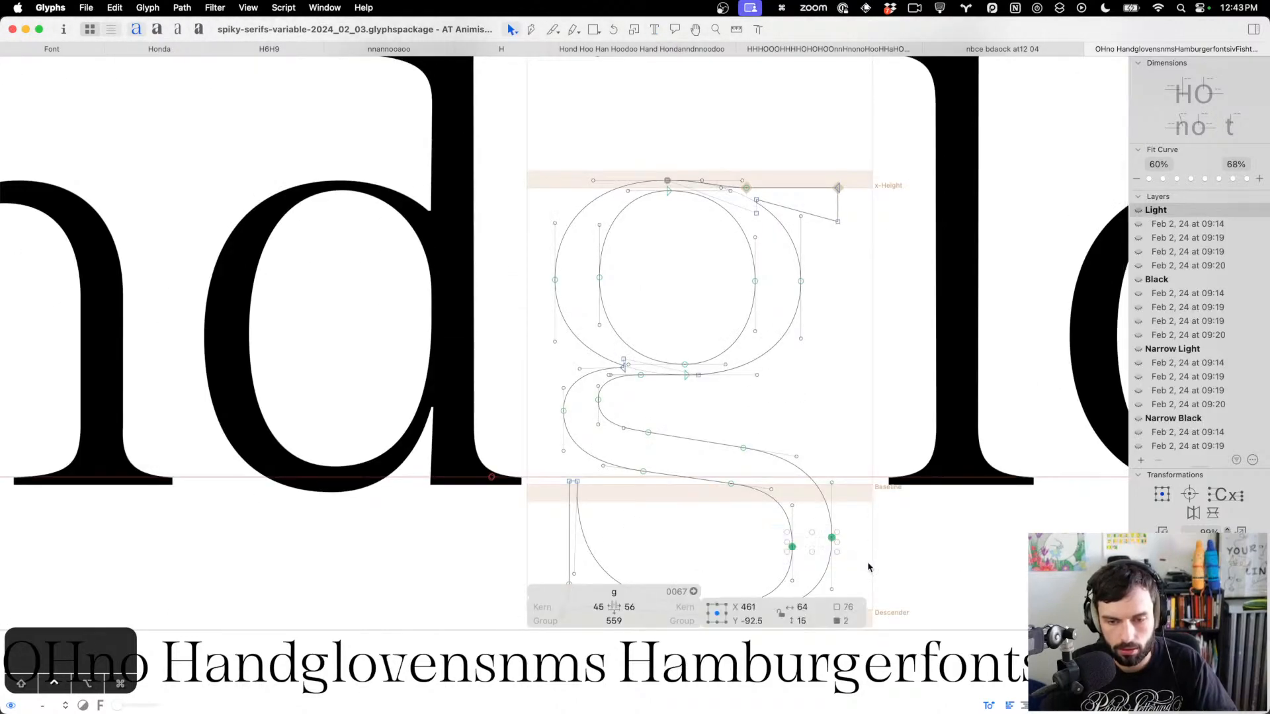
{"action": "key", "text": "shift+Up"}
{"action": "scroll", "coordinate": [759, 388], "scroll_direction": "down", "scroll_amount": 3}
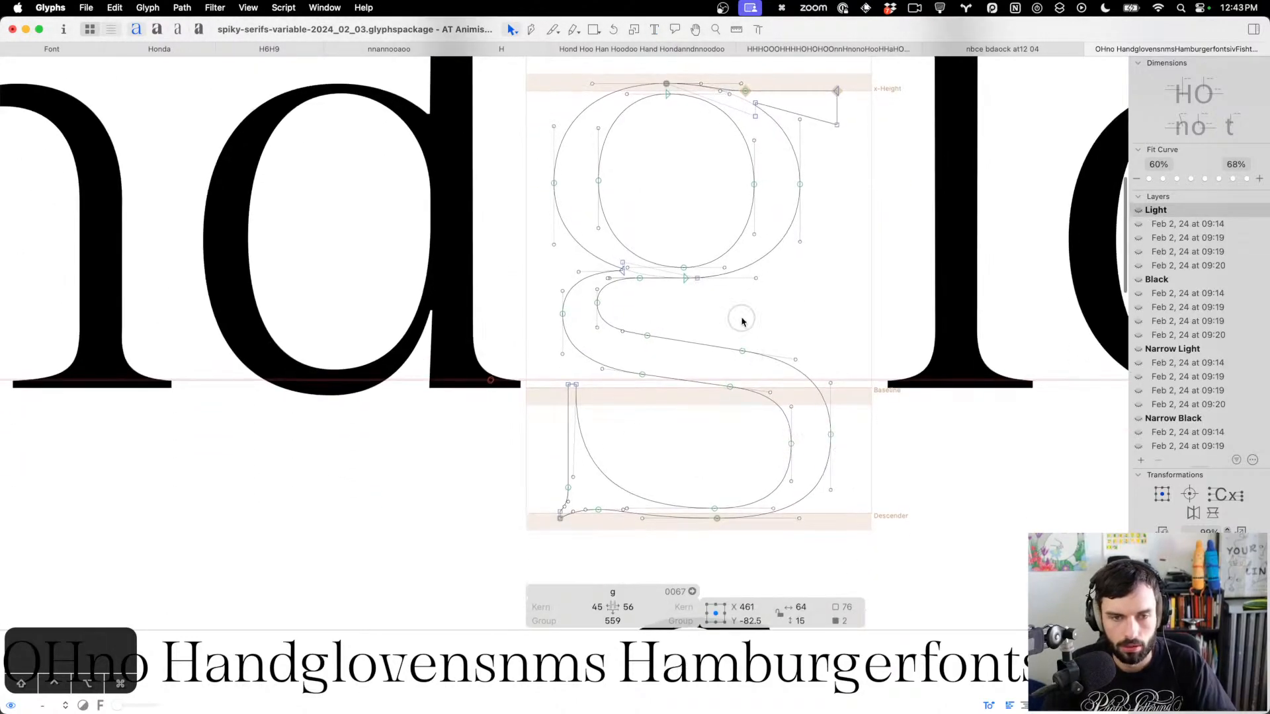
{"action": "key", "text": "t"}
{"action": "scroll", "coordinate": [739, 313], "scroll_direction": "down", "scroll_amount": 3}
{"action": "scroll", "coordinate": [739, 313], "scroll_direction": "down", "scroll_amount": 2}
Shorten the handles of the inner curve where the g's link turns into the diagonal
{"action": "key", "text": "Escape"}
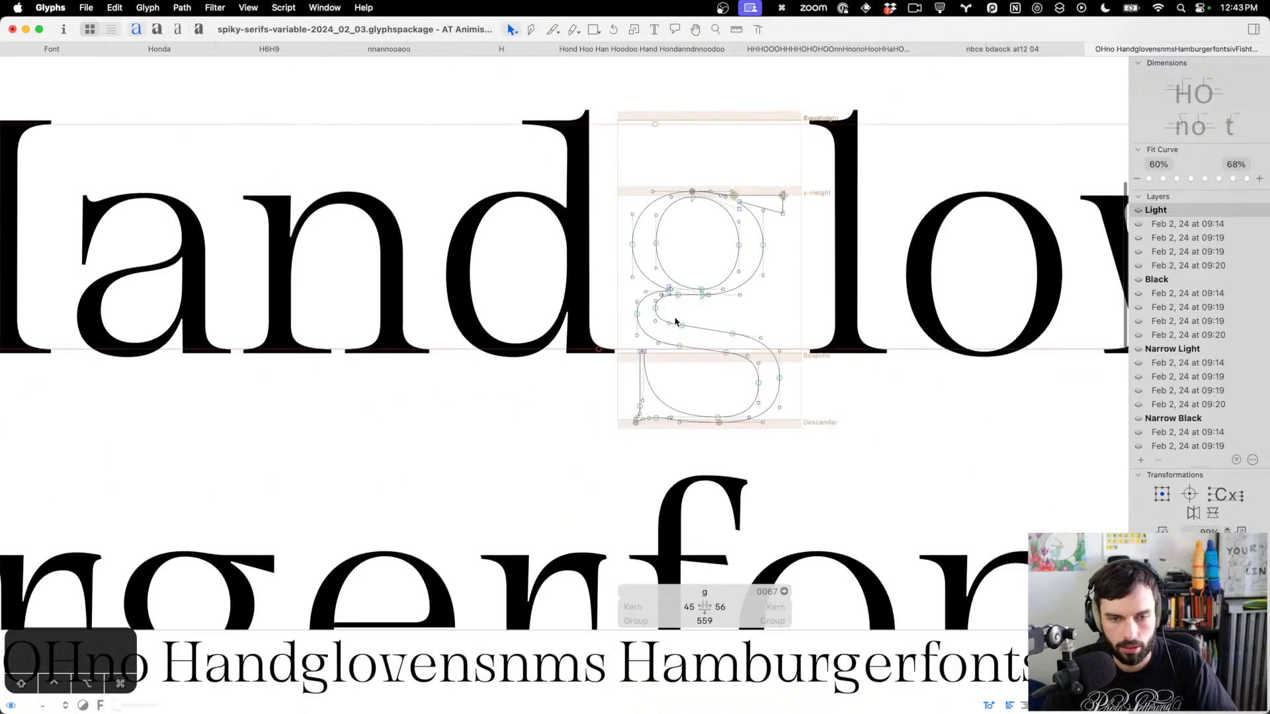
{"action": "scroll", "coordinate": [678, 321], "scroll_direction": "up", "scroll_amount": 5}
{"action": "scroll", "coordinate": [628, 329], "scroll_direction": "up", "scroll_amount": 2}
{"action": "left_click_drag", "start_coordinate": [625, 360], "coordinate": [538, 397]}
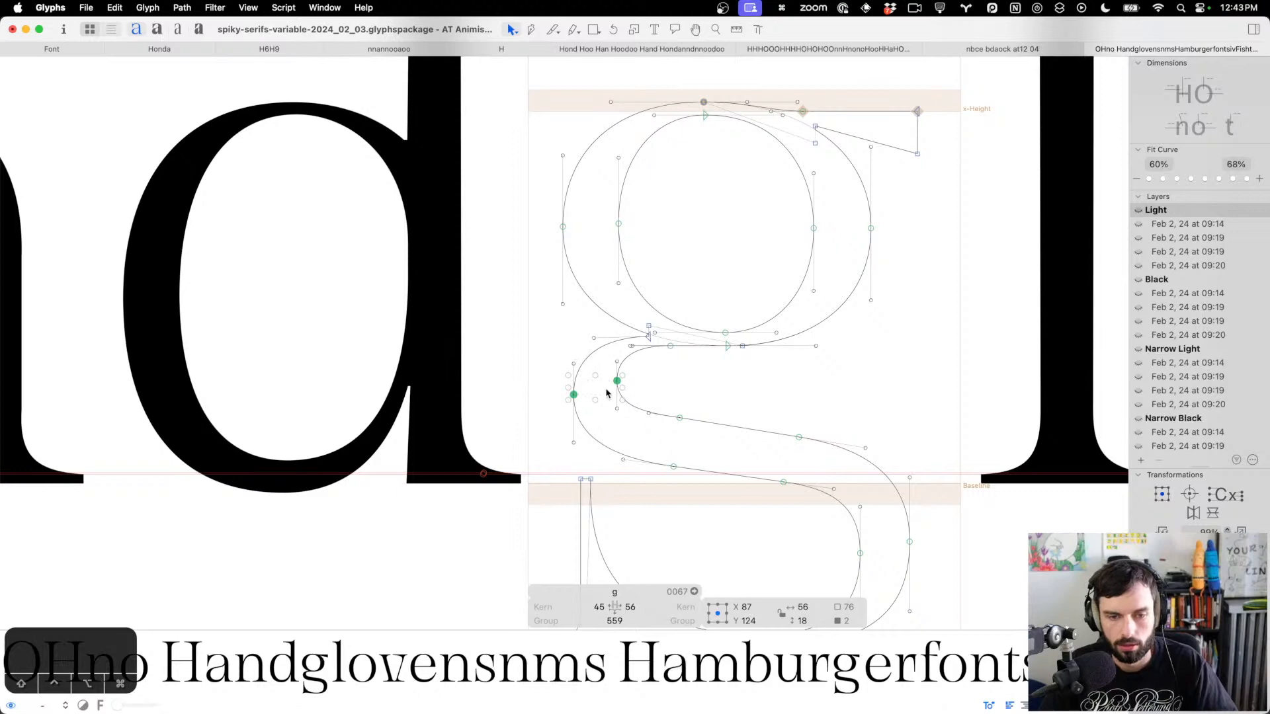
{"action": "left_click", "coordinate": [728, 386]}
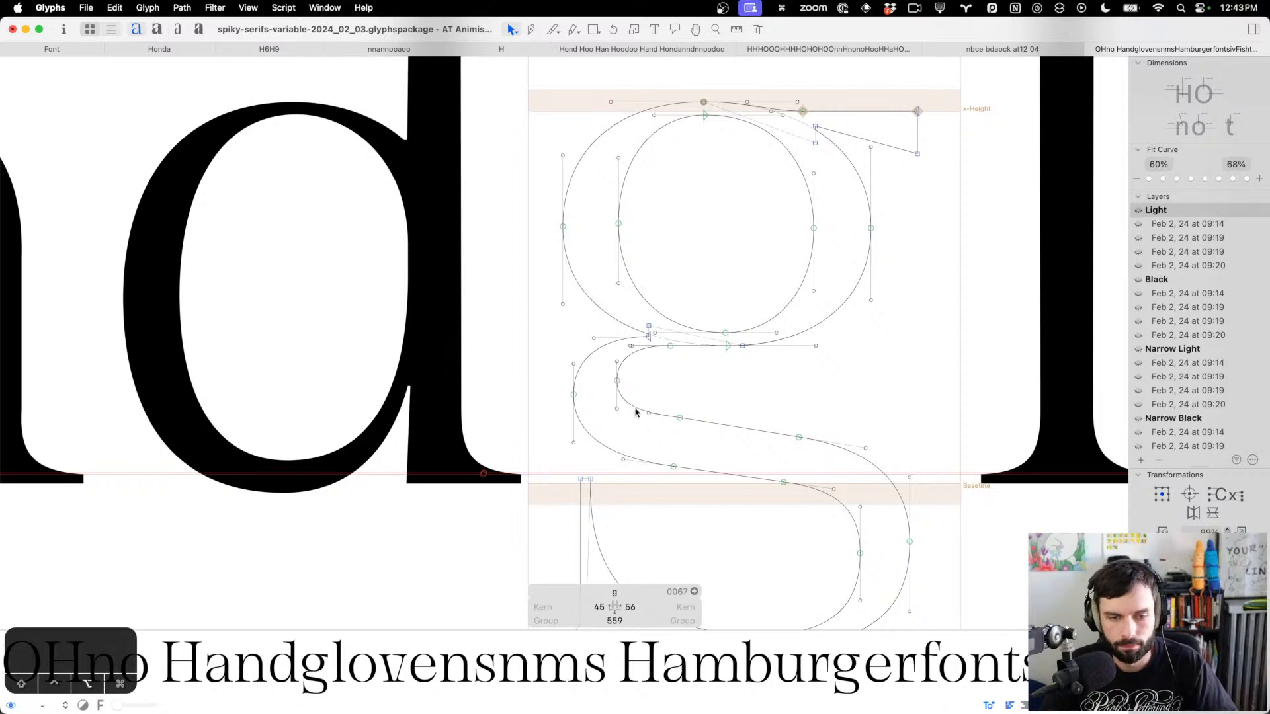
{"action": "left_click_drag", "start_coordinate": [634, 413], "coordinate": [617, 403]}
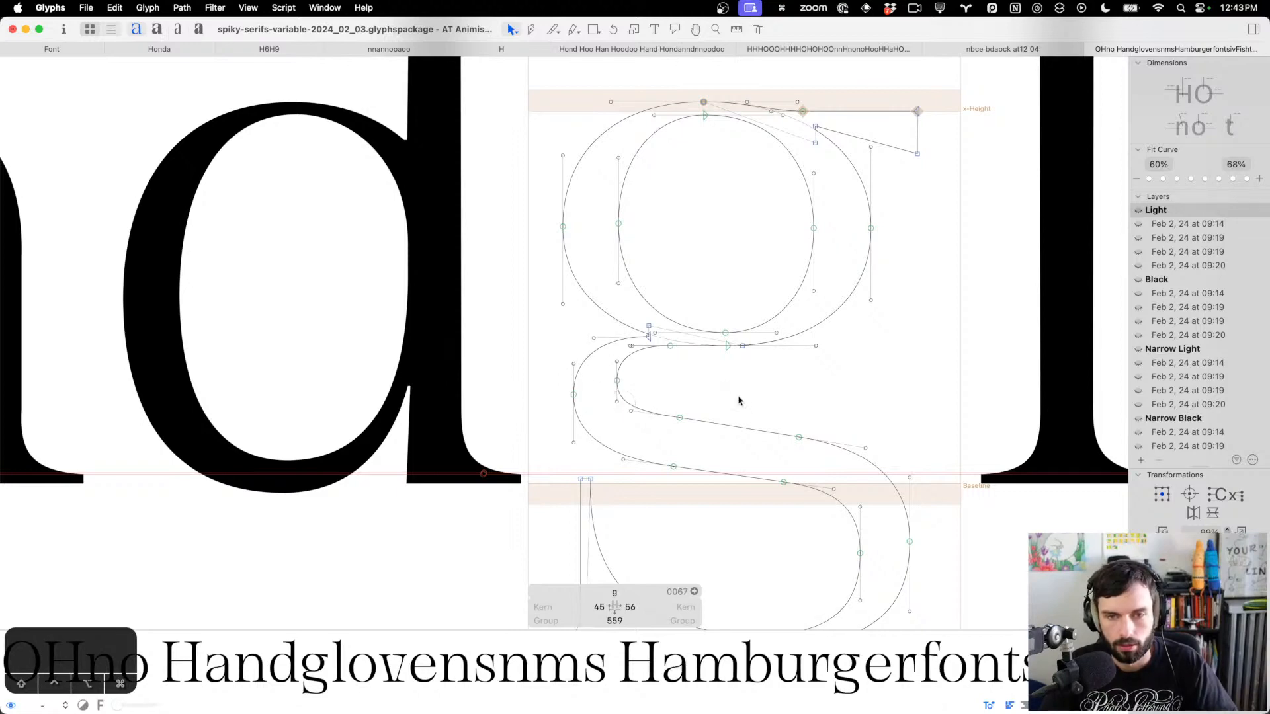
Copy the entire g outline into the glyph's background layer and return to the foreground
{"action": "scroll", "coordinate": [738, 396], "scroll_direction": "down", "scroll_amount": 5}
{"action": "key", "text": "super+a"}
{"action": "key", "text": "super+c"}
{"action": "key", "text": "super+b"}
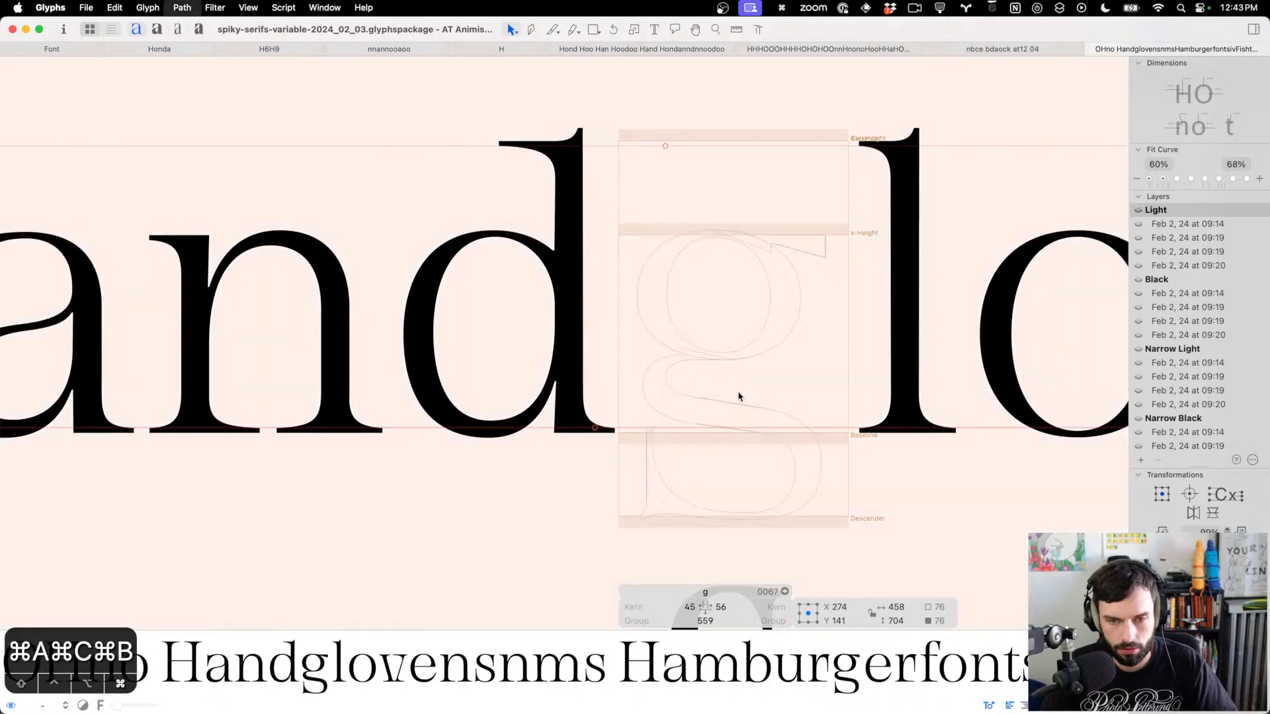
{"action": "key", "text": "super+v"}
{"action": "key", "text": "super+b"}
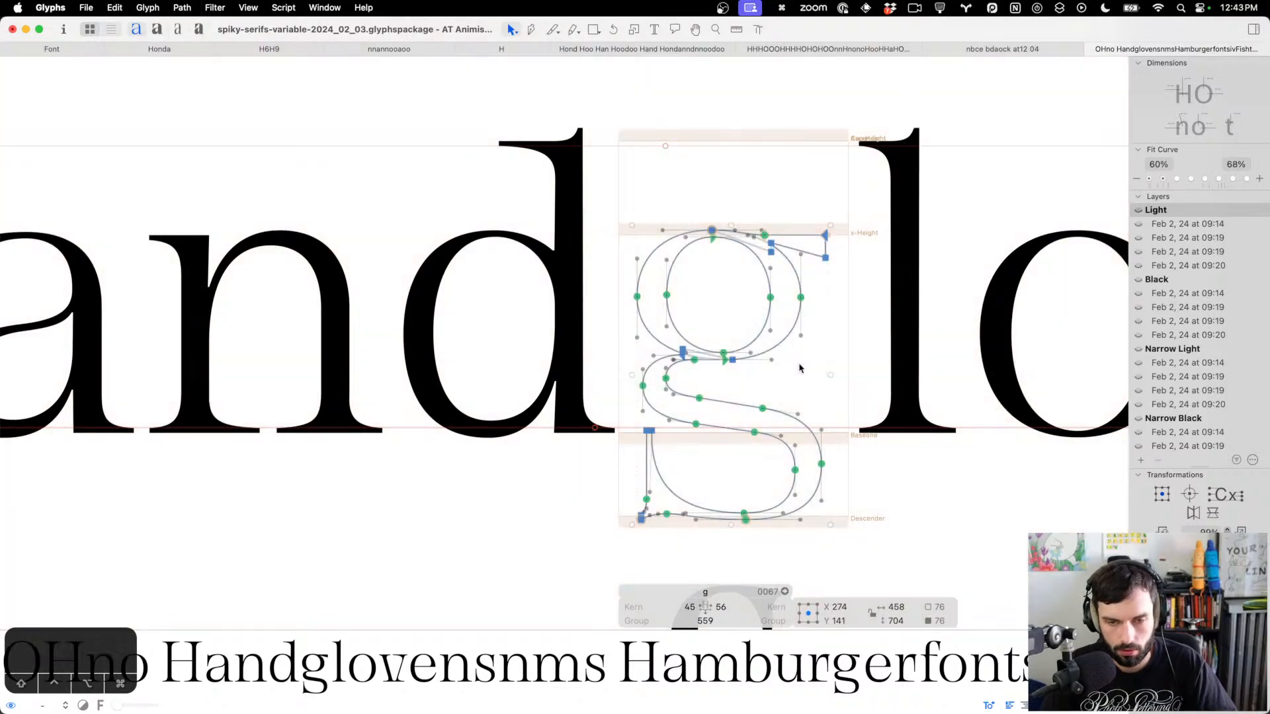
Delete the g's foreground outline and paste a copy of the lowercase o's outline in its place
{"action": "left_click", "coordinate": [799, 368]}
{"action": "key", "text": "super+a"}
{"action": "key", "text": "BackSpace"}
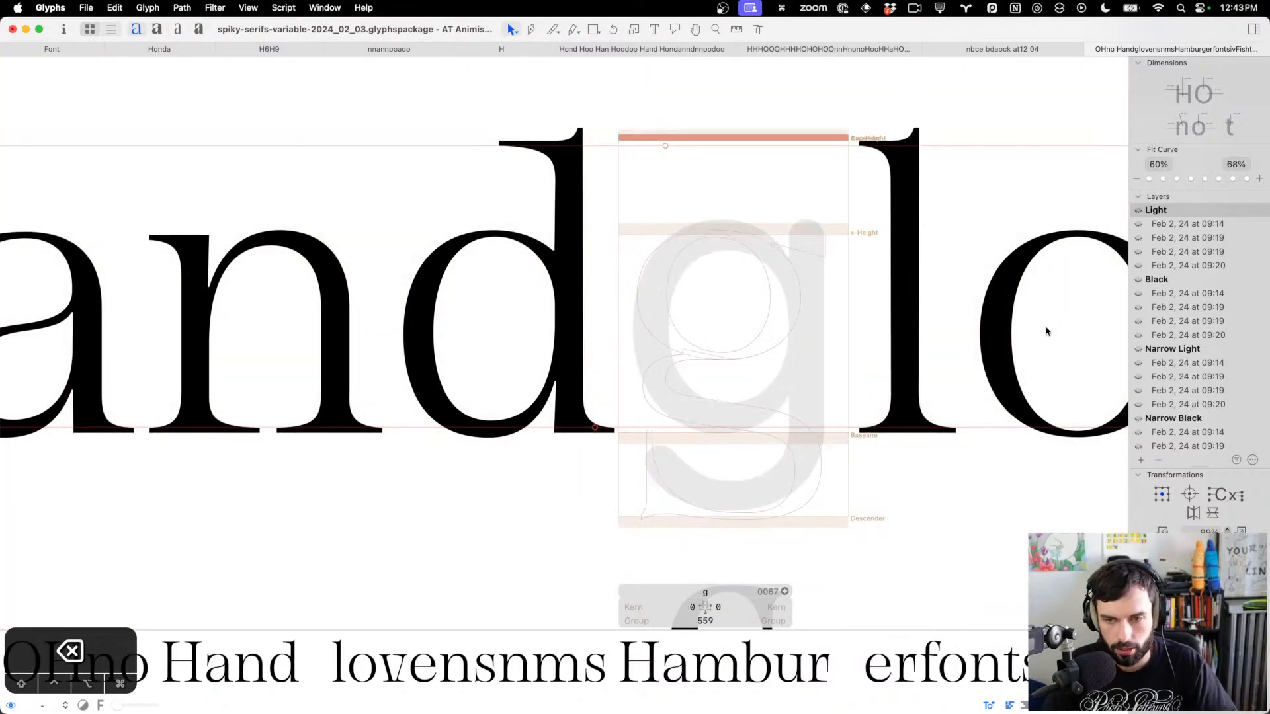
{"action": "double_click", "coordinate": [1068, 329]}
{"action": "scroll", "coordinate": [1069, 330], "scroll_direction": "right", "scroll_amount": 5}
{"action": "key", "text": "super+a"}
{"action": "key", "text": "super+c"}
{"action": "left_click", "coordinate": [588, 338]}
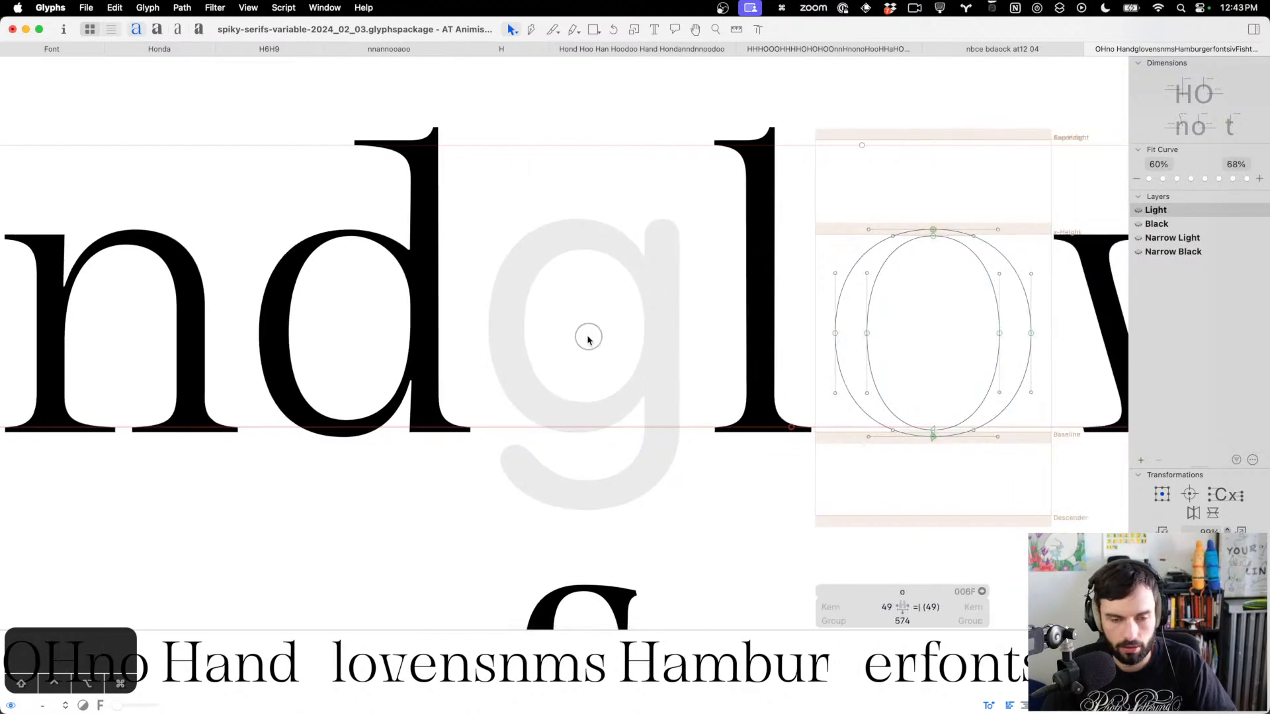
{"action": "double_click", "coordinate": [584, 342]}
{"action": "key", "text": "super+v"}
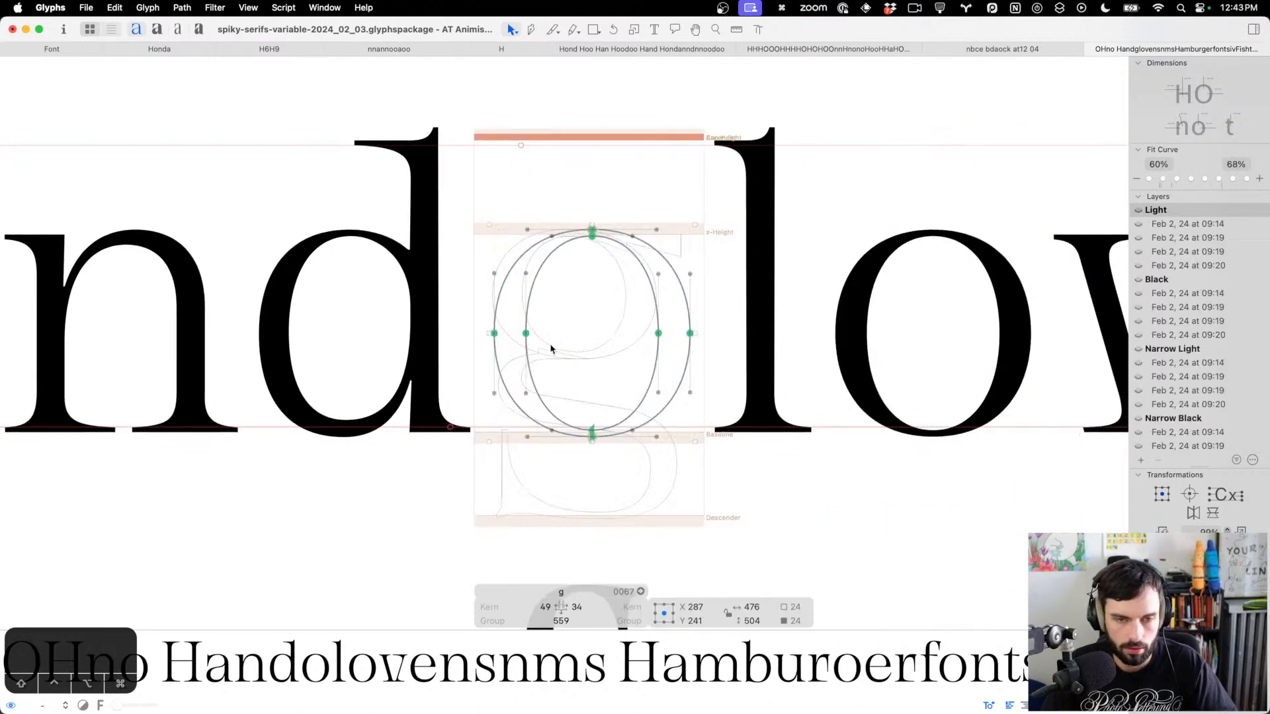
Nudge the pasted o left to a 45-unit left sidebearing and scale it to a bowl 398 units wide and 315 high
{"action": "scroll", "coordinate": [551, 348], "scroll_direction": "up", "scroll_amount": 3}
{"action": "key", "text": "Left"}
{"action": "key", "text": "Left"}
{"action": "key", "text": "Left"}
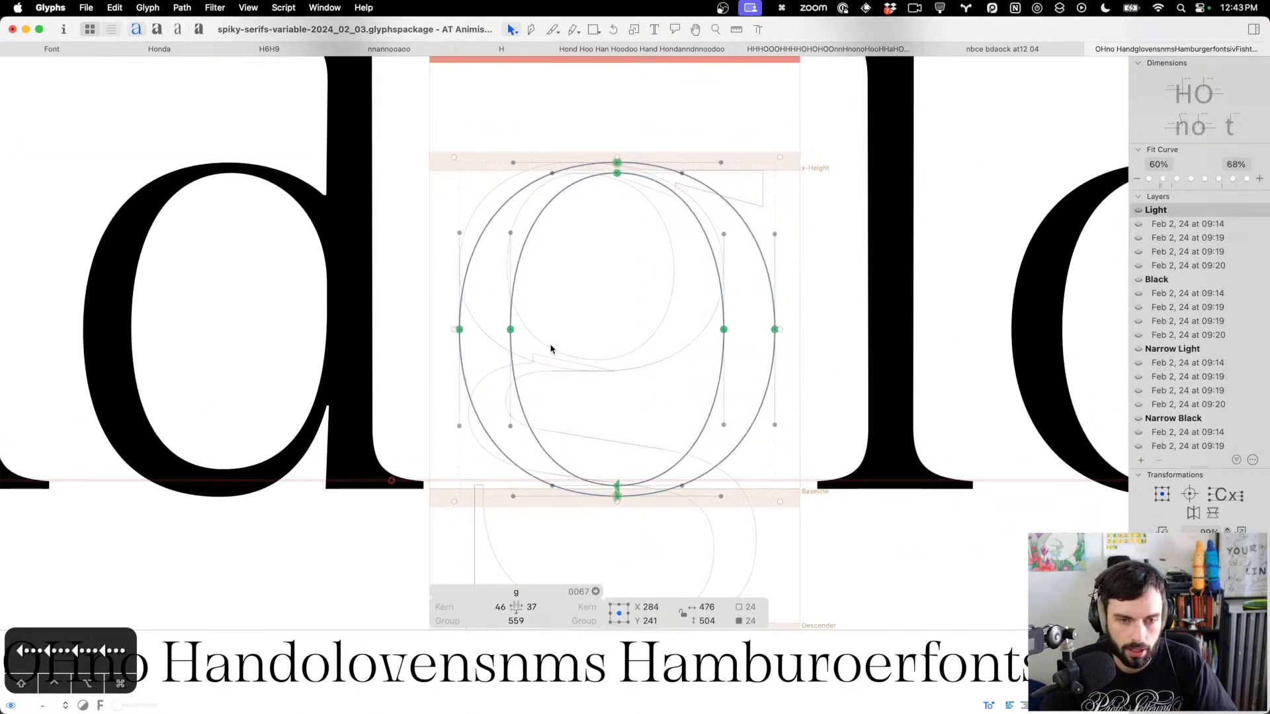
{"action": "key", "text": "Left"}
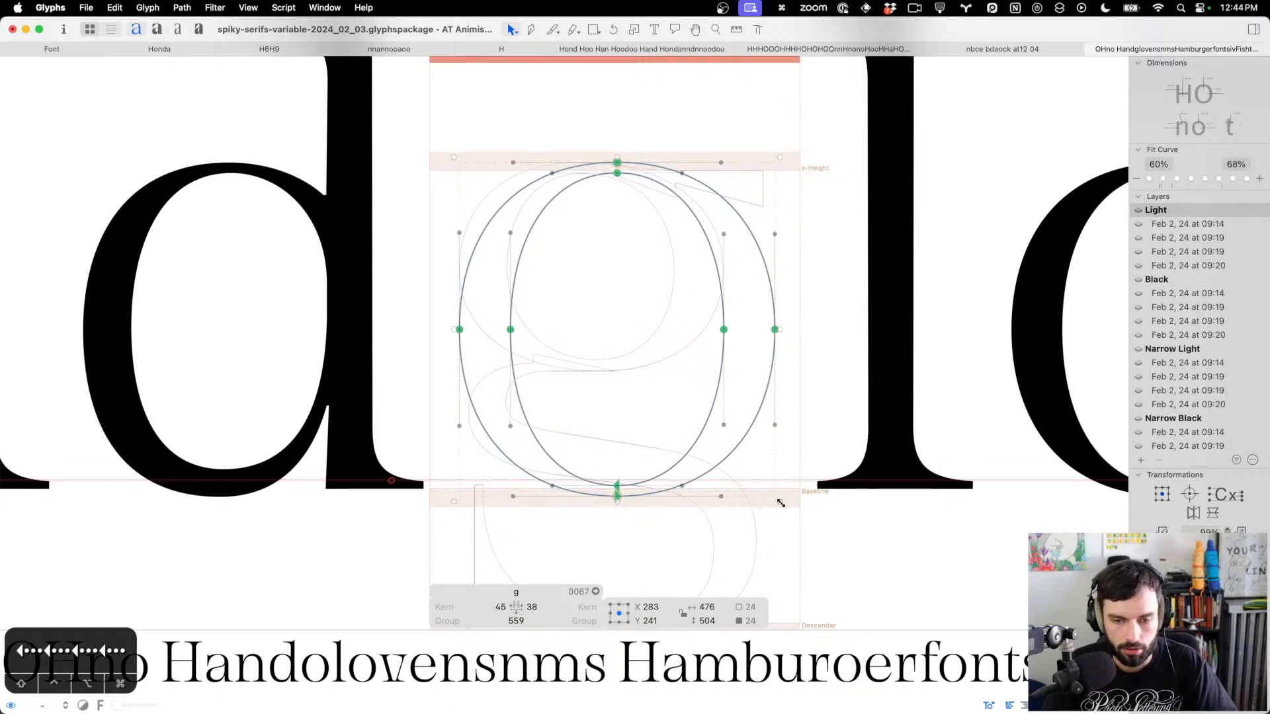
{"action": "left_click_drag", "start_coordinate": [781, 504], "coordinate": [730, 380]}
{"action": "scroll", "coordinate": [524, 354], "scroll_direction": "up", "scroll_amount": 5}
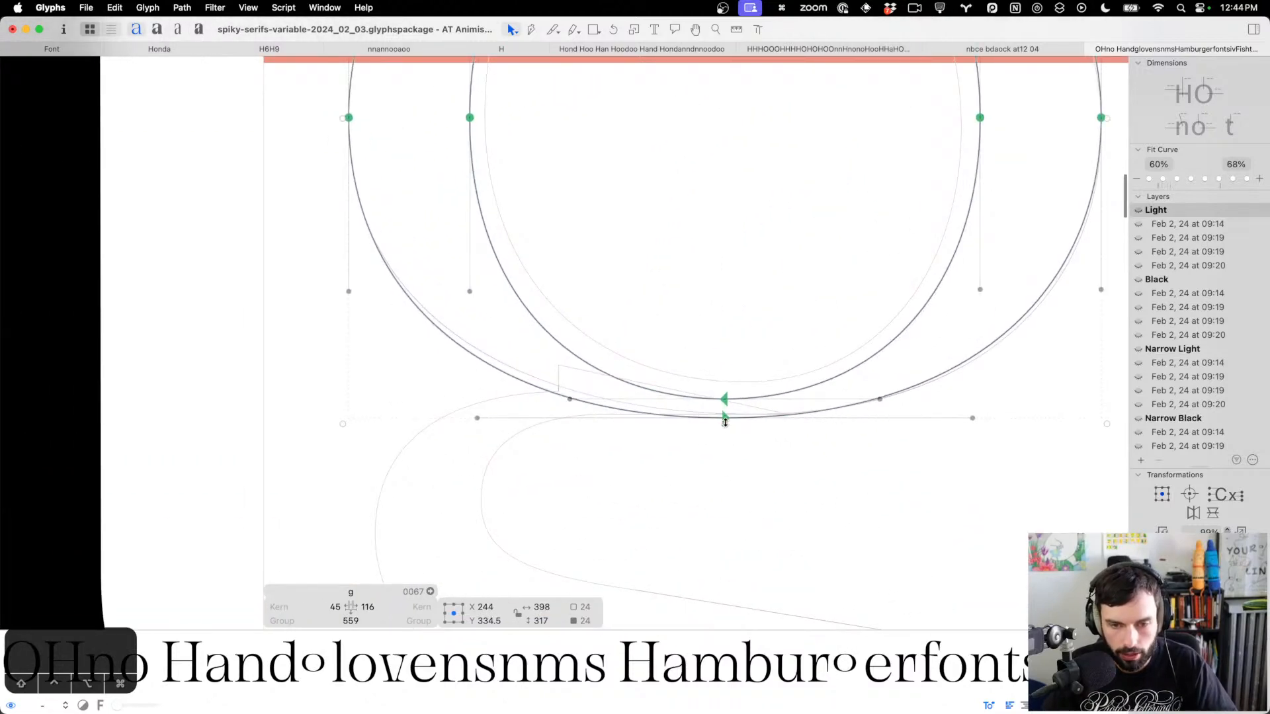
{"action": "left_click_drag", "start_coordinate": [725, 422], "coordinate": [724, 419]}
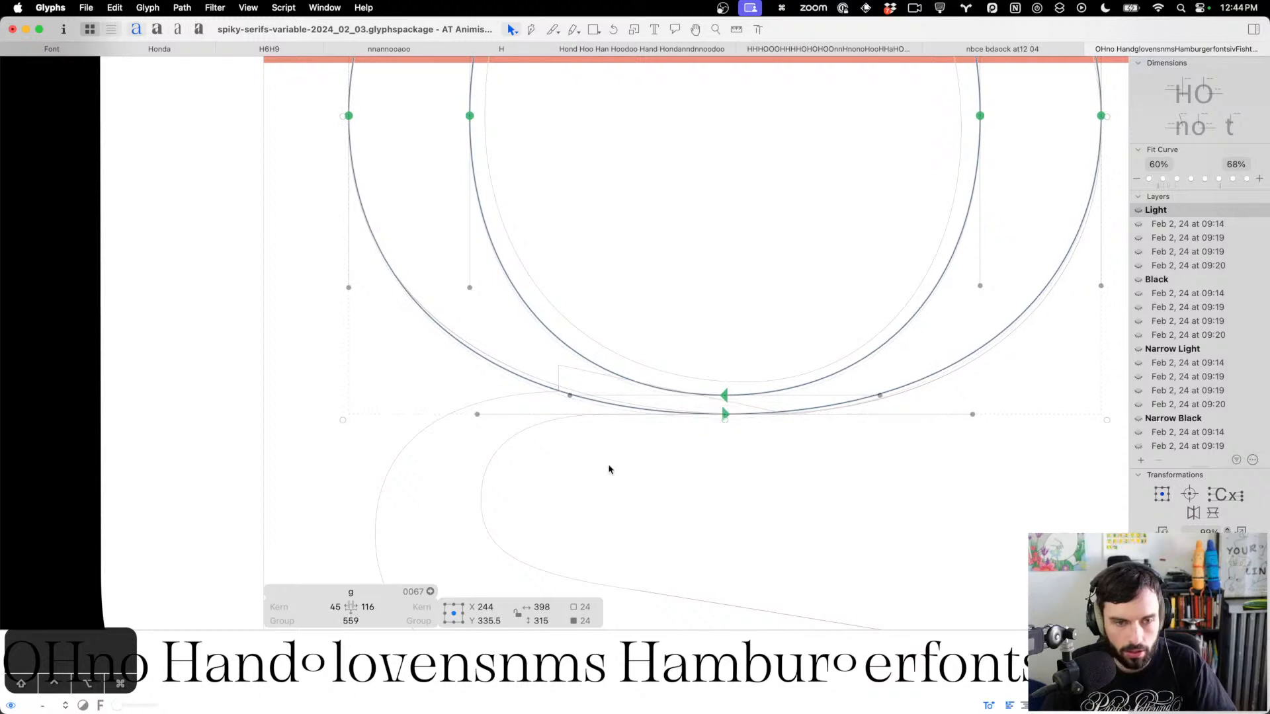
{"action": "scroll", "coordinate": [609, 469], "scroll_direction": "down", "scroll_amount": 3}
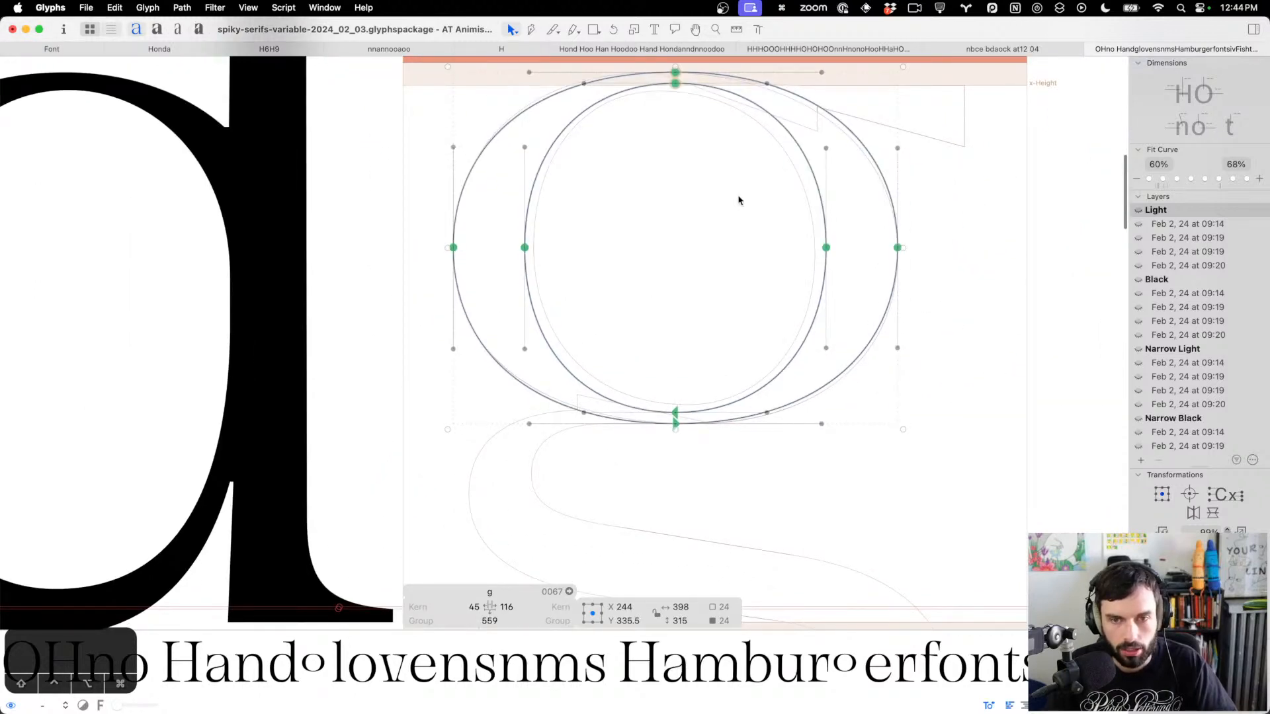
Scale the bowl's inner contour to 281 units high, narrow it slightly, and check the filled shape between d and l
{"action": "left_click", "coordinate": [800, 170]}
{"action": "double_click", "coordinate": [807, 176]}
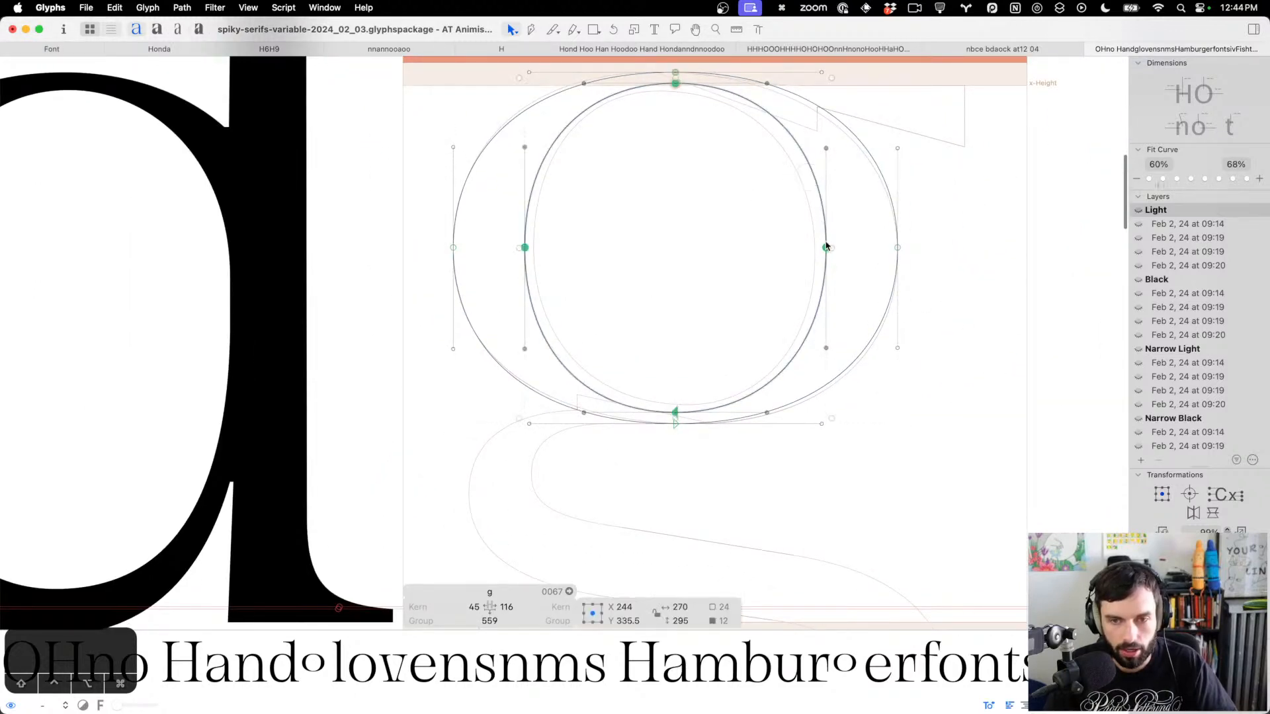
{"action": "left_click_drag", "start_coordinate": [831, 420], "coordinate": [830, 411]}
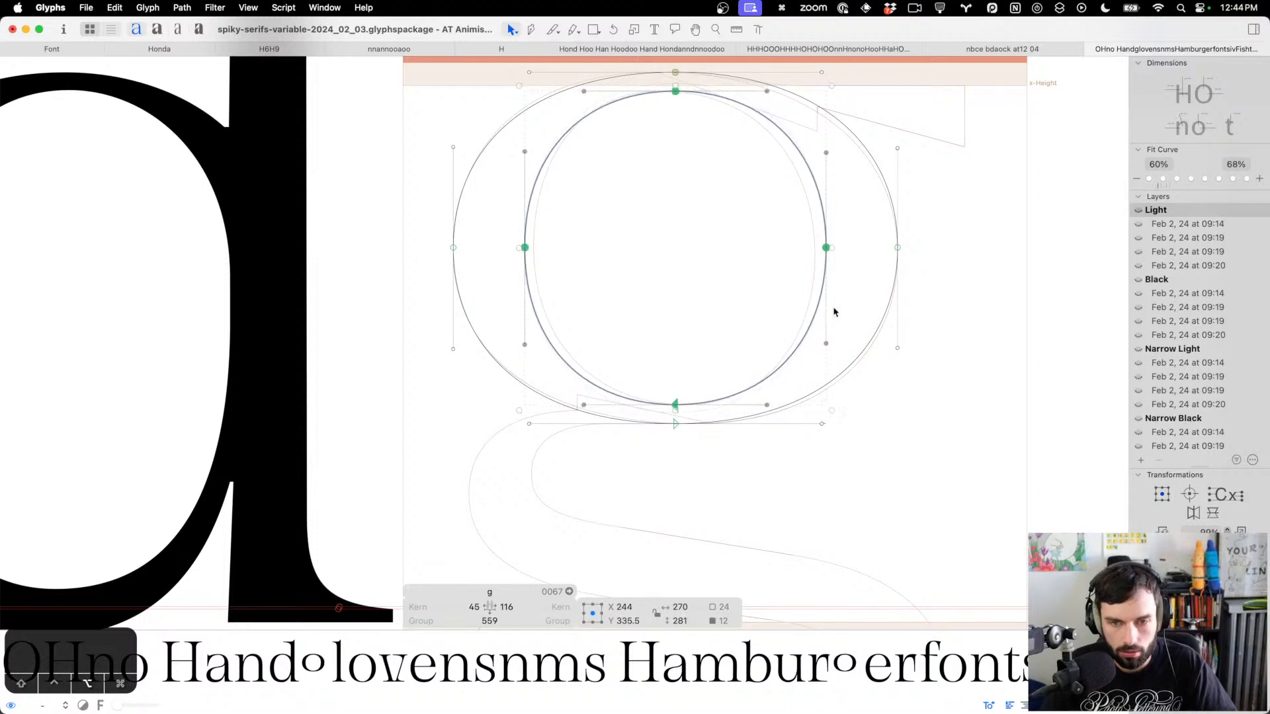
{"action": "left_click_drag", "start_coordinate": [833, 247], "coordinate": [818, 248]}
{"action": "left_click", "coordinate": [700, 270]}
{"action": "key", "text": "t"}
{"action": "scroll", "coordinate": [688, 268], "scroll_direction": "down", "scroll_amount": 5}
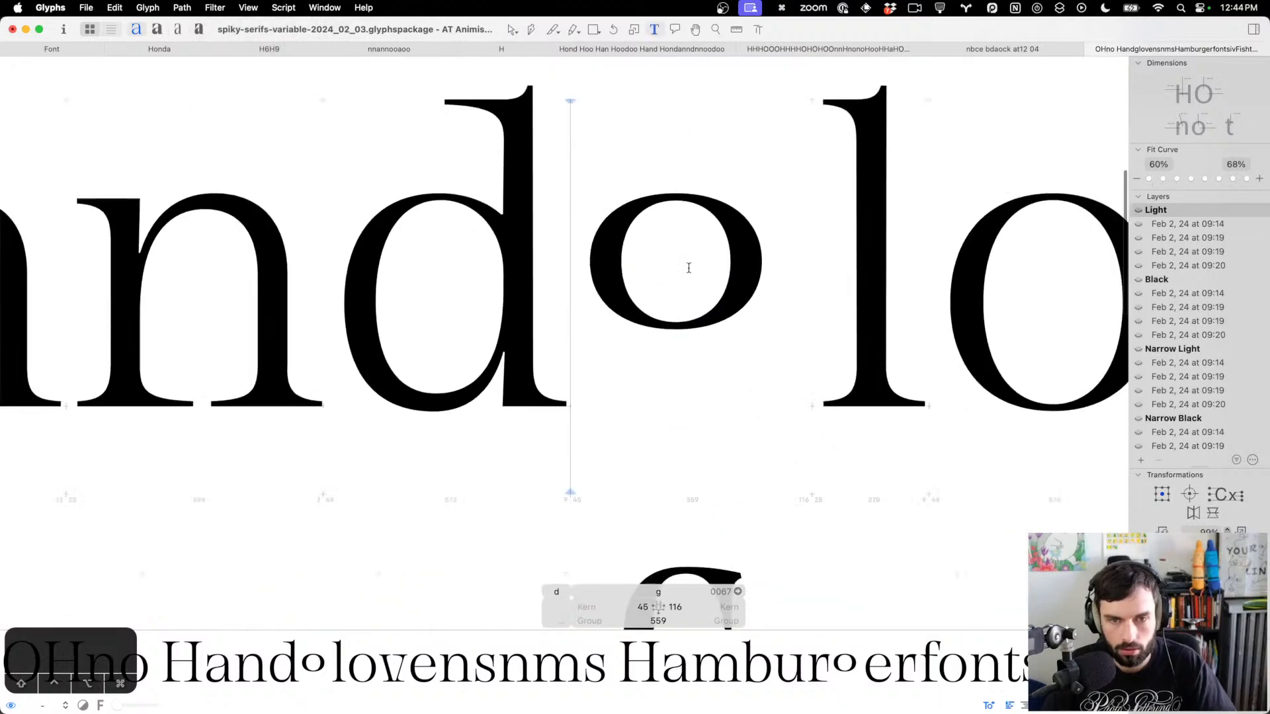
Copy the ear and the link with lower loop from the g's background into the foreground, then check the g in the text
{"action": "key", "text": "Escape"}
{"action": "key", "text": "super+b"}
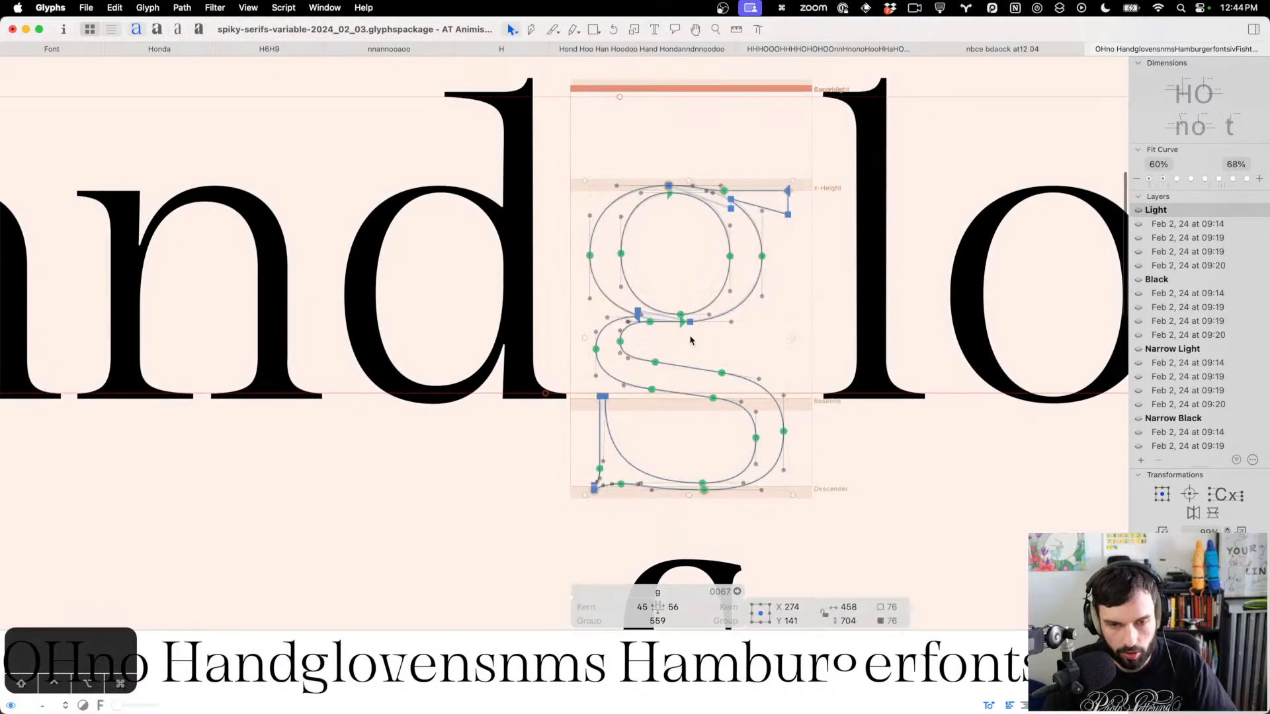
{"action": "left_click", "coordinate": [682, 359]}
{"action": "double_click", "coordinate": [683, 368]}
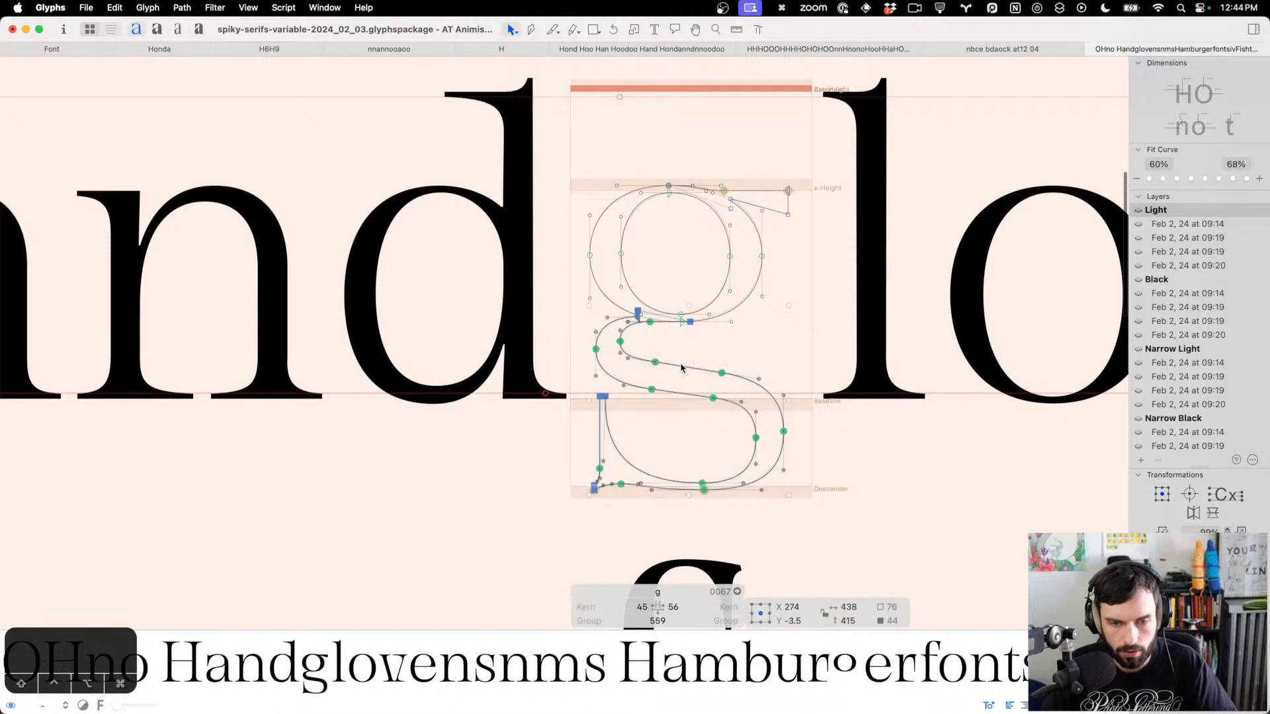
{"action": "double_click", "coordinate": [788, 203], "text": "shift"}
{"action": "key", "text": "super+c"}
{"action": "key", "text": "super+b"}
{"action": "key", "text": "super+v"}
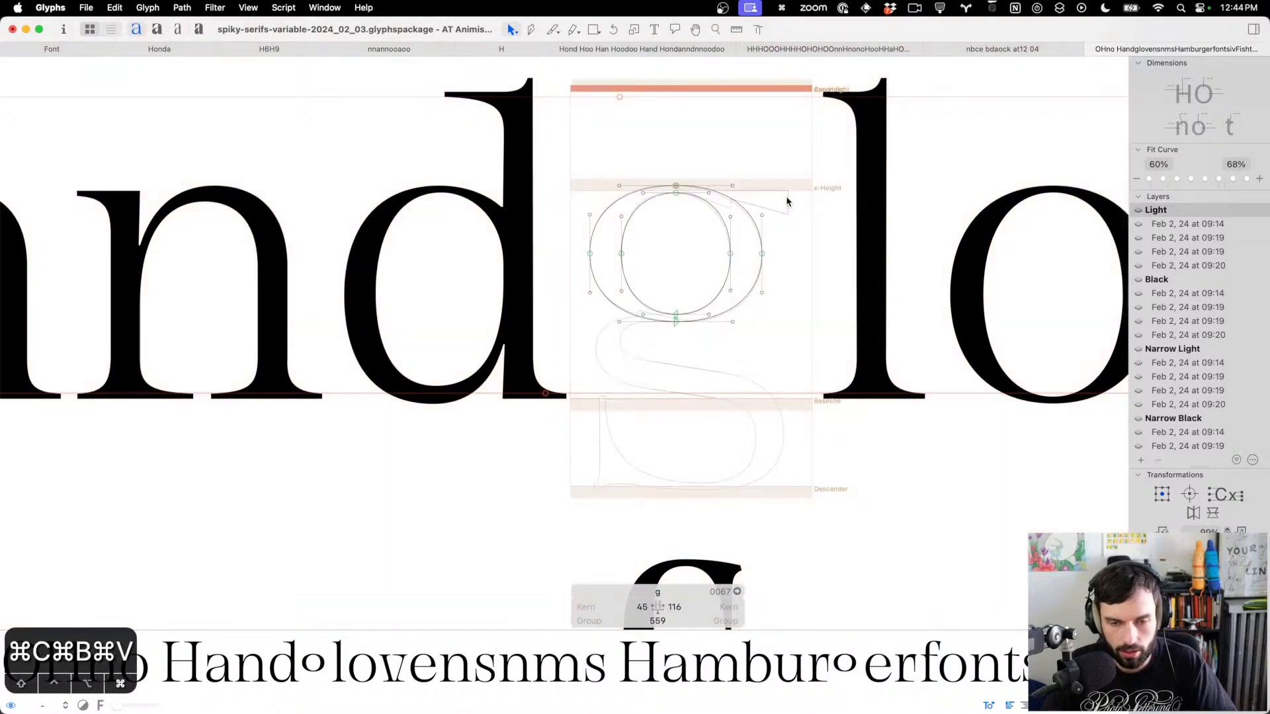
{"action": "key", "text": "t"}
{"action": "scroll", "coordinate": [814, 250], "scroll_direction": "down", "scroll_amount": 5}
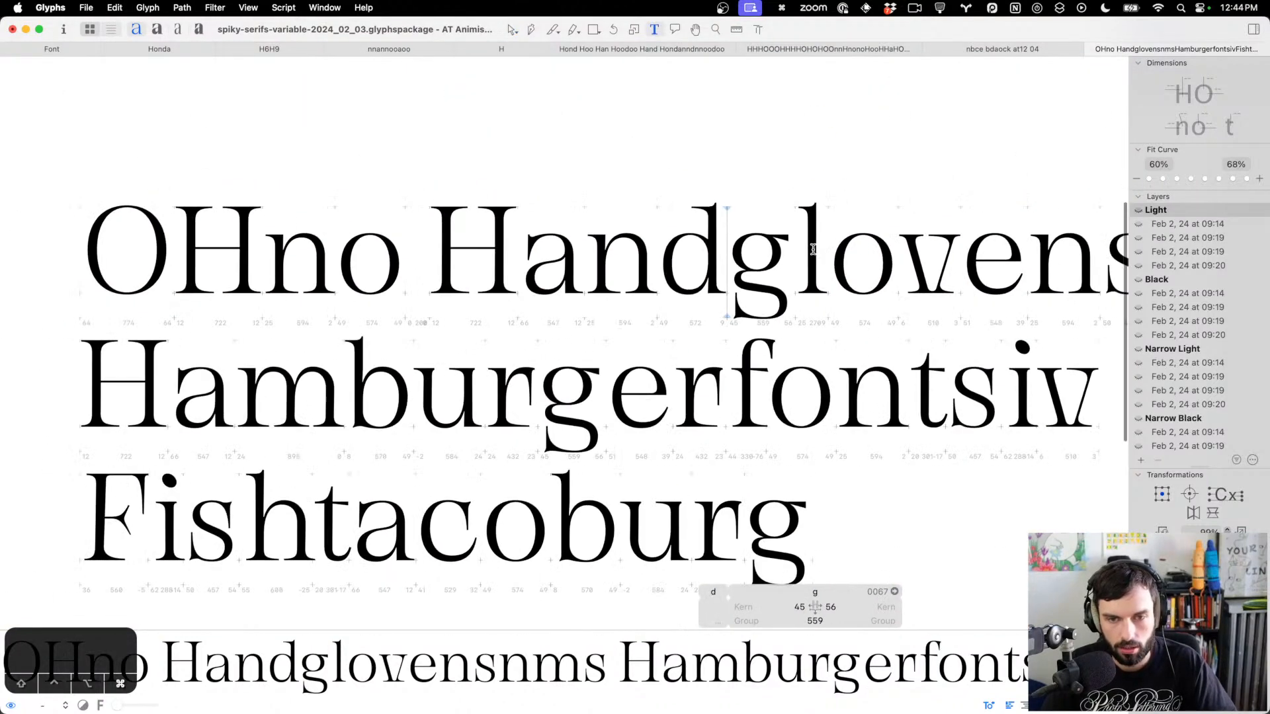
{"action": "scroll", "coordinate": [761, 287], "scroll_direction": "up", "scroll_amount": 5}
Shift the g's lower loop left to X 251, giving a 32-unit left sidebearing, and check it in the text
{"action": "key", "text": "Escape"}
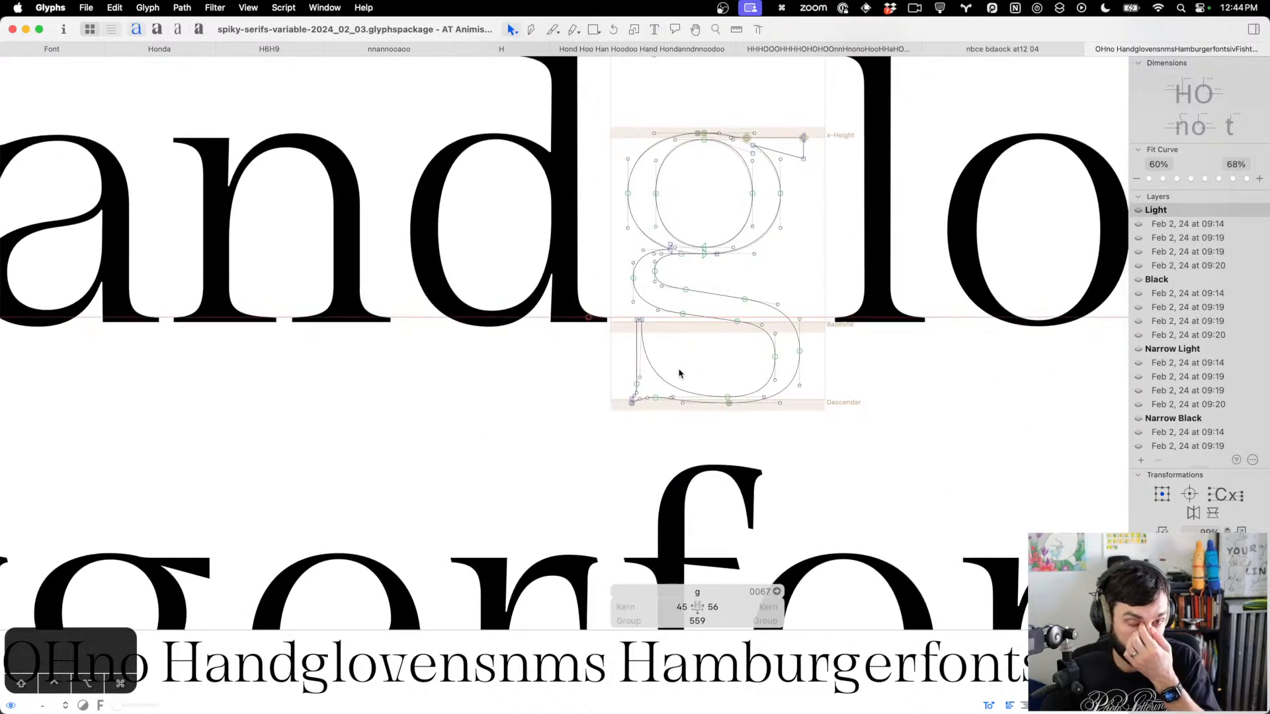
{"action": "left_click_drag", "start_coordinate": [859, 430], "coordinate": [619, 295]}
{"action": "key", "text": "shift+Left"}
{"action": "key", "text": "shift+Left"}
{"action": "key", "text": "shift+Left"}
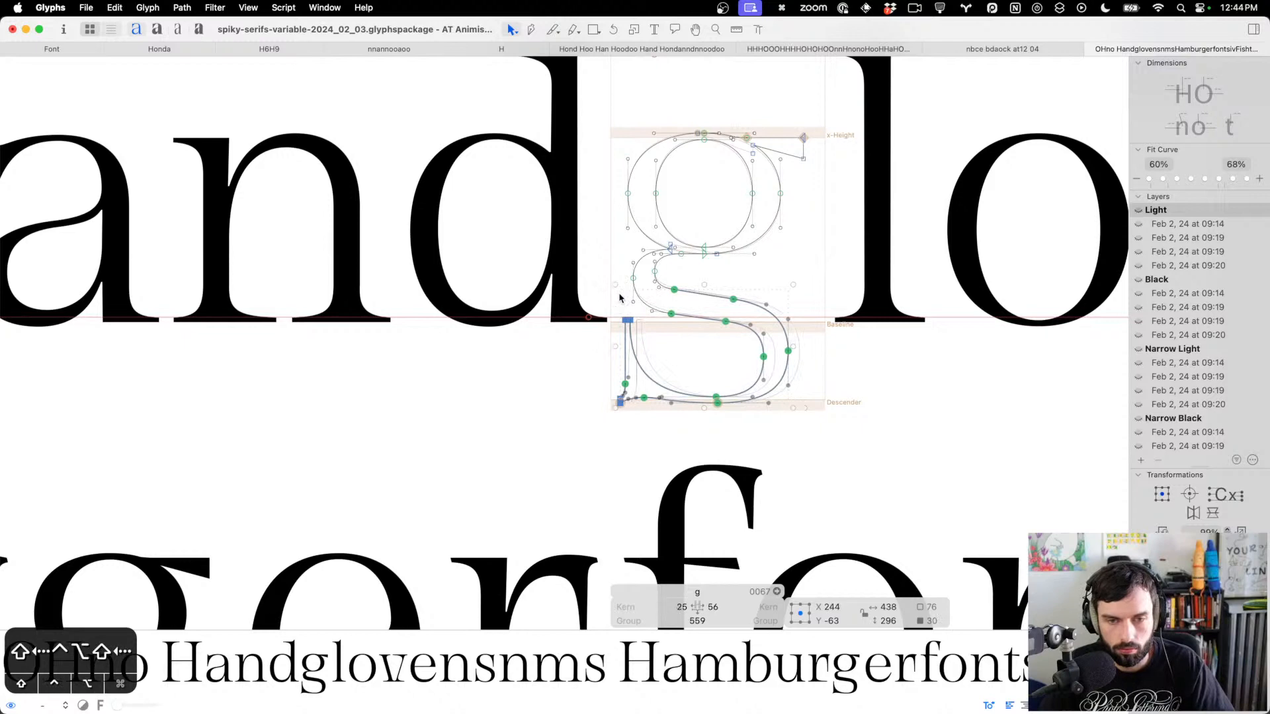
{"action": "key", "text": "ctrl+alt+shift+Right"}
{"action": "key", "text": "ctrl+alt+Left"}
{"action": "key", "text": "ctrl+alt+Left"}
{"action": "key", "text": "ctrl+alt+Left"}
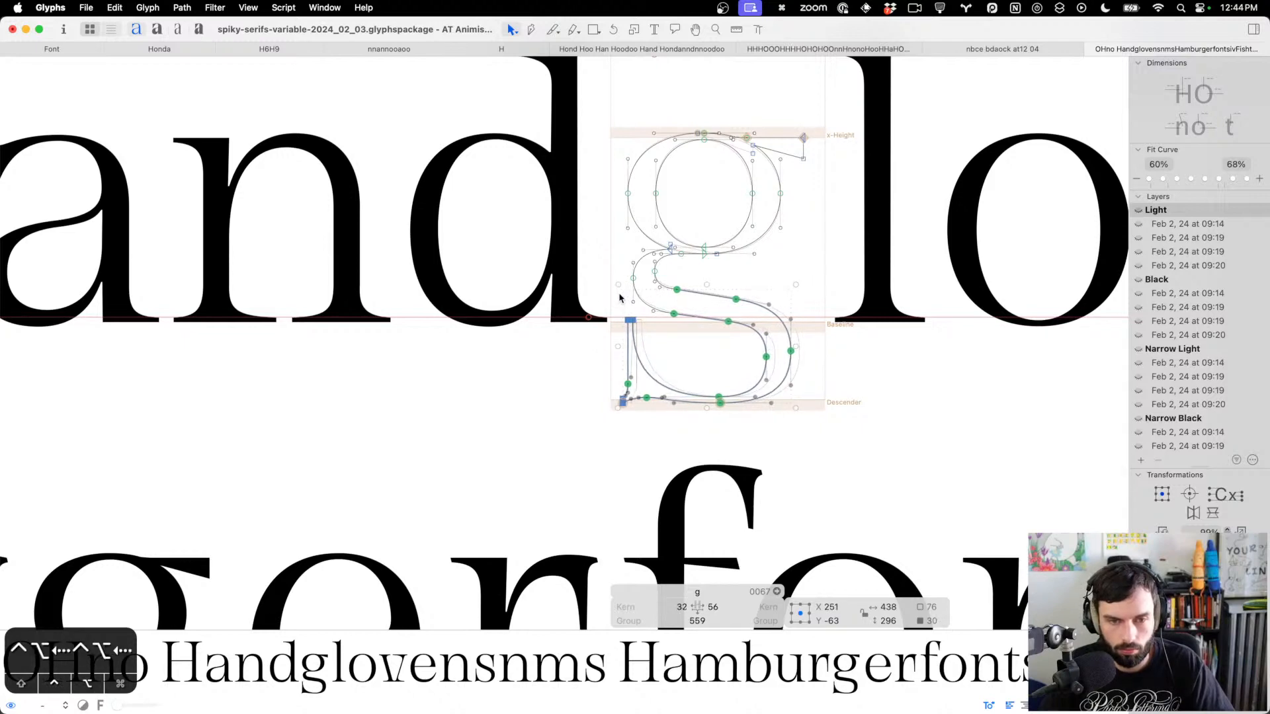
{"action": "key", "text": "t"}
{"action": "scroll", "coordinate": [693, 345], "scroll_direction": "down", "scroll_amount": 5}
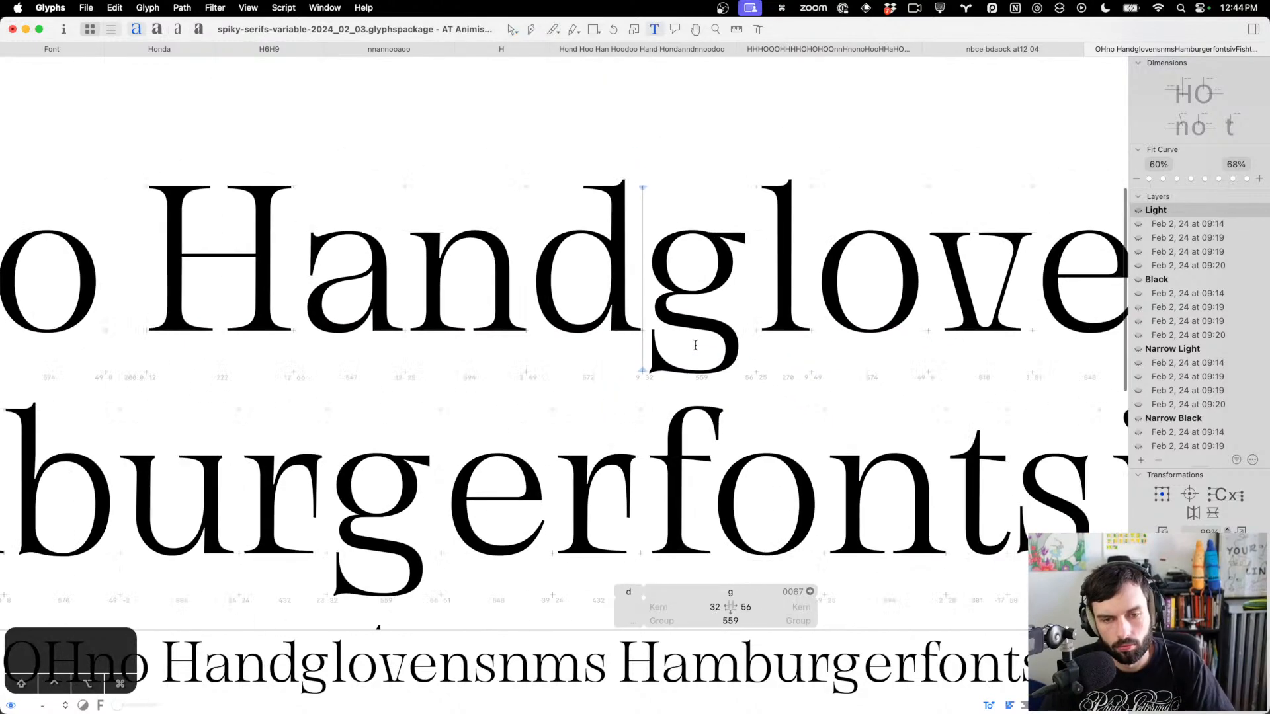
{"action": "scroll", "coordinate": [699, 350], "scroll_direction": "up", "scroll_amount": 5}
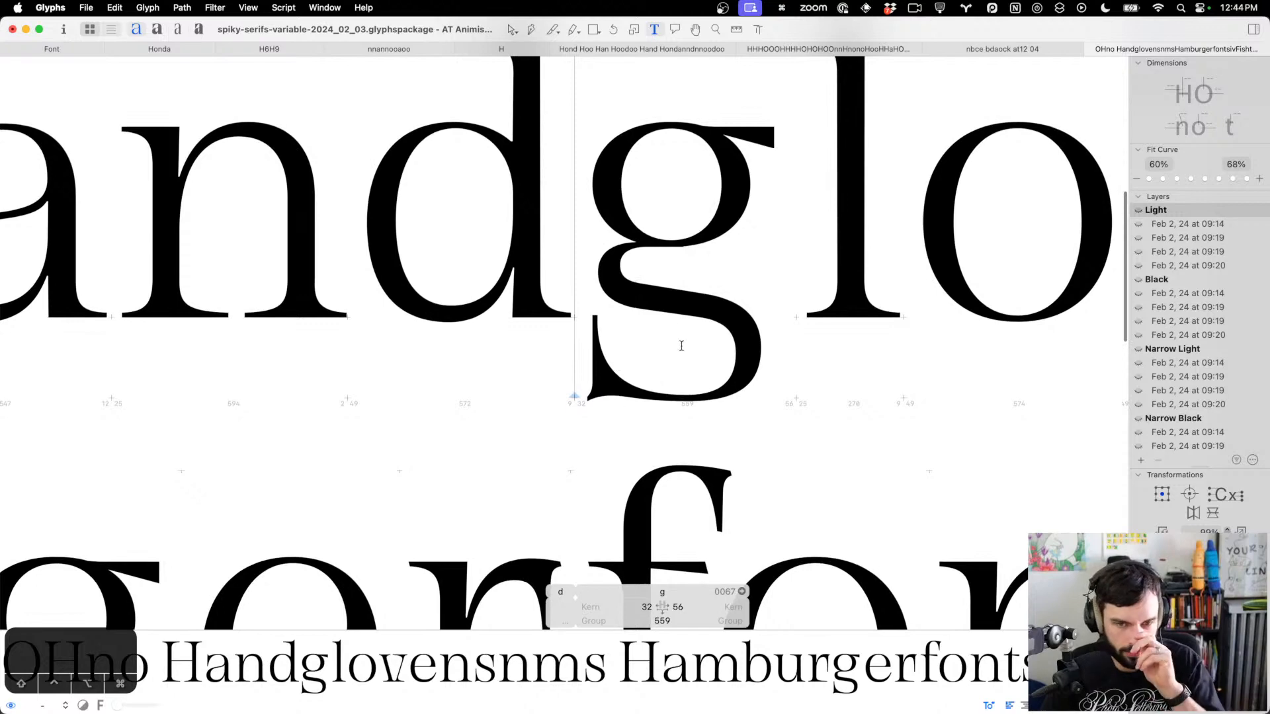
Move the lower loop's bottom extremes left to X 254, adjust its right-side extremes to X 440, Y -79.5, and check the text
{"action": "key", "text": "Escape"}
{"action": "scroll", "coordinate": [699, 411], "scroll_direction": "up", "scroll_amount": 3}
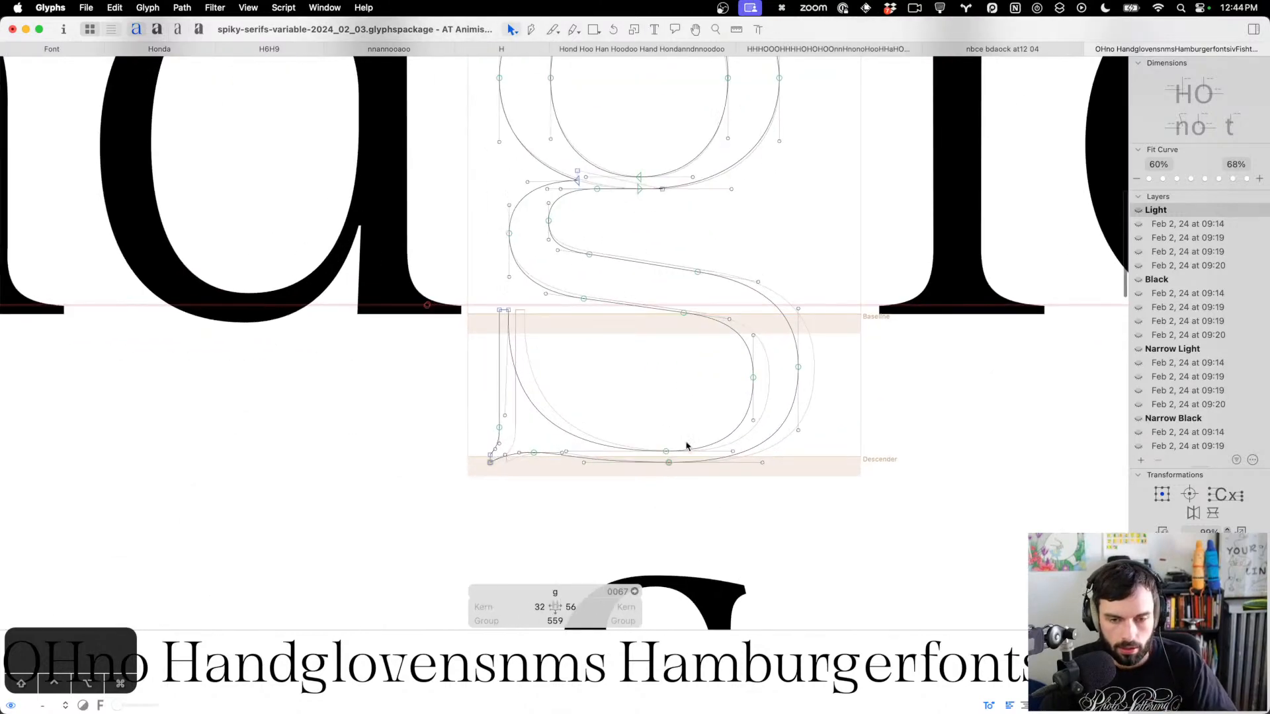
{"action": "left_click_drag", "start_coordinate": [685, 406], "coordinate": [631, 504]}
{"action": "key", "text": "ctrl+alt+shift+Left"}
{"action": "key", "text": "ctrl+alt+shift+Left"}
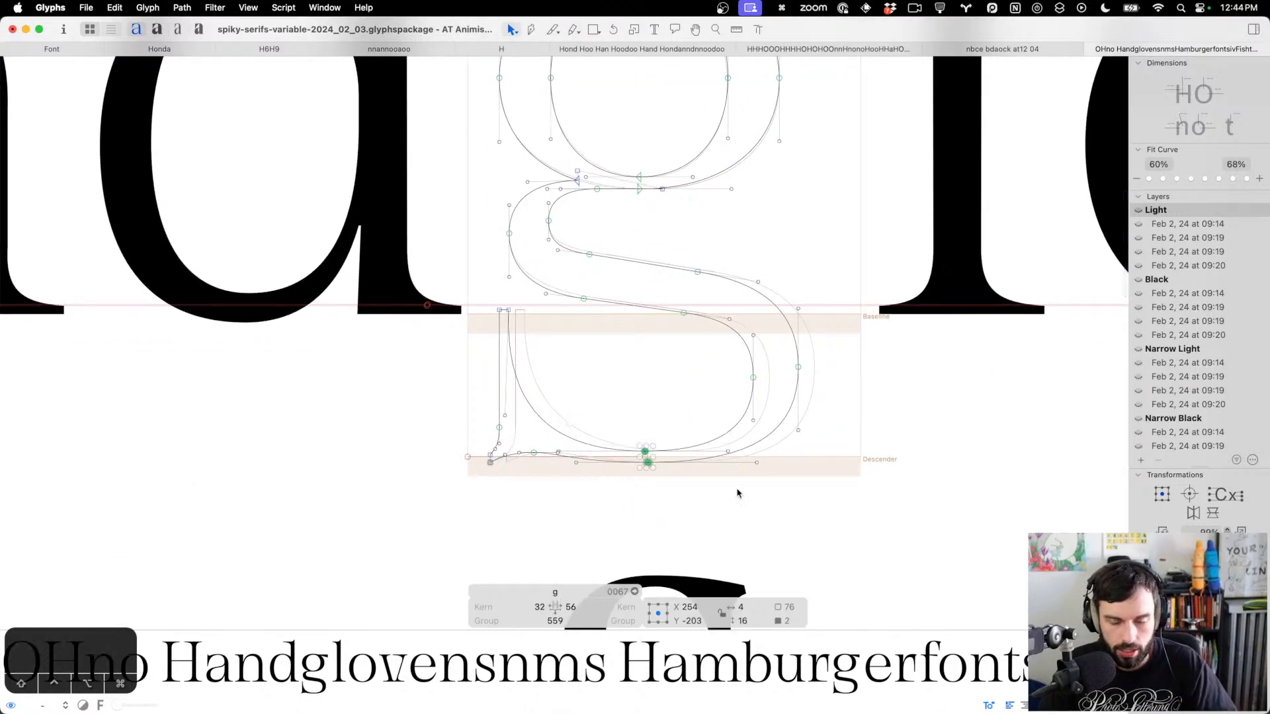
{"action": "left_click_drag", "start_coordinate": [853, 350], "coordinate": [734, 401]}
{"action": "key", "text": "ctrl+alt+shift+Right"}
{"action": "key", "text": "ctrl+alt+shift+Right"}
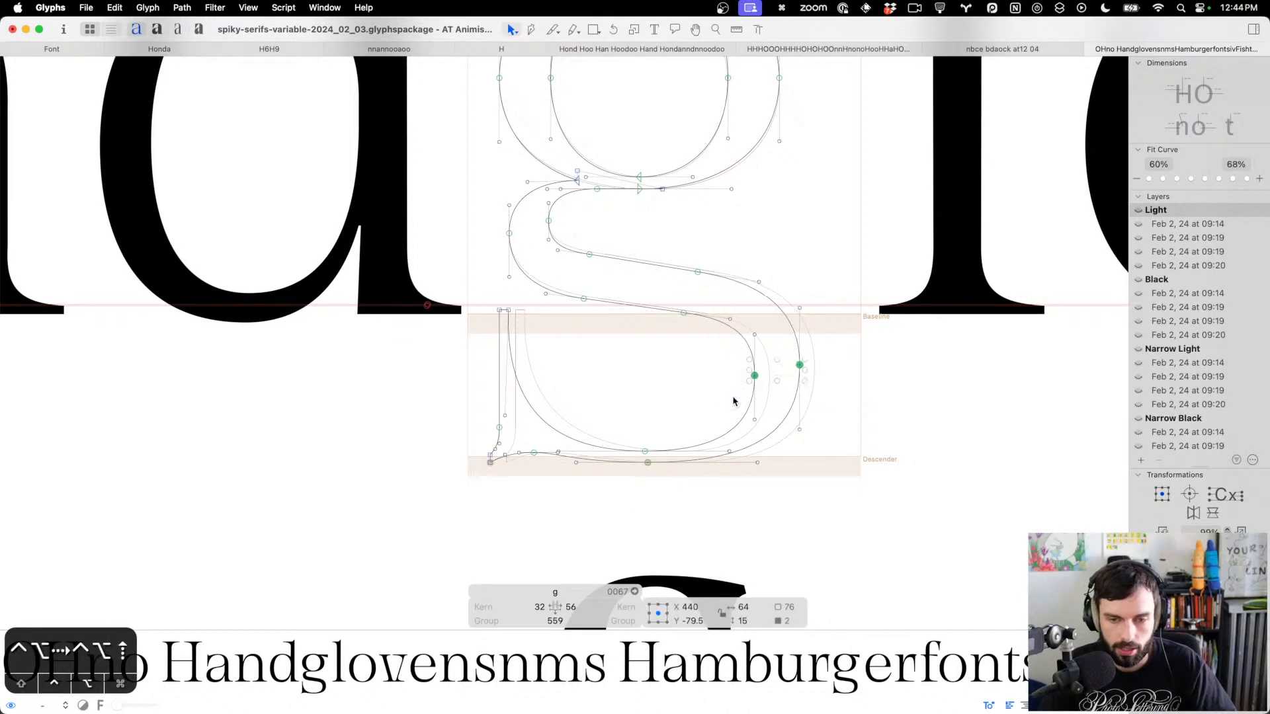
{"action": "key", "text": "t"}
{"action": "scroll", "coordinate": [622, 375], "scroll_direction": "down", "scroll_amount": 5}
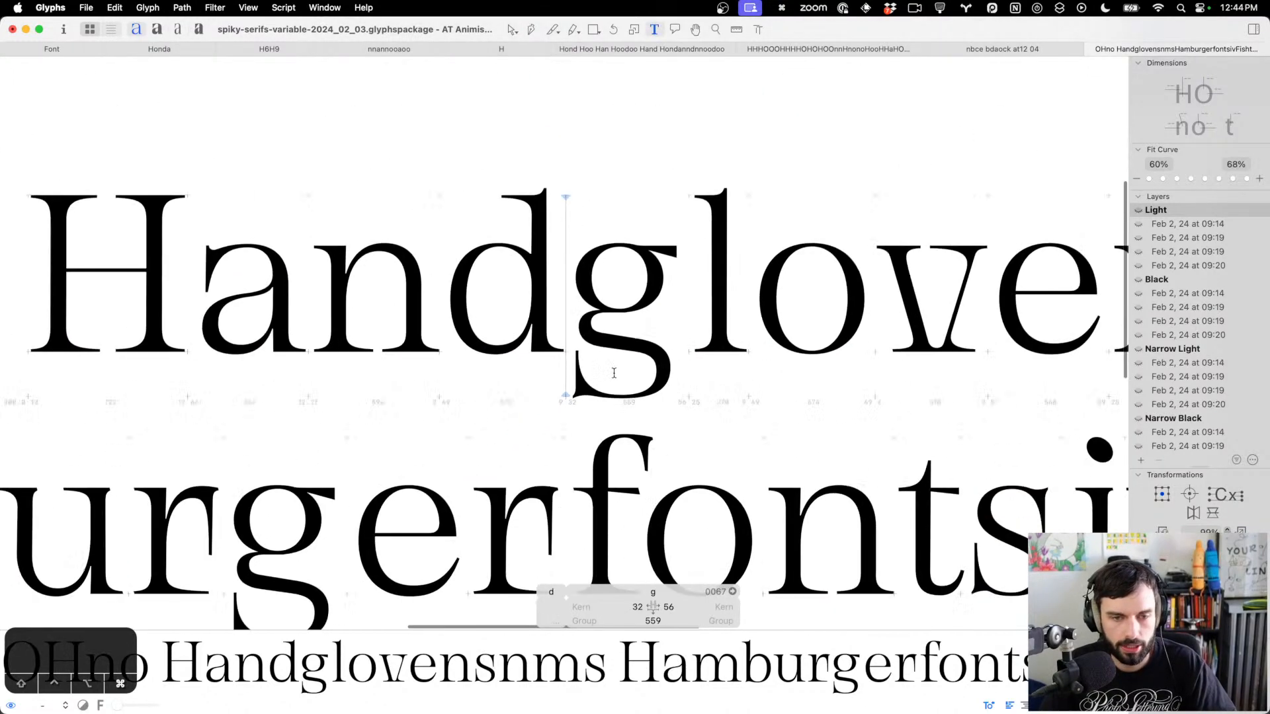
Align the end node of the g's link with the bowl's bottom extreme and check the filled shape
{"action": "scroll", "coordinate": [620, 314], "scroll_direction": "up", "scroll_amount": 3}
{"action": "scroll", "coordinate": [621, 314], "scroll_direction": "up", "scroll_amount": 3}
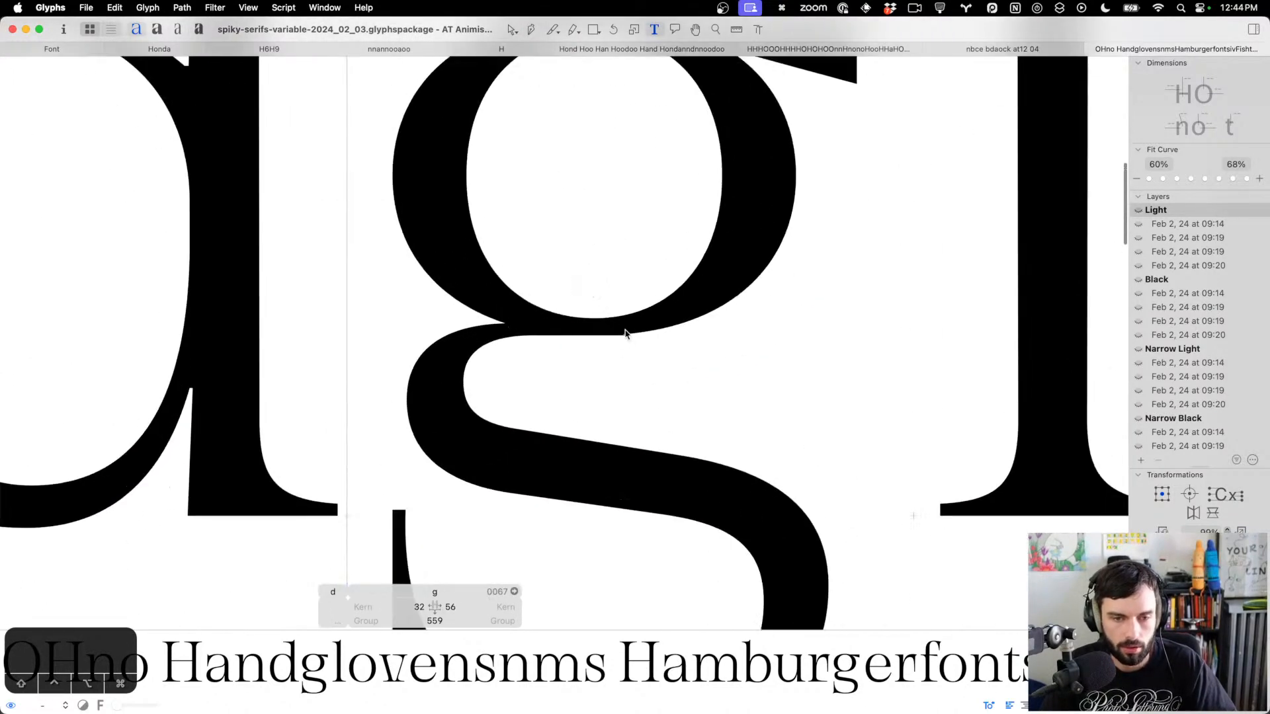
{"action": "key", "text": "Escape"}
{"action": "left_click", "coordinate": [595, 335]}
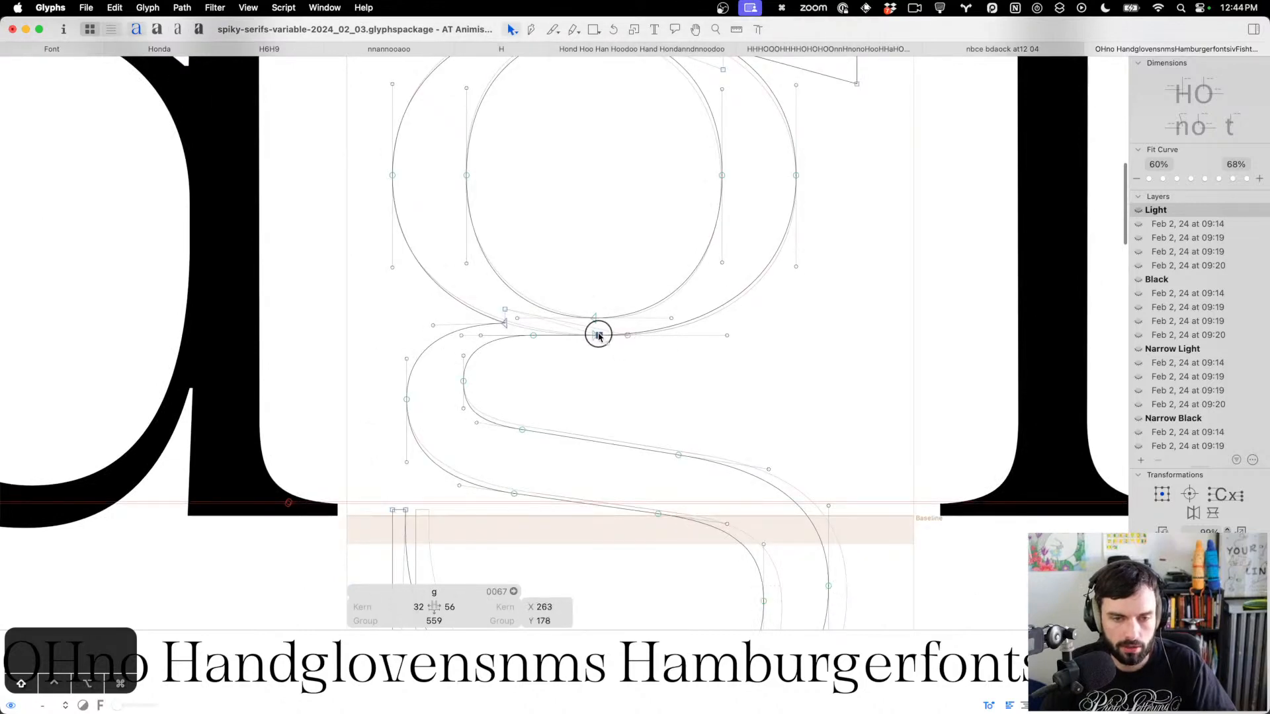
{"action": "key", "text": "t"}
{"action": "scroll", "coordinate": [634, 377], "scroll_direction": "down", "scroll_amount": 3}
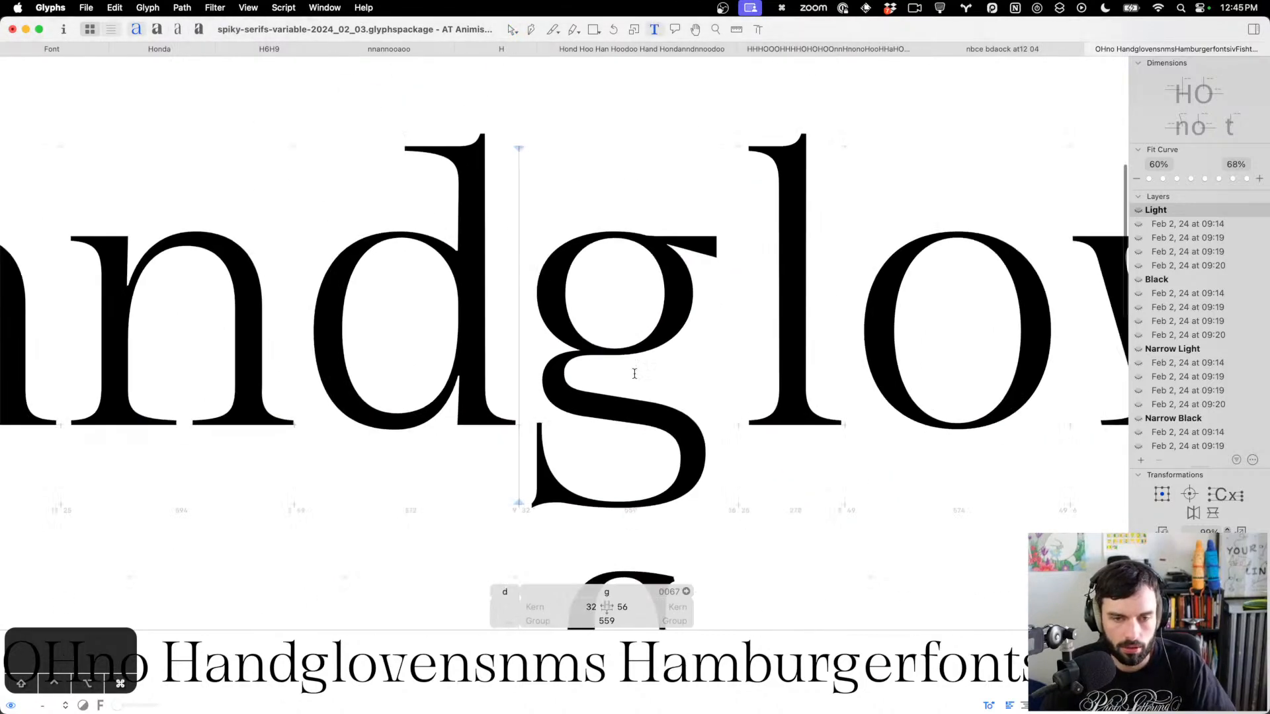
Move the two nodes at the inner notch of the g's ear right to X 381
{"action": "double_click", "coordinate": [619, 278]}
{"action": "scroll", "coordinate": [650, 261], "scroll_direction": "up", "scroll_amount": 5}
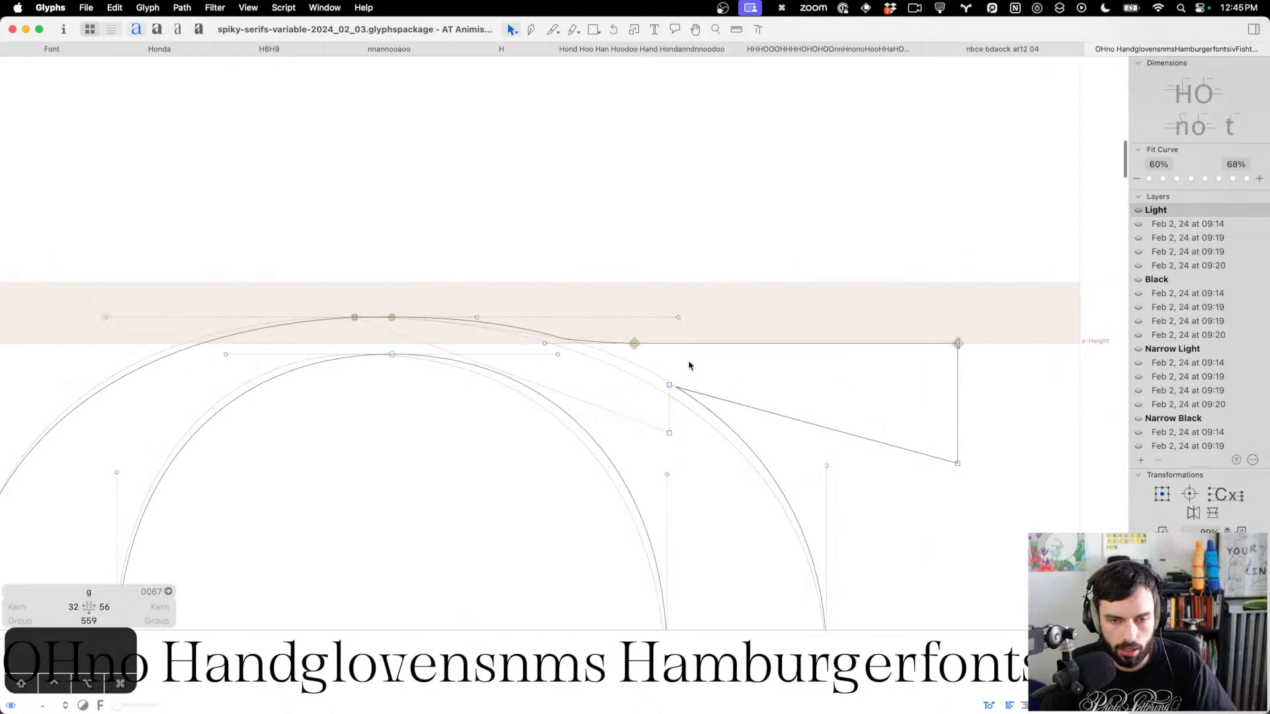
{"action": "left_click_drag", "start_coordinate": [688, 362], "coordinate": [689, 468]}
{"action": "left_click_drag", "start_coordinate": [688, 478], "coordinate": [645, 556]}
{"action": "key", "text": "shift+Right"}
{"action": "key", "text": "shift+Right"}
{"action": "key", "text": "shift+Right"}
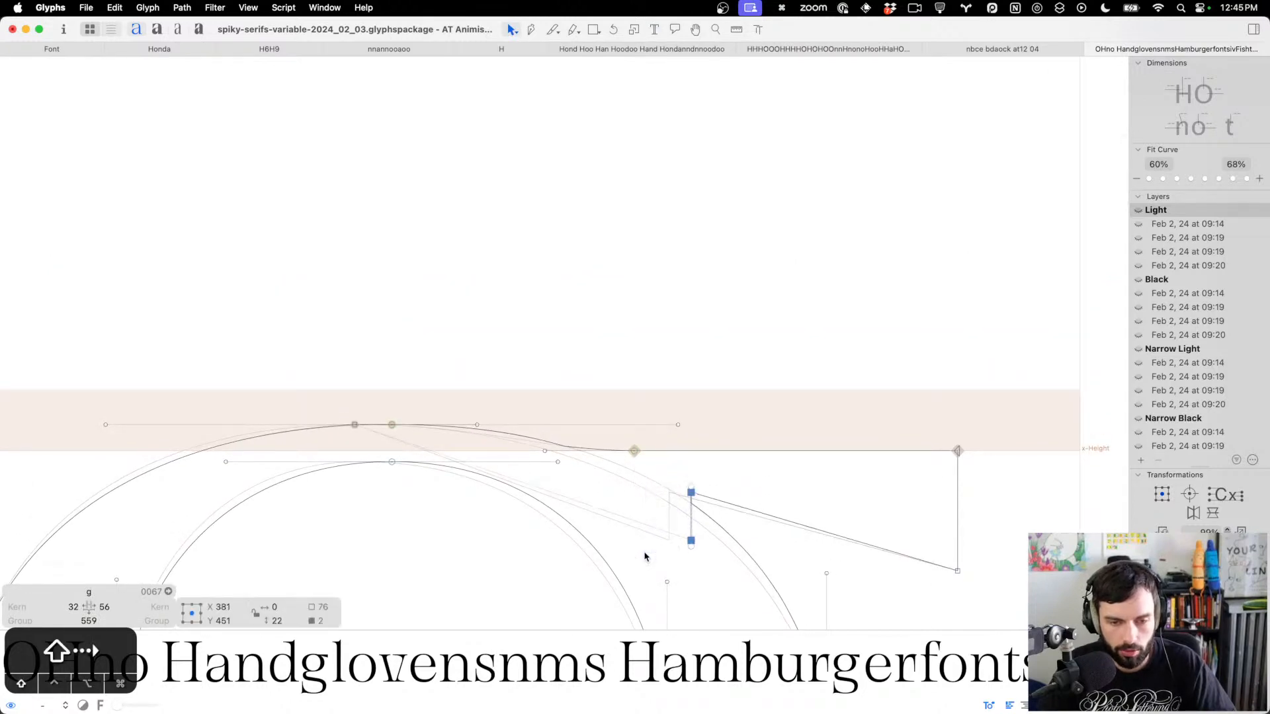
{"action": "key", "text": "shift+Left"}
Move the ear's upper smooth node right to X 385, align the ear's start node with the bowl's top extreme, and check the shape
{"action": "left_click_drag", "start_coordinate": [649, 445], "coordinate": [602, 485]}
{"action": "key", "text": "shift+Right"}
{"action": "key", "text": "shift+Right"}
{"action": "key", "text": "shift+Right"}
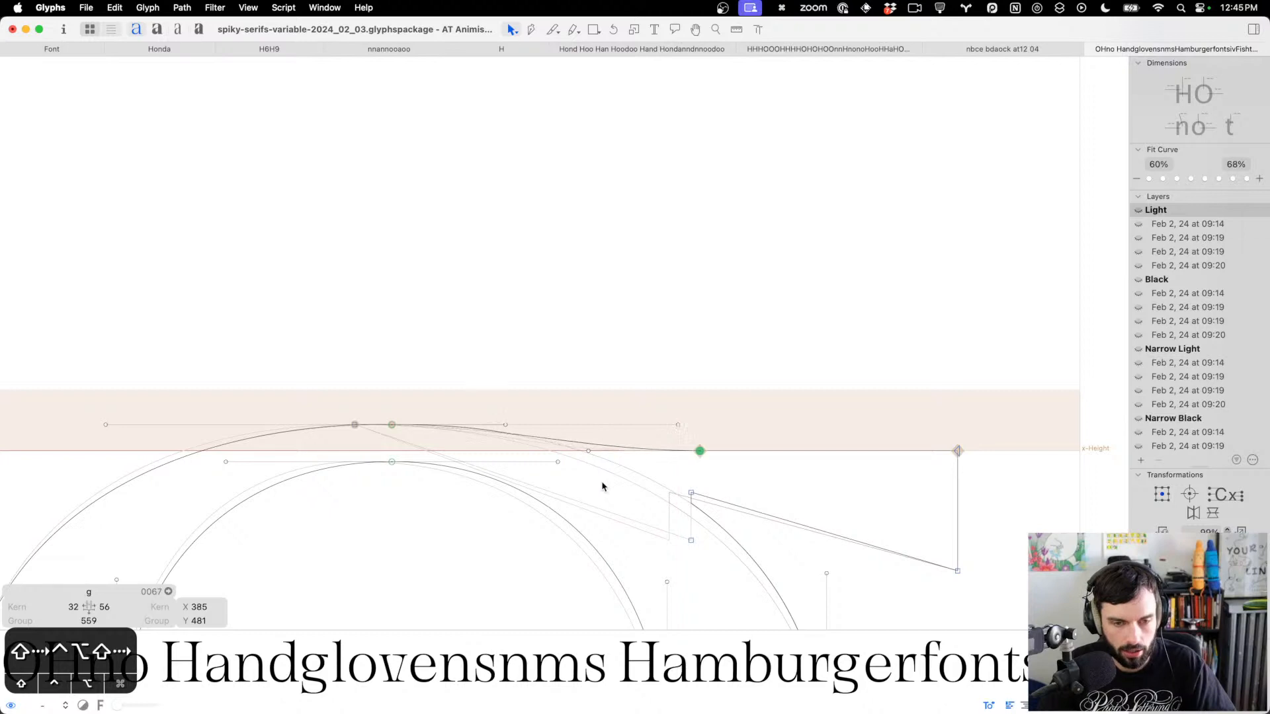
{"action": "left_click", "coordinate": [505, 424]}
{"action": "left_click_drag", "start_coordinate": [355, 425], "coordinate": [391, 424]}
{"action": "left_click", "coordinate": [562, 342]}
{"action": "key", "text": "t"}
{"action": "scroll", "coordinate": [686, 331], "scroll_direction": "down", "scroll_amount": 5}
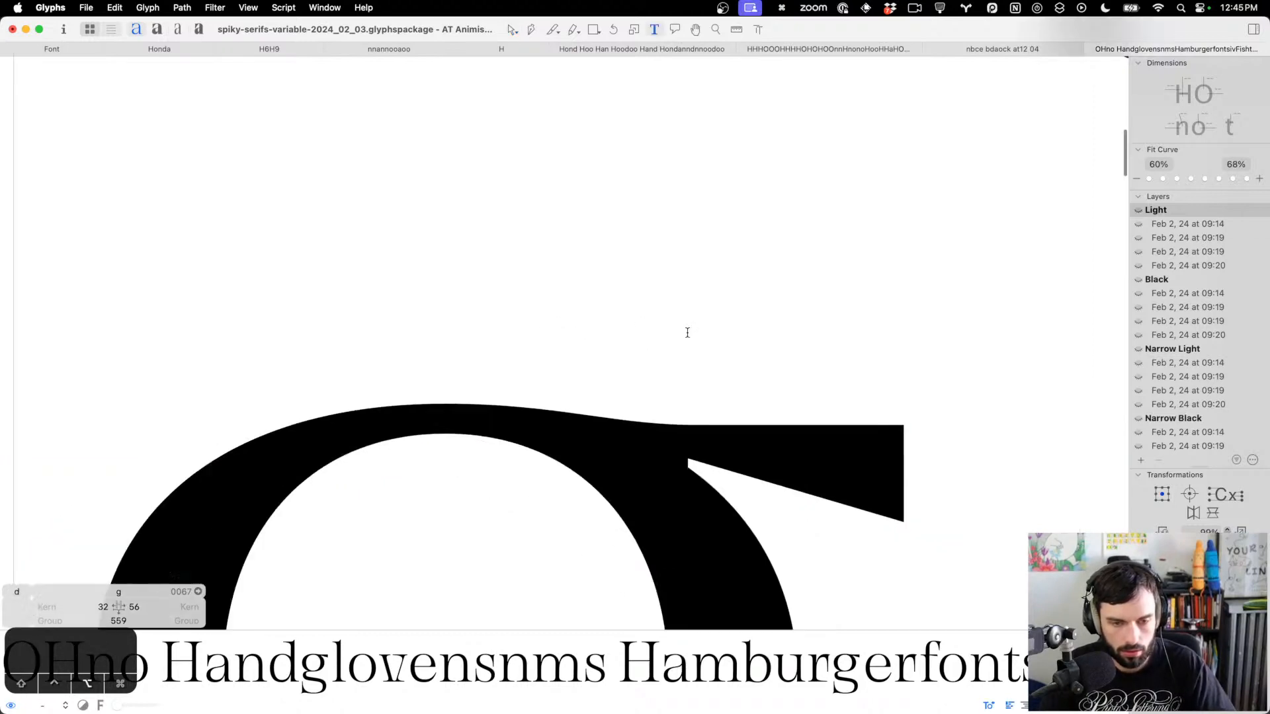
Copy the whole revised g outline into the glyph's background layer and return to the foreground bowl
{"action": "double_click", "coordinate": [637, 389]}
{"action": "key", "text": "super+a"}
{"action": "key", "text": "super+c"}
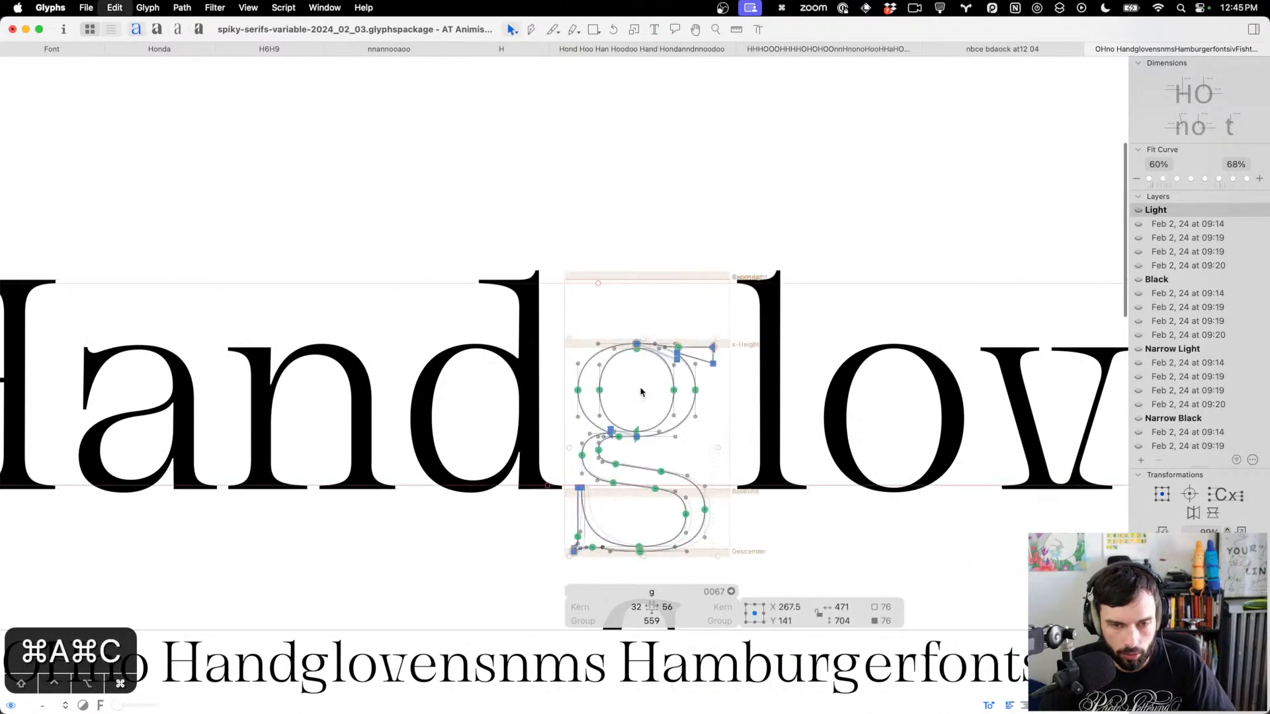
{"action": "key", "text": "super+b"}
{"action": "key", "text": "super+v"}
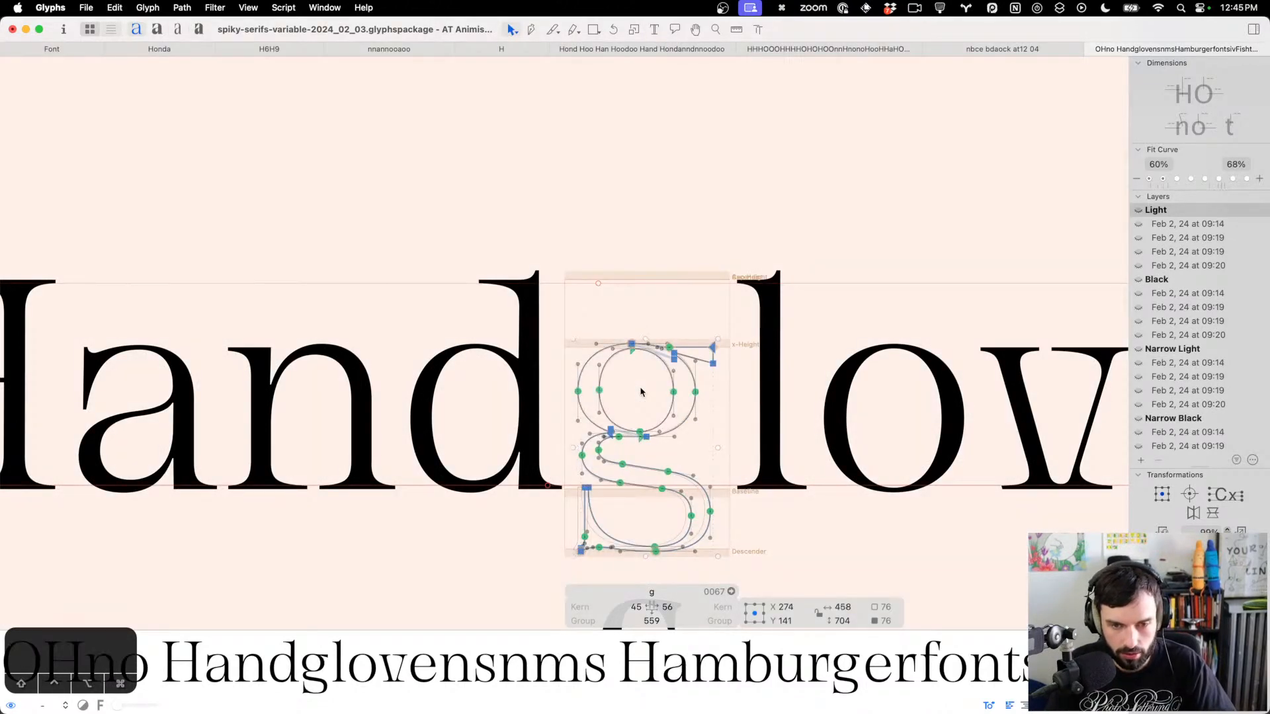
{"action": "key", "text": "super+v"}
{"action": "key", "text": "super+b"}
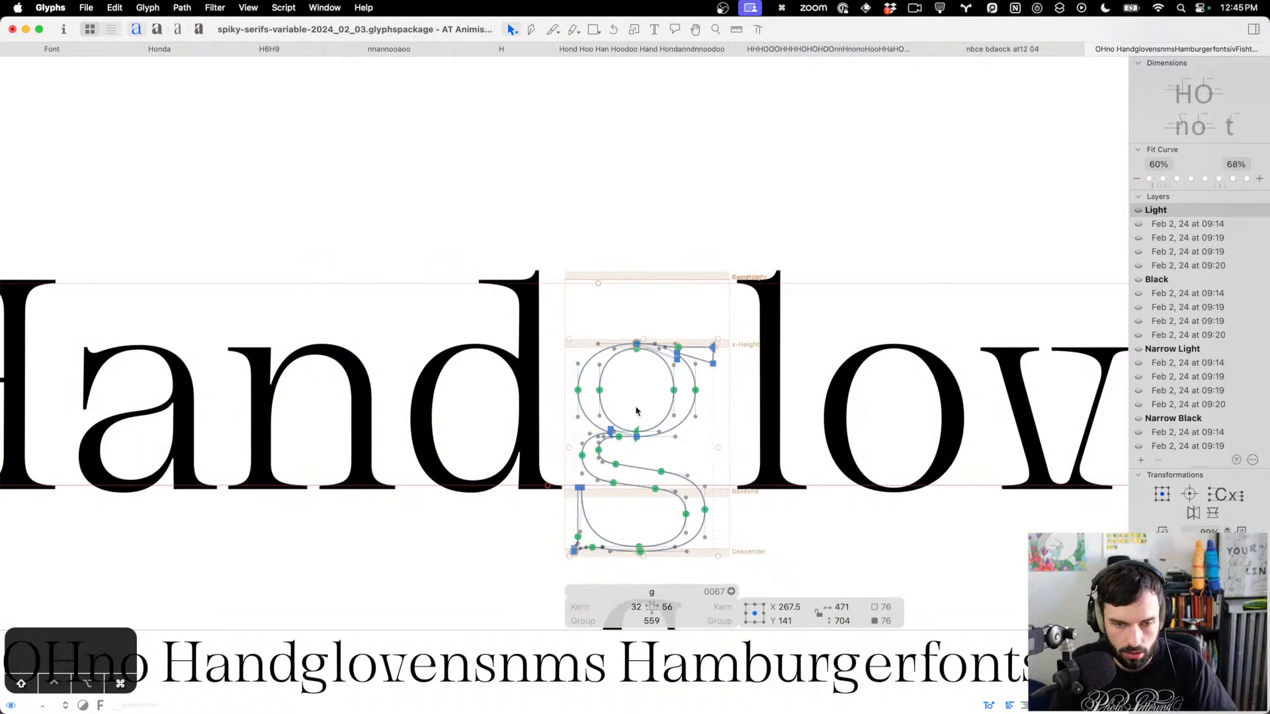
{"action": "left_click", "coordinate": [635, 412]}
{"action": "scroll", "coordinate": [635, 411], "scroll_direction": "up", "scroll_amount": 10}
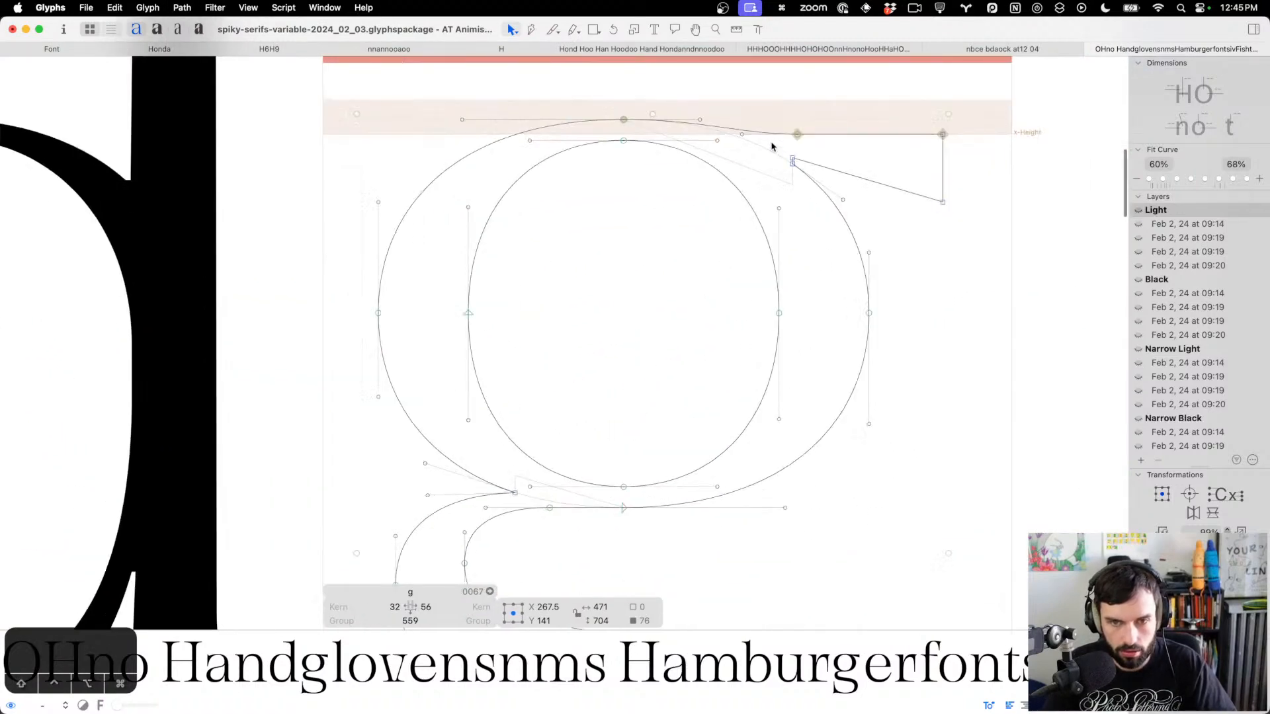
Undo the overlap removal on the g and move the two overlapping nodes at the link-bowl junction left to X 153
{"action": "scroll", "coordinate": [608, 333], "scroll_direction": "down", "scroll_amount": 6}
{"action": "scroll", "coordinate": [533, 425], "scroll_direction": "up", "scroll_amount": 9}
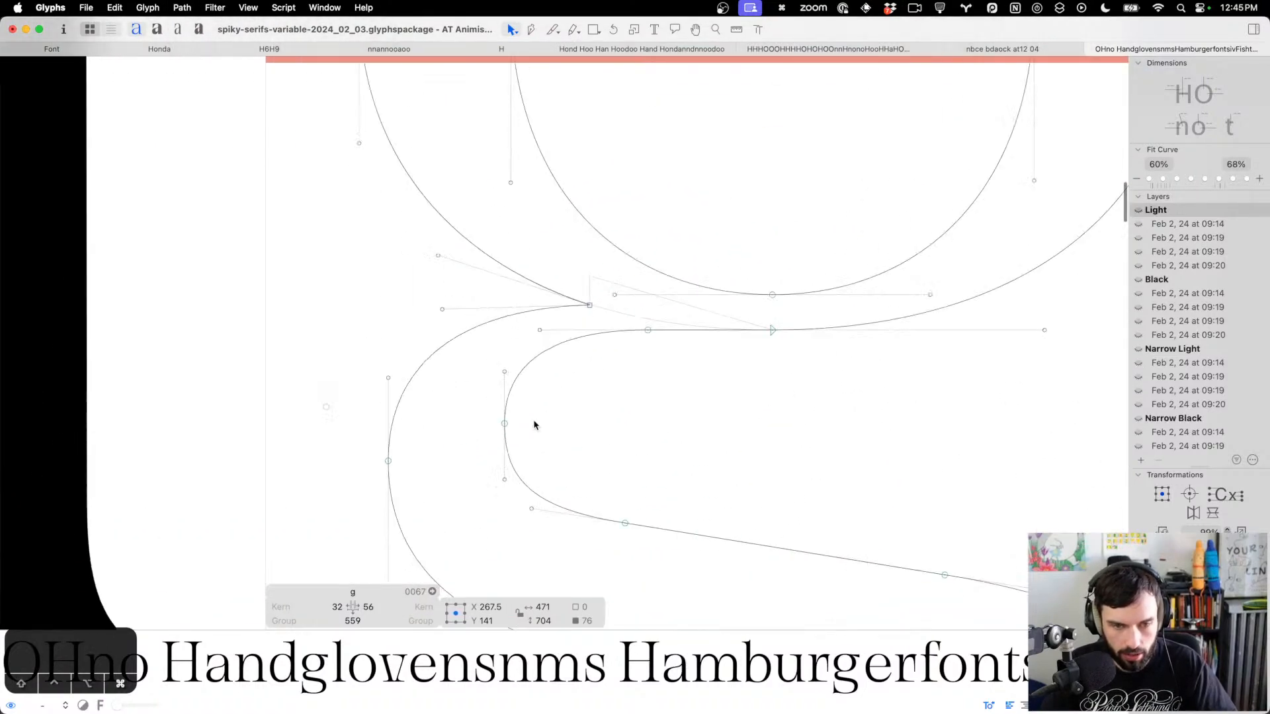
{"action": "key", "text": "super+z"}
{"action": "left_click_drag", "start_coordinate": [605, 324], "coordinate": [574, 246]}
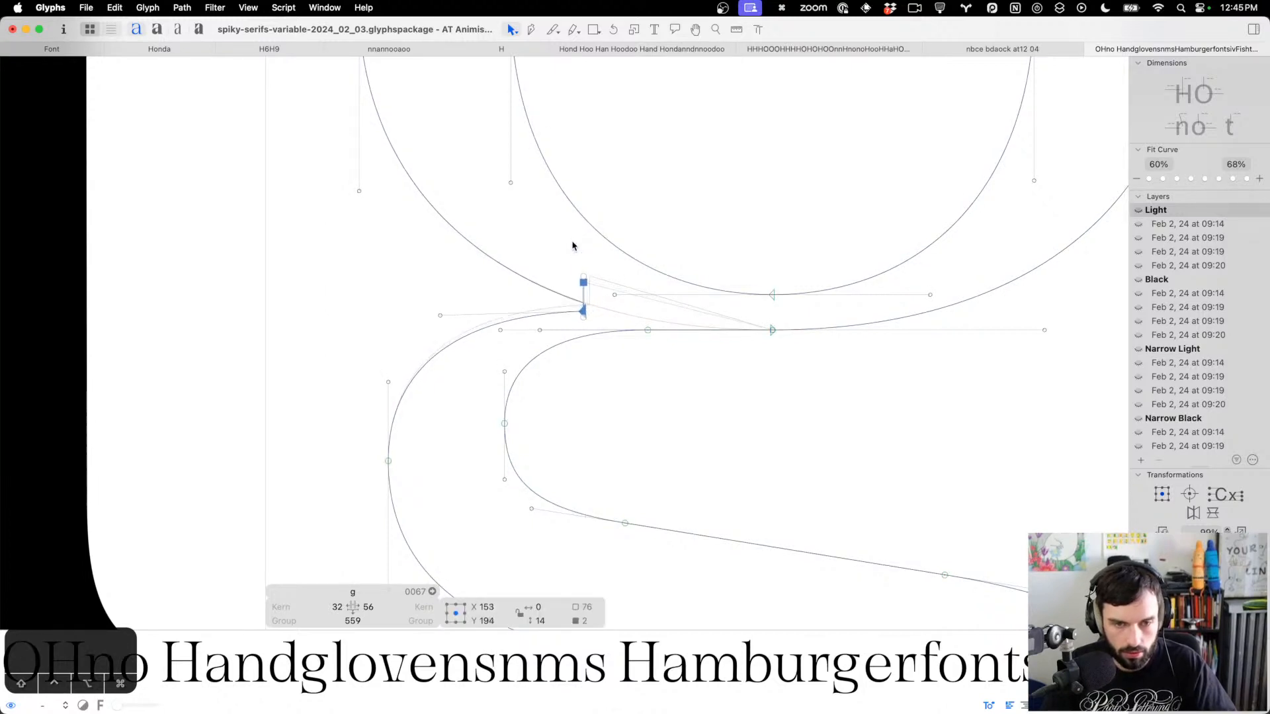
Replace the g's background copy with the whole revised outline, return to the foreground and remove the overlaps there
{"action": "scroll", "coordinate": [572, 248], "scroll_direction": "down", "scroll_amount": 5}
{"action": "key", "text": "super+a"}
{"action": "key", "text": "super+c"}
{"action": "key", "text": "super+b"}
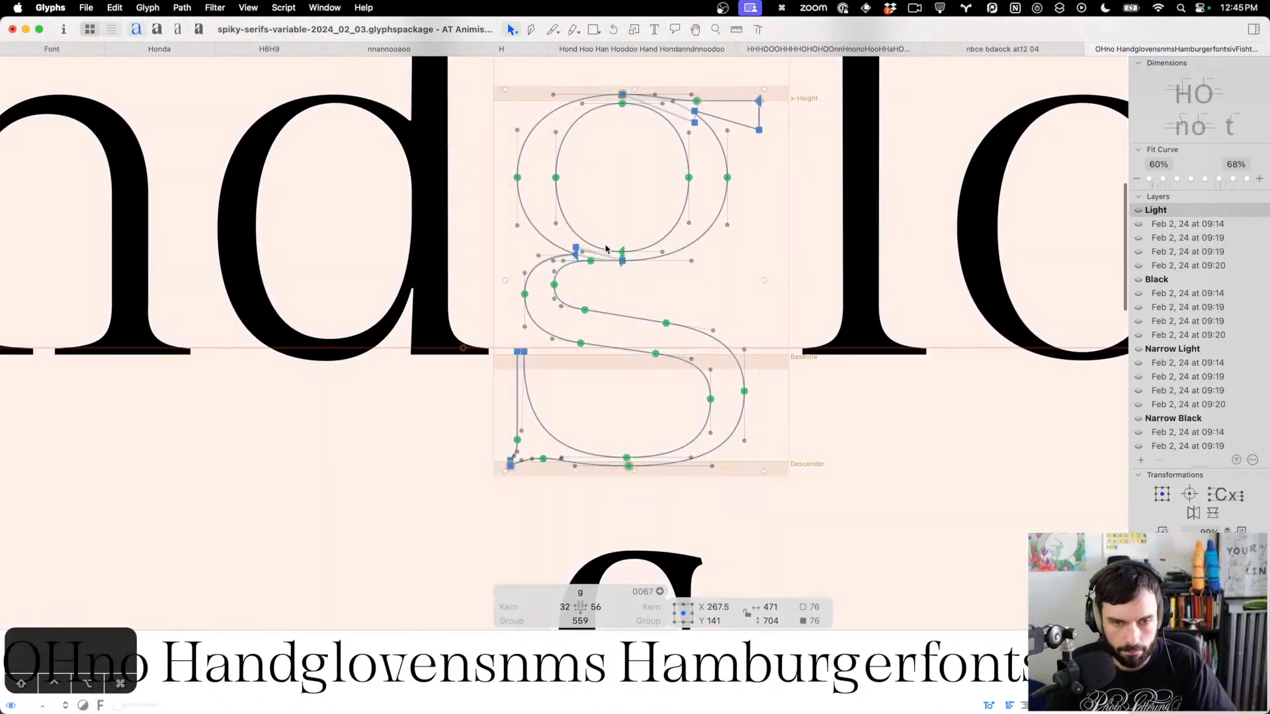
{"action": "key", "text": "BackSpace"}
{"action": "key", "text": "super+v"}
{"action": "key", "text": "super+b"}
{"action": "key", "text": "shift+super+o"}
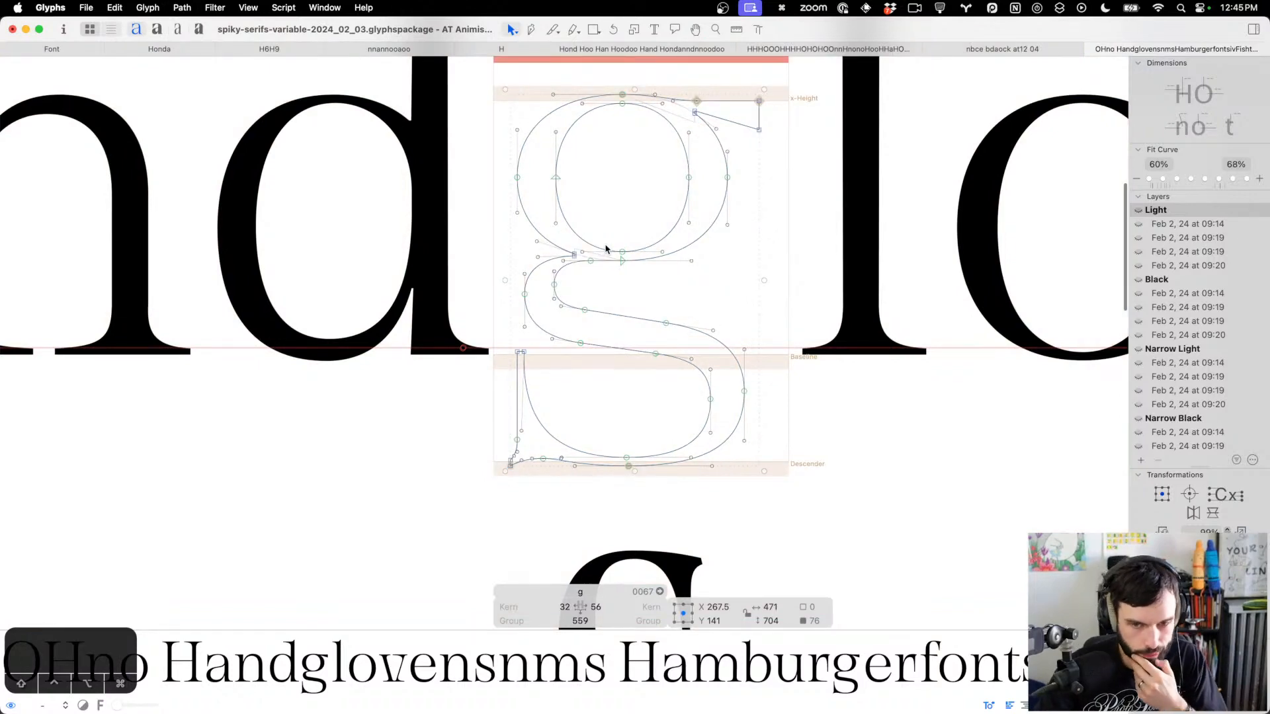
Hide the background outline and check the g's ear and notch in the filled preview
{"action": "key", "text": "t"}
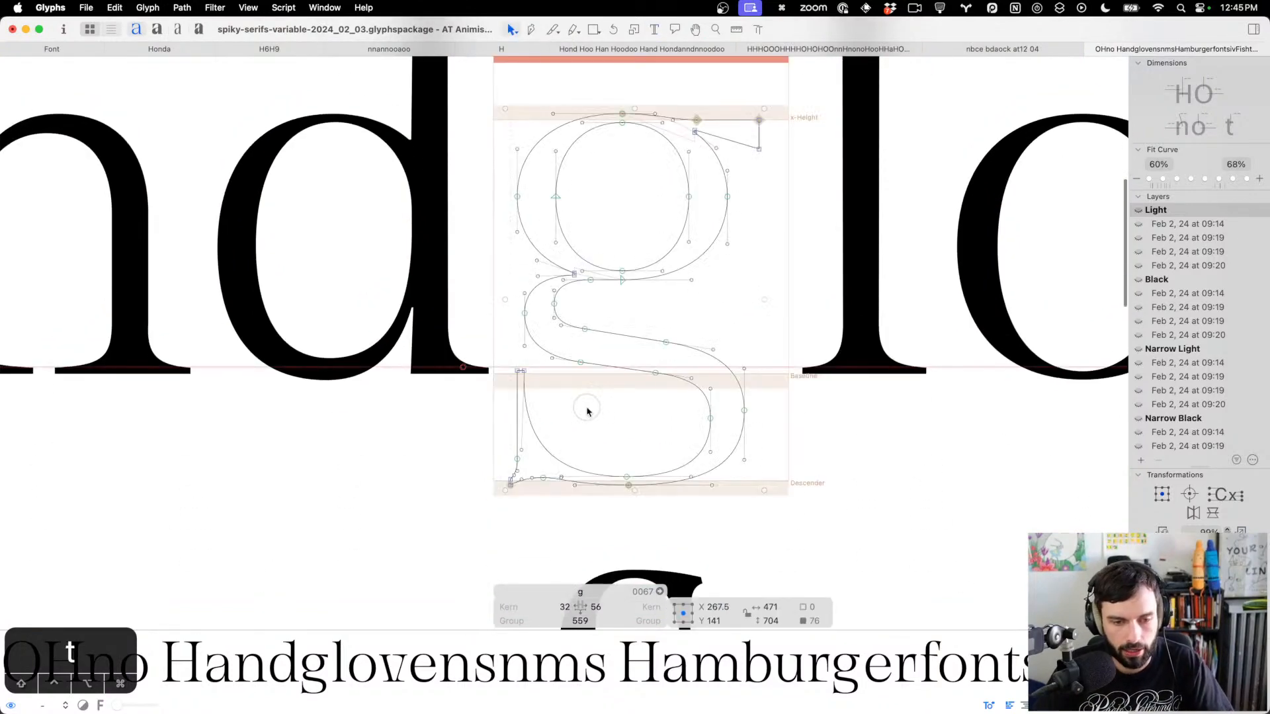
{"action": "key", "text": "d"}
{"action": "scroll", "coordinate": [624, 410], "scroll_direction": "up", "scroll_amount": 3}
{"action": "scroll", "coordinate": [699, 242], "scroll_direction": "up", "scroll_amount": 10}
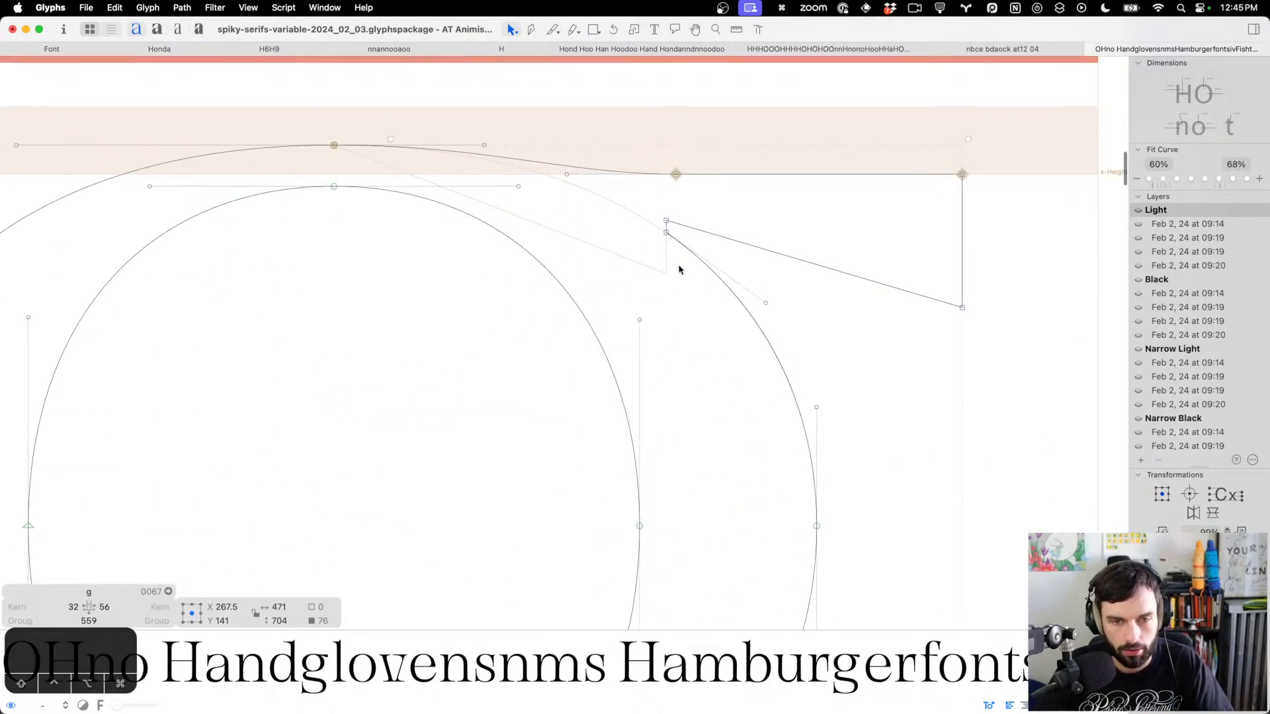
{"action": "key", "text": "shift+super+b"}
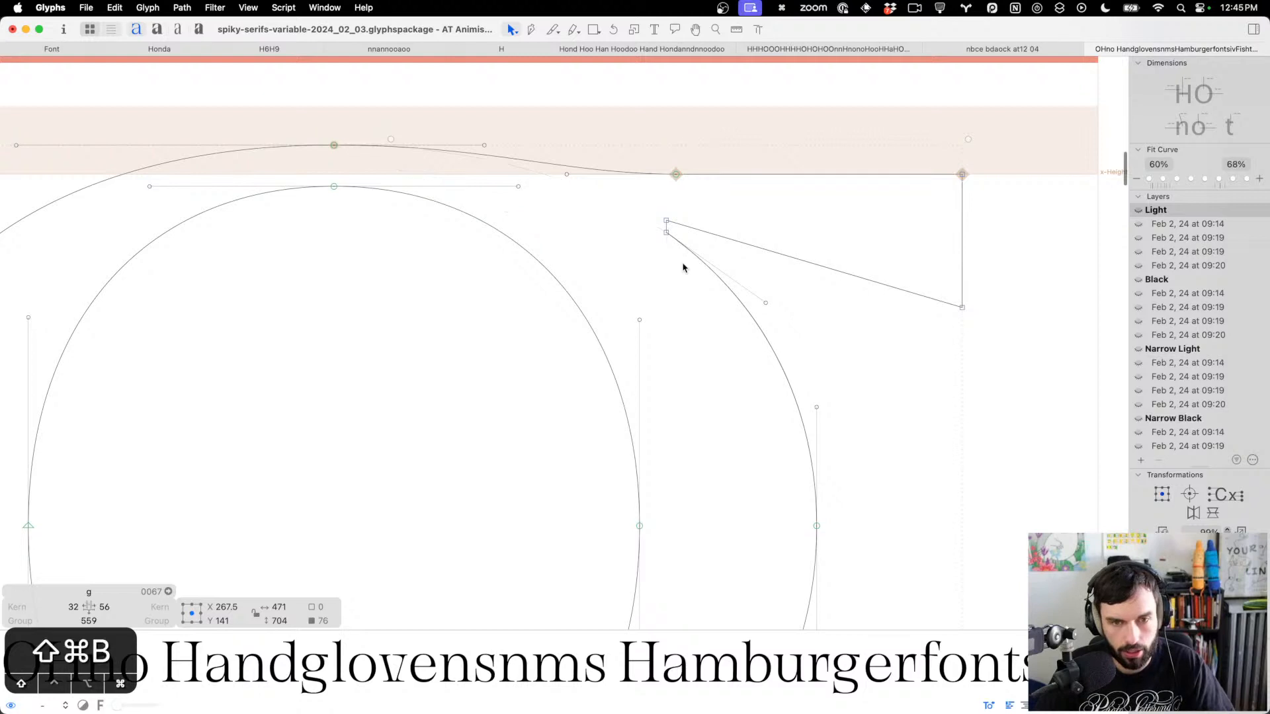
{"action": "scroll", "coordinate": [668, 221], "scroll_direction": "down", "scroll_amount": 5}
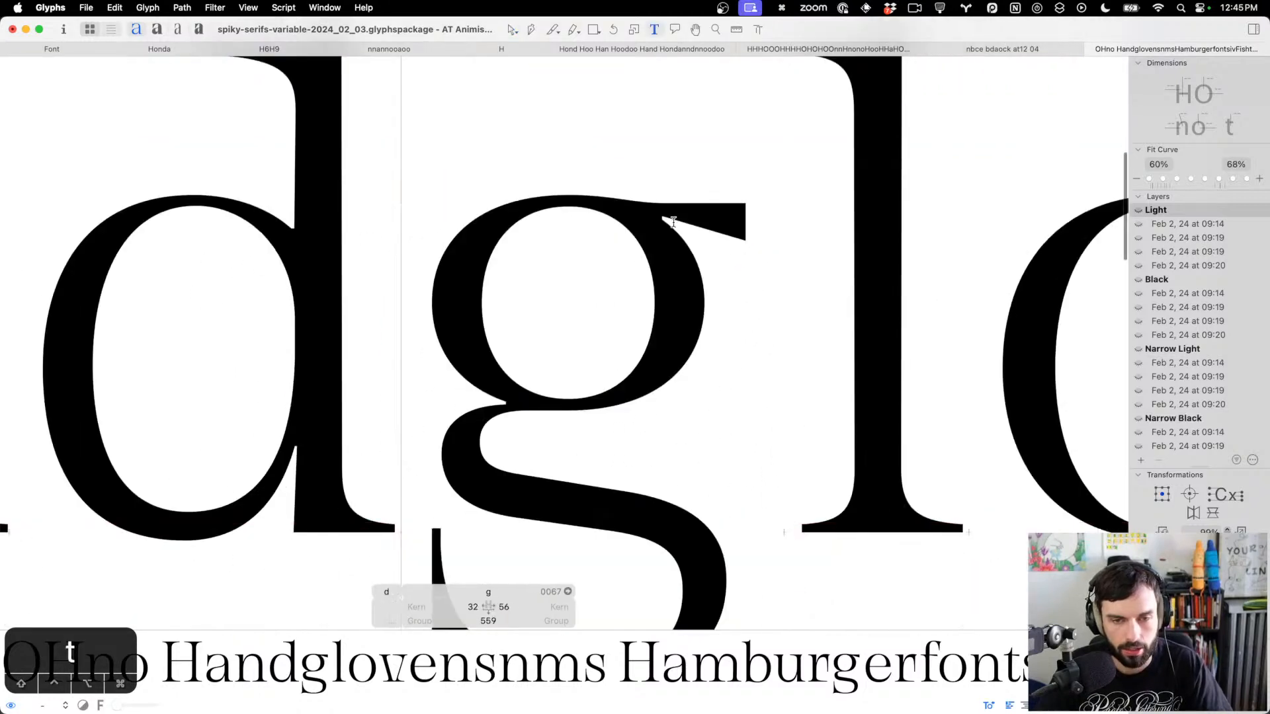
{"action": "key", "text": "t"}
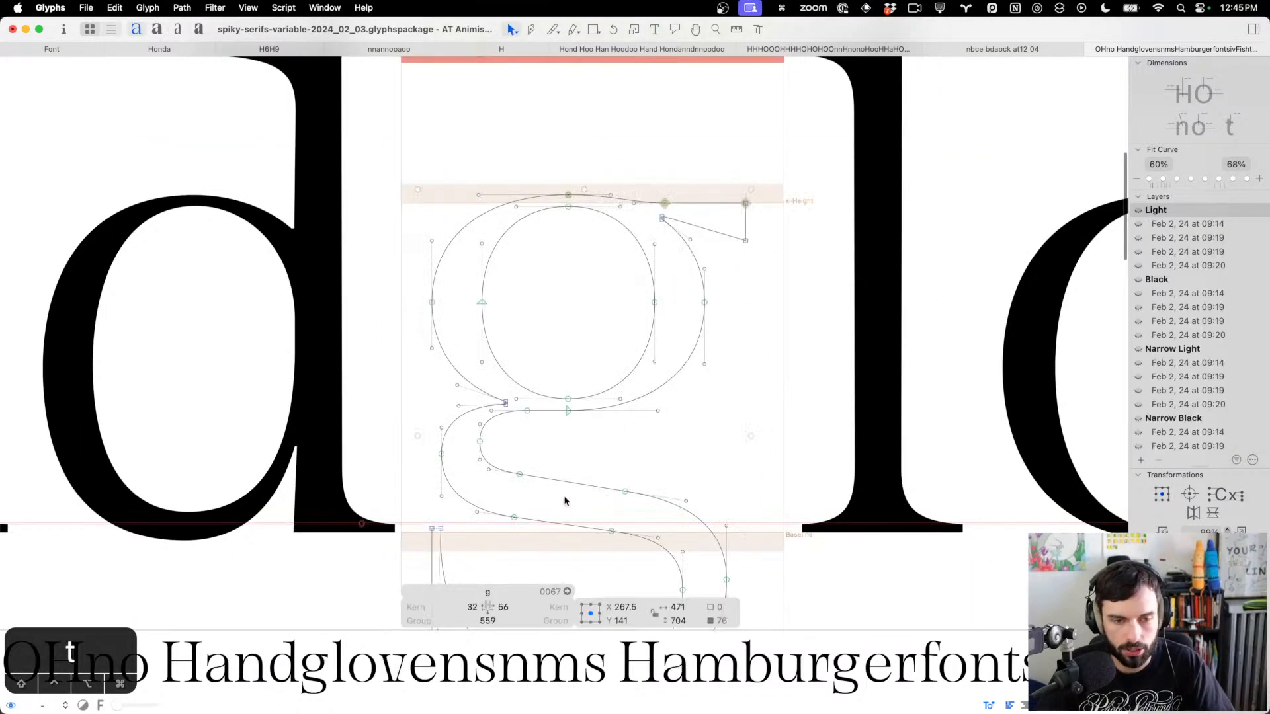
Set the g's right sidebearing to 16 and check its spacing in the three-line sample text
{"action": "scroll", "coordinate": [565, 501], "scroll_direction": "down", "scroll_amount": 3}
{"action": "scroll", "coordinate": [573, 309], "scroll_direction": "up", "scroll_amount": 5}
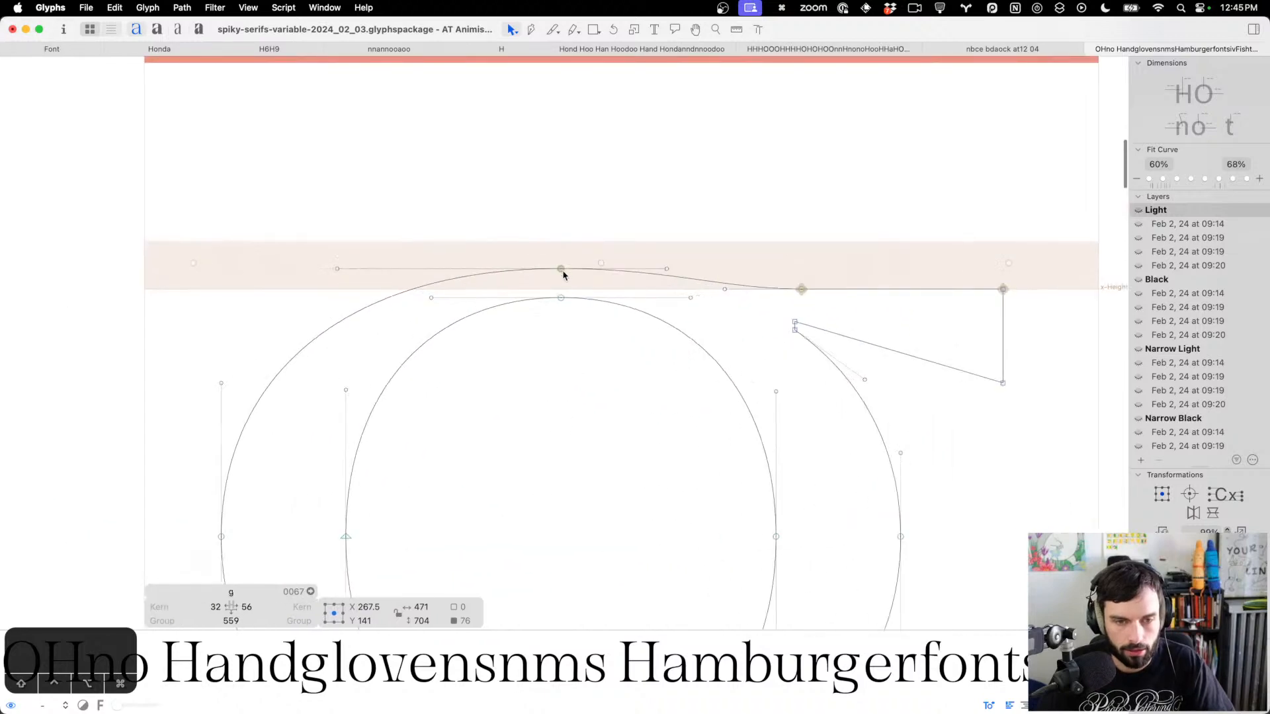
{"action": "scroll", "coordinate": [586, 274], "scroll_direction": "down", "scroll_amount": 5}
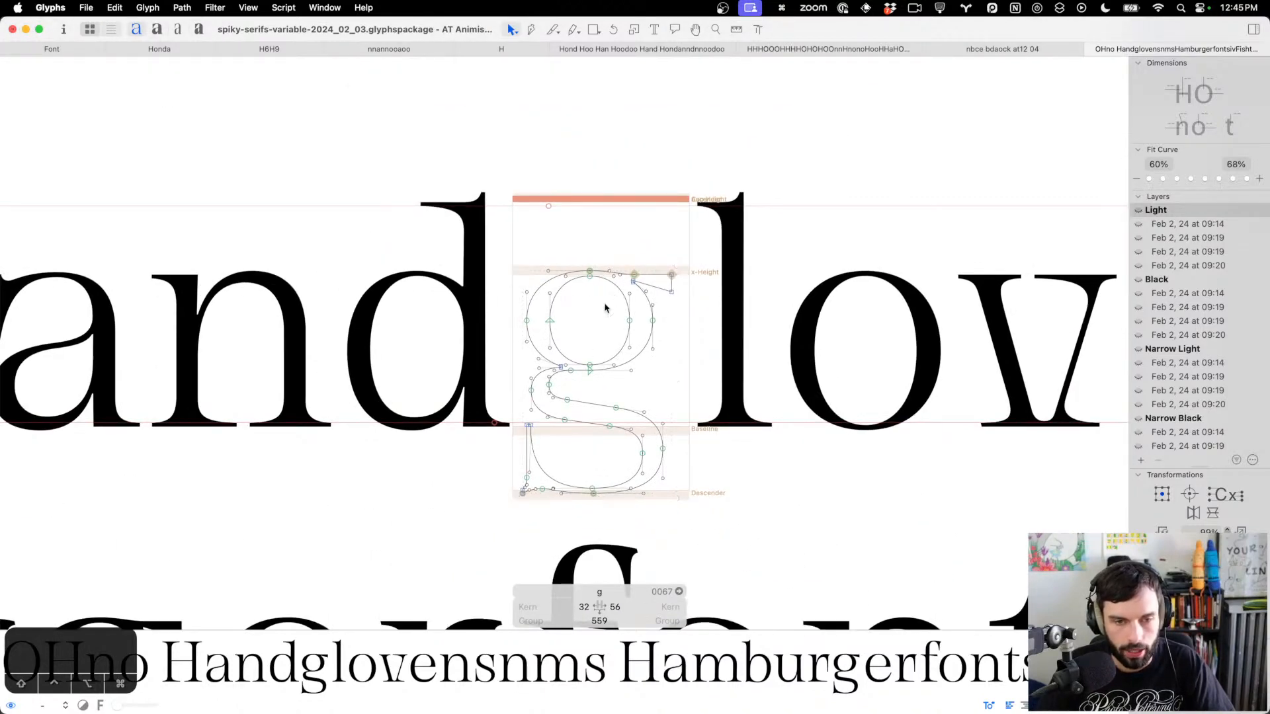
{"action": "key", "text": "t"}
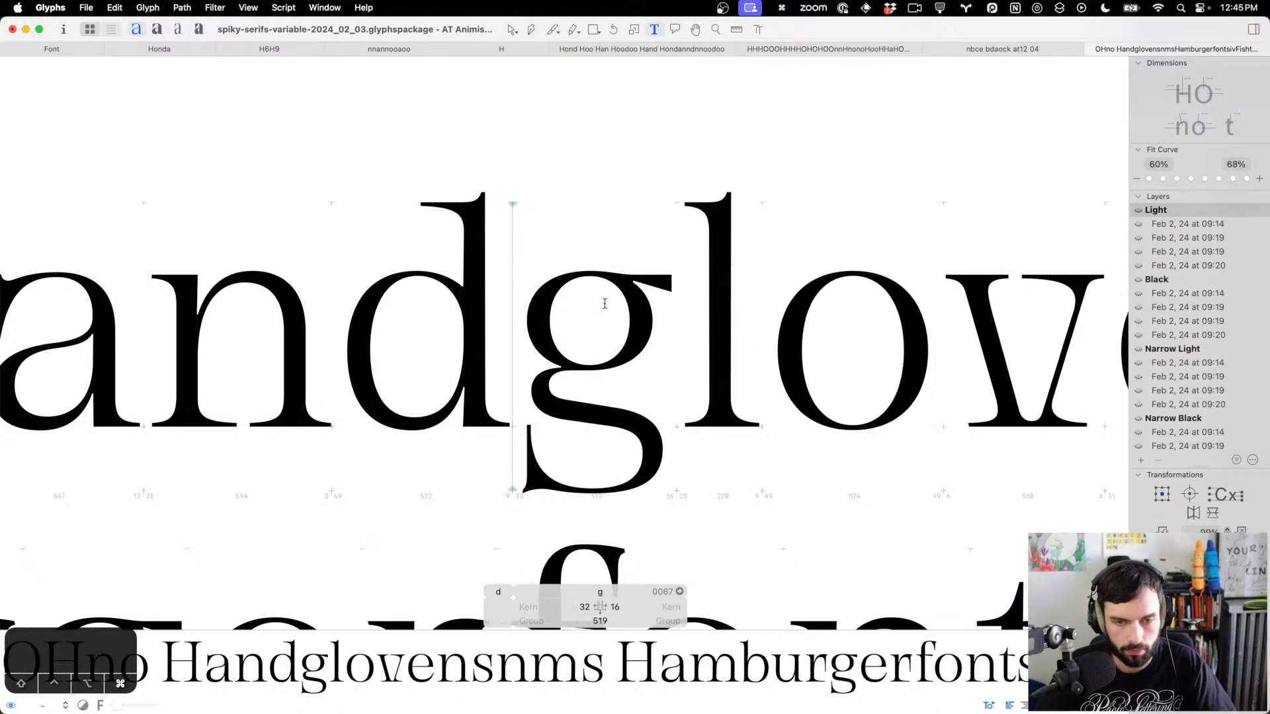
{"action": "scroll", "coordinate": [605, 307], "scroll_direction": "down", "scroll_amount": 5}
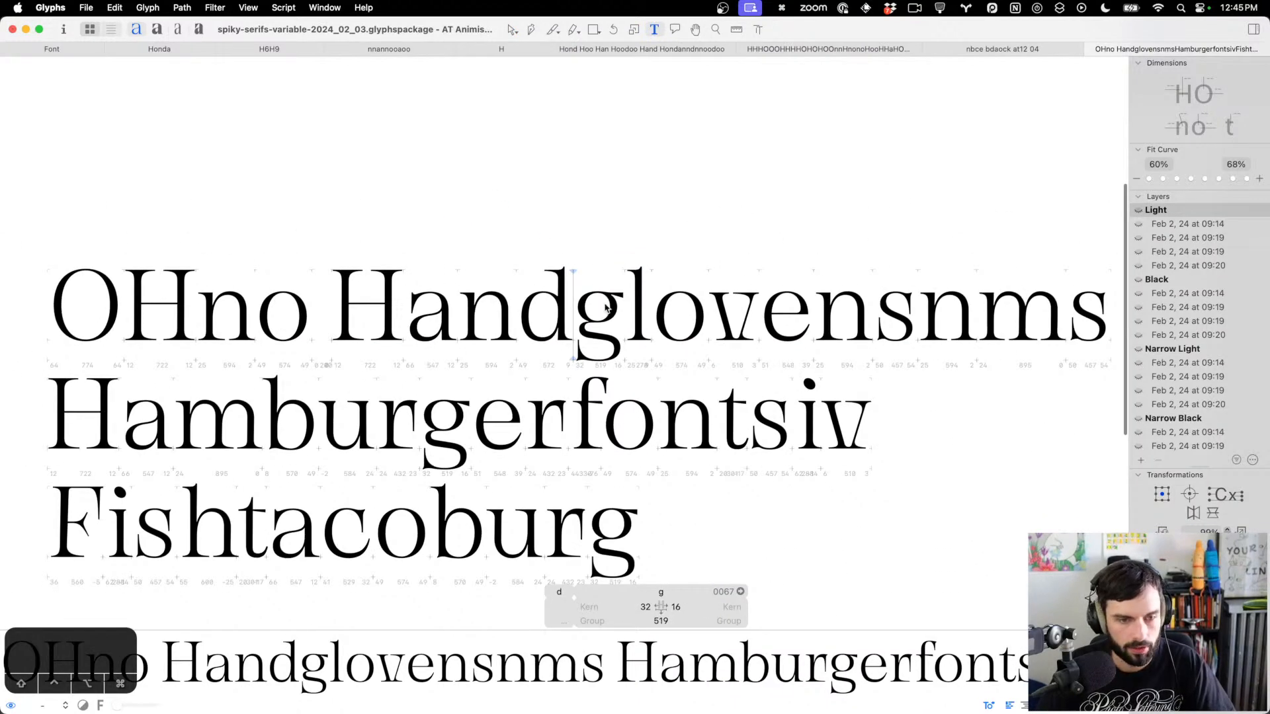
{"action": "scroll", "coordinate": [605, 306], "scroll_direction": "left", "scroll_amount": 3}
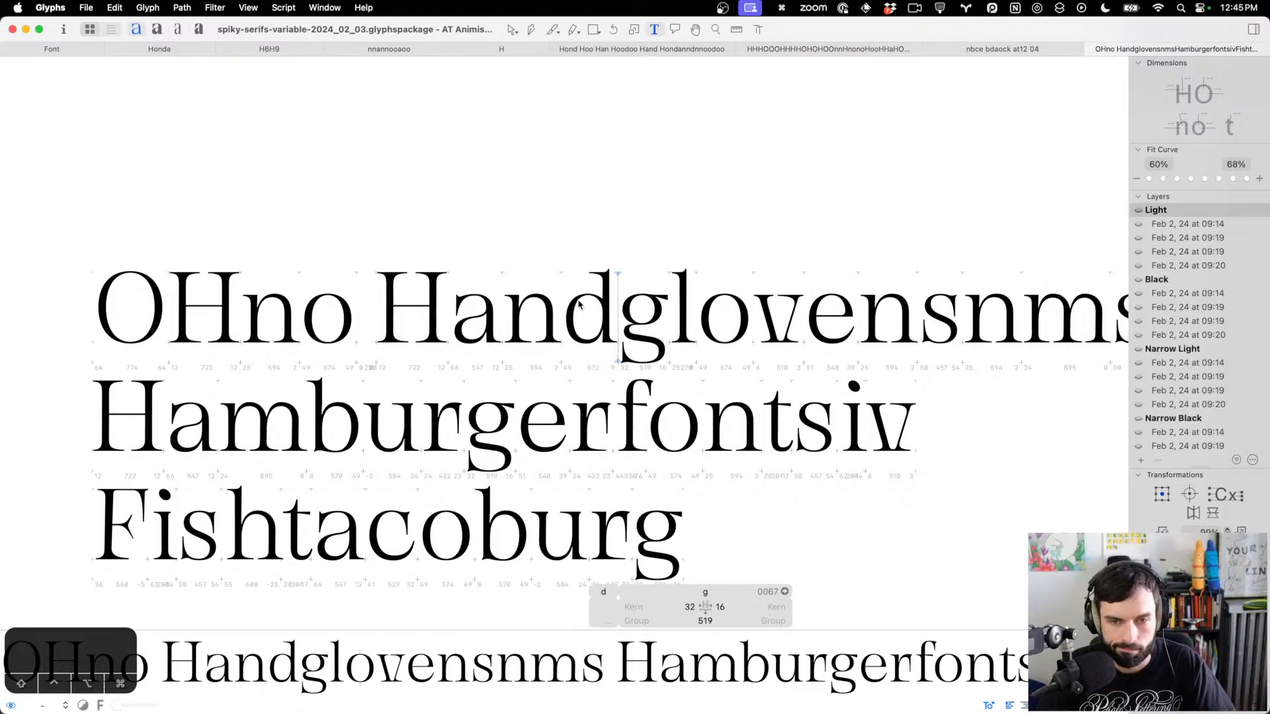
Try to generate words with word-o-mat from the letters "Handglovens" in the sample text, and look over the result
{"action": "left_click", "coordinate": [371, 297]}
{"action": "key", "text": "shift+Right"}
{"action": "key", "text": "shift+Right"}
{"action": "key", "text": "shift+Right"}
{"action": "key", "text": "shift+Right"}
{"action": "key", "text": "shift+Right"}
{"action": "key", "text": "shift+Right"}
{"action": "key", "text": "shift+Right"}
{"action": "key", "text": "shift+Right"}
{"action": "key", "text": "shift+Right"}
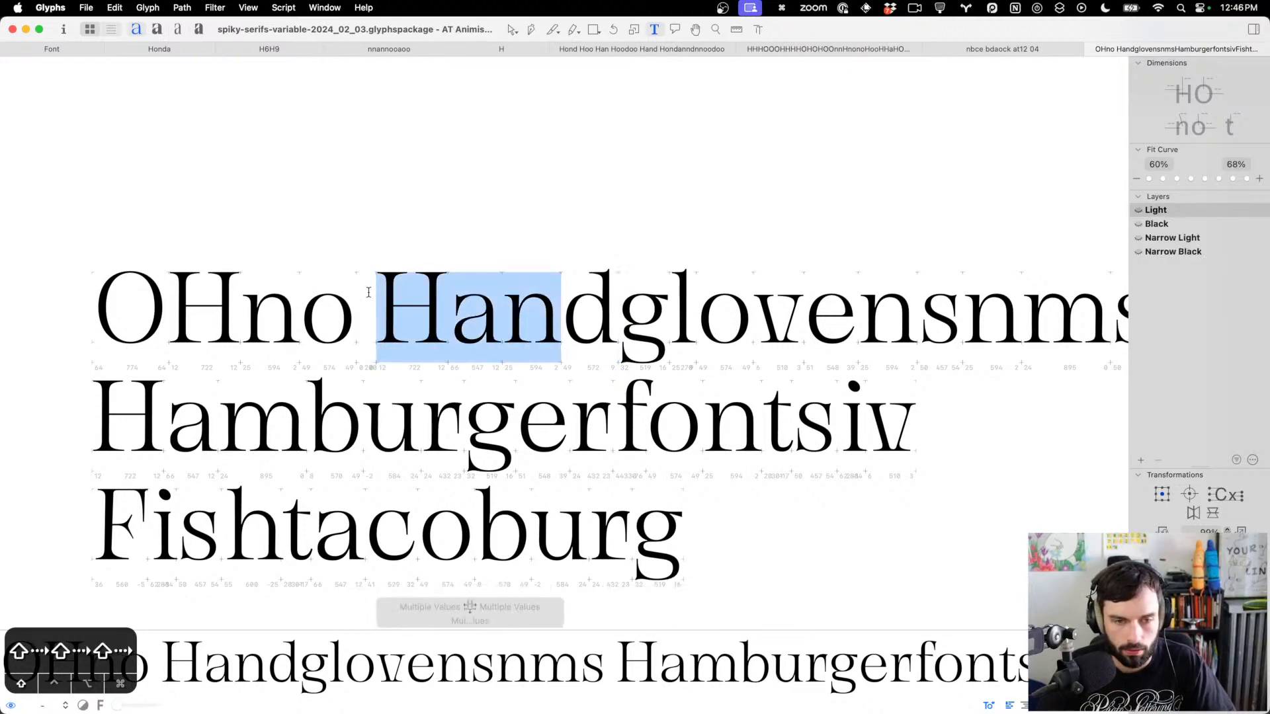
{"action": "key", "text": "shift+Right"}
{"action": "key", "text": "shift+Right"}
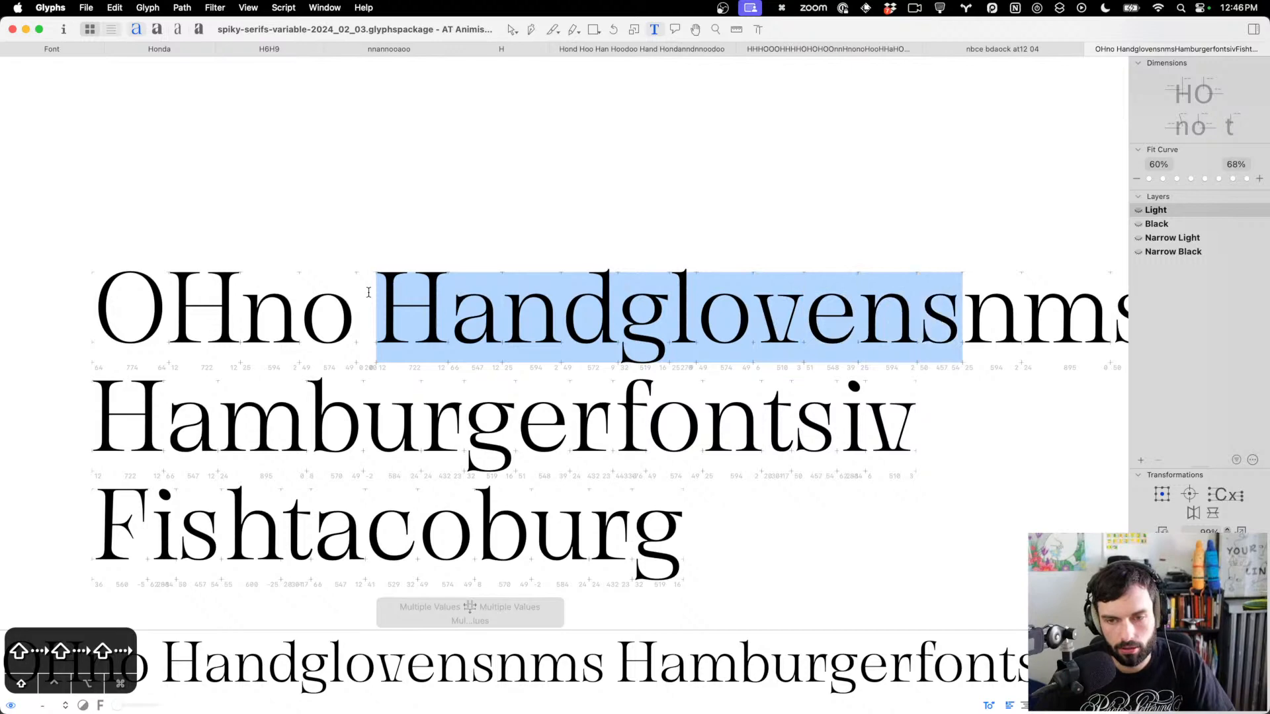
{"action": "left_click", "coordinate": [115, 7]}
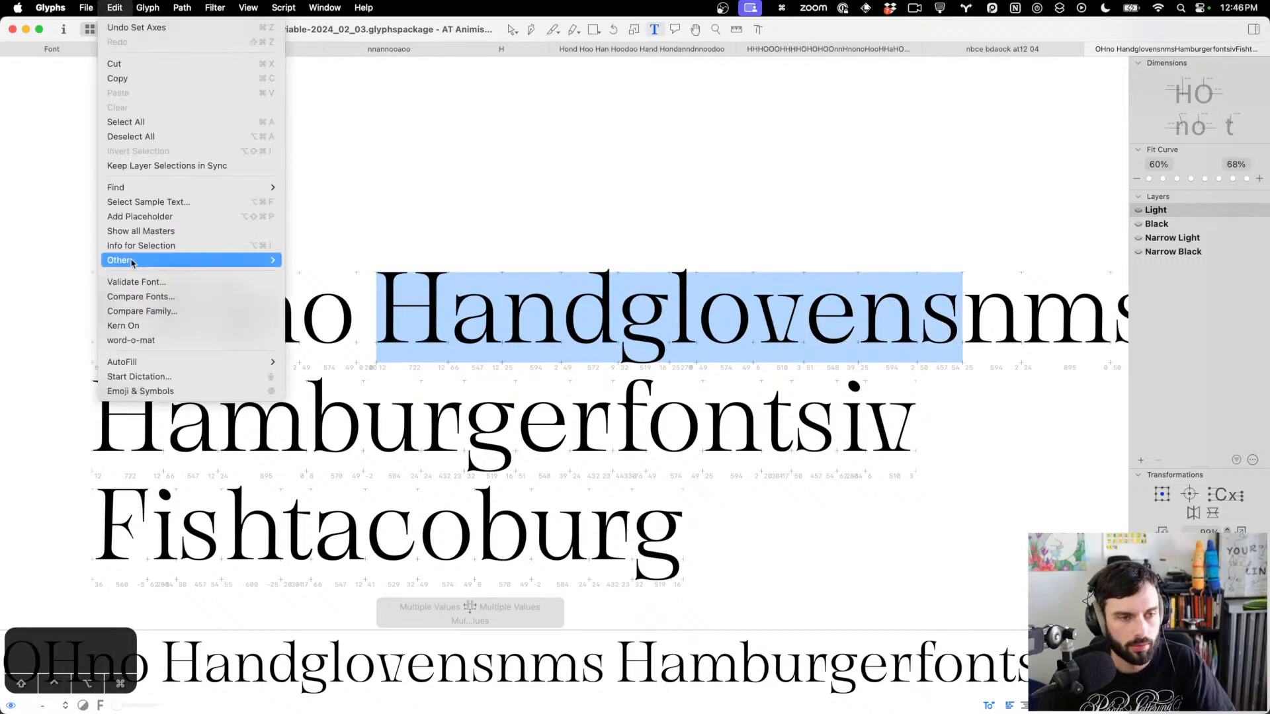
{"action": "left_click", "coordinate": [140, 342]}
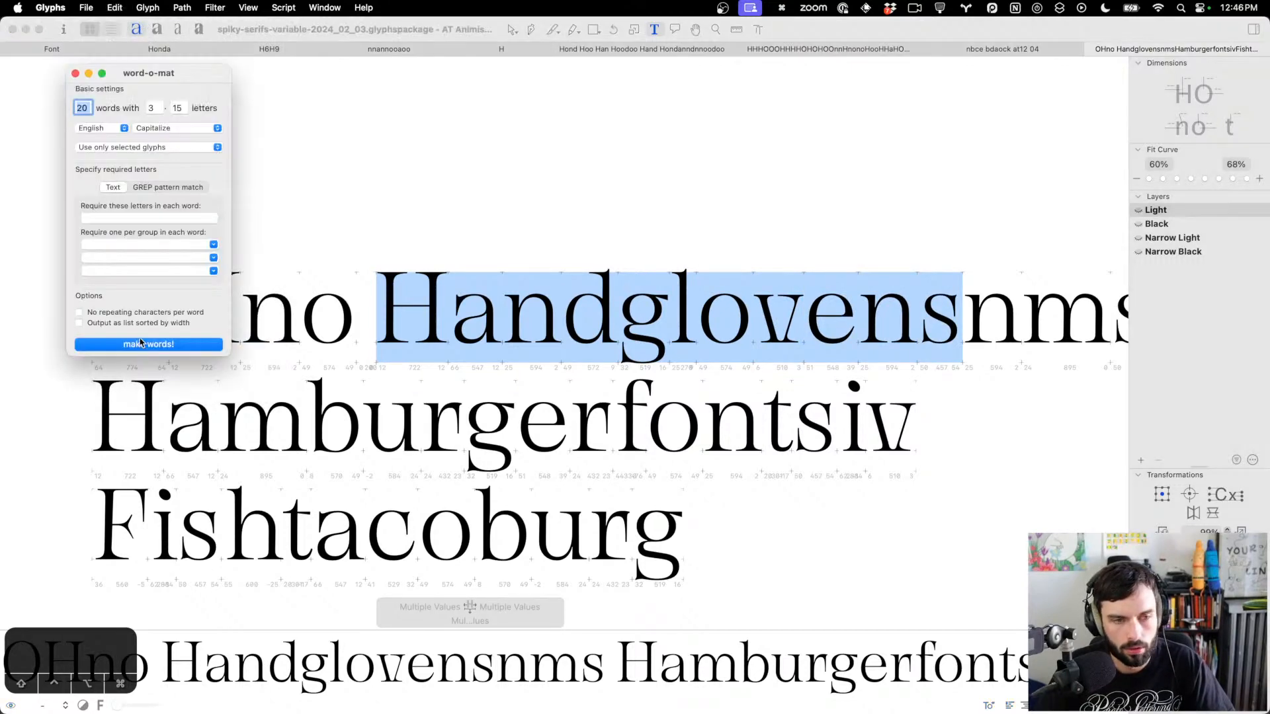
{"action": "left_click", "coordinate": [157, 346]}
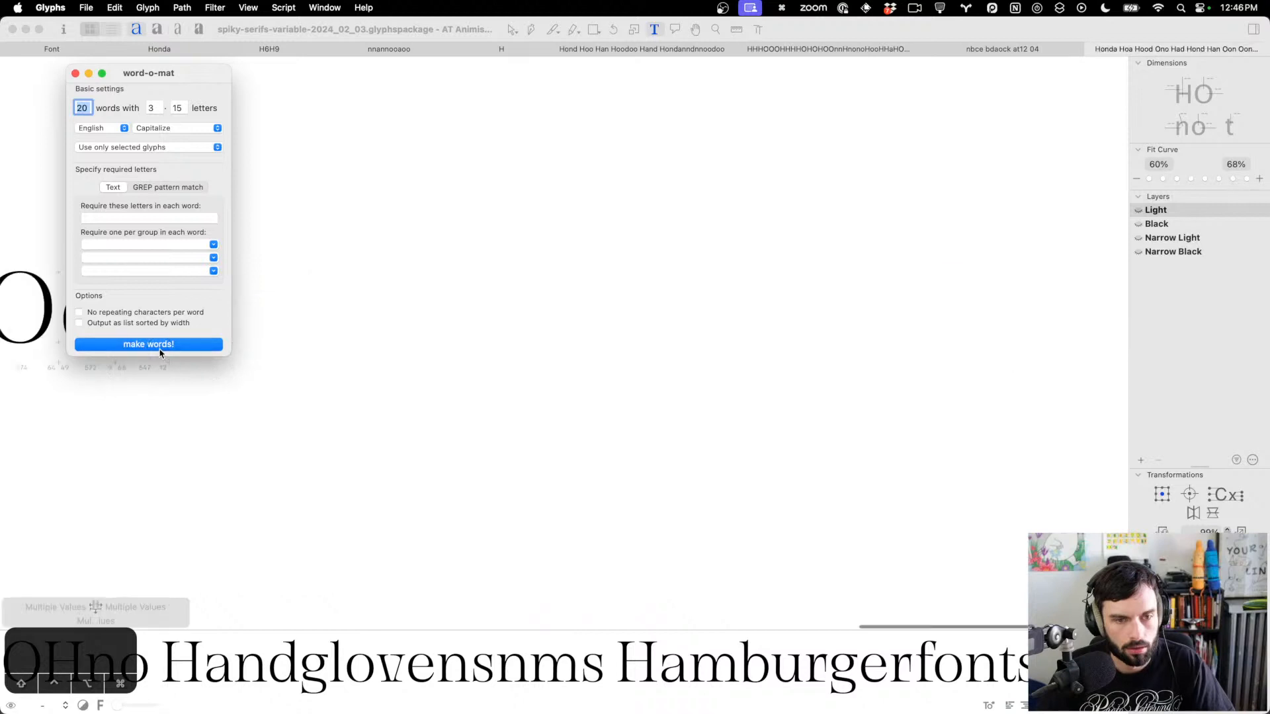
{"action": "scroll", "coordinate": [879, 330], "scroll_direction": "down", "scroll_amount": 5}
{"action": "scroll", "coordinate": [645, 323], "scroll_direction": "up", "scroll_amount": 5}
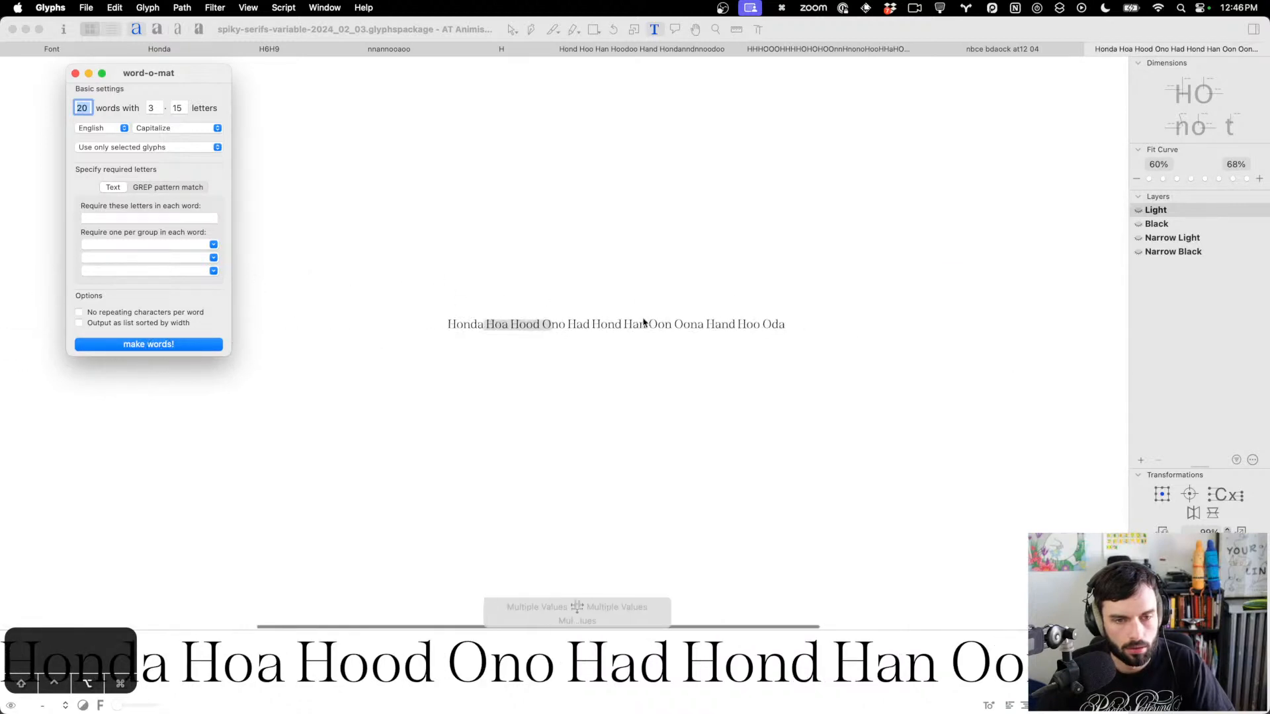
In the font overview, show the Light master and select lowercase a, b, c, d, e, g, l, n, o, s, t plus capitals H and O
{"action": "left_click", "coordinate": [50, 51]}
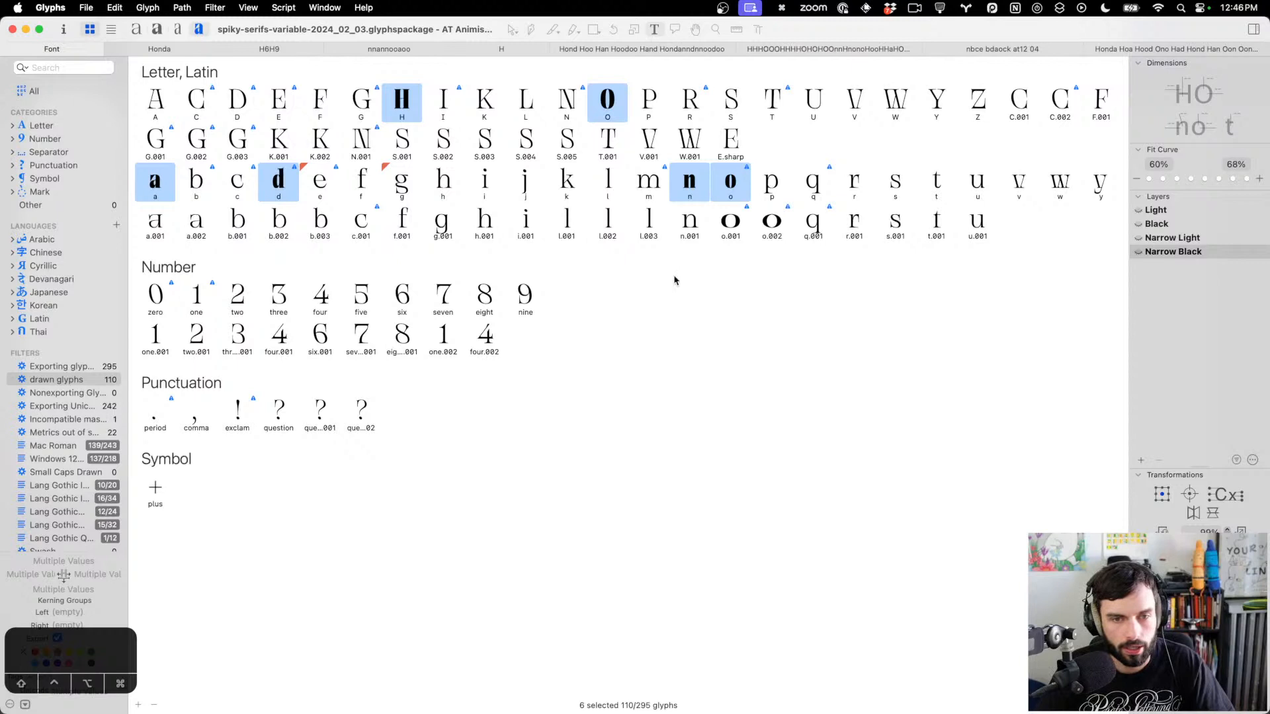
{"action": "left_click", "coordinate": [136, 29]}
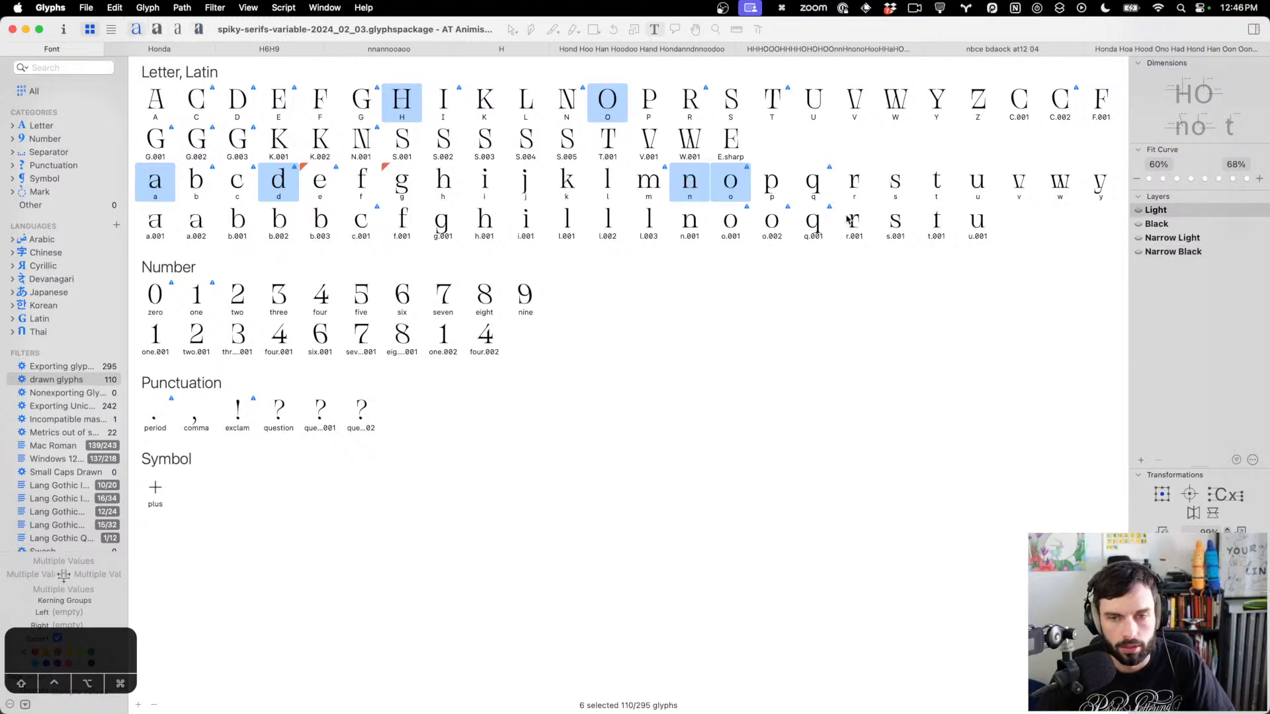
{"action": "left_click", "coordinate": [893, 181]}
{"action": "left_click", "coordinate": [943, 189], "text": "shift"}
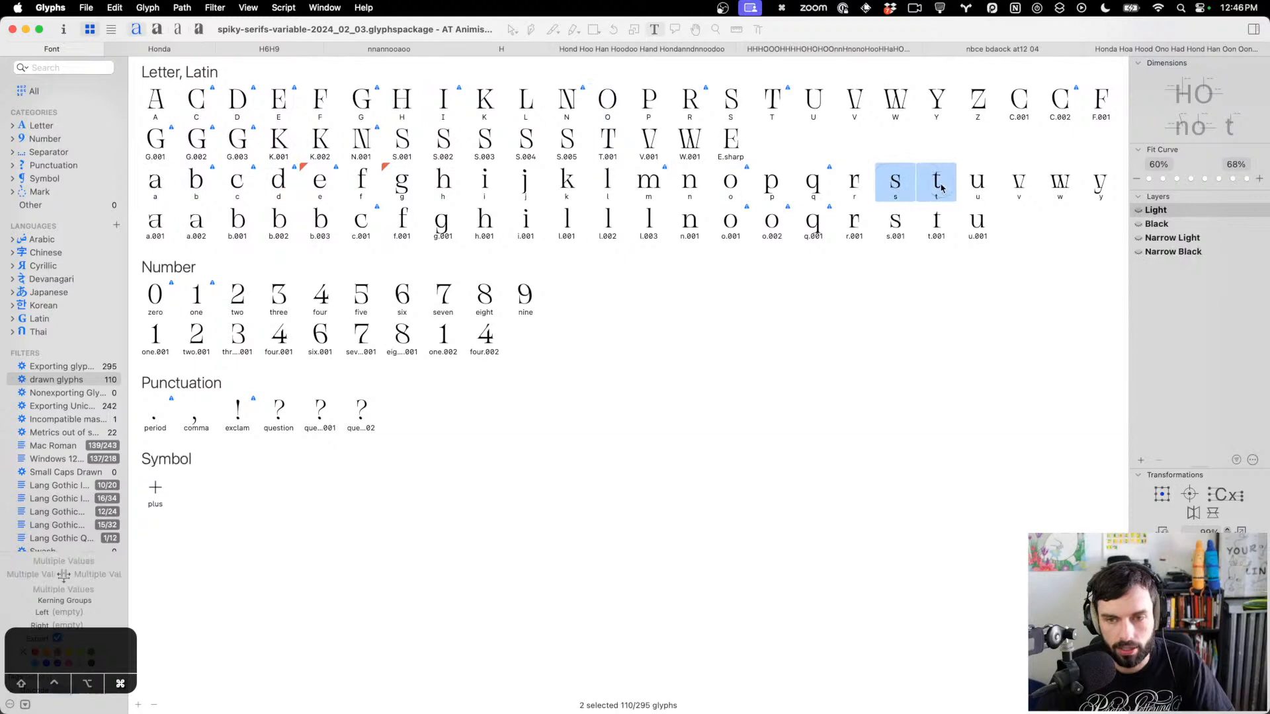
{"action": "left_click", "coordinate": [691, 185], "text": "super"}
{"action": "left_click", "coordinate": [735, 183], "text": "super"}
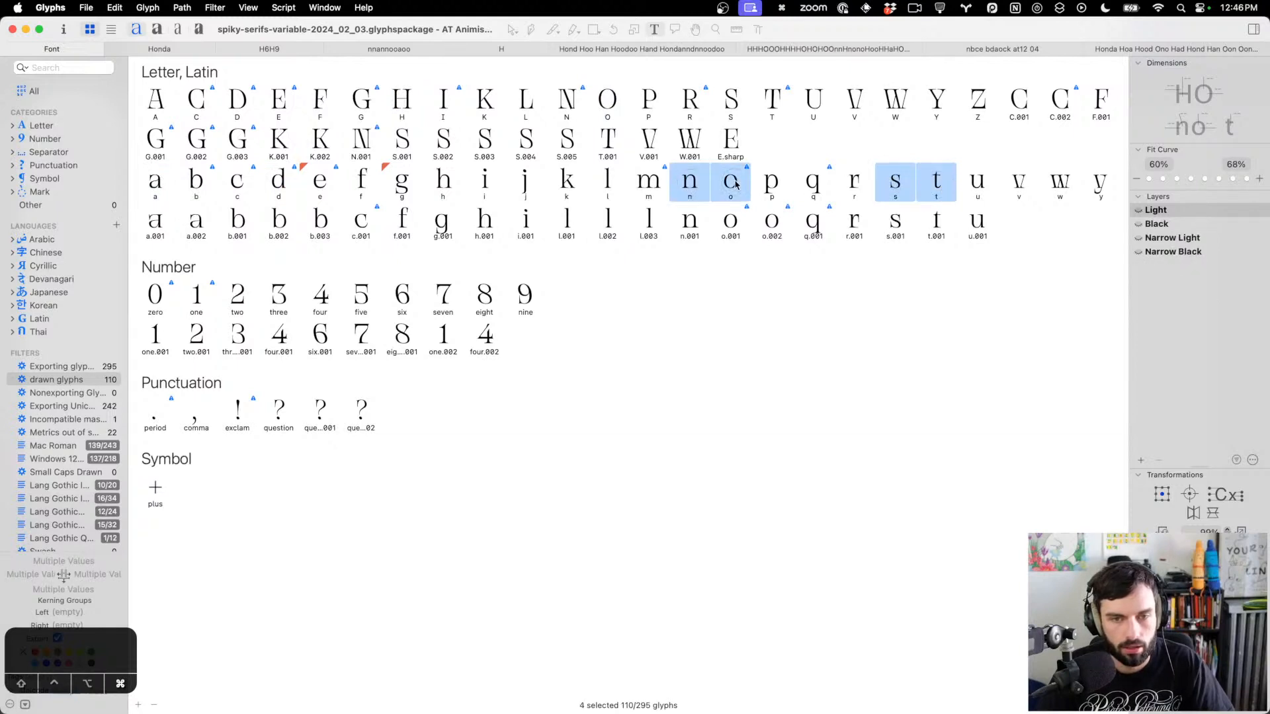
{"action": "left_click", "coordinate": [288, 184], "text": "super"}
{"action": "left_click", "coordinate": [198, 181], "text": "super"}
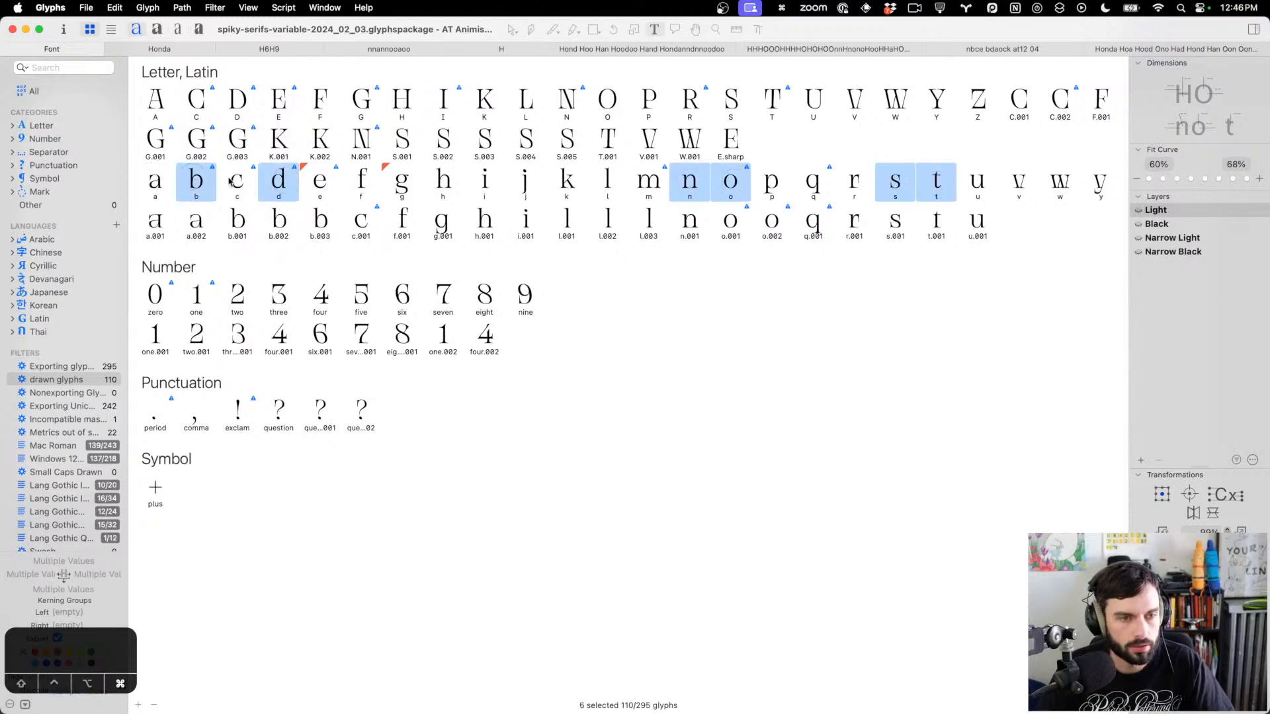
{"action": "left_click", "coordinate": [232, 183], "text": "super"}
{"action": "left_click", "coordinate": [157, 185], "text": "super"}
{"action": "left_click", "coordinate": [307, 183], "text": "super"}
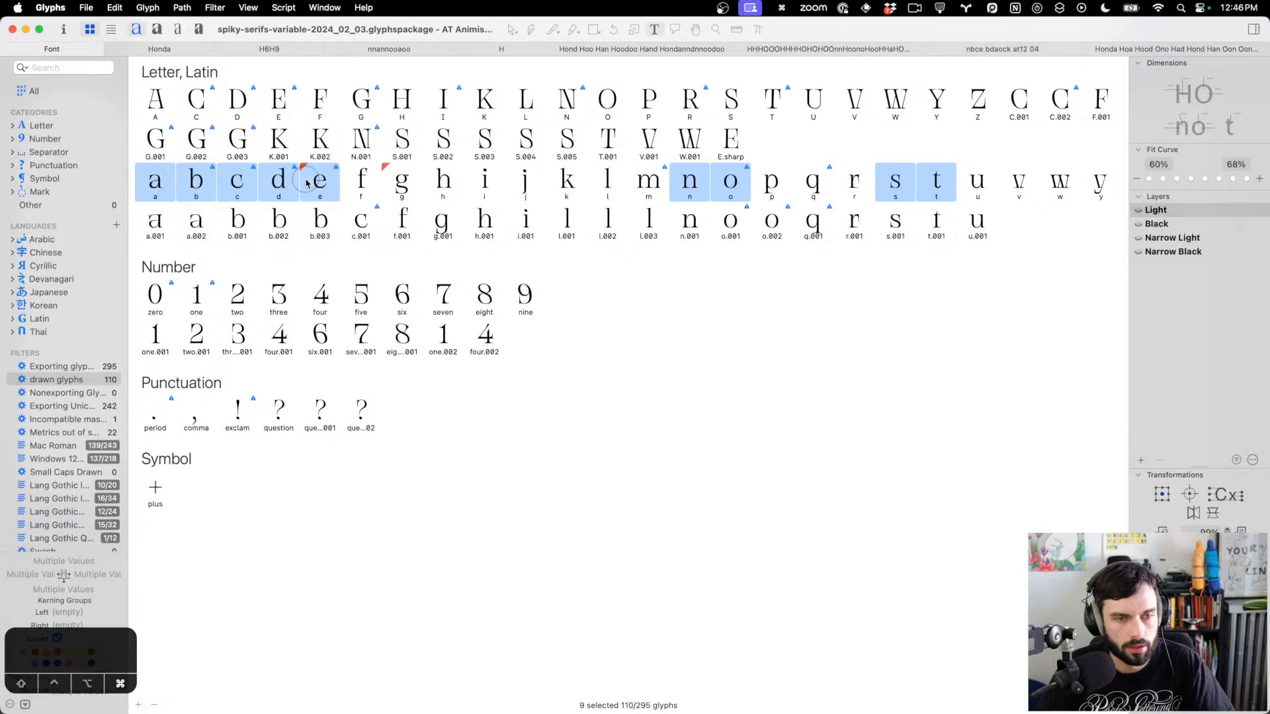
{"action": "left_click", "coordinate": [403, 183], "text": "super"}
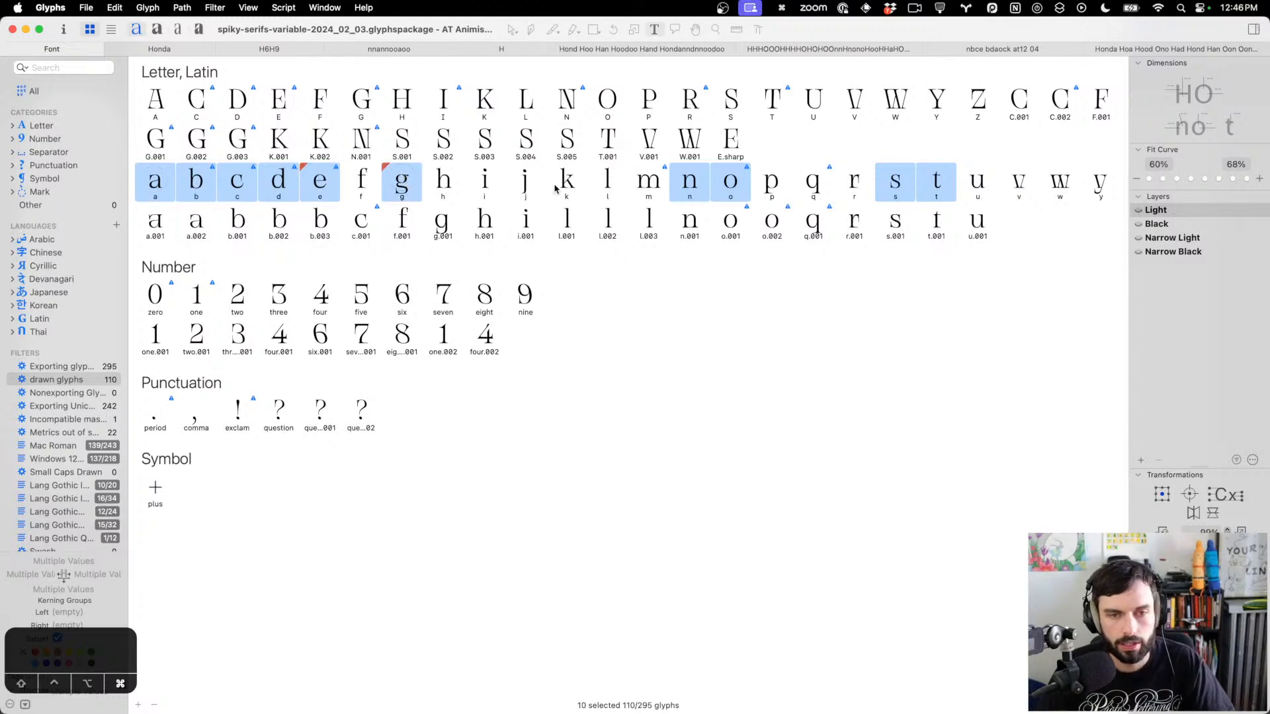
{"action": "left_click", "coordinate": [606, 183], "text": "super"}
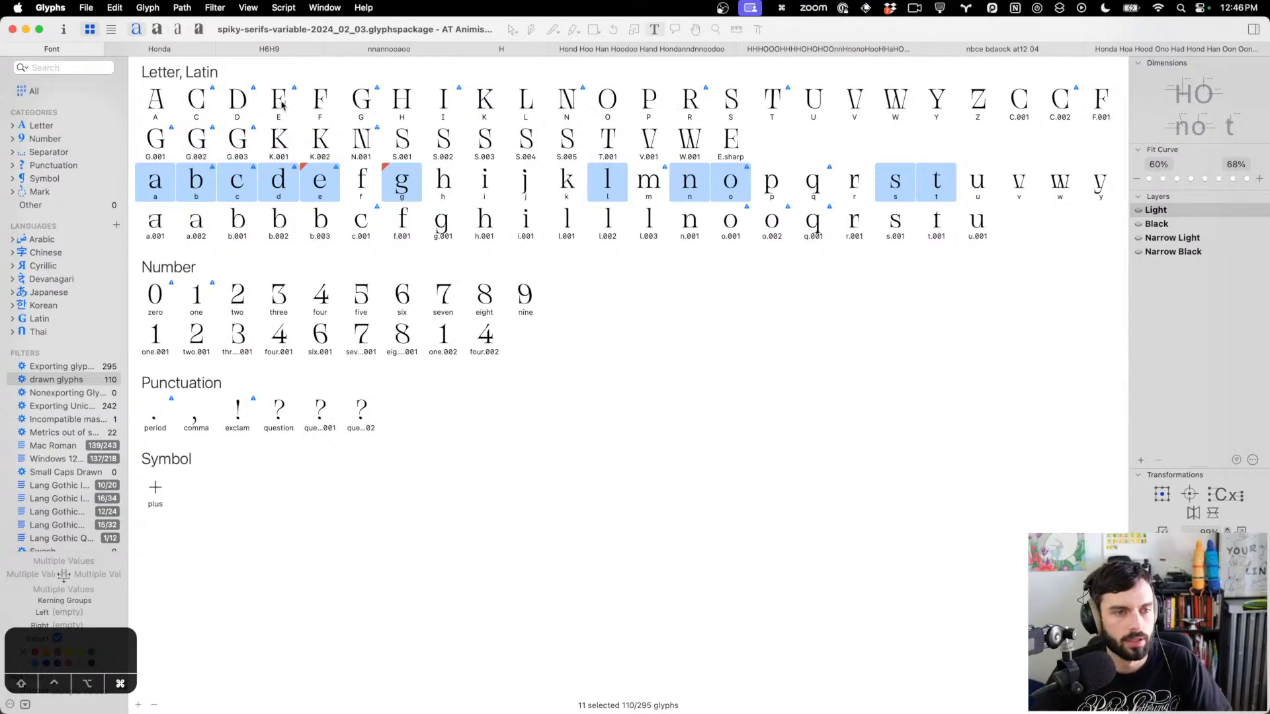
{"action": "left_click", "coordinate": [397, 100], "text": "super"}
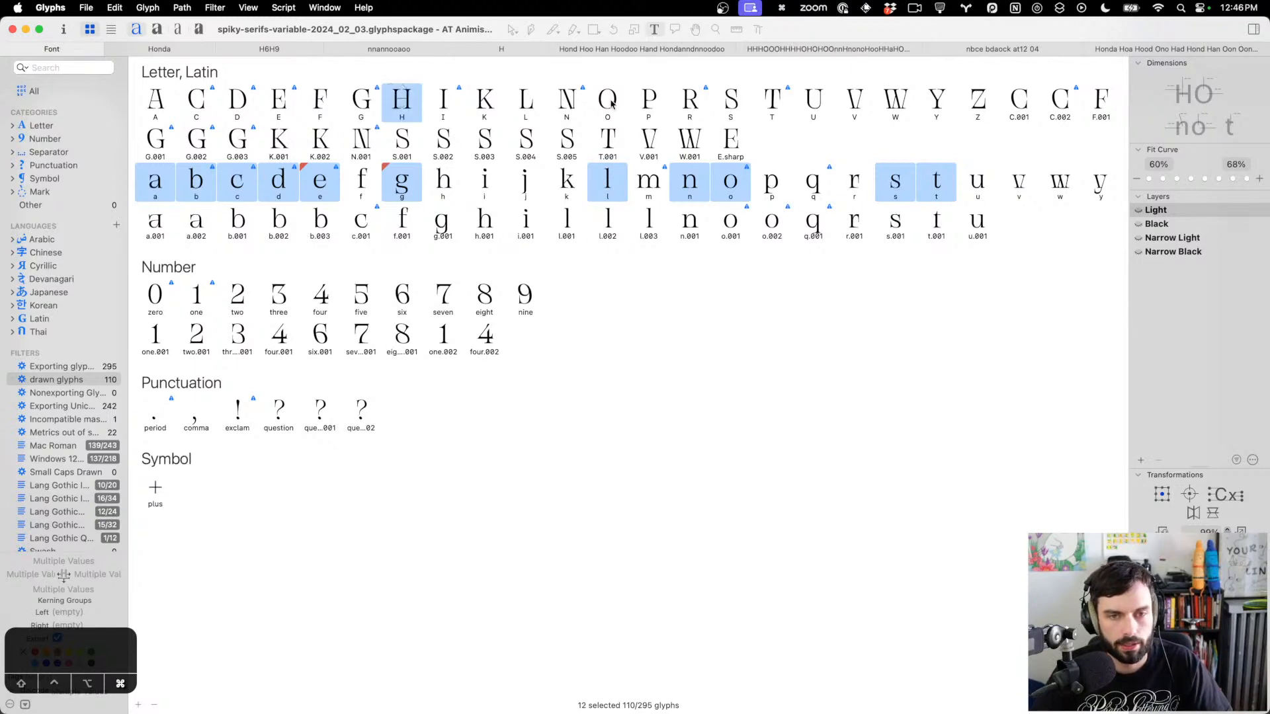
{"action": "left_click", "coordinate": [612, 105], "text": "super"}
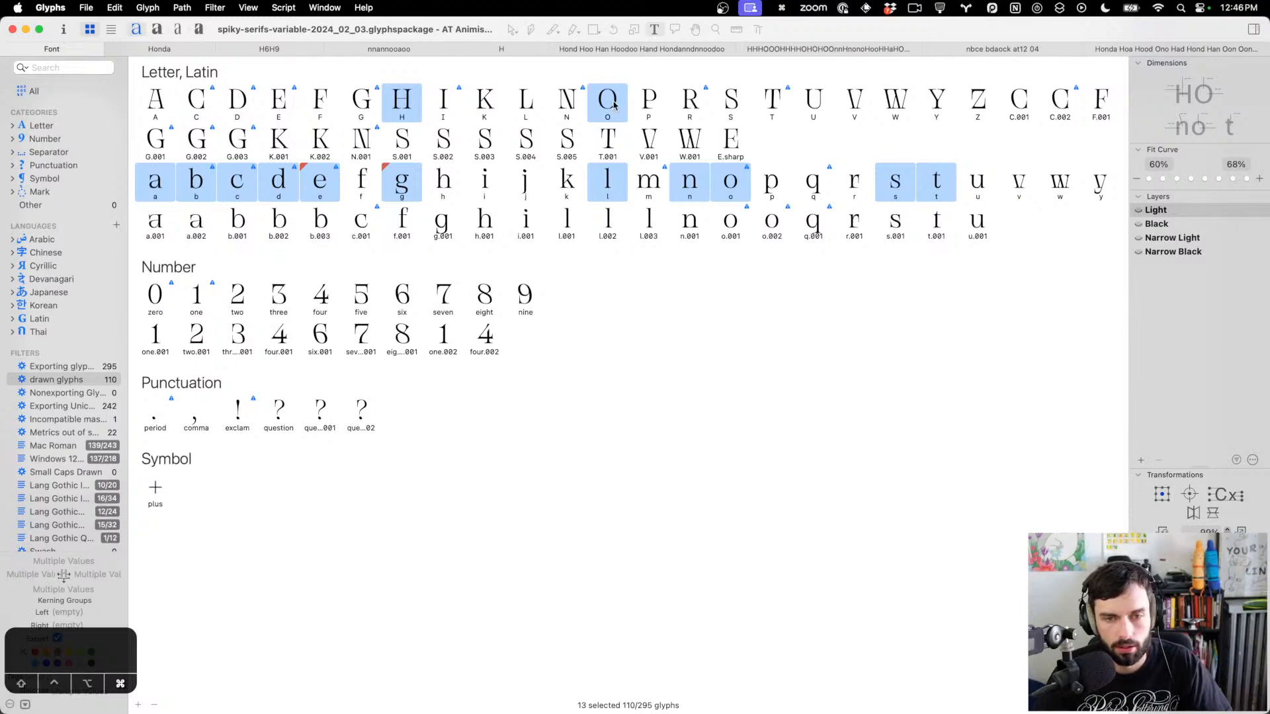
Generate capitalized English words from only the selected glyphs with word-o-mat, look over the text and close the generator
{"action": "left_click", "coordinate": [114, 8]}
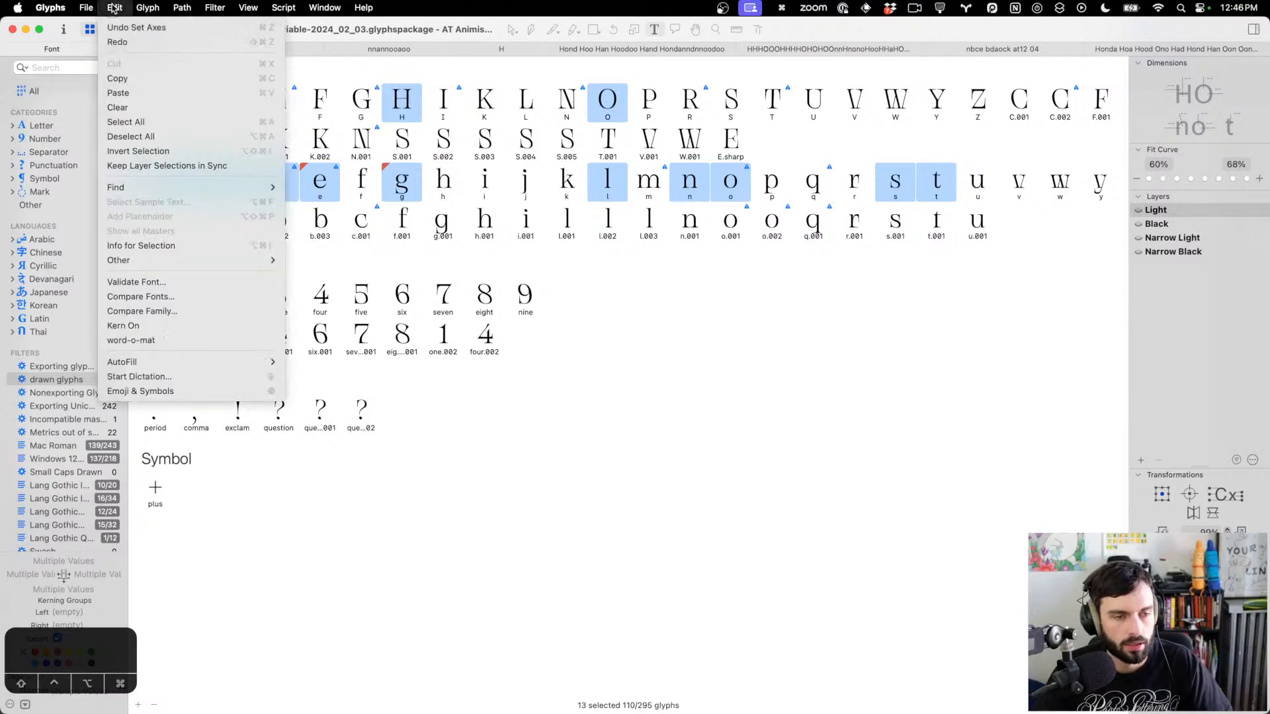
{"action": "left_click", "coordinate": [131, 340]}
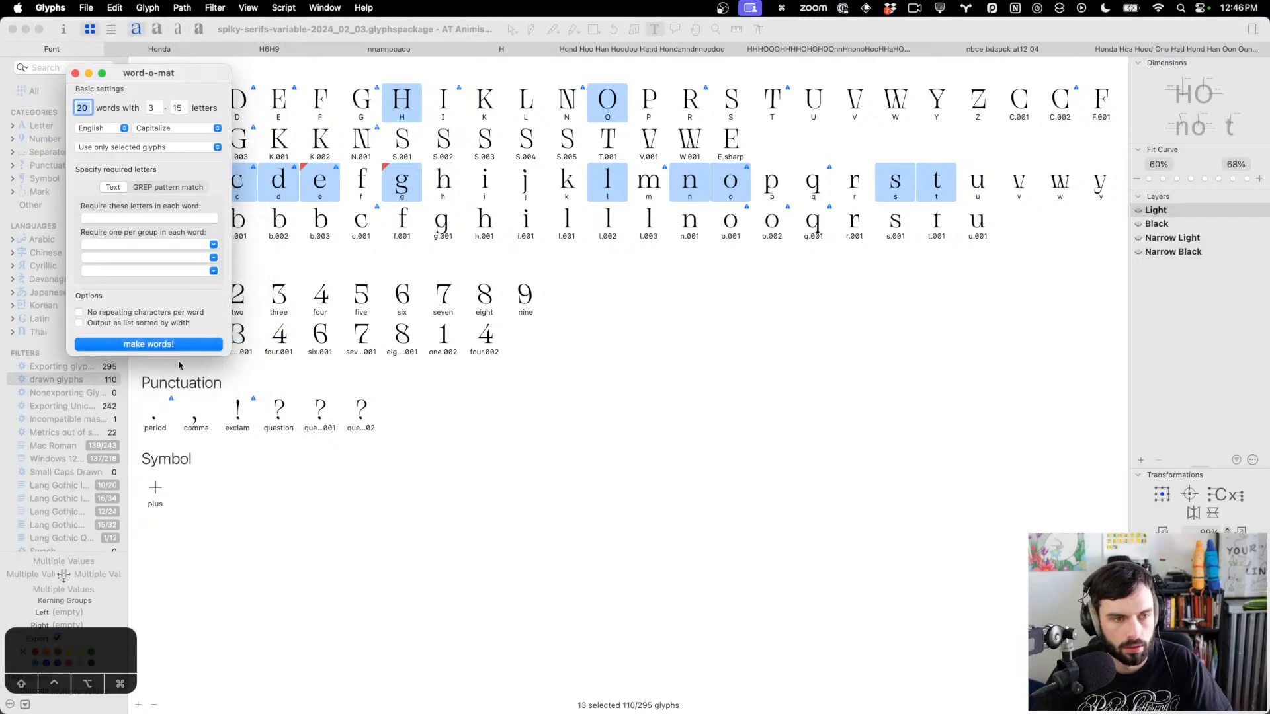
{"action": "left_click", "coordinate": [167, 344]}
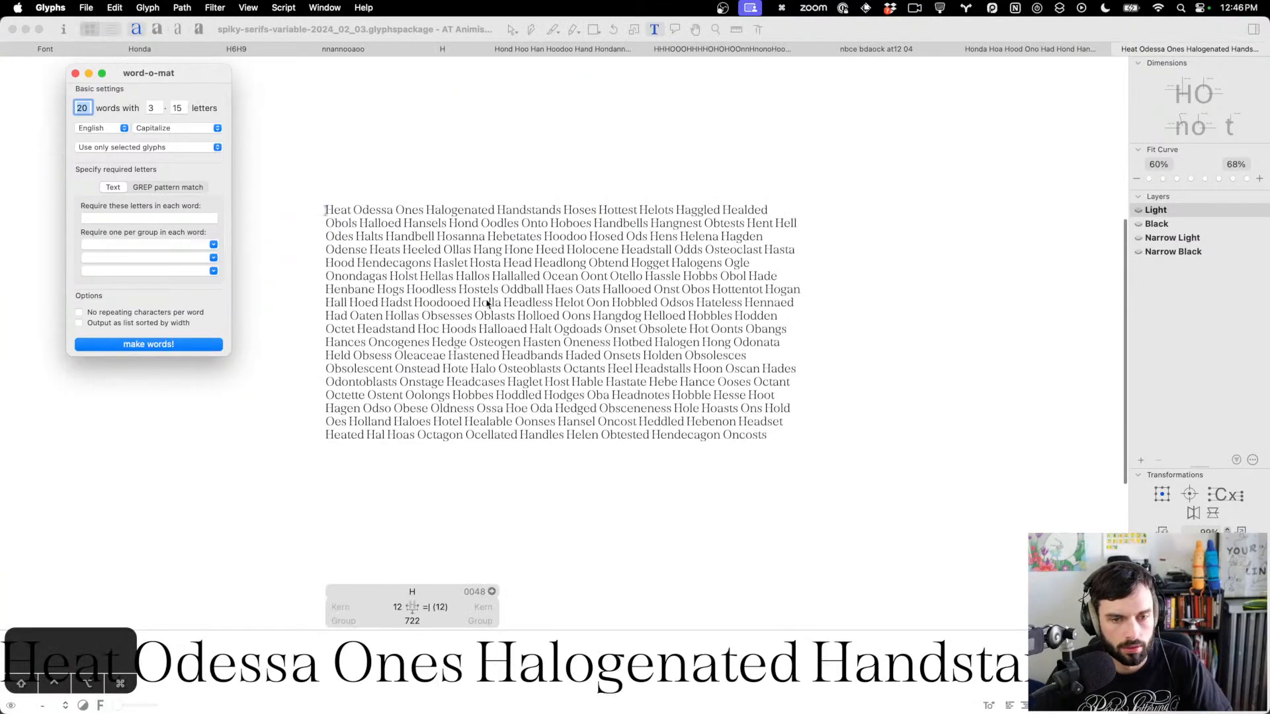
{"action": "scroll", "coordinate": [488, 304], "scroll_direction": "up", "scroll_amount": 3}
{"action": "scroll", "coordinate": [585, 324], "scroll_direction": "up", "scroll_amount": 3}
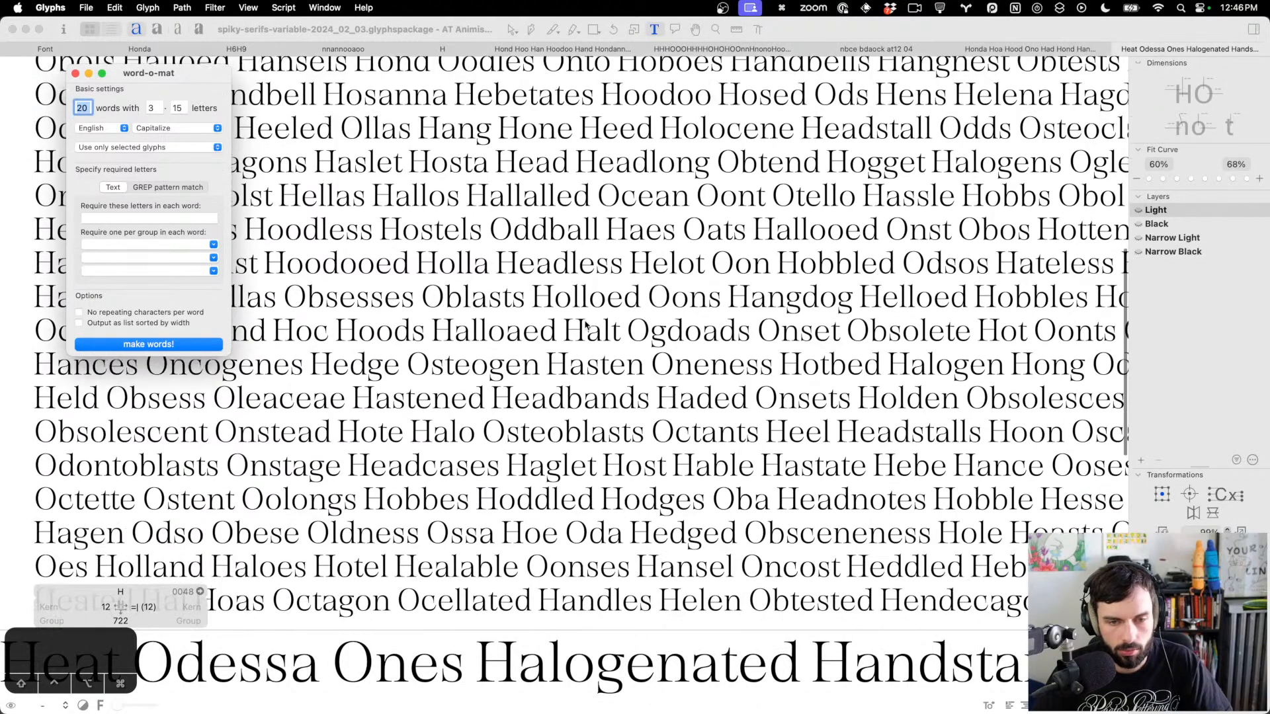
{"action": "left_click", "coordinate": [75, 73]}
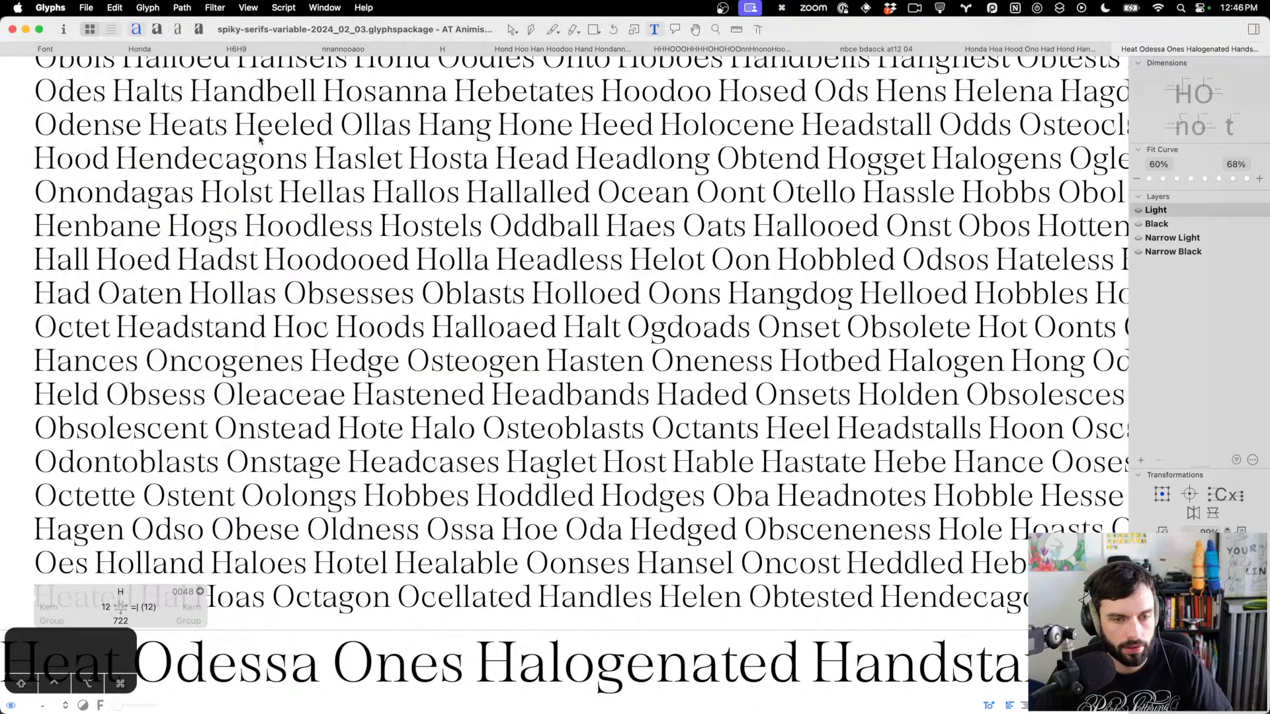
Hide the sidebar and examine the spacing of the generated words at a larger size
{"action": "scroll", "coordinate": [355, 179], "scroll_direction": "up", "scroll_amount": 4}
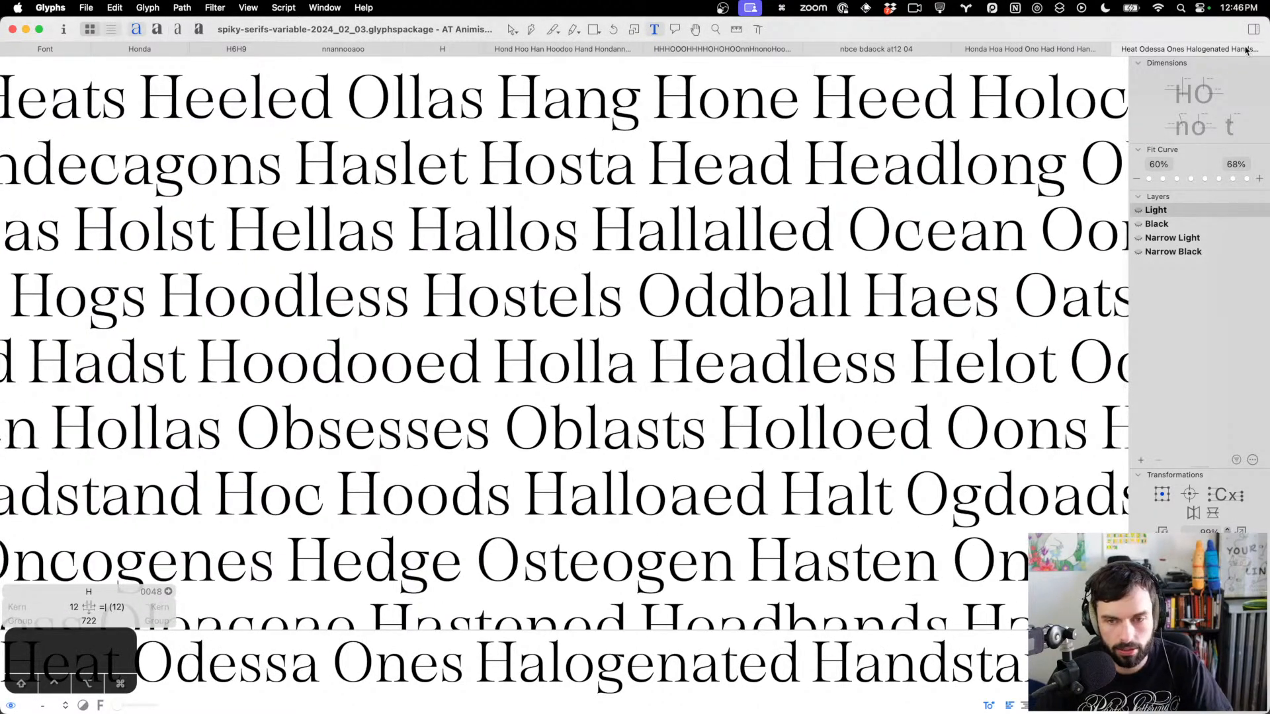
{"action": "left_click", "coordinate": [1259, 30]}
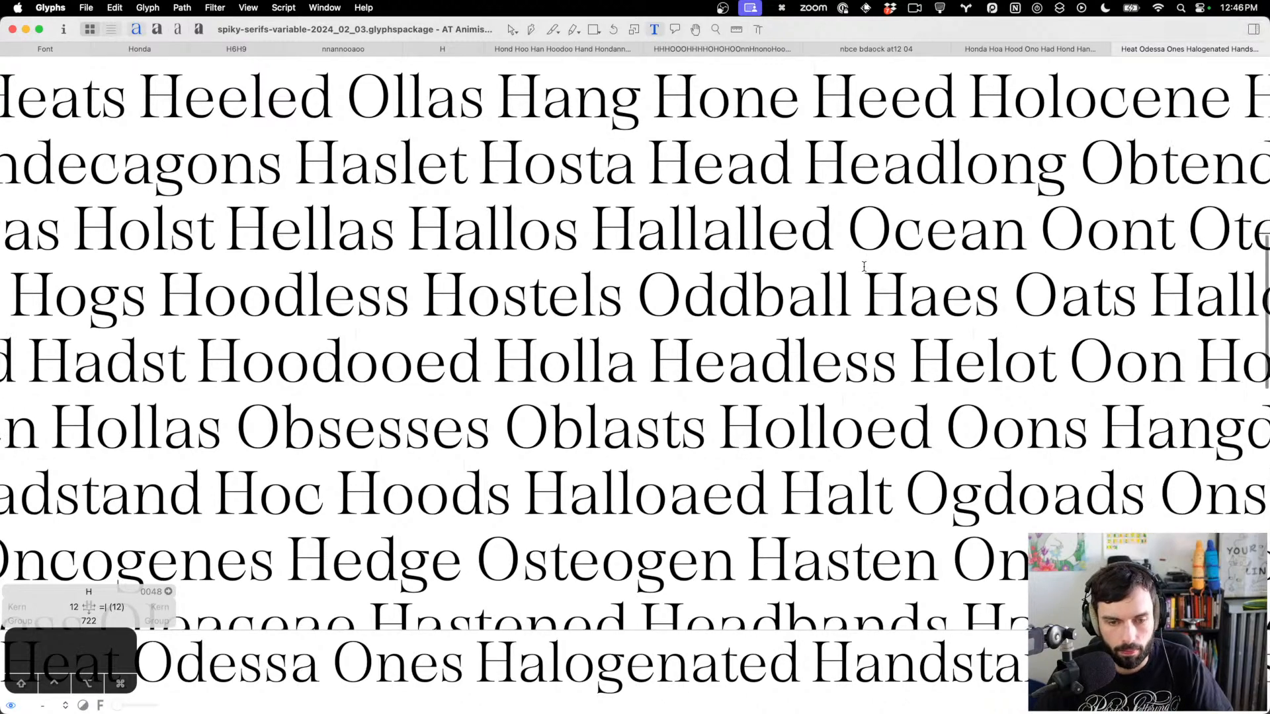
{"action": "scroll", "coordinate": [863, 266], "scroll_direction": "down", "scroll_amount": 5}
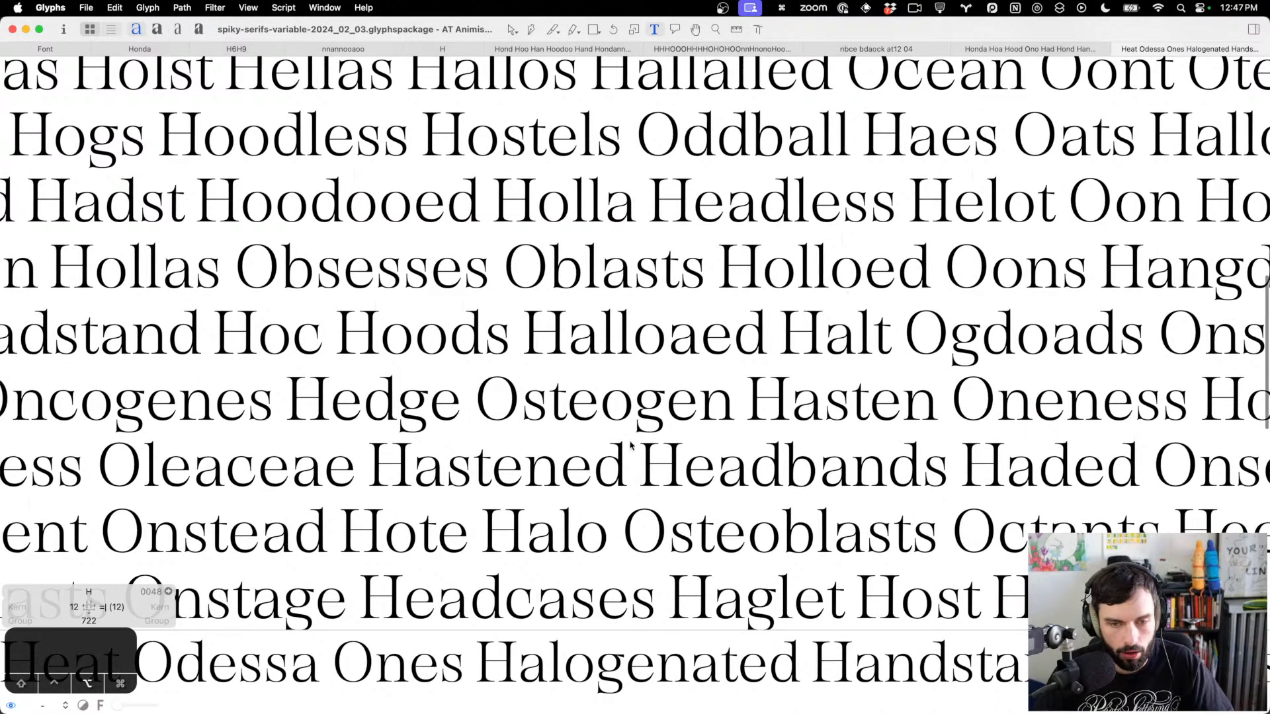
Copy the Light outline of g in "Osteogen" into its Black, Narrow Light and Narrow Black masters
{"action": "scroll", "coordinate": [638, 433], "scroll_direction": "up", "scroll_amount": 10}
{"action": "double_click", "coordinate": [648, 381]}
{"action": "key", "text": "cmd+c"}
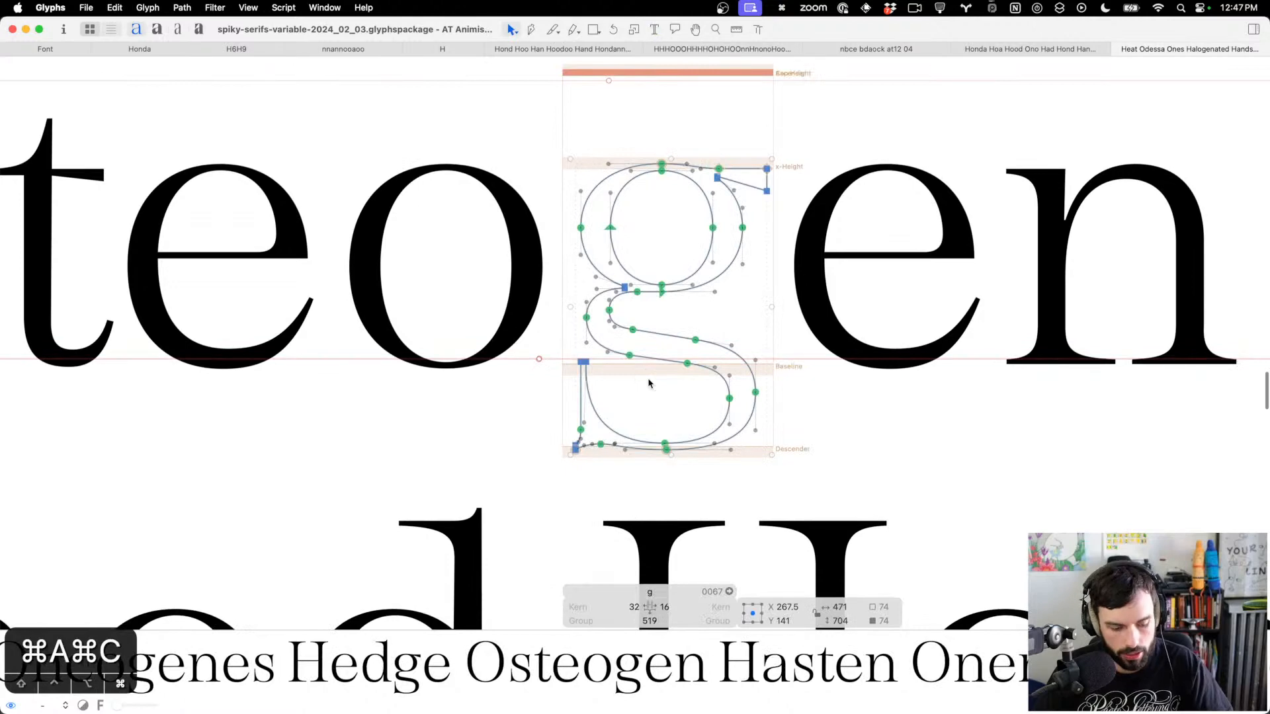
{"action": "key", "text": "cmd+2"}
{"action": "key", "text": "cmd+v"}
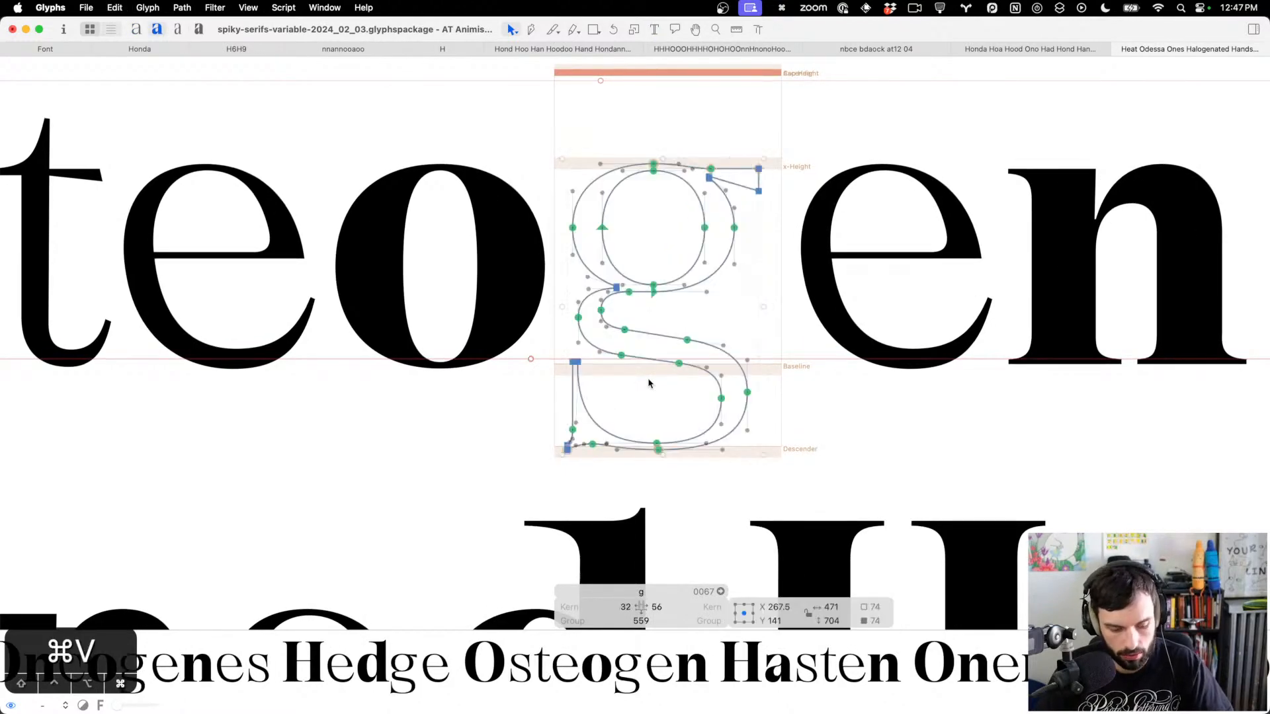
{"action": "key", "text": "super+3"}
{"action": "key", "text": "super+v"}
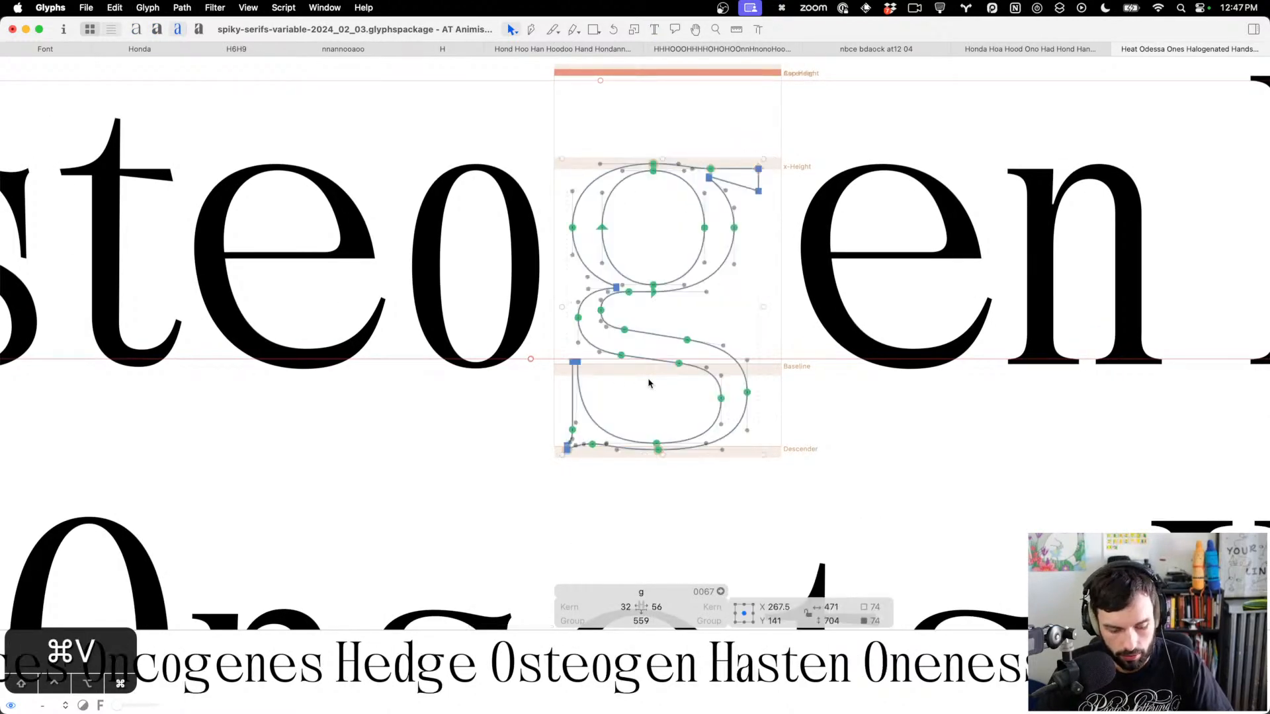
{"action": "key", "text": "super+4"}
{"action": "key", "text": "super+v"}
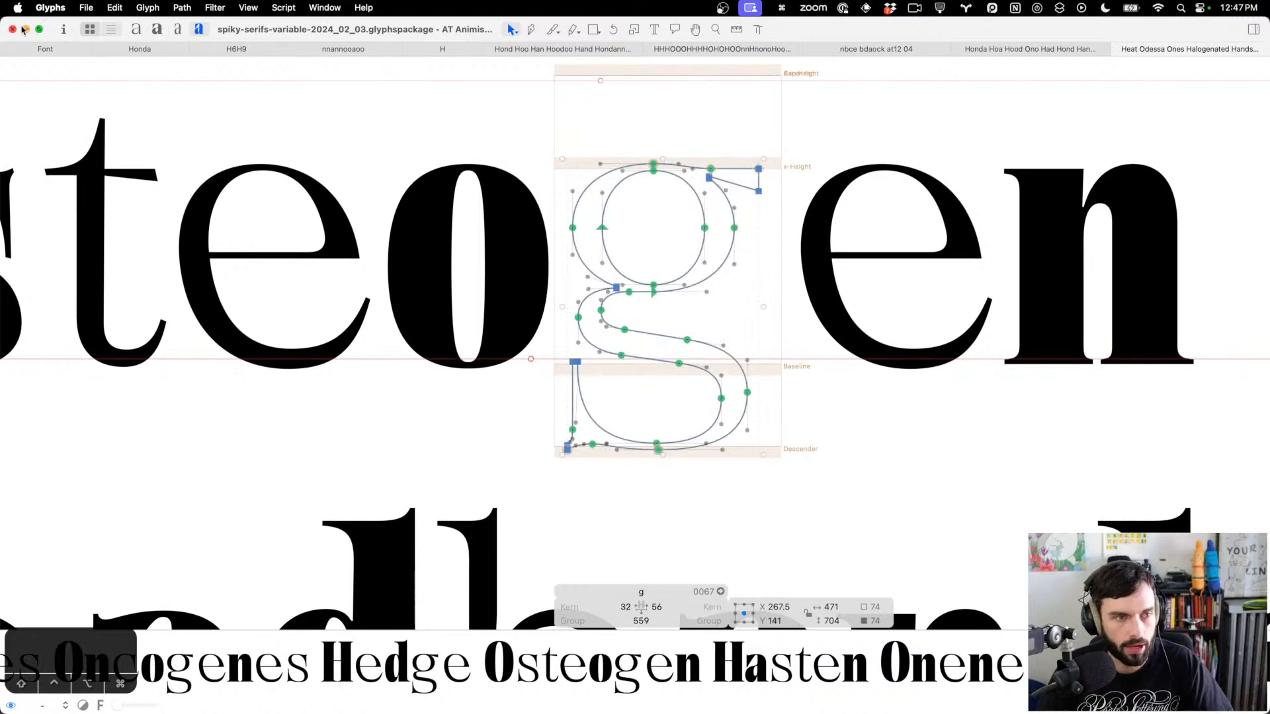
Filter the font overview to glyphs with incompatible masters, open e and copy its whole Light outline
{"action": "left_click", "coordinate": [46, 49]}
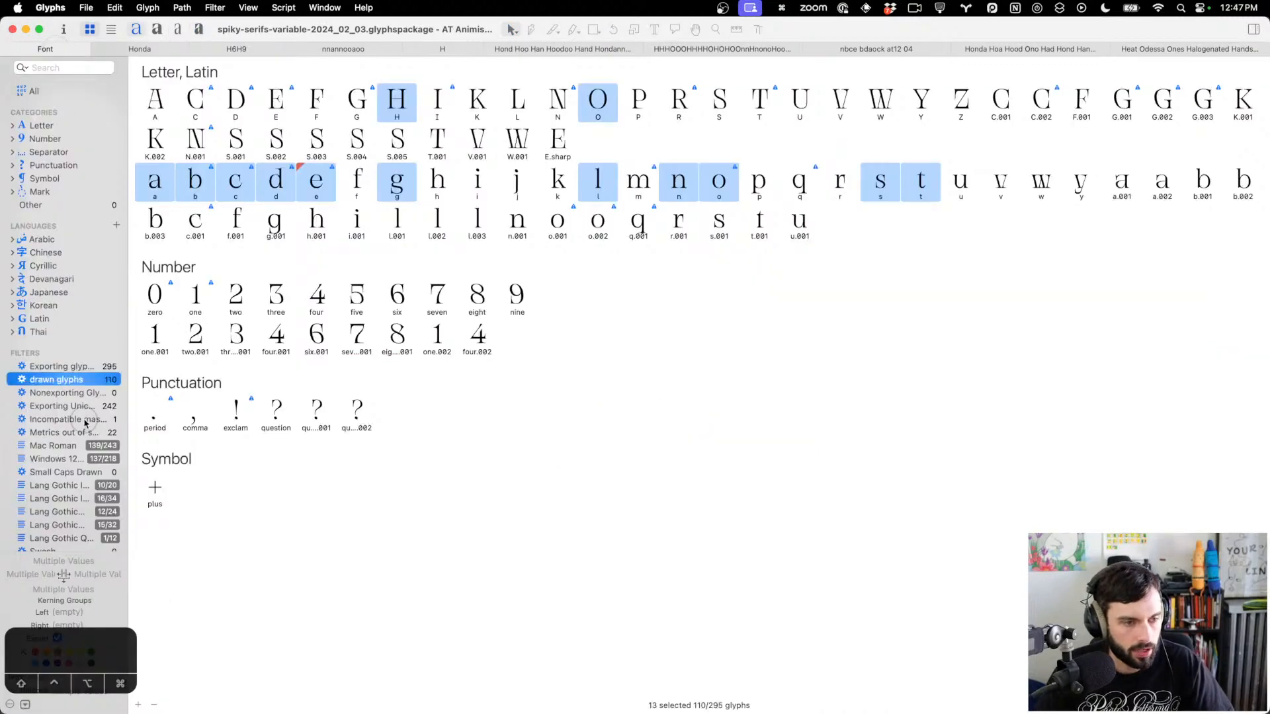
{"action": "left_click", "coordinate": [86, 421]}
{"action": "double_click", "coordinate": [155, 99]}
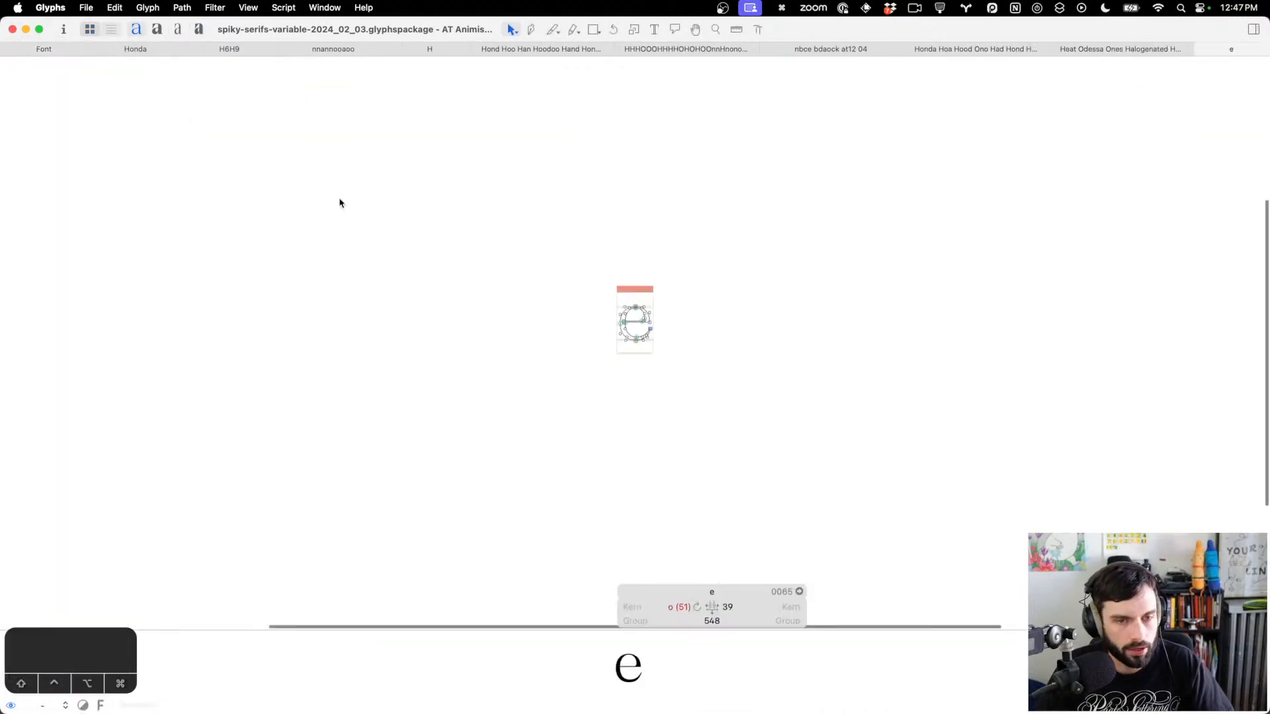
{"action": "scroll", "coordinate": [571, 323], "scroll_direction": "up", "scroll_amount": 5}
{"action": "key", "text": "super+a"}
{"action": "key", "text": "super+c"}
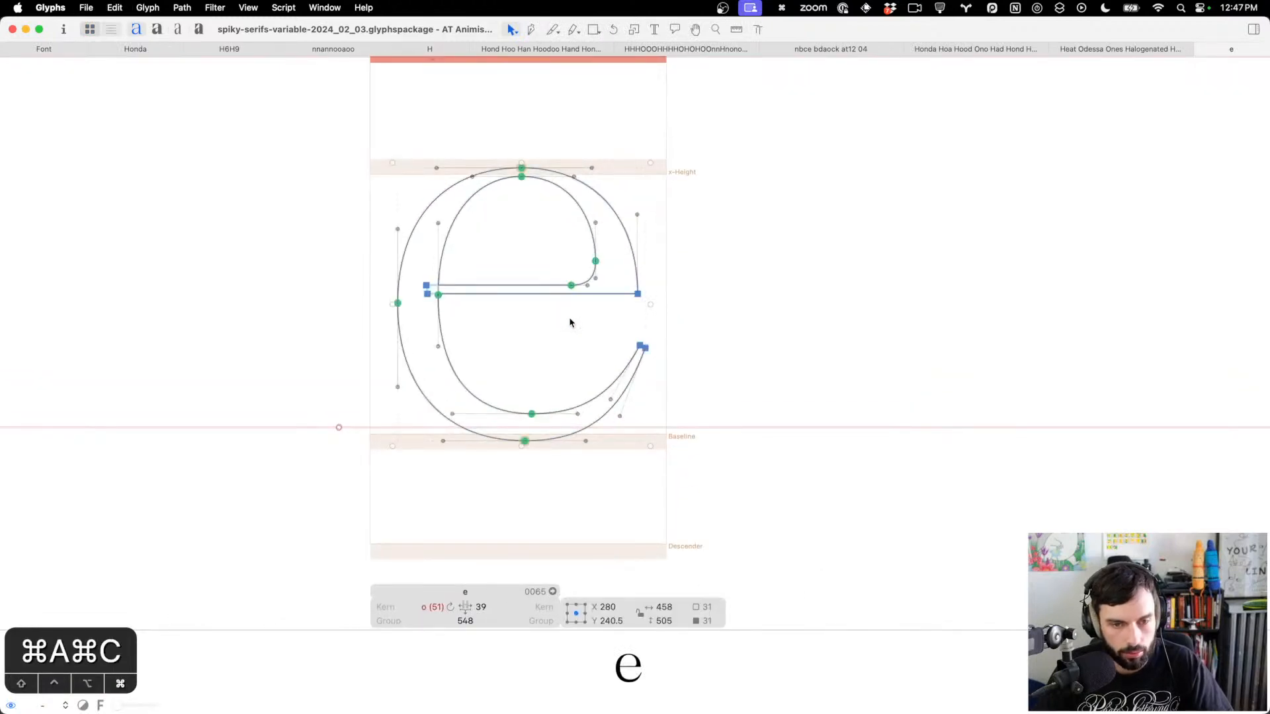
Replace the e's outlines in Black, Narrow Light and Narrow Black with the copied Light outline and close its edit view
{"action": "key", "text": "super+2"}
{"action": "key", "text": "super+v"}
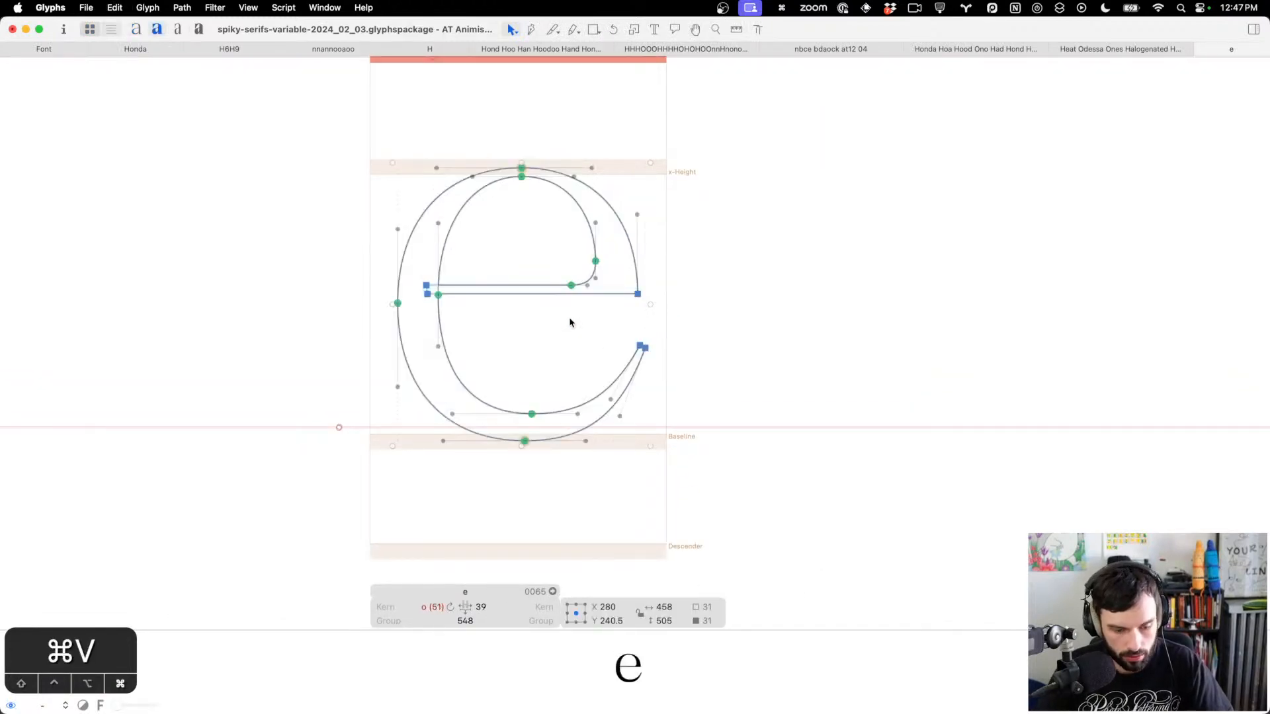
{"action": "key", "text": "super+3"}
{"action": "key", "text": "BackSpace"}
{"action": "key", "text": "super+v"}
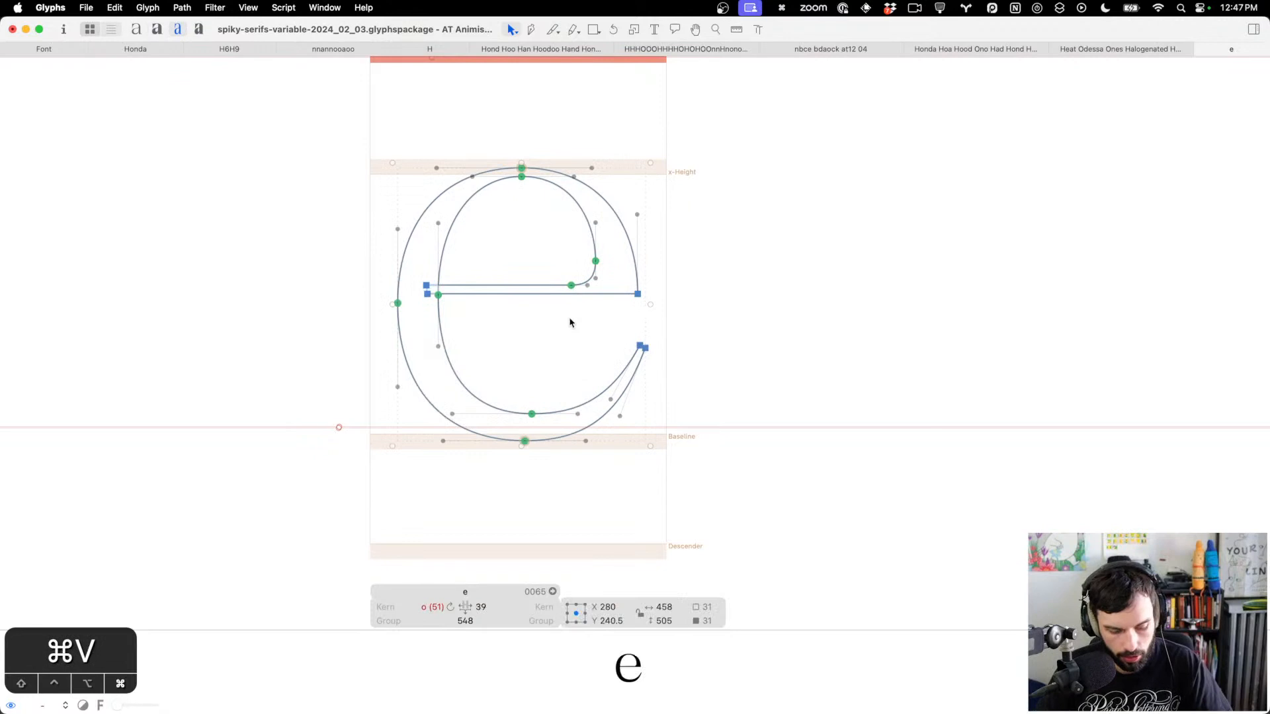
{"action": "key", "text": "super+4"}
{"action": "key", "text": "super+a"}
{"action": "key", "text": "BackSpace"}
{"action": "key", "text": "super+v"}
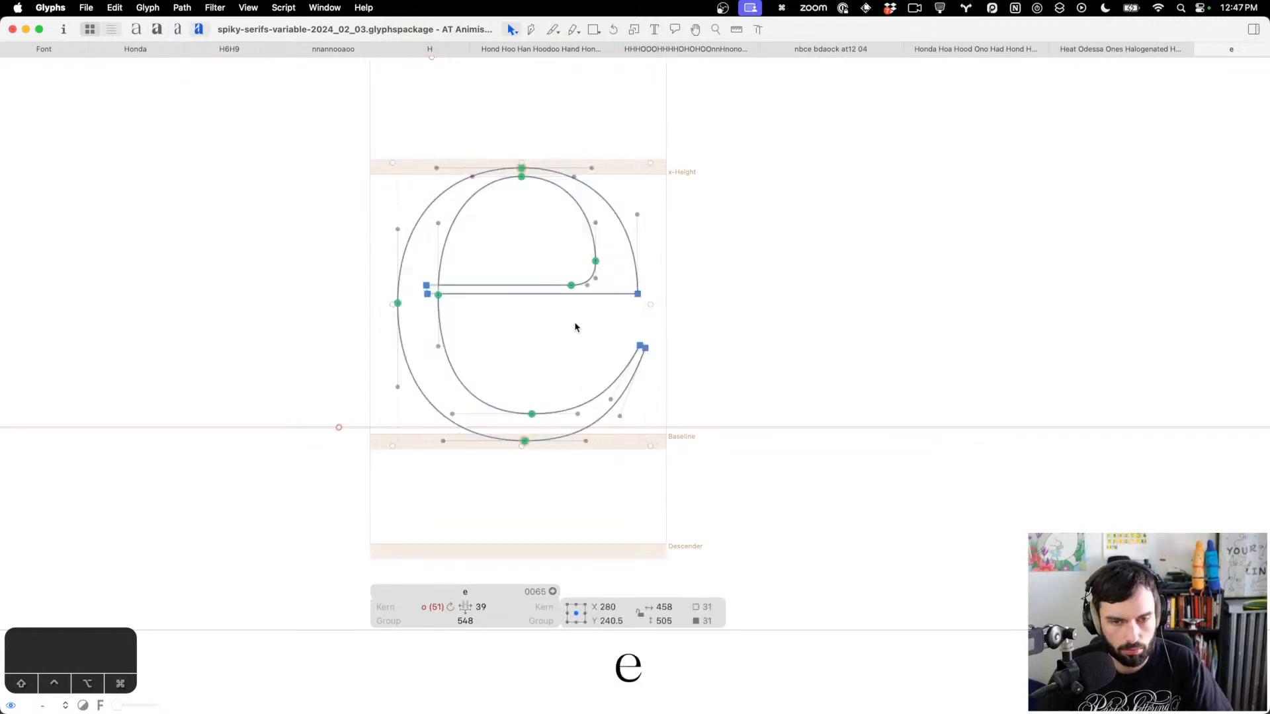
{"action": "left_click", "coordinate": [575, 325]}
{"action": "scroll", "coordinate": [629, 322], "scroll_direction": "down", "scroll_amount": 10}
{"action": "key", "text": "super+w"}
Show all glyphs in the font overview and check the variable font export settings without exporting
{"action": "left_click", "coordinate": [56, 50]}
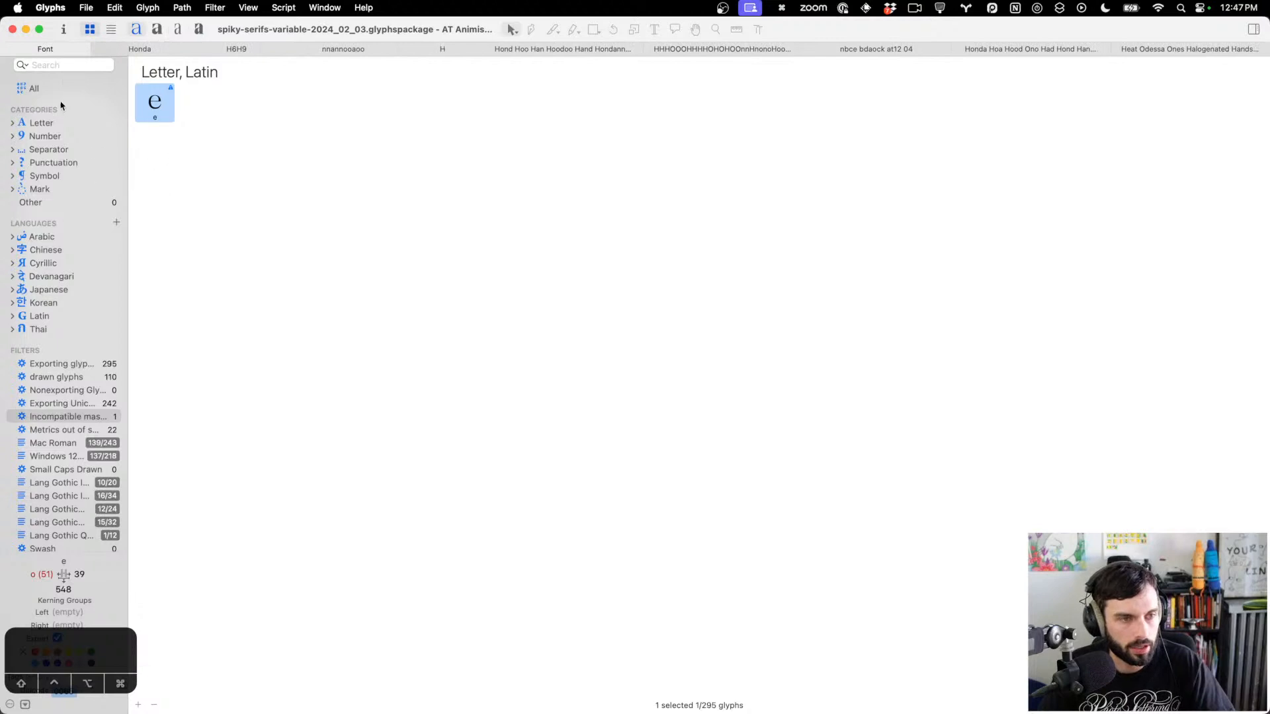
{"action": "left_click", "coordinate": [44, 89]}
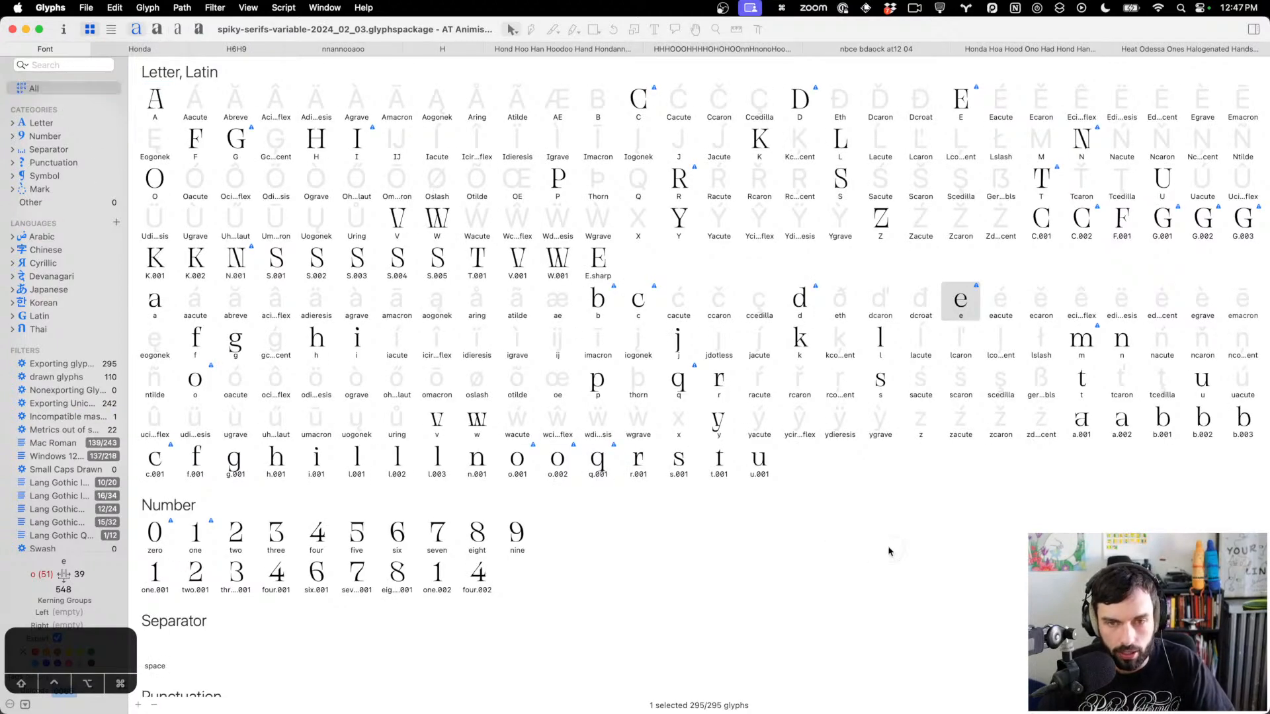
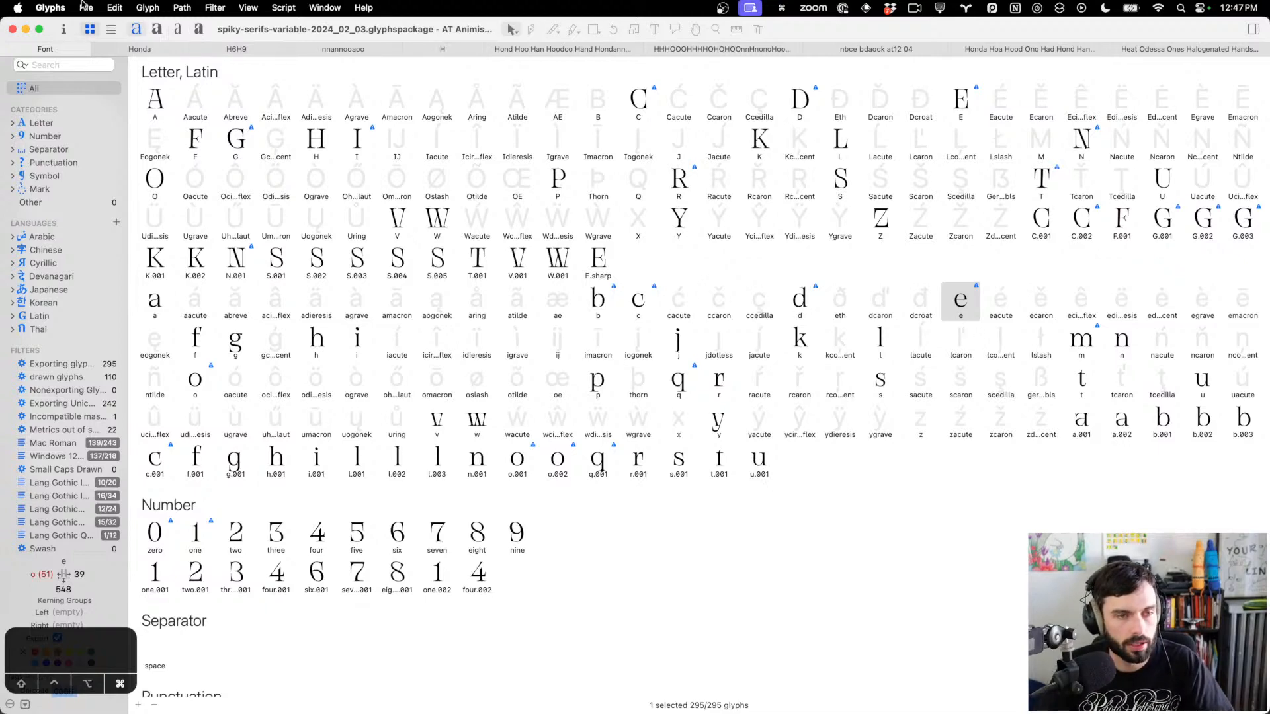
{"action": "key", "text": "super+e"}
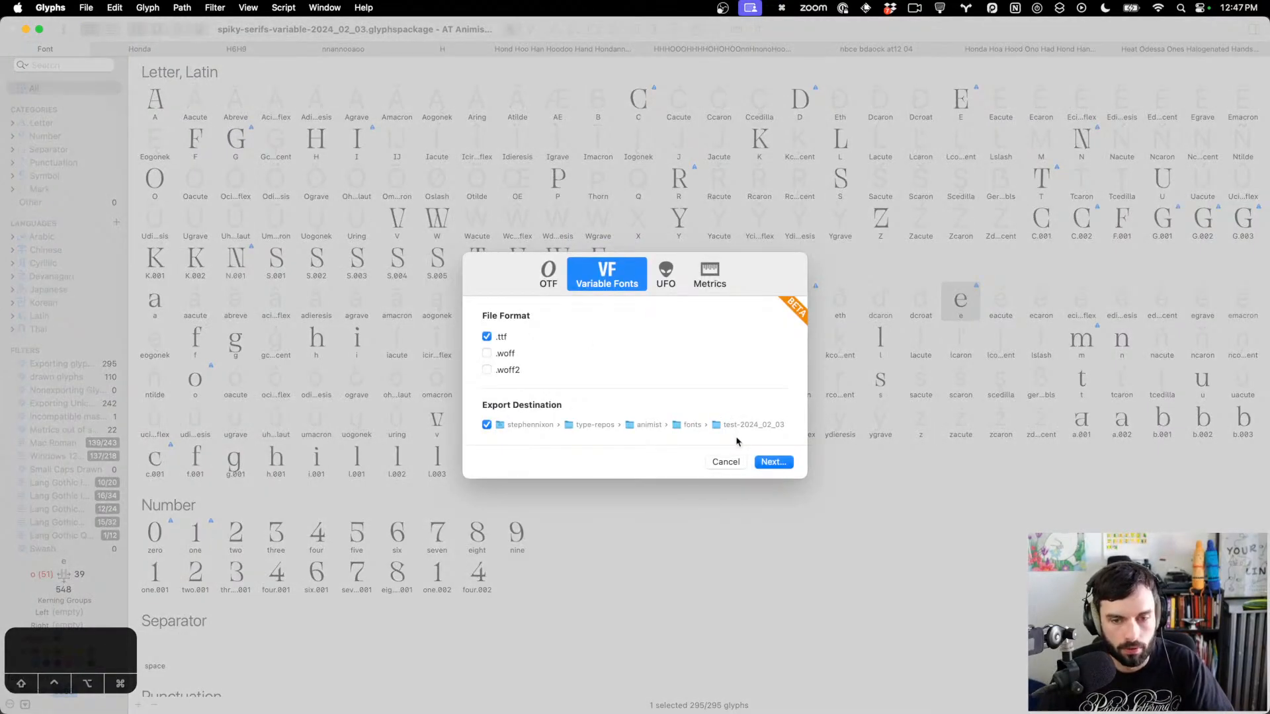
{"action": "left_click", "coordinate": [727, 463]}
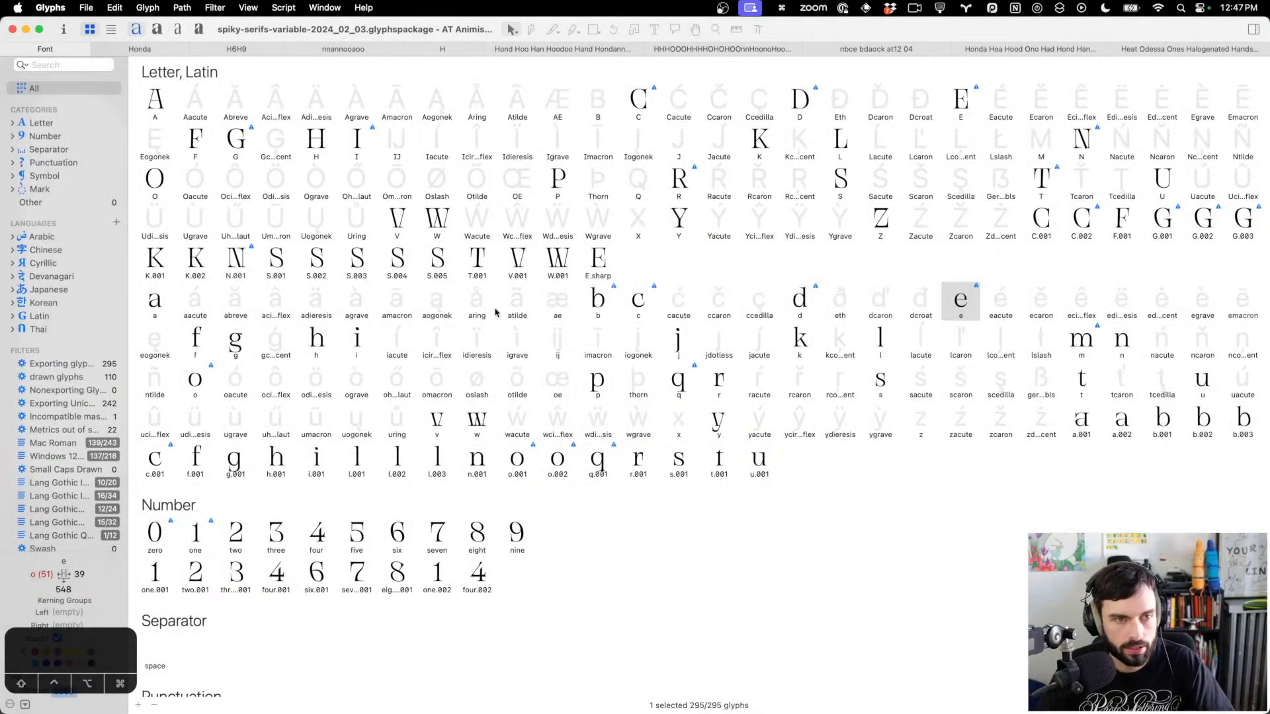
Switch back to Glyphs and filter the font overview to the drawn glyphs
{"action": "key", "text": "super+Tab"}
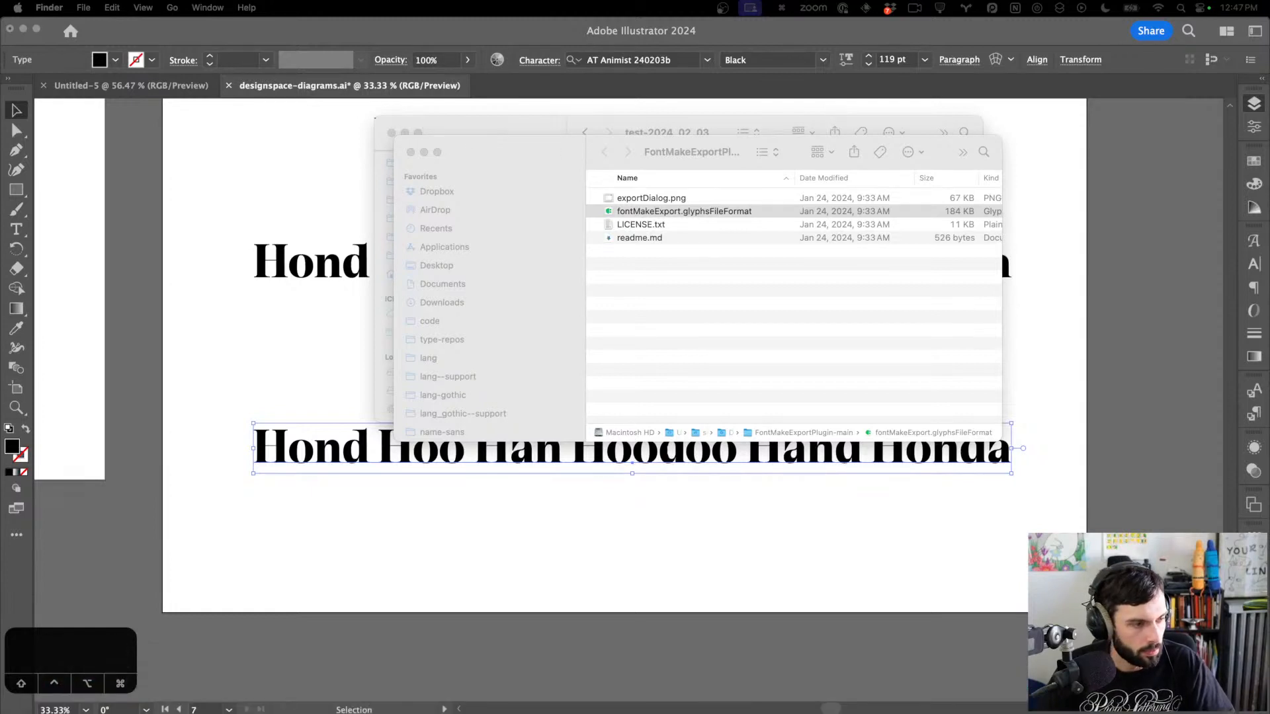
{"action": "type", "text": "glyph"}
{"action": "key", "text": "Return"}
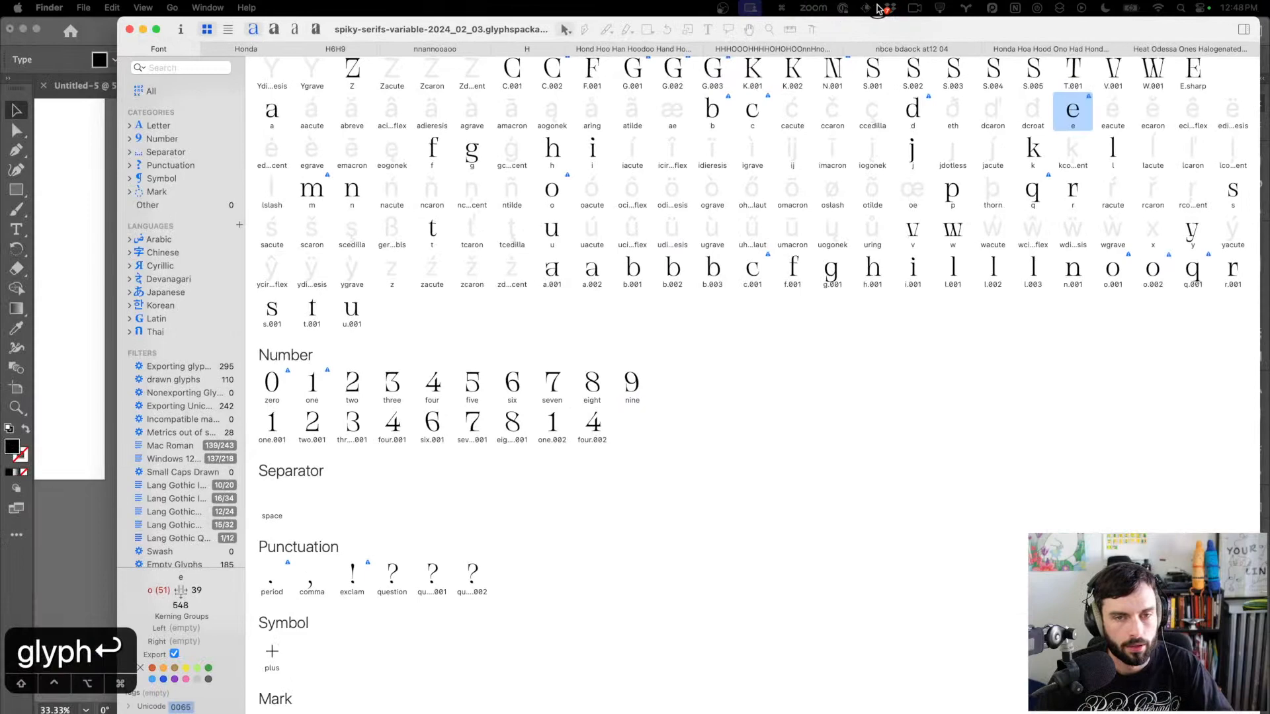
{"action": "scroll", "coordinate": [442, 313], "scroll_direction": "up", "scroll_amount": 5}
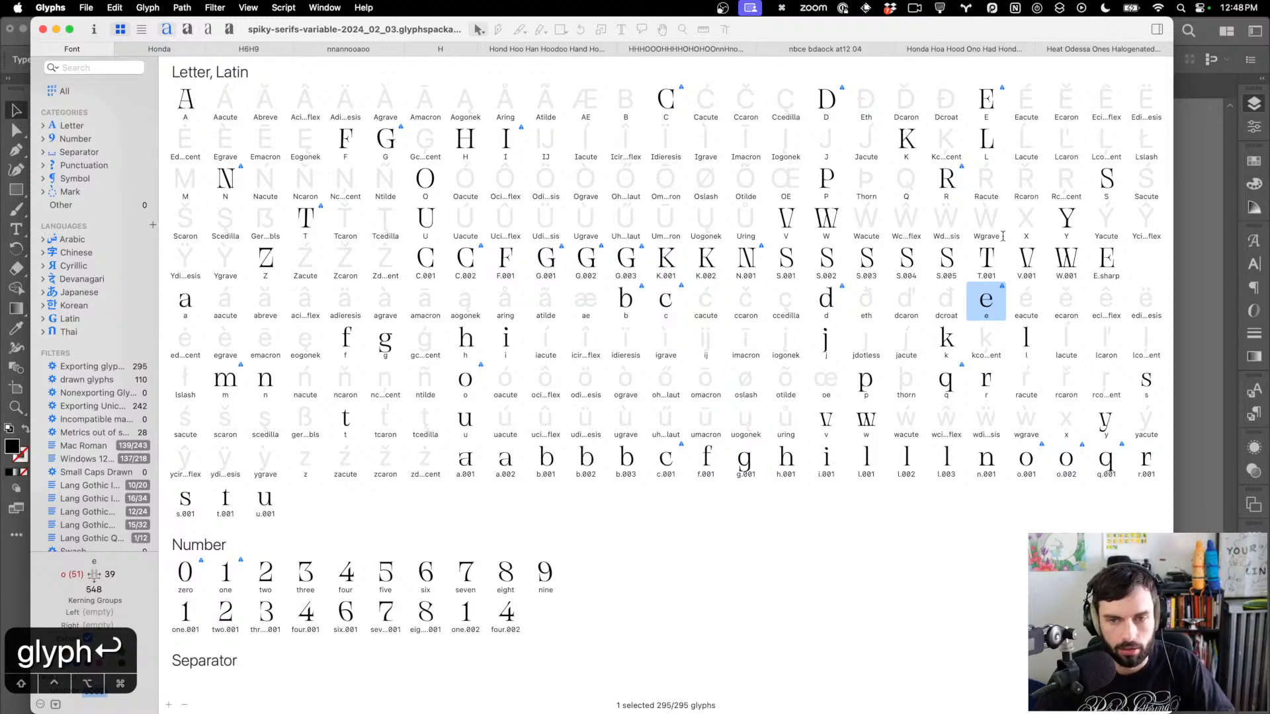
{"action": "left_click", "coordinate": [88, 382]}
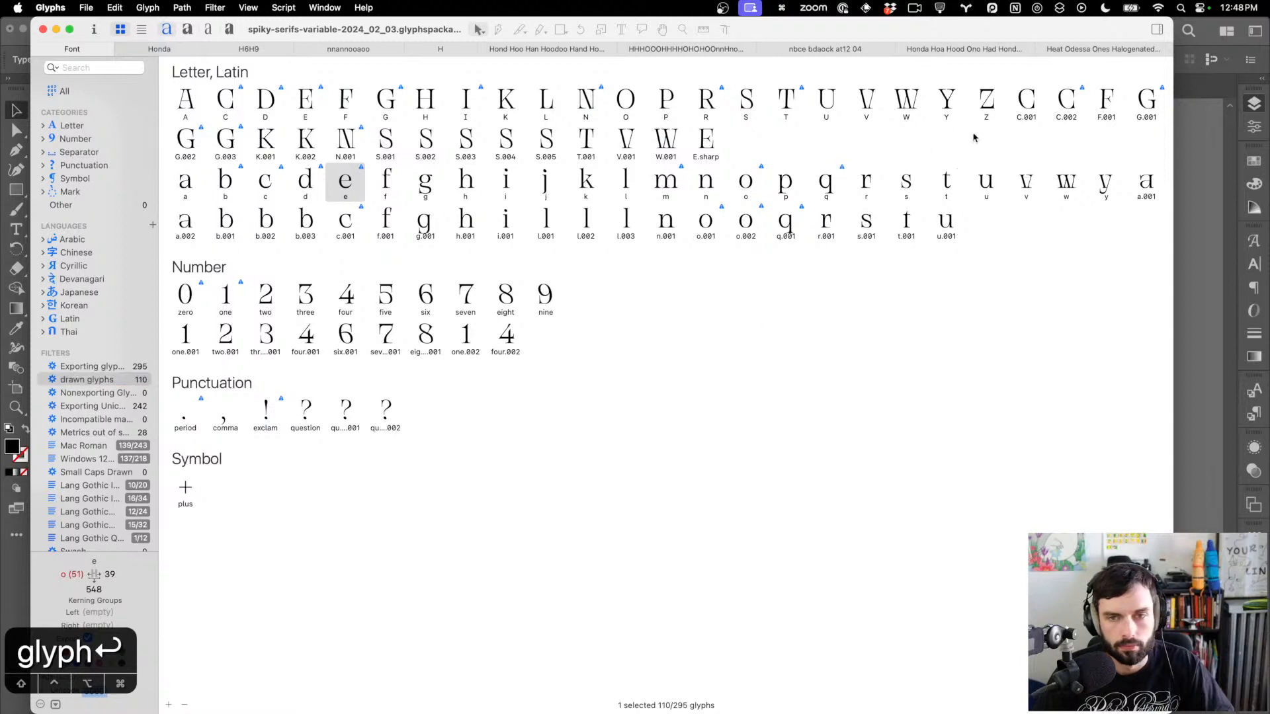
Open capital V for text editing, add a lowercase o after it and place the cursor between them
{"action": "double_click", "coordinate": [871, 98]}
{"action": "key", "text": "t"}
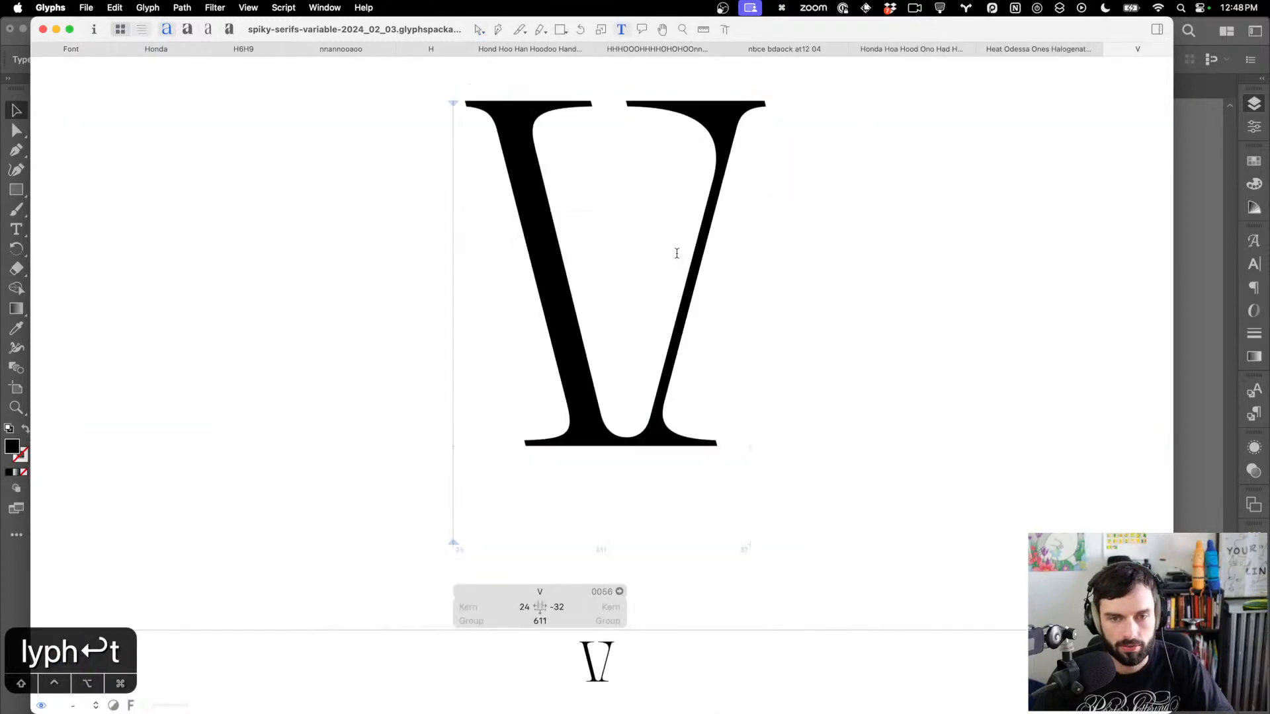
{"action": "key", "text": "Right"}
{"action": "type", "text": "o"}
{"action": "key", "text": "Left"}
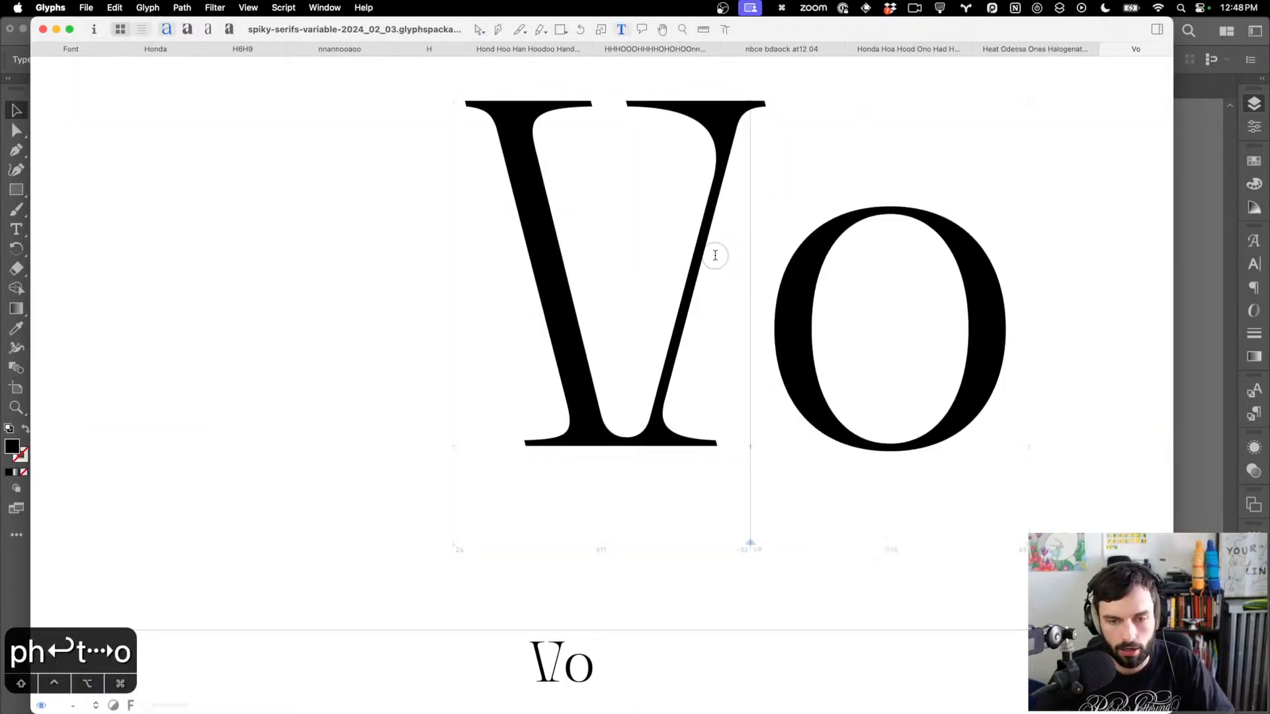
Try tightening the V–o pair by lowering the o's left sidebearing to -81
{"action": "key", "text": "ctrl+shift+Left"}
{"action": "key", "text": "ctrl+shift+Left"}
{"action": "key", "text": "ctrl+shift+Left"}
{"action": "key", "text": "ctrl+shift+Left"}
{"action": "key", "text": "ctrl+shift+Left"}
{"action": "key", "text": "ctrl+shift+Left"}
{"action": "key", "text": "ctrl+shift+Left"}
{"action": "key", "text": "ctrl+shift+Left"}
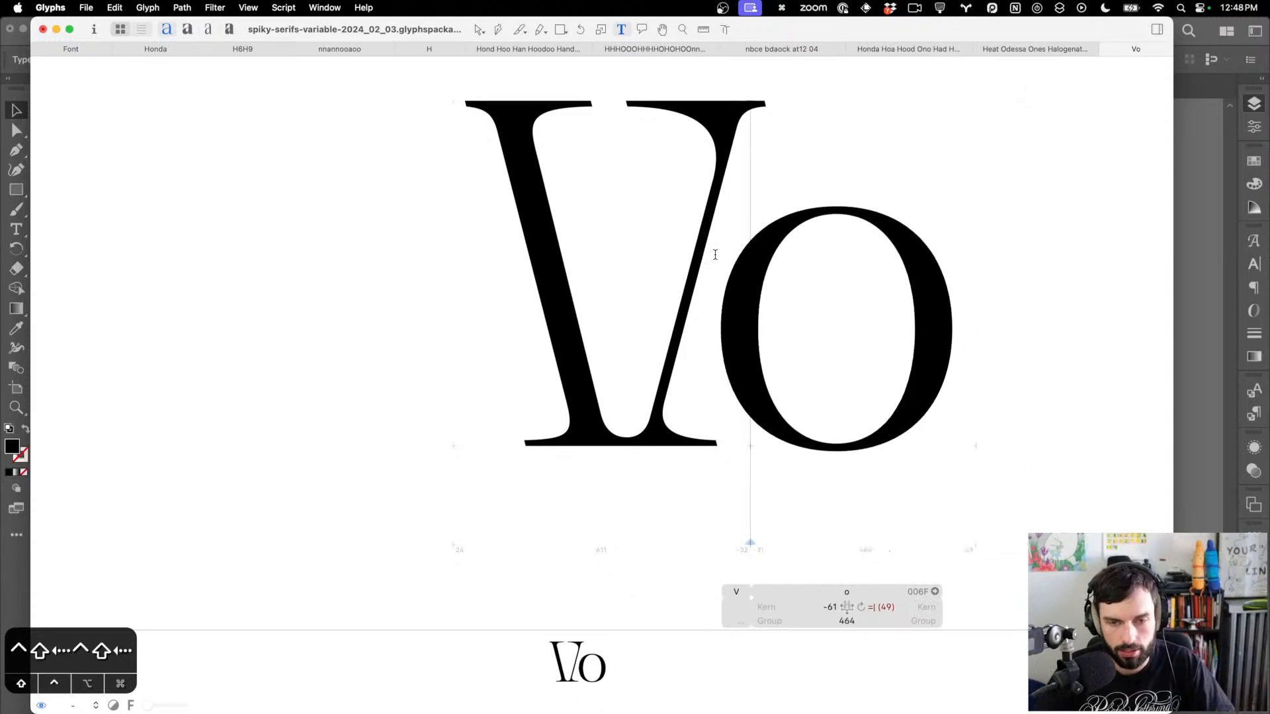
Add "mmmm" after "Vo" and check the metrics of V and o
{"action": "scroll", "coordinate": [609, 271], "scroll_direction": "down", "scroll_amount": 3}
{"action": "left_click", "coordinate": [819, 252]}
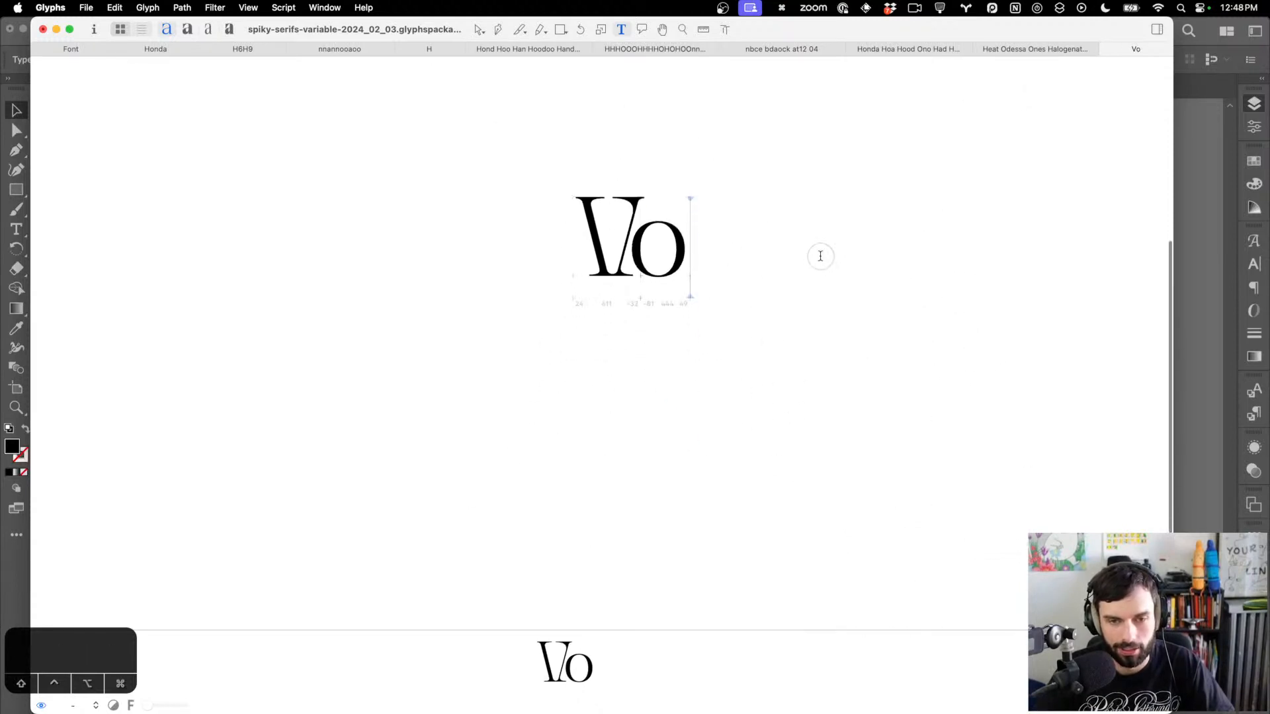
{"action": "type", "text": "mmmm"}
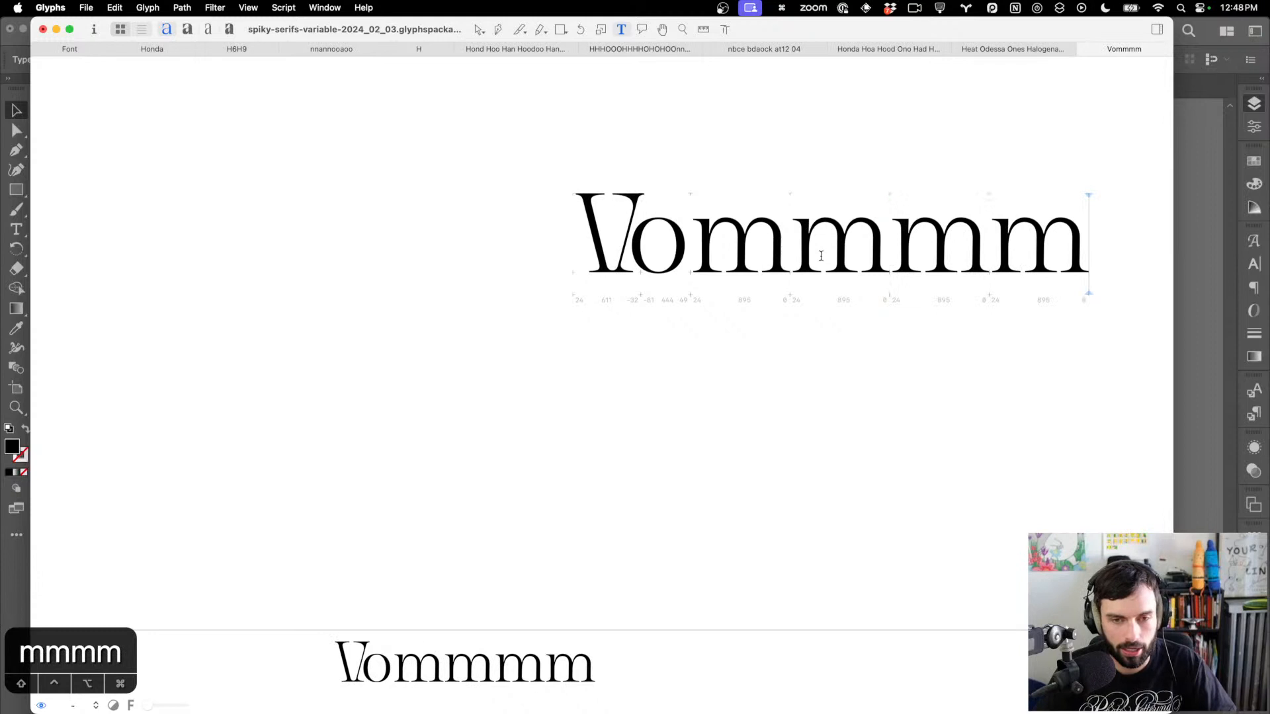
{"action": "left_click", "coordinate": [637, 228]}
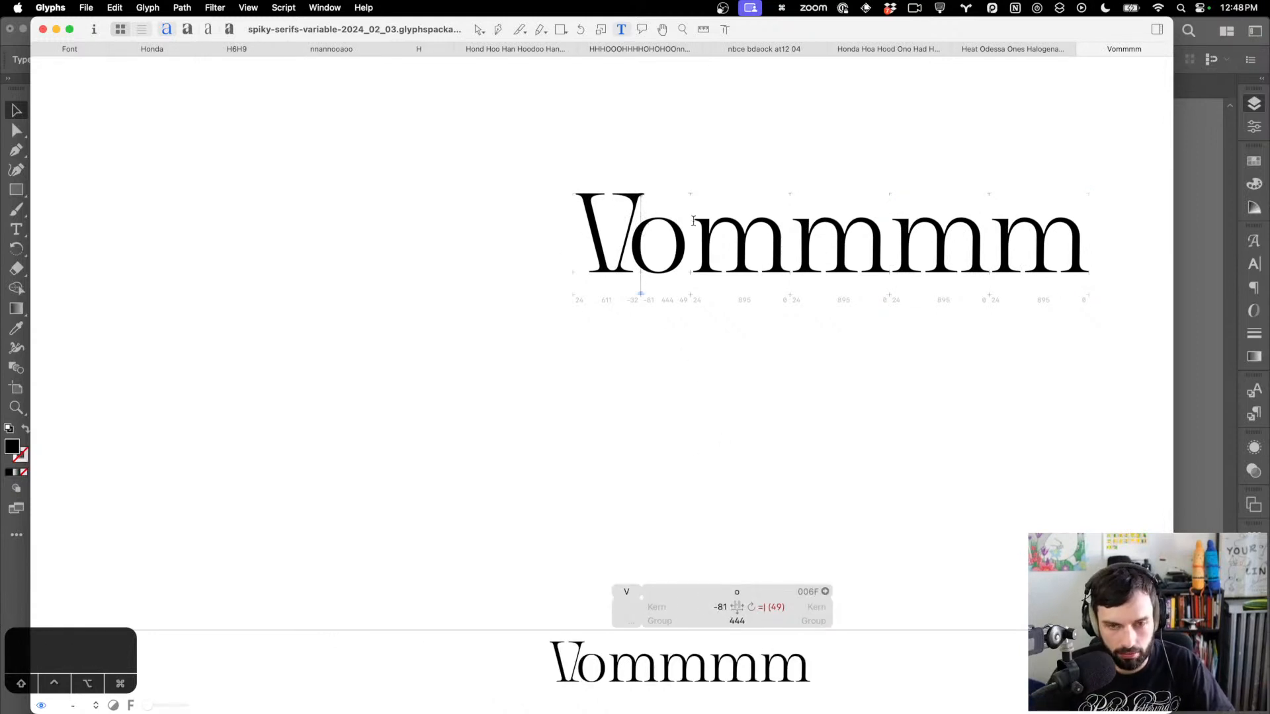
{"action": "left_click", "coordinate": [586, 190]}
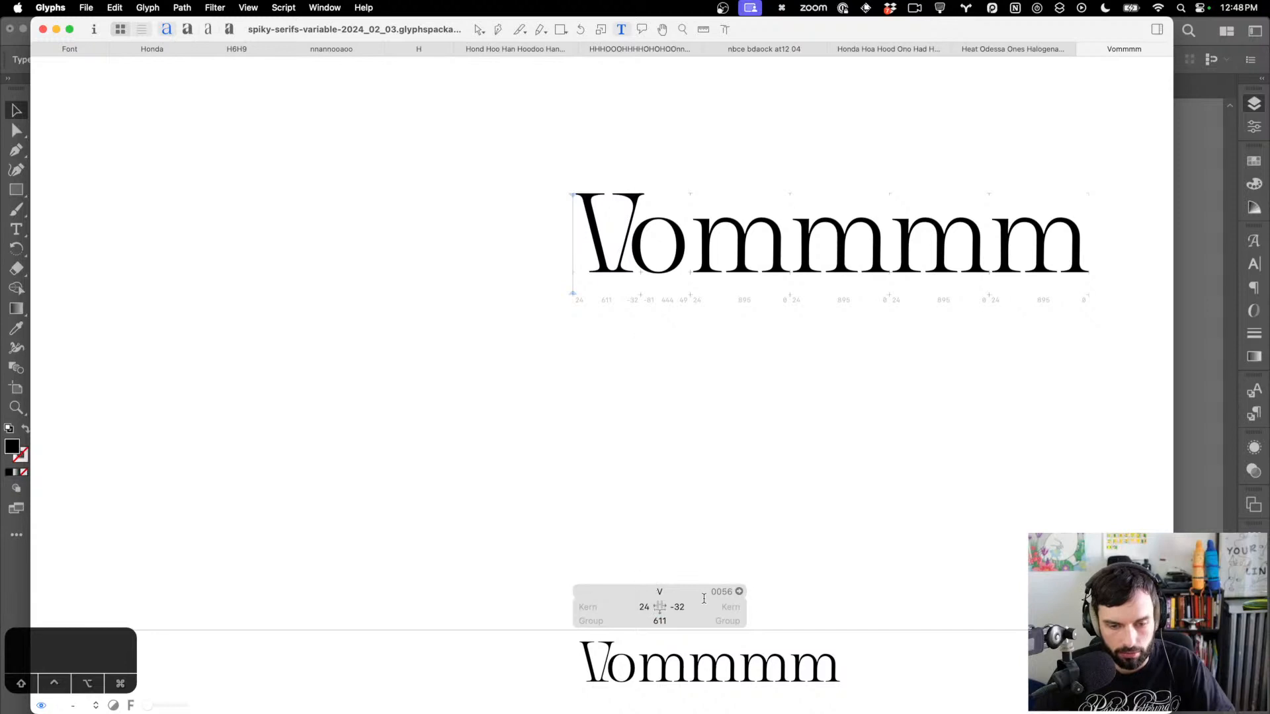
{"action": "left_click", "coordinate": [623, 238]}
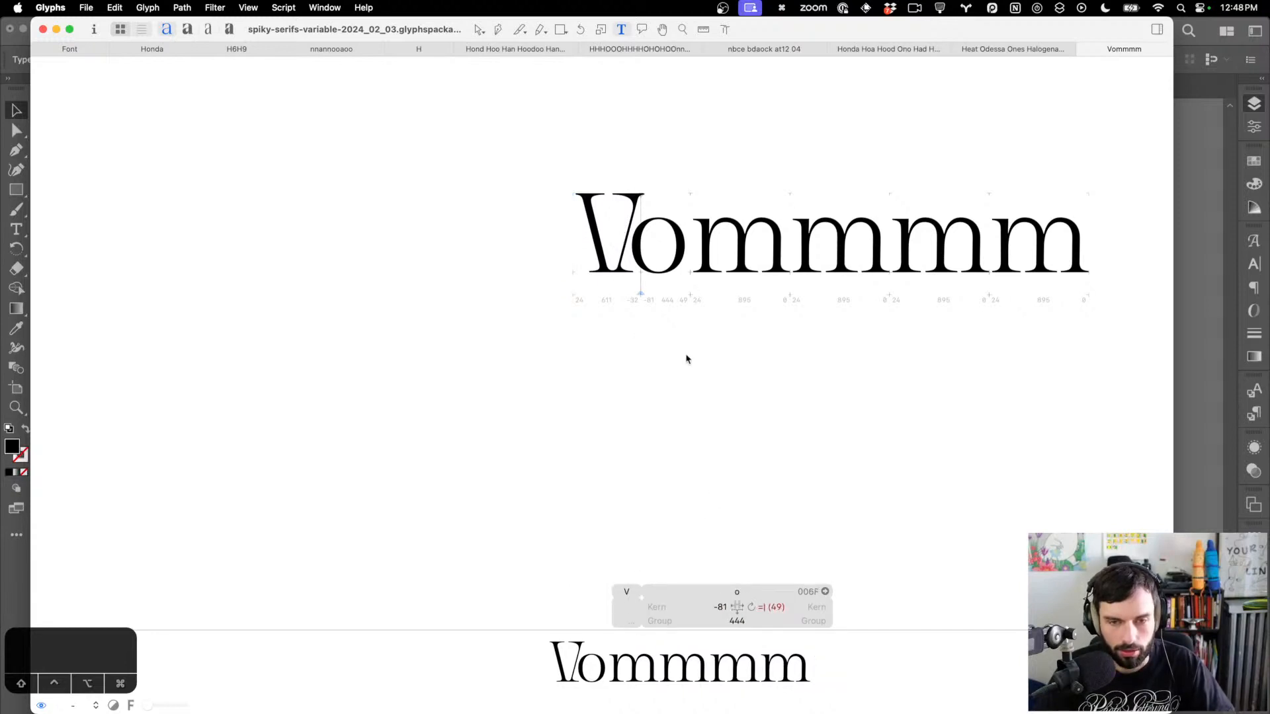
Update the o's linked metrics and try raising its left sidebearing to 49
{"action": "scroll", "coordinate": [686, 355], "scroll_direction": "up", "scroll_amount": 5}
{"action": "key", "text": "ctrl+super+m"}
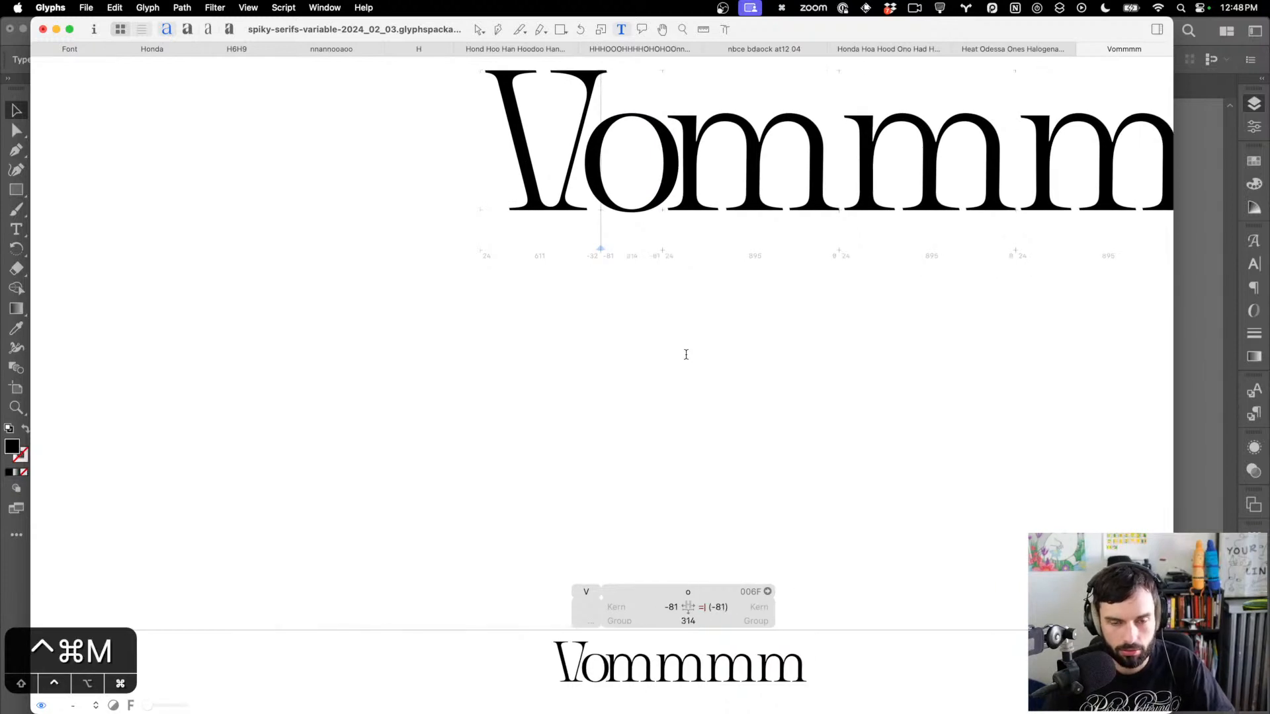
{"action": "key", "text": "ctrl+shift+Right"}
{"action": "key", "text": "ctrl+shift+Right"}
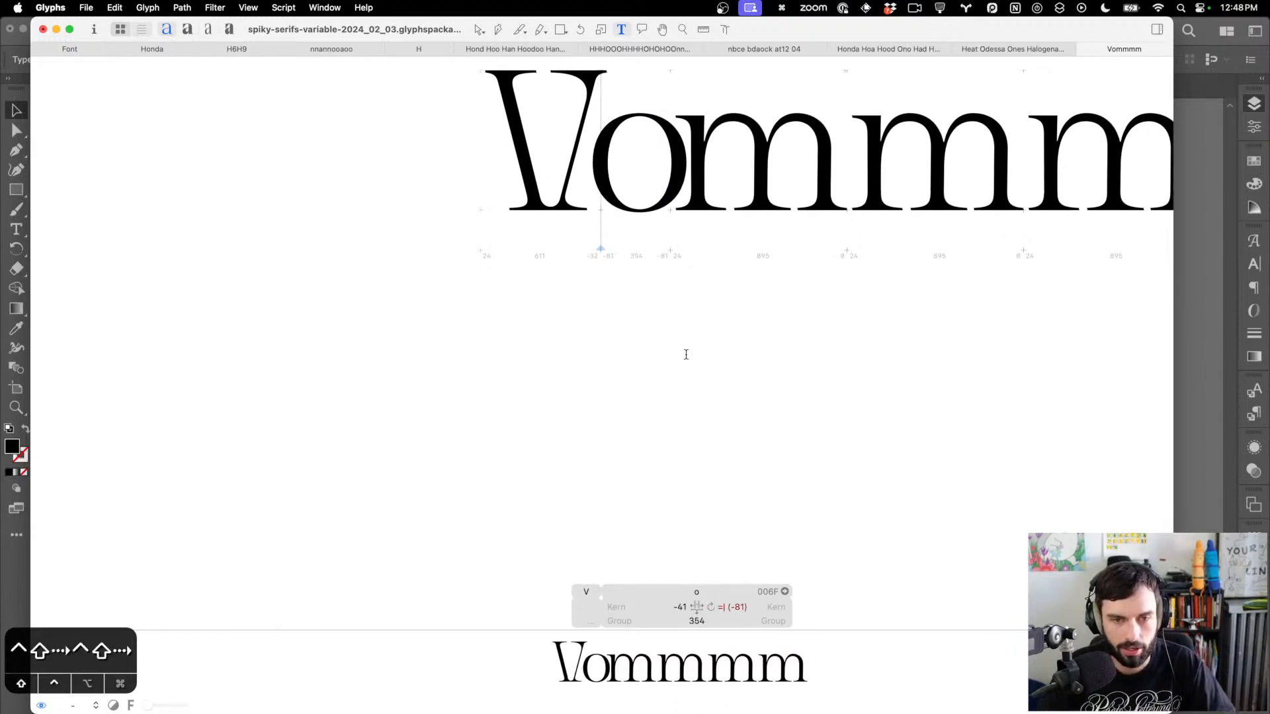
{"action": "key", "text": "ctrl+shift+Right"}
{"action": "key", "text": "ctrl+shift+Right"}
{"action": "key", "text": "ctrl+shift+Right"}
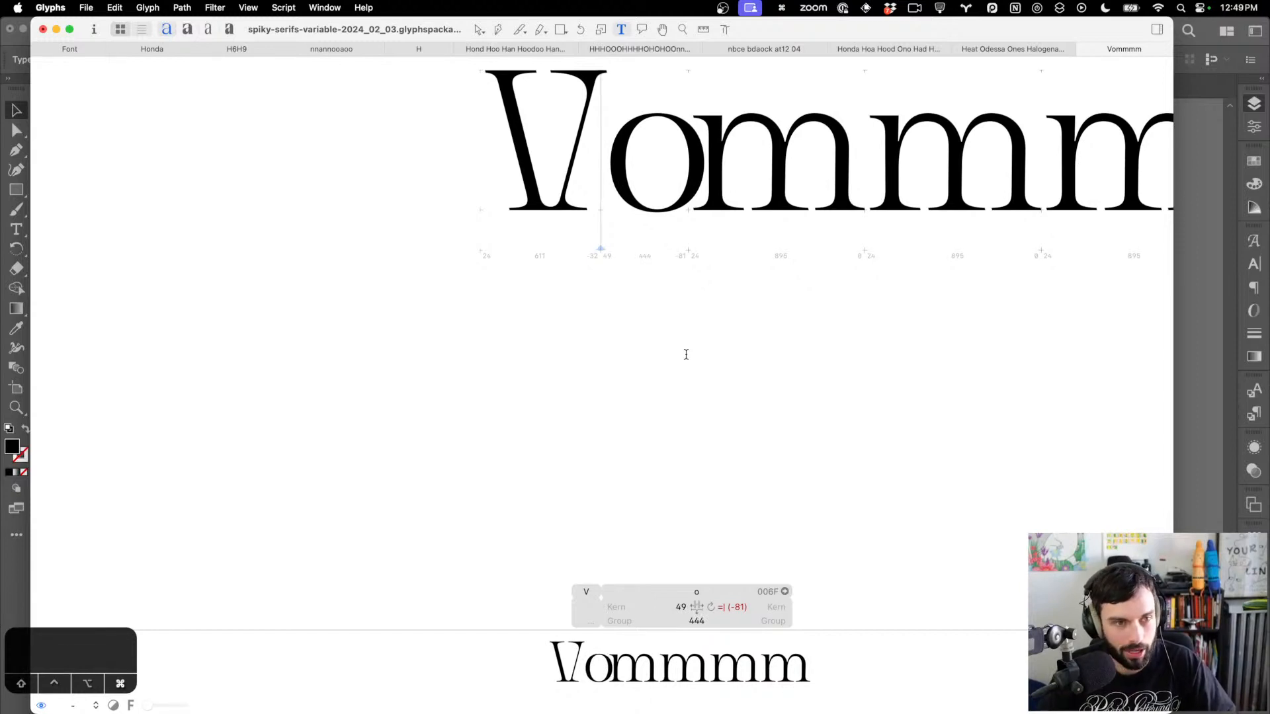
Undo the trial changes to the o's sidebearings and update its linked metrics so both sidebearings are 49
{"action": "key", "text": "super+z"}
{"action": "key", "text": "super+z"}
{"action": "key", "text": "super+z"}
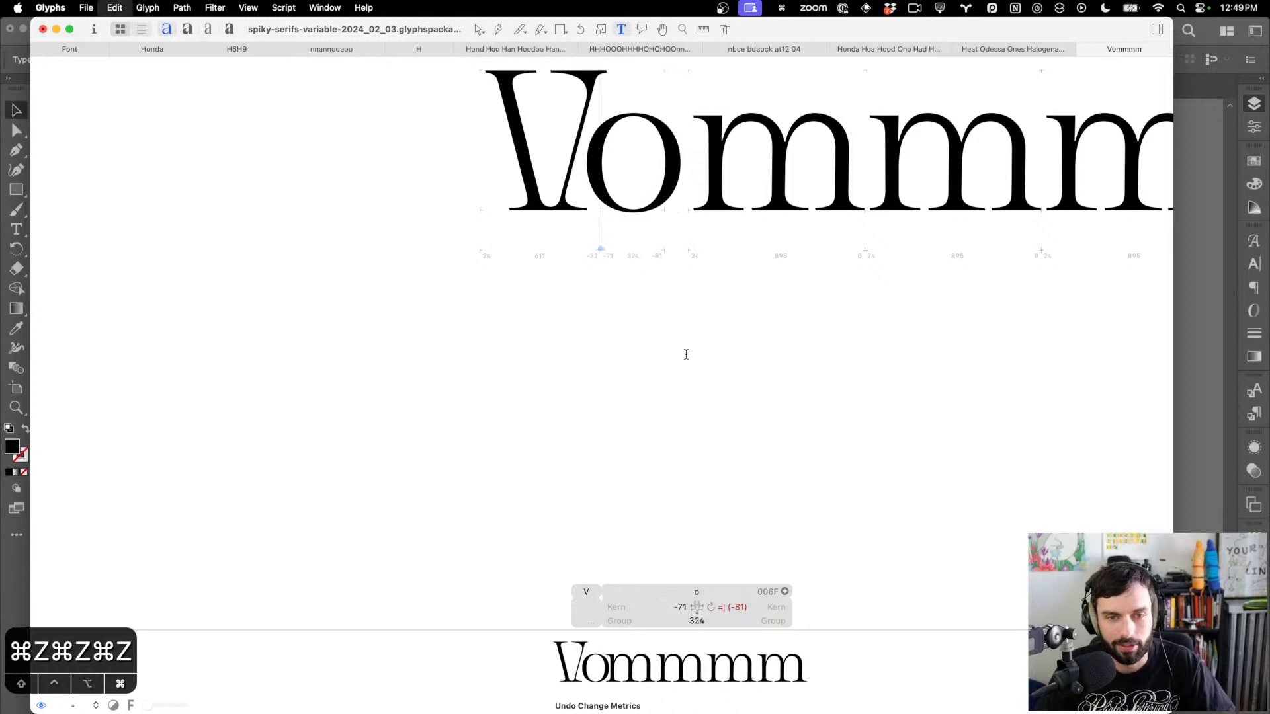
{"action": "key", "text": "super+z"}
{"action": "key", "text": "super+z"}
{"action": "key", "text": "super+z"}
{"action": "key", "text": "super+z"}
{"action": "key", "text": "super+z"}
{"action": "key", "text": "super+z"}
{"action": "key", "text": "super+z"}
{"action": "key", "text": "super+z"}
{"action": "key", "text": "super+z"}
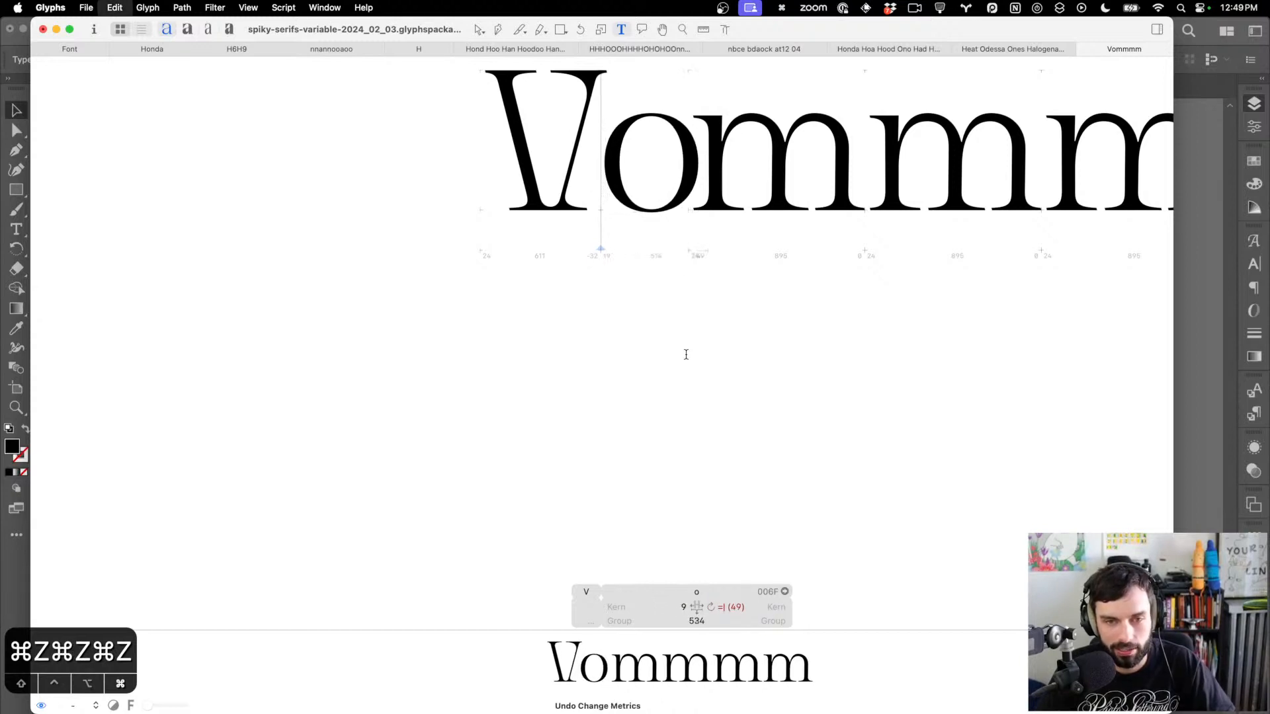
{"action": "key", "text": "super+z"}
{"action": "key", "text": "super+z"}
{"action": "key", "text": "super+z"}
{"action": "key", "text": "super+z"}
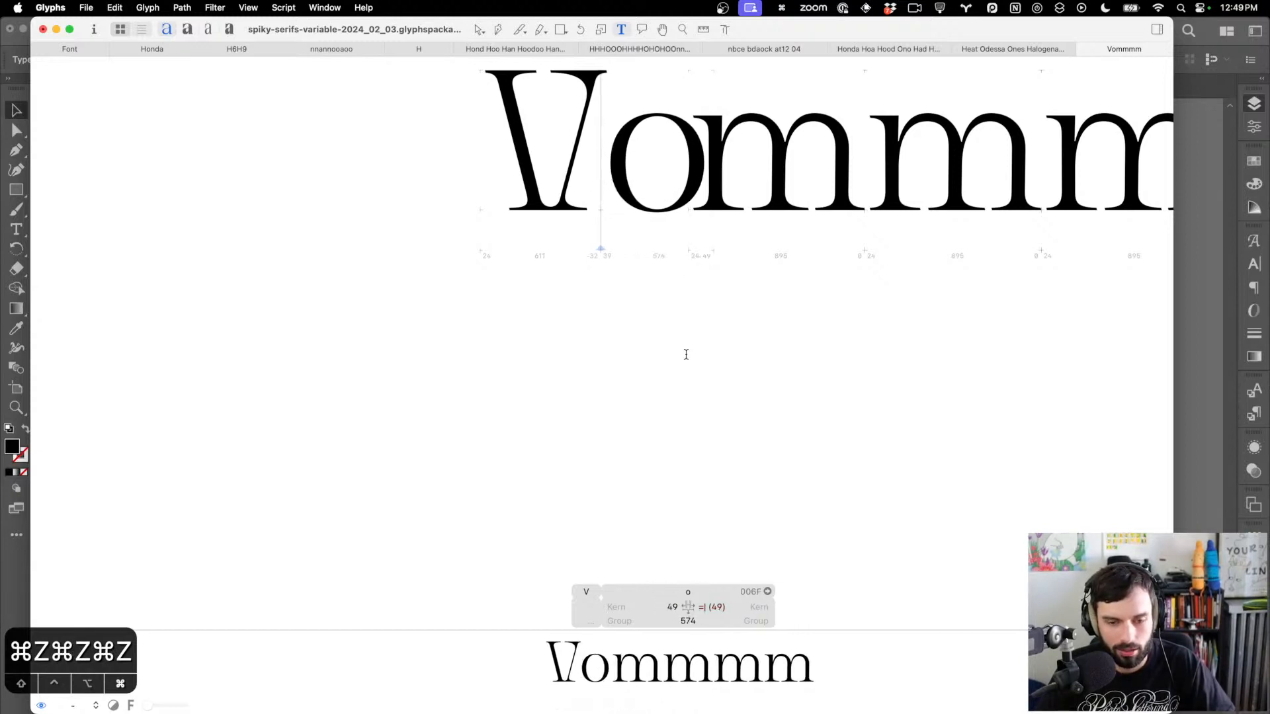
{"action": "key", "text": "ctrl+super+m"}
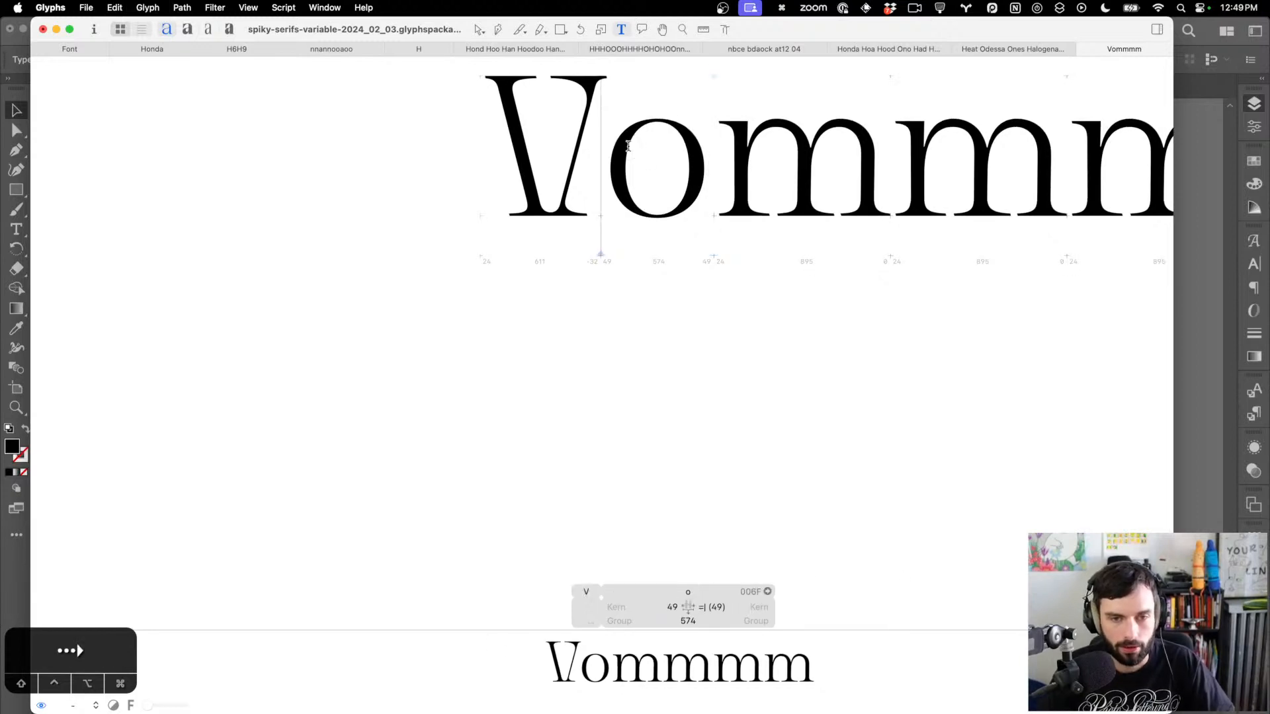
Kern the V–o pair to -100 in the lightest master and compare the pair with the next master
{"action": "key", "text": "ctrl+alt+shift+Left"}
{"action": "key", "text": "ctrl+alt+shift+Left"}
{"action": "key", "text": "ctrl+alt+shift+Left"}
{"action": "key", "text": "ctrl+alt+shift+Left"}
{"action": "key", "text": "ctrl+alt+shift+Left"}
{"action": "key", "text": "ctrl+alt+shift+Left"}
{"action": "key", "text": "ctrl+alt+shift+Left"}
{"action": "key", "text": "ctrl+alt+shift+Left"}
{"action": "key", "text": "ctrl+alt+shift+Left"}
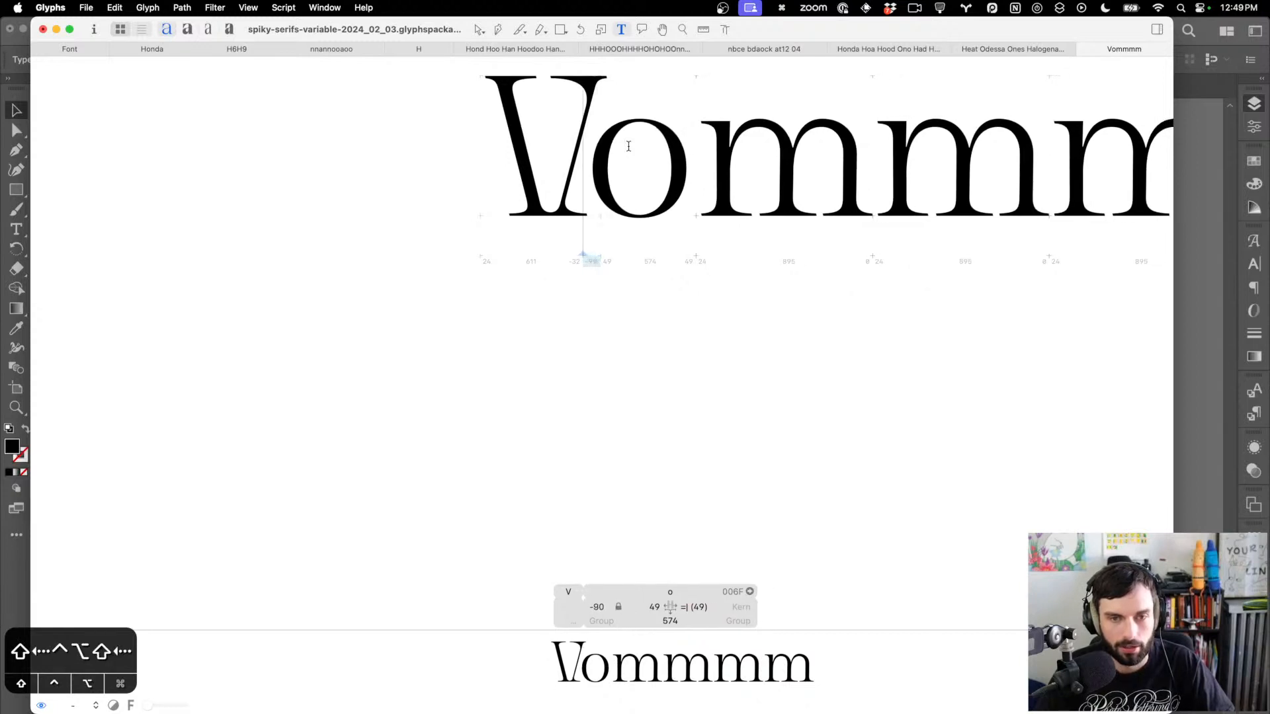
{"action": "key", "text": "ctrl+alt+shift+Left"}
{"action": "key", "text": "ctrl+alt+shift+Left"}
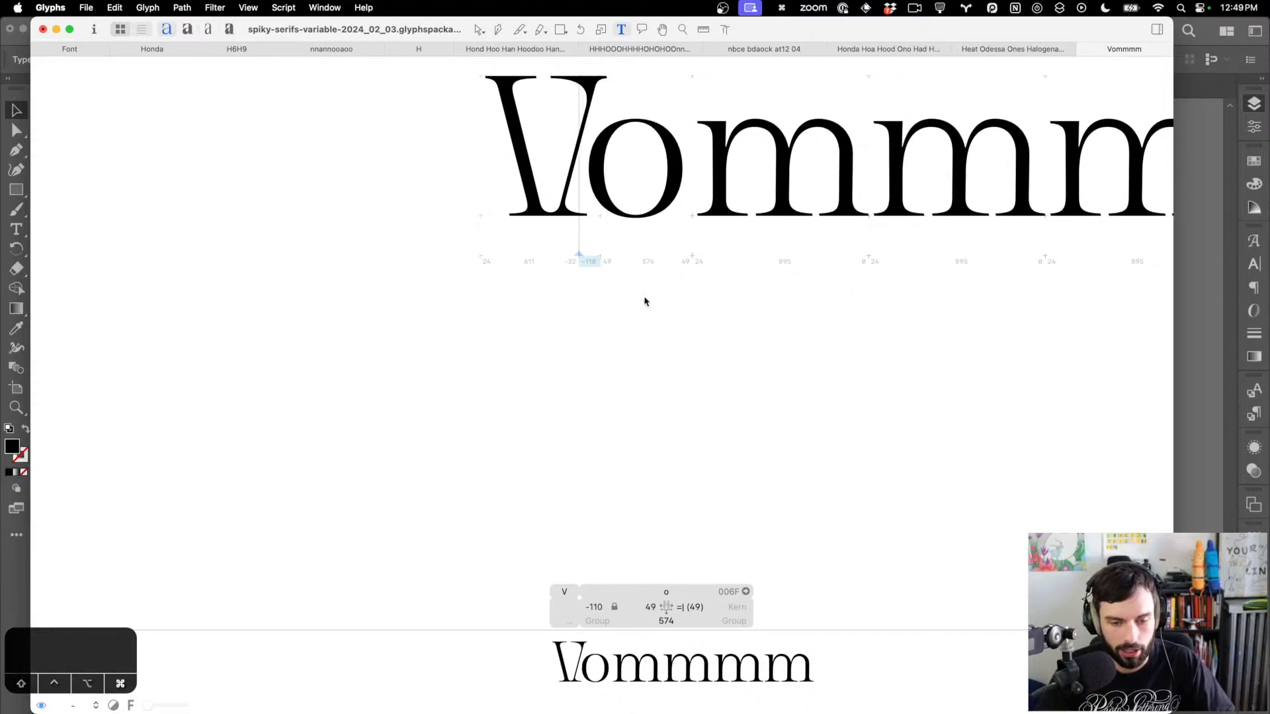
{"action": "scroll", "coordinate": [598, 319], "scroll_direction": "down", "scroll_amount": 5}
{"action": "scroll", "coordinate": [598, 319], "scroll_direction": "up", "scroll_amount": 3}
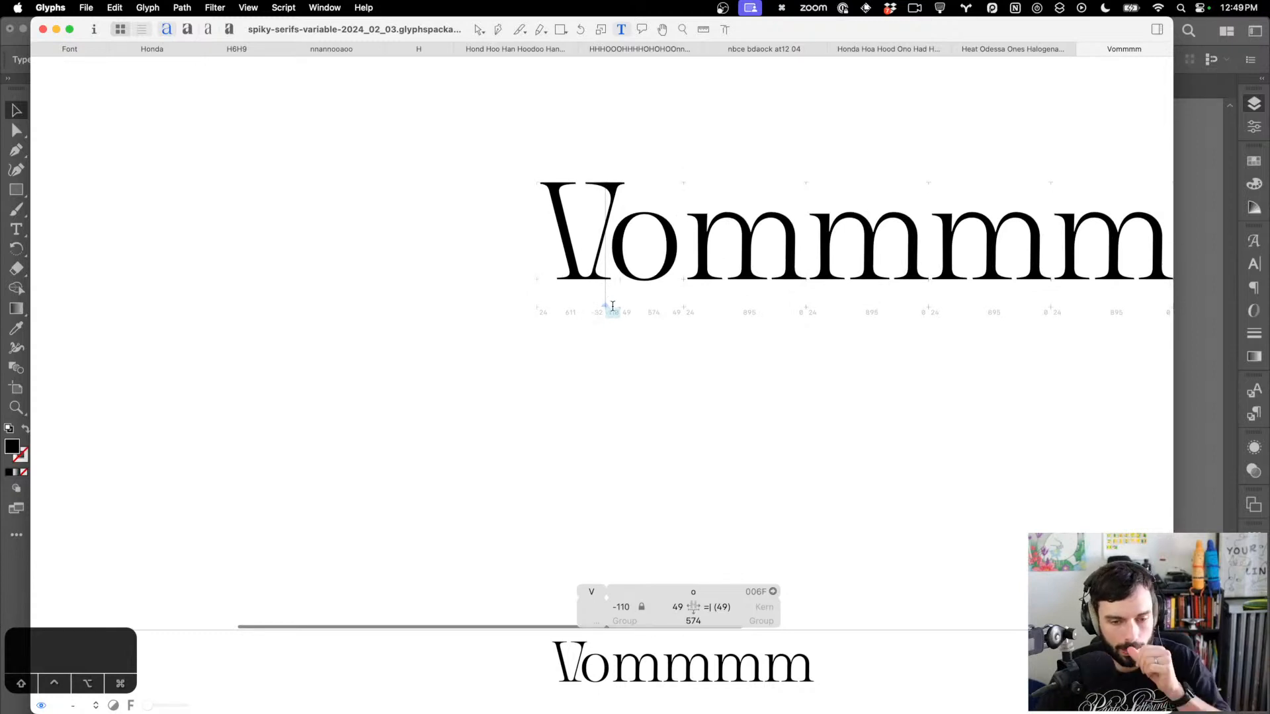
{"action": "key", "text": "ctrl+alt+shift+Right"}
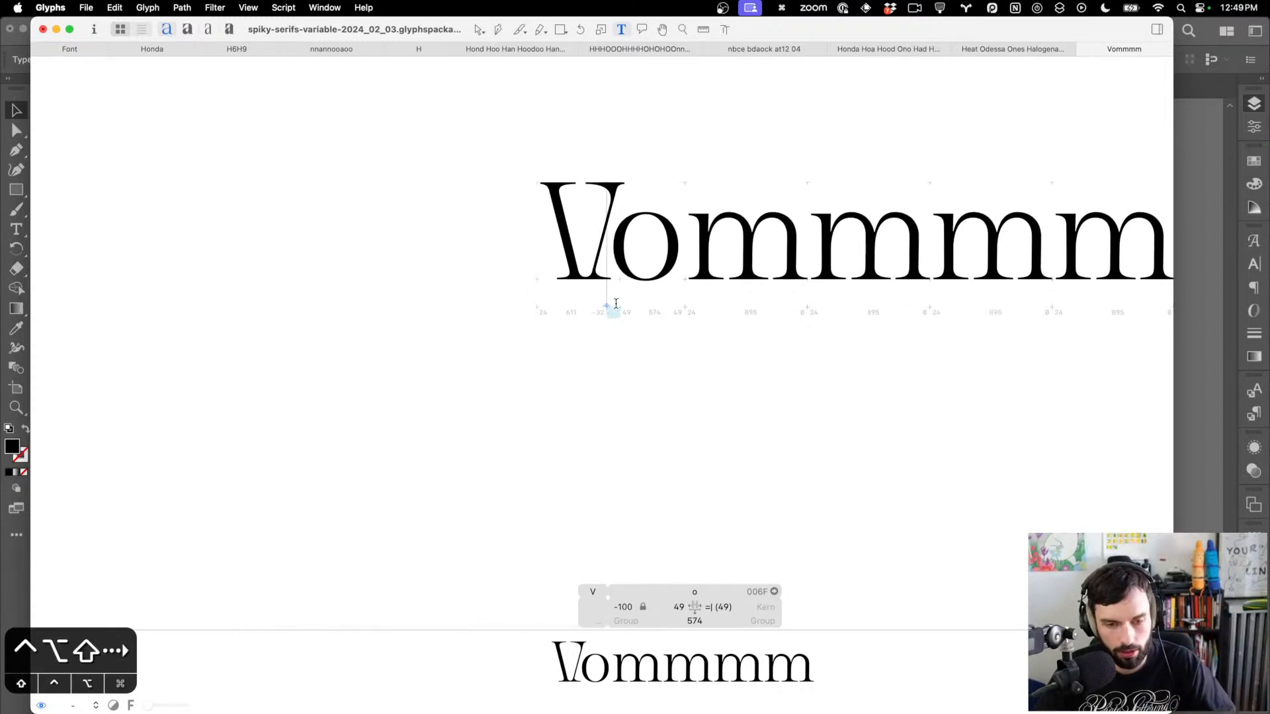
{"action": "left_click", "coordinate": [187, 30]}
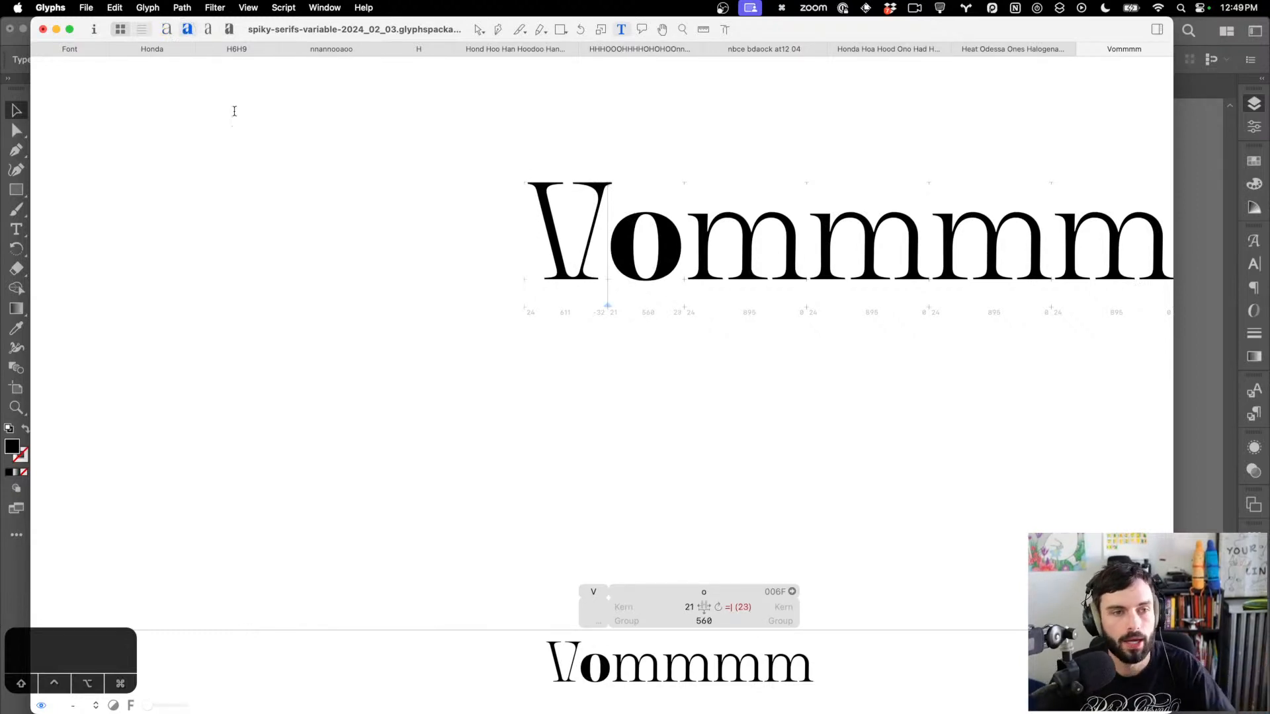
{"action": "left_click", "coordinate": [166, 29]}
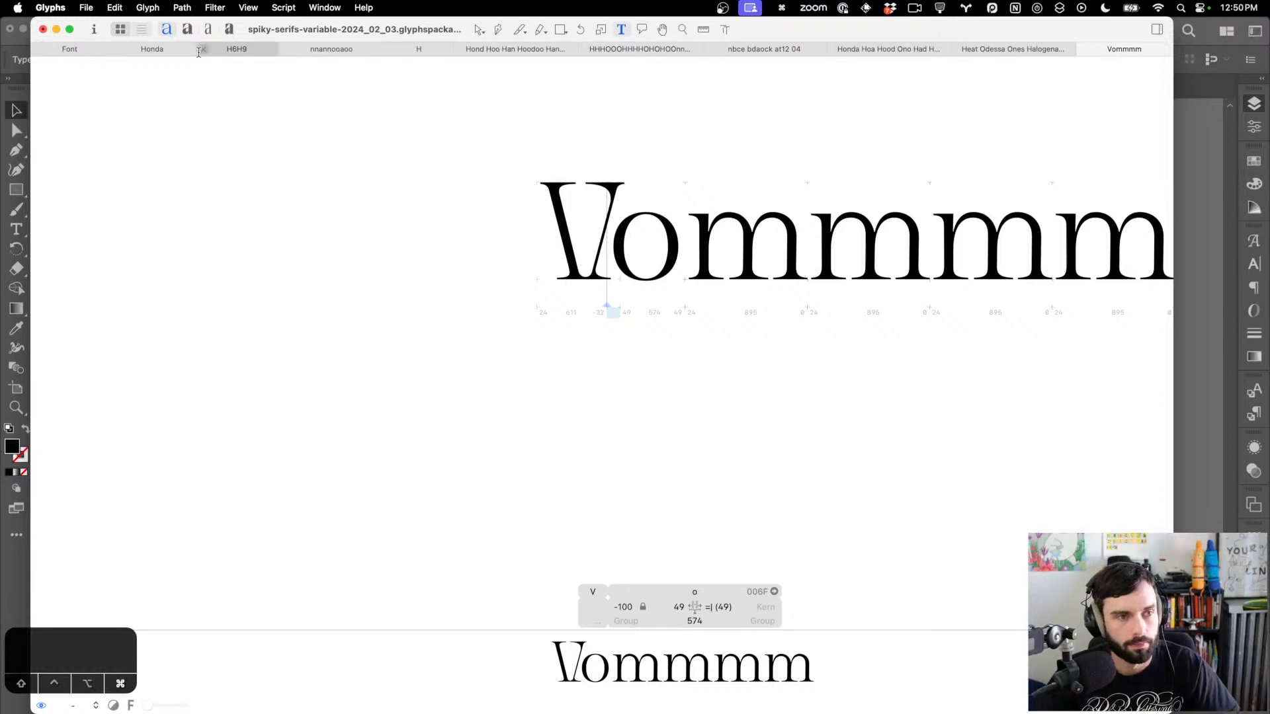
Open the fontMake export settings and look through the available command line options
{"action": "key", "text": "super+e"}
{"action": "left_click", "coordinate": [704, 273]}
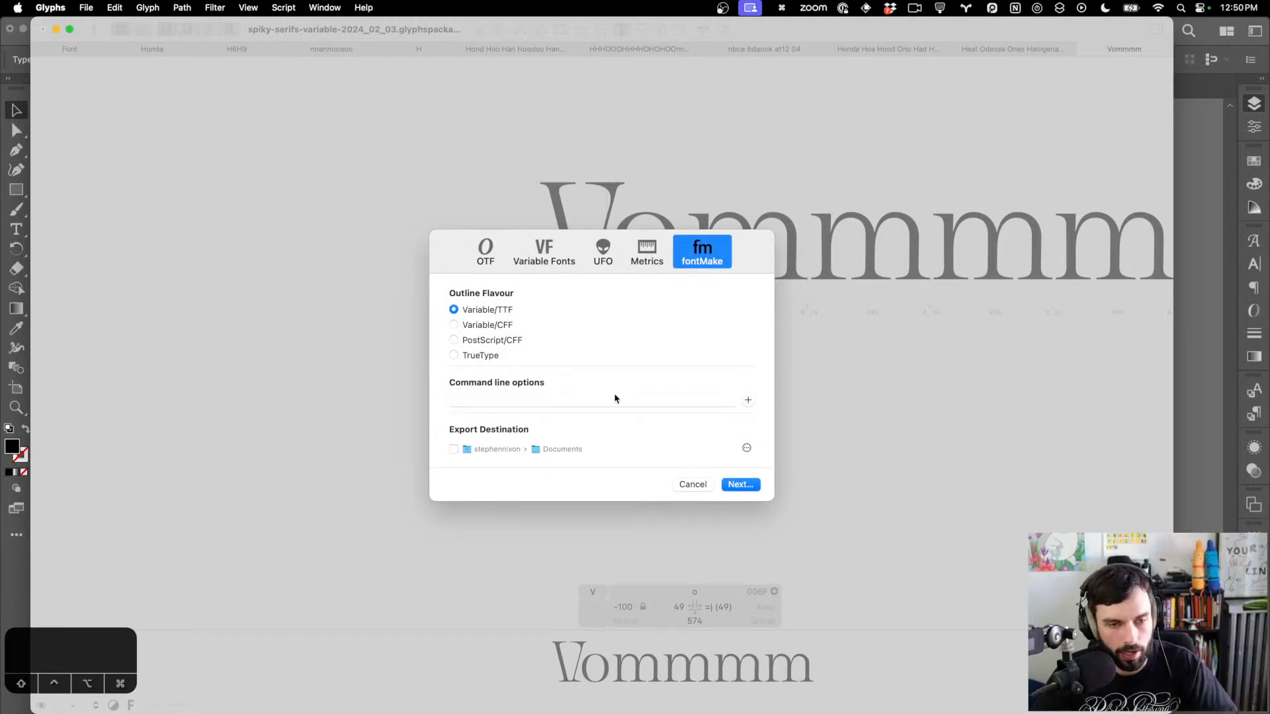
{"action": "left_click", "coordinate": [748, 400]}
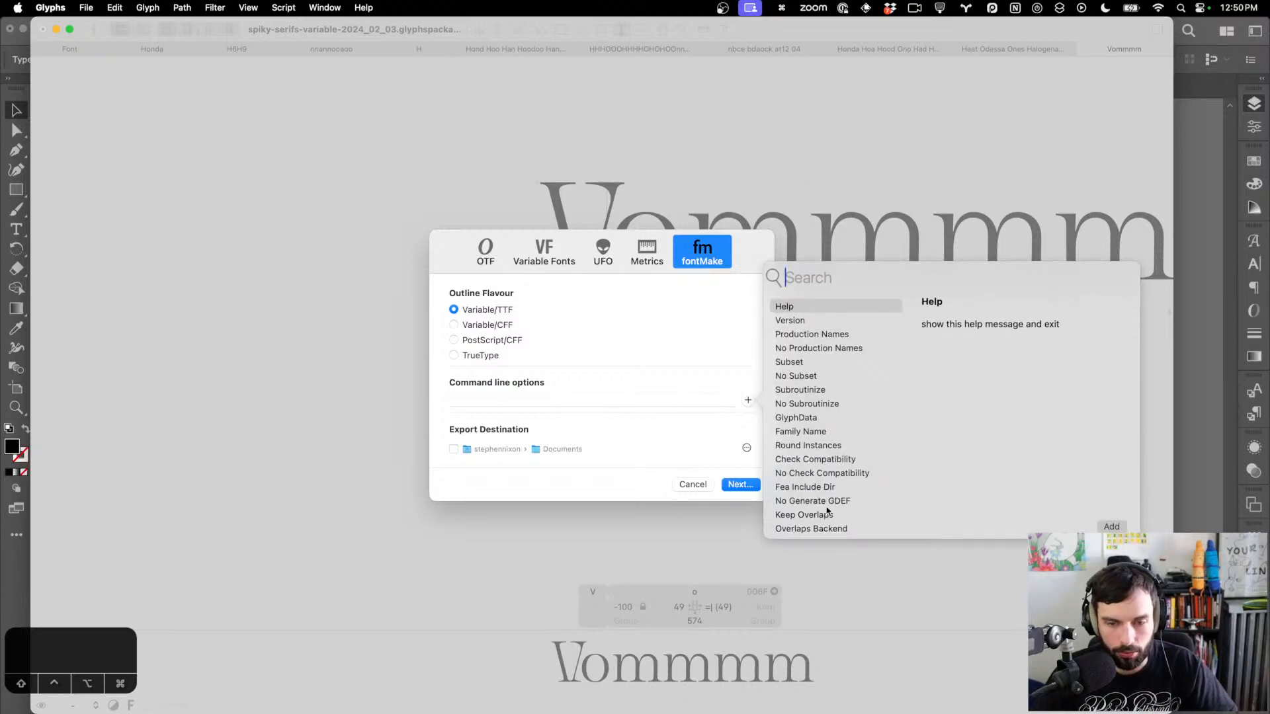
{"action": "scroll", "coordinate": [827, 510], "scroll_direction": "down", "scroll_amount": 4}
{"action": "scroll", "coordinate": [826, 507], "scroll_direction": "up", "scroll_amount": 10}
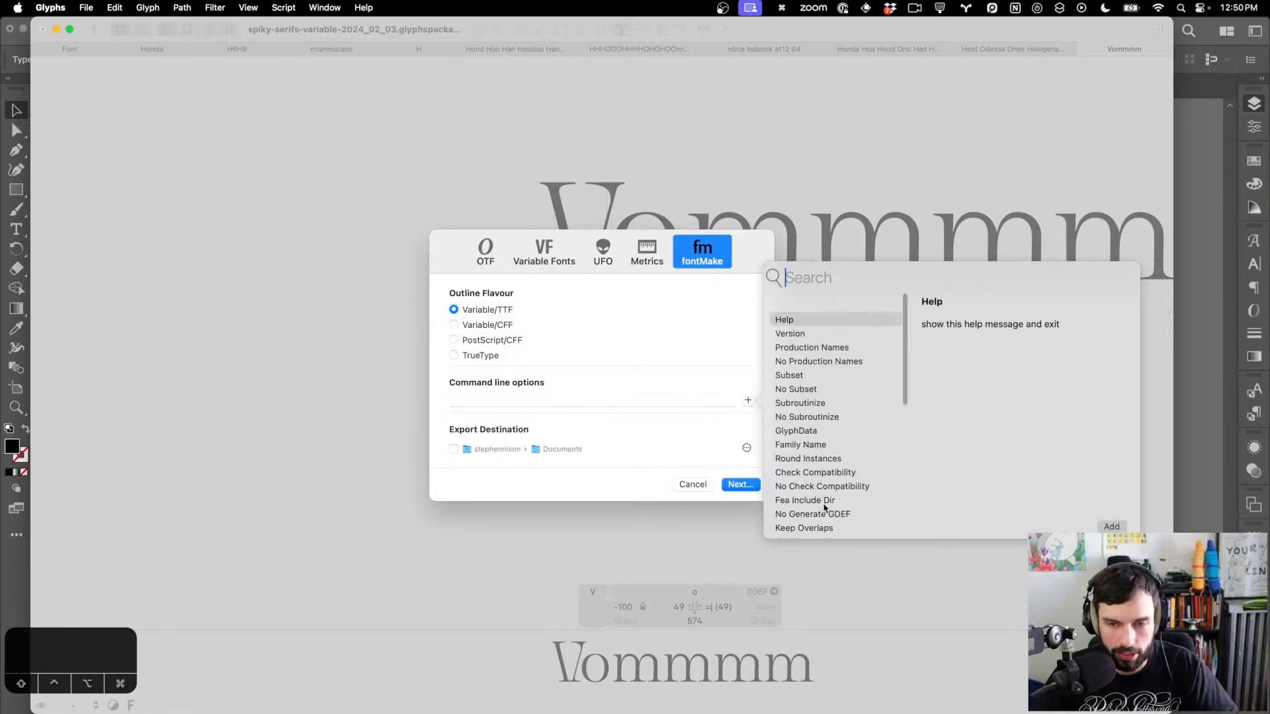
{"action": "left_click", "coordinate": [682, 344]}
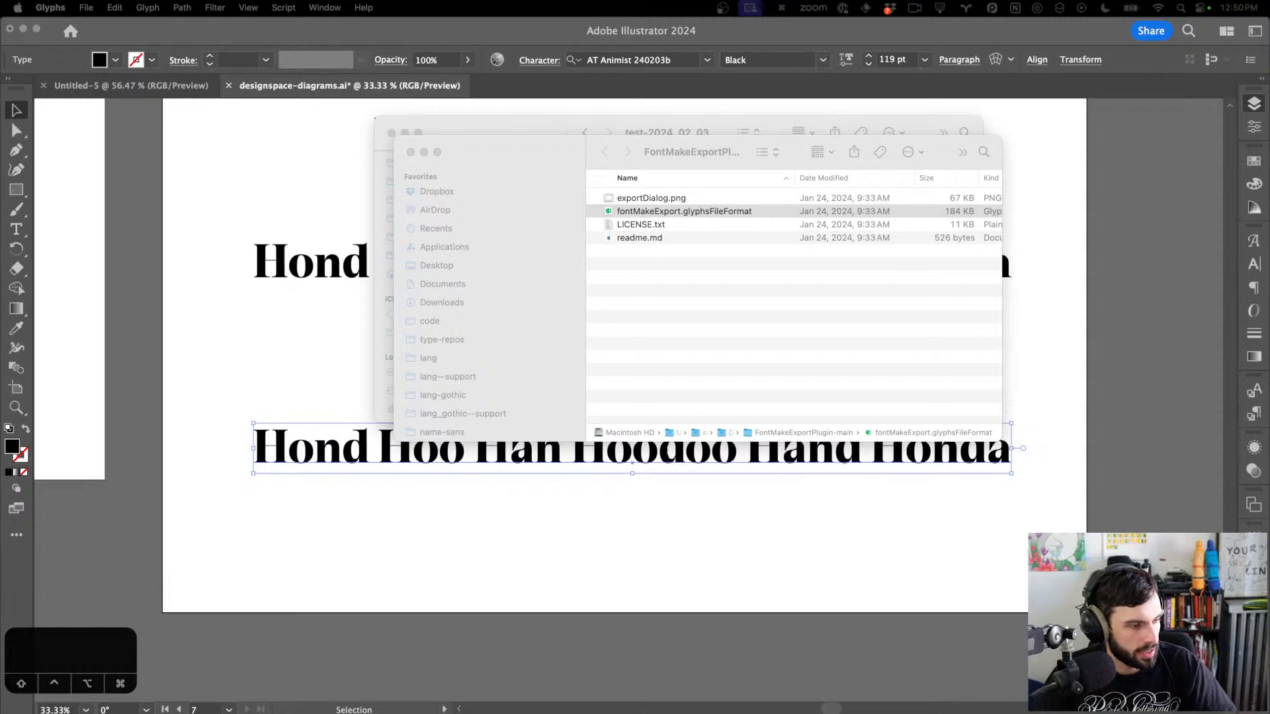
Set the export destination to animist/fonts/test-2024_02_03 and try a Variable/TTF export with fontMake
{"action": "left_click_drag", "start_coordinate": [0, 284], "coordinate": [0, 397]}
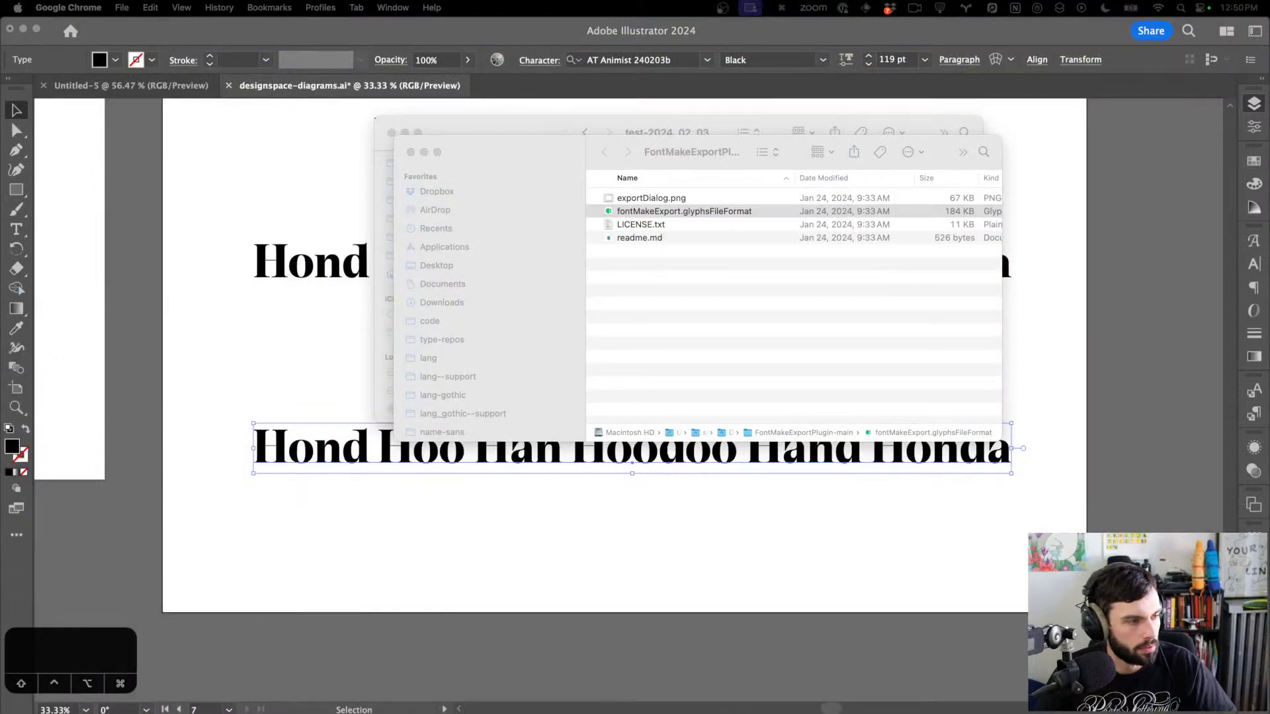
{"action": "left_click_drag", "start_coordinate": [0, 317], "coordinate": [890, 5]}
{"action": "key", "text": "ctrl+alt+super+8"}
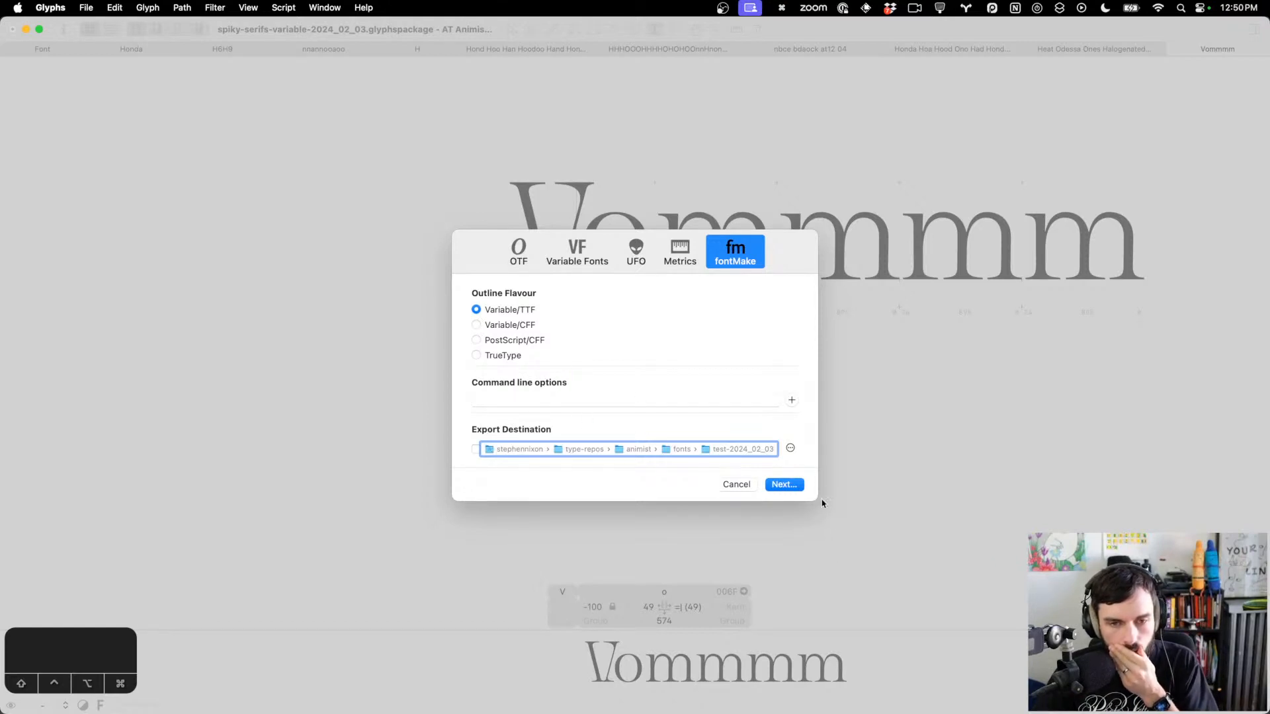
{"action": "left_click", "coordinate": [793, 486]}
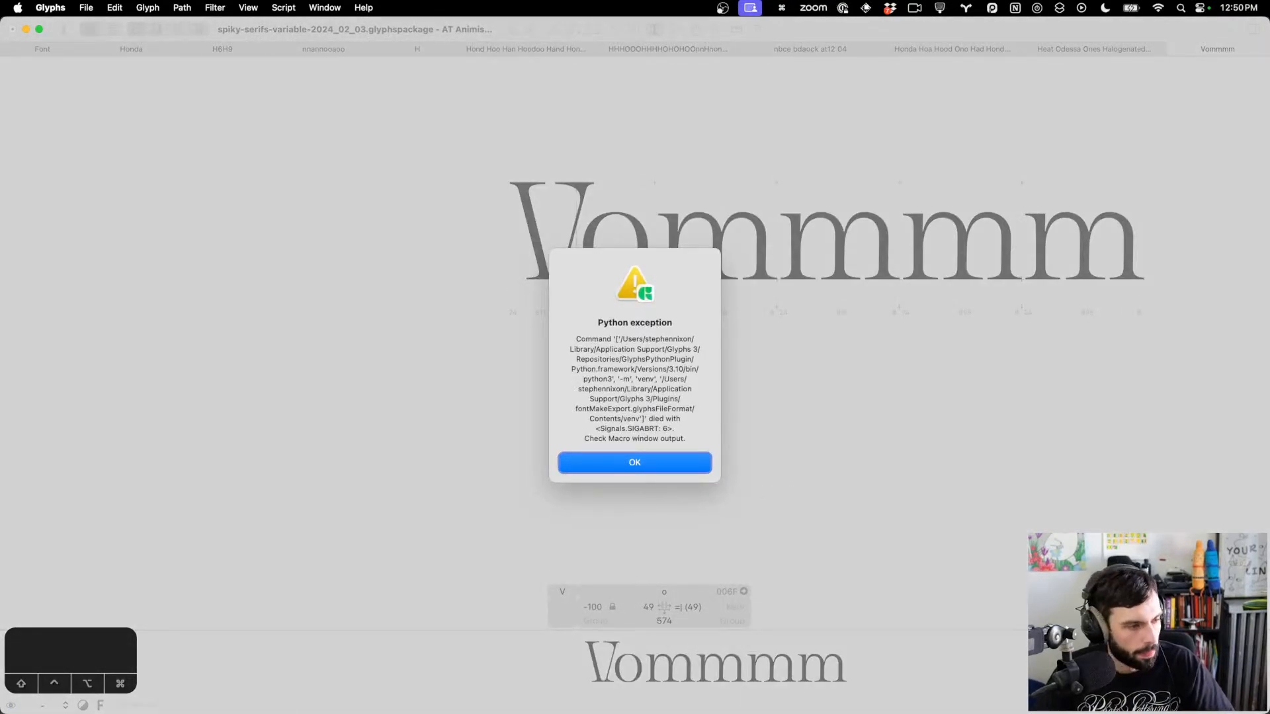
Examine the export error traceback in the enlarged Macro window output, clear the log and dismiss the error
{"action": "key", "text": "super+alt+m"}
{"action": "left_click_drag", "start_coordinate": [822, 37], "coordinate": [1032, 28]}
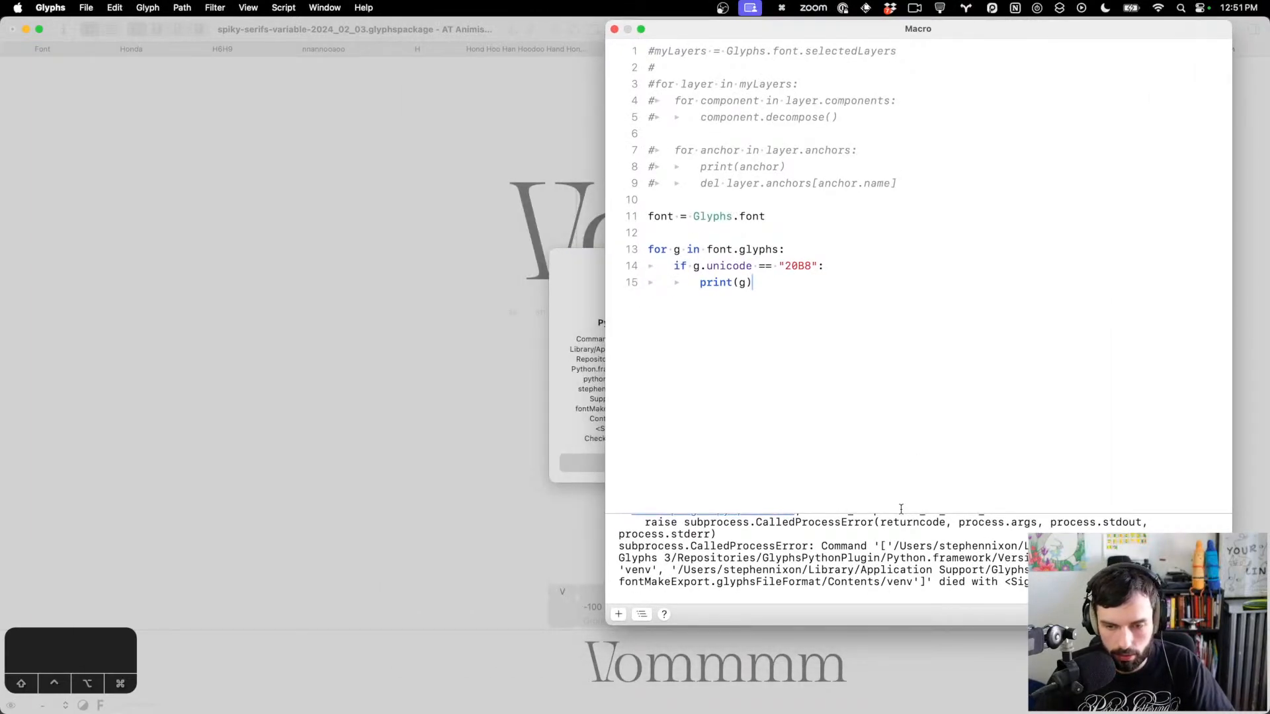
{"action": "left_click_drag", "start_coordinate": [900, 511], "coordinate": [936, 106]}
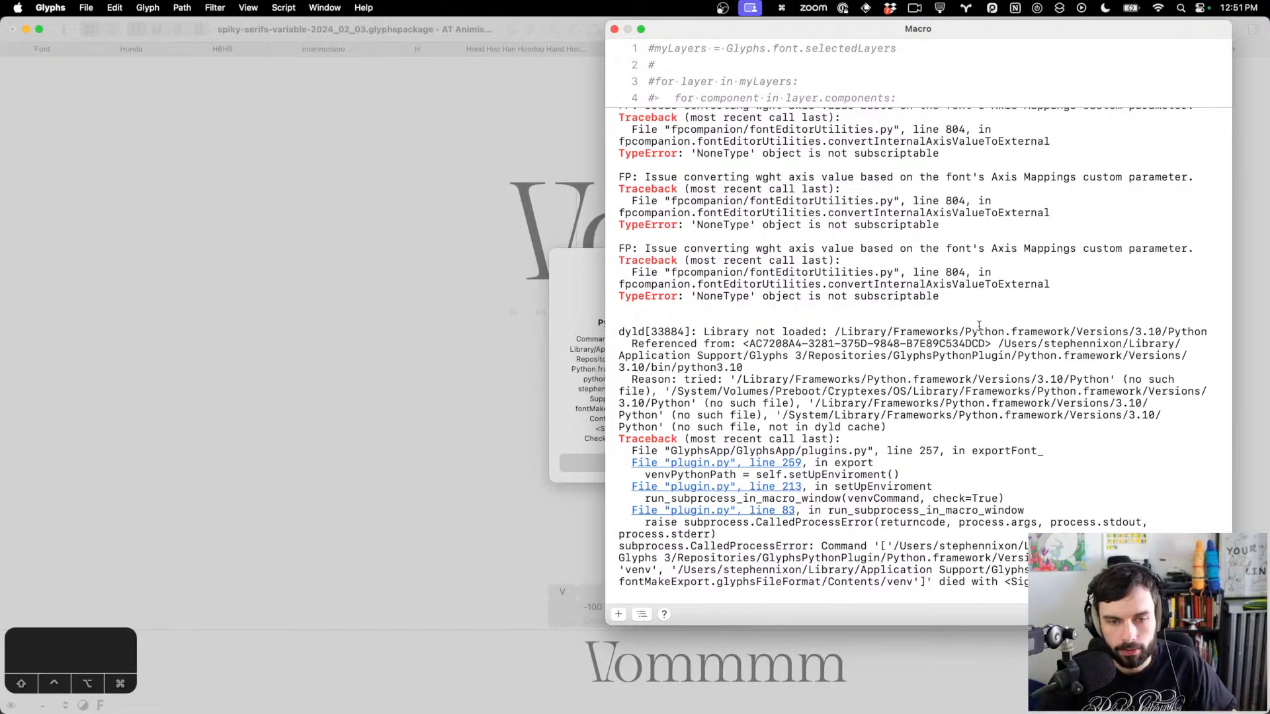
{"action": "scroll", "coordinate": [979, 327], "scroll_direction": "down", "scroll_amount": 15}
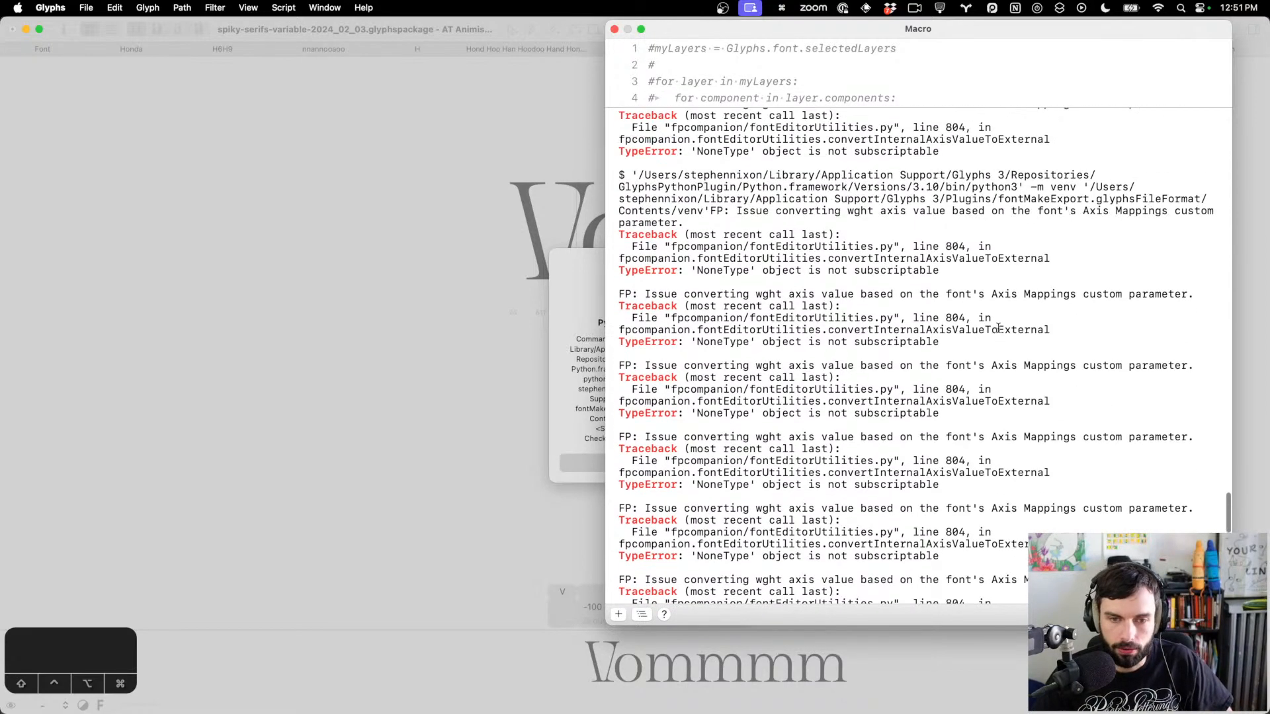
{"action": "scroll", "coordinate": [999, 327], "scroll_direction": "up", "scroll_amount": 15}
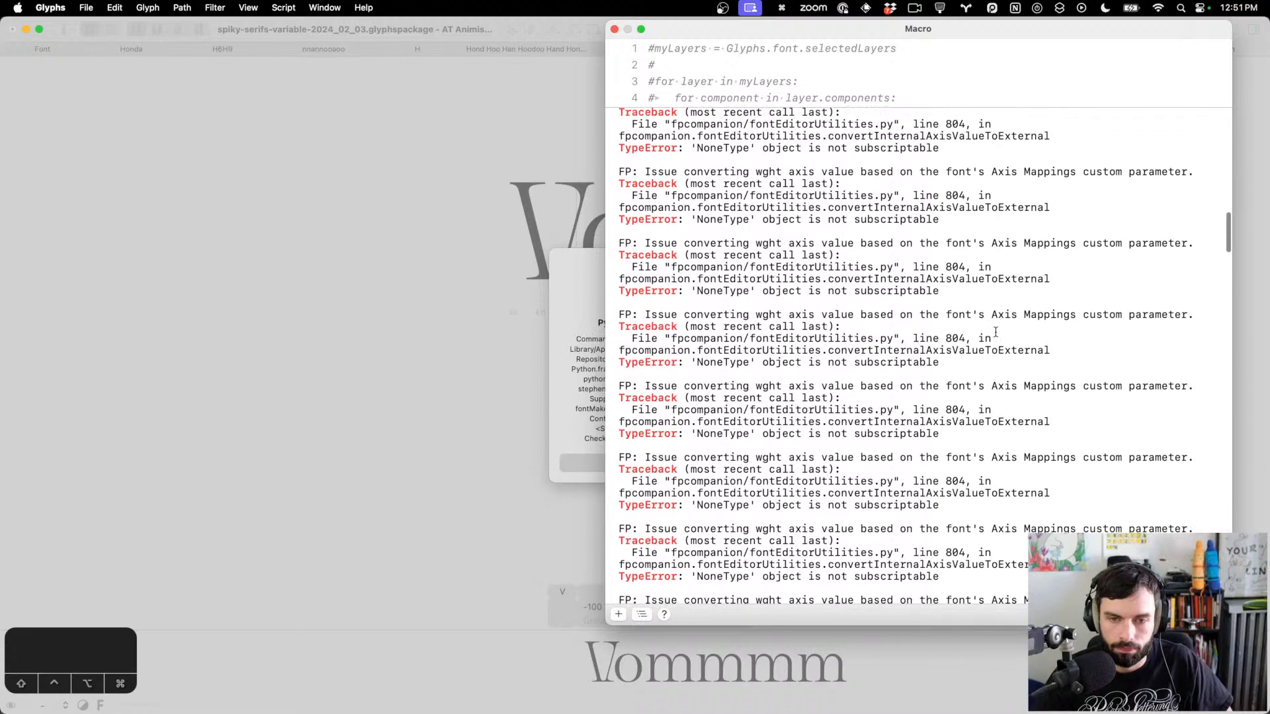
{"action": "scroll", "coordinate": [996, 332], "scroll_direction": "up", "scroll_amount": 10}
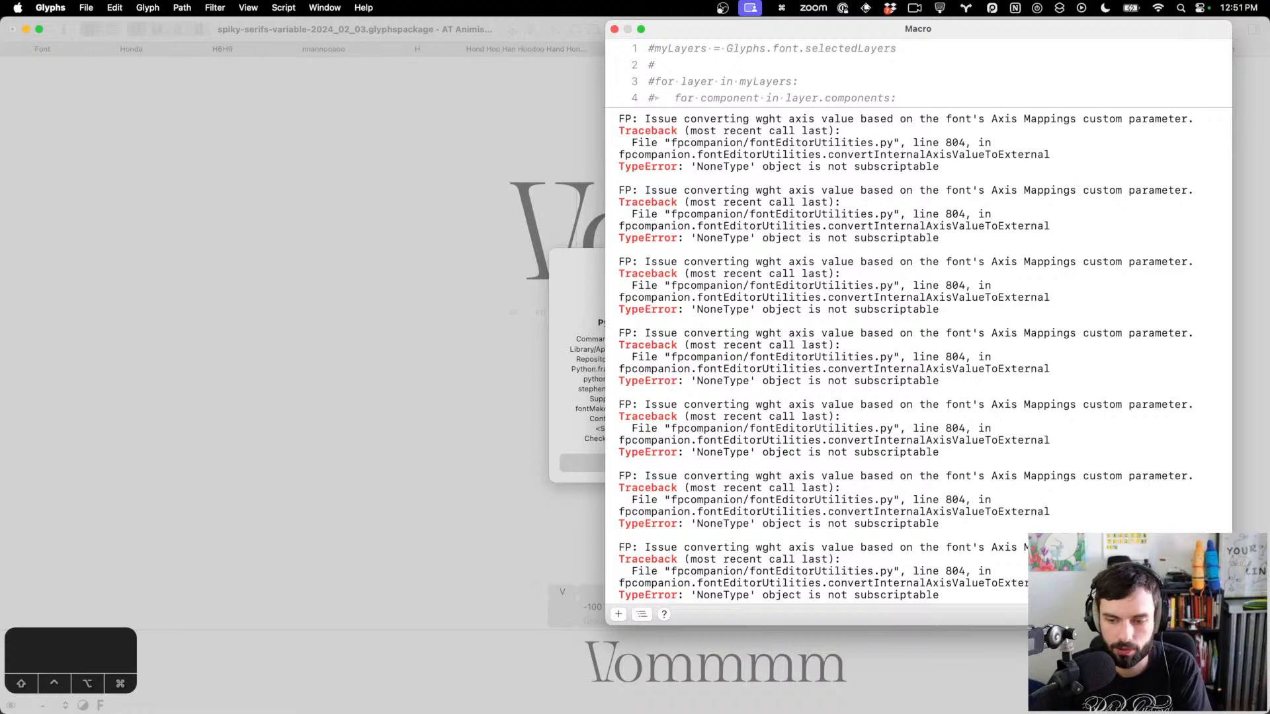
{"action": "key", "text": "super+k"}
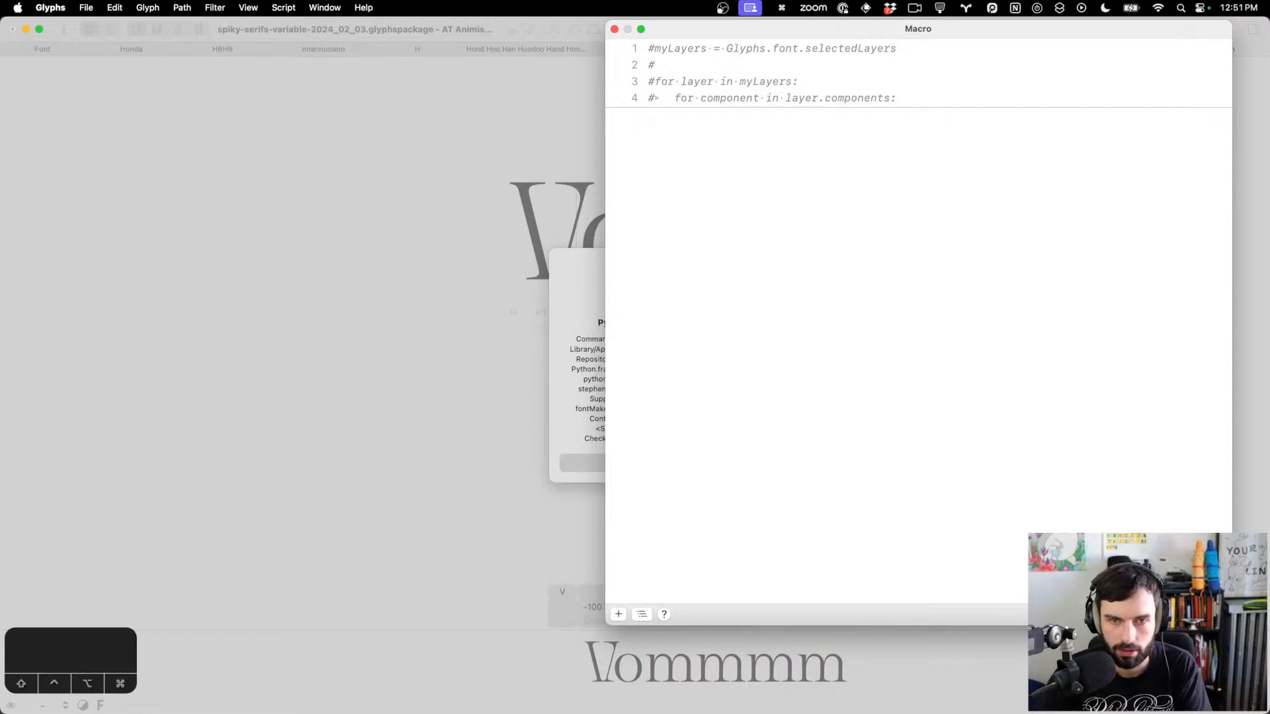
{"action": "left_click", "coordinate": [614, 29]}
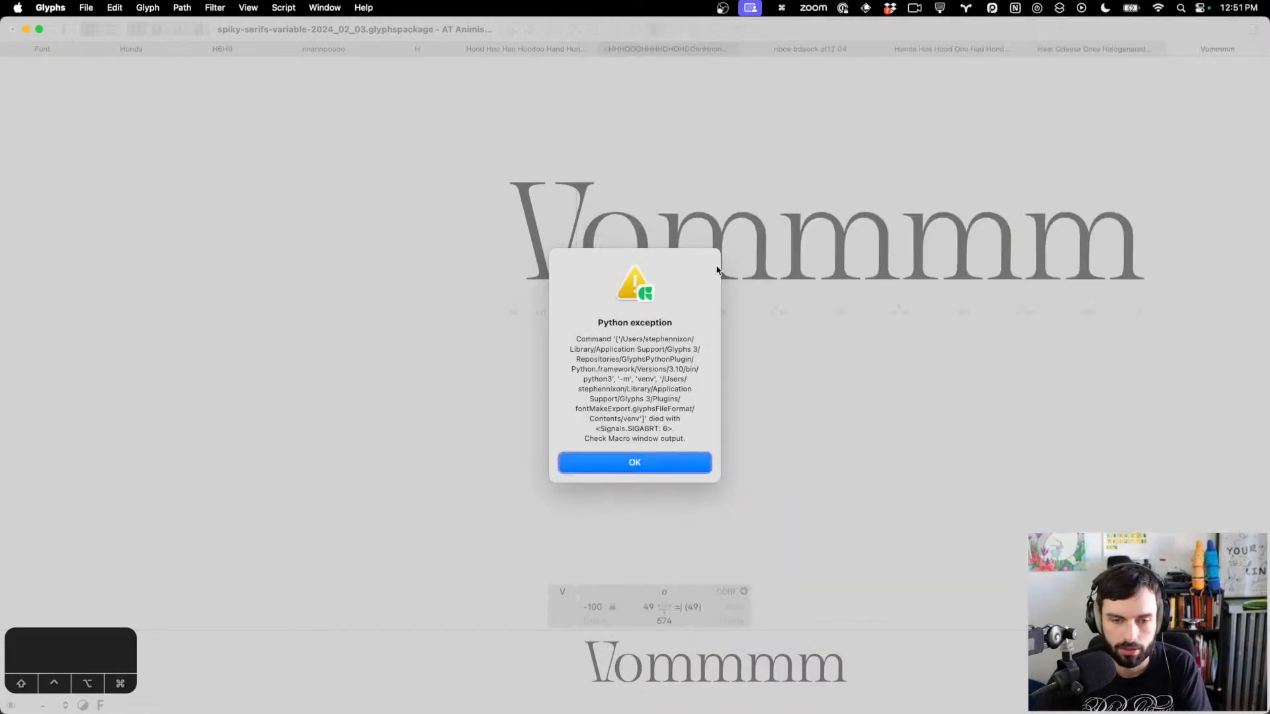
{"action": "left_click", "coordinate": [691, 460]}
Disable the Axis Mappings custom parameter in the font info
{"action": "key", "text": "super+i"}
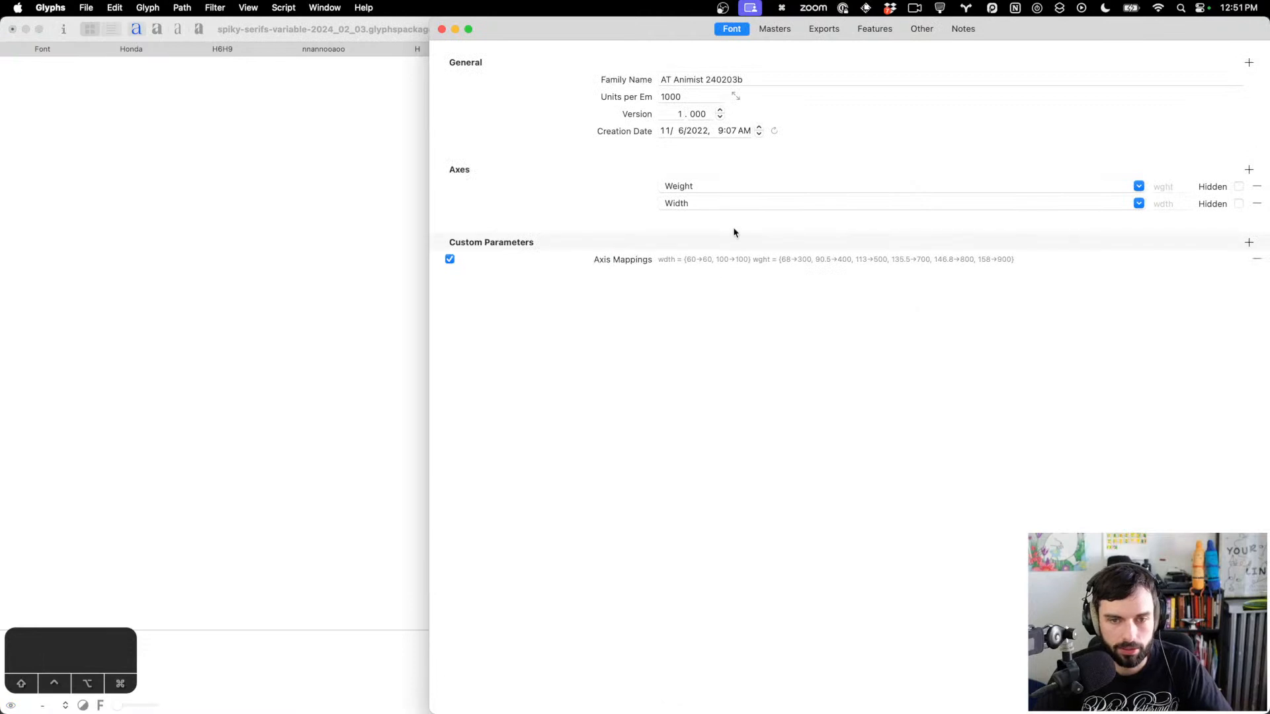
{"action": "left_click", "coordinate": [449, 260]}
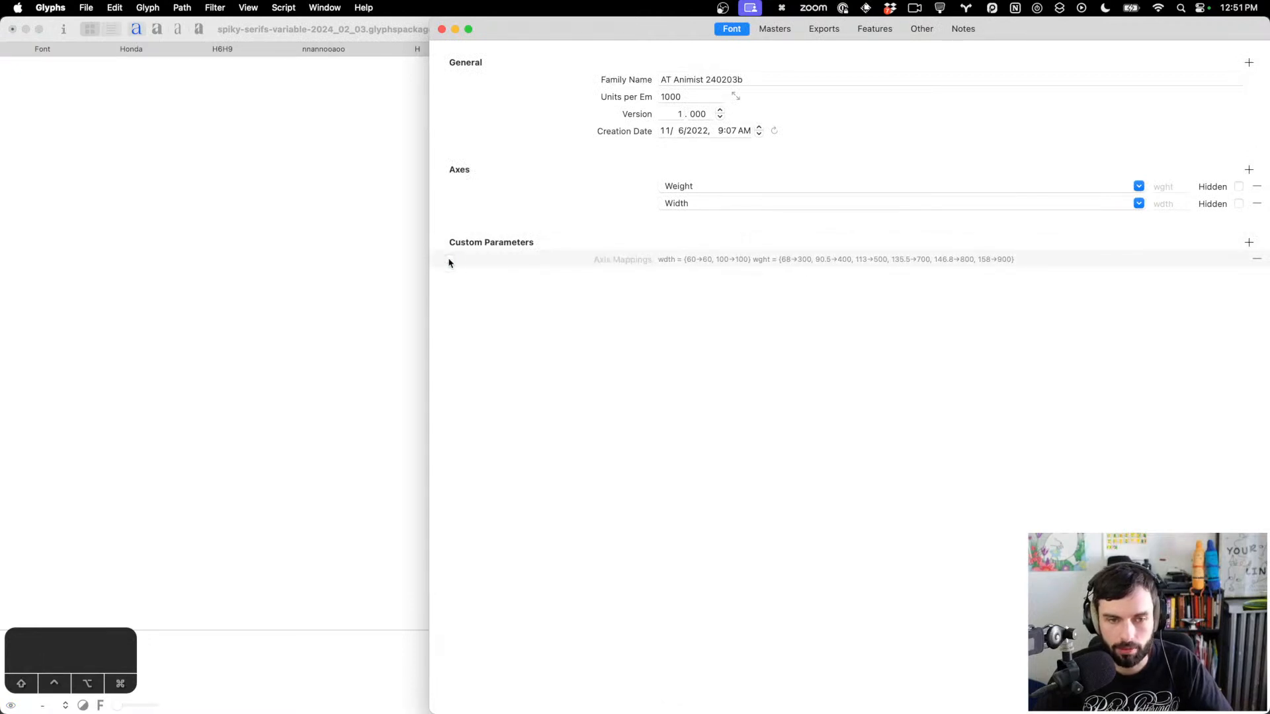
{"action": "key", "text": "super+w"}
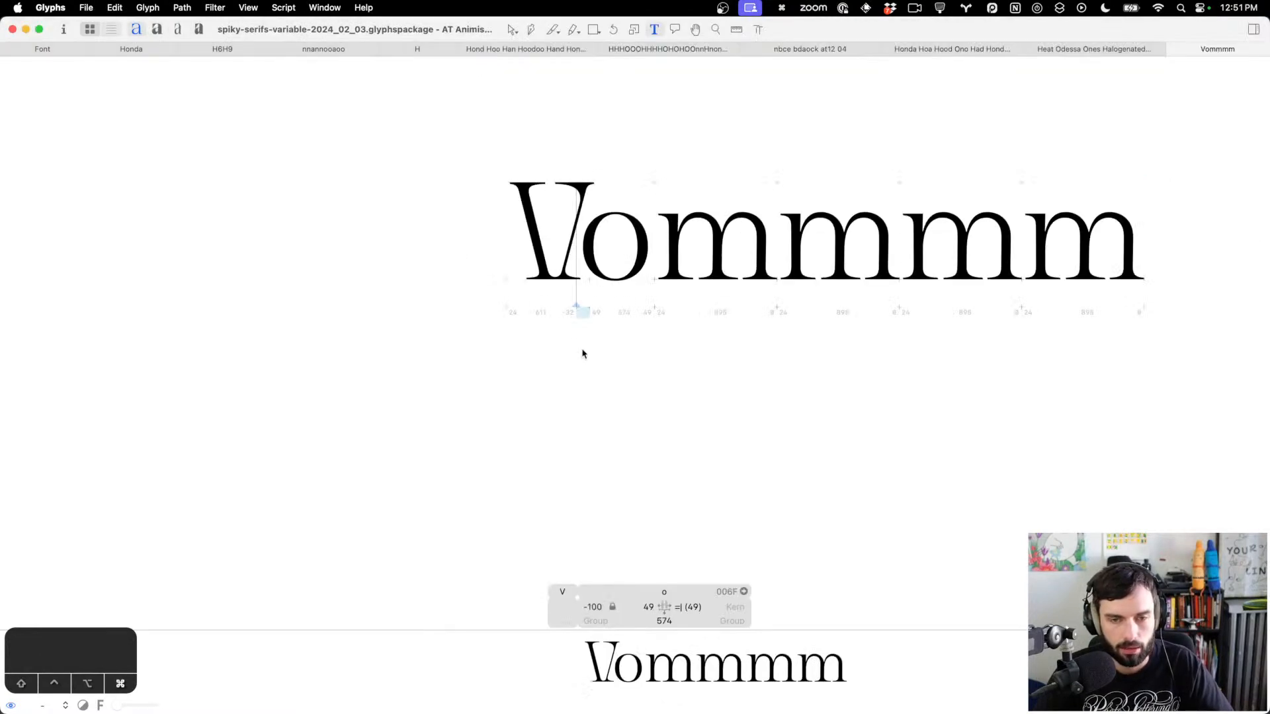
{"action": "key", "text": "super+e"}
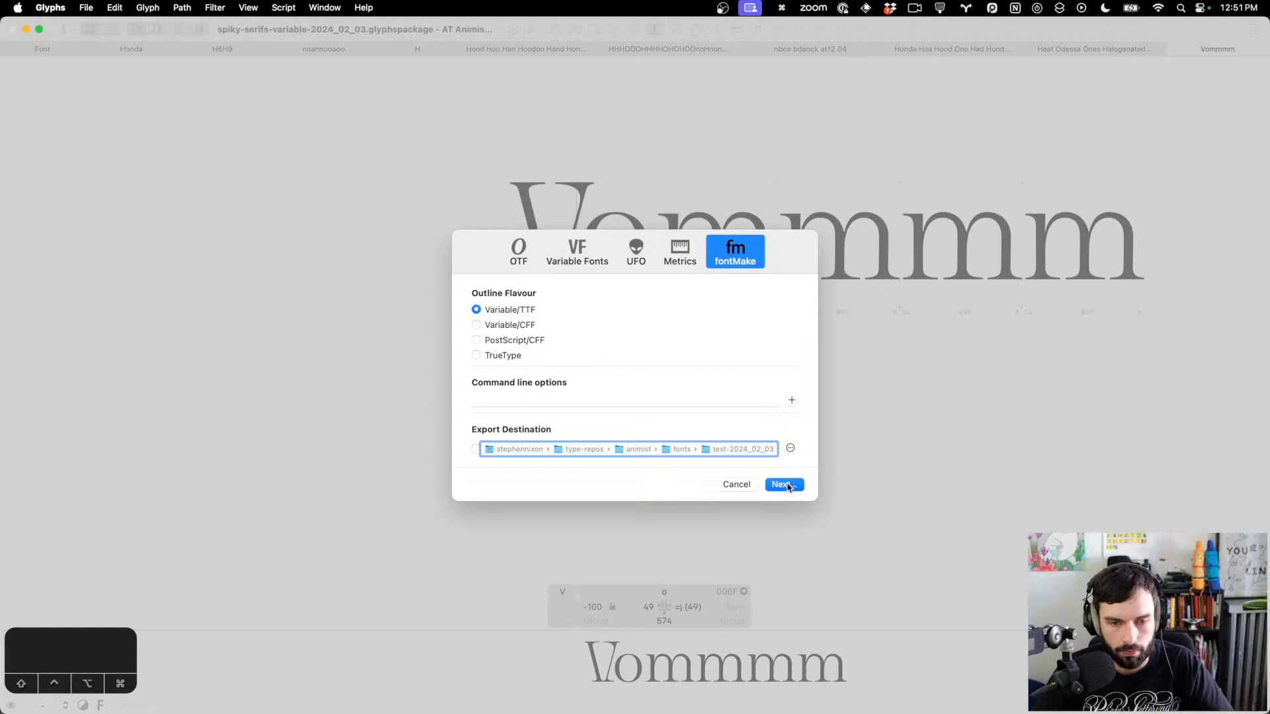
{"action": "left_click", "coordinate": [741, 485]}
Rename the font family to AT Animist 240203c and save the file
{"action": "key", "text": "super+i"}
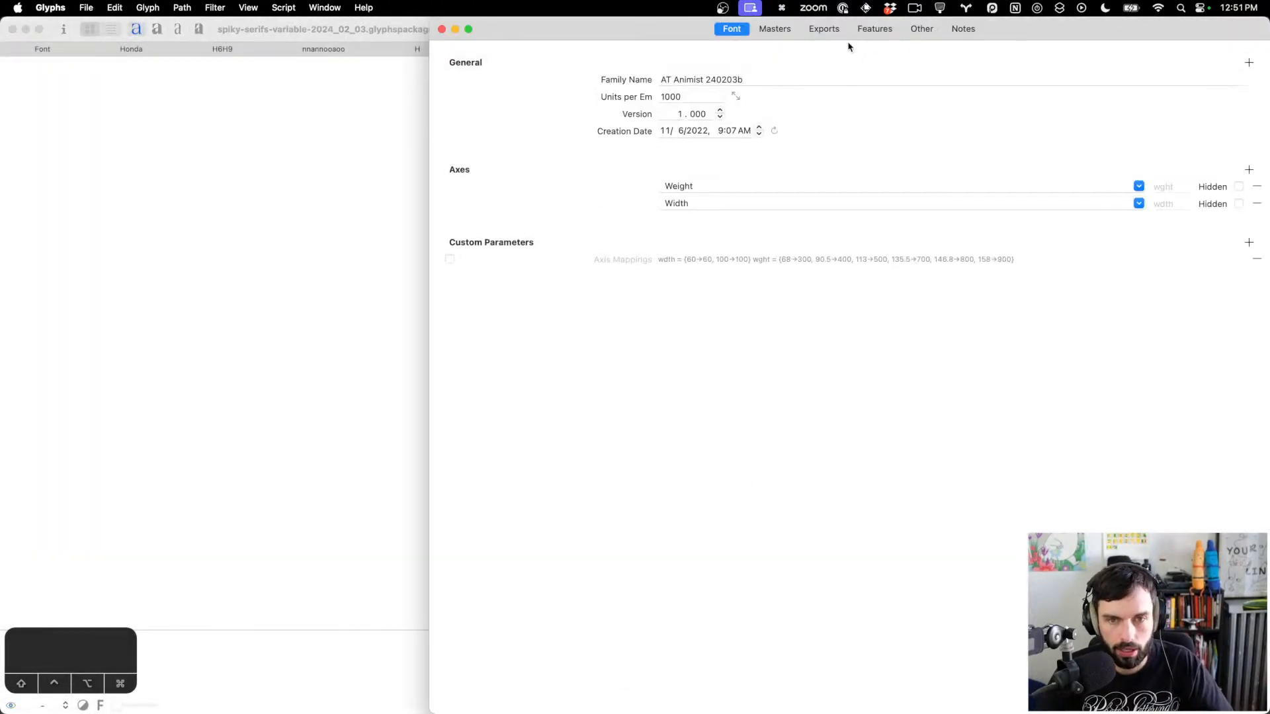
{"action": "left_click", "coordinate": [814, 79]}
{"action": "key", "text": "BackSpace"}
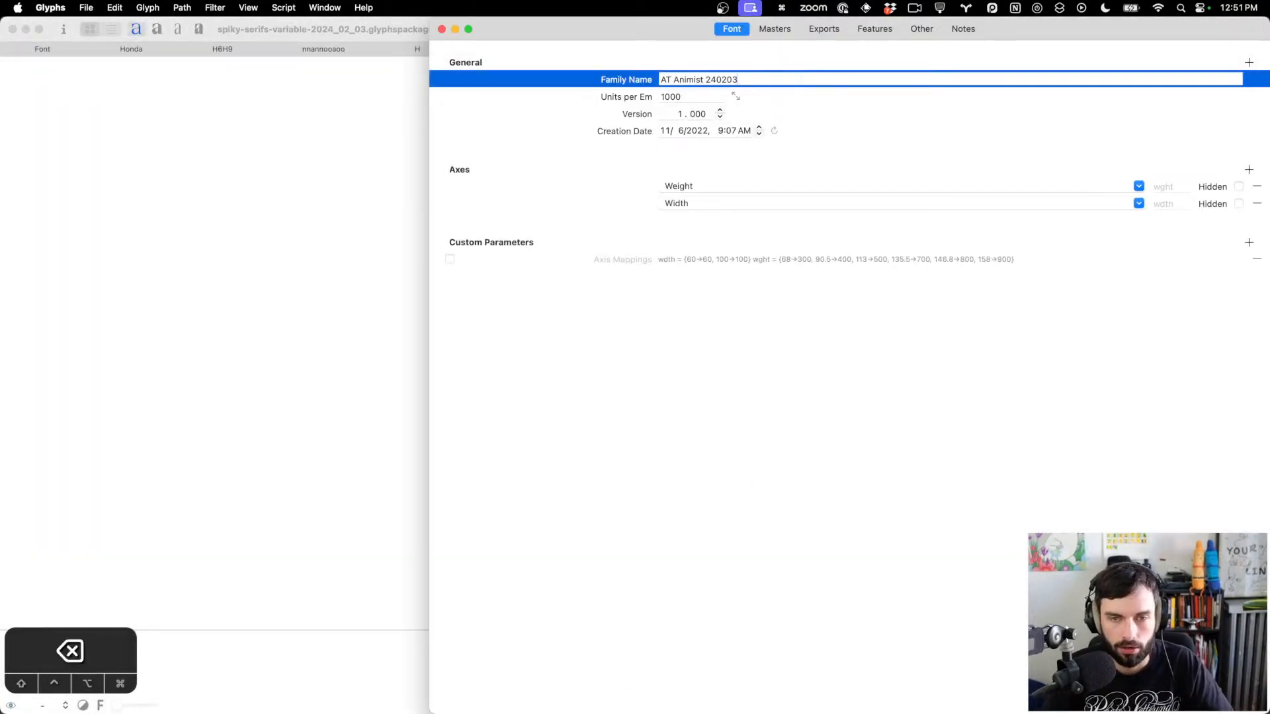
{"action": "type", "text": "c"}
{"action": "key", "text": "super+w"}
{"action": "key", "text": "super+s"}
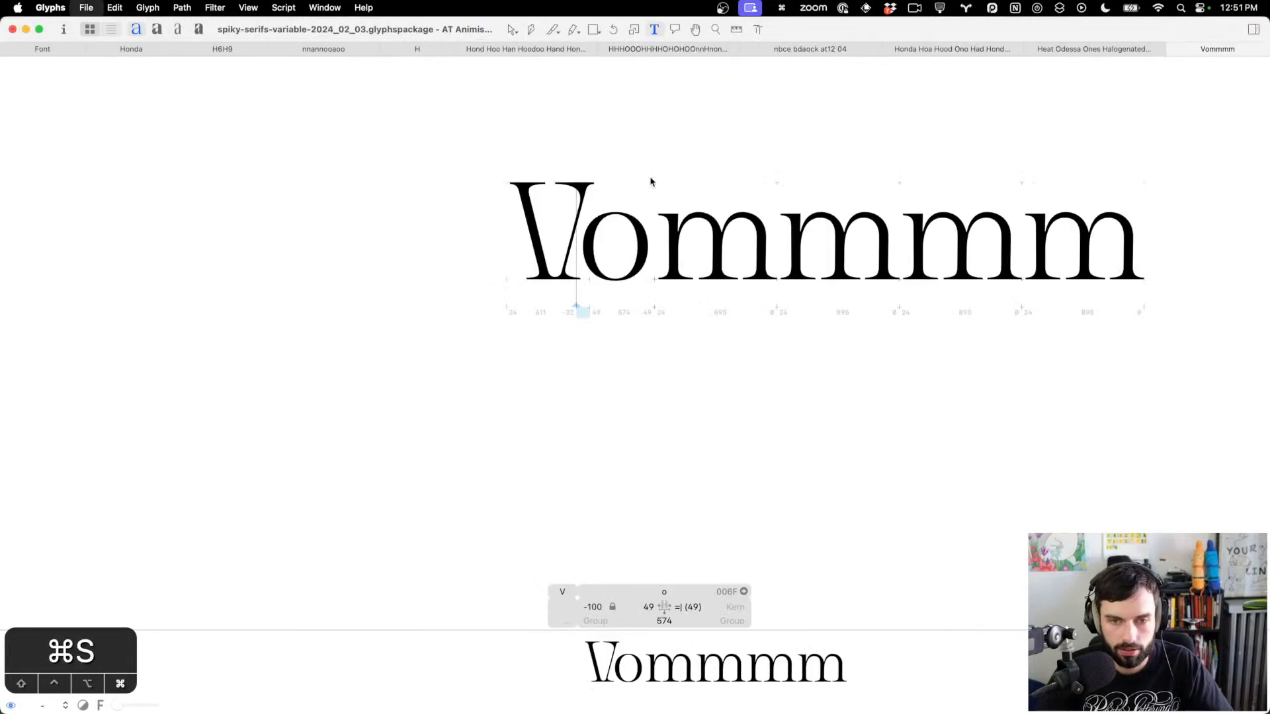
Retry the fontMake Variable/TTF export to the test-2024_02_03 folder and dismiss the Python exception
{"action": "key", "text": "super+e"}
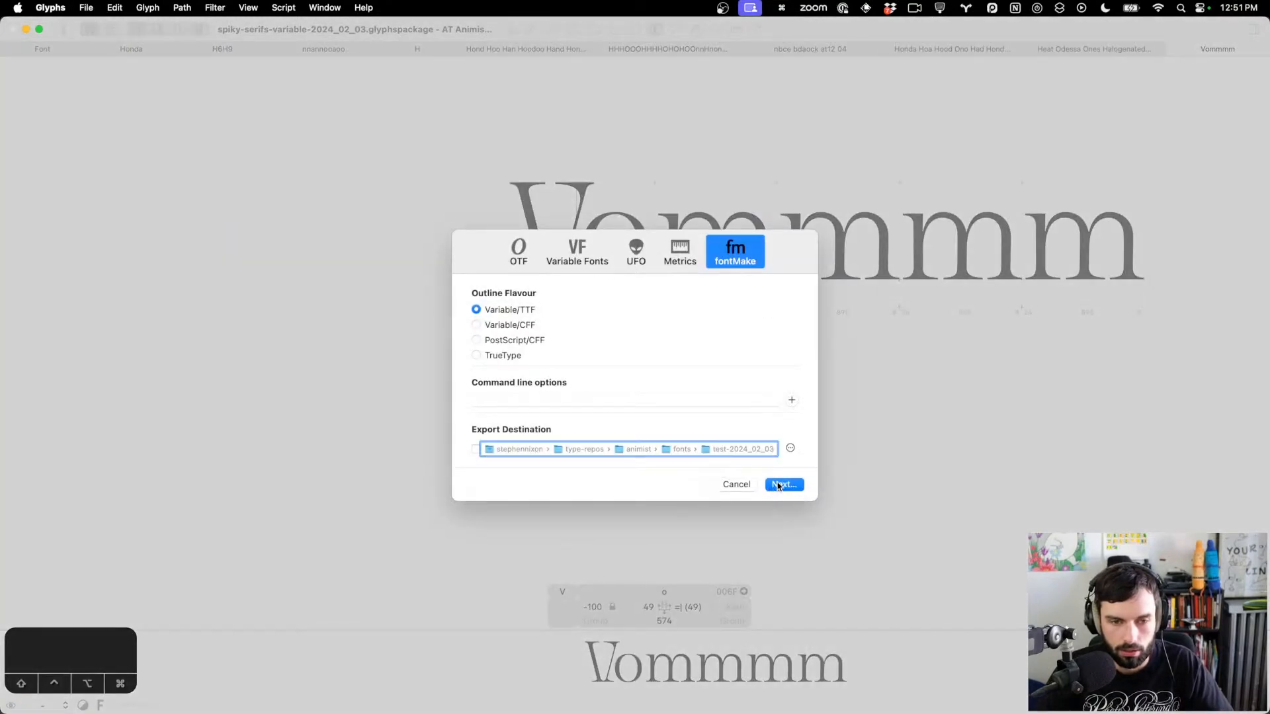
{"action": "left_click", "coordinate": [781, 485]}
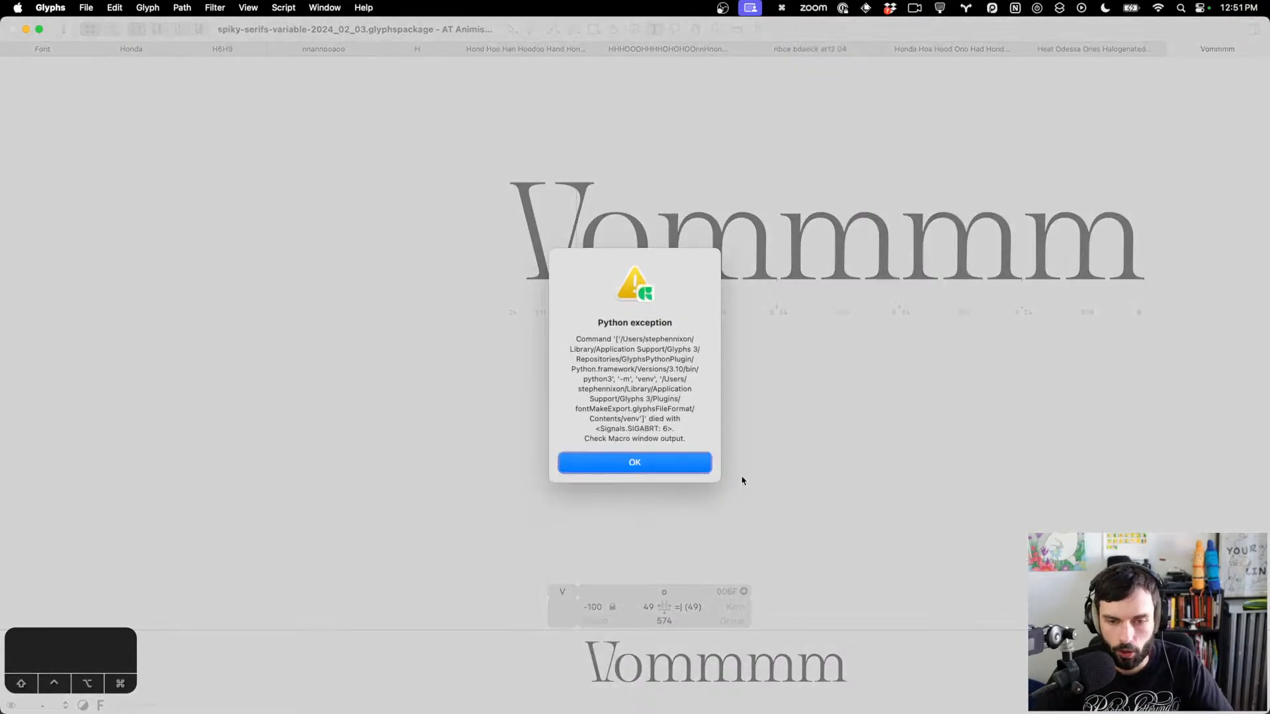
{"action": "left_click", "coordinate": [669, 463]}
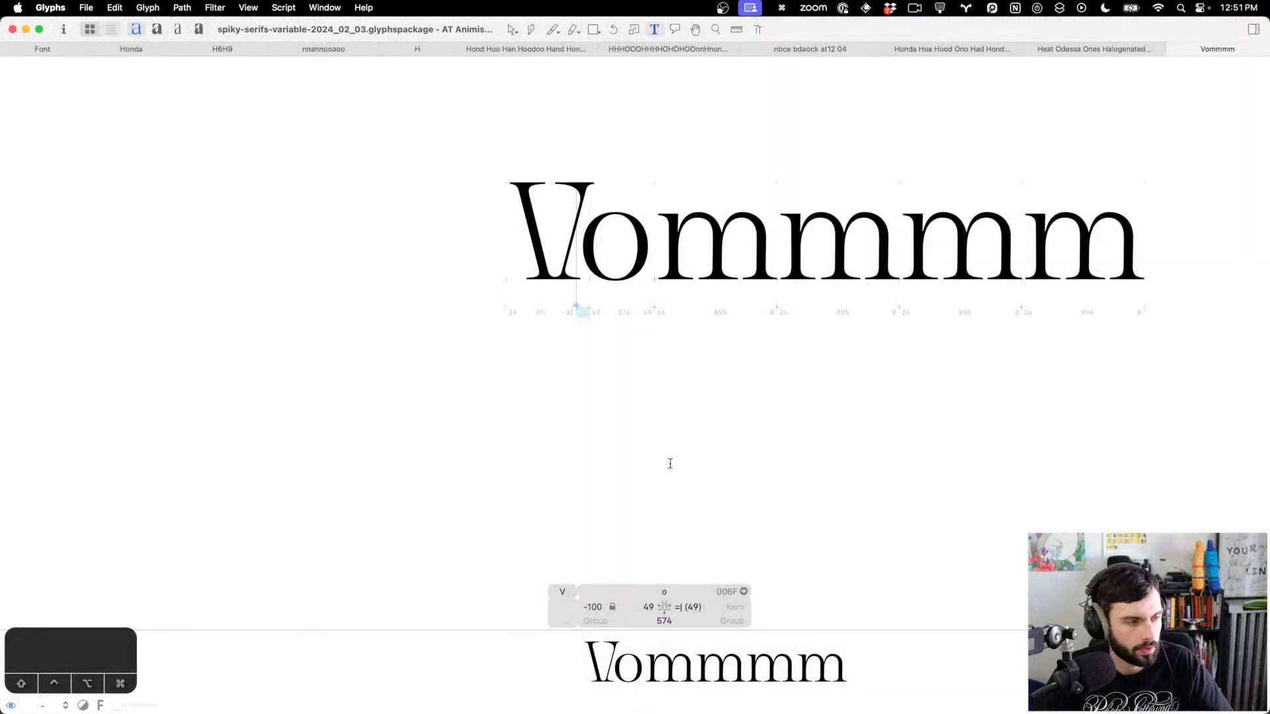
{"action": "scroll", "coordinate": [701, 361], "scroll_direction": "right", "scroll_amount": 2}
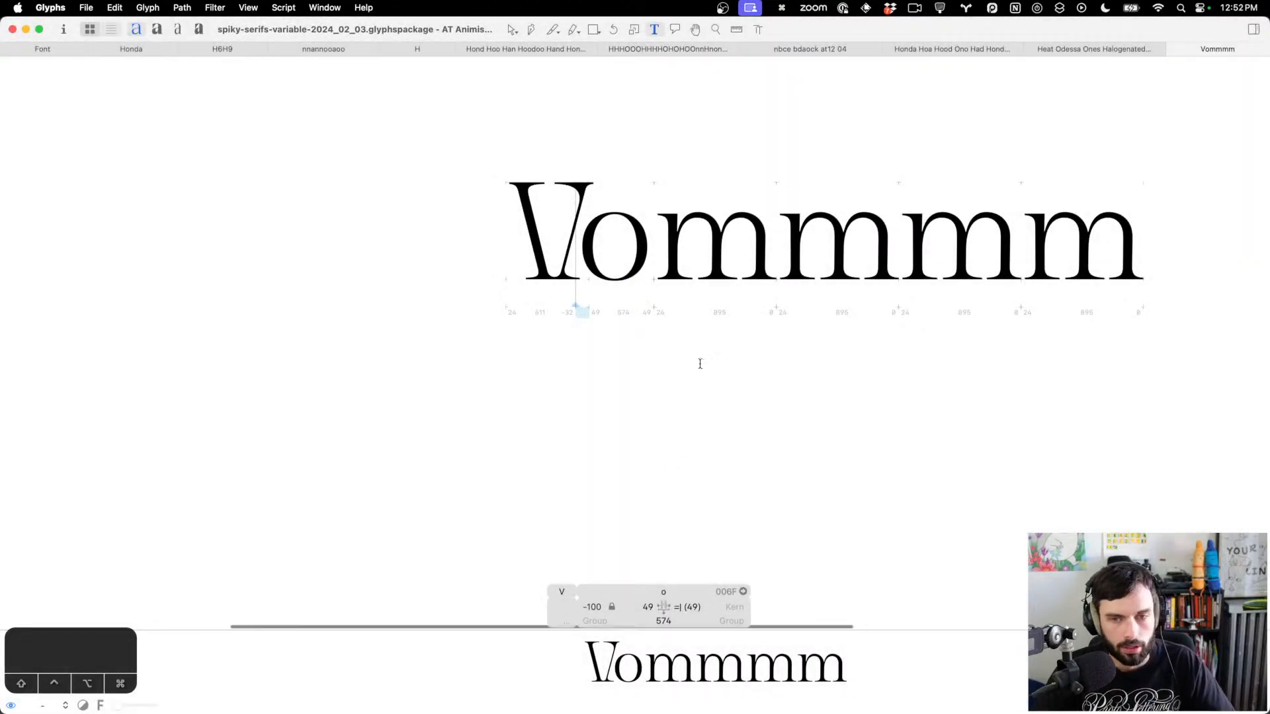
Export AT Animist 240203c with the built-in Variable Fonts exporter instead of fontMake
{"action": "left_click", "coordinate": [51, 7]}
{"action": "mouse_move", "coordinate": [86, 7]}
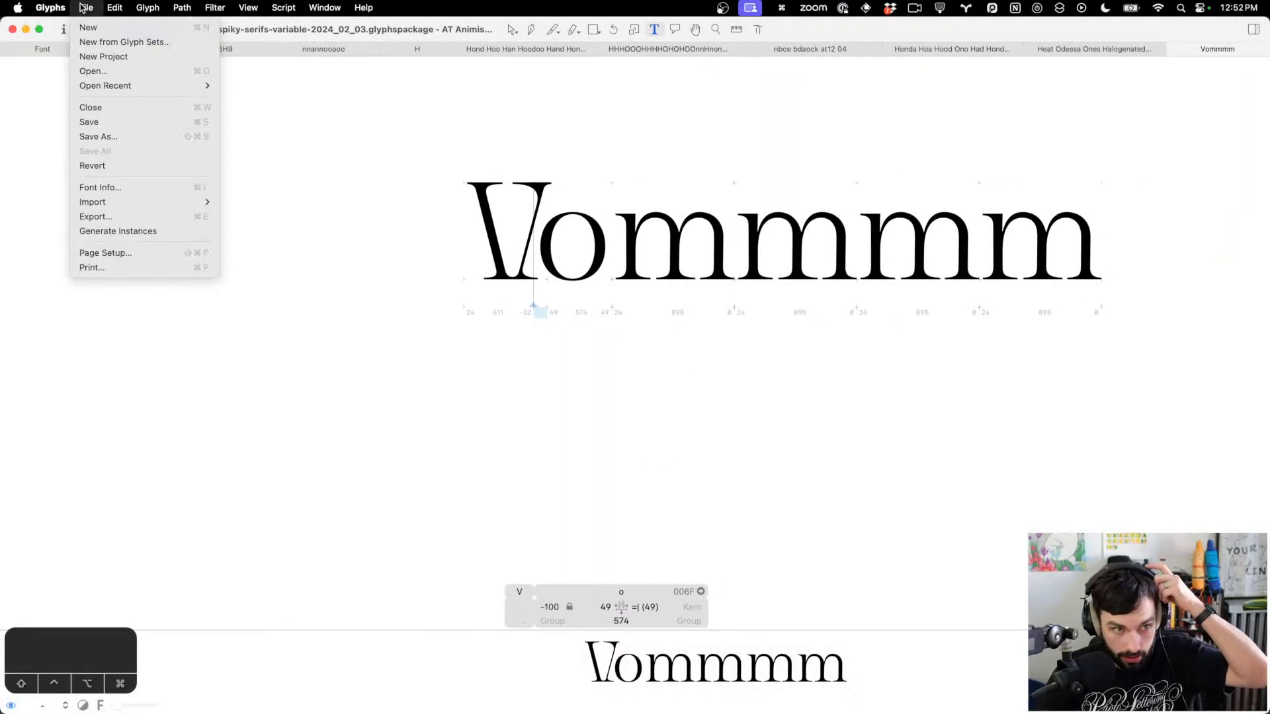
{"action": "left_click", "coordinate": [101, 217]}
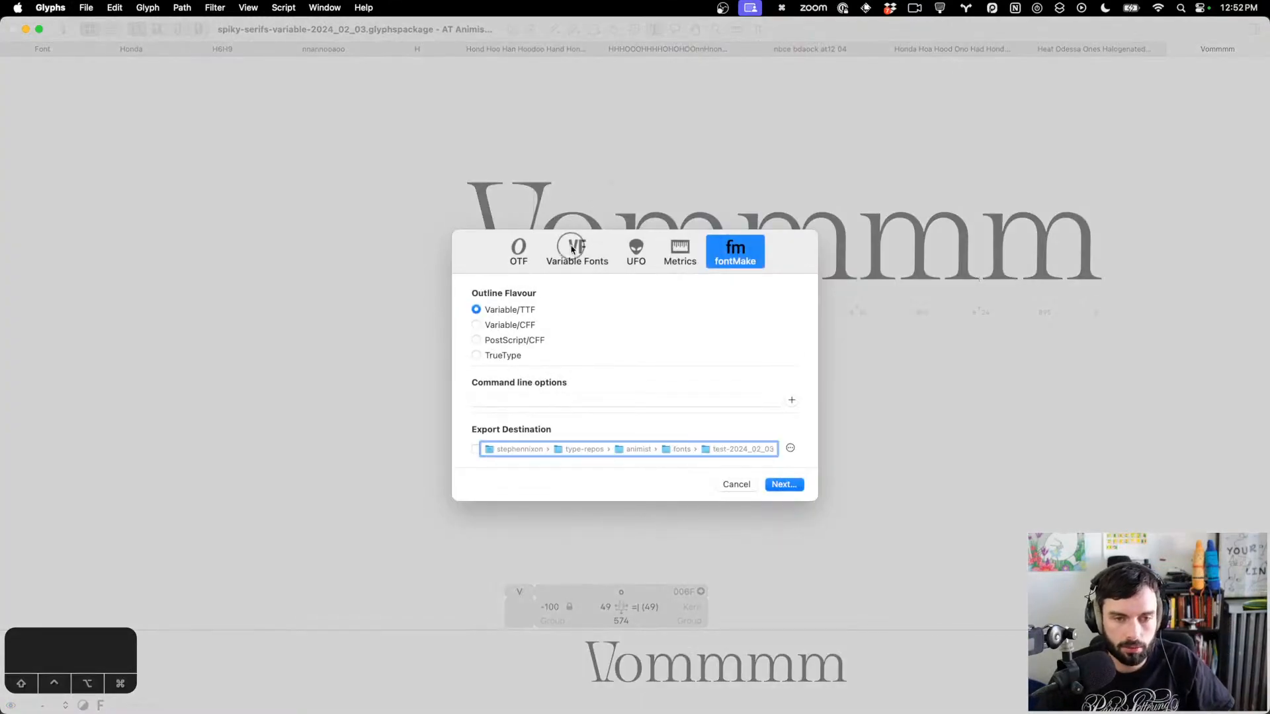
{"action": "left_click", "coordinate": [572, 250]}
{"action": "left_click", "coordinate": [785, 461]}
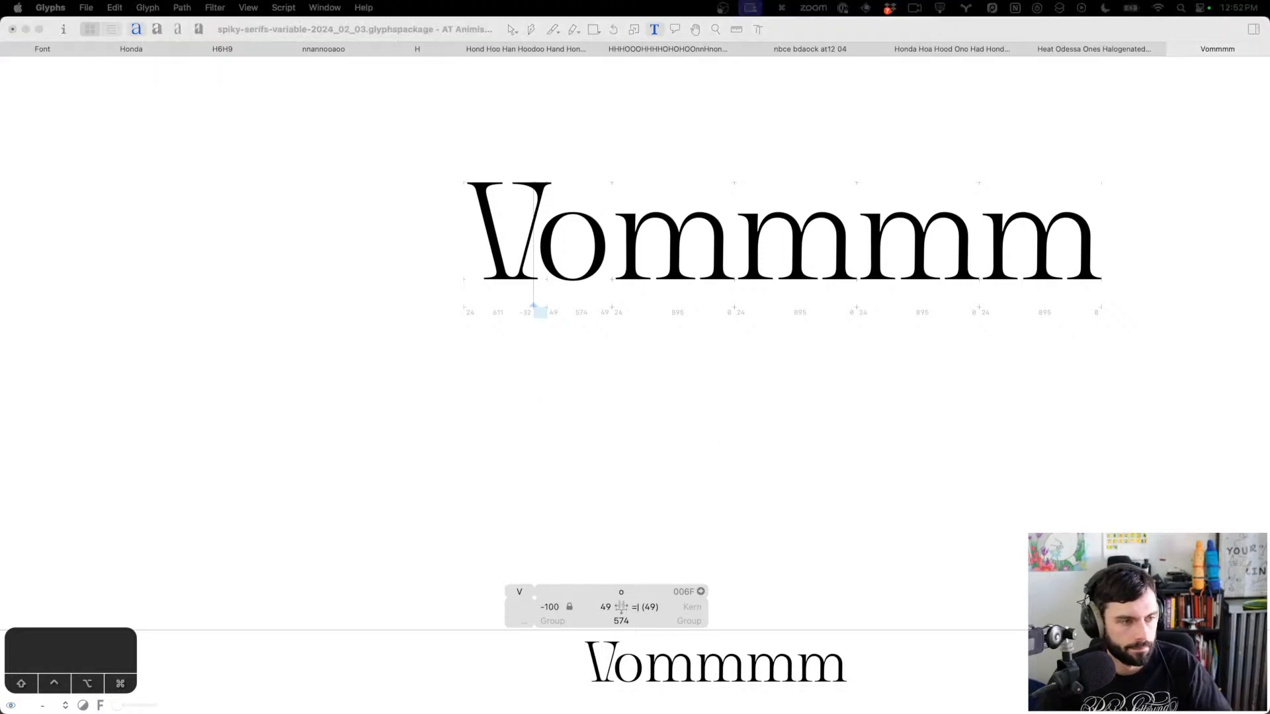
Switch to Finder, close the FontMakeExportPlugin folder window and open ATAnimist240203cVF.ttf from test-2024_02_03 in FontGoggles
{"action": "key", "text": "super+Tab"}
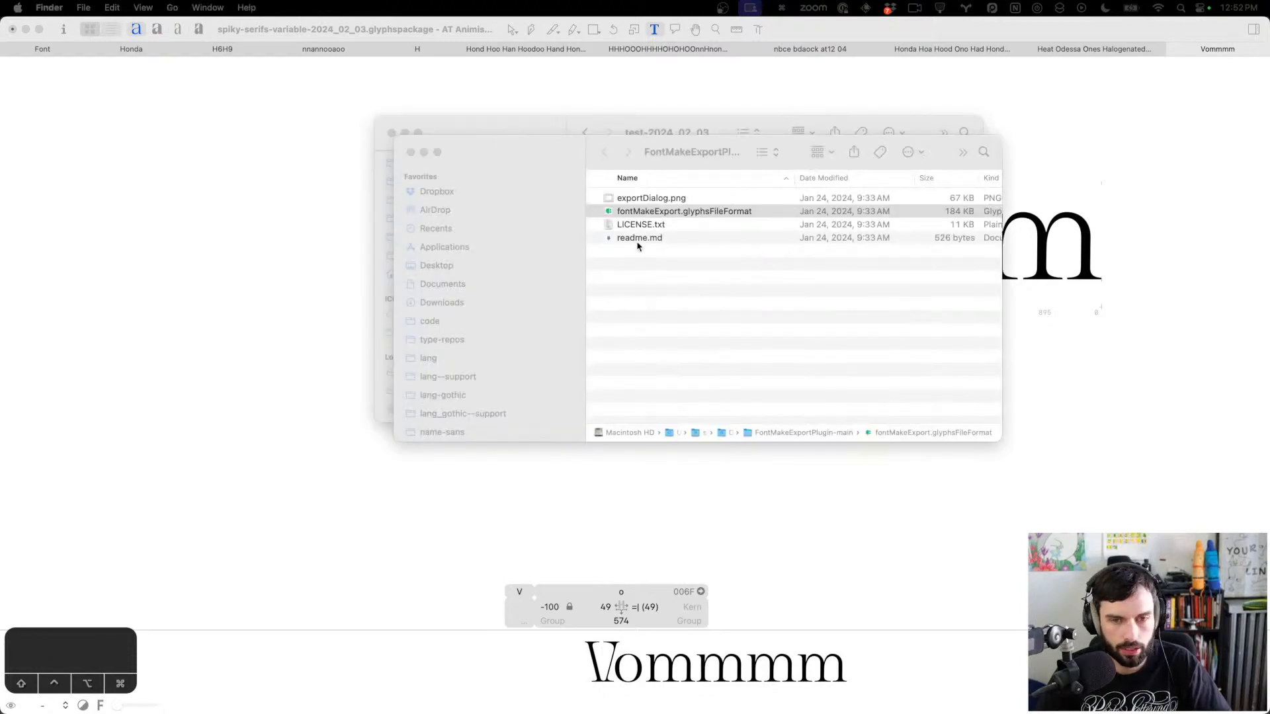
{"action": "key", "text": "super+w"}
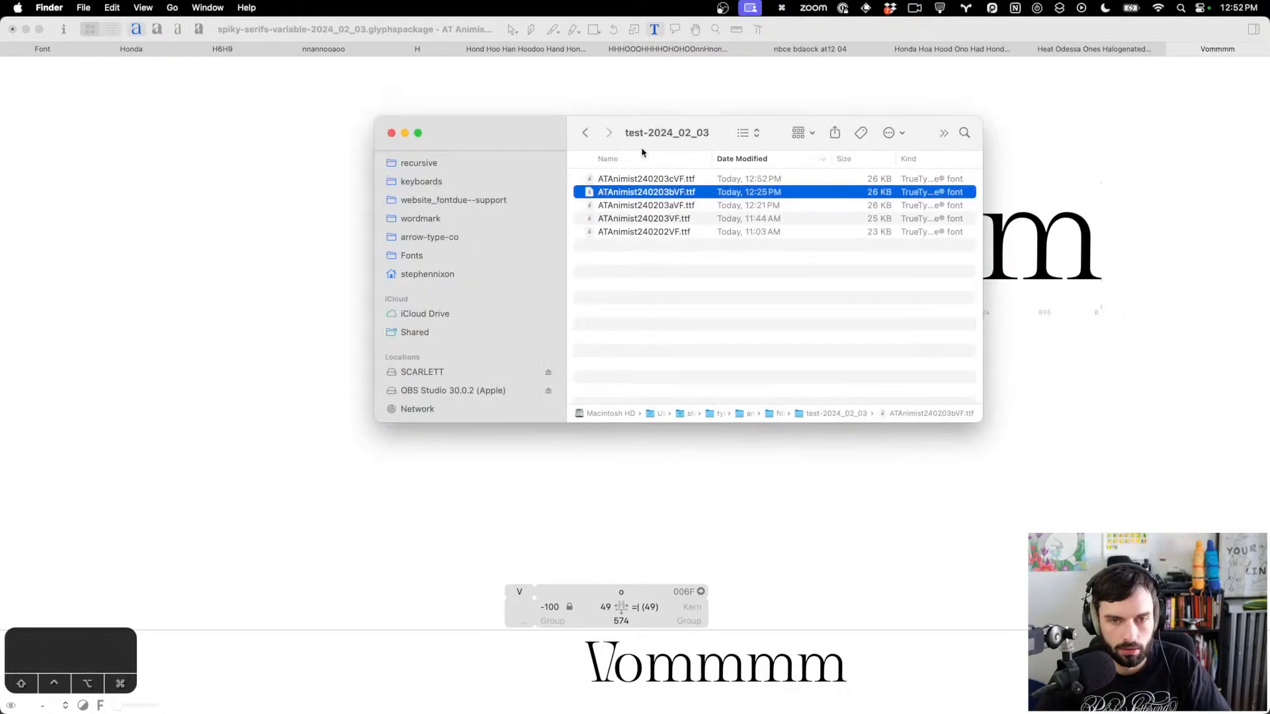
{"action": "left_click", "coordinate": [669, 181]}
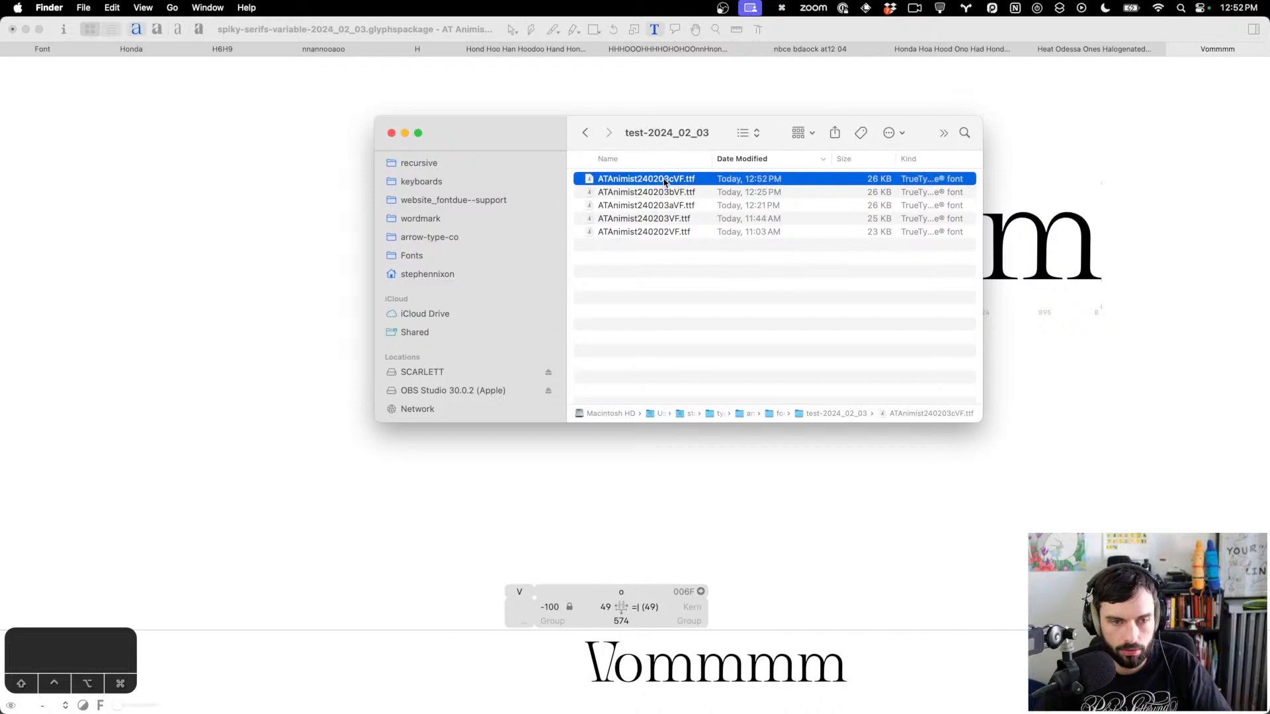
{"action": "left_click_drag", "start_coordinate": [665, 183], "coordinate": [486, 250]}
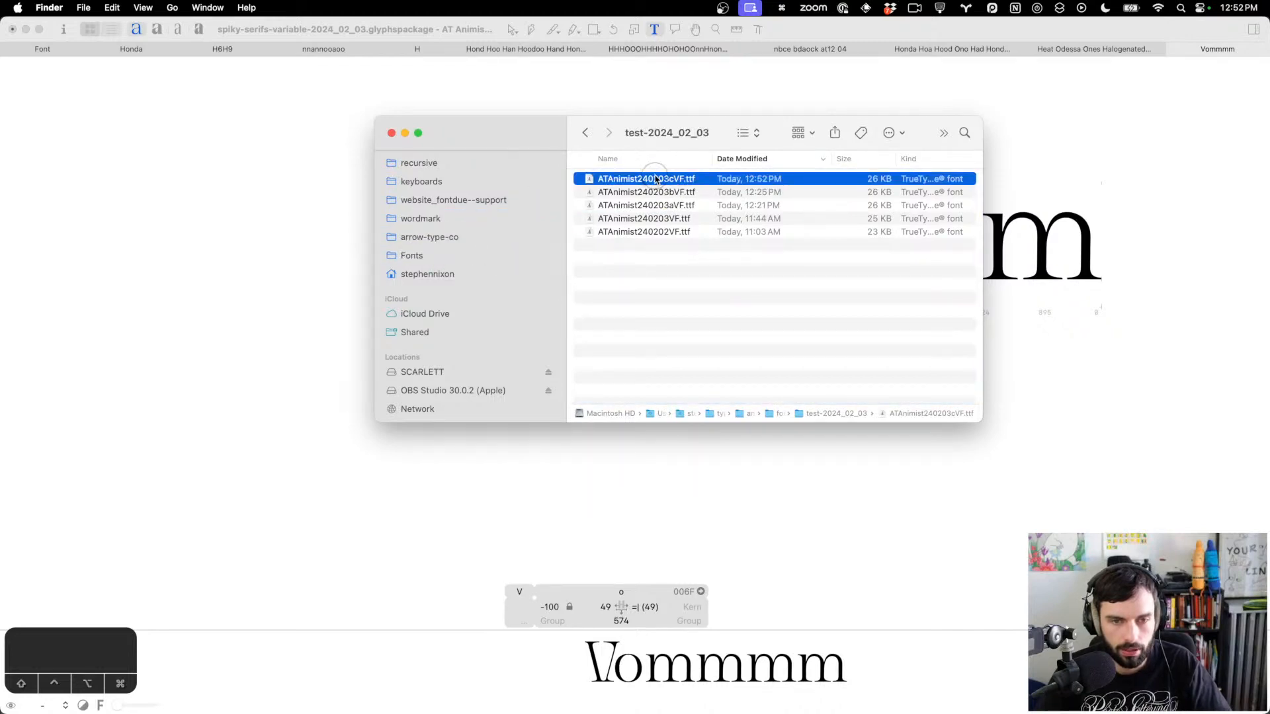
{"action": "key", "text": "super+Tab"}
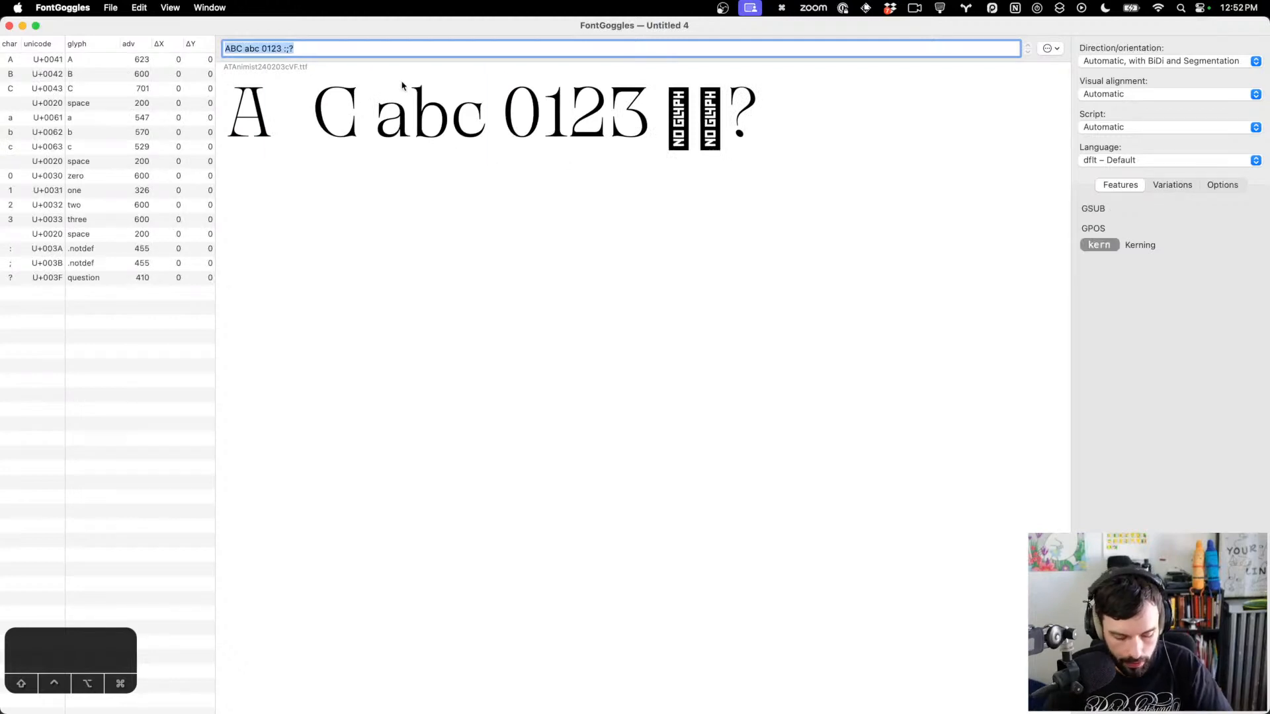
Set the preview text to "nnVonn" and enlarge it to check the kerning around the V
{"action": "type", "text": "Vonn"}
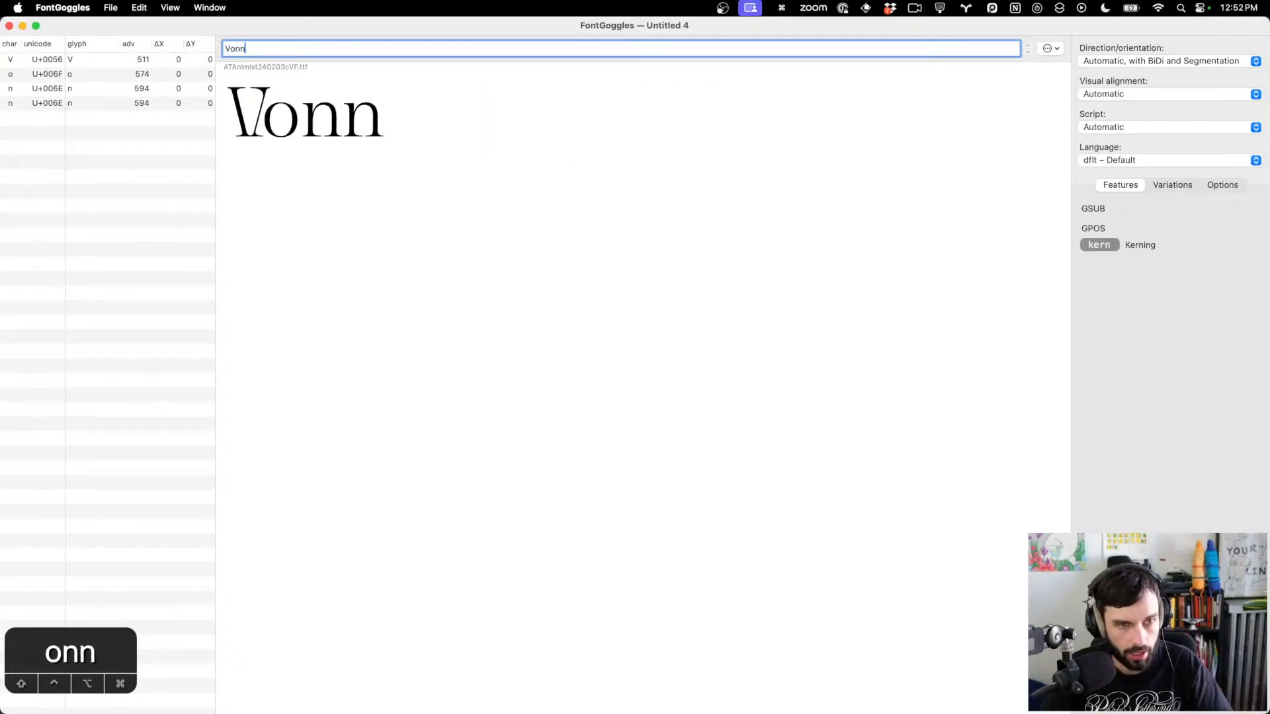
{"action": "key", "text": "Left"}
{"action": "key", "text": "Left"}
{"action": "key", "text": "Left"}
{"action": "key", "text": "Left"}
{"action": "type", "text": "nnn"}
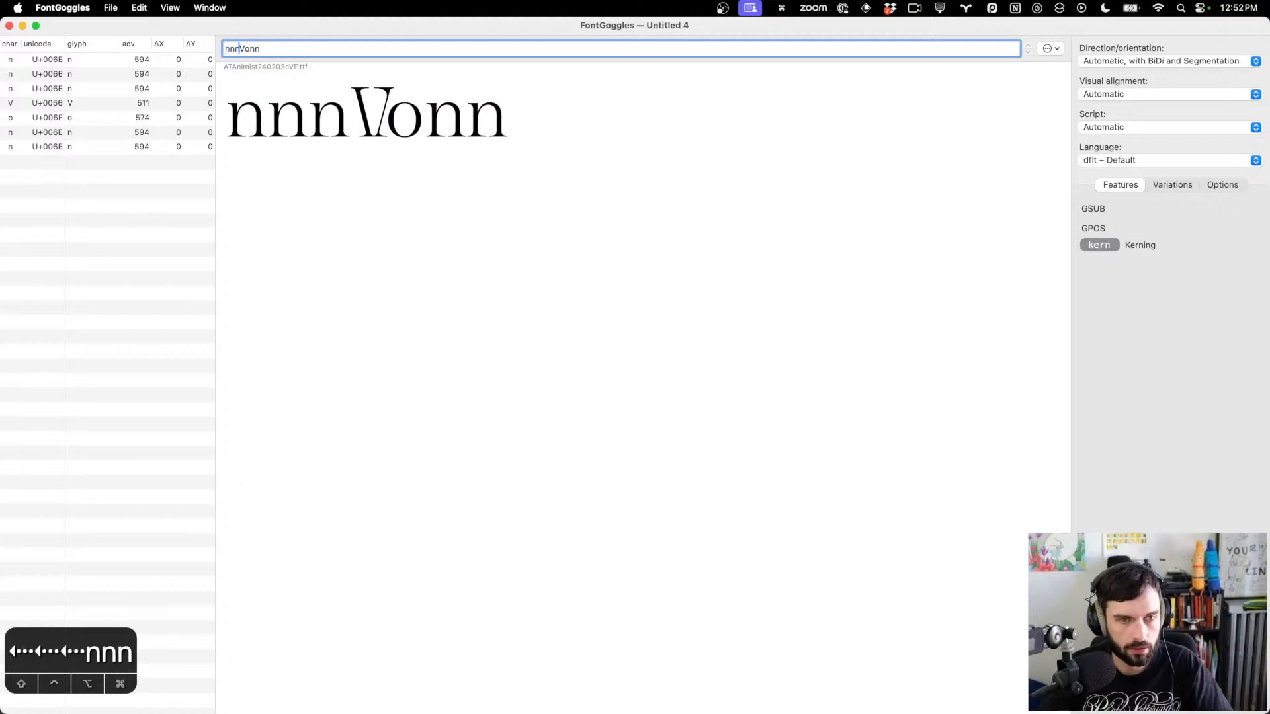
{"action": "scroll", "coordinate": [409, 119], "scroll_direction": "up", "scroll_amount": 5}
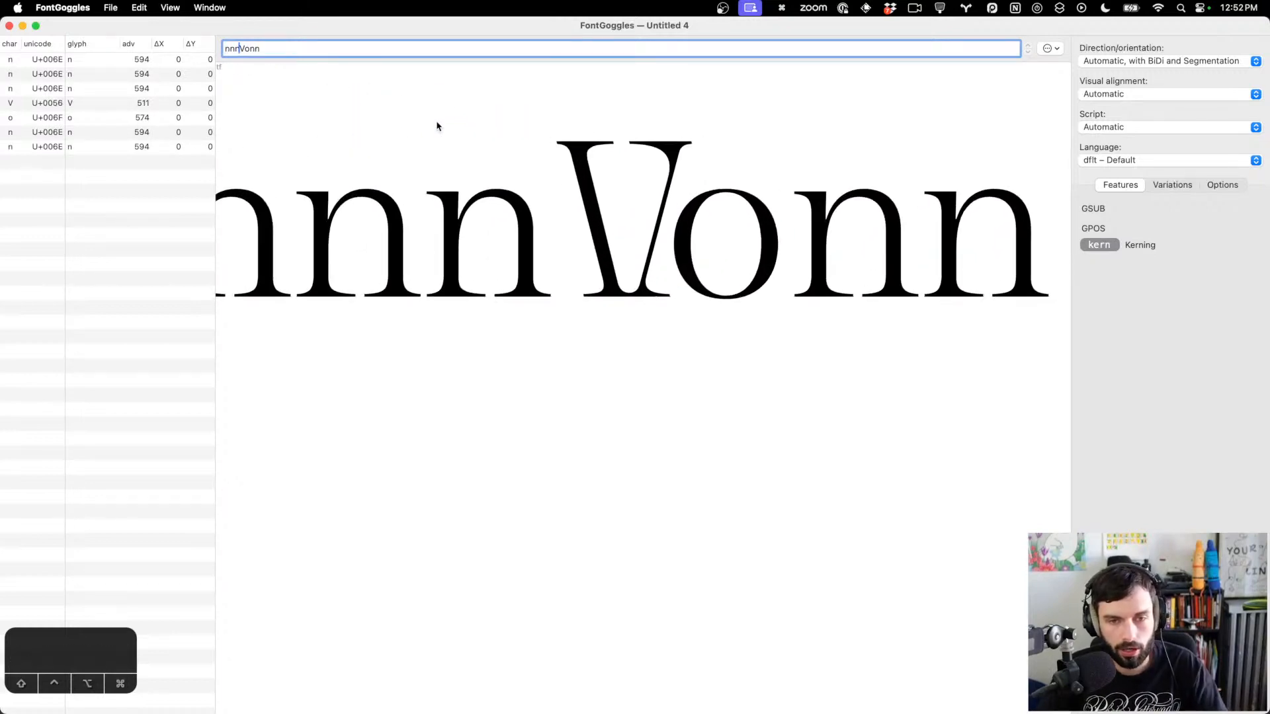
{"action": "key", "text": "BackSpace"}
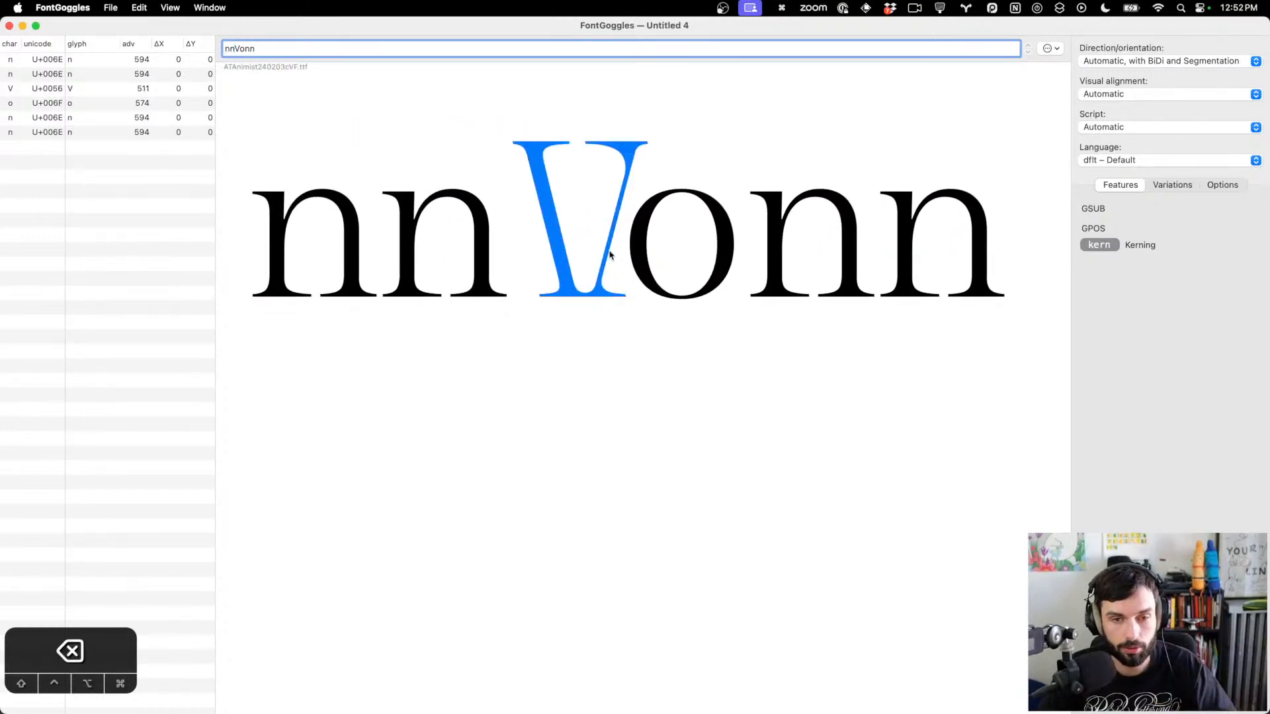
Test the Weight axis on the preview text, raising it to 114.7 and on to 139.8
{"action": "left_click", "coordinate": [1182, 186]}
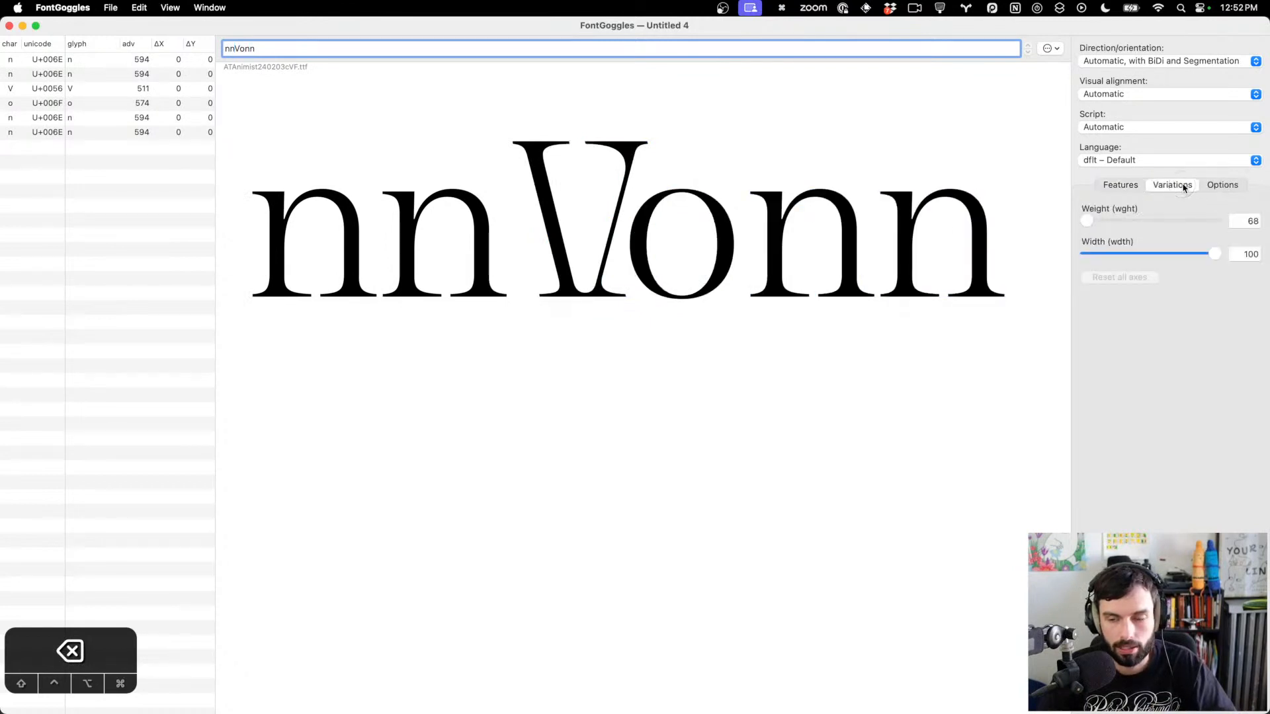
{"action": "left_click_drag", "start_coordinate": [1090, 224], "coordinate": [1156, 223]}
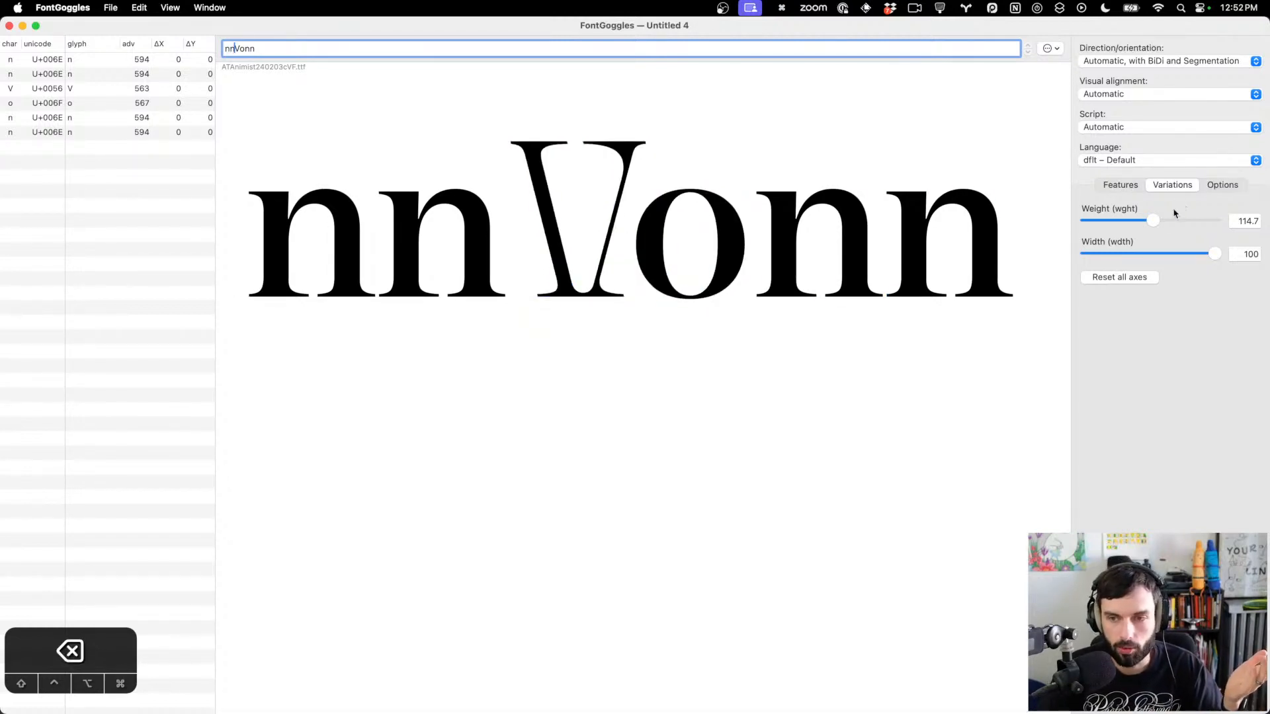
{"action": "left_click_drag", "start_coordinate": [1153, 221], "coordinate": [1189, 221]}
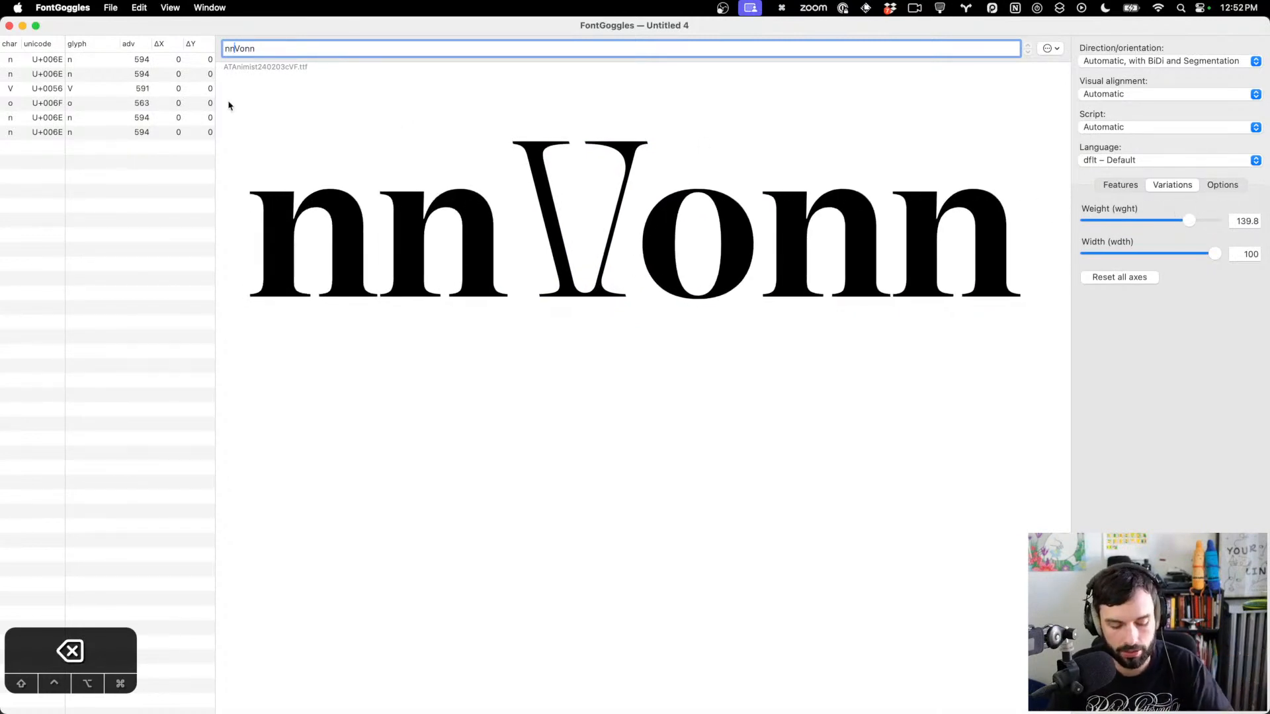
Replace the preview text with "Hangloves" and lower the Weight axis to 68 to compare the letters across weights
{"action": "key", "text": "super+a"}
{"action": "type", "text": "H"}
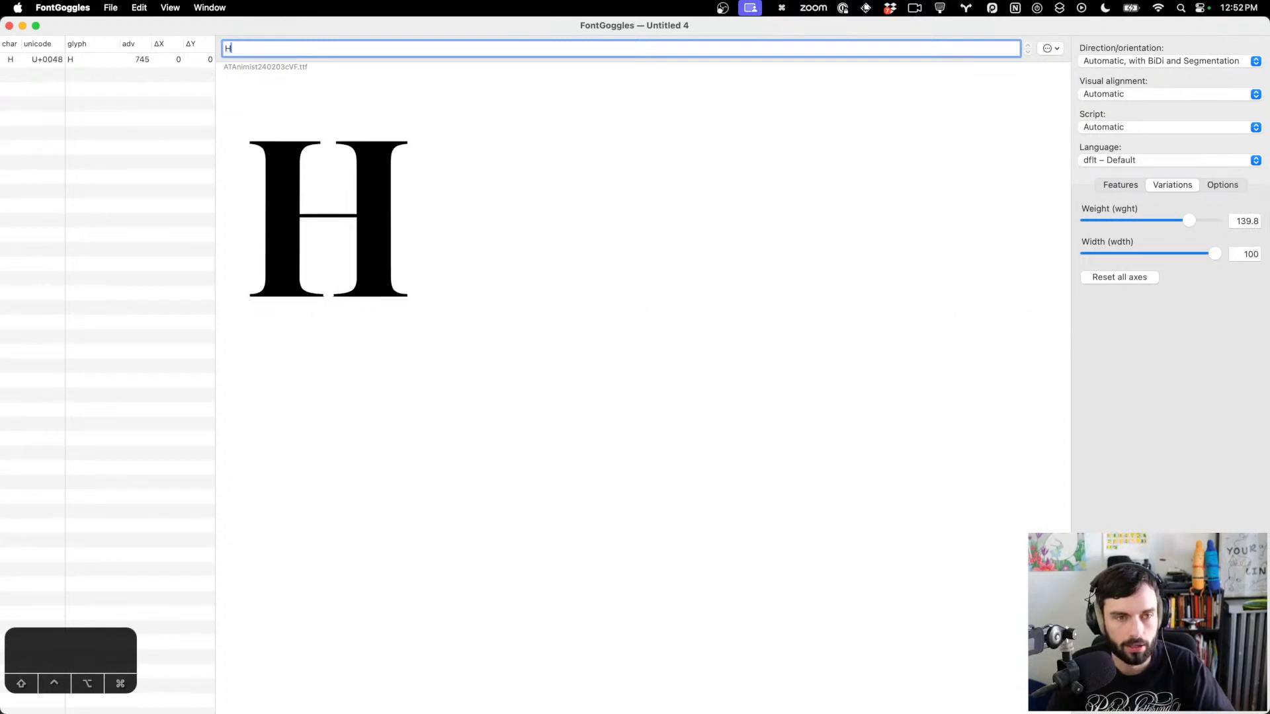
{"action": "type", "text": "angloves"}
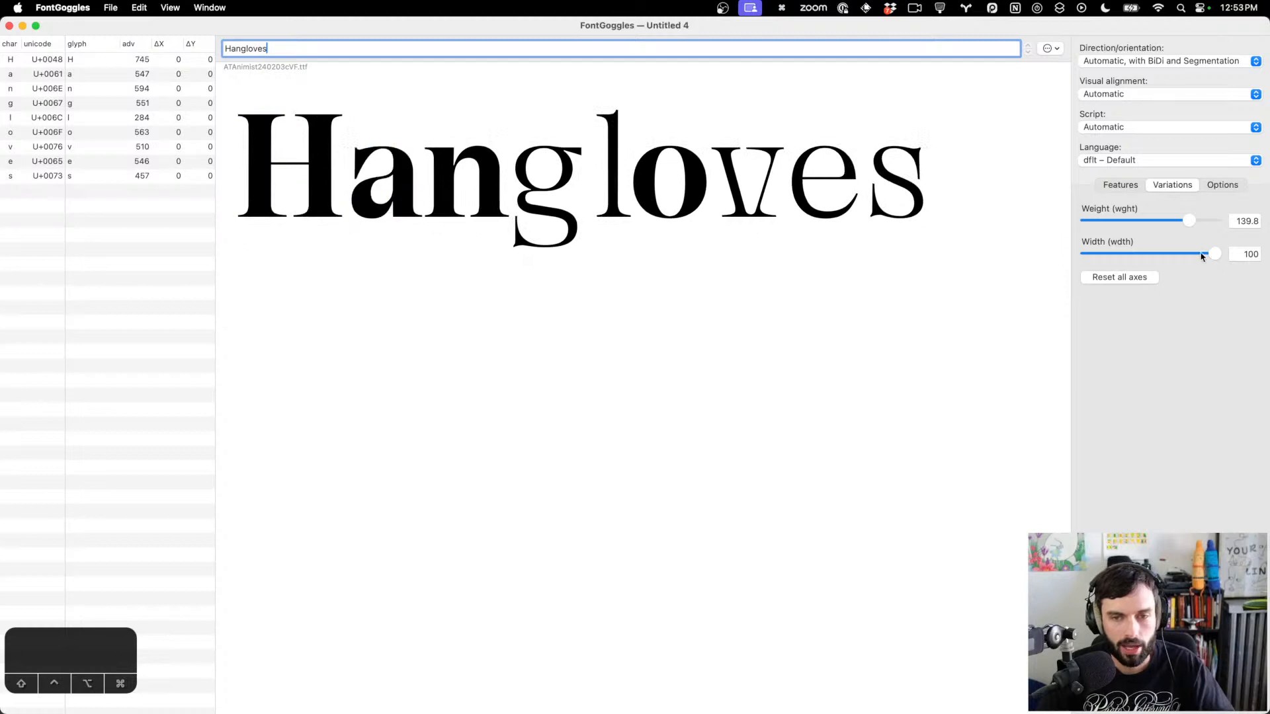
{"action": "left_click_drag", "start_coordinate": [1189, 221], "coordinate": [853, 220]}
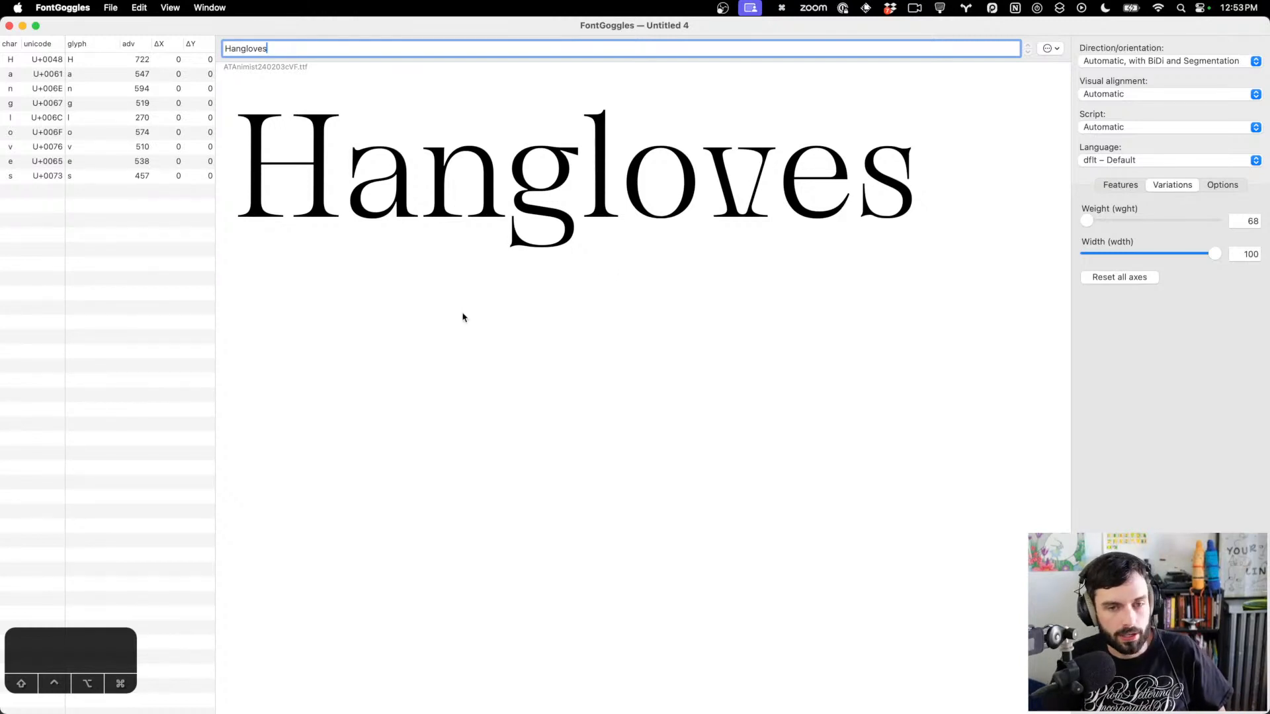
Switch to Safari and place the FontMakeExportPlugin GitHub README window over the font preview, sized for reading
{"action": "mouse_move", "coordinate": [296, 688]}
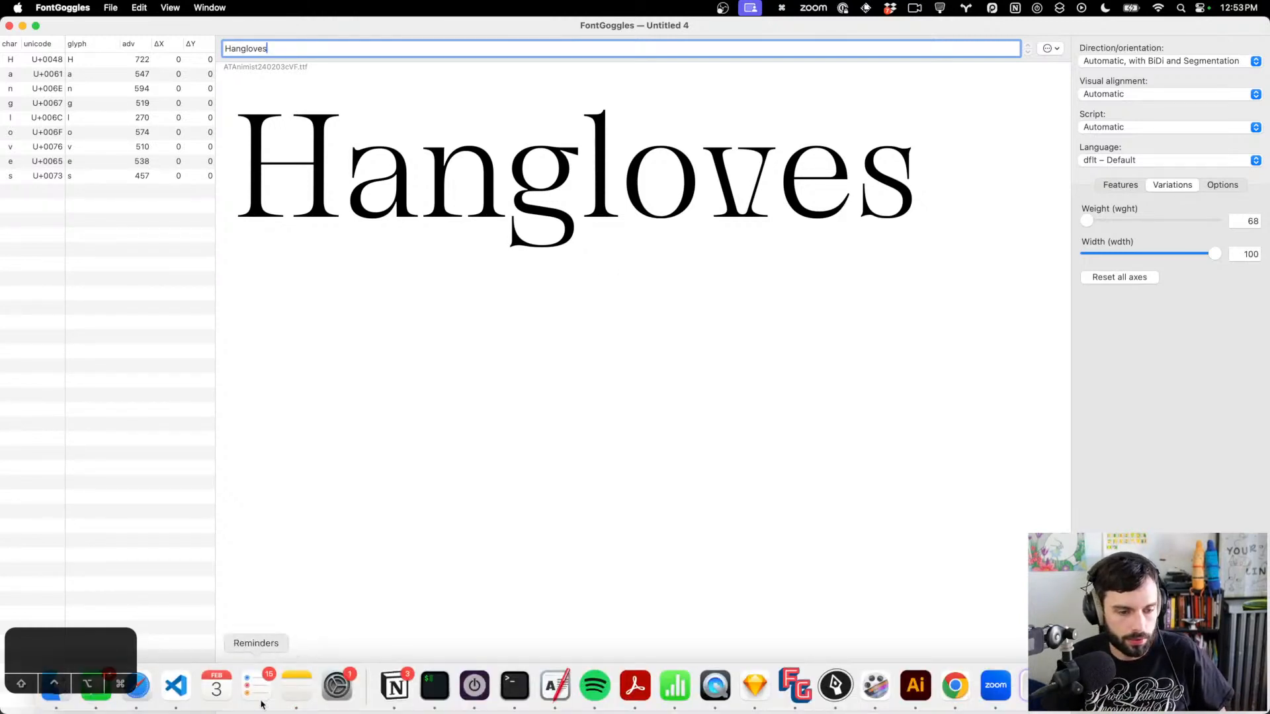
{"action": "left_click", "coordinate": [149, 702]}
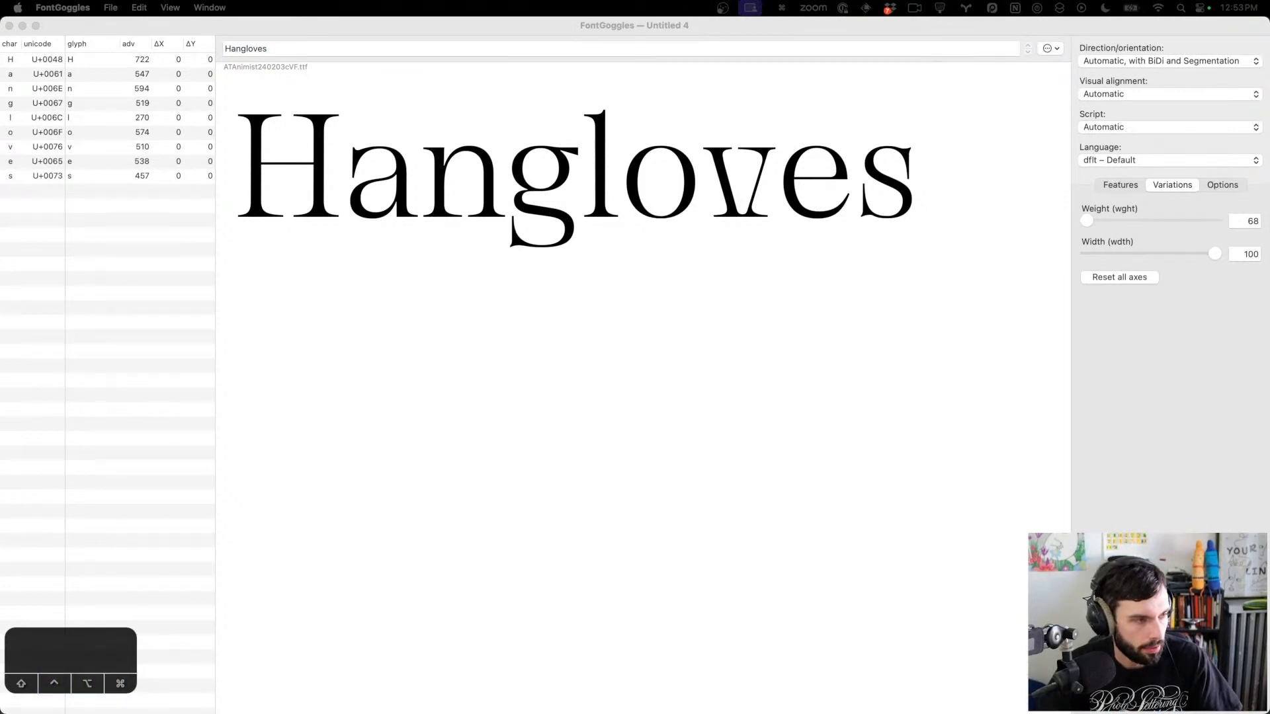
{"action": "left_click_drag", "start_coordinate": [2, 178], "coordinate": [1250, 127]}
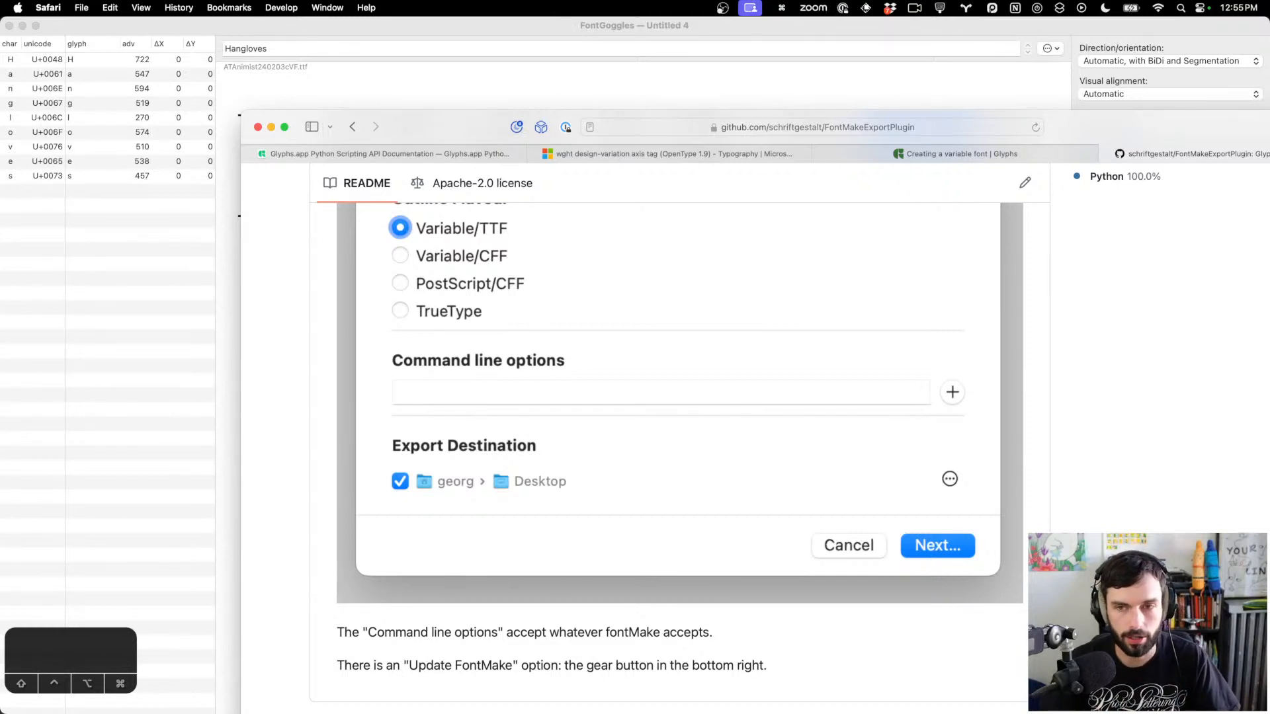
{"action": "double_click", "coordinate": [1175, 127]}
{"action": "left_click_drag", "start_coordinate": [1123, 43], "coordinate": [1069, 42]}
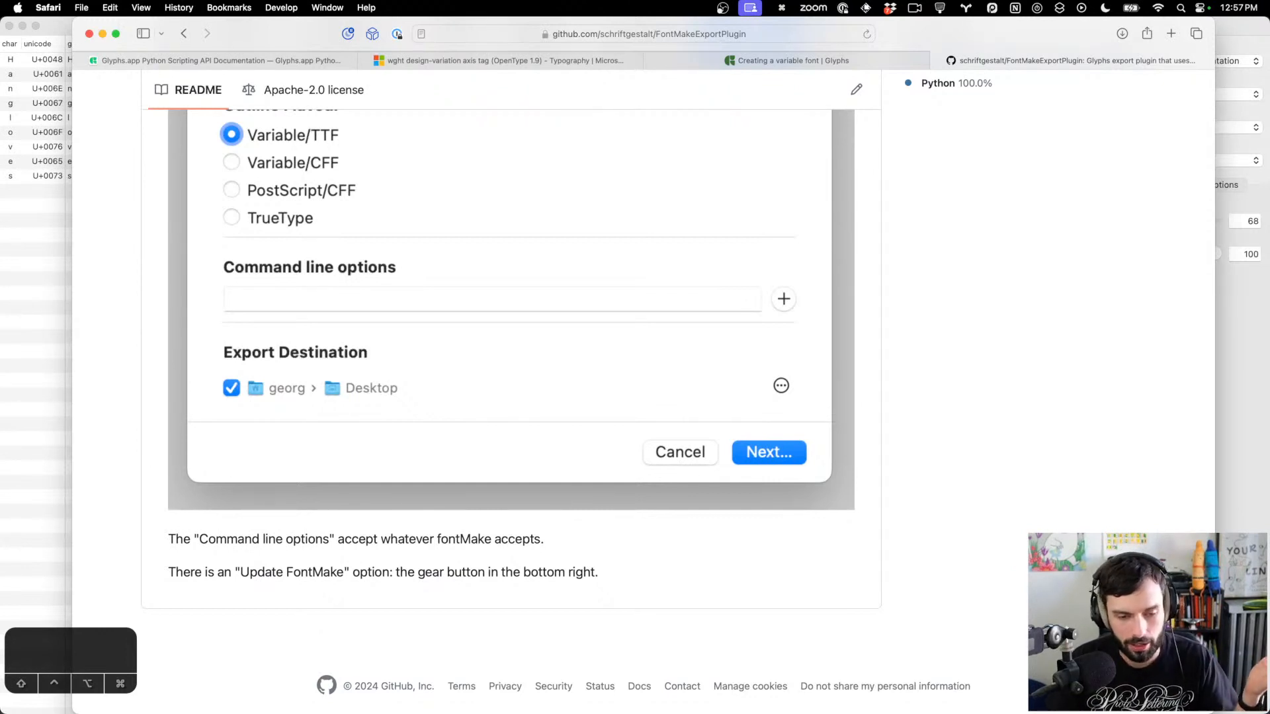
{"action": "mouse_move", "coordinate": [464, 707]}
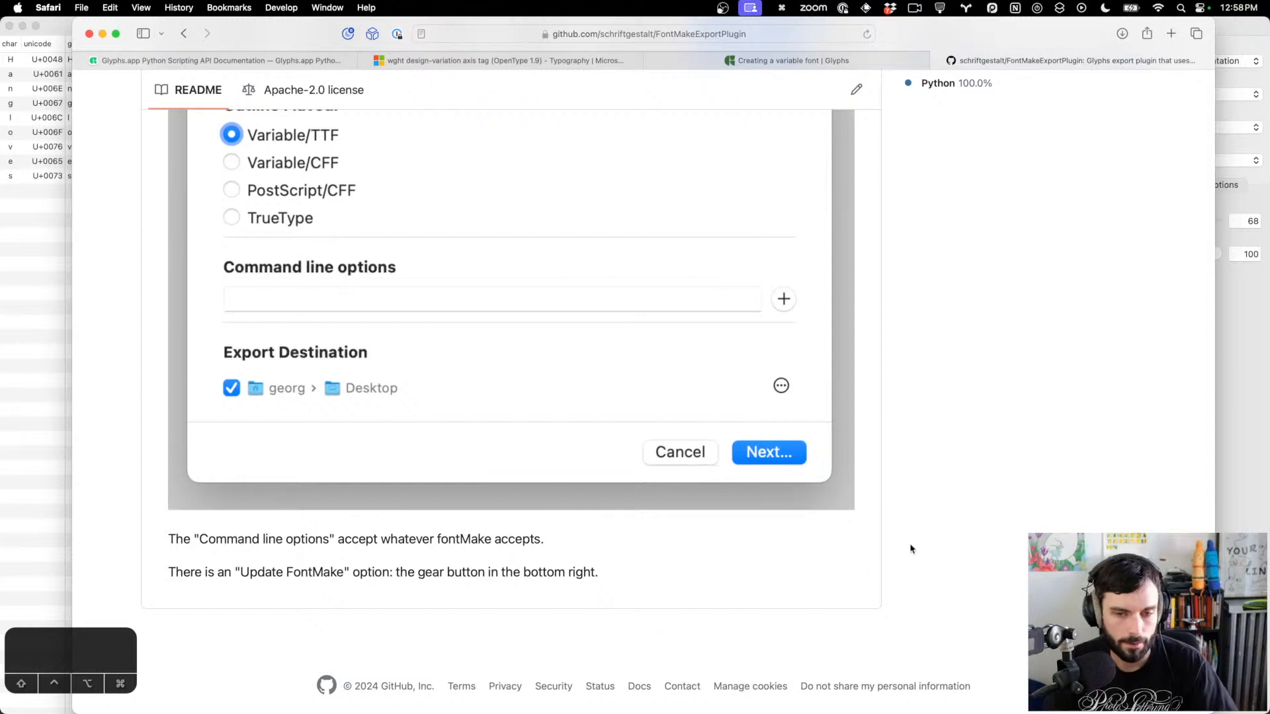
Open the Fontathon website in Safari and look through its introduction, featured creators and FAQs
{"action": "left_click_drag", "start_coordinate": [1000, 29], "coordinate": [694, 713]}
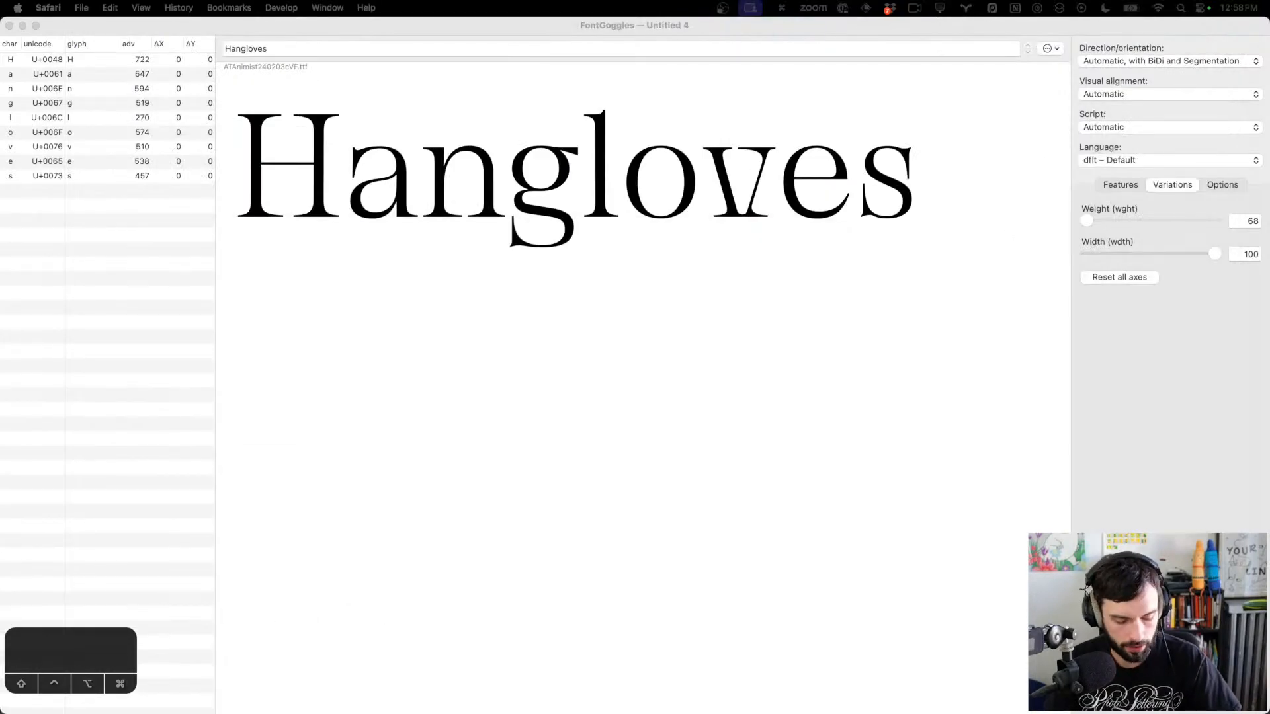
{"action": "type", "text": "fontatho"}
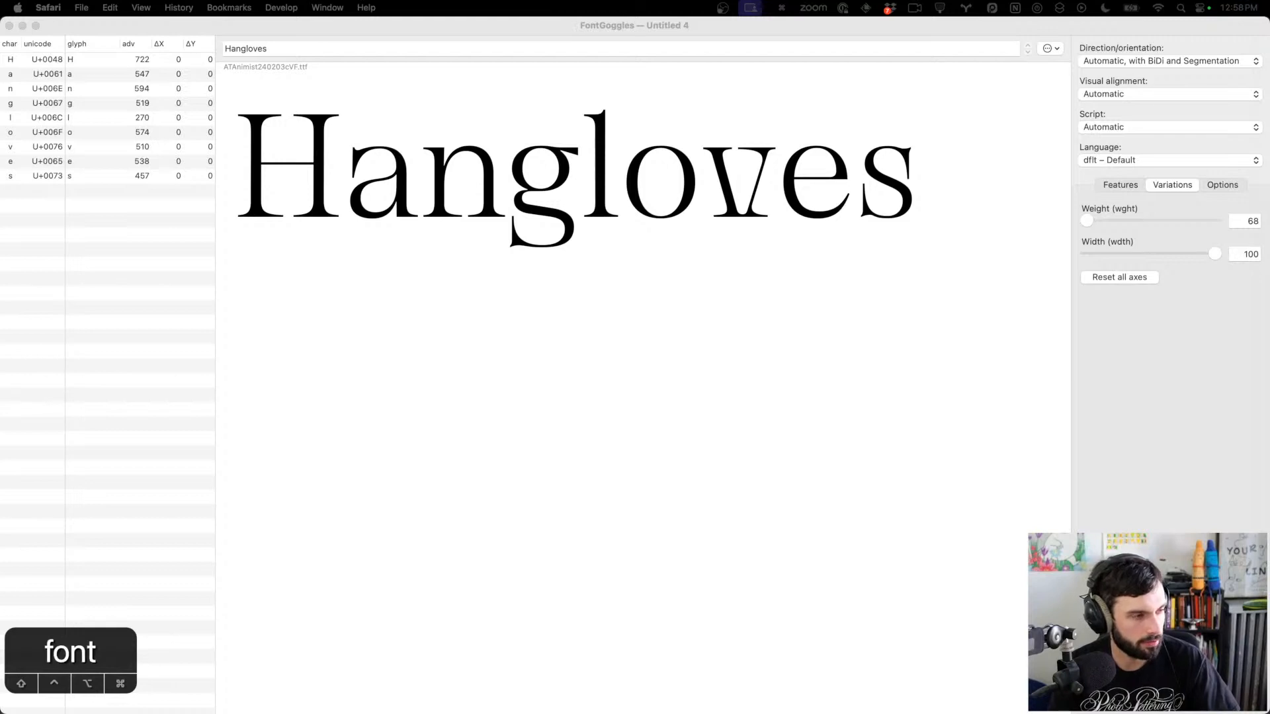
{"action": "type", "text": "n"}
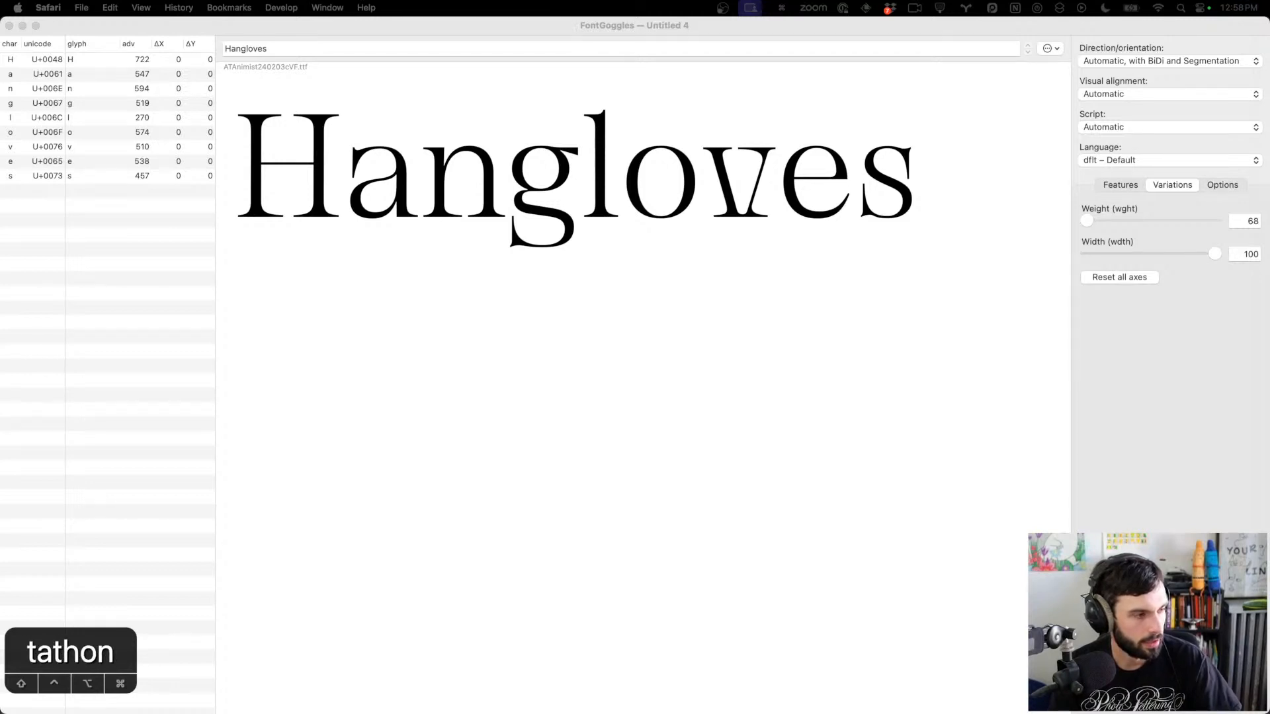
{"action": "key", "text": "Return"}
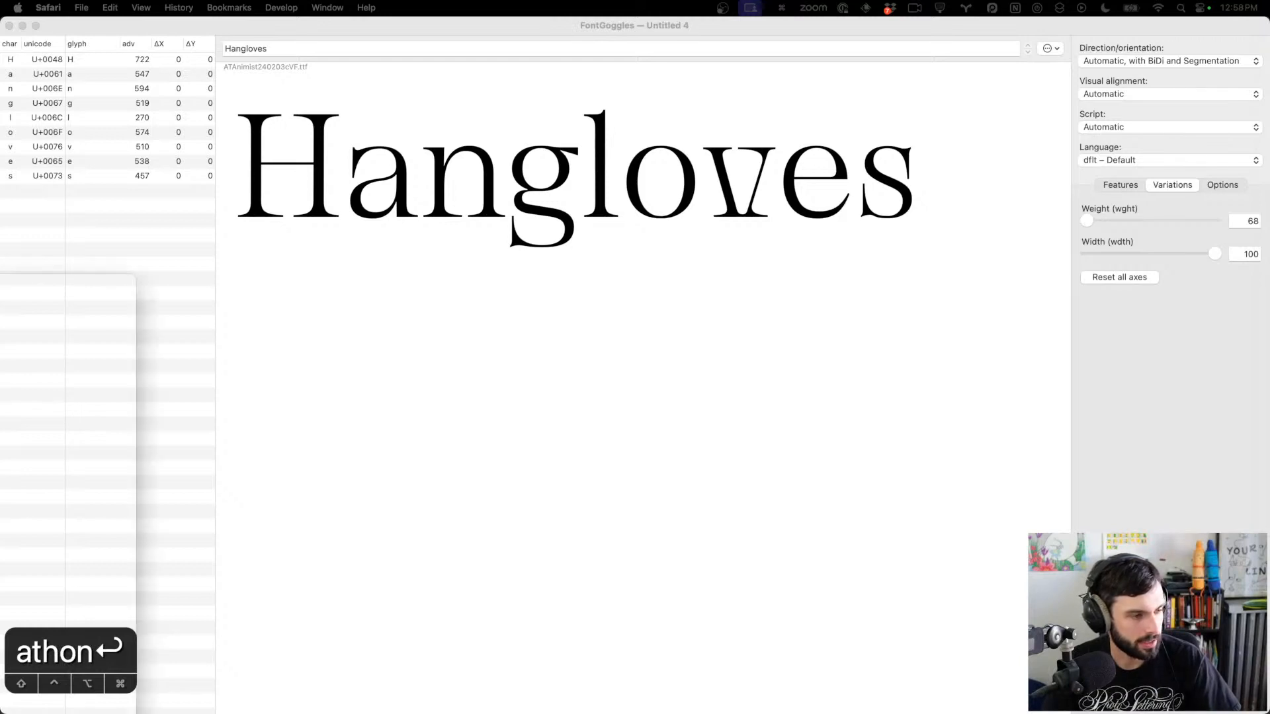
{"action": "left_click_drag", "start_coordinate": [0, 285], "coordinate": [985, 5]}
{"action": "scroll", "coordinate": [861, 313], "scroll_direction": "down", "scroll_amount": 20}
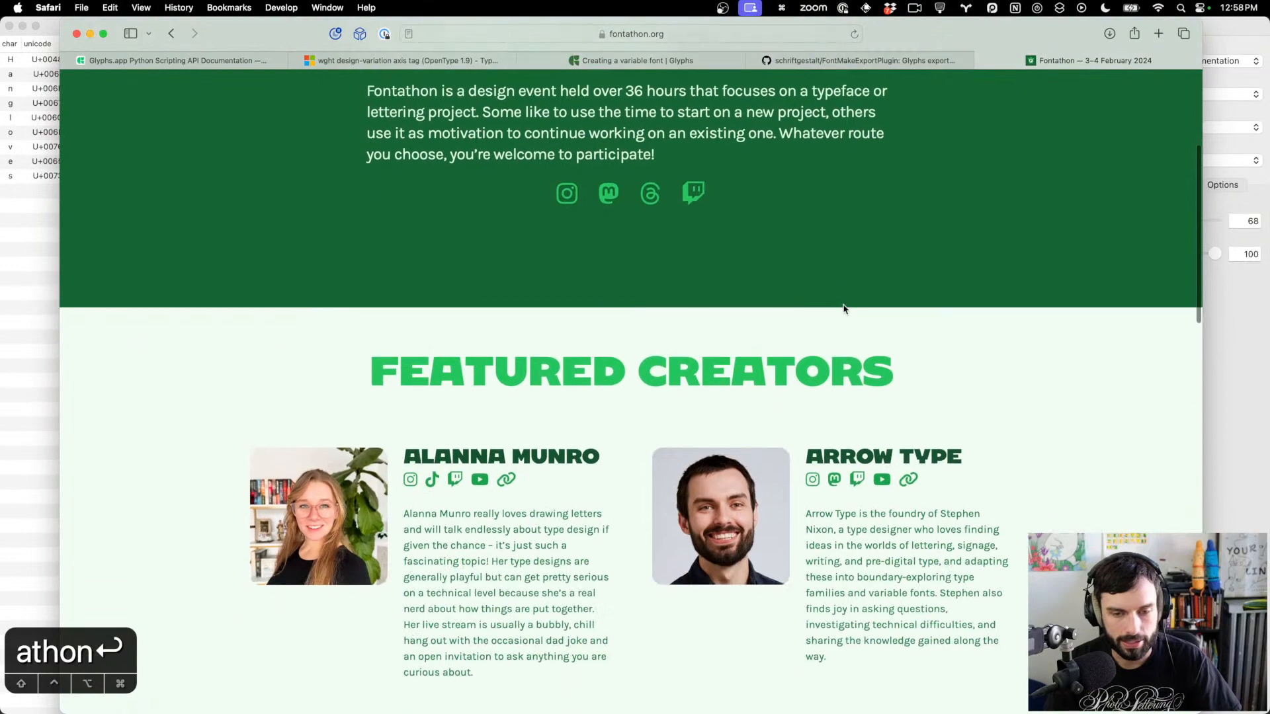
{"action": "scroll", "coordinate": [990, 366], "scroll_direction": "down", "scroll_amount": 5}
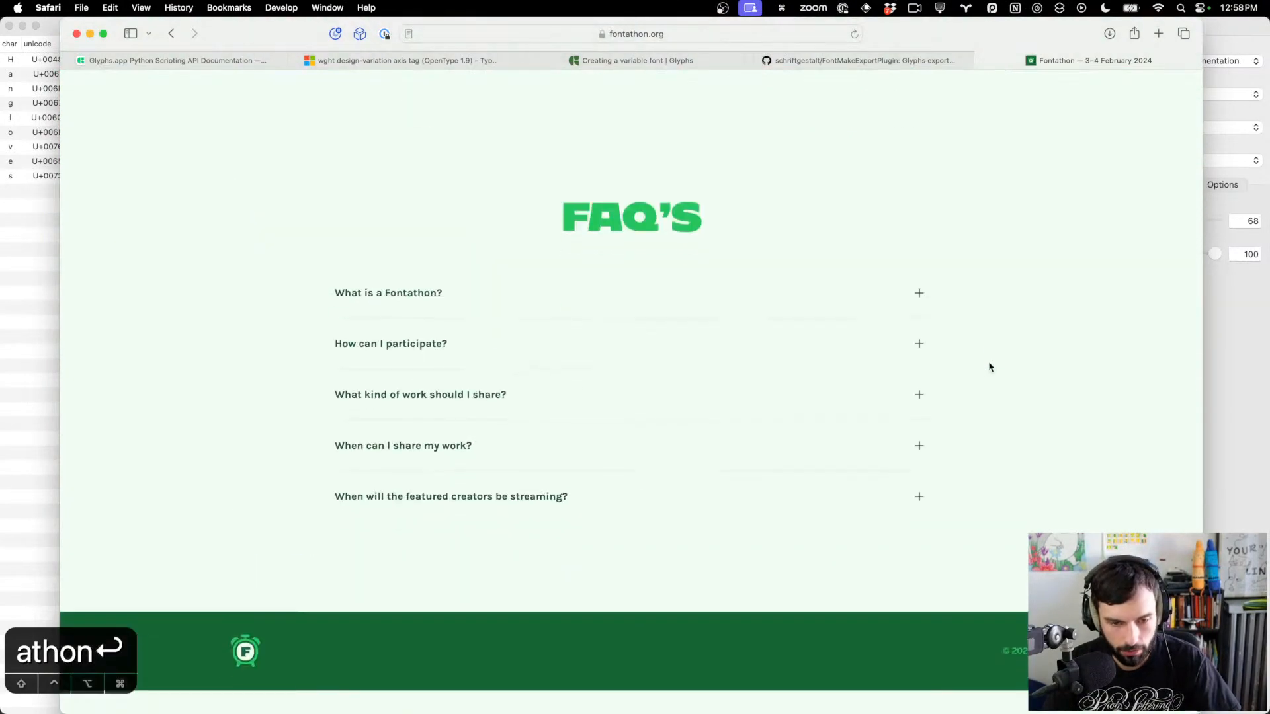
{"action": "scroll", "coordinate": [746, 391], "scroll_direction": "up", "scroll_amount": 20}
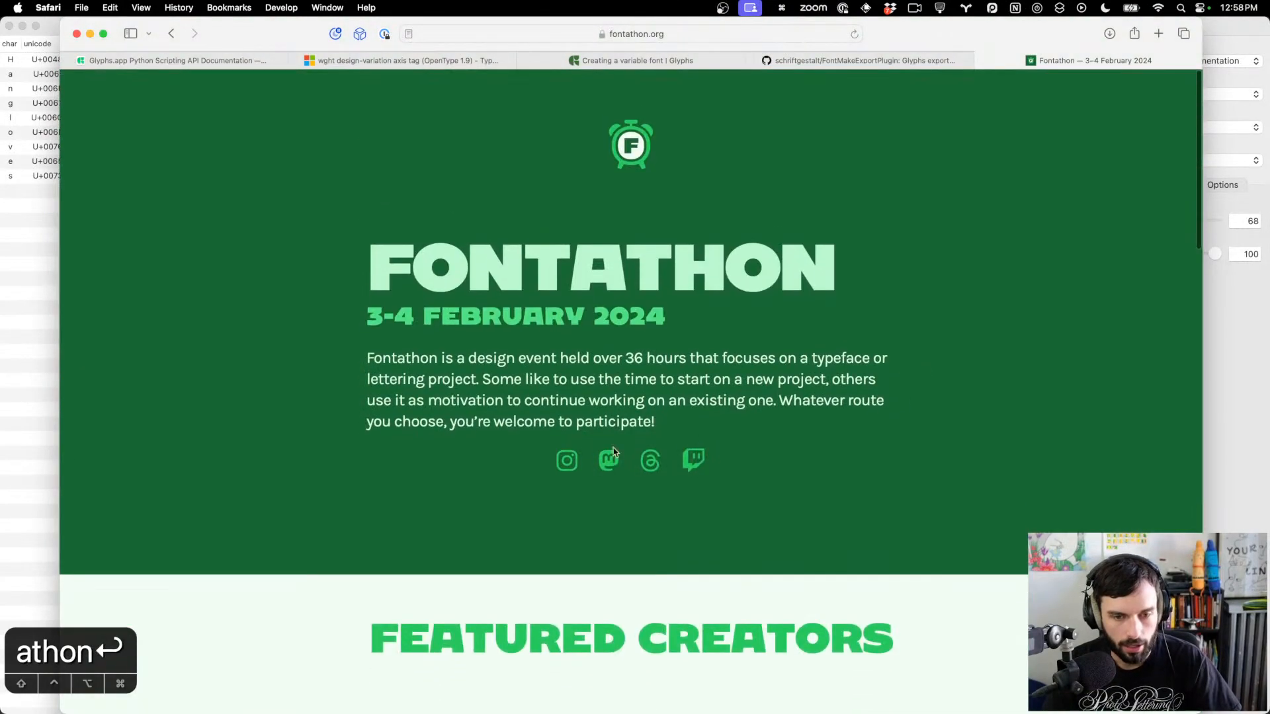
Open Fontathon's Instagram profile from the site and view the second slide of the "Streaming Saturday 03" schedule post
{"action": "left_click", "coordinate": [568, 463]}
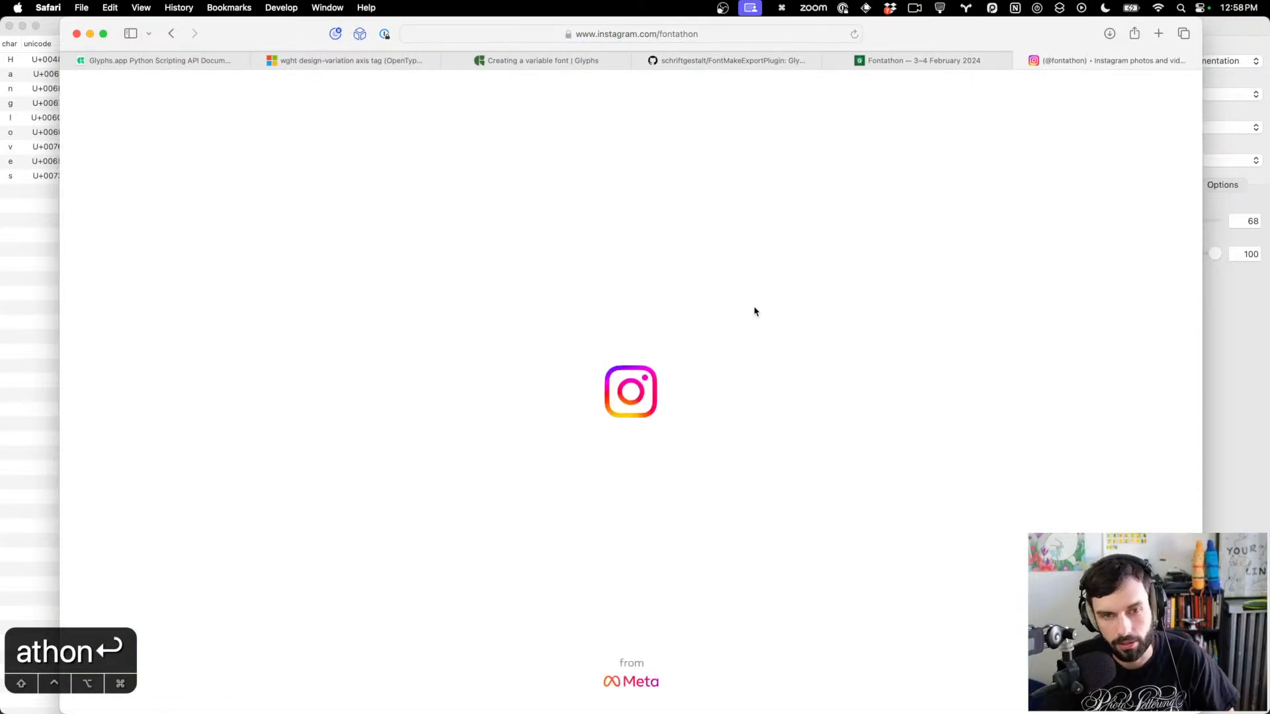
{"action": "scroll", "coordinate": [769, 309], "scroll_direction": "down", "scroll_amount": 3}
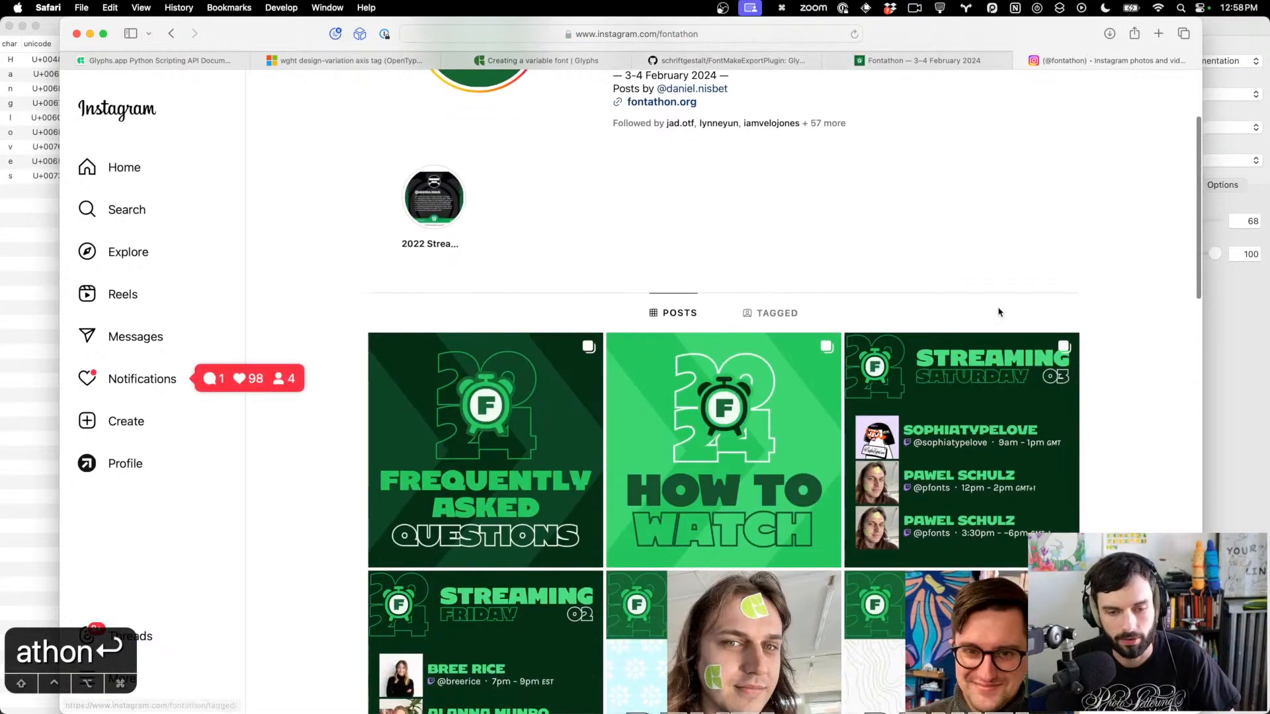
{"action": "scroll", "coordinate": [999, 312], "scroll_direction": "down", "scroll_amount": 2}
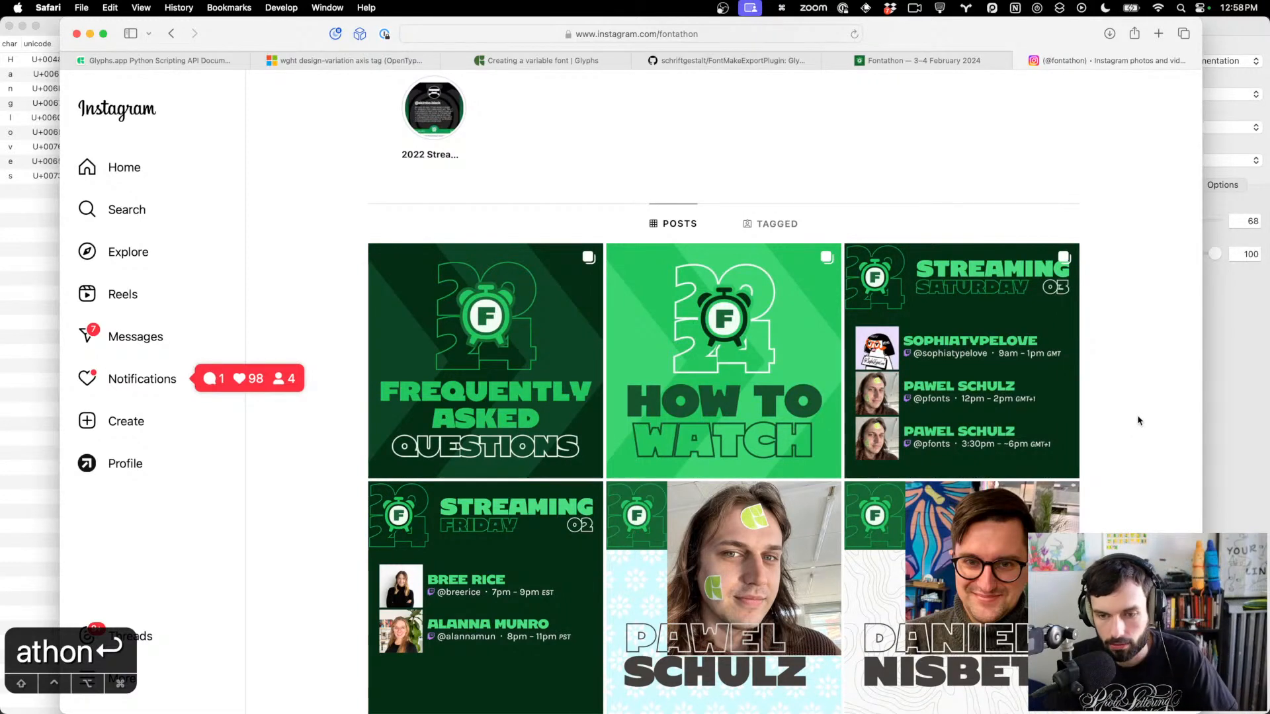
{"action": "left_click", "coordinate": [1024, 413]}
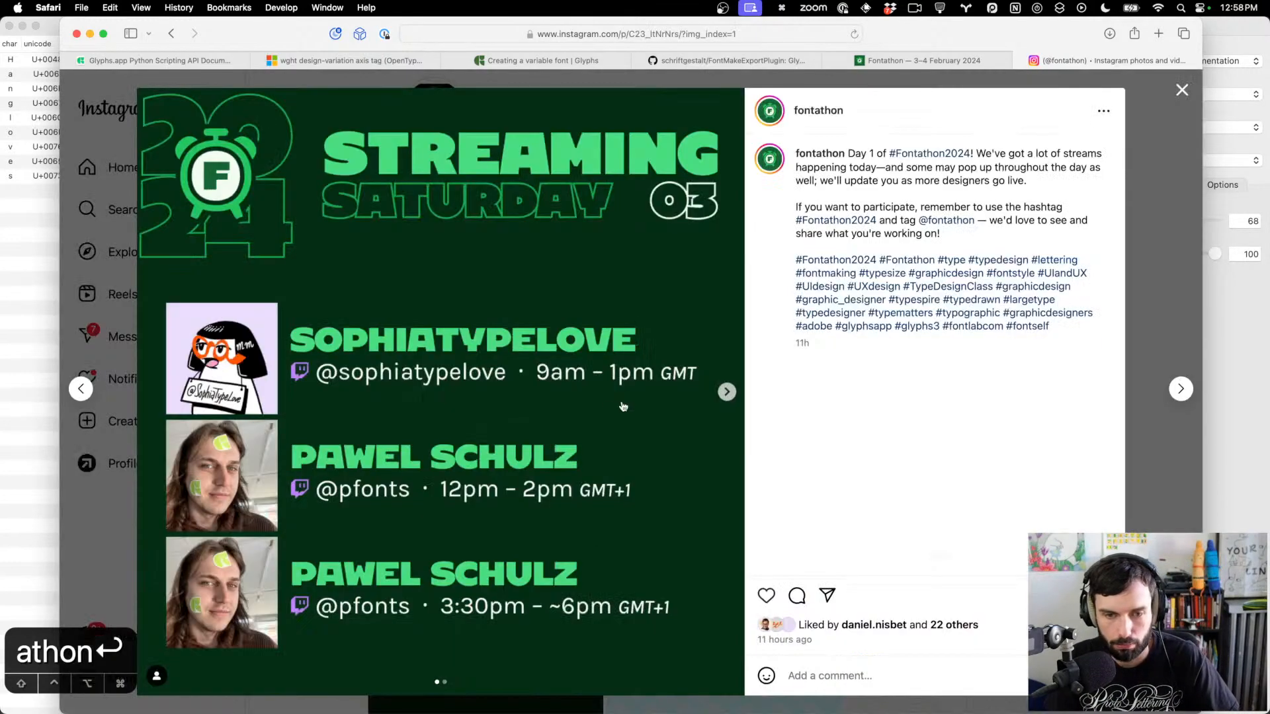
{"action": "left_click", "coordinate": [724, 393]}
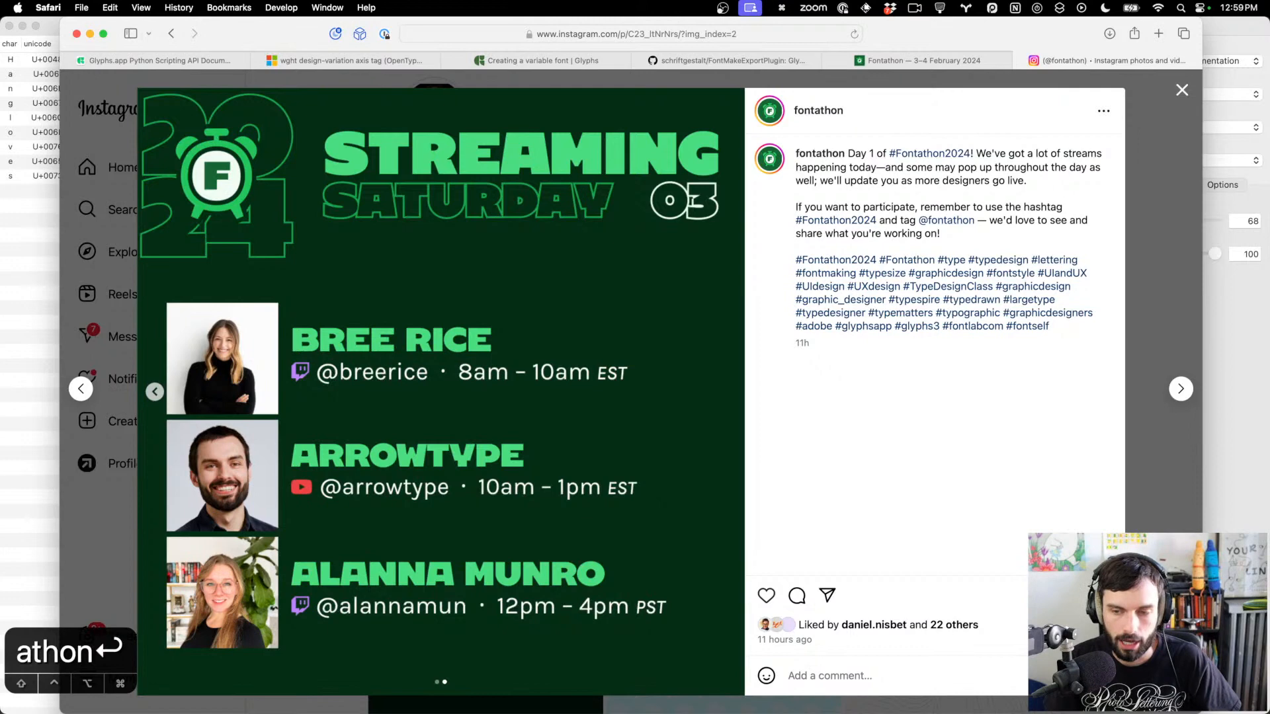
Leave the Instagram post, switch to Glyphs and compare the "Vommmm" sample between the first and third masters
{"action": "left_click", "coordinate": [1238, 490]}
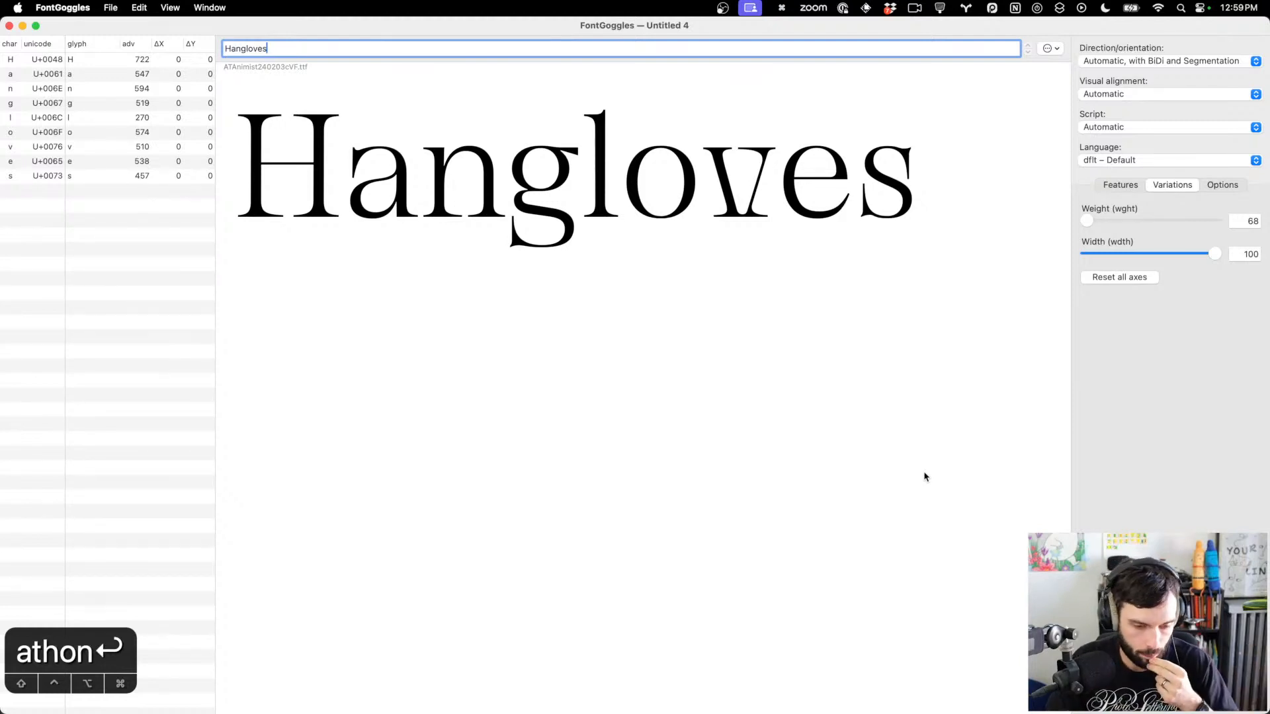
{"action": "mouse_move", "coordinate": [555, 701]}
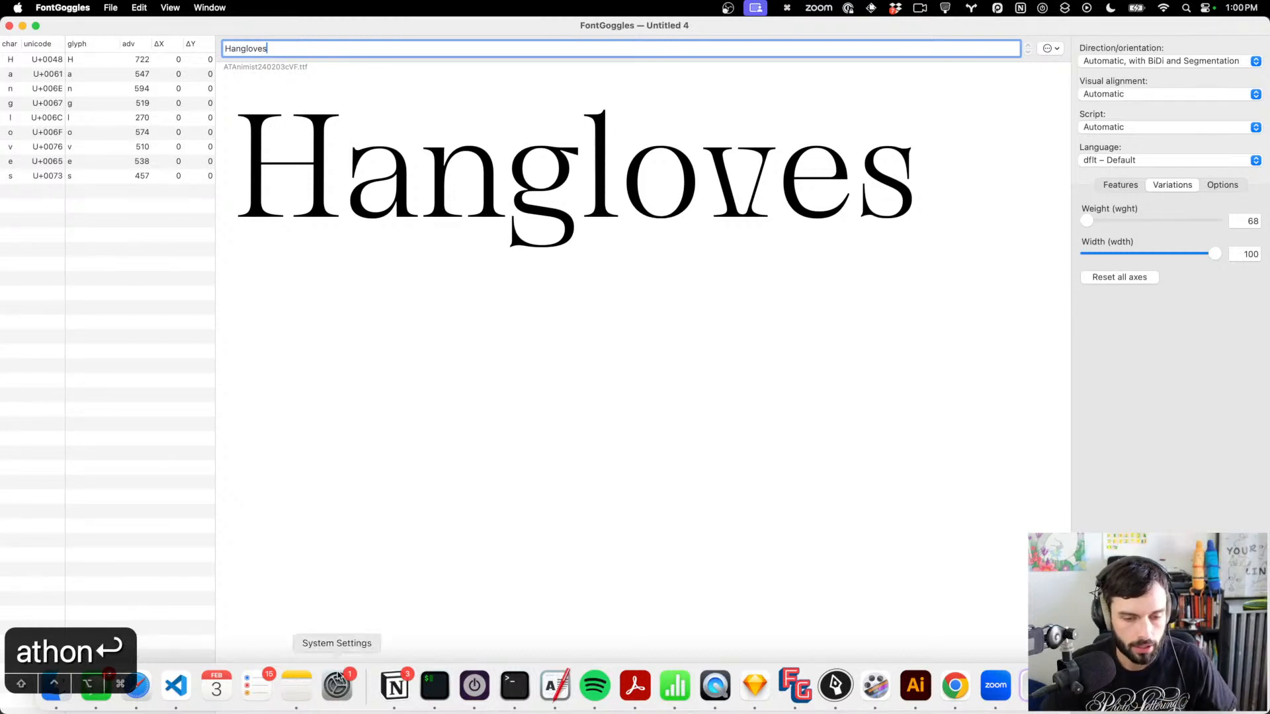
{"action": "left_click", "coordinate": [835, 686]}
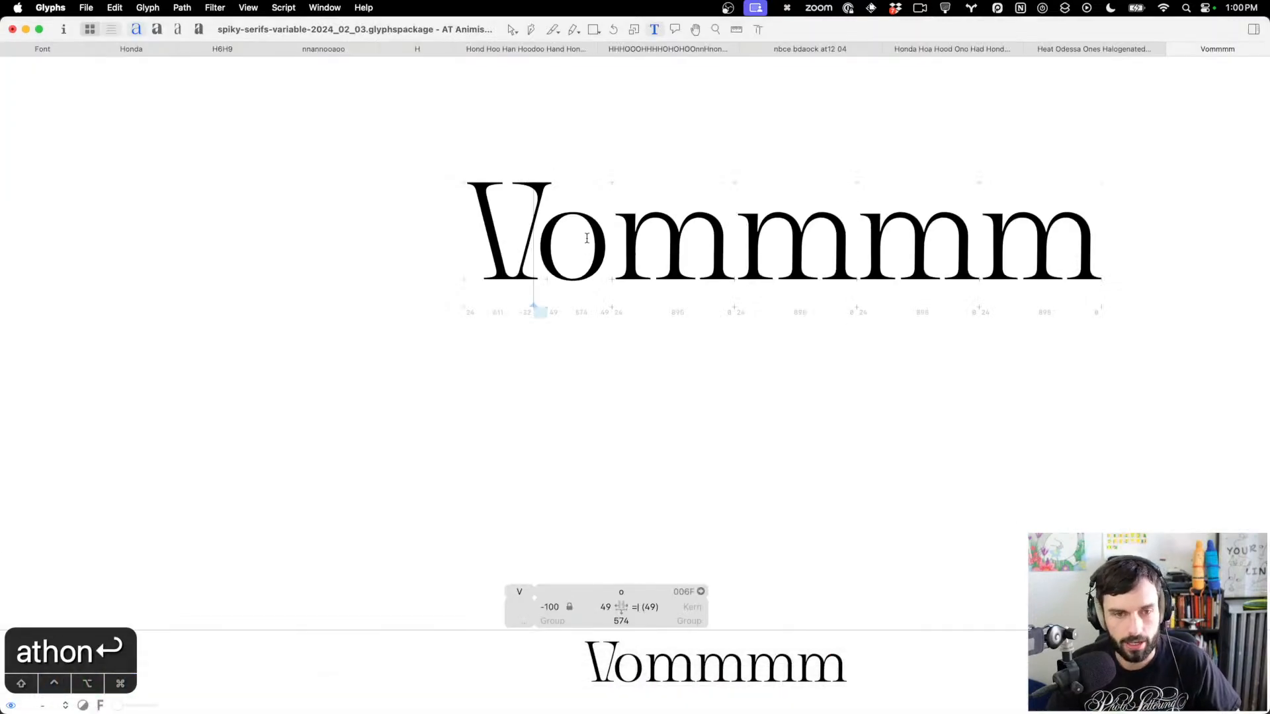
{"action": "left_click", "coordinate": [177, 29]}
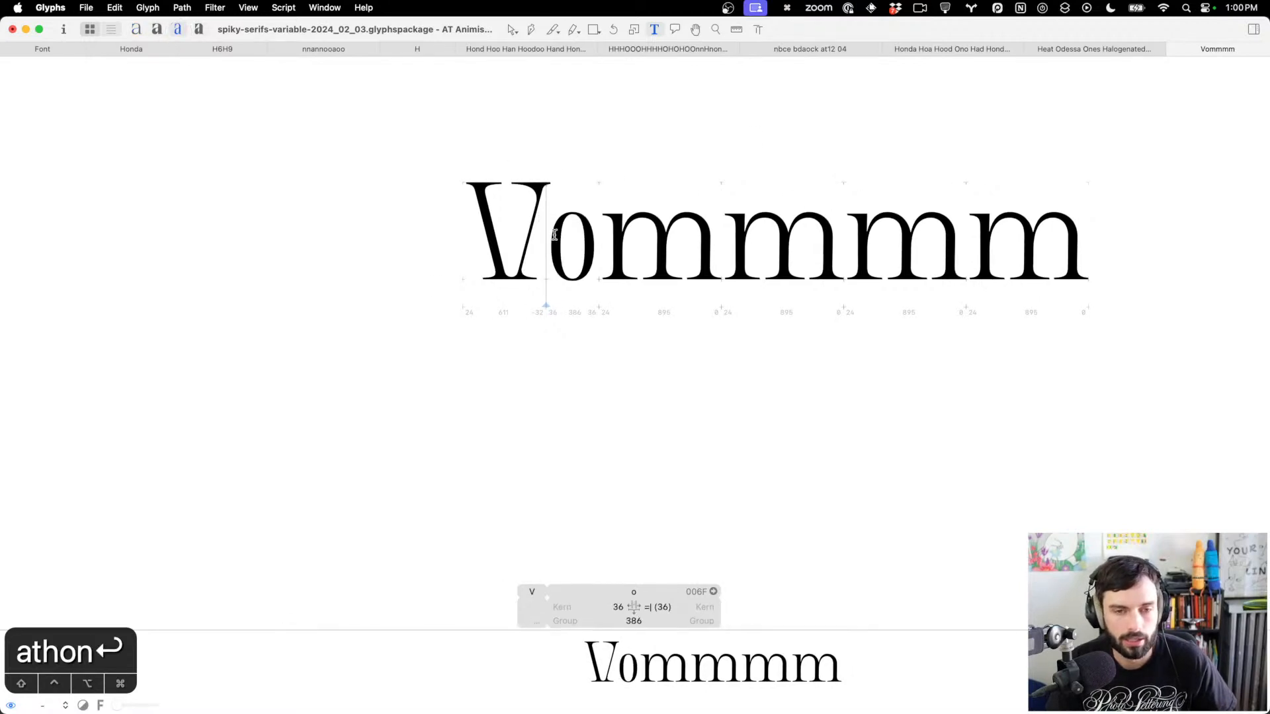
{"action": "left_click", "coordinate": [136, 29]}
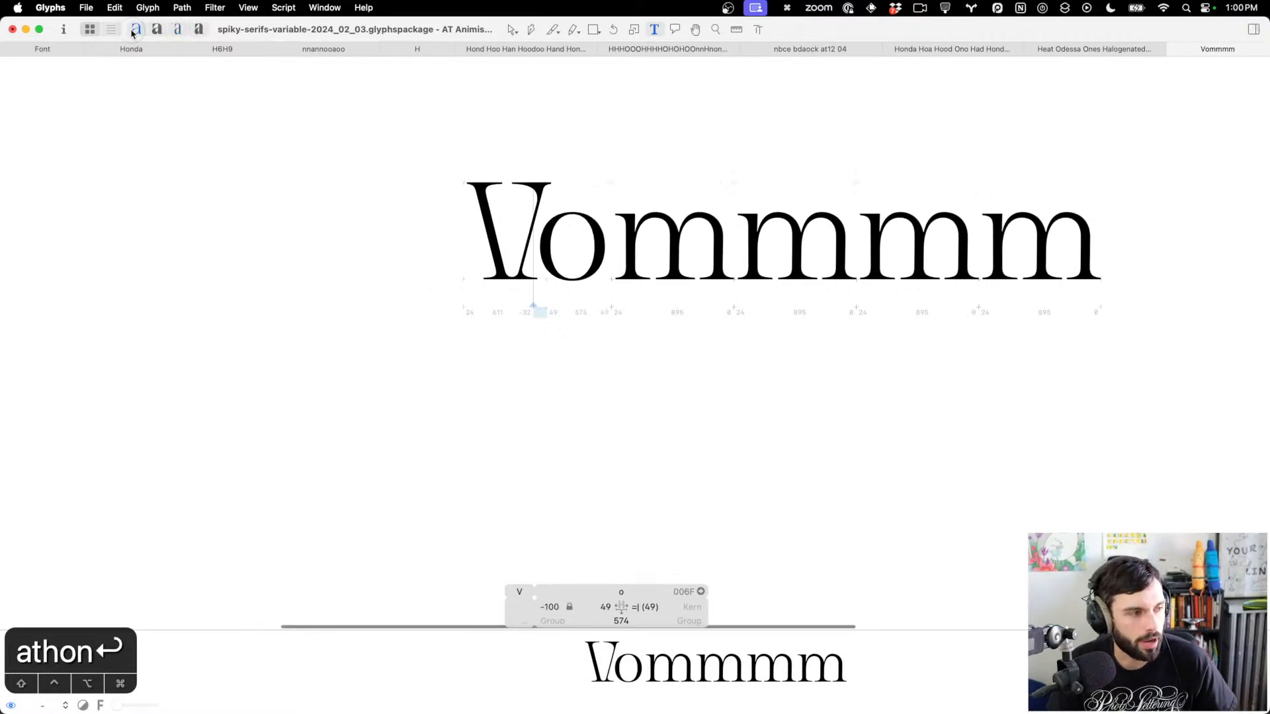
{"action": "scroll", "coordinate": [739, 194], "scroll_direction": "right", "scroll_amount": 3}
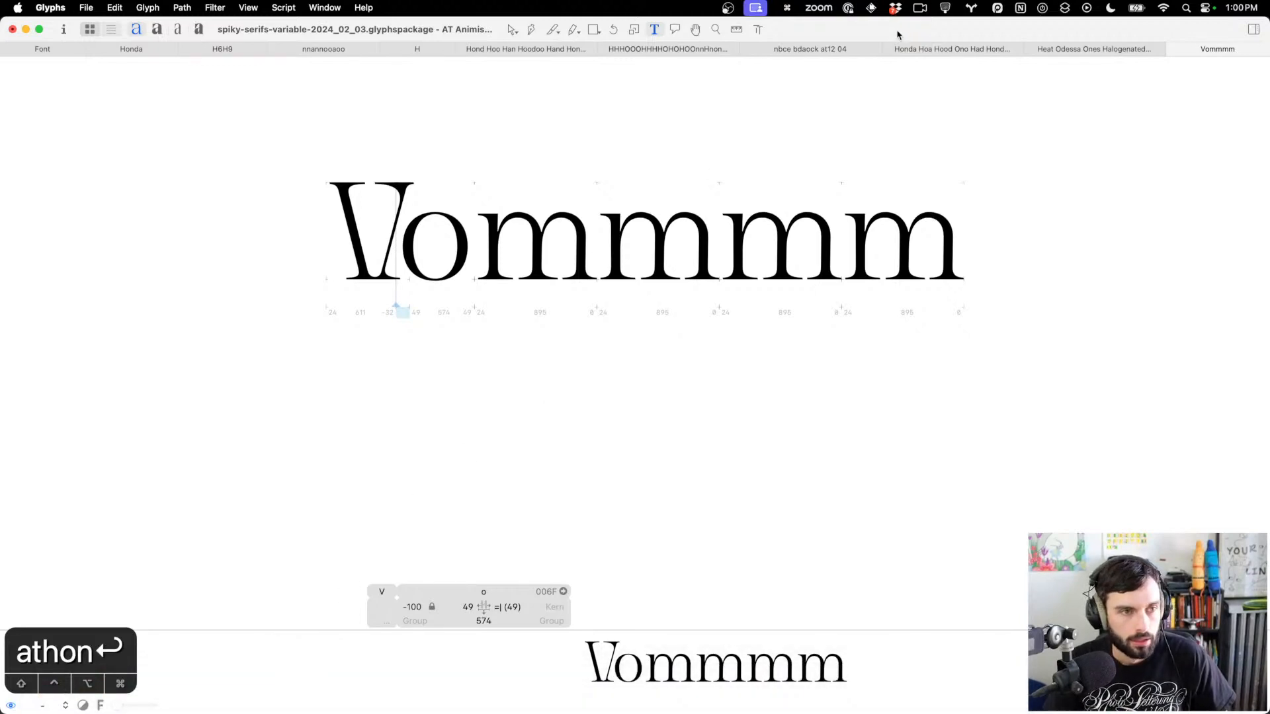
Bring the AT Lang font window, Lang_Roman.glyphspackage, to the front
{"action": "left_click_drag", "start_coordinate": [898, 32], "coordinate": [1, 199]}
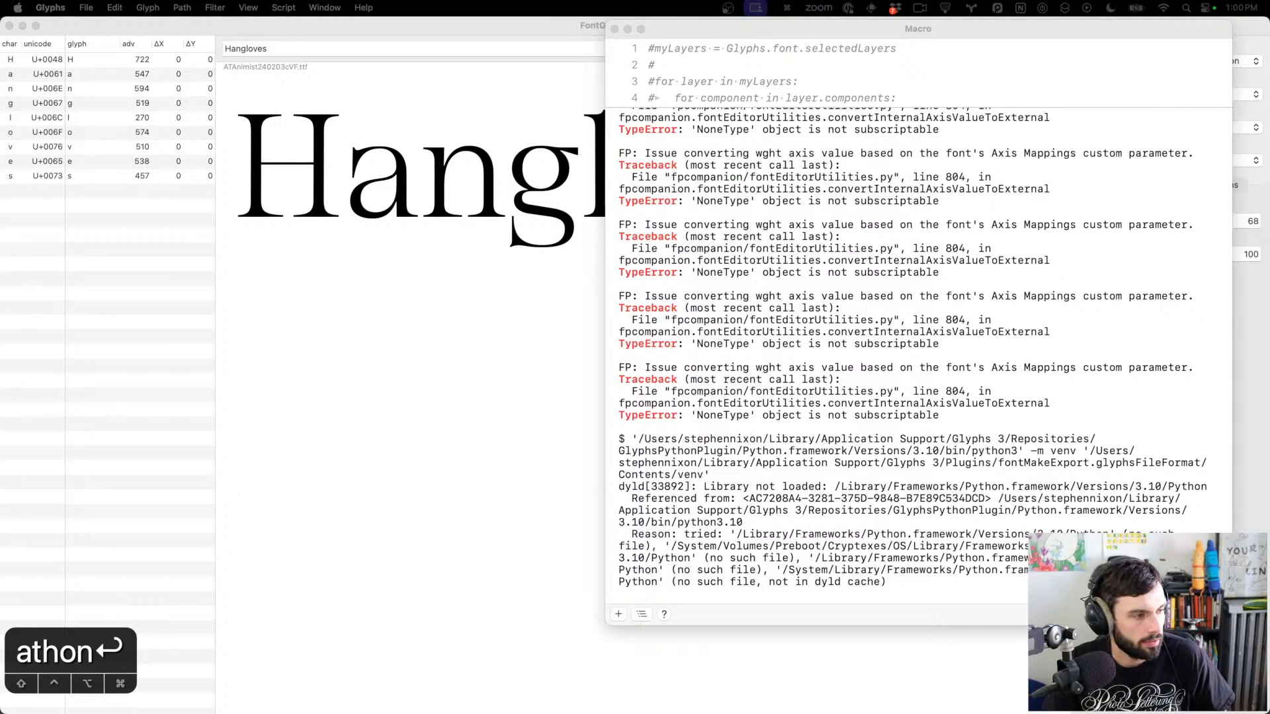
{"action": "key", "text": "ctrl+Down"}
{"action": "key", "text": "ctrl+Down"}
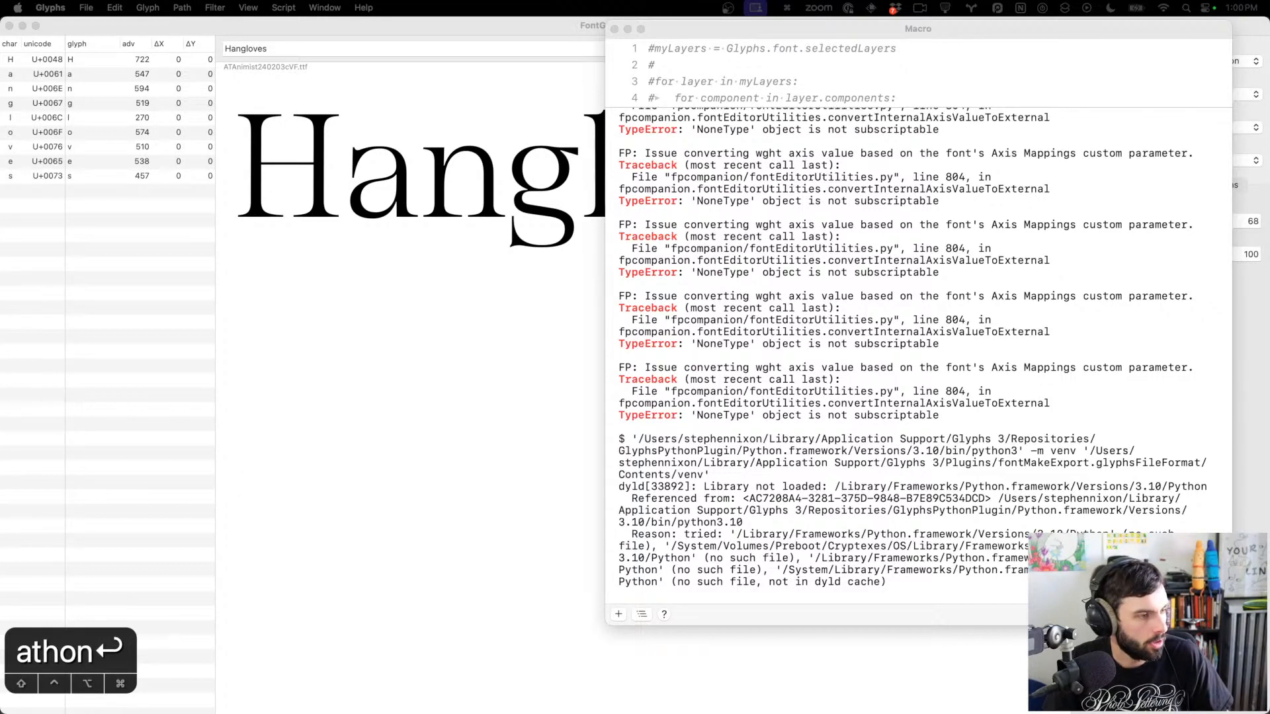
{"action": "left_click_drag", "start_coordinate": [502, 713], "coordinate": [508, 86]}
{"action": "key", "text": "ctrl+alt+super+f"}
{"action": "scroll", "coordinate": [554, 180], "scroll_direction": "down", "scroll_amount": 5}
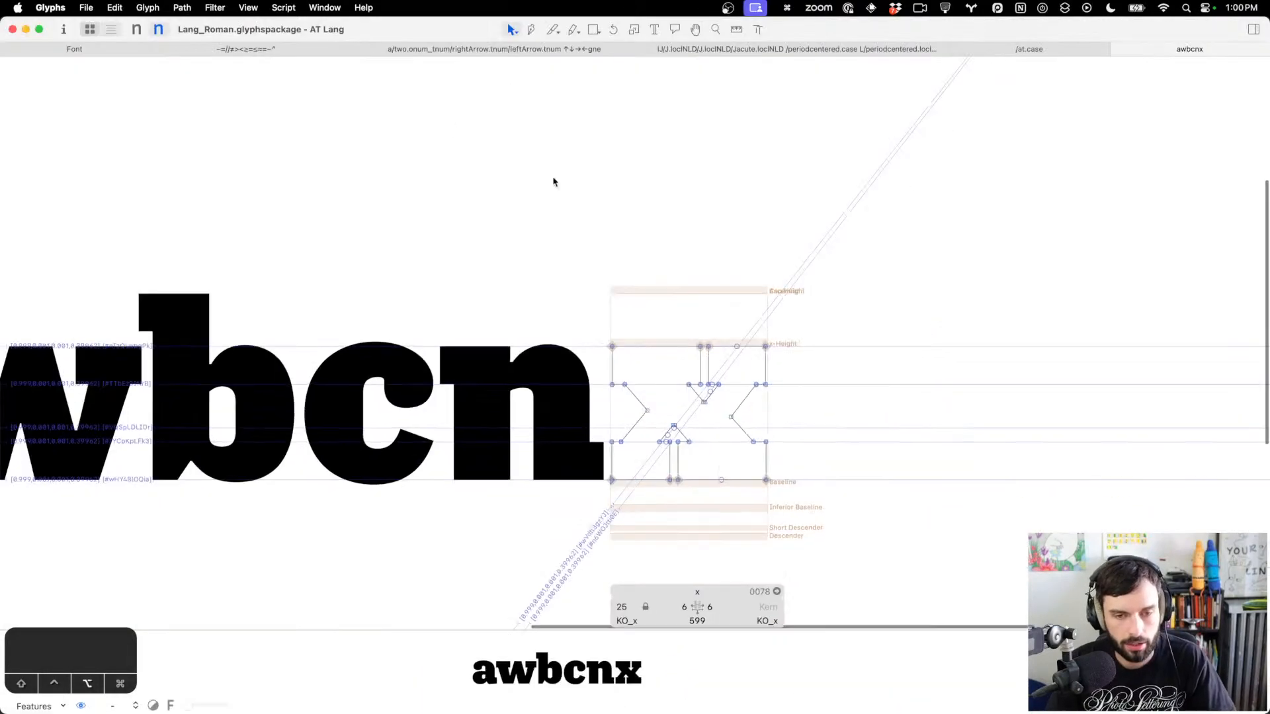
Open the Black lowercase a for outline editing, show its layer list and switch it to the {106.88} intermediate layer
{"action": "scroll", "coordinate": [459, 204], "scroll_direction": "left", "scroll_amount": 5}
{"action": "scroll", "coordinate": [287, 334], "scroll_direction": "up", "scroll_amount": 6}
{"action": "scroll", "coordinate": [380, 282], "scroll_direction": "up", "scroll_amount": 1}
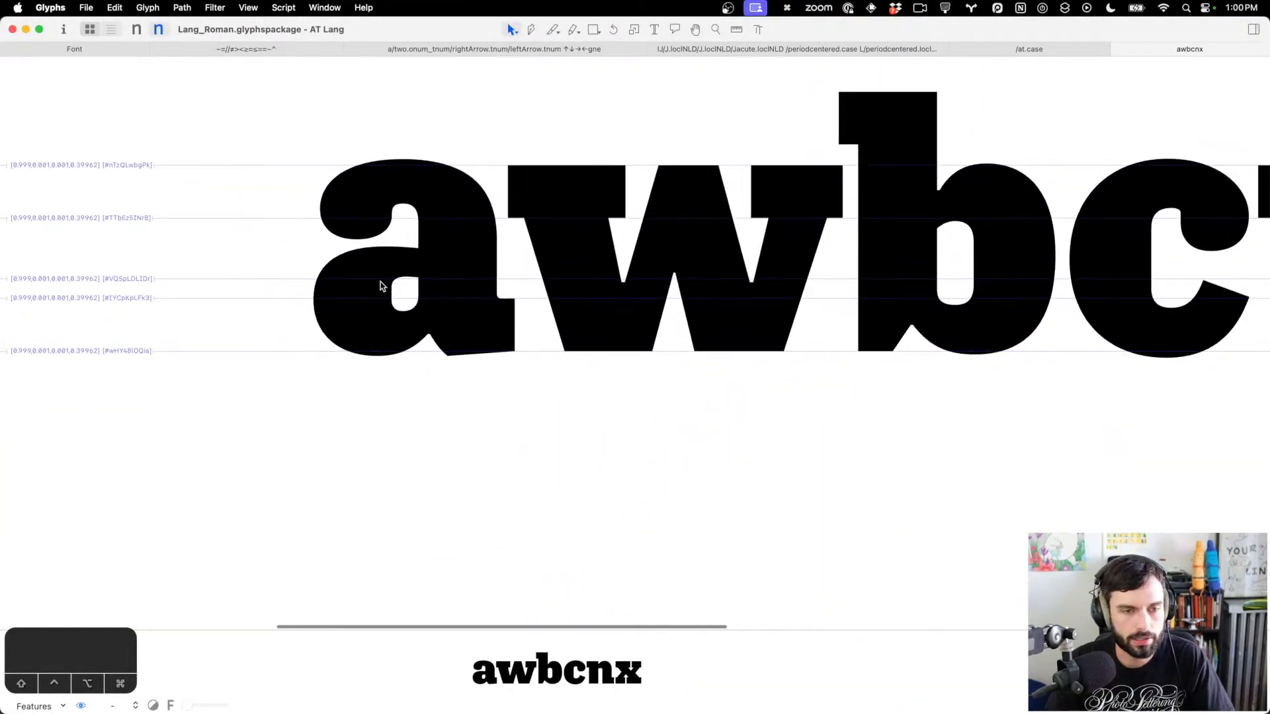
{"action": "double_click", "coordinate": [380, 282]}
{"action": "scroll", "coordinate": [377, 283], "scroll_direction": "up", "scroll_amount": 4}
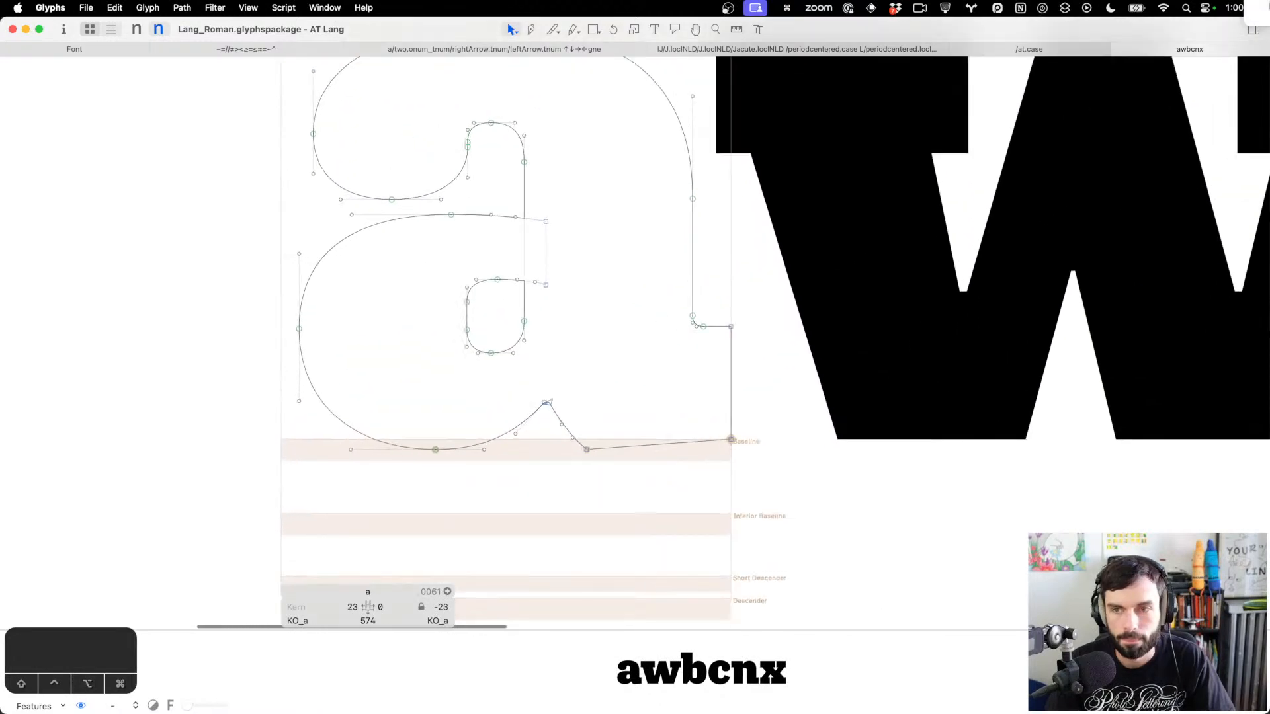
{"action": "left_click", "coordinate": [1253, 31]}
{"action": "scroll", "coordinate": [445, 264], "scroll_direction": "down", "scroll_amount": 2}
{"action": "scroll", "coordinate": [442, 261], "scroll_direction": "up", "scroll_amount": 5}
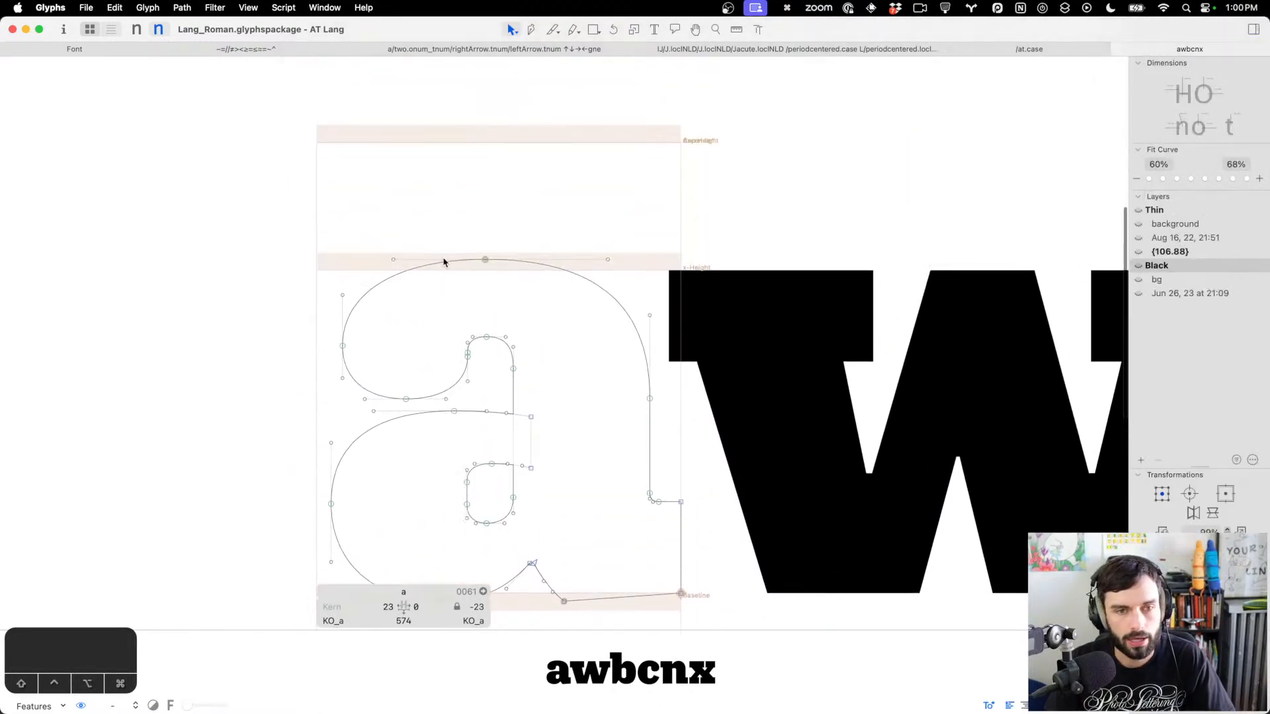
{"action": "scroll", "coordinate": [463, 260], "scroll_direction": "down", "scroll_amount": 3}
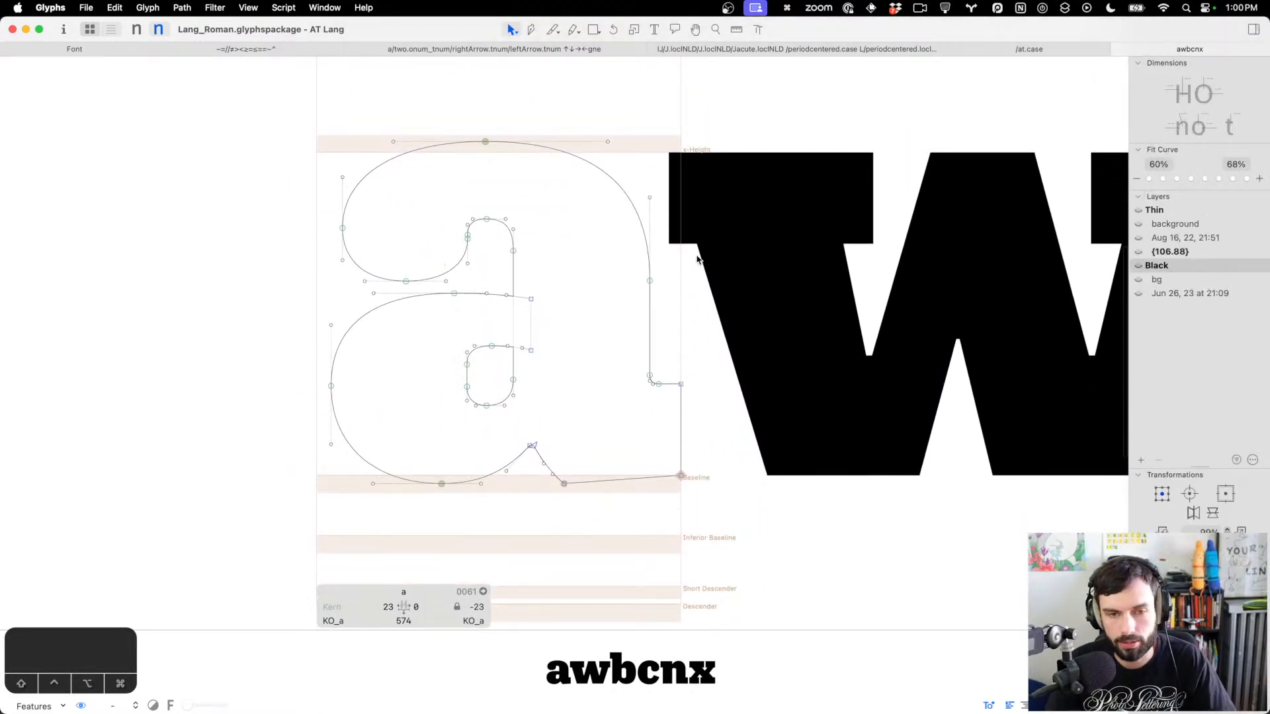
{"action": "left_click", "coordinate": [1167, 252]}
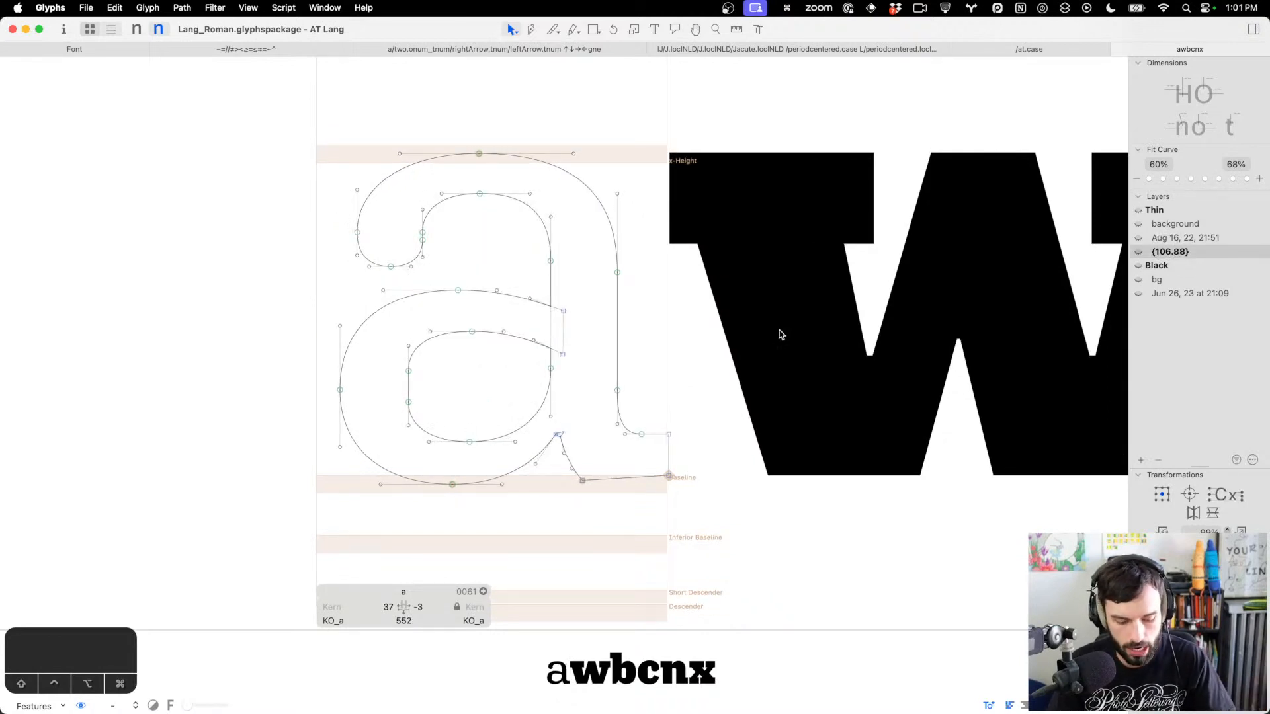
Check the Weight axis coordinate of the Regular instance in the export settings and close the font info
{"action": "key", "text": "super+i"}
{"action": "left_click", "coordinate": [823, 30]}
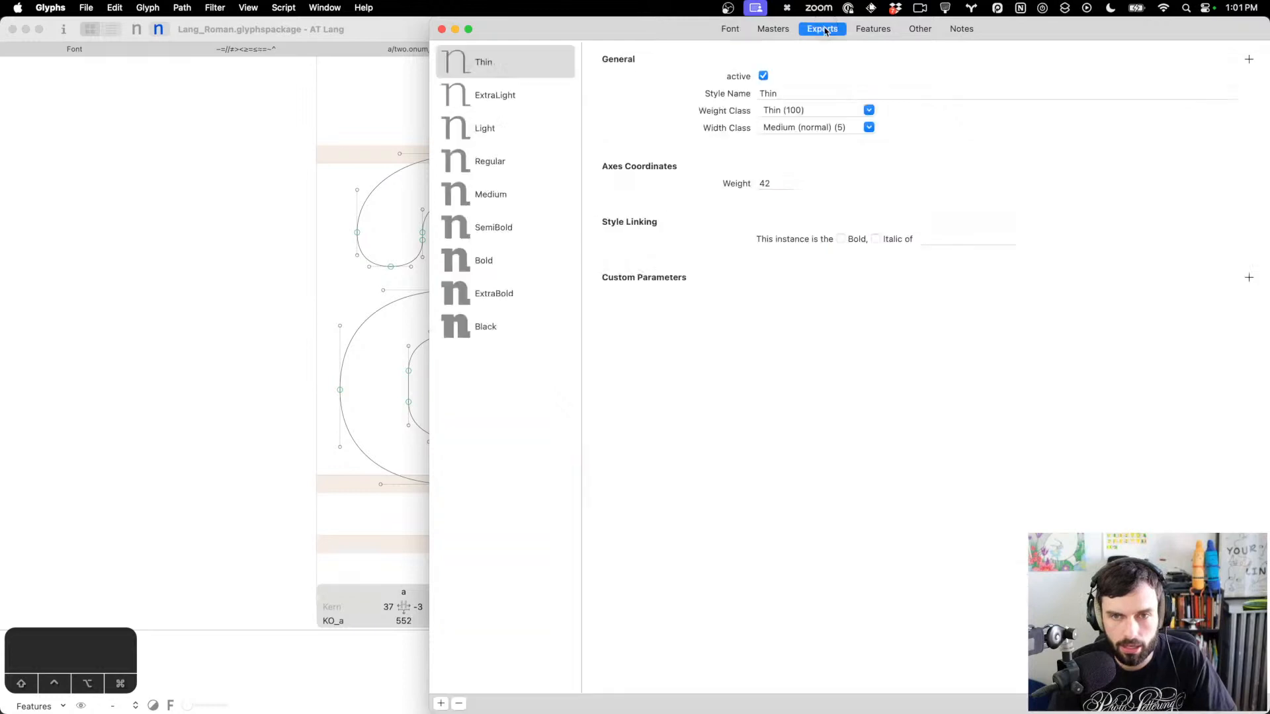
{"action": "left_click", "coordinate": [521, 167]}
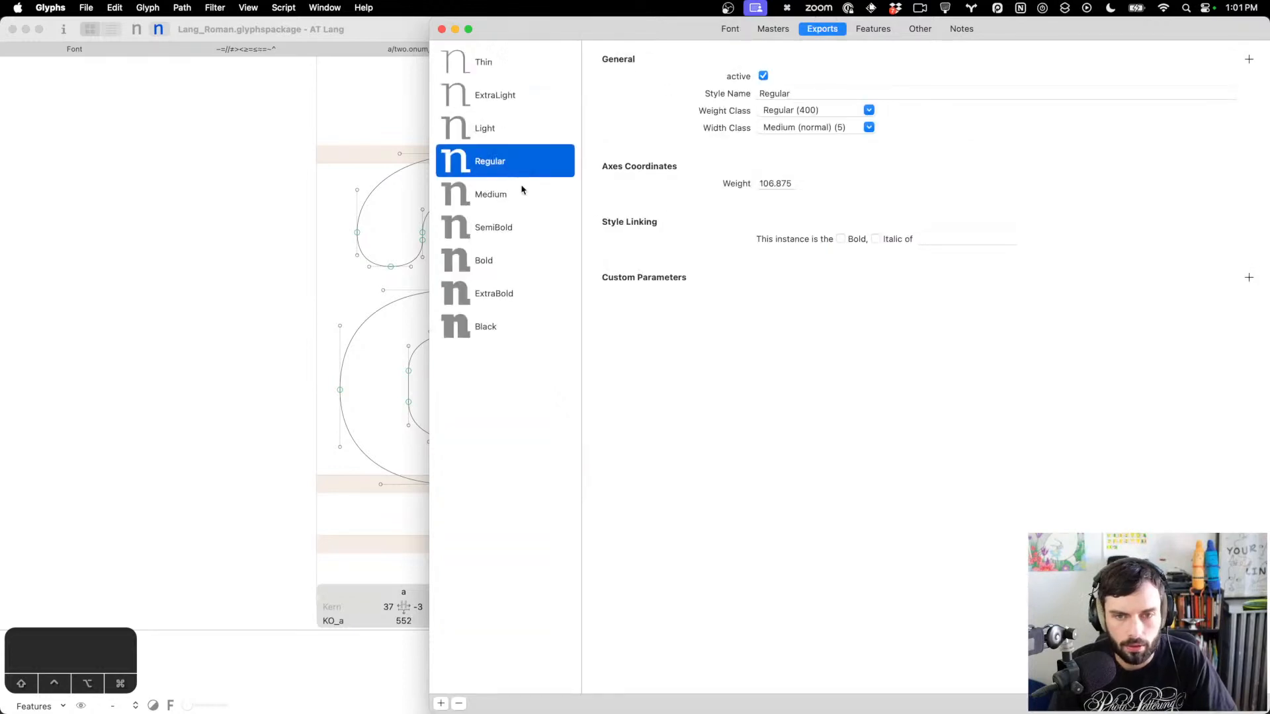
{"action": "left_click", "coordinate": [442, 29]}
{"action": "scroll", "coordinate": [537, 215], "scroll_direction": "left", "scroll_amount": 2}
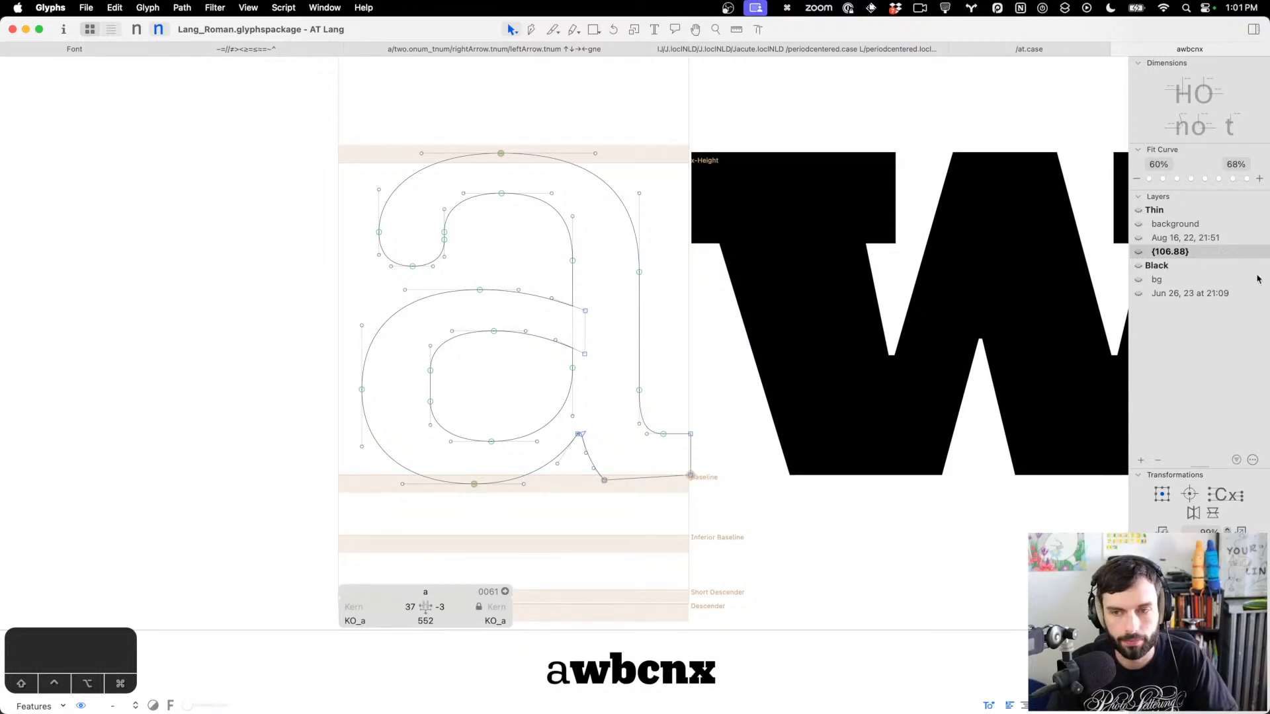
Insert "se" before the a in the sample text and display the text in the Thin master
{"action": "type", "text": "t"}
{"action": "type", "text": "s"}
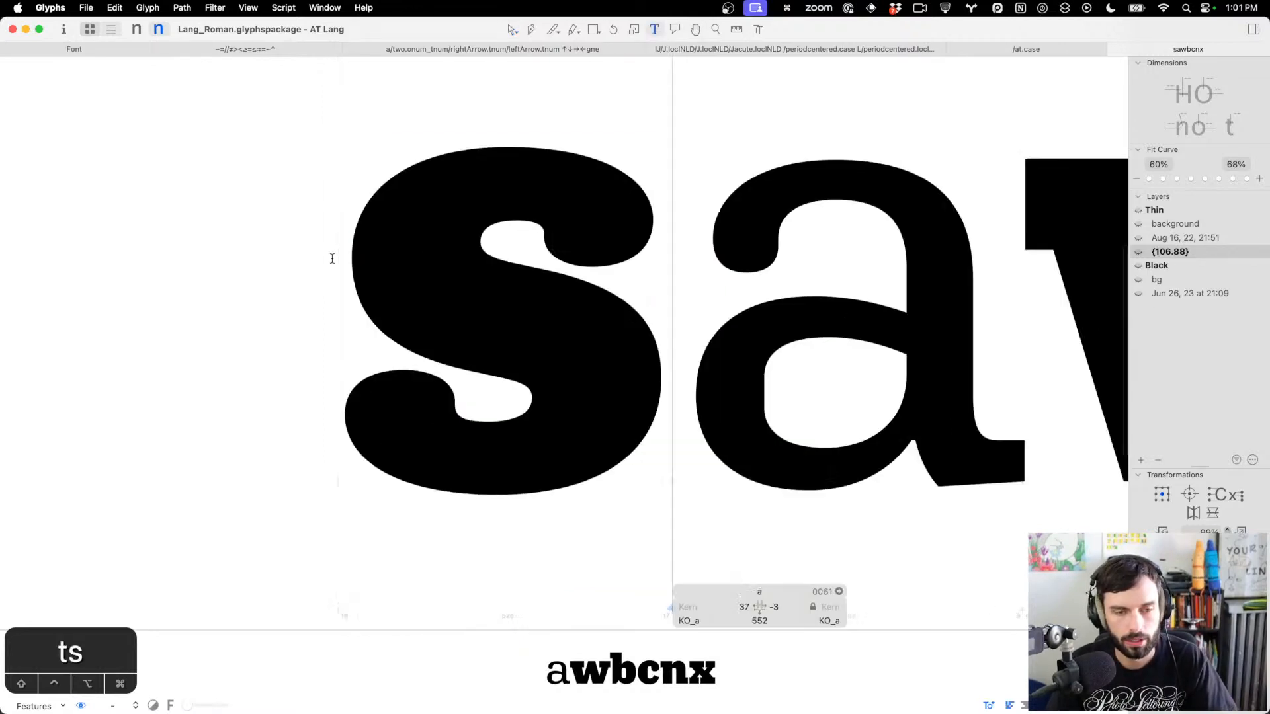
{"action": "type", "text": "e"}
{"action": "scroll", "coordinate": [502, 285], "scroll_direction": "down", "scroll_amount": 5}
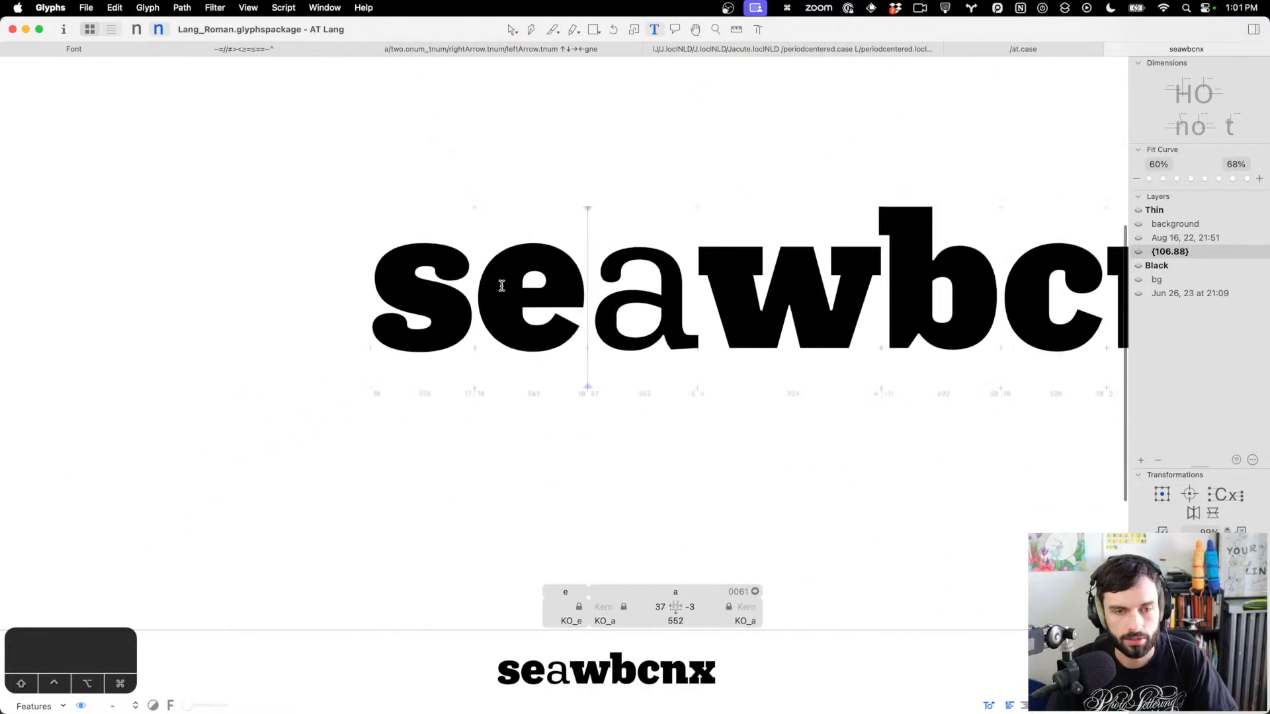
{"action": "left_click", "coordinate": [477, 274]}
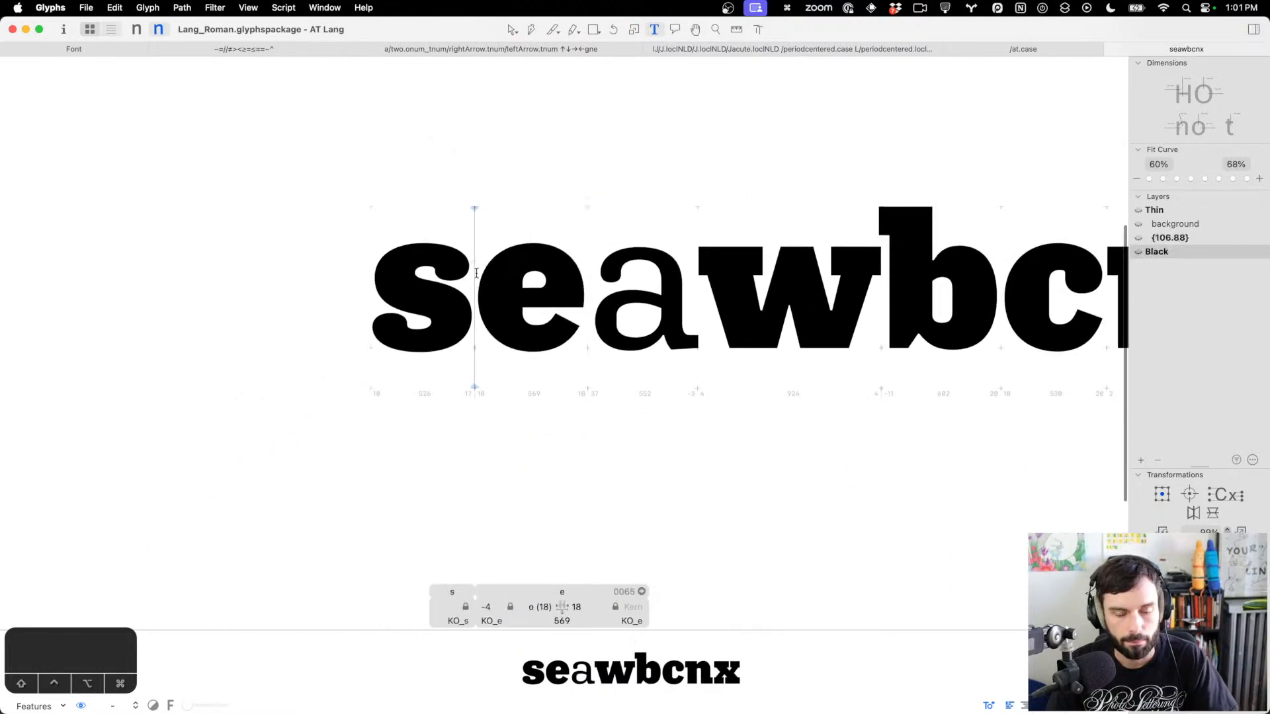
{"action": "left_click", "coordinate": [136, 30]}
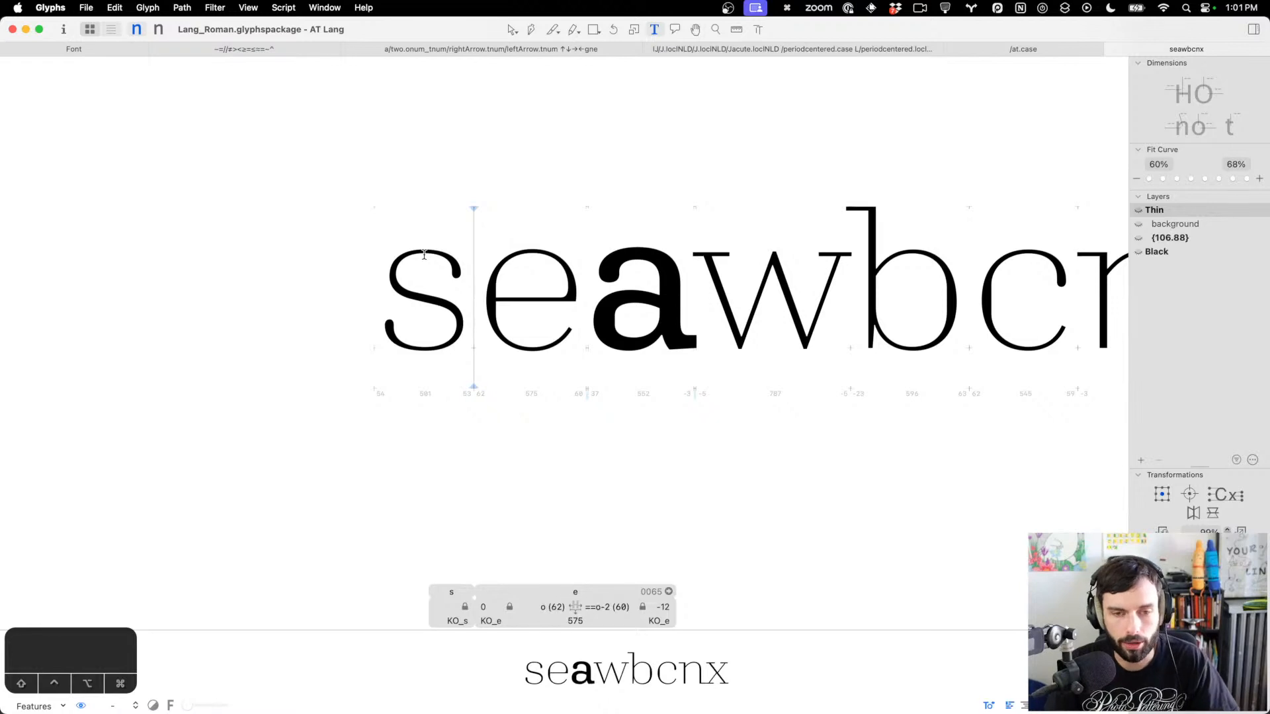
Switch the e and the s in the sample text to their {106.88} intermediate layers
{"action": "key", "text": "Right"}
{"action": "key", "text": "Right"}
{"action": "left_click", "coordinate": [495, 282]}
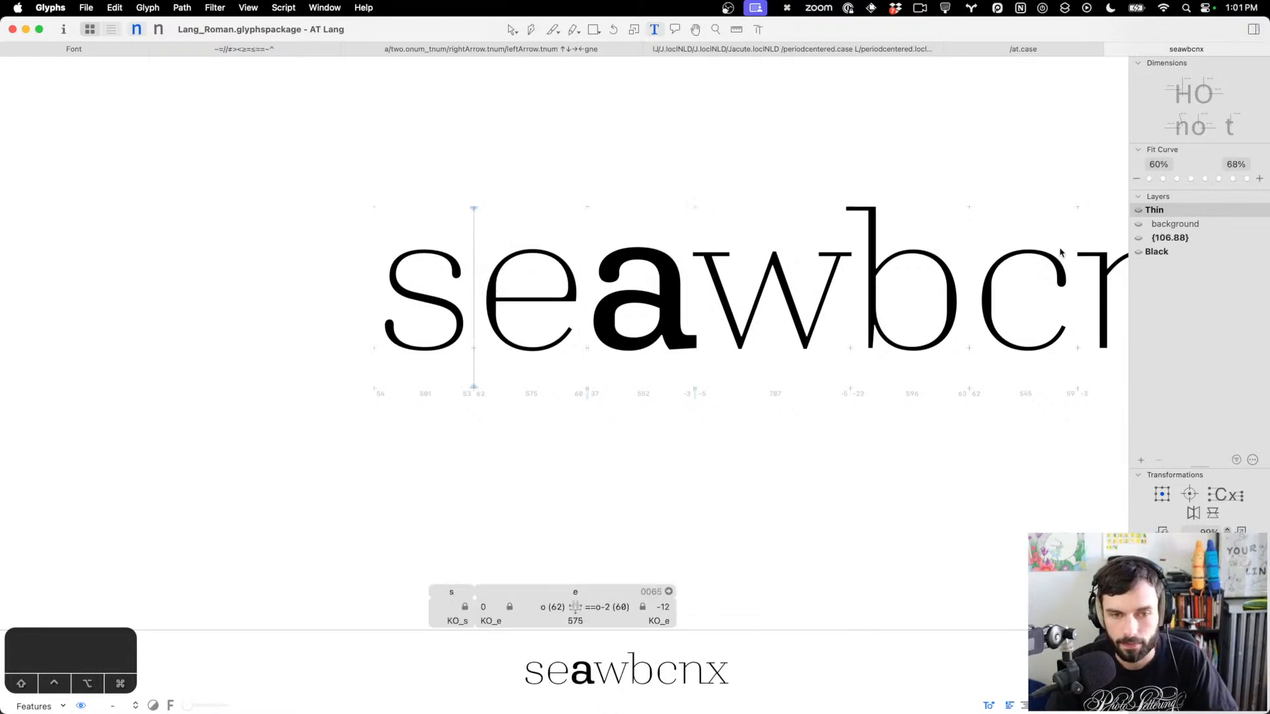
{"action": "left_click", "coordinate": [1191, 238]}
{"action": "left_click", "coordinate": [392, 280]}
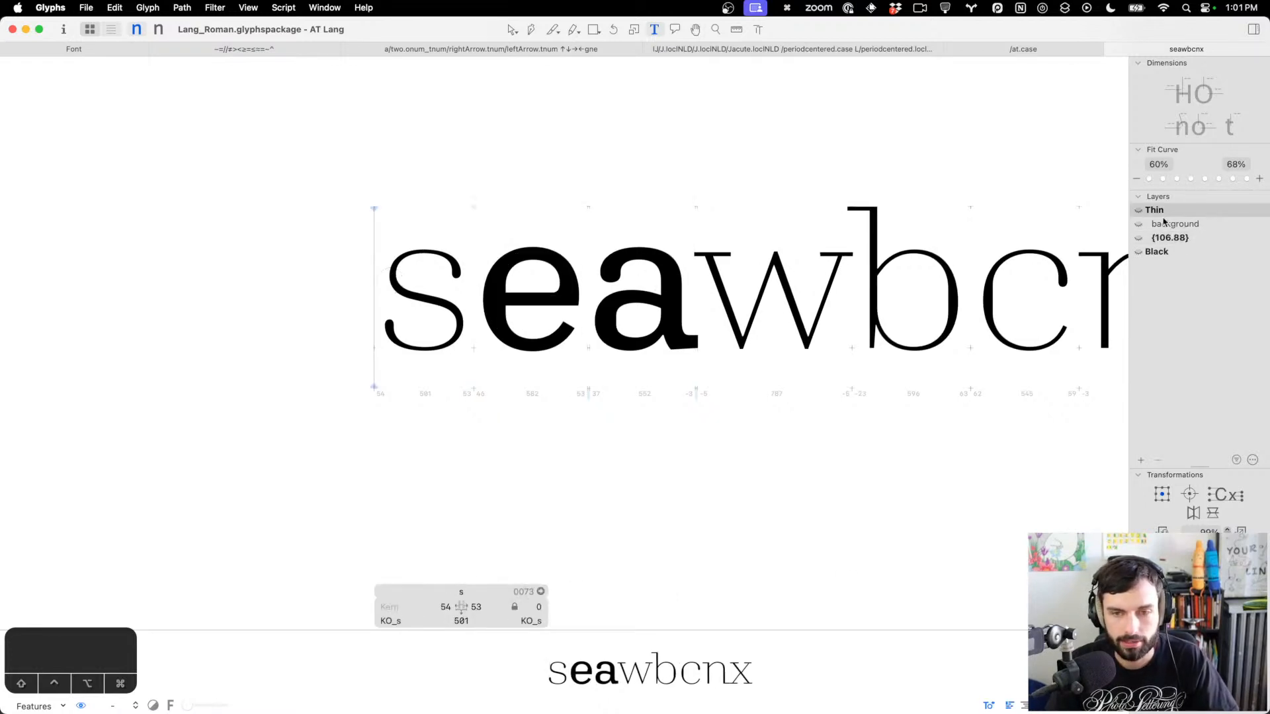
{"action": "left_click", "coordinate": [1163, 237]}
Insert "cG" before the s, replacing the first-entered lowercase g with the capital, and place the text cursor before the G
{"action": "type", "text": "cg"}
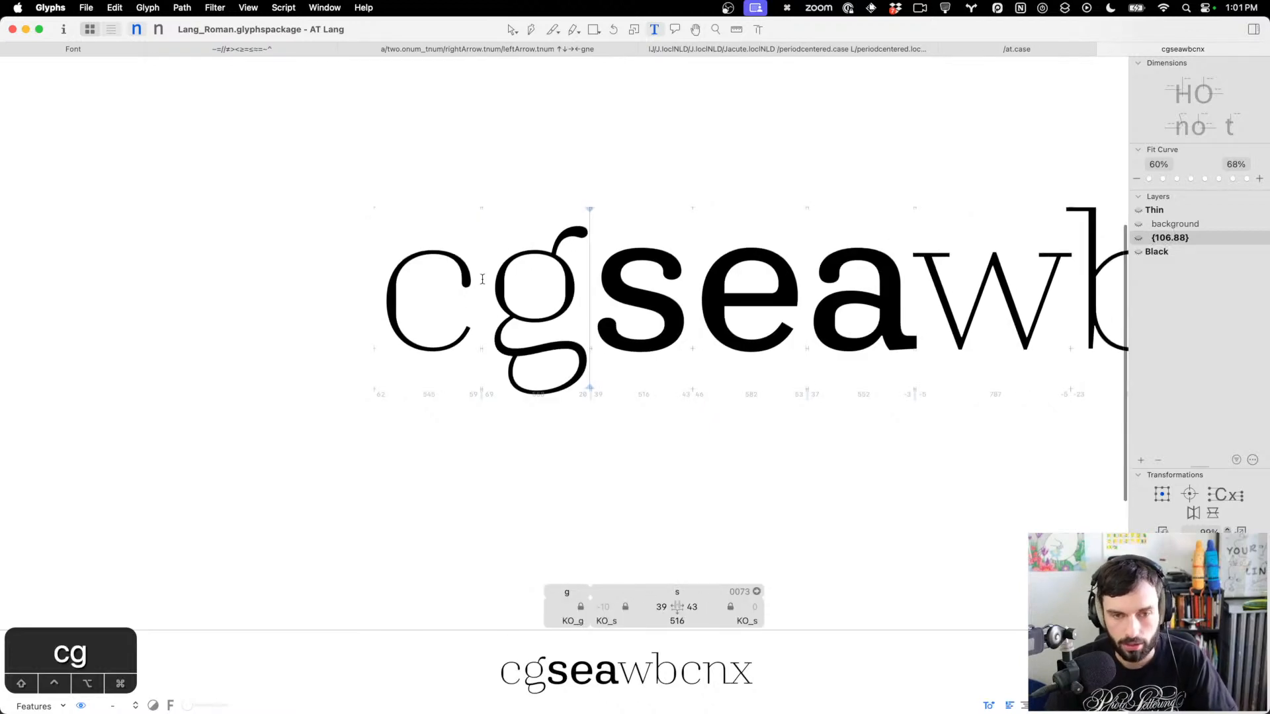
{"action": "key", "text": "Left"}
{"action": "type", "text": "G"}
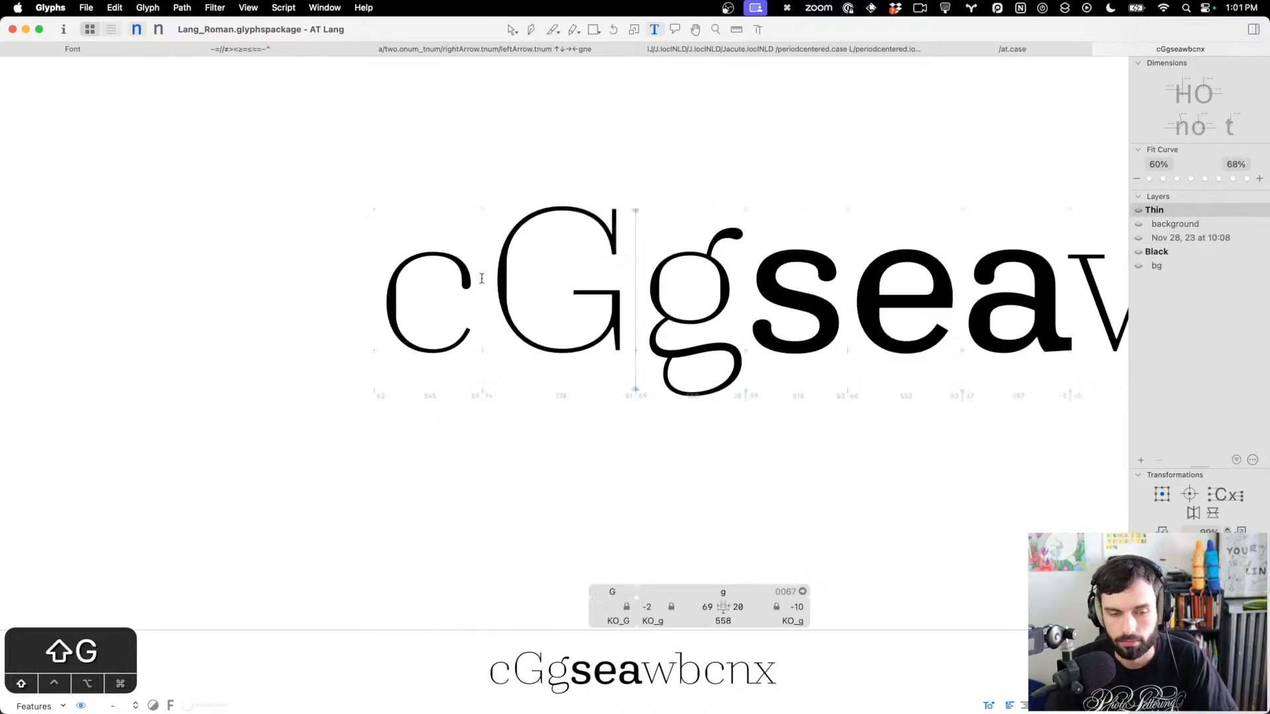
{"action": "left_click", "coordinate": [715, 278]}
{"action": "key", "text": "BackSpace"}
{"action": "key", "text": "Left"}
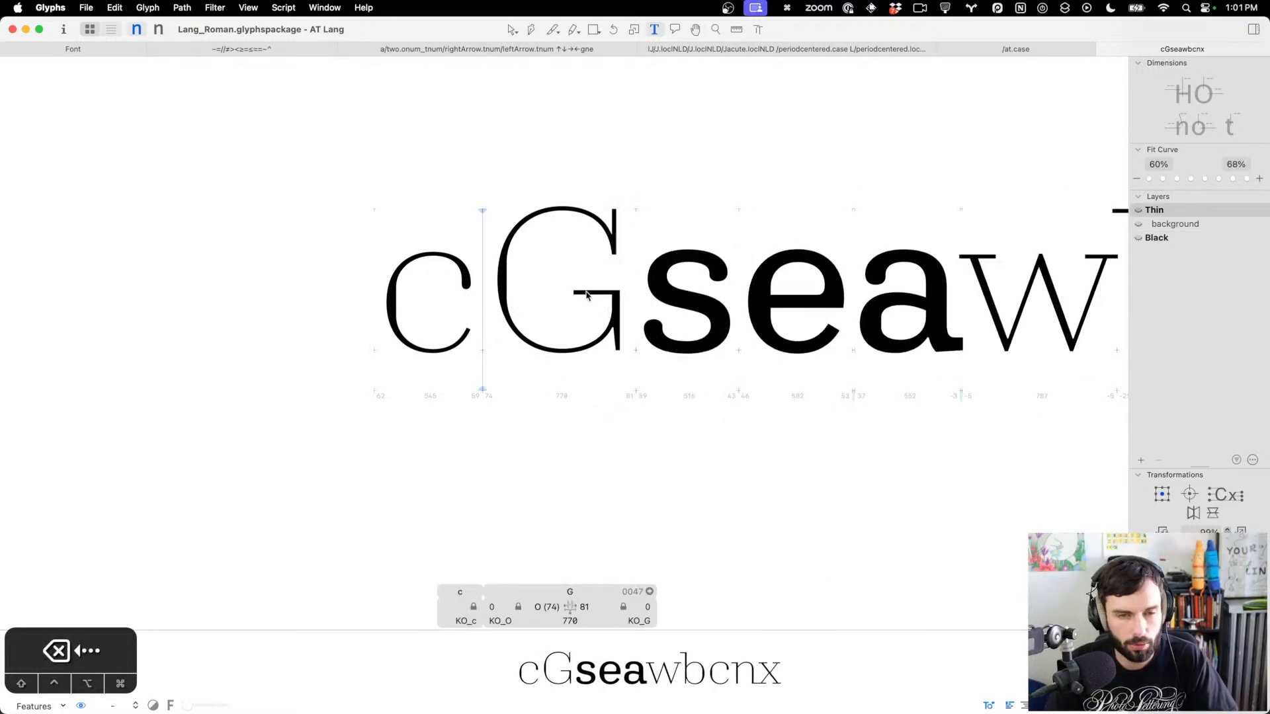
Switch to the Black master and raise the top edge of the G's crossbar to Y 381
{"action": "left_click", "coordinate": [159, 30]}
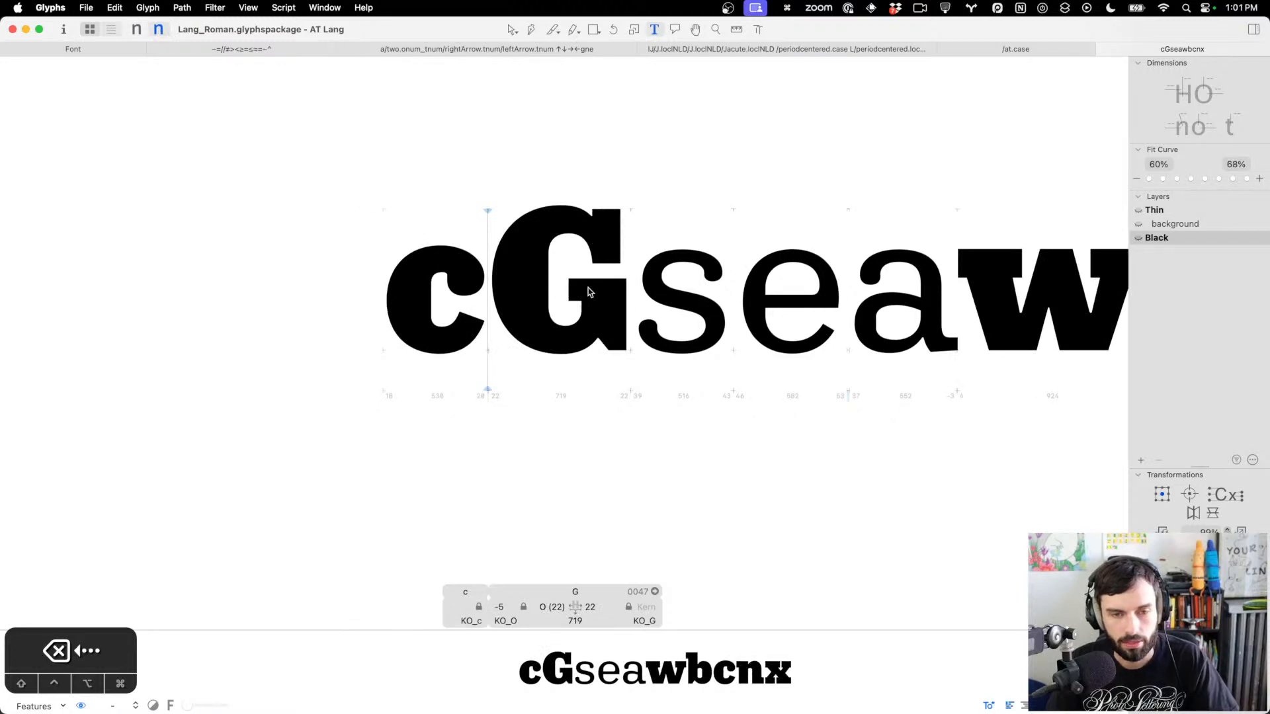
{"action": "key", "text": "Escape"}
{"action": "left_click", "coordinate": [604, 280]}
{"action": "key", "text": "shift+Up"}
{"action": "key", "text": "shift+Up"}
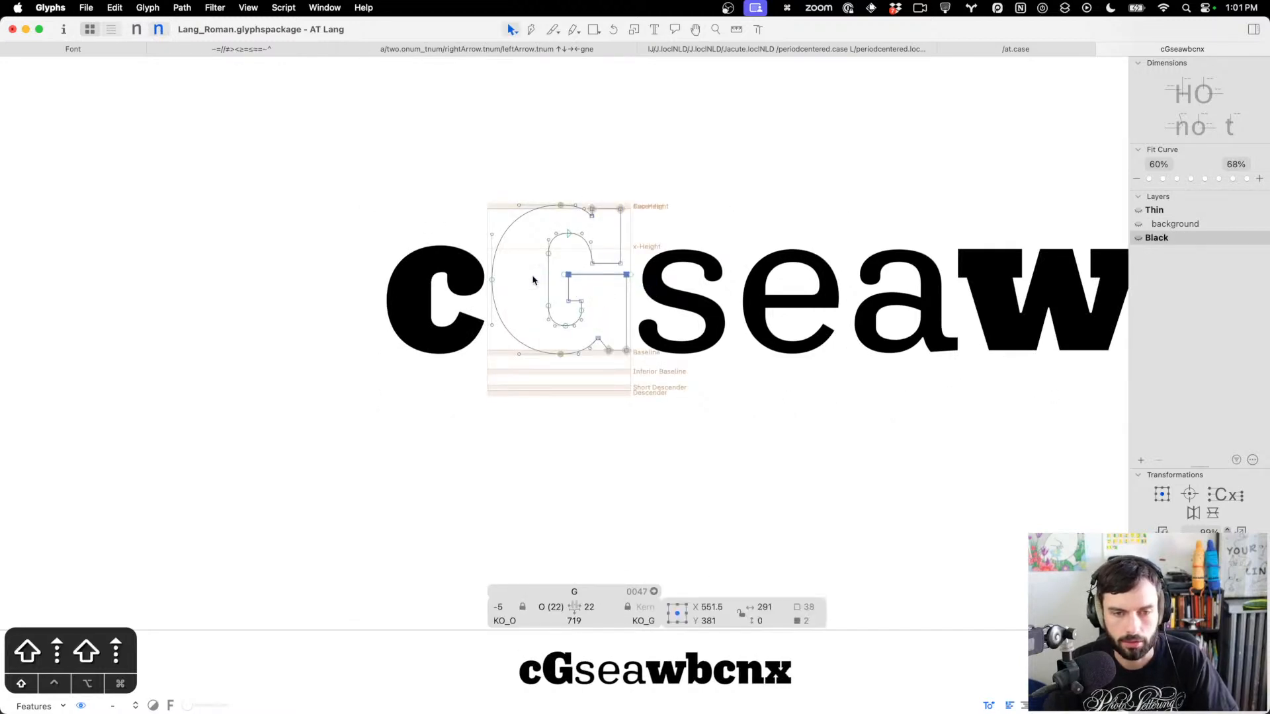
{"action": "key", "text": "t"}
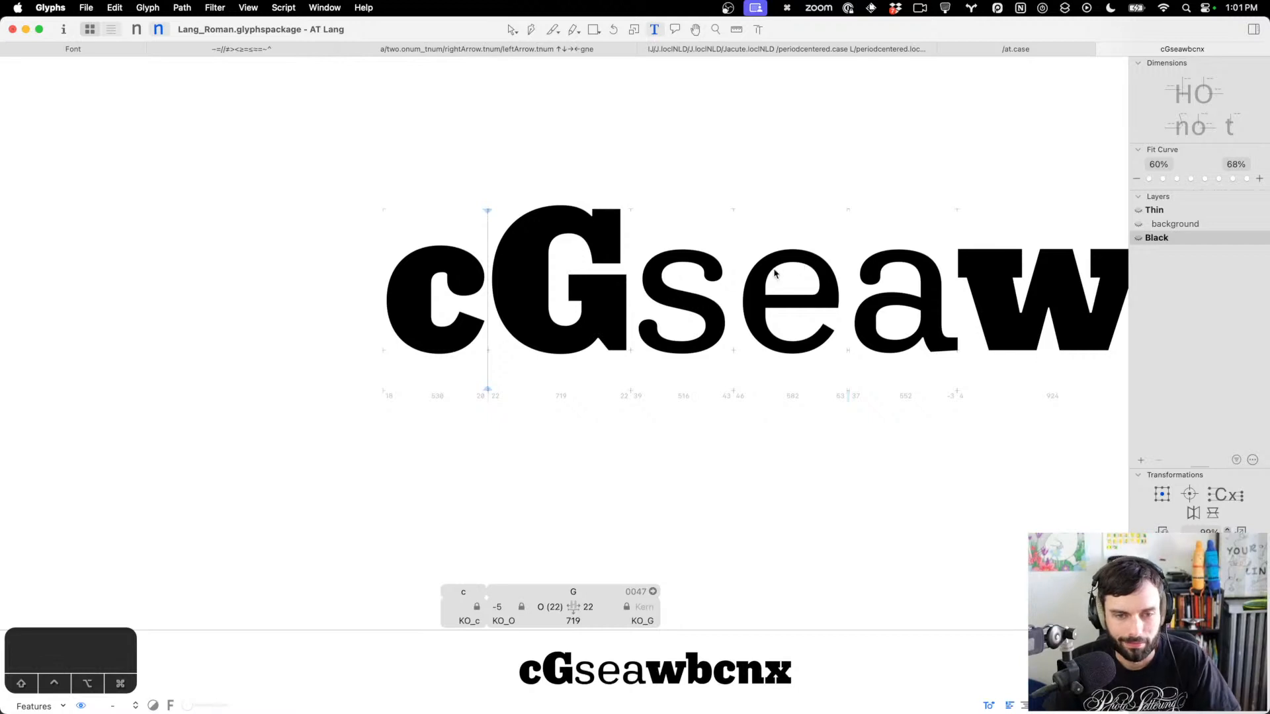
Raise the underside of the Black G's crossbar by two large nudges and return to text editing
{"action": "key", "text": "Escape"}
{"action": "left_click", "coordinate": [582, 302]}
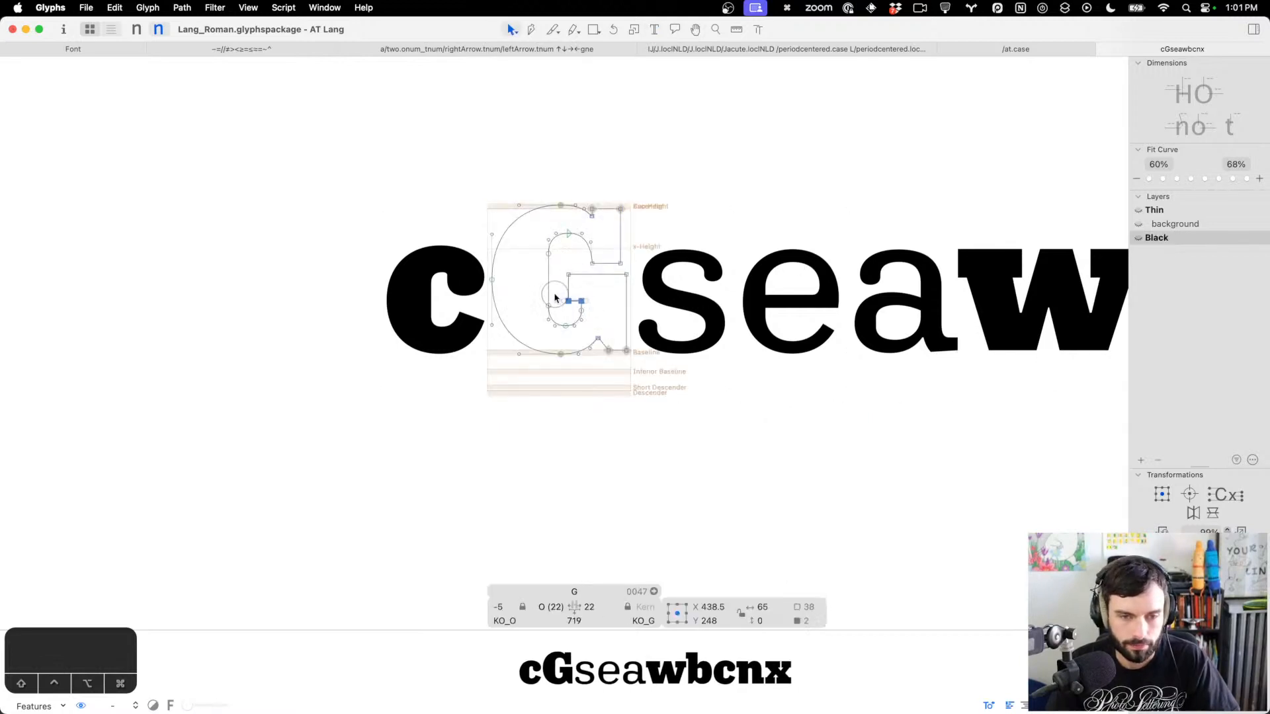
{"action": "key", "text": "shift+Up"}
{"action": "key", "text": "shift+Up"}
{"action": "key", "text": "t"}
Examine the outline of the a's {106.88} layer up close and compare it with the surrounding Black letters
{"action": "scroll", "coordinate": [849, 296], "scroll_direction": "right", "scroll_amount": 3}
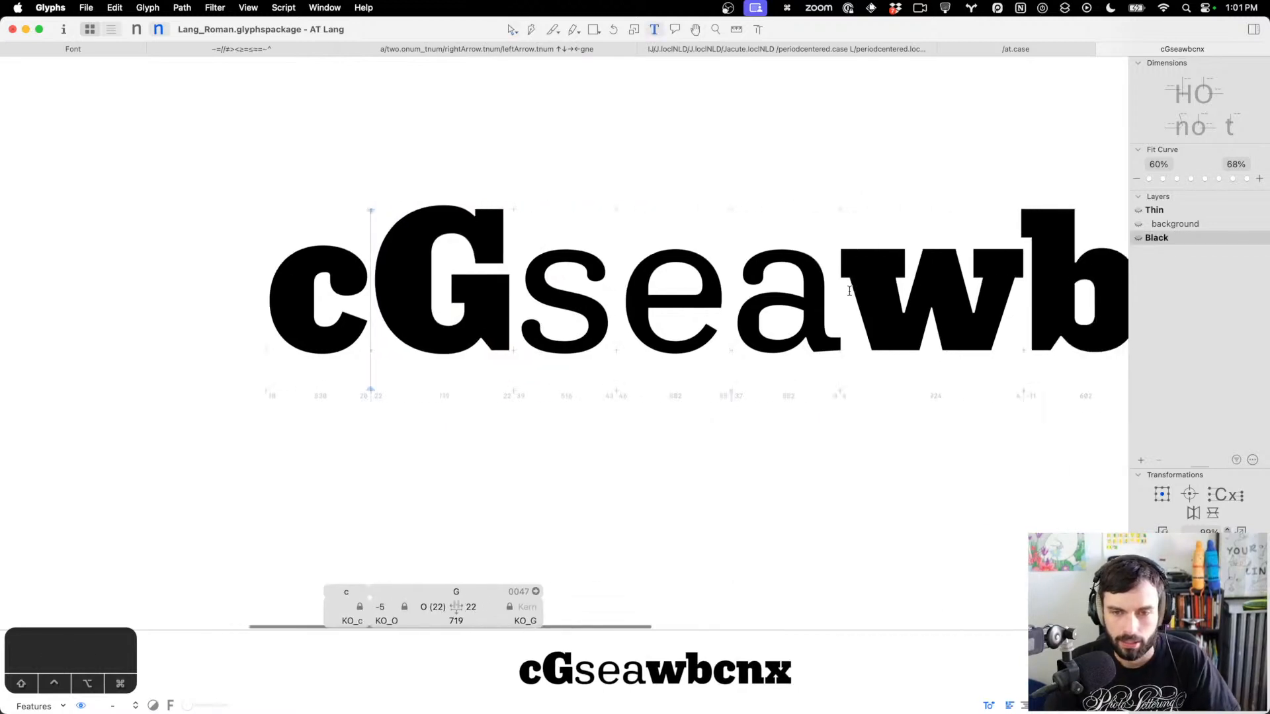
{"action": "left_click", "coordinate": [792, 324]}
{"action": "scroll", "coordinate": [792, 324], "scroll_direction": "up", "scroll_amount": 1}
{"action": "scroll", "coordinate": [793, 324], "scroll_direction": "up", "scroll_amount": 2}
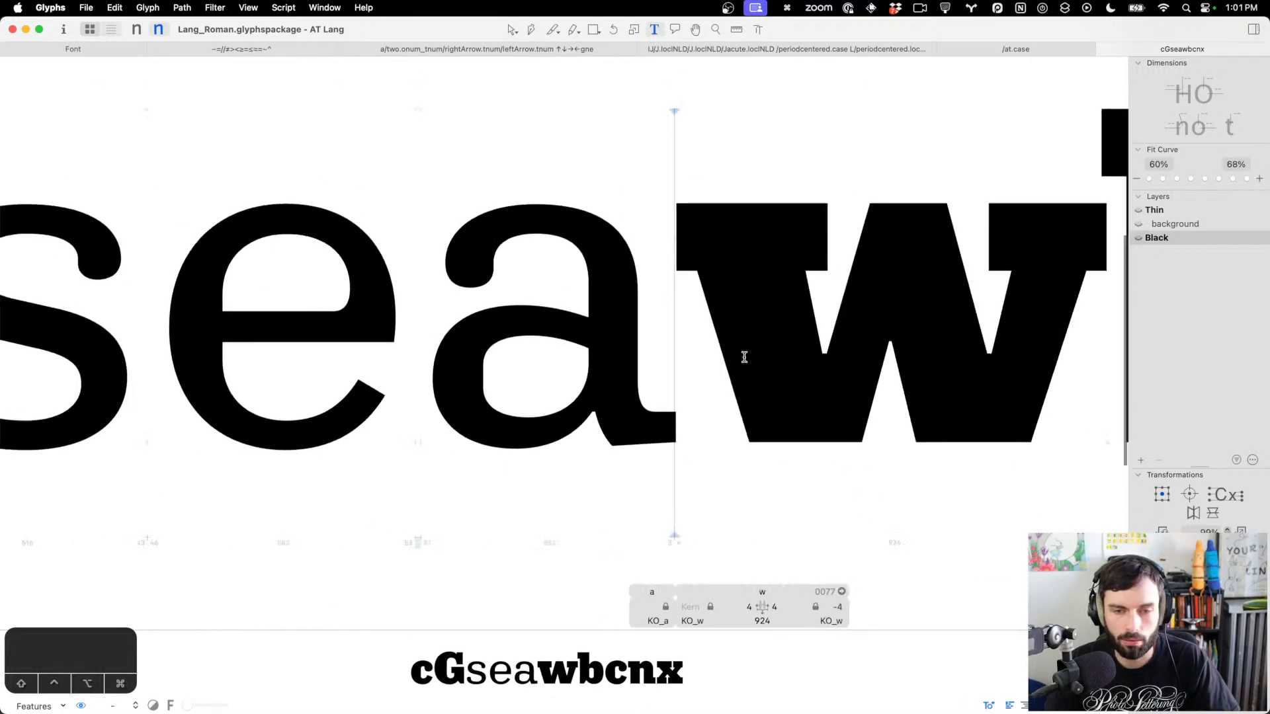
{"action": "key", "text": "Escape"}
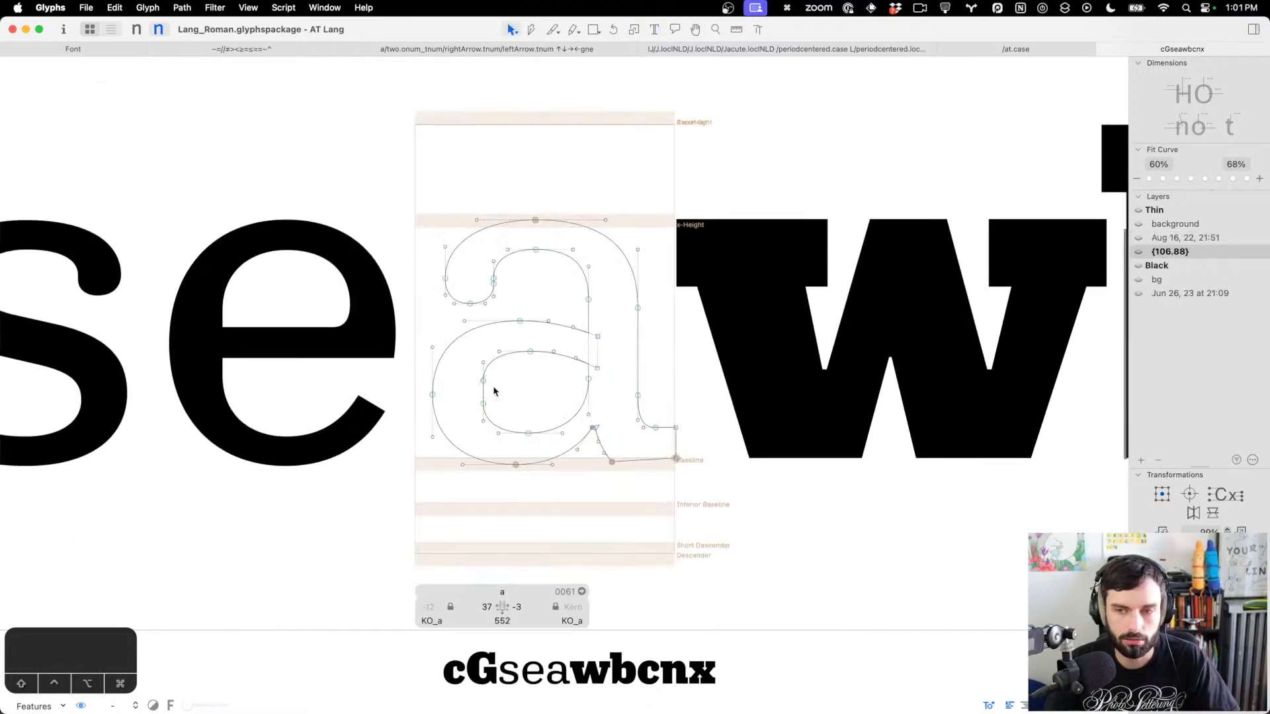
{"action": "scroll", "coordinate": [496, 390], "scroll_direction": "down", "scroll_amount": 3}
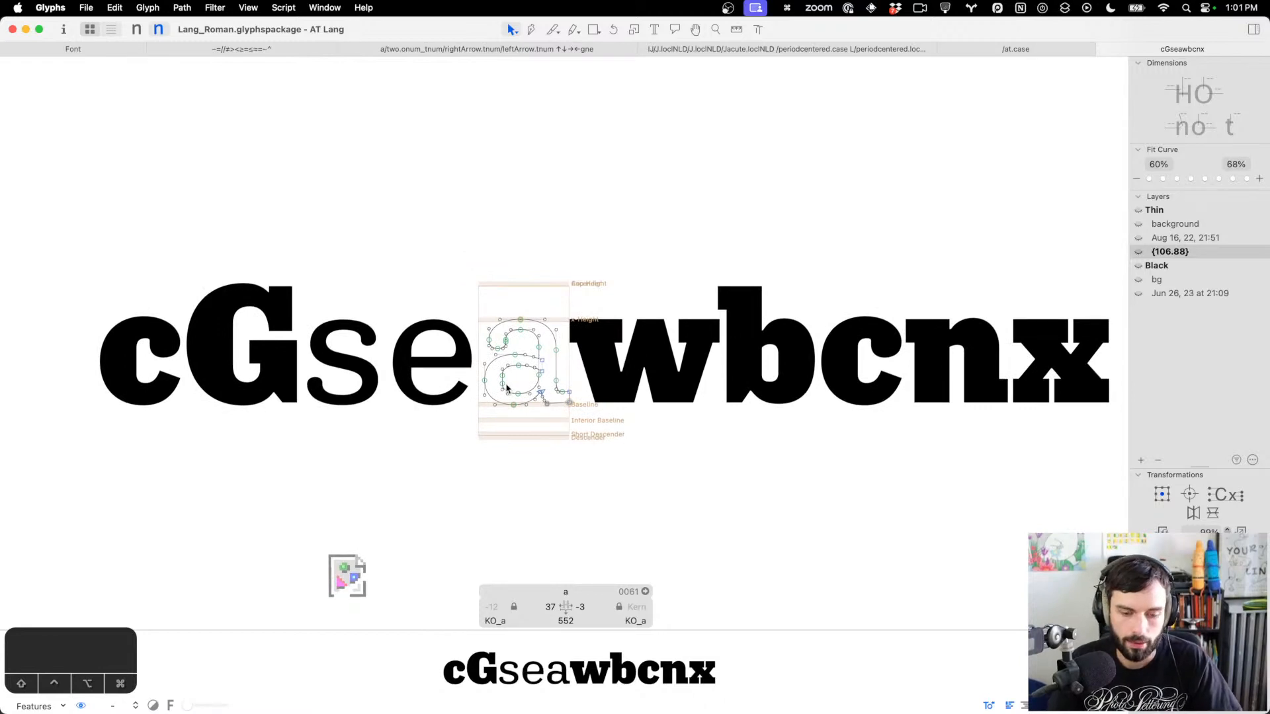
{"action": "key", "text": "t"}
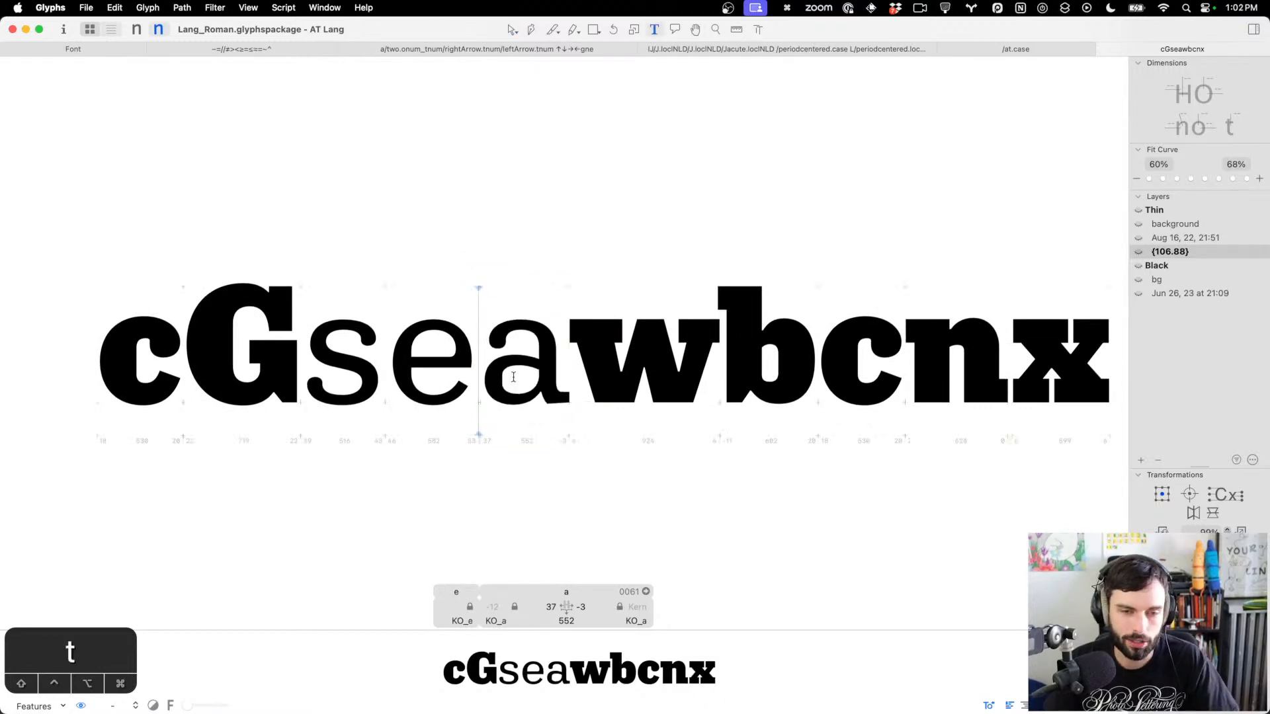
Save the Lang_Roman font file
{"action": "key", "text": "cmd+s"}
{"action": "scroll", "coordinate": [513, 376], "scroll_direction": "right", "scroll_amount": 2}
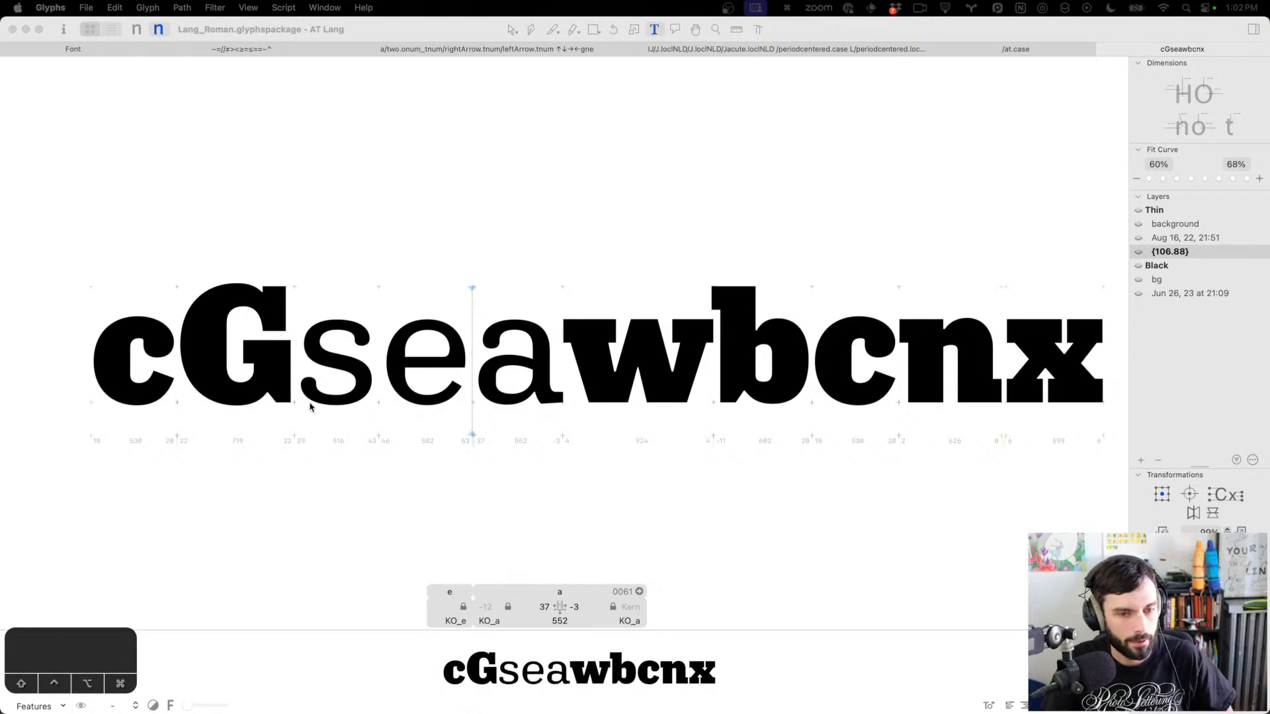
{"action": "scroll", "coordinate": [827, 485], "scroll_direction": "right", "scroll_amount": 3}
Replace the whole sample text with "Thank you!!!" and hide the sidebar to give the text more room
{"action": "left_click", "coordinate": [879, 477]}
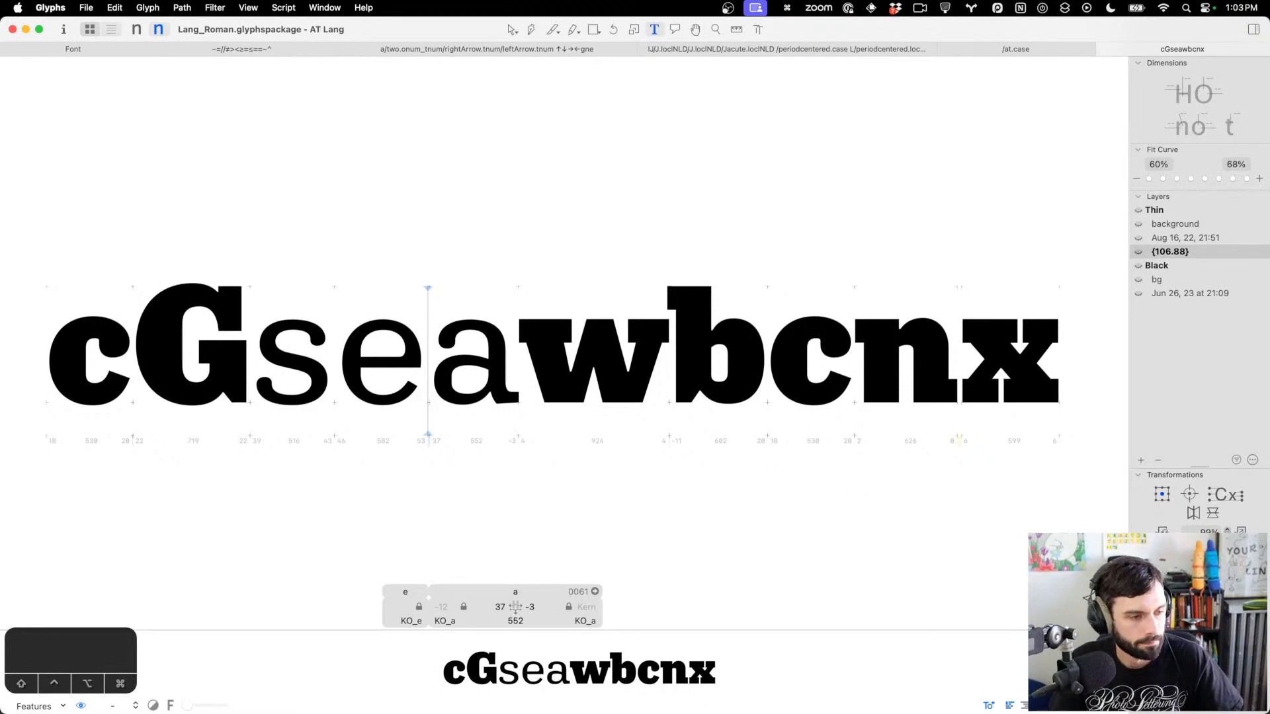
{"action": "key", "text": "super+a"}
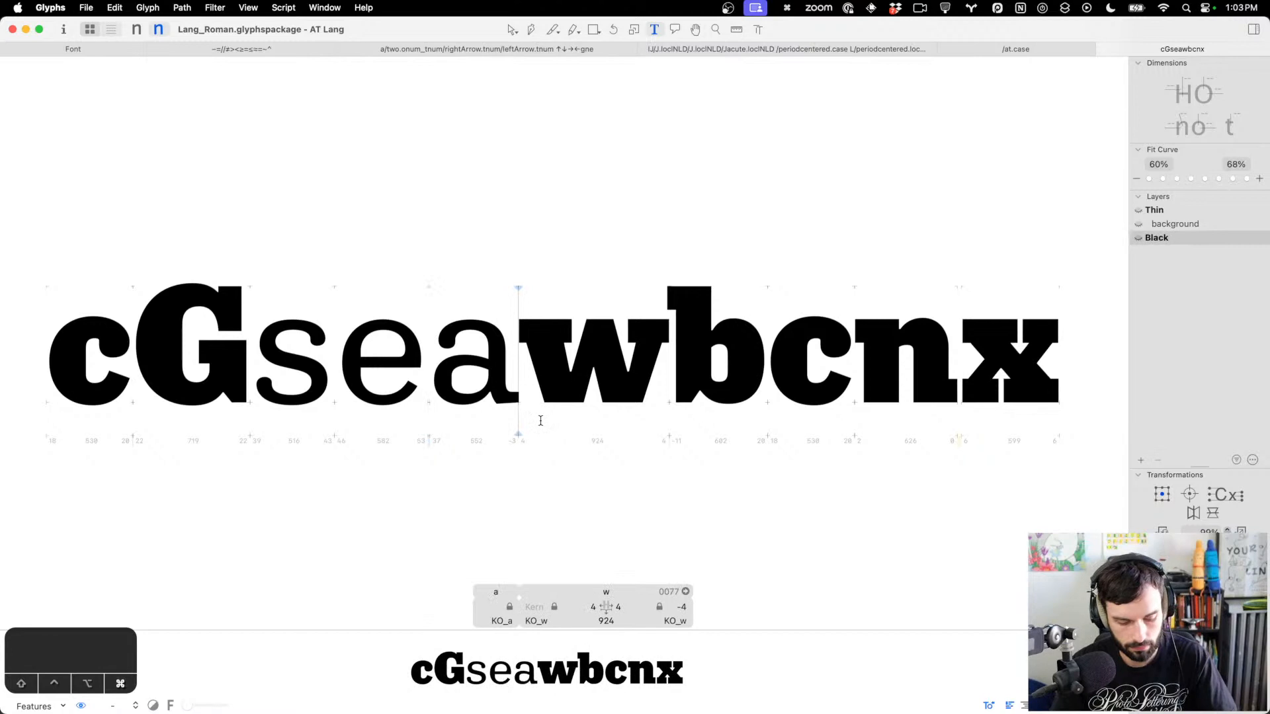
{"action": "type", "text": "Thank you!!!"}
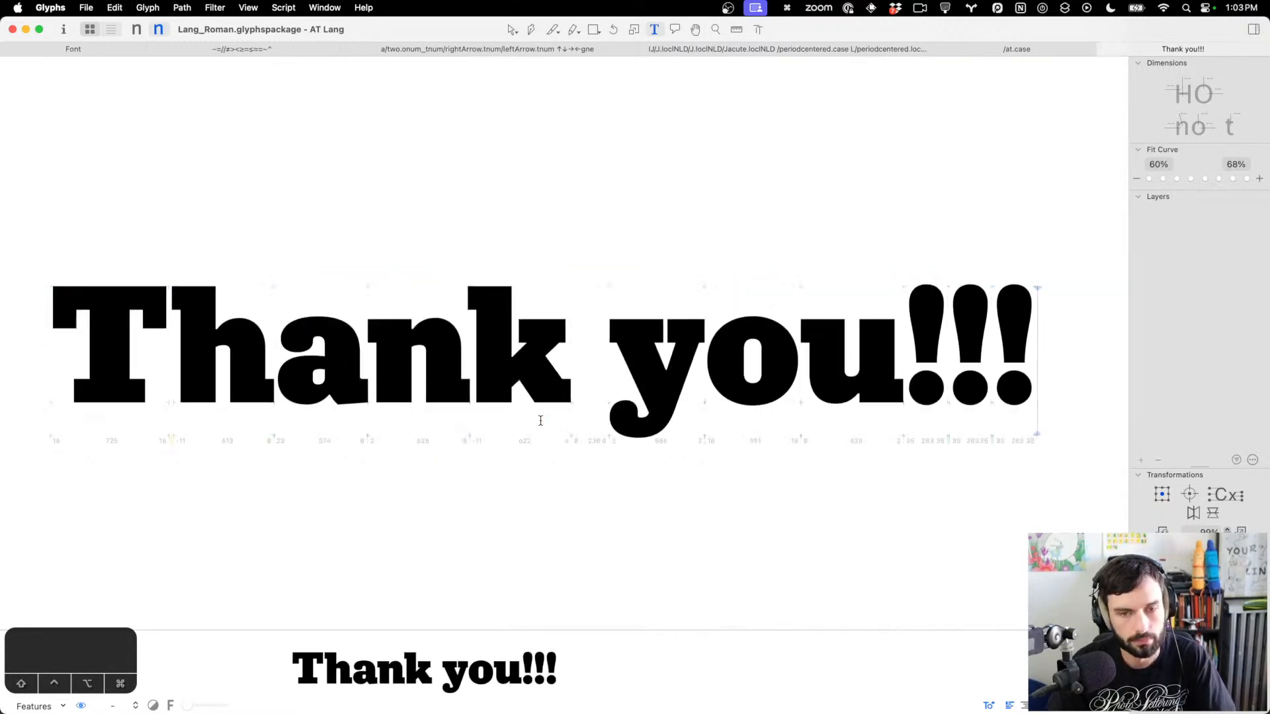
{"action": "scroll", "coordinate": [540, 421], "scroll_direction": "left", "scroll_amount": 2}
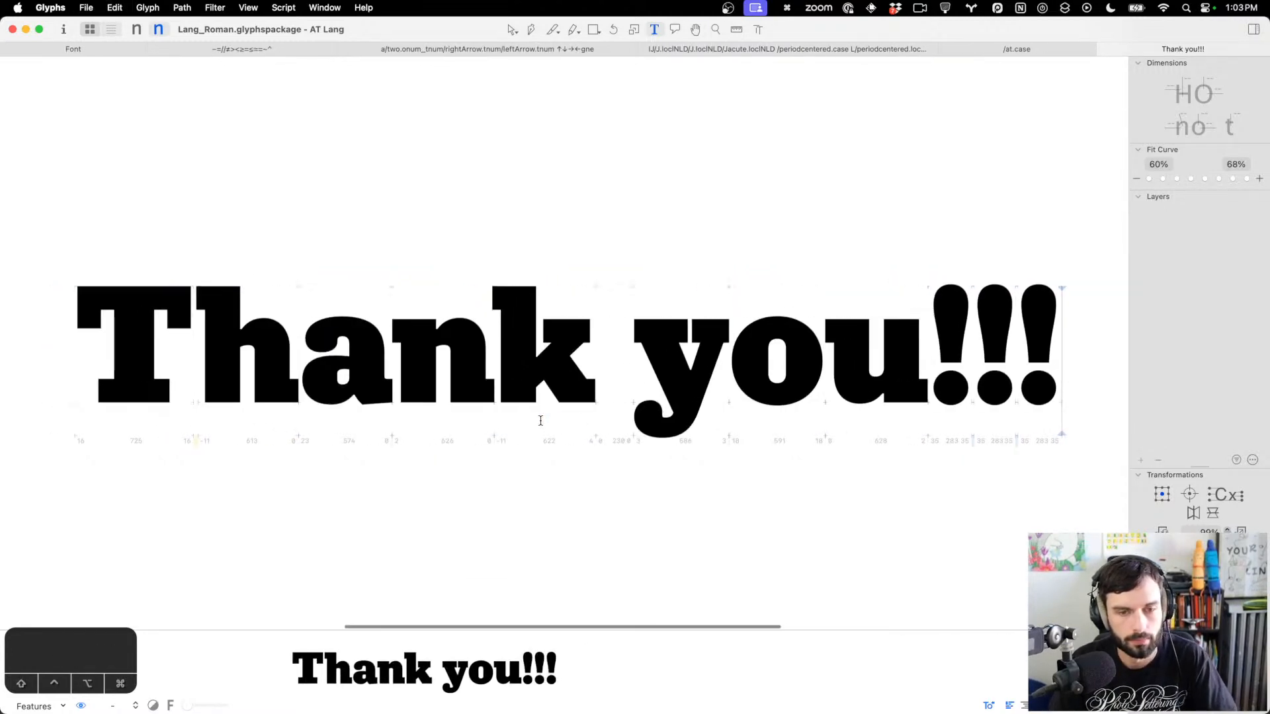
{"action": "left_click", "coordinate": [1253, 30]}
{"action": "scroll", "coordinate": [1017, 216], "scroll_direction": "left", "scroll_amount": 3}
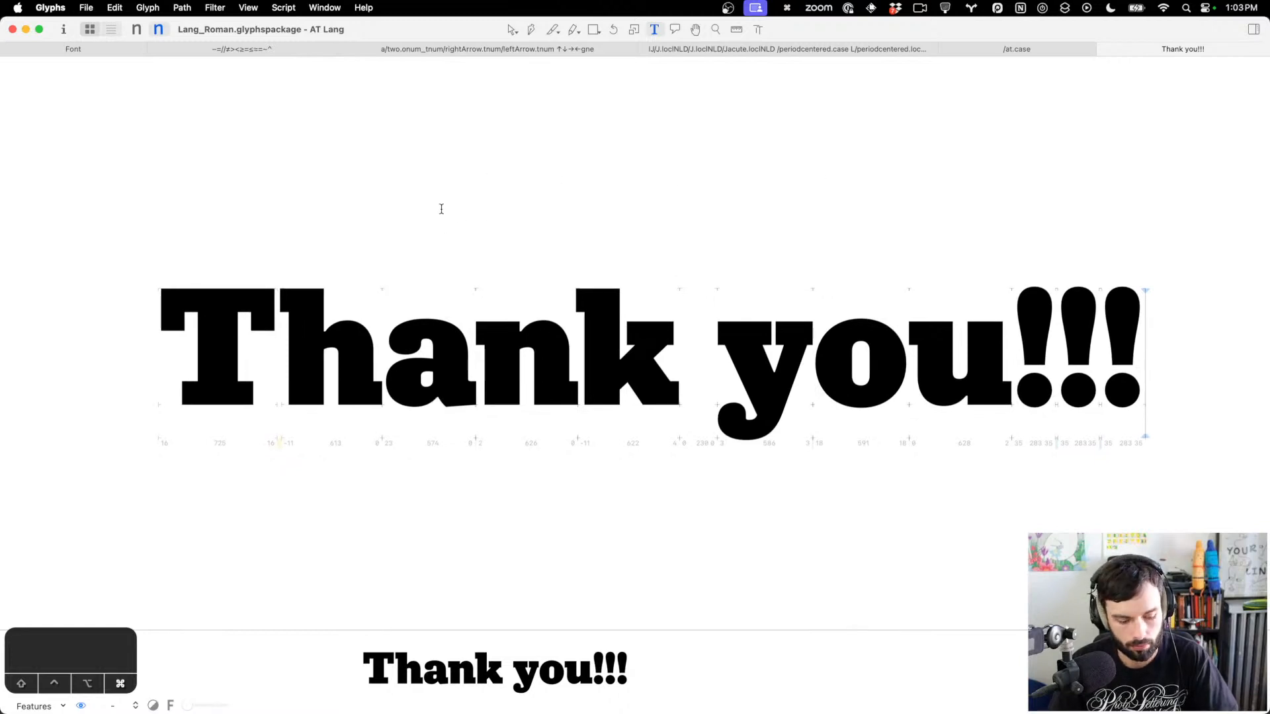
Switch to the AT Animist font window showing "Vommmm" and move it into view over the AT Lang window
{"action": "key", "text": "super+grave"}
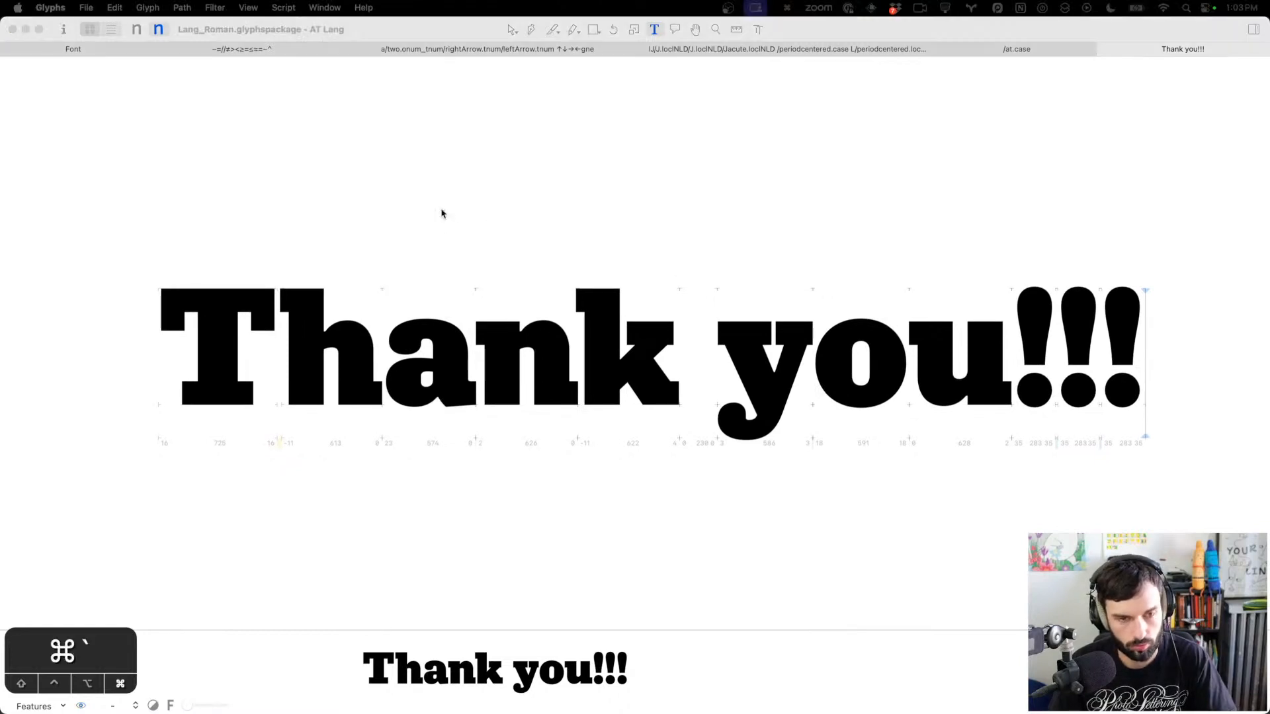
{"action": "left_click_drag", "start_coordinate": [0, 291], "coordinate": [1017, 188]}
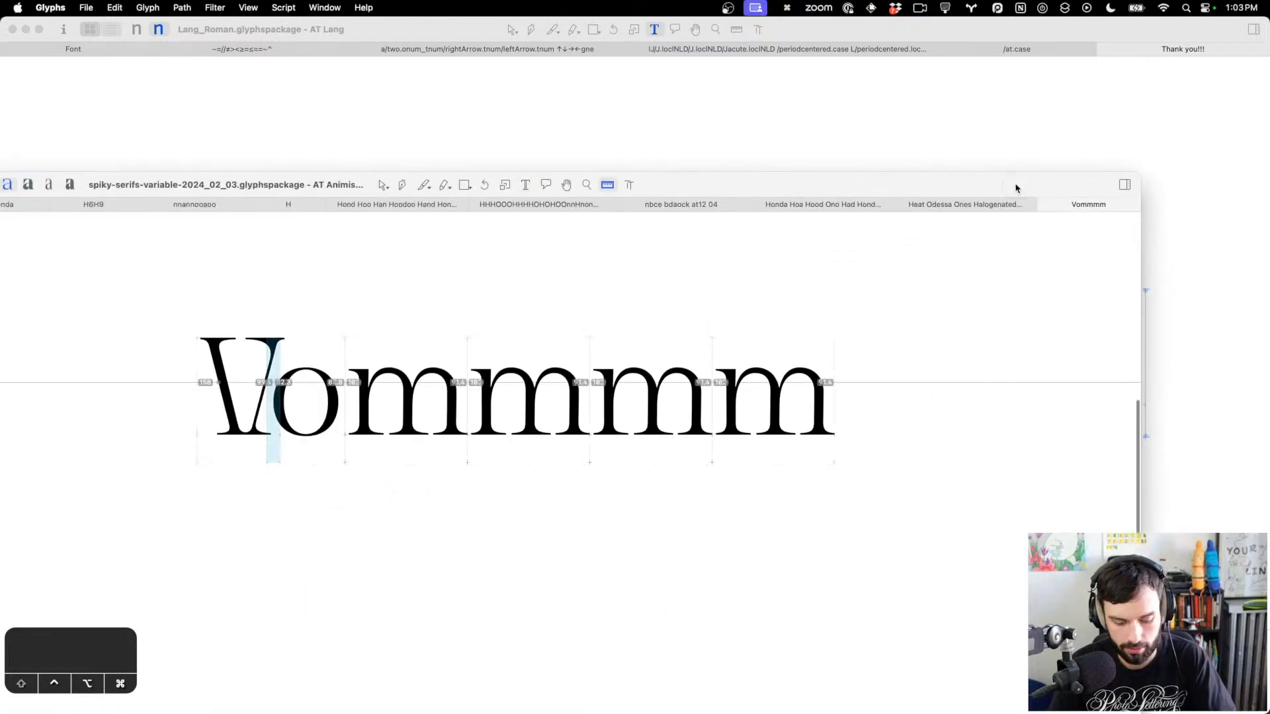